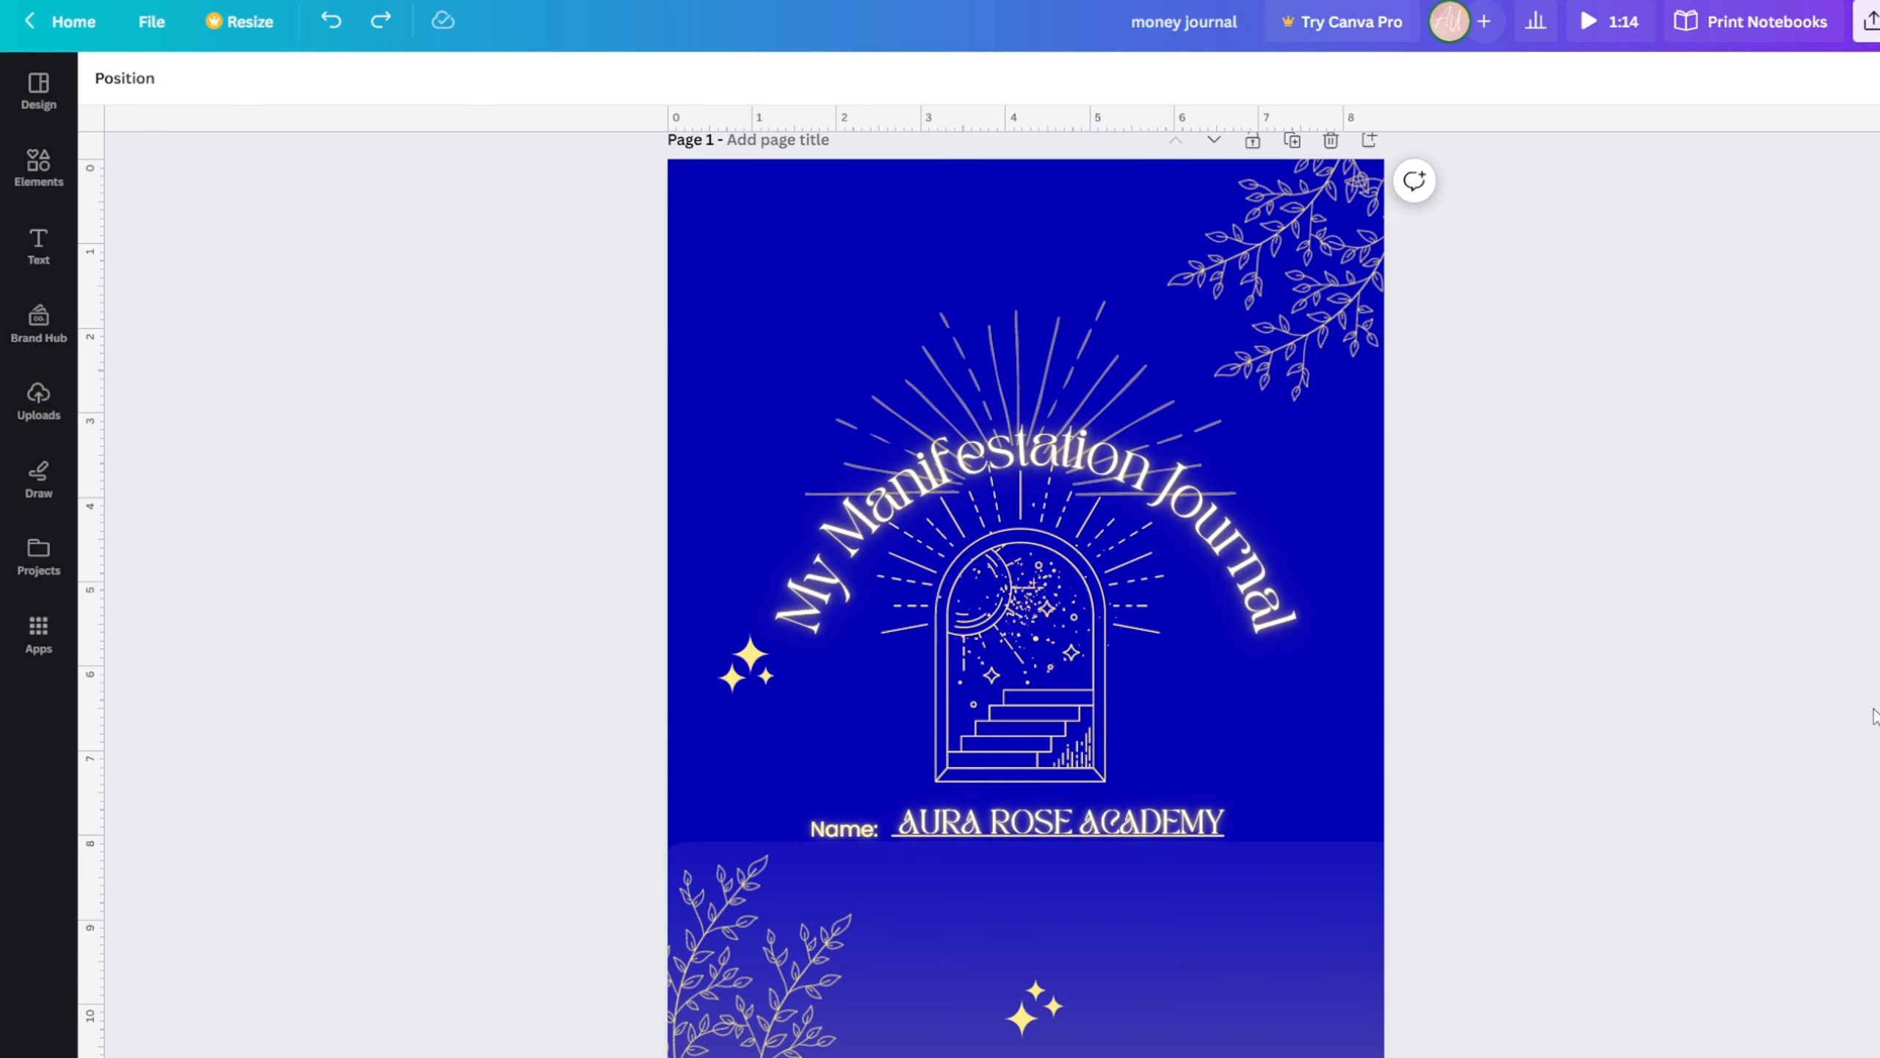
# - Examine the blue manifestation journal cover, including its curved title, archway artwork and name line
pyautogui.scroll(-4, 796, 677)
pyautogui.scroll(2, 548, 593)
pyautogui.scroll(2, 548, 593)
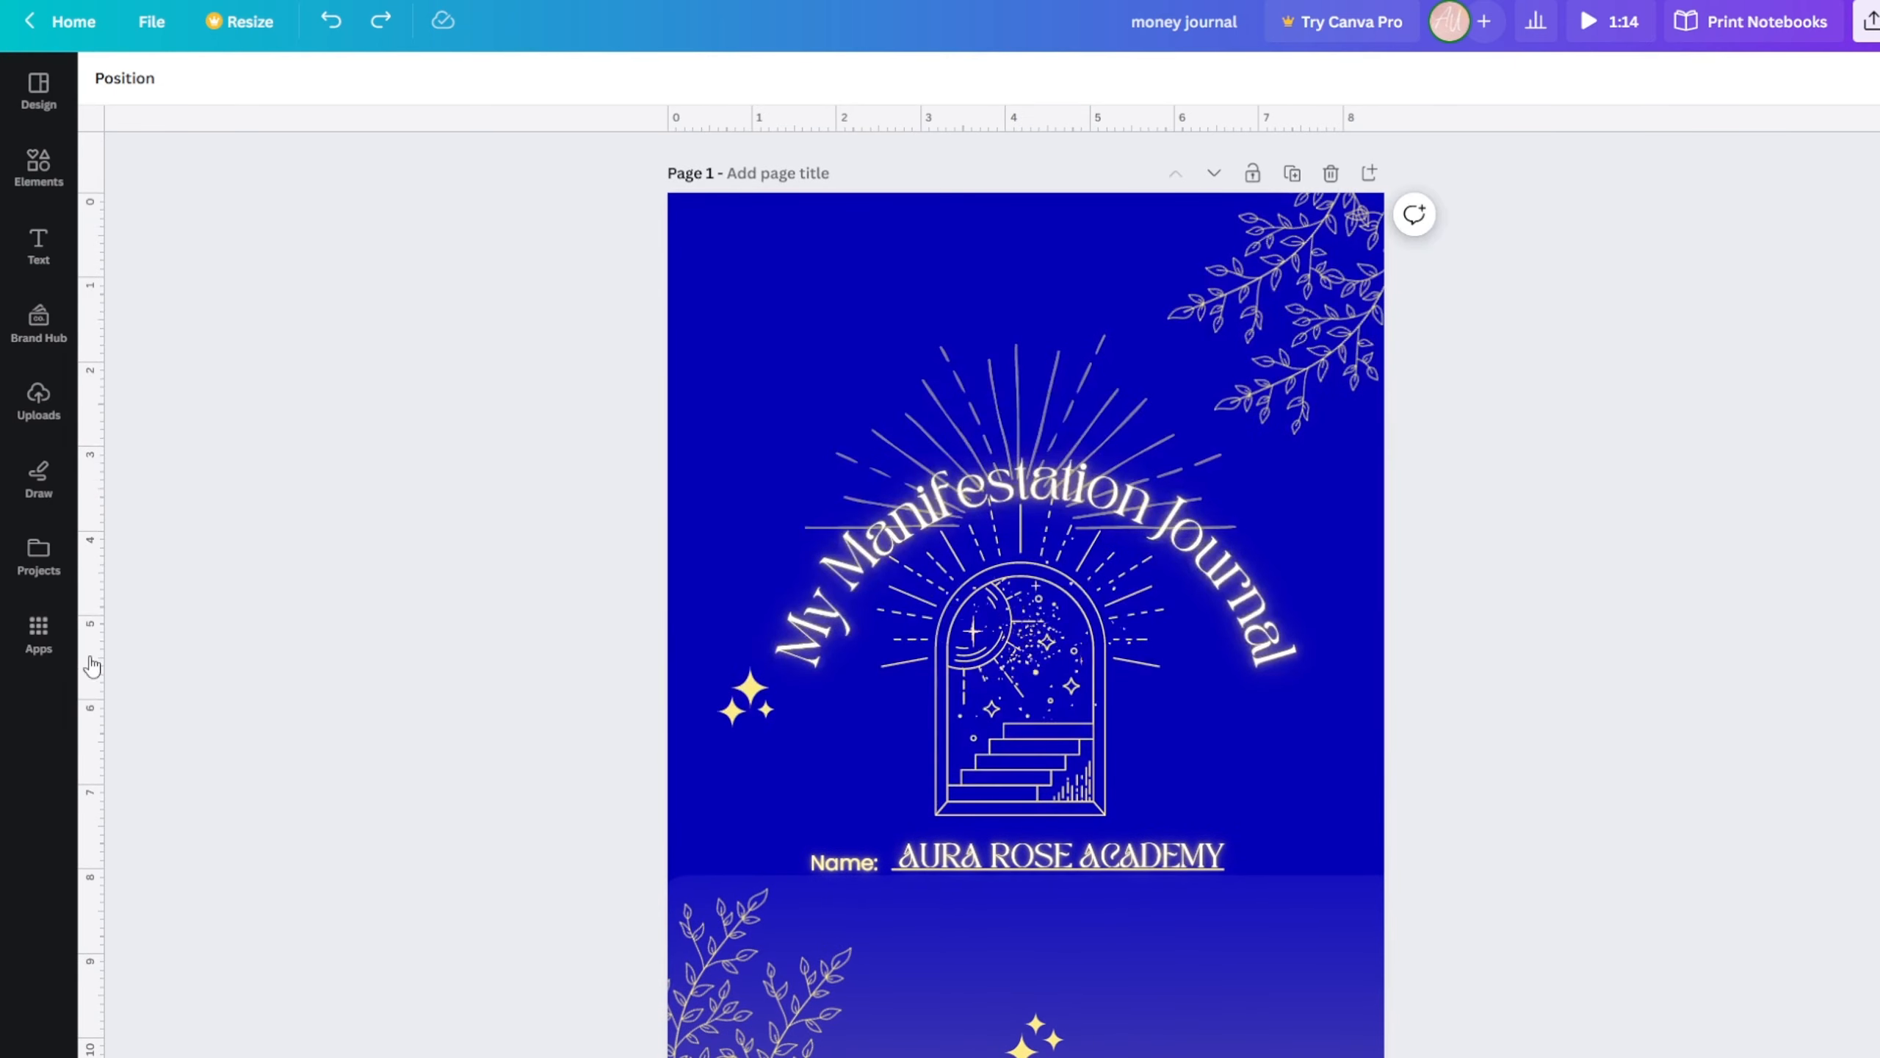
pyautogui.scroll(-4, 709, 630)
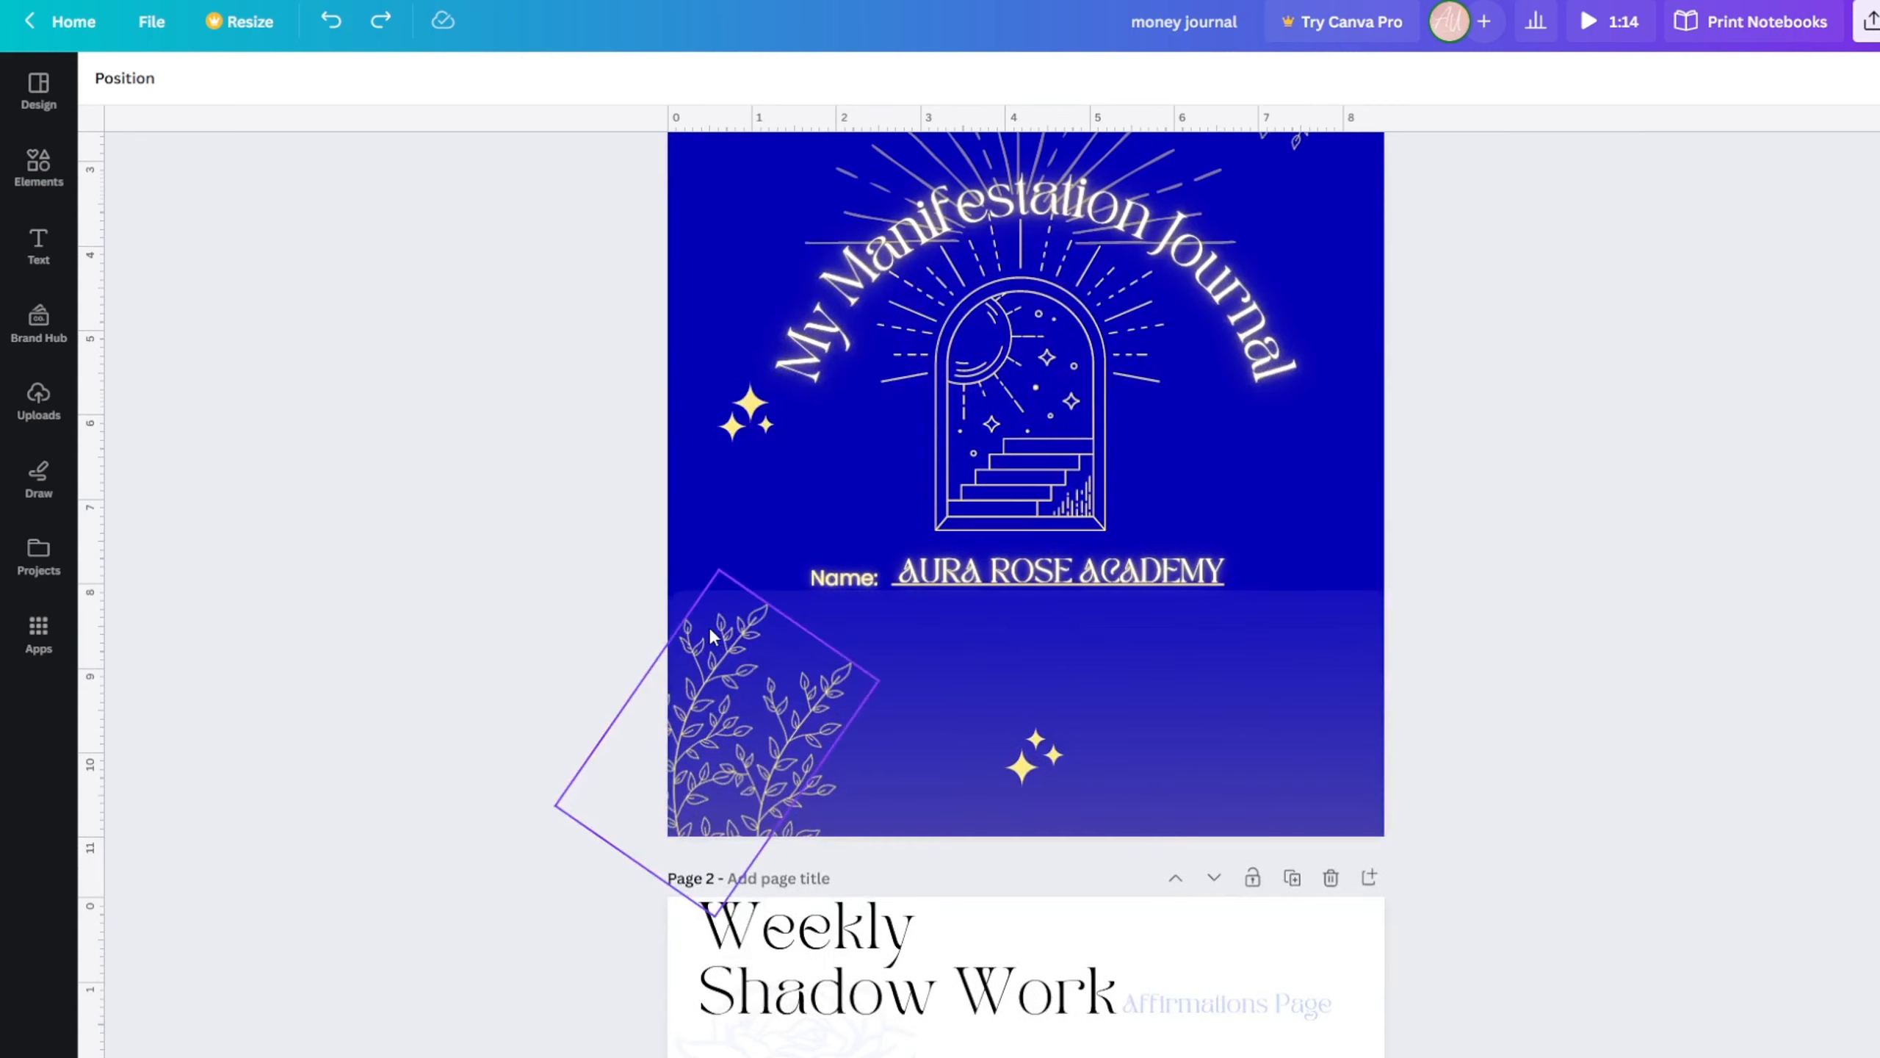
pyautogui.scroll(4, 688, 593)
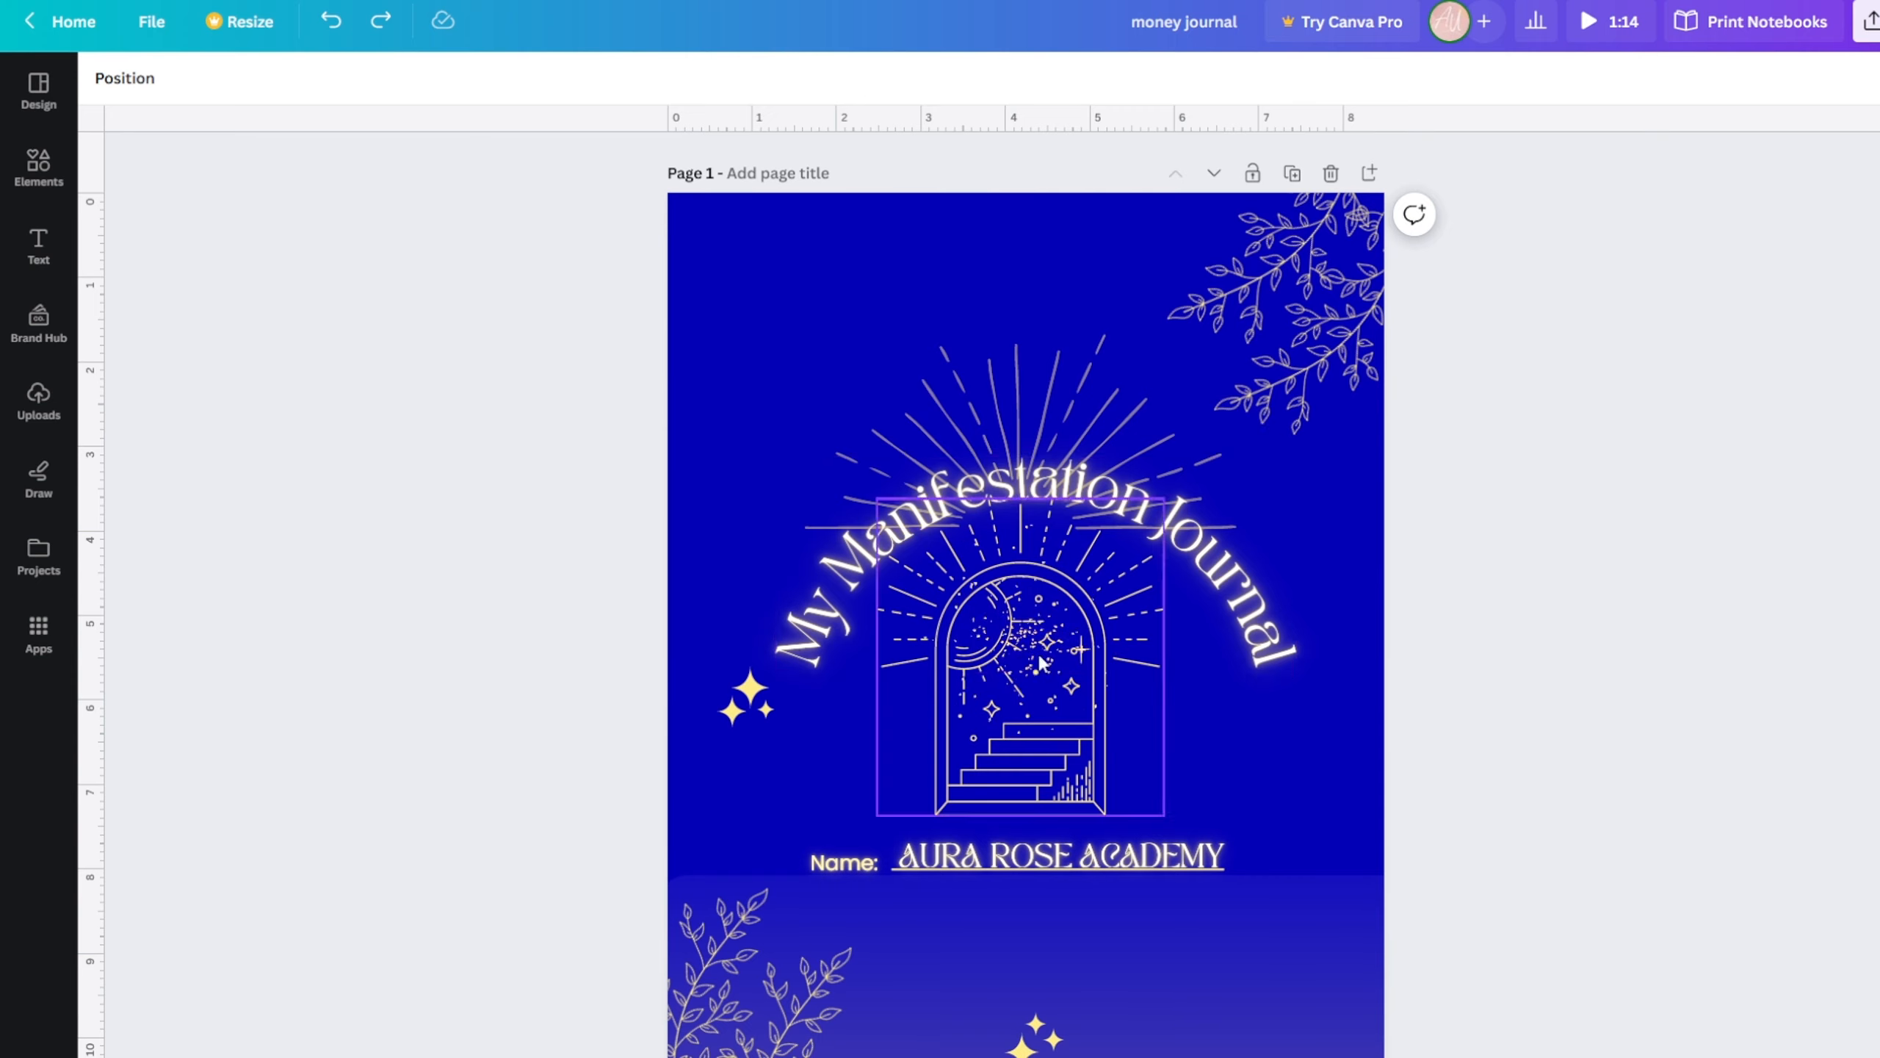
pyautogui.click(1155, 858)
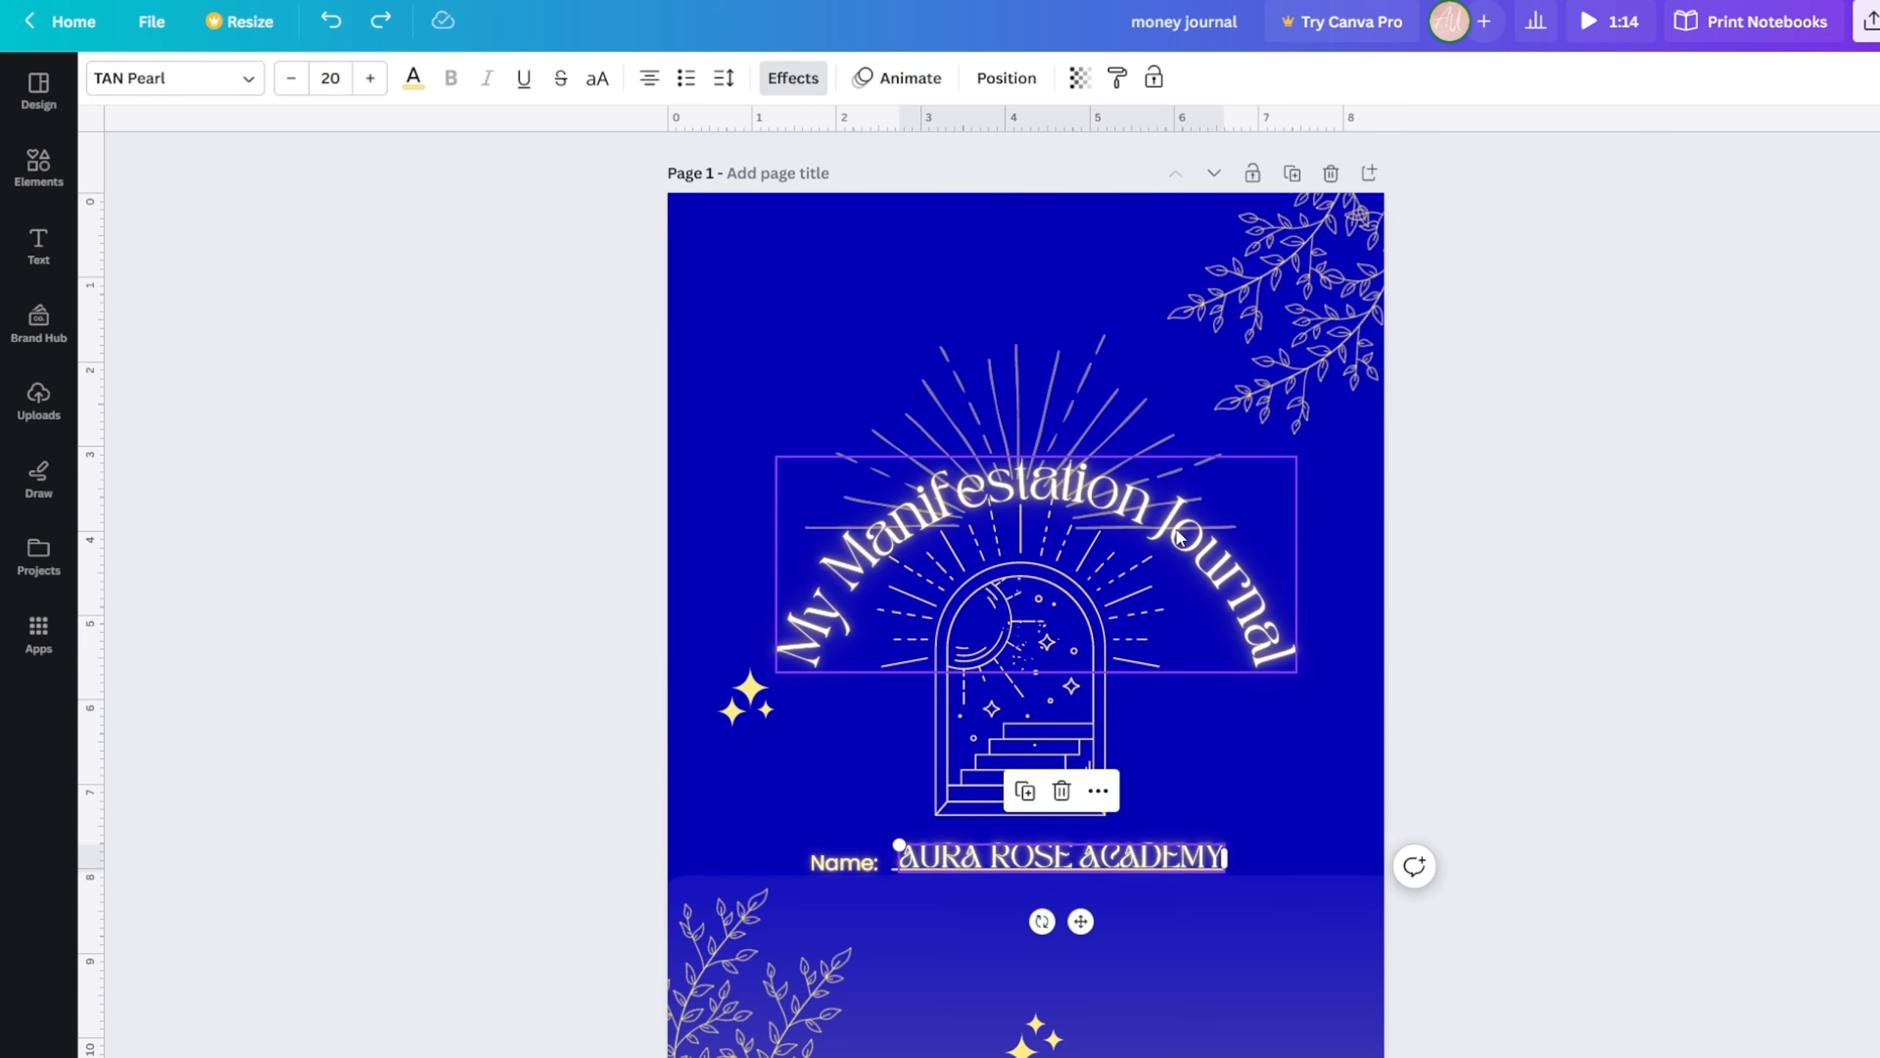
pyautogui.click(1584, 580)
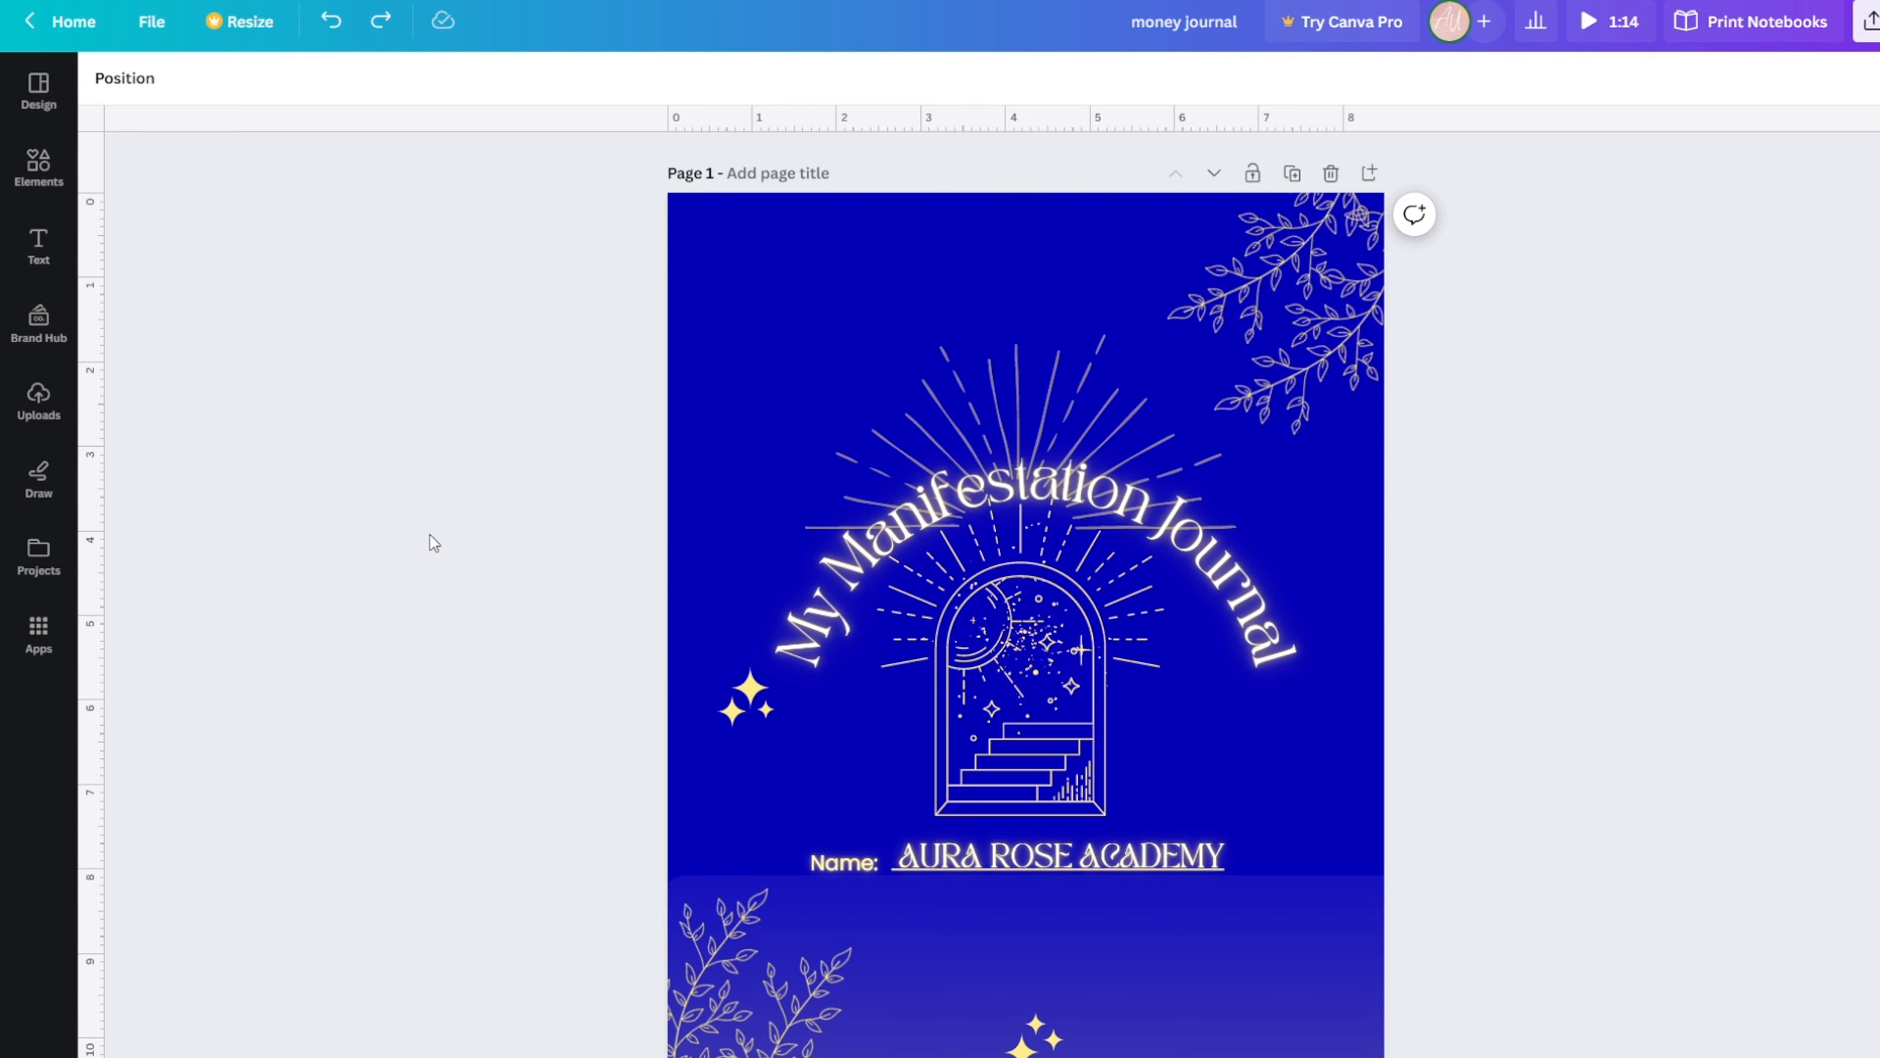
# - Look through the affirmations and weekly shadow work homework pages that follow the cover
pyautogui.scroll(-7, 646, 470)
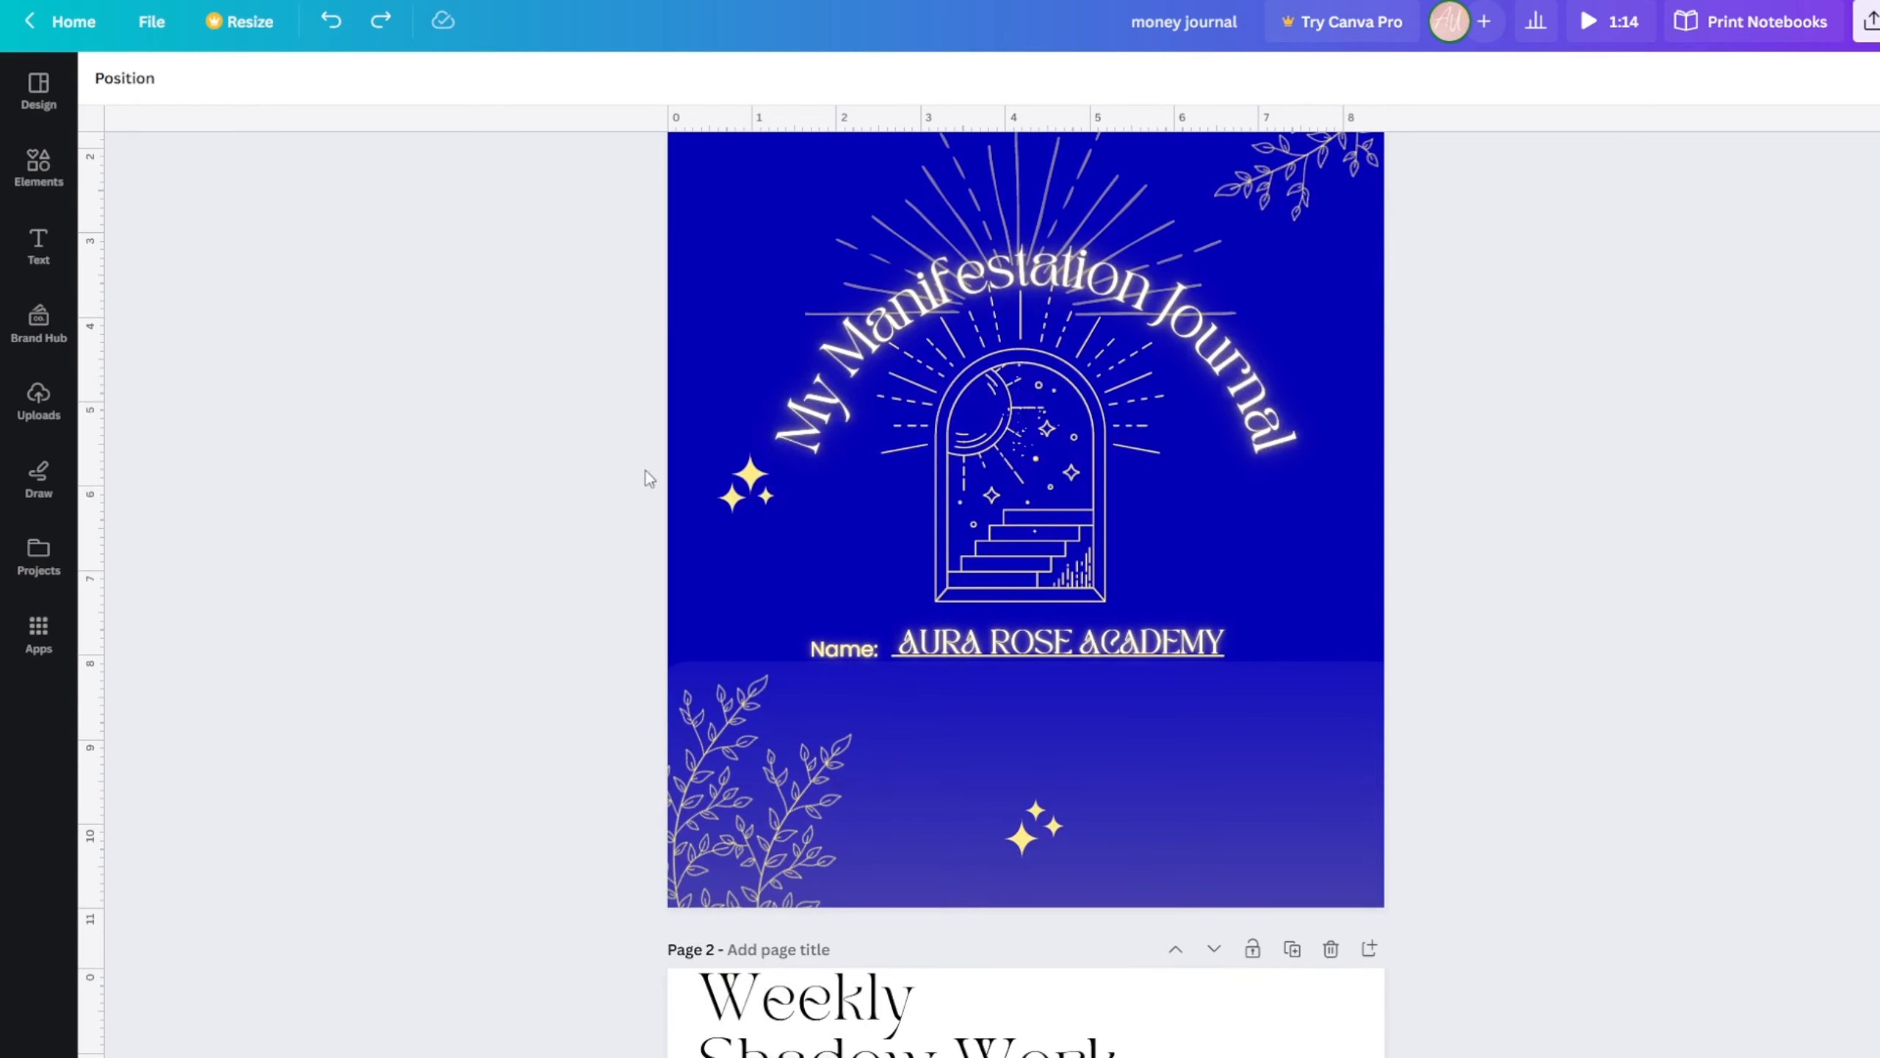
pyautogui.scroll(2, 548, 800)
pyautogui.scroll(-20, 545, 889)
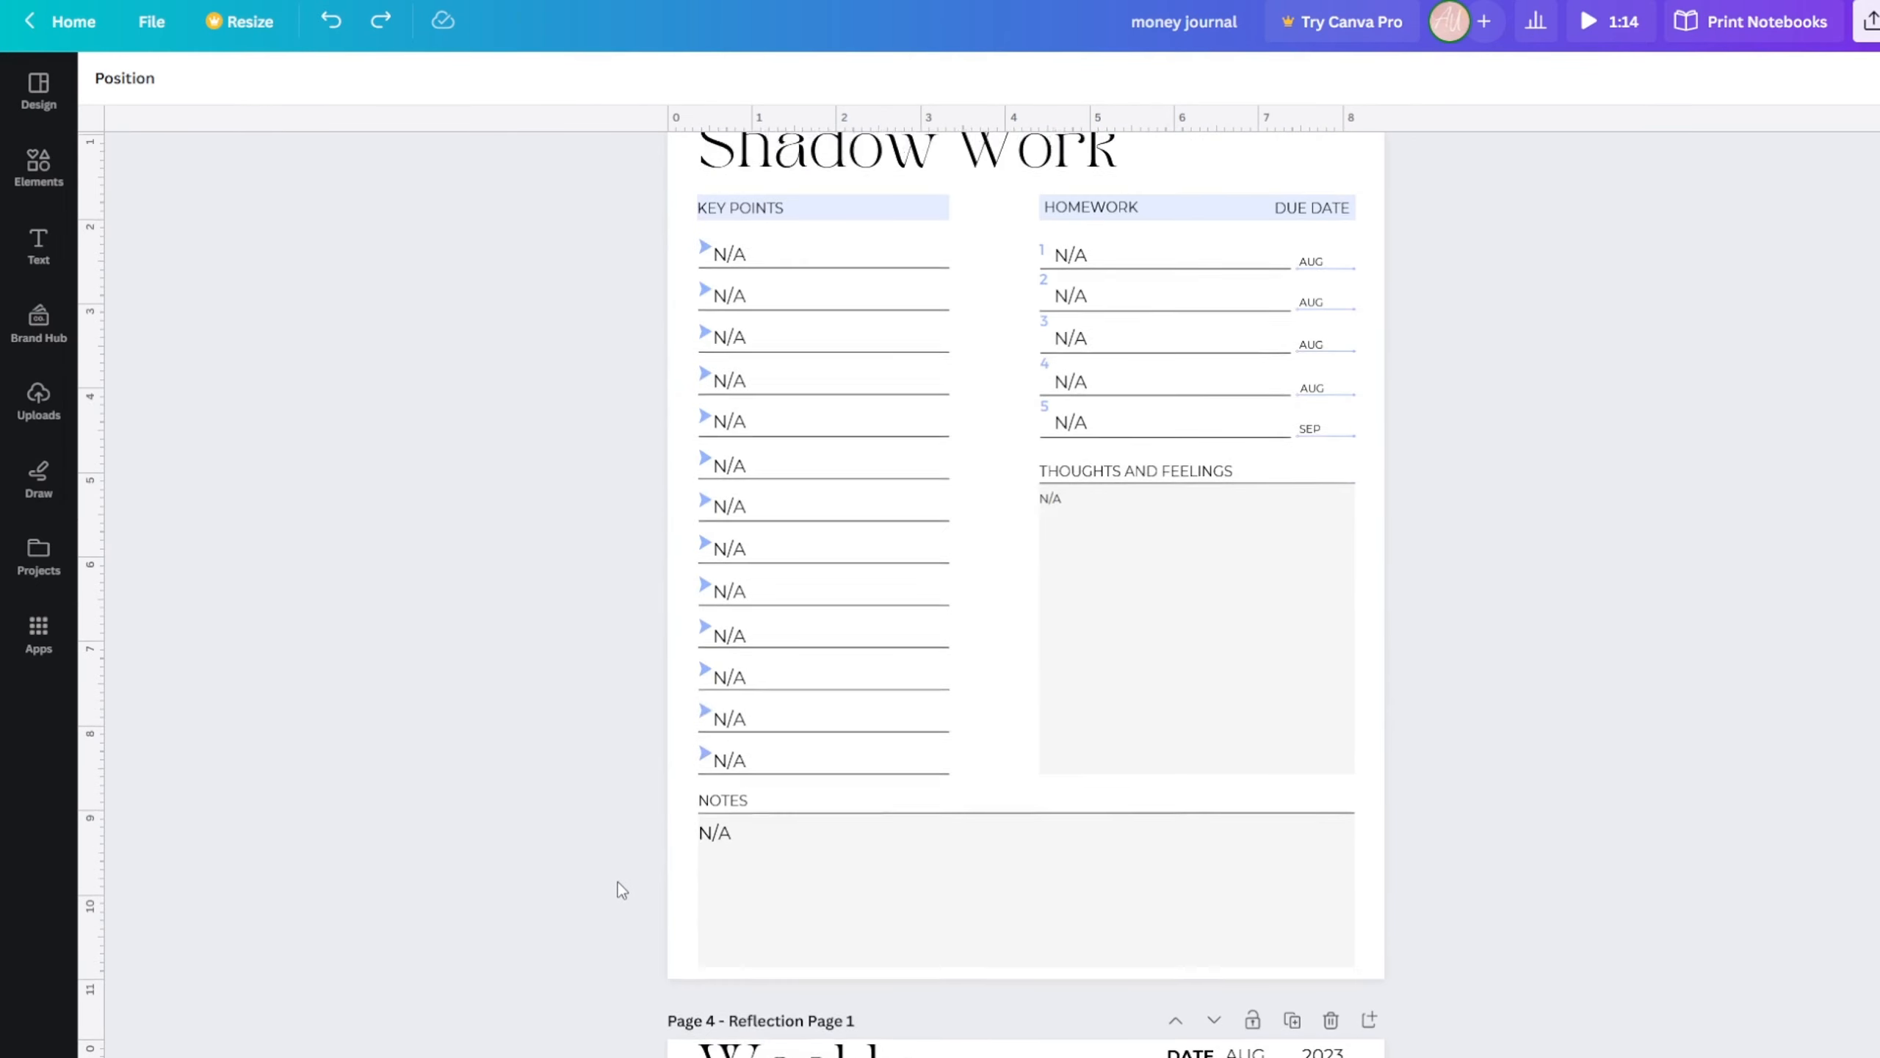
pyautogui.scroll(8, 618, 889)
pyautogui.scroll(18, 617, 874)
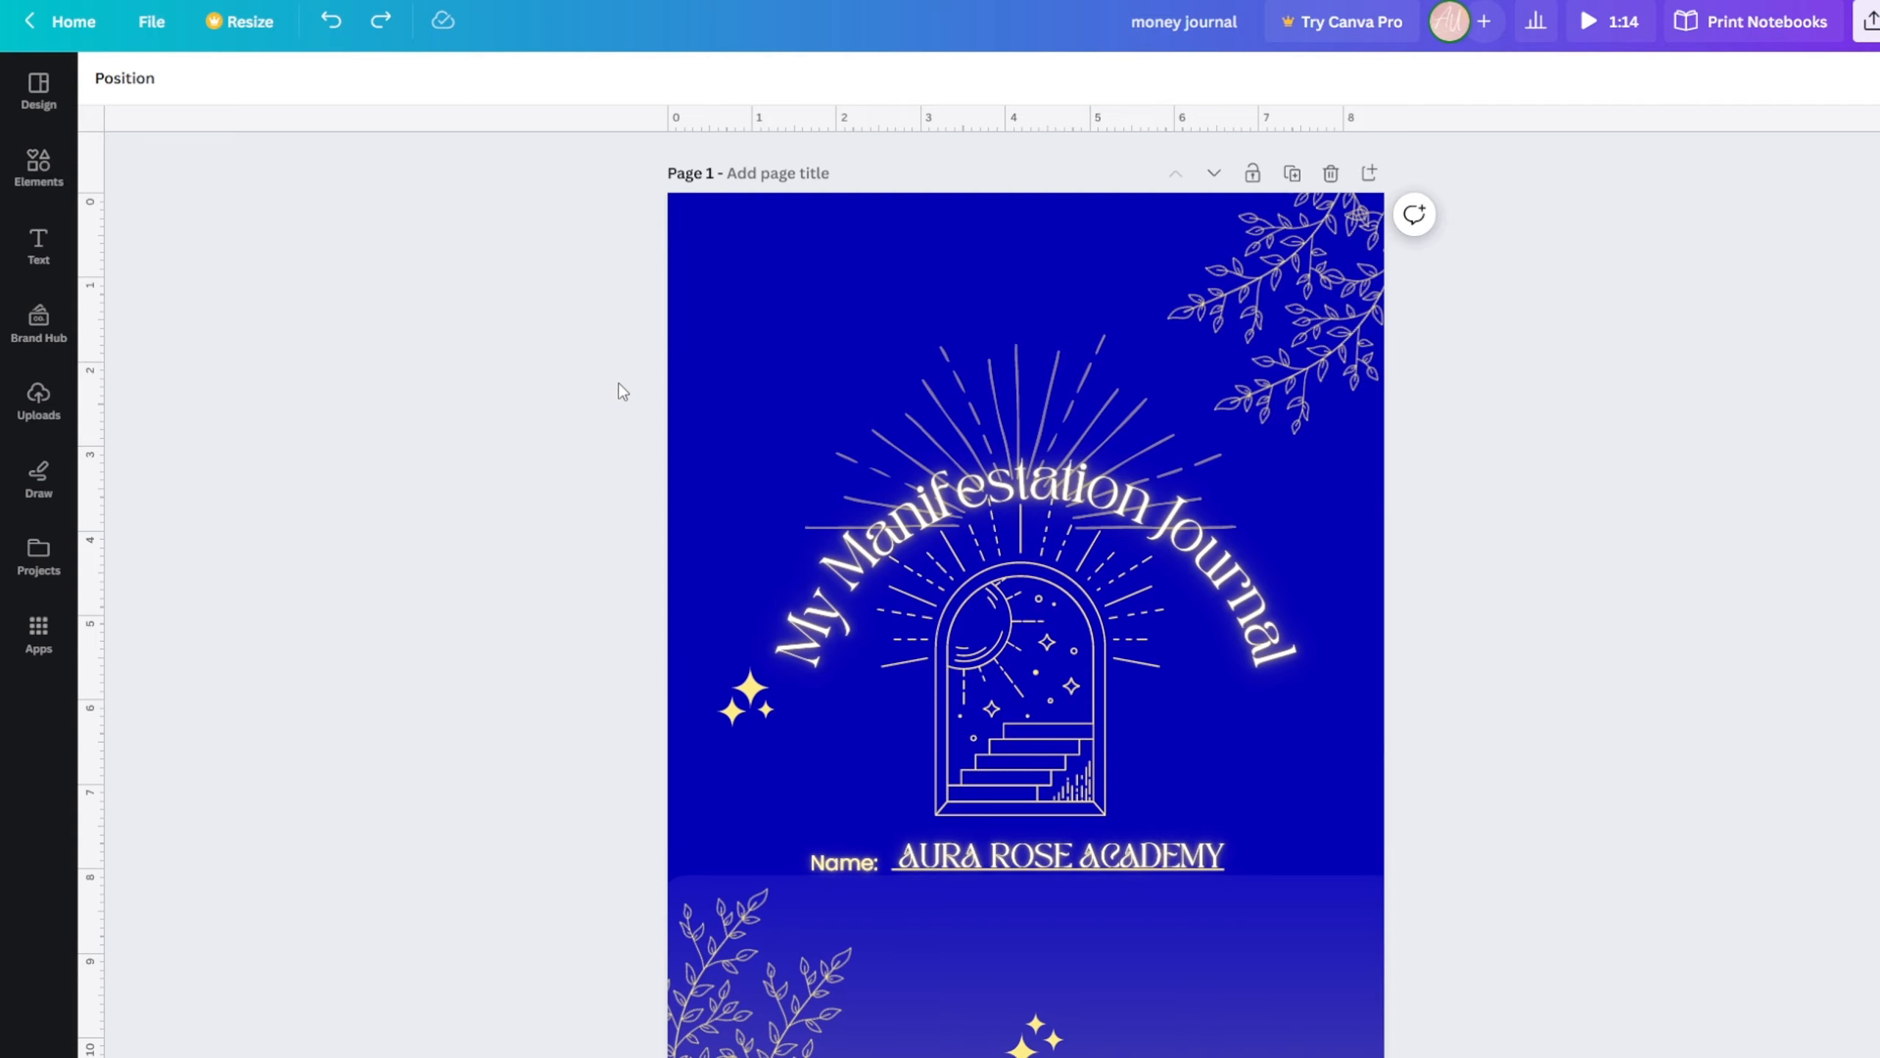
pyautogui.scroll(-15, 474, 794)
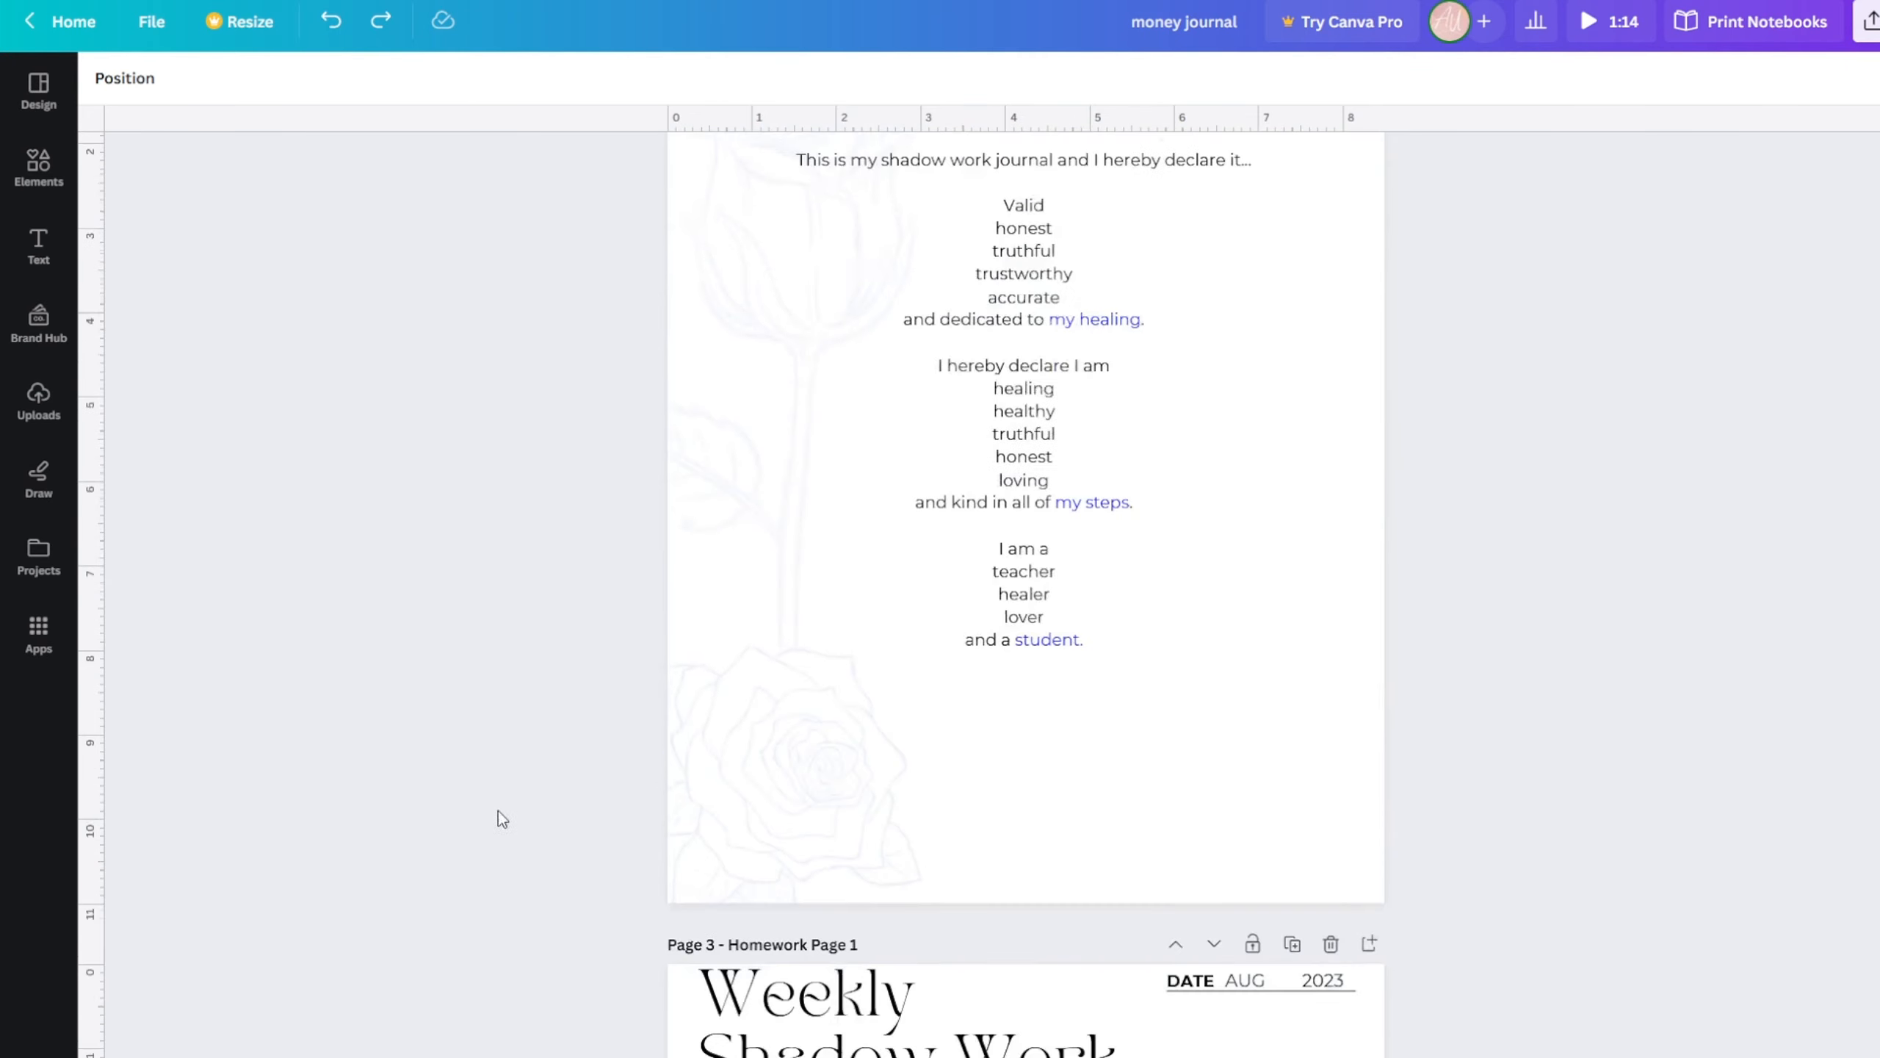
pyautogui.scroll(10, 495, 818)
pyautogui.scroll(5, 469, 791)
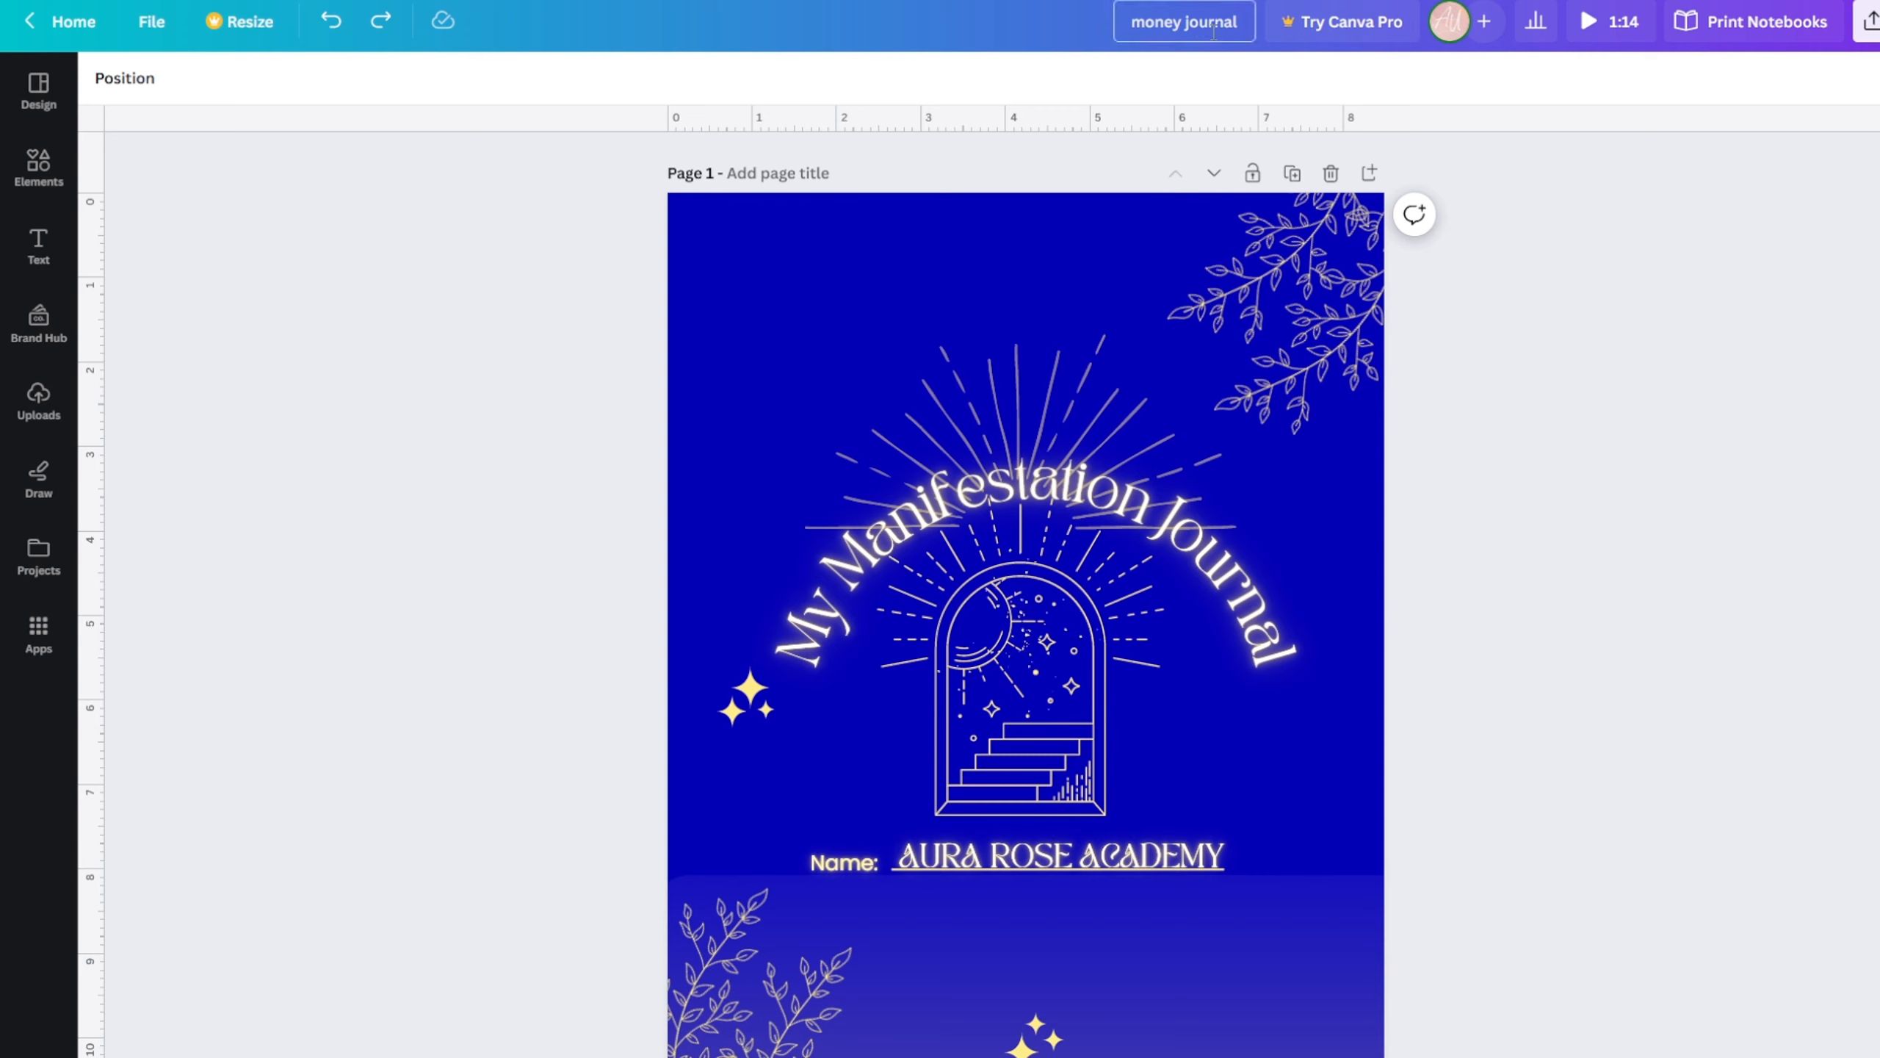
# - Try "manifestation journal" as the design's title, and clear it
pyautogui.click(1239, 27)
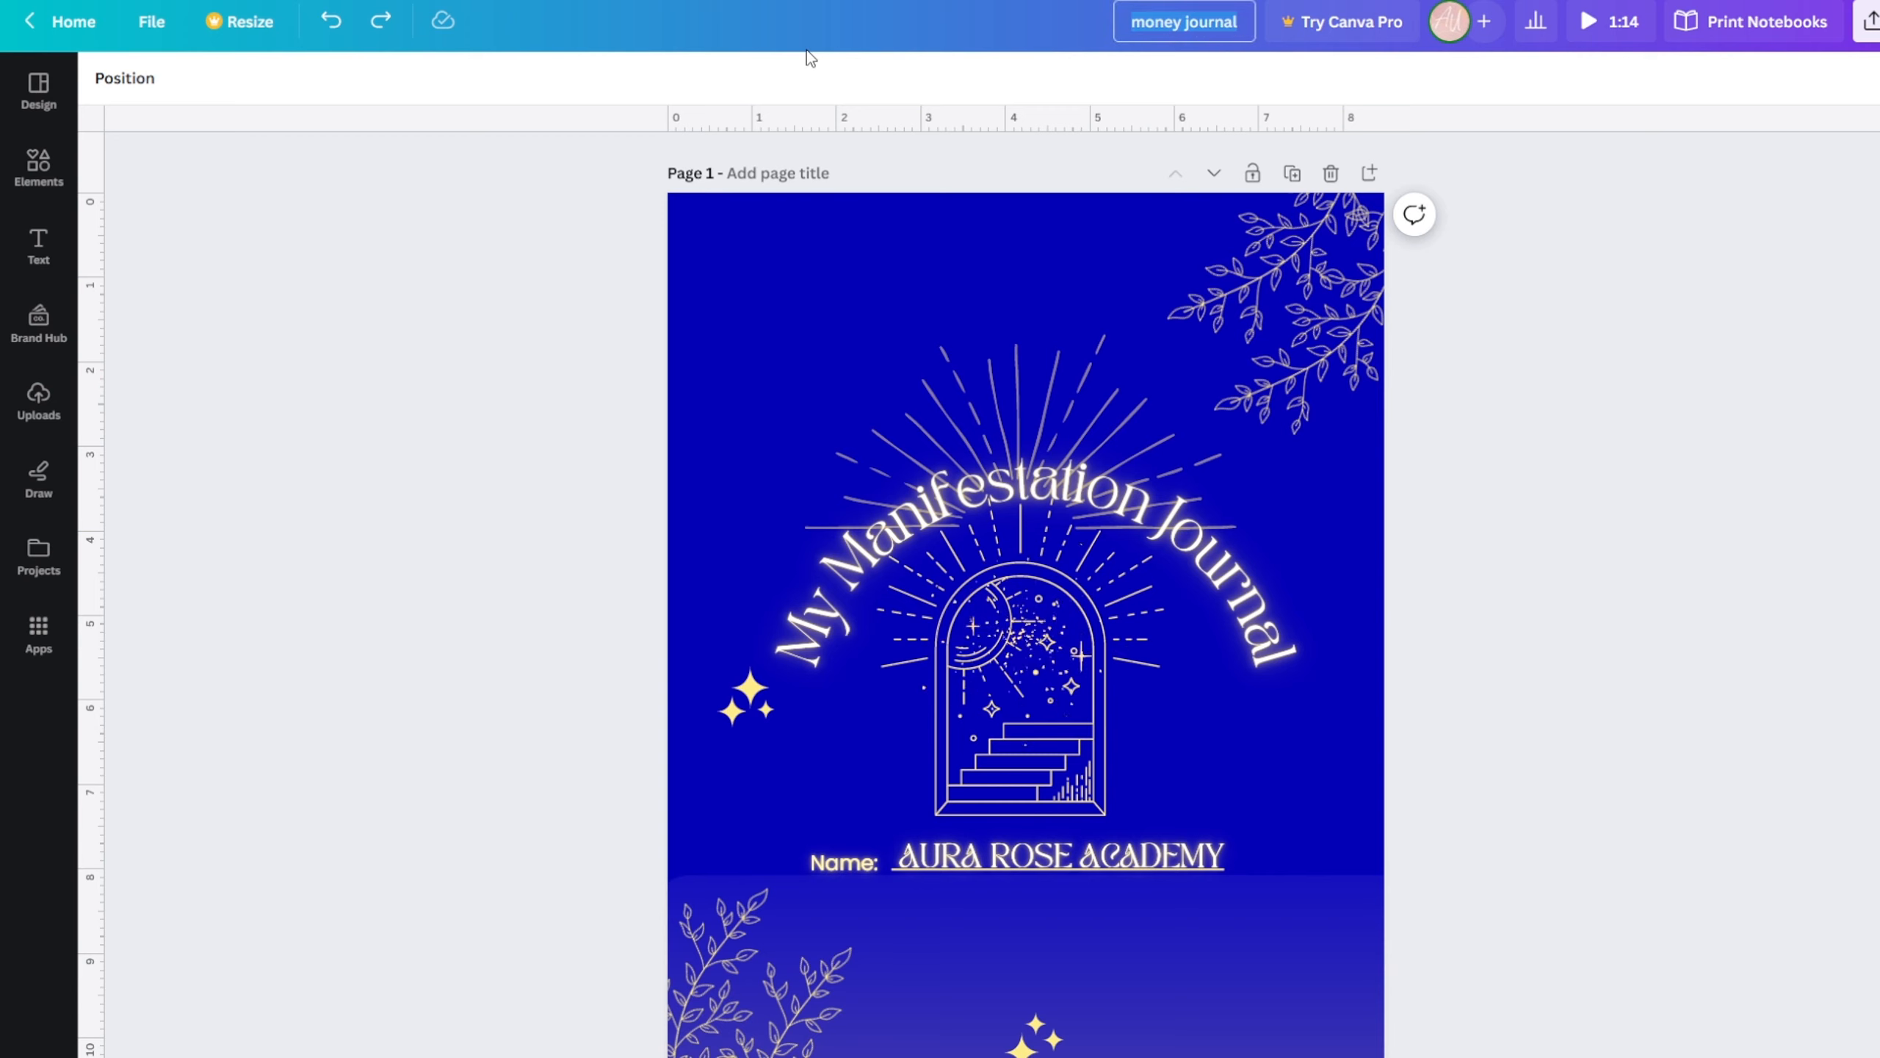
pyautogui.write('manifestatio')
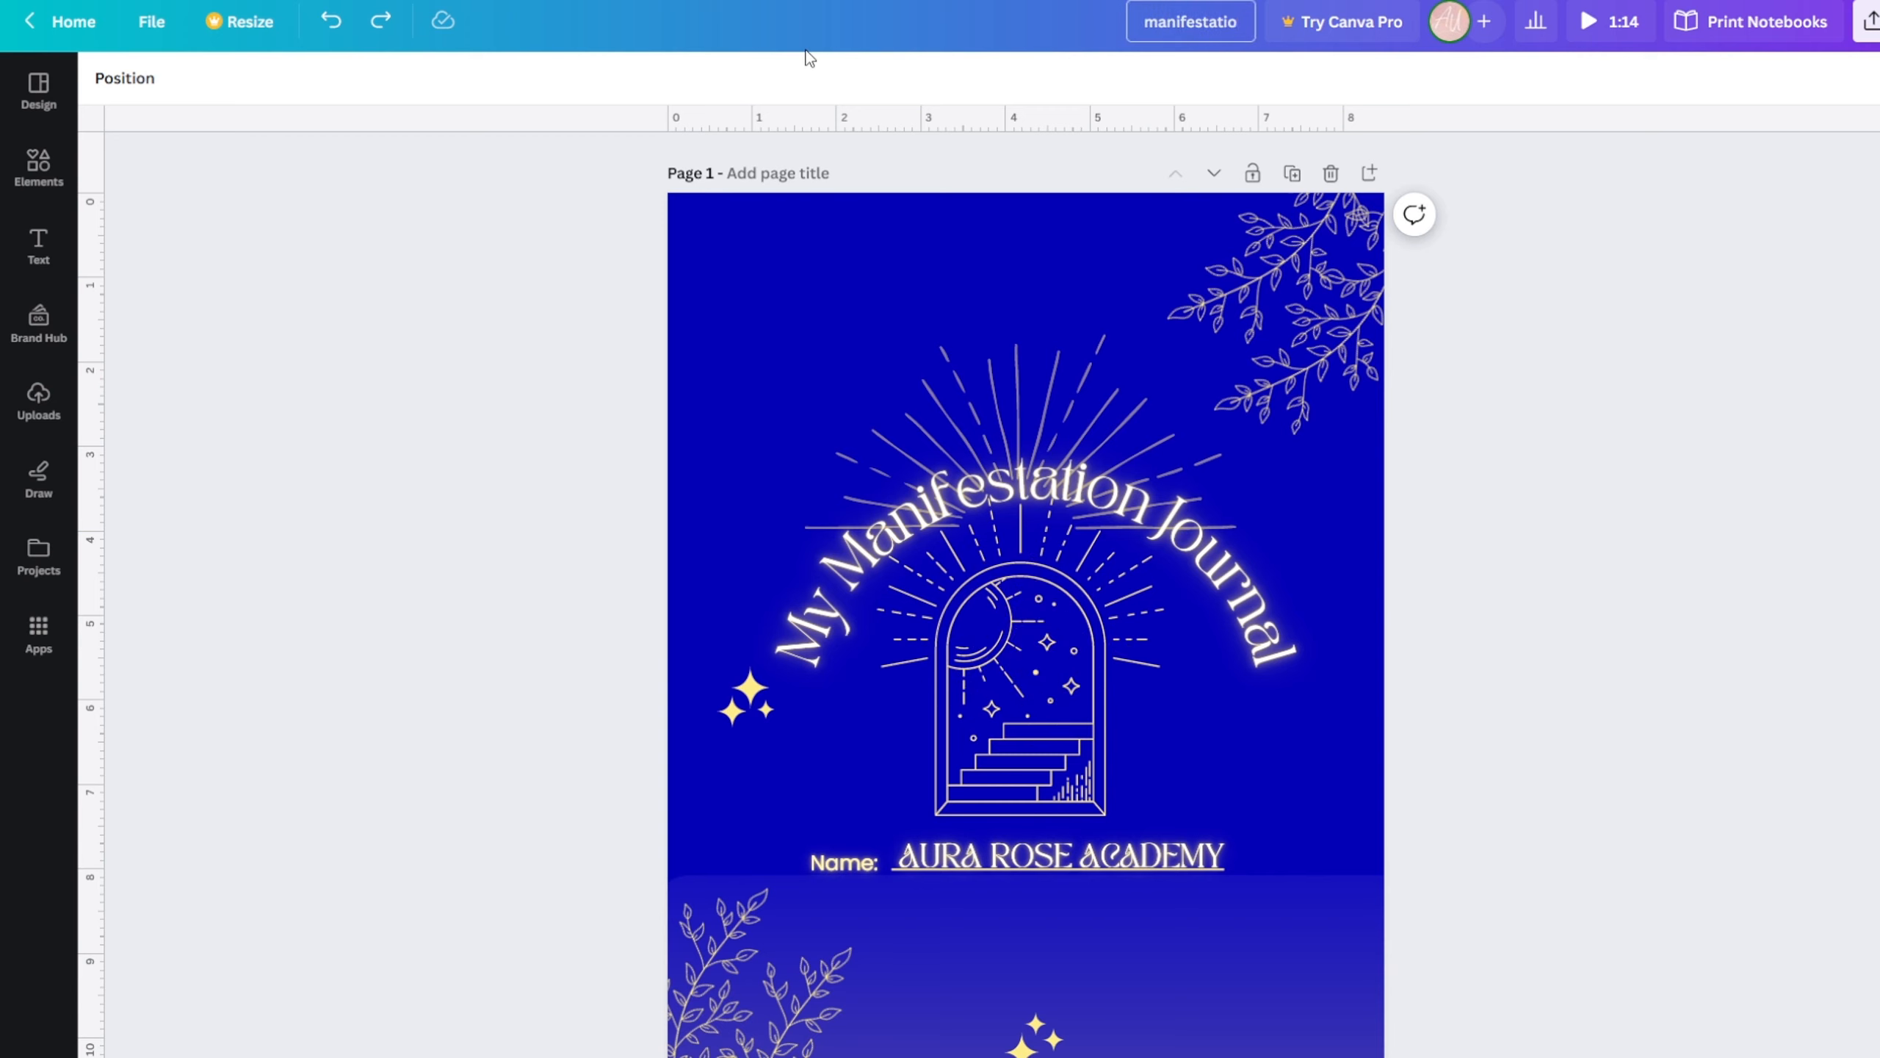
pyautogui.write('n jornal')
pyautogui.press('BackSpace')
pyautogui.press('BackSpace')
pyautogui.press('BackSpace')
pyautogui.press('BackSpace')
pyautogui.press('BackSpace')
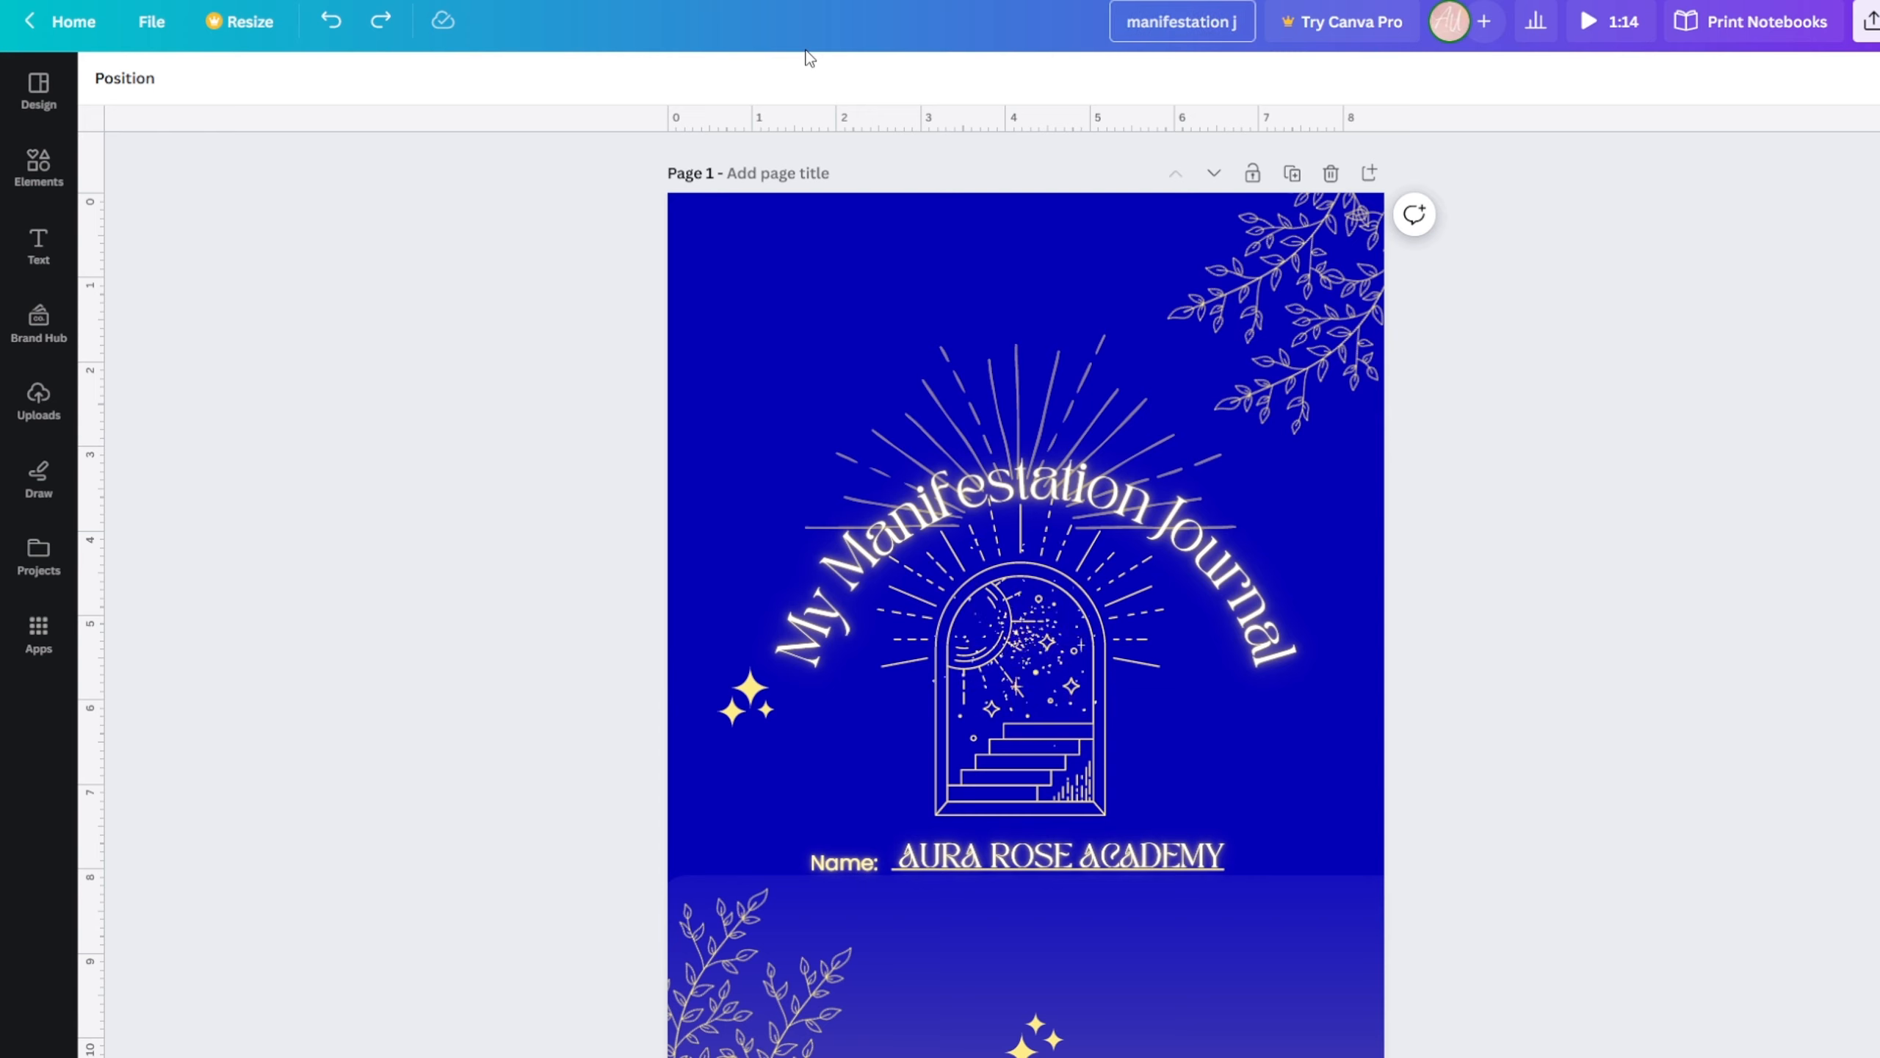
pyautogui.write('ournal')
pyautogui.press('BackSpace')
pyautogui.press('BackSpace')
pyautogui.press('BackSpace')
pyautogui.press('BackSpace')
pyautogui.press('BackSpace')
pyautogui.press('BackSpace')
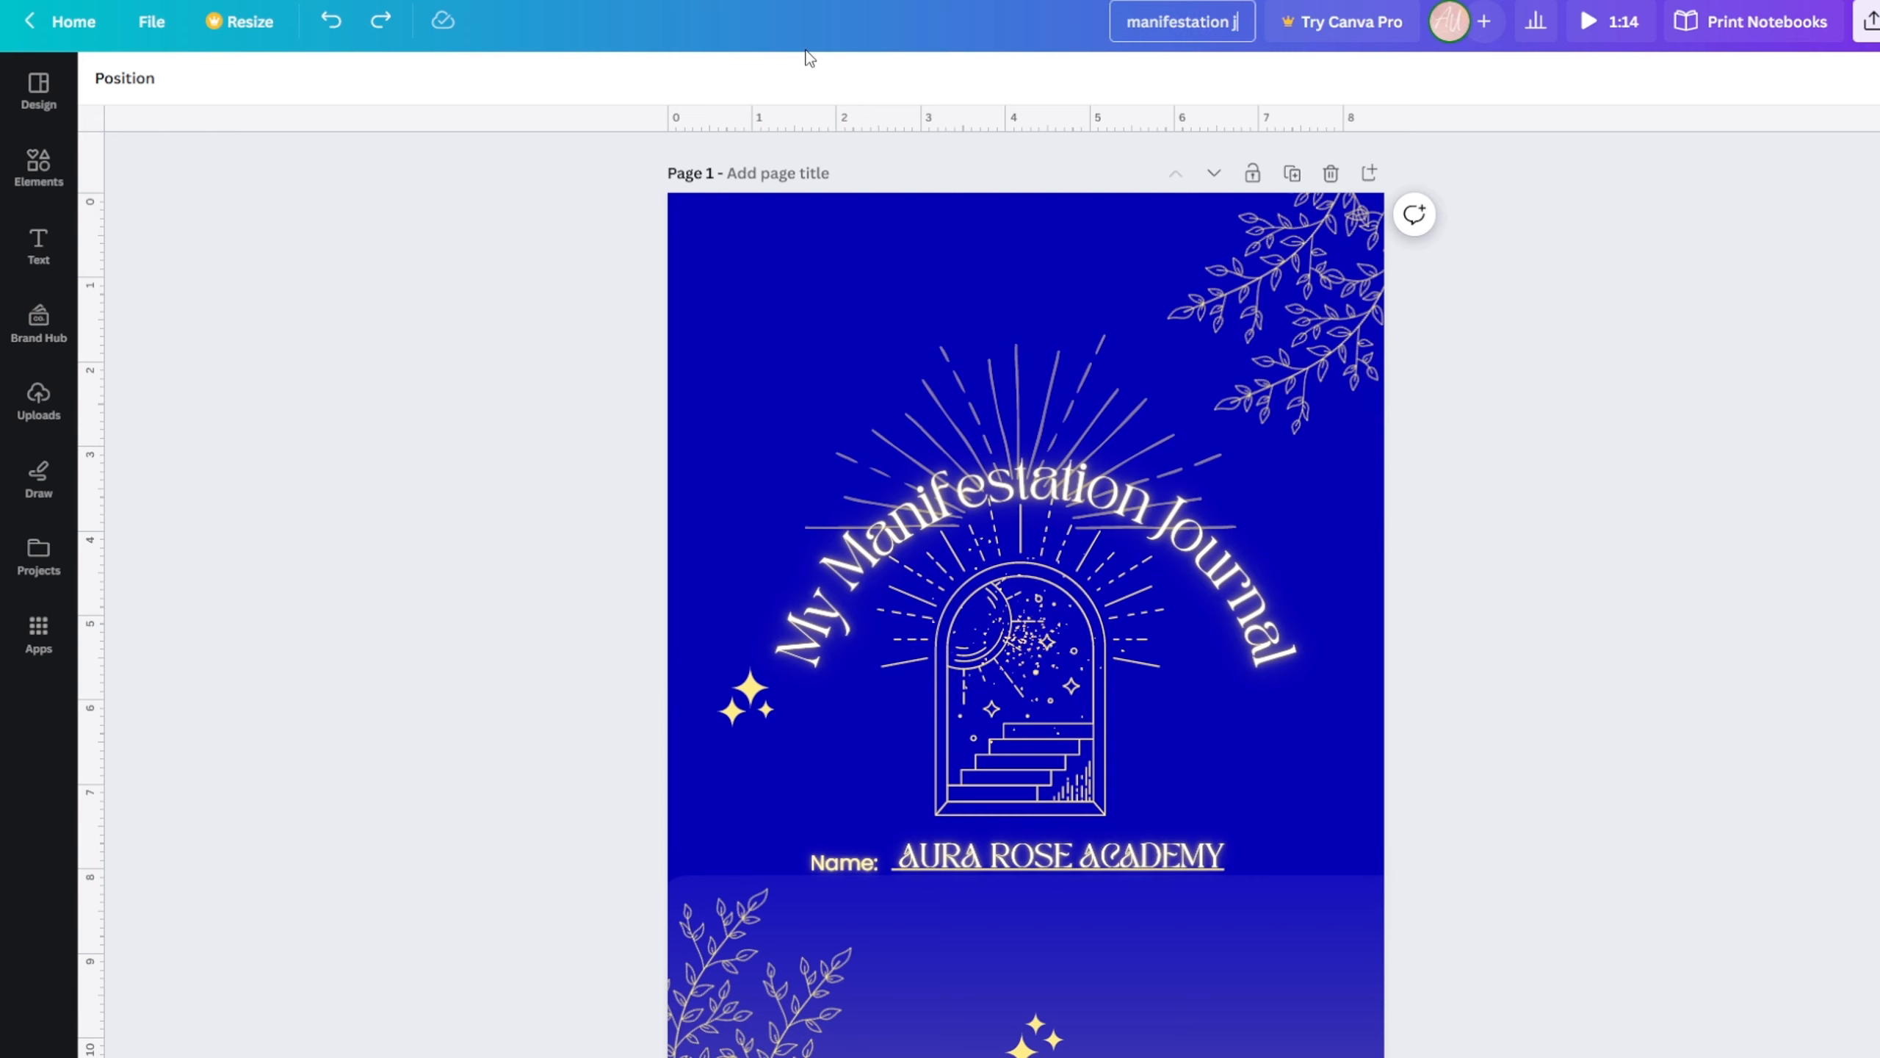
pyautogui.press('BackSpace')
pyautogui.press('BackSpace')
pyautogui.press('BackSpace')
pyautogui.press('BackSpace')
pyautogui.press('BackSpace')
pyautogui.press('BackSpace')
pyautogui.press('BackSpace')
pyautogui.press('BackSpace')
pyautogui.press('BackSpace')
pyautogui.press('BackSpace')
pyautogui.press('BackSpace')
pyautogui.press('BackSpace')
pyautogui.press('BackSpace')
pyautogui.press('BackSpace')
pyautogui.press('BackSpace')
# - Try "bullet journal" as the design's title, and clear it
pyautogui.write('bullet journal')
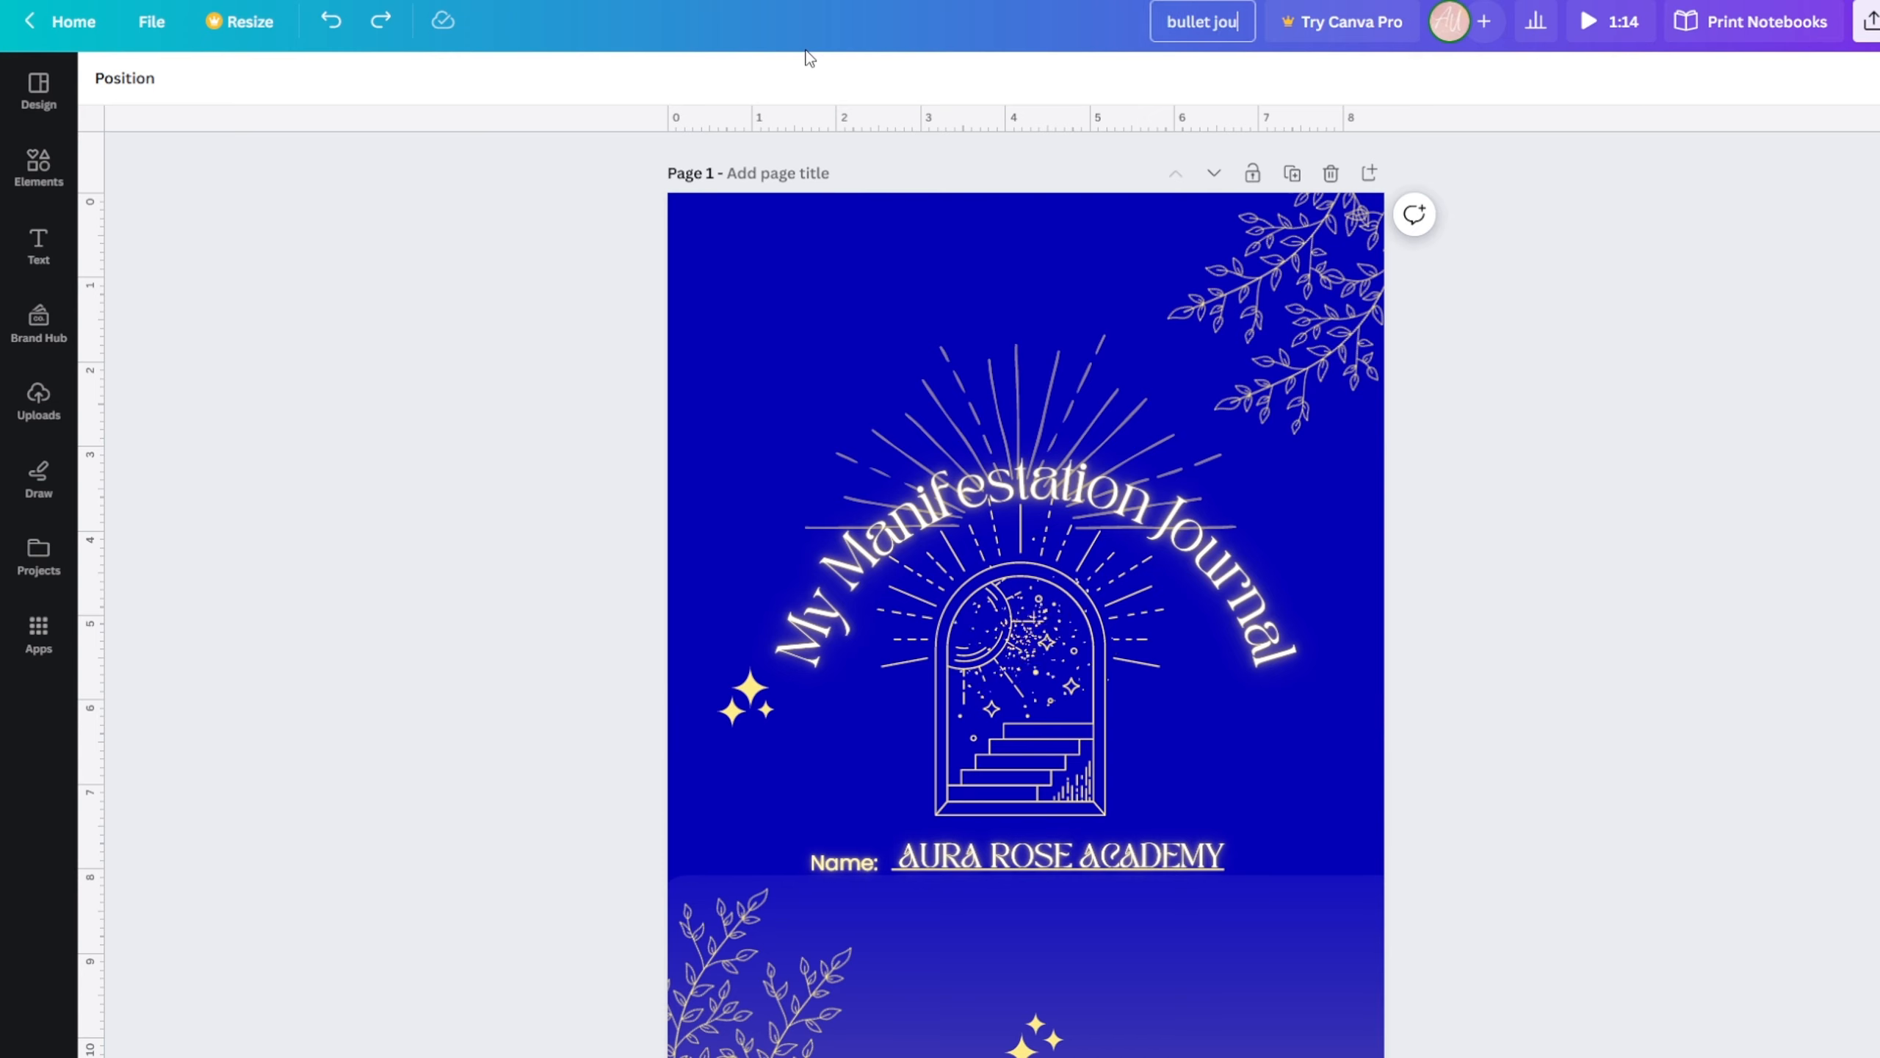
pyautogui.press('BackSpace')
pyautogui.press('BackSpace')
pyautogui.press('BackSpace')
pyautogui.press('BackSpace')
pyautogui.press('BackSpace')
pyautogui.press('BackSpace')
pyautogui.press('BackSpace')
pyautogui.press('BackSpace')
pyautogui.press('BackSpace')
pyautogui.press('BackSpace')
pyautogui.press('BackSpace')
pyautogui.press('BackSpace')
pyautogui.press('BackSpace')
pyautogui.press('BackSpace')
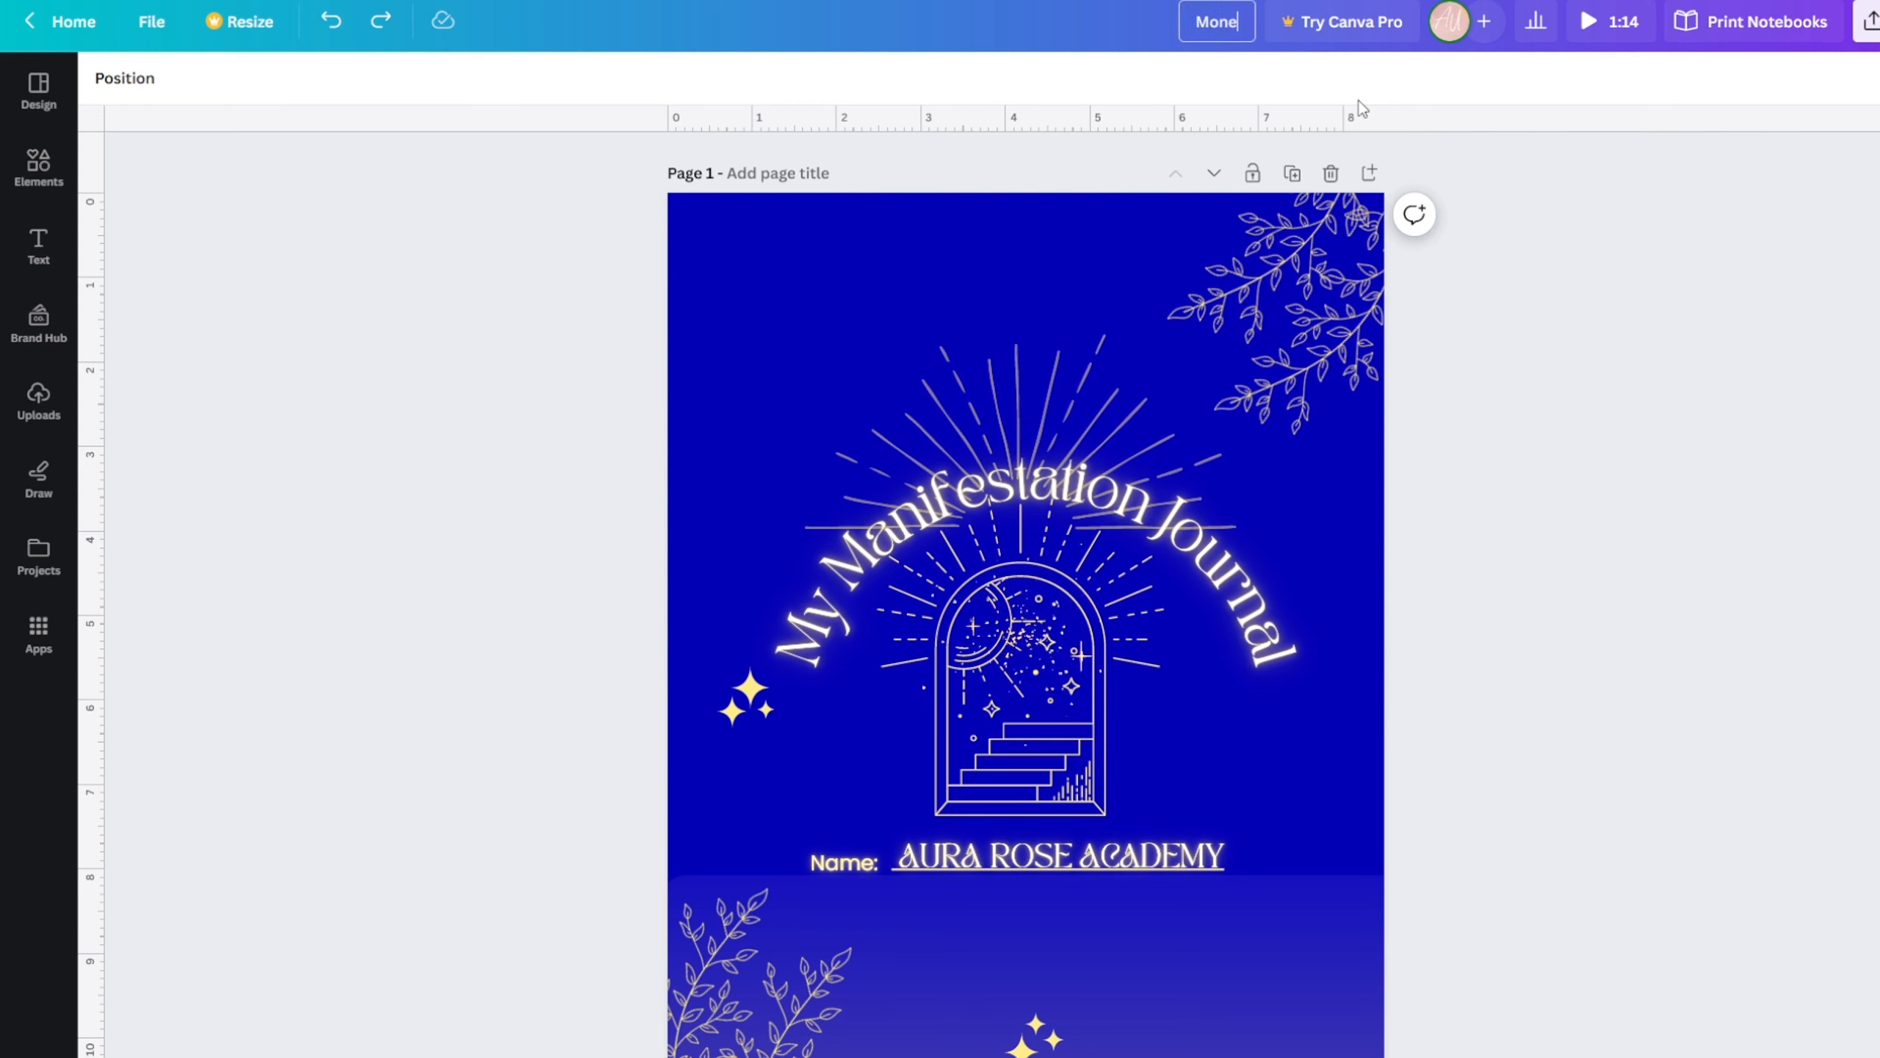
# - Rename the design as "Money Journal"
pyautogui.write('y Journal')
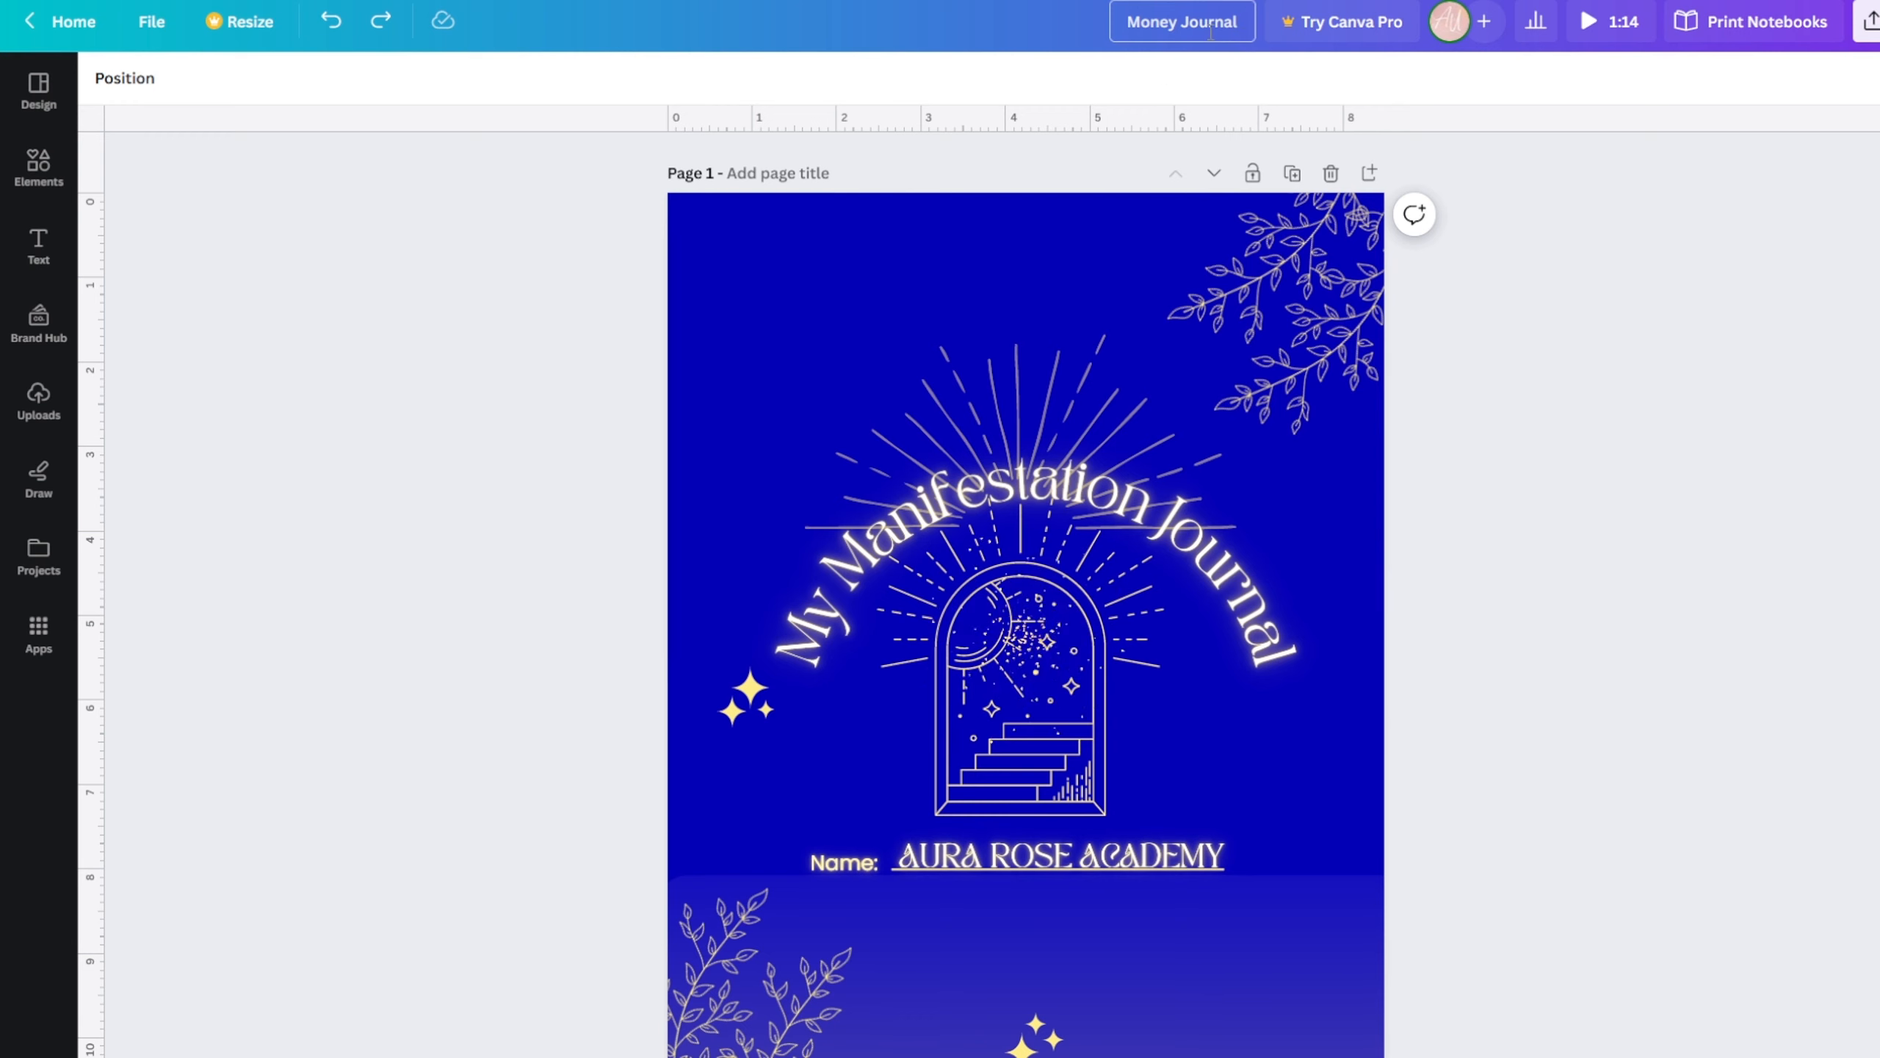
pyautogui.click(1711, 302)
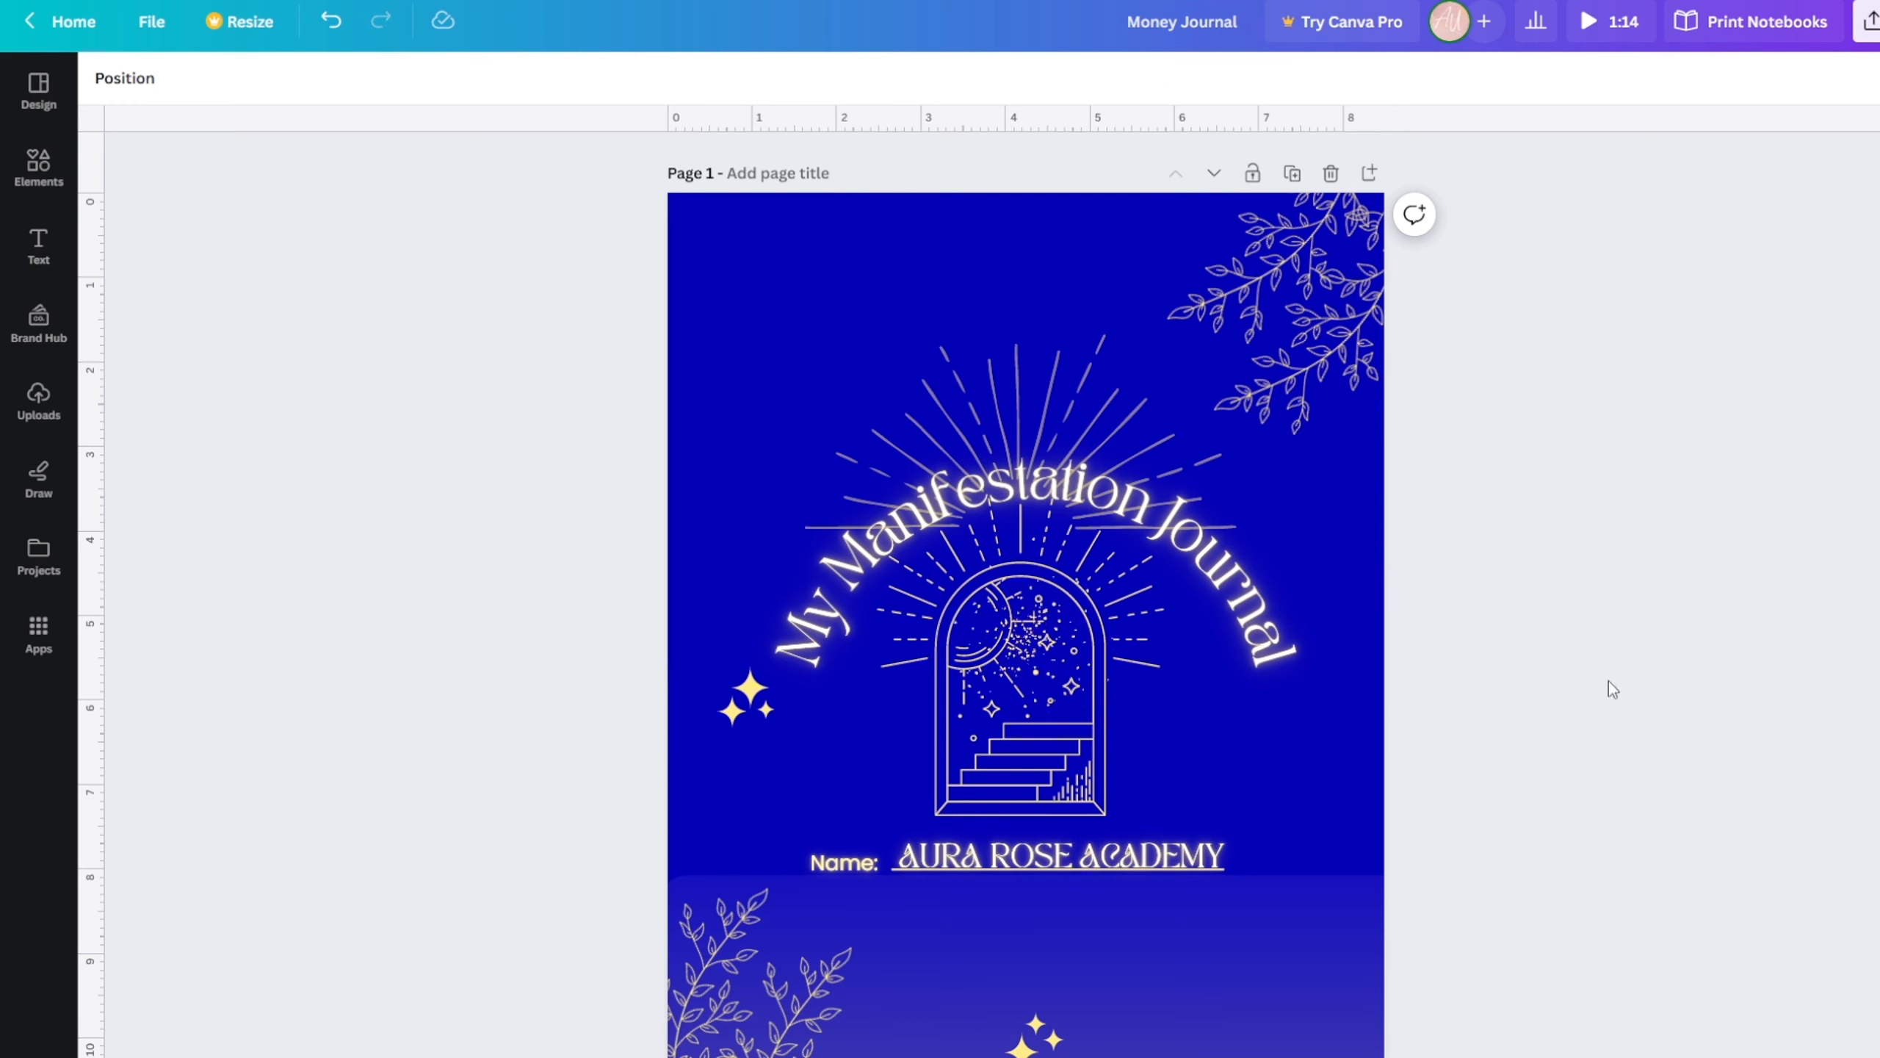
# - Change the cover page's background from blue to the solid dark green #007908
pyautogui.click(692, 230)
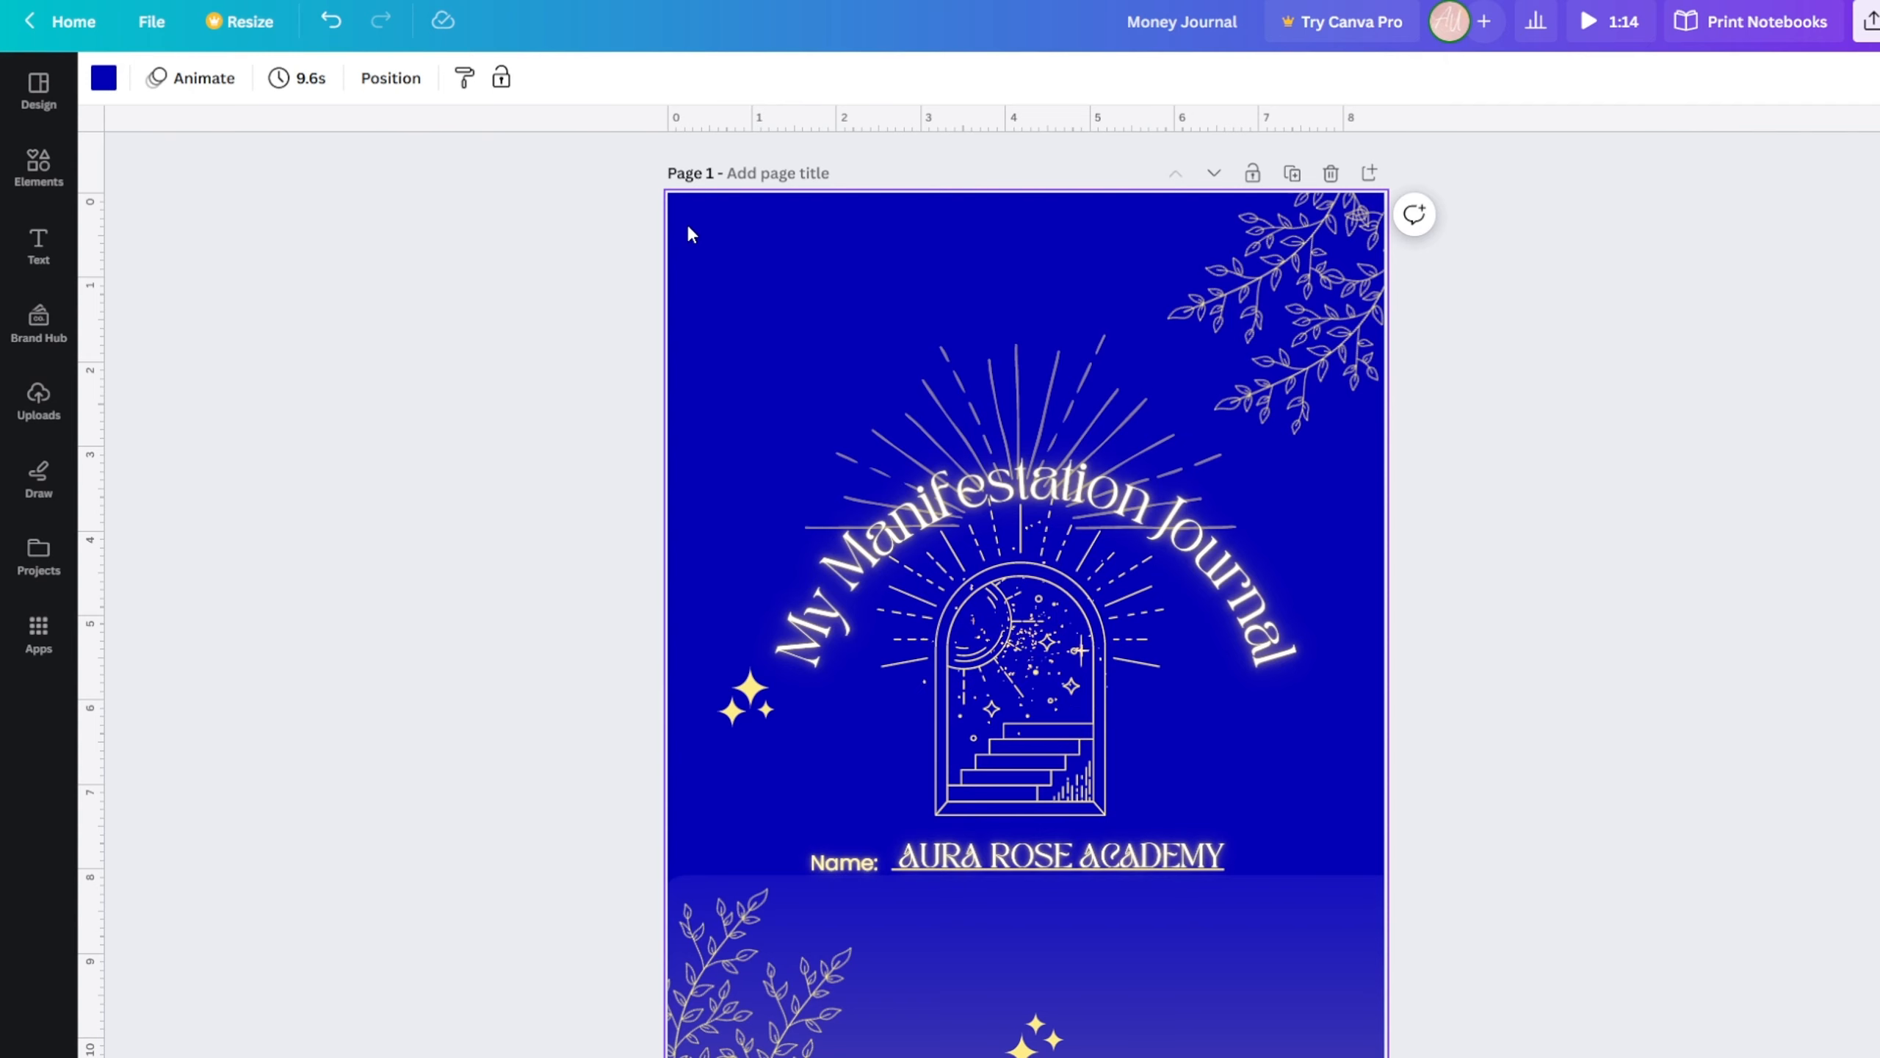
pyautogui.click(103, 79)
pyautogui.click(125, 207)
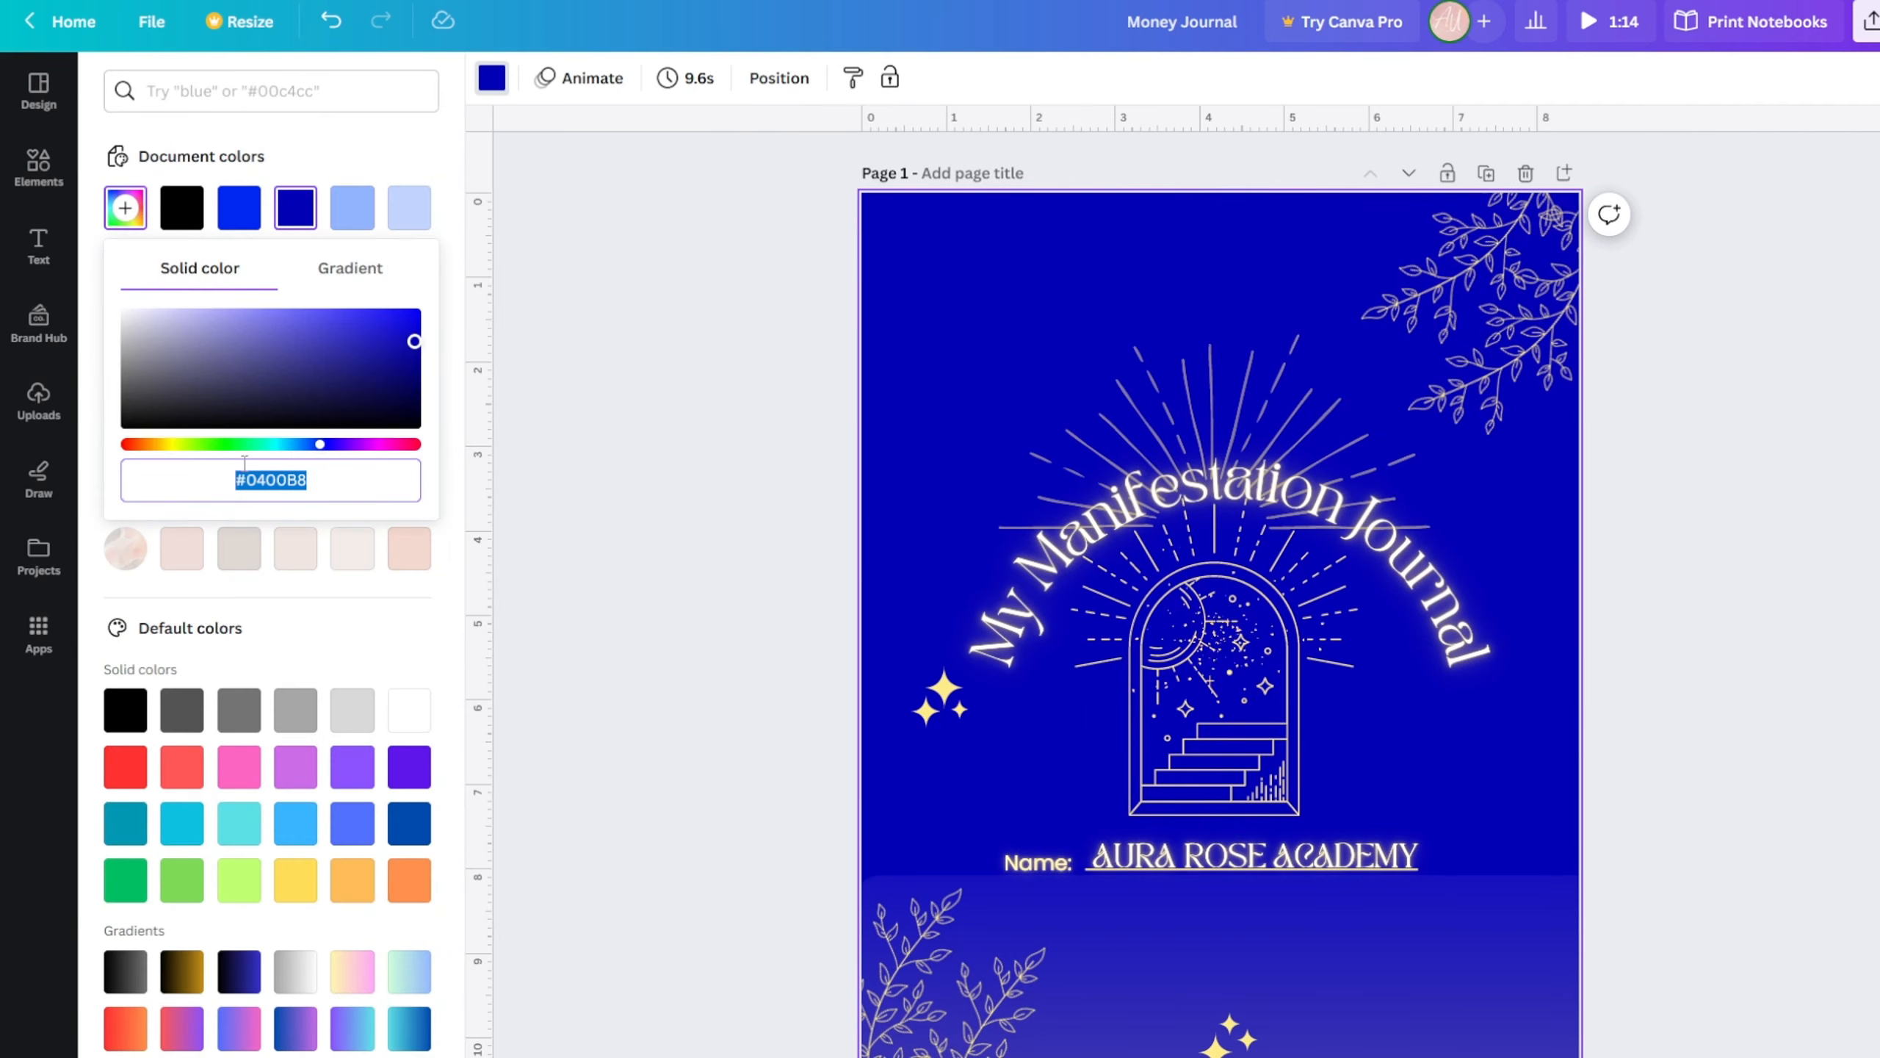
pyautogui.click(226, 443)
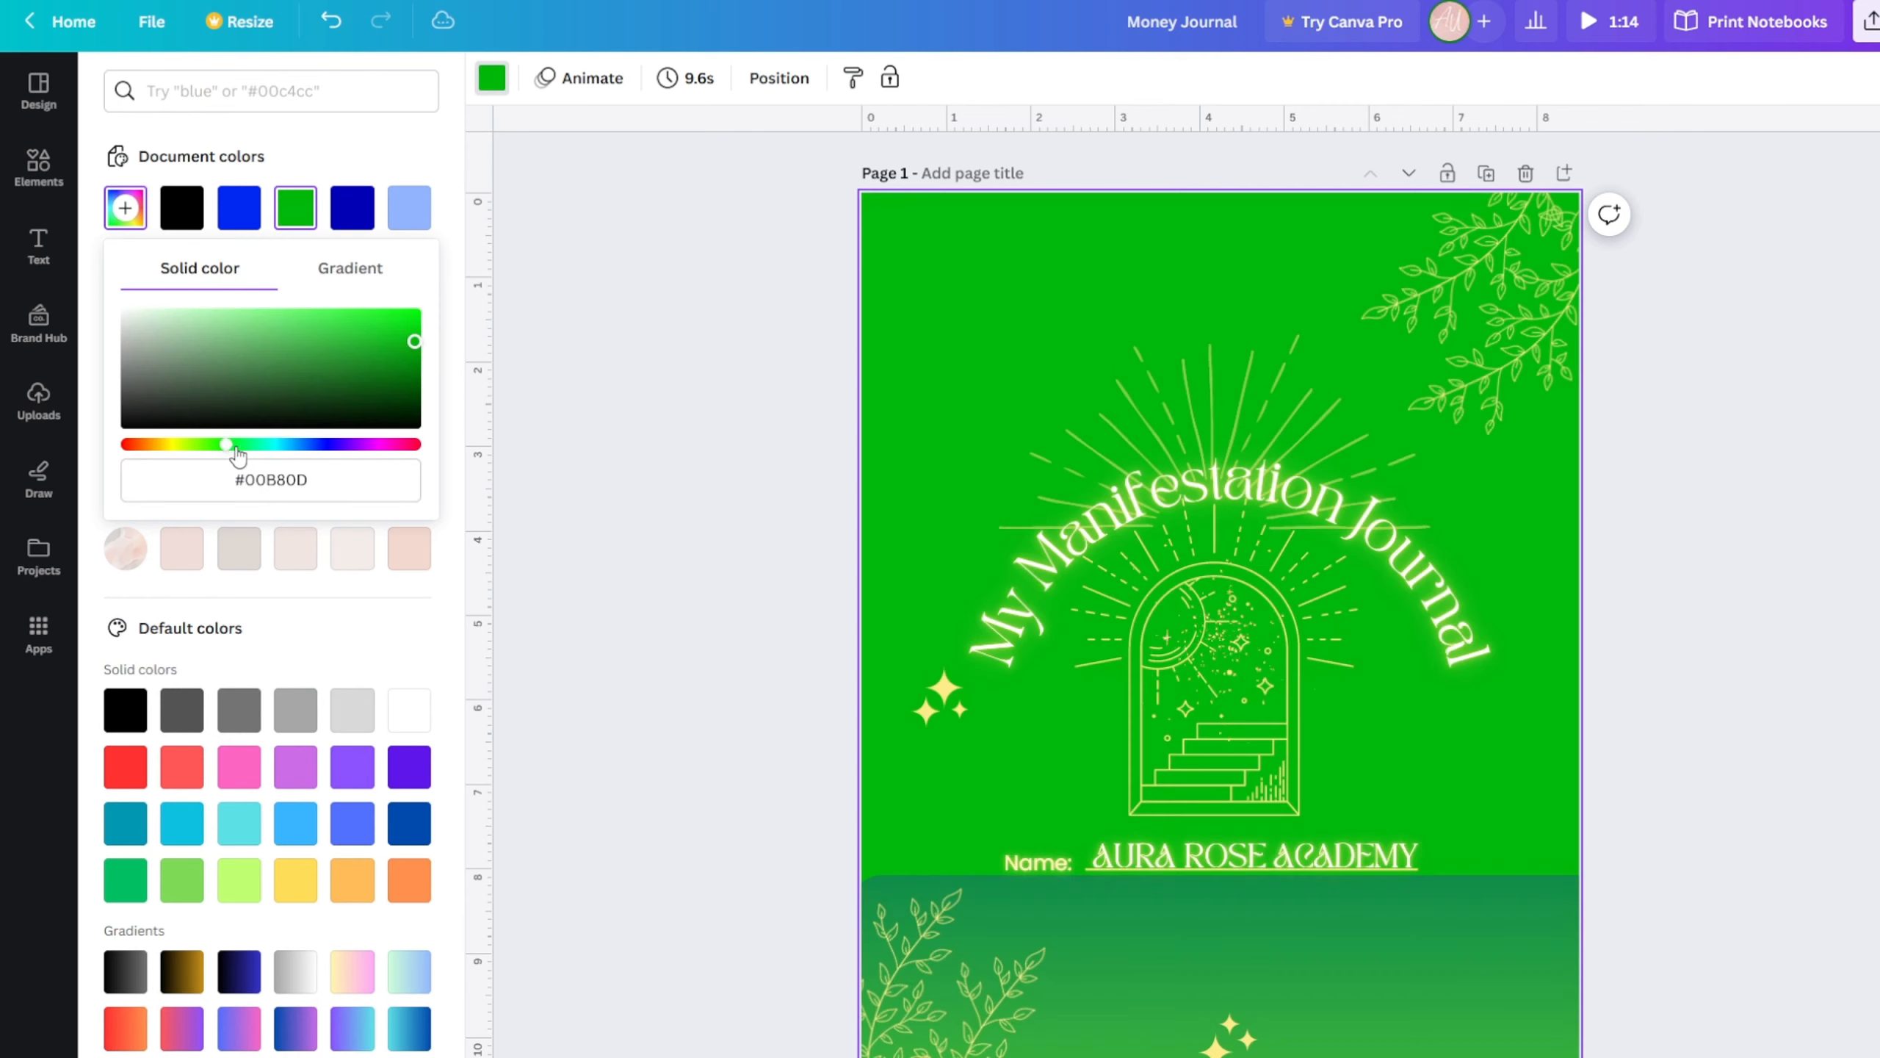
pyautogui.click(394, 375)
pyautogui.moveTo(396, 381); pyautogui.dragTo(459, 374)
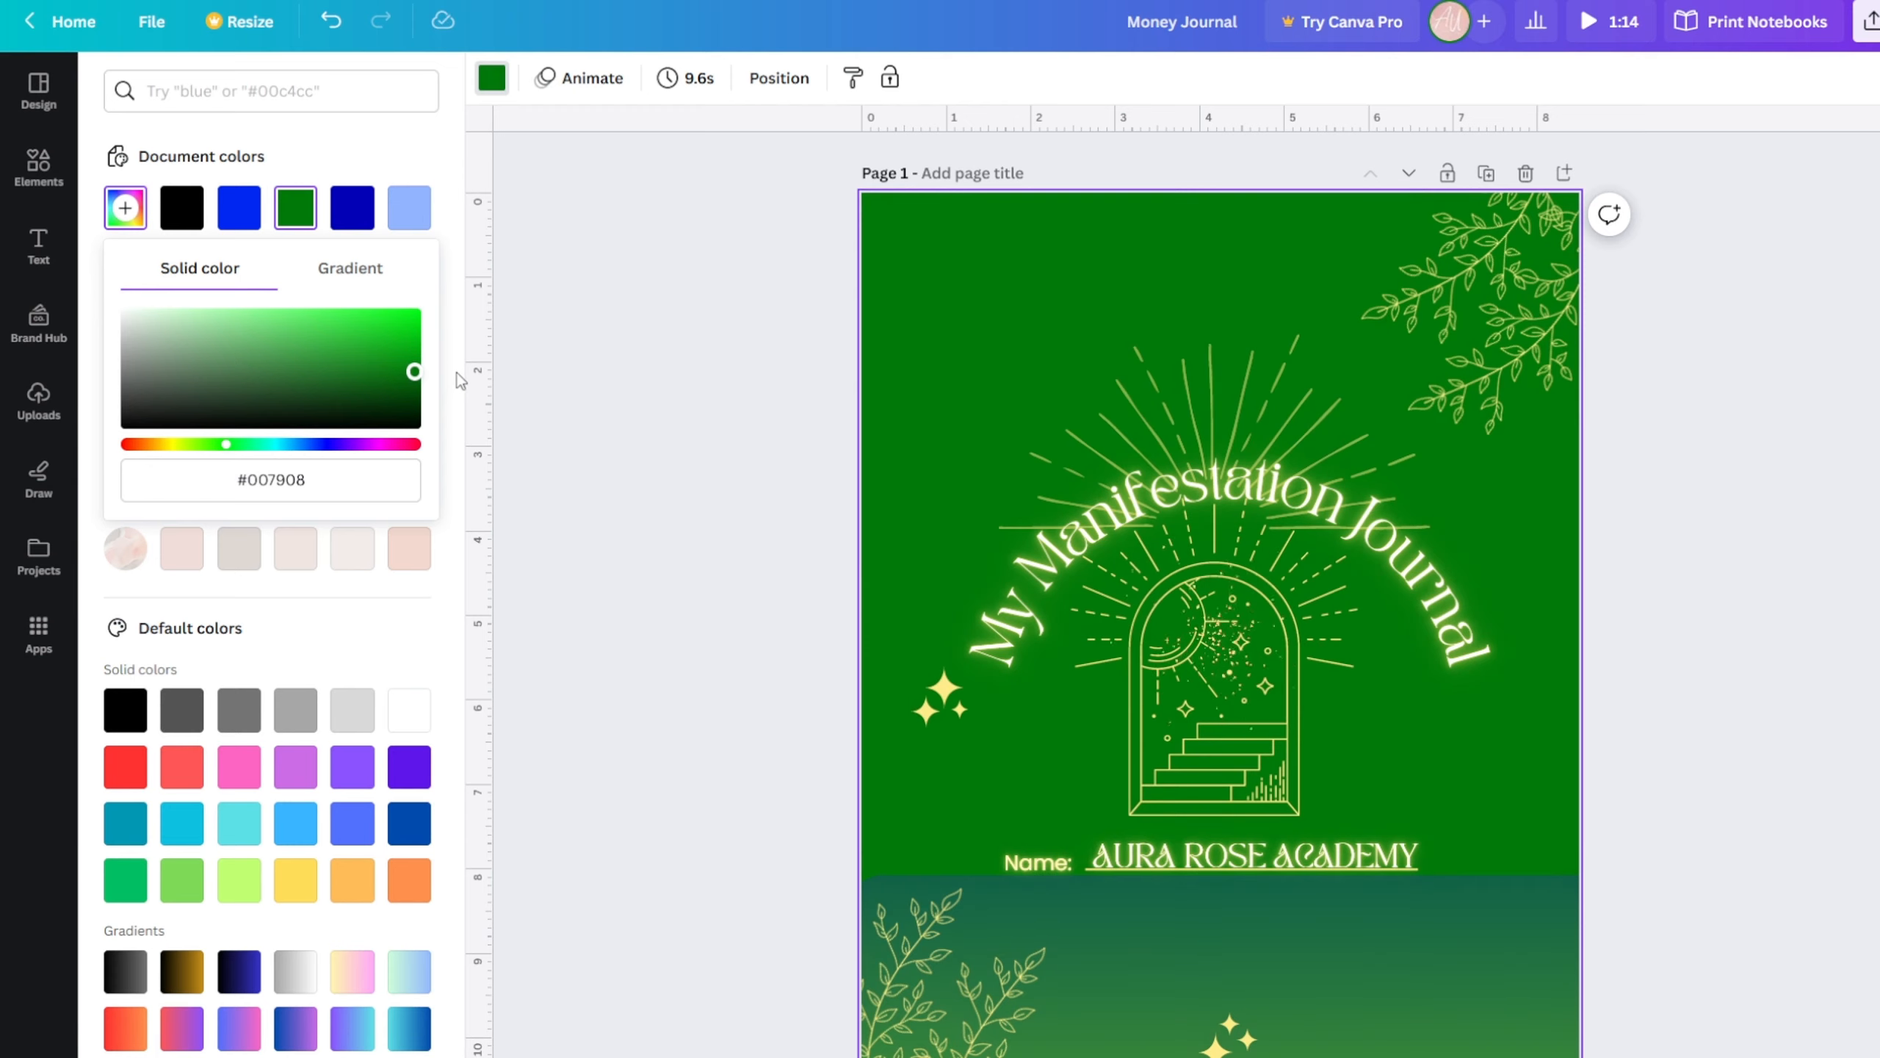
pyautogui.click(593, 485)
# - Copy the colour code #007908 from the cover page's background for use in the lower gradient shape
pyautogui.click(1293, 957)
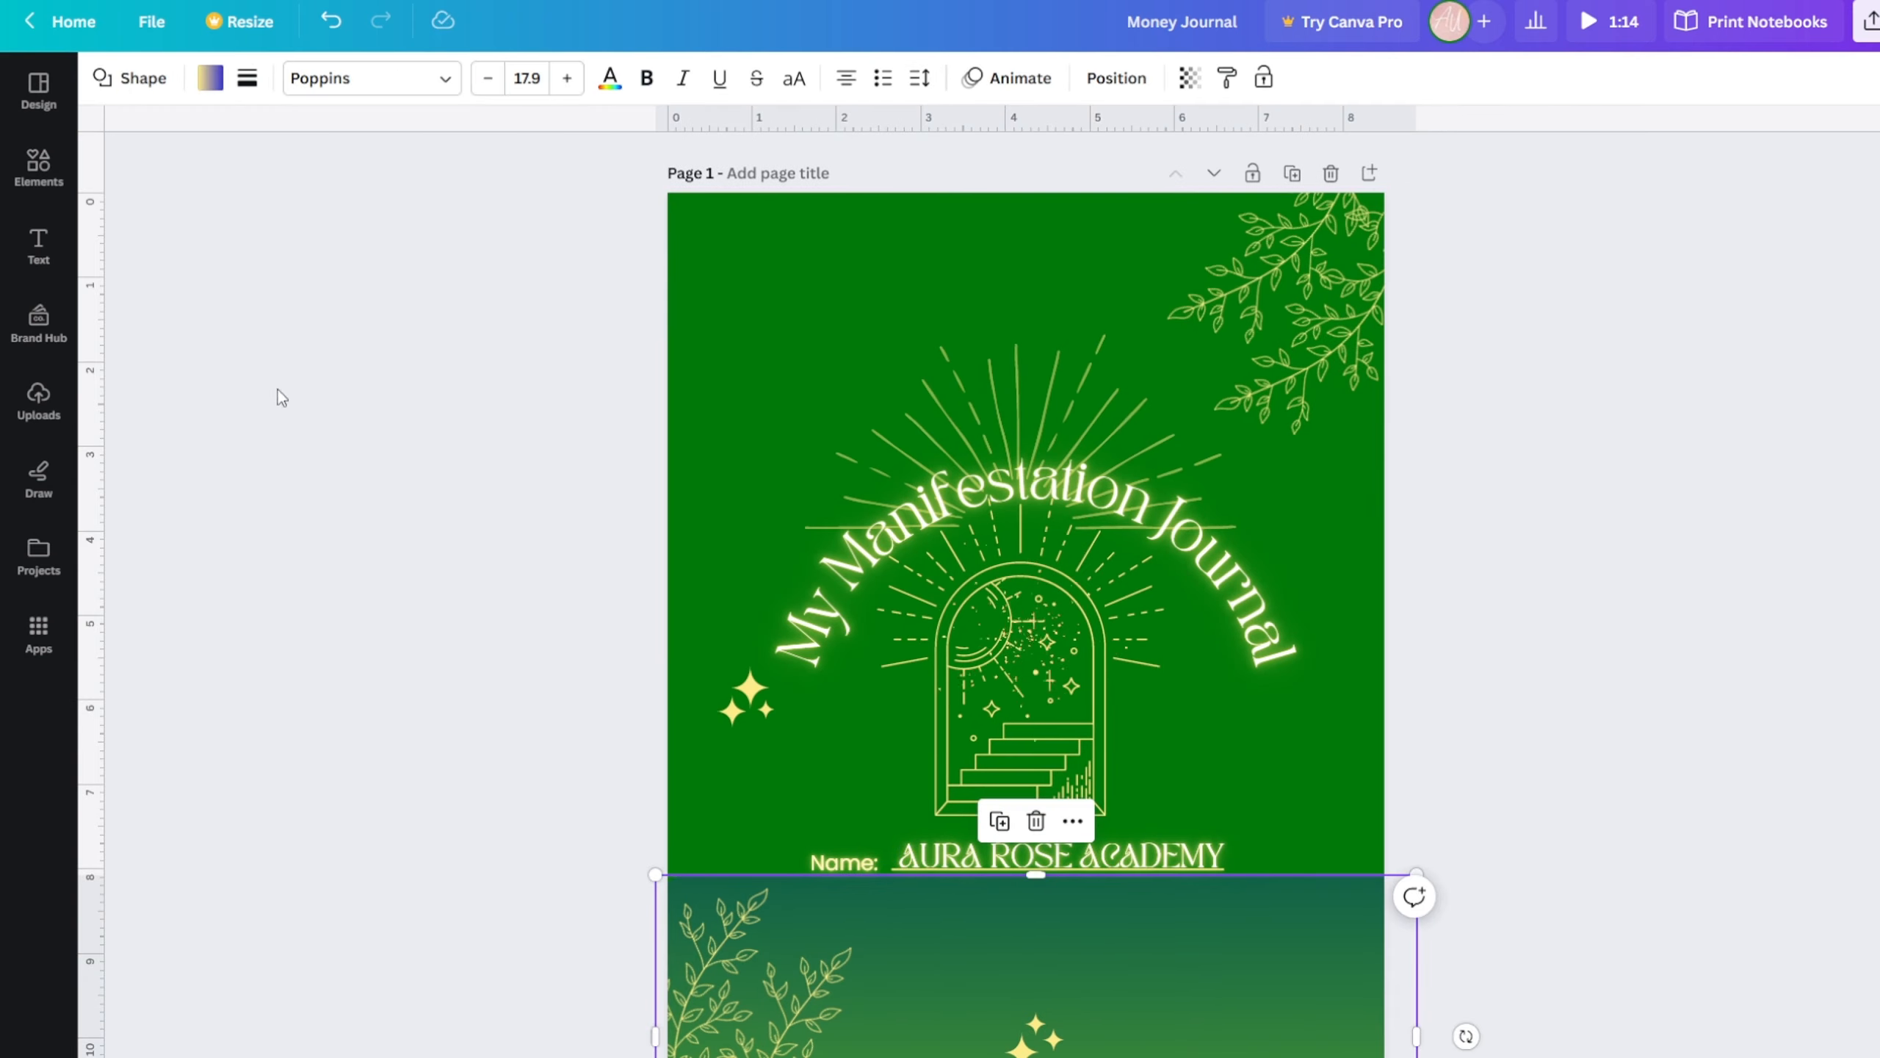
pyautogui.click(210, 78)
pyautogui.click(943, 321)
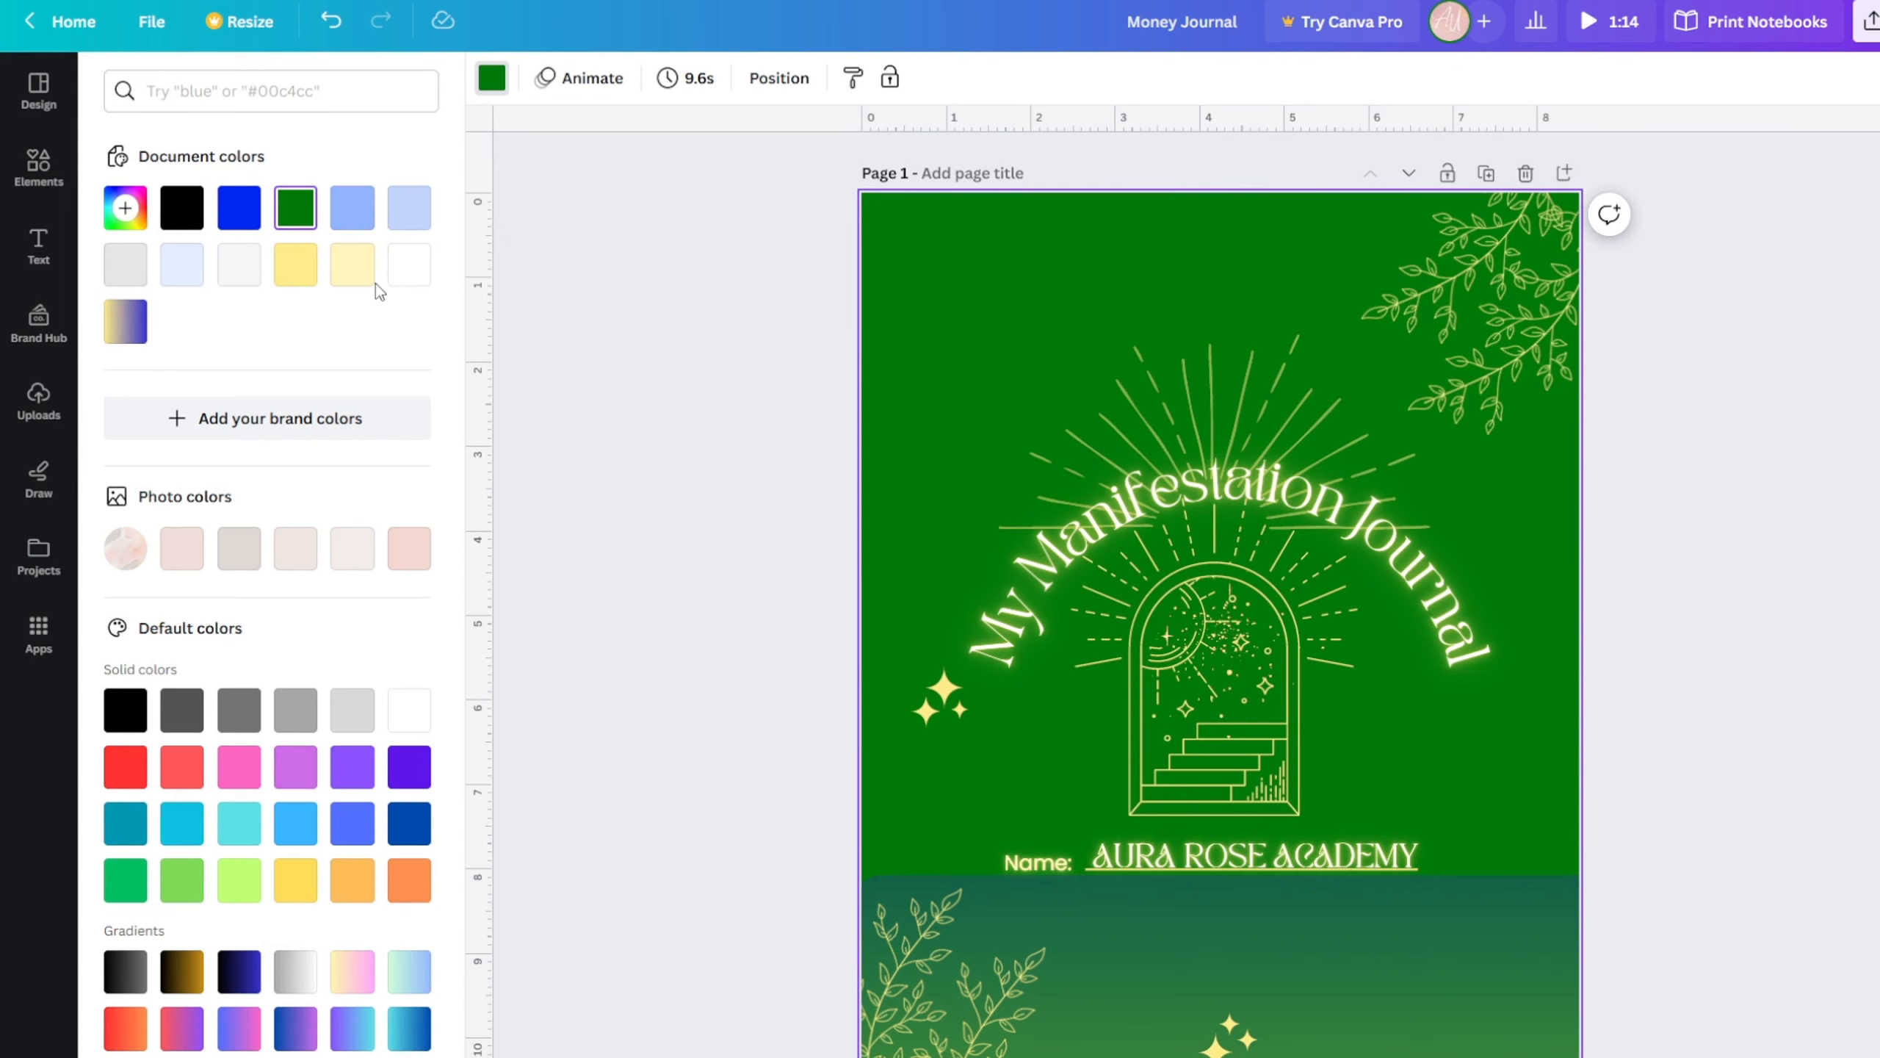
pyautogui.click(125, 208)
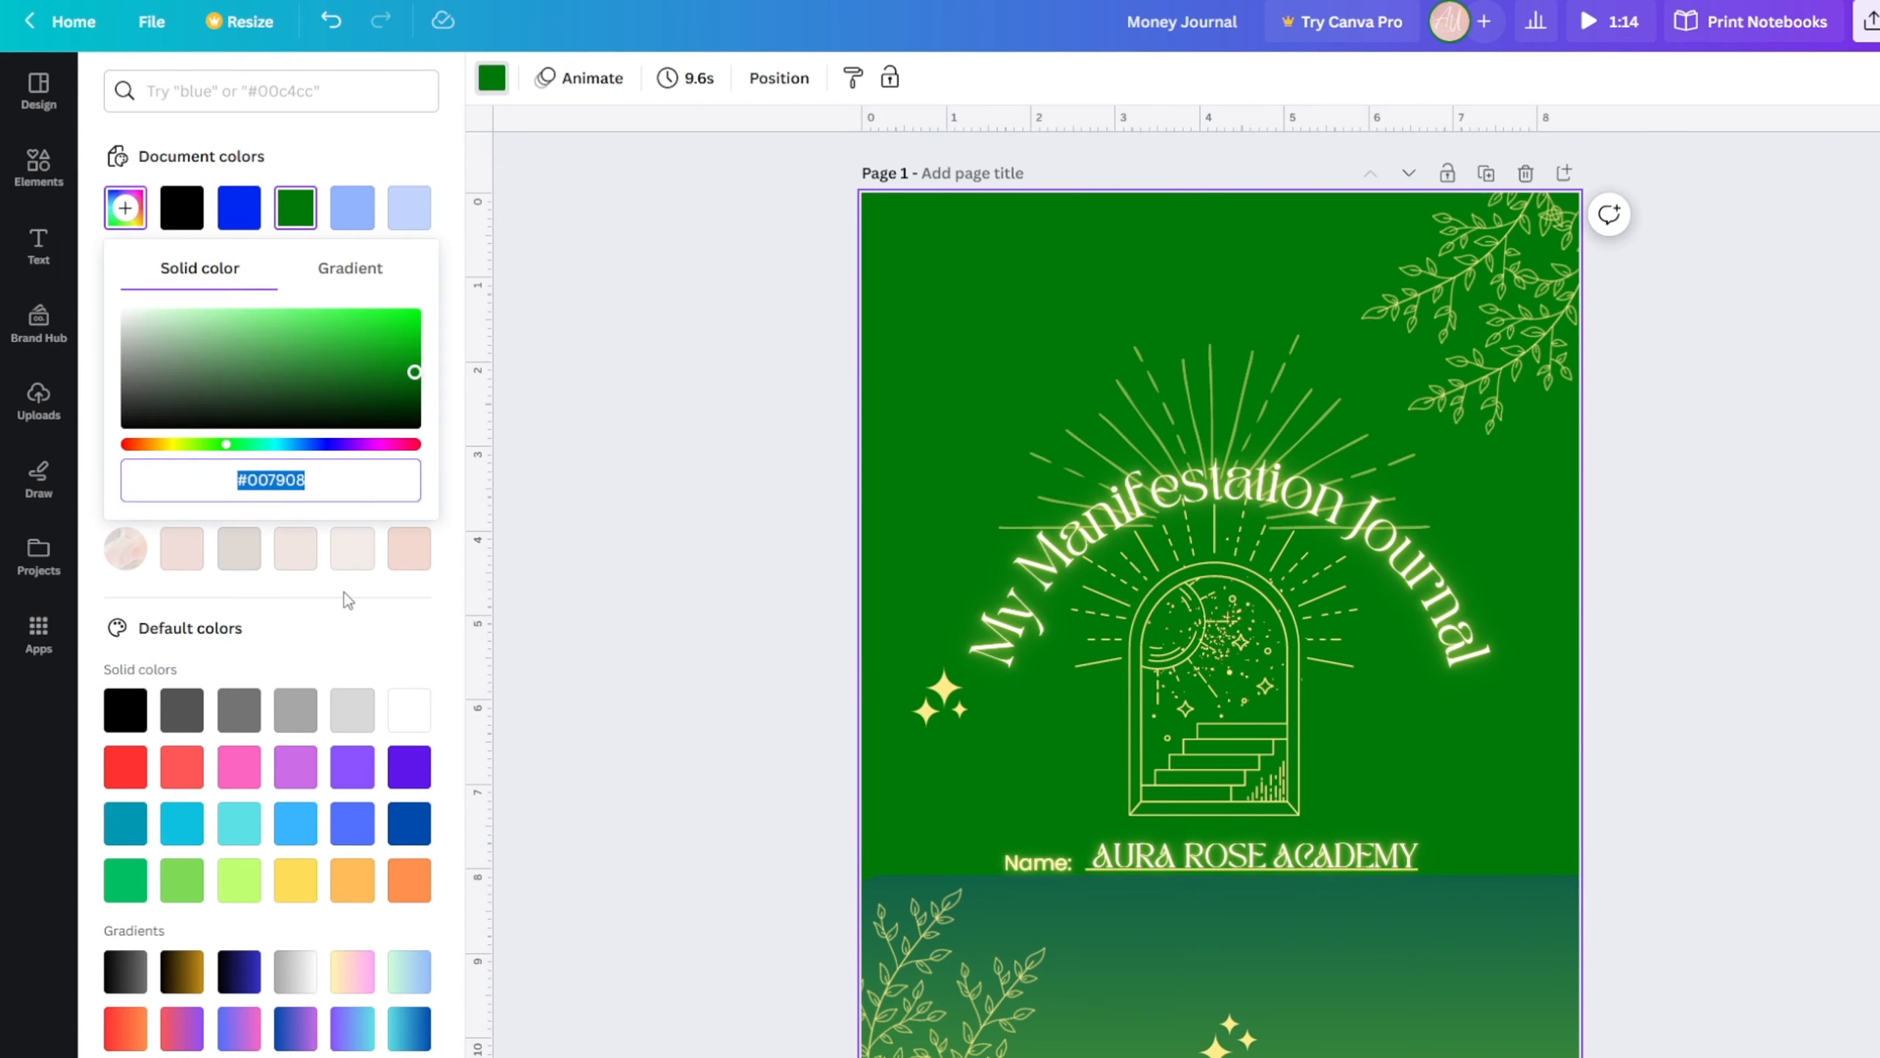
pyautogui.click(793, 546)
# - Replace the blue colour in the cover's lower gradient shape with the page background's green
pyautogui.click(1031, 920)
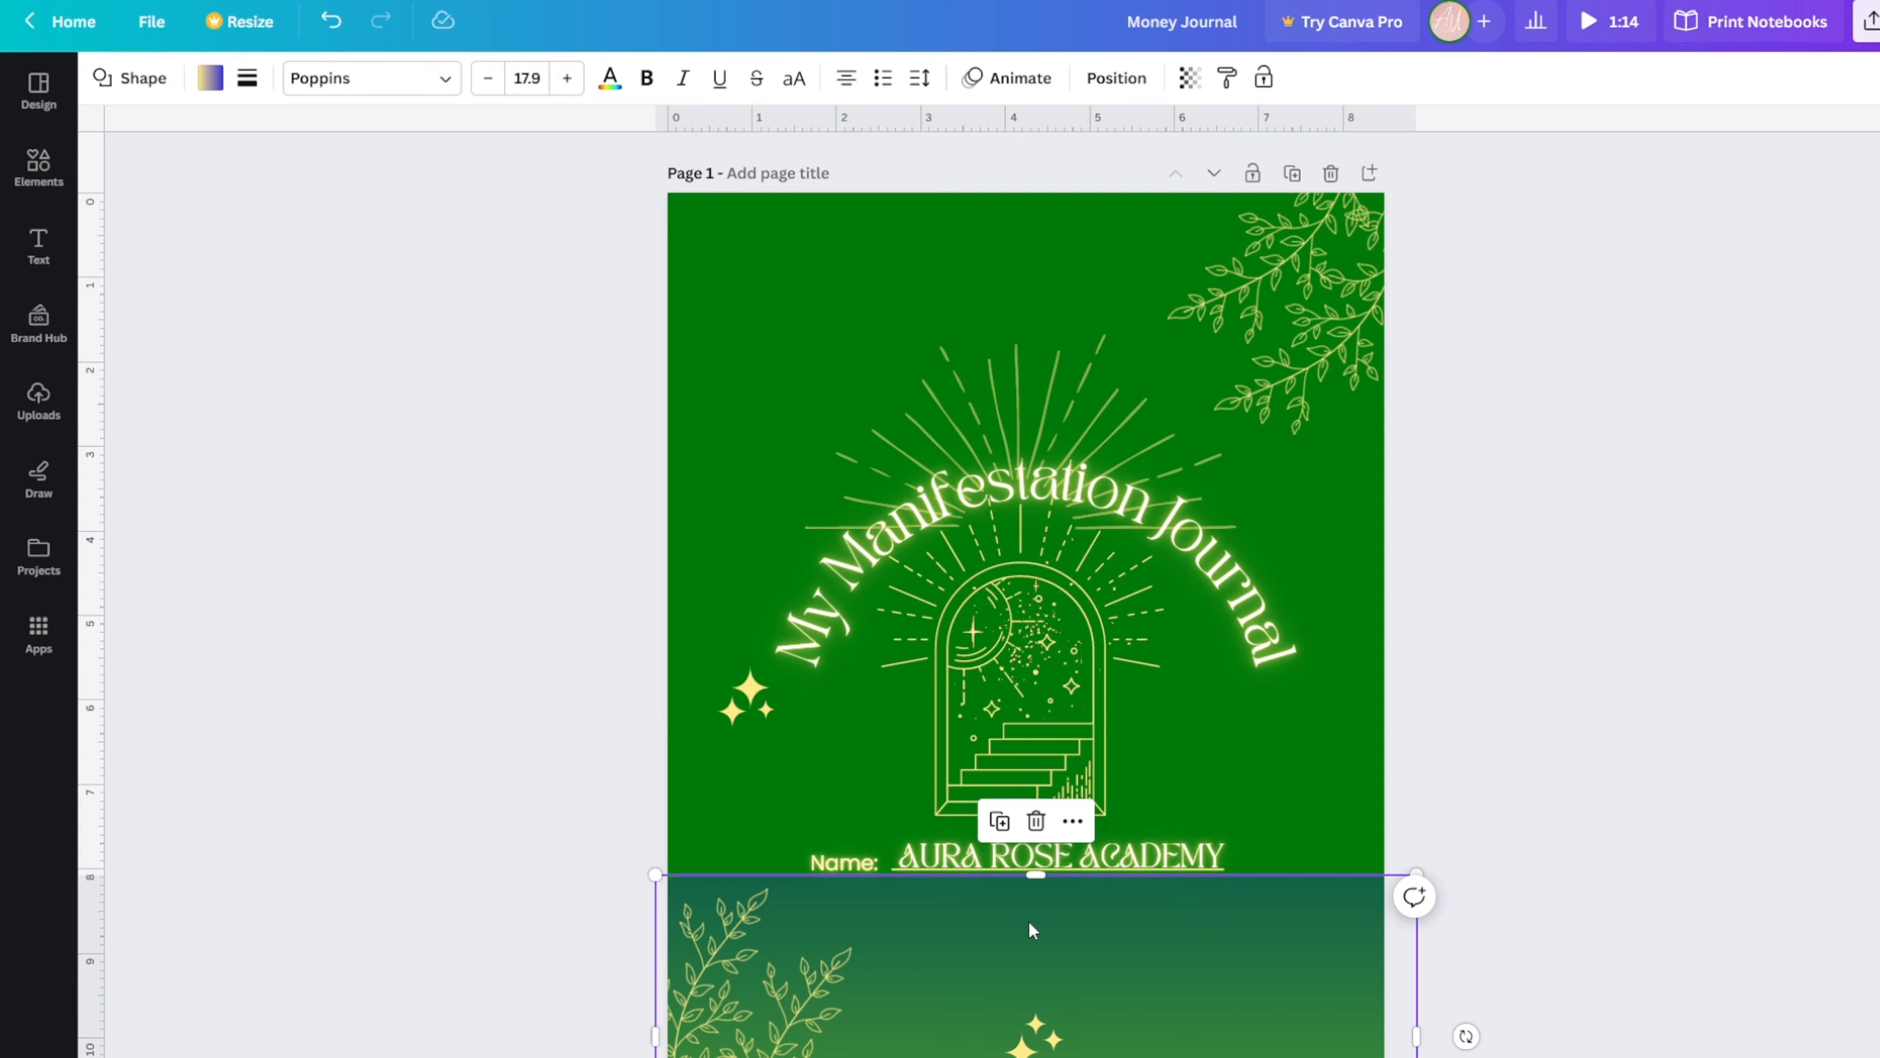
pyautogui.click(210, 77)
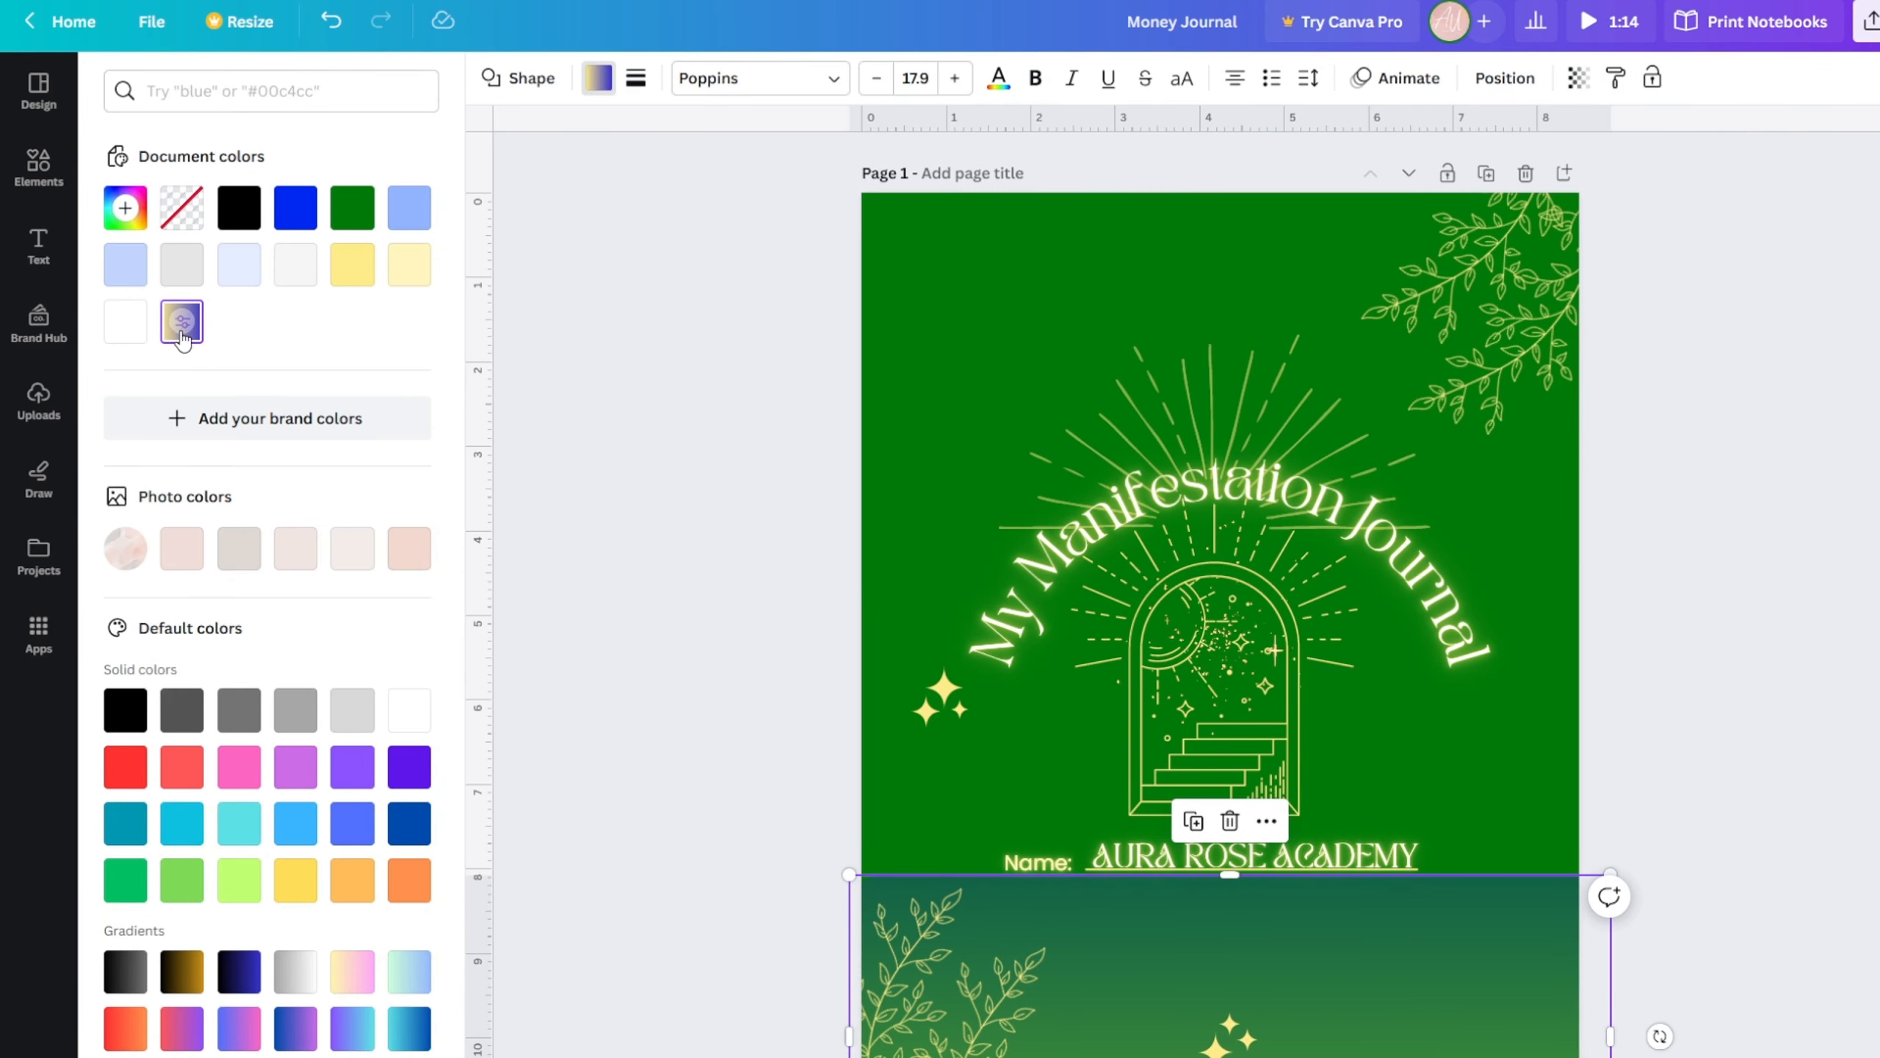
pyautogui.click(127, 210)
pyautogui.click(193, 365)
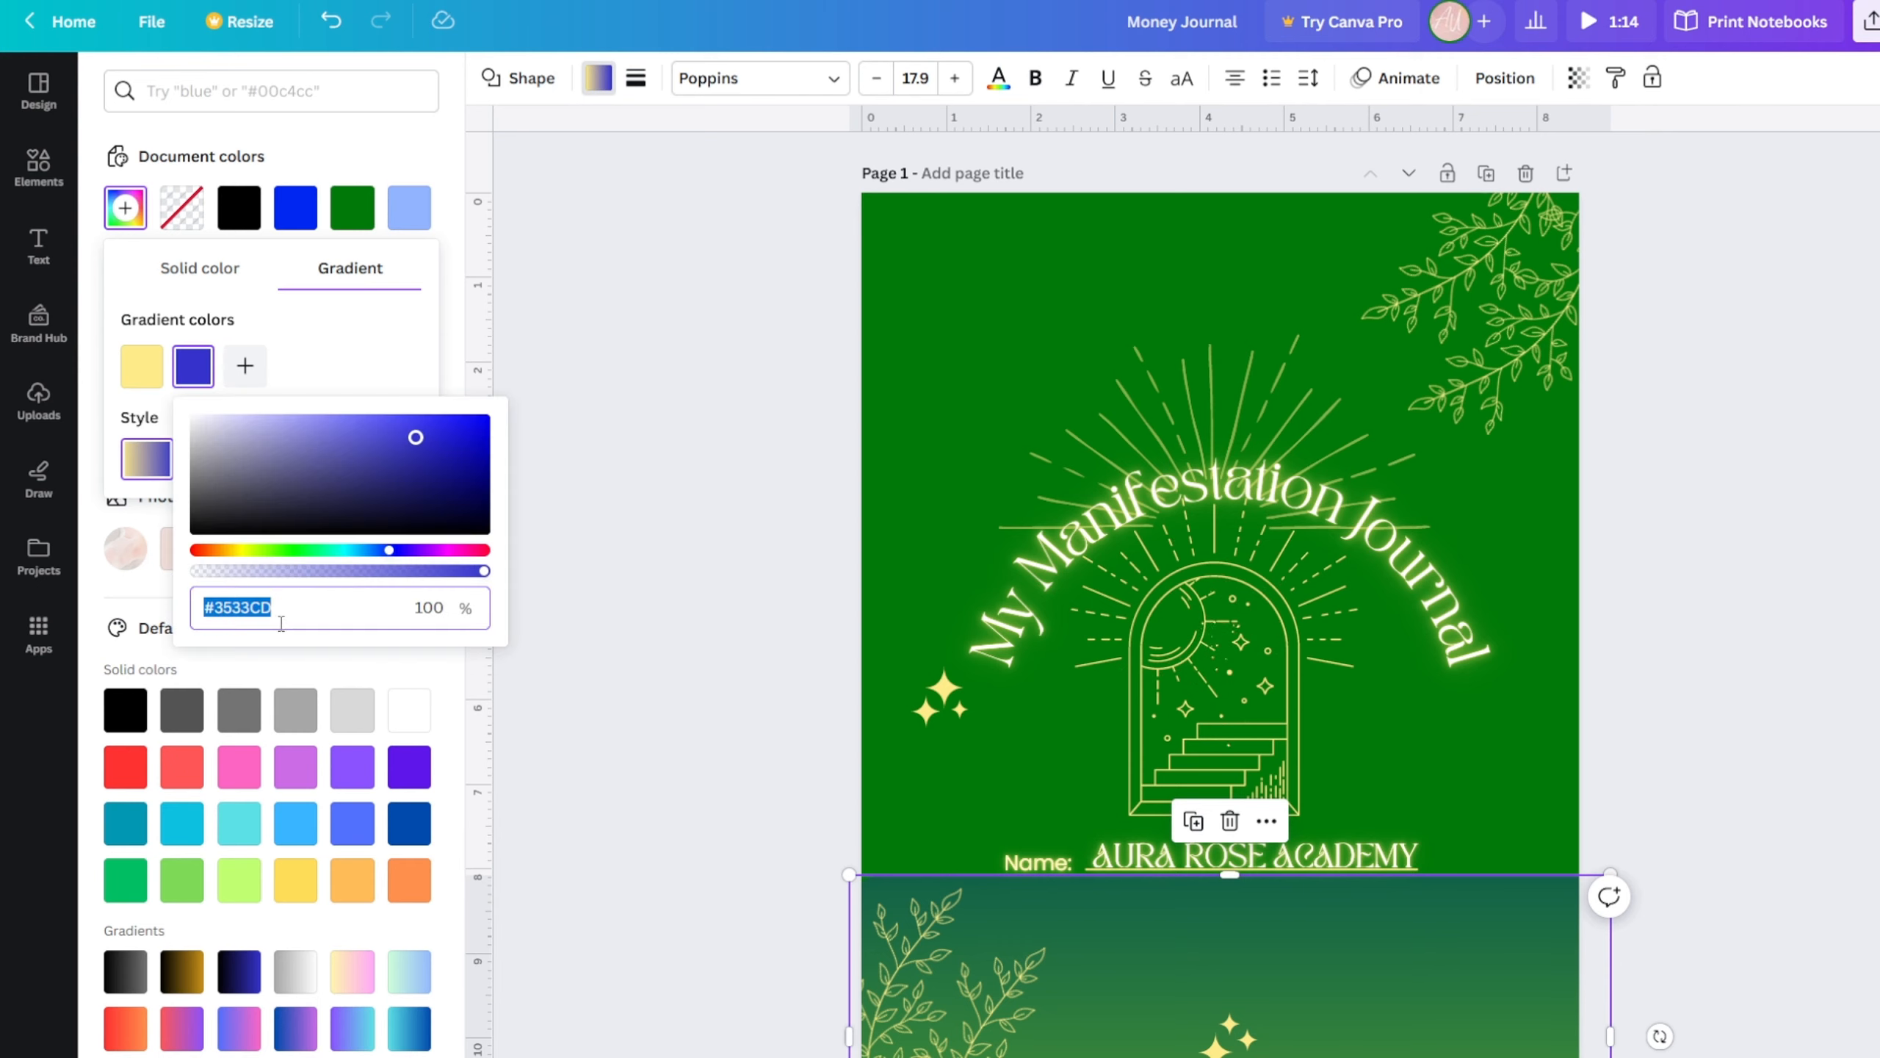
pyautogui.write('#037808')
pyautogui.click(711, 628)
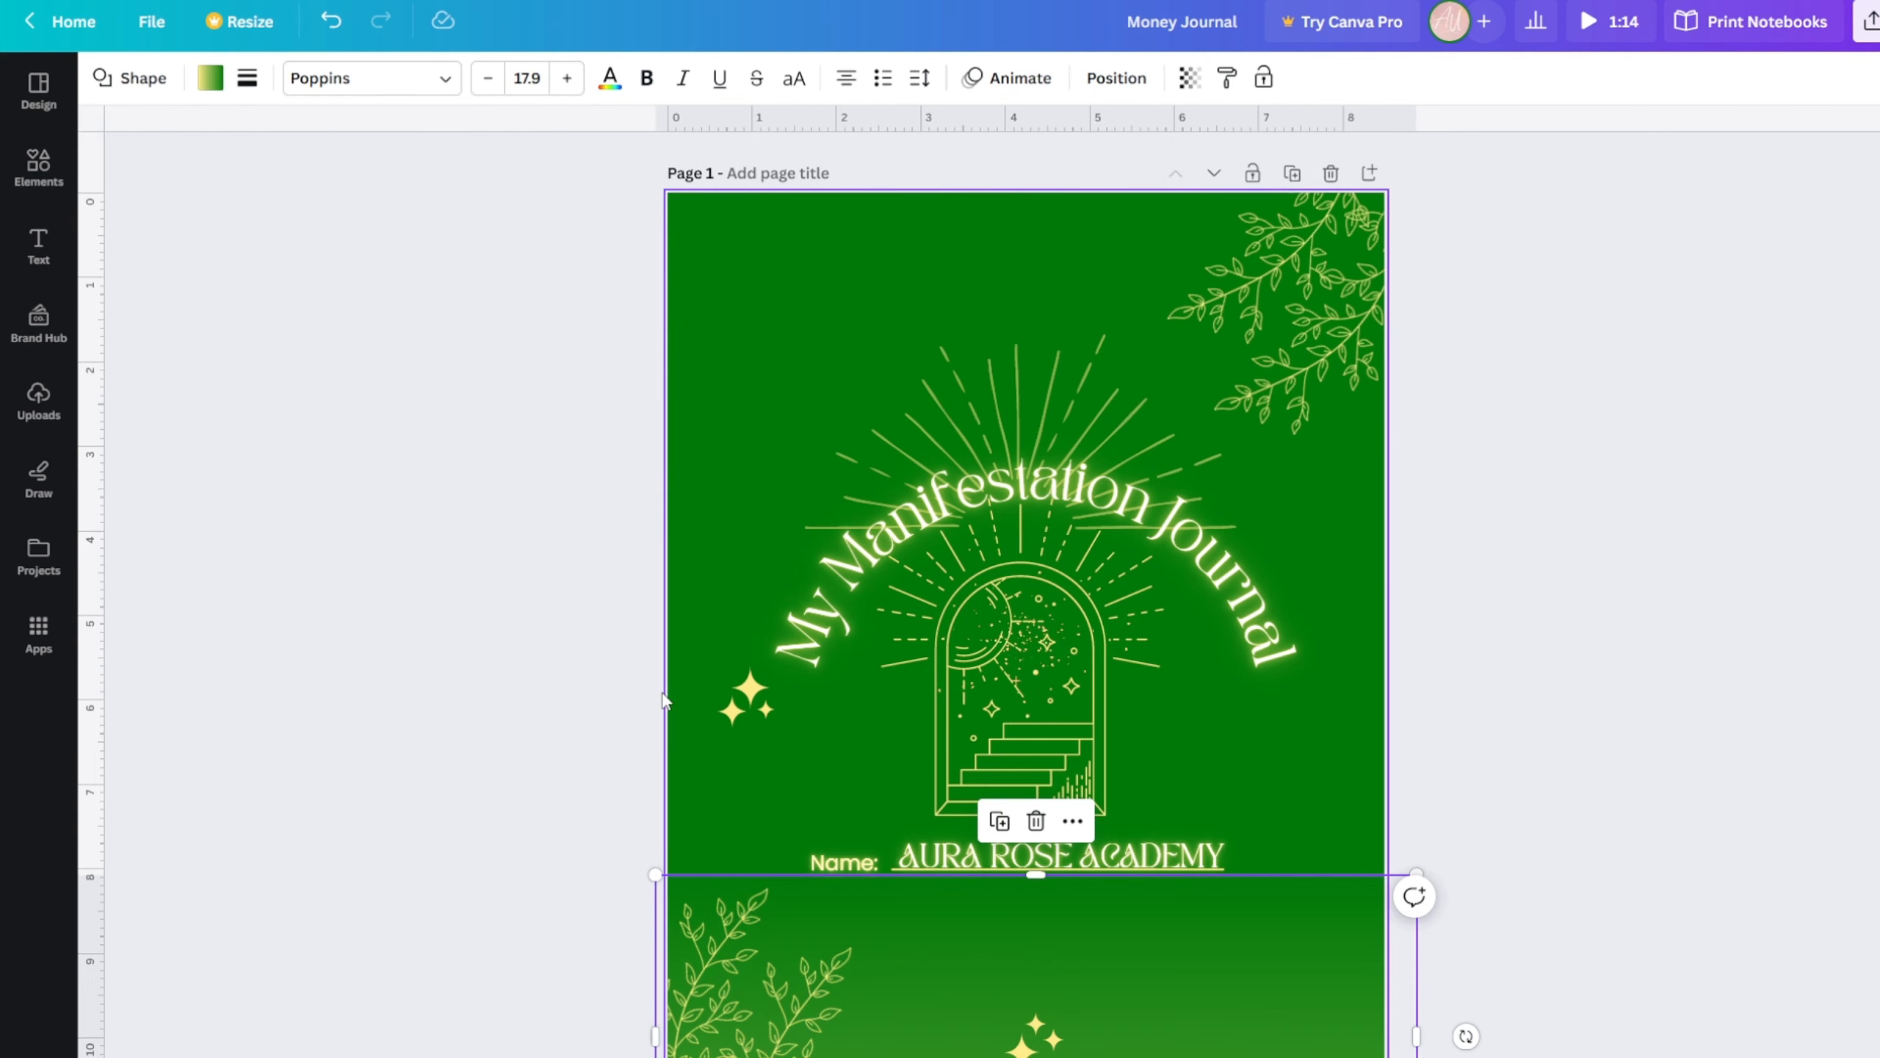
pyautogui.click(532, 825)
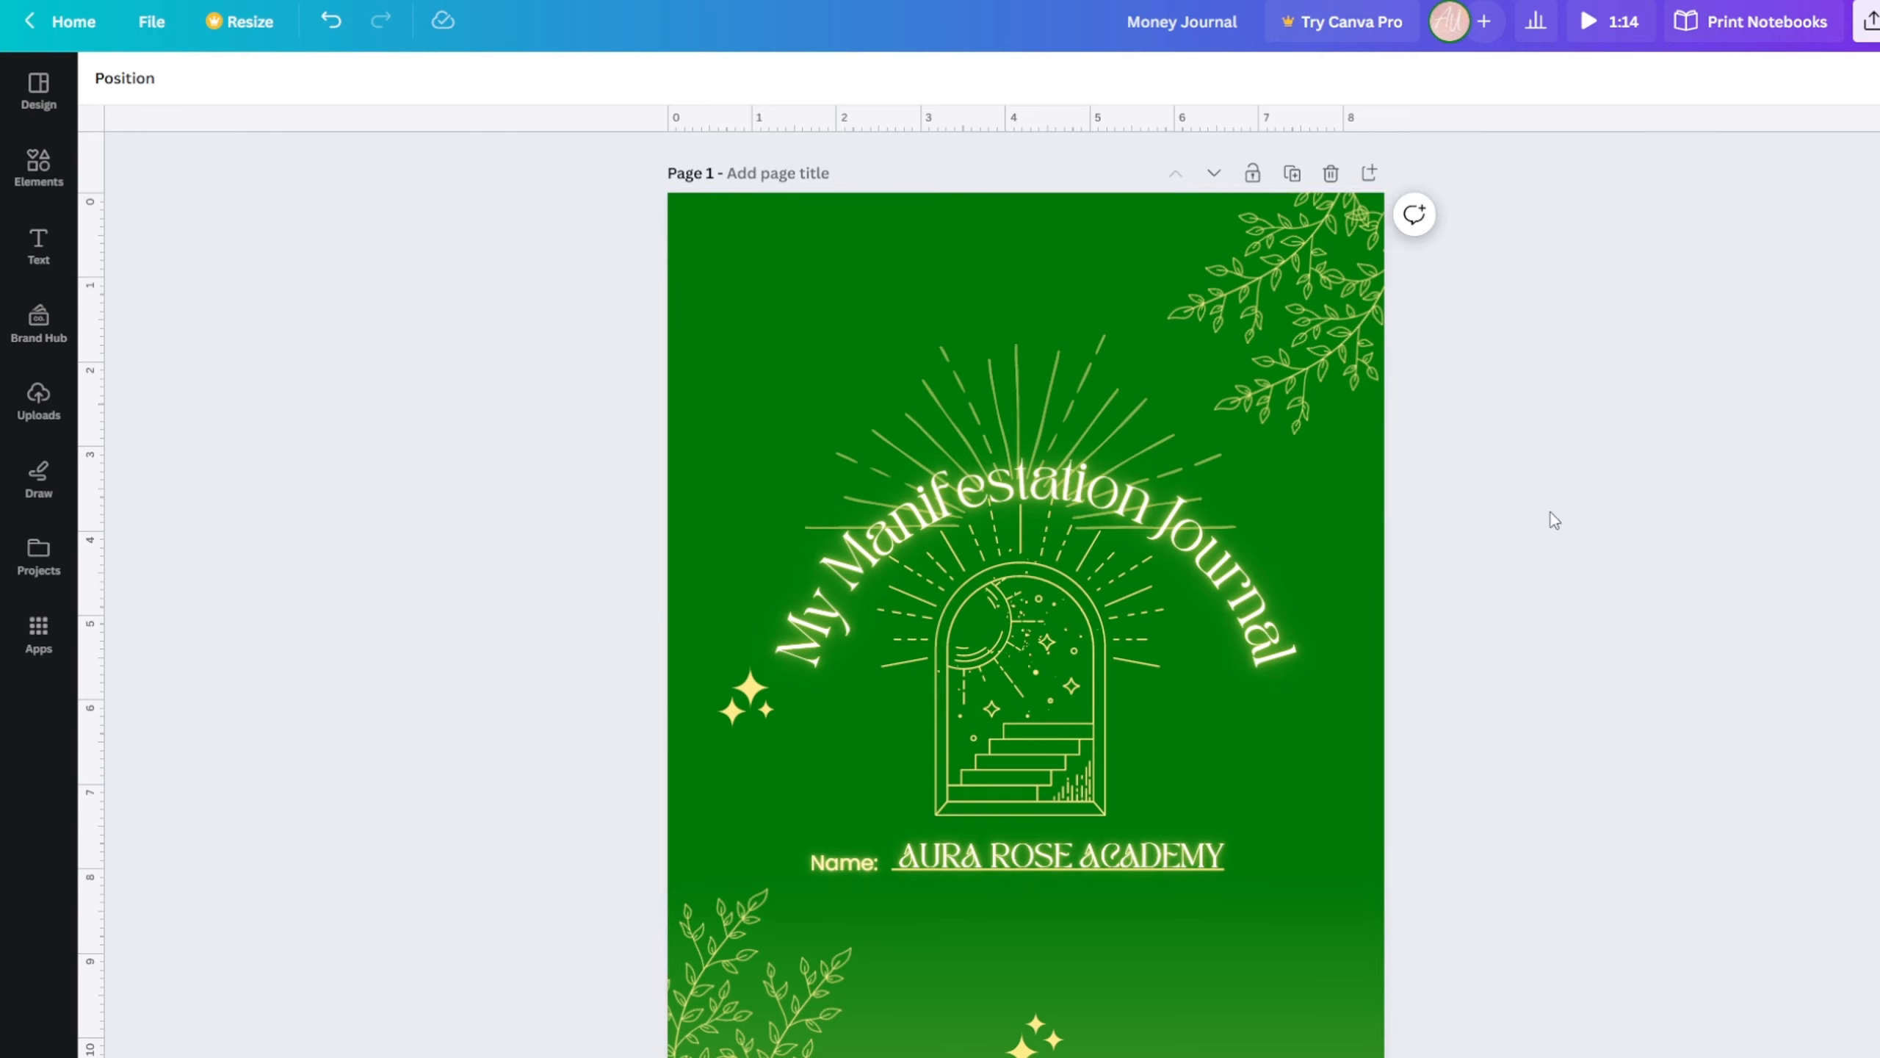
# - Try moving the "Name:" label near the cover's upper-left corner, and return it beside the academy name
pyautogui.click(857, 866)
pyautogui.moveTo(856, 864); pyautogui.dragTo(833, 219)
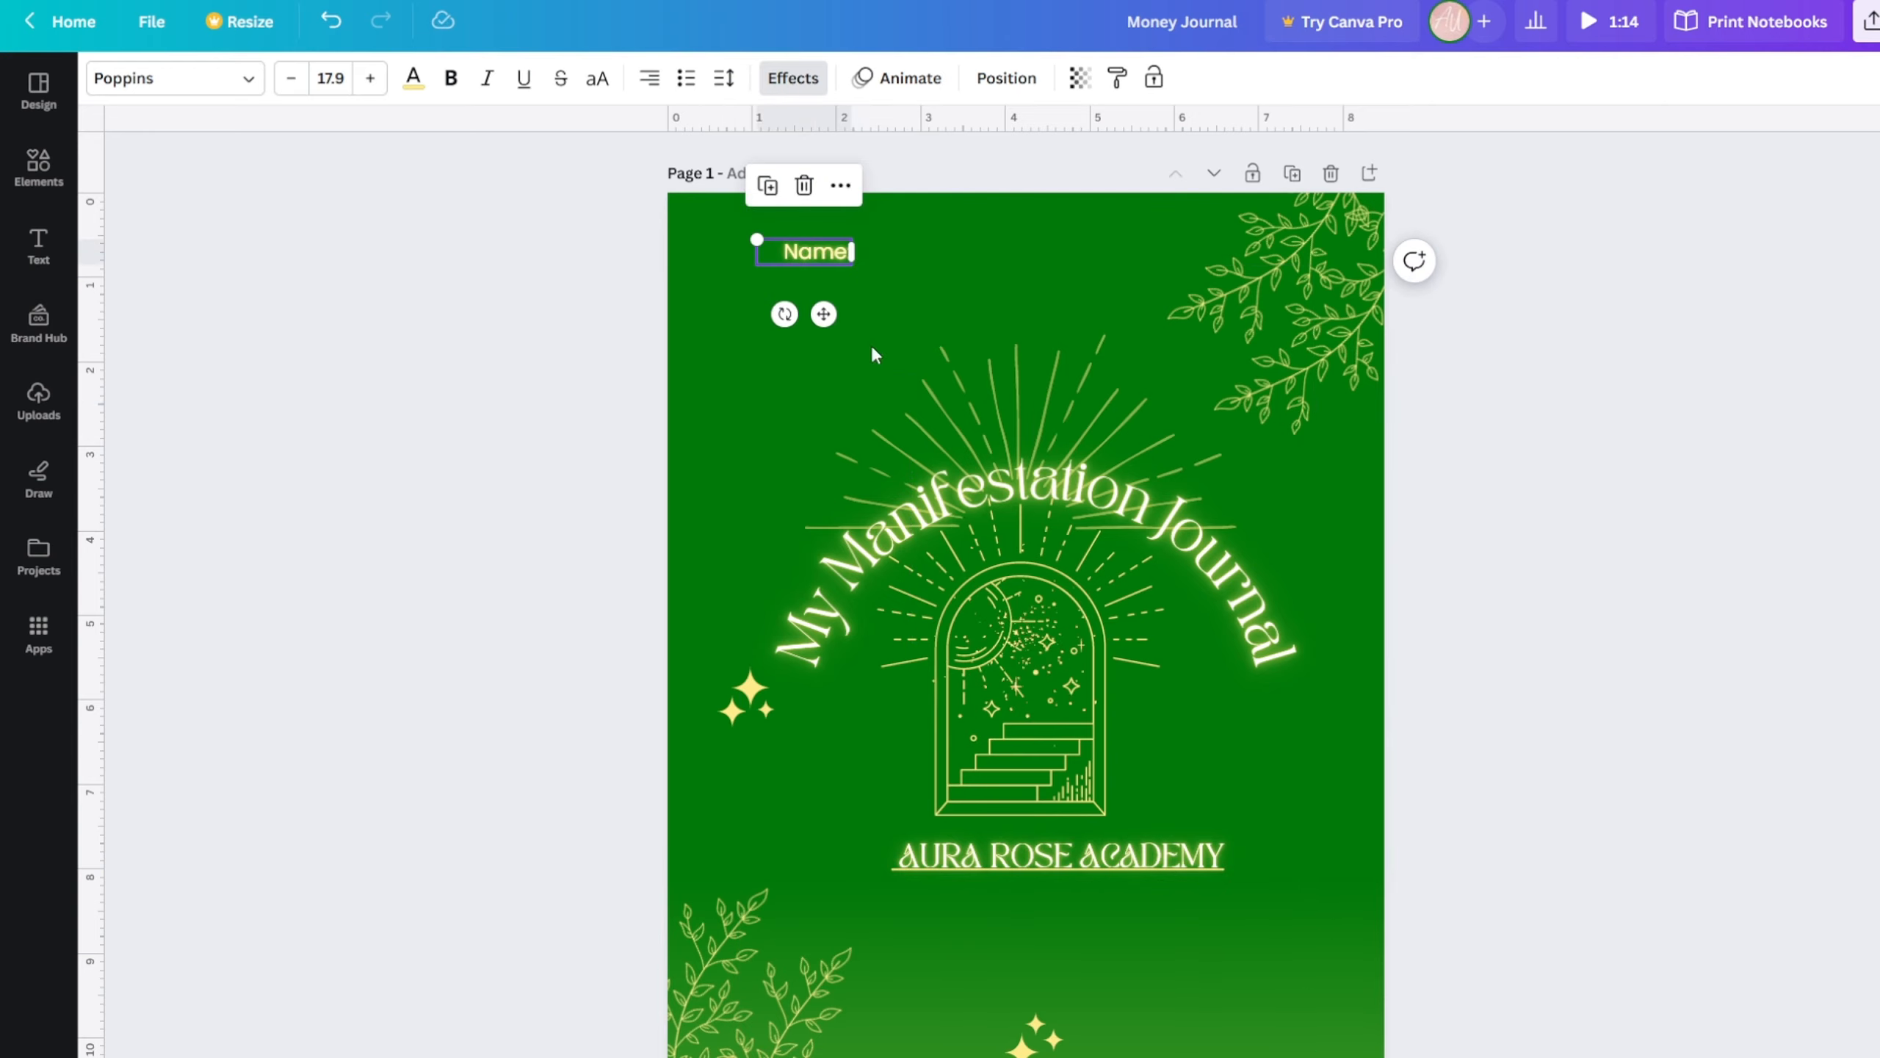
pyautogui.moveTo(822, 258); pyautogui.dragTo(861, 870)
# - Delete the "Name:" label from the cover
pyautogui.click(859, 867)
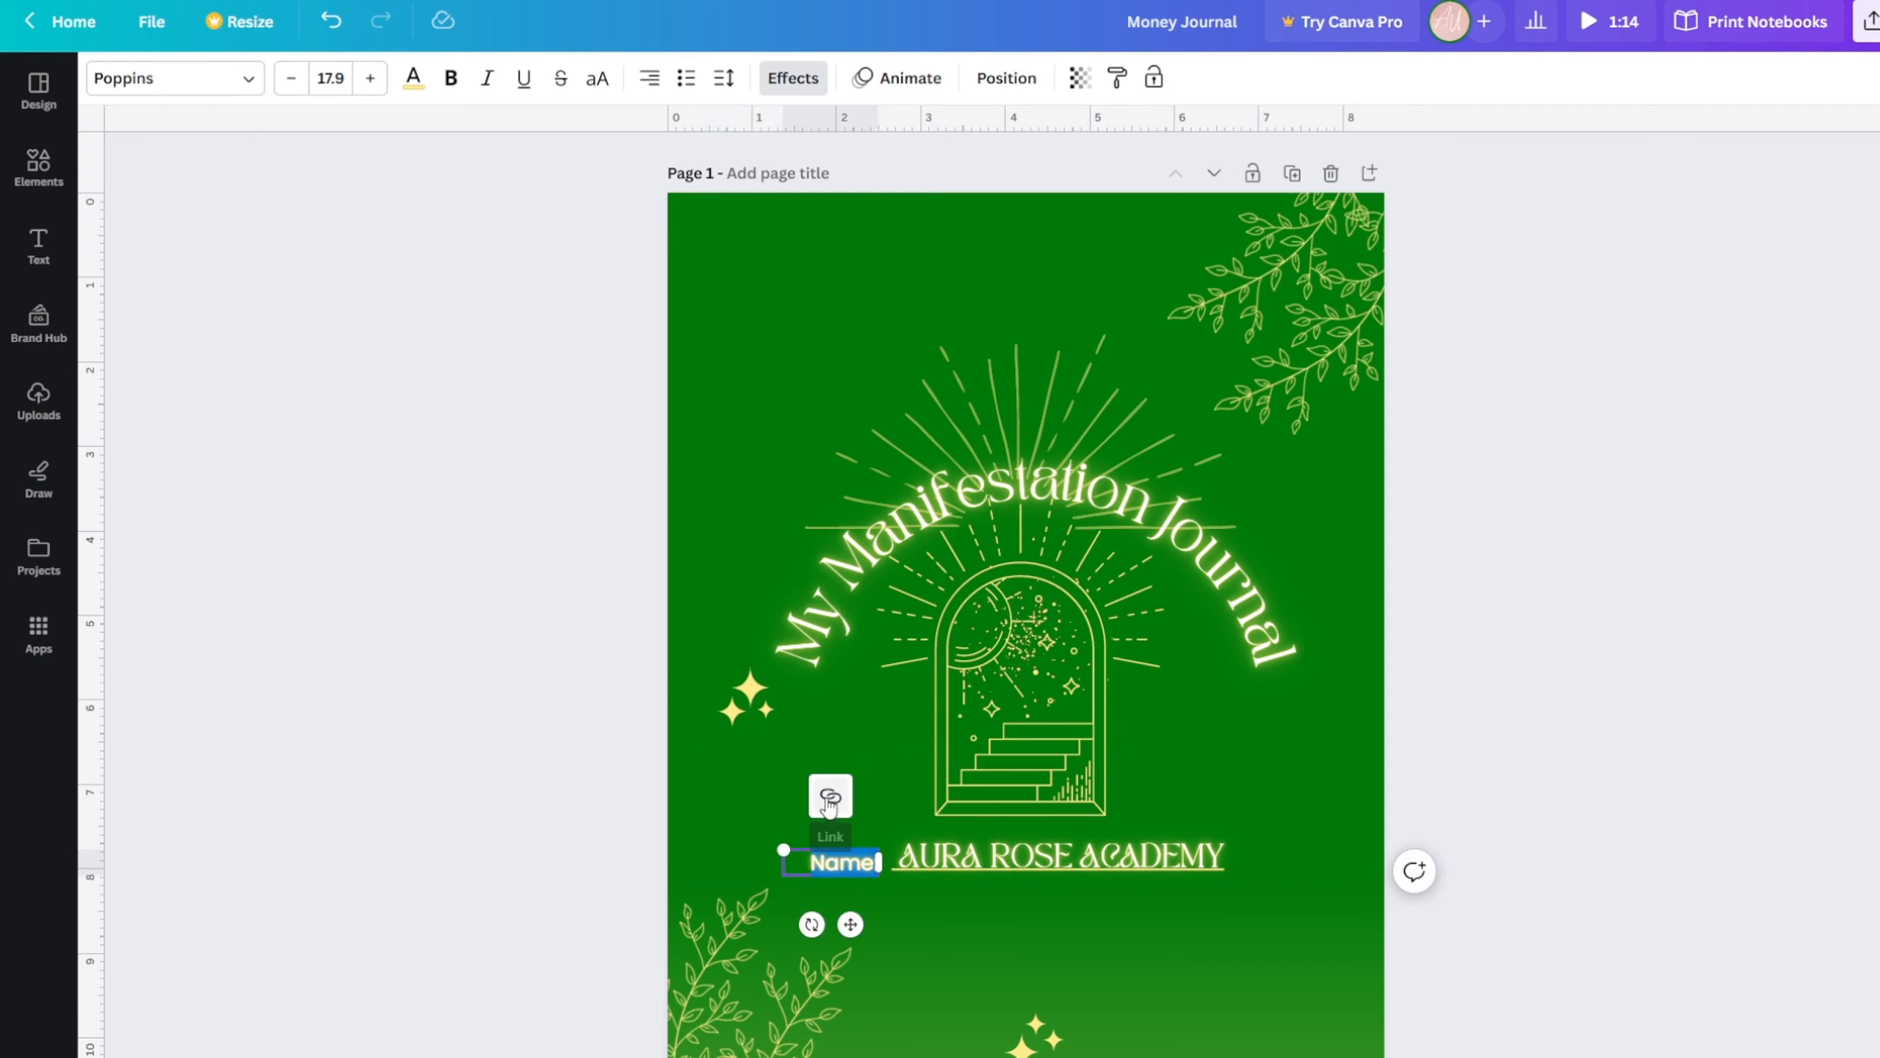
pyautogui.click(629, 815)
pyautogui.click(843, 867)
pyautogui.click(830, 798)
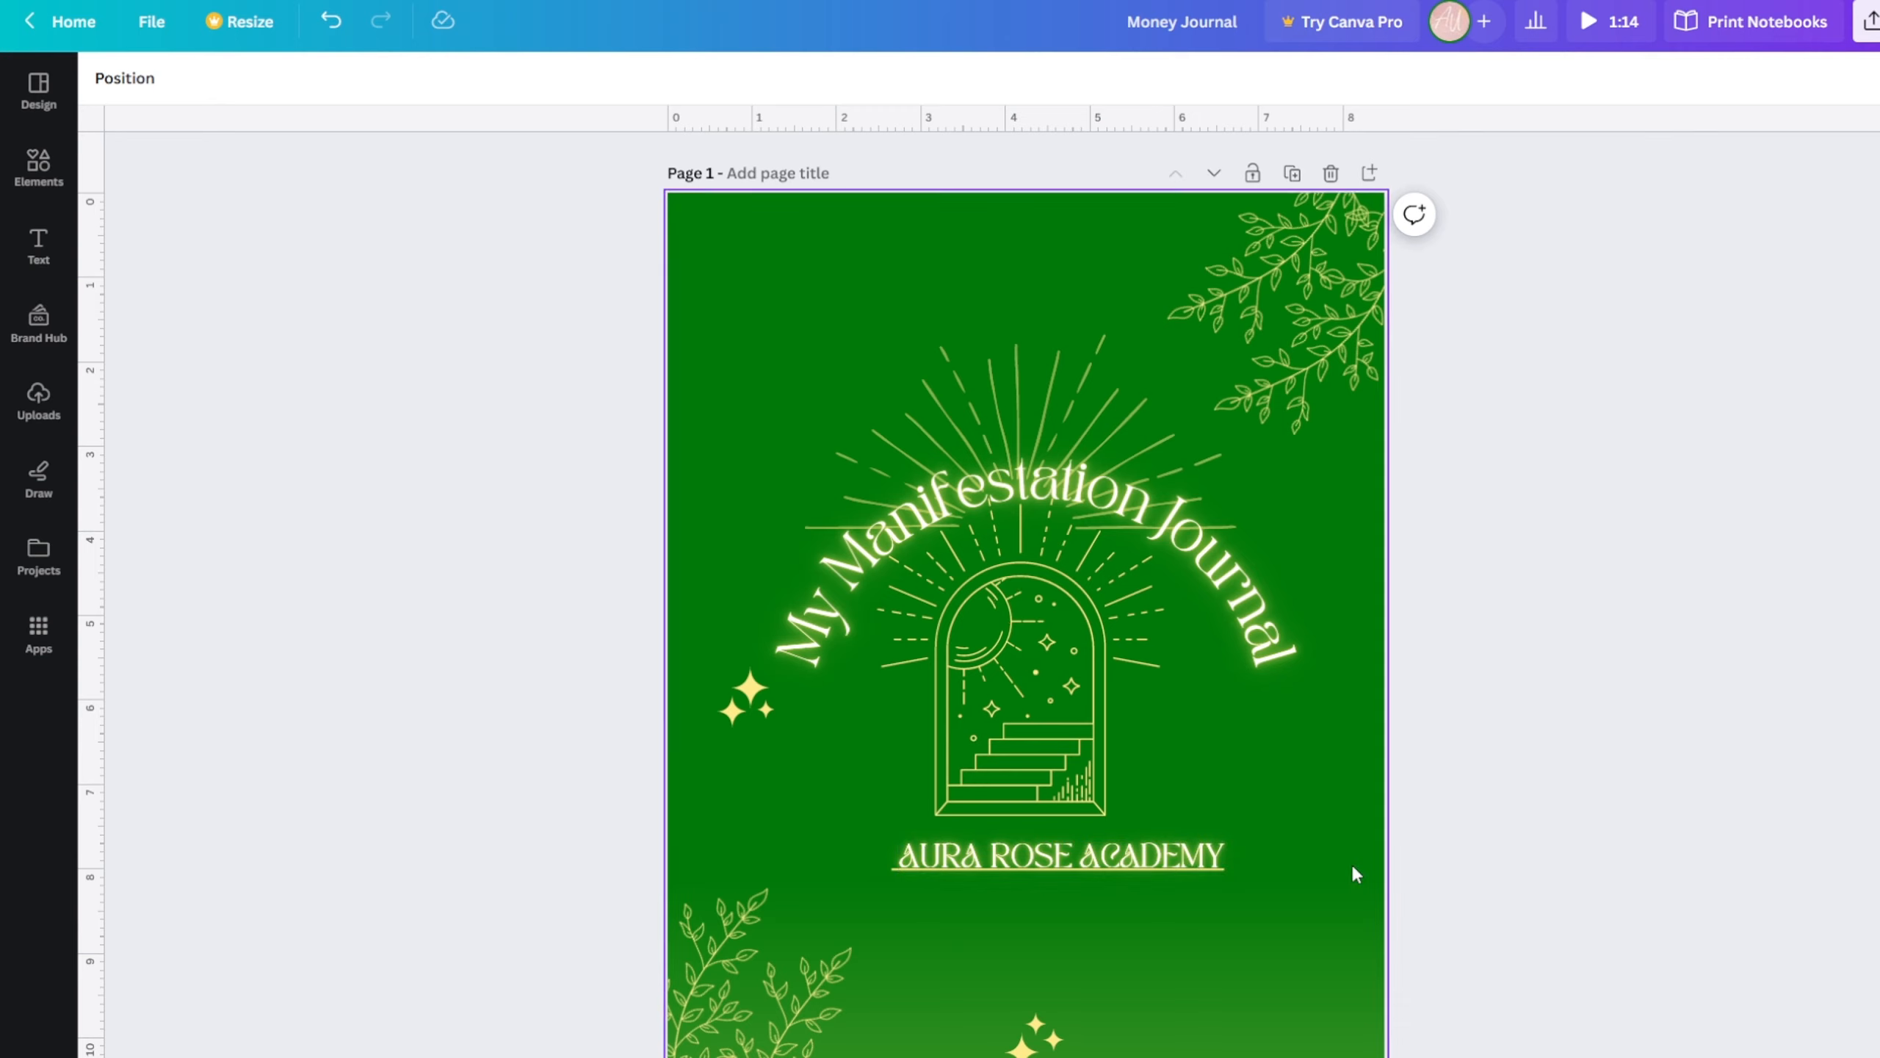
# - Try moving the academy name lower on the cover and deleting the sparkles beneath it, and undo the changes
pyautogui.moveTo(1530, 858); pyautogui.dragTo(1187, 937)
pyautogui.moveTo(1023, 1047); pyautogui.dragTo(1026, 1057)
pyautogui.click(1056, 1048)
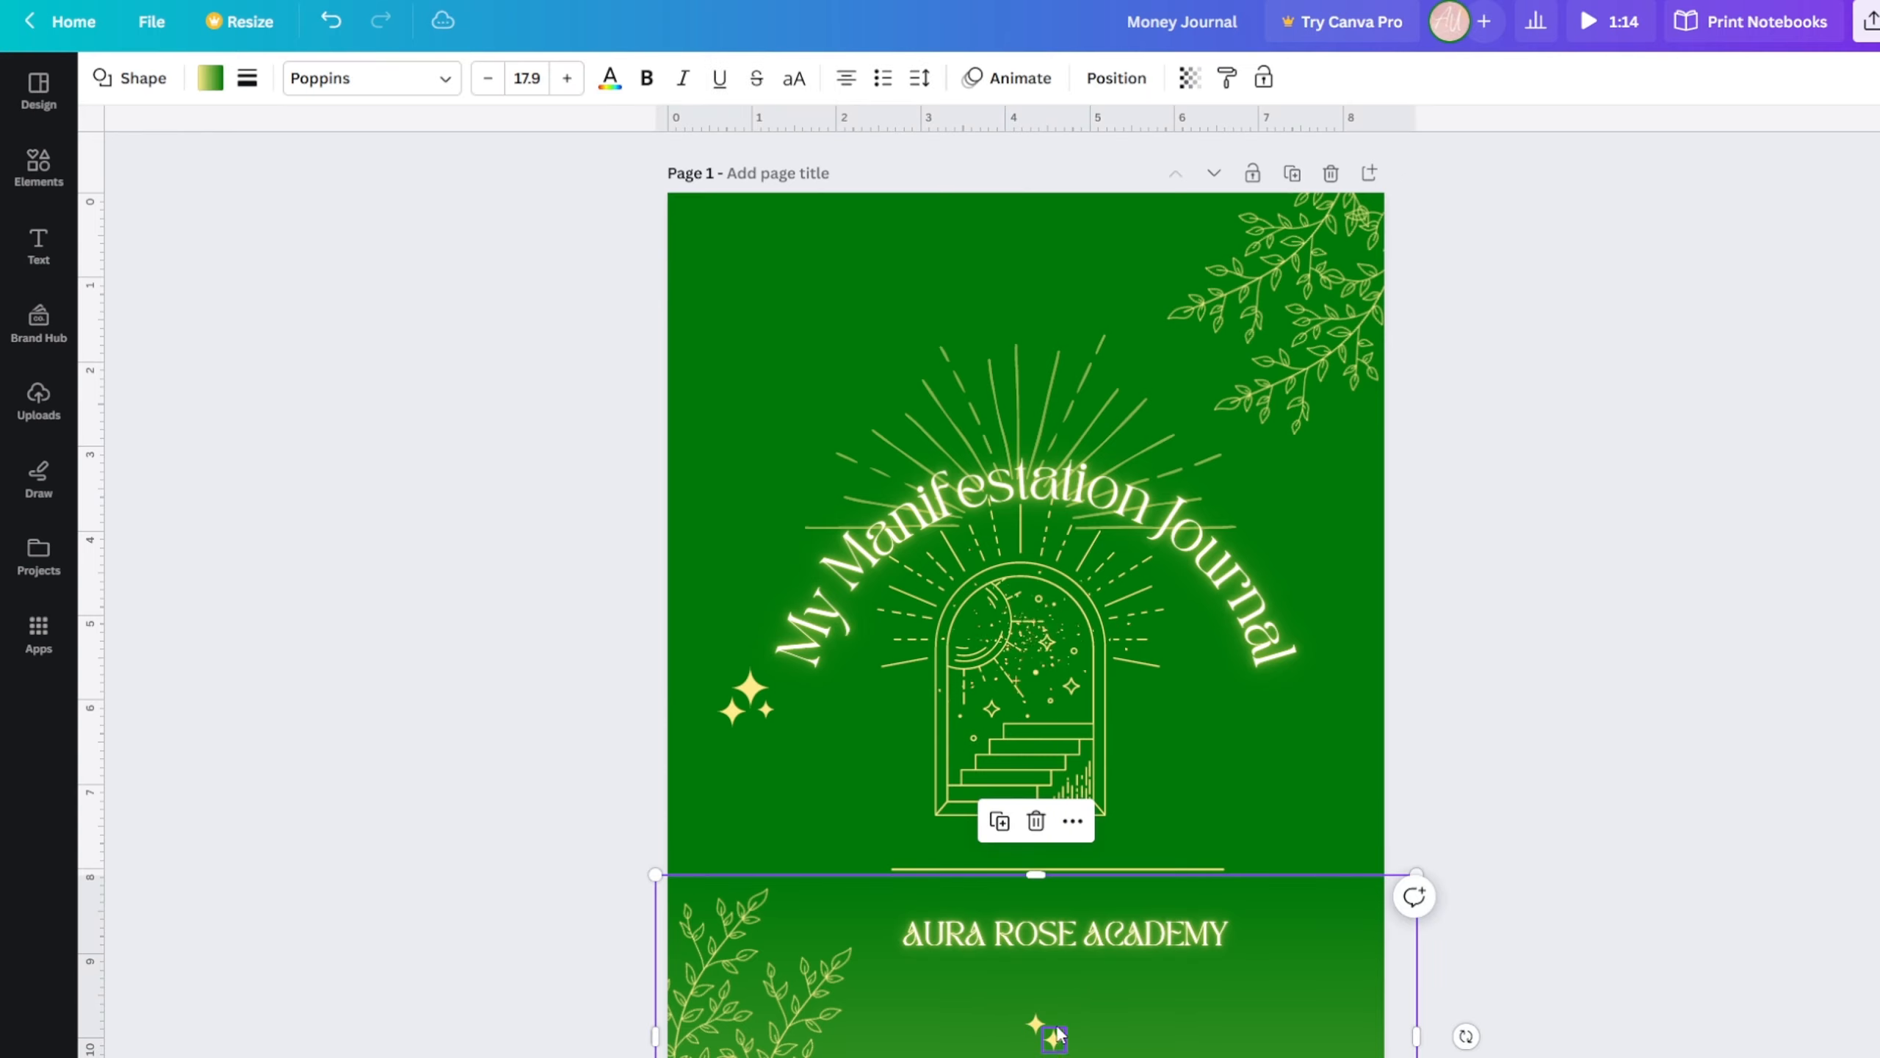
pyautogui.click(1052, 1038)
pyautogui.click(1053, 986)
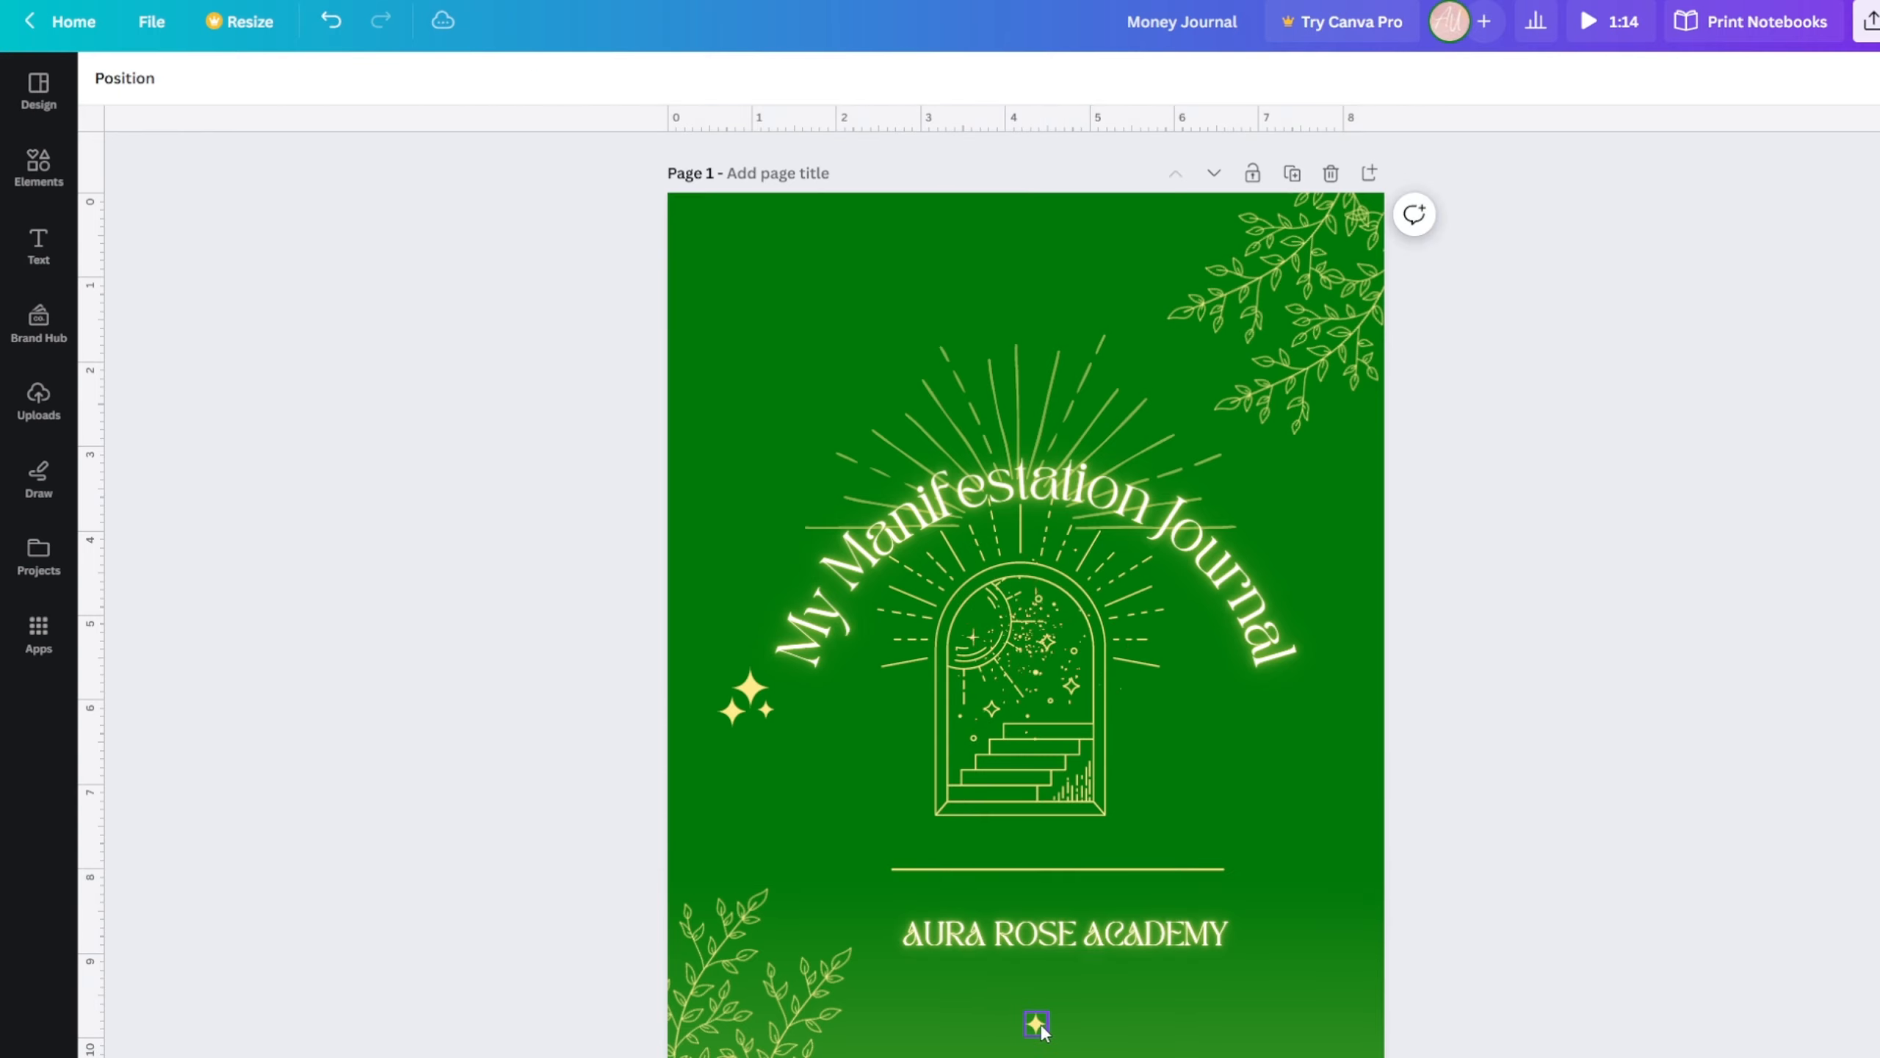
pyautogui.click(1036, 1024)
pyautogui.click(1037, 965)
pyautogui.click(1181, 939)
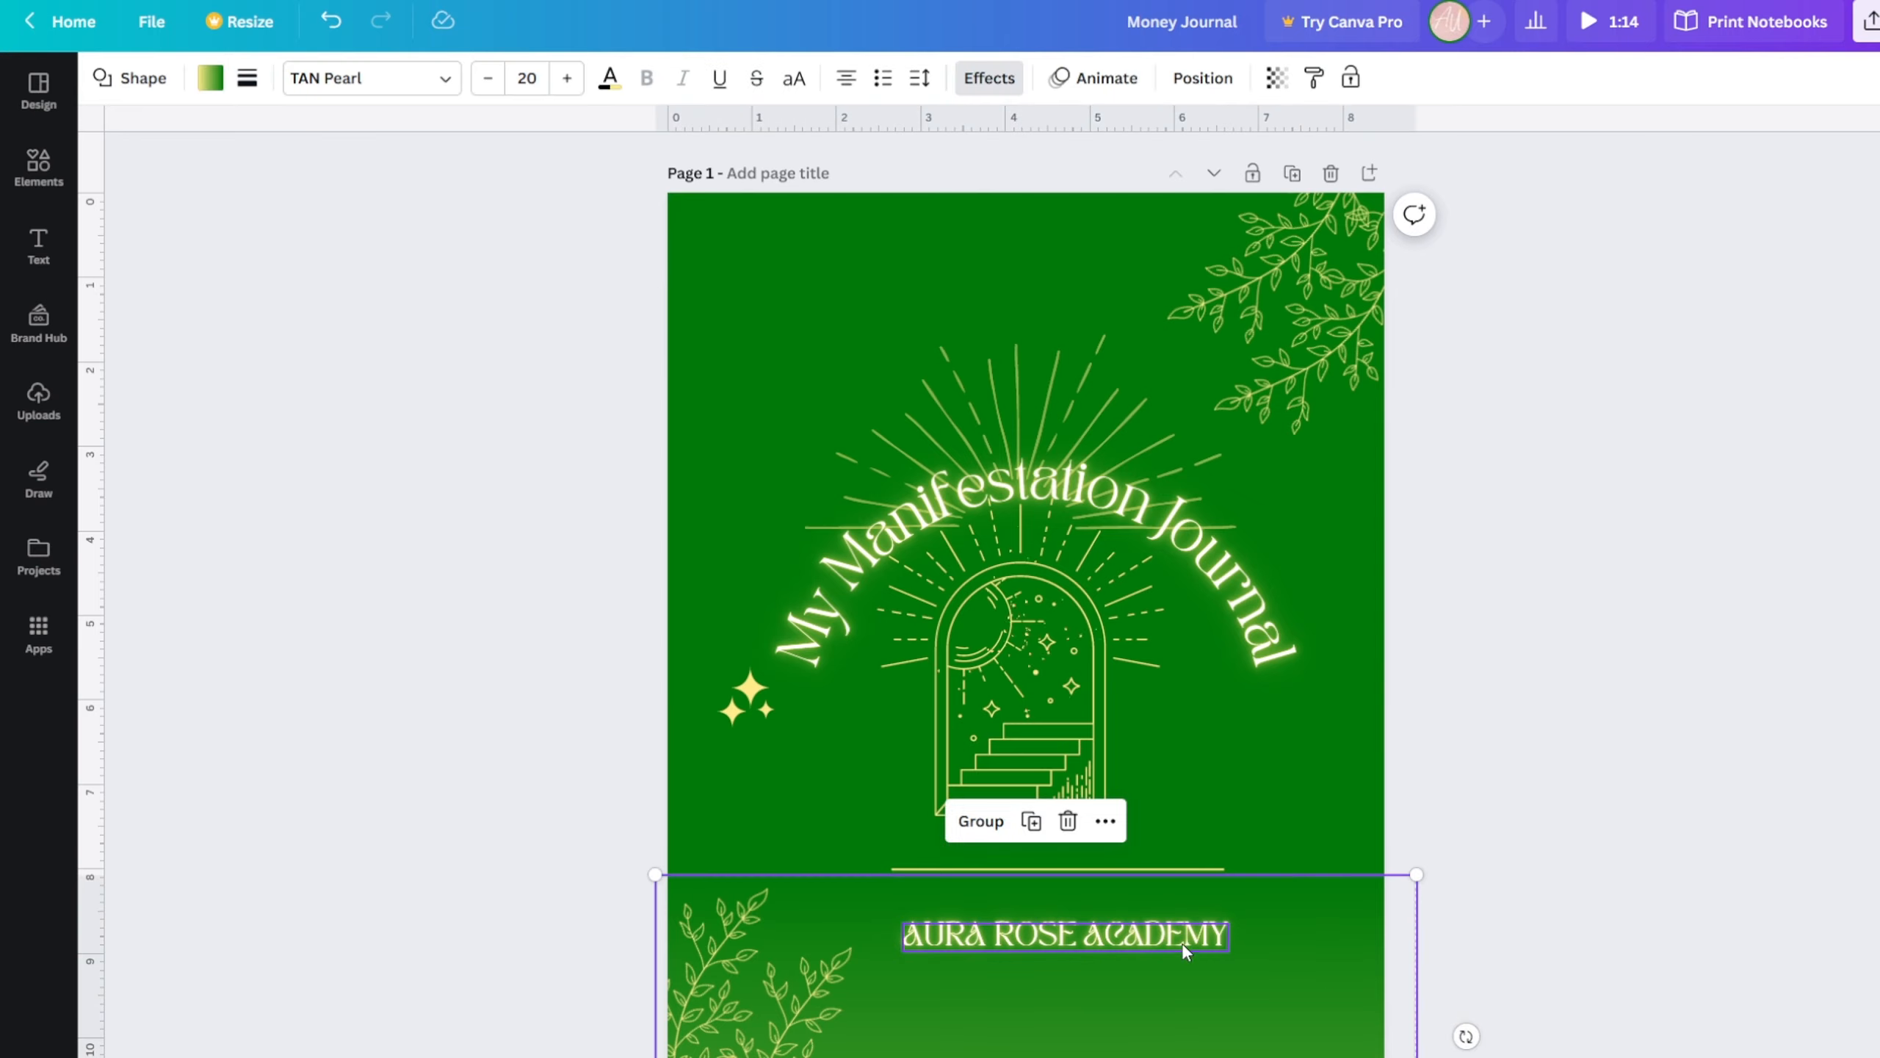
pyautogui.hotkey('ctrl', 'z')
pyautogui.hotkey('ctrl', 'z')
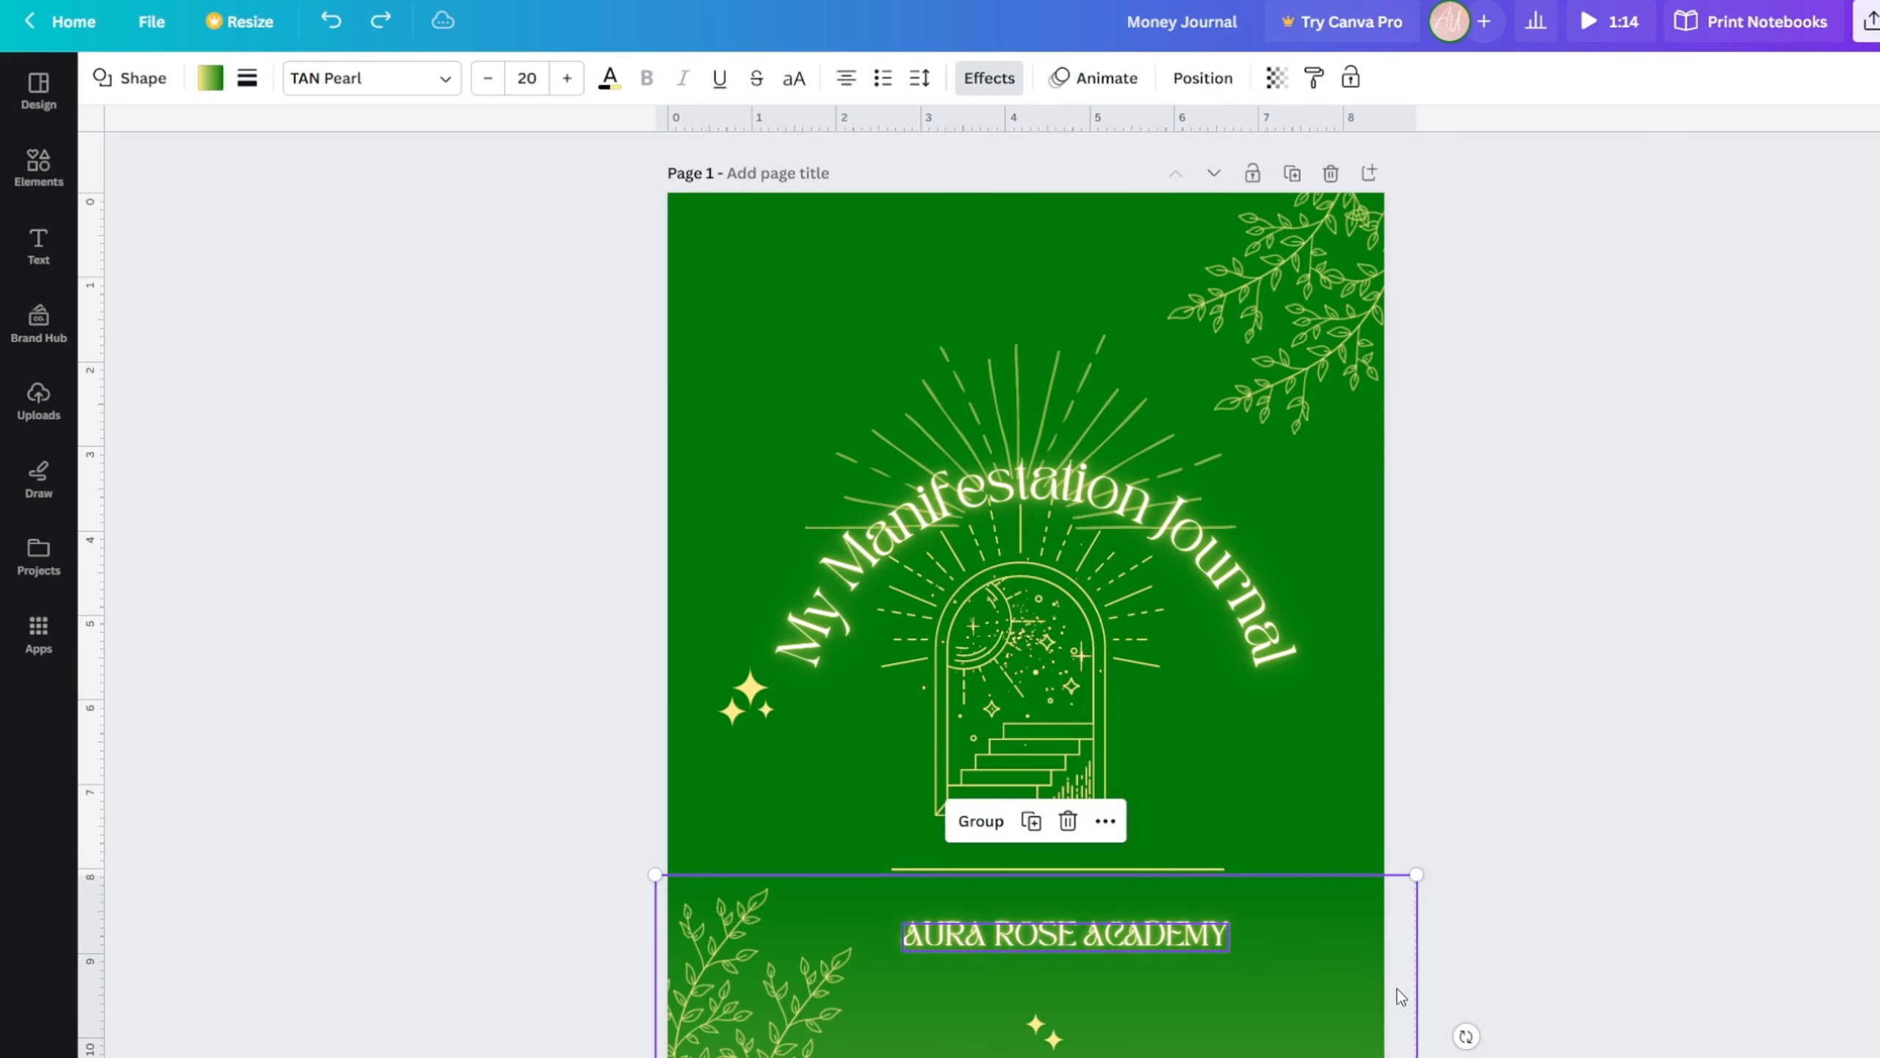
pyautogui.hotkey('ctrl', 'z')
# - Try deleting the group-selected sparkles near the bottom of the cover, and undo the deletion
pyautogui.moveTo(1490, 1019); pyautogui.dragTo(1127, 1056)
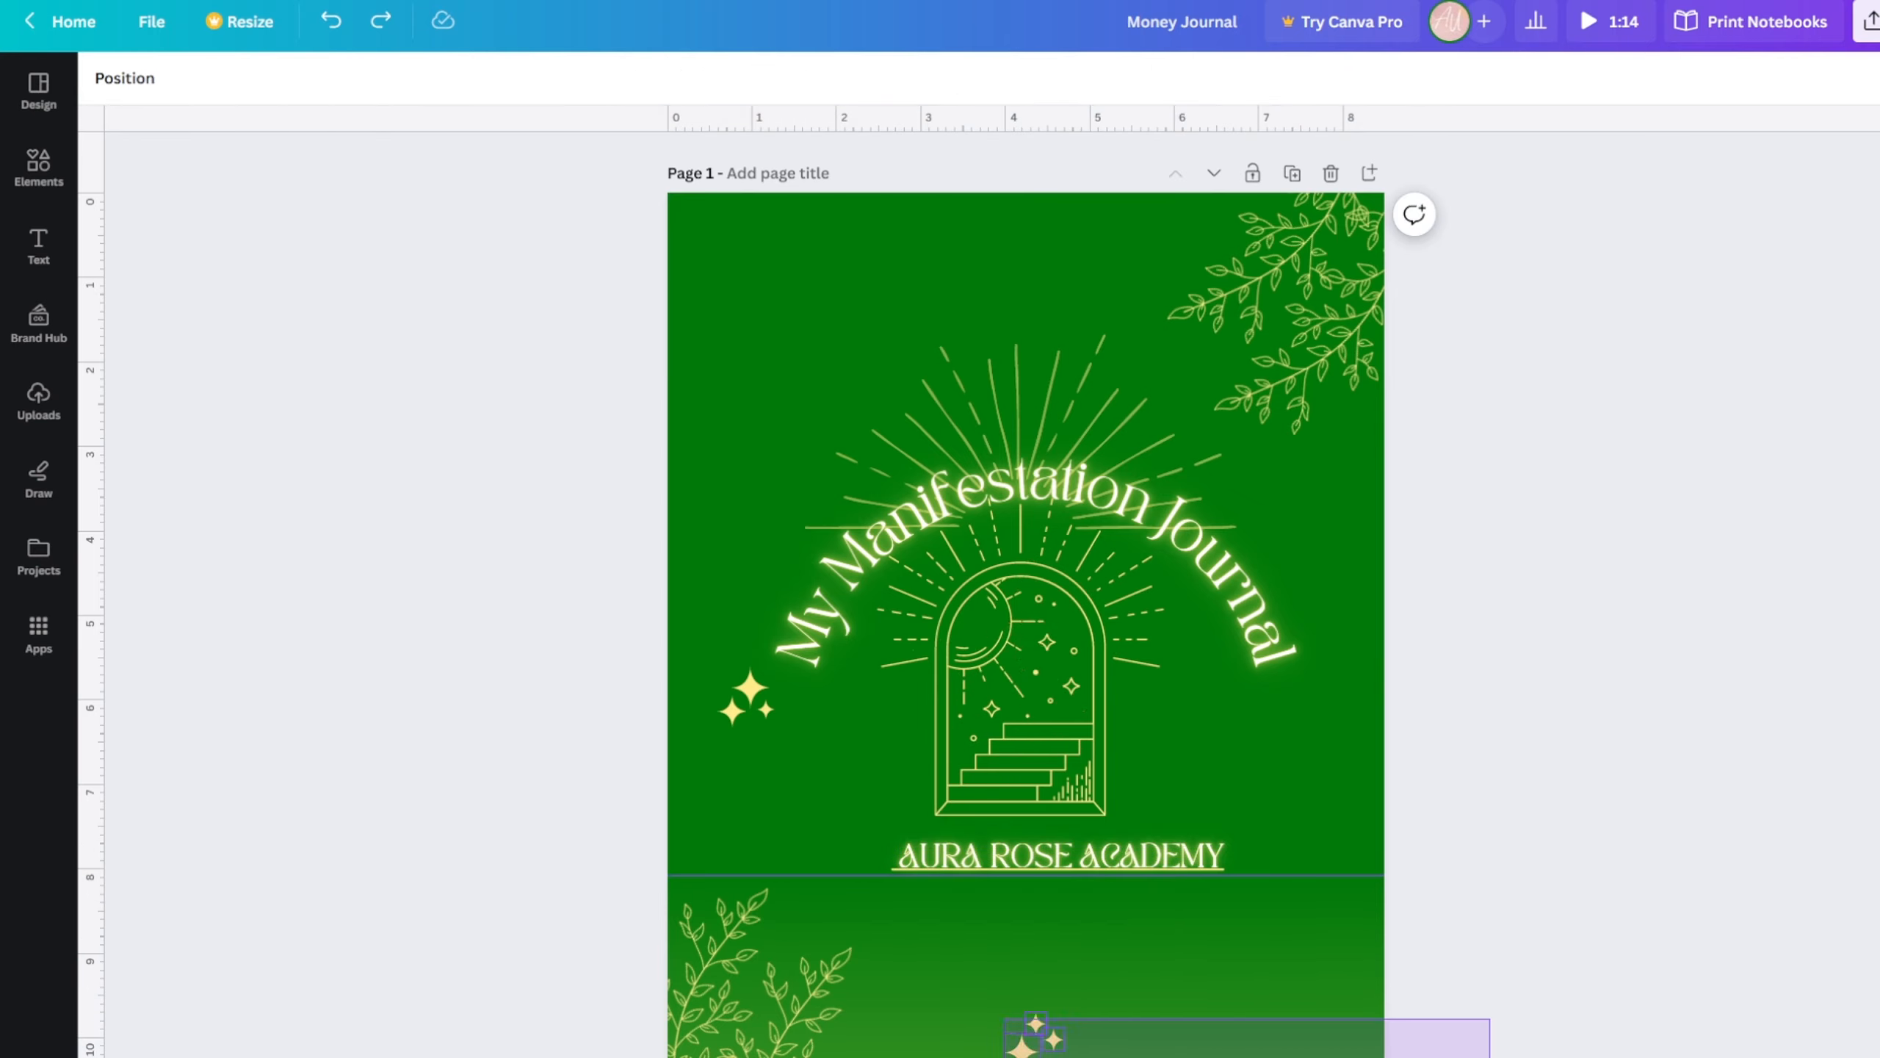
pyautogui.moveTo(1005, 1056); pyautogui.dragTo(1000, 1056)
pyautogui.press('Delete')
pyautogui.hotkey('ctrl', 'z')
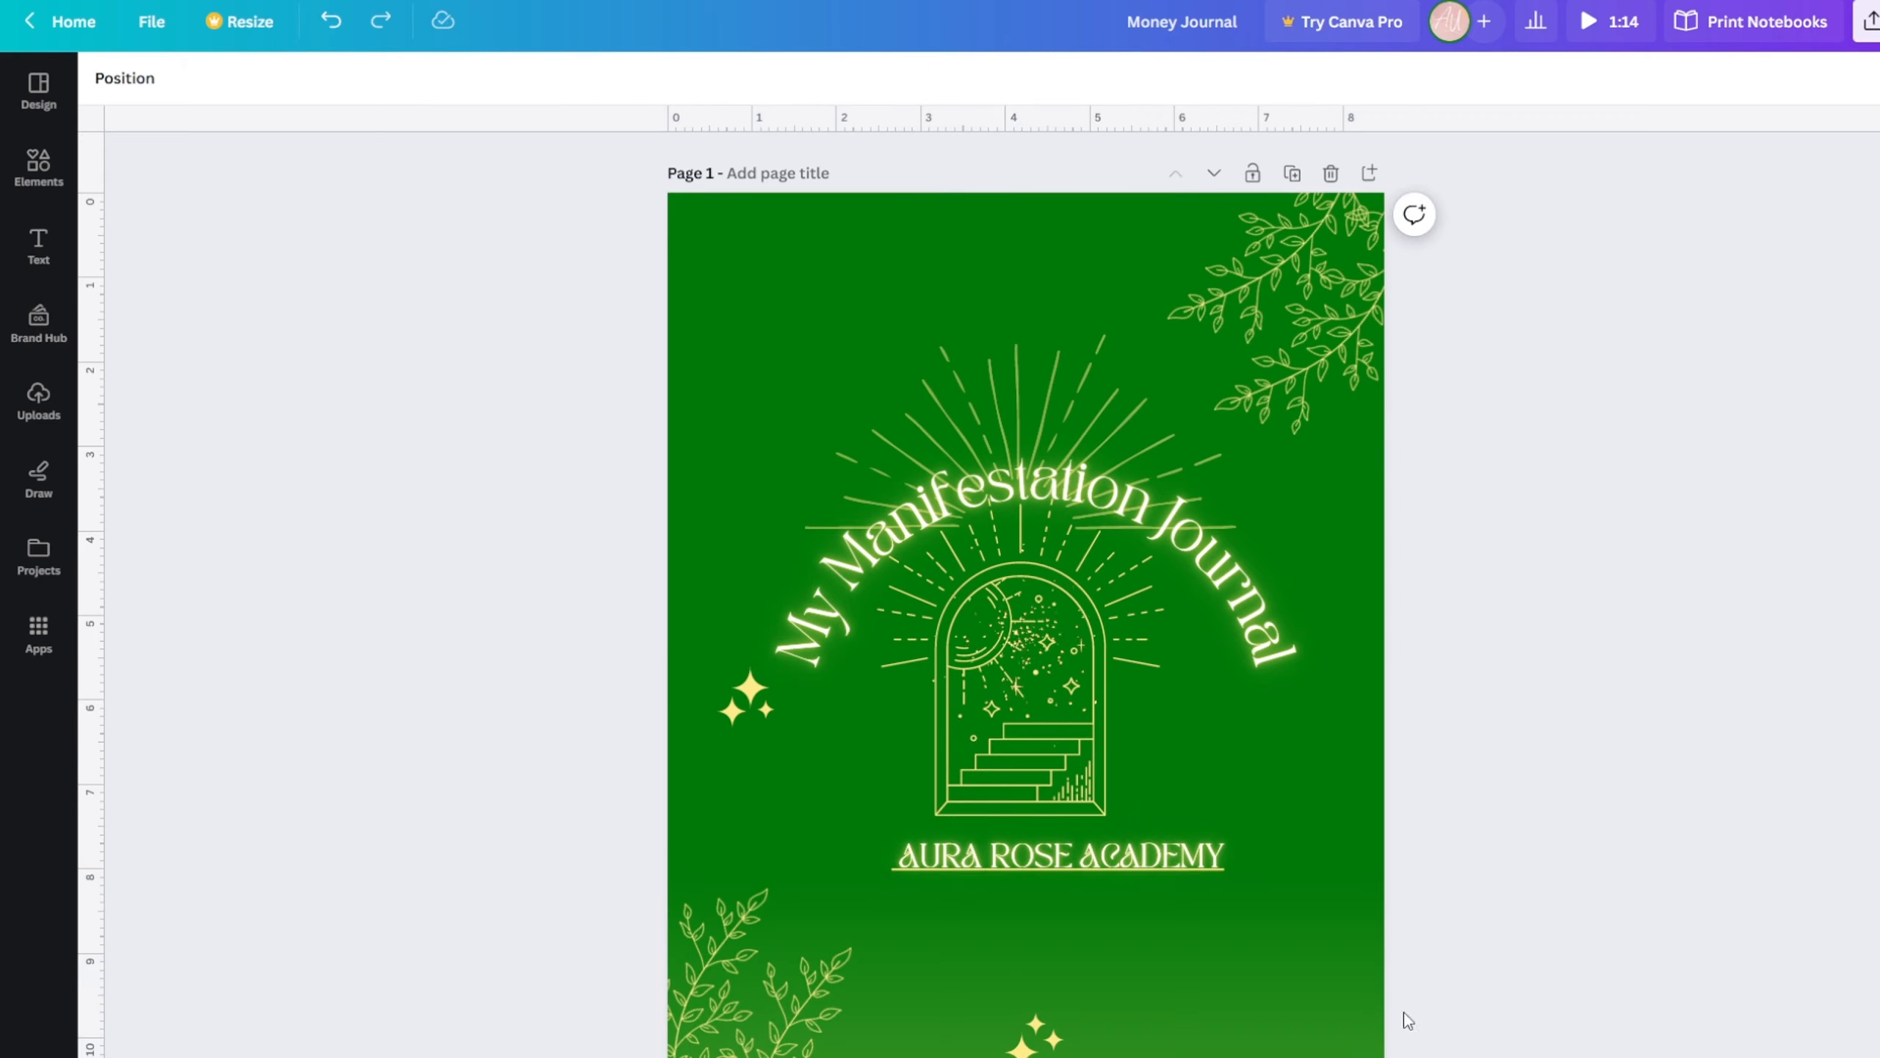
# - Lock the cover's lower gradient shape and delete the cluster of sparkles lying in front of it
pyautogui.click(1300, 1045)
pyautogui.click(1263, 79)
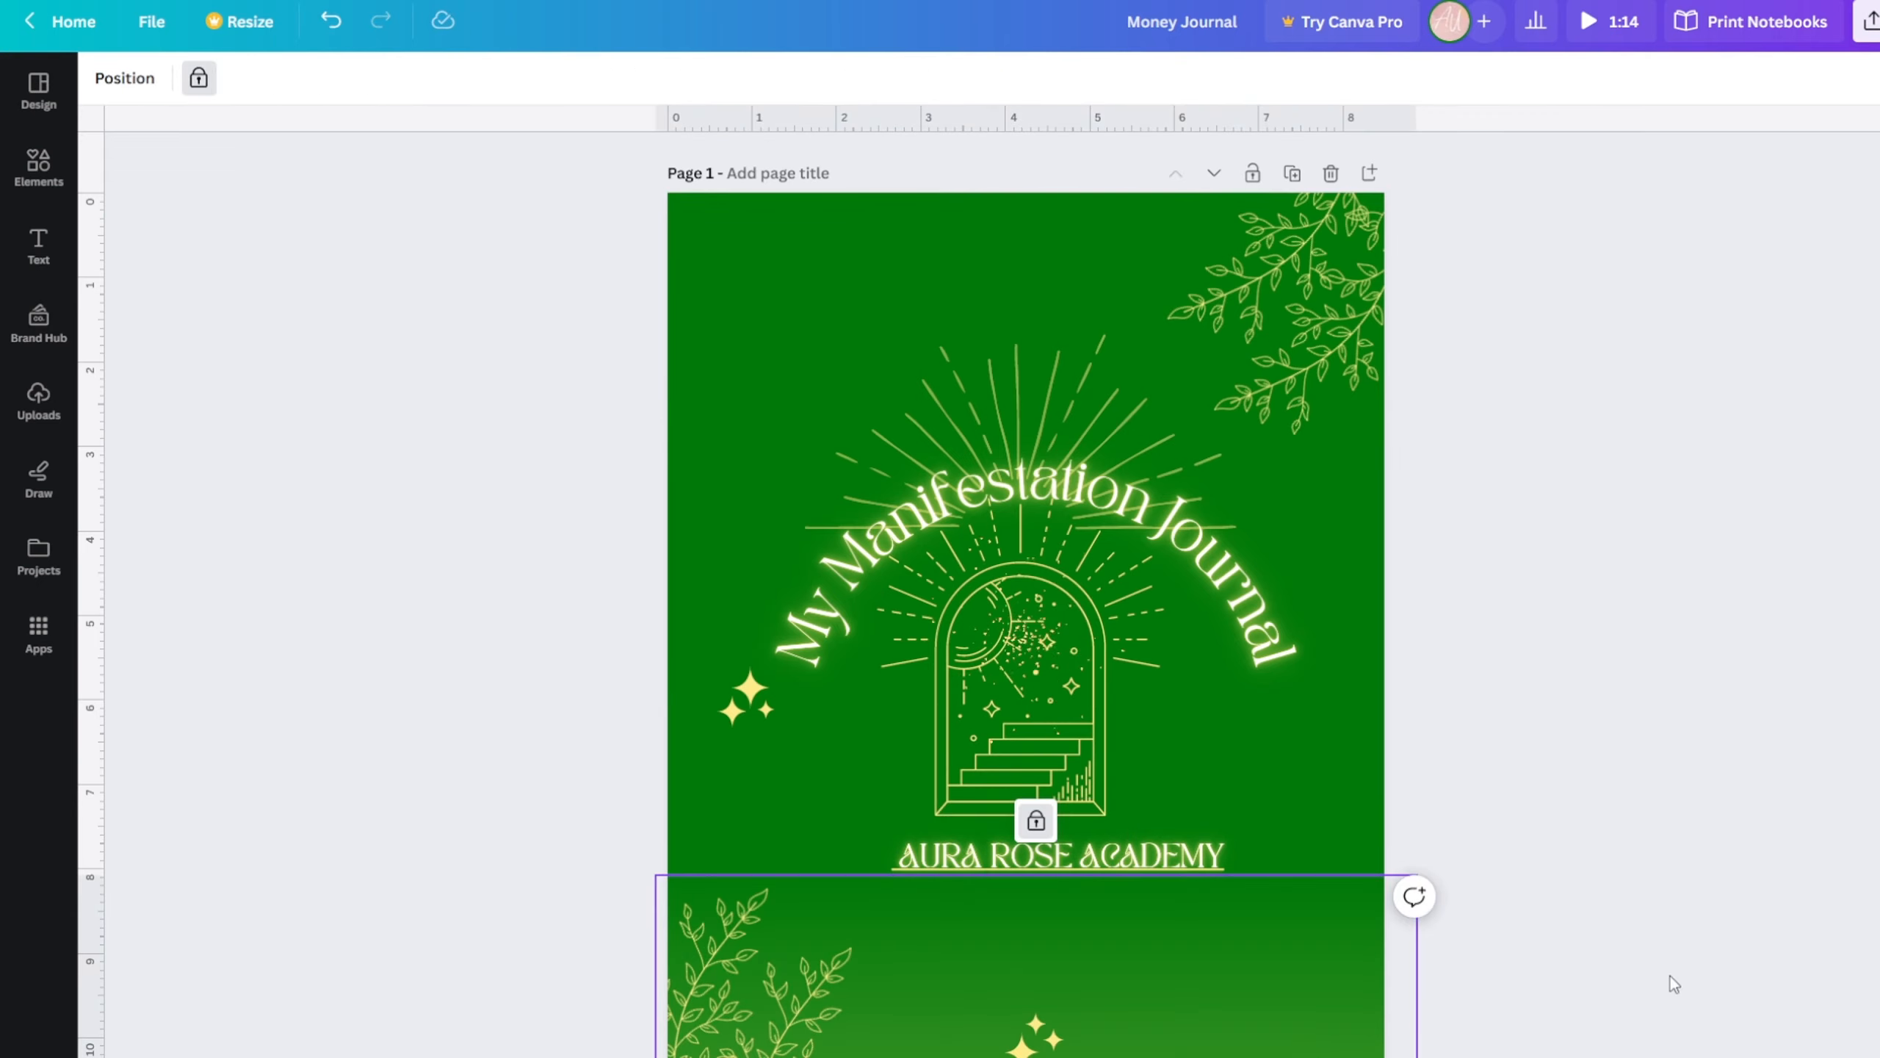
pyautogui.moveTo(1503, 1016); pyautogui.dragTo(984, 1057)
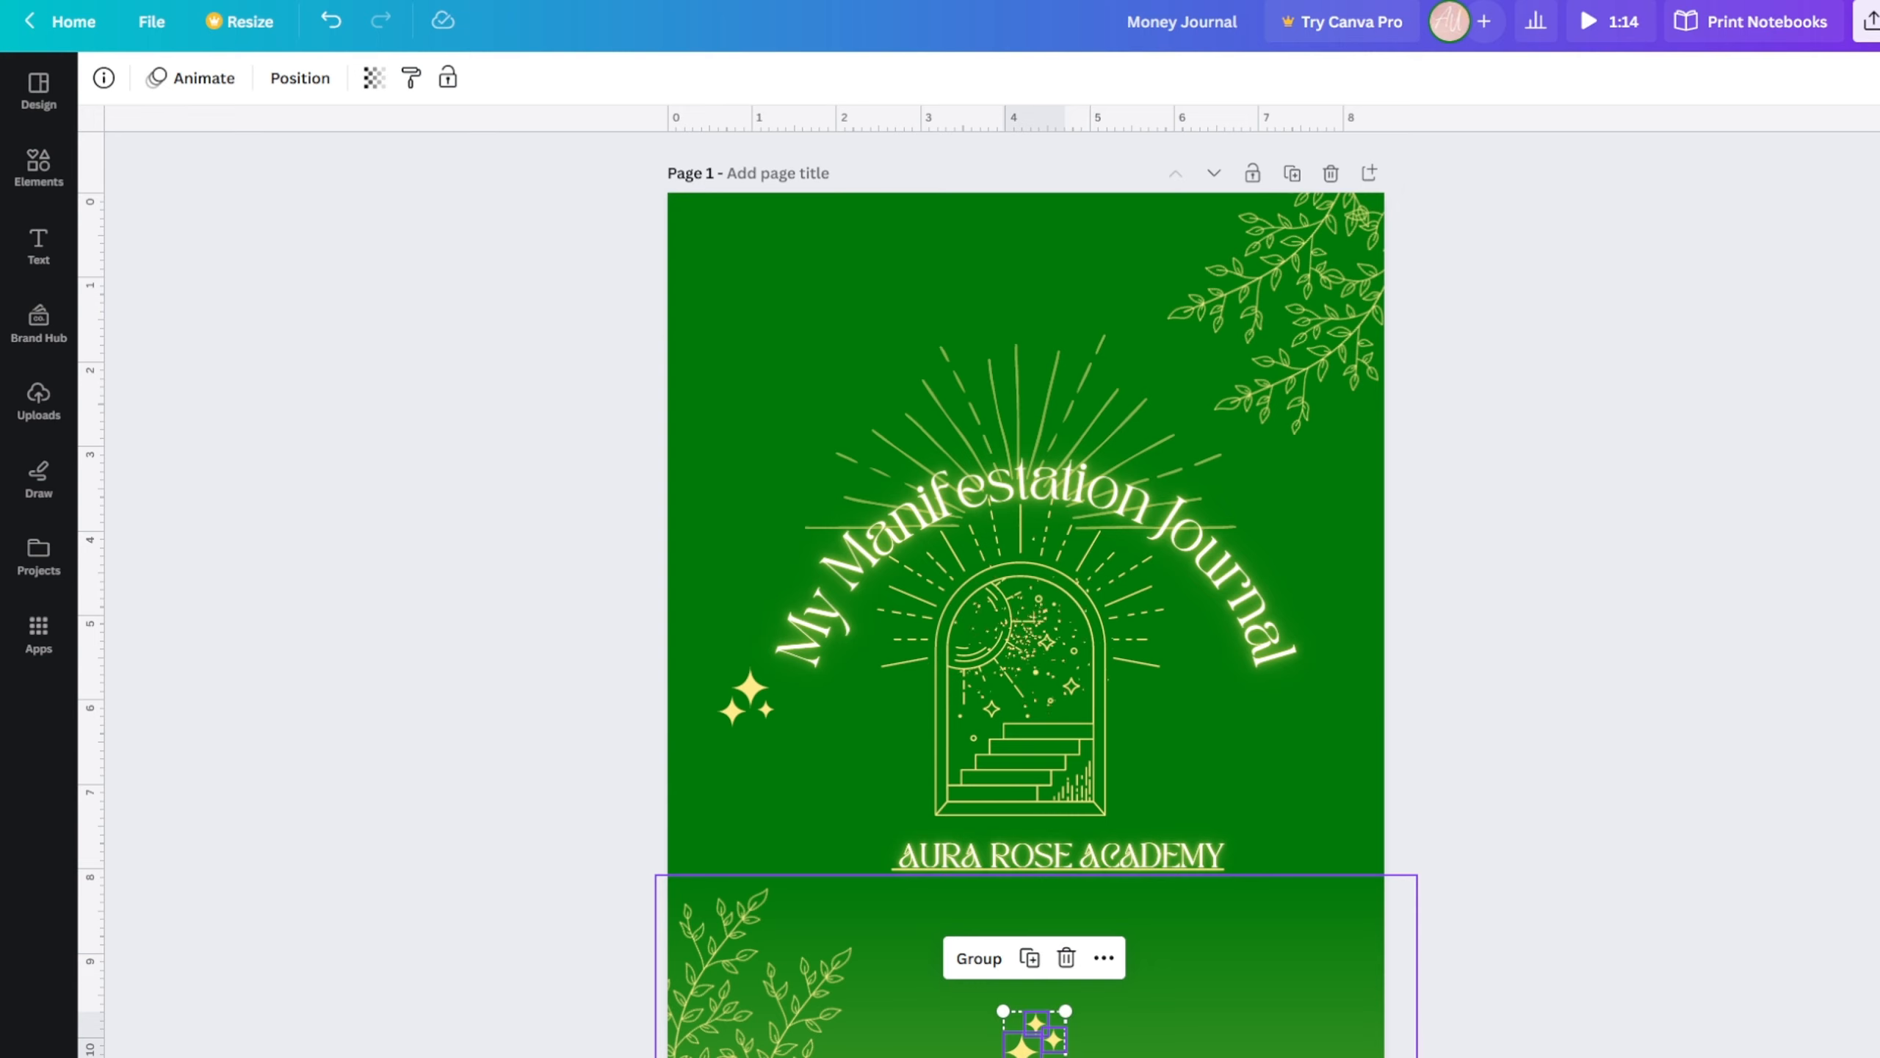
pyautogui.press('Delete')
# - Move the academy name and its underline lower on the cover, into the lighter part of the gradient
pyautogui.moveTo(1419, 797); pyautogui.dragTo(1160, 1057)
pyautogui.click(1511, 1047)
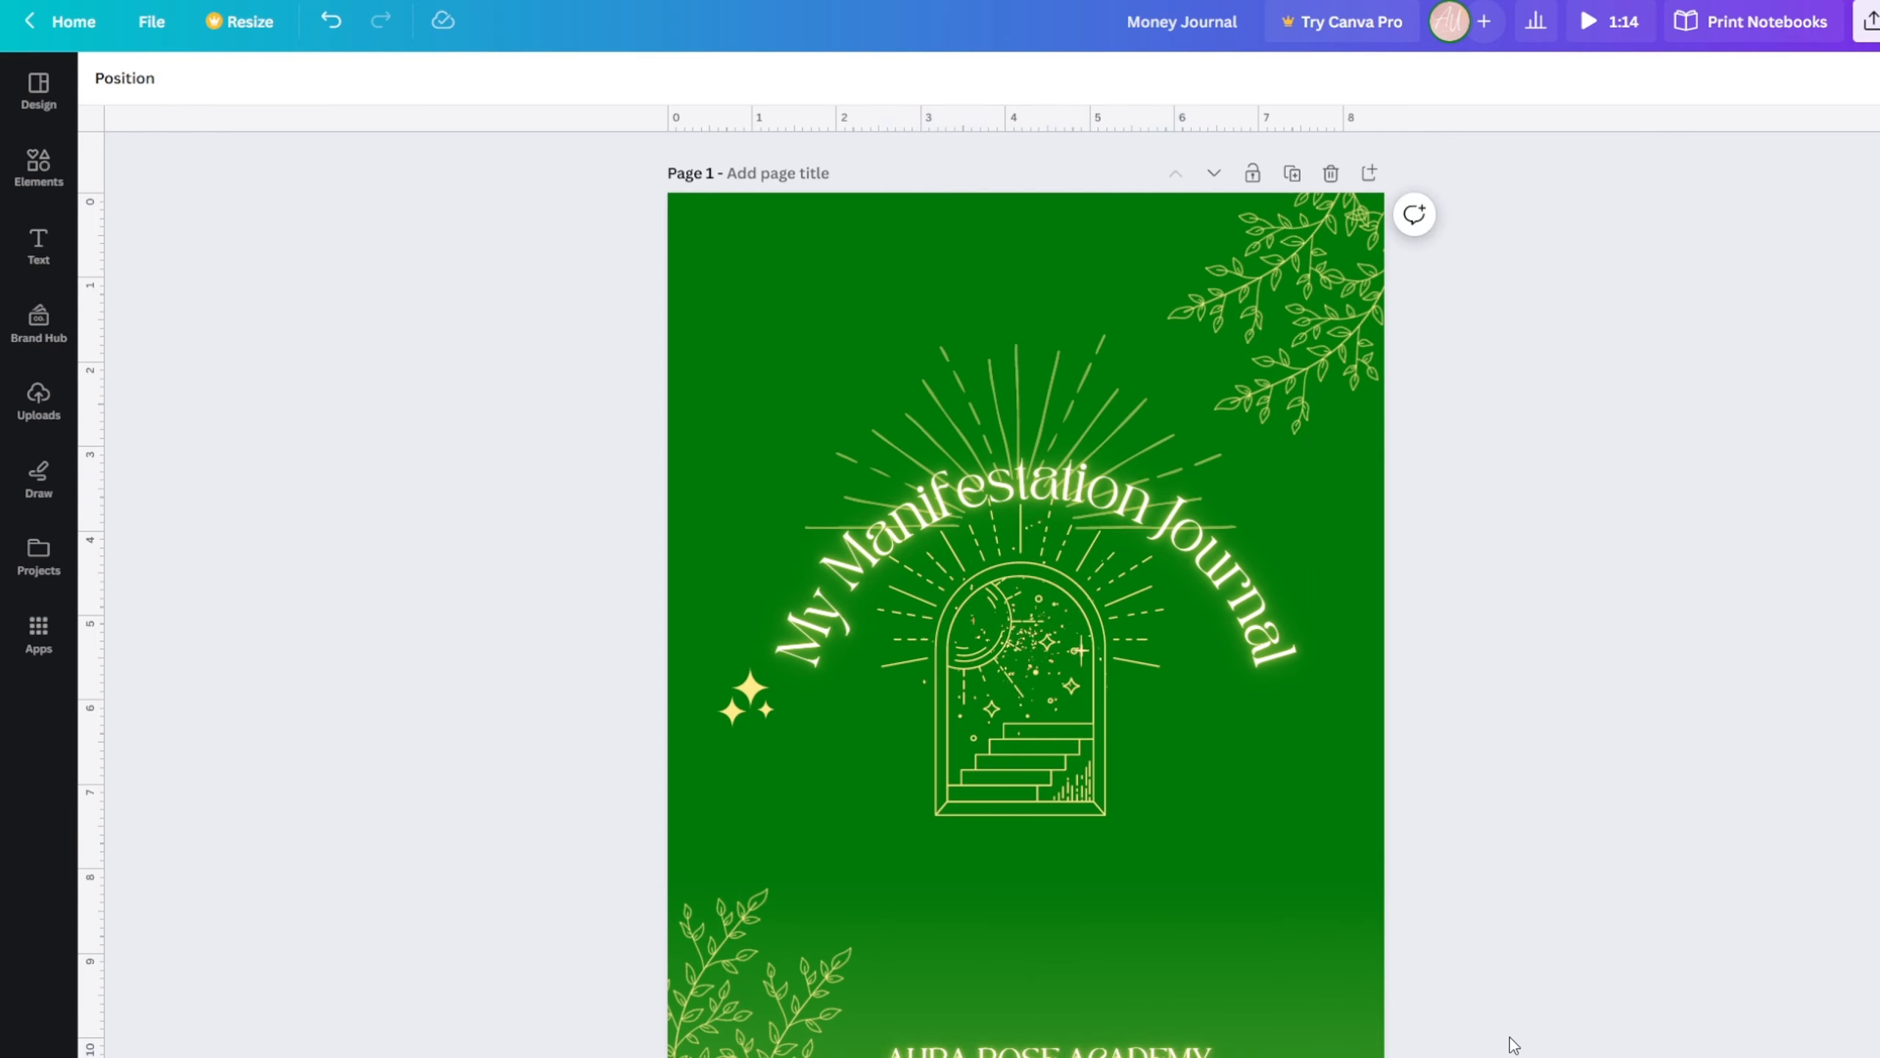
# - Enlarge the arched "My Manifestation Journal" title to font size 39 and shift it slightly higher above the archway illustration
pyautogui.moveTo(1145, 511)
pyautogui.mouseDown()
pyautogui.moveTo(1139, 475)
pyautogui.moveTo(1136, 493)
pyautogui.mouseUp()
pyautogui.click(370, 78)
pyautogui.click(369, 78)
pyautogui.click(369, 78)
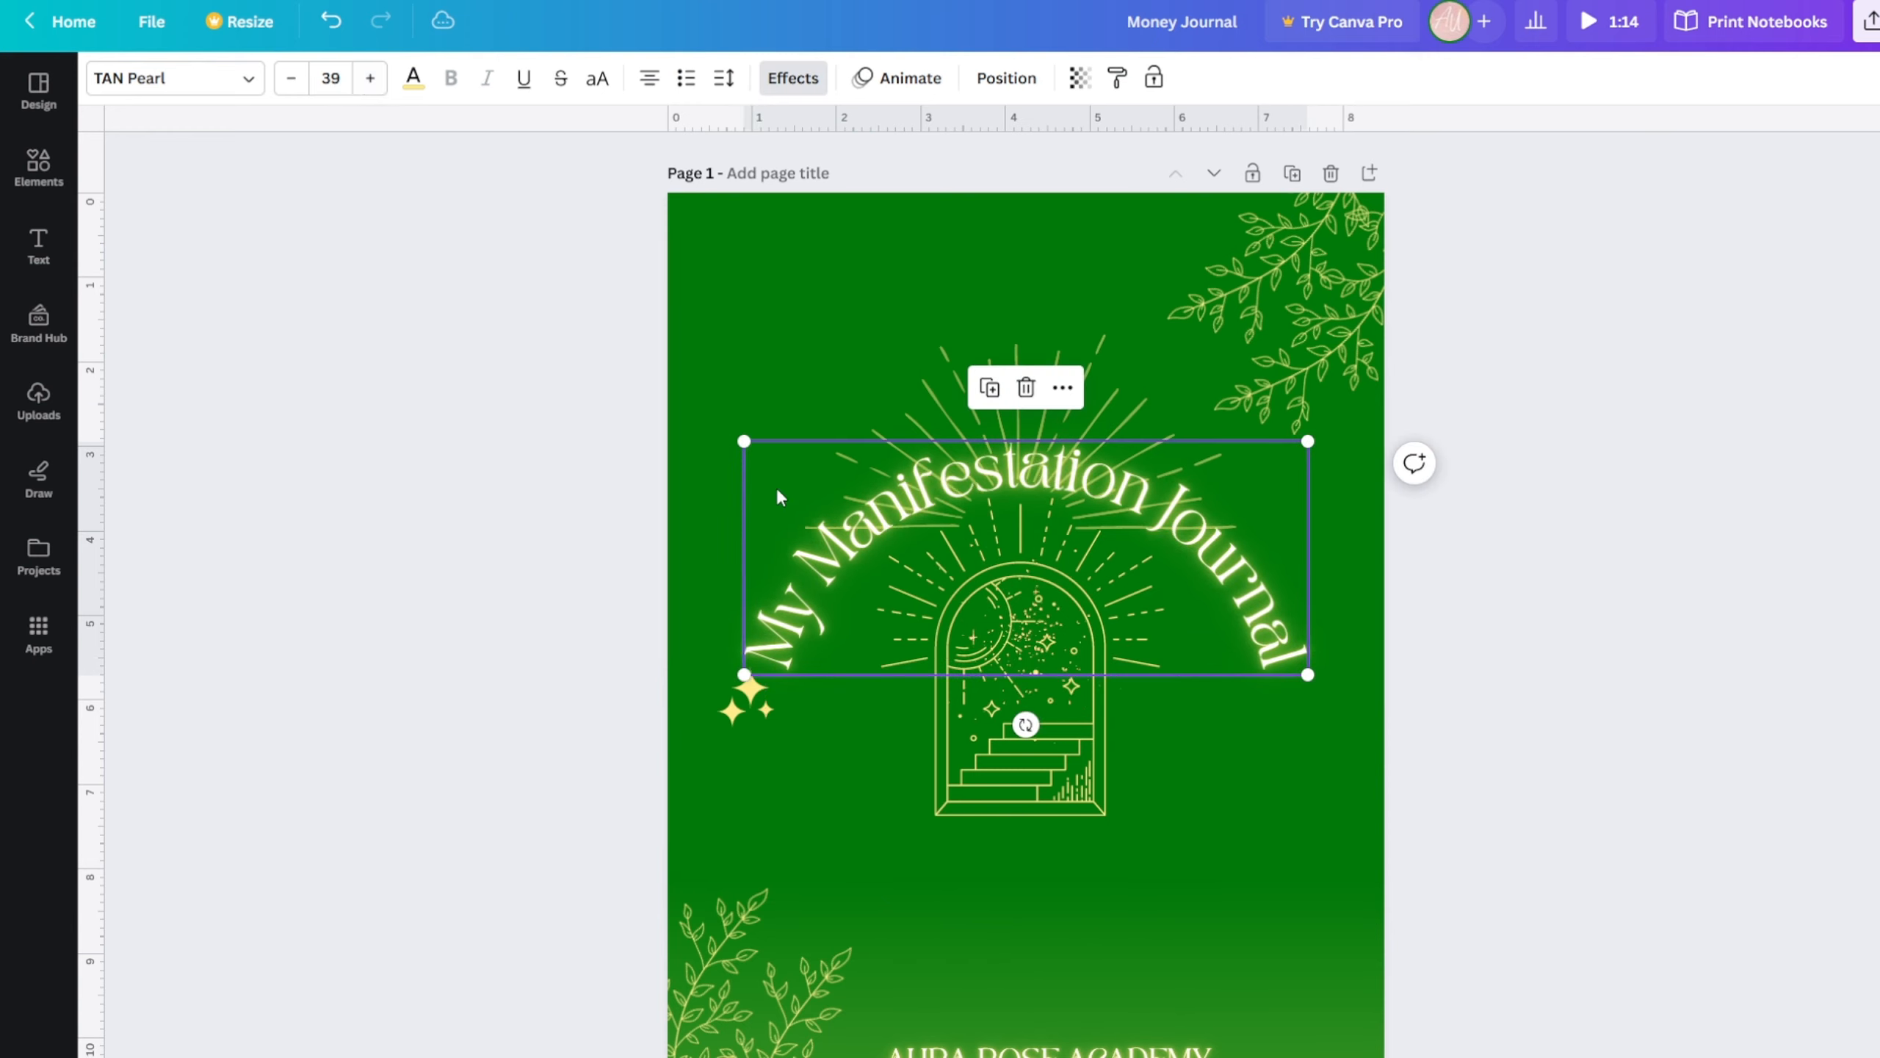
pyautogui.moveTo(822, 602); pyautogui.dragTo(824, 575)
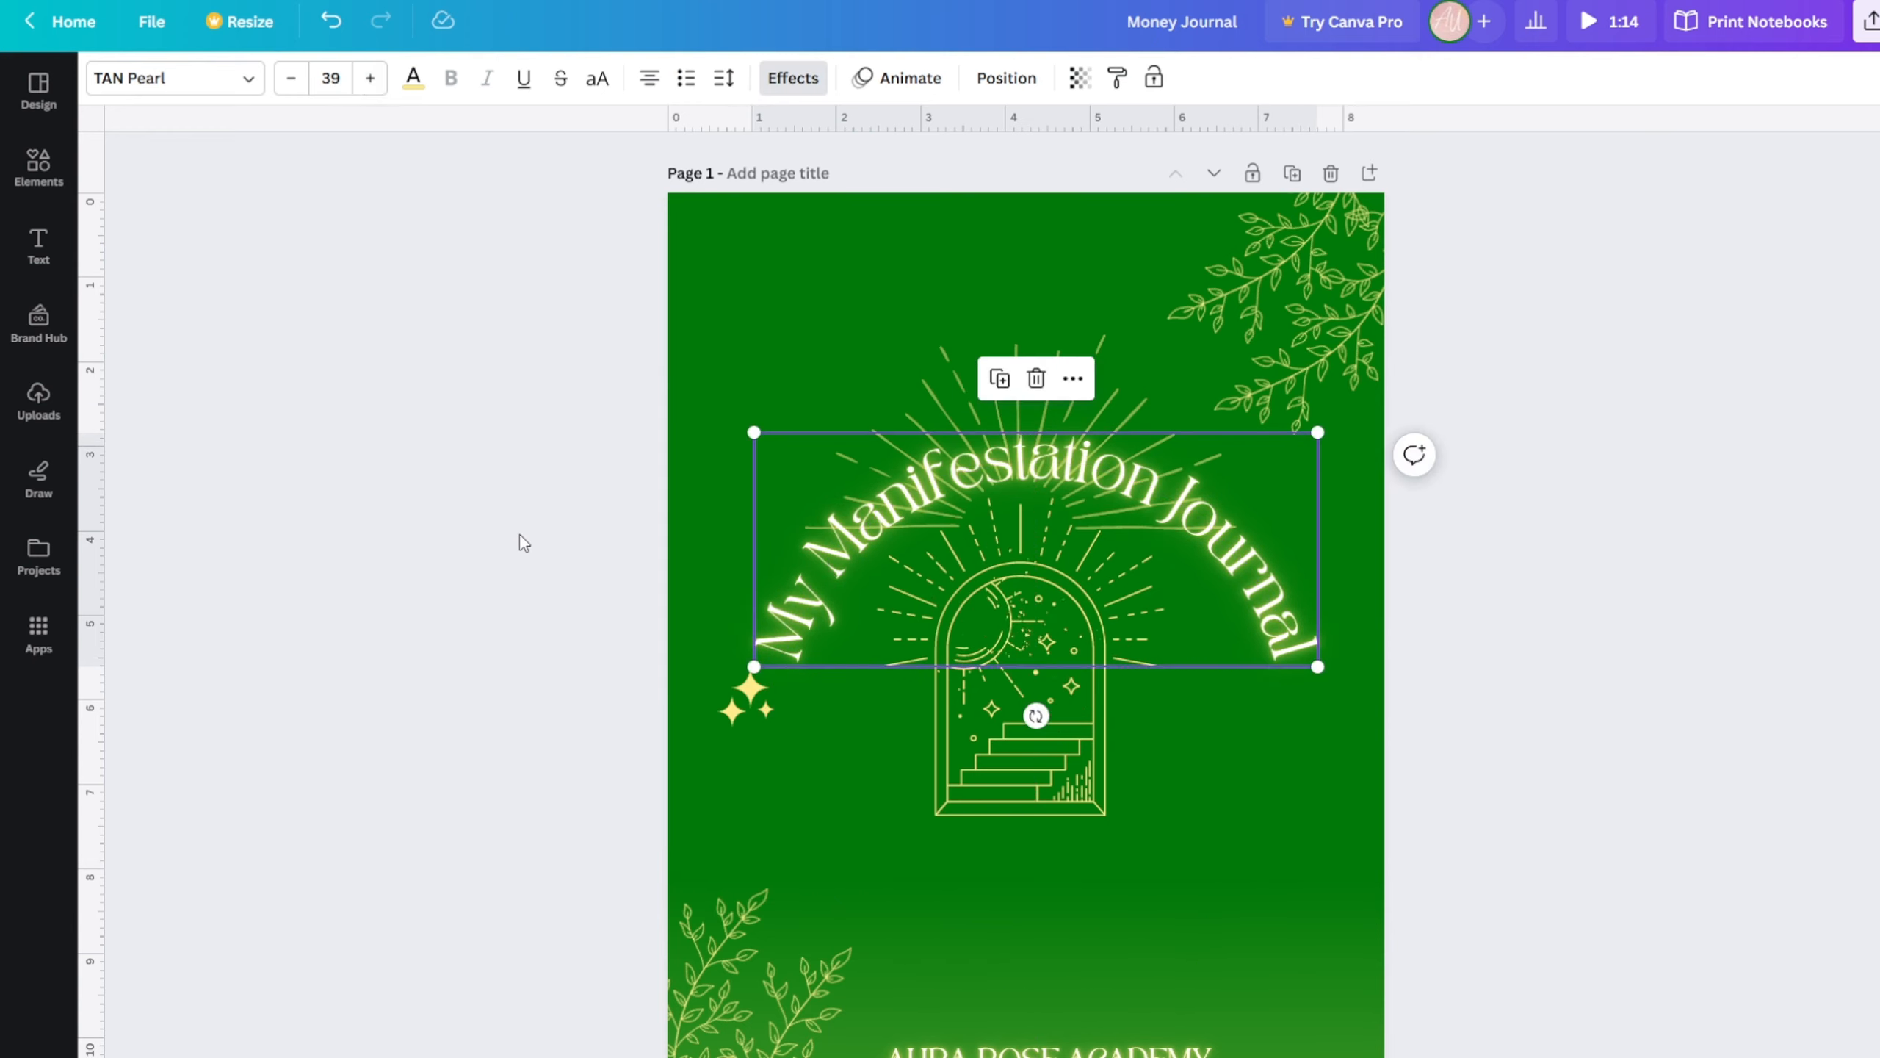
pyautogui.click(512, 547)
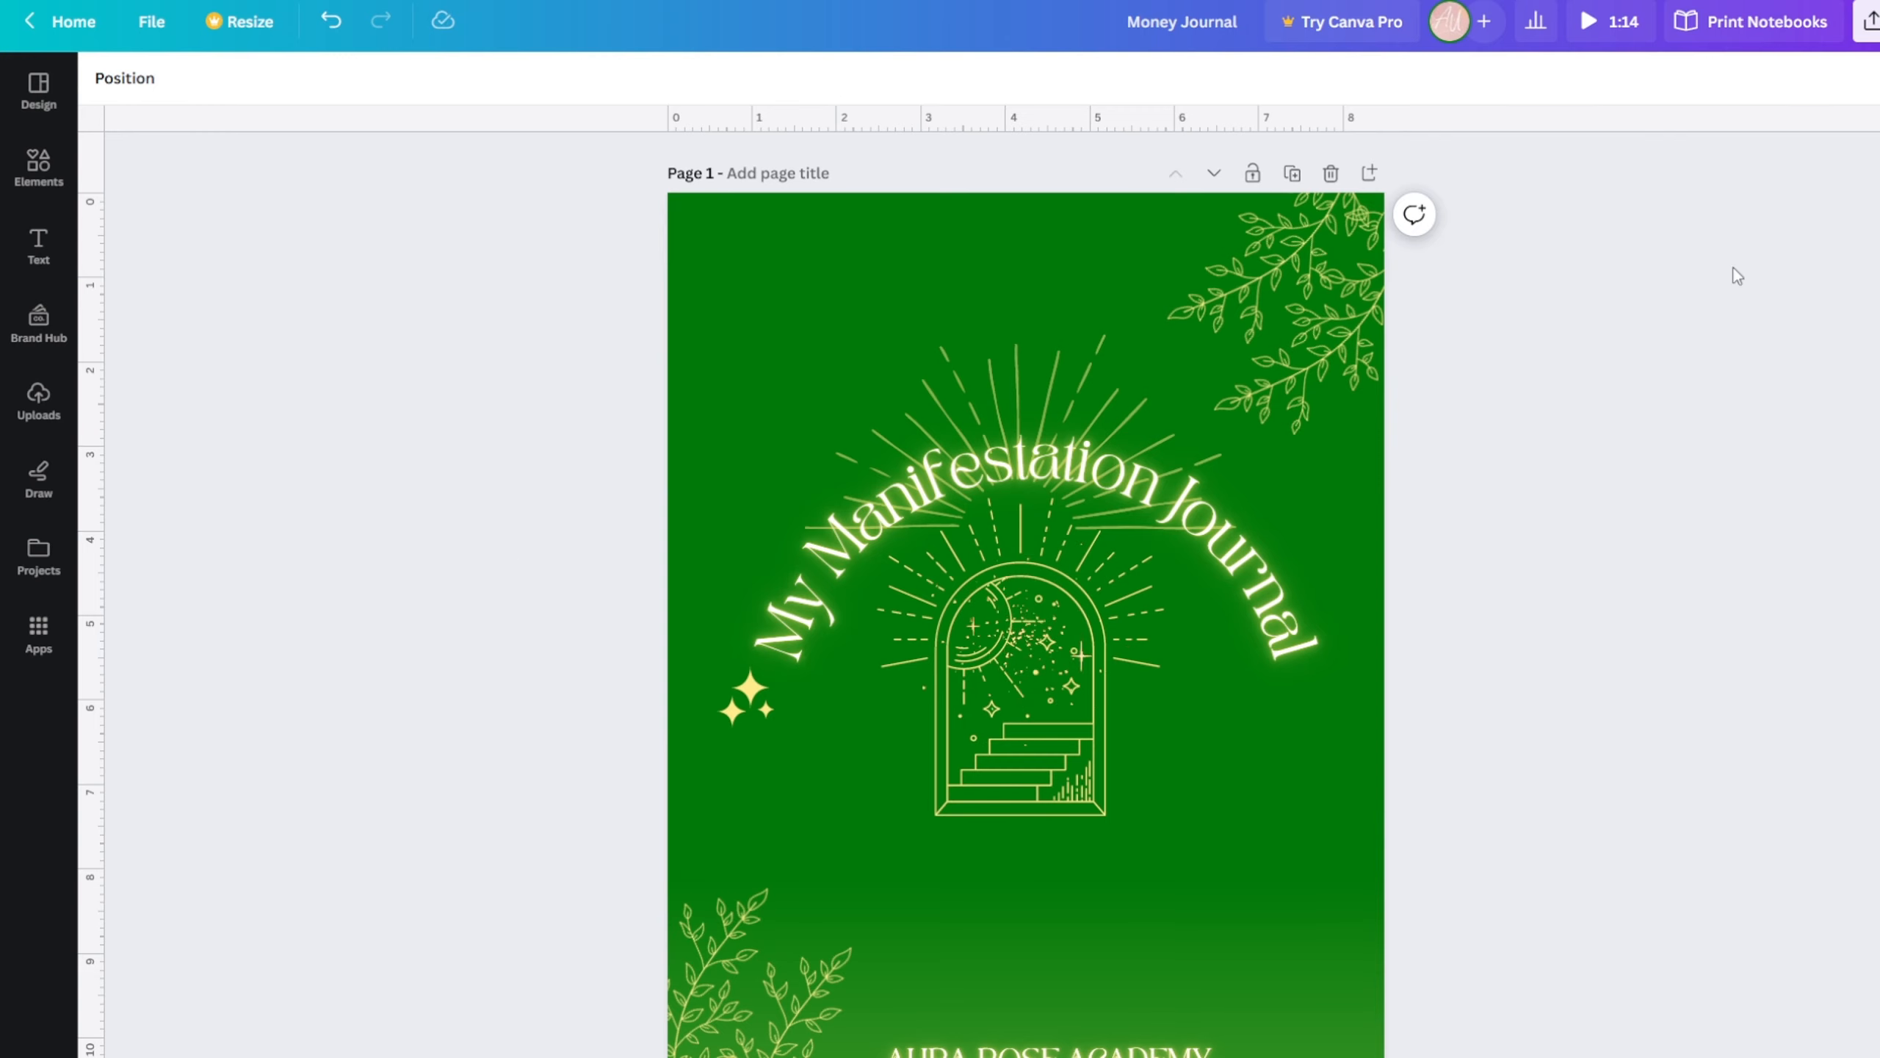
pyautogui.click(1266, 592)
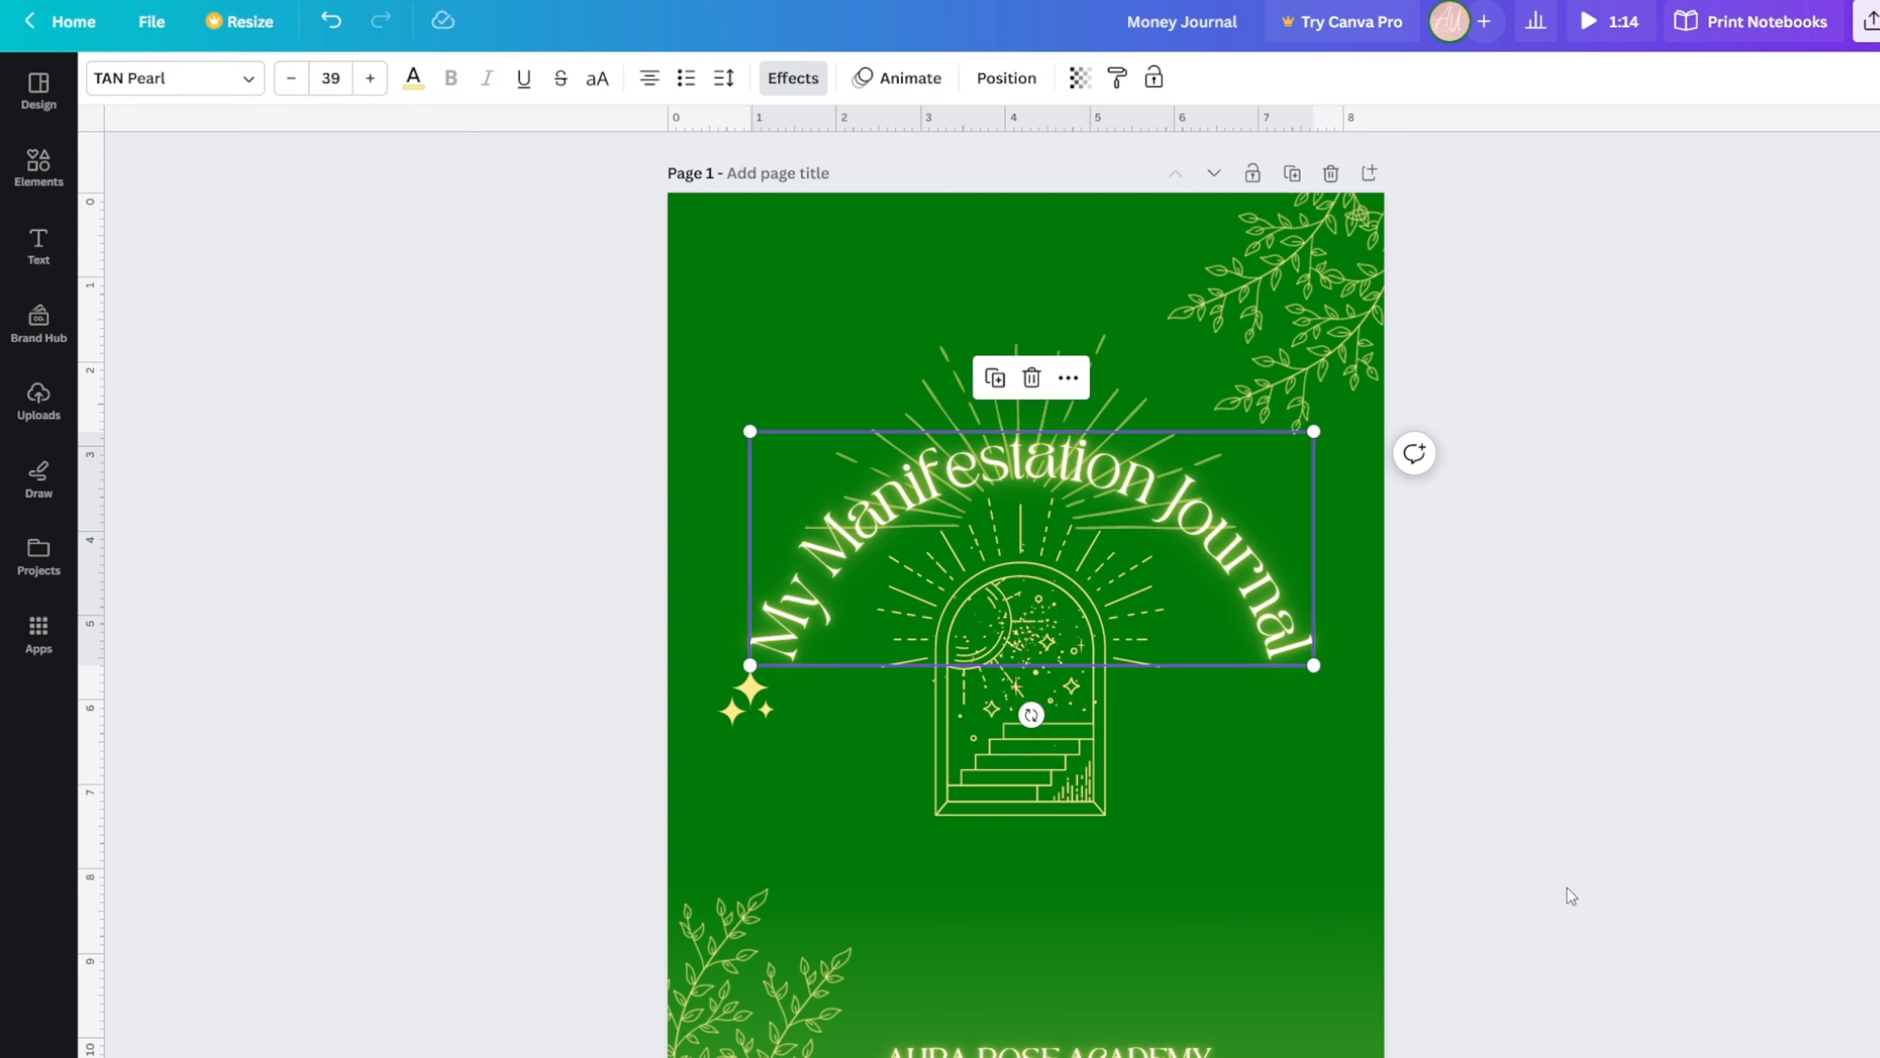
# - Enlarge the lower-left leafy branch on the cover and reposition it along the page's left edge
pyautogui.click(729, 973)
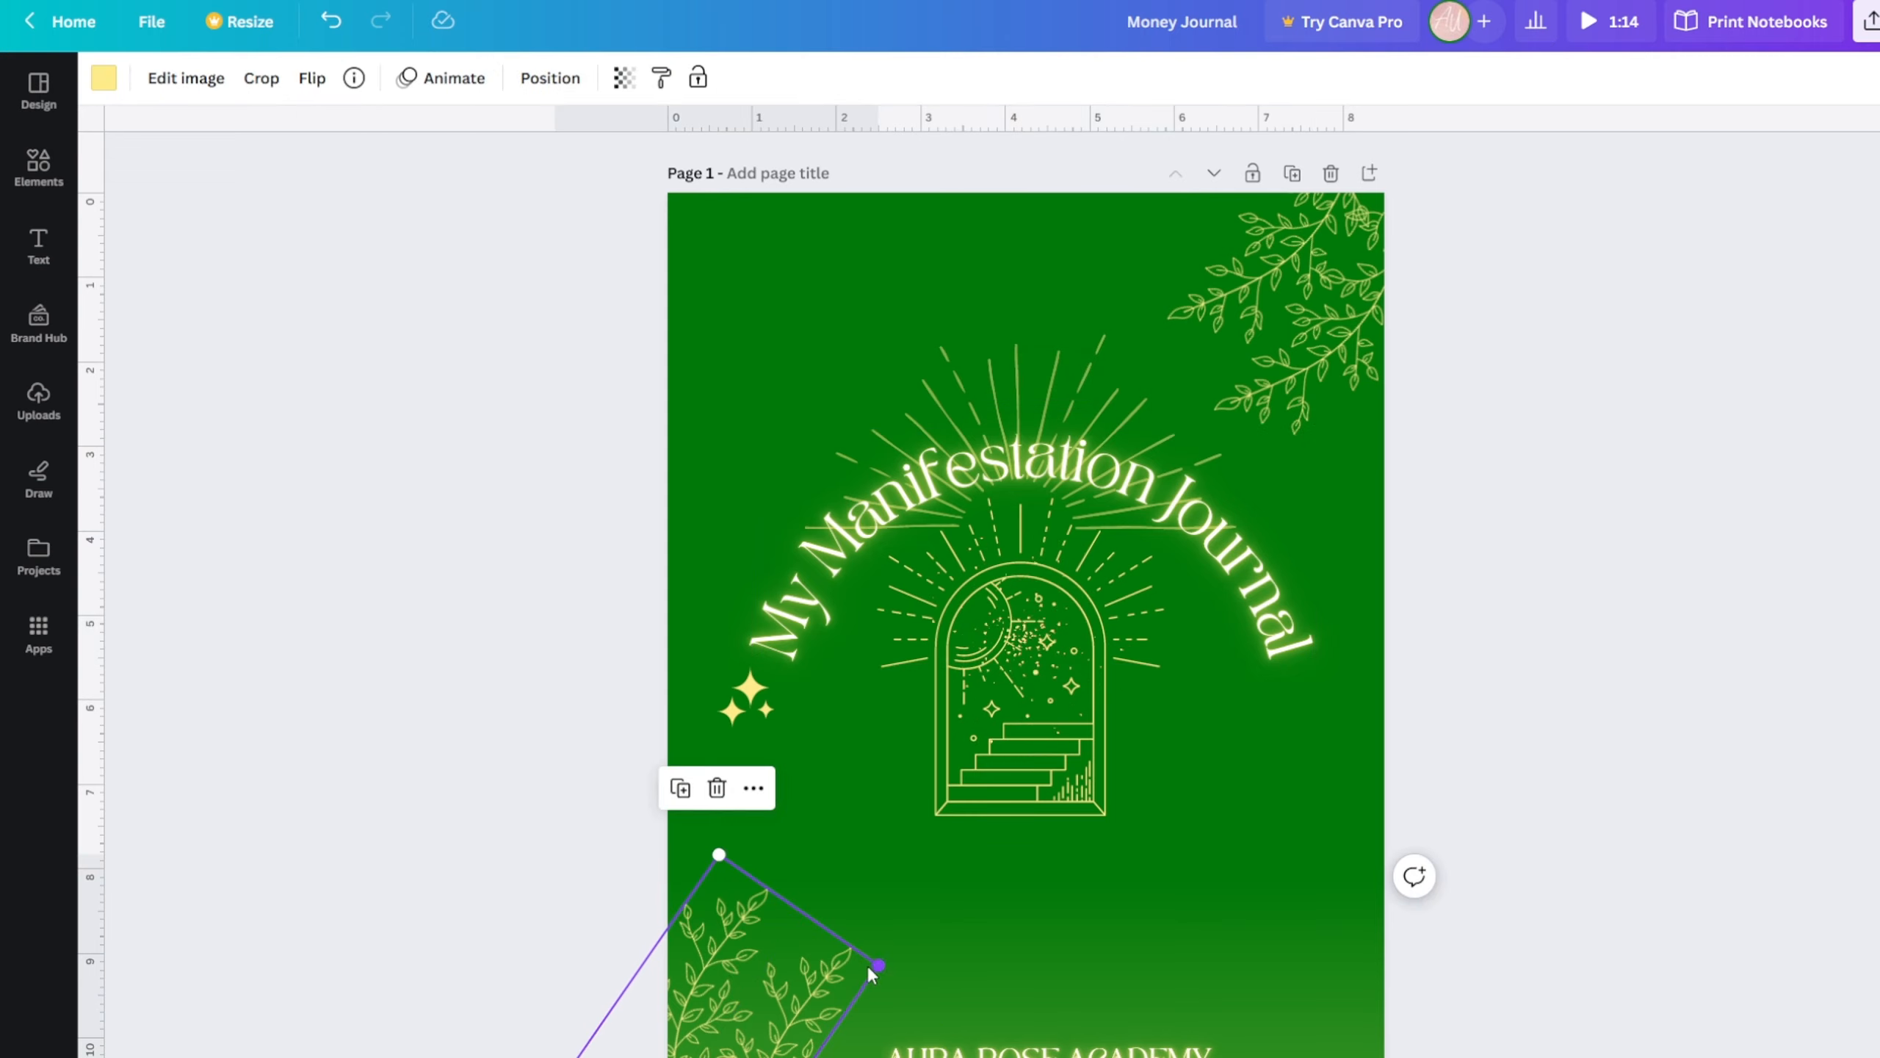
pyautogui.moveTo(877, 966); pyautogui.dragTo(995, 921)
pyautogui.moveTo(744, 1029); pyautogui.dragTo(714, 1001)
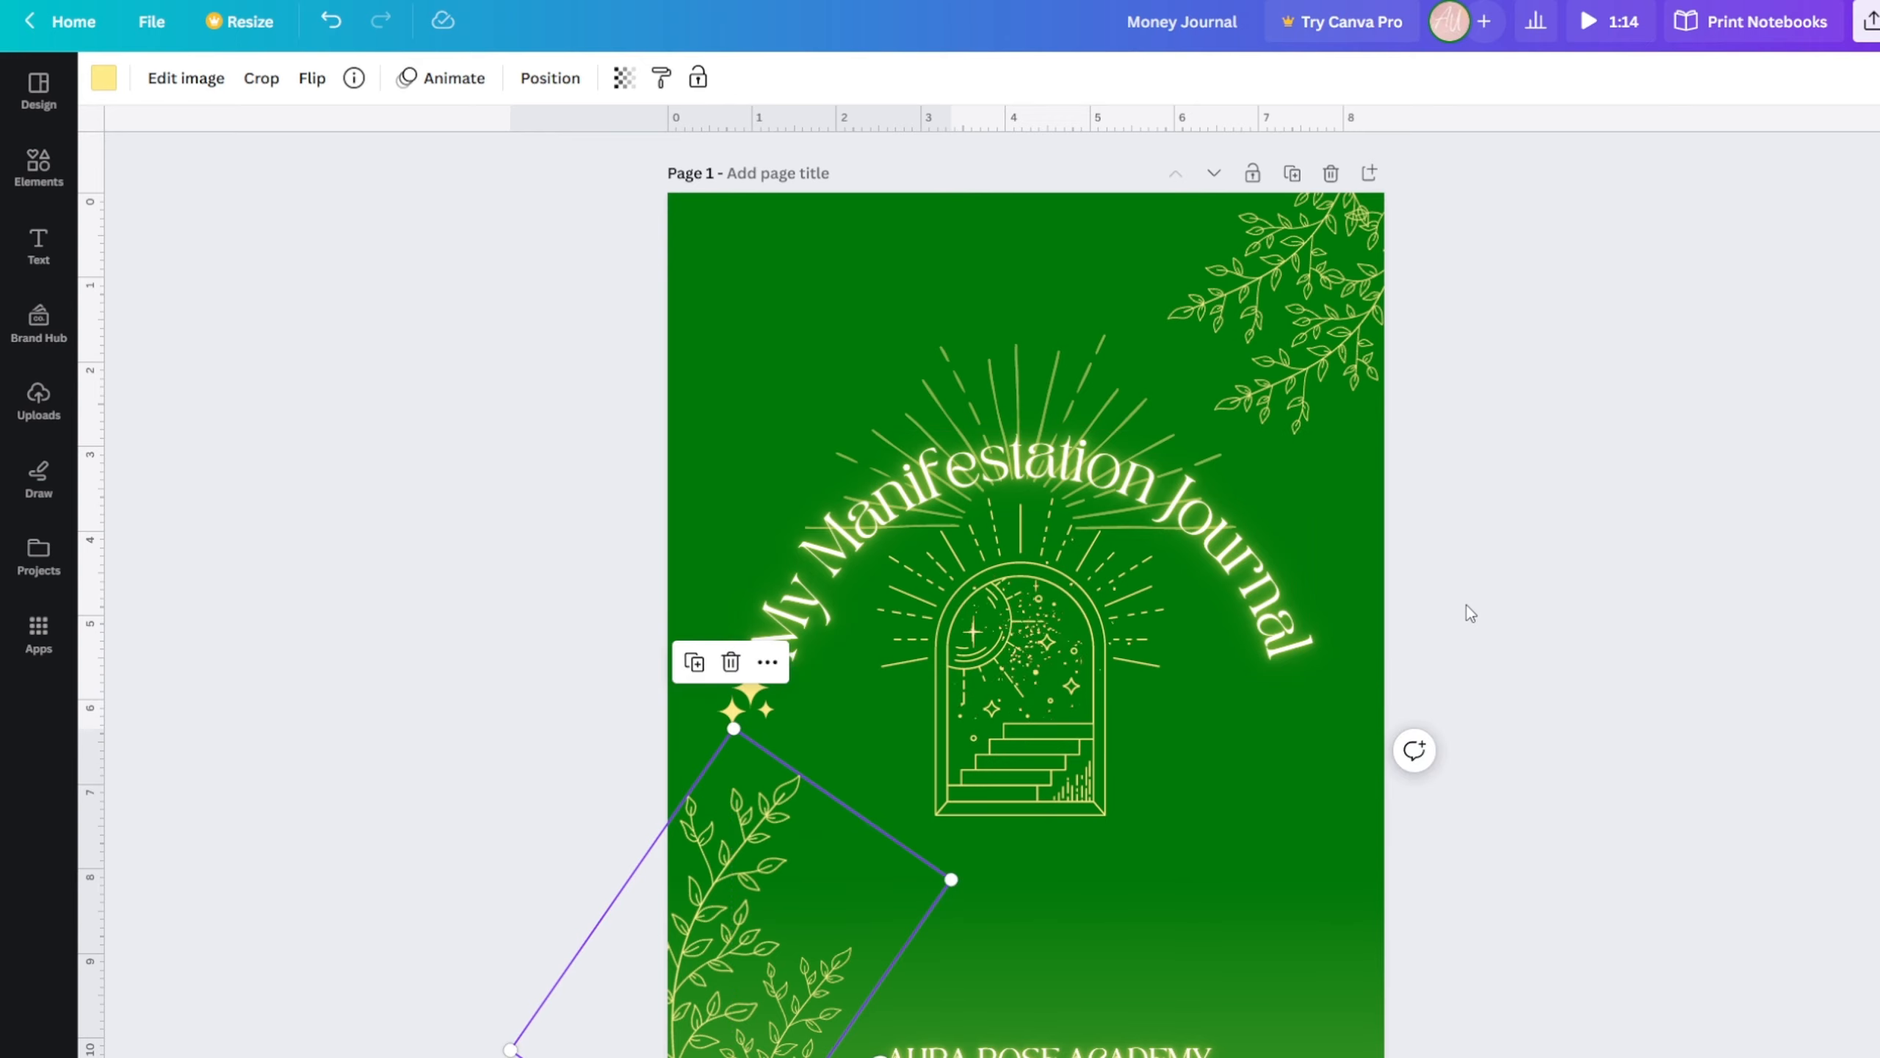
# - Enlarge the leafy branch in the cover's upper-right corner so it reaches closer to the title
pyautogui.click(1293, 332)
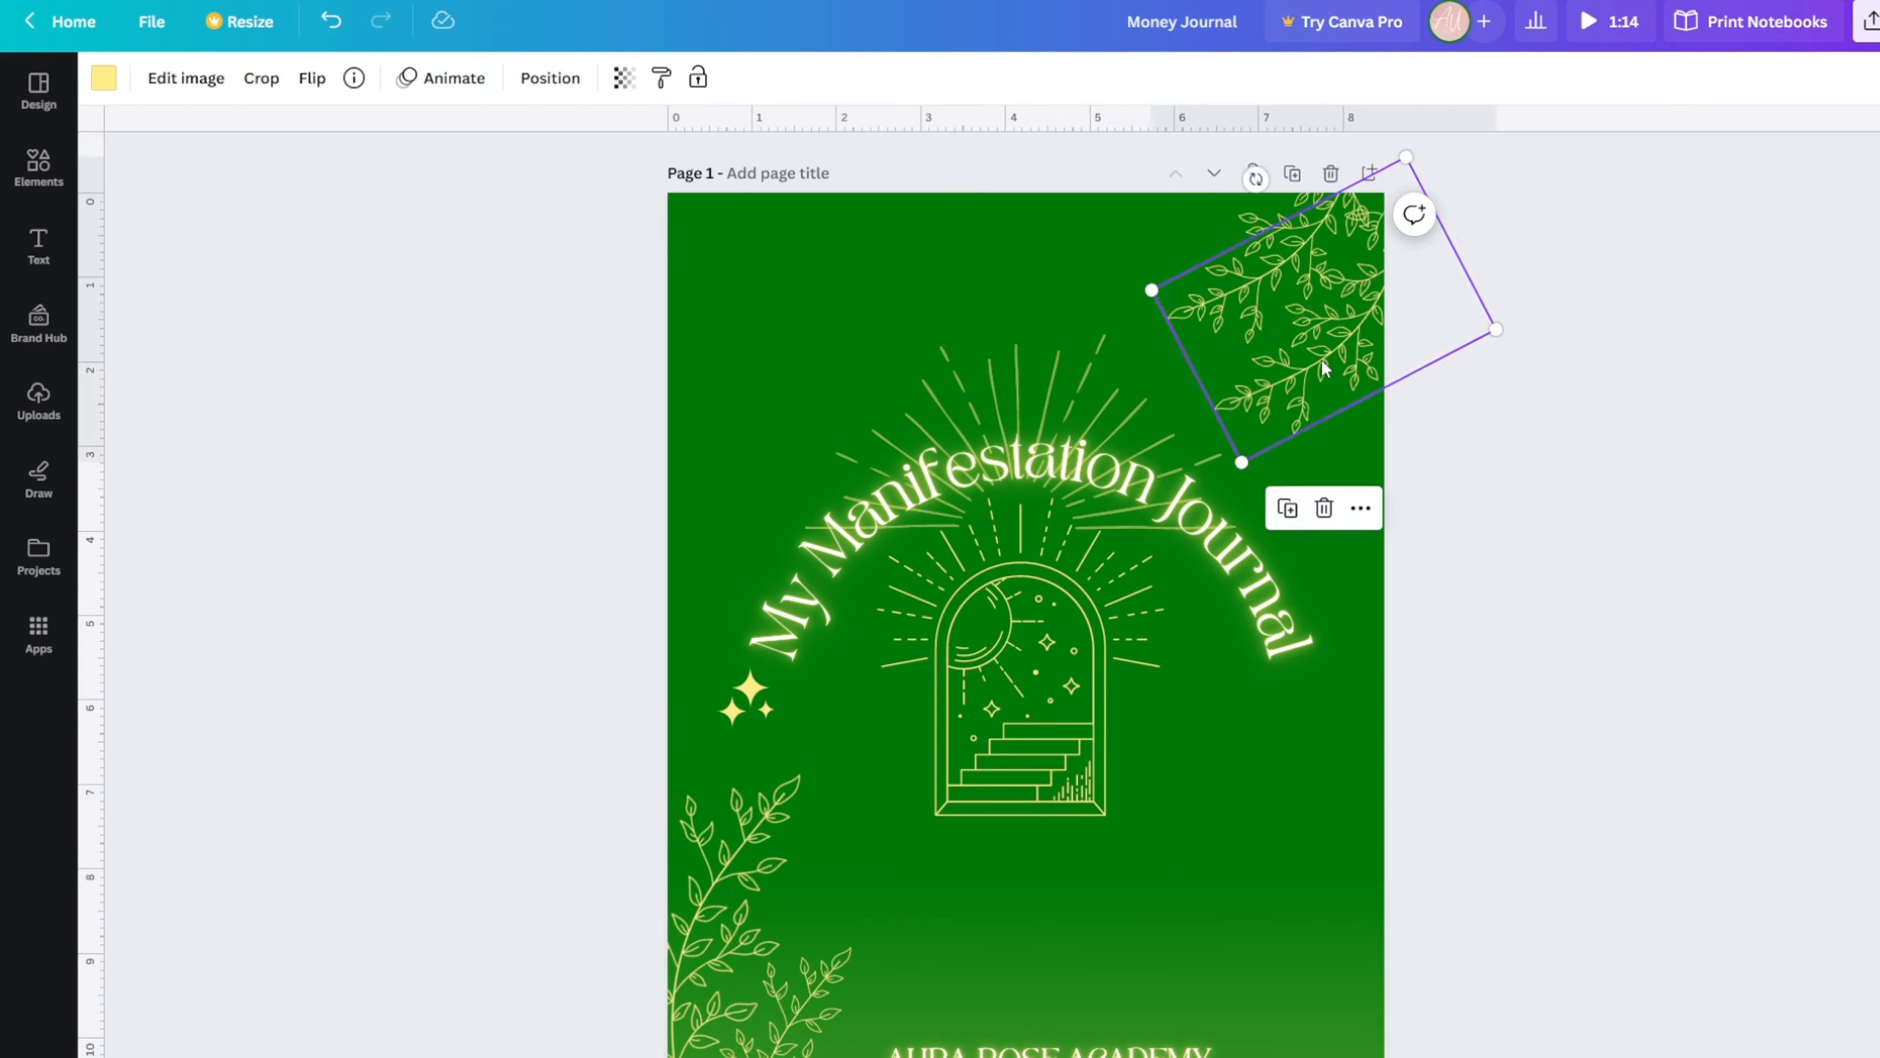
pyautogui.moveTo(1241, 462); pyautogui.dragTo(1248, 503)
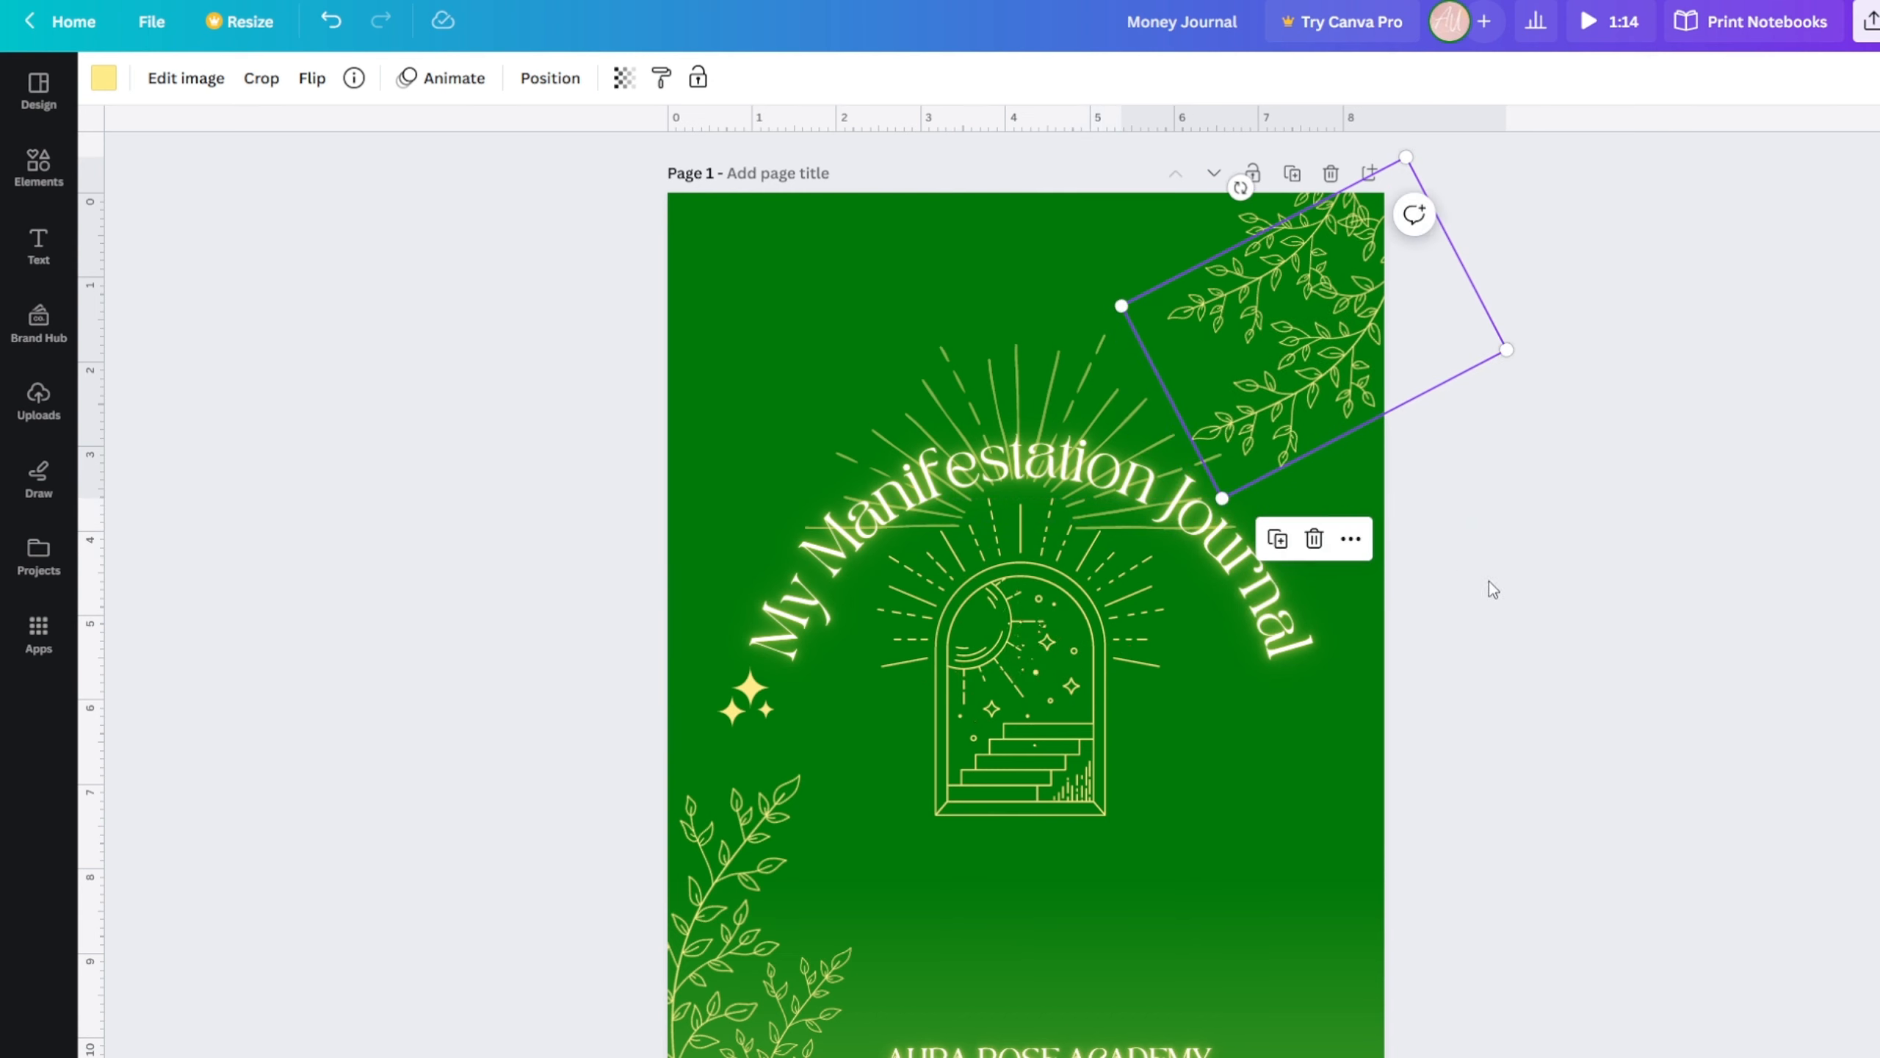
pyautogui.click(1492, 590)
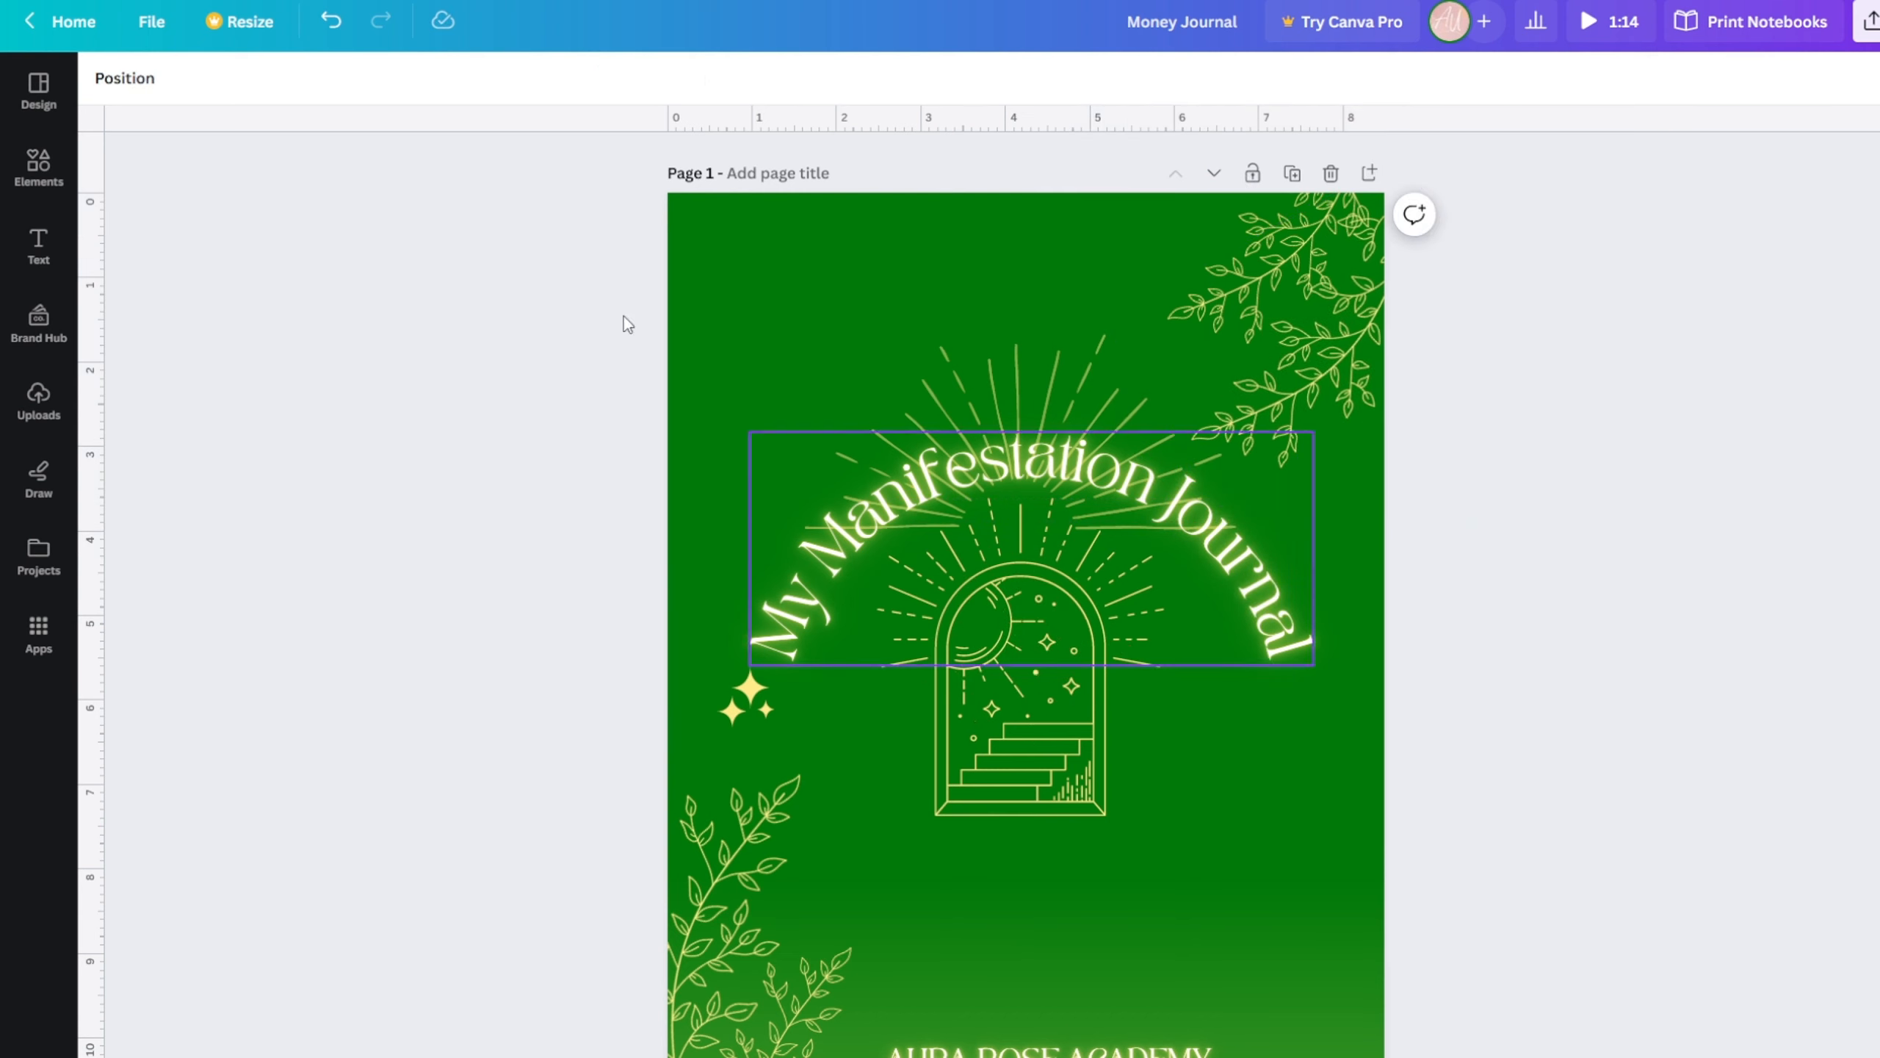
# - Add a circle shape to the cover and place it above the arched title
pyautogui.click(27, 223)
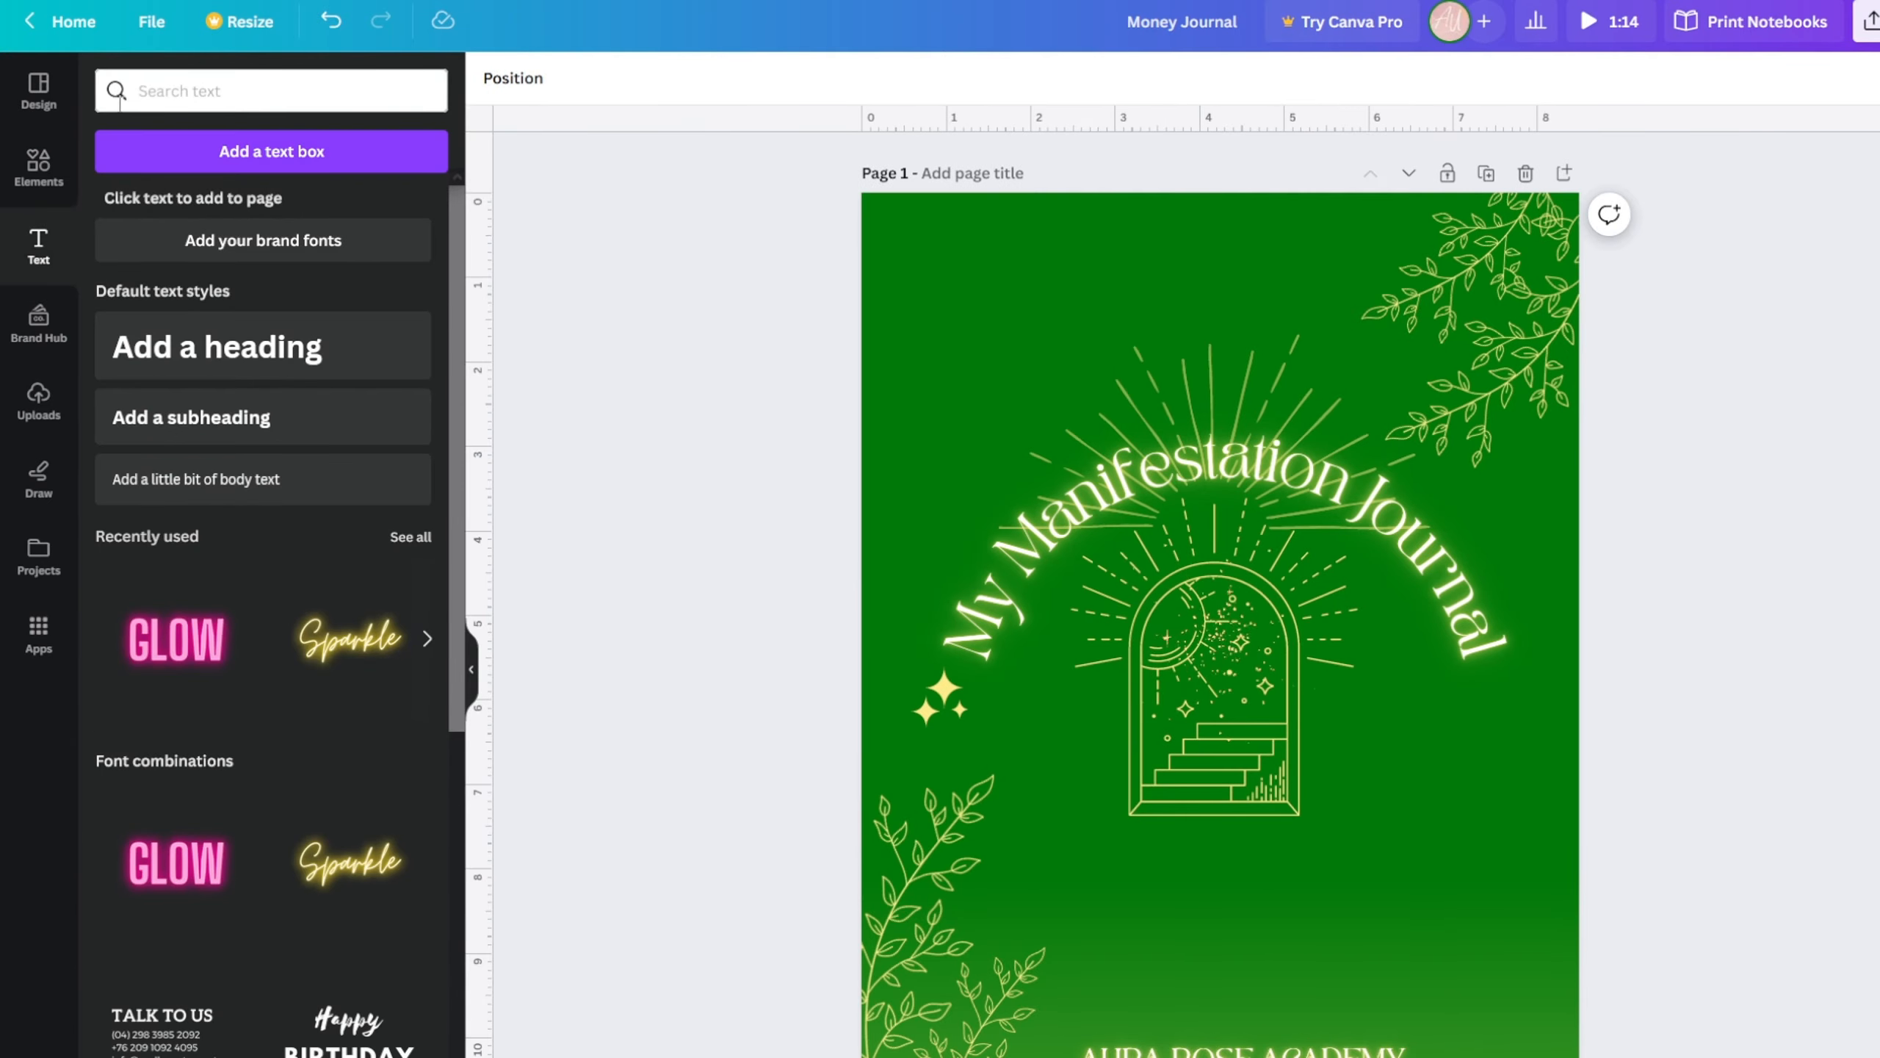
pyautogui.click(36, 177)
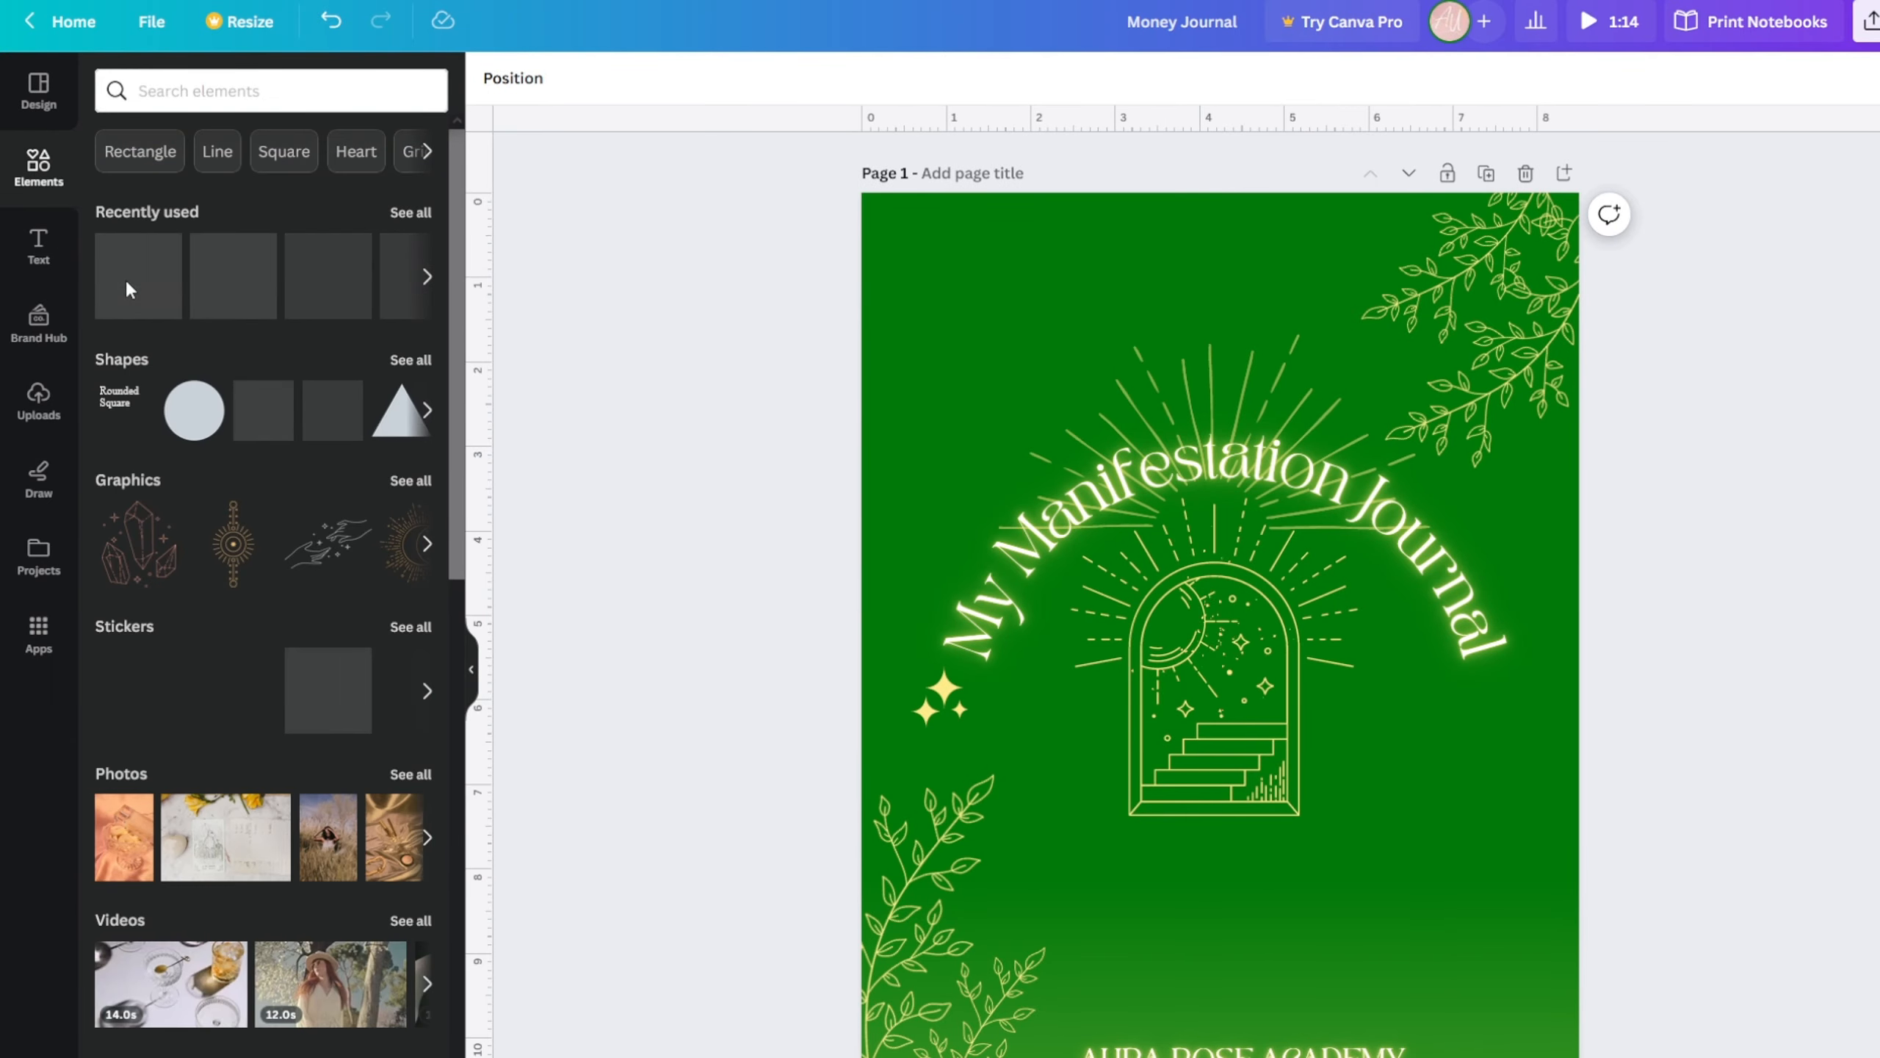
pyautogui.click(194, 410)
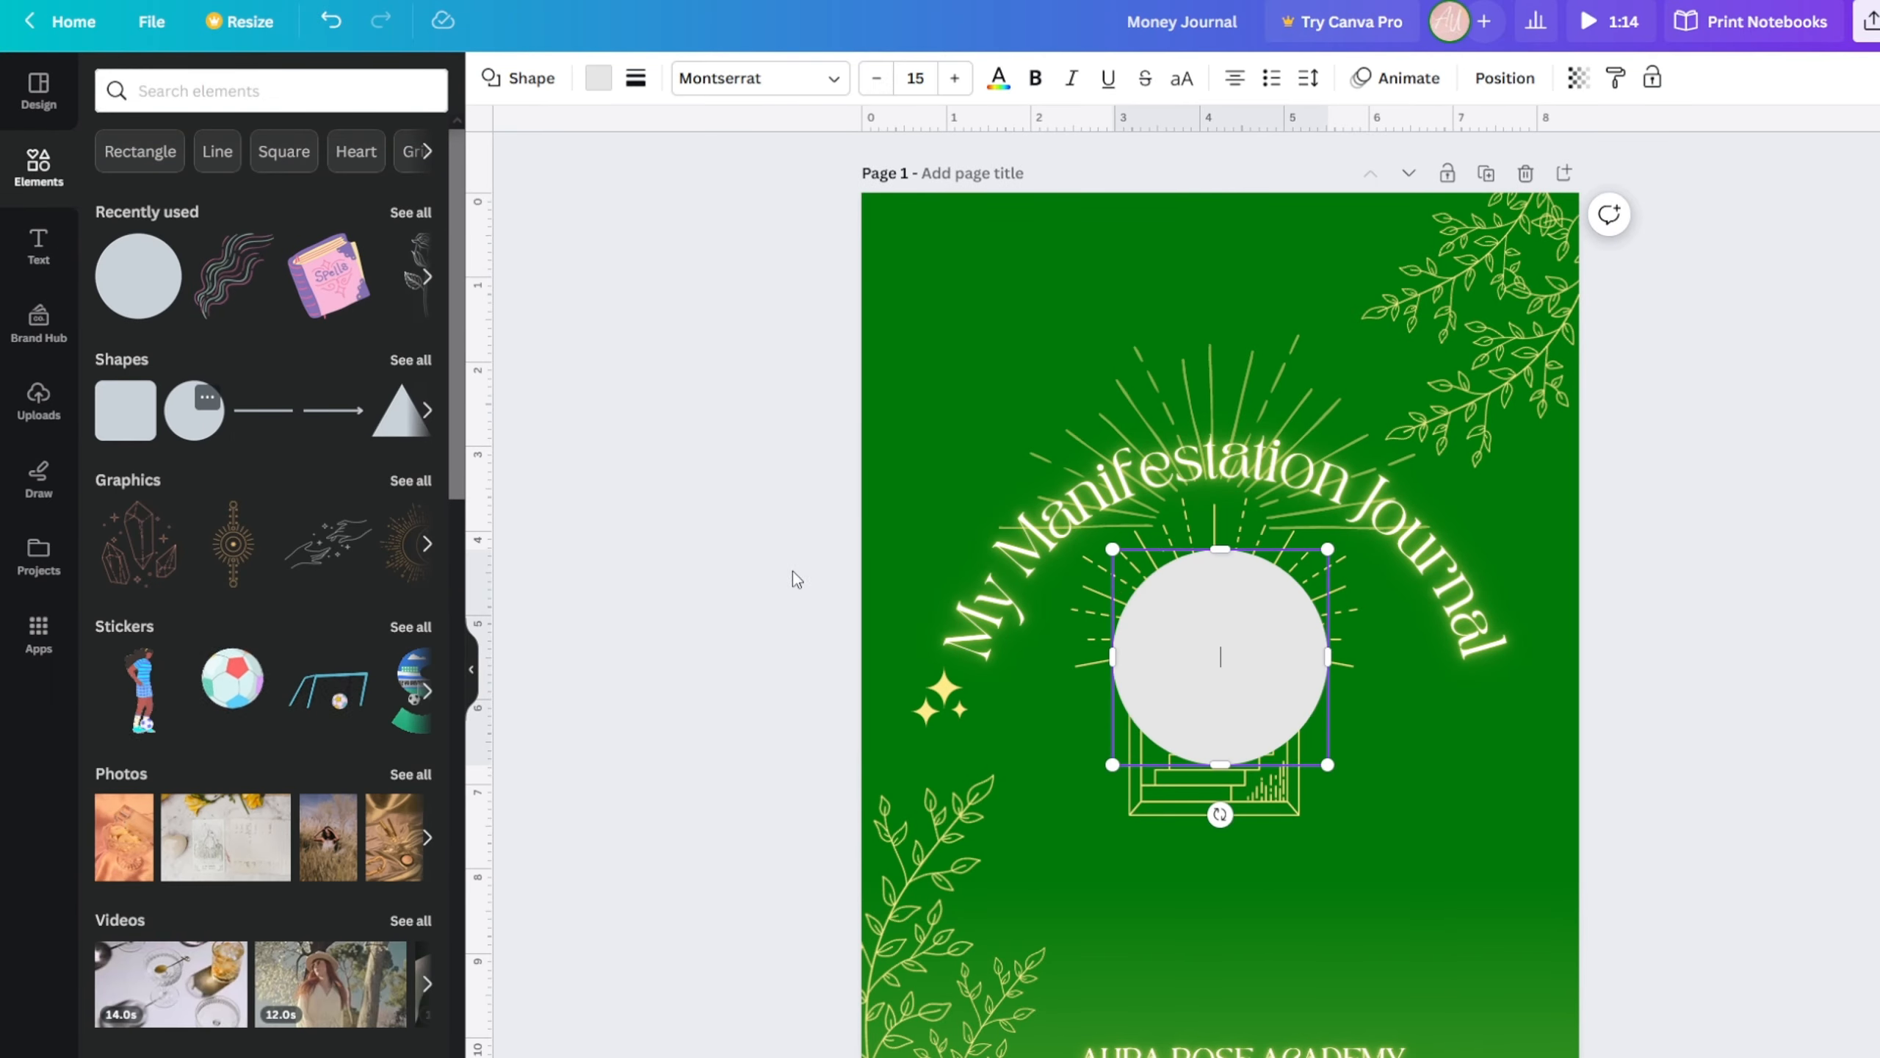
pyautogui.click(470, 670)
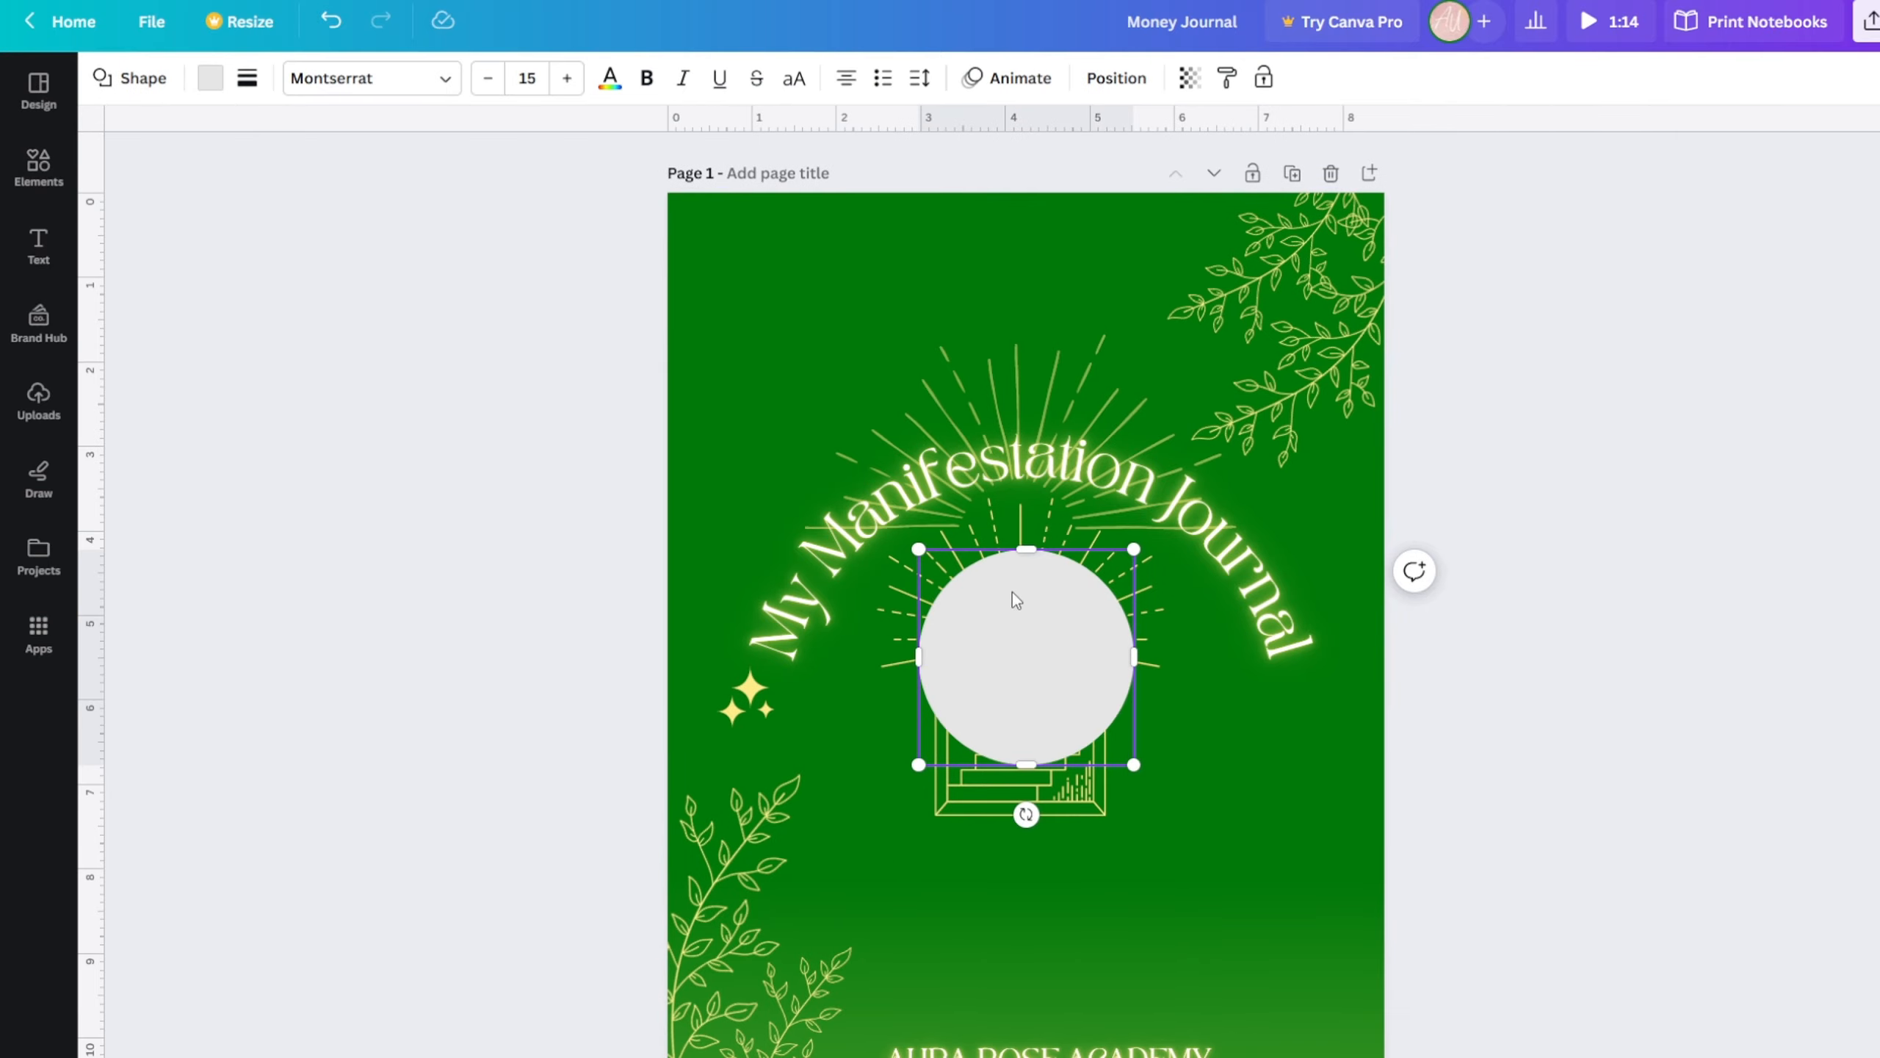
pyautogui.moveTo(1021, 685); pyautogui.dragTo(1009, 360)
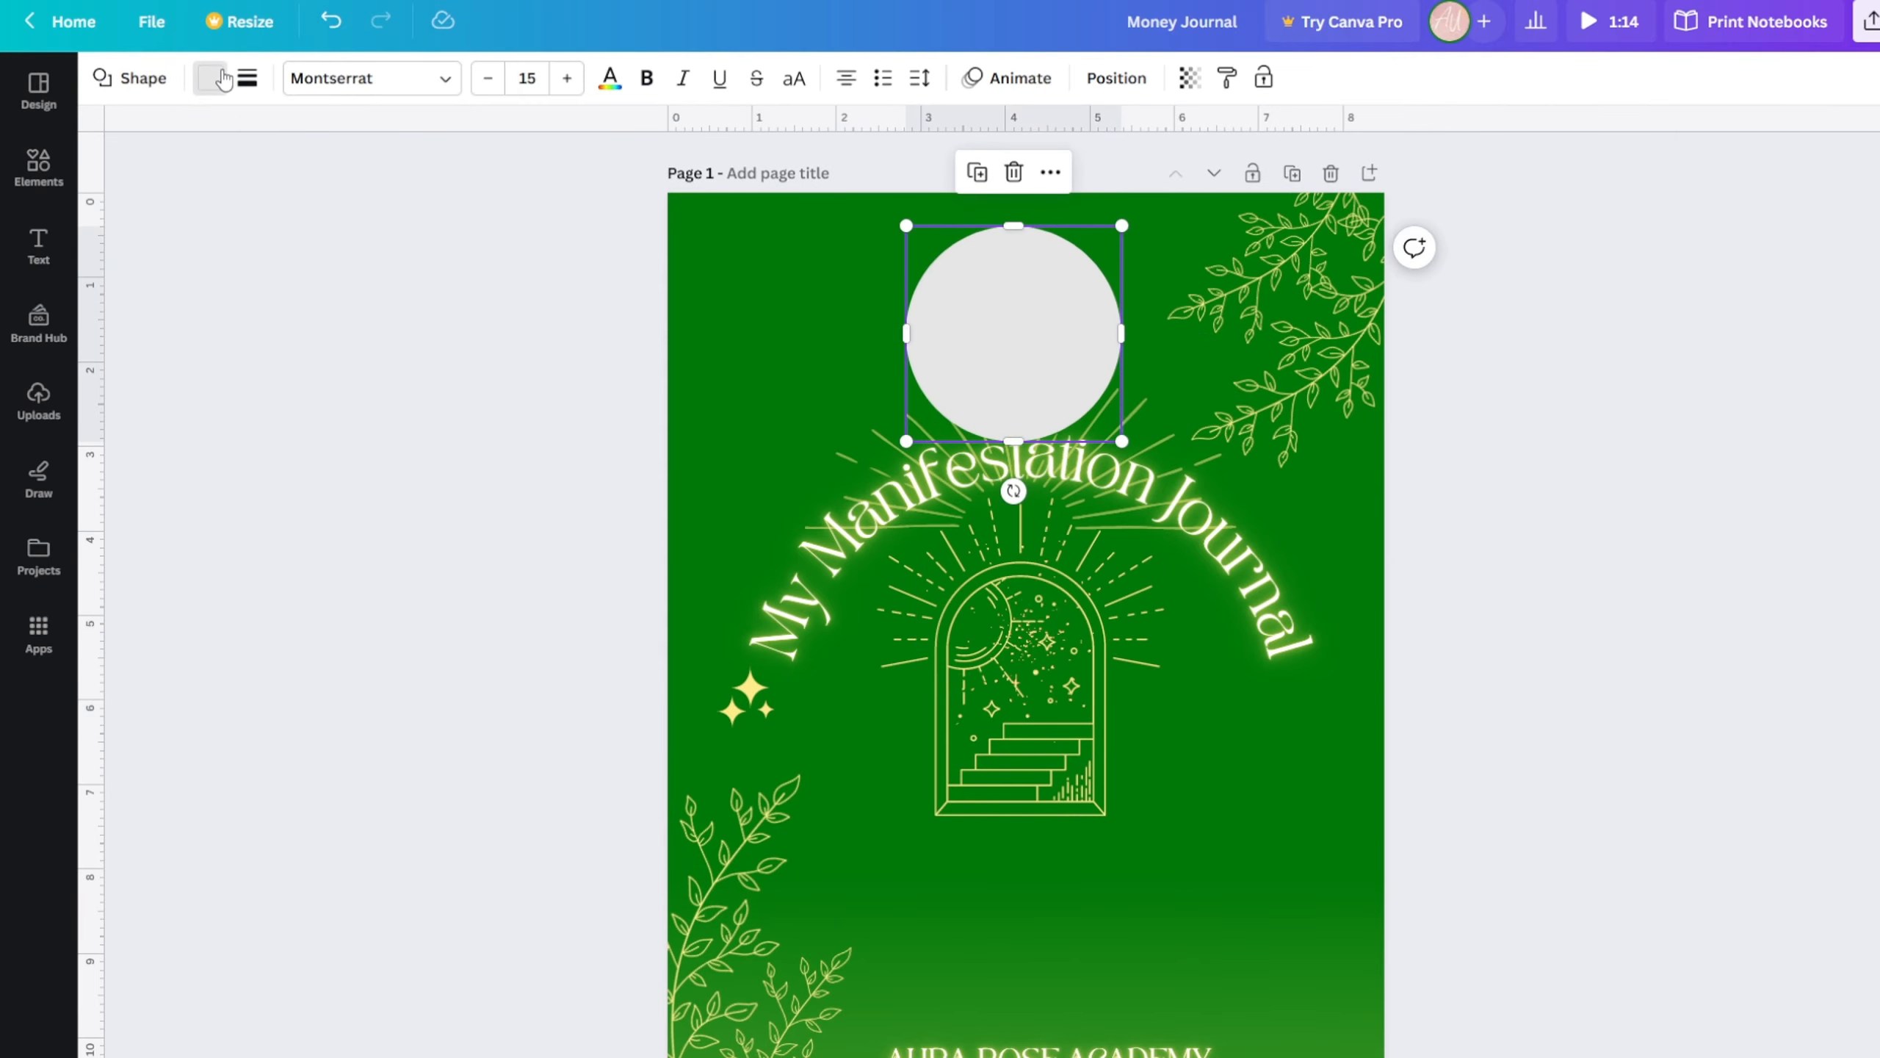
# - Fill the circle with the pale cream document colour, shrink it and centre it near the cover's top edge
pyautogui.click(222, 80)
pyautogui.click(352, 263)
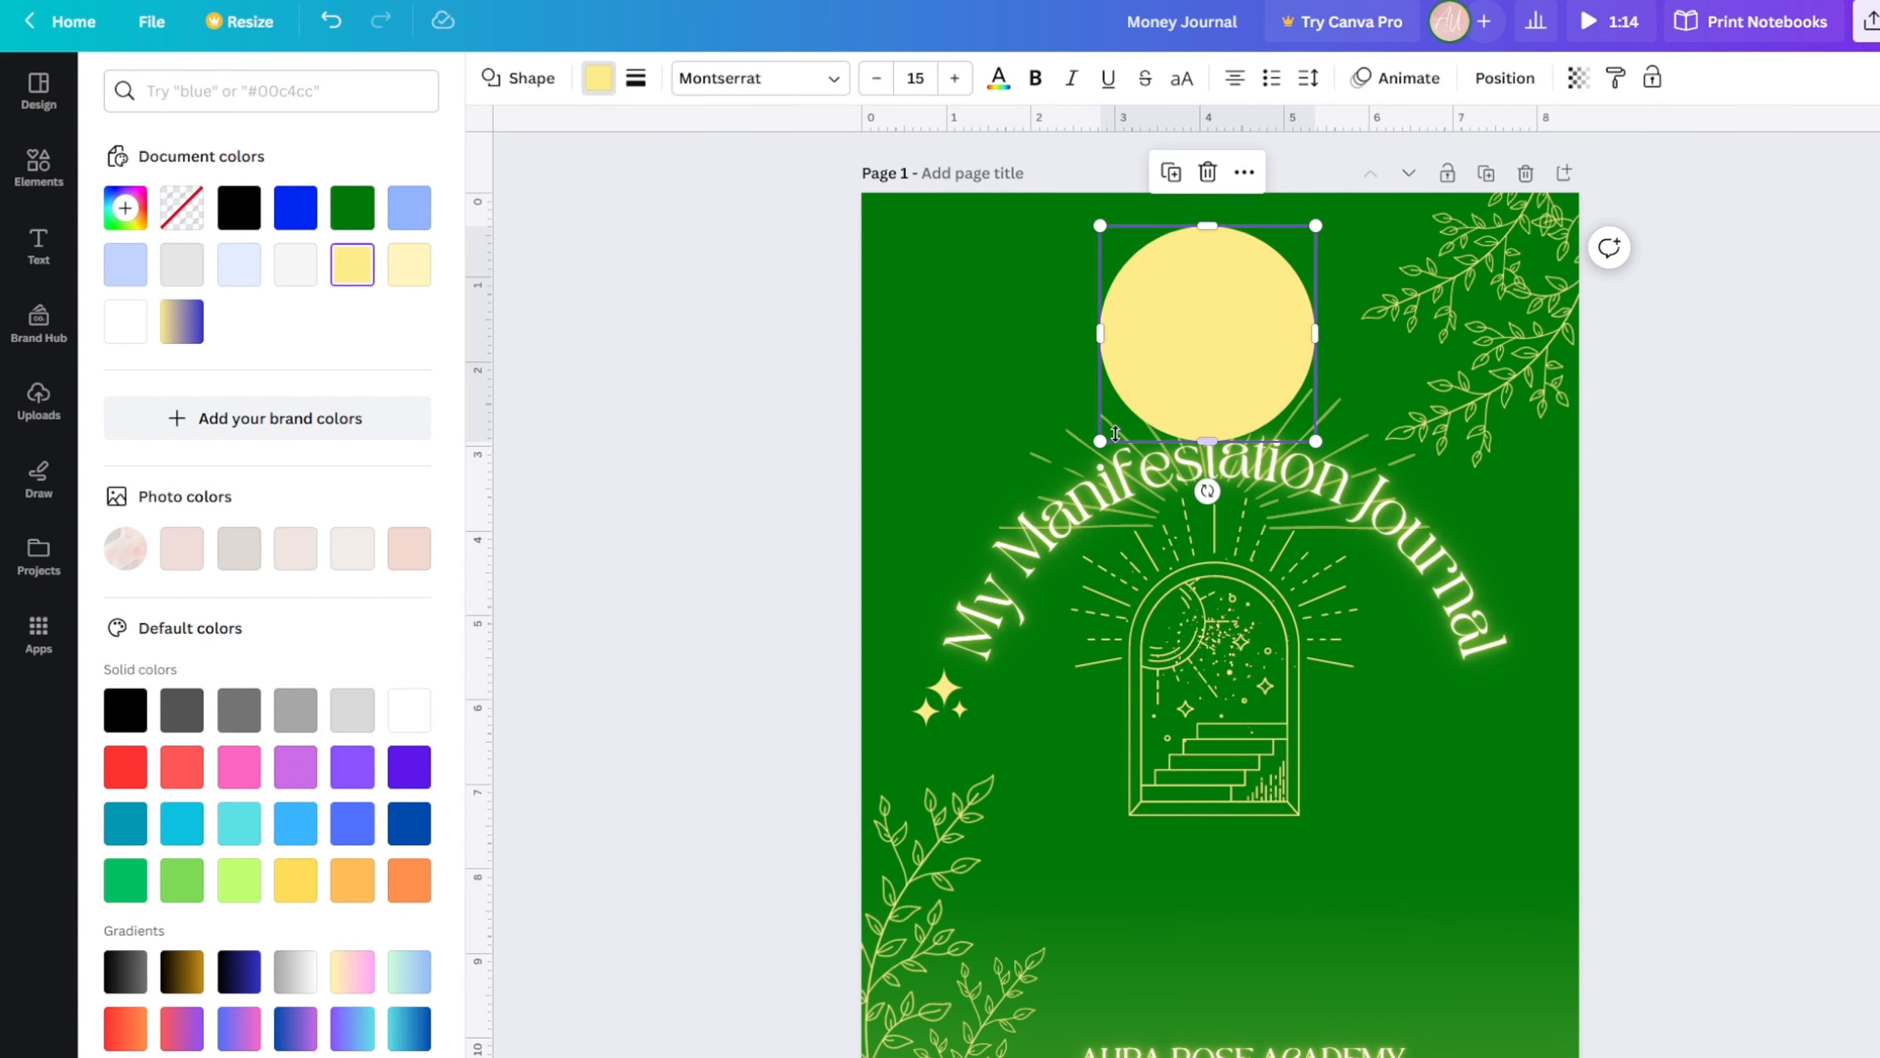
pyautogui.click(408, 265)
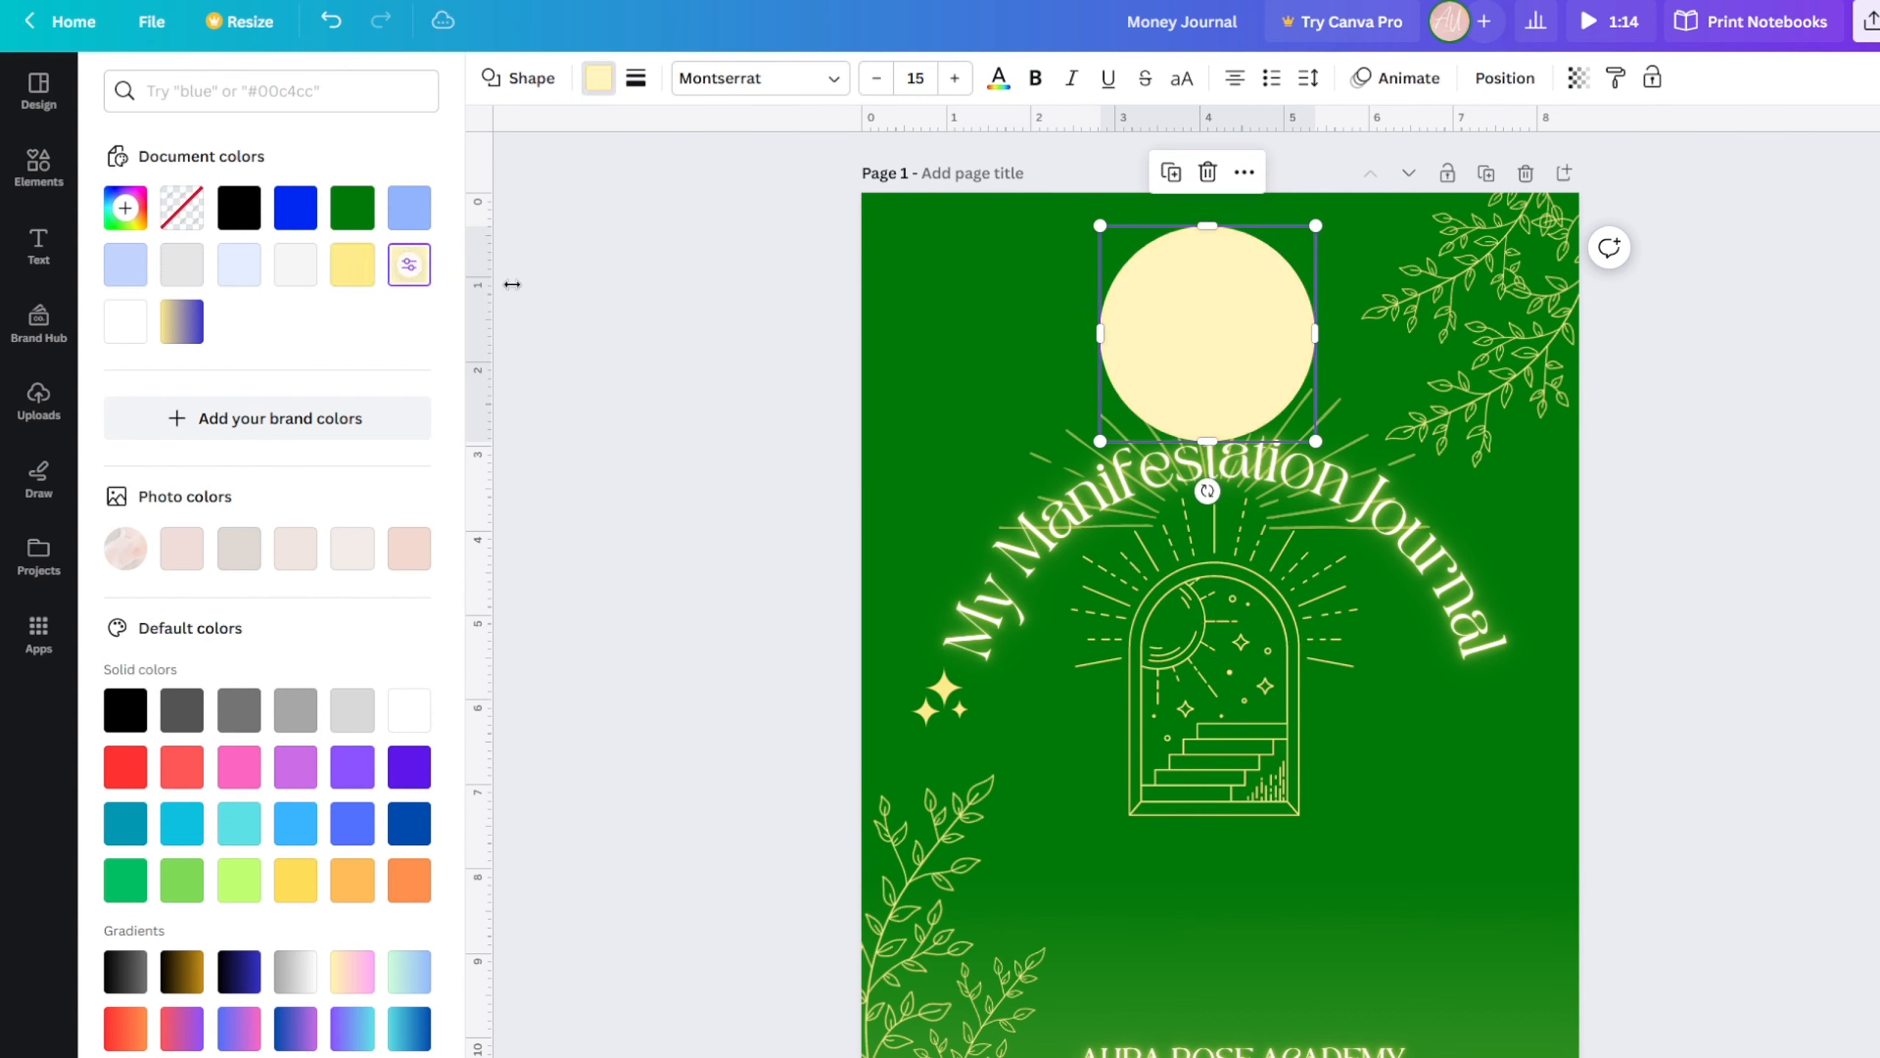
pyautogui.click(371, 283)
pyautogui.moveTo(1101, 442); pyautogui.dragTo(1168, 372)
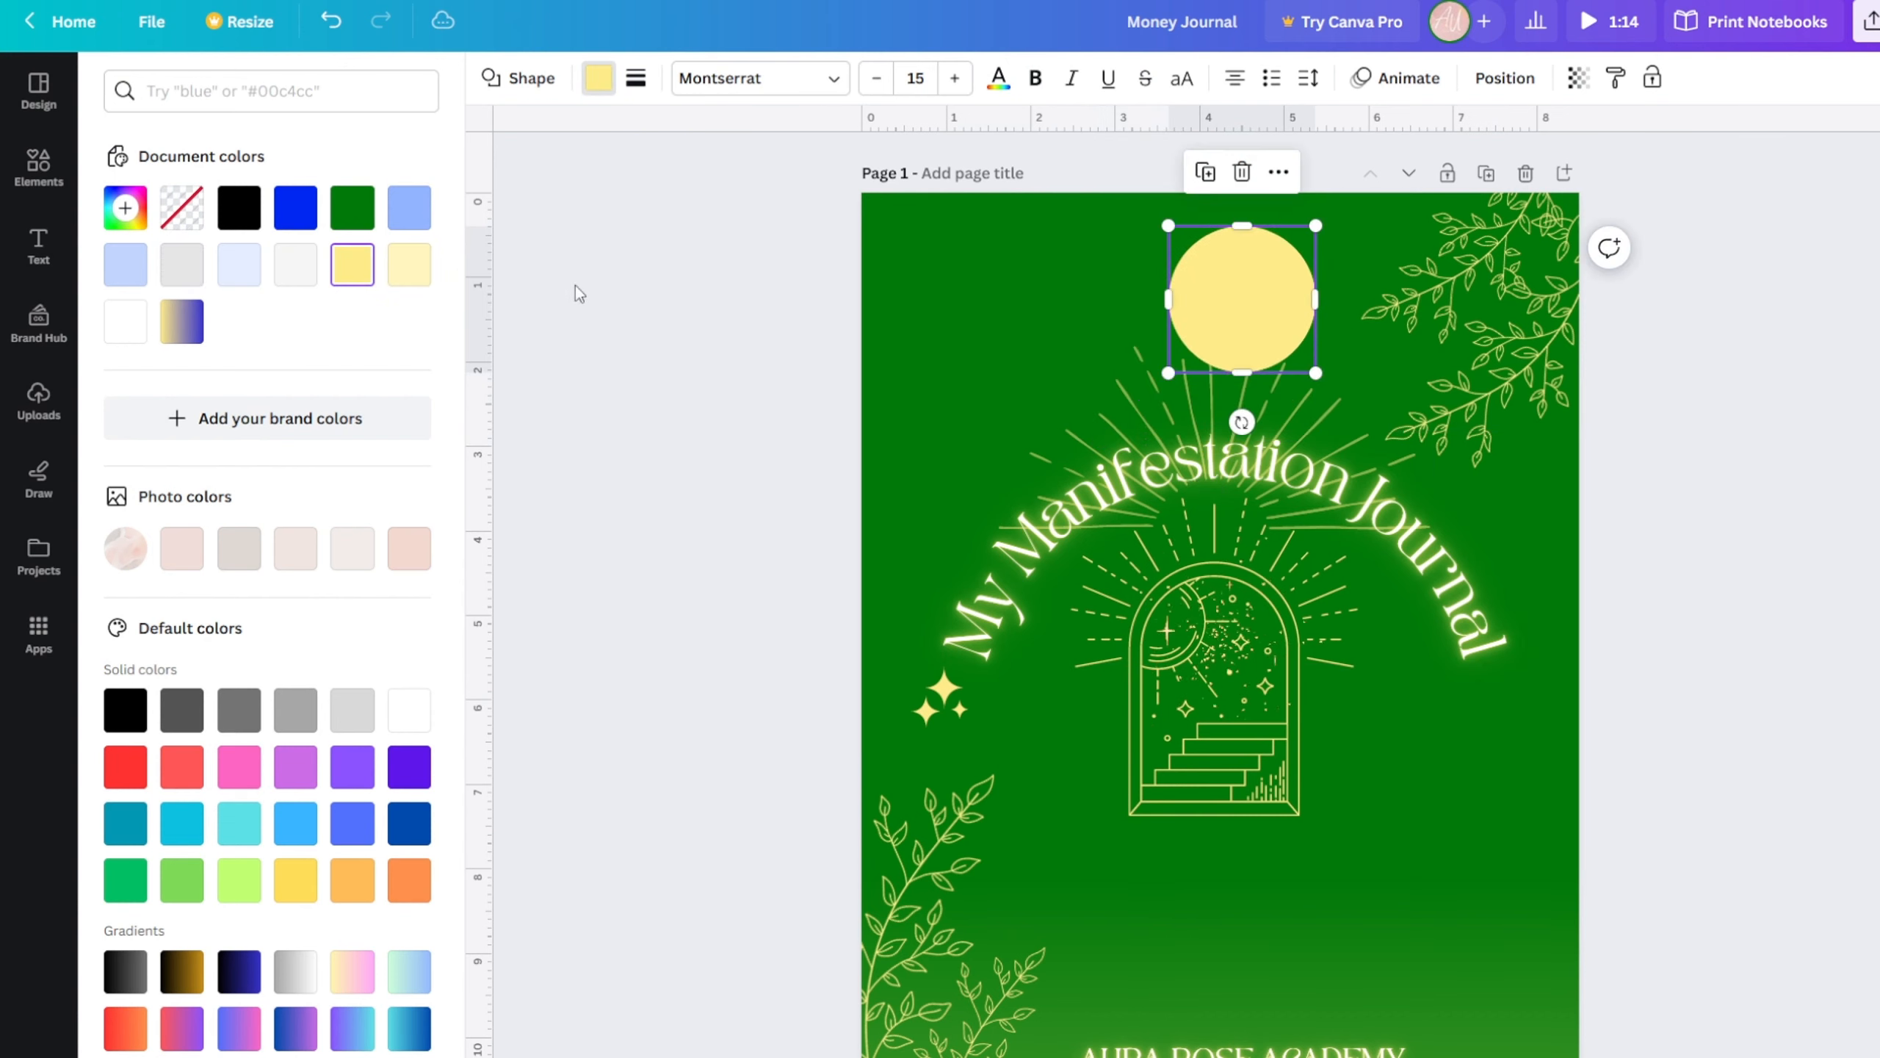
pyautogui.click(412, 270)
pyautogui.click(614, 404)
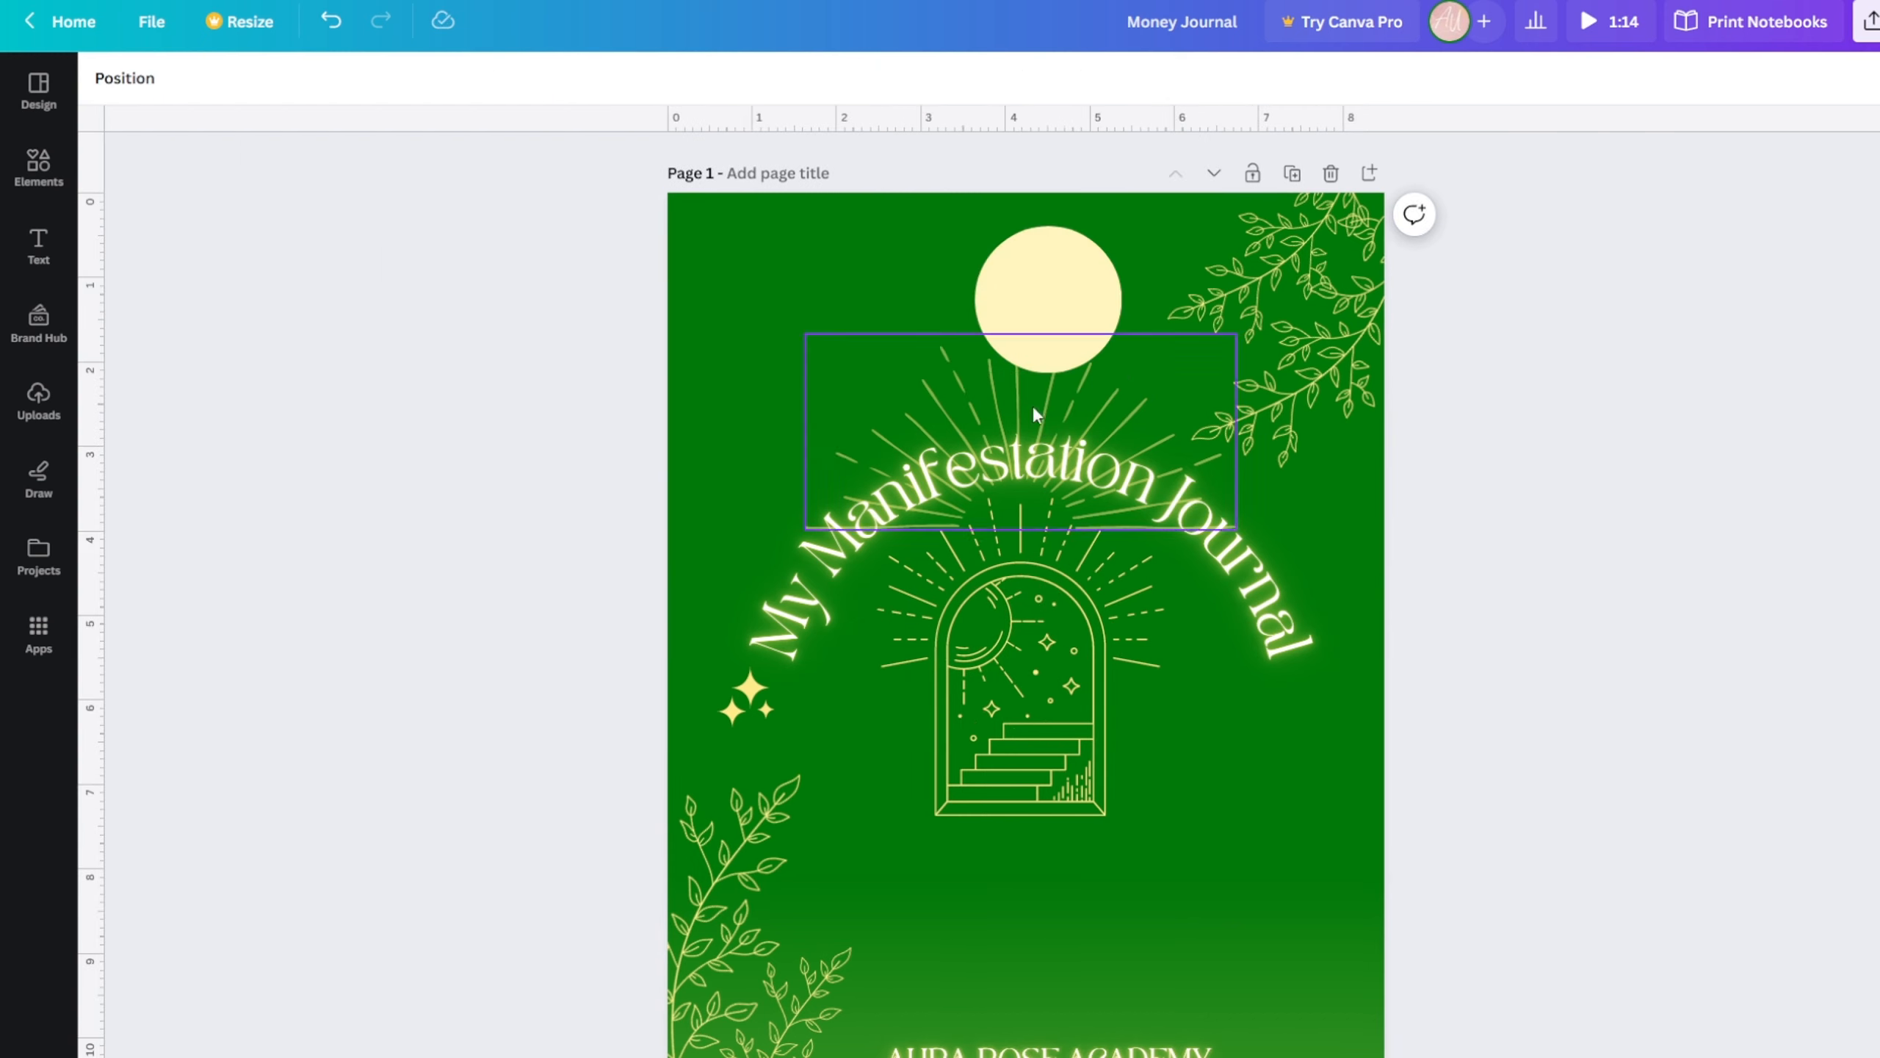
pyautogui.click(1012, 269)
pyautogui.moveTo(947, 352); pyautogui.dragTo(1043, 260)
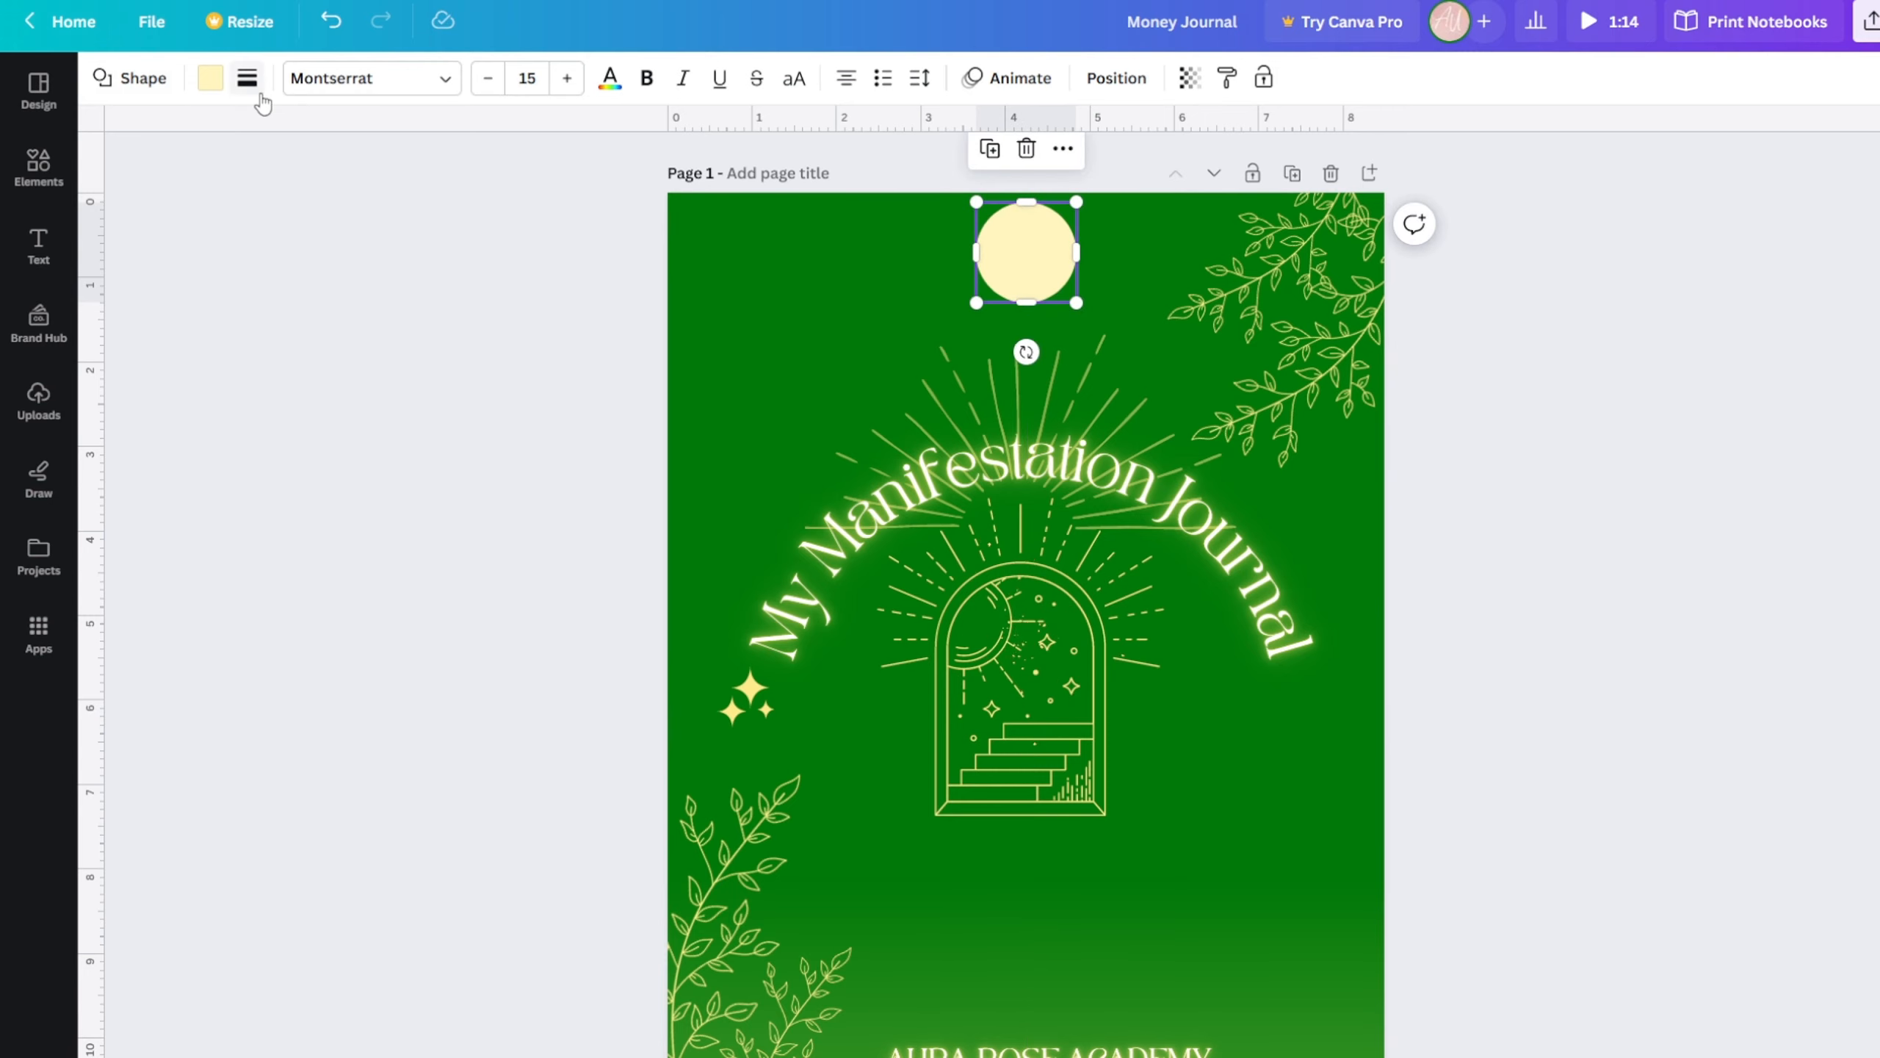
# - Try a custom solid yellow, #F1DA5C, as the circle's fill
pyautogui.click(209, 78)
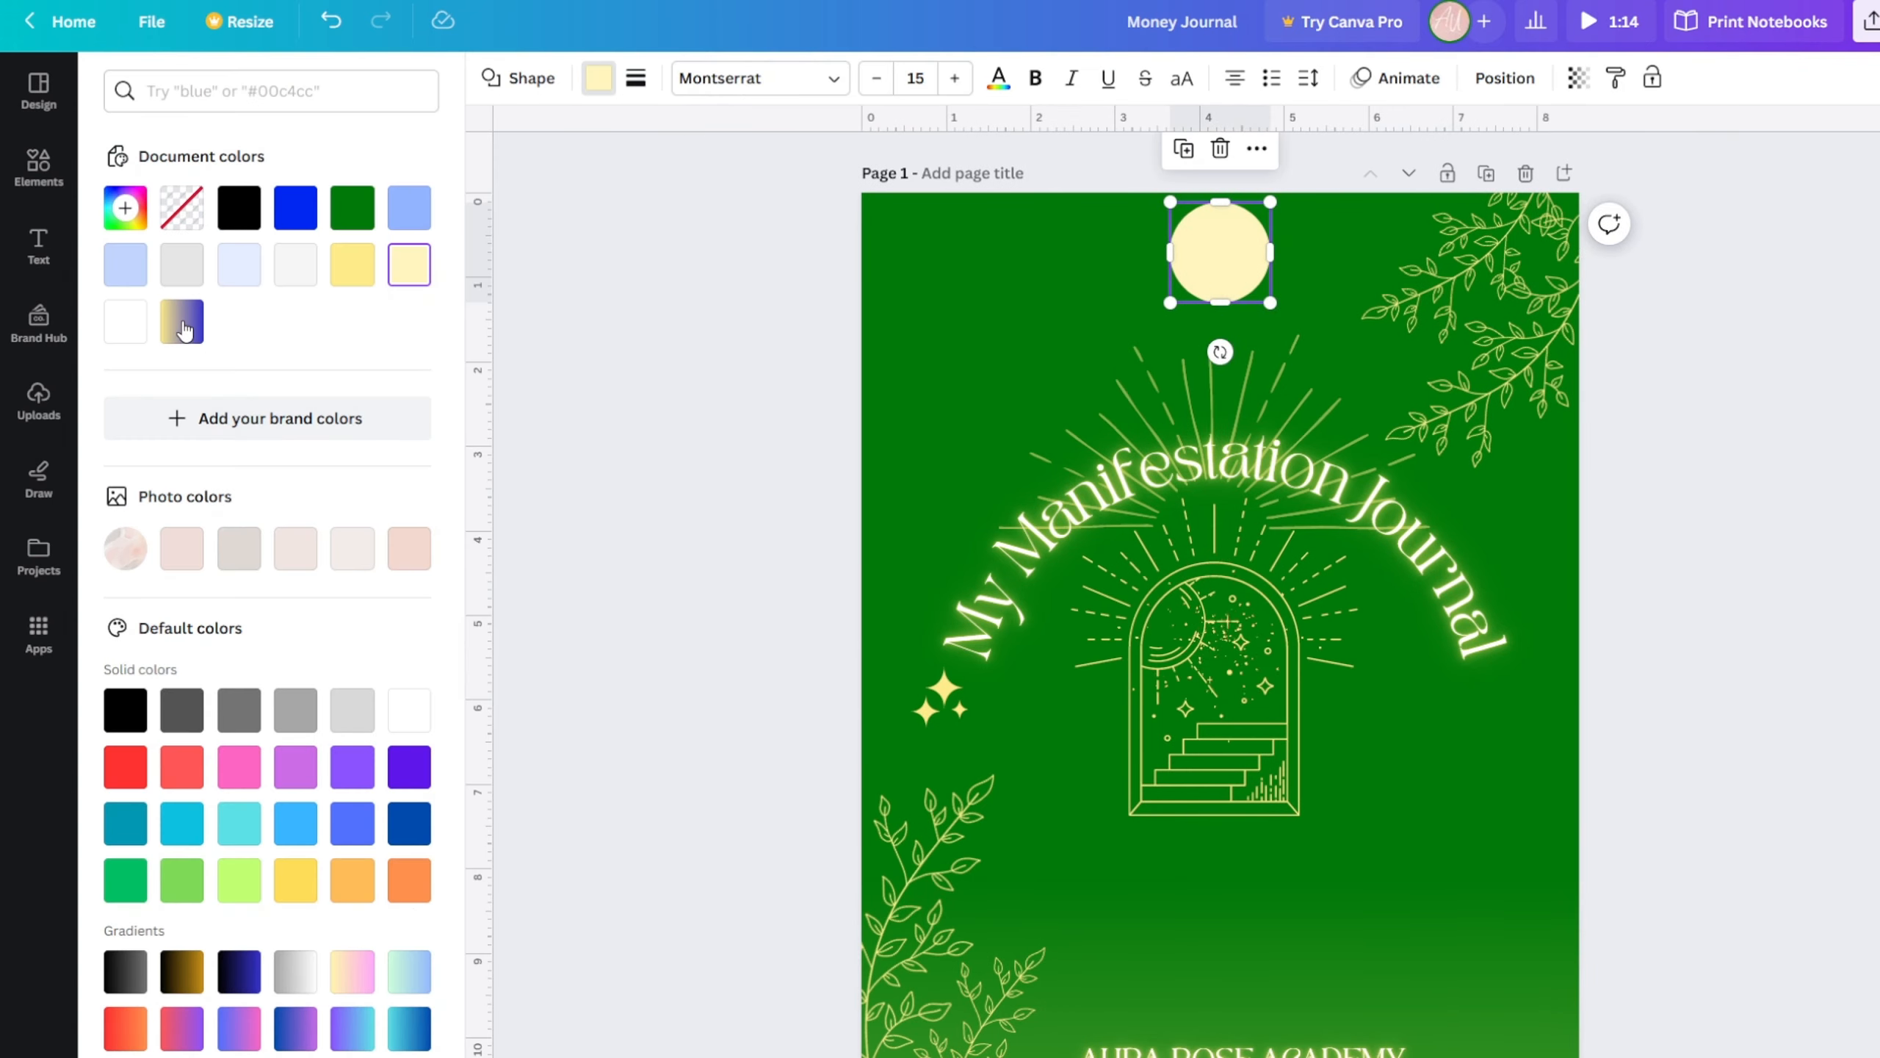
pyautogui.click(410, 269)
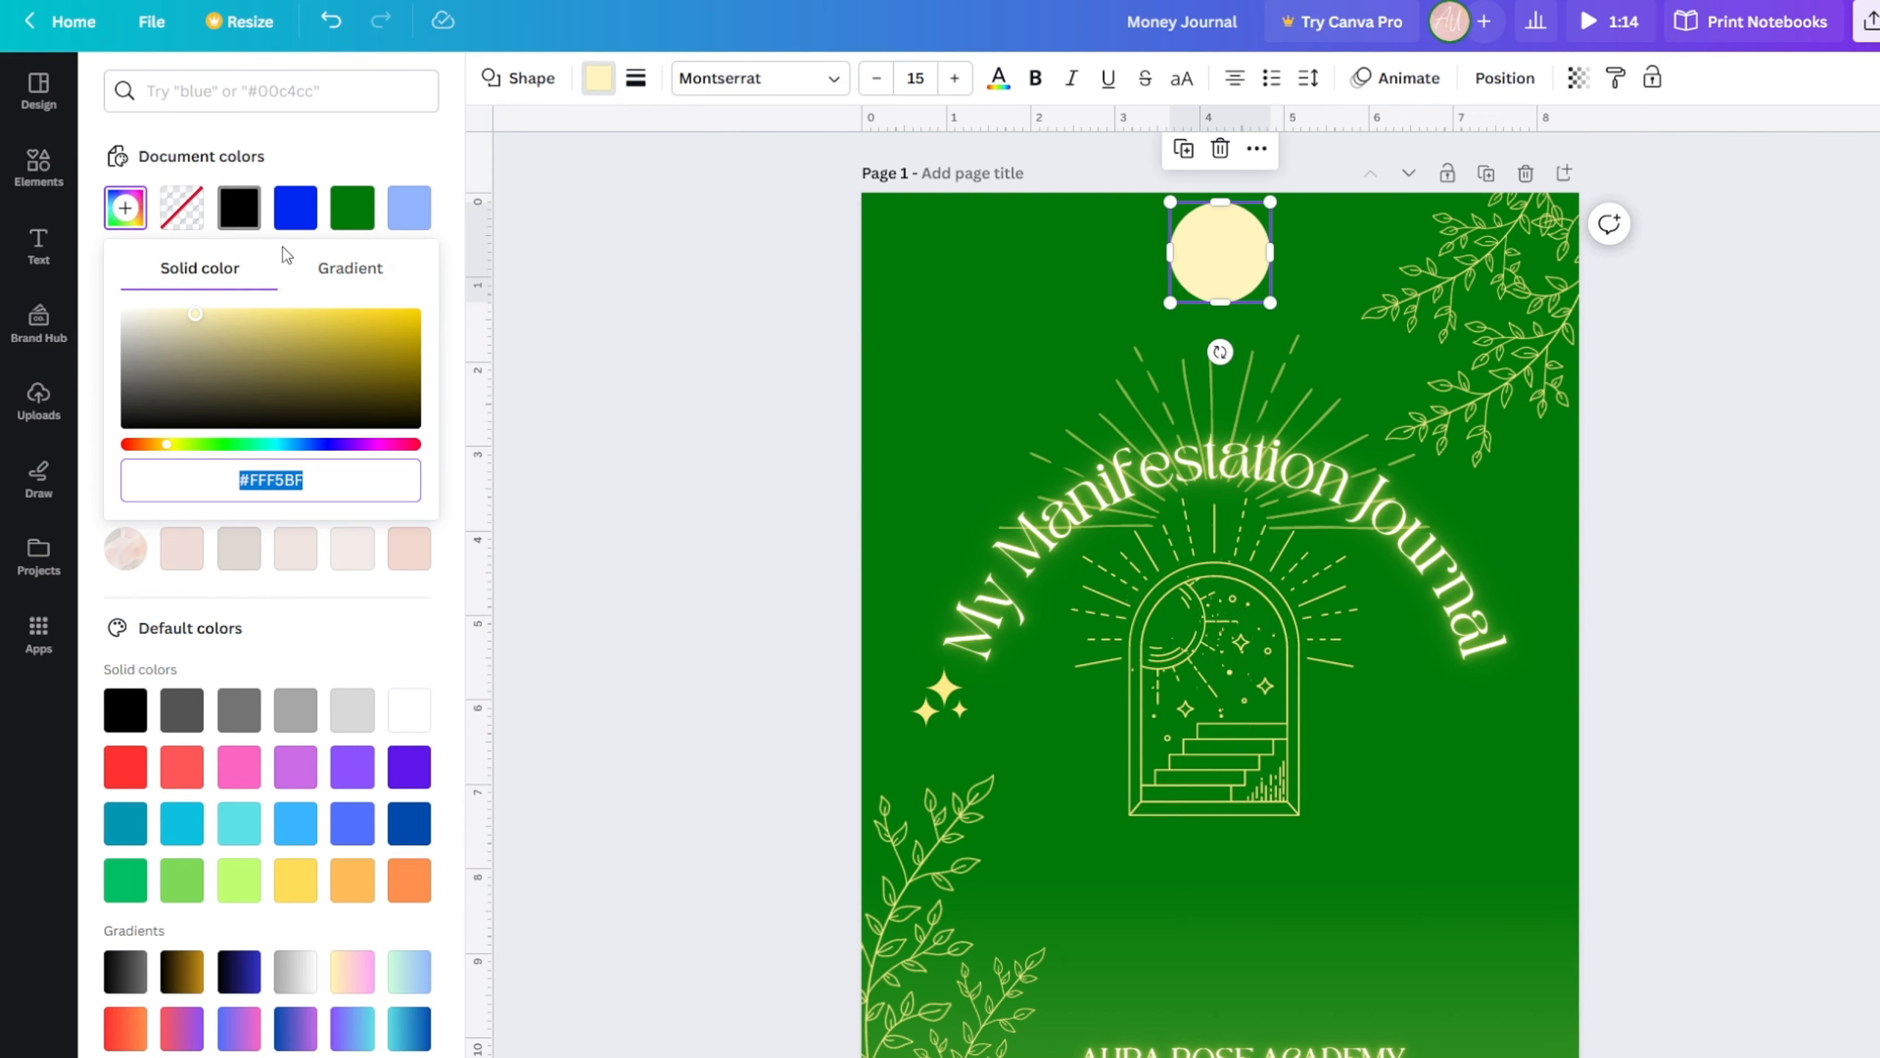
pyautogui.click(351, 317)
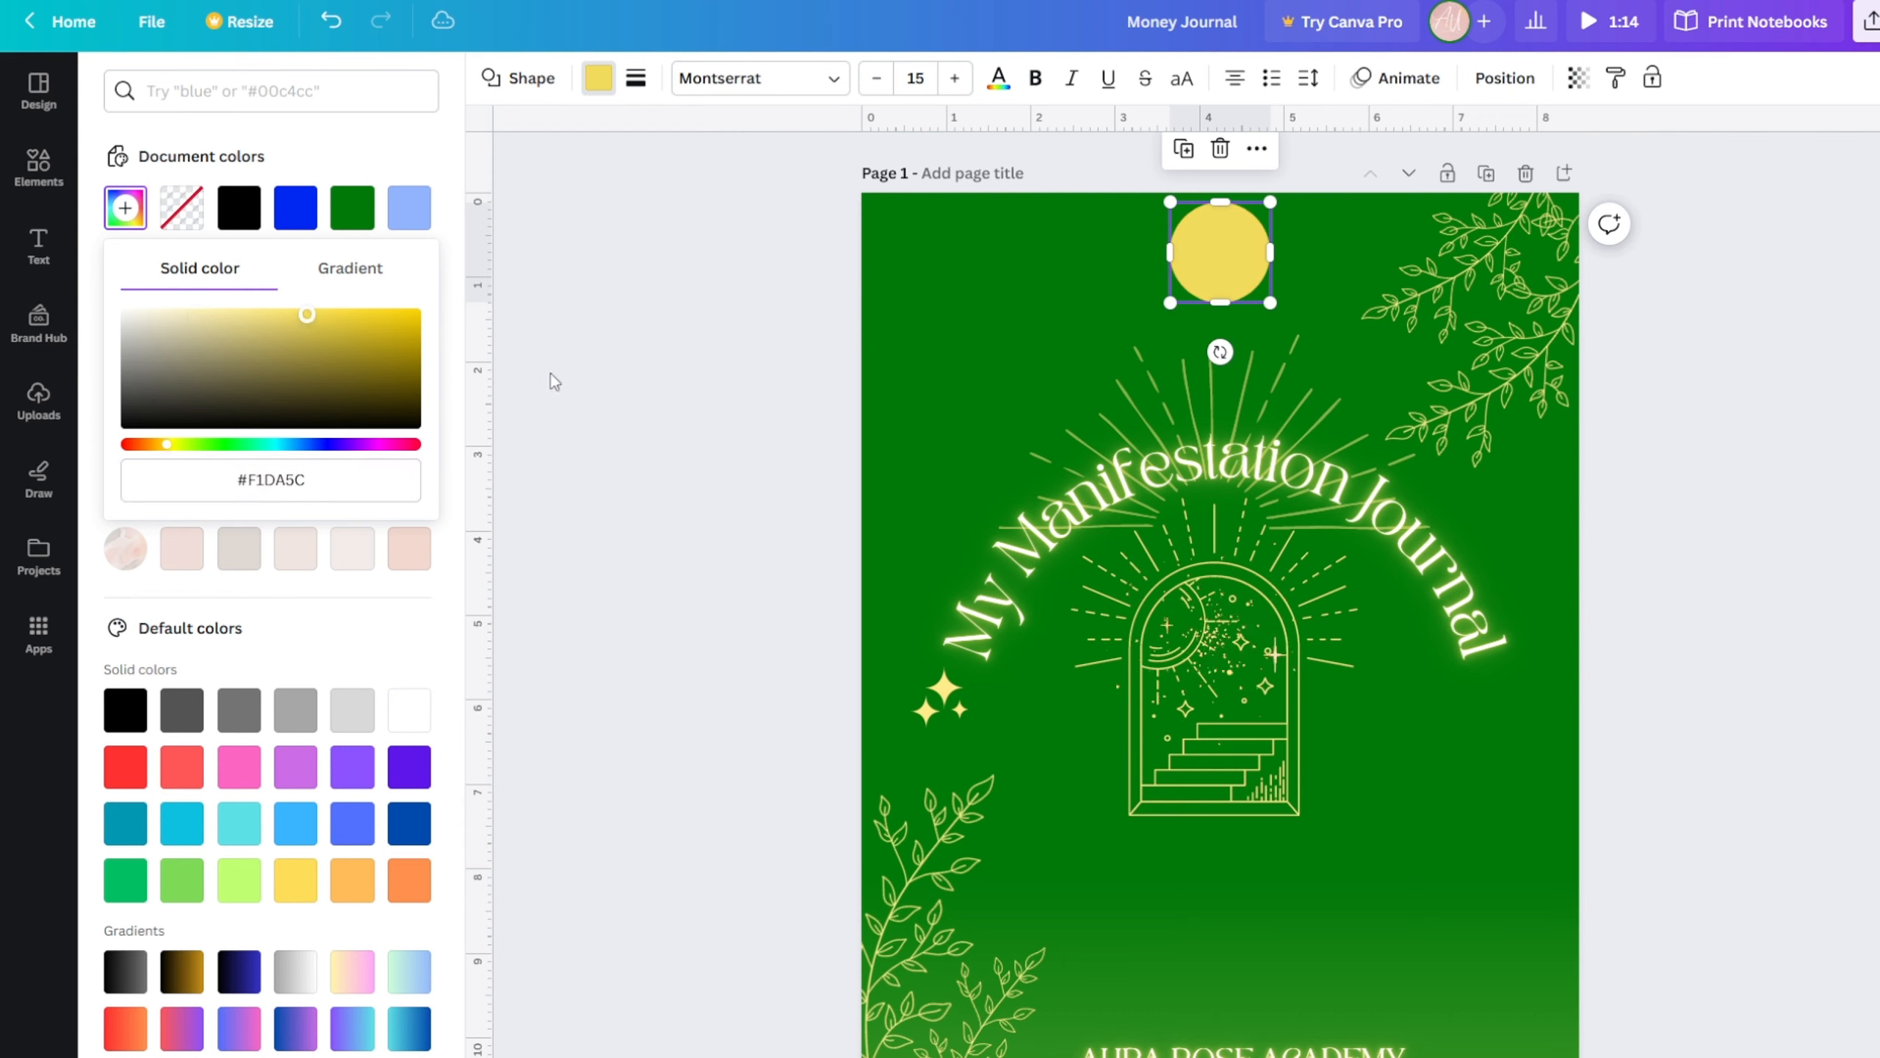
pyautogui.click(443, 621)
# - Apply the yellow-to-blue document gradient to the circle and change its blue colour to gold #CDA733
pyautogui.click(249, 326)
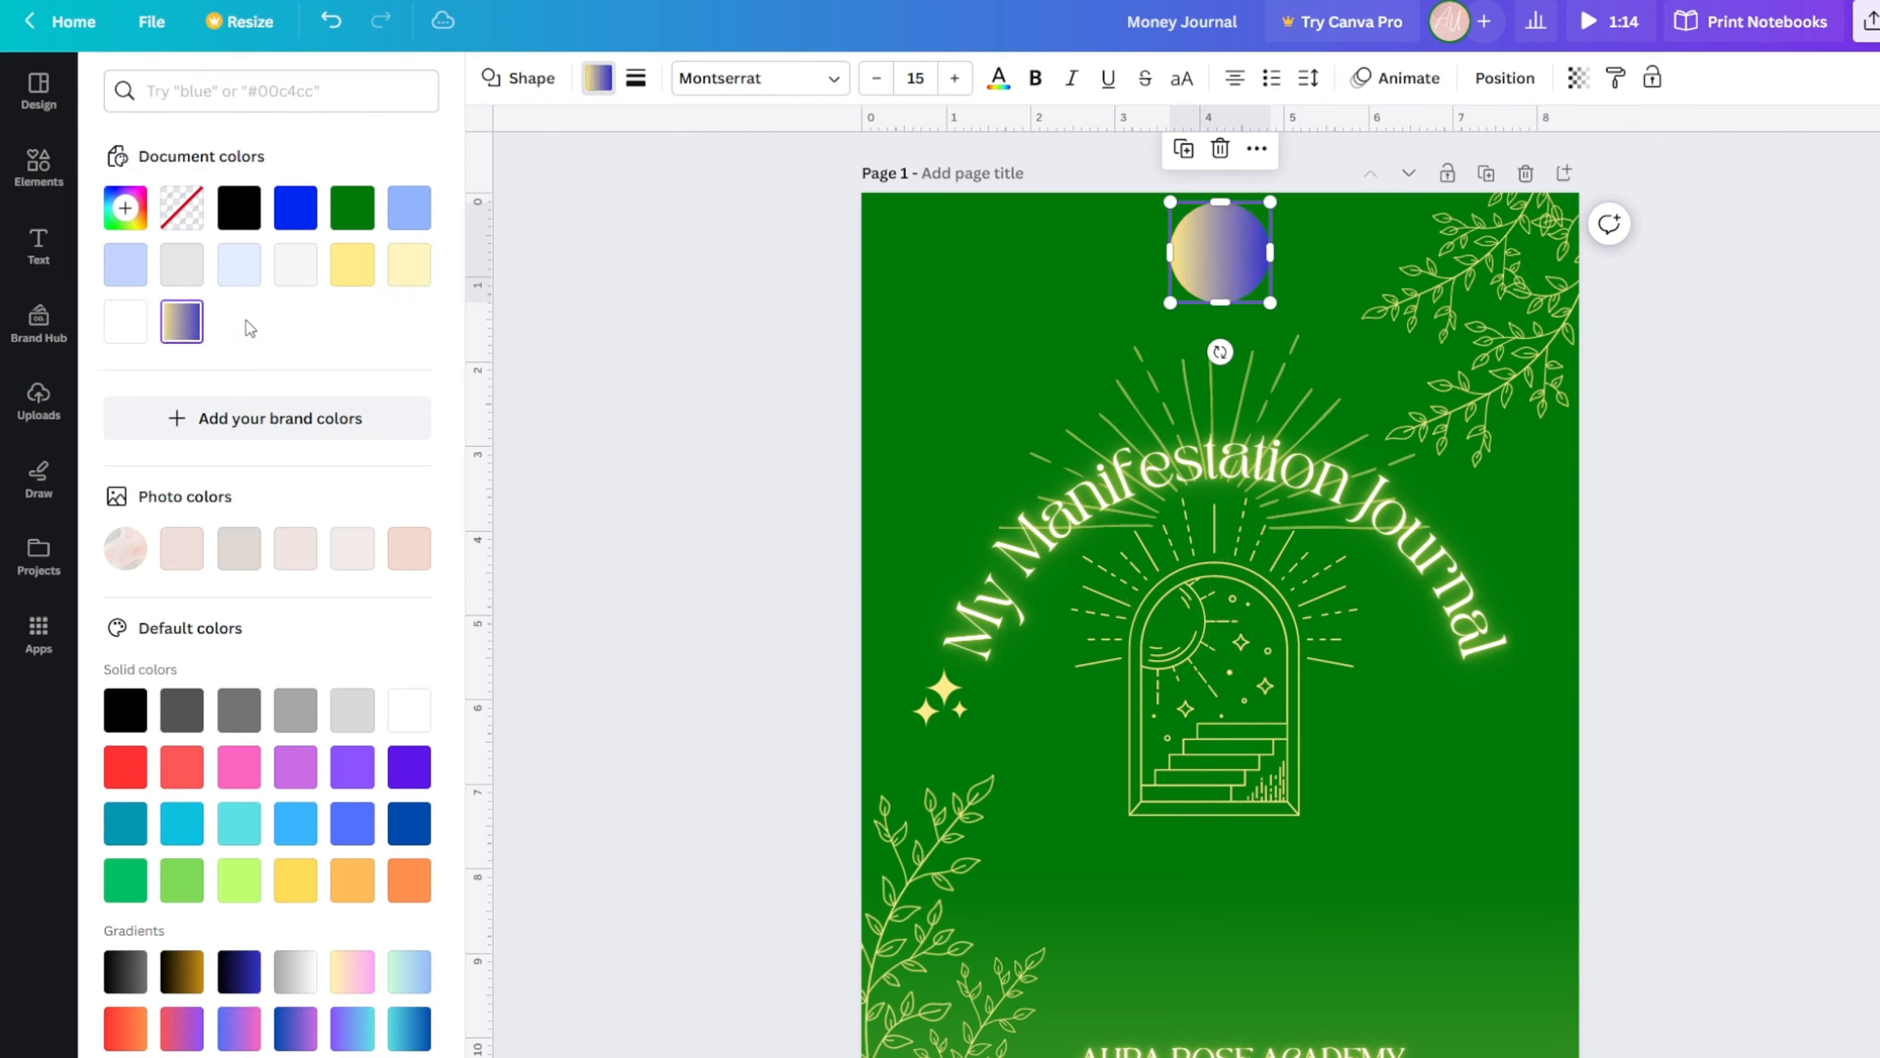
pyautogui.click(181, 321)
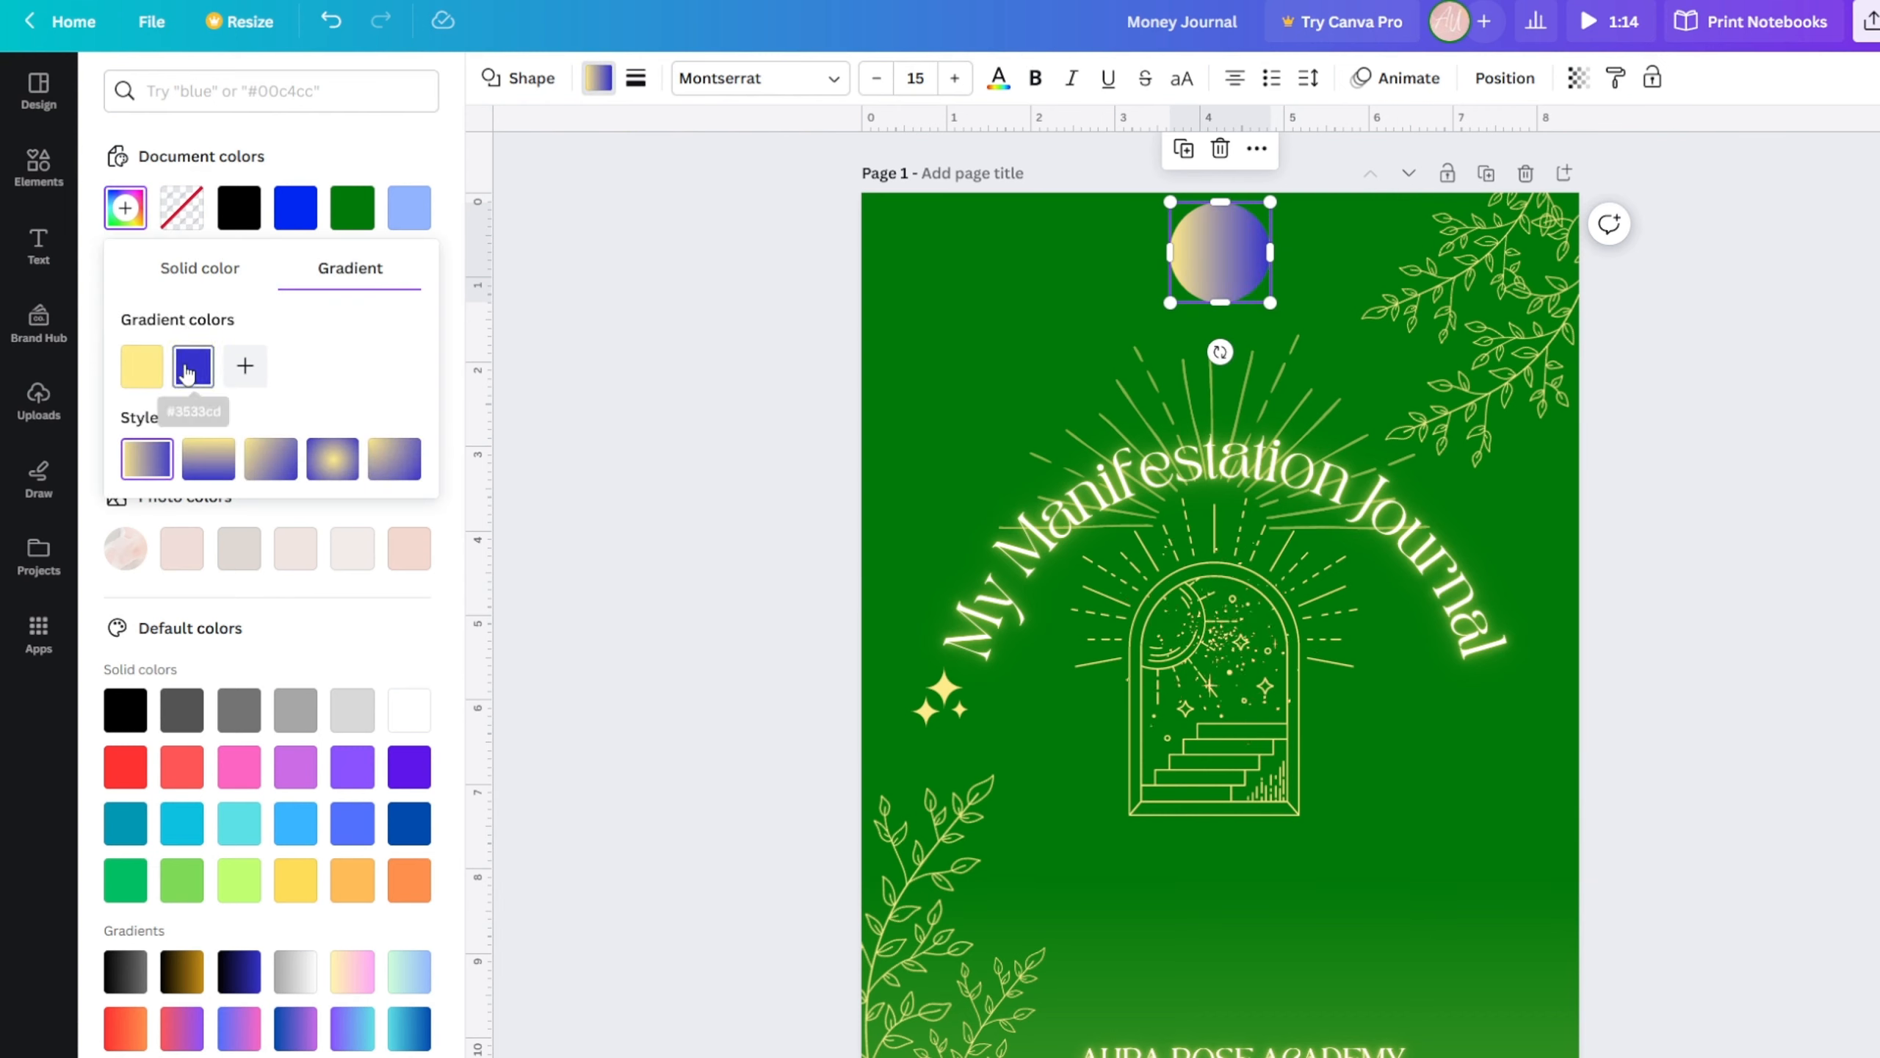
pyautogui.click(193, 366)
pyautogui.click(231, 557)
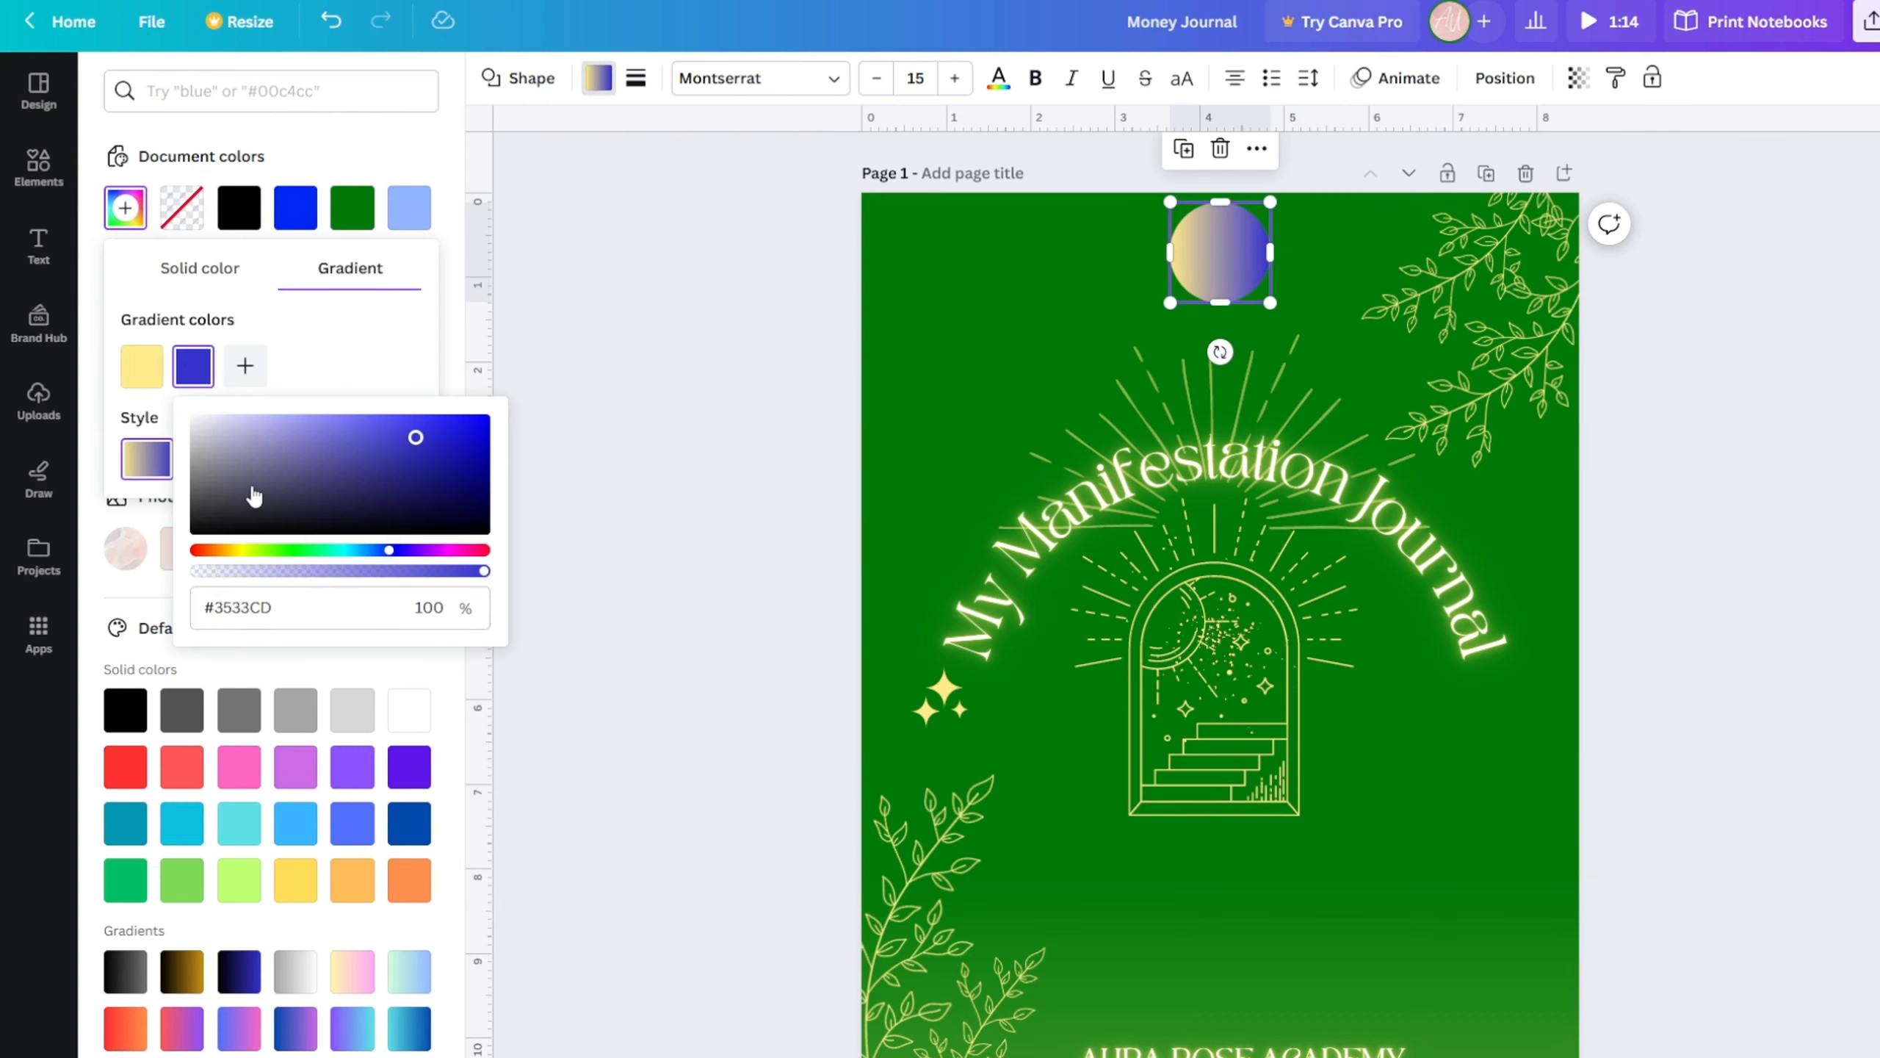
pyautogui.moveTo(238, 557); pyautogui.dragTo(235, 557)
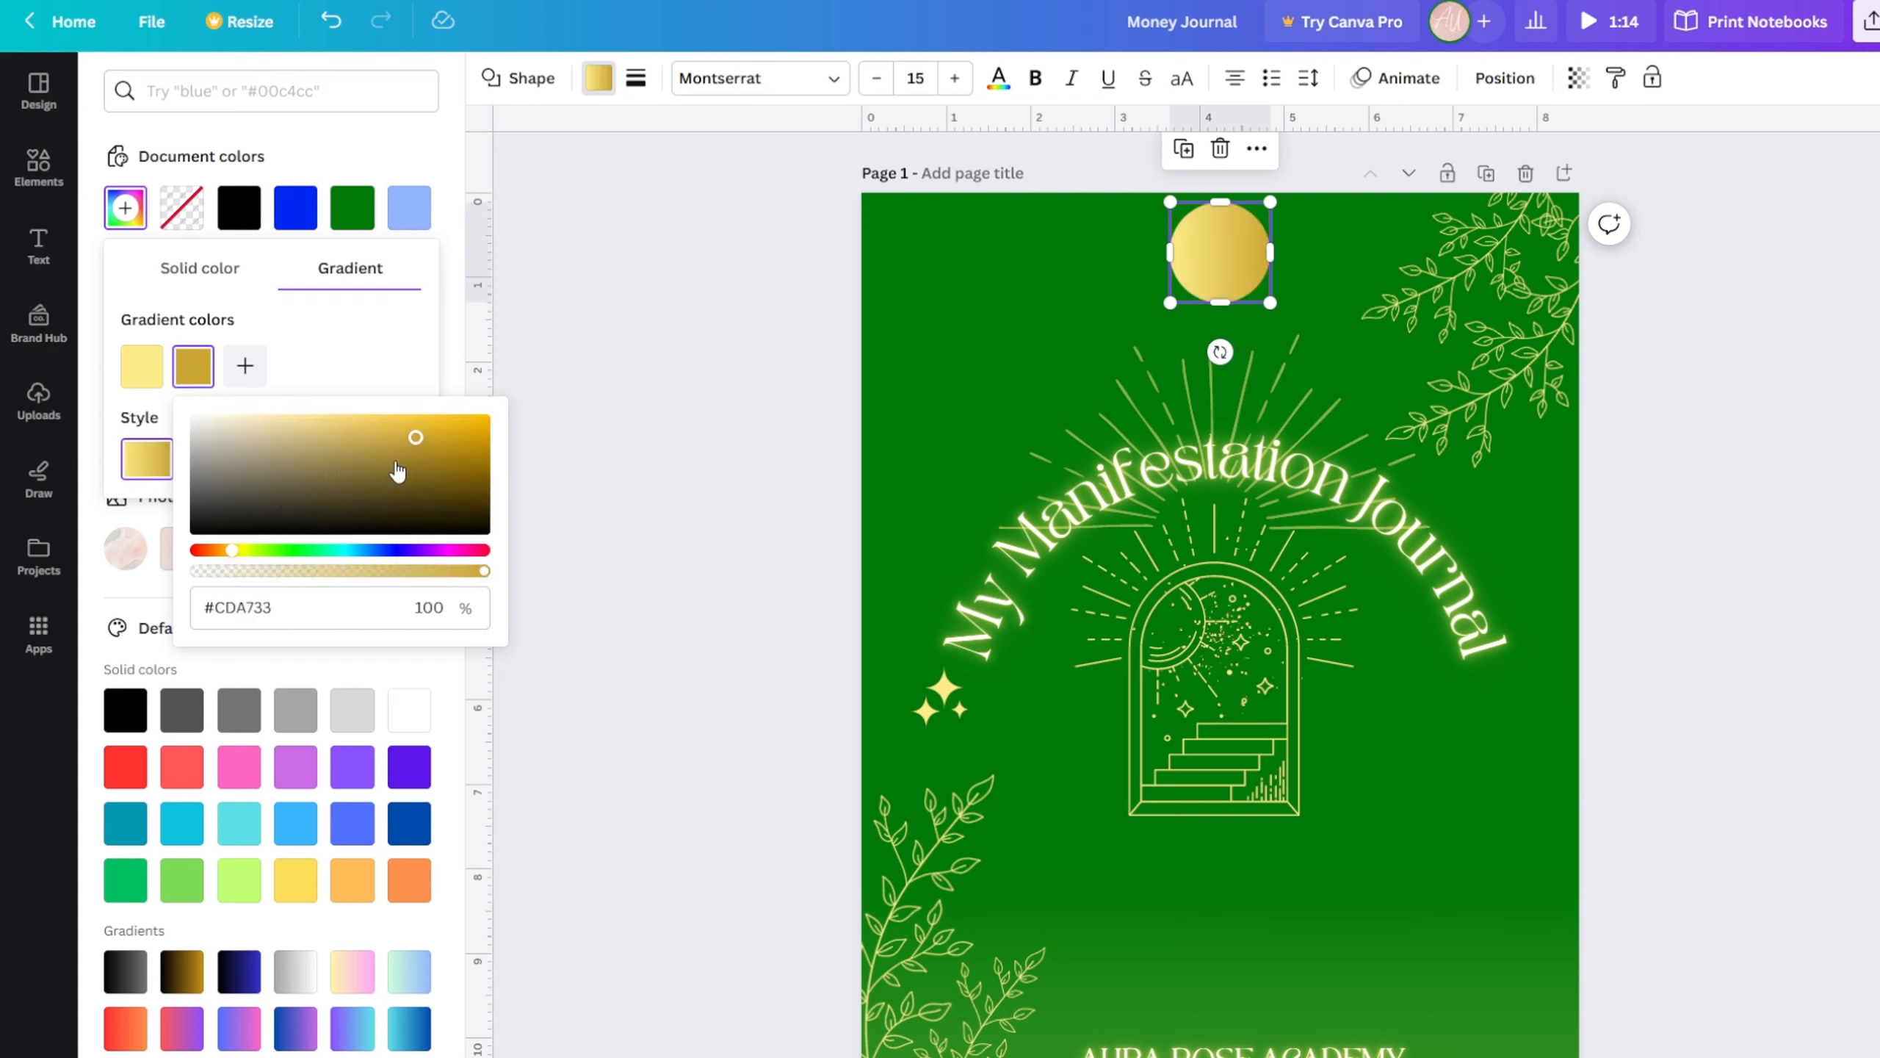
# - Darken the circle's gold gradient colour to #B69328 and apply the radial gradient style with the lighter yellow in the centre
pyautogui.moveTo(396, 463)
pyautogui.mouseDown()
pyautogui.moveTo(445, 457)
pyautogui.moveTo(425, 449)
pyautogui.mouseUp()
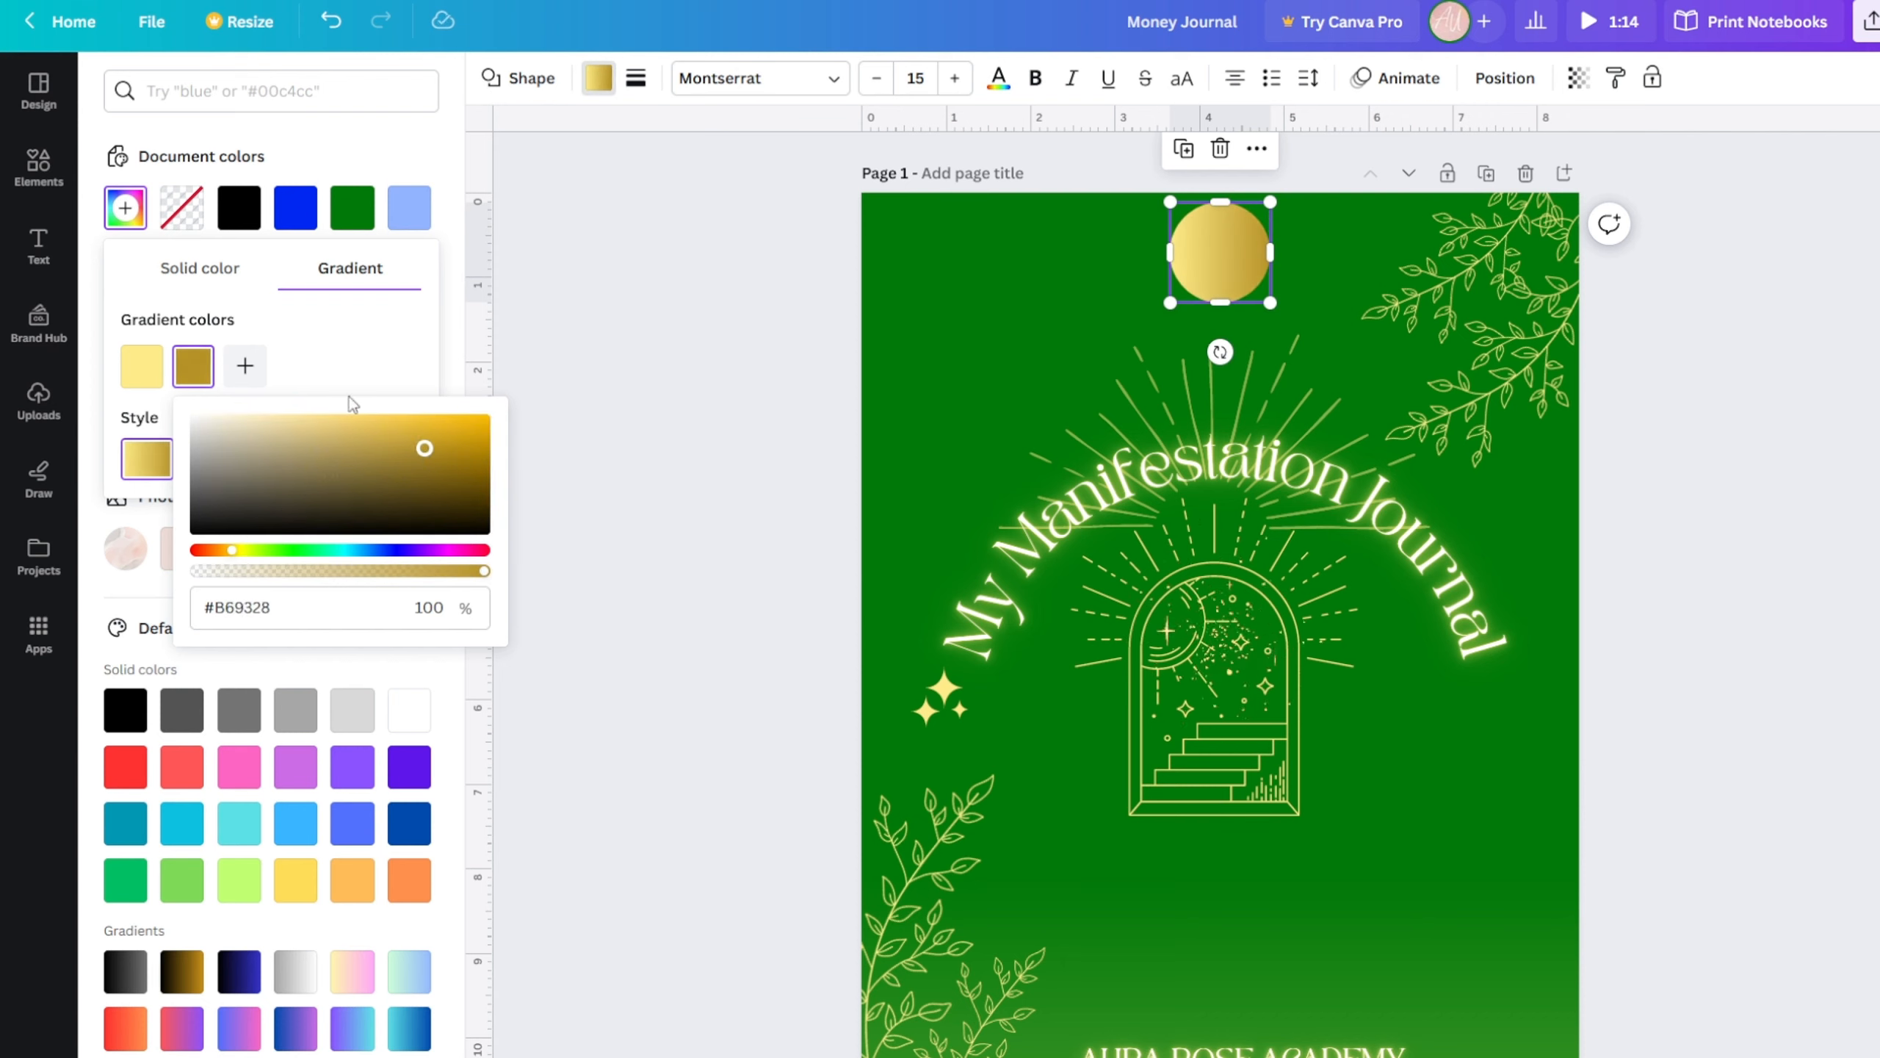
pyautogui.click(356, 376)
pyautogui.click(208, 458)
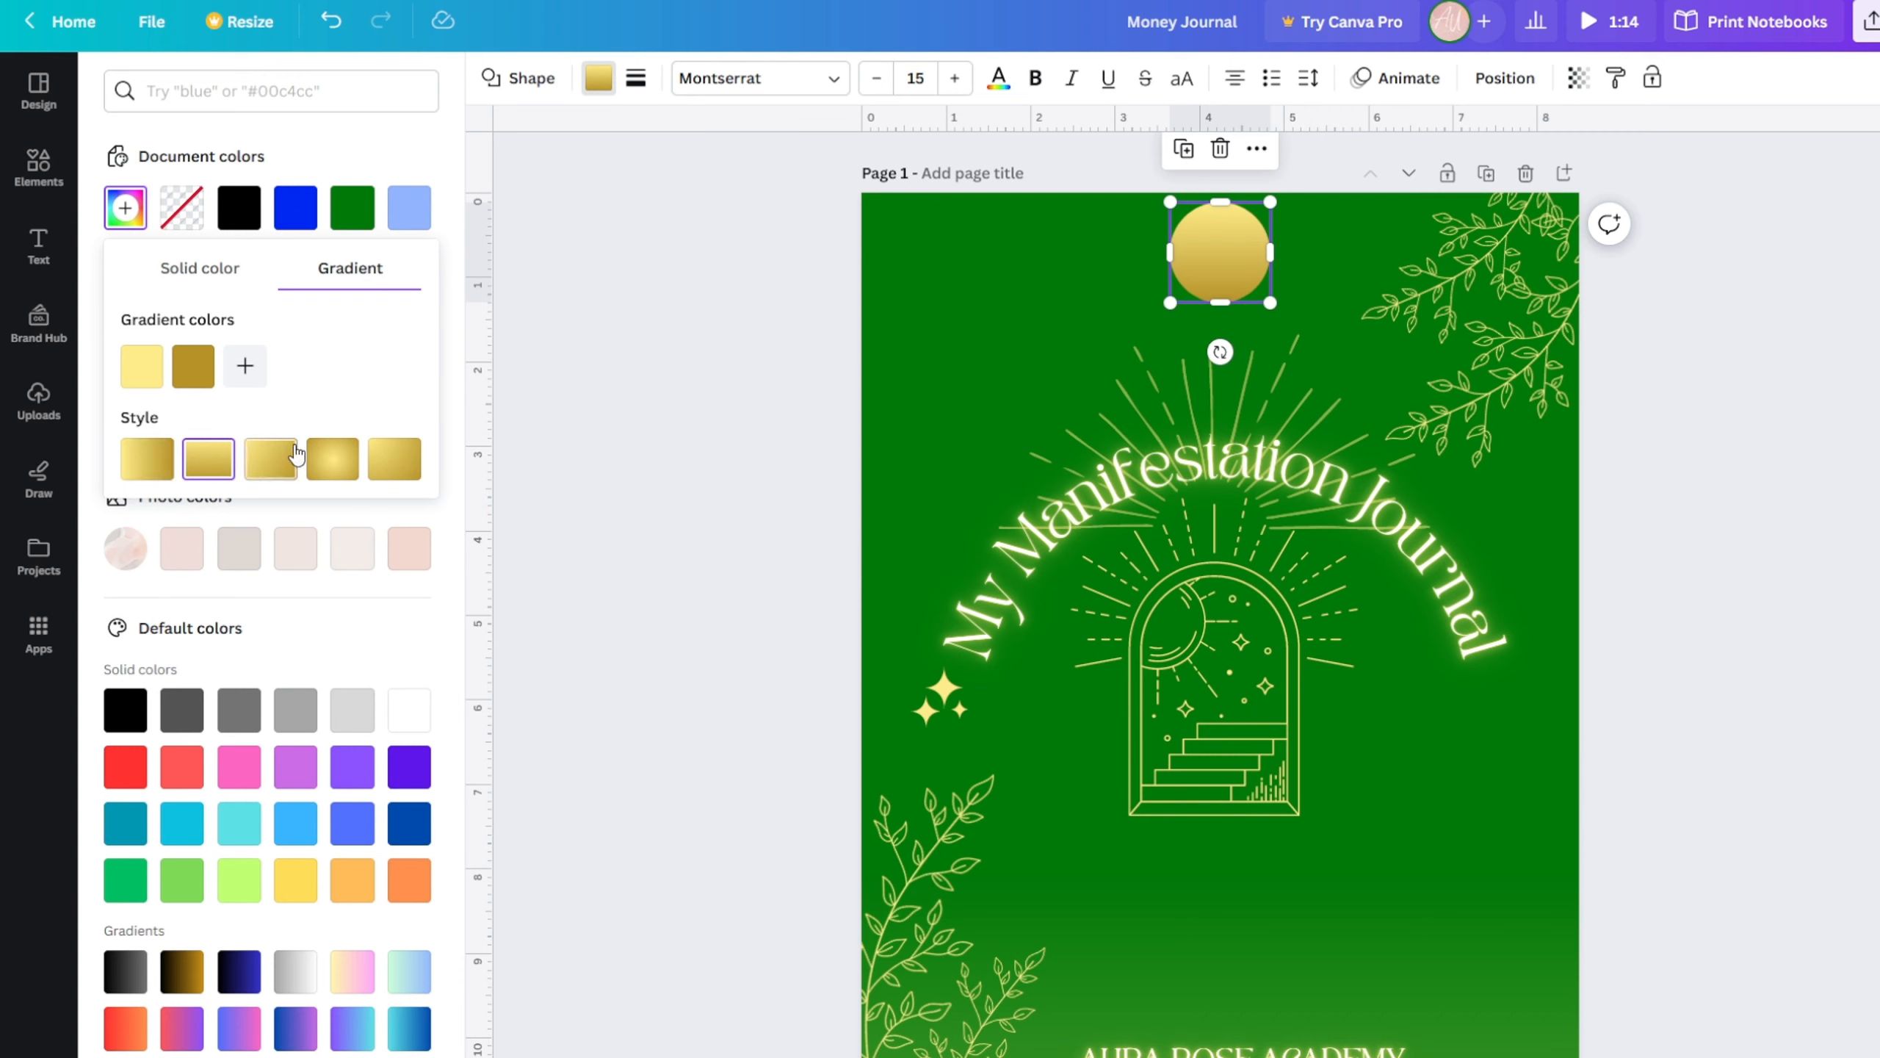
pyautogui.click(332, 457)
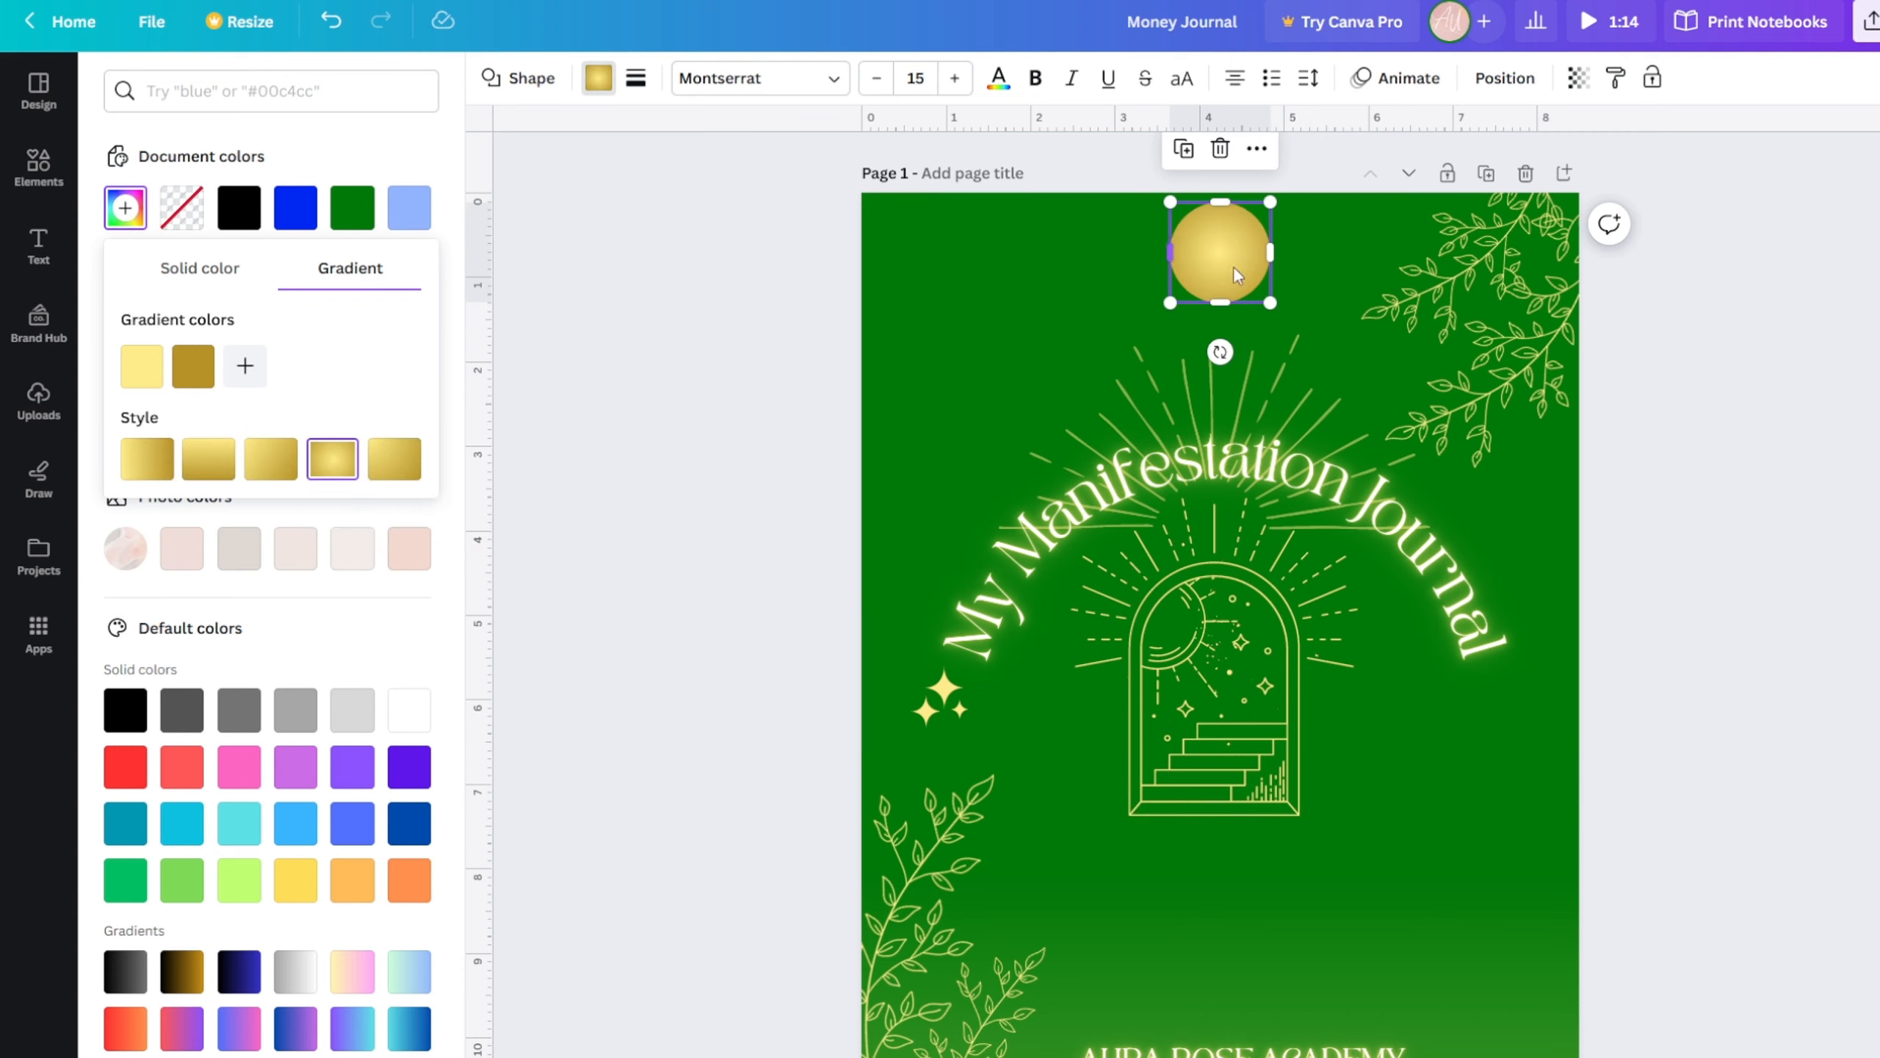
# - Shrink the gold circle further and place it just inside the cover's upper-left corner
pyautogui.moveTo(1271, 302); pyautogui.dragTo(1239, 271)
pyautogui.moveTo(1210, 244); pyautogui.dragTo(901, 231)
pyautogui.click(779, 275)
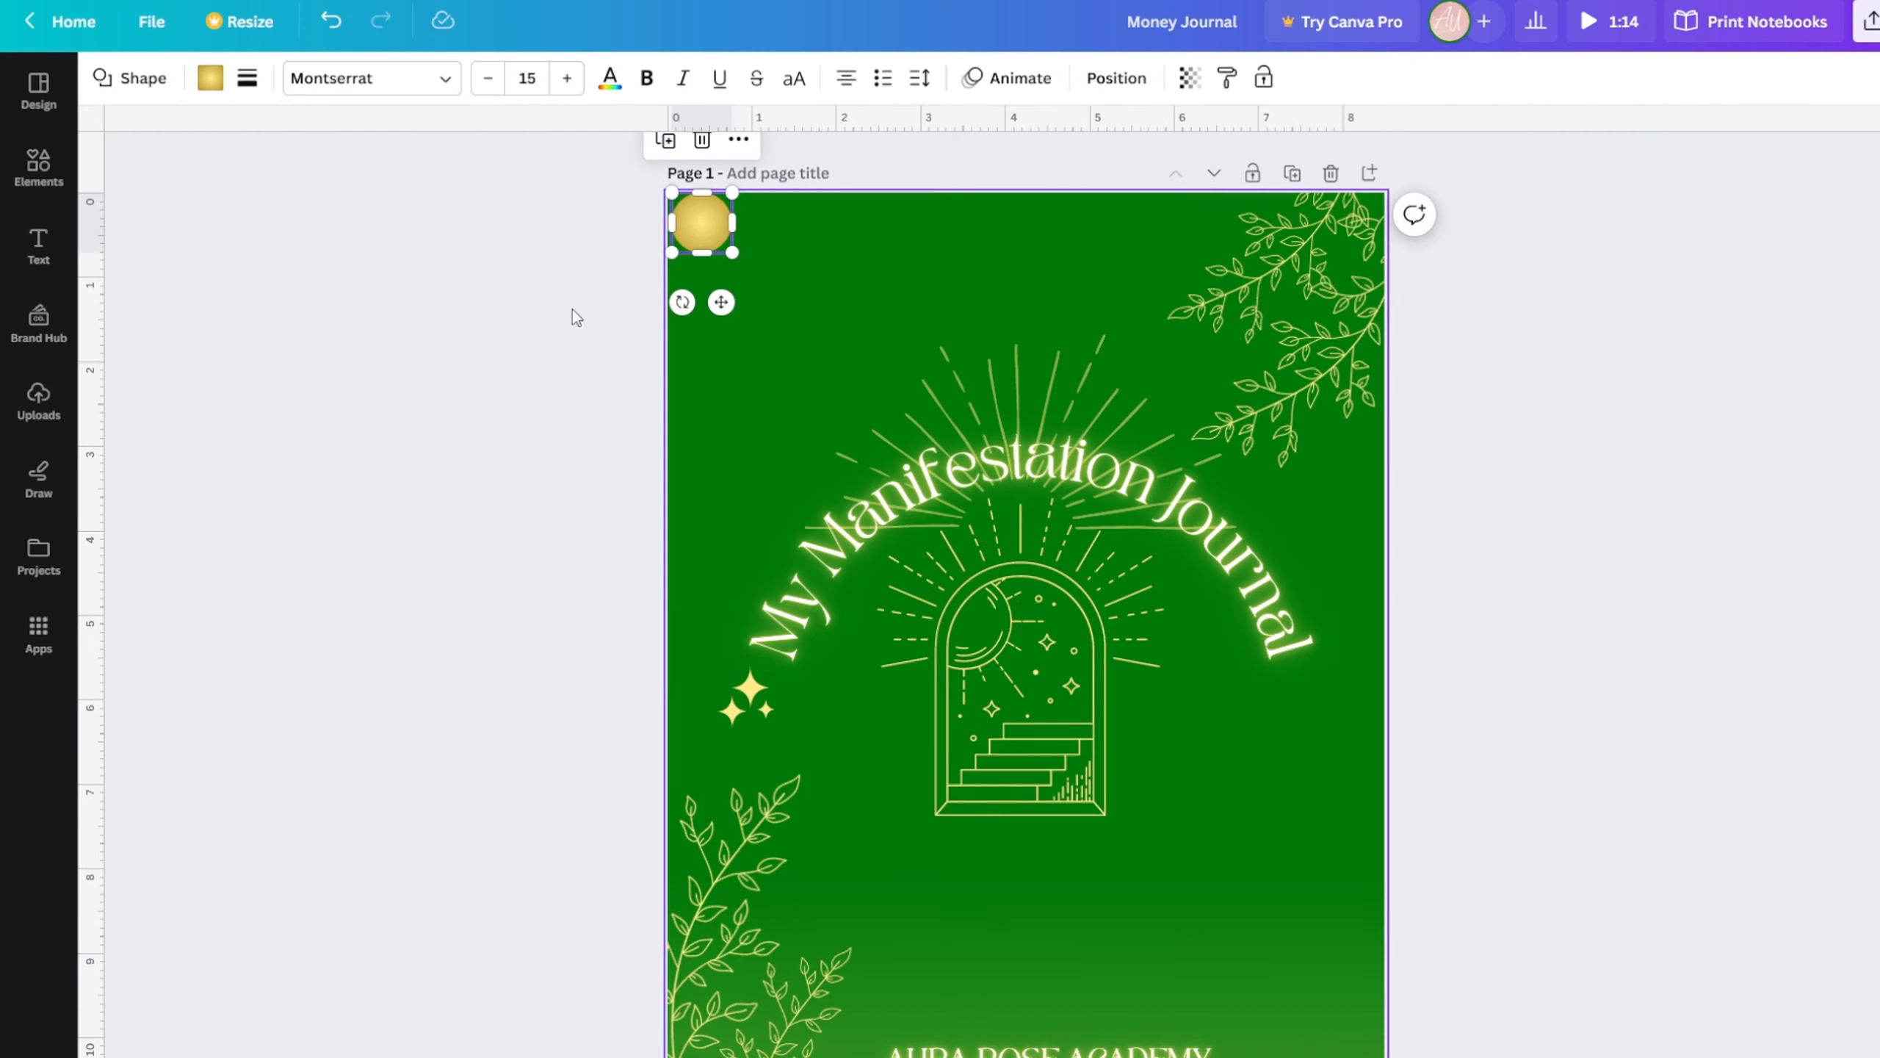
pyautogui.click(687, 244)
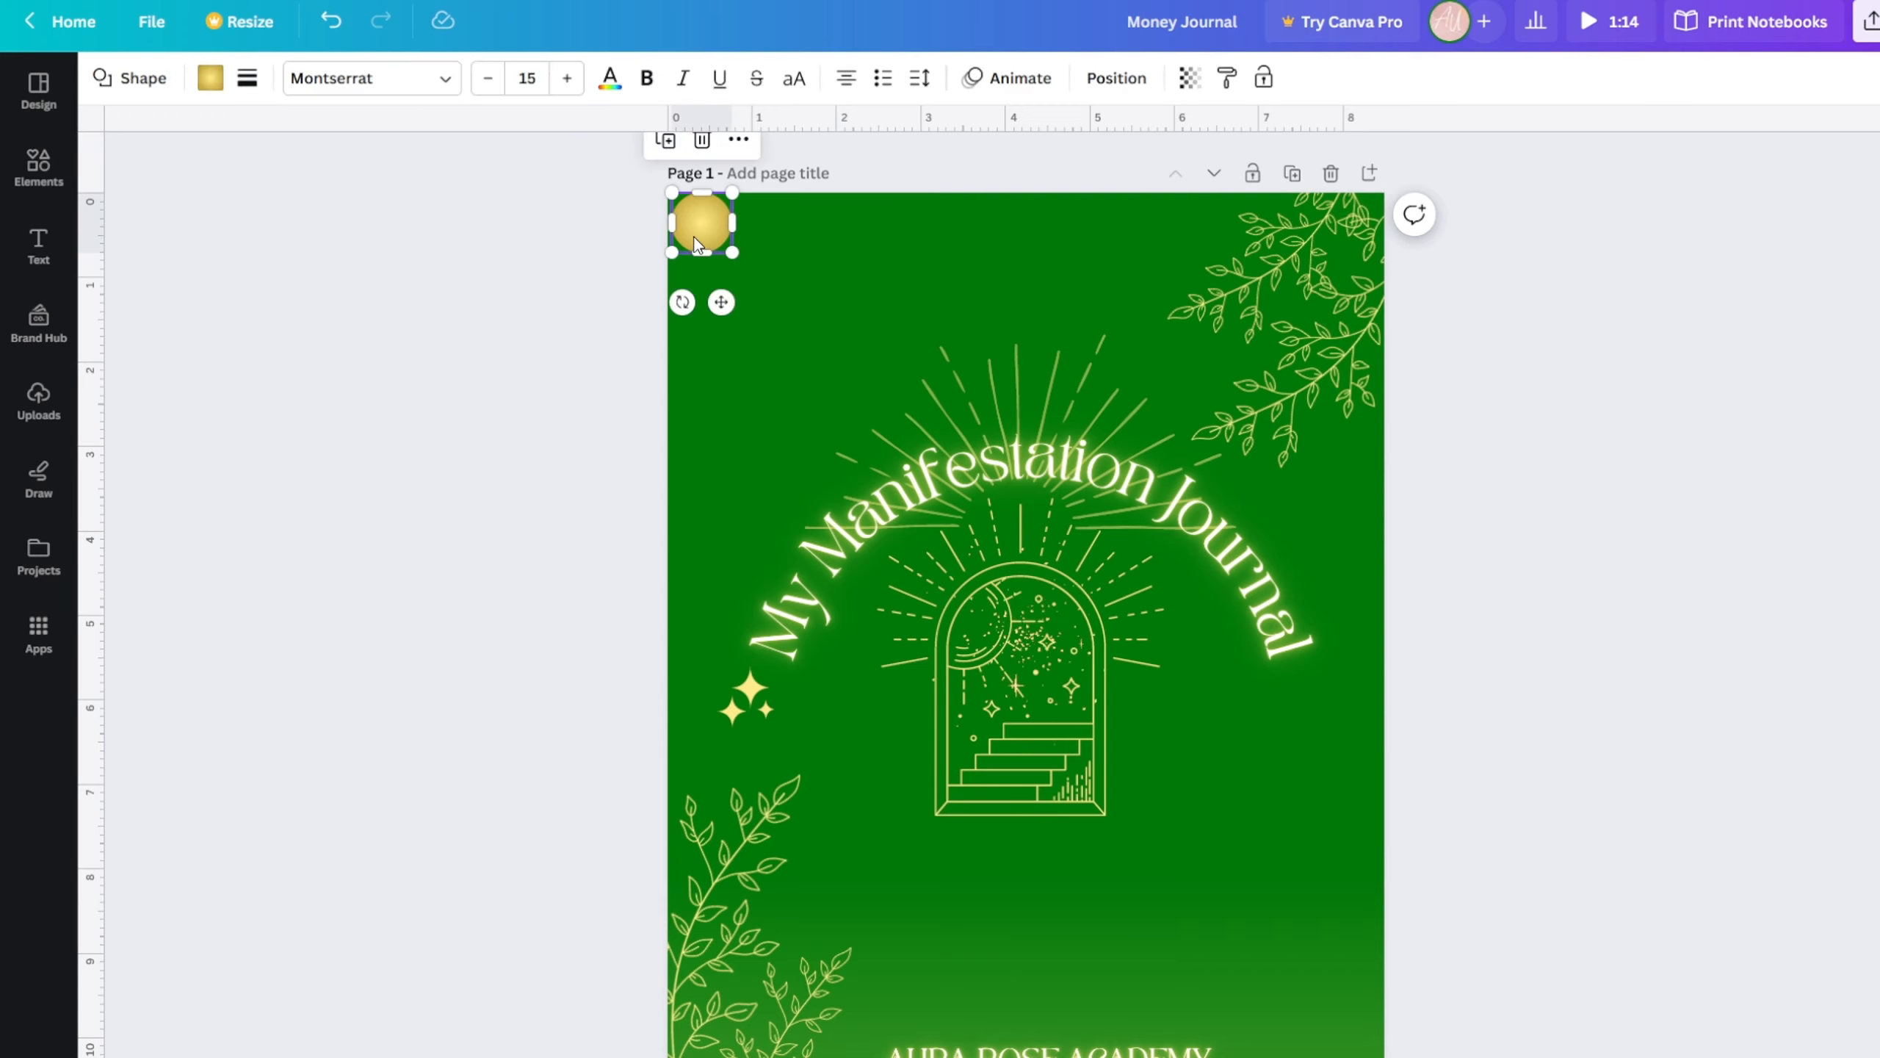
pyautogui.moveTo(688, 245)
pyautogui.mouseDown()
pyautogui.moveTo(718, 256)
pyautogui.moveTo(693, 219)
pyautogui.mouseUp()
pyautogui.click(529, 270)
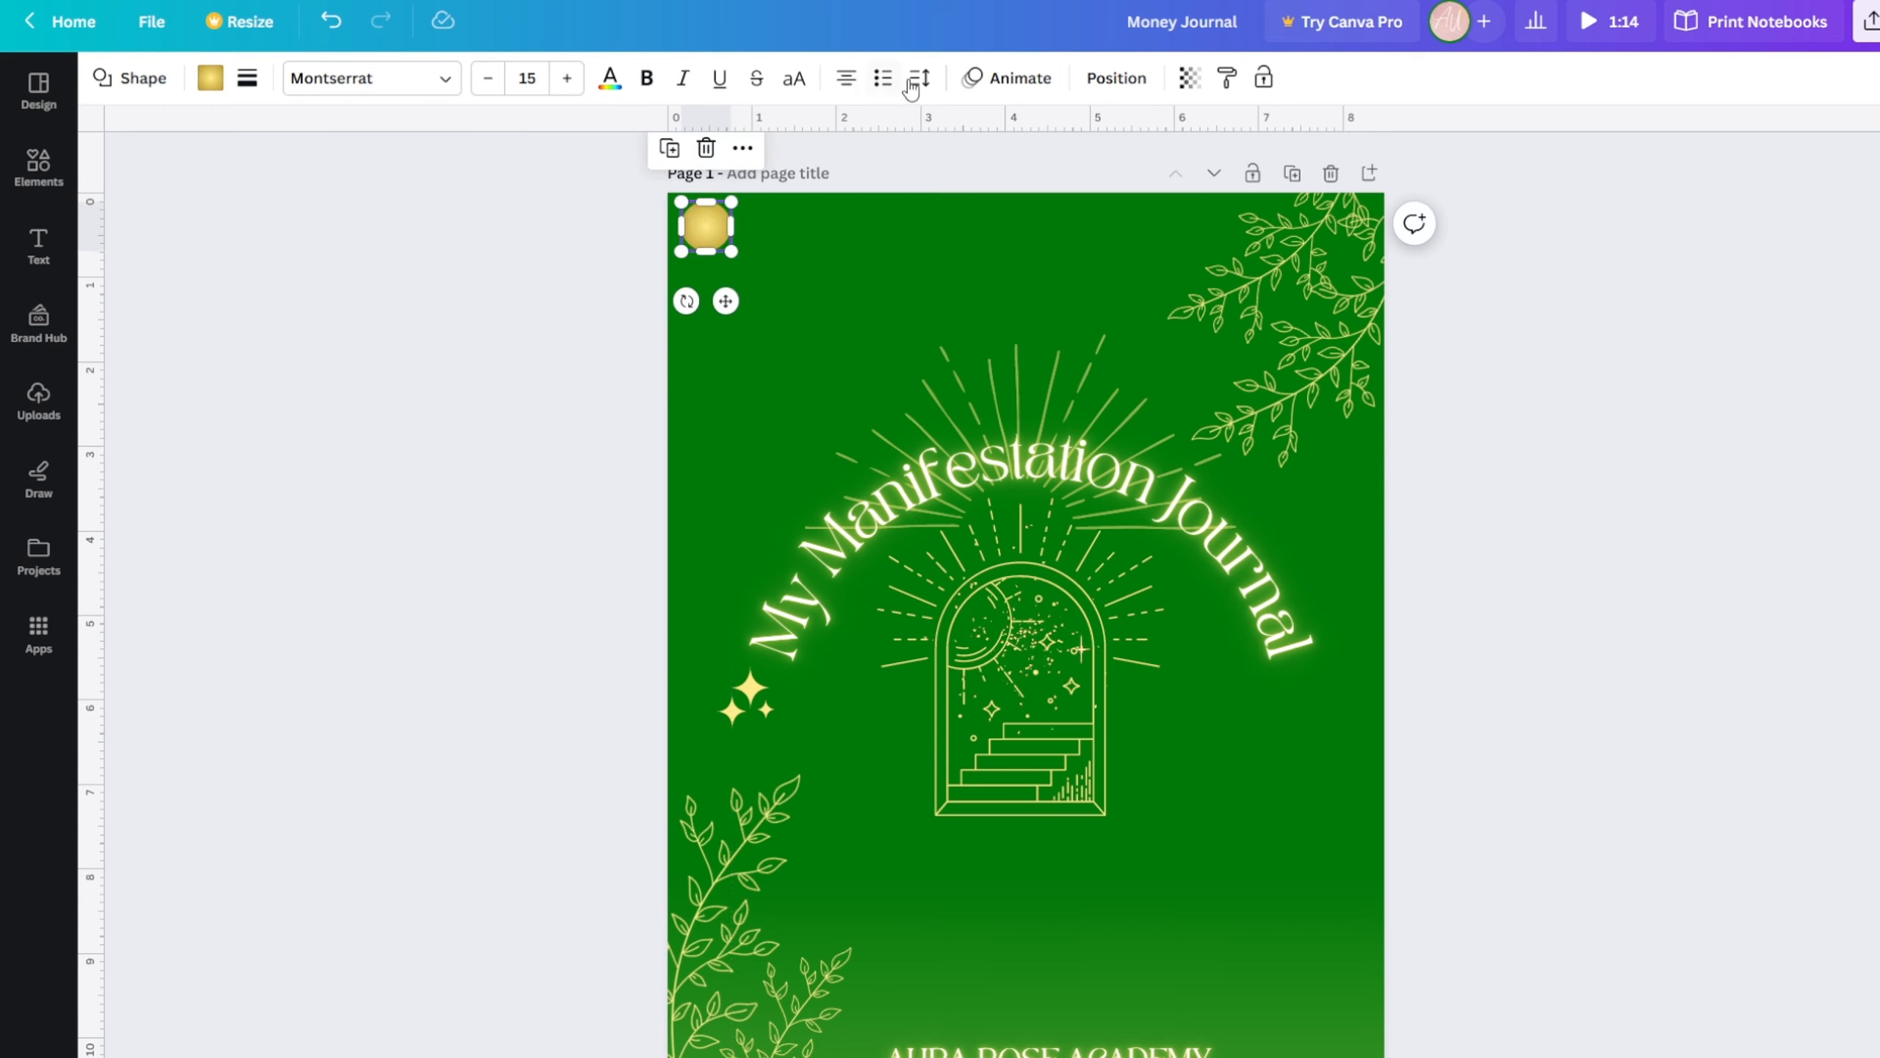
pyautogui.click(470, 394)
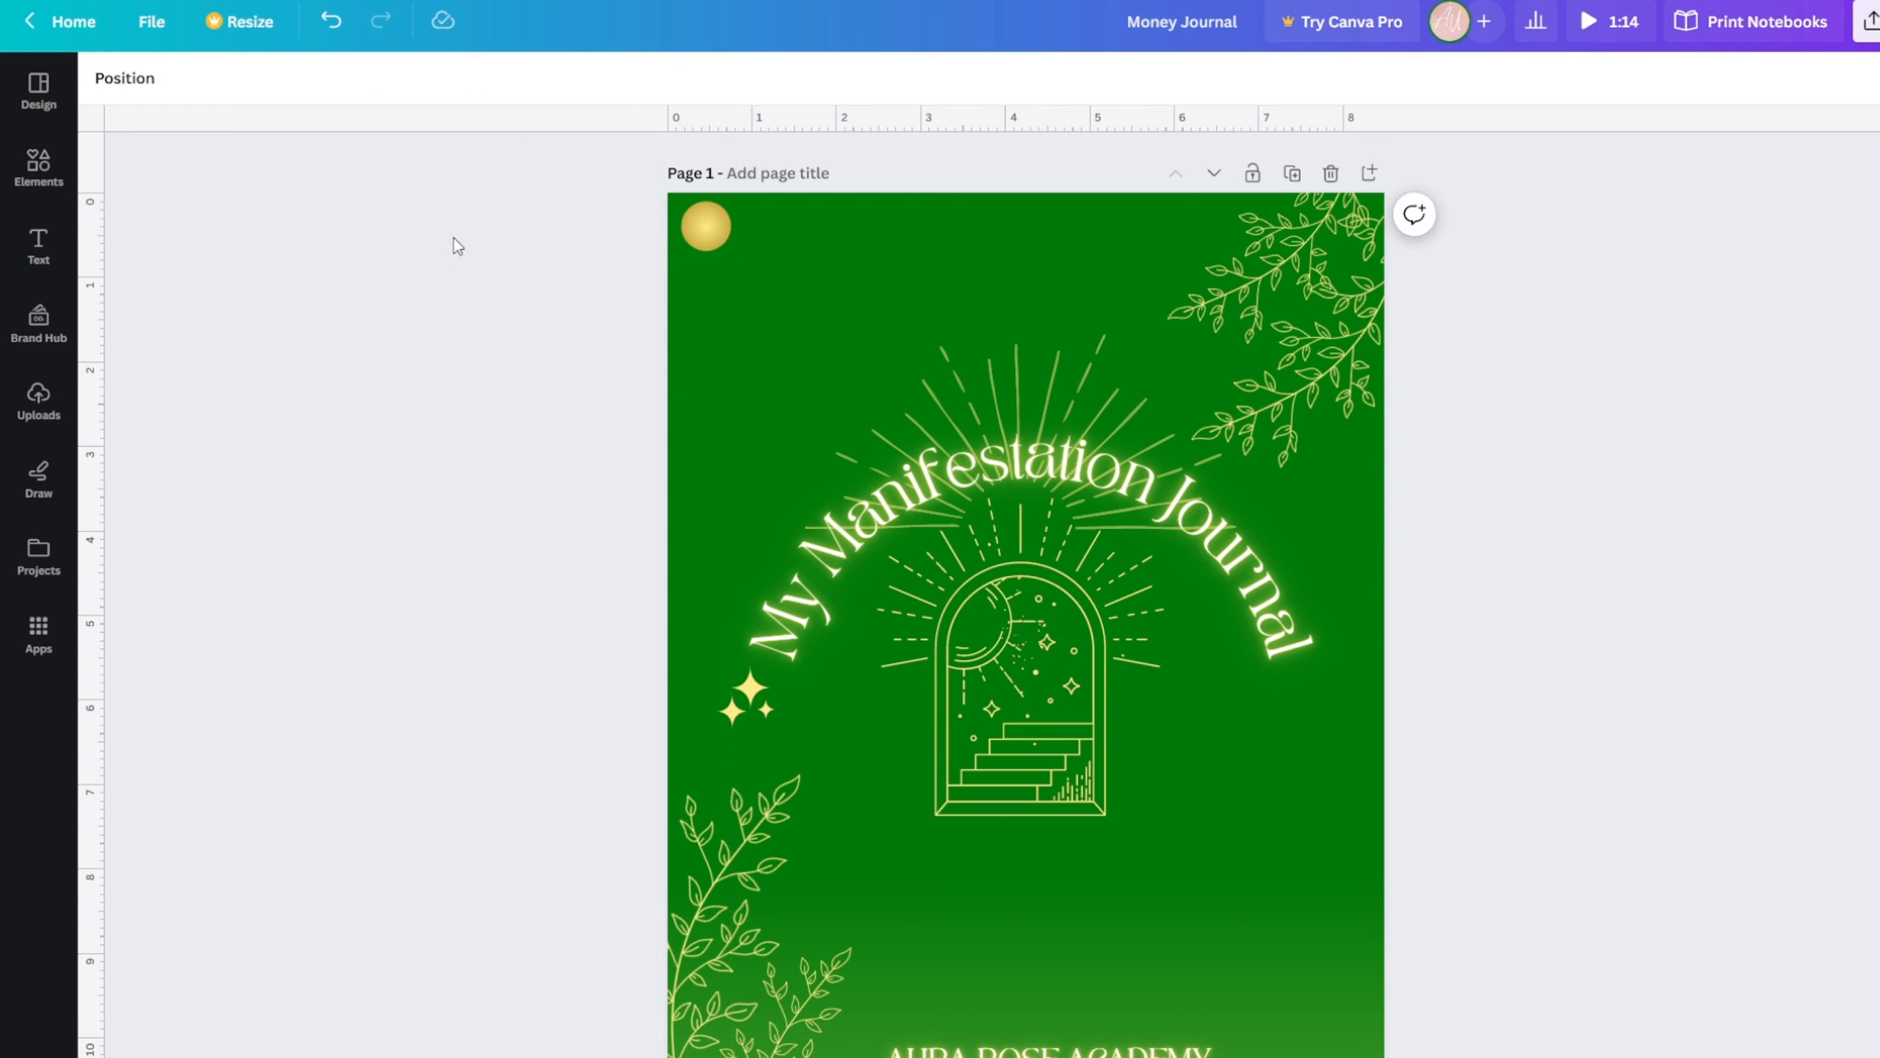
# - Add a vertical guide at 0.164 on the ruler, aligned with the gold circle's left edge
pyautogui.scroll(1, 376, 466)
pyautogui.scroll(1, 392, 470)
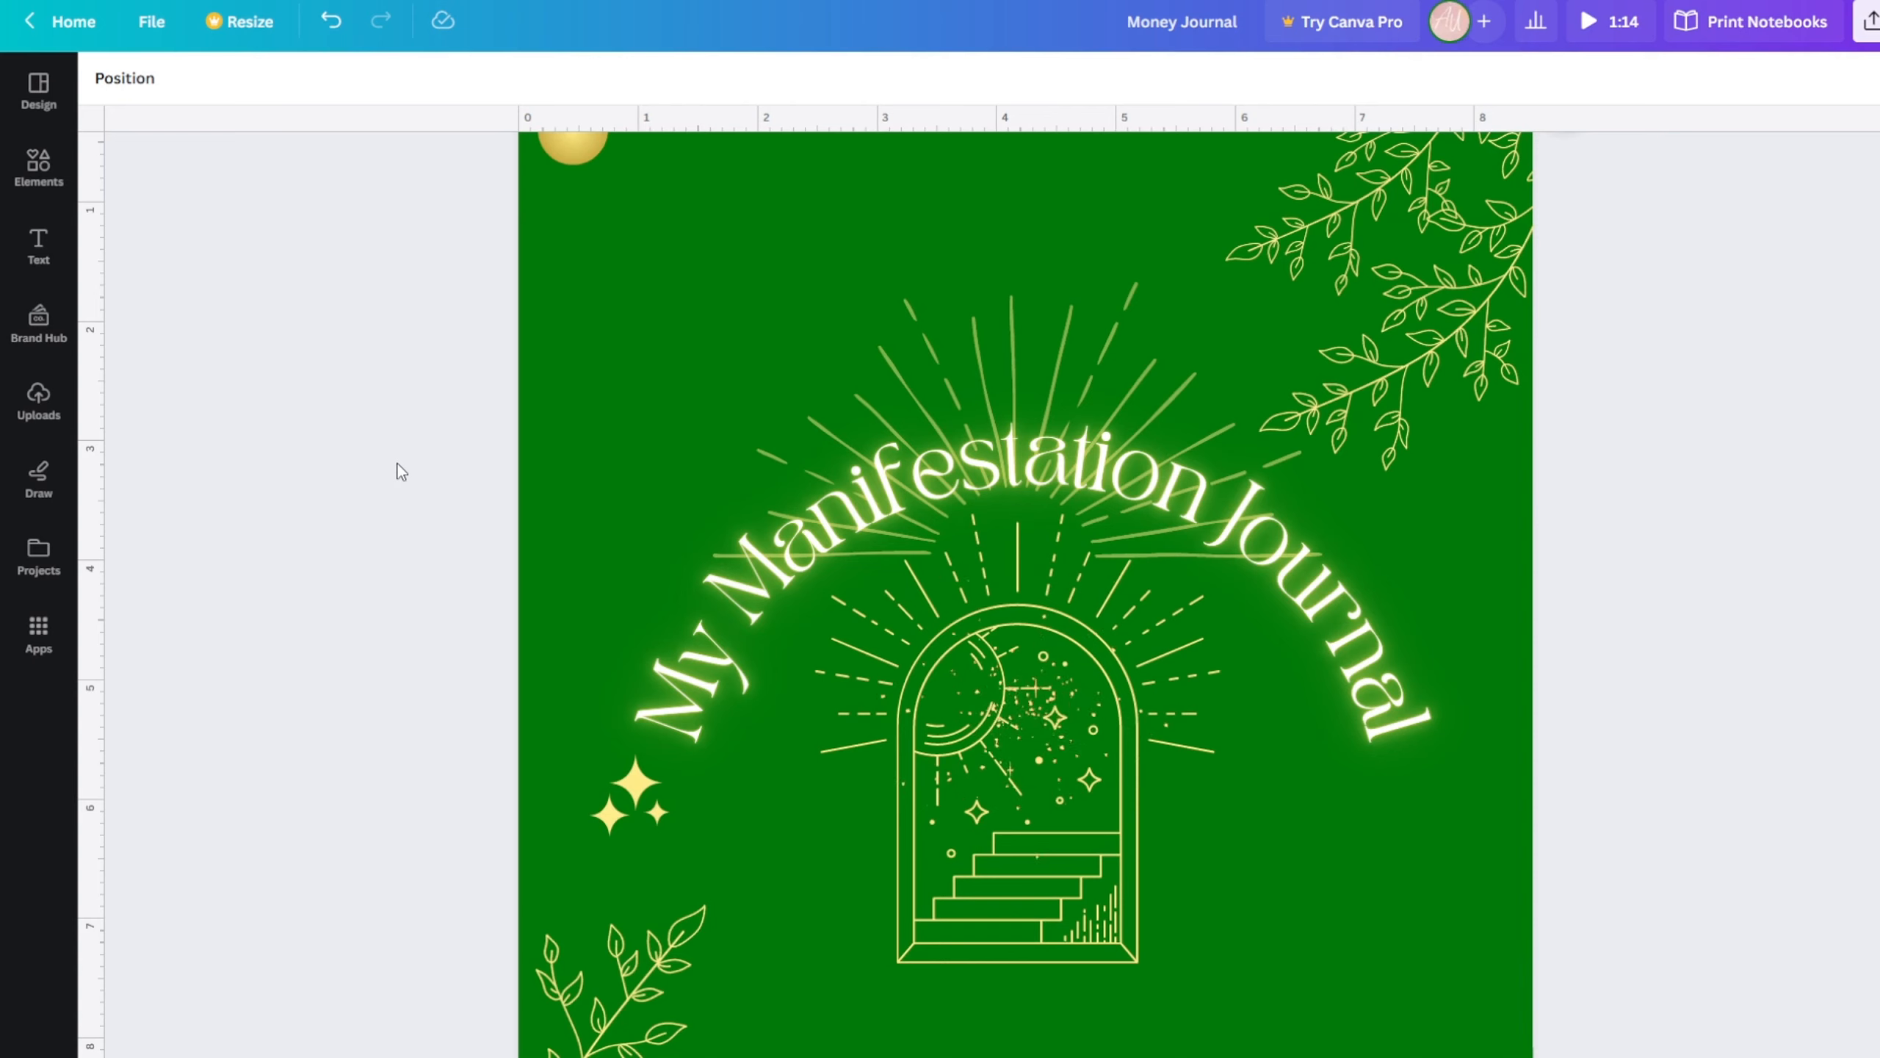
pyautogui.scroll(2, 390, 457)
pyautogui.click(577, 261)
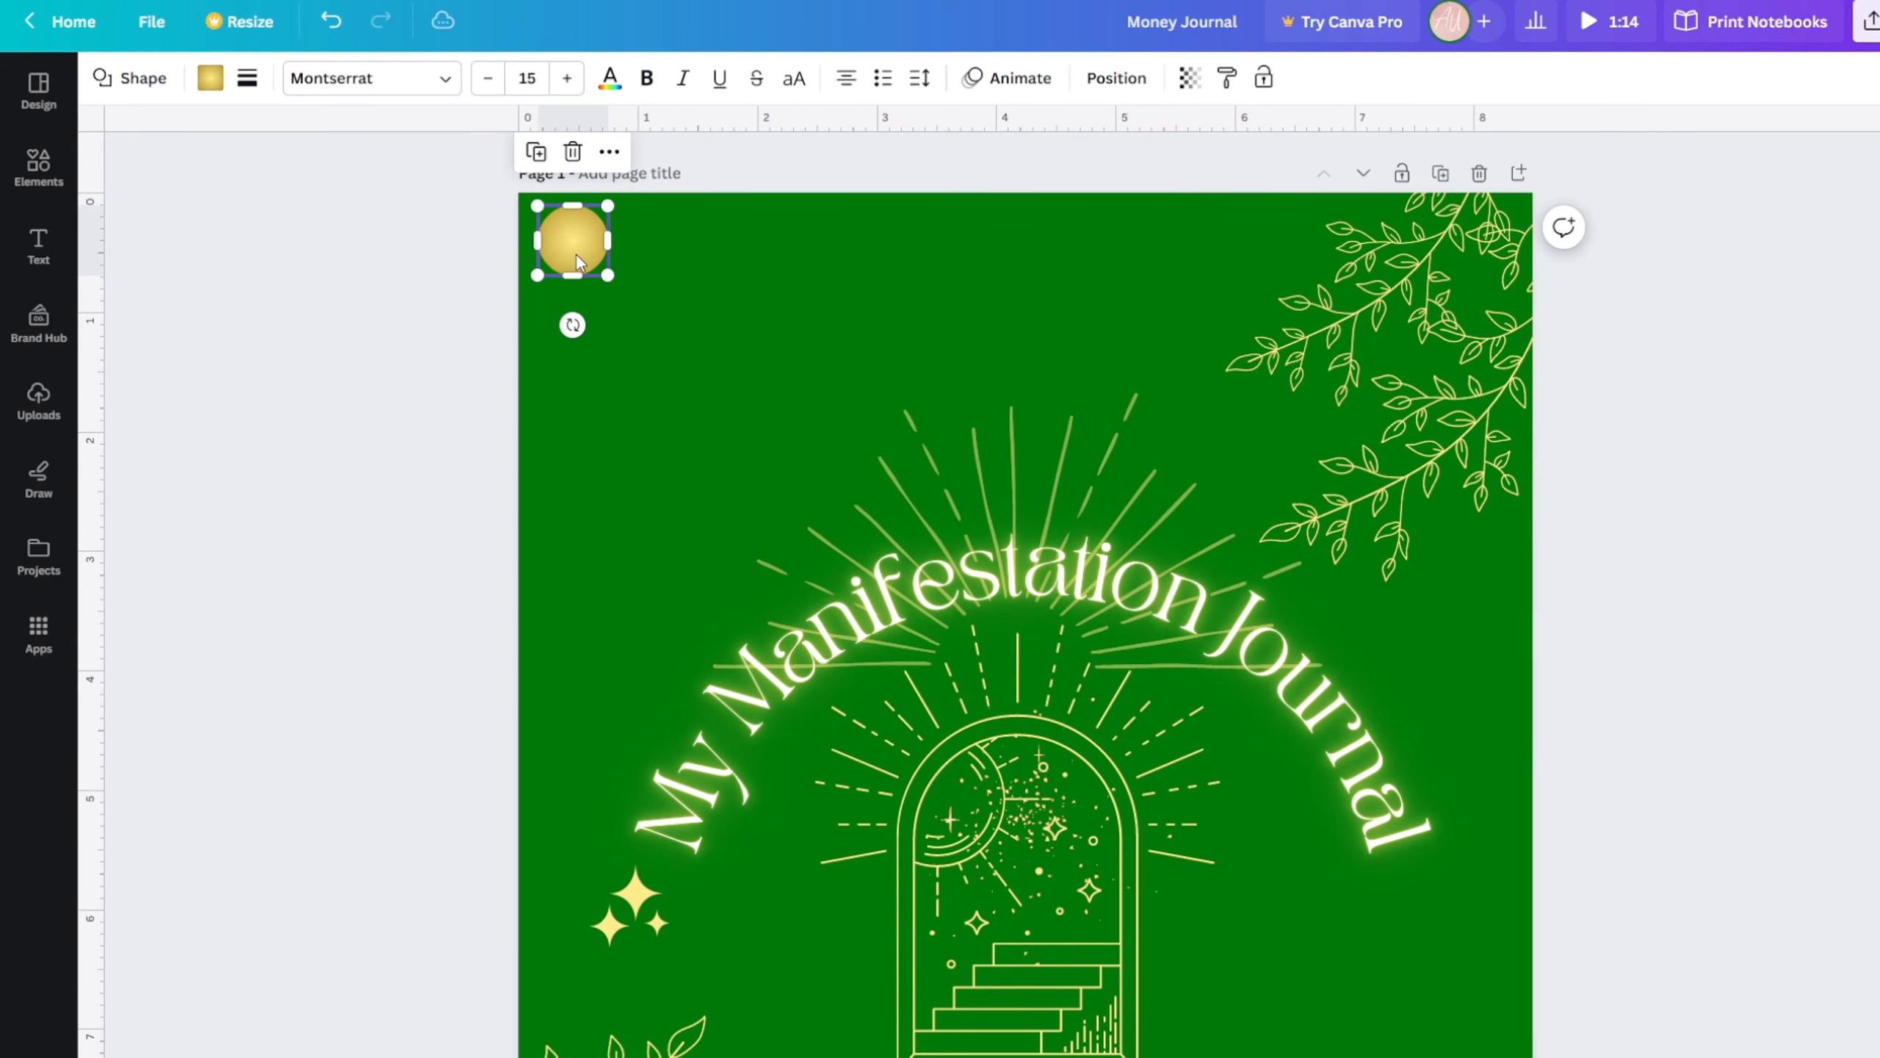
pyautogui.moveTo(102, 339); pyautogui.dragTo(523, 169)
# - Duplicate the gold circle three times, placing the copies in a column down the cover's left edge
pyautogui.click(536, 152)
pyautogui.moveTo(585, 256); pyautogui.dragTo(568, 395)
pyautogui.click(536, 331)
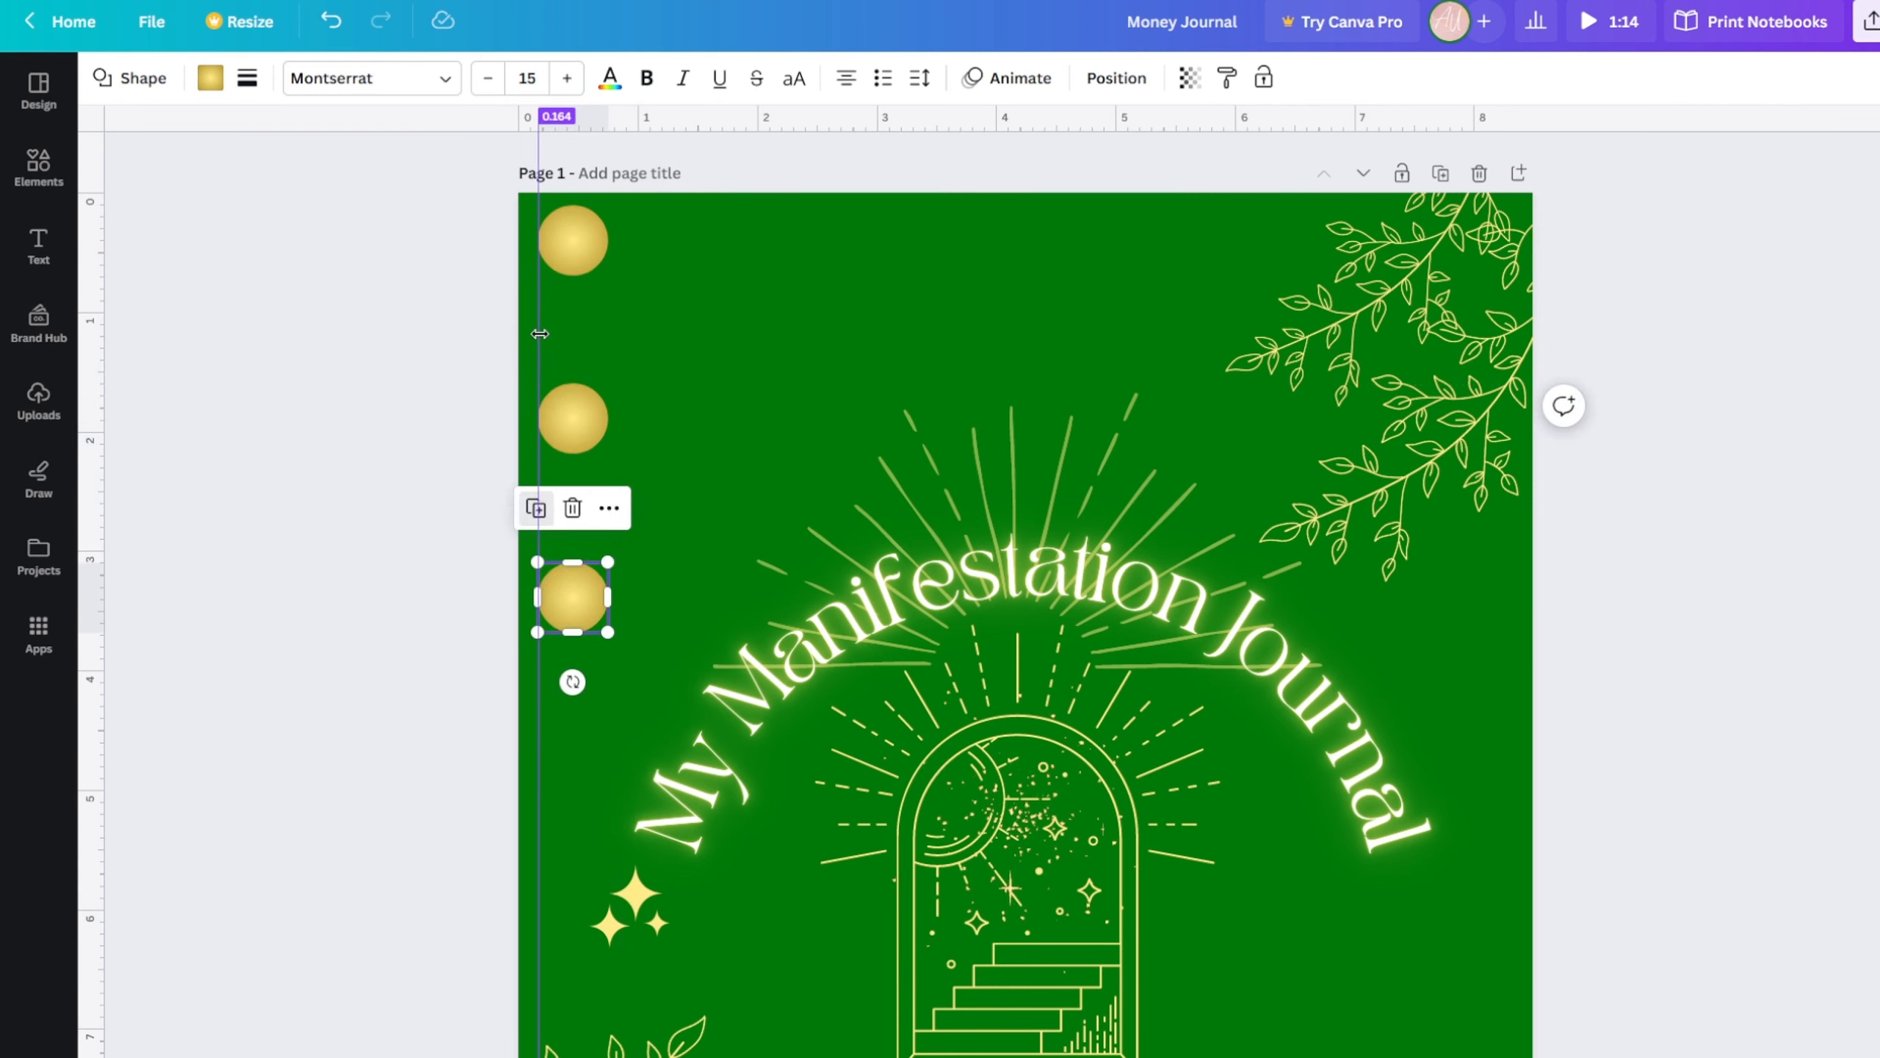
pyautogui.click(536, 507)
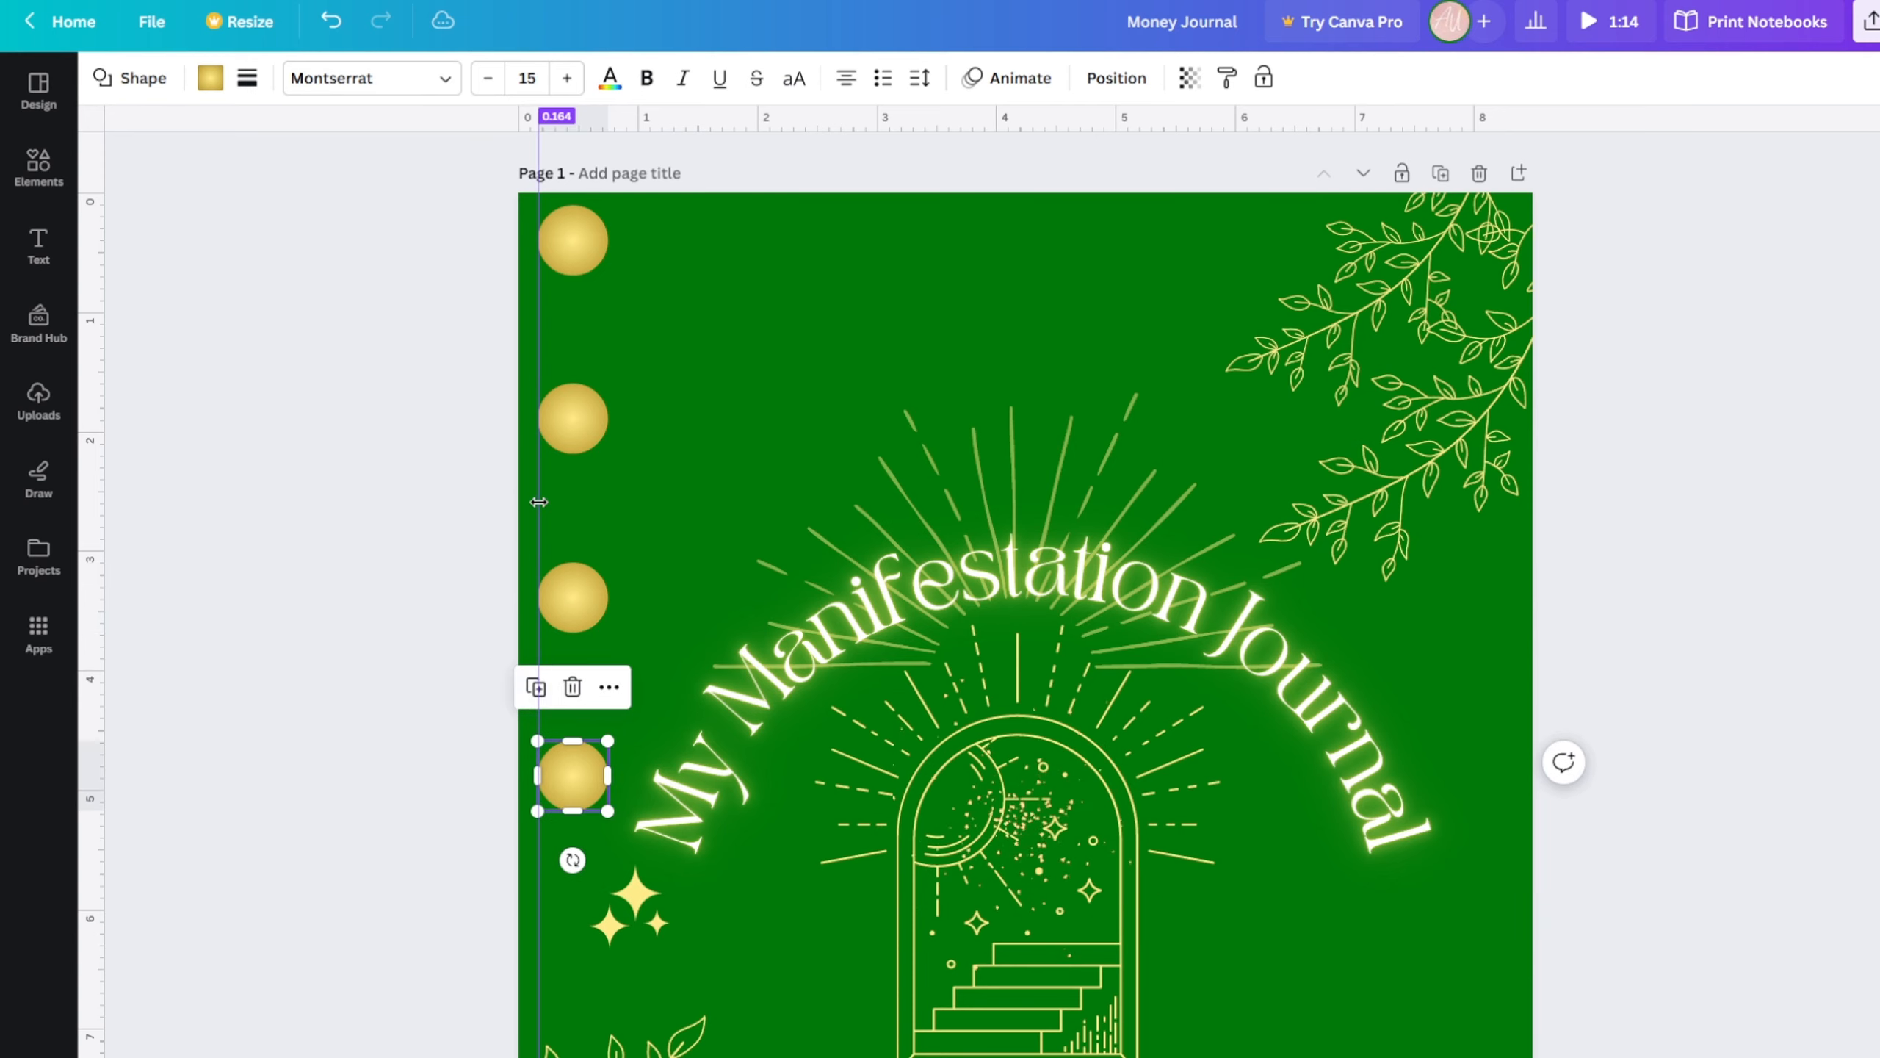
# - Shift the third circle slightly down and reposition the fourth below it along the guide, widening the gaps between them
pyautogui.scroll(-4, 537, 510)
pyautogui.moveTo(572, 504); pyautogui.dragTo(863, 882)
pyautogui.scroll(2, 681, 682)
pyautogui.scroll(3, 681, 678)
pyautogui.moveTo(581, 624); pyautogui.dragTo(581, 644)
pyautogui.scroll(-3, 752, 893)
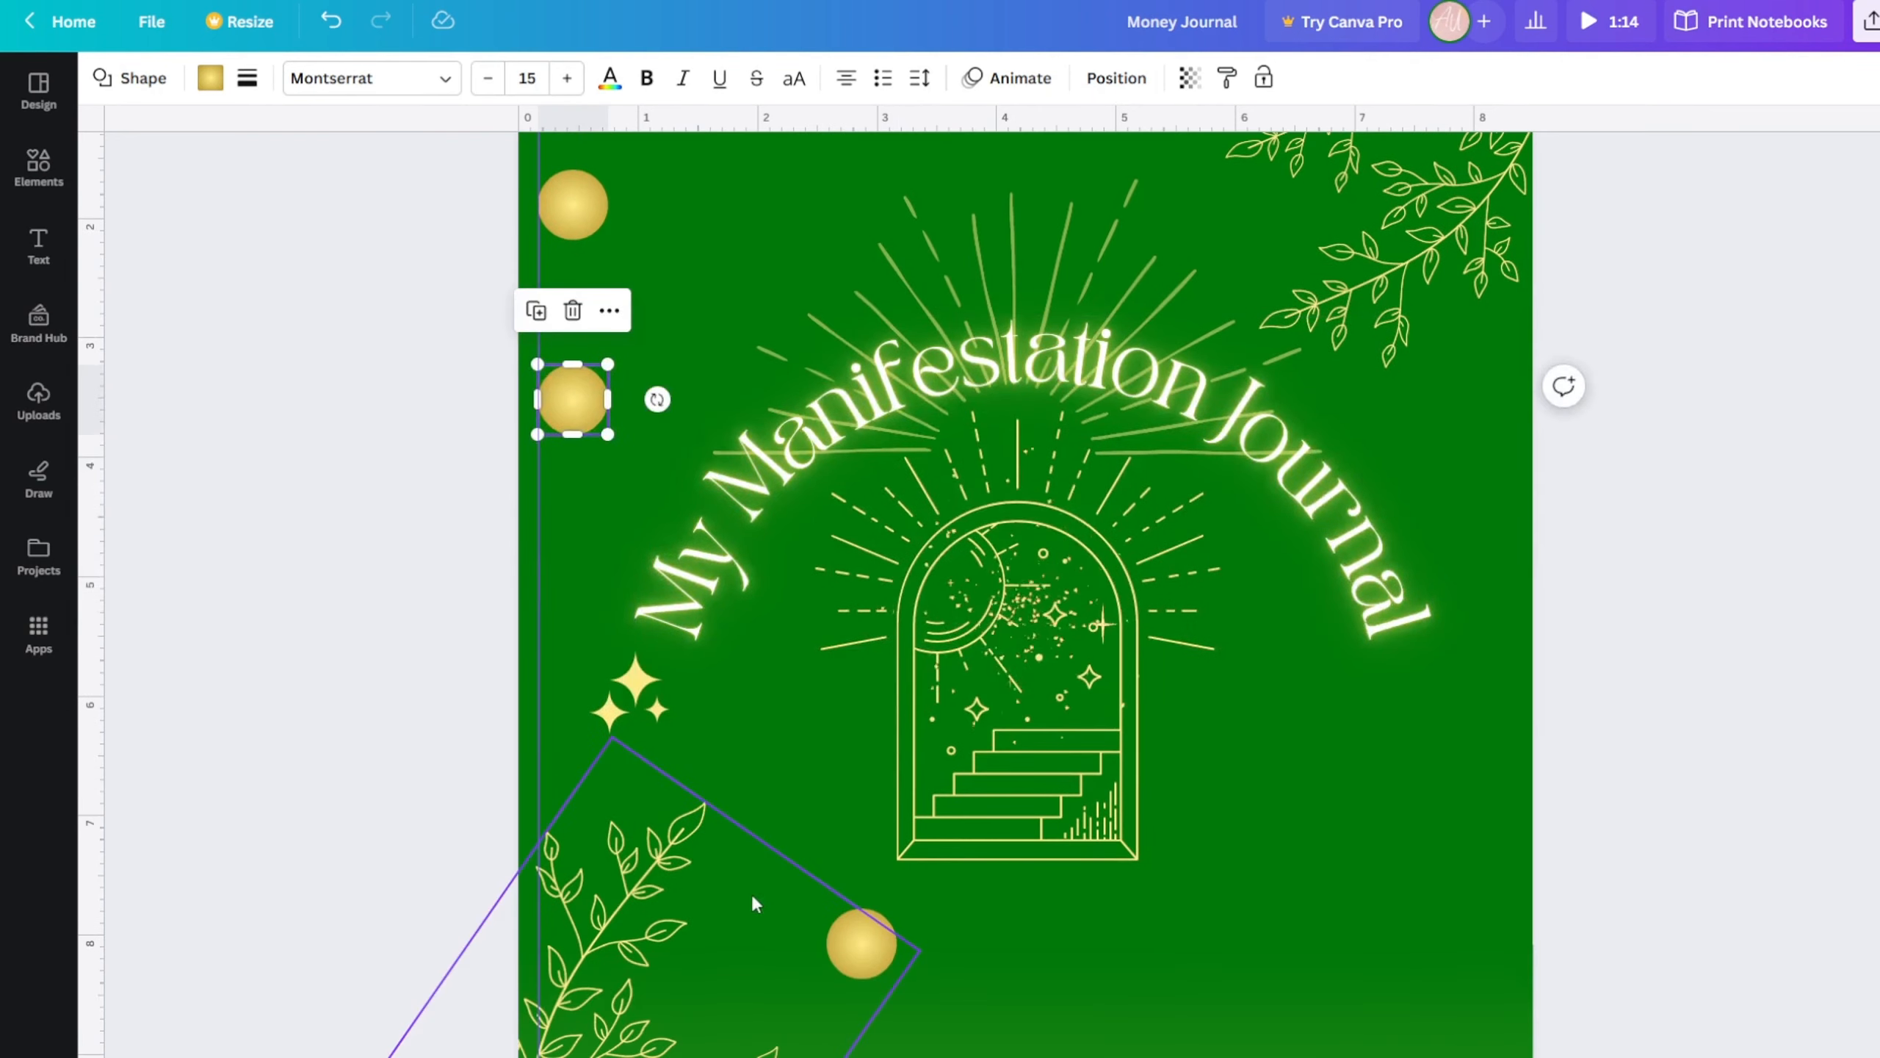
pyautogui.moveTo(865, 935); pyautogui.dragTo(575, 589)
pyautogui.scroll(3, 341, 611)
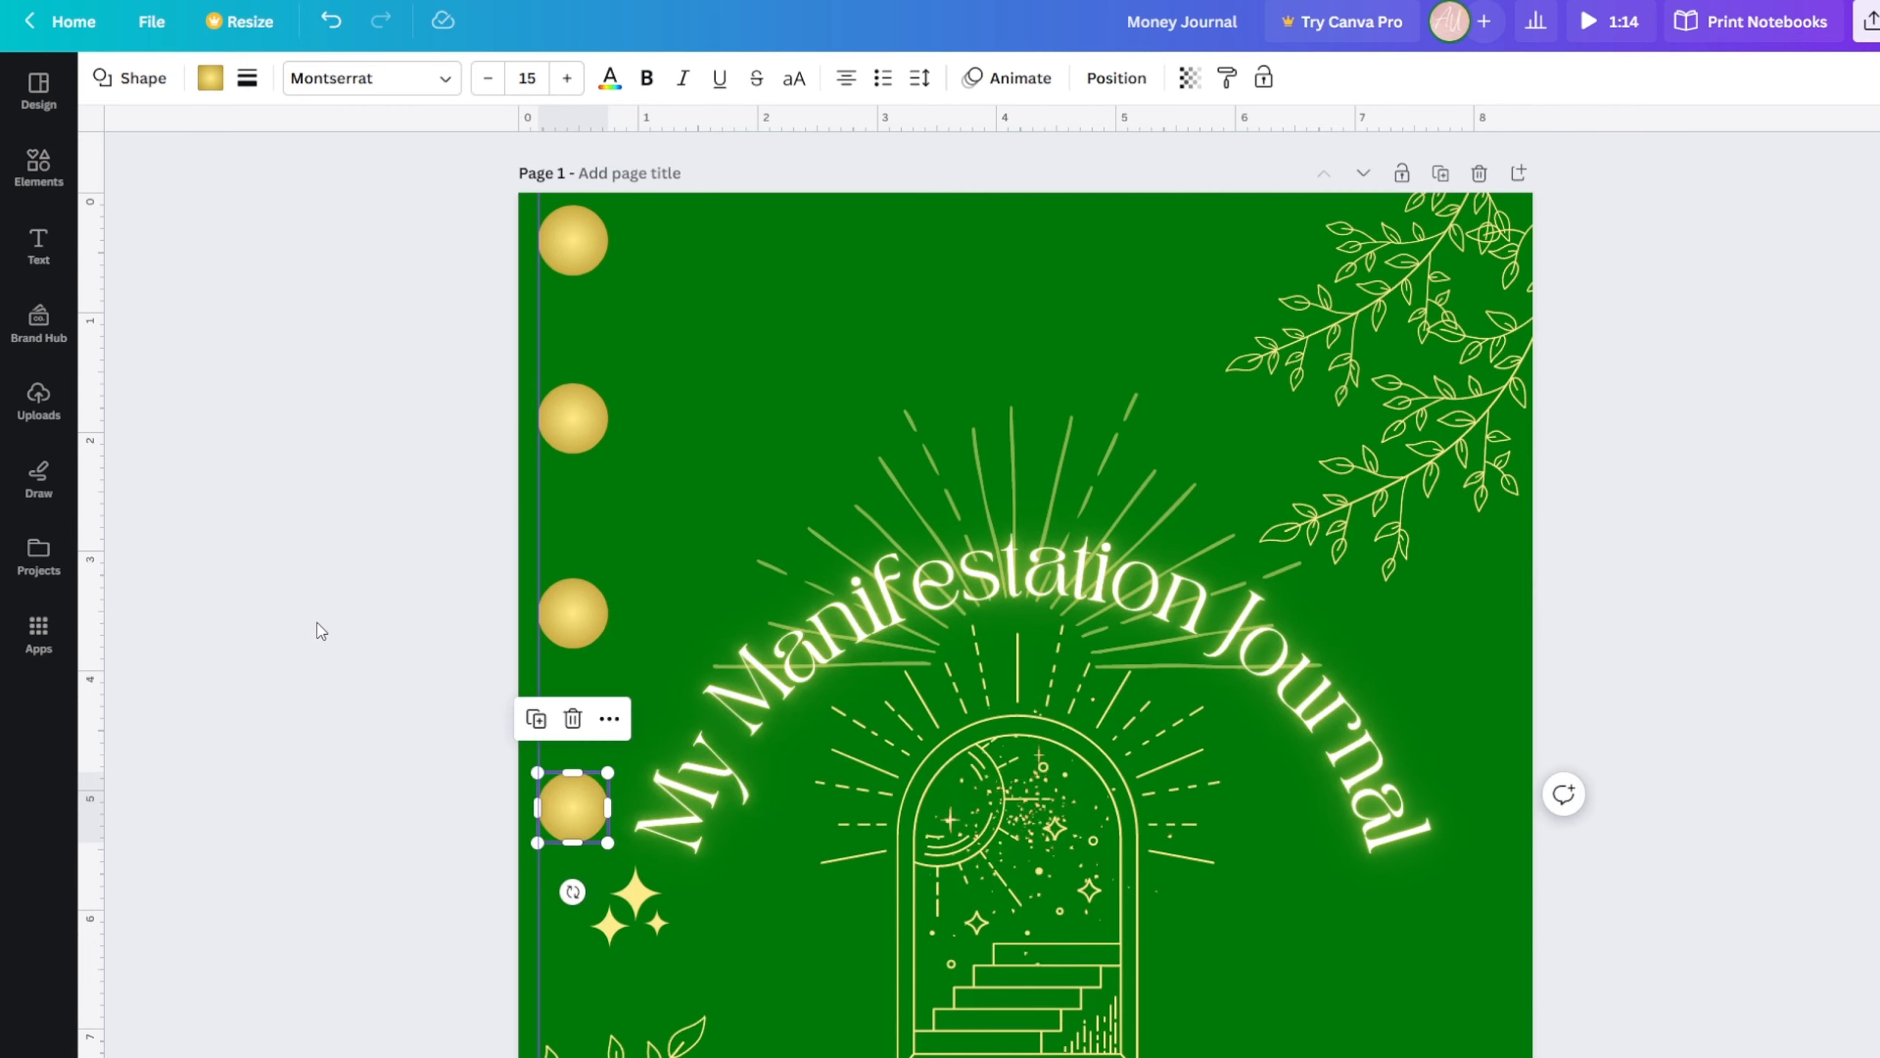
pyautogui.click(318, 623)
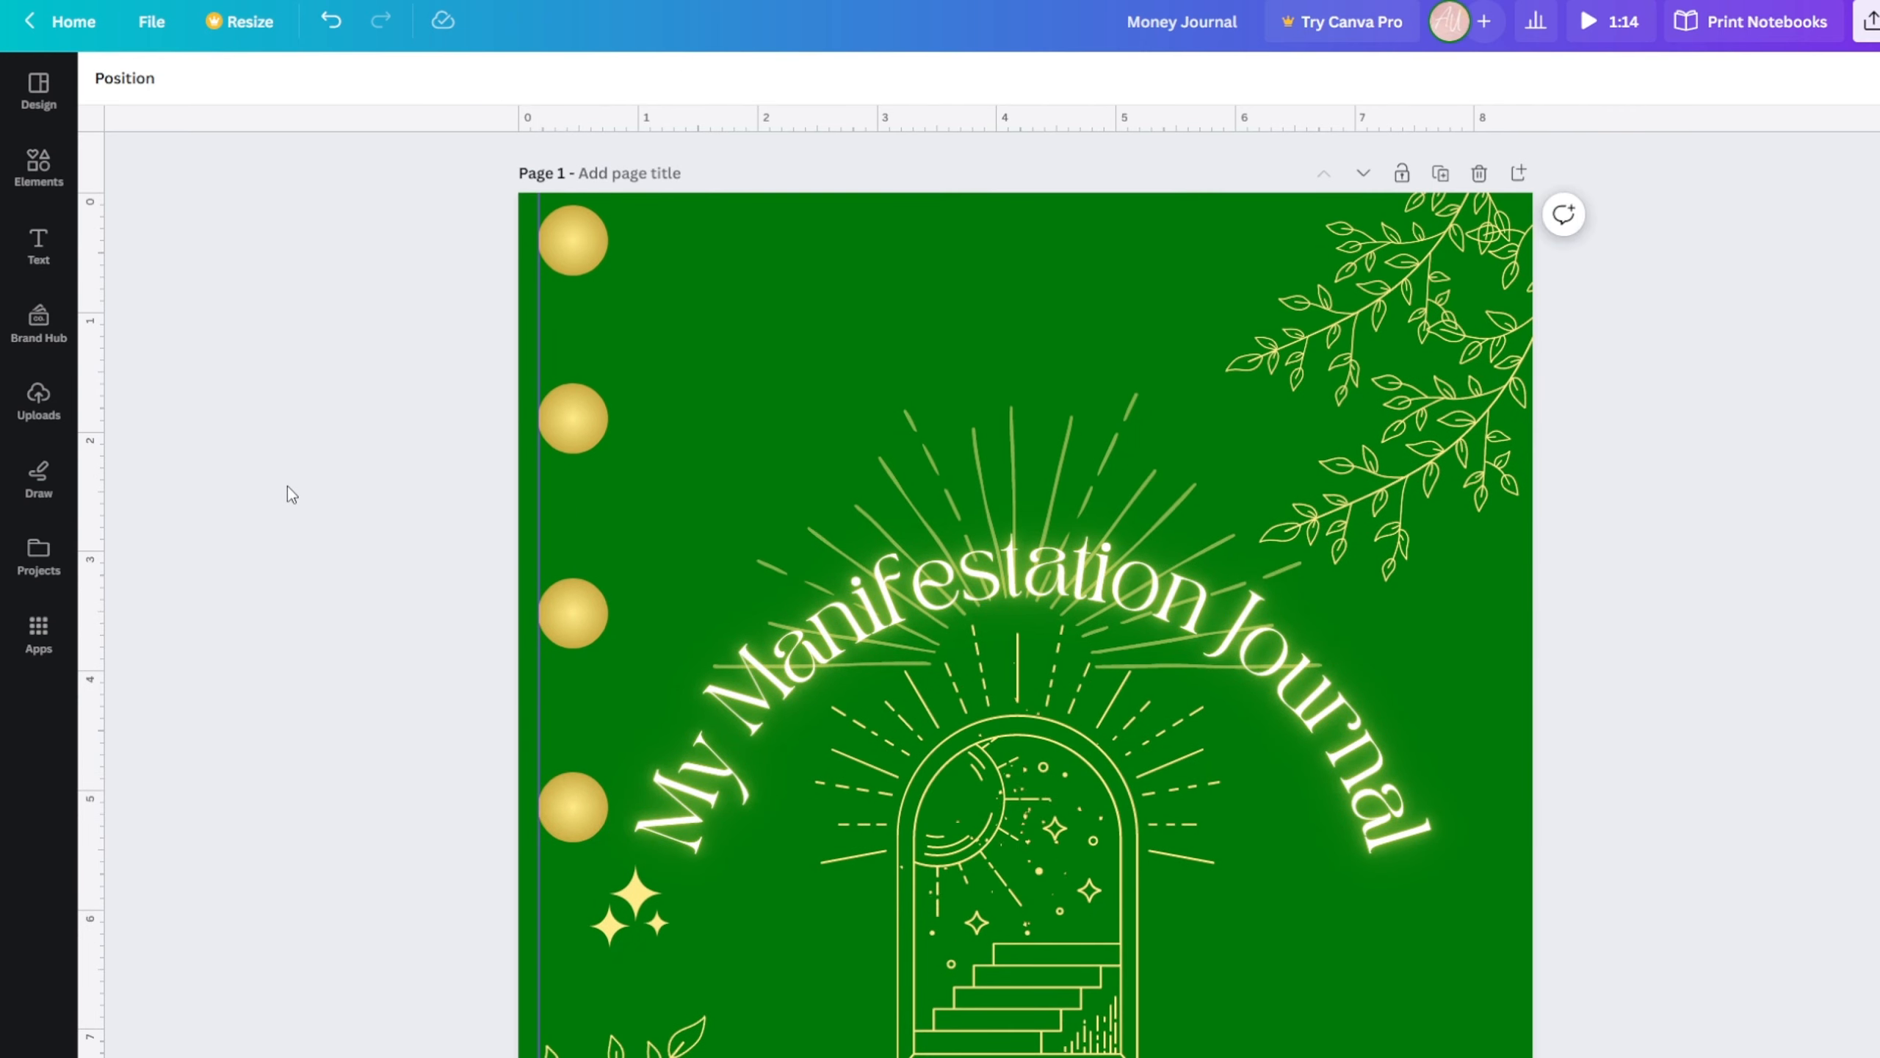
# - Duplicate the fourth circle and place the copy below it in the column, just above the leafy branch
pyautogui.scroll(-5, 394, 413)
pyautogui.click(596, 464)
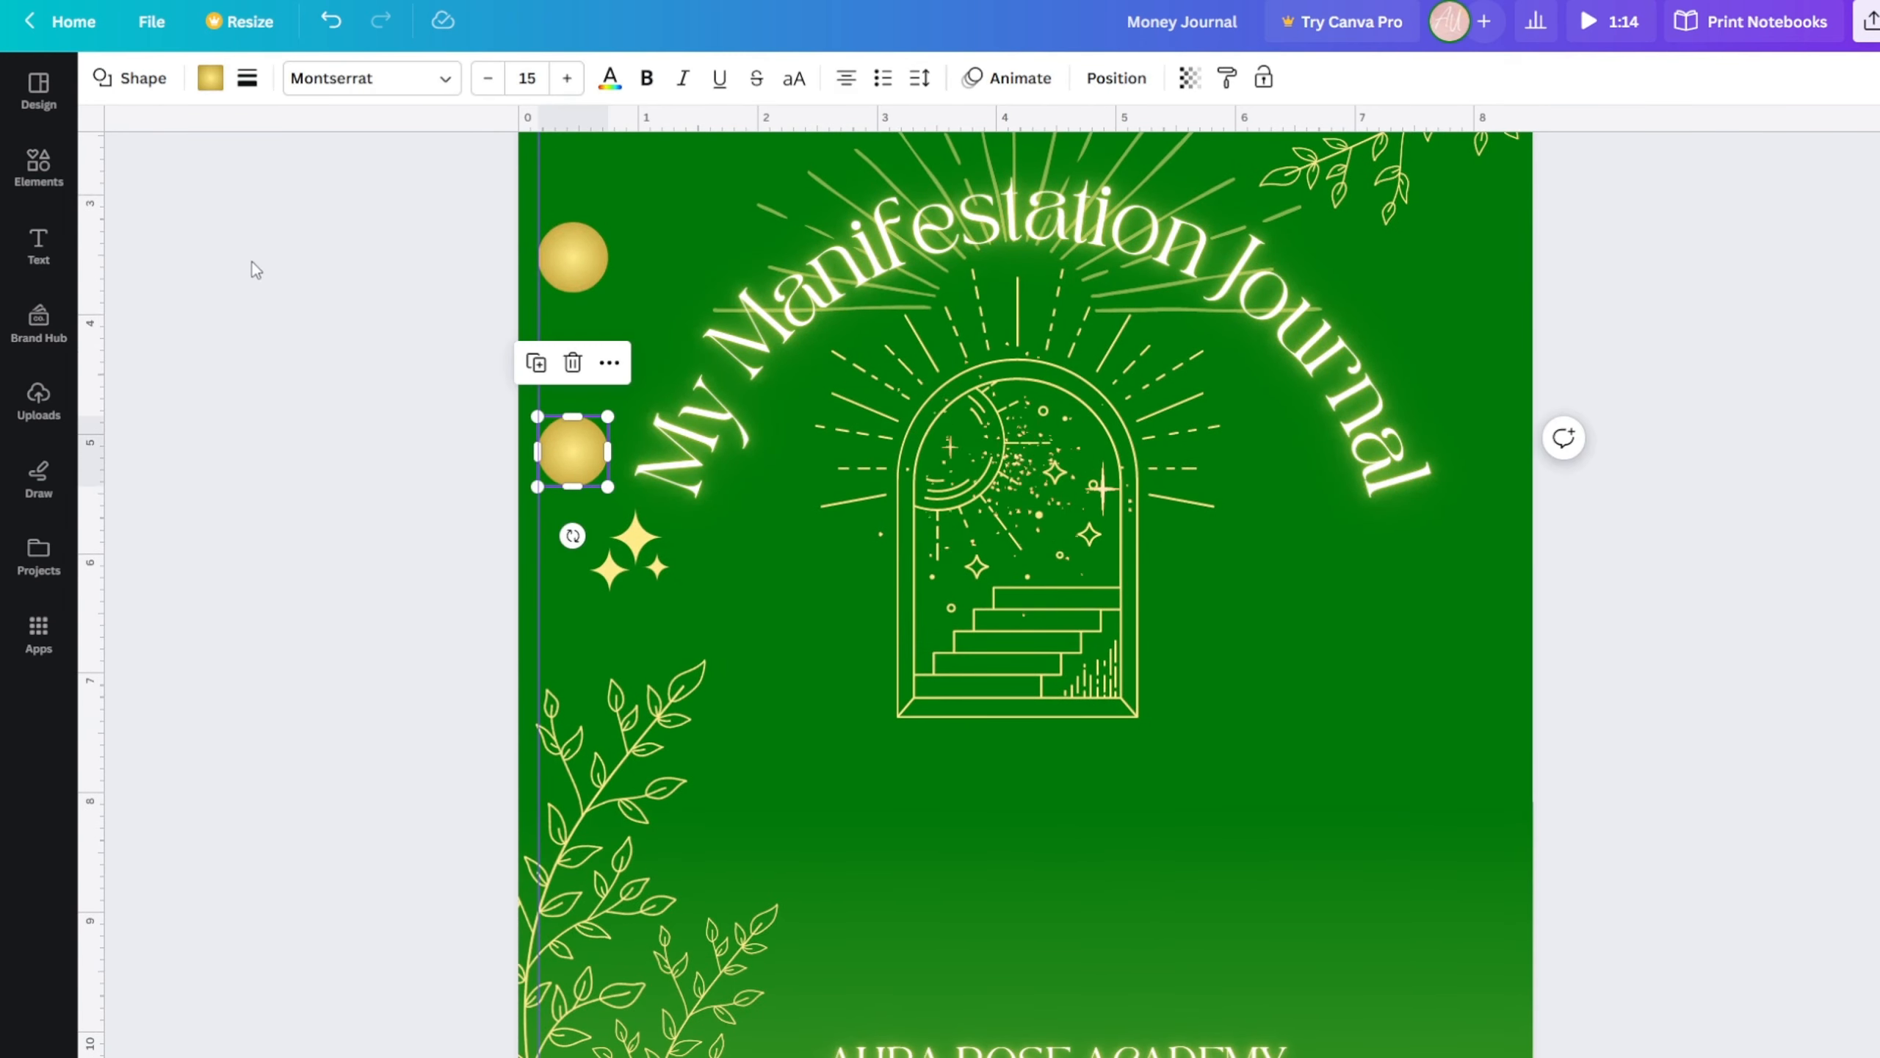
pyautogui.hotkey('ctrl', 'd')
pyautogui.moveTo(600, 480); pyautogui.dragTo(575, 649)
pyautogui.click(441, 658)
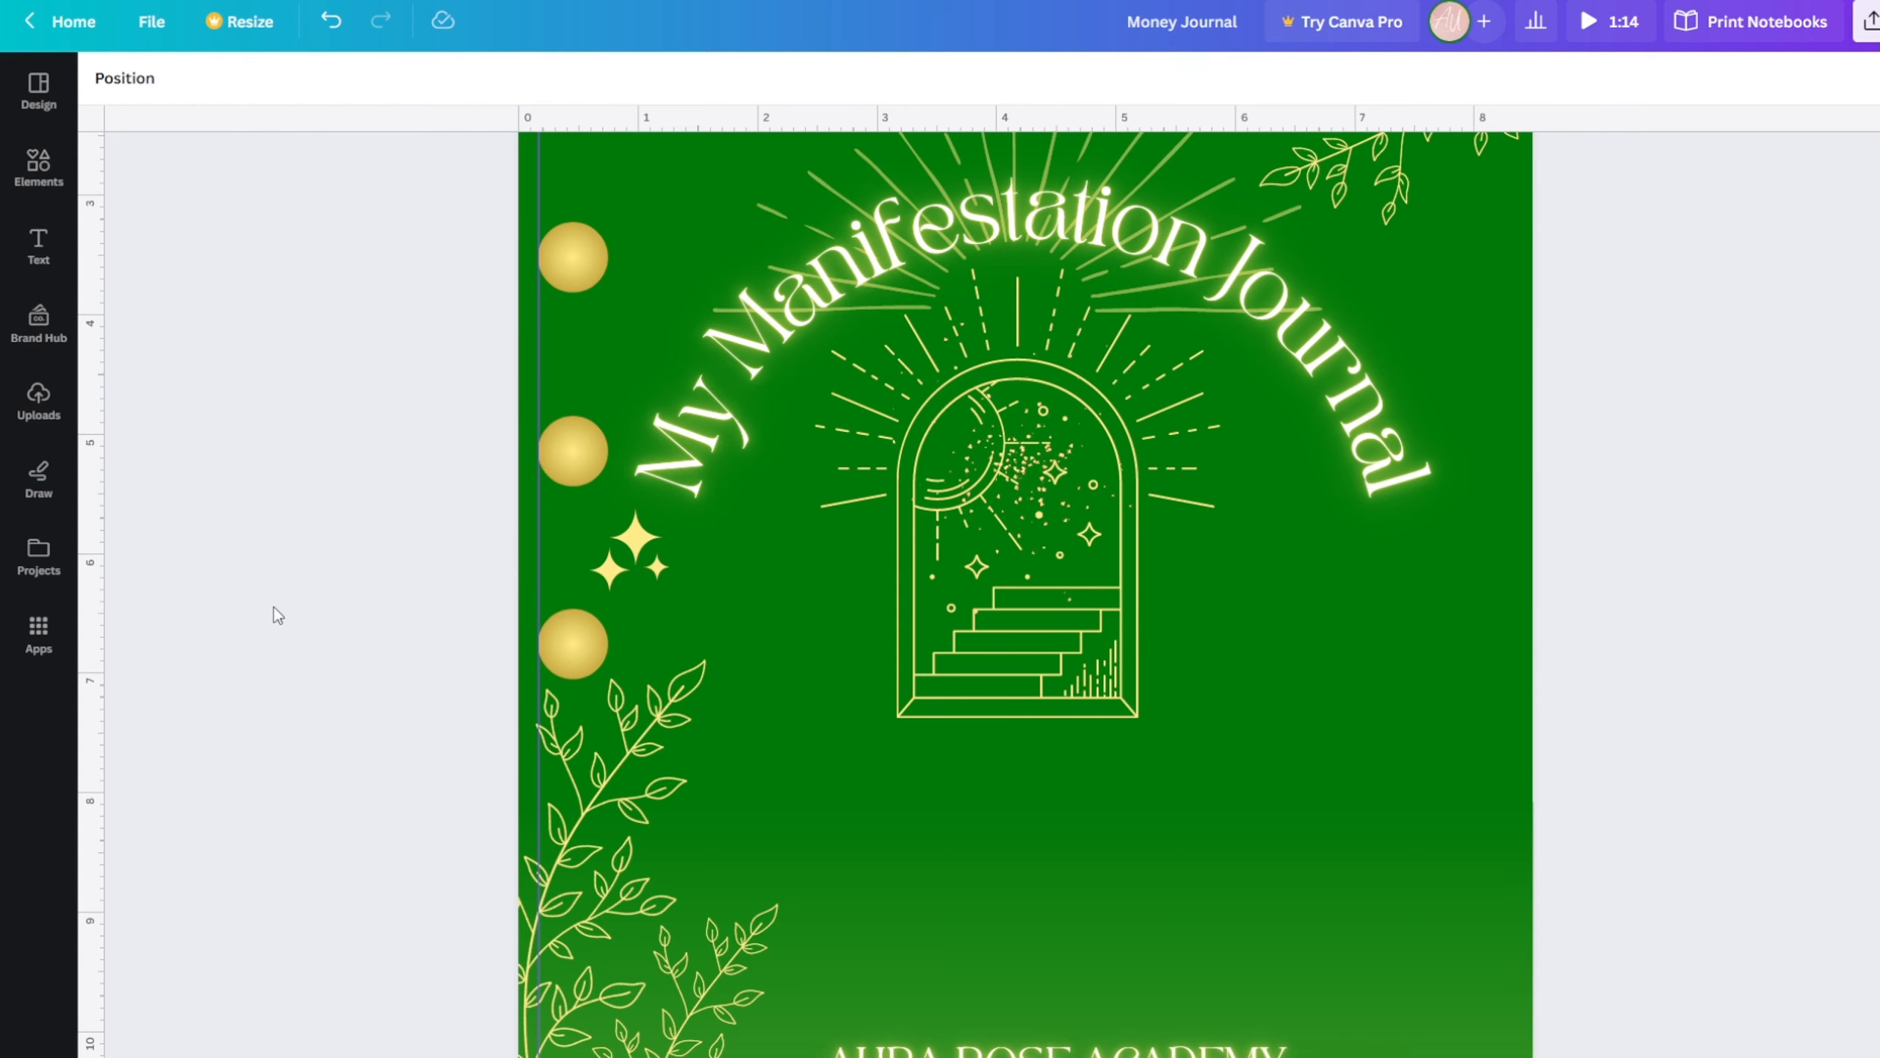
# - Duplicate the fifth circle and align the copy below it on the guide with a matching 1.042 gap
pyautogui.scroll(4, 292, 588)
pyautogui.scroll(1, 293, 585)
pyautogui.scroll(-1, 327, 539)
pyautogui.scroll(-2, 325, 540)
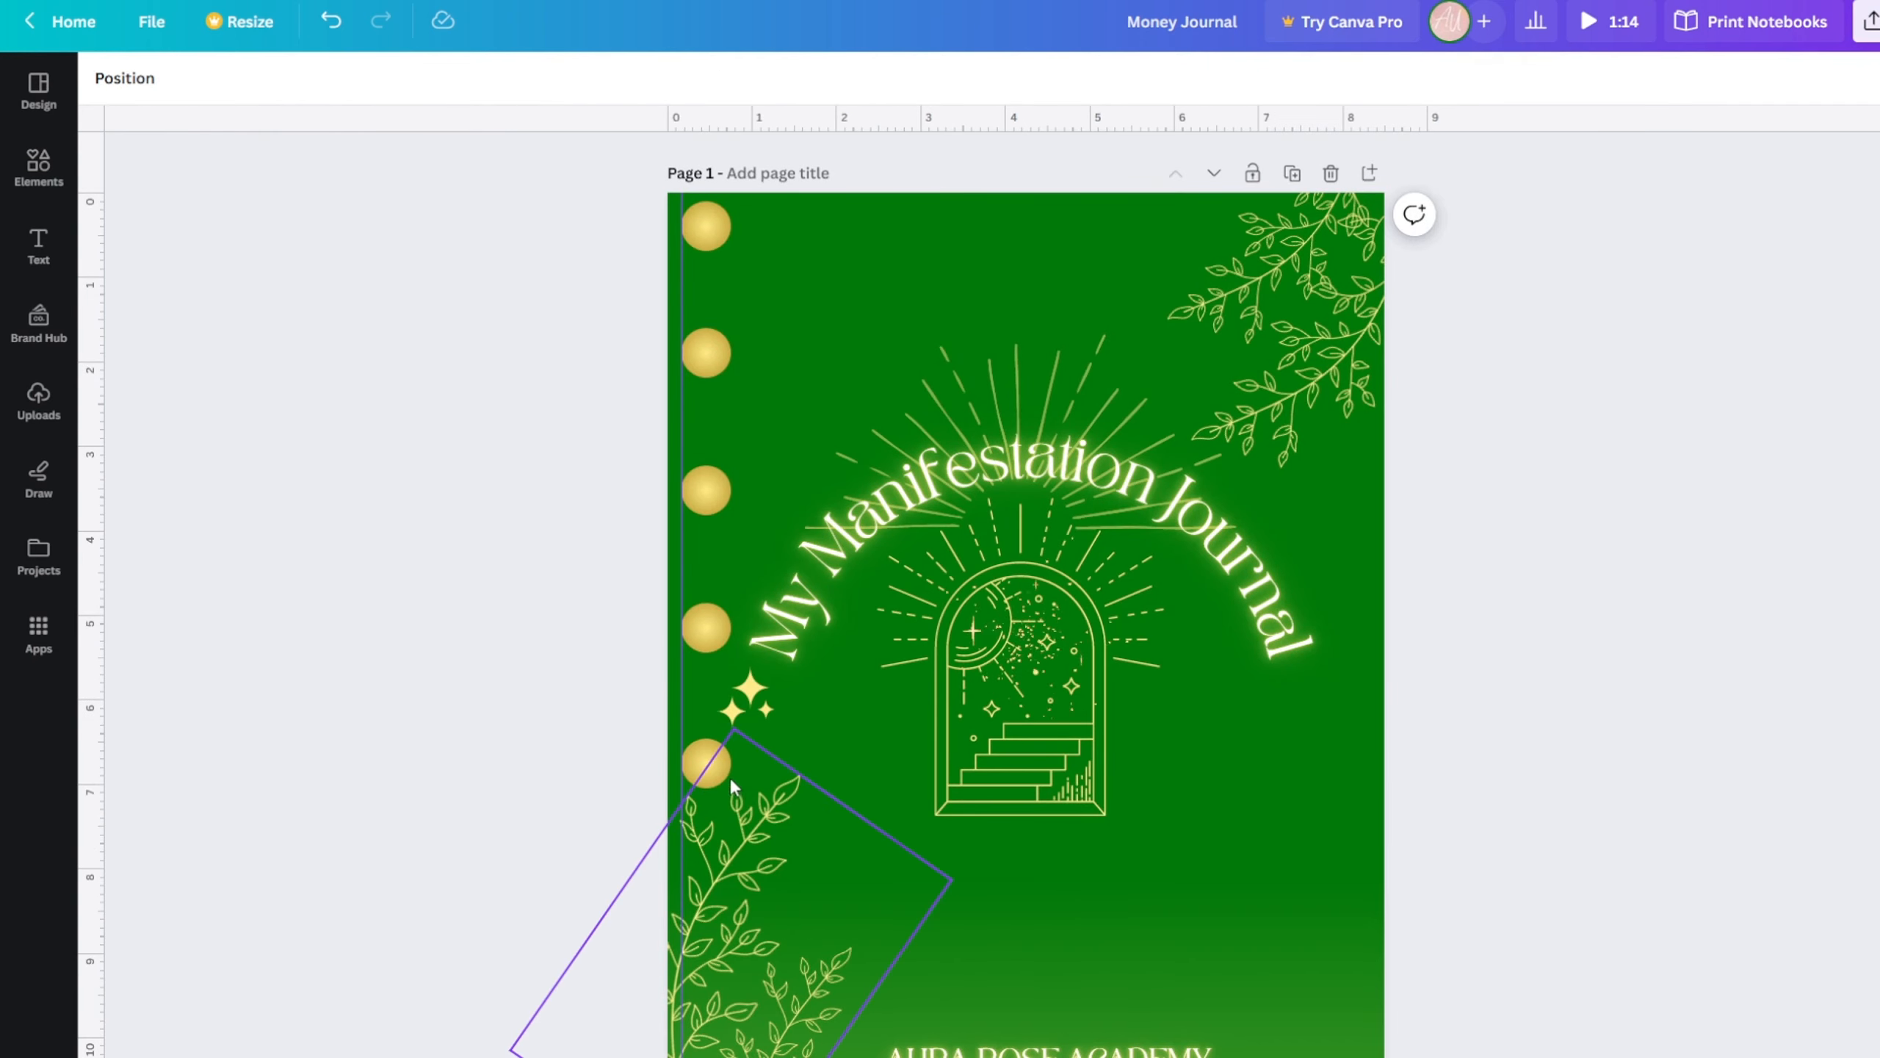
pyautogui.click(713, 768)
pyautogui.click(683, 698)
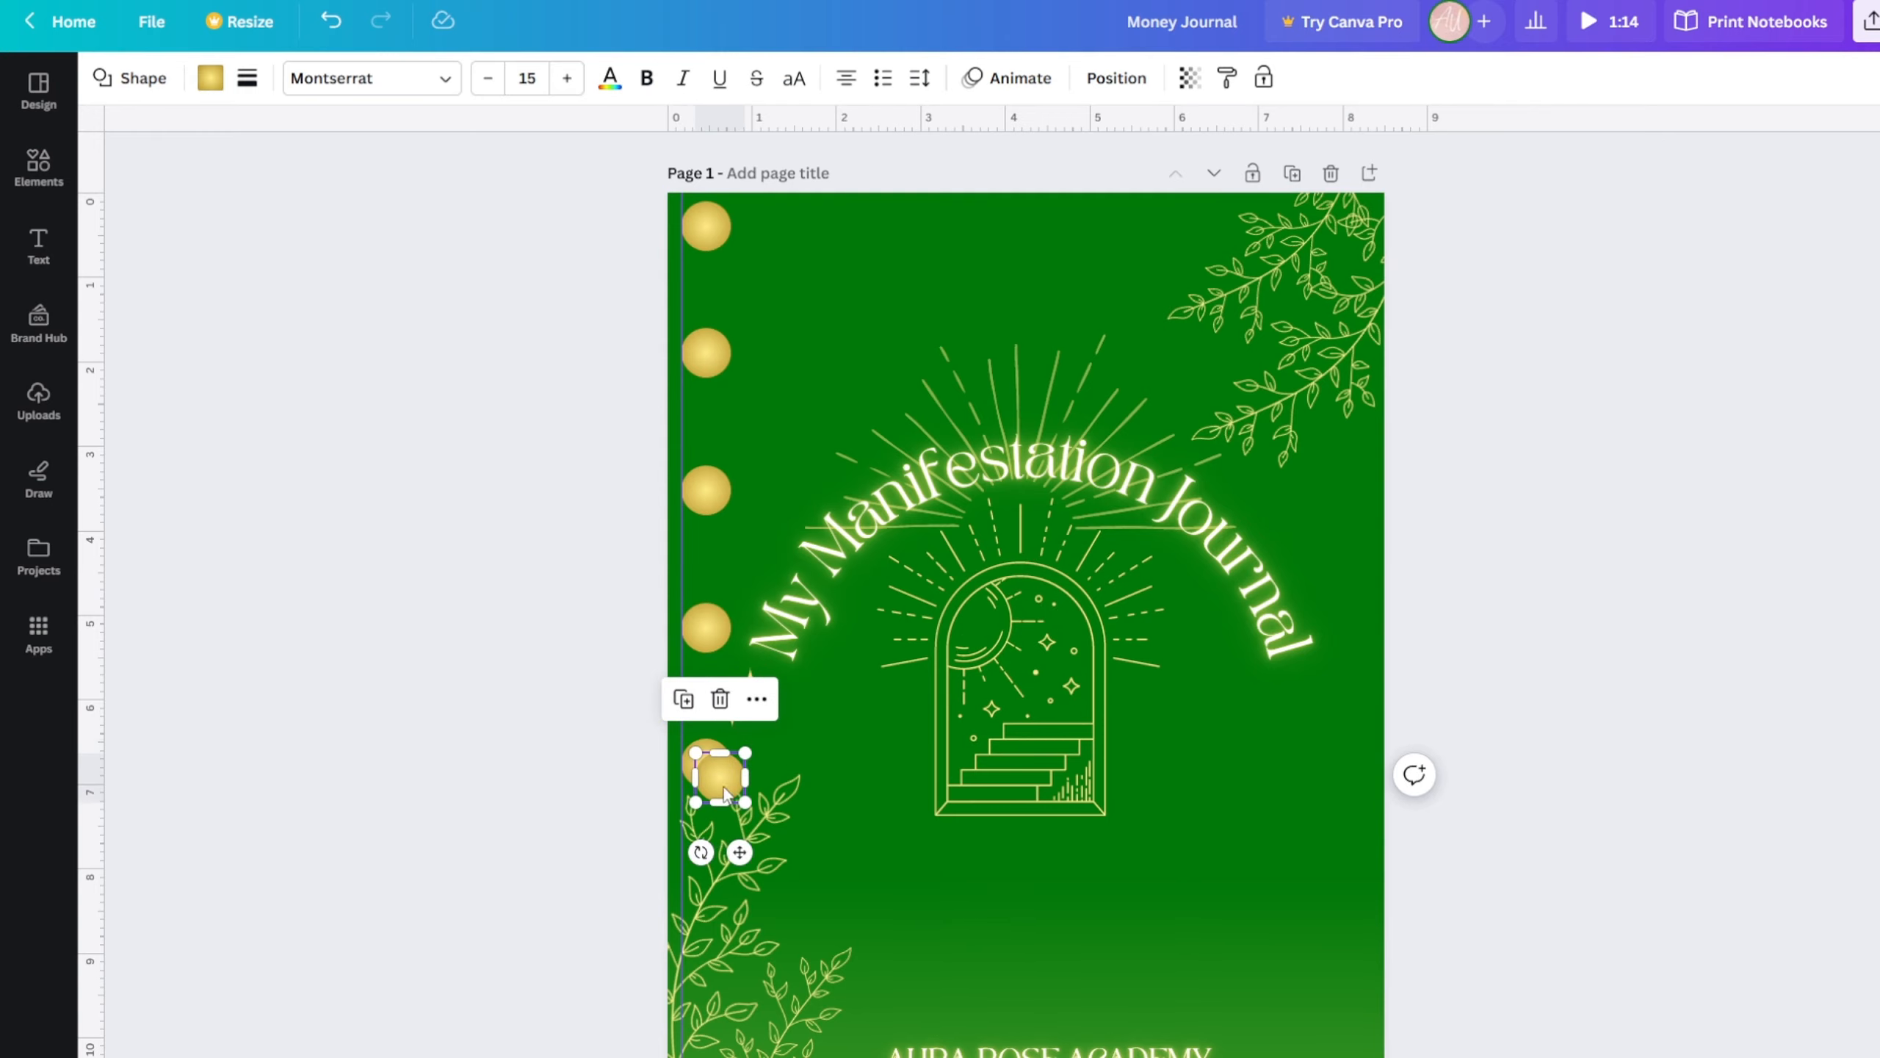
pyautogui.moveTo(720, 794); pyautogui.dragTo(720, 963)
pyautogui.scroll(3, 490, 957)
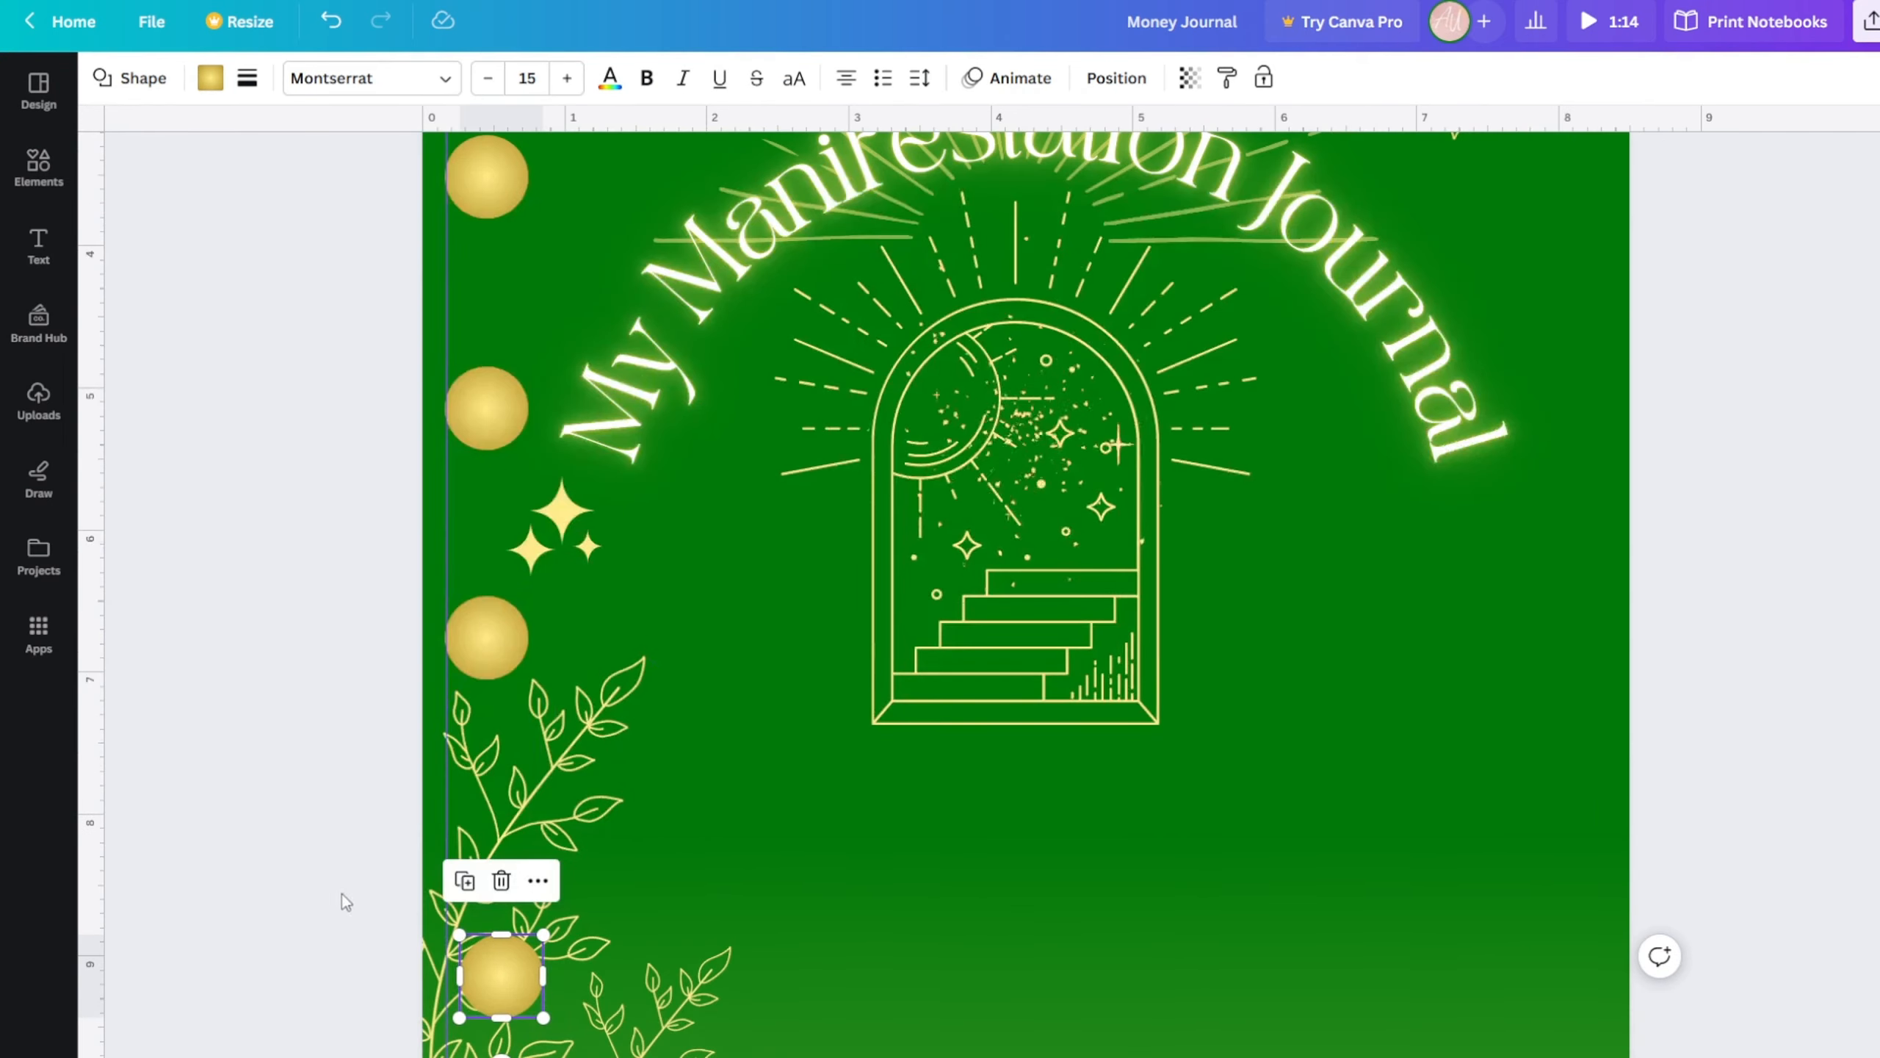
pyautogui.moveTo(503, 982); pyautogui.dragTo(489, 881)
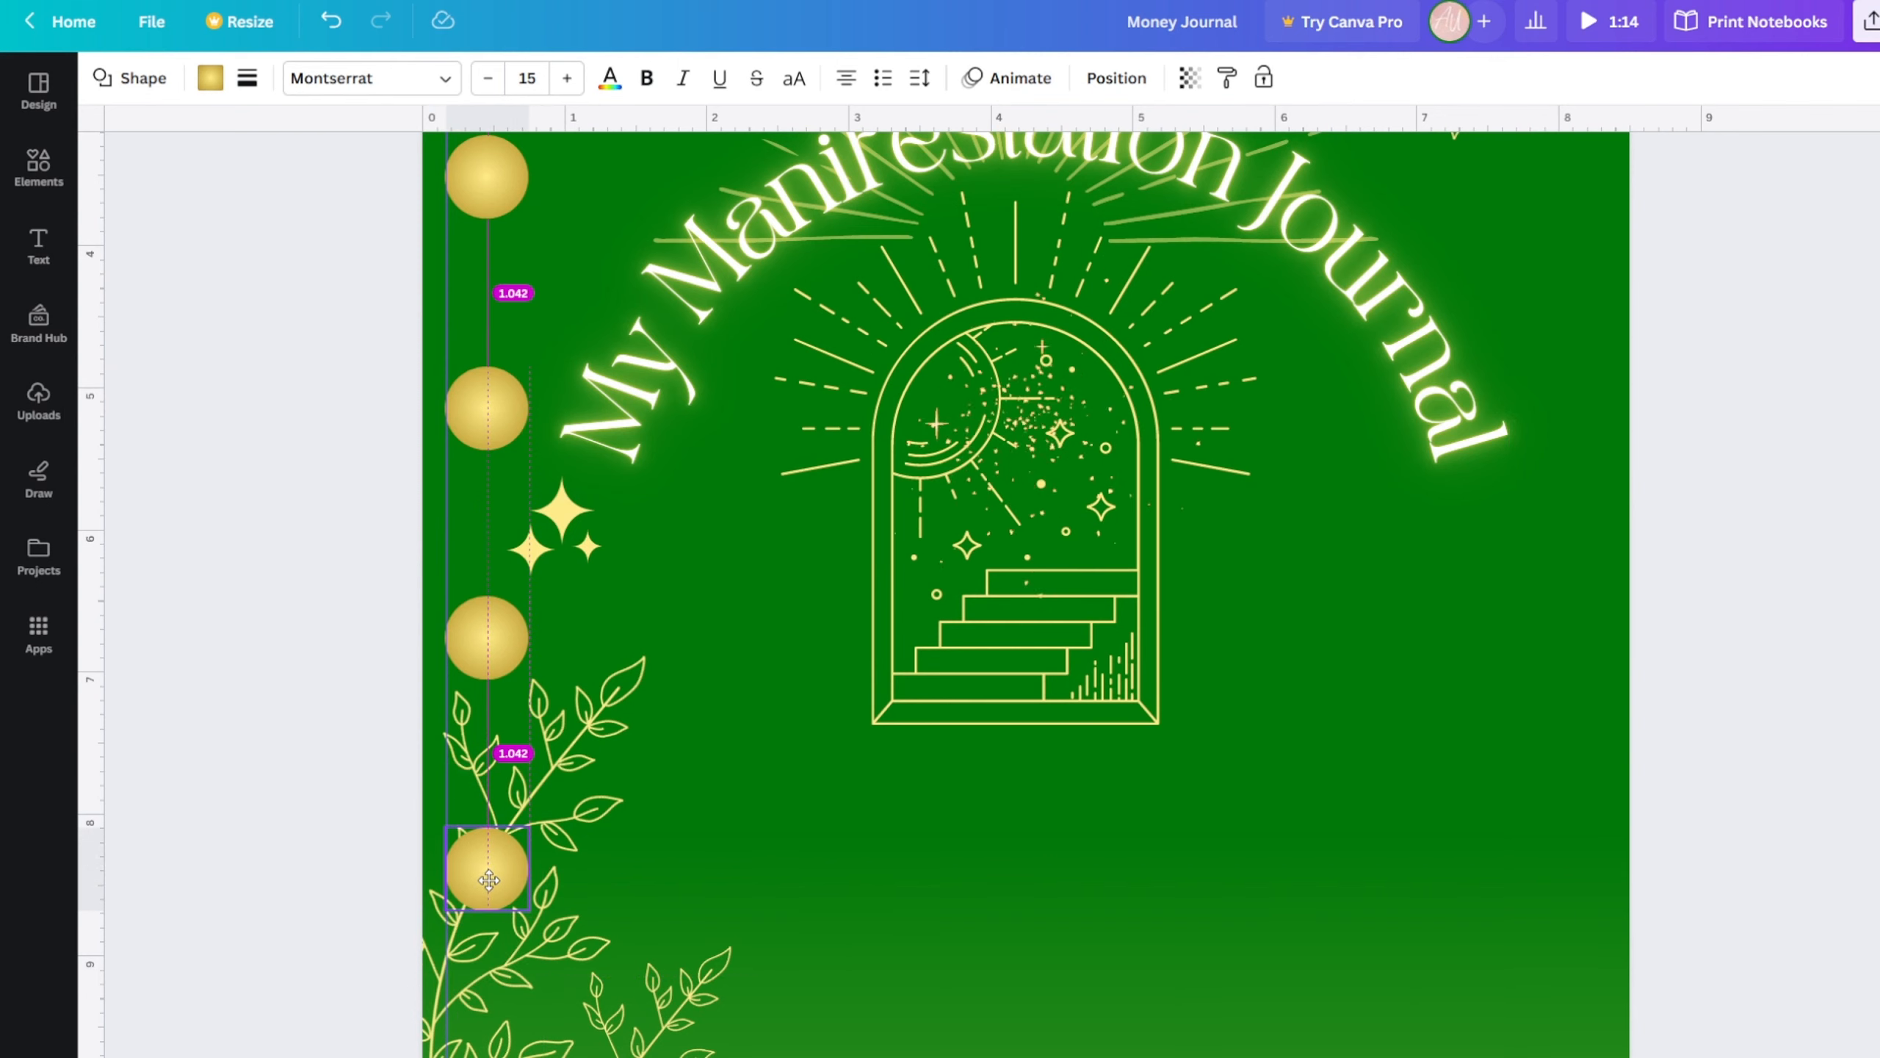
pyautogui.moveTo(488, 880); pyautogui.dragTo(488, 880)
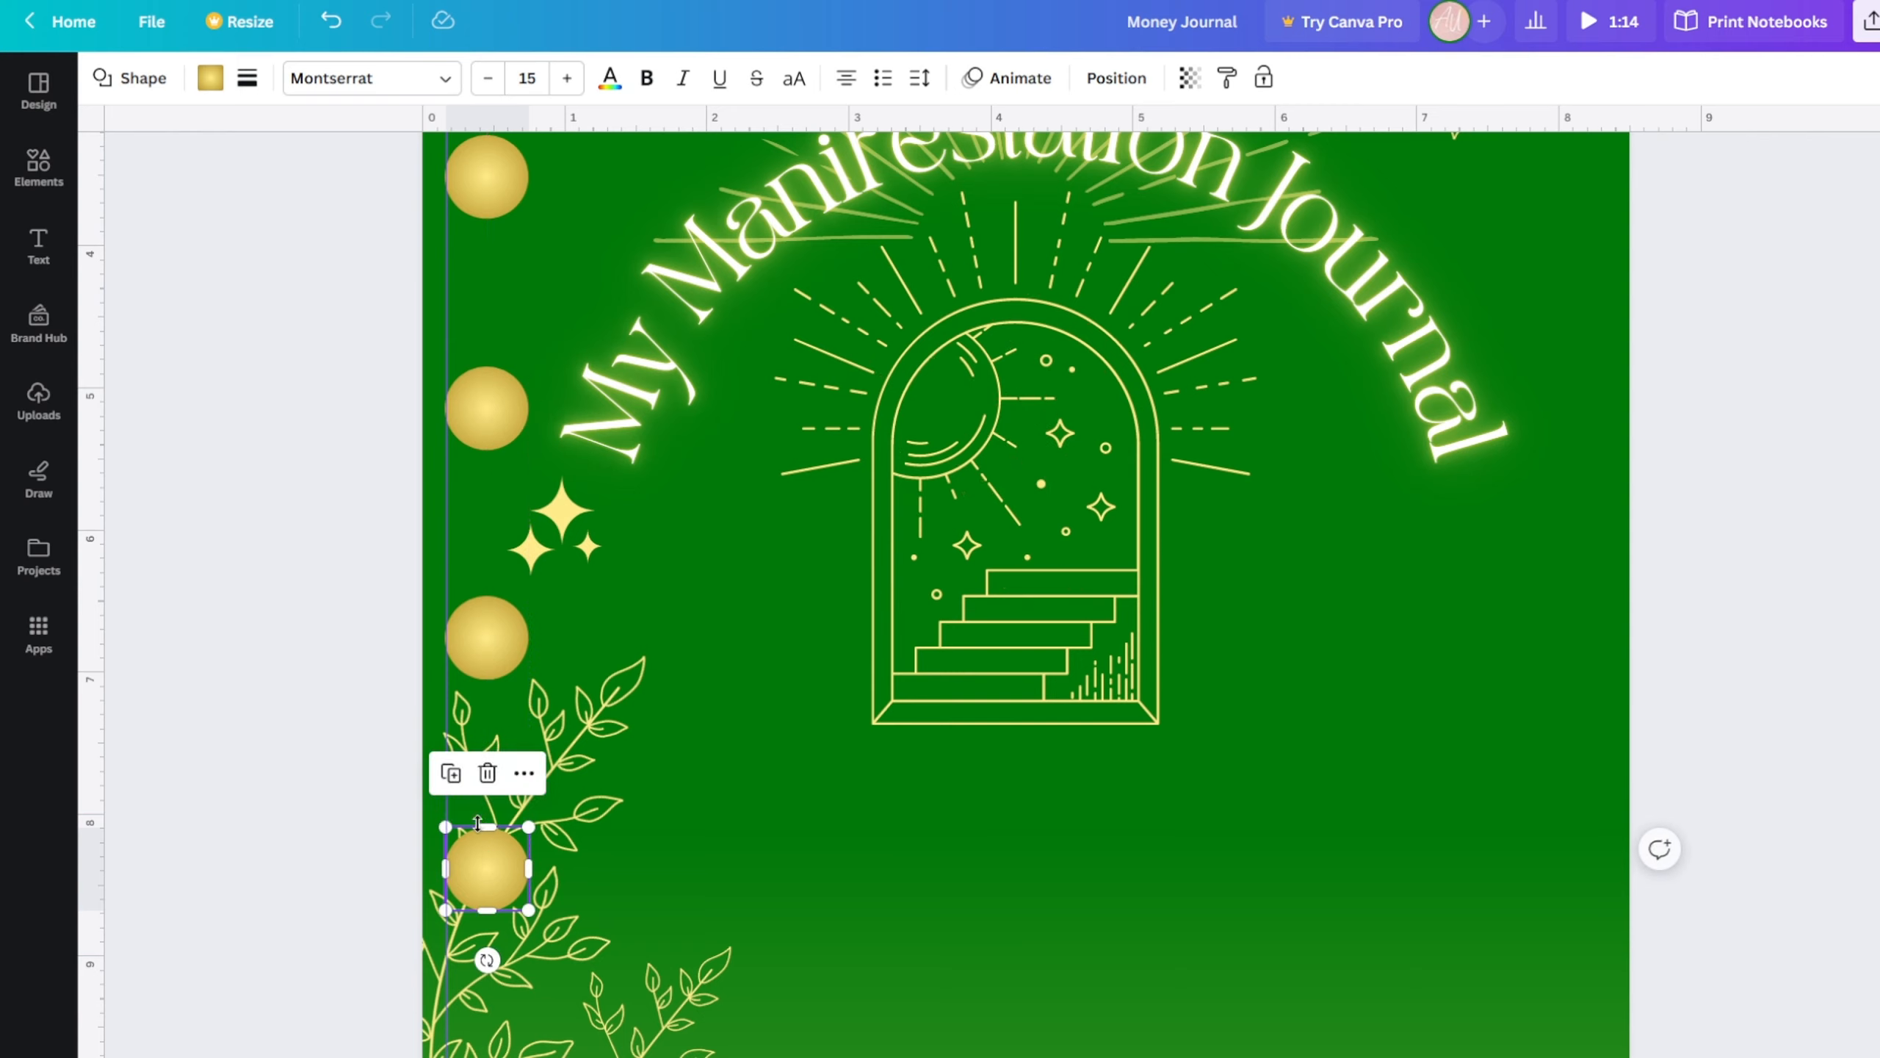
# - Duplicate the sixth circle and place the copy at the foot of the column, near the cover's lower-left corner
pyautogui.click(450, 776)
pyautogui.moveTo(488, 1057); pyautogui.dragTo(490, 1057)
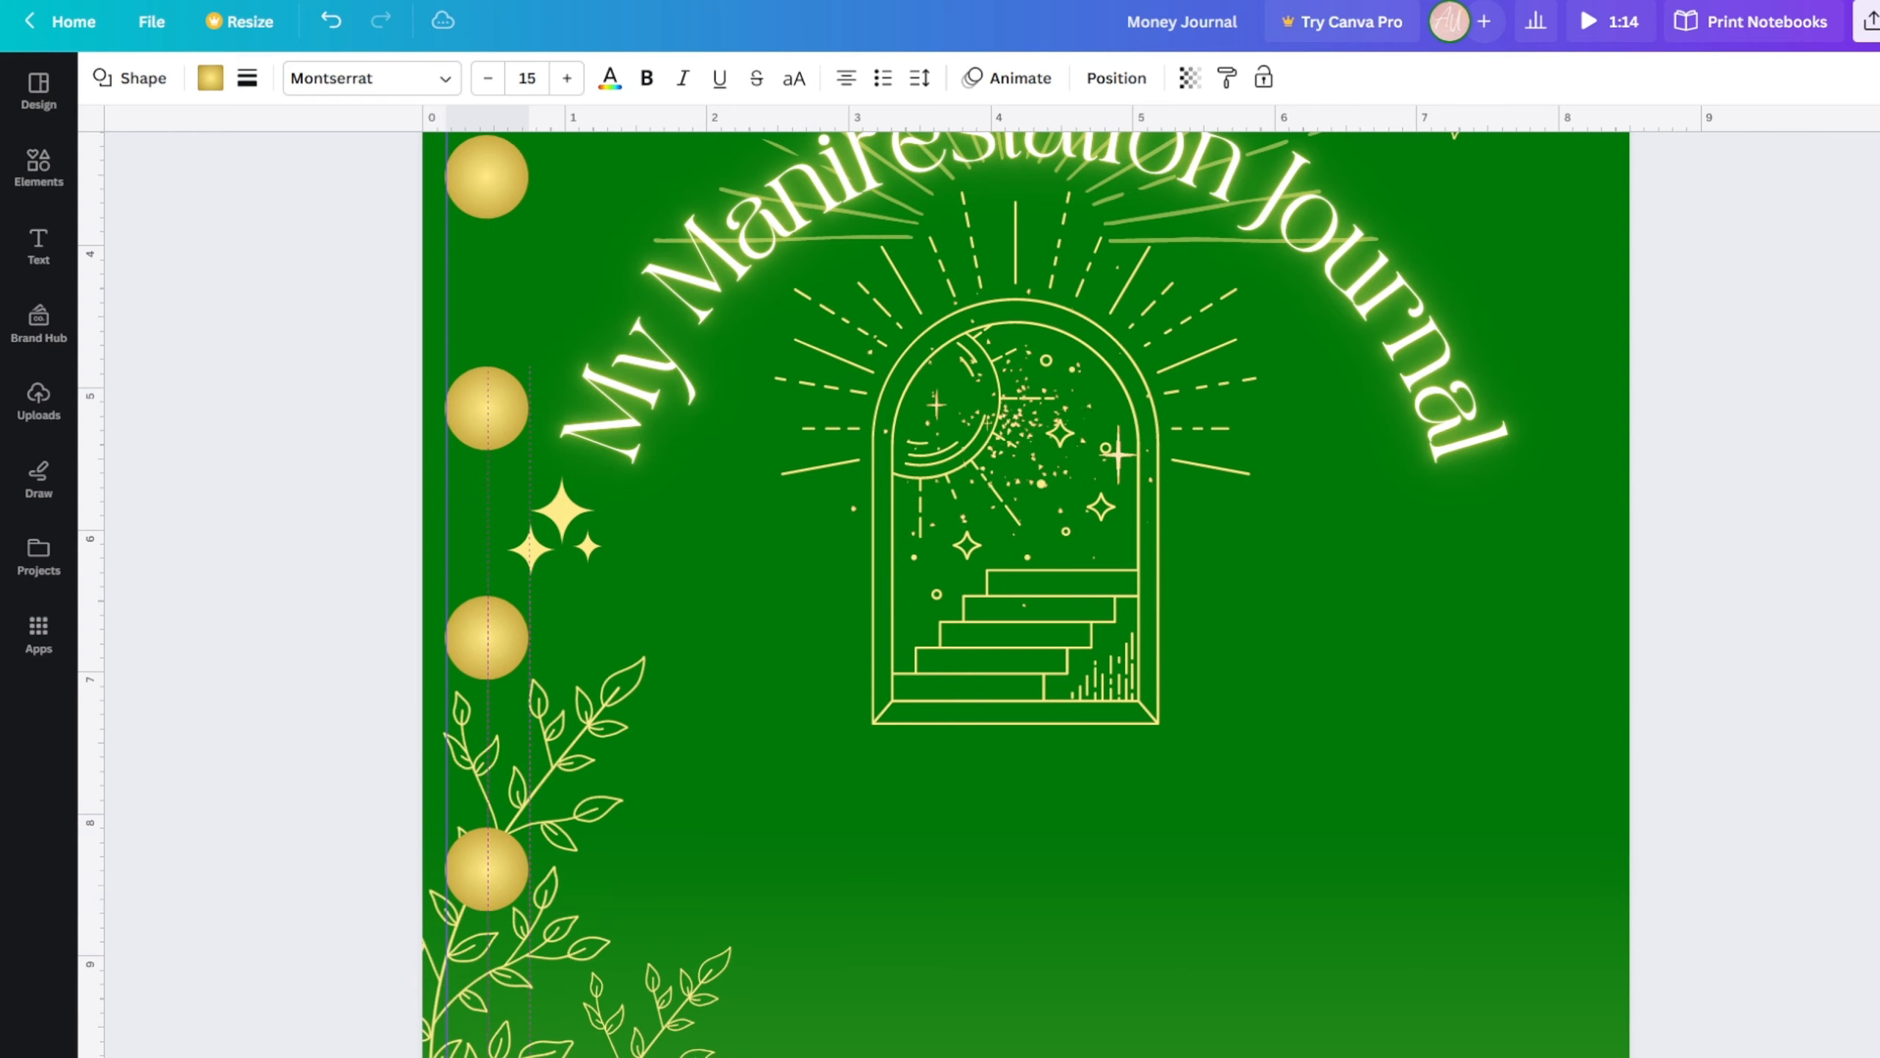
pyautogui.press('Delete')
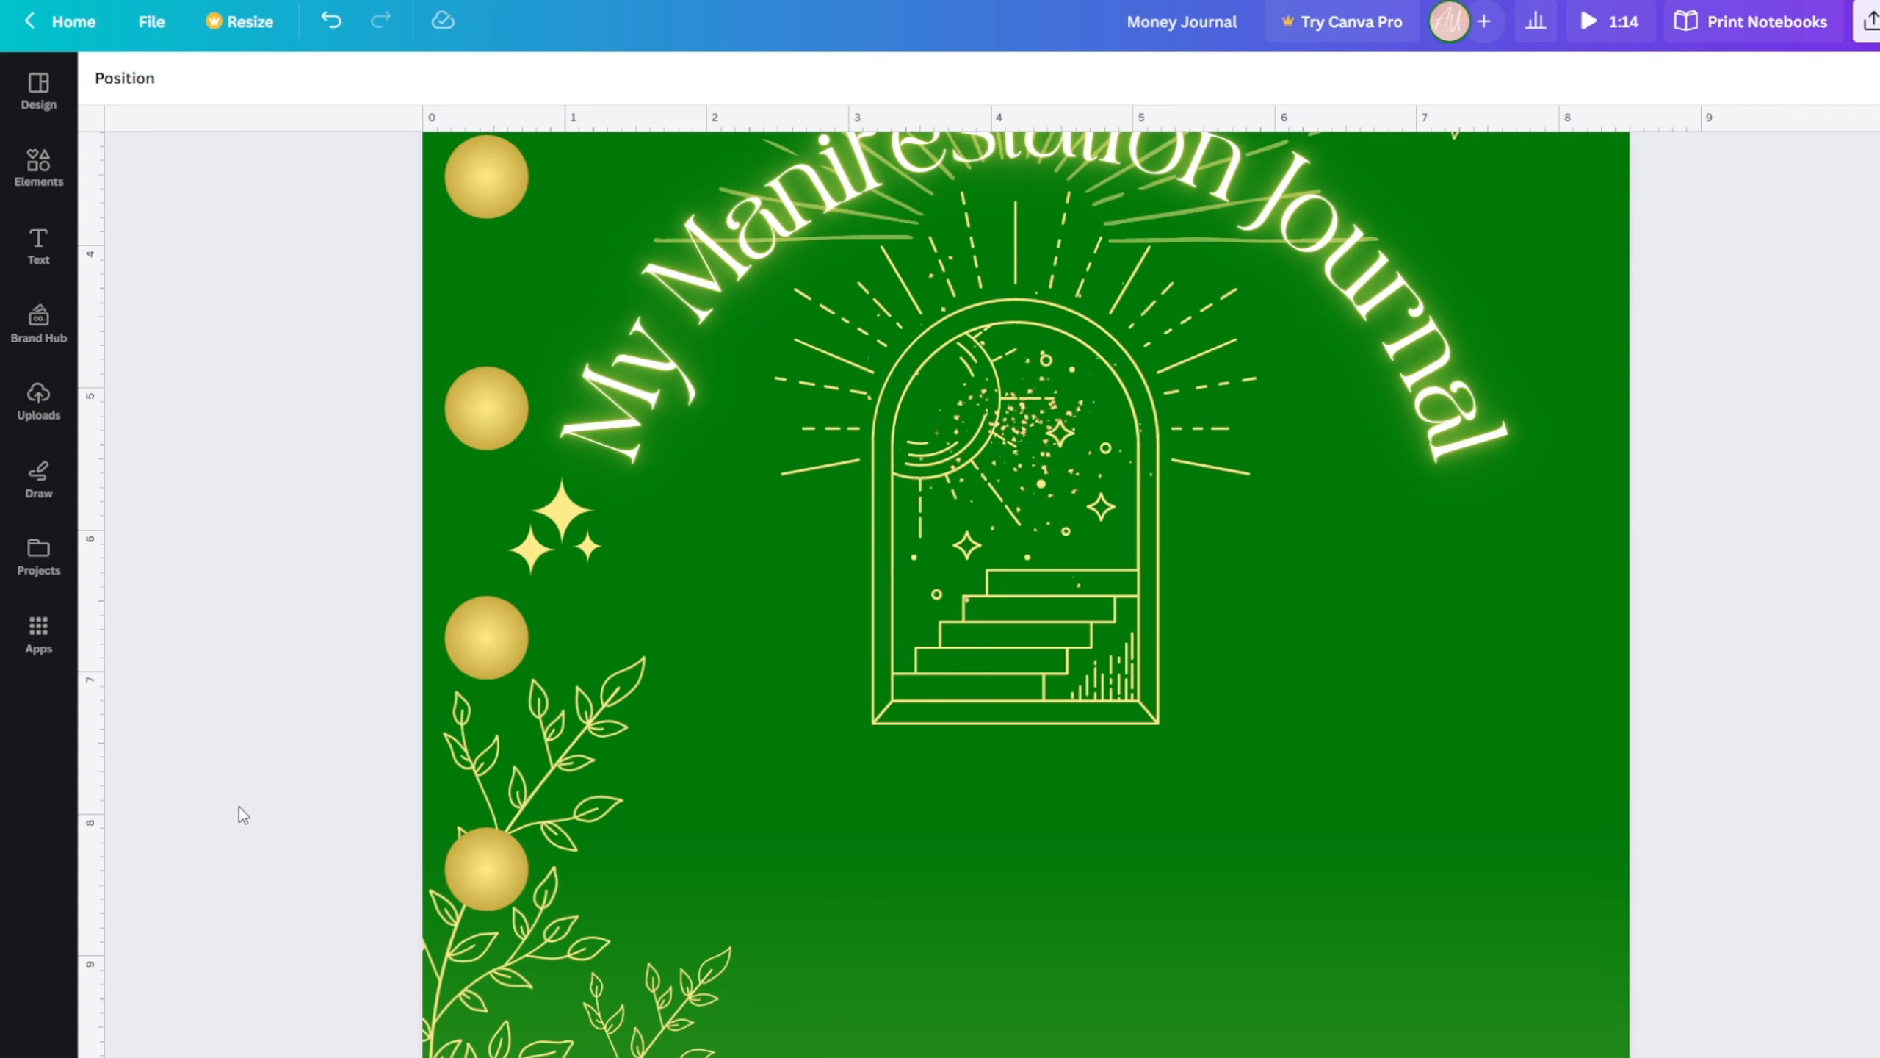
pyautogui.scroll(-5, 191, 711)
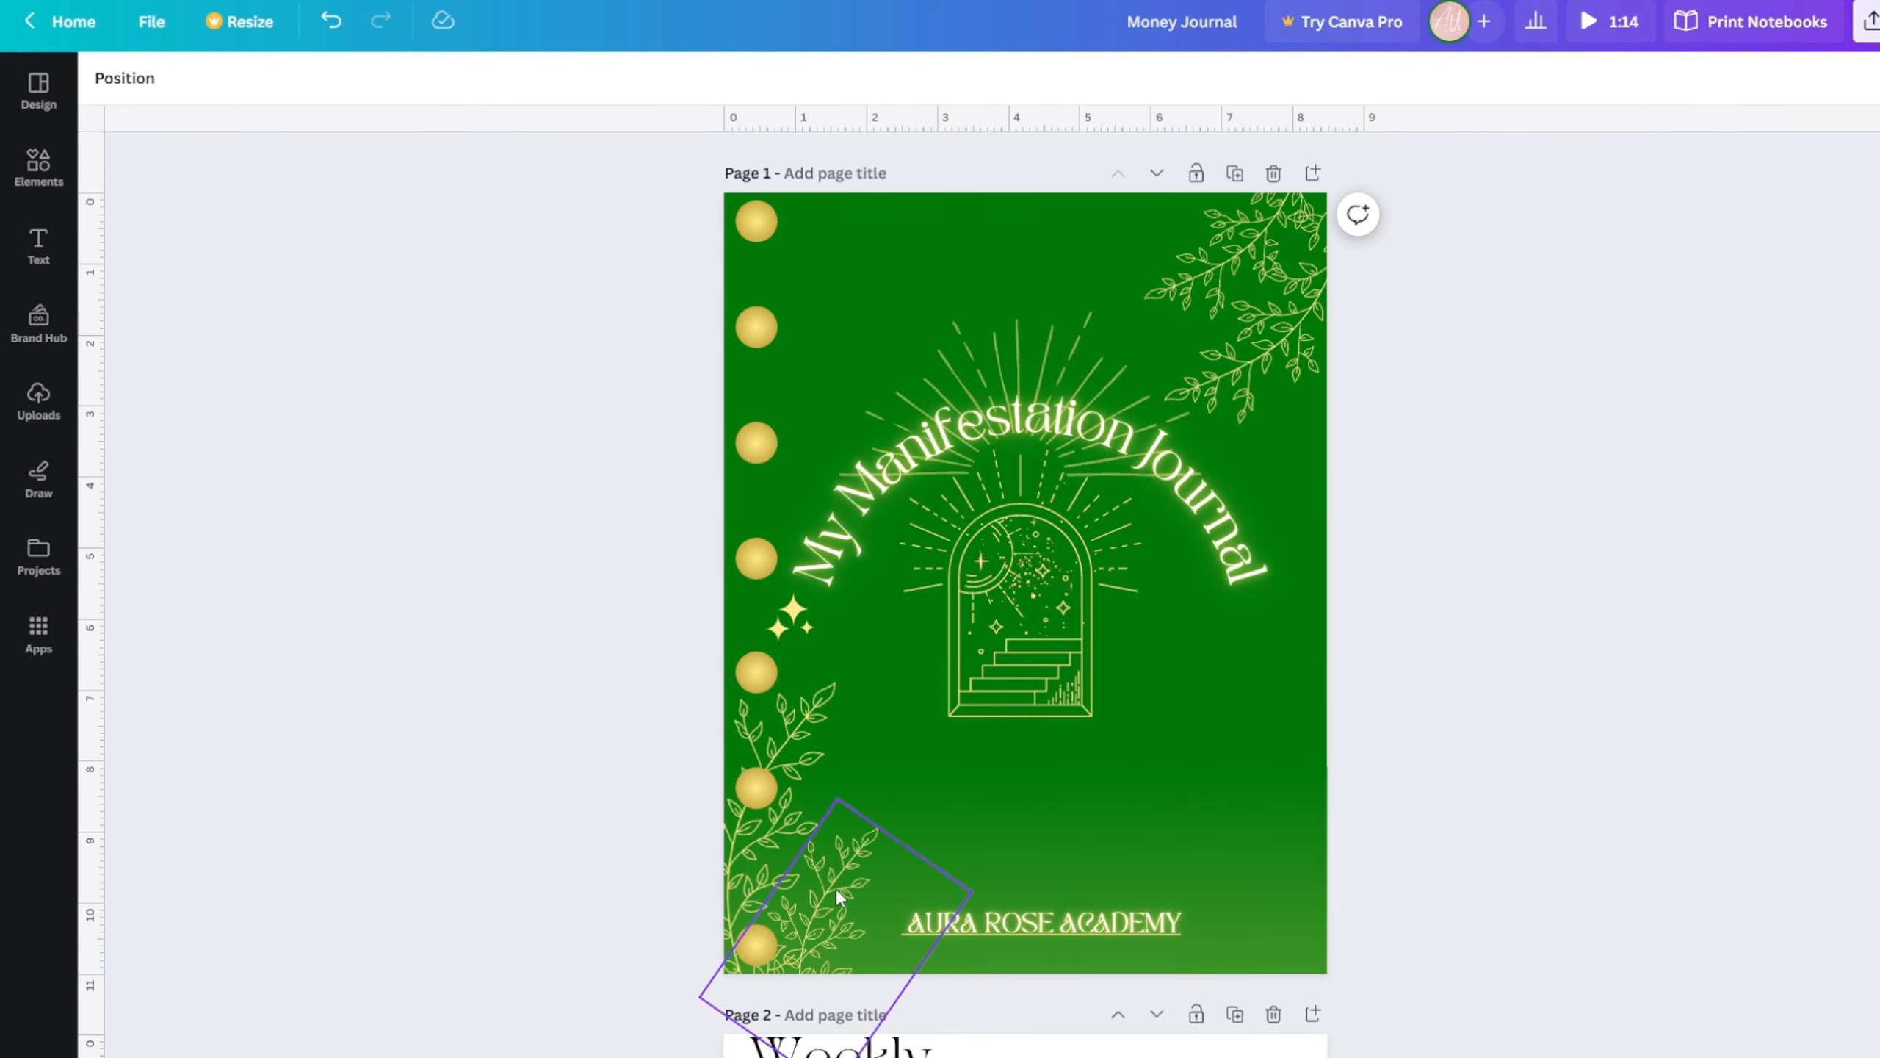
pyautogui.click(770, 793)
pyautogui.click(523, 628)
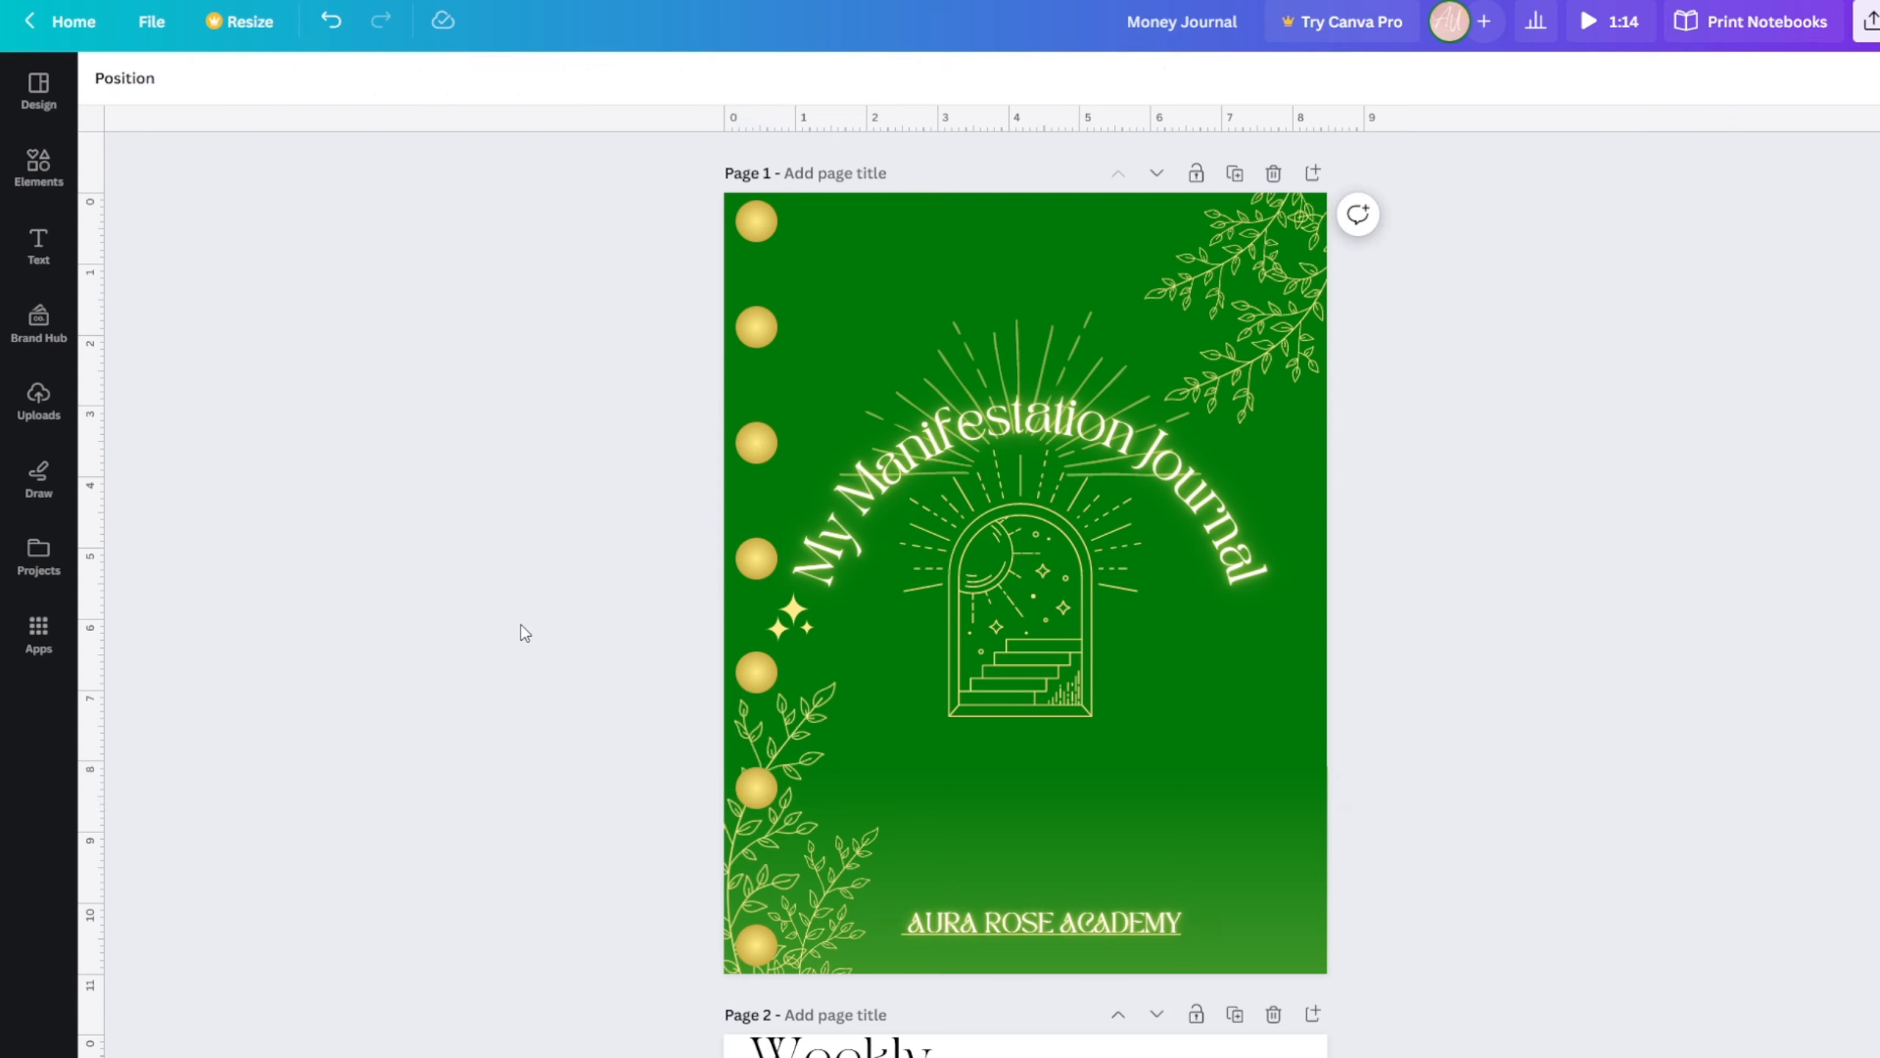
# - Move the small leafy branch right, away from the circles, and set its transparency to 71
pyautogui.moveTo(830, 883); pyautogui.dragTo(926, 852)
pyautogui.click(624, 78)
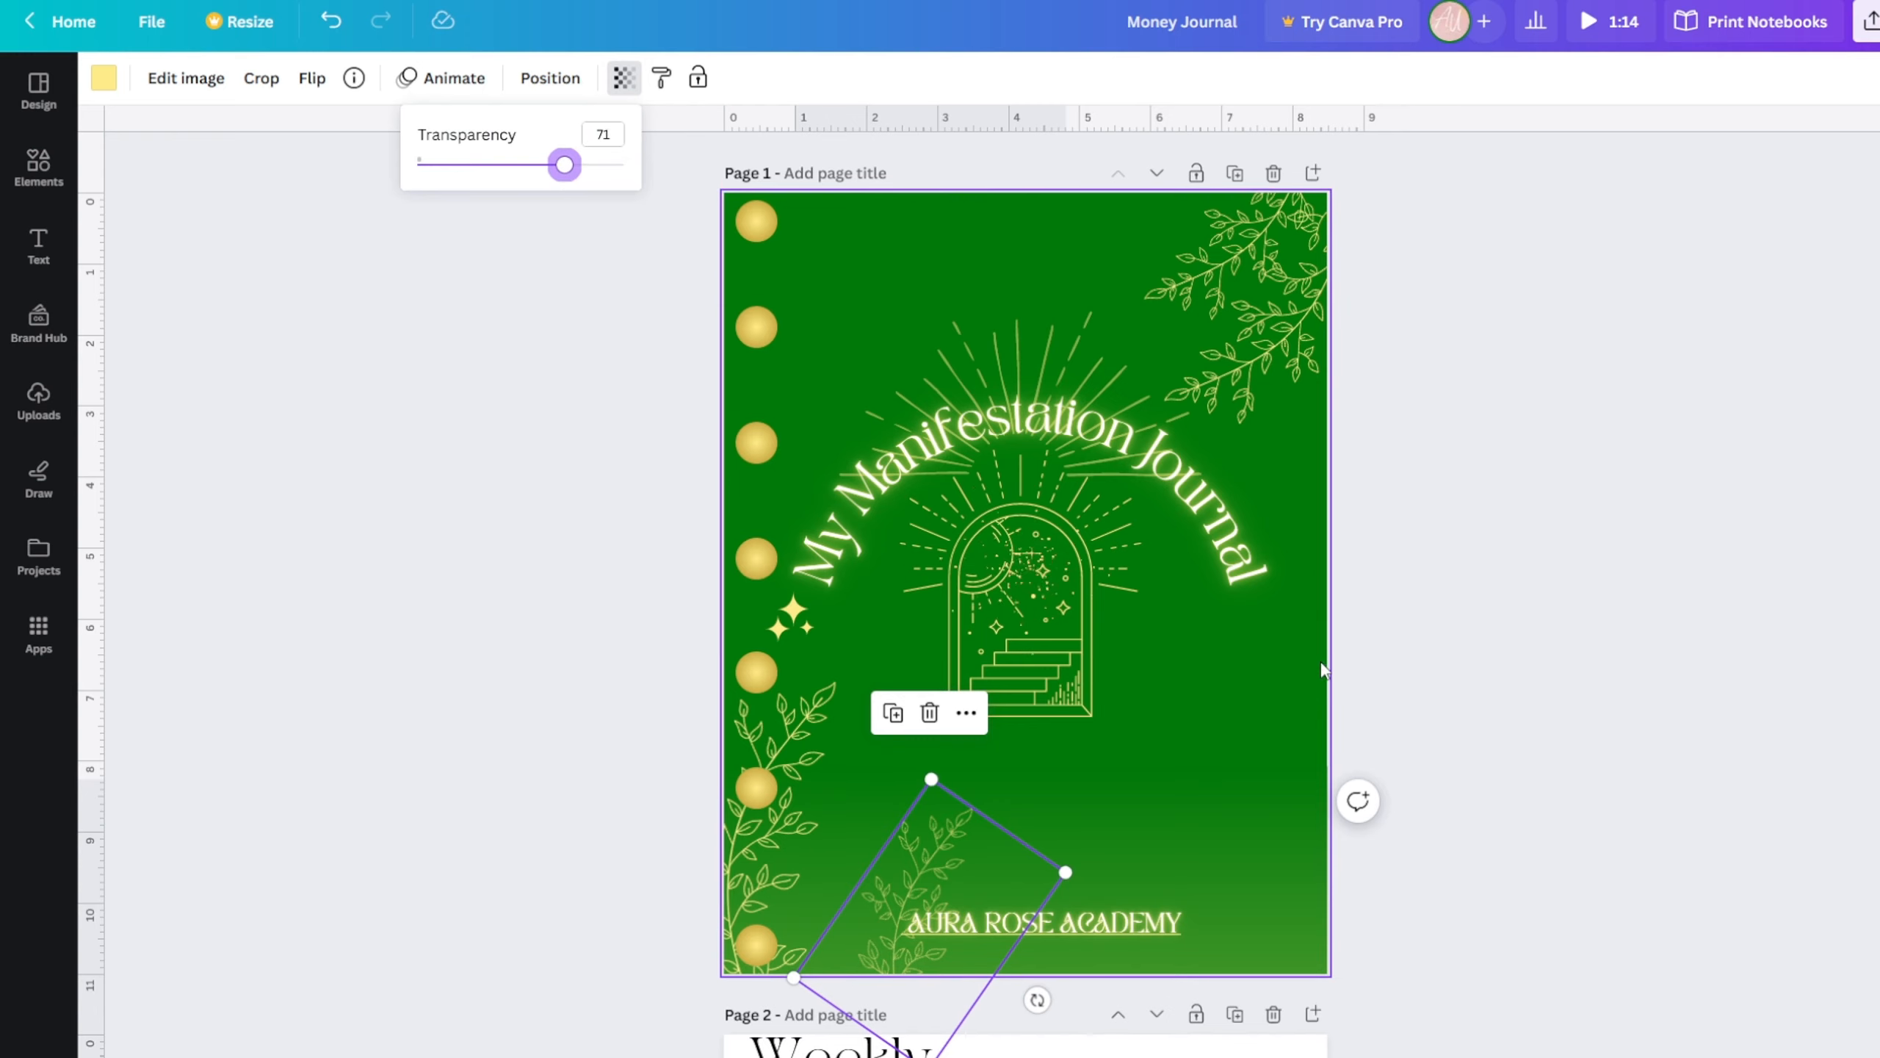
pyautogui.click(1409, 766)
pyautogui.click(1435, 649)
pyautogui.scroll(2, 1239, 691)
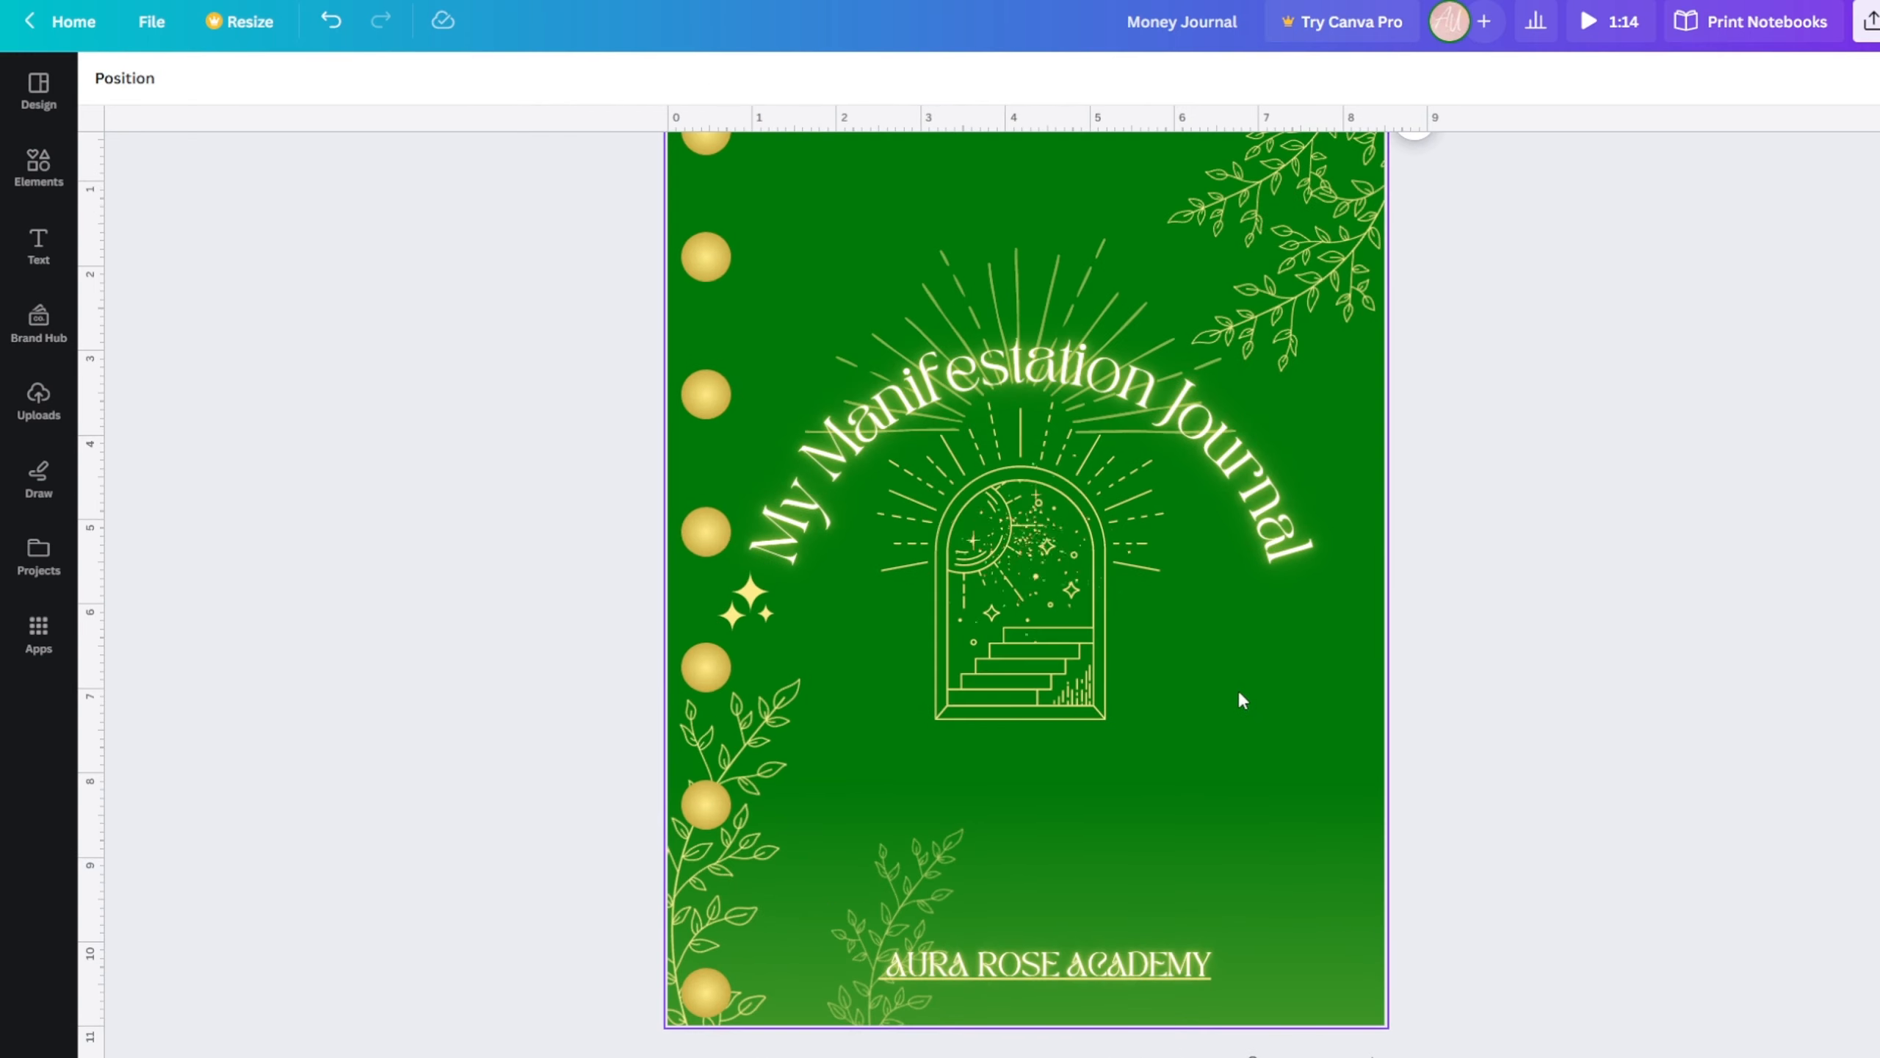
# - Move the large leafy branch right of the circle column and lower its transparency to 93
pyautogui.moveTo(718, 708); pyautogui.dragTo(847, 704)
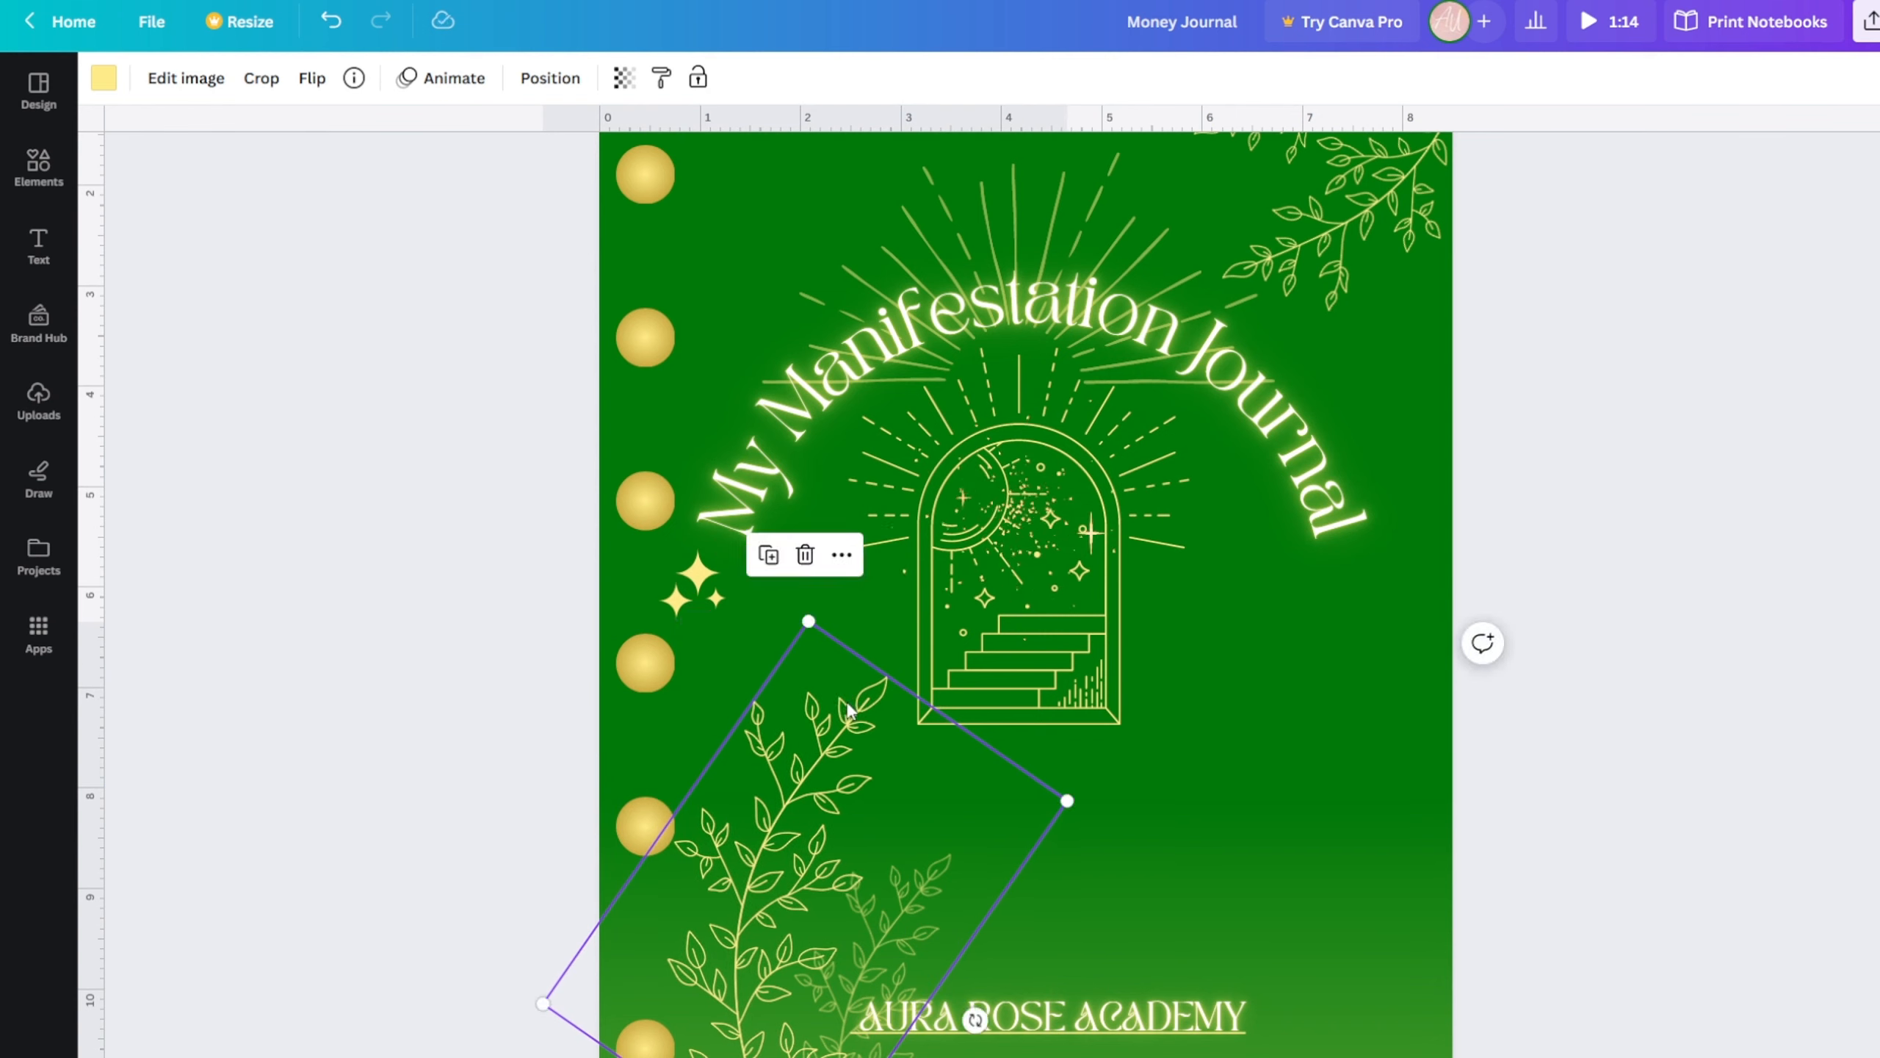
pyautogui.click(622, 82)
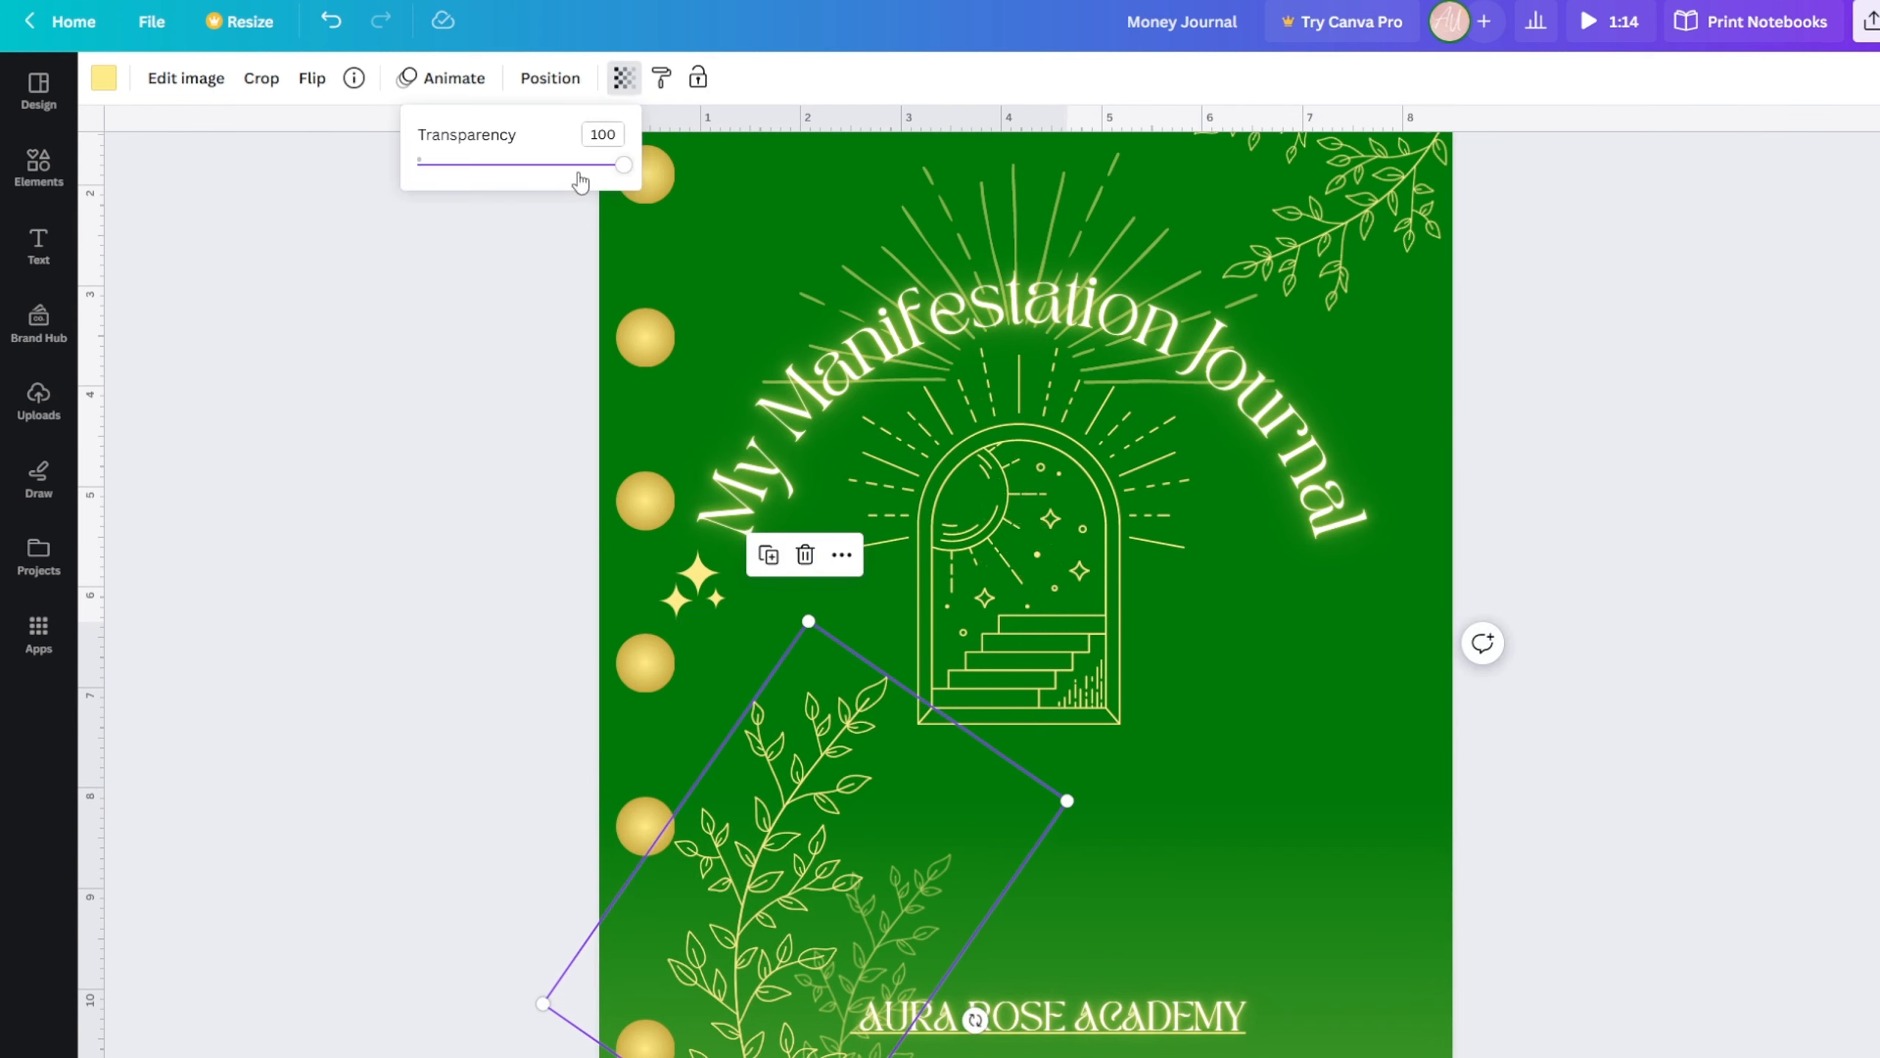
pyautogui.click(575, 175)
pyautogui.moveTo(589, 176); pyautogui.dragTo(611, 183)
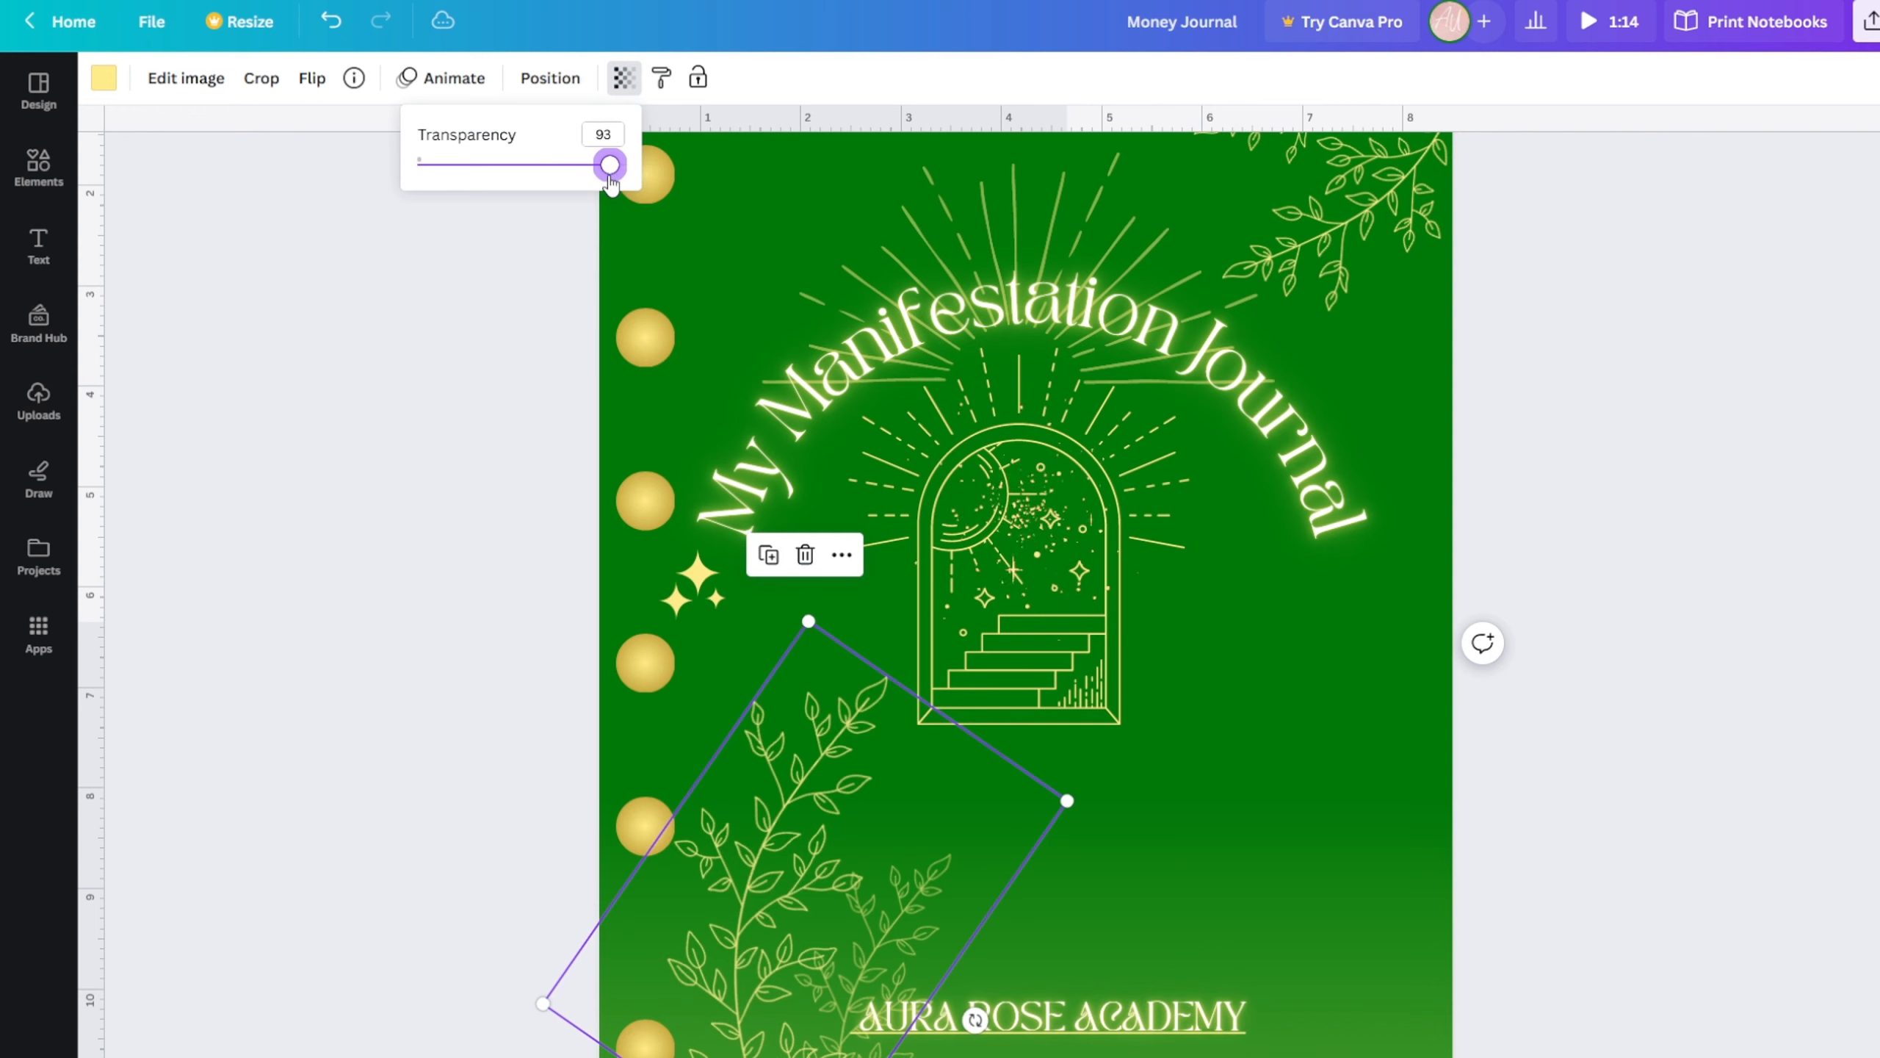
pyautogui.click(393, 544)
pyautogui.click(393, 544)
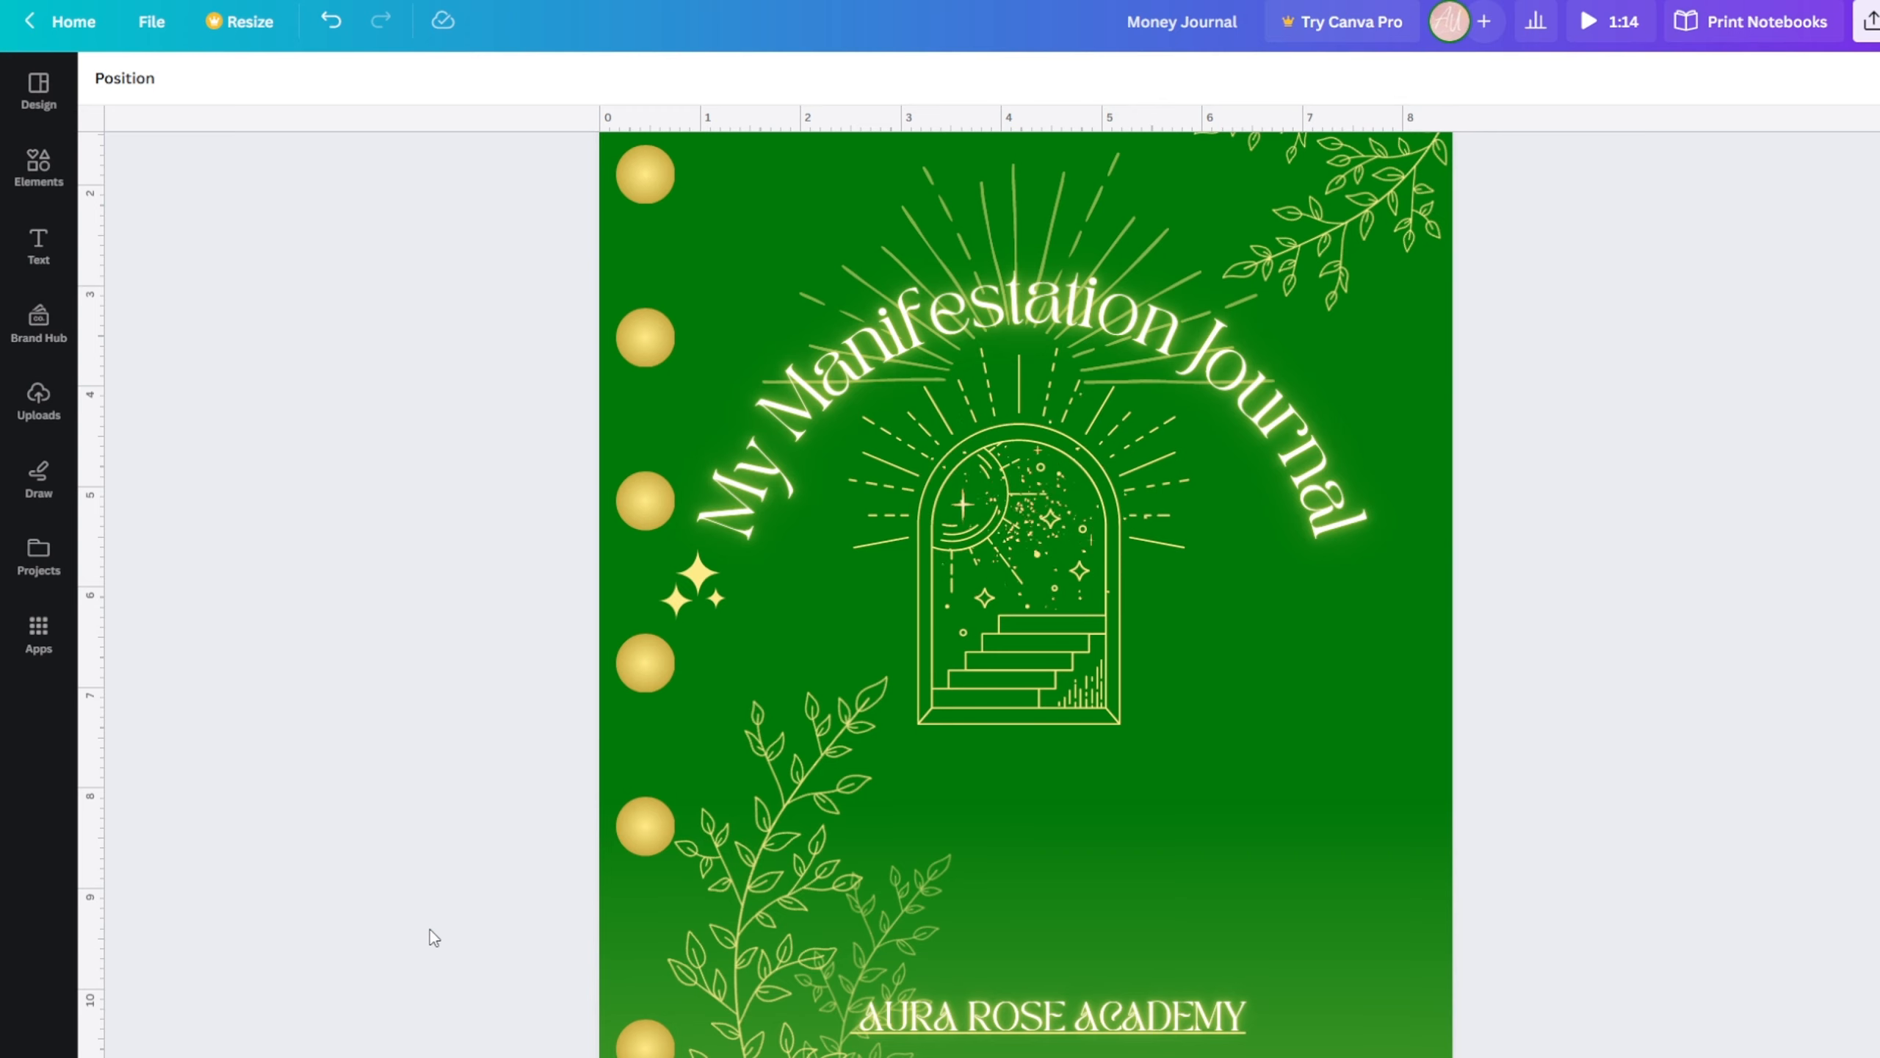
pyautogui.scroll(3, 1076, 959)
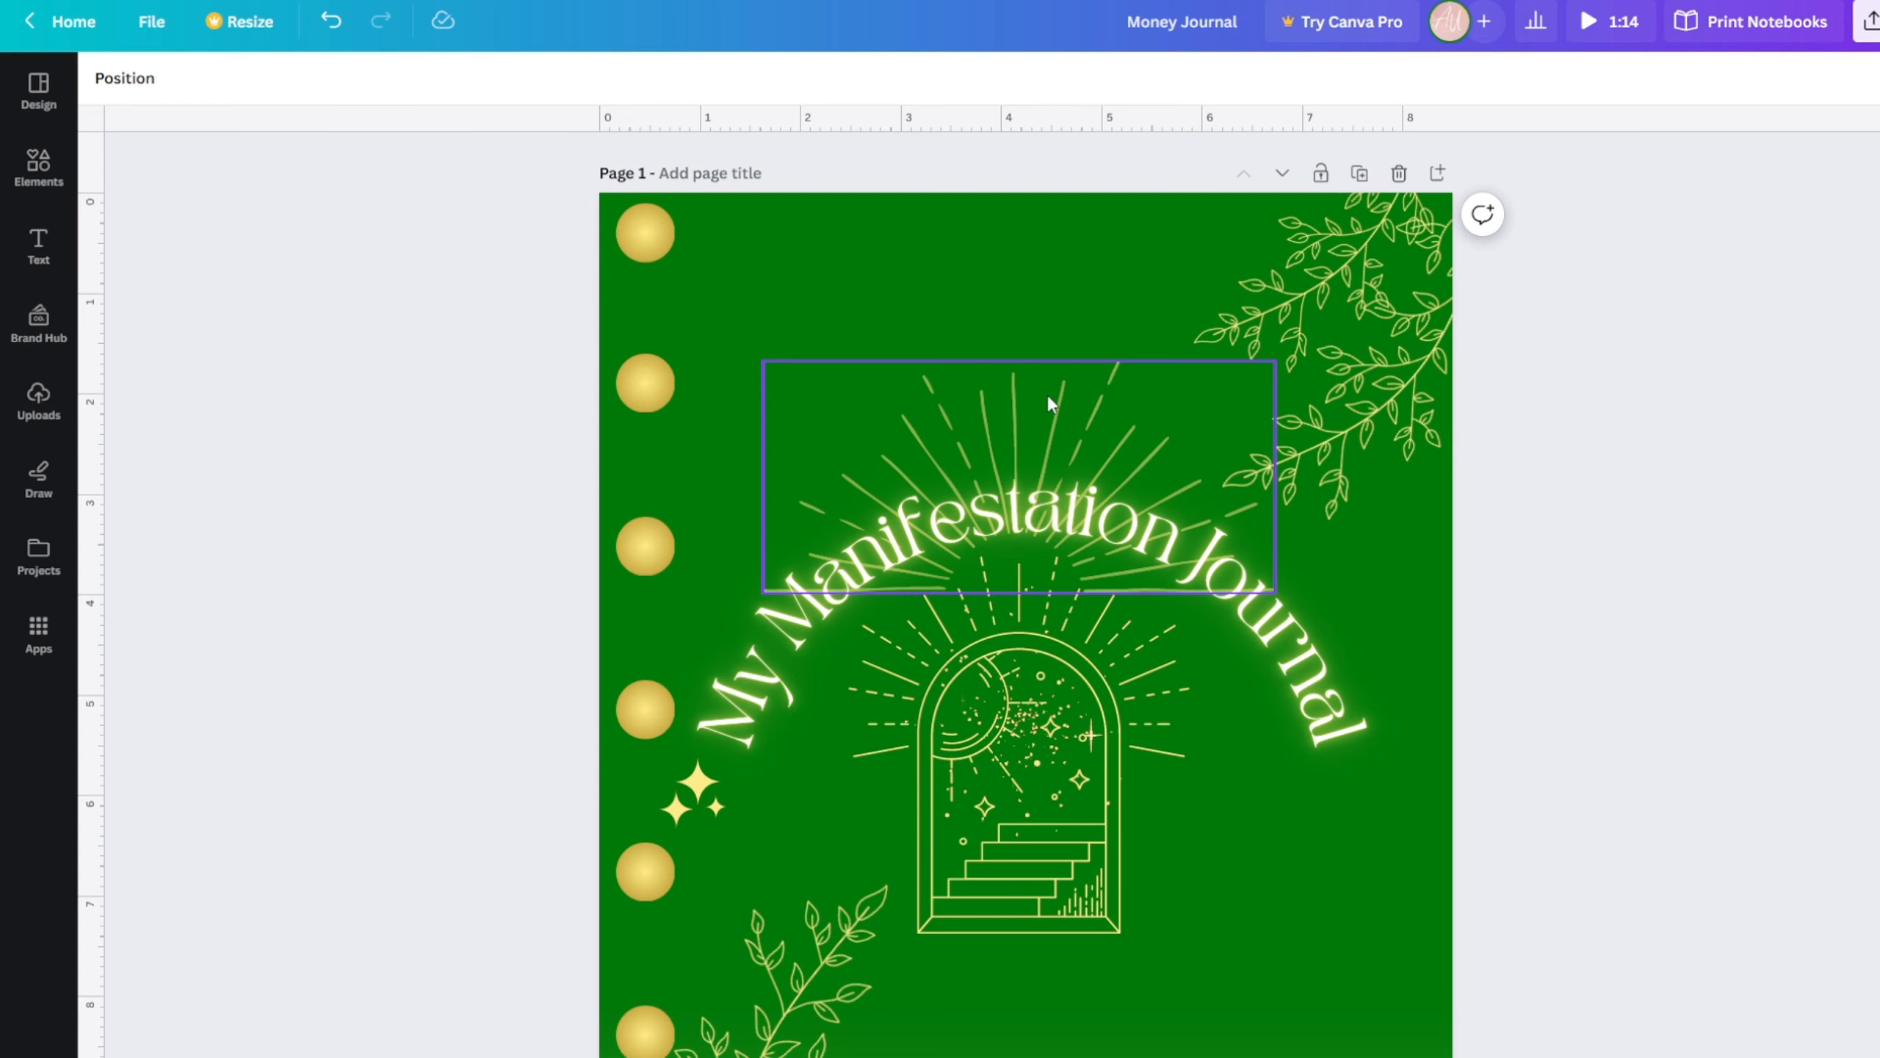
pyautogui.scroll(-2, 1049, 401)
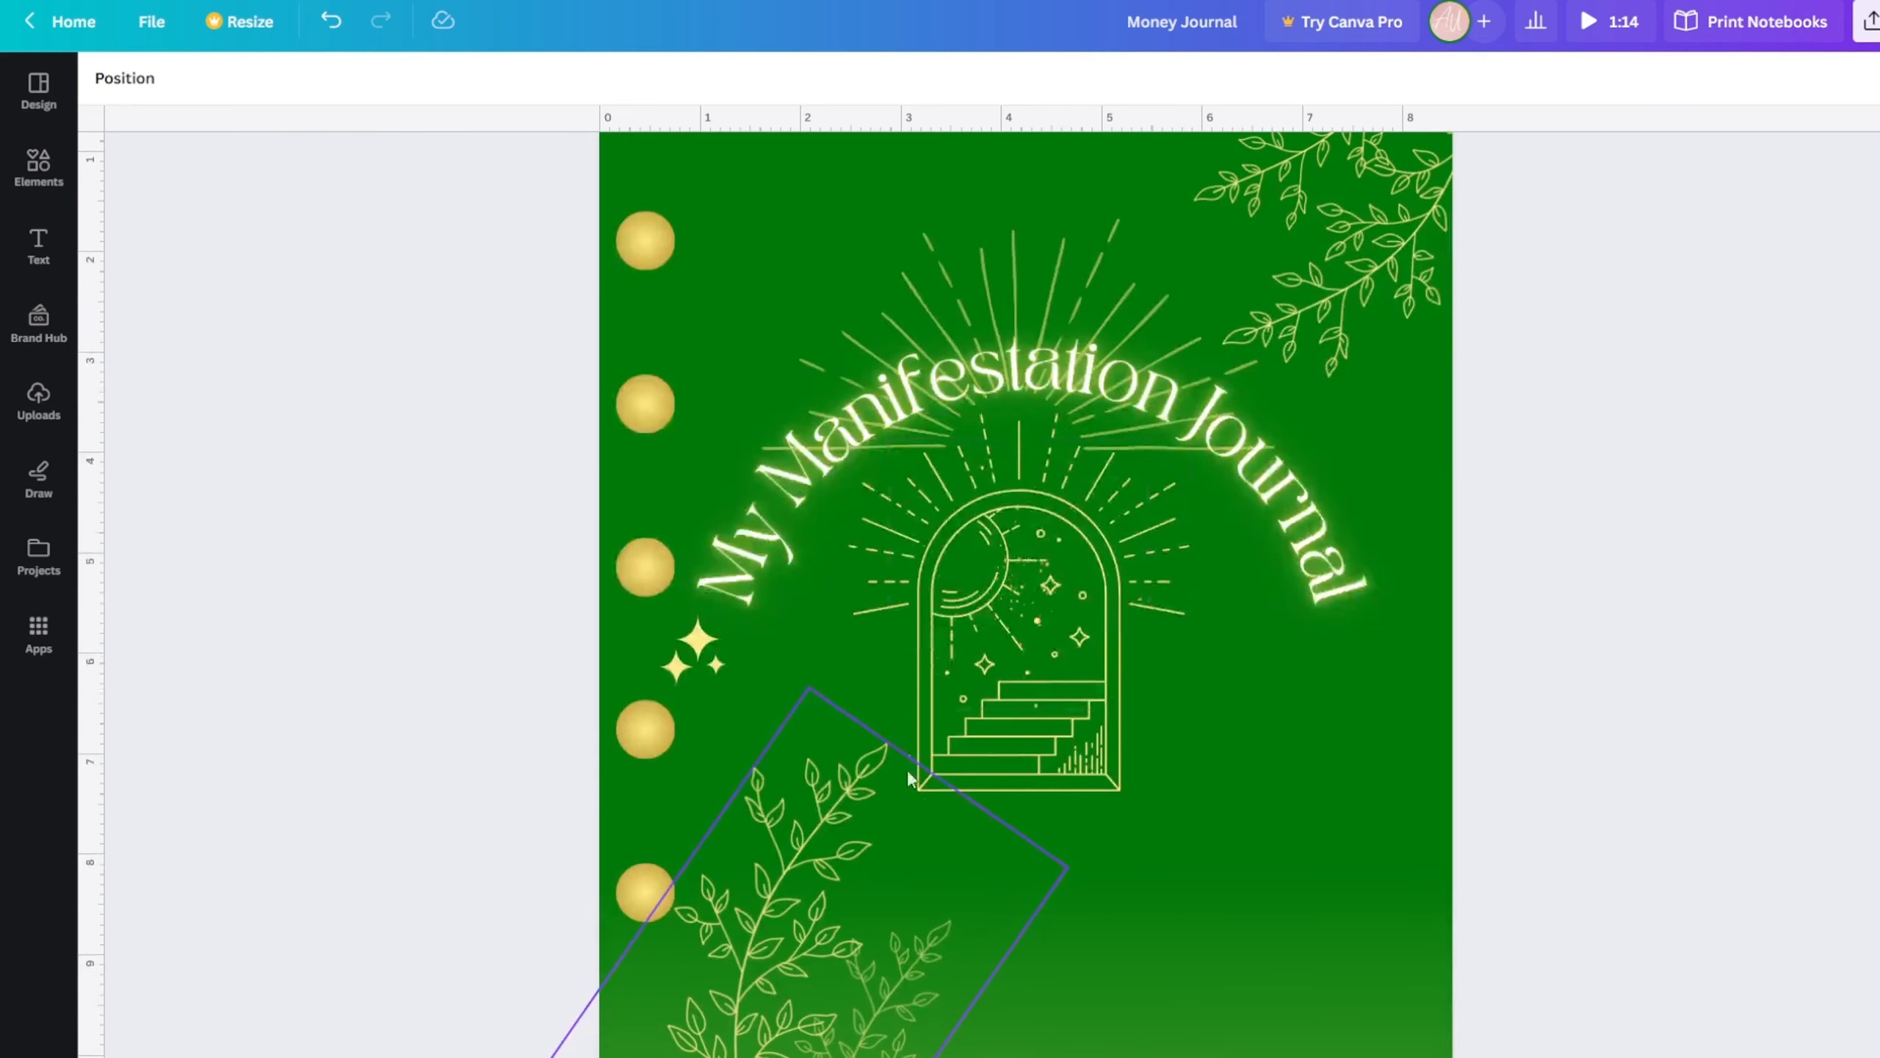
pyautogui.scroll(2, 679, 259)
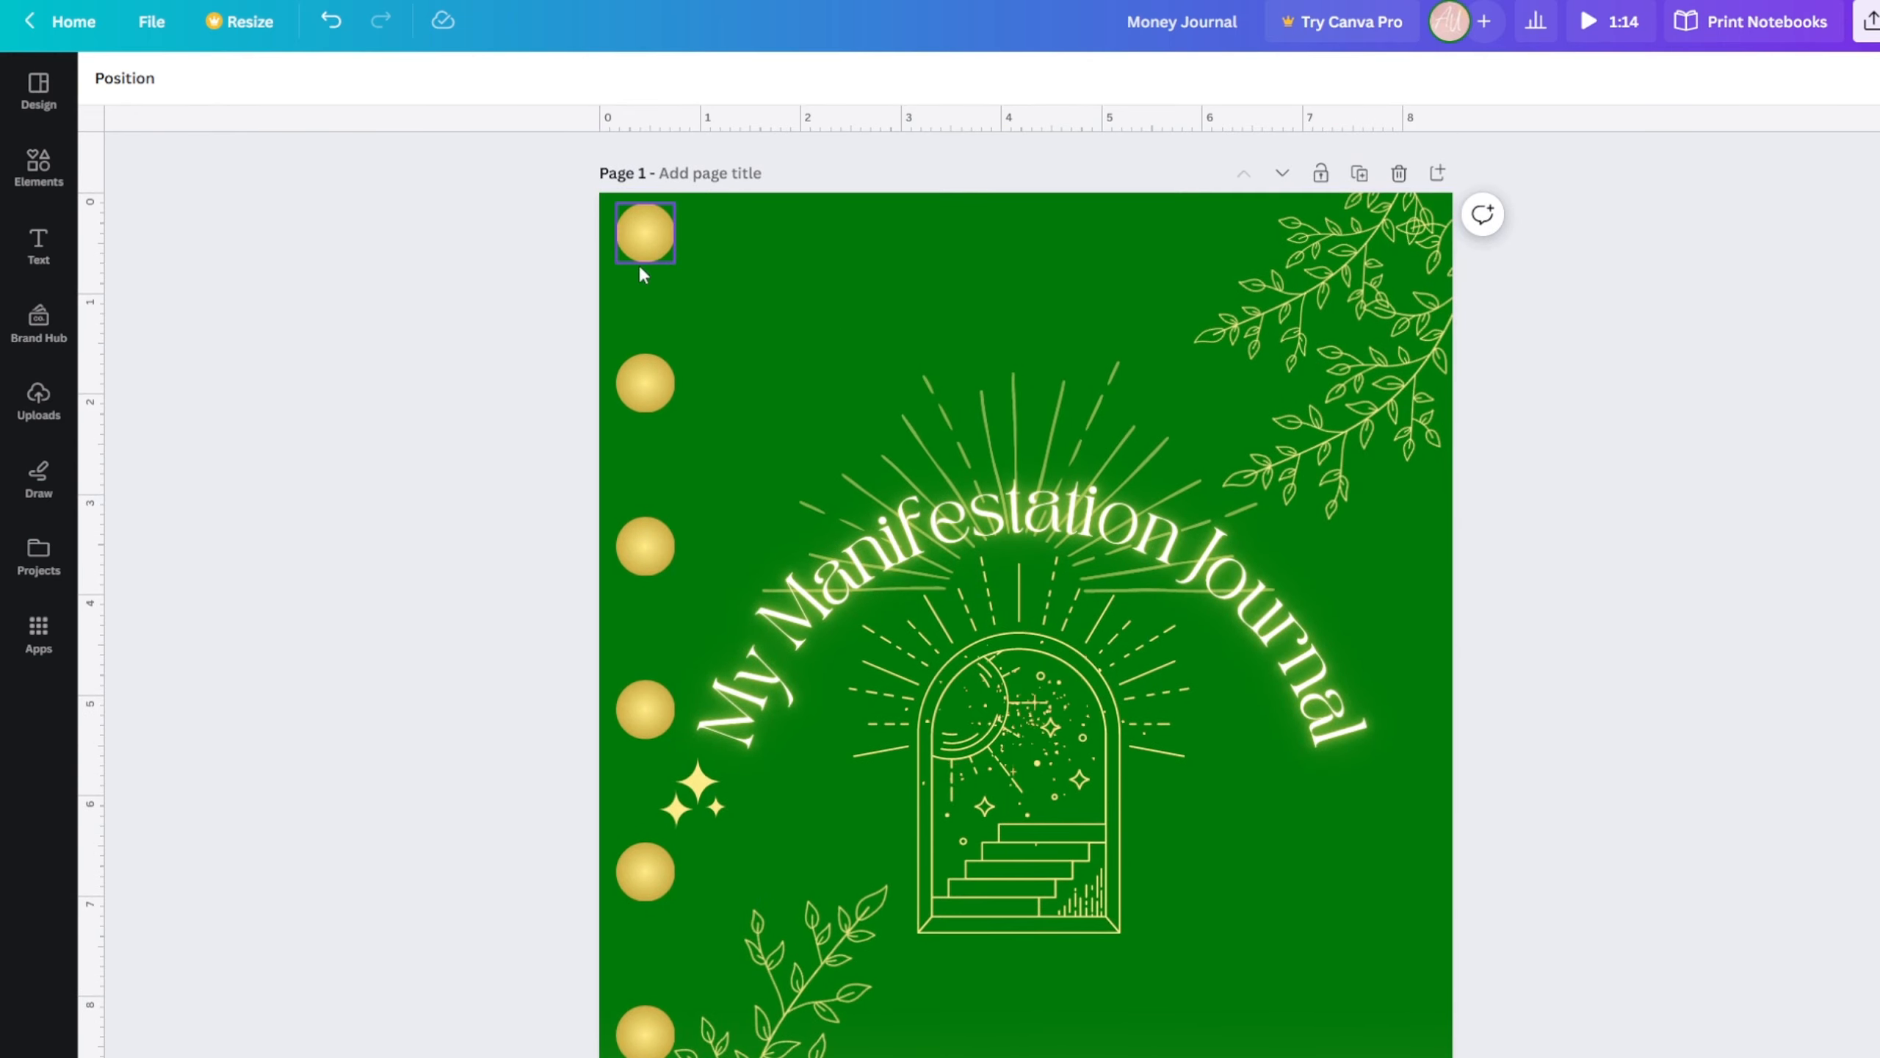
pyautogui.scroll(-1, 546, 332)
pyautogui.scroll(1, 554, 326)
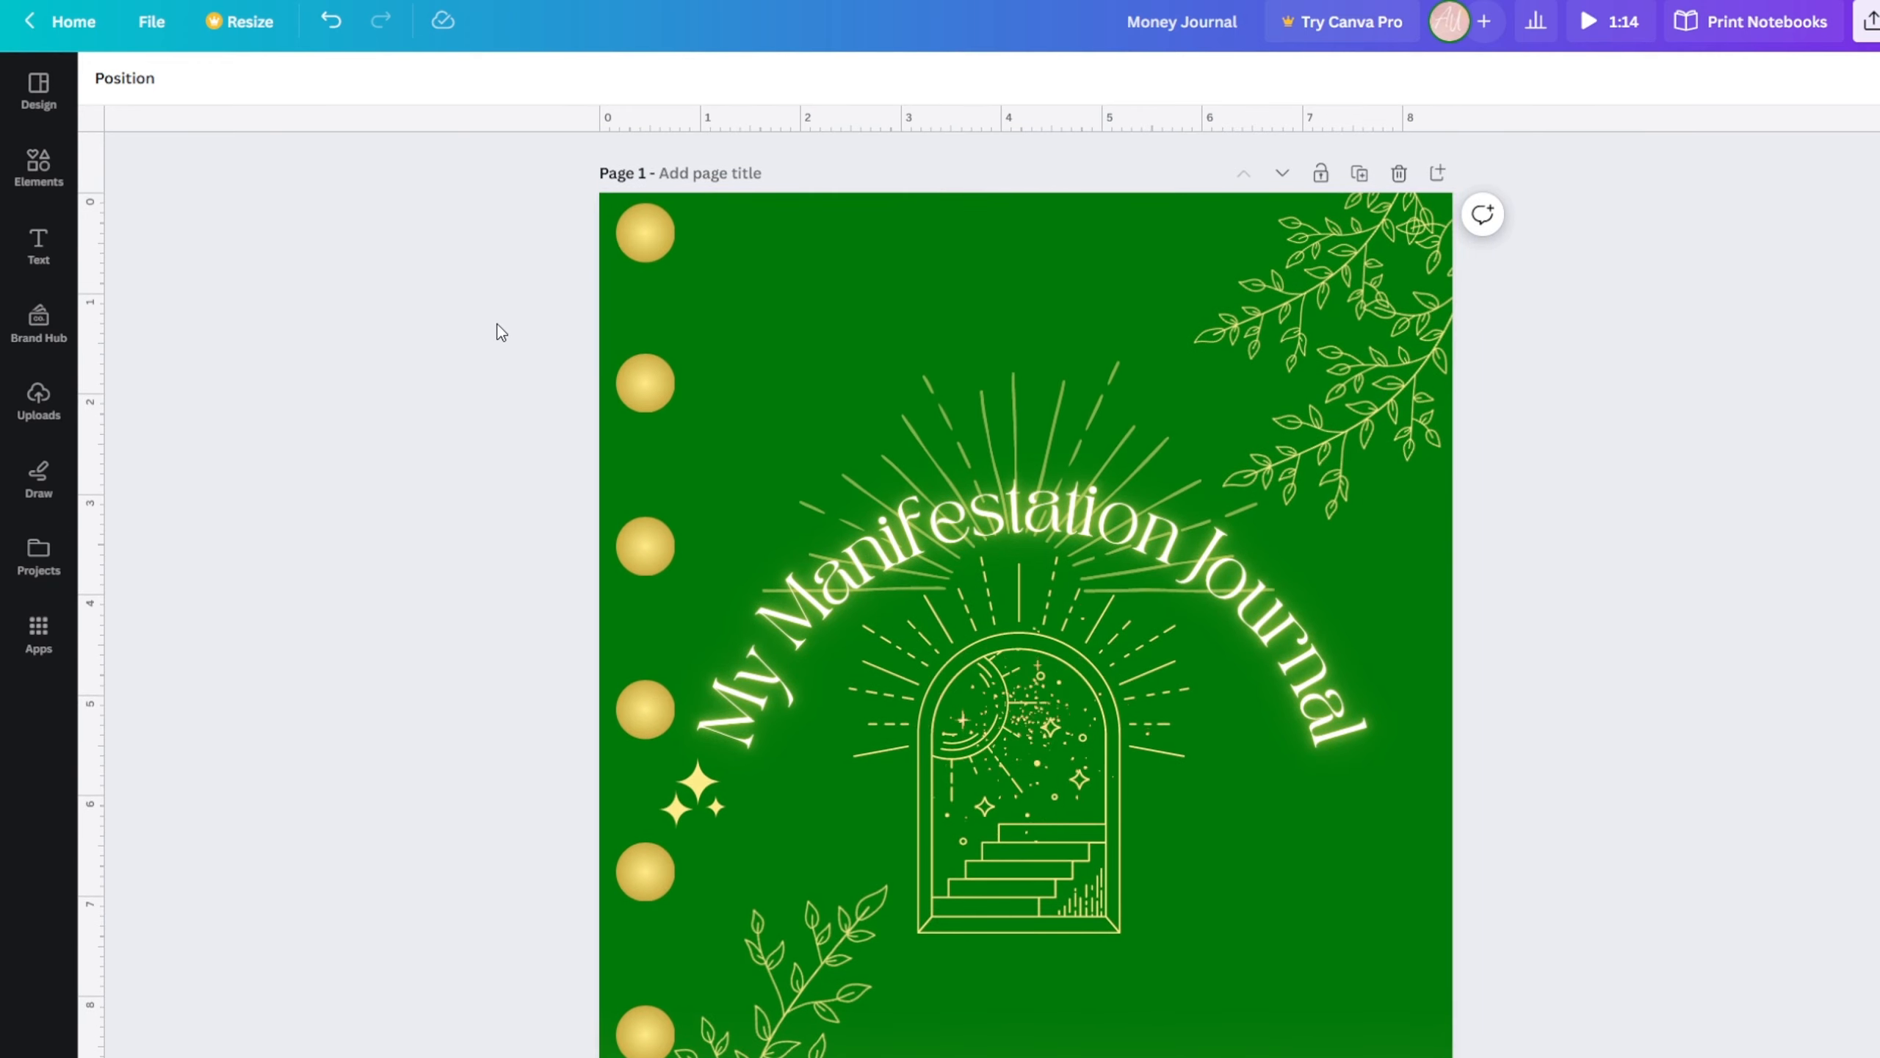
# - Place a vertical guide at 0.164 along the outer edge of the gold circle column
pyautogui.scroll(-1, 497, 329)
pyautogui.keyDown('ctrl'); pyautogui.scroll(-1, 499, 330); pyautogui.keyUp('ctrl')
pyautogui.keyDown('ctrl'); pyautogui.scroll(-1, 499, 378); pyautogui.keyUp('ctrl')
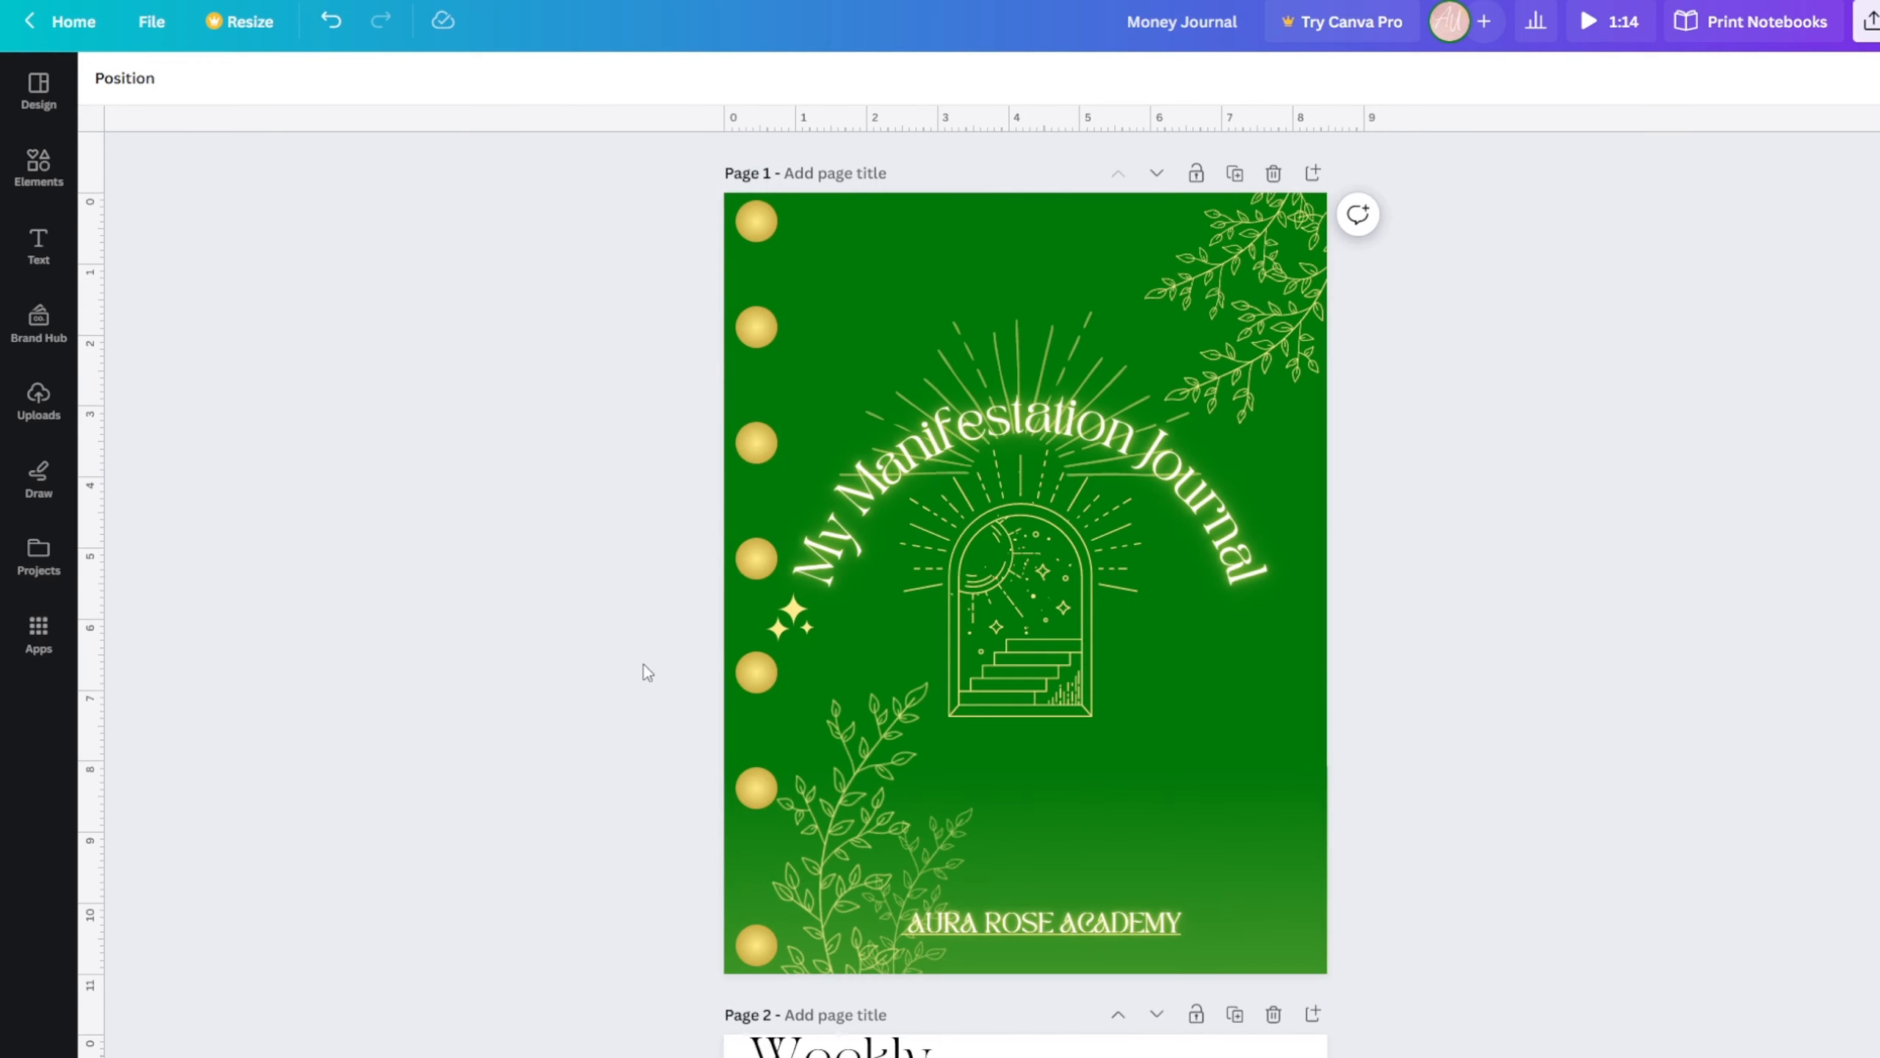
pyautogui.keyDown('ctrl'); pyautogui.scroll(2, 644, 671); pyautogui.keyUp('ctrl')
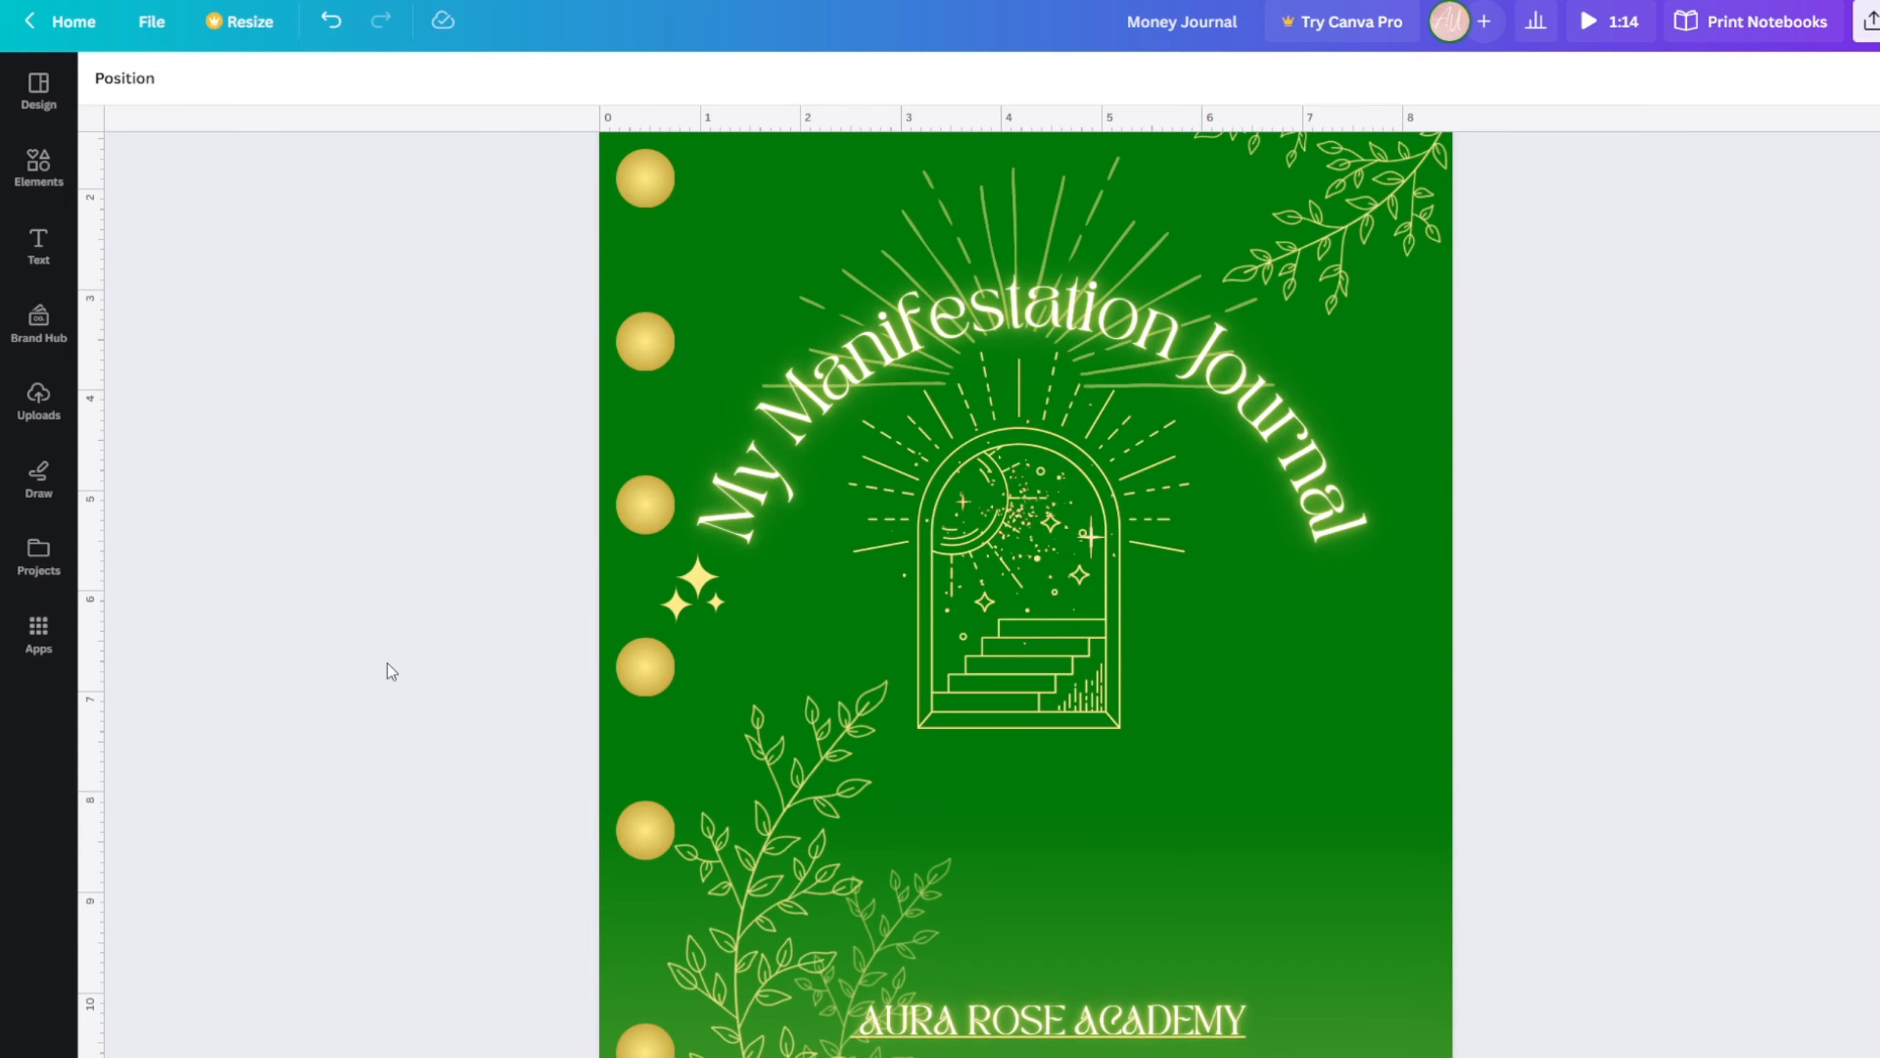
pyautogui.moveTo(95, 479); pyautogui.dragTo(620, 507)
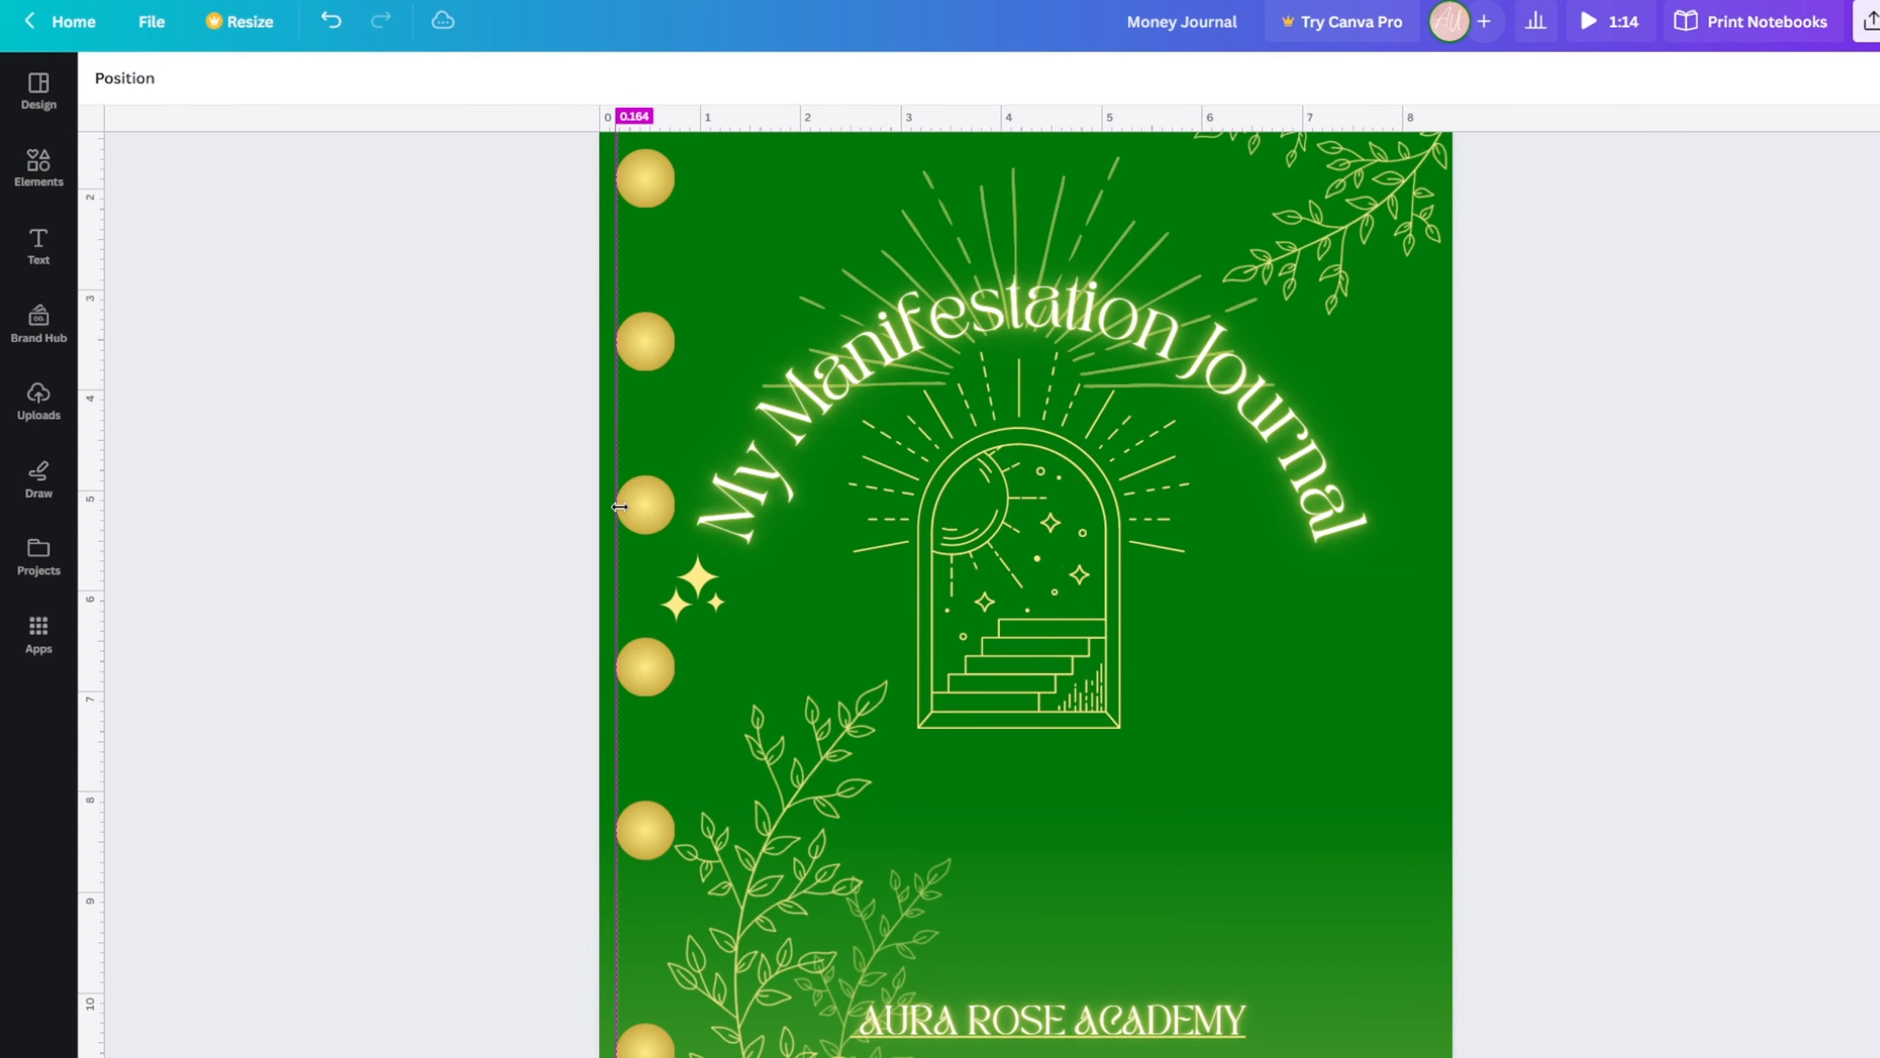
# - Move the sixth circle down to even out its spacing with the neighbouring circles, and remove the vertical guide
pyautogui.keyDown('ctrl'); pyautogui.scroll(1, 545, 615); pyautogui.keyUp('ctrl')
pyautogui.moveTo(487, 877); pyautogui.dragTo(485, 938)
pyautogui.click(375, 785)
pyautogui.keyDown('ctrl'); pyautogui.scroll(-1, 545, 689); pyautogui.keyUp('ctrl')
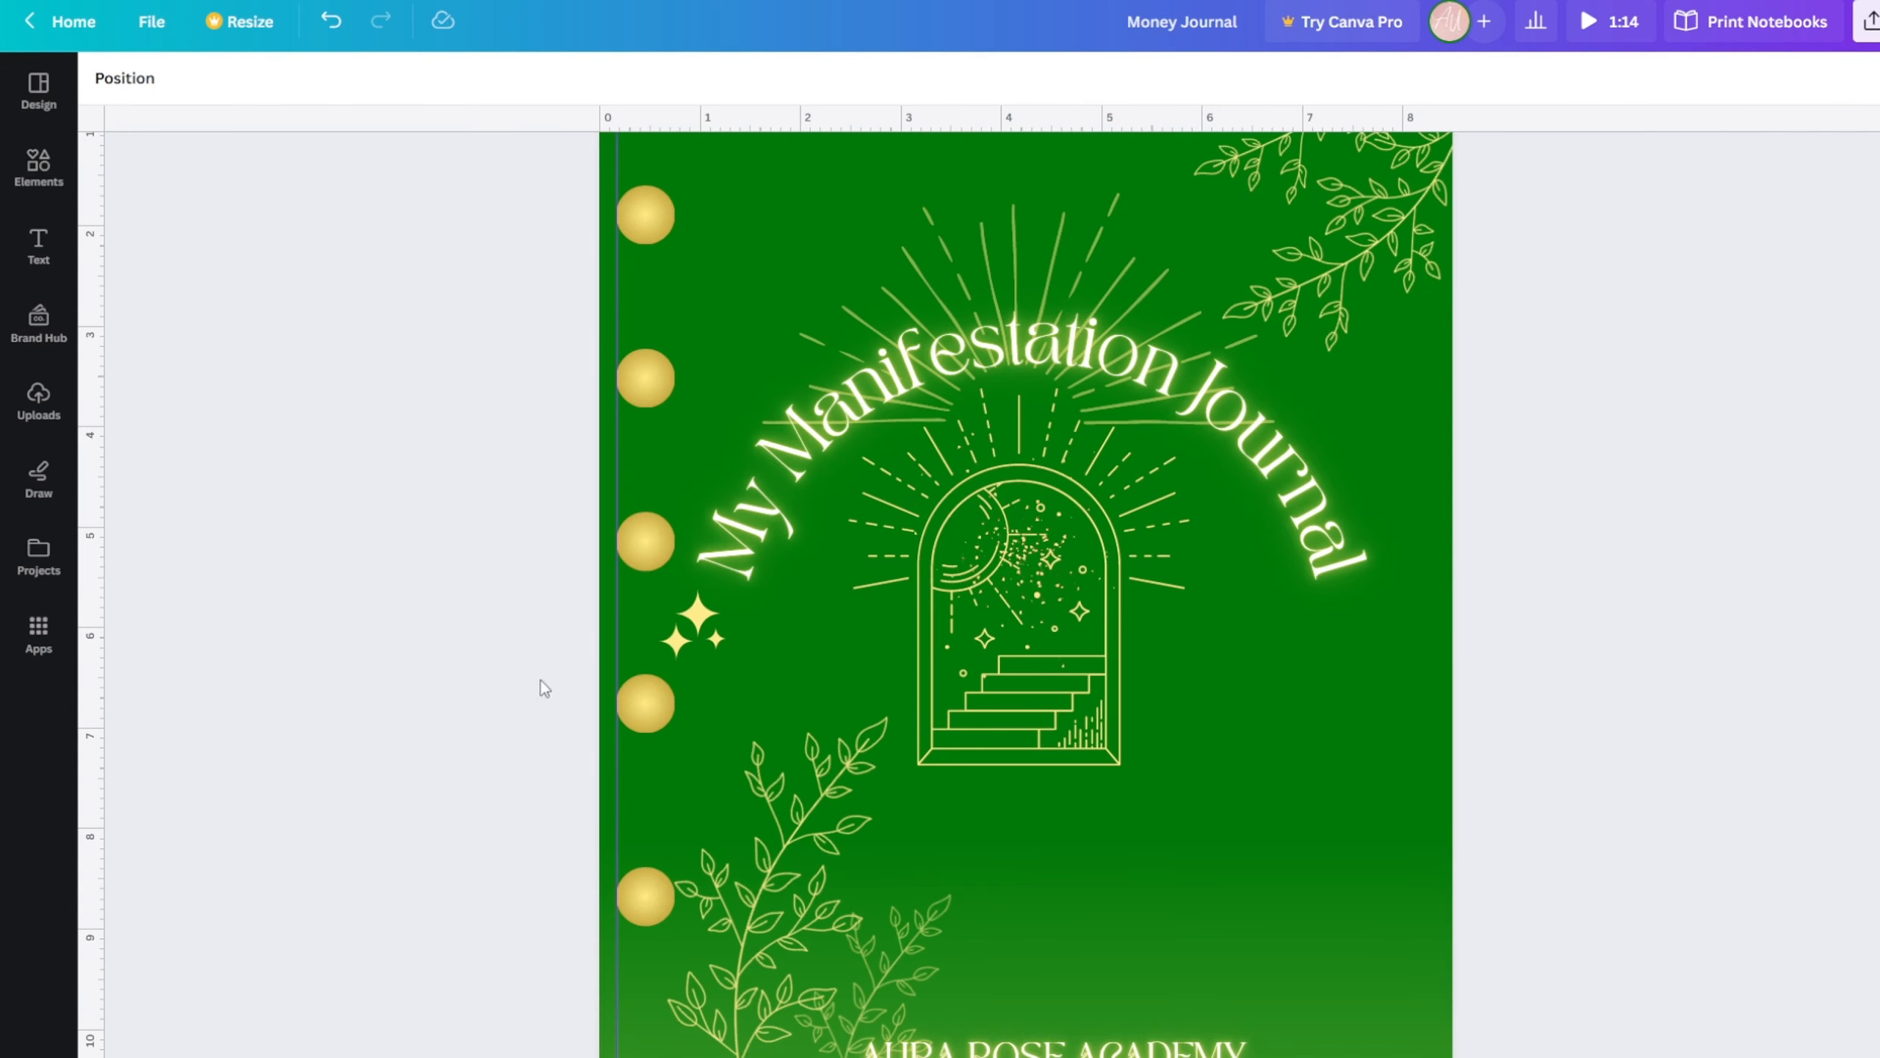
pyautogui.moveTo(620, 630); pyautogui.dragTo(457, 626)
# - Move the curved "My Manifestation Journal" title slightly down and to the right, farther from the gold circles
pyautogui.scroll(2, 415, 621)
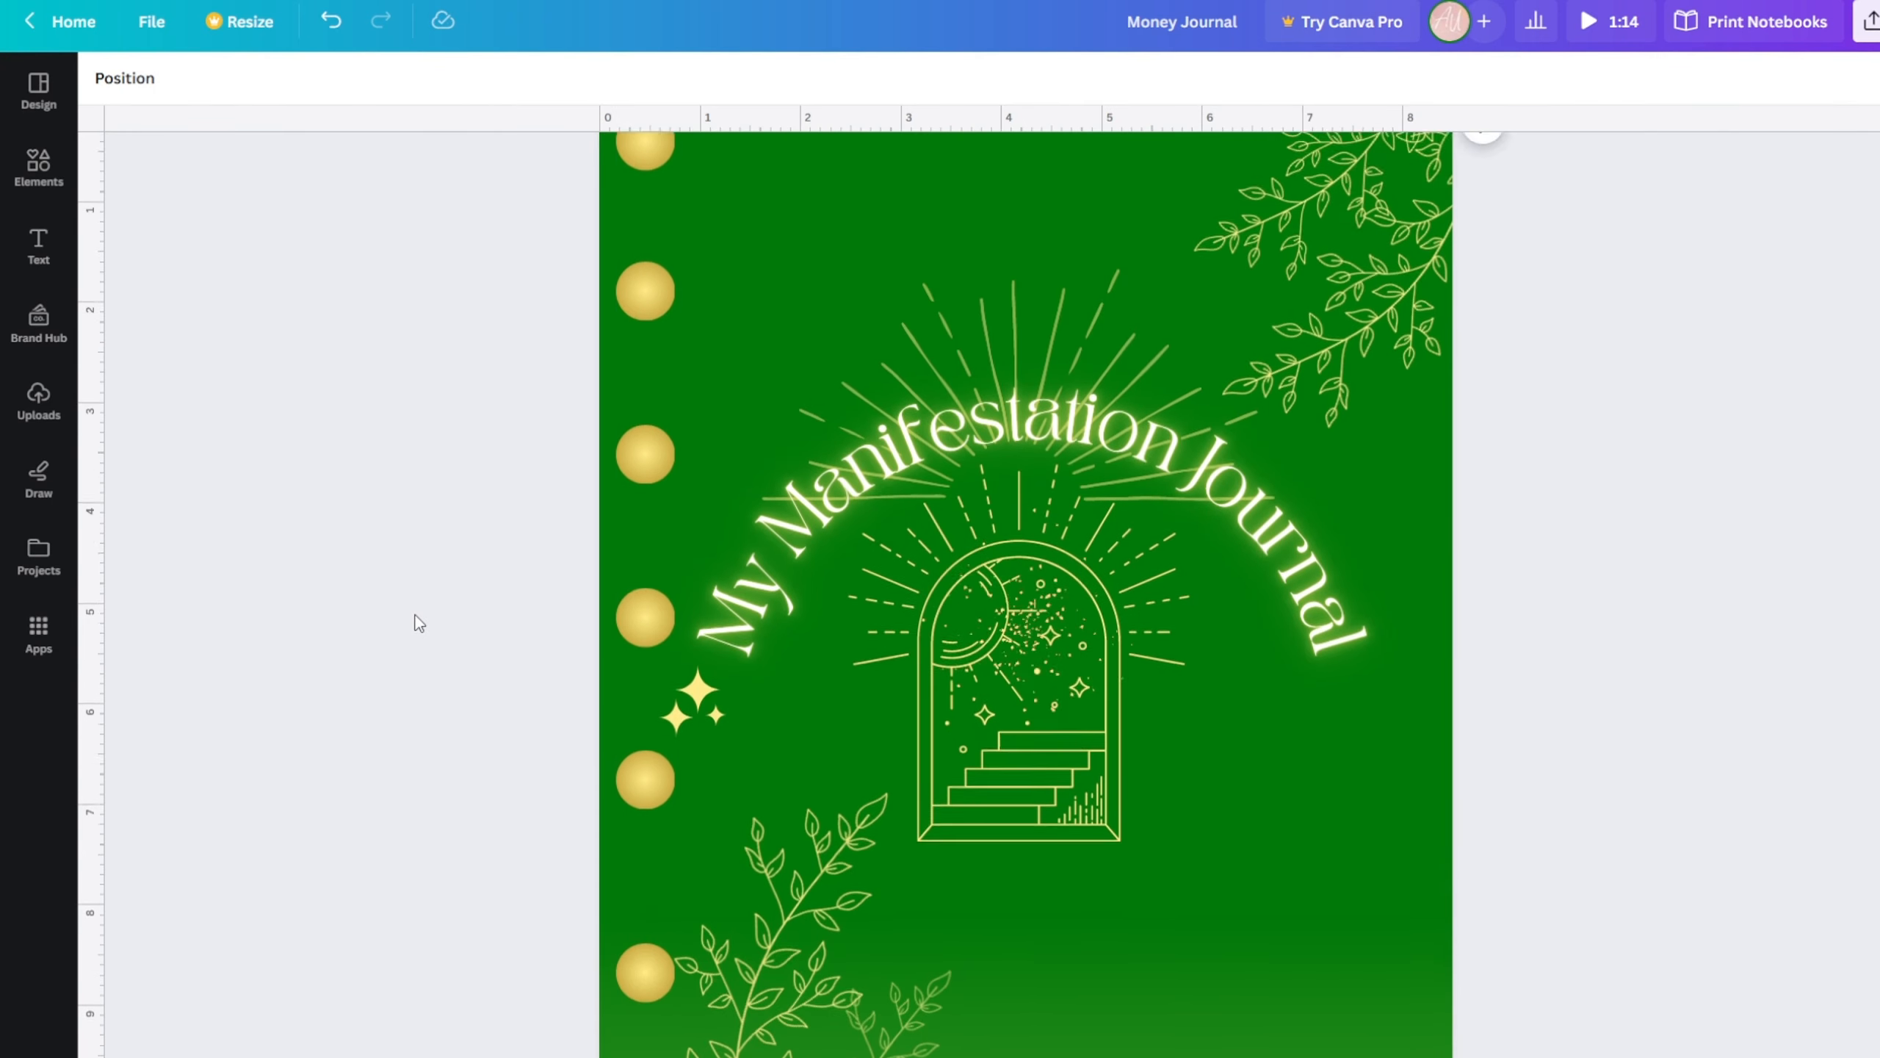
pyautogui.scroll(-1, 415, 614)
pyautogui.keyDown('ctrl'); pyautogui.scroll(-1, 414, 614); pyautogui.keyUp('ctrl')
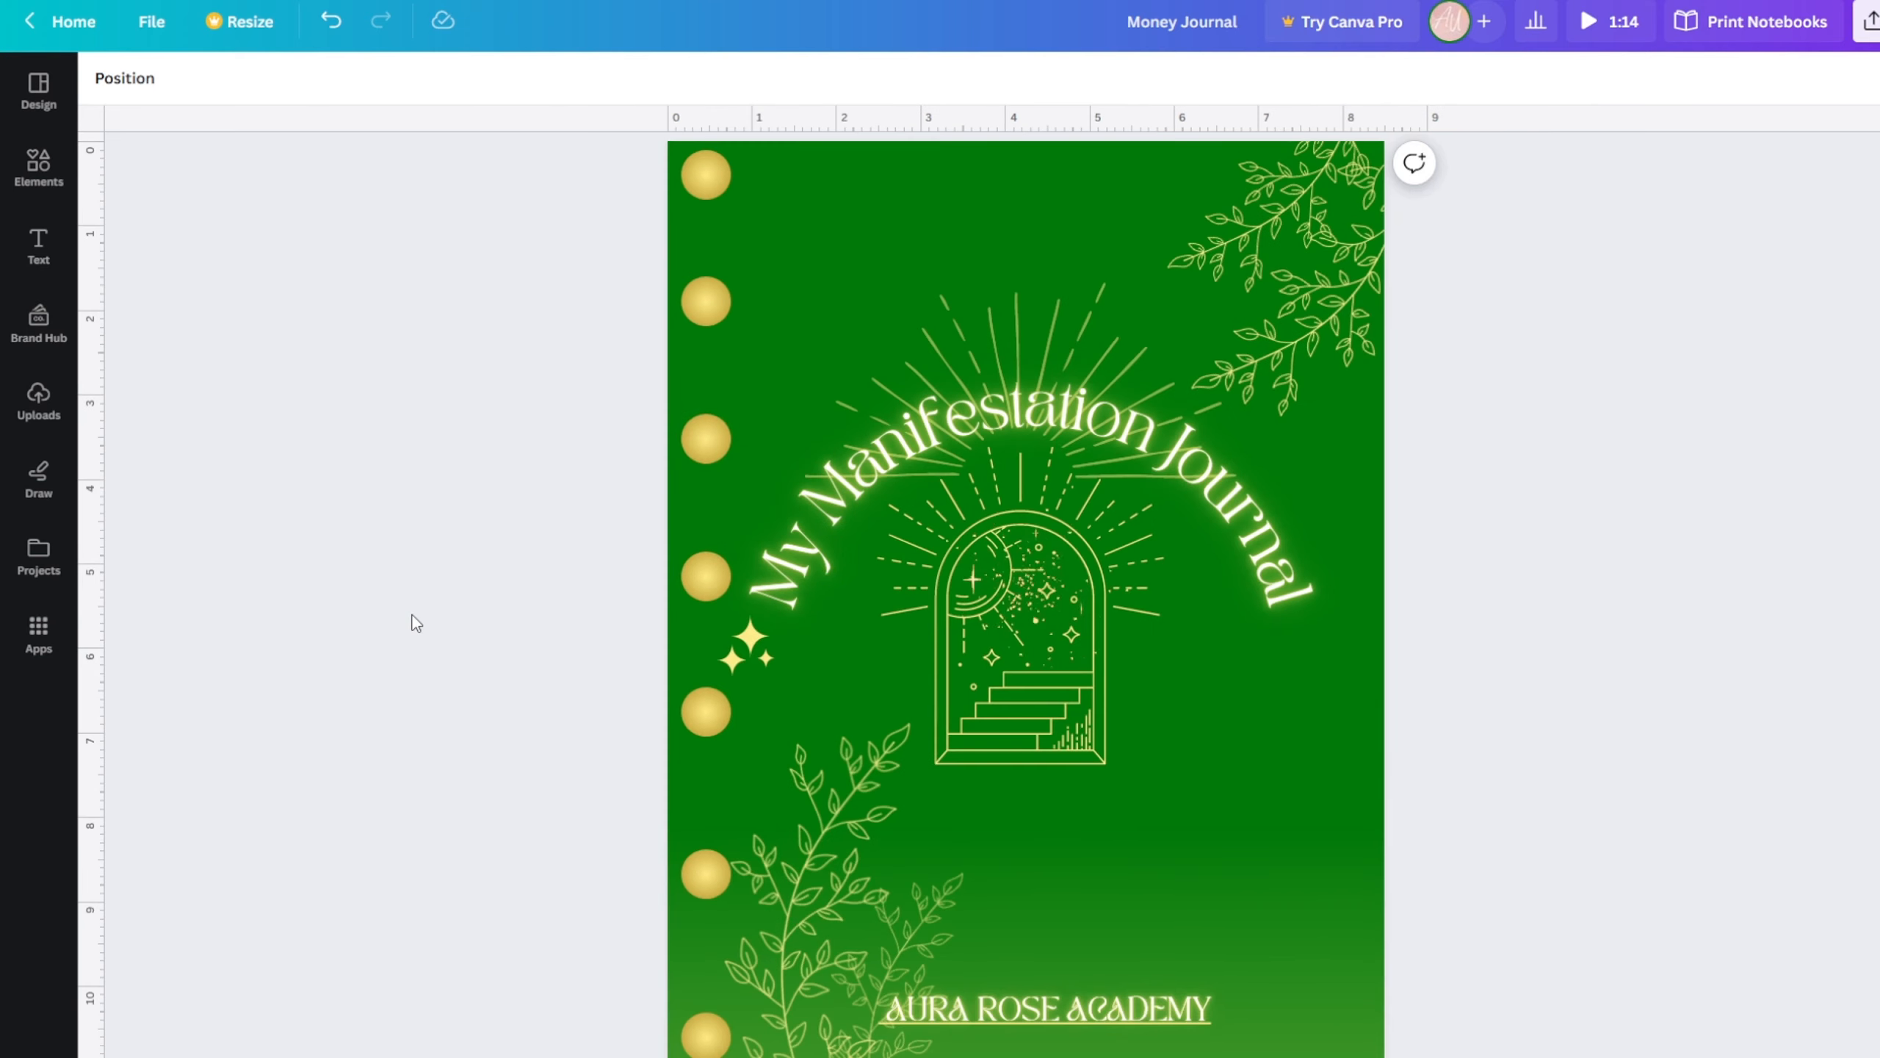
pyautogui.keyDown('ctrl'); pyautogui.scroll(1, 413, 615); pyautogui.keyUp('ctrl')
pyautogui.keyDown('ctrl'); pyautogui.scroll(-1, 409, 617); pyautogui.keyUp('ctrl')
pyautogui.keyDown('ctrl'); pyautogui.scroll(1, 400, 630); pyautogui.keyUp('ctrl')
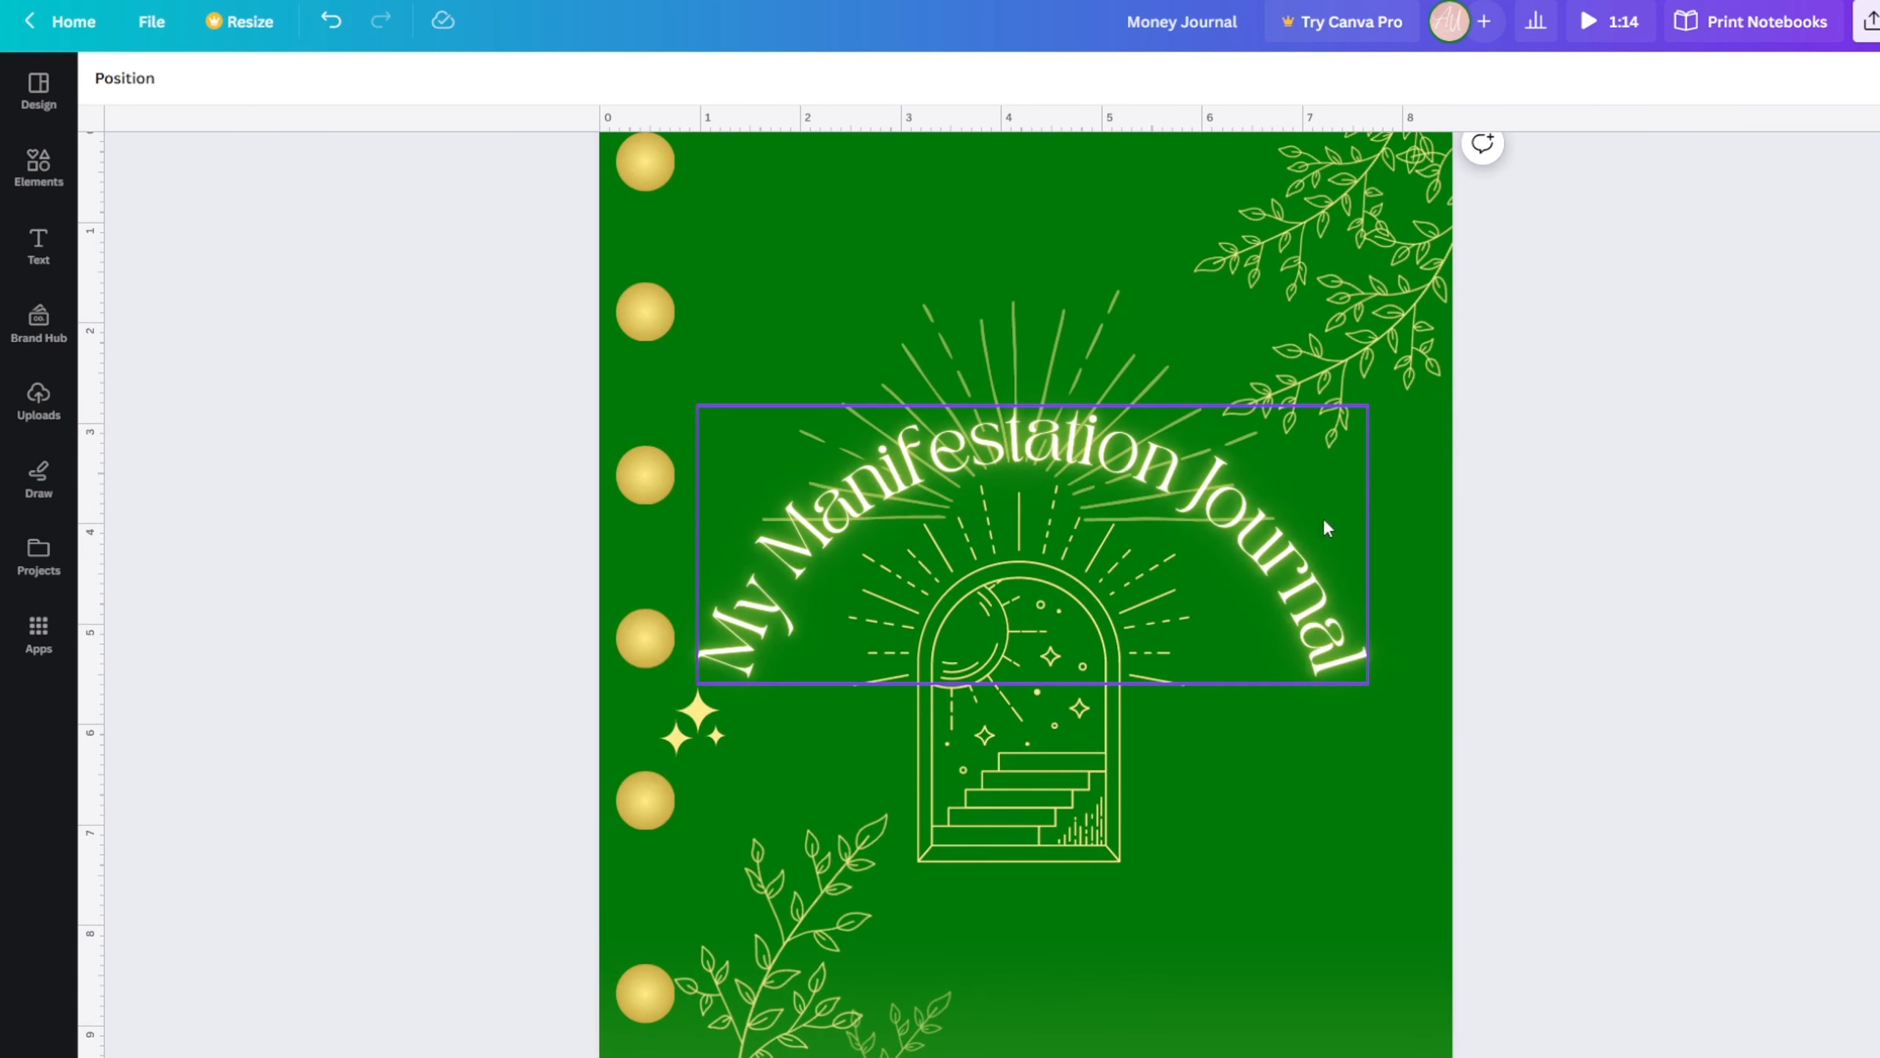
pyautogui.click(1269, 565)
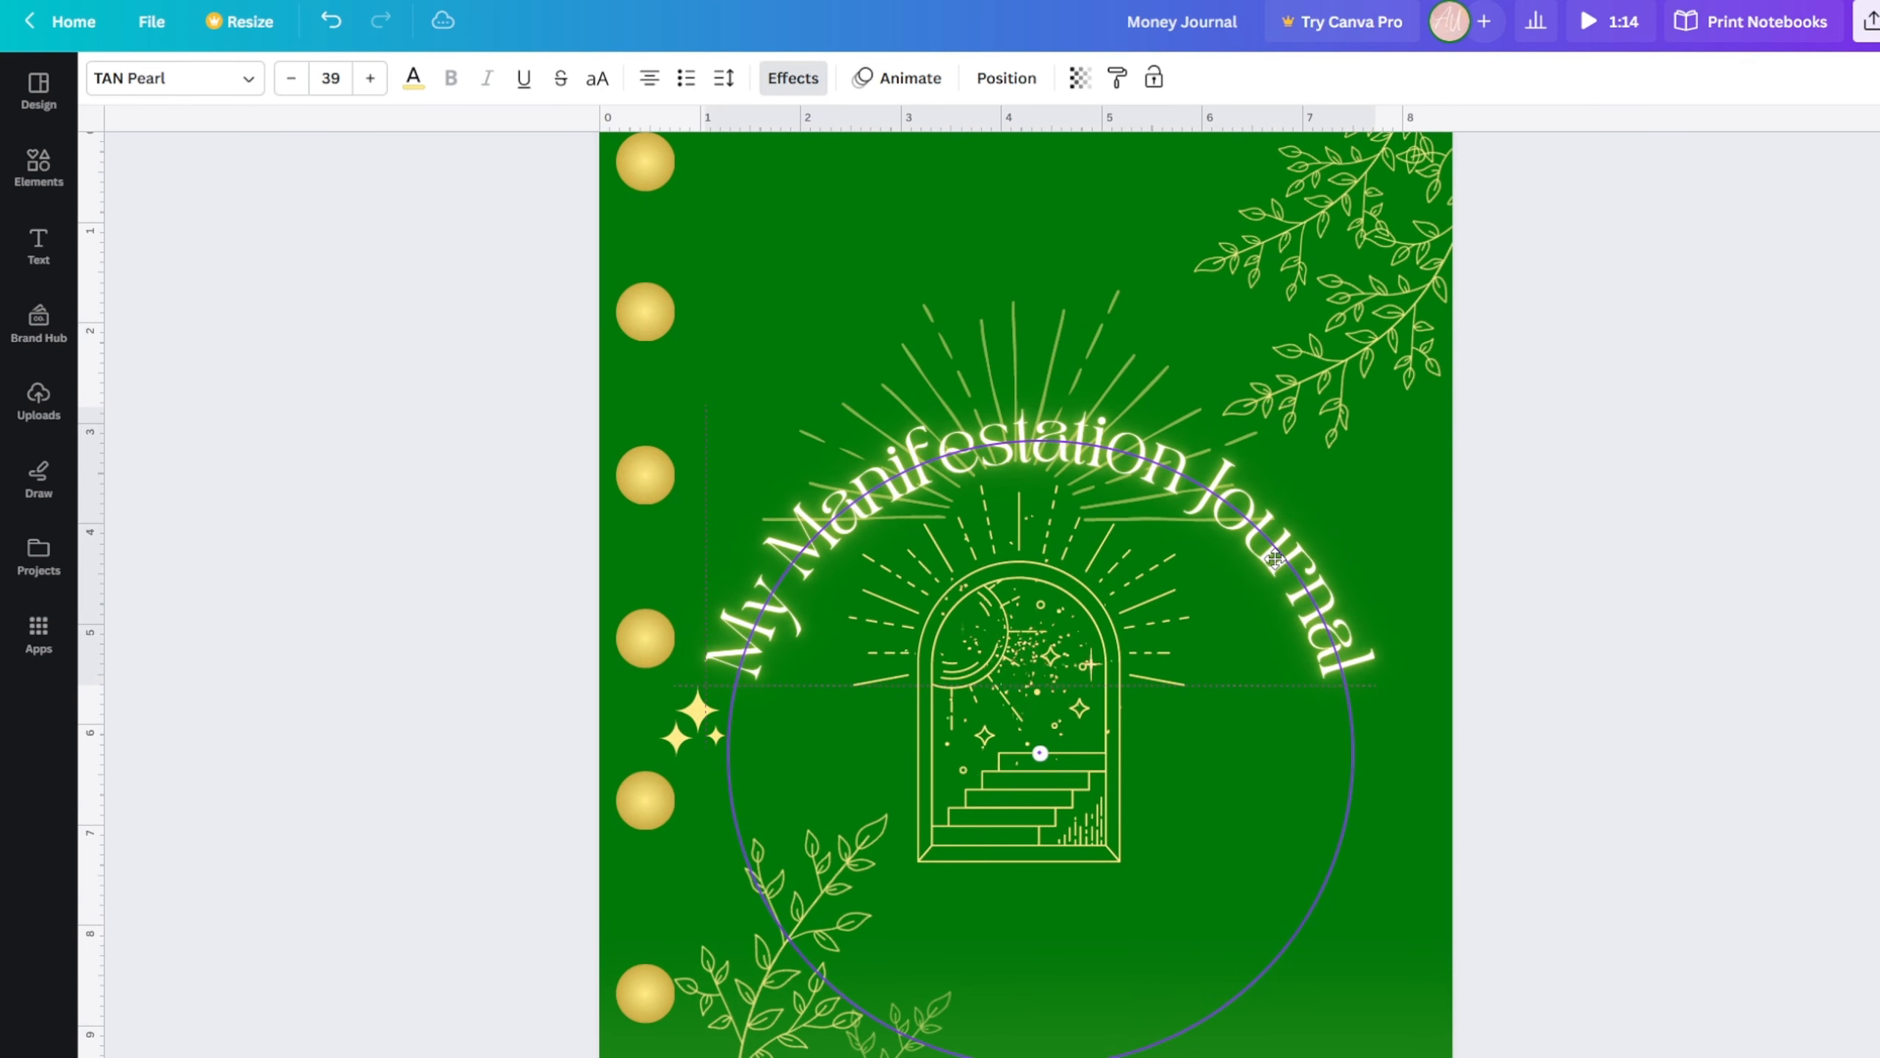
pyautogui.click(1478, 638)
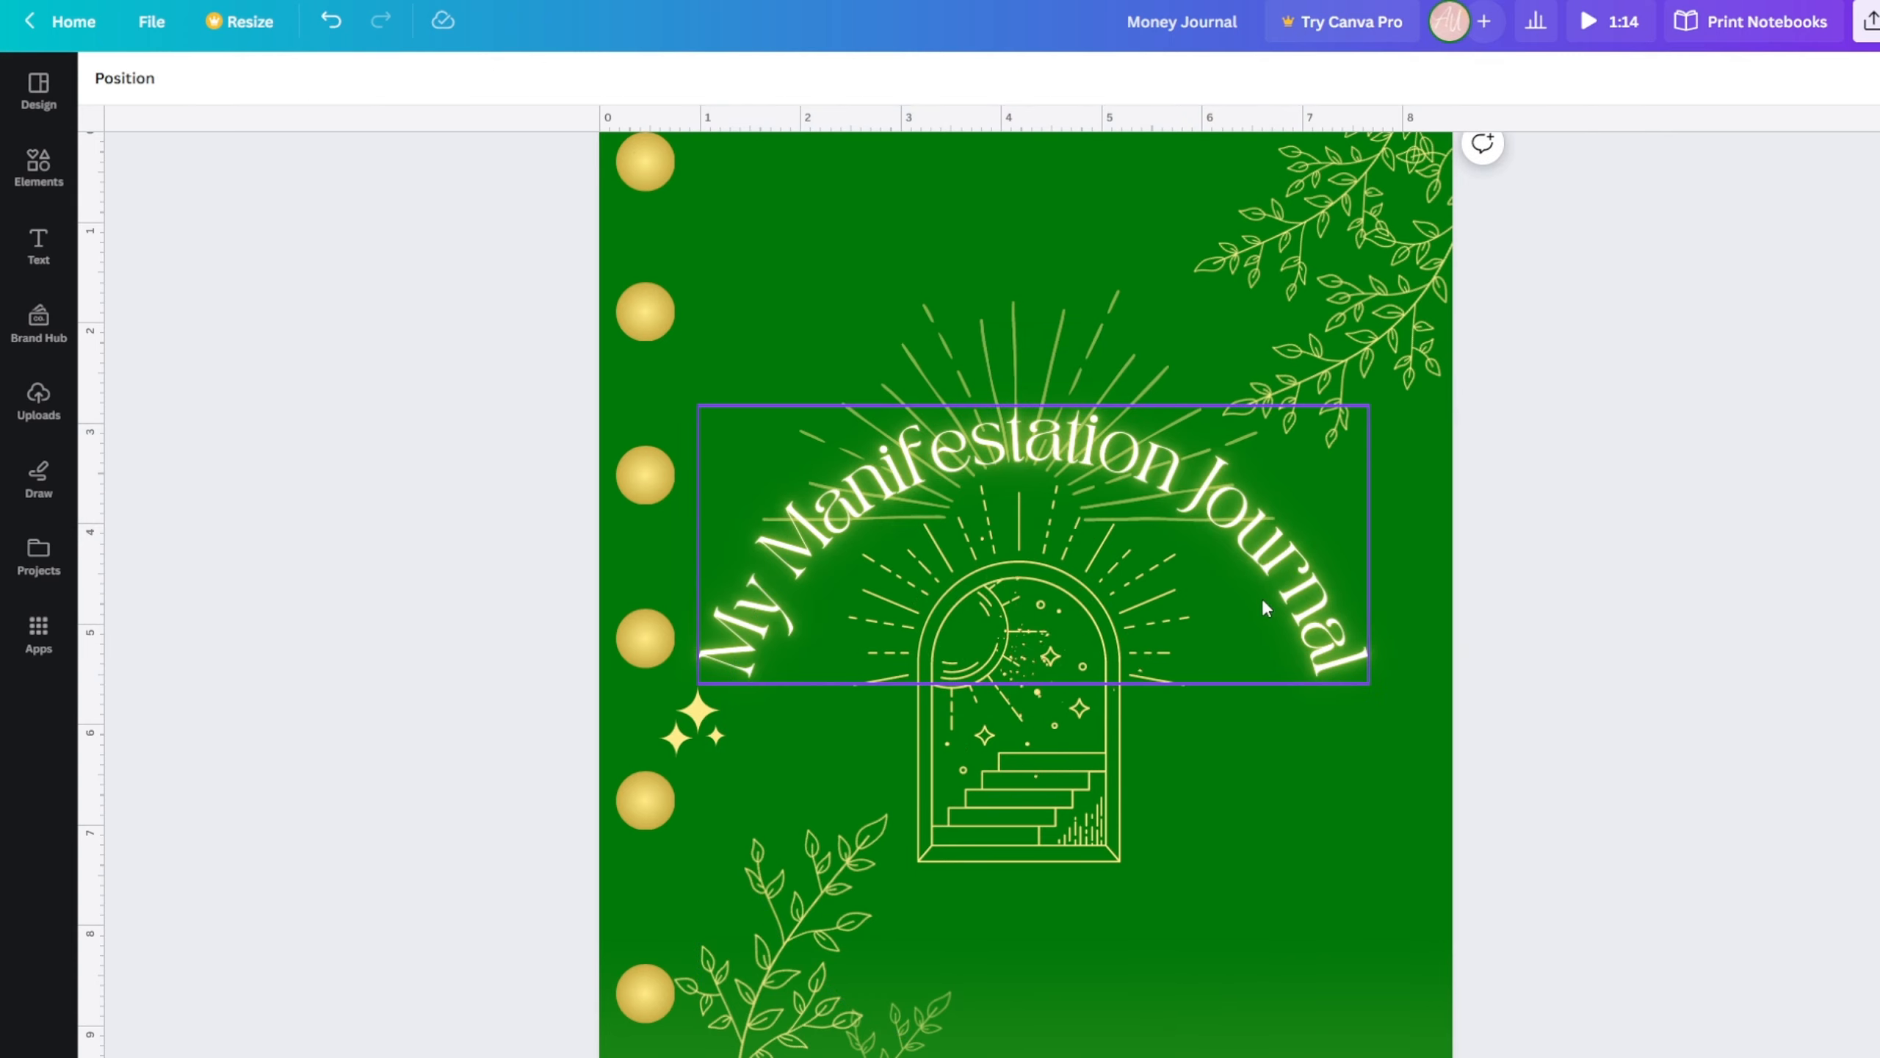
pyautogui.moveTo(1265, 600); pyautogui.dragTo(1281, 625)
pyautogui.click(1592, 587)
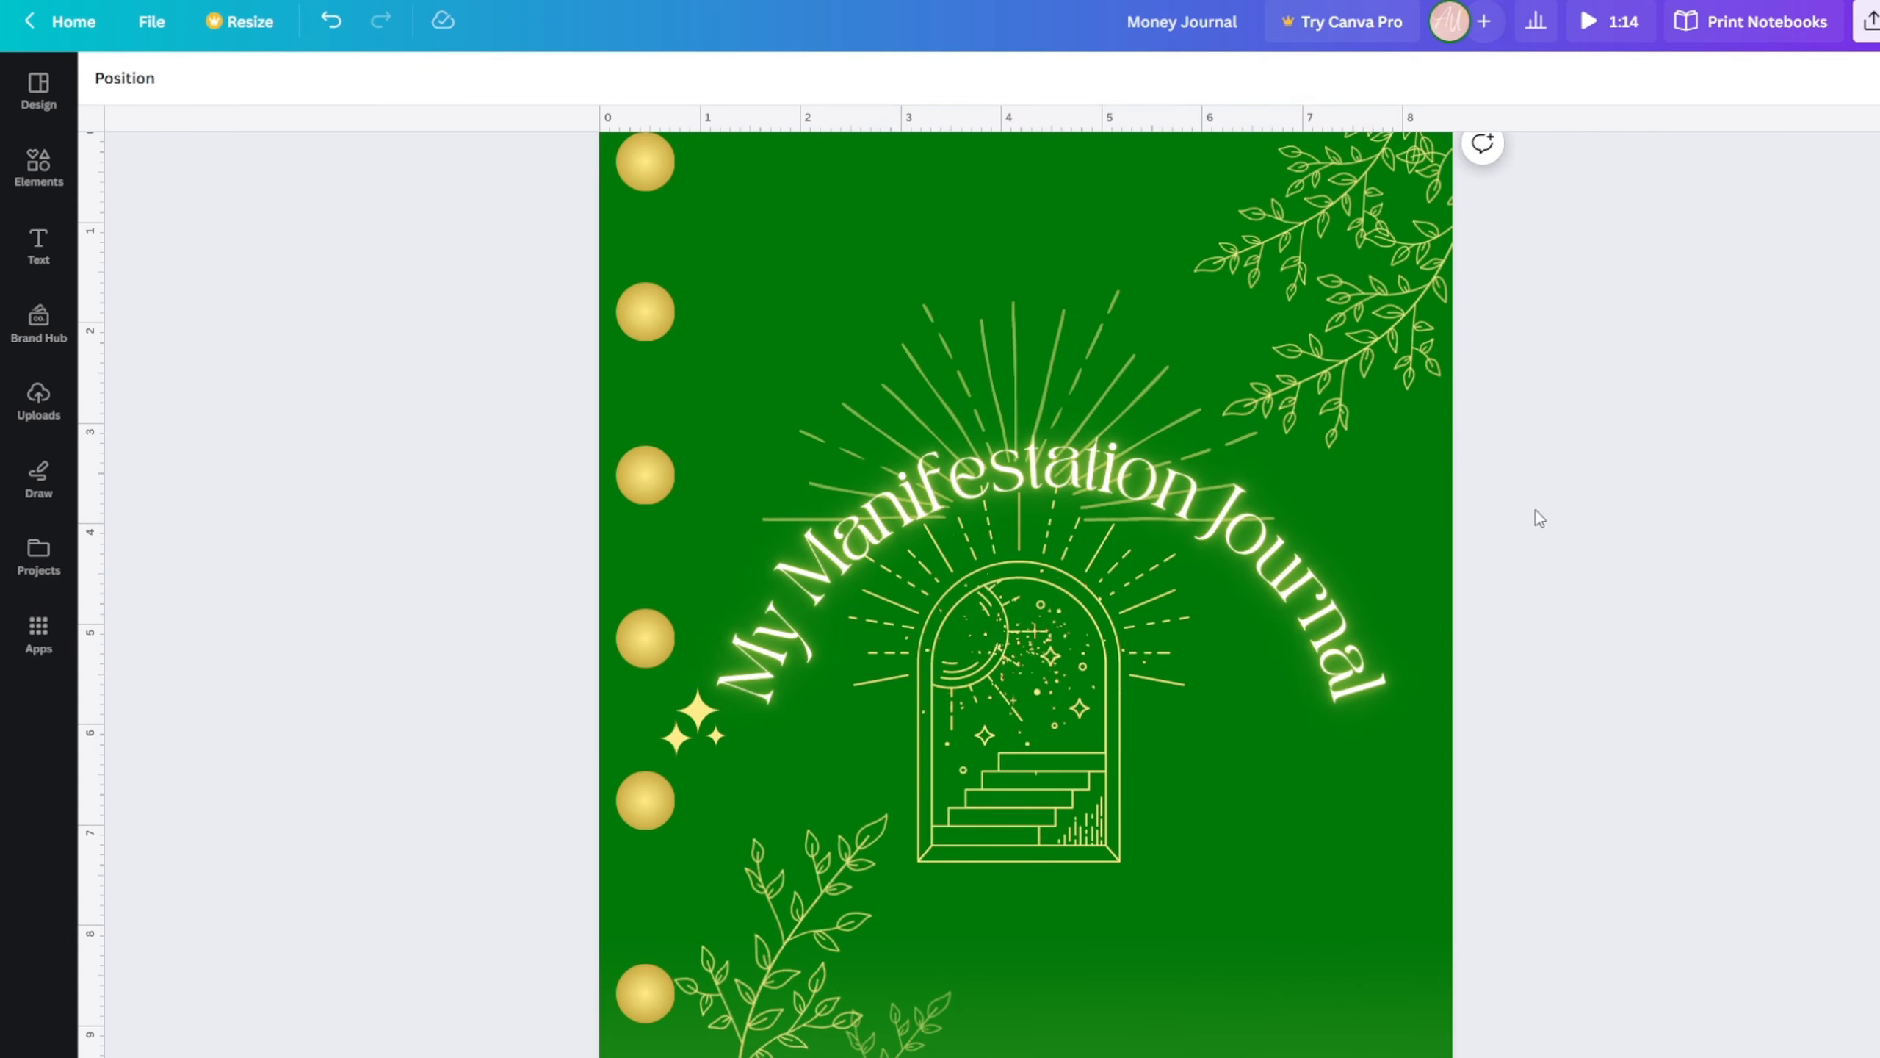
pyautogui.scroll(-2, 800, 461)
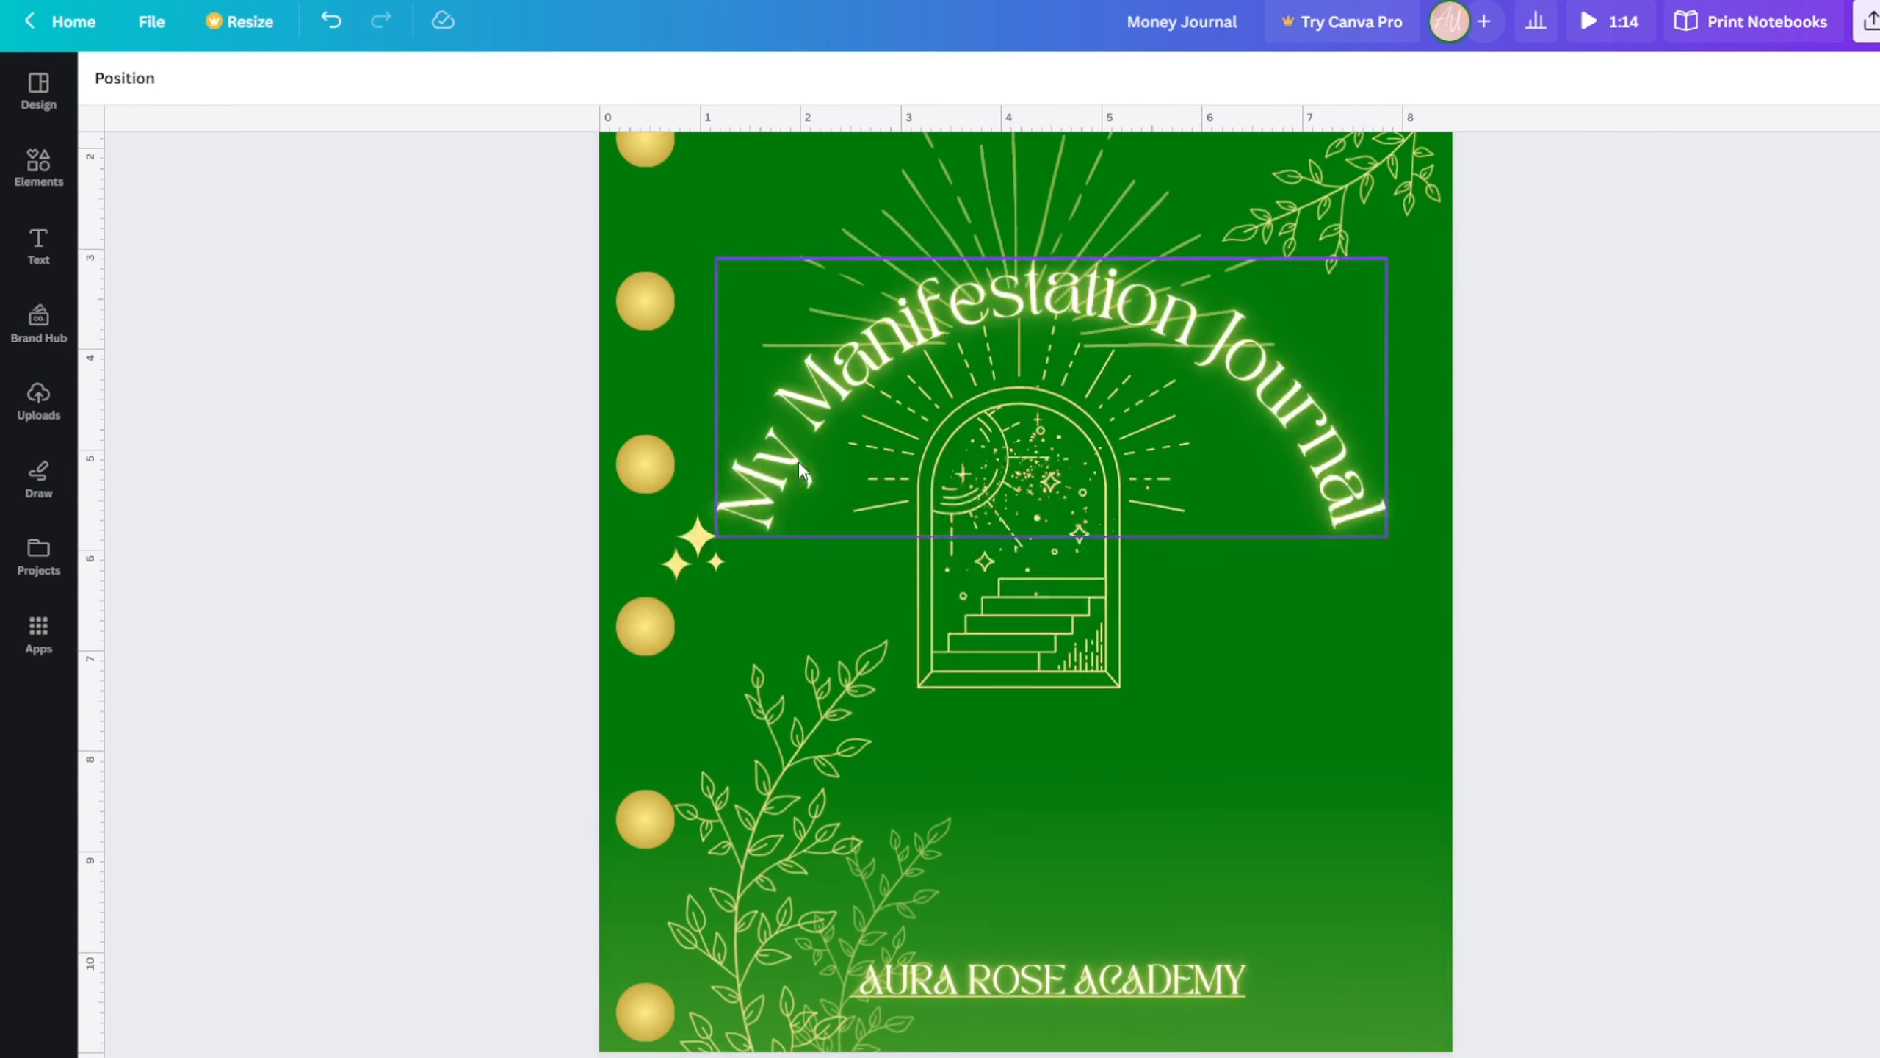
pyautogui.scroll(2, 928, 560)
pyautogui.hotkey('ctrl', '-')
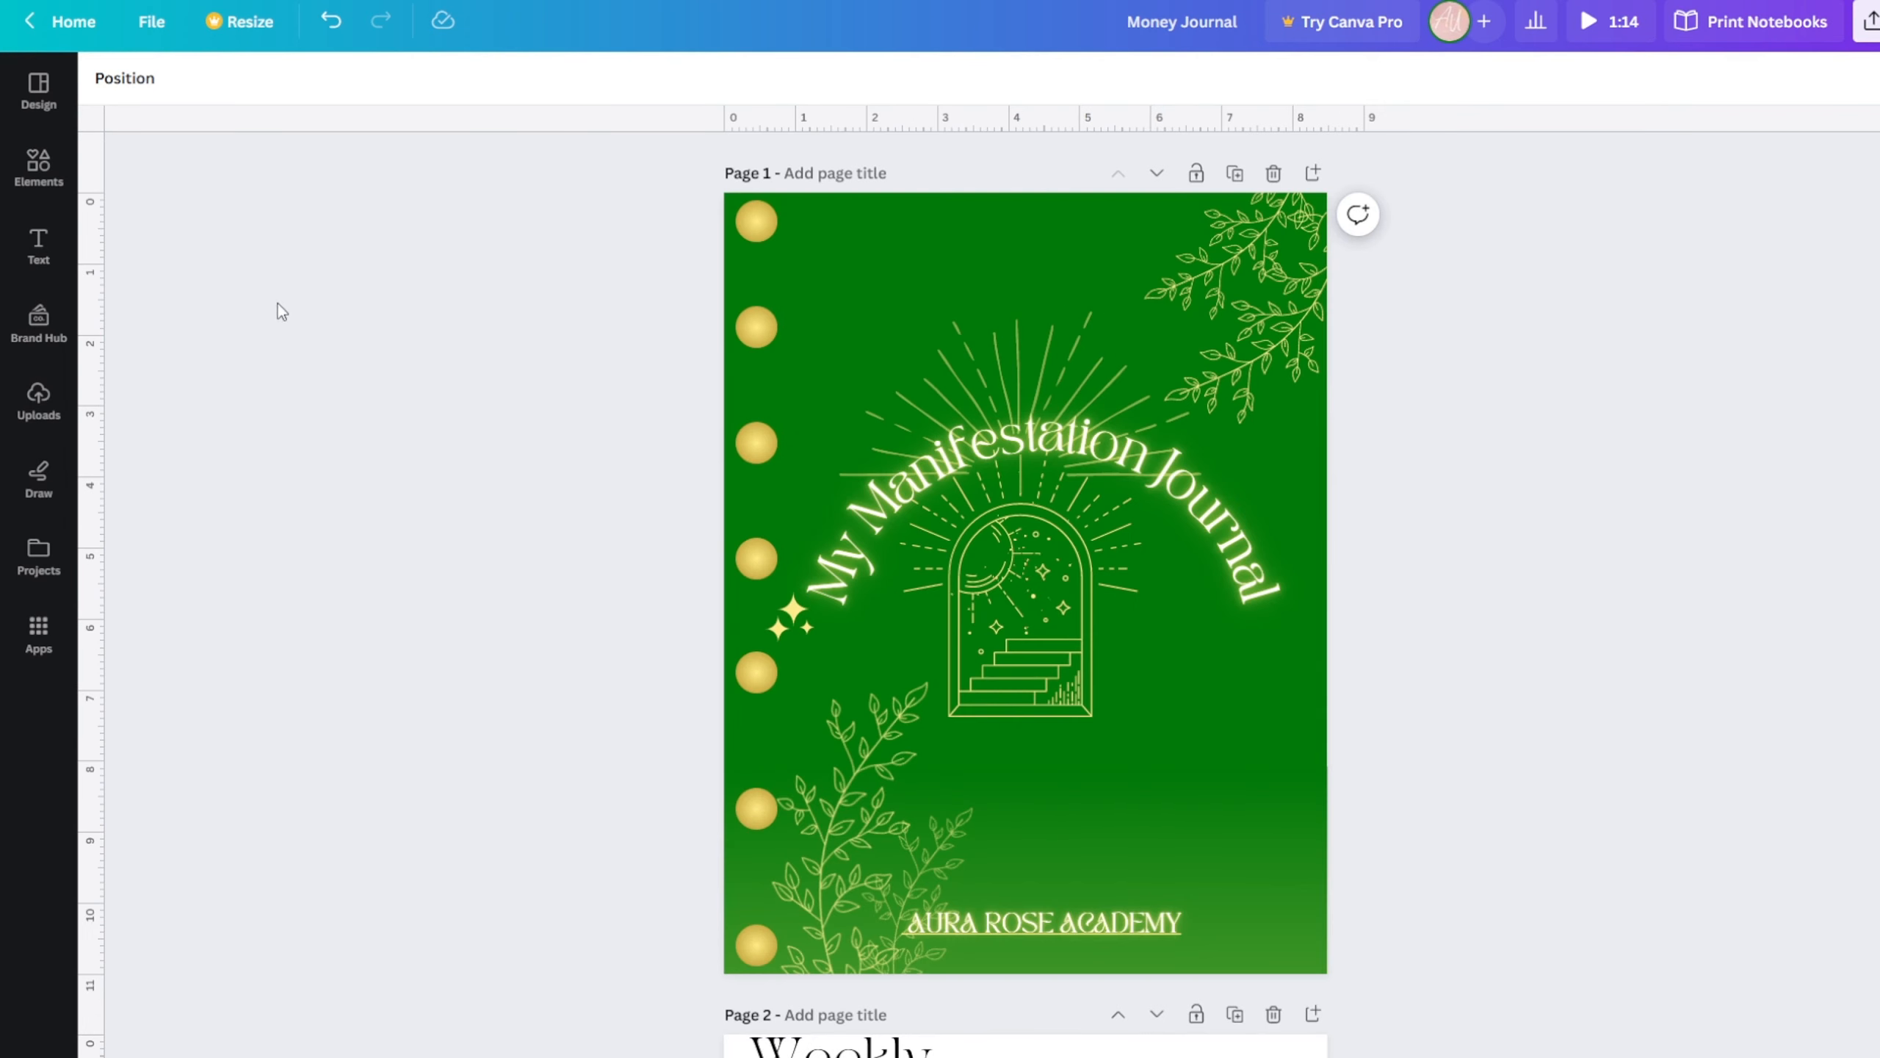
# - Delete the large sunburst rays behind the curved title
pyautogui.click(38, 167)
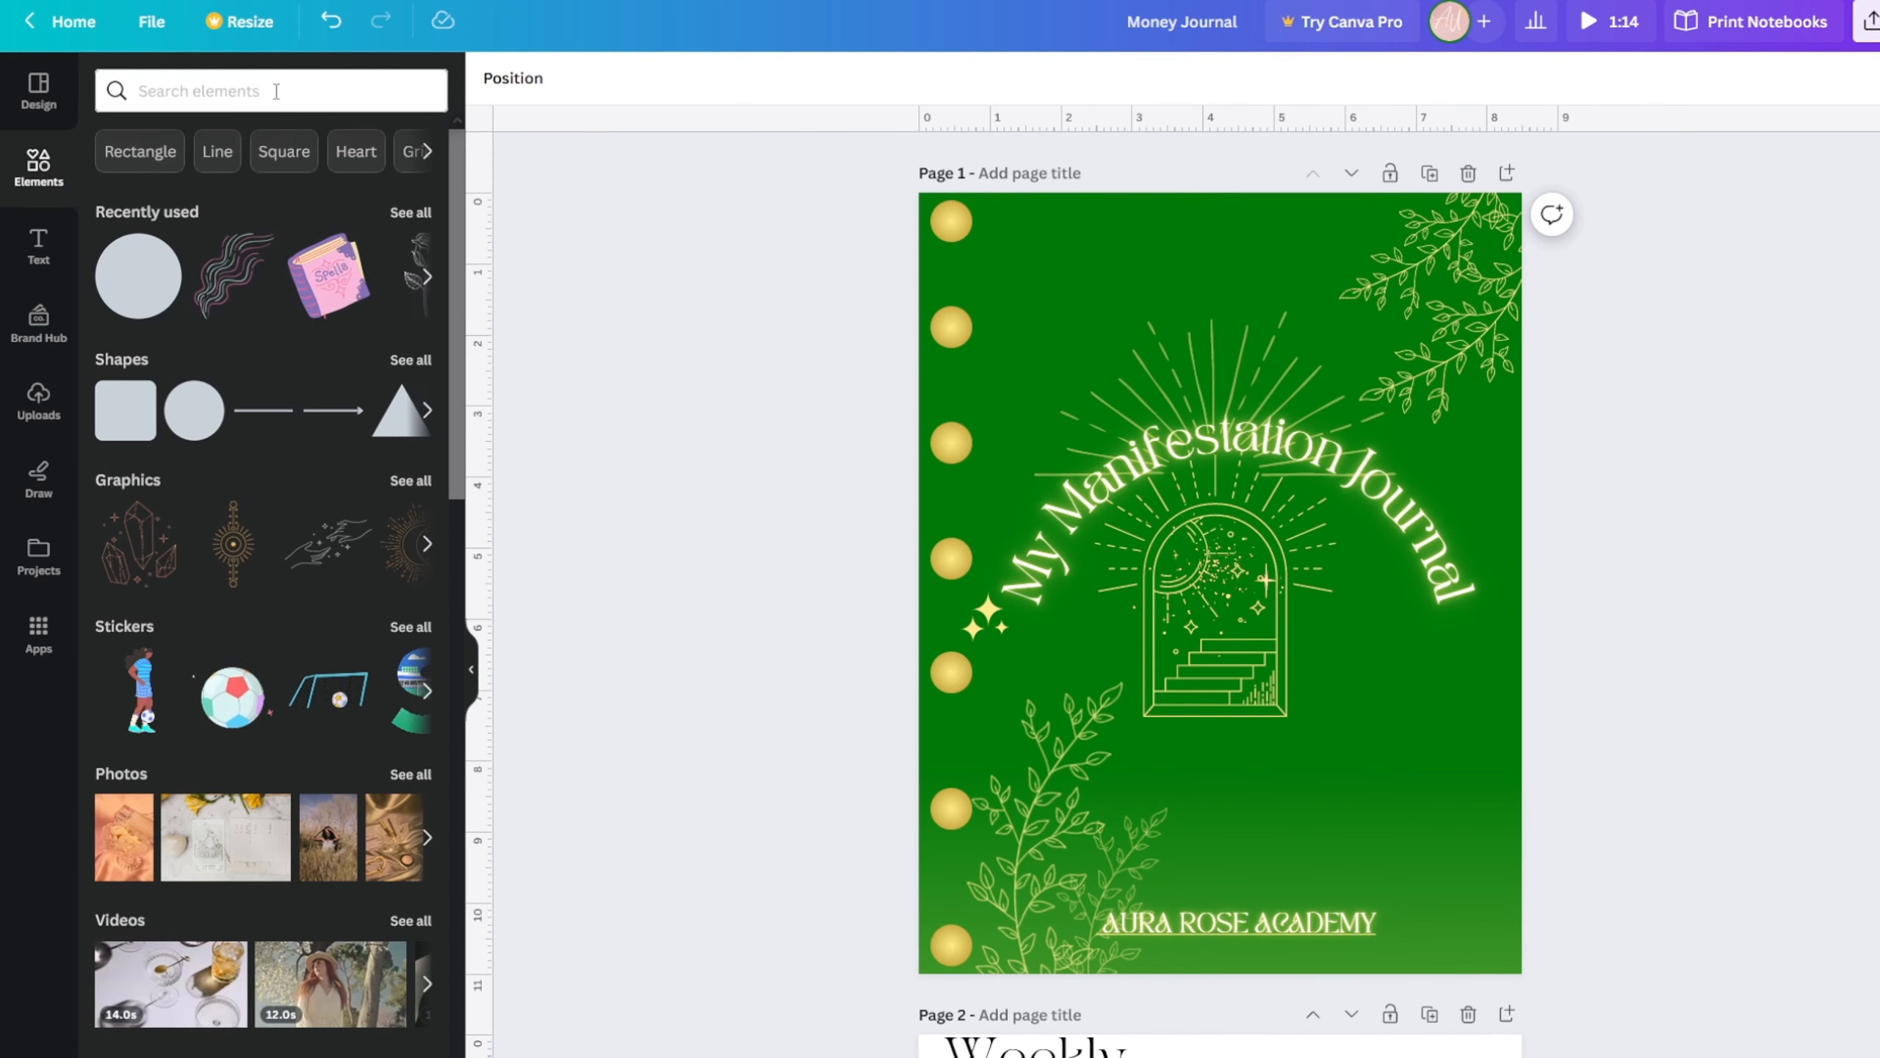
pyautogui.click(1178, 376)
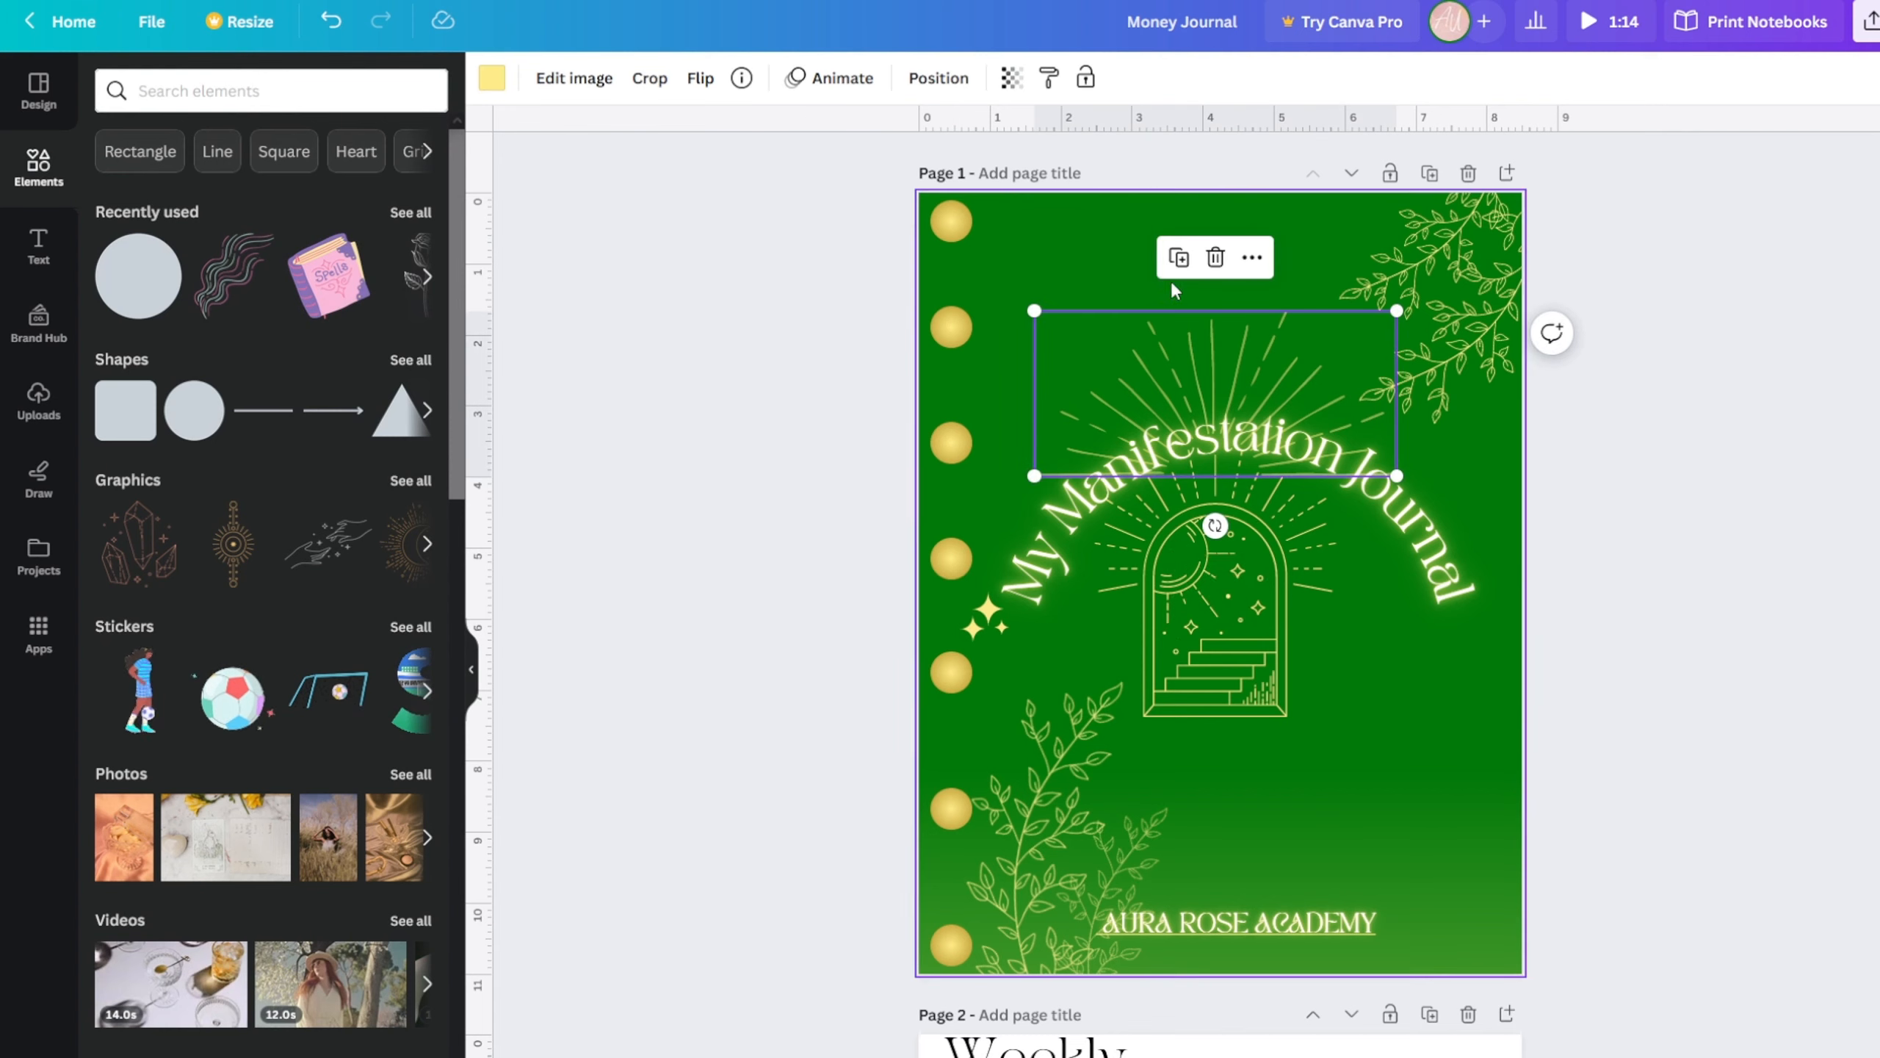
pyautogui.click(1209, 262)
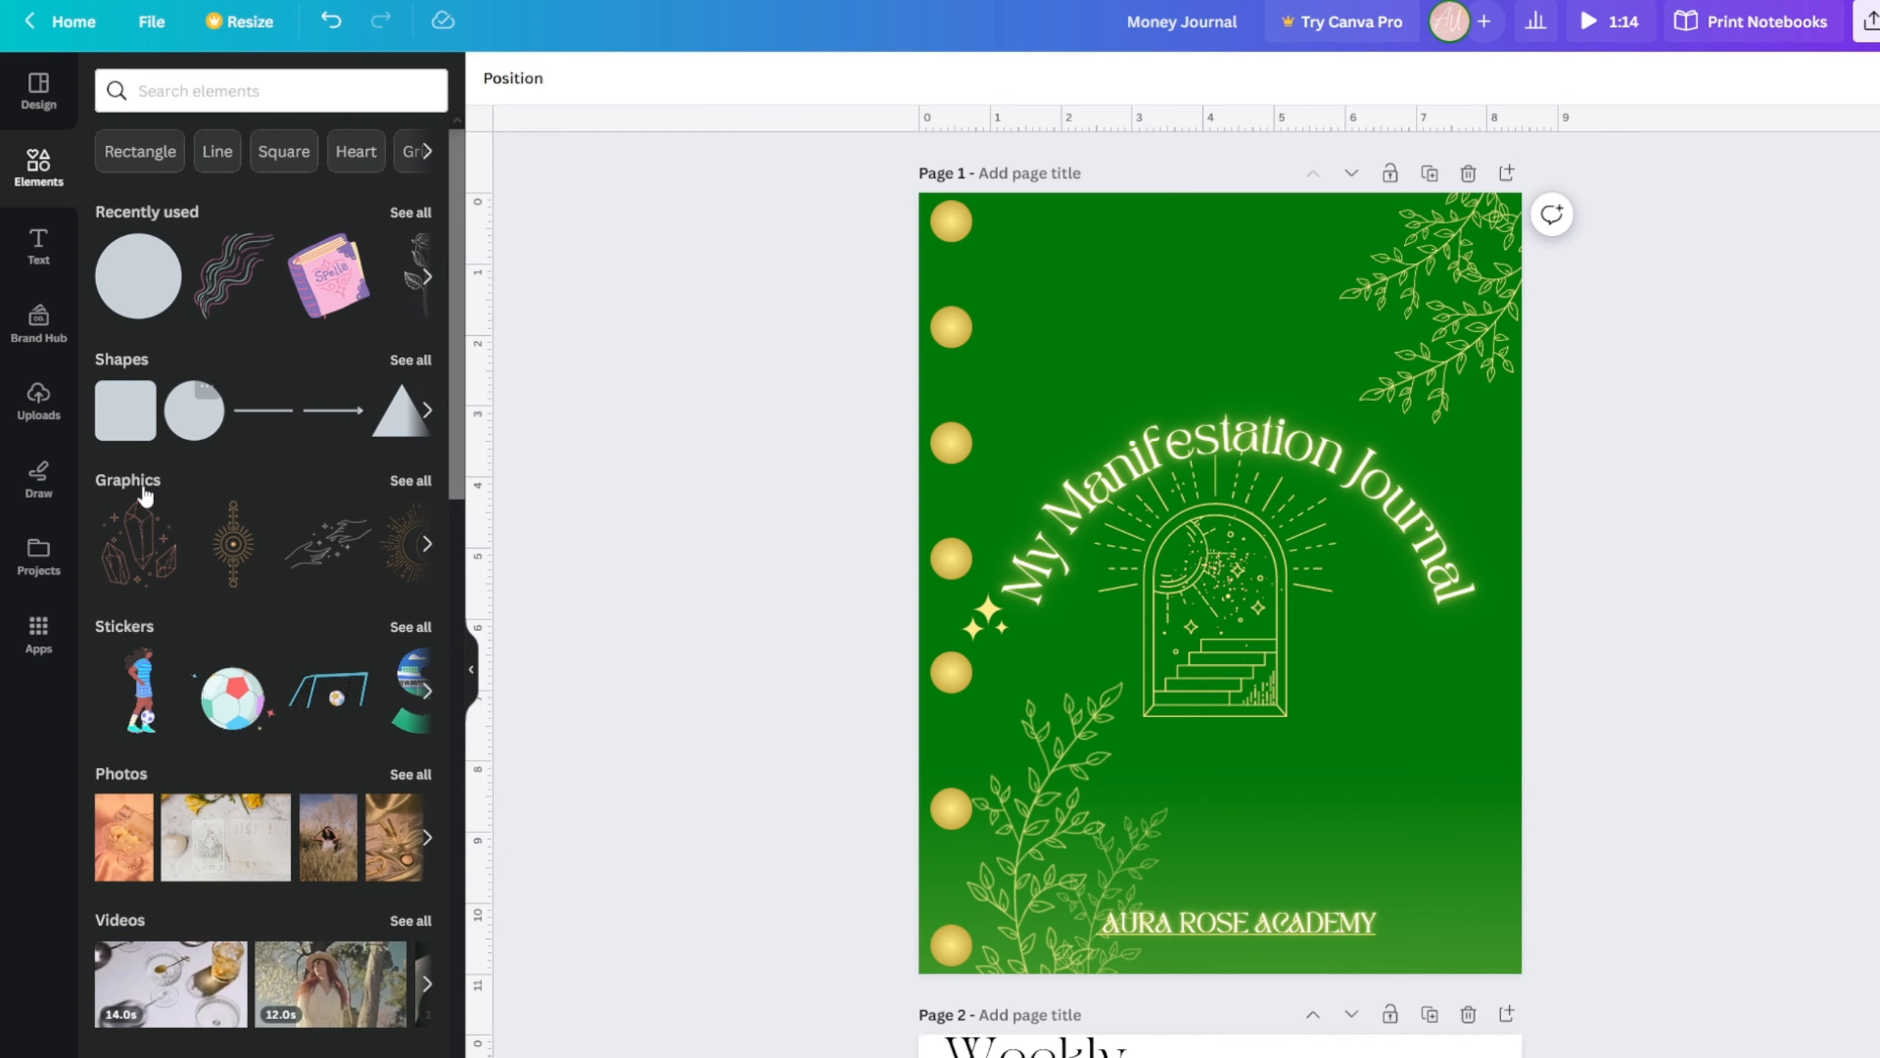
# - Add the line-art crystal cluster graphic to the cover and place it above the arched doorway, behind the title's upper area
pyautogui.click(135, 552)
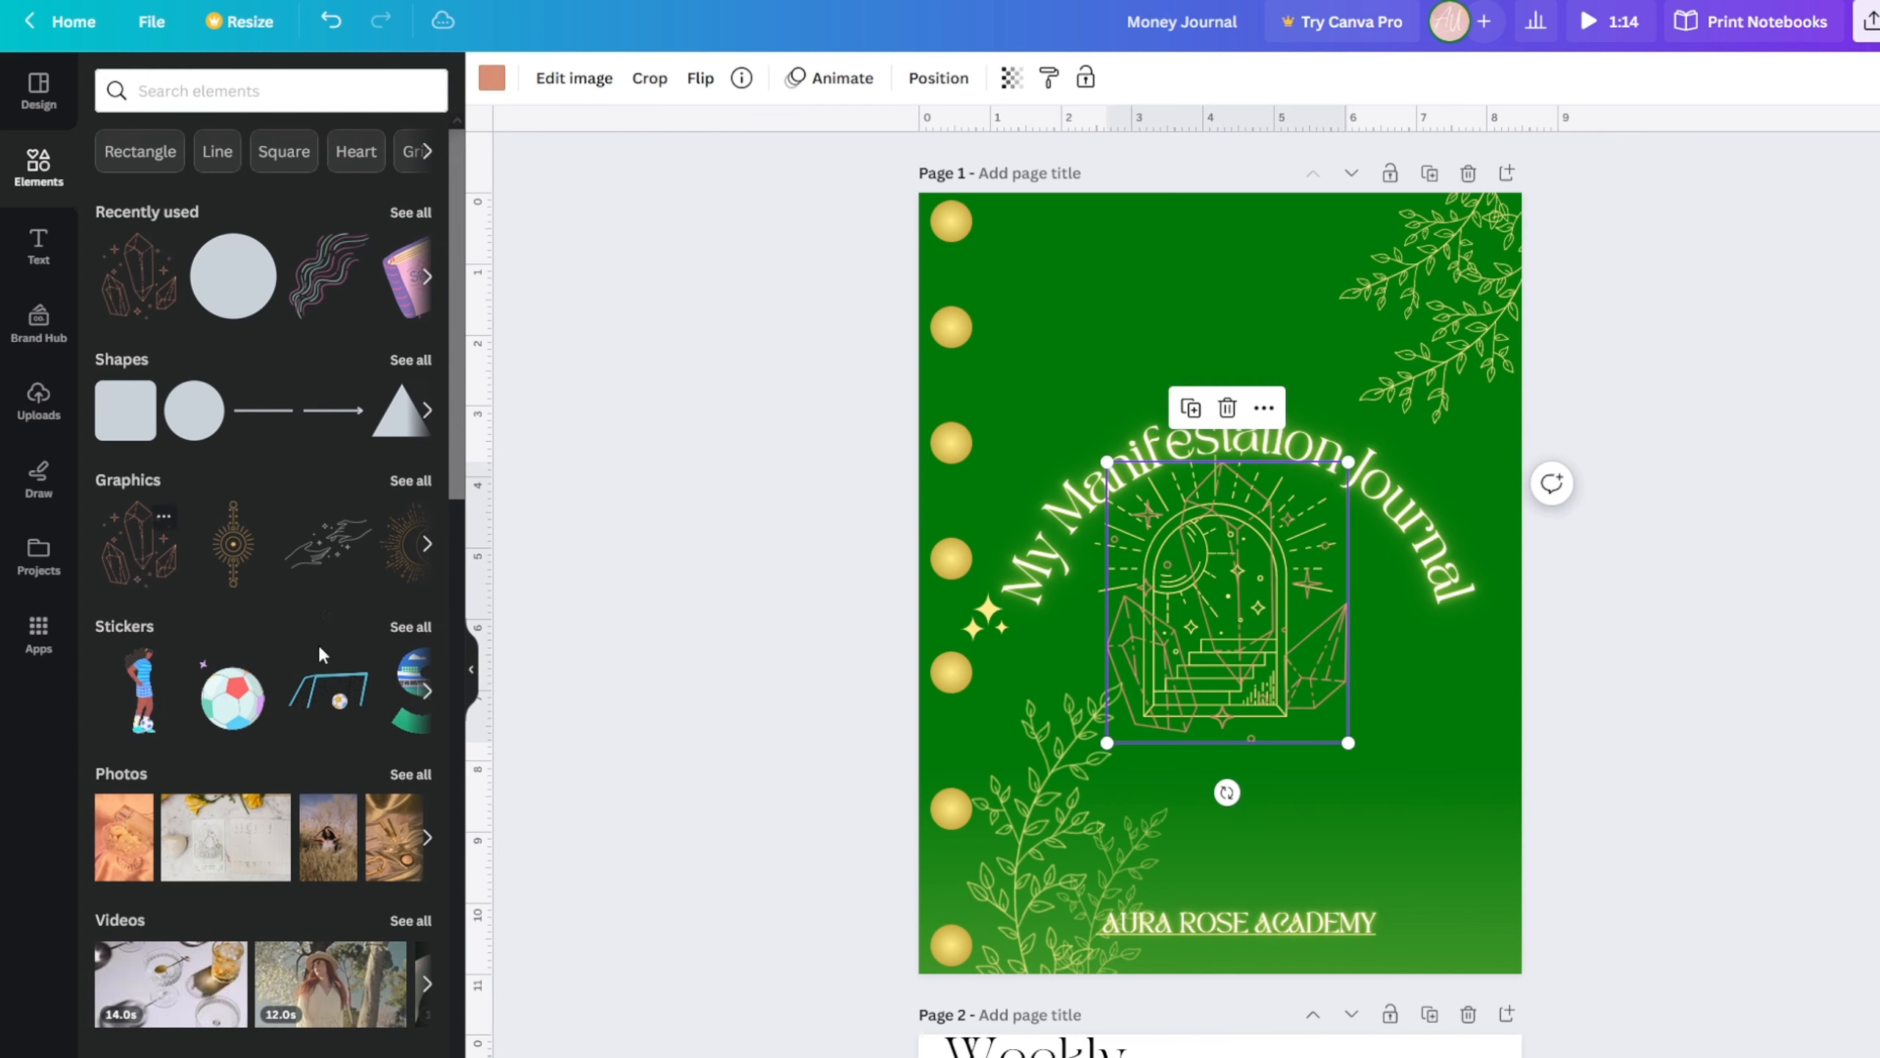
pyautogui.click(473, 667)
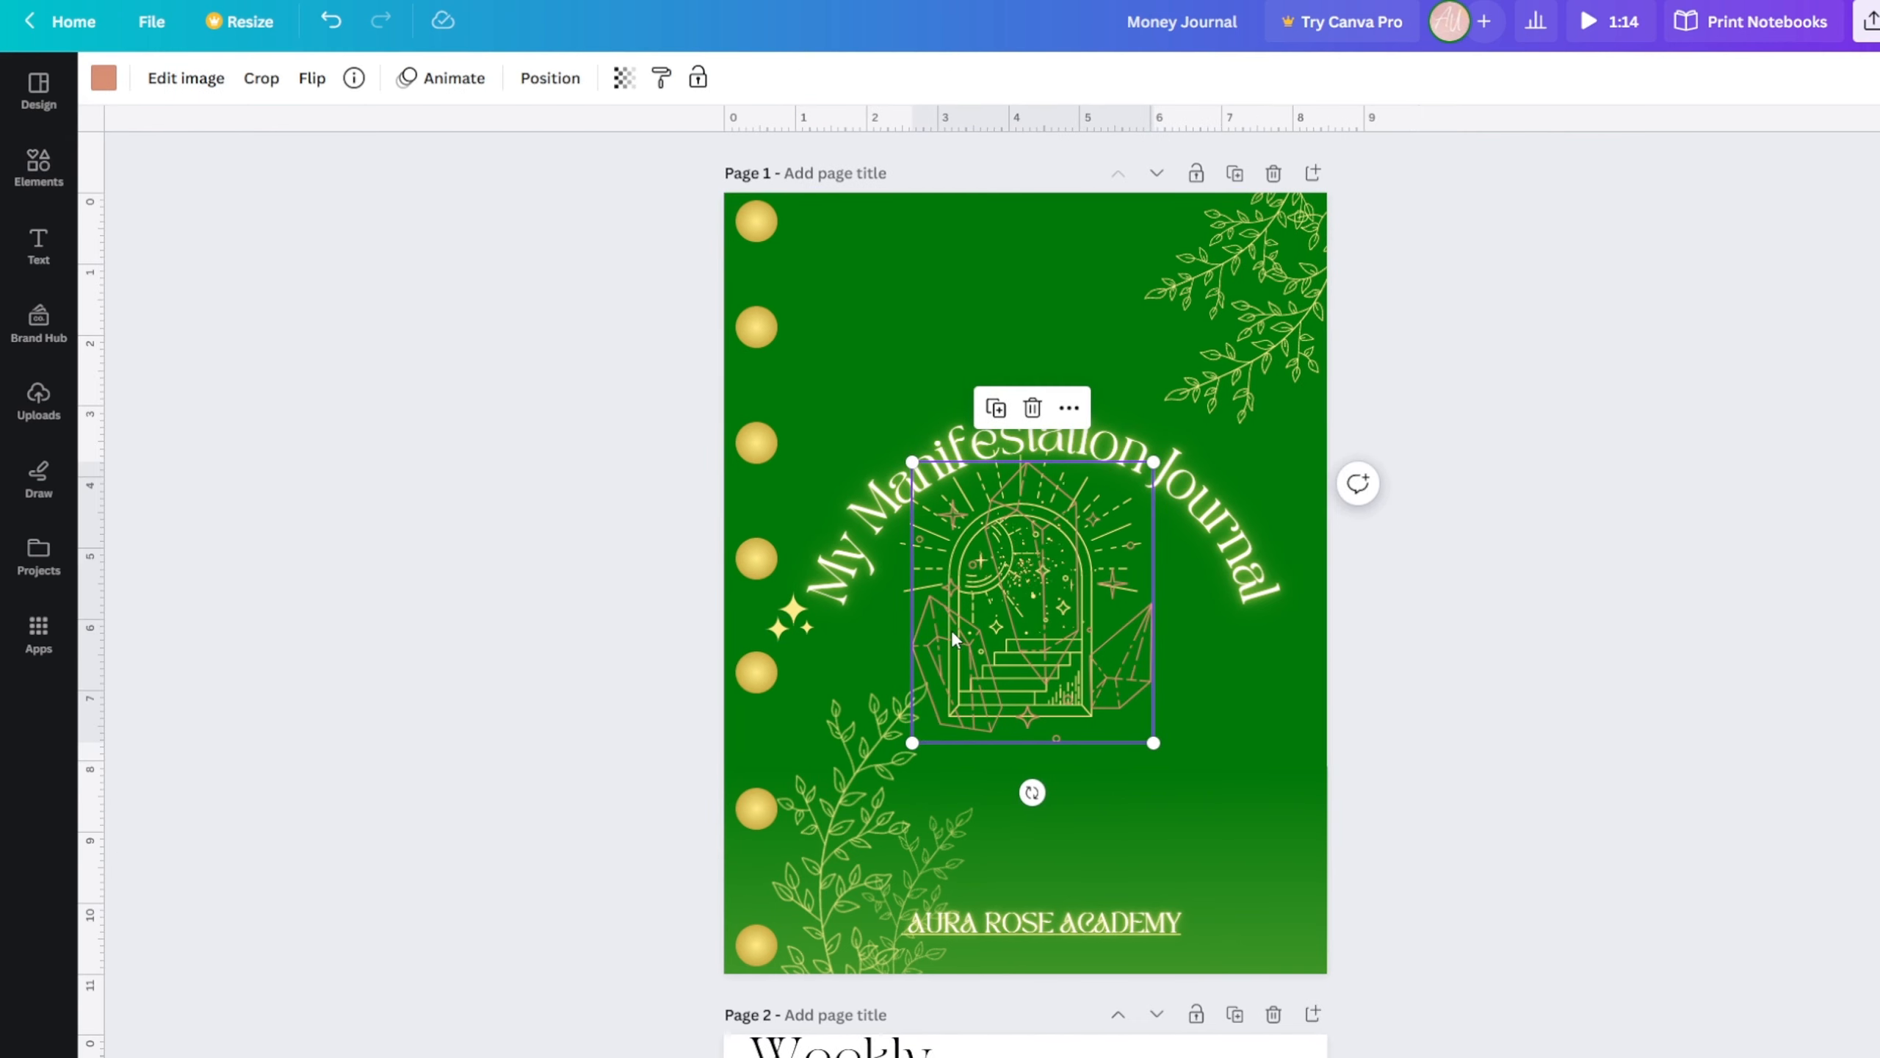
pyautogui.moveTo(952, 629); pyautogui.dragTo(932, 375)
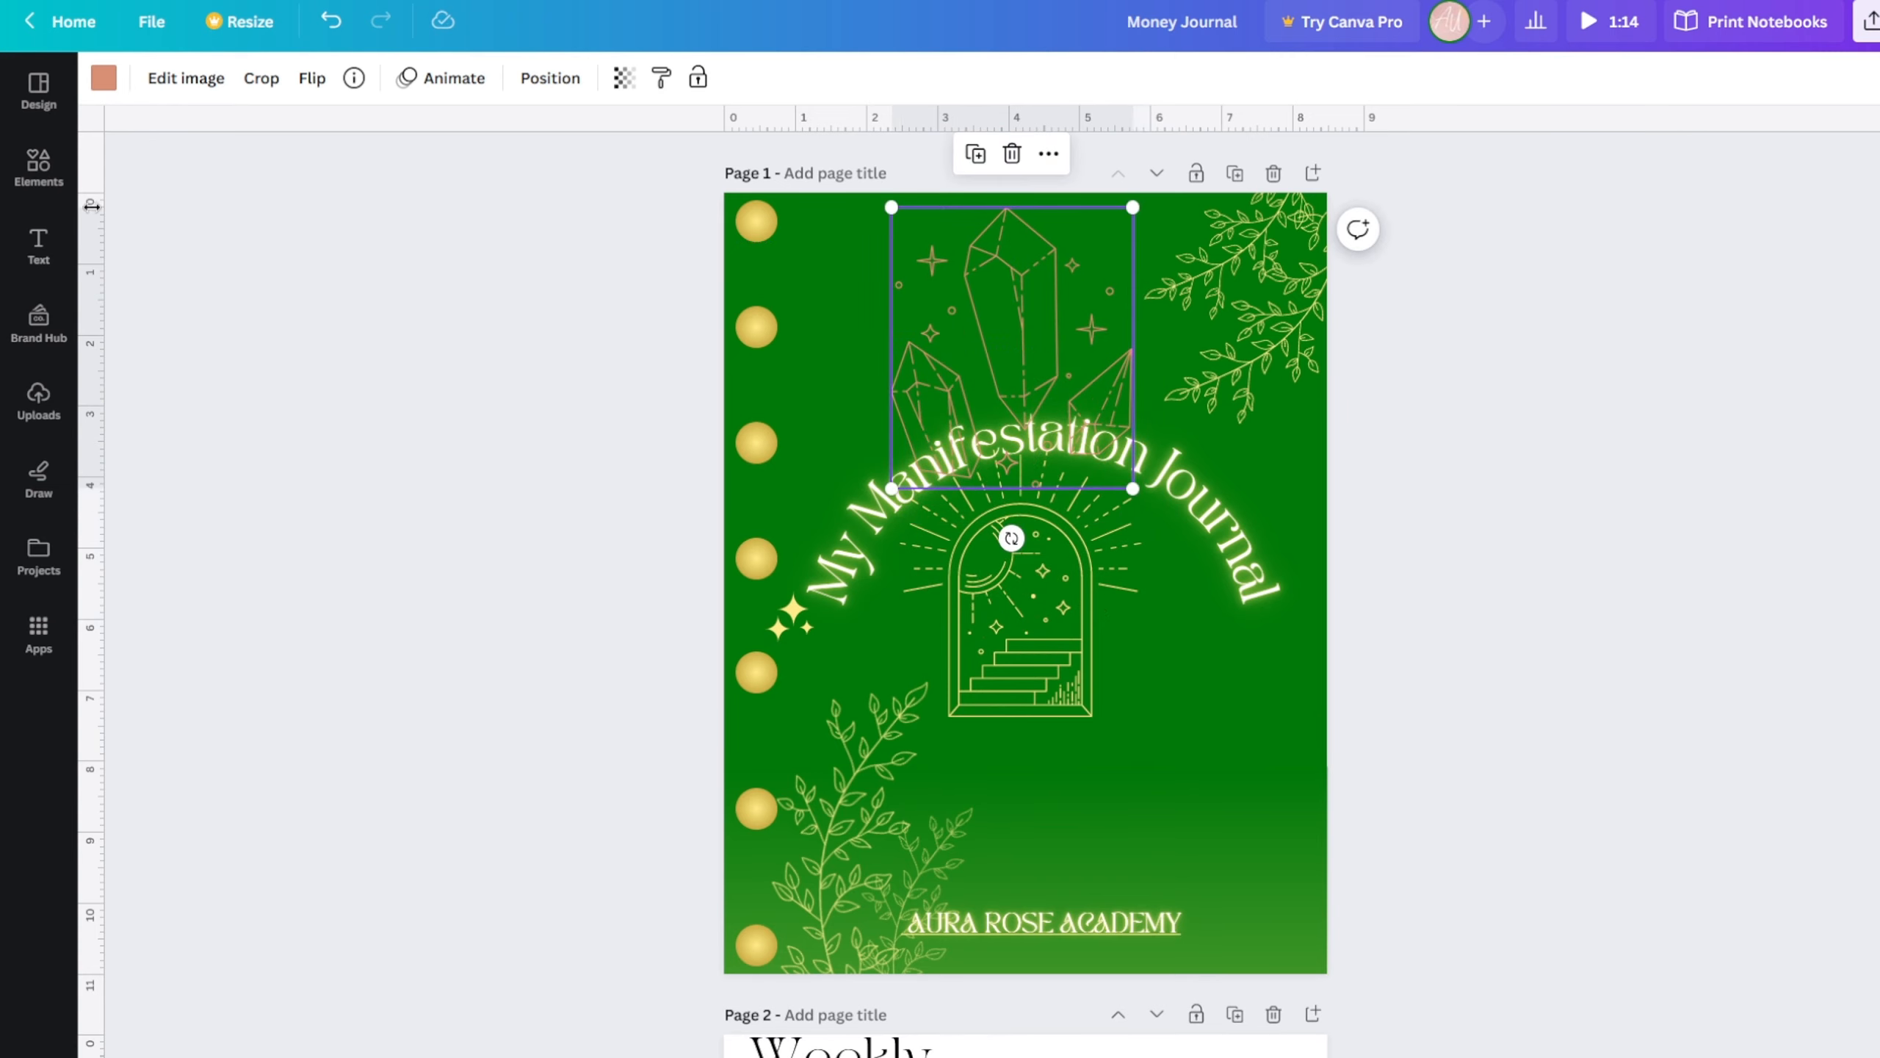
# - Search the elements for "magic", list all matching graphics and browse them for cover artwork
pyautogui.click(38, 178)
pyautogui.click(241, 96)
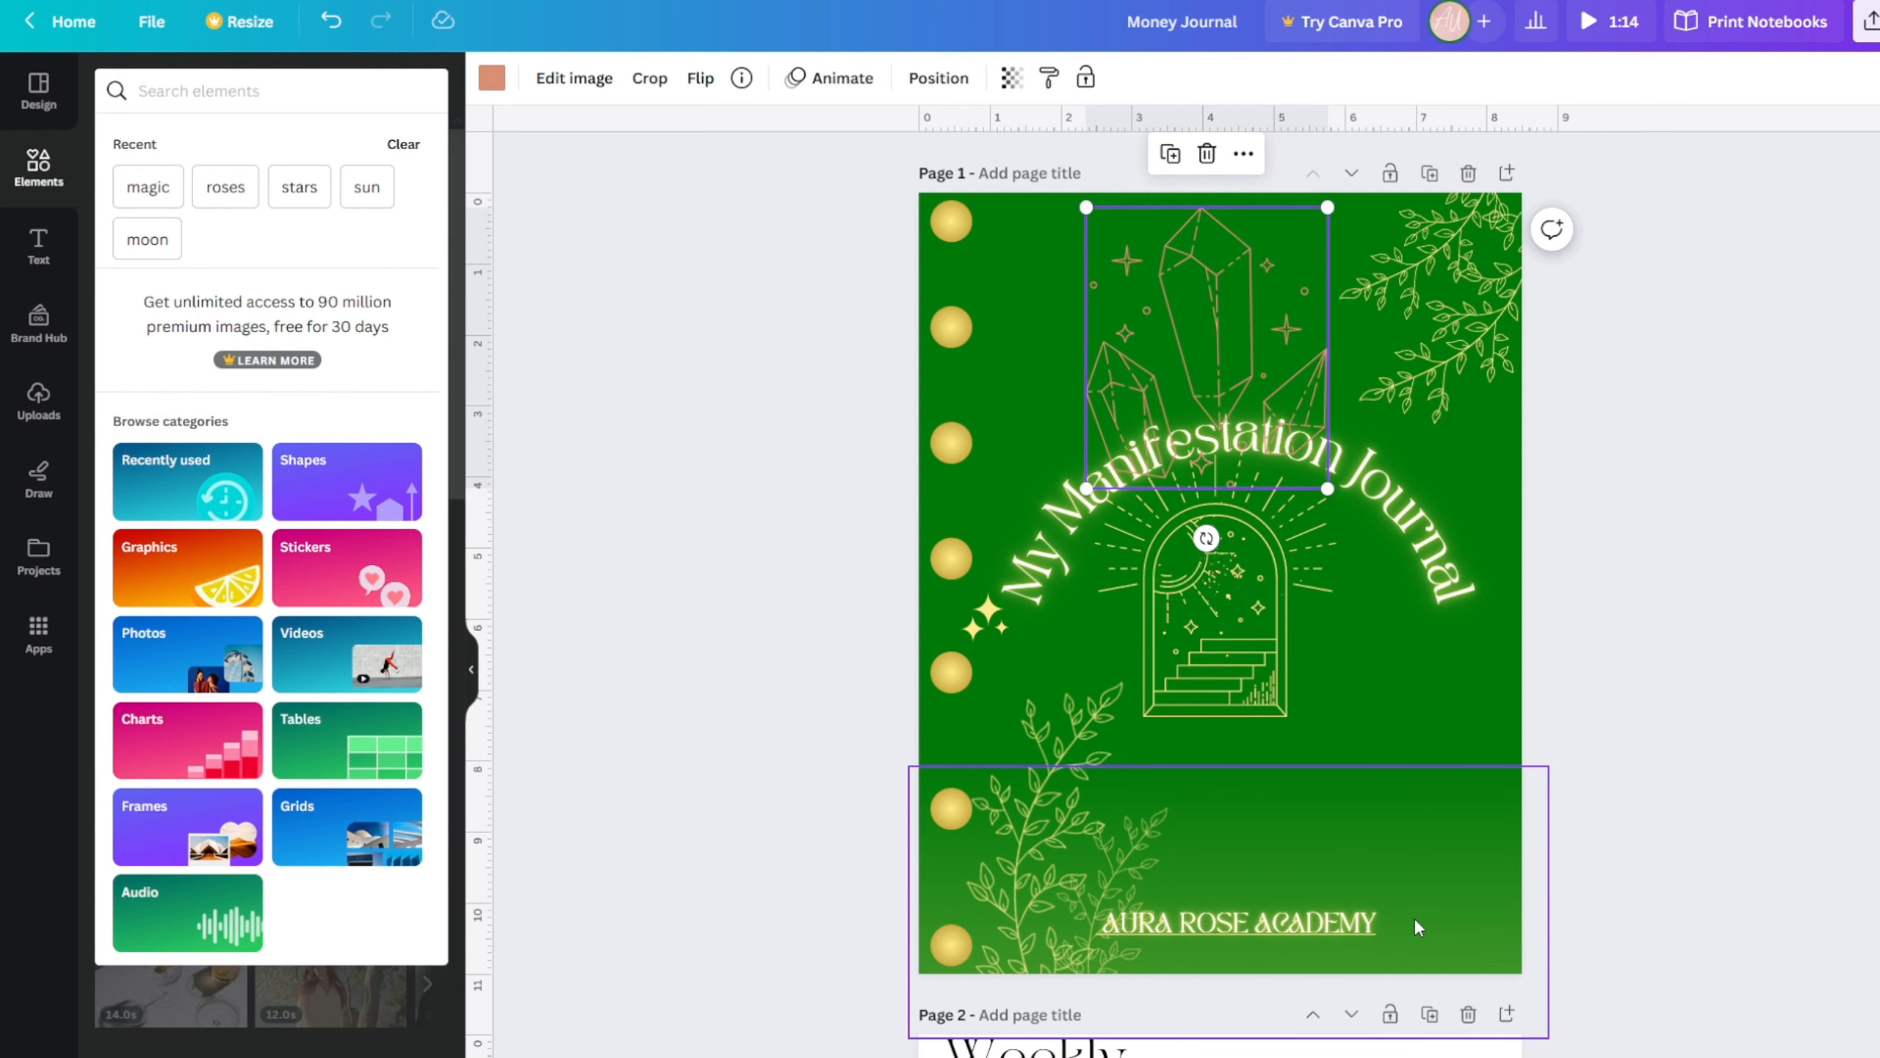
pyautogui.click(271, 996)
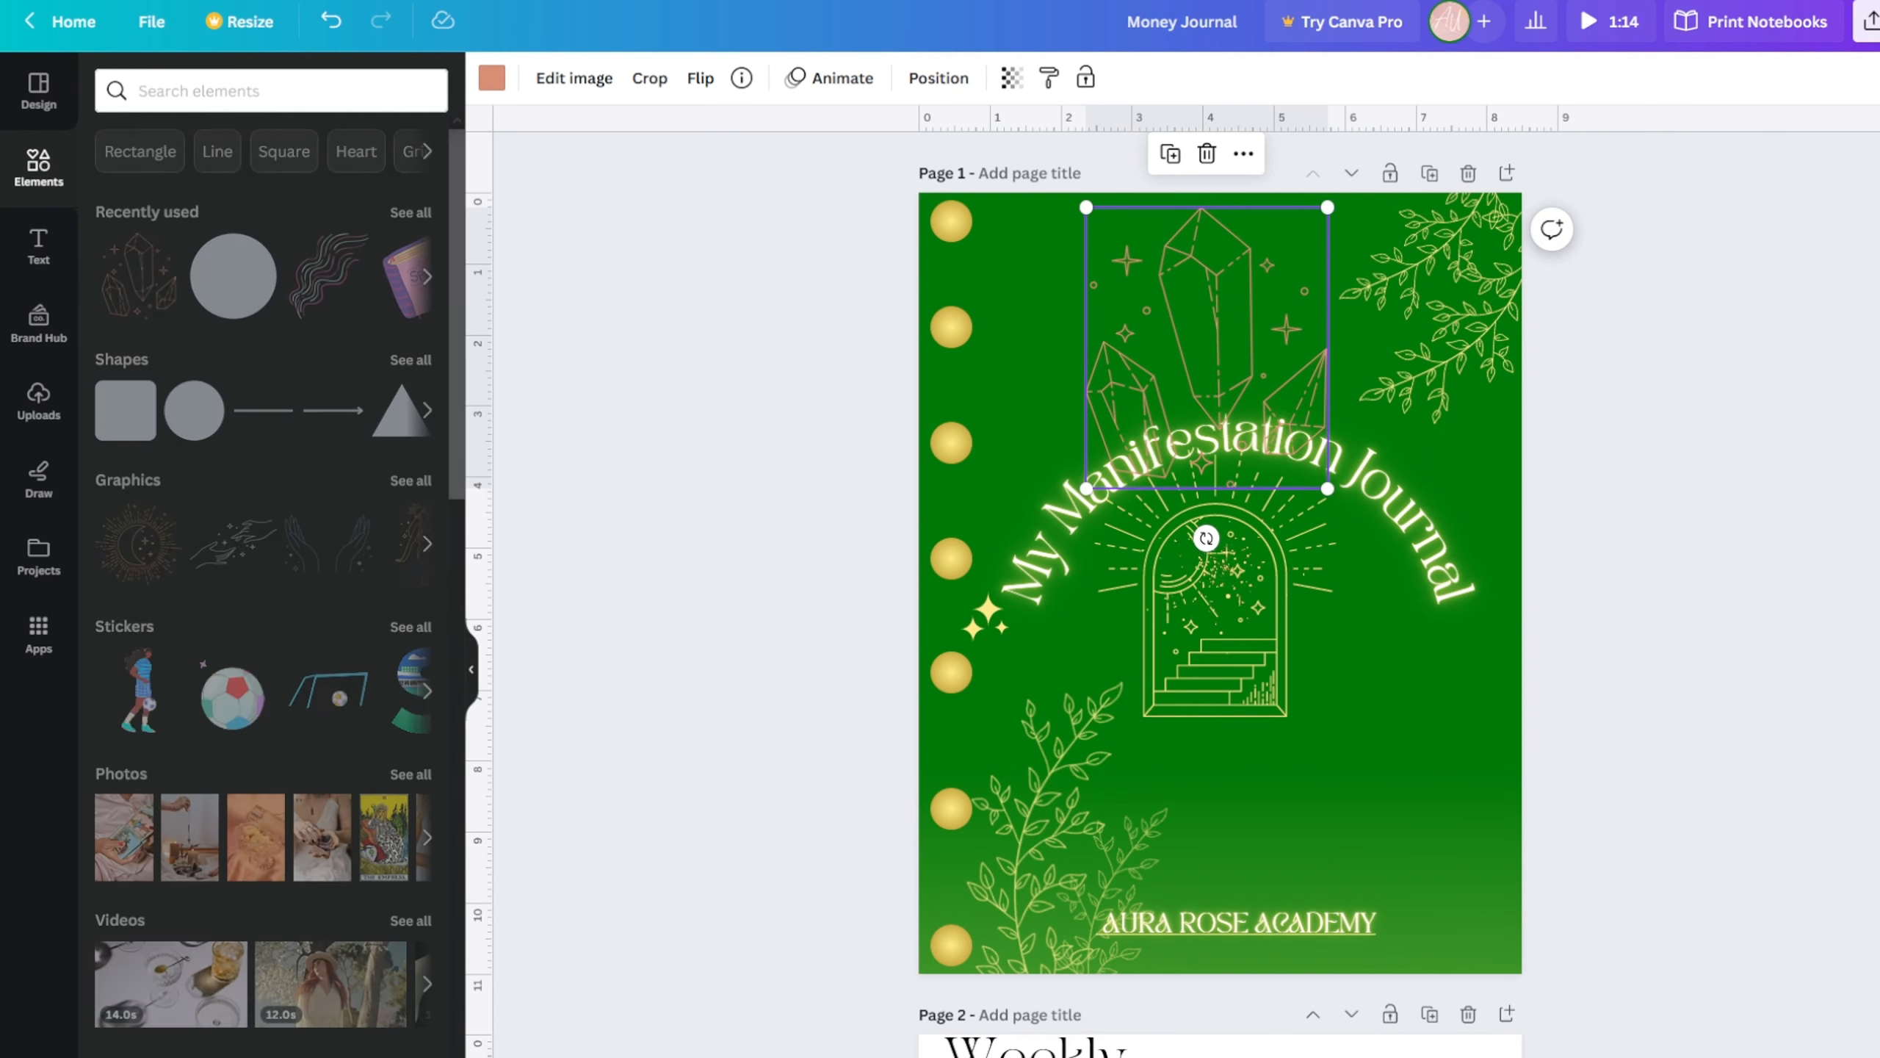
pyautogui.click(210, 92)
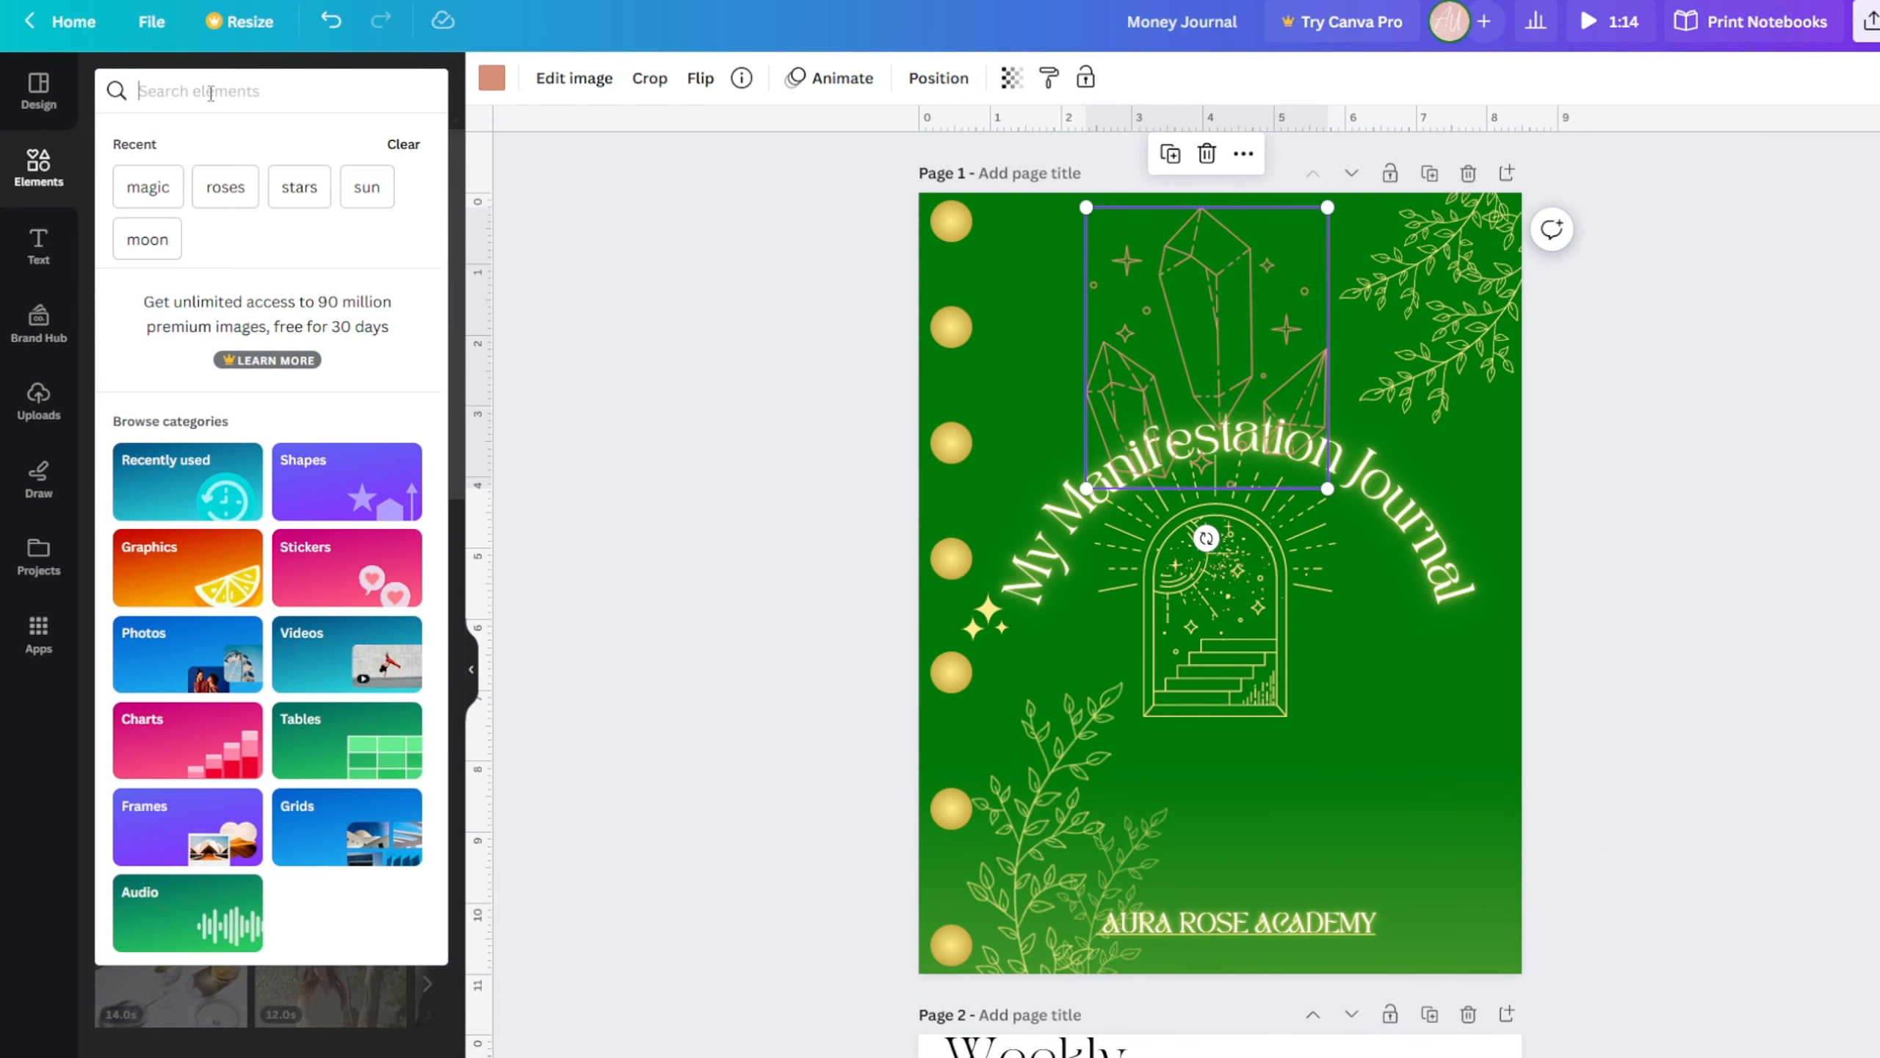
pyautogui.write('magic')
pyautogui.press('Return')
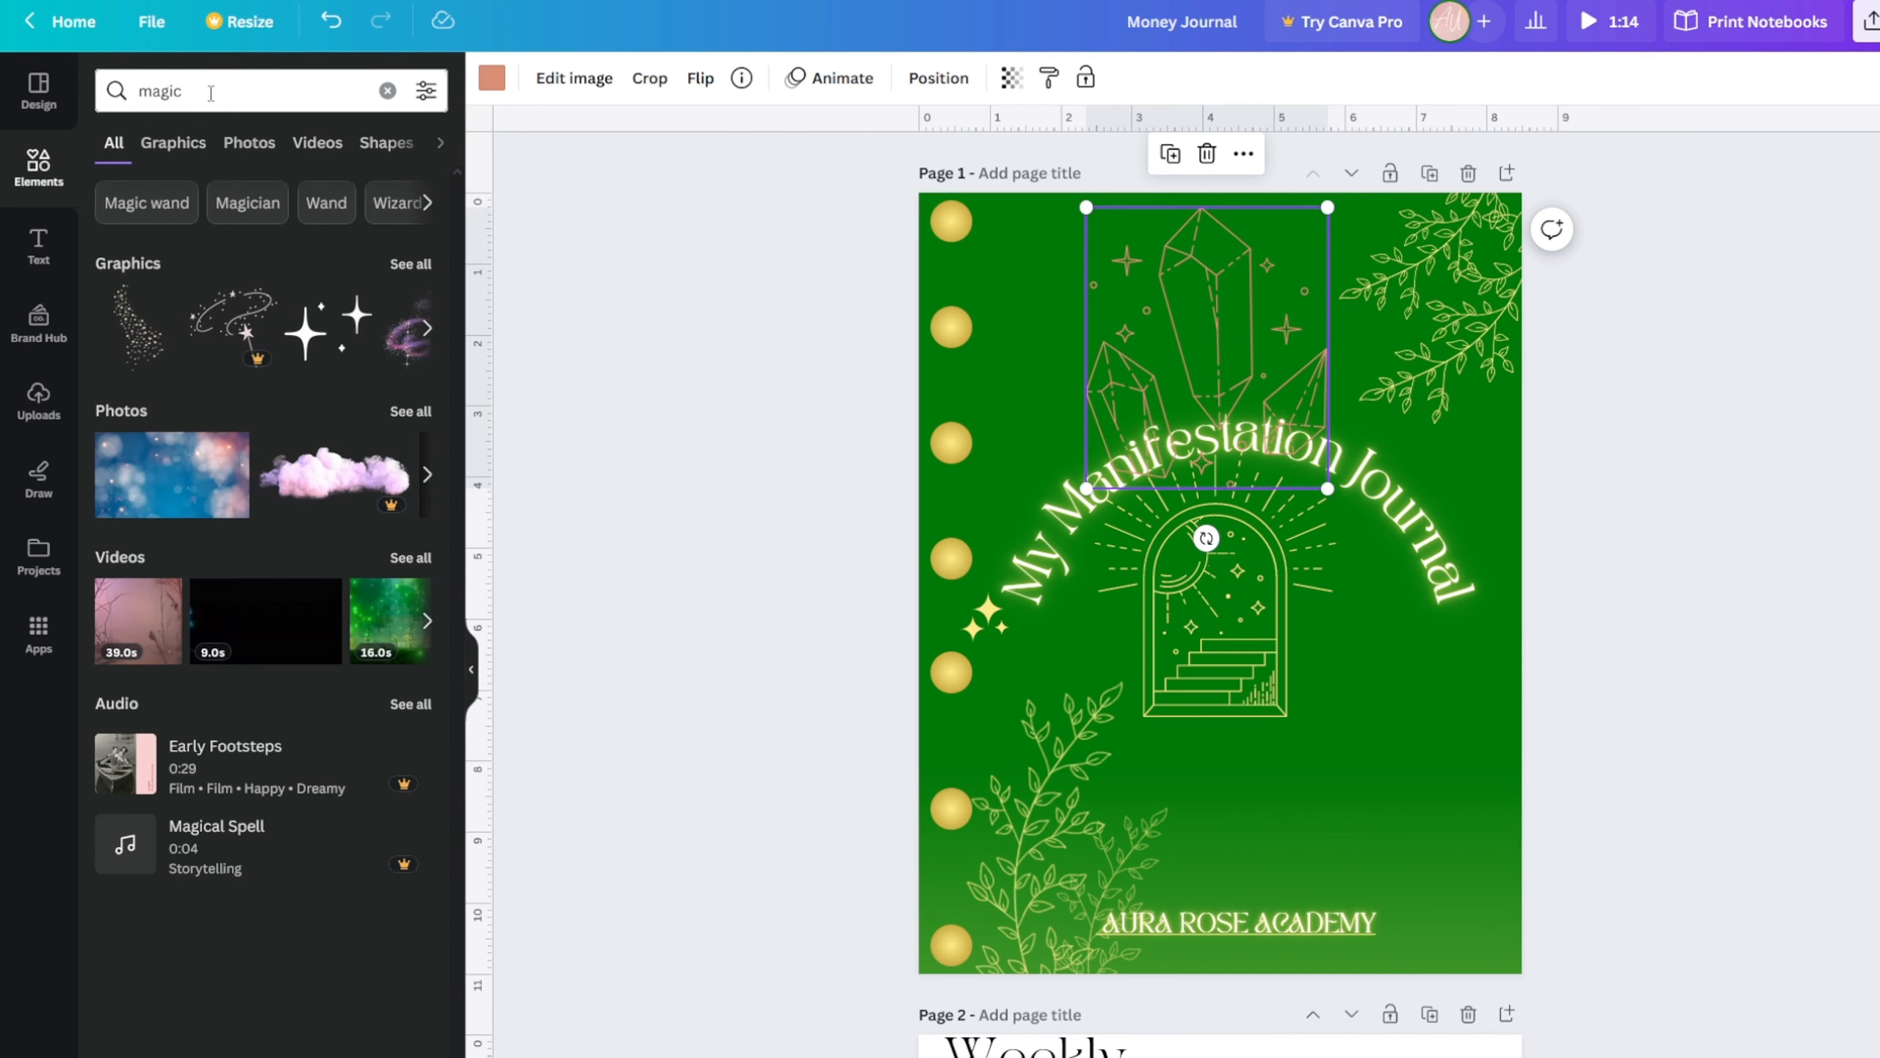
pyautogui.click(411, 265)
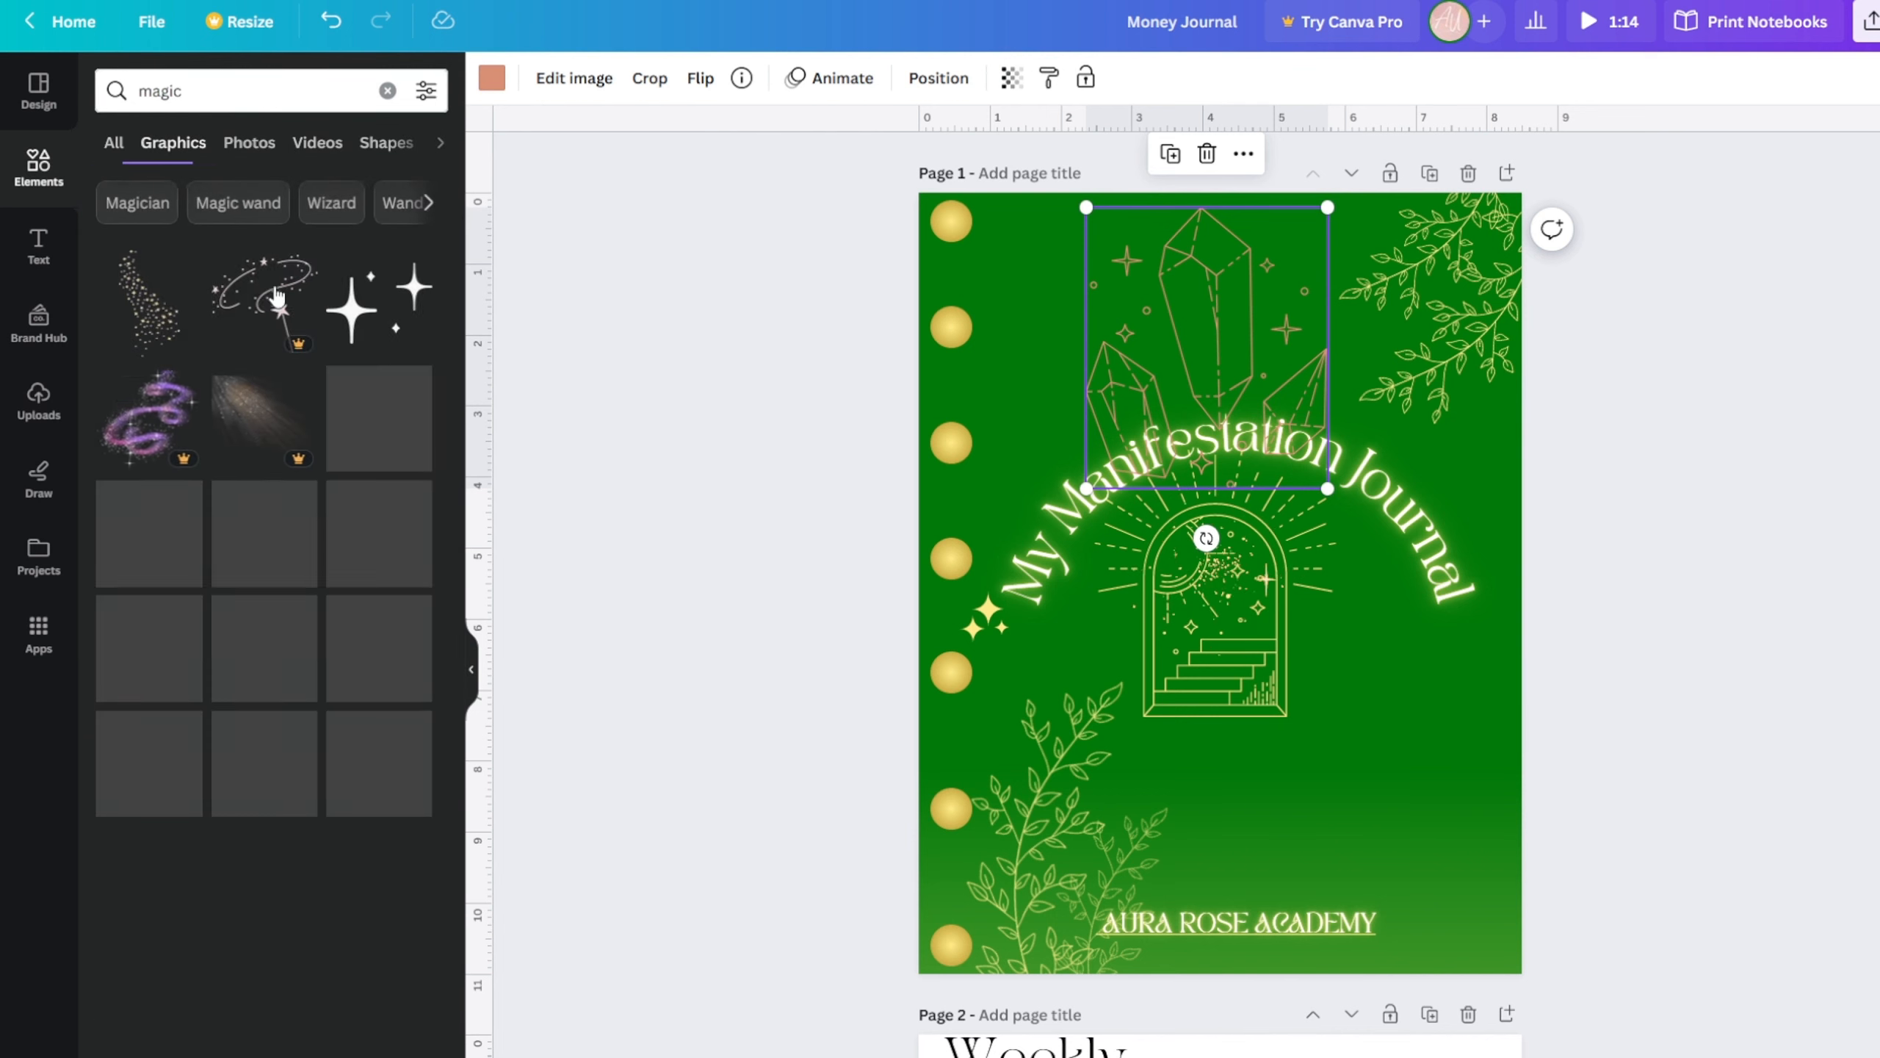
pyautogui.scroll(-5, 277, 504)
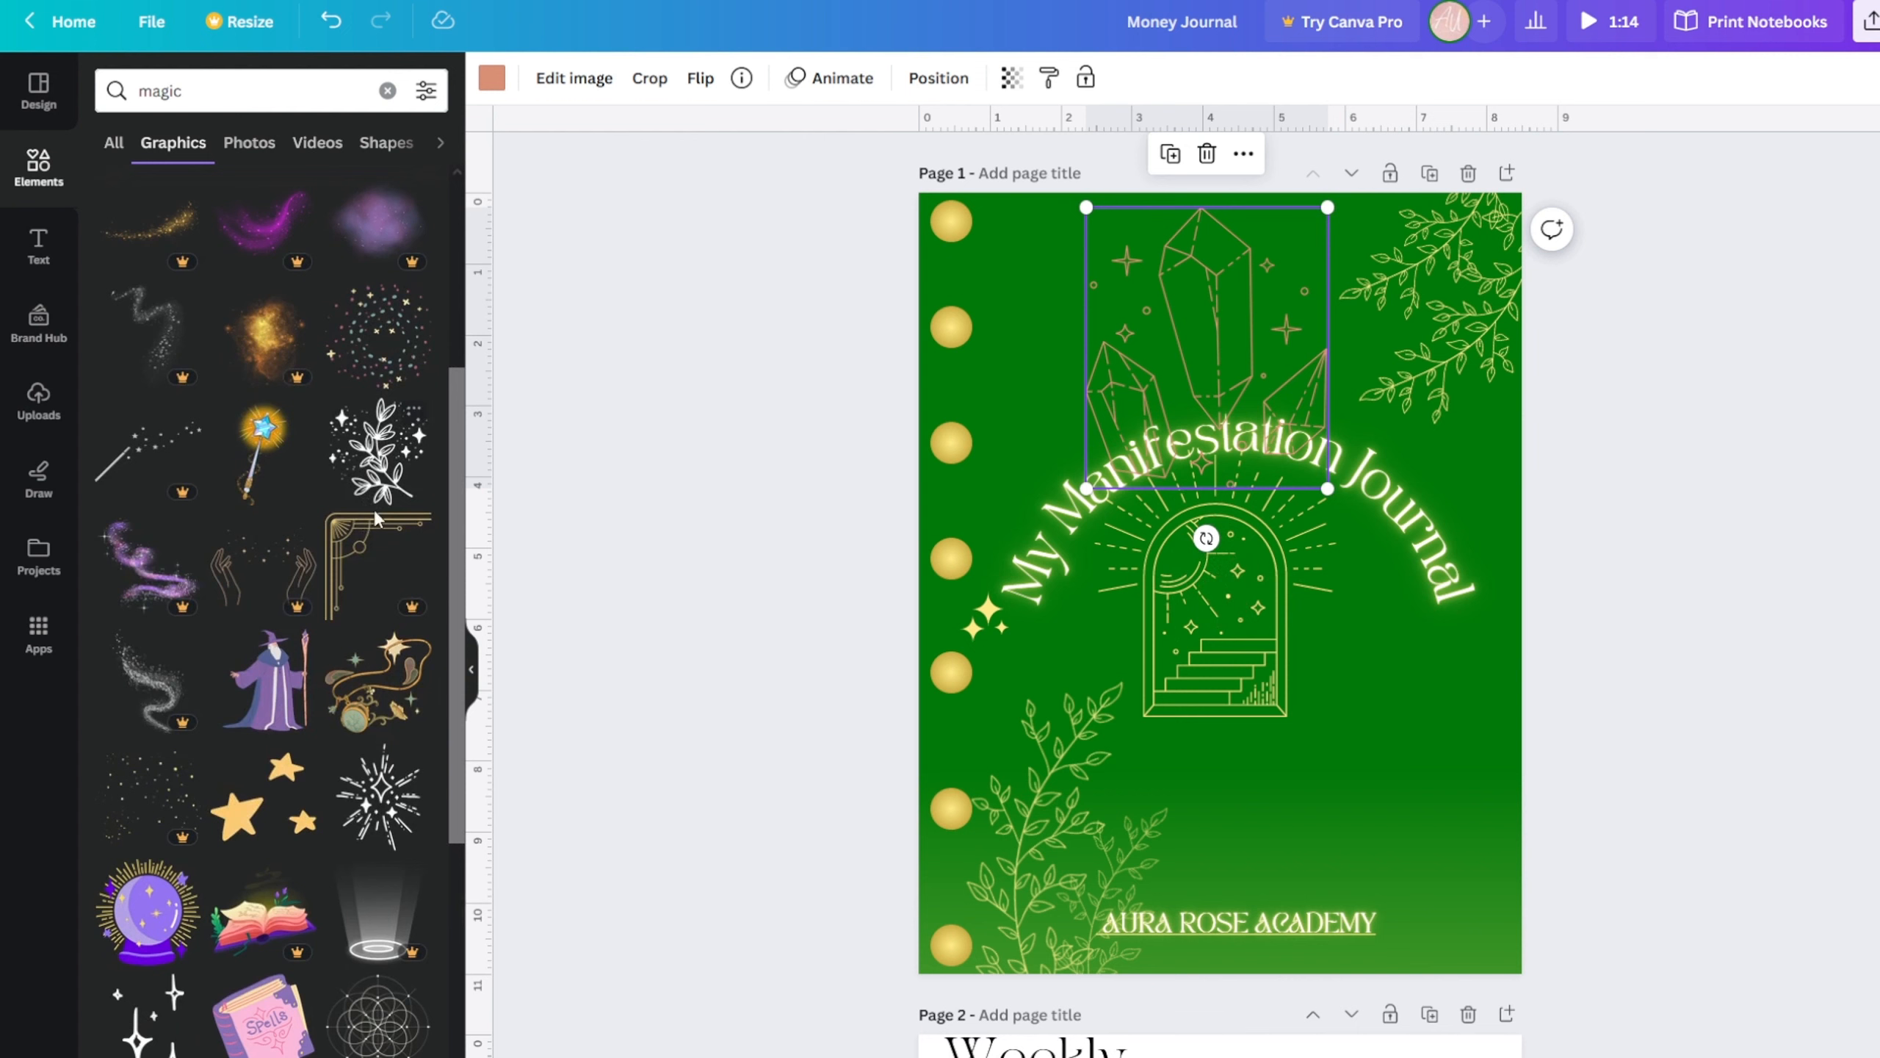
pyautogui.scroll(1, 355, 604)
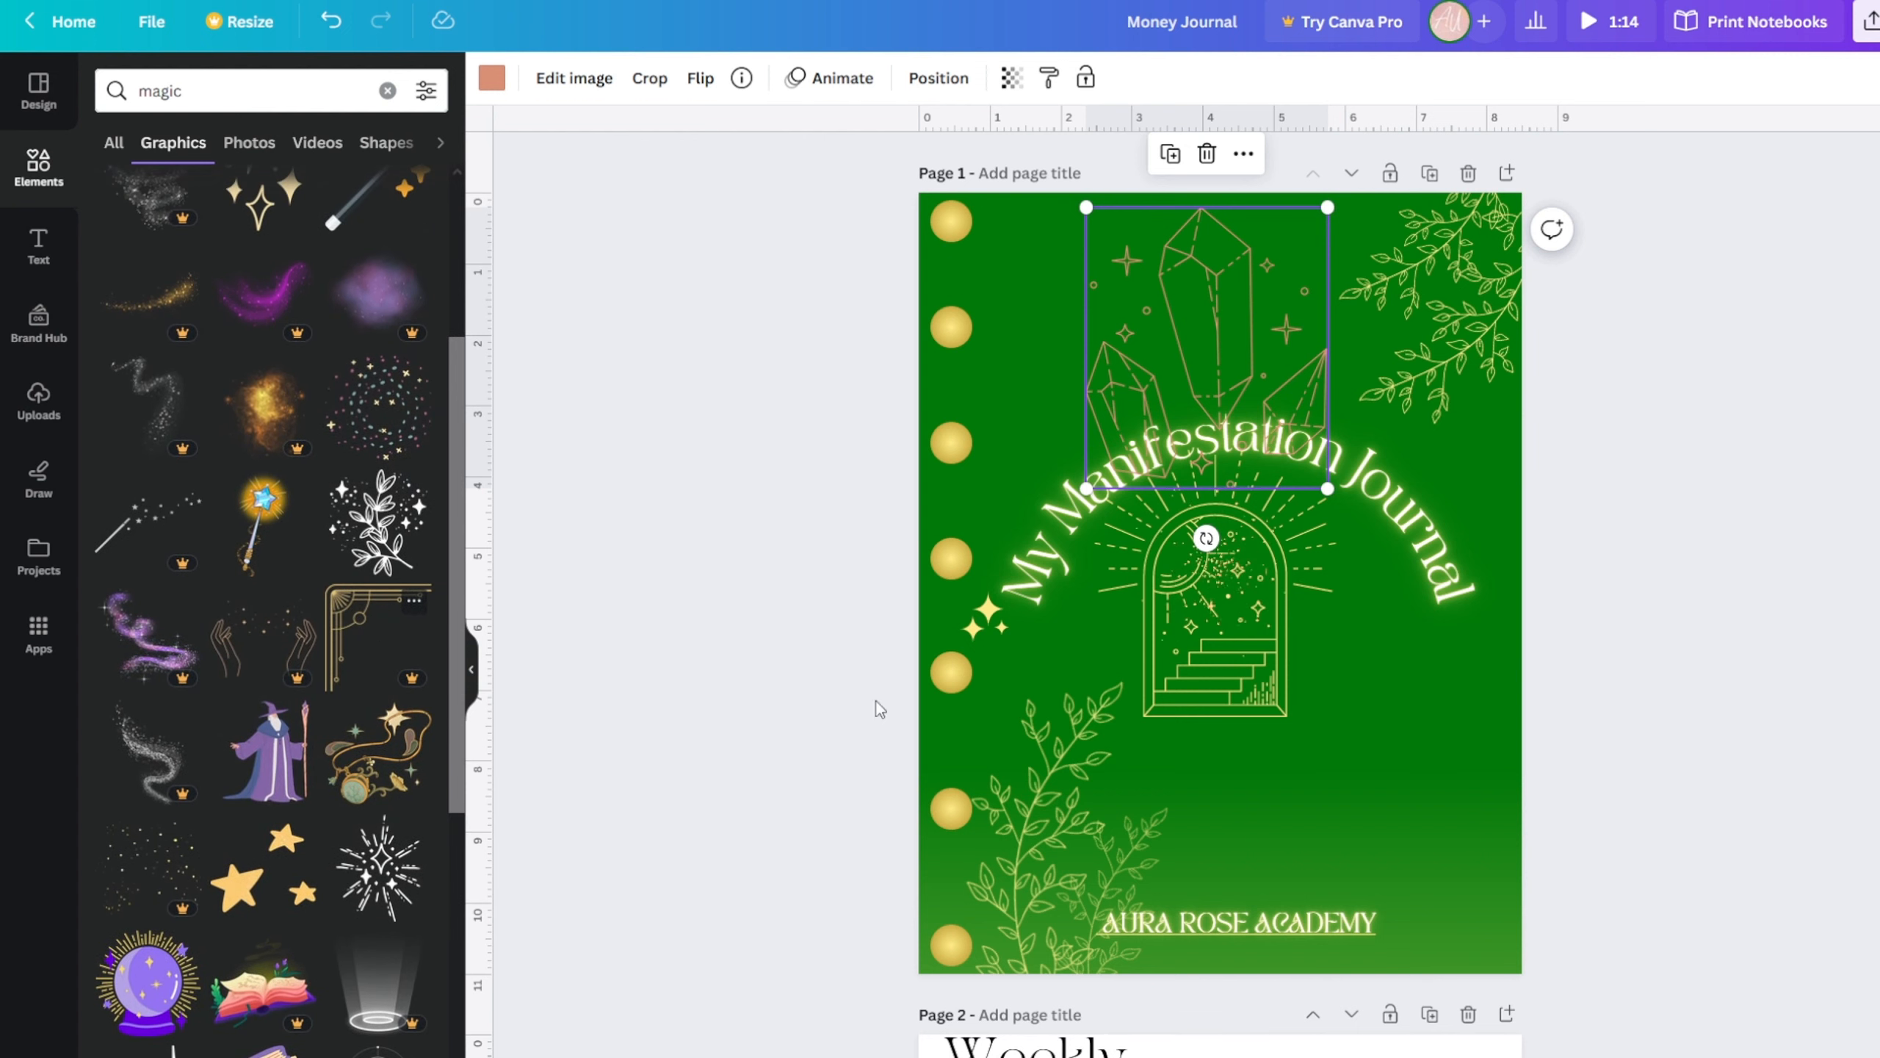
pyautogui.scroll(-3, 296, 584)
pyautogui.scroll(2, 422, 546)
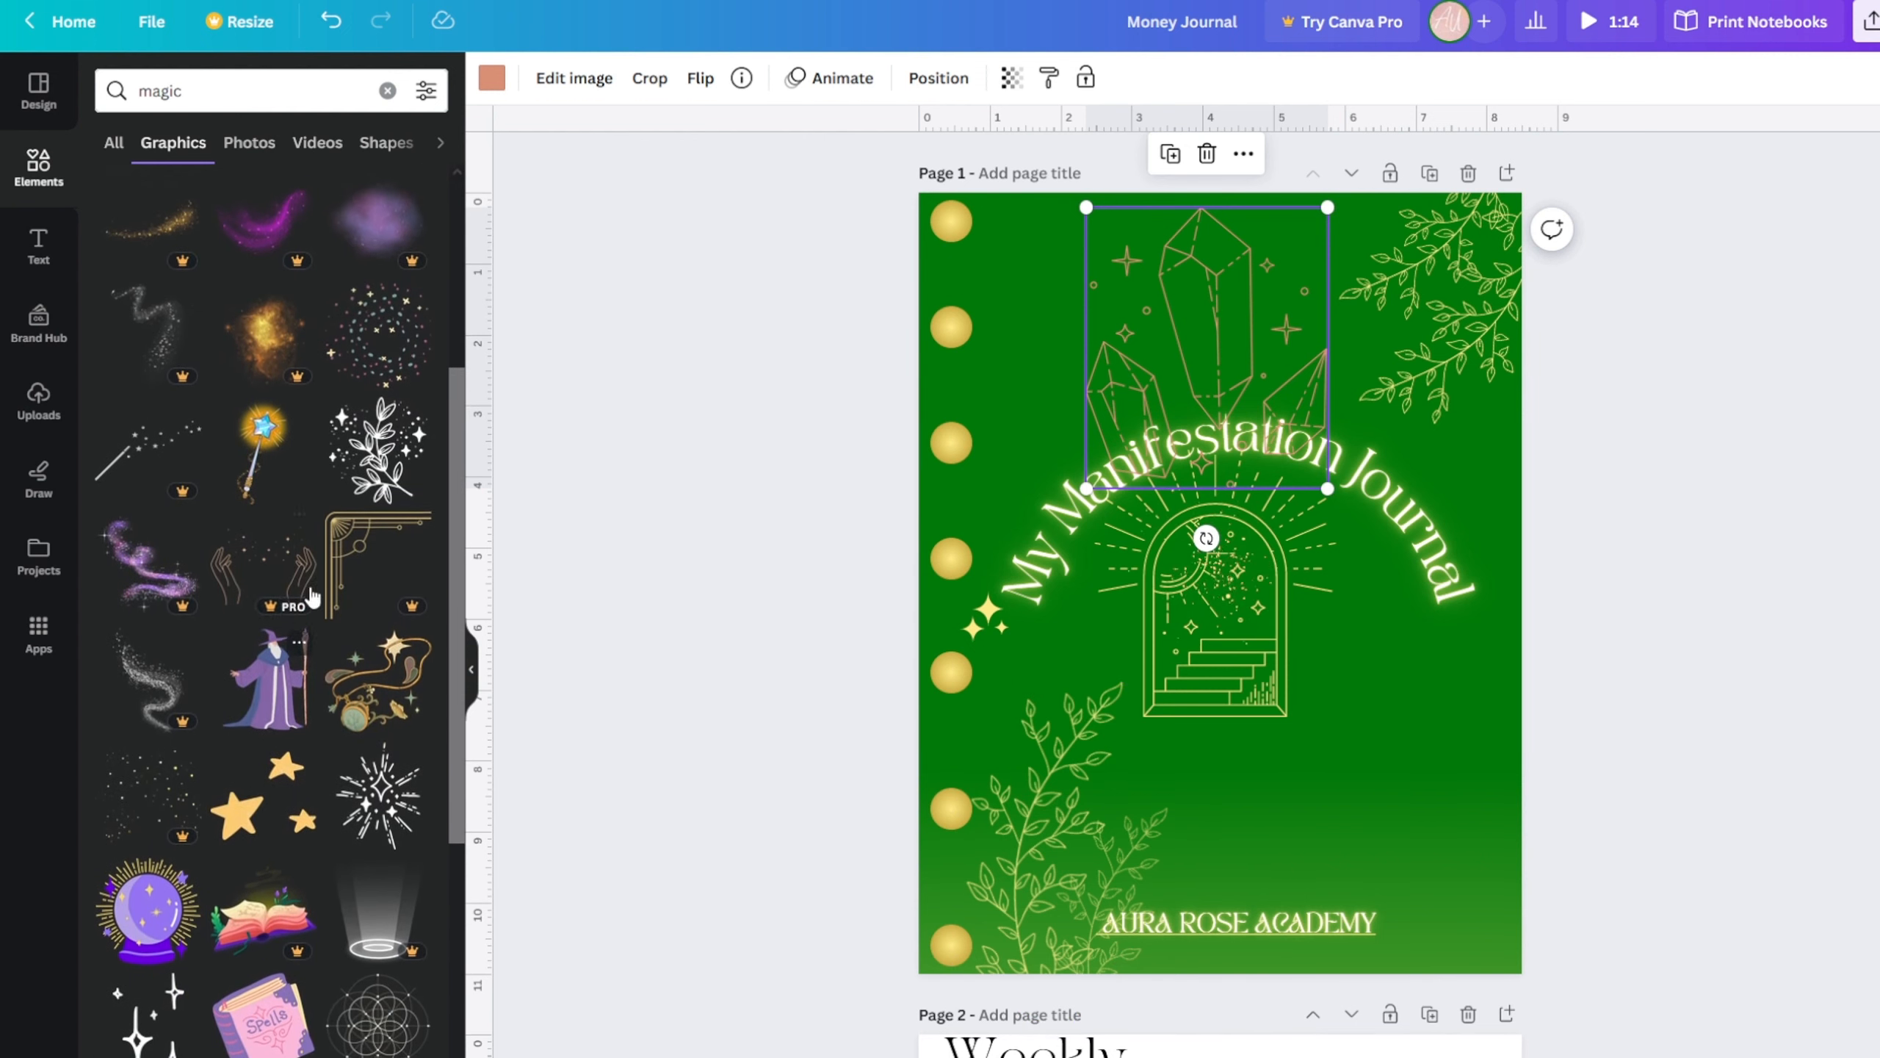
pyautogui.scroll(-7, 400, 614)
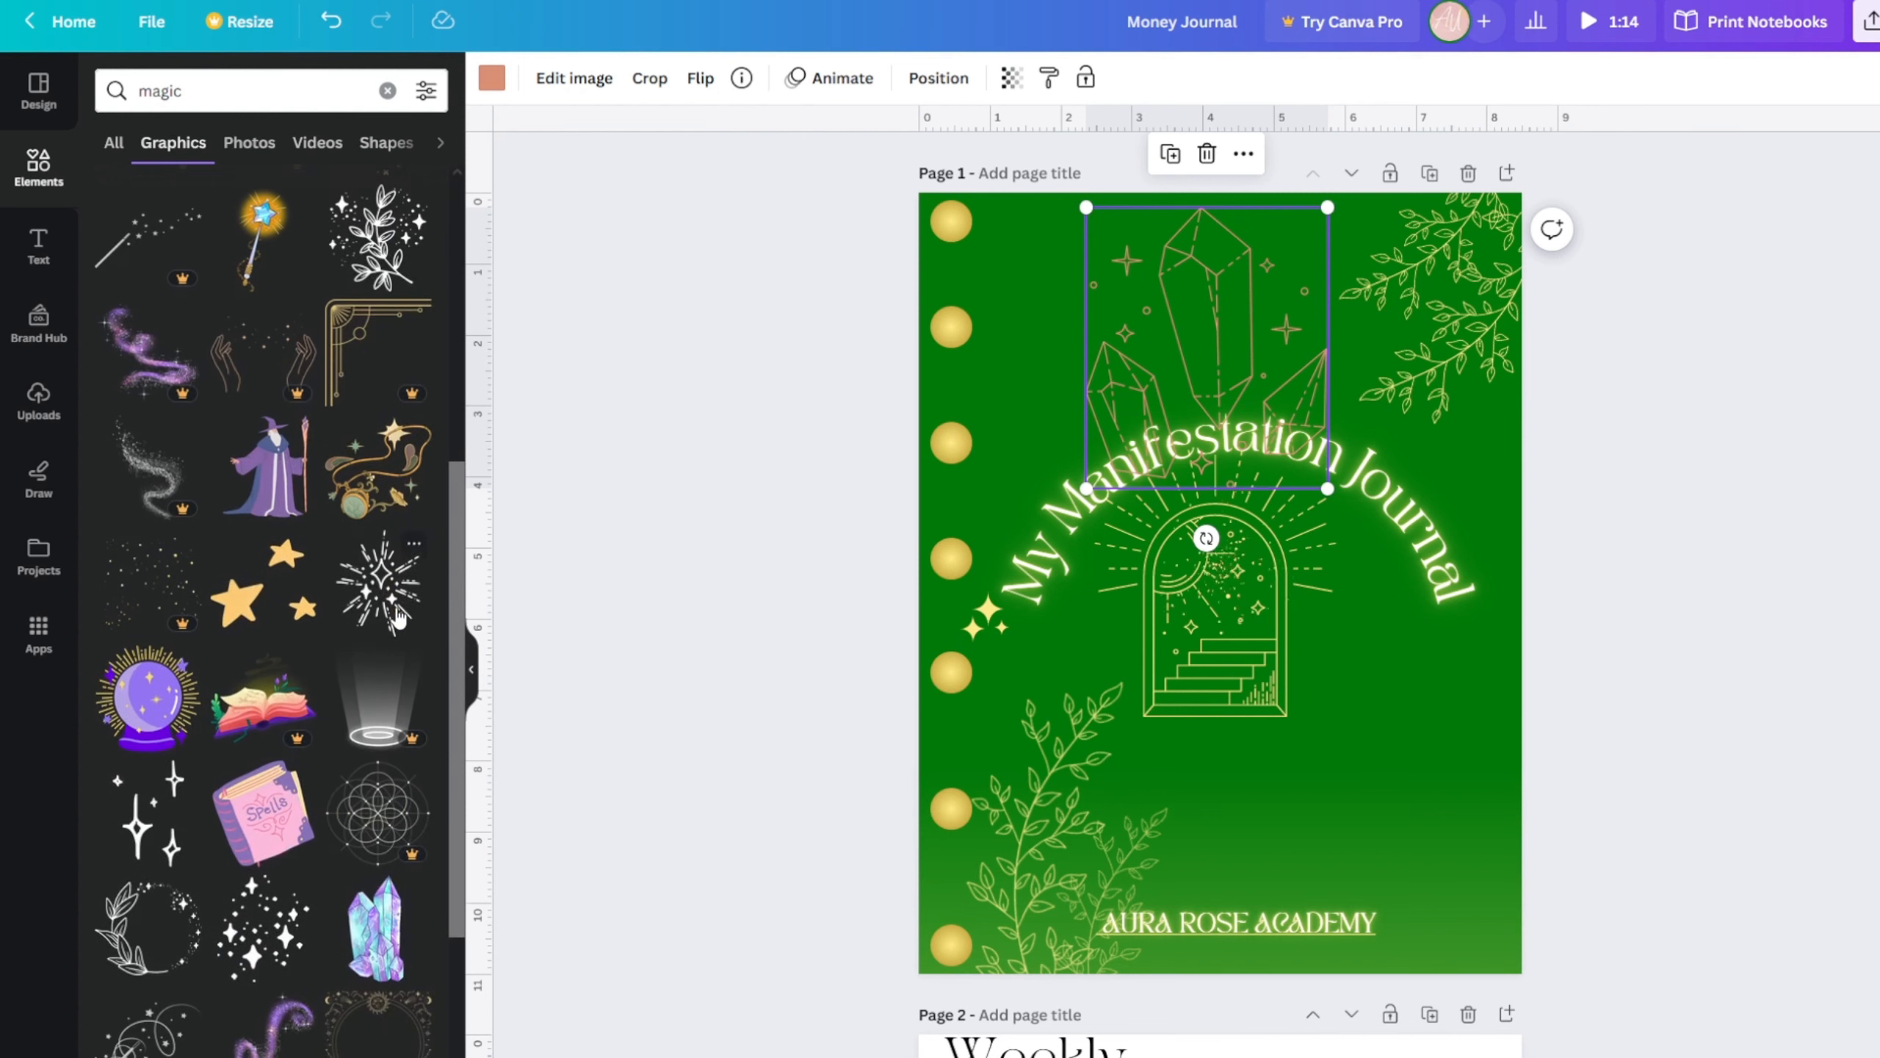
pyautogui.scroll(-10, 344, 643)
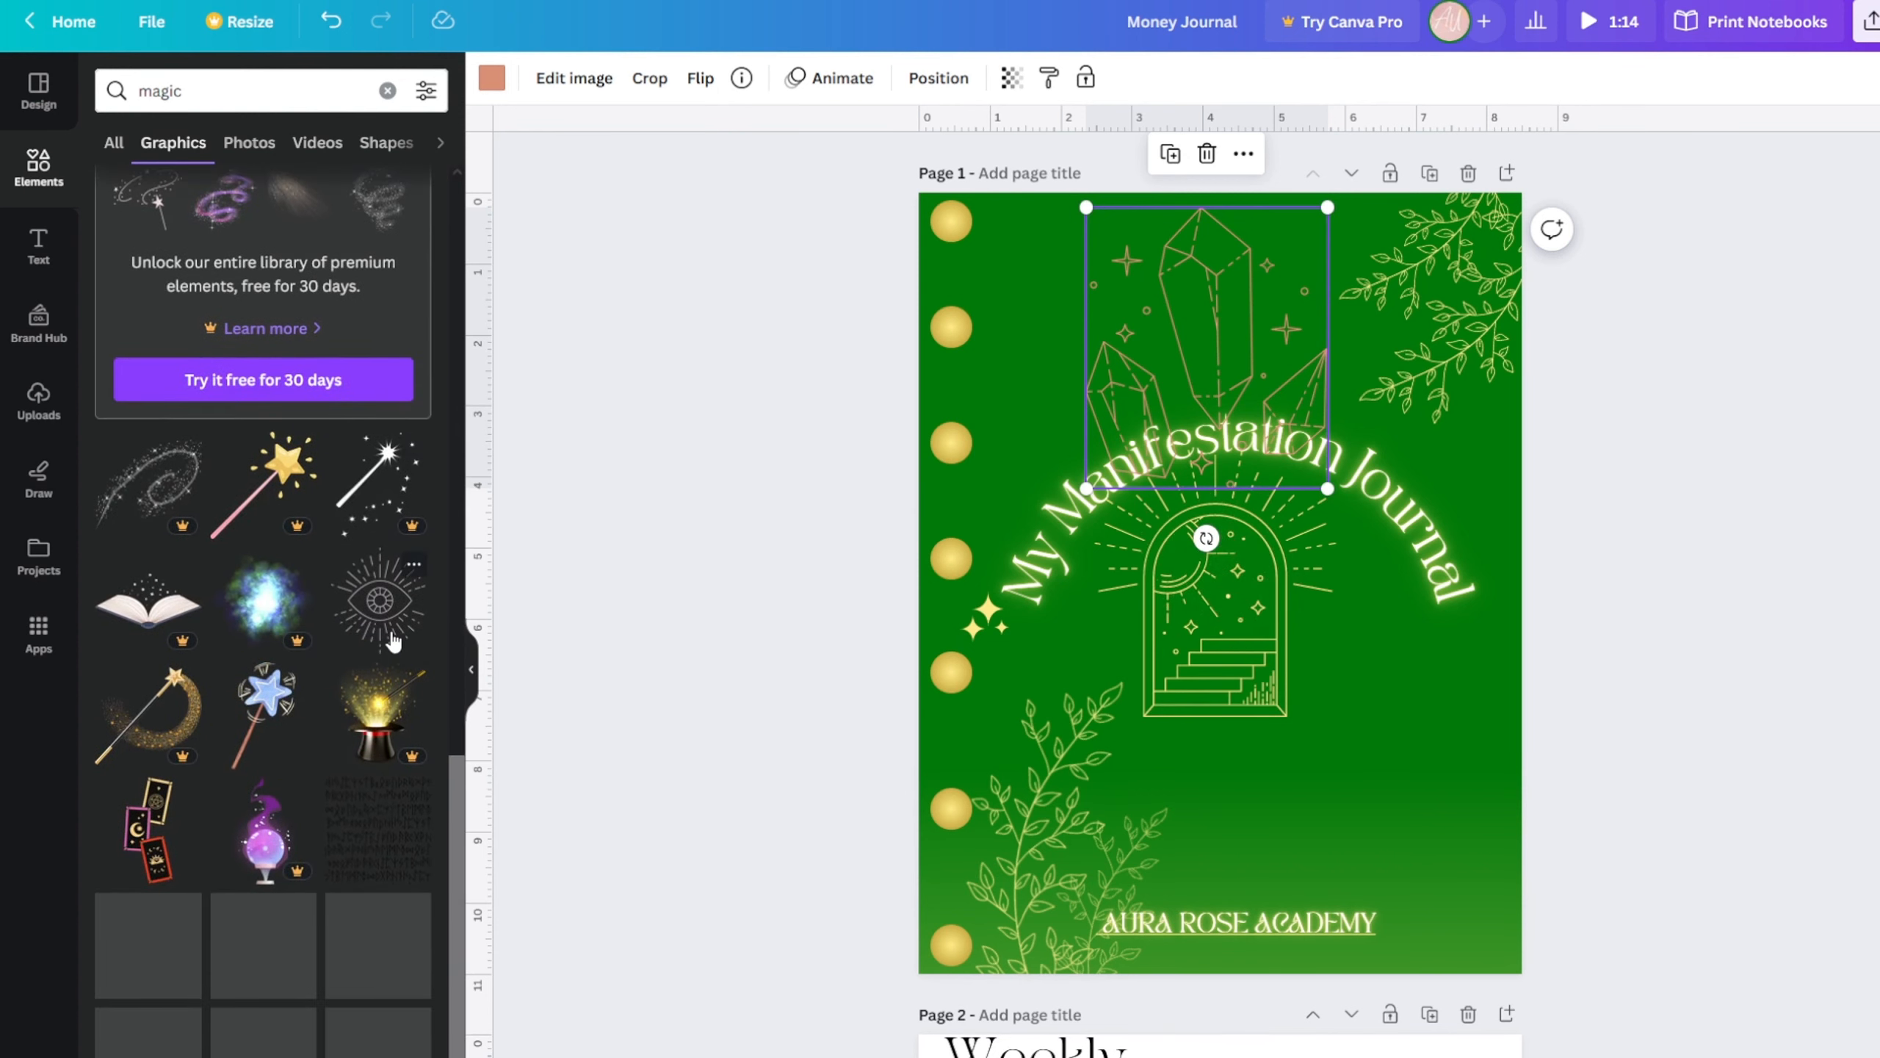
# - Try replacing the arched doorway illustration with the rayed eye graphic, and undo the replacement
pyautogui.click(1259, 683)
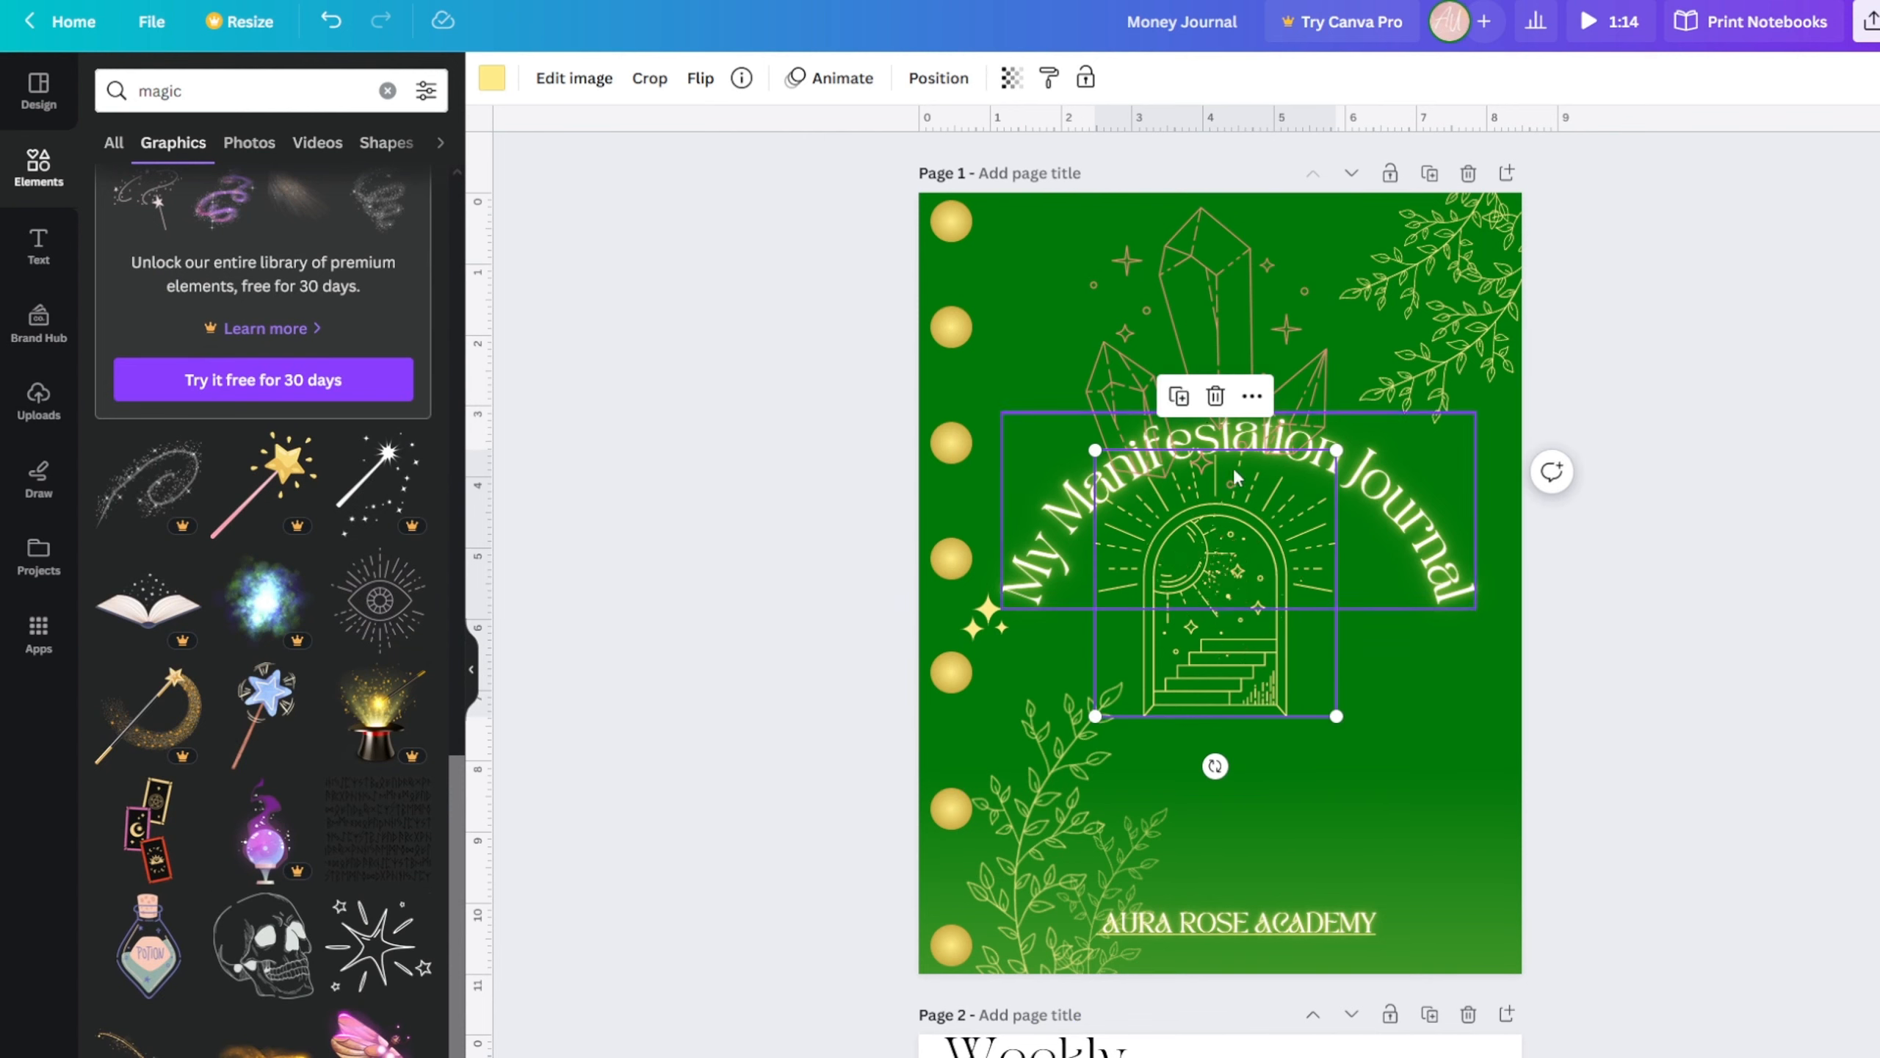
pyautogui.click(1222, 407)
pyautogui.click(399, 604)
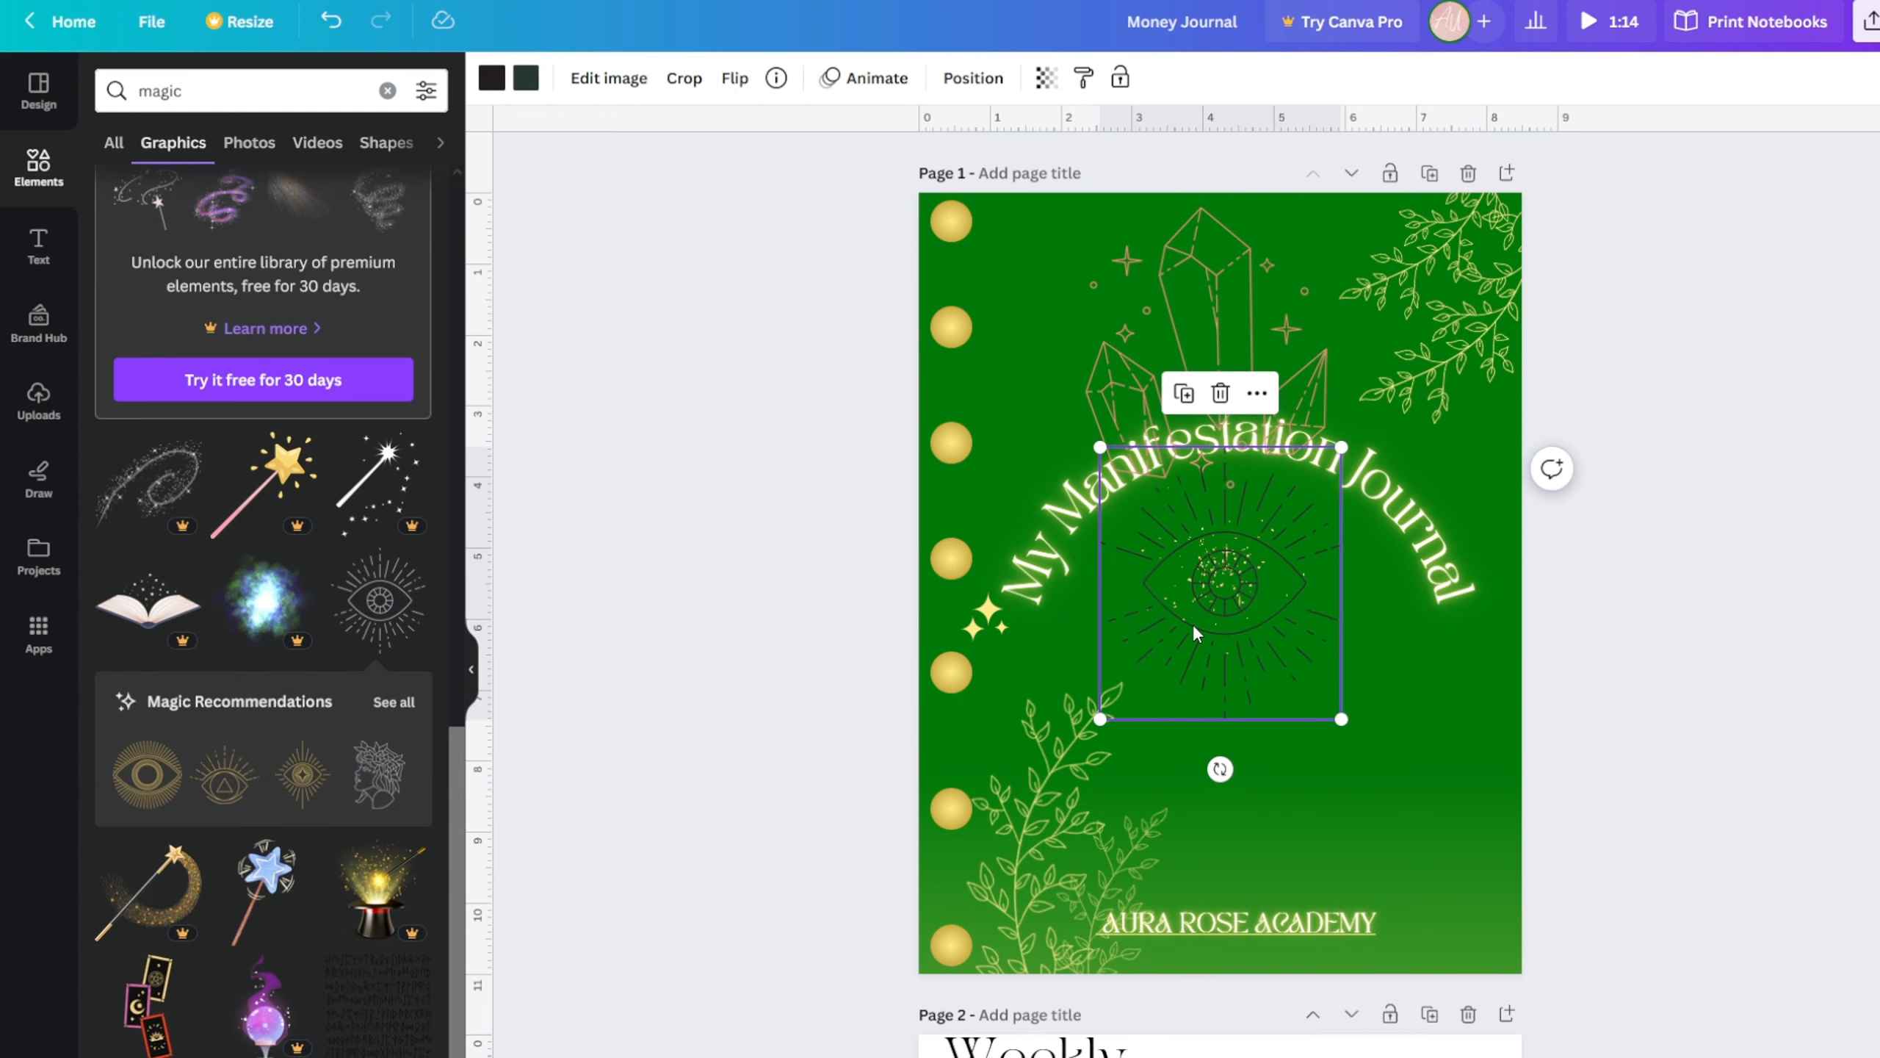
pyautogui.moveTo(1194, 617); pyautogui.dragTo(1185, 591)
pyautogui.hotkey('ctrl', 'z')
pyautogui.hotkey('ctrl', 'z')
pyautogui.hotkey('ctrl', 'z')
pyautogui.hotkey('ctrl', 'z')
# - Replace the element search with "witch" and list all matching graphics
pyautogui.scroll(-4, 355, 738)
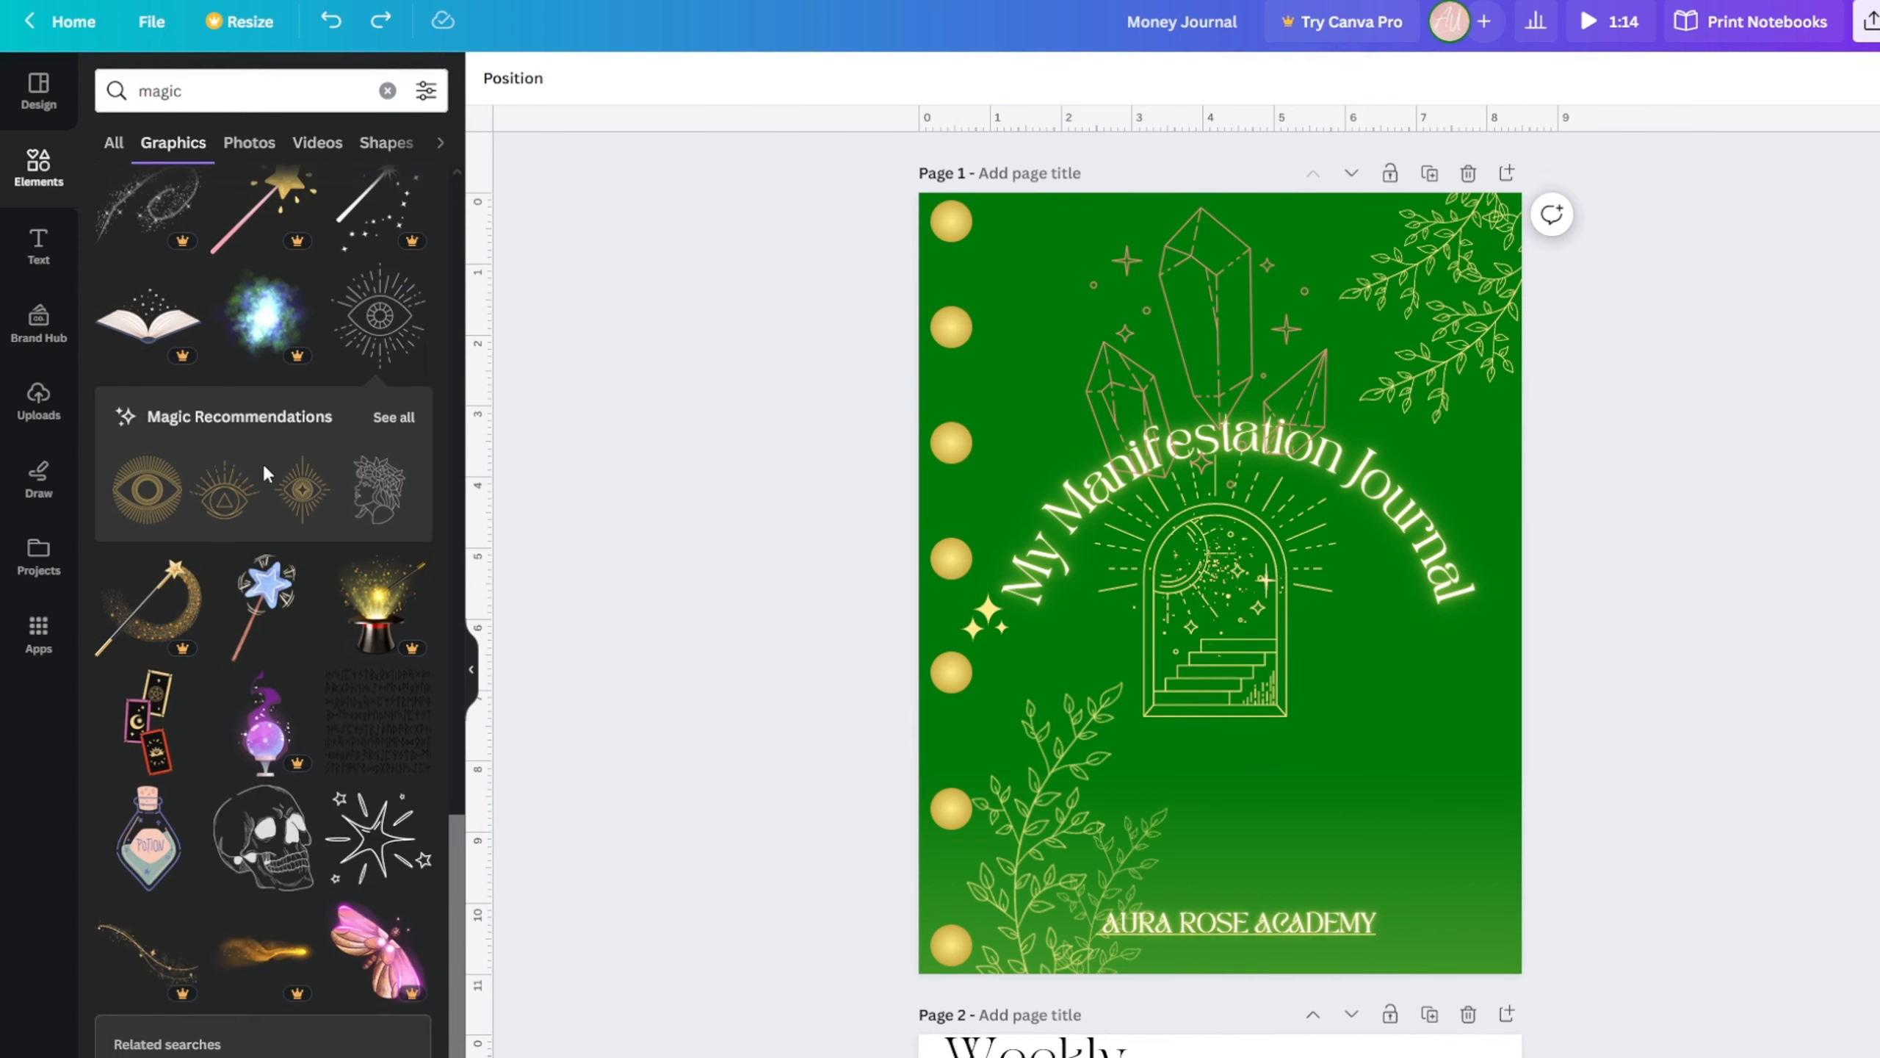
pyautogui.click(387, 90)
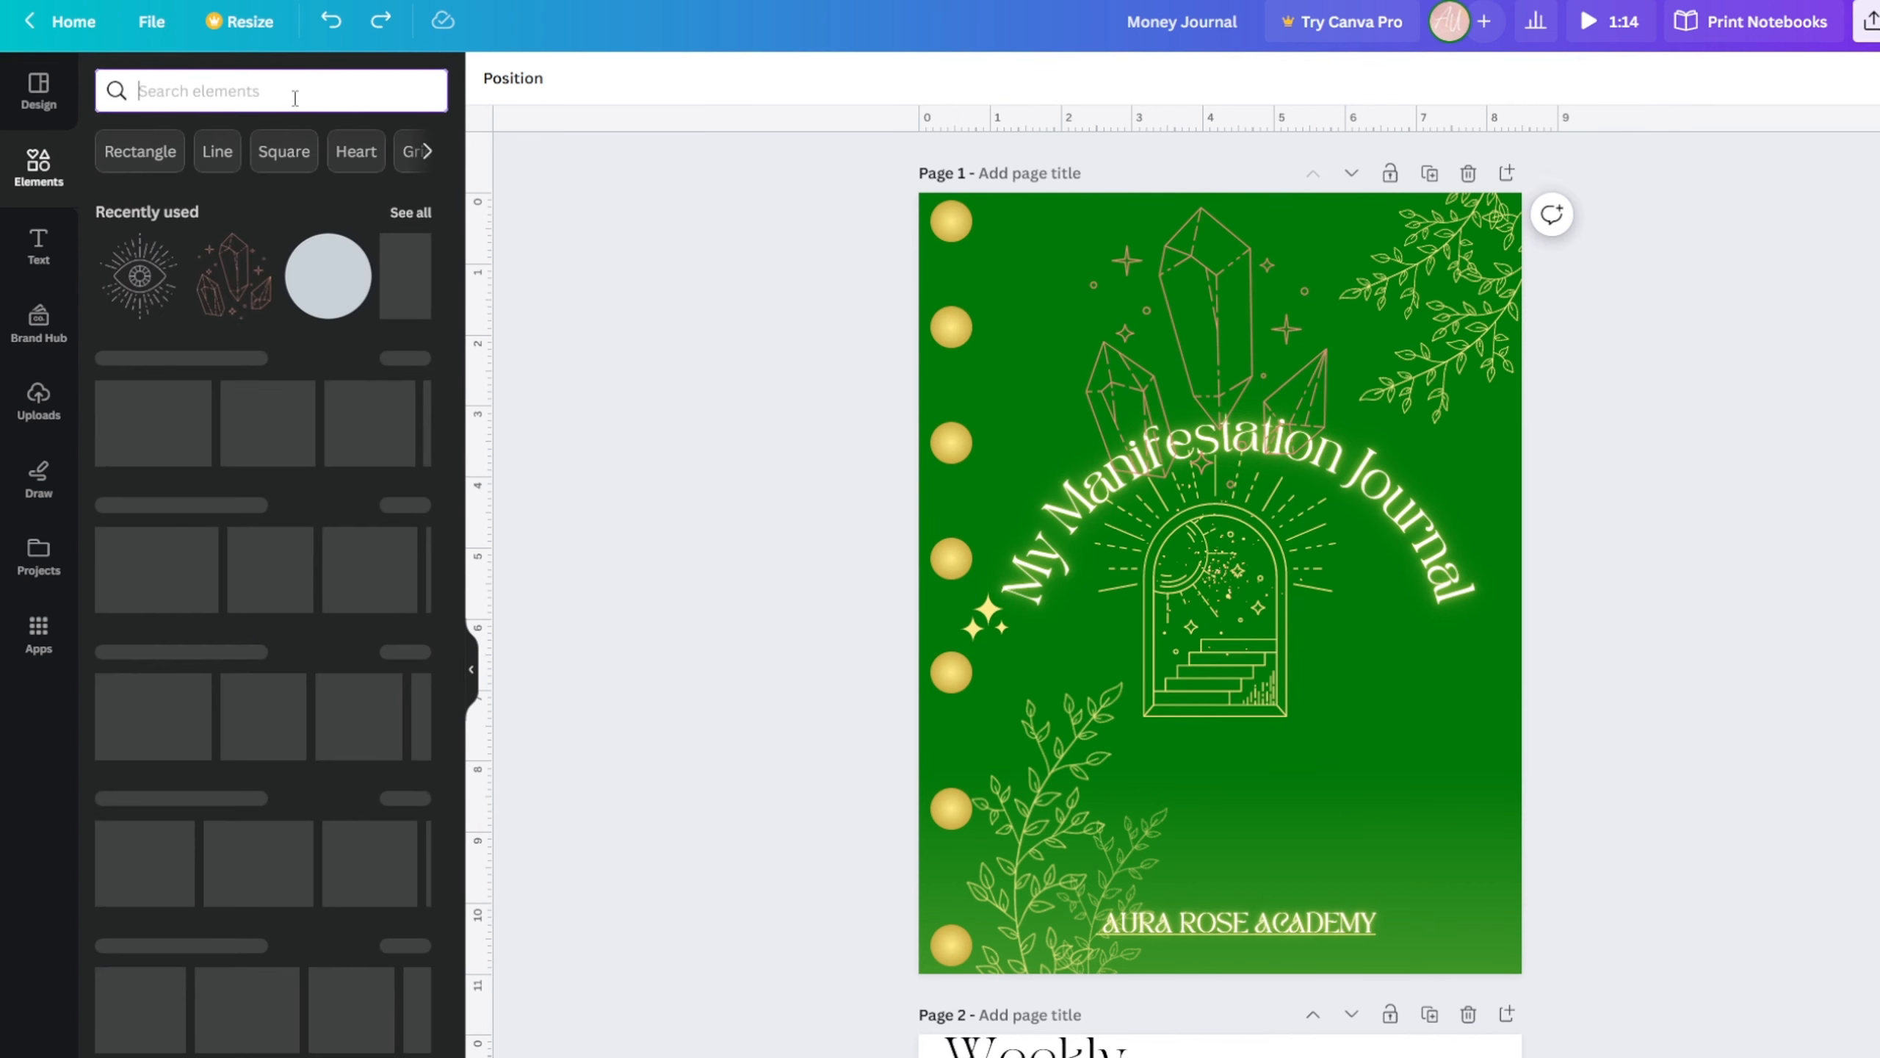
pyautogui.write('witch')
pyautogui.press('Return')
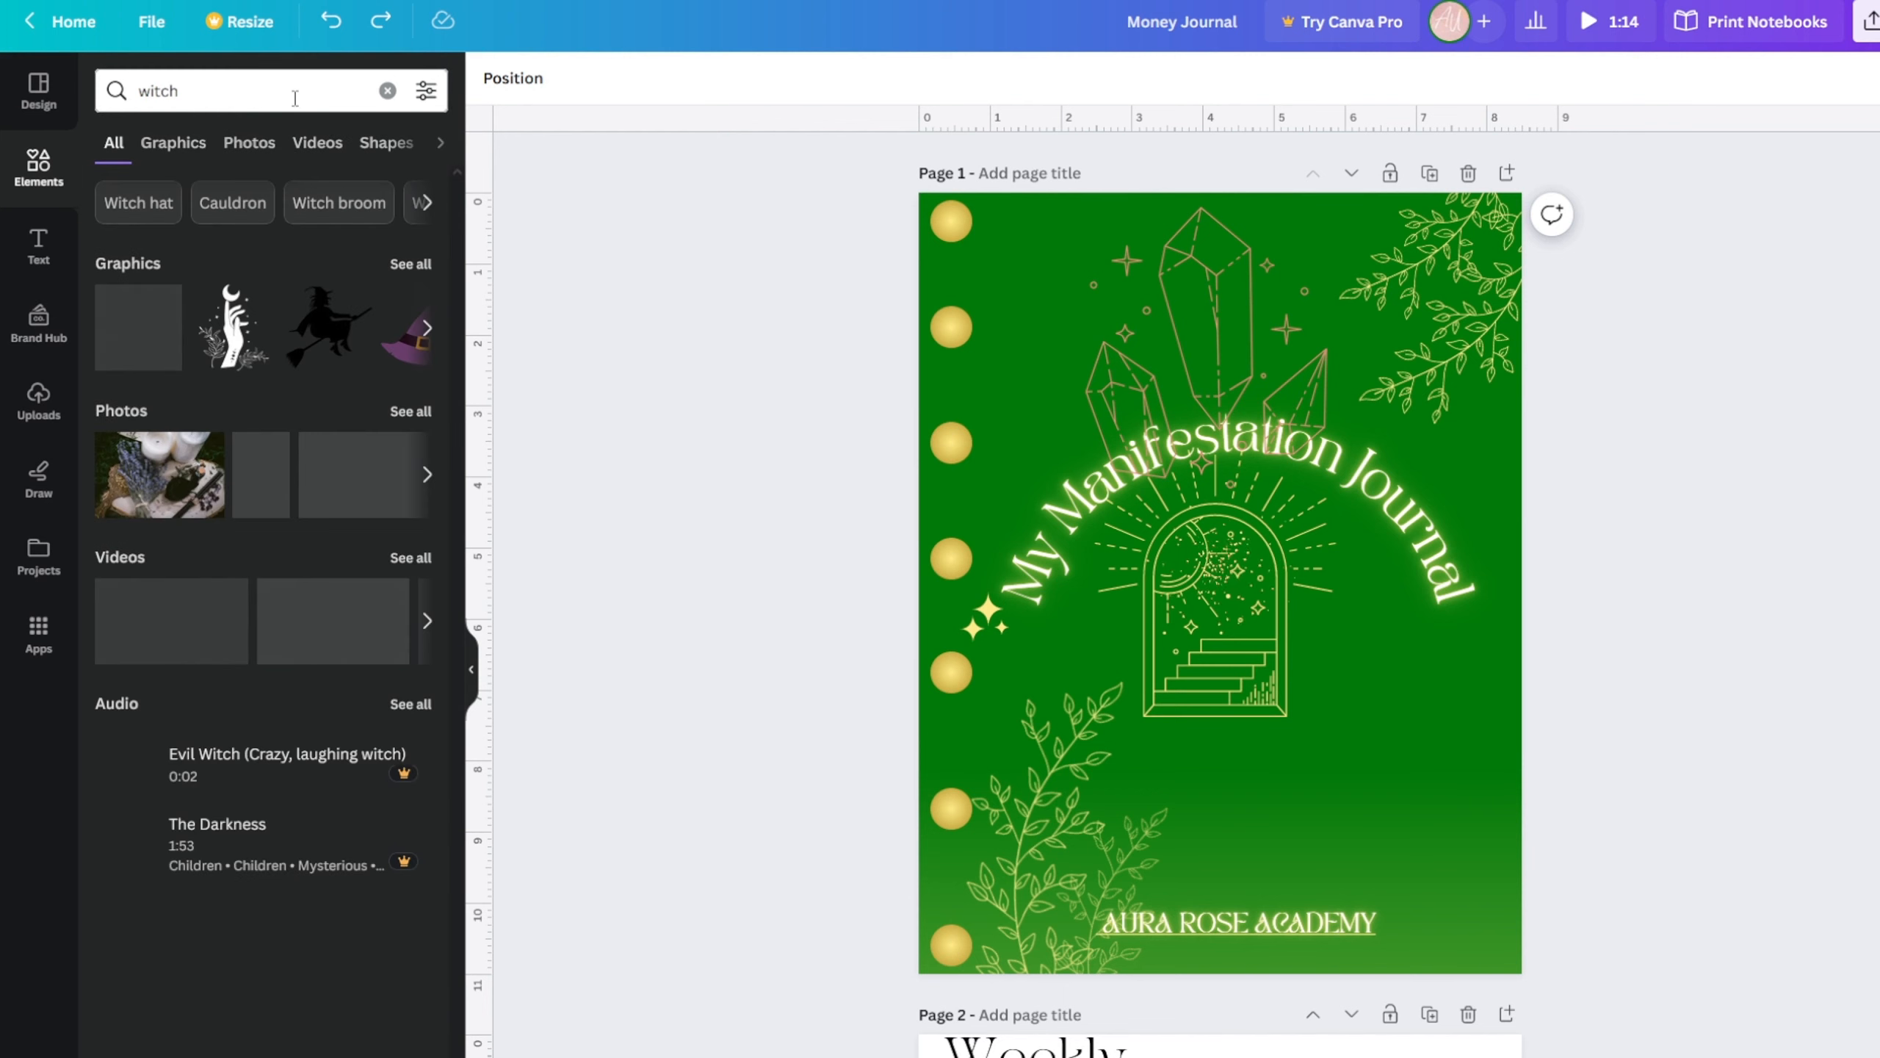
pyautogui.click(409, 264)
pyautogui.click(409, 274)
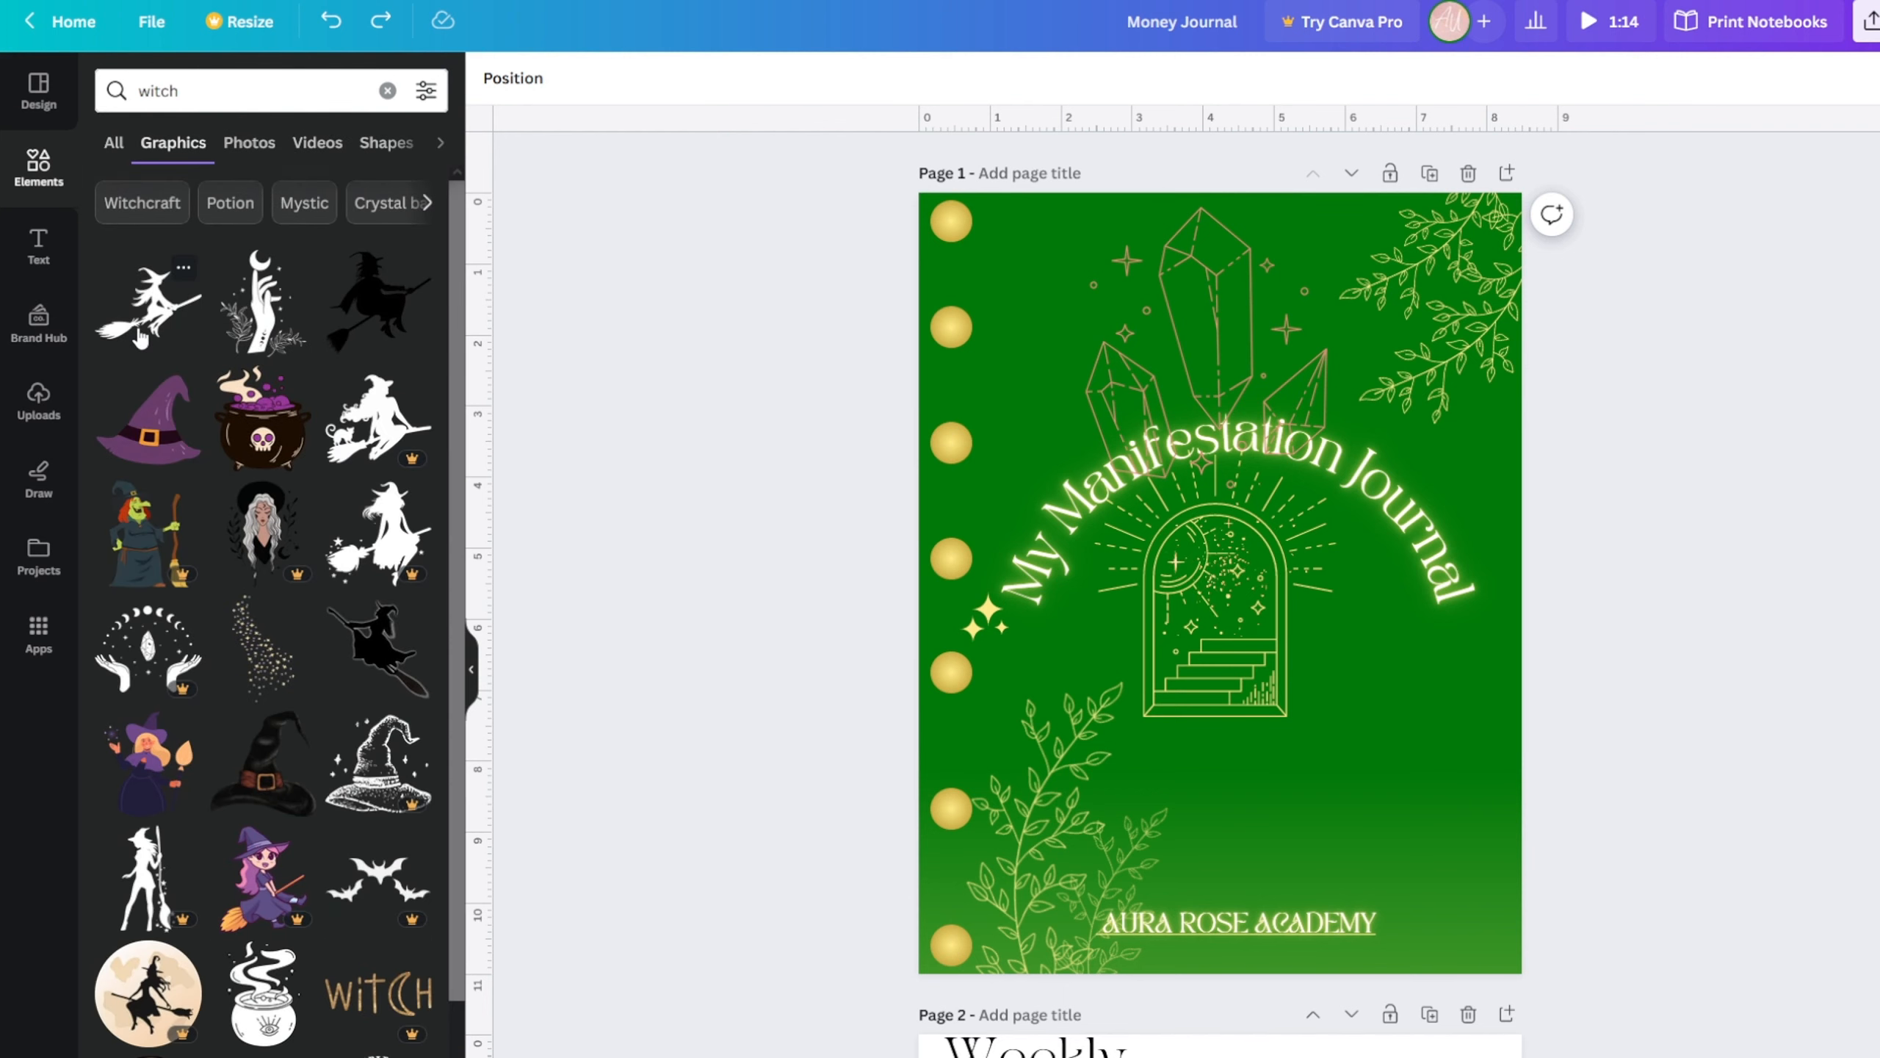
pyautogui.click(1220, 449)
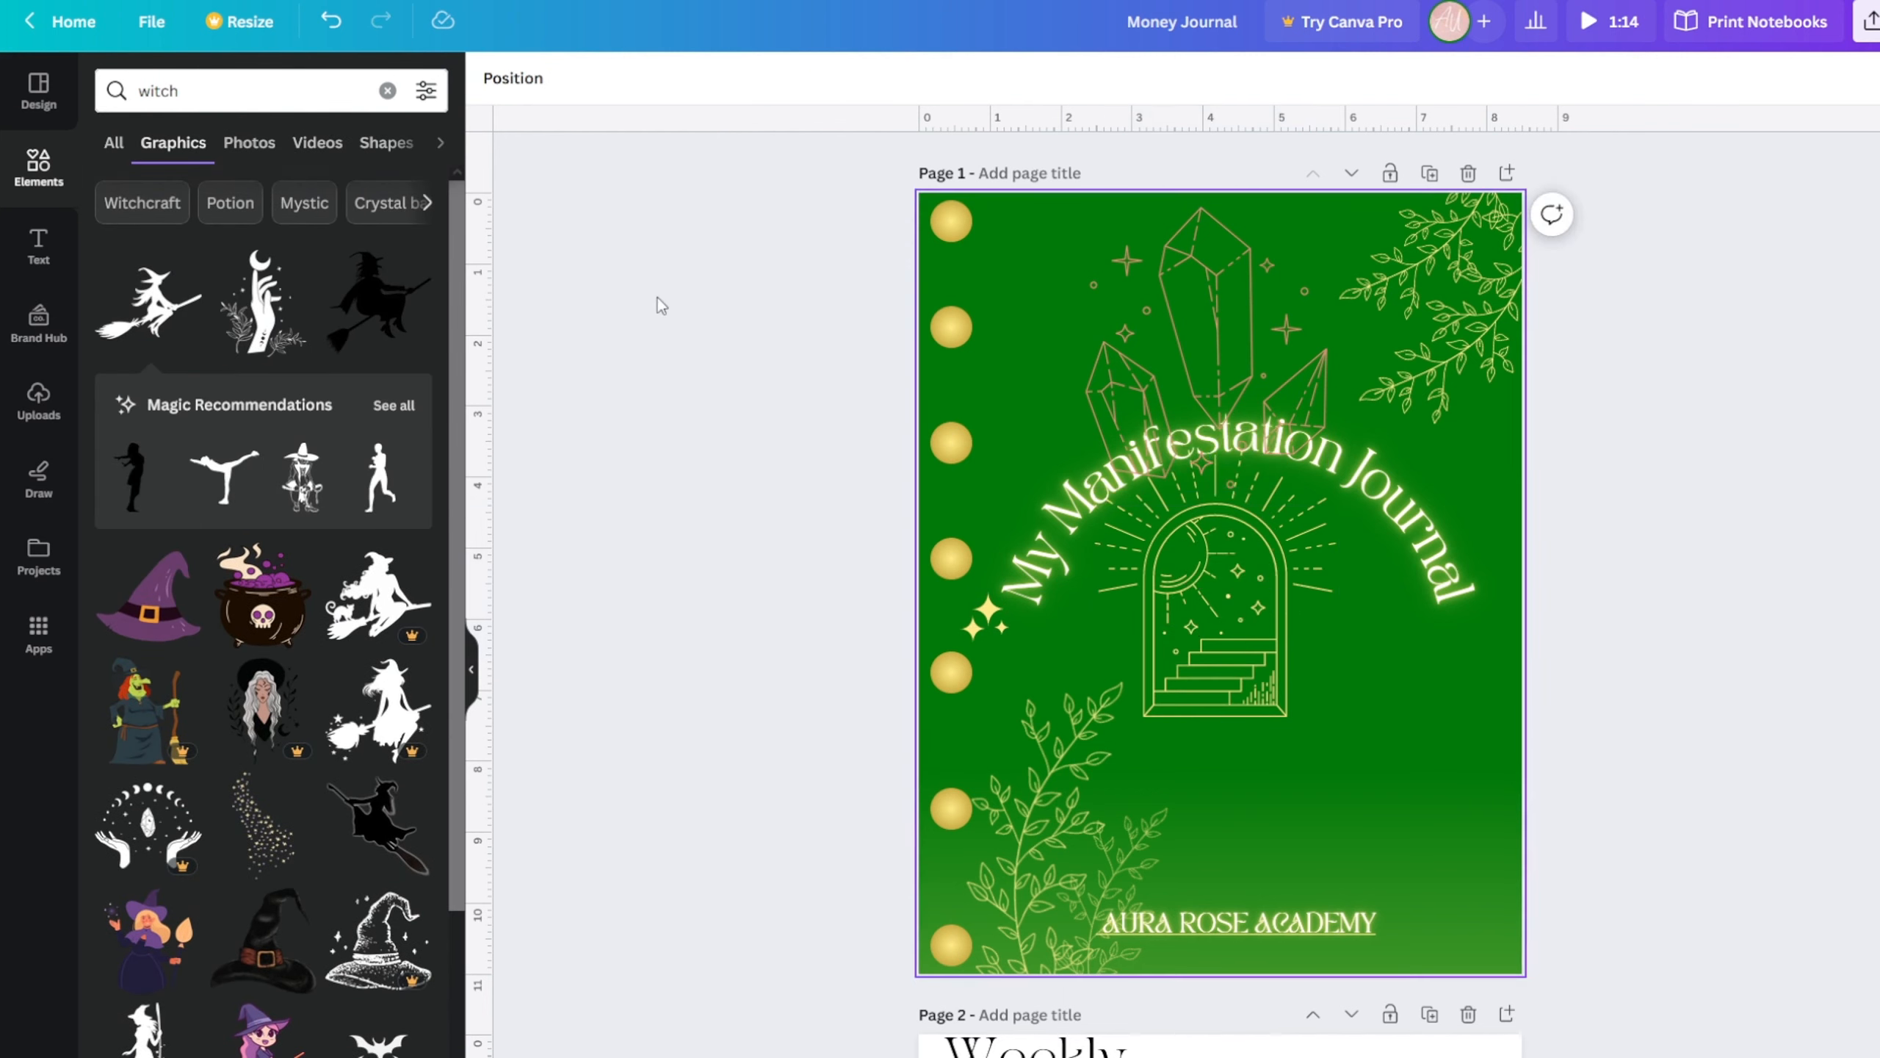
# - Replace the element search with "crystal" and list the matching graphics
pyautogui.click(221, 91)
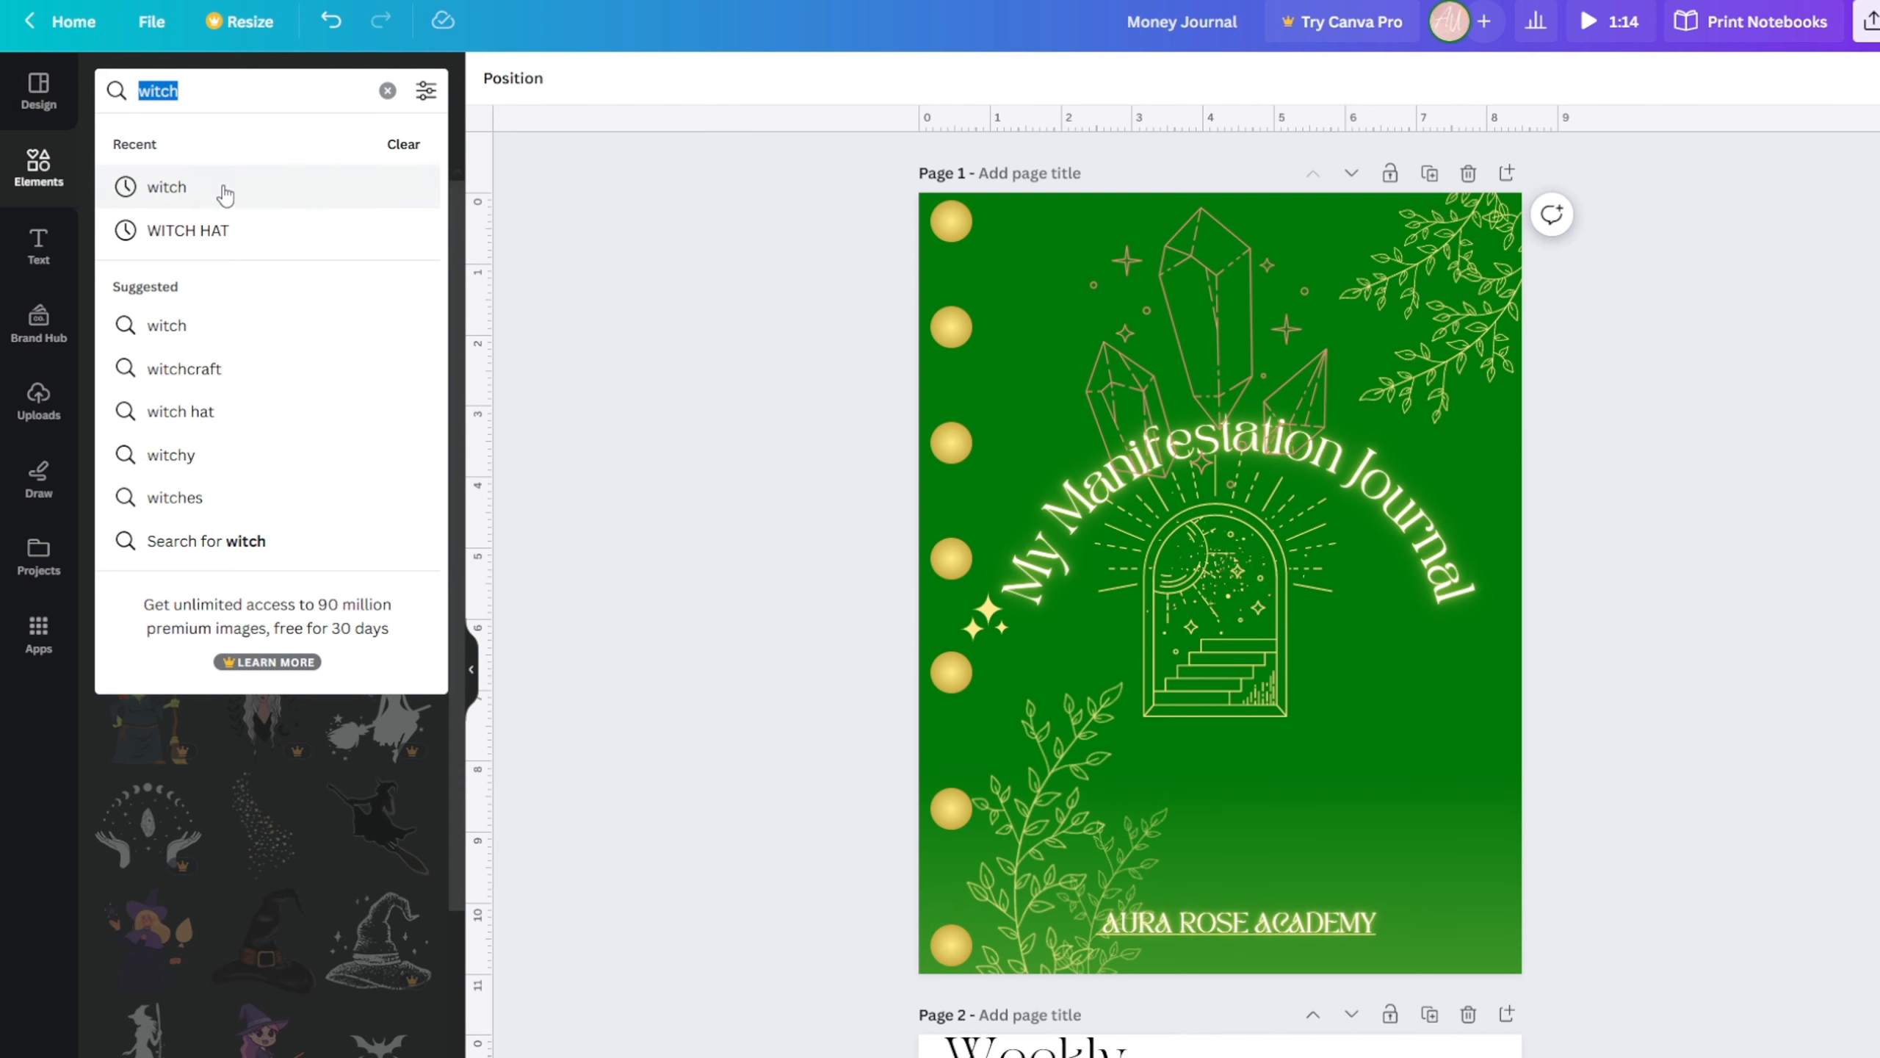
pyautogui.press('BackSpace')
pyautogui.click(631, 400)
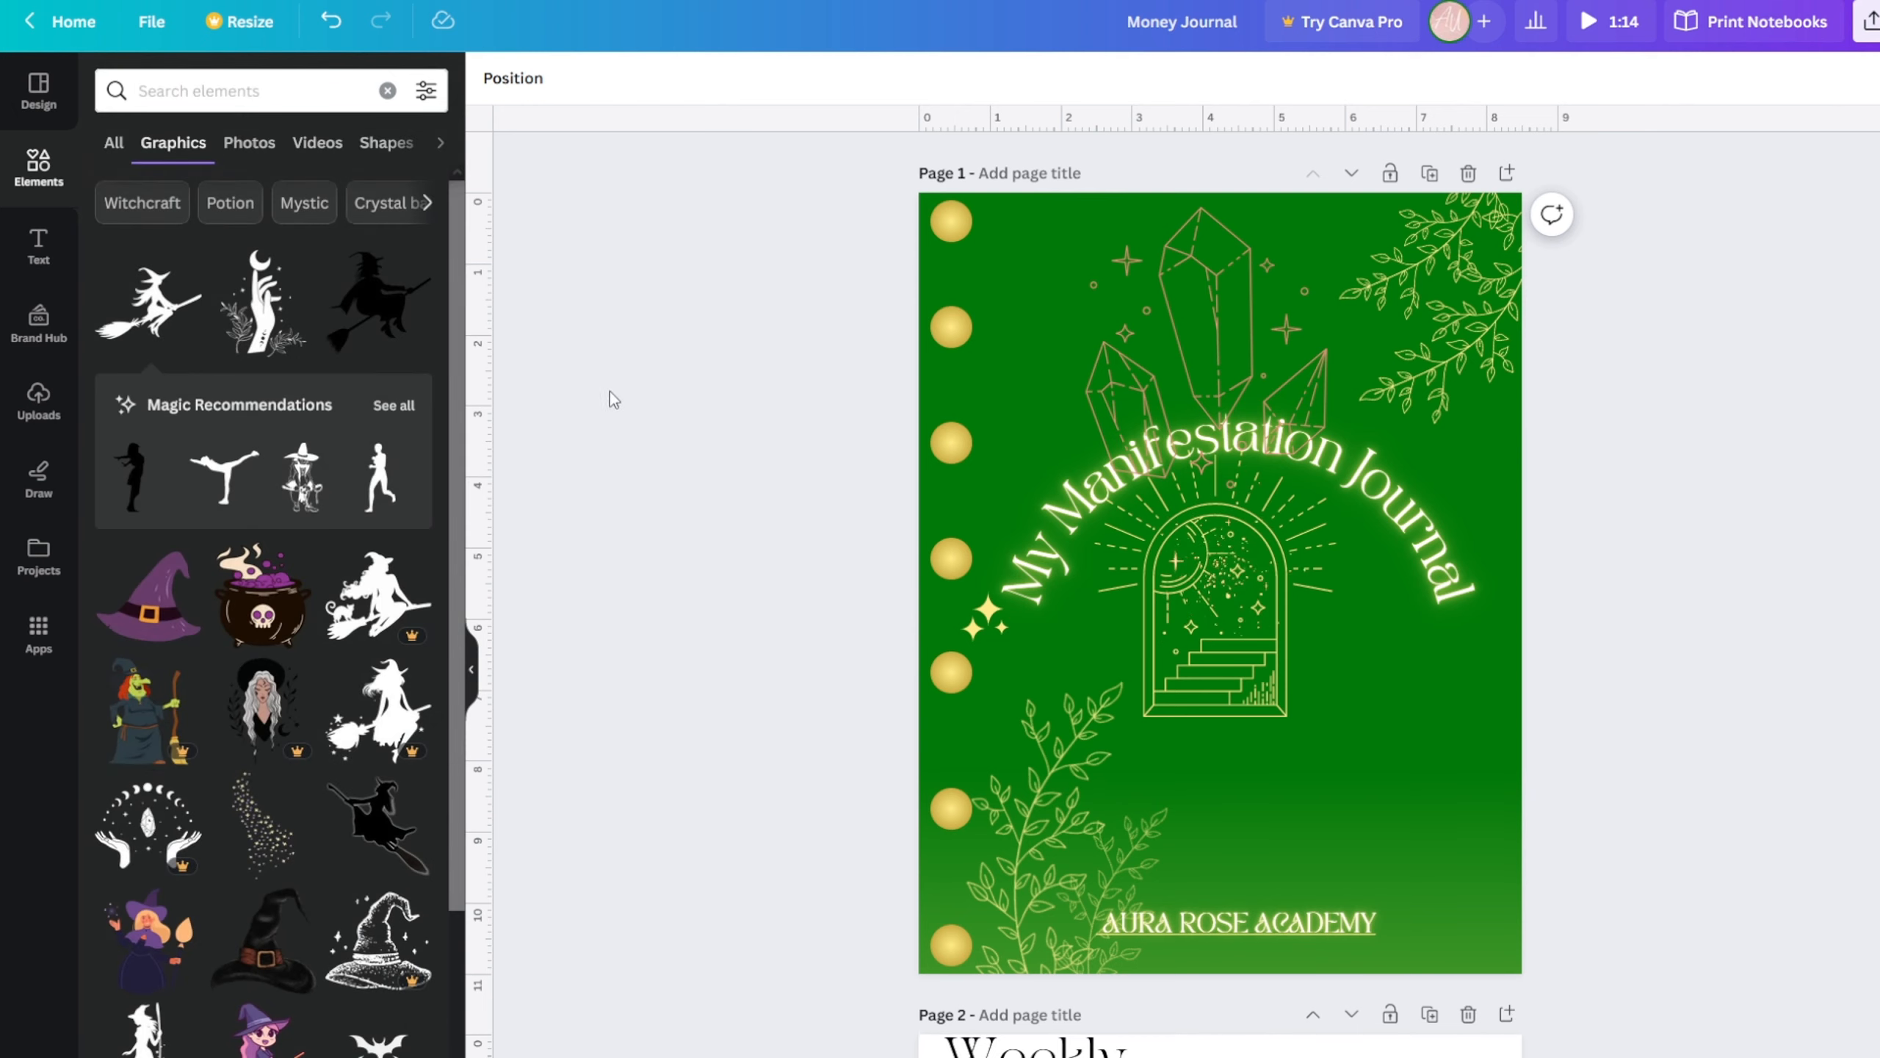
pyautogui.click(236, 106)
pyautogui.write('crystal')
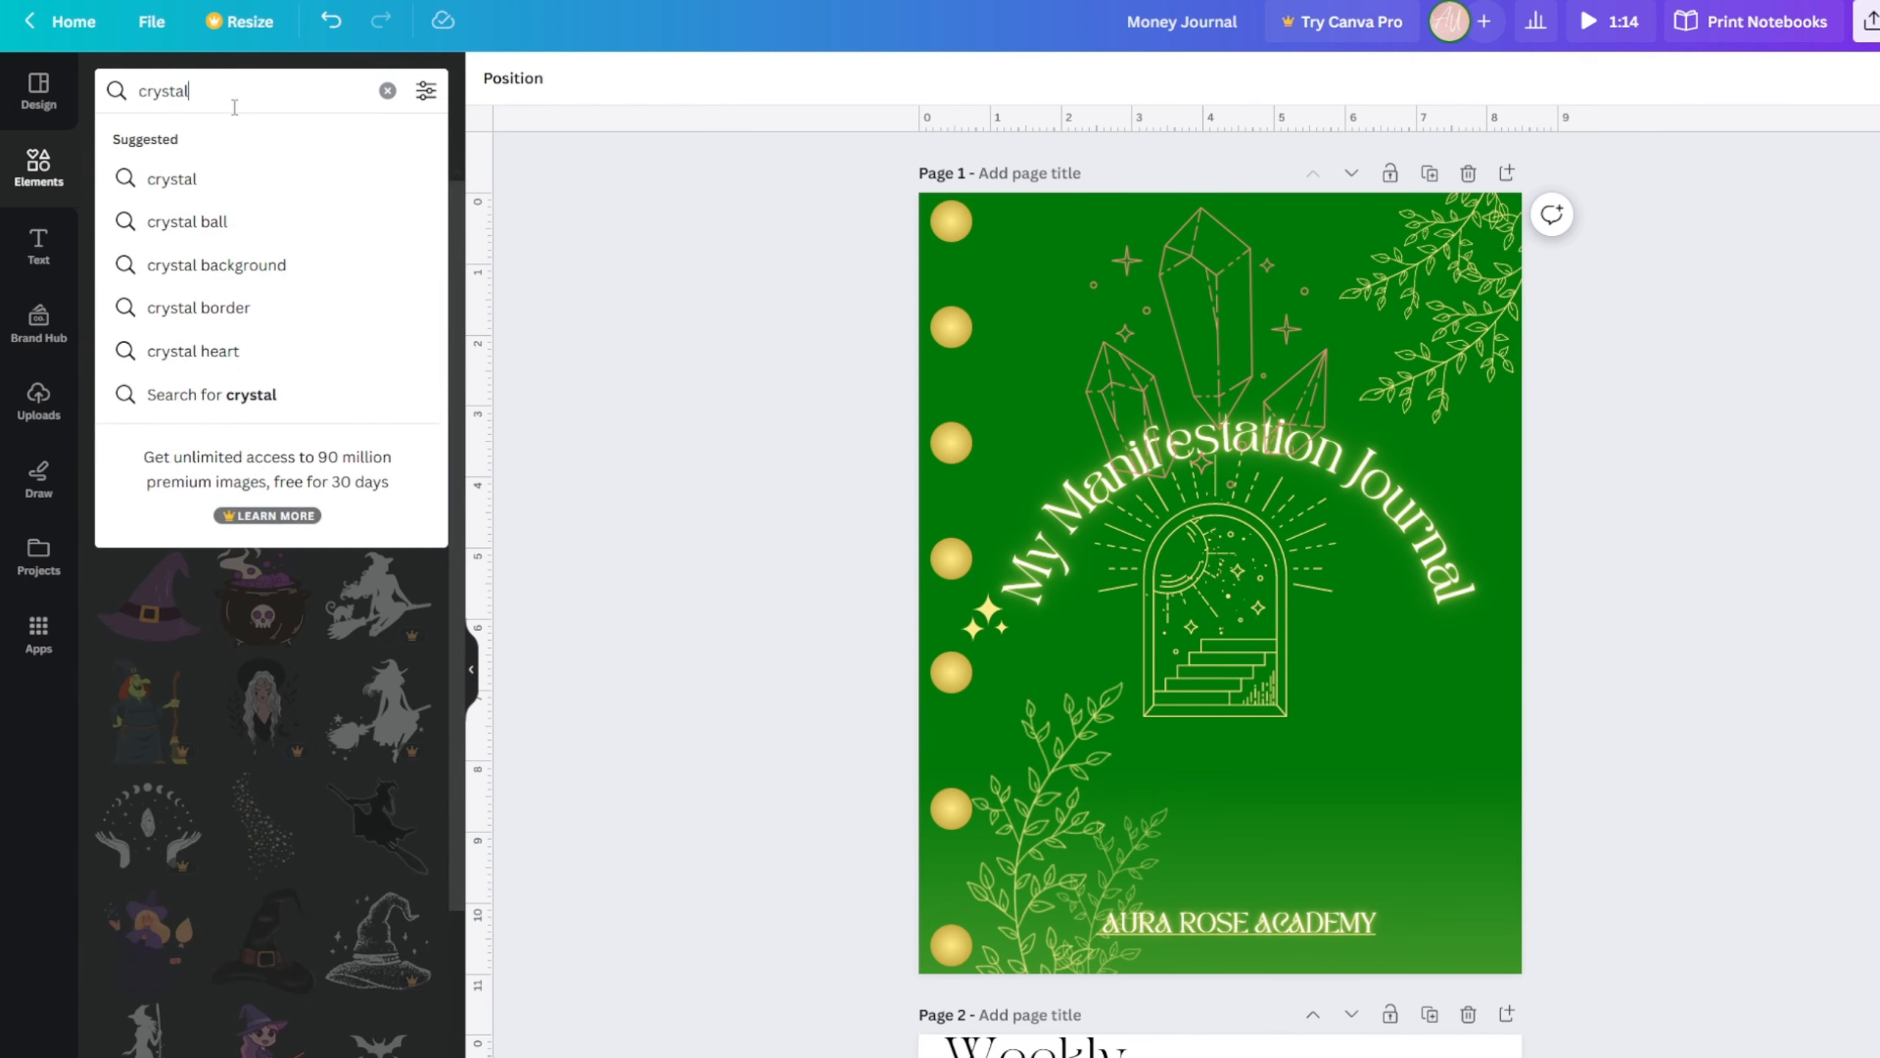
pyautogui.press('Return')
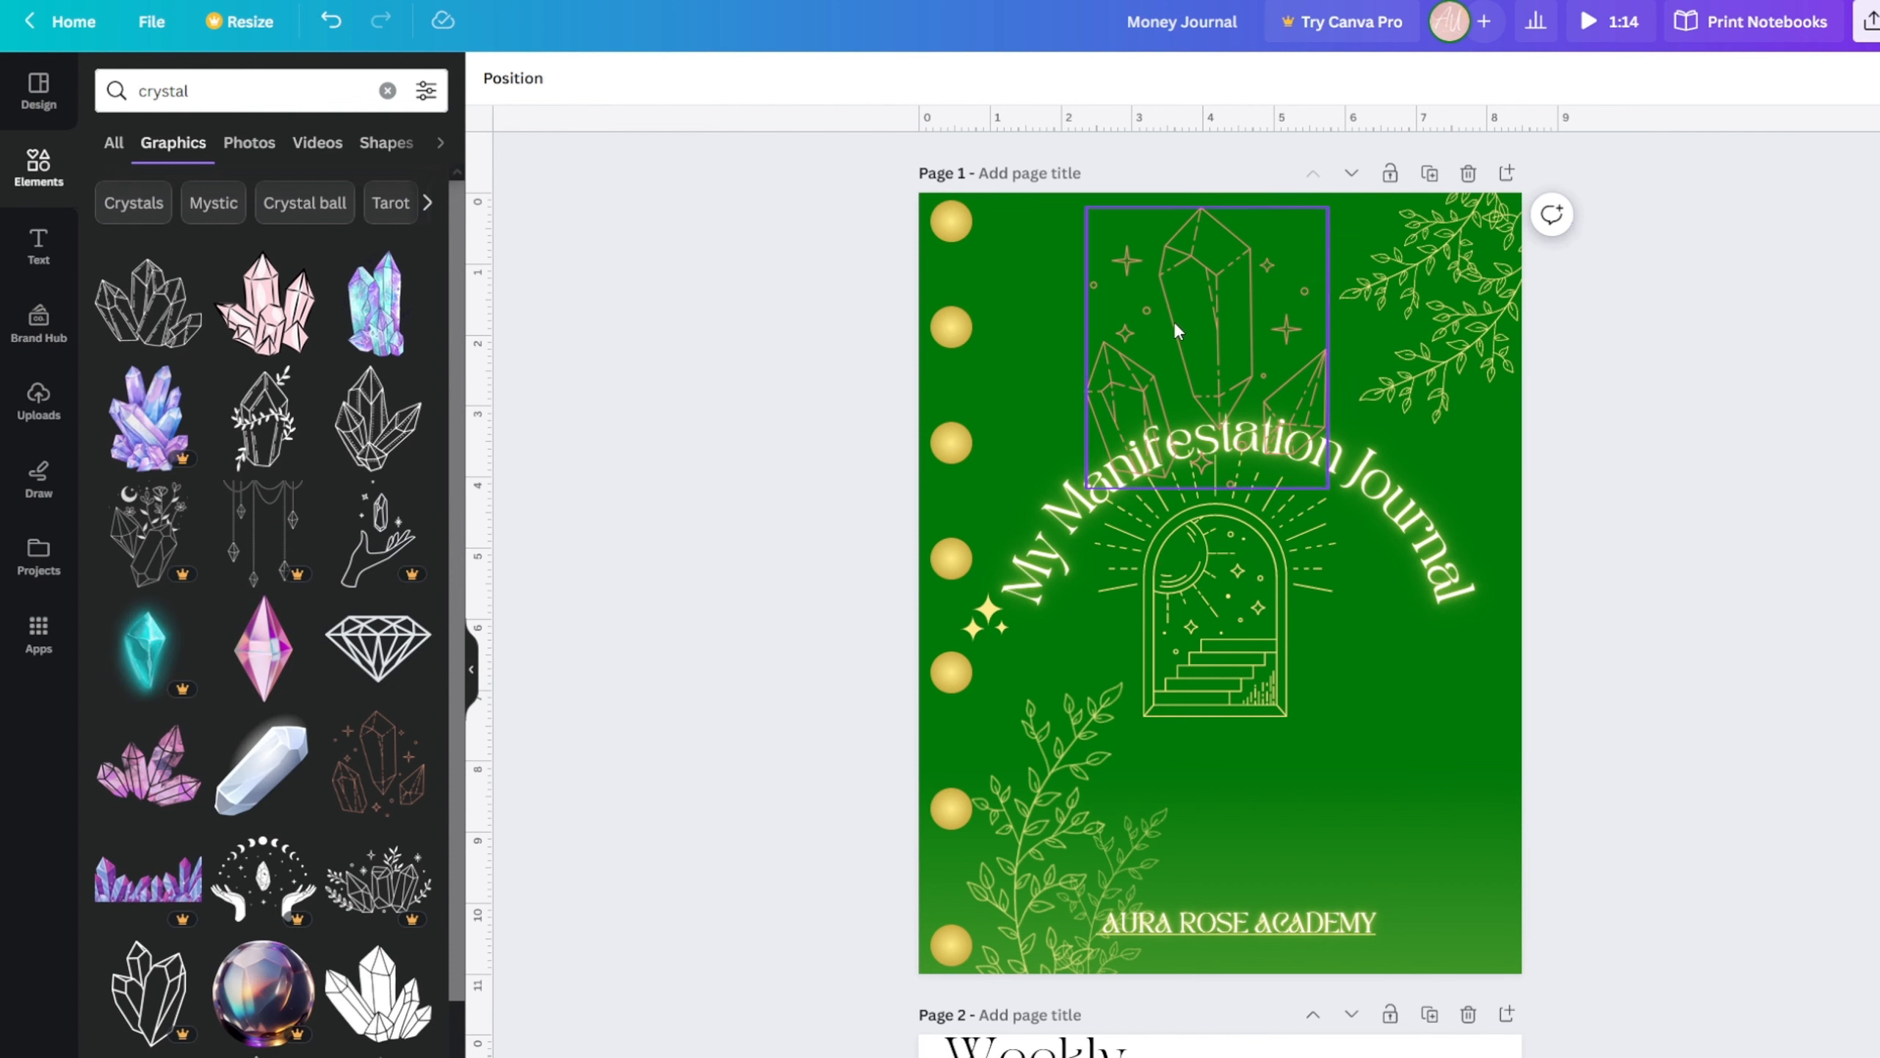
# - Delete the existing crystal graphic from the cover and add the outlined crystal cluster in its place
pyautogui.click(1203, 296)
pyautogui.click(1207, 152)
pyautogui.click(152, 304)
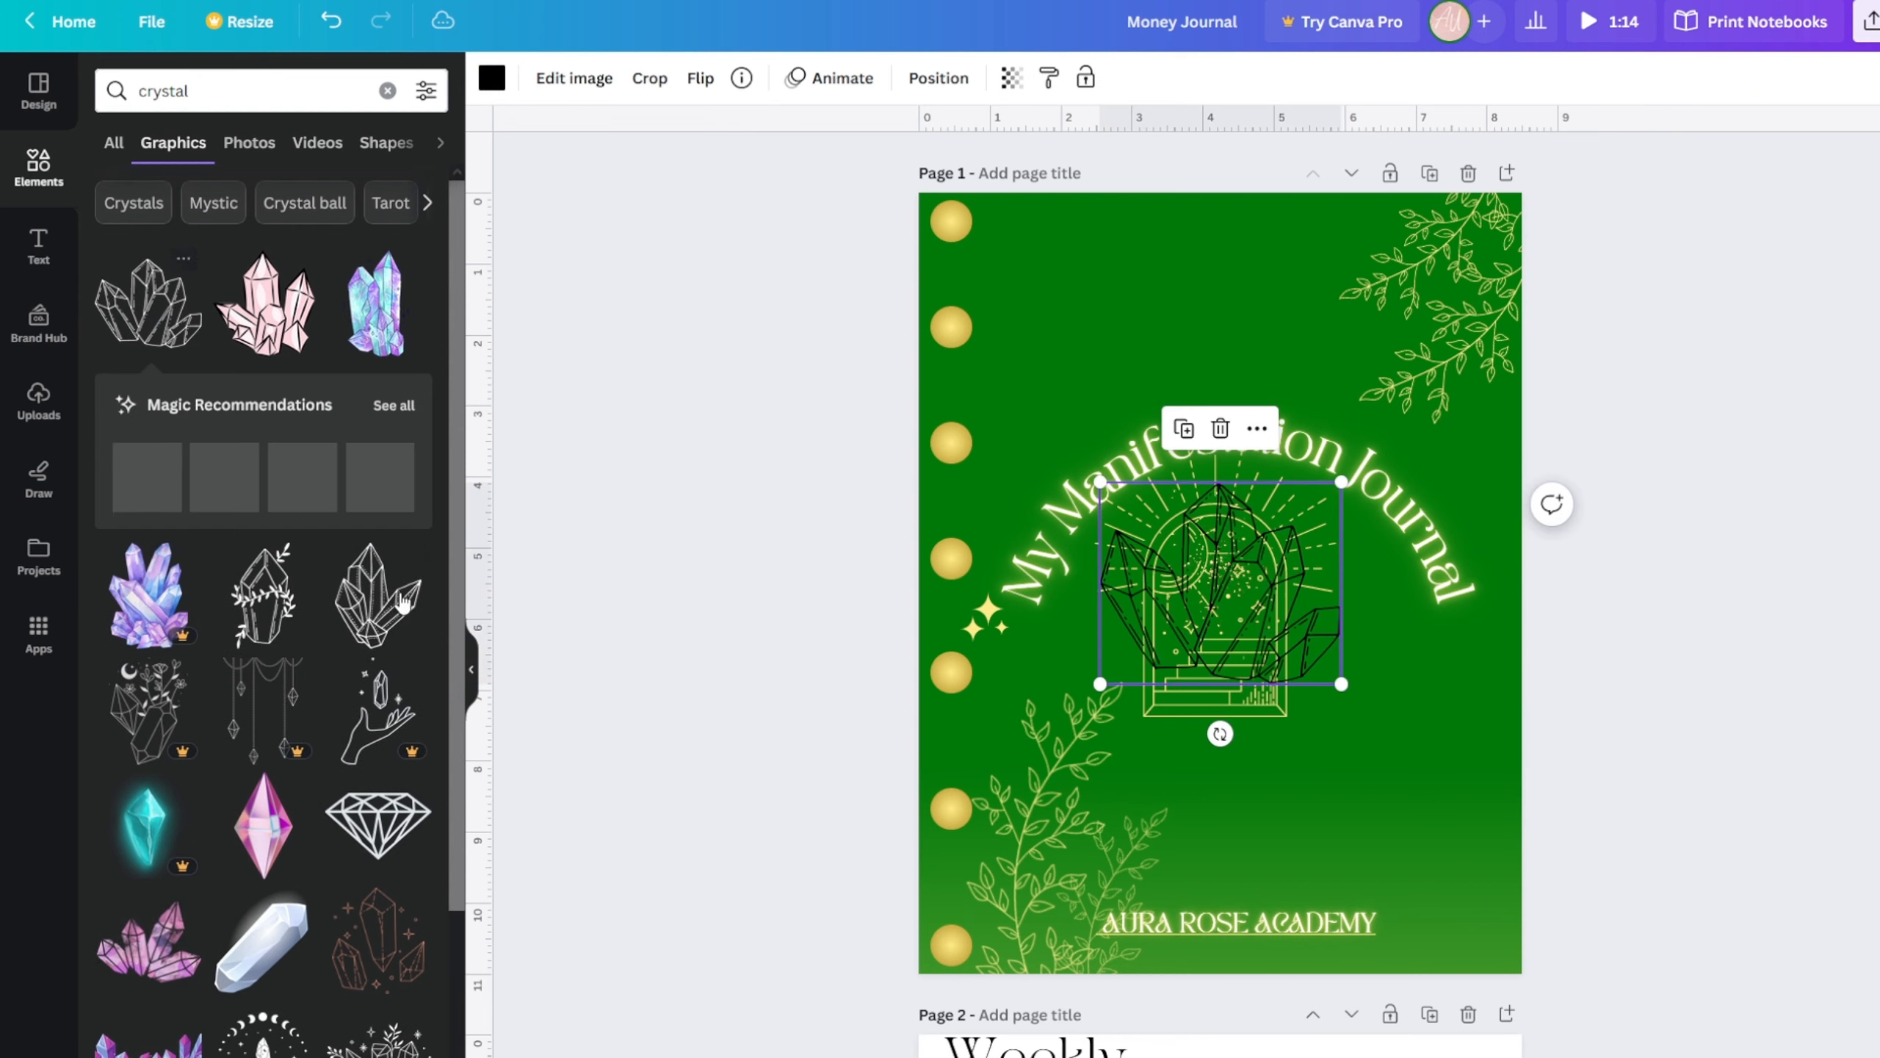
# - Shrink the new crystal cluster and center it above the arched doorway, with its base overlapping the arched title
pyautogui.click(471, 670)
pyautogui.moveTo(1018, 527); pyautogui.dragTo(1011, 263)
pyautogui.moveTo(905, 222); pyautogui.dragTo(957, 260)
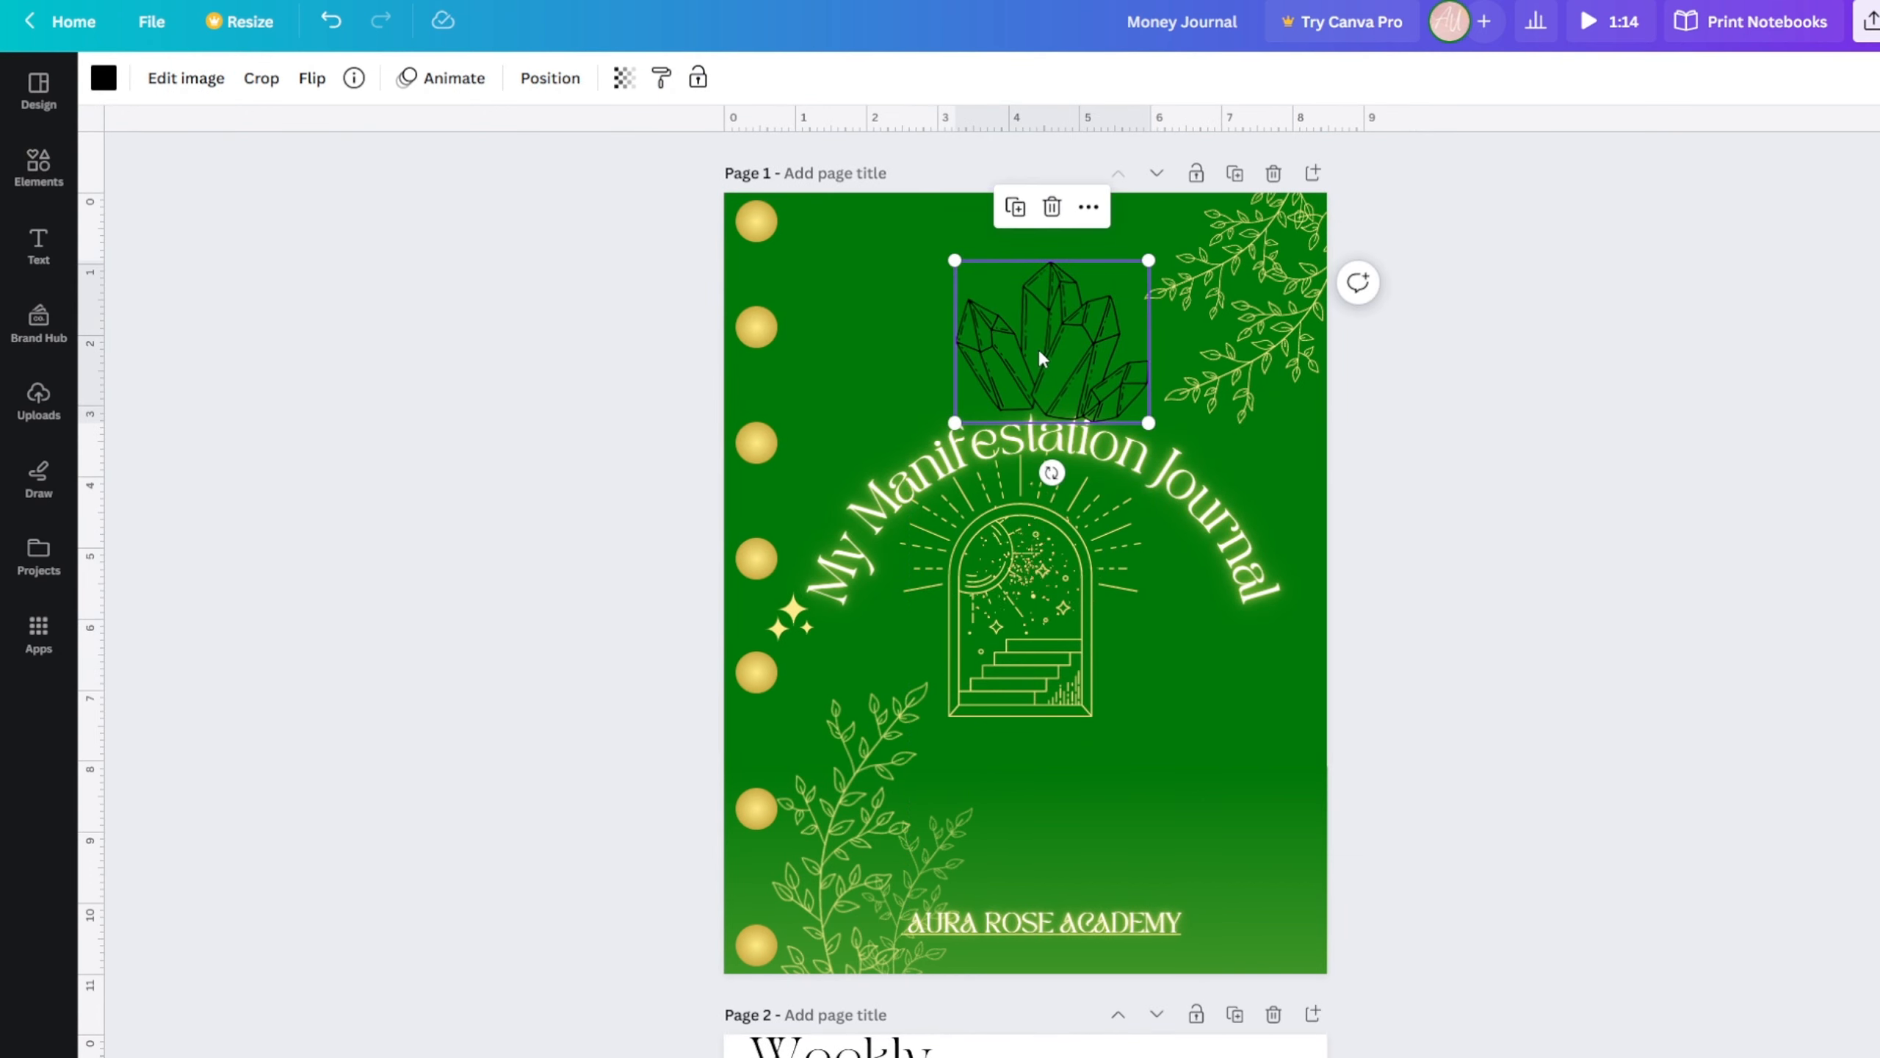
pyautogui.moveTo(1037, 348); pyautogui.dragTo(1014, 384)
# - Copy the pale gold style of the leafy branch graphic onto the black crystal cluster
pyautogui.click(1004, 654)
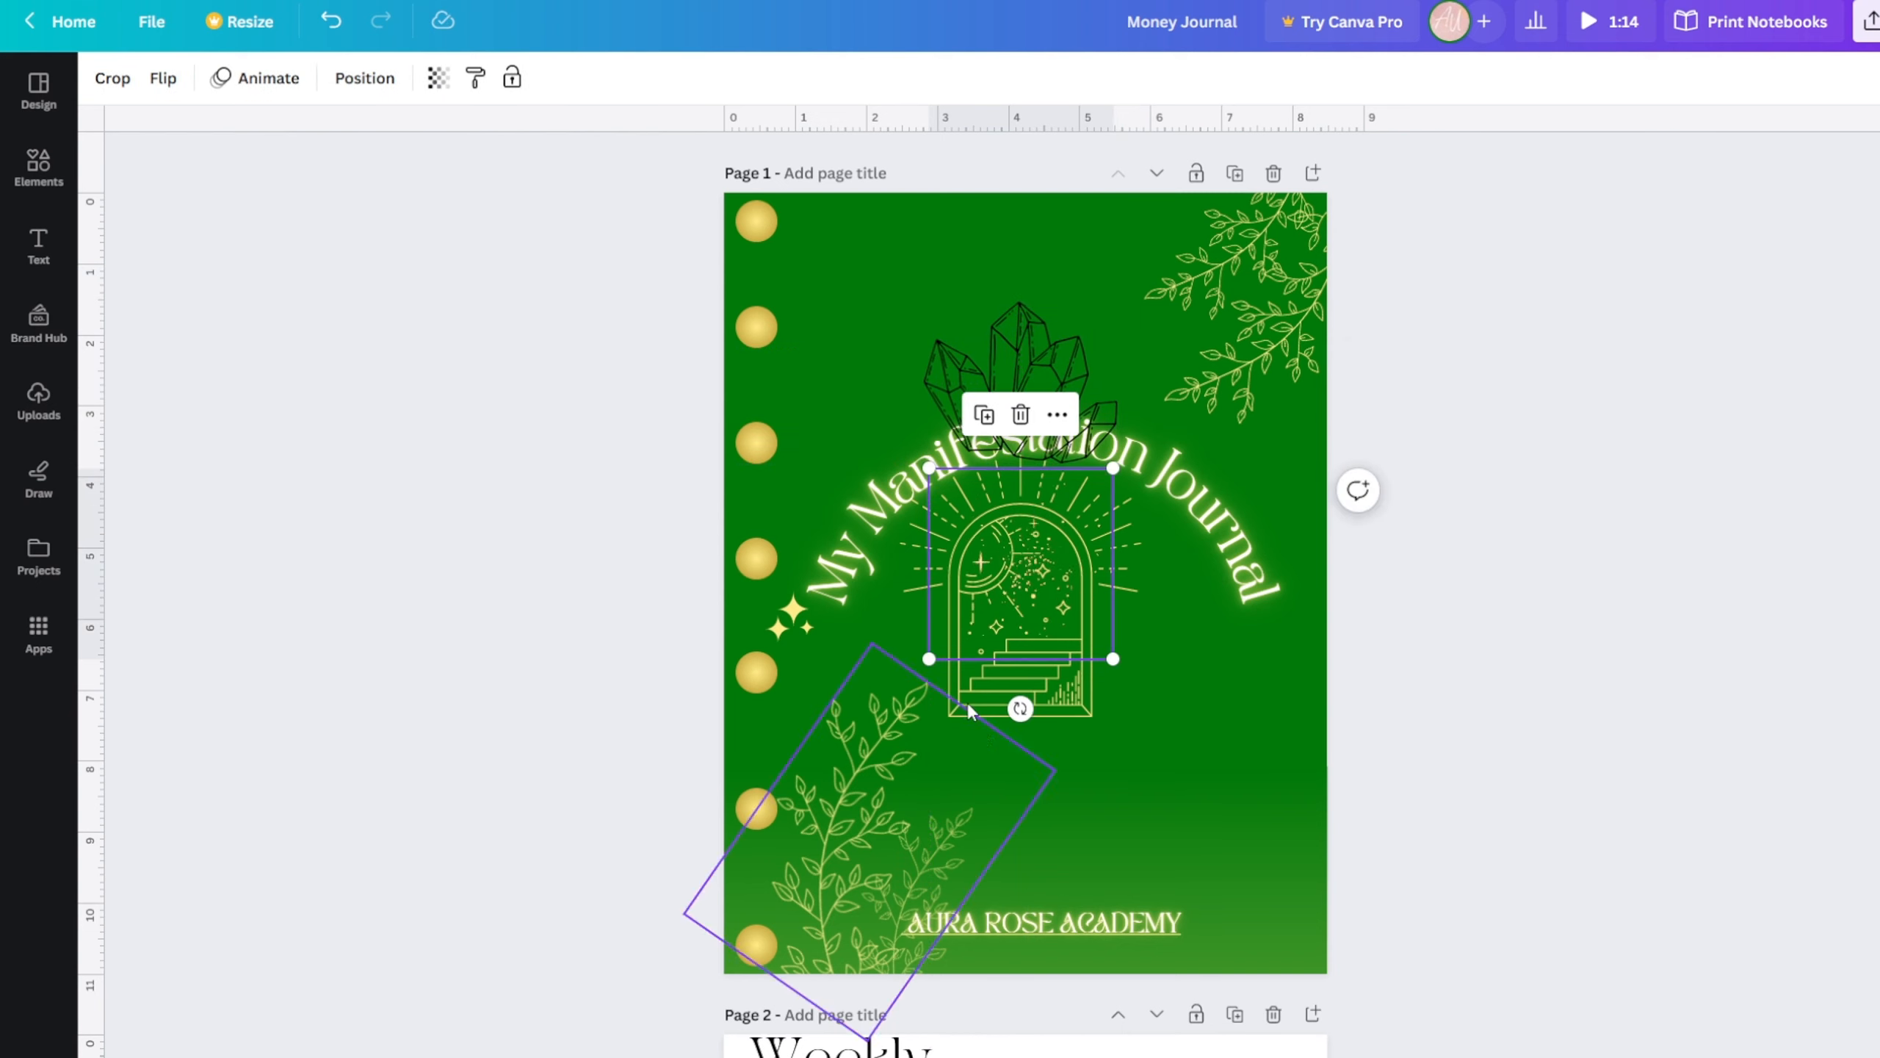
pyautogui.click(967, 702)
pyautogui.click(662, 78)
pyautogui.click(979, 350)
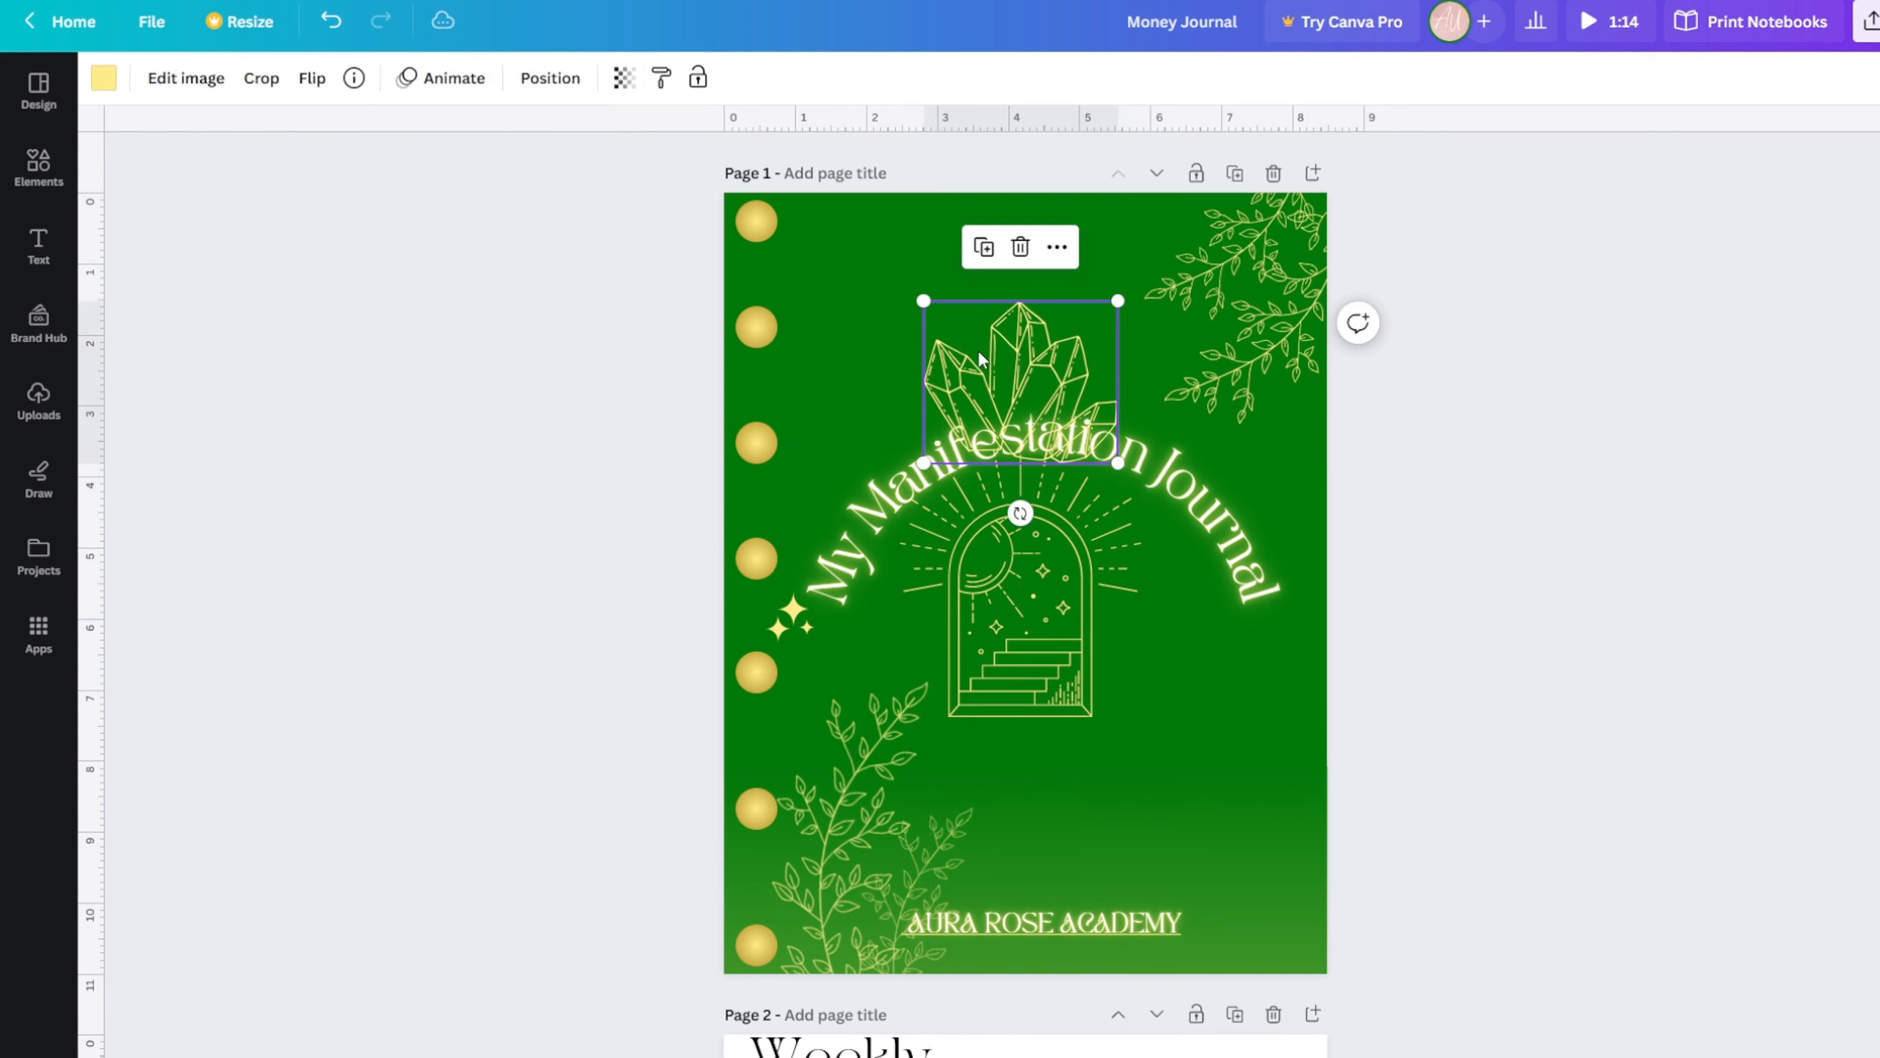
# - Move the crystal cluster slightly up, keep it centered over the doorway, and set its transparency to 73
pyautogui.moveTo(1066, 346); pyautogui.dragTo(1080, 360)
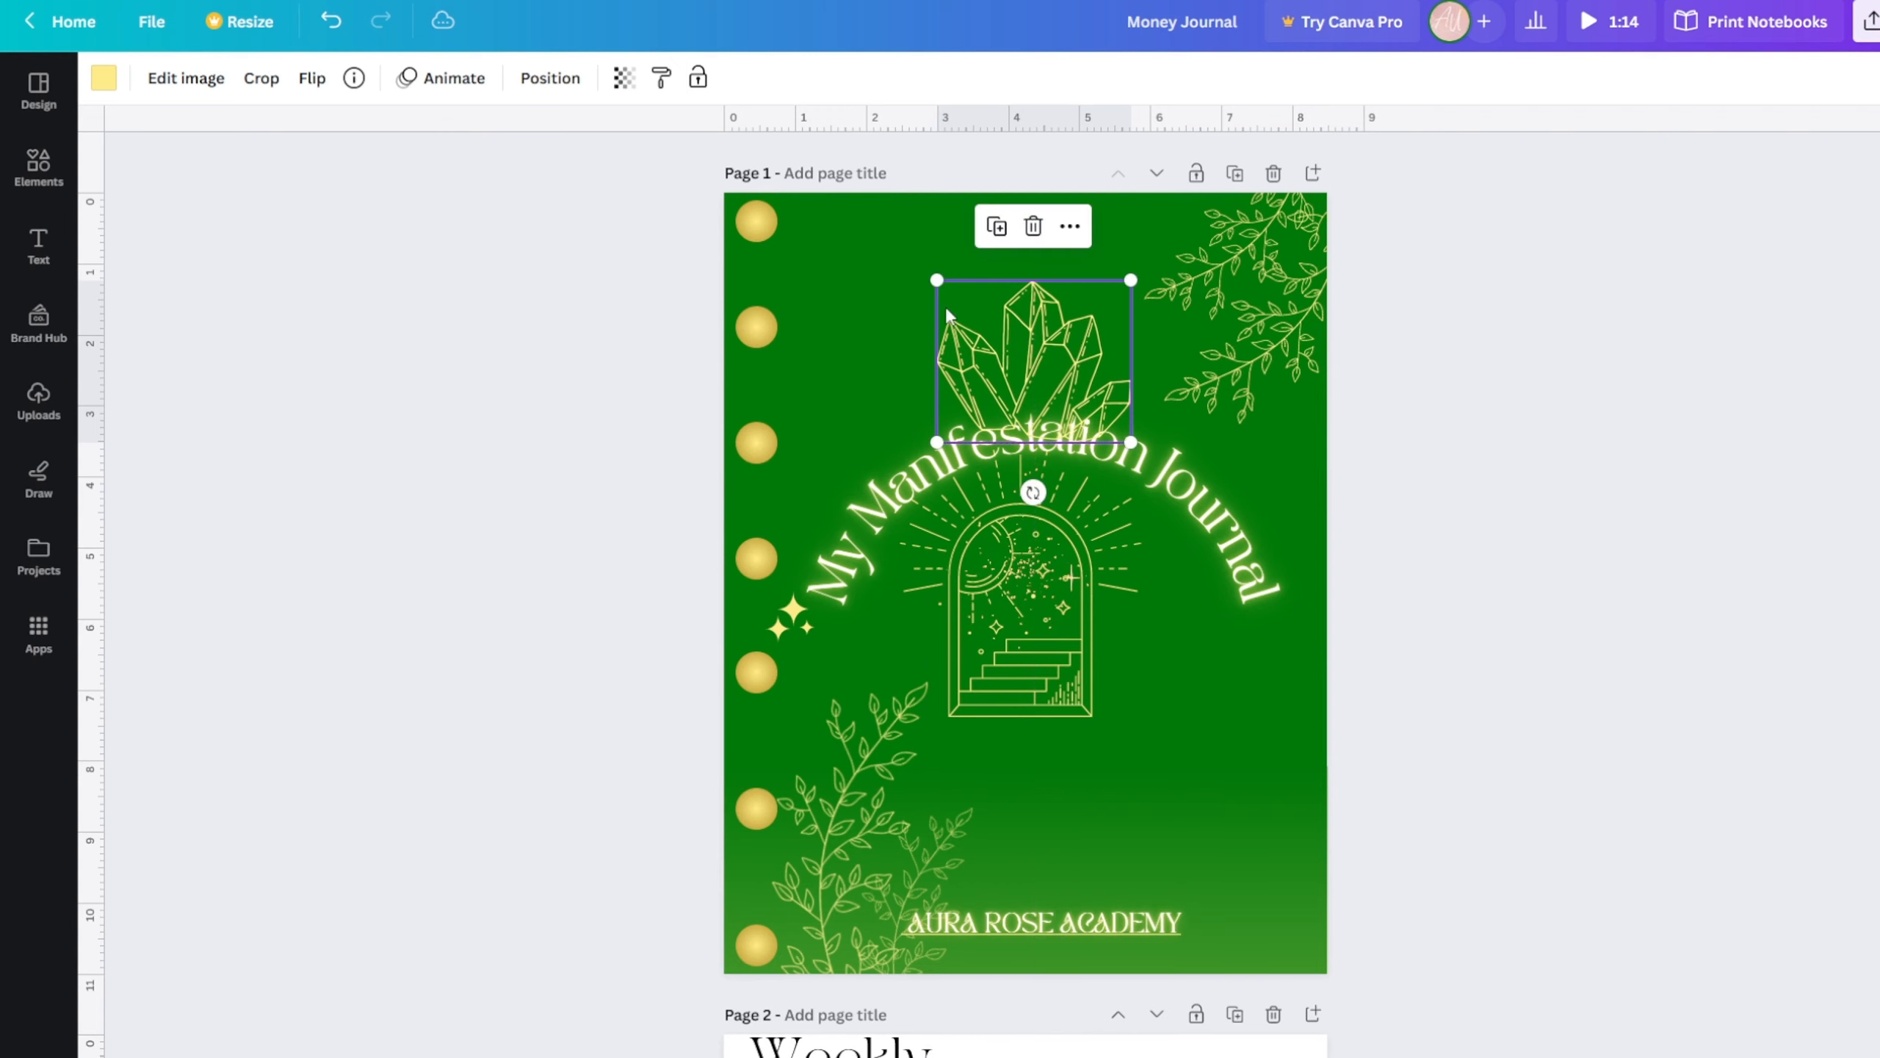
pyautogui.click(624, 78)
pyautogui.moveTo(624, 165); pyautogui.dragTo(580, 166)
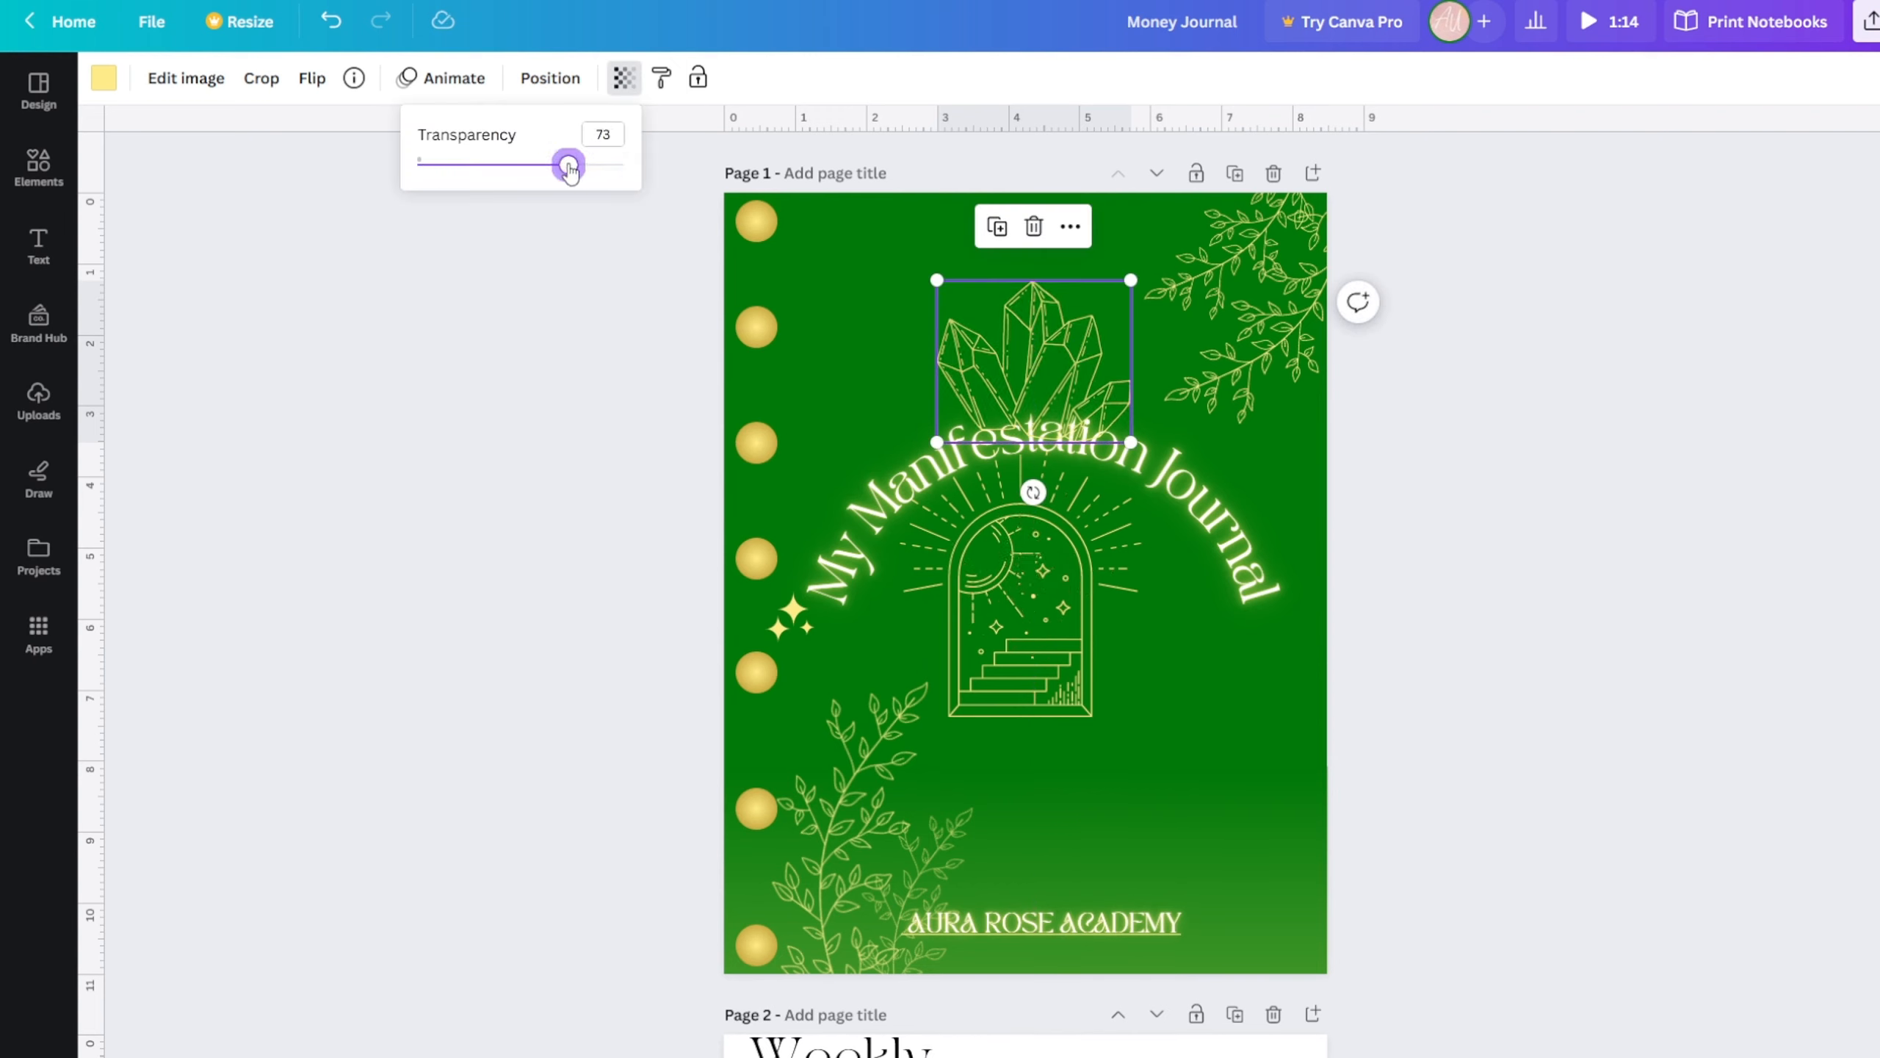
pyautogui.moveTo(1059, 370); pyautogui.dragTo(1046, 369)
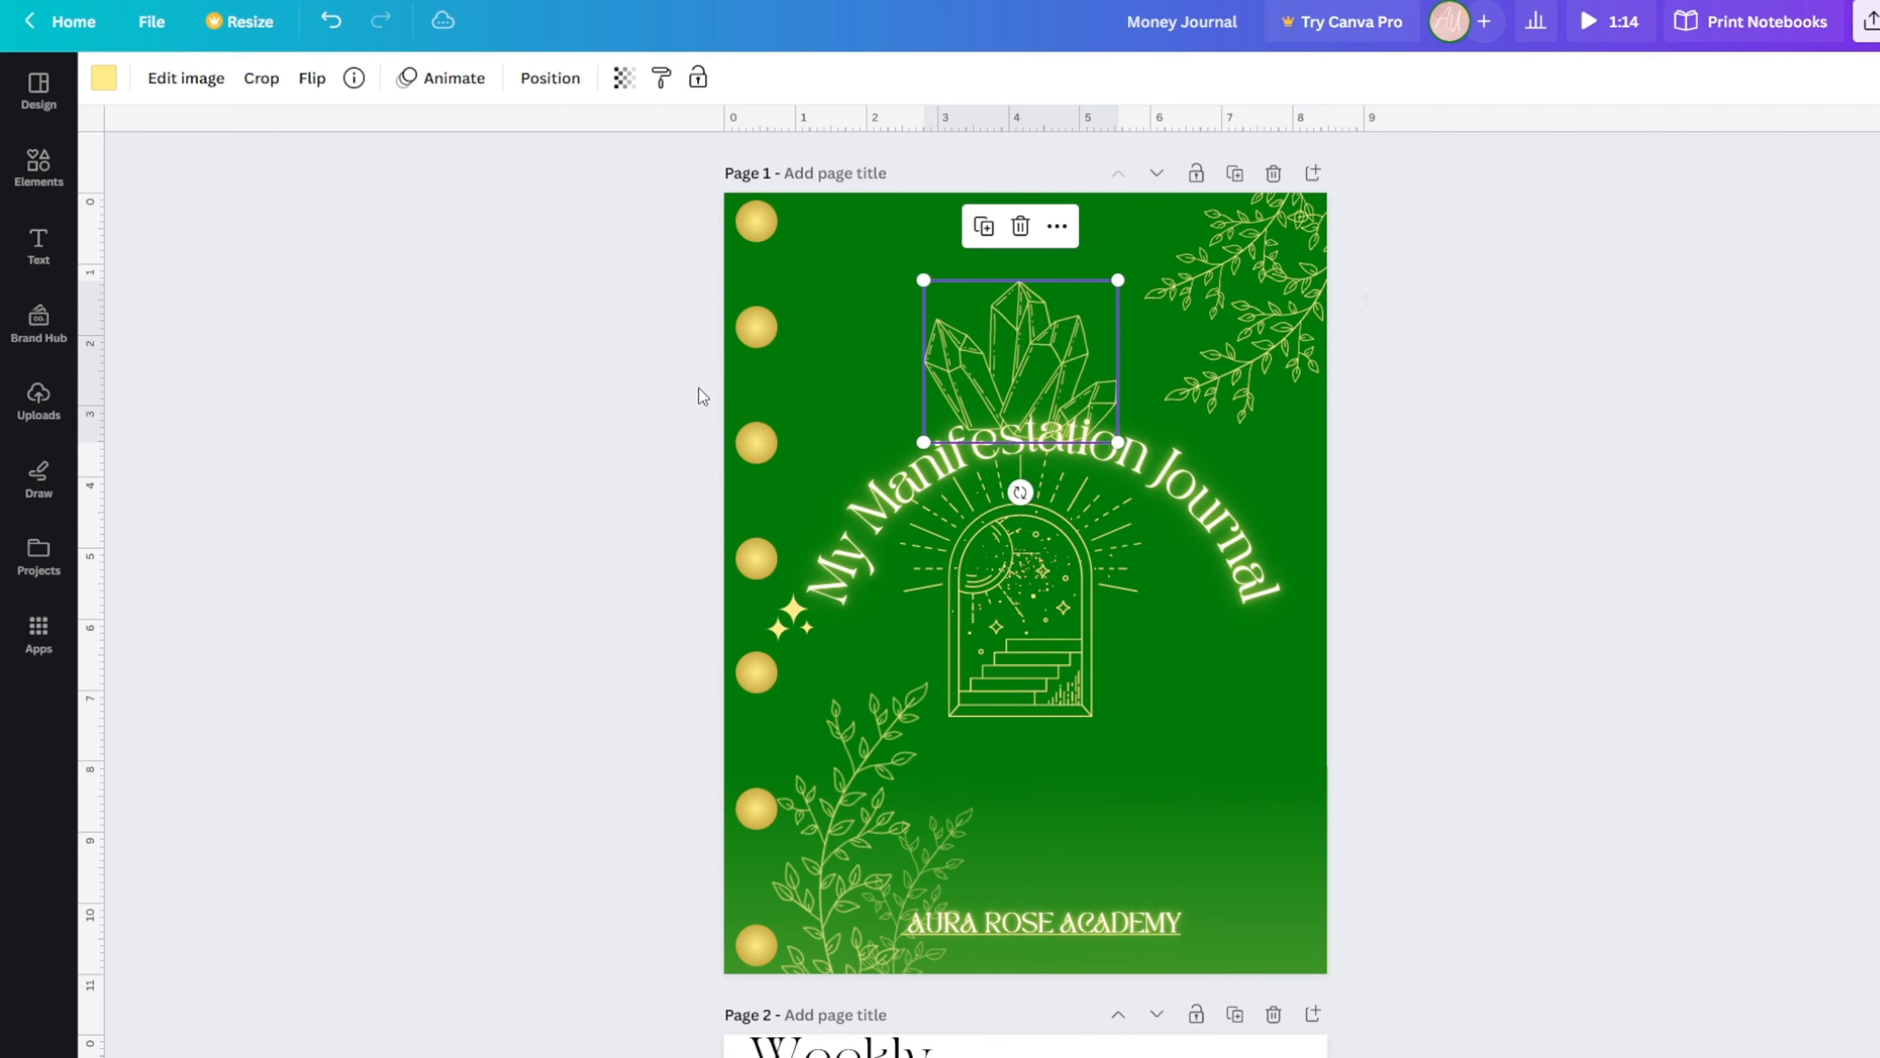
# - Replace the element search with "money" and list the matching graphics
pyautogui.click(38, 169)
pyautogui.hotkey('ctrl', 'a')
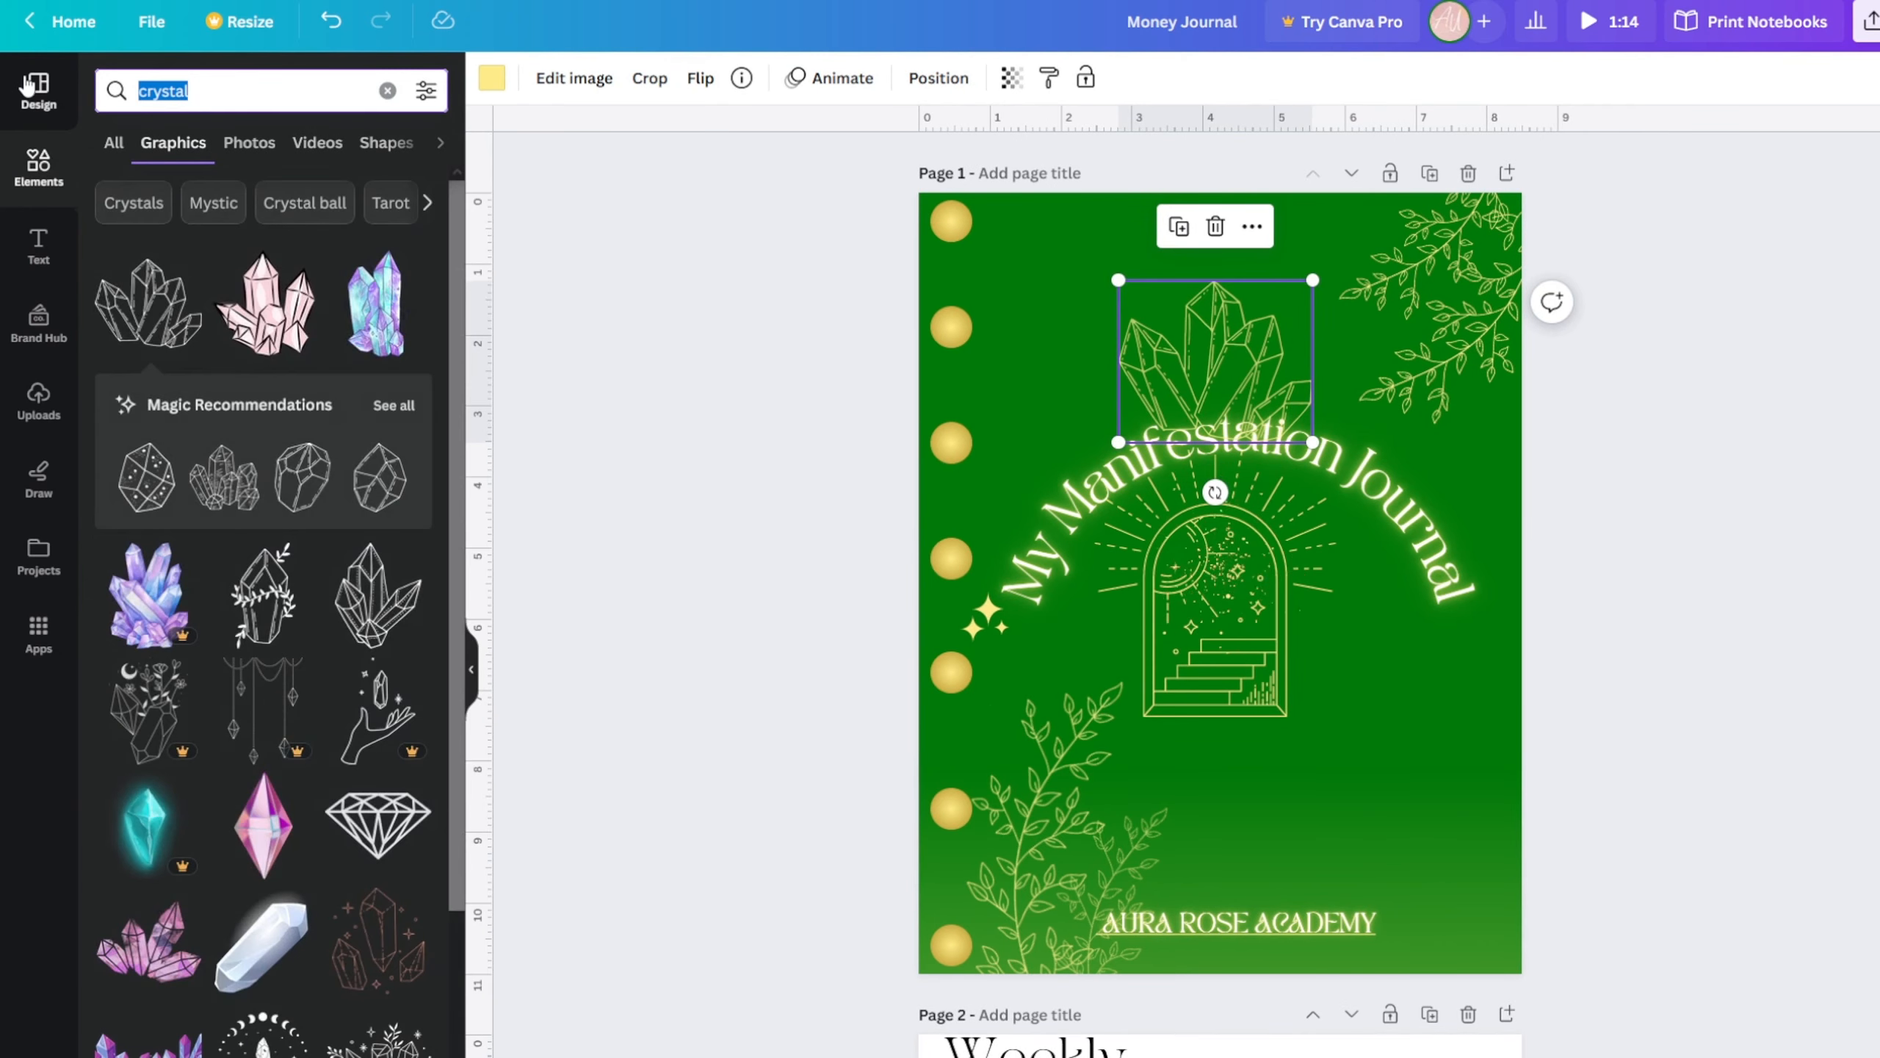
pyautogui.write('money')
pyautogui.press('Return')
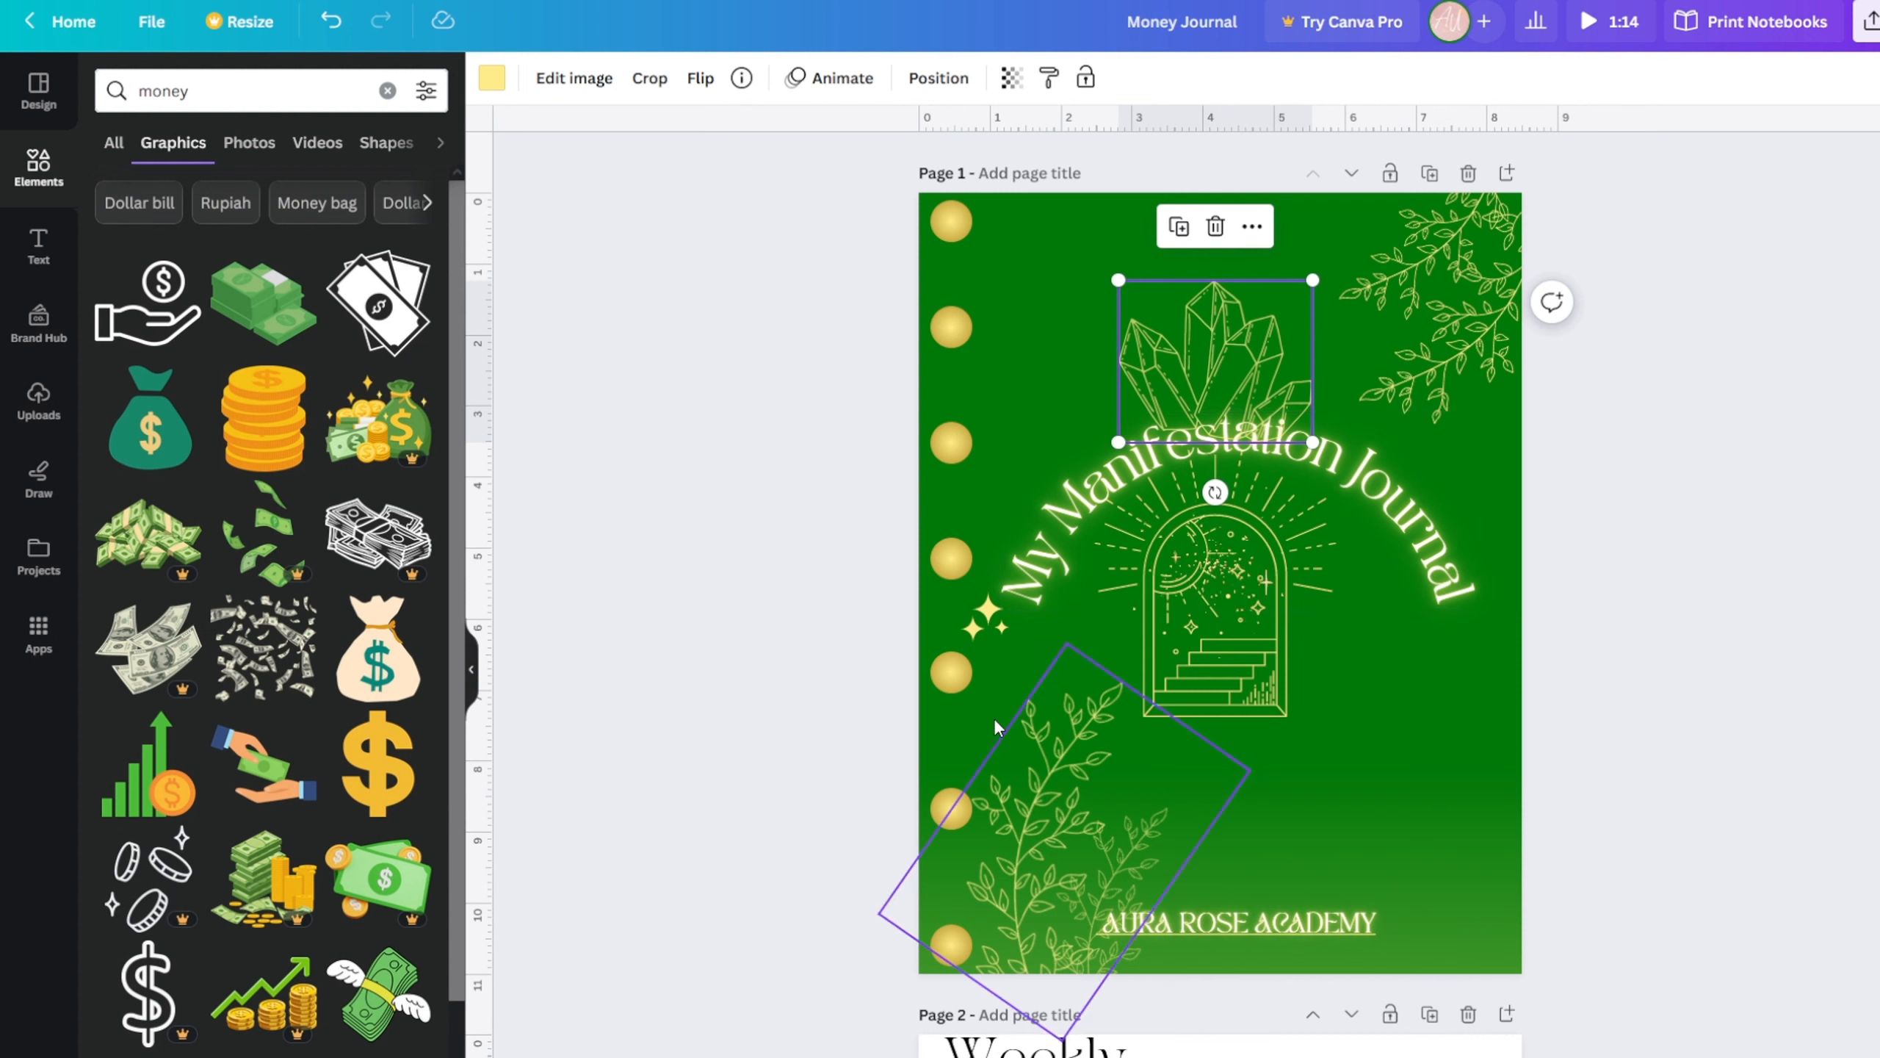
# - Try the falling dollar bills graphic on the cover, delete it, and browse further money graphics
pyautogui.click(307, 692)
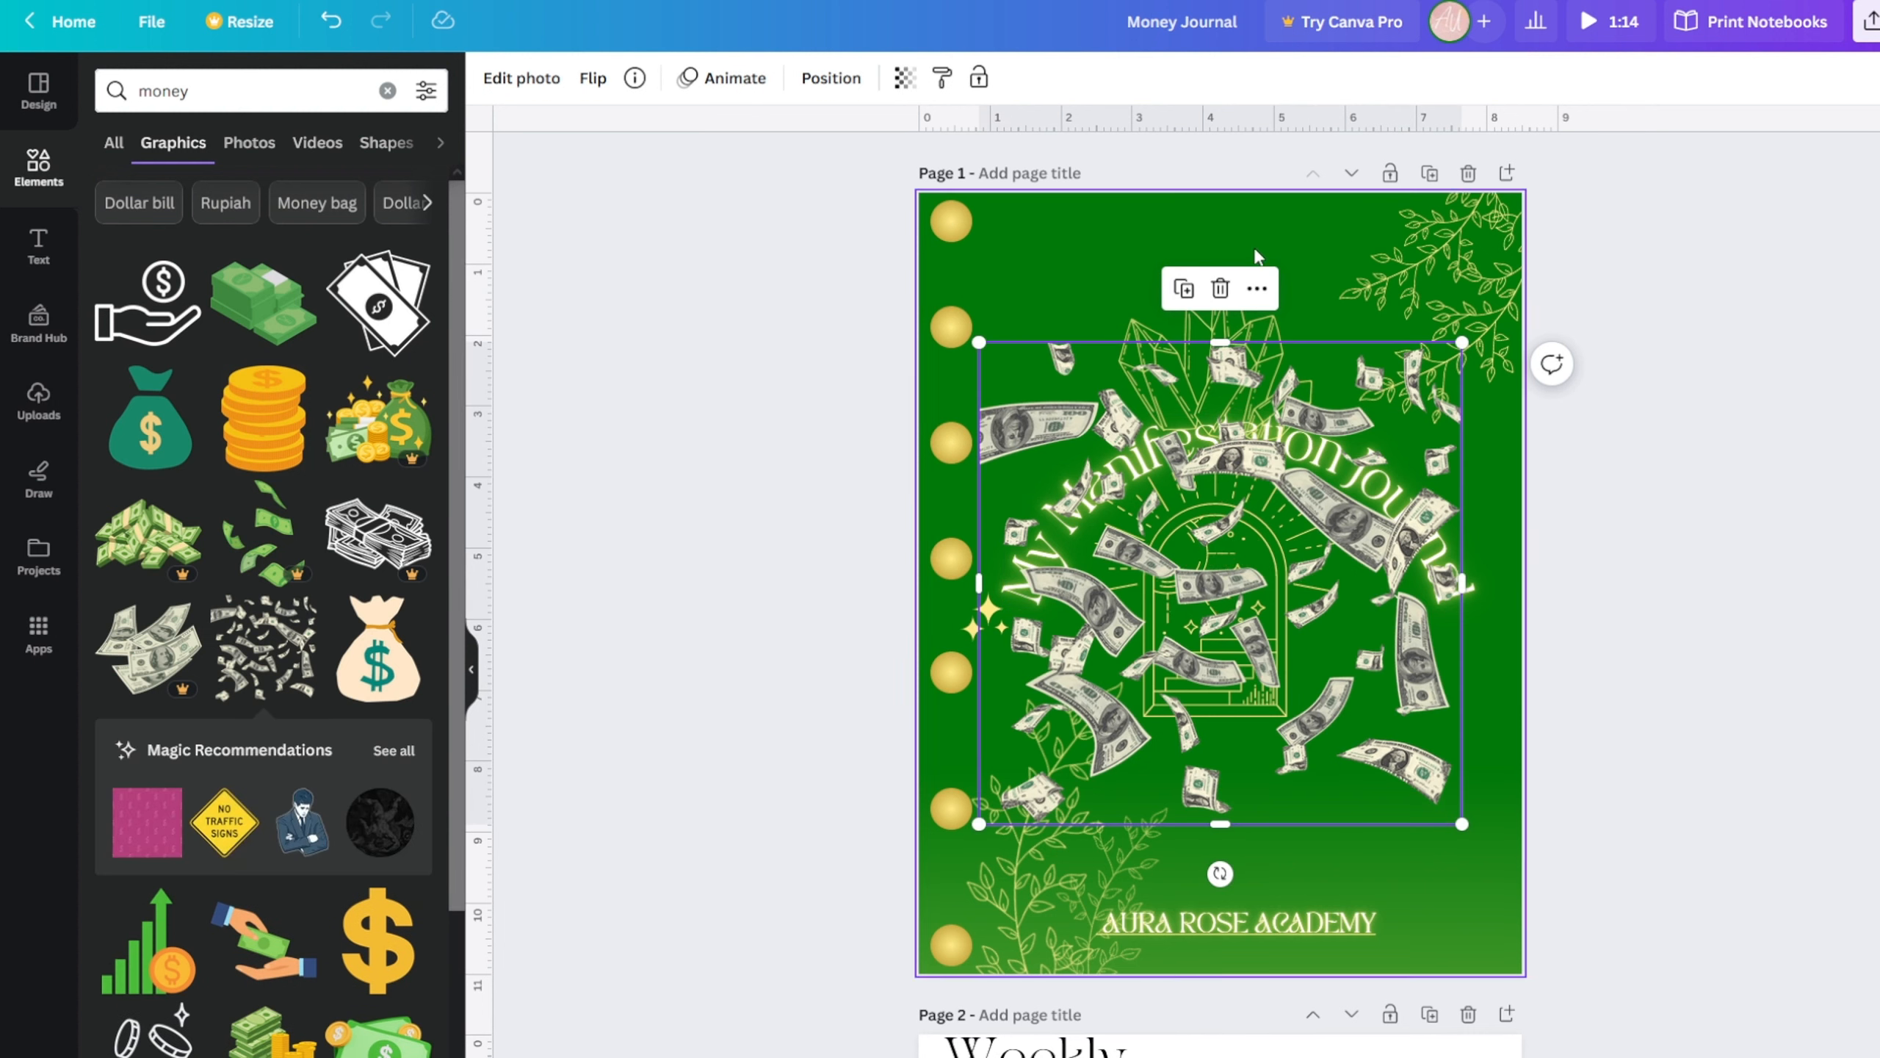
pyautogui.click(1216, 287)
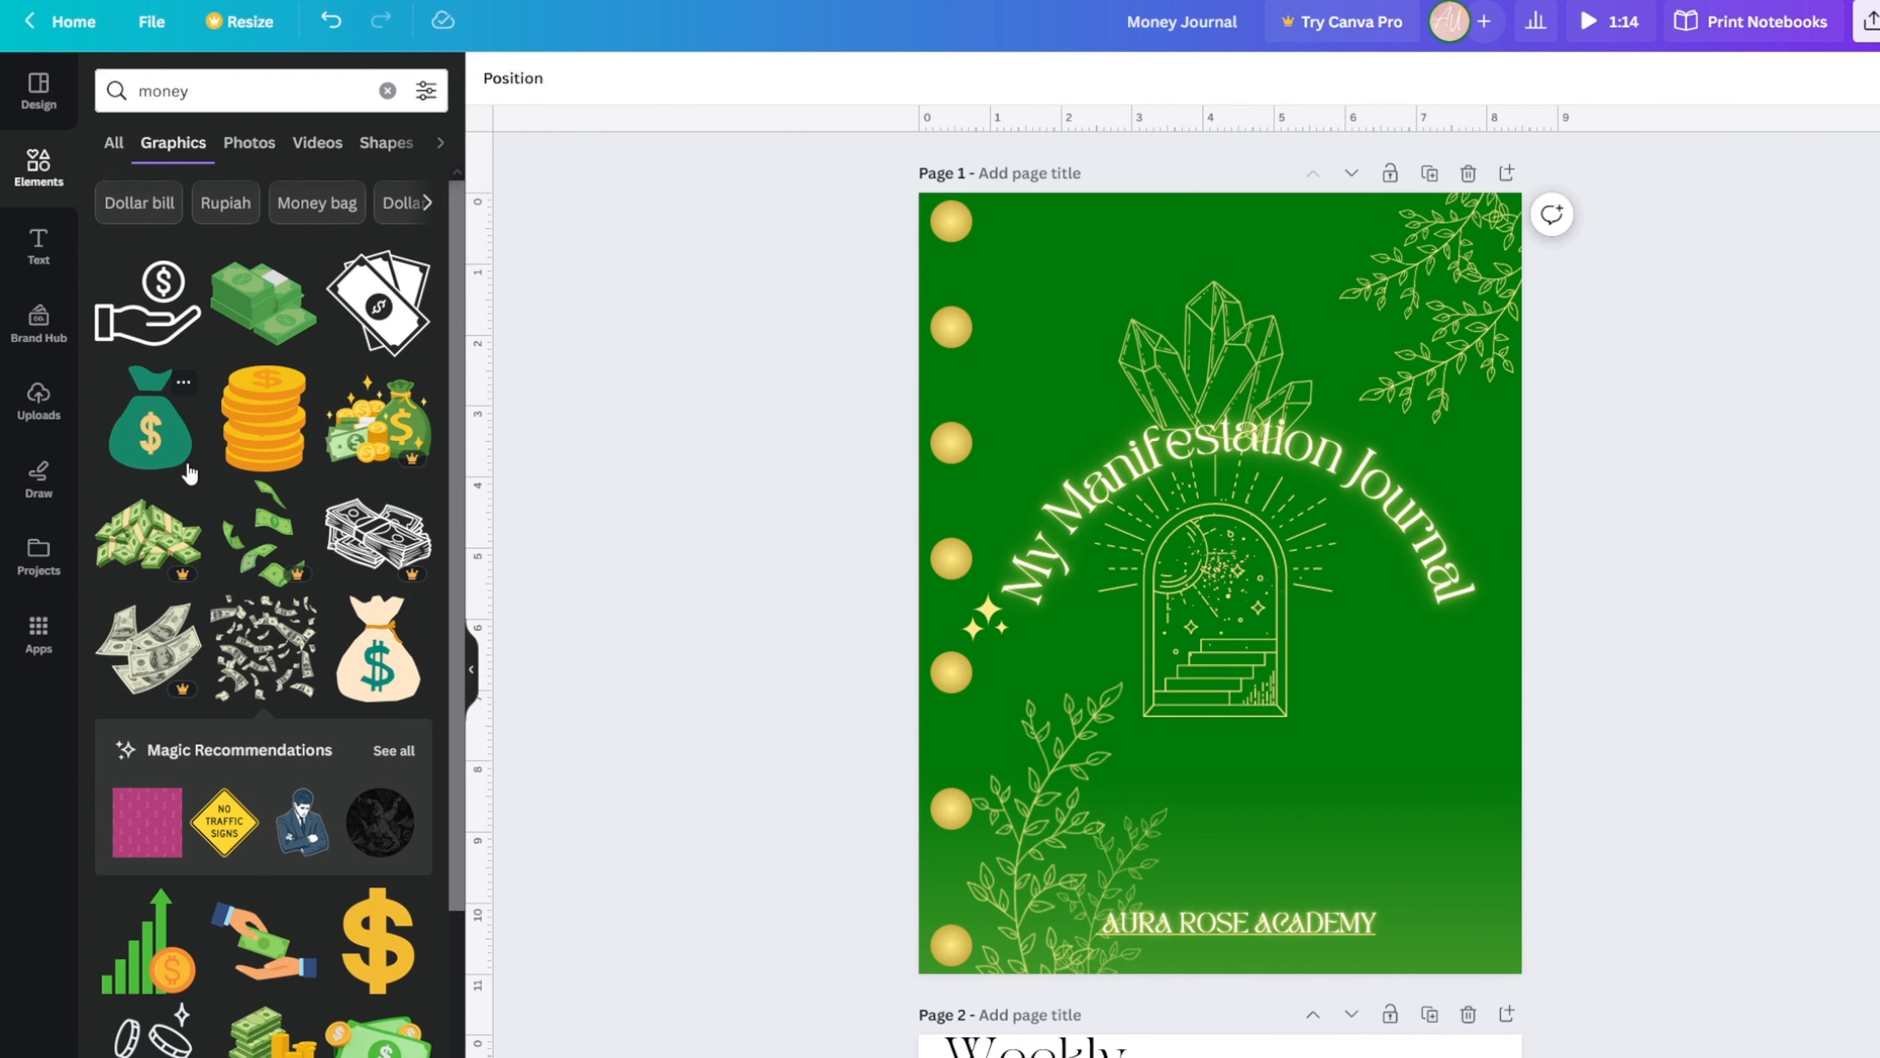
pyautogui.scroll(-7, 189, 472)
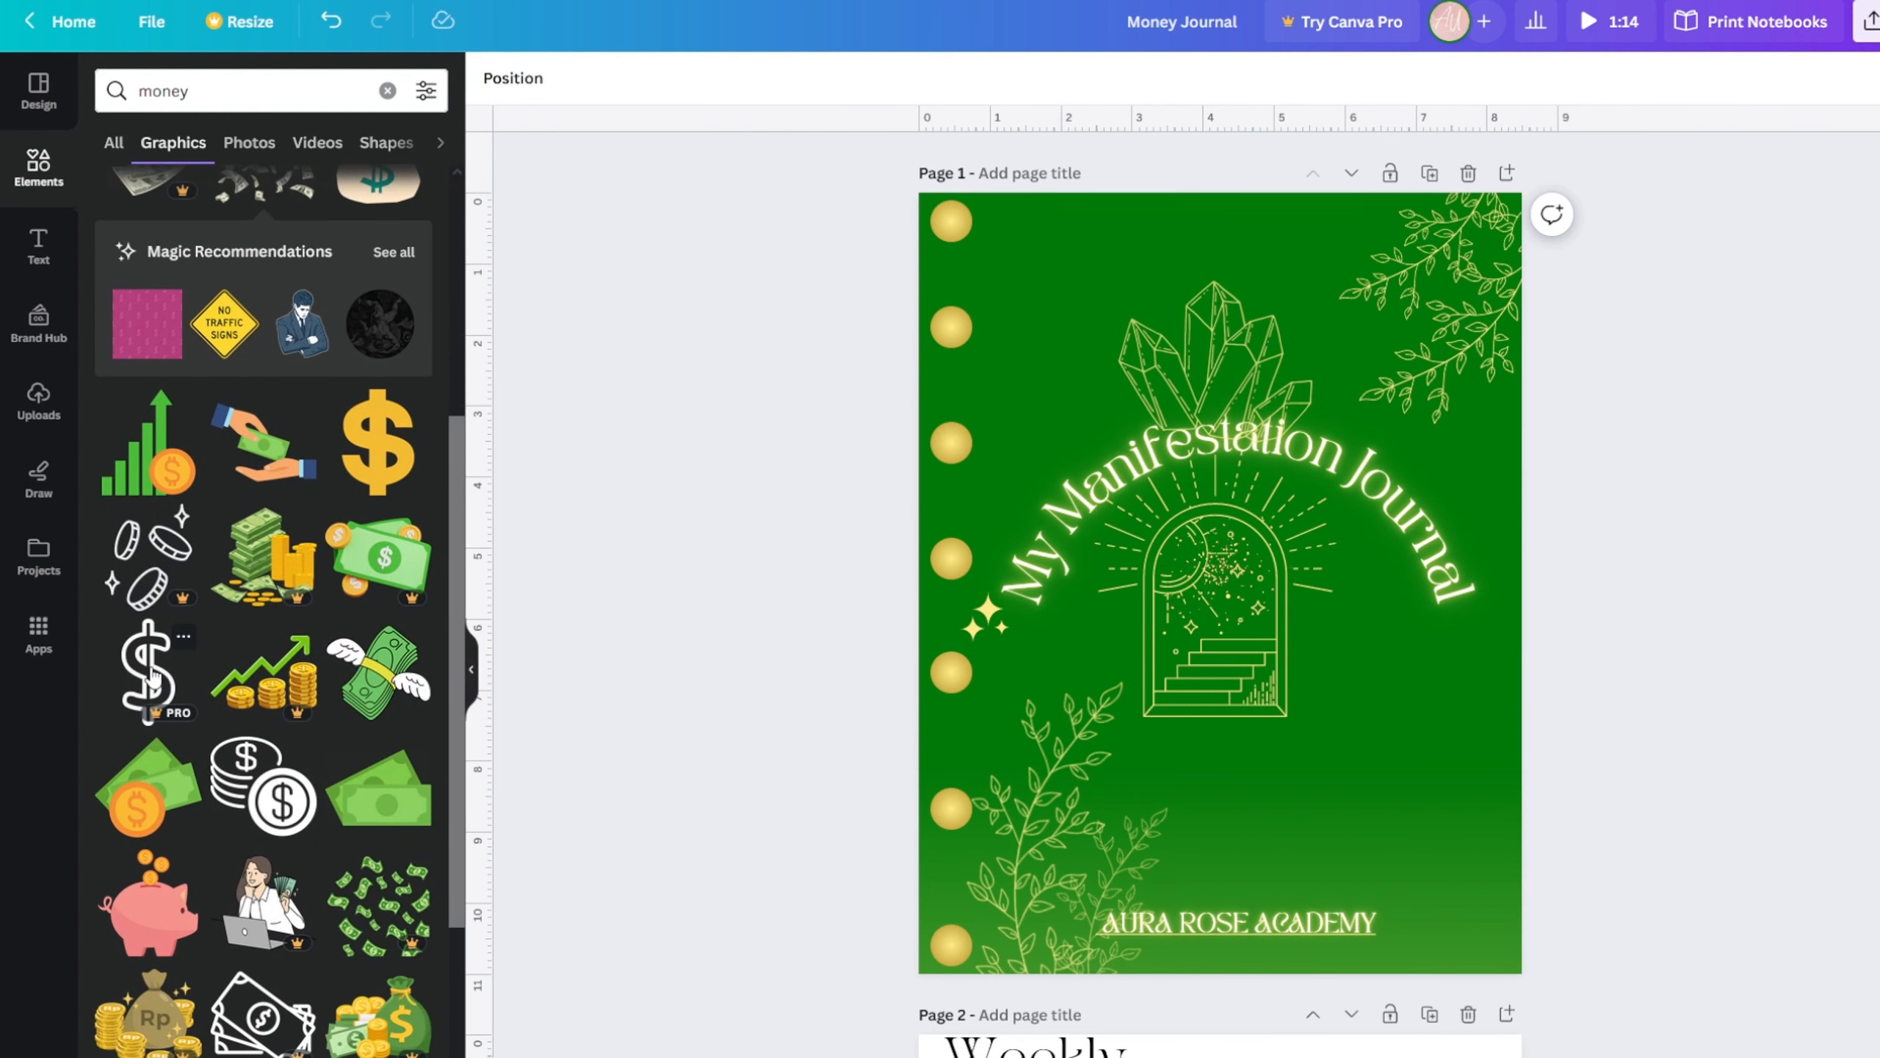
pyautogui.scroll(-4, 129, 598)
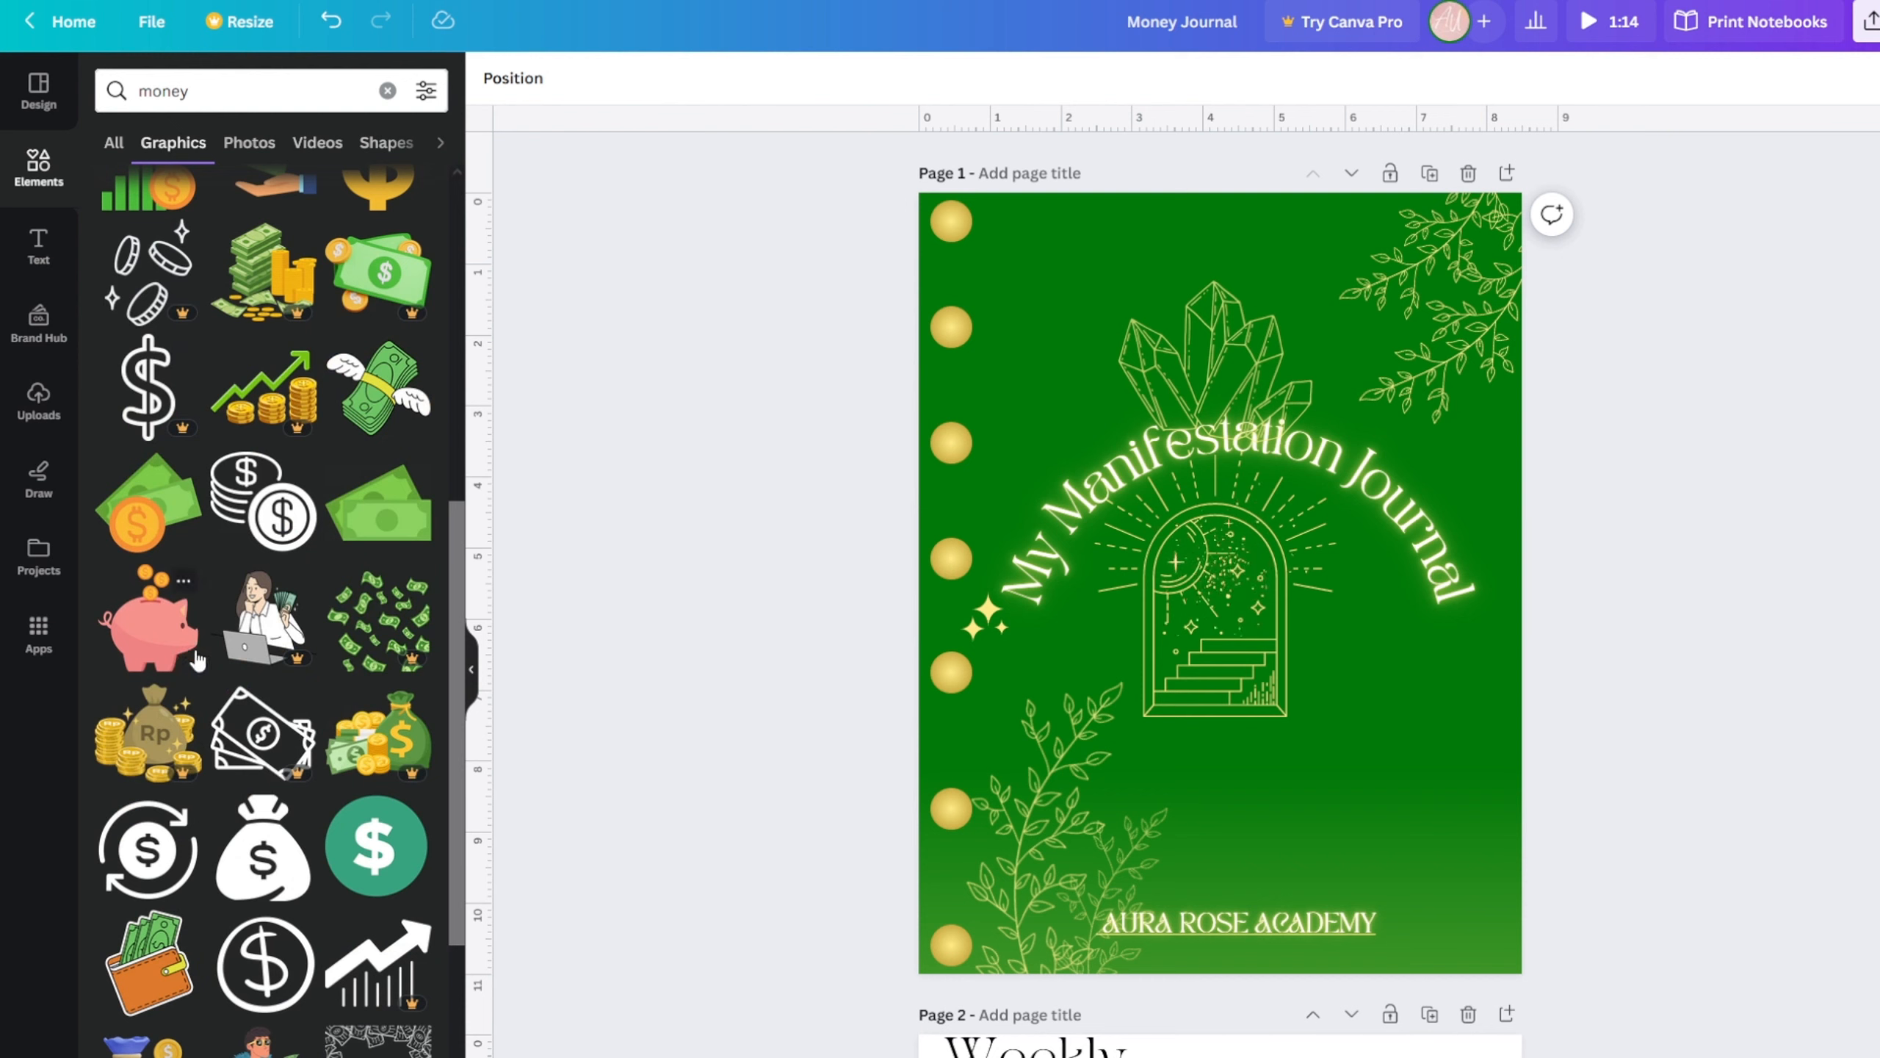
# - Try the round dollar-sign graphic, shrunk in the cover's upper-left corner with its circle recolored dark green, and delete it
pyautogui.click(375, 707)
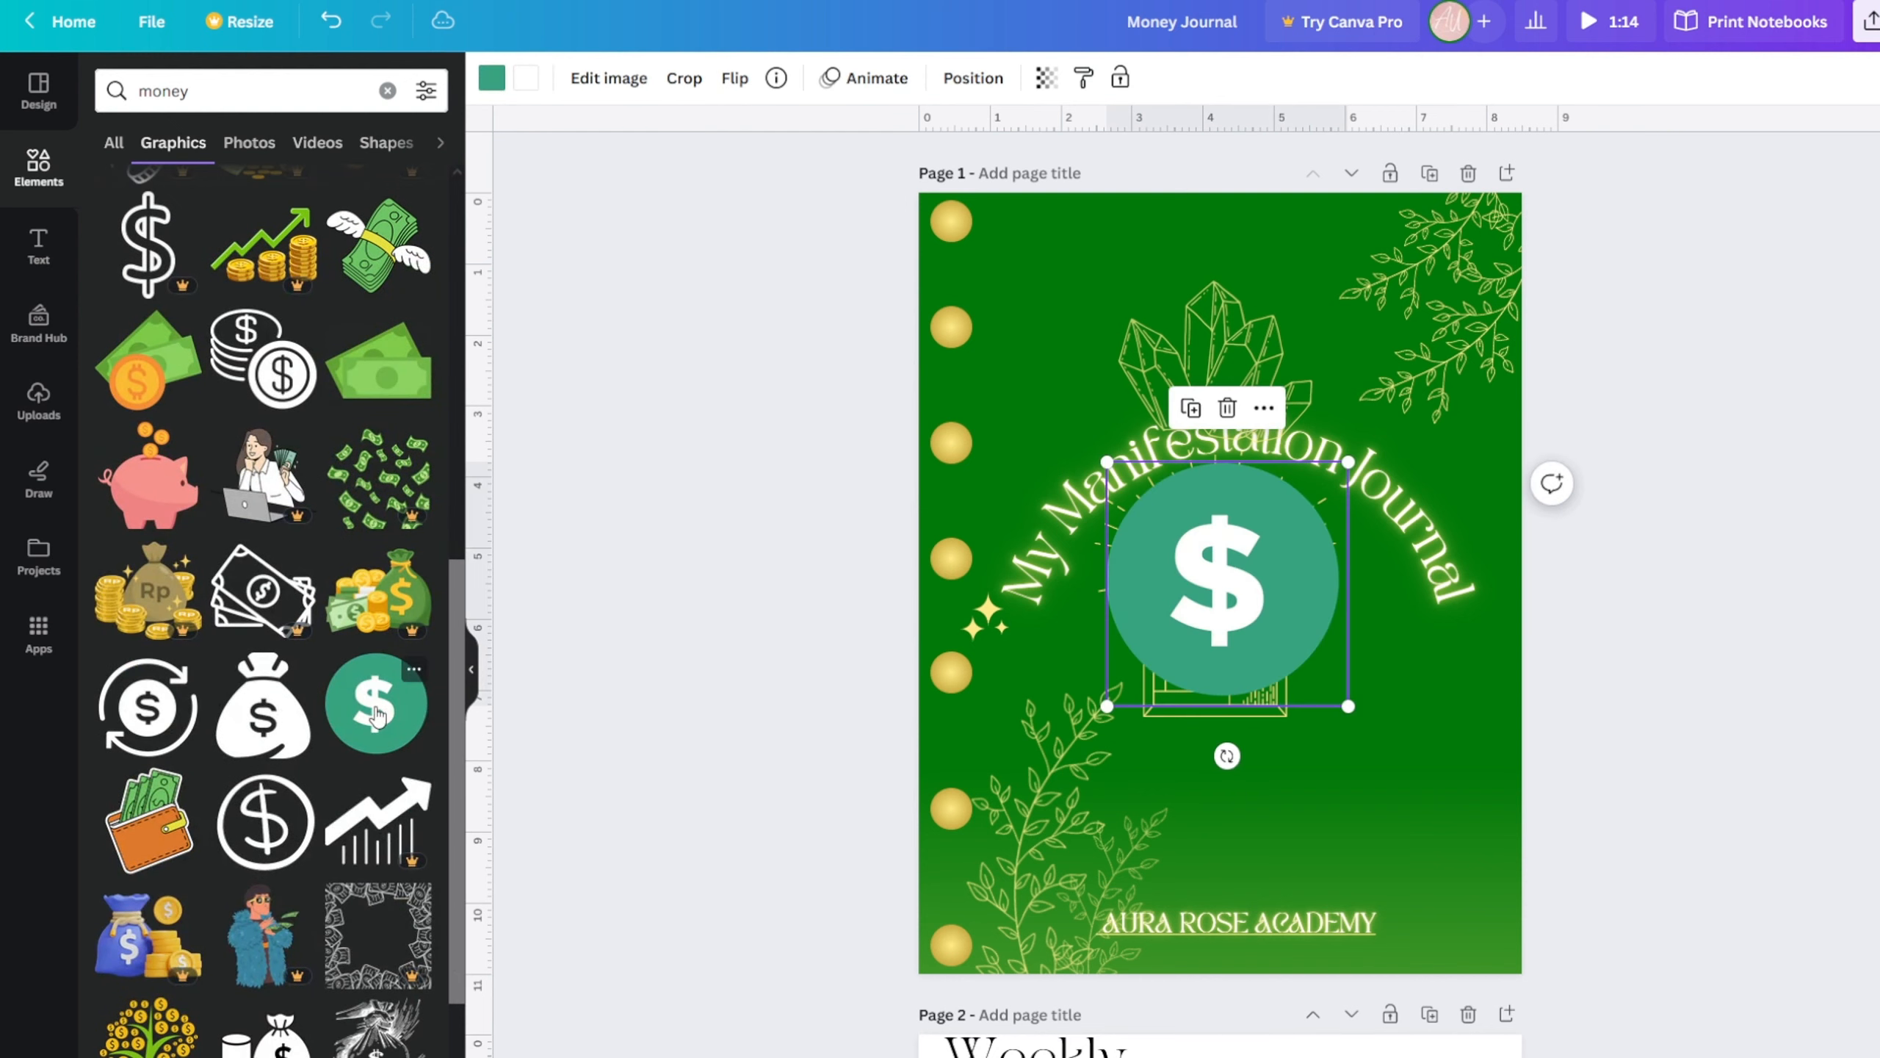
pyautogui.click(472, 670)
pyautogui.moveTo(1043, 628); pyautogui.dragTo(858, 368)
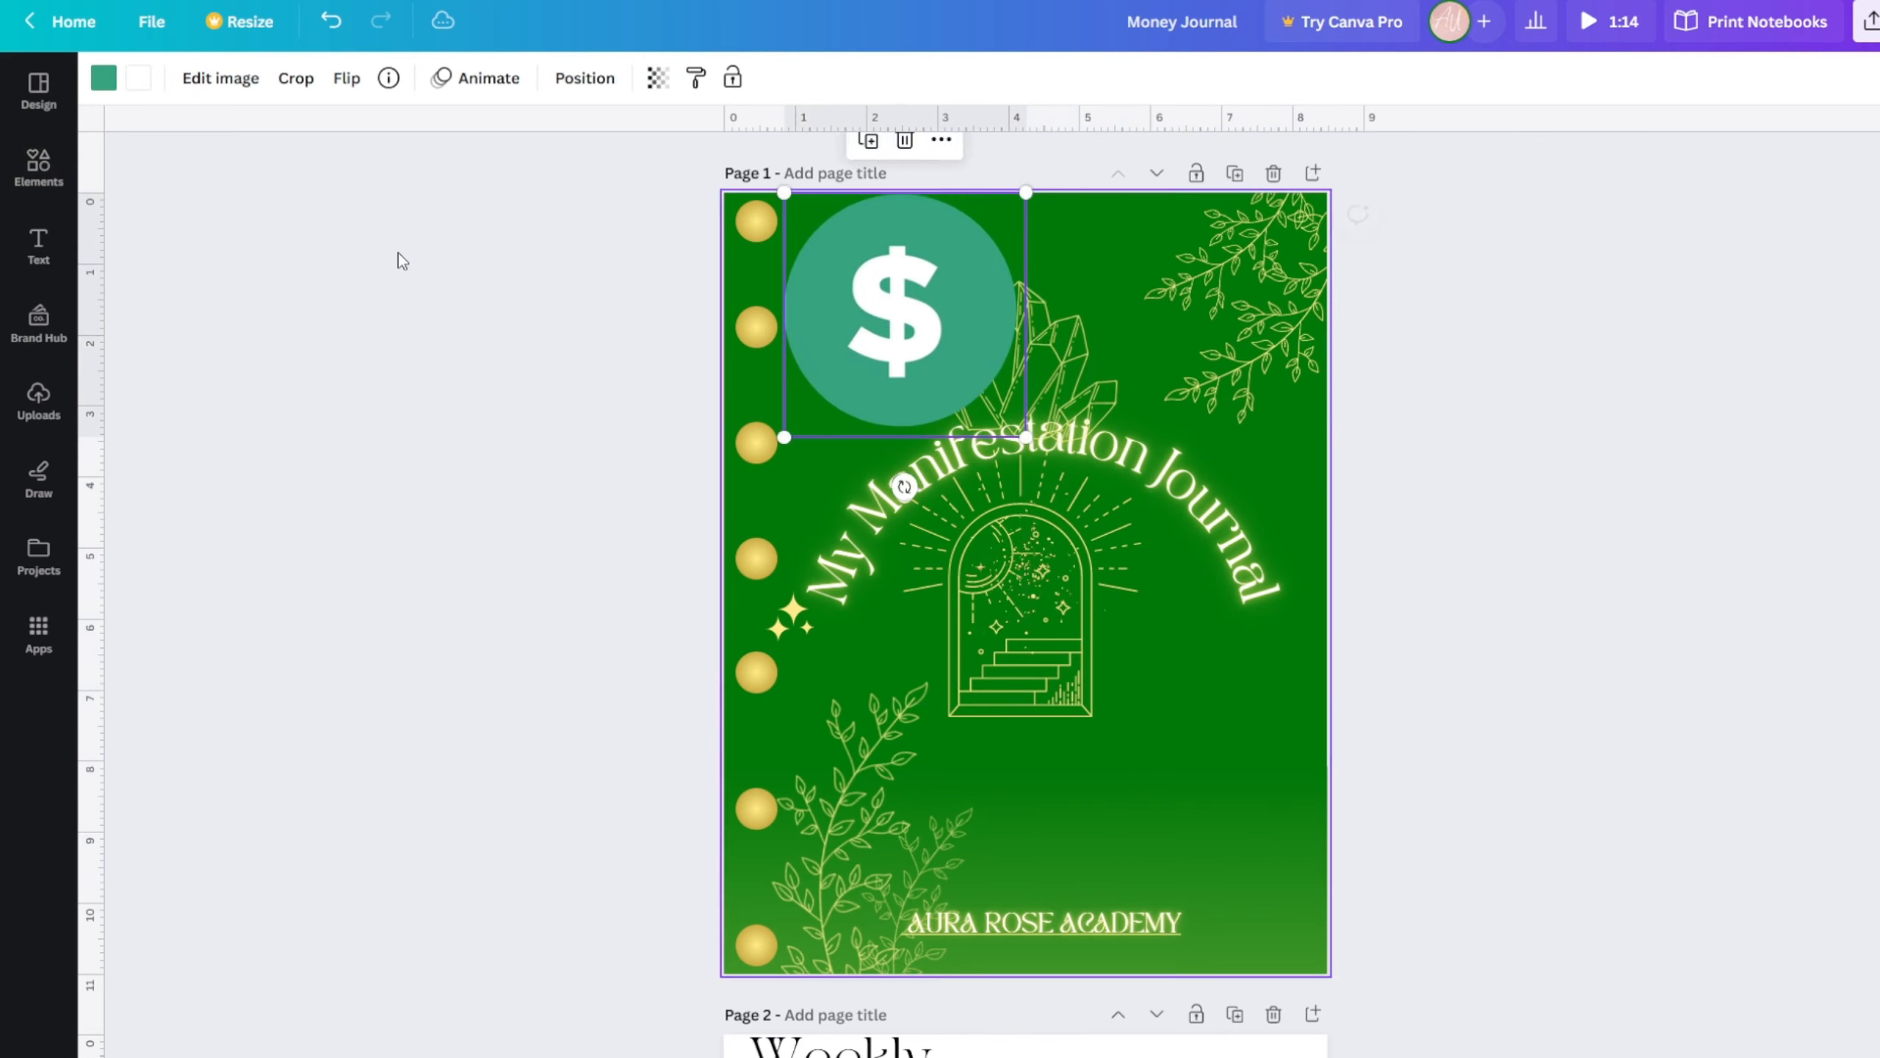
pyautogui.click(111, 76)
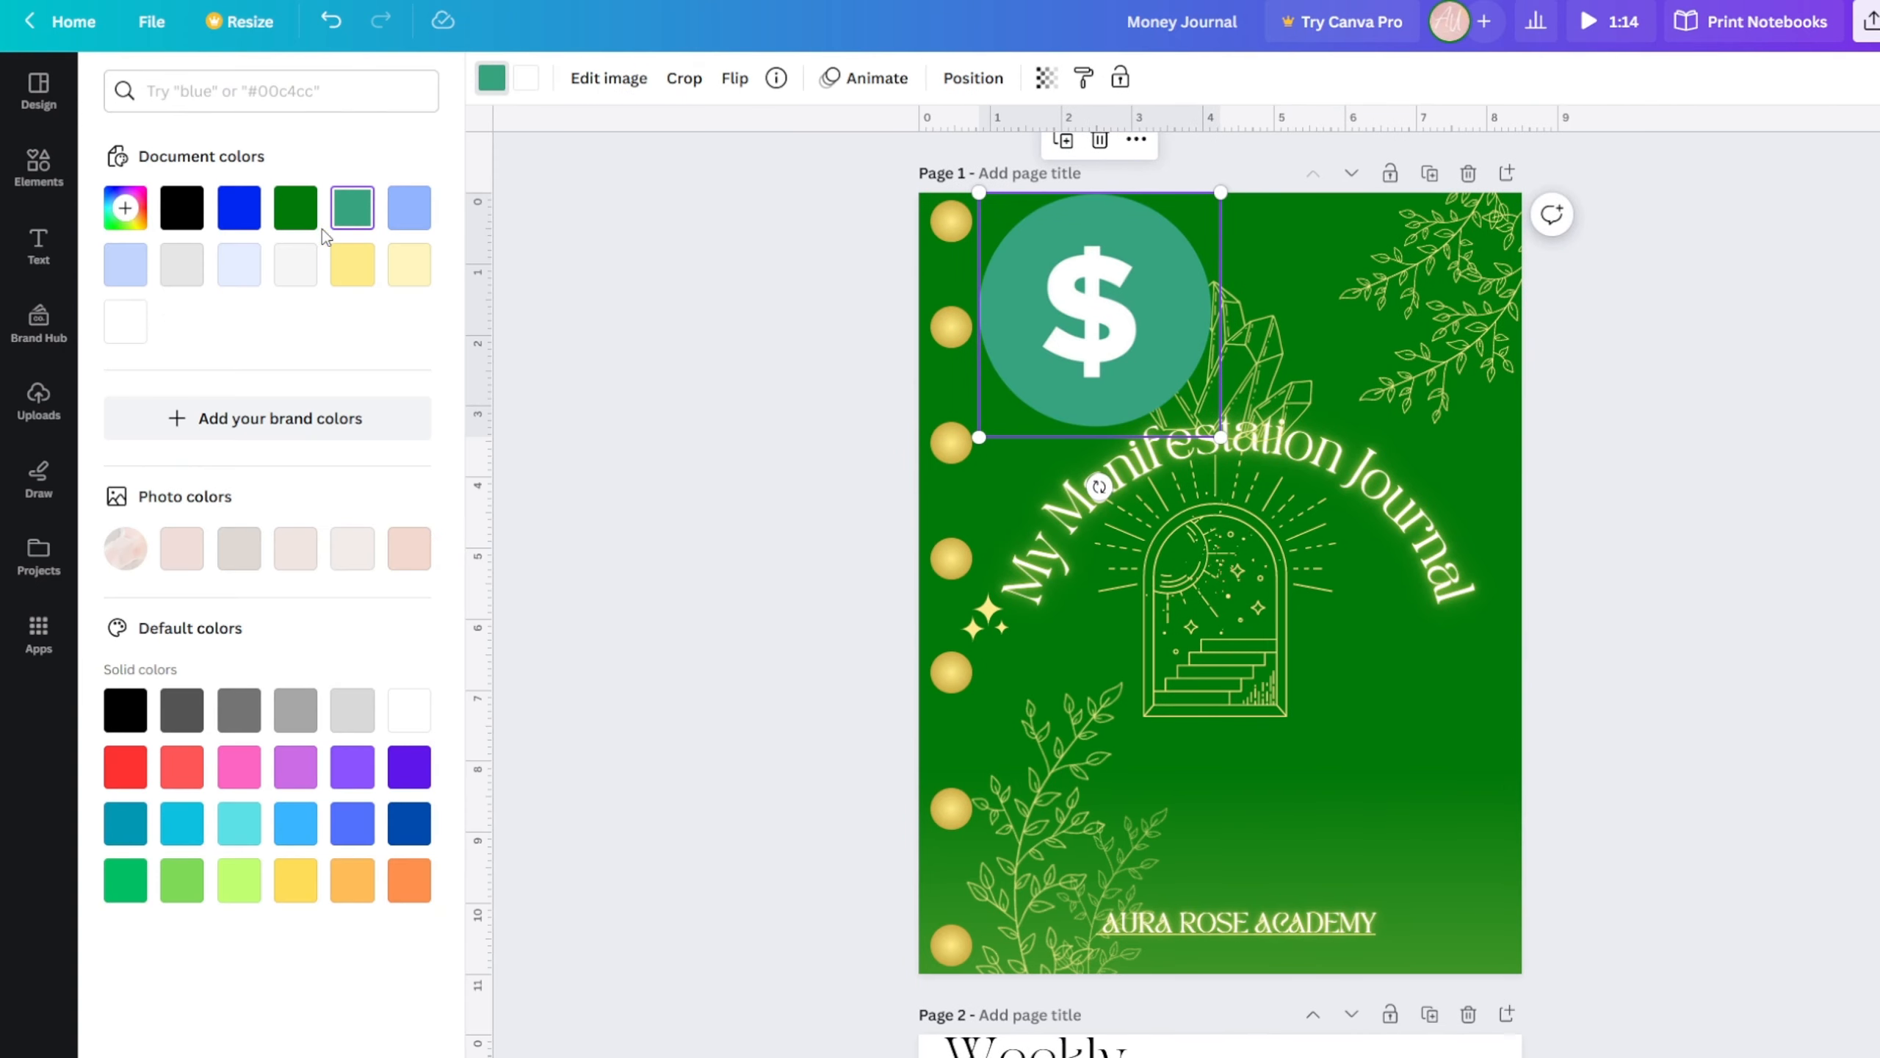
pyautogui.click(296, 210)
pyautogui.moveTo(1019, 419); pyautogui.dragTo(1035, 378)
pyautogui.click(1002, 146)
pyautogui.click(1040, 253)
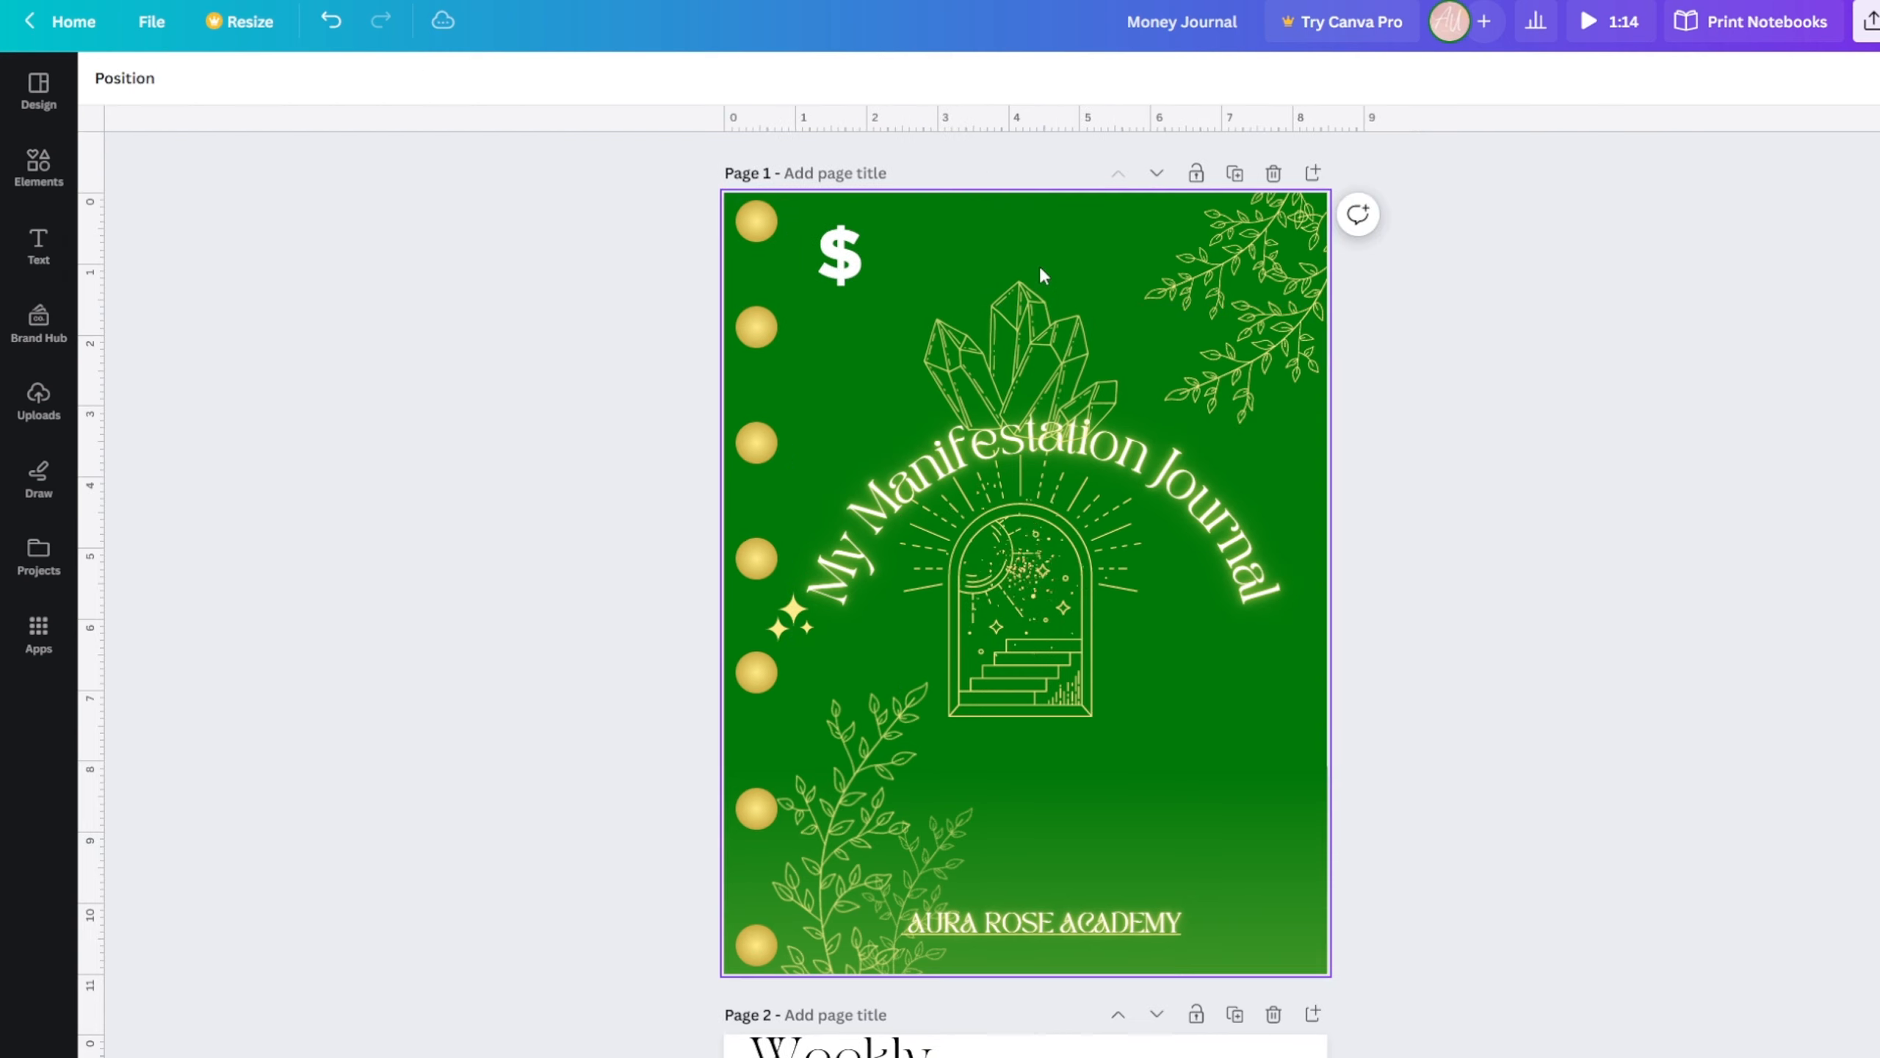
pyautogui.click(867, 223)
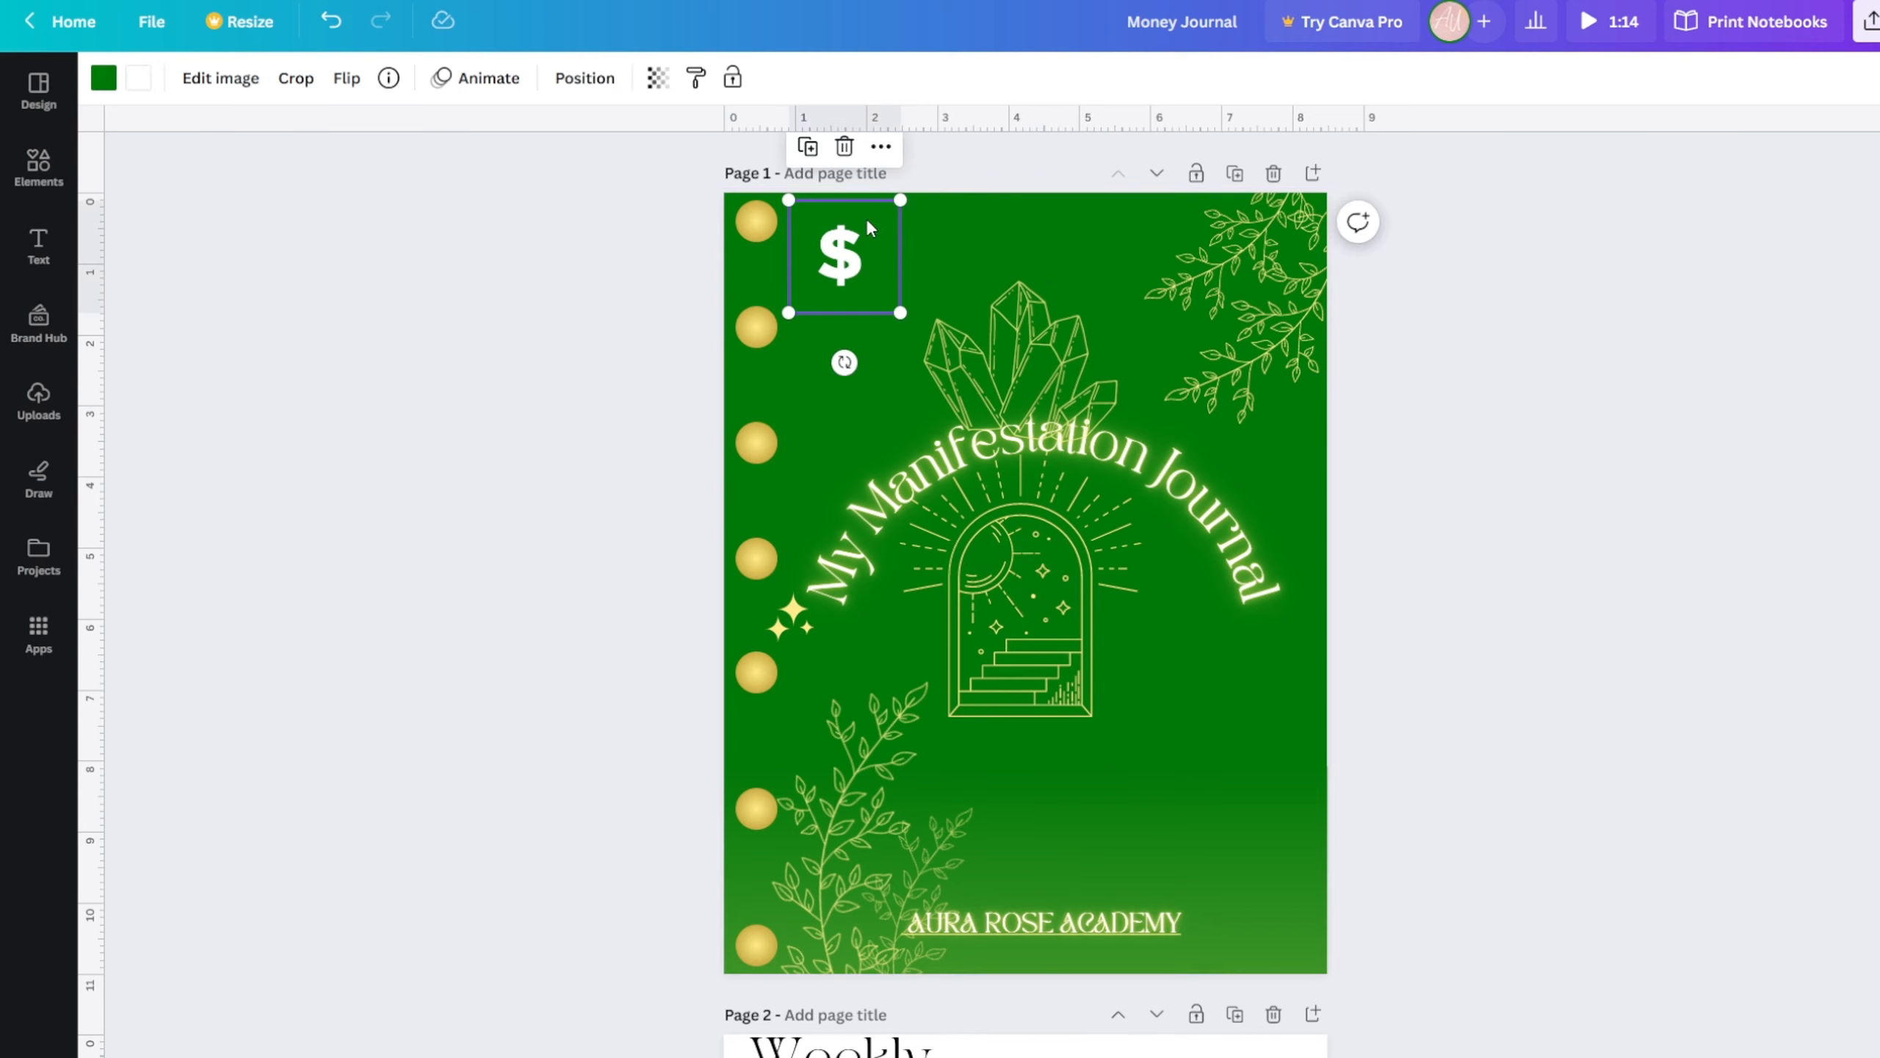
pyautogui.click(845, 146)
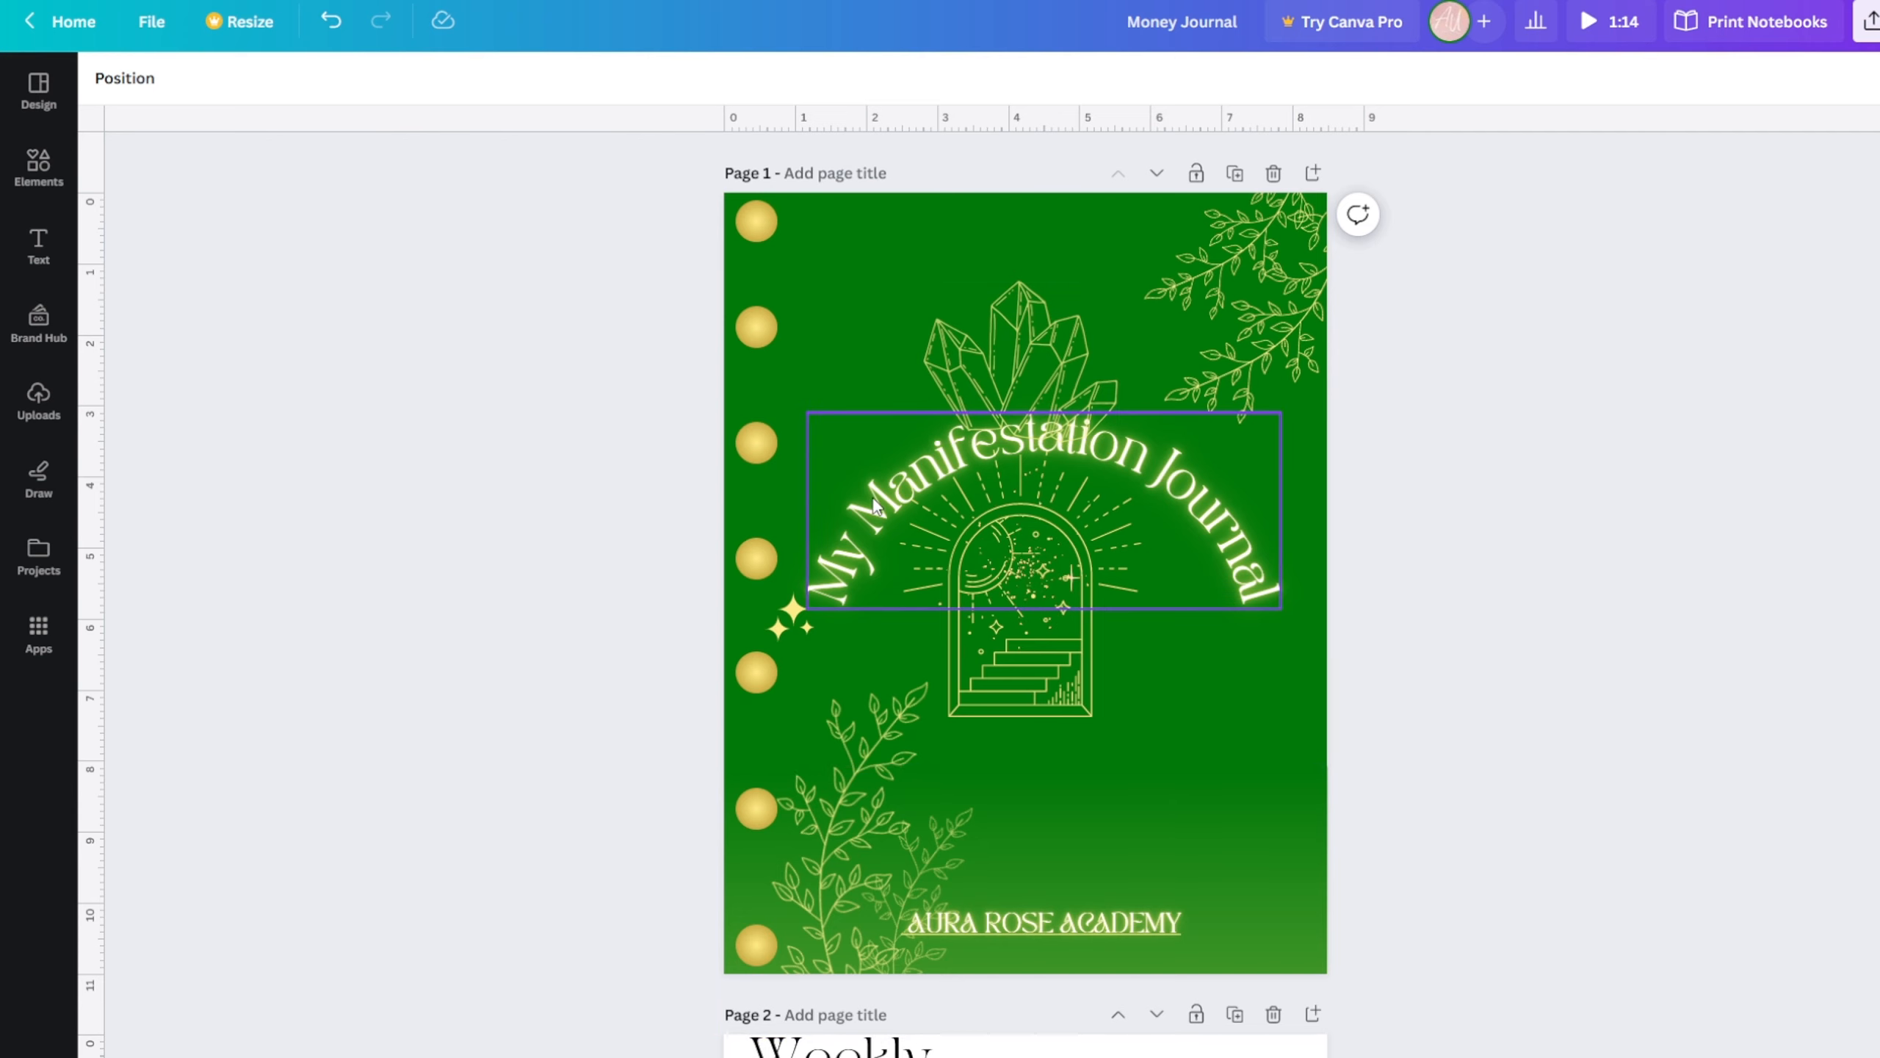
# - Change the arched cover title to "My Money Journal"
pyautogui.doubleClick(895, 495)
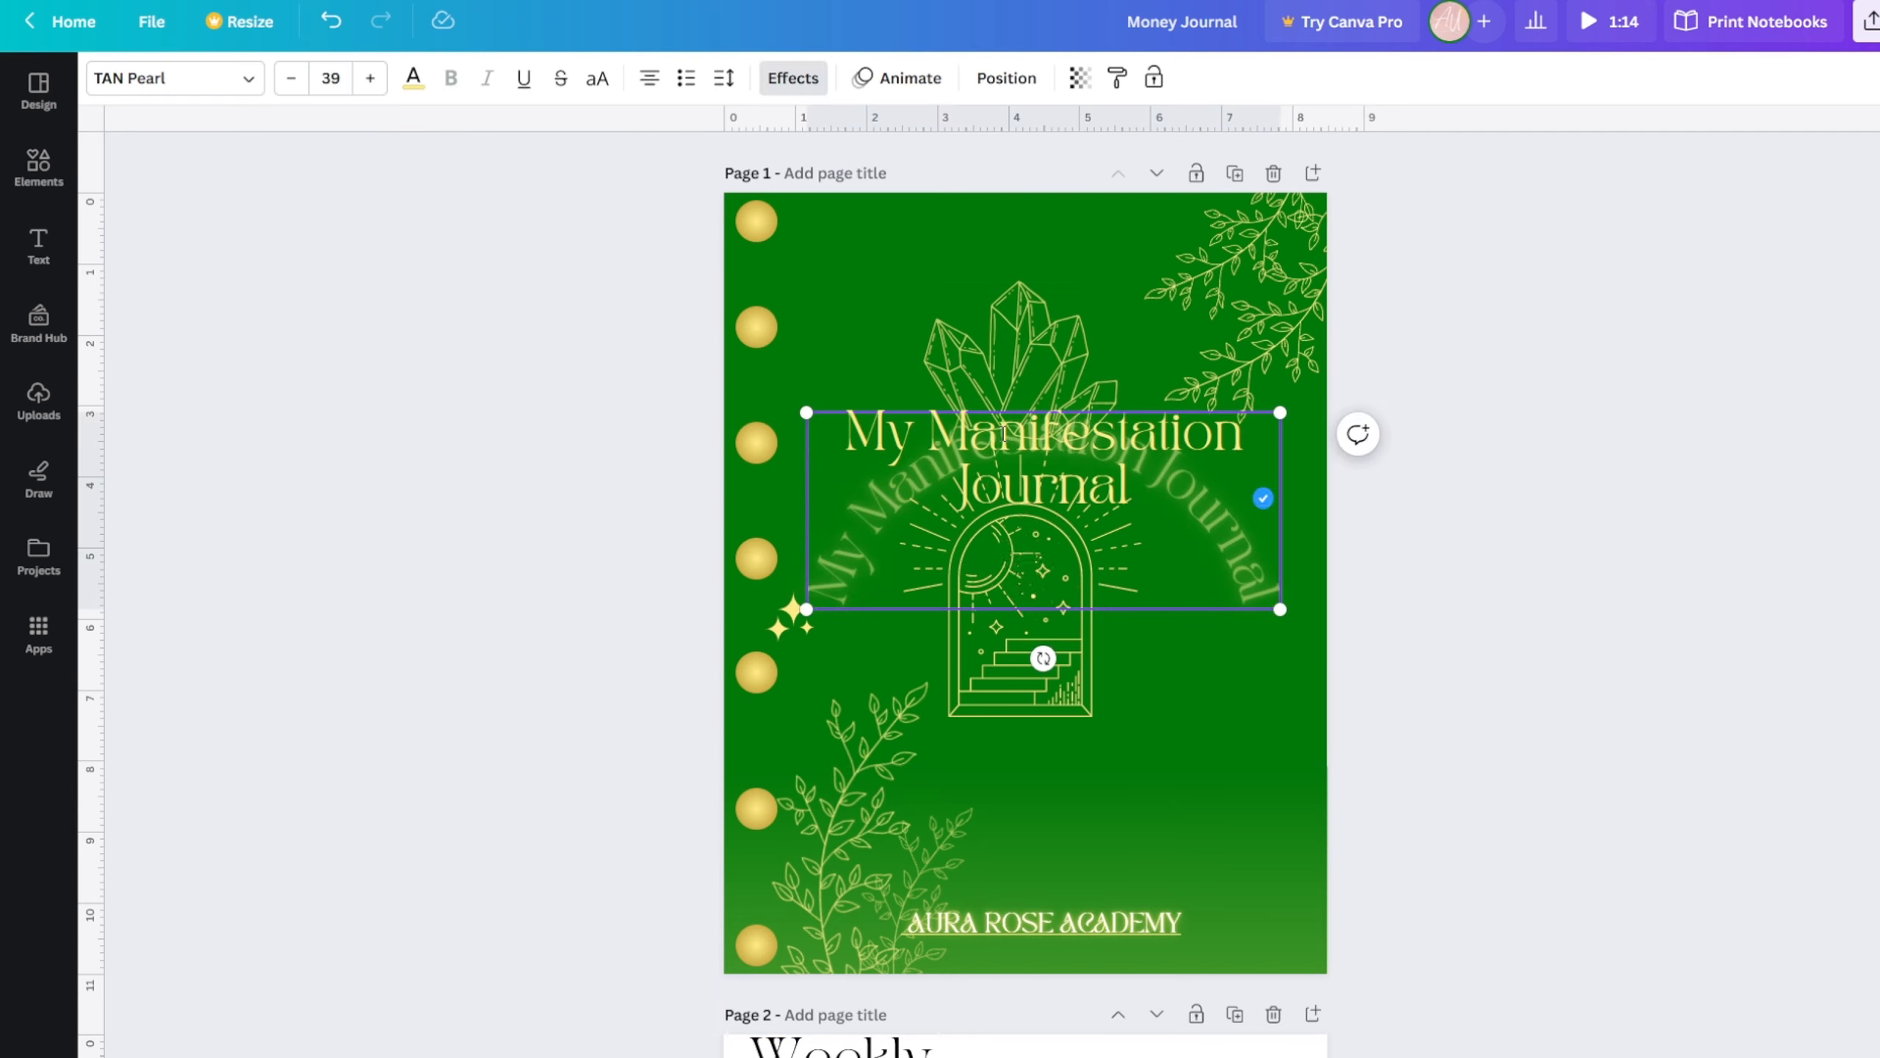
pyautogui.moveTo(992, 440); pyautogui.dragTo(1248, 437)
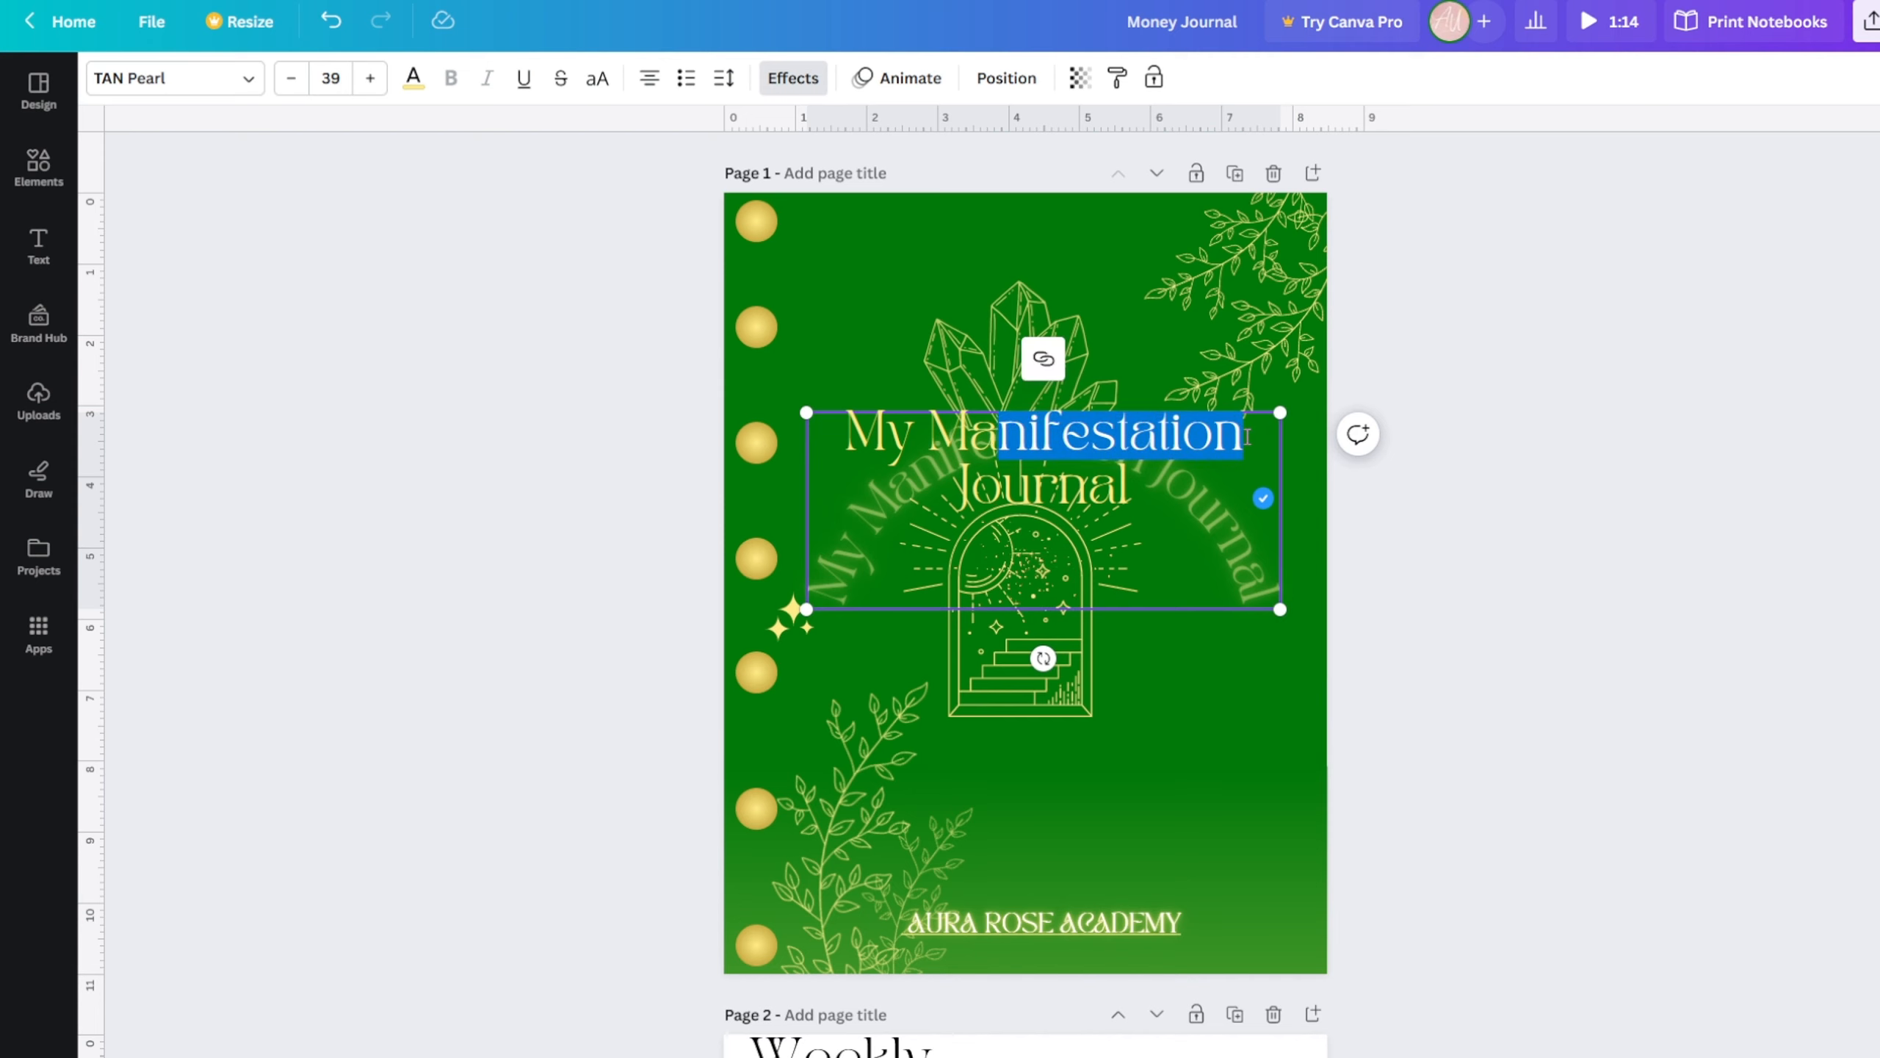
pyautogui.press('BackSpace')
pyautogui.press('BackSpace')
pyautogui.write('oney')
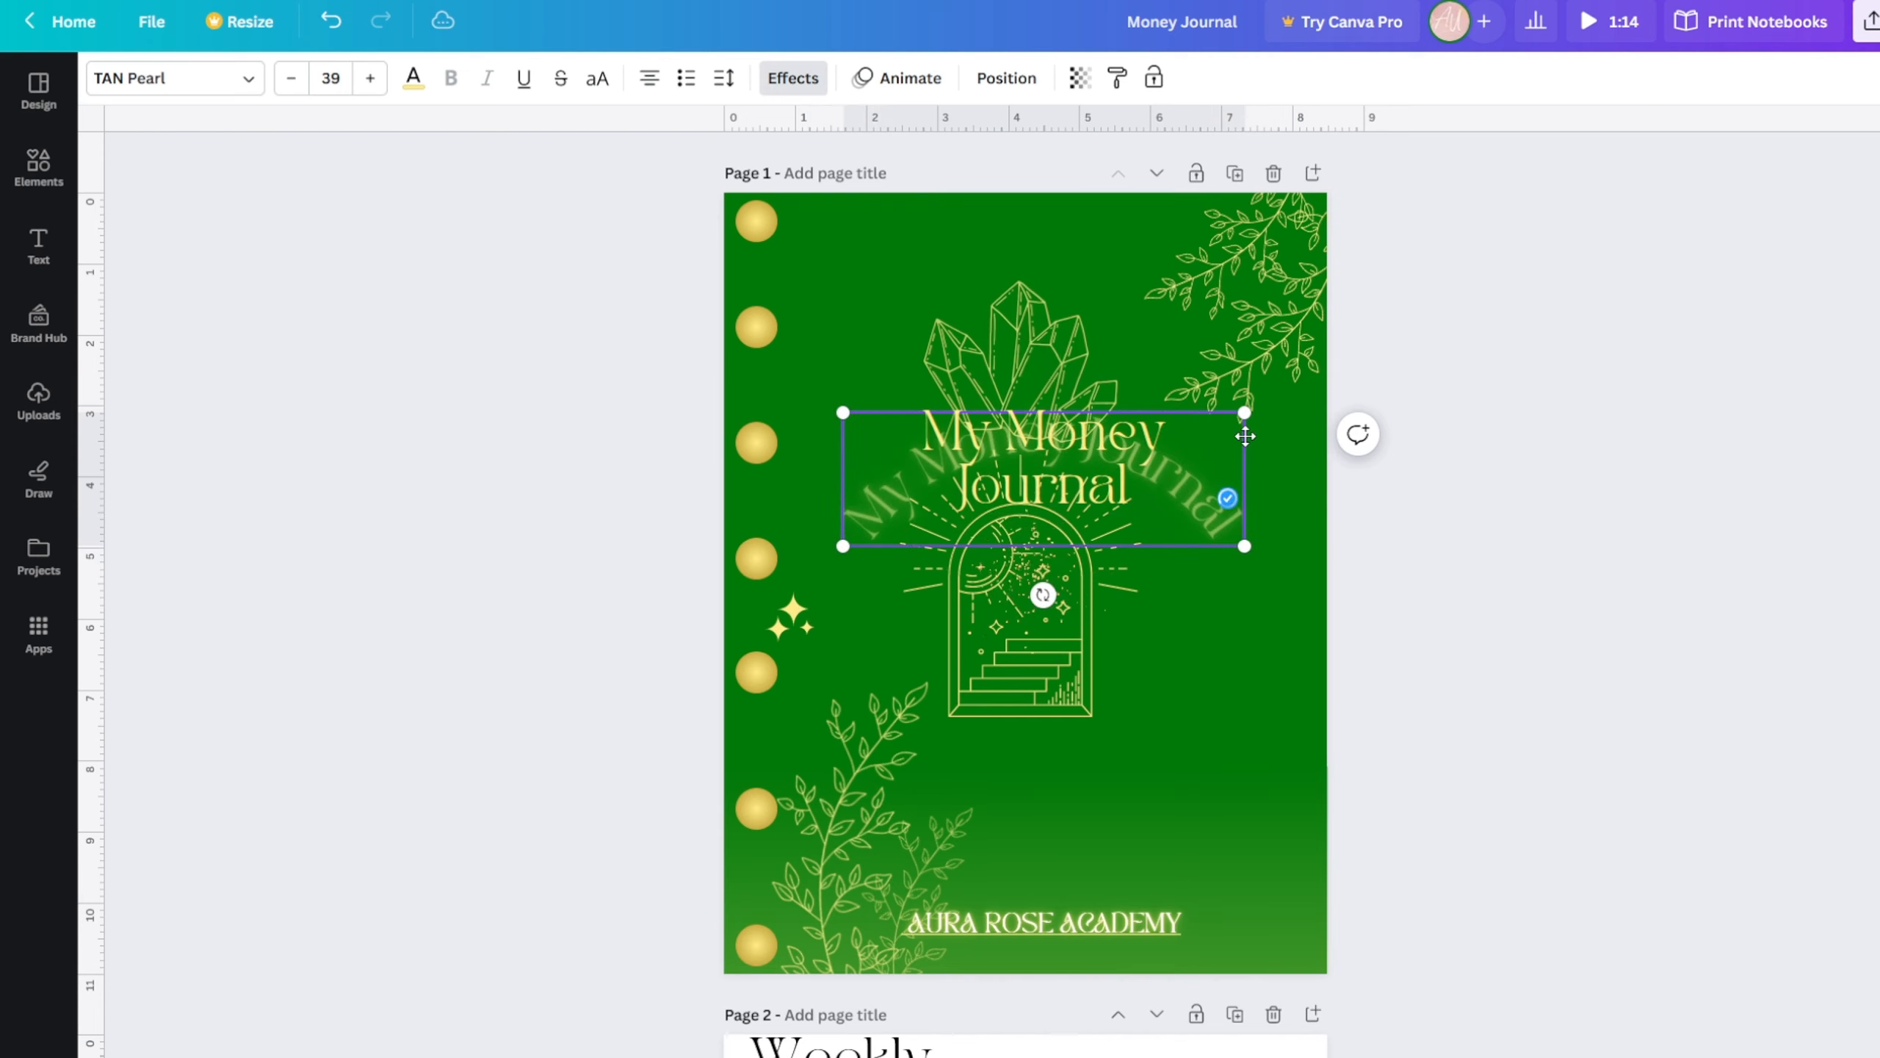
pyautogui.click(1510, 572)
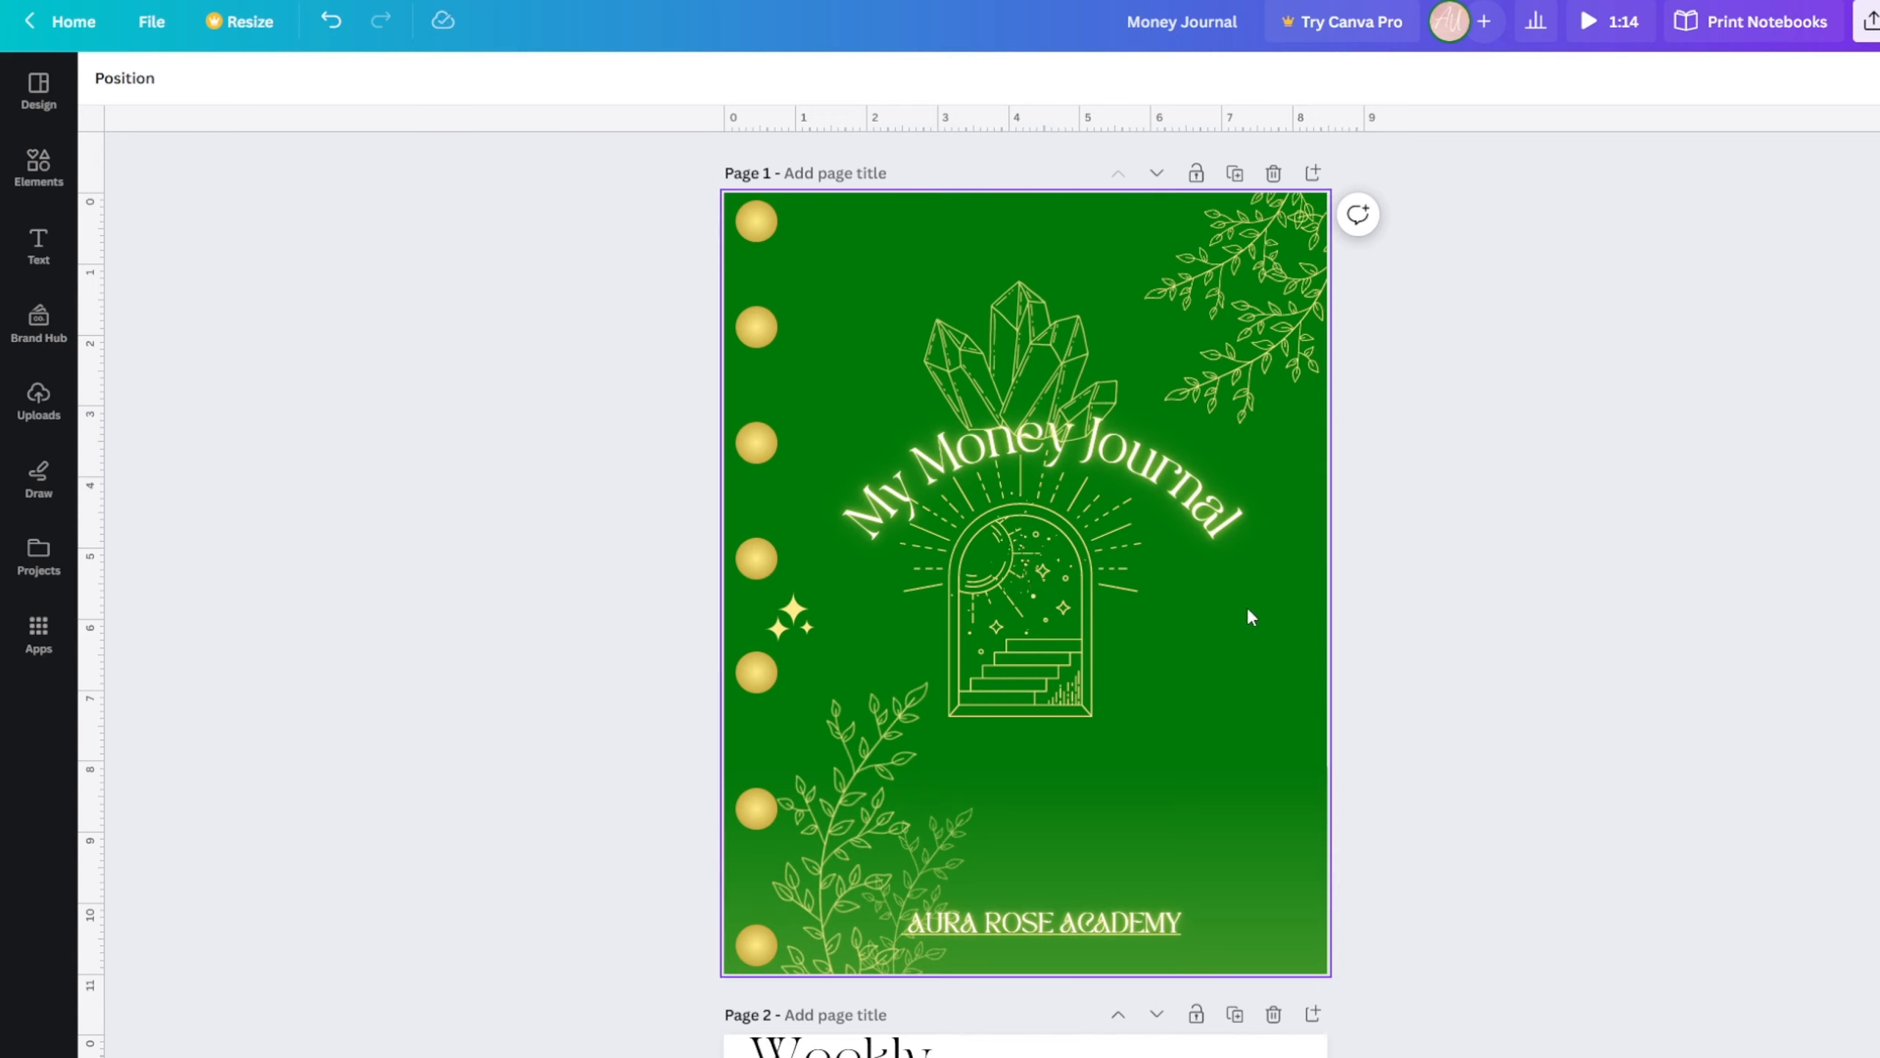
# - Center the arched title on the cover above the doorway and shrink the crystal cluster behind it
pyautogui.moveTo(1204, 509); pyautogui.dragTo(1185, 517)
pyautogui.moveTo(1184, 516); pyautogui.dragTo(1184, 517)
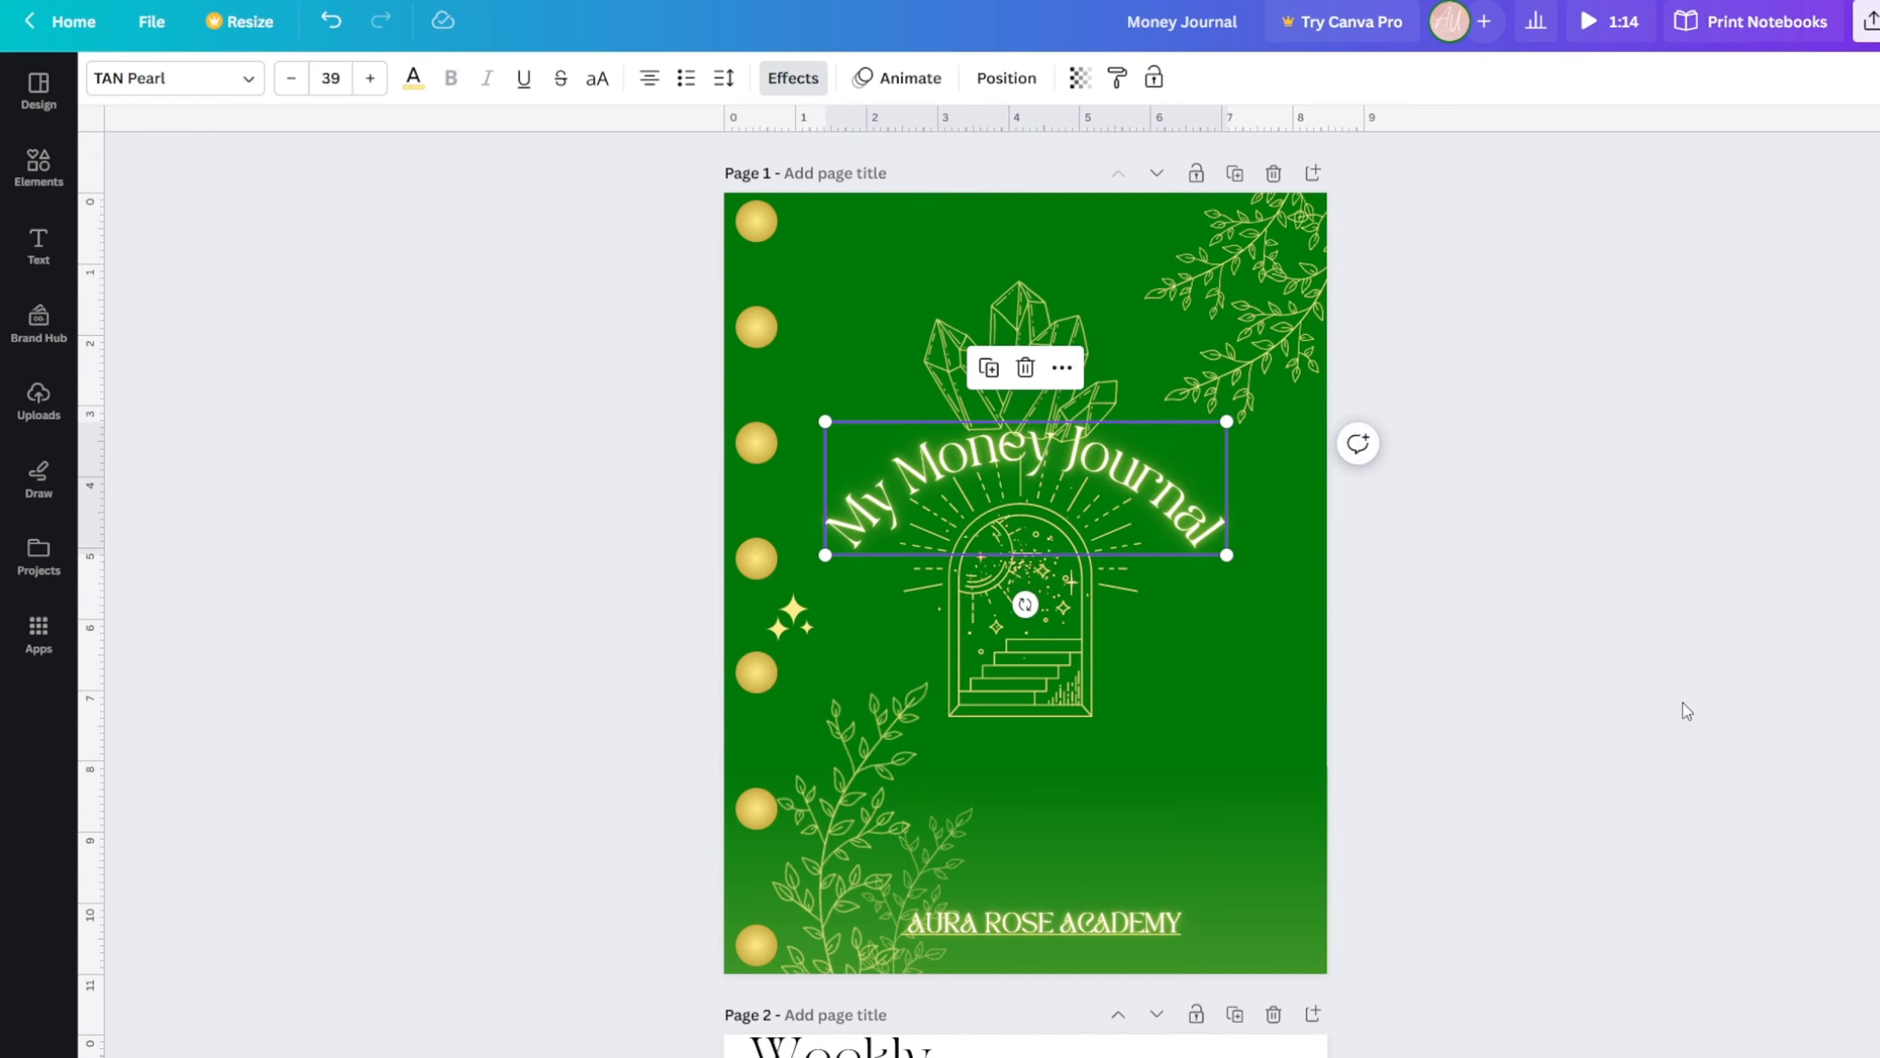
pyautogui.click(1684, 705)
pyautogui.moveTo(929, 297); pyautogui.dragTo(1014, 323)
pyautogui.click(1563, 509)
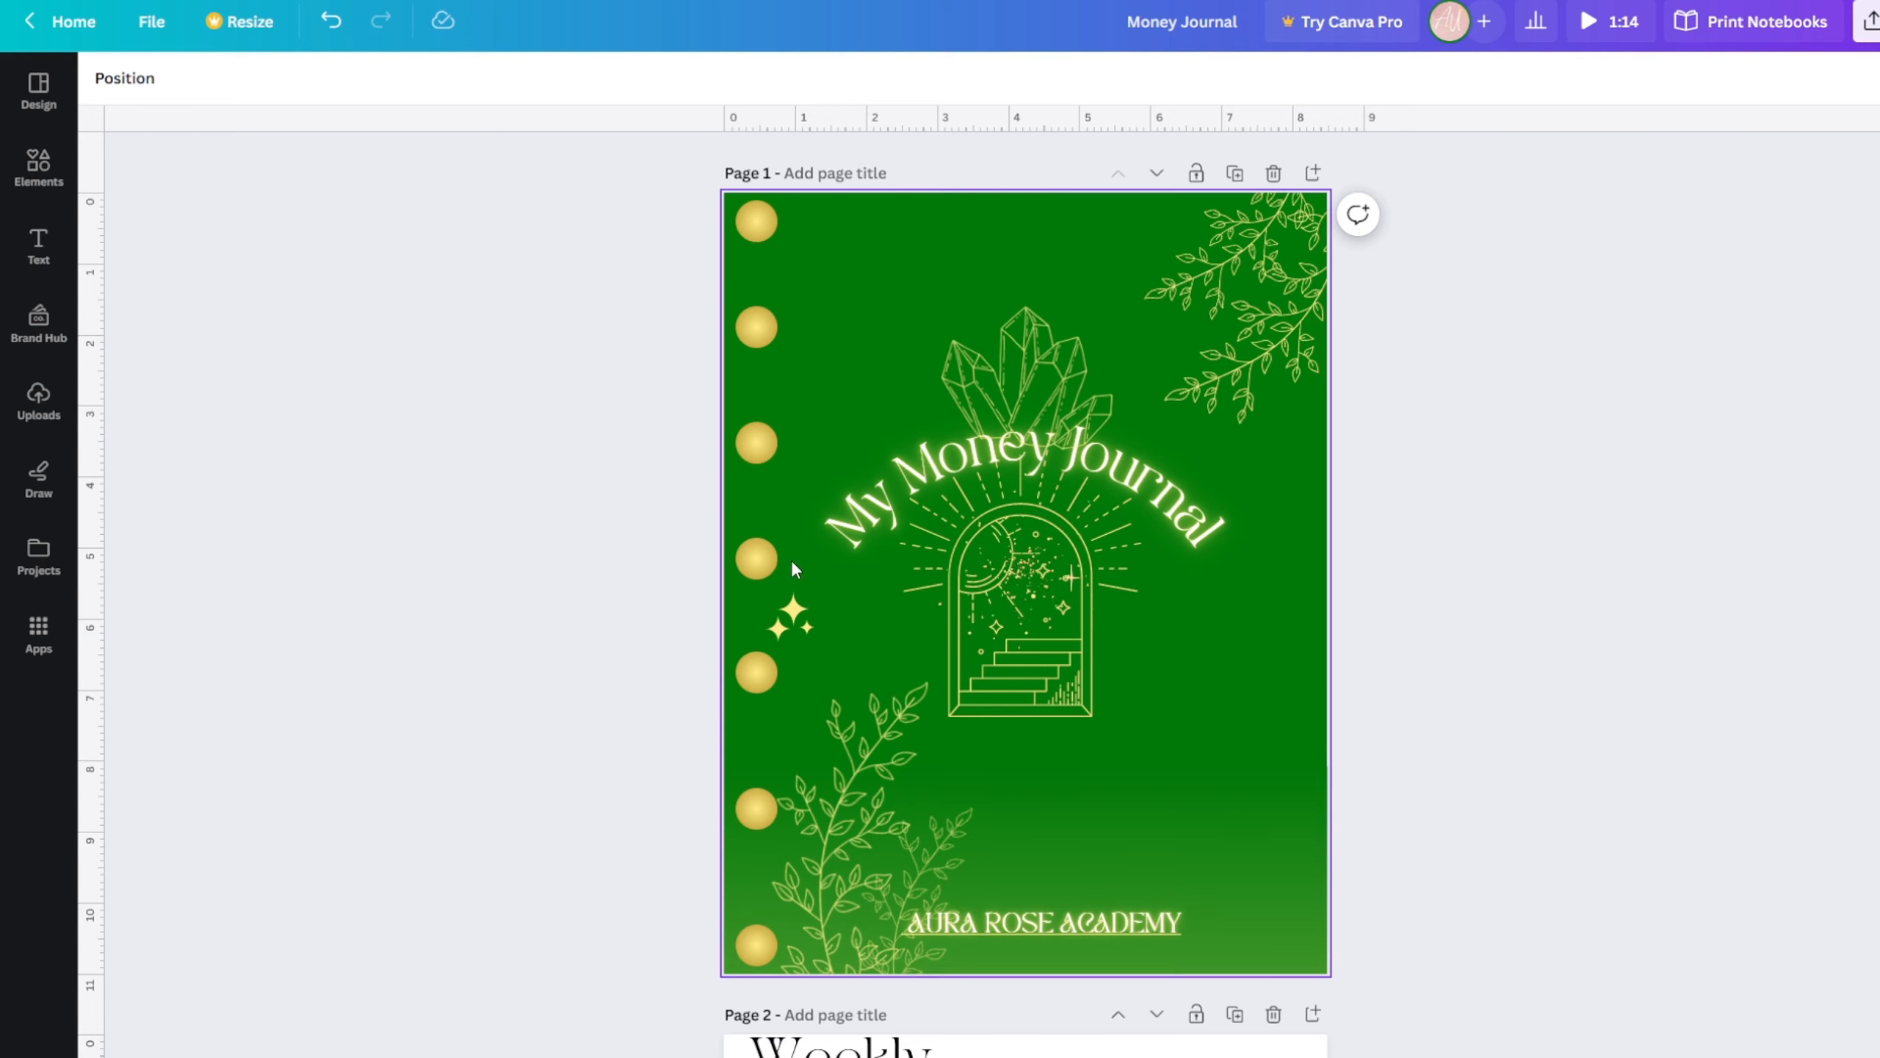
# - Move the three gold sparkles from beside the title to the cover's top center, above the crystal cluster
pyautogui.moveTo(800, 609); pyautogui.dragTo(1049, 216)
pyautogui.moveTo(777, 629); pyautogui.dragTo(1014, 234)
pyautogui.moveTo(812, 628); pyautogui.dragTo(1057, 241)
pyautogui.click(1554, 366)
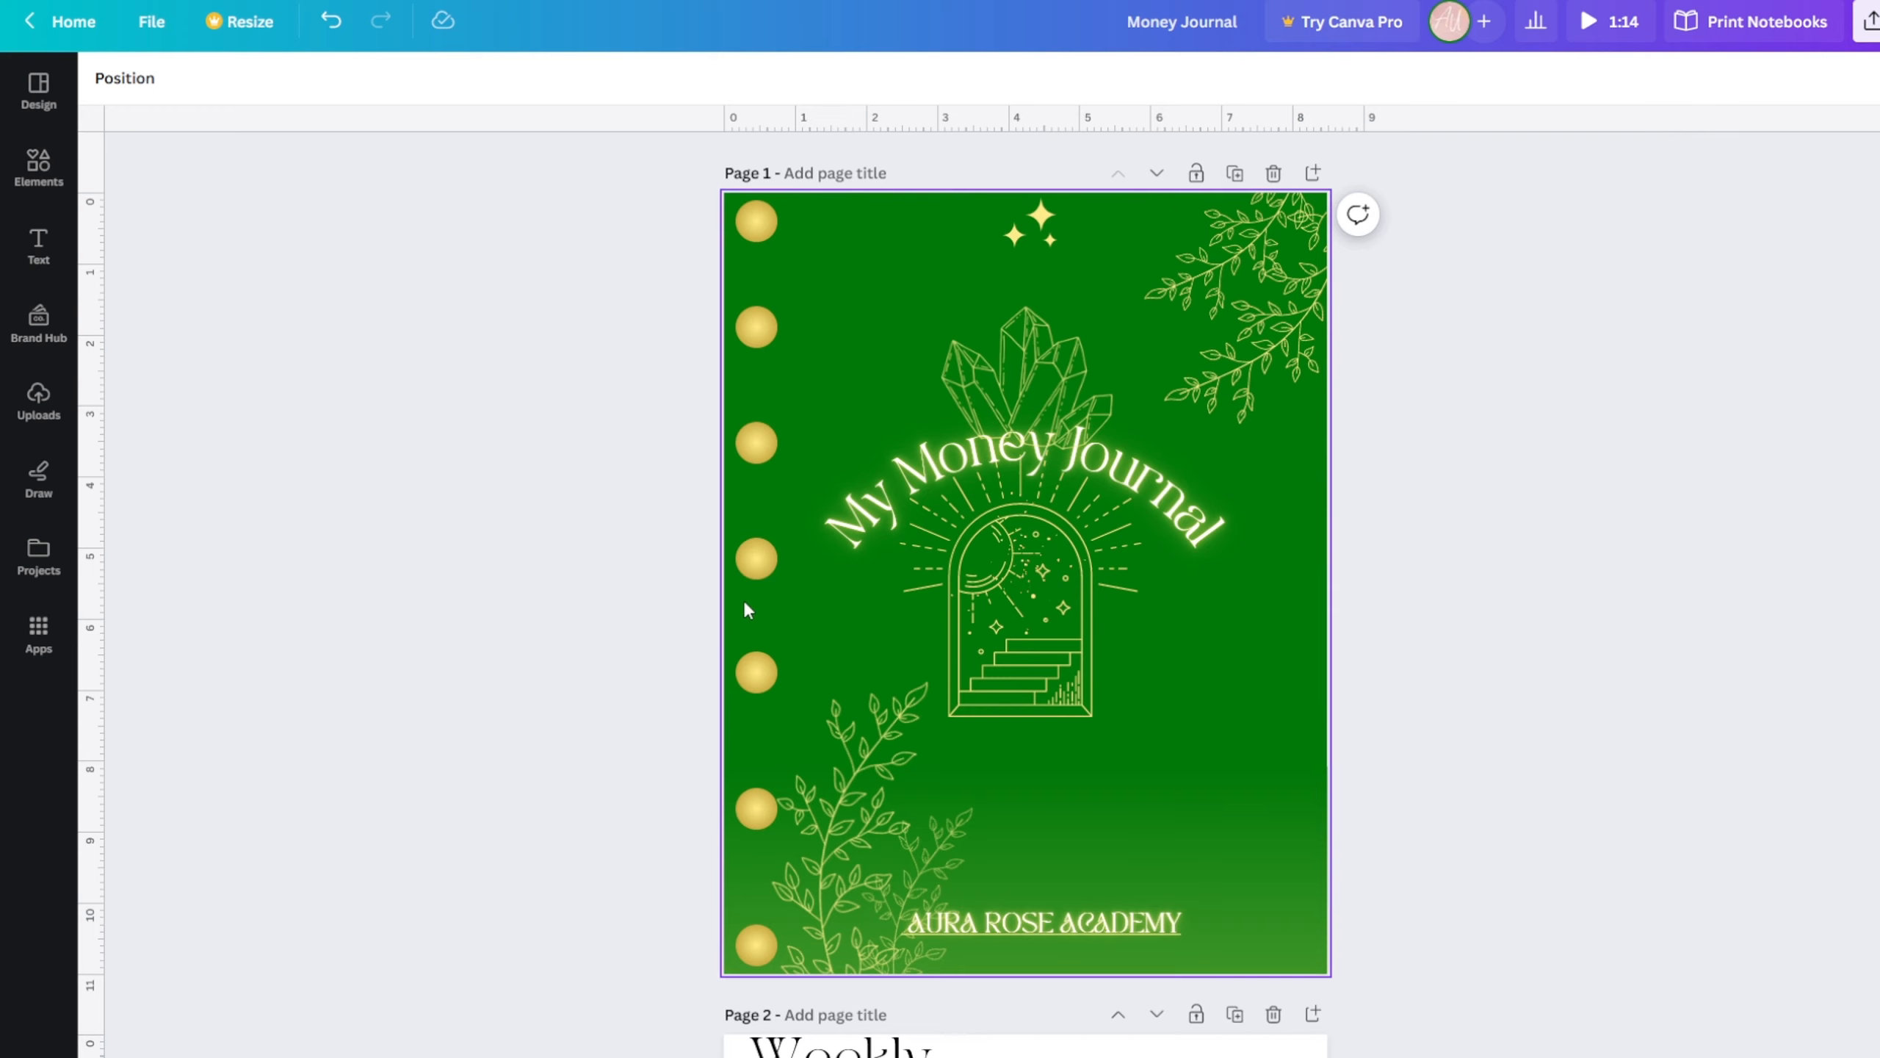
pyautogui.scroll(-2, 1225, 791)
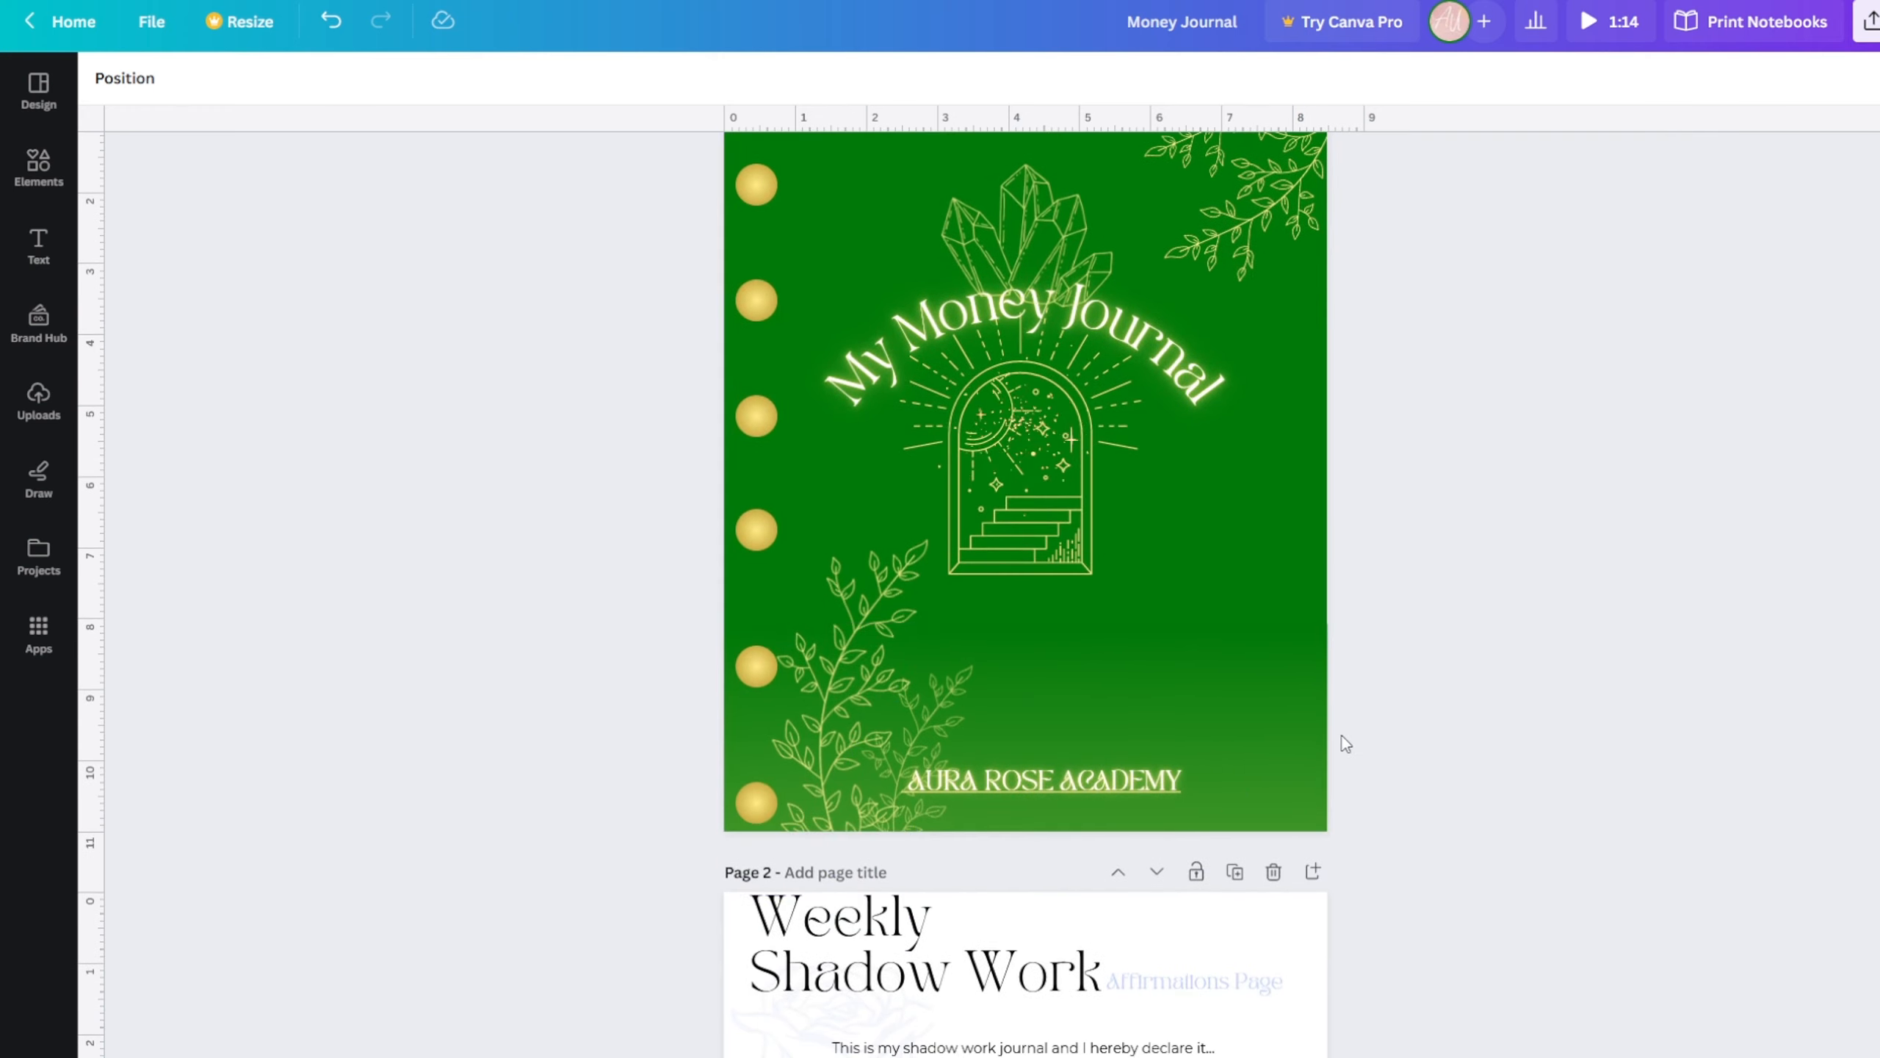
pyautogui.scroll(2, 1344, 743)
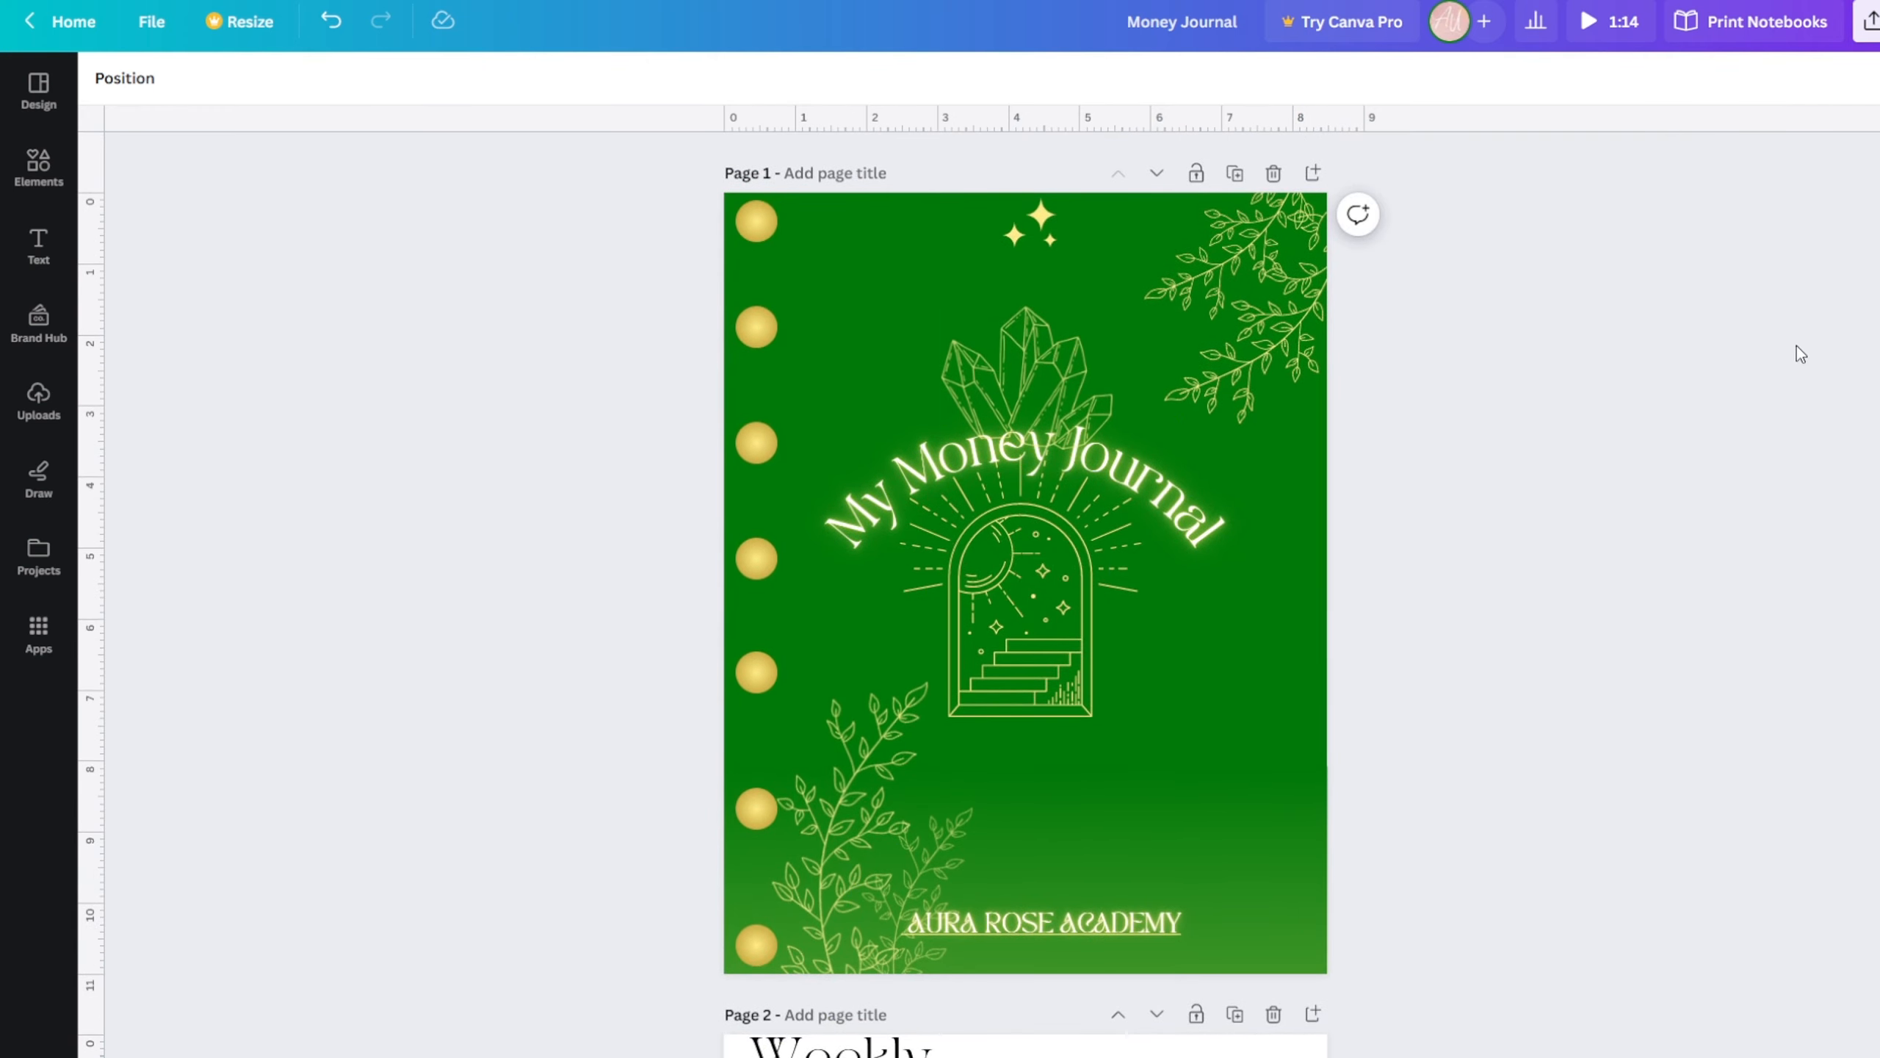
pyautogui.scroll(-9, 1381, 334)
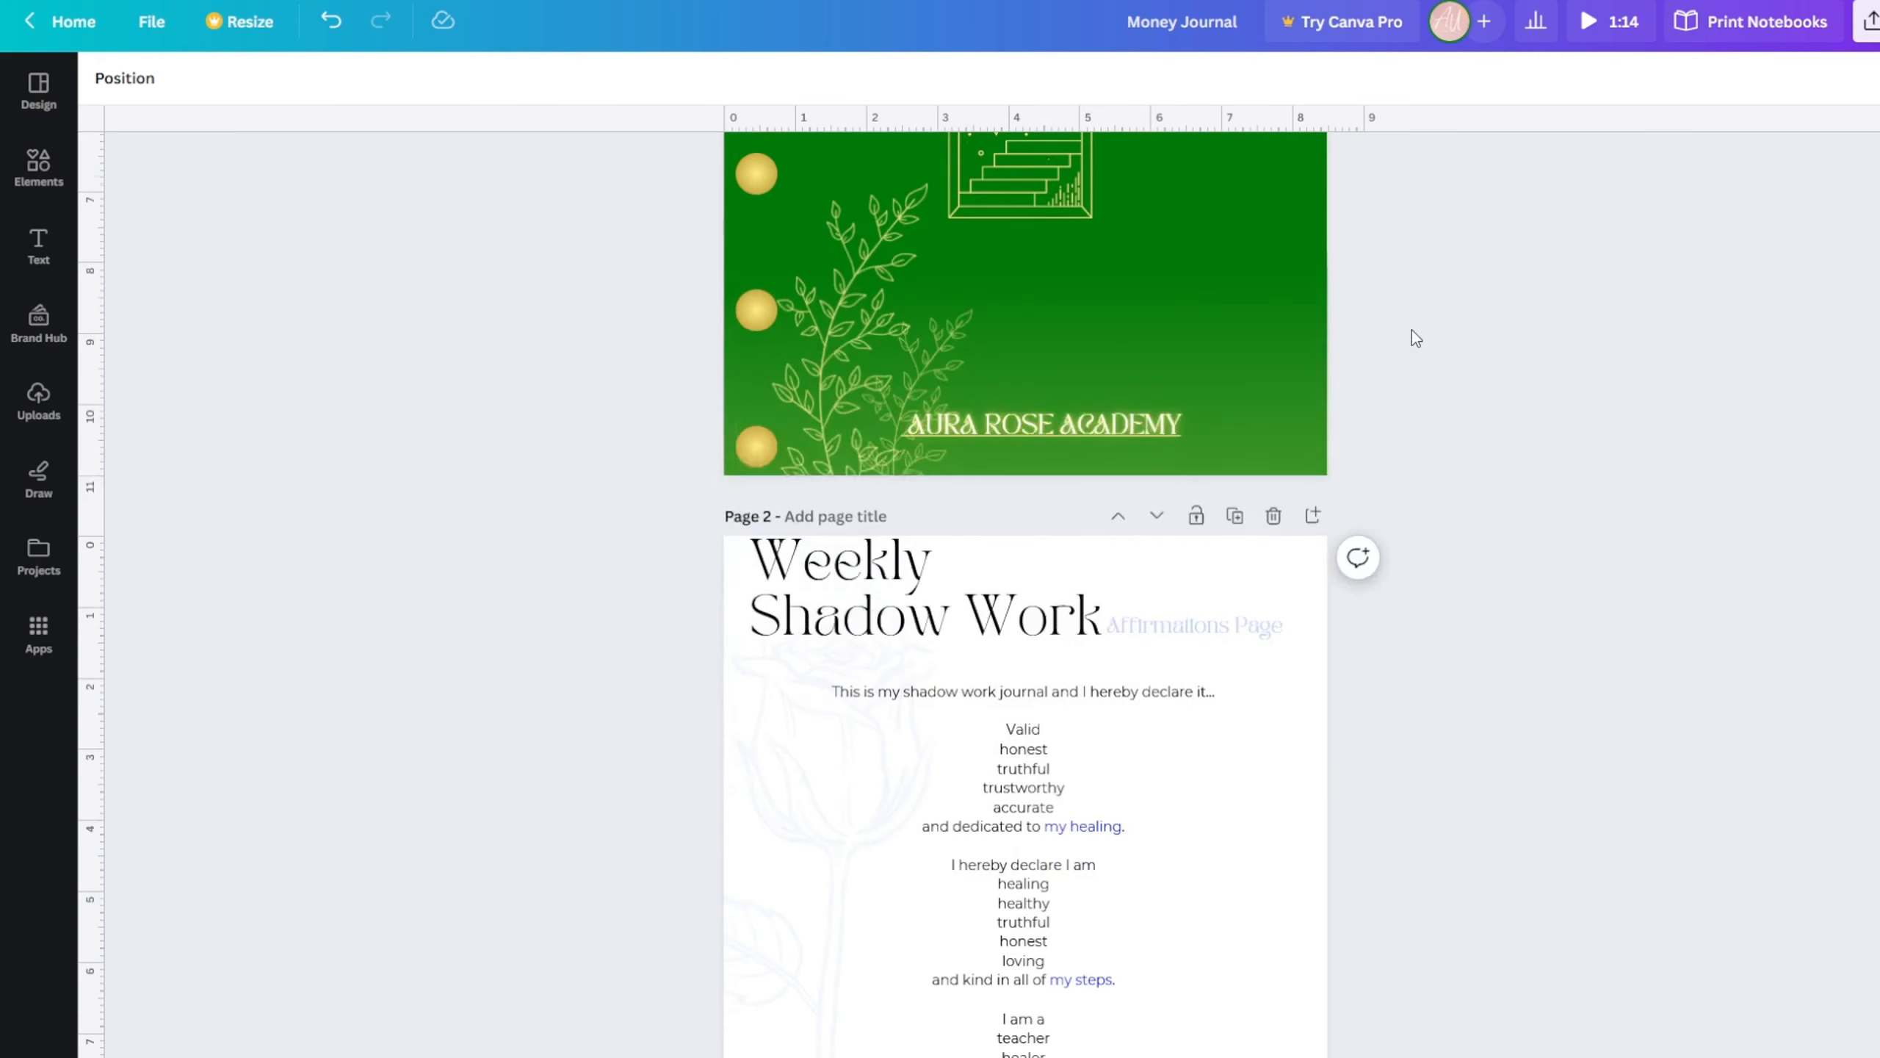
pyautogui.scroll(-1, 1330, 638)
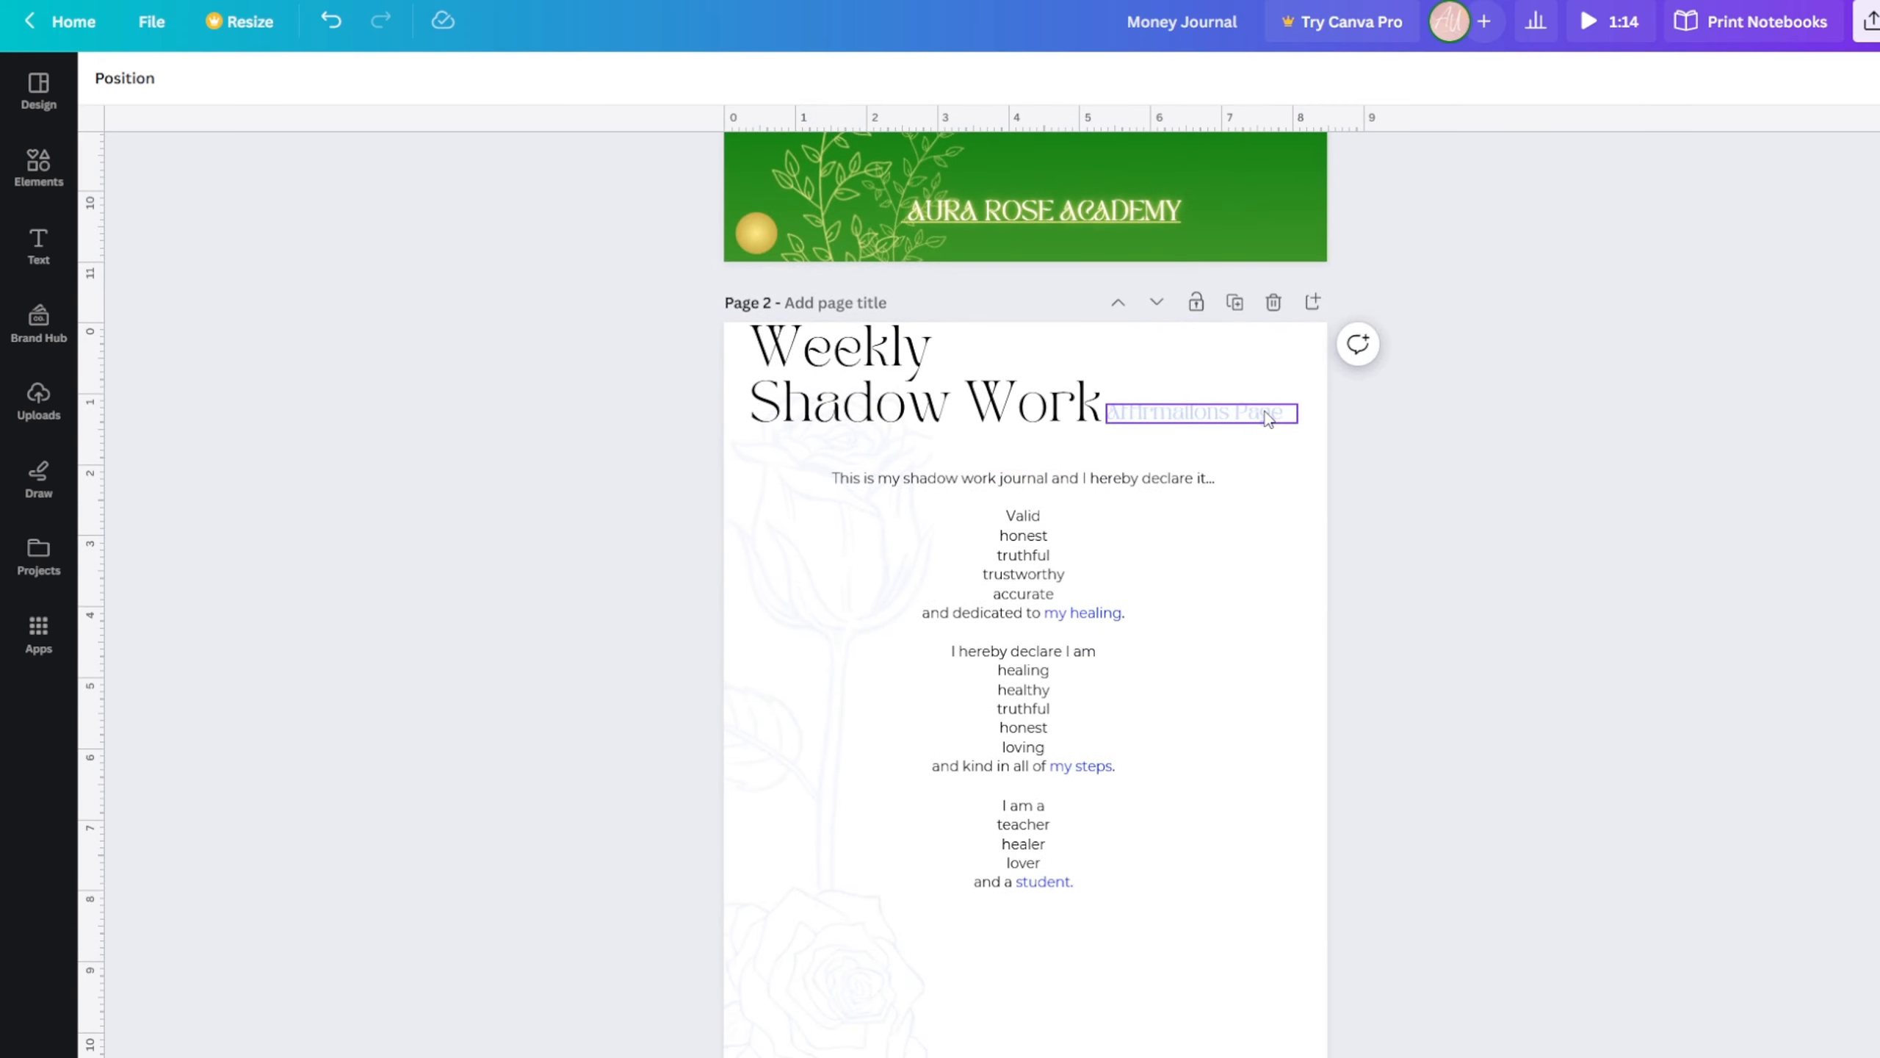
pyautogui.click(1268, 417)
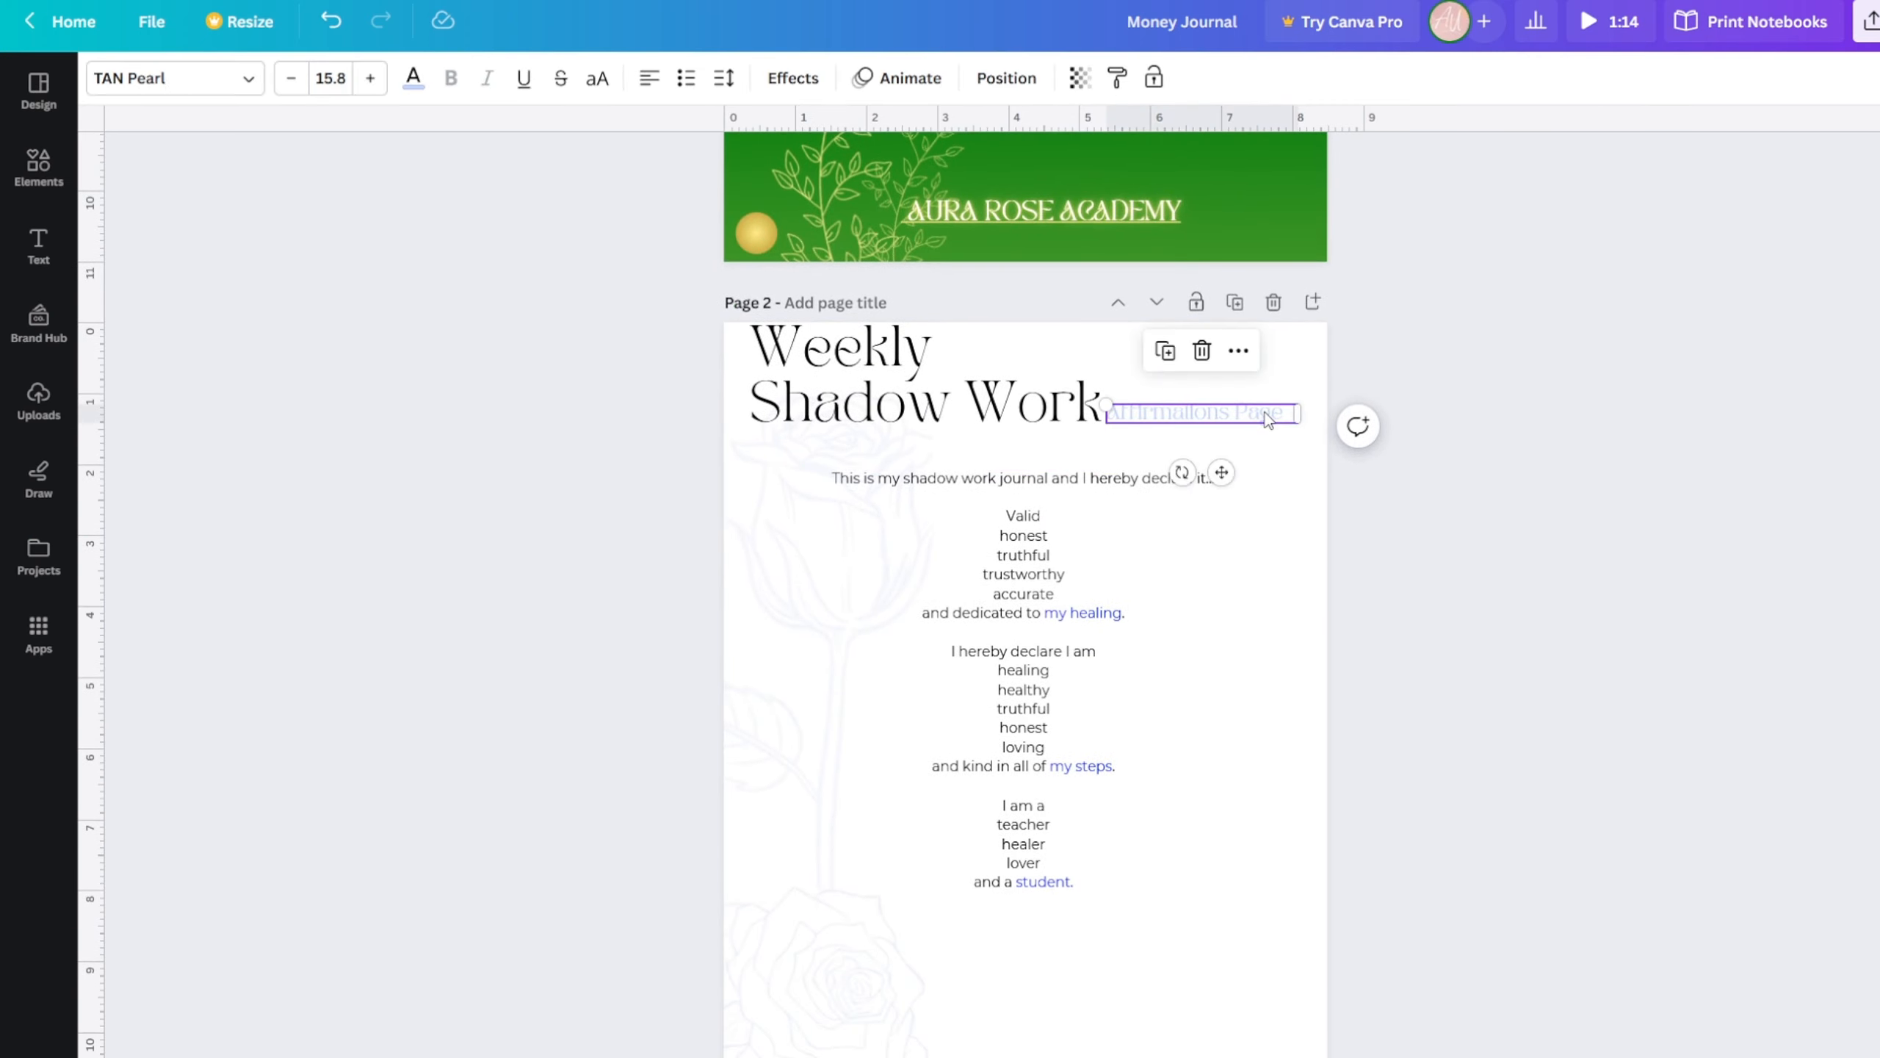
pyautogui.click(412, 77)
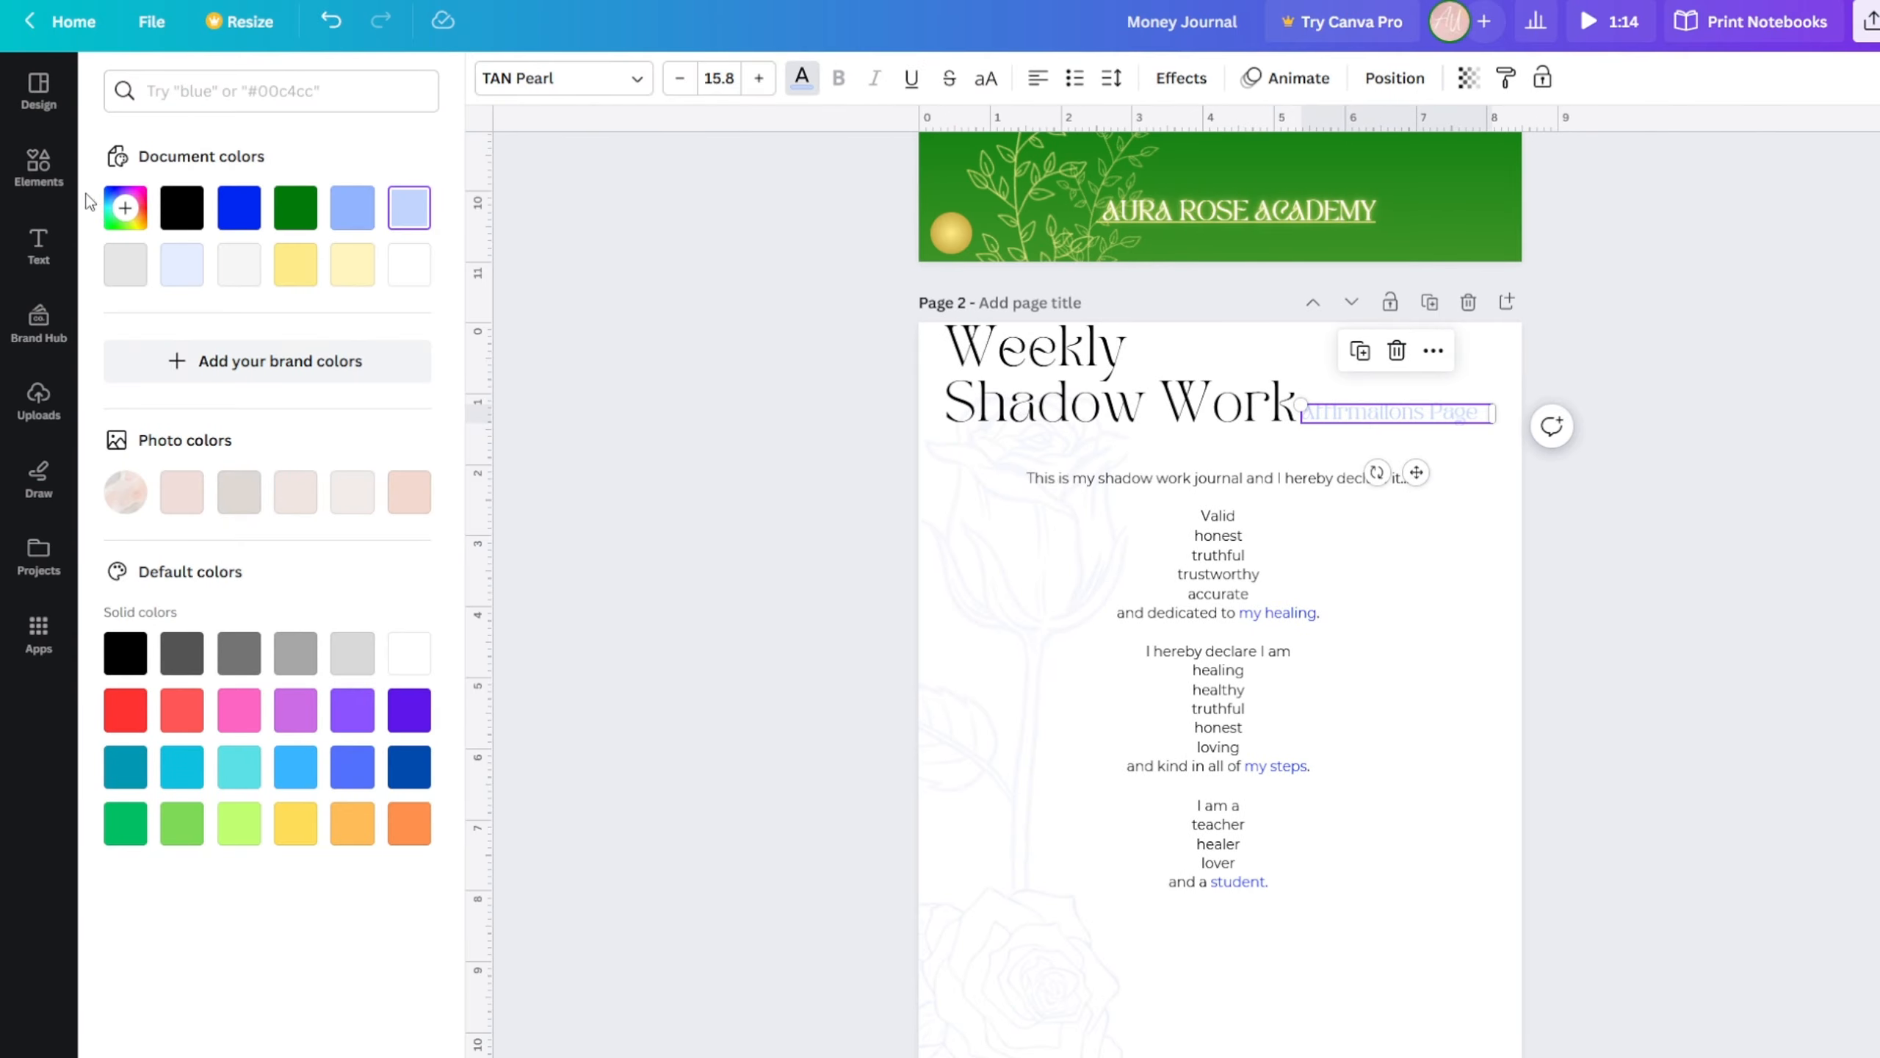
pyautogui.click(527, 311)
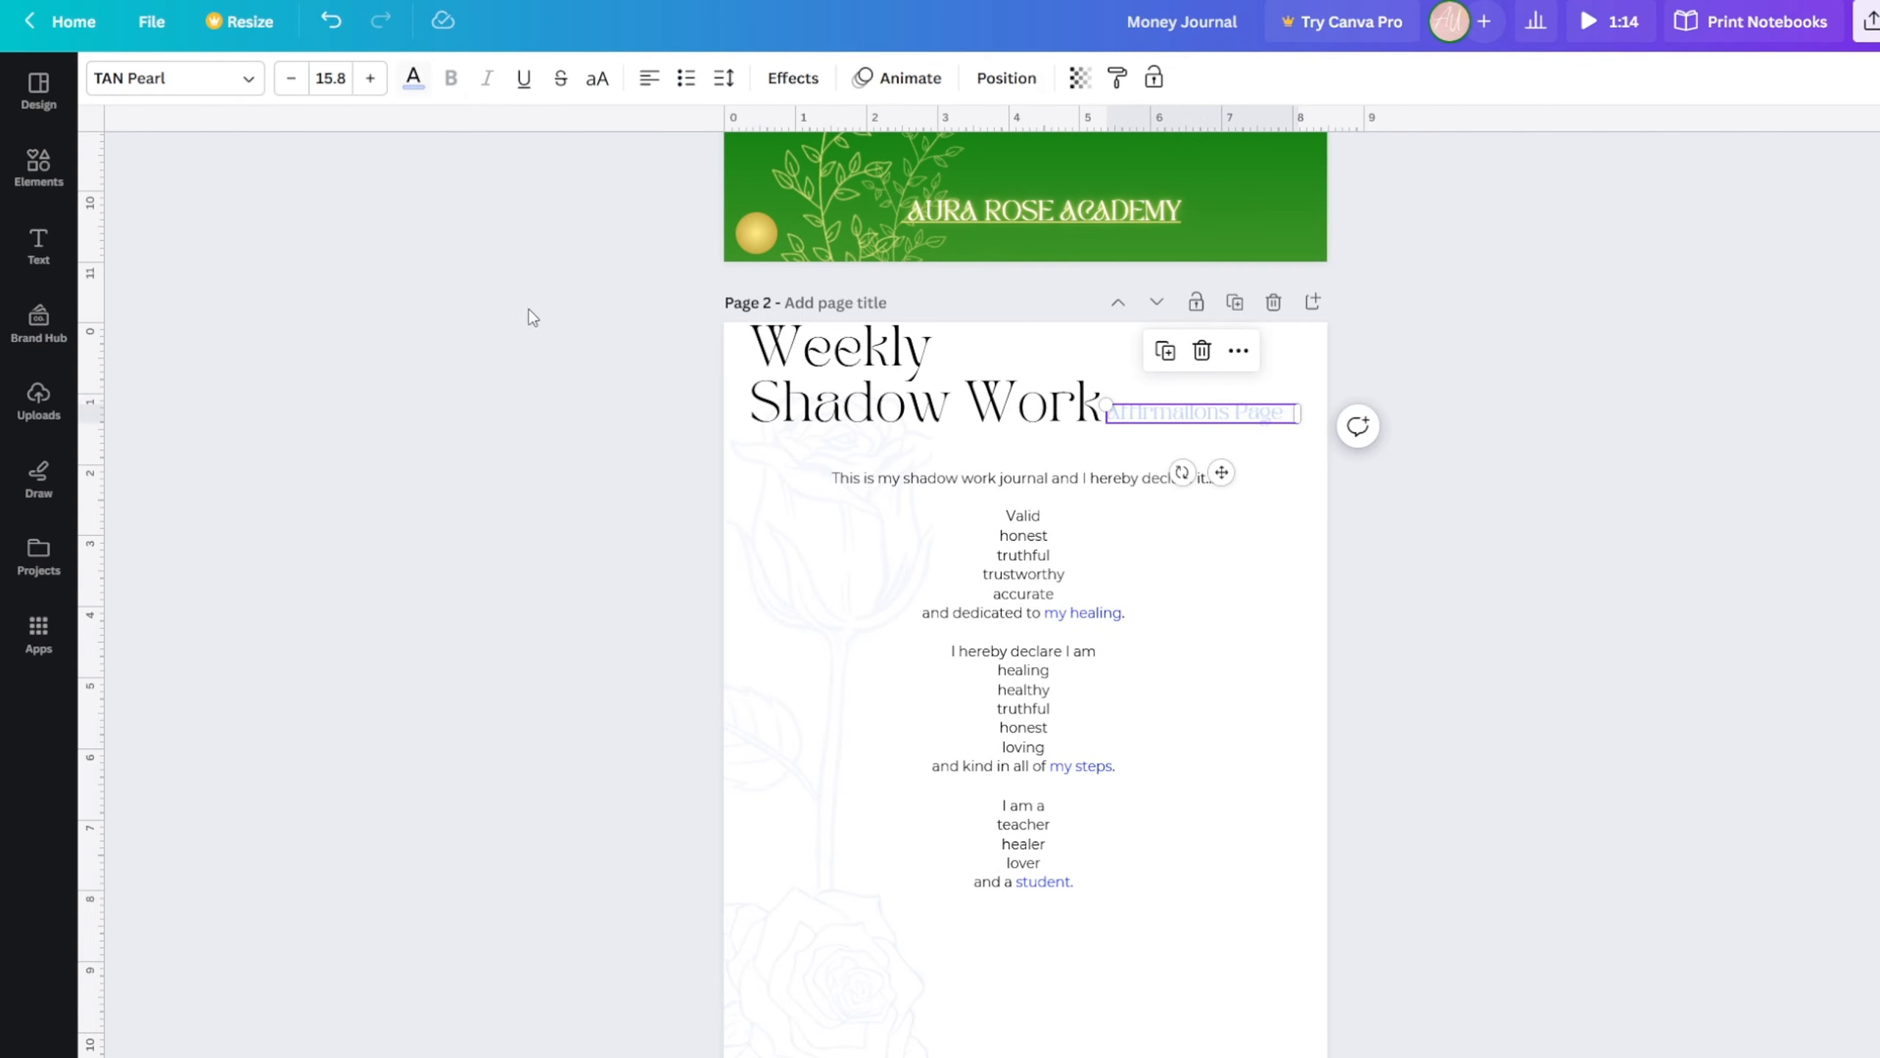
pyautogui.click(541, 492)
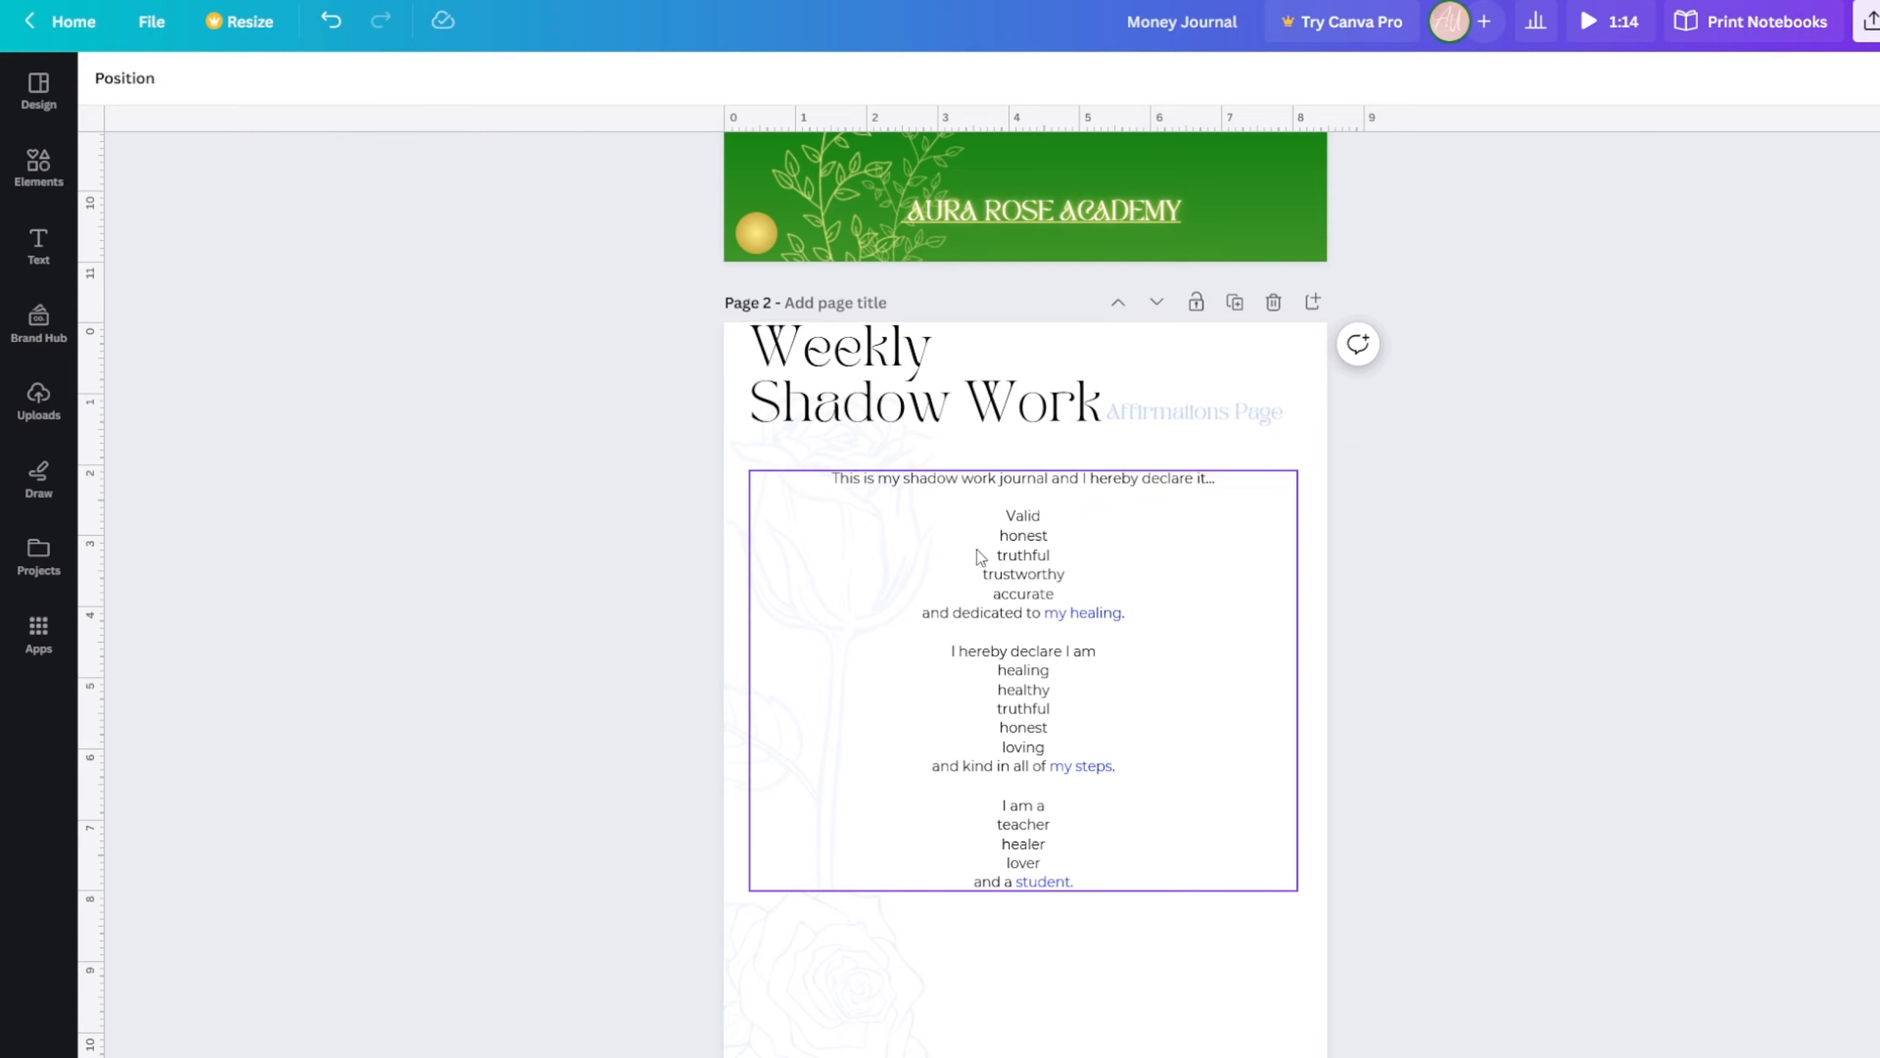
# - Set the long-stemmed rose on the affirmations page to transparency 81 and make the rose below it more opaque as well
pyautogui.click(770, 555)
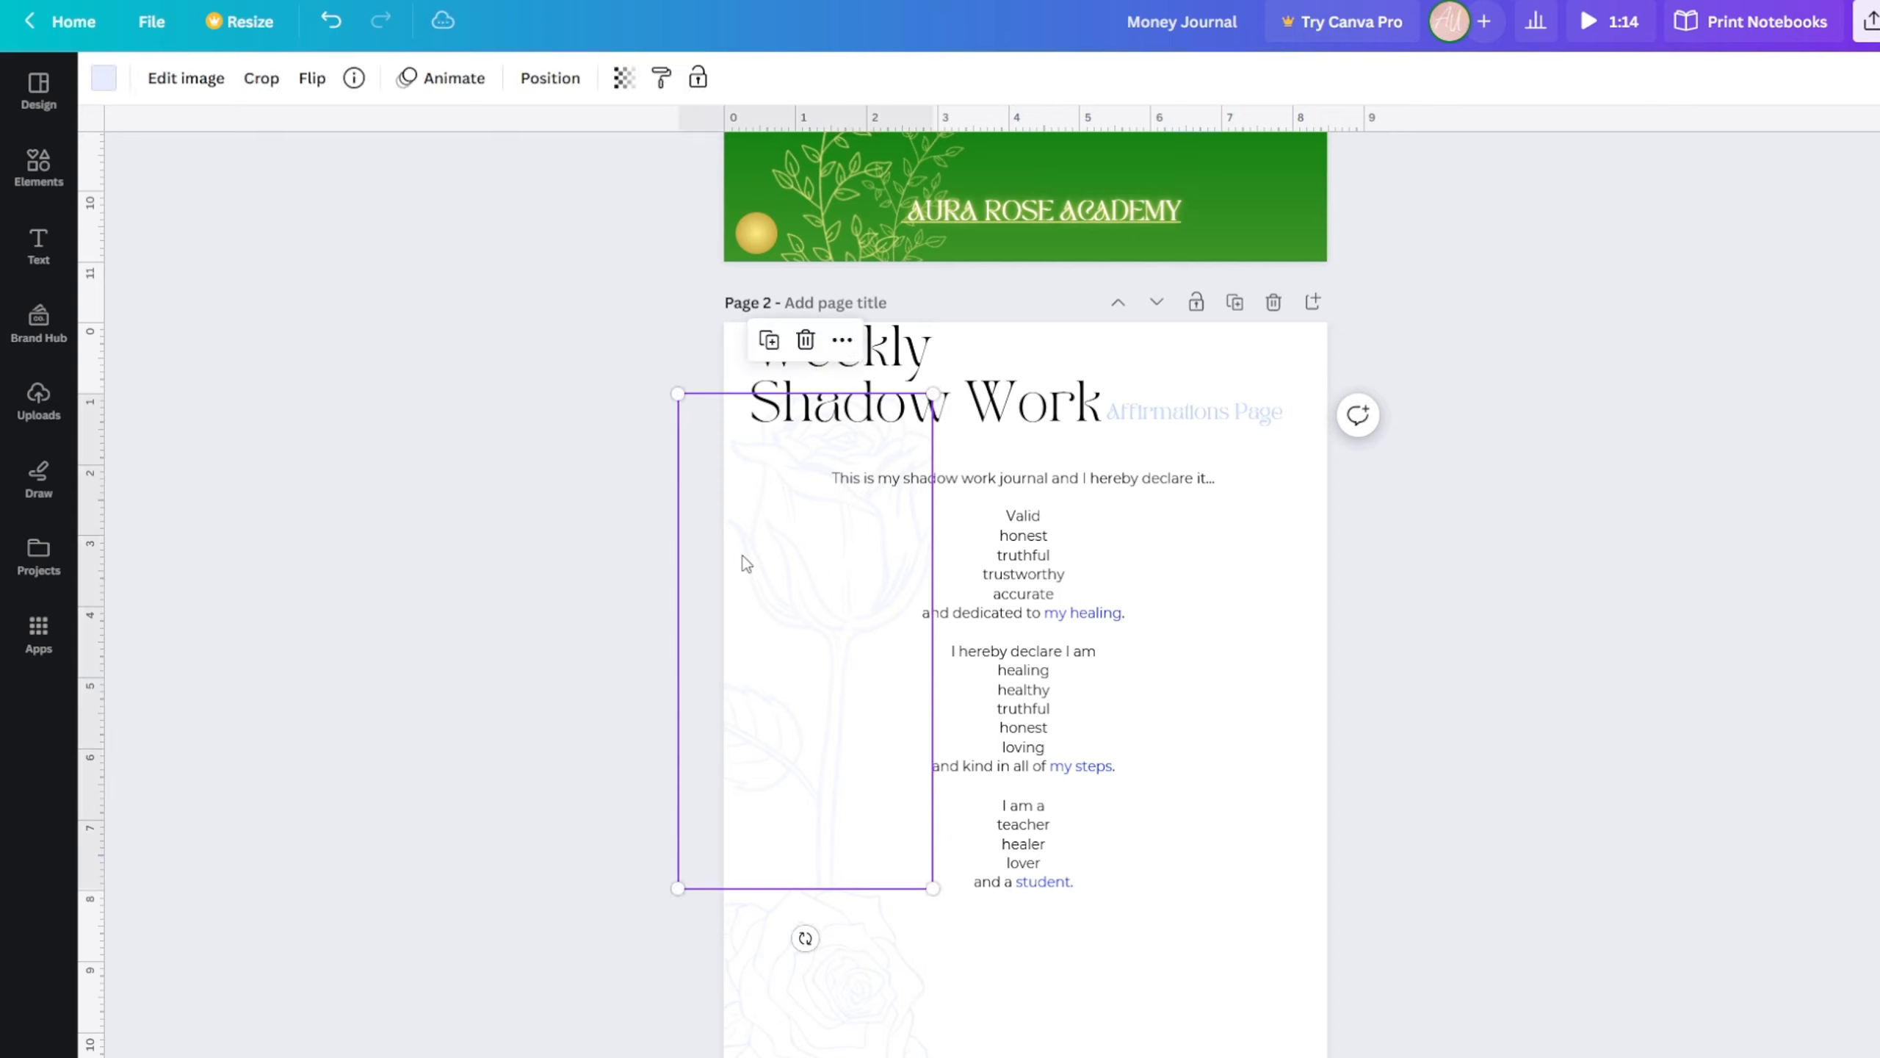
pyautogui.click(623, 77)
pyautogui.click(585, 165)
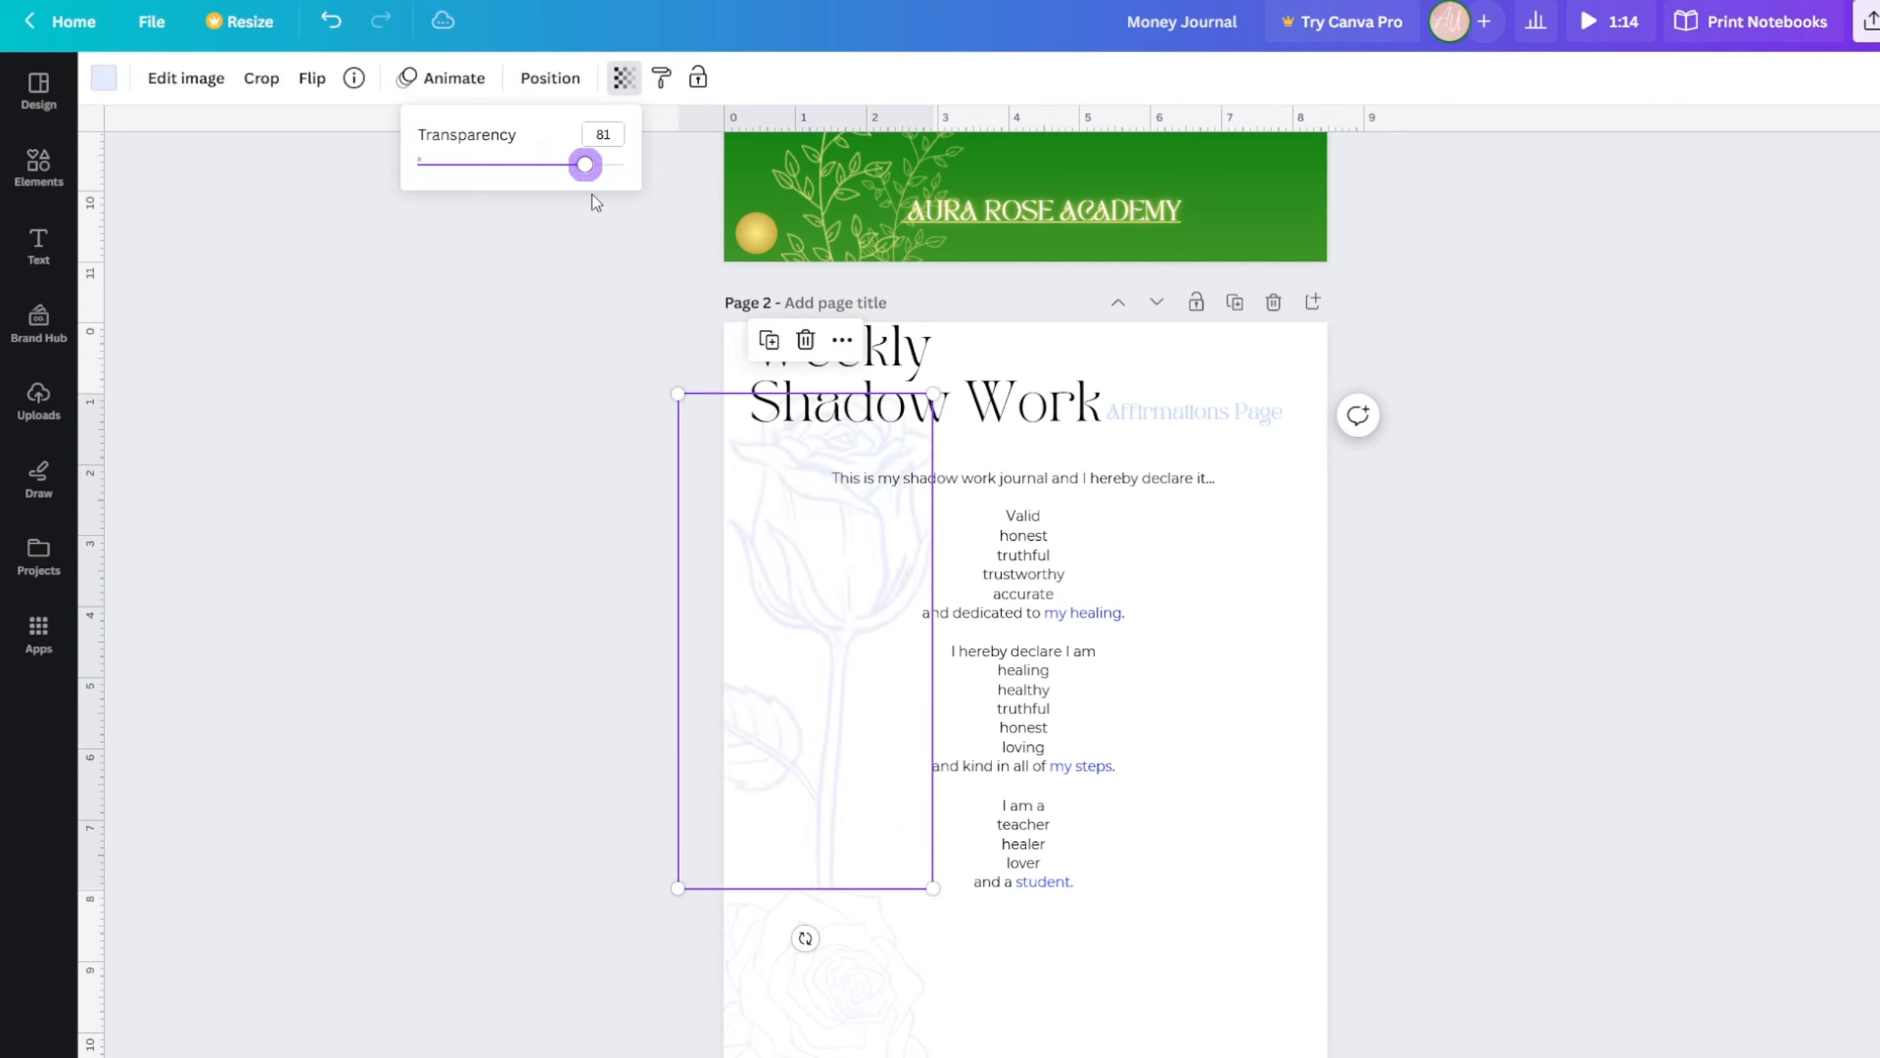
pyautogui.click(851, 995)
pyautogui.click(623, 77)
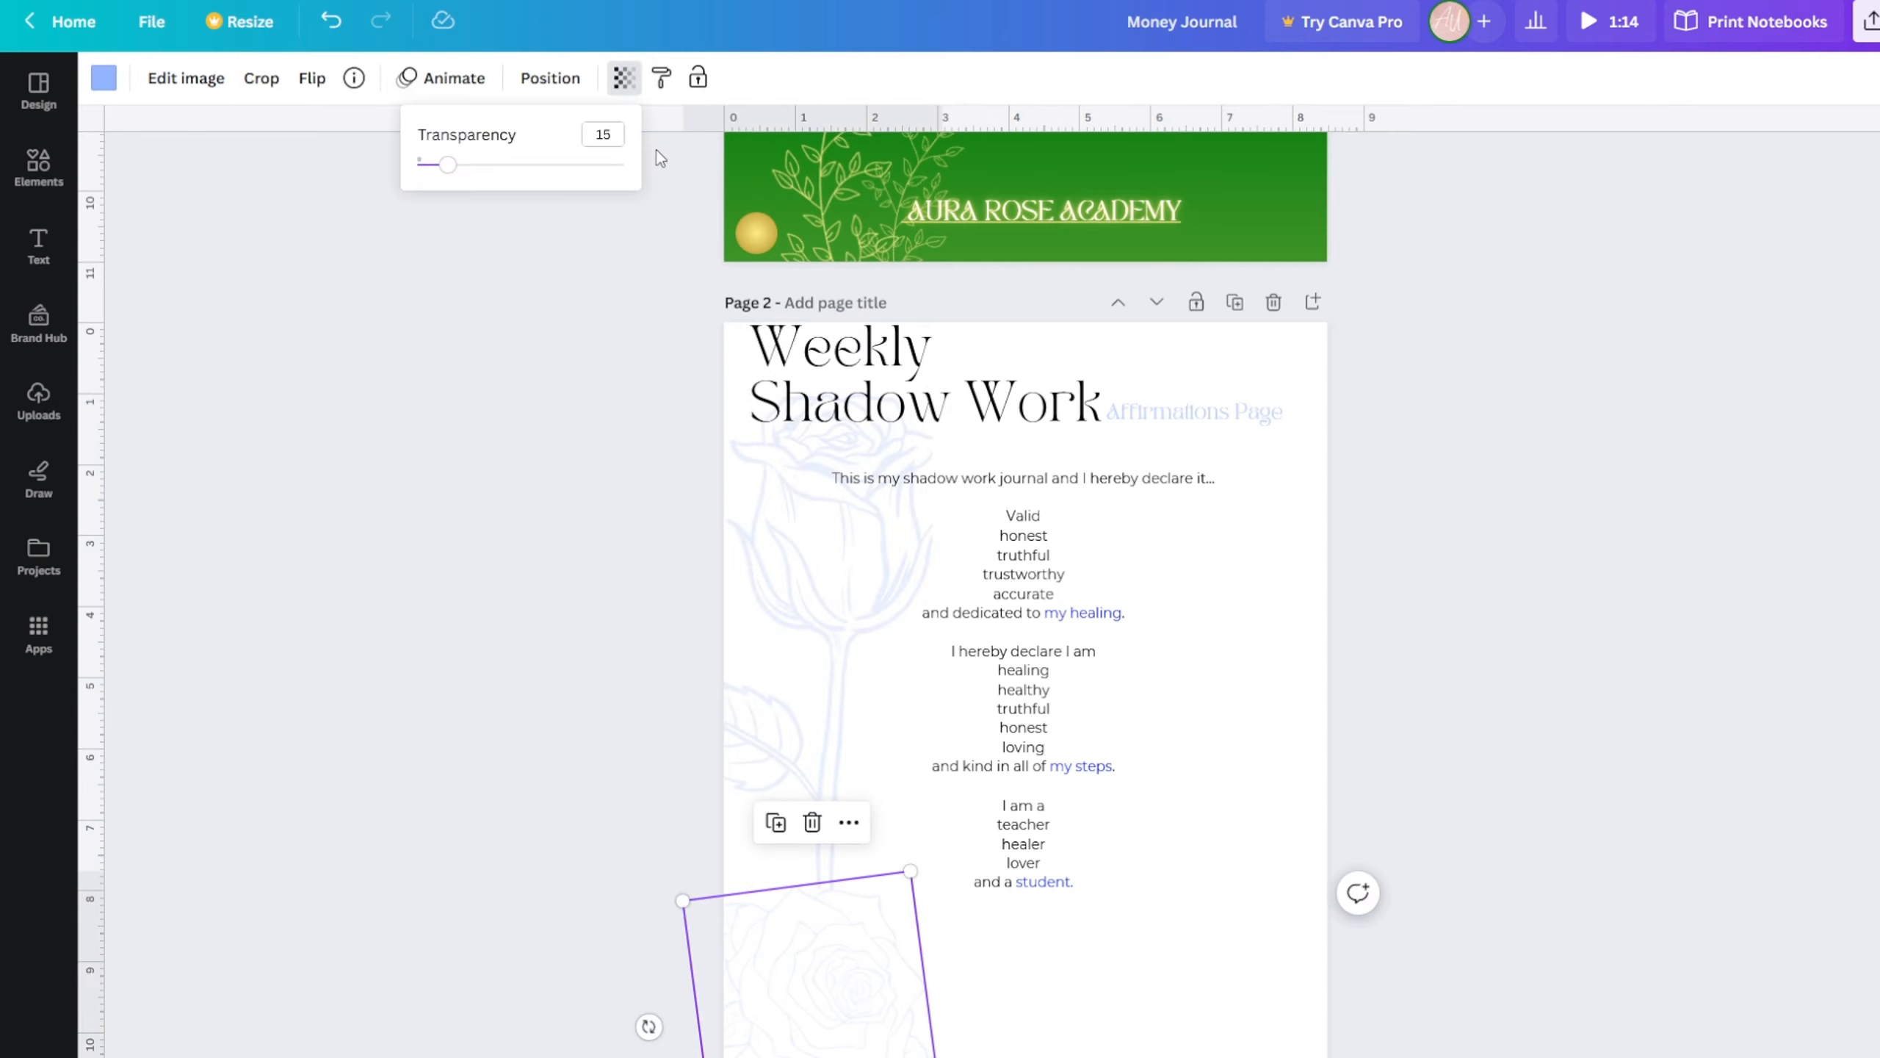
pyautogui.click(592, 167)
pyautogui.click(514, 465)
pyautogui.click(536, 519)
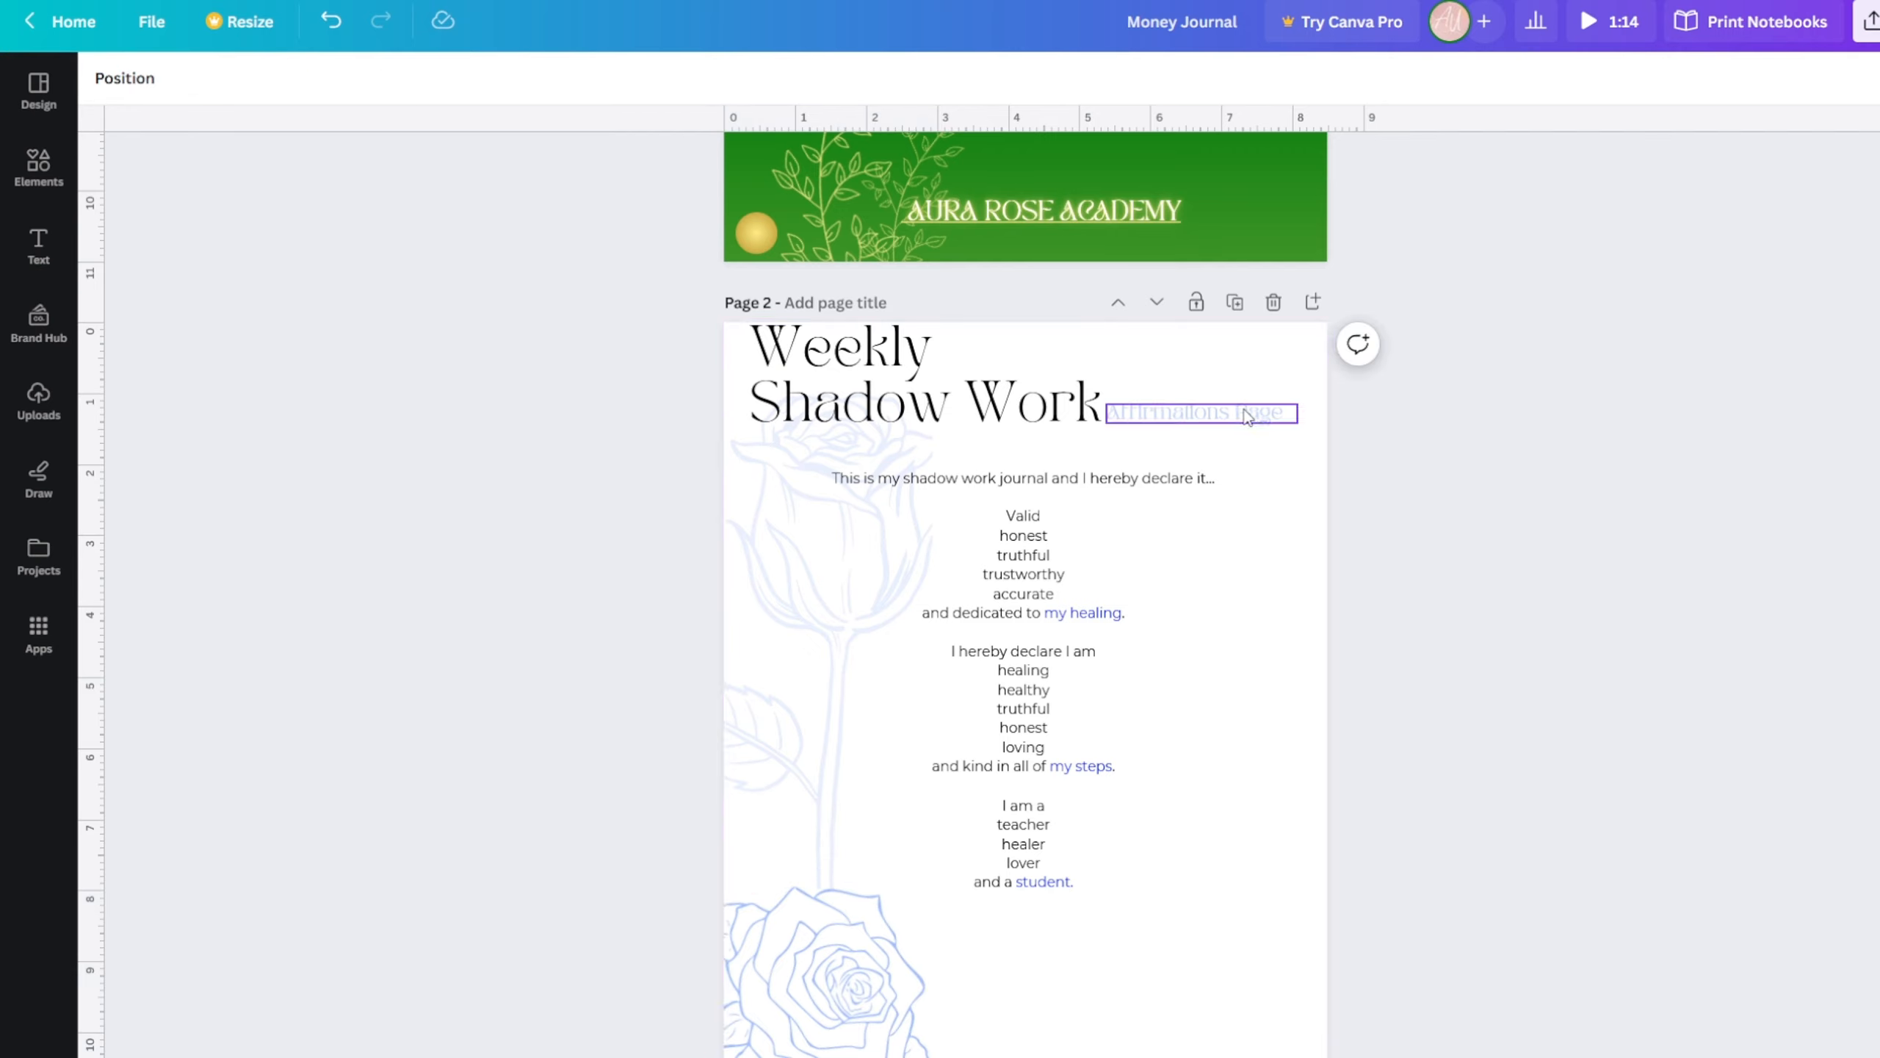
# - Look through the inner pages from the affirmations page to the second homework page to see what still needs adapting
pyautogui.click(1215, 415)
pyautogui.scroll(-3, 1351, 500)
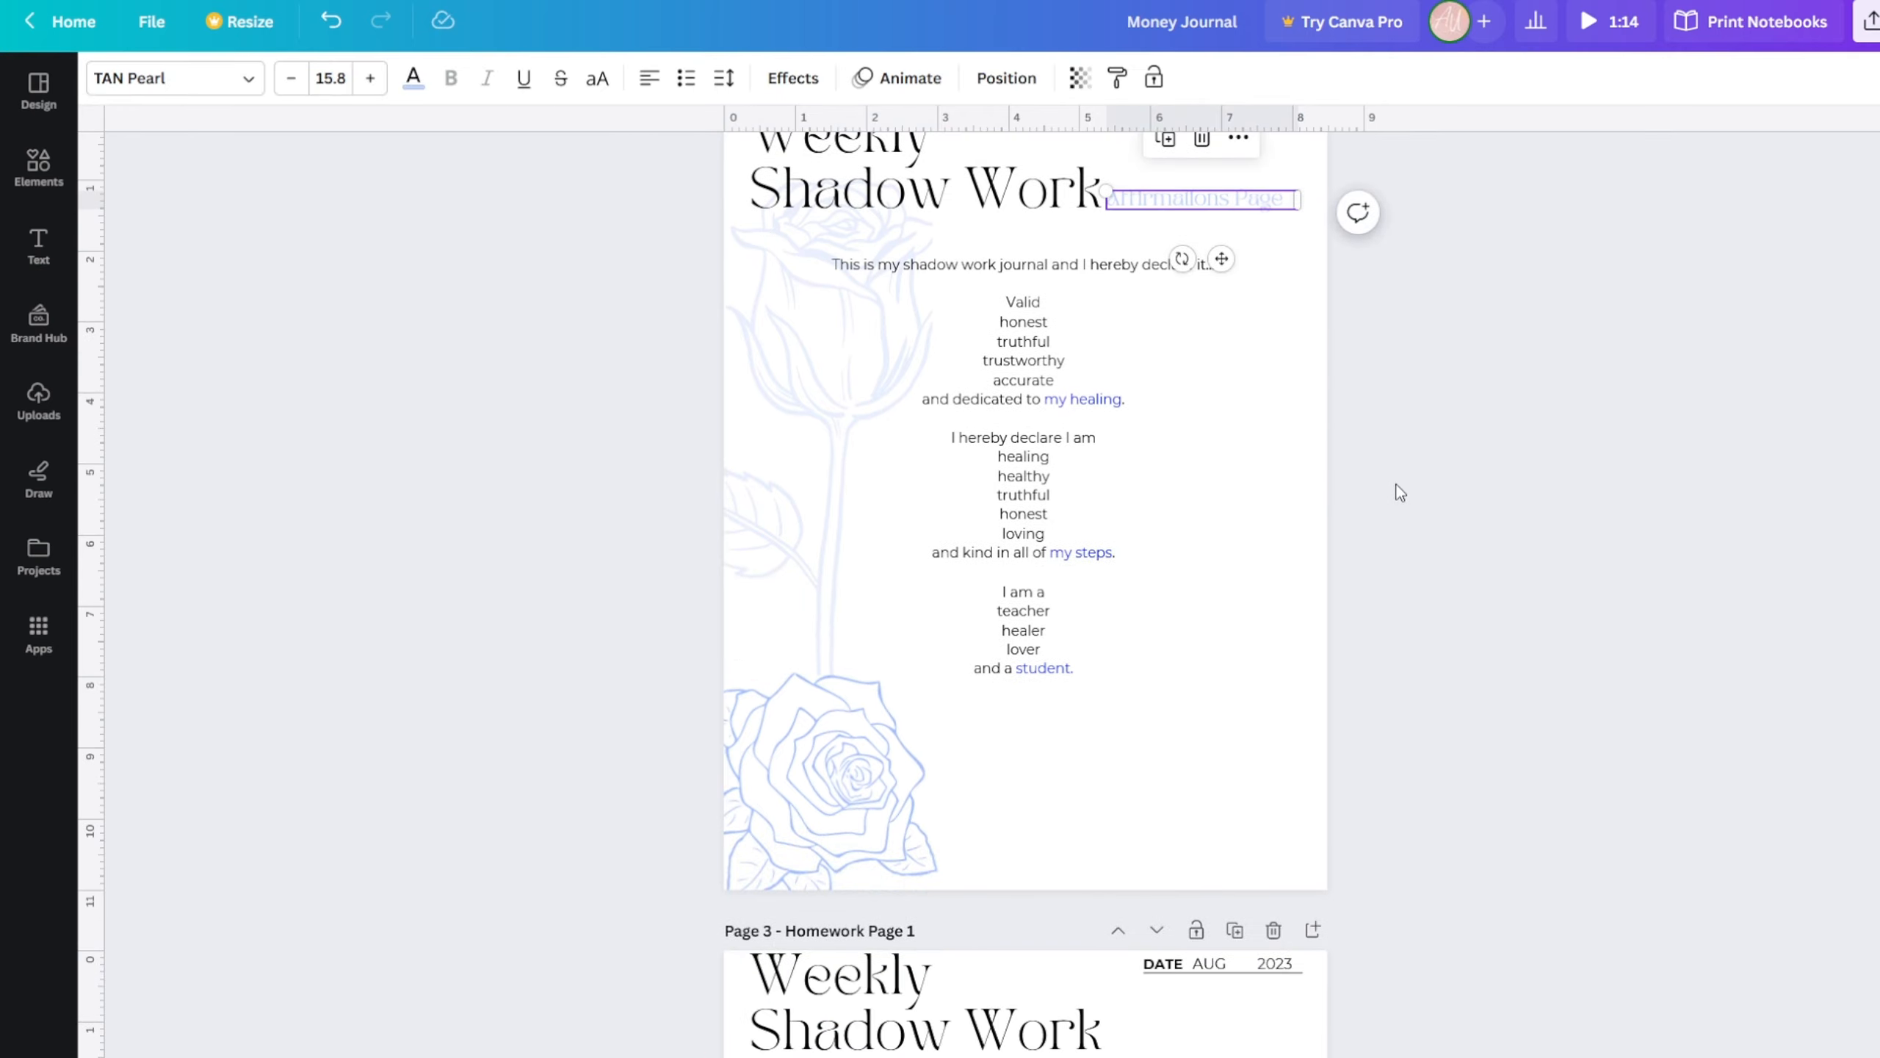
pyautogui.click(1394, 487)
pyautogui.scroll(3, 1390, 482)
pyautogui.scroll(8, 1391, 466)
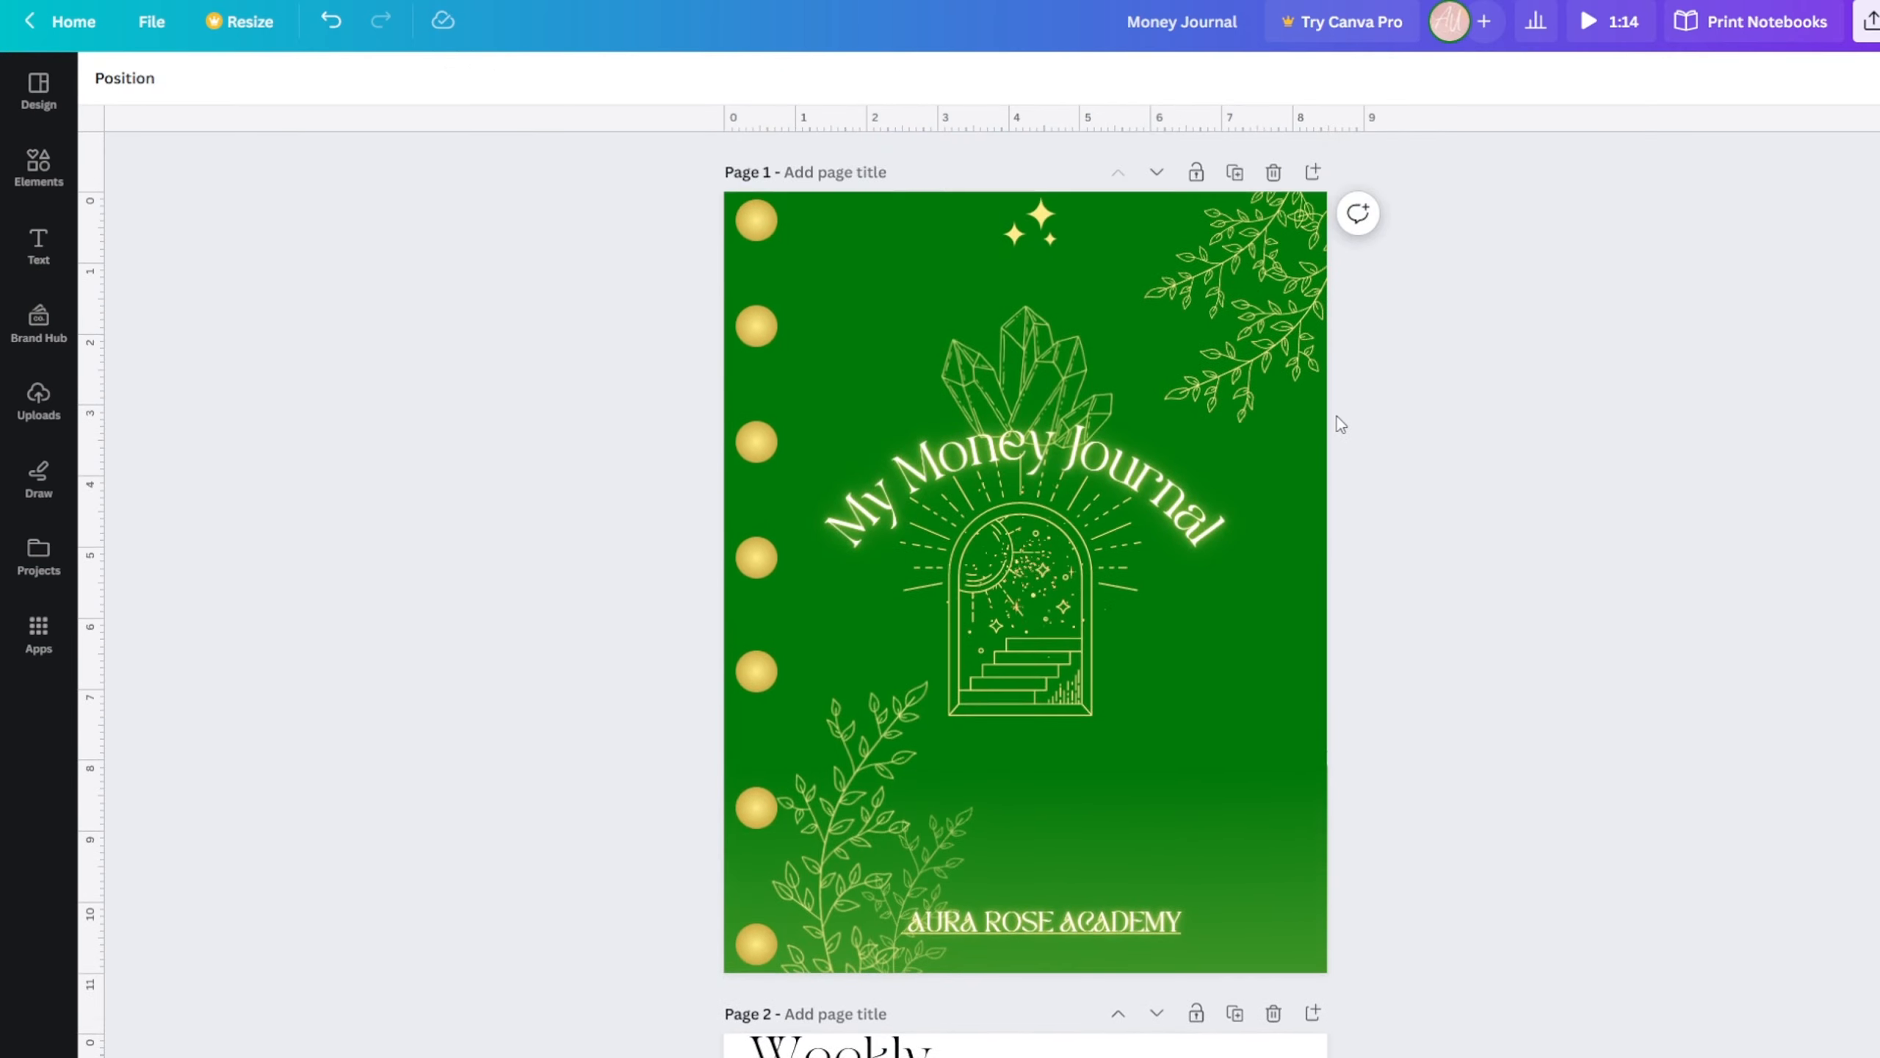
pyautogui.scroll(-15, 1035, 686)
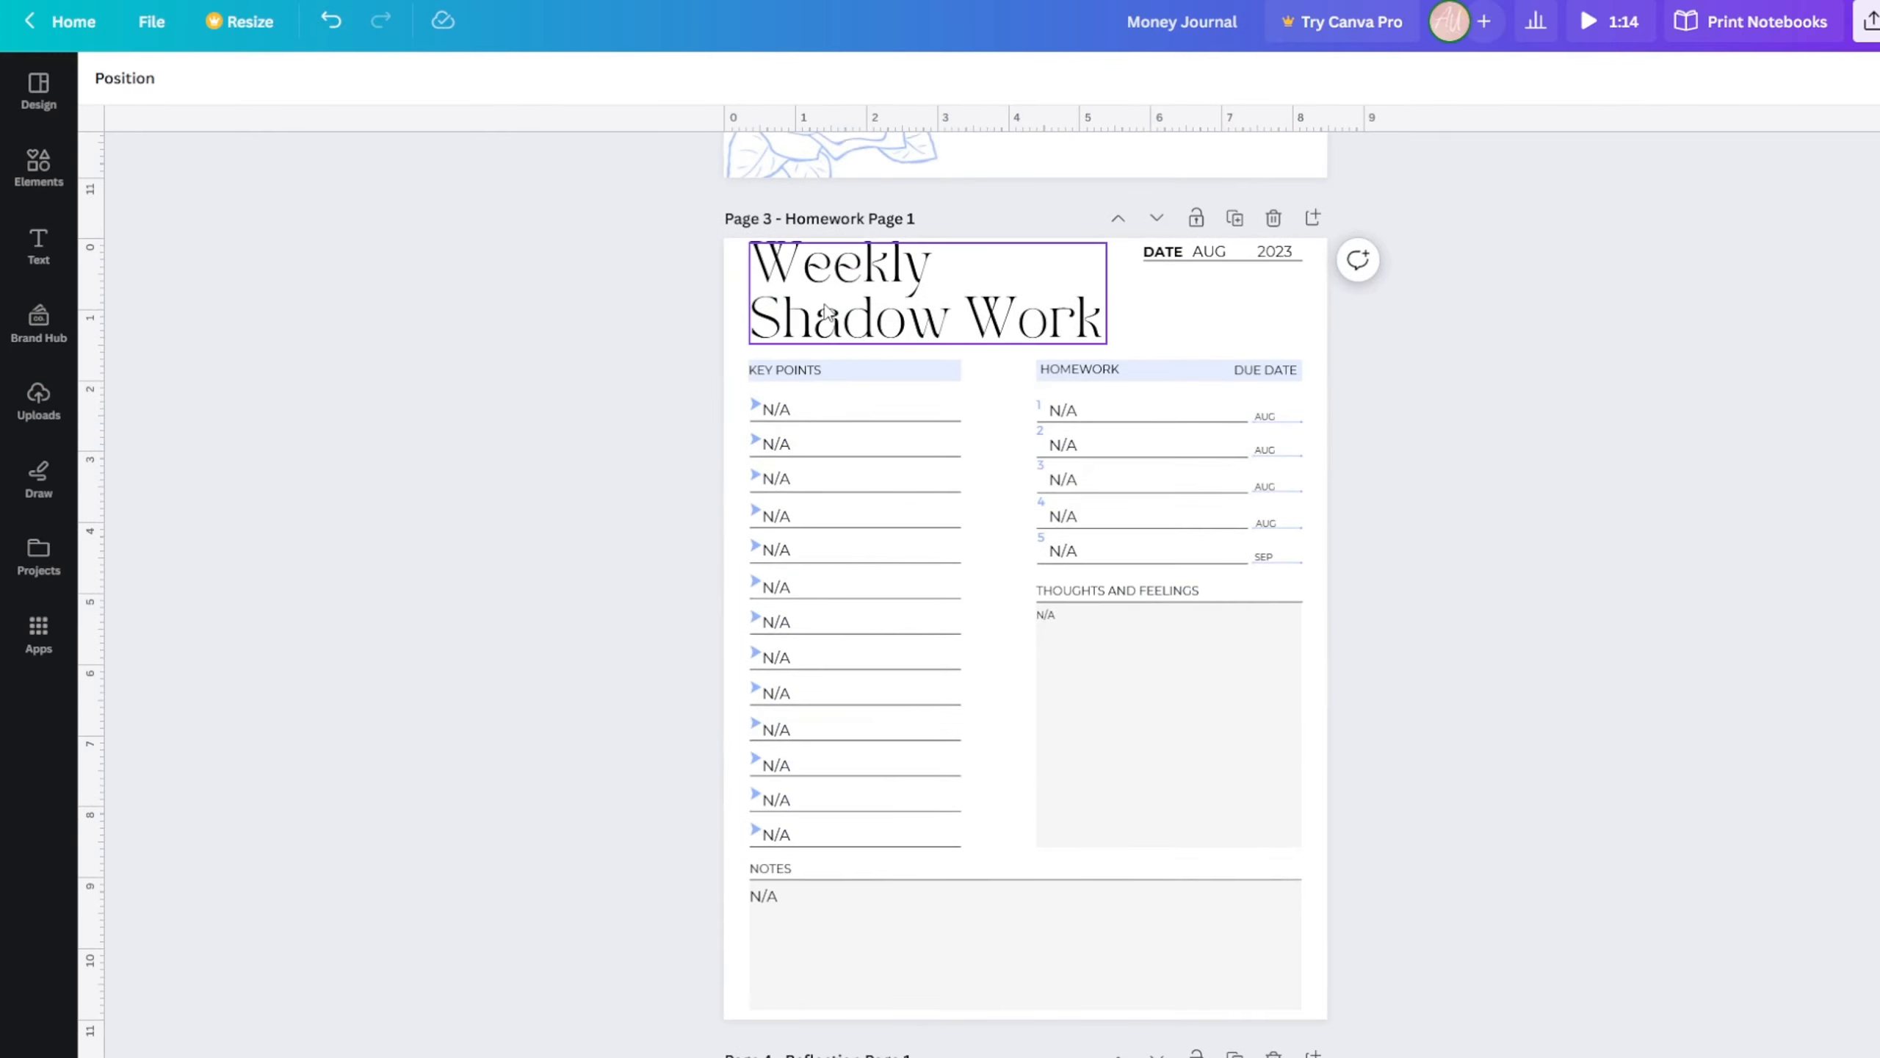
pyautogui.scroll(-8, 899, 714)
pyautogui.scroll(-15, 899, 714)
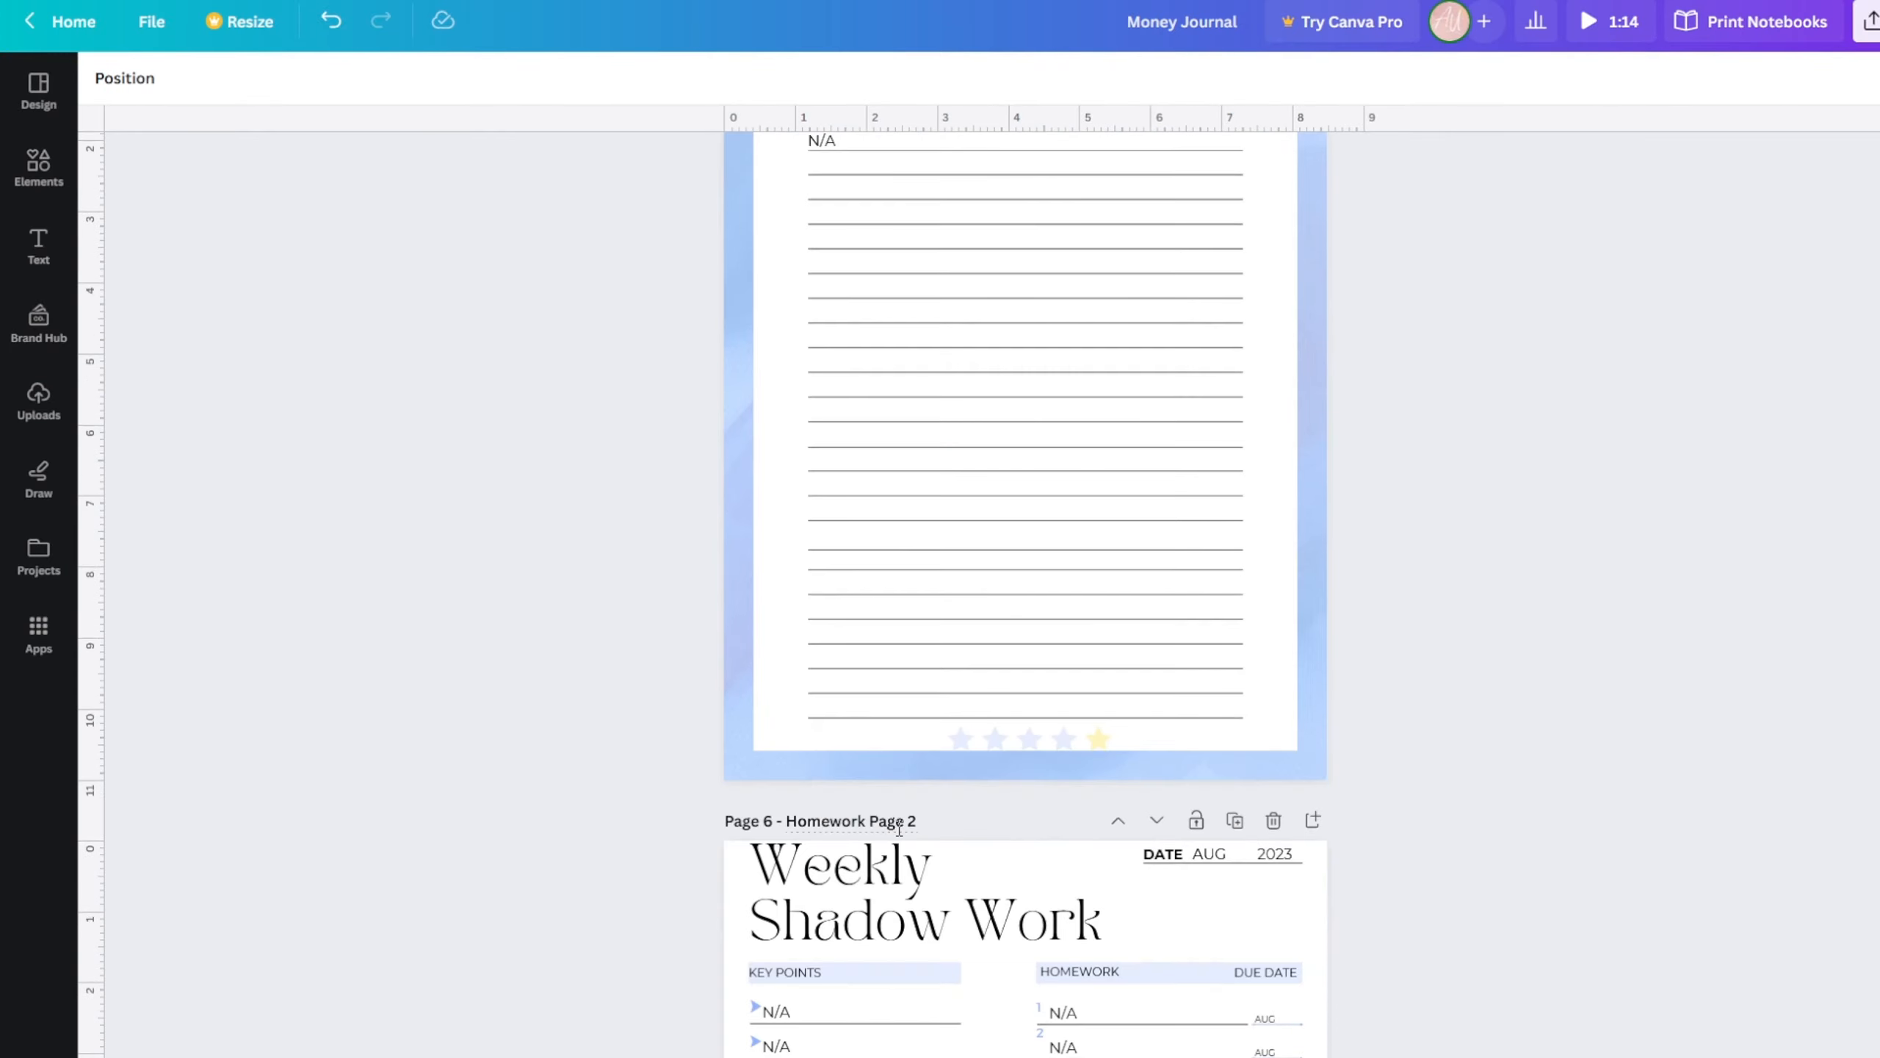
pyautogui.scroll(20, 928, 809)
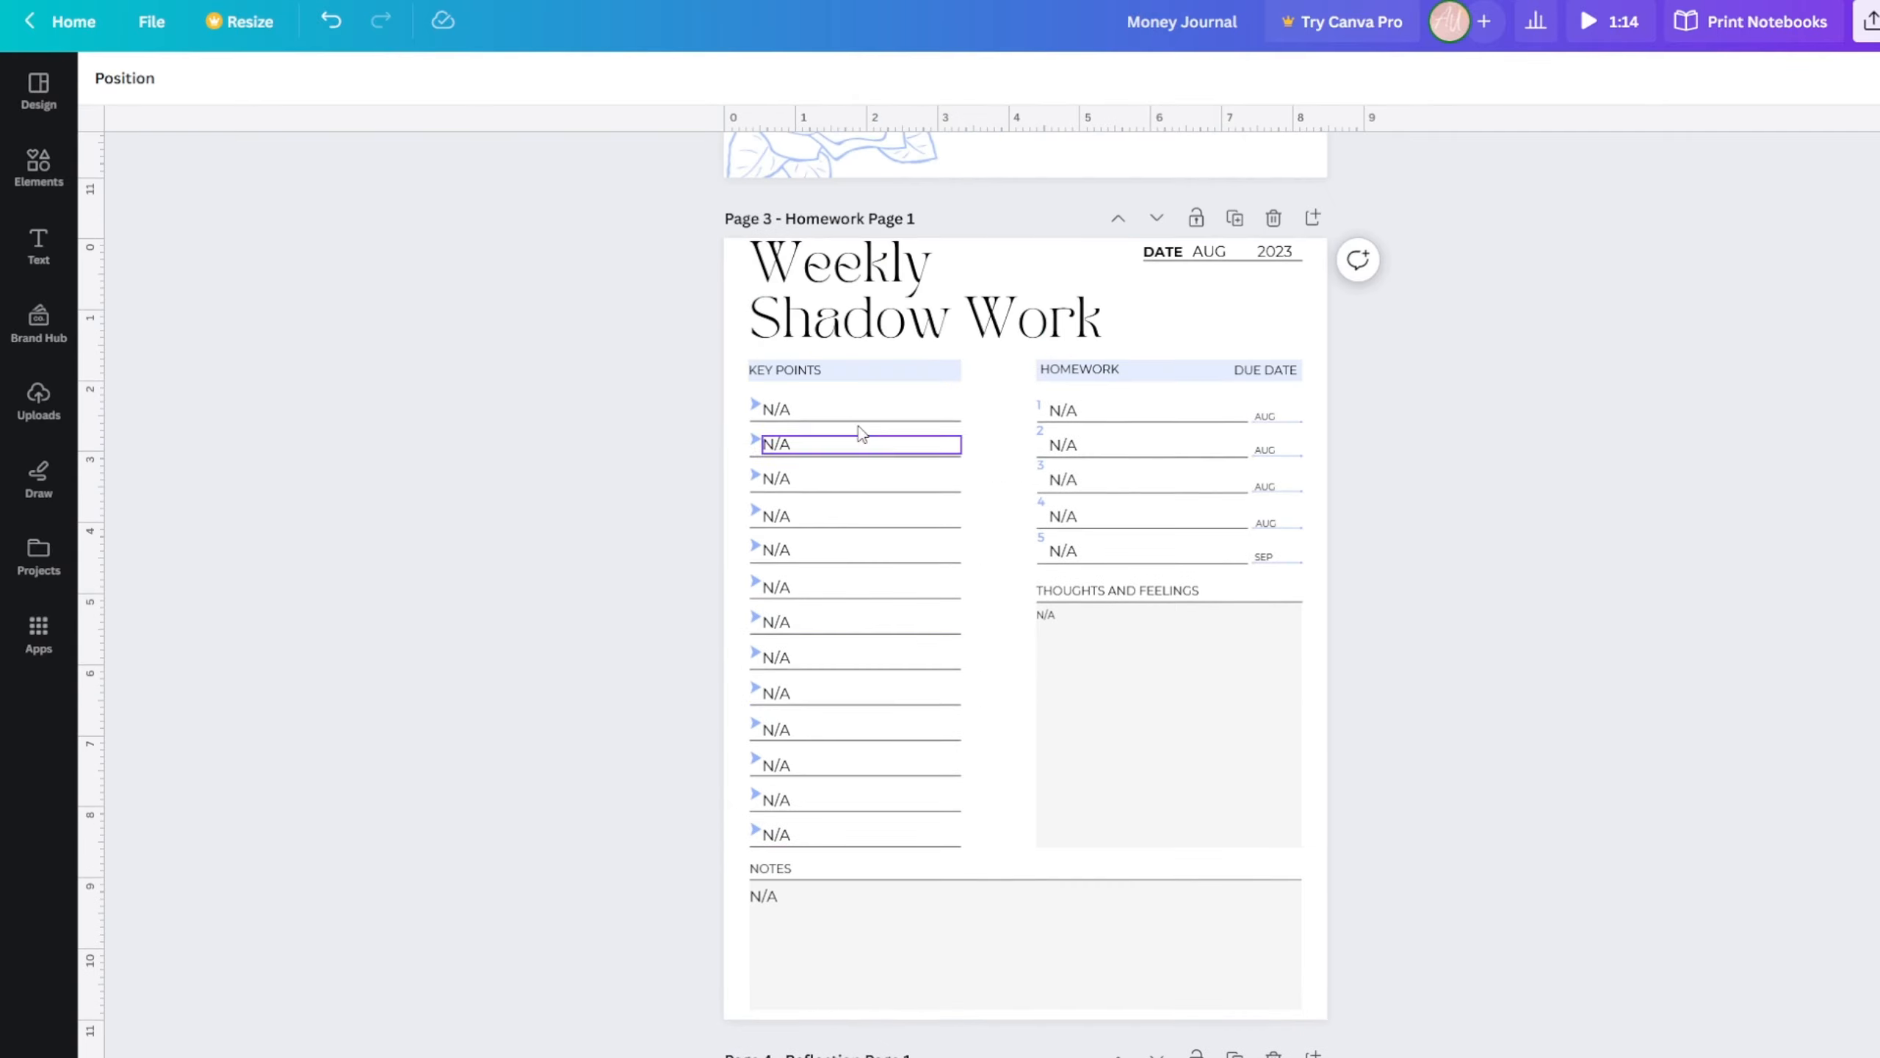
pyautogui.scroll(-20, 826, 604)
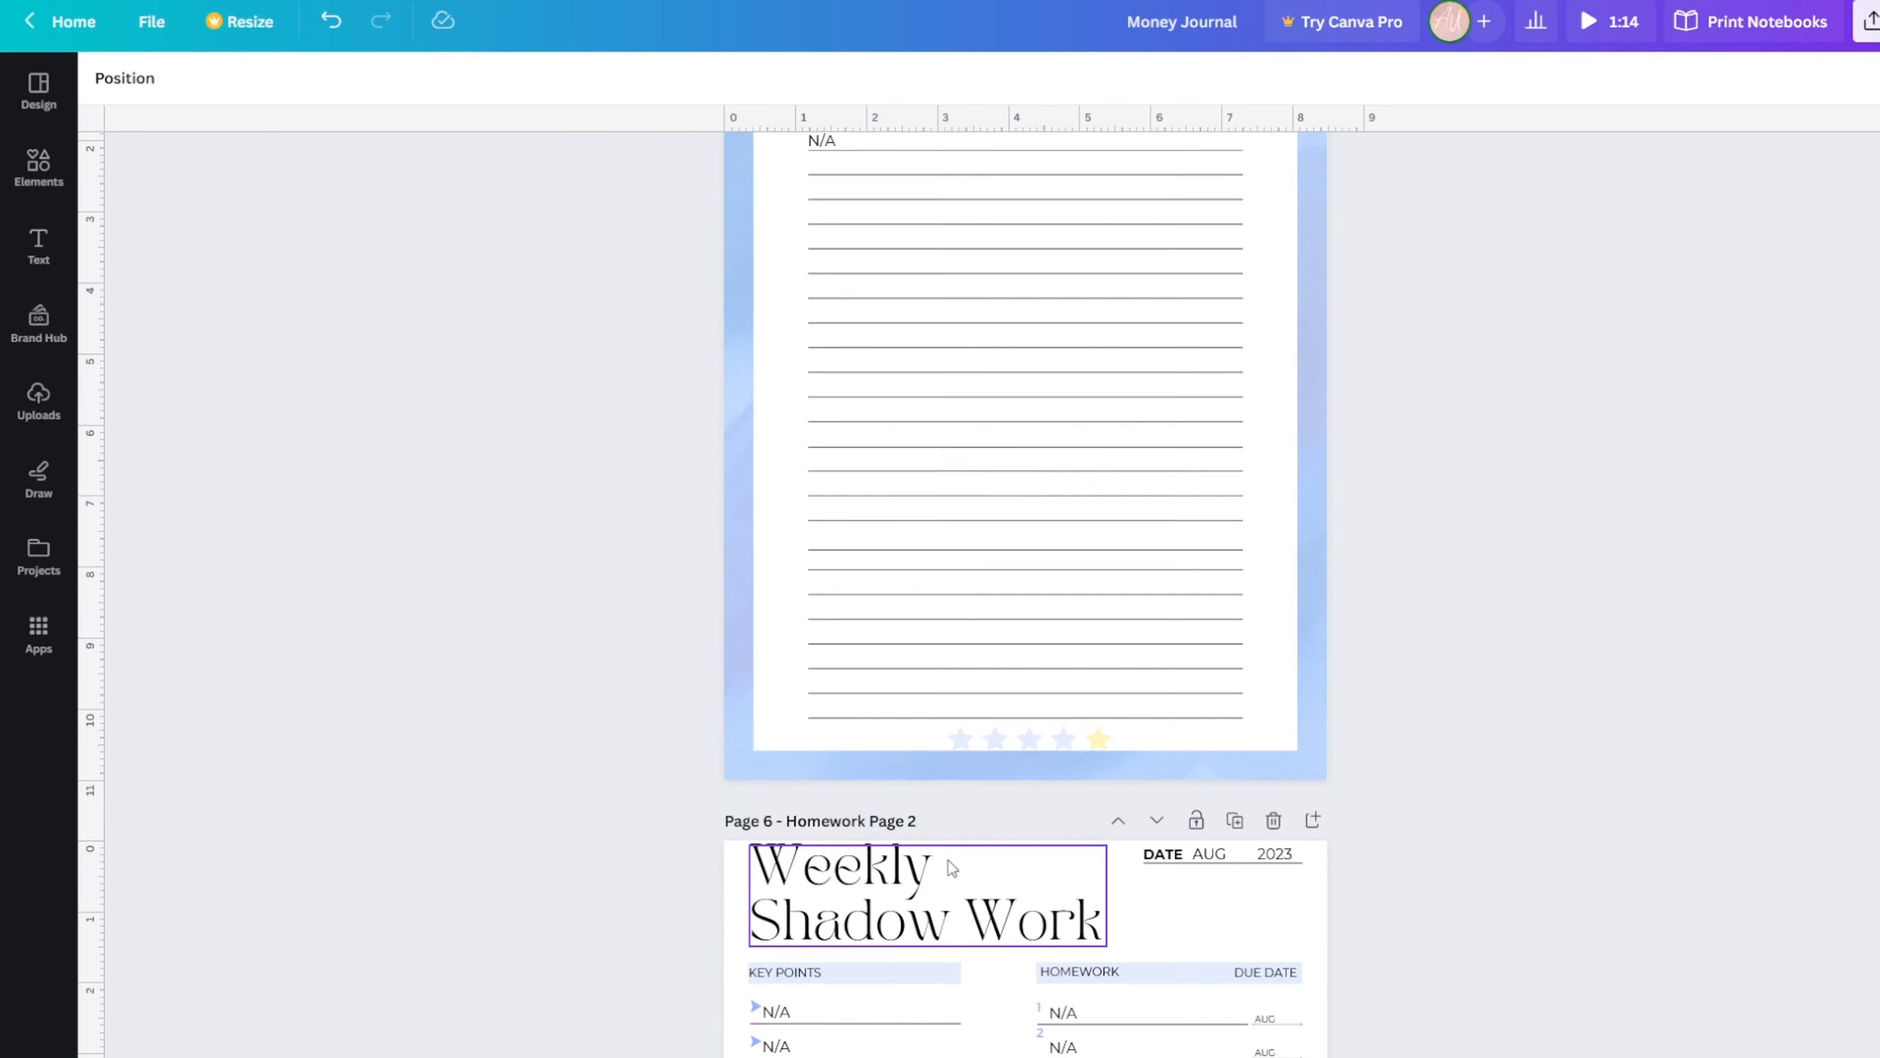
pyautogui.scroll(20, 1141, 672)
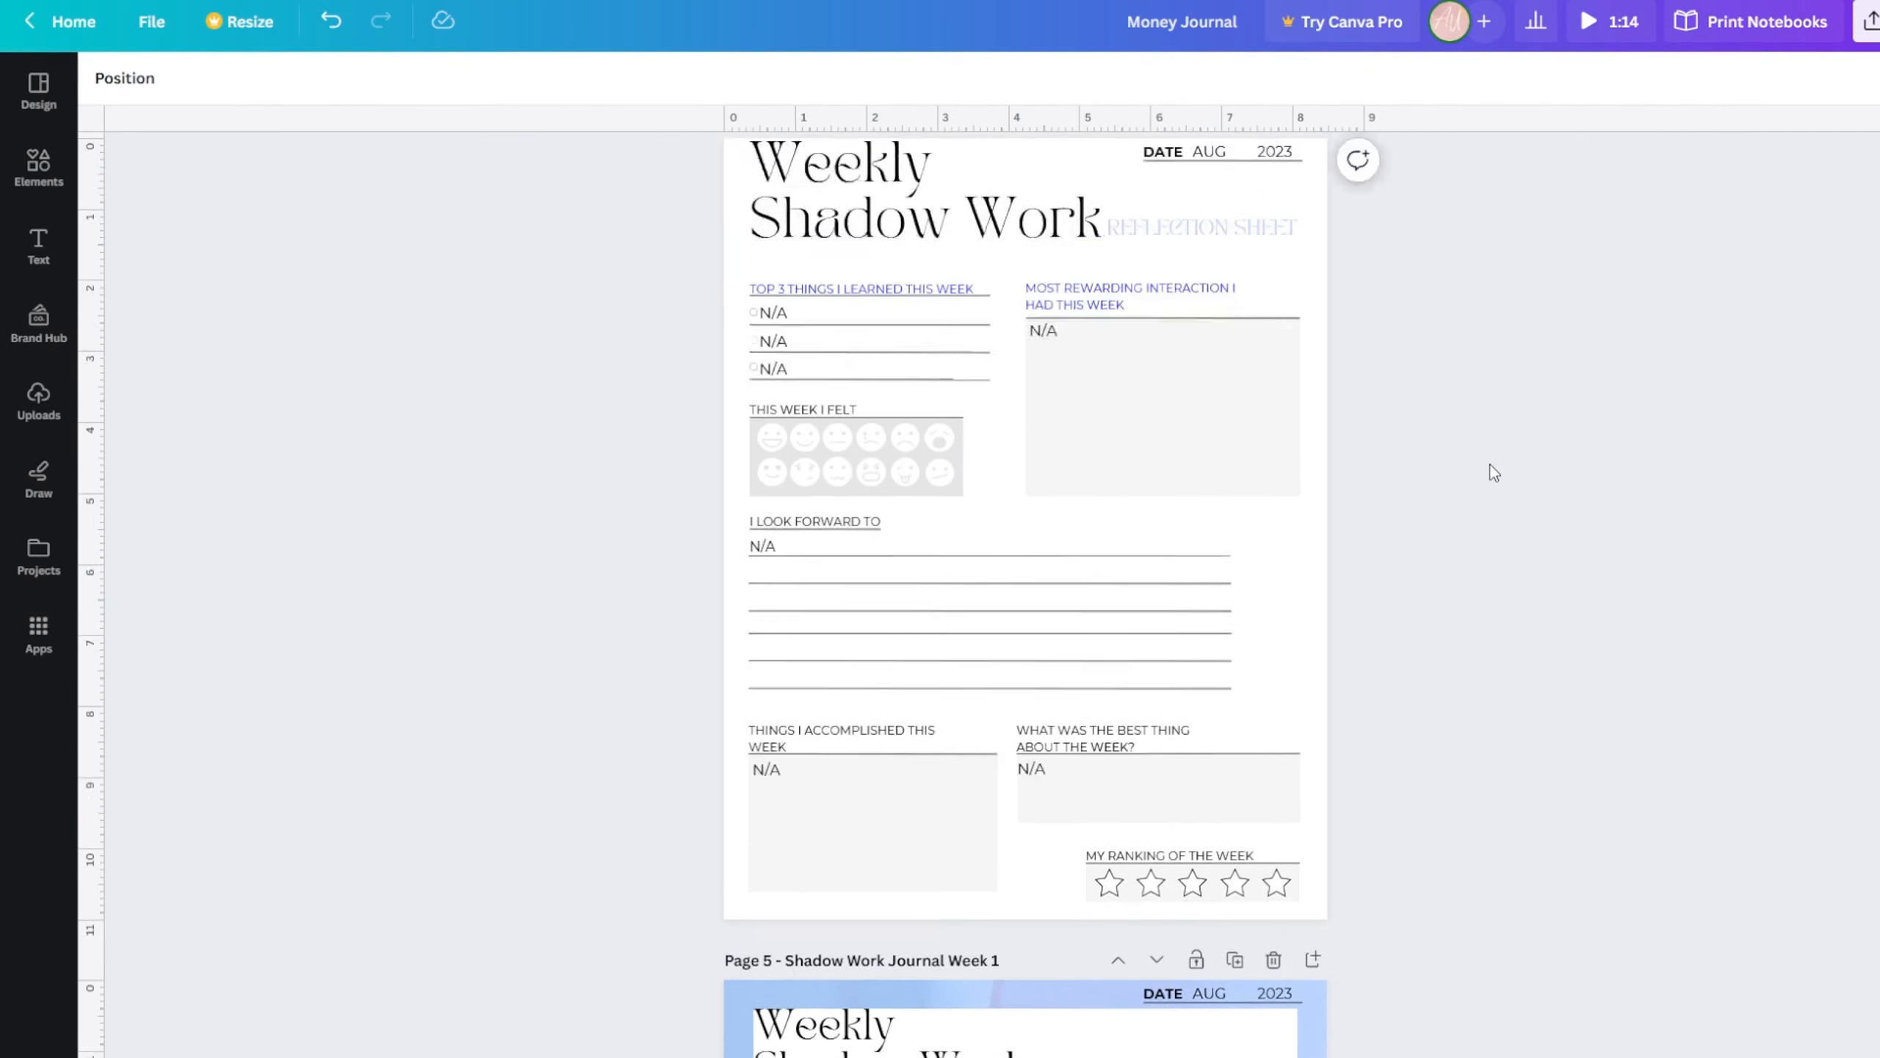
pyautogui.scroll(20, 1481, 480)
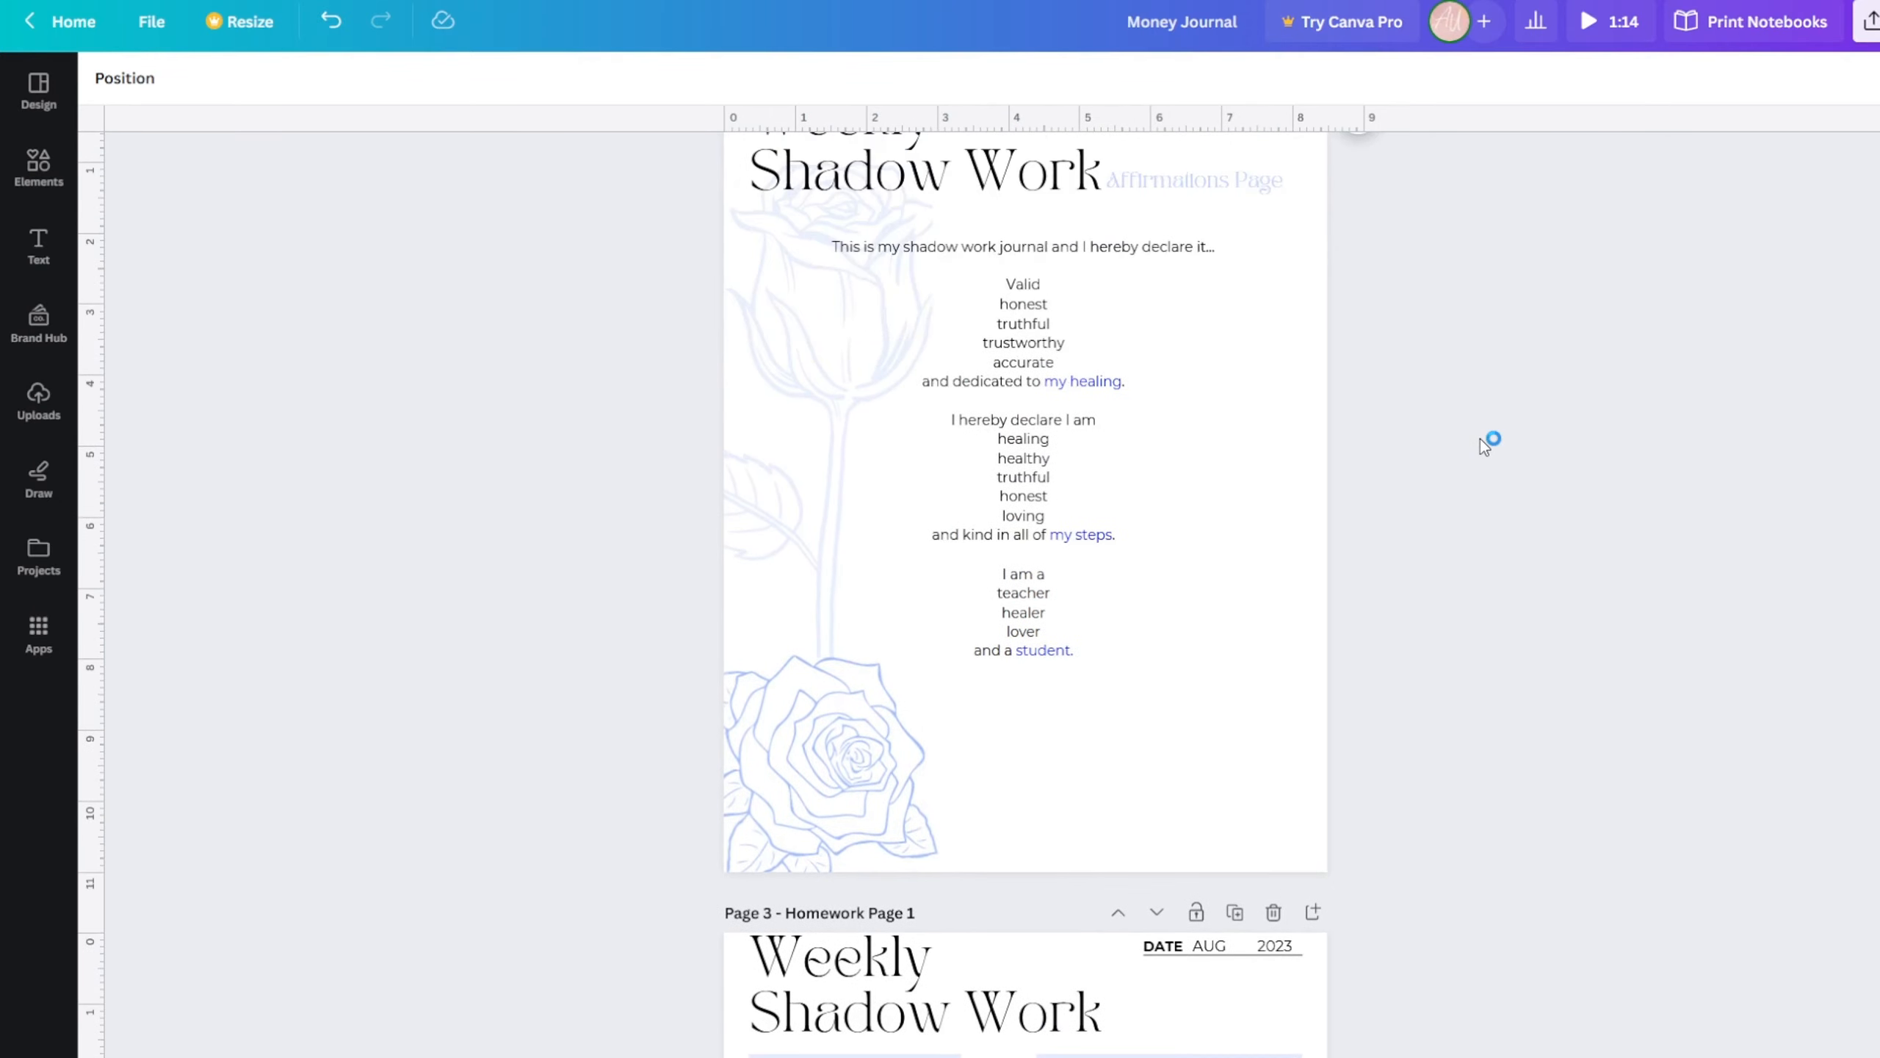
pyautogui.scroll(5, 1496, 393)
pyautogui.scroll(-5, 1496, 392)
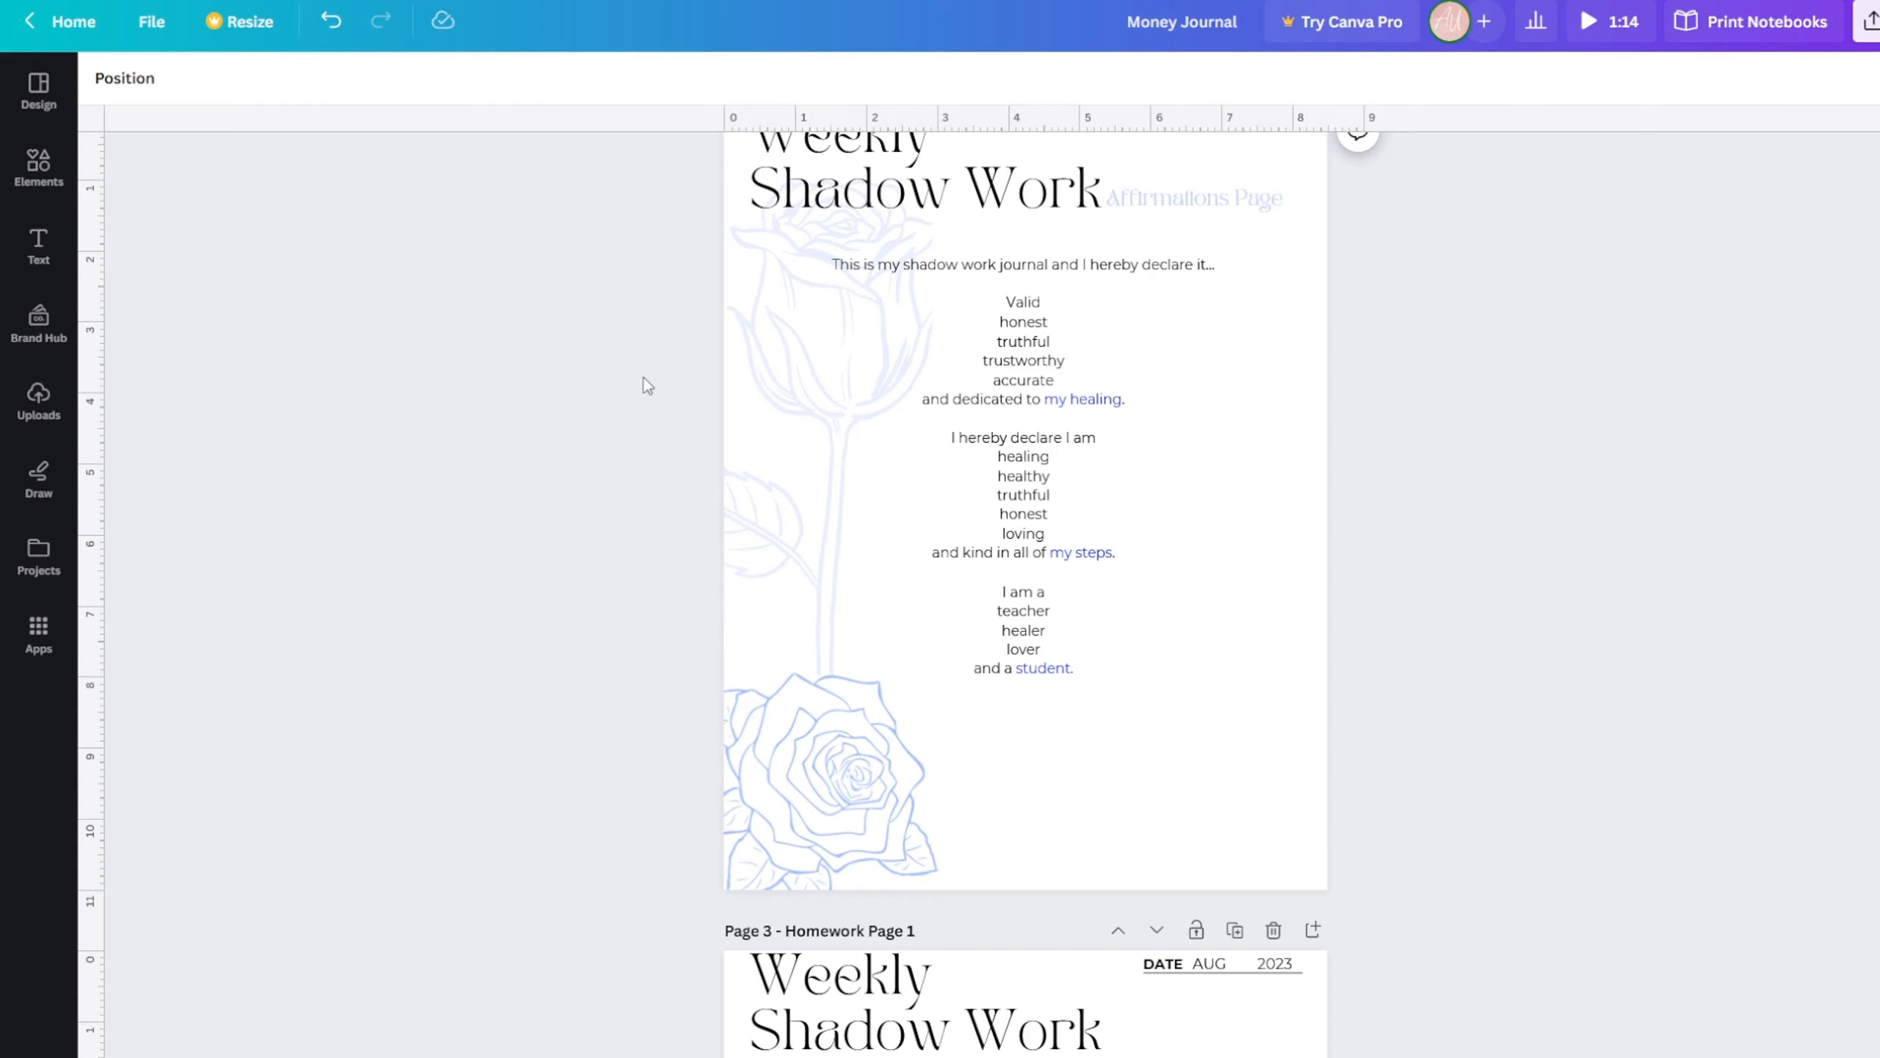
# - Compare the cover with the layout of the first homework page and the reflection page, including their key points and answer fields
pyautogui.scroll(4, 577, 551)
pyautogui.scroll(5, 577, 552)
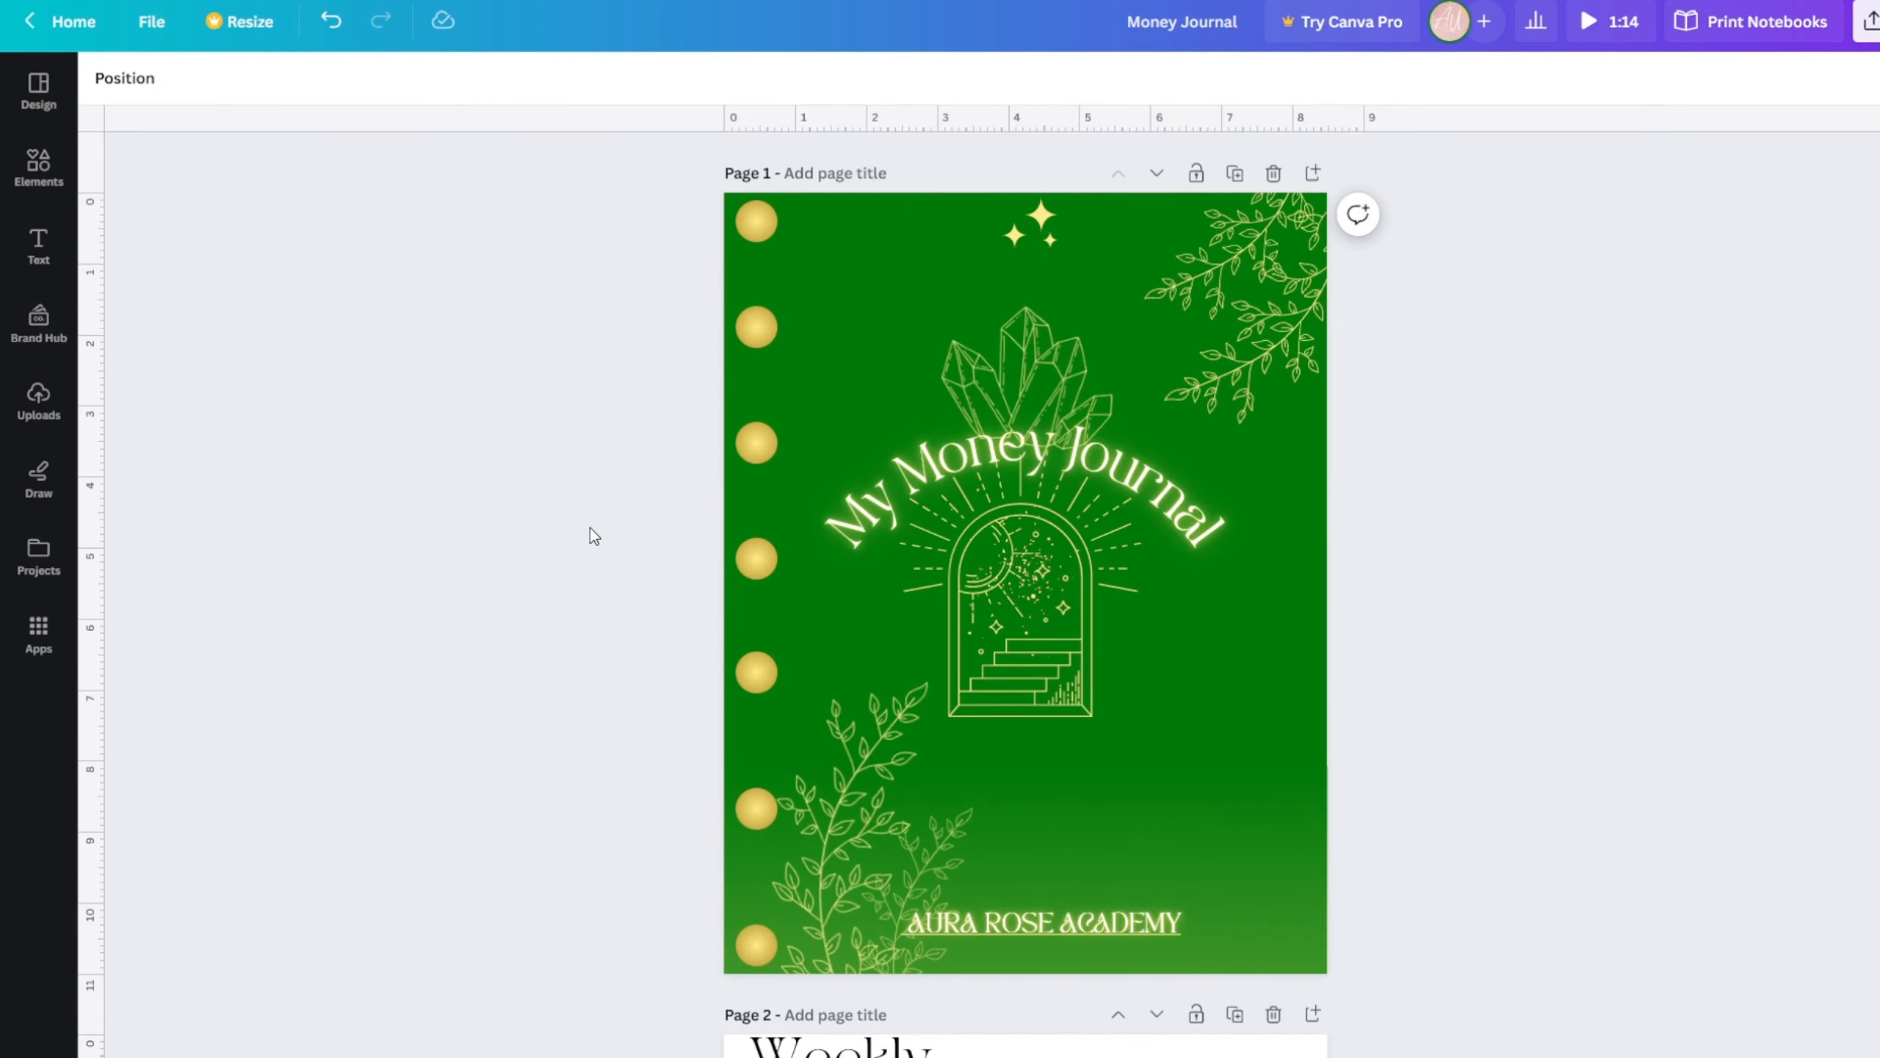
pyautogui.scroll(-10, 593, 536)
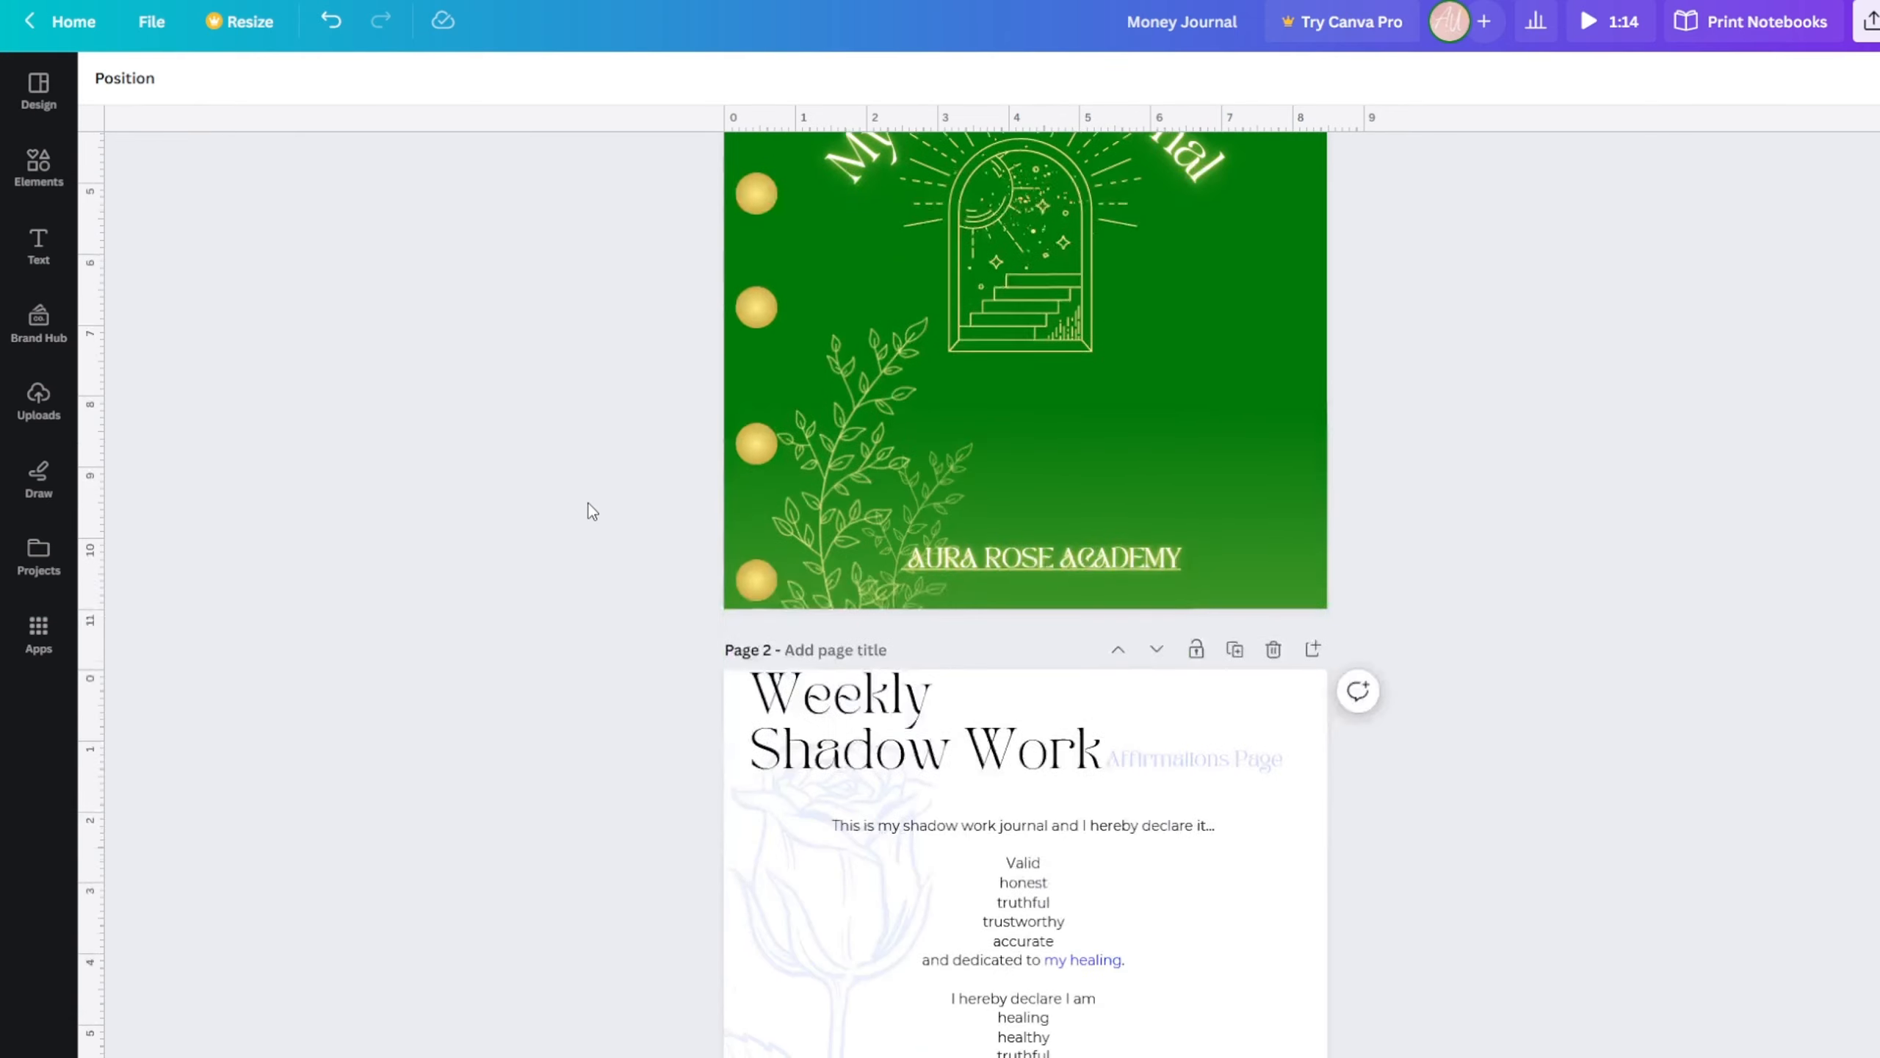
pyautogui.scroll(-3, 619, 537)
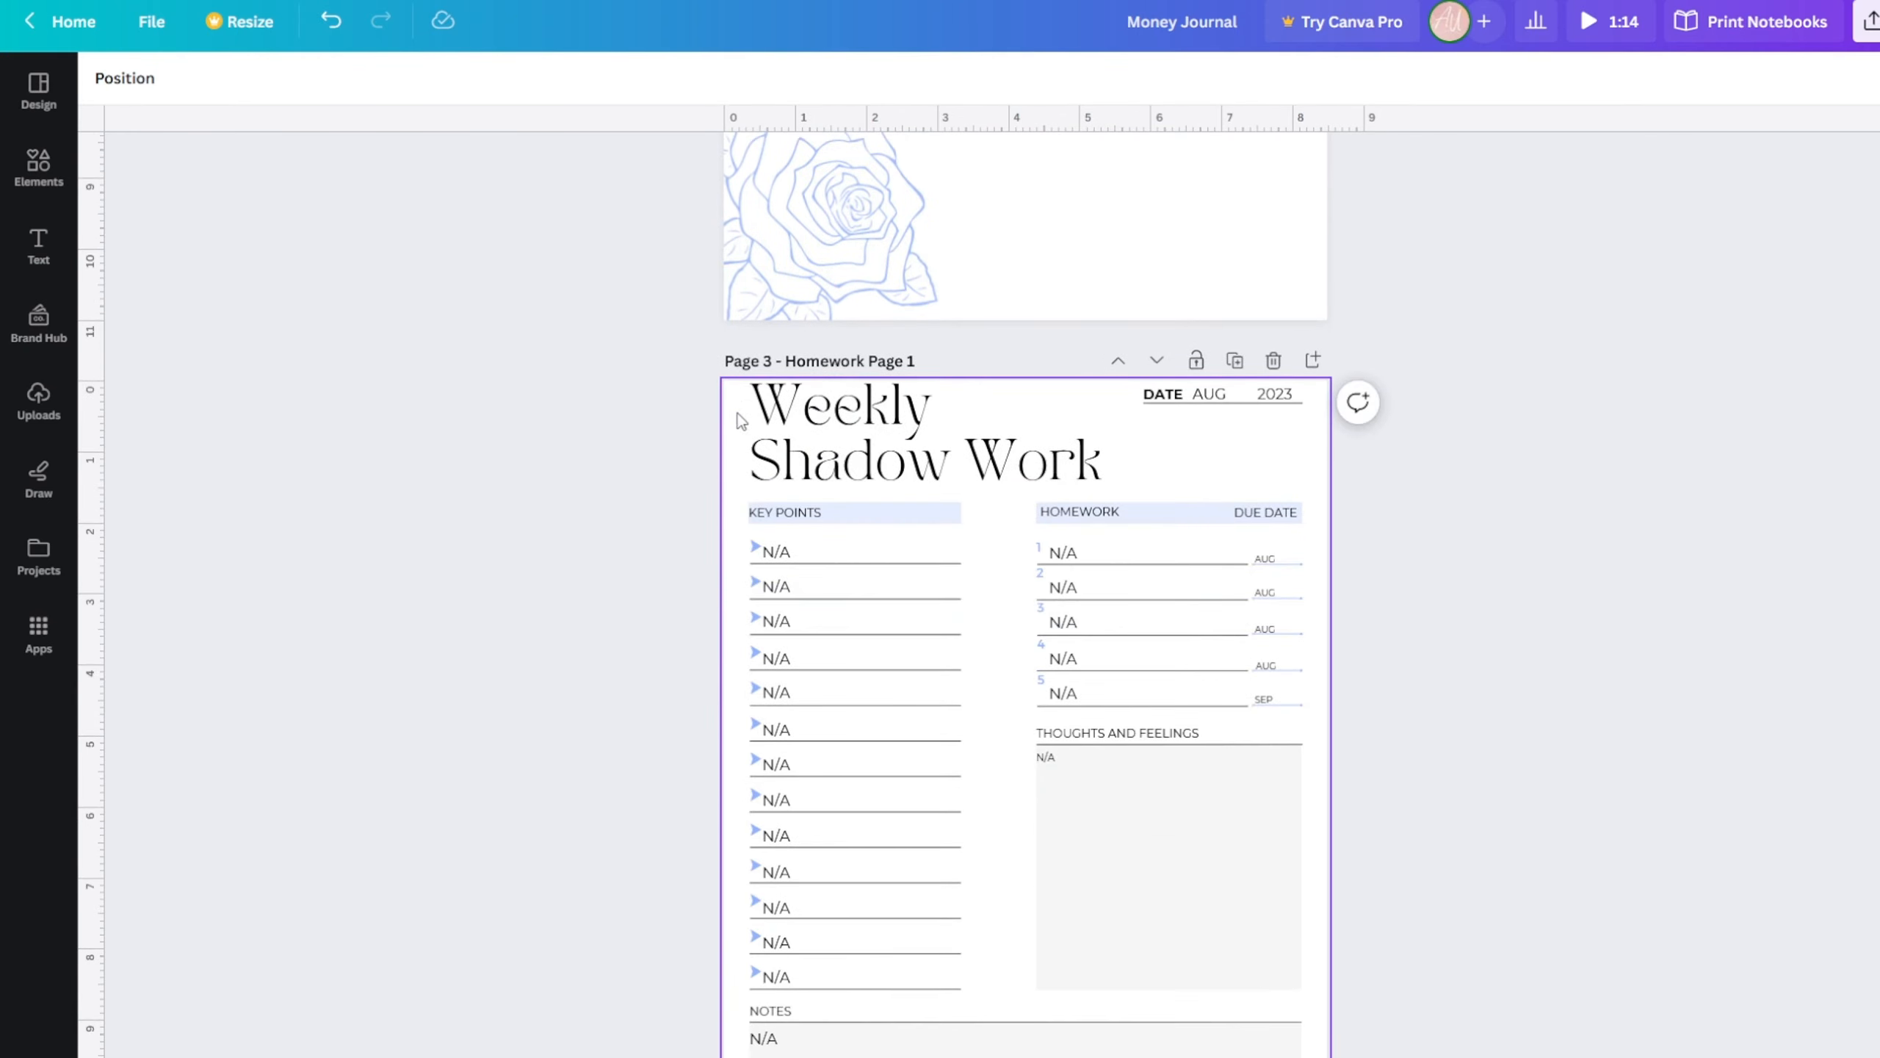
pyautogui.scroll(-2, 456, 768)
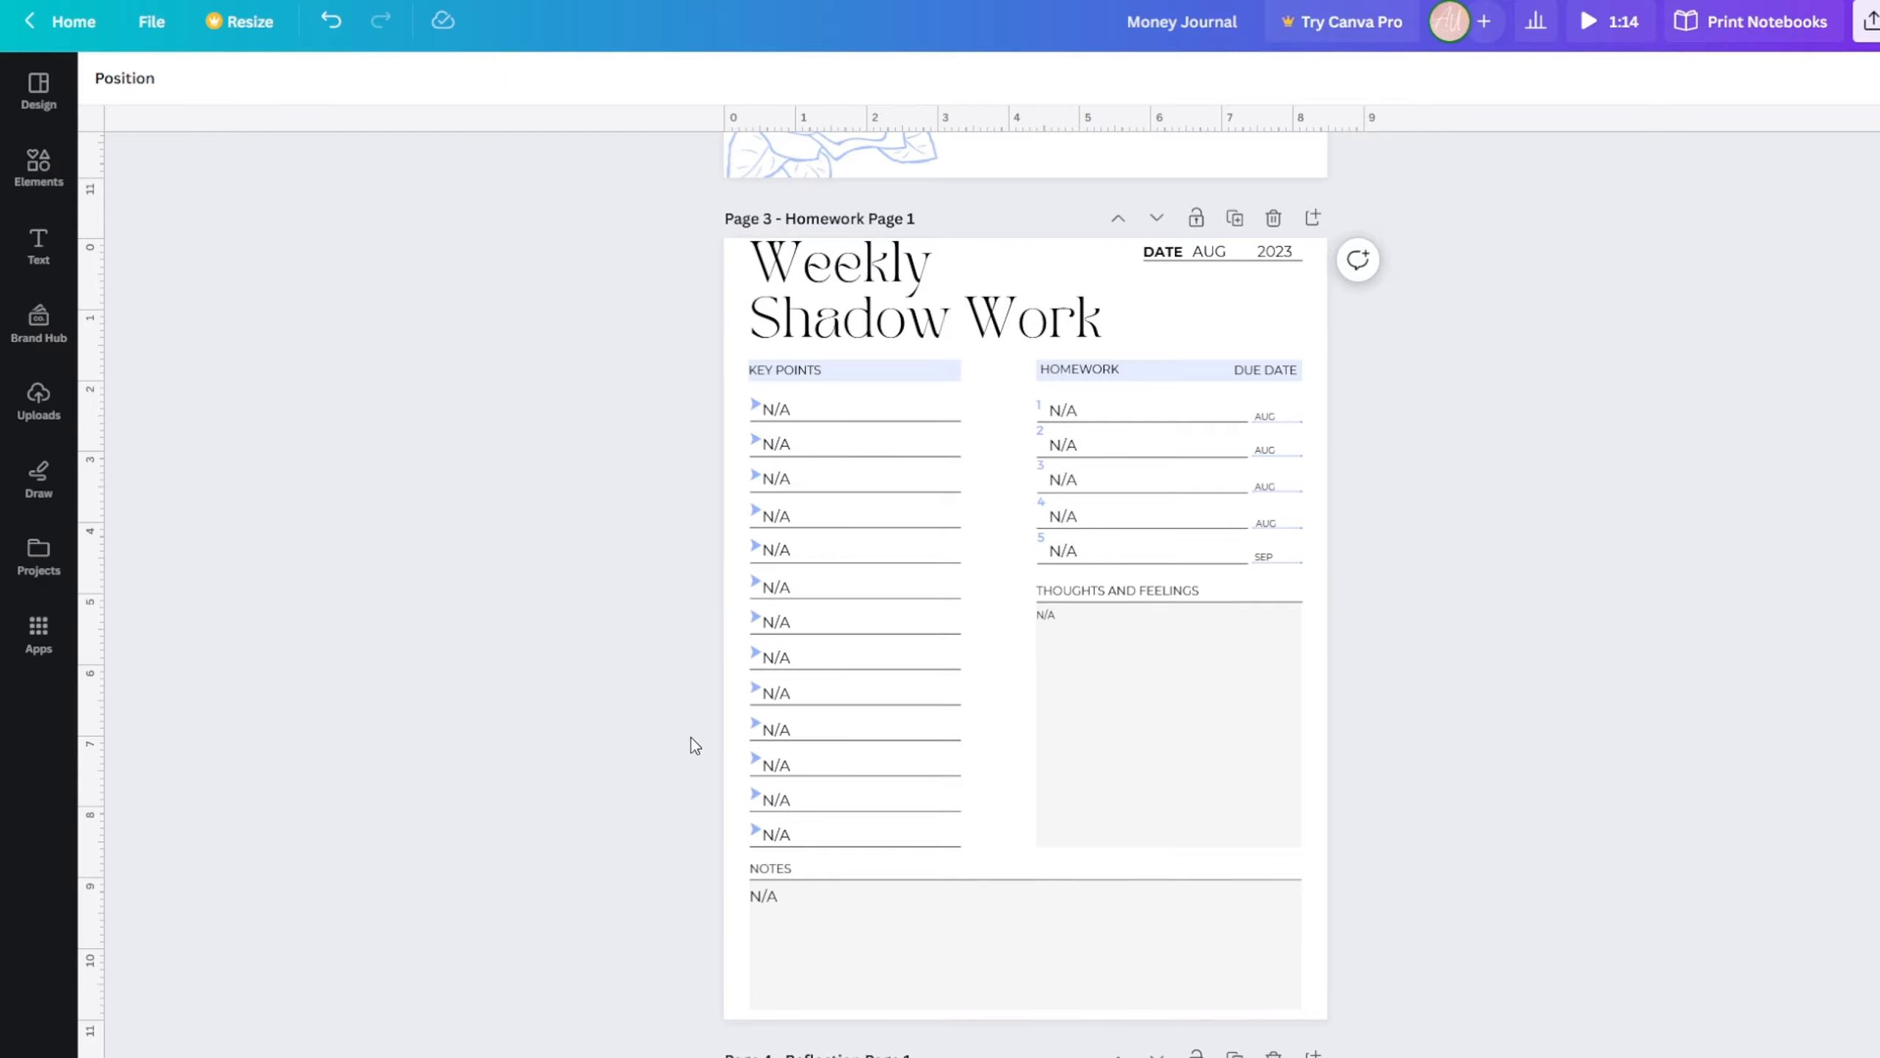
pyautogui.scroll(-5, 694, 733)
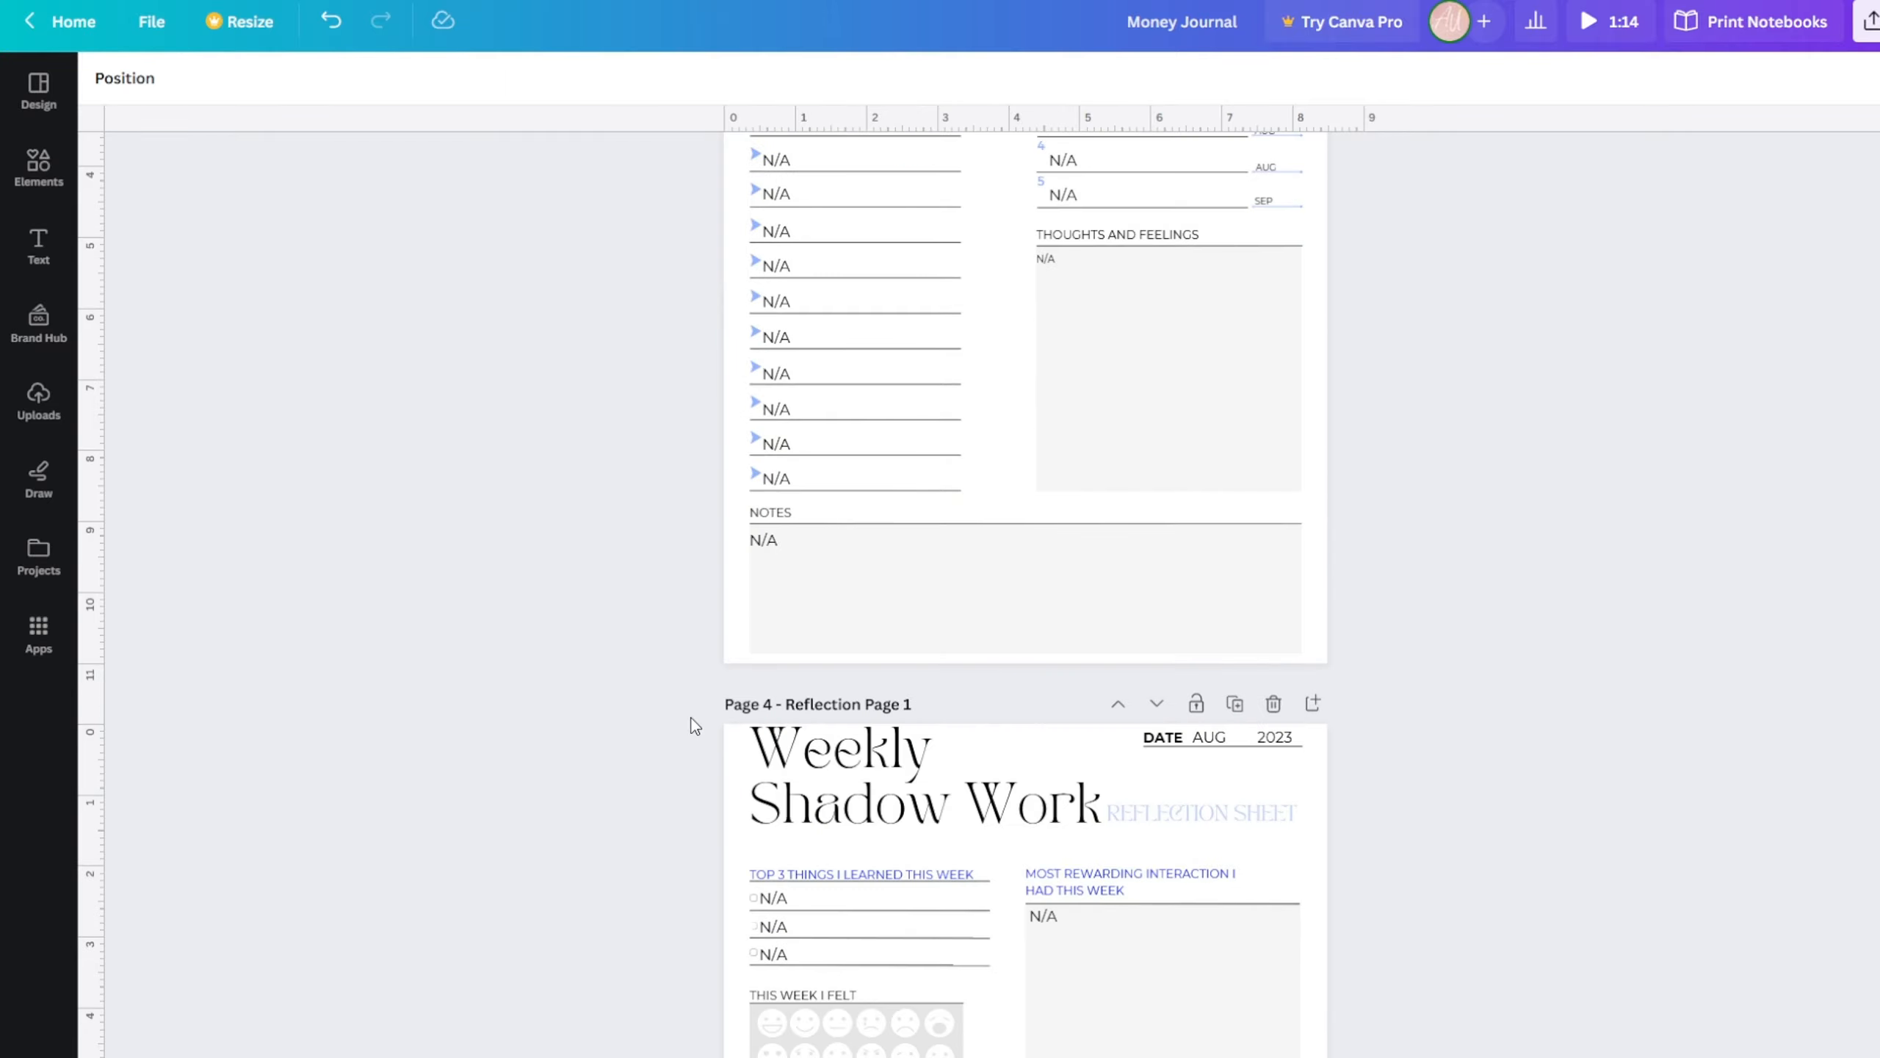
pyautogui.scroll(-5, 703, 778)
pyautogui.scroll(-3, 718, 825)
pyautogui.scroll(2, 719, 815)
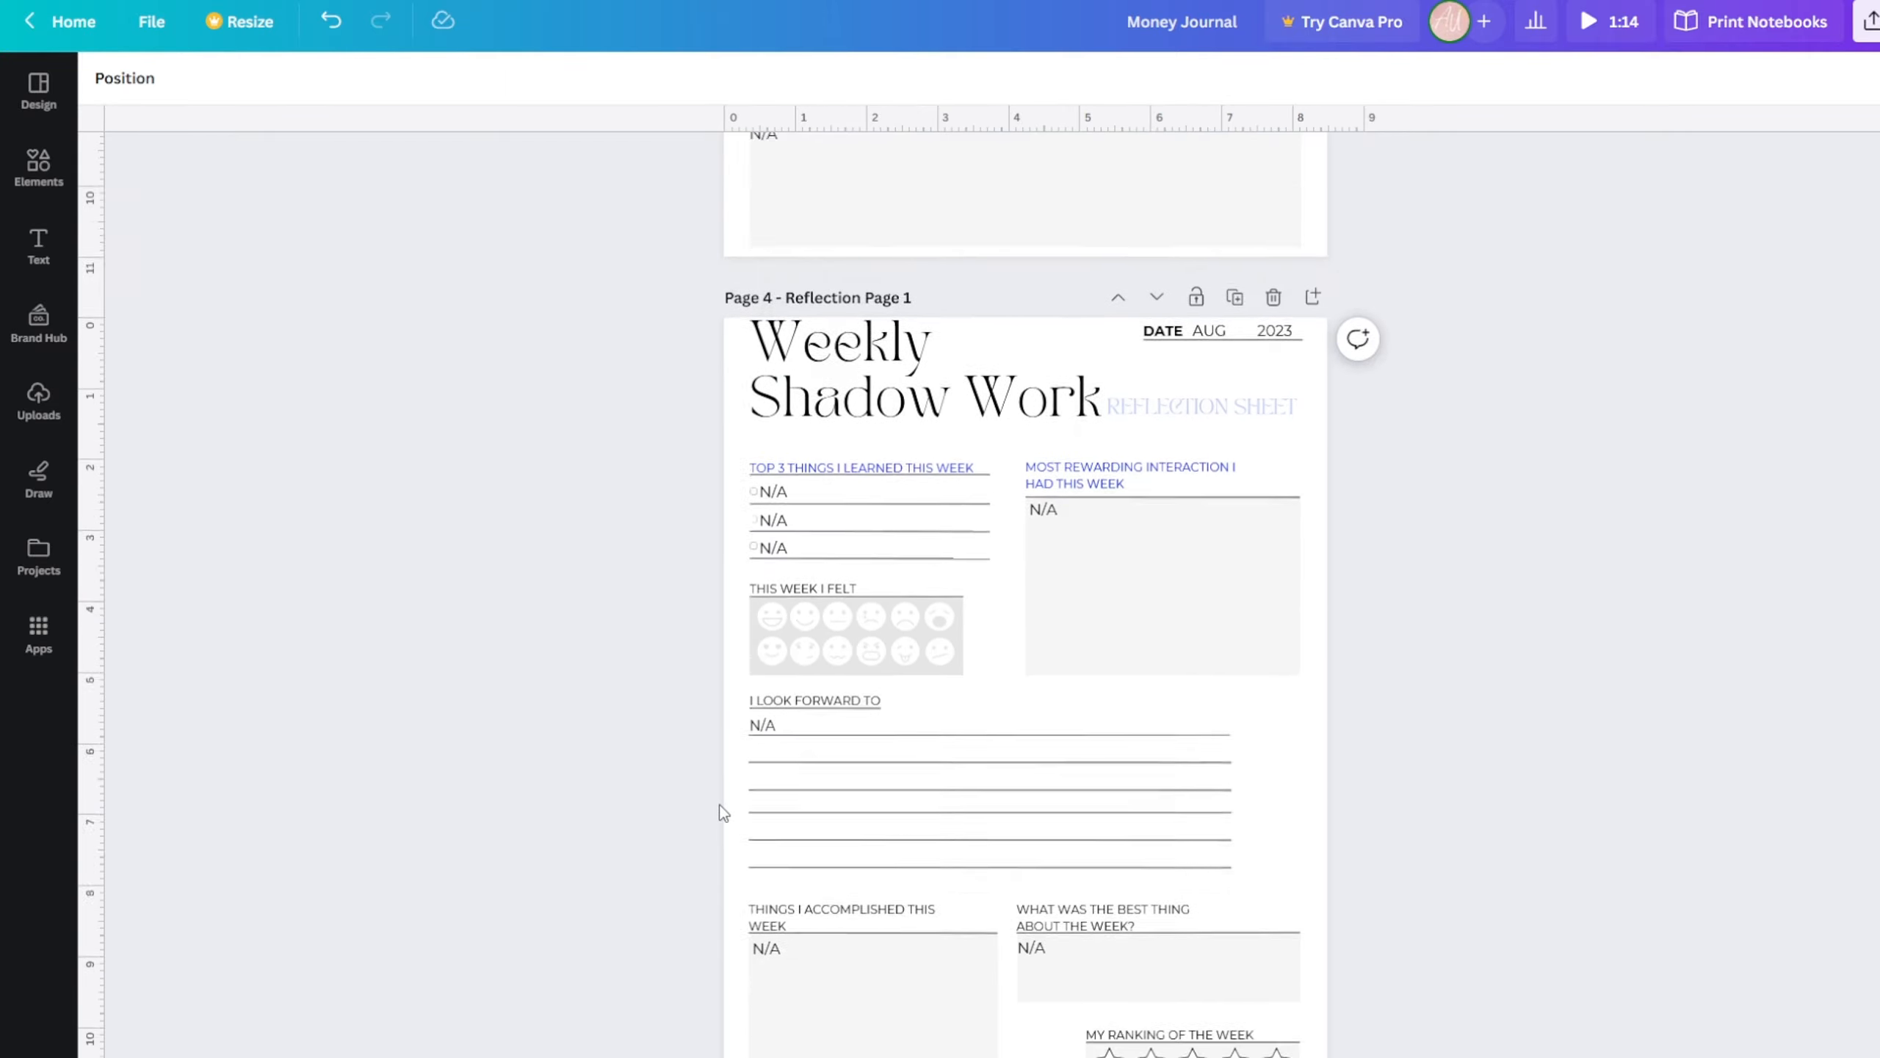
pyautogui.scroll(10, 720, 807)
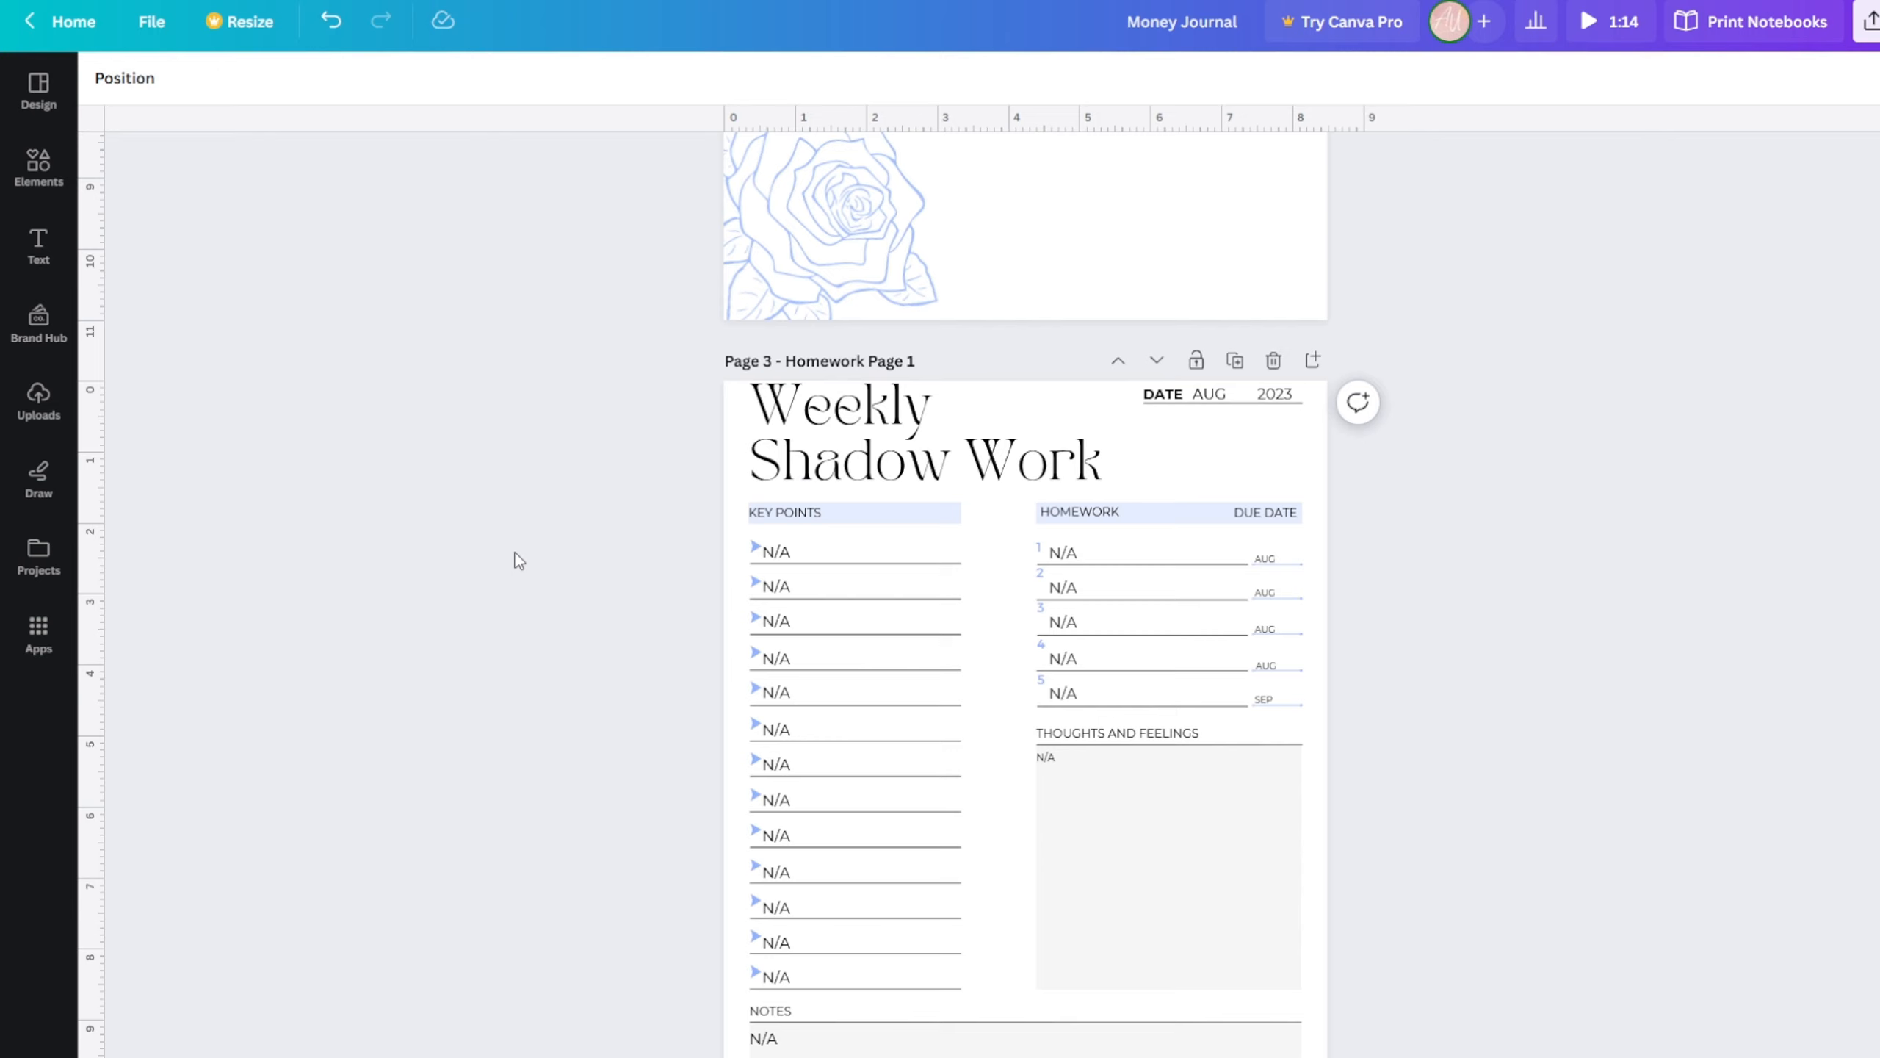
pyautogui.scroll(1, 556, 563)
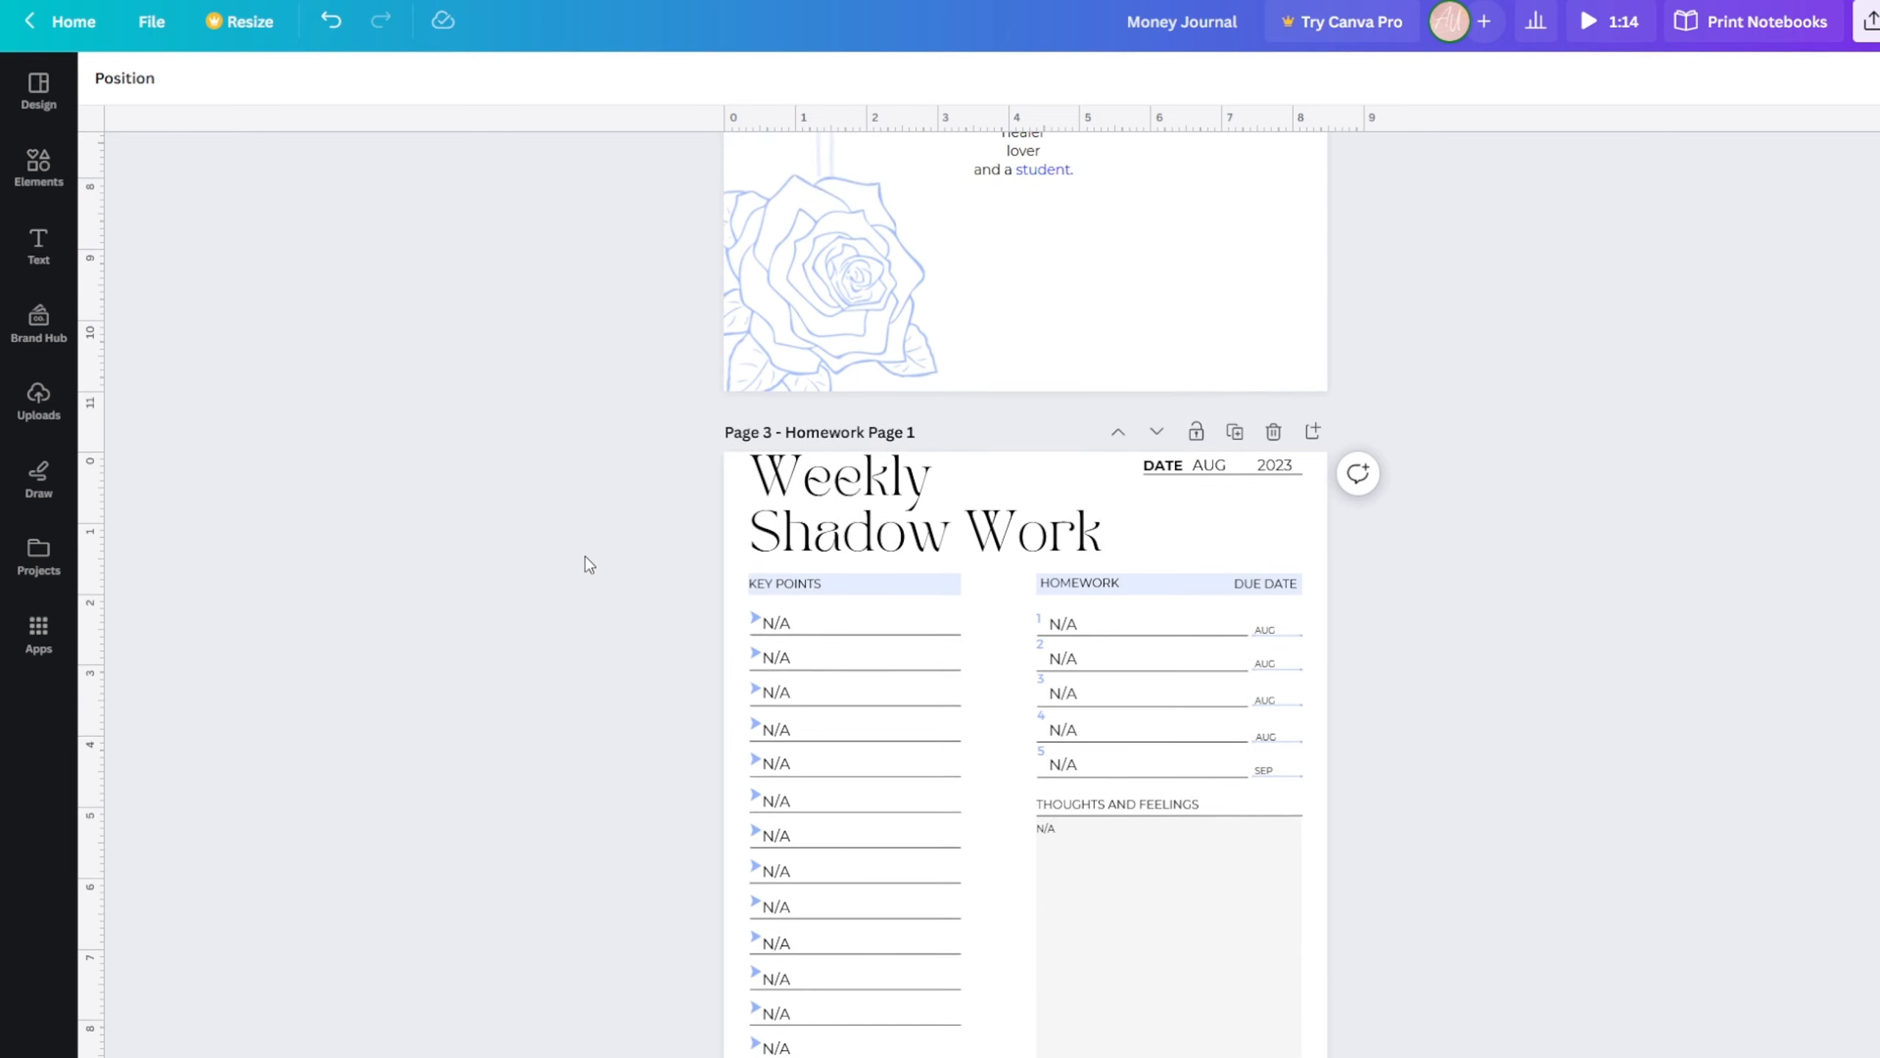
pyautogui.click(797, 626)
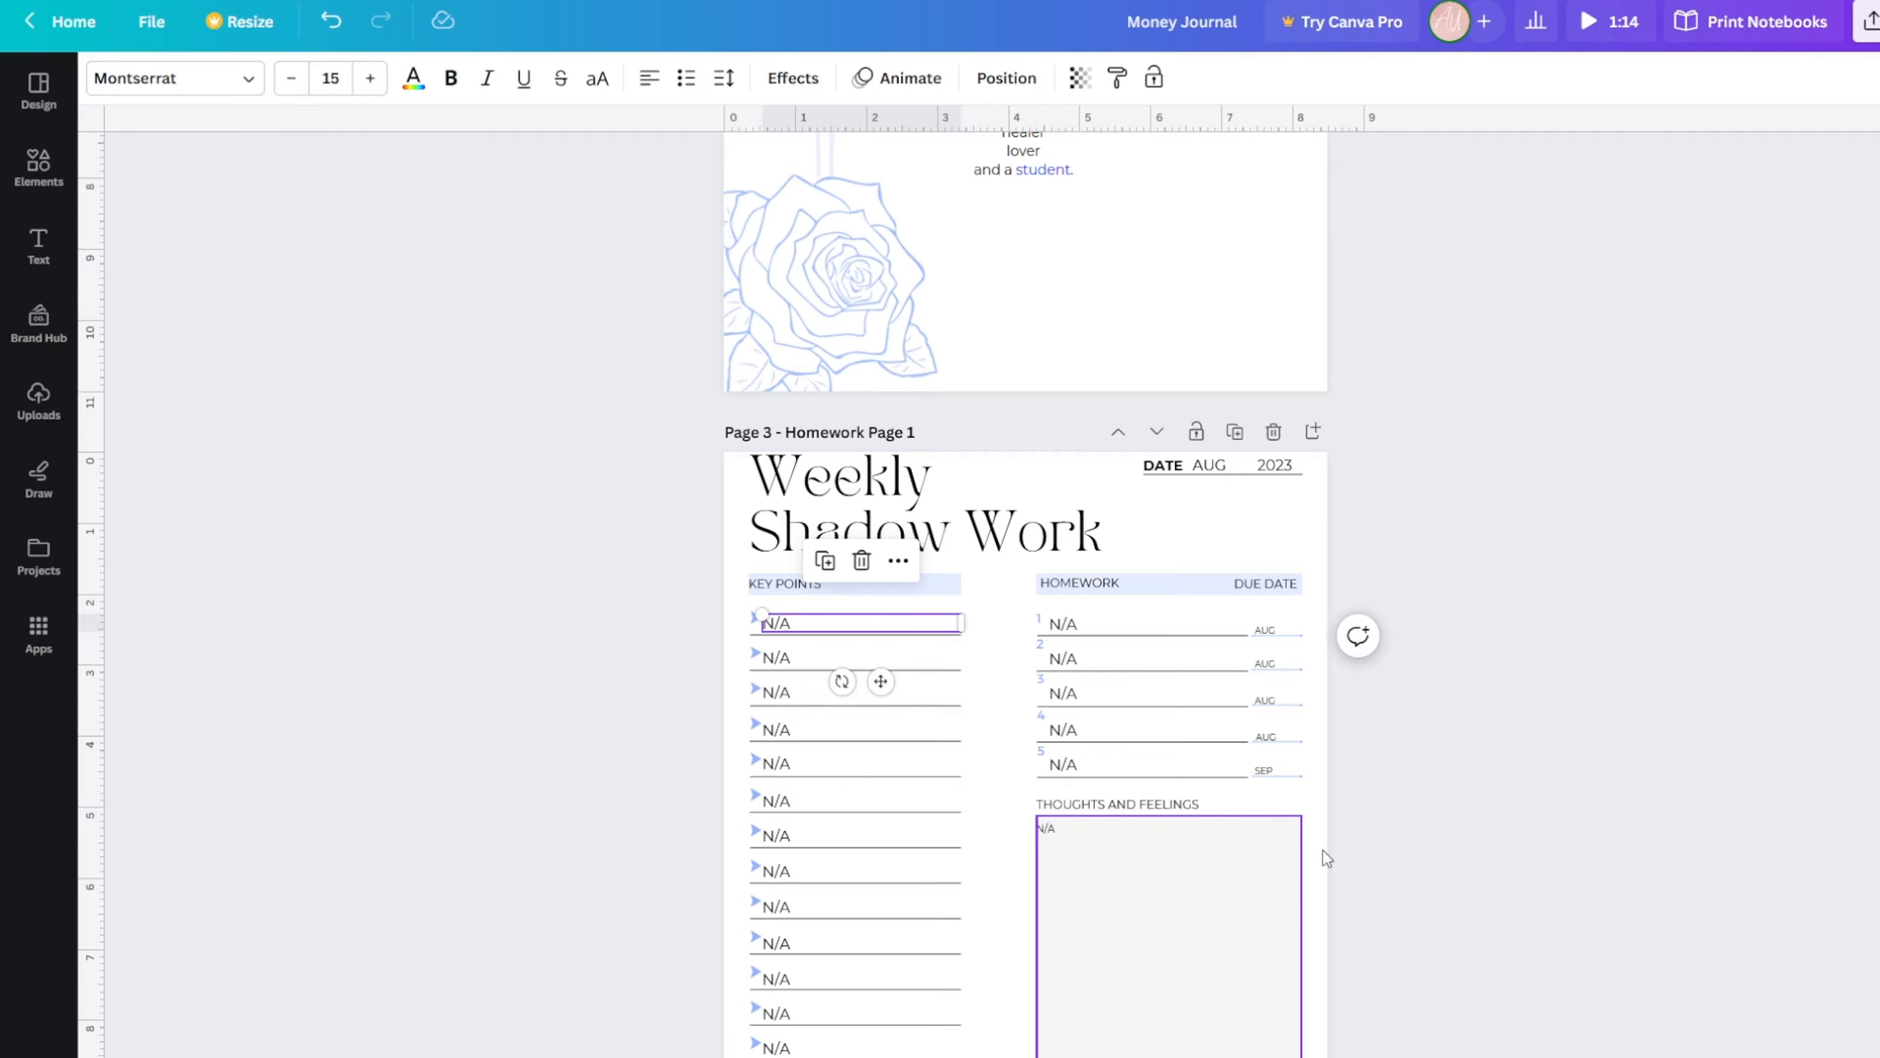
# - Replace the word "Shadow" with "Money" in the affirmations page title so it reads "Weekly Money Work"
pyautogui.scroll(10, 1274, 771)
pyautogui.scroll(3, 1132, 659)
pyautogui.scroll(-5, 1217, 626)
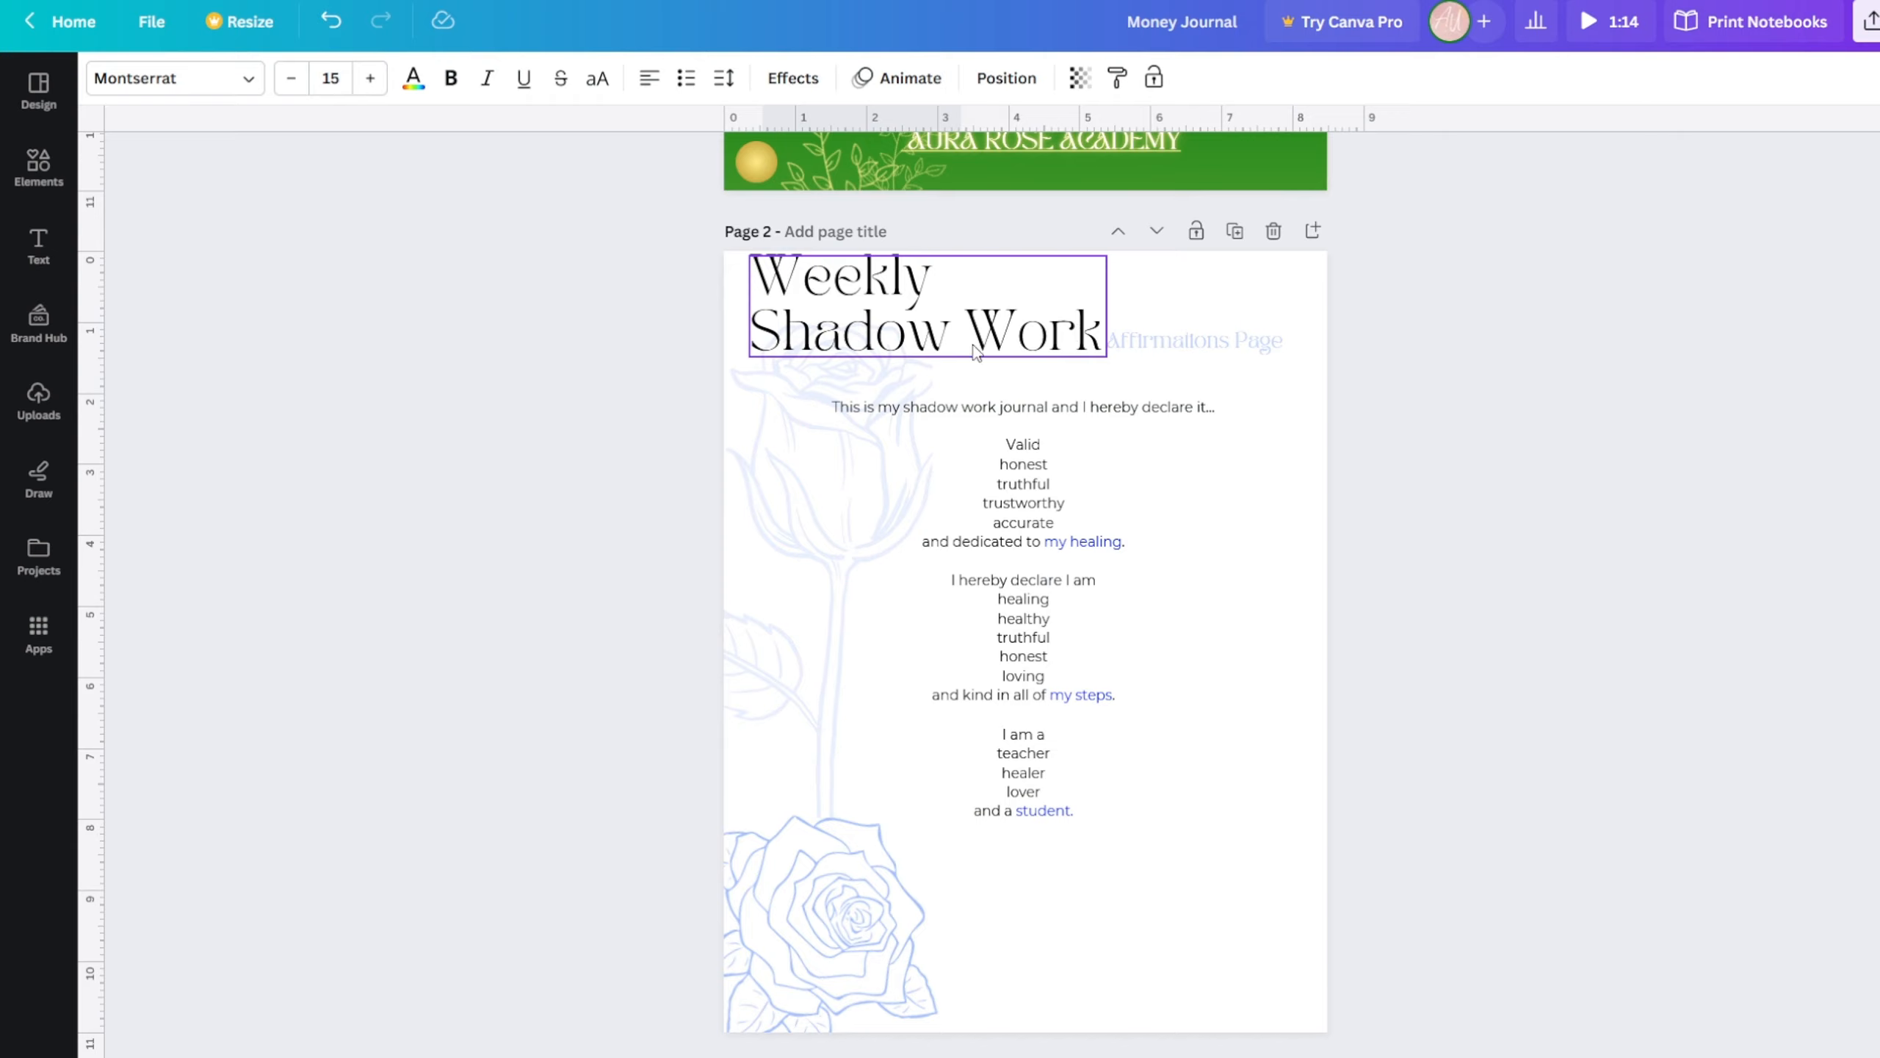
pyautogui.scroll(10, 770, 332)
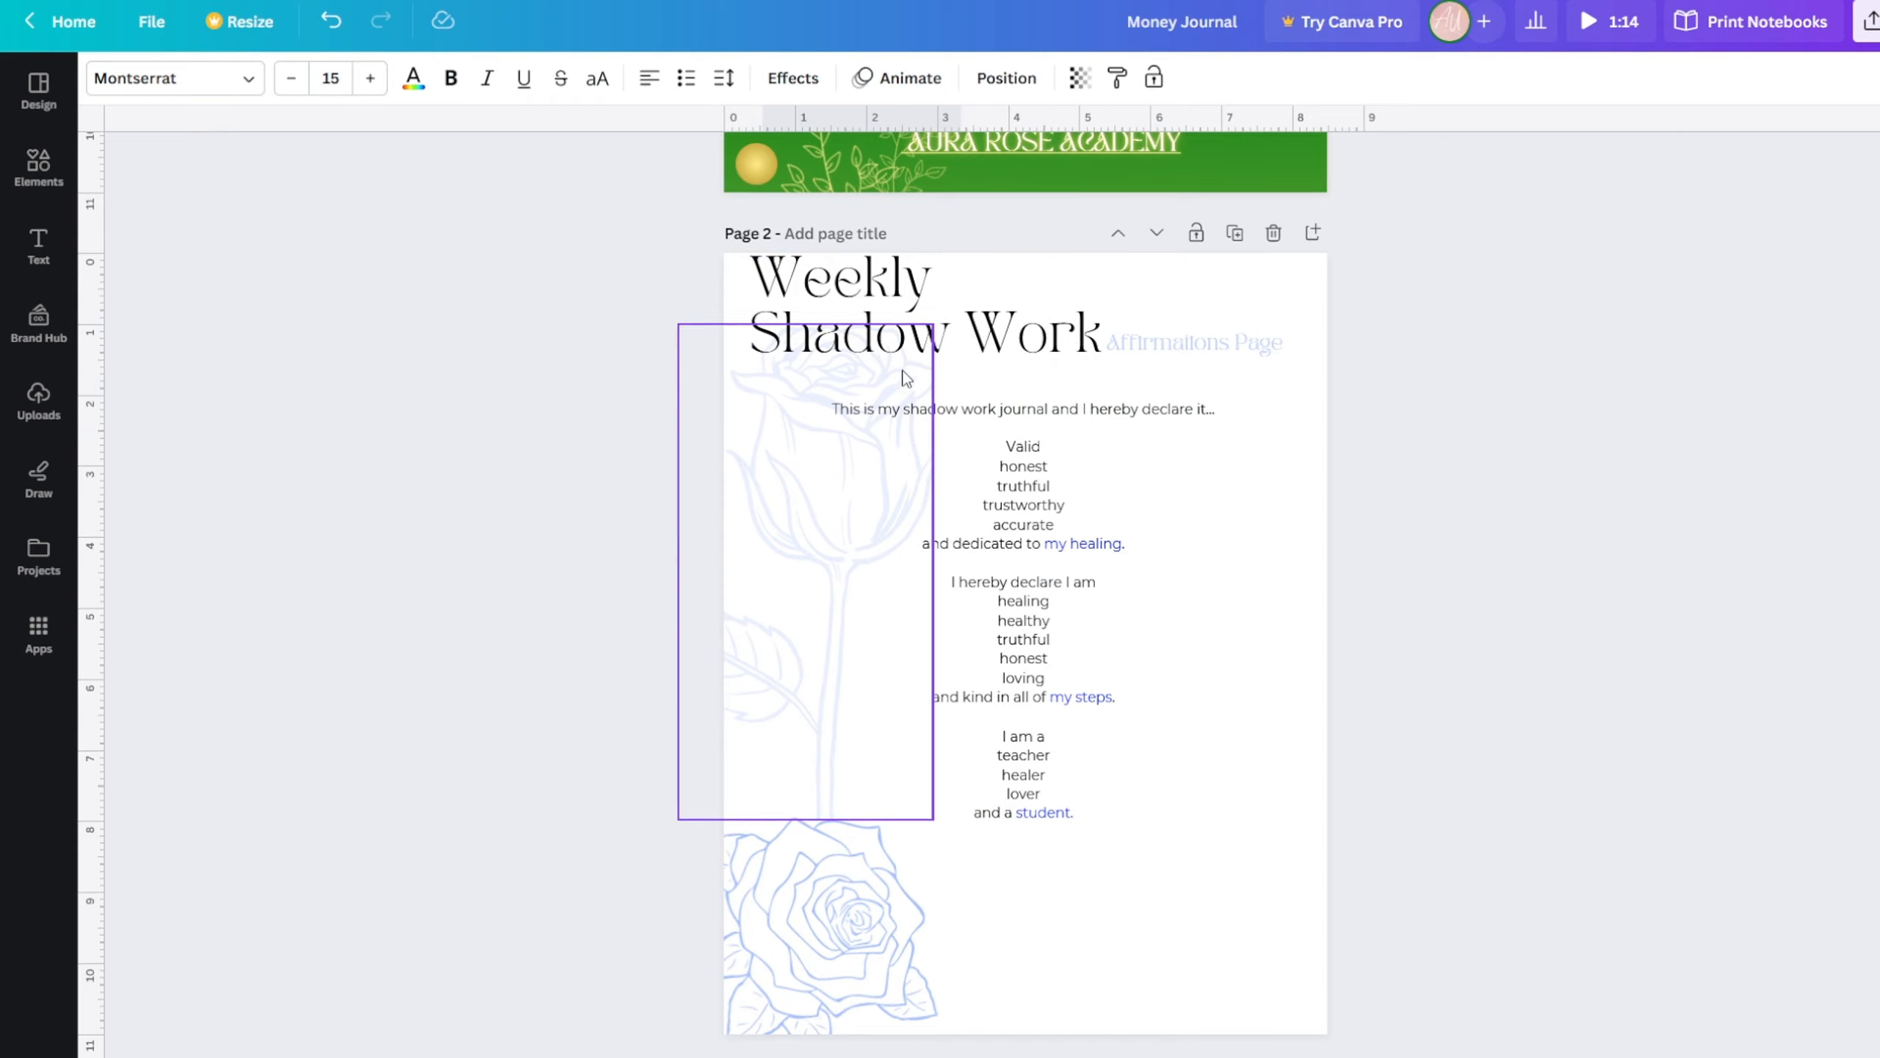
pyautogui.scroll(-7, 770, 332)
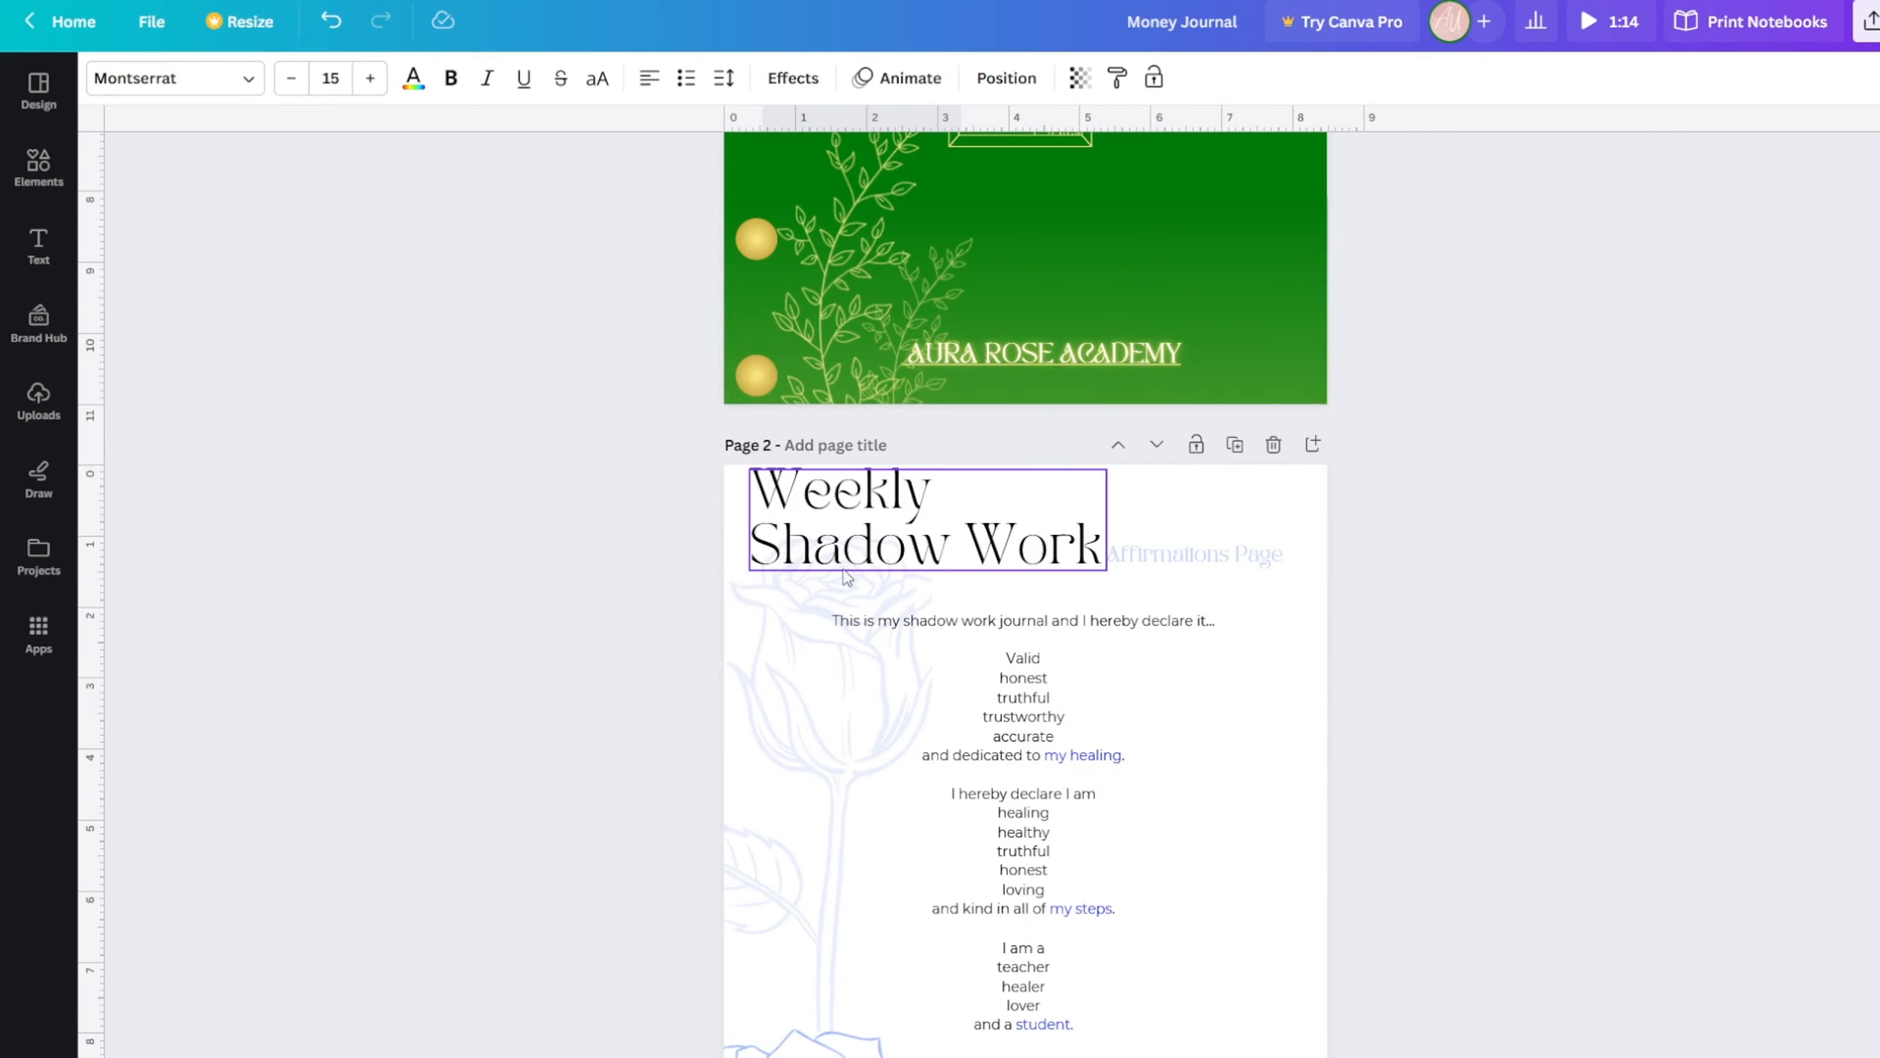
pyautogui.doubleClick(941, 545)
pyautogui.click(940, 545)
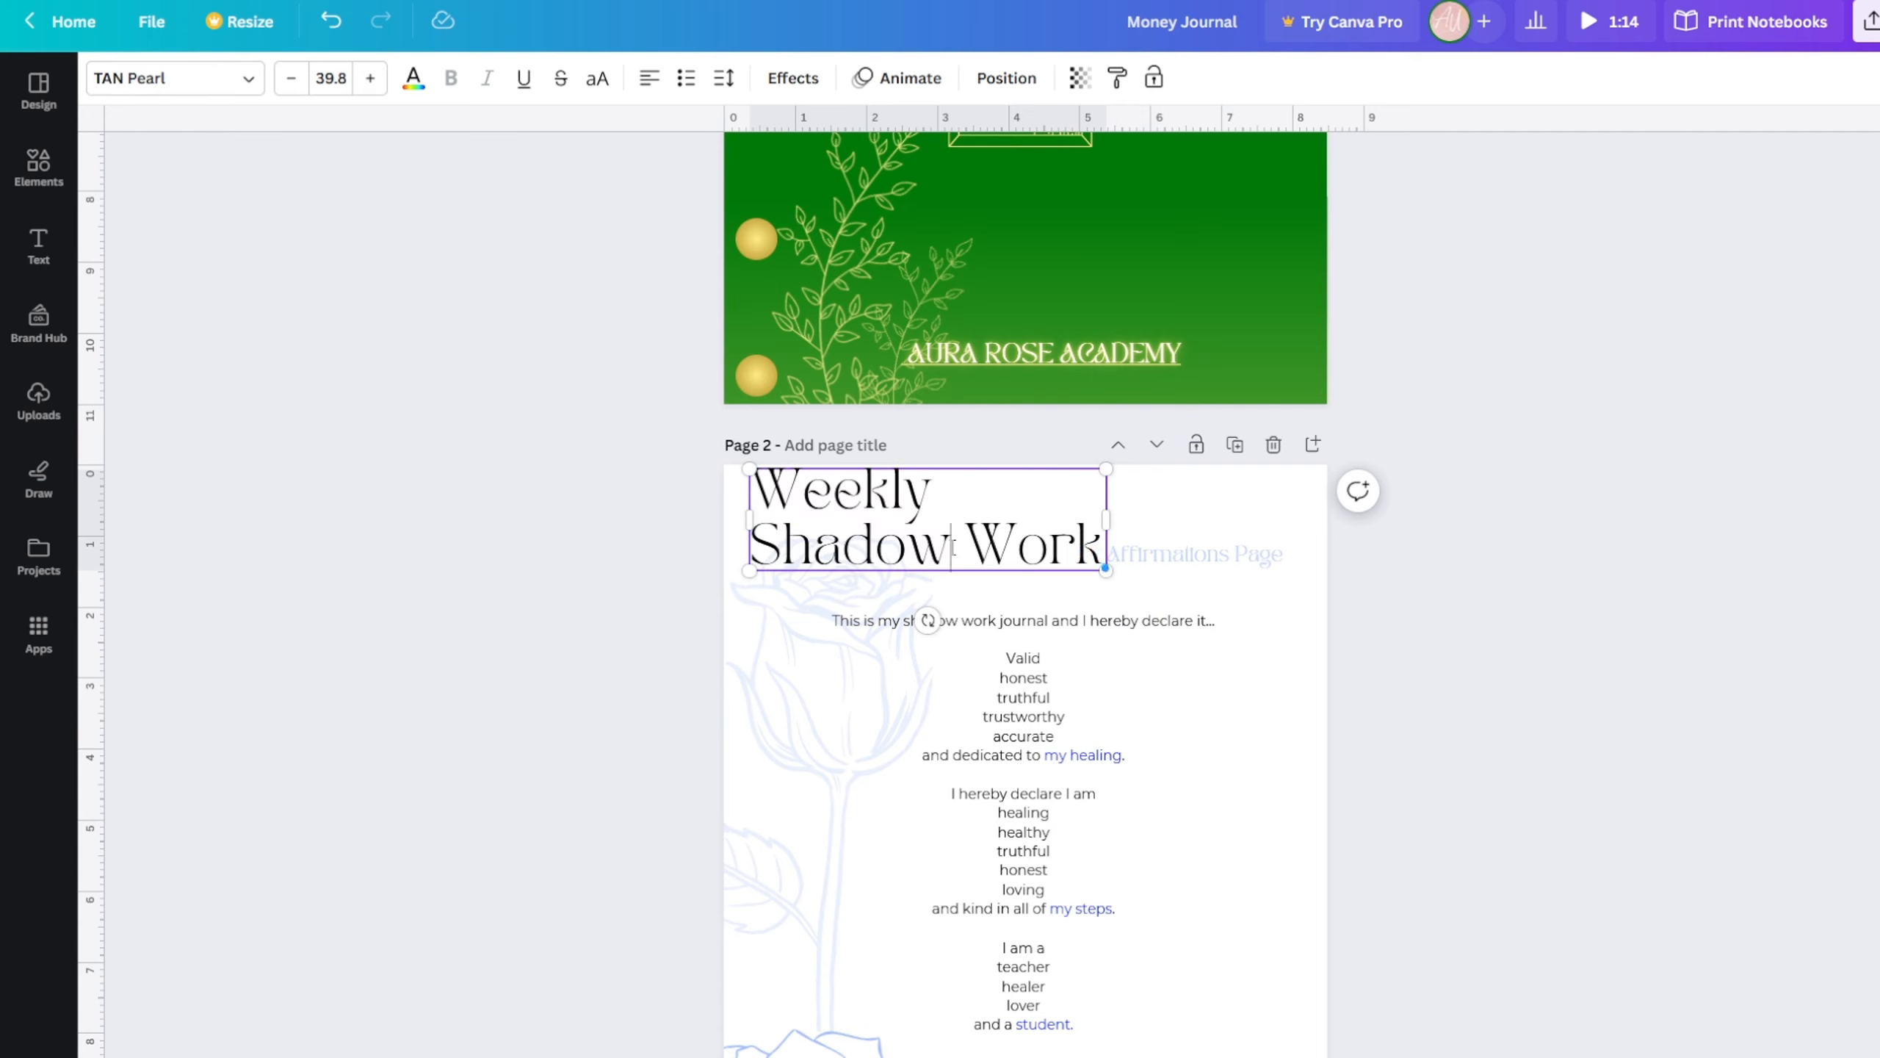
pyautogui.moveTo(941, 546); pyautogui.dragTo(742, 568)
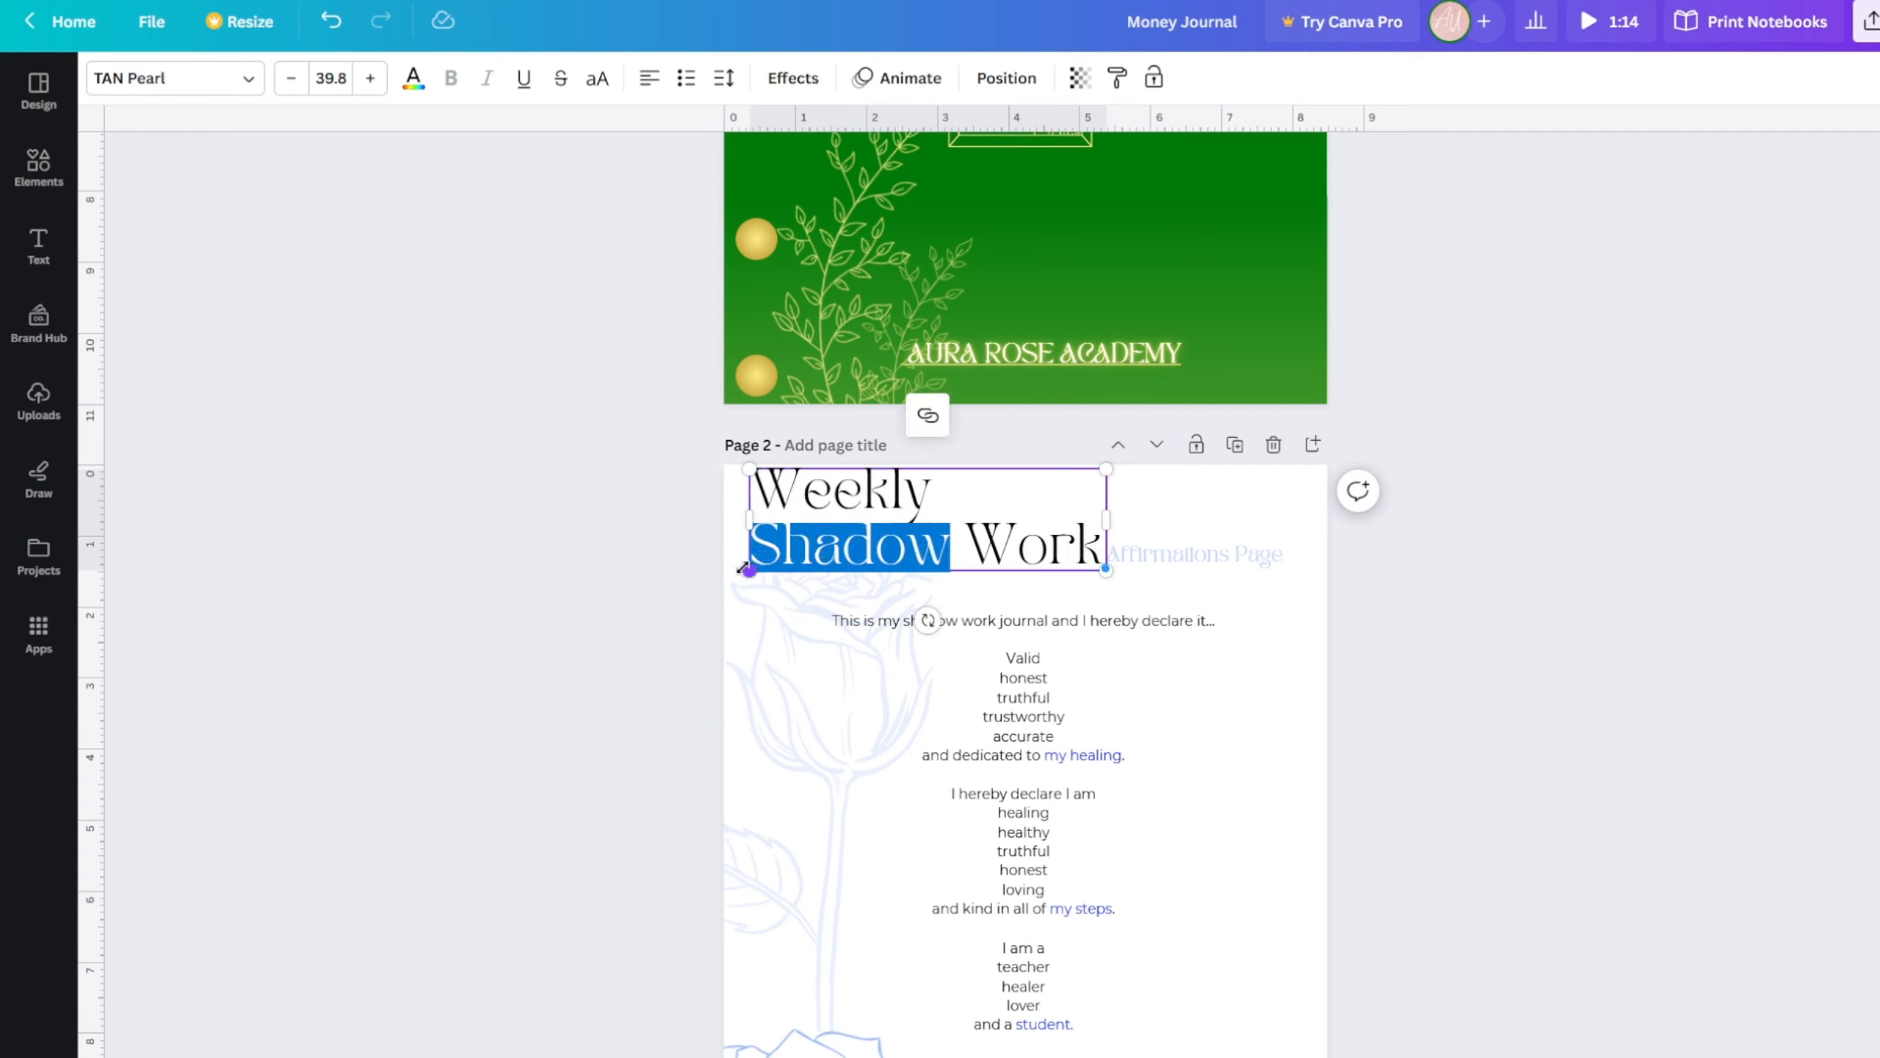
pyautogui.write('Money')
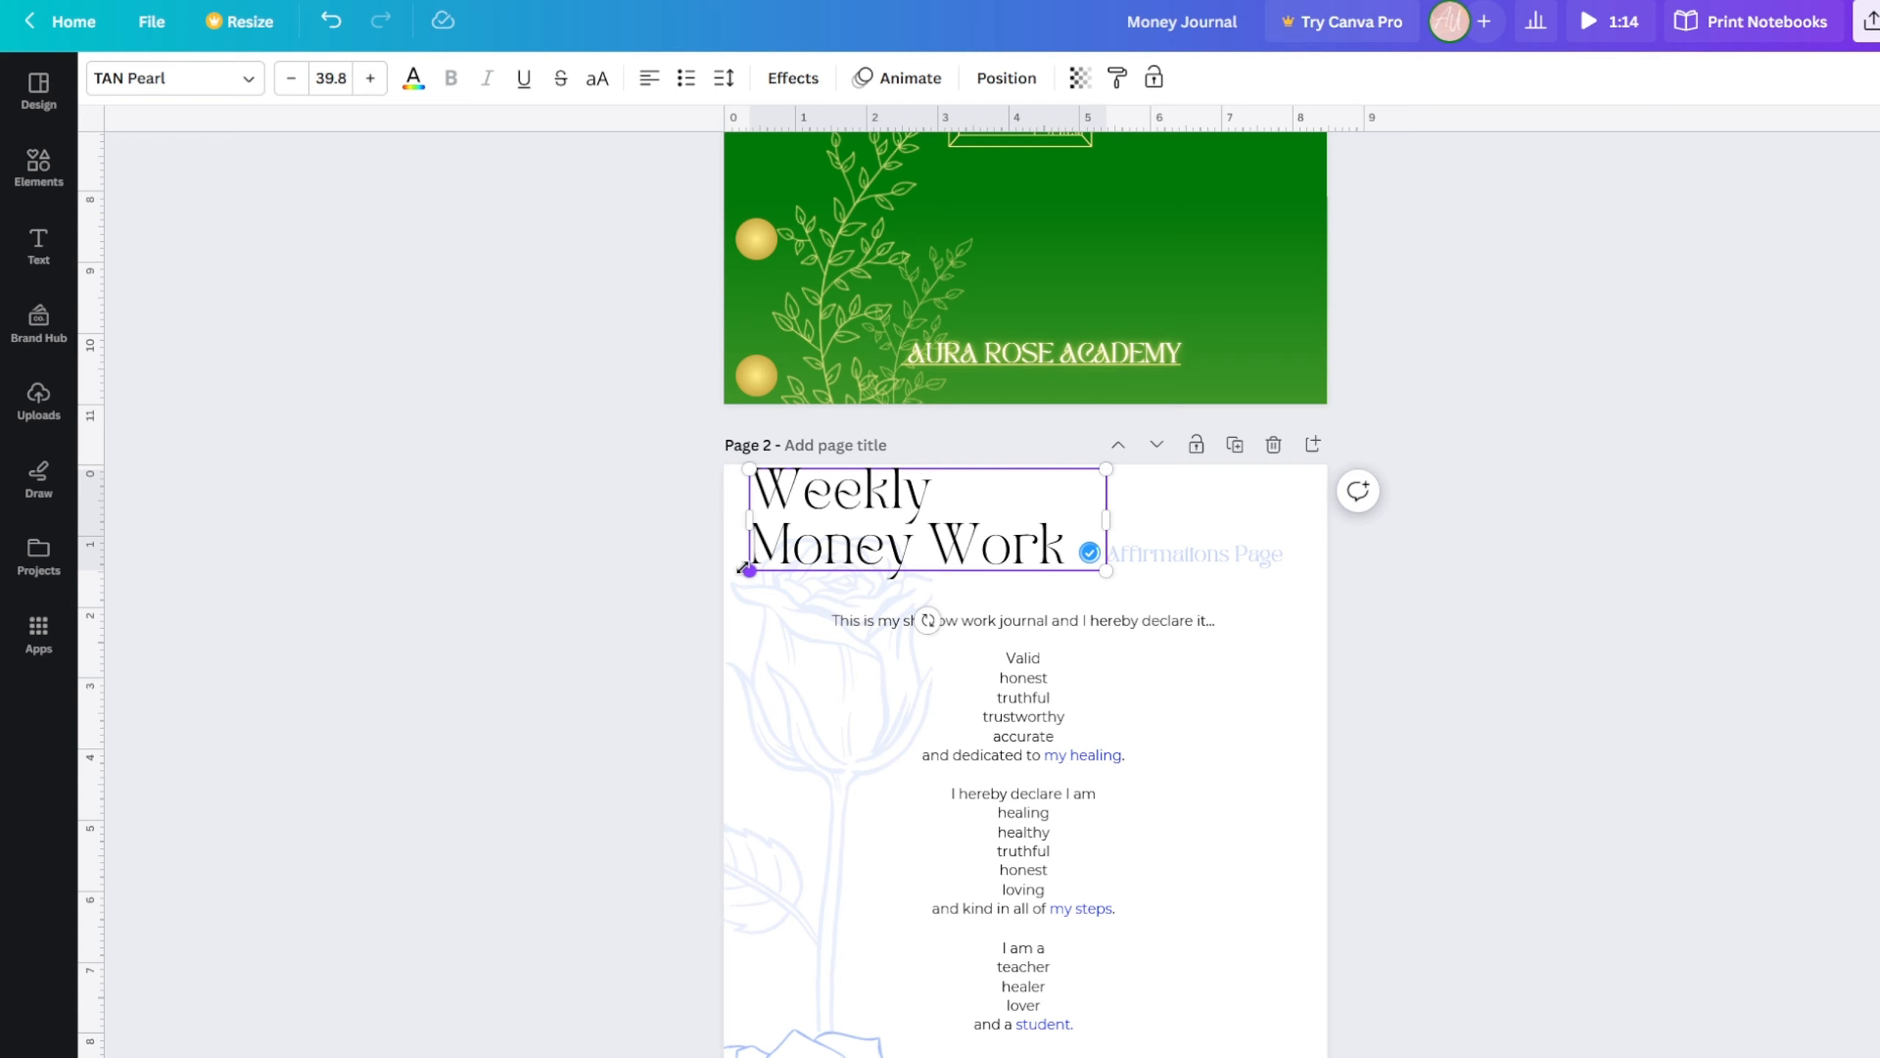
pyautogui.click(1544, 747)
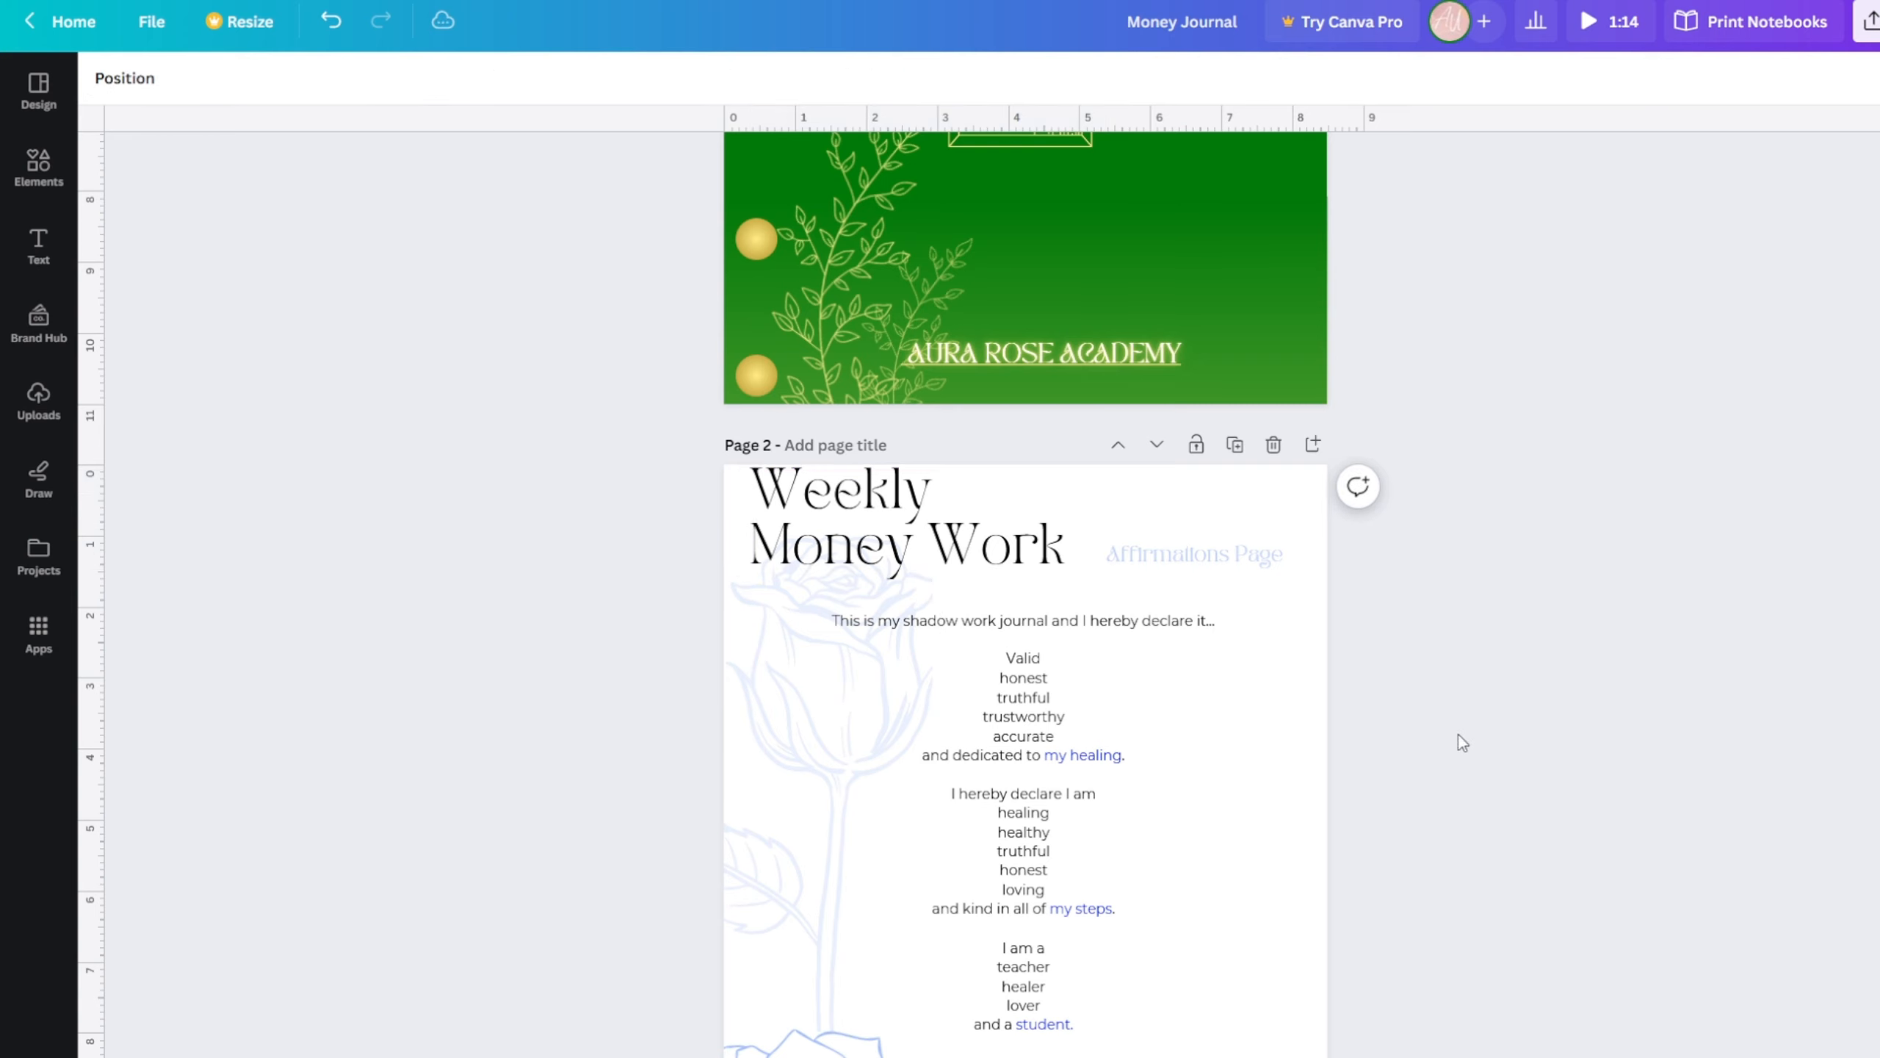
# - Copy the "Weekly Money Work" title text box from the affirmations page
pyautogui.click(869, 540)
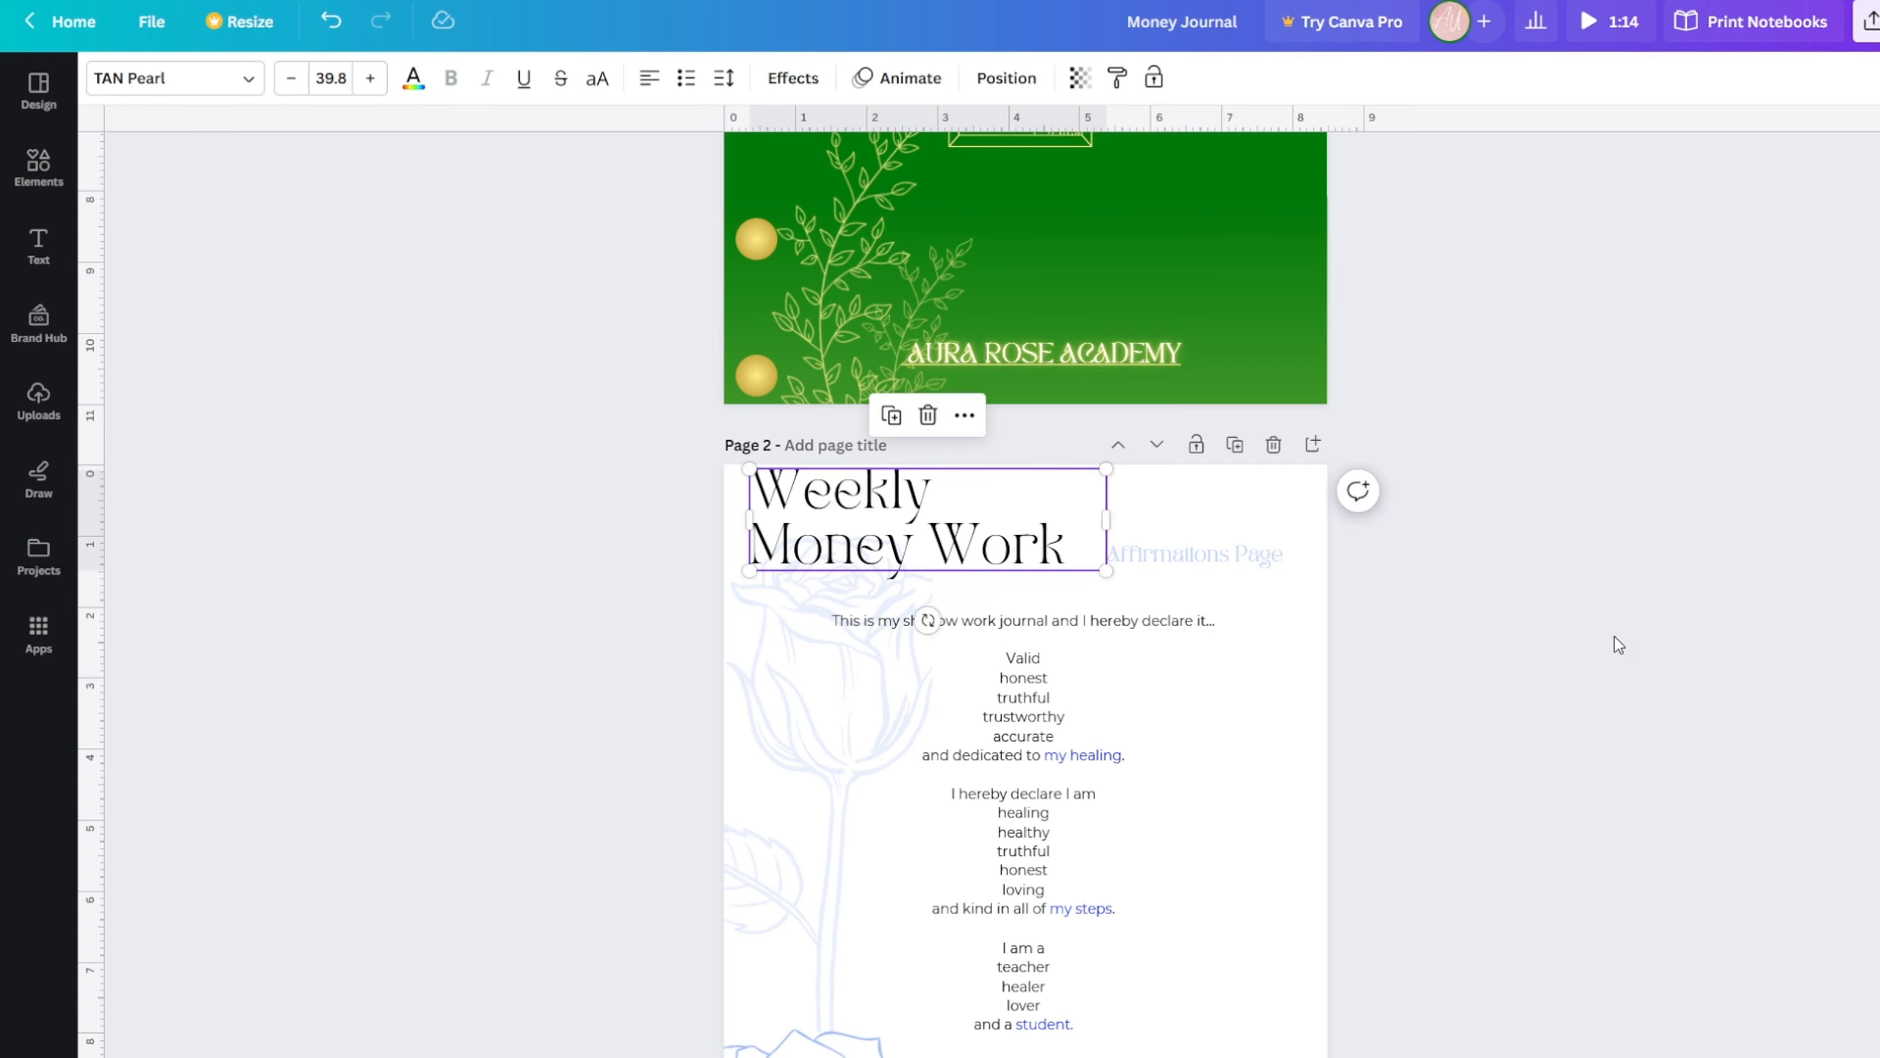
pyautogui.click(1564, 629)
pyautogui.click(919, 503)
pyautogui.click(1465, 566)
pyautogui.click(880, 498)
pyautogui.rightClick(830, 515)
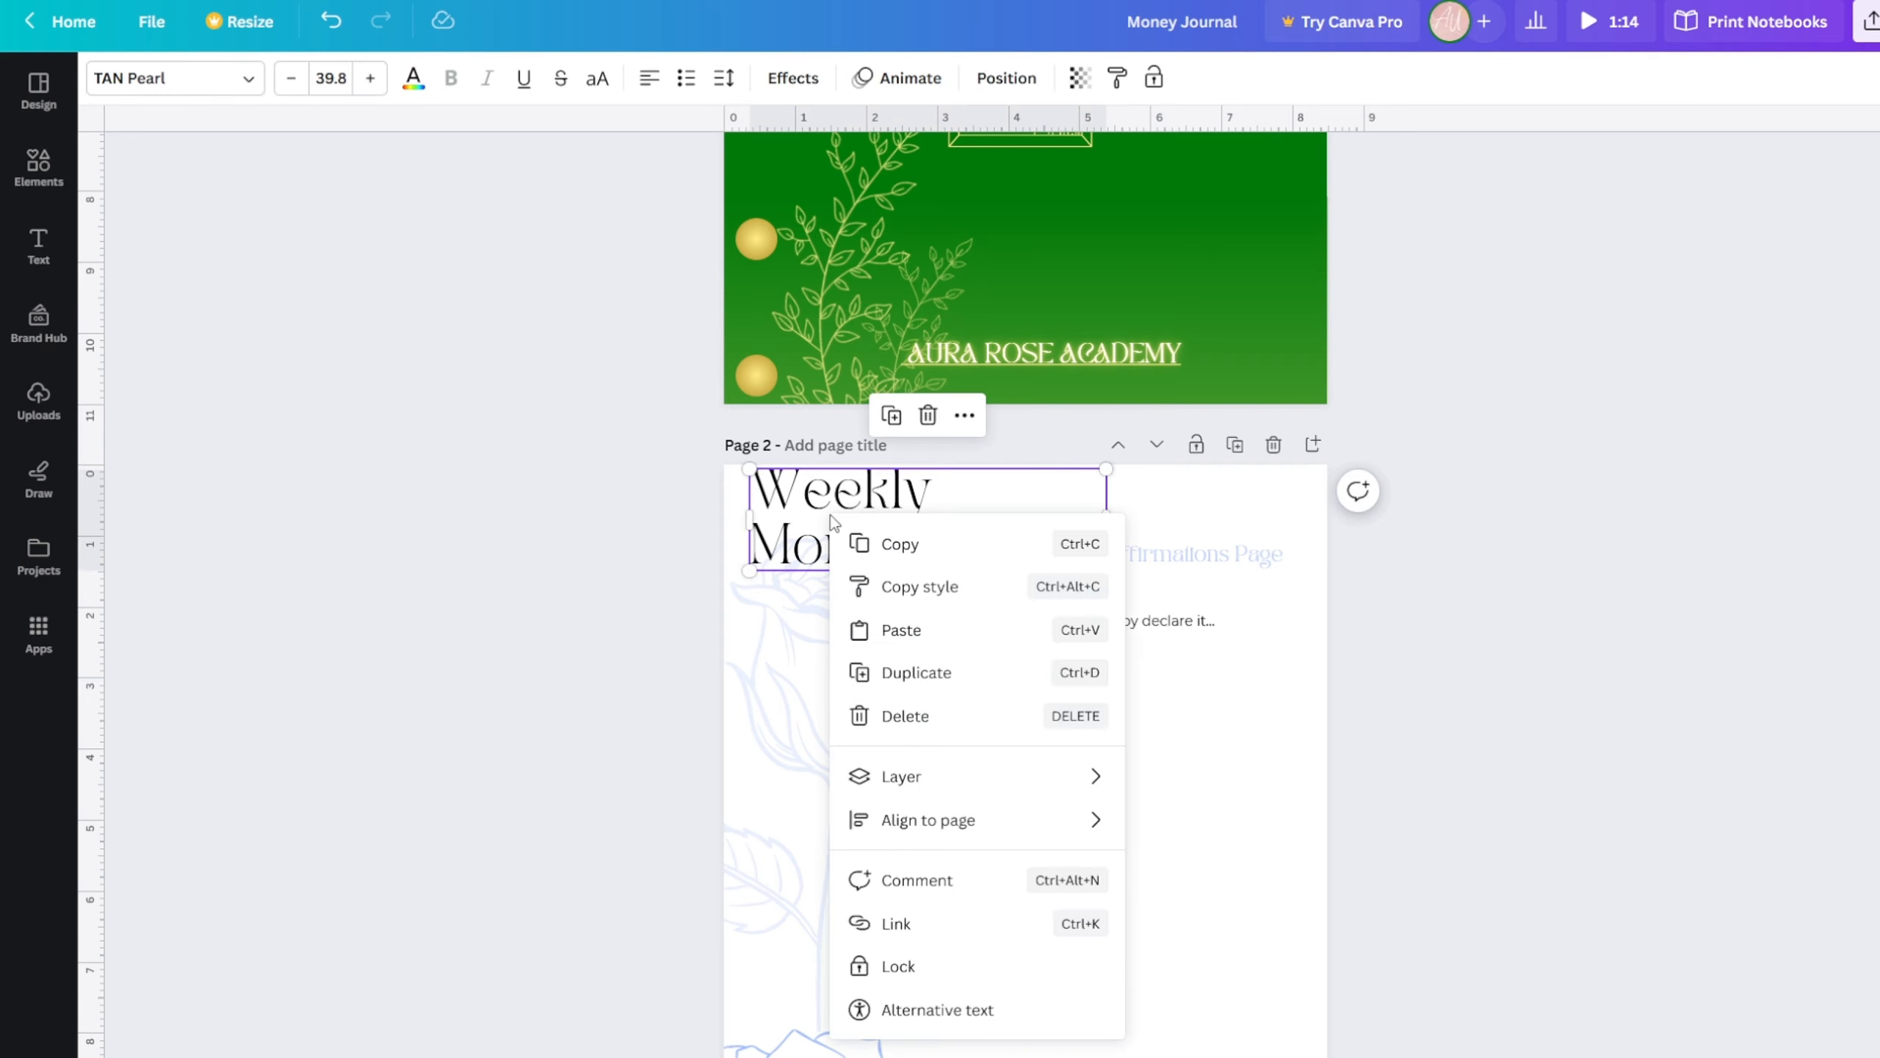
pyautogui.click(896, 544)
pyautogui.rightClick(902, 544)
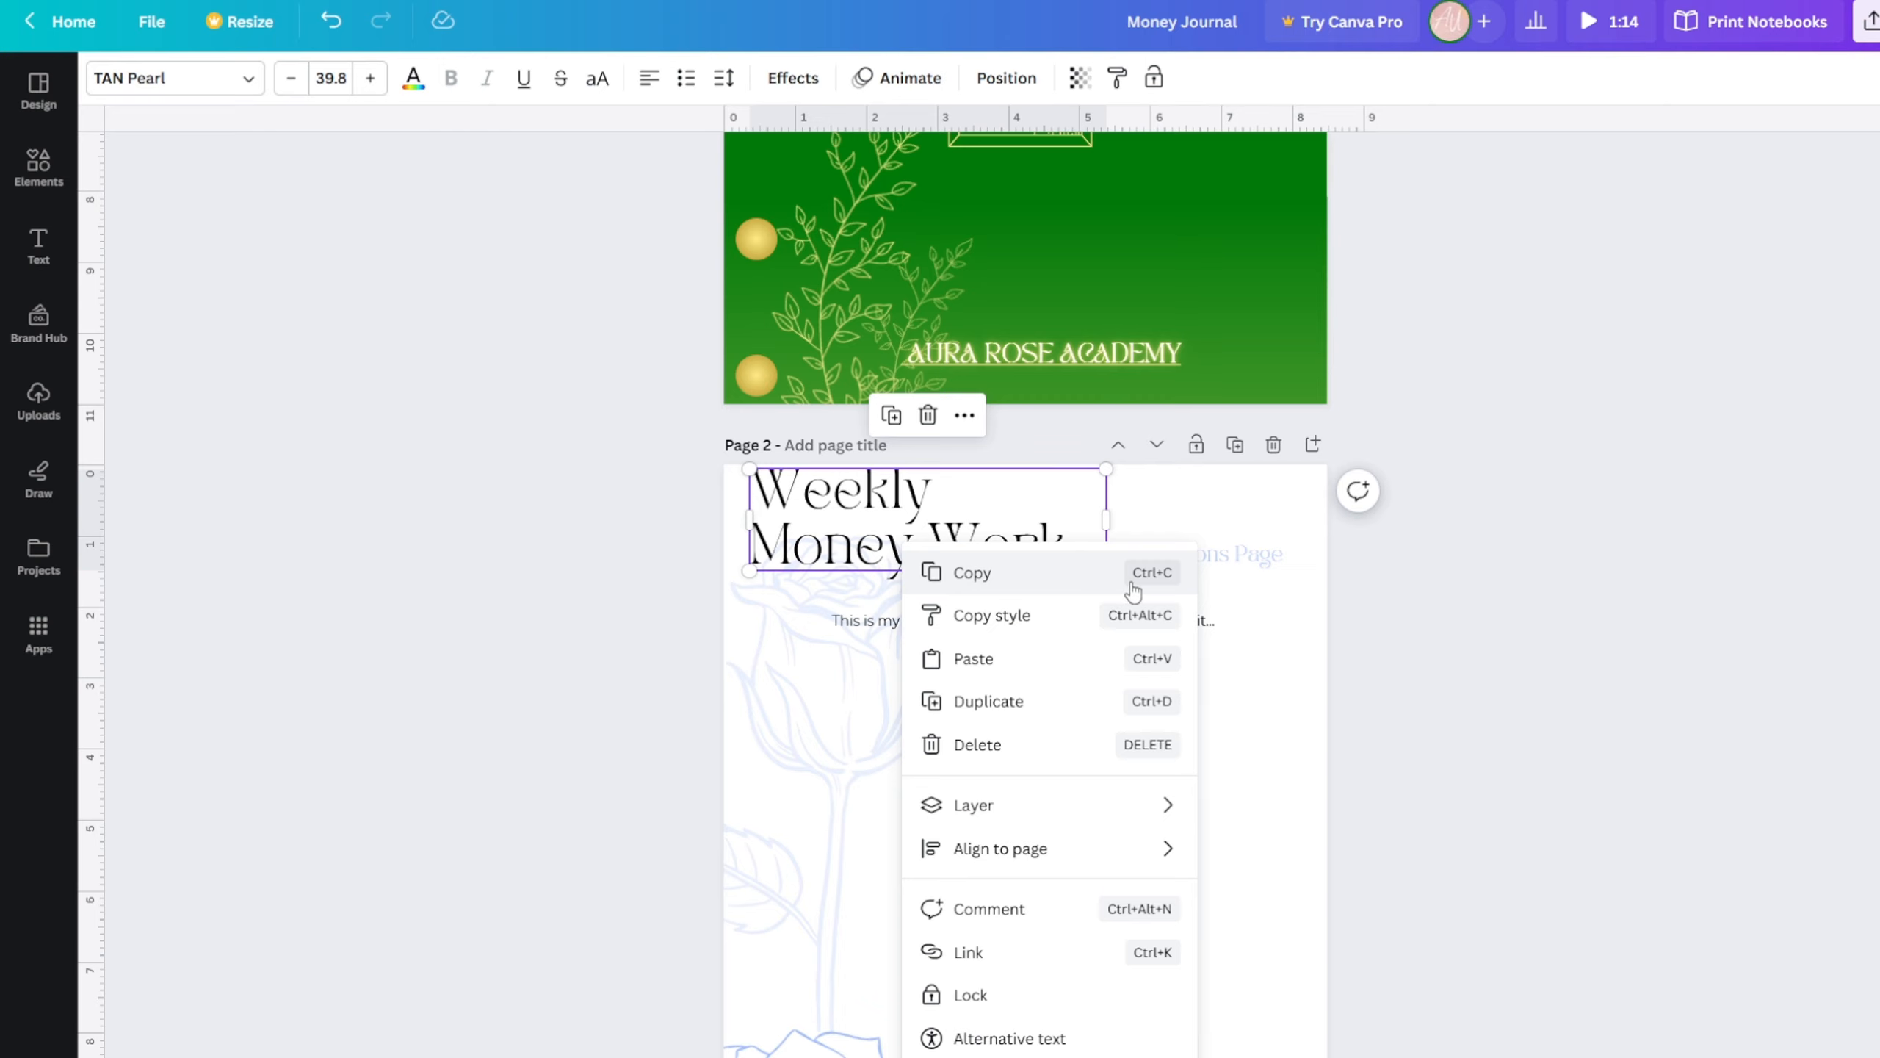
pyautogui.click(1676, 731)
pyautogui.click(842, 530)
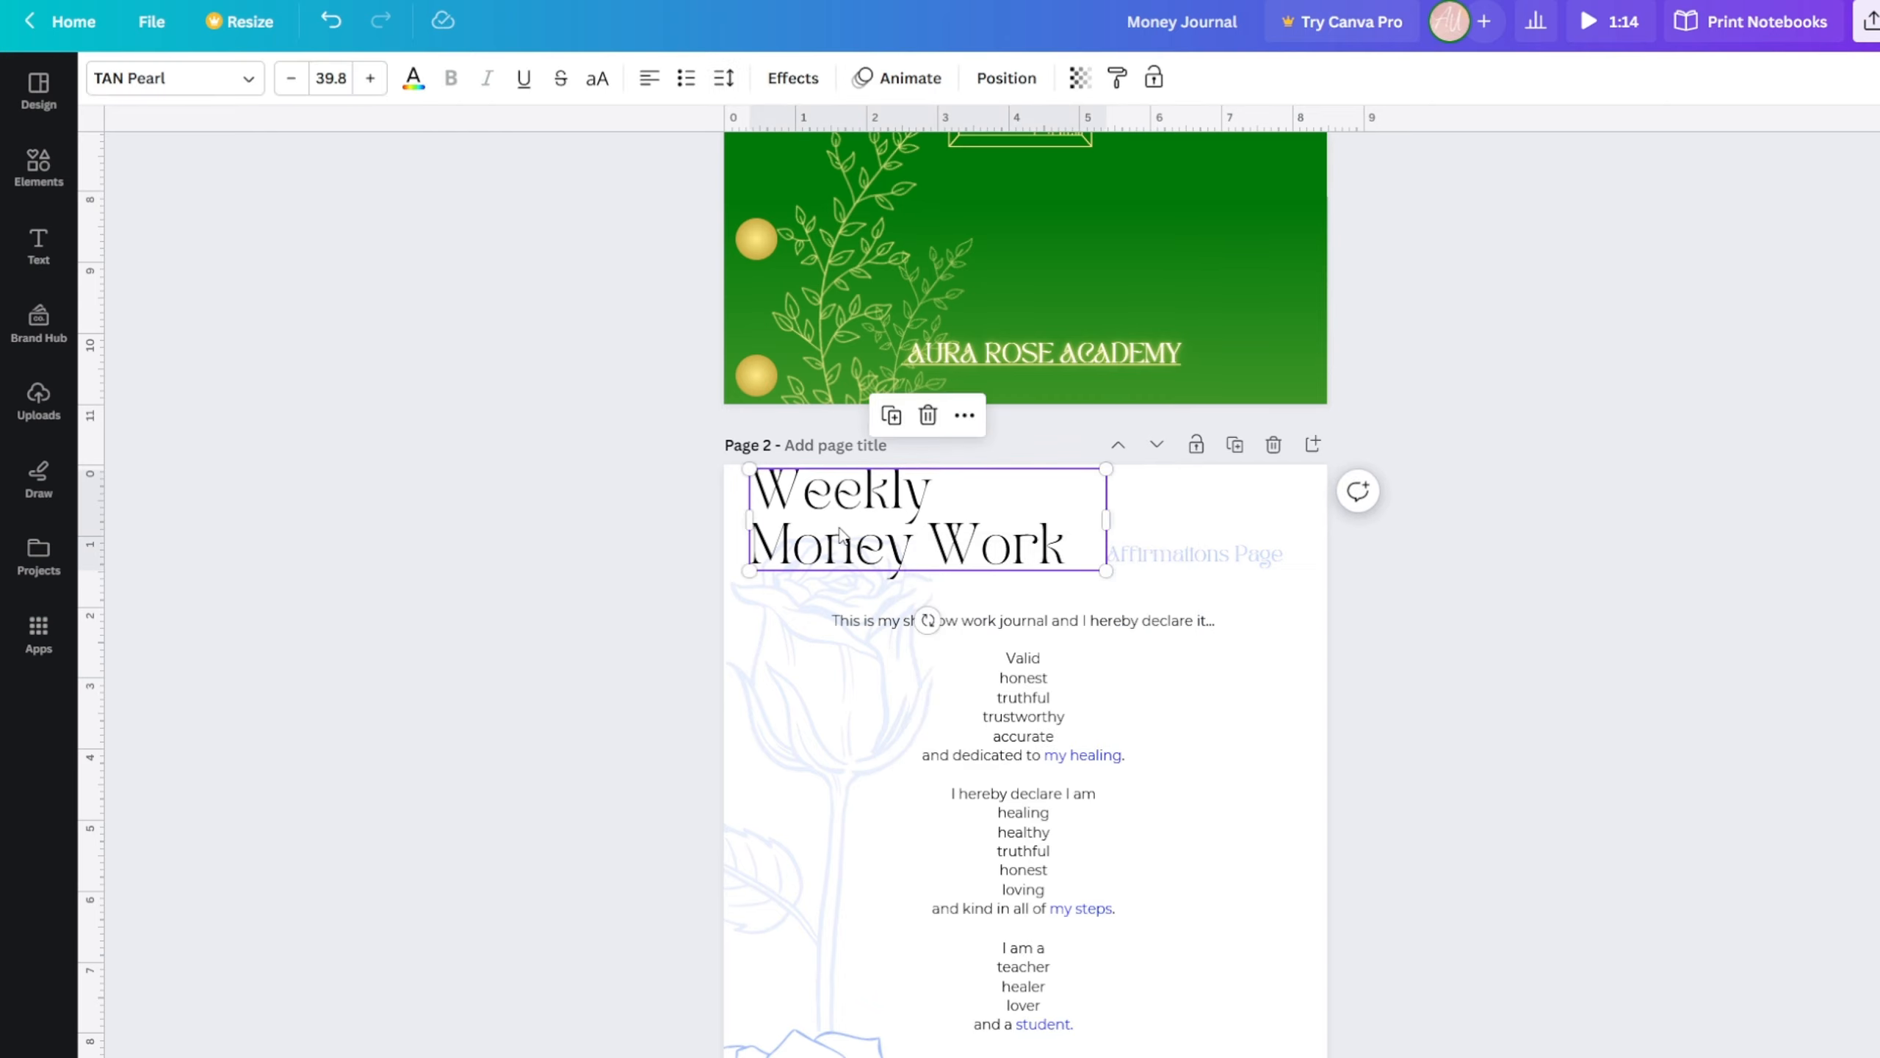
# - Delete the "Weekly Shadow Work" title on Homework Page 1 and paste the copied "Weekly Money Work" title in its place
pyautogui.scroll(-7, 1473, 426)
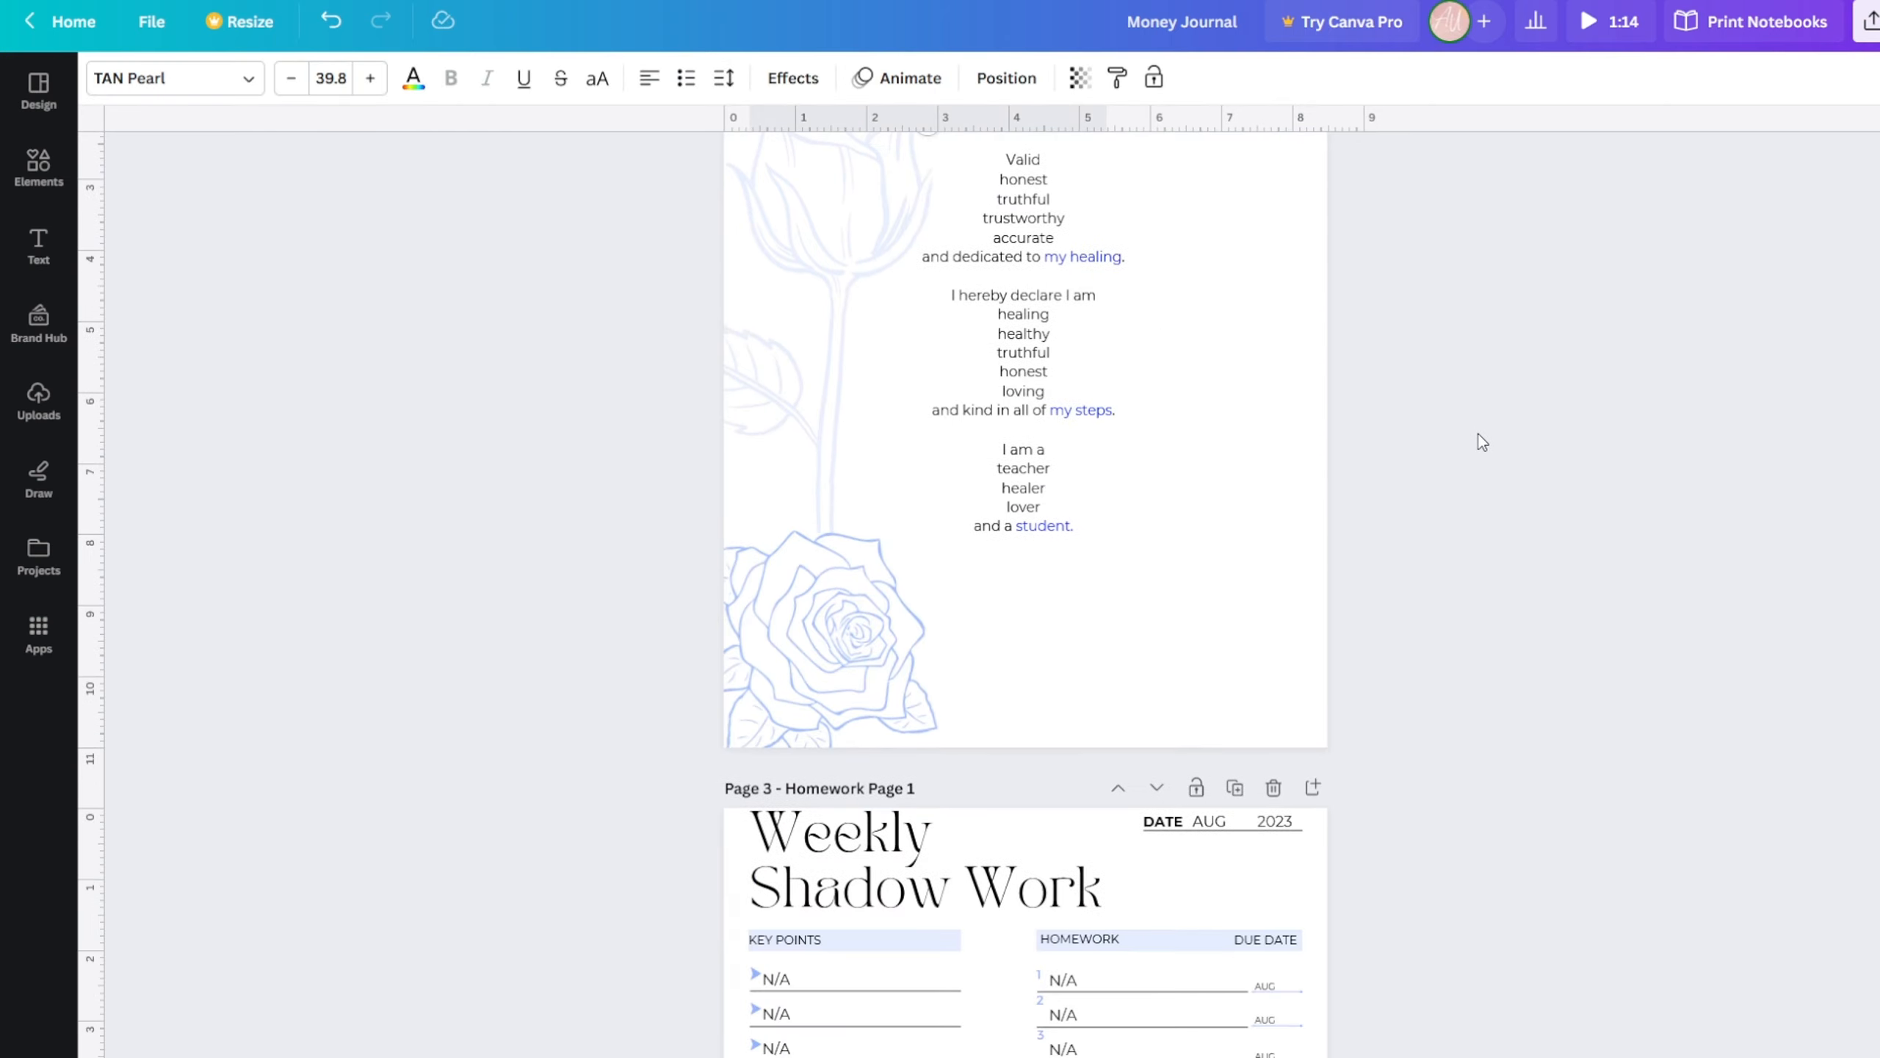
pyautogui.scroll(-8, 1481, 437)
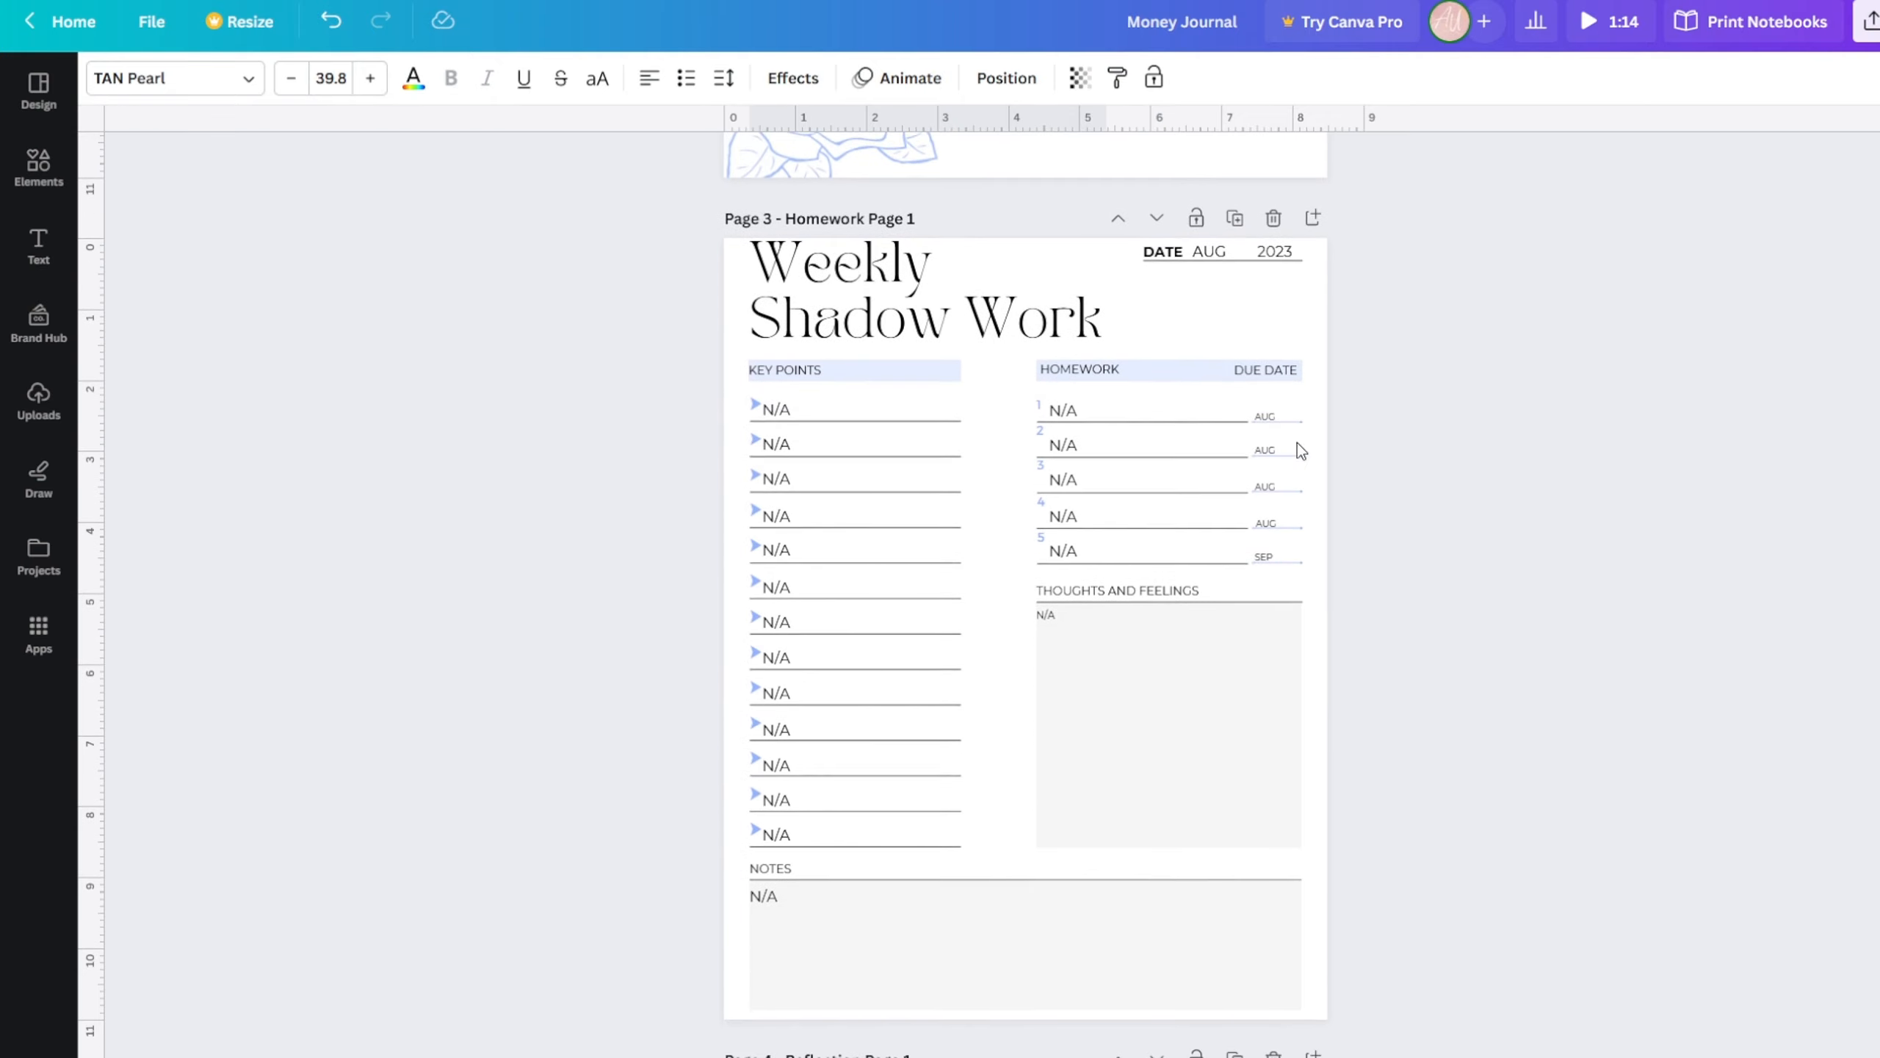
pyautogui.scroll(2, 1301, 450)
pyautogui.click(960, 447)
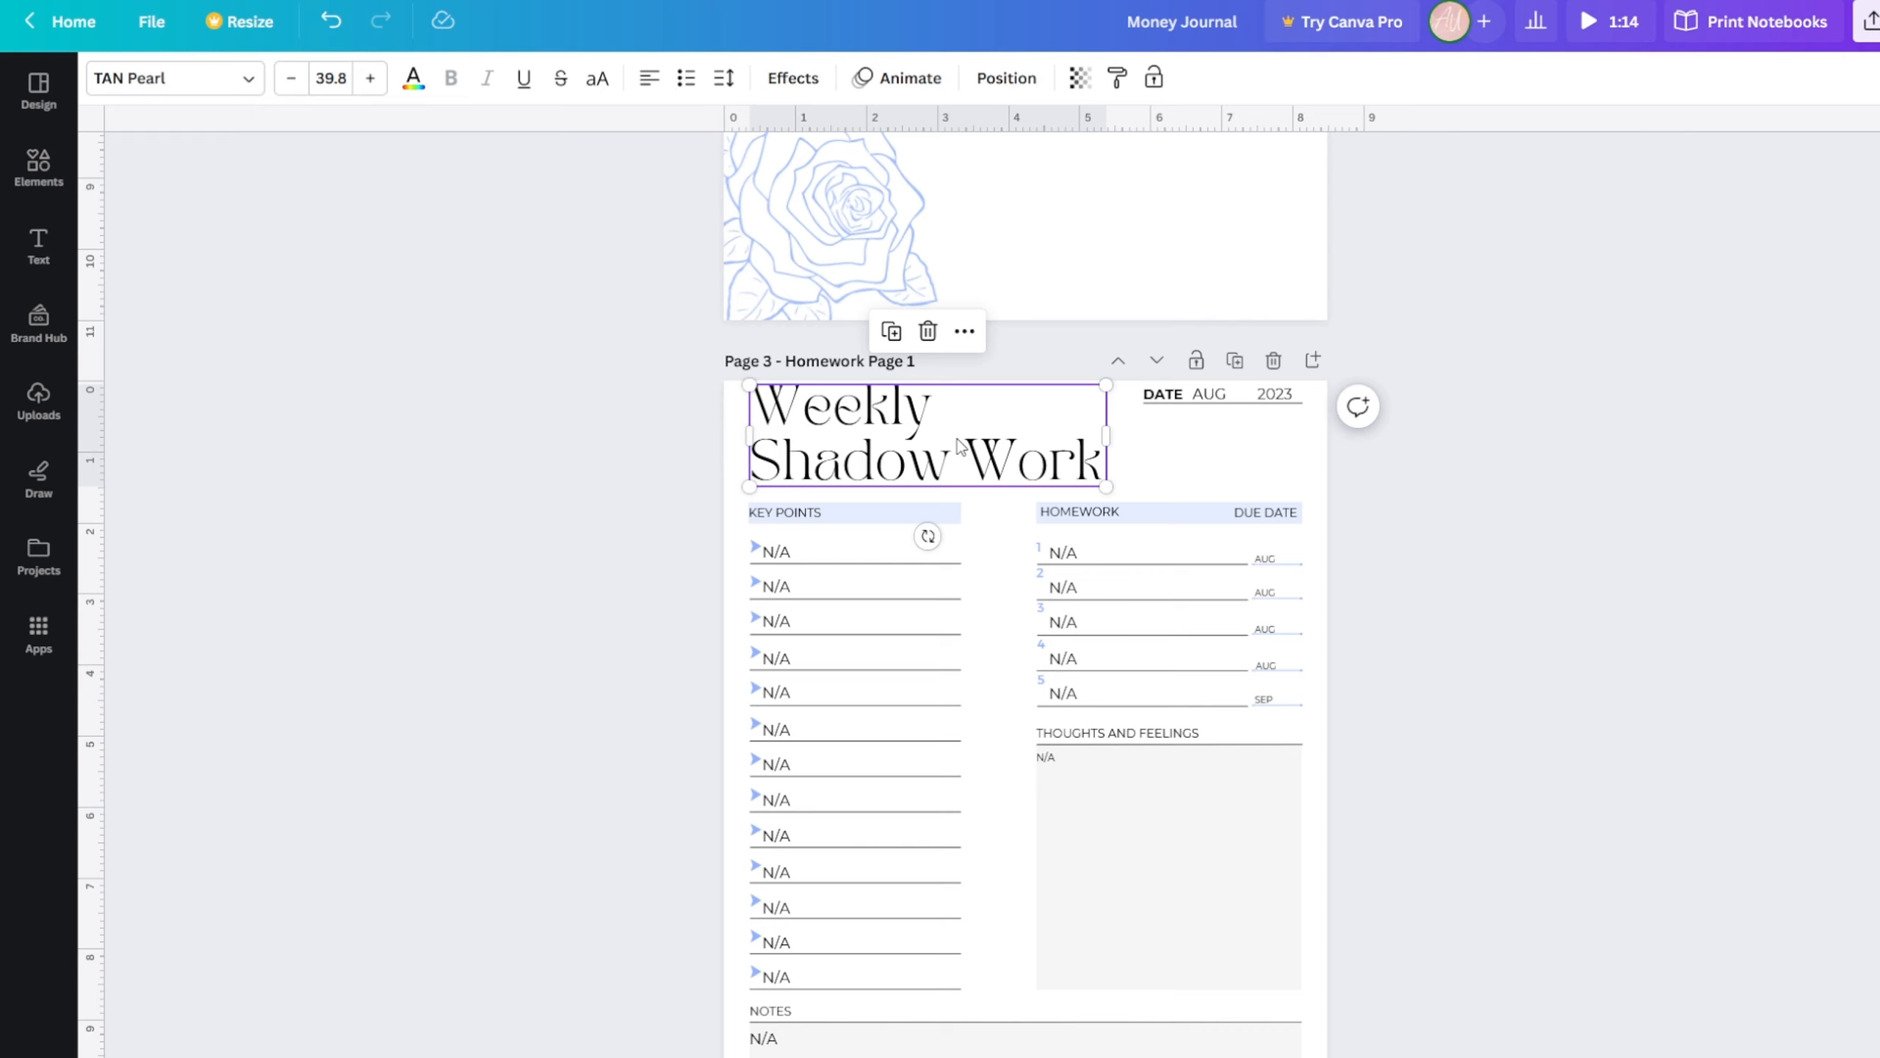
pyautogui.press('Delete')
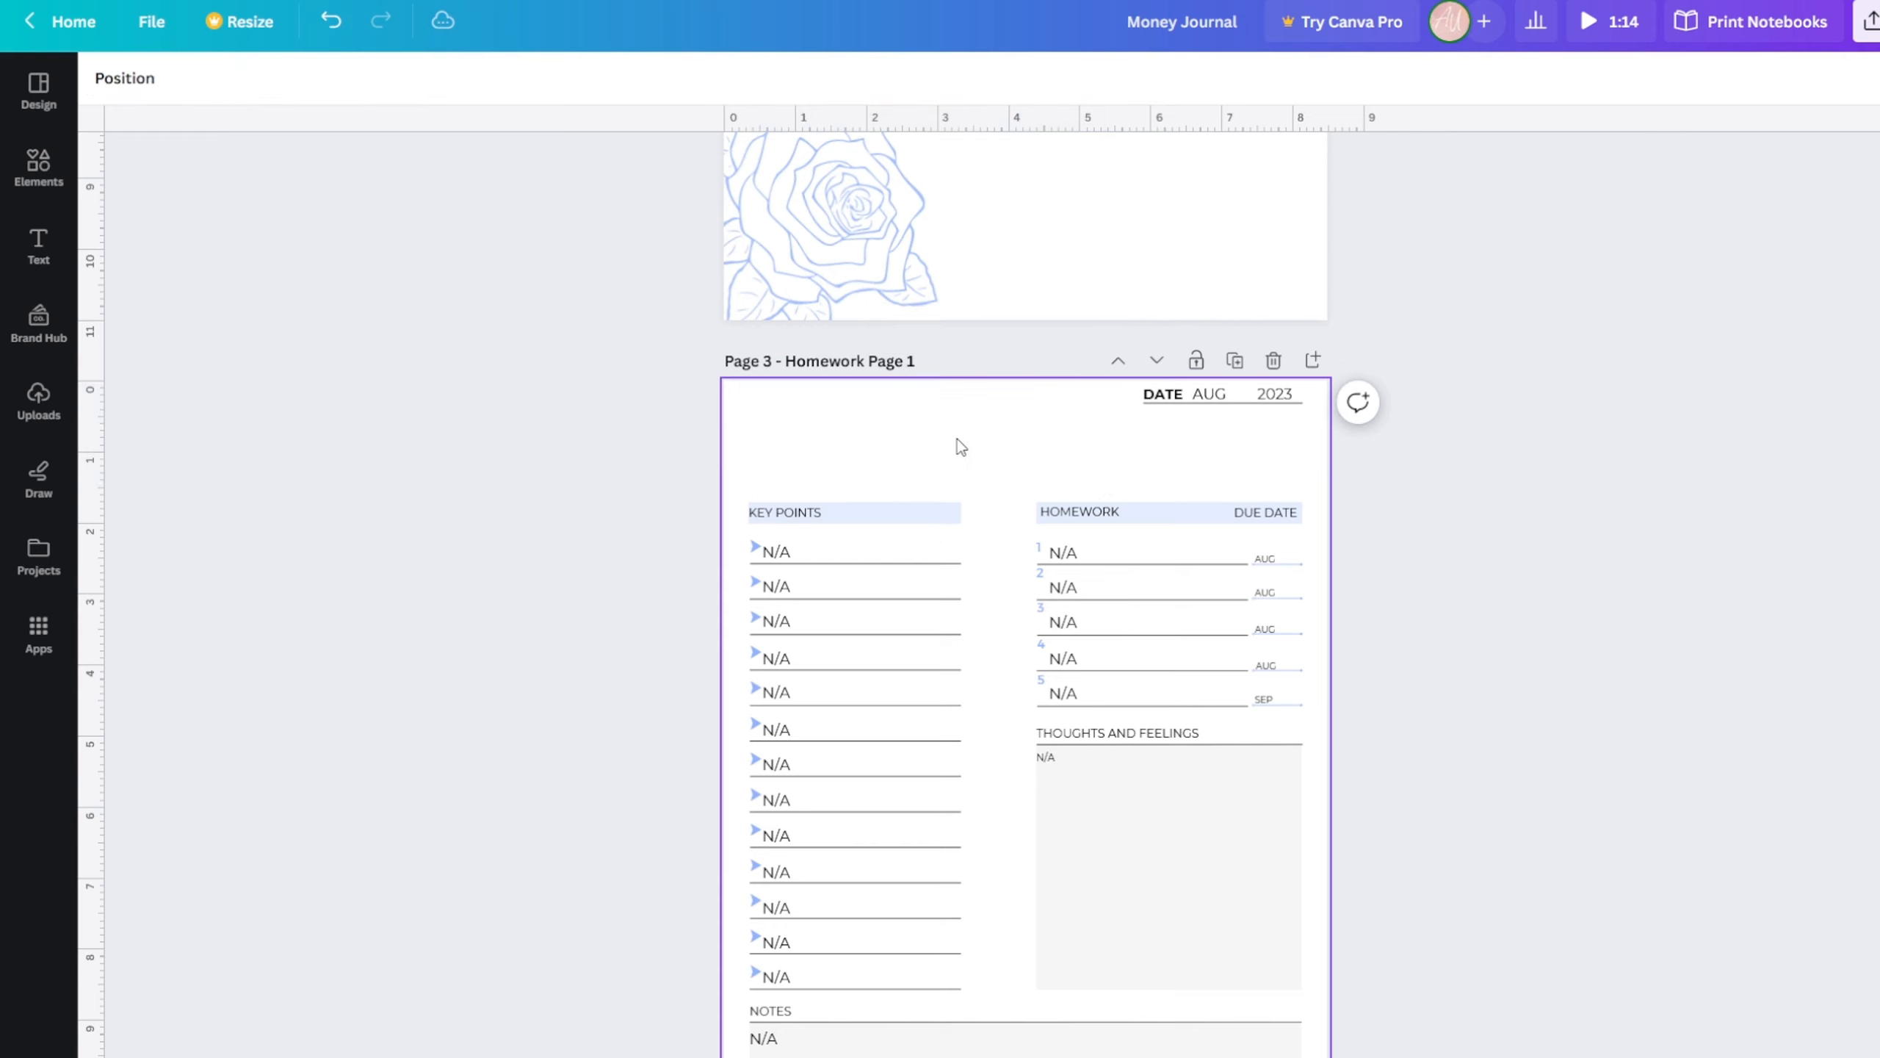
pyautogui.hotkey('ctrl', 'v')
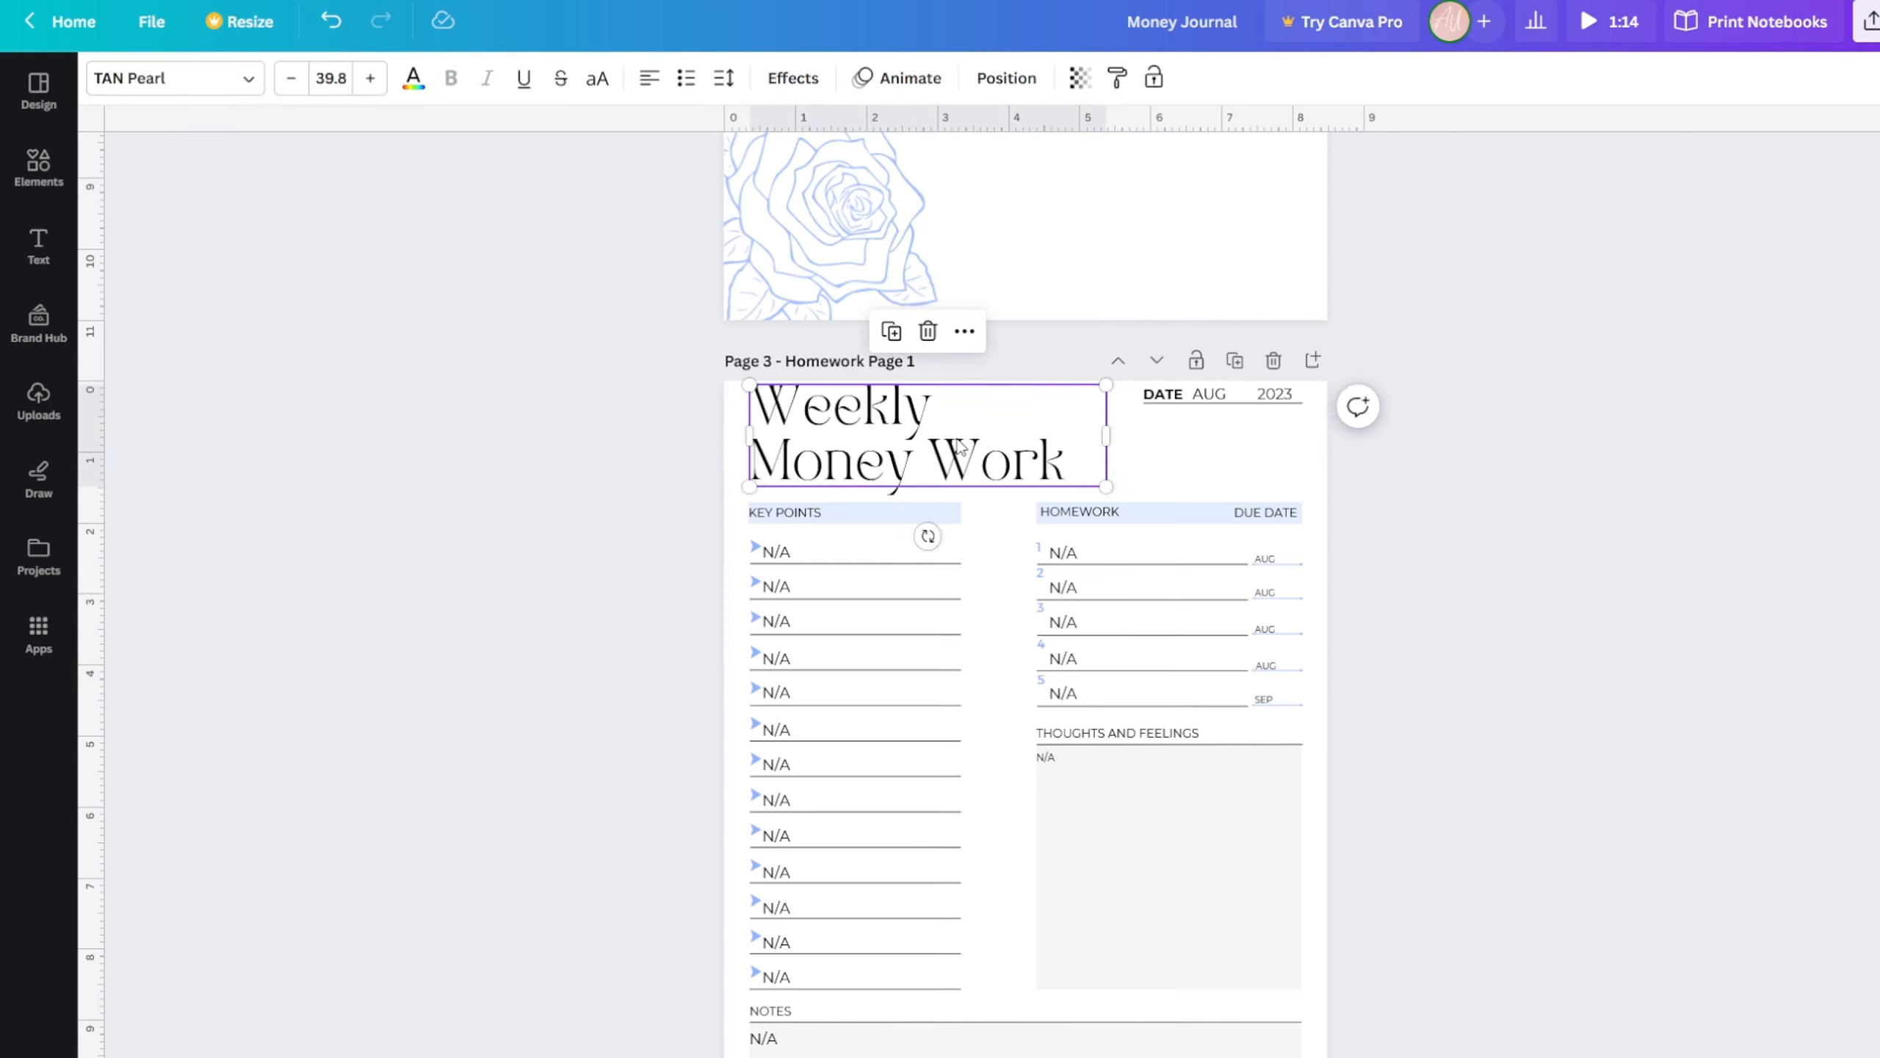
# - Replace the shadow-work title on Reflection Page 1 with the copied "Weekly Money Work" title
pyautogui.scroll(-12, 693, 529)
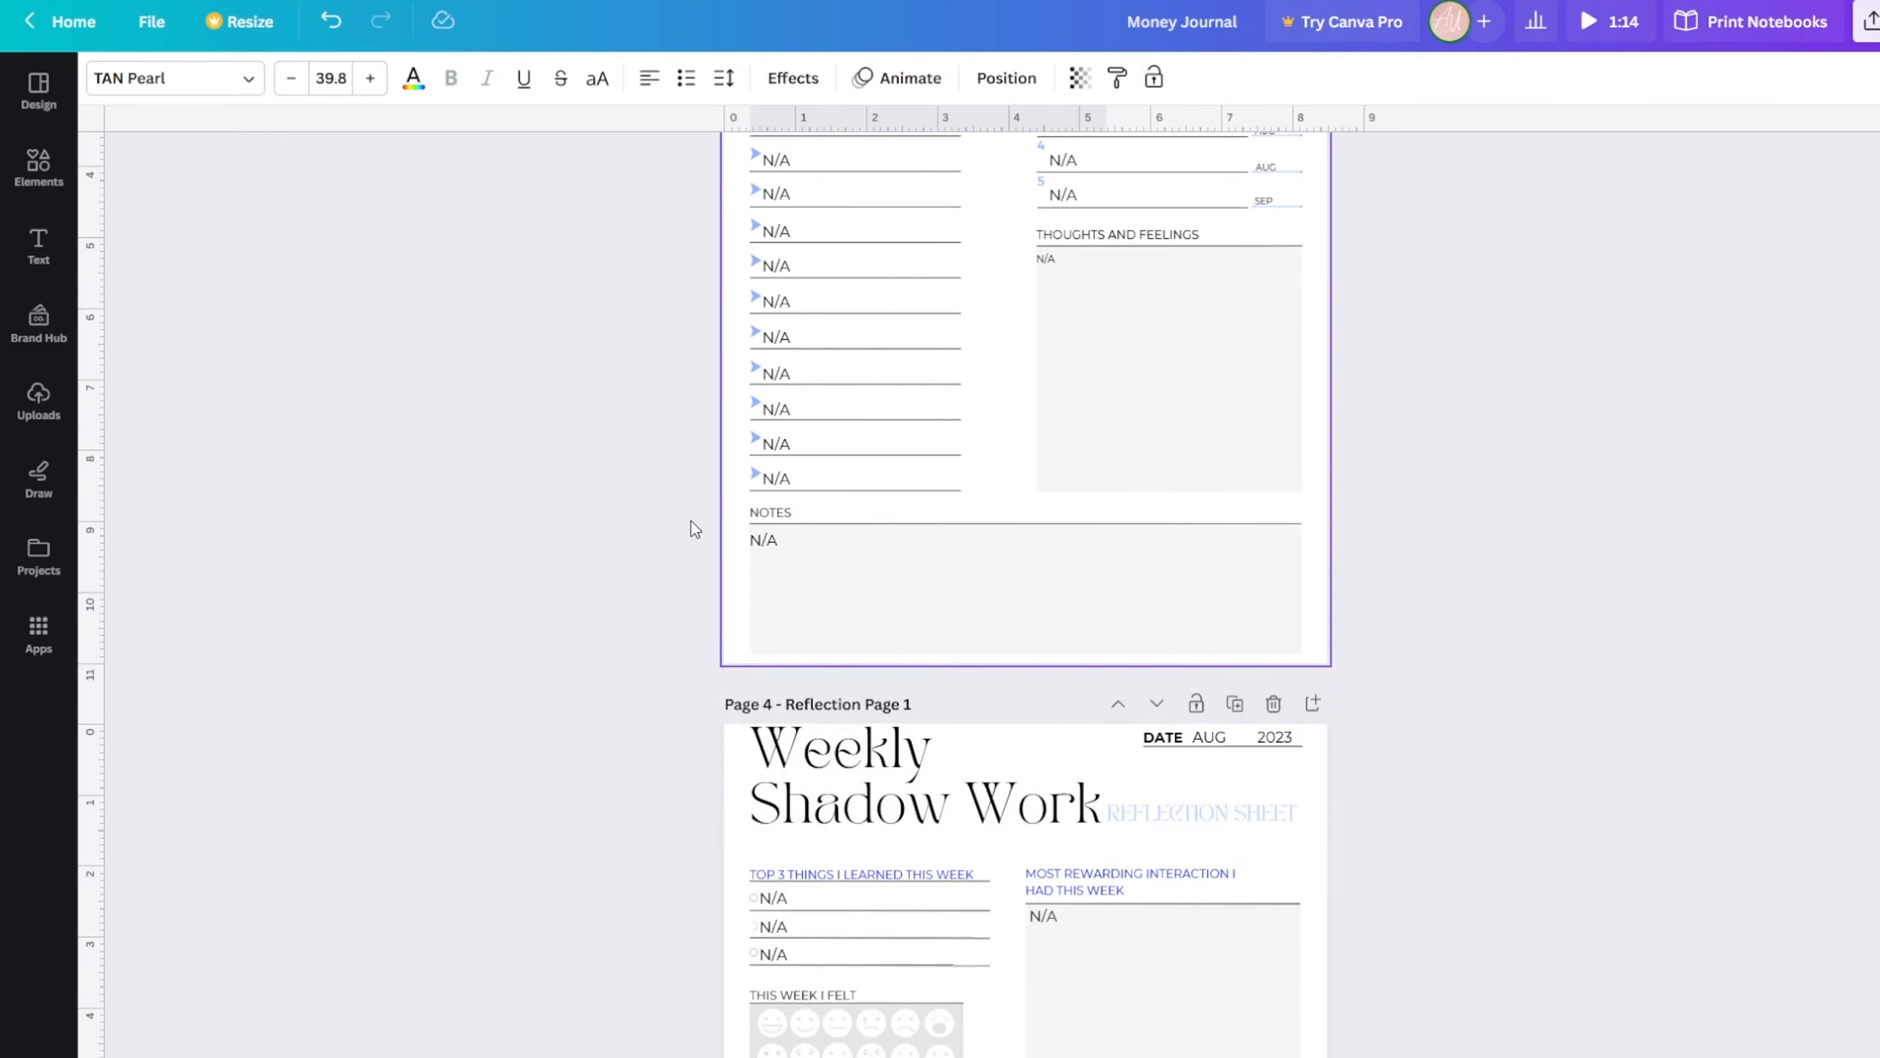
pyautogui.click(942, 437)
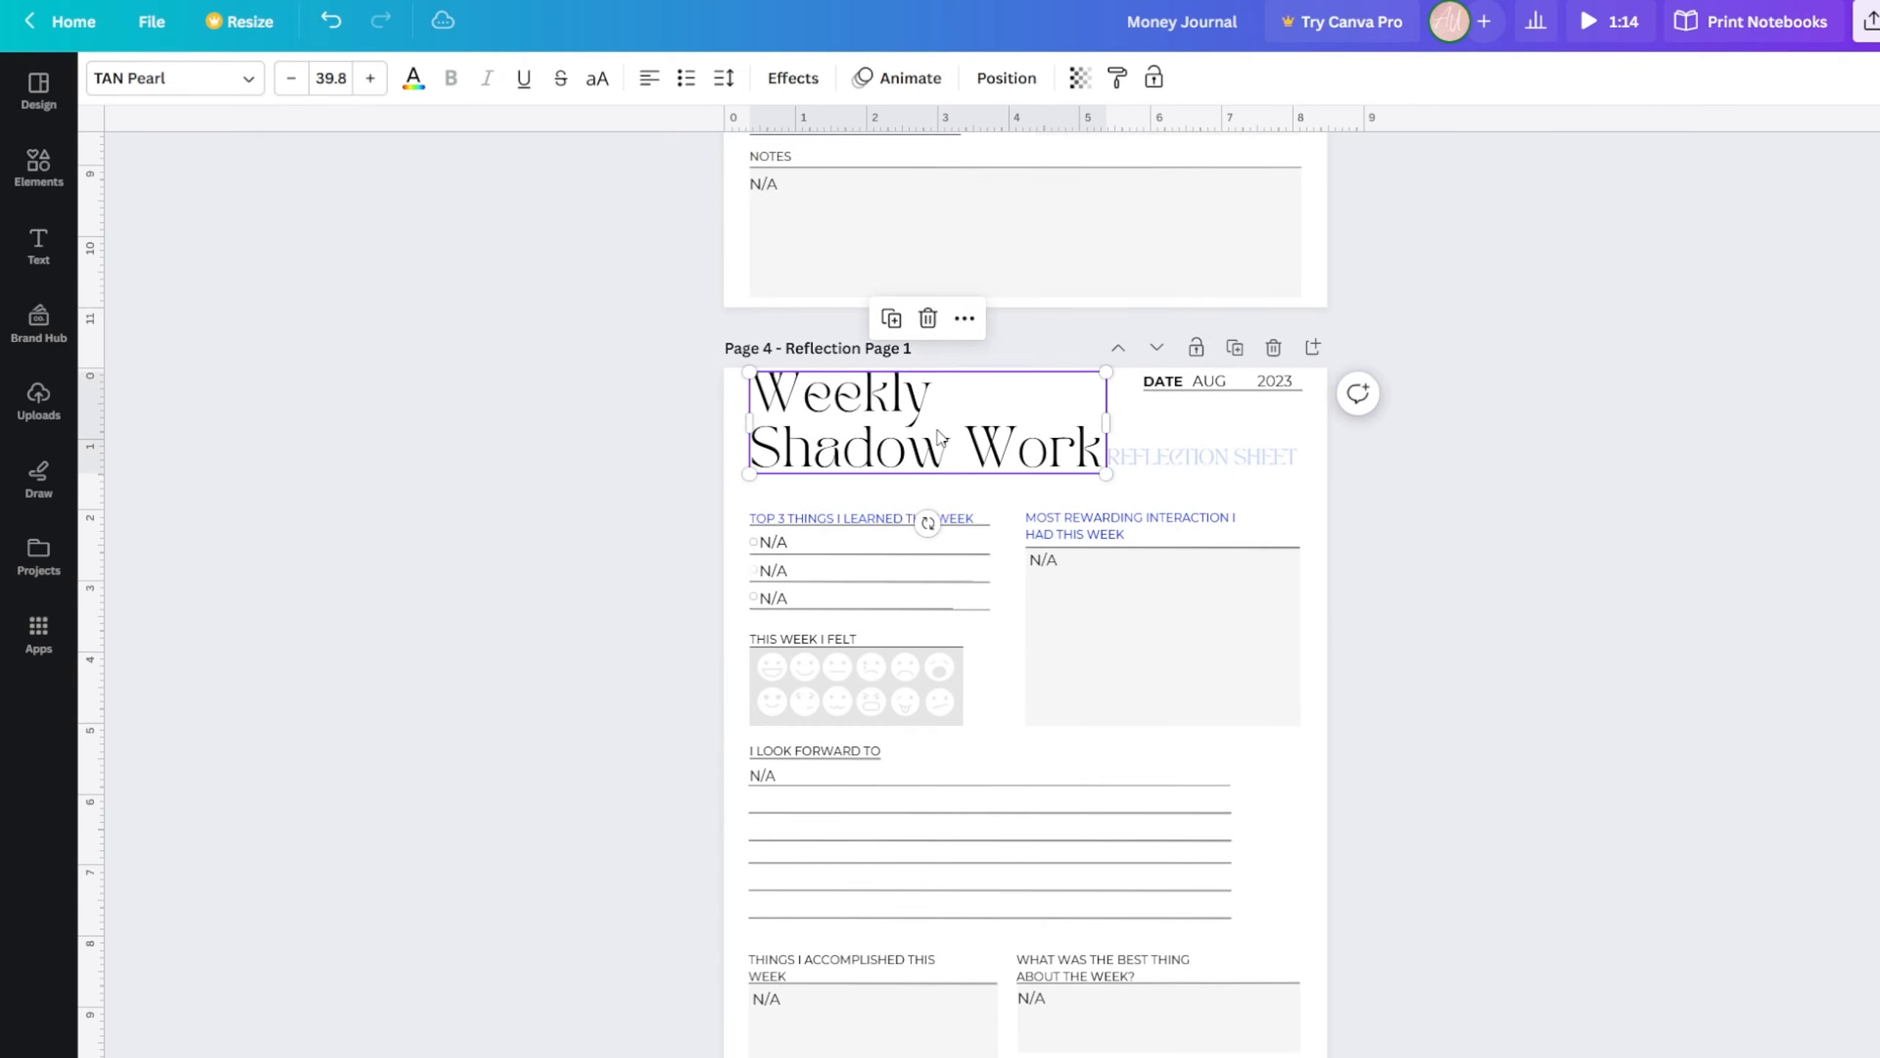
pyautogui.press('Delete')
pyautogui.hotkey('ctrl', 'v')
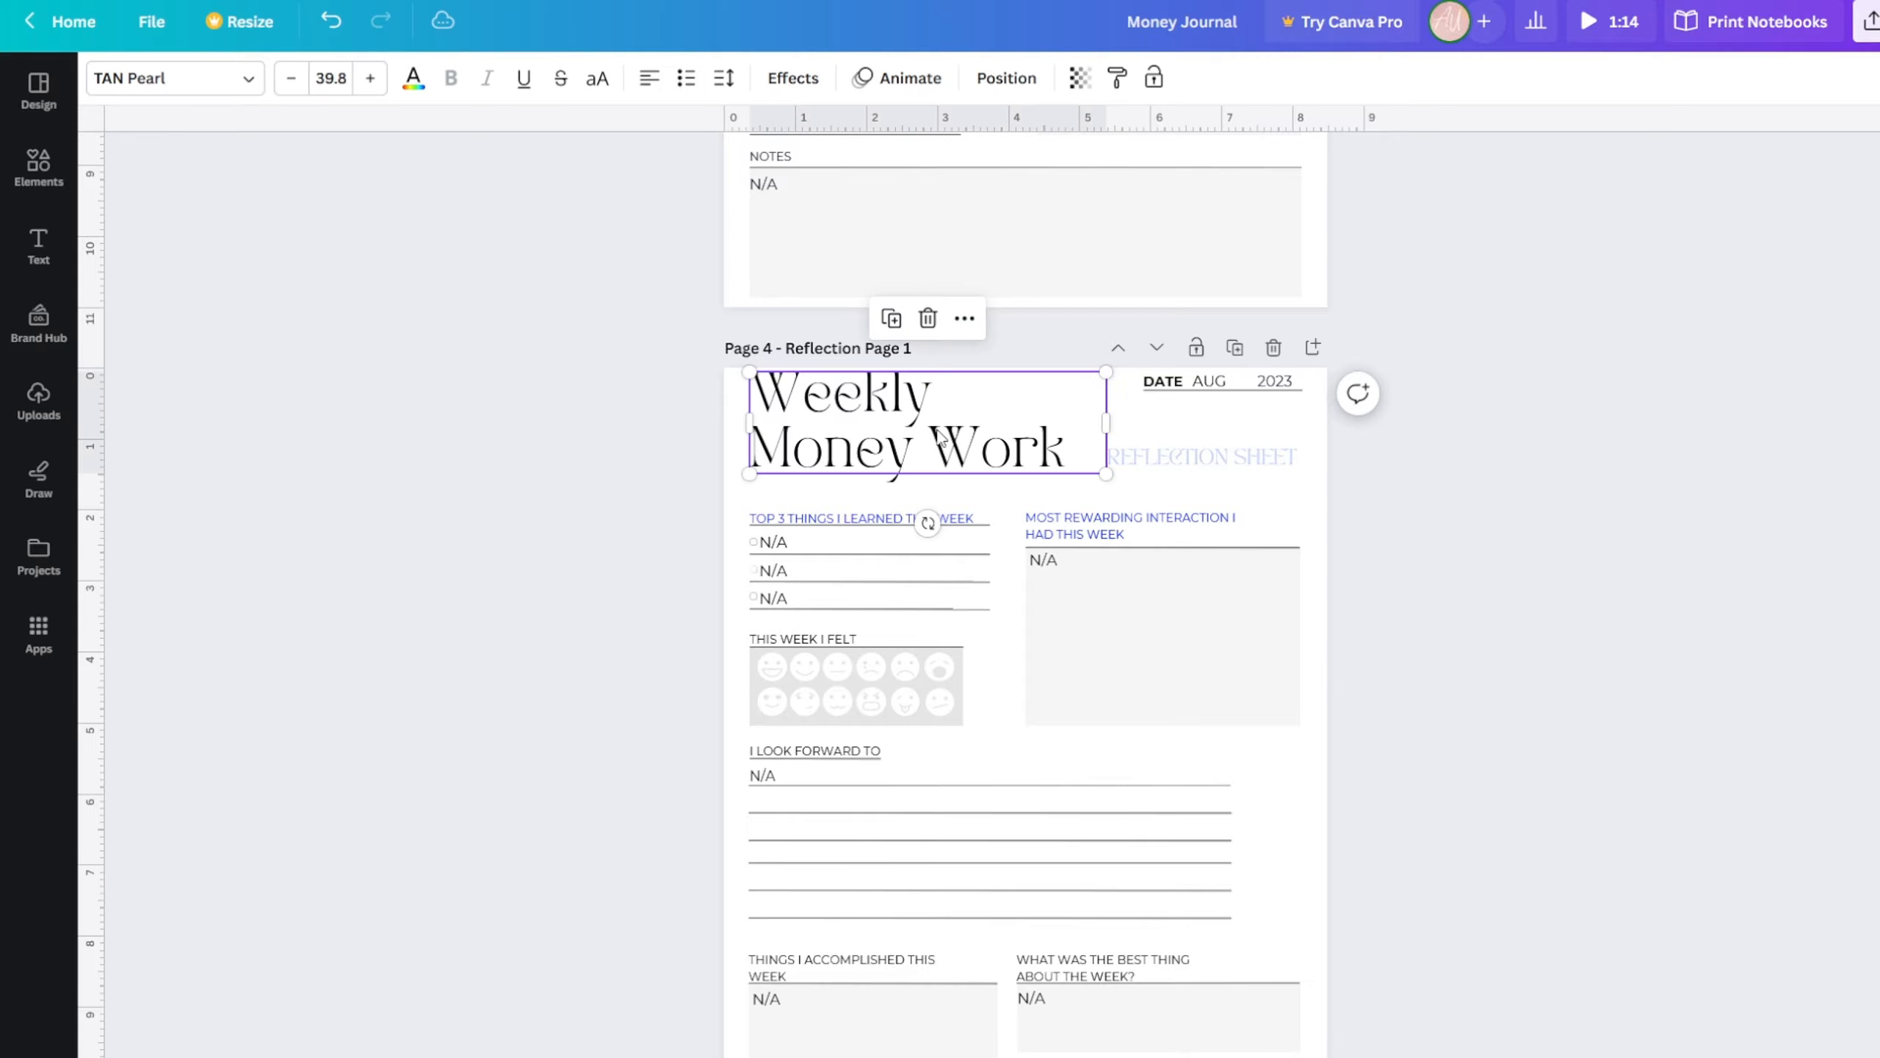
# - Skip the first journal page and replace the title on Homework Page 2 with the copied "Weekly Money Work" title
pyautogui.scroll(-9, 938, 437)
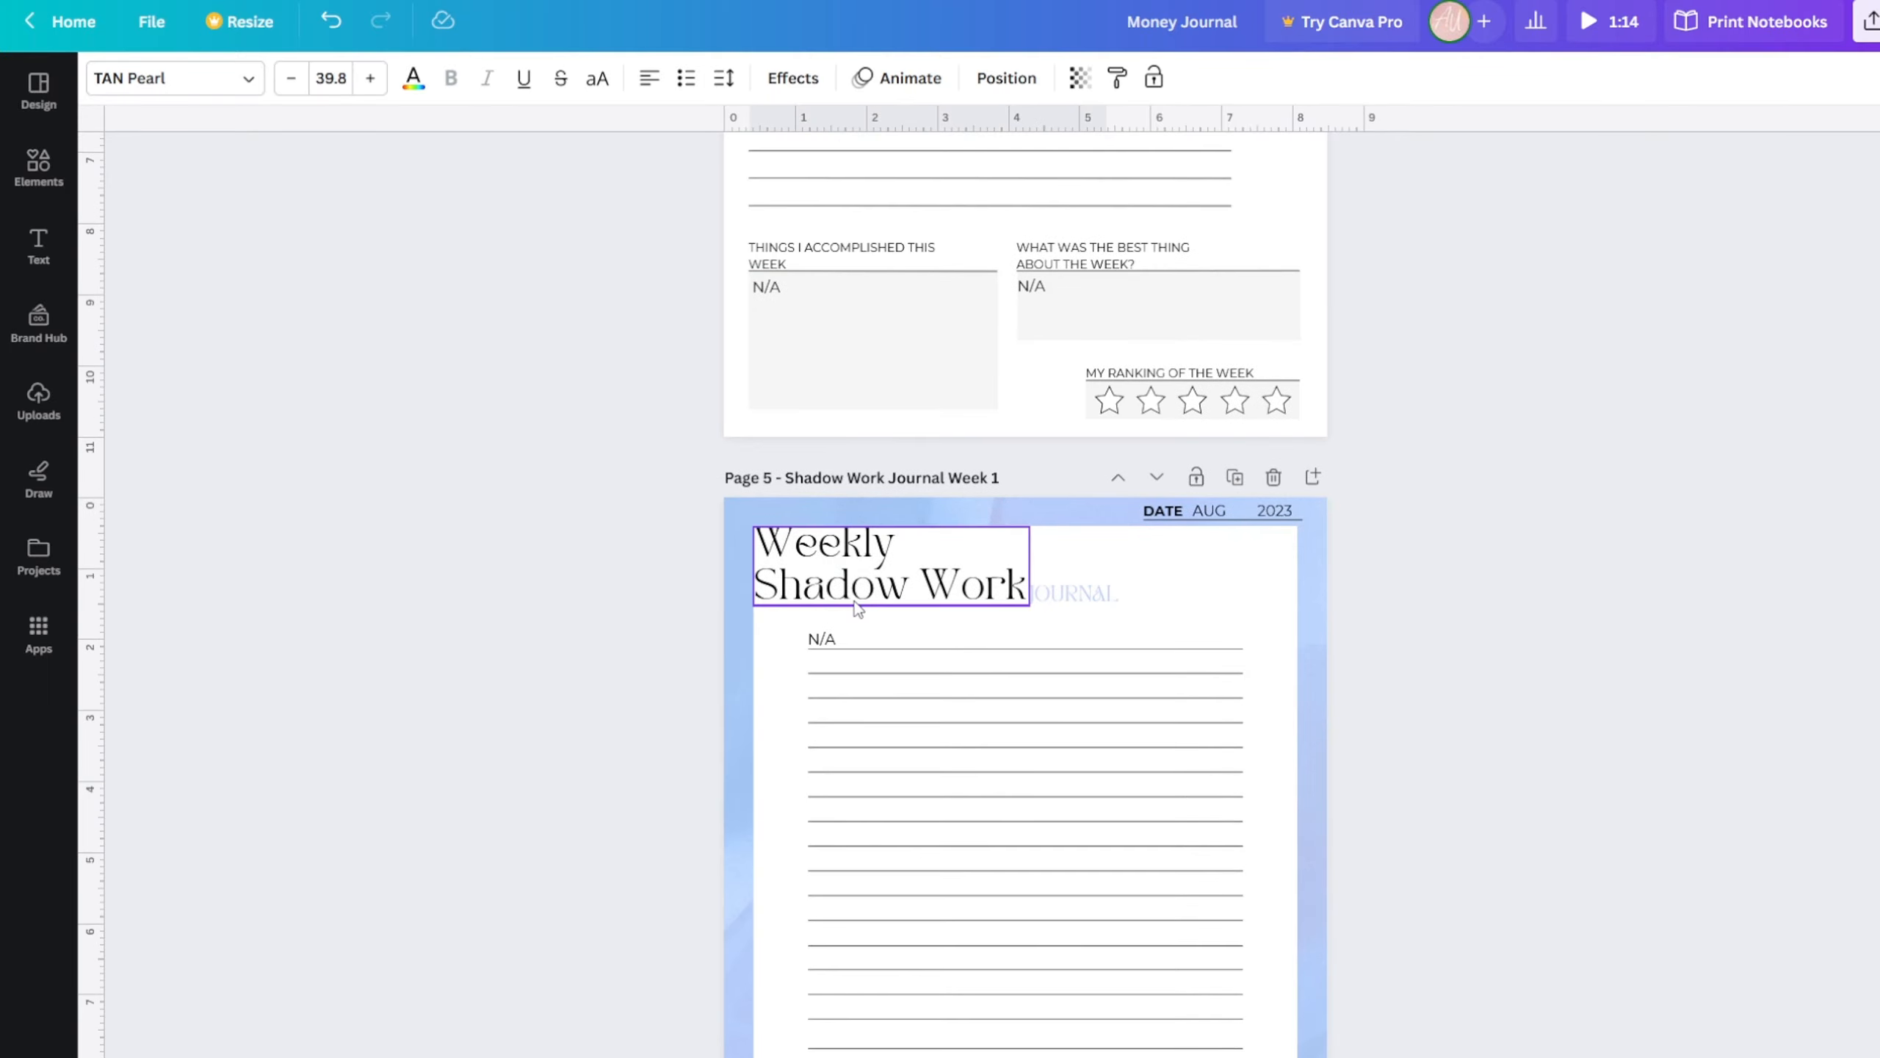
pyautogui.scroll(-5, 857, 608)
pyautogui.scroll(2, 760, 629)
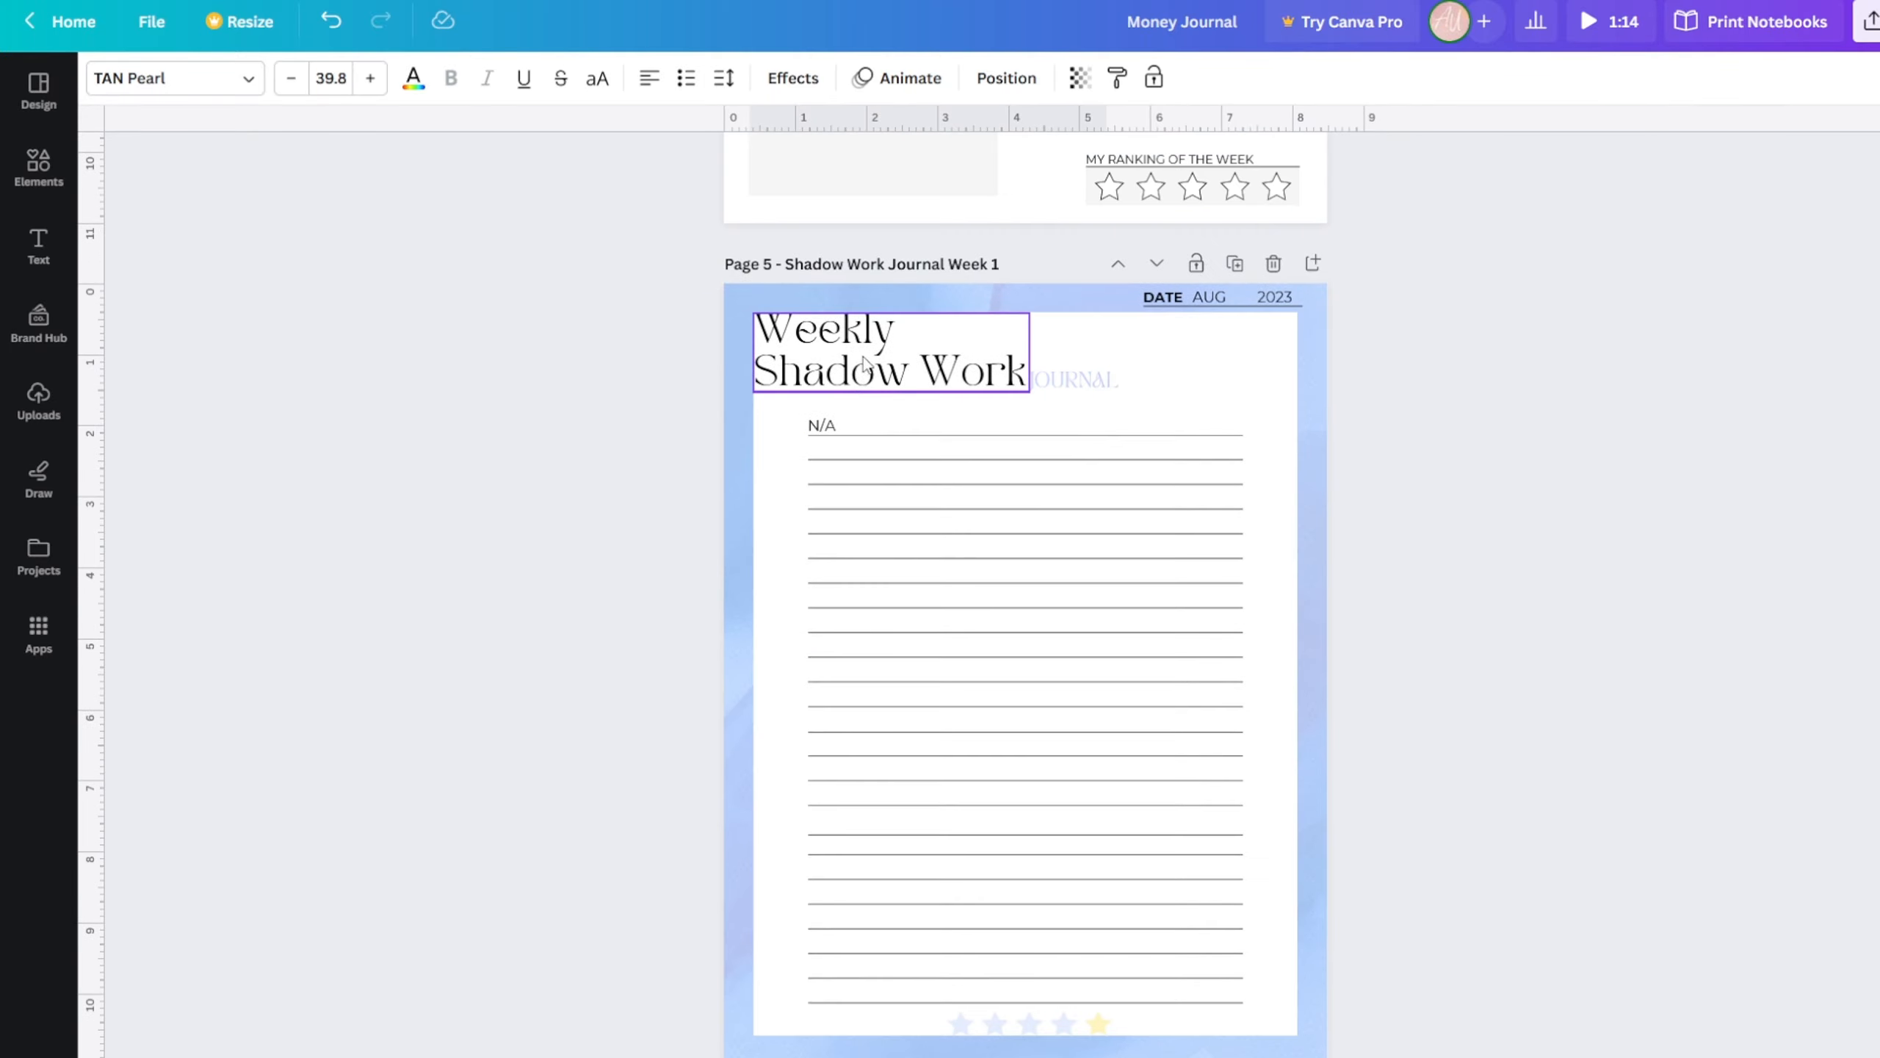
pyautogui.scroll(-10, 570, 390)
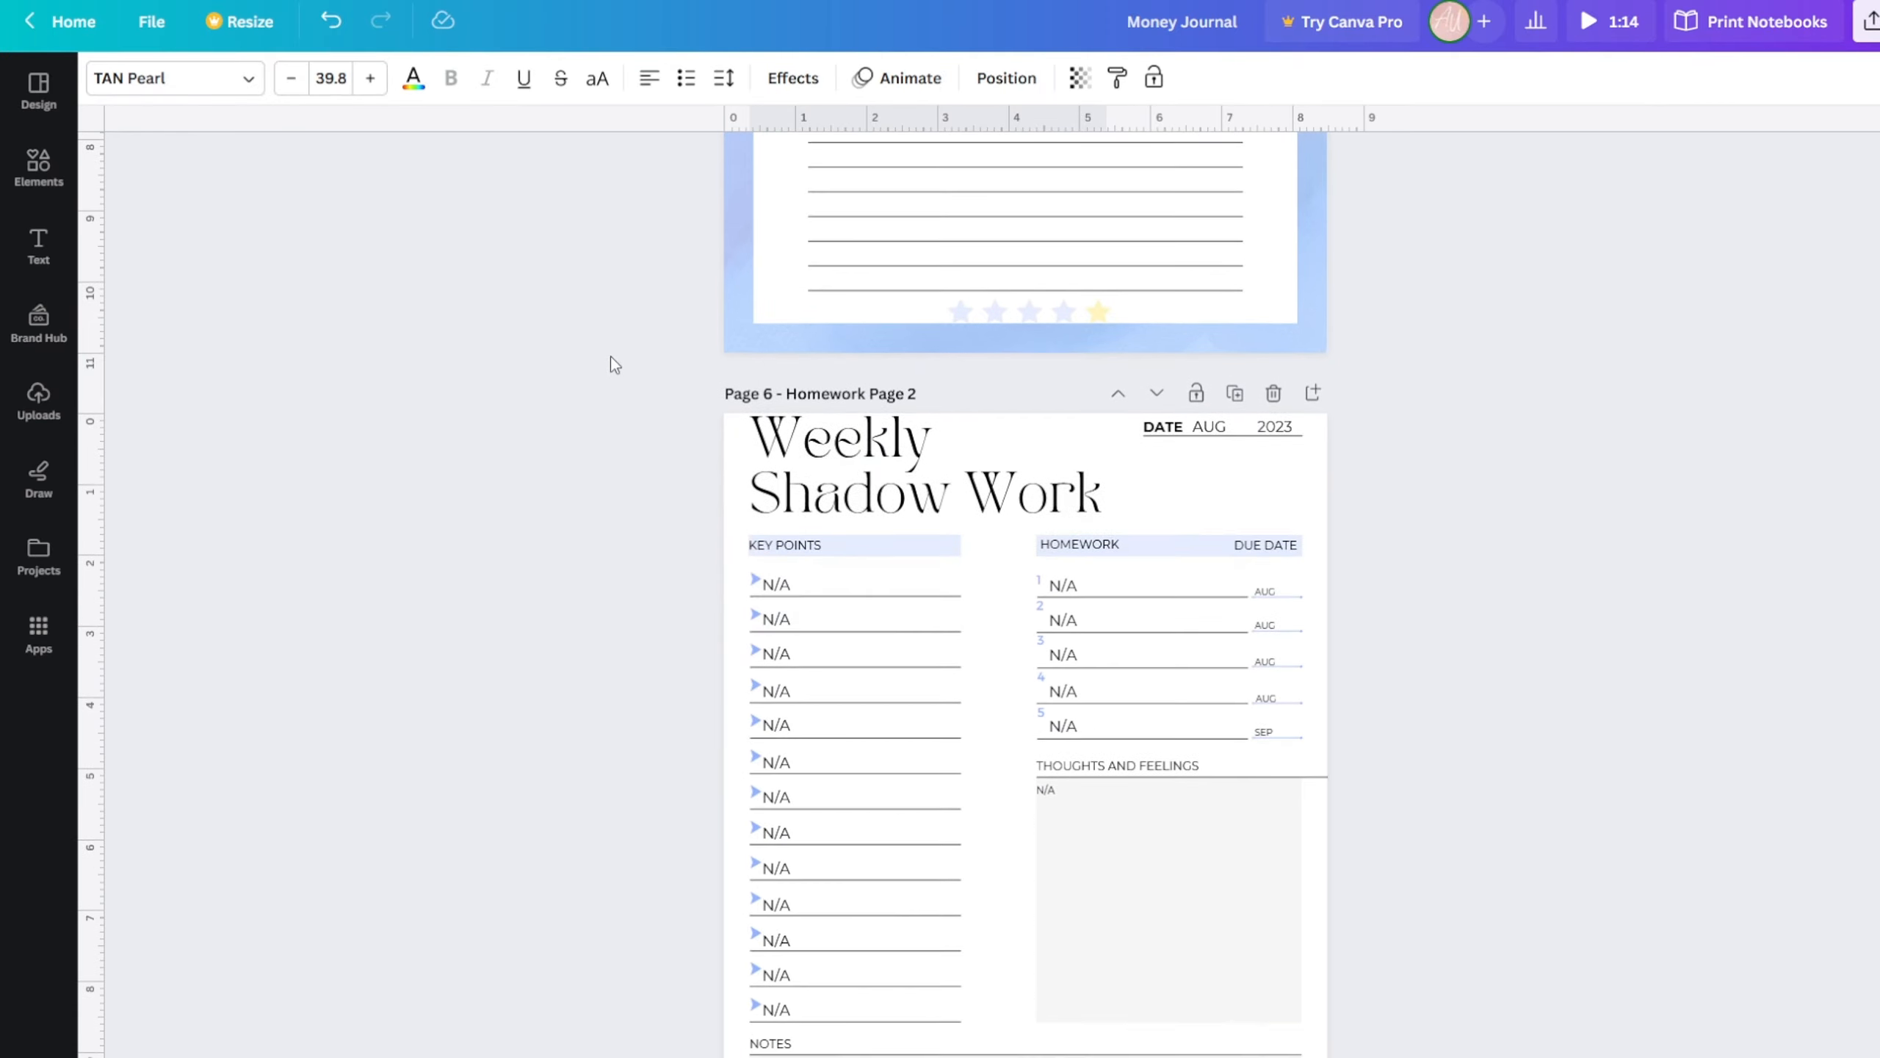
pyautogui.click(857, 402)
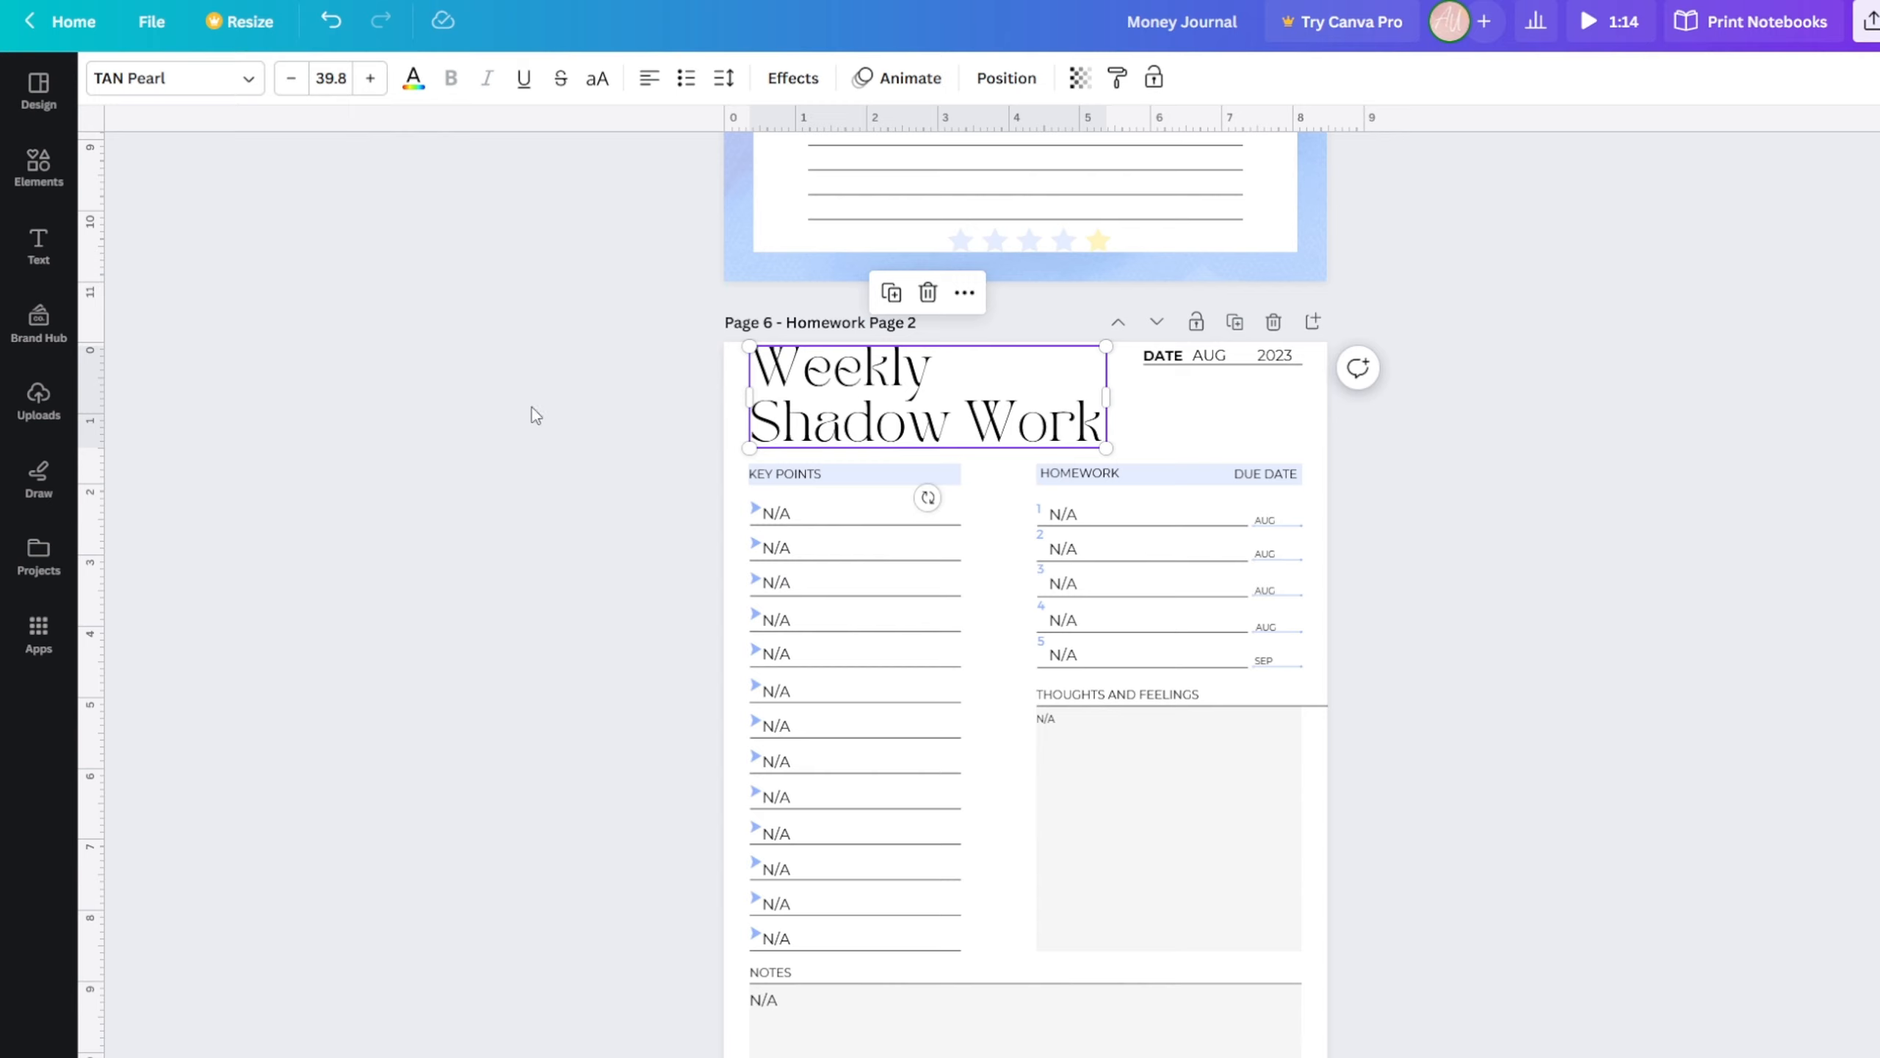
pyautogui.rightClick(822, 385)
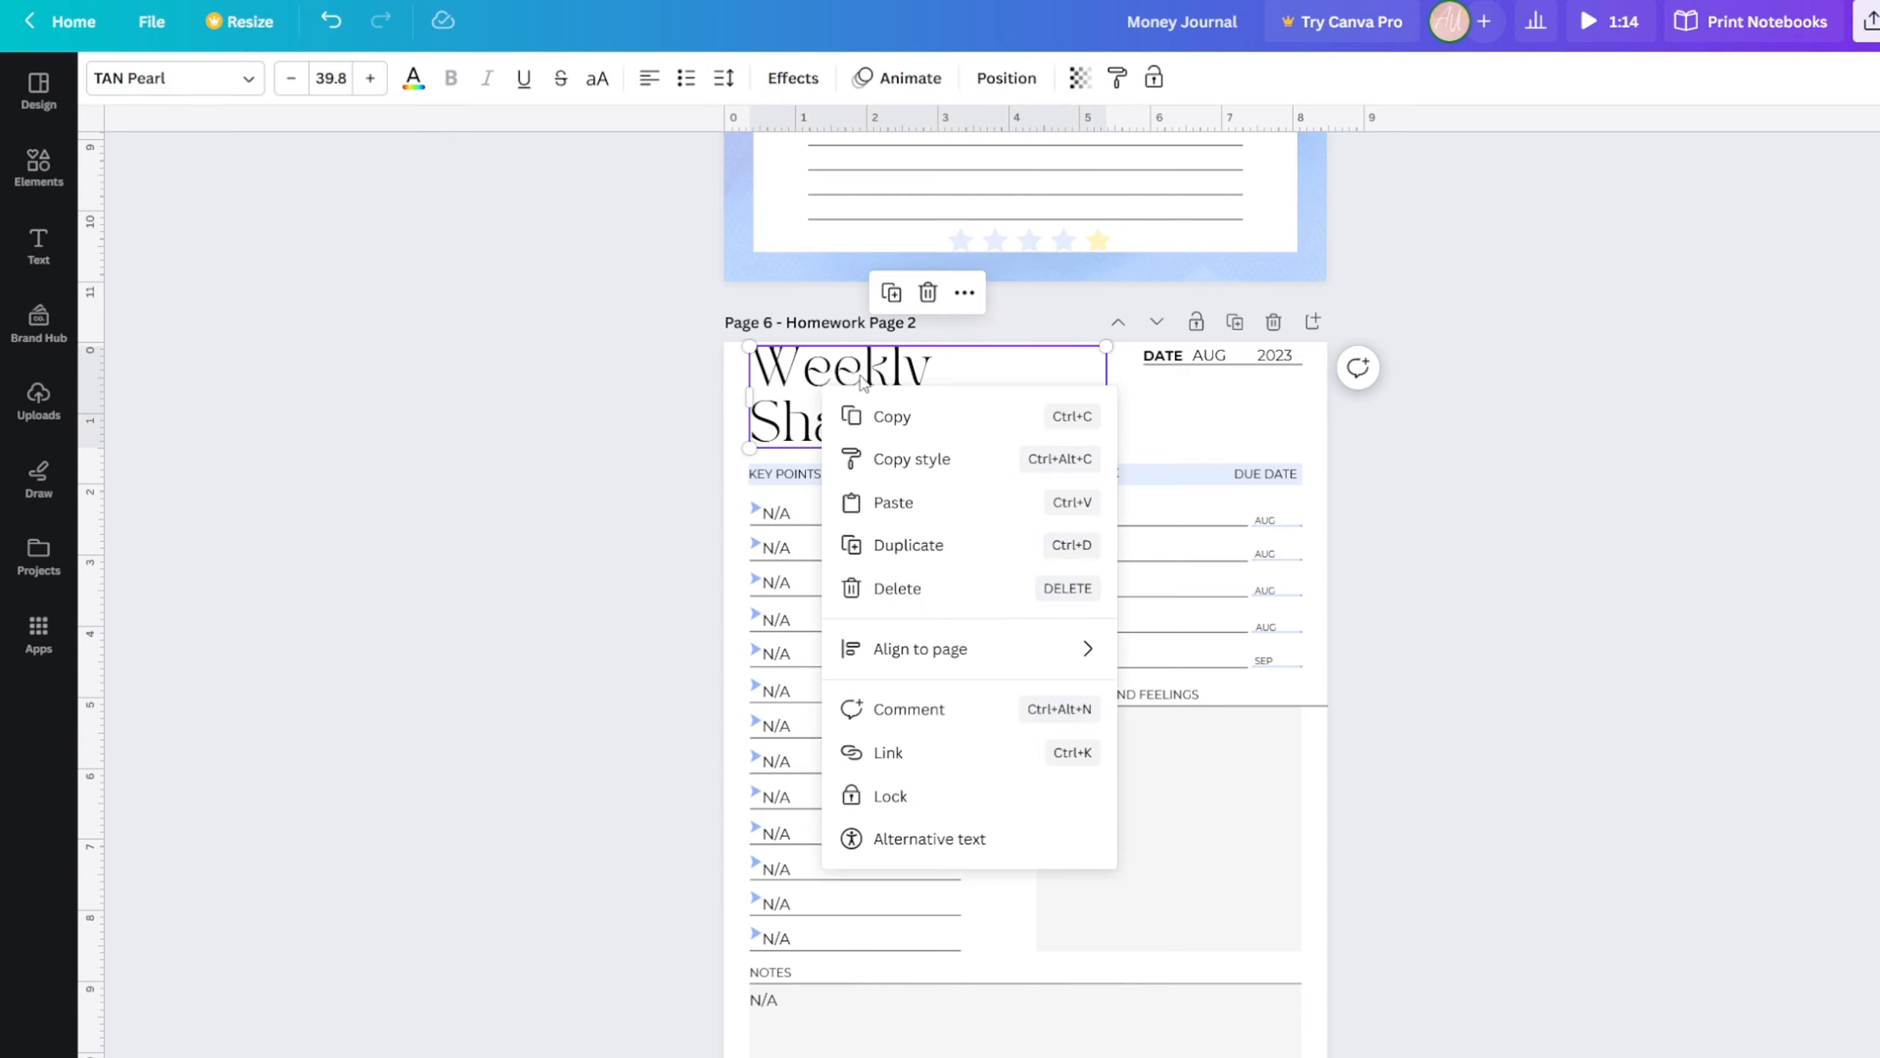
pyautogui.click(649, 405)
pyautogui.click(822, 396)
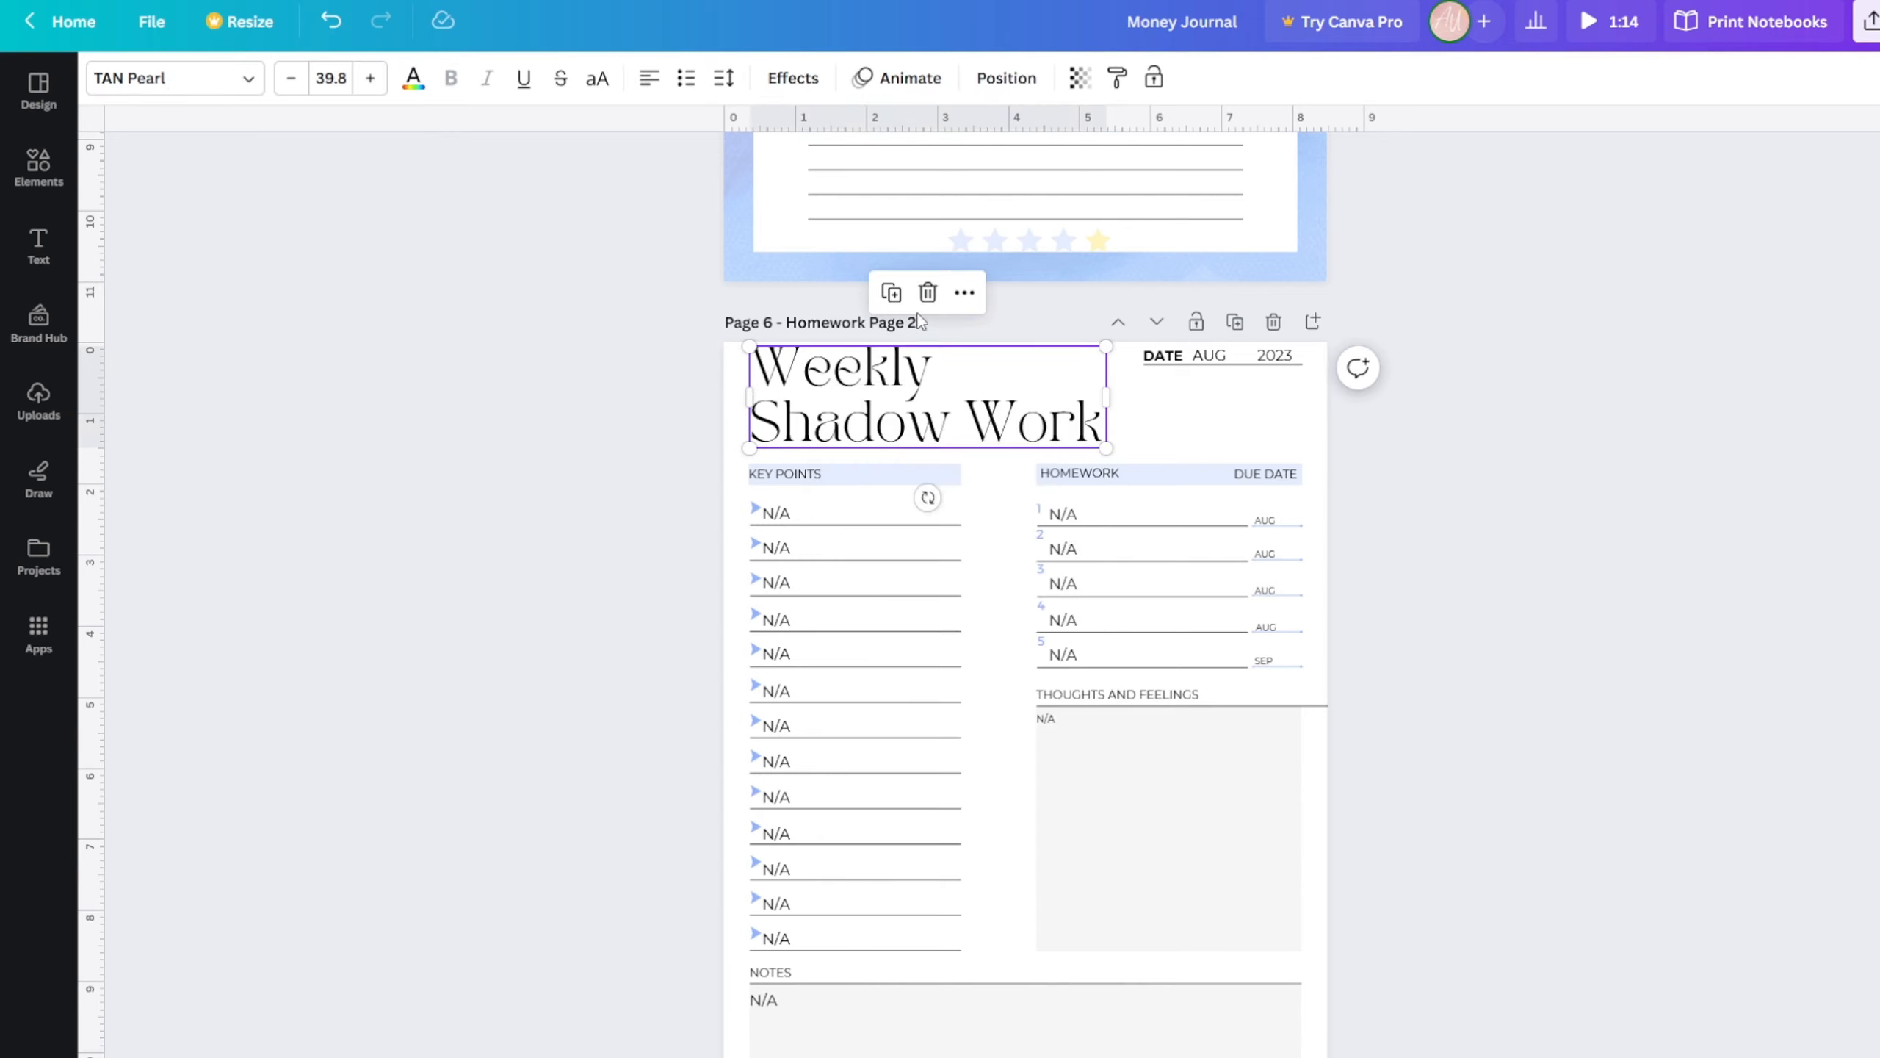
pyautogui.click(928, 291)
pyautogui.hotkey('ctrl', 'z')
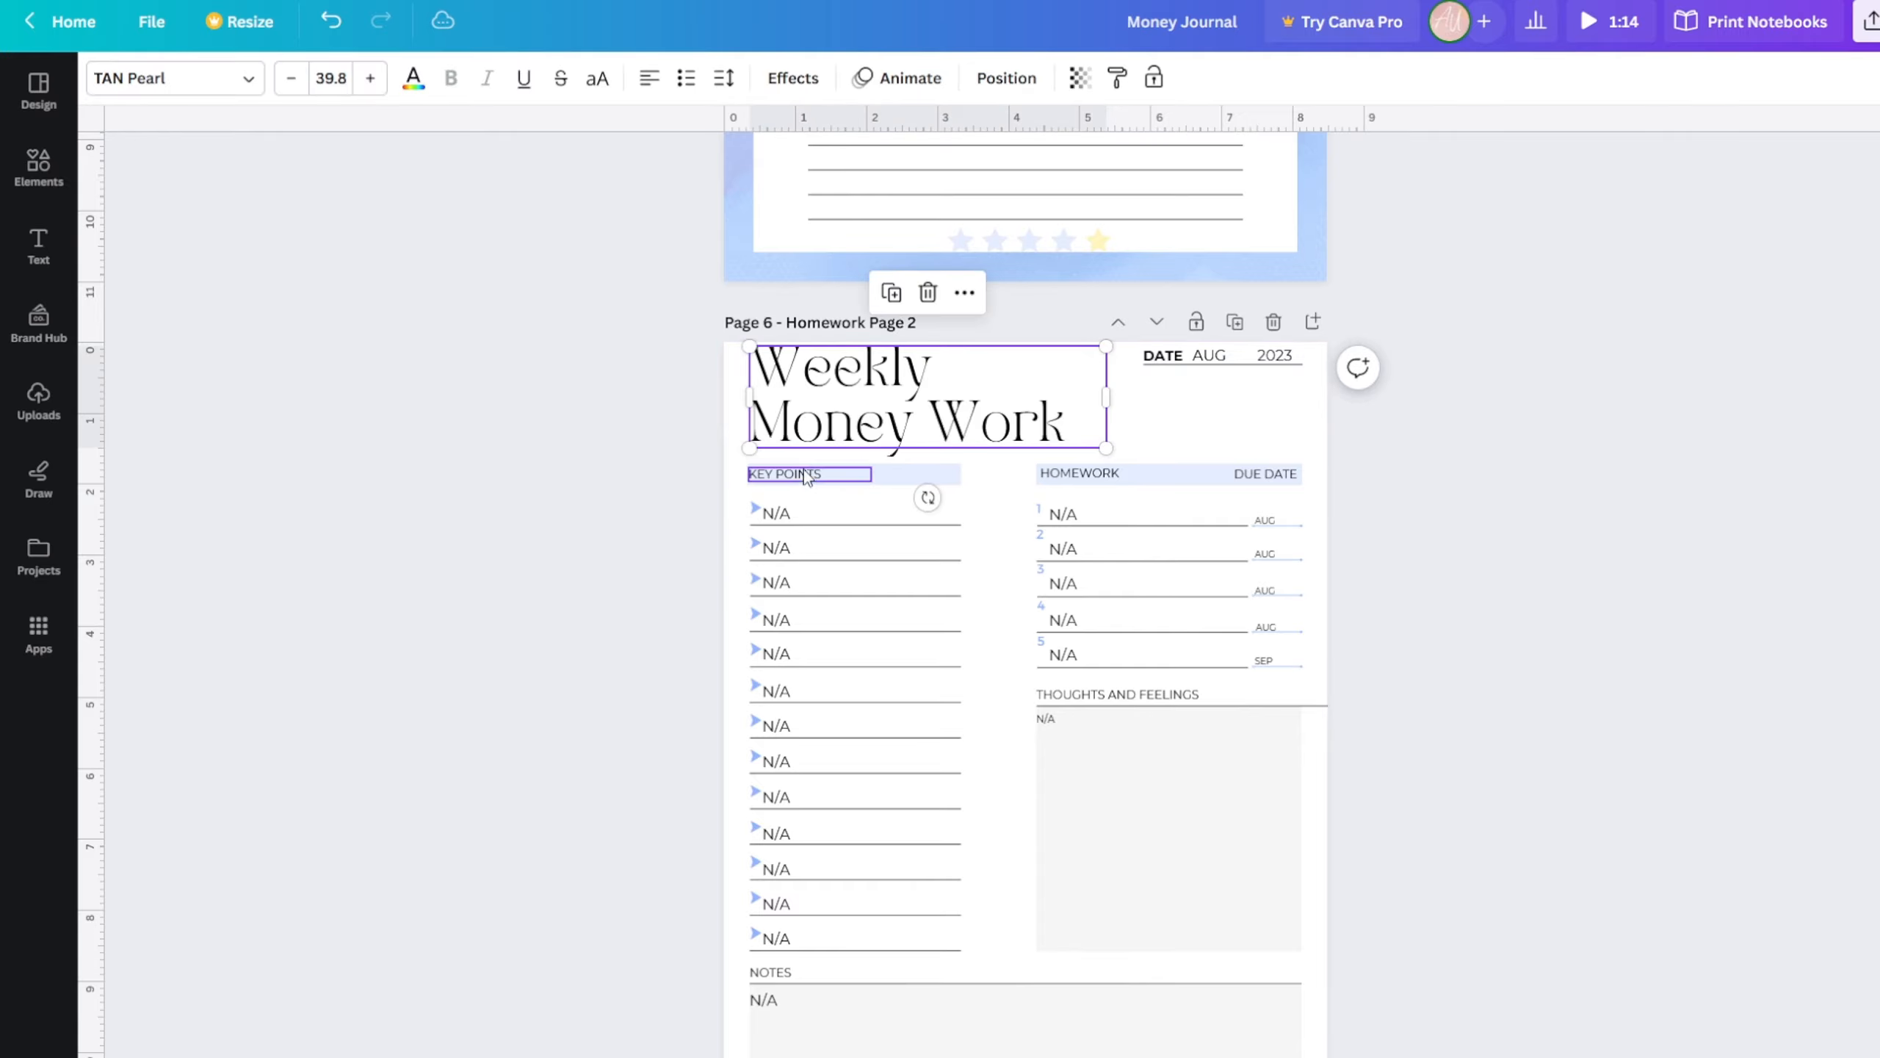
# - Remove the old title from Reflection Page 2 and paste the "Weekly Money Work" title there
pyautogui.scroll(-10, 863, 444)
pyautogui.click(928, 348)
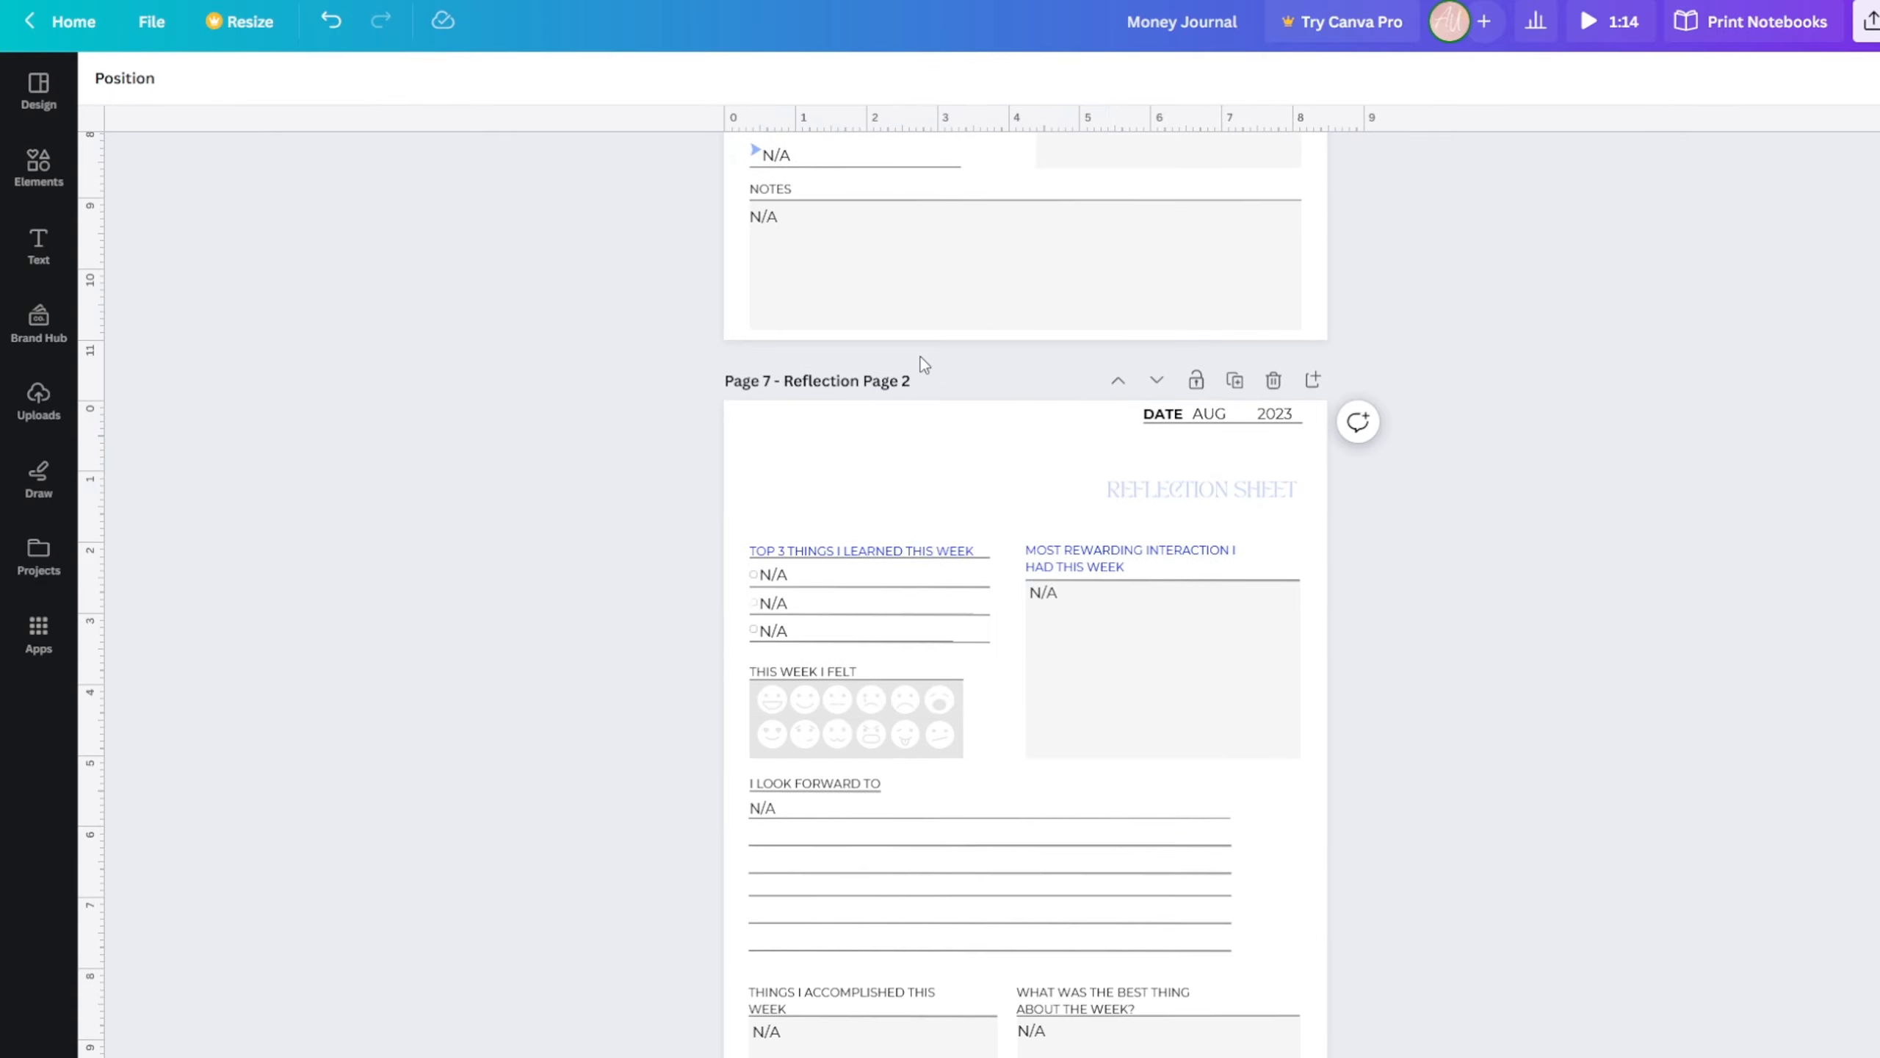
pyautogui.hotkey('ctrl', 'z')
# - Replace the shadow-work title on Homework Page 3 with the copied "Weekly Money Work" title
pyautogui.scroll(-6, 738, 436)
pyautogui.scroll(-15, 739, 436)
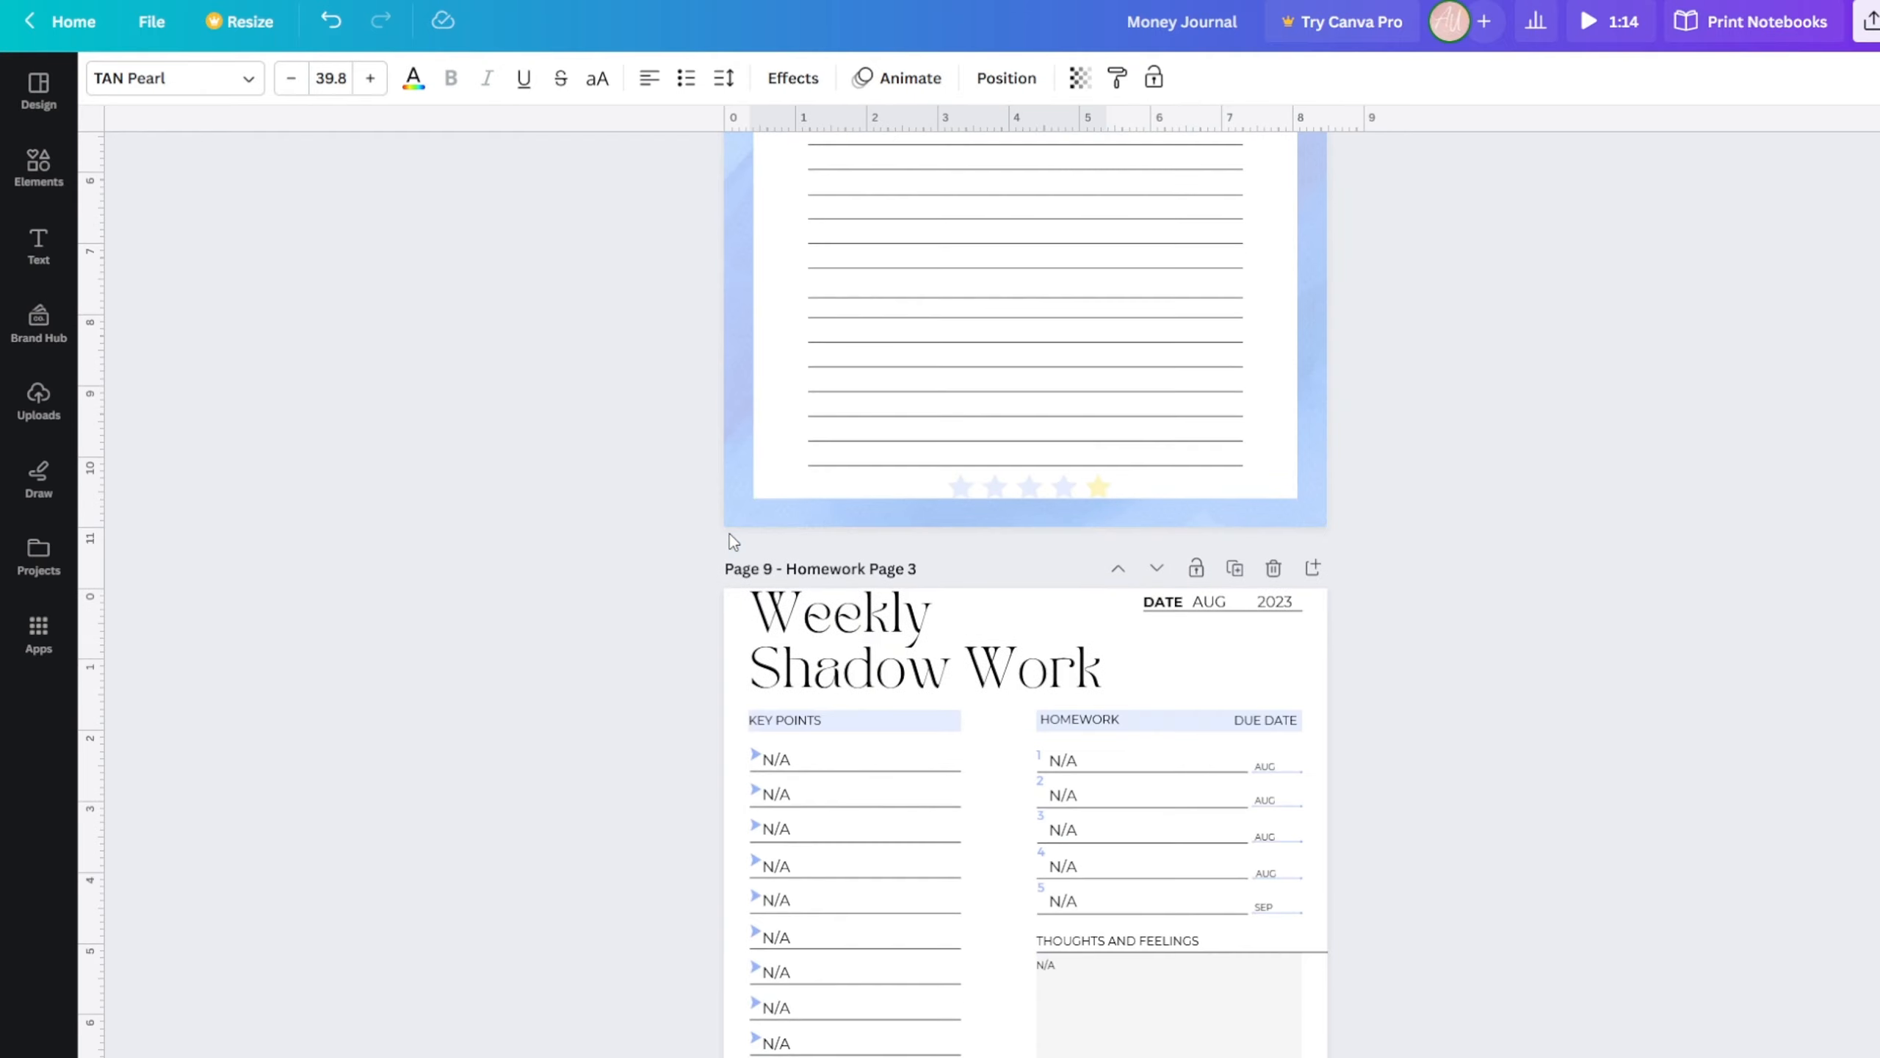
pyautogui.click(773, 368)
pyautogui.press('Delete')
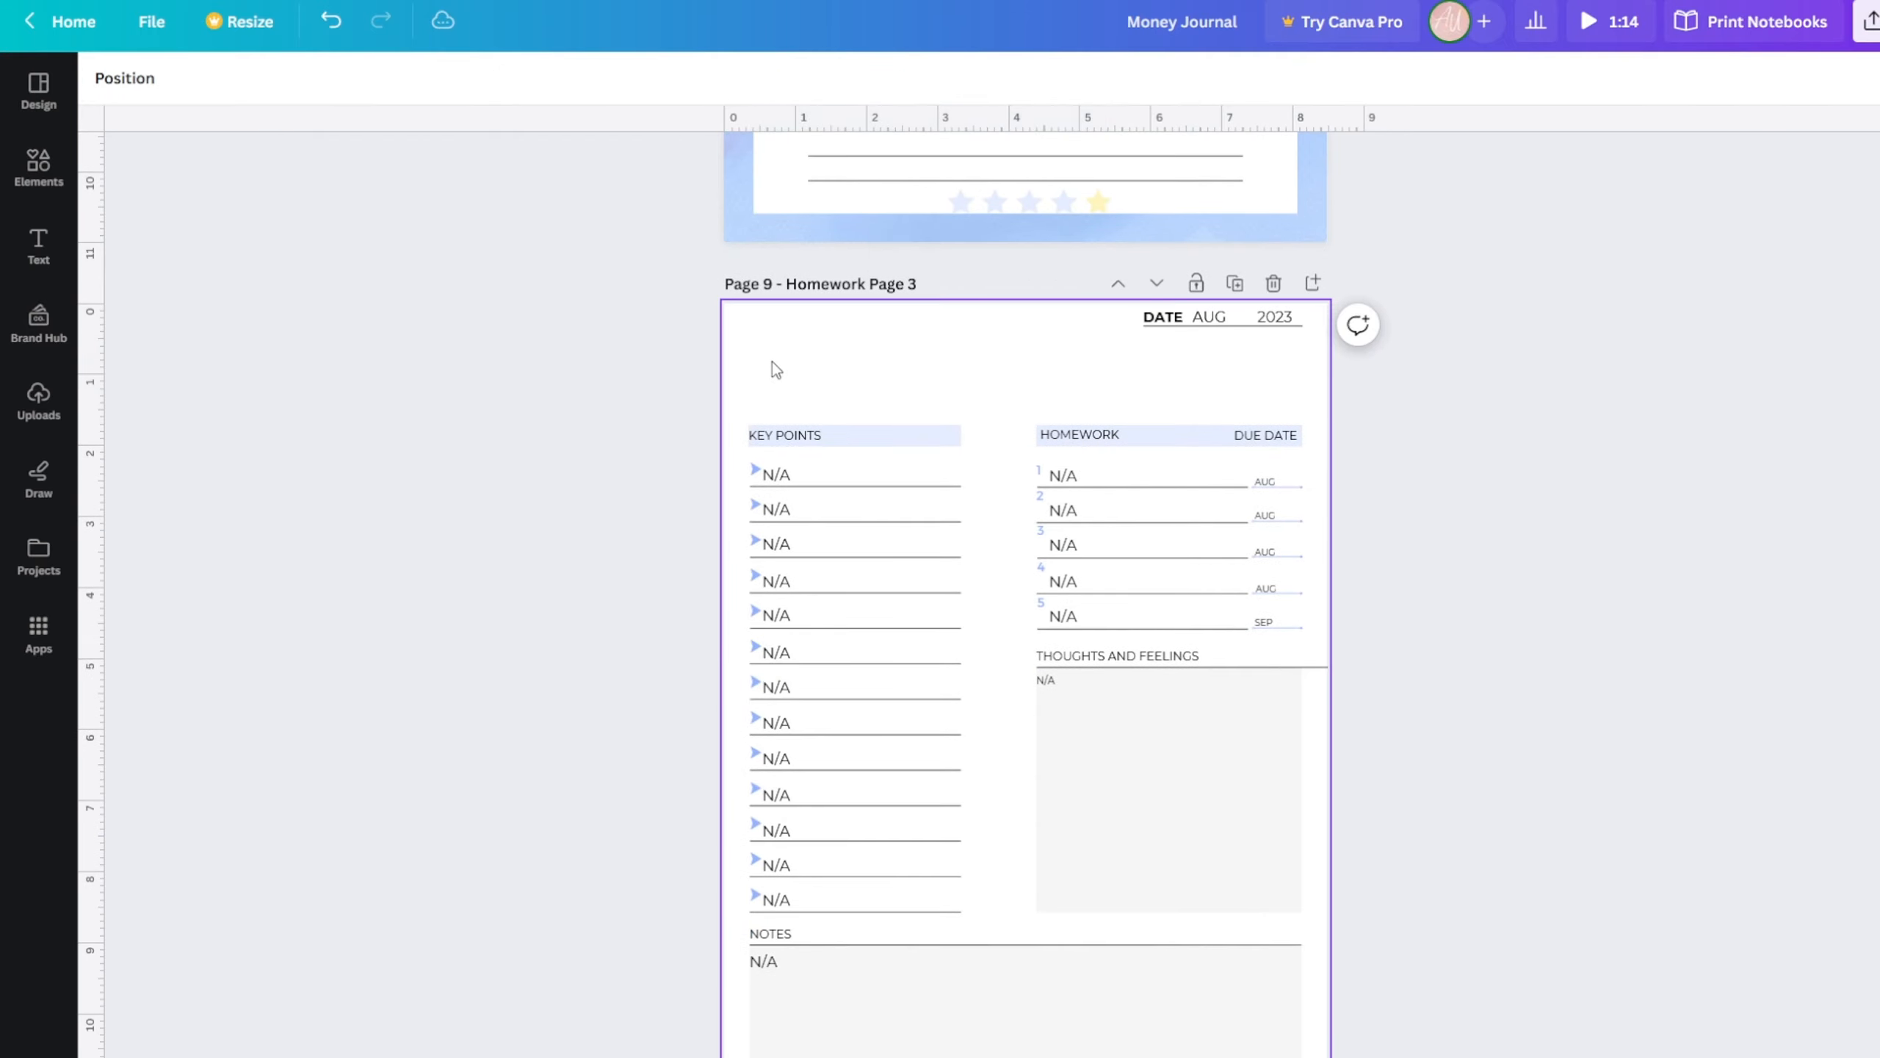
pyautogui.hotkey('ctrl', 'z')
# - Delete the old title on Reflection Page 3 and paste the "Weekly Money Work" title in its place
pyautogui.scroll(-8, 859, 362)
pyautogui.click(853, 507)
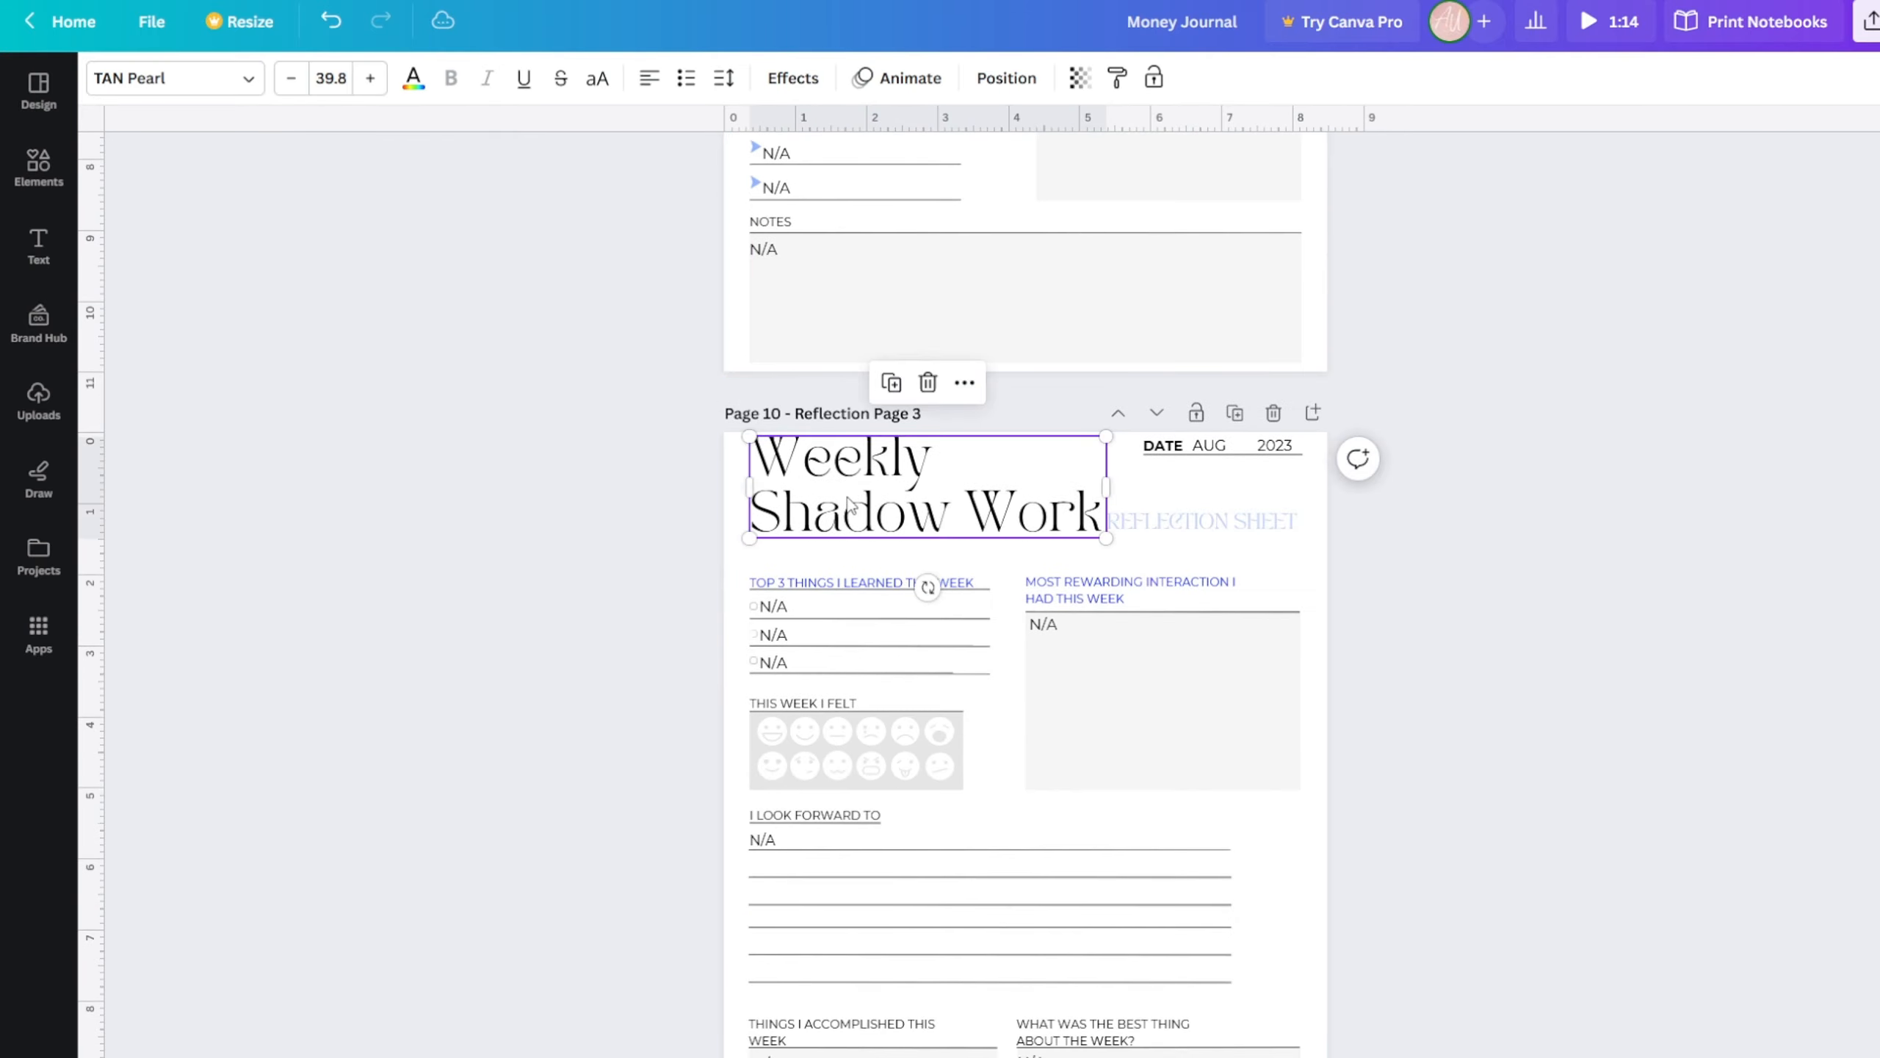
pyautogui.press('Delete')
pyautogui.hotkey('ctrl', 'z')
# - Replace the title on Homework Page 4 with the copied "Weekly Money Work" title
pyautogui.scroll(-10, 844, 521)
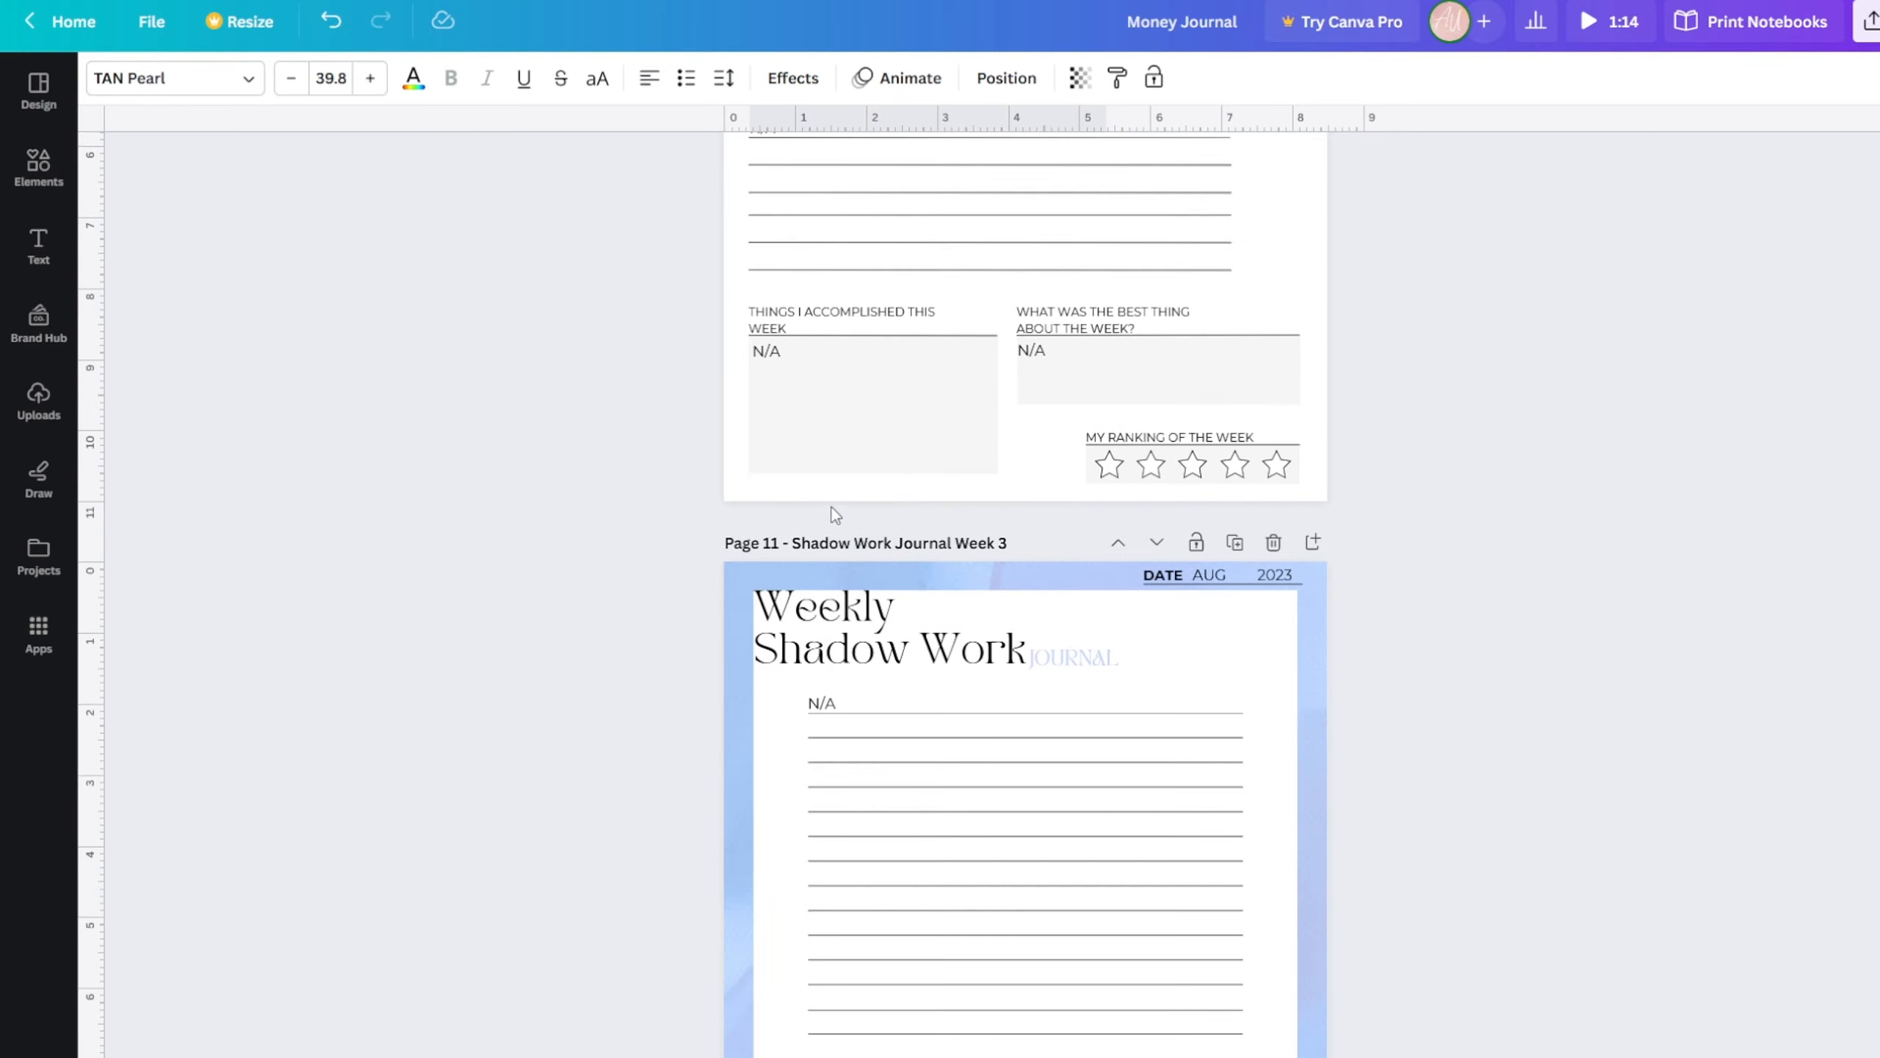
pyautogui.scroll(-10, 620, 722)
pyautogui.click(797, 523)
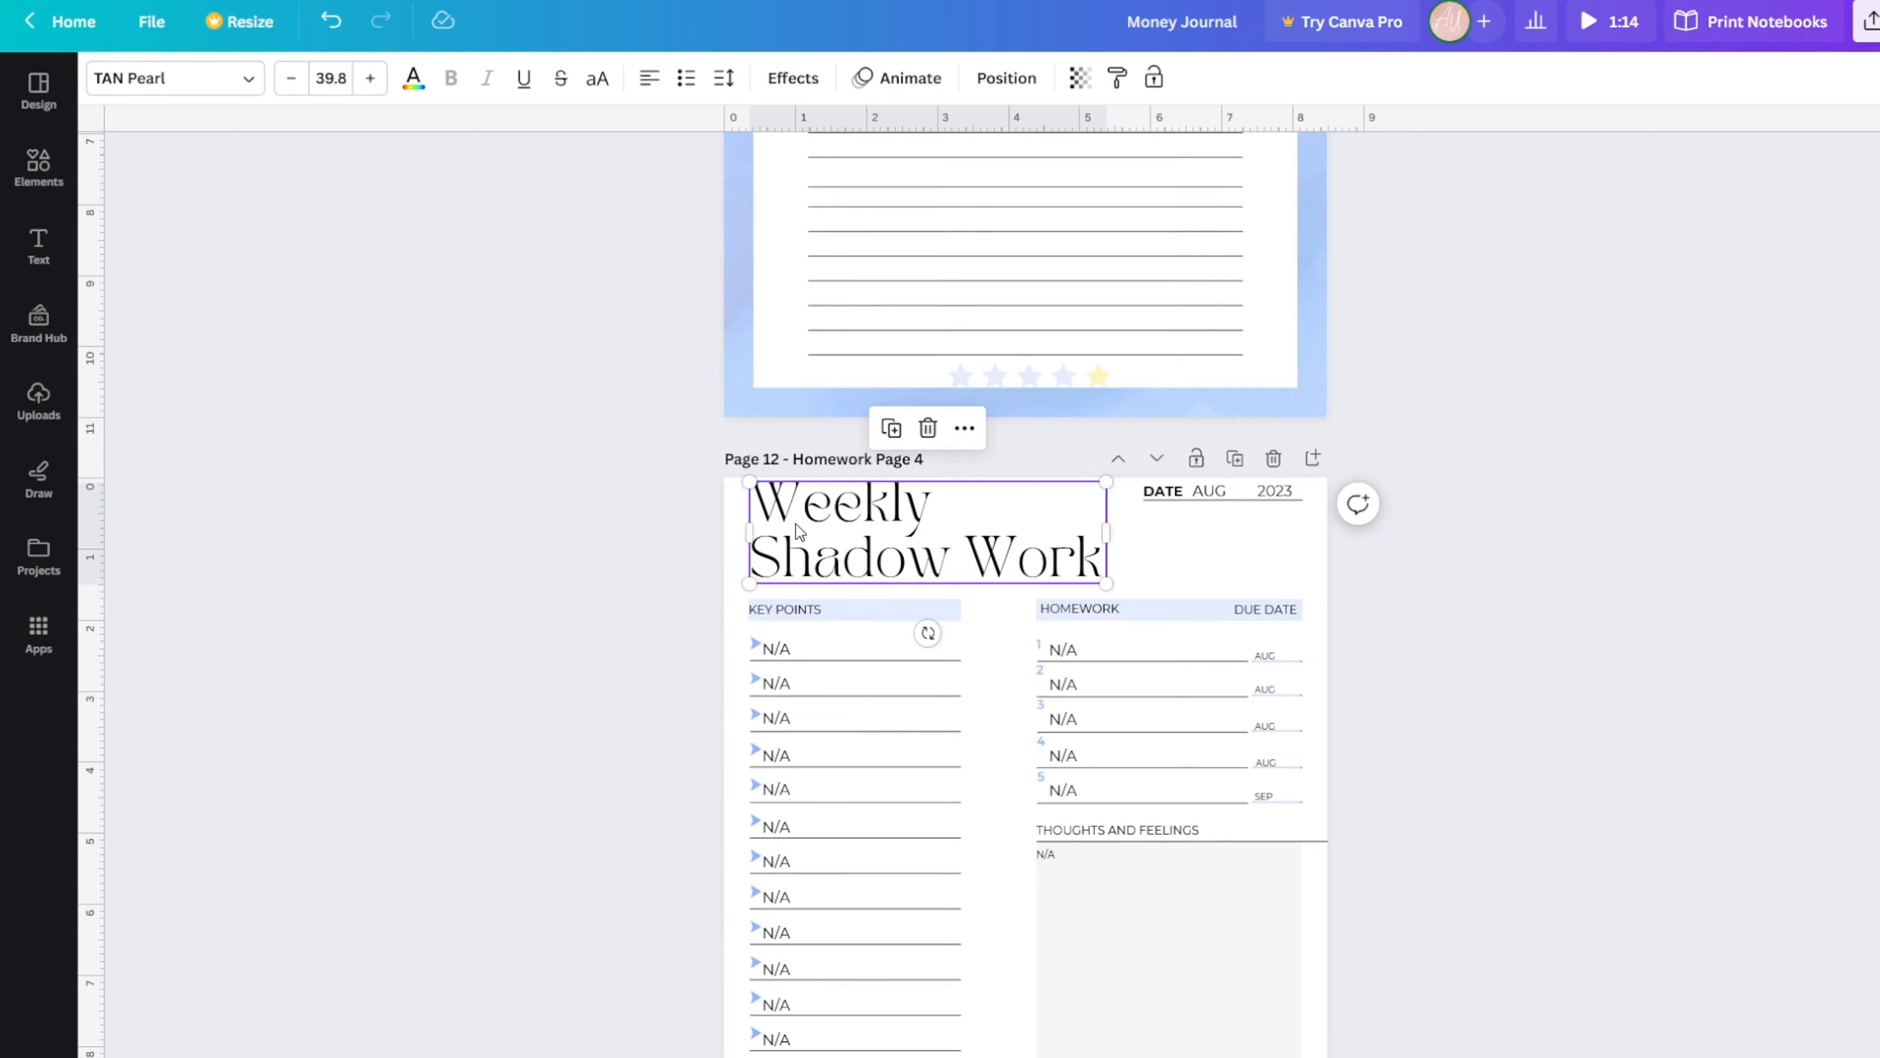
pyautogui.press('Delete')
pyautogui.hotkey('ctrl', 'z')
# - Replace the shadow-work title on Reflection Page 4 with the copied "Weekly Money Work" title and check the pages around it
pyautogui.scroll(-10, 707, 512)
pyautogui.click(965, 603)
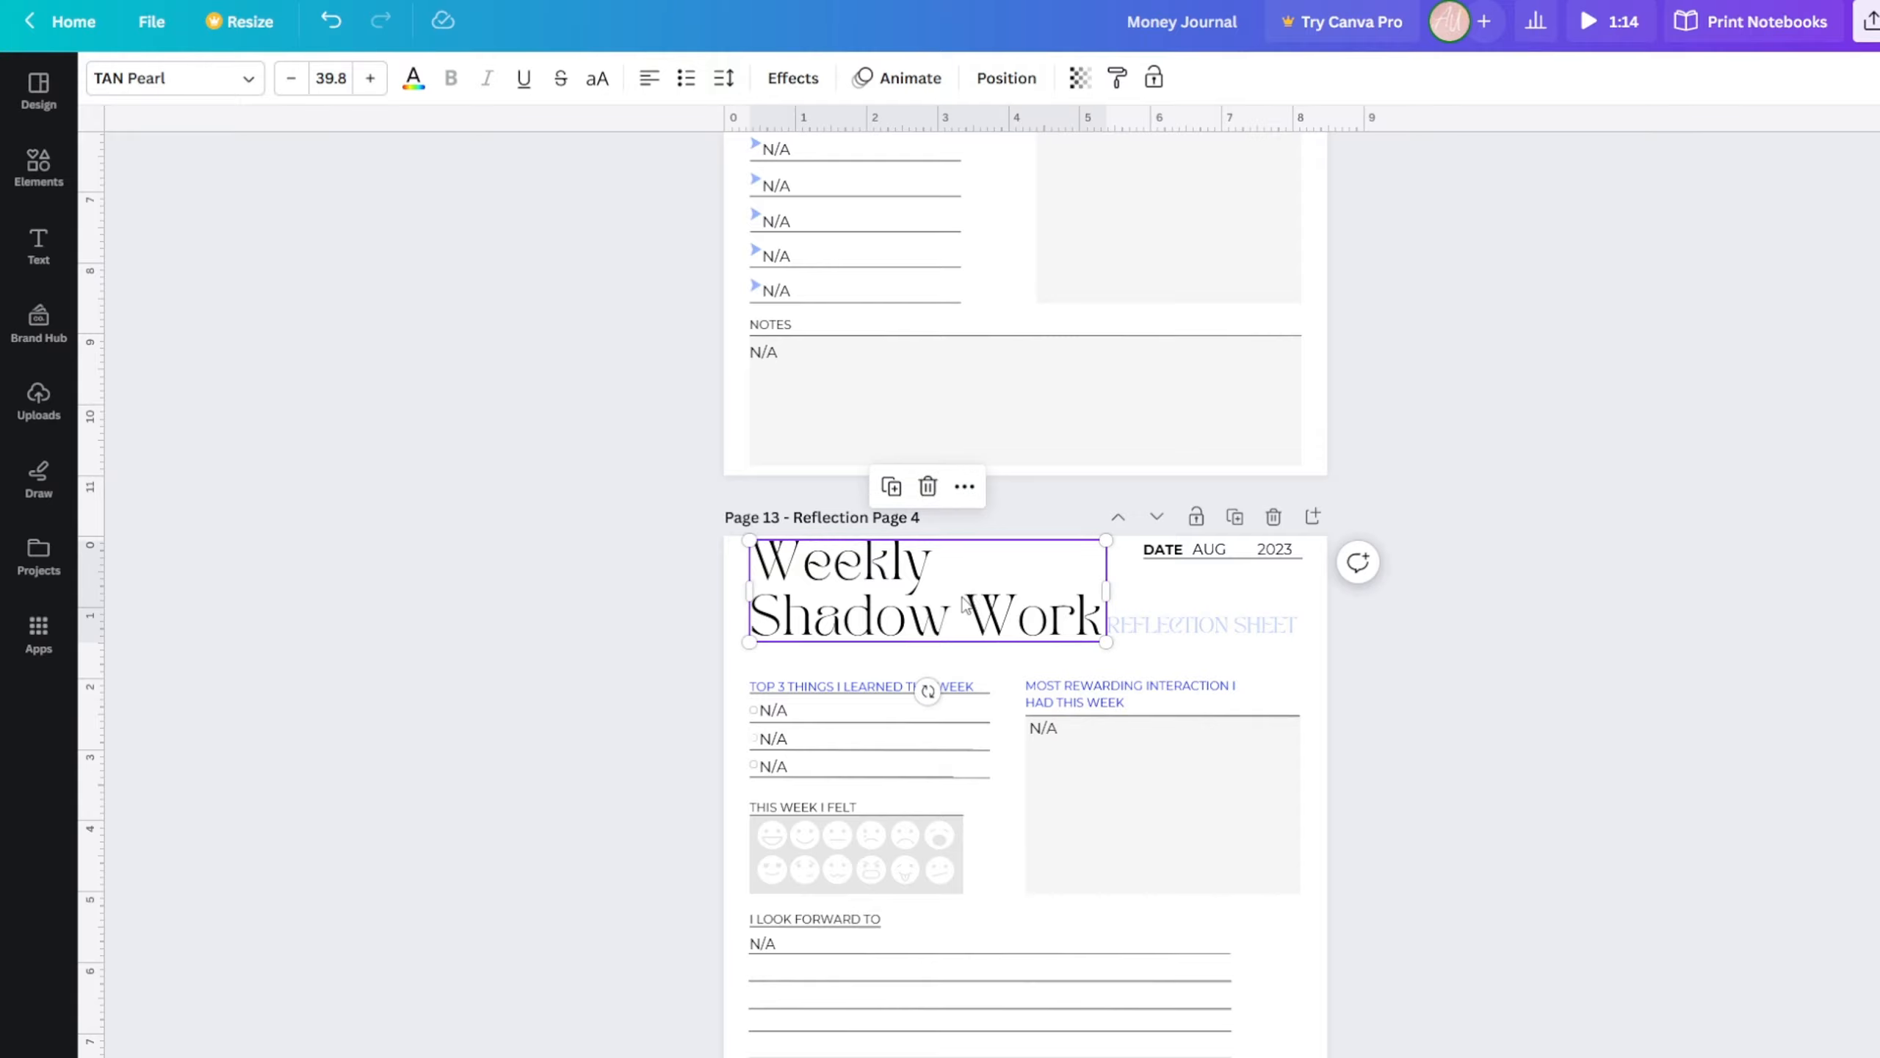
pyautogui.press('Delete')
pyautogui.hotkey('ctrl', 'z')
pyautogui.scroll(-10, 918, 740)
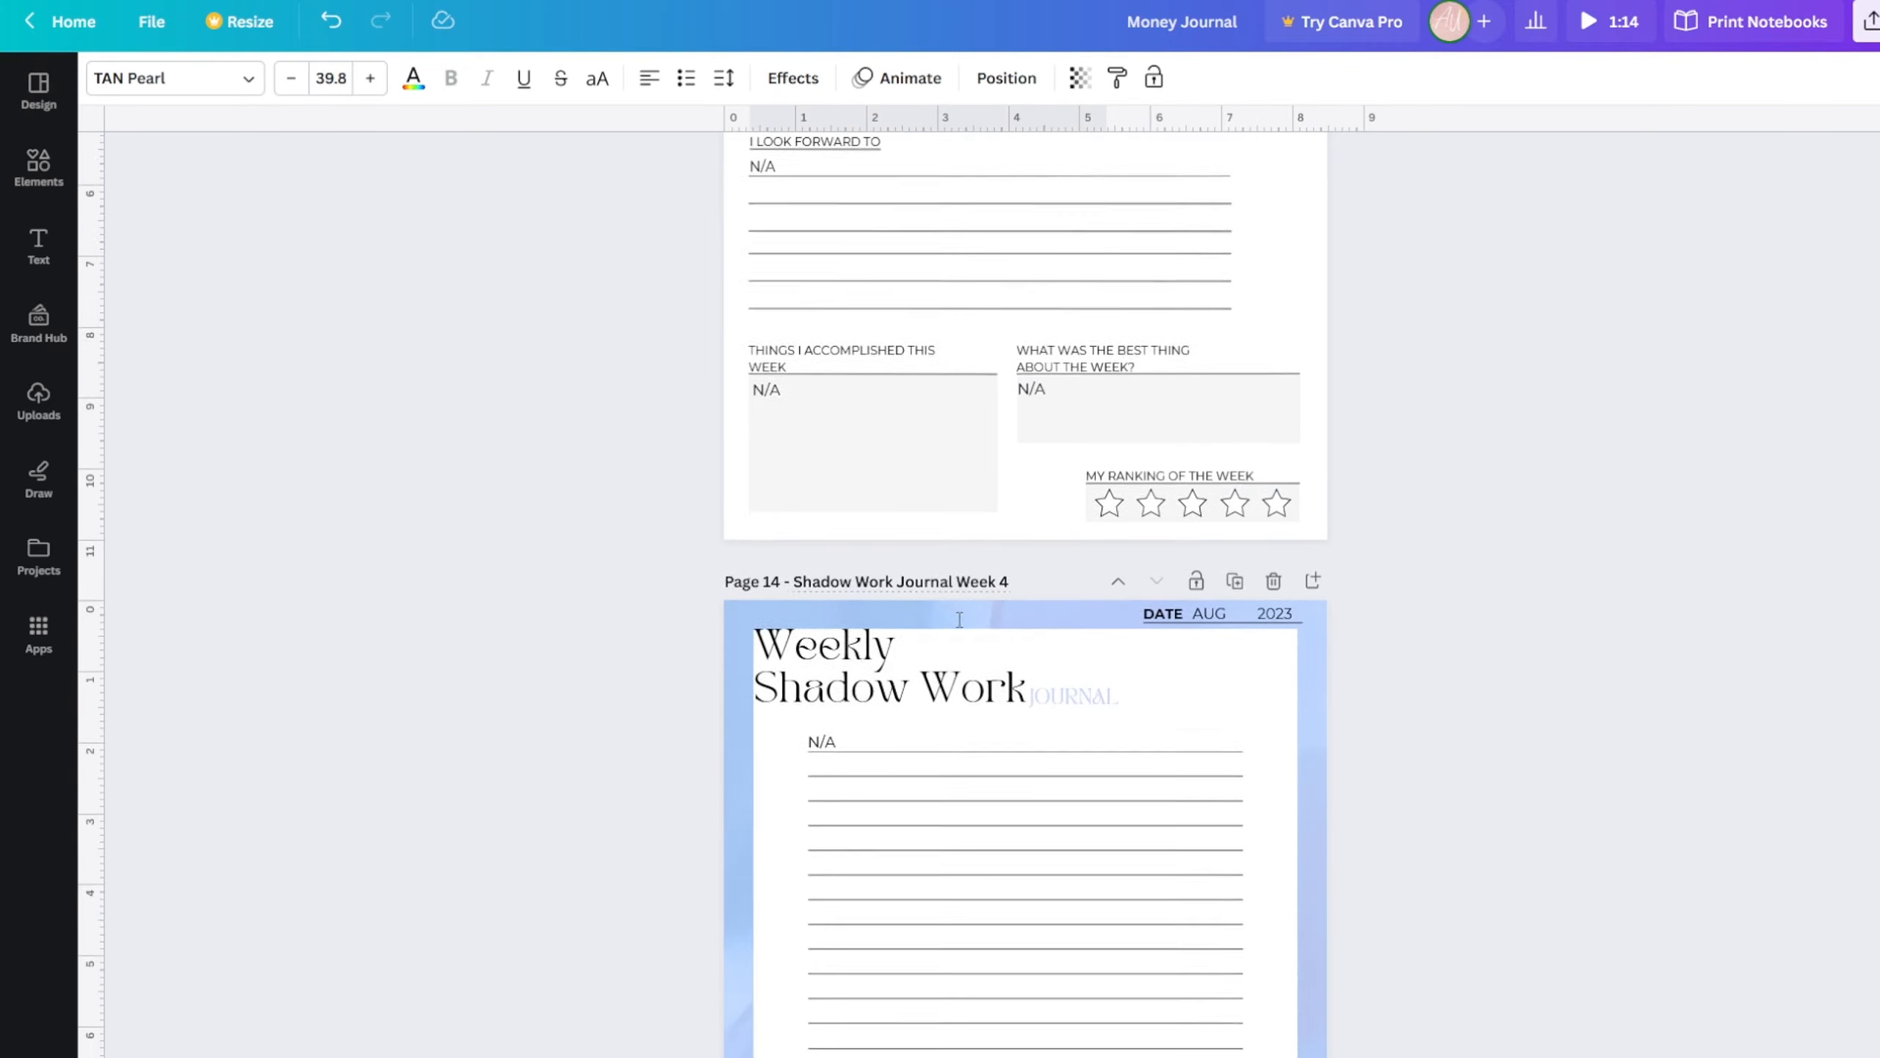
pyautogui.scroll(20, 918, 741)
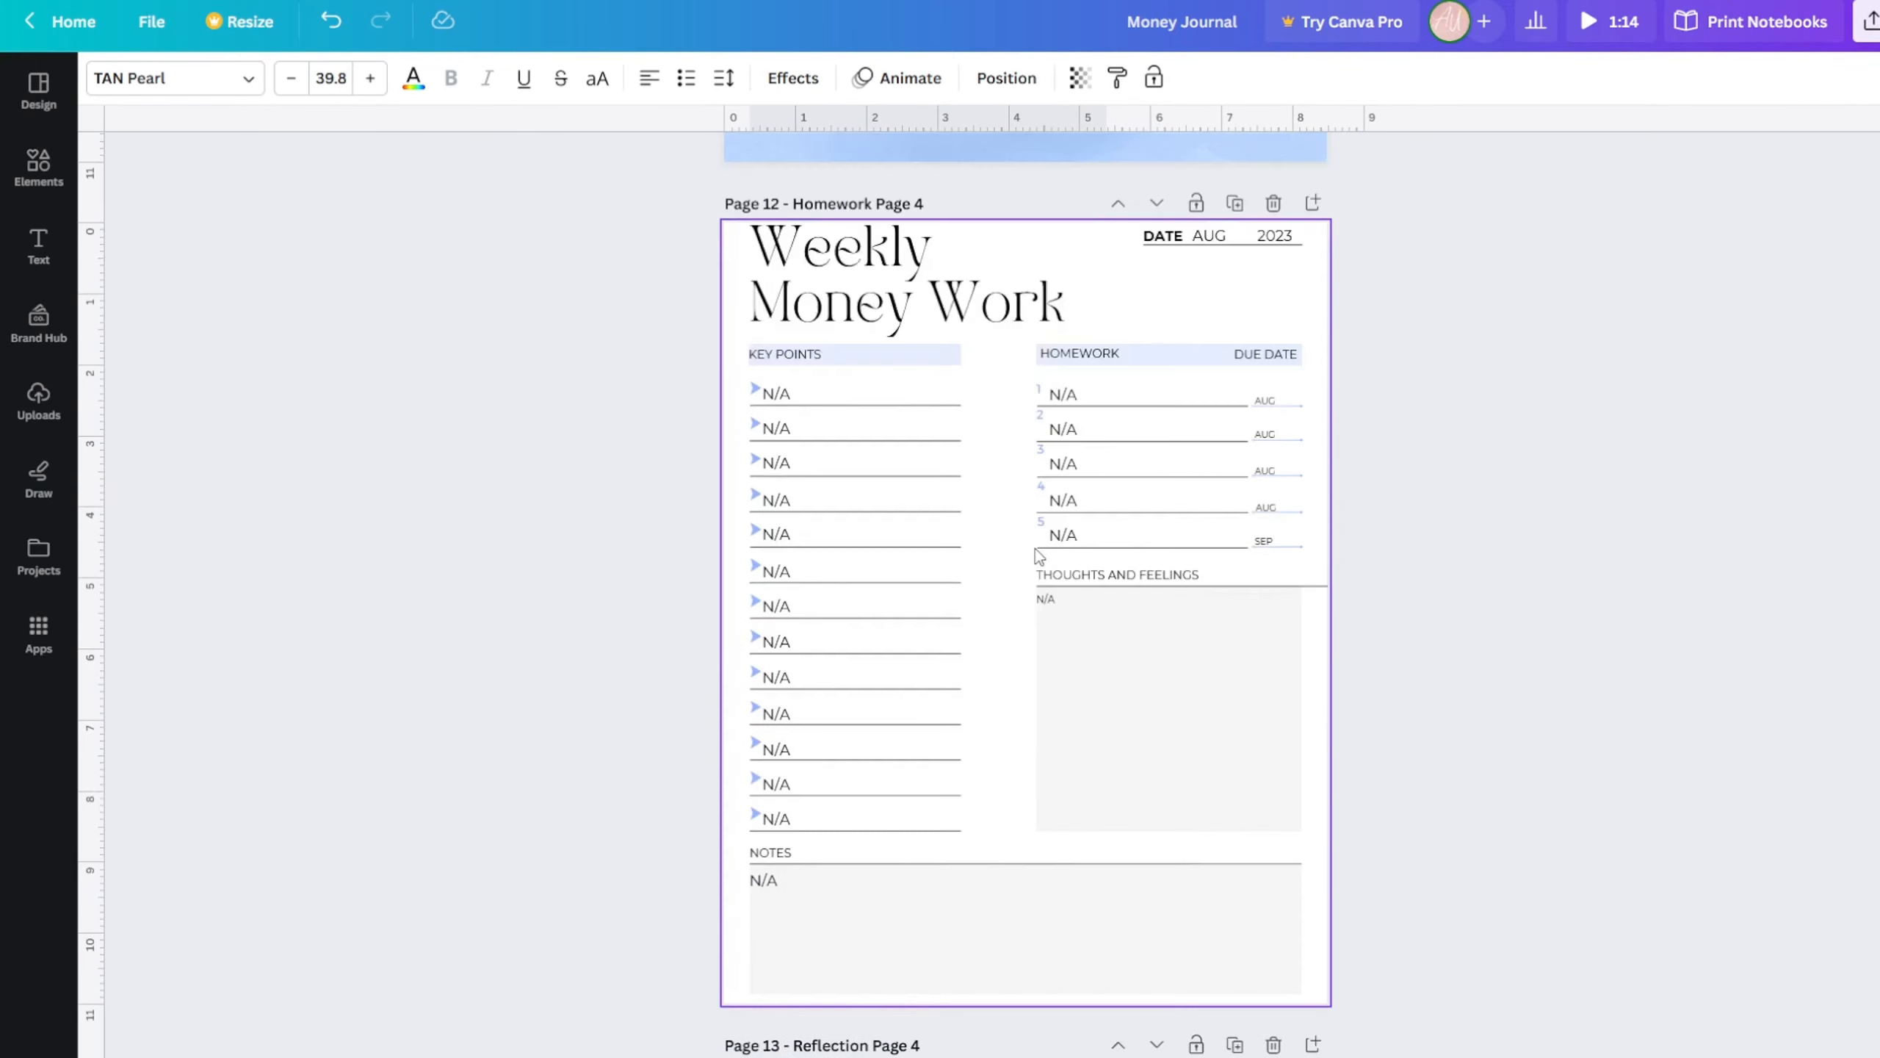
# - Review the replaced titles from Homework Page 4 back to the affirmations page and Homework Page 1
pyautogui.scroll(6, 1068, 416)
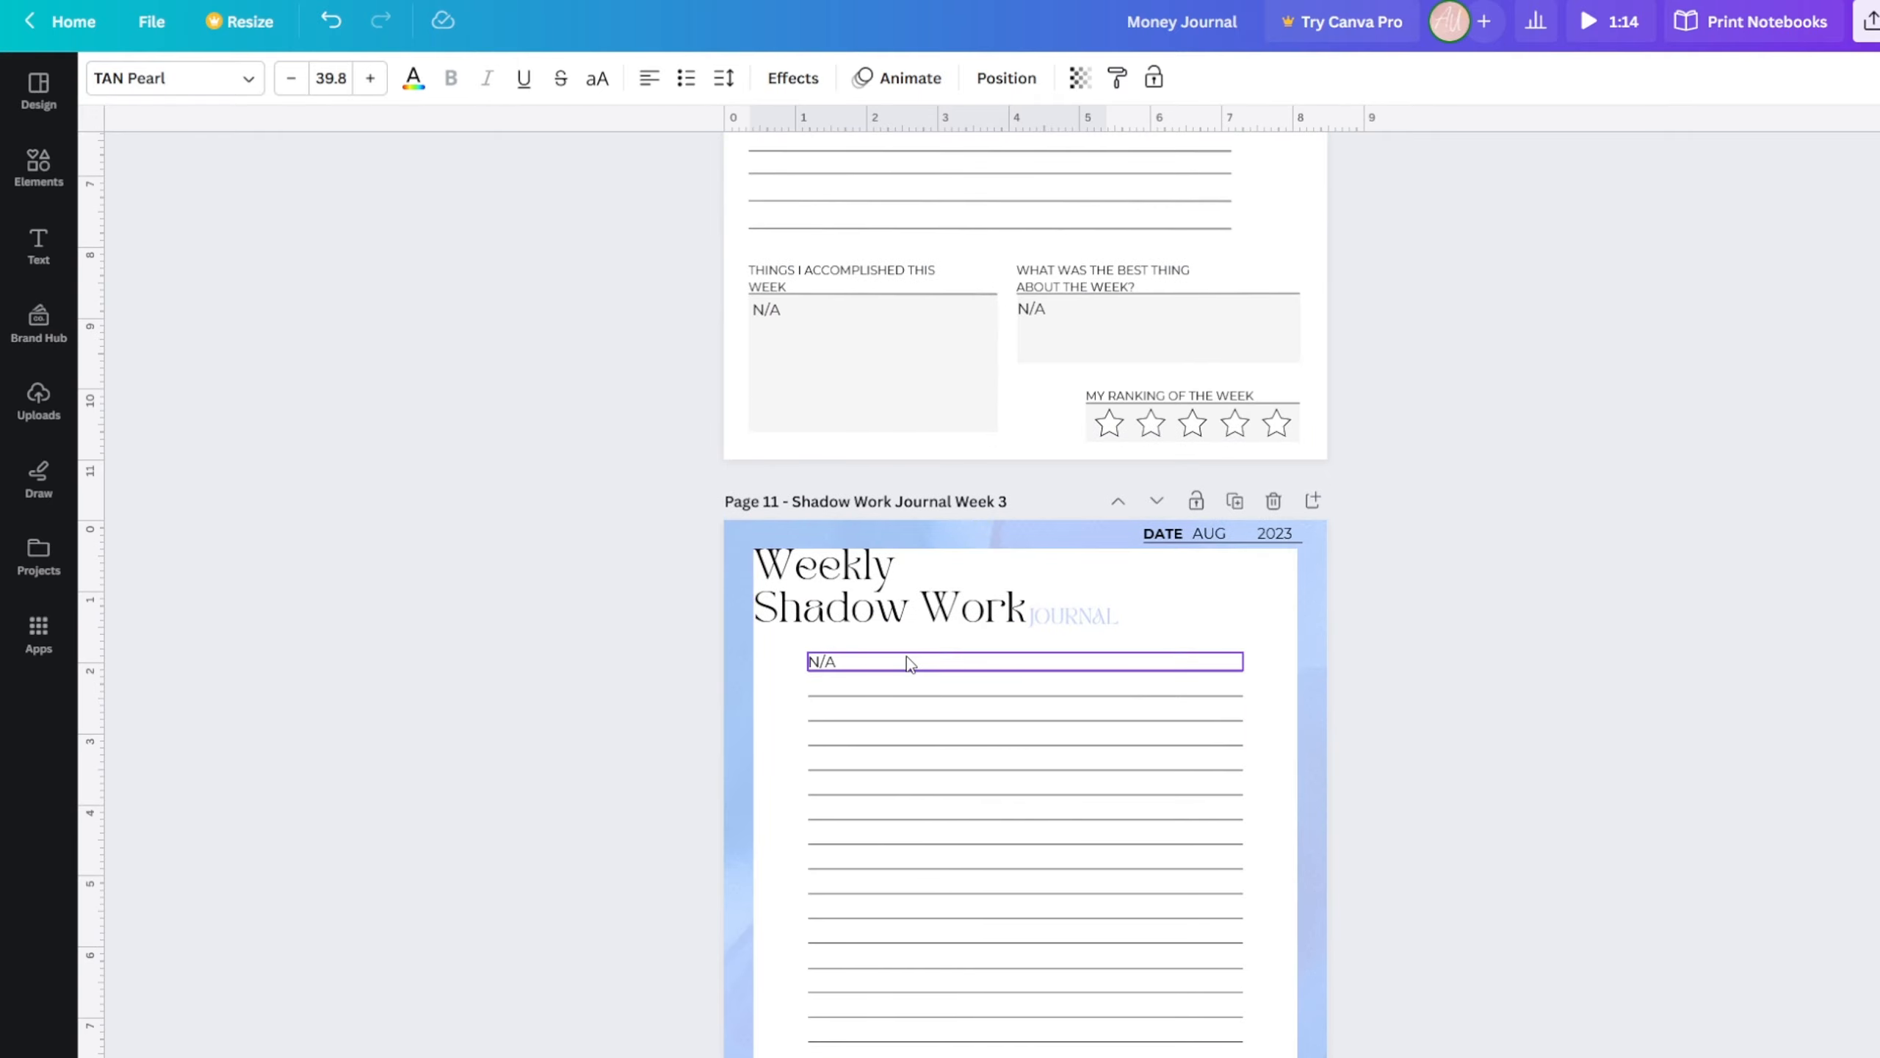
pyautogui.scroll(4, 813, 781)
pyautogui.scroll(4, 813, 782)
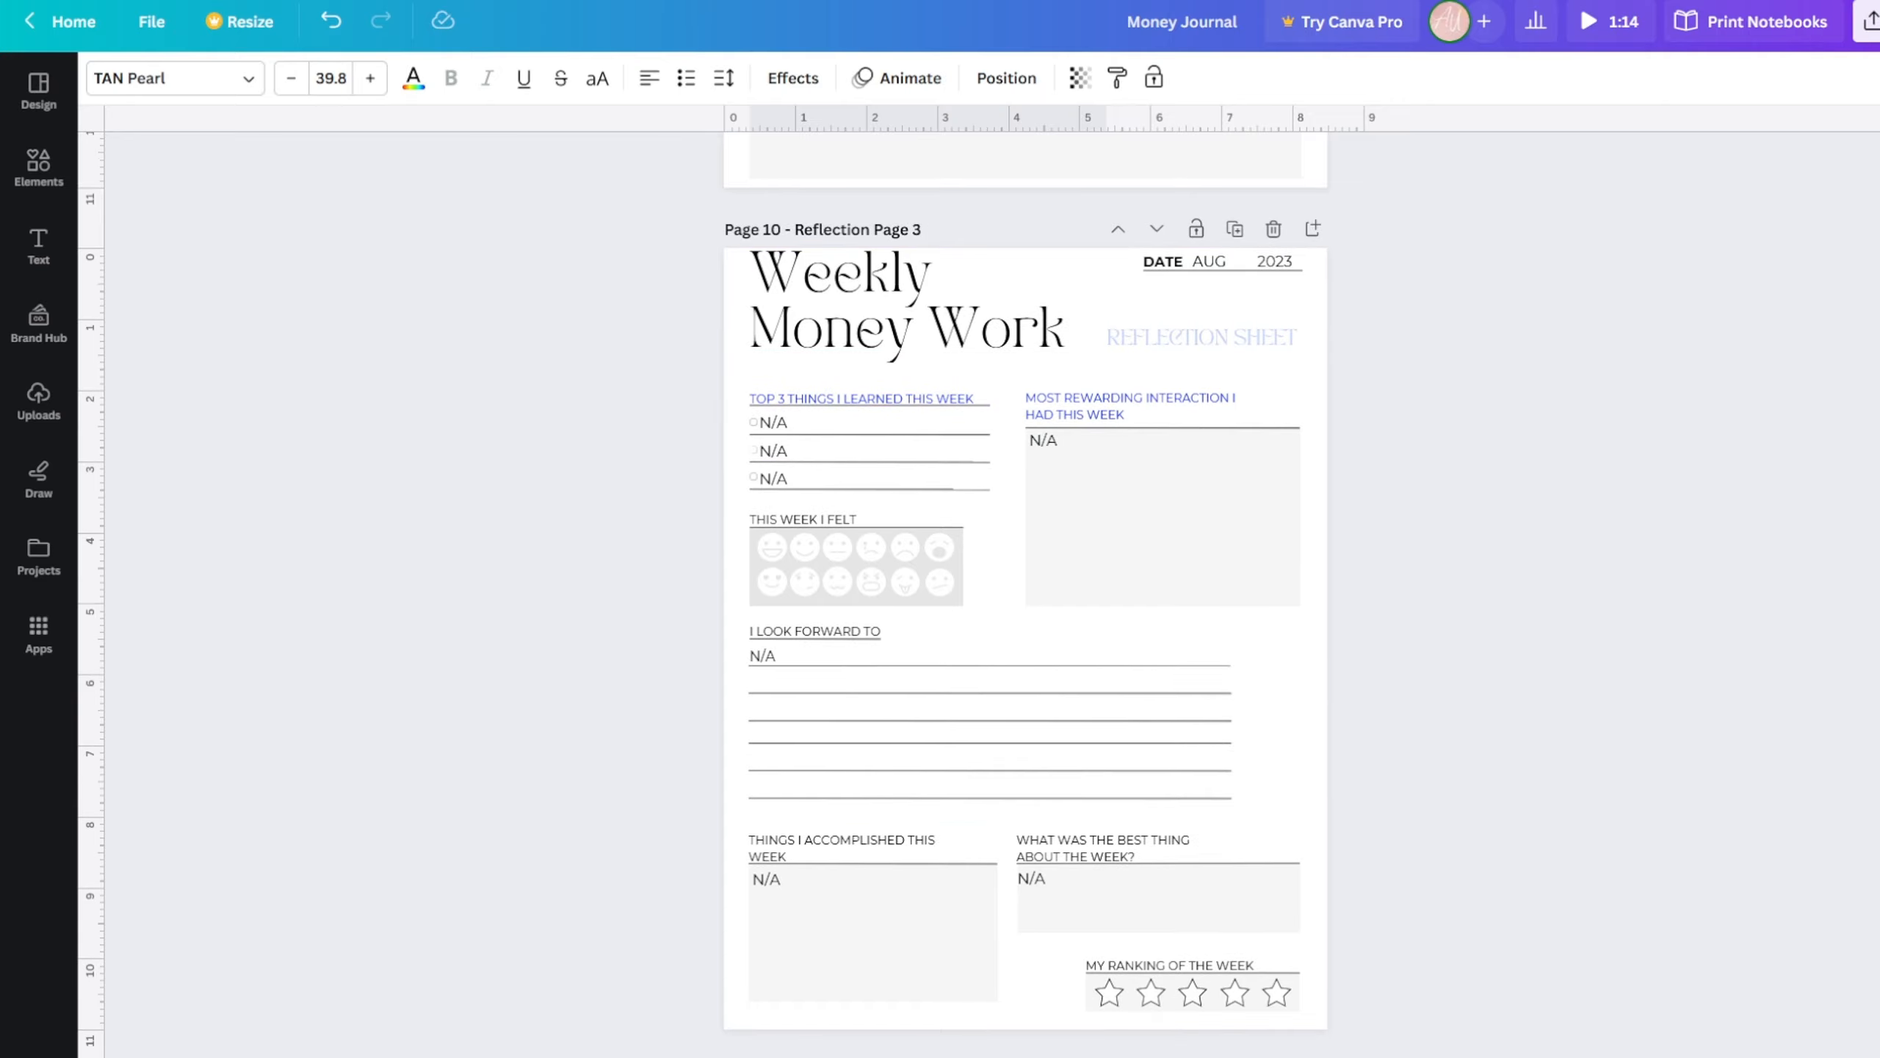
pyautogui.scroll(-1, 820, 1048)
pyautogui.scroll(10, 1595, 651)
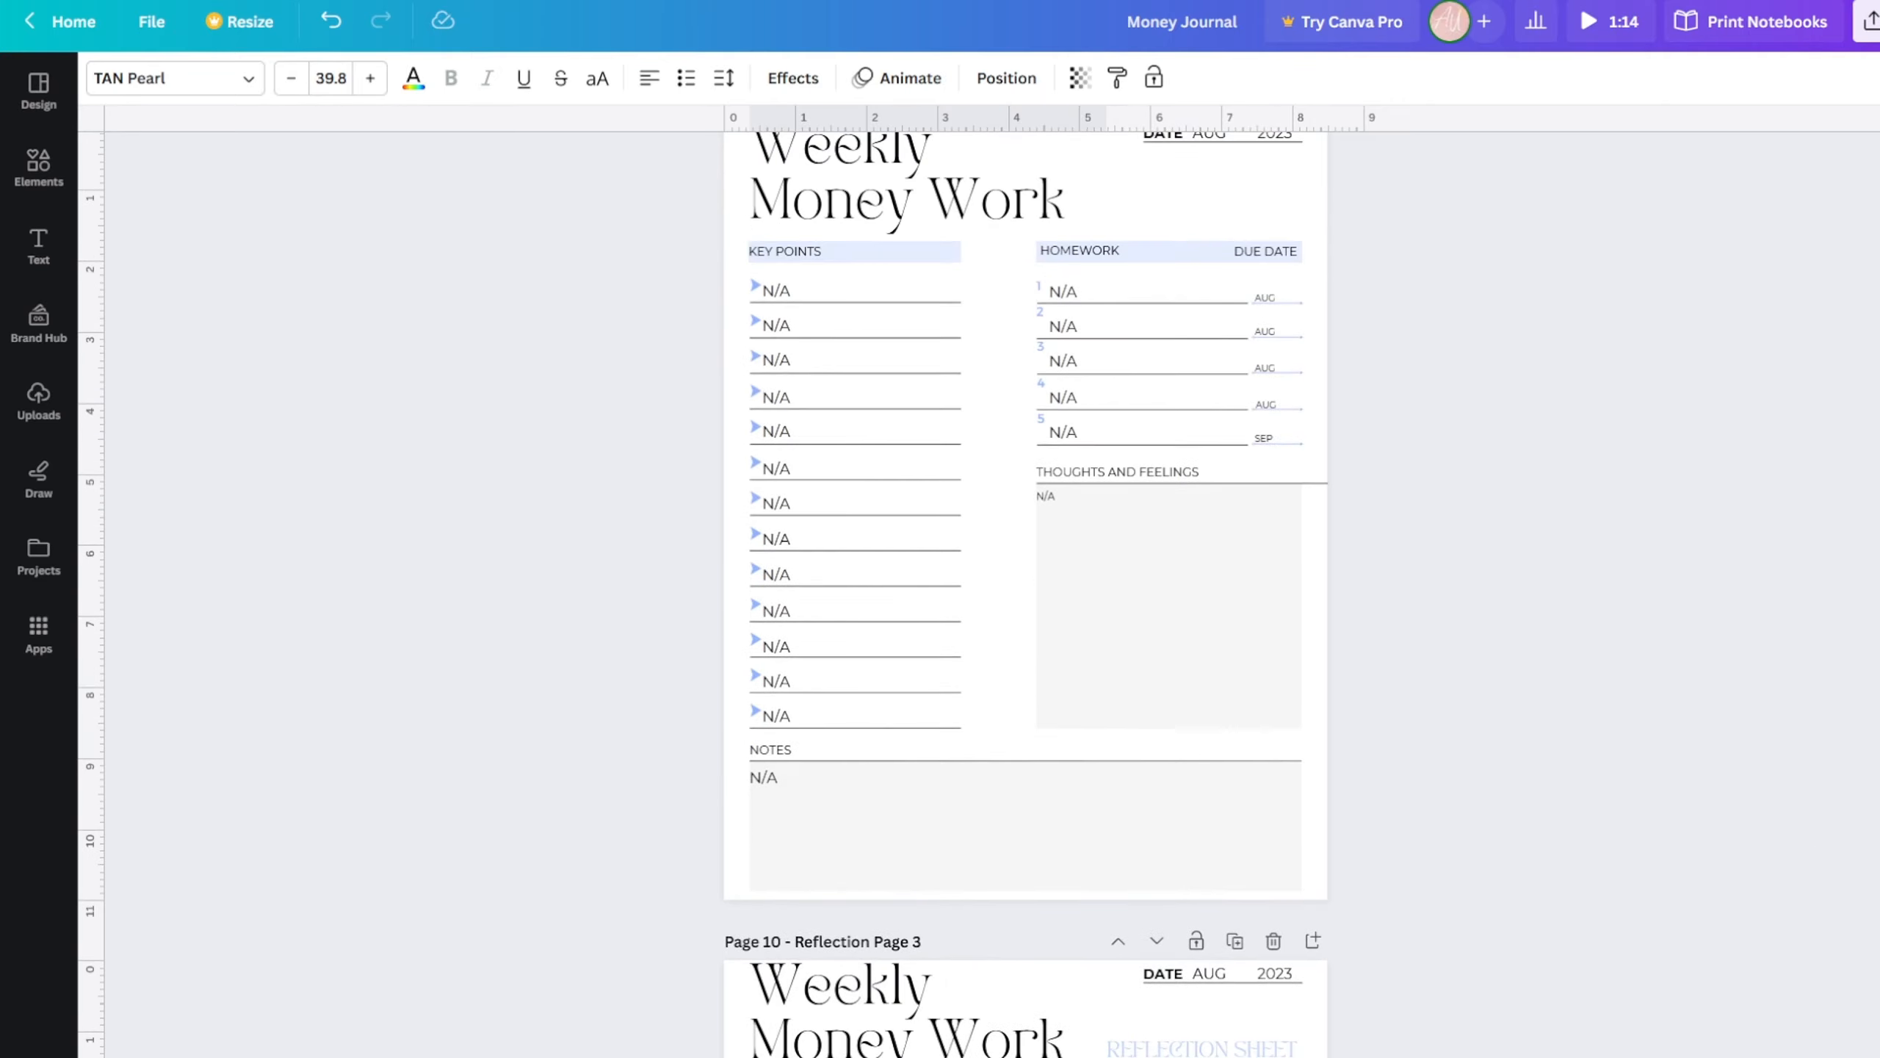
pyautogui.scroll(20, 1026, 592)
pyautogui.scroll(-10, 1219, 541)
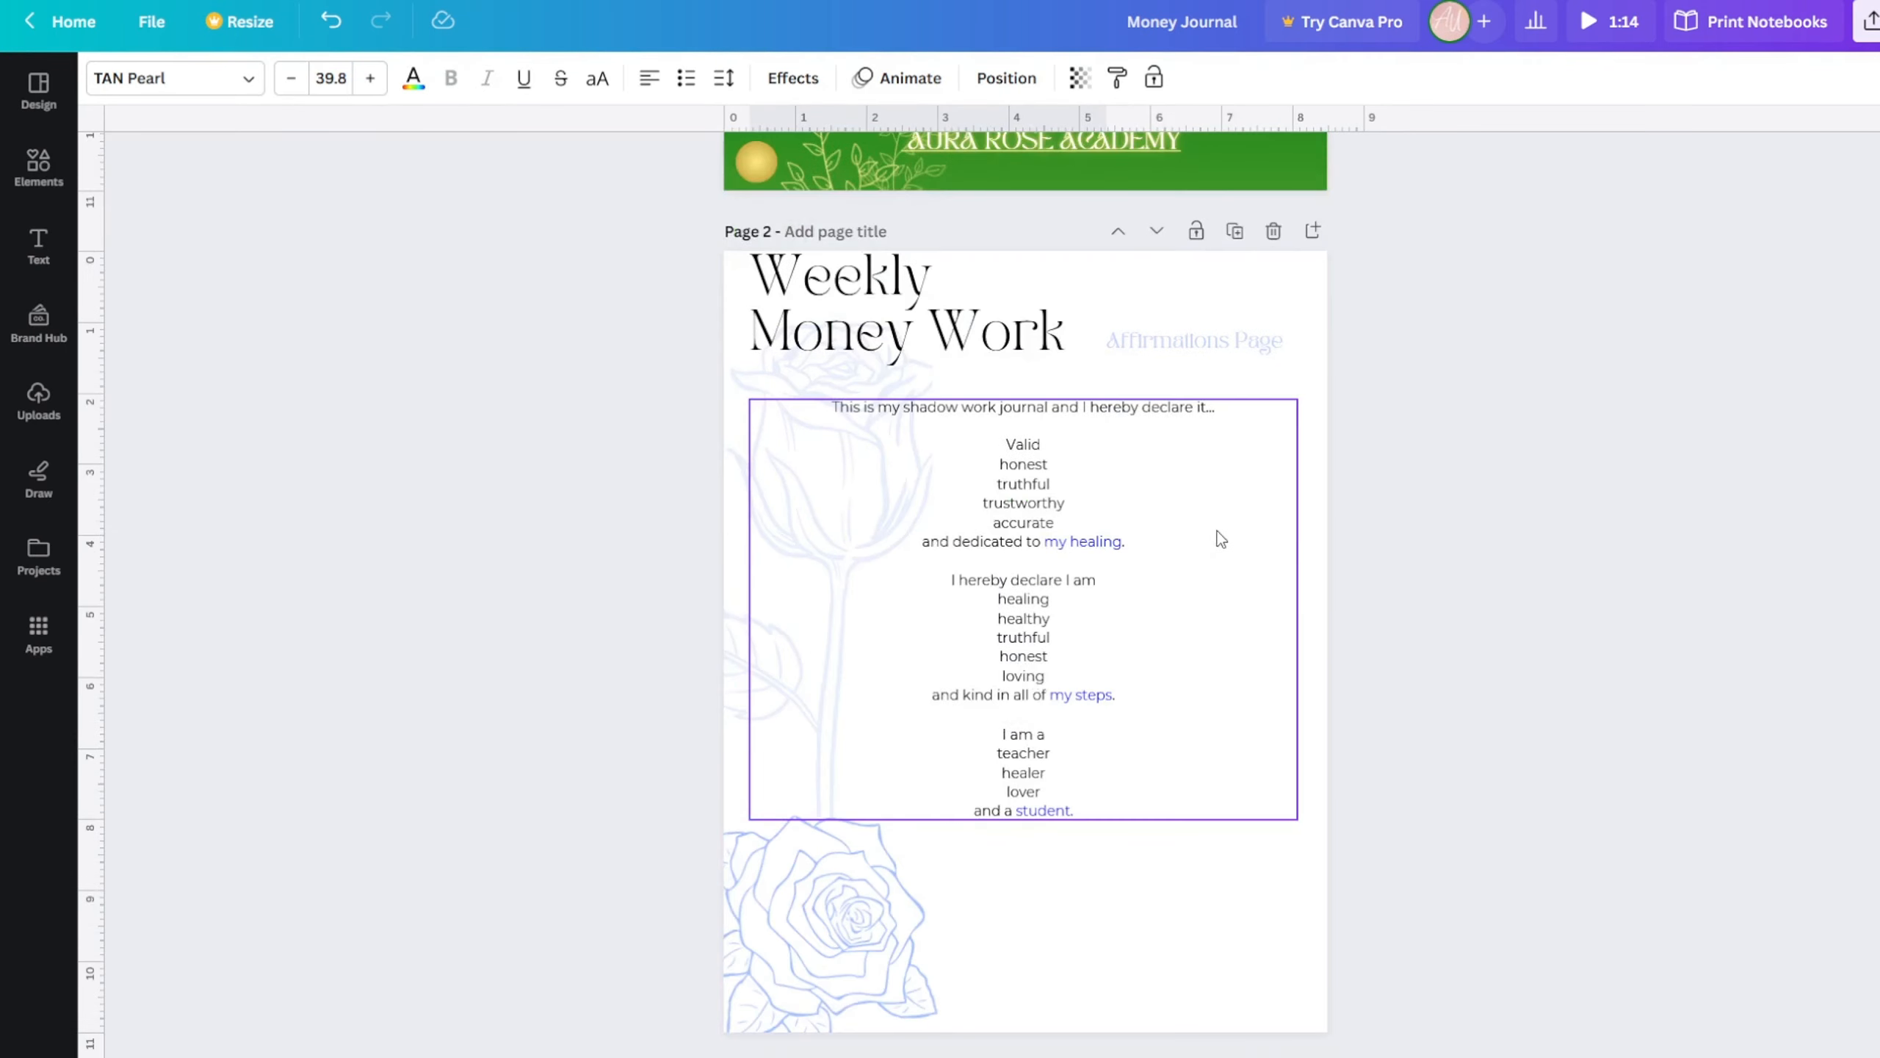
pyautogui.scroll(-10, 1220, 540)
pyautogui.scroll(-4, 1407, 488)
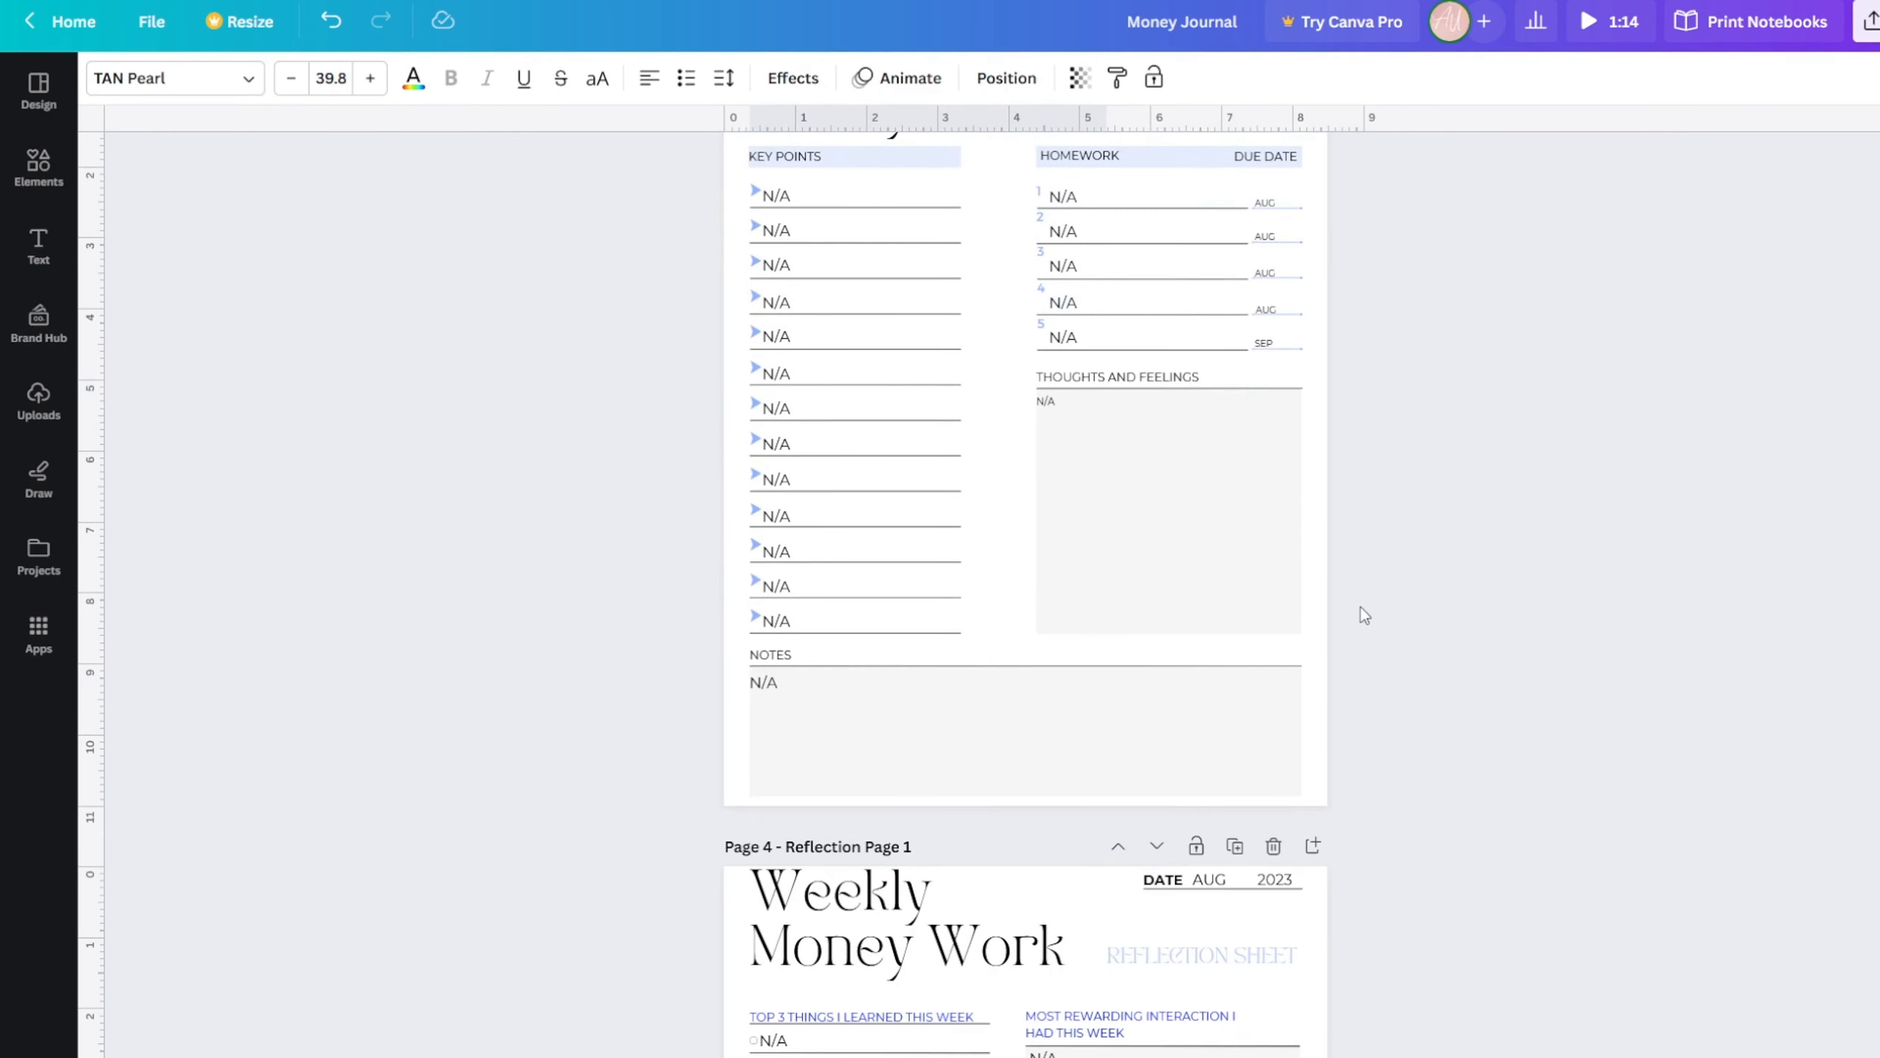
pyautogui.scroll(4, 1365, 615)
pyautogui.scroll(-1, 1364, 601)
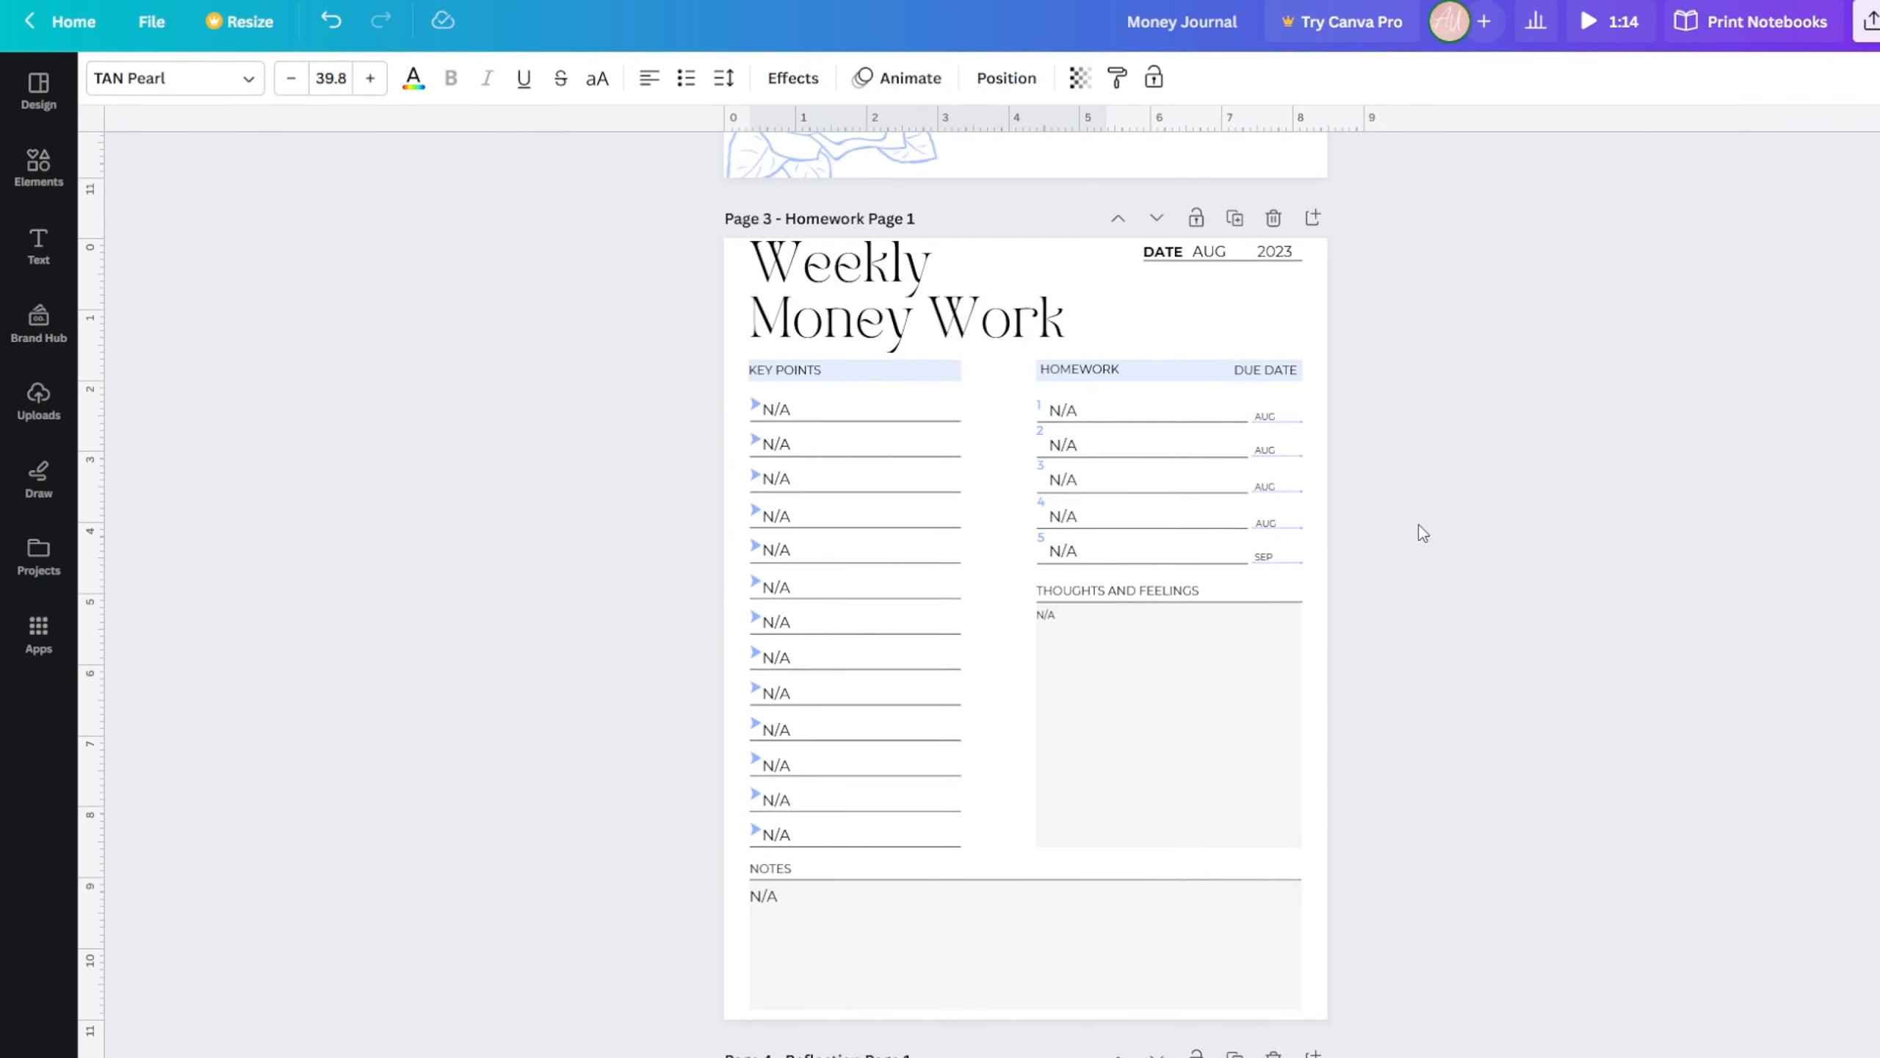
pyautogui.scroll(-2, 1555, 473)
pyautogui.scroll(-1, 1432, 446)
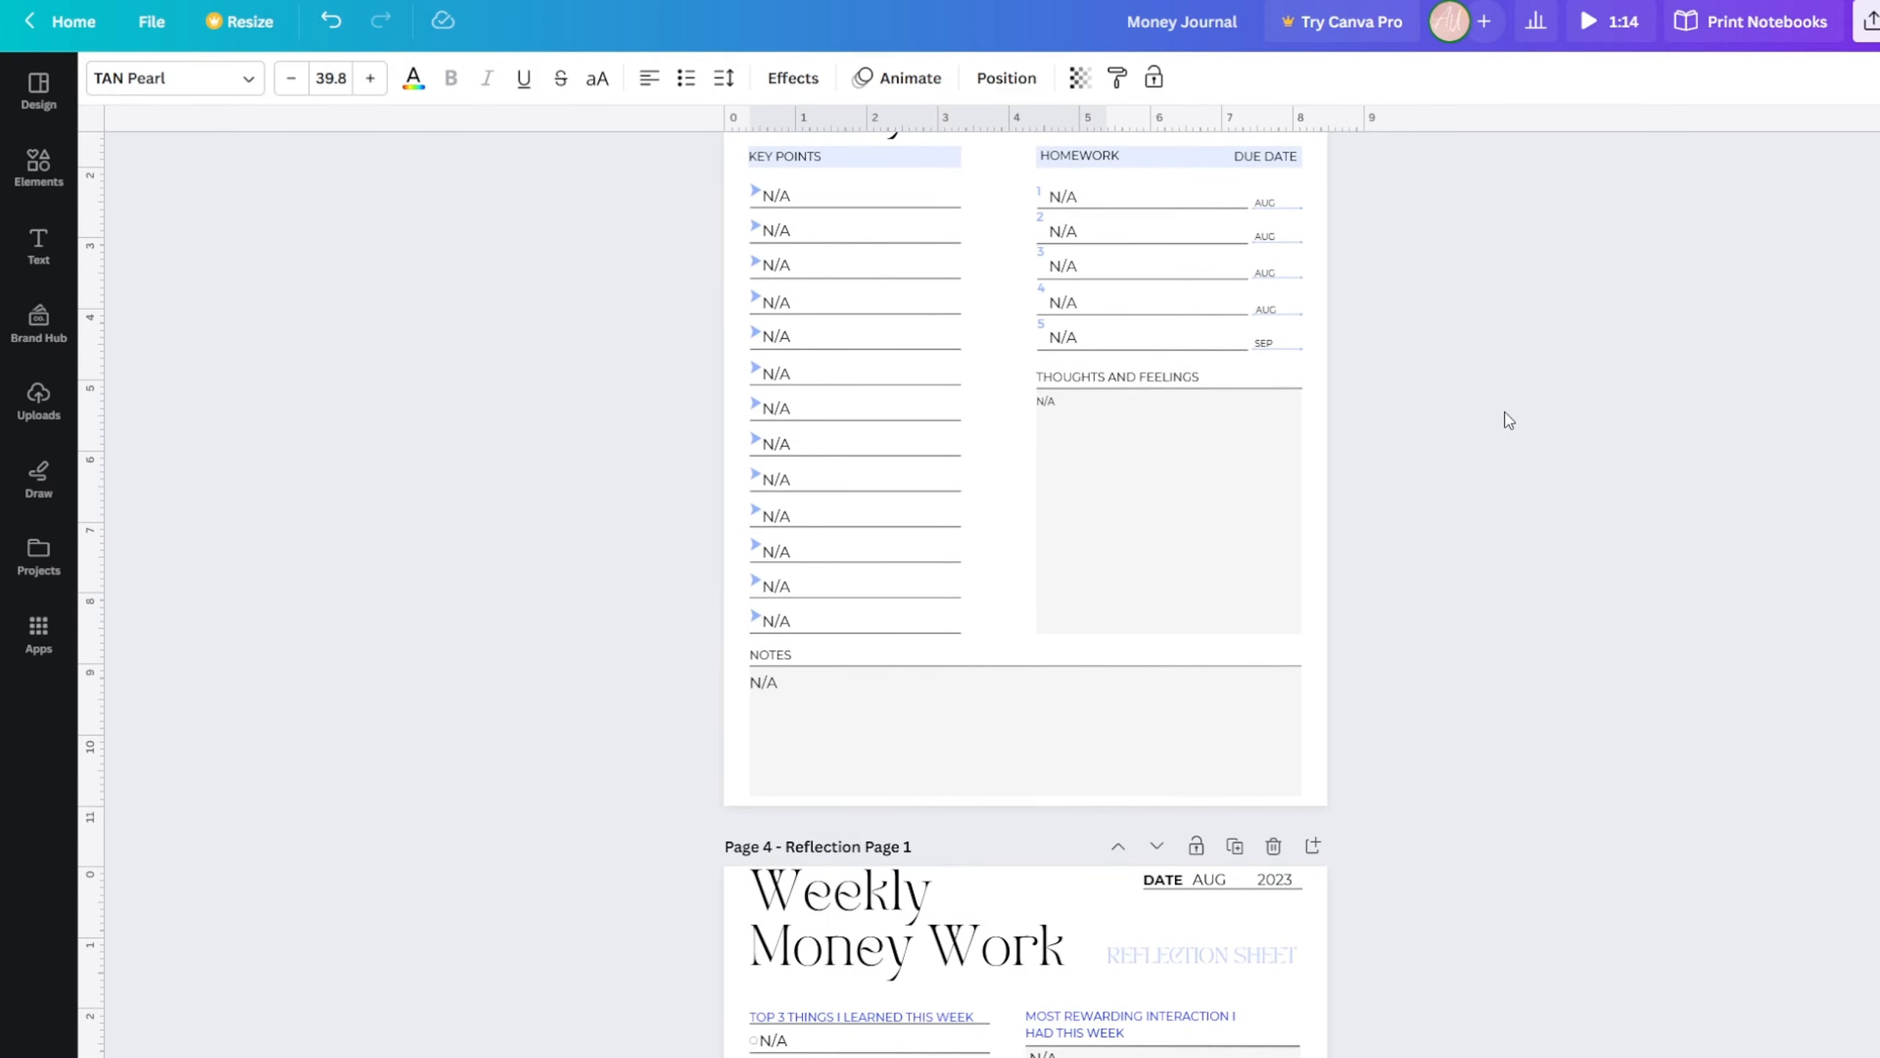
pyautogui.scroll(3, 1508, 417)
pyautogui.scroll(-2, 1355, 416)
pyautogui.scroll(2, 1365, 420)
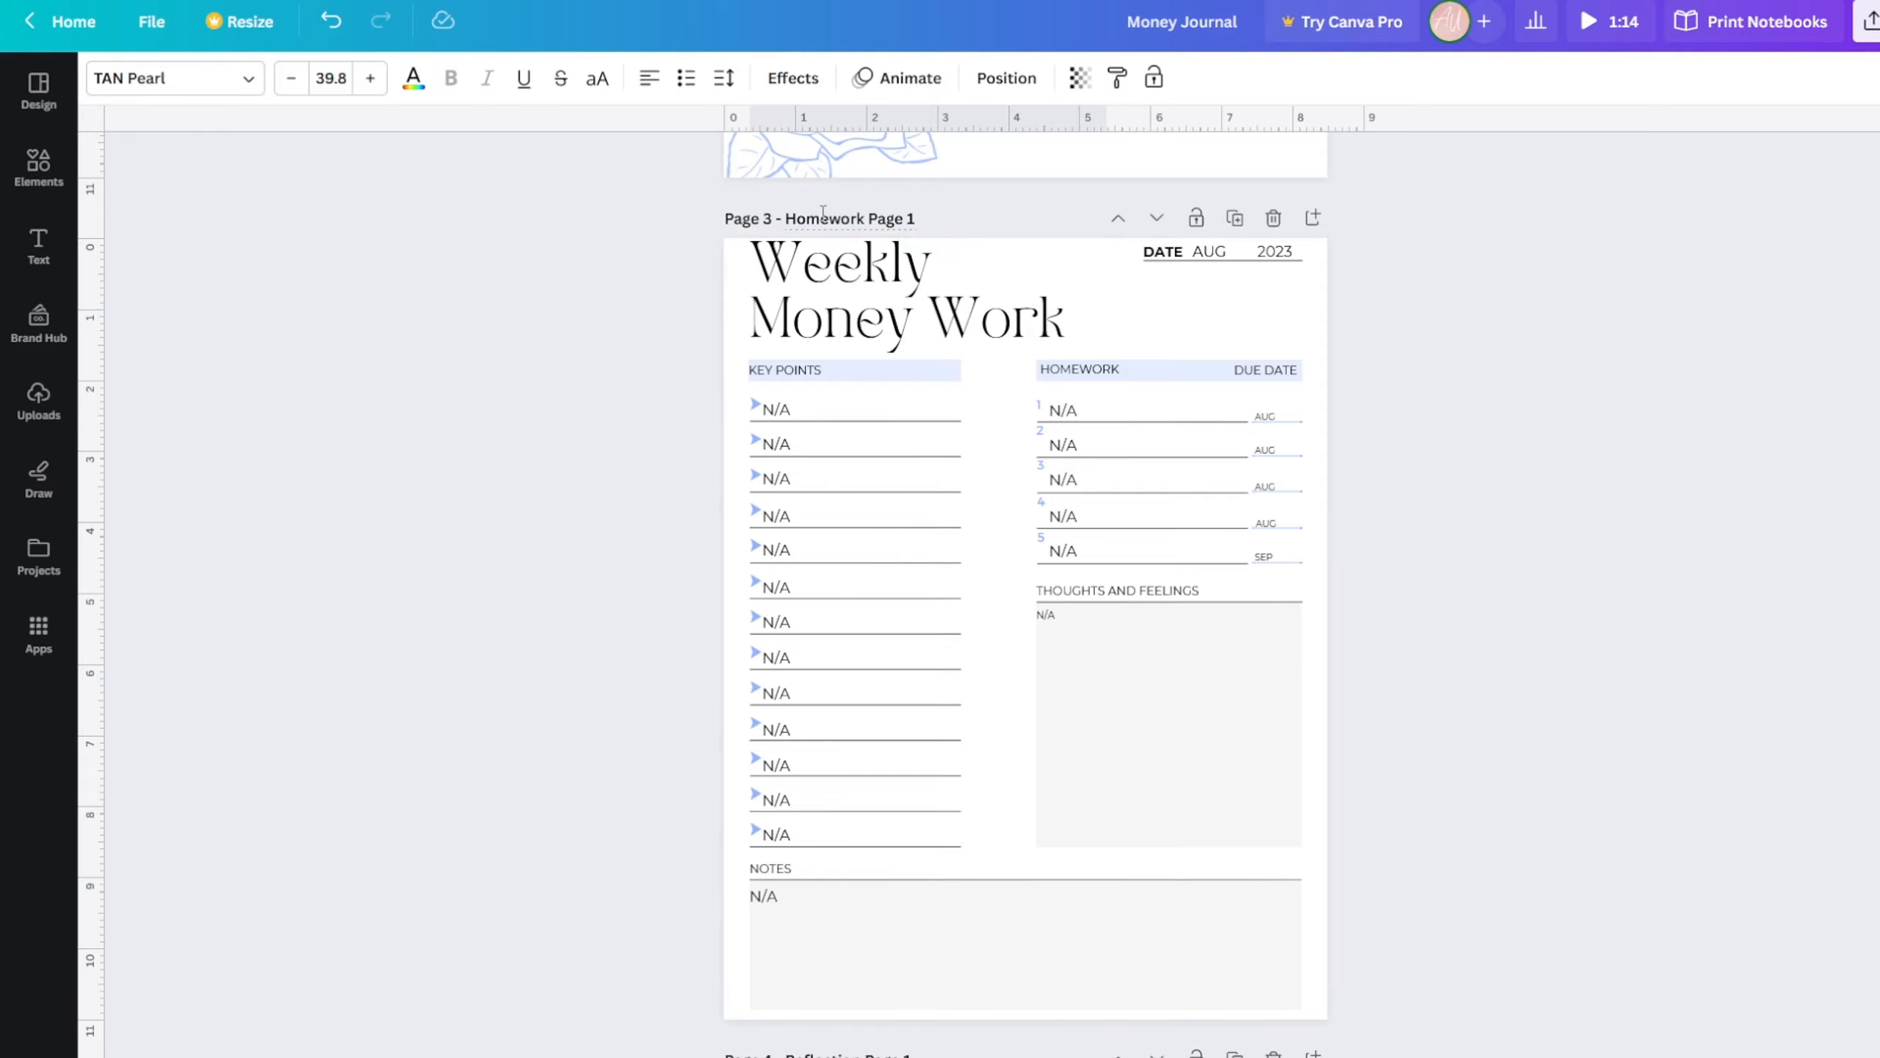
# - Look through the reflection, journal and homework pages up to Shadow Work Journal Week 2, checking which titles still mention shadow work
pyautogui.scroll(-4, 1018, 296)
pyautogui.scroll(-4, 1018, 296)
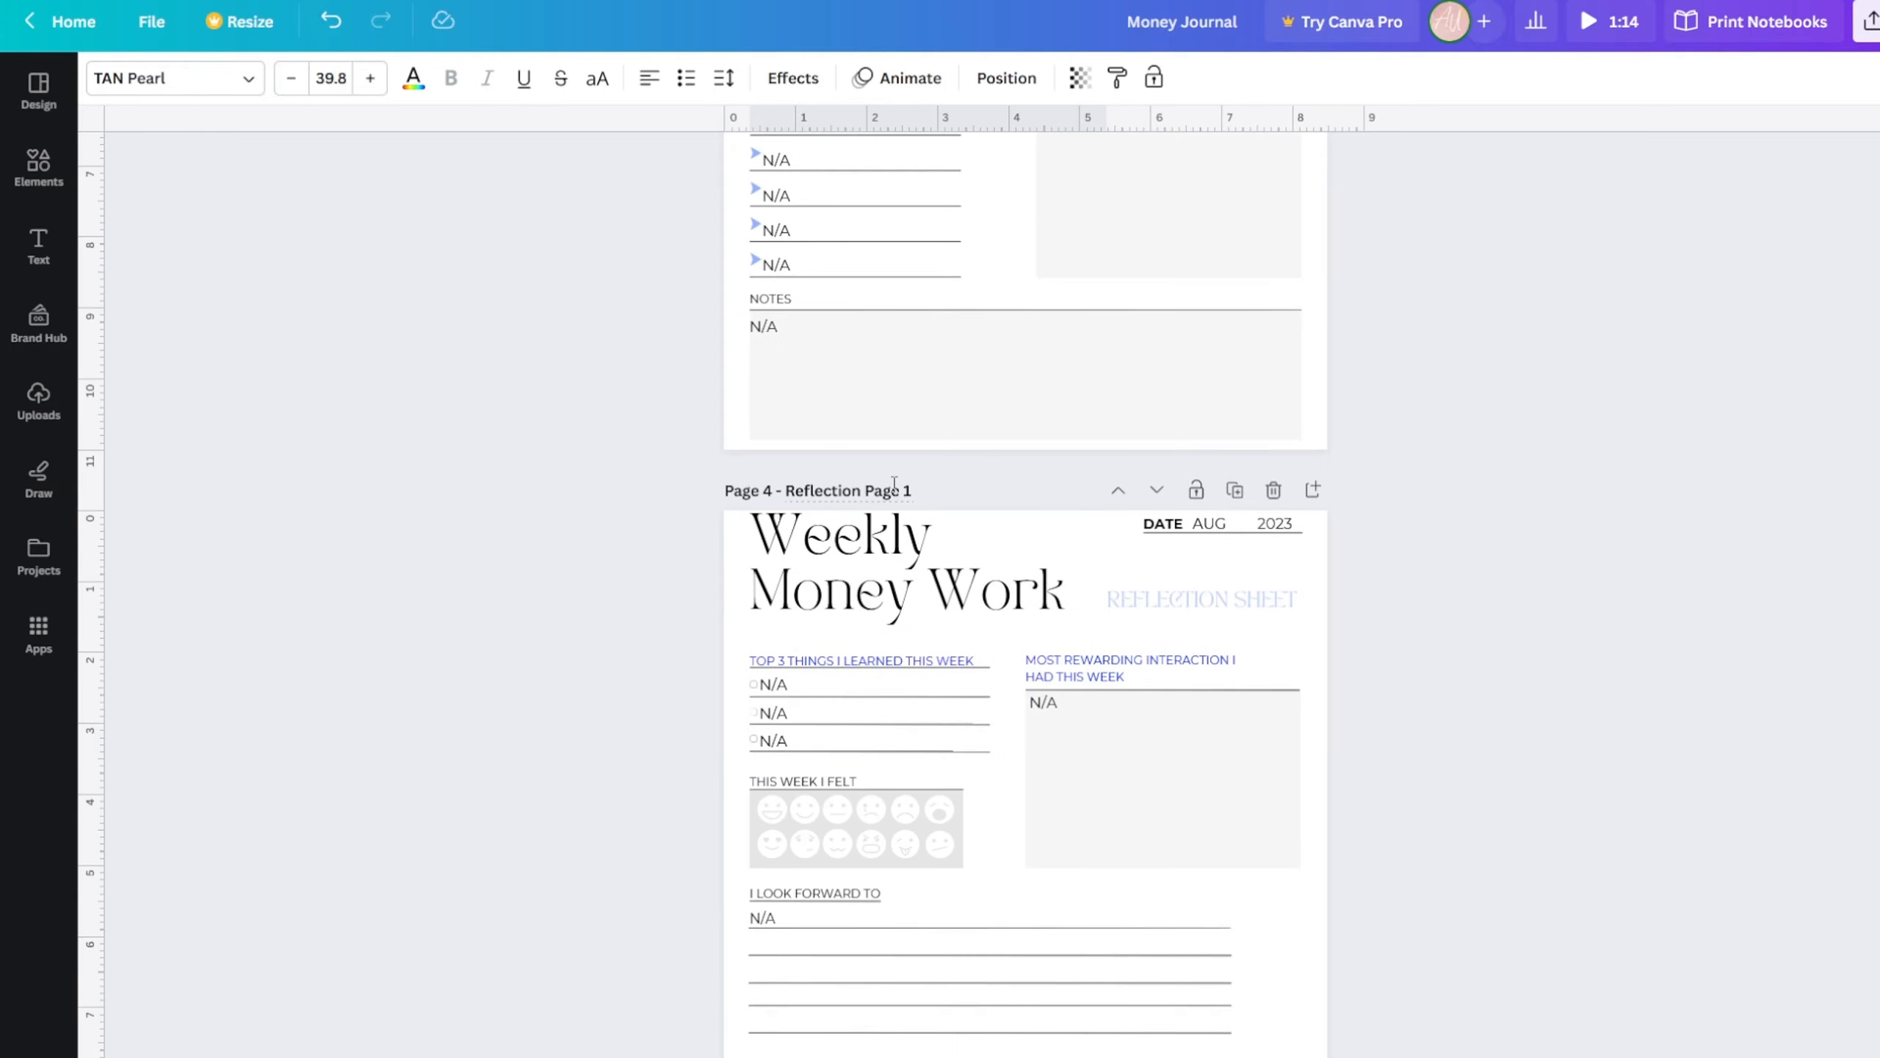
pyautogui.scroll(-13, 1369, 496)
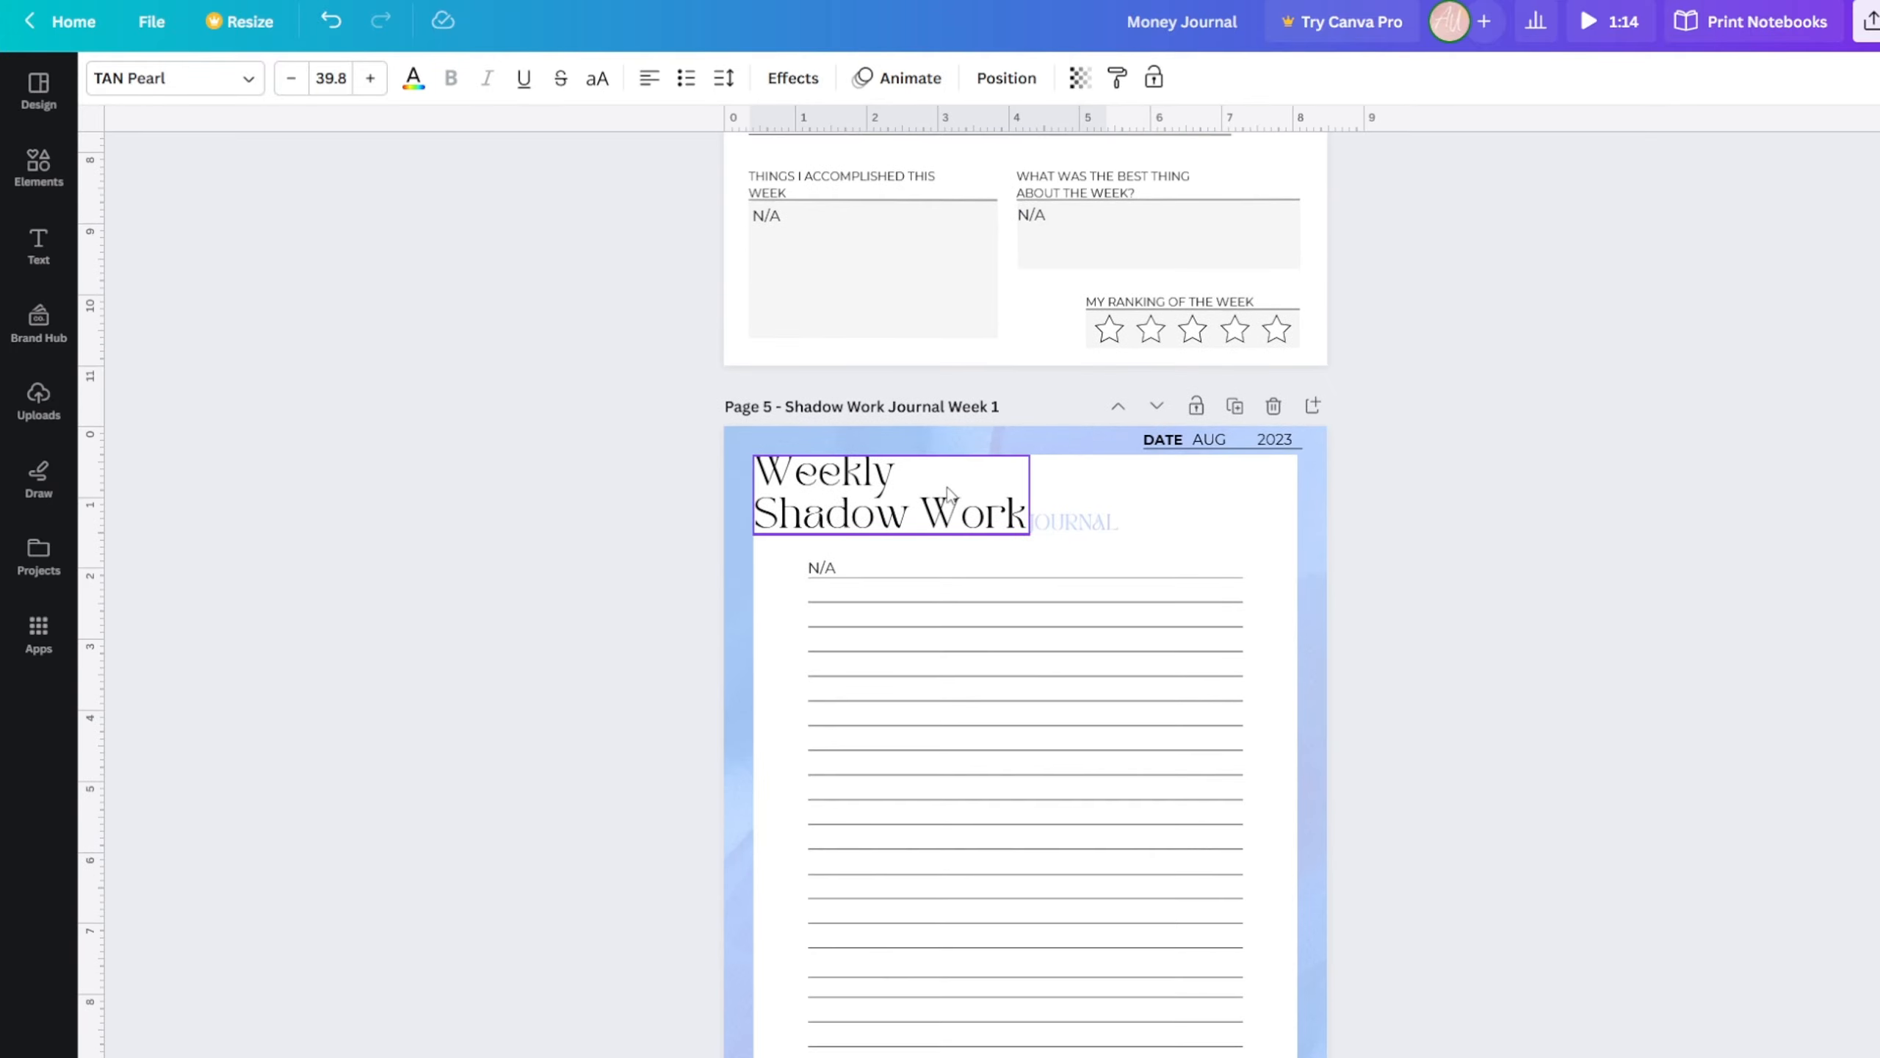
pyautogui.scroll(-4, 1337, 445)
pyautogui.scroll(20, 1361, 450)
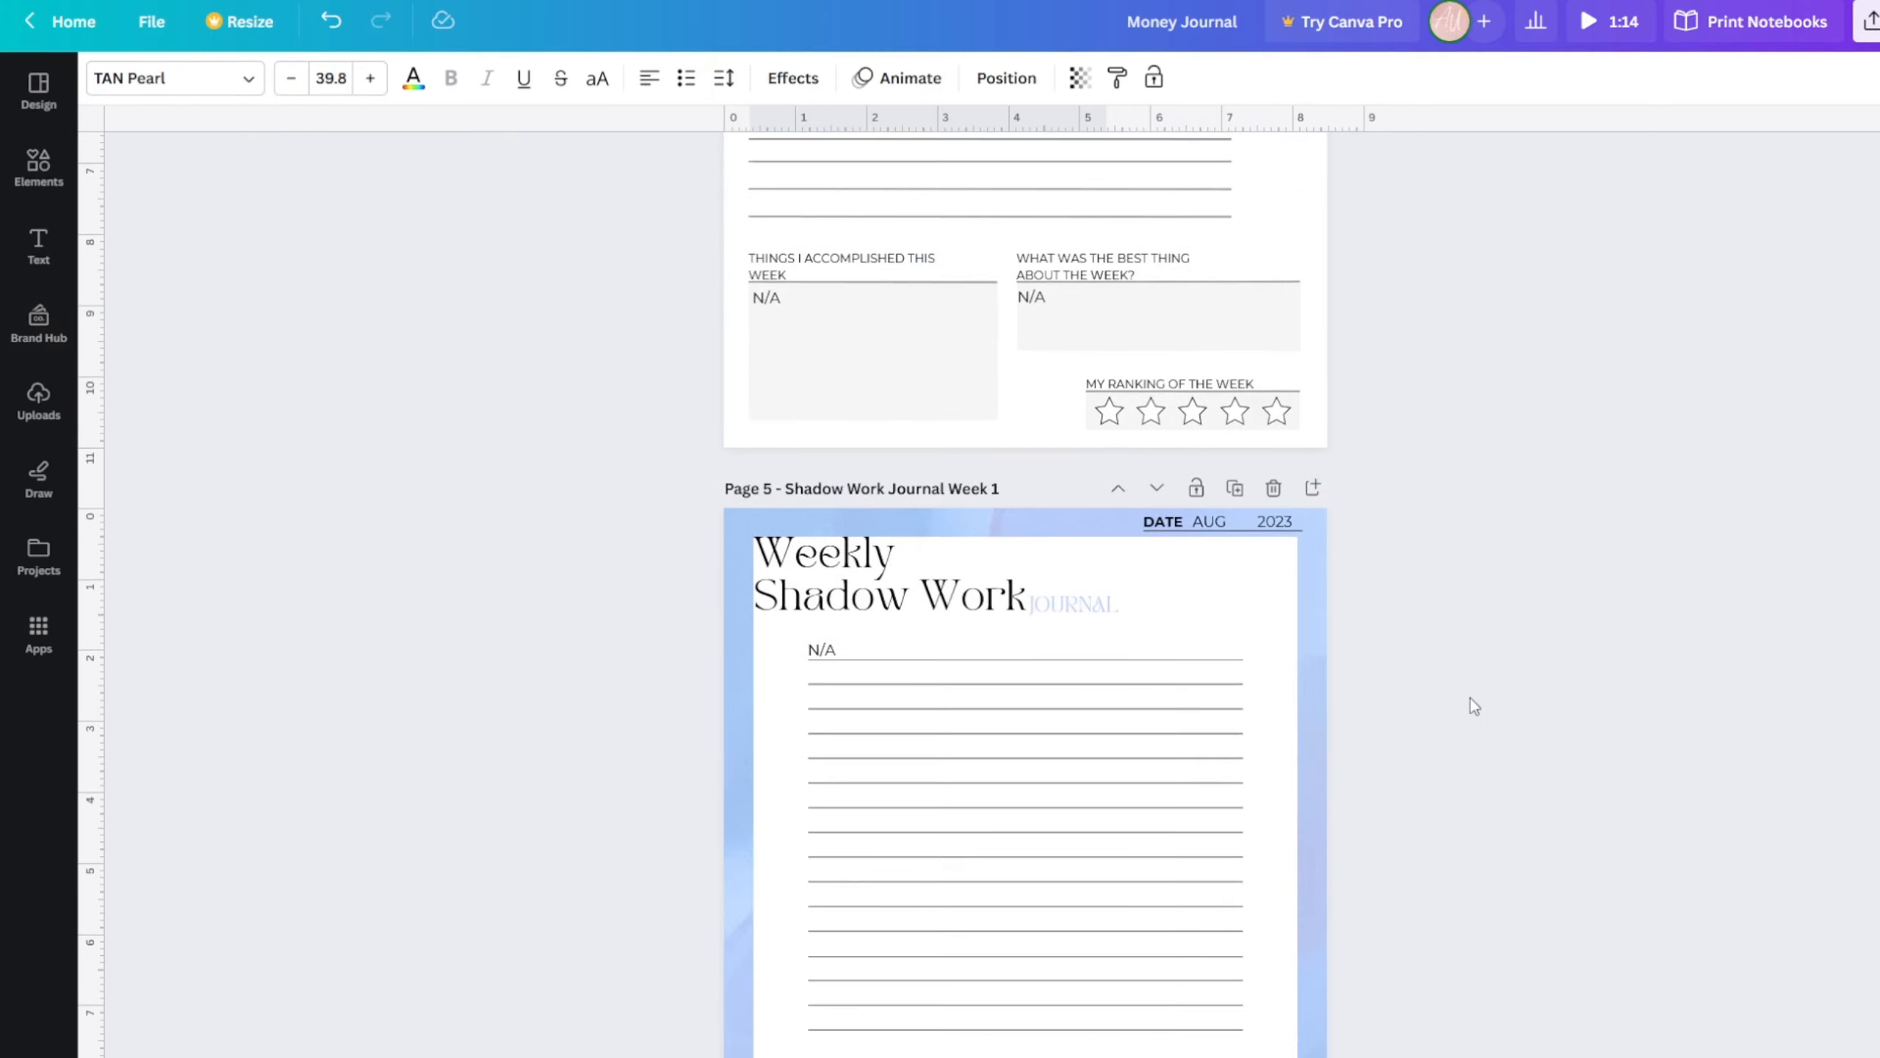
pyautogui.scroll(5, 783, 536)
pyautogui.scroll(-20, 1166, 502)
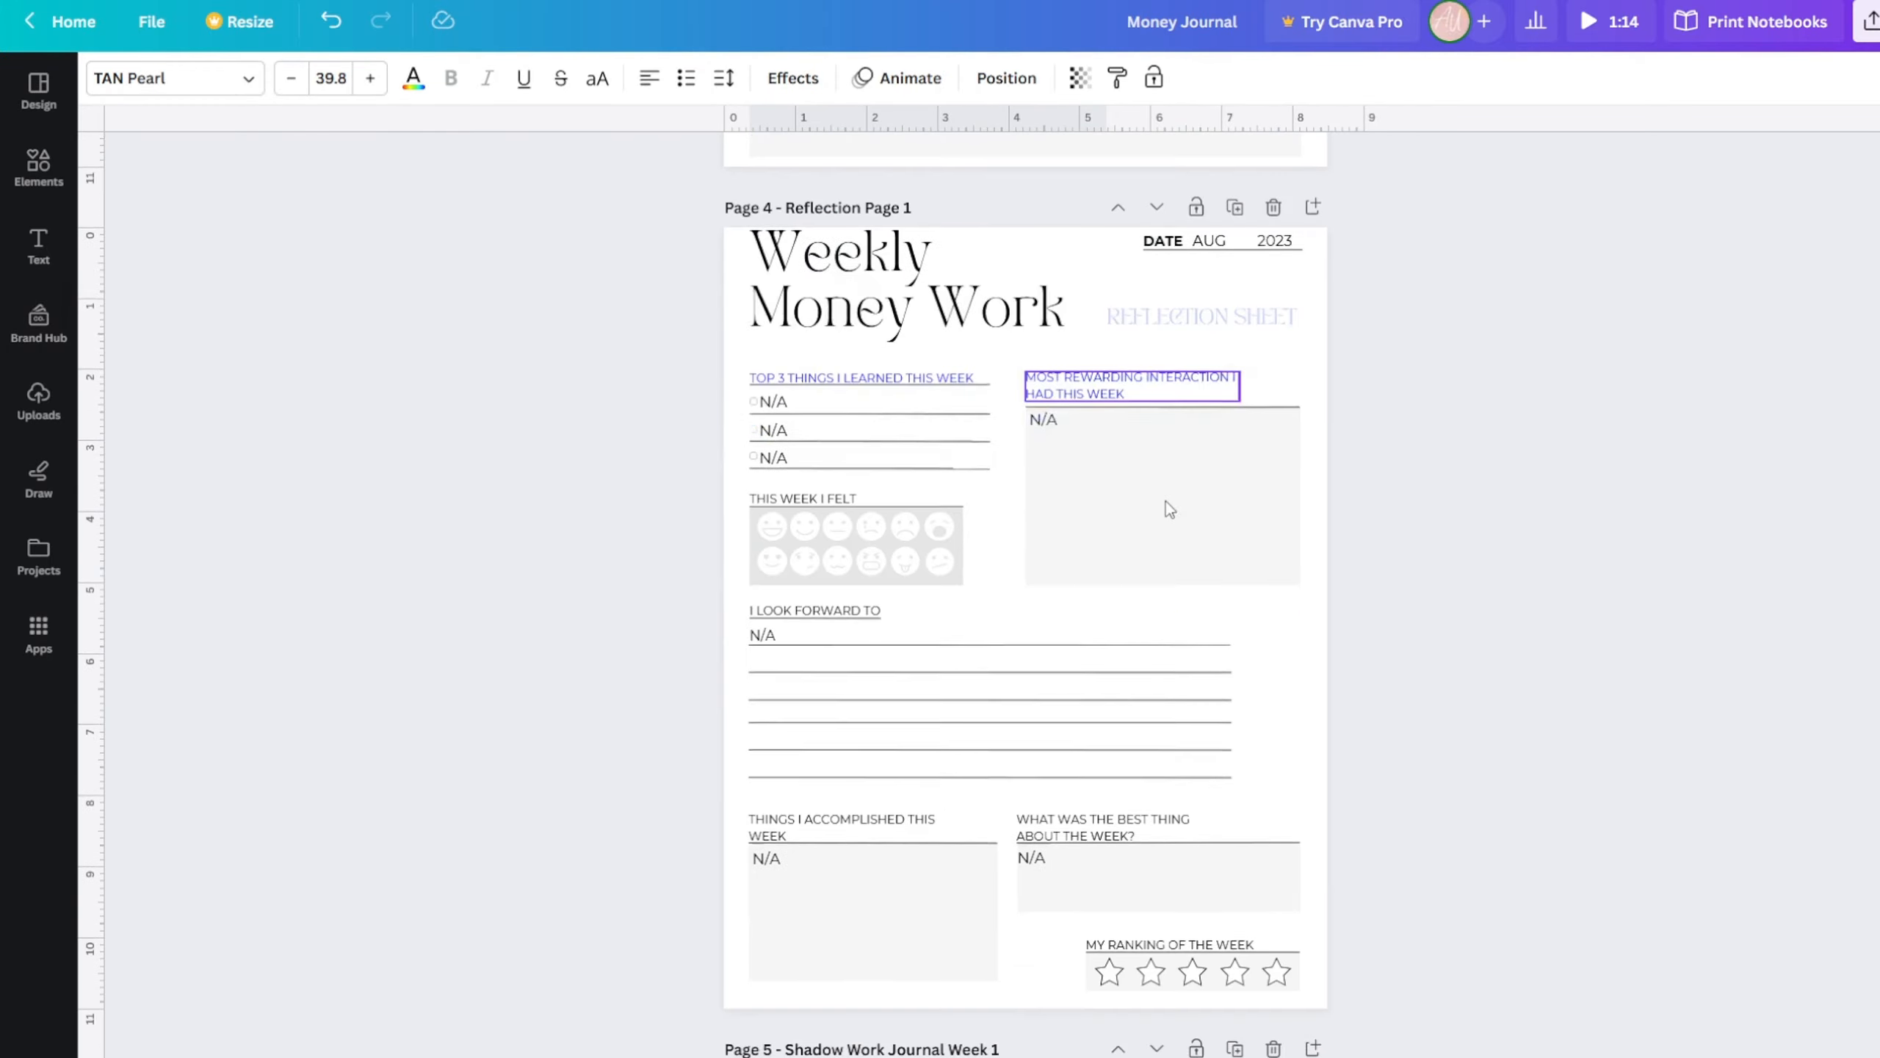
pyautogui.scroll(-7, 1061, 403)
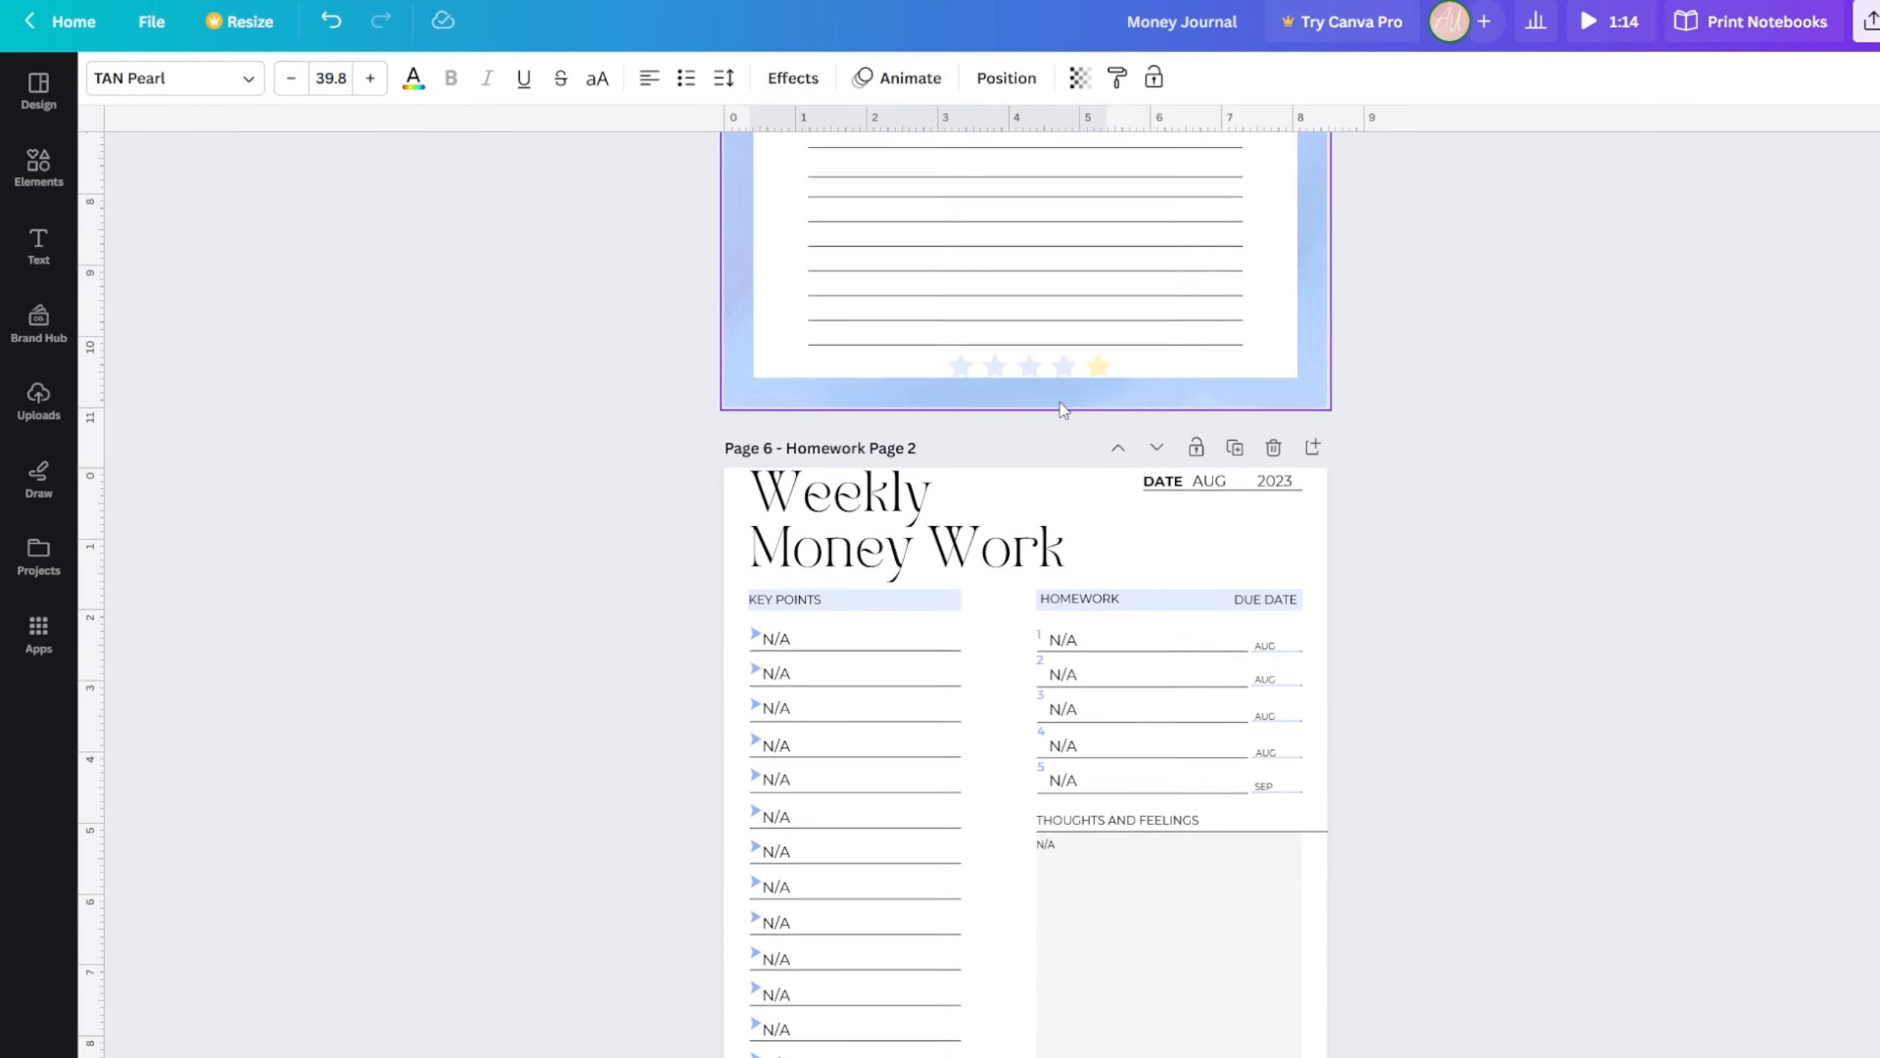
pyautogui.scroll(-15, 1074, 368)
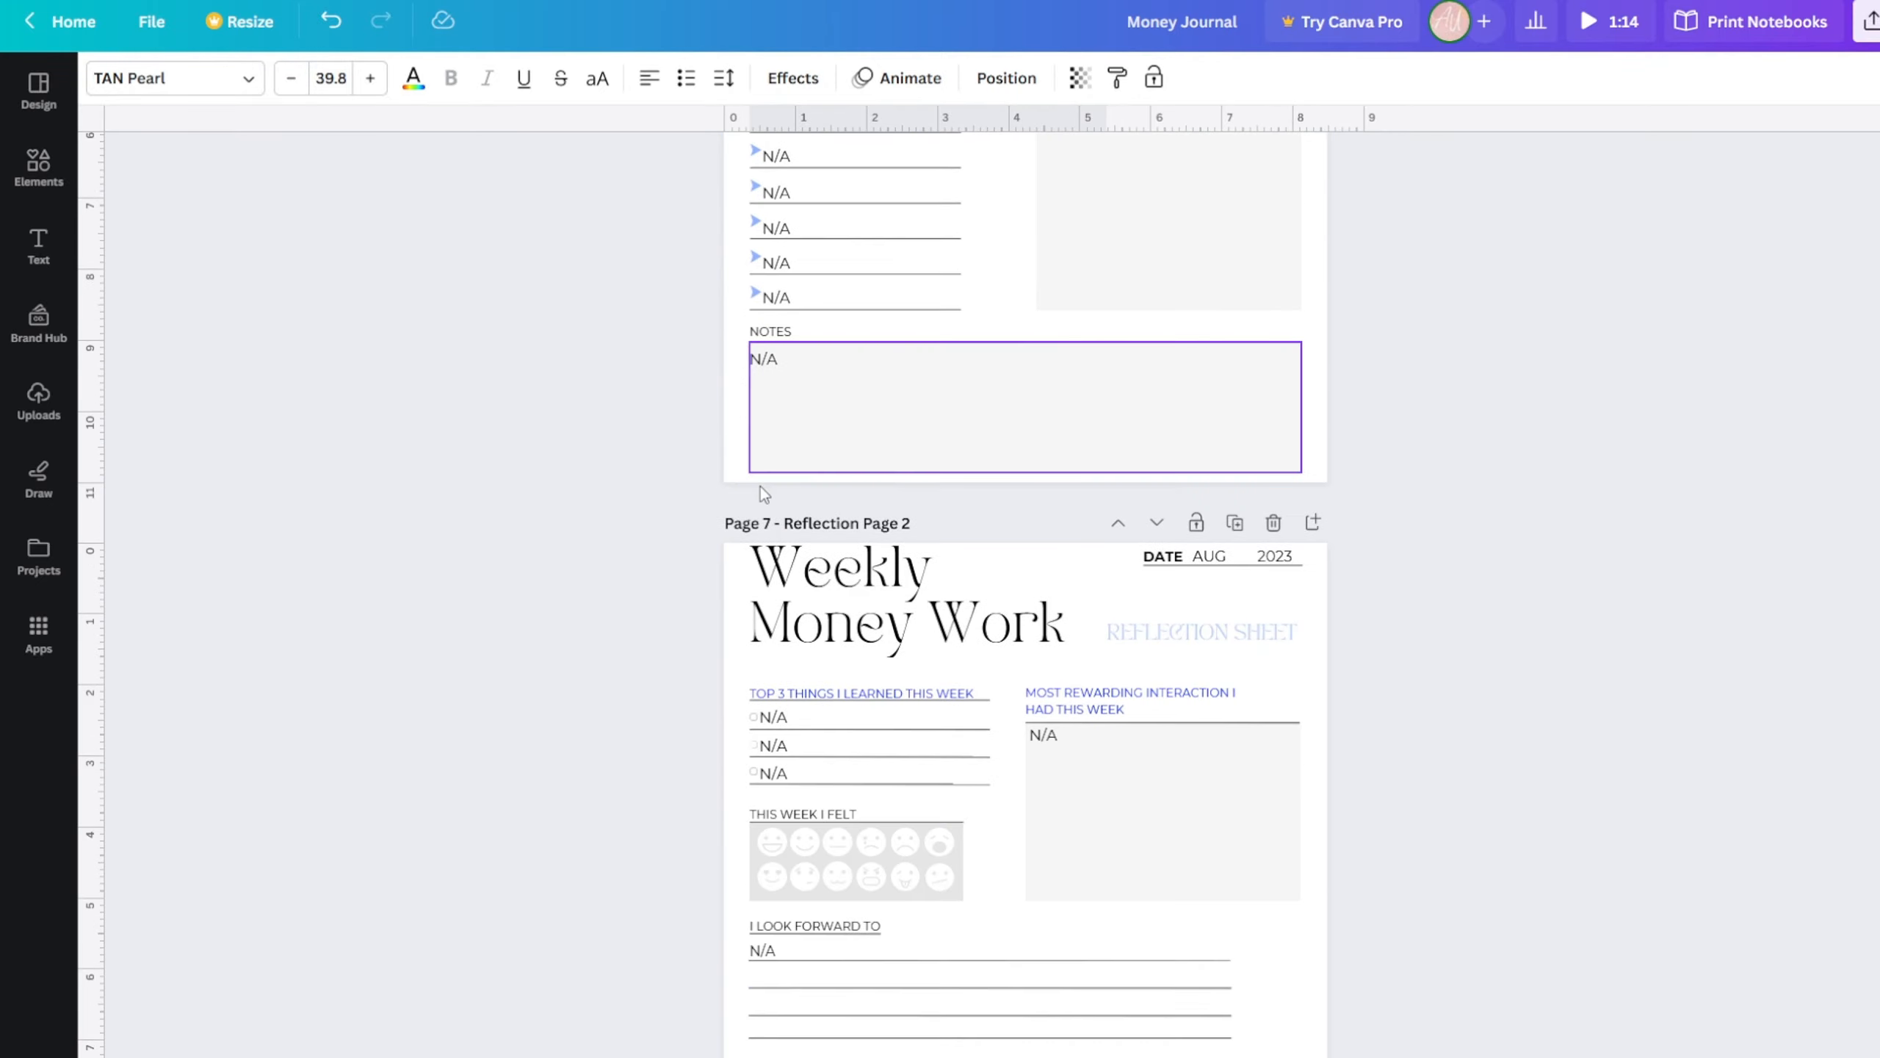
pyautogui.scroll(-6, 848, 534)
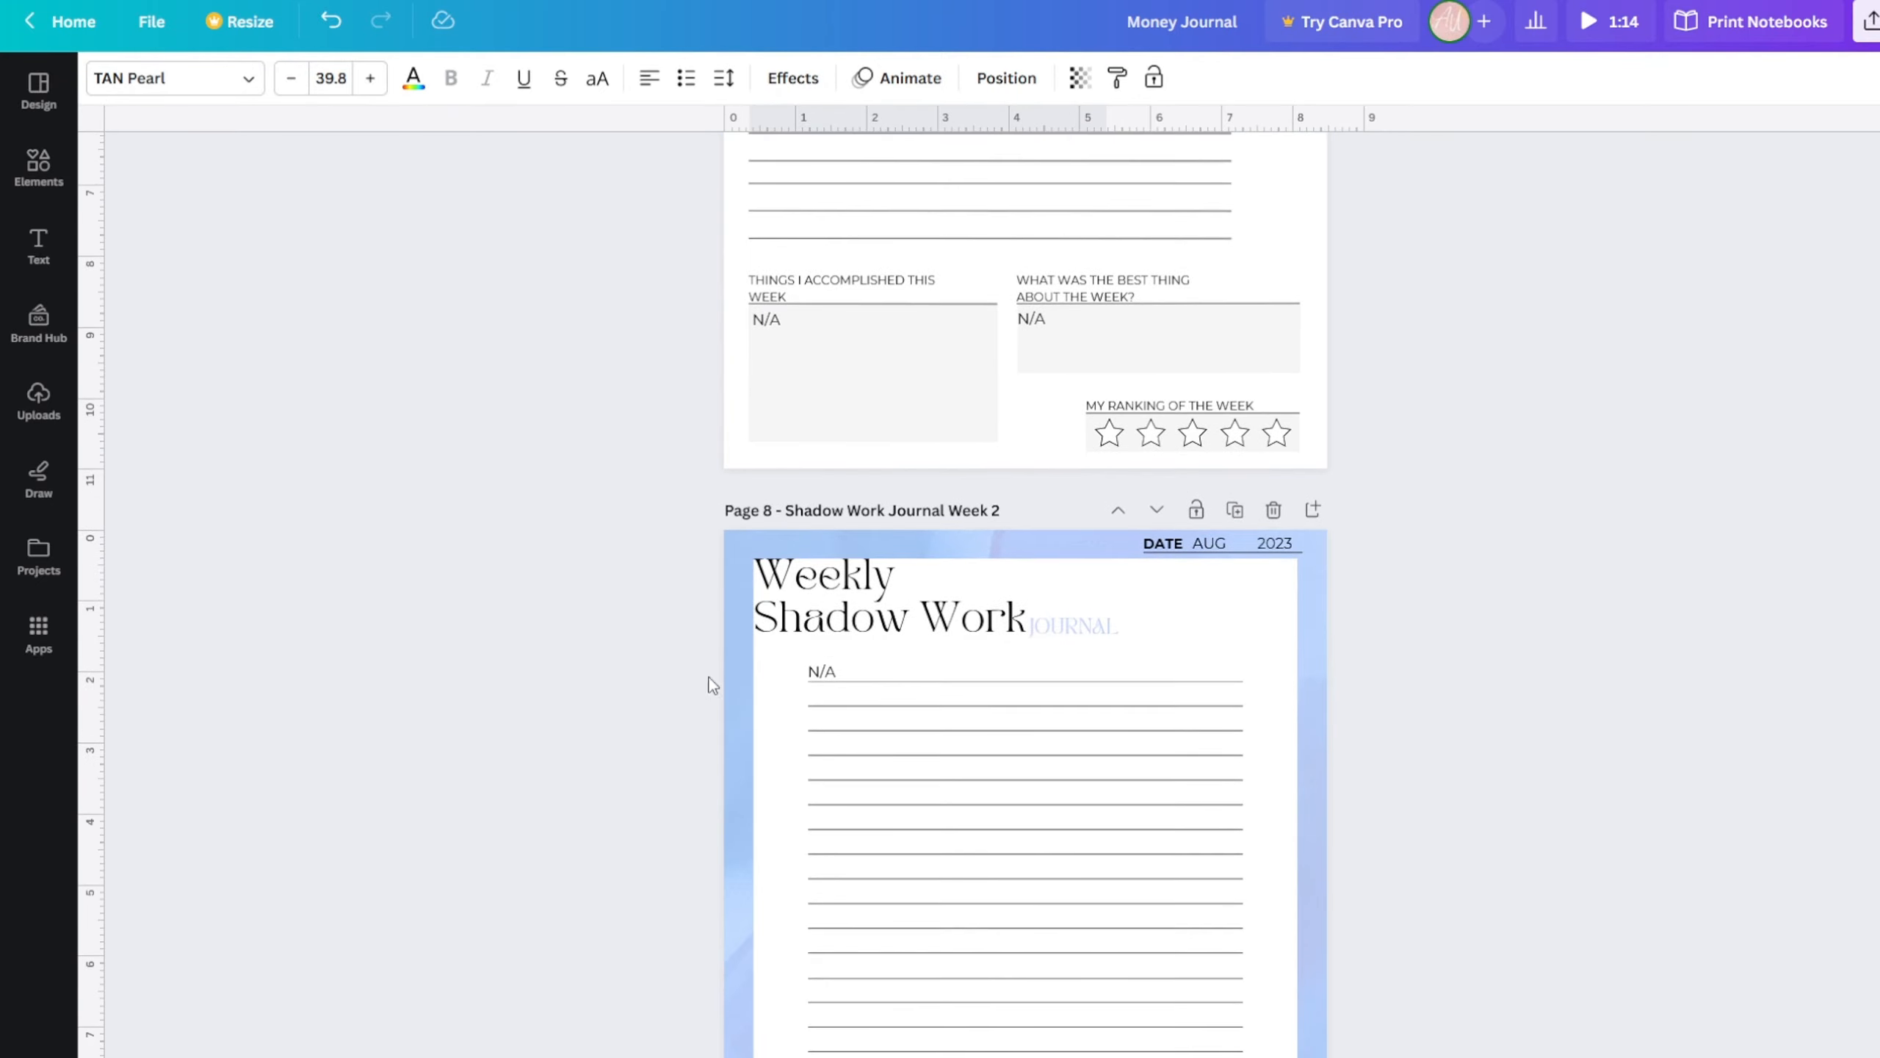
pyautogui.scroll(15, 811, 634)
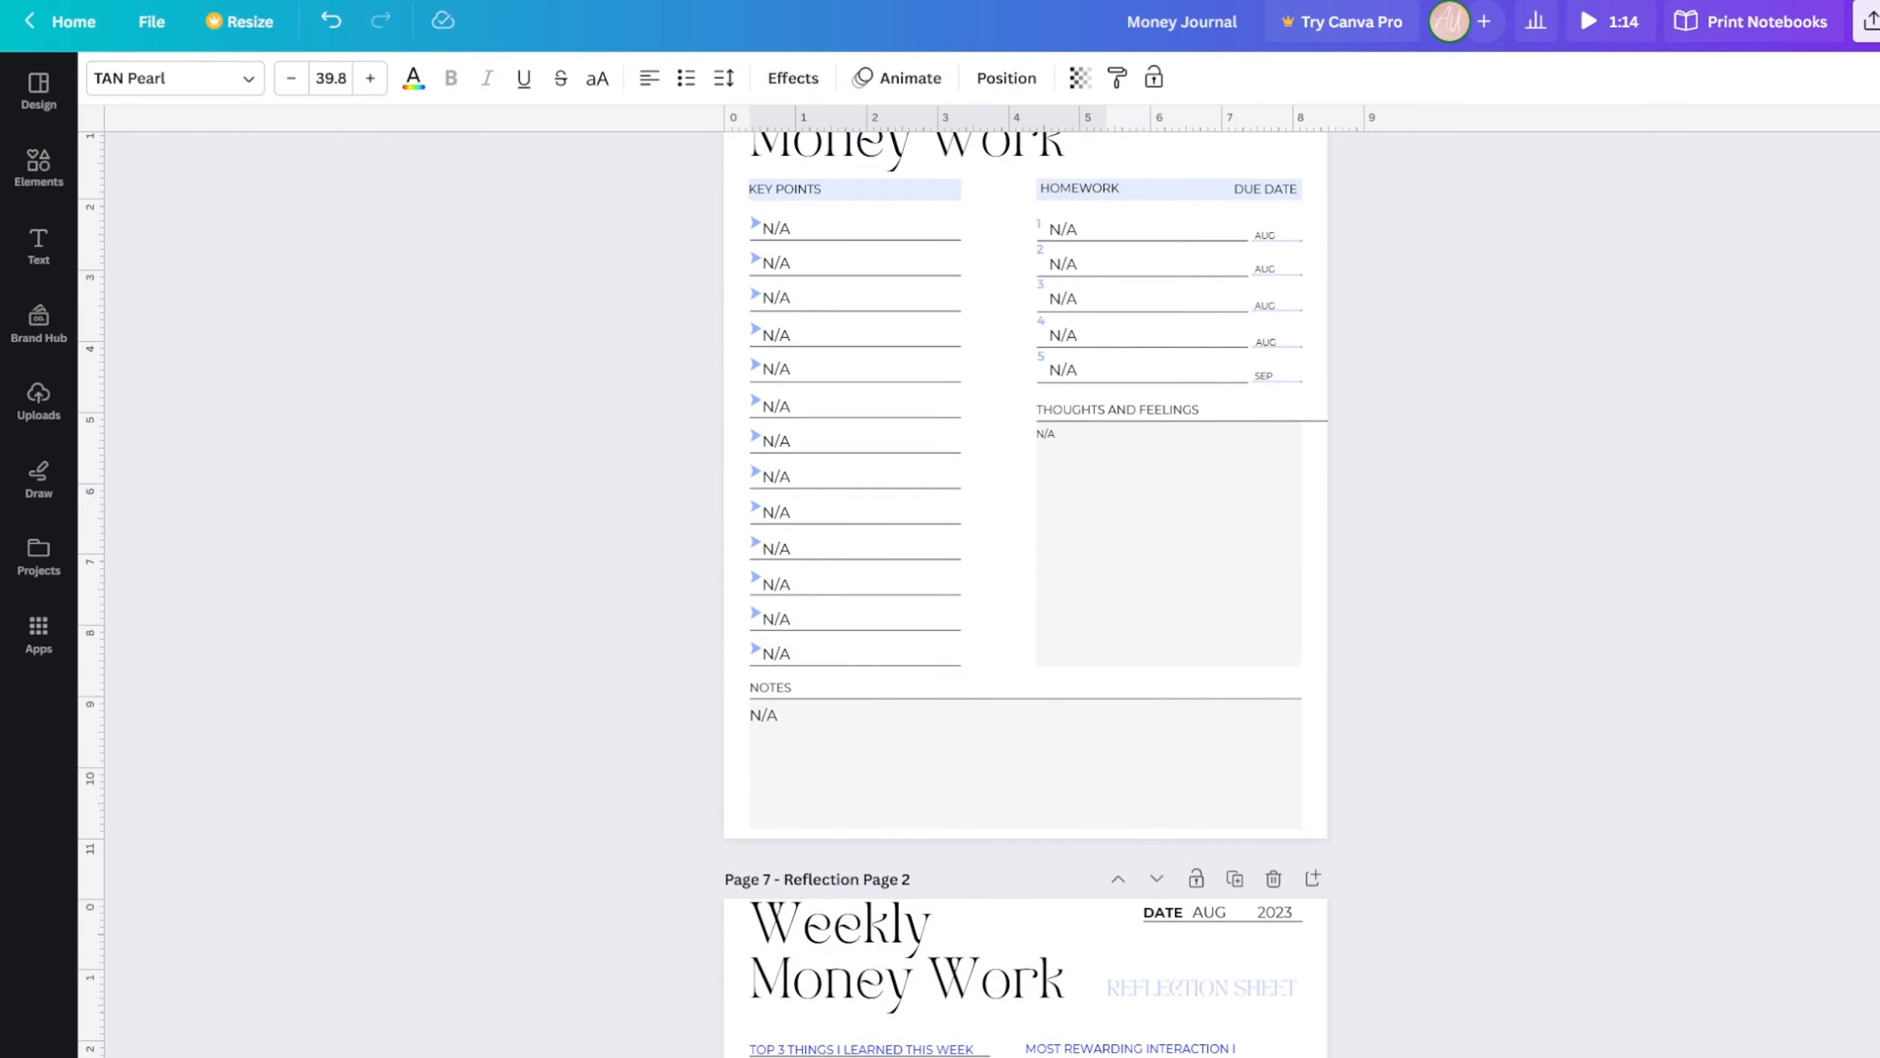
pyautogui.scroll(20, 1026, 593)
pyautogui.scroll(-4, 1498, 503)
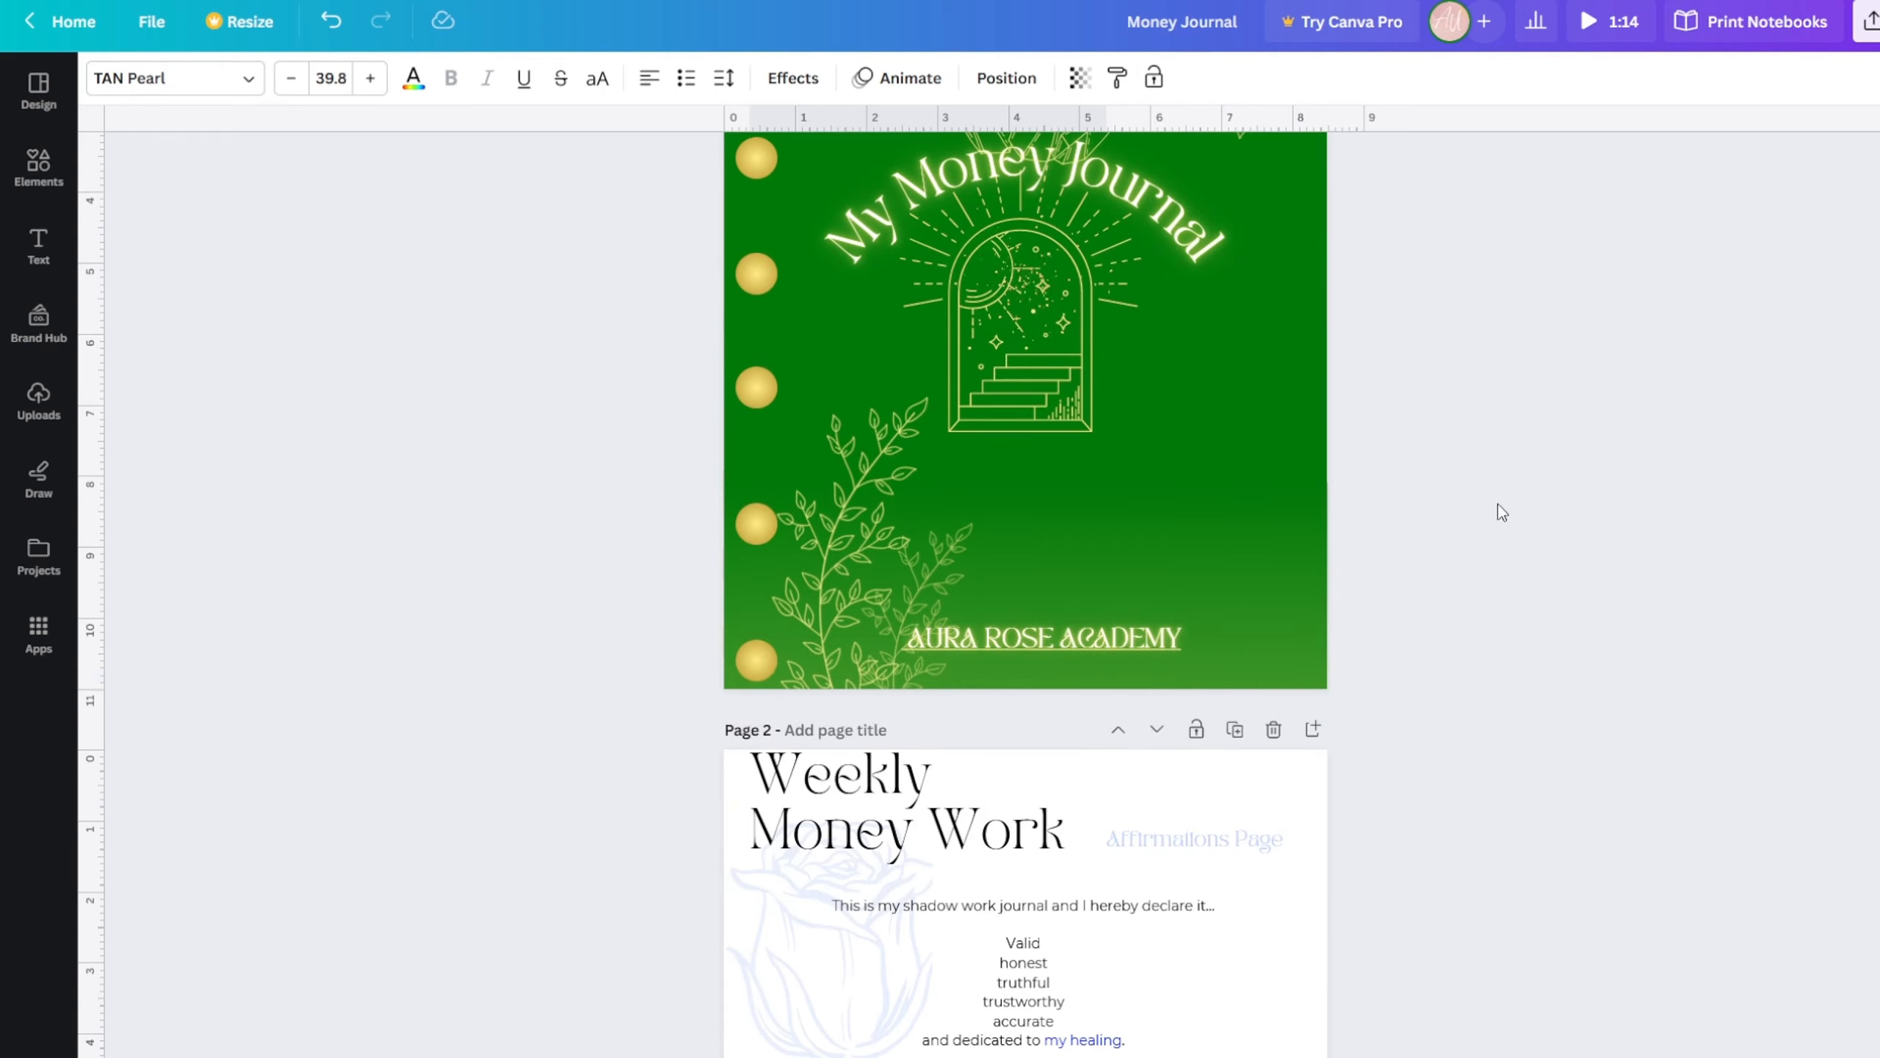
# - Compare the title on Shadow Work Journal Week 1 with the title on Reflection Page 1
pyautogui.scroll(-15, 1415, 393)
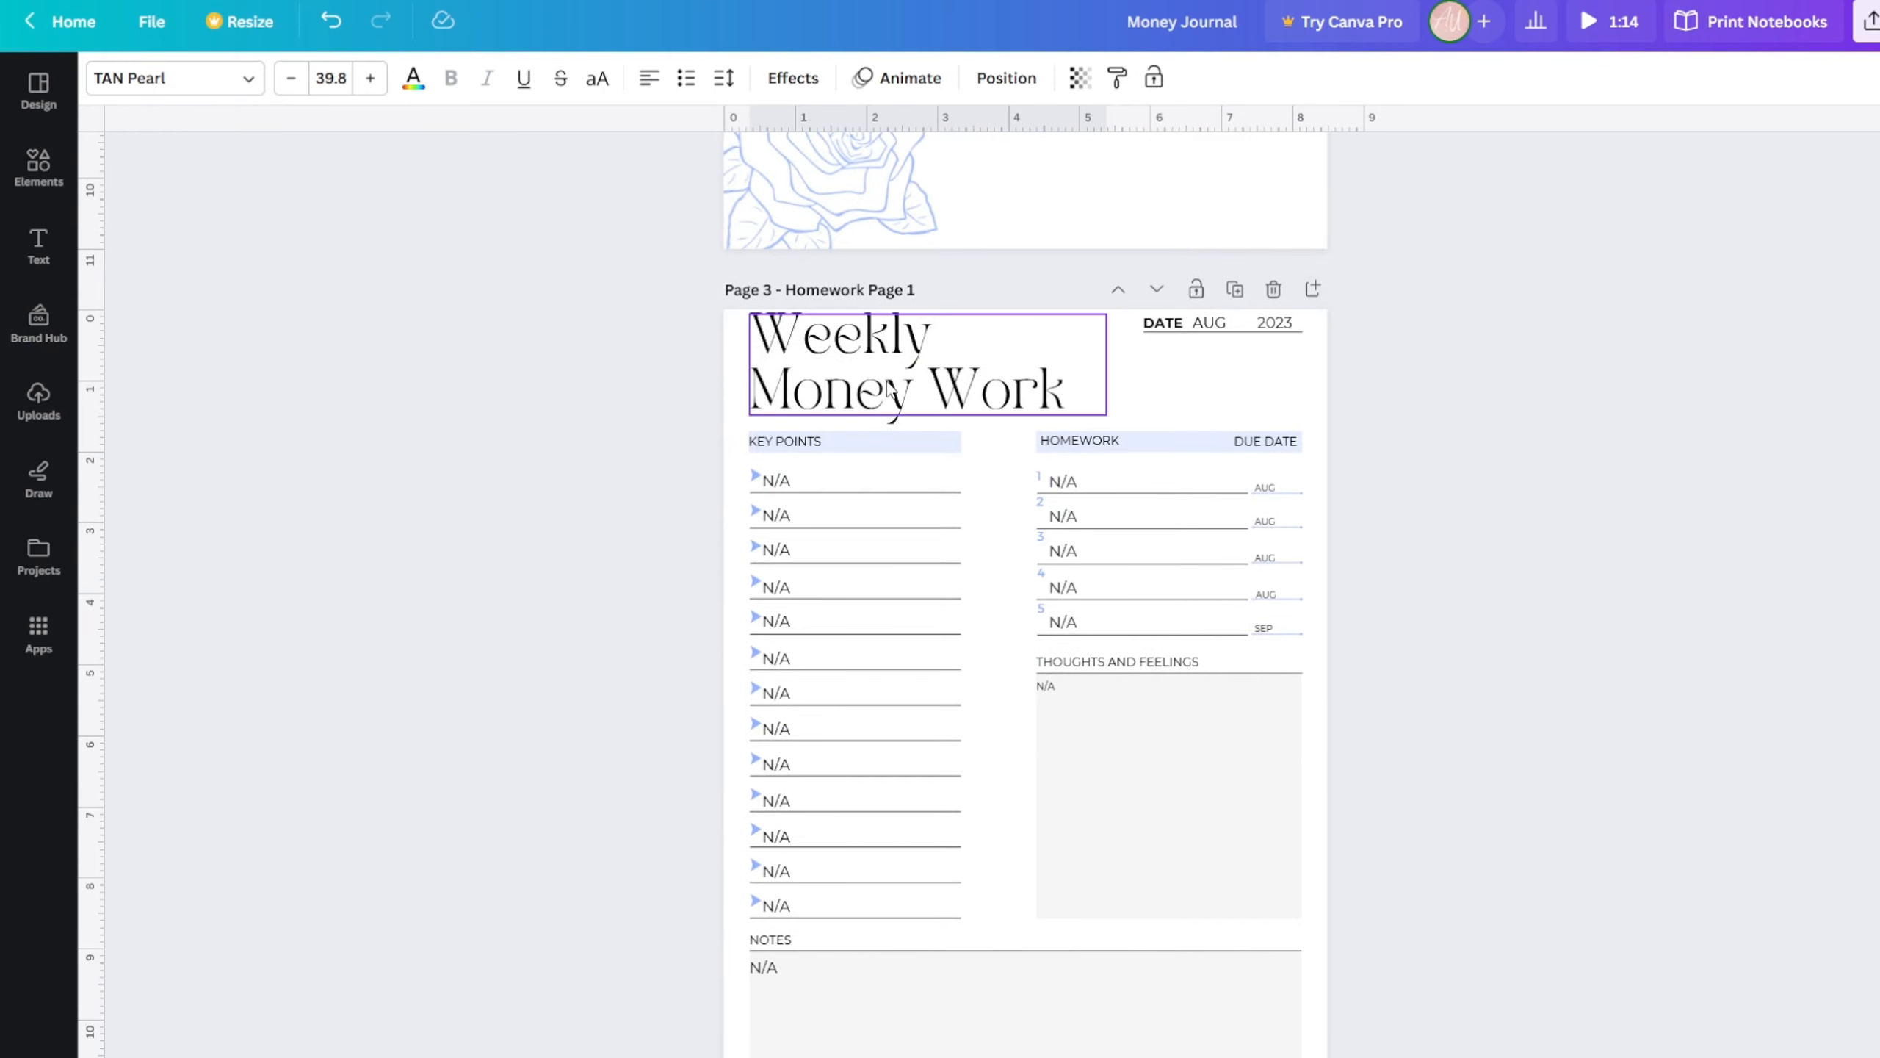
pyautogui.scroll(-15, 888, 392)
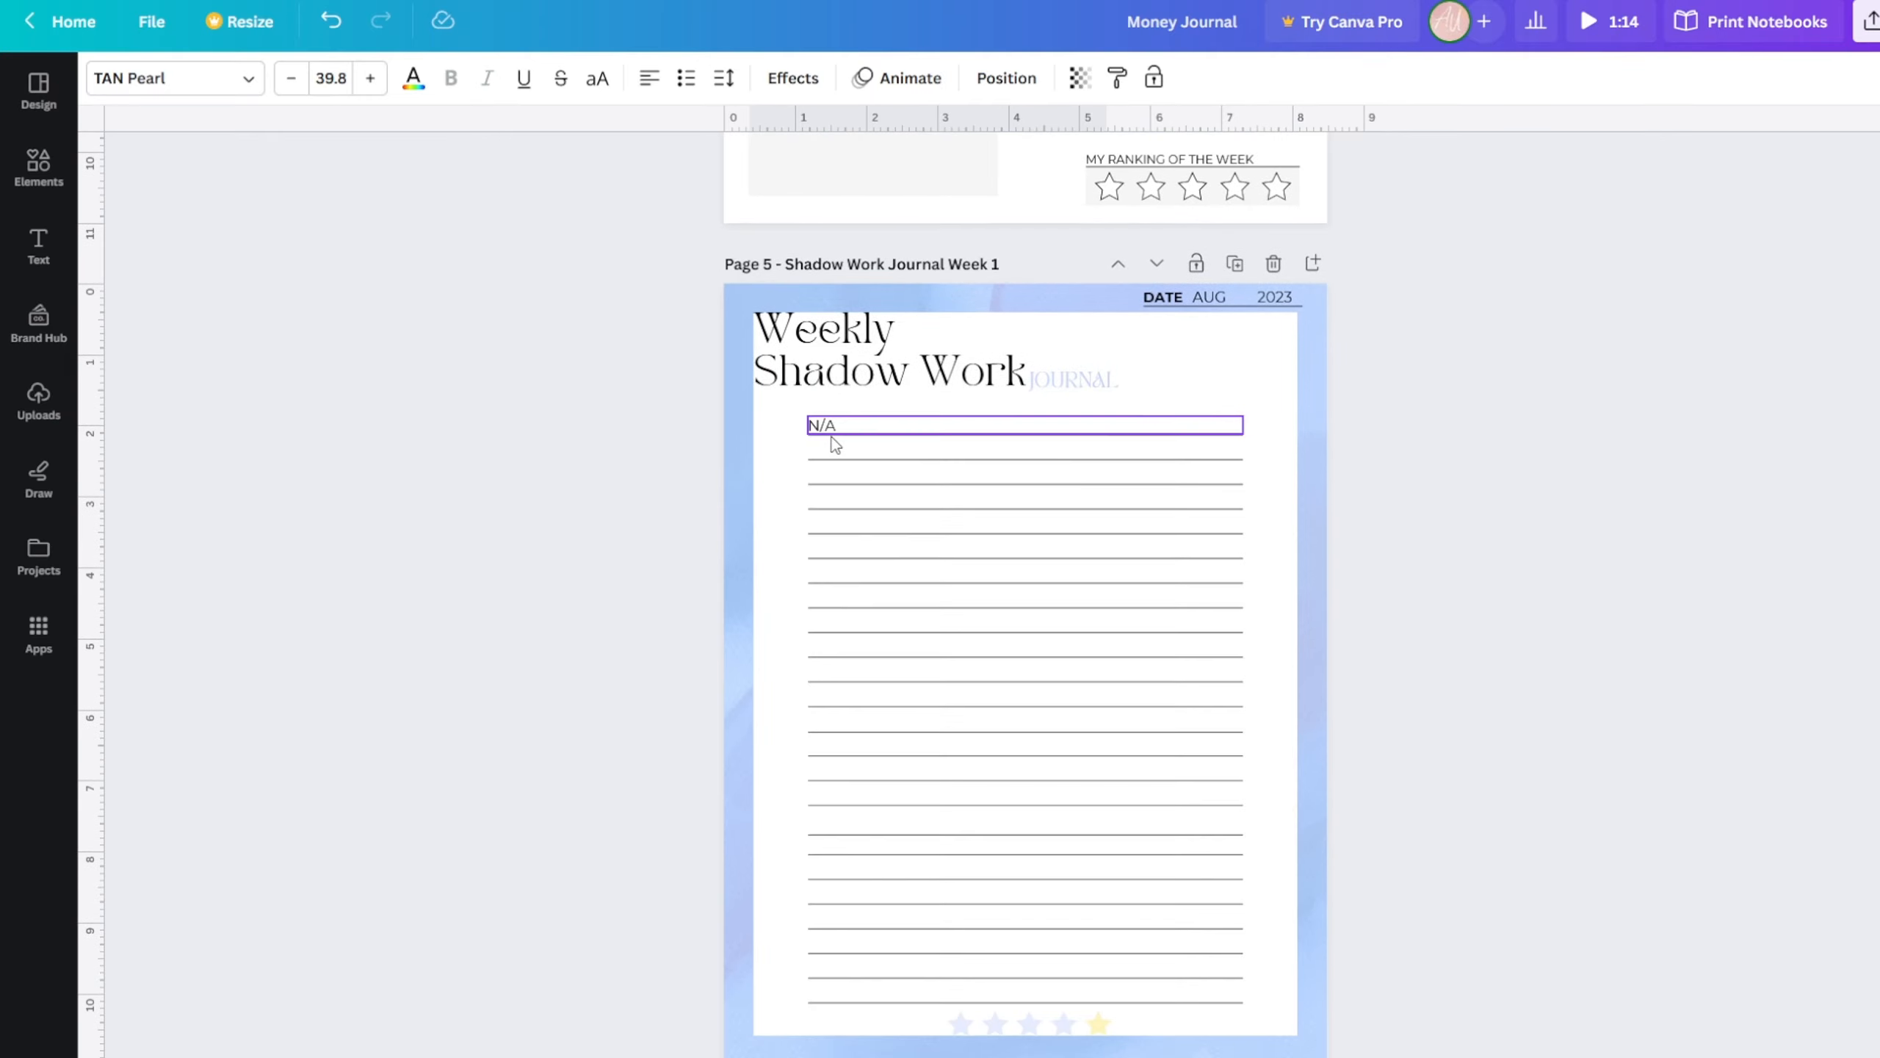
pyautogui.scroll(2, 836, 444)
pyautogui.click(840, 443)
pyautogui.scroll(10, 836, 445)
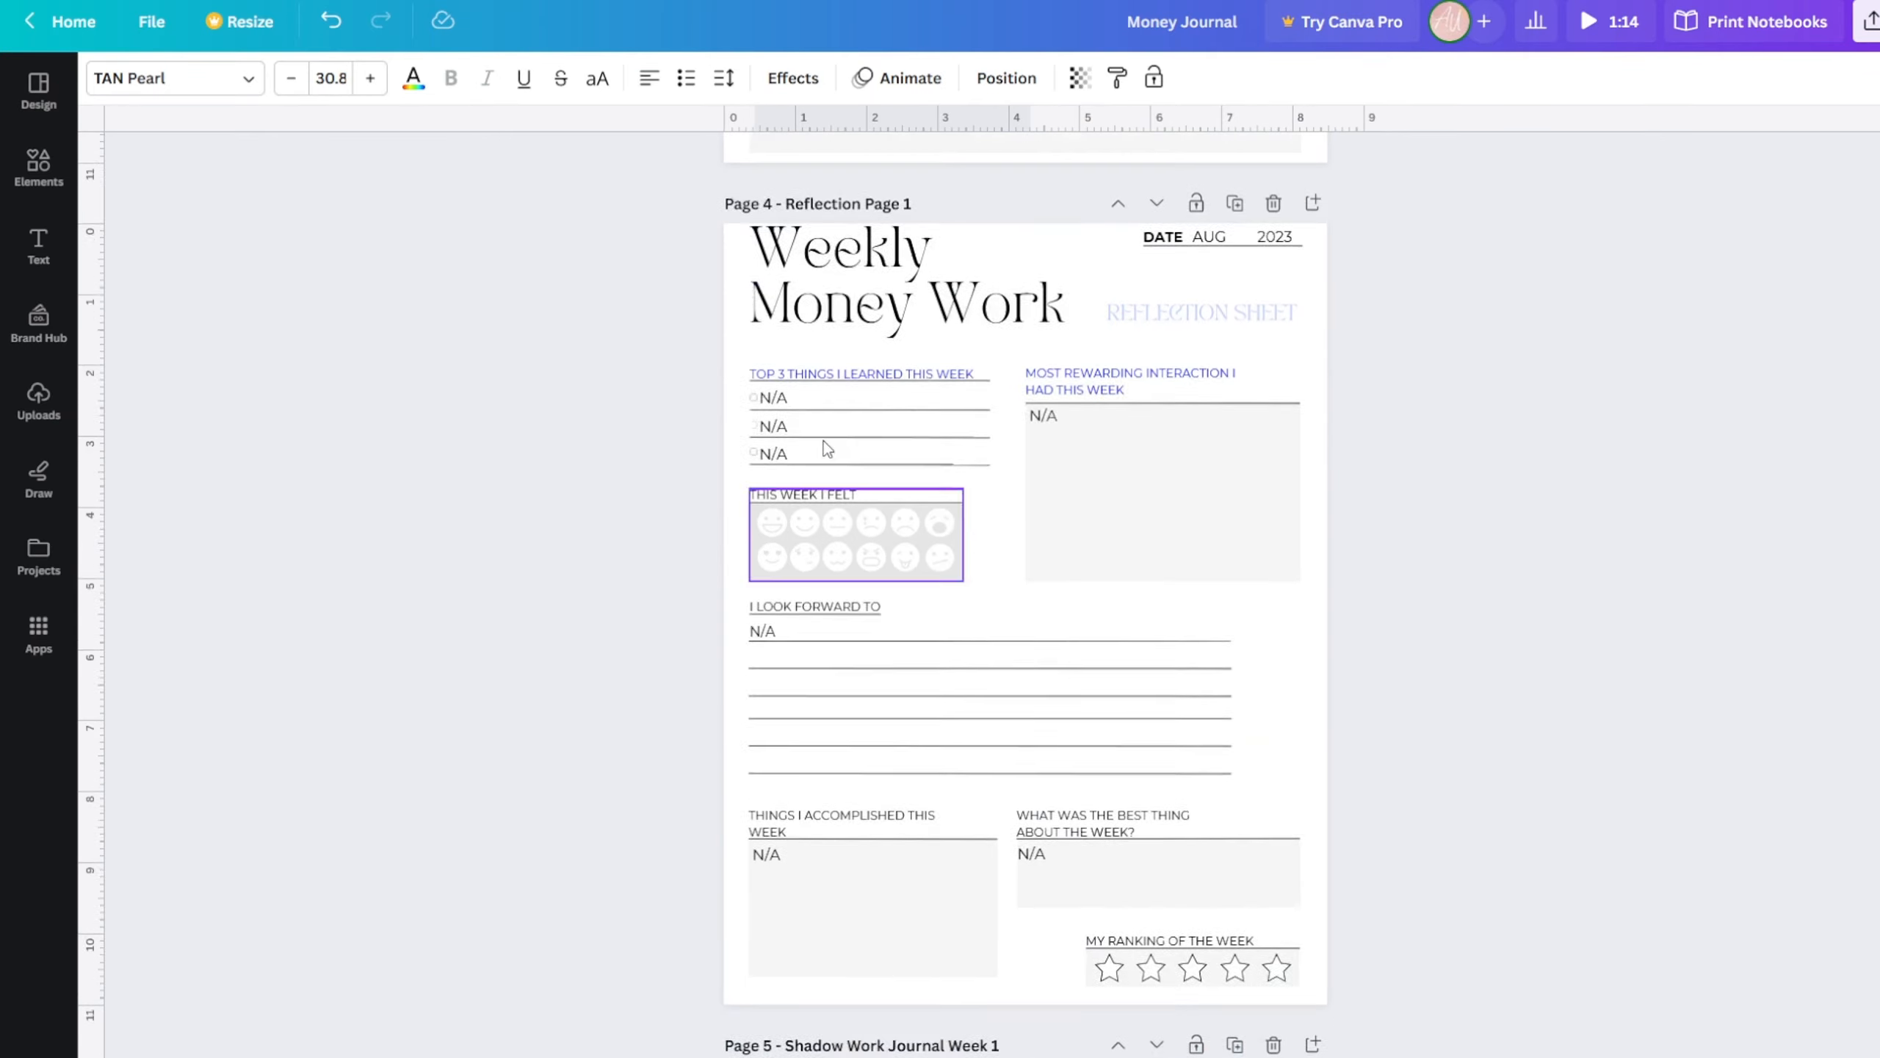
pyautogui.scroll(2, 827, 448)
pyautogui.click(827, 447)
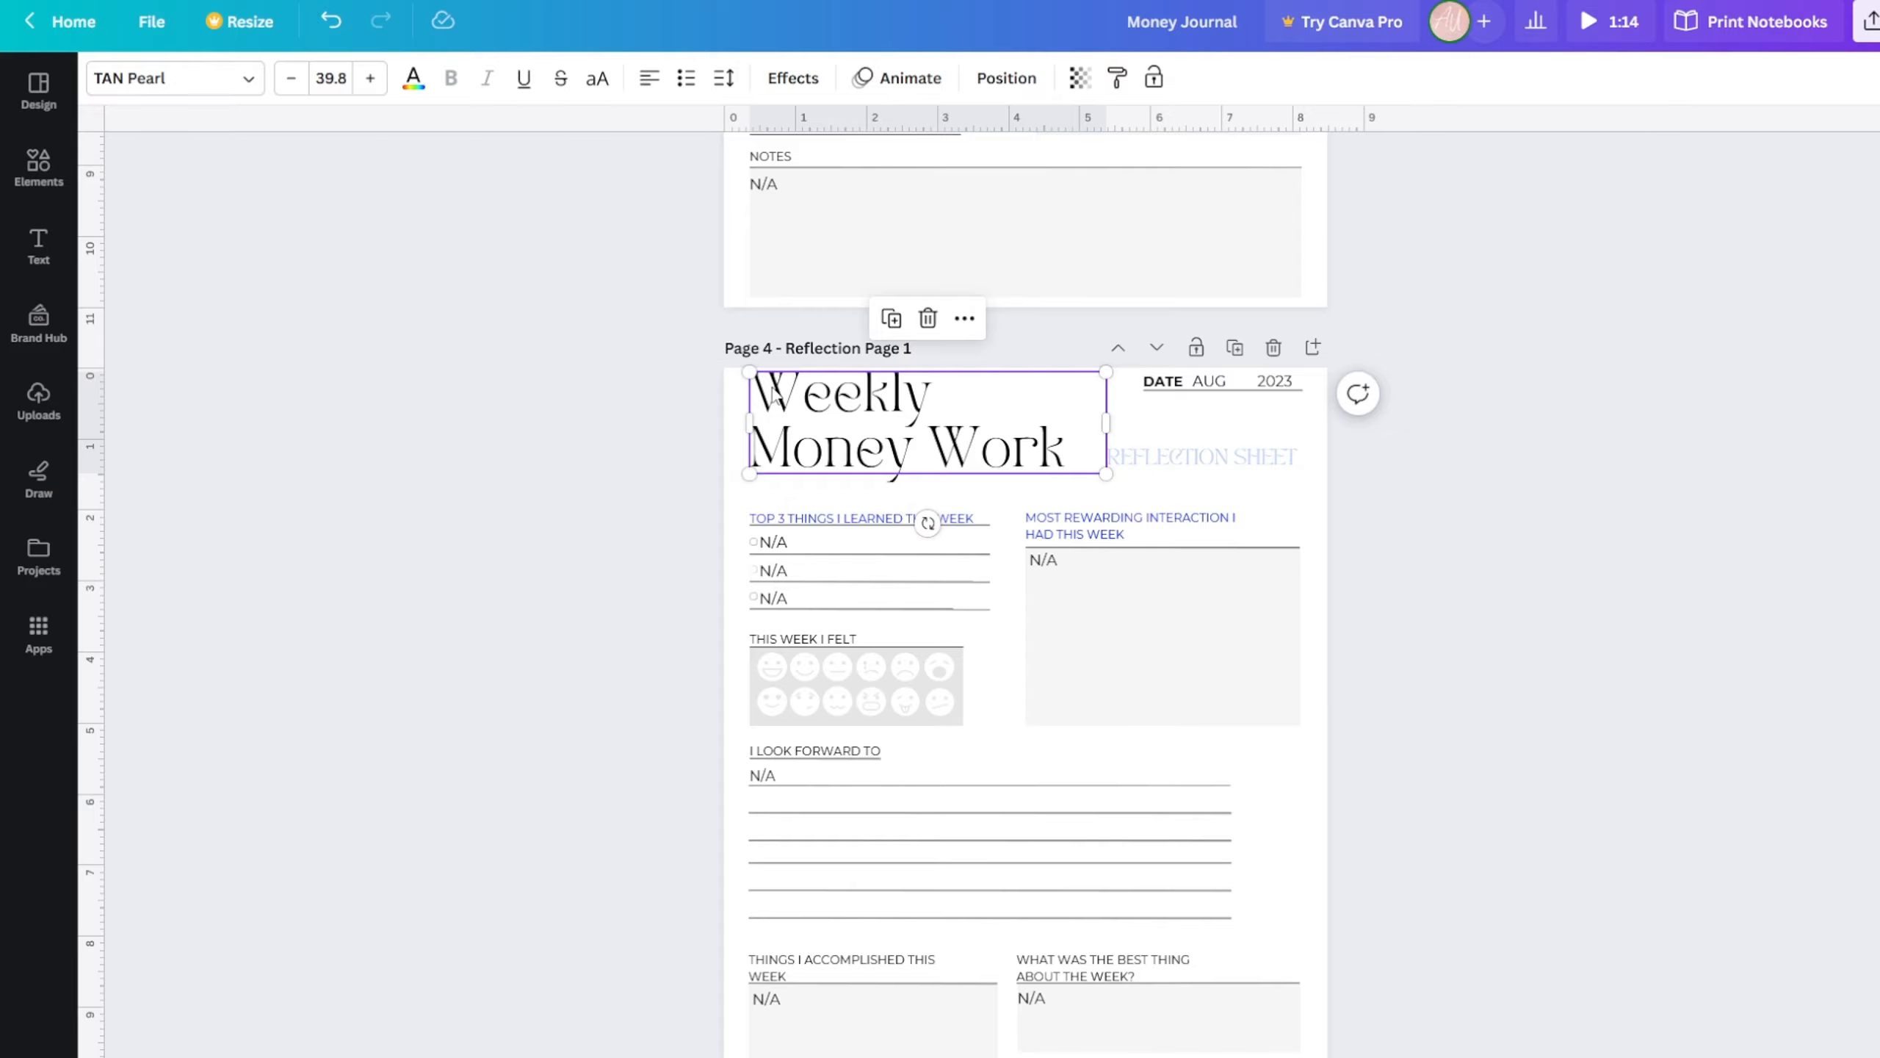
pyautogui.scroll(-11, 574, 479)
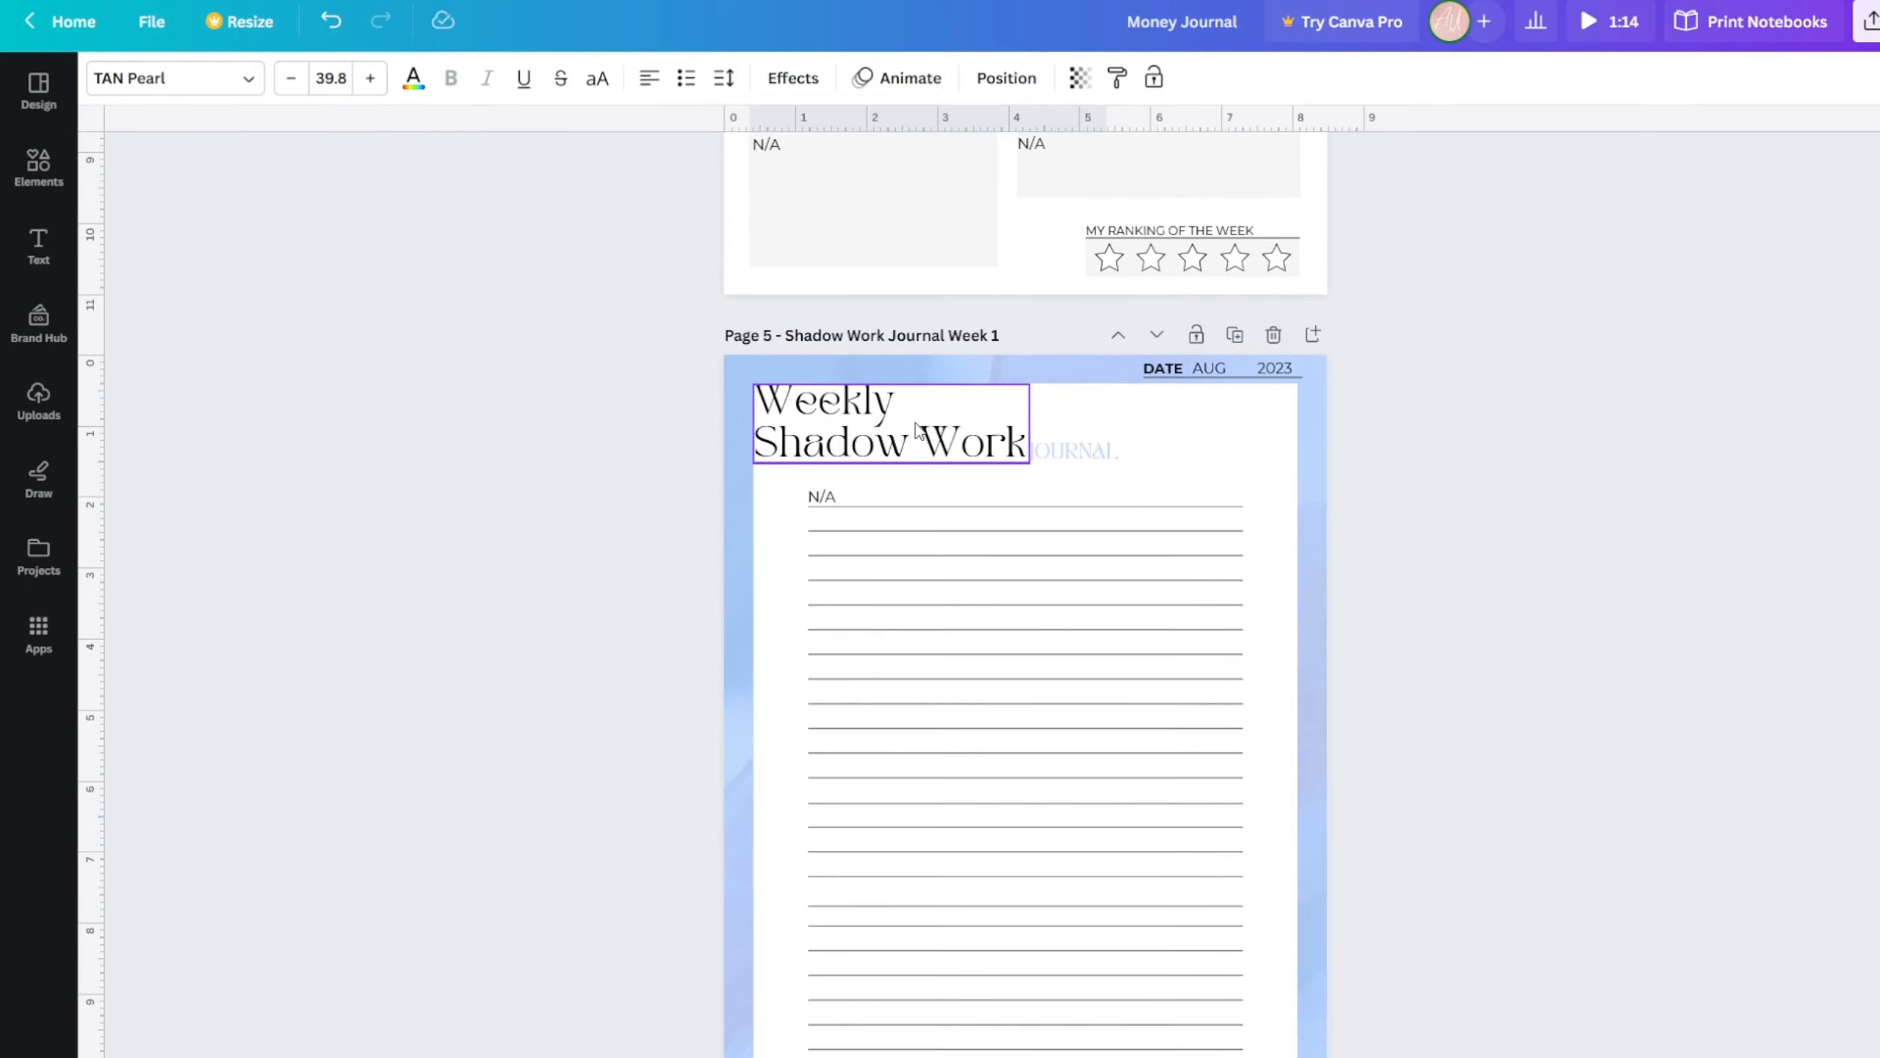
# - Replace the word "Shadow" with "Money" in the title on Shadow Work Journal Week 1
pyautogui.click(917, 428)
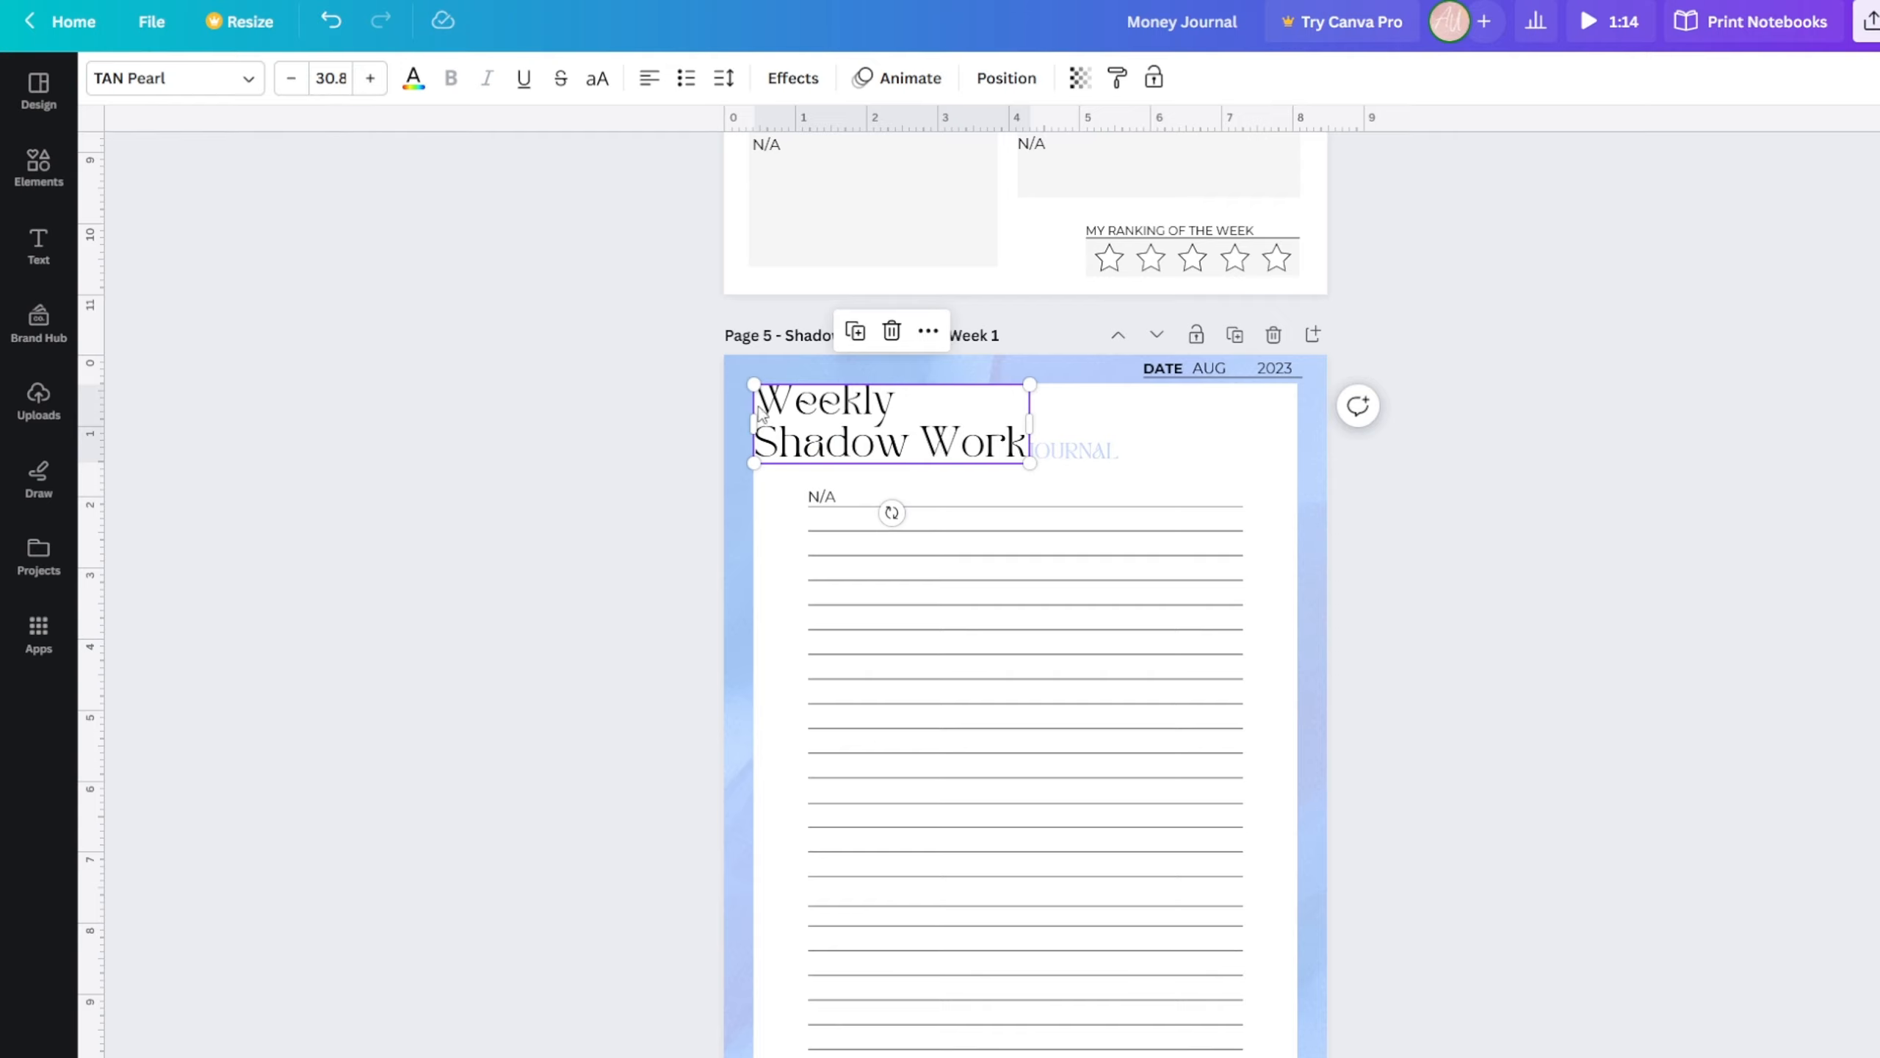
pyautogui.click(667, 586)
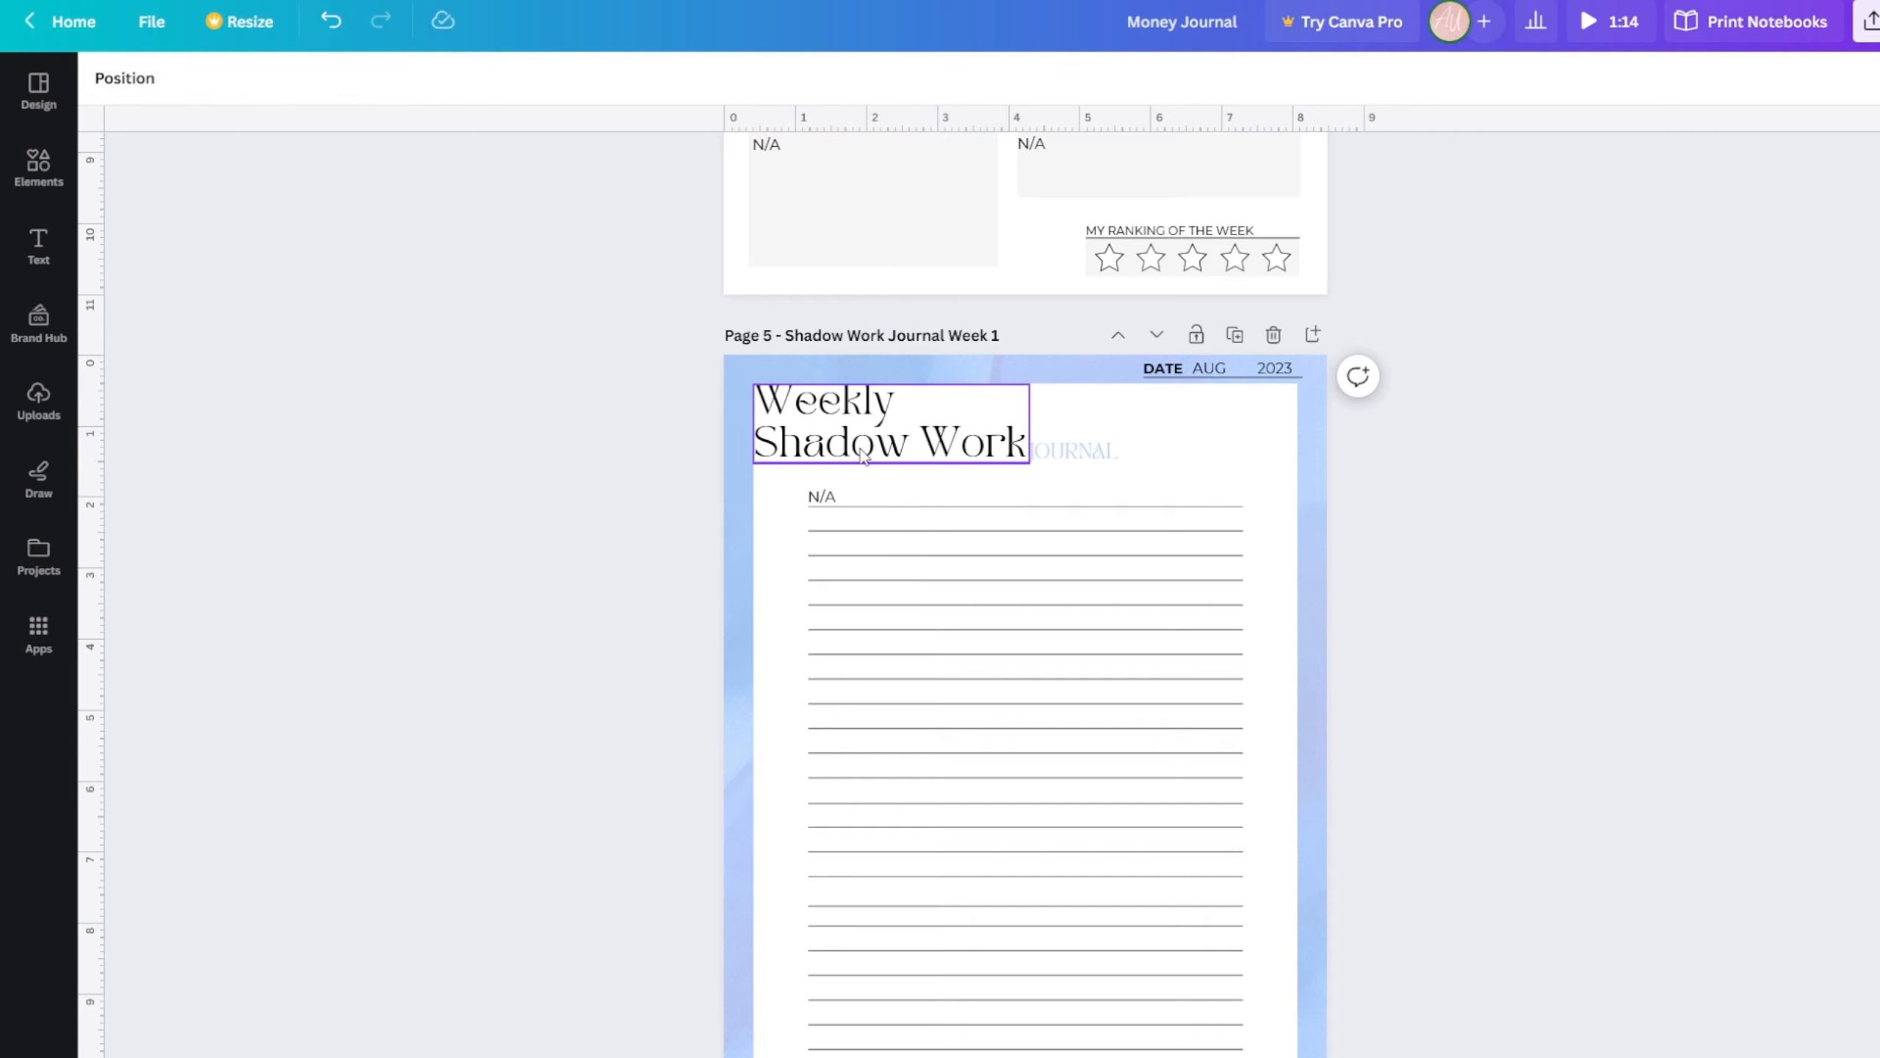
pyautogui.click(864, 445)
pyautogui.click(865, 445)
pyautogui.click(925, 448)
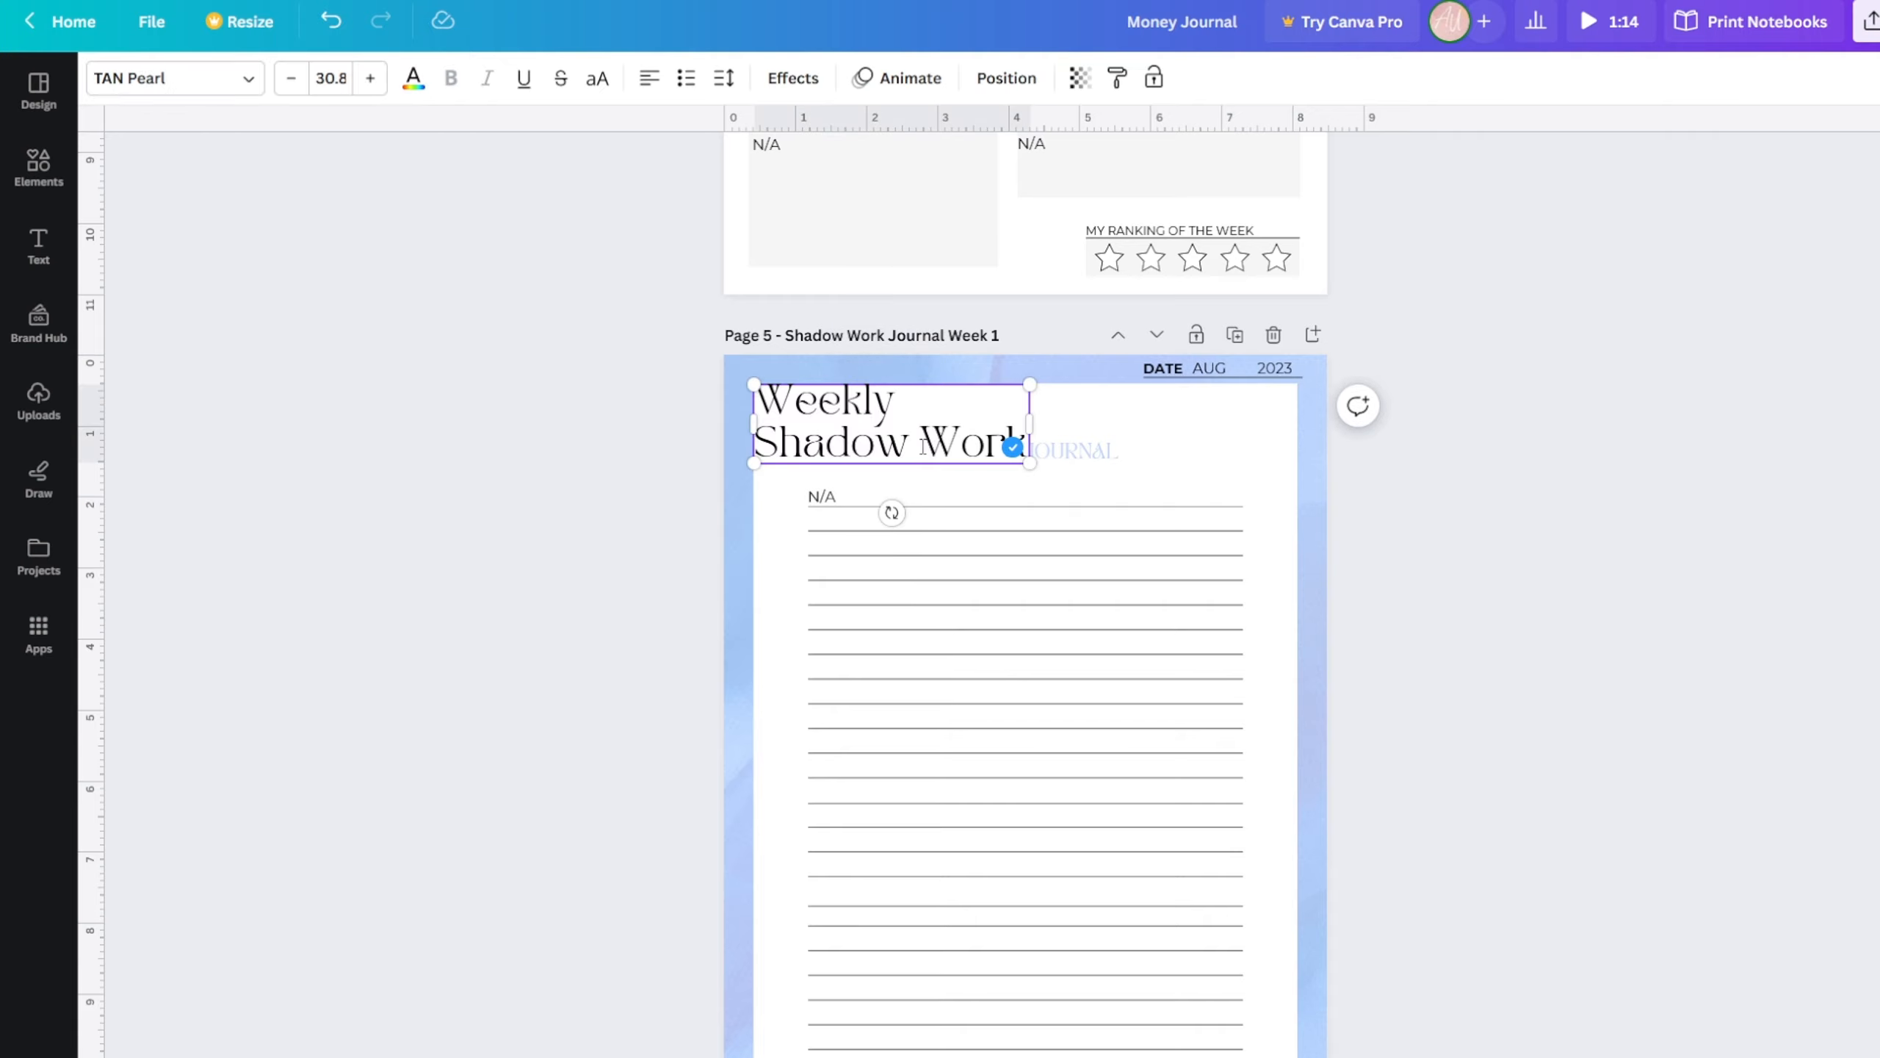
pyautogui.moveTo(913, 449); pyautogui.dragTo(734, 464)
pyautogui.write('Money')
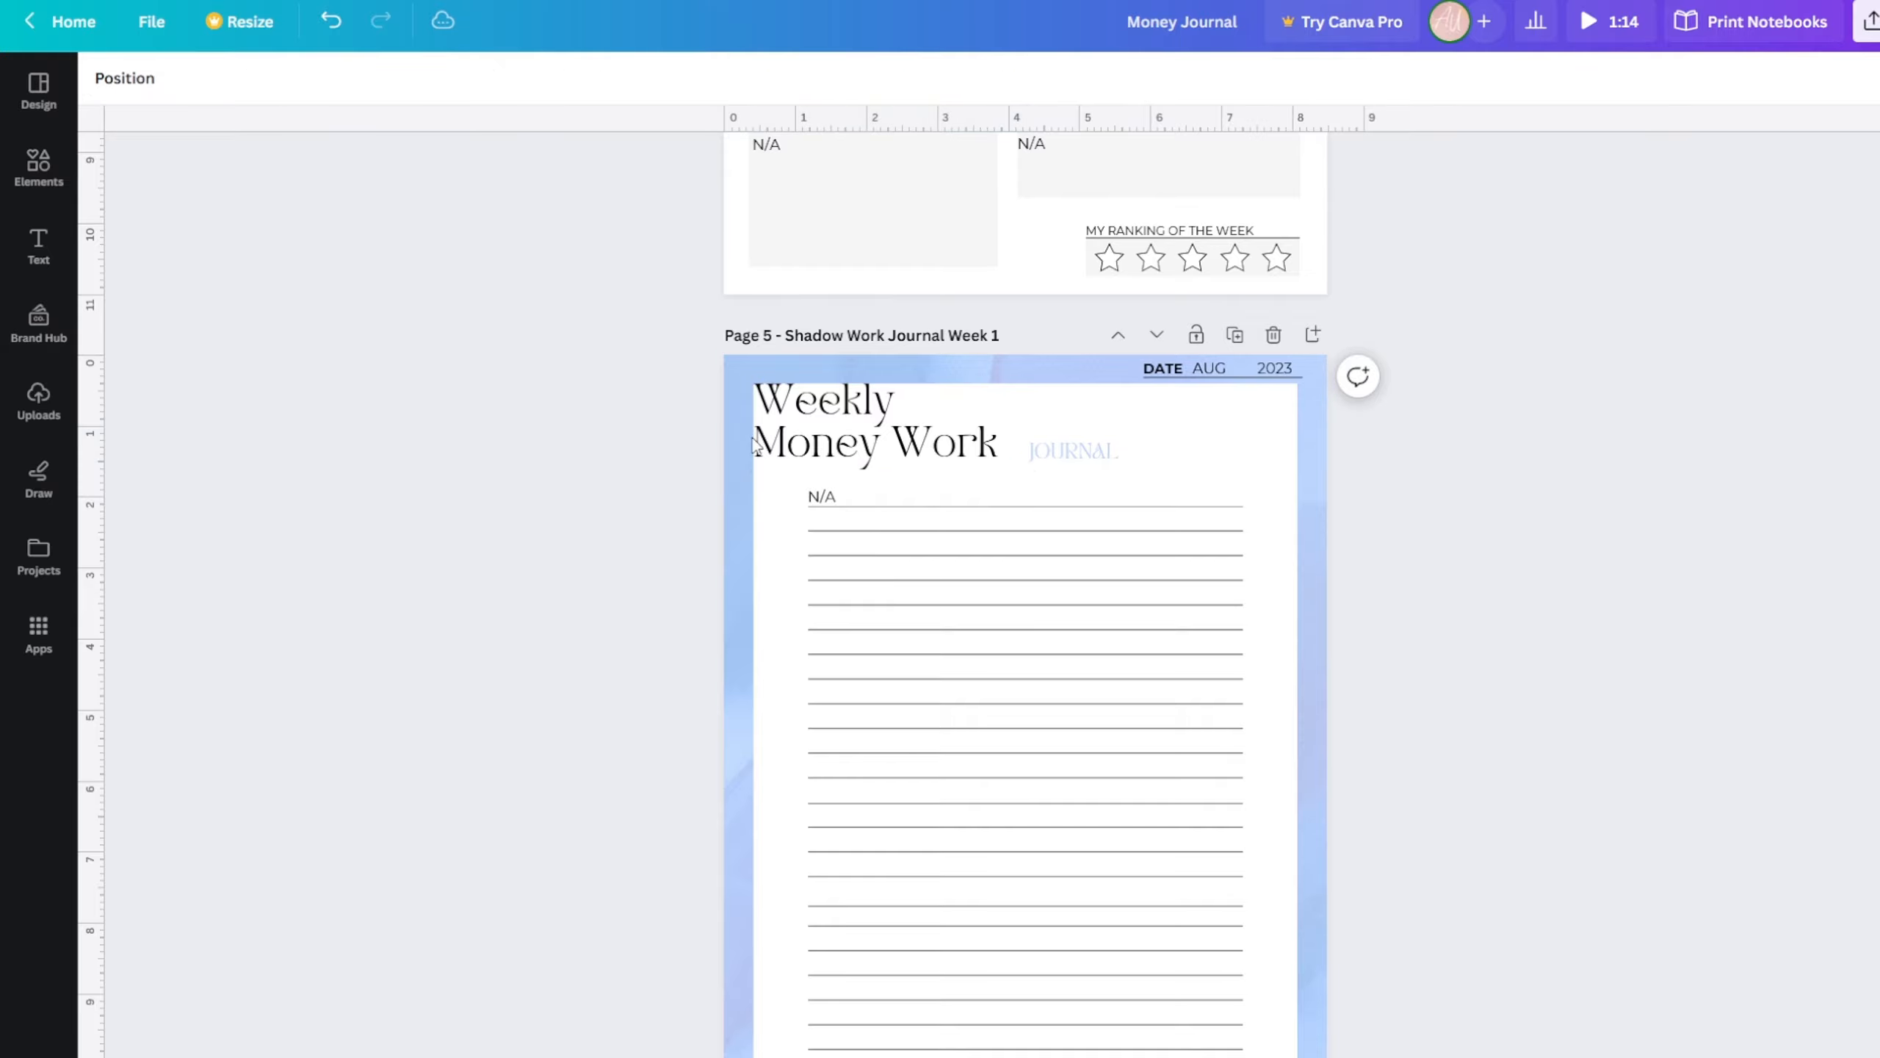
# - Replace the title on Shadow Work Journal Week 2 with the copied Week 1 "Weekly Money Work" title
pyautogui.scroll(-20, 592, 546)
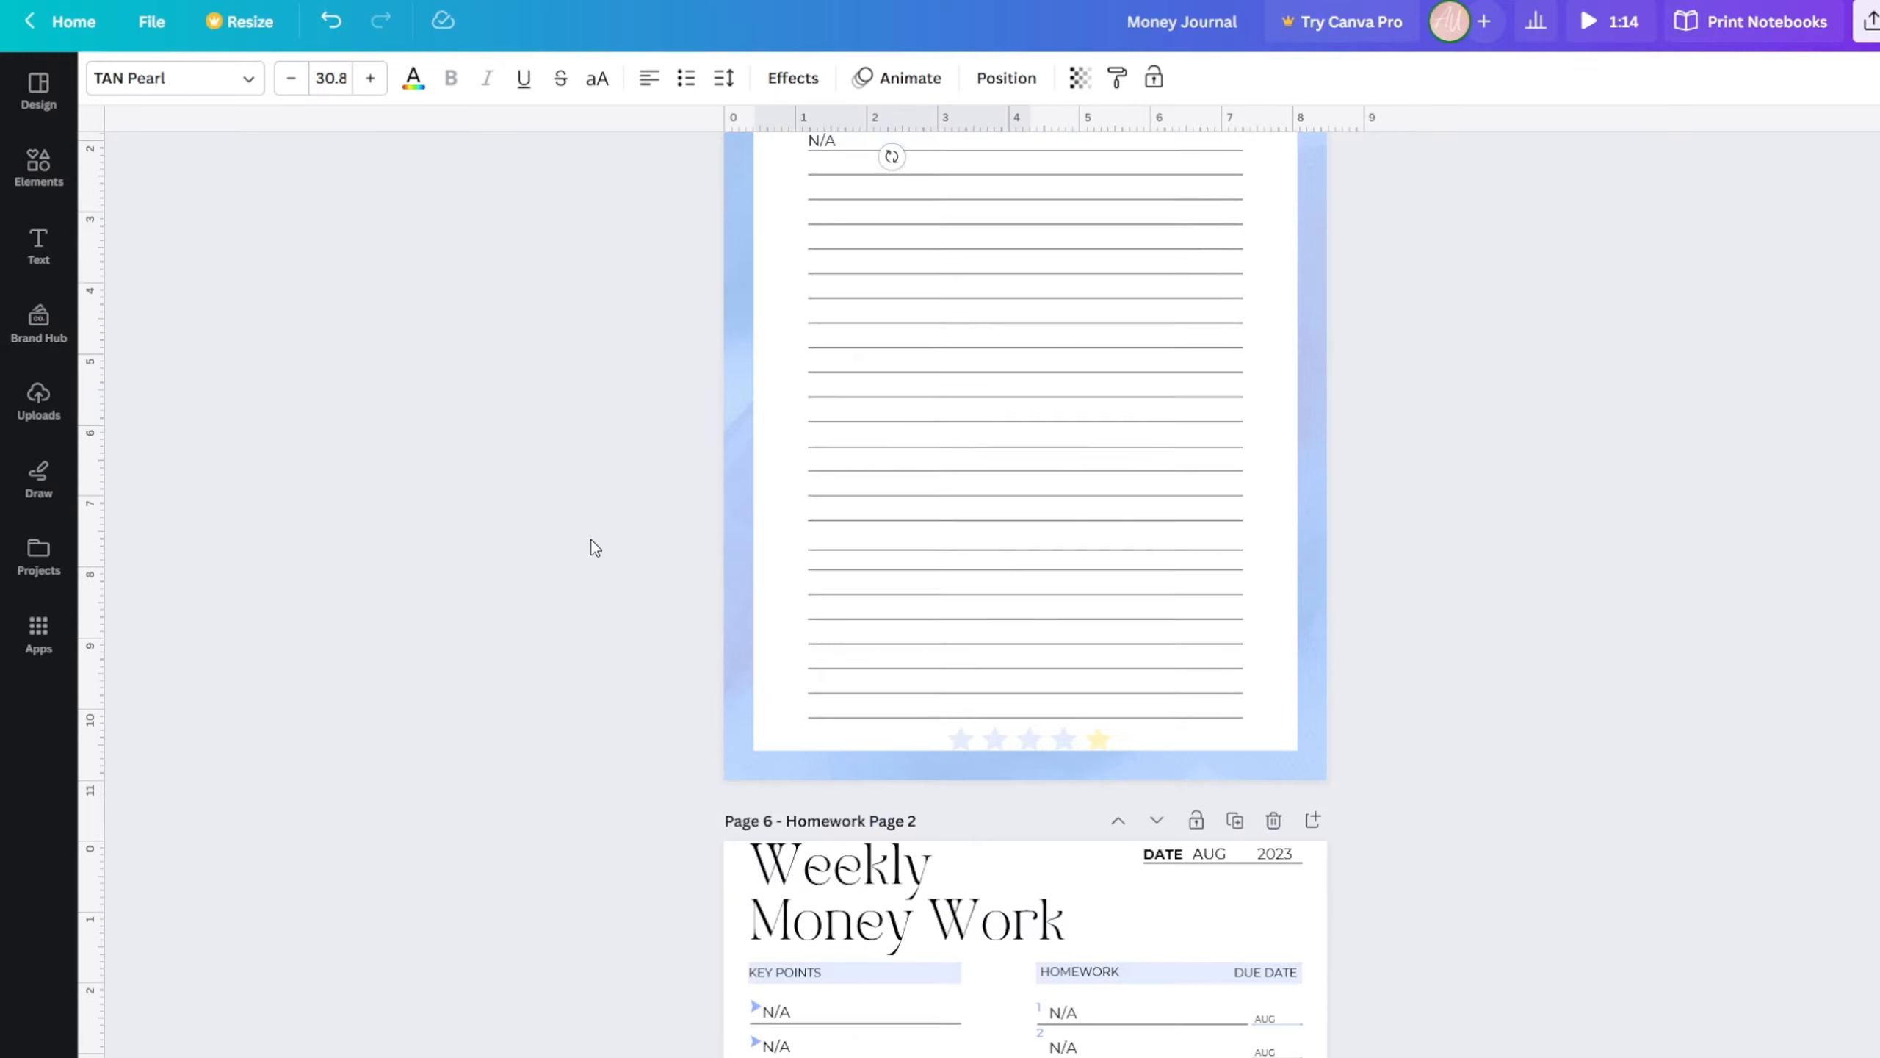
pyautogui.click(790, 539)
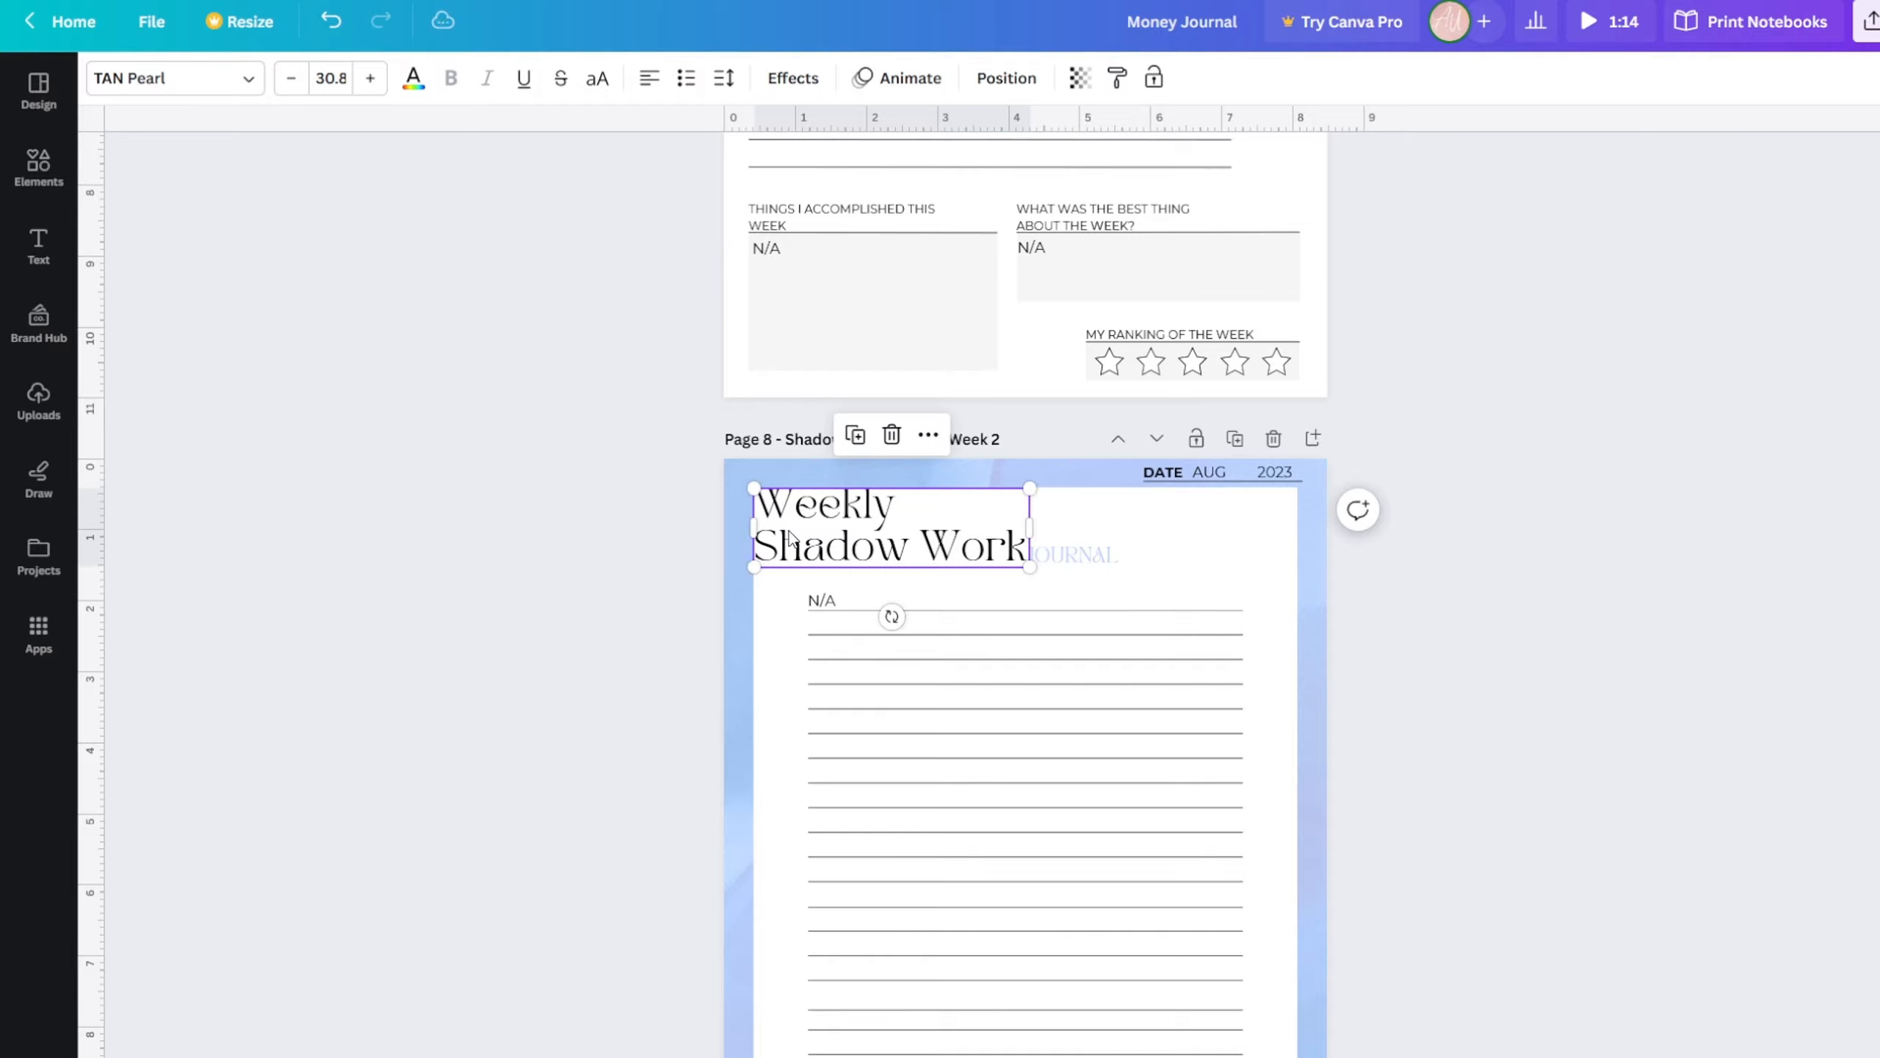
pyautogui.press('Delete')
pyautogui.hotkey('ctrl', 'v')
# - Delete the shadow-work title on Shadow Work Journal Week 3 and paste the "Weekly Money Work" title in its place
pyautogui.scroll(-15, 696, 597)
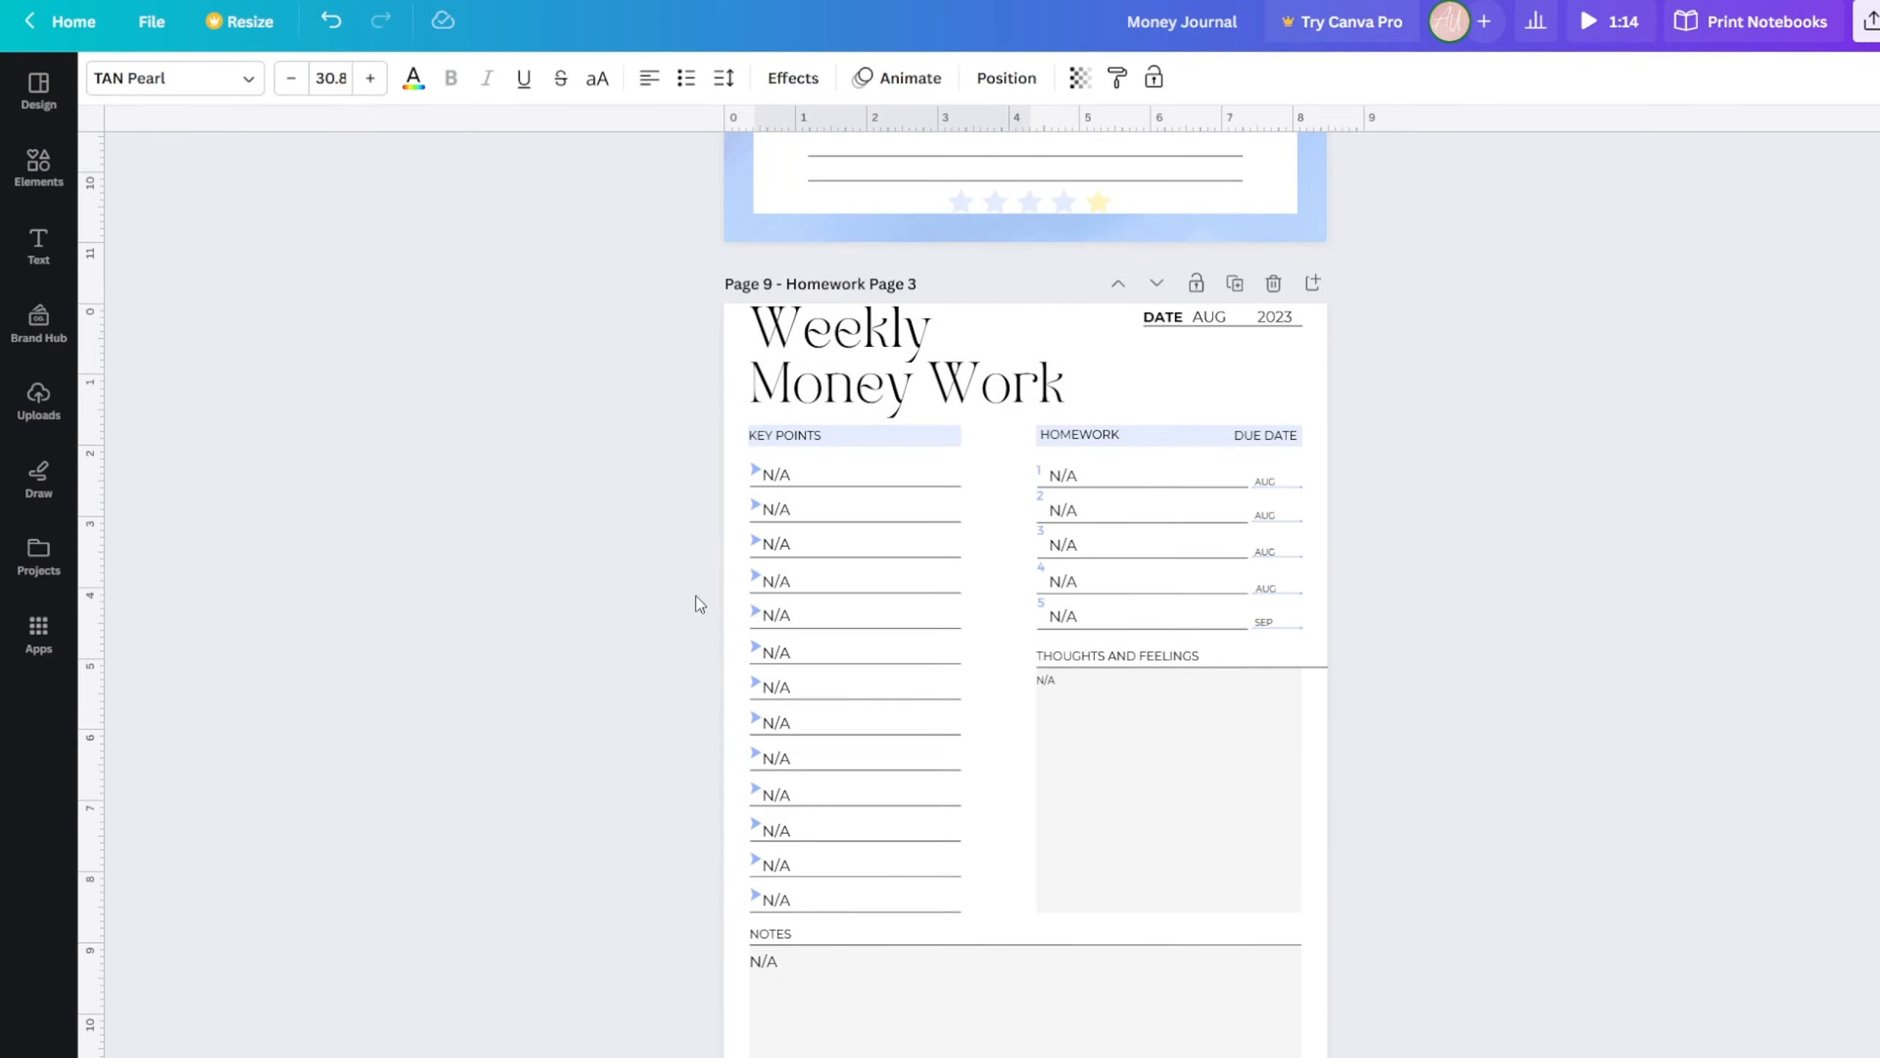
pyautogui.scroll(-15, 670, 606)
pyautogui.click(854, 376)
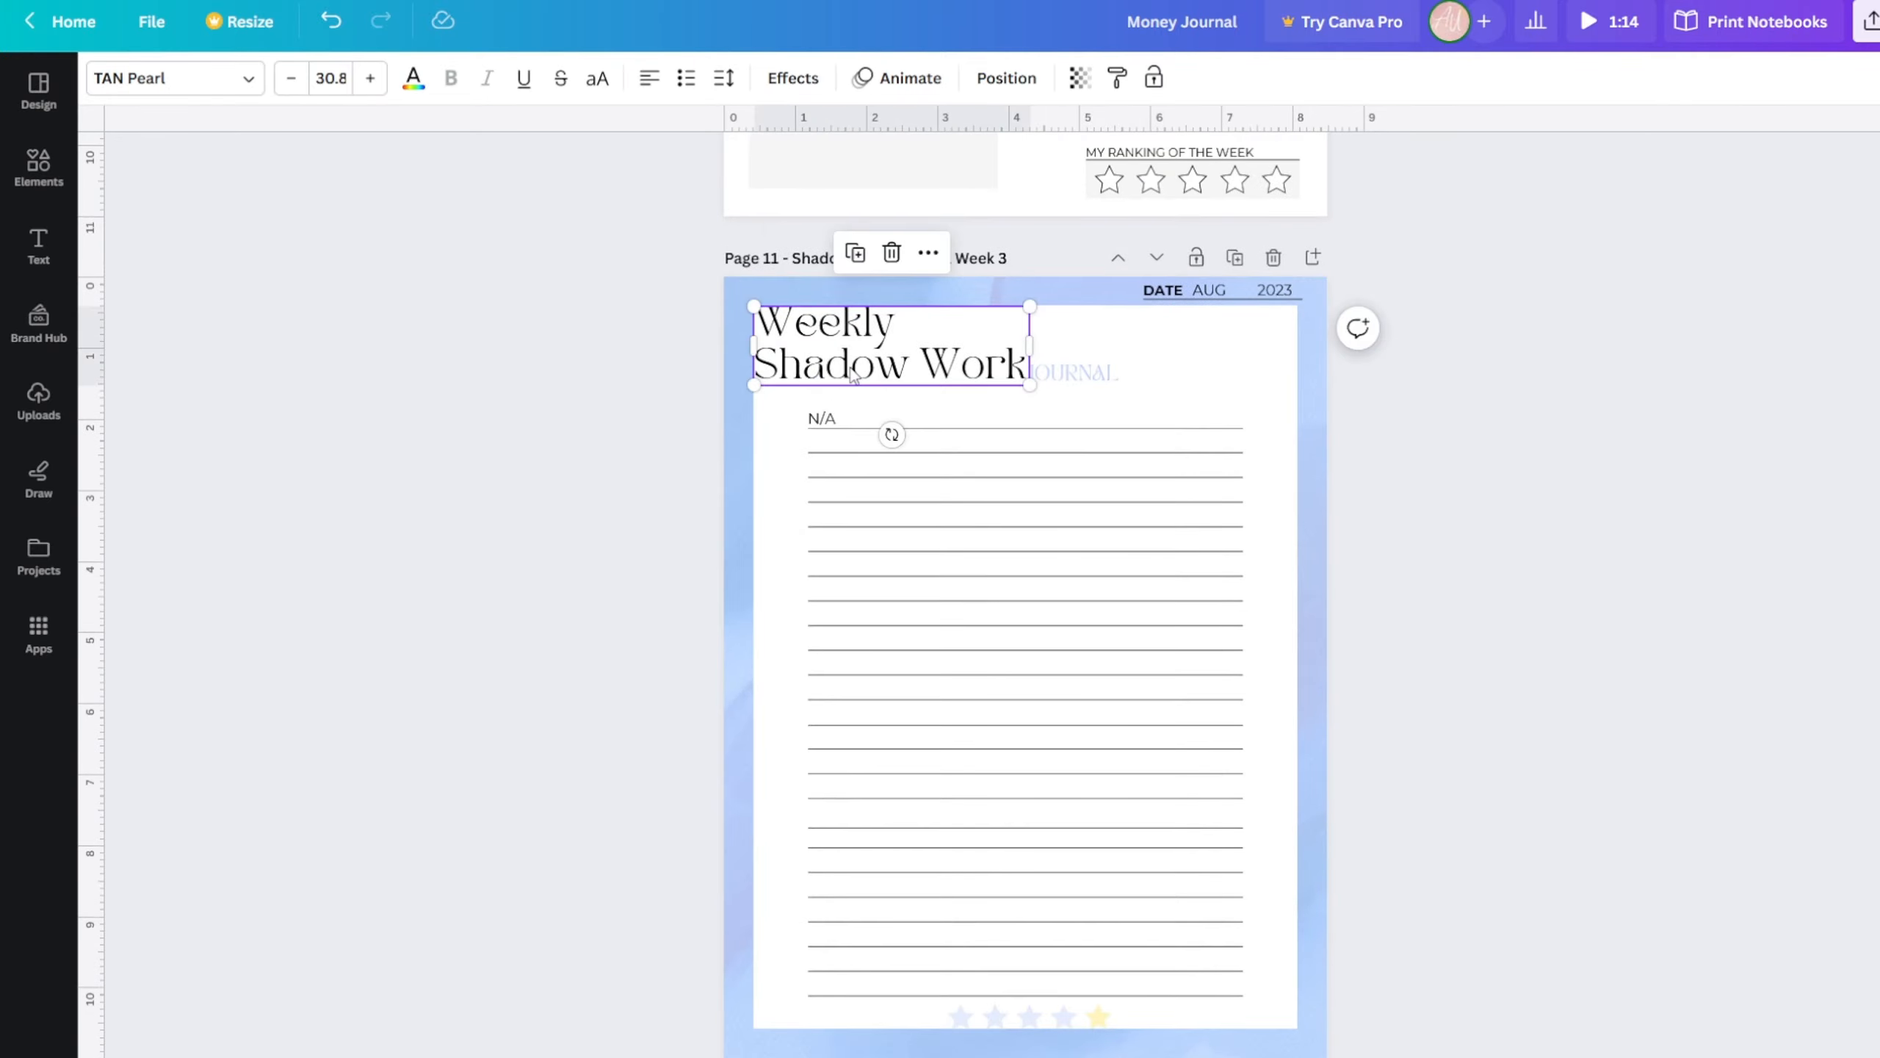
pyautogui.press('Delete')
pyautogui.hotkey('ctrl', 'v')
# - Replace the title on Shadow Work Journal Week 4 with the copied "Weekly Money Work" title and check the preceding pages
pyautogui.scroll(-15, 861, 400)
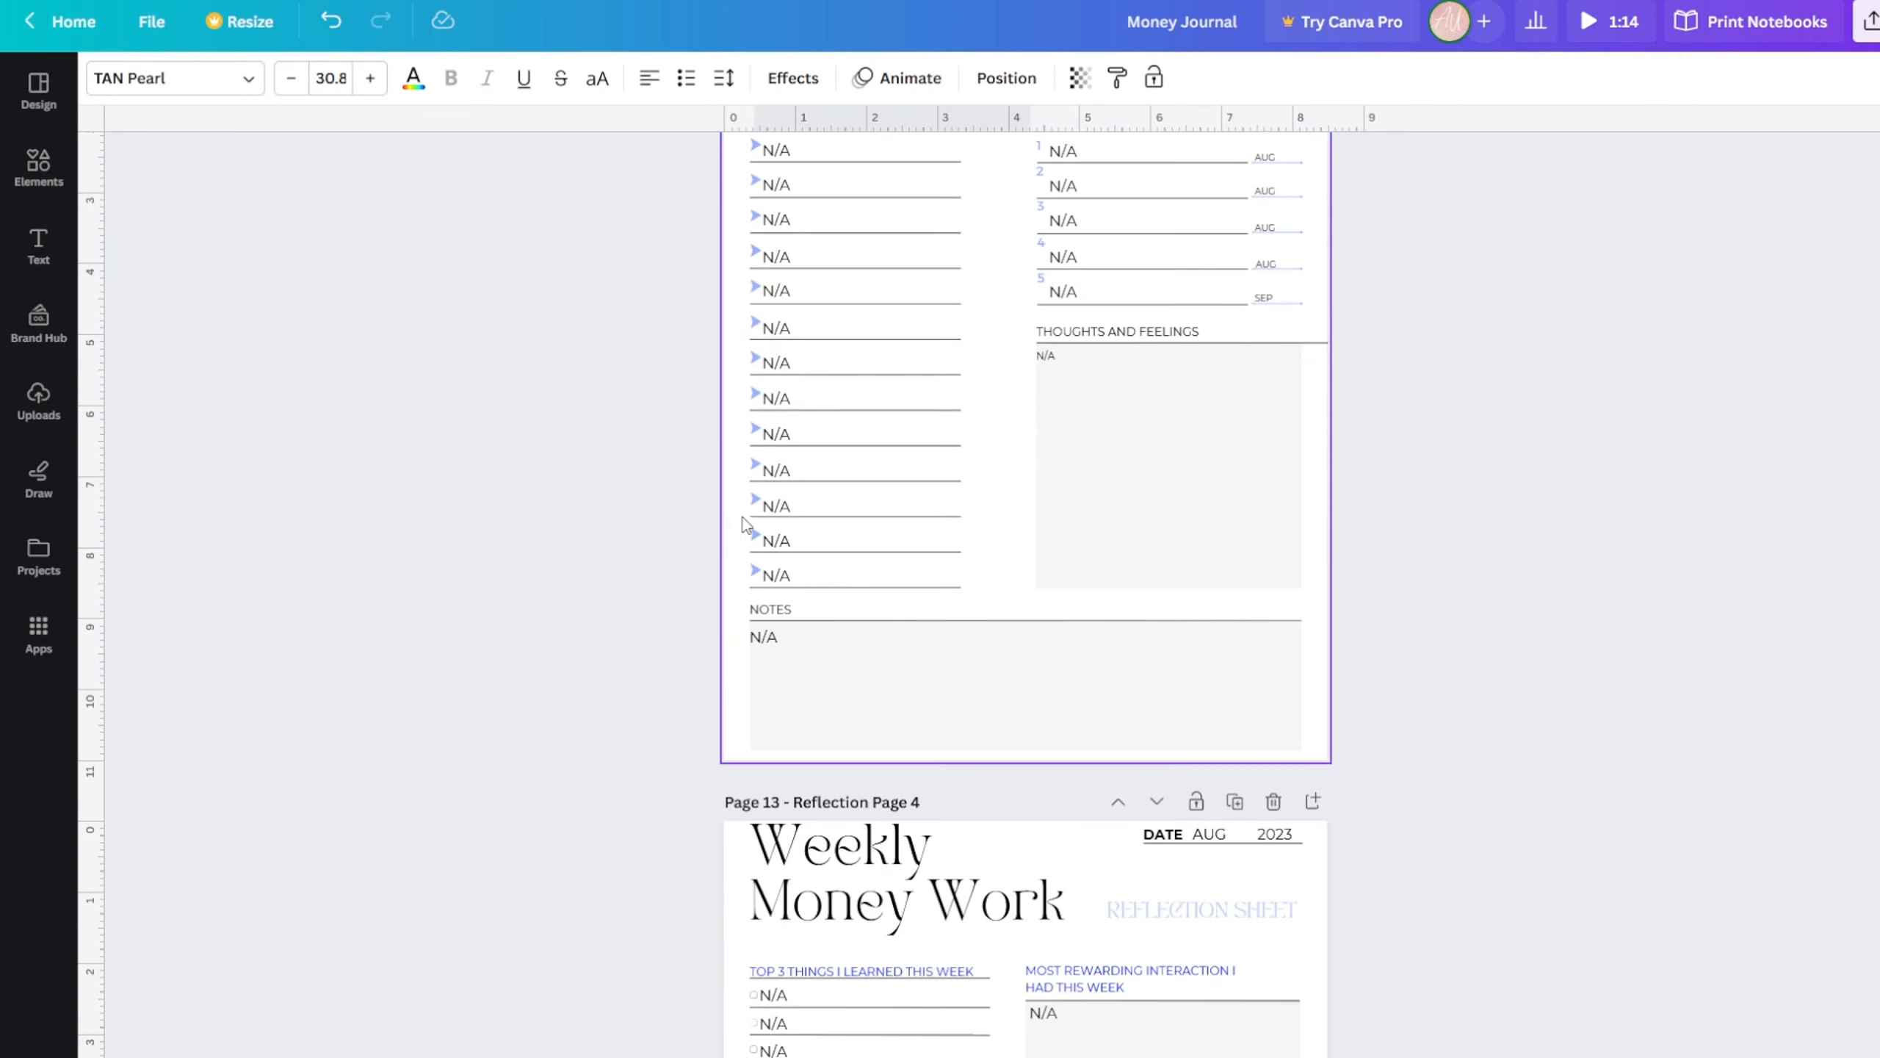
pyautogui.scroll(-15, 667, 563)
pyautogui.click(804, 495)
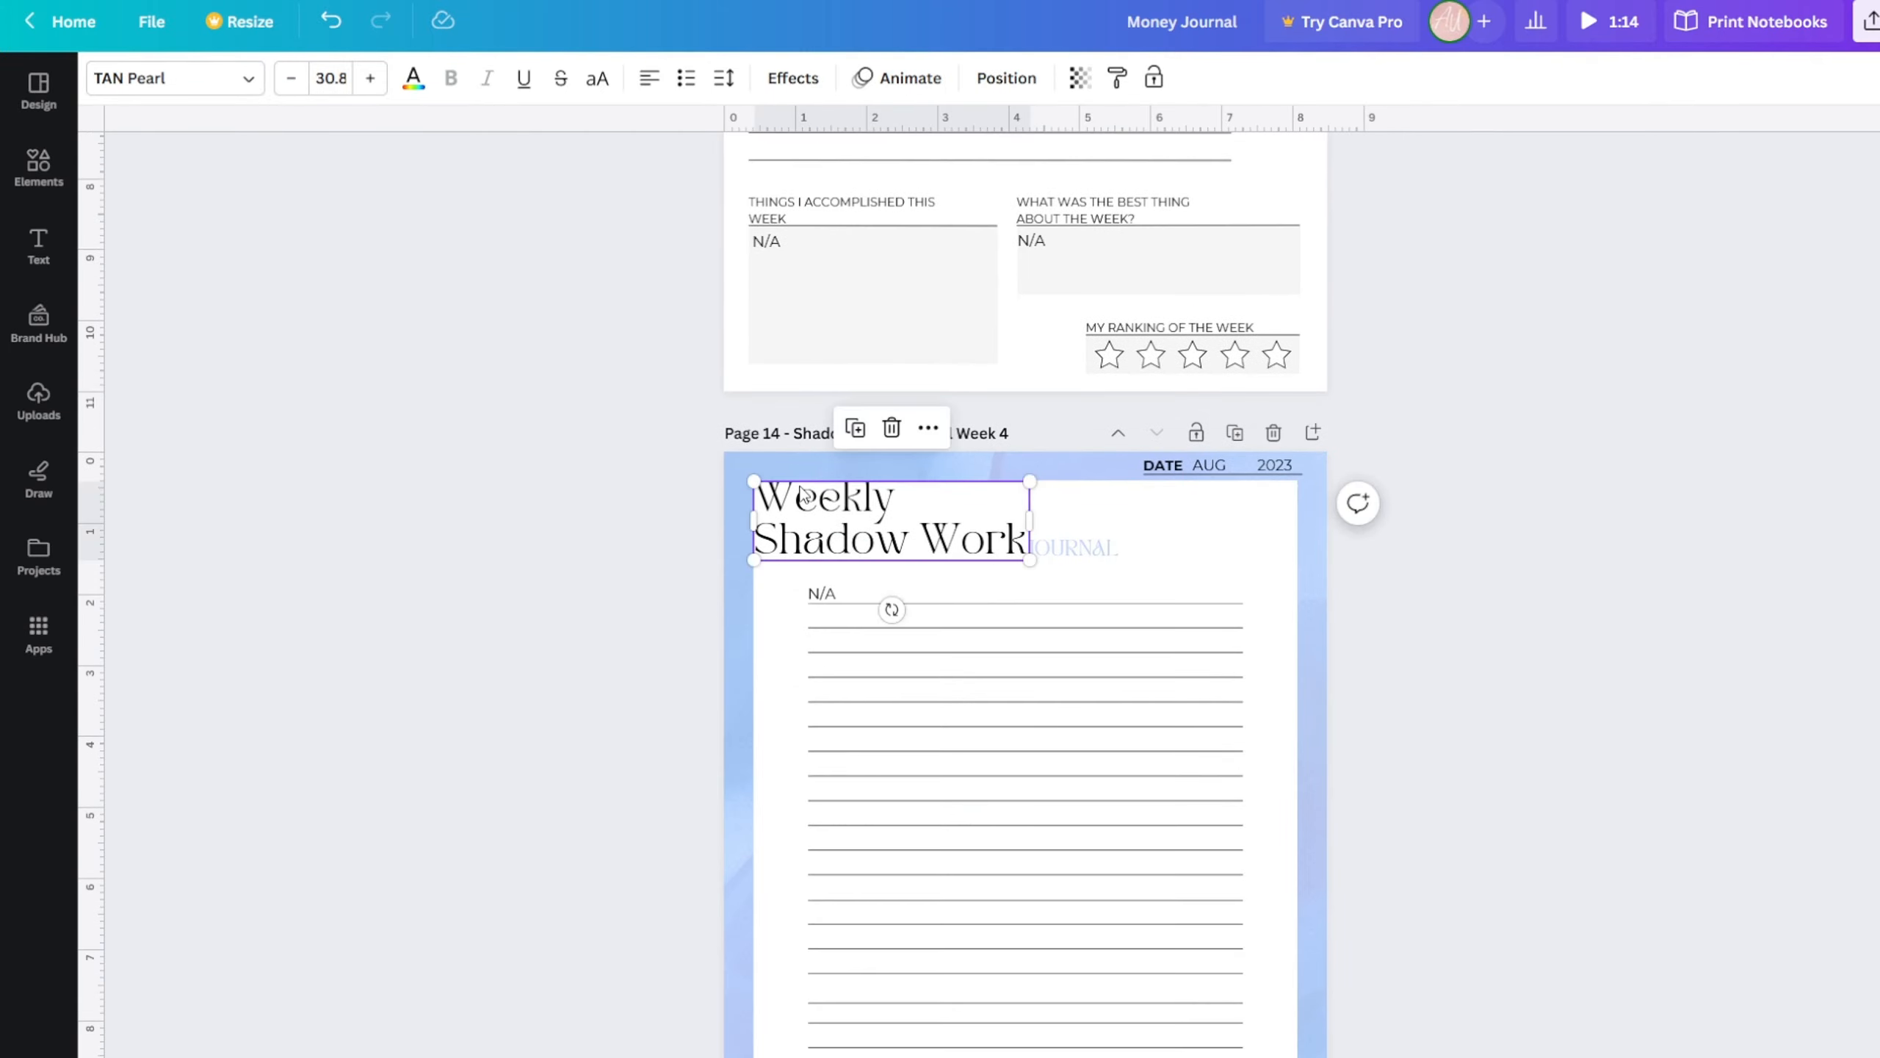
pyautogui.press('Delete')
pyautogui.hotkey('ctrl', 'v')
pyautogui.scroll(-2, 770, 589)
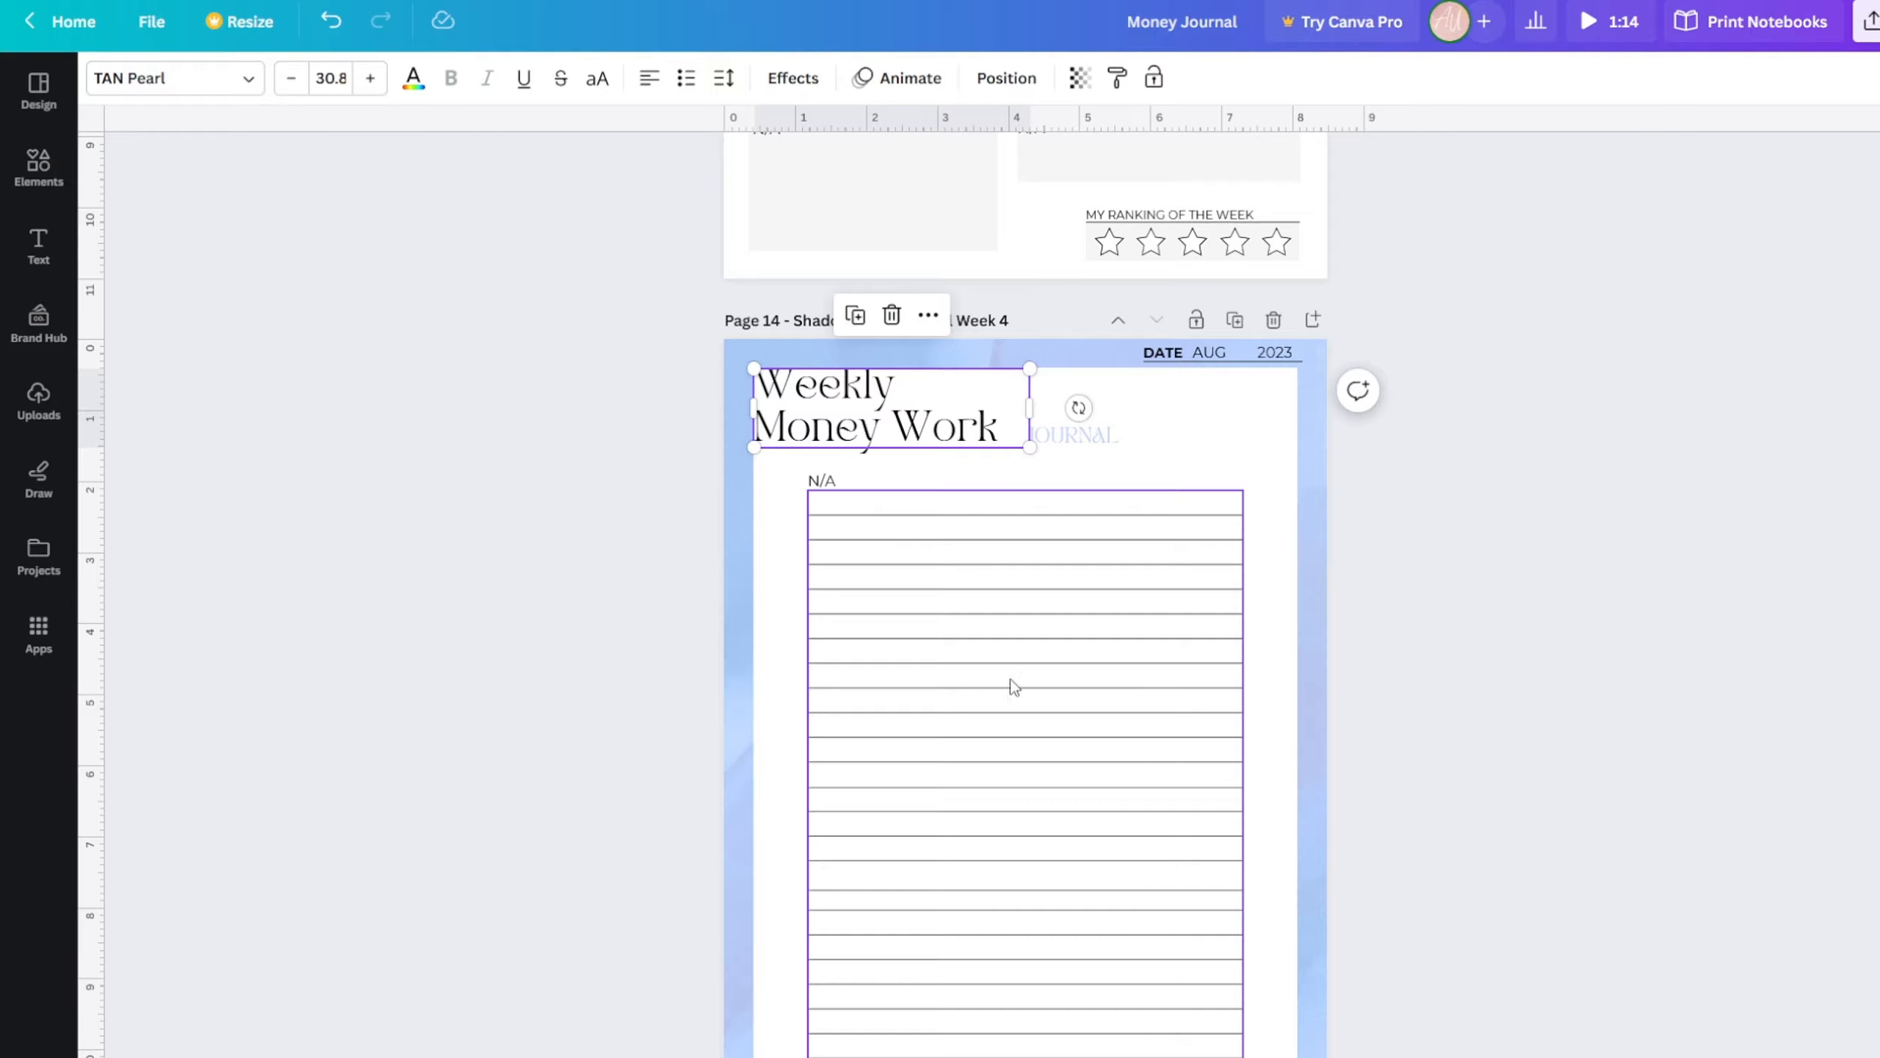
pyautogui.scroll(15, 1637, 467)
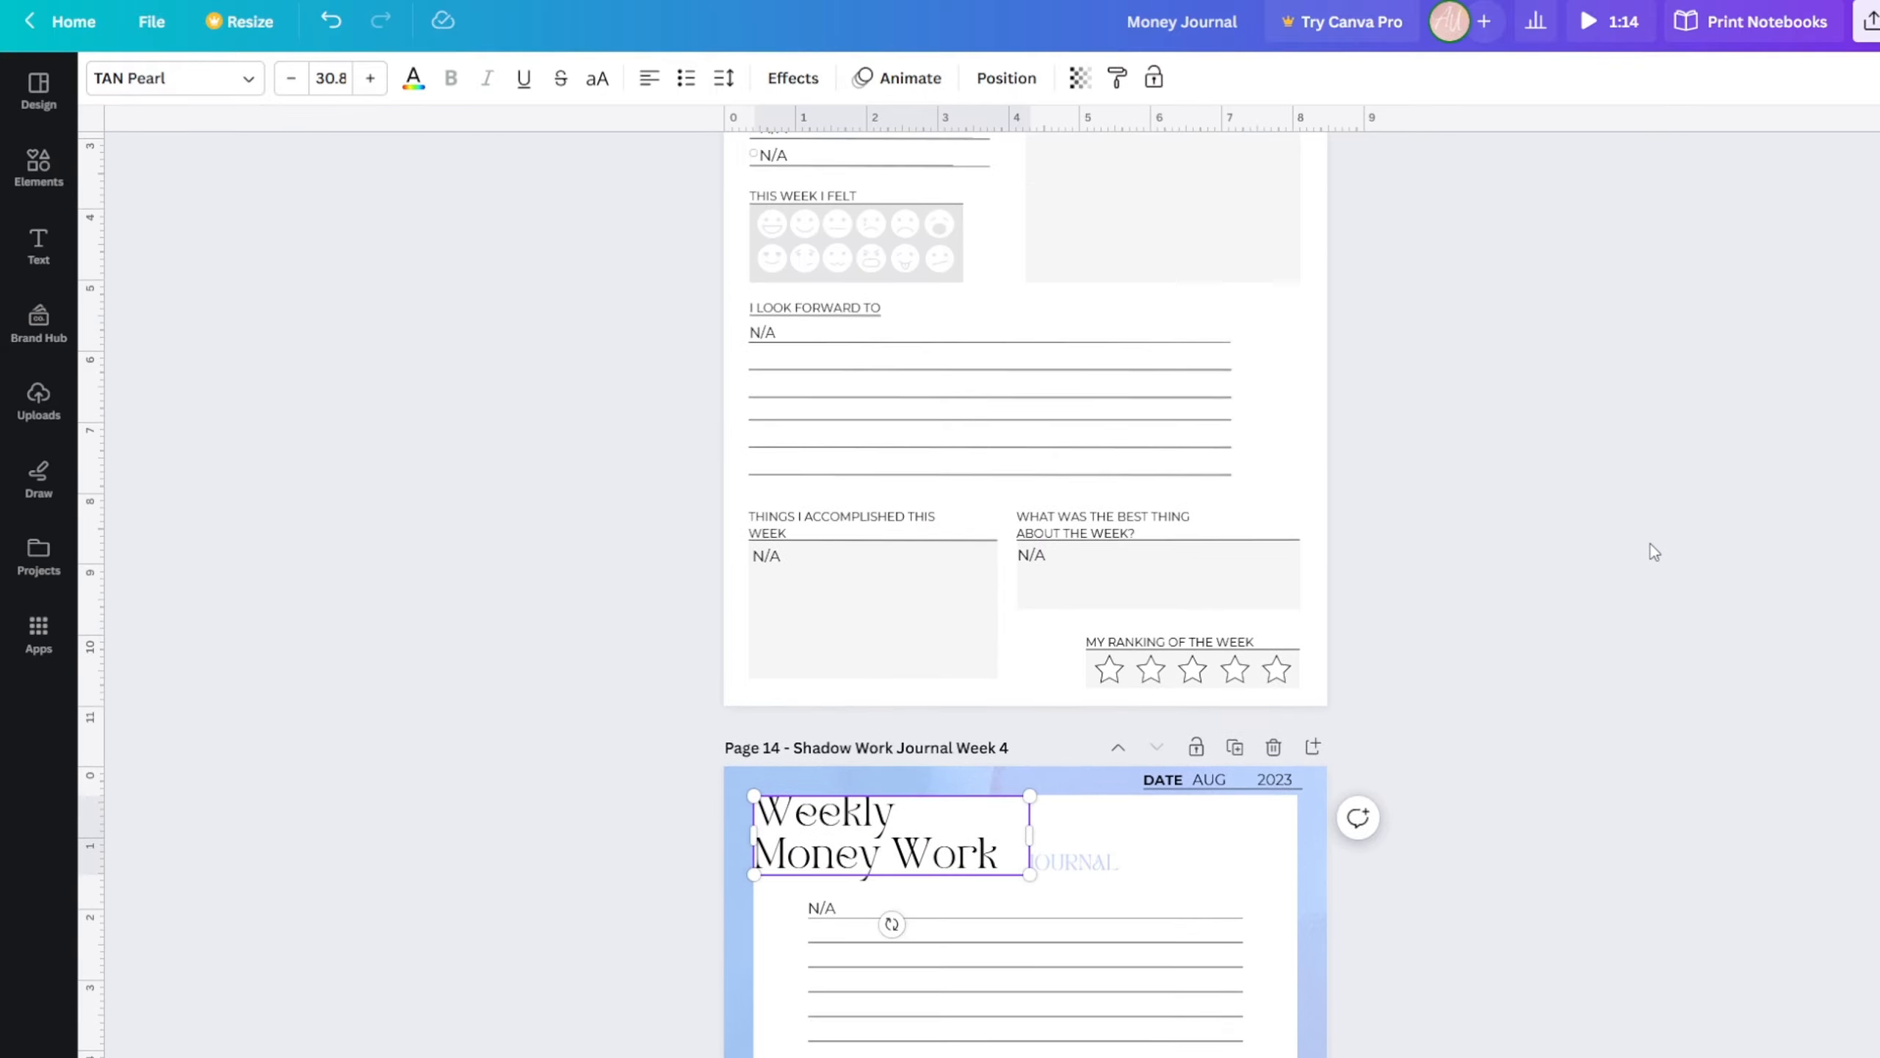
pyautogui.scroll(4, 1767, 584)
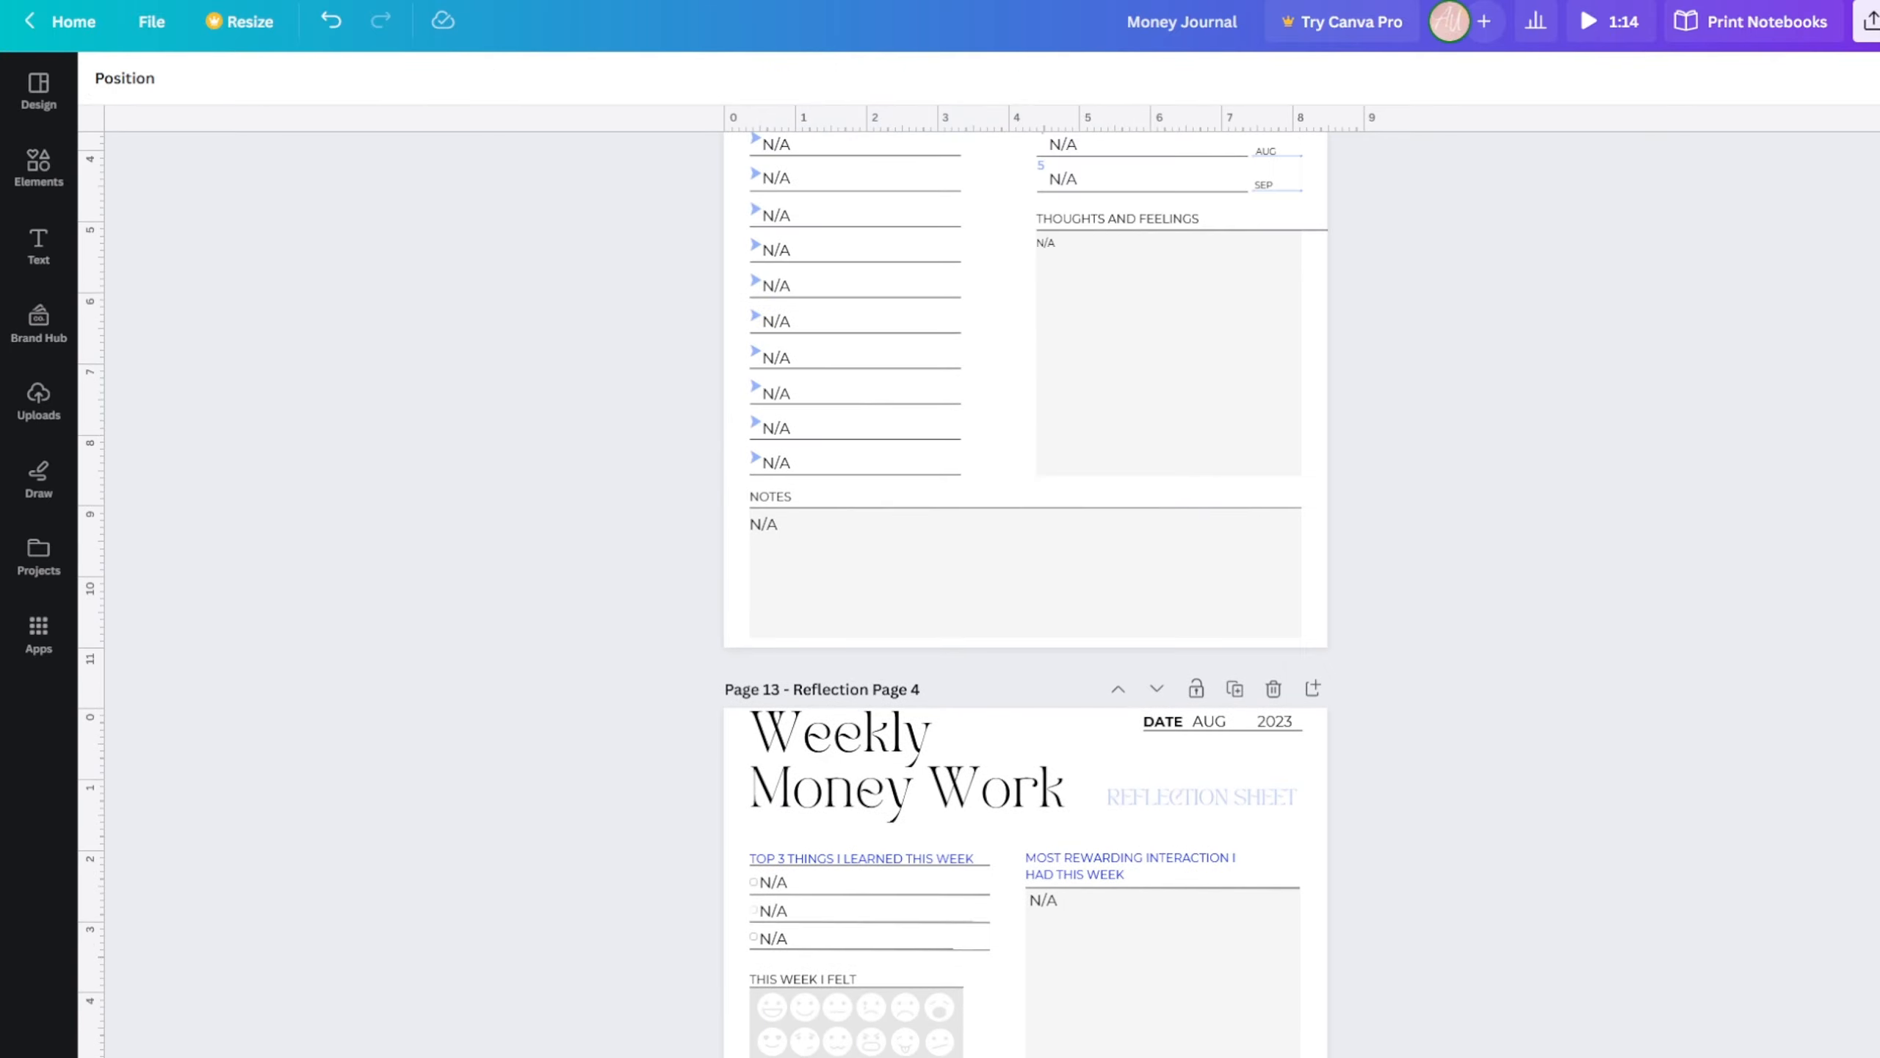
# - Place a trial horizontal guide along the bottom edge of the page 2 "Weekly Money Work" title and remove it again
pyautogui.scroll(20, 1026, 593)
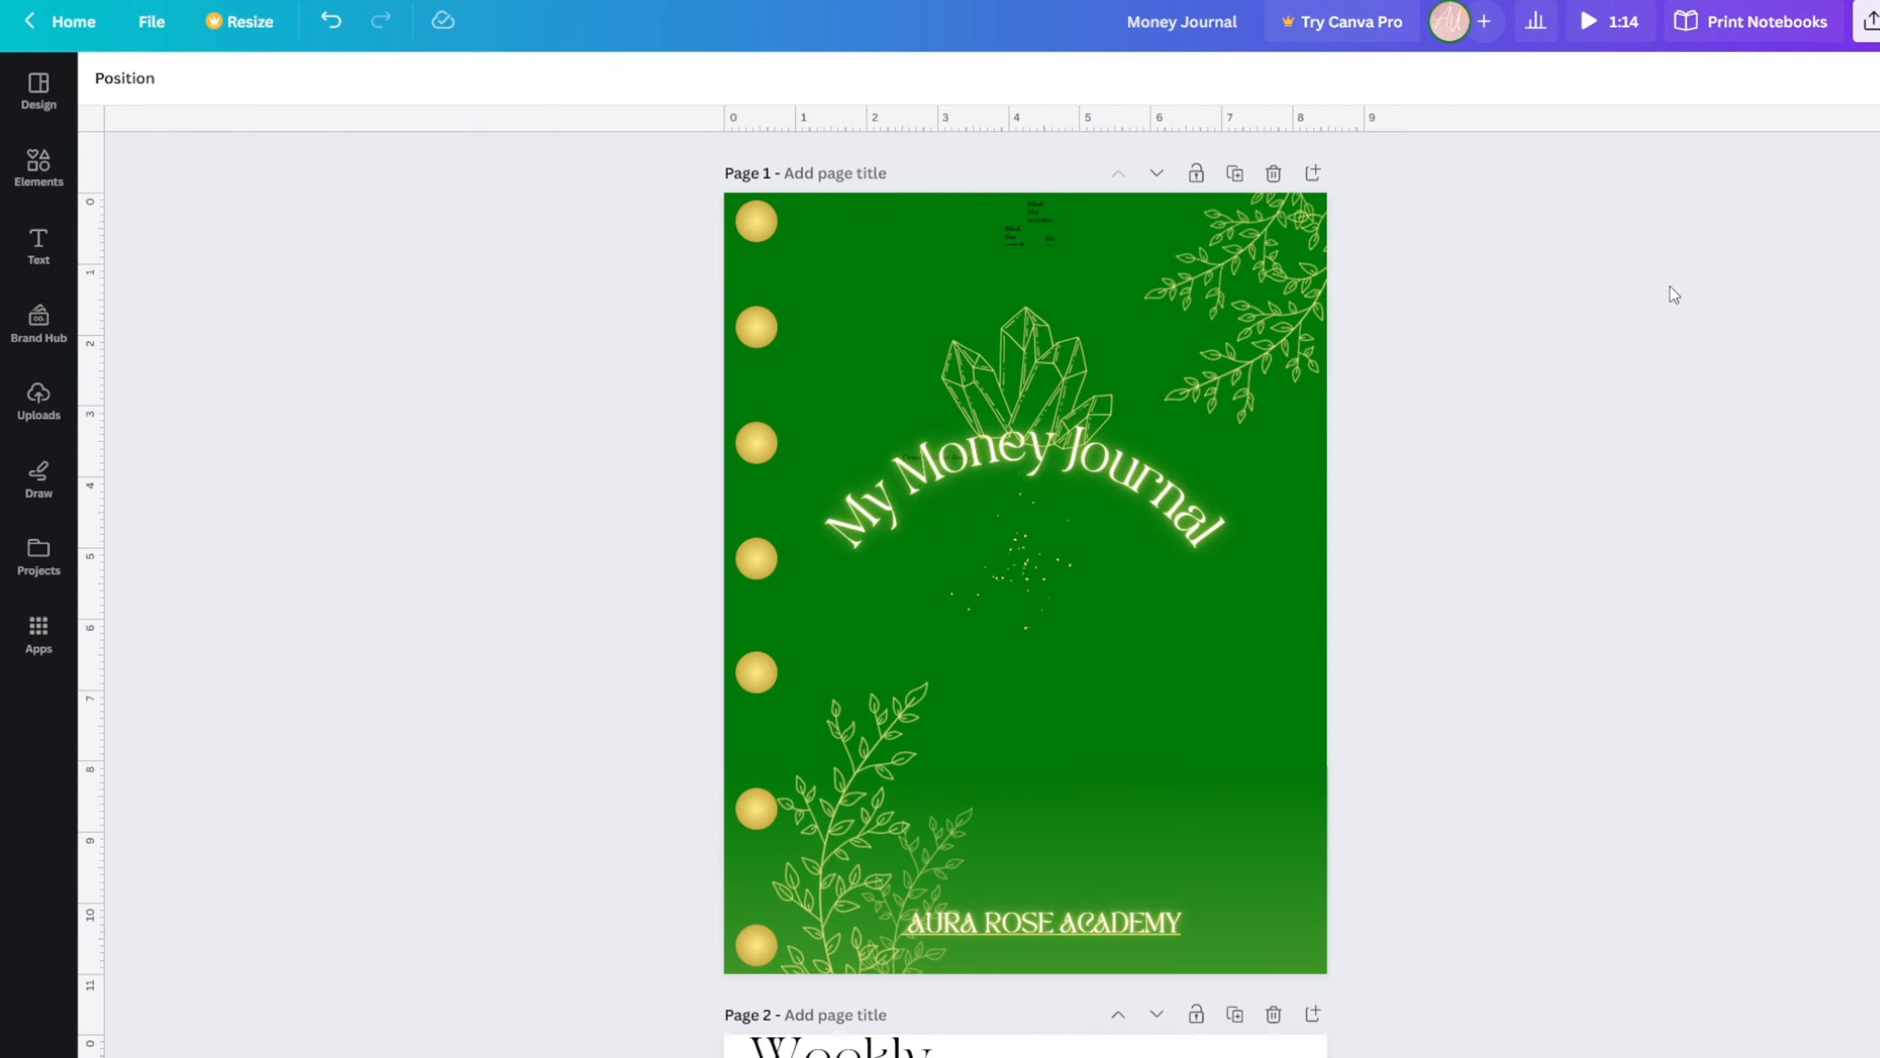
pyautogui.scroll(-9, 1573, 420)
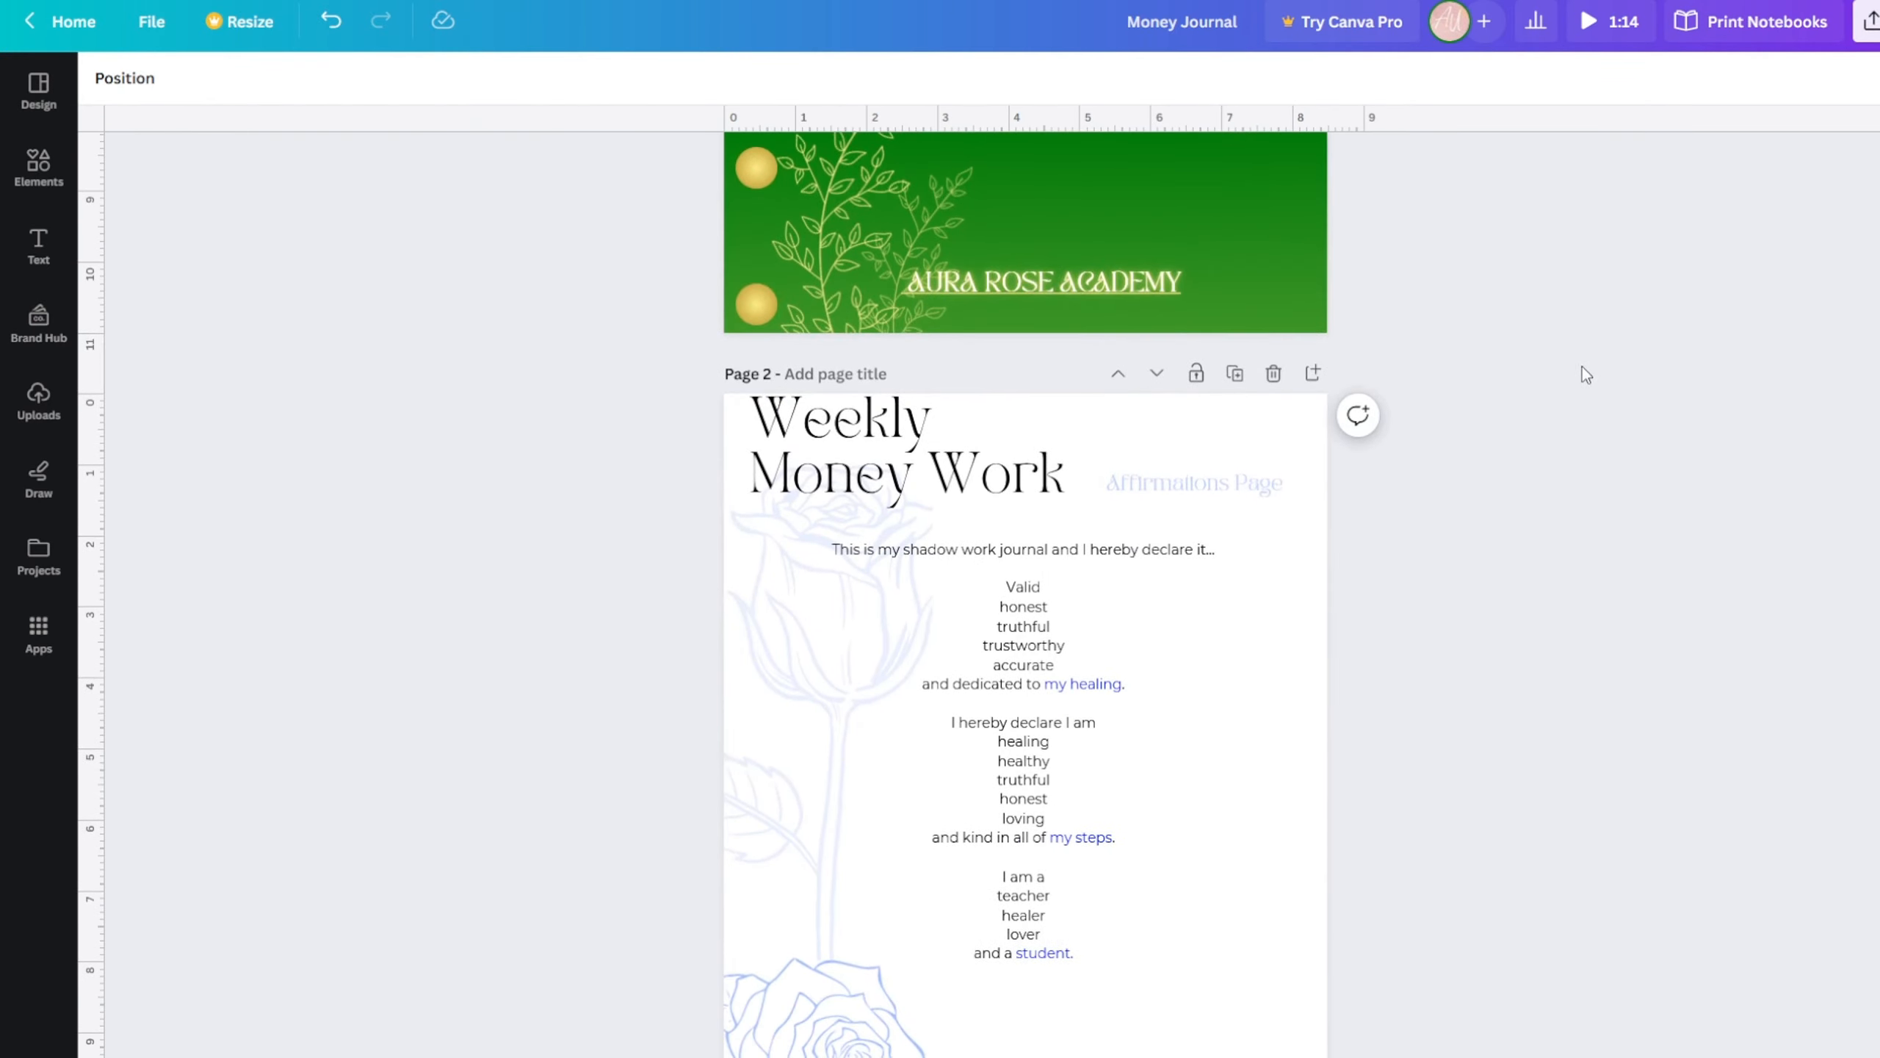
pyautogui.scroll(-3, 1406, 445)
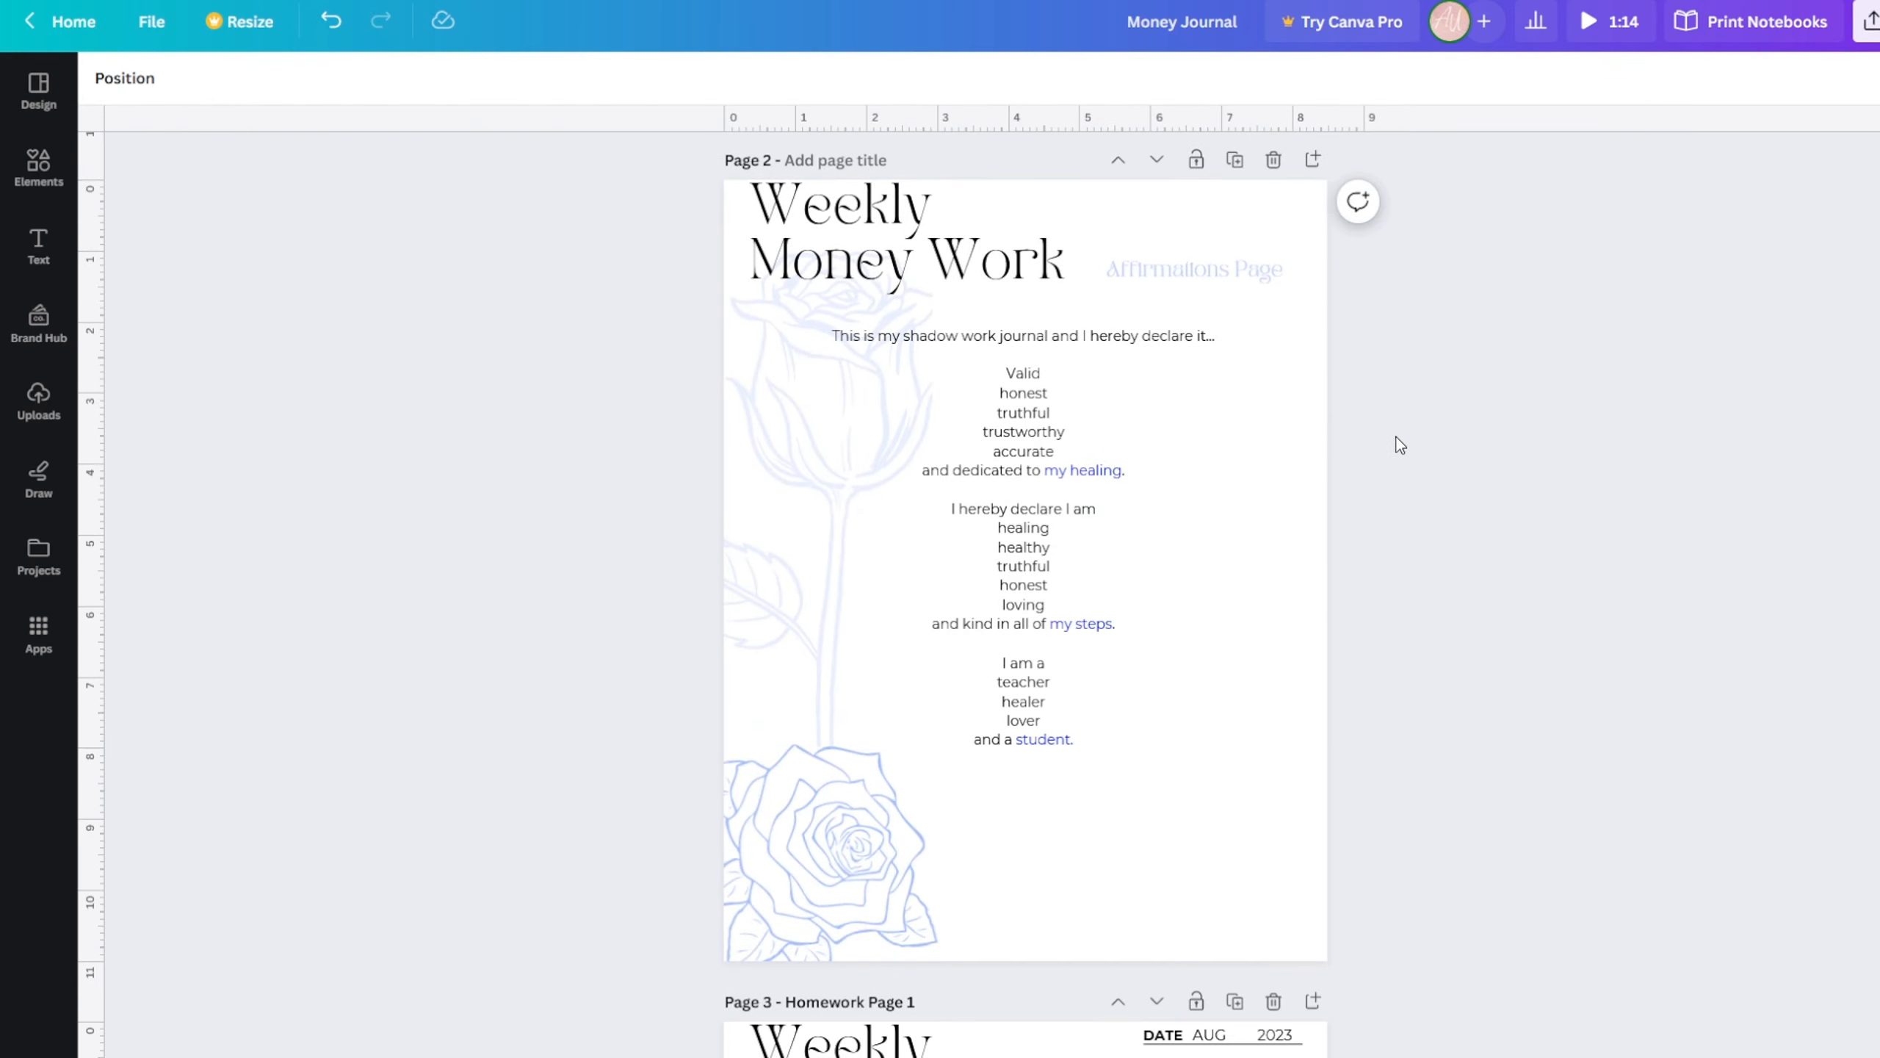
pyautogui.scroll(4, 1333, 474)
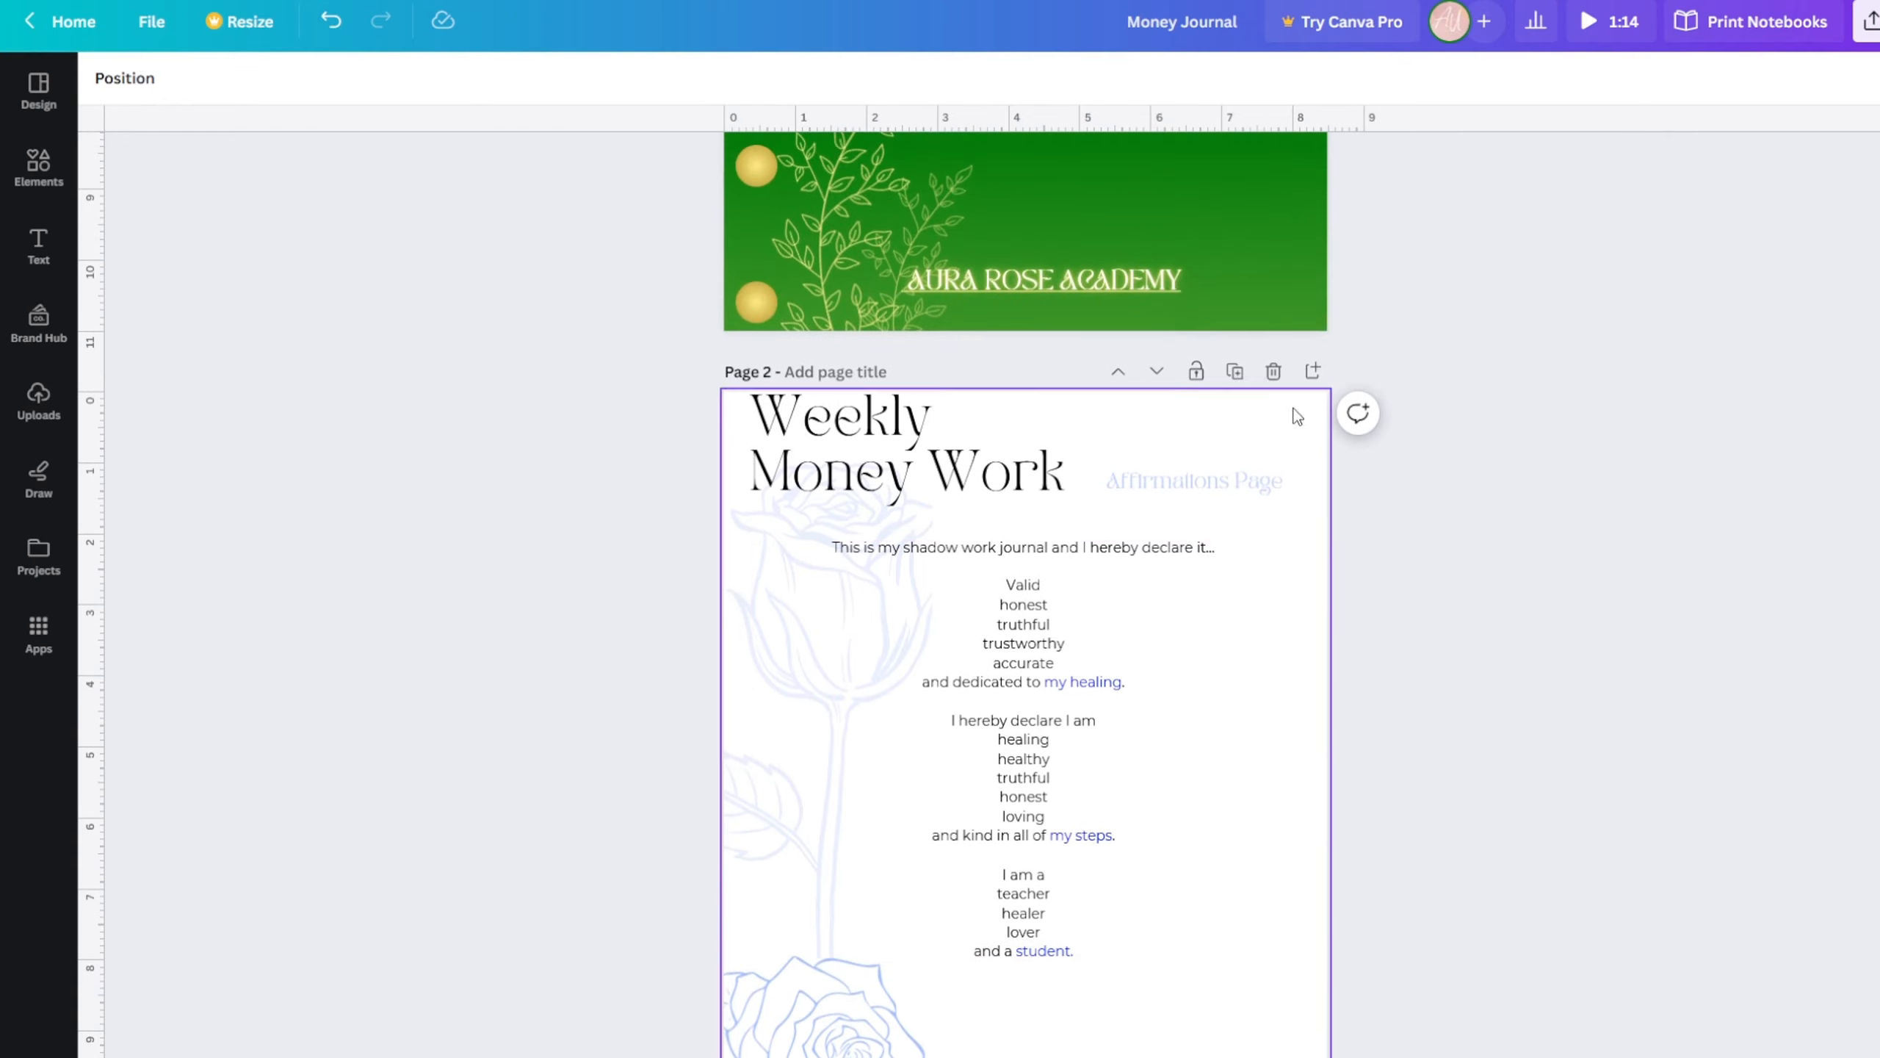
pyautogui.scroll(3, 1419, 526)
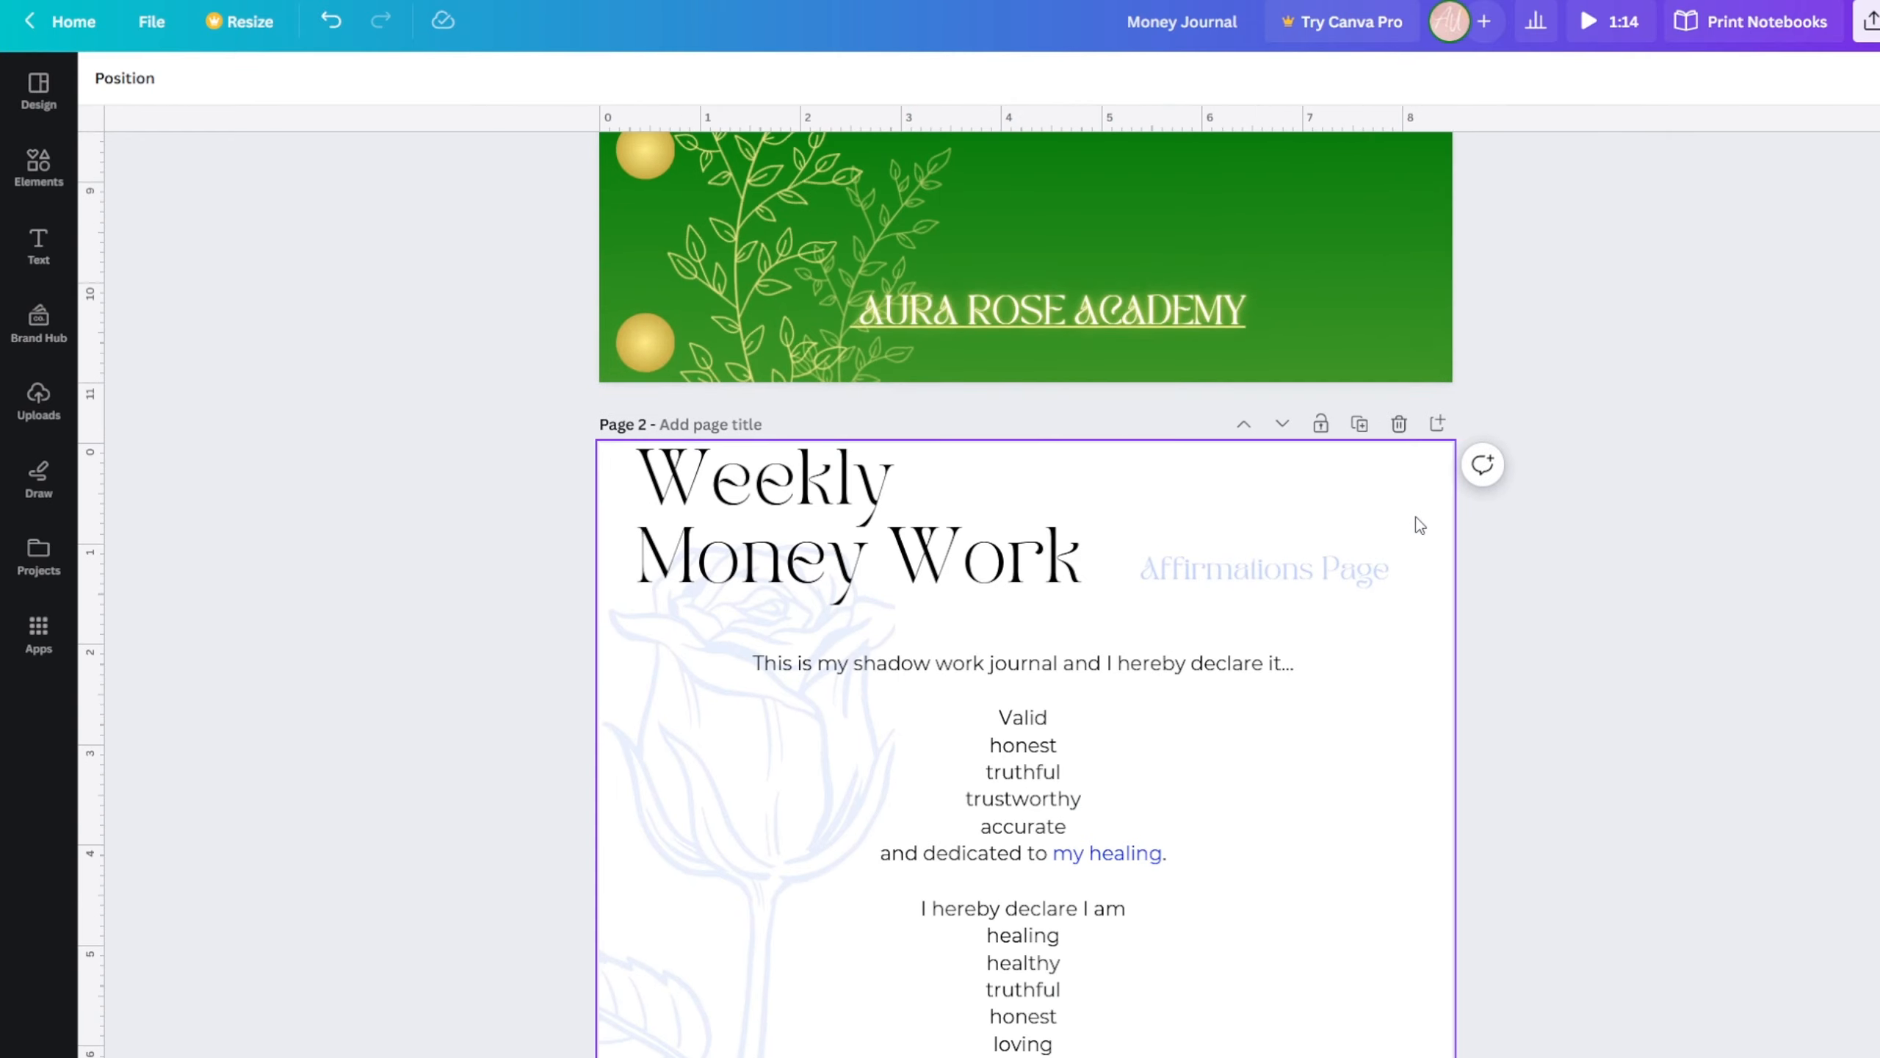
pyautogui.click(1007, 580)
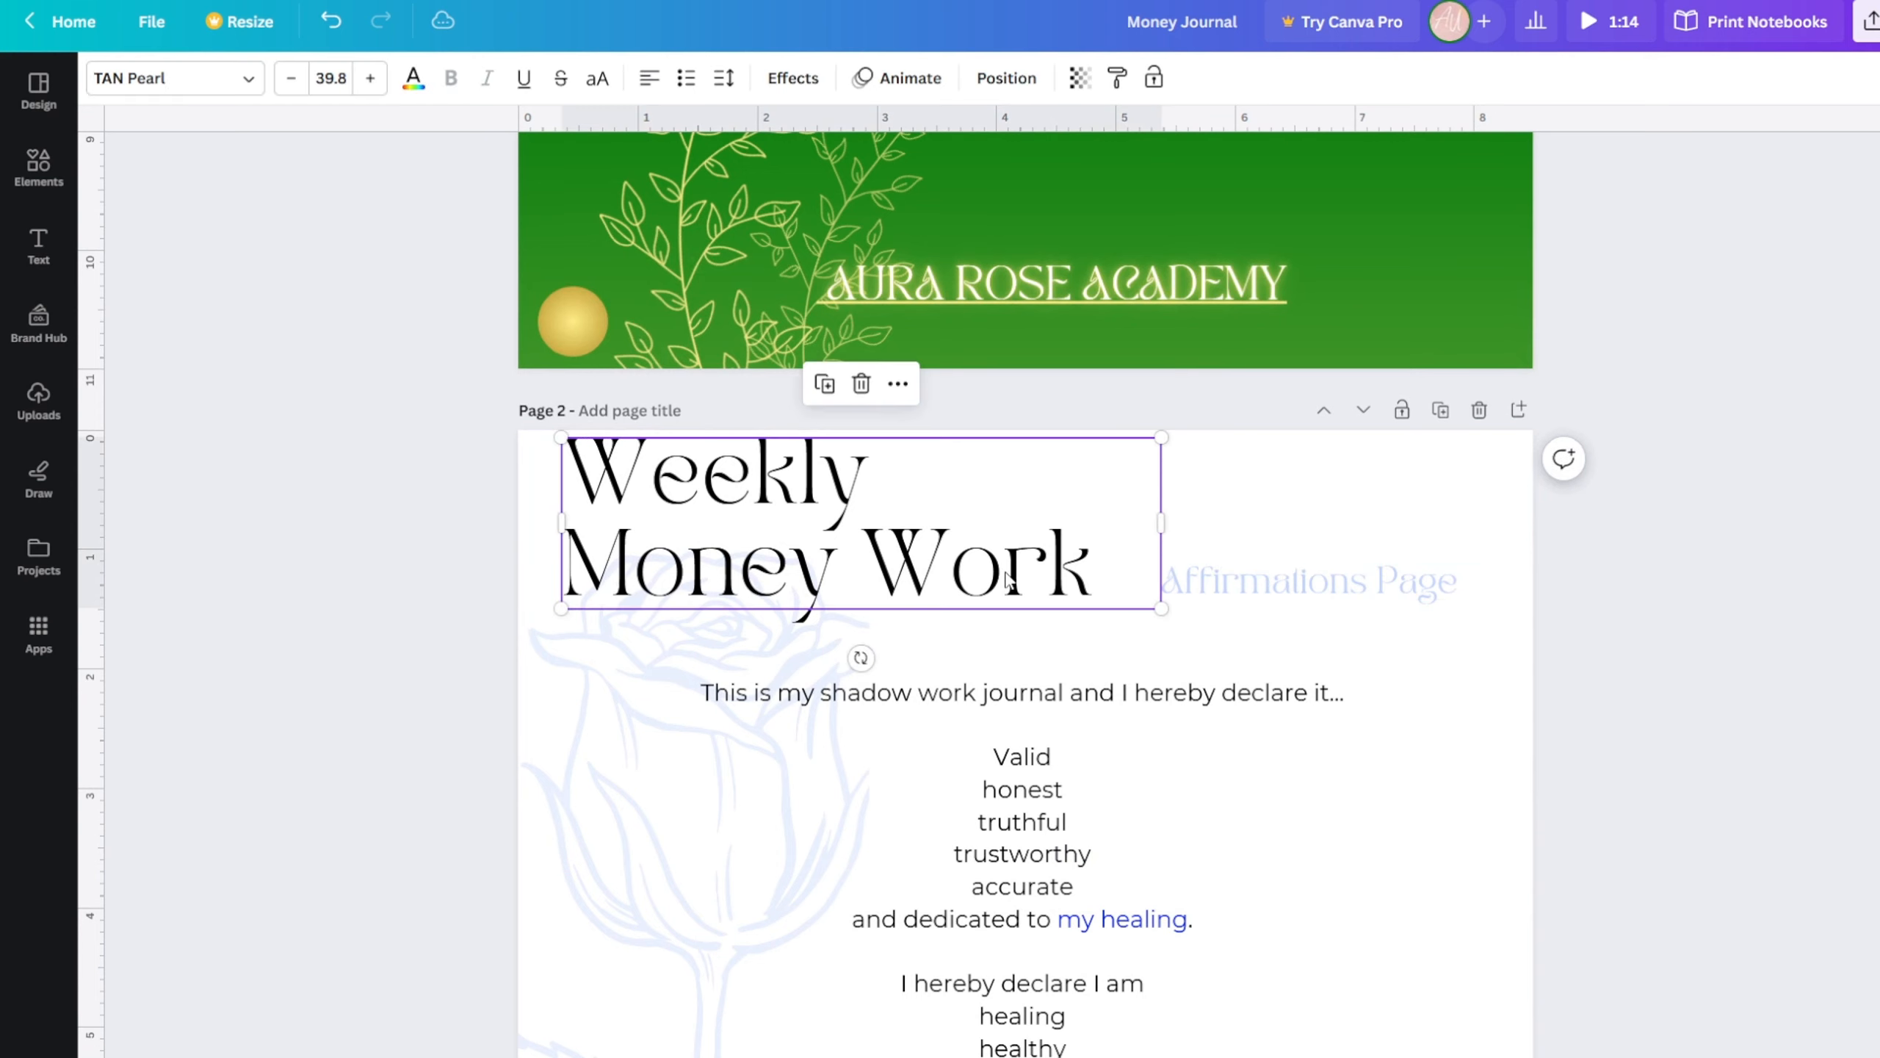
pyautogui.moveTo(1000, 124); pyautogui.dragTo(1056, 609)
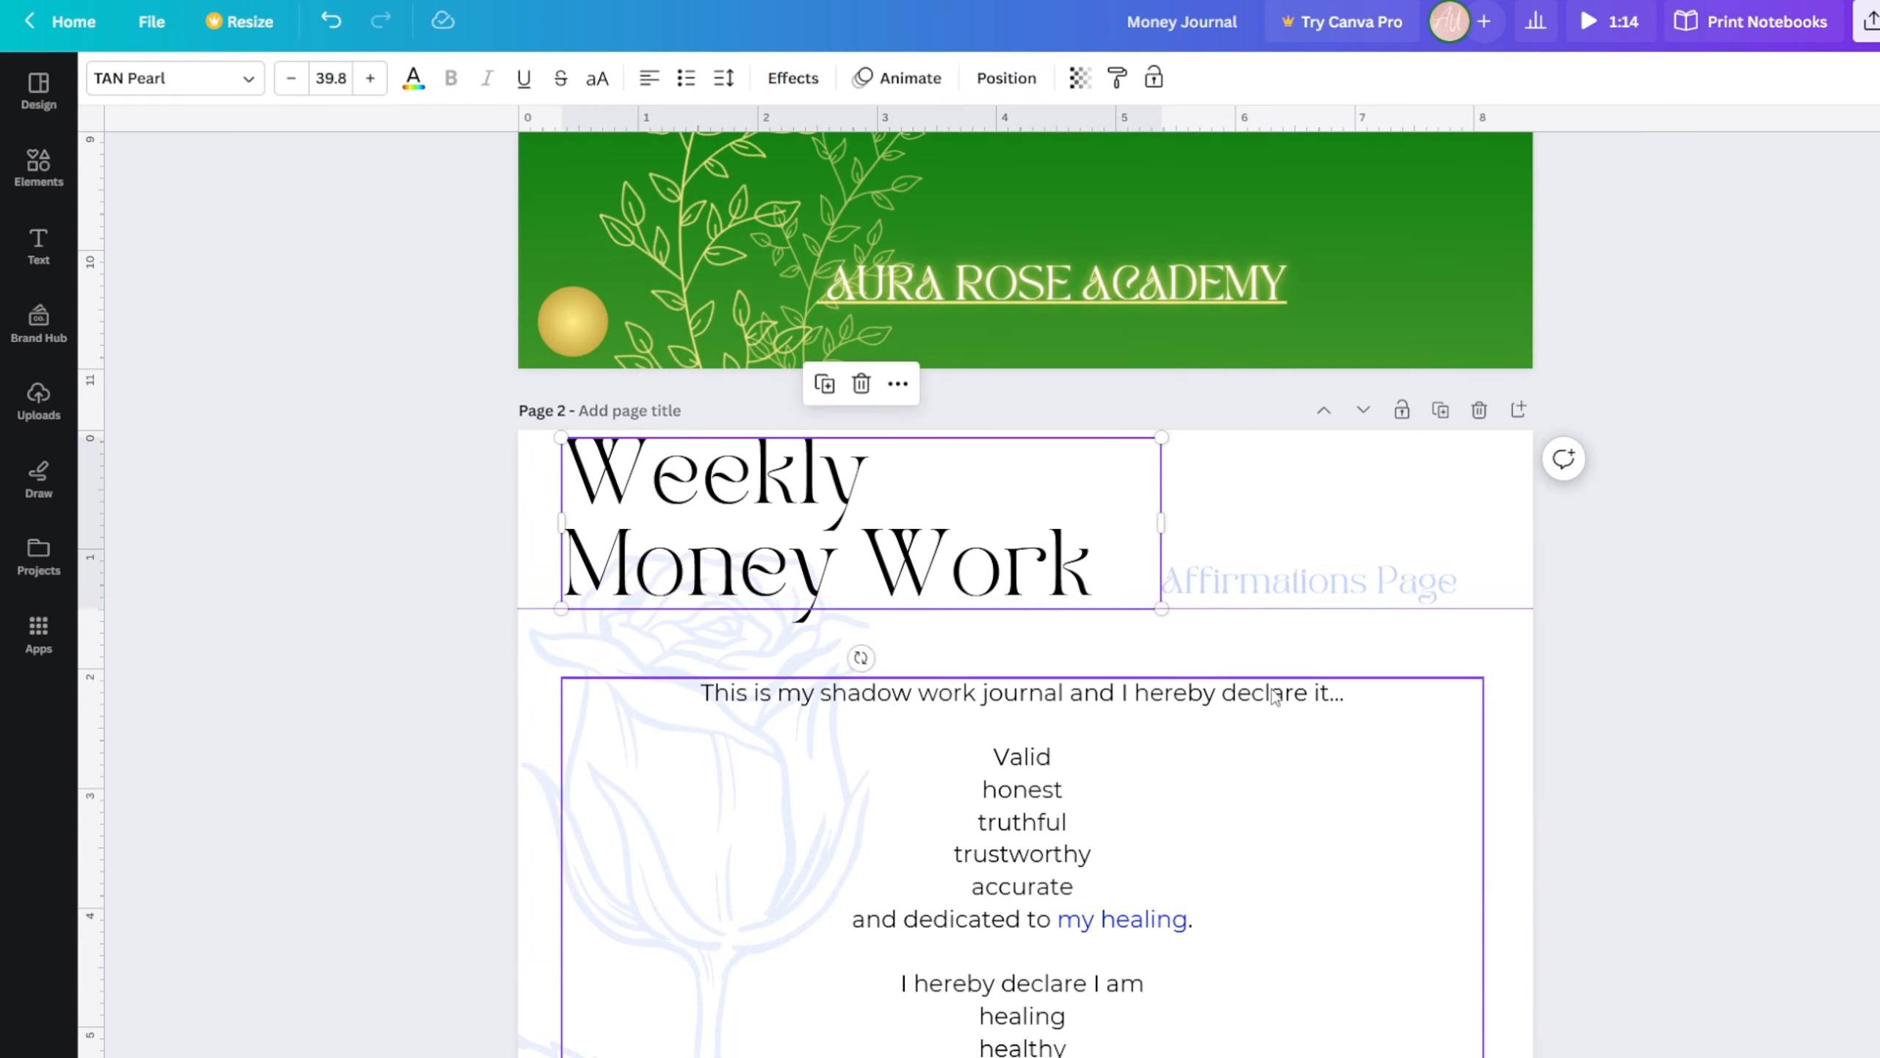
pyautogui.click(1617, 711)
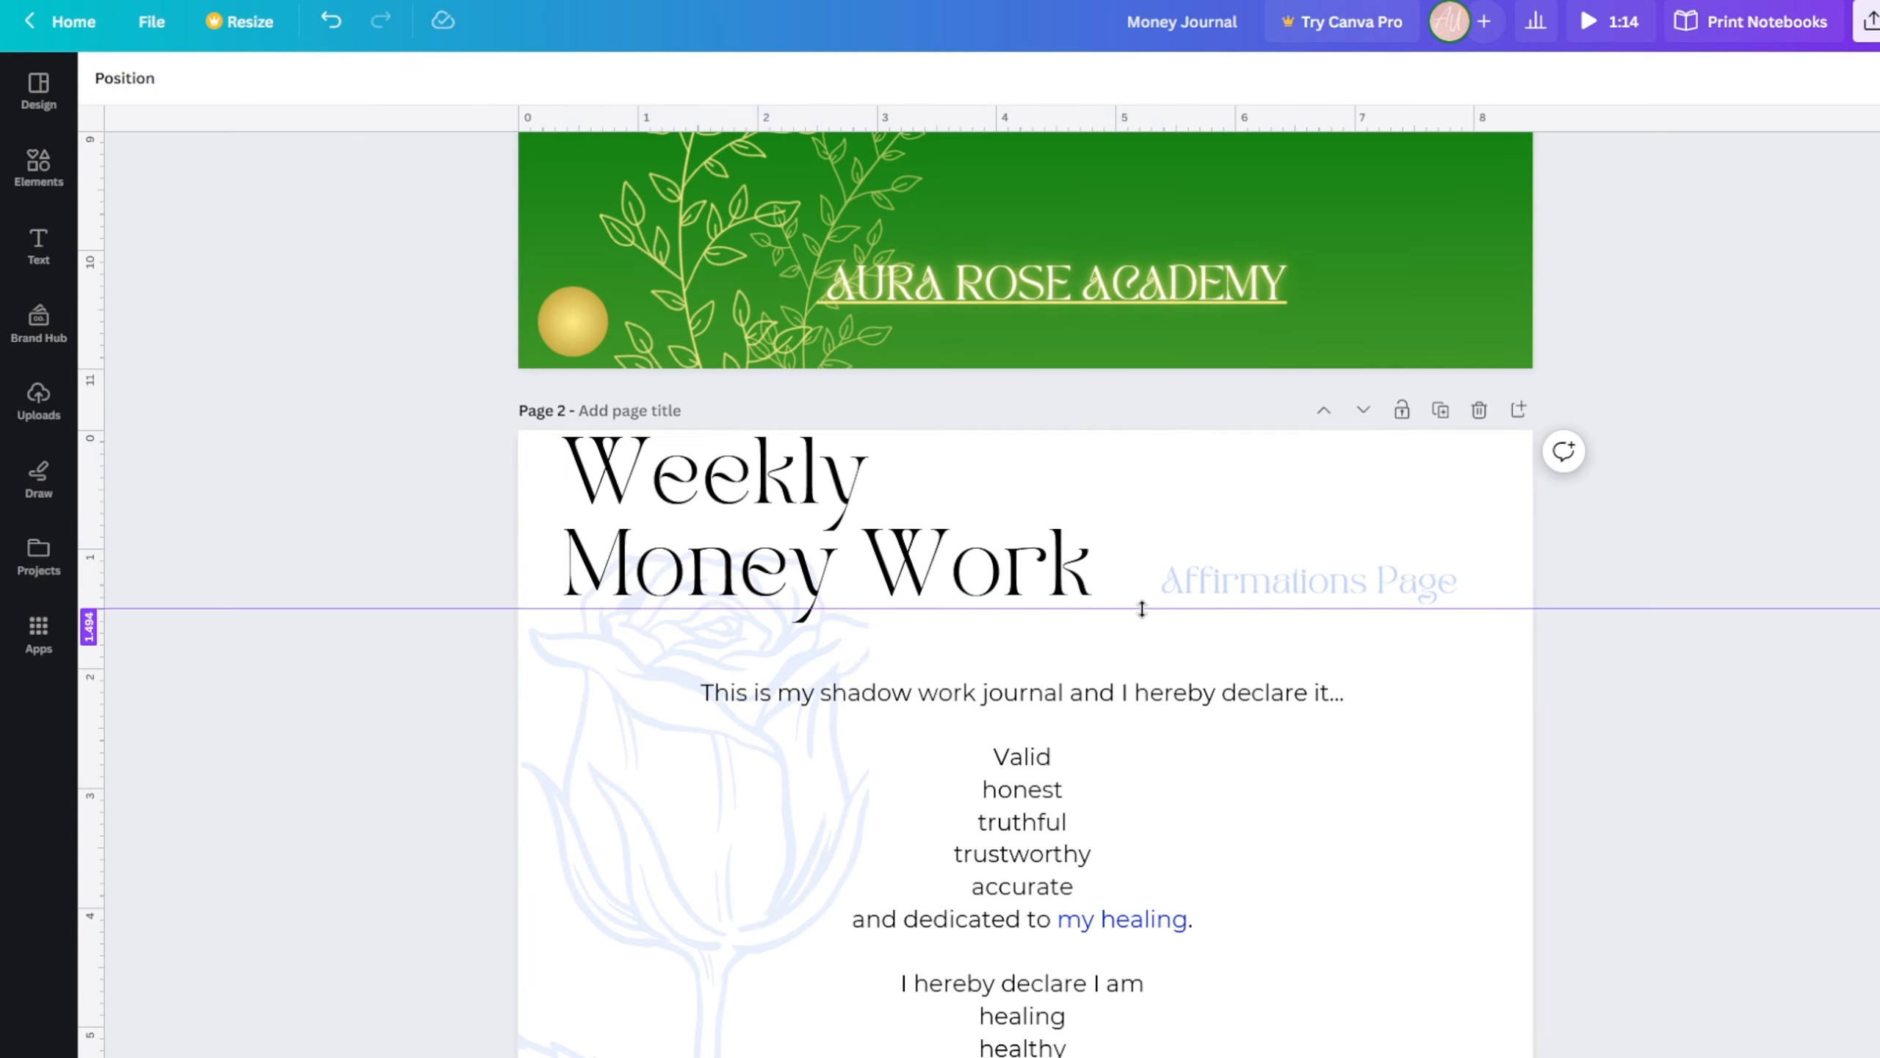
pyautogui.moveTo(1142, 606); pyautogui.dragTo(888, 118)
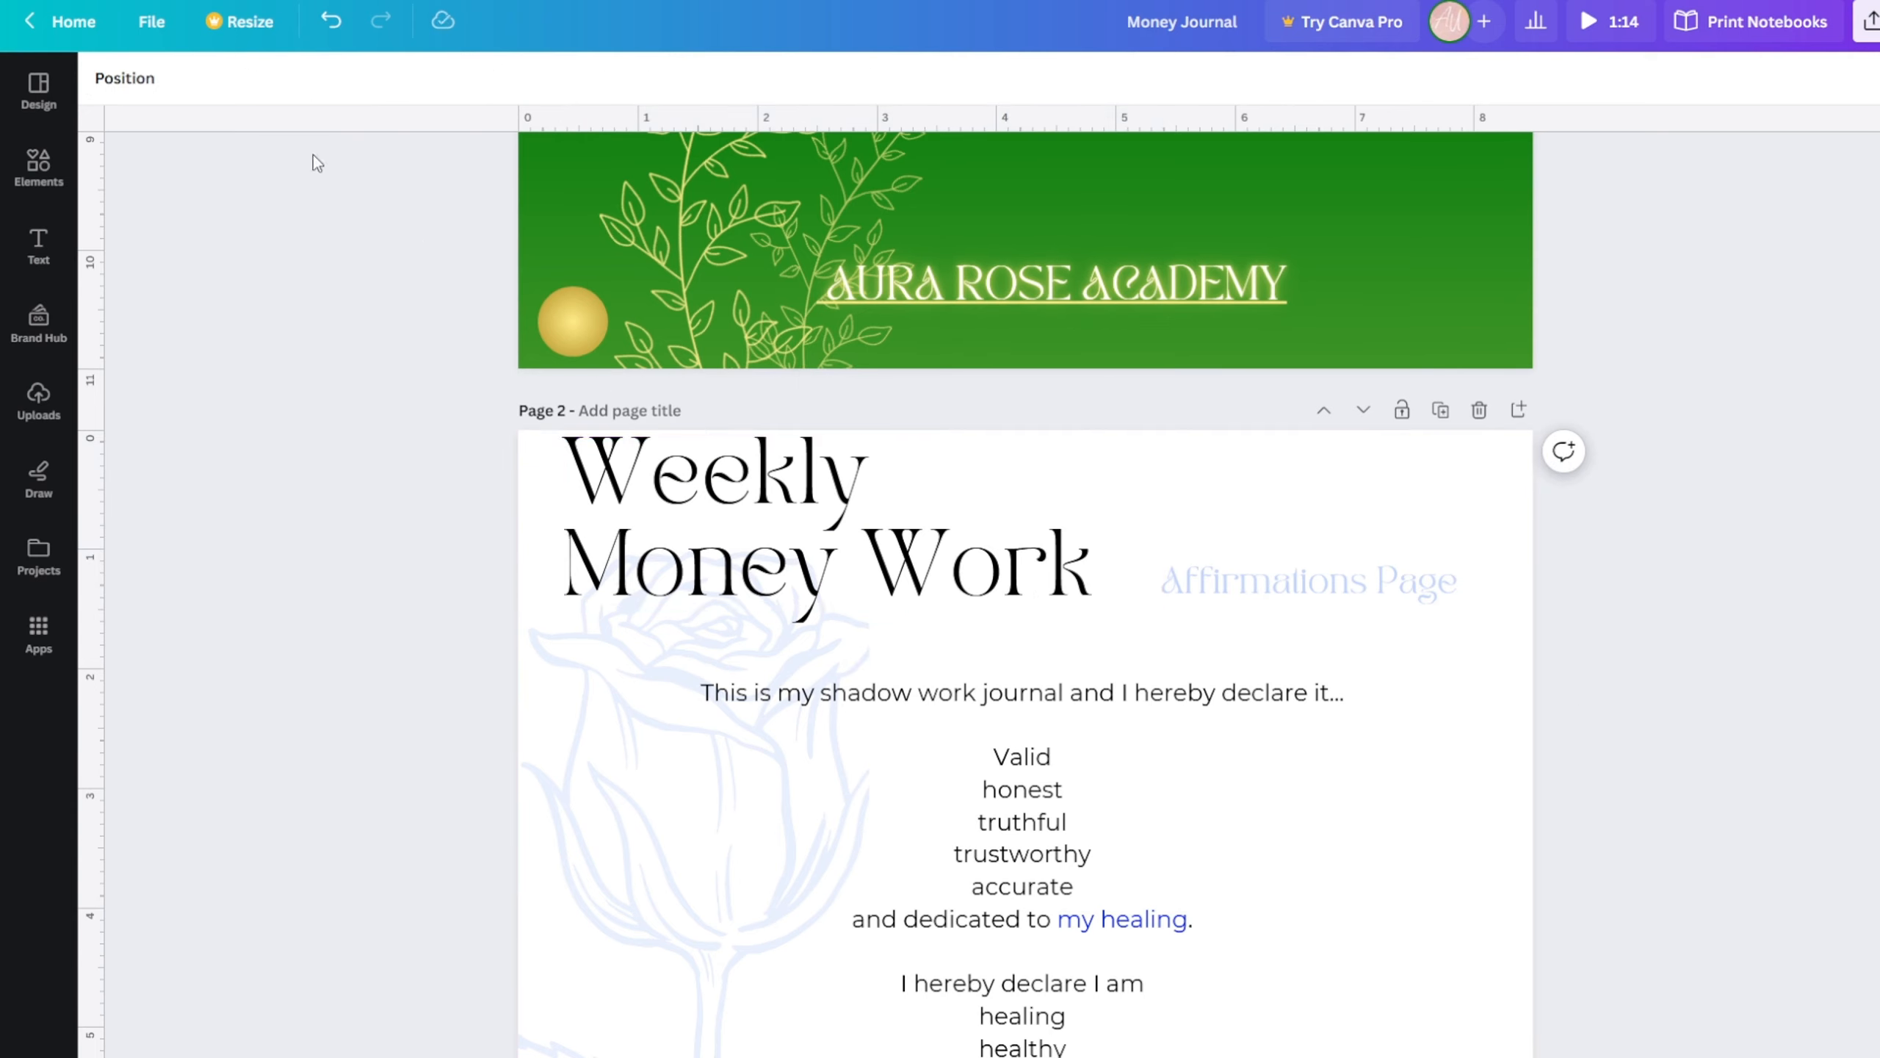
# - Check the "Show rulers and guides" option in the design's view settings
pyautogui.click(153, 24)
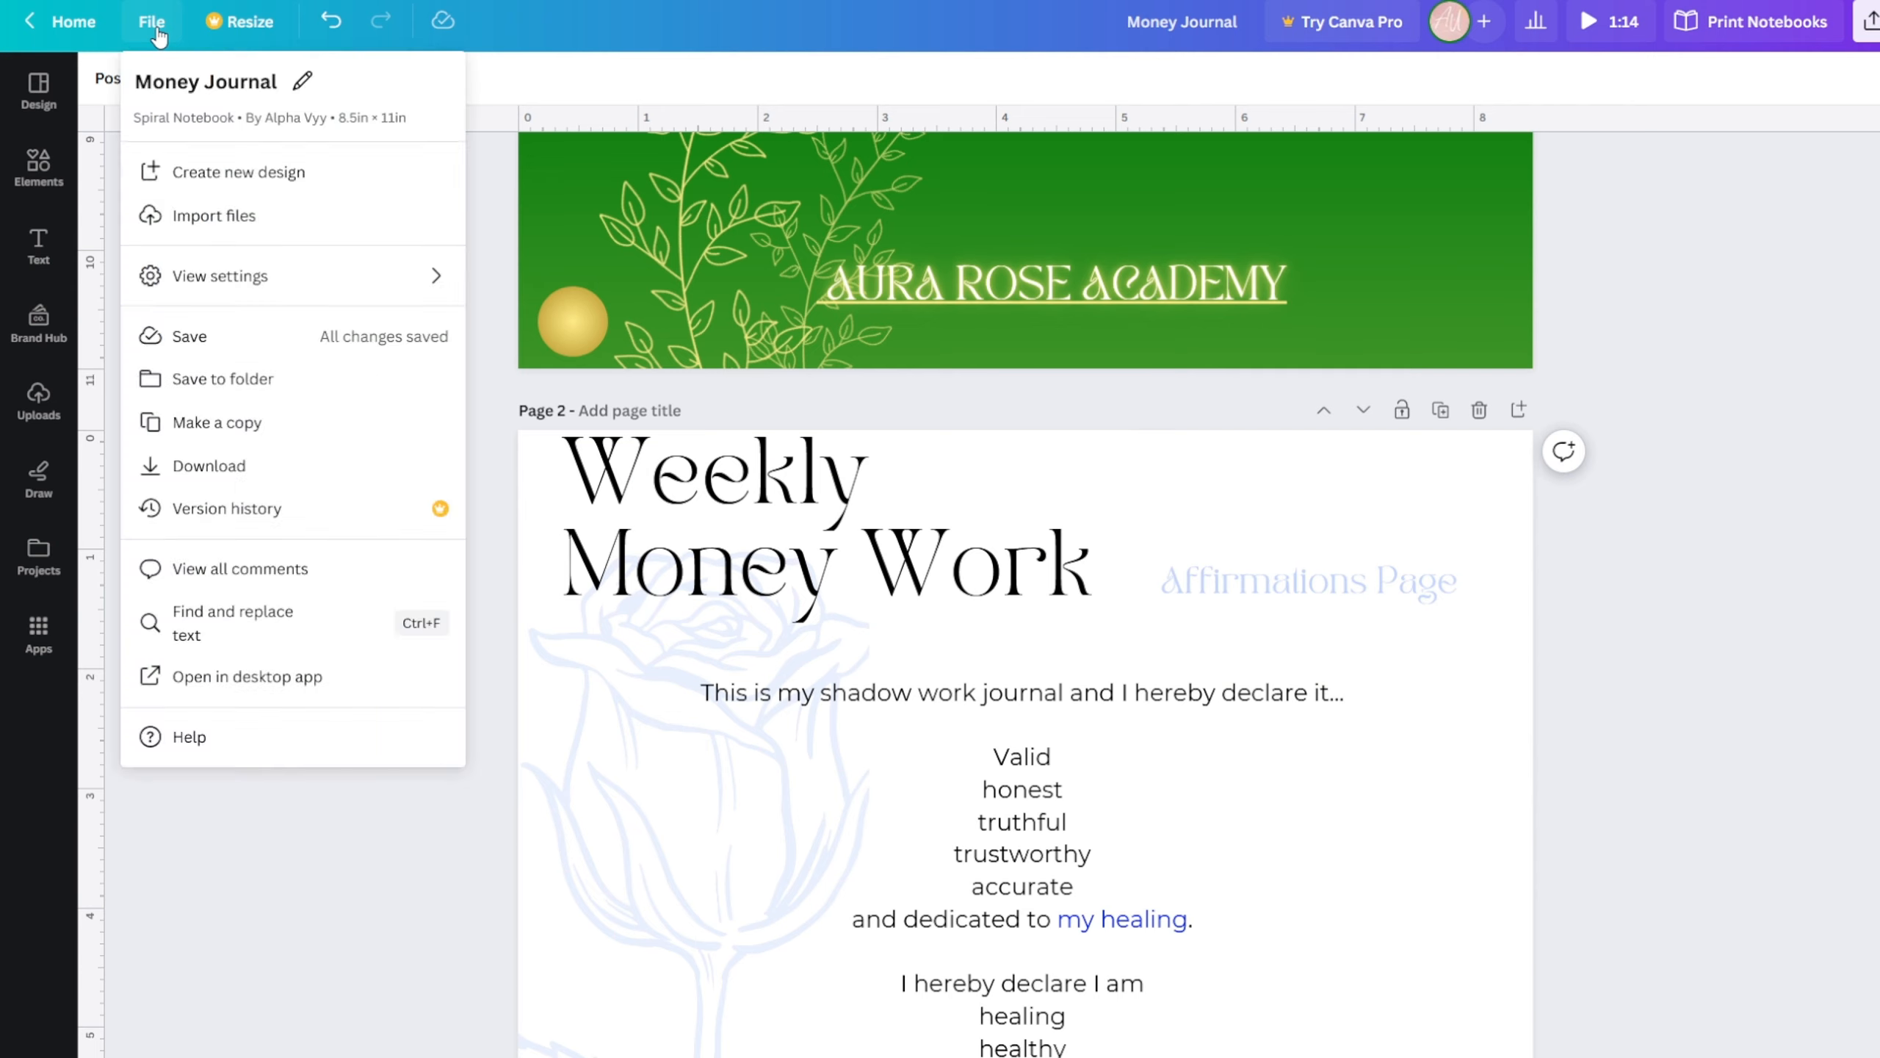
pyautogui.click(276, 801)
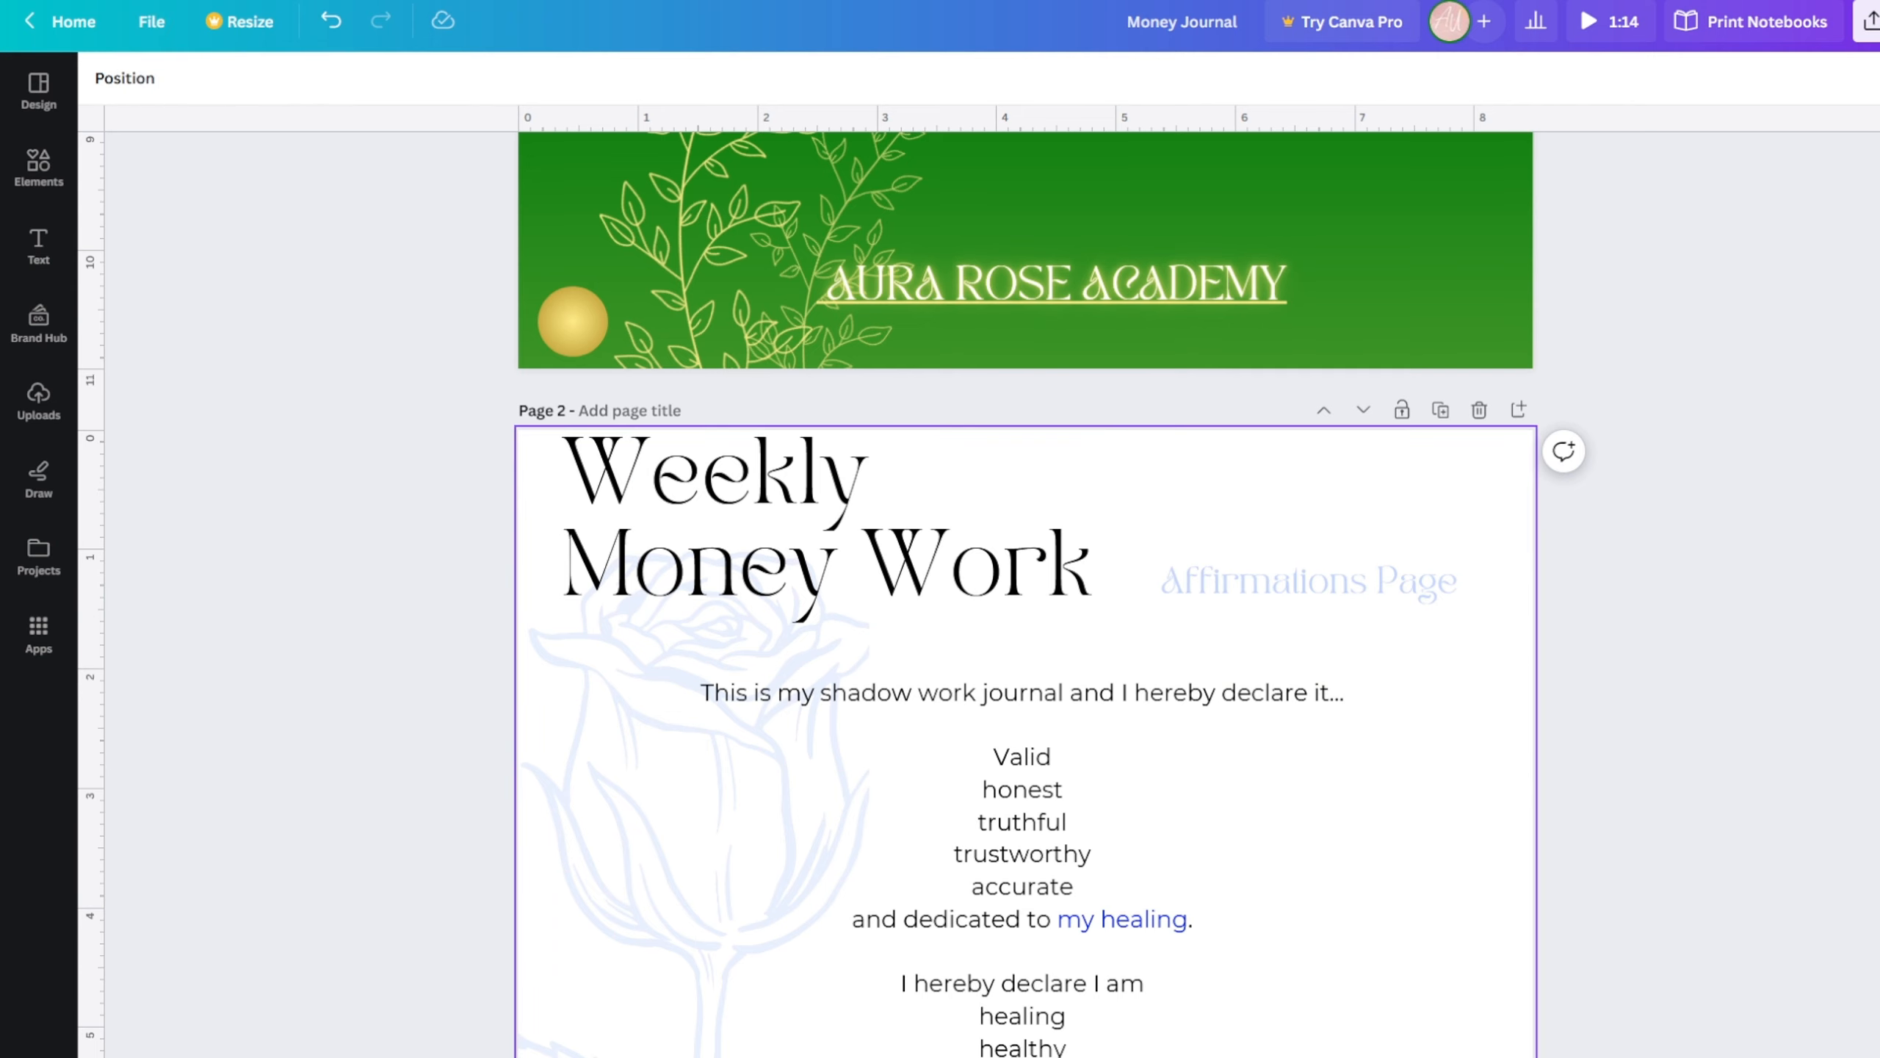
pyautogui.click(160, 17)
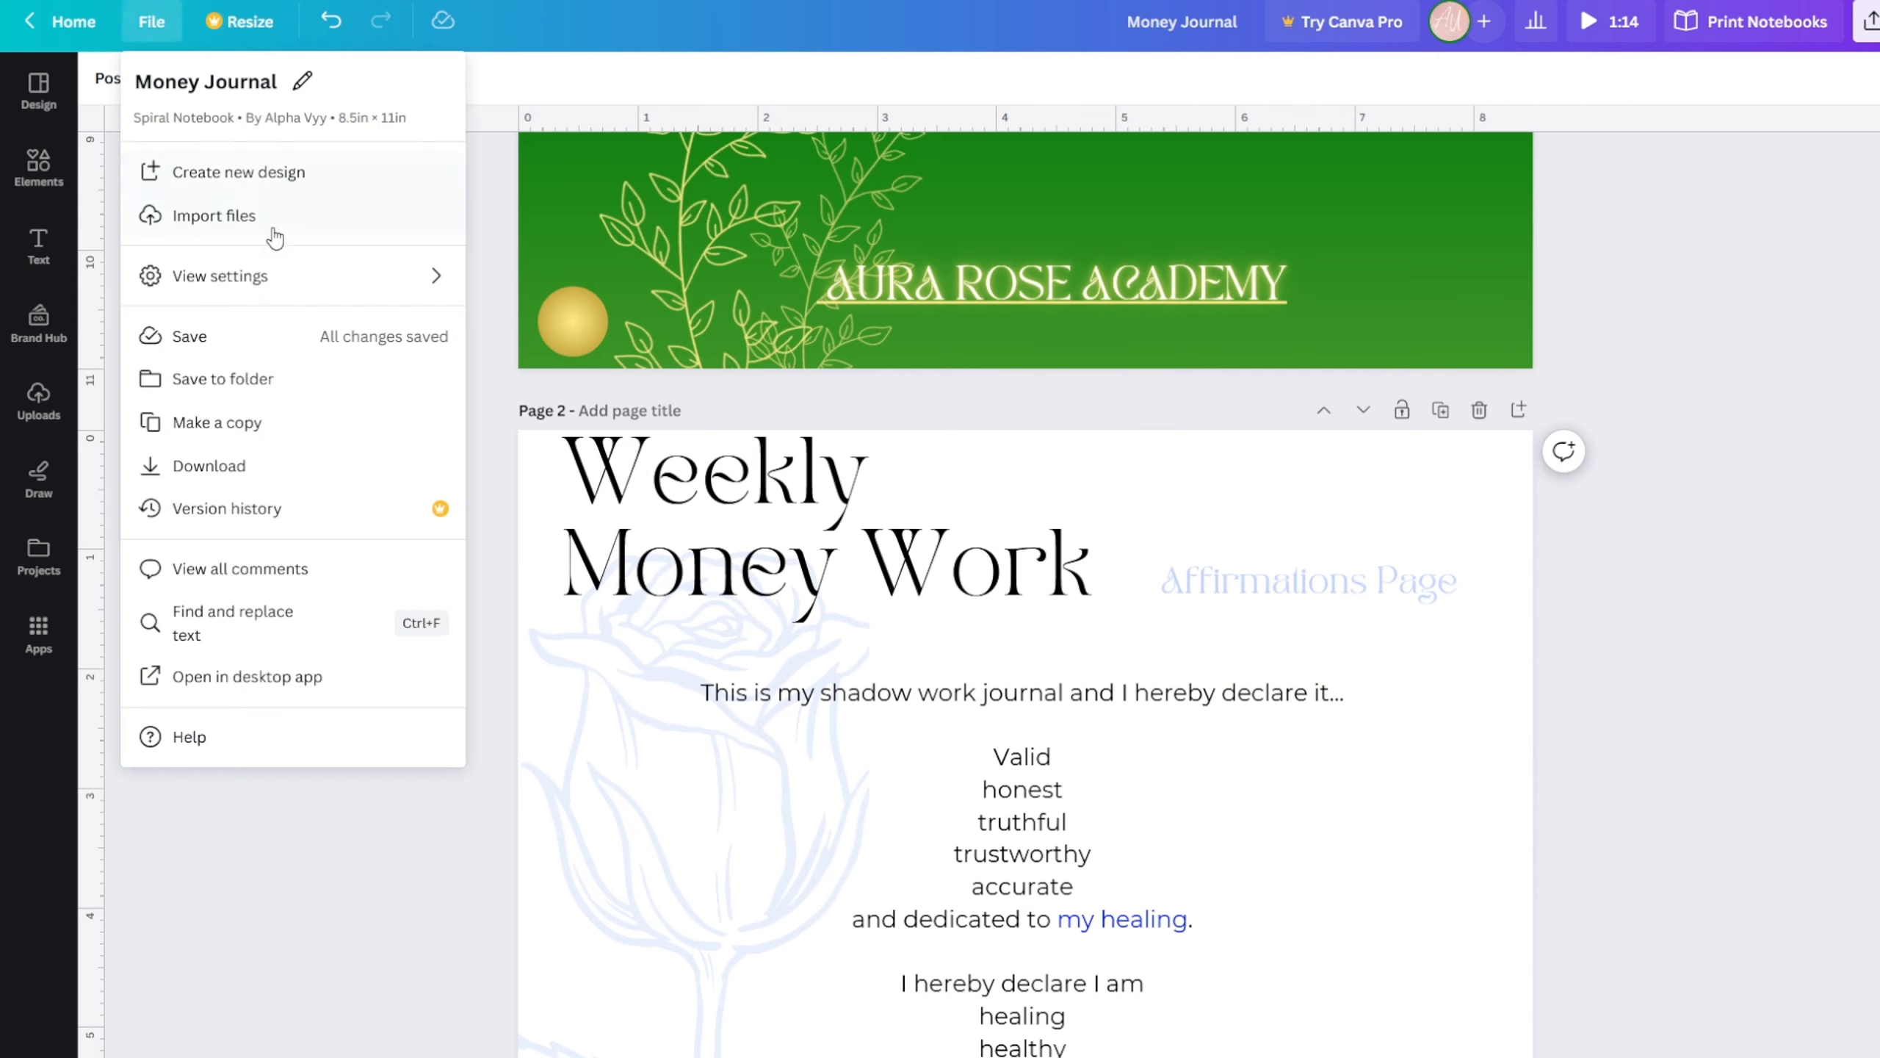
pyautogui.moveTo(293, 285)
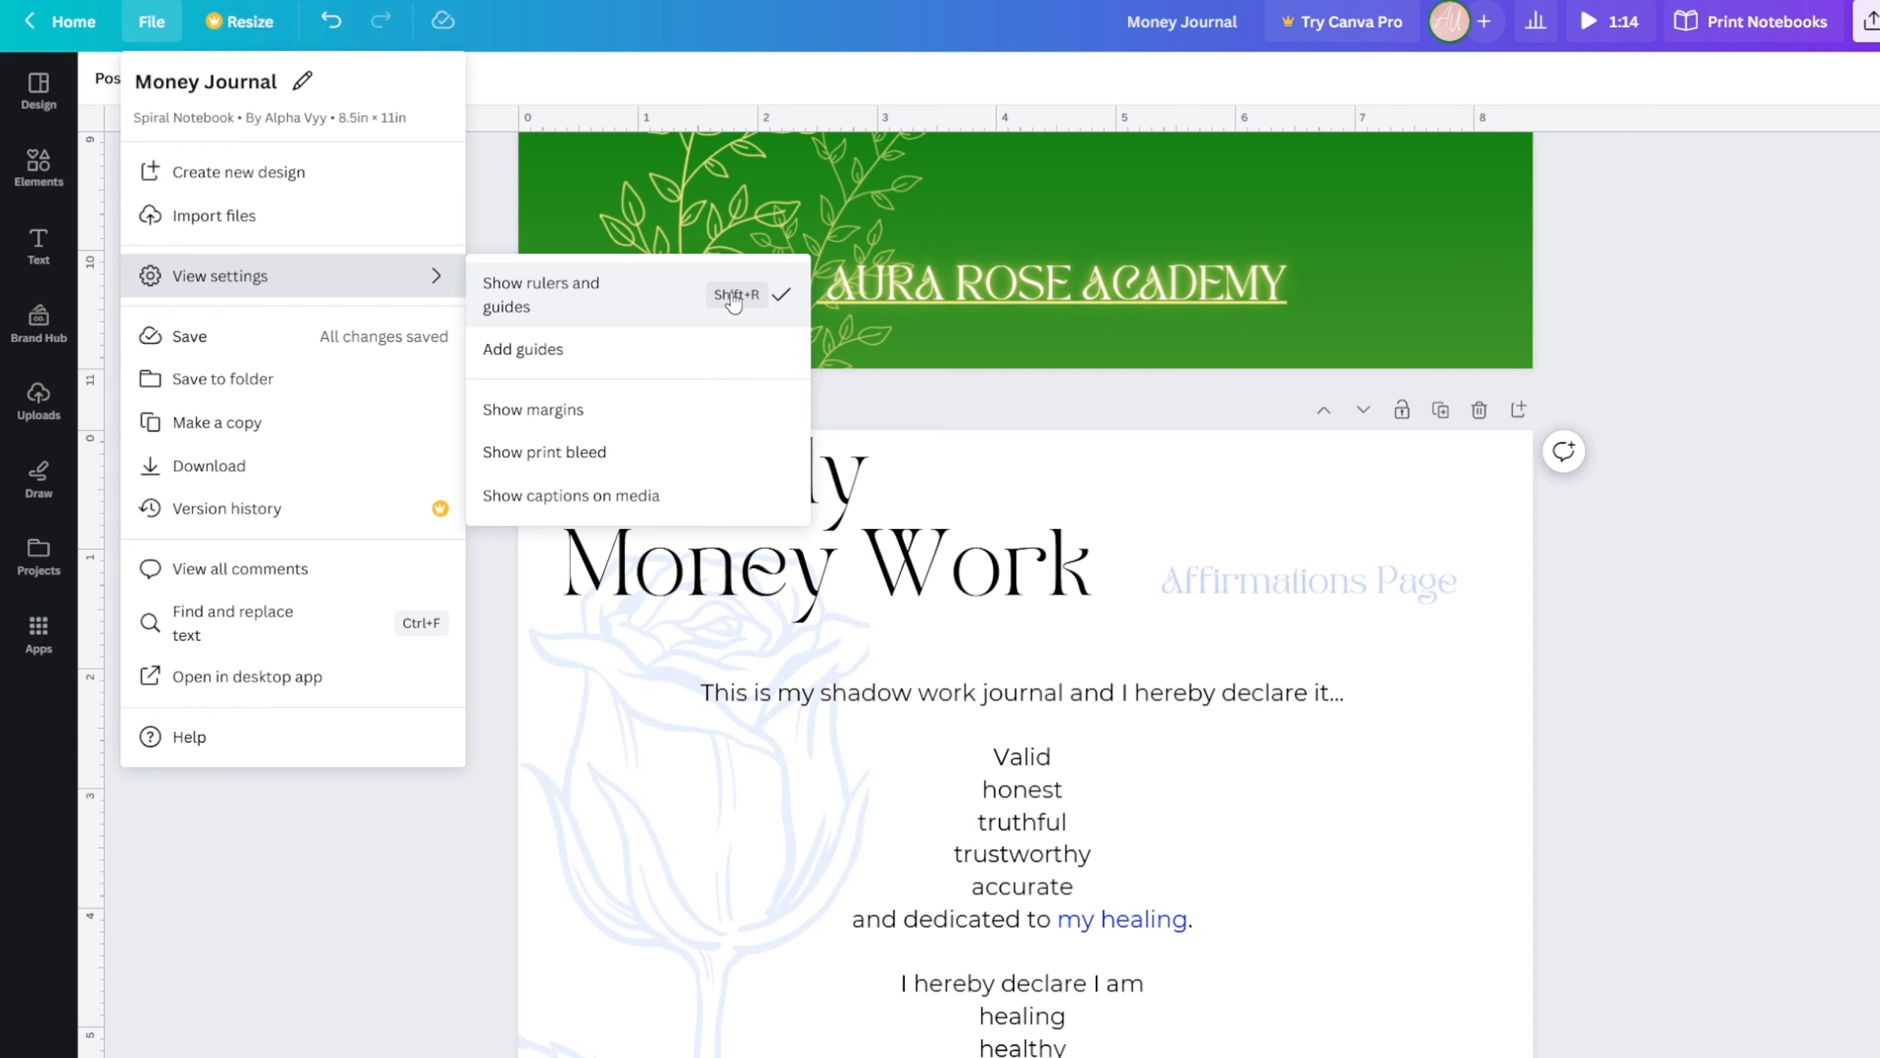
pyautogui.click(379, 934)
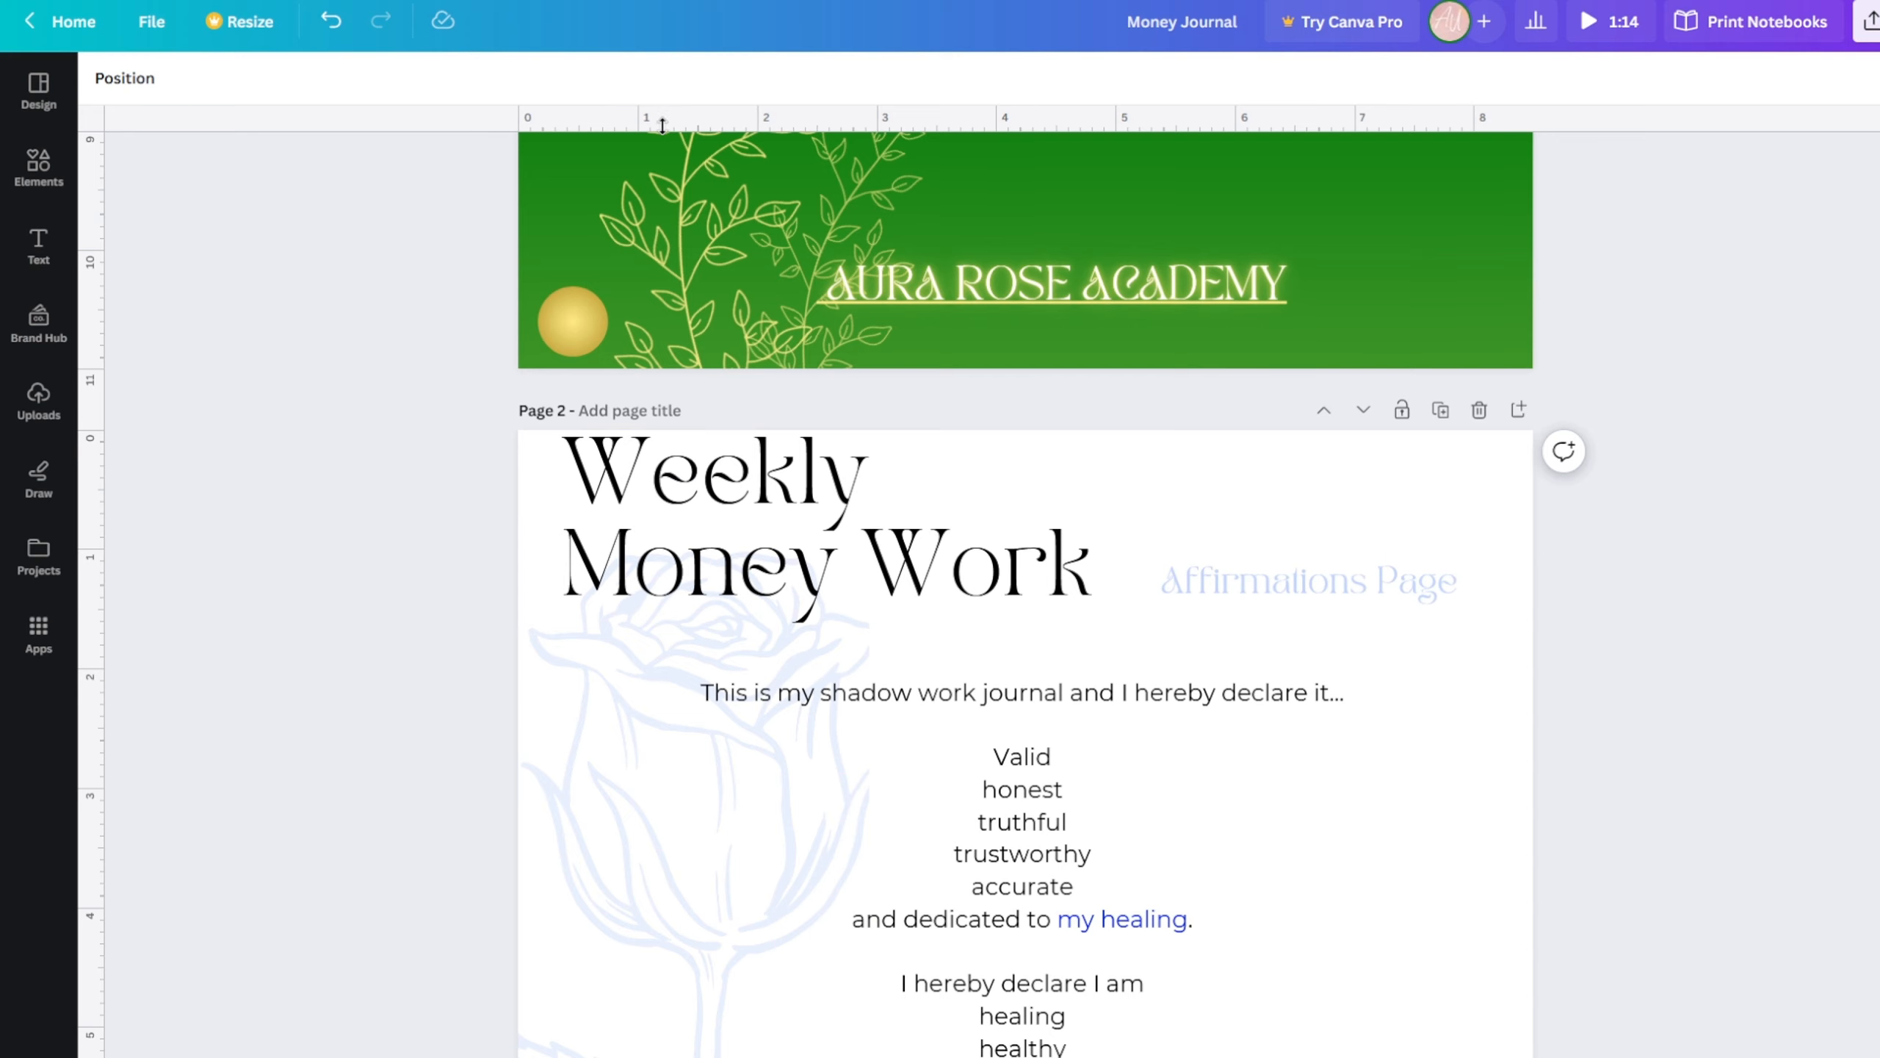
# - Place a horizontal guide at about 1.494 in on page 2, along the bottom edge of the "Weekly Money Work" title
pyautogui.moveTo(663, 126)
pyautogui.mouseDown()
pyautogui.moveTo(644, 463)
pyautogui.moveTo(638, 103)
pyautogui.mouseUp()
pyautogui.click(790, 537)
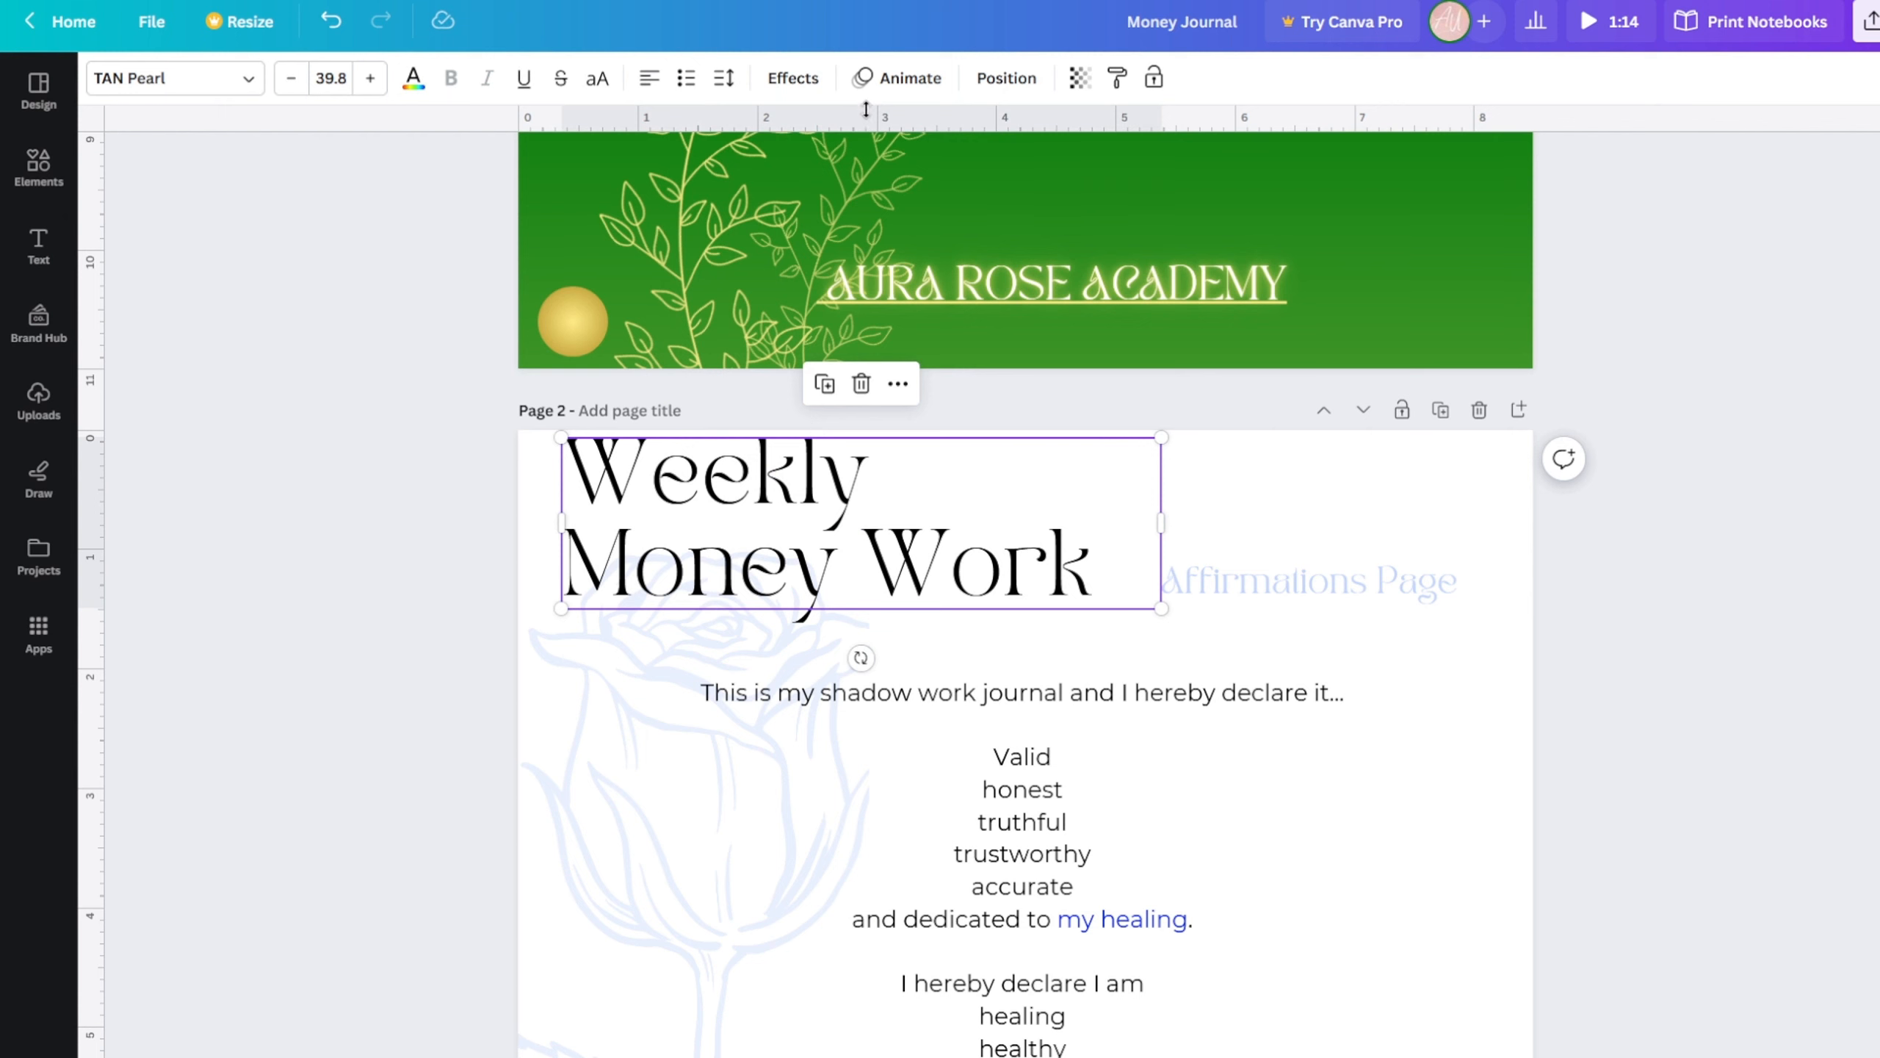
pyautogui.scroll(-2, 646, 245)
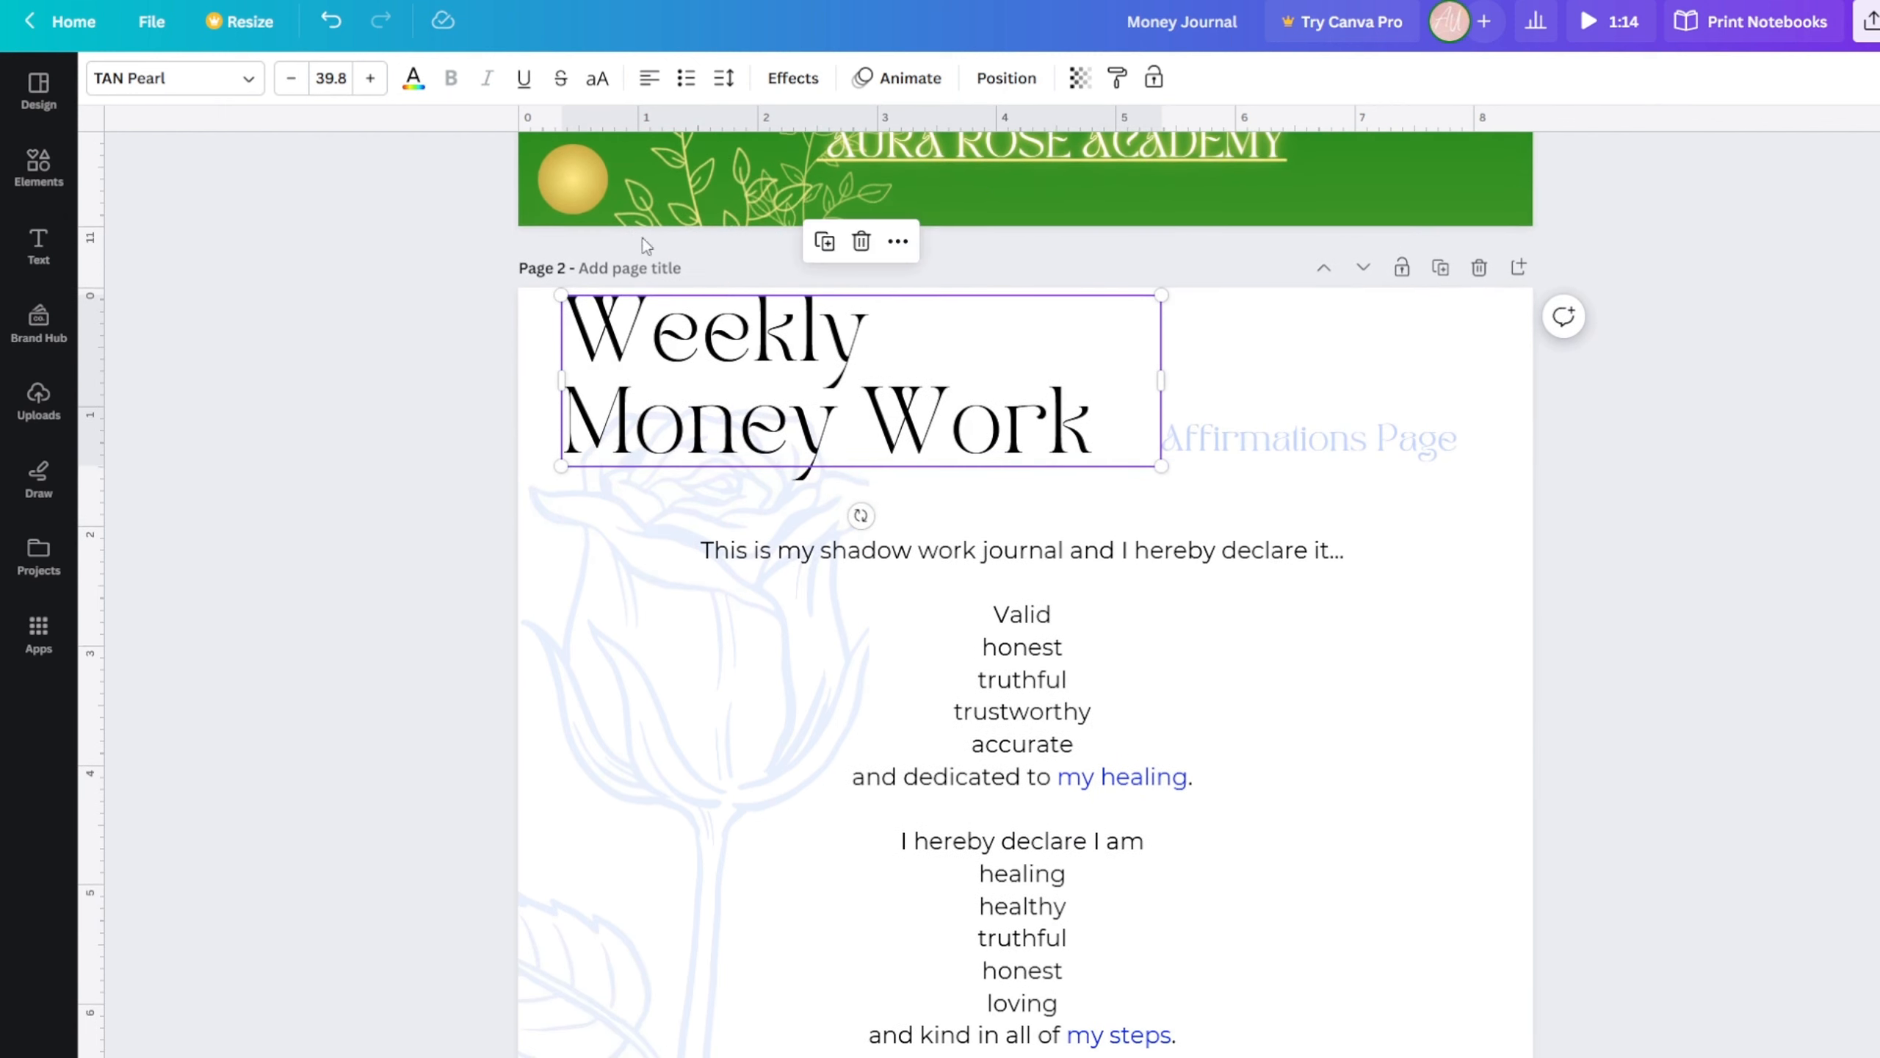
pyautogui.moveTo(747, 116); pyautogui.dragTo(1285, 448)
# - Move the "Affirmations Page" subtitle on page 2 closer to the title so that its bottom edge rests on the guide
pyautogui.click(1355, 453)
pyautogui.click(1597, 580)
pyautogui.hotkey('ctrl', 'z')
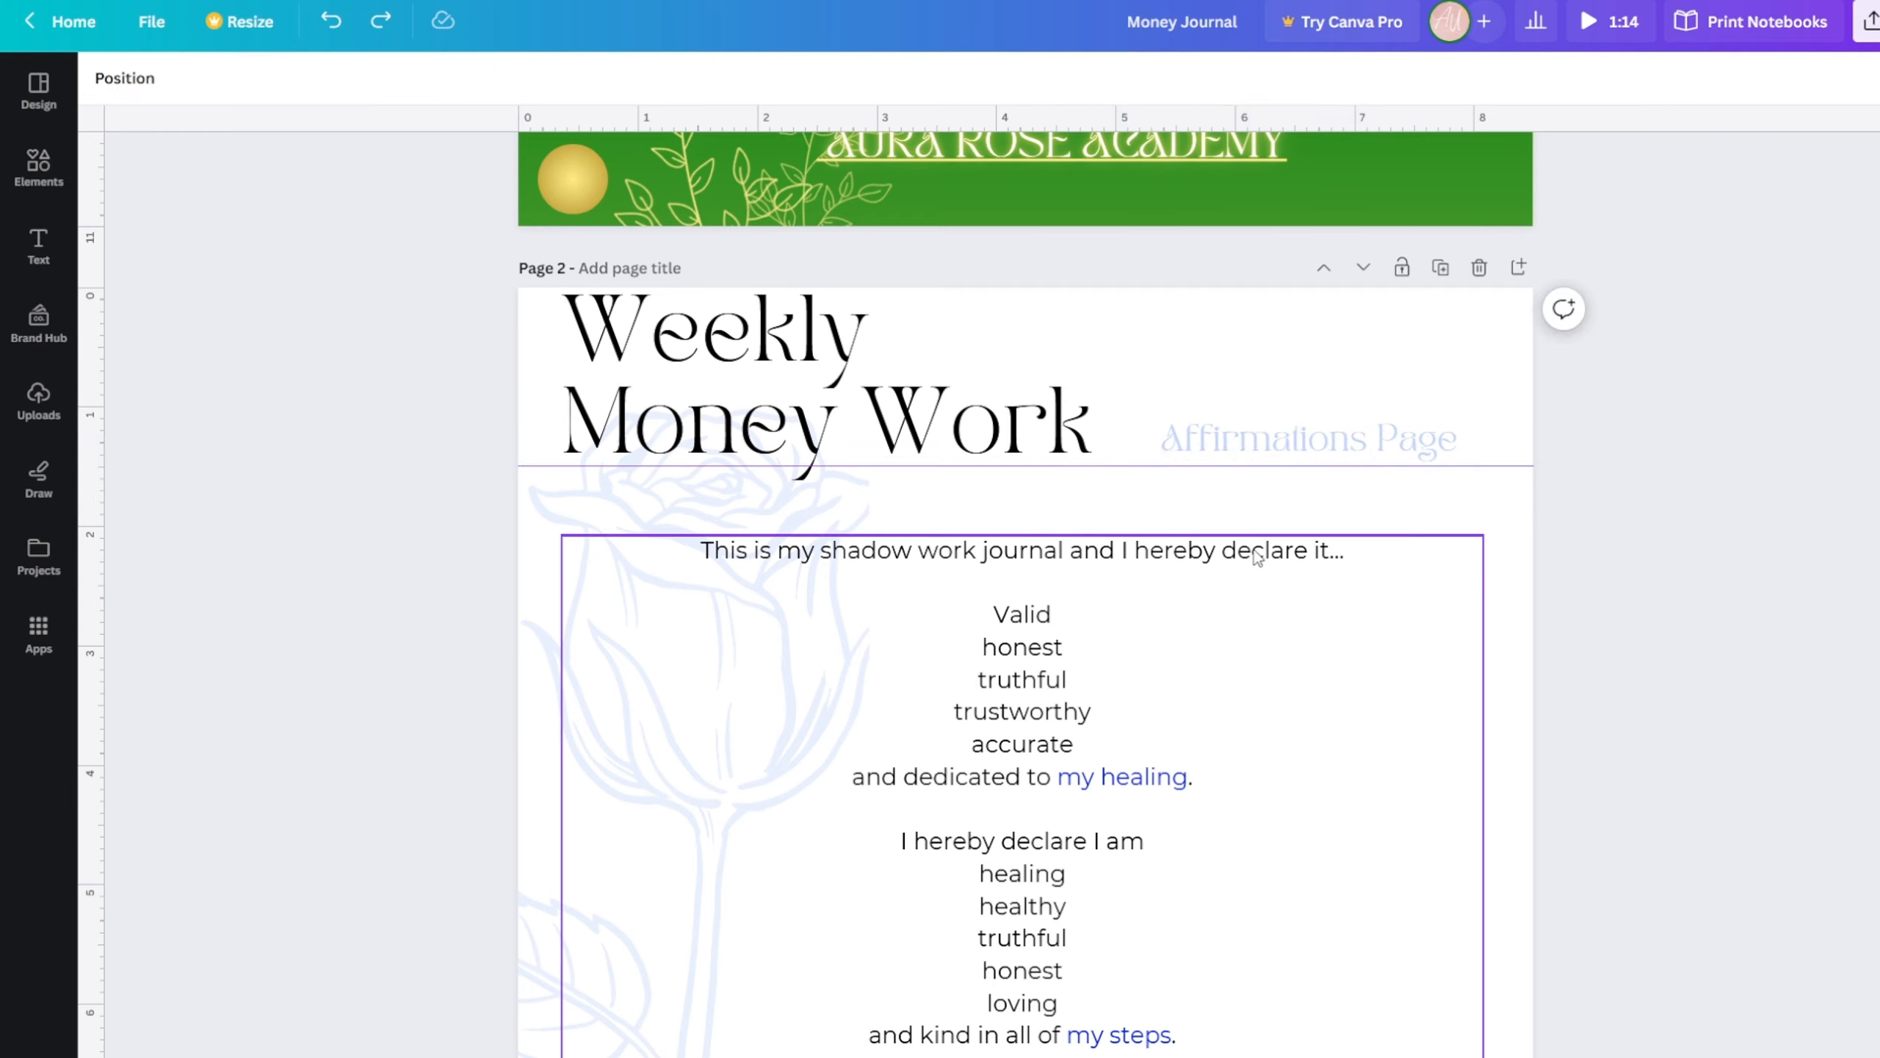
pyautogui.moveTo(1266, 433); pyautogui.dragTo(1204, 442)
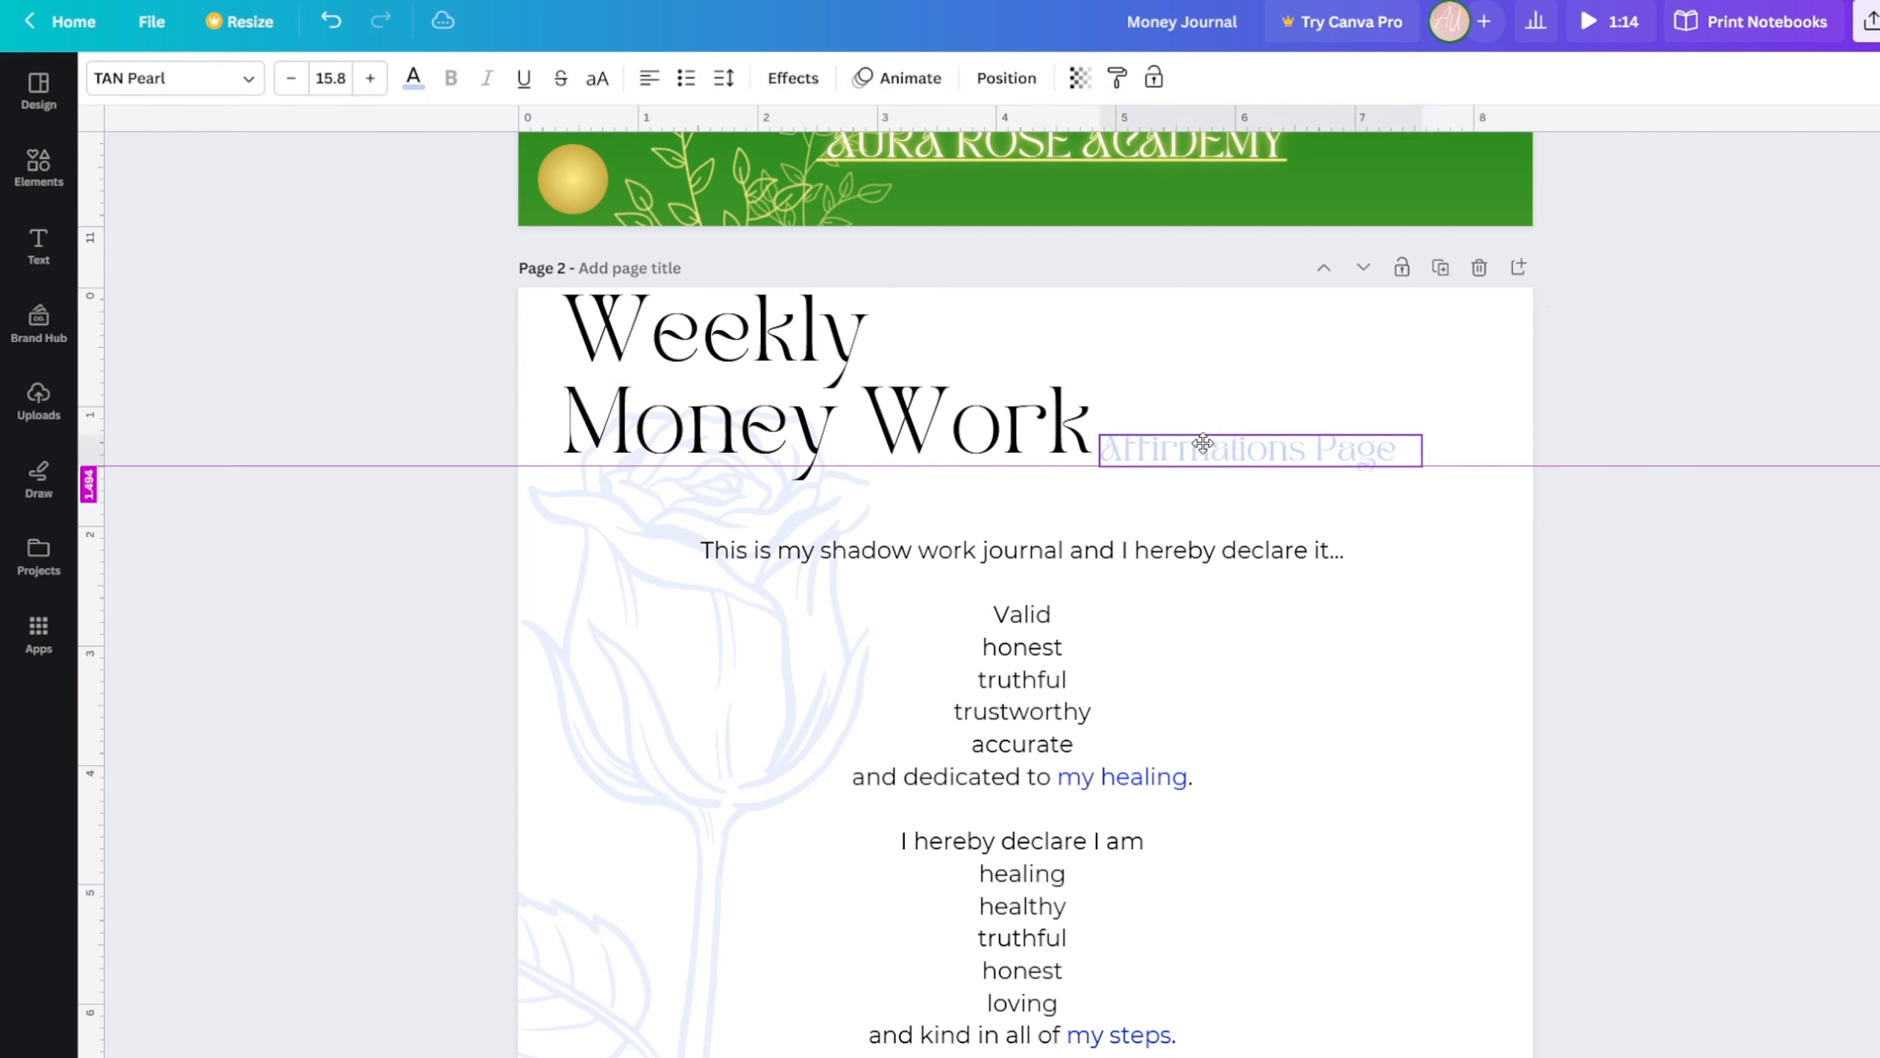
pyautogui.click(1754, 553)
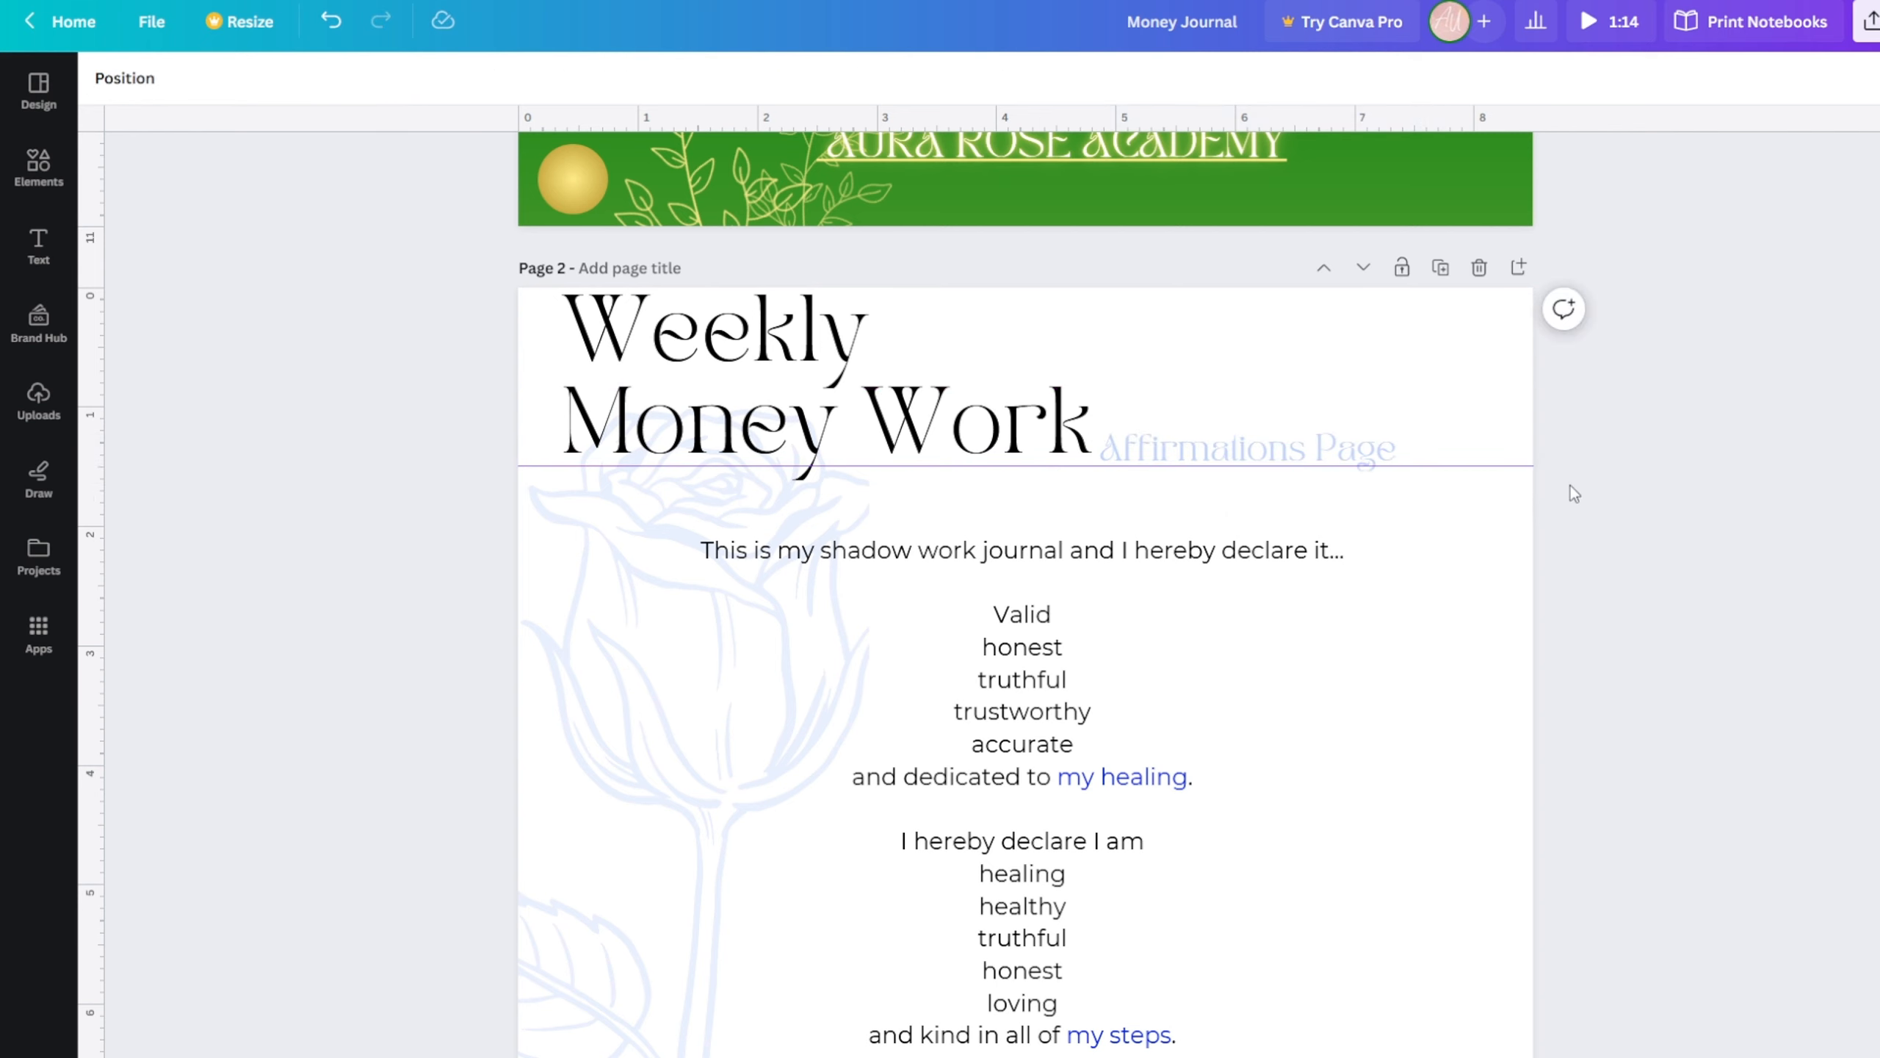
# - Recolor the "Affirmations Page" subtitle from the document green #007908 to a muted green, #88AB8B
pyautogui.click(1354, 455)
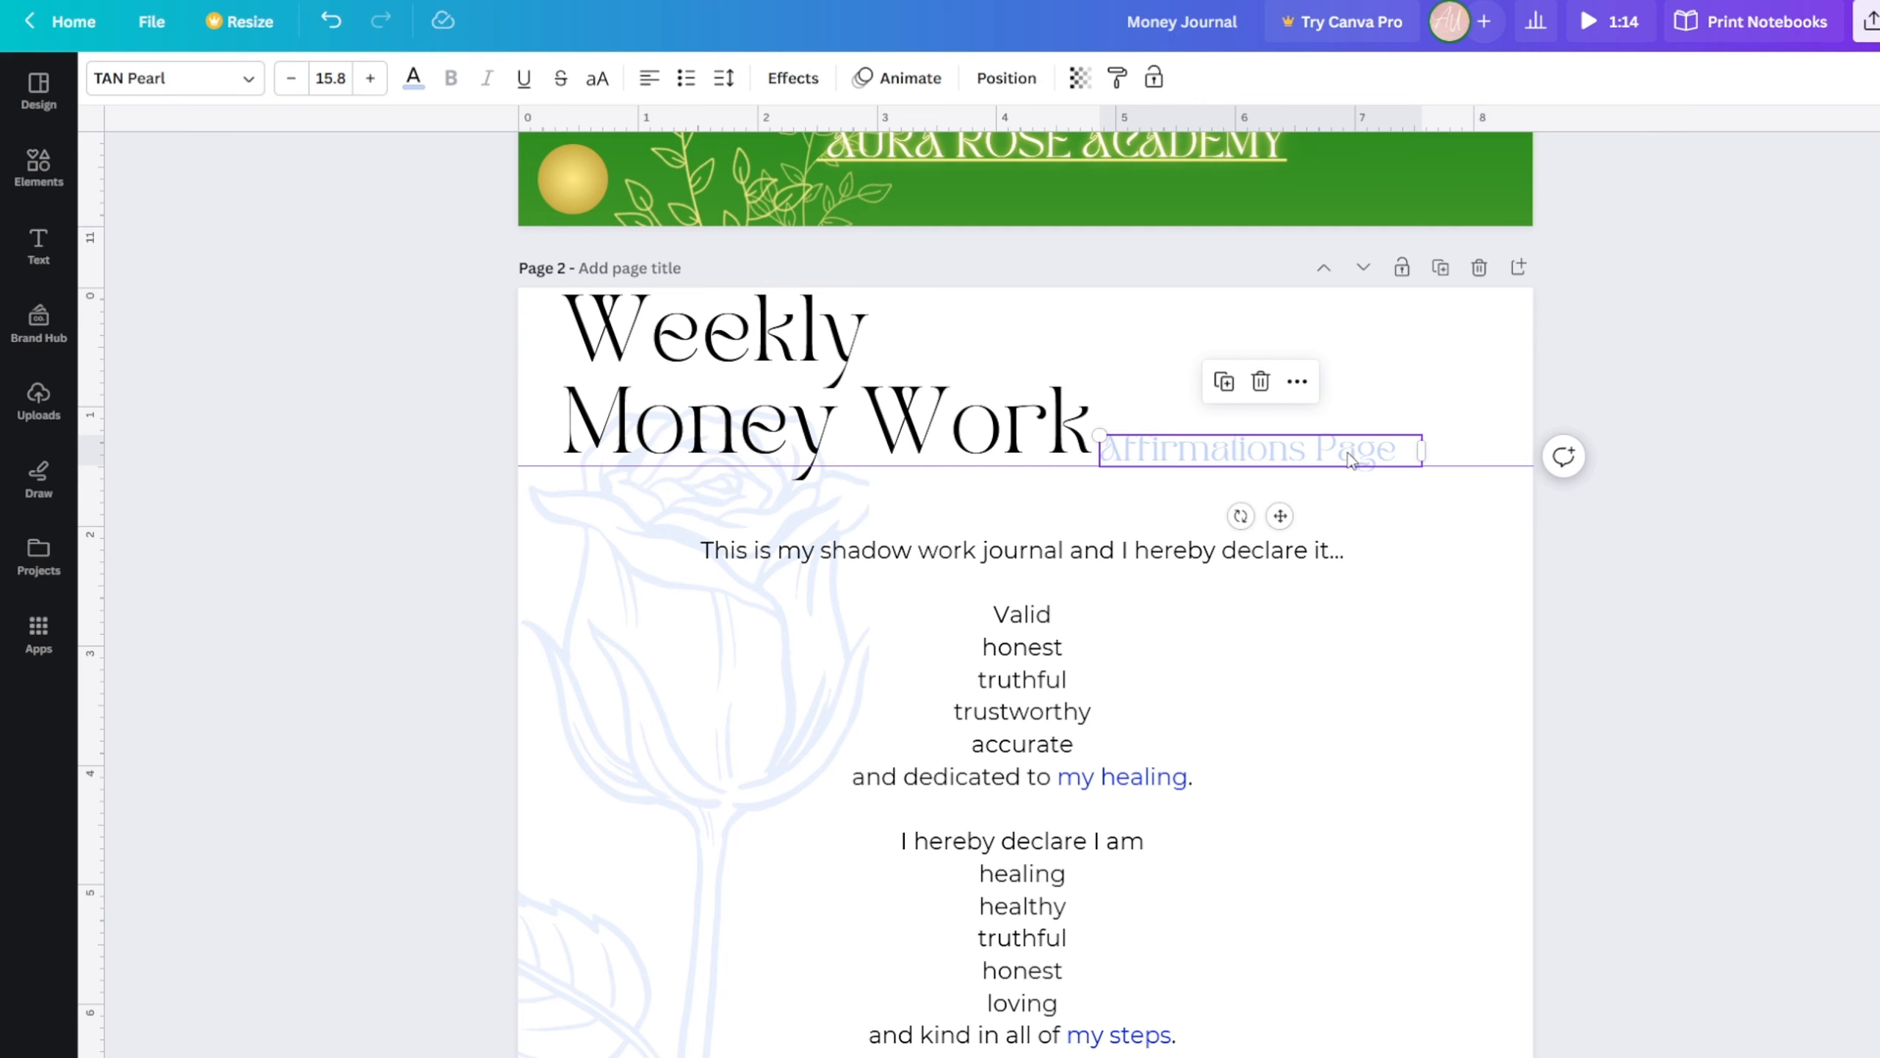
pyautogui.click(412, 80)
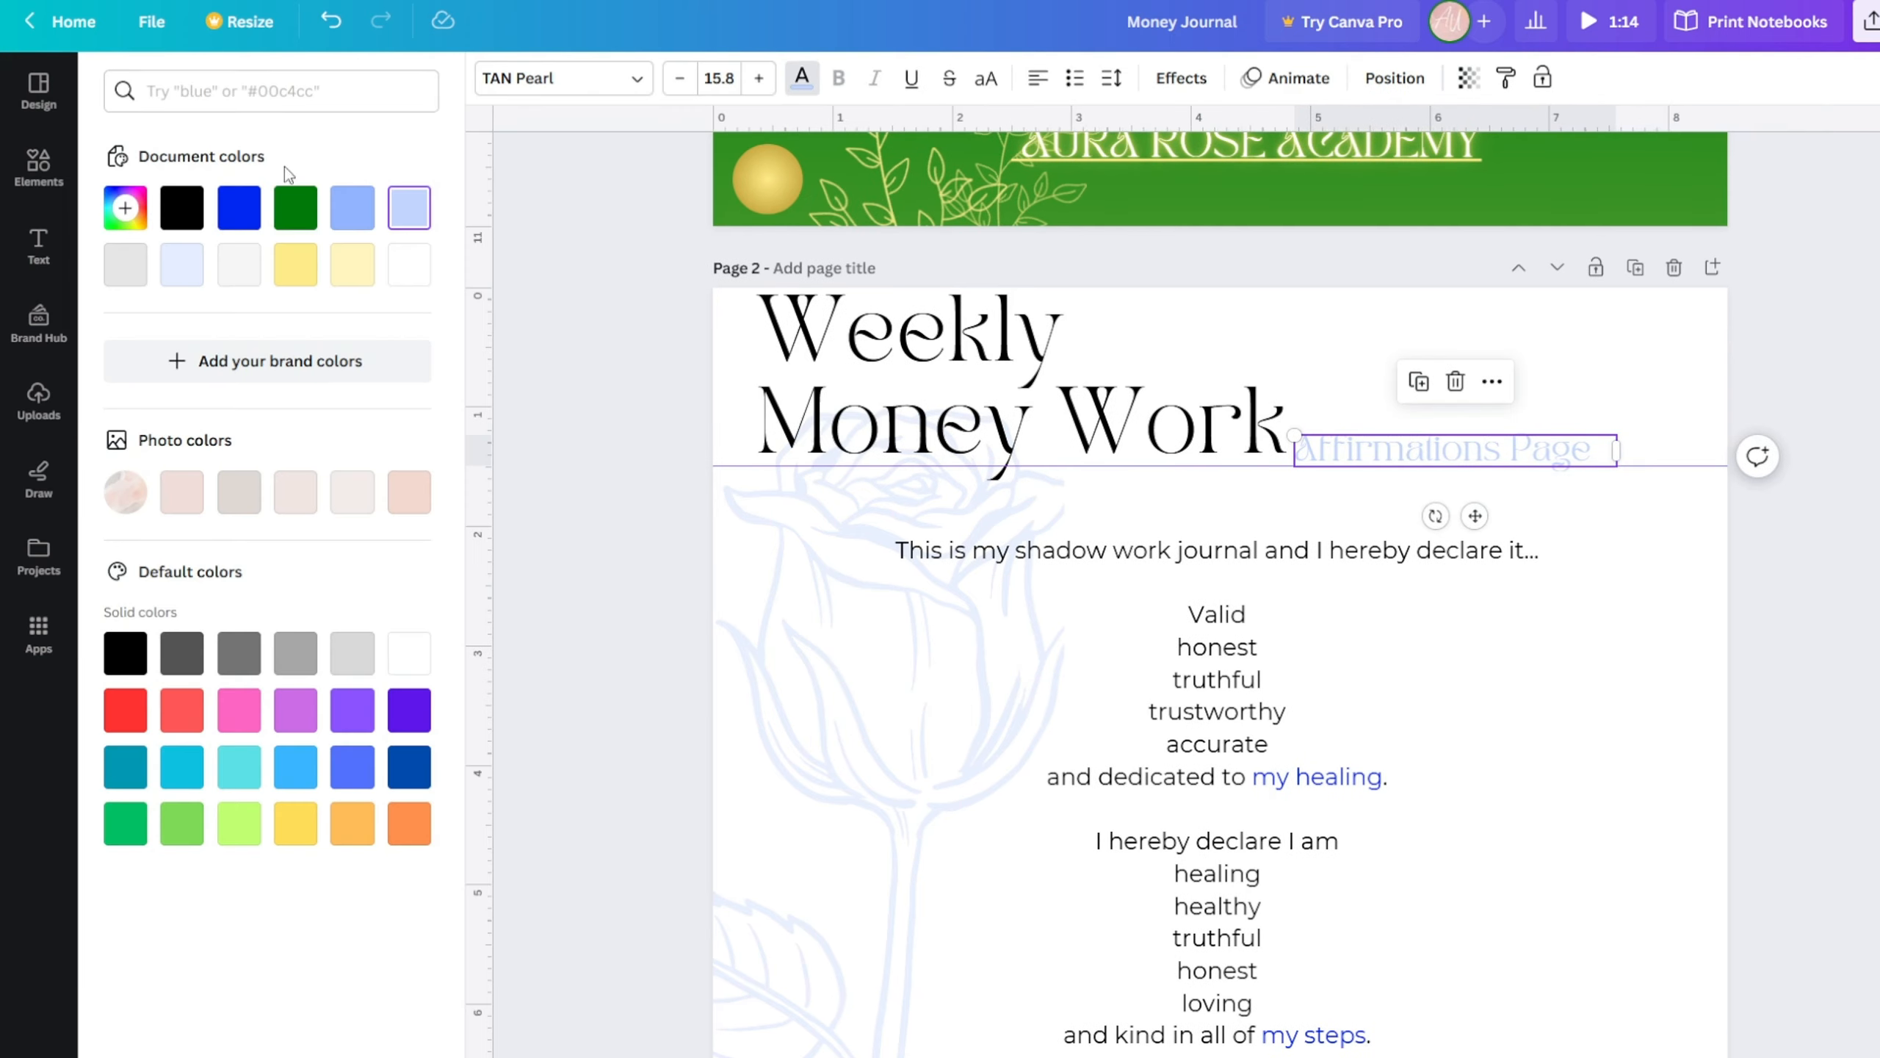
pyautogui.click(295, 207)
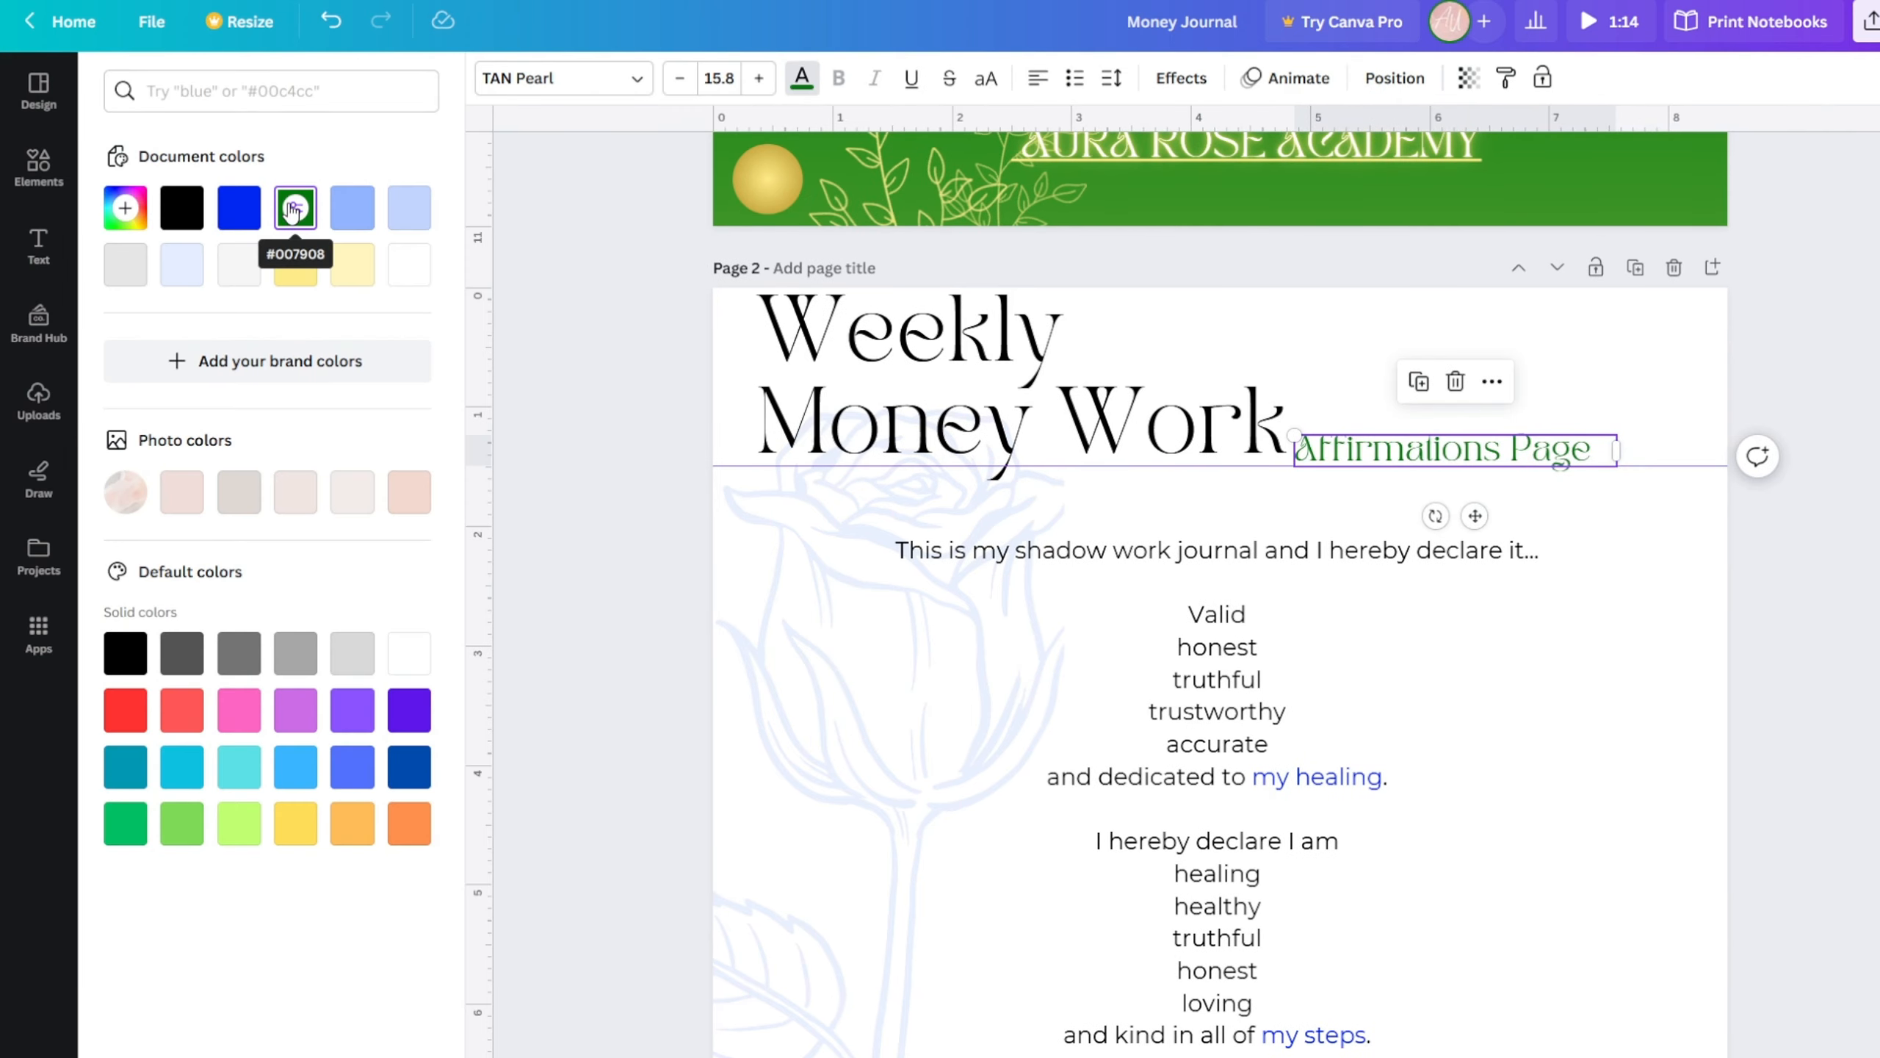
pyautogui.click(124, 207)
pyautogui.moveTo(241, 269); pyautogui.dragTo(183, 303)
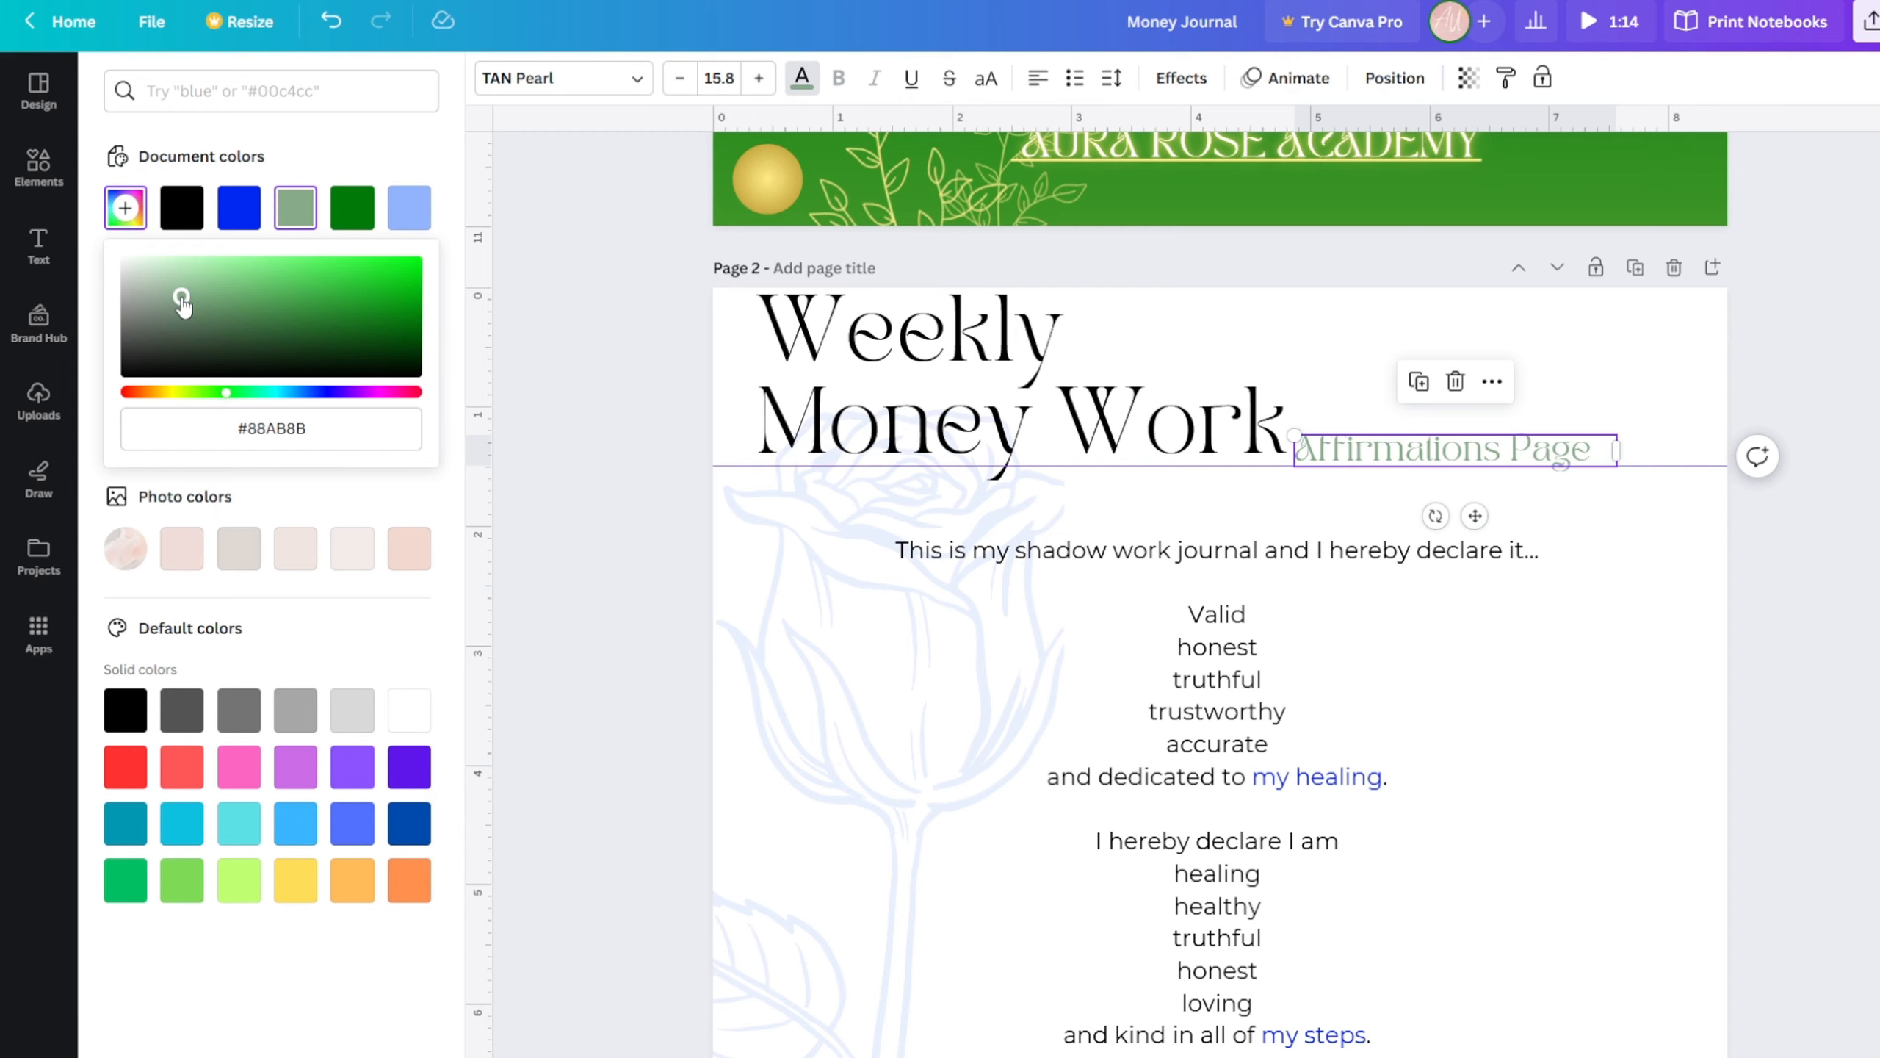
pyautogui.click(564, 605)
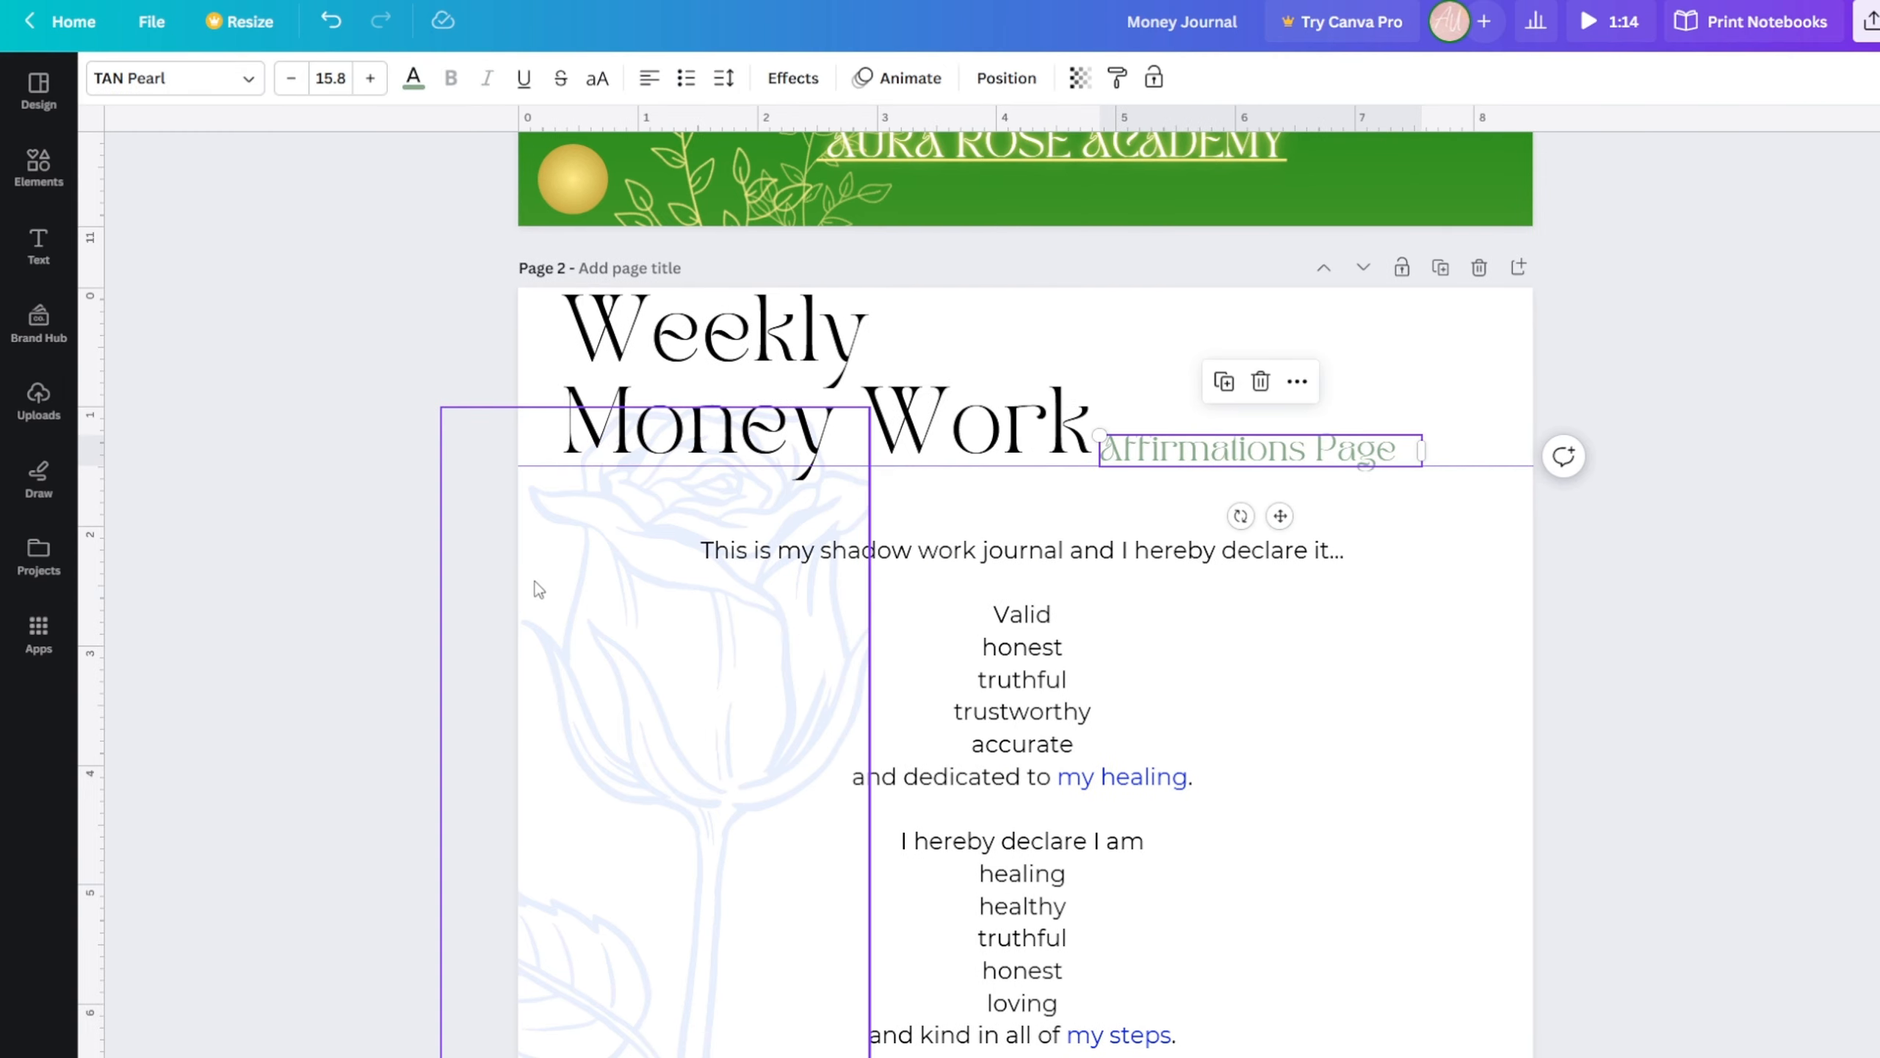
pyautogui.scroll(-1, 402, 479)
pyautogui.scroll(-2, 395, 471)
pyautogui.scroll(1, 359, 512)
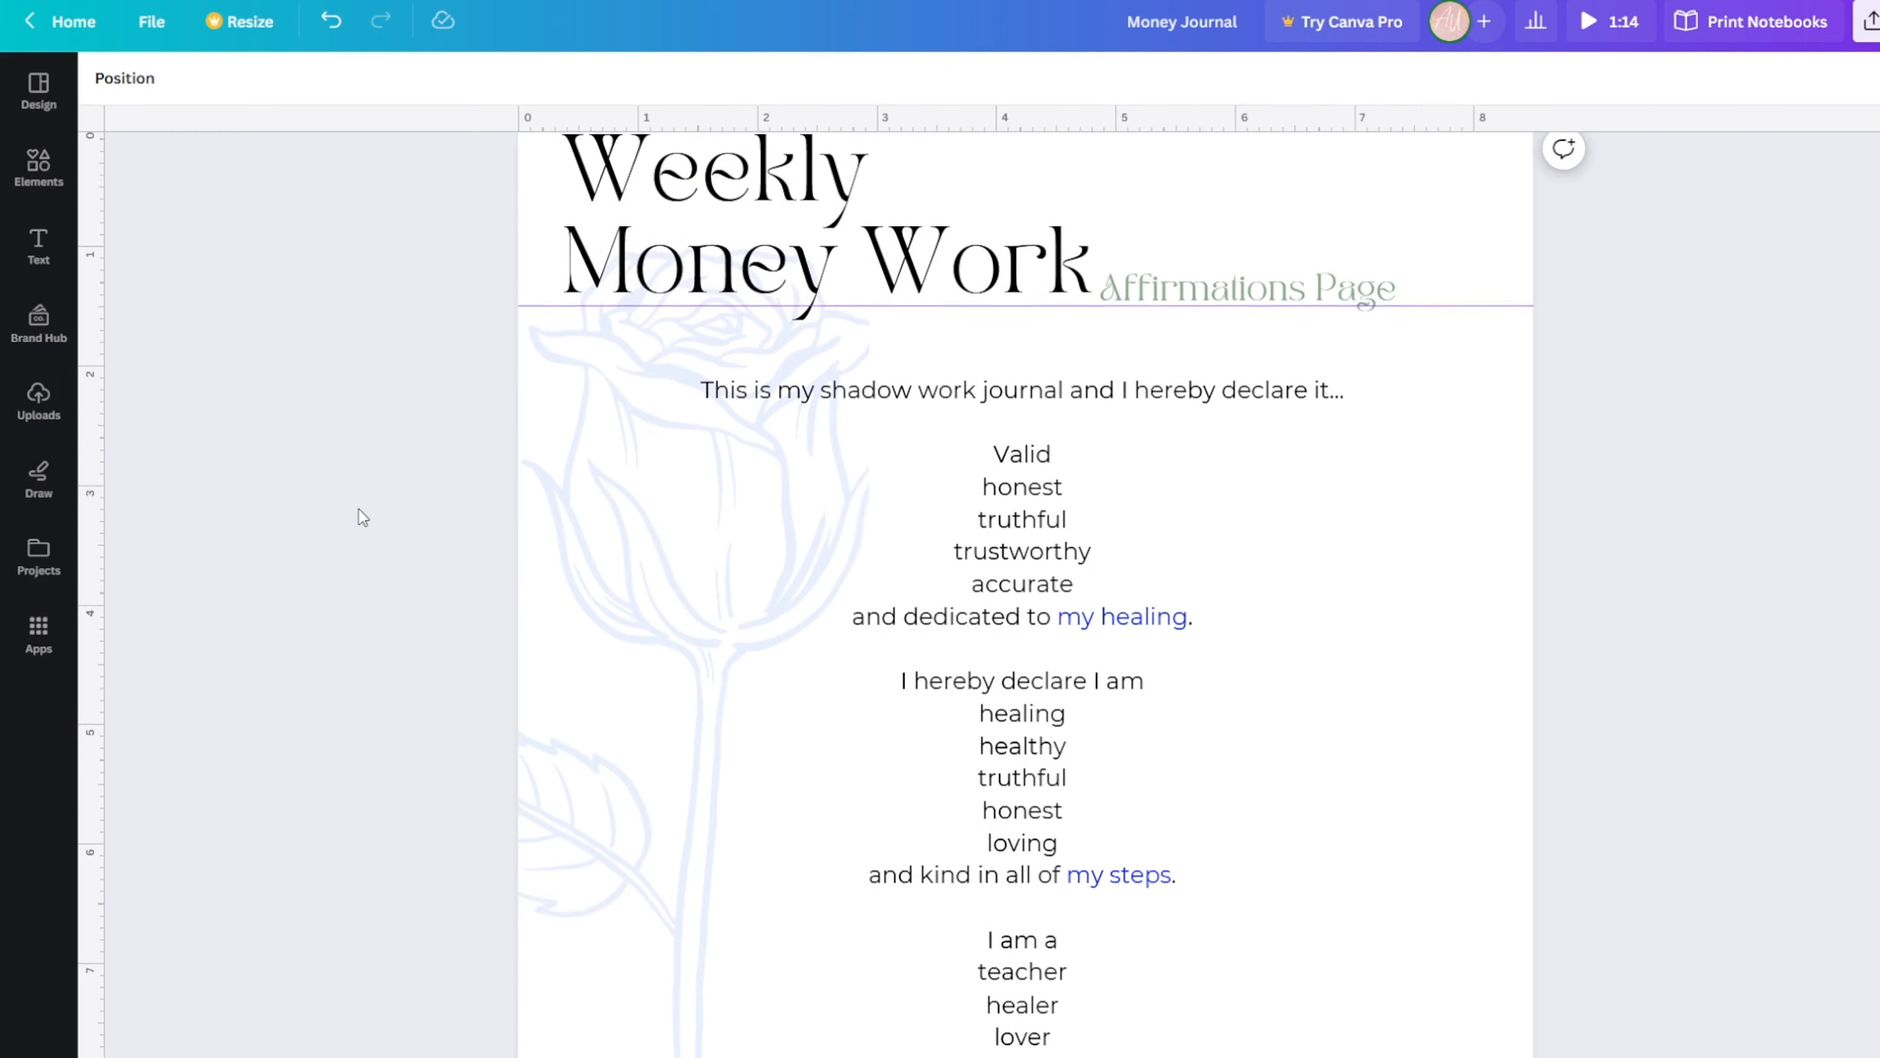
# - Set the "Affirmations Page" subtitle to a lighter custom green, about #9AC89E
pyautogui.click(1241, 297)
pyautogui.click(413, 77)
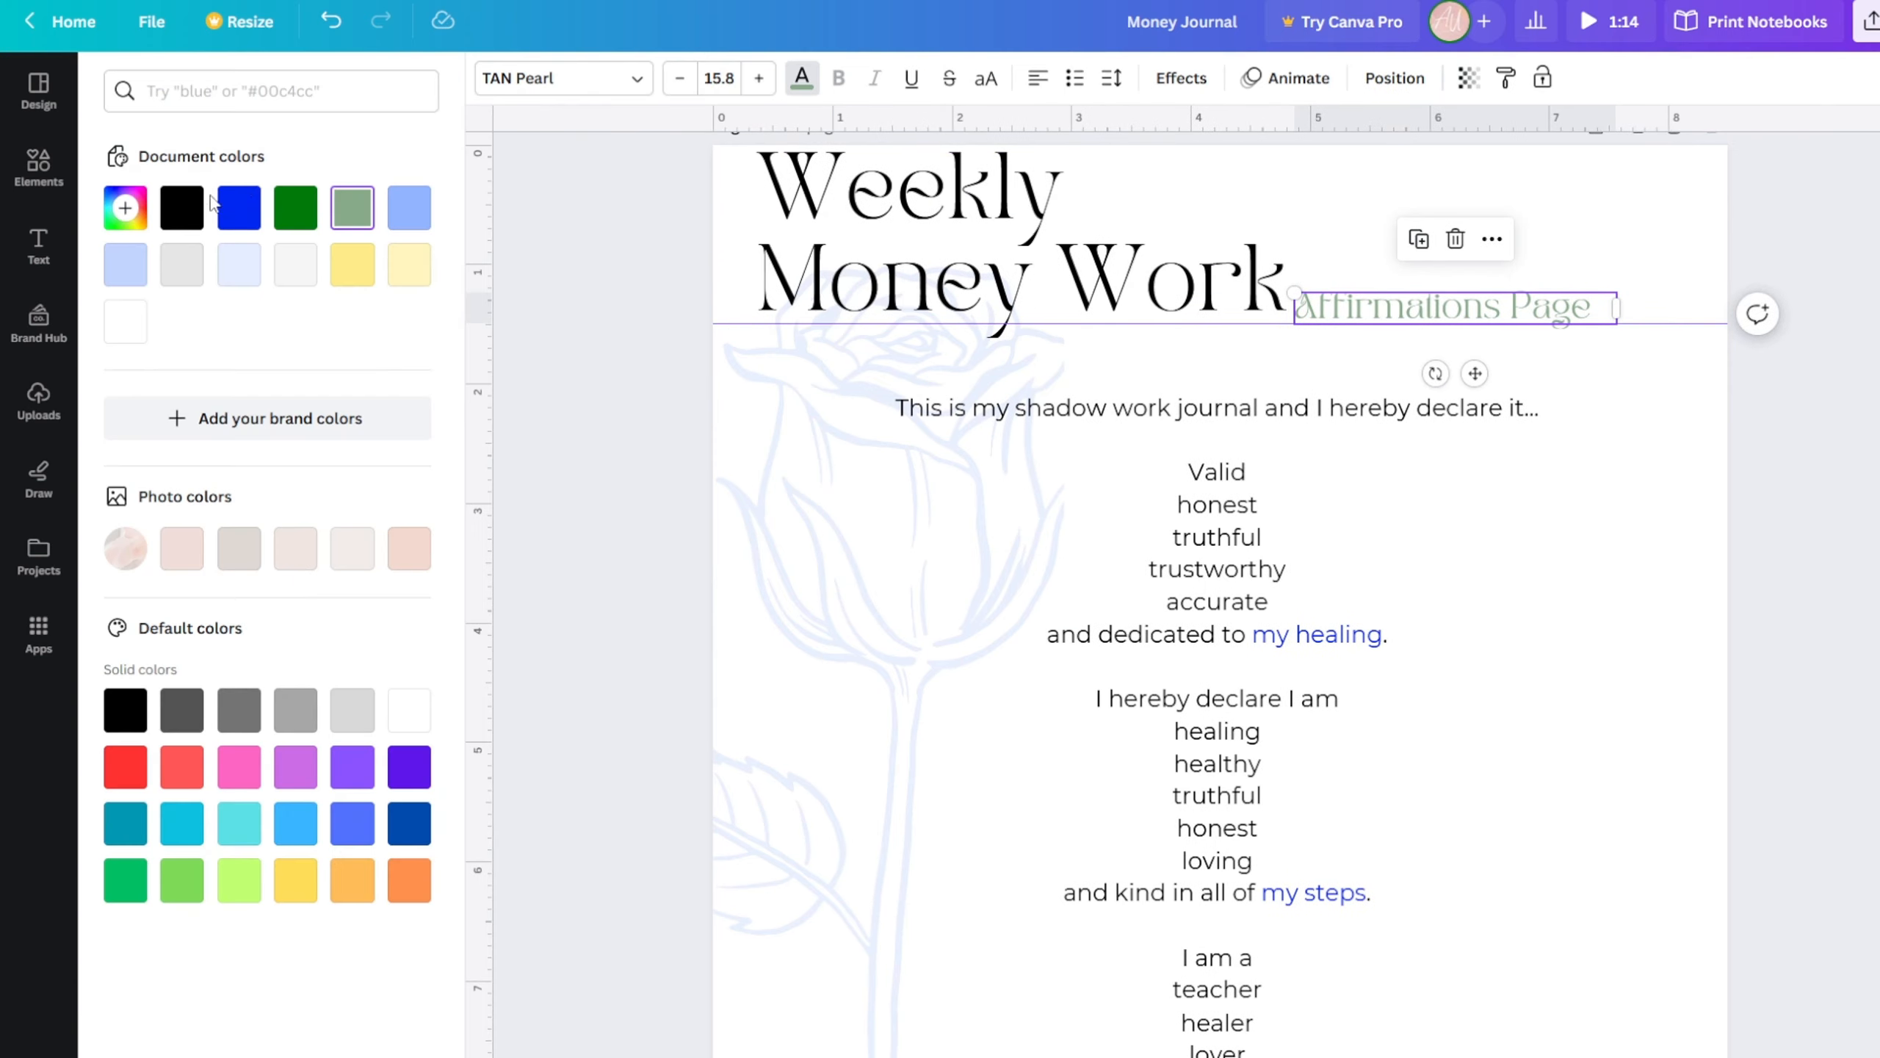
pyautogui.click(125, 208)
pyautogui.click(184, 280)
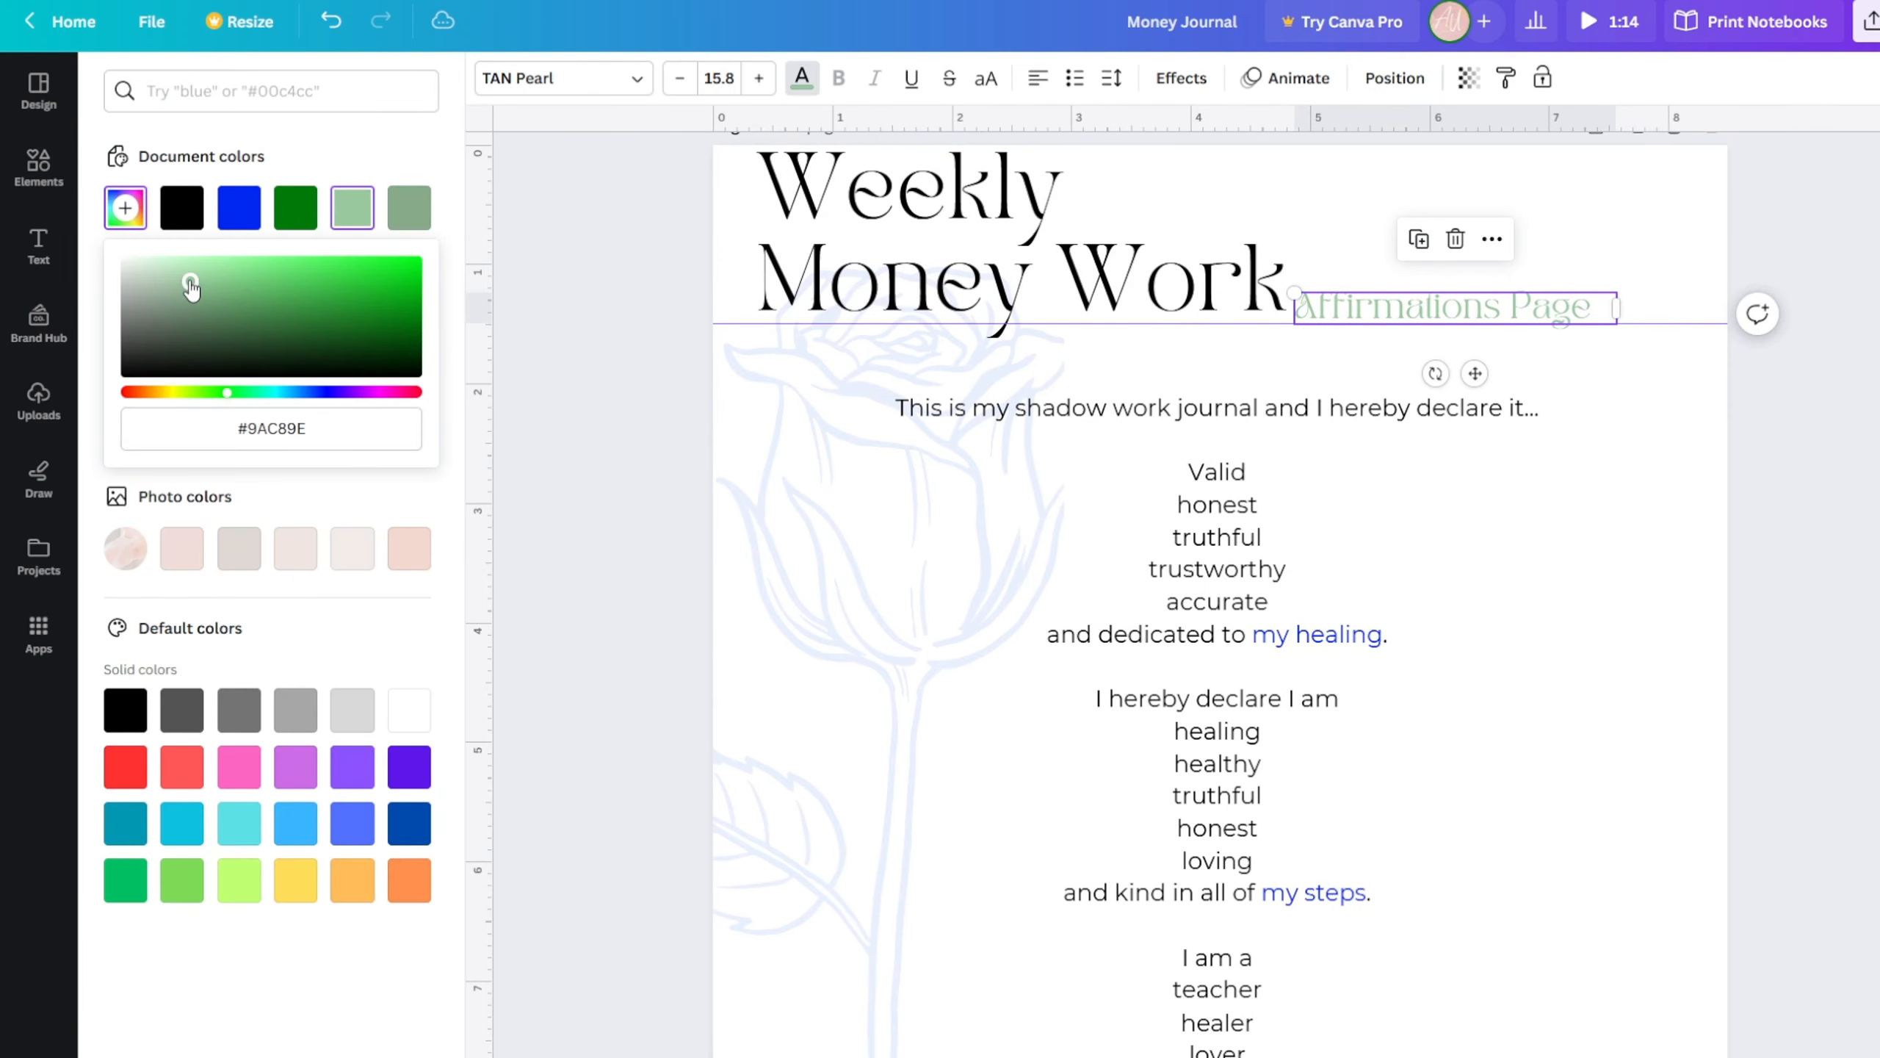
pyautogui.click(592, 462)
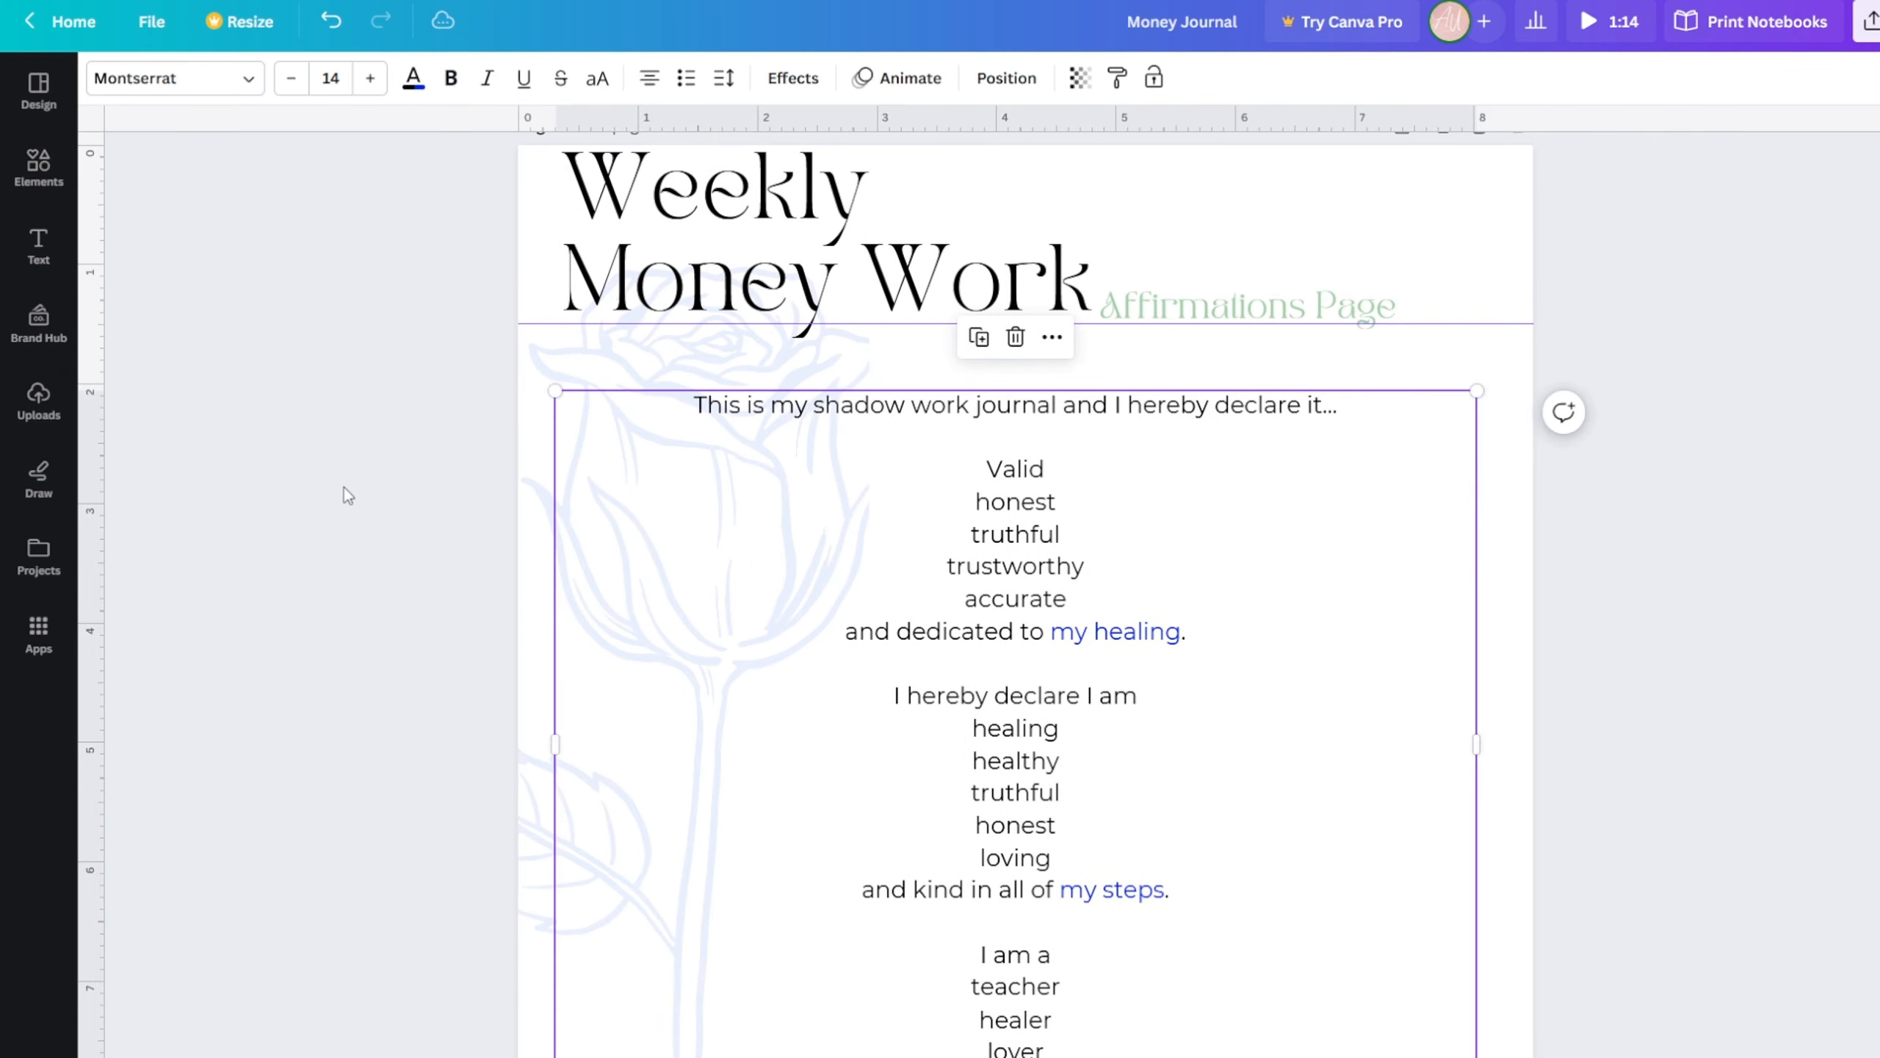
pyautogui.scroll(-2, 440, 452)
pyautogui.hotkey('ctrl', 'z')
pyautogui.scroll(-2, 592, 762)
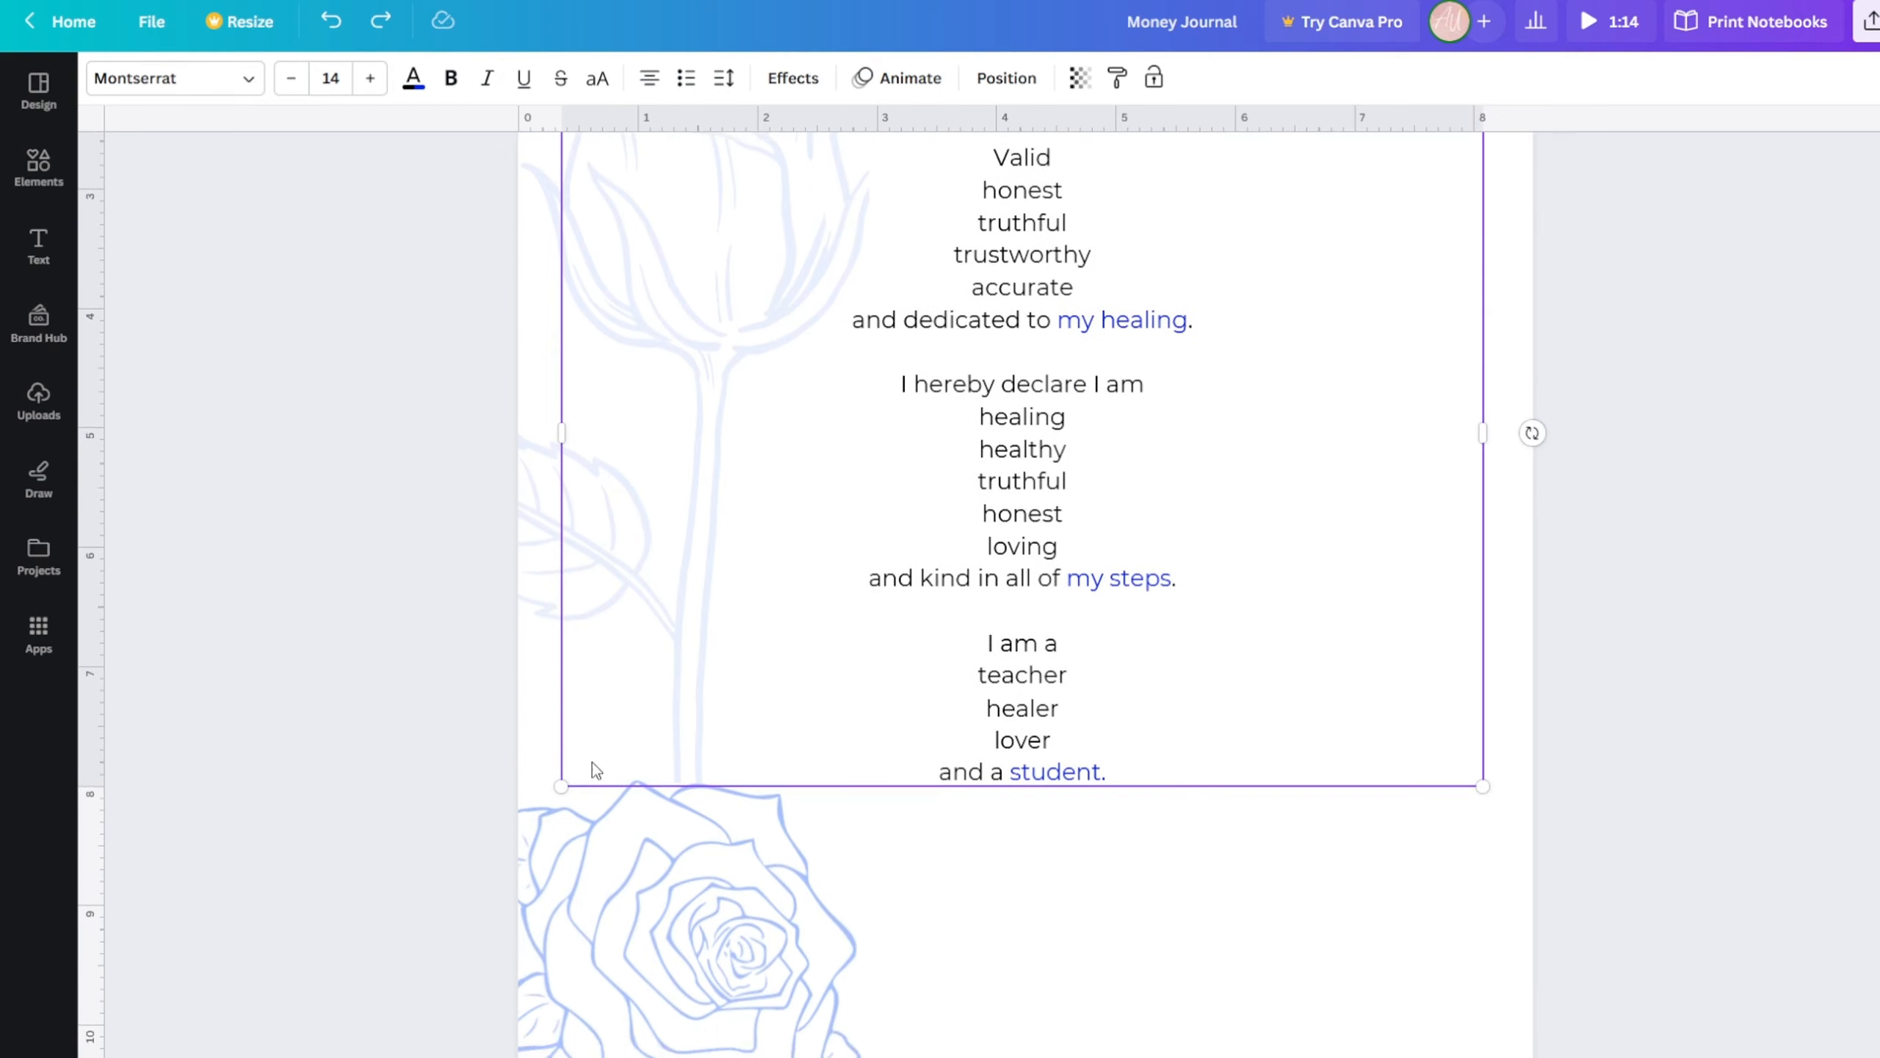
pyautogui.scroll(2, 481, 814)
pyautogui.scroll(-2, 360, 658)
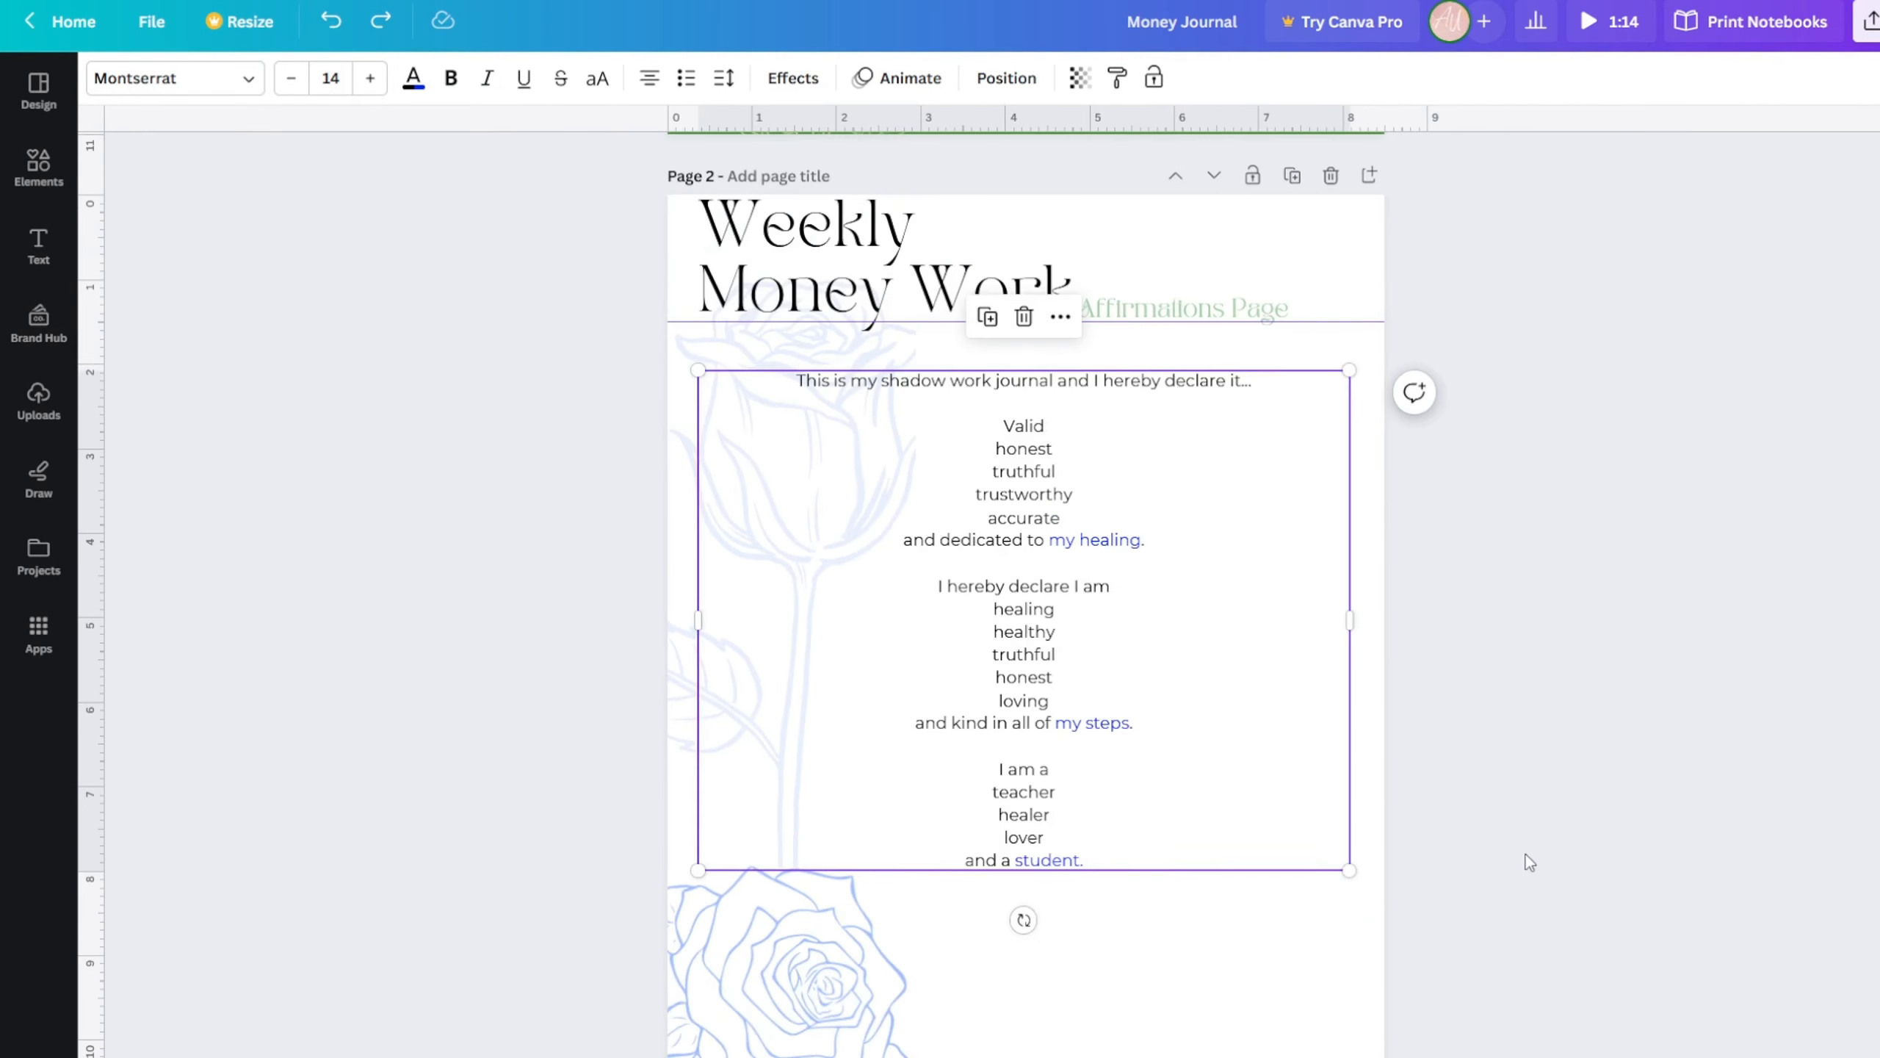
pyautogui.click(1465, 681)
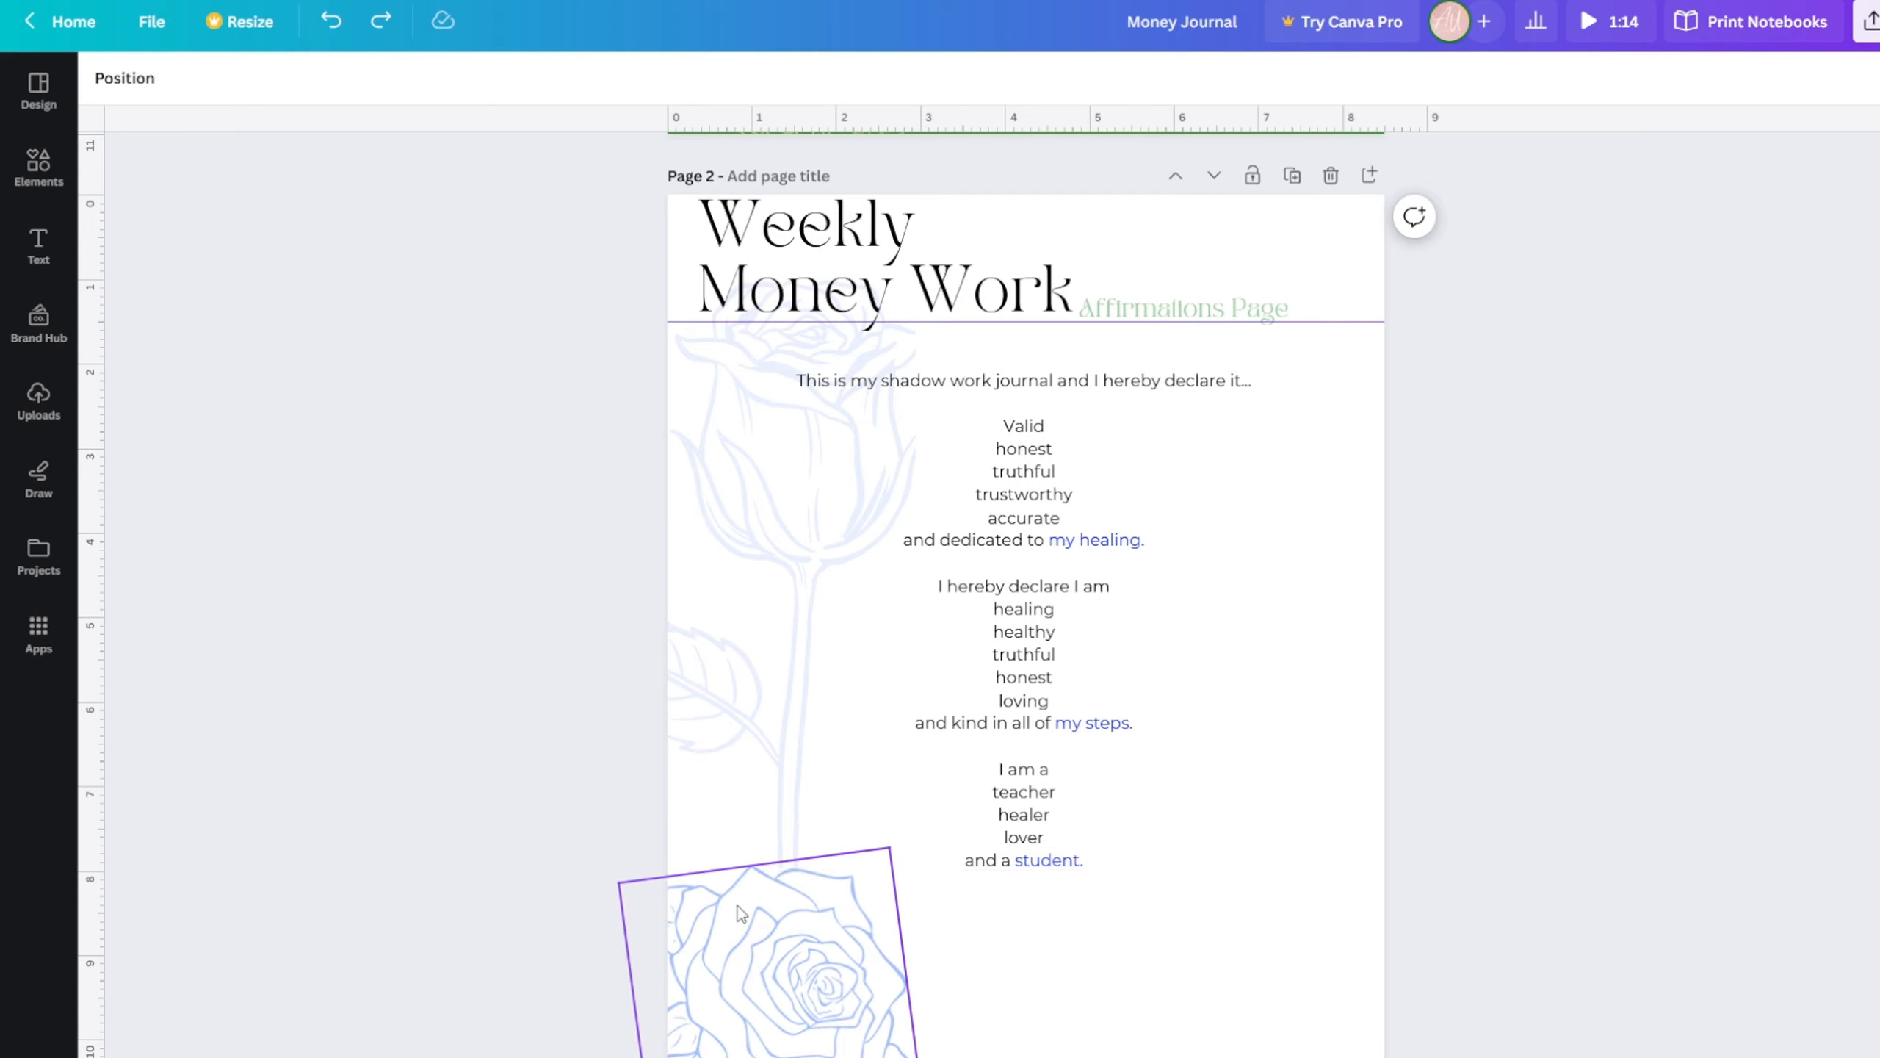
# - Delete both blue rose illustrations, the open bloom and the long-stemmed rose, from page 2
pyautogui.click(734, 1035)
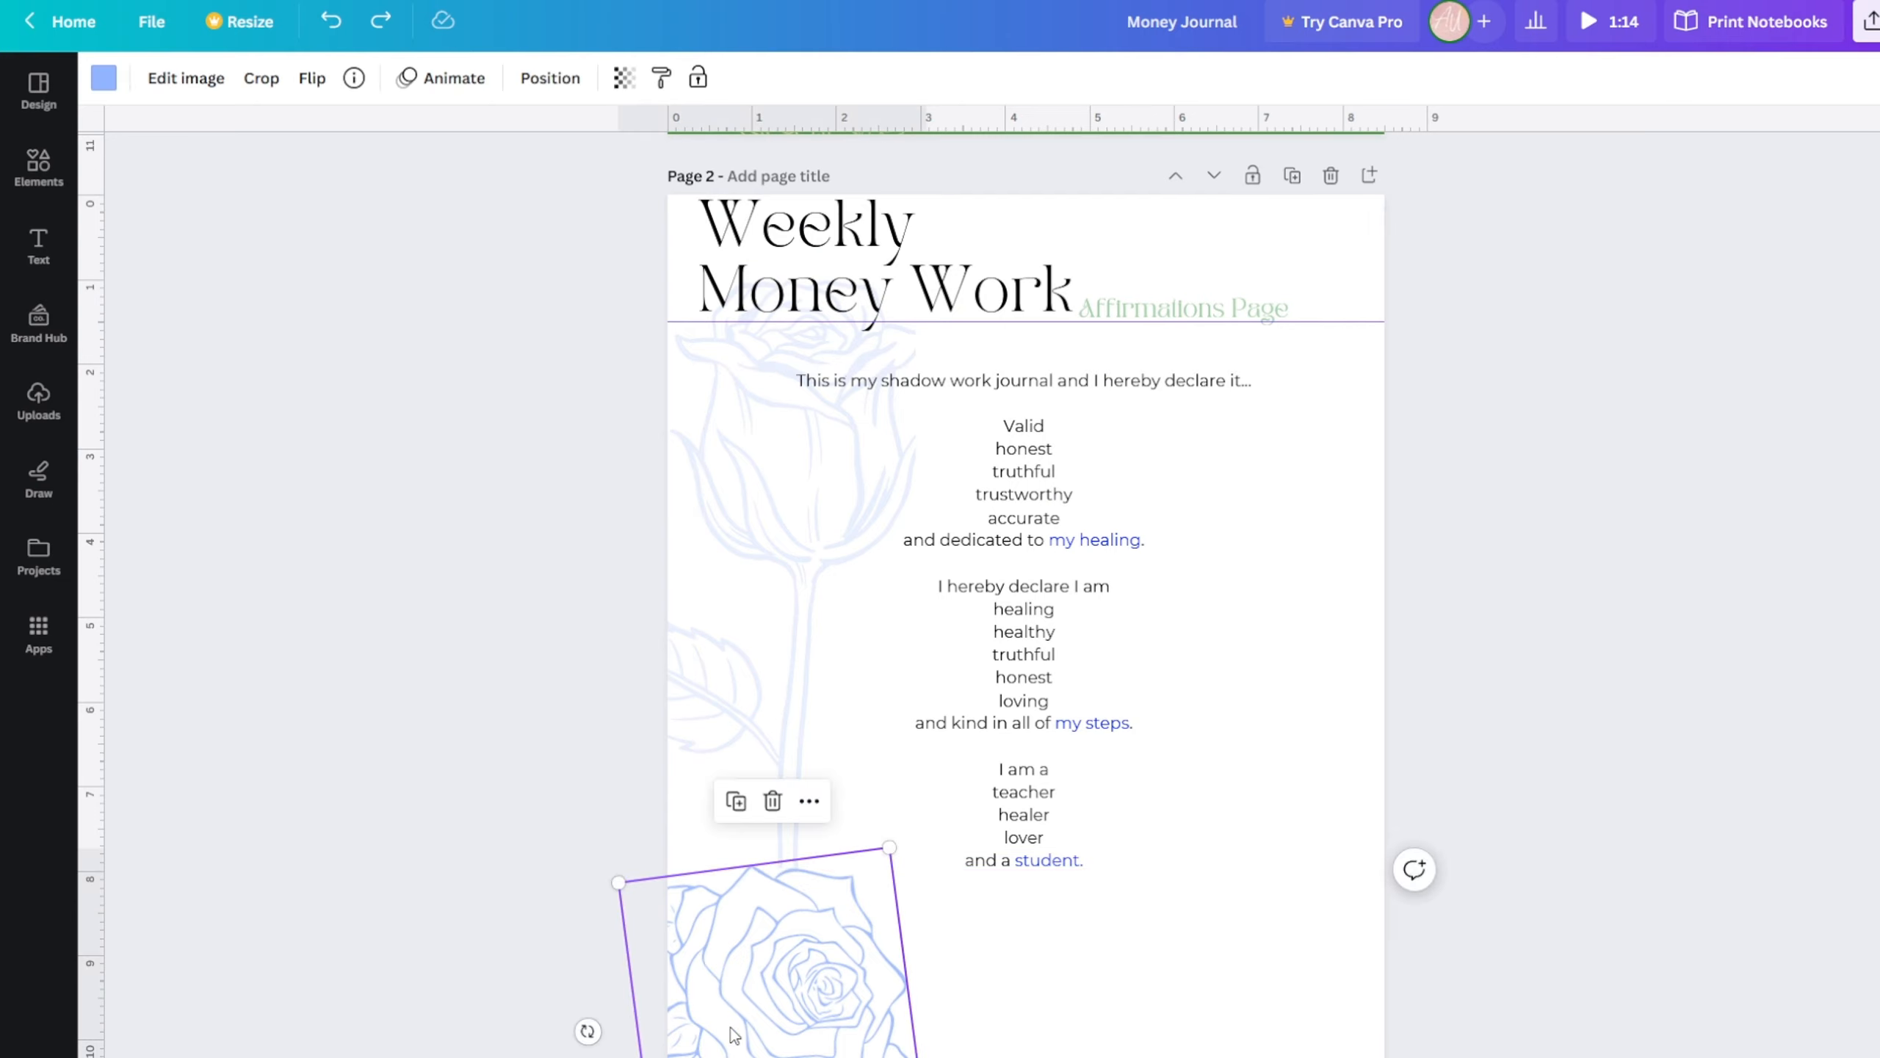
pyautogui.press('Delete')
pyautogui.click(715, 776)
pyautogui.click(682, 754)
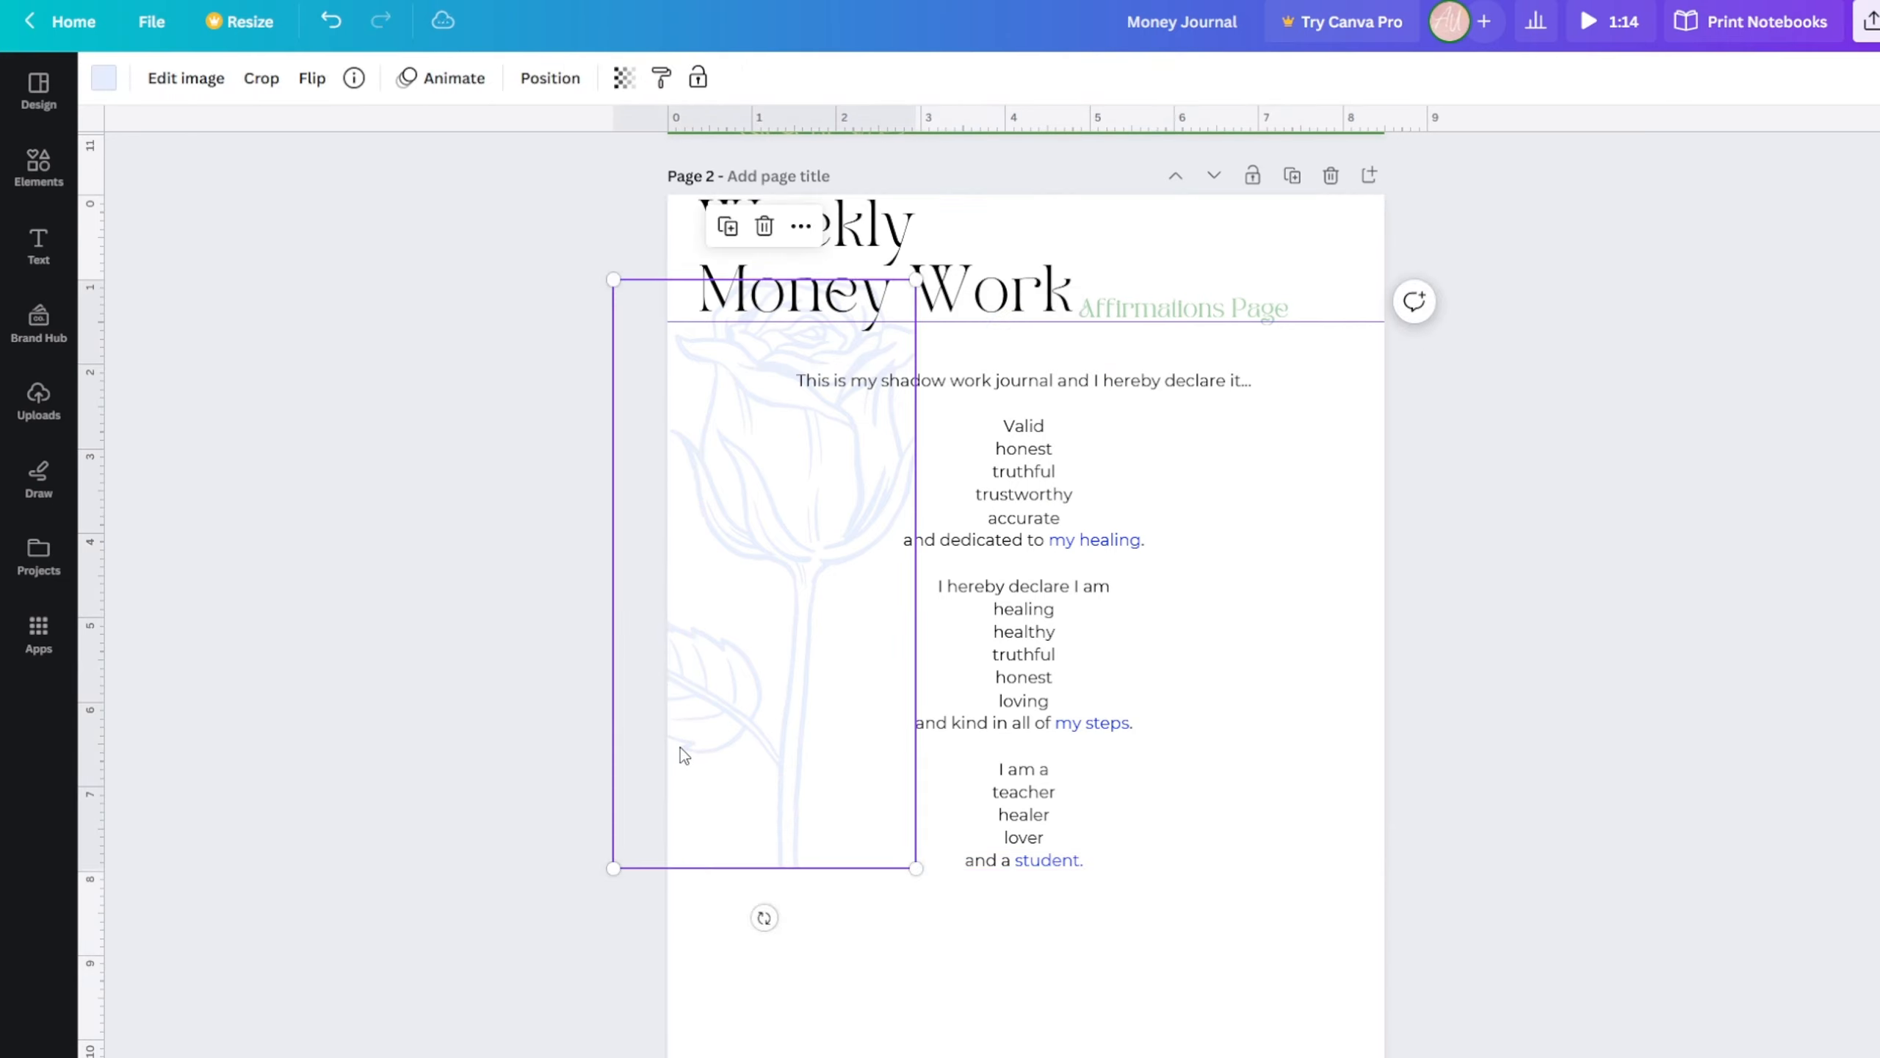
pyautogui.press('Delete')
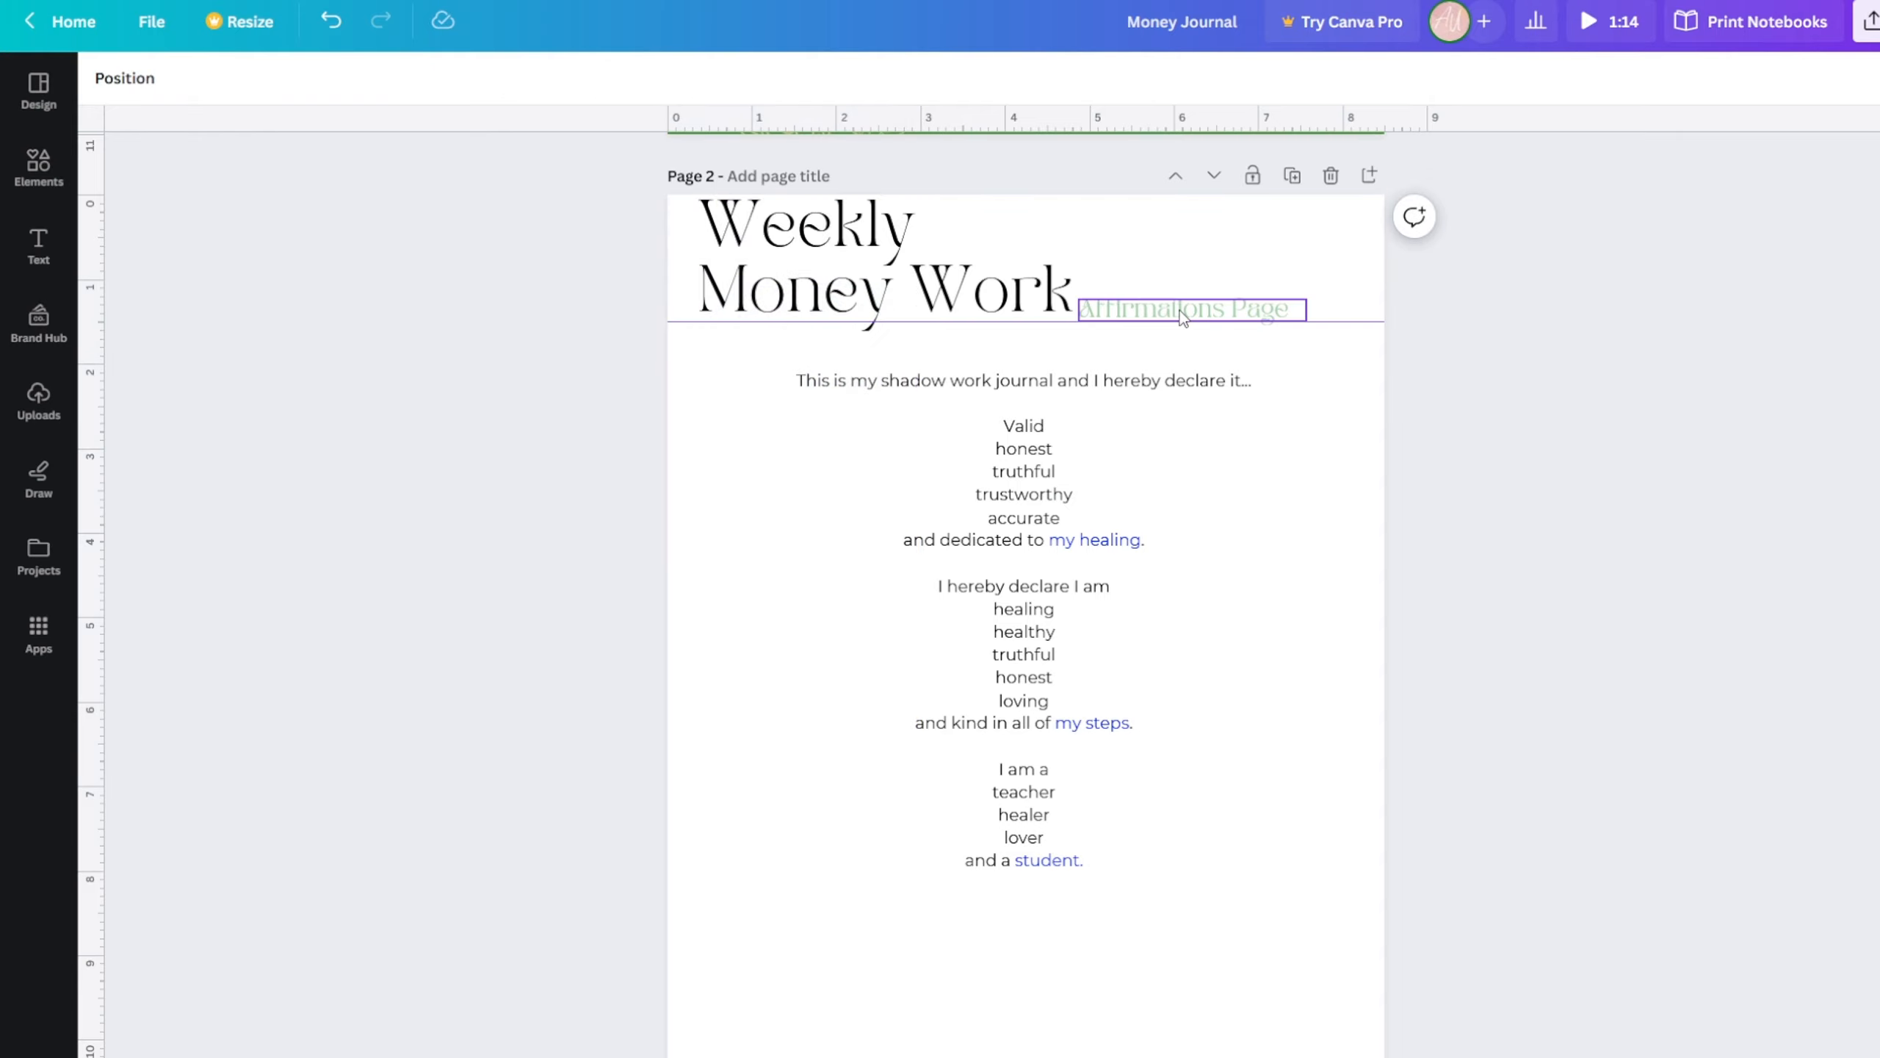
# - Recolor the "Affirmations Page" subtitle on page 2 to a brighter light green, #A6E1AC
pyautogui.click(1092, 307)
pyautogui.click(413, 78)
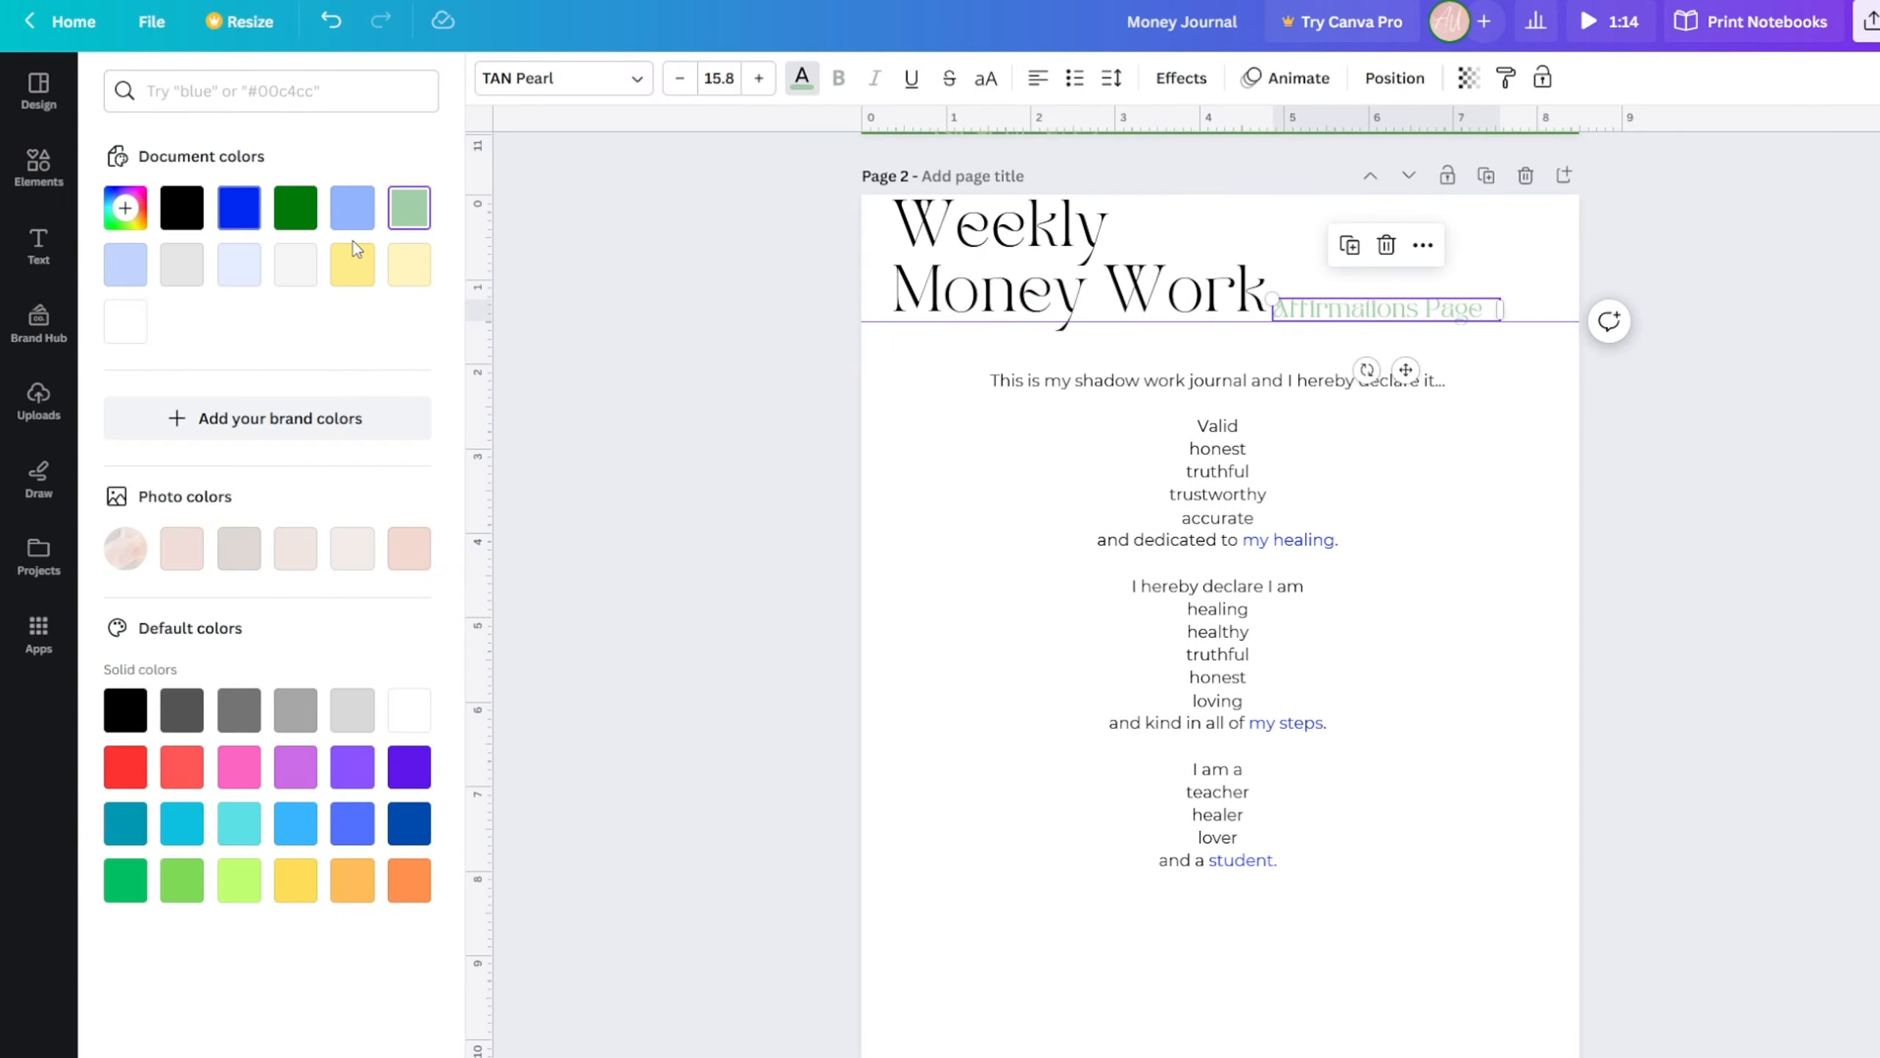
pyautogui.click(410, 210)
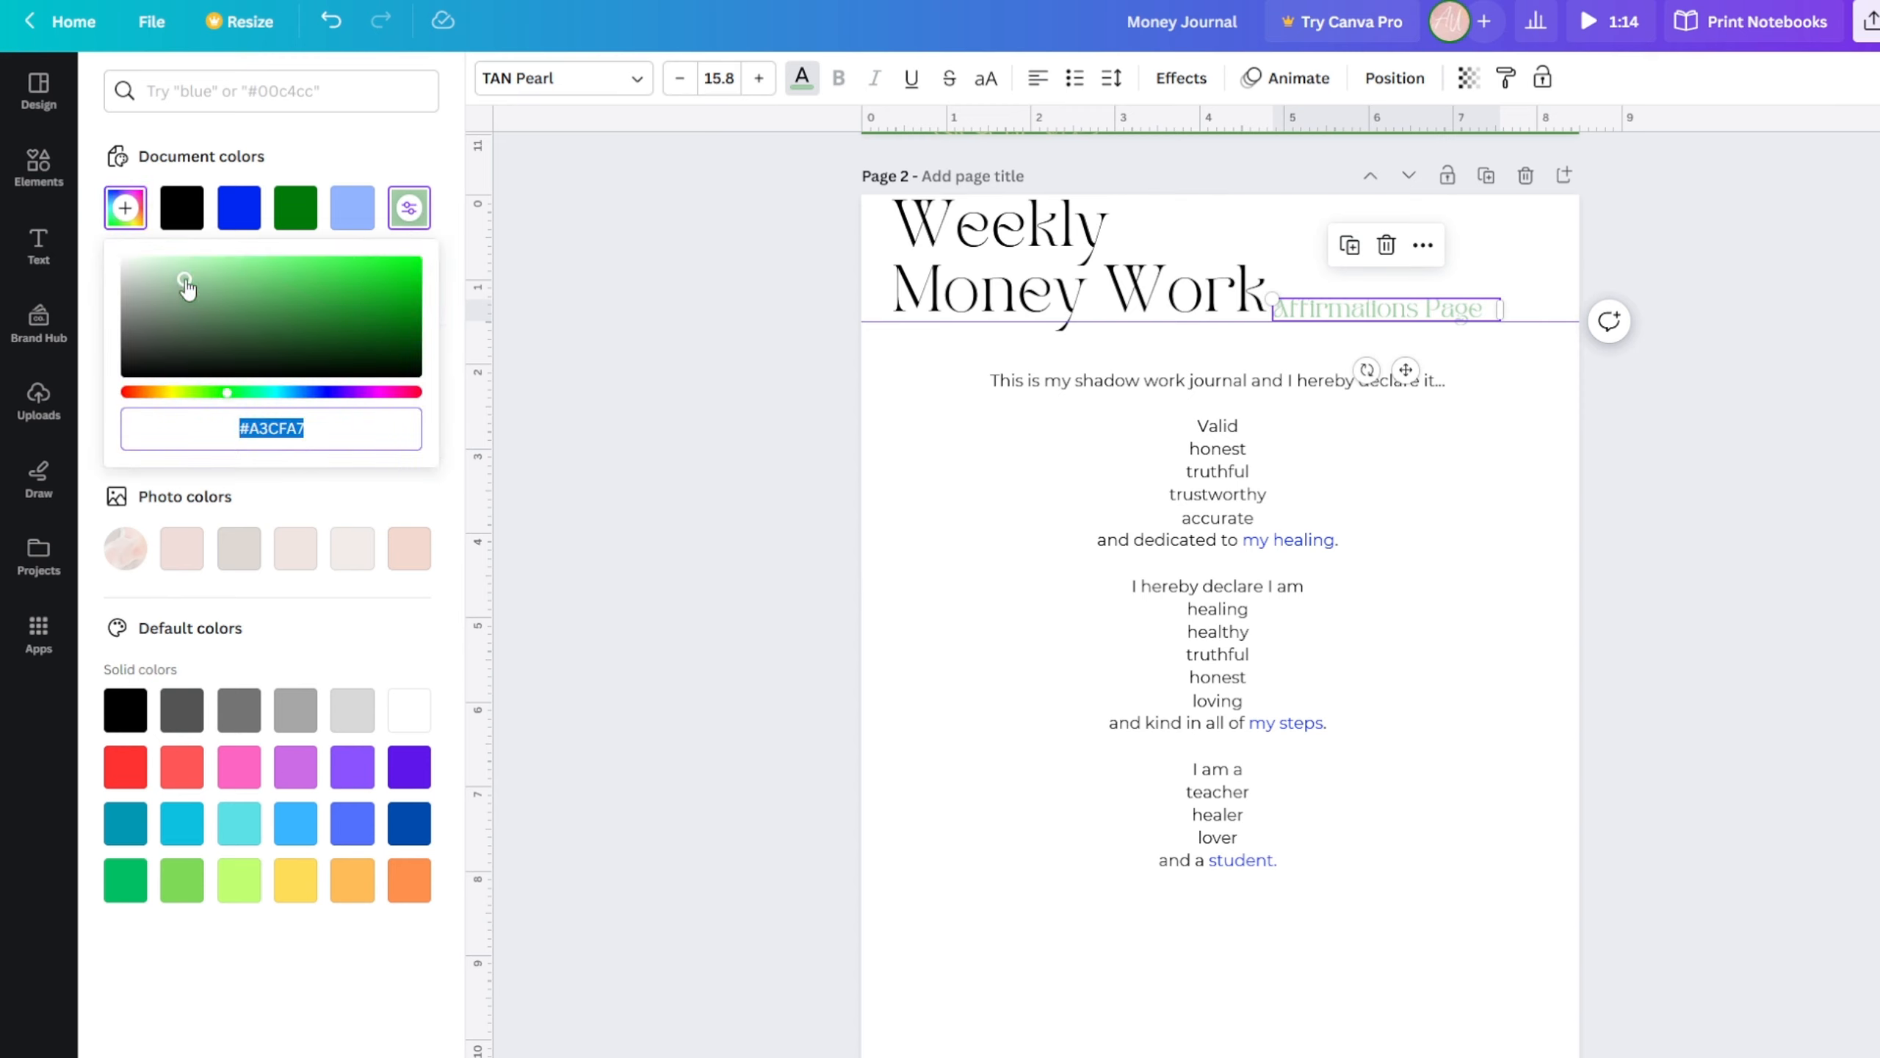
pyautogui.moveTo(187, 283); pyautogui.dragTo(202, 280)
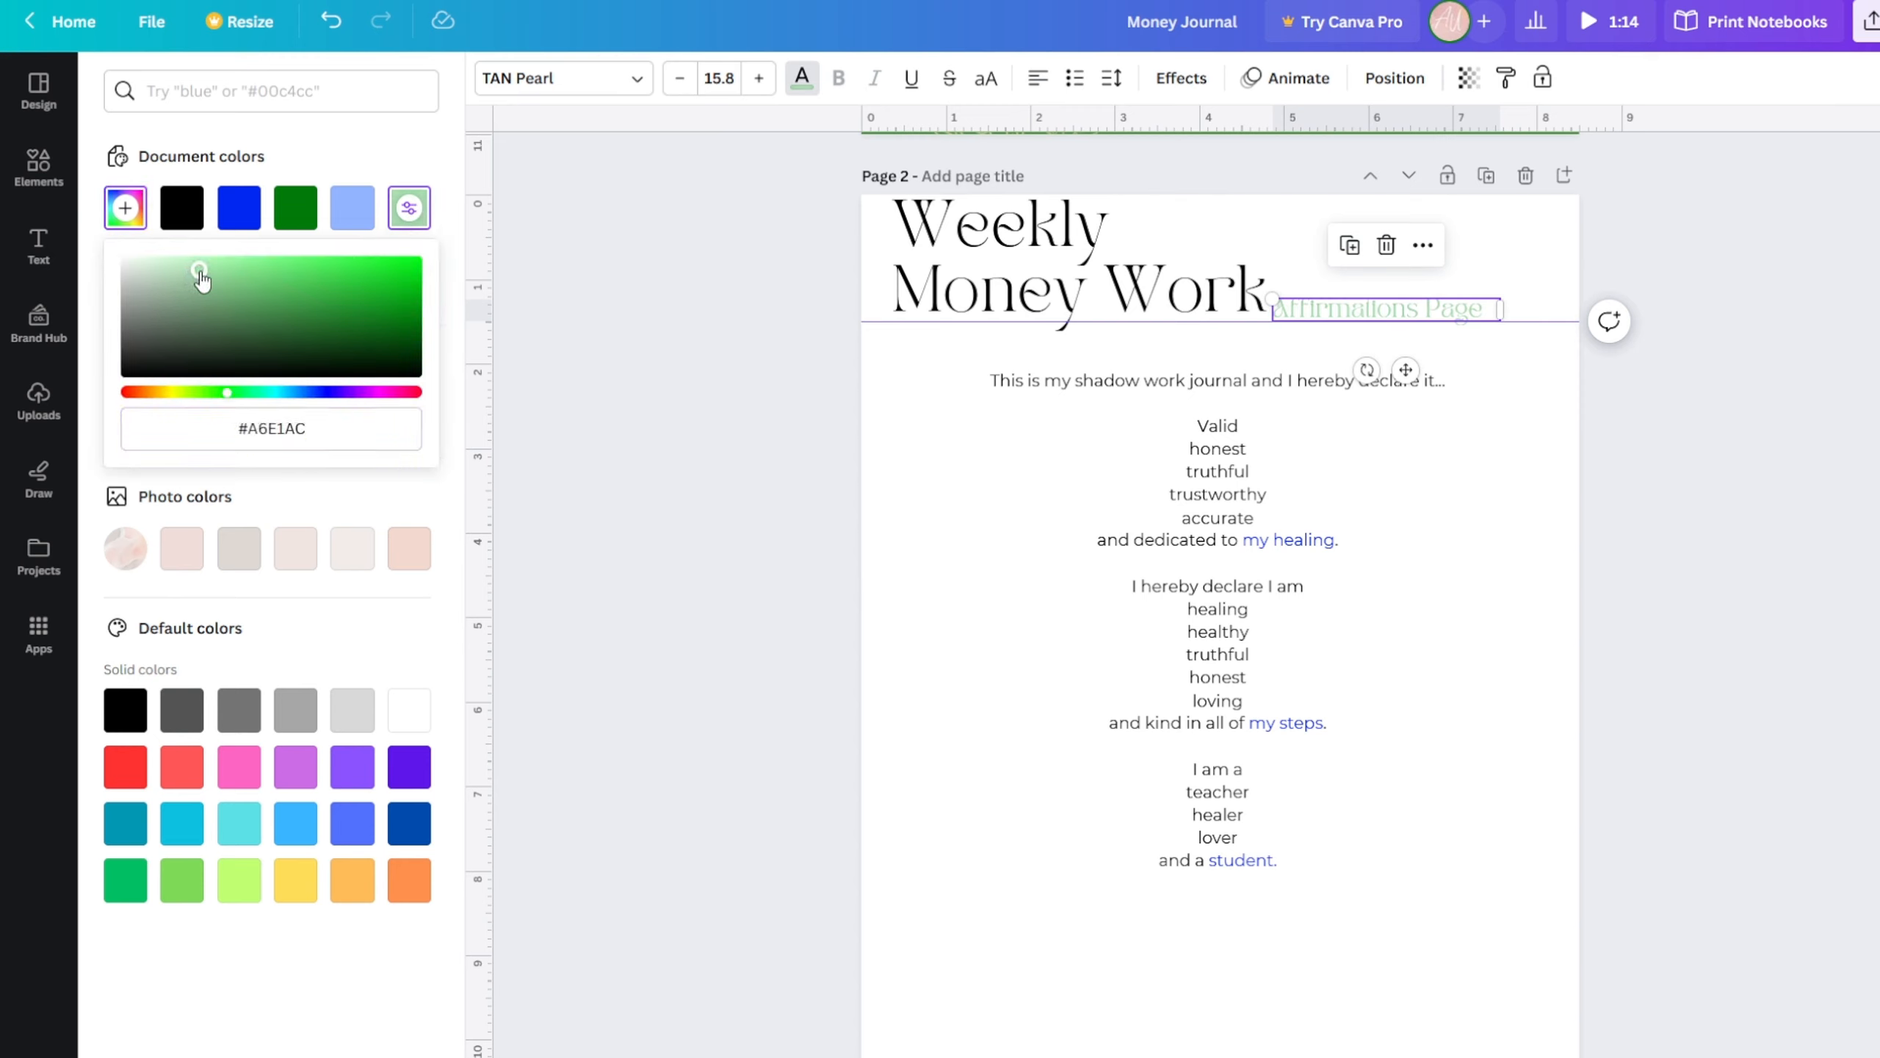
pyautogui.click(272, 428)
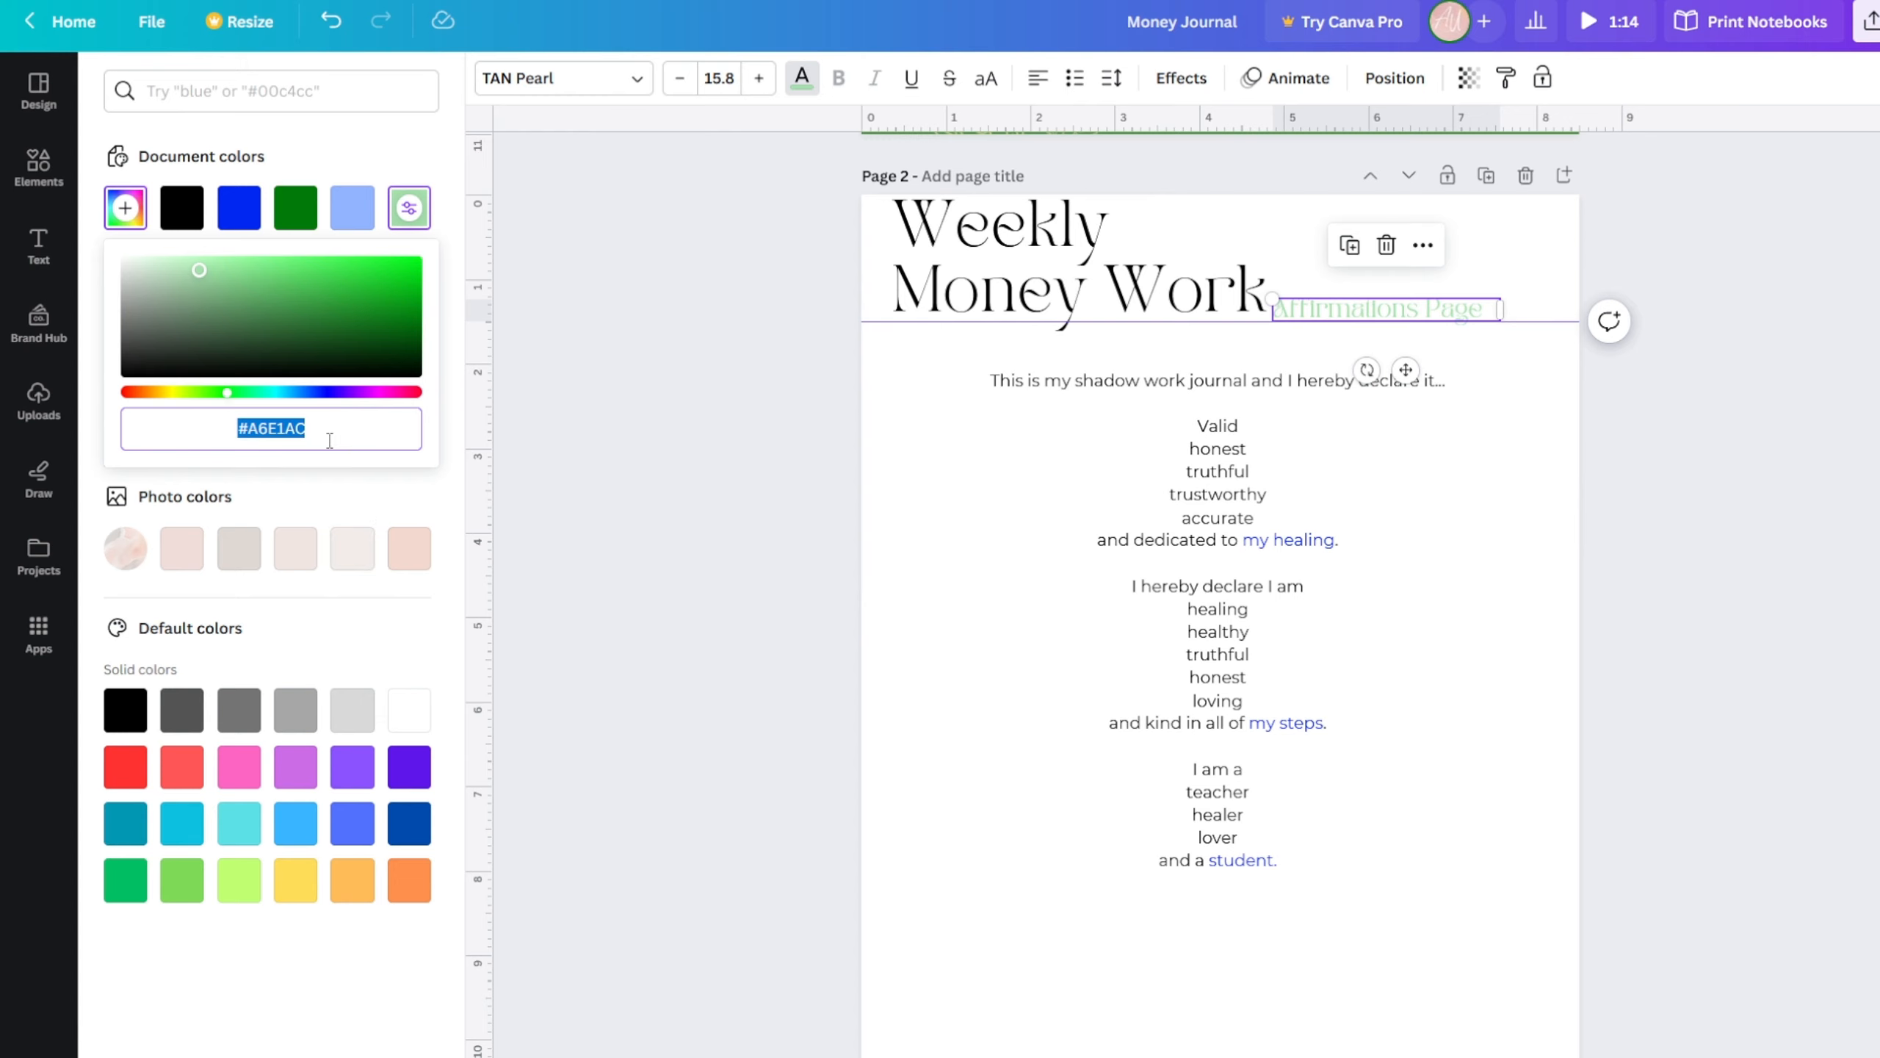
pyautogui.click(830, 459)
# - Delete all affirmation lines on page 2 from "Valid" through "and a student.", keeping the opening declaration sentence
pyautogui.click(1104, 548)
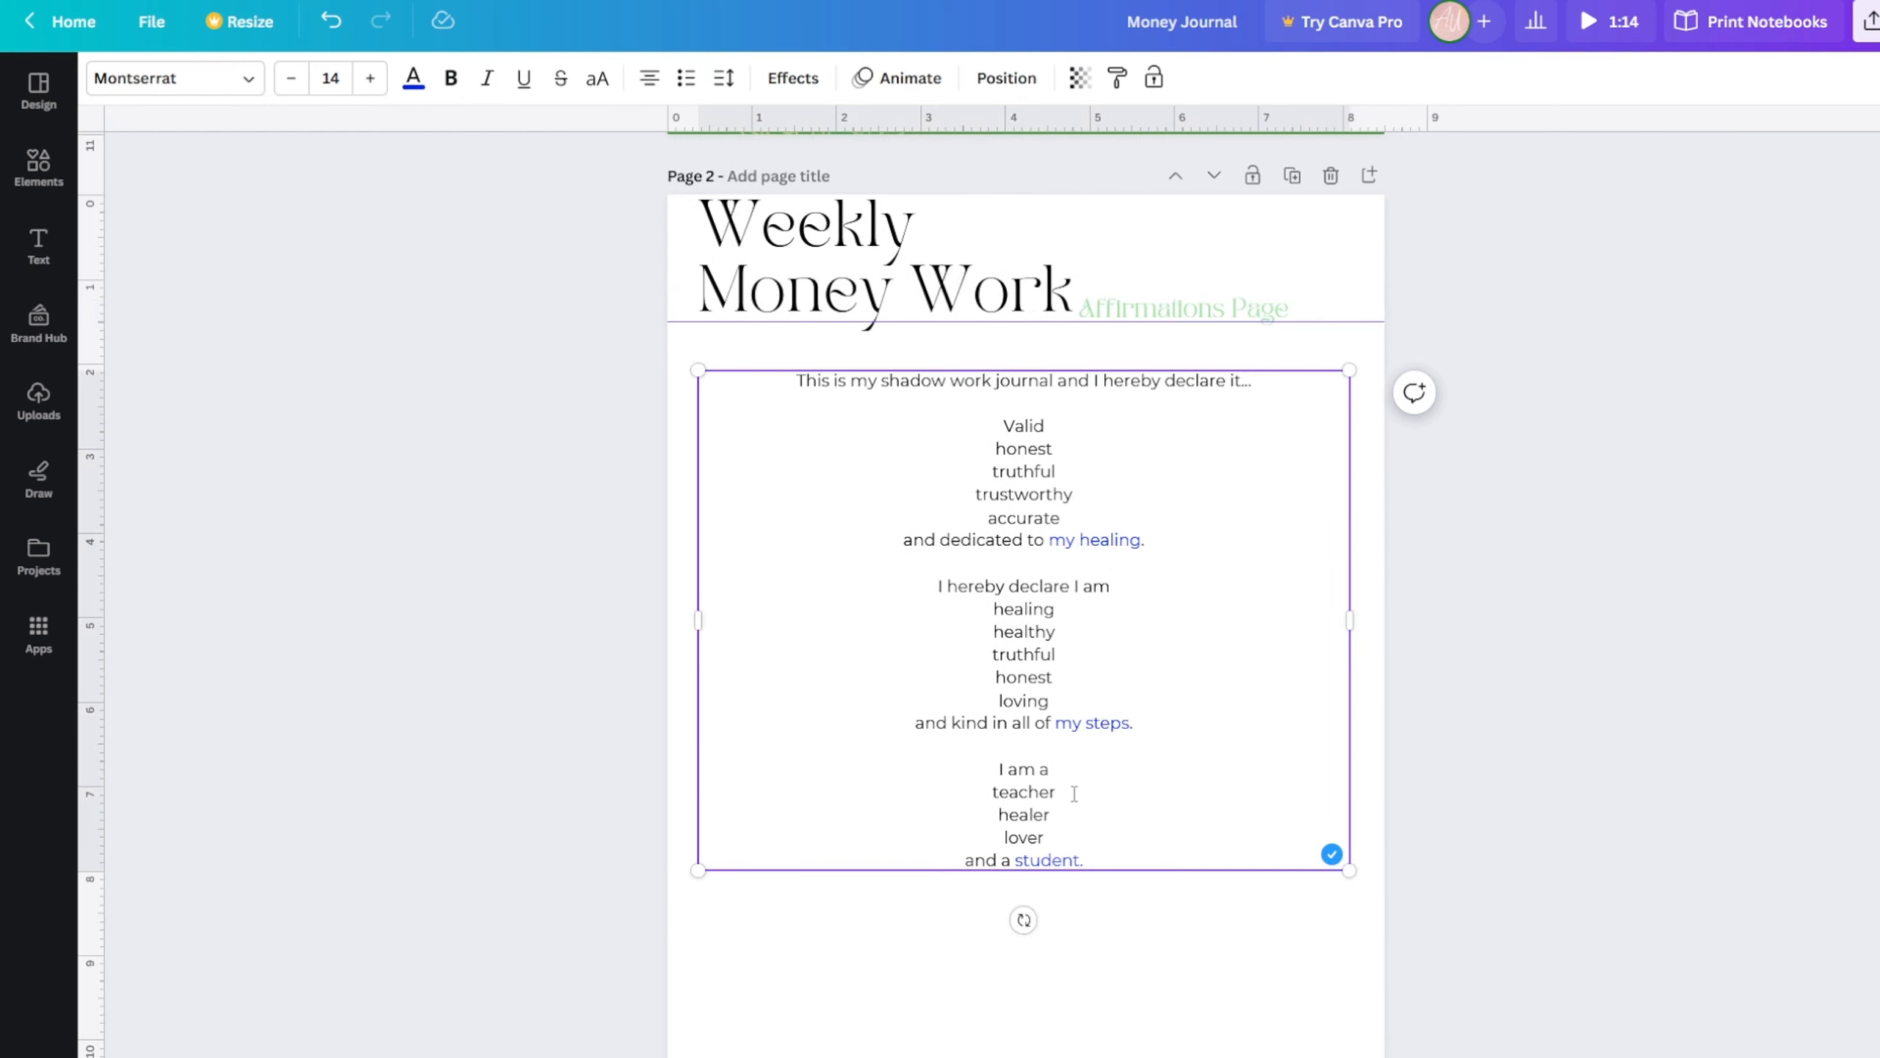
pyautogui.moveTo(1094, 859); pyautogui.dragTo(959, 425)
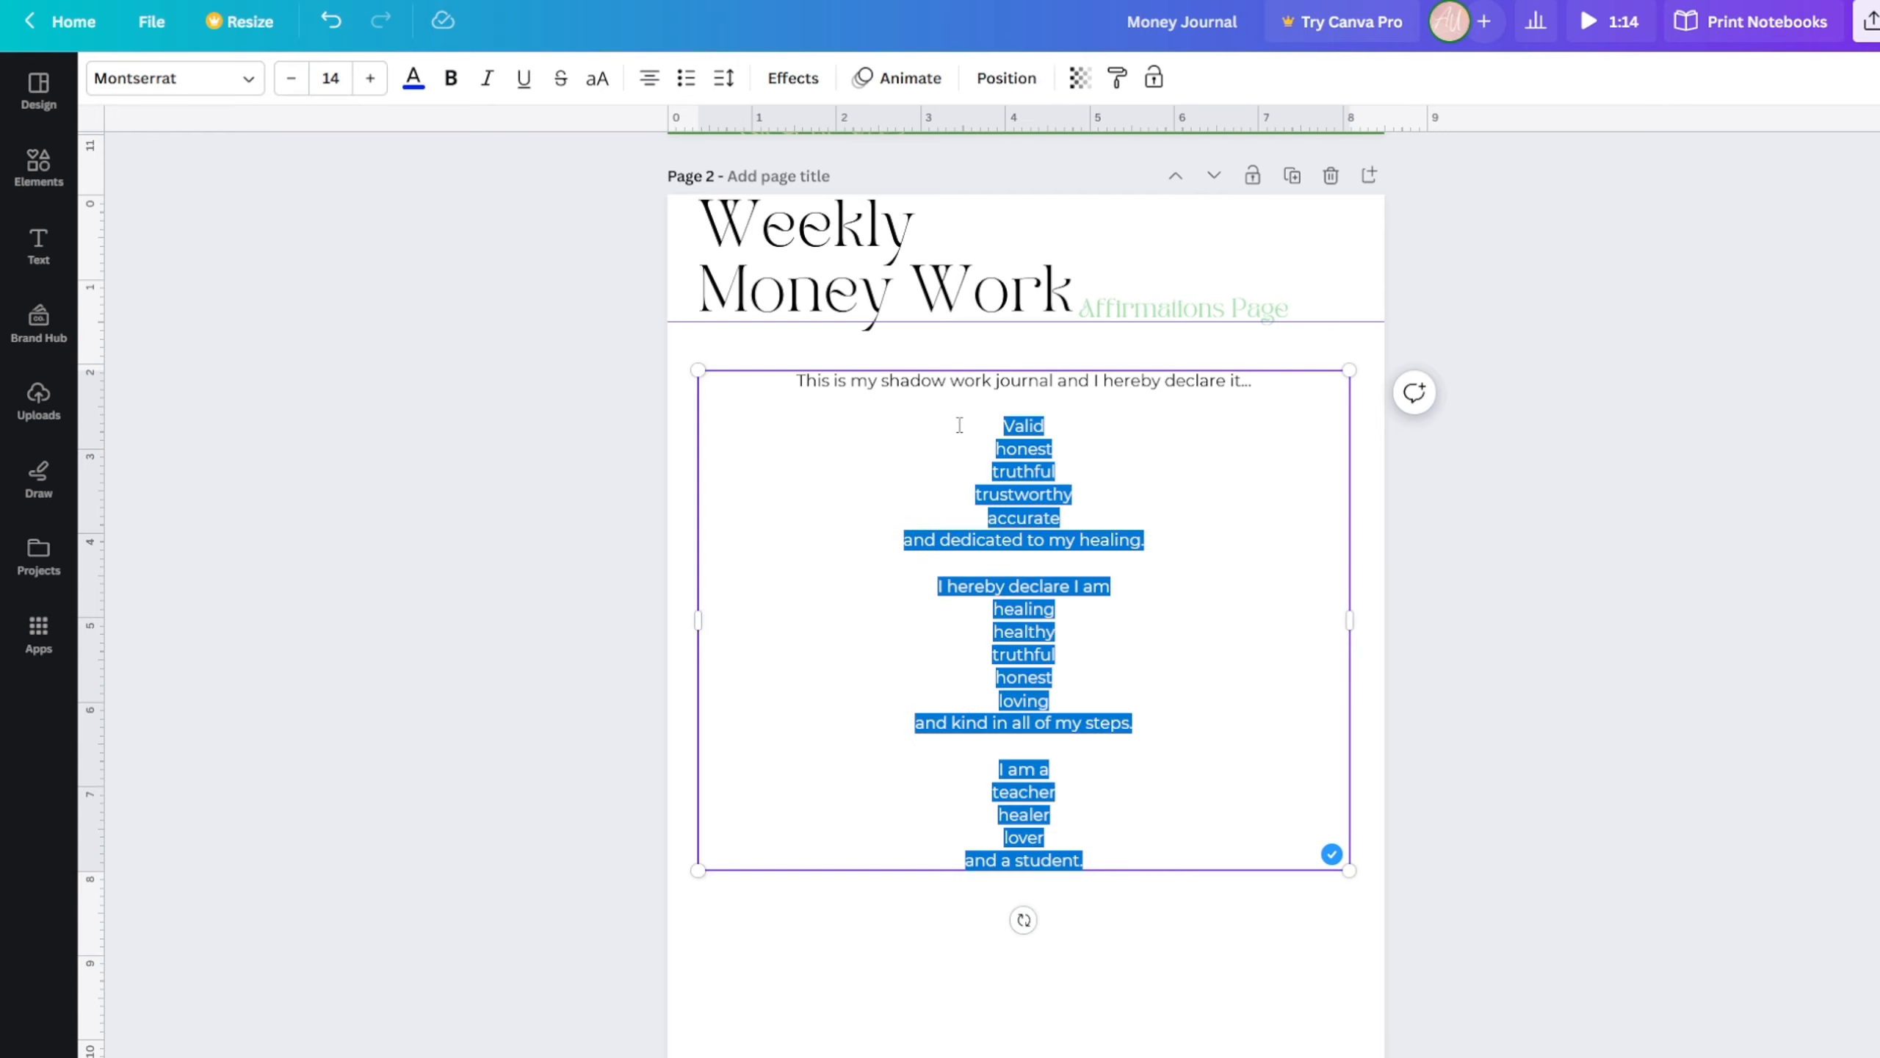
pyautogui.click(902, 464)
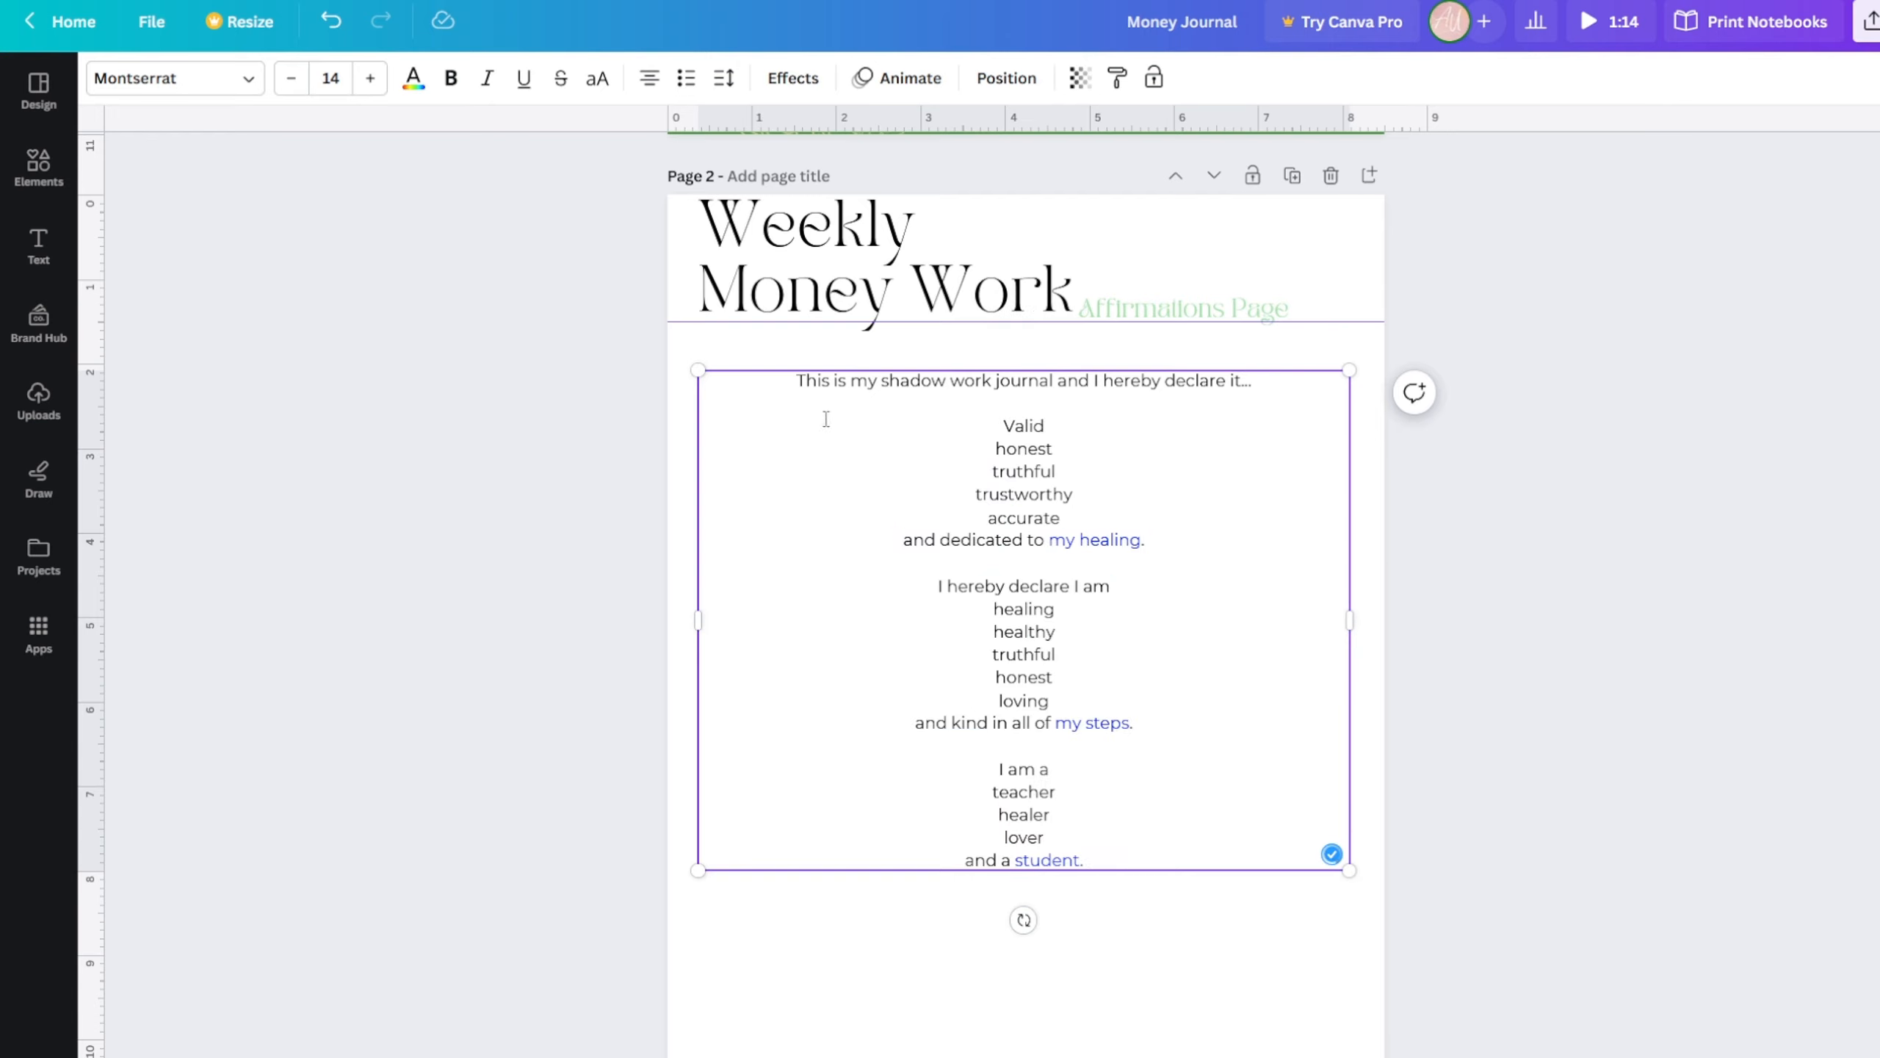
pyautogui.moveTo(997, 425); pyautogui.dragTo(1173, 866)
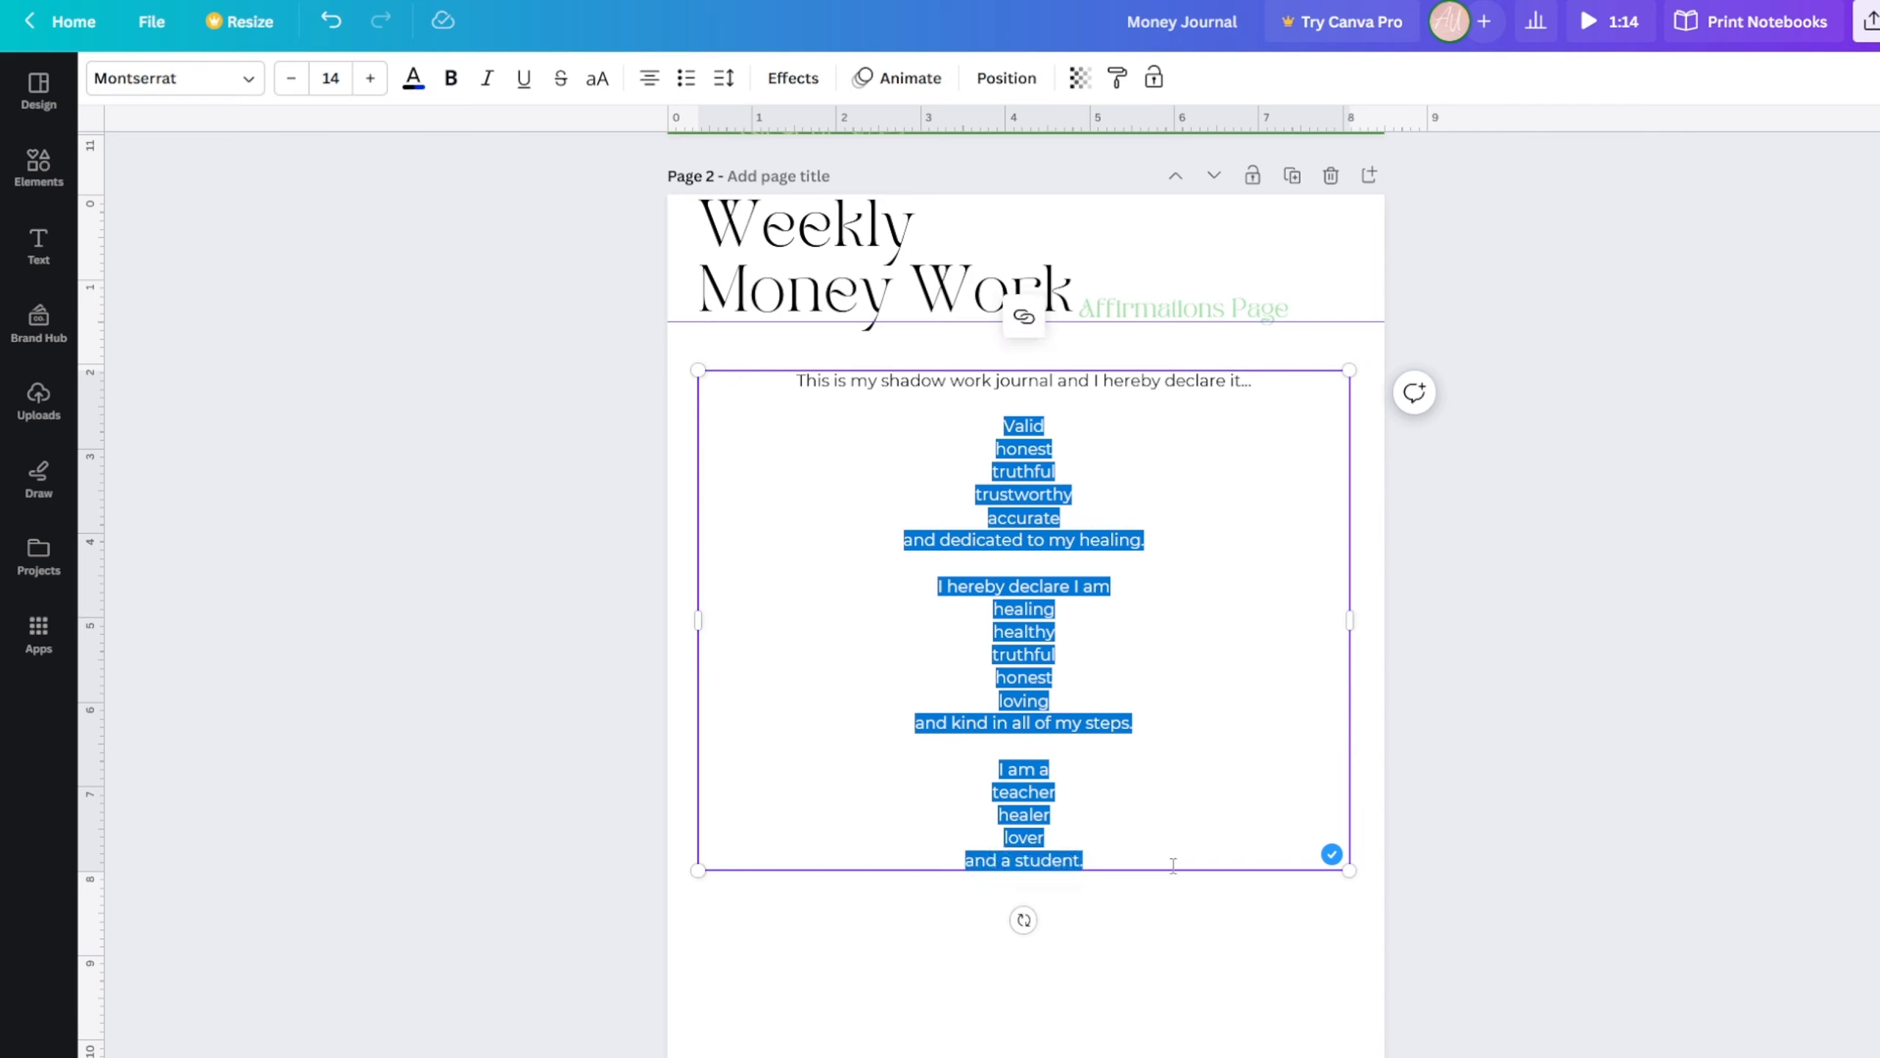
pyautogui.press('BackSpace')
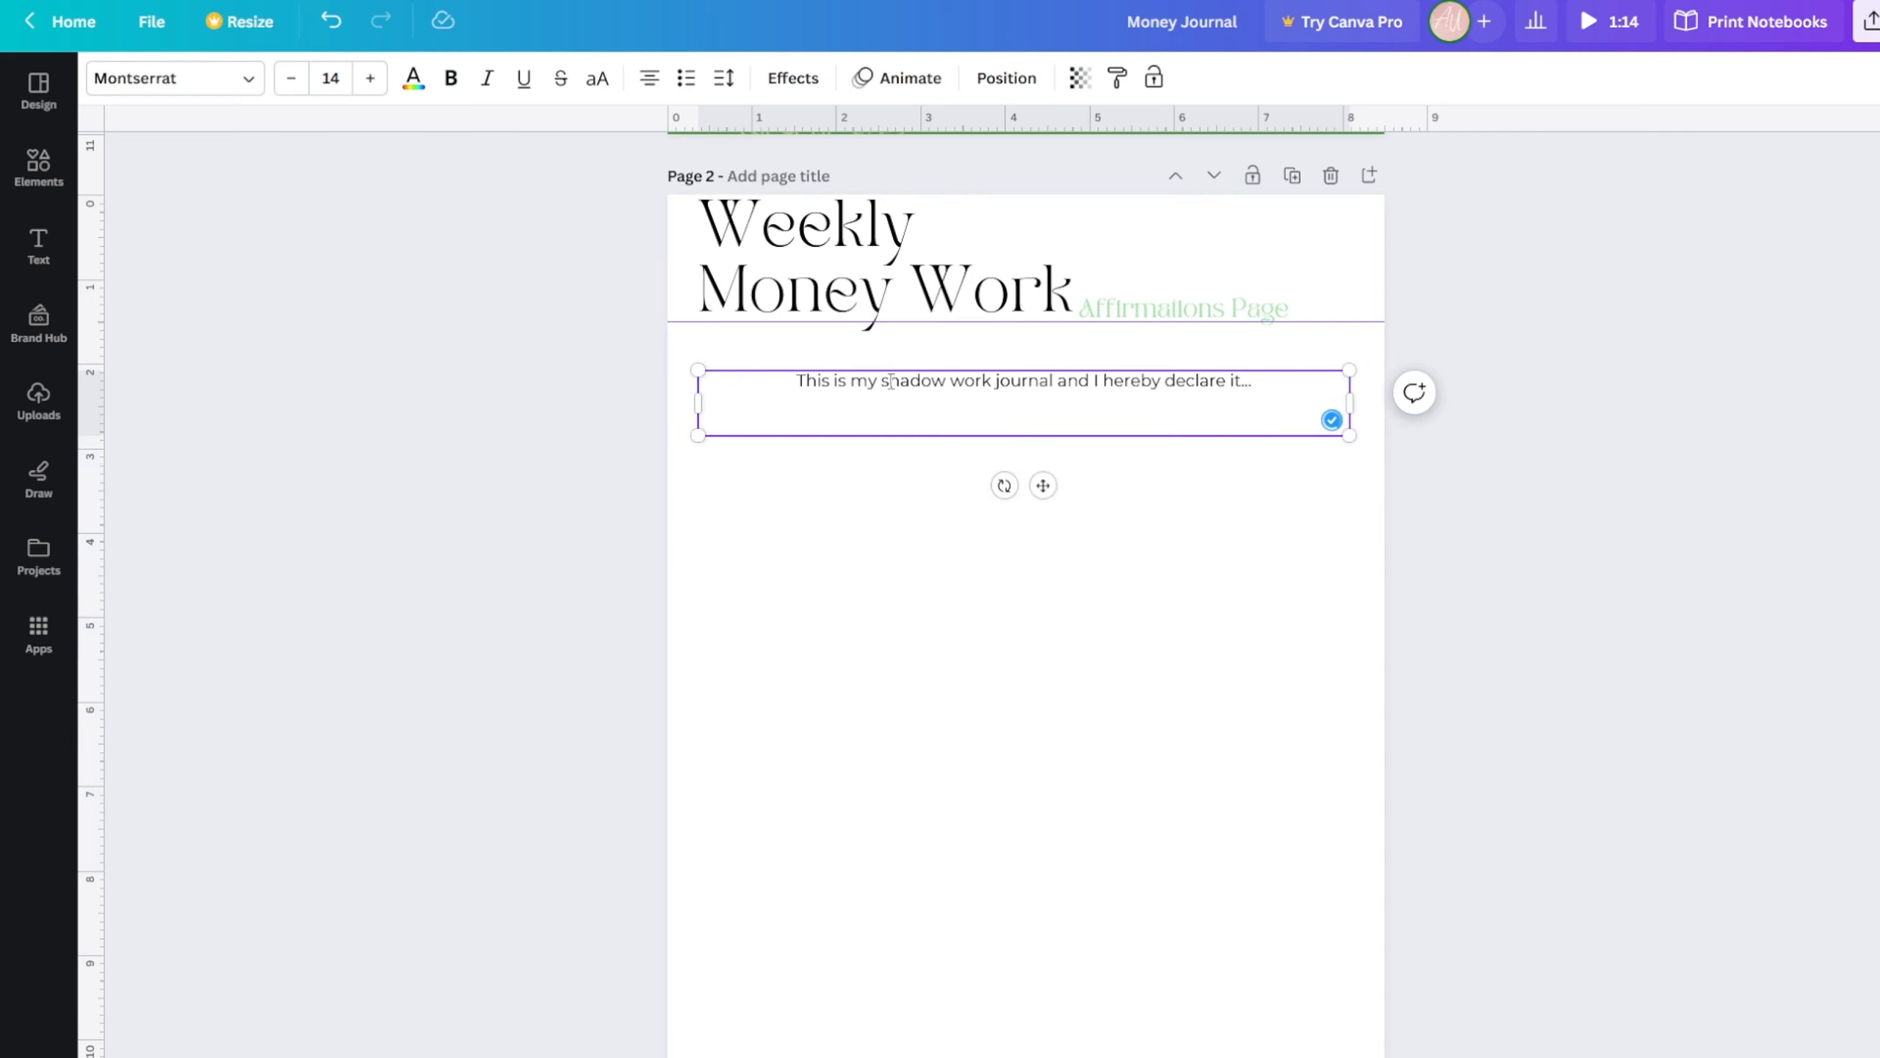
# - Remove the word "shadow" from the opening declaration sentence on page 2
pyautogui.moveTo(891, 380); pyautogui.dragTo(947, 391)
pyautogui.press('BackSpace')
pyautogui.press('BackSpace')
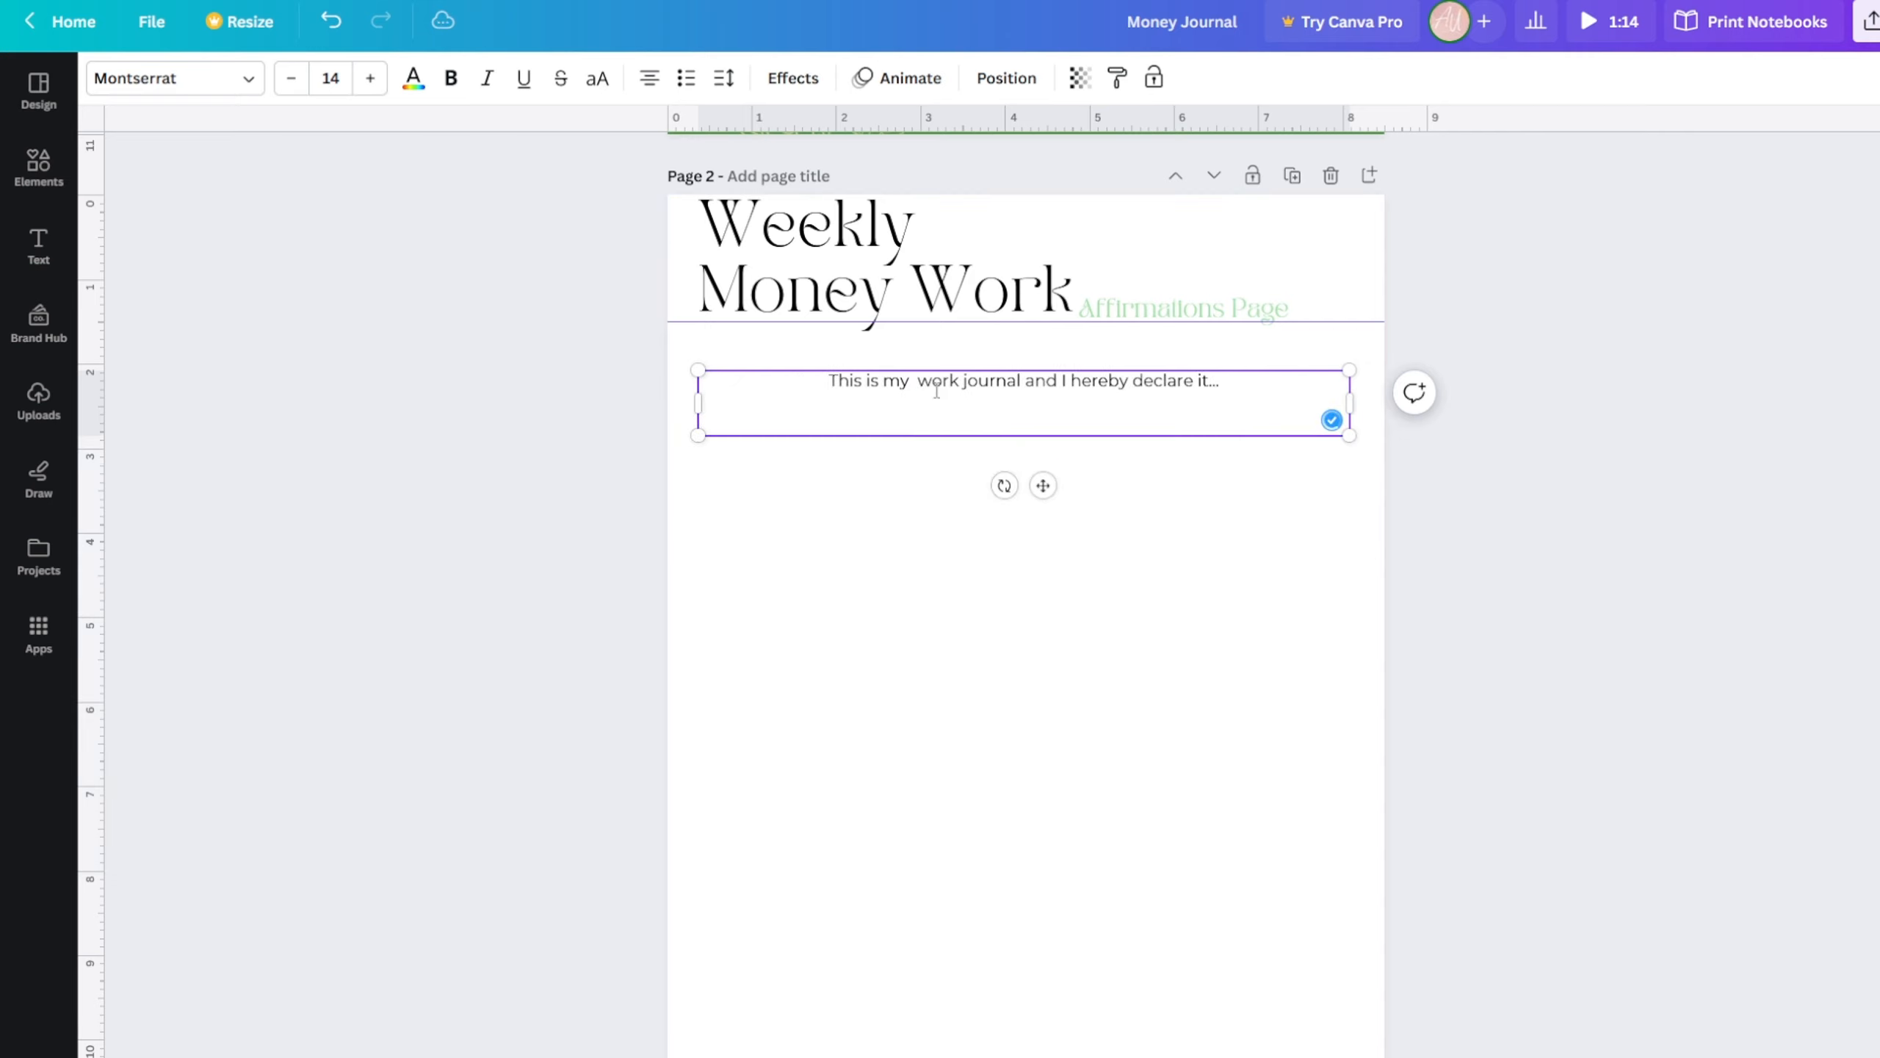
# - Try the word "money" before "work journal" in the declaration sentence, and remove it again
pyautogui.write('money')
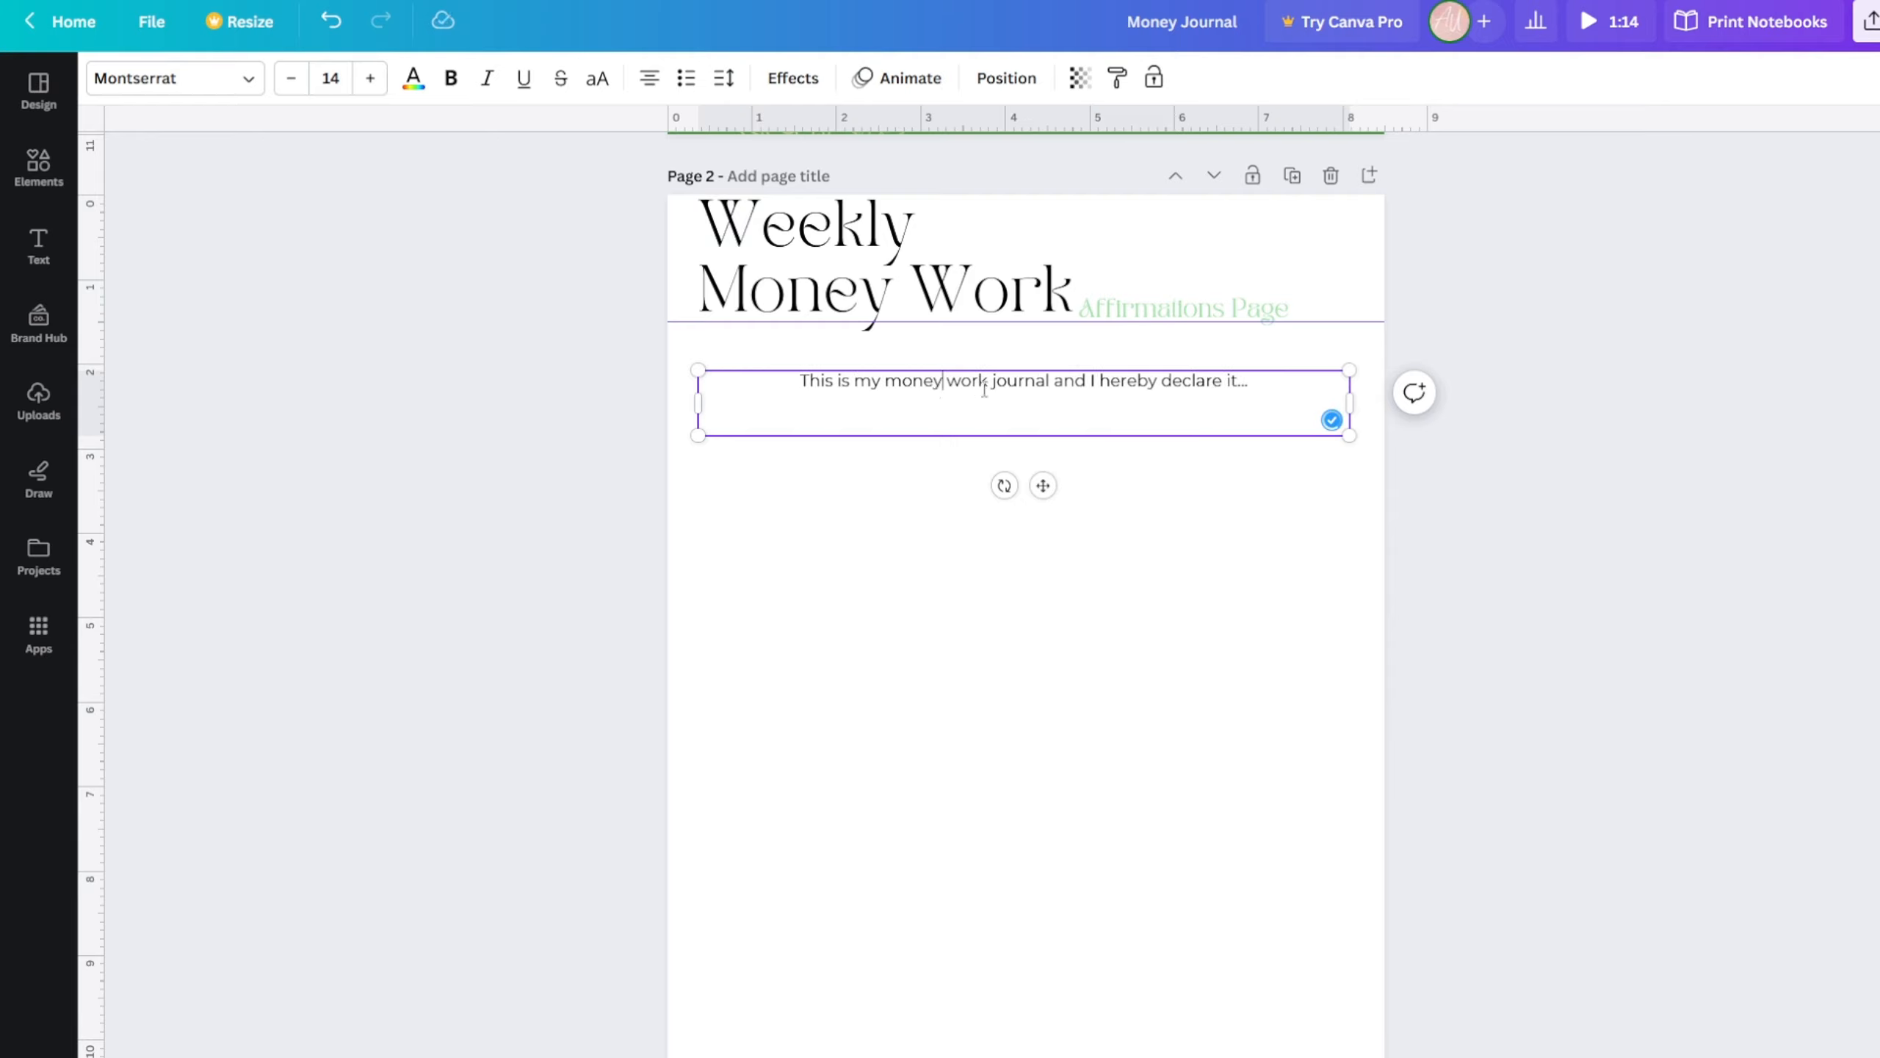
pyautogui.press('BackSpace')
pyautogui.press('BackSpace')
pyautogui.press('BackSpace')
pyautogui.press('BackSpace')
pyautogui.press('BackSpace')
pyautogui.press('BackSpace')
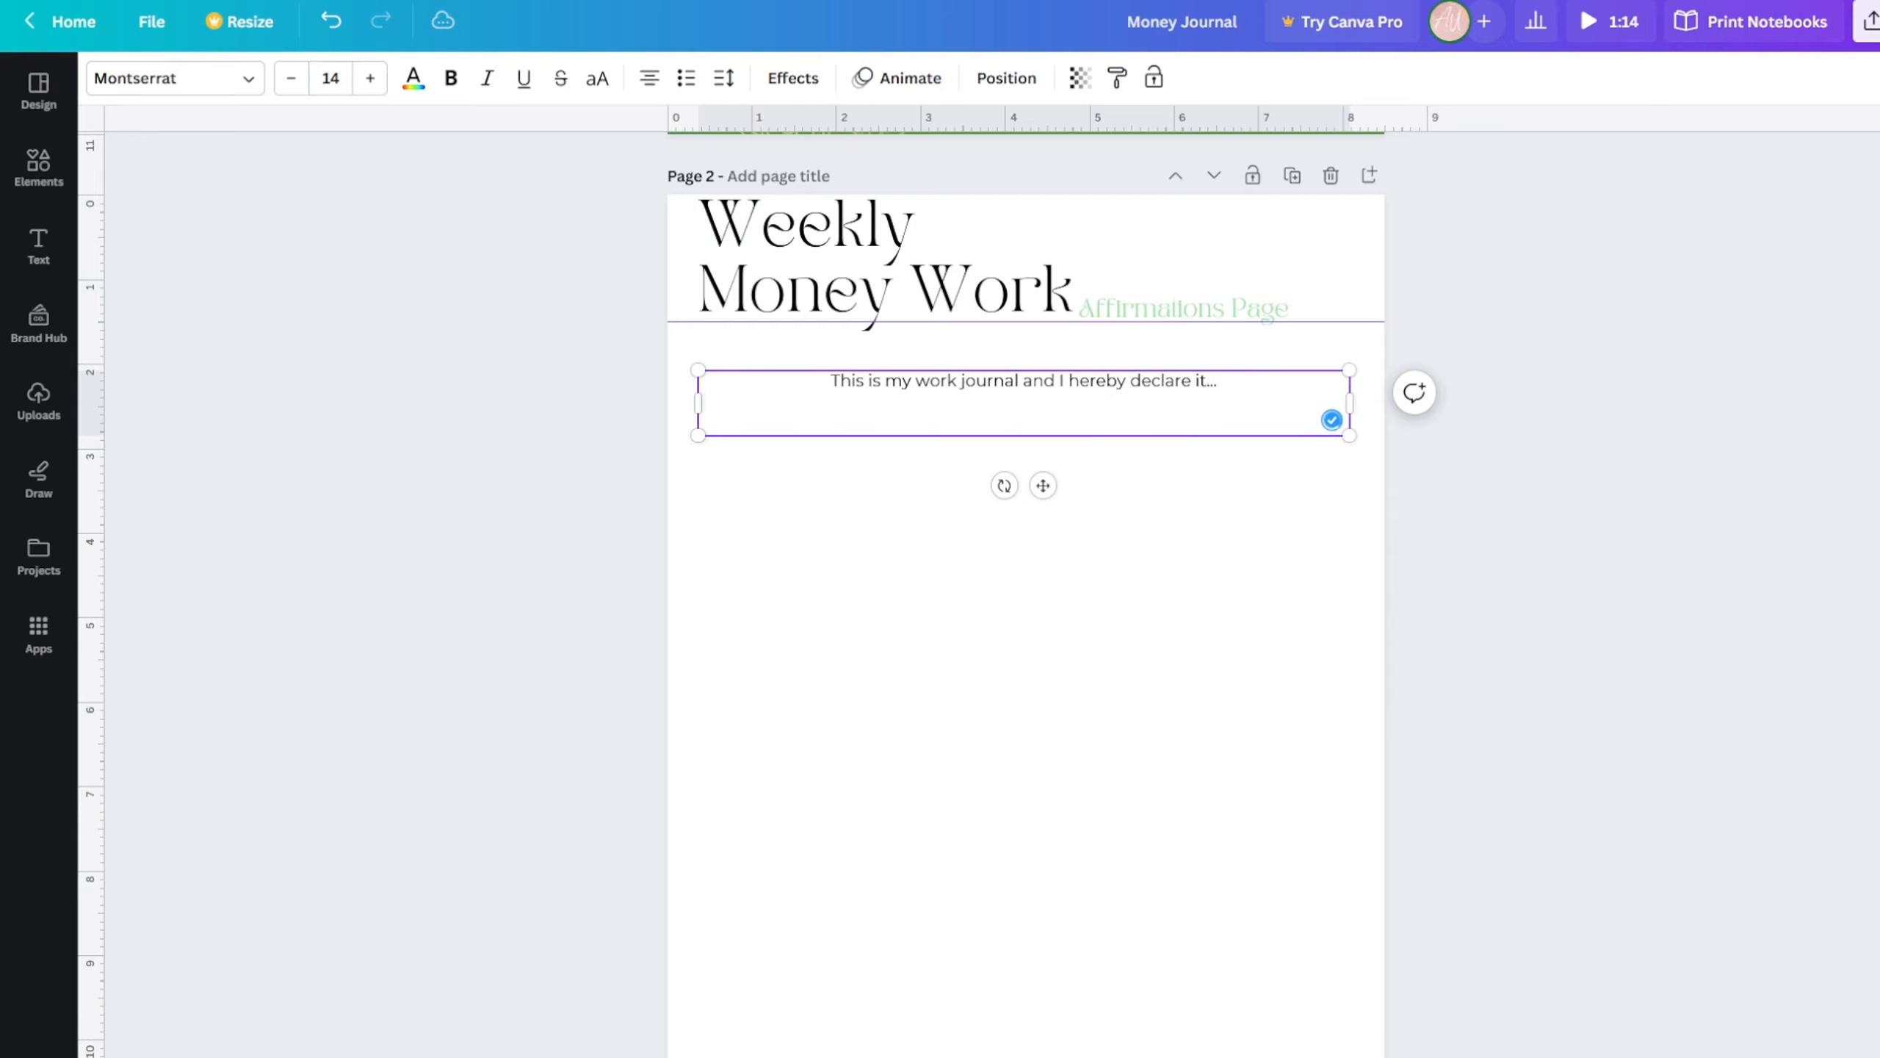
# - Insert "Abundance" before "work" in the declaration sentence and capitalize "Work", so it reads "This is my Abundance Work journal"
pyautogui.write('abundance')
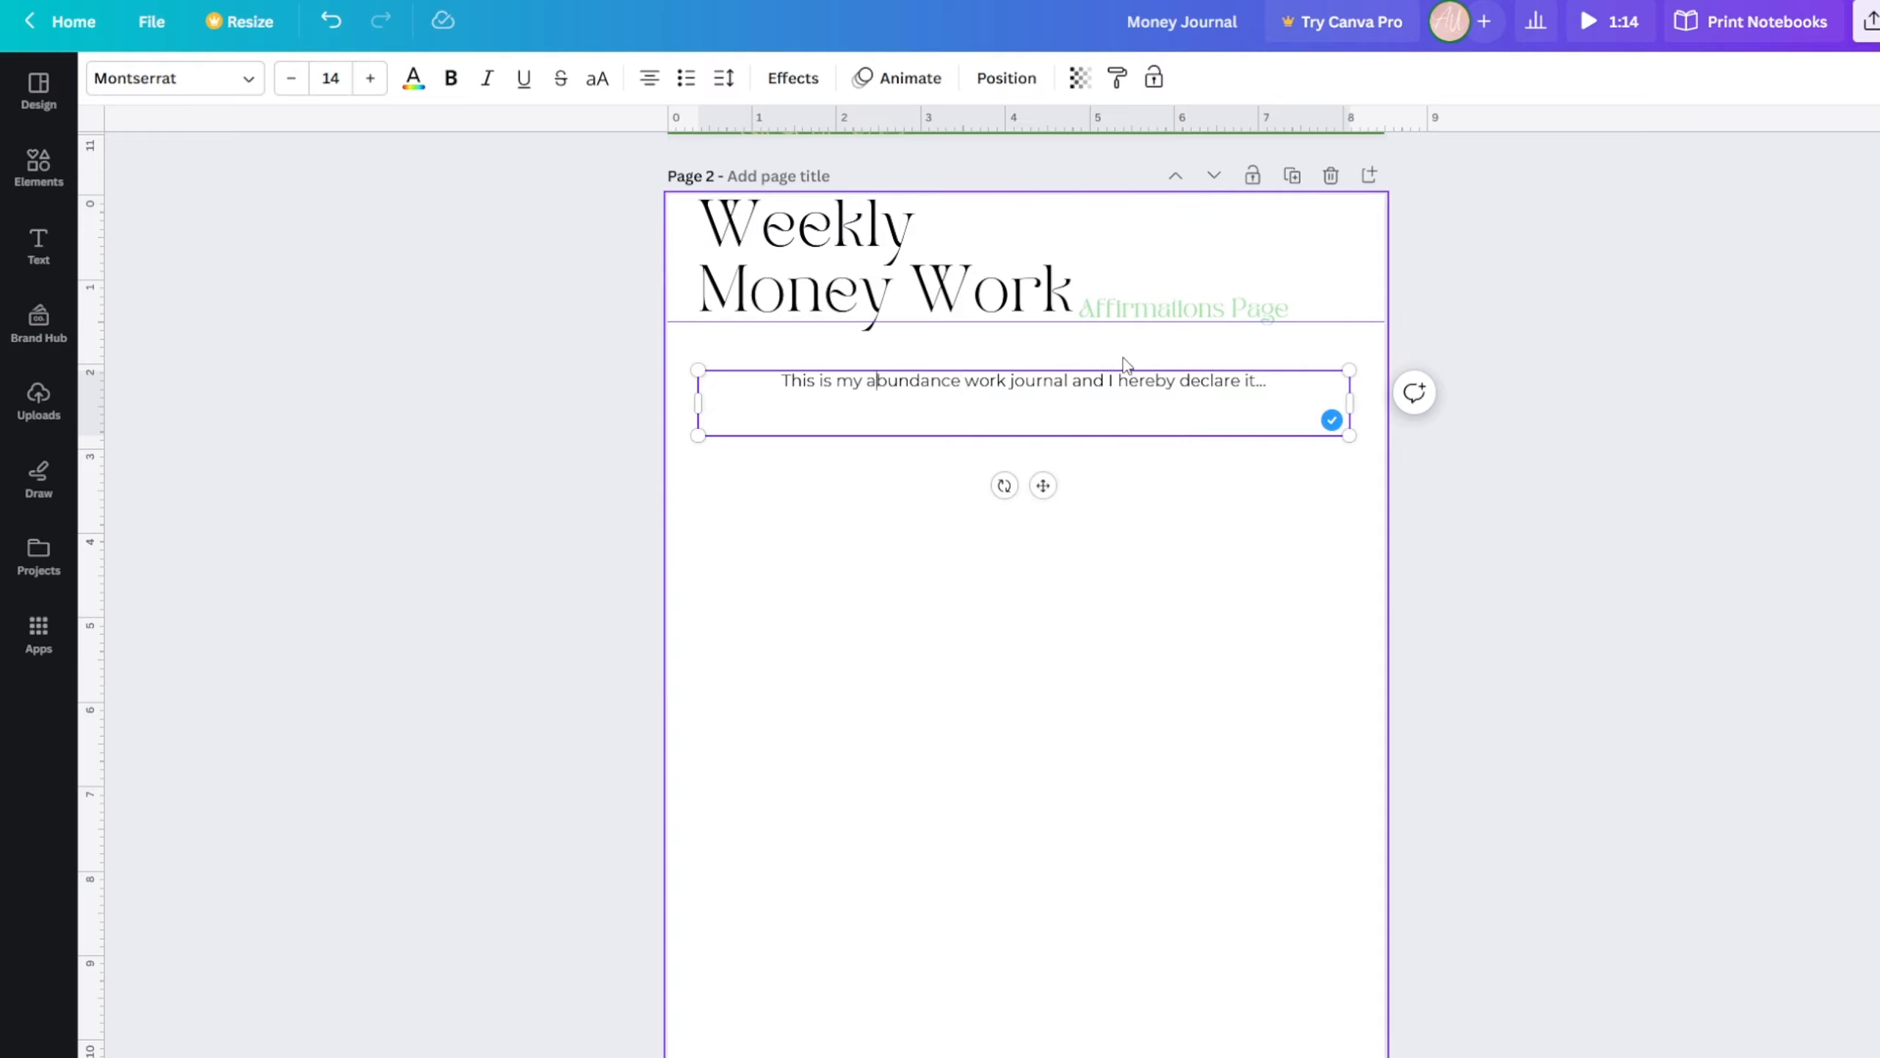
pyautogui.press('BackSpace')
pyautogui.write('A')
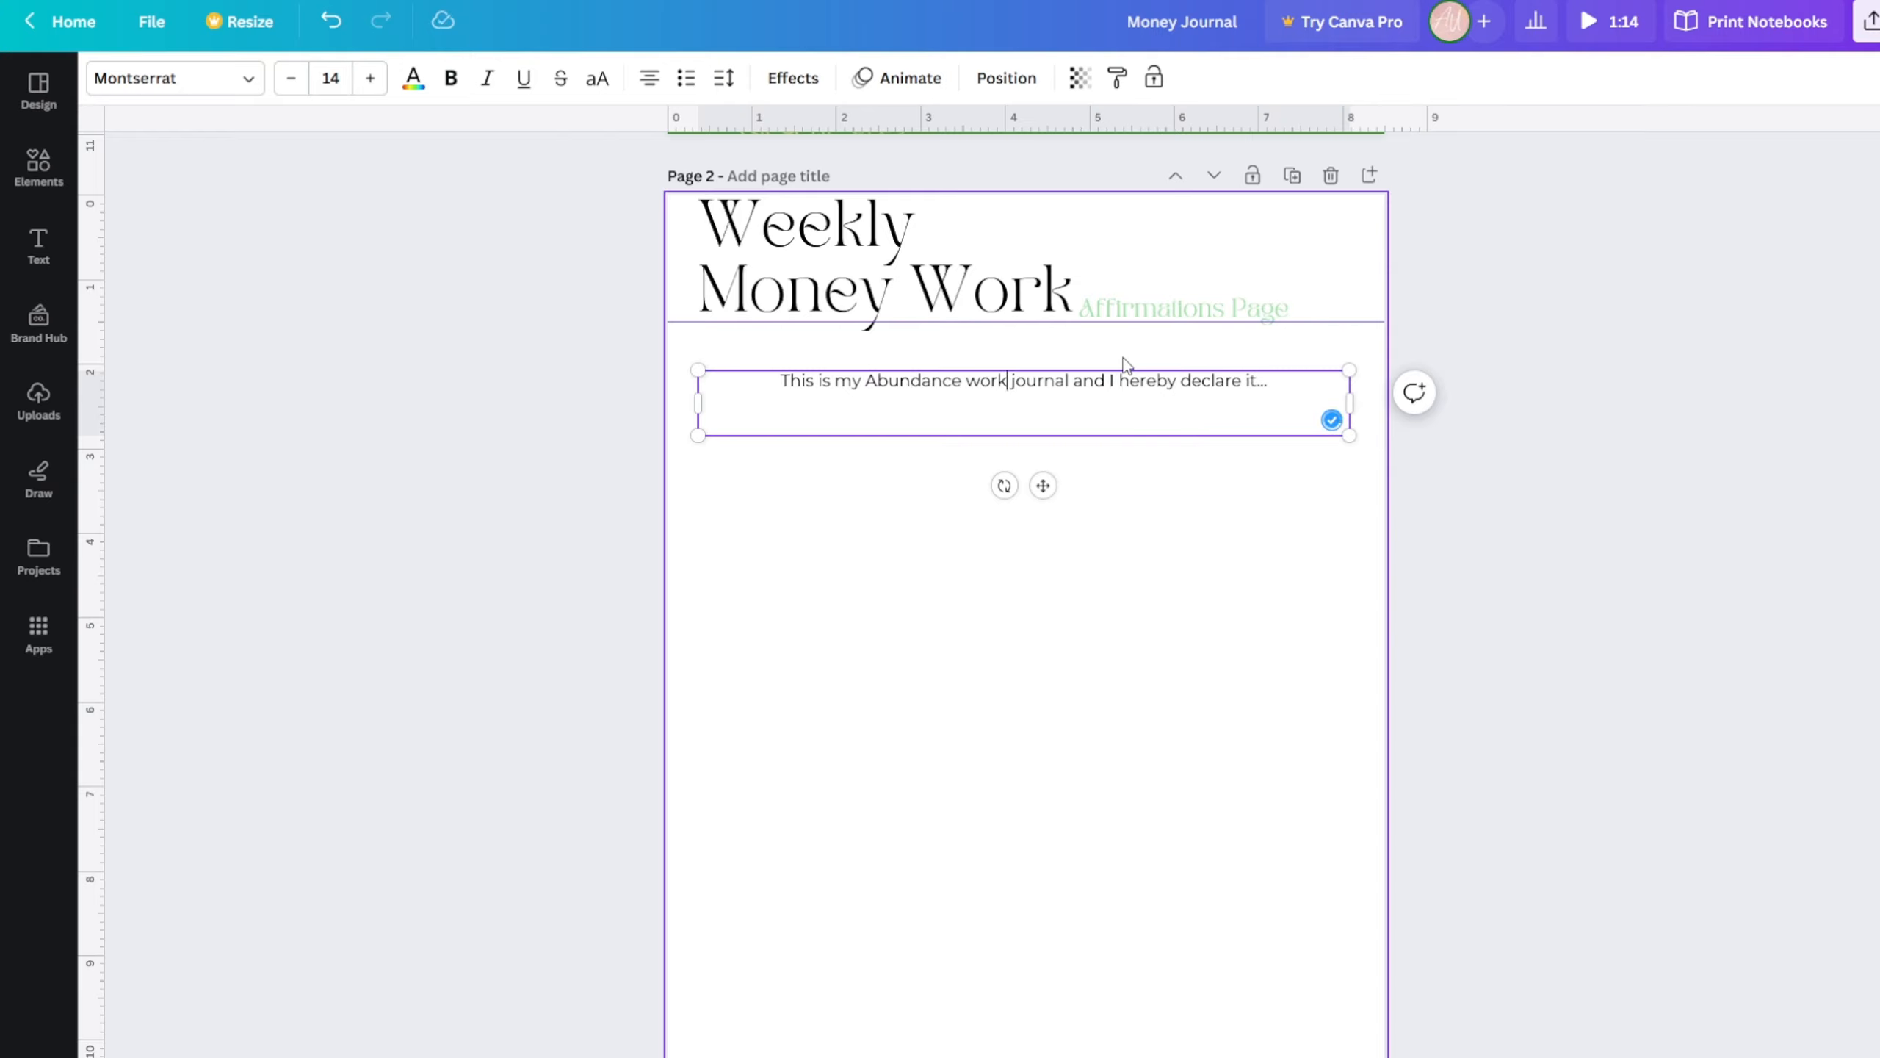
pyautogui.press('BackSpace')
pyautogui.write('W')
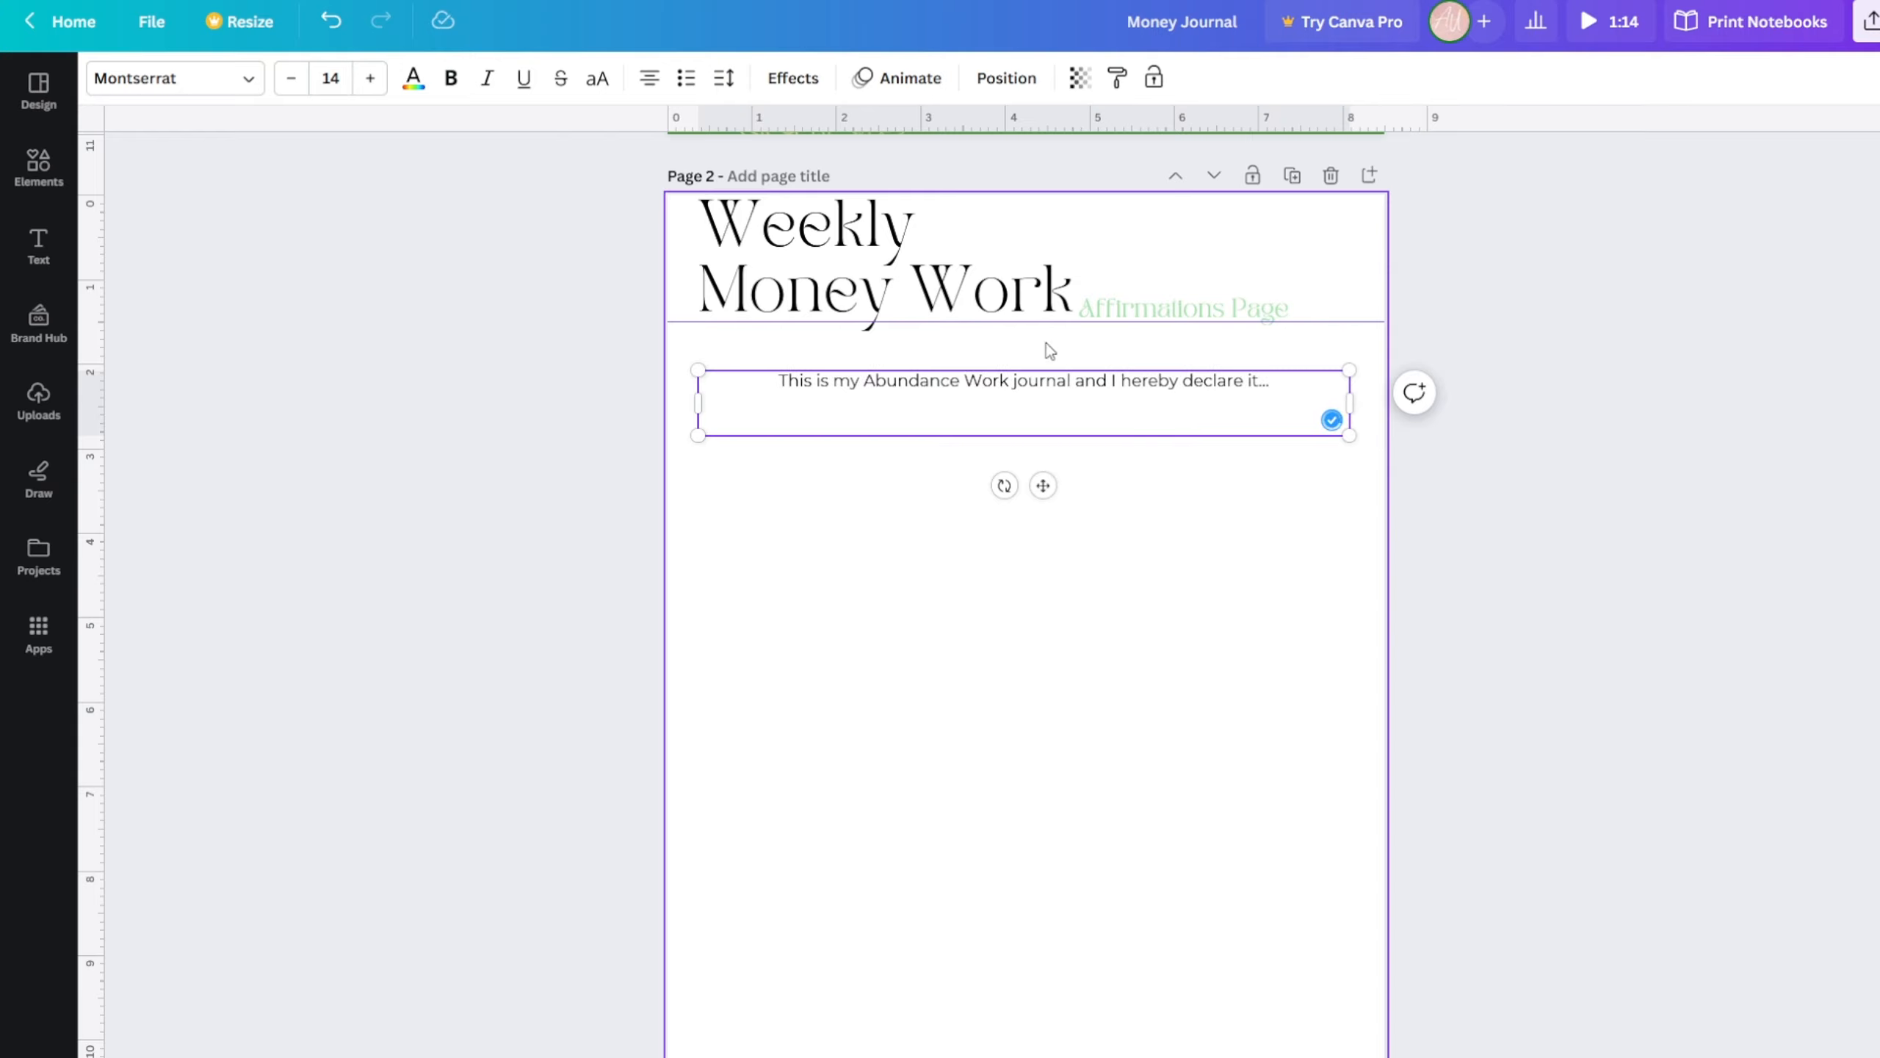
# - Replace "Money" with "Abundance" in the page 2 title and widen its text box so "Abundance Work" fits on one line
pyautogui.click(759, 294)
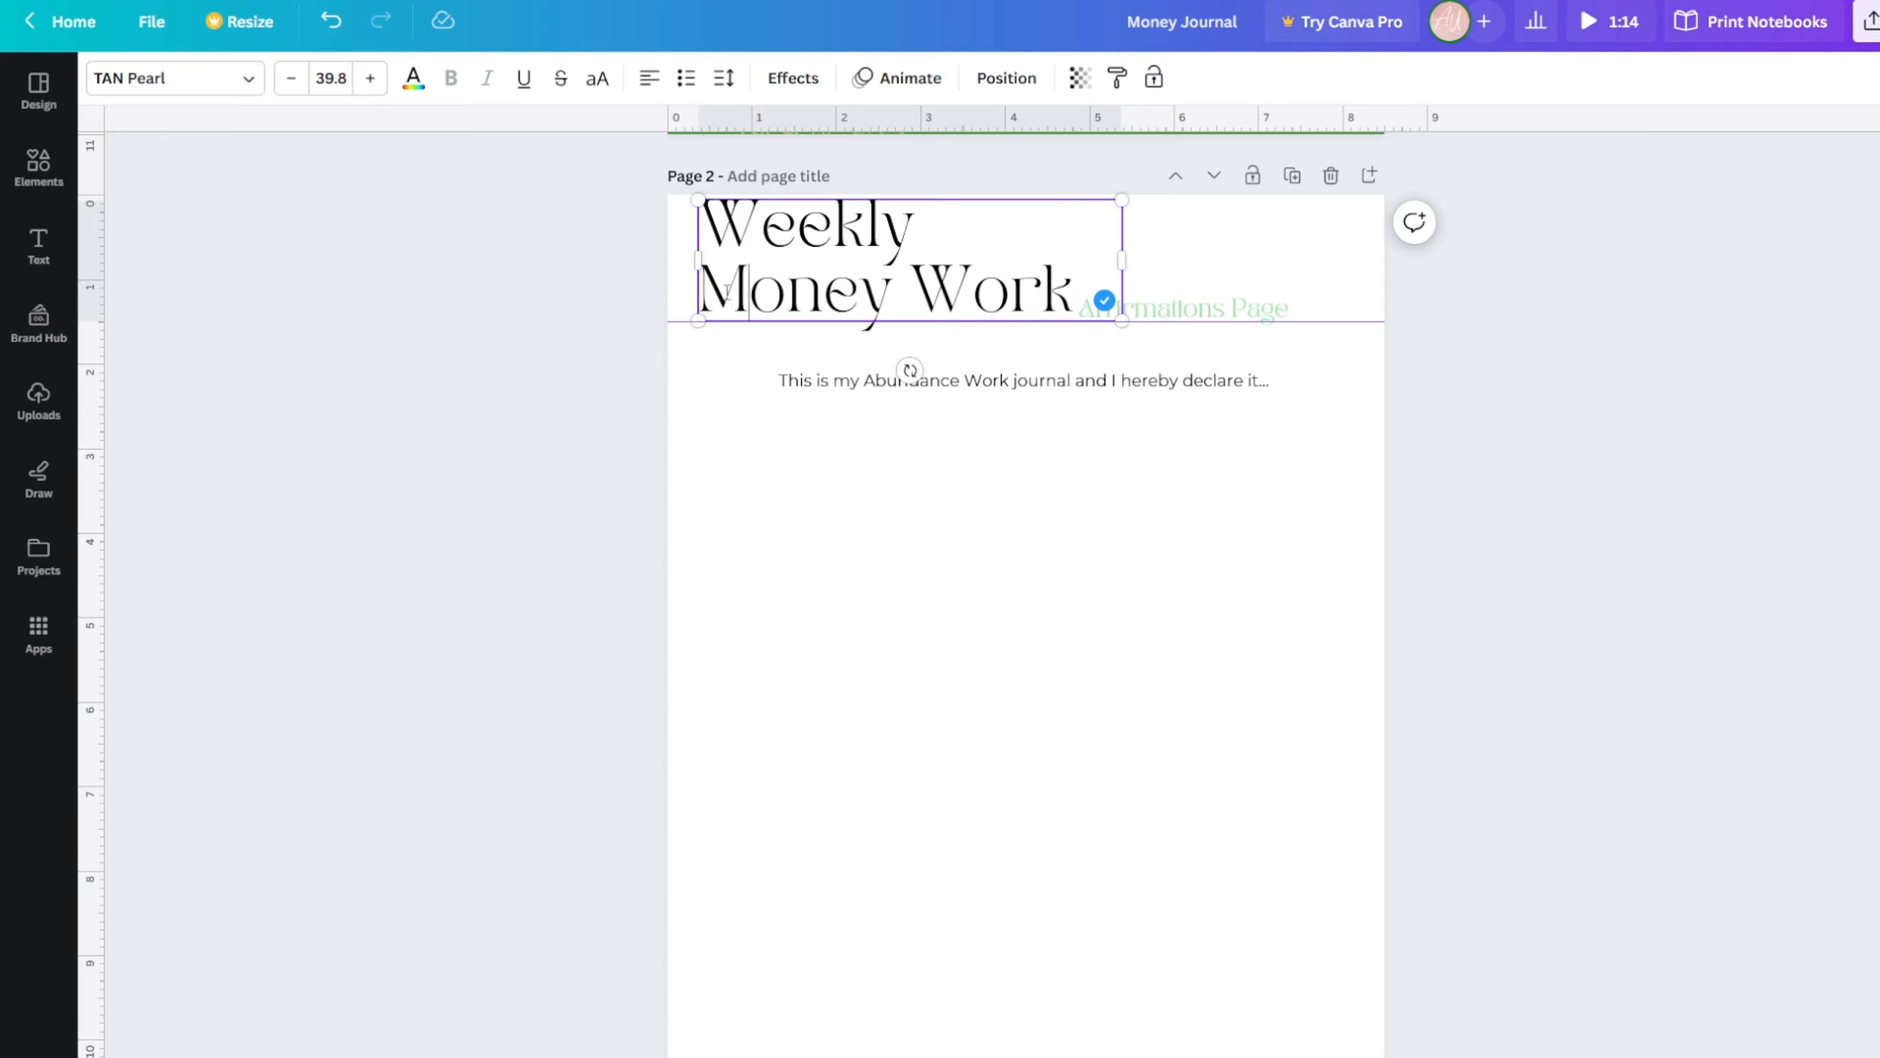
pyautogui.moveTo(728, 292); pyautogui.dragTo(702, 296)
pyautogui.press('Right')
pyautogui.press('BackSpace')
pyautogui.press('BackSpace')
pyautogui.press('BackSpace')
pyautogui.press('BackSpace')
pyautogui.press('BackSpace')
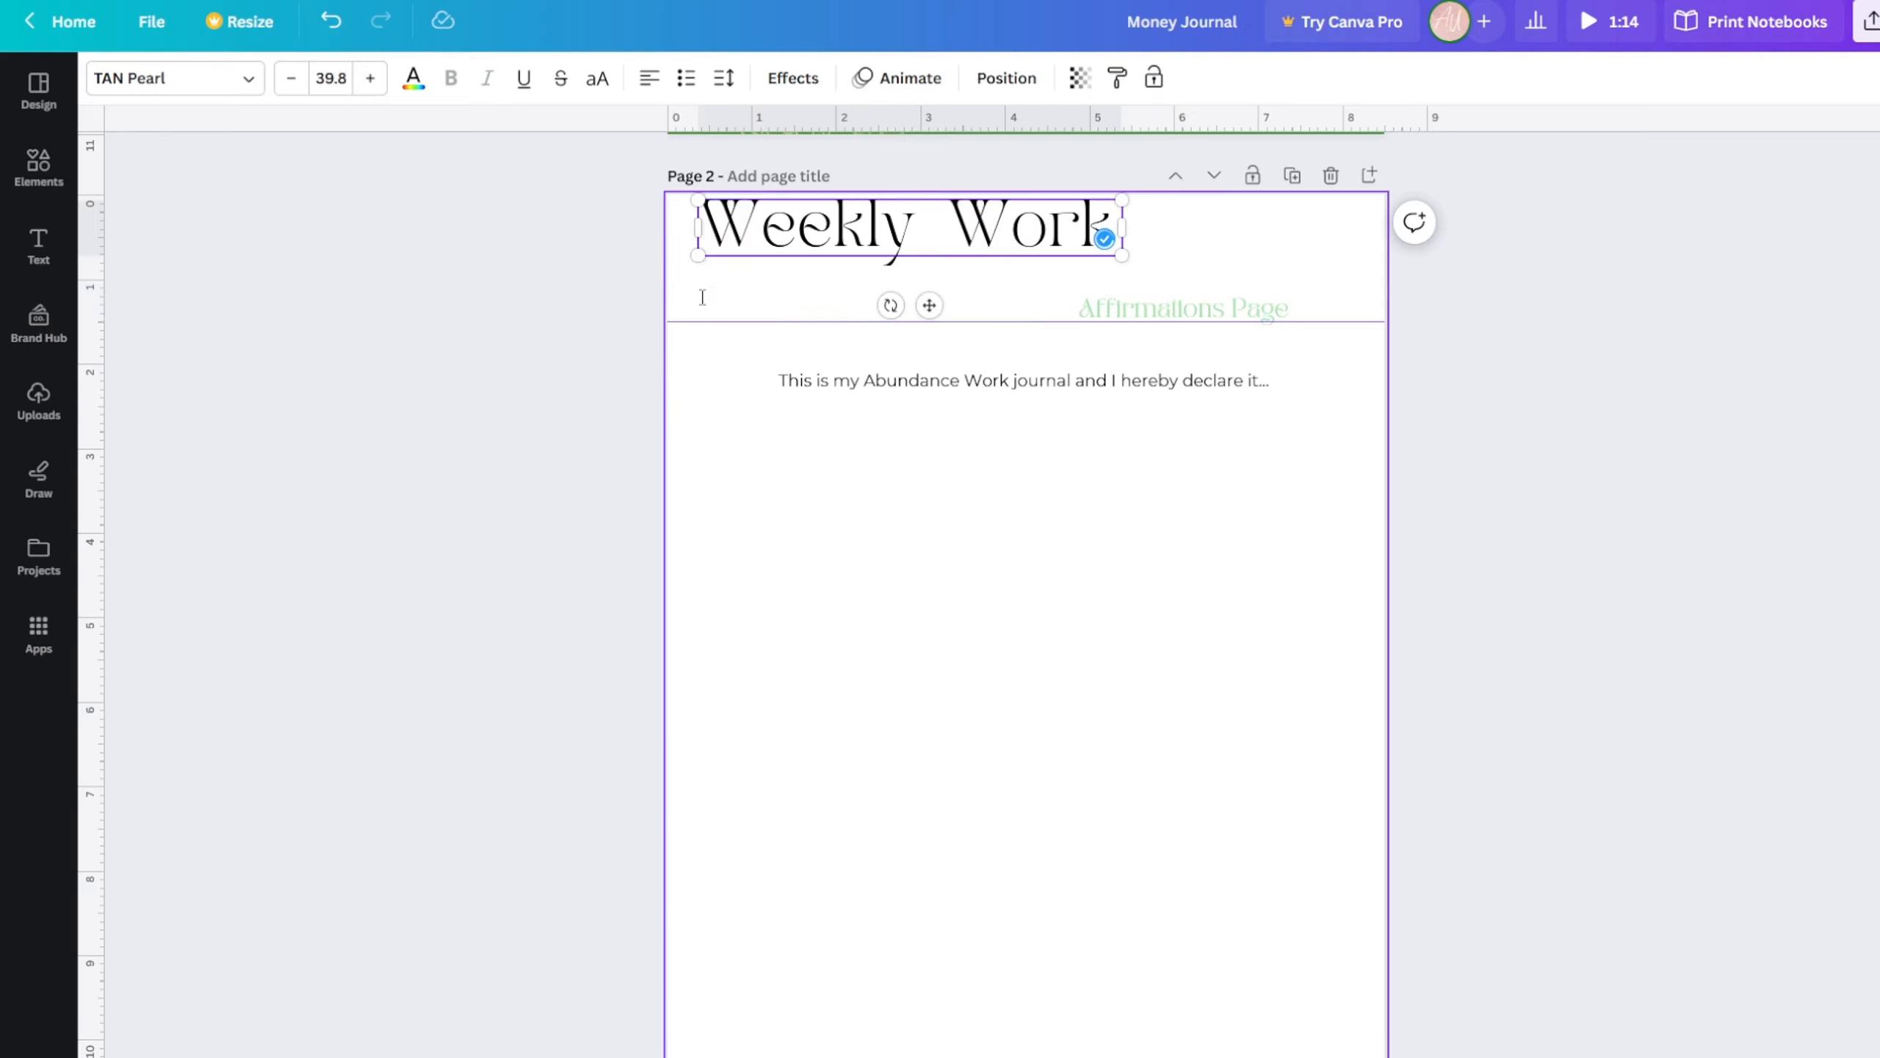
pyautogui.write('Abundance')
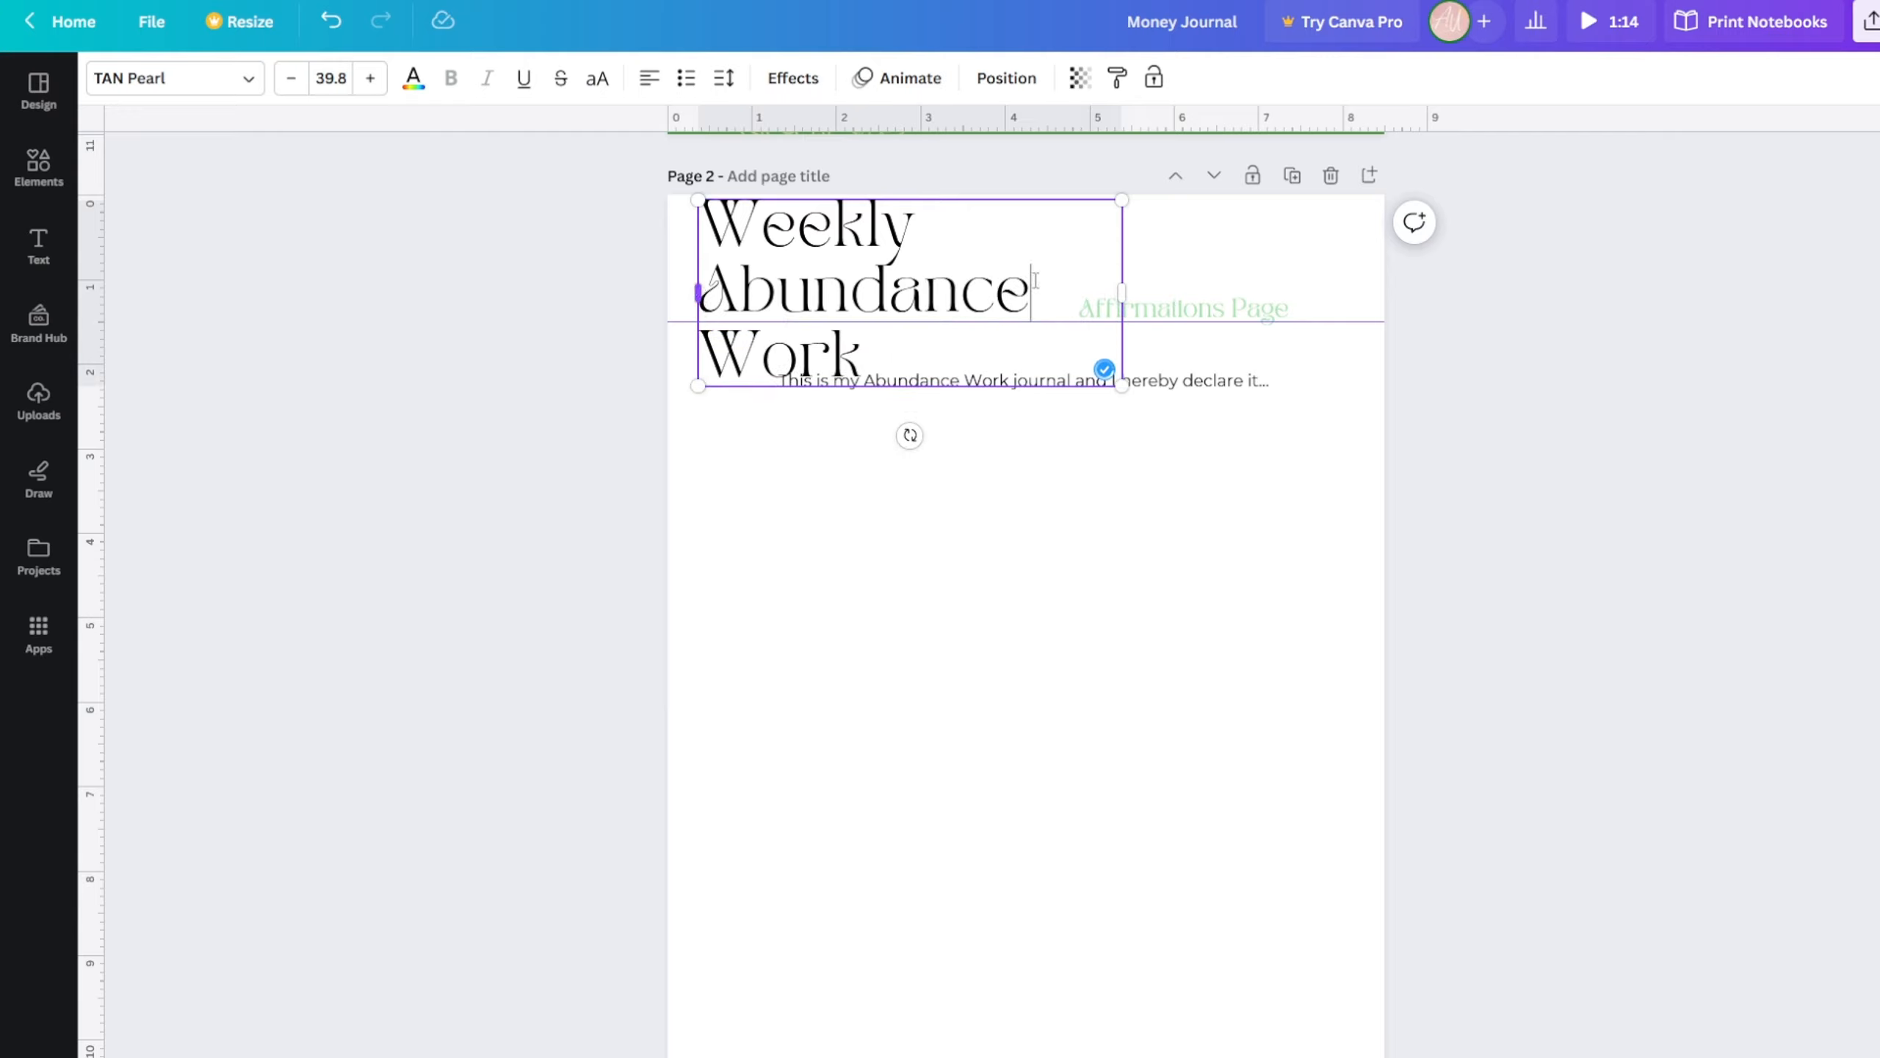
pyautogui.moveTo(1123, 291); pyautogui.dragTo(1251, 304)
pyautogui.click(1438, 408)
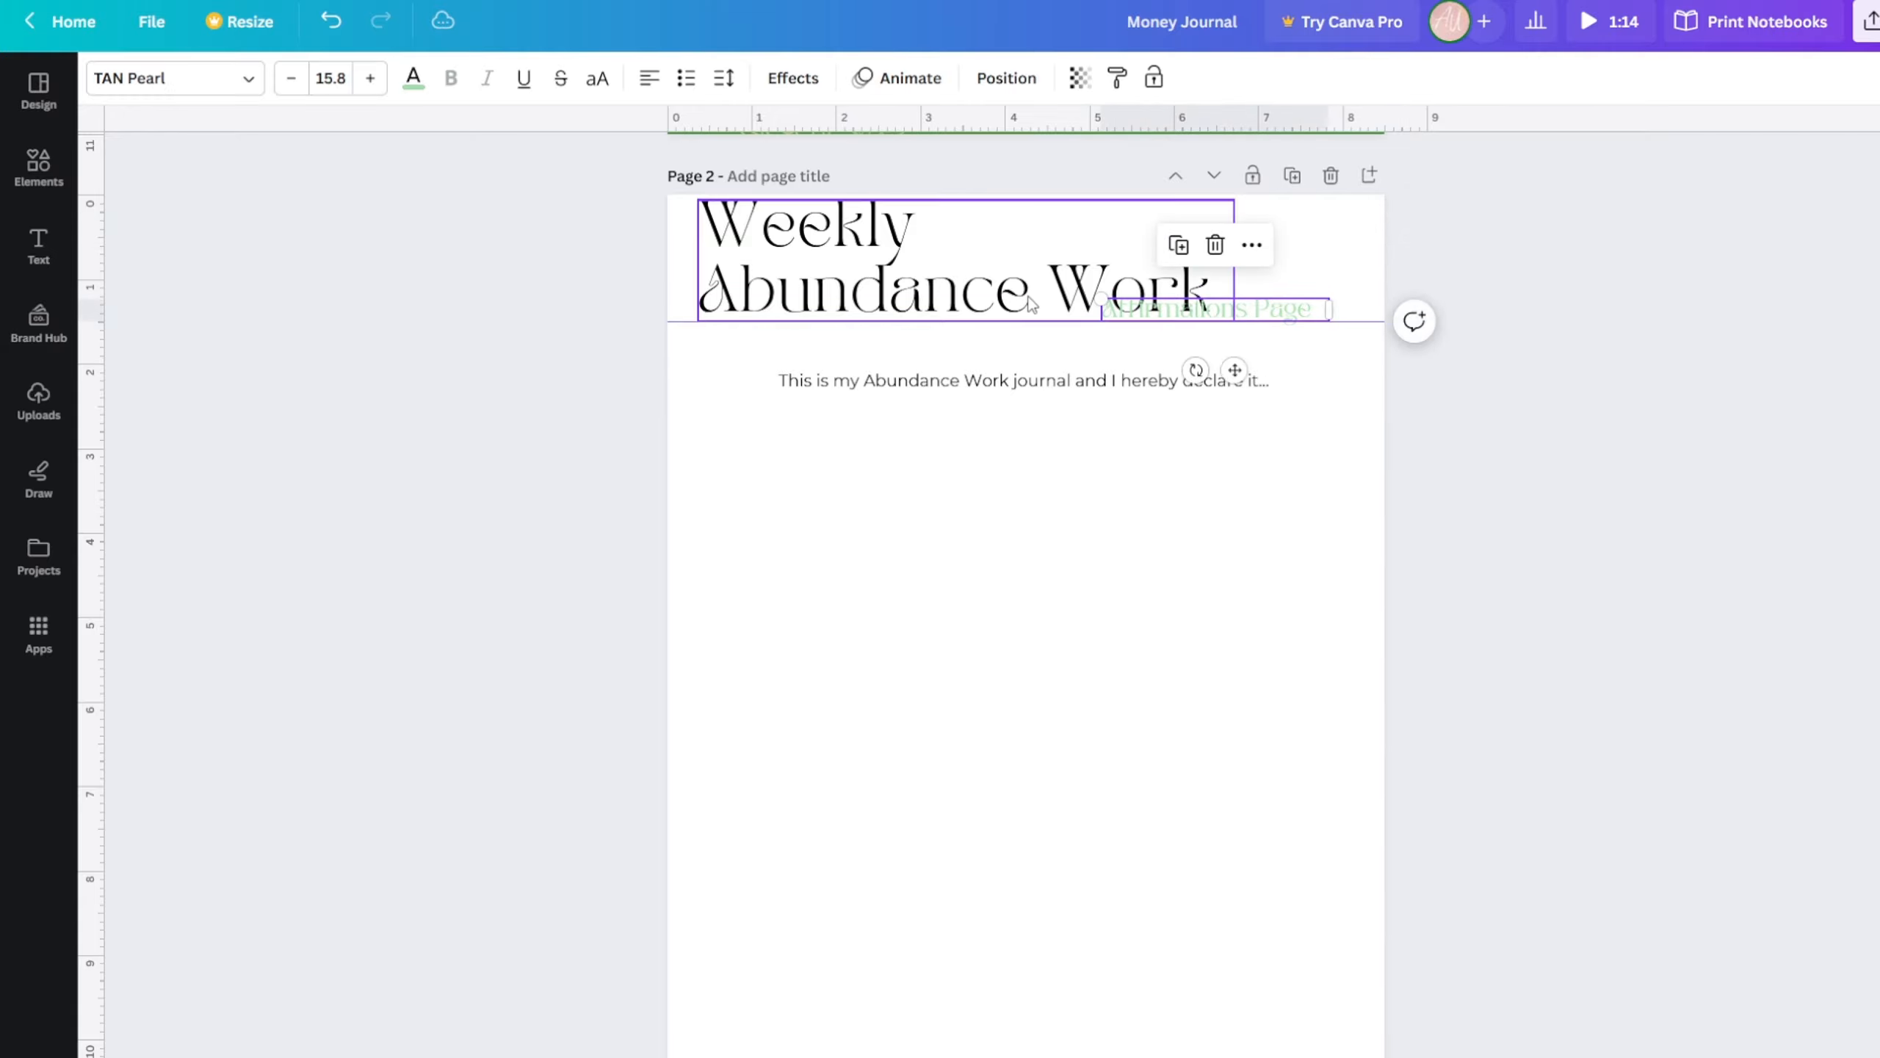
# - Try replacing "Money" with "Abundance" in the Homework Page 1 title on page 3, and undo it
pyautogui.scroll(-3, 742, 428)
pyautogui.scroll(-7, 743, 427)
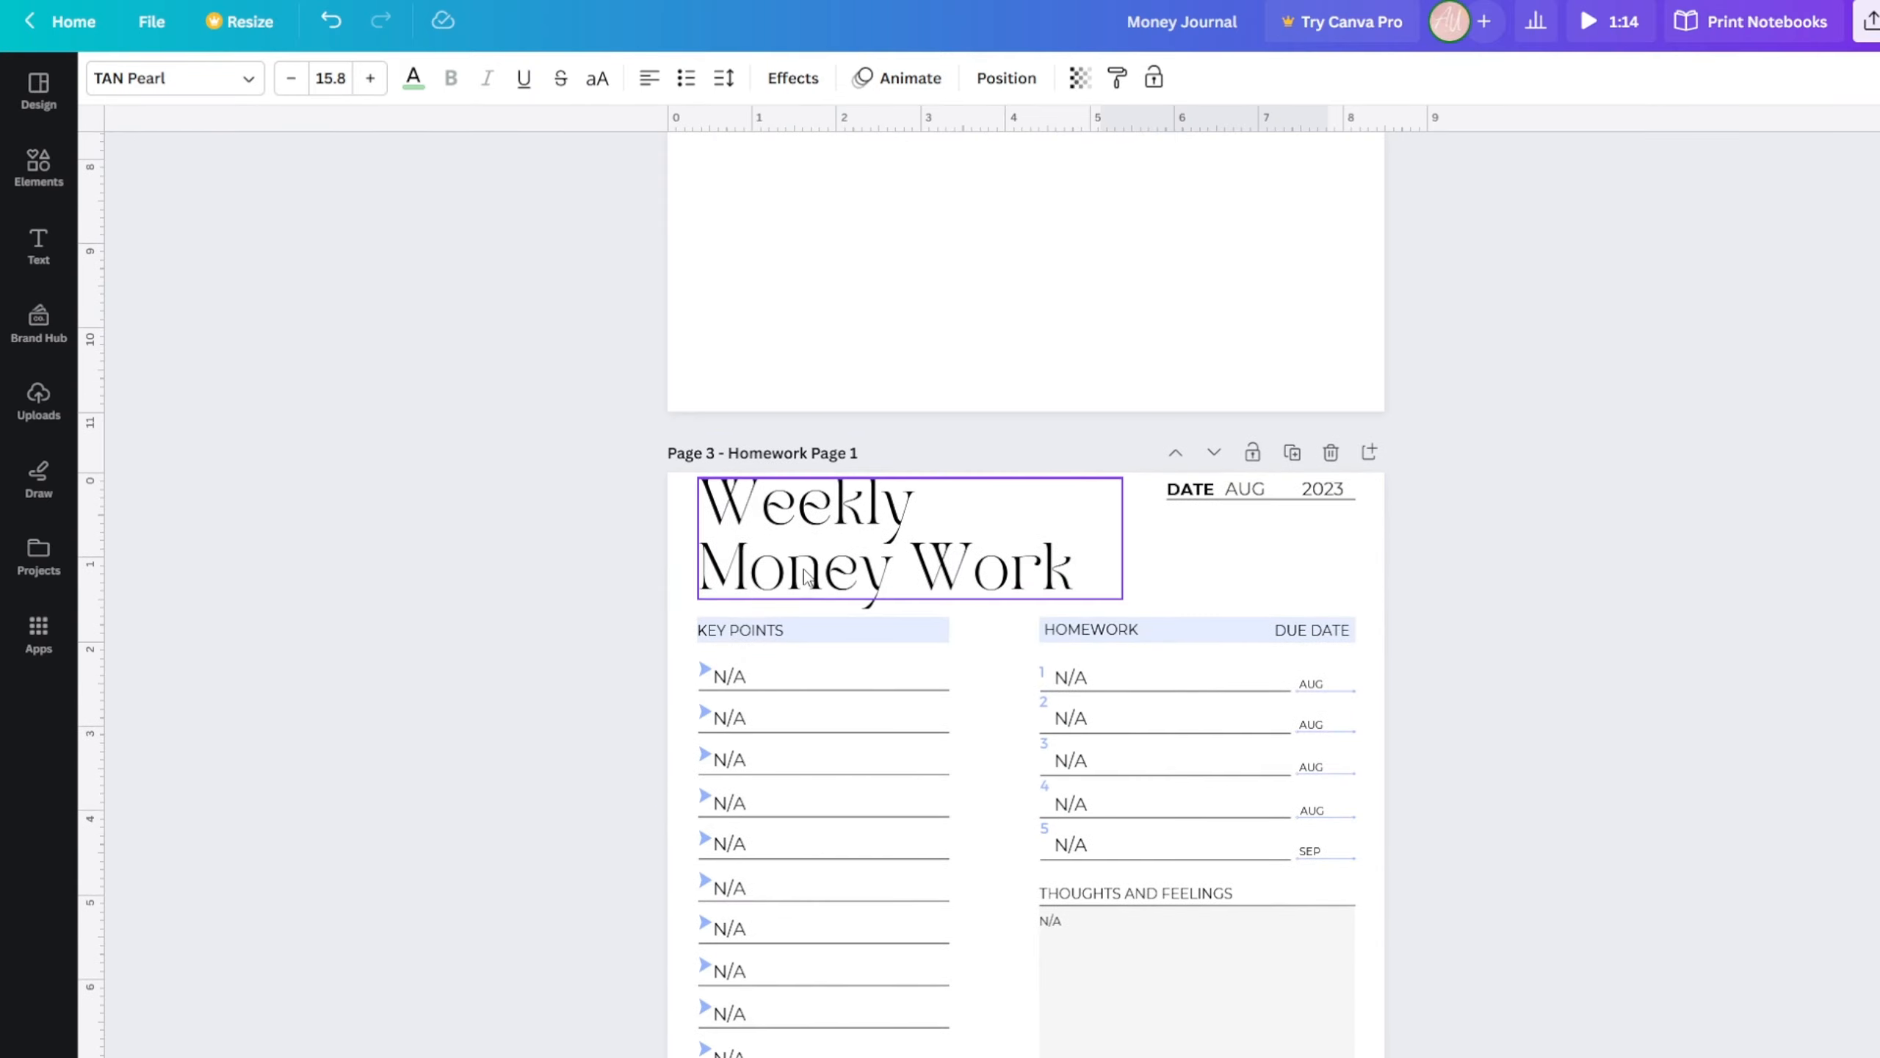
pyautogui.doubleClick(901, 566)
pyautogui.click(901, 566)
pyautogui.moveTo(901, 566); pyautogui.dragTo(637, 558)
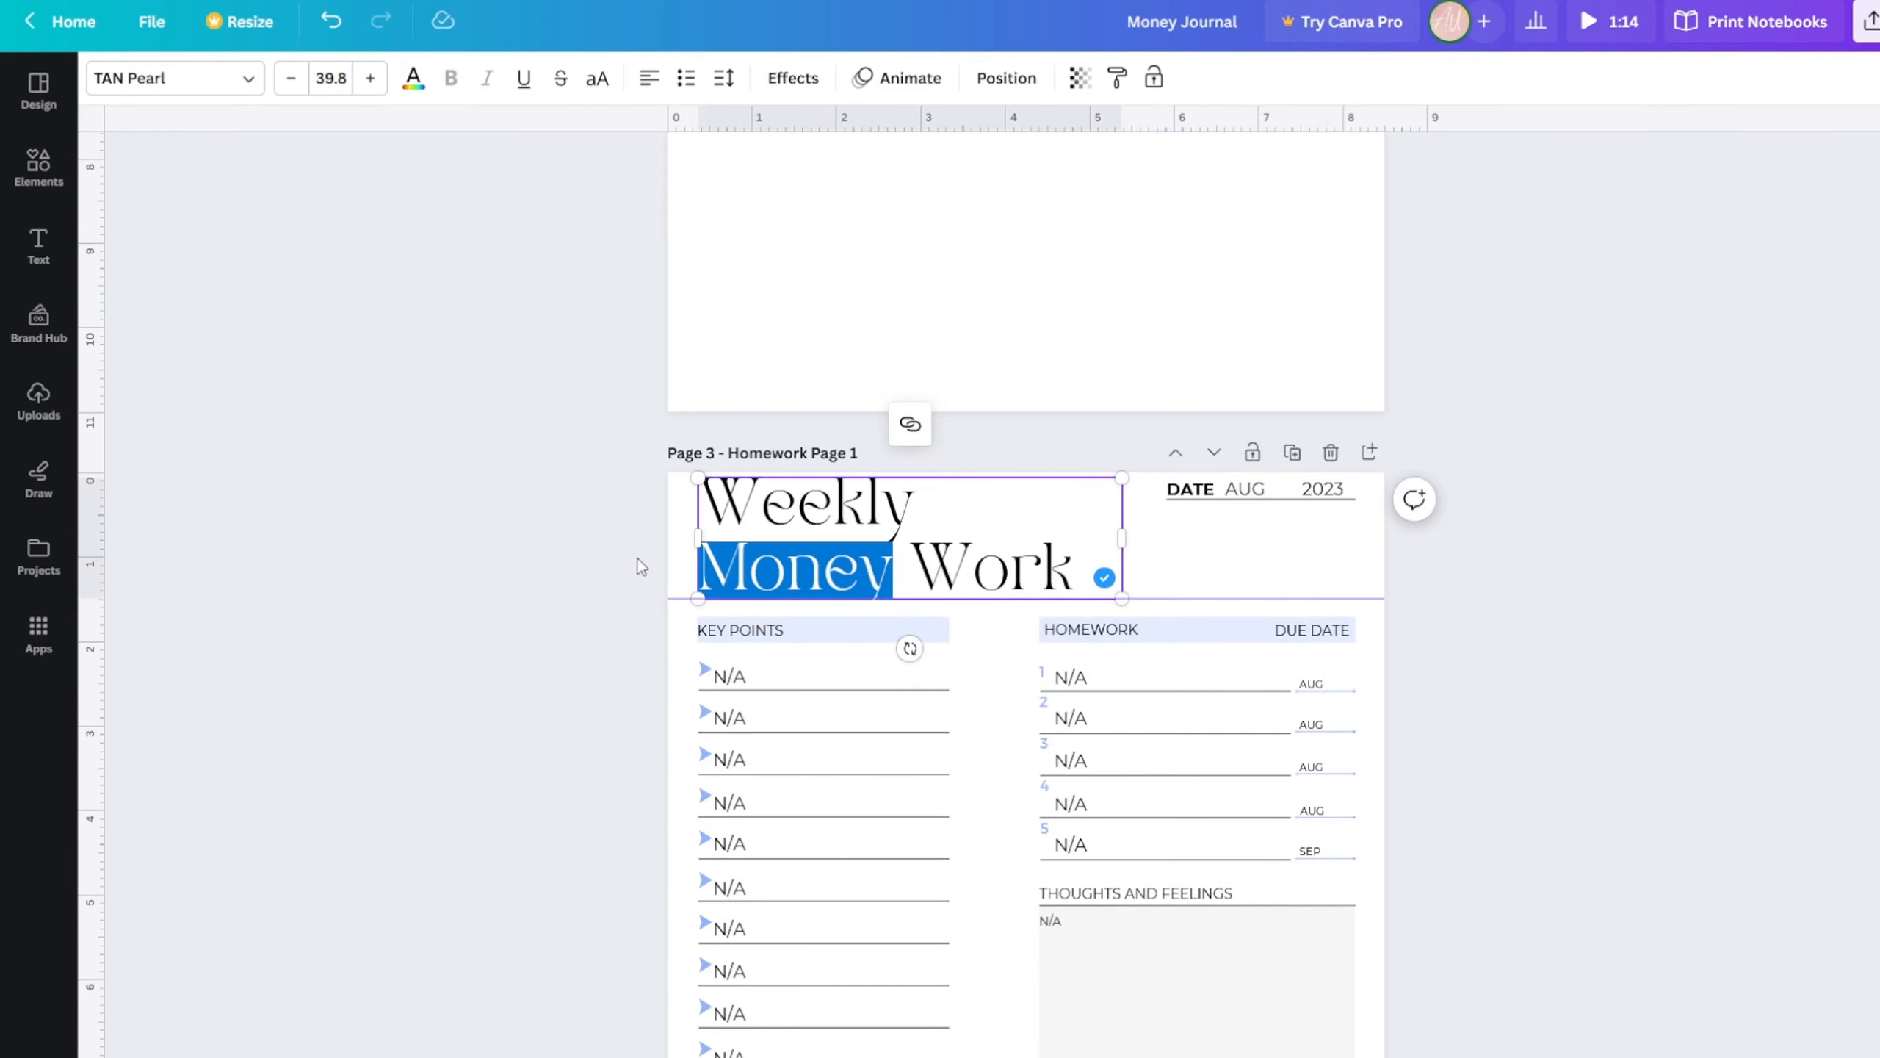
pyautogui.write('Abundance')
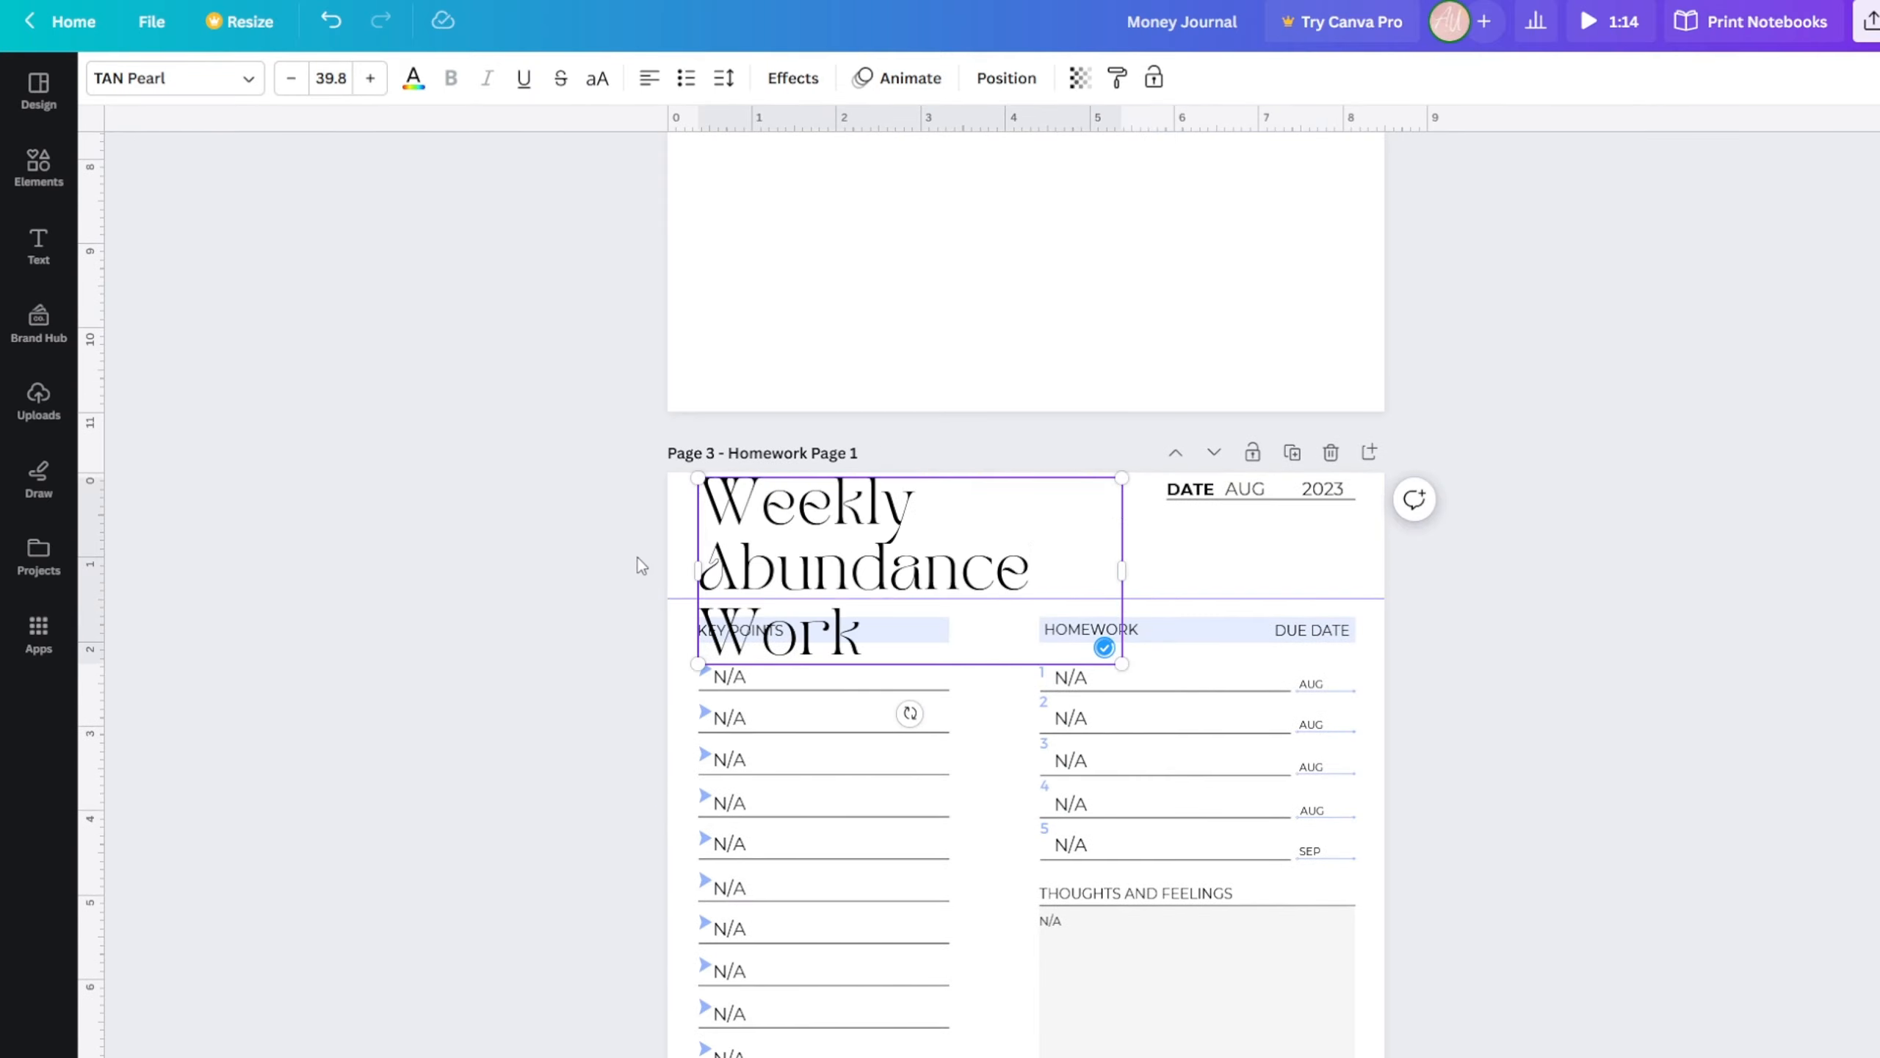
pyautogui.hotkey('ctrl', 'z')
pyautogui.hotkey('ctrl', 'z')
pyautogui.hotkey('ctrl', 'z')
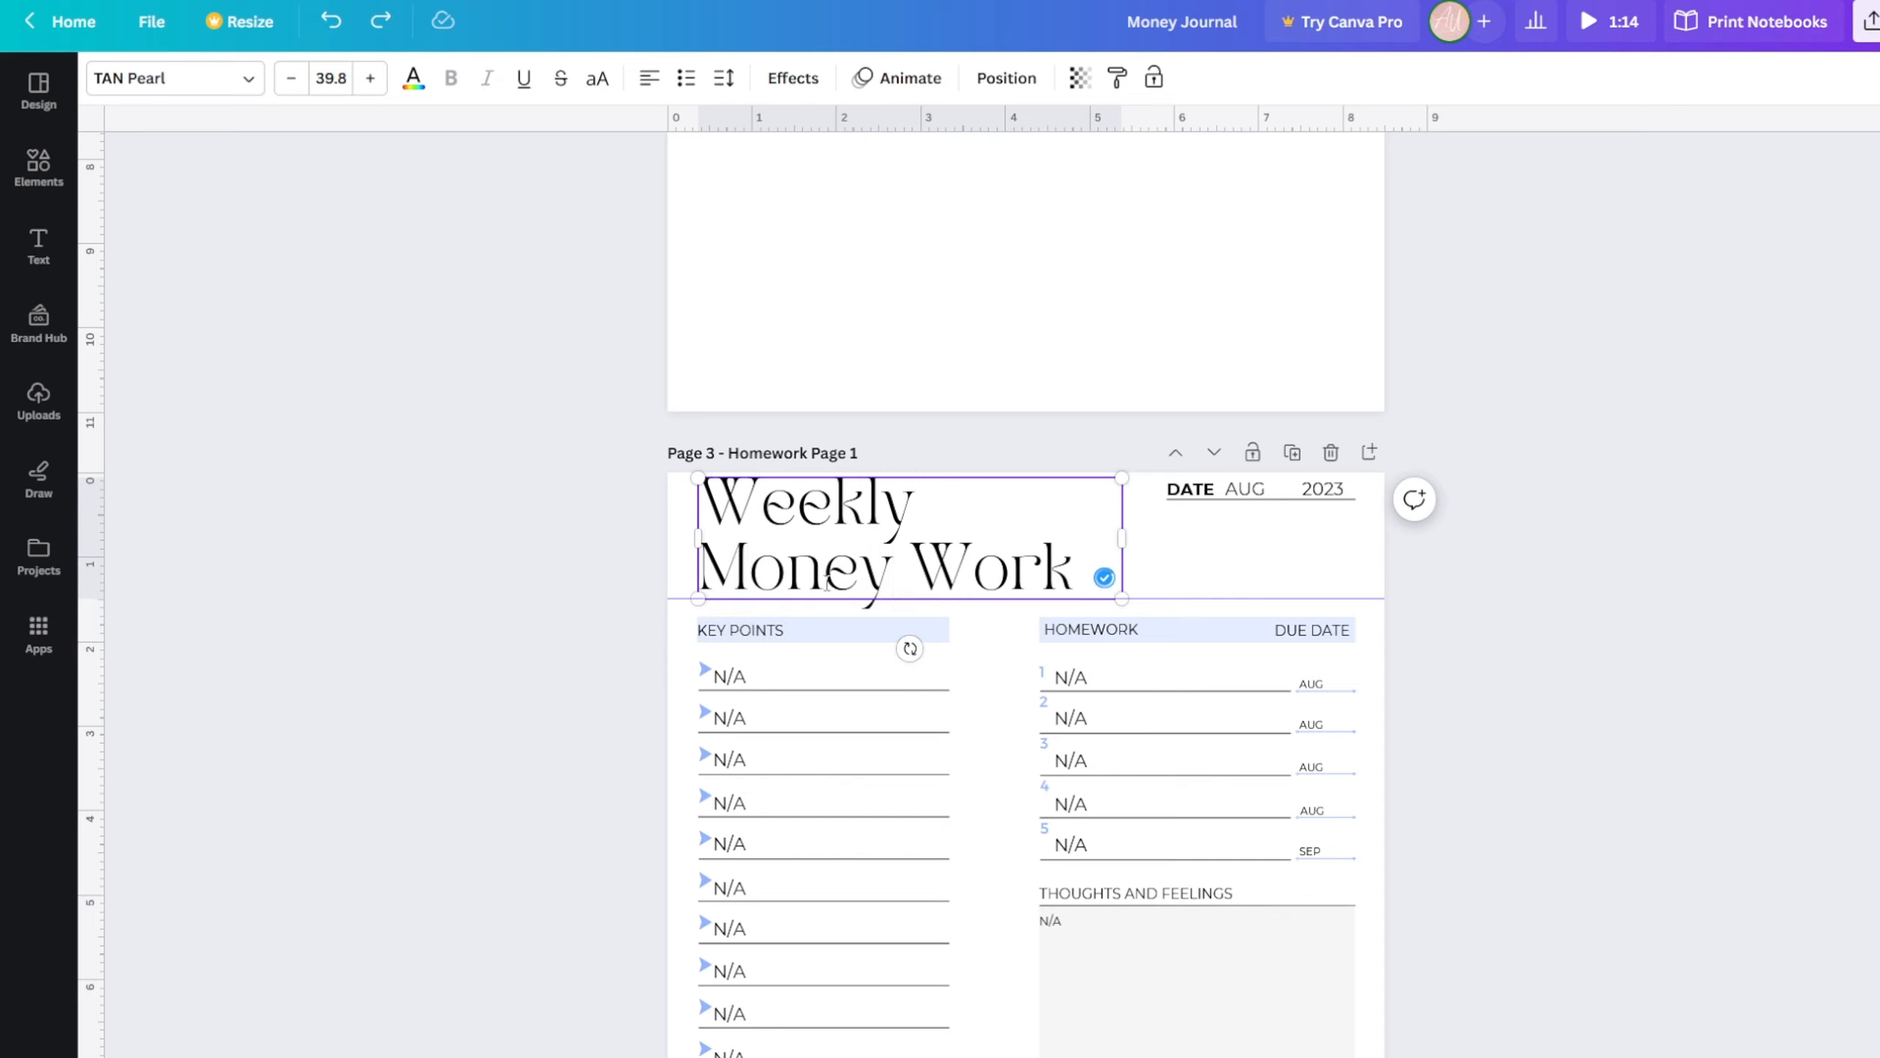
# - Replace "Money" with "Wealth" in the page 3 title so it reads "Weekly Wealth Work"
pyautogui.press('BackSpace')
pyautogui.press('BackSpace')
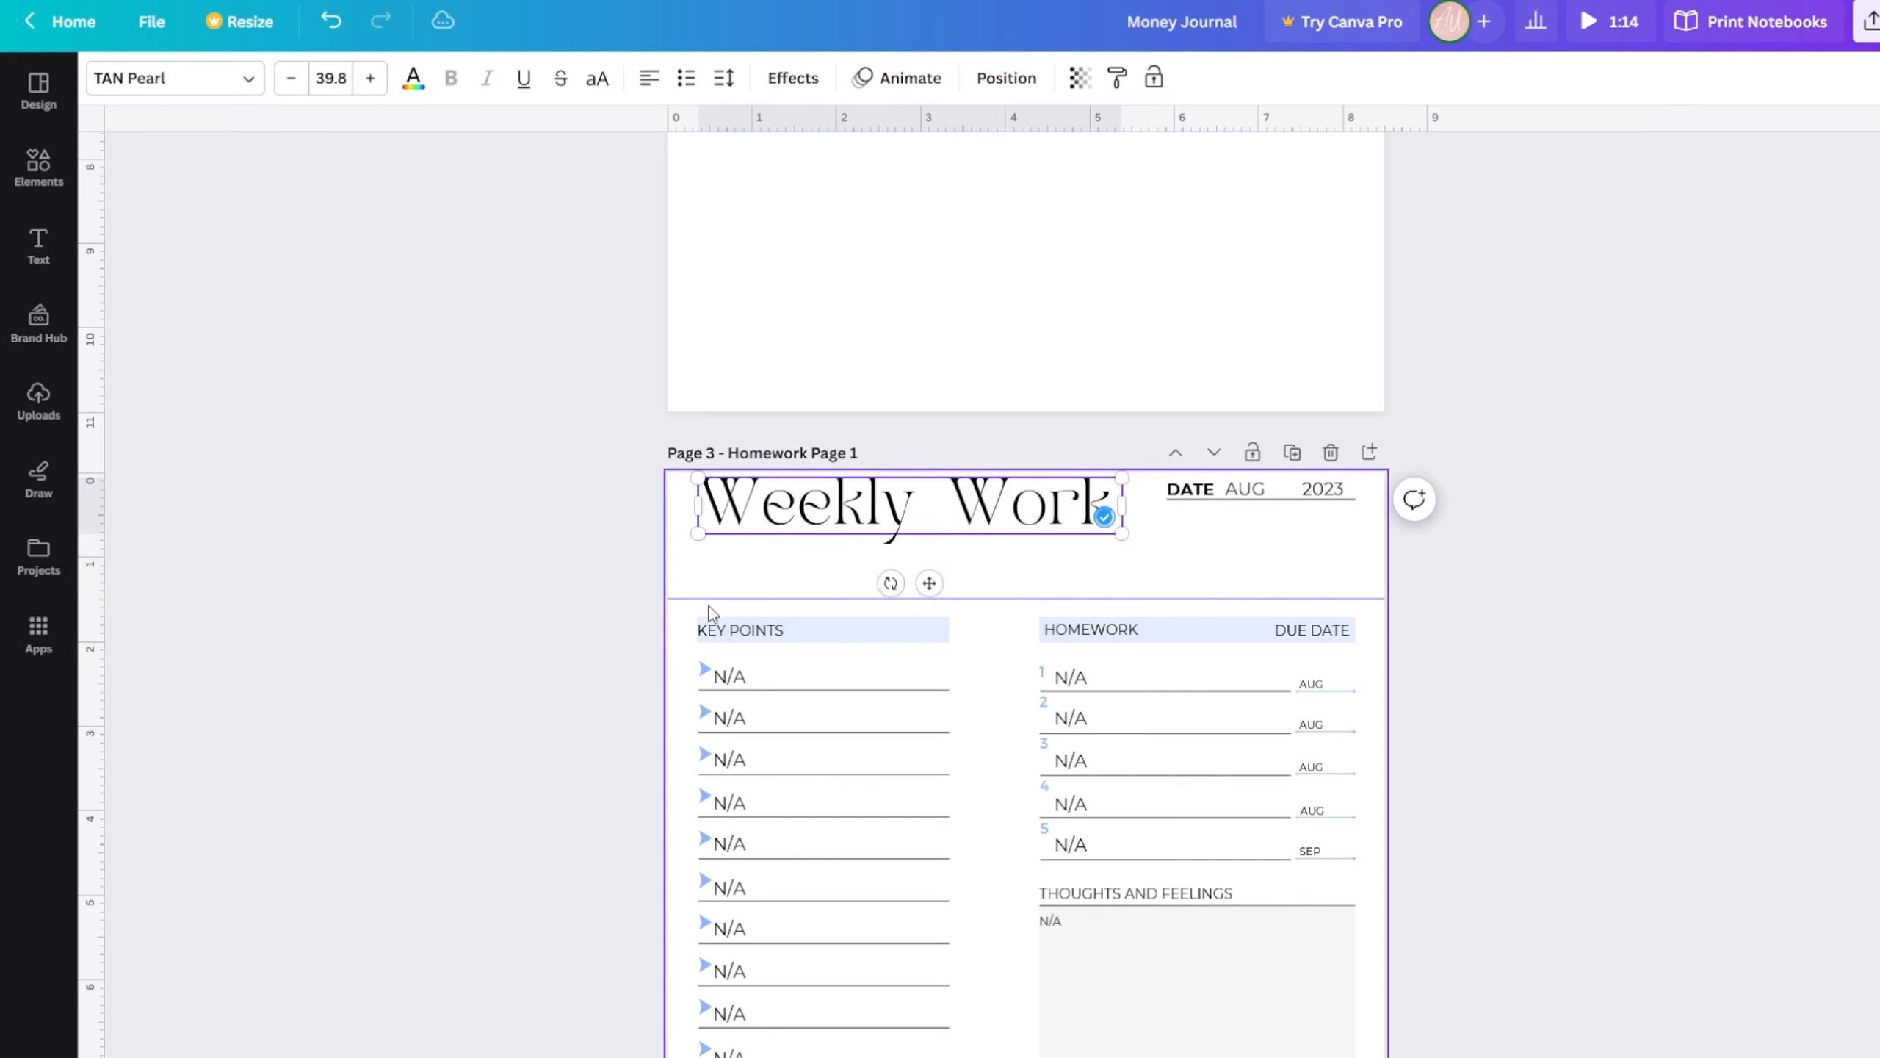
pyautogui.write('Wealth')
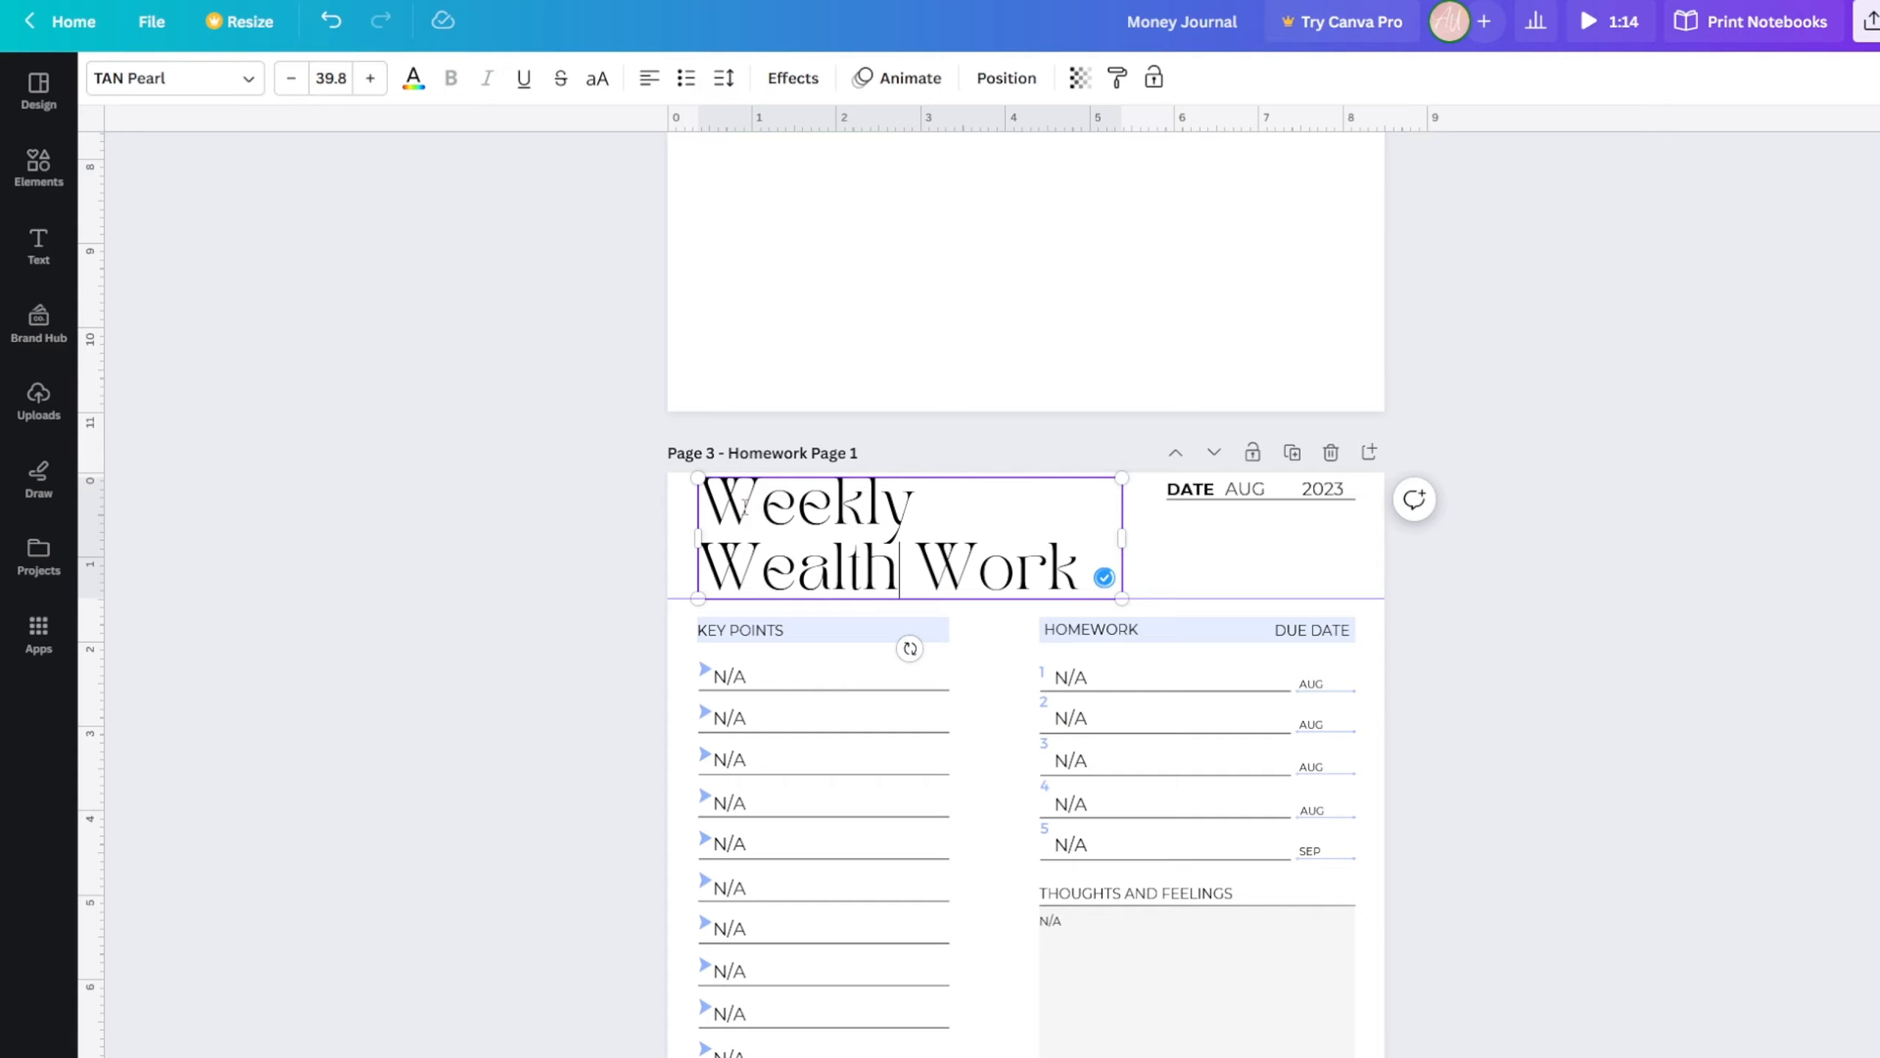
# - Replace "Abundance" with "Wealth" in the page 2 title so it reads "Weekly Wealth Work"
pyautogui.scroll(10, 659, 496)
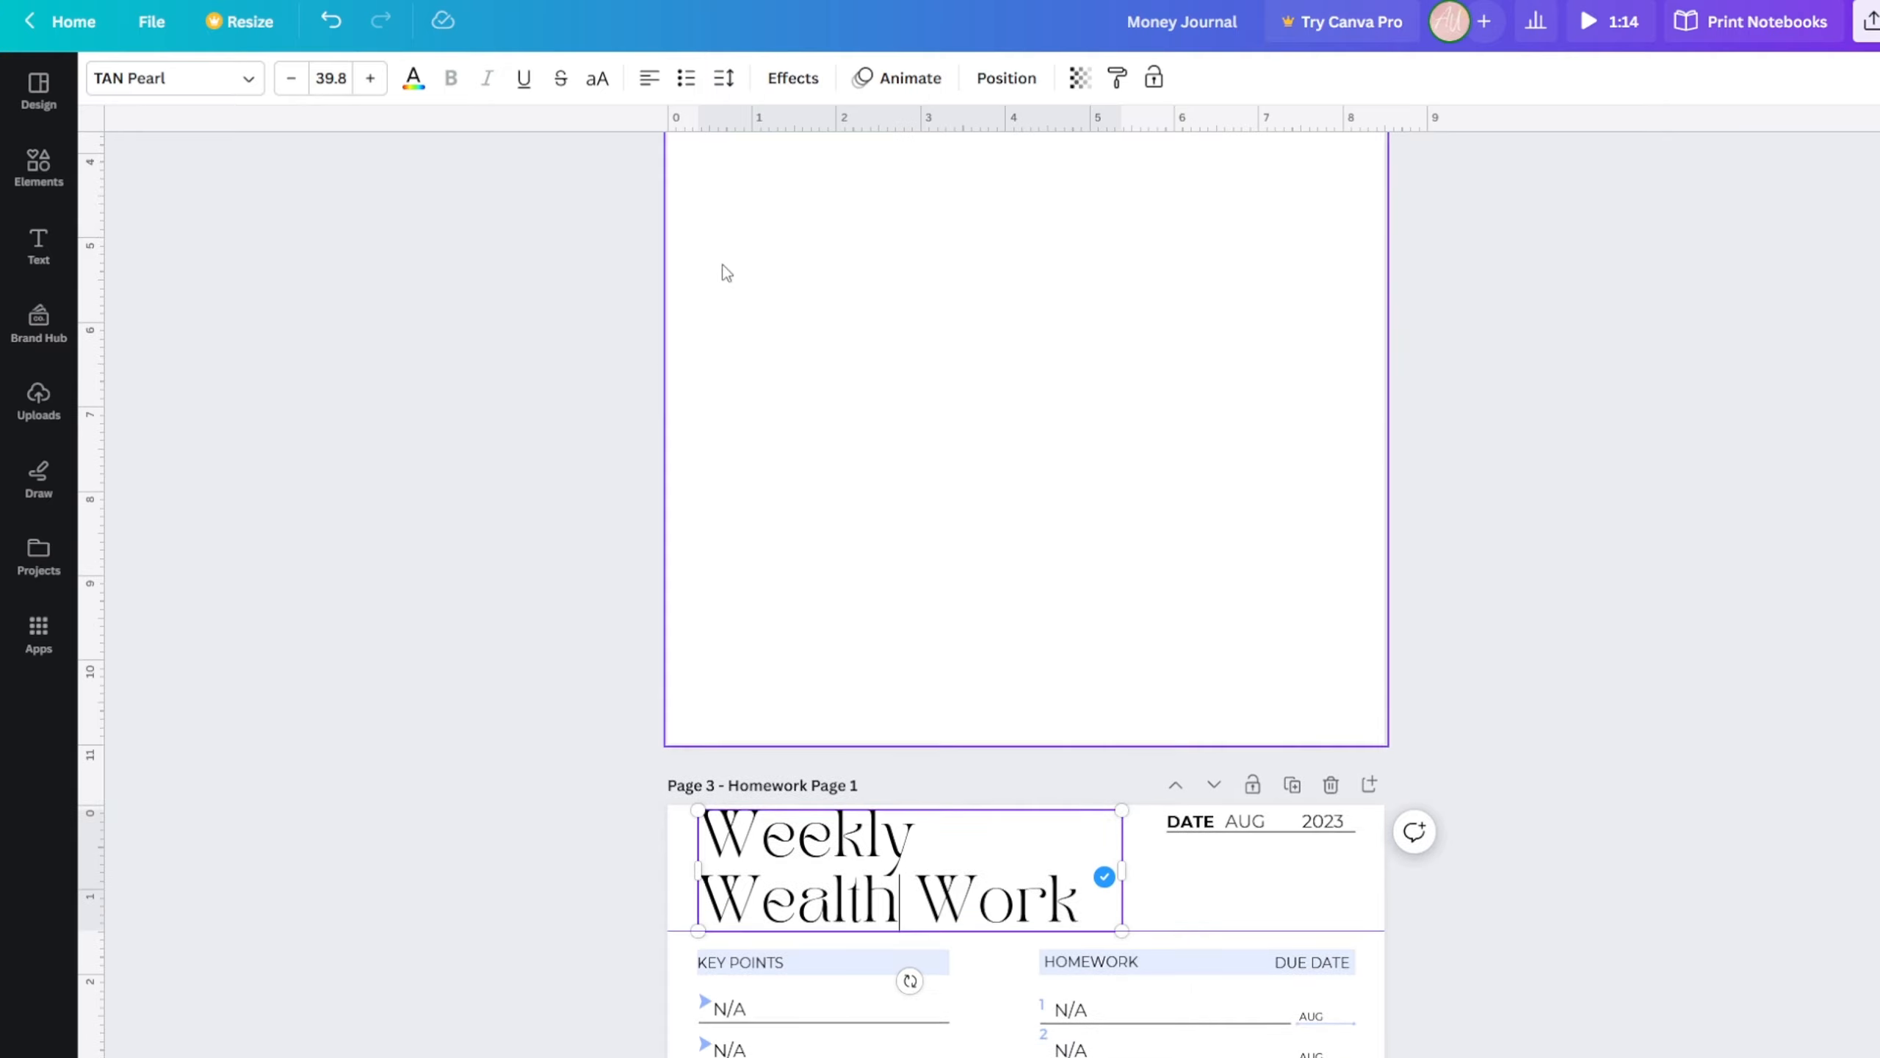
pyautogui.scroll(-10, 661, 481)
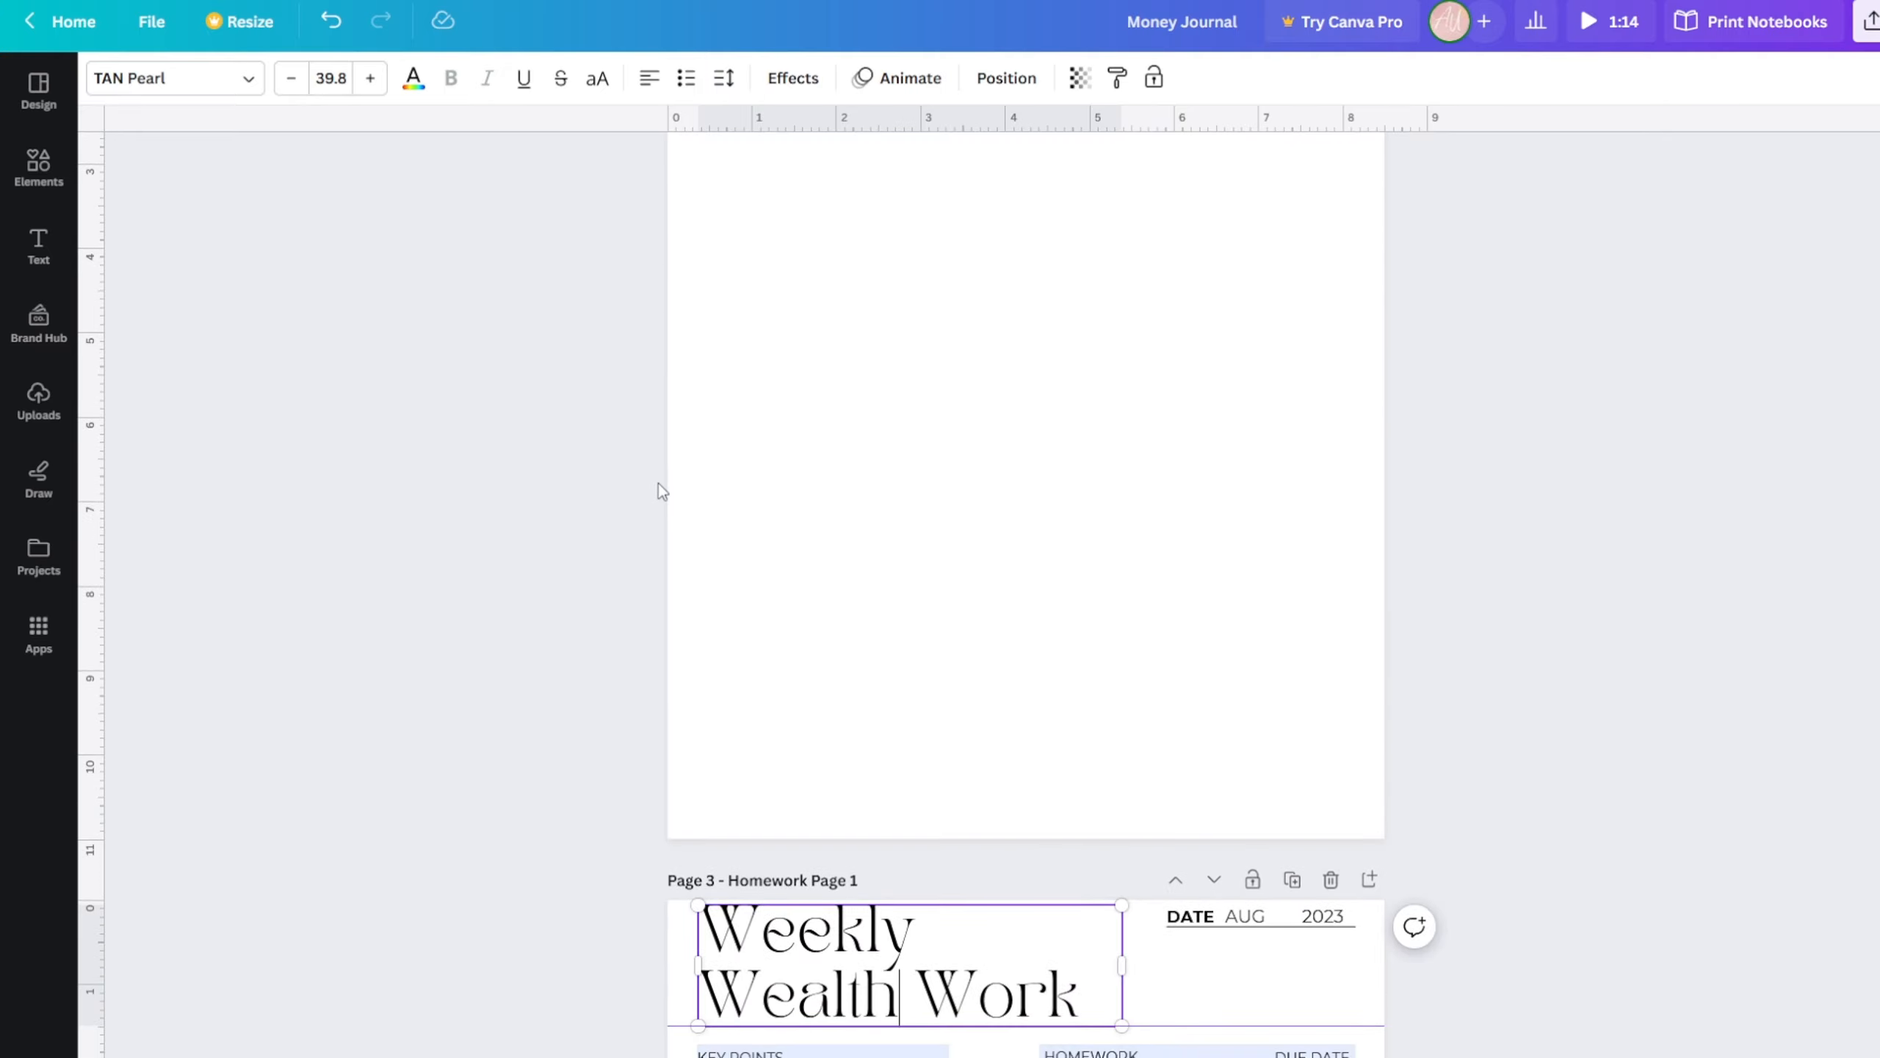
pyautogui.scroll(10, 658, 482)
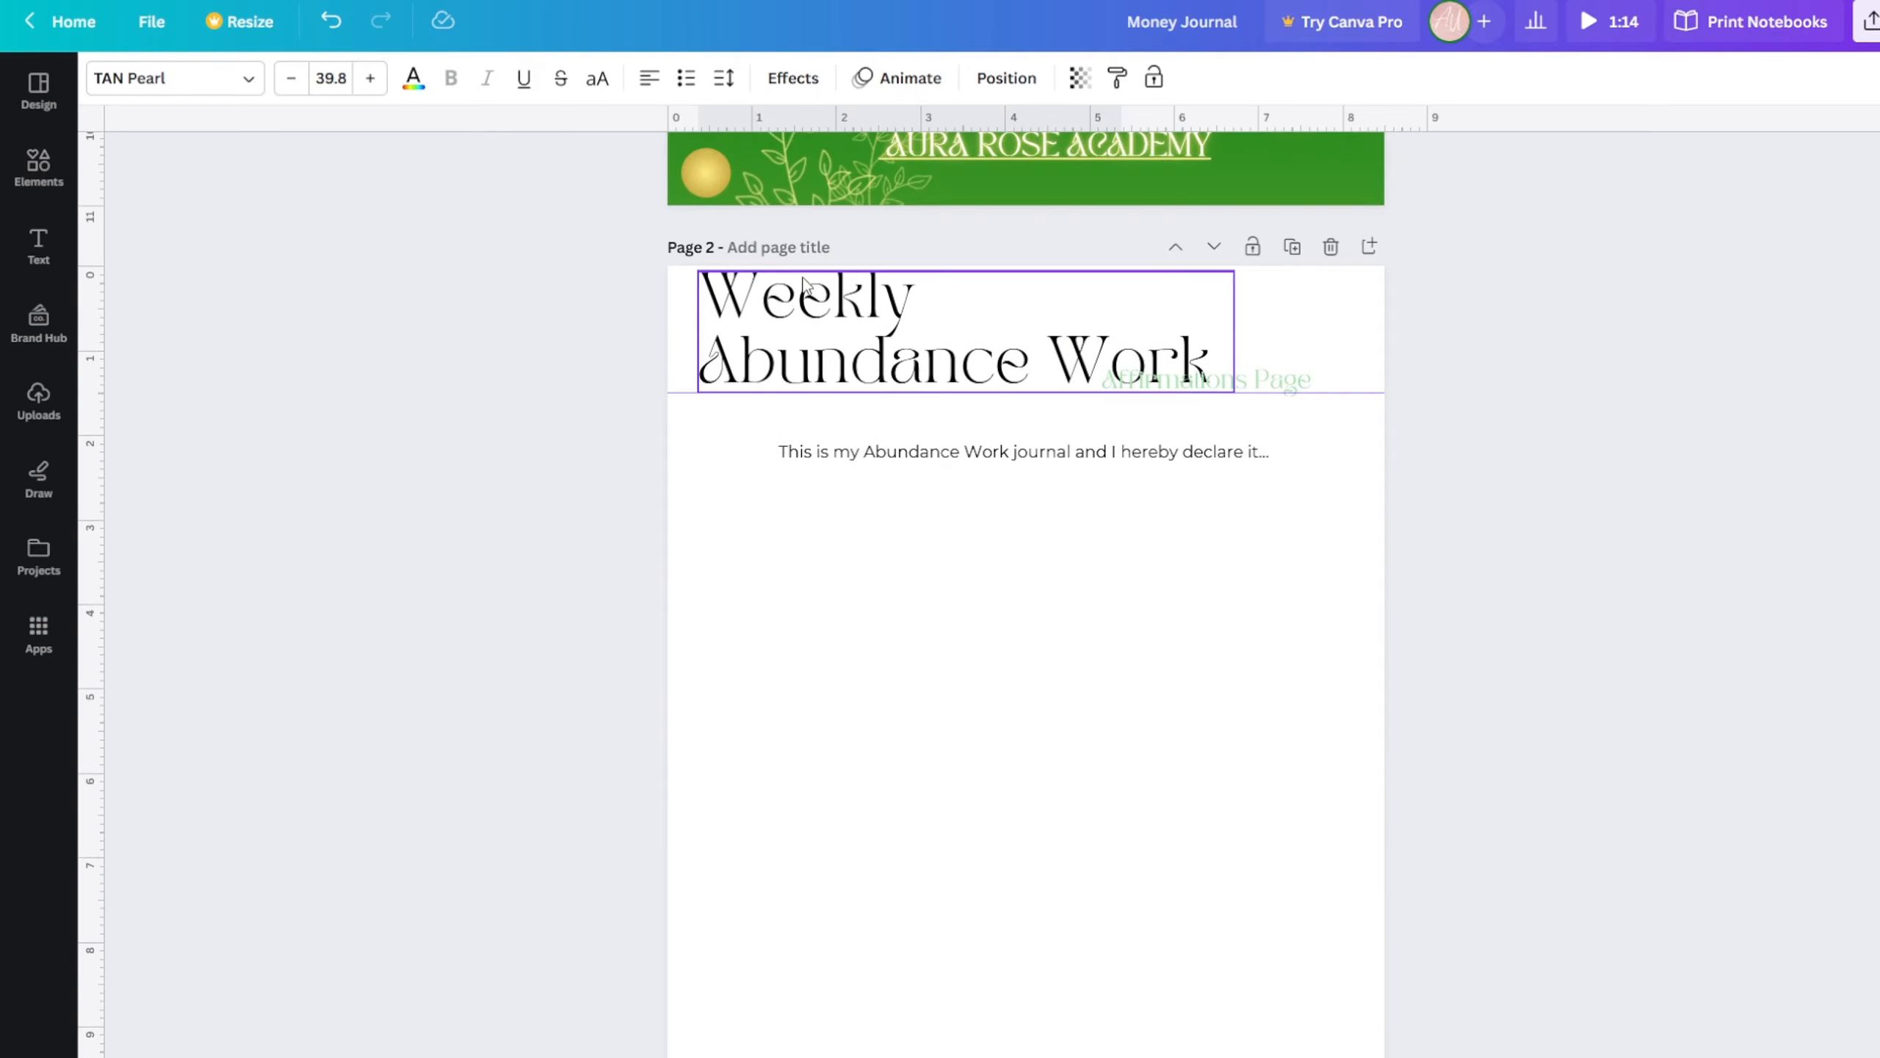
pyautogui.click(826, 366)
pyautogui.moveTo(1030, 363); pyautogui.dragTo(849, 362)
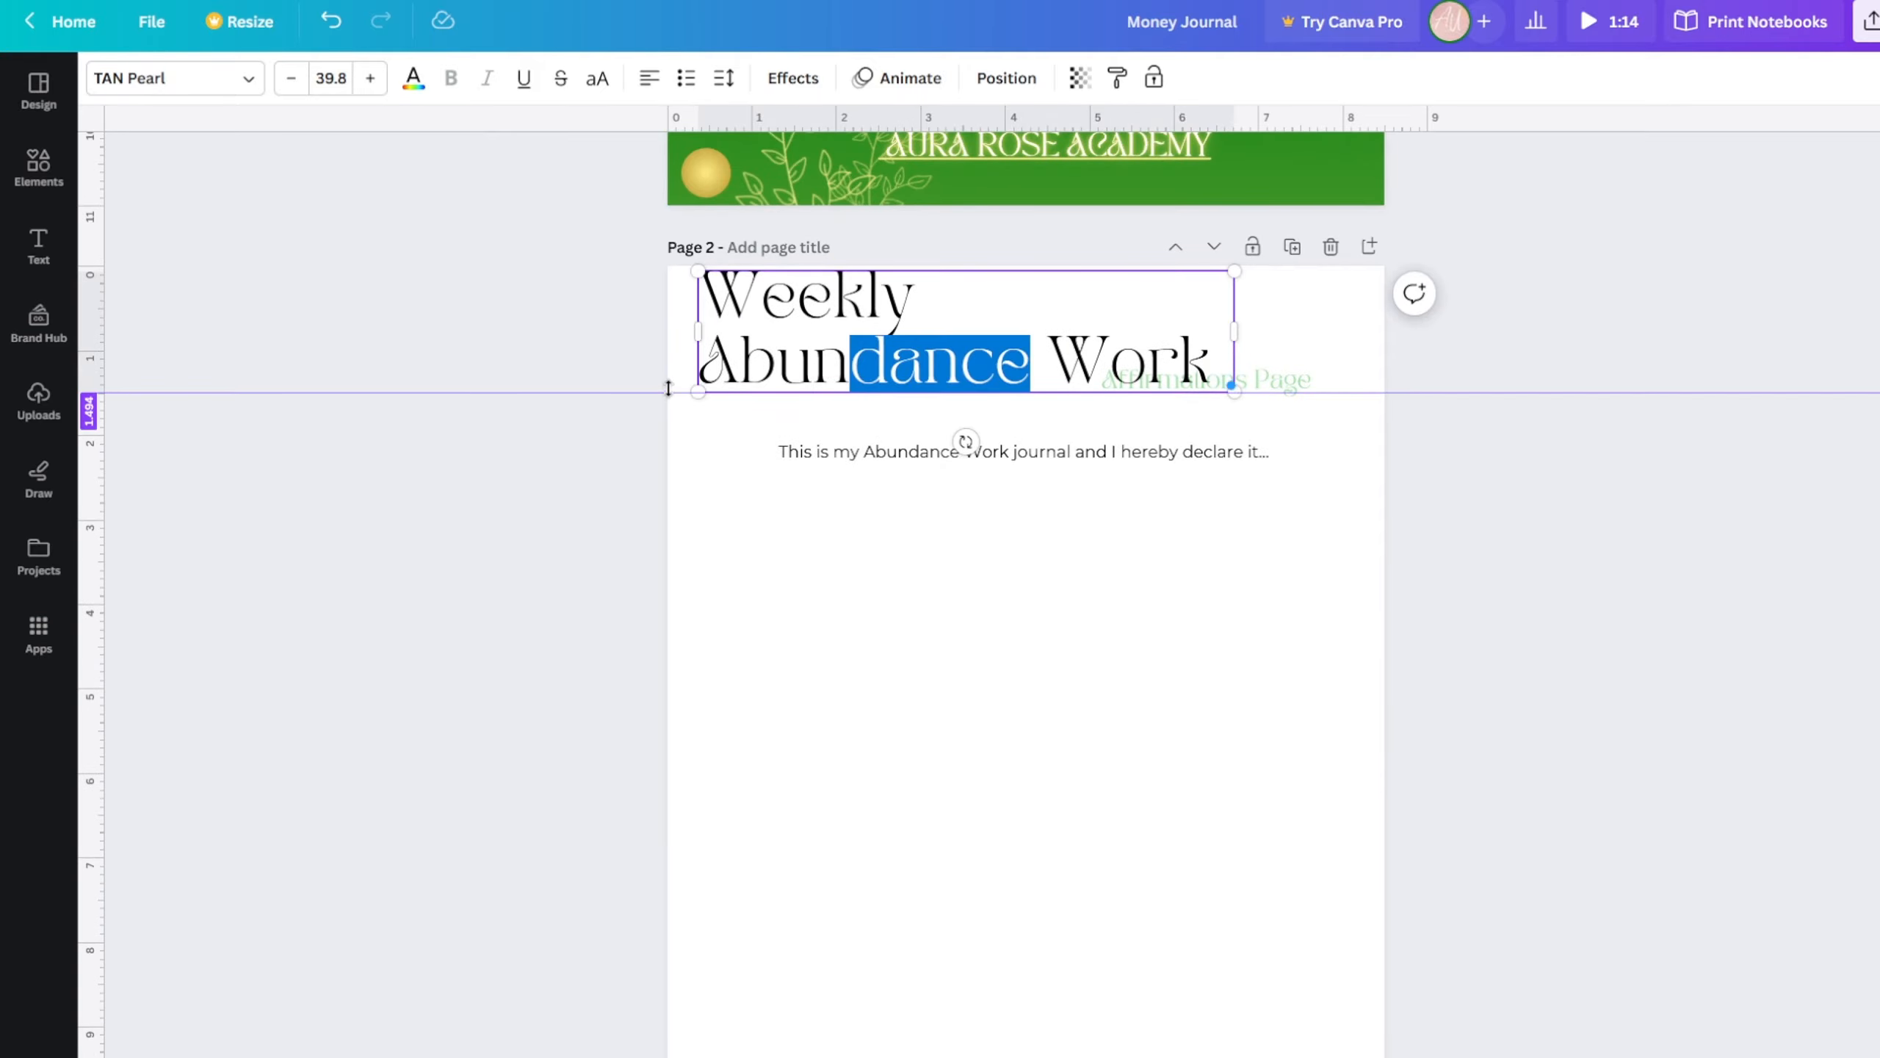
pyautogui.moveTo(706, 356); pyautogui.dragTo(711, 354)
pyautogui.write('Wealth')
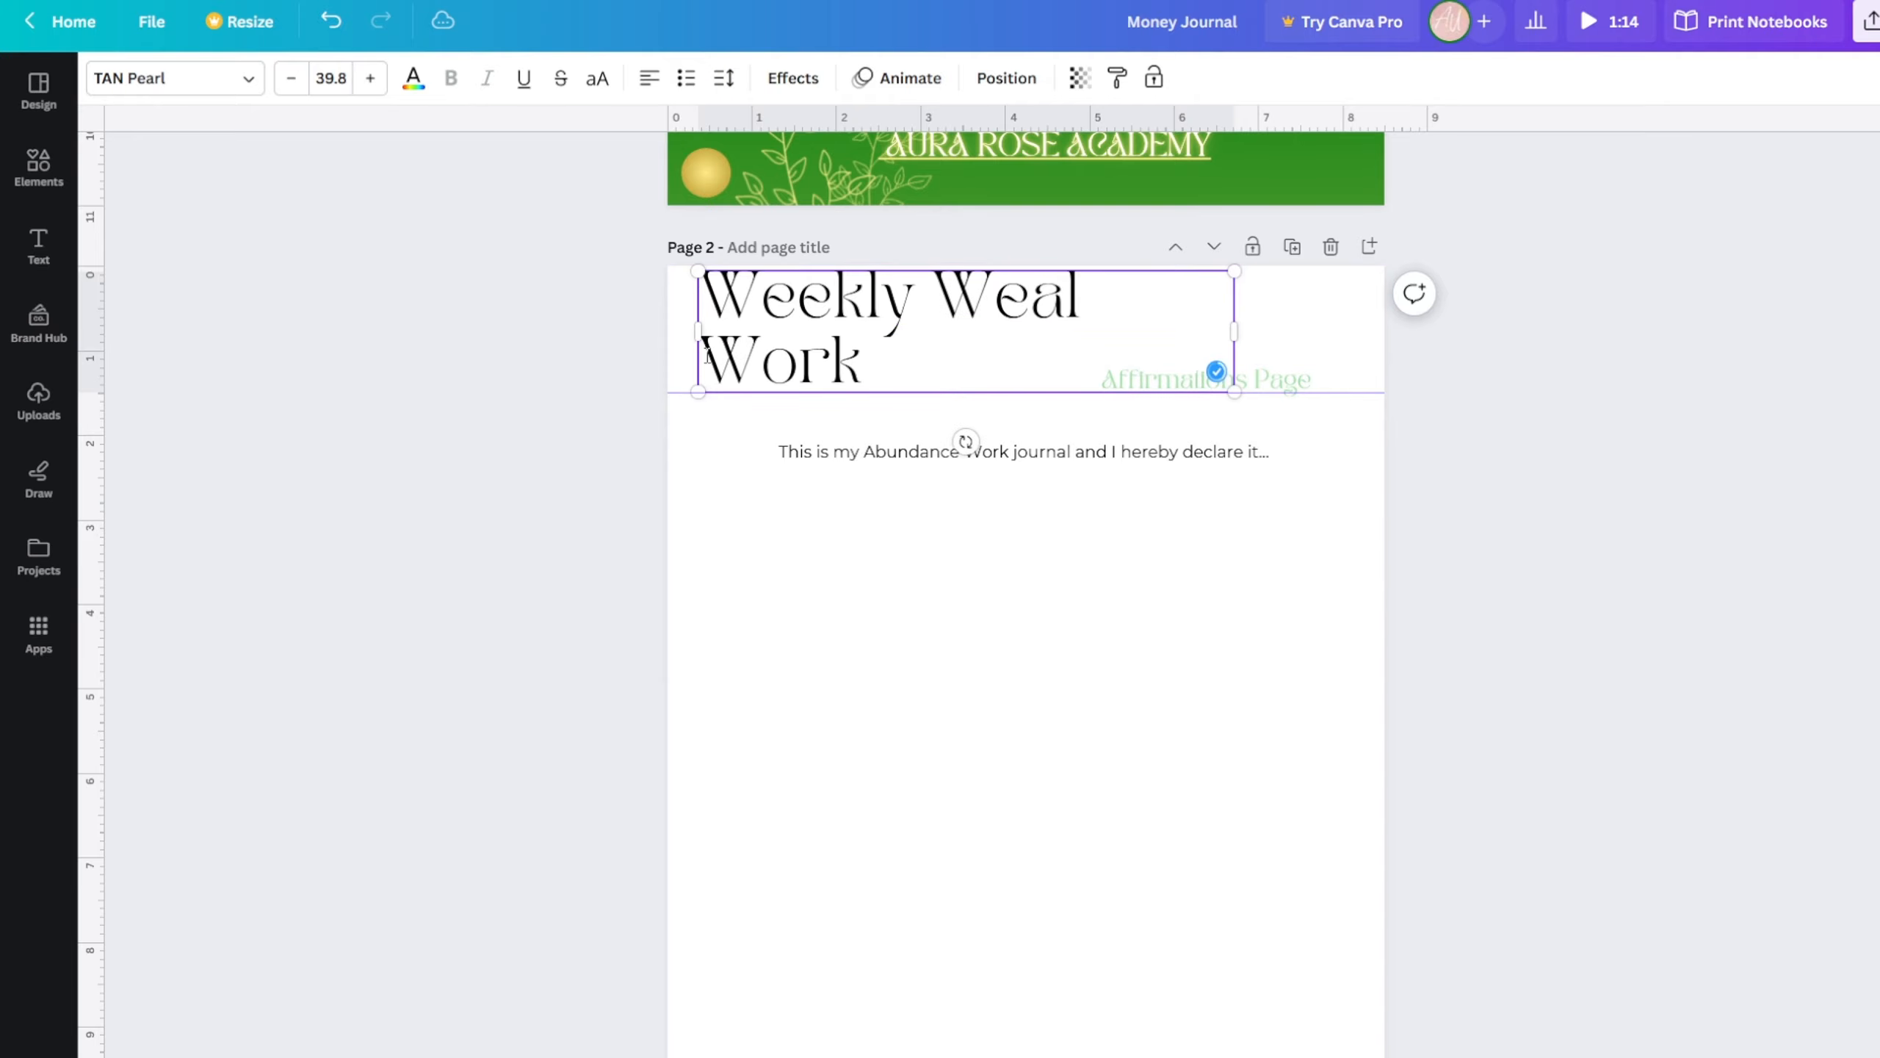
# - Change "Money" to "Wealth" in the curved cover title so it reads "My Wealth Journal"
pyautogui.scroll(10, 637, 459)
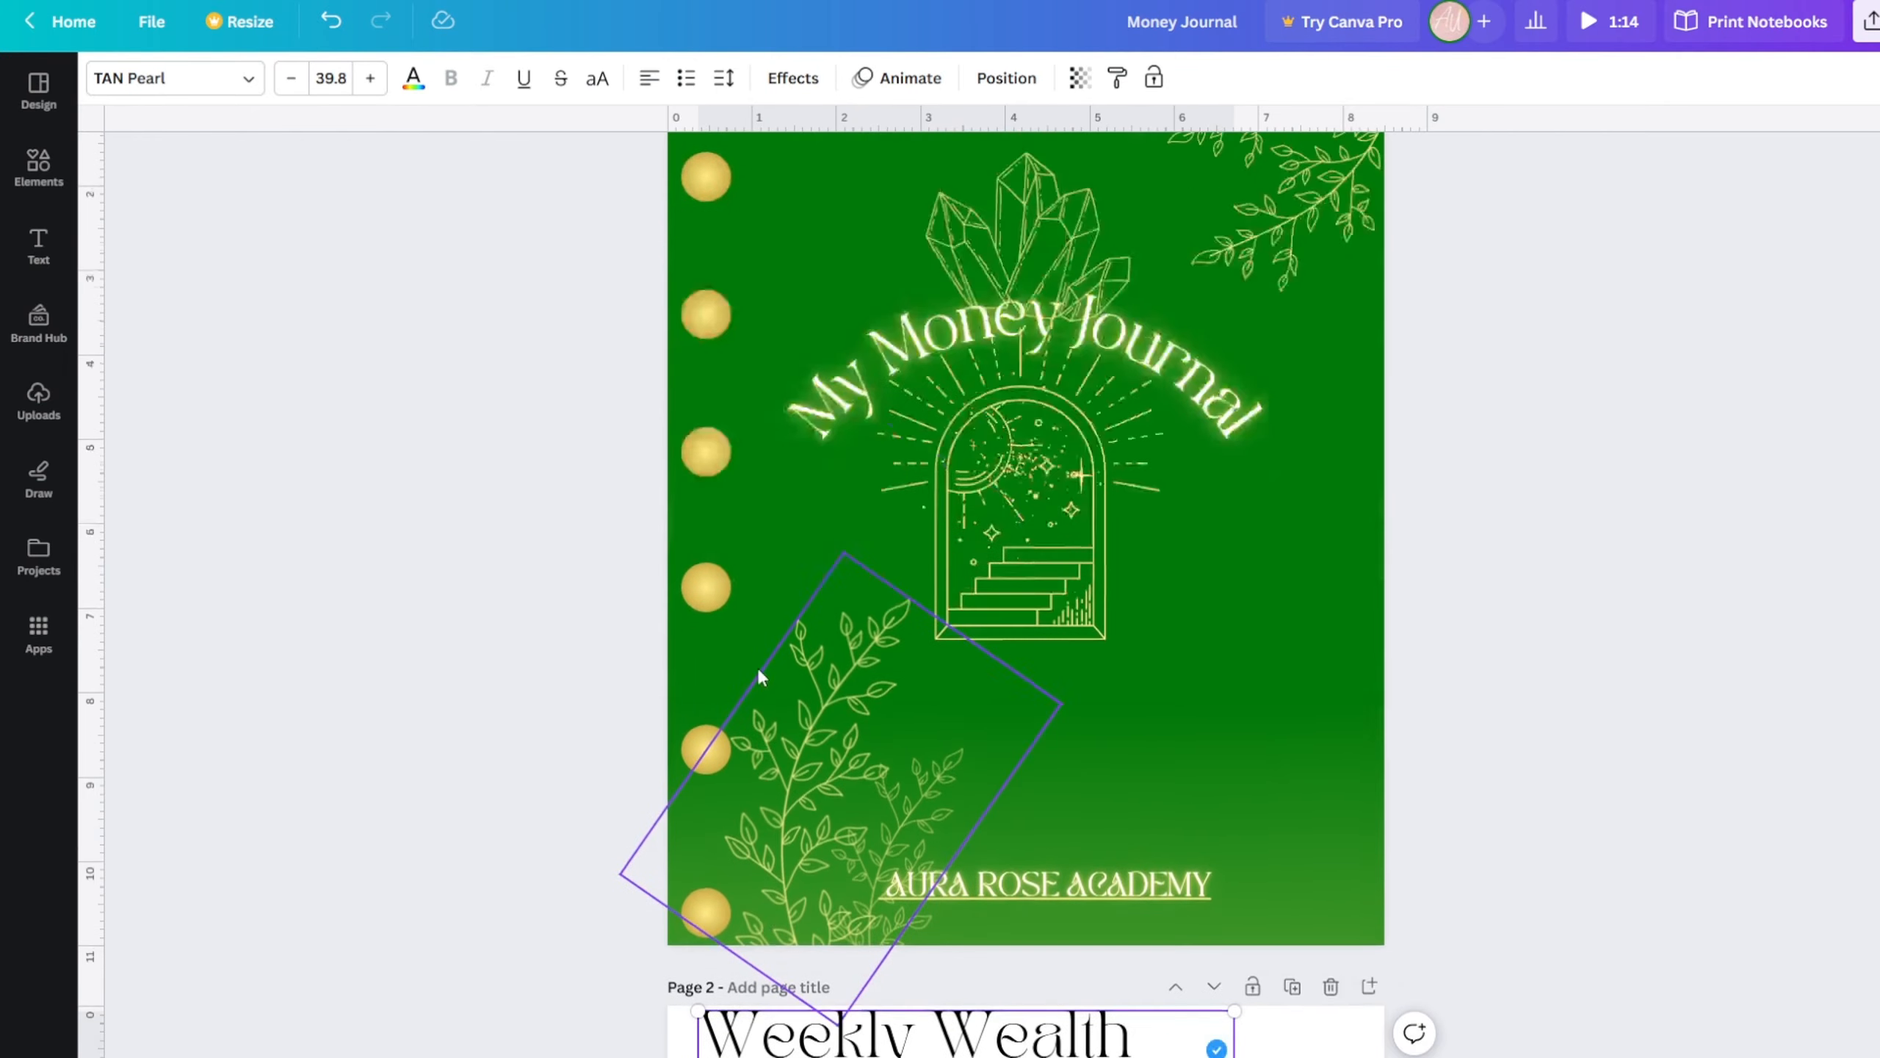
pyautogui.doubleClick(932, 382)
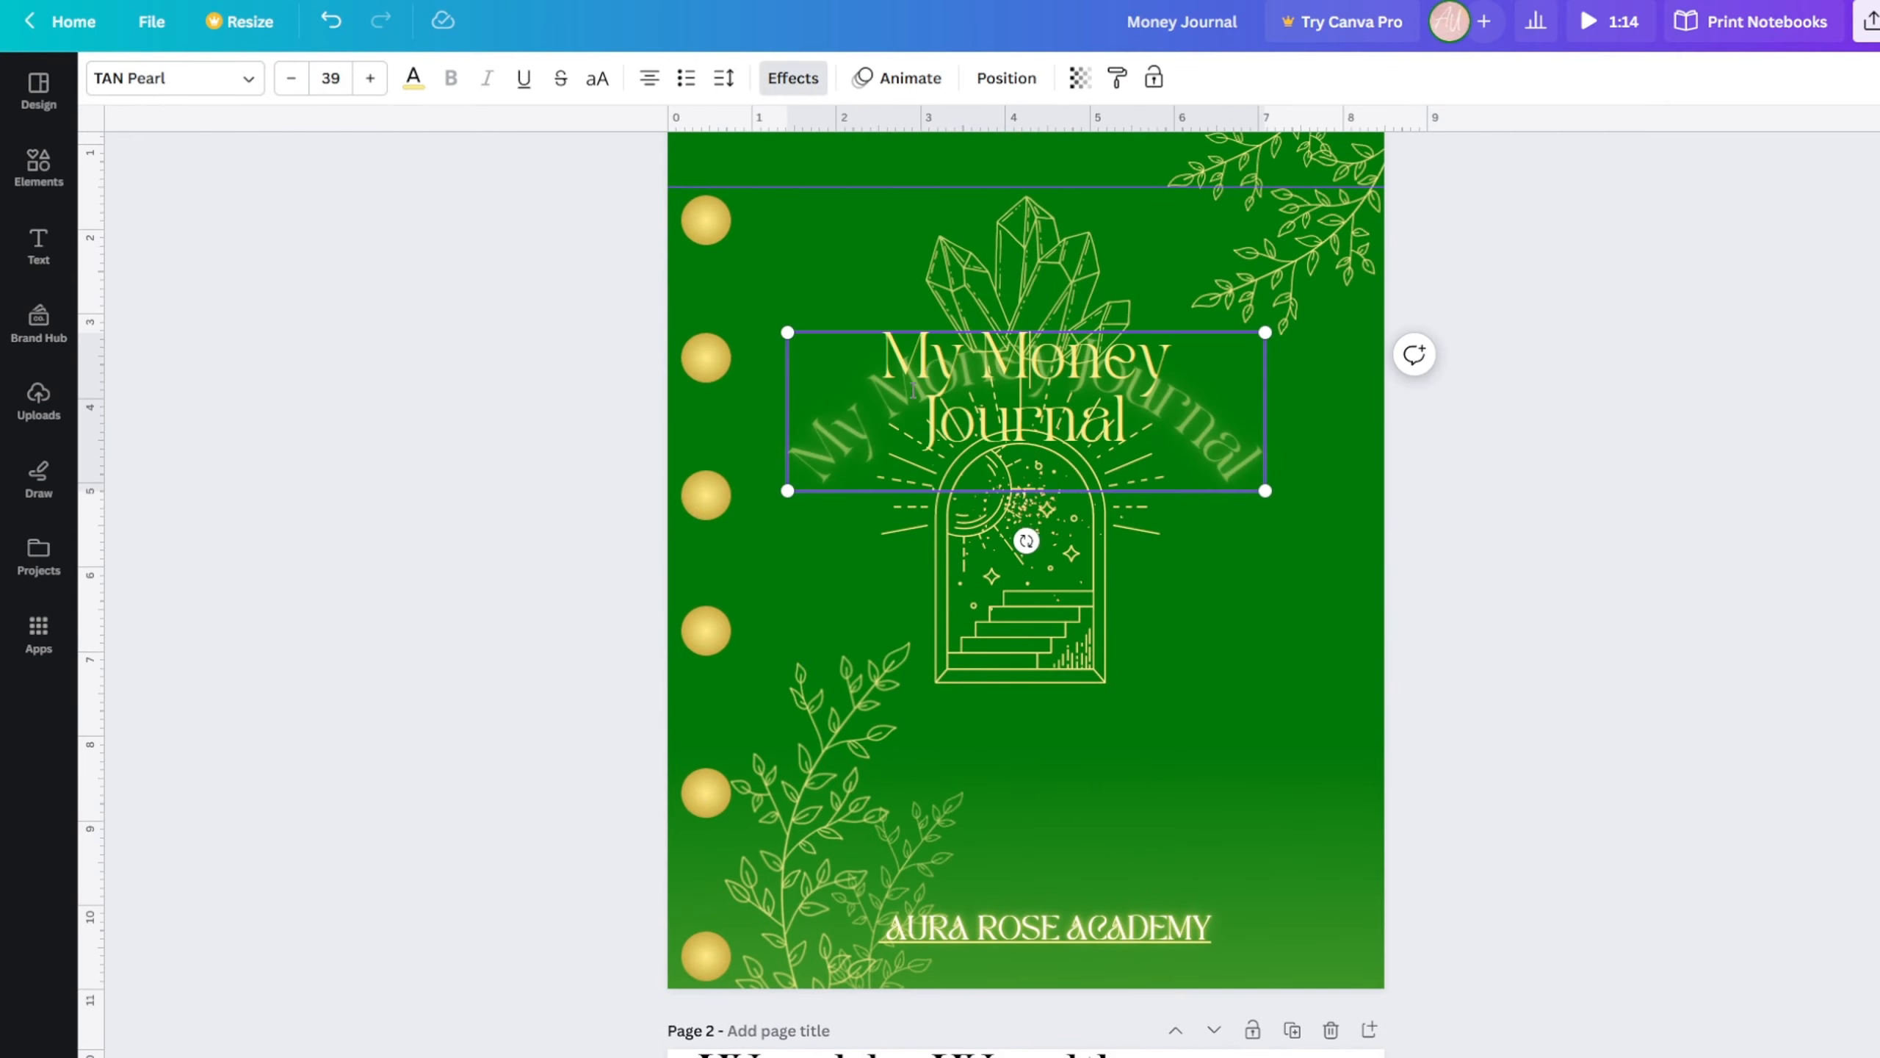
pyautogui.doubleClick(998, 368)
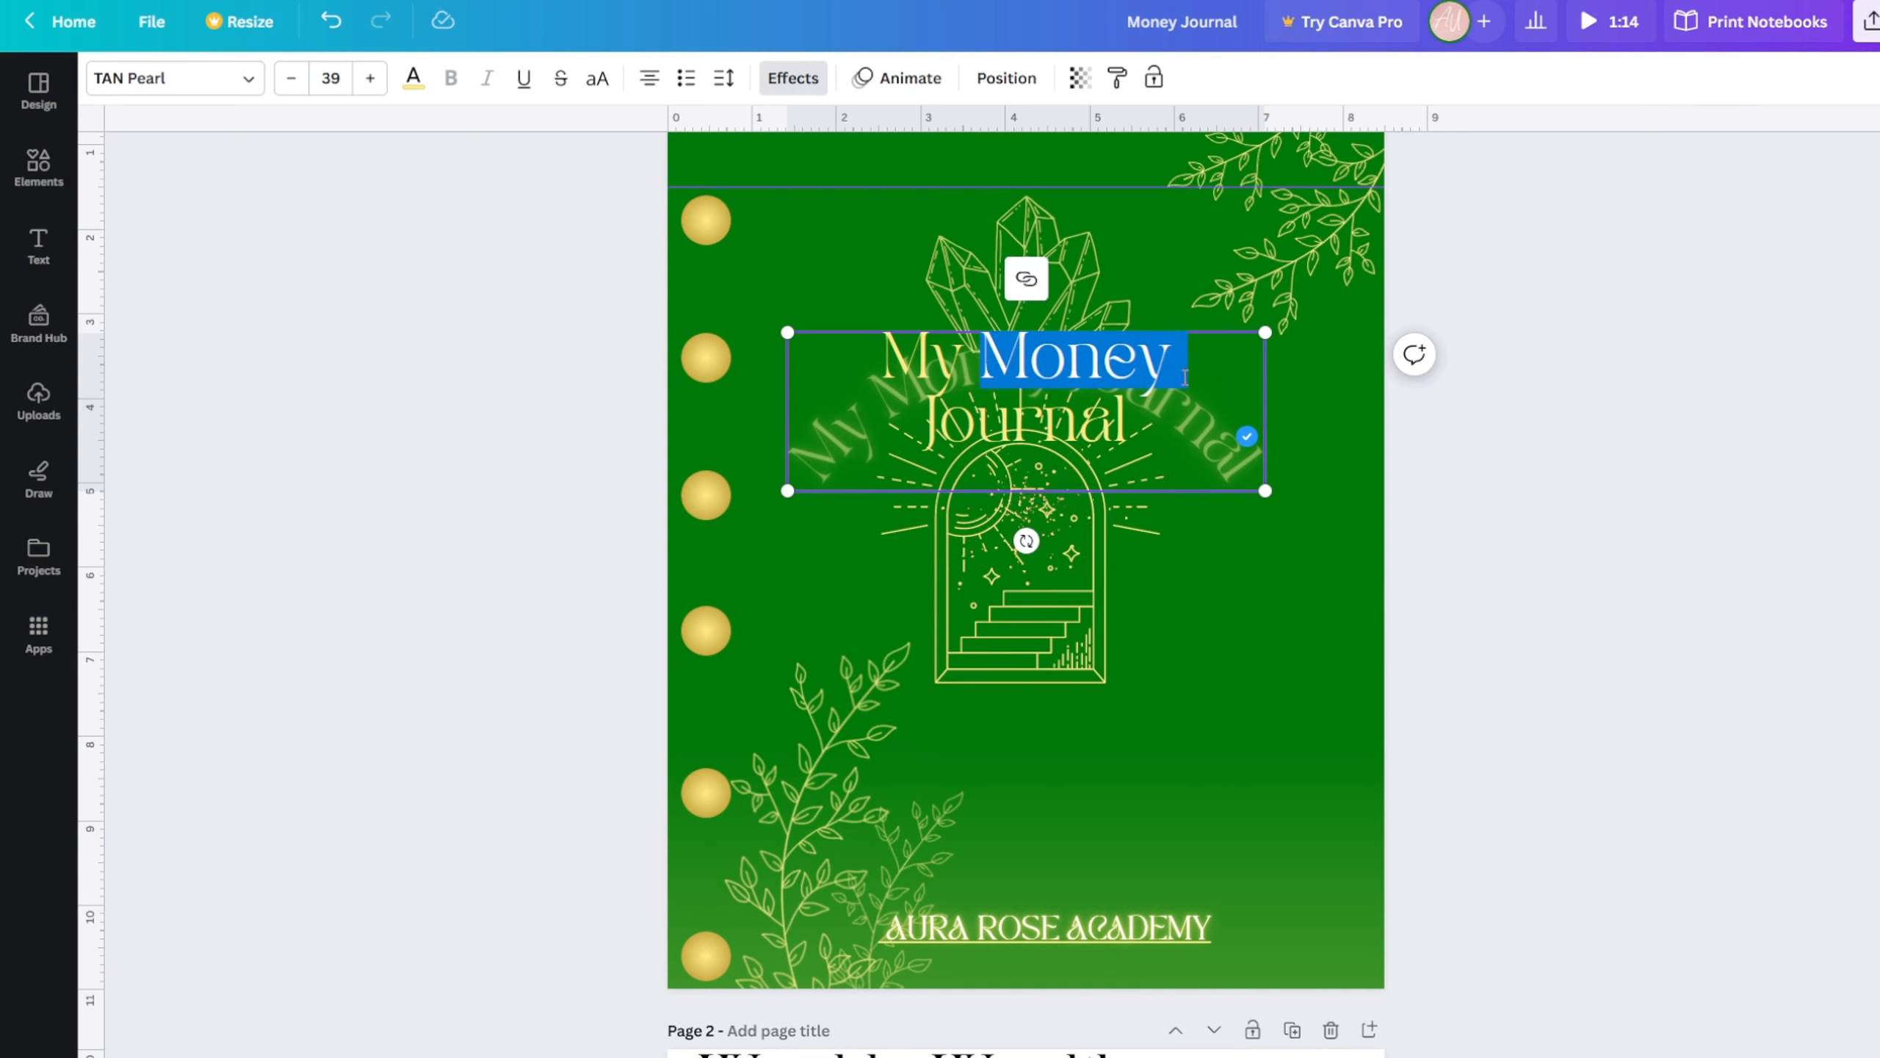
pyautogui.write('Wealth')
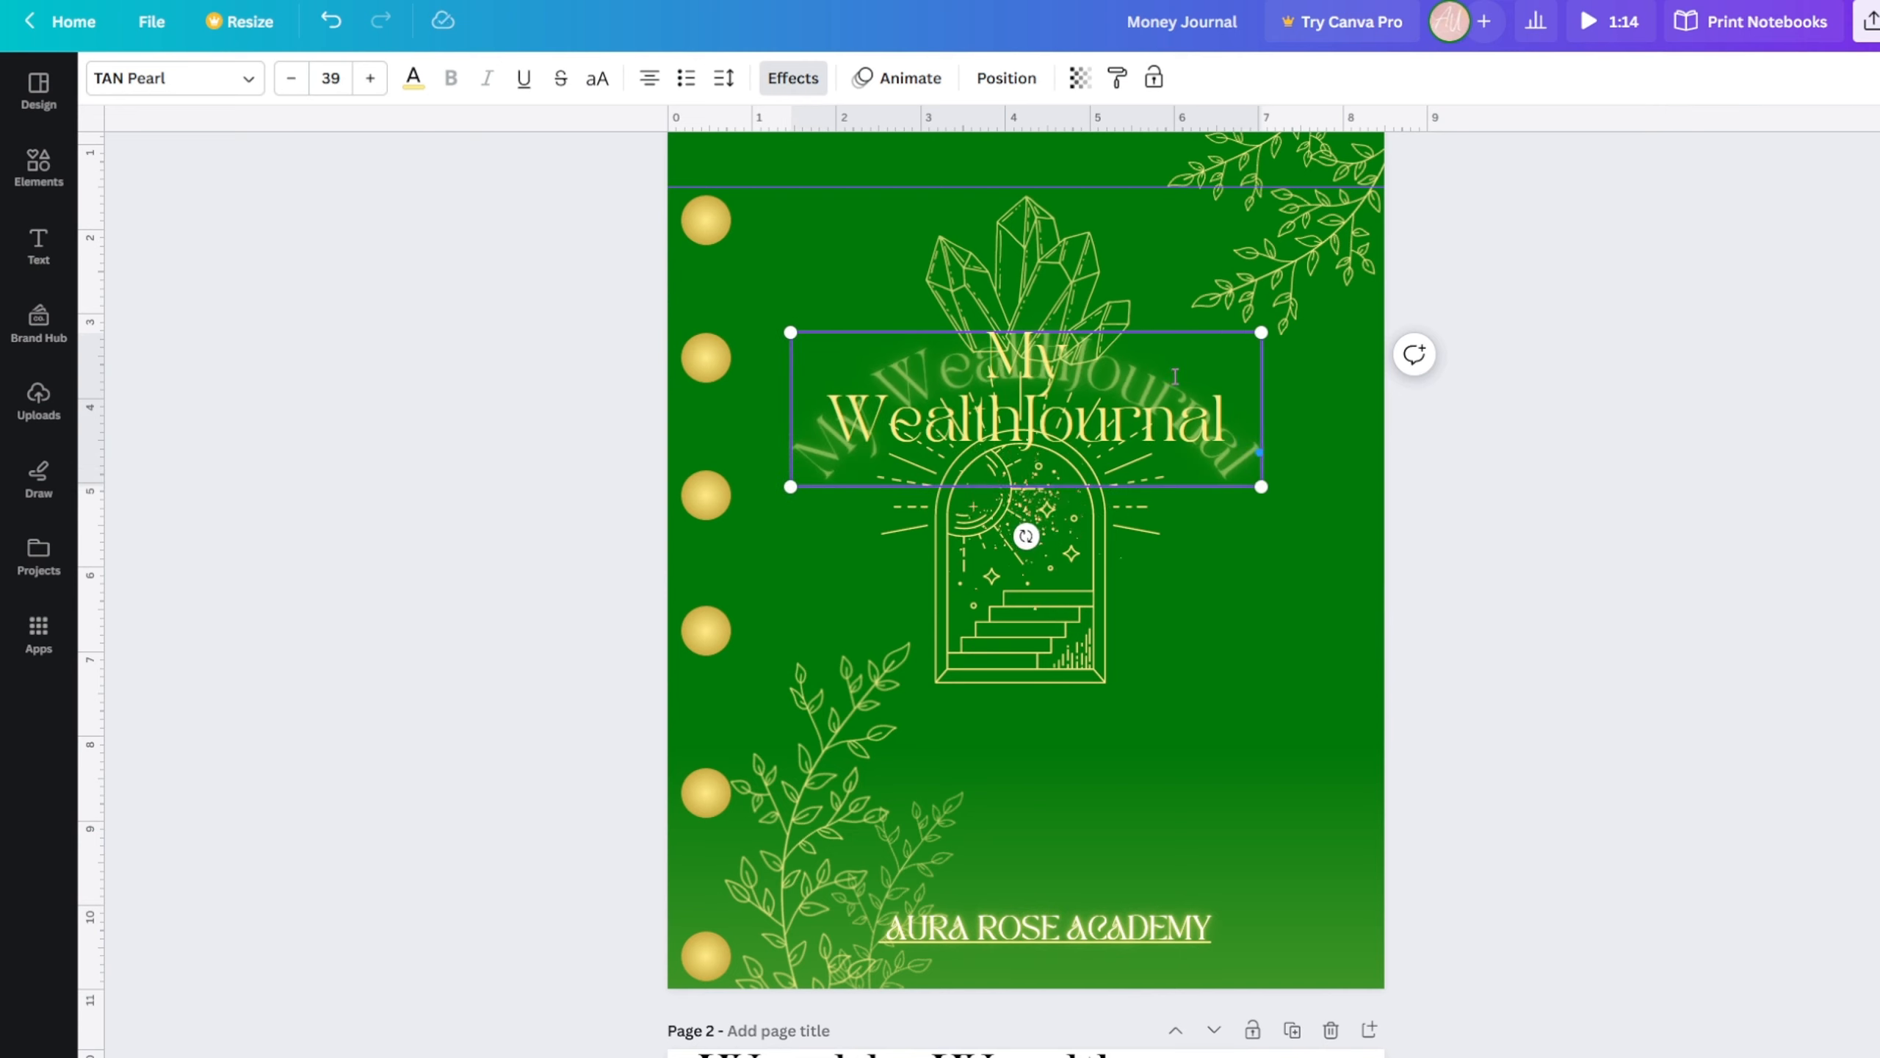
pyautogui.click(1446, 437)
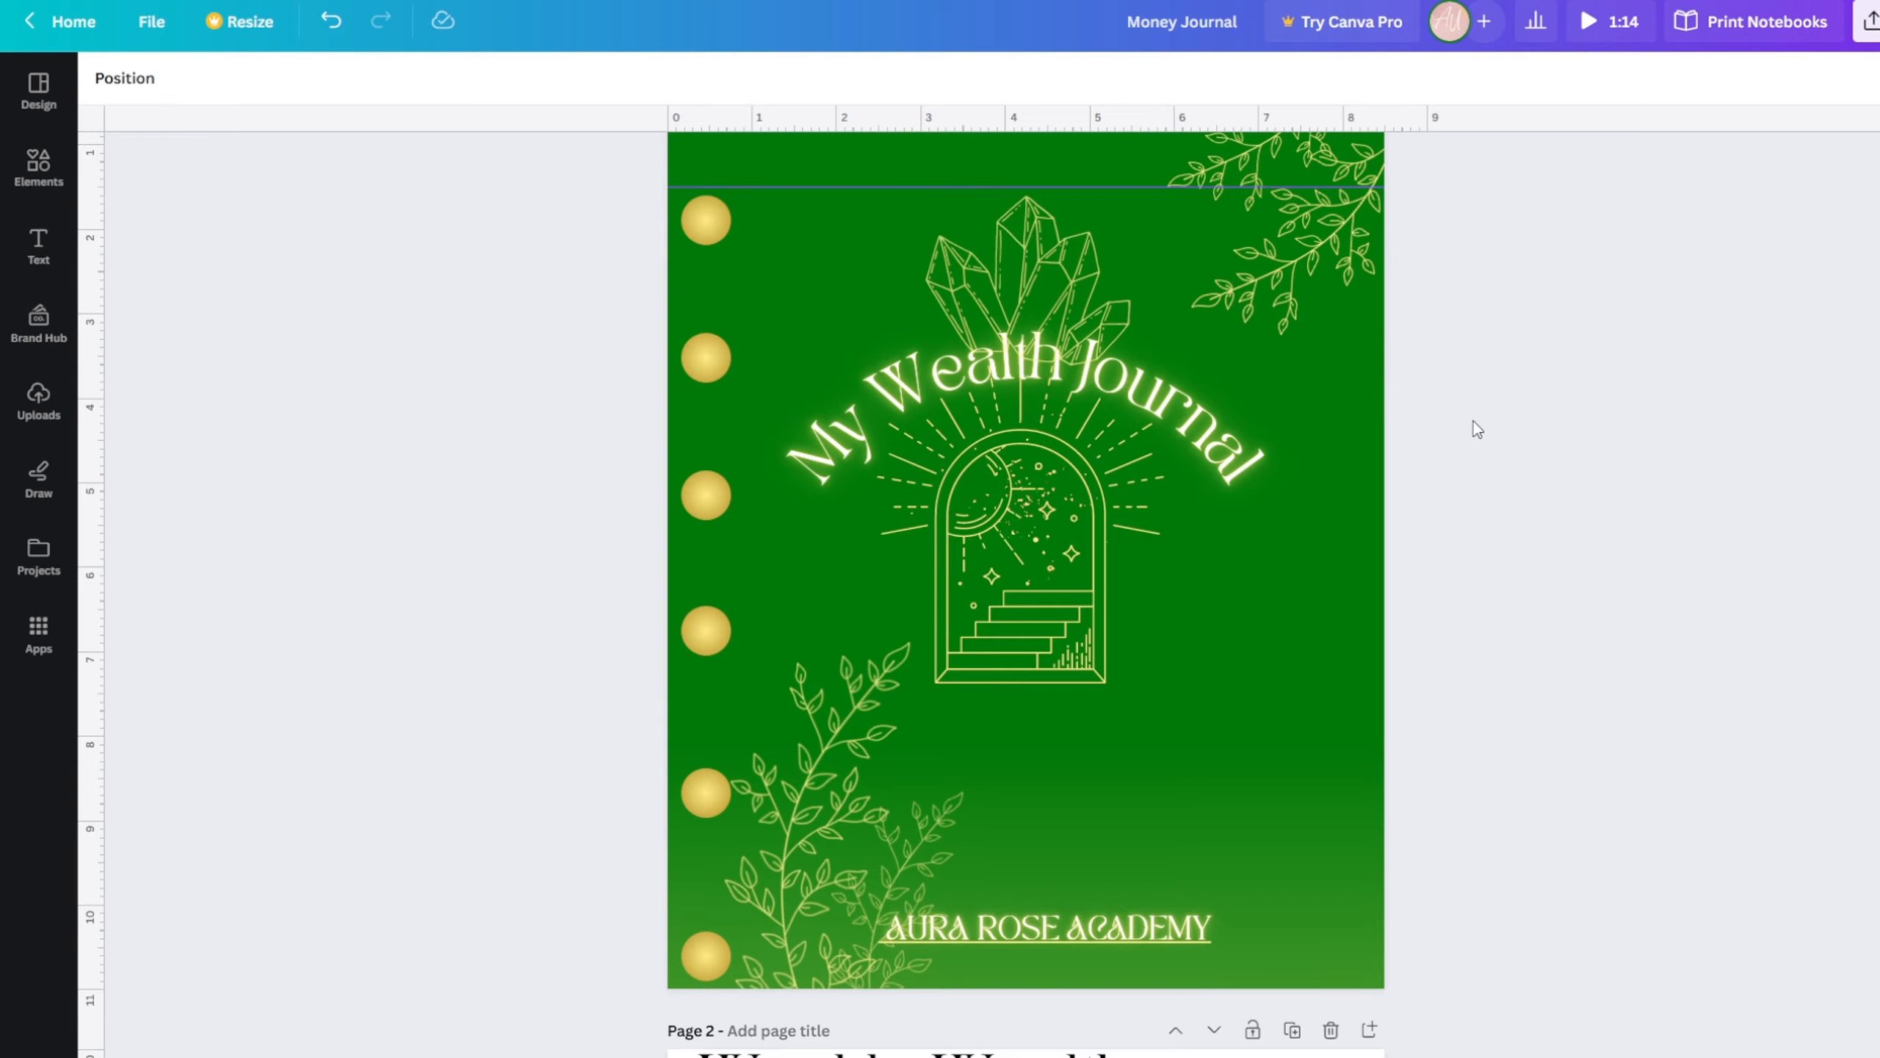
# - Narrow the page 2 title's text box so "Wealth Work" sits together on the second line beneath "Weekly"
pyautogui.scroll(1, 1096, 538)
pyautogui.scroll(-6, 1096, 538)
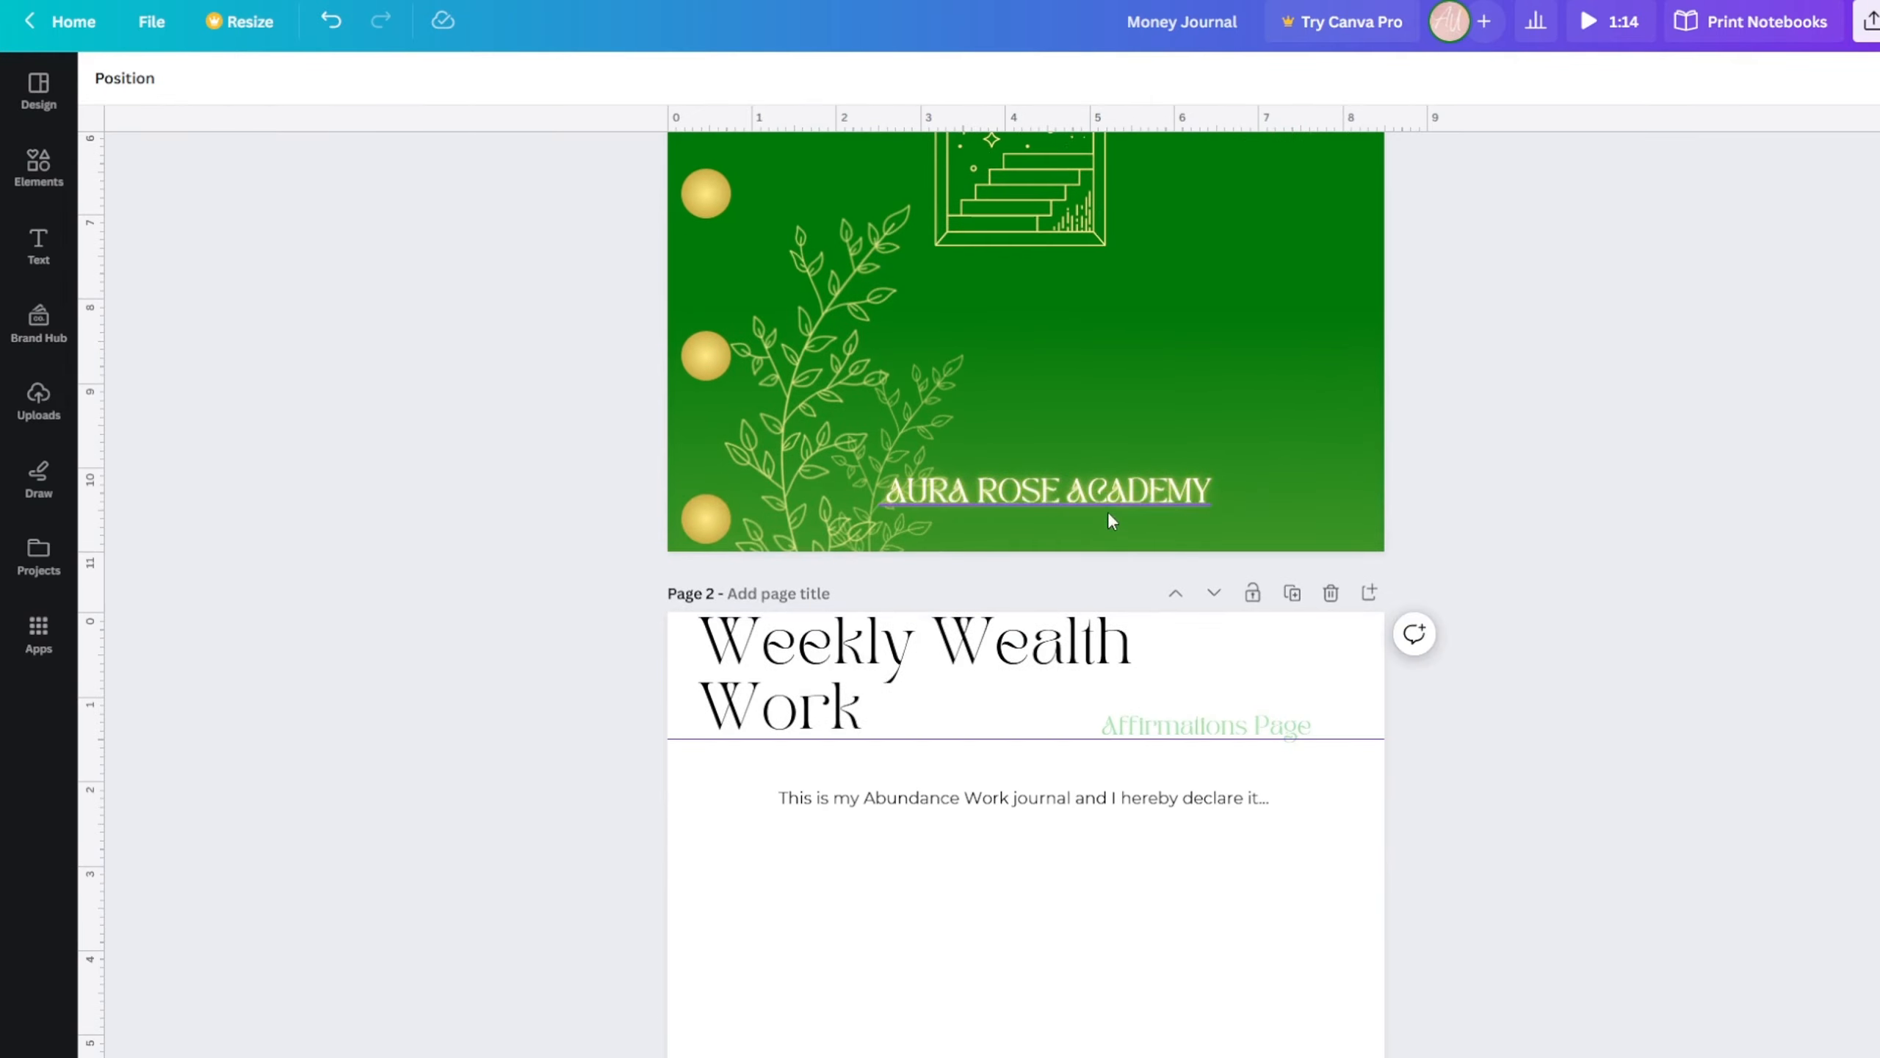
pyautogui.scroll(-10, 1111, 518)
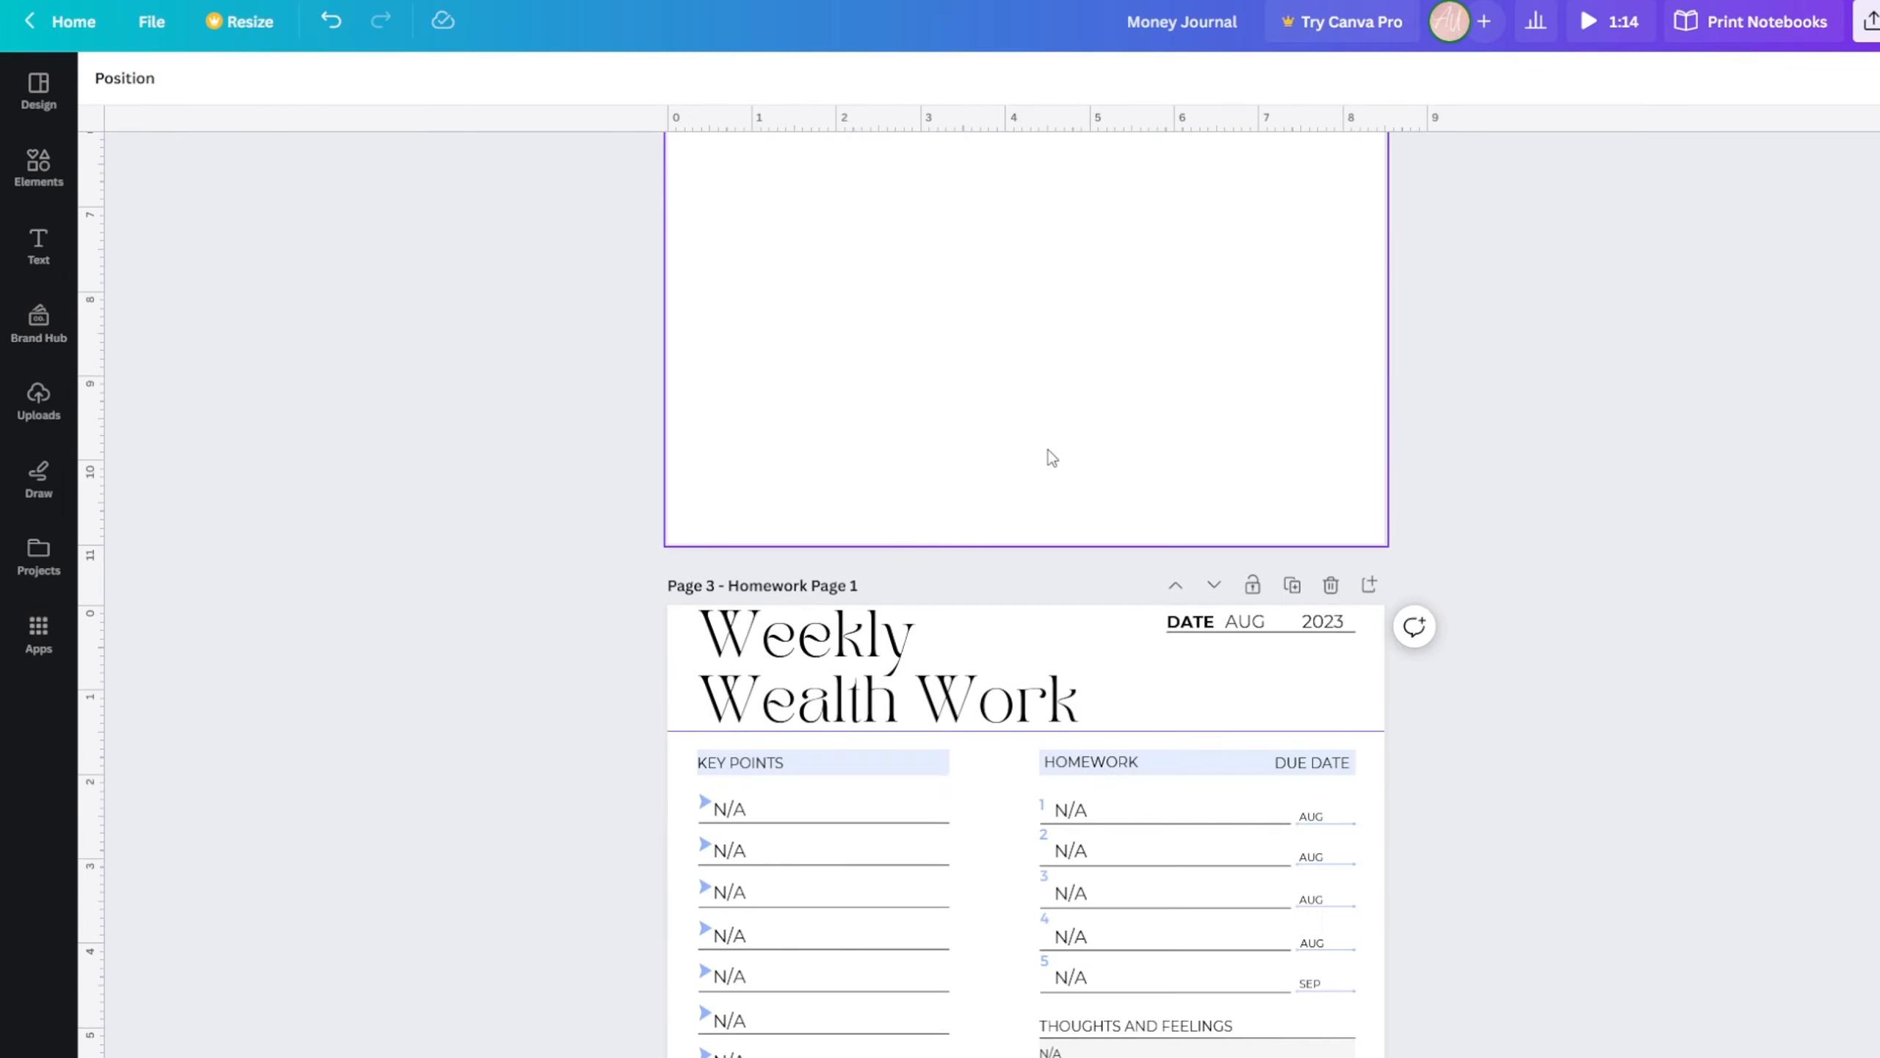
pyautogui.scroll(10, 1051, 457)
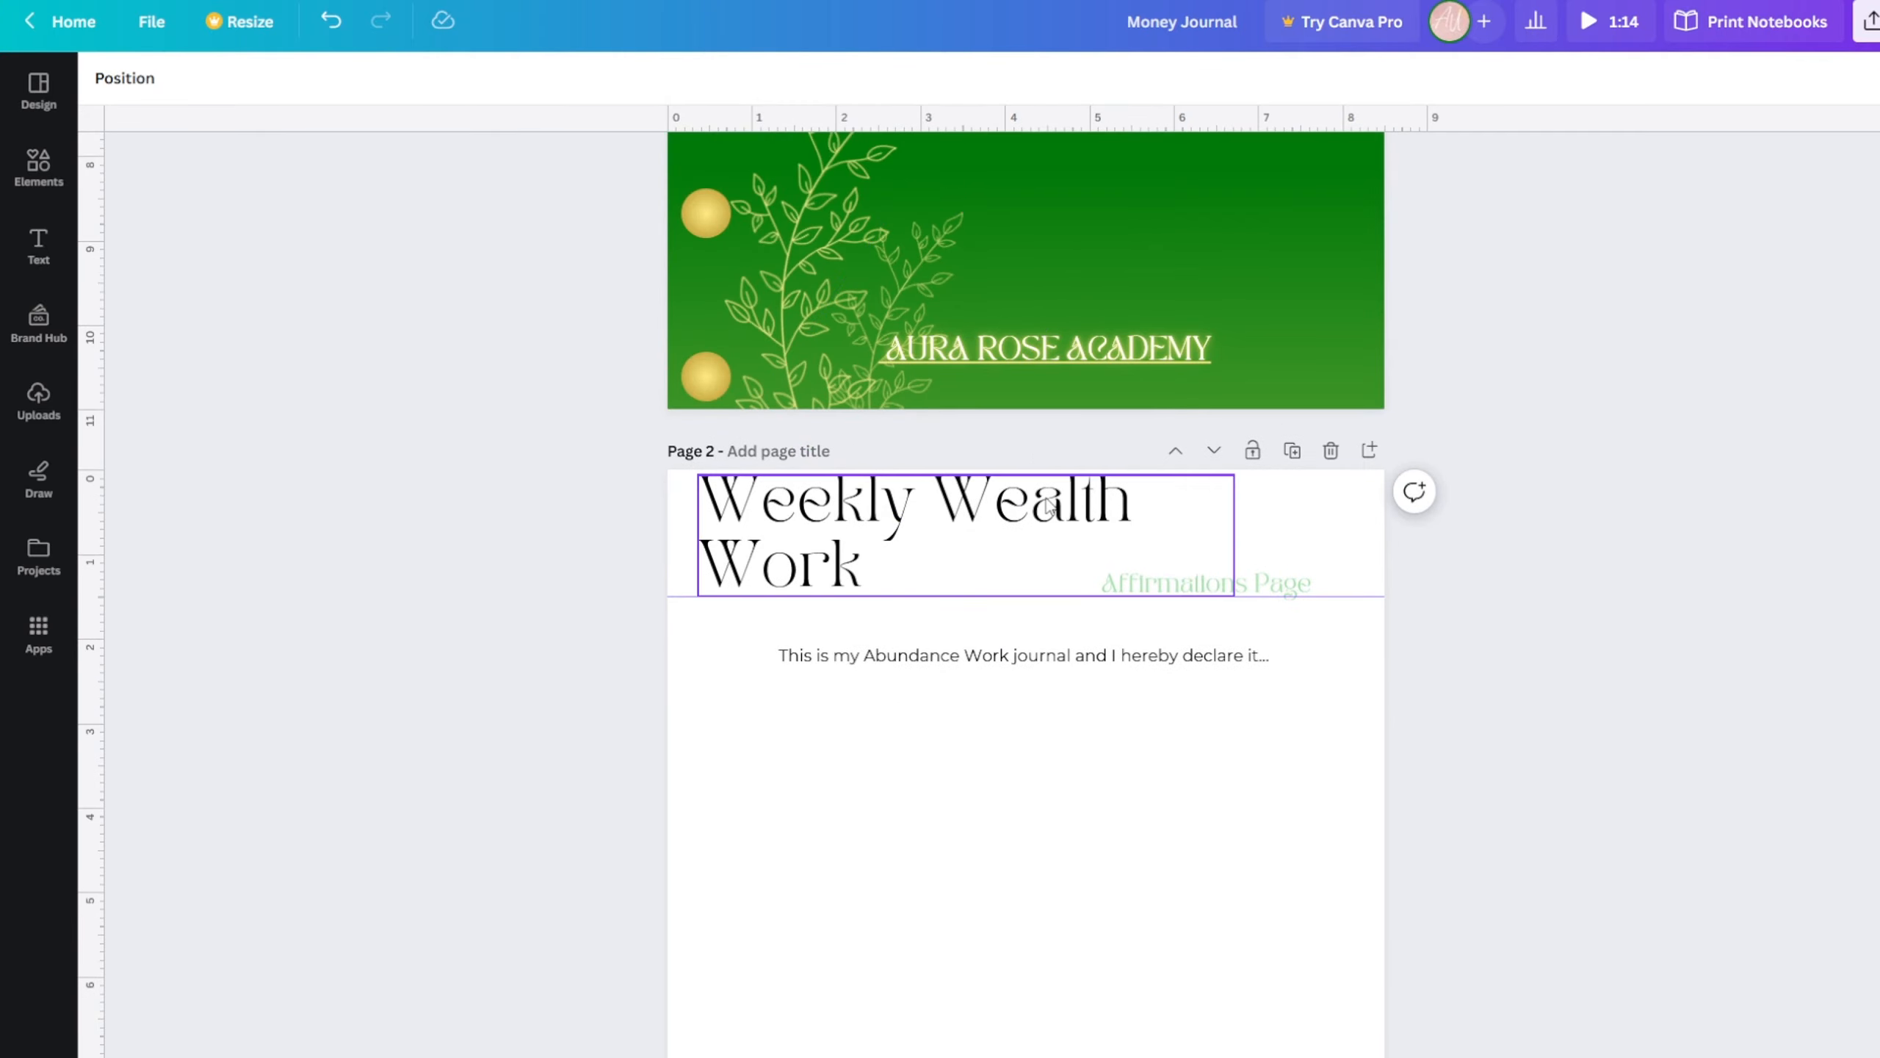
pyautogui.scroll(8, 1066, 576)
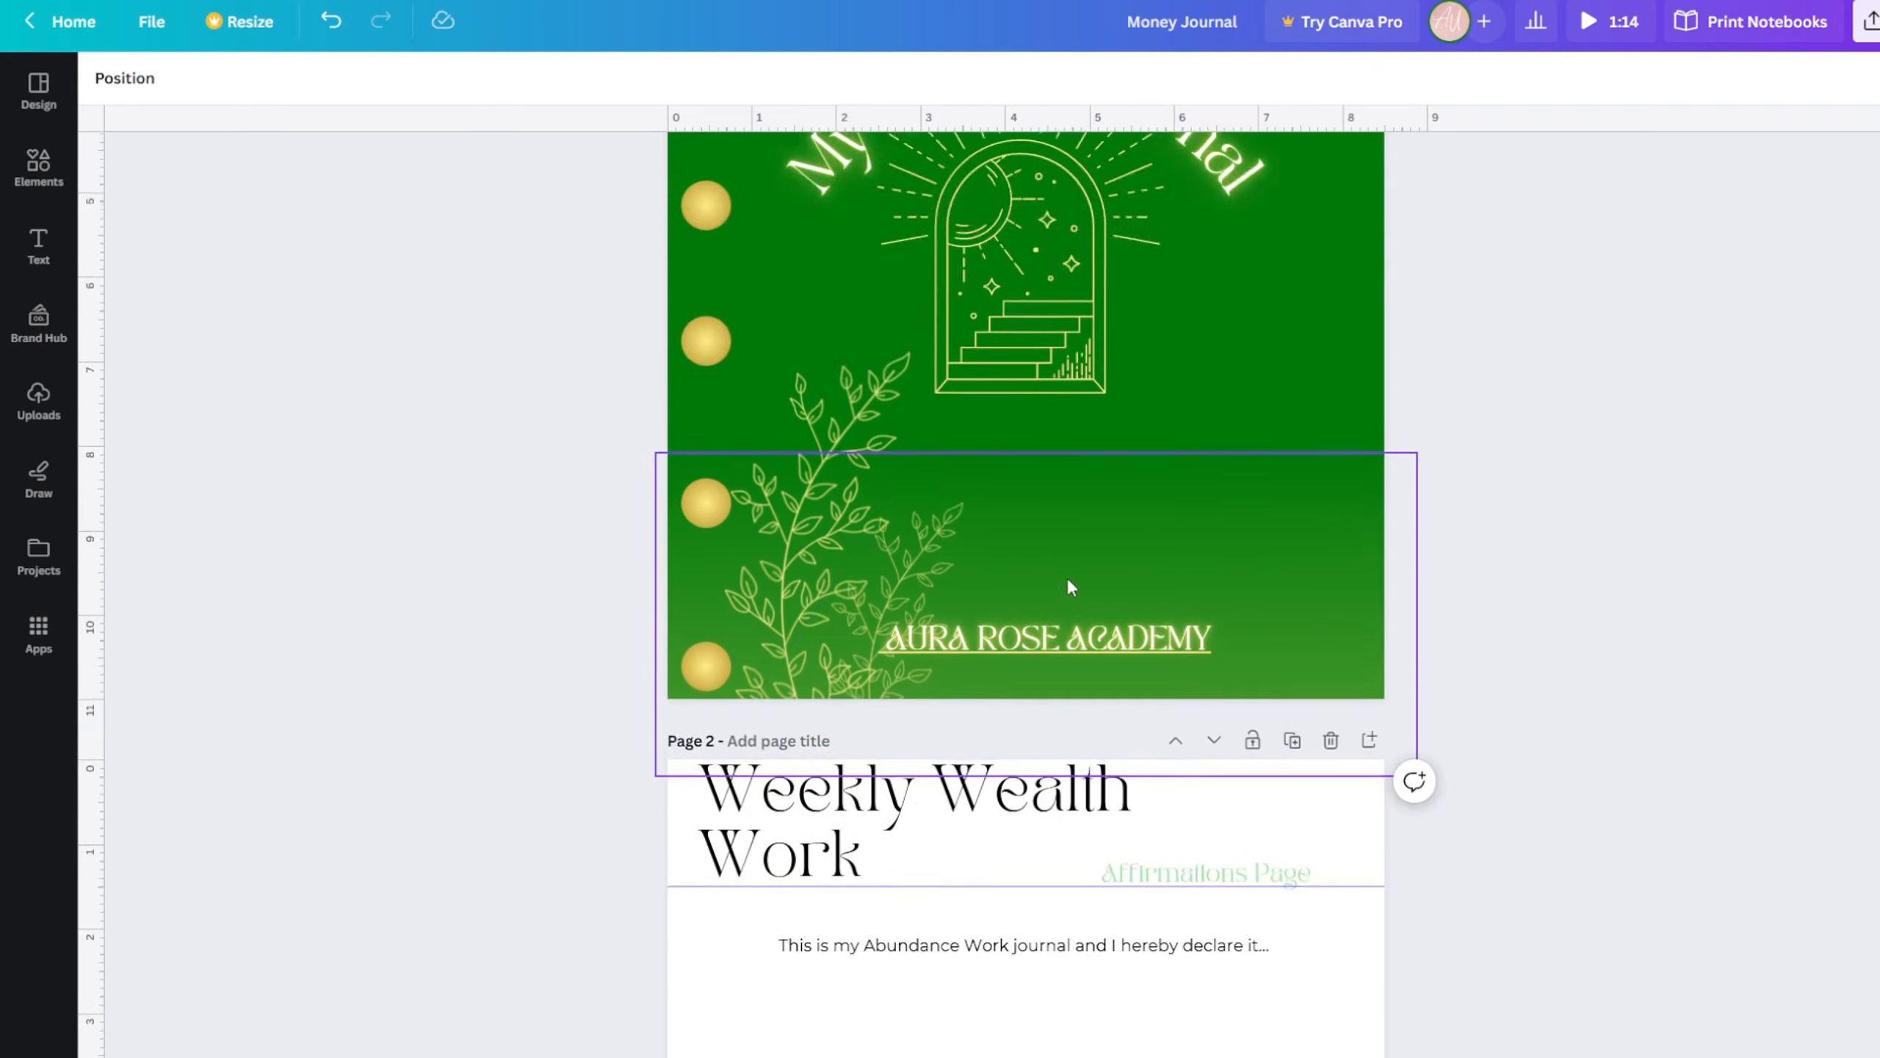
pyautogui.scroll(-7, 1067, 567)
pyautogui.click(995, 589)
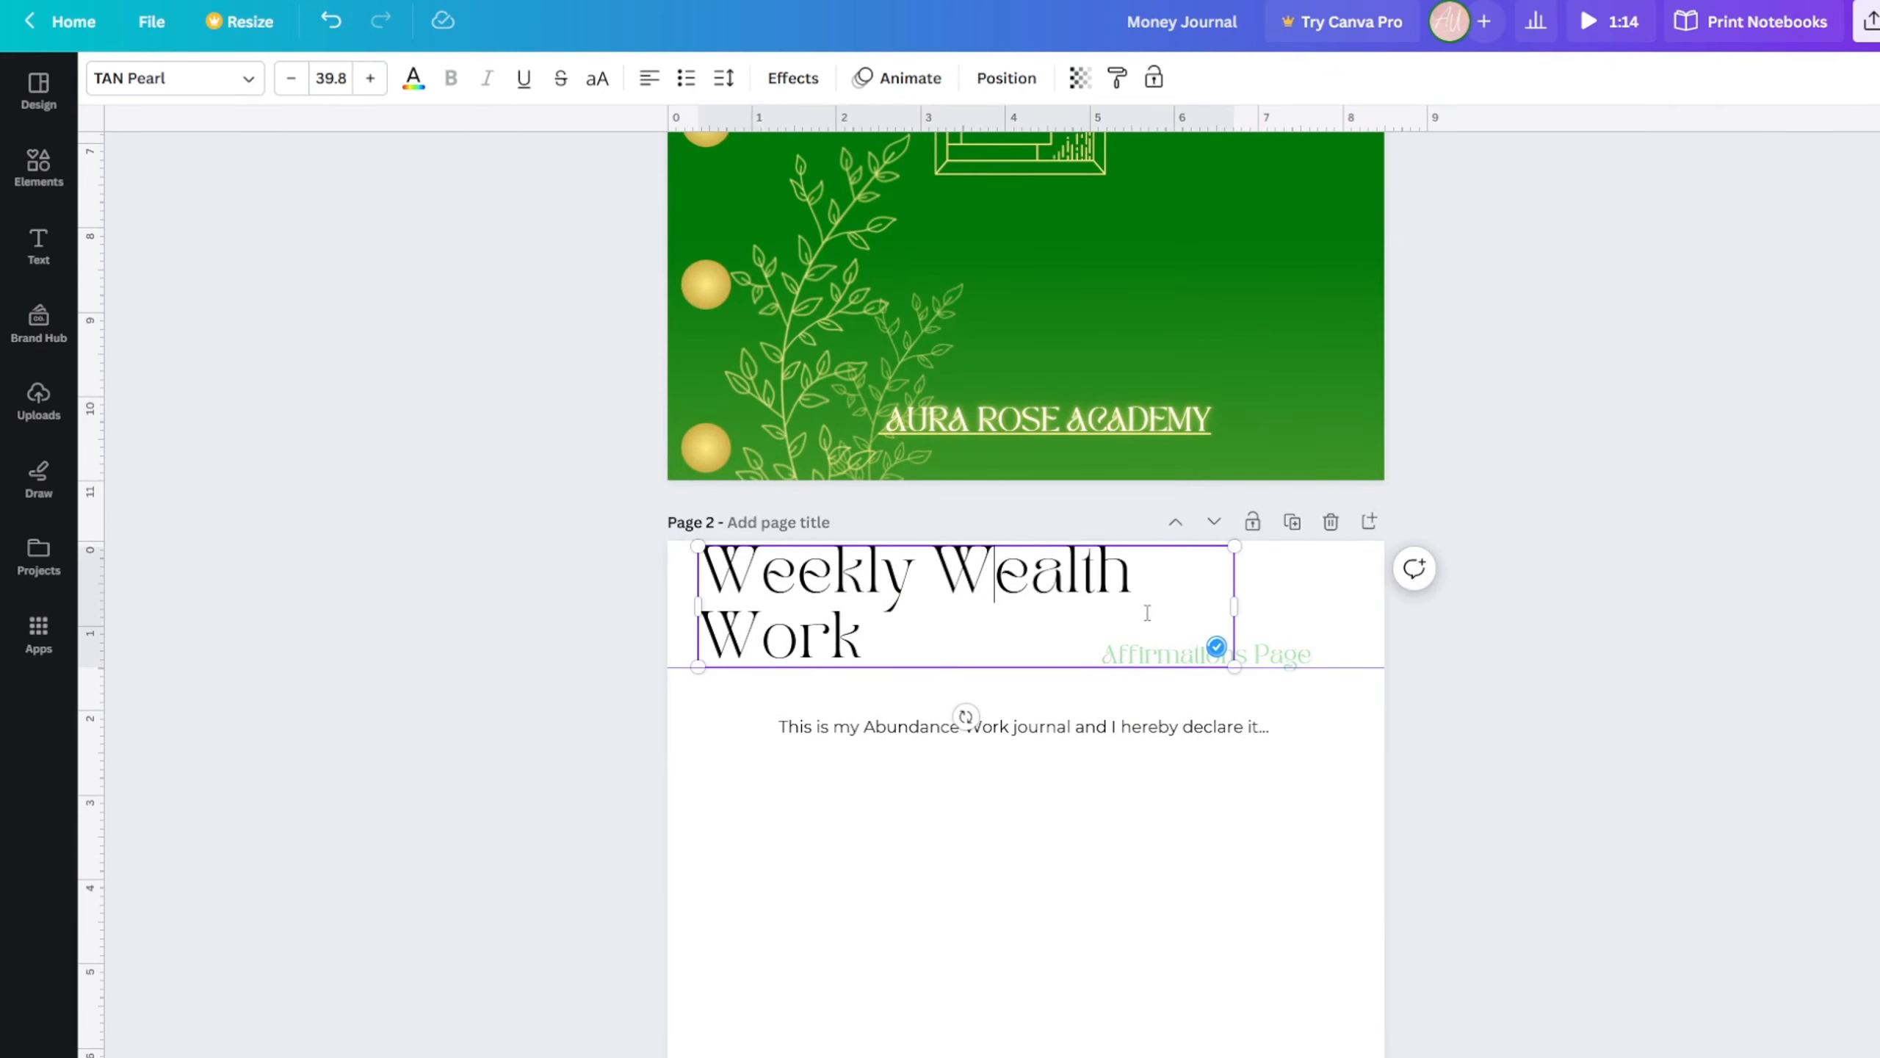
pyautogui.moveTo(1235, 610); pyautogui.dragTo(1101, 610)
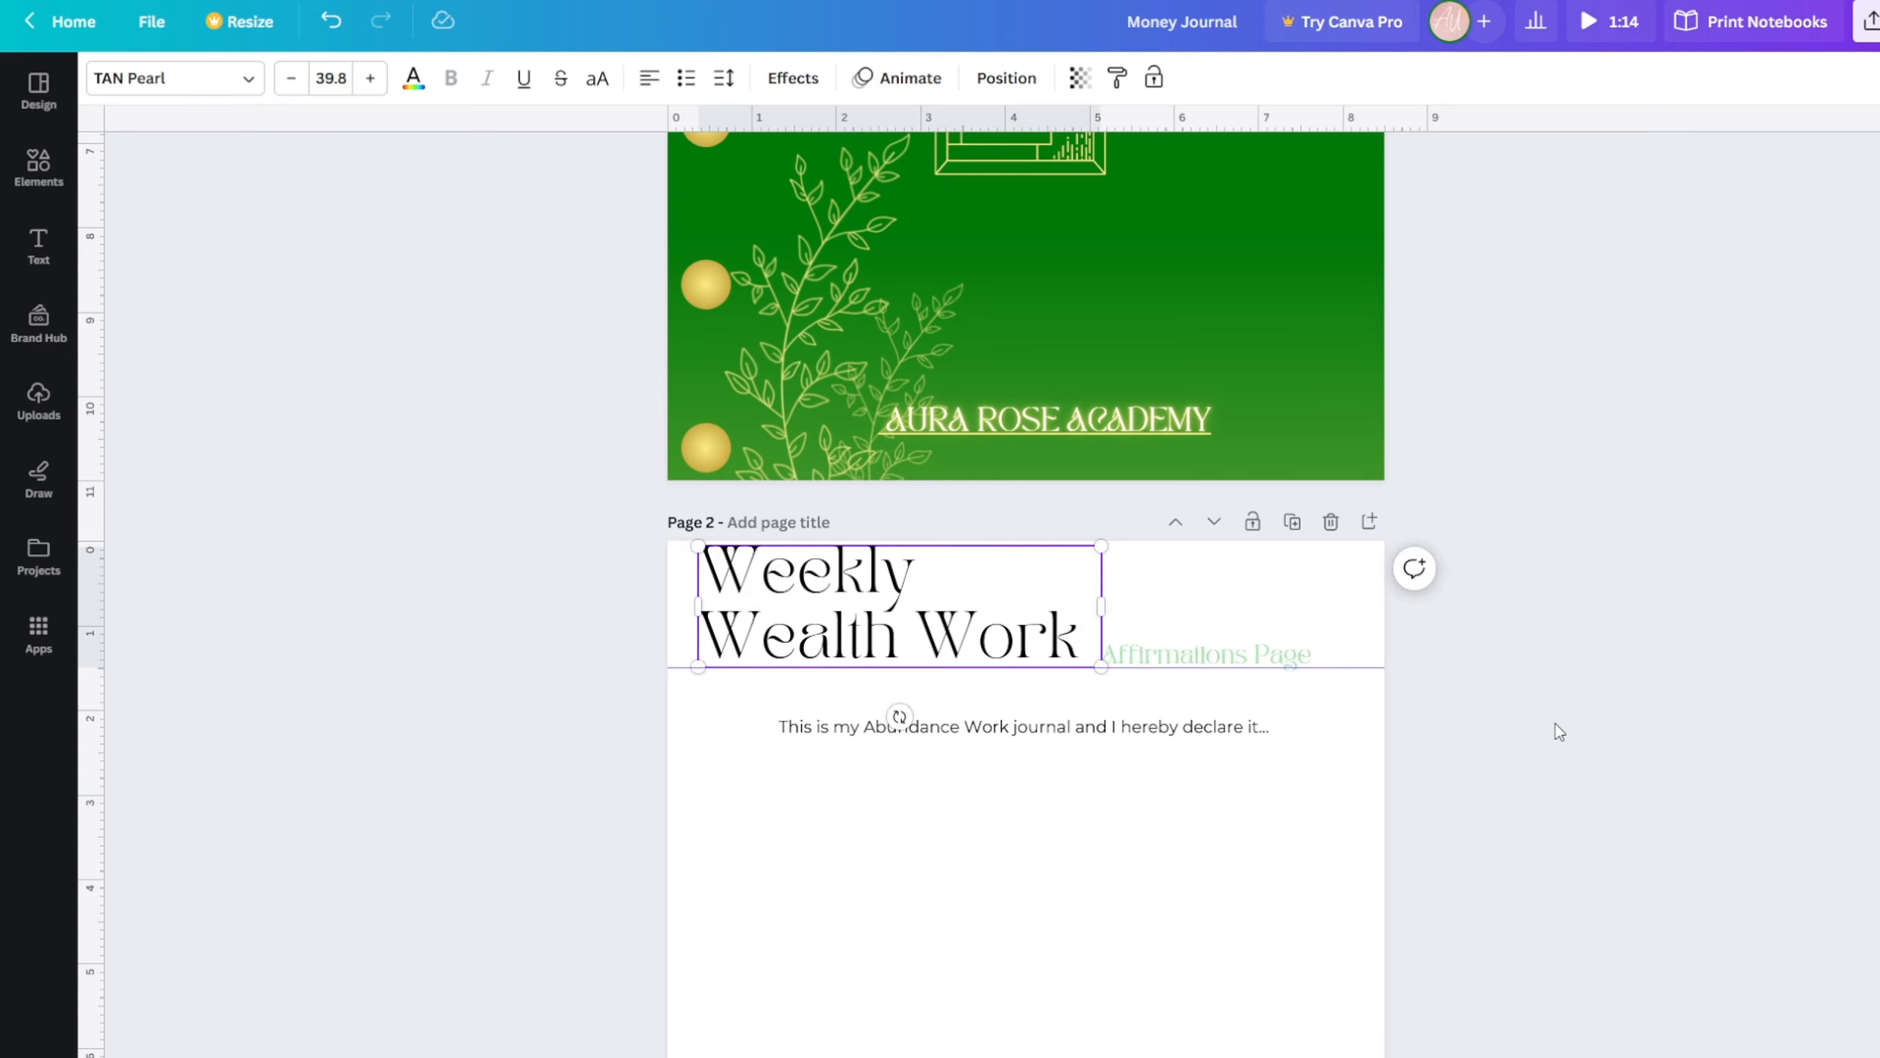
pyautogui.click(1421, 757)
# - Move the green "Affirmations Page" subtitle on page 2 slightly closer to the end of the "Weekly Wealth Work" title
pyautogui.scroll(-20, 1376, 699)
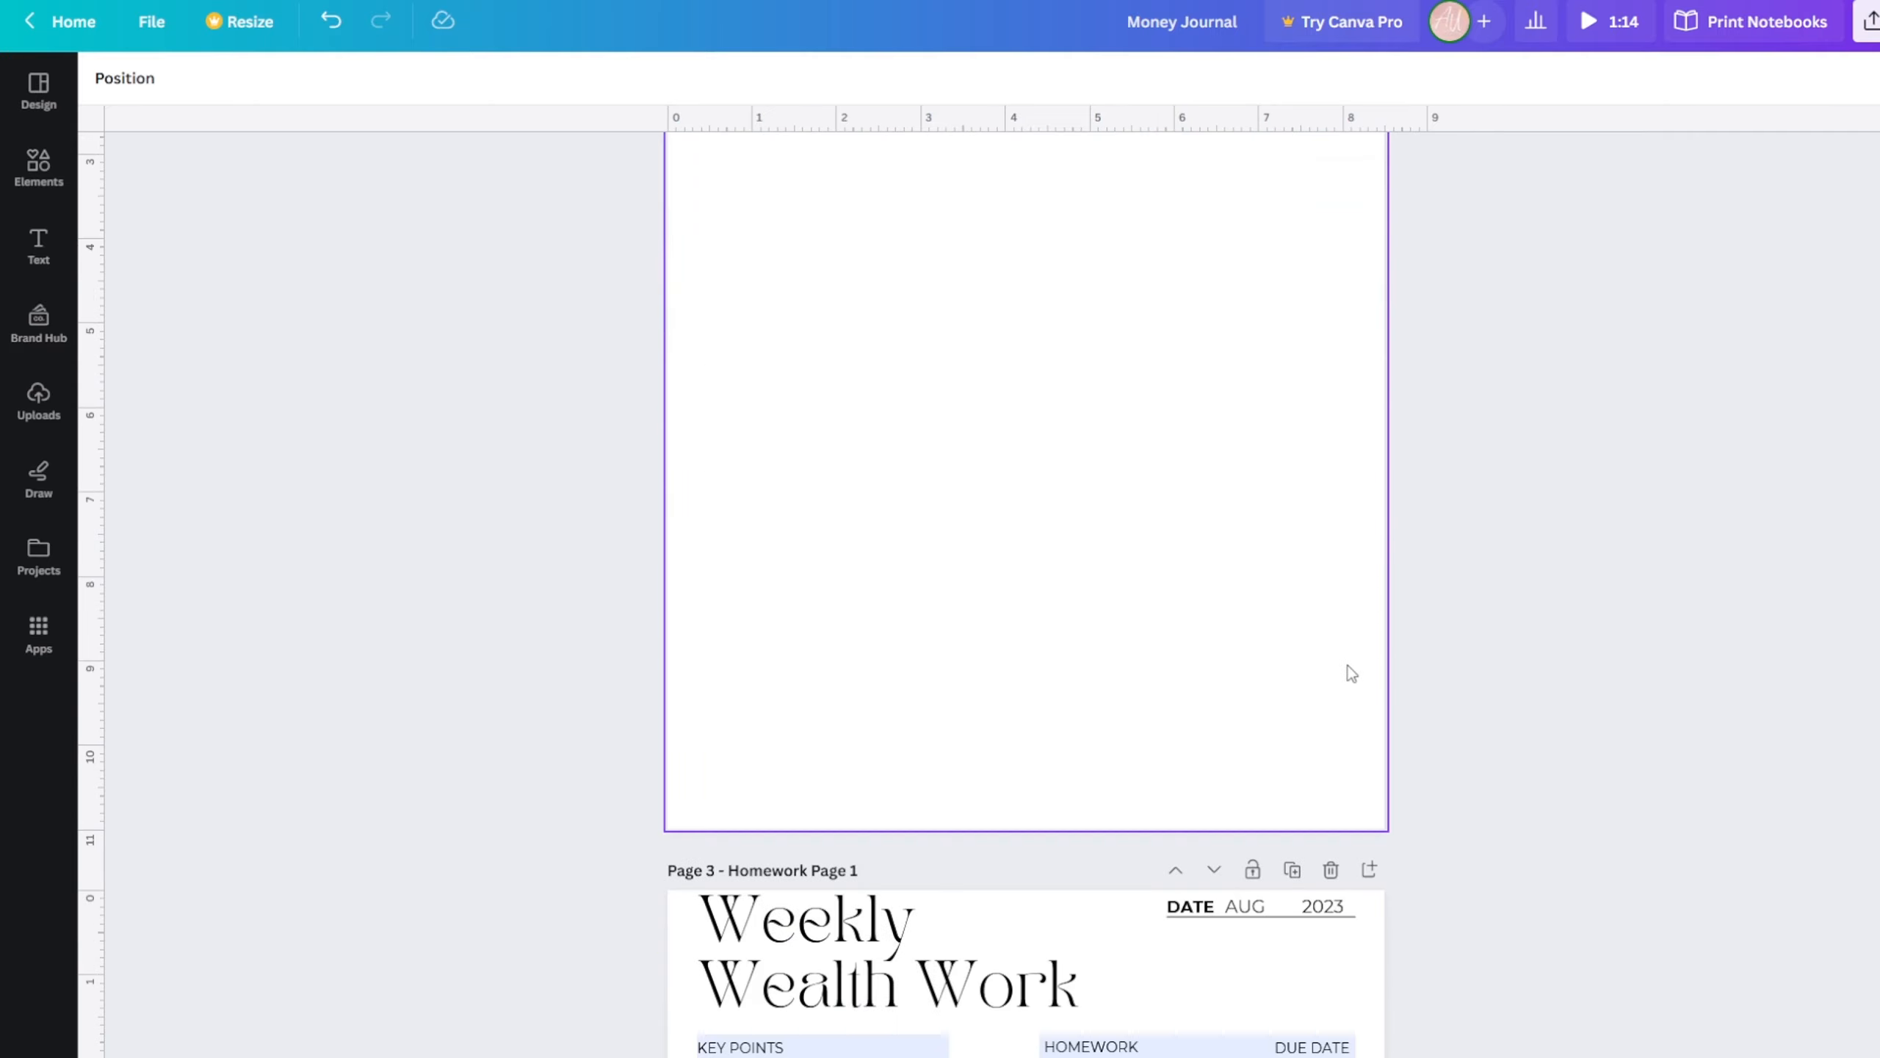
pyautogui.scroll(-1, 824, 503)
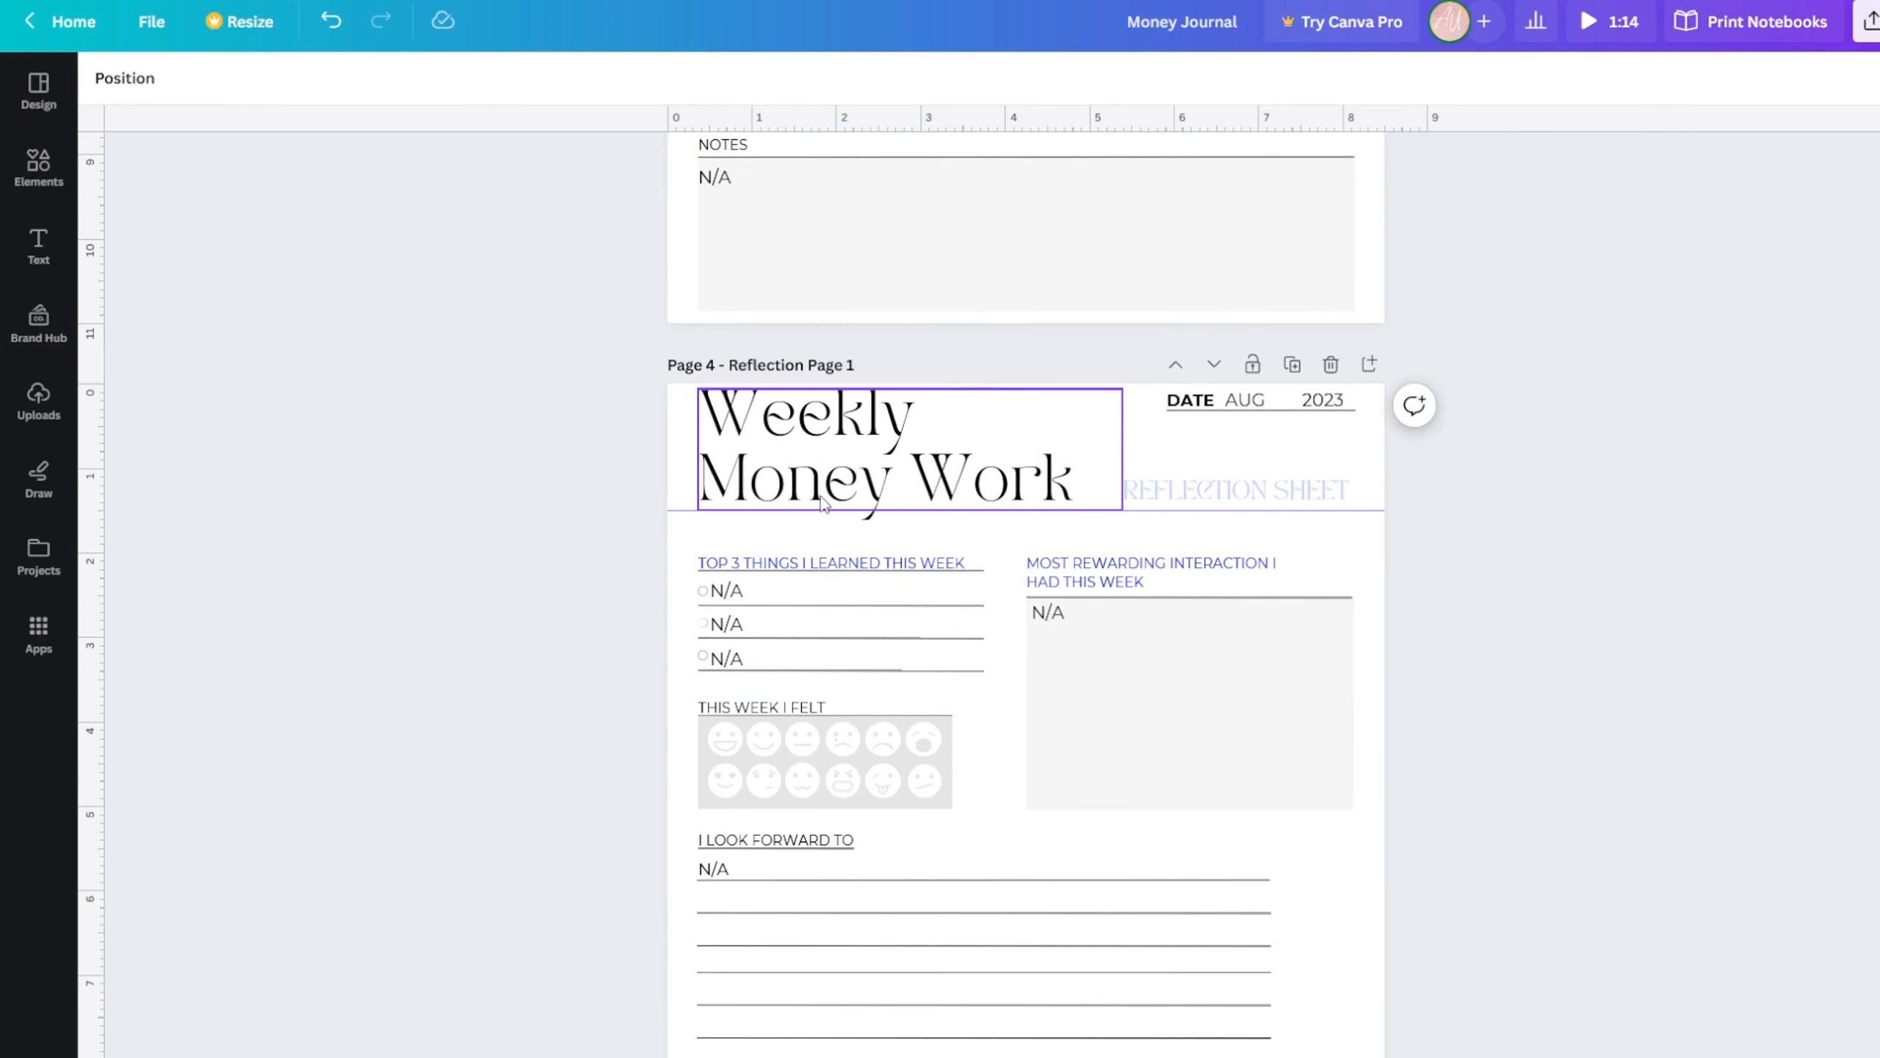
pyautogui.scroll(13, 986, 500)
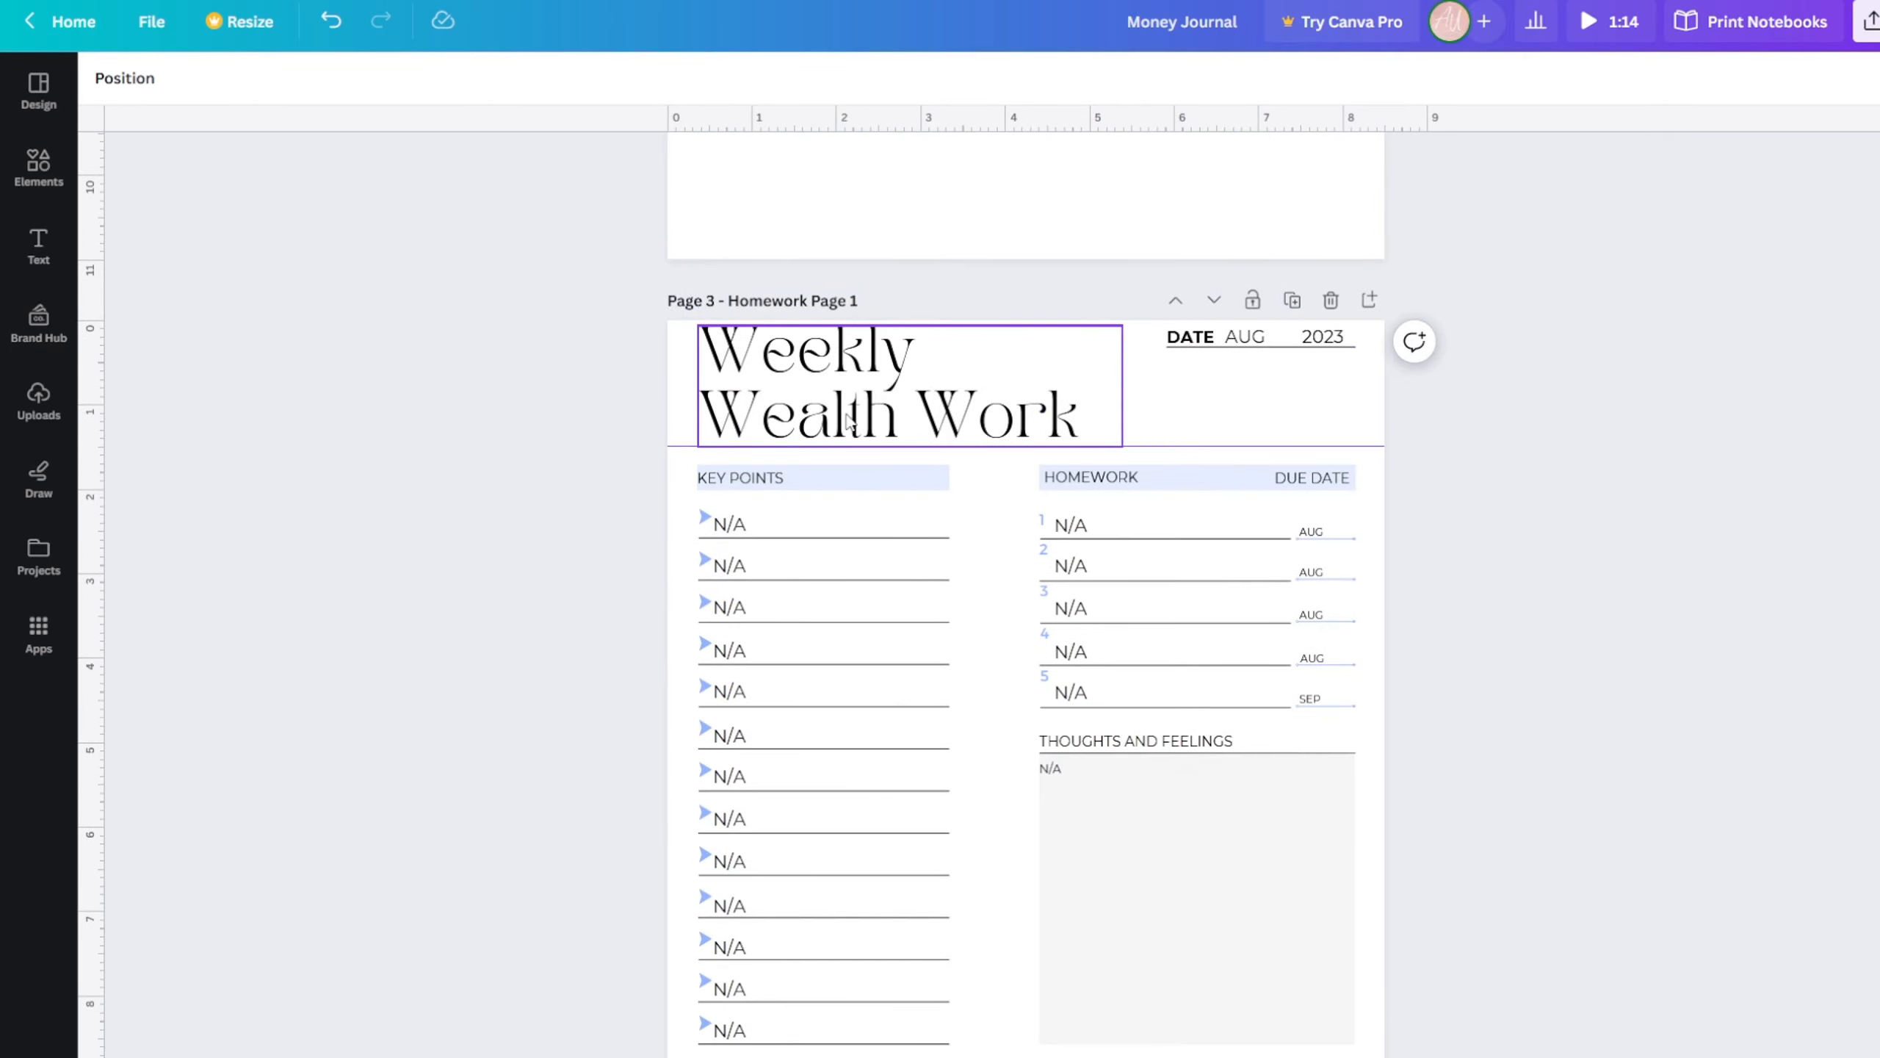
pyautogui.scroll(8, 815, 445)
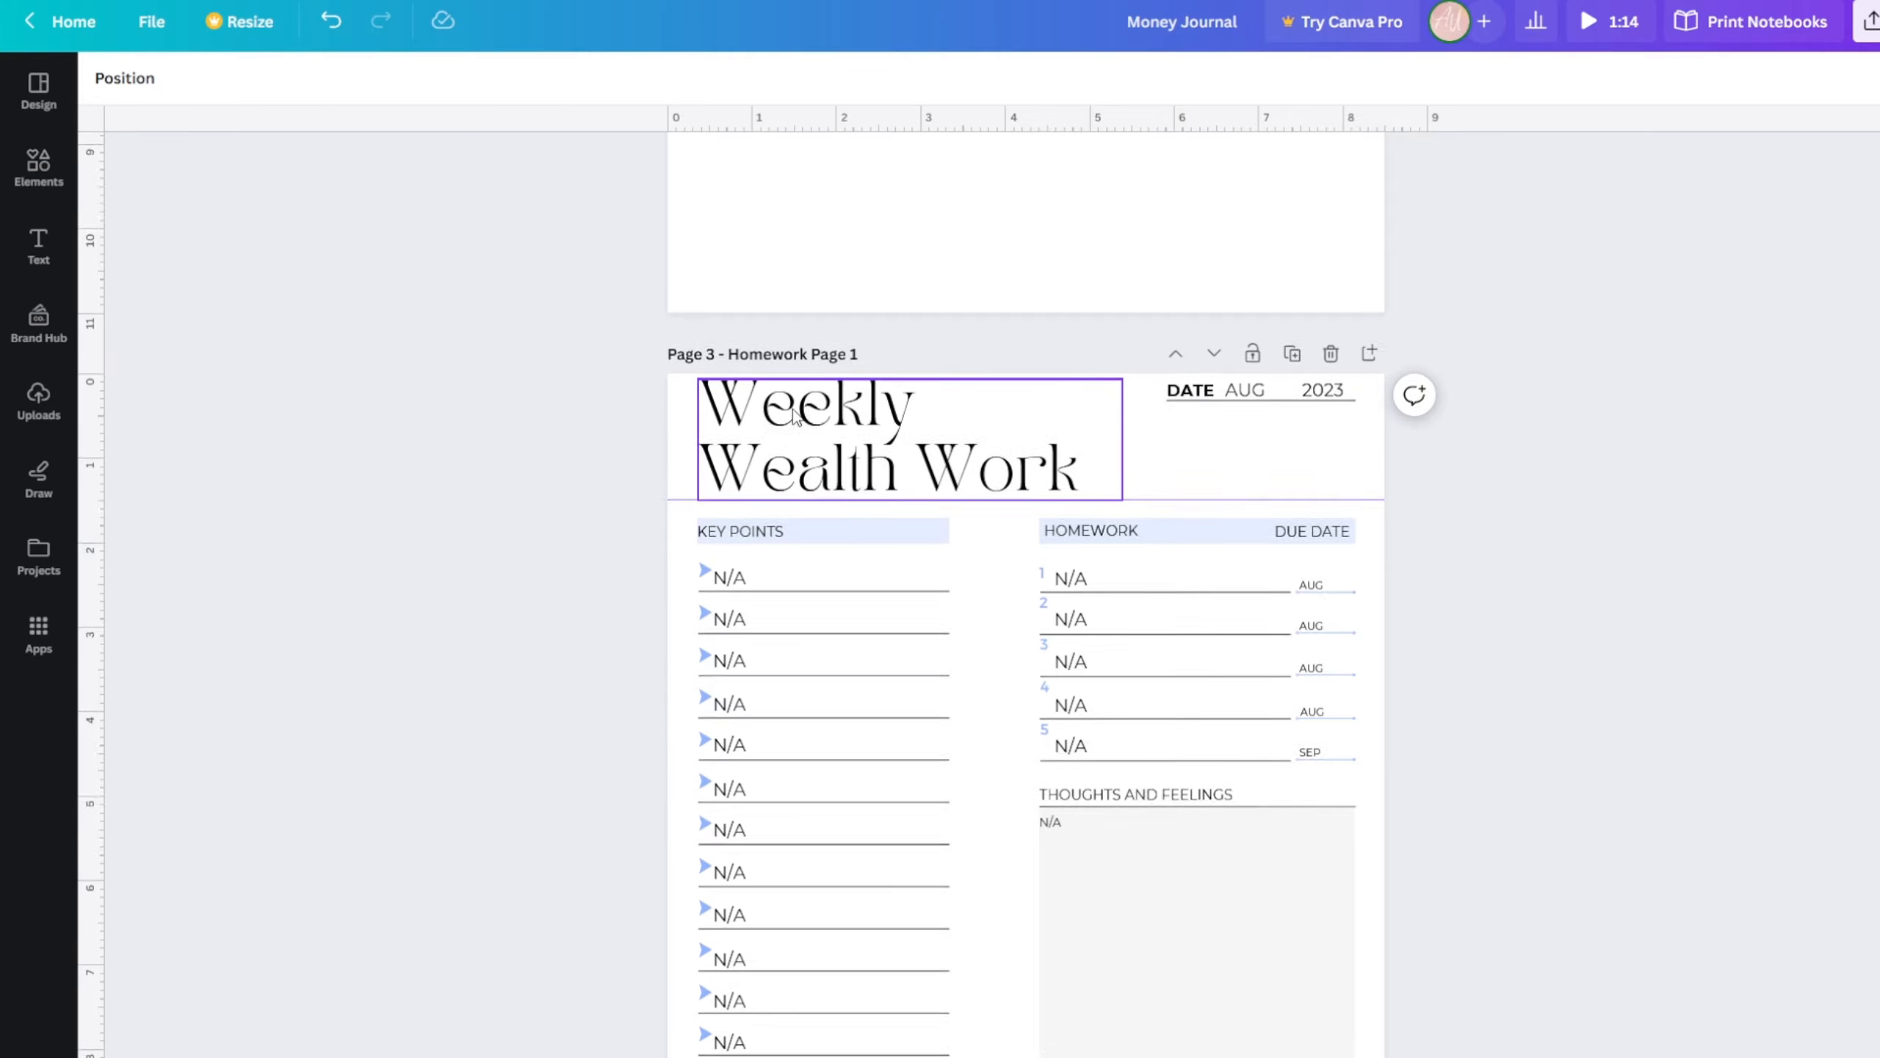
pyautogui.scroll(10, 839, 638)
pyautogui.scroll(-8, 1033, 525)
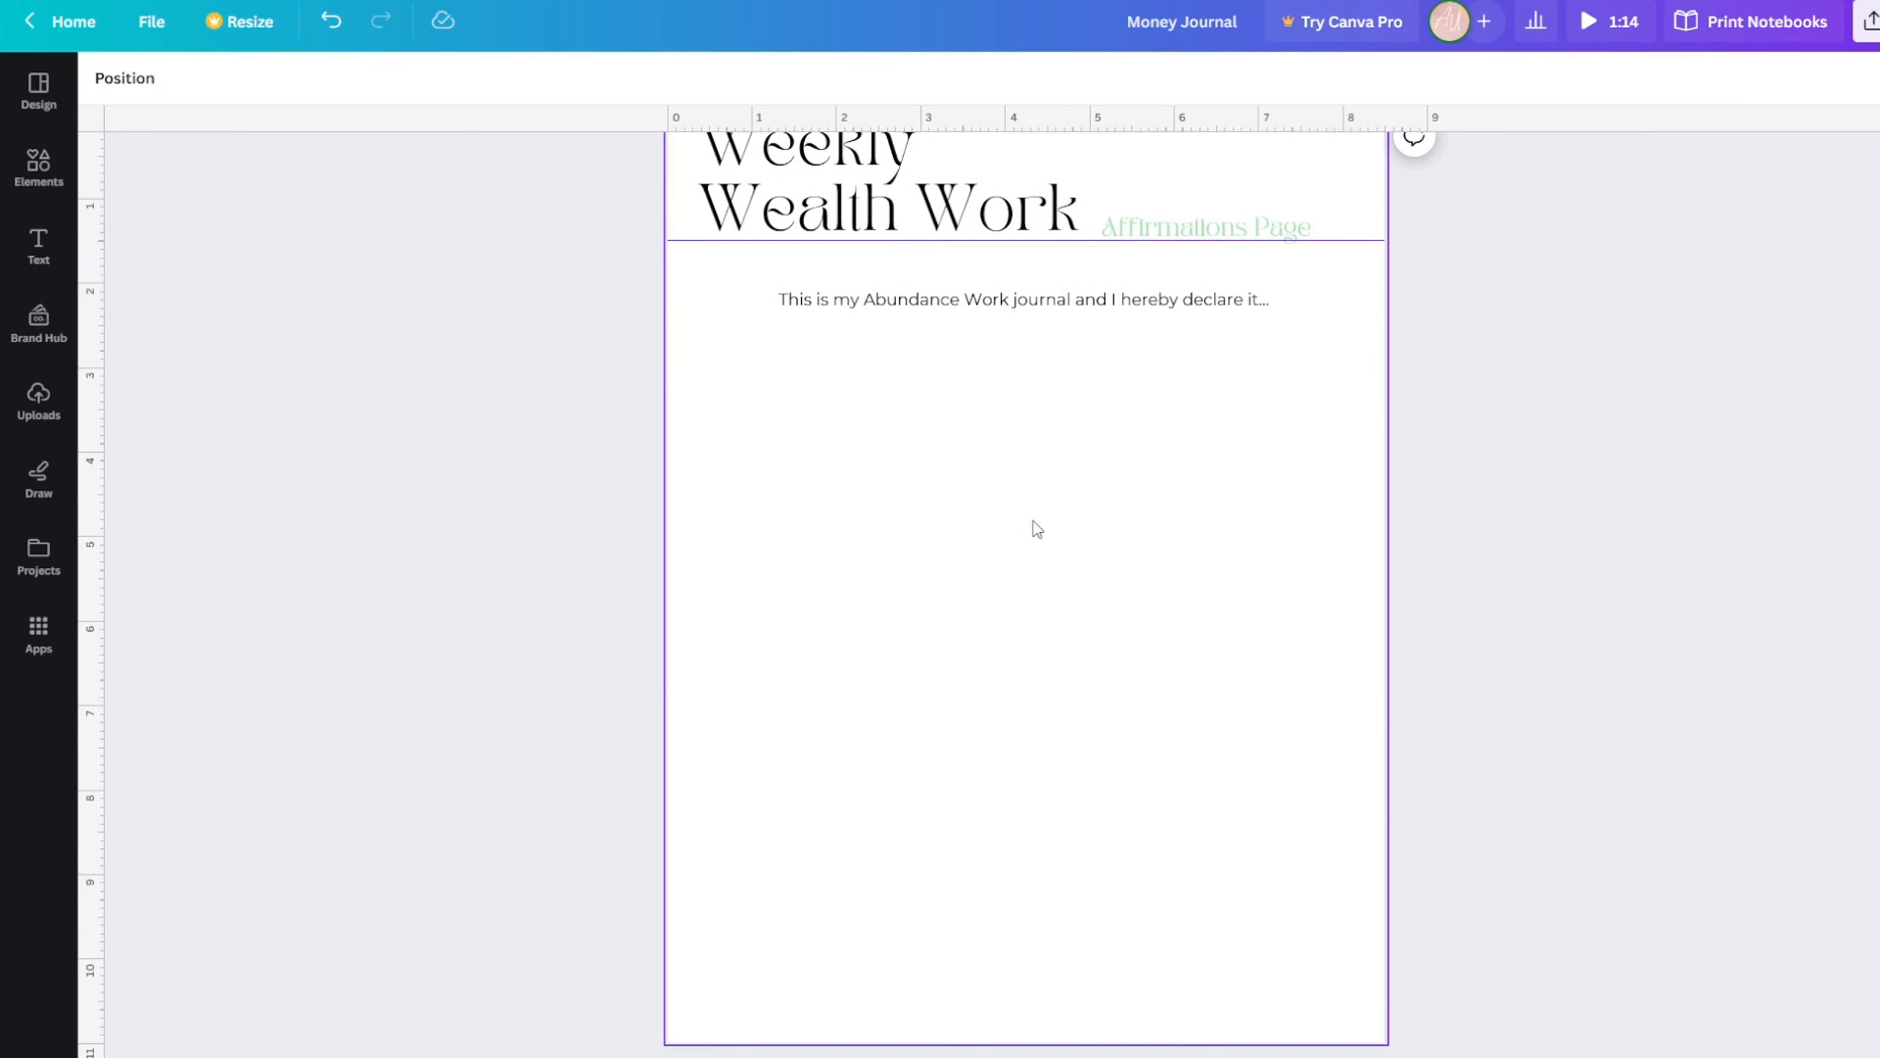
pyautogui.moveTo(1151, 122); pyautogui.dragTo(1152, 237)
pyautogui.scroll(4, 1431, 546)
pyautogui.scroll(3, 1267, 587)
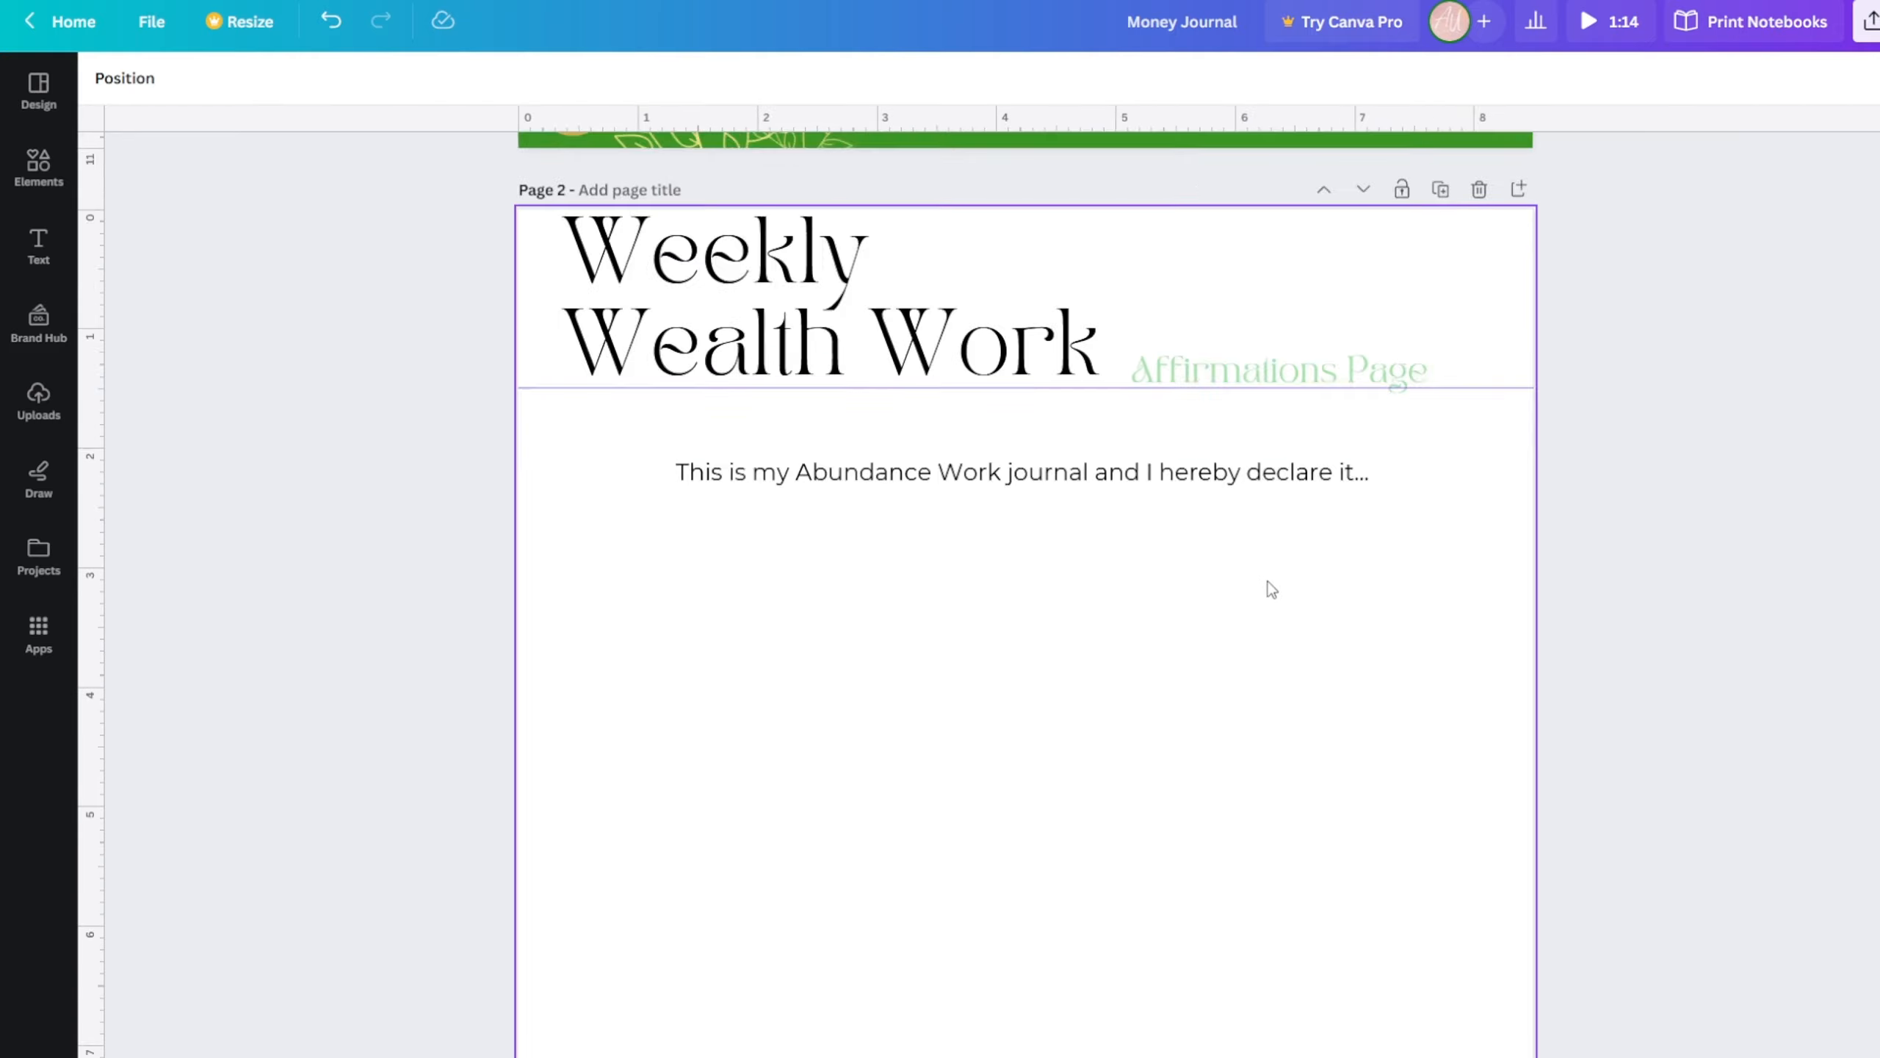
pyautogui.scroll(2, 1258, 519)
pyautogui.moveTo(1281, 462); pyautogui.dragTo(1244, 451)
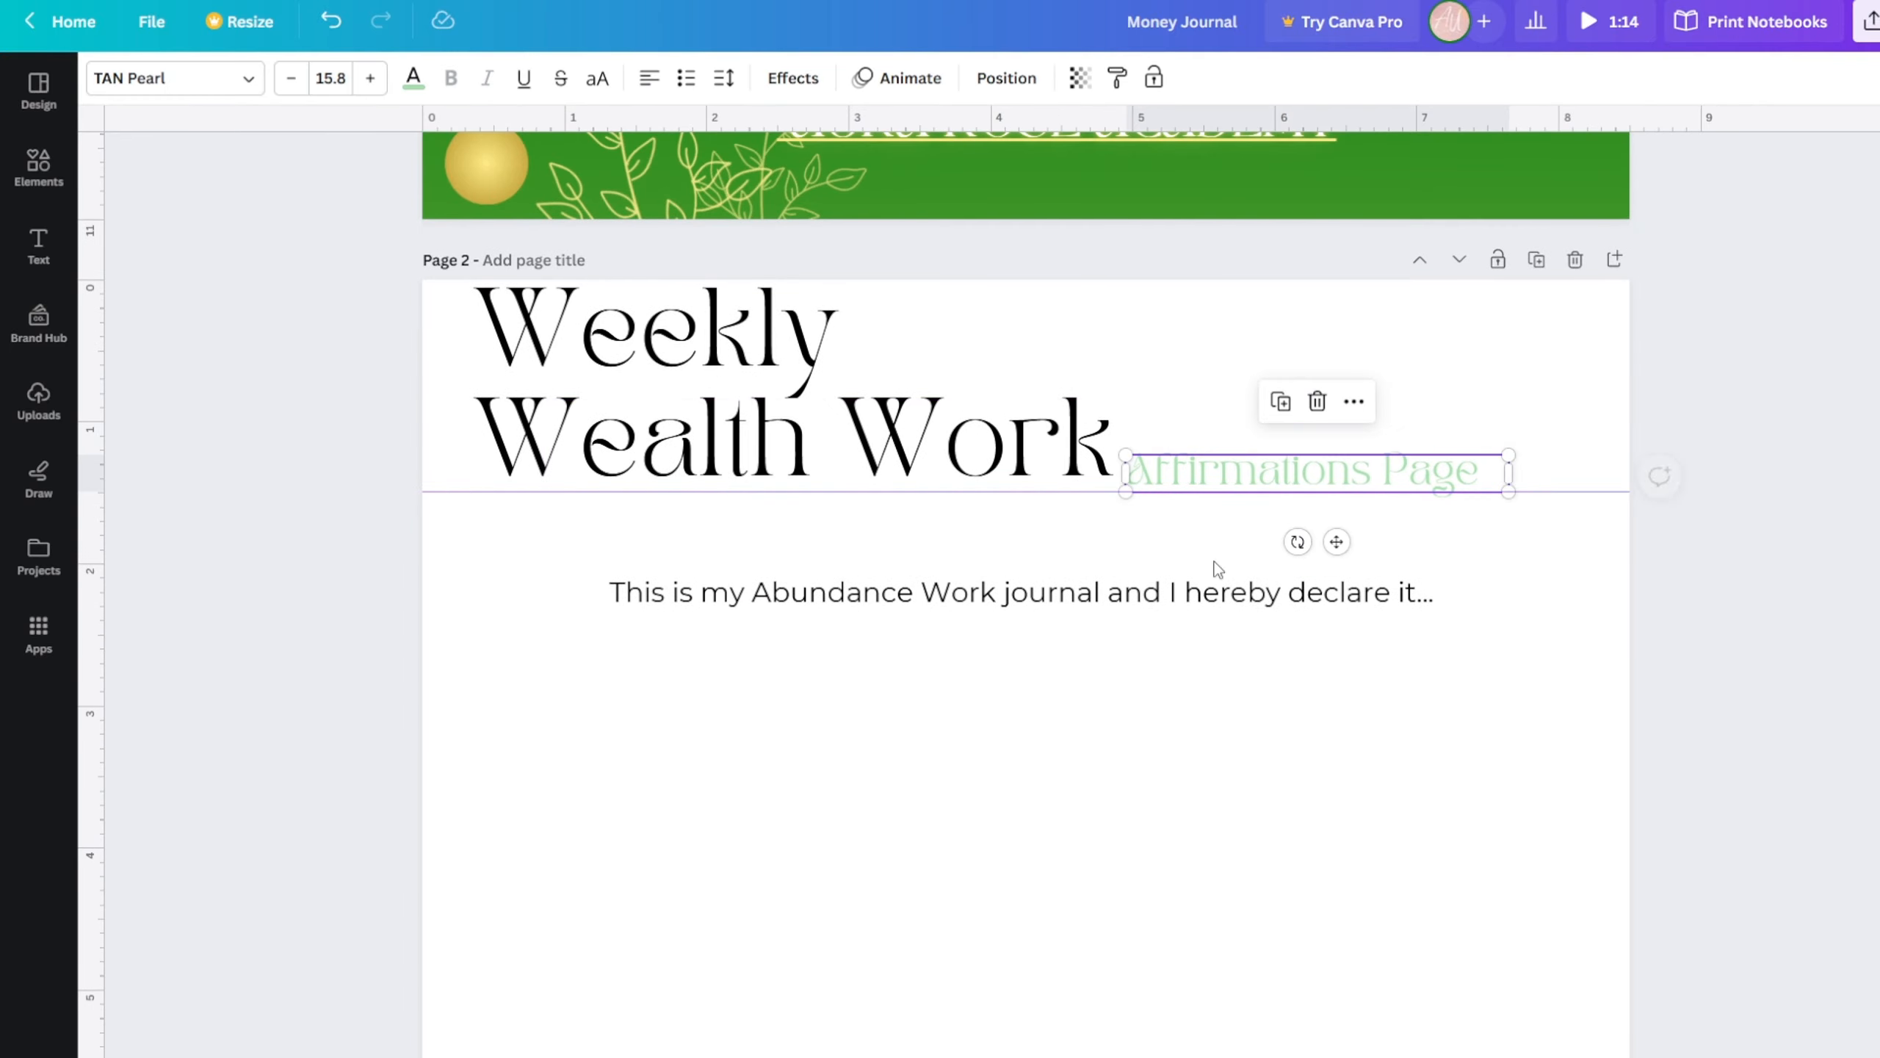
# - Remove the ellipsis from the page 2 affirmation so it ends "I hereby declare it", and add "successful" on a new line below
pyautogui.click(1199, 652)
pyautogui.scroll(-2, 1197, 651)
pyautogui.scroll(-1, 1196, 651)
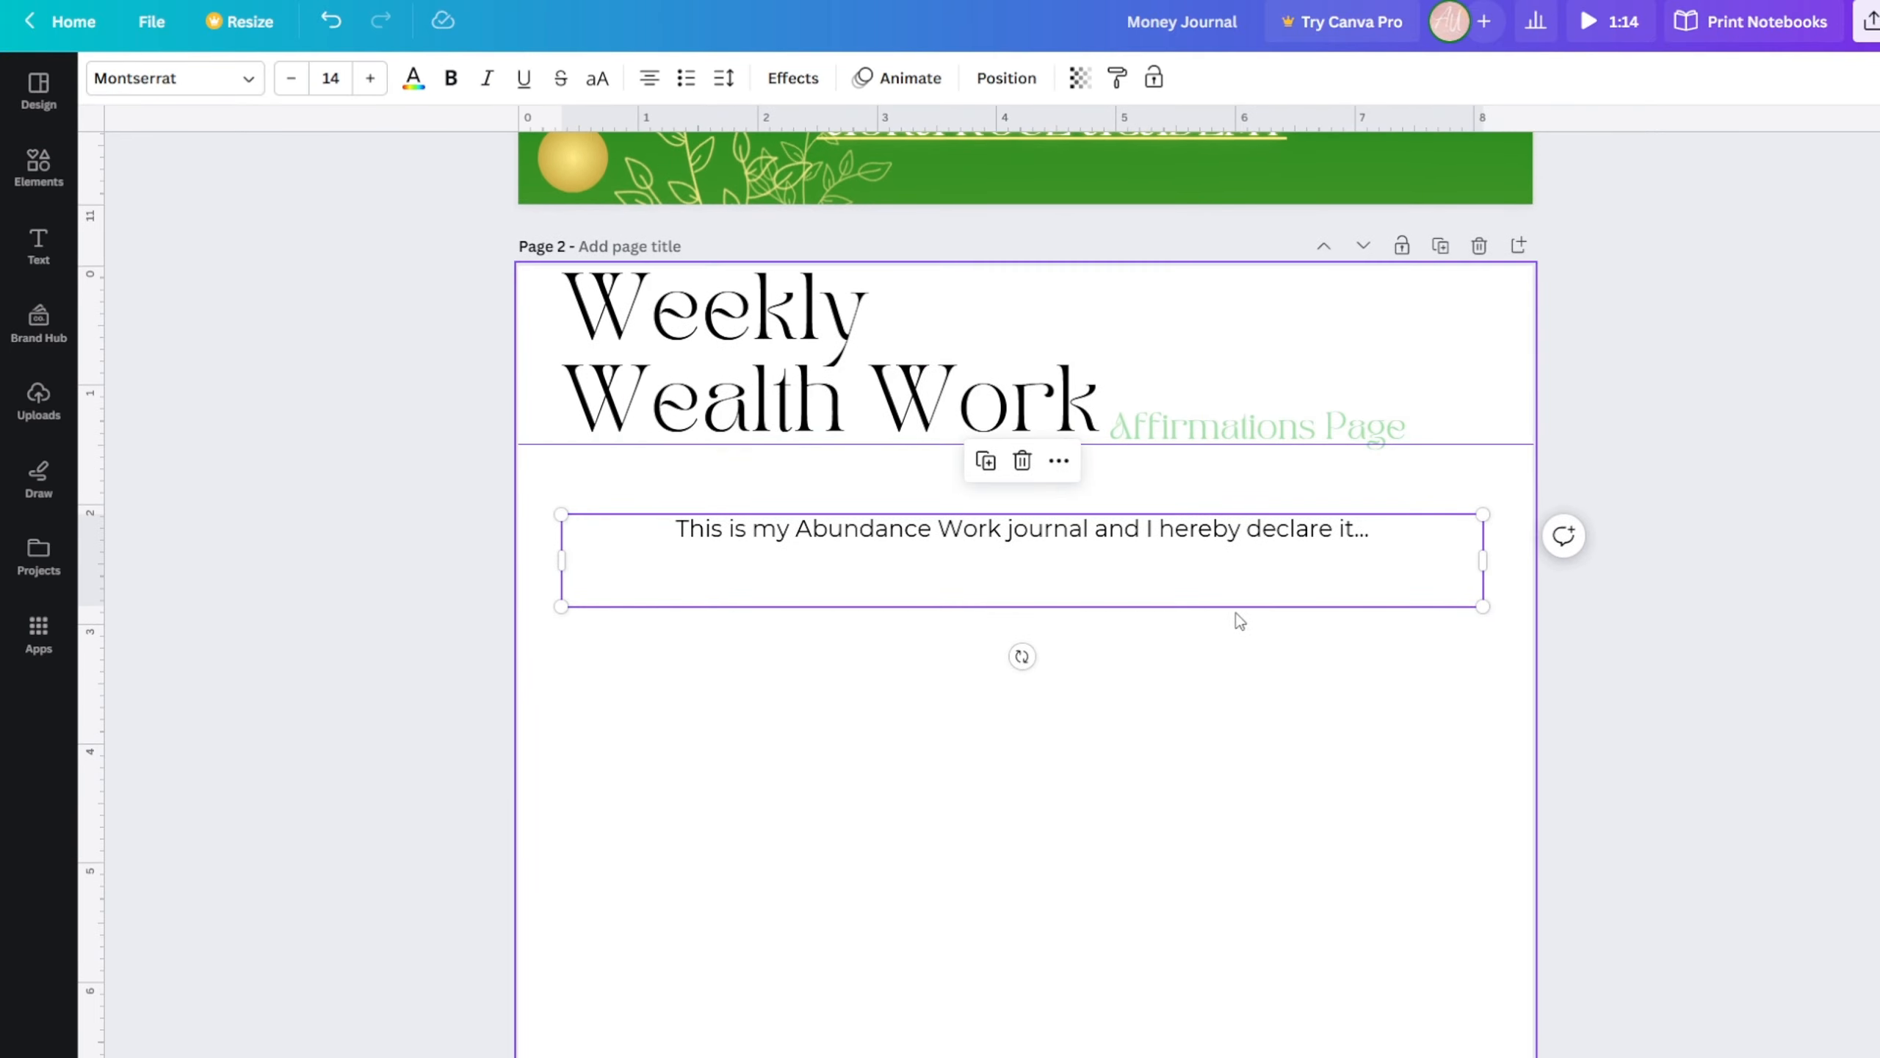
pyautogui.click(1420, 568)
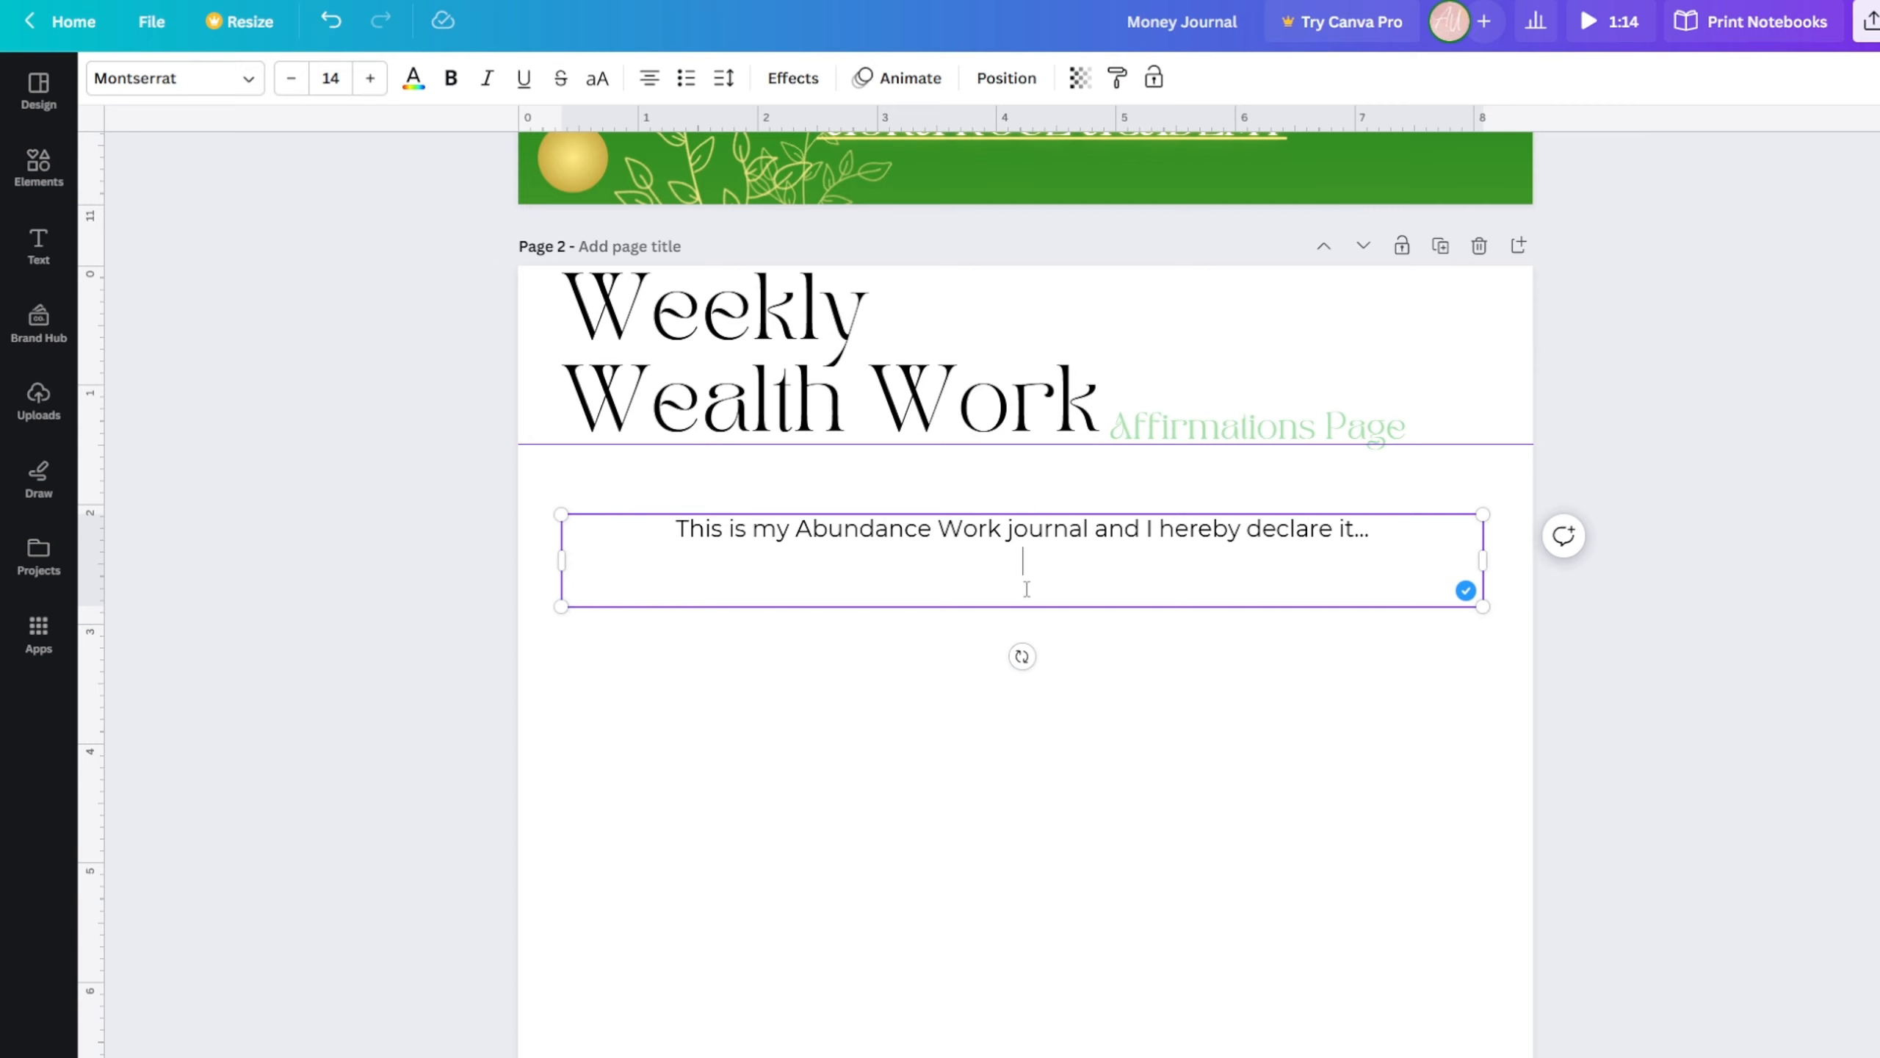
pyautogui.press('BackSpace')
pyautogui.press('BackSpace')
pyautogui.press('BackSpace')
pyautogui.press('BackSpace')
pyautogui.press('BackSpace')
pyautogui.press('BackSpace')
pyautogui.press('BackSpace')
pyautogui.press('BackSpace')
pyautogui.press('BackSpace')
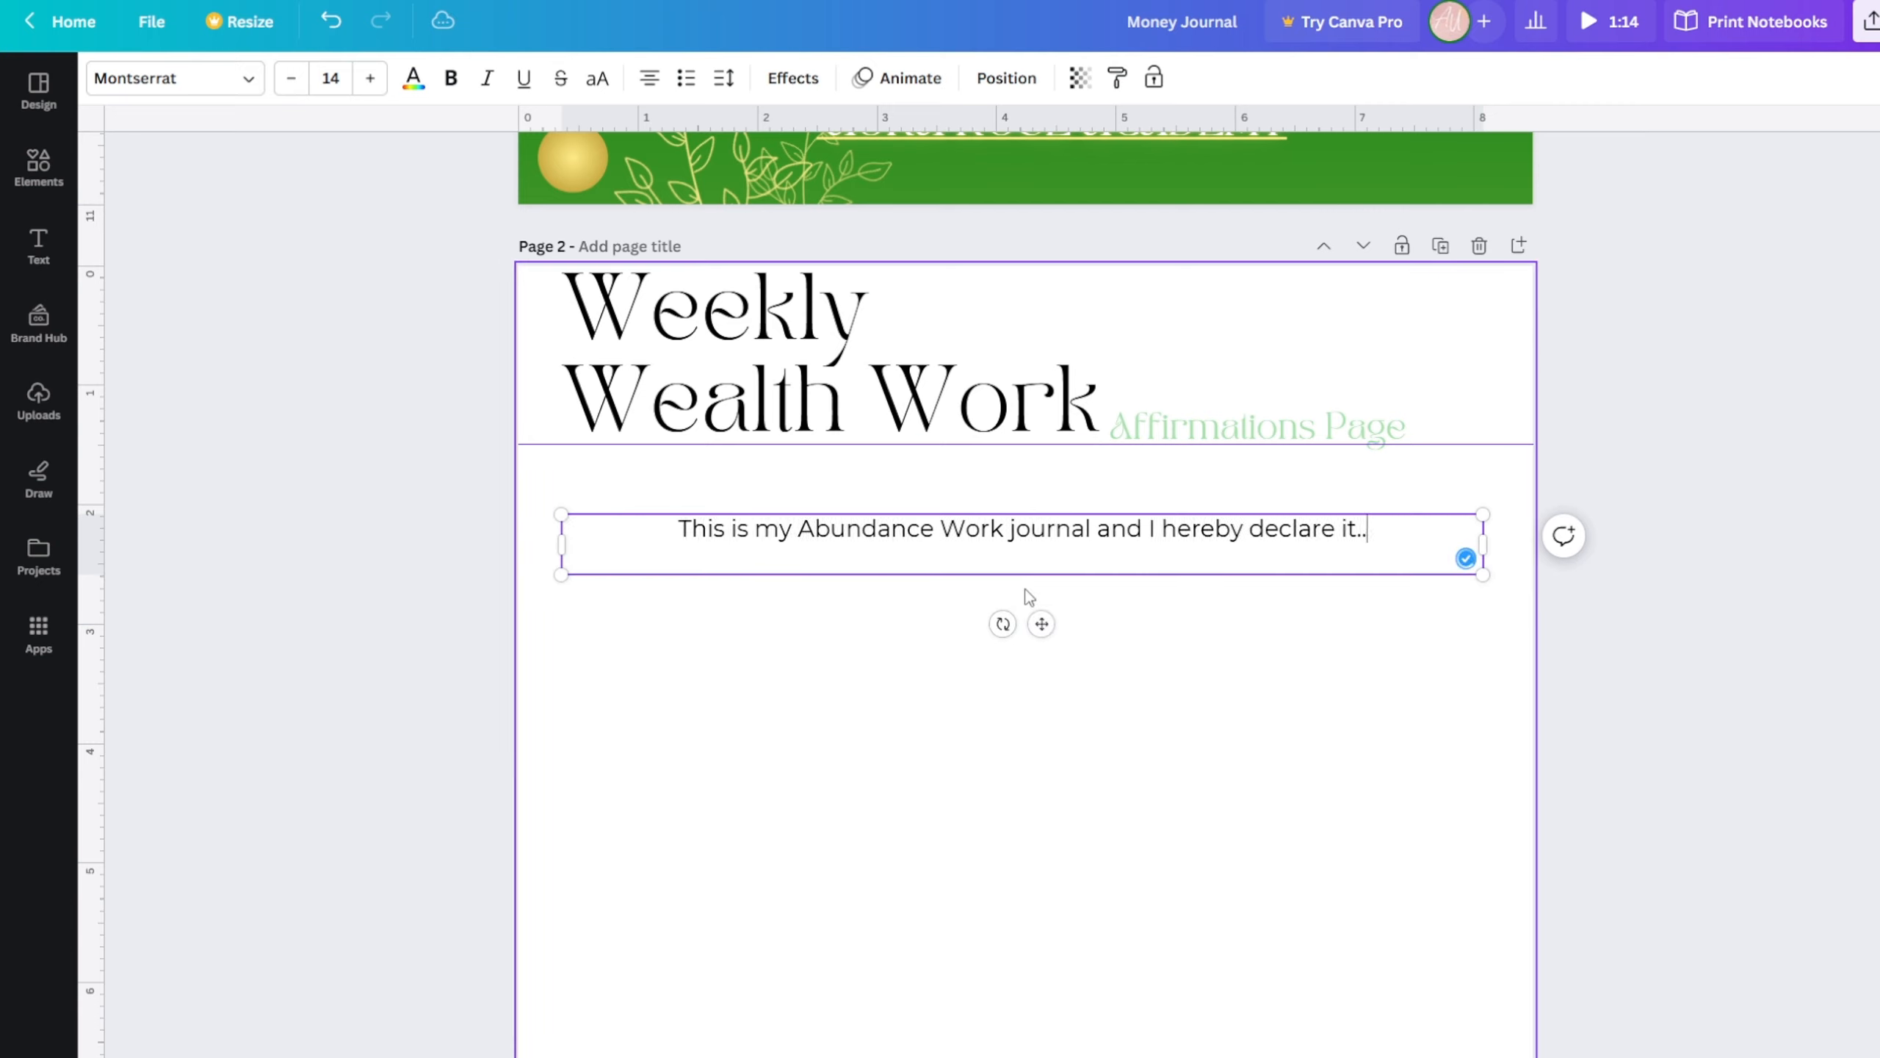
pyautogui.write('re')
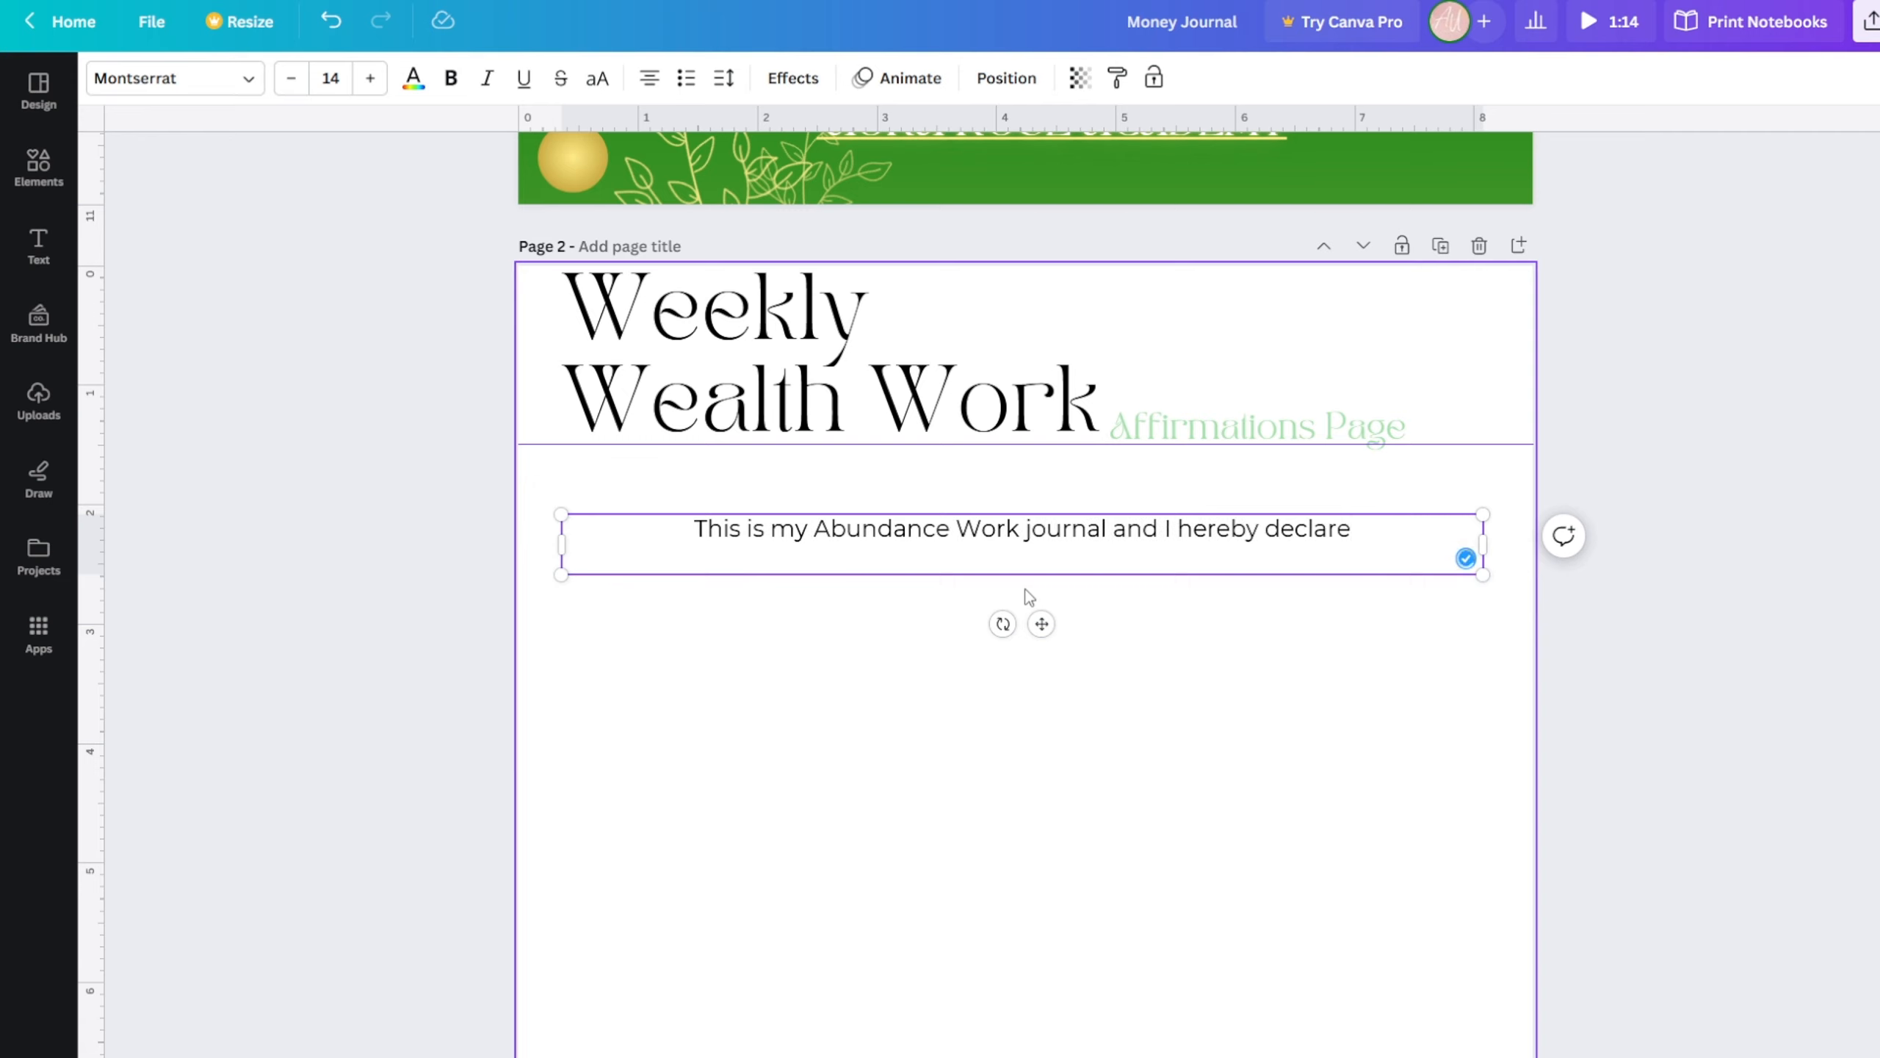
pyautogui.write(' it')
pyautogui.press('Return')
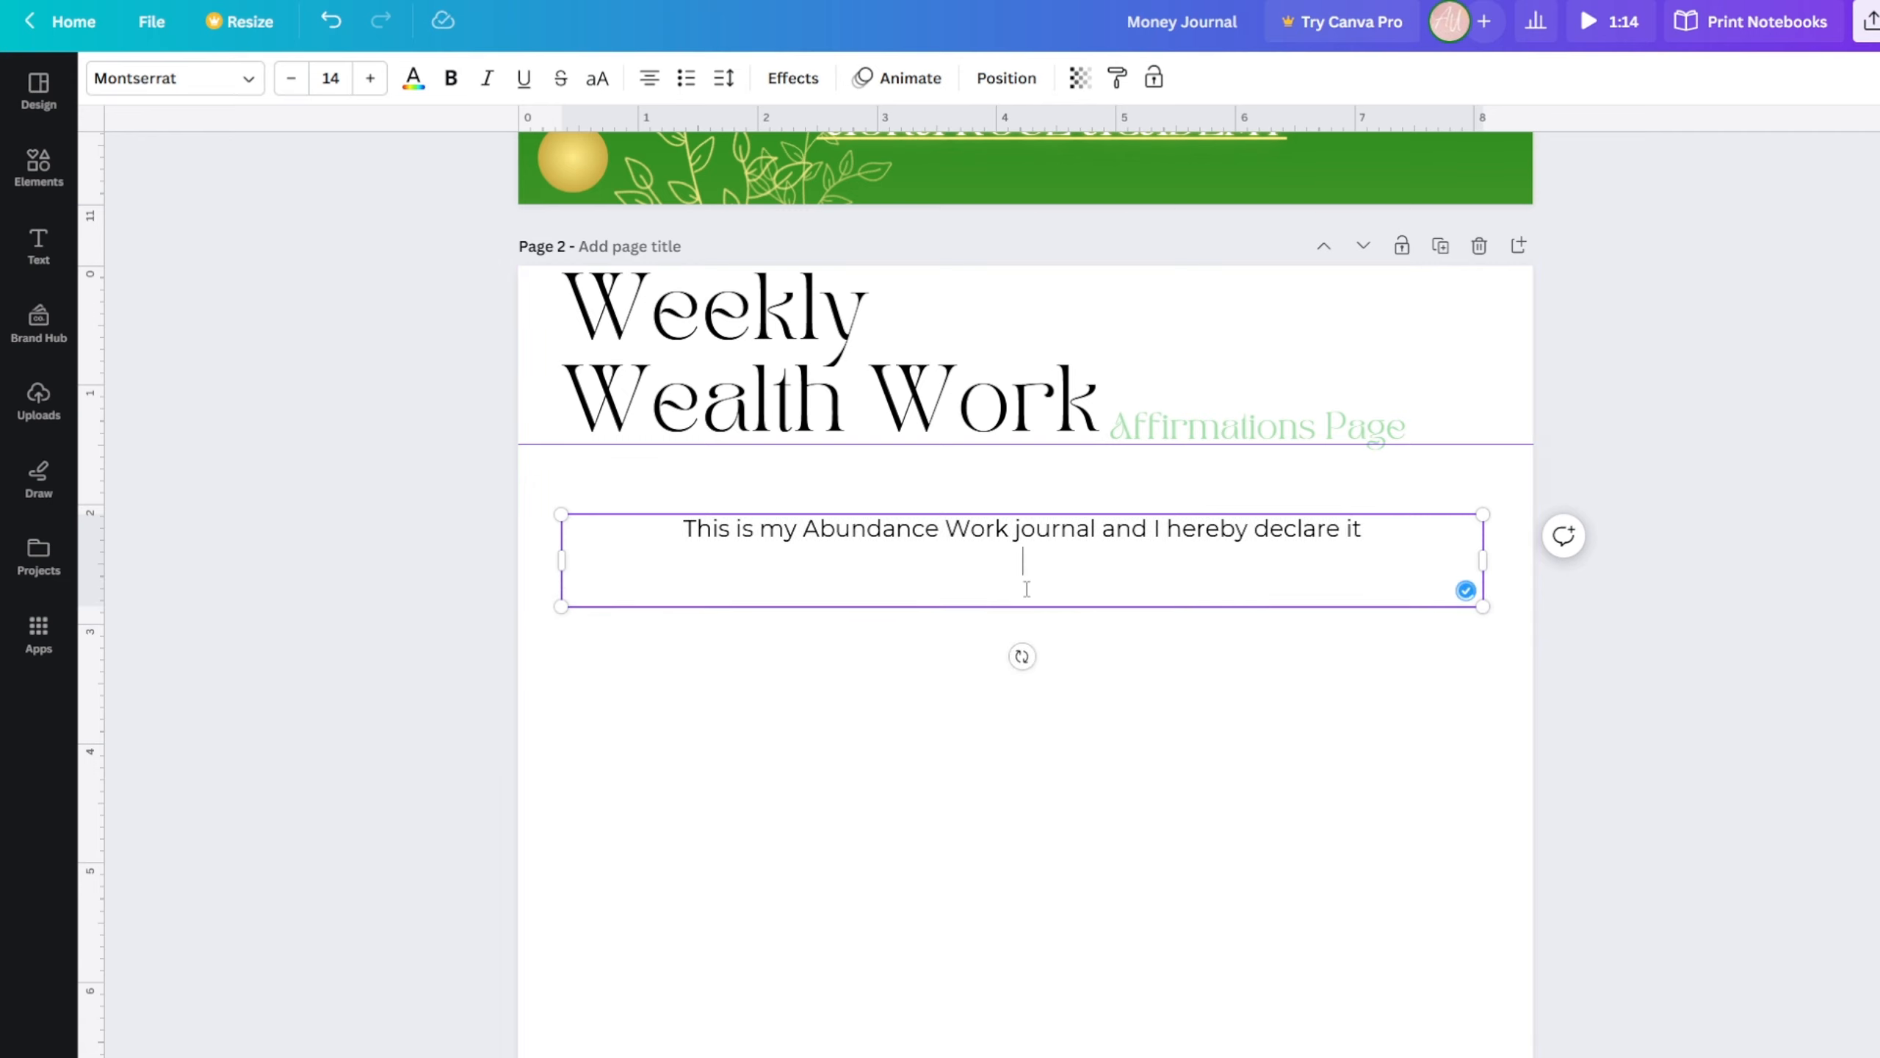
pyautogui.write('successful')
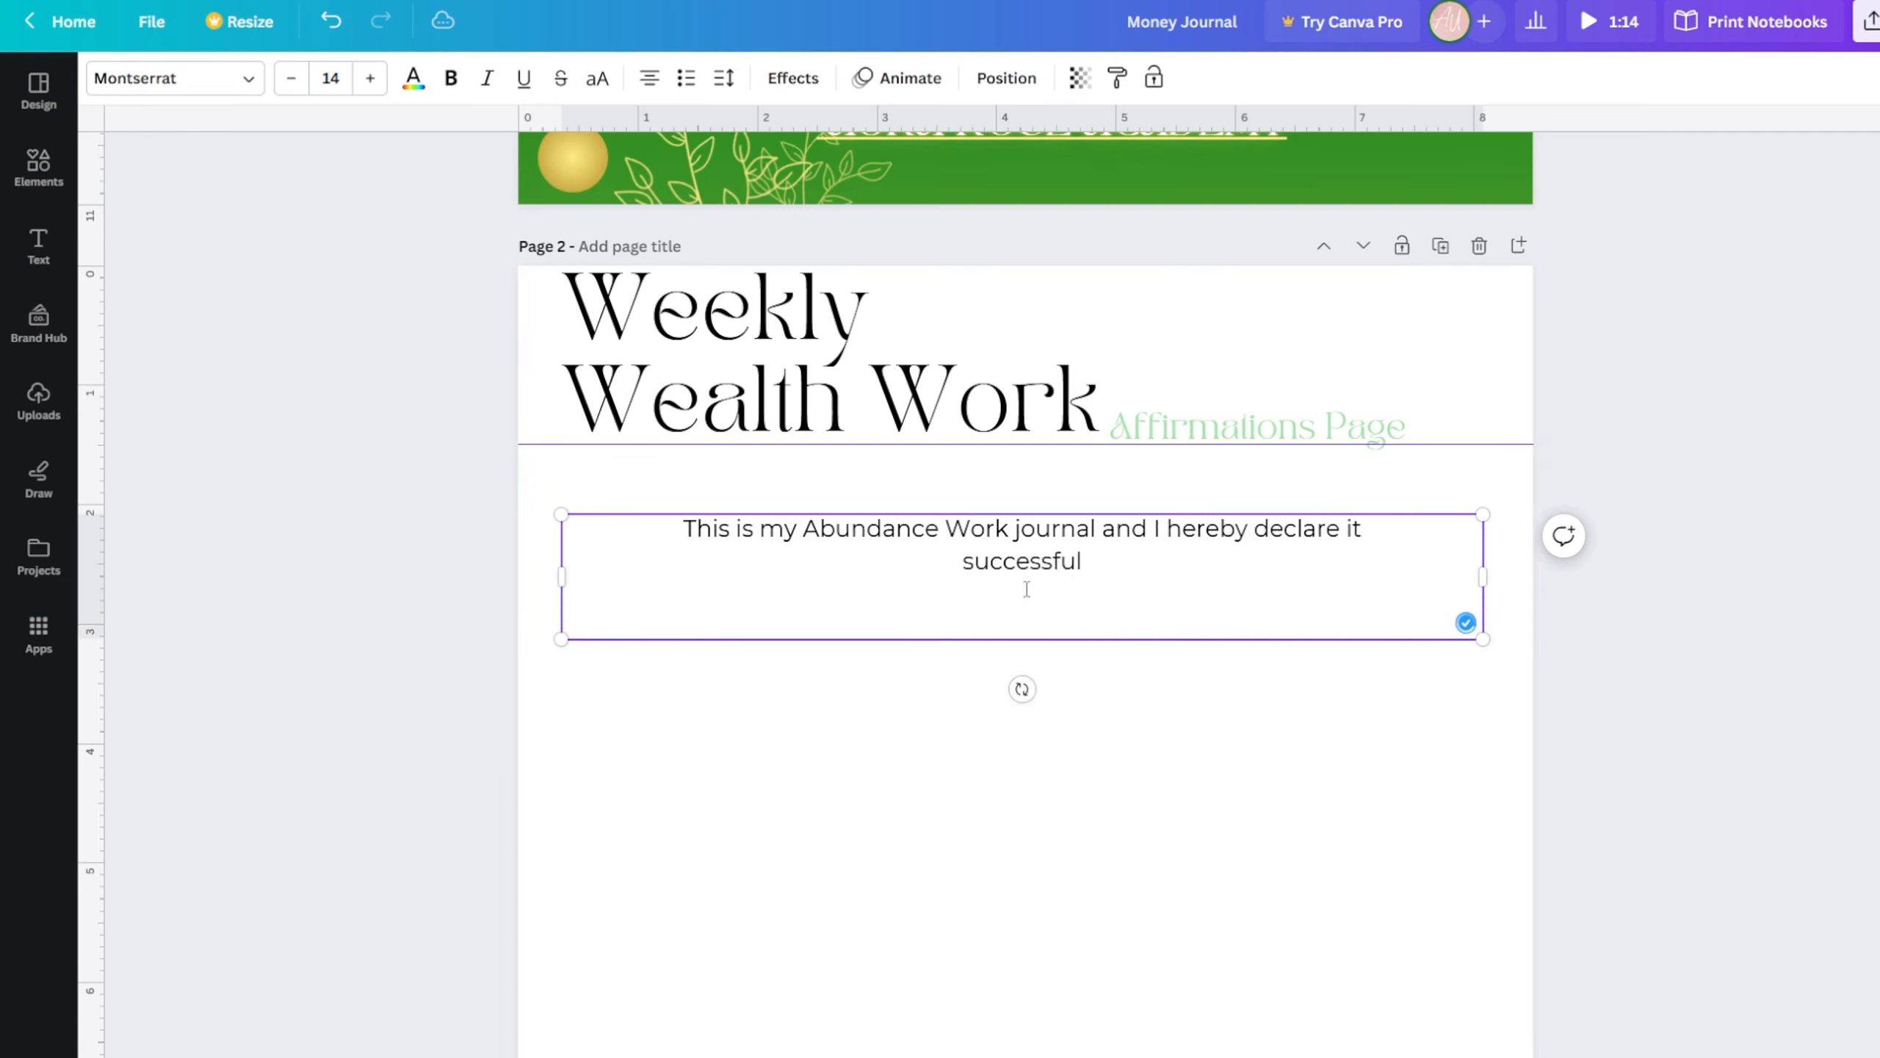
# - Try adding "impactful" on its own line above "successful" in the affirmation, and remove it
pyautogui.write('im')
pyautogui.press('BackSpace')
pyautogui.press('BackSpace')
pyautogui.press('BackSpace')
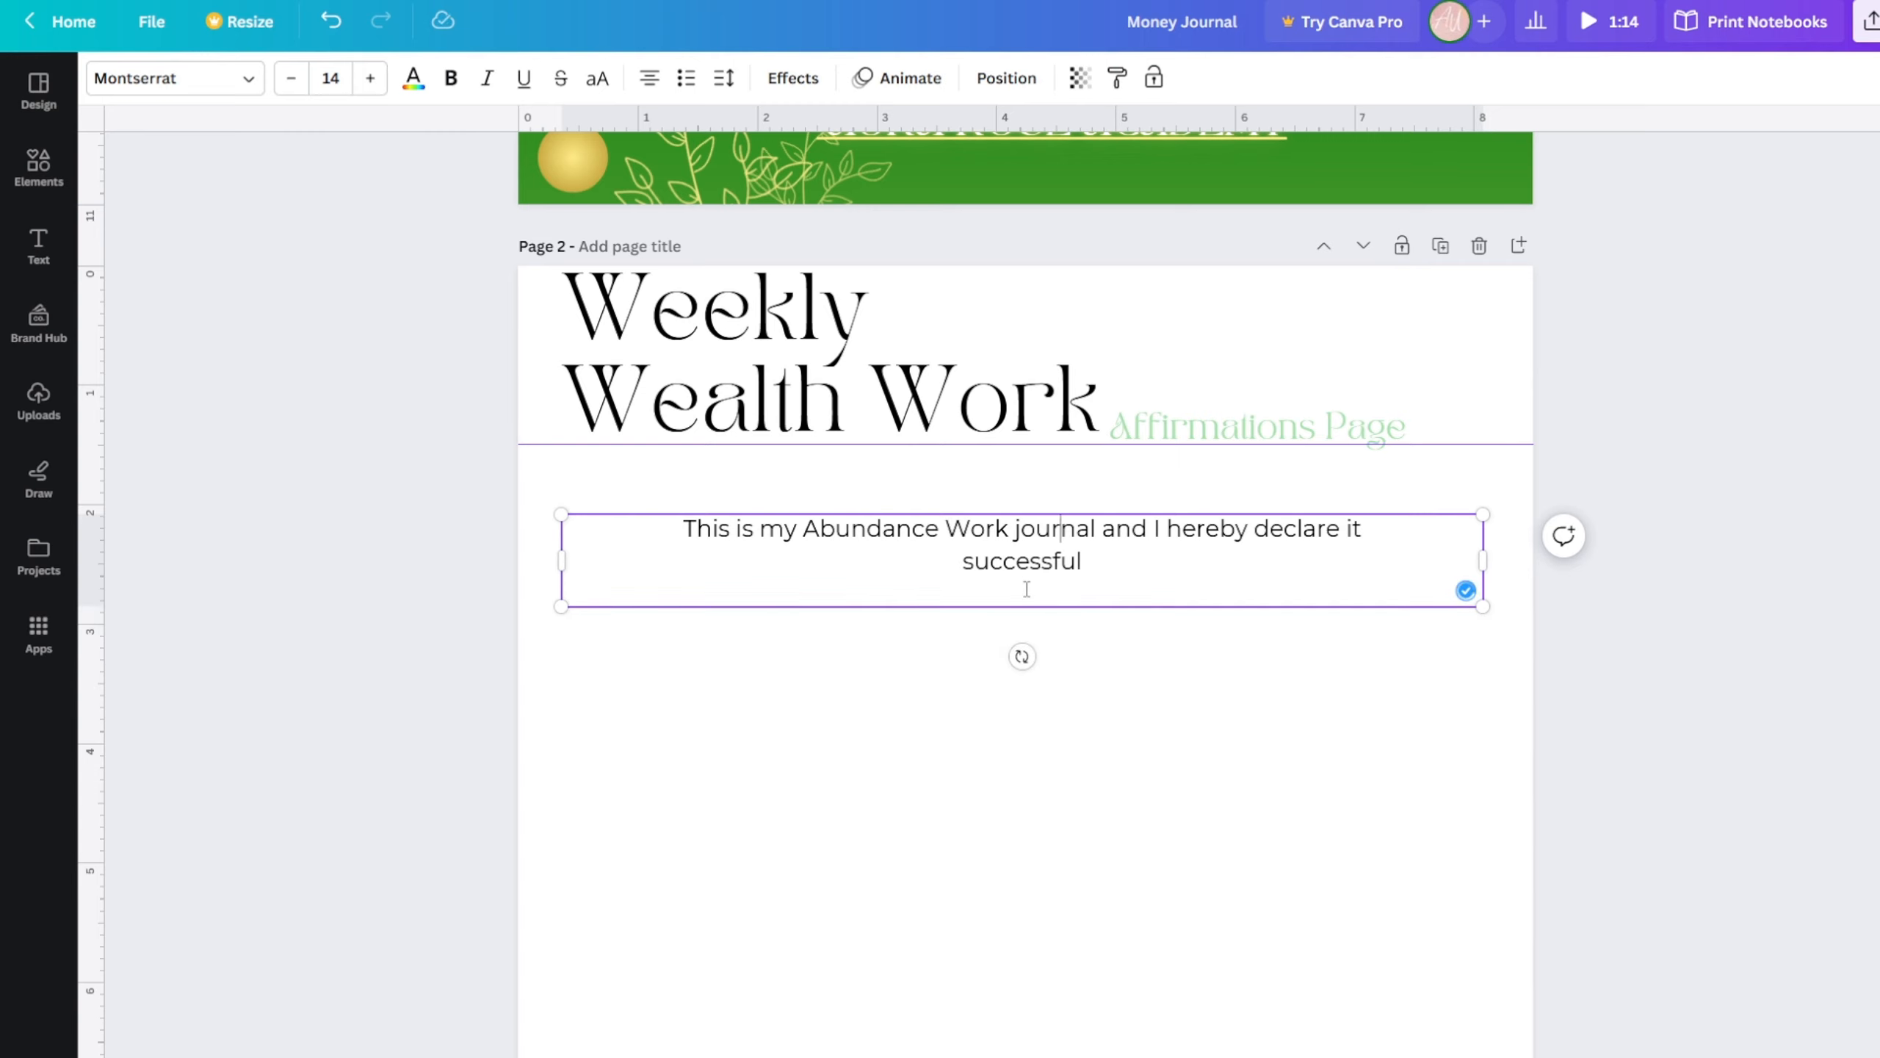
pyautogui.press('Return')
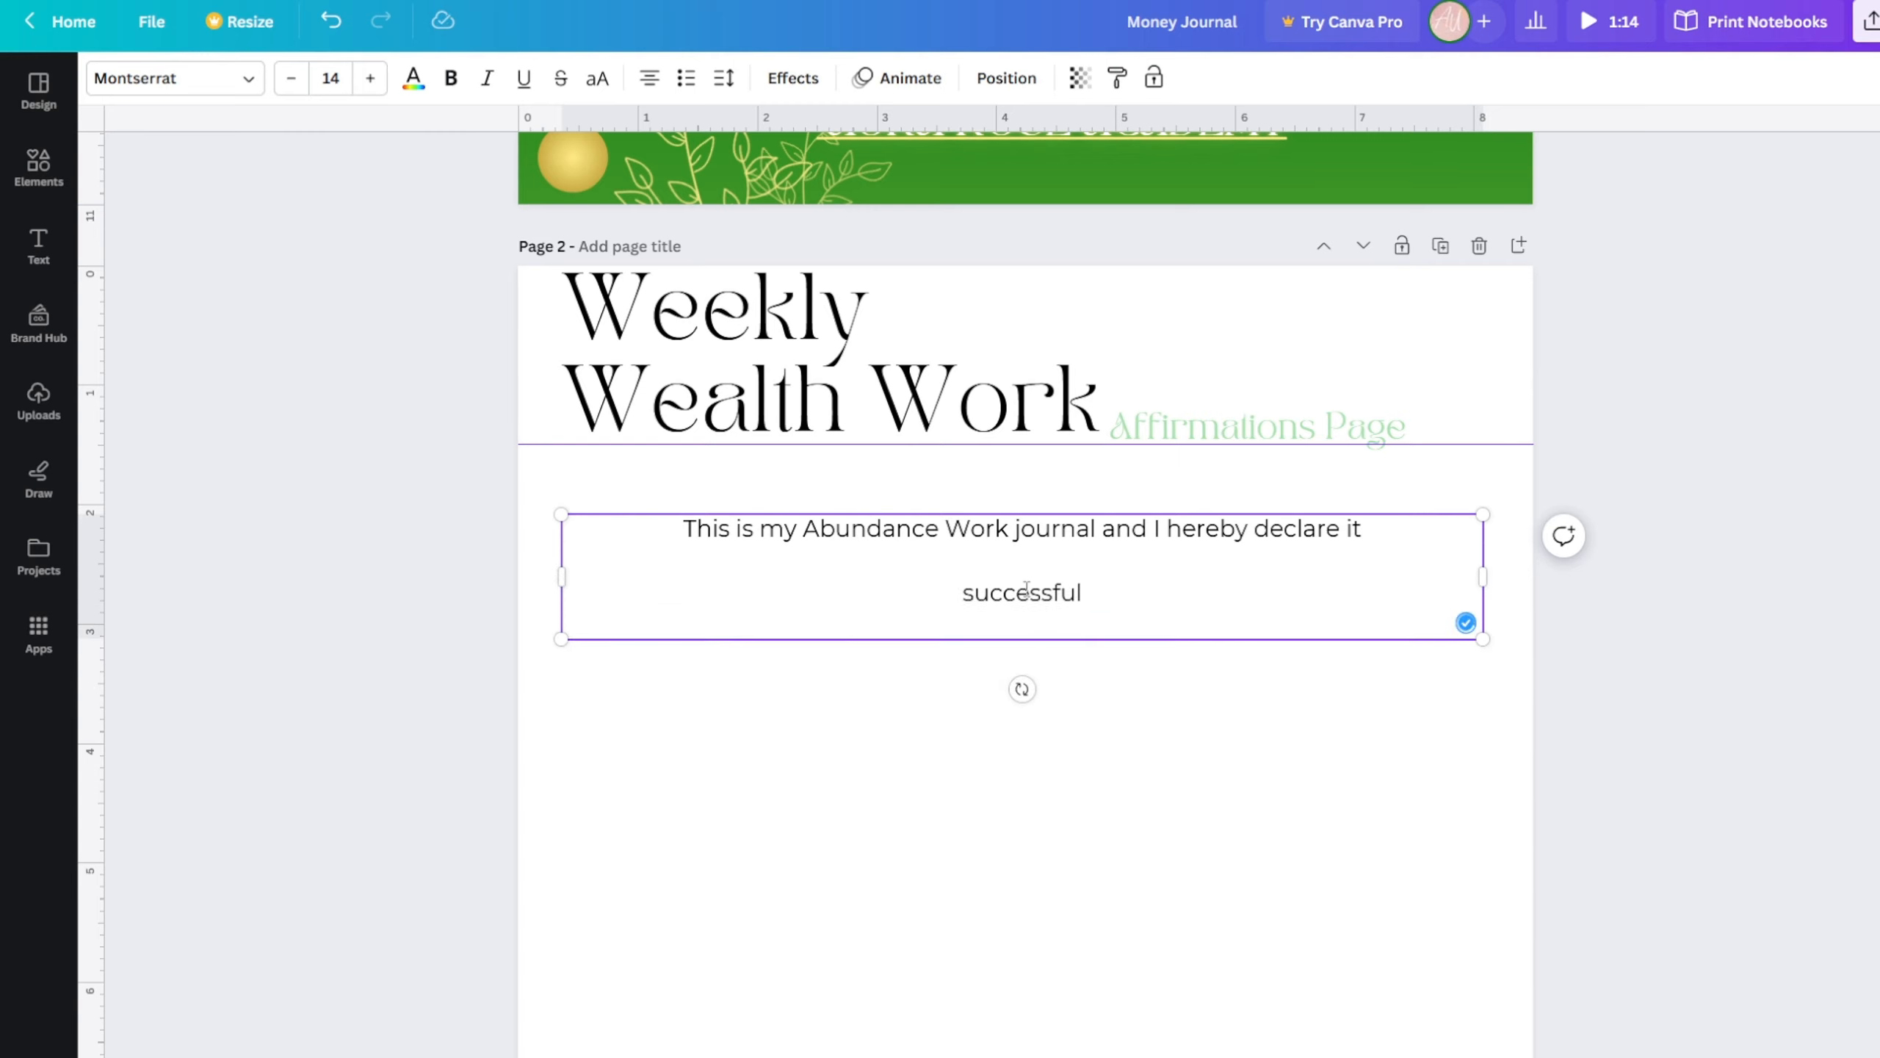
pyautogui.write('impactful')
pyautogui.press('Return')
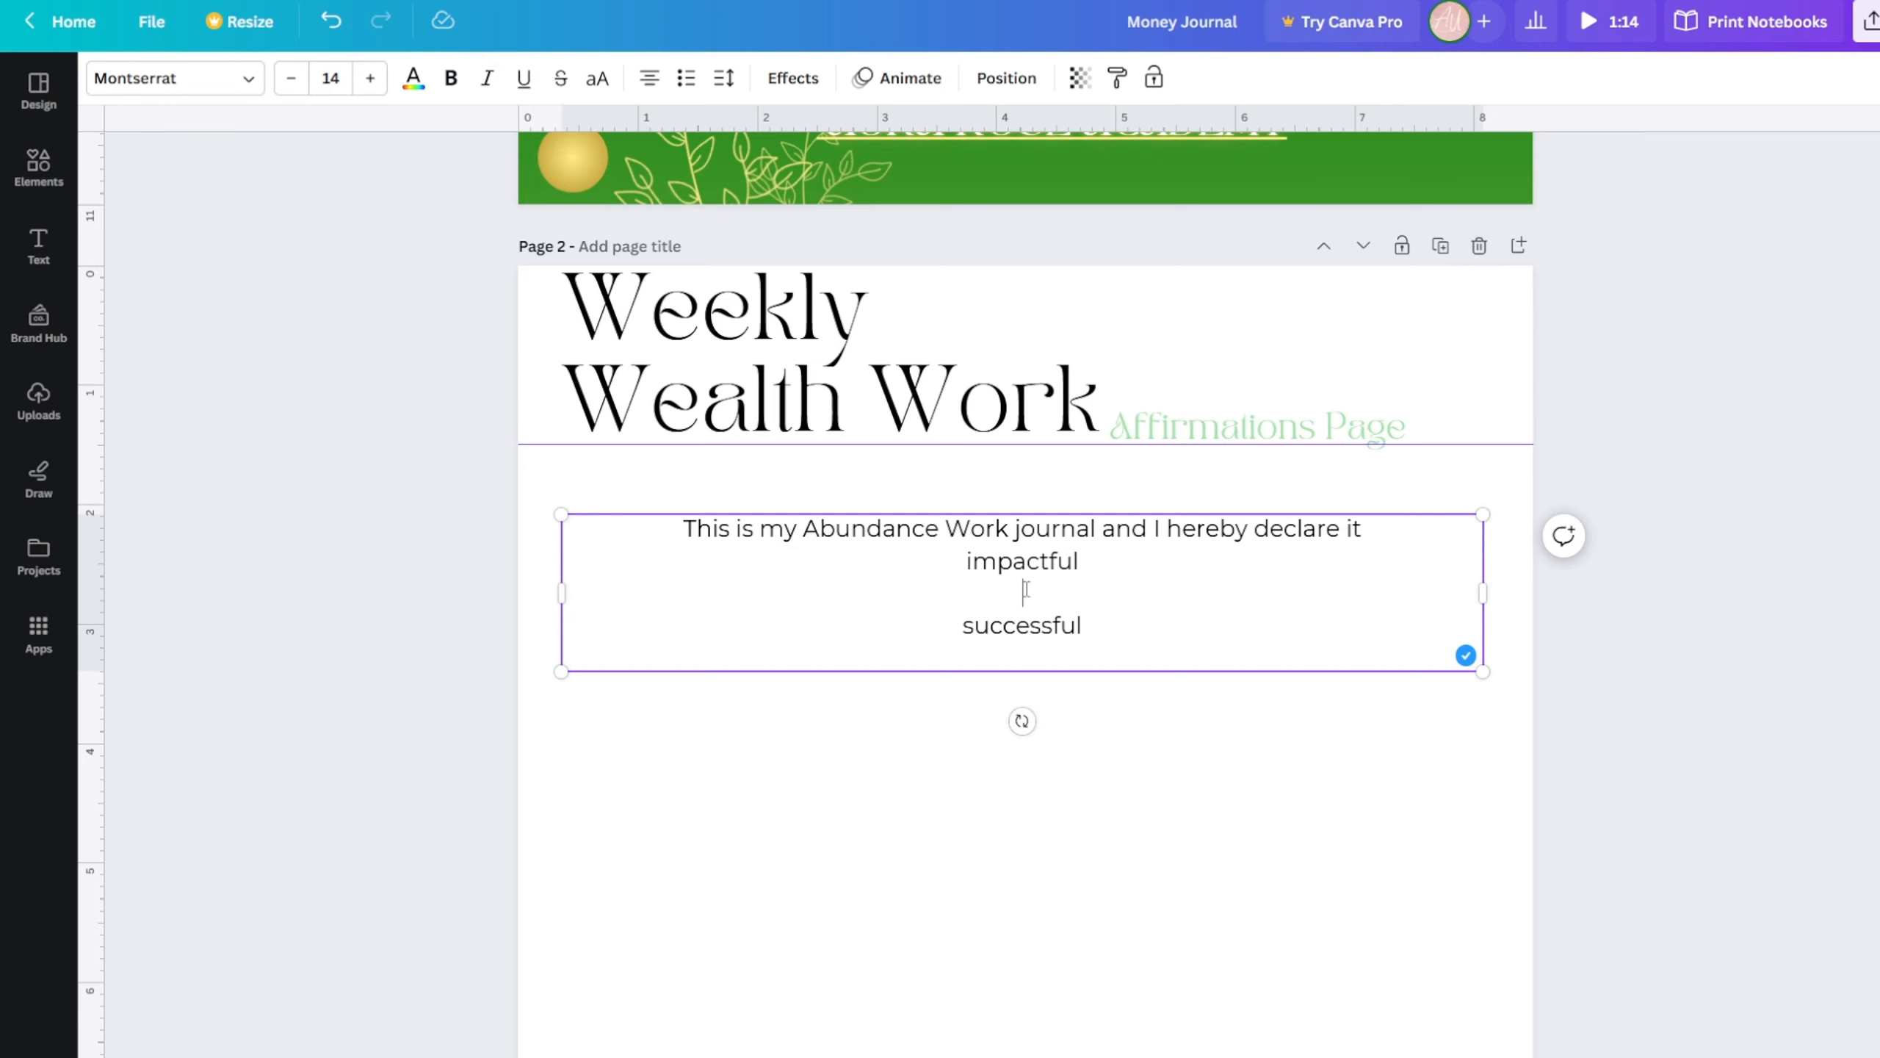
pyautogui.press('BackSpace')
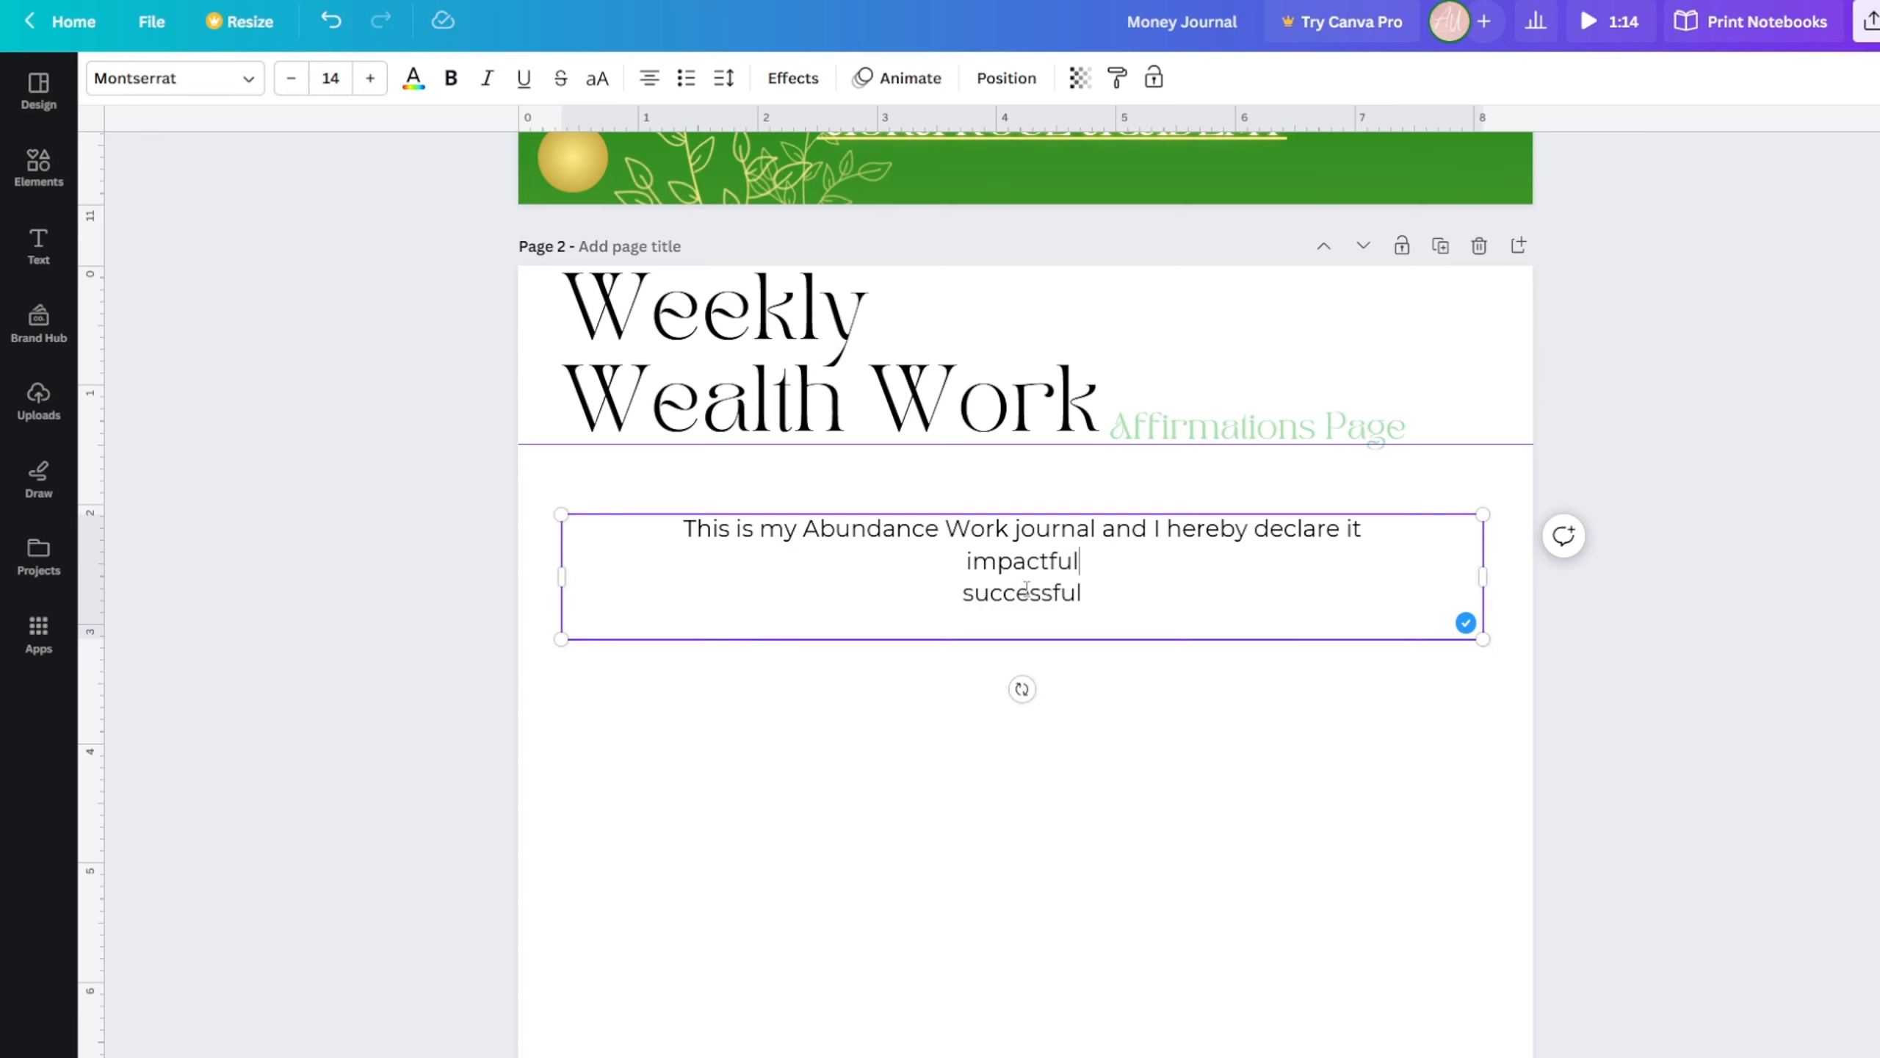
pyautogui.press('BackSpace')
pyautogui.press('BackSpace')
pyautogui.press('BackSpace')
pyautogui.press('BackSpace')
pyautogui.press('BackSpace')
pyautogui.press('BackSpace')
pyautogui.press('BackSpace')
pyautogui.press('BackSpace')
pyautogui.press('BackSpace')
pyautogui.press('BackSpace')
pyautogui.click(1139, 561)
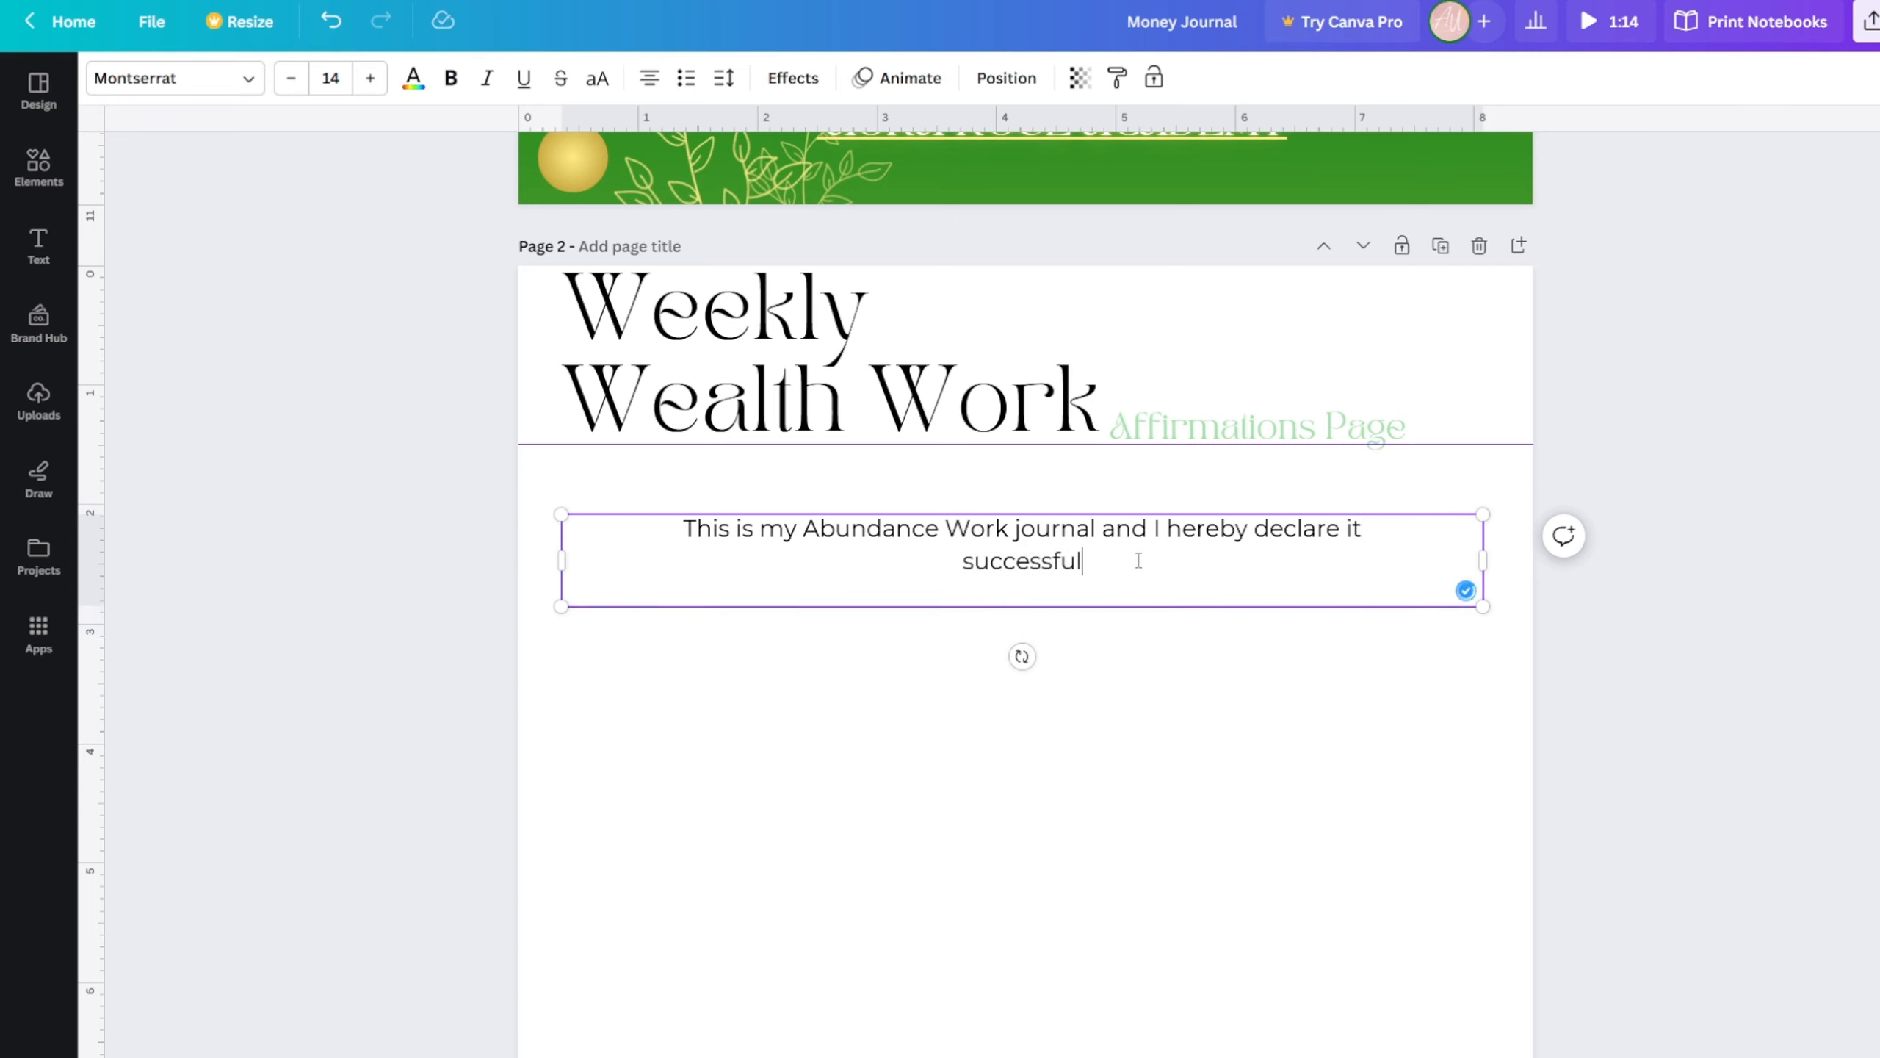
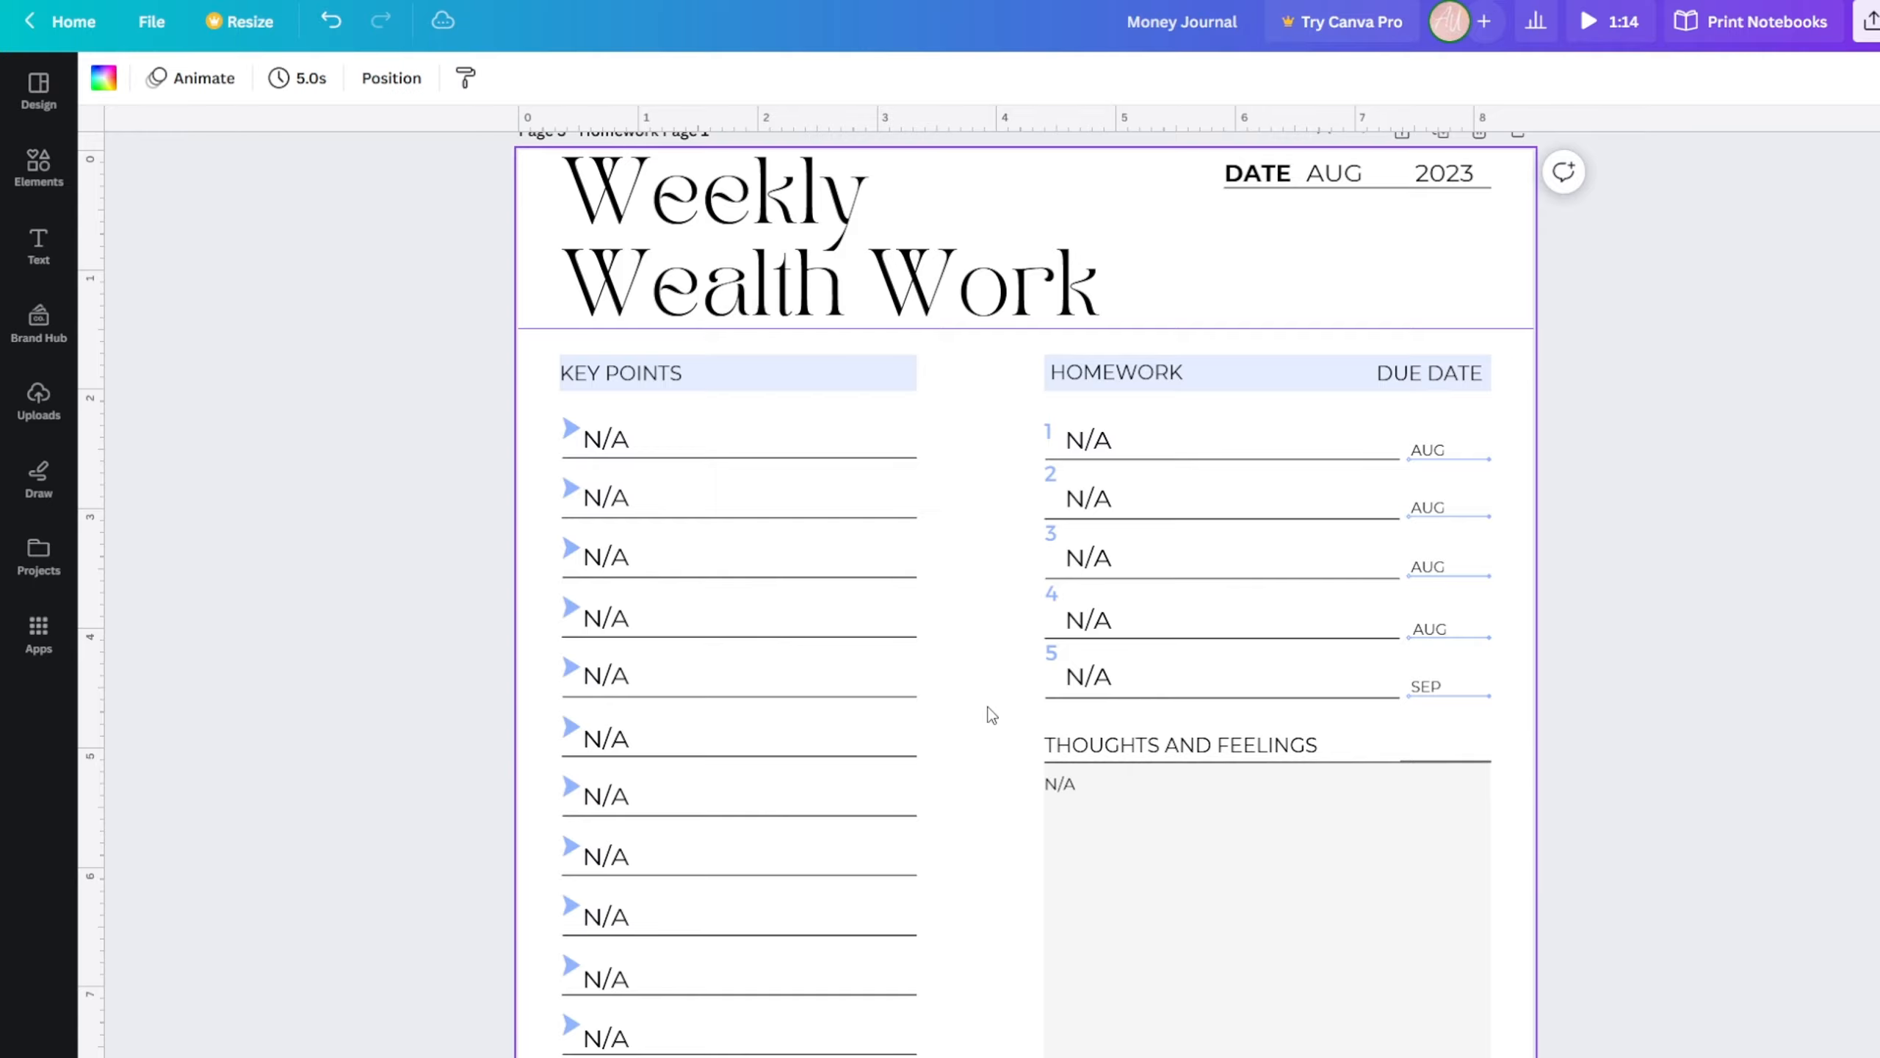
# - Undo the last two changes on page 2, removing the black background and the outlined text look
pyautogui.scroll(-4, 671, 478)
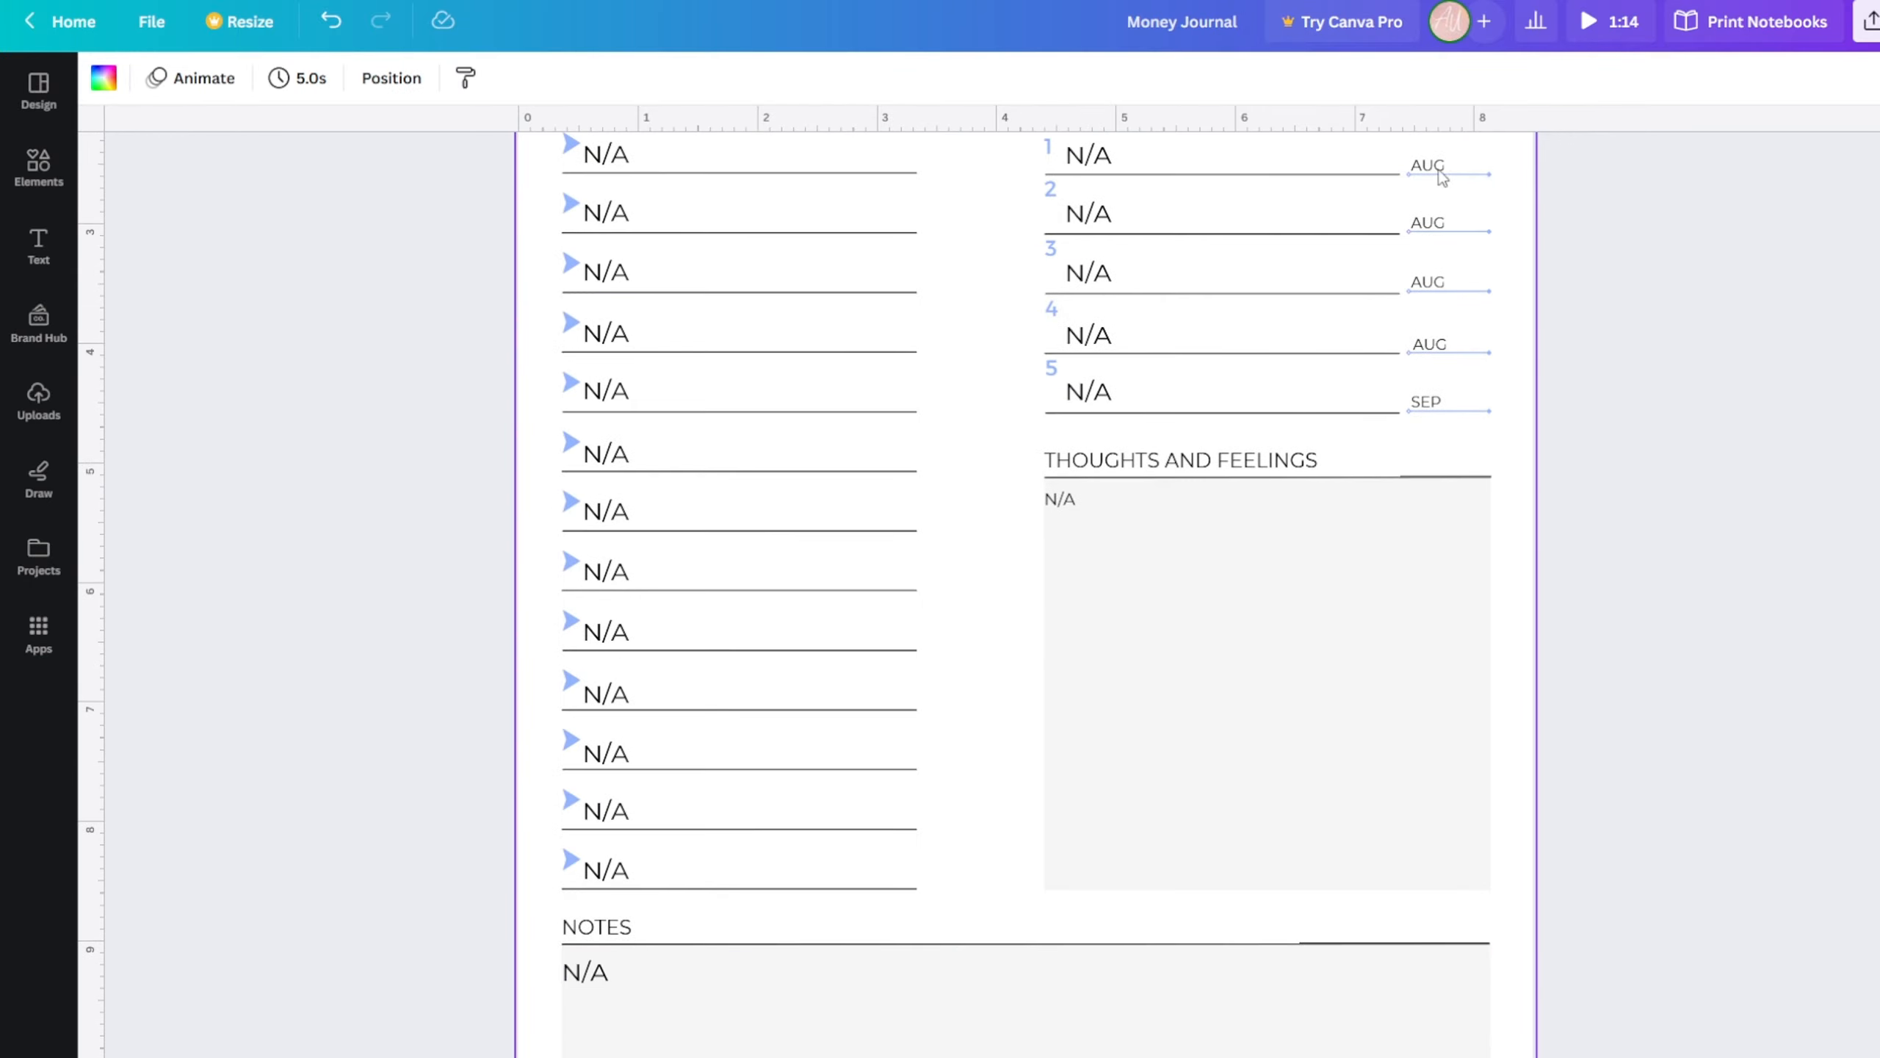
pyautogui.scroll(10, 1179, 492)
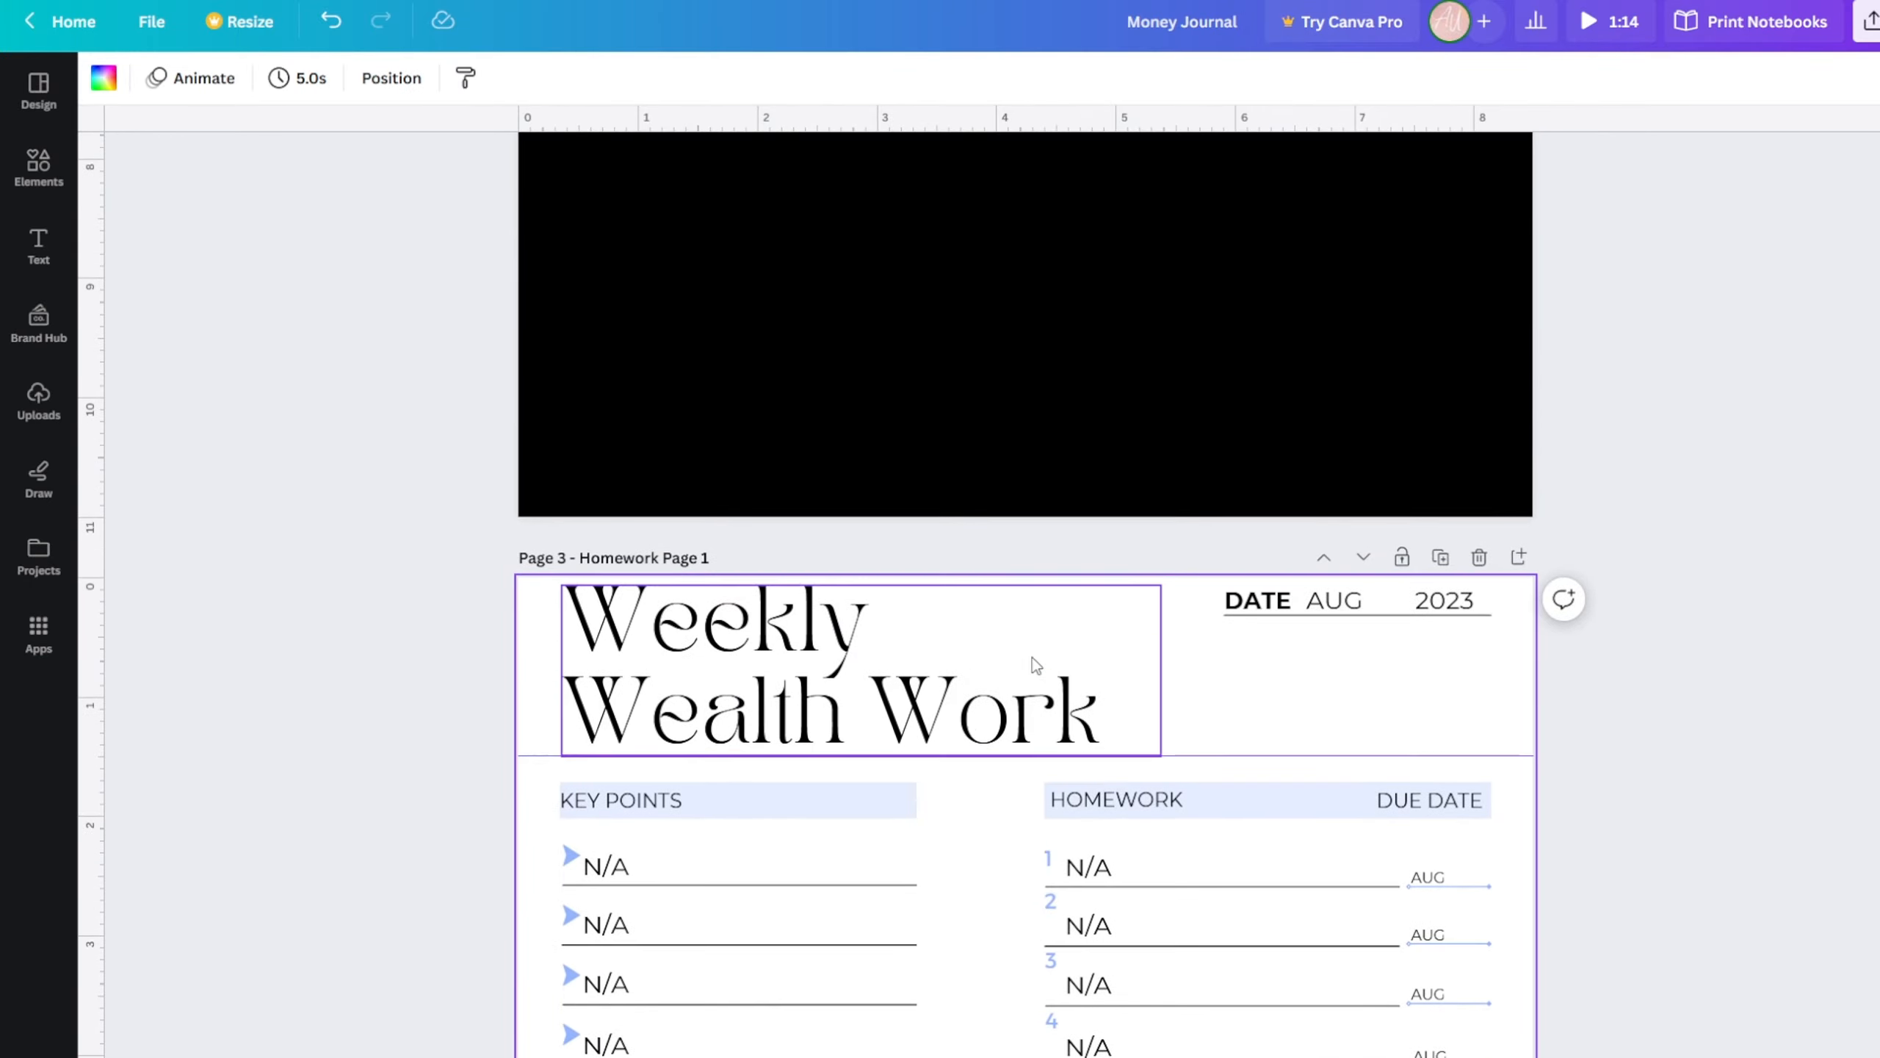
pyautogui.scroll(8, 1033, 658)
pyautogui.hotkey('ctrl', 'z')
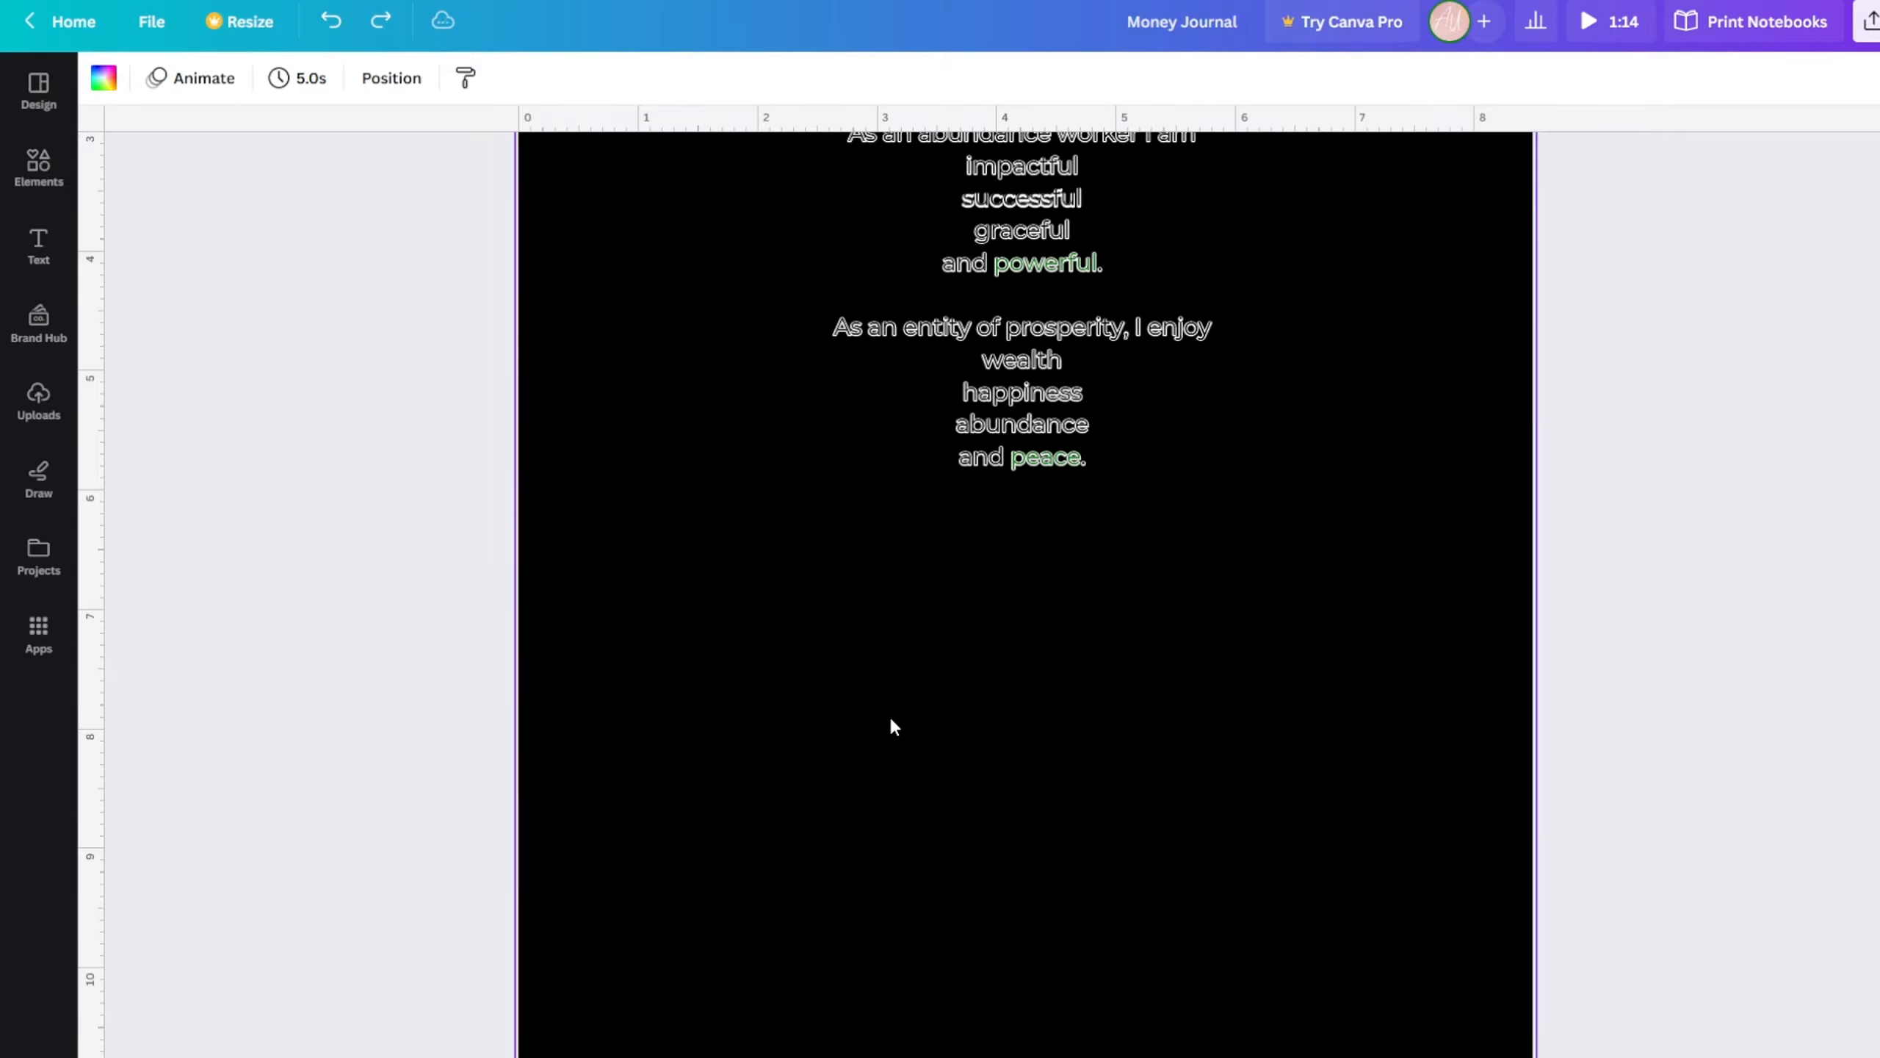
pyautogui.hotkey('ctrl', 'z')
pyautogui.scroll(3, 874, 728)
pyautogui.scroll(-4, 865, 740)
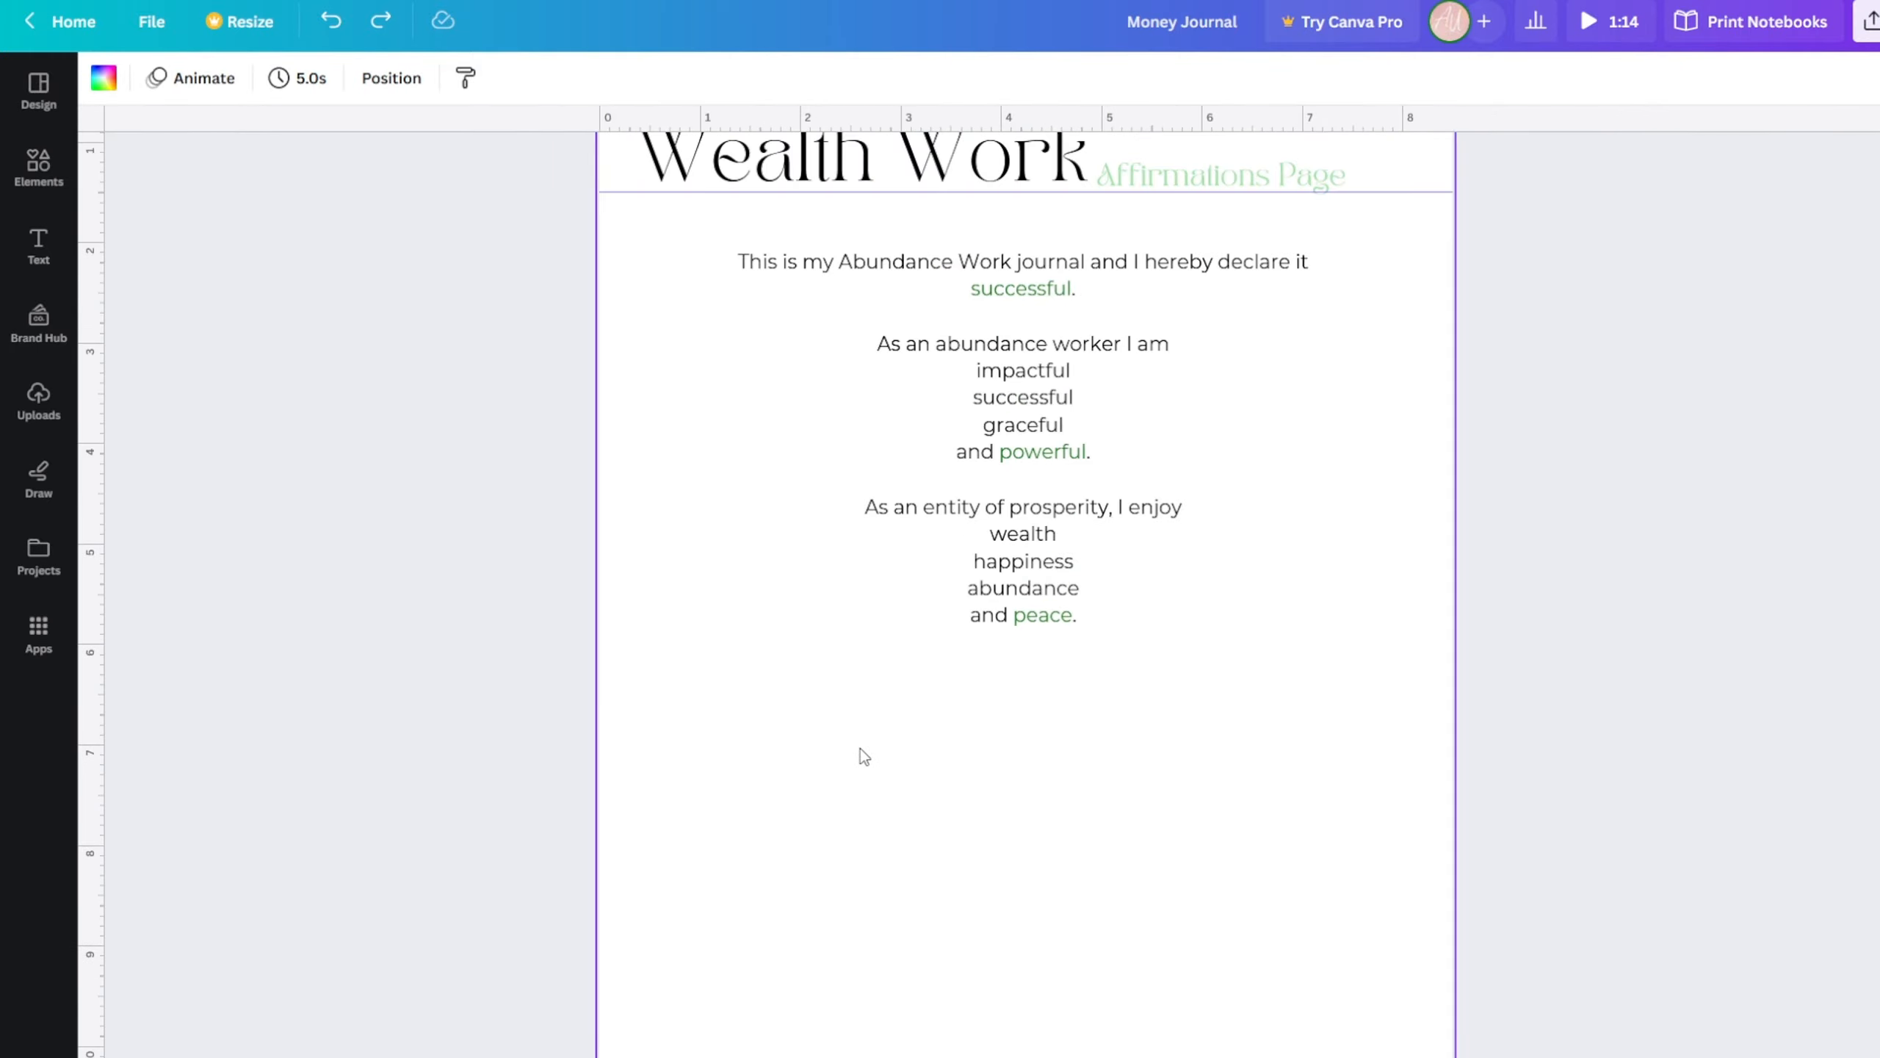
pyautogui.scroll(3, 861, 748)
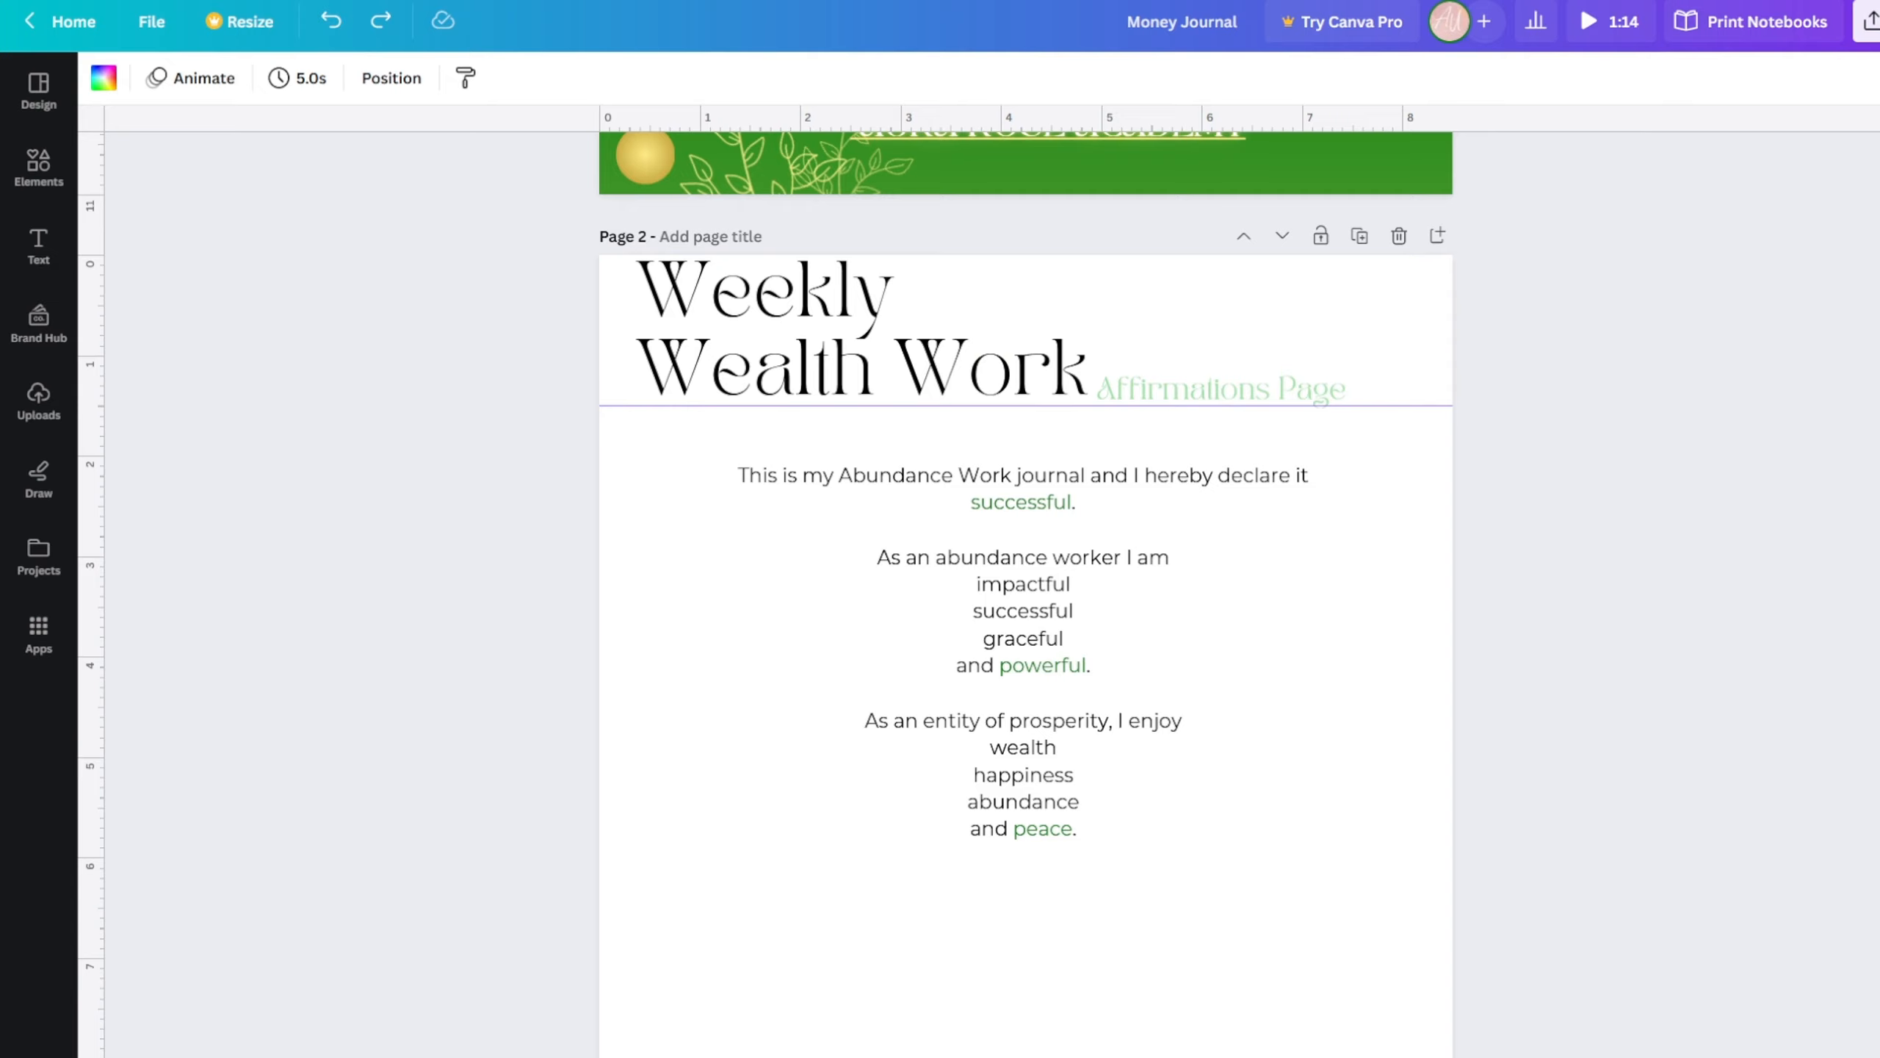
# - Delete the thin horizontal divider line below the page 2 title
pyautogui.click(651, 424)
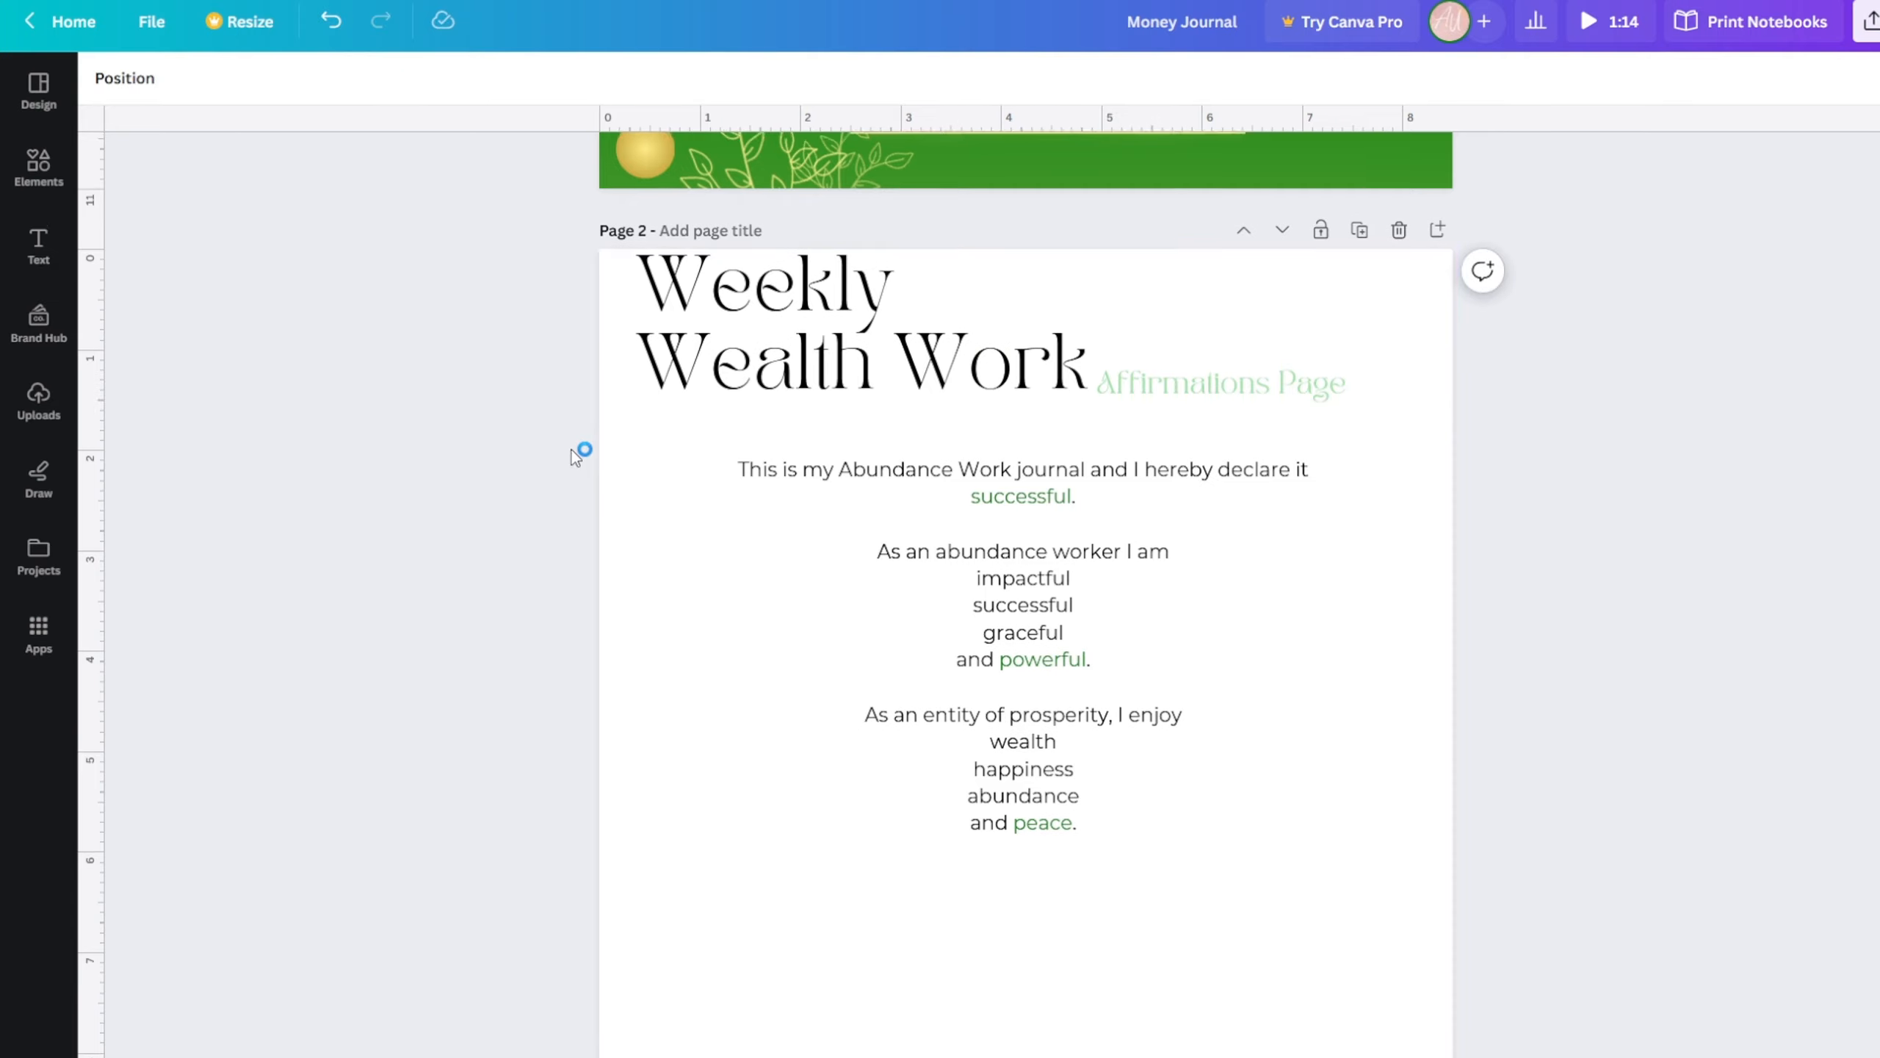
pyautogui.scroll(-1, 572, 449)
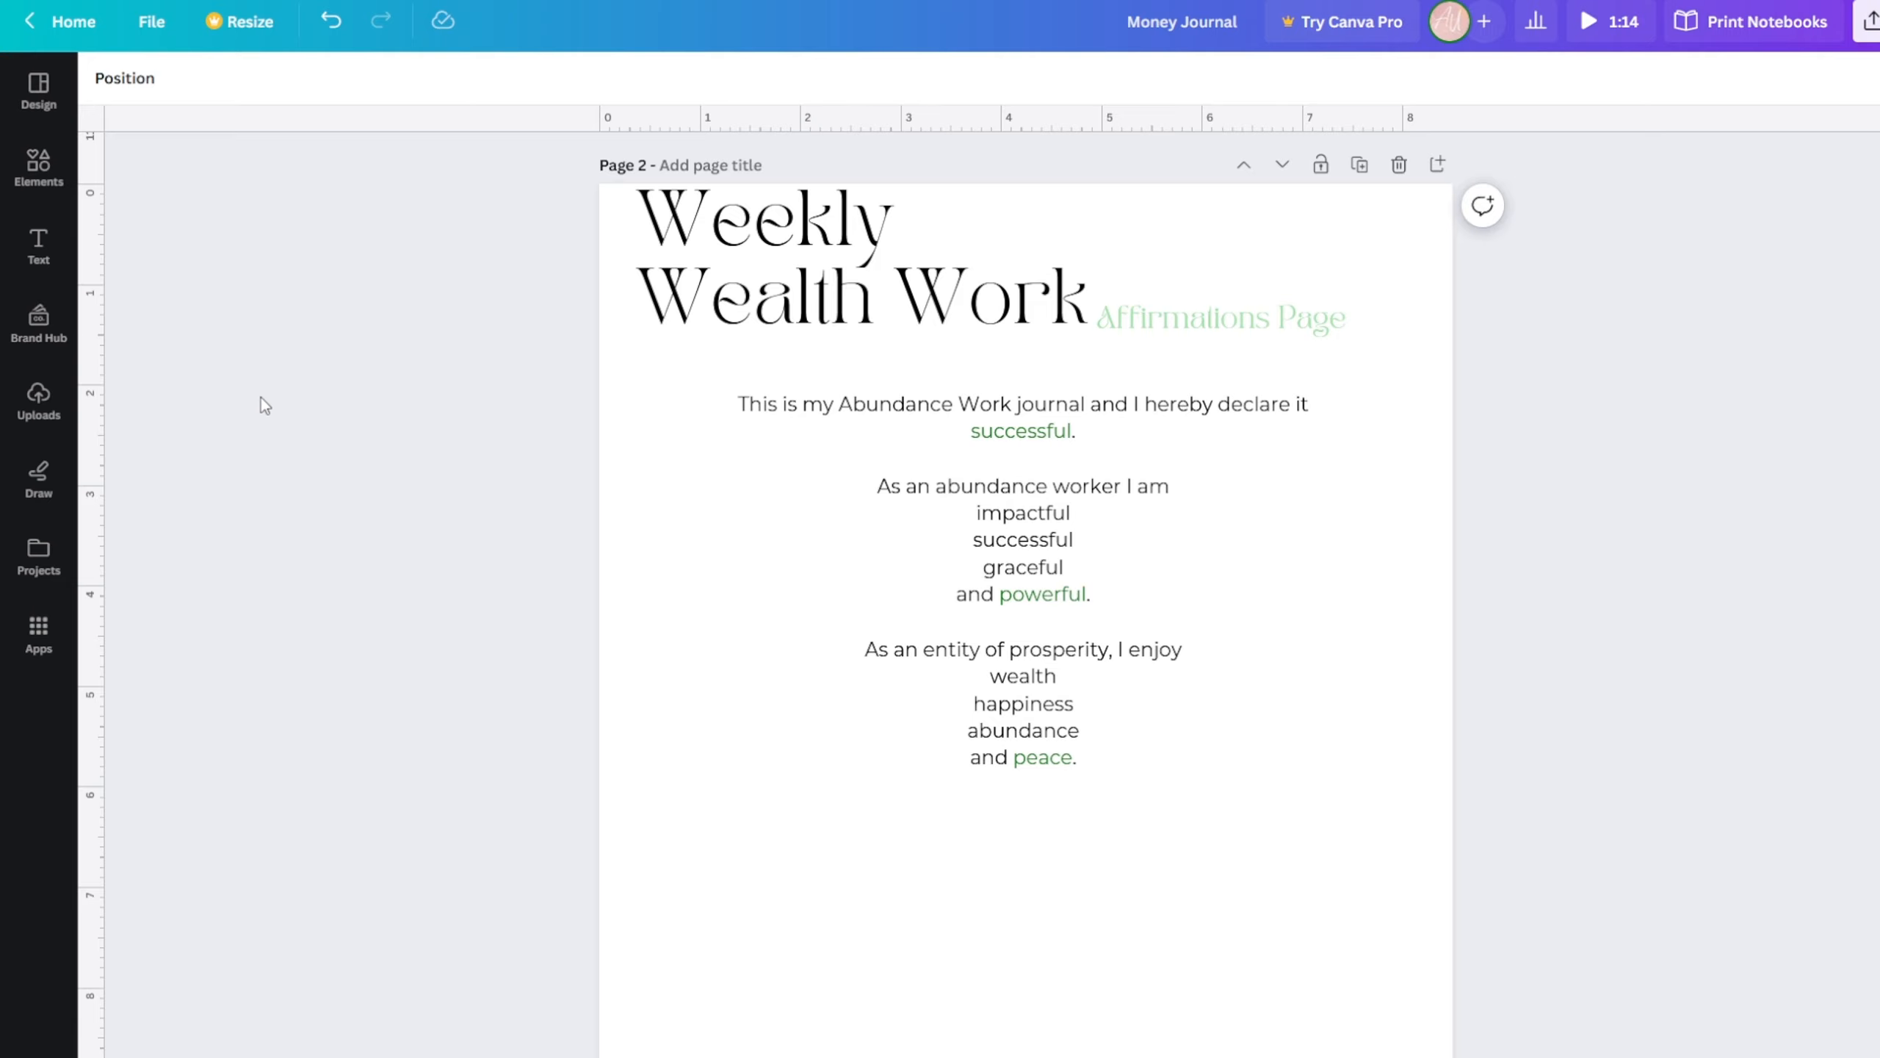
pyautogui.scroll(1, 275, 388)
pyautogui.scroll(3, 275, 390)
pyautogui.scroll(-3, 359, 429)
# - Browse the "money" graphics in the elements library for artwork to decorate the affirmations page
pyautogui.click(50, 205)
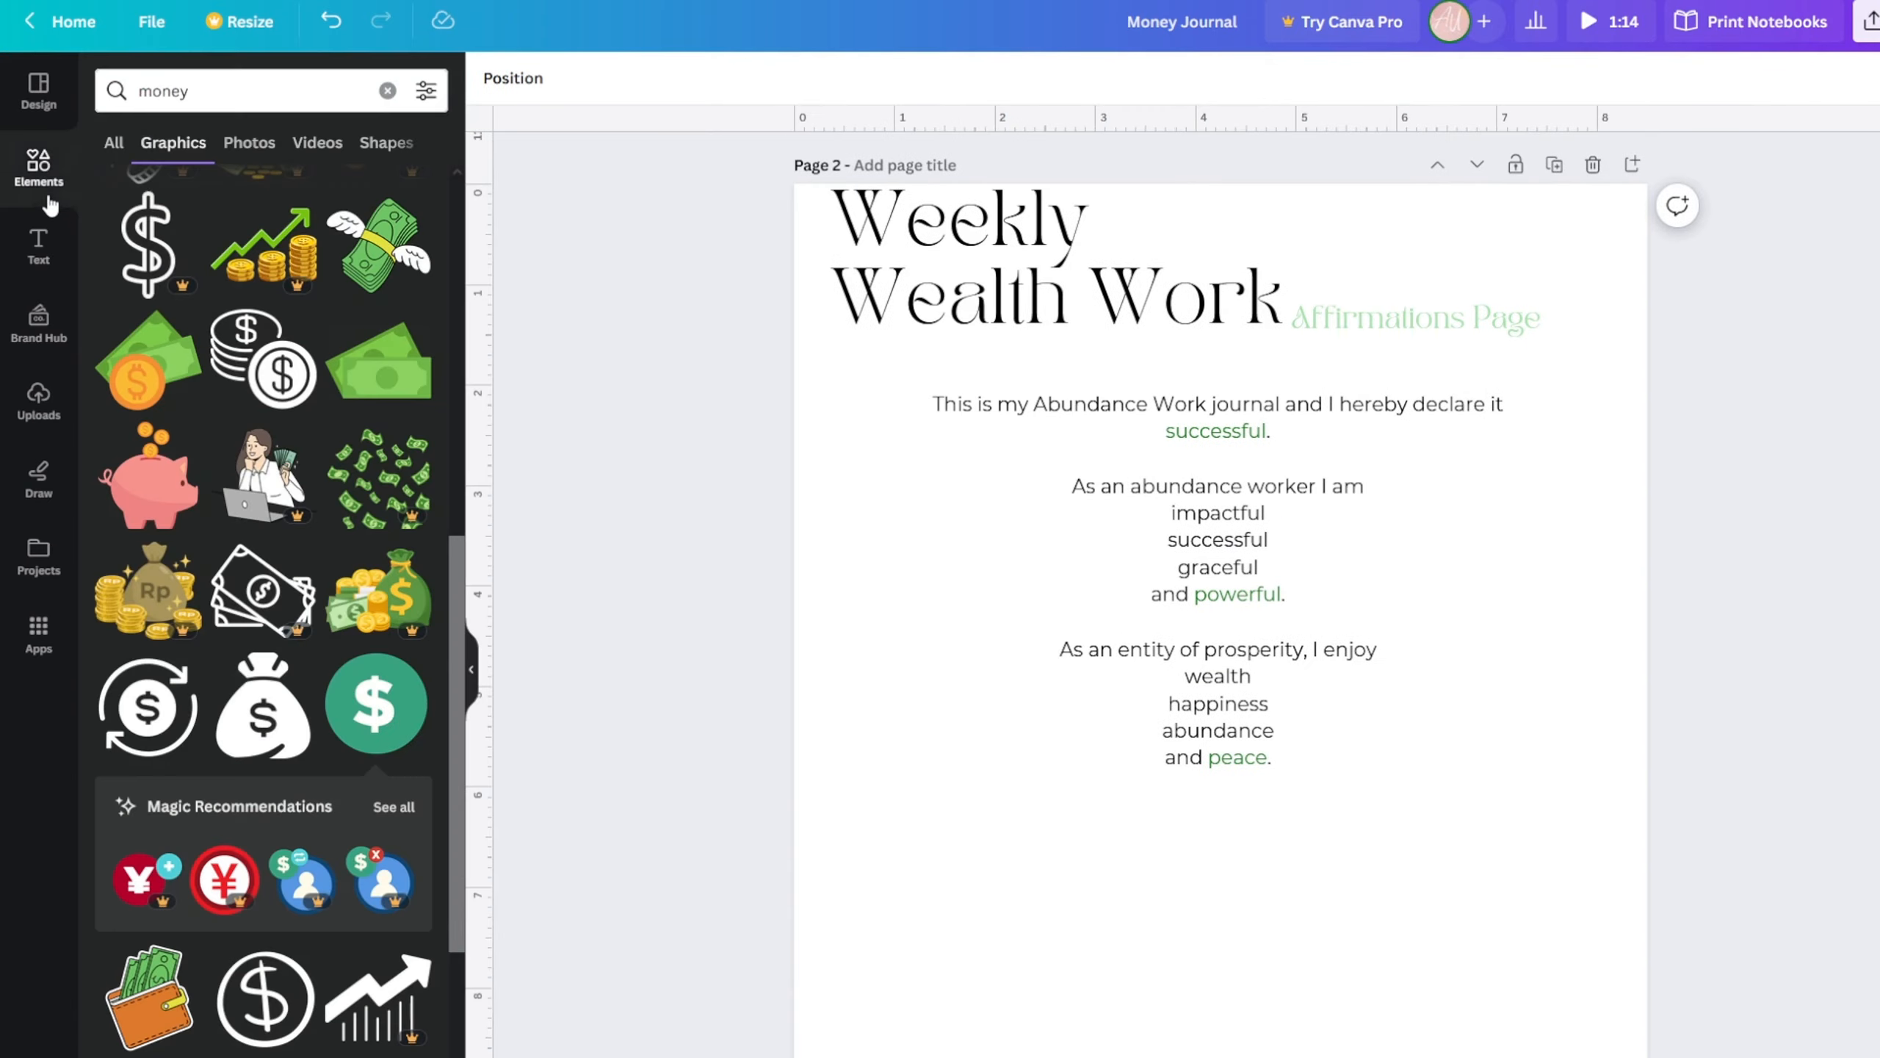
pyautogui.scroll(-3, 315, 531)
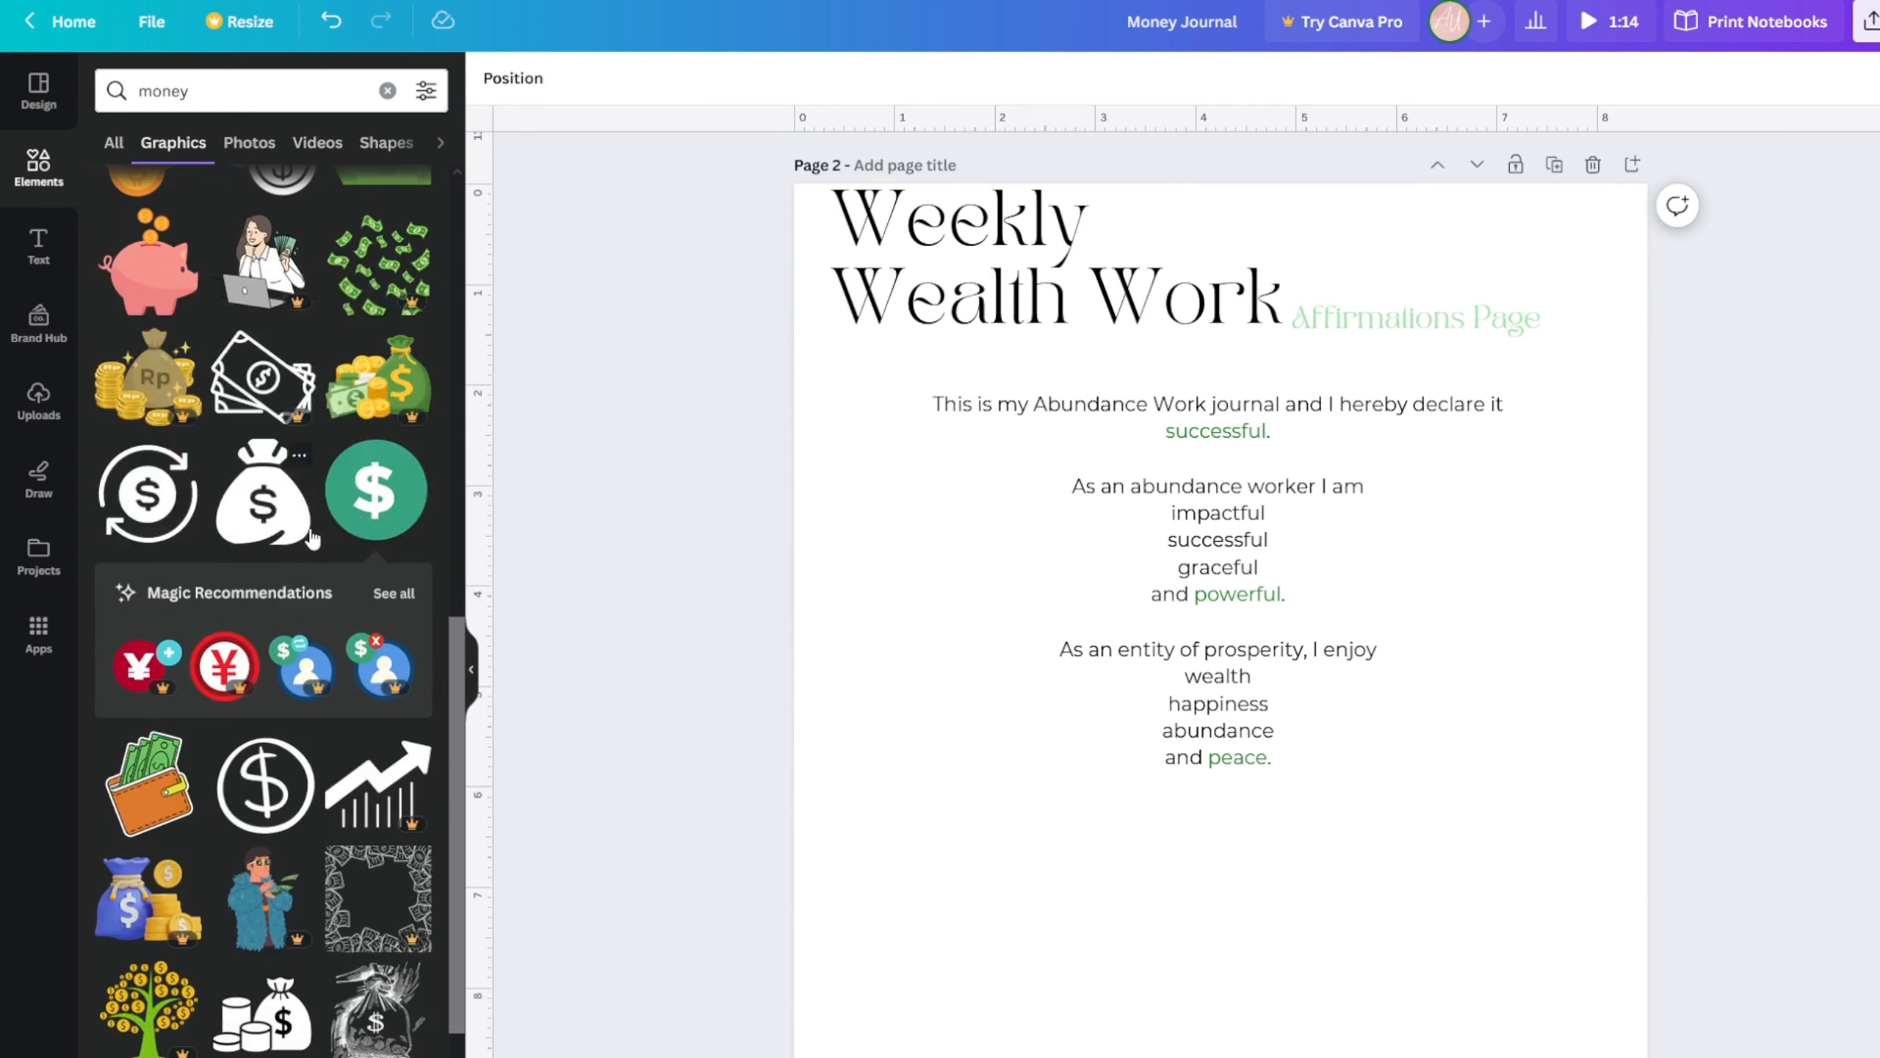
pyautogui.scroll(-2, 294, 737)
pyautogui.scroll(-8, 288, 739)
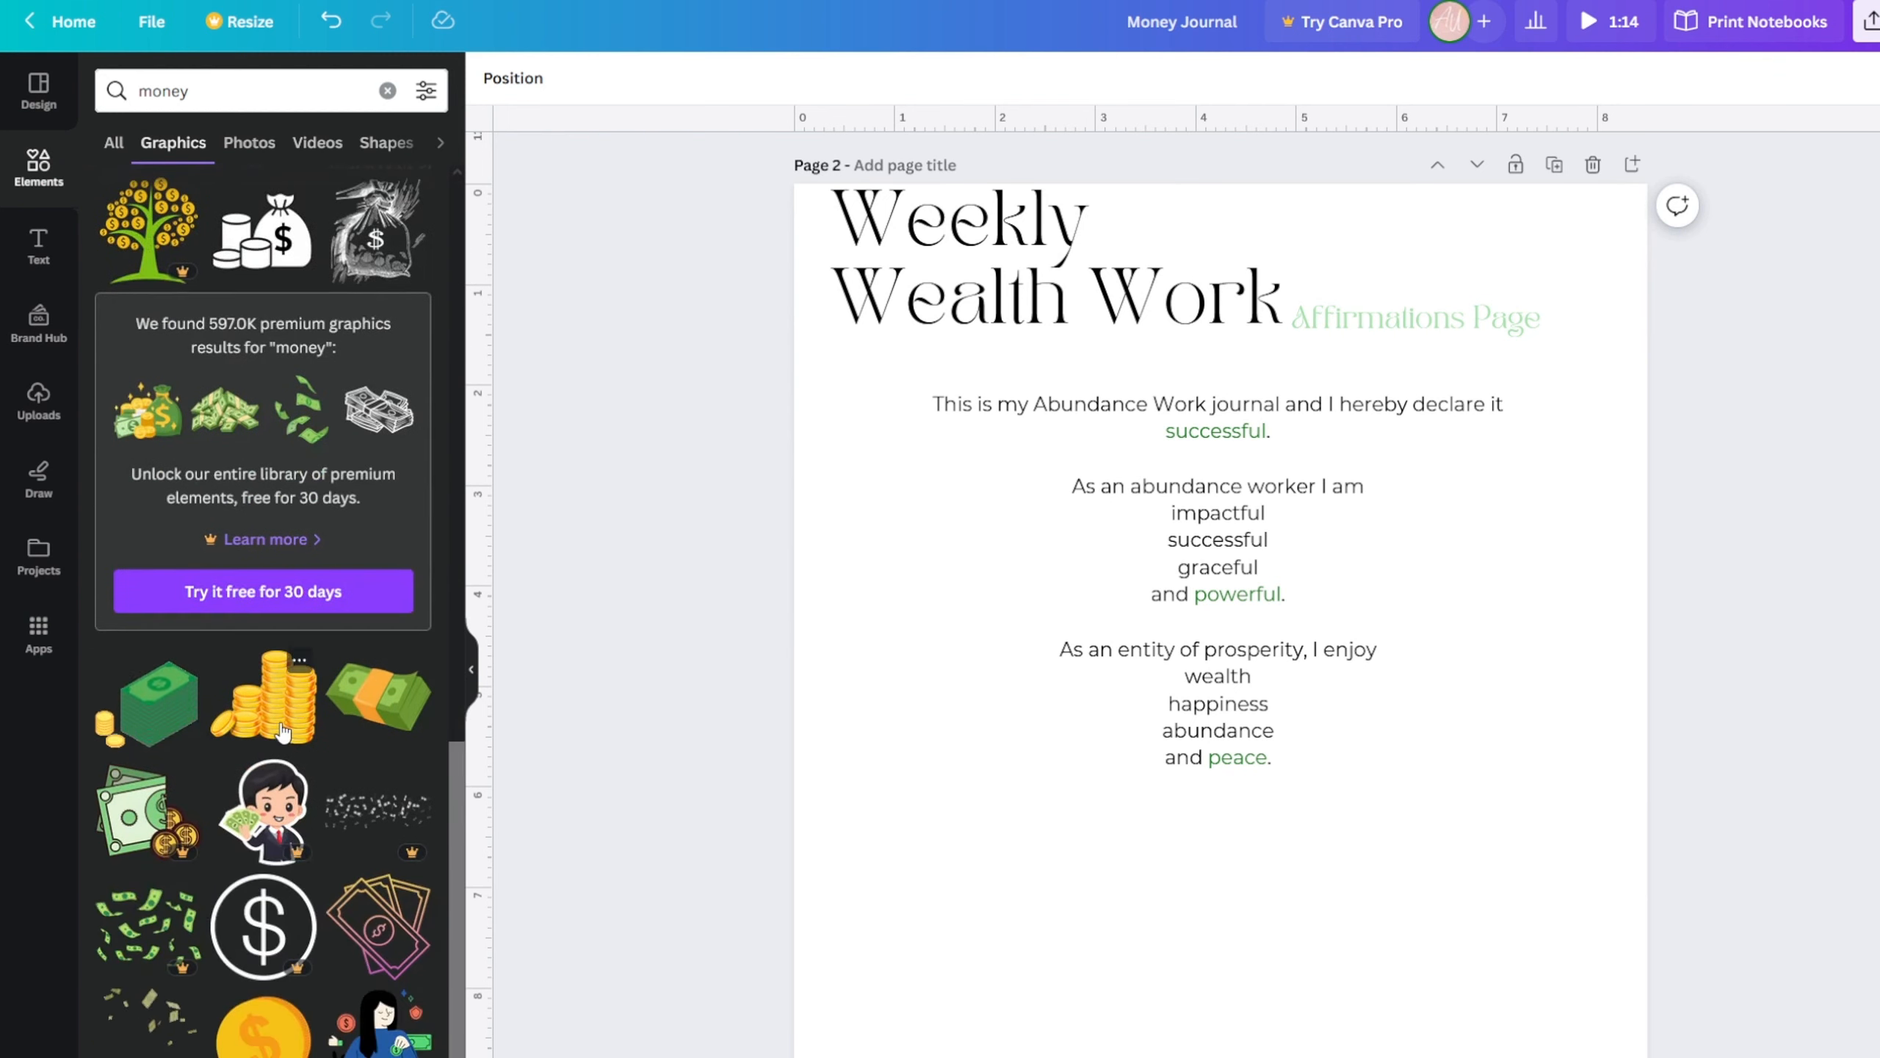
# - Set the background of page 2 to the light green document color
pyautogui.click(953, 891)
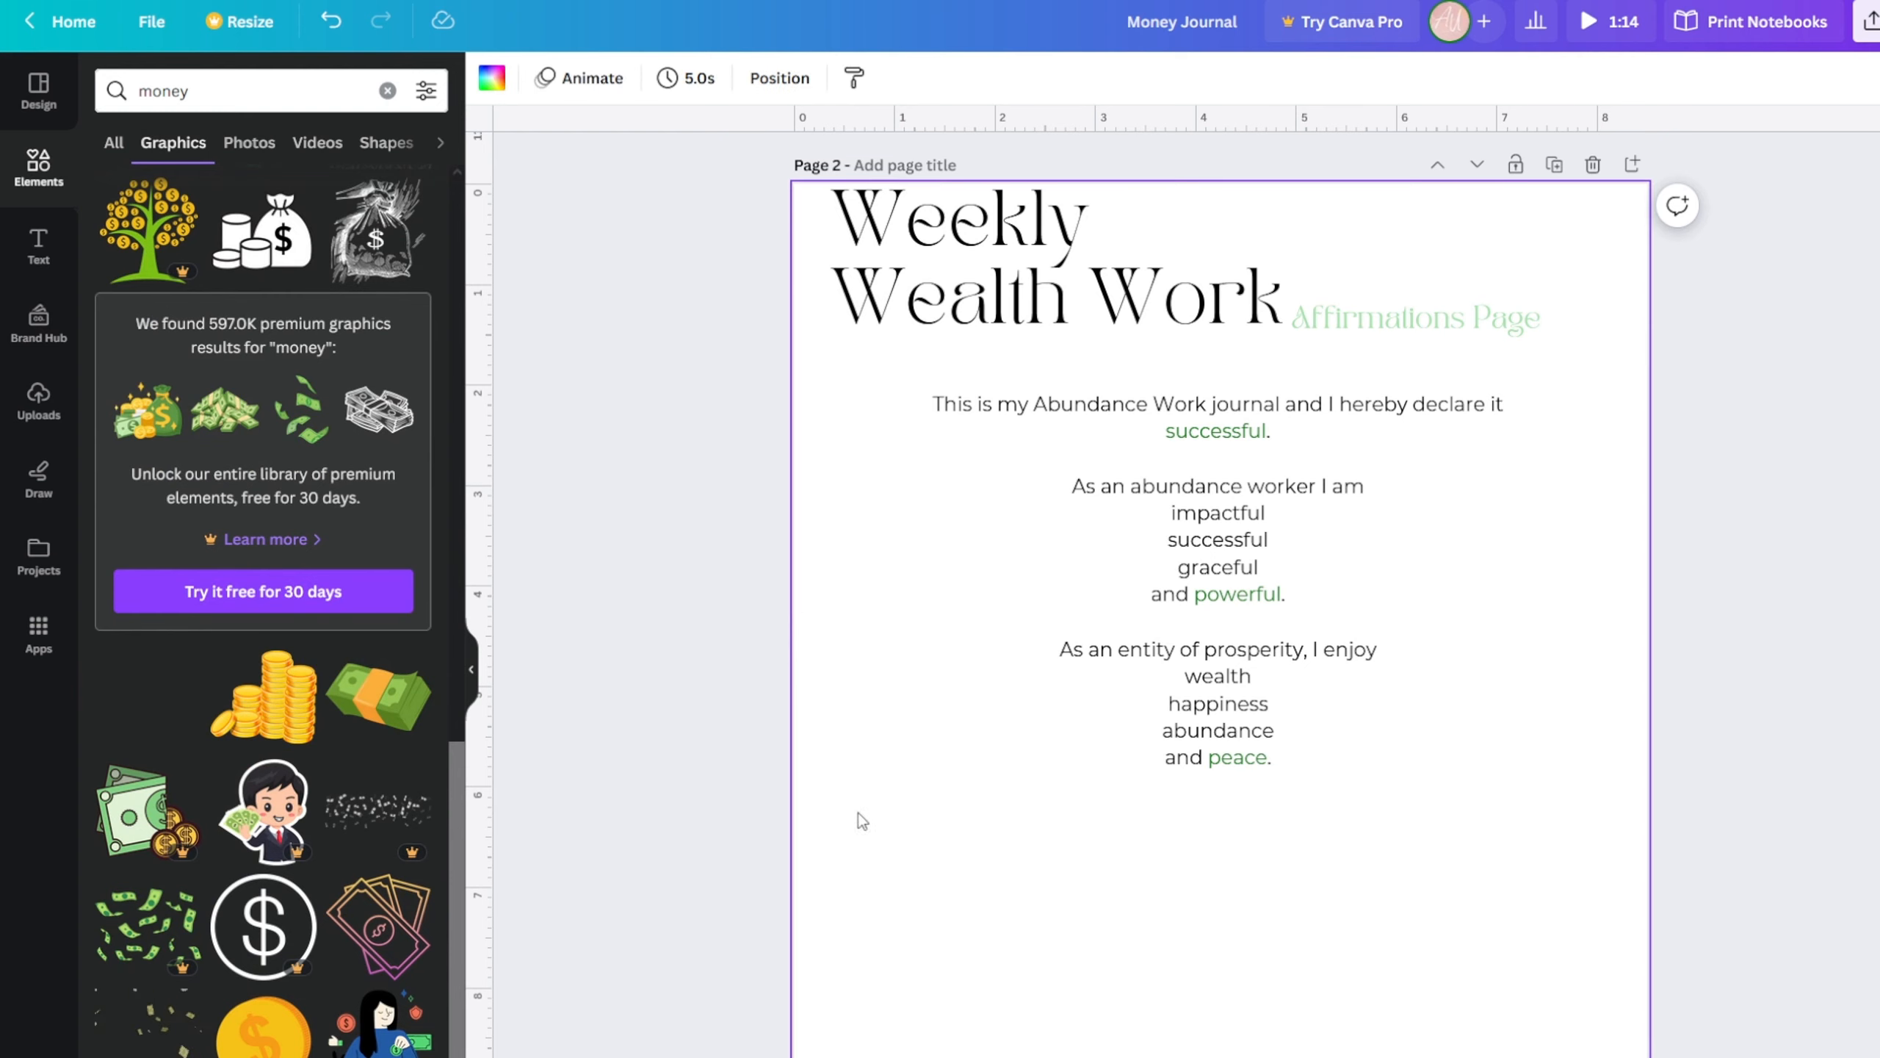
pyautogui.click(492, 77)
pyautogui.click(409, 209)
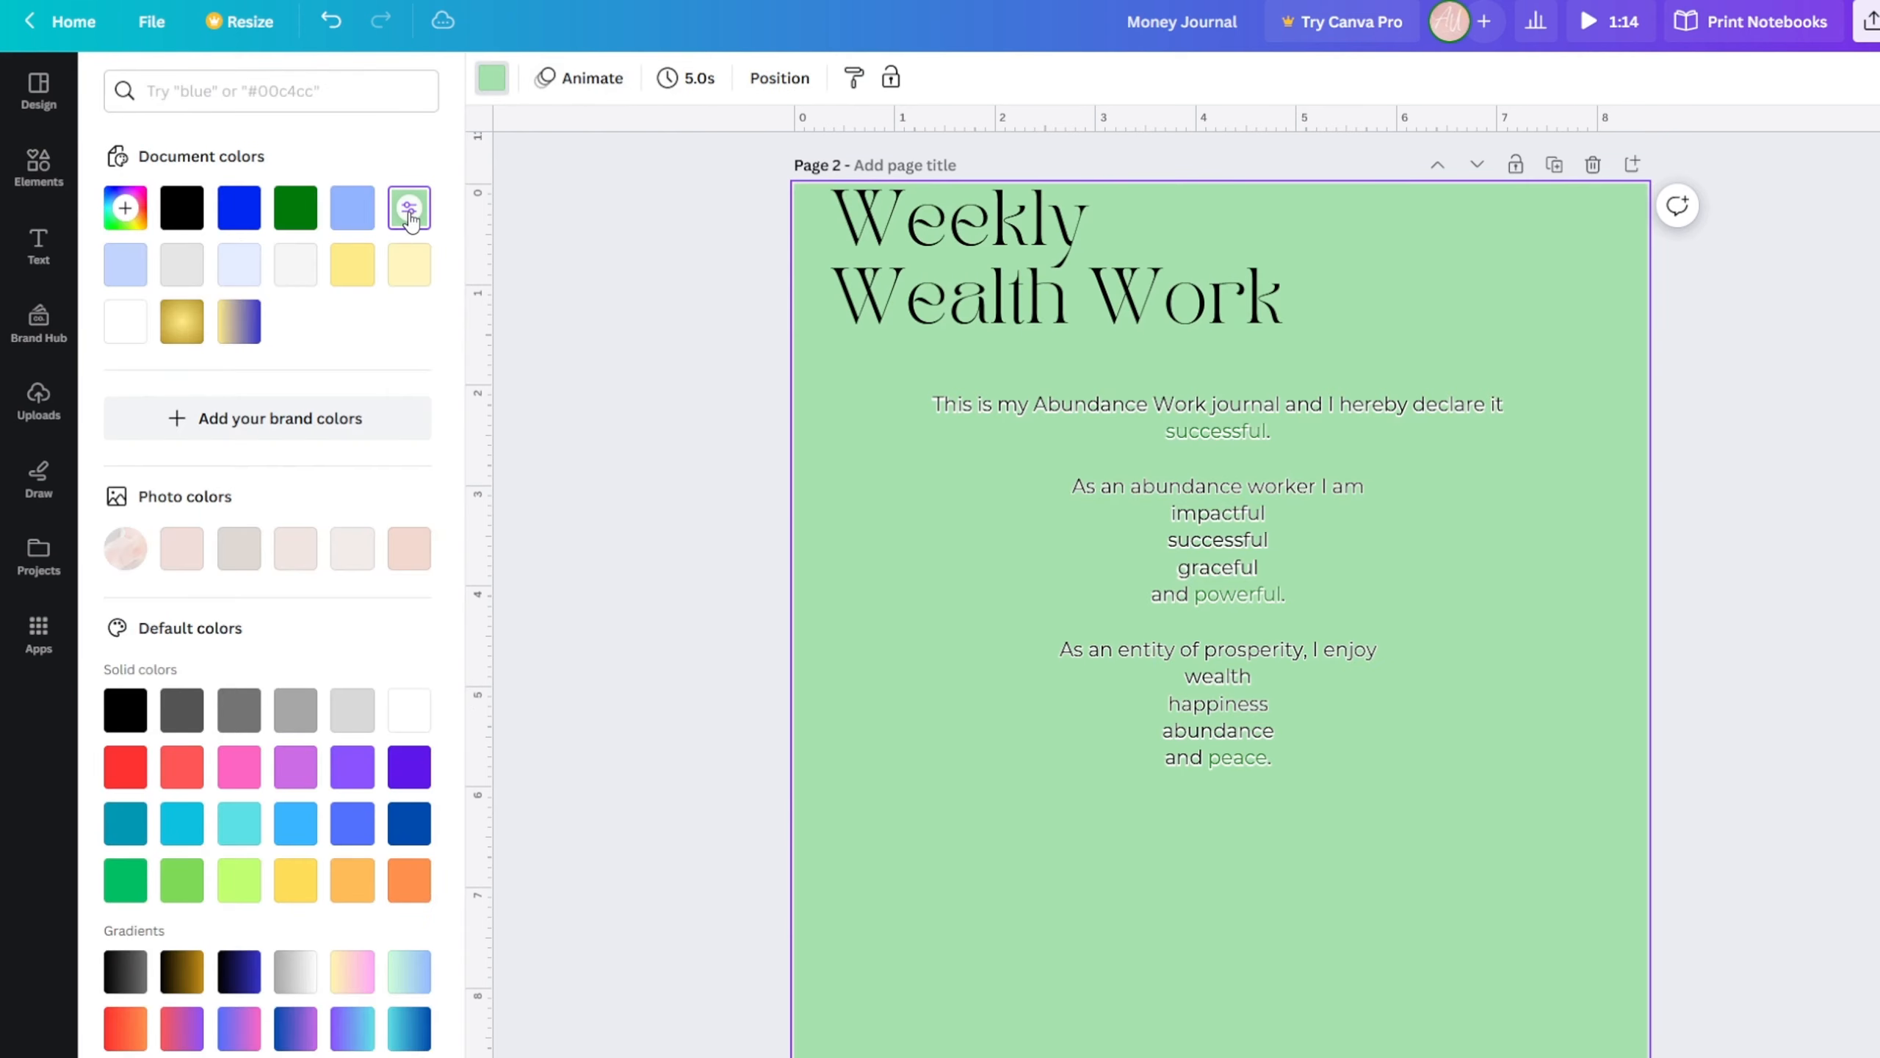
# - Remove the outline effect from the affirmations text block by setting its effect style to None
pyautogui.click(1263, 450)
pyautogui.click(1183, 79)
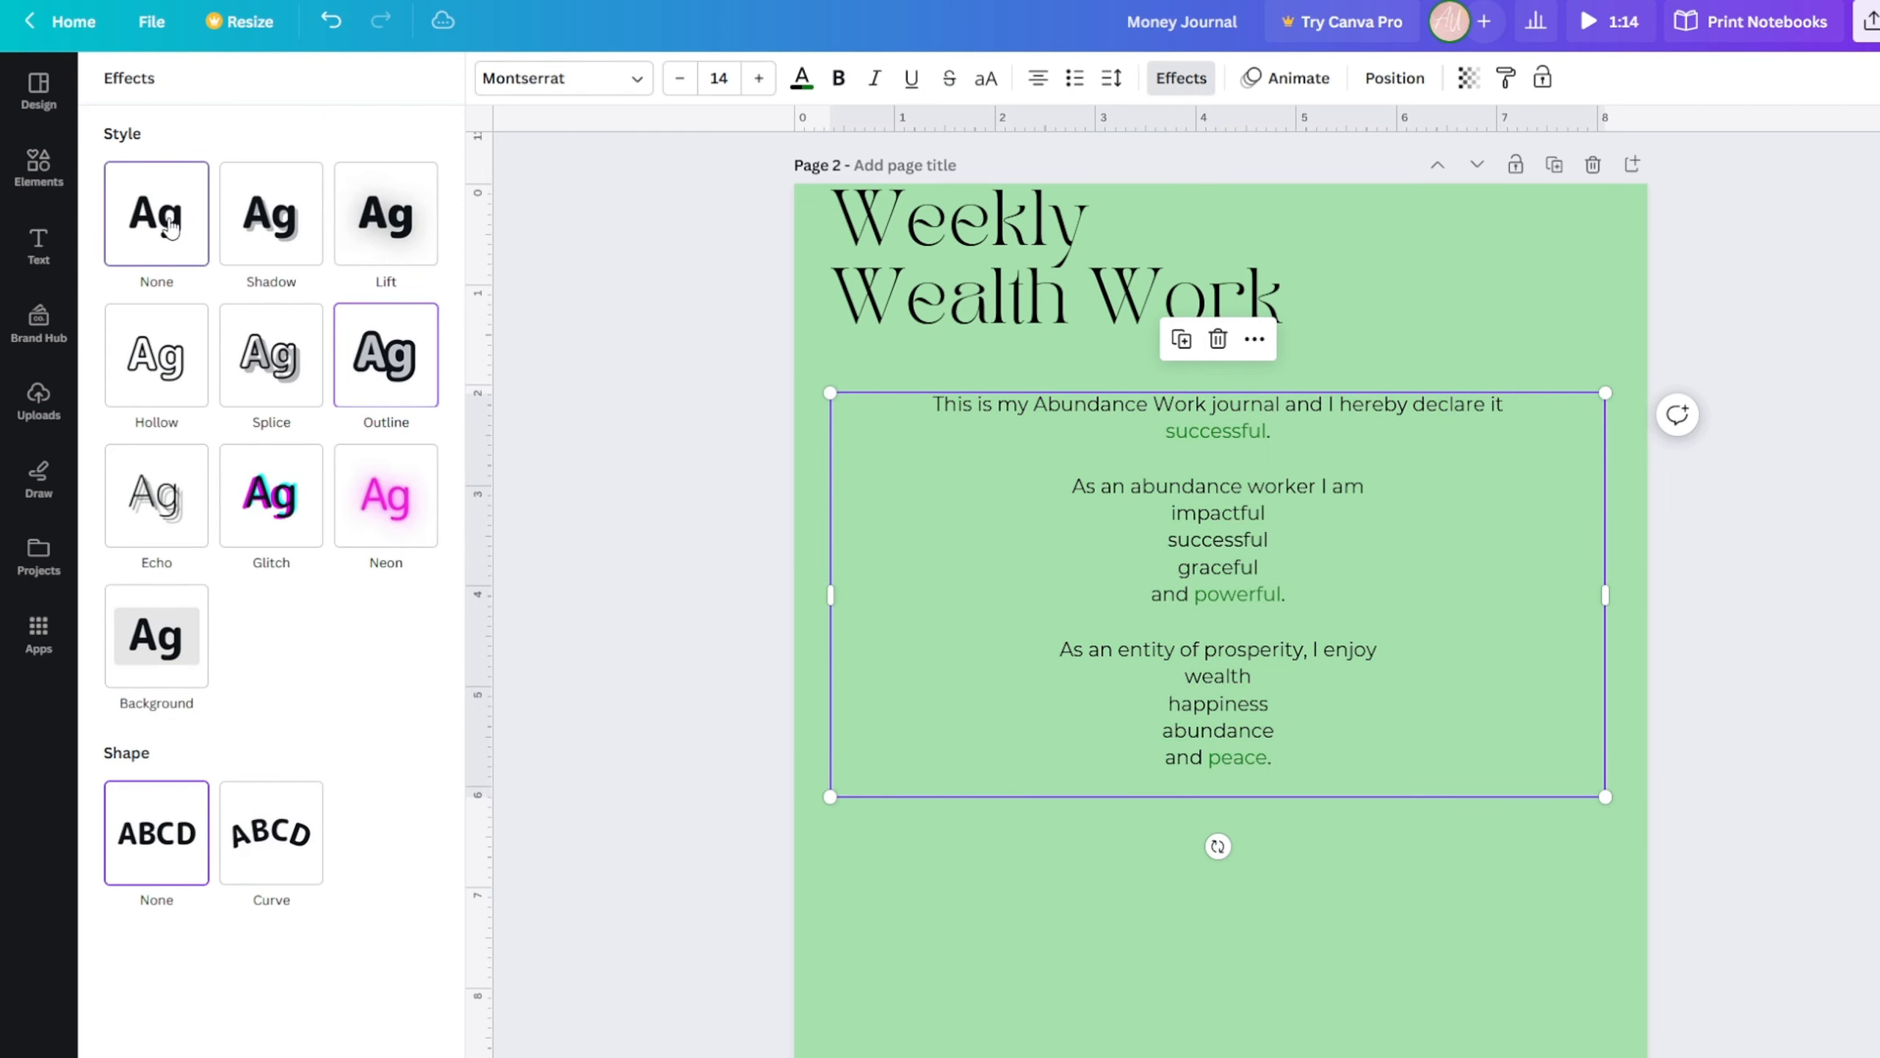
pyautogui.click(527, 415)
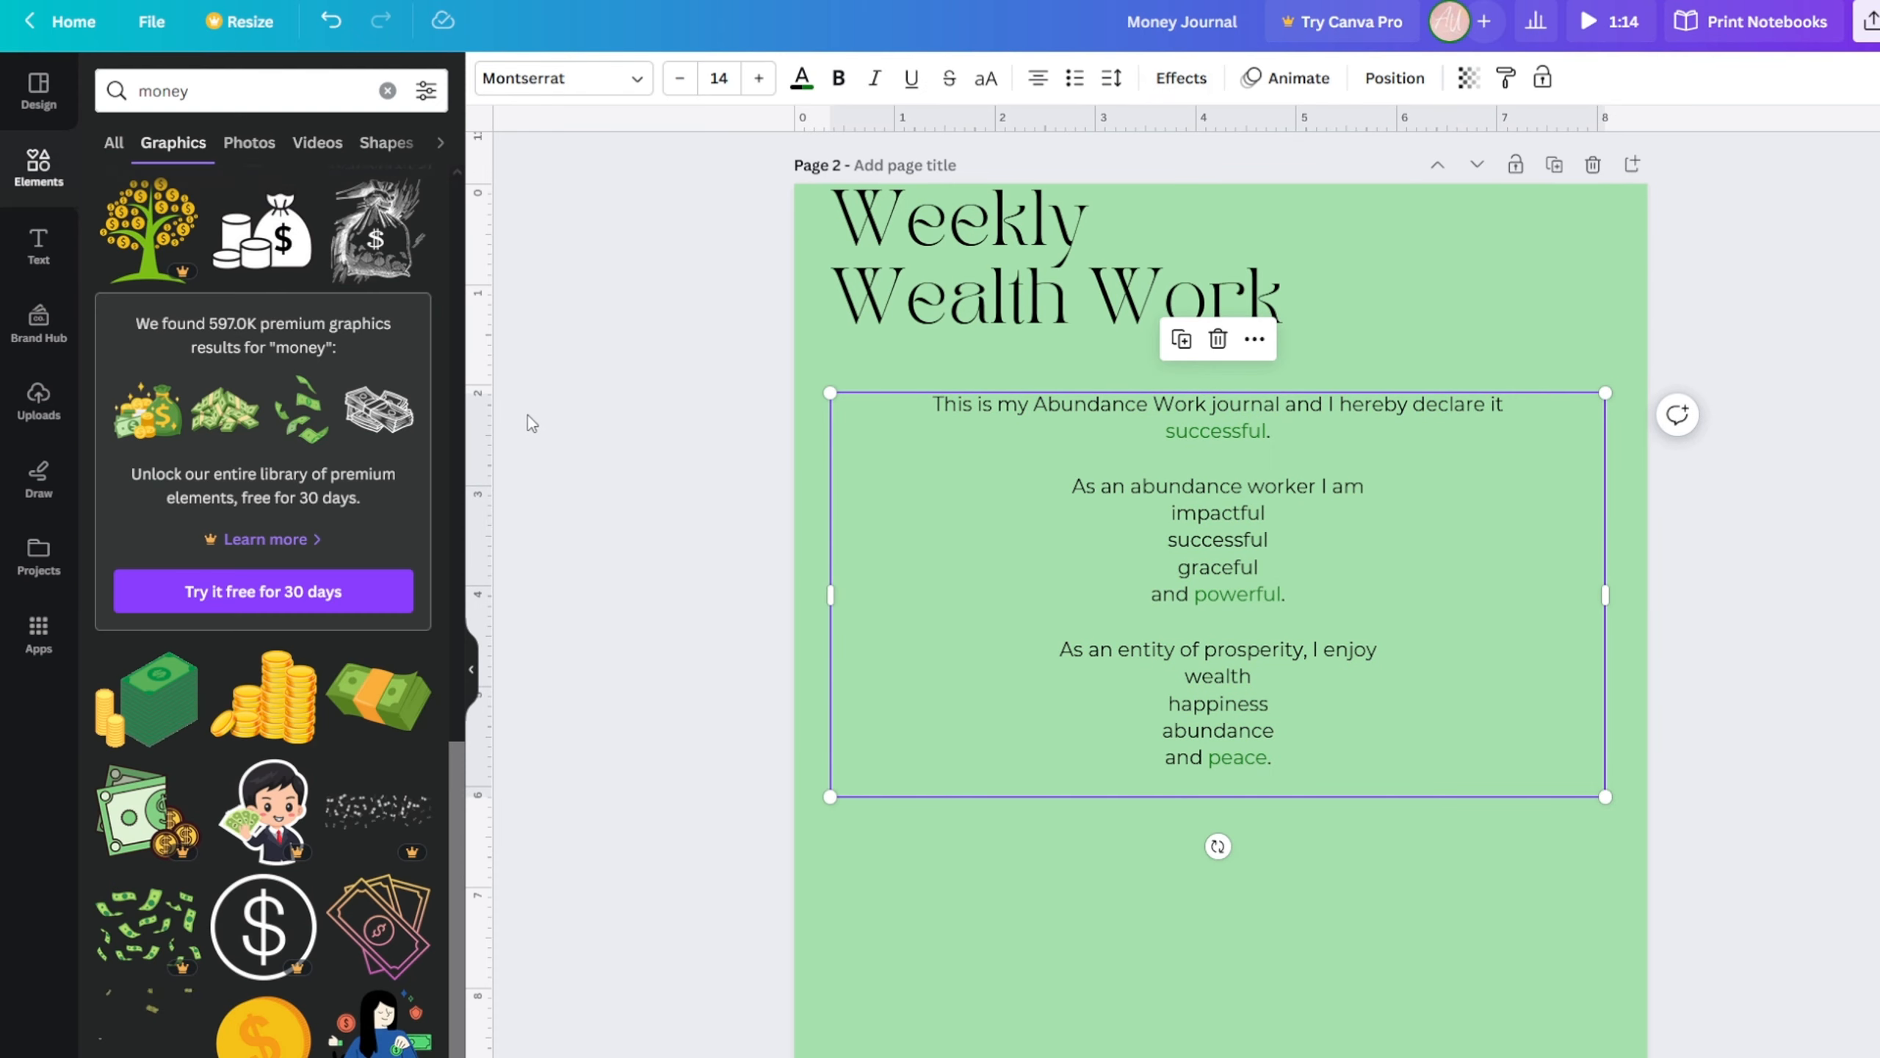
# - Insert the gold coin stacks graphic, shrink it, and place it in the page's lower-right corner
pyautogui.click(291, 698)
pyautogui.scroll(-3, 700, 381)
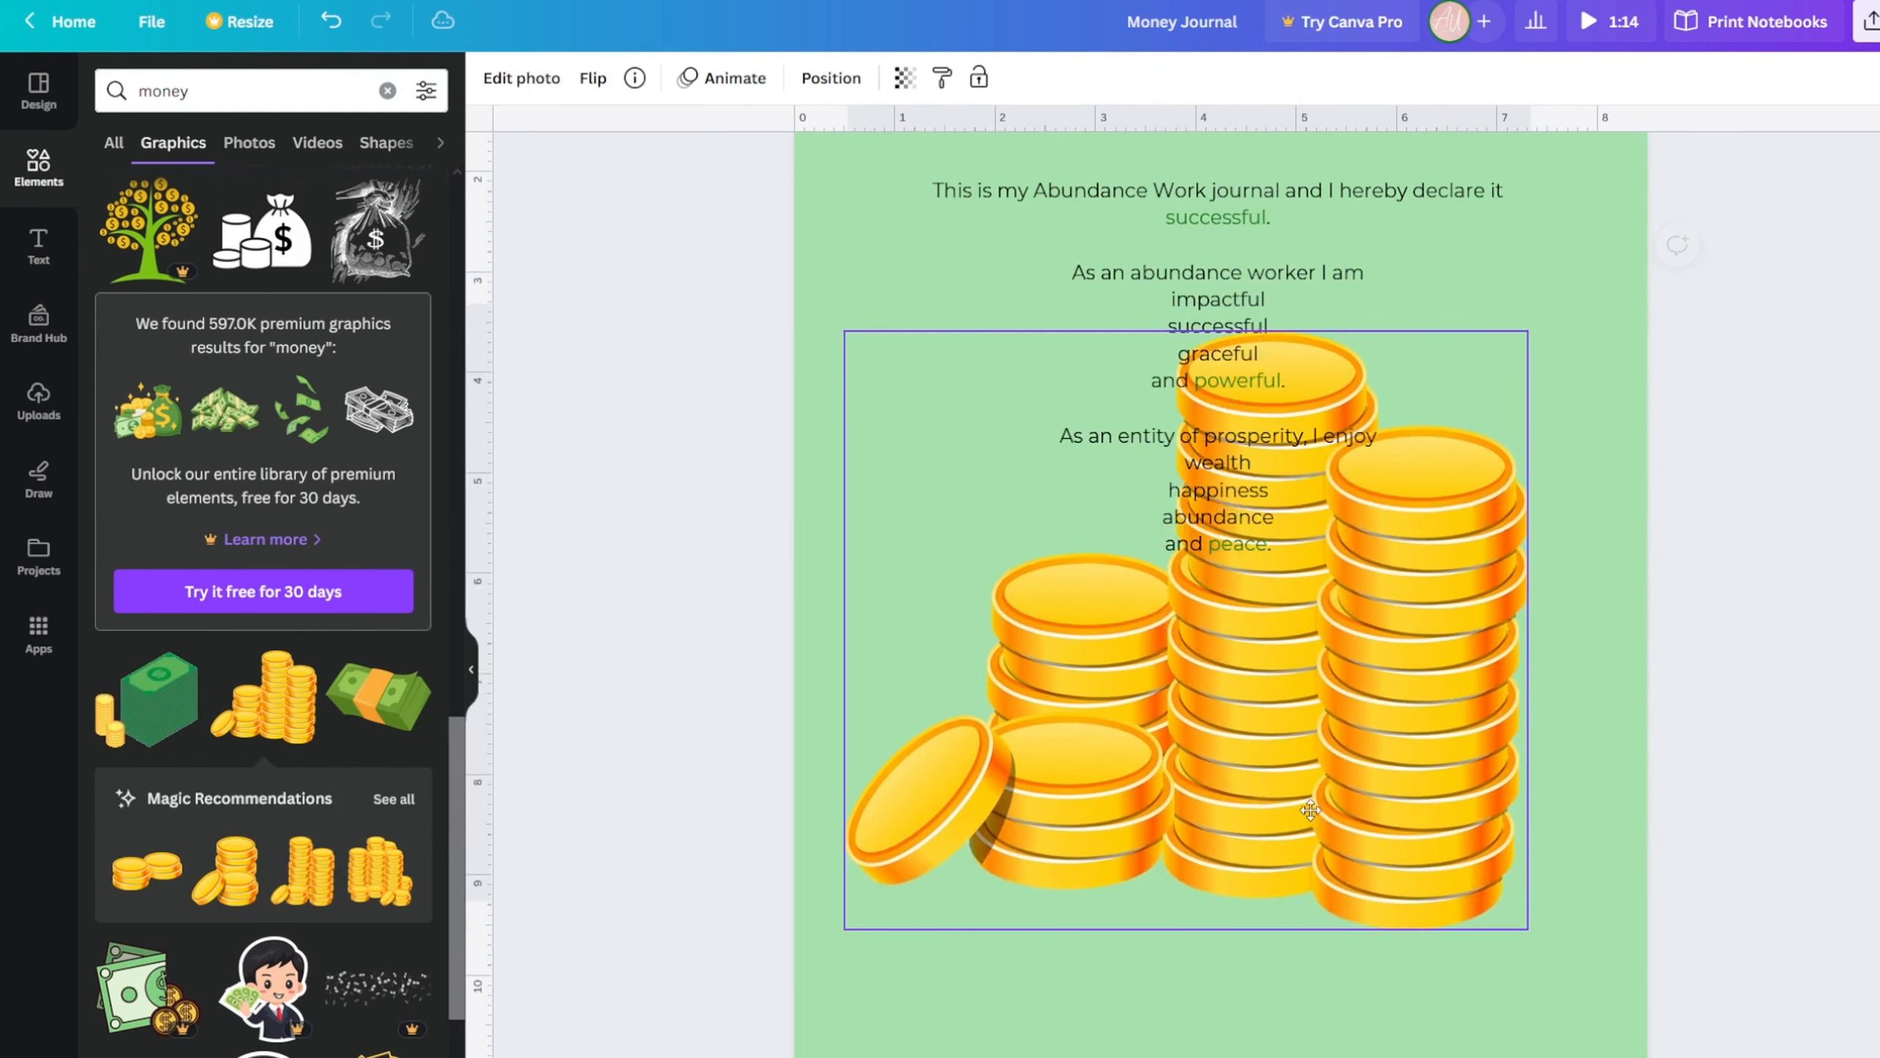
pyautogui.moveTo(850, 389); pyautogui.dragTo(1125, 630)
pyautogui.moveTo(1406, 739); pyautogui.dragTo(1491, 831)
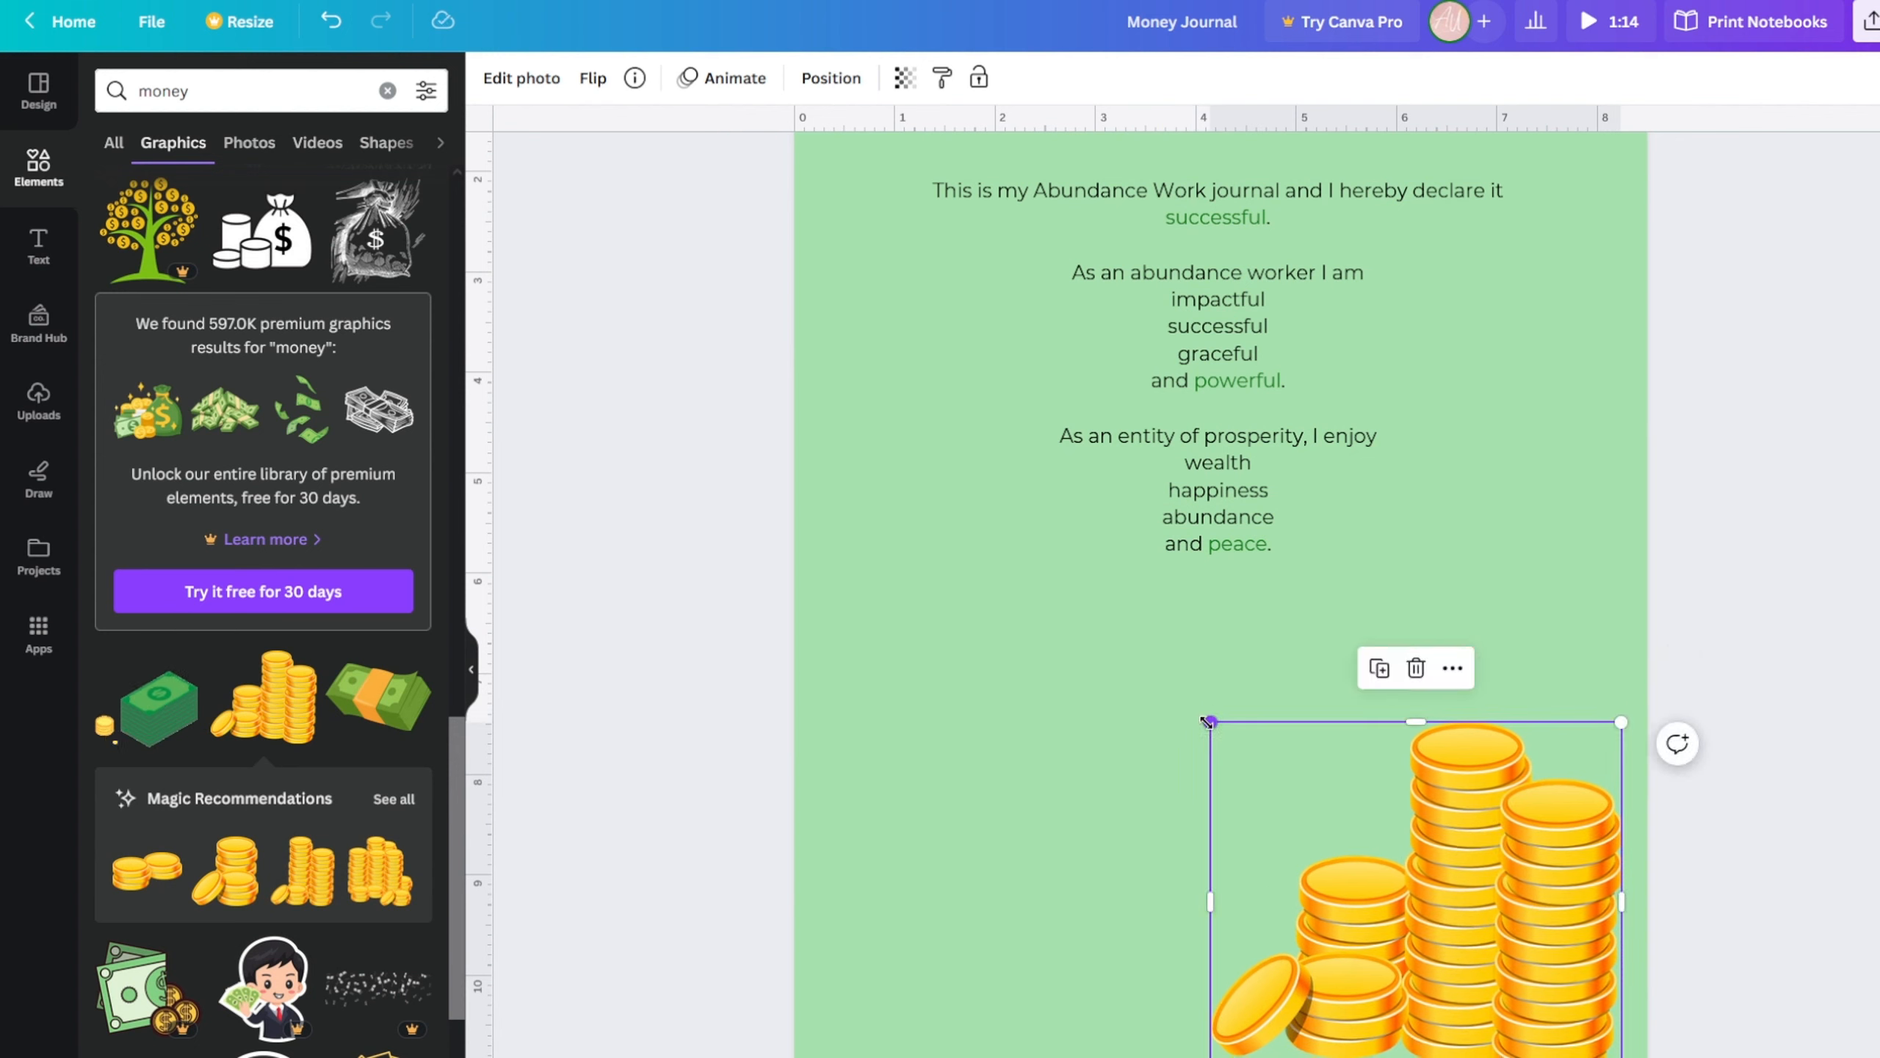
pyautogui.moveTo(1209, 721); pyautogui.dragTo(1289, 789)
pyautogui.moveTo(1406, 889); pyautogui.dragTo(1427, 900)
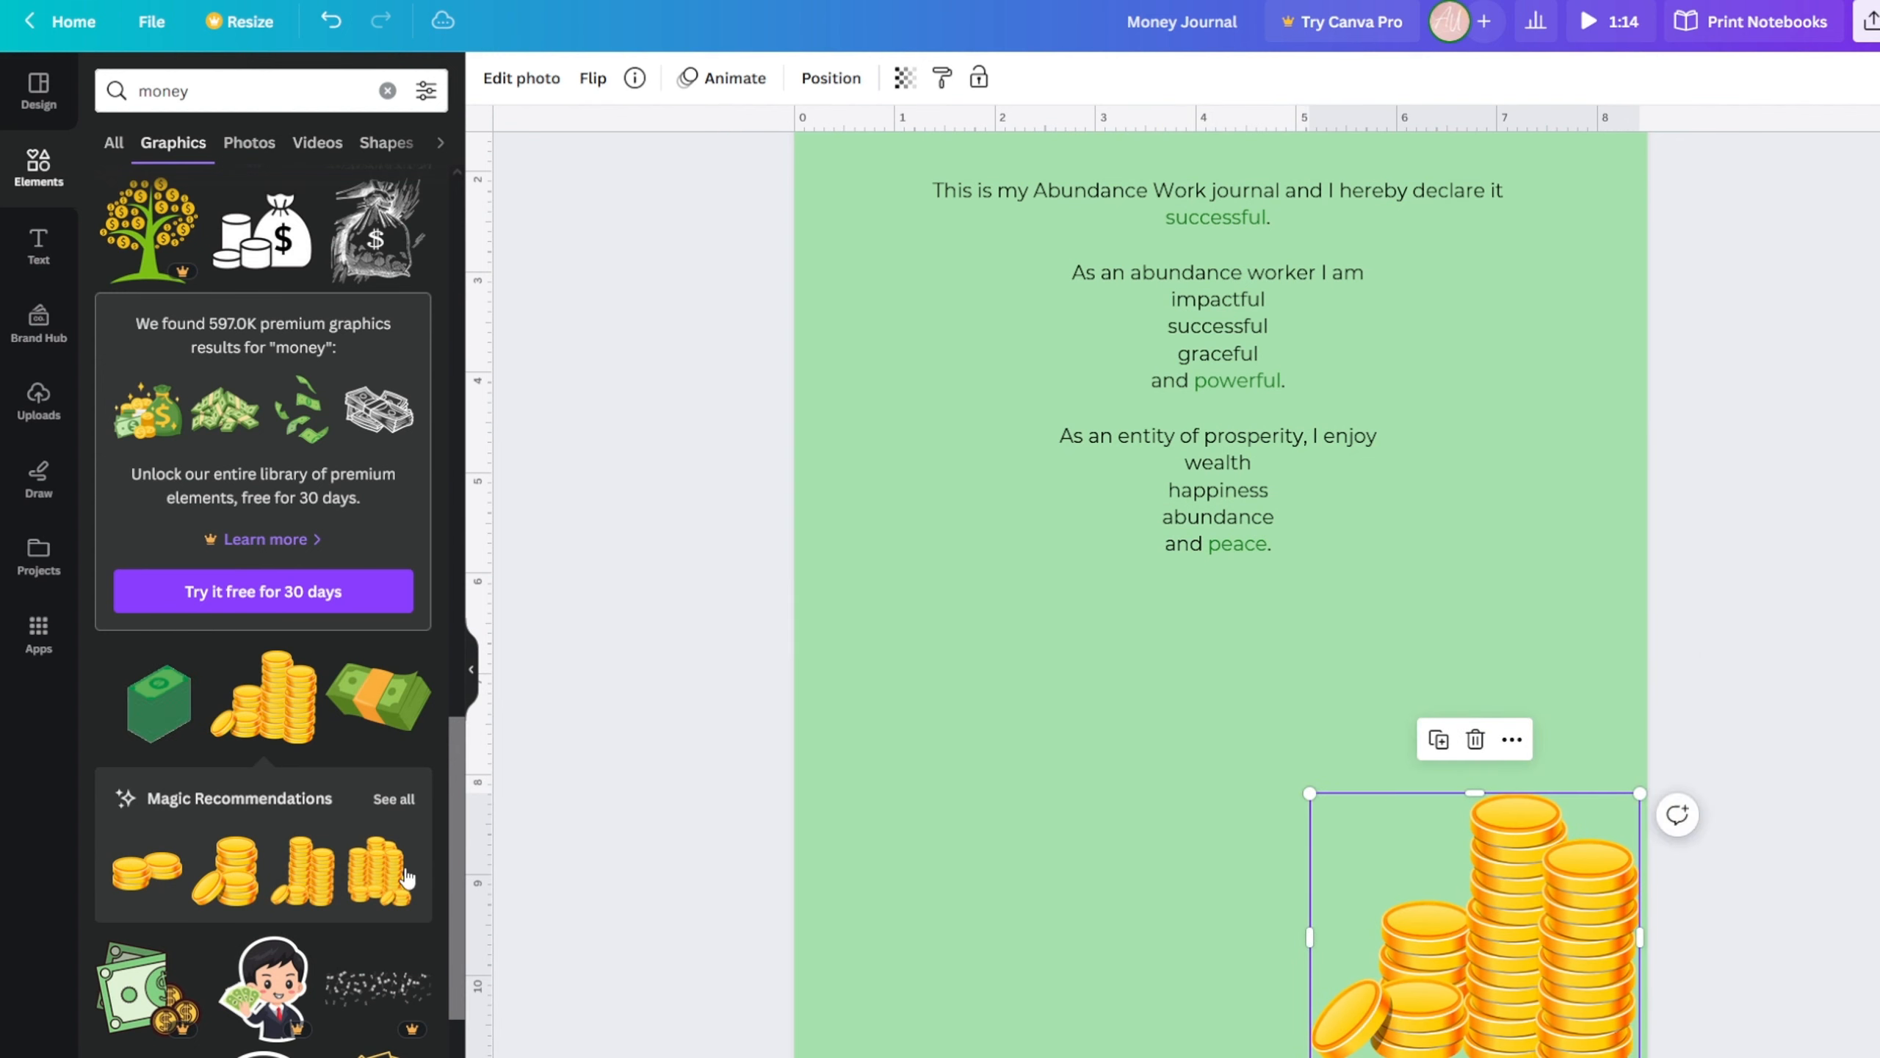
# - Add a second, larger coin stacks graphic from the recommendations beside the first, and shift the first one to the page's right edge
pyautogui.click(311, 903)
pyautogui.moveTo(1217, 698); pyautogui.dragTo(1201, 818)
pyautogui.moveTo(856, 277); pyautogui.dragTo(1135, 600)
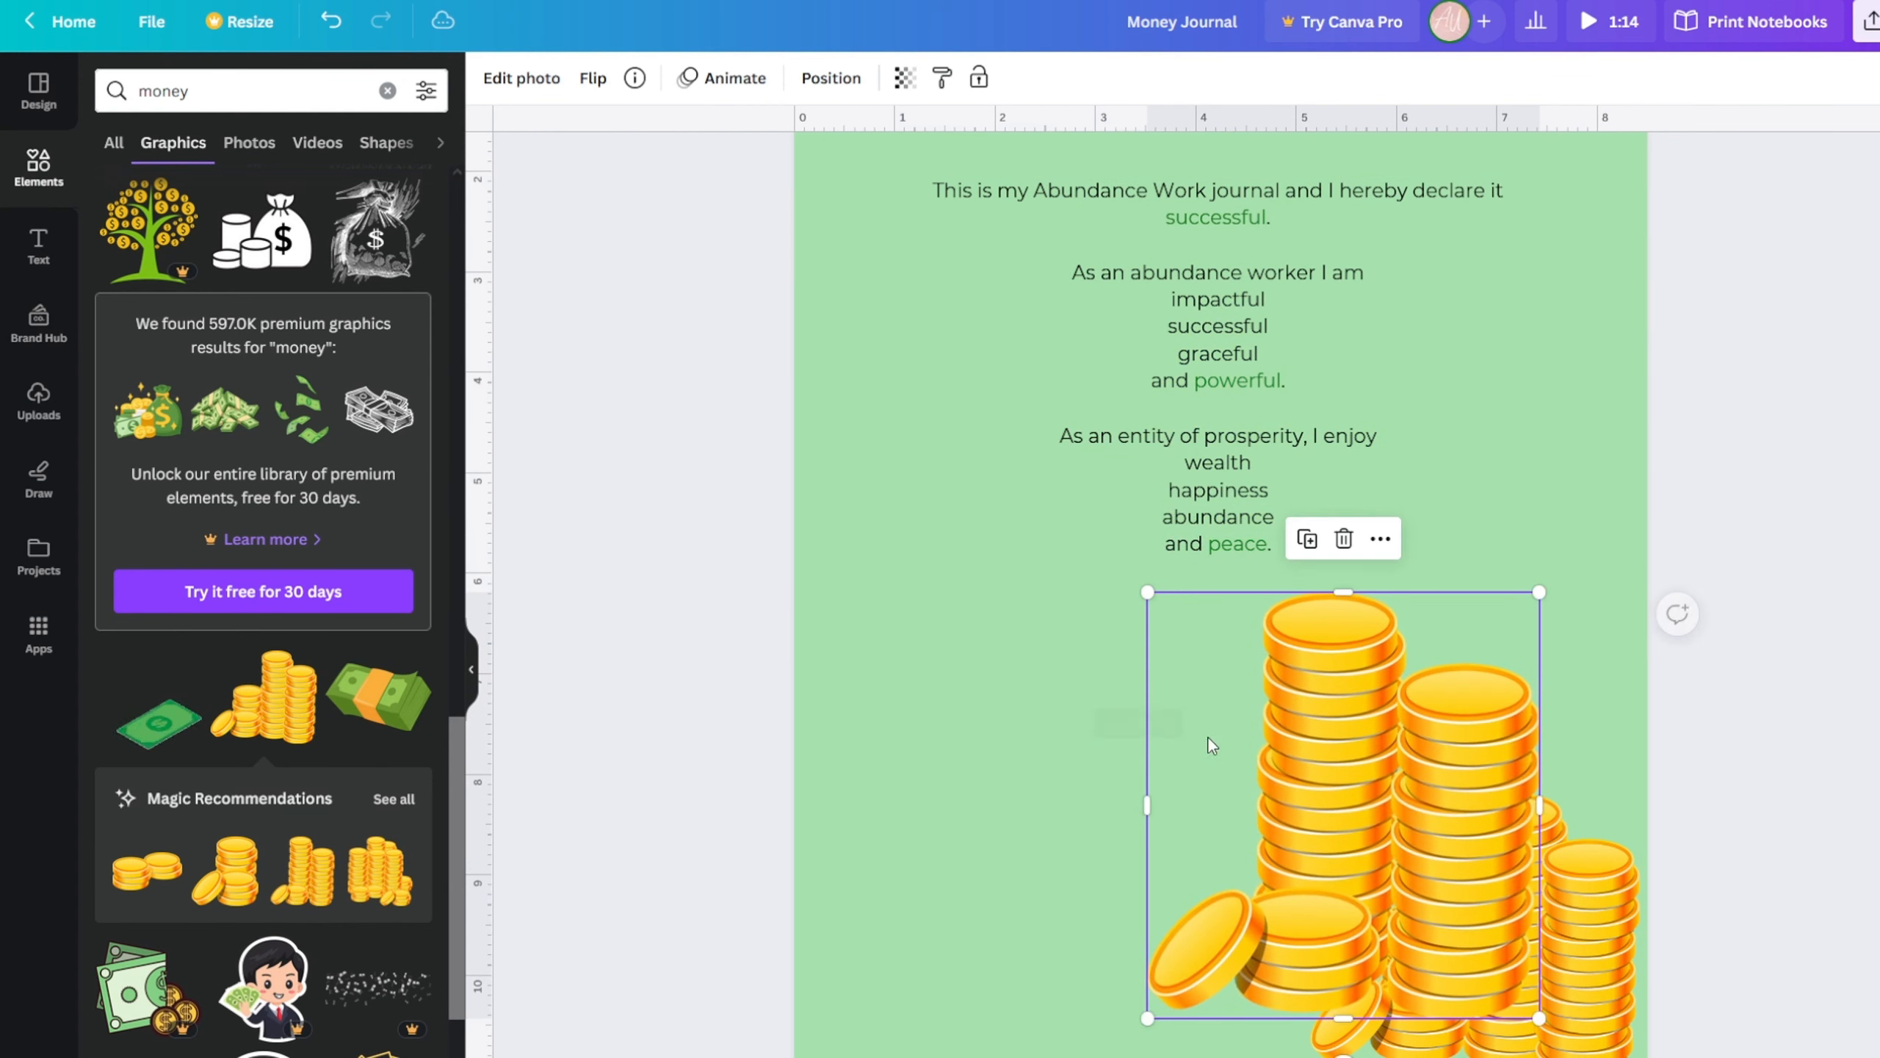
pyautogui.moveTo(1291, 828); pyautogui.dragTo(1257, 875)
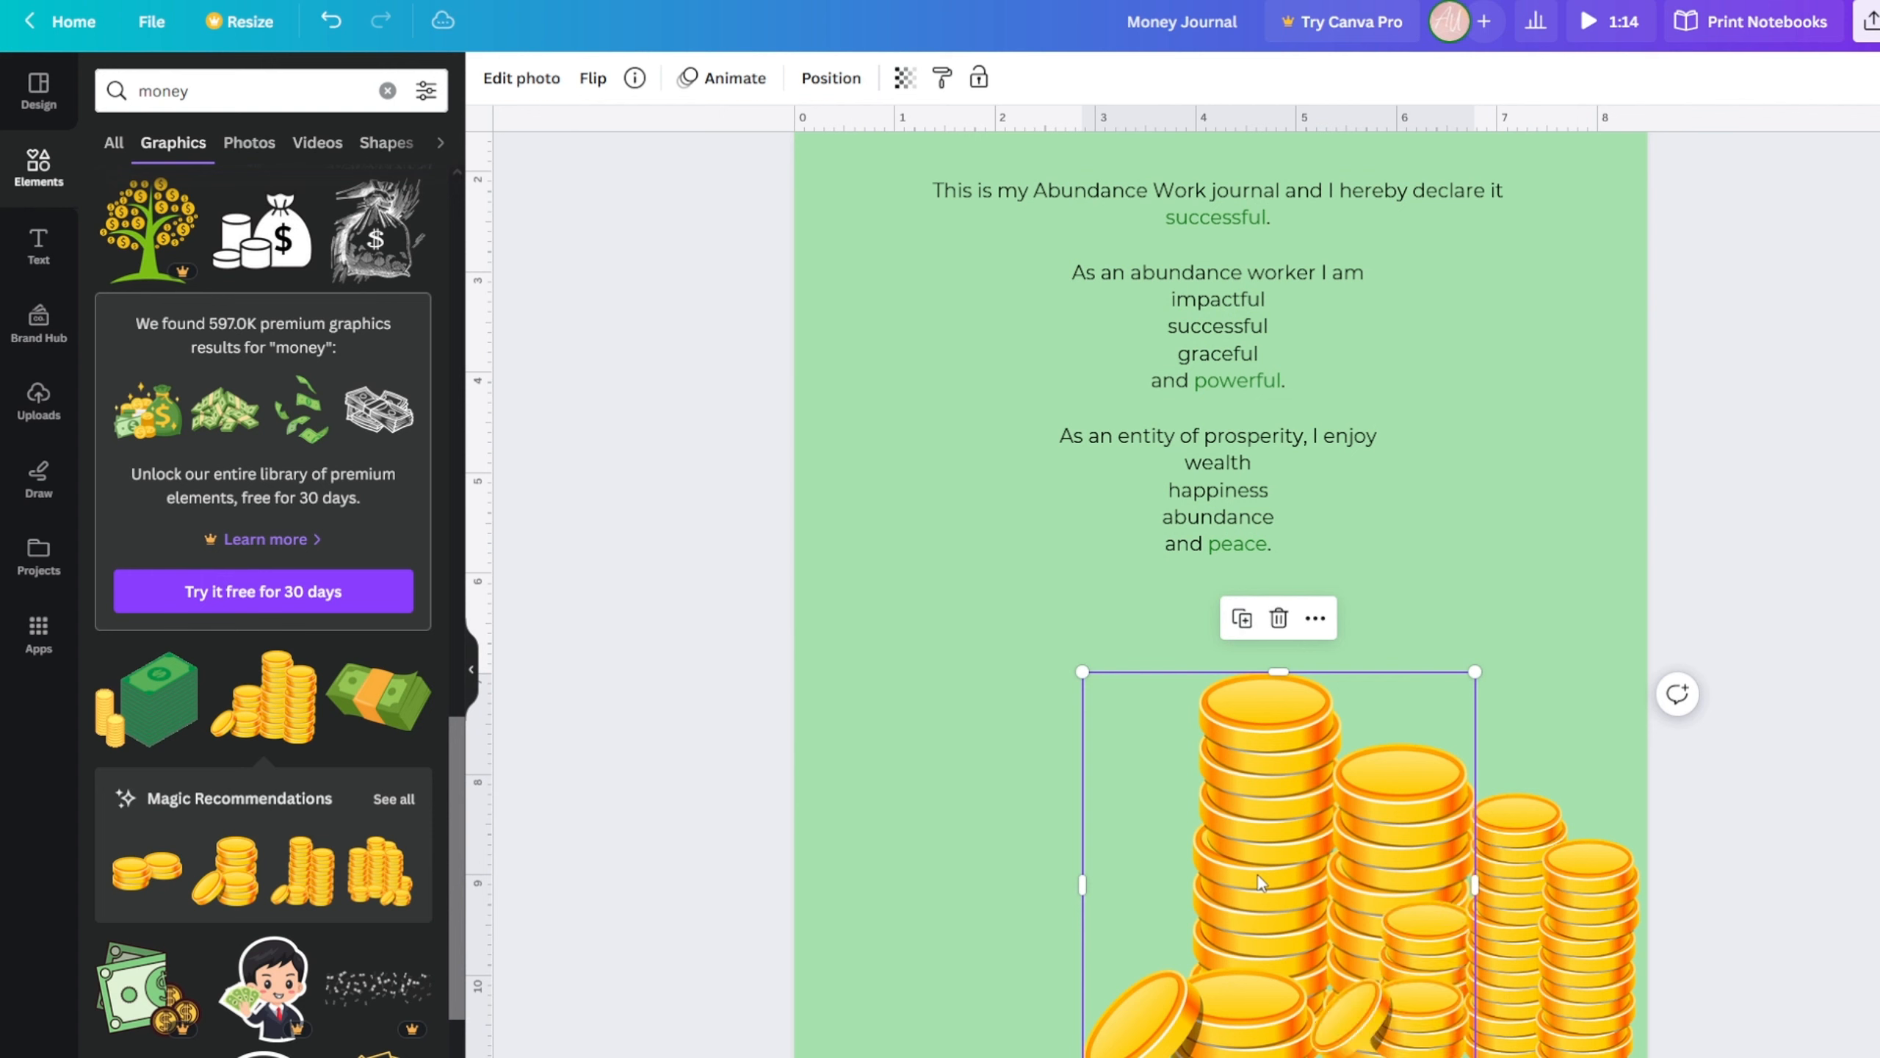
pyautogui.moveTo(1559, 942); pyautogui.dragTo(1567, 980)
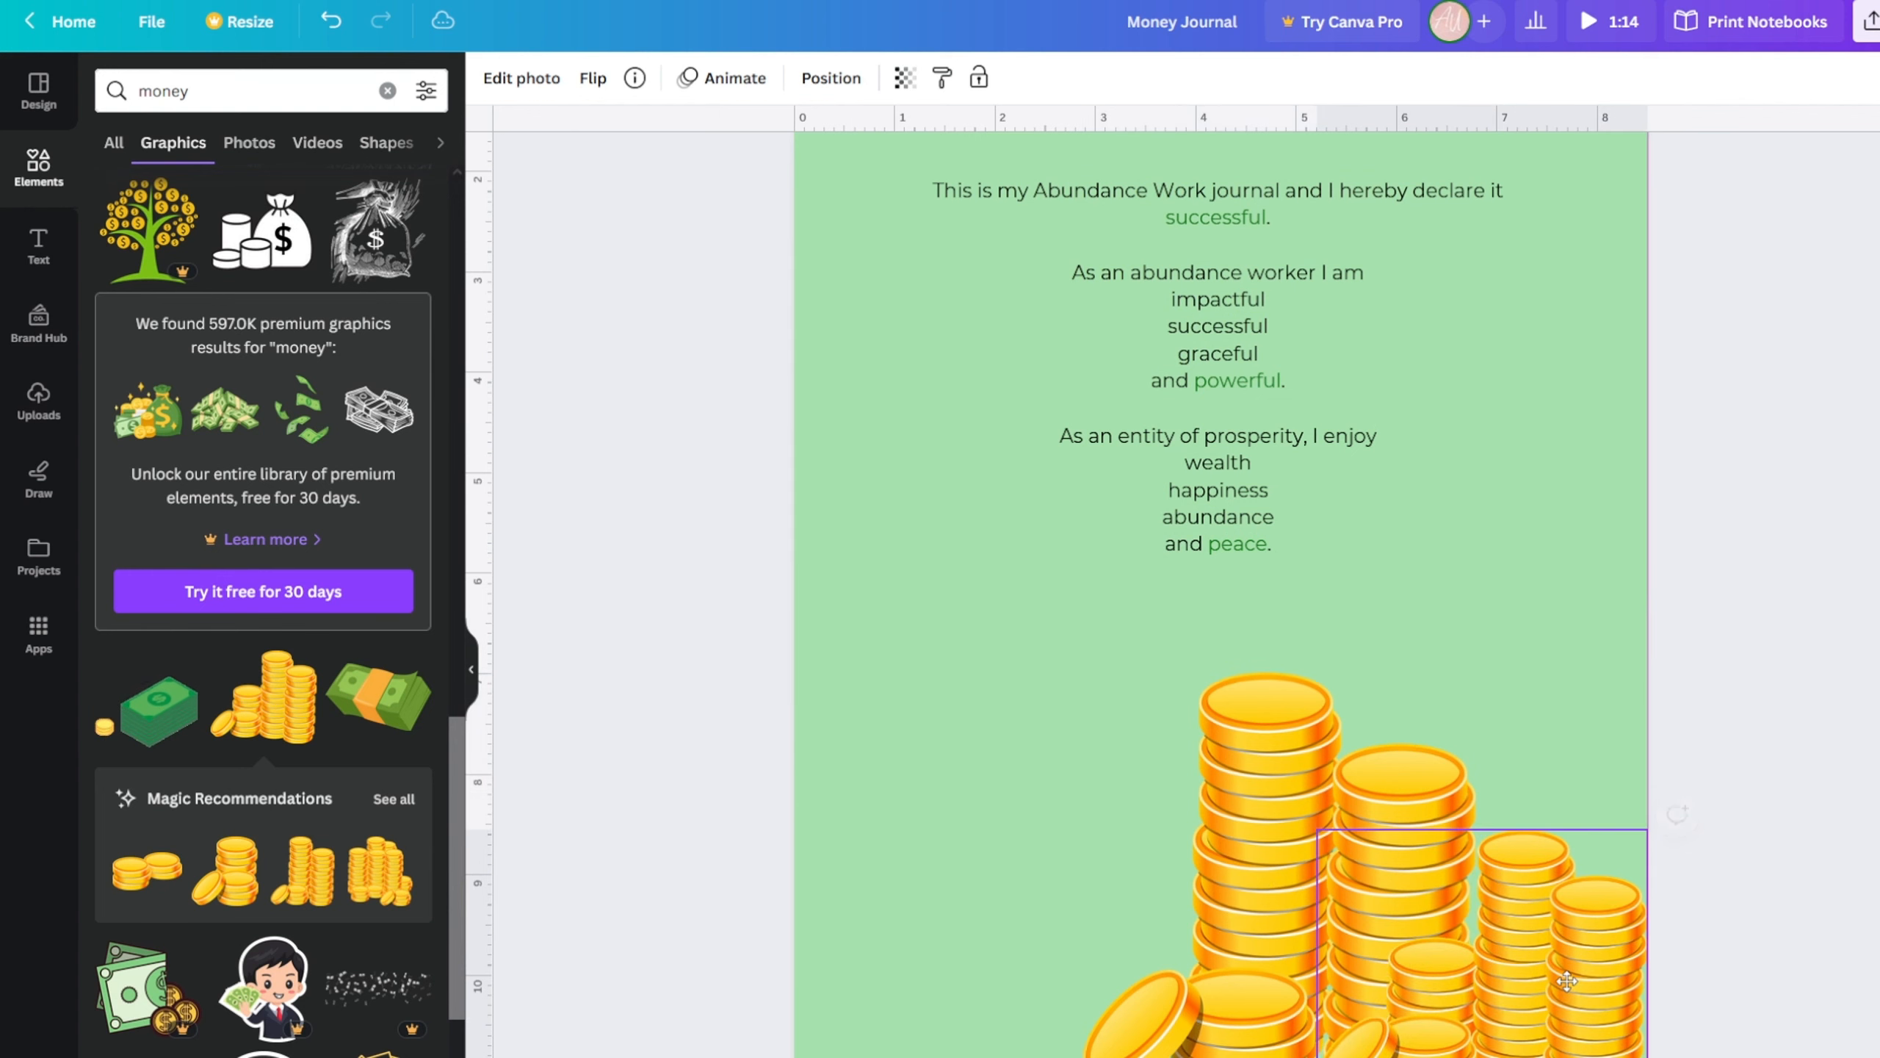
# - Set the transparency of the larger coin stacks graphic to 78
pyautogui.click(1226, 838)
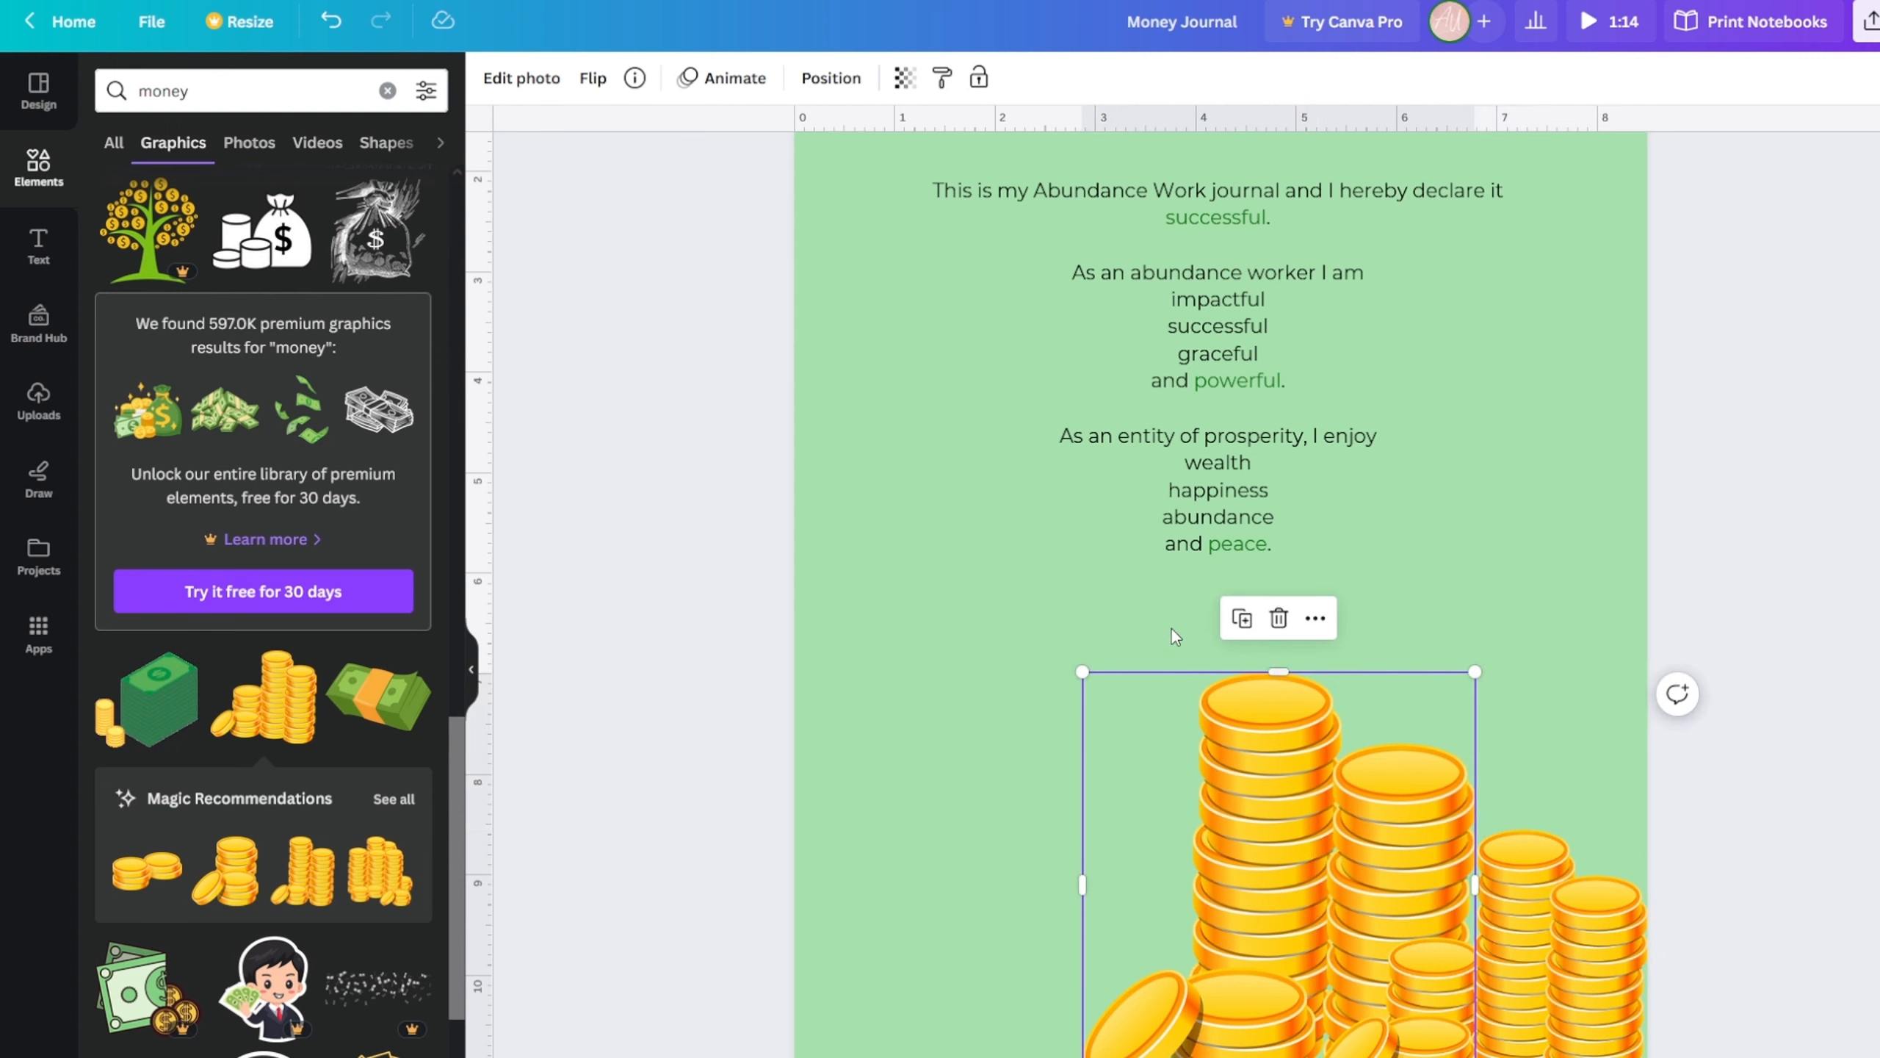
pyautogui.click(905, 78)
pyautogui.moveTo(902, 163); pyautogui.dragTo(859, 165)
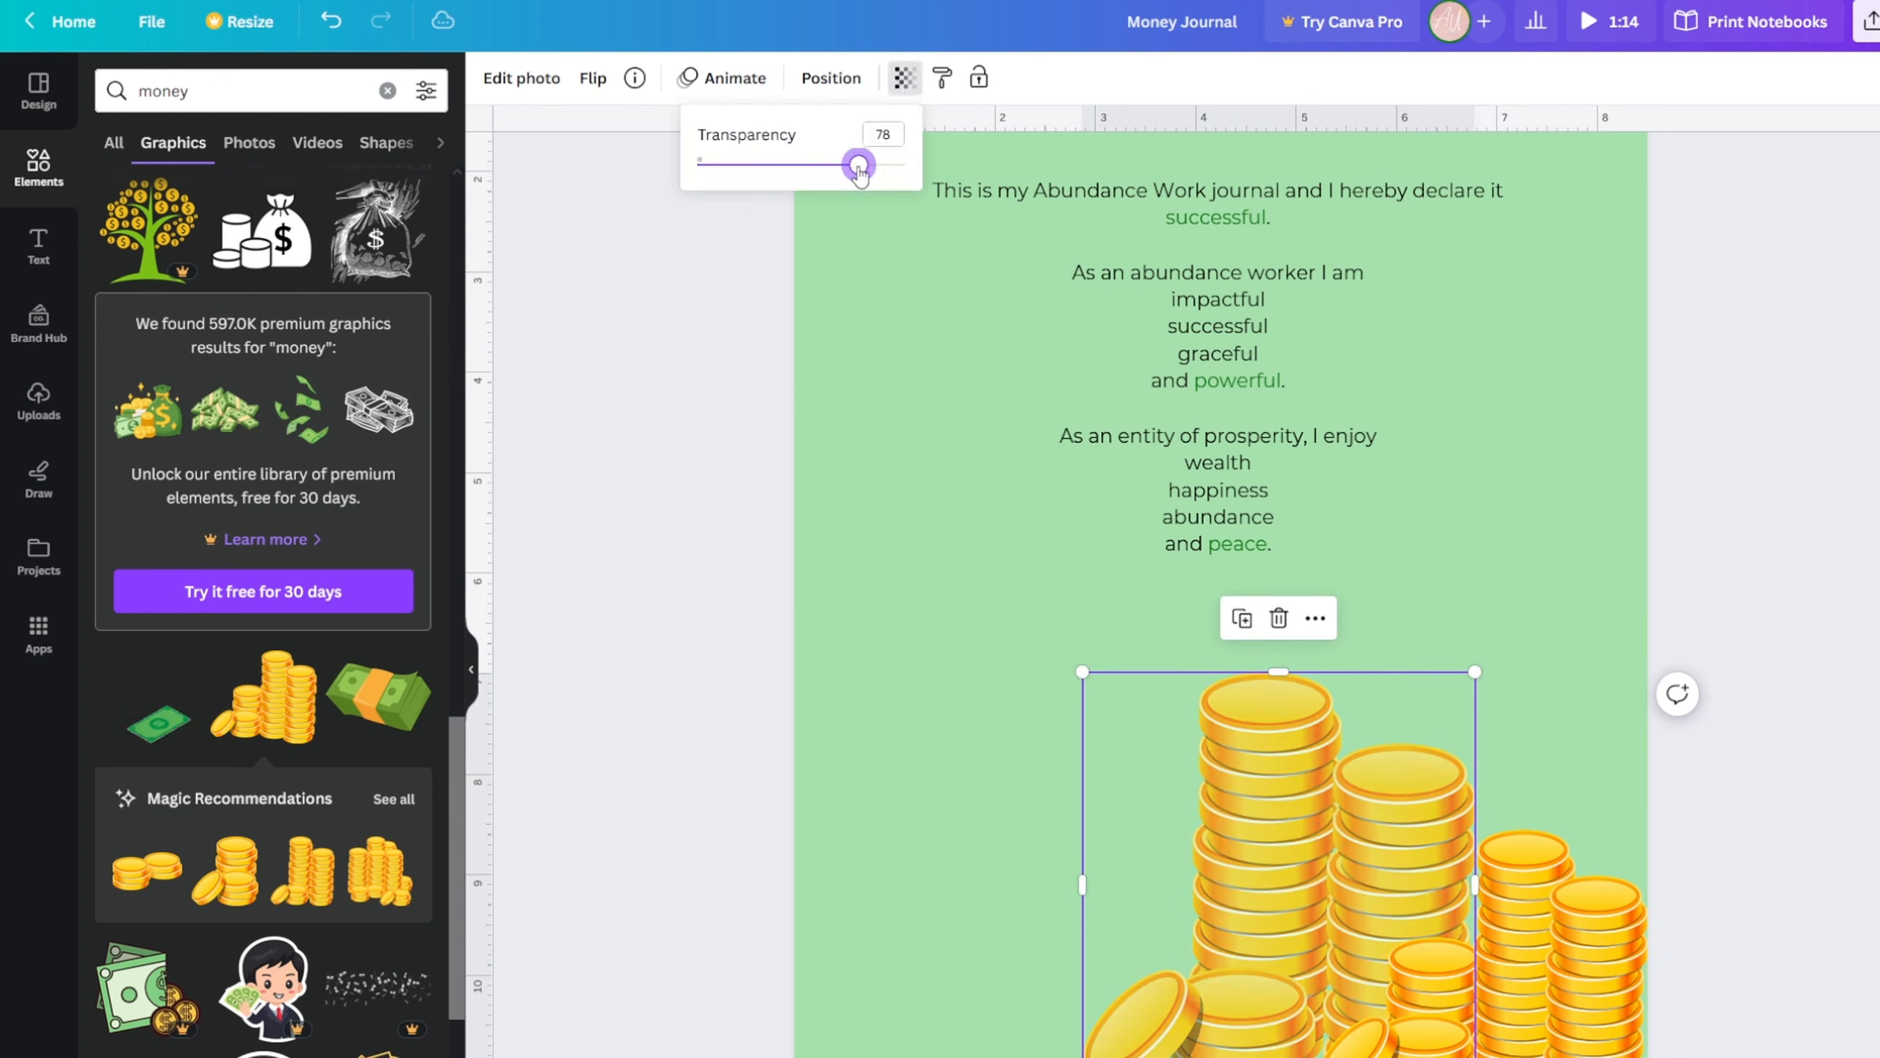
pyautogui.click(647, 658)
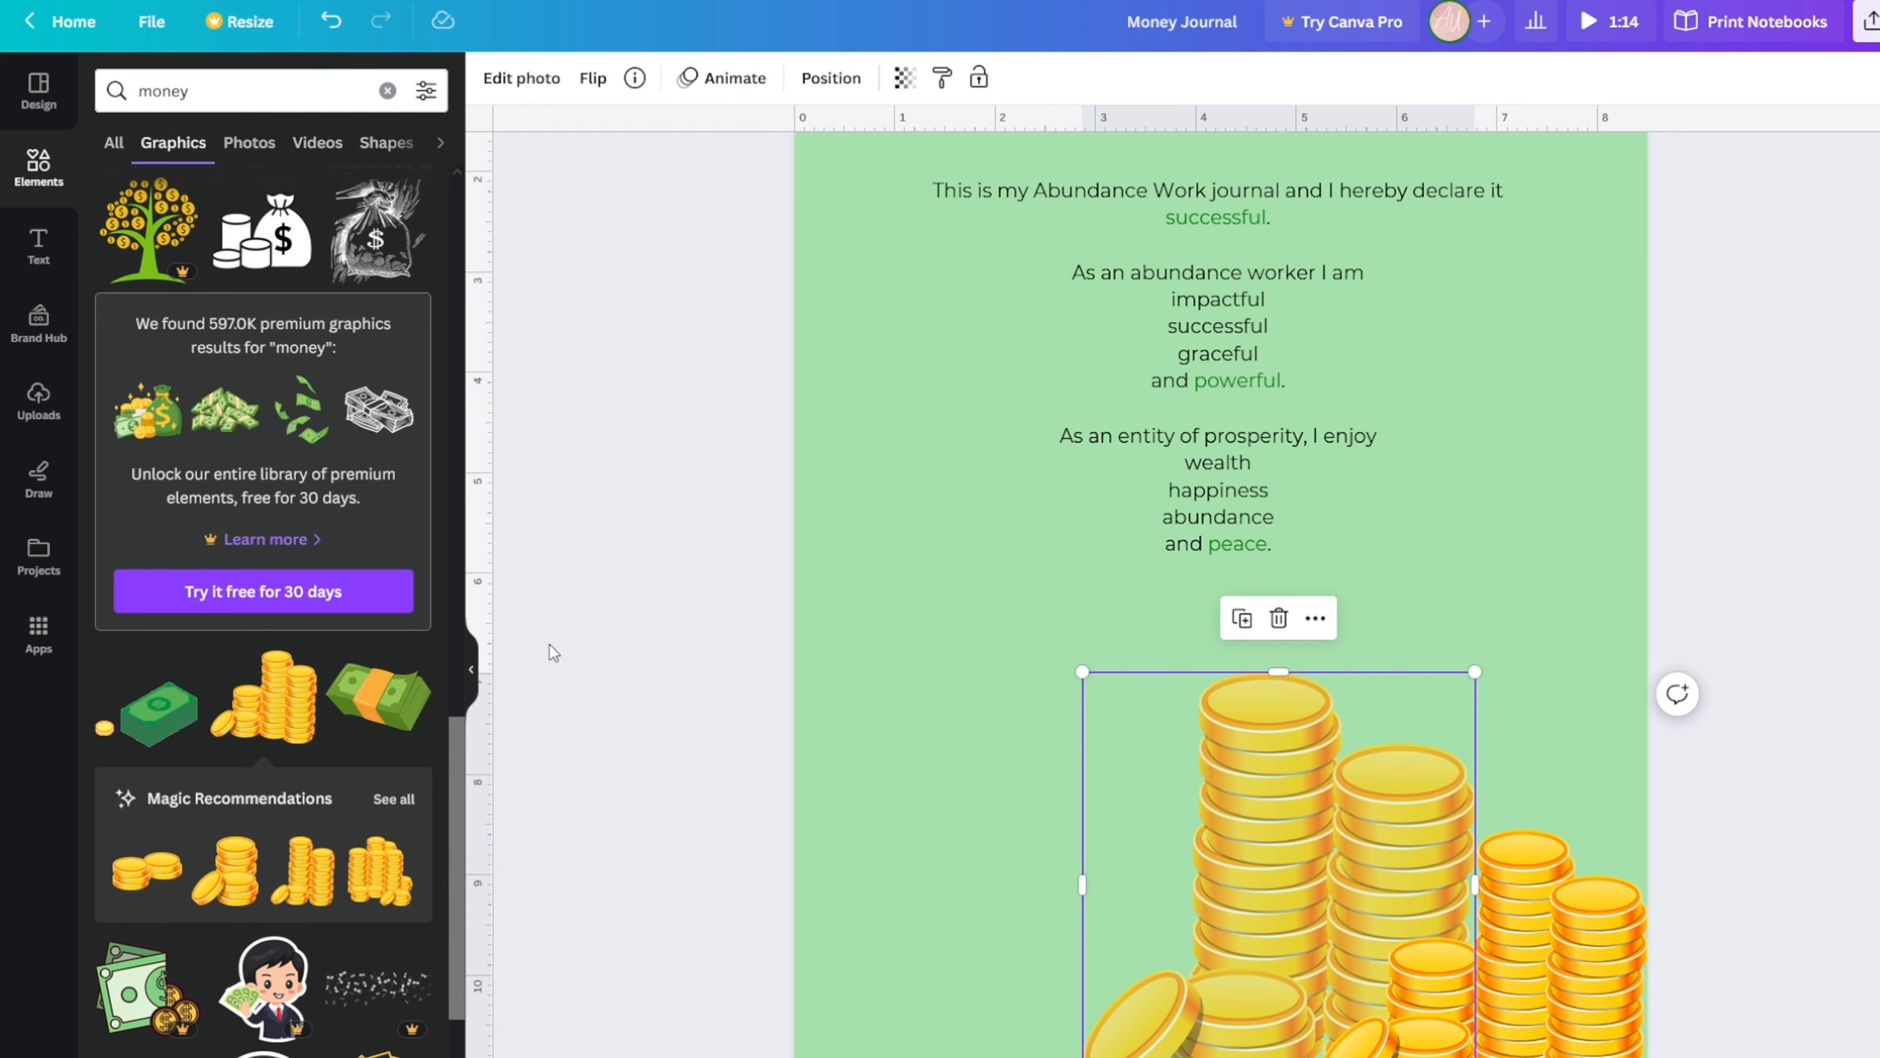
# - Delete both coin stacks graphics from the page
pyautogui.scroll(-2, 1555, 855)
pyautogui.scroll(2, 1619, 875)
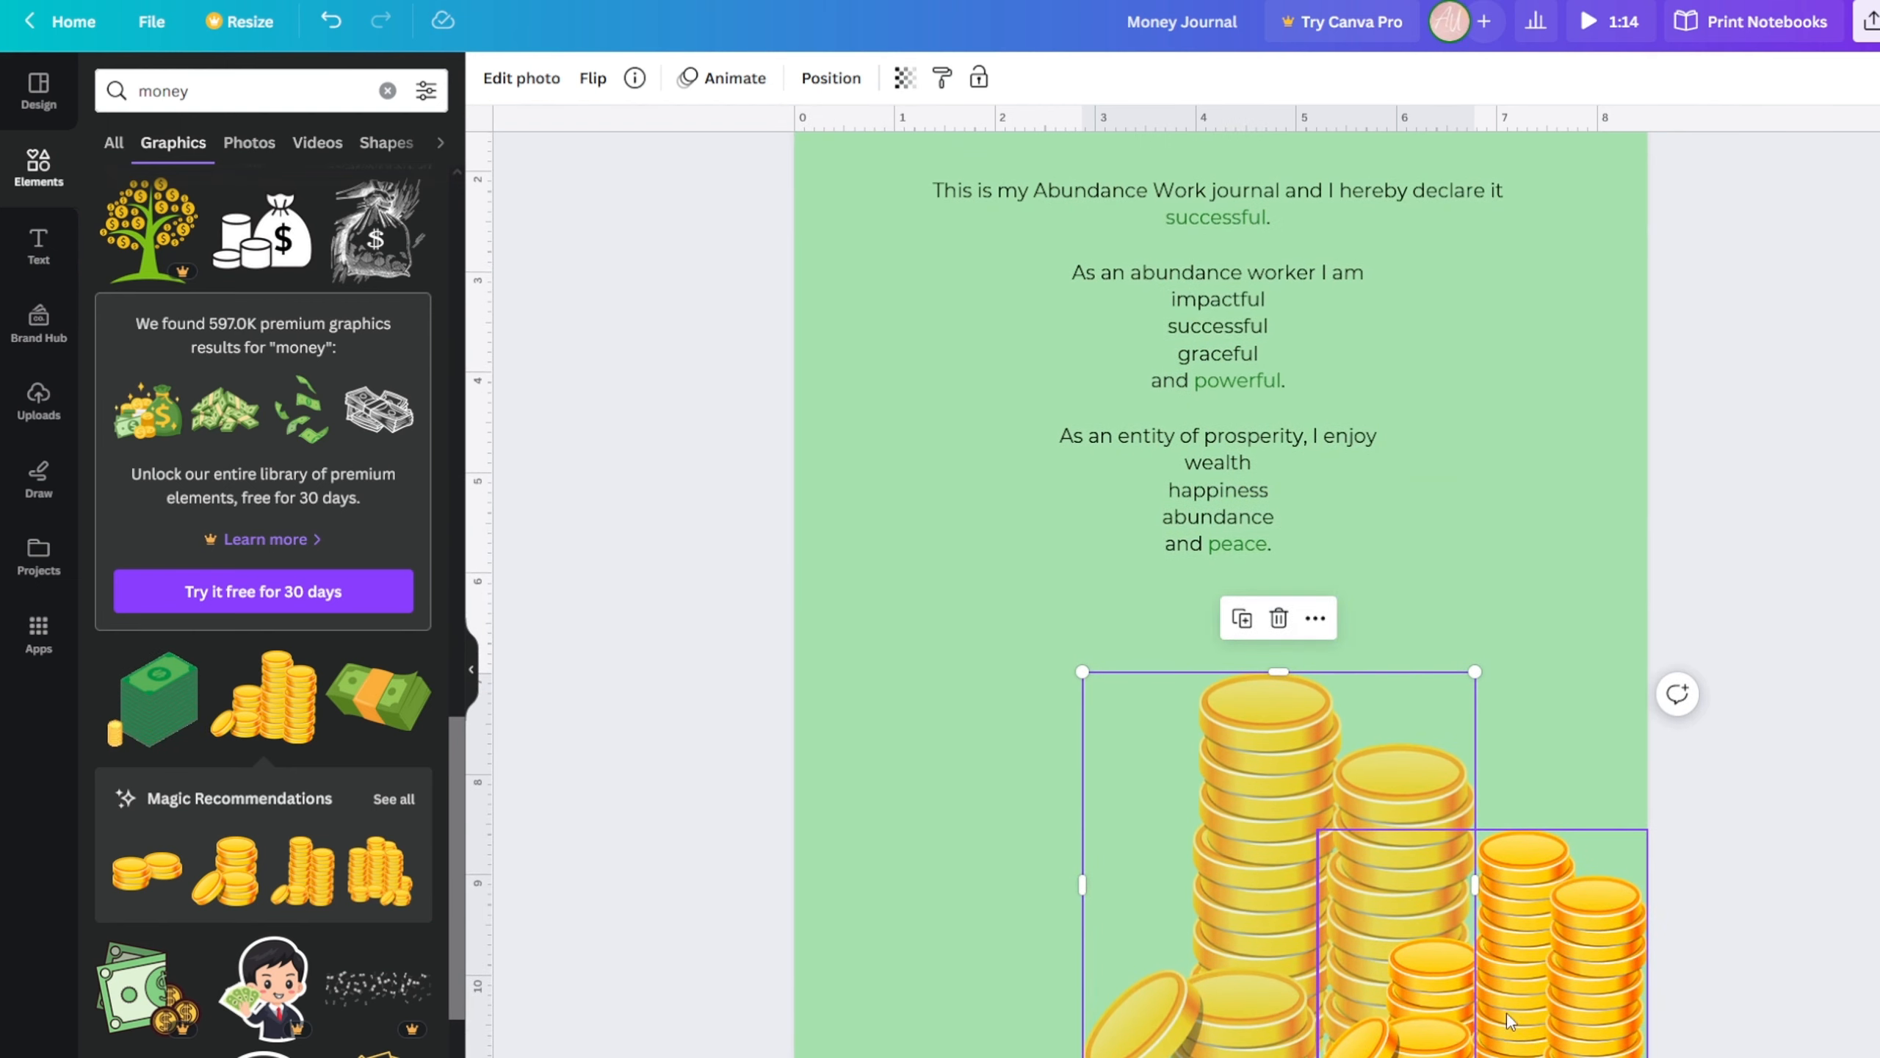
pyautogui.click(1543, 970)
pyautogui.press('Delete')
pyautogui.click(1381, 908)
pyautogui.press('Delete')
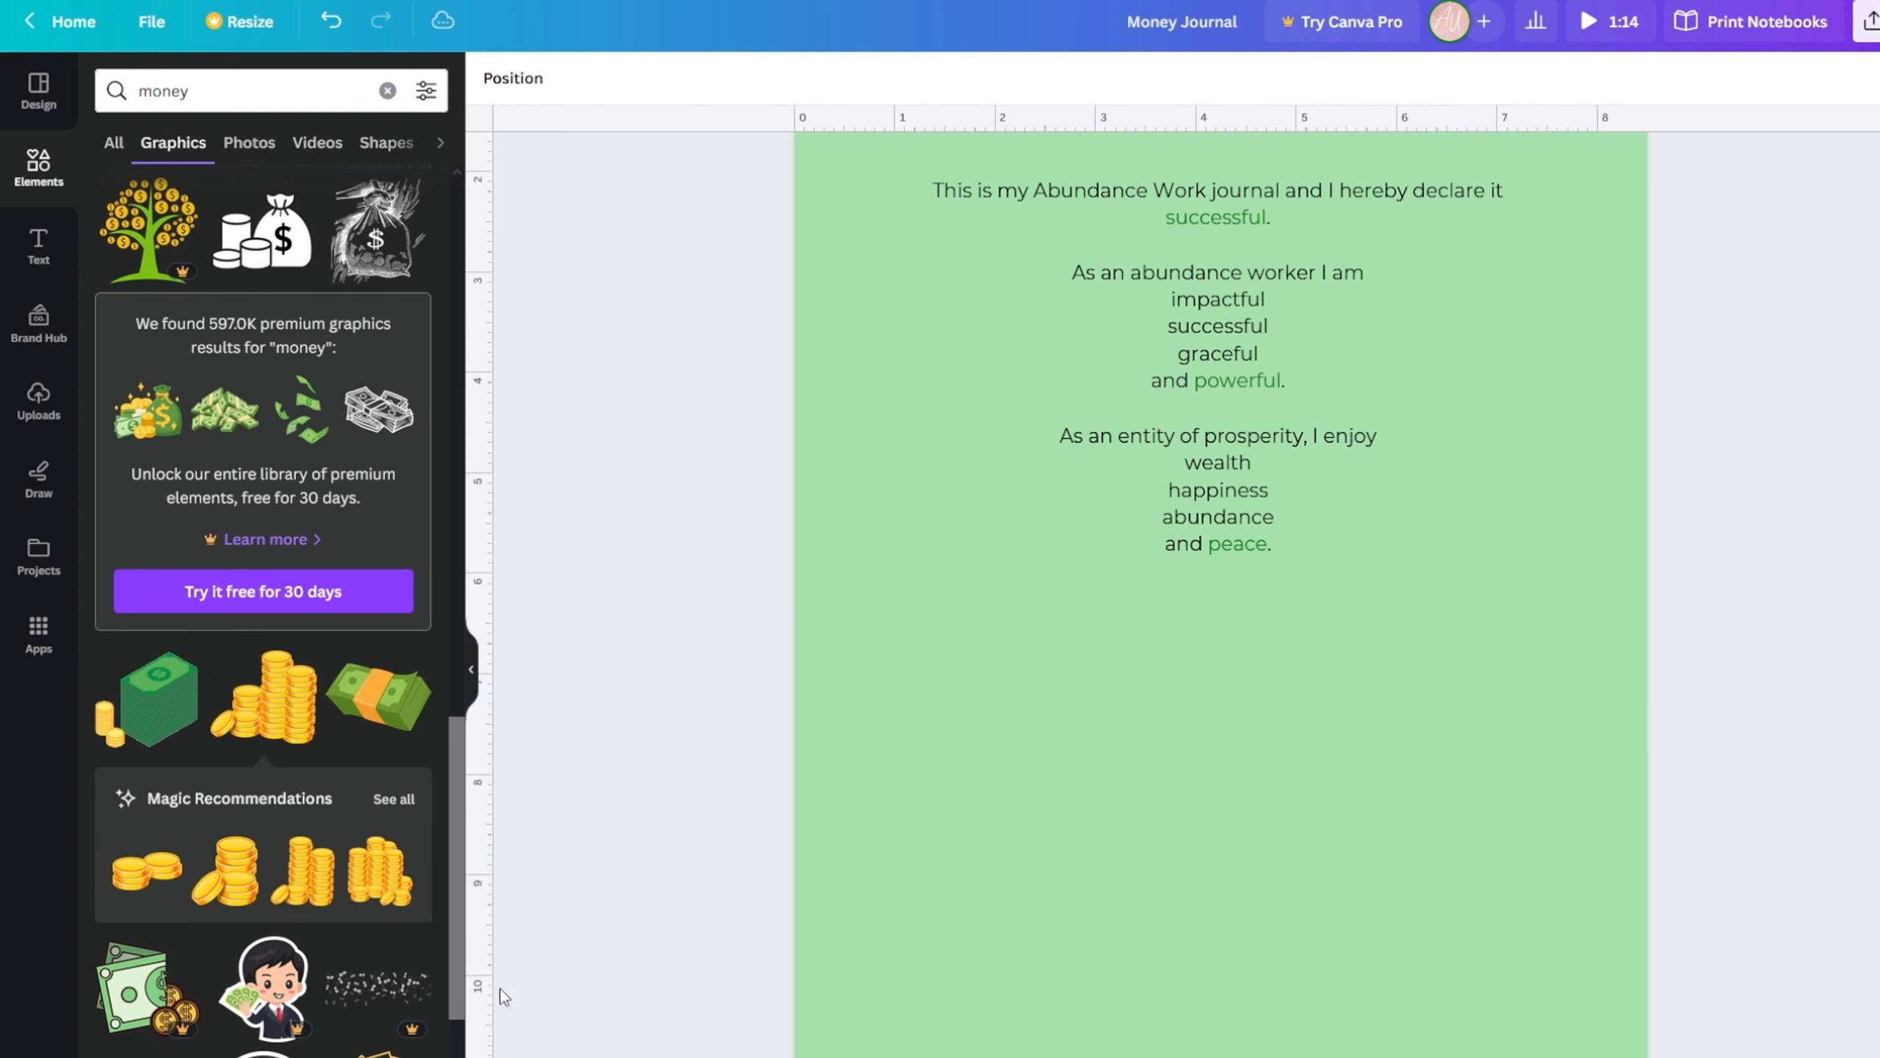
# - Insert the outlined fanned banknotes graphic and place it in the page's lower-right area below the affirmations
pyautogui.scroll(-2, 263, 740)
pyautogui.click(378, 957)
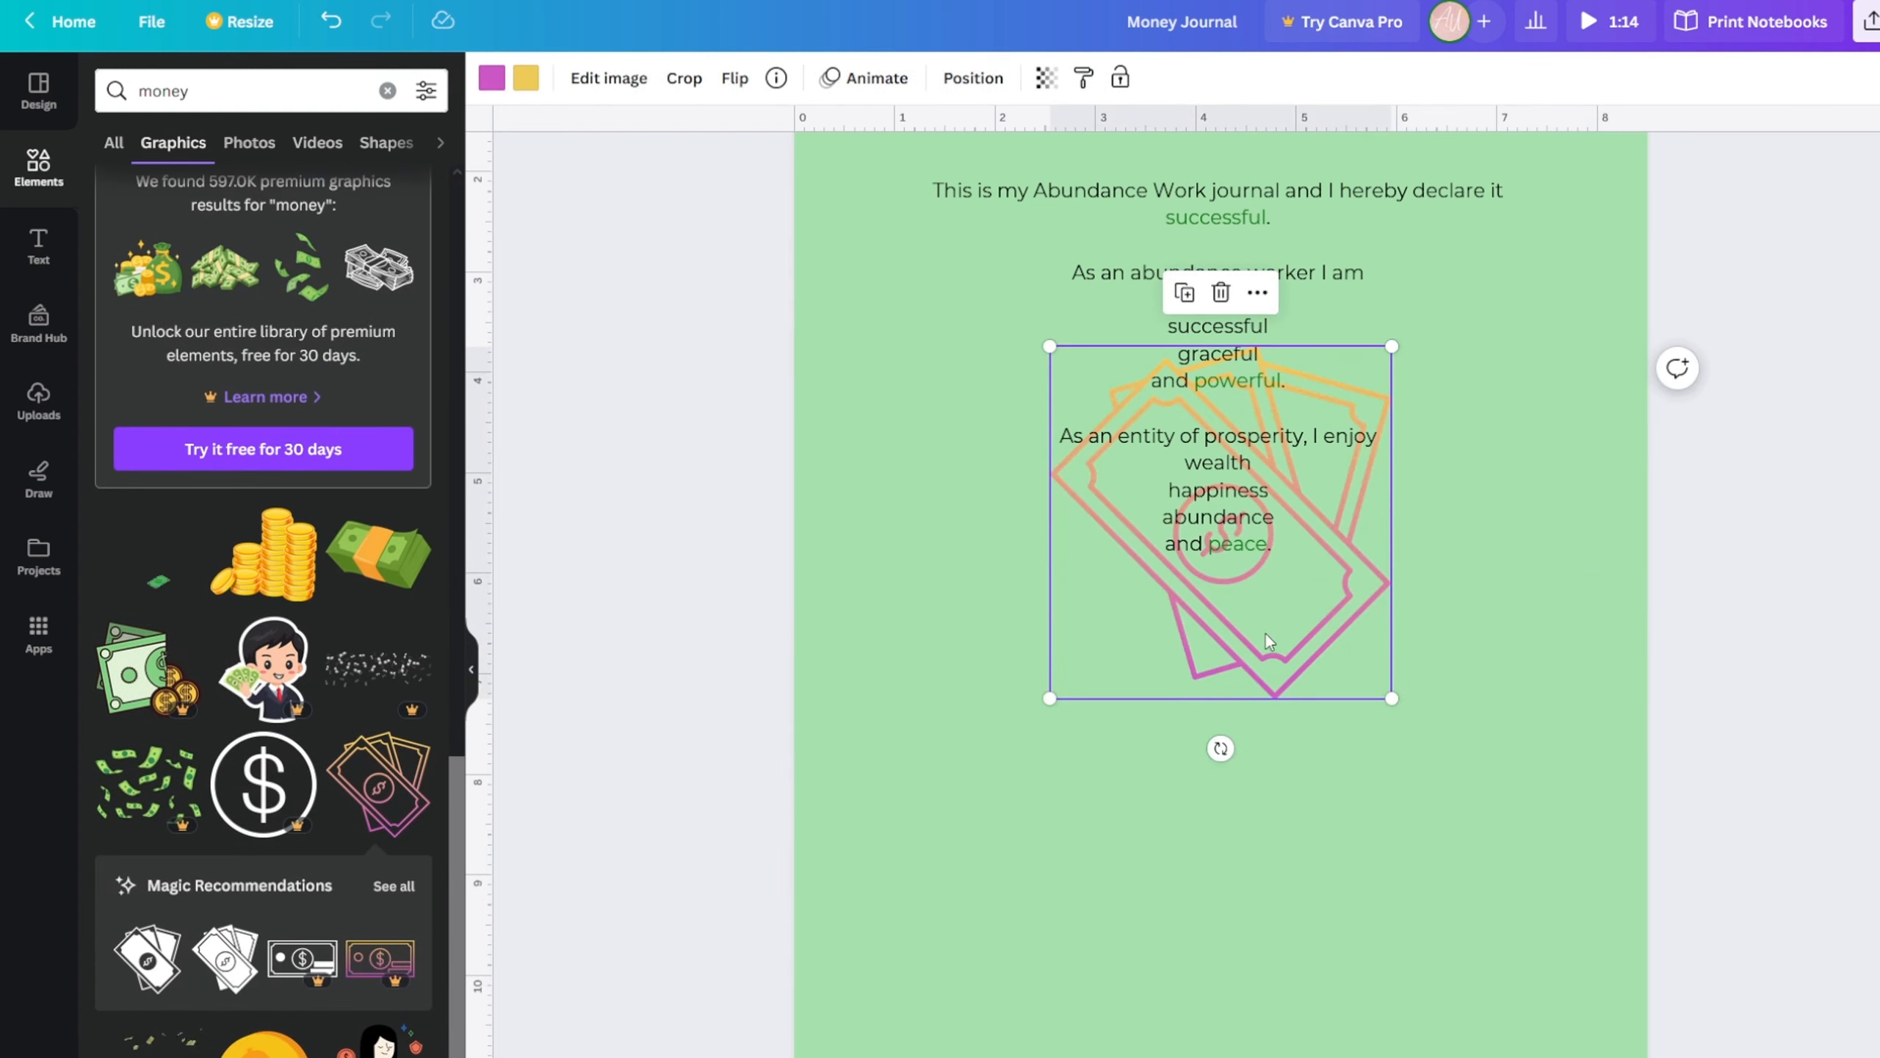
pyautogui.moveTo(1261, 634); pyautogui.dragTo(1489, 982)
# - Recolor the banknotes graphic, replacing its purple with dark green and its yellow with light green #93FF9A
pyautogui.click(492, 77)
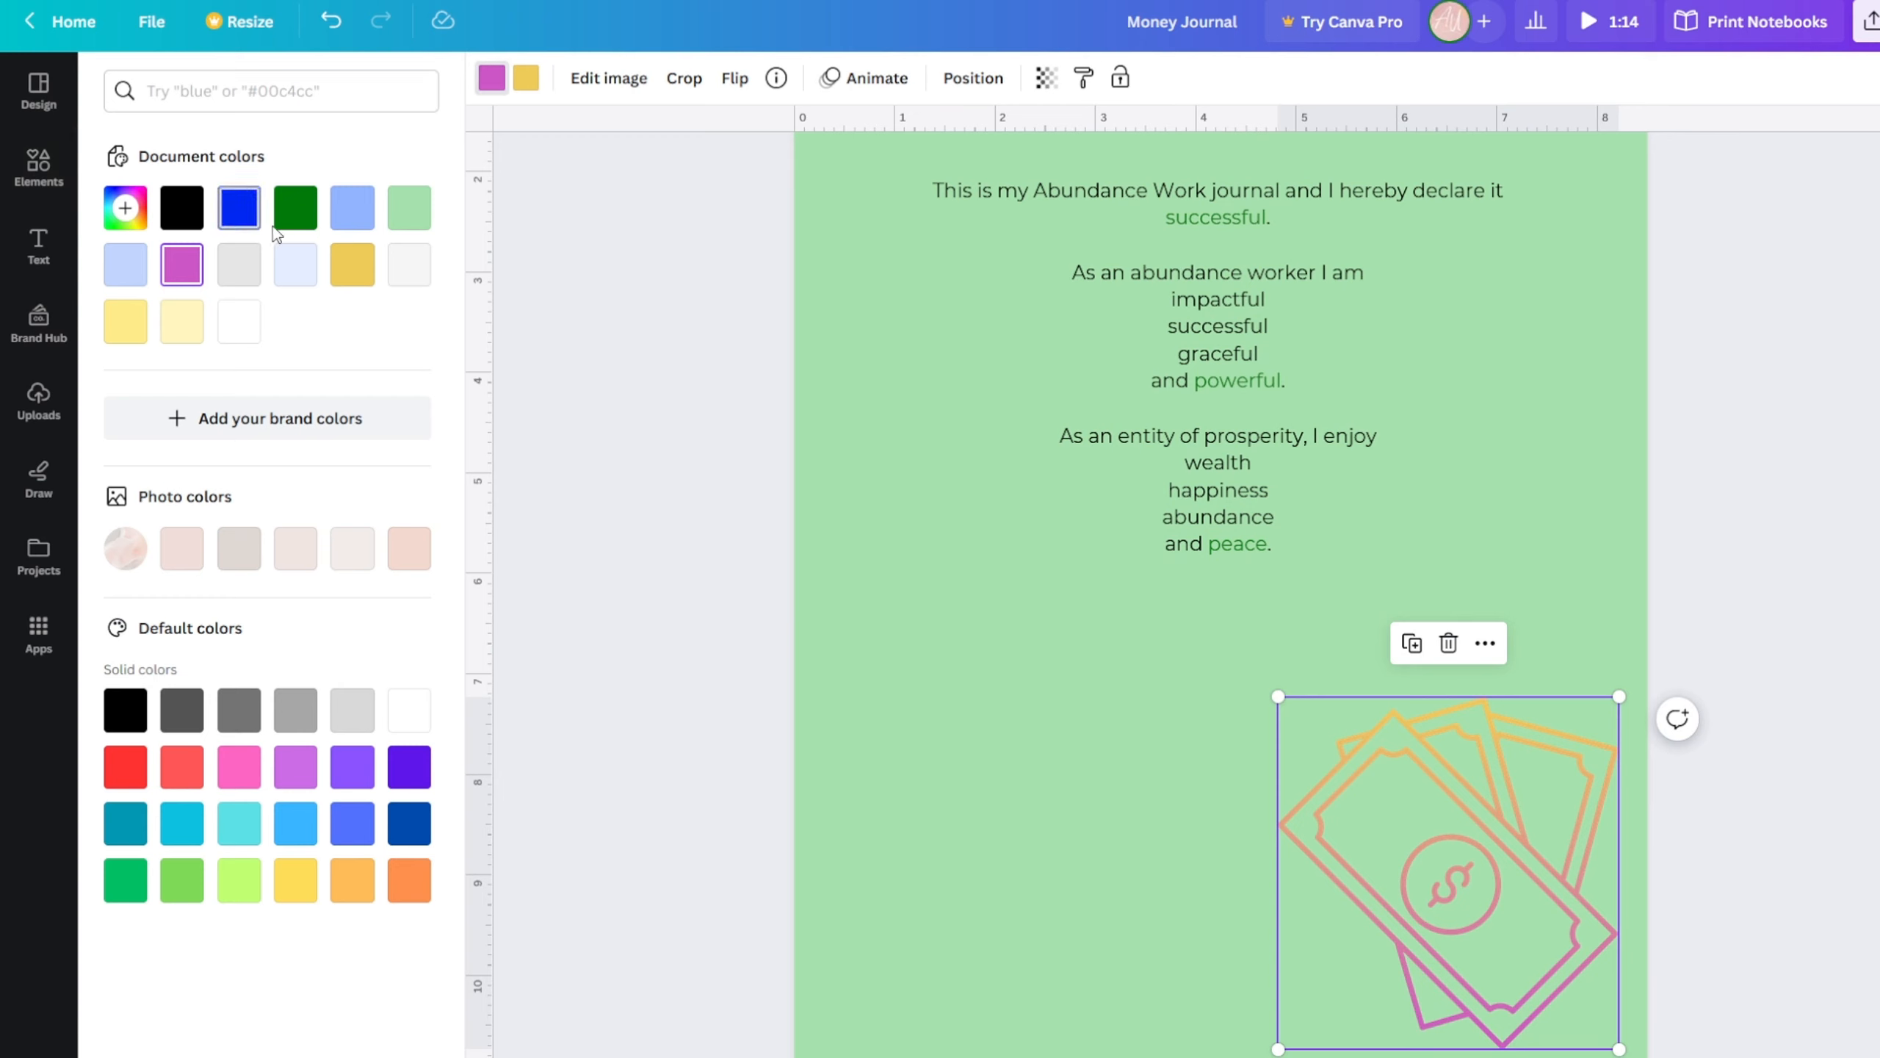
pyautogui.click(295, 207)
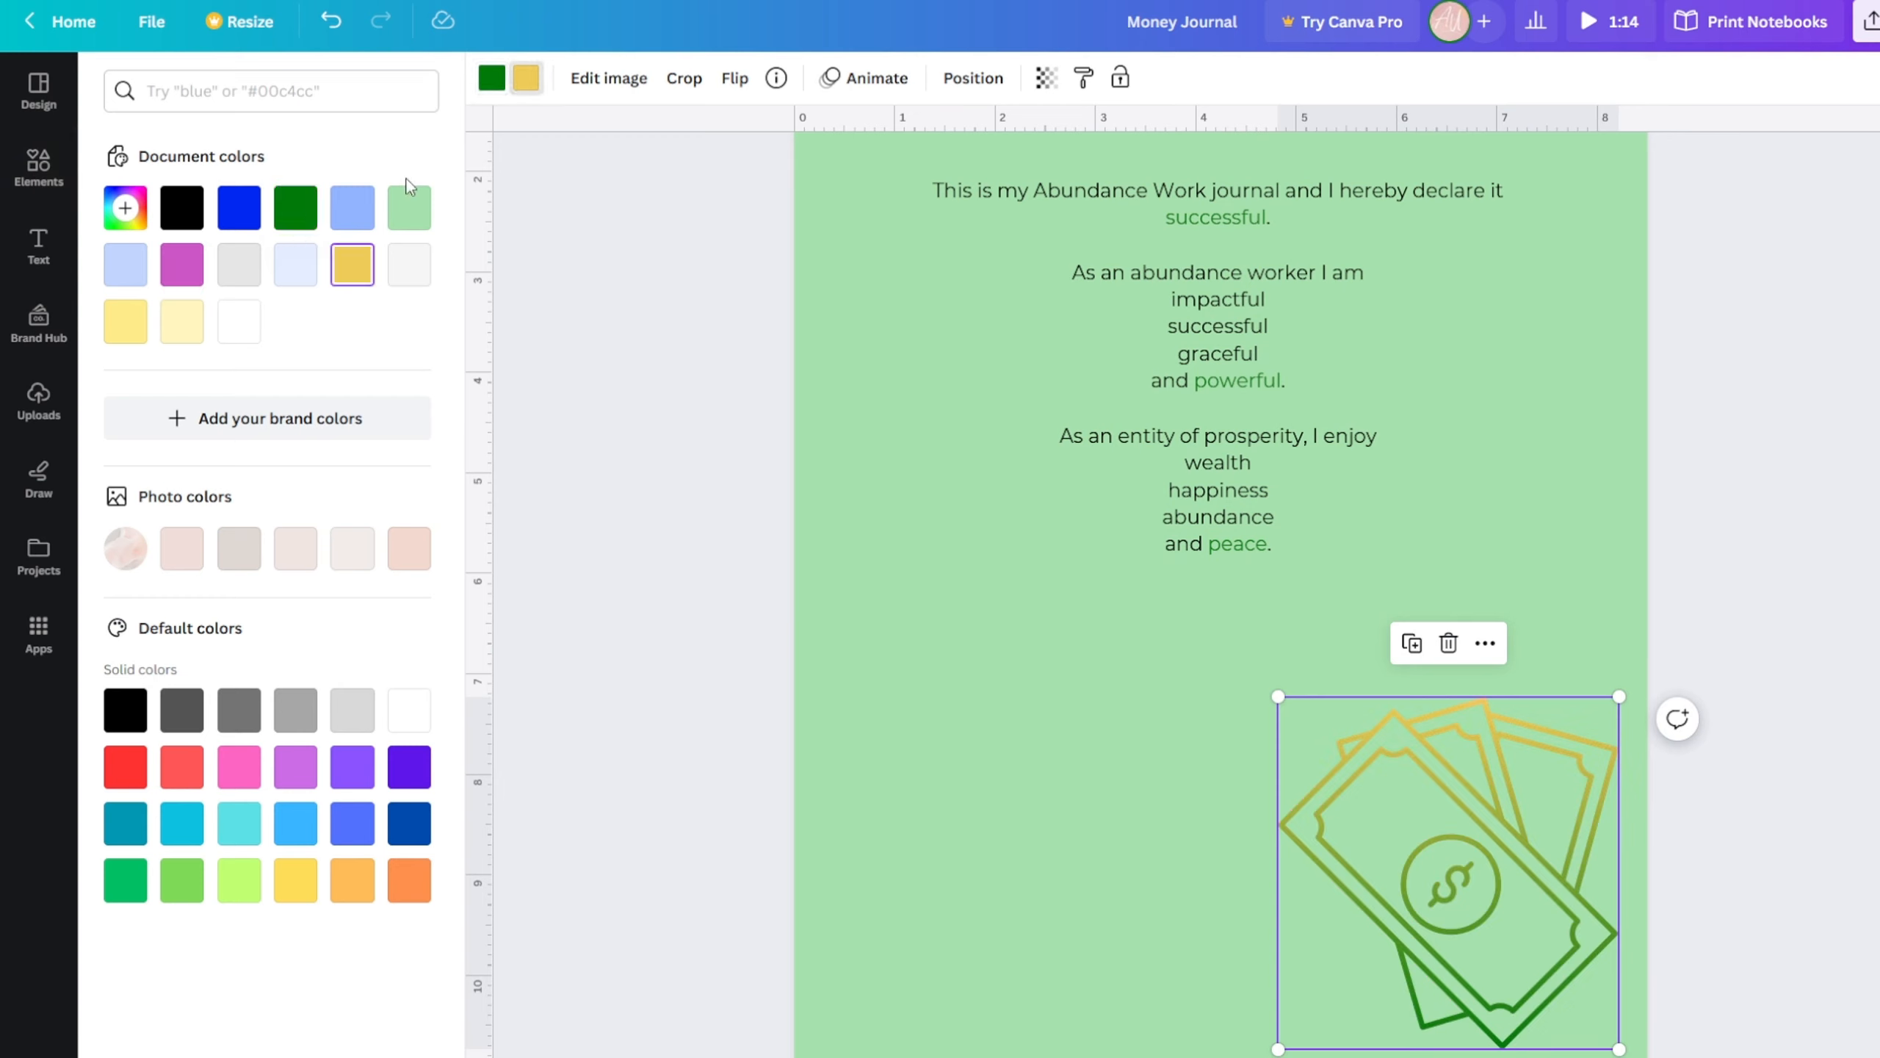
pyautogui.click(307, 226)
pyautogui.click(125, 208)
pyautogui.moveTo(252, 306); pyautogui.dragTo(247, 262)
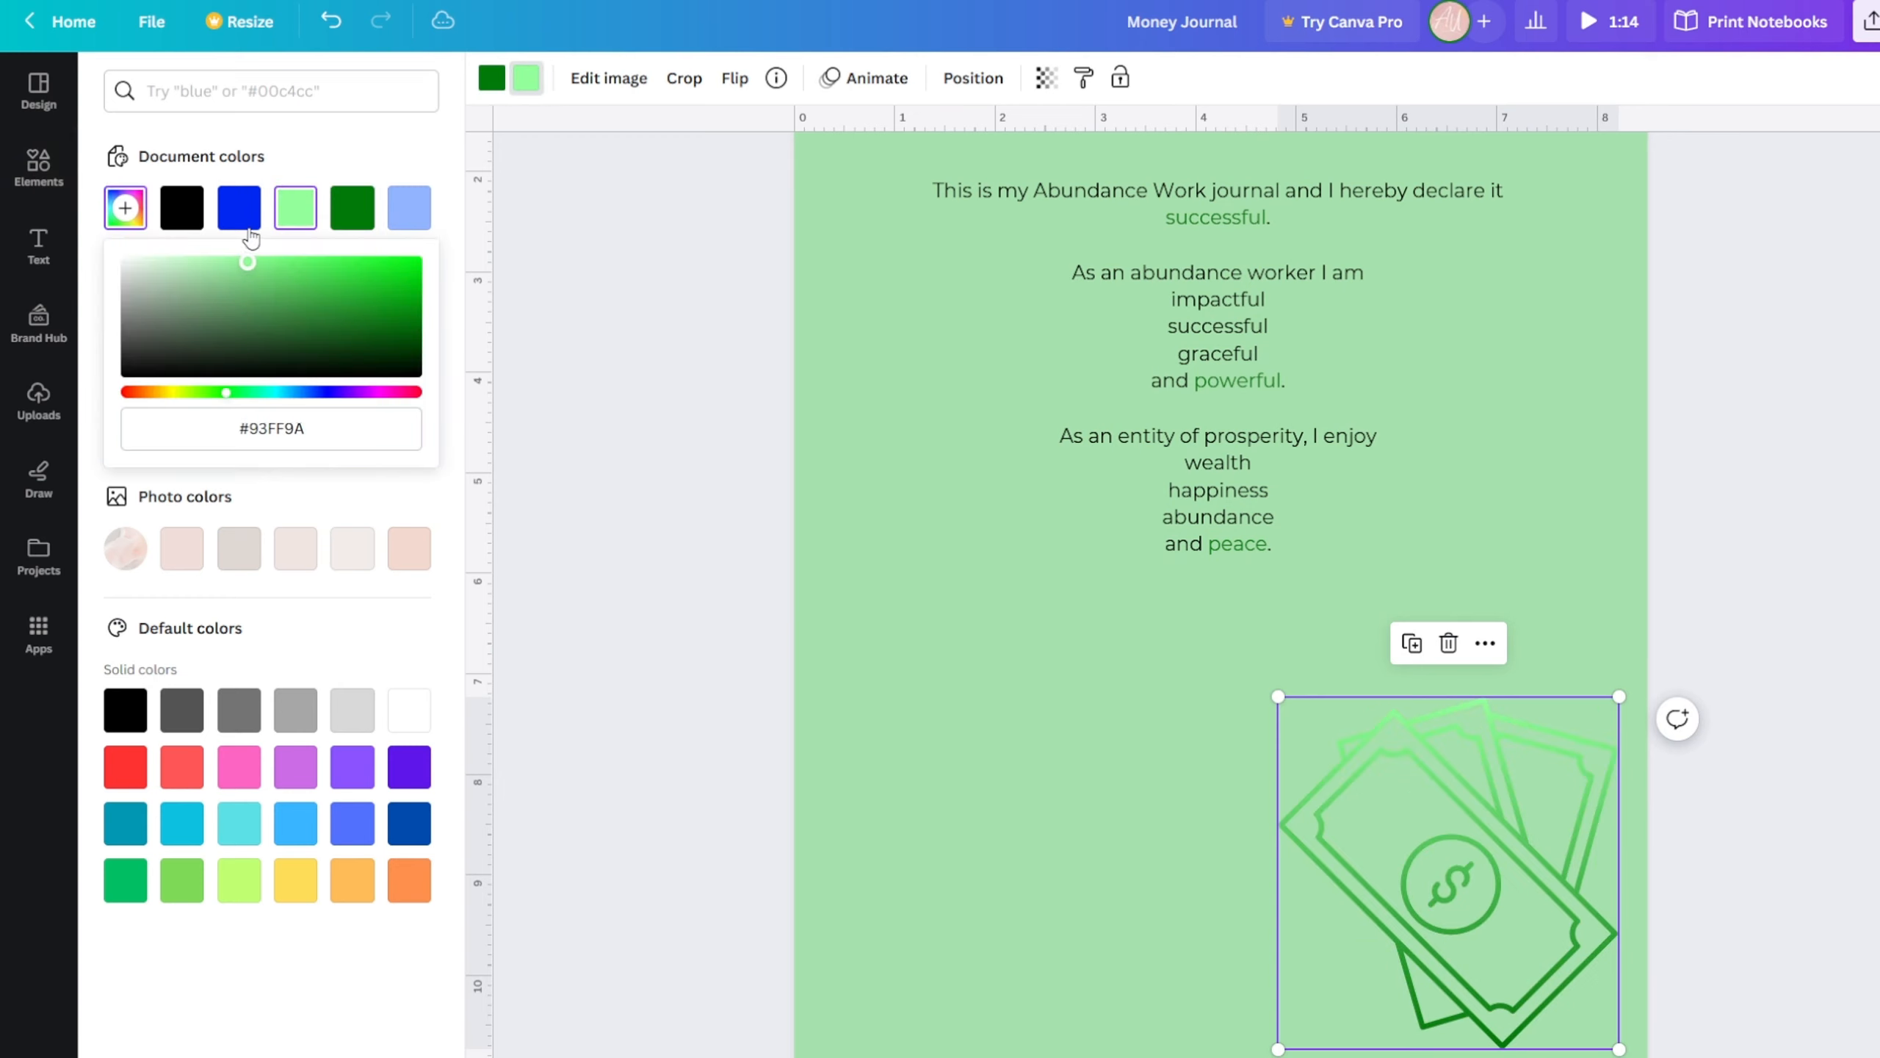
# - Set the background of page 2 to white
pyautogui.click(912, 391)
pyautogui.click(810, 427)
pyautogui.click(491, 77)
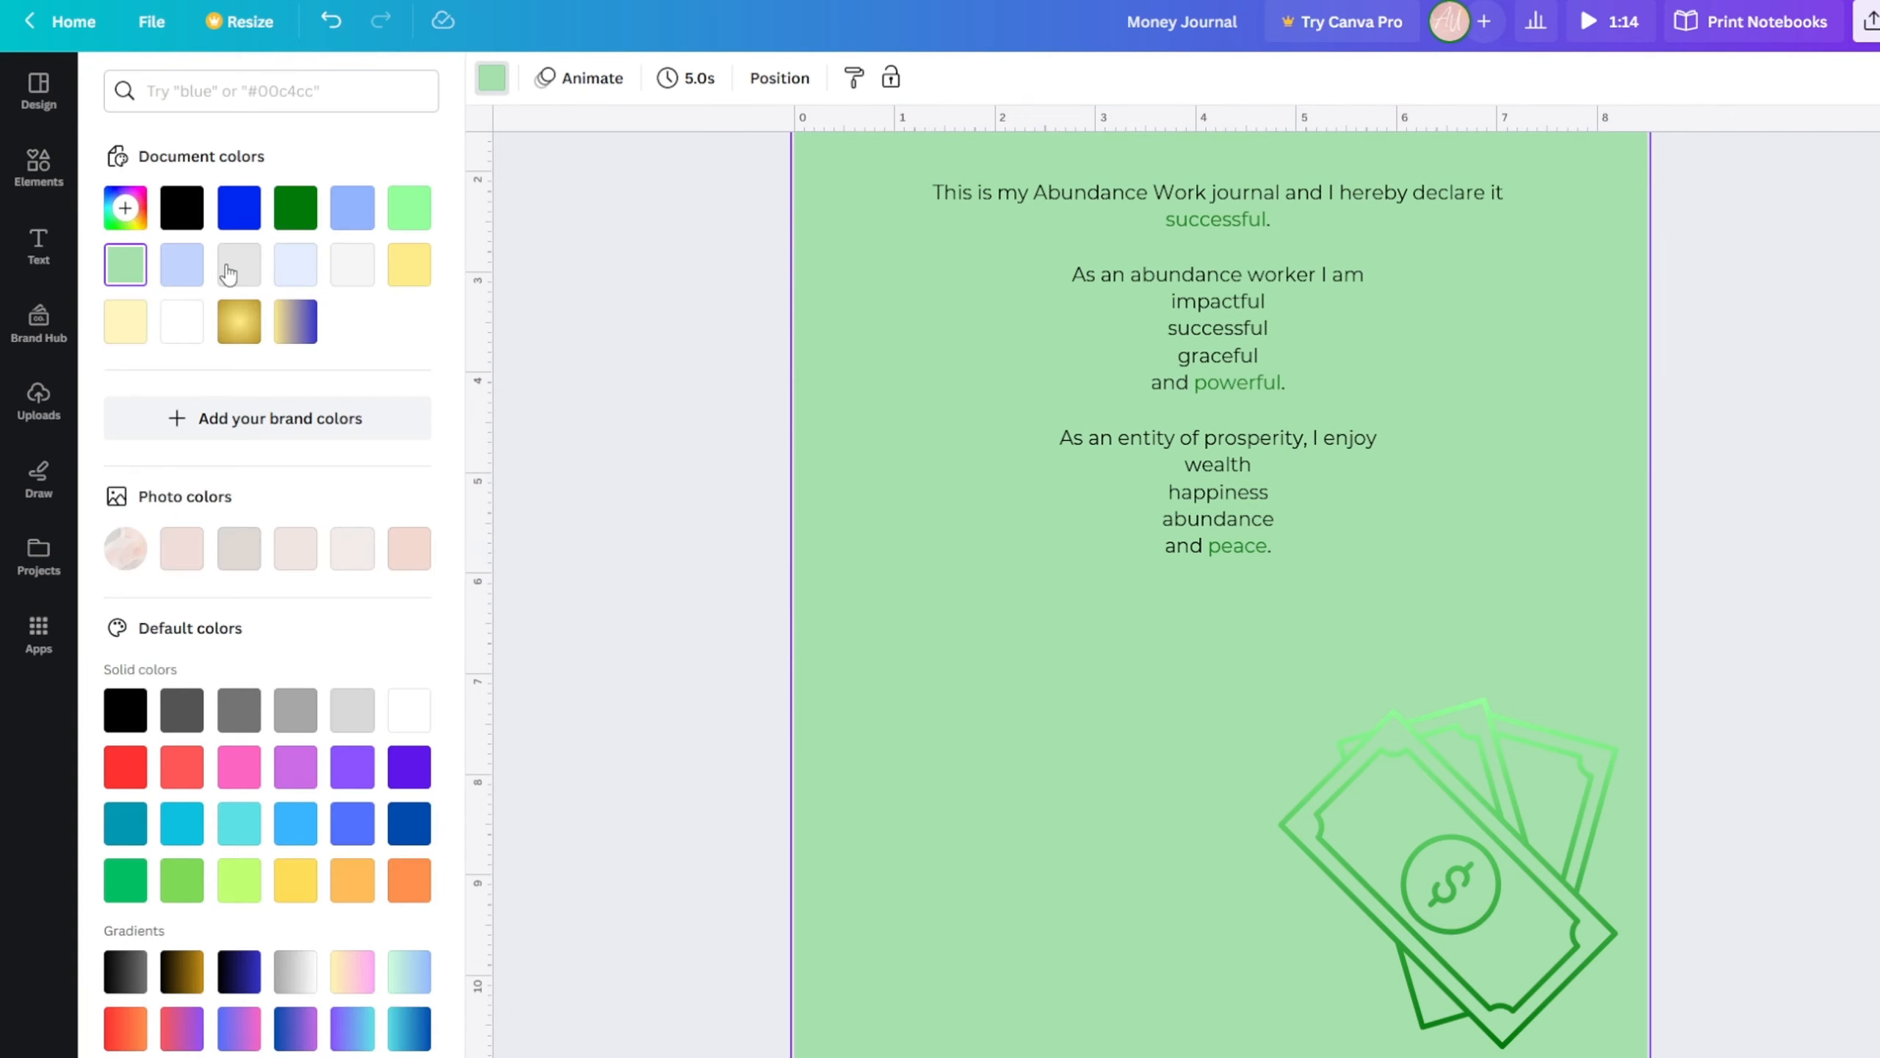
pyautogui.click(182, 324)
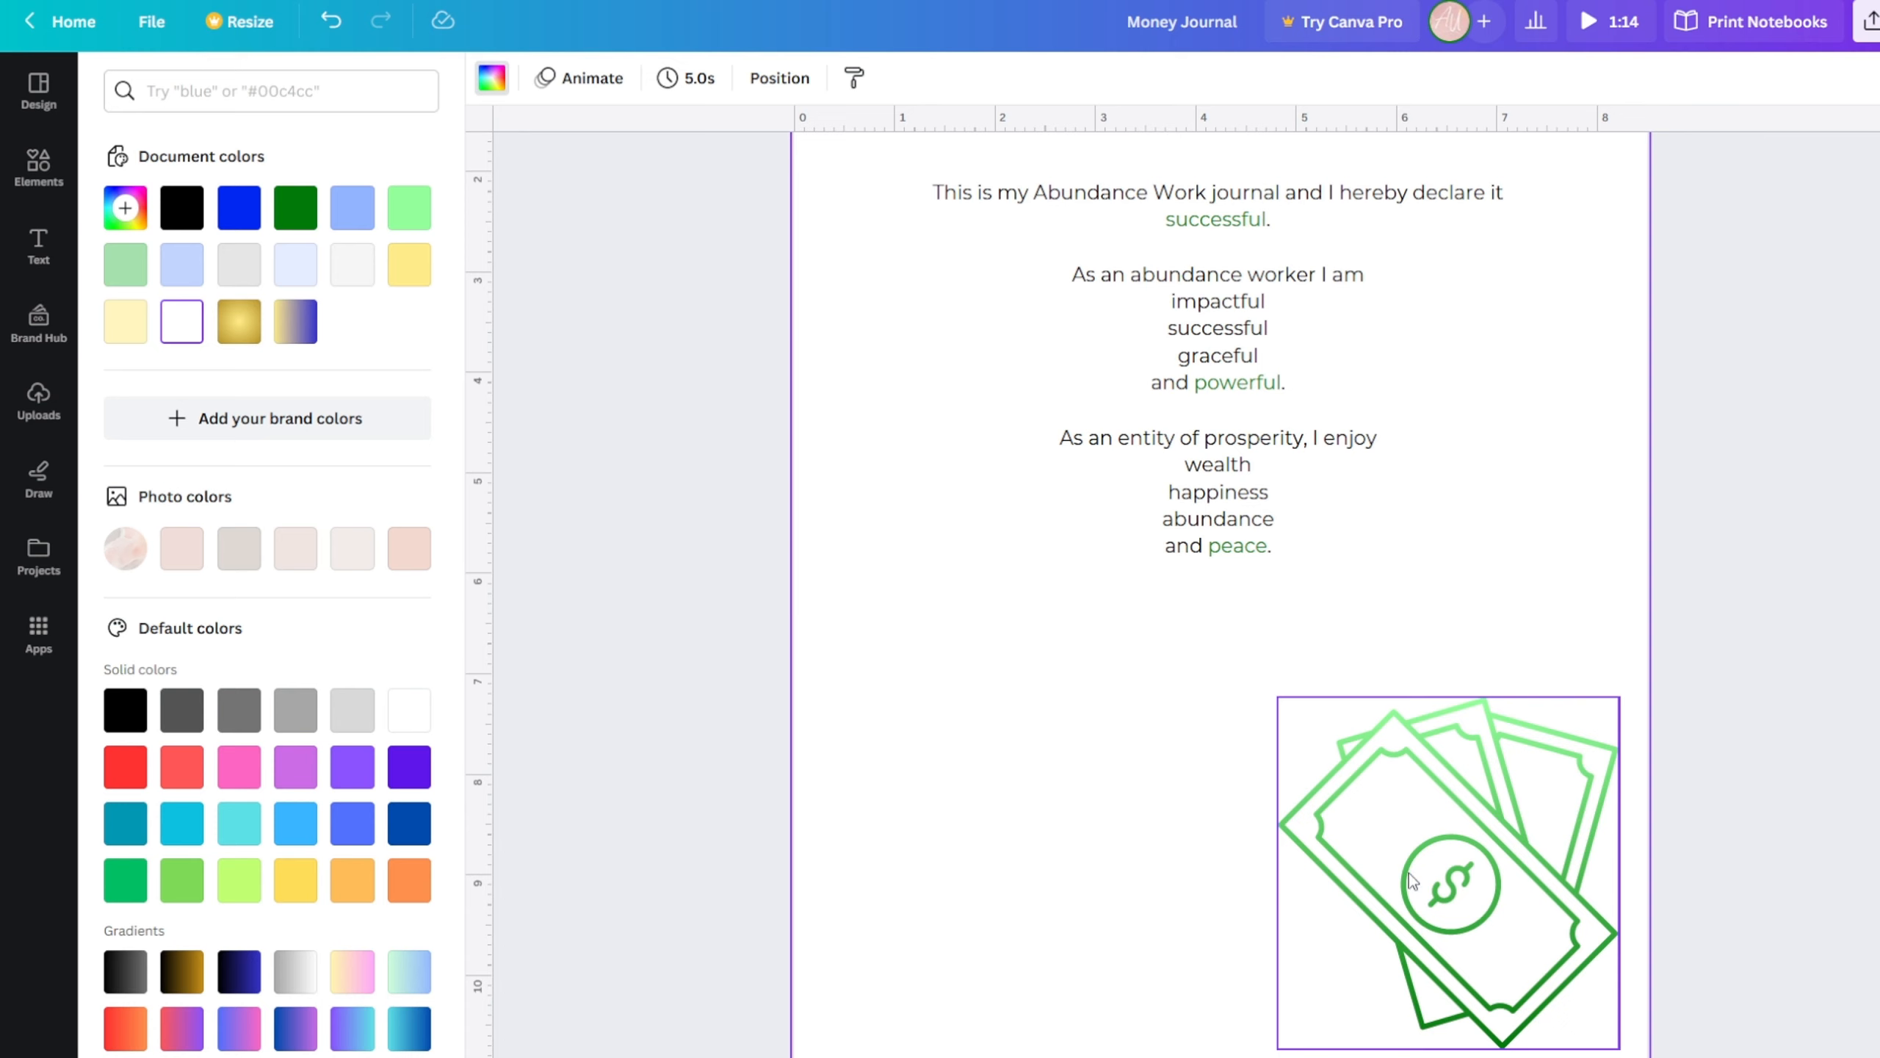
# - Enlarge the banknotes graphic to about 4.6 inches wide and align it with the page's right edge
pyautogui.click(1355, 800)
pyautogui.moveTo(1354, 800); pyautogui.dragTo(1369, 813)
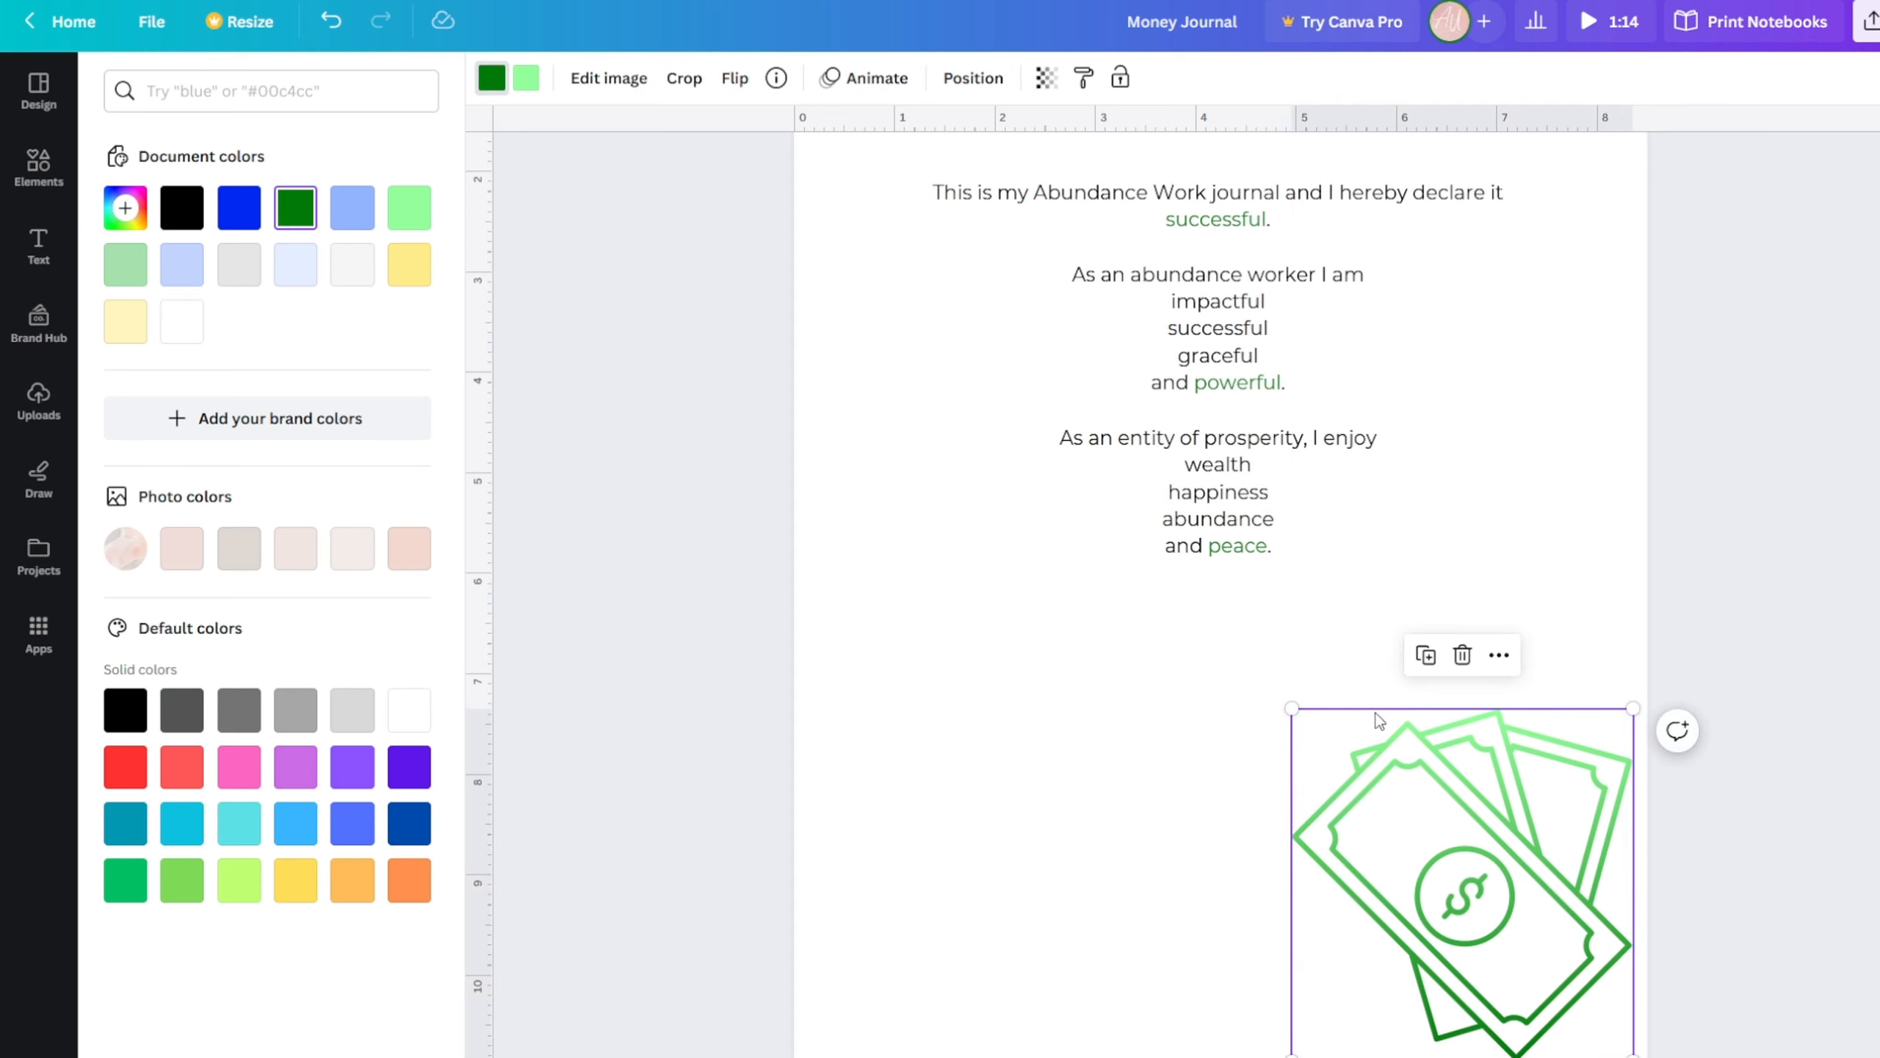
pyautogui.moveTo(1292, 709); pyautogui.dragTo(1171, 585)
pyautogui.moveTo(1452, 828); pyautogui.dragTo(1467, 842)
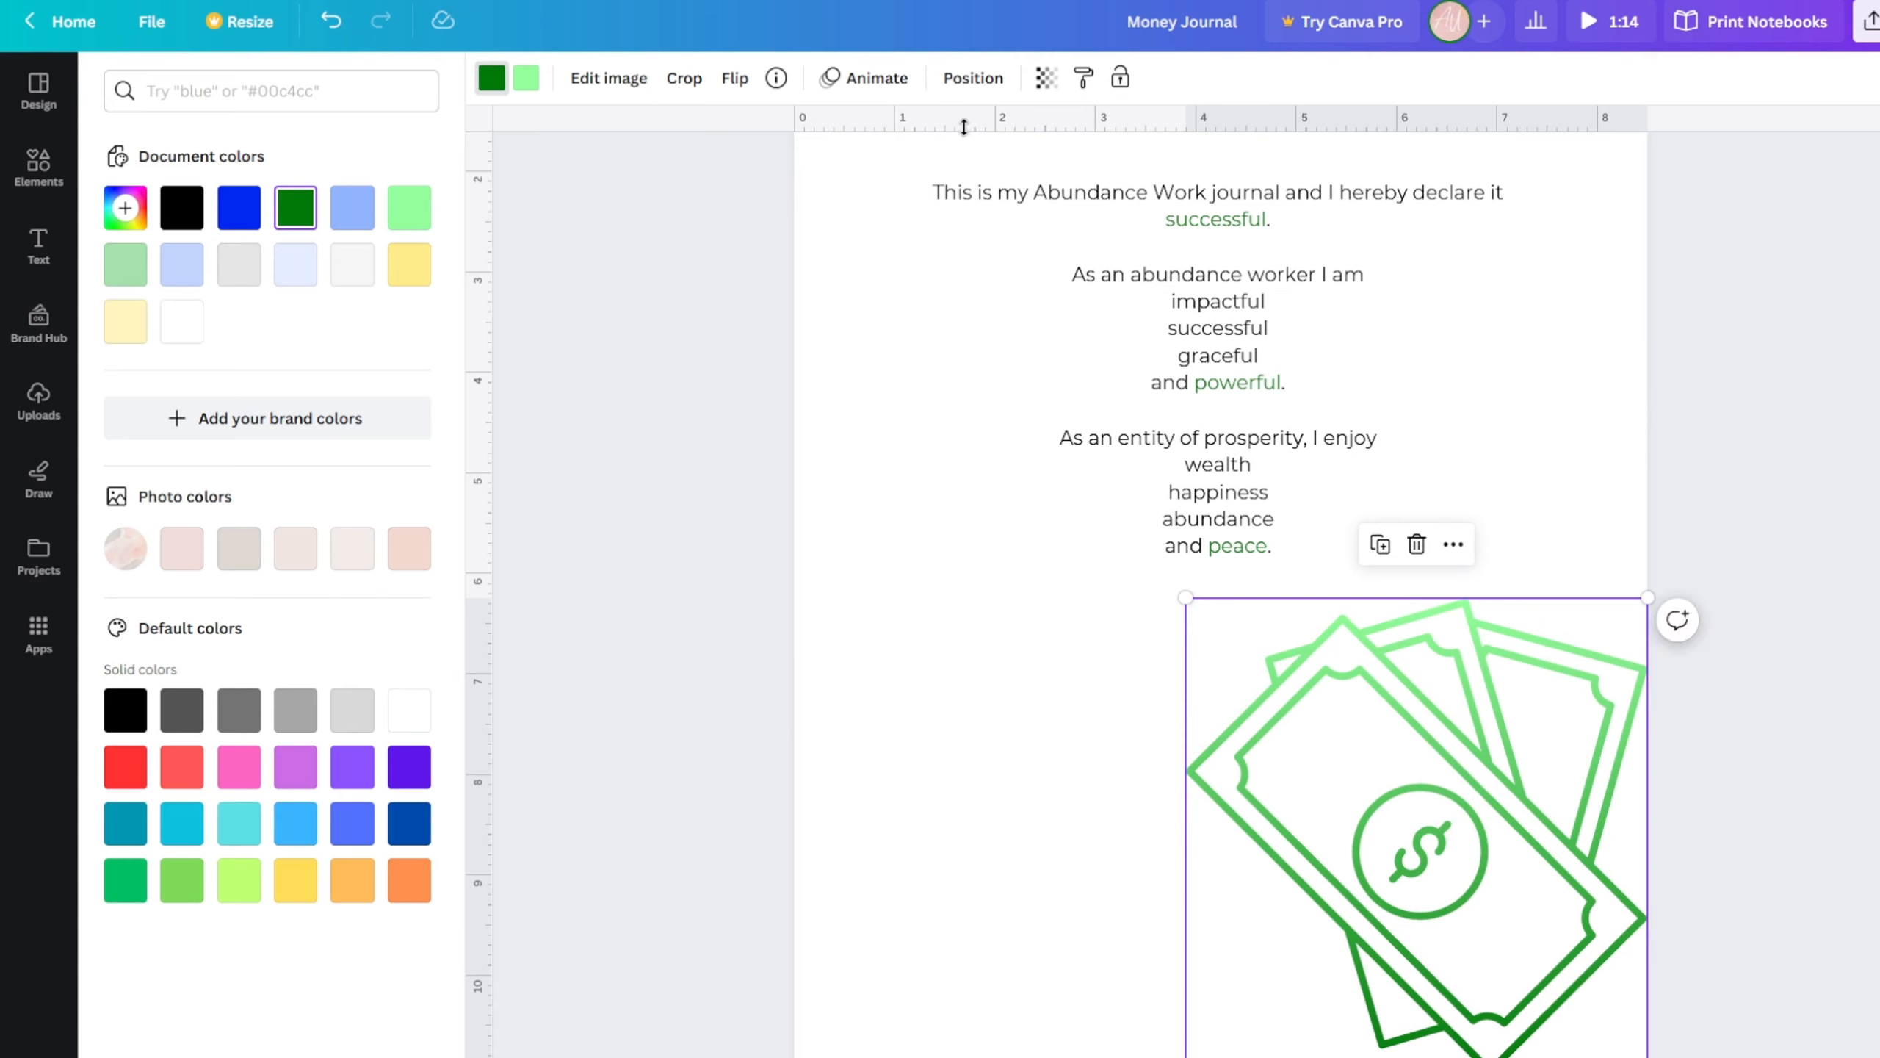
# - Set the transparency of the banknotes graphic to 20
pyautogui.click(1046, 77)
pyautogui.moveTo(1037, 163); pyautogui.dragTo(886, 170)
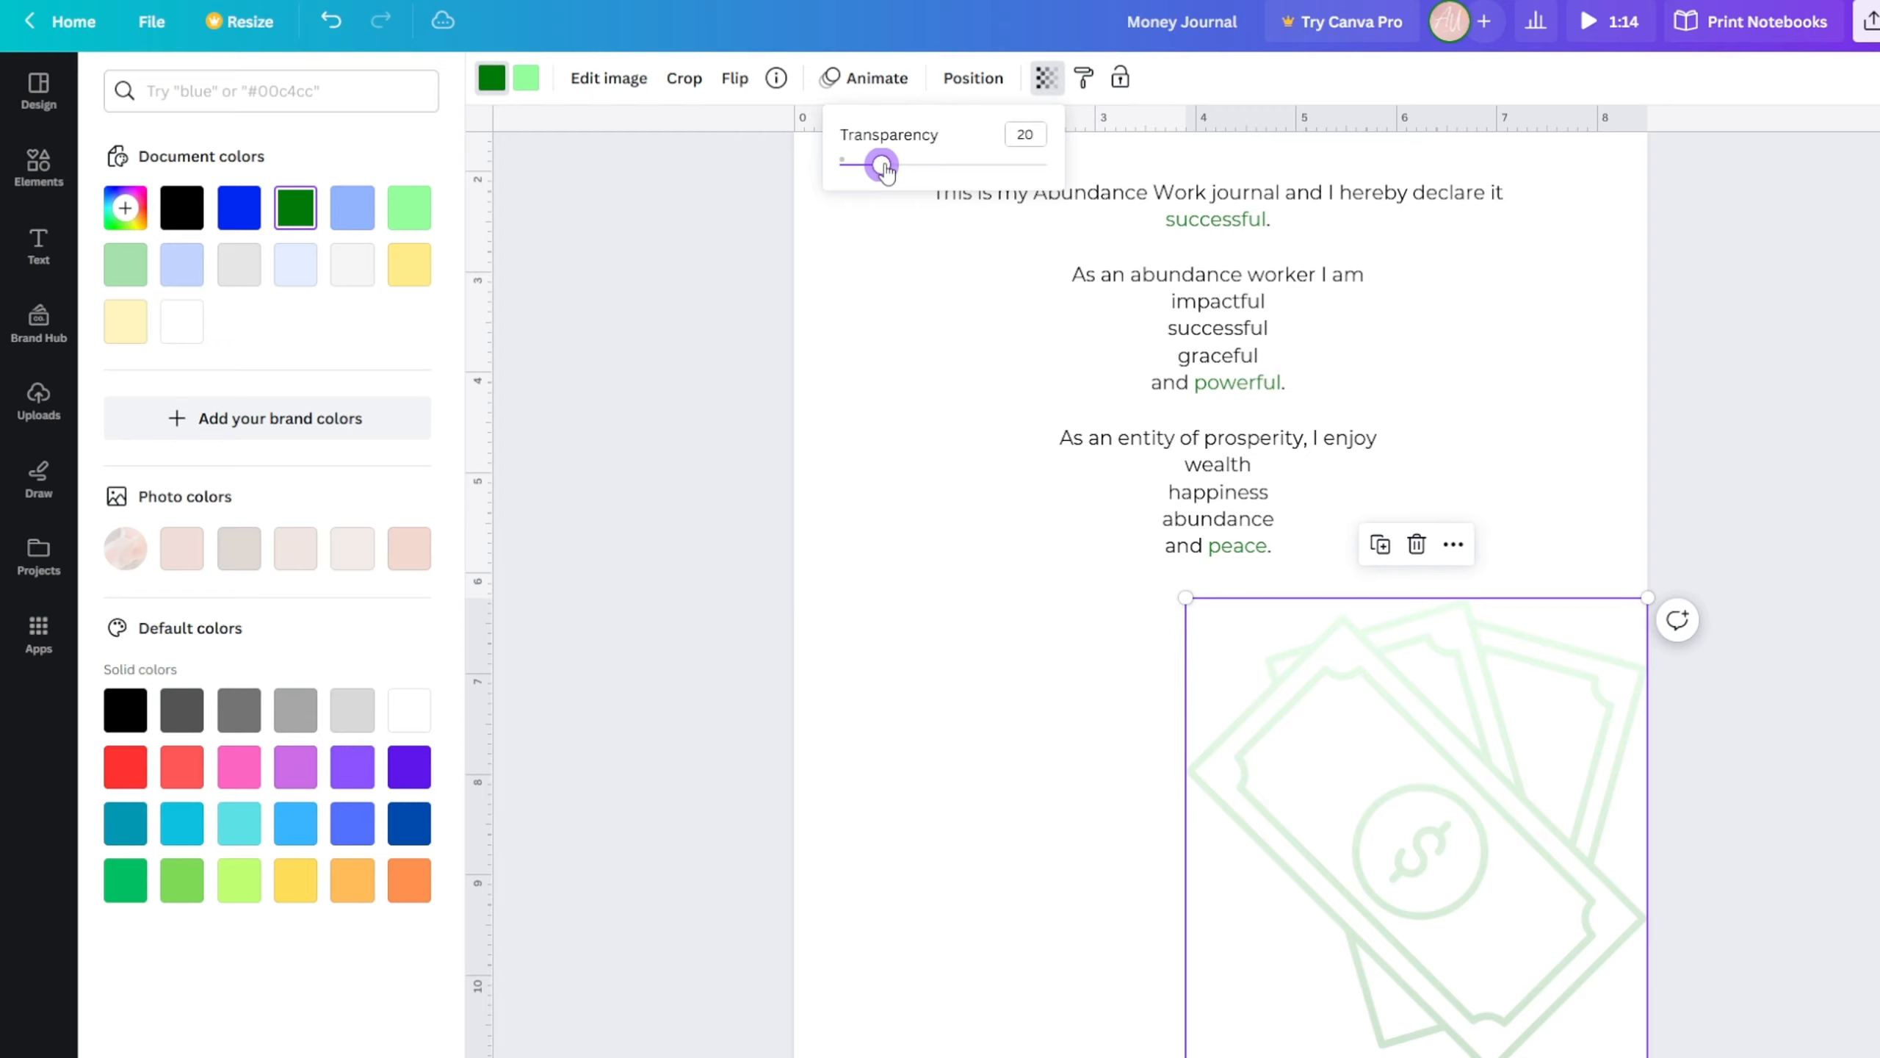
# - Change the font of the affirmations text block to ITC Bauhaus
pyautogui.scroll(3, 771, 470)
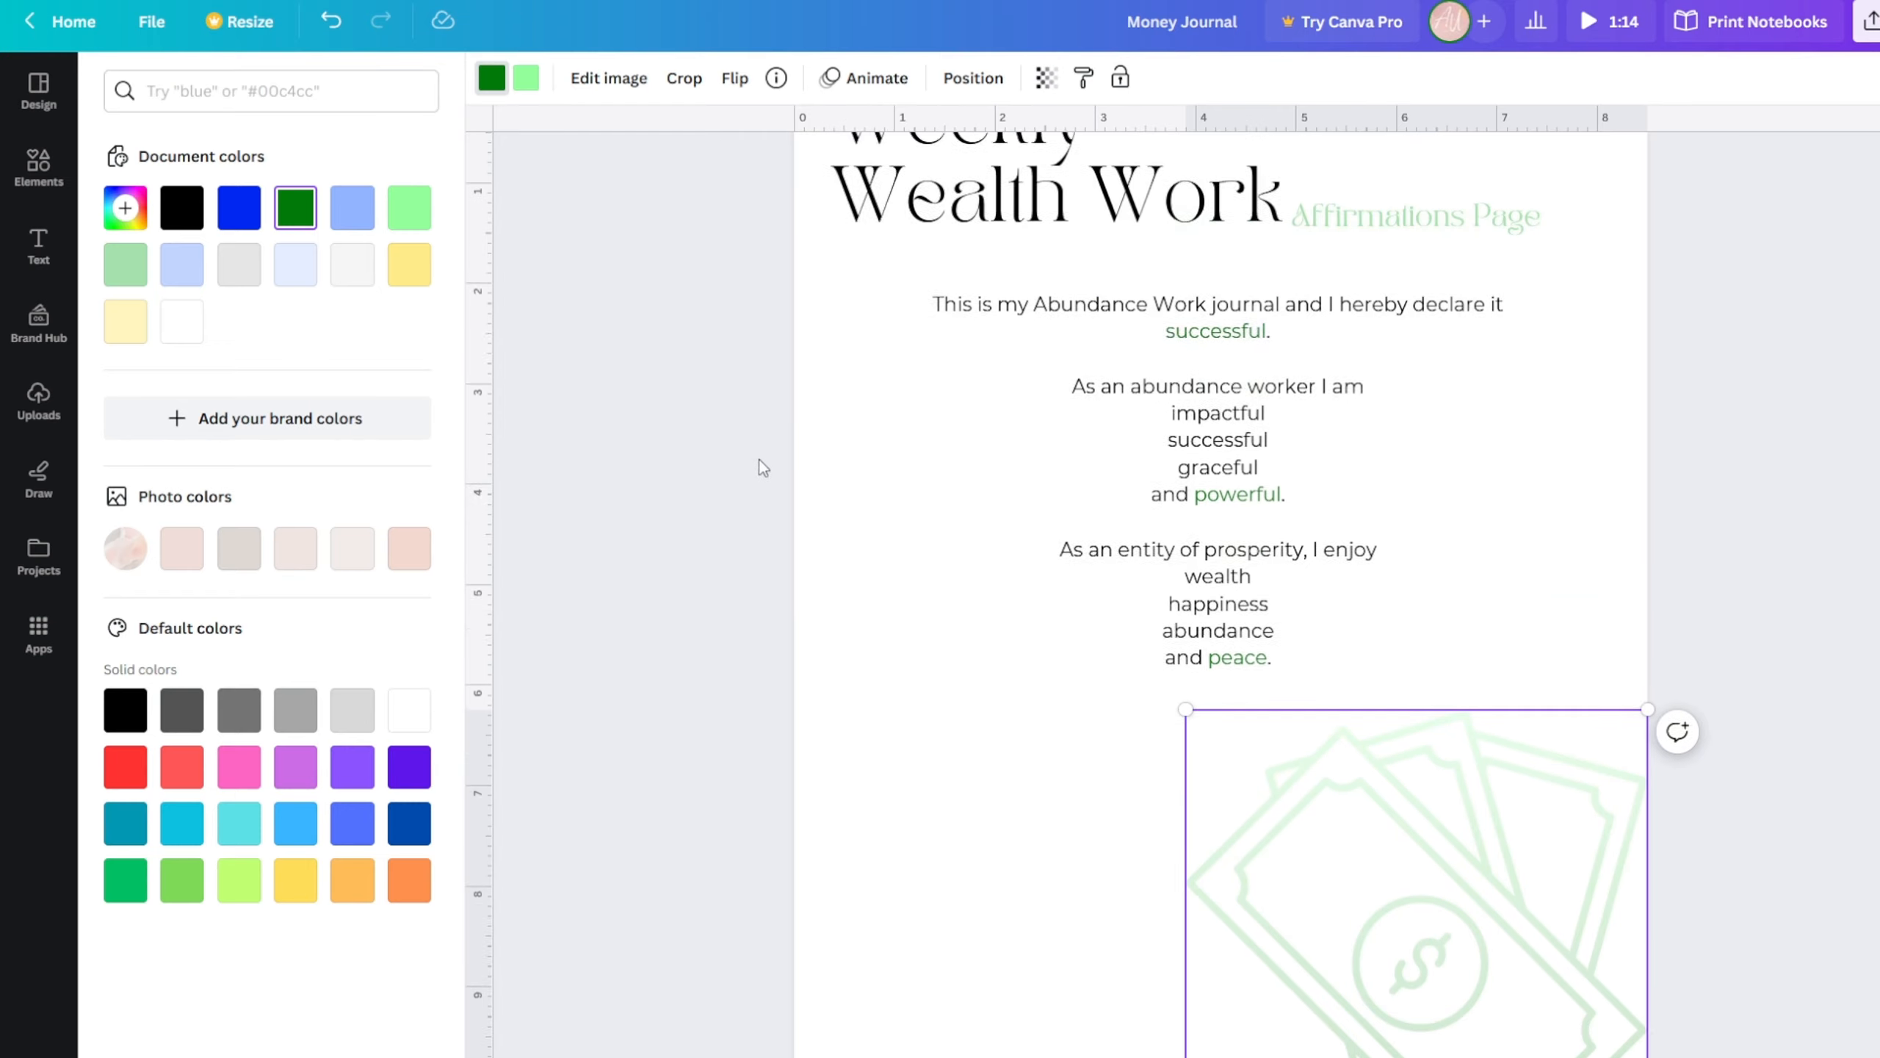
pyautogui.click(1034, 468)
pyautogui.click(563, 78)
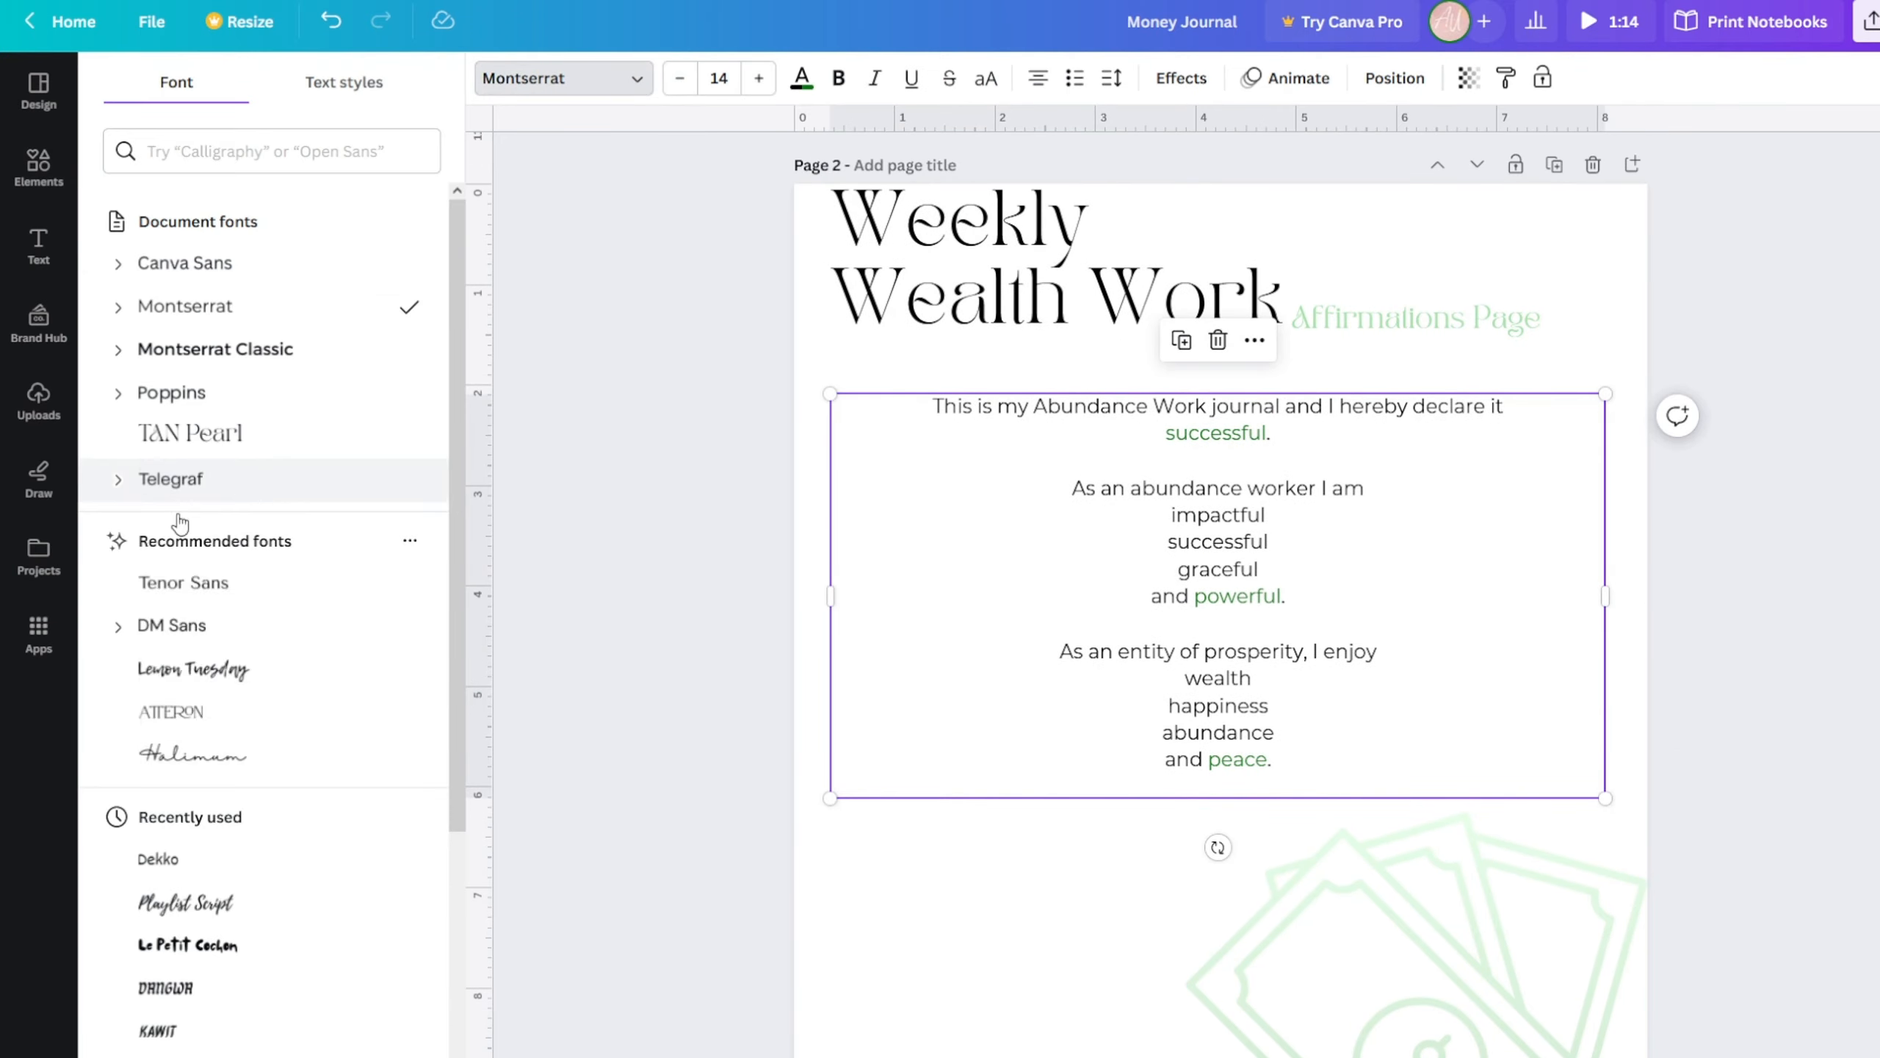
pyautogui.scroll(-20, 221, 574)
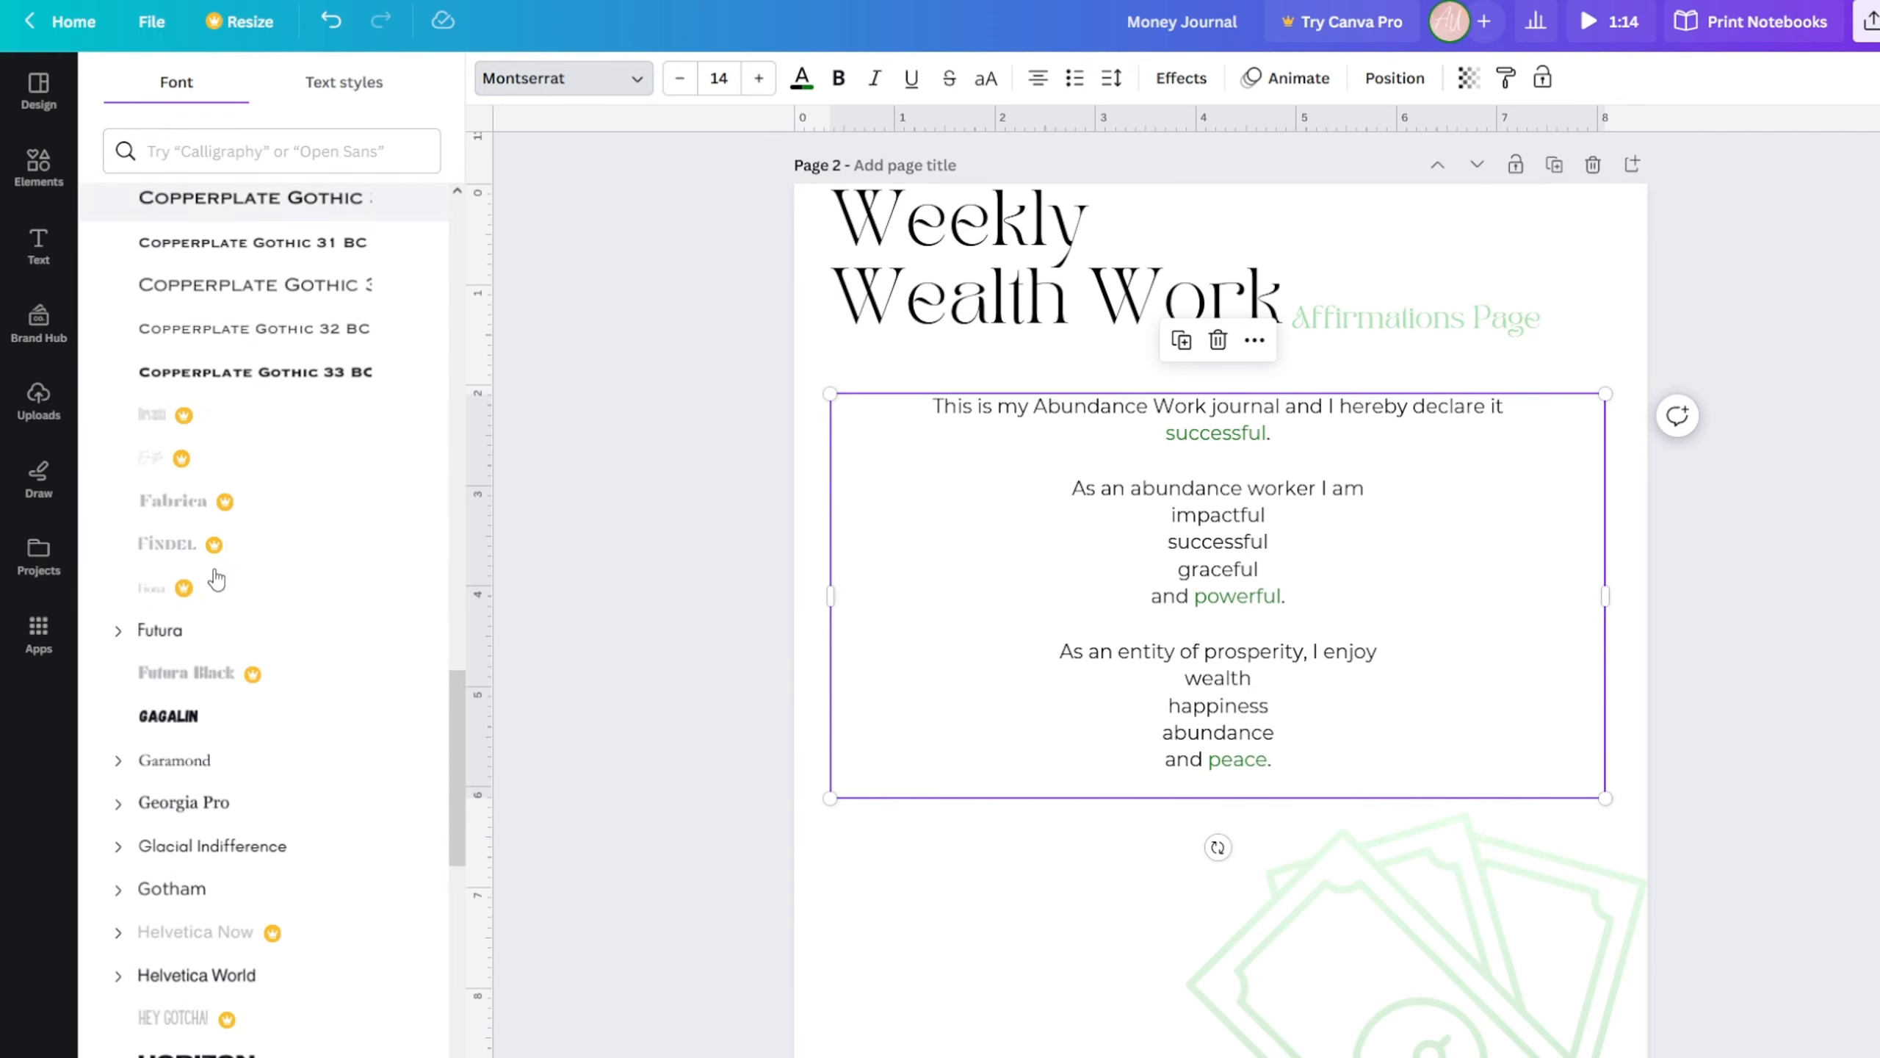
pyautogui.scroll(-4, 1066, 558)
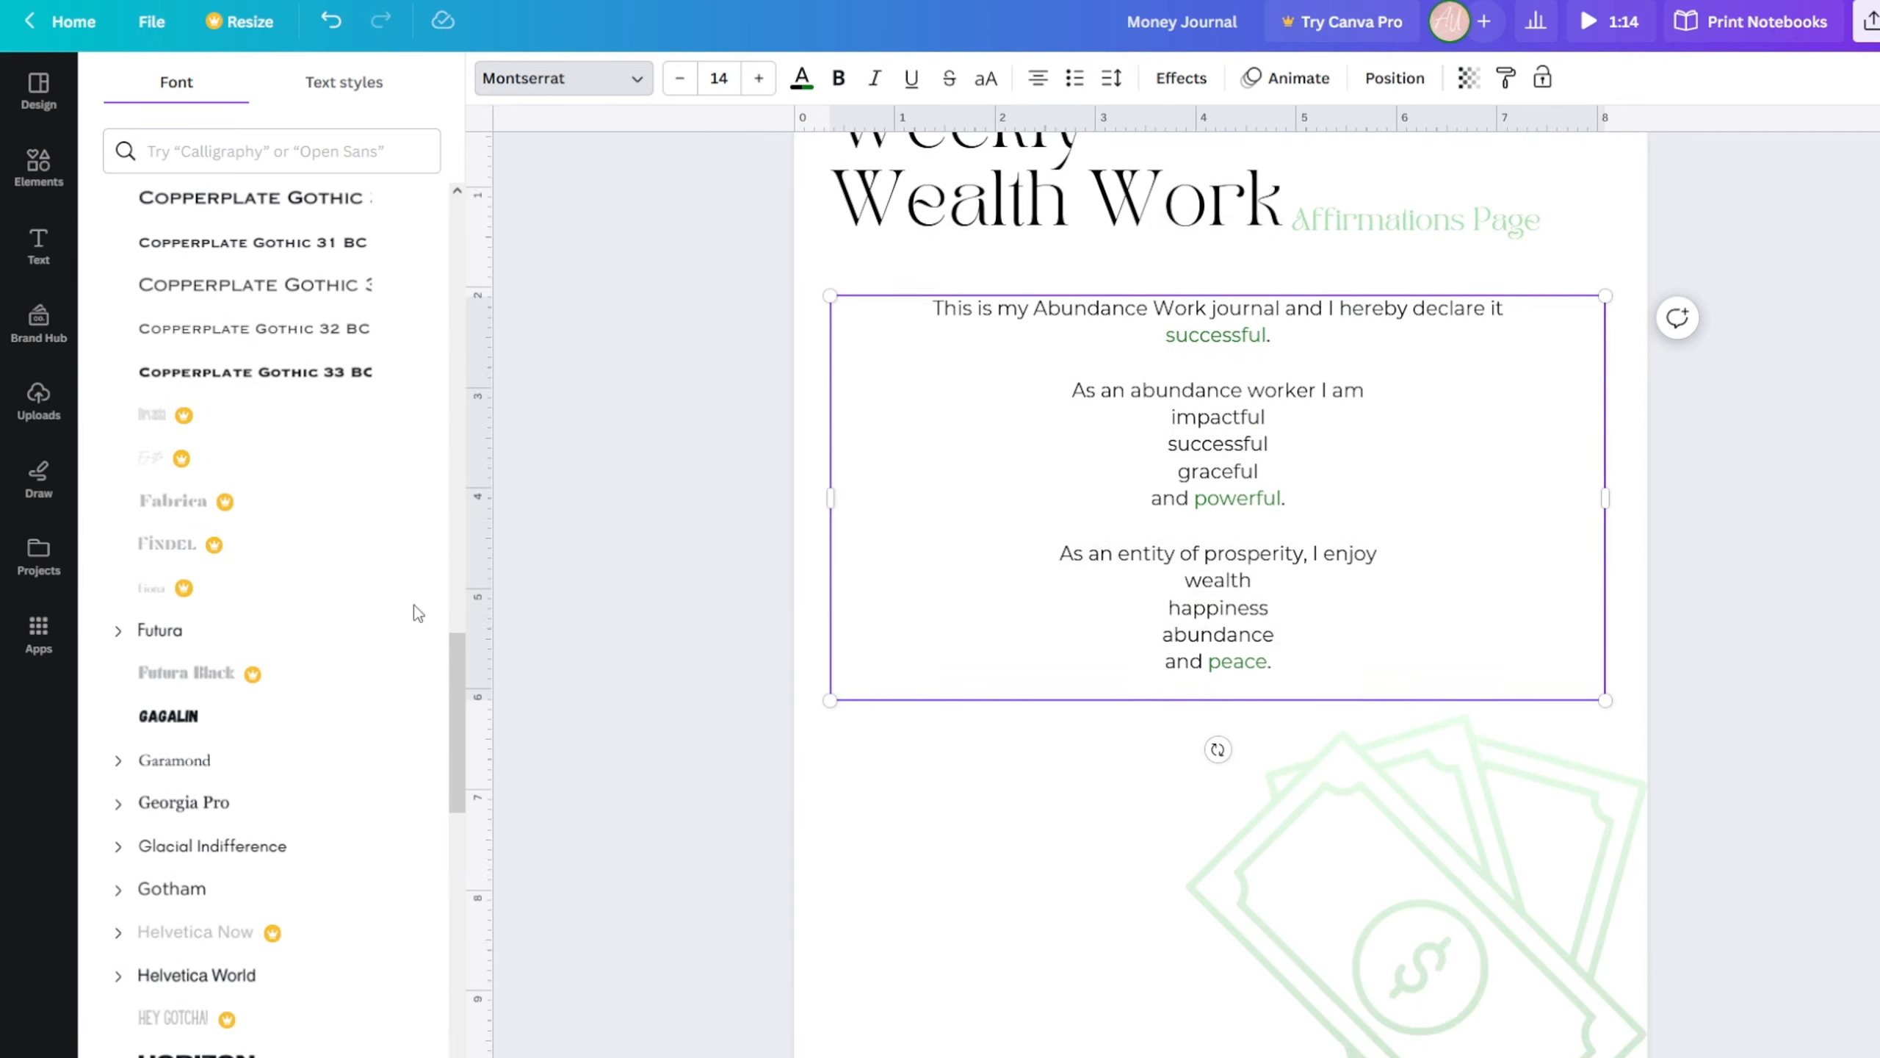
pyautogui.scroll(3, 741, 533)
pyautogui.scroll(-8, 185, 770)
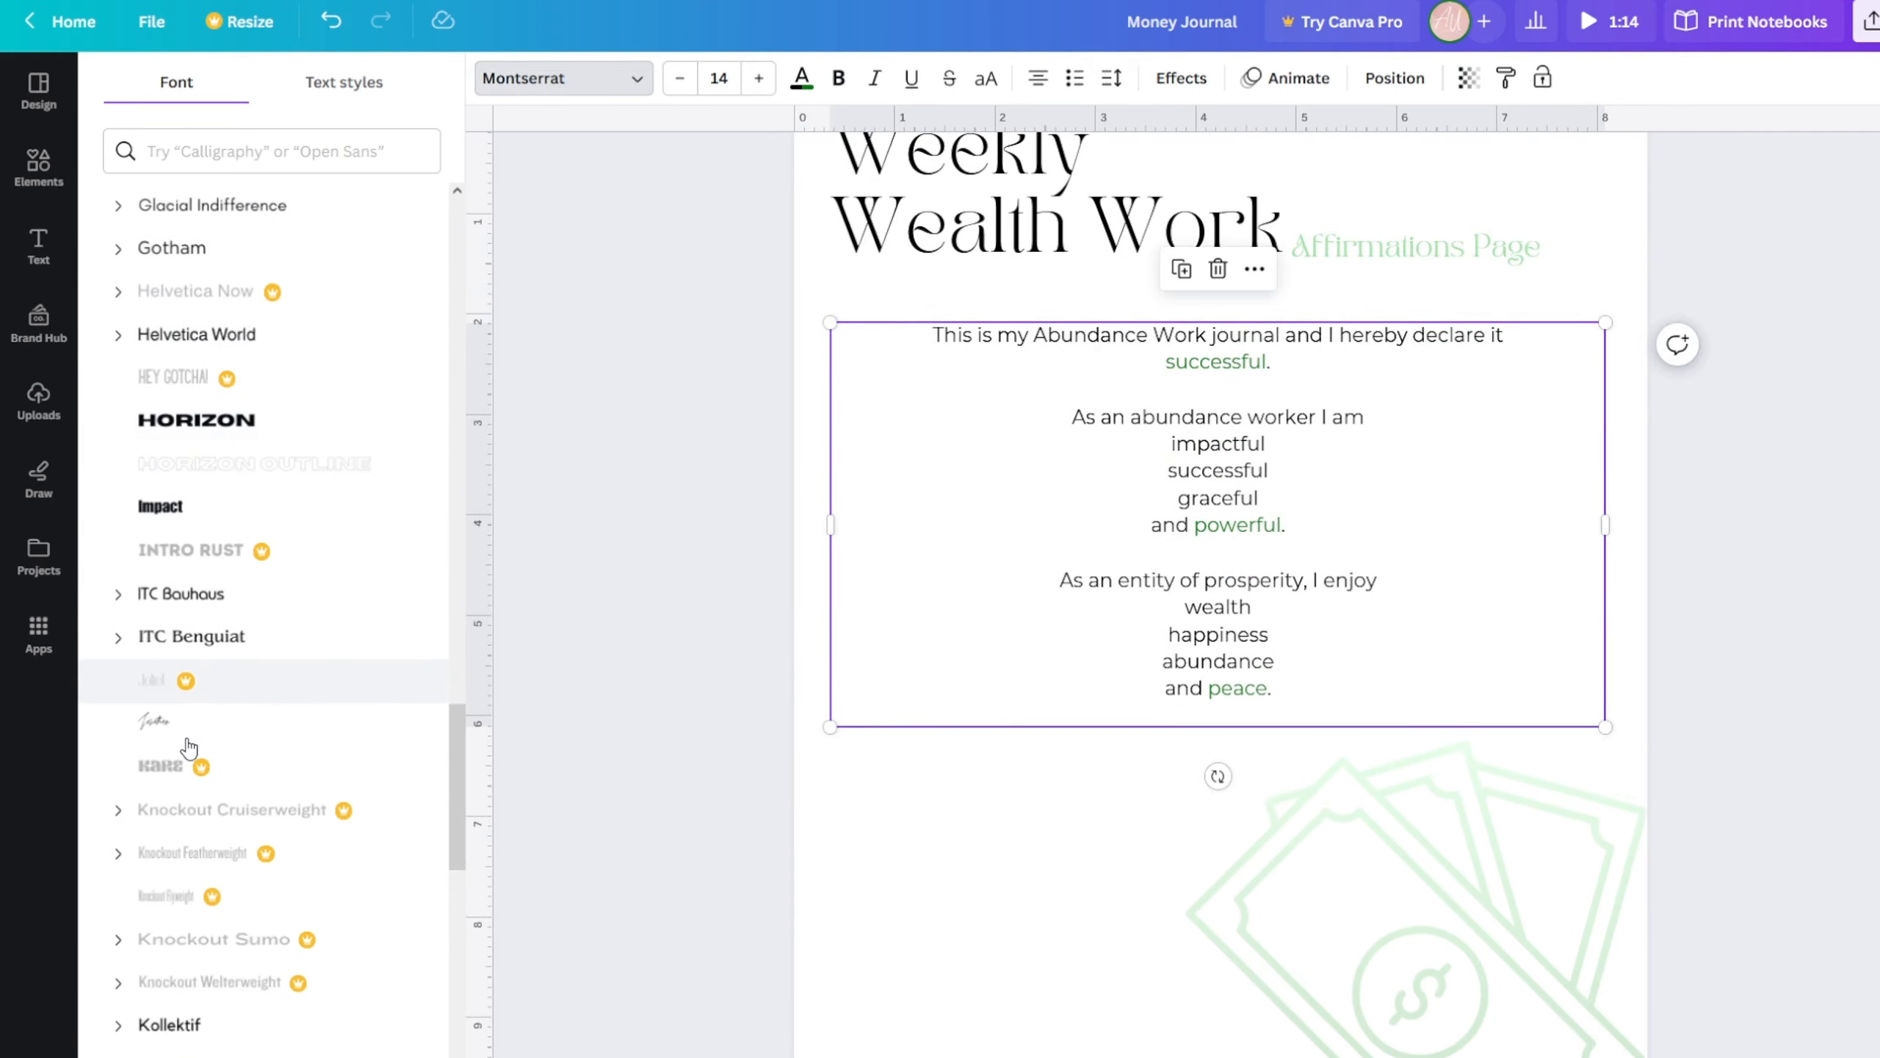
pyautogui.click(178, 593)
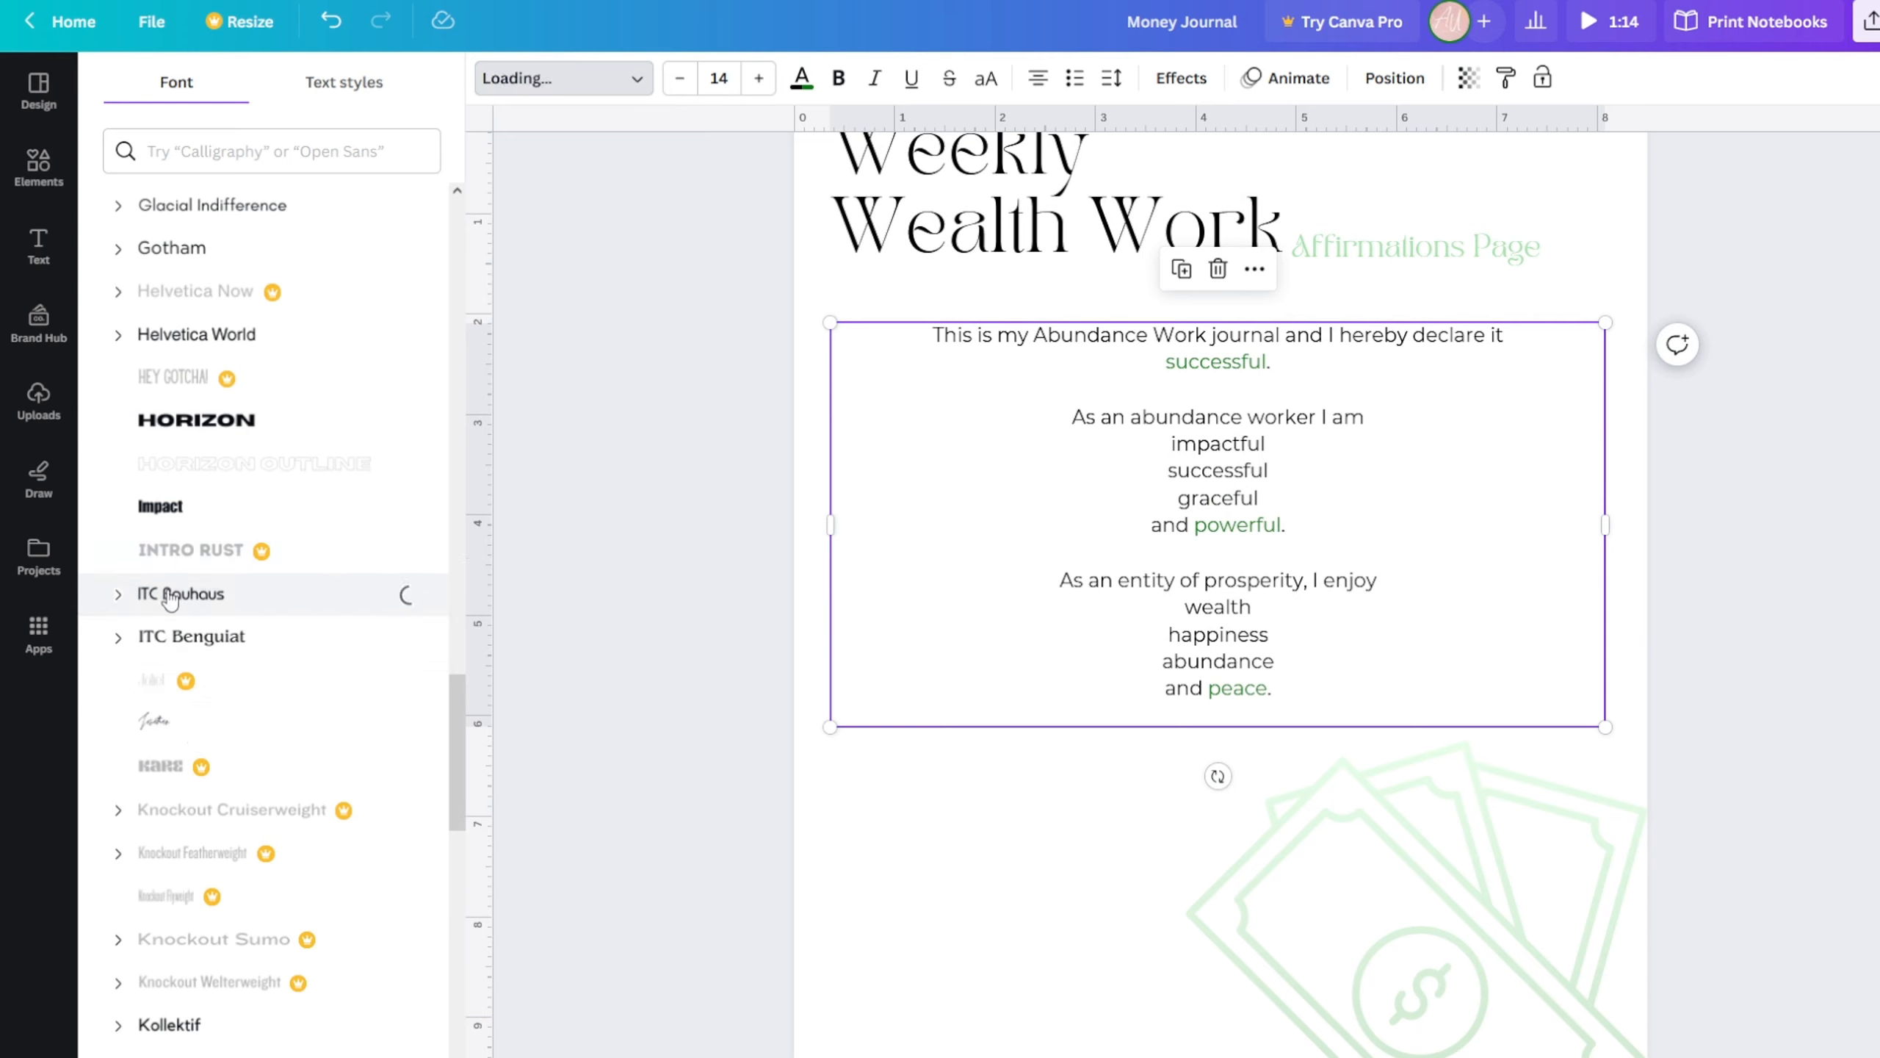
pyautogui.click(1132, 494)
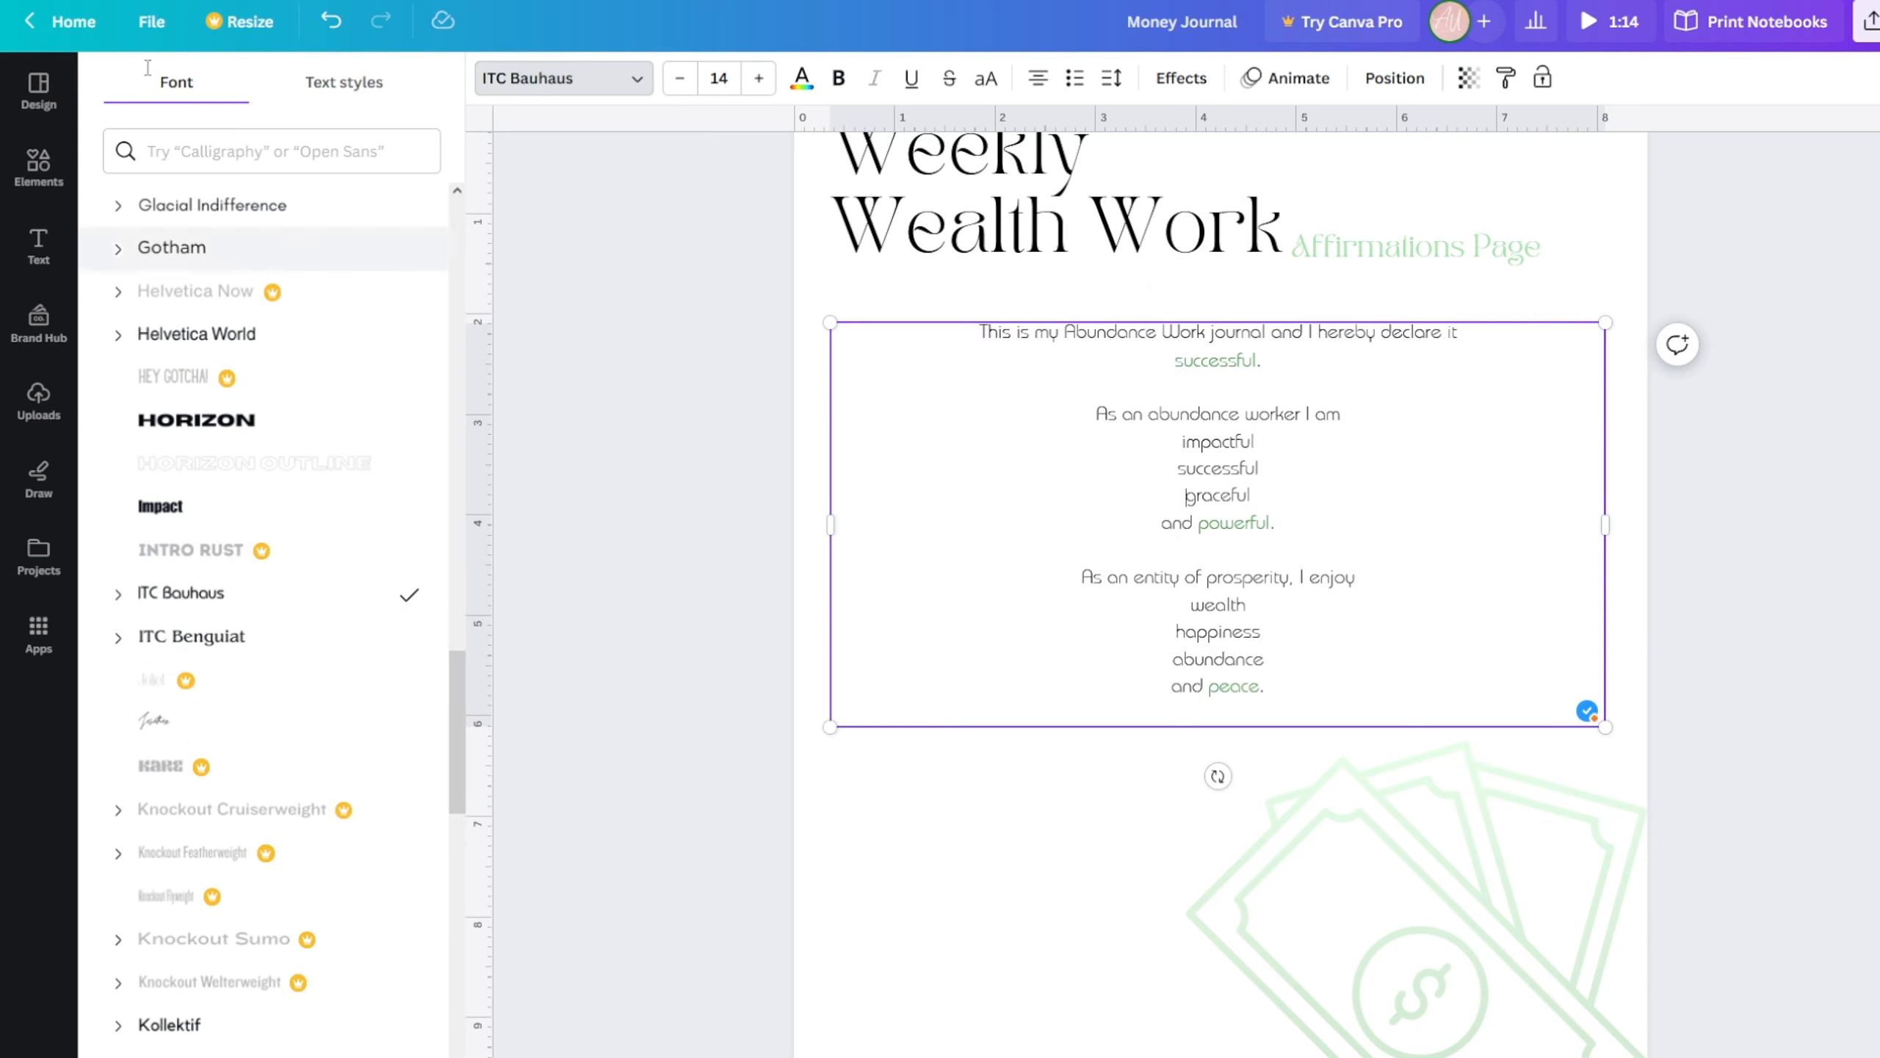
pyautogui.scroll(8, 439, 591)
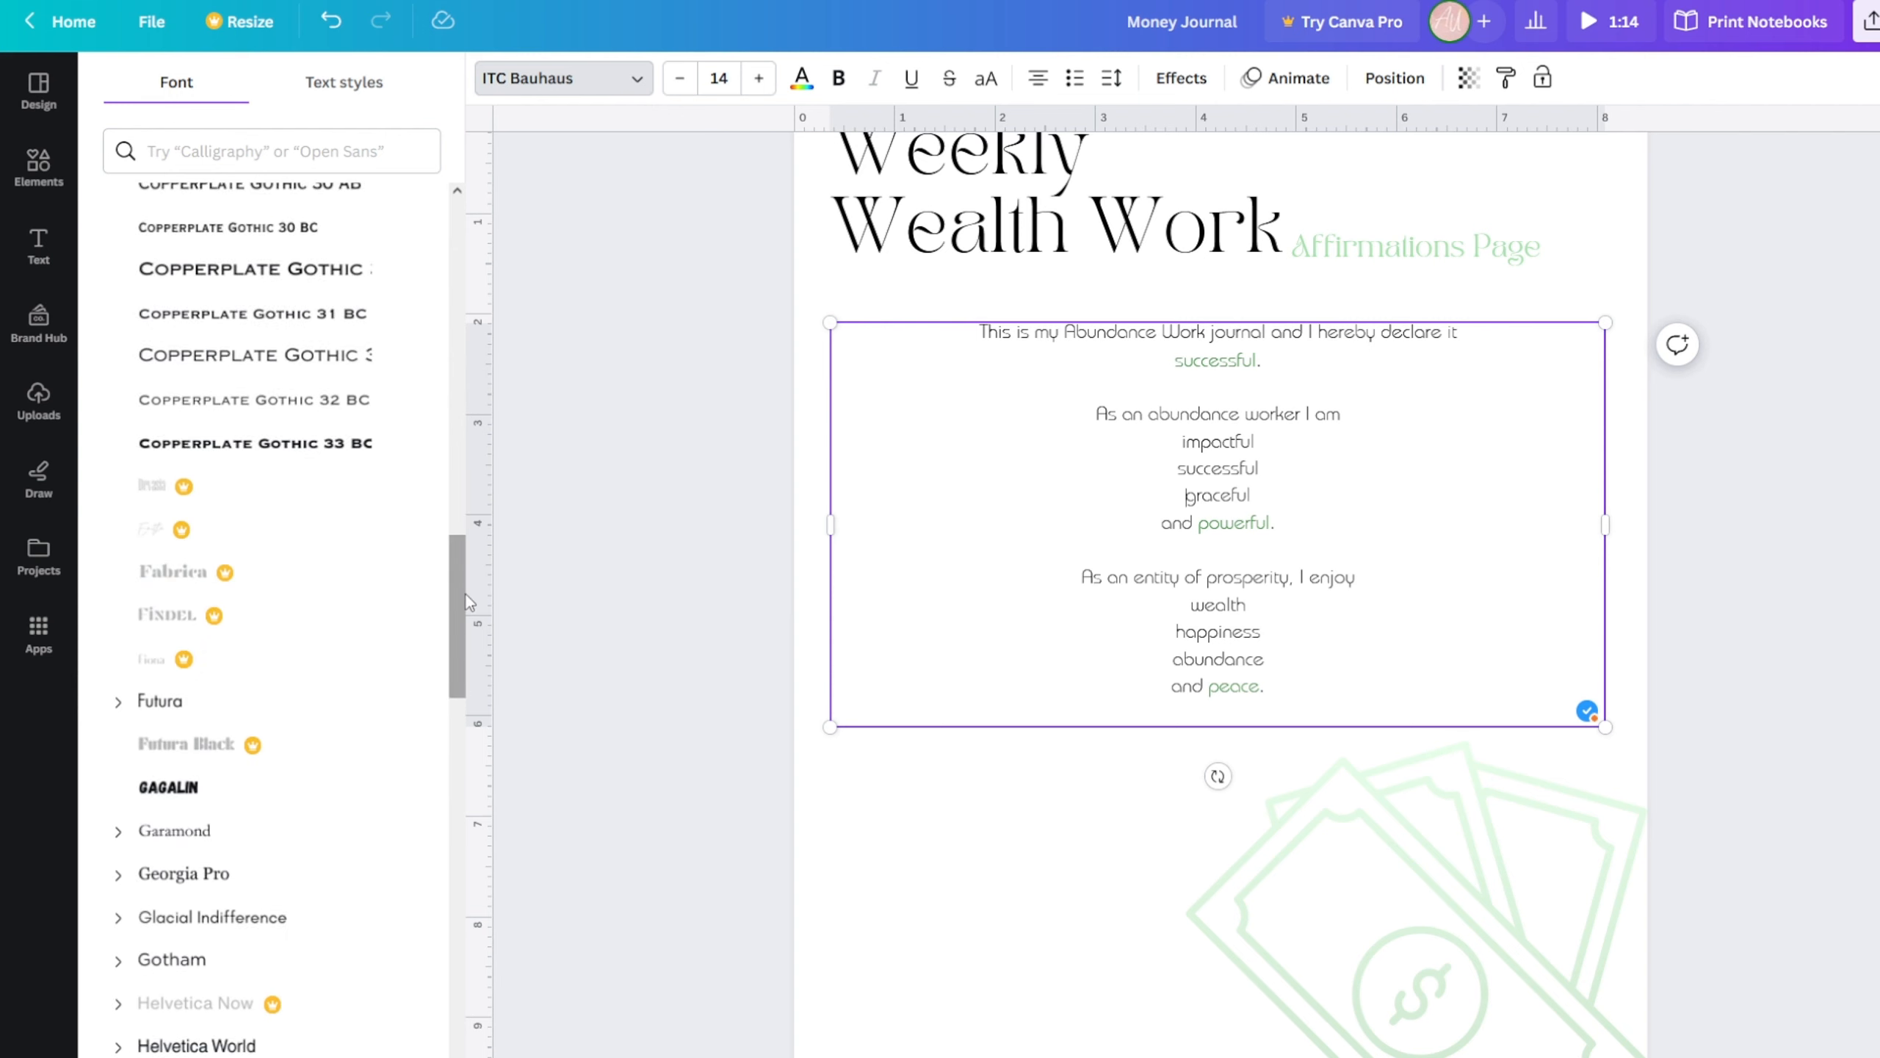
pyautogui.moveTo(457, 652); pyautogui.dragTo(494, 144)
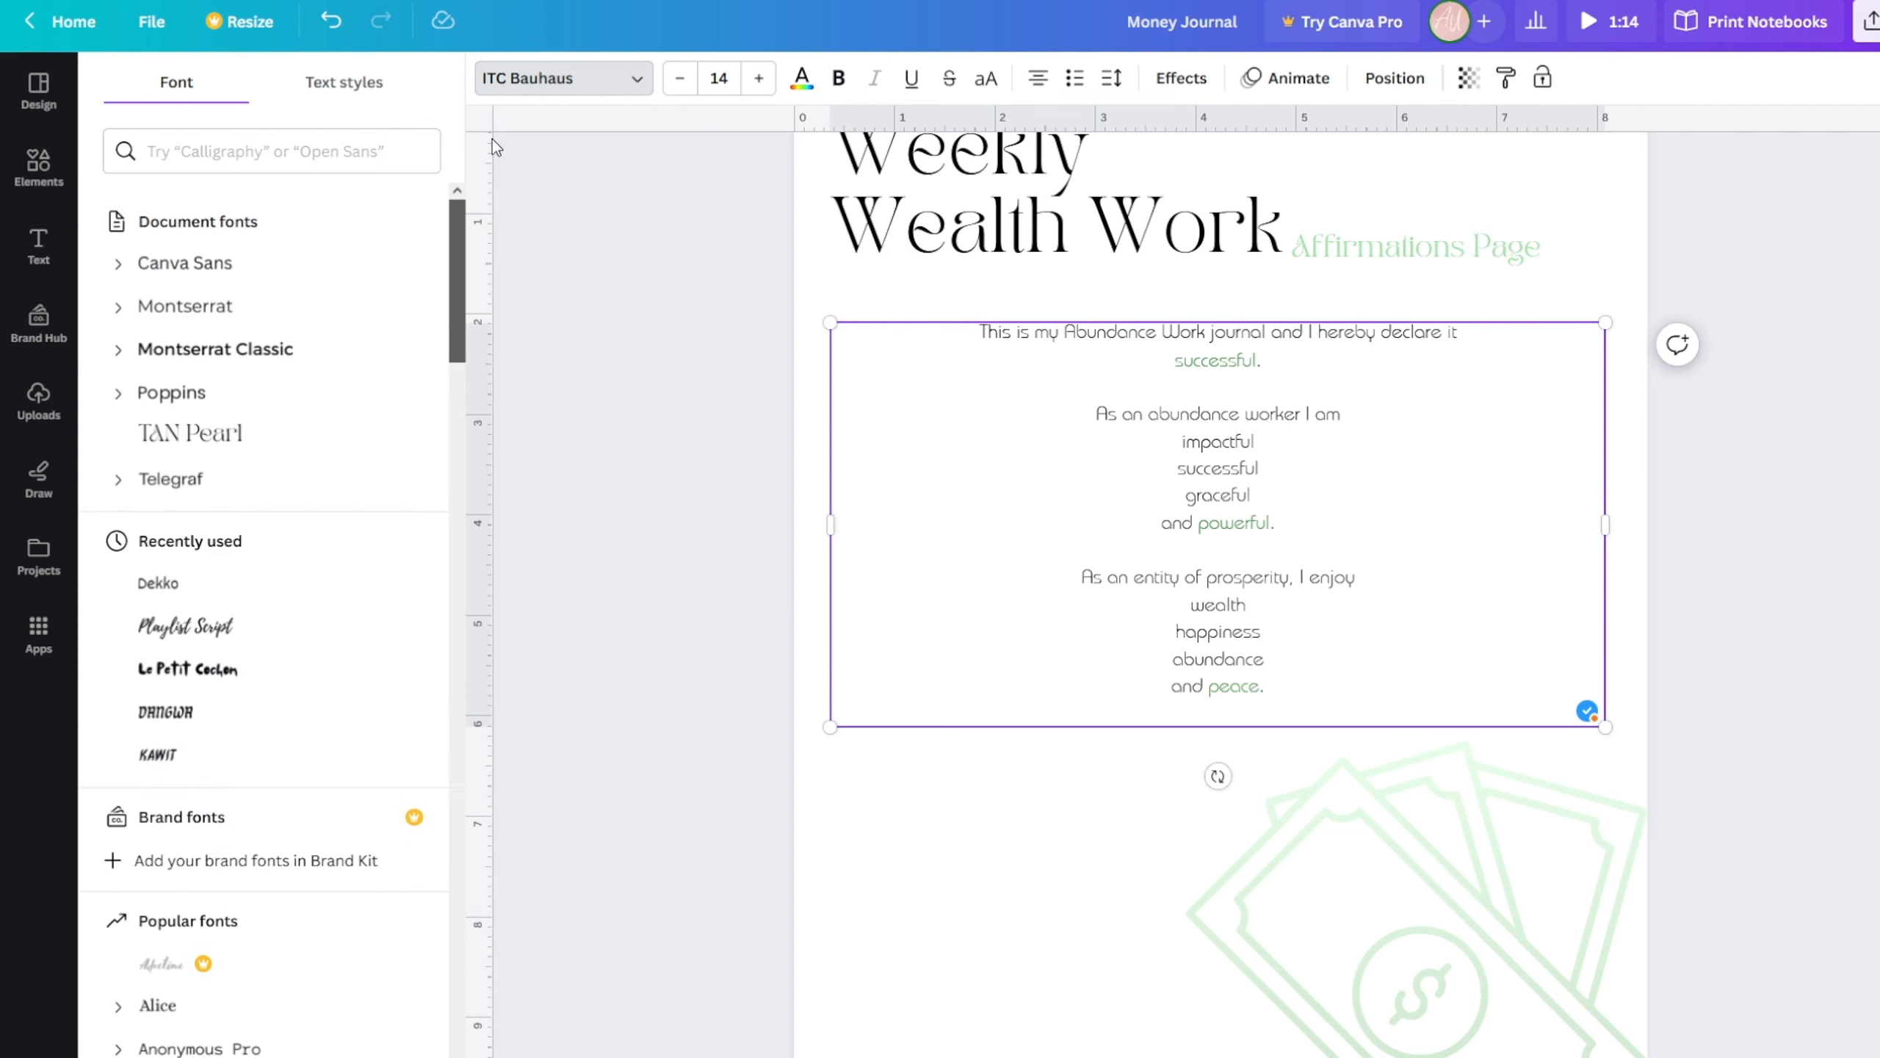
pyautogui.click(655, 392)
pyautogui.click(591, 386)
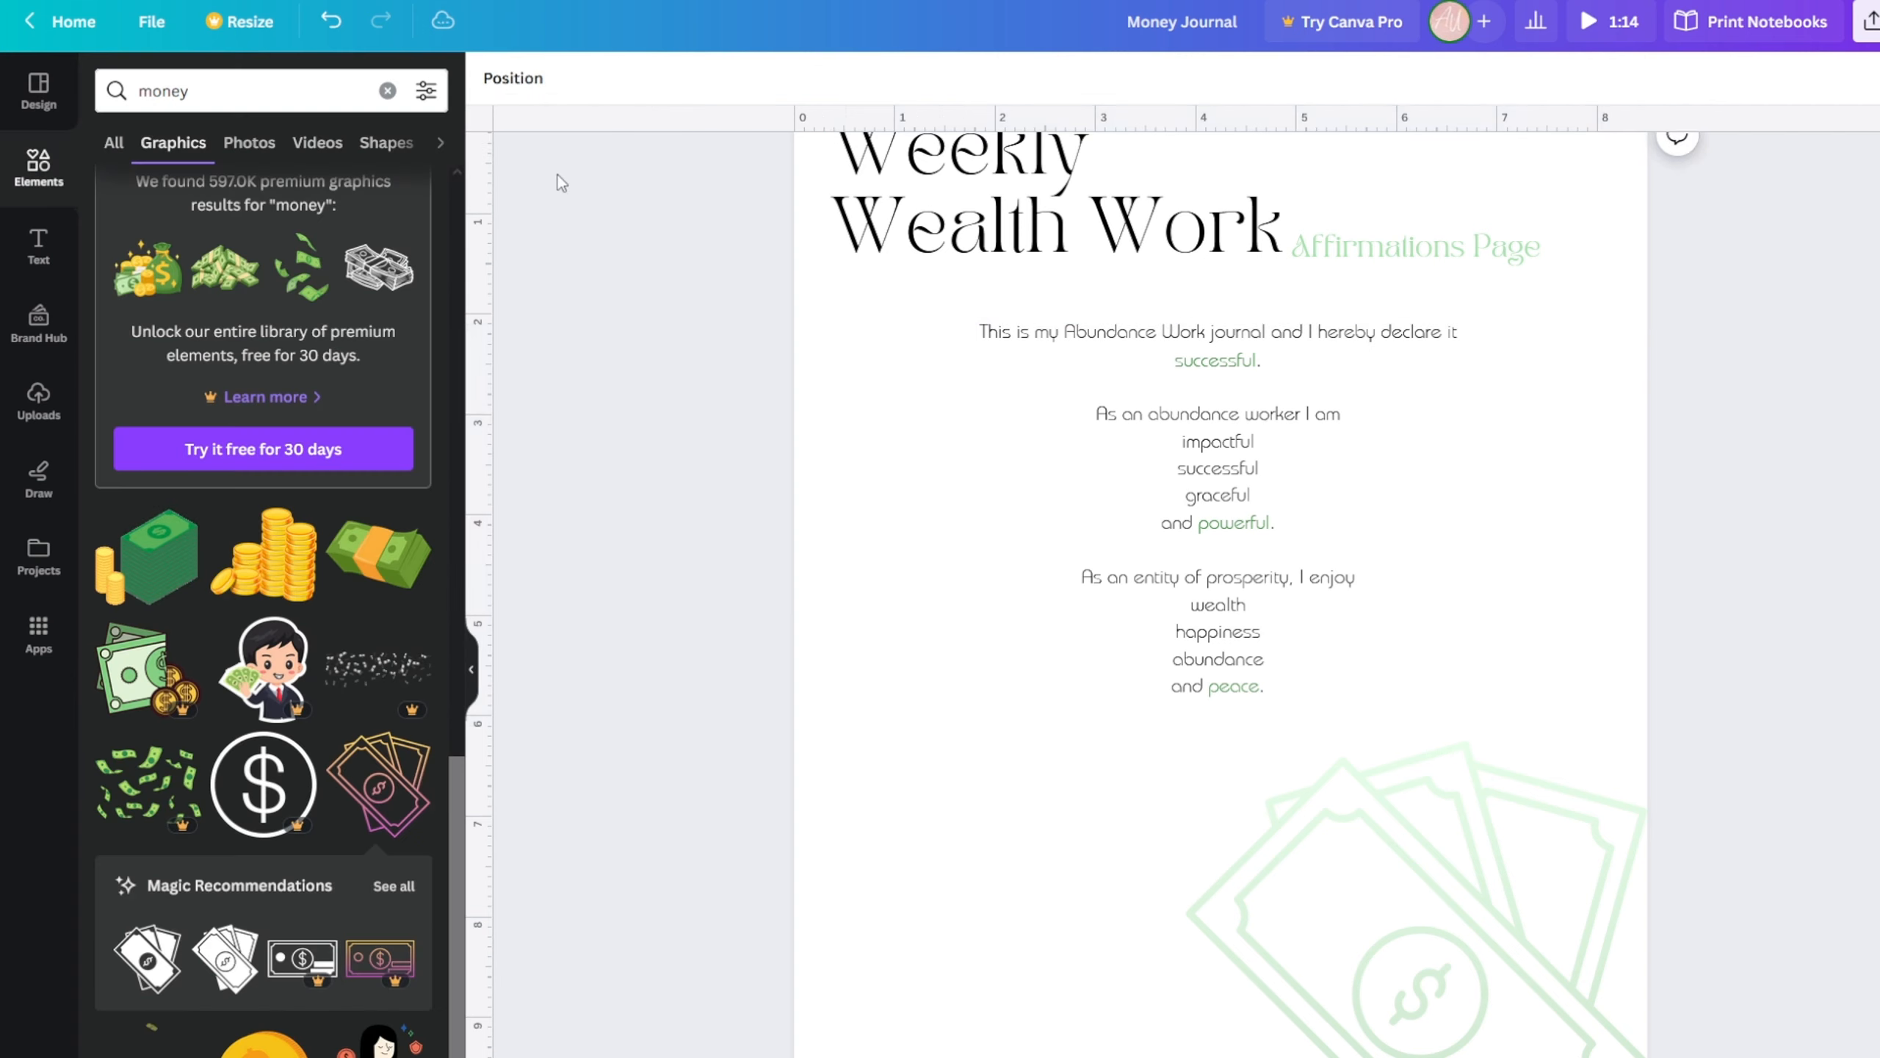
# - Undo the last font change on the affirmations text block
pyautogui.click(1218, 558)
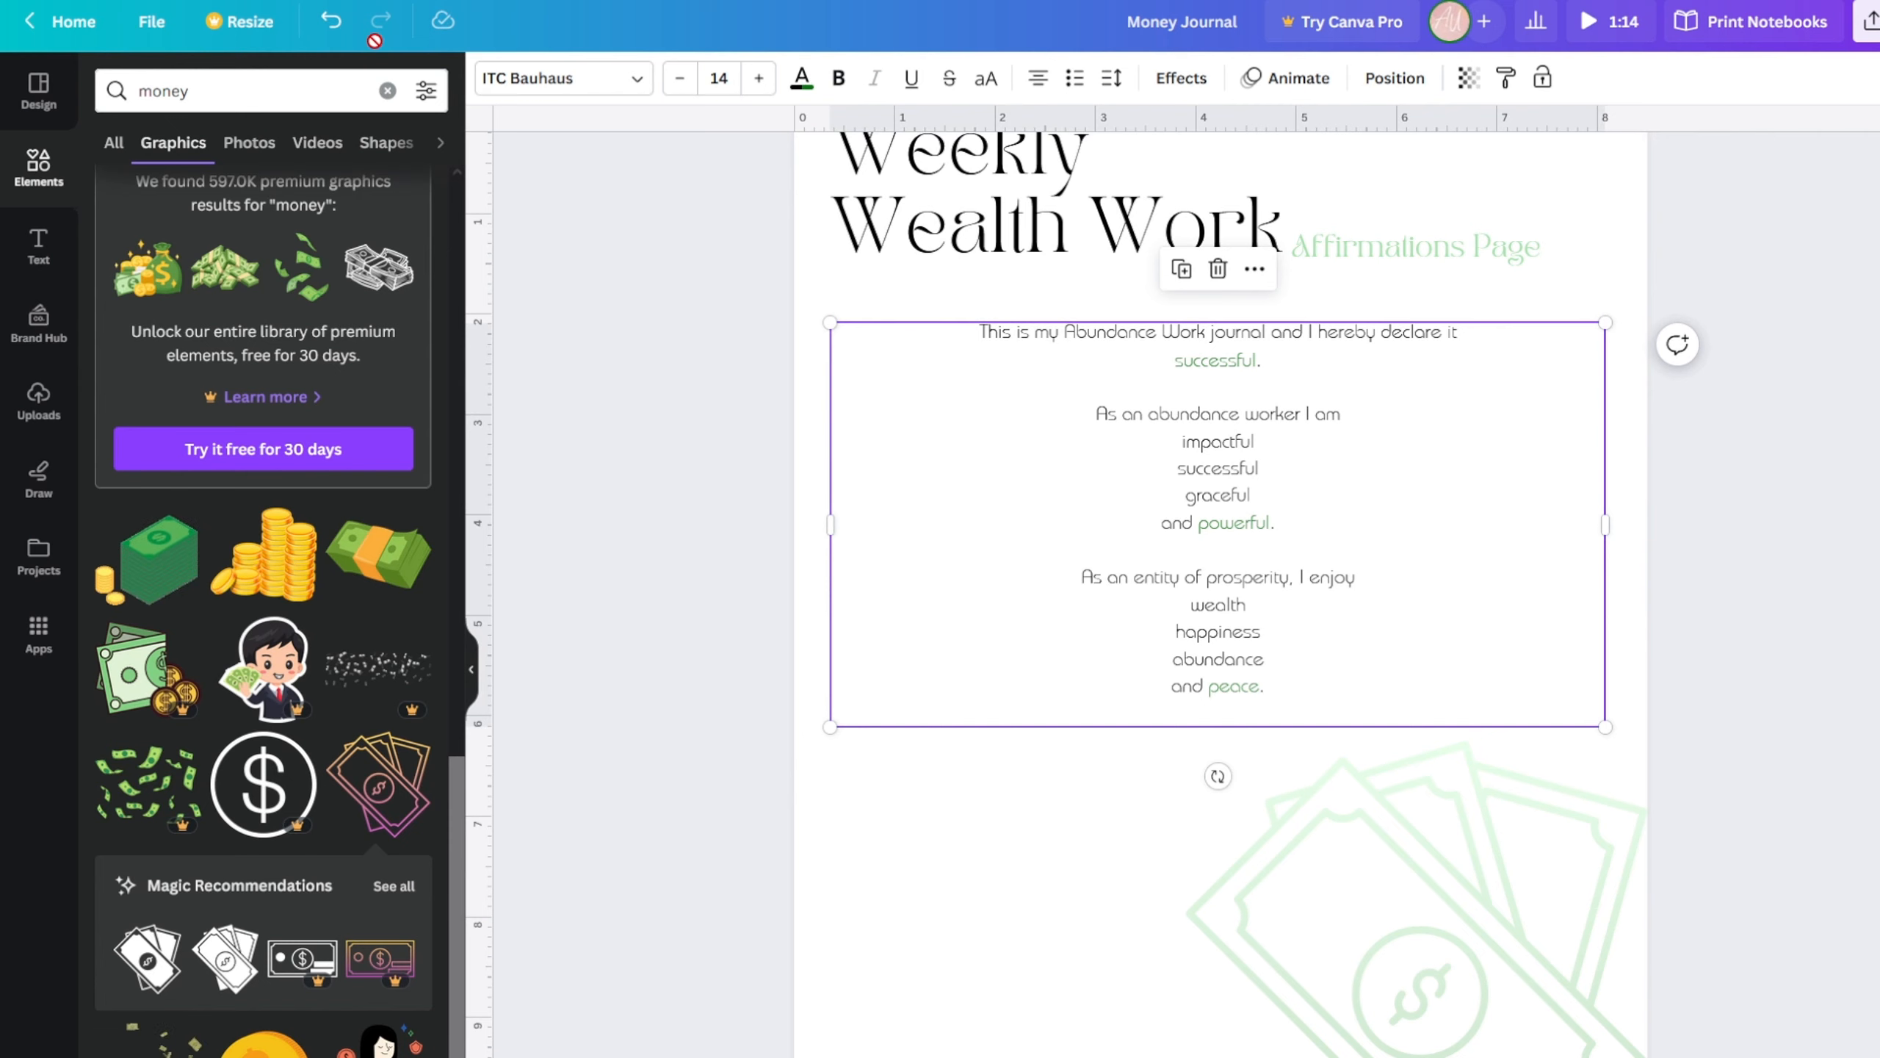
pyautogui.hotkey('ctrl', 'z')
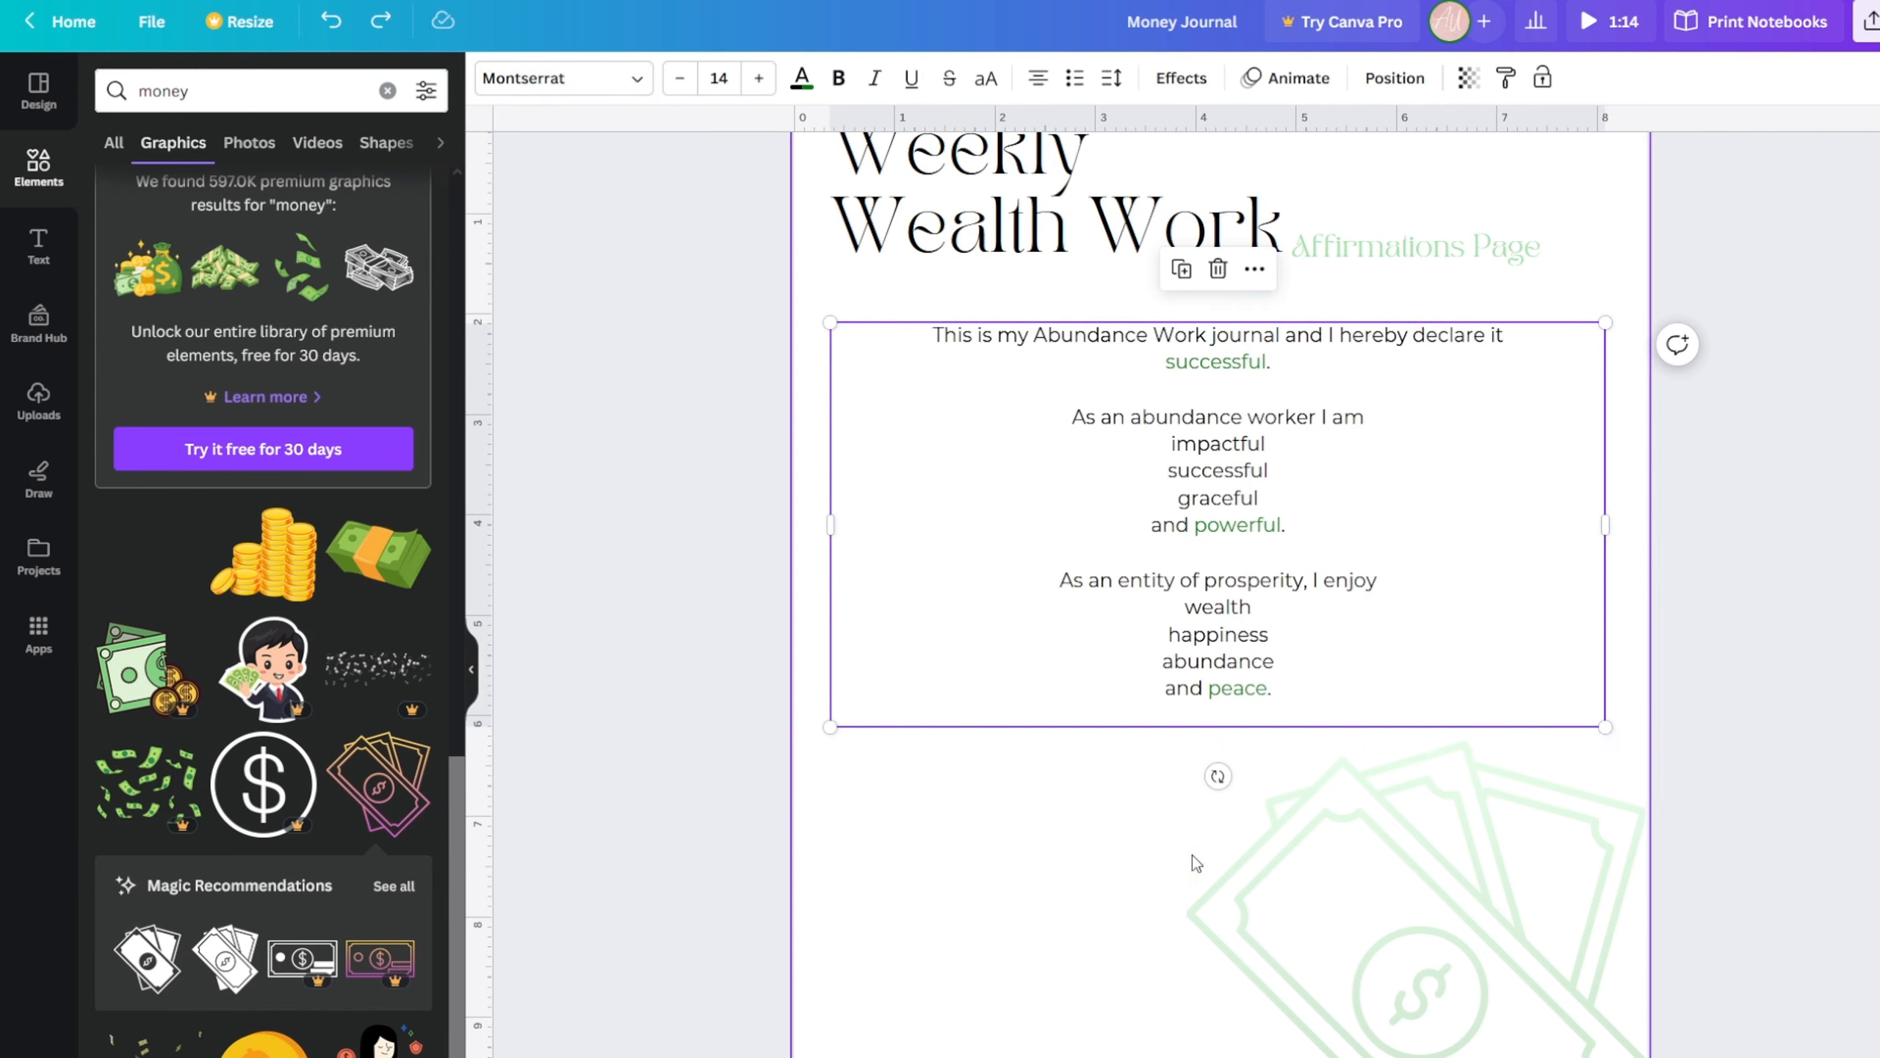
# - Duplicate the banknotes graphic on page 2 and shrink the copy to about 3 inches wide
pyautogui.click(1357, 858)
pyautogui.scroll(-2, 1357, 858)
pyautogui.click(1380, 545)
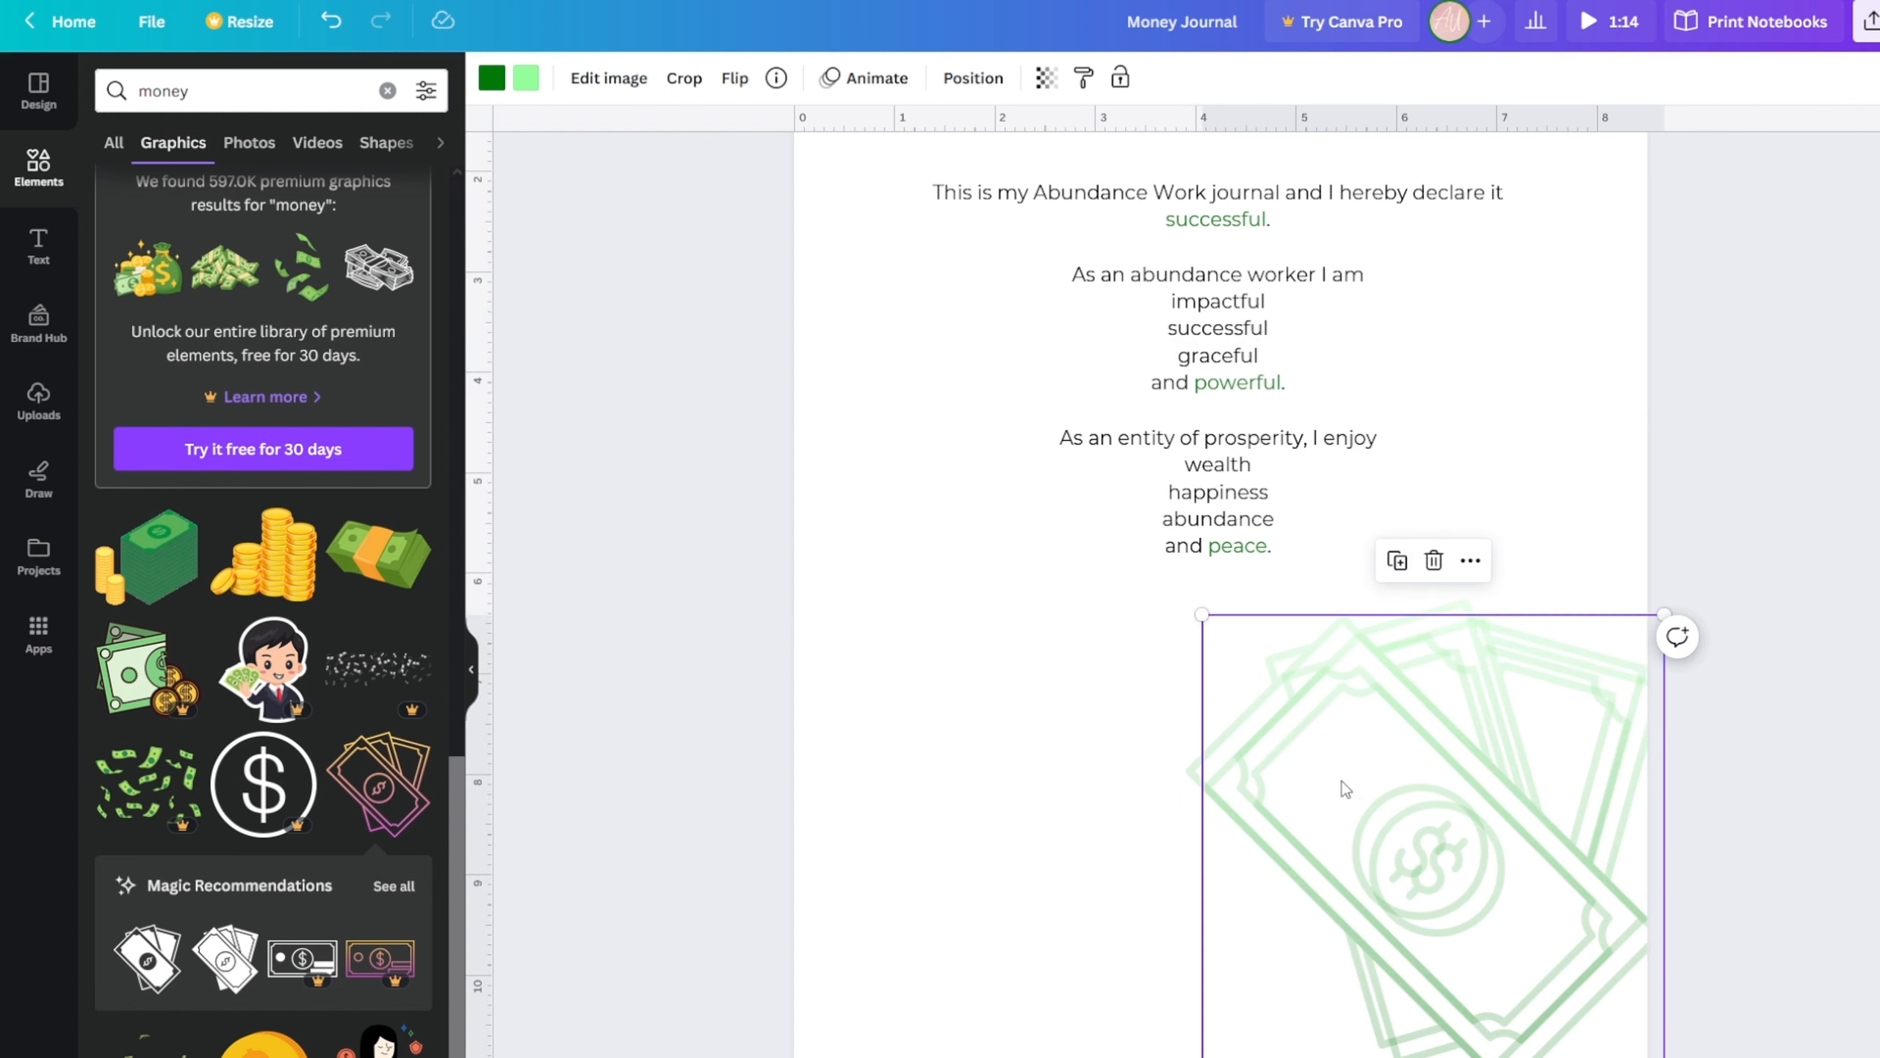
pyautogui.moveTo(1343, 780); pyautogui.dragTo(1046, 688)
pyautogui.moveTo(1041, 597); pyautogui.dragTo(1207, 769)
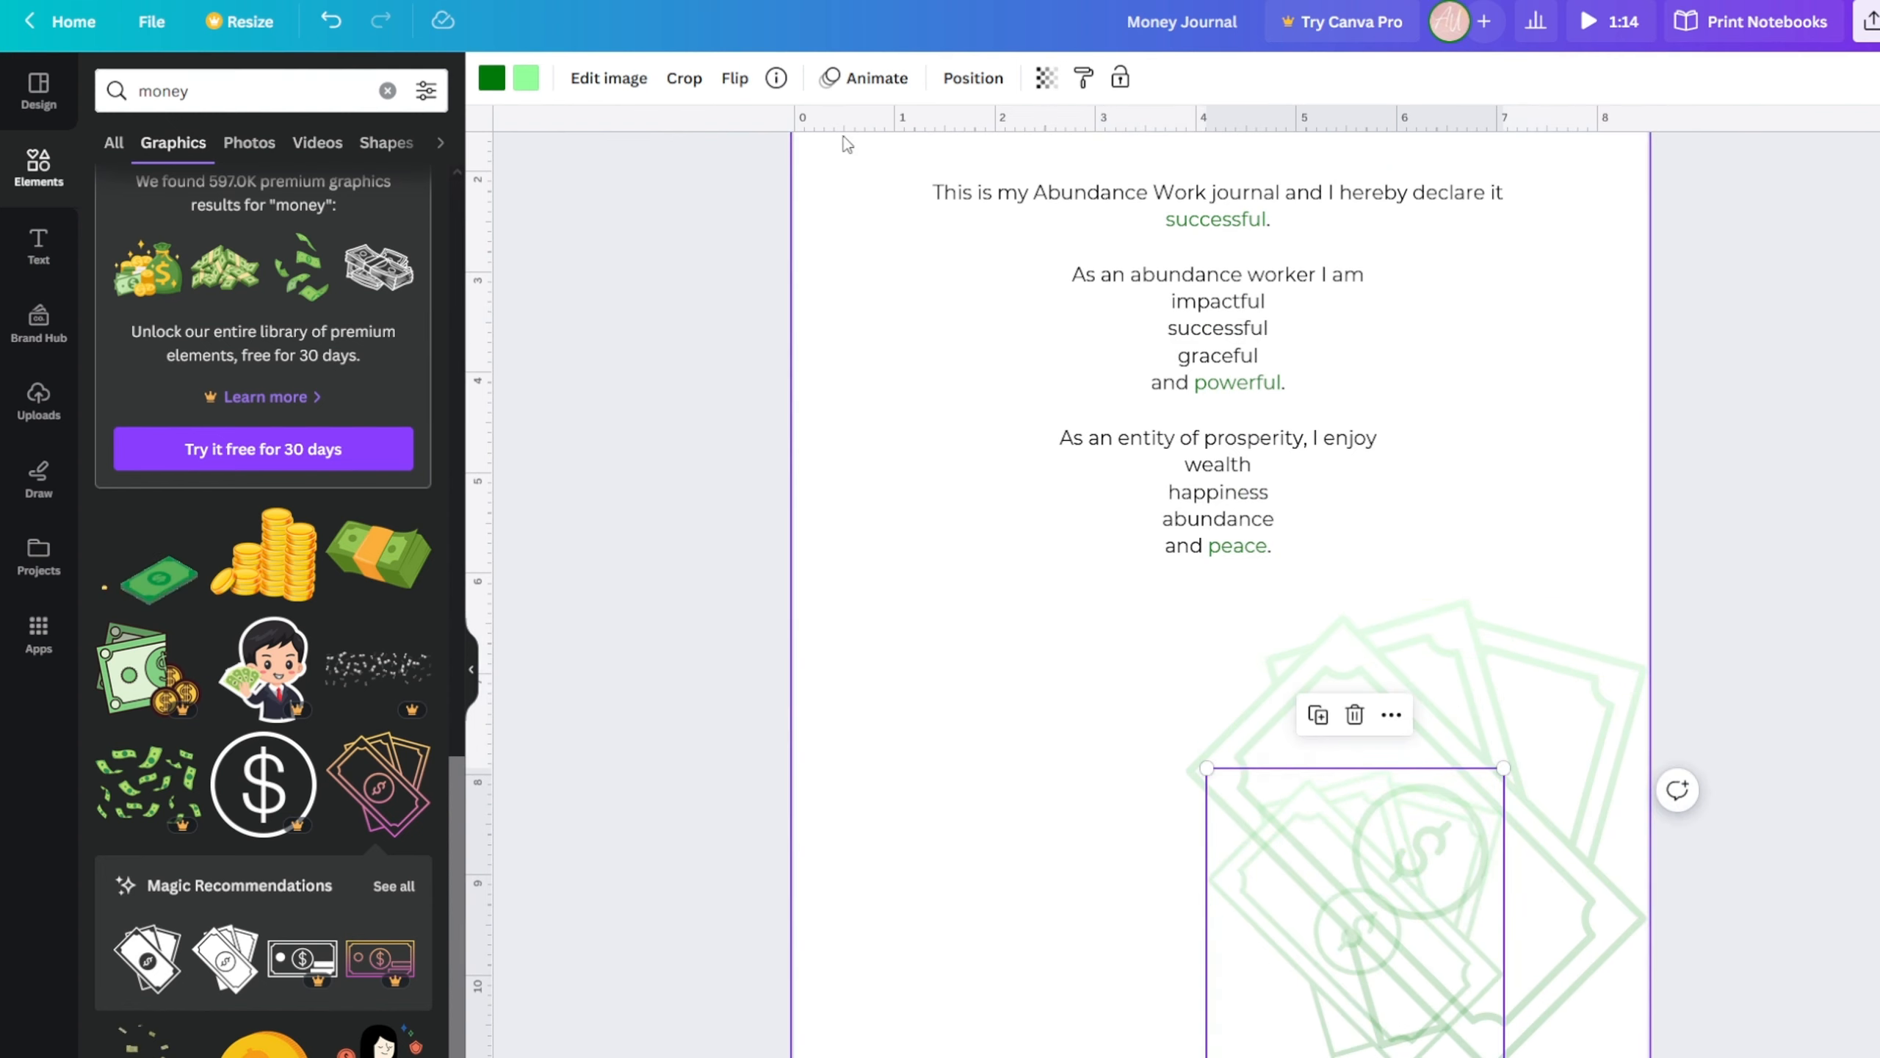
# - Set the small banknotes copy's transparency to 90 and place it over the lower right of the large faded graphic
pyautogui.click(1046, 78)
pyautogui.moveTo(963, 175); pyautogui.dragTo(1027, 177)
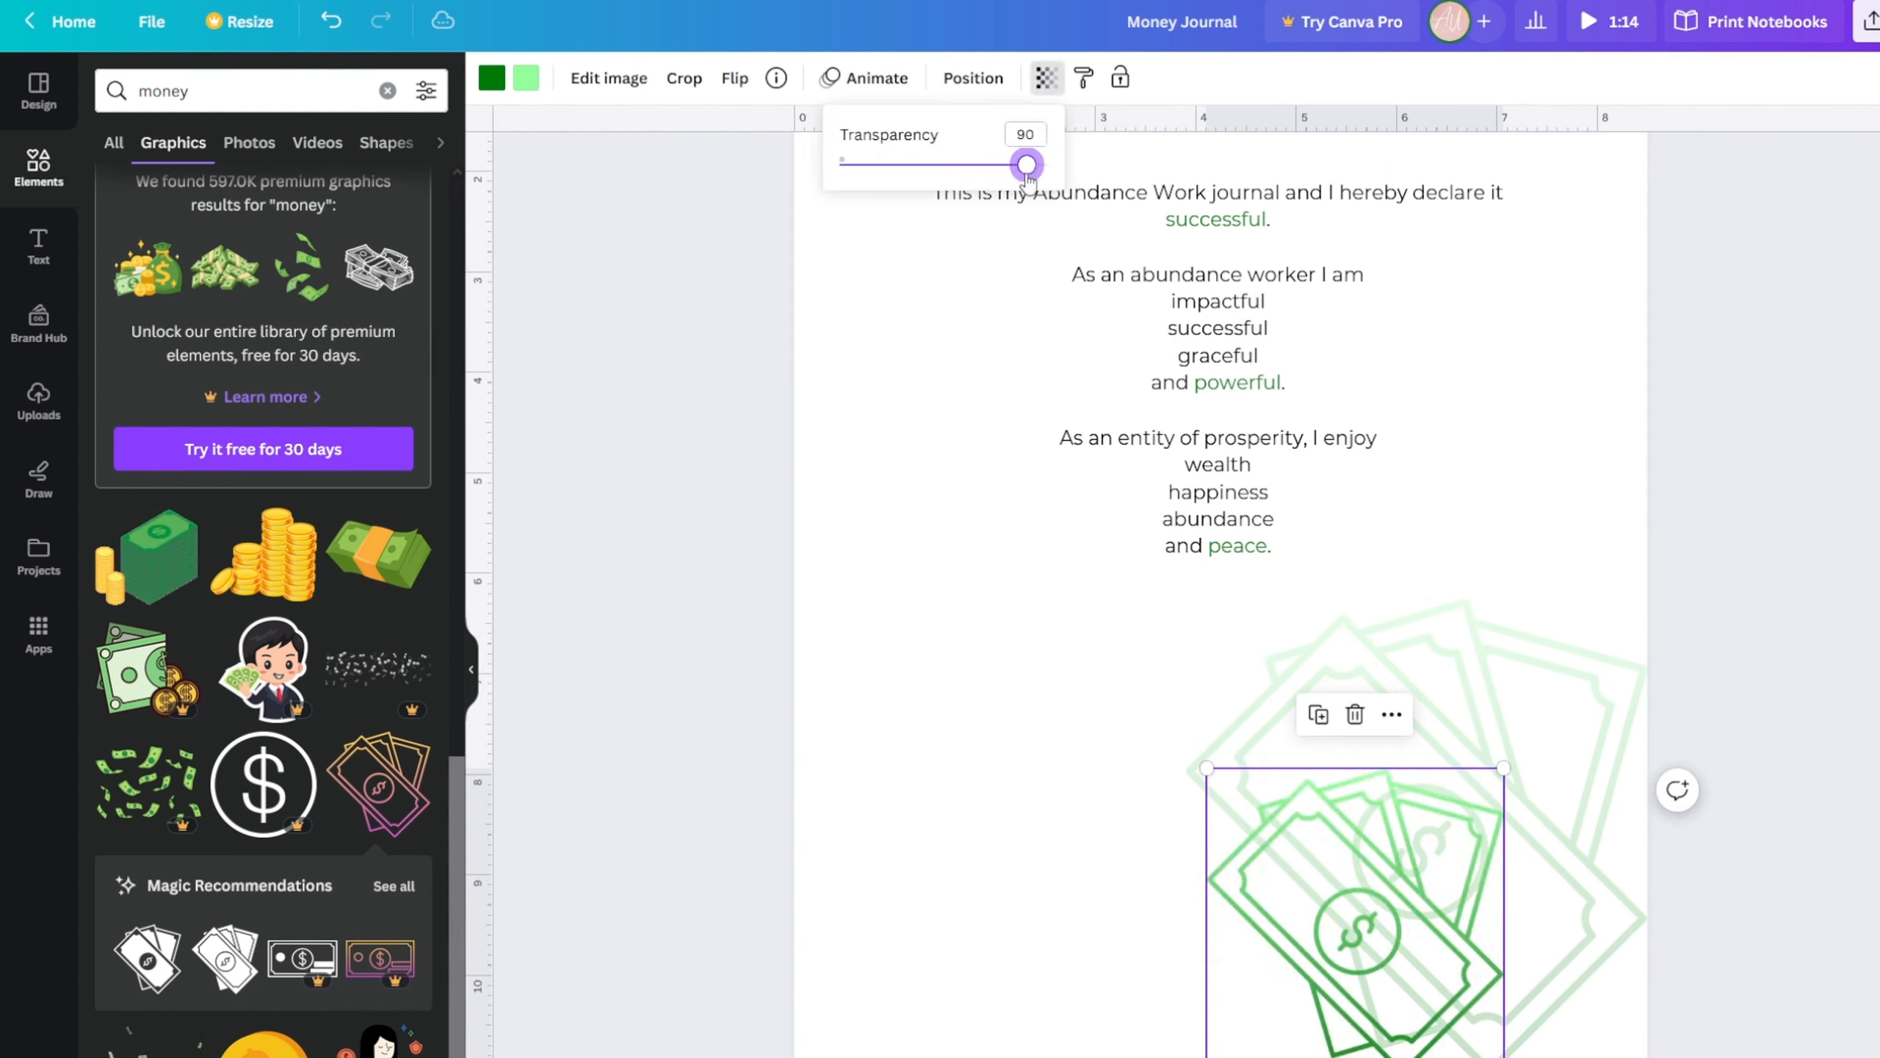
pyautogui.moveTo(1344, 878); pyautogui.dragTo(1451, 874)
# - Enlarge the large faded banknotes graphic to about 5.6 inches wide and align it with the page's right edge
pyautogui.click(1334, 659)
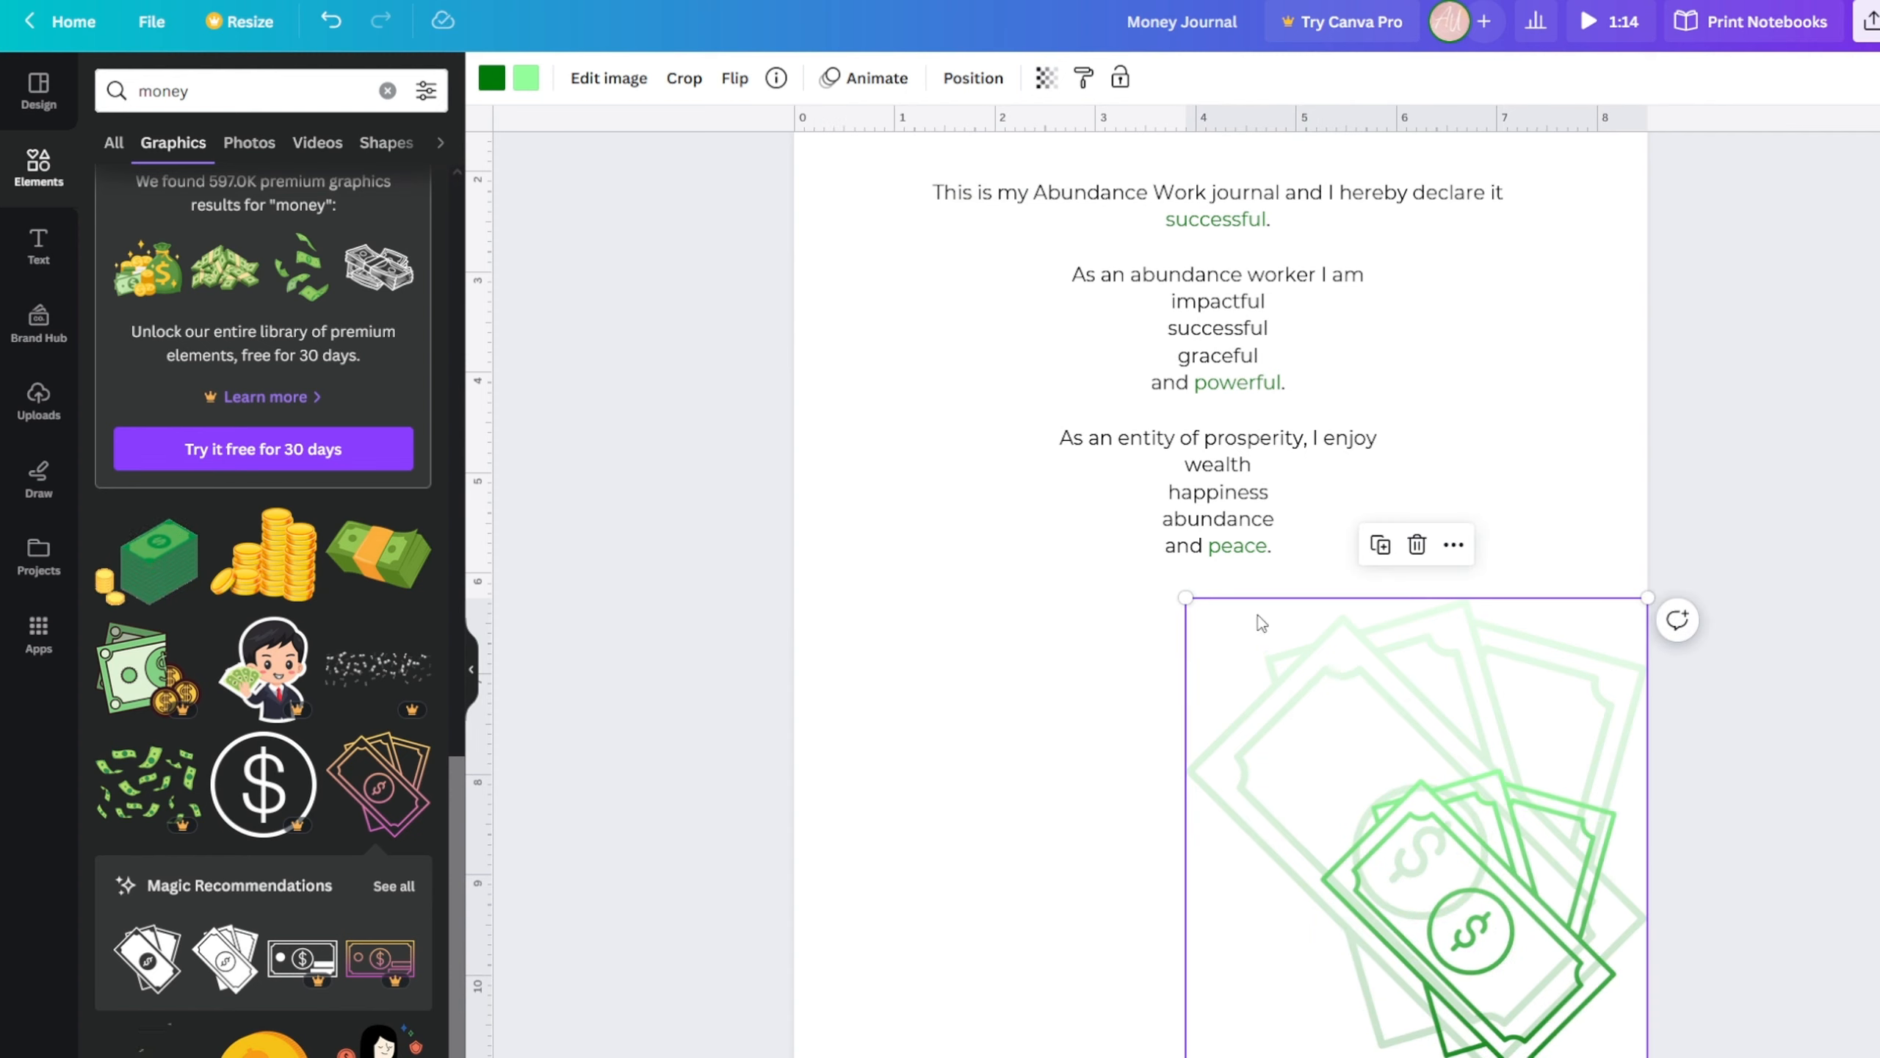
pyautogui.moveTo(1188, 597); pyautogui.dragTo(1025, 545)
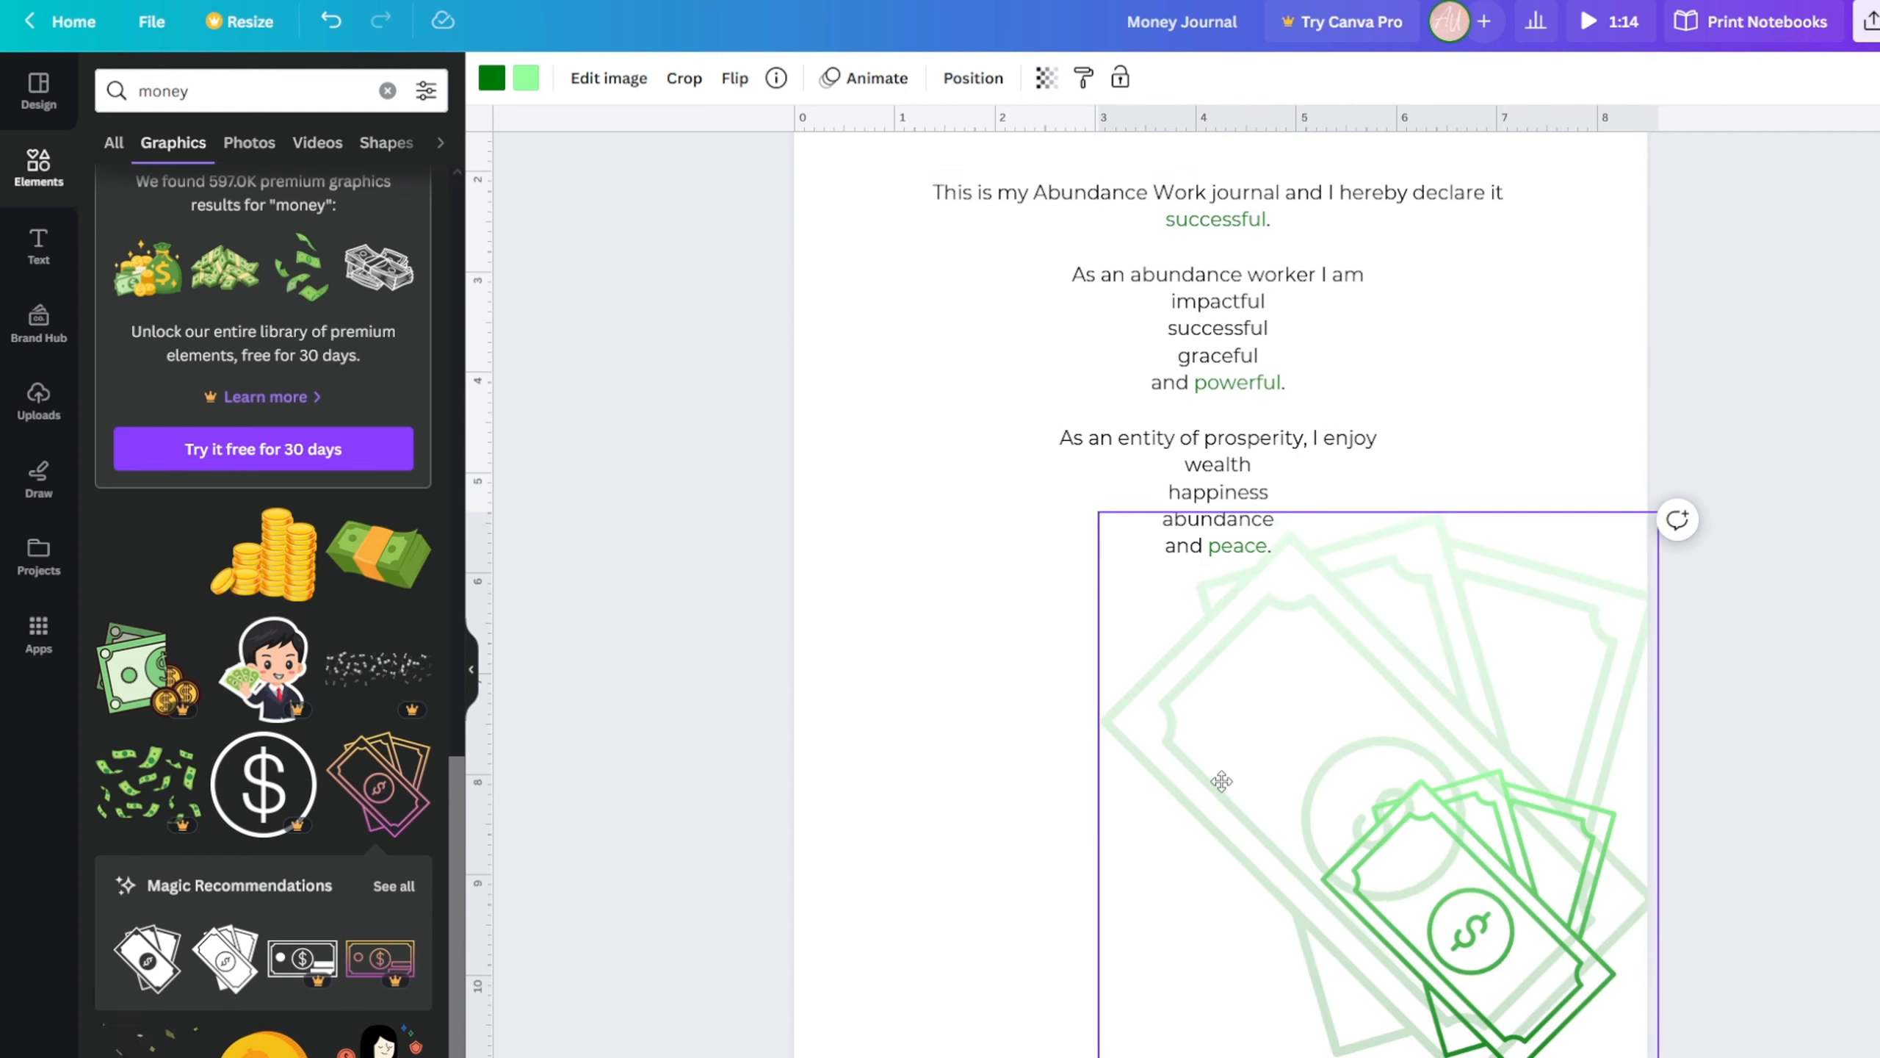
pyautogui.moveTo(1120, 625); pyautogui.dragTo(1111, 624)
# - Fade the large banknotes graphic to a transparency of about 8 and shift it partly past the page's right edge
pyautogui.click(1046, 81)
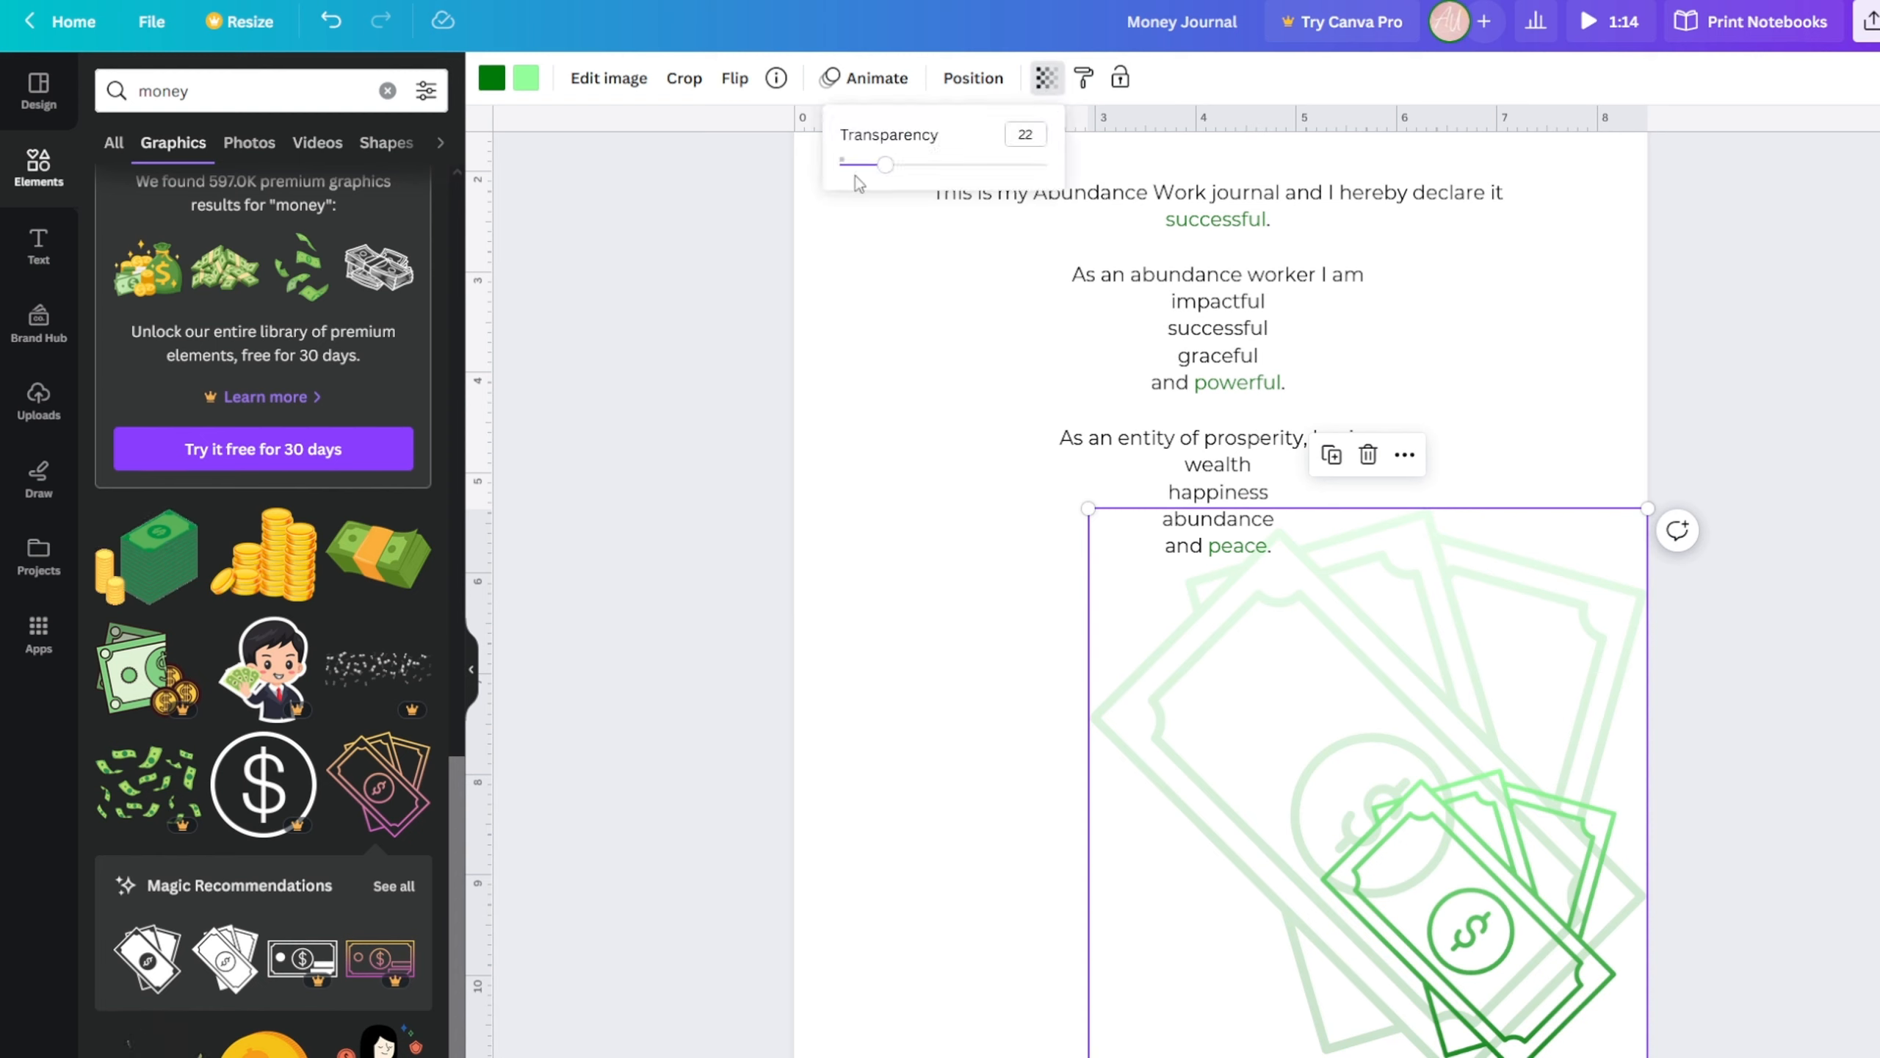
pyautogui.moveTo(871, 177); pyautogui.dragTo(858, 176)
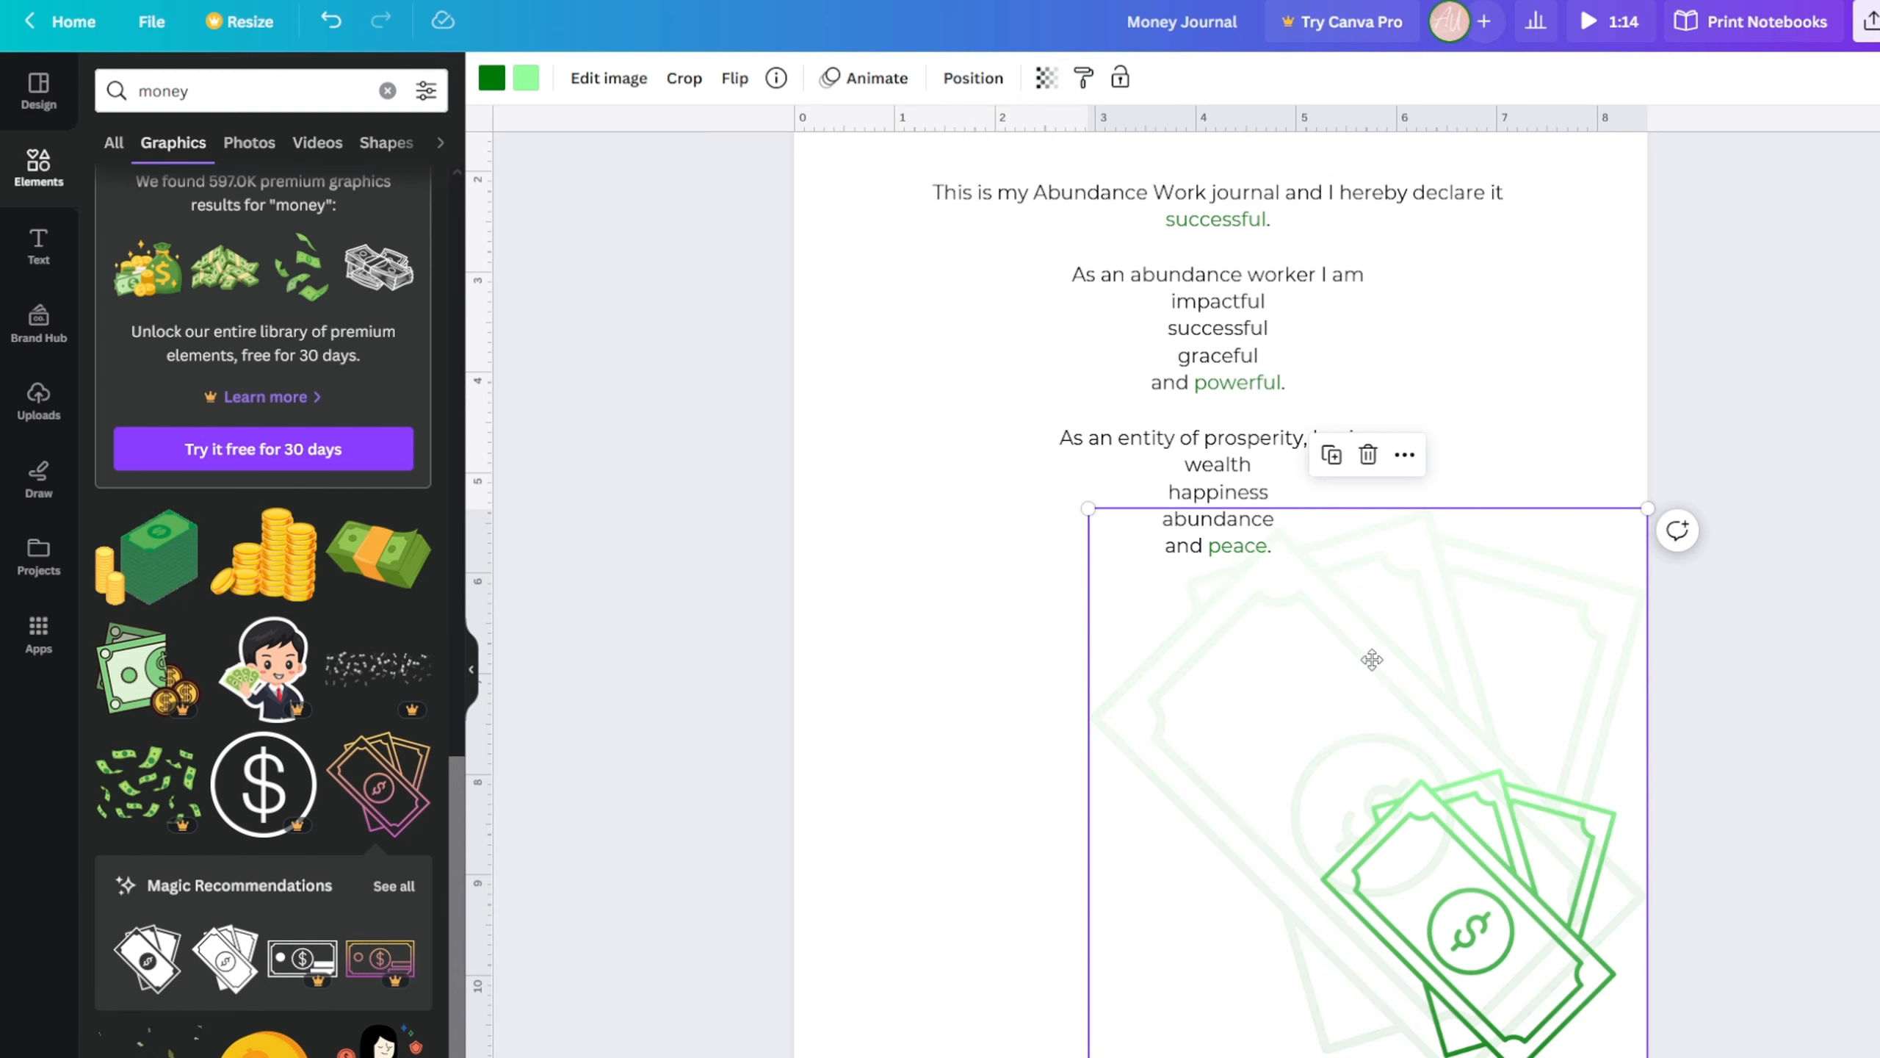
pyautogui.moveTo(1369, 659); pyautogui.dragTo(1418, 643)
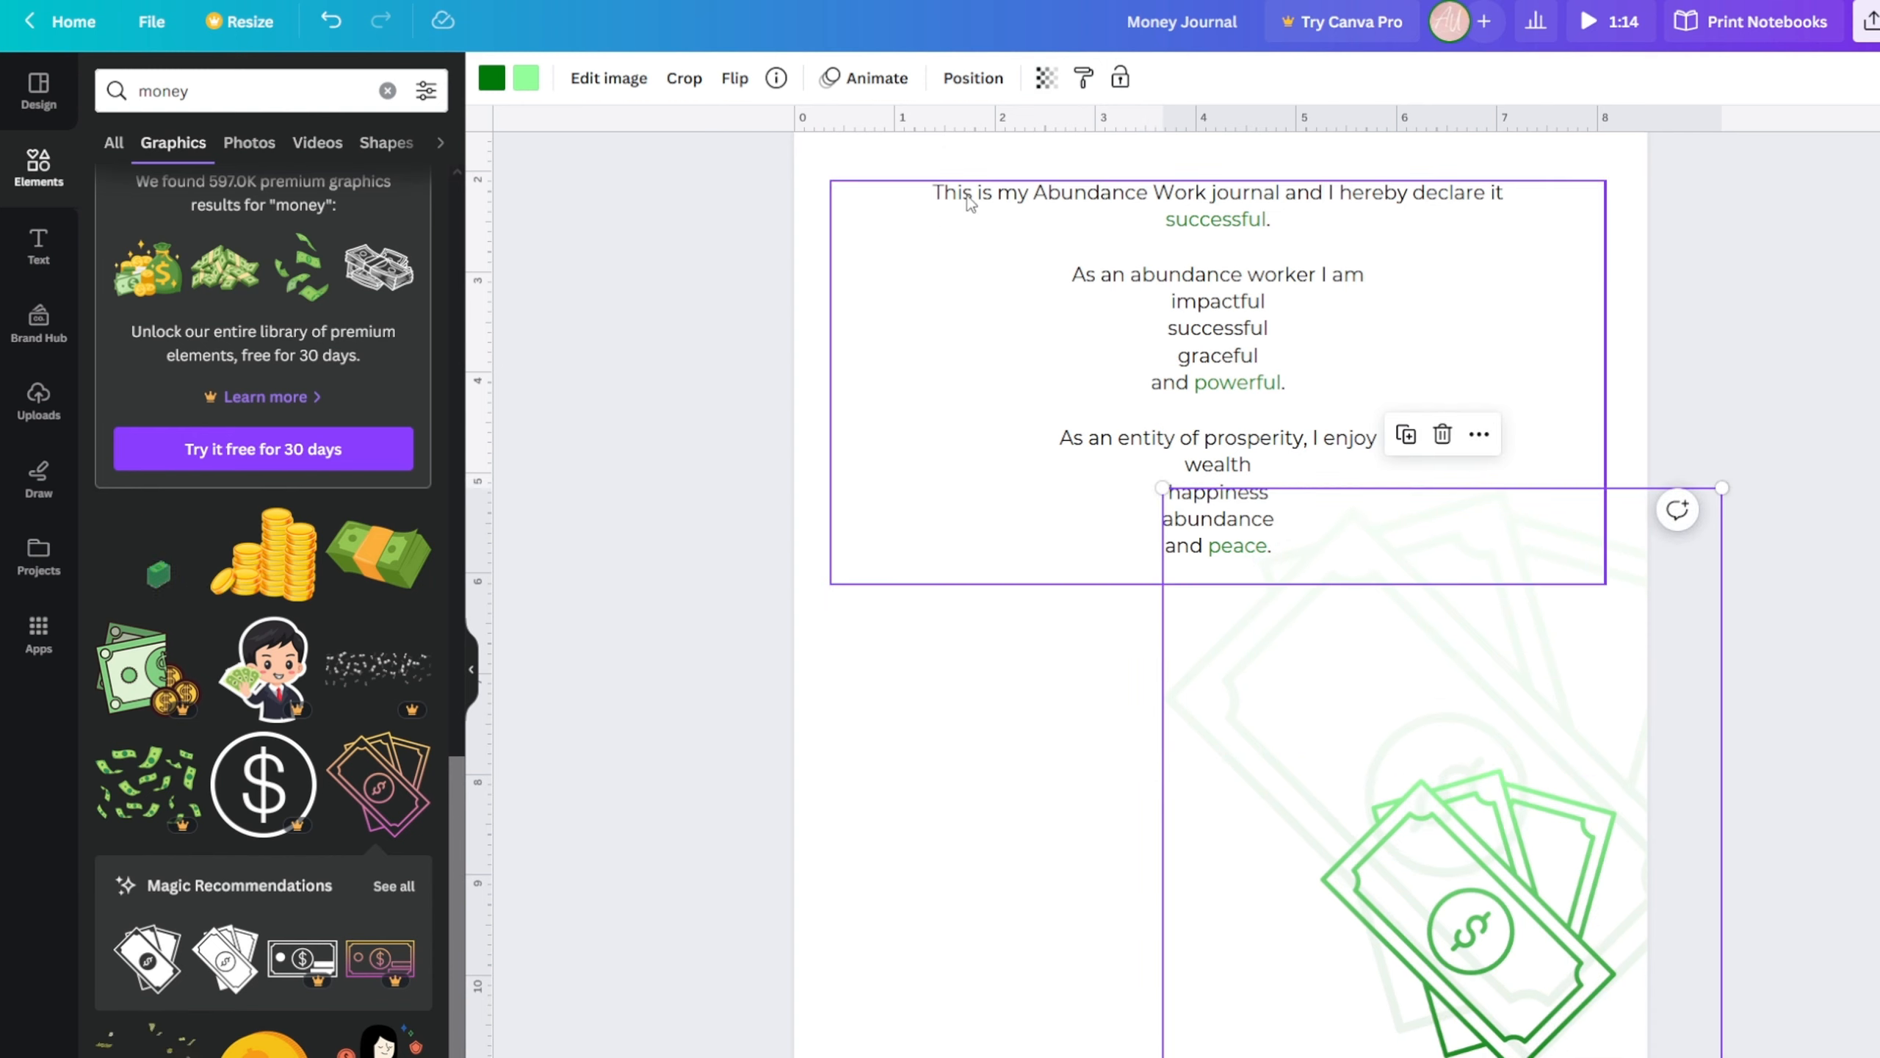
pyautogui.click(1044, 78)
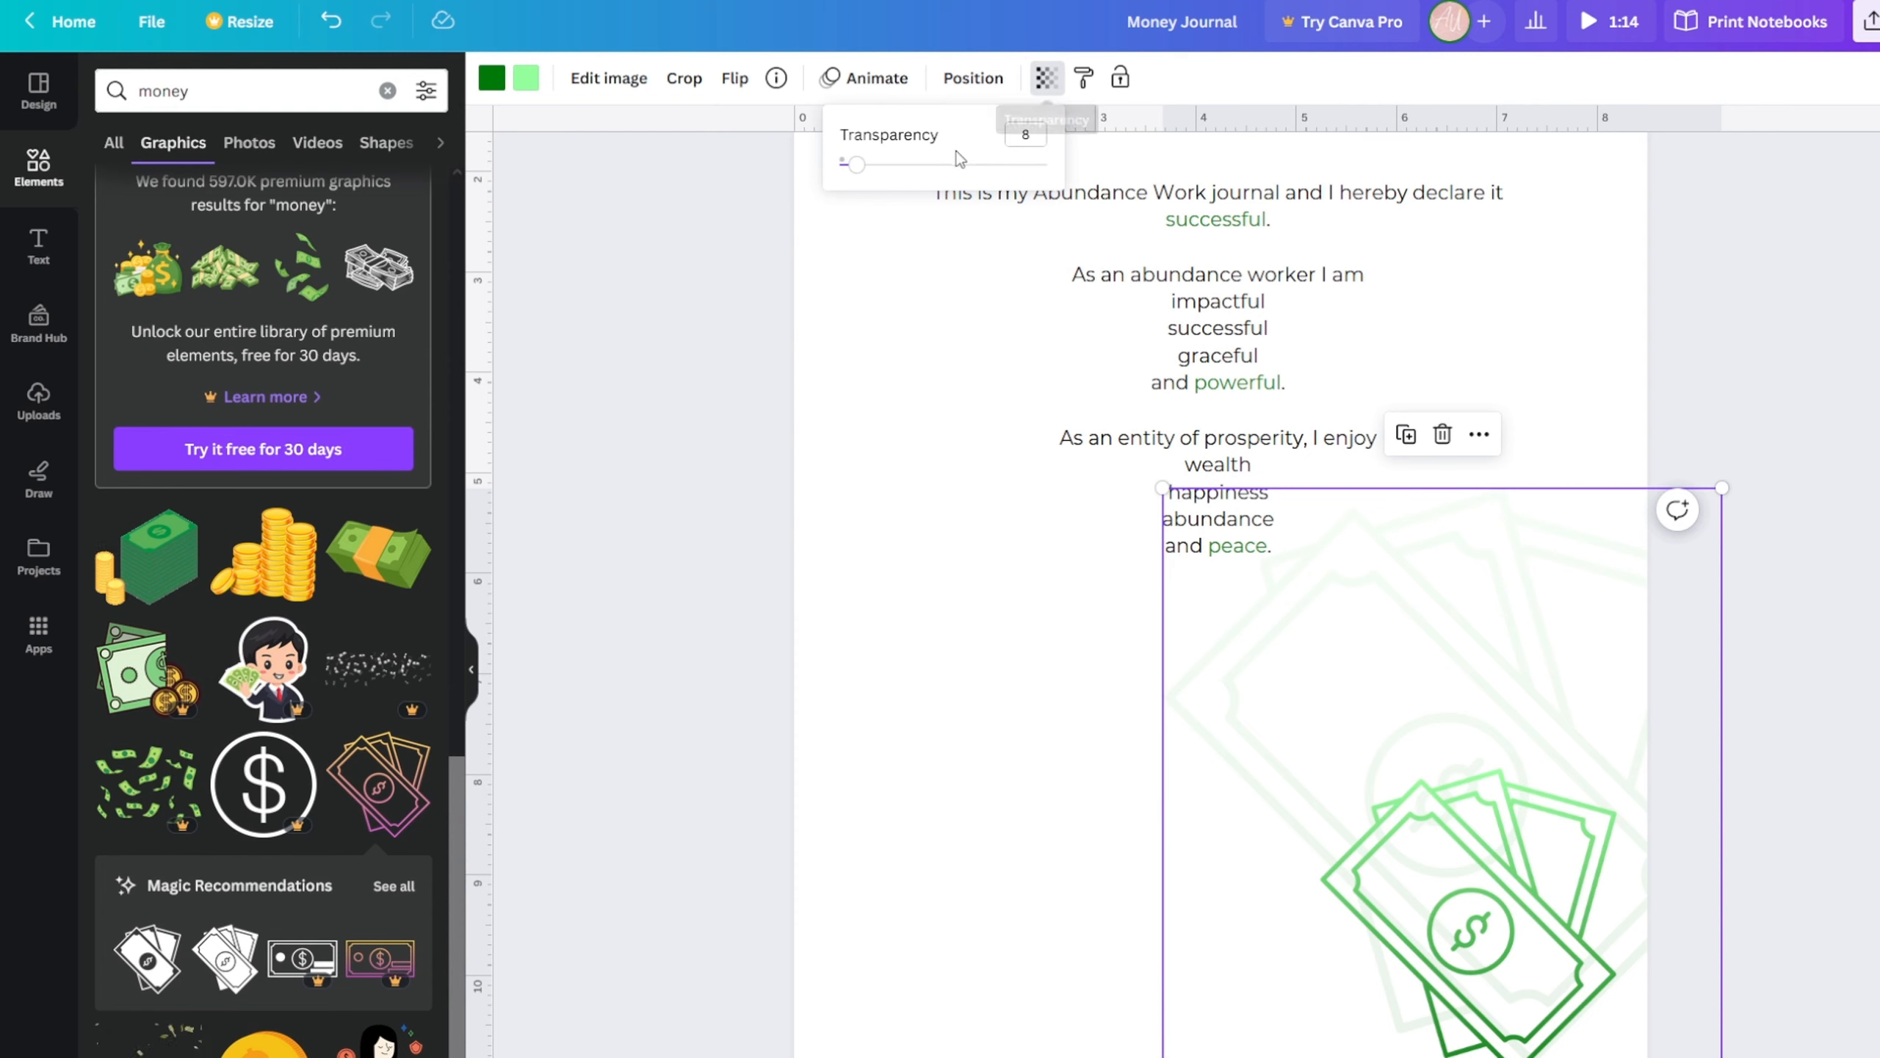
pyautogui.moveTo(857, 164)
pyautogui.mouseDown()
pyautogui.moveTo(1008, 162)
pyautogui.moveTo(888, 165)
pyautogui.mouseUp()
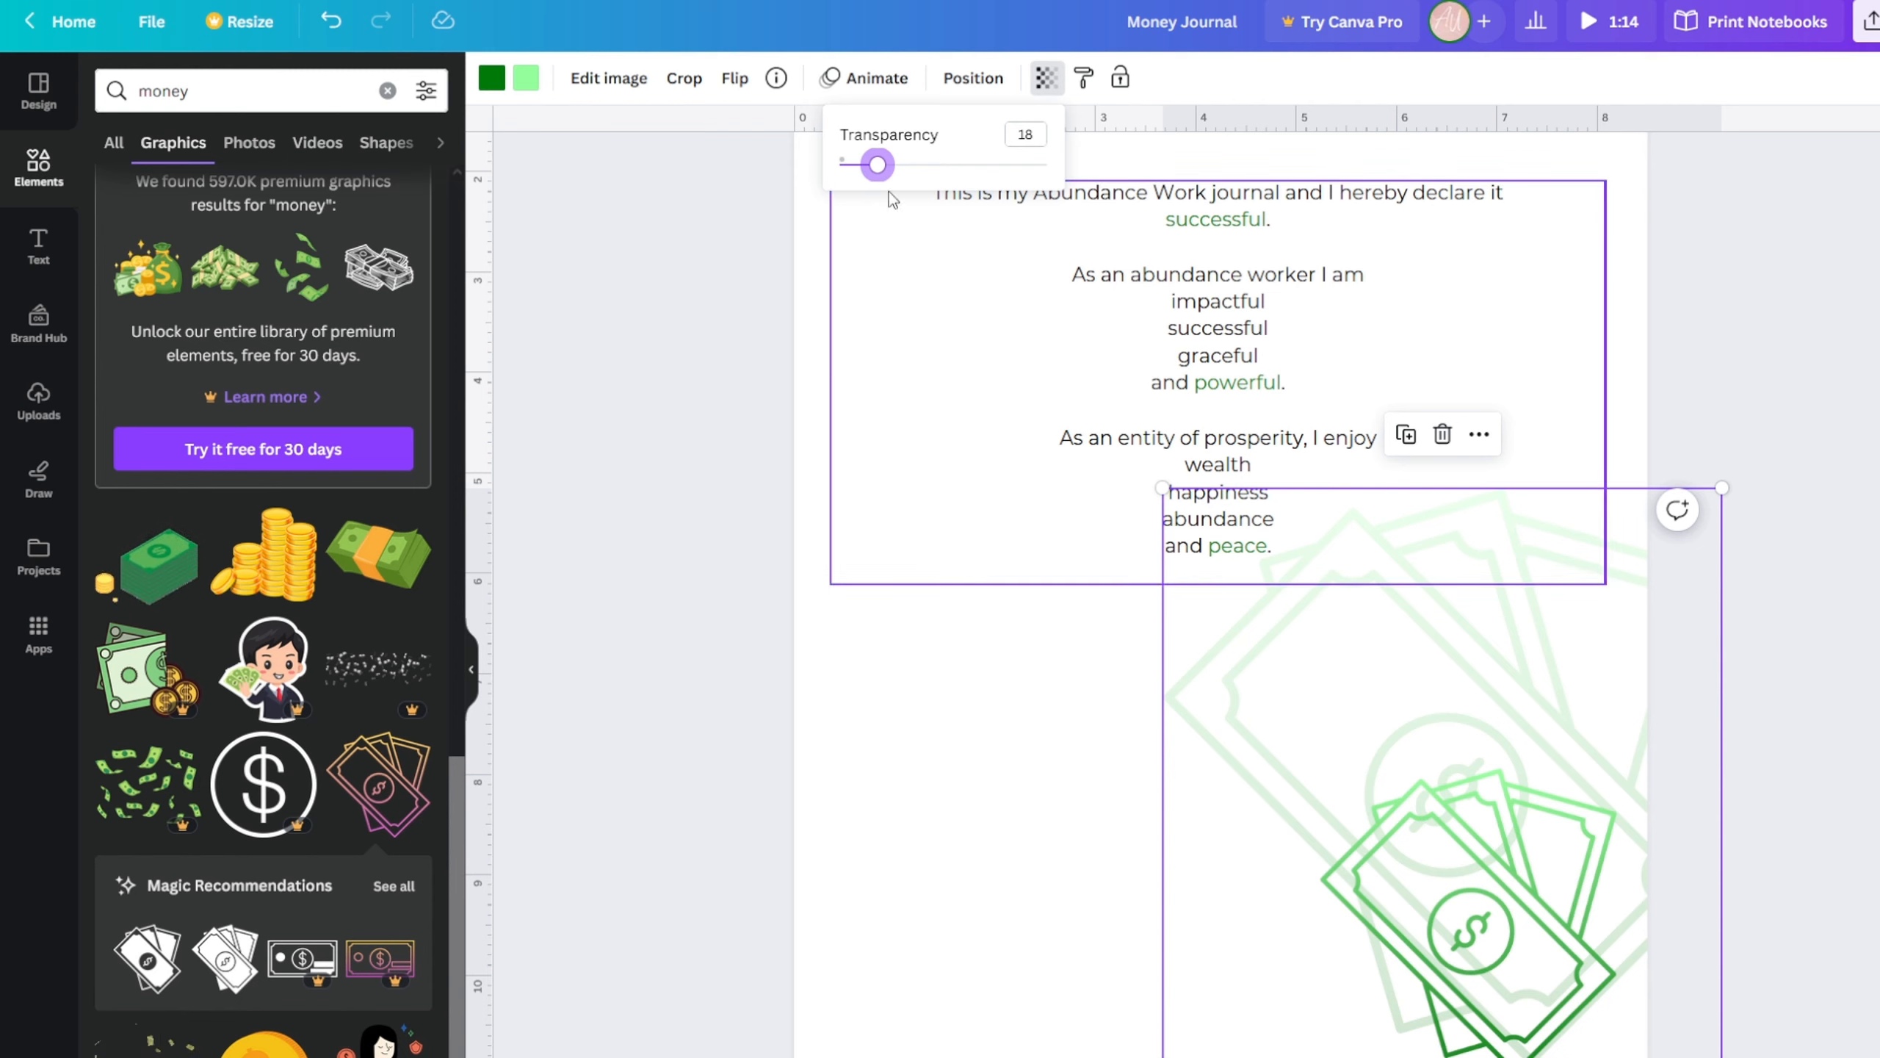
pyautogui.moveTo(877, 164); pyautogui.dragTo(860, 166)
pyautogui.click(772, 632)
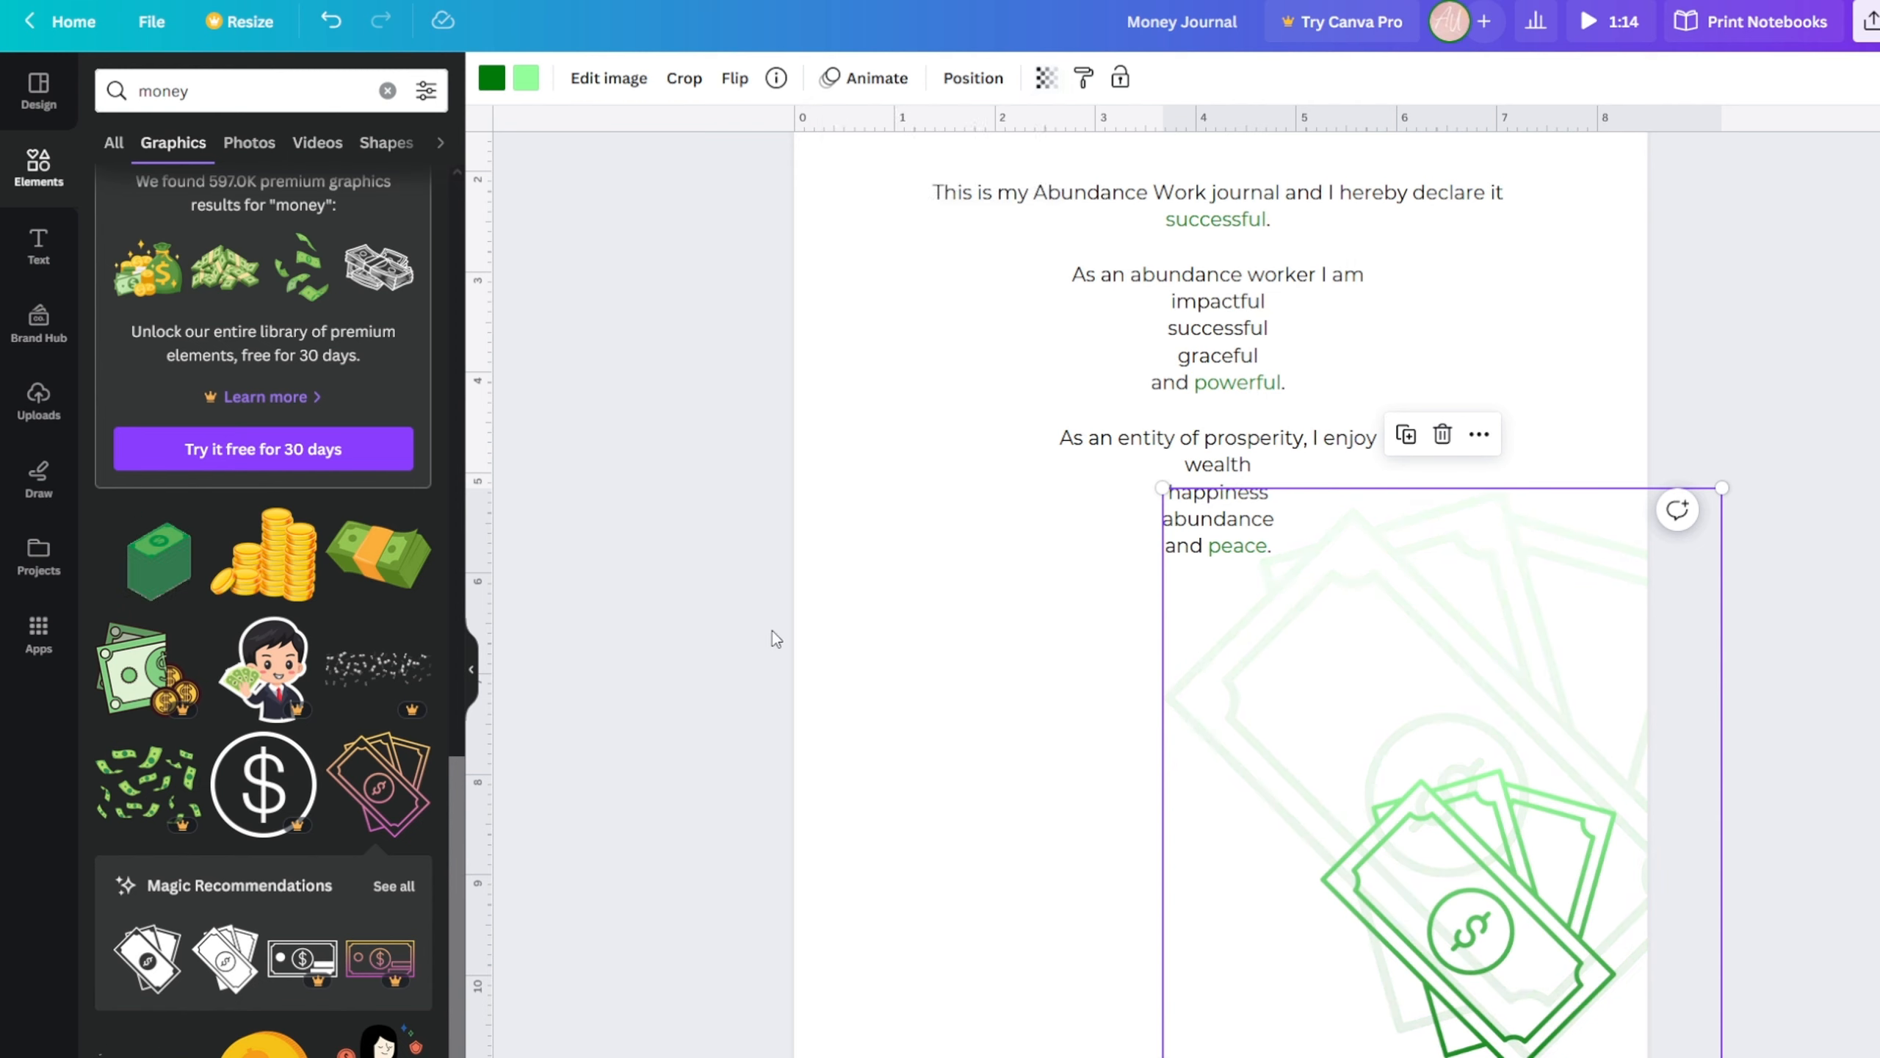
# - Duplicate the large faded banknotes graphic, tilt the copy counterclockwise and place it to the lower left of the original
pyautogui.click(1406, 434)
pyautogui.moveTo(1316, 665); pyautogui.dragTo(1221, 758)
pyautogui.moveTo(1332, 917); pyautogui.dragTo(1146, 824)
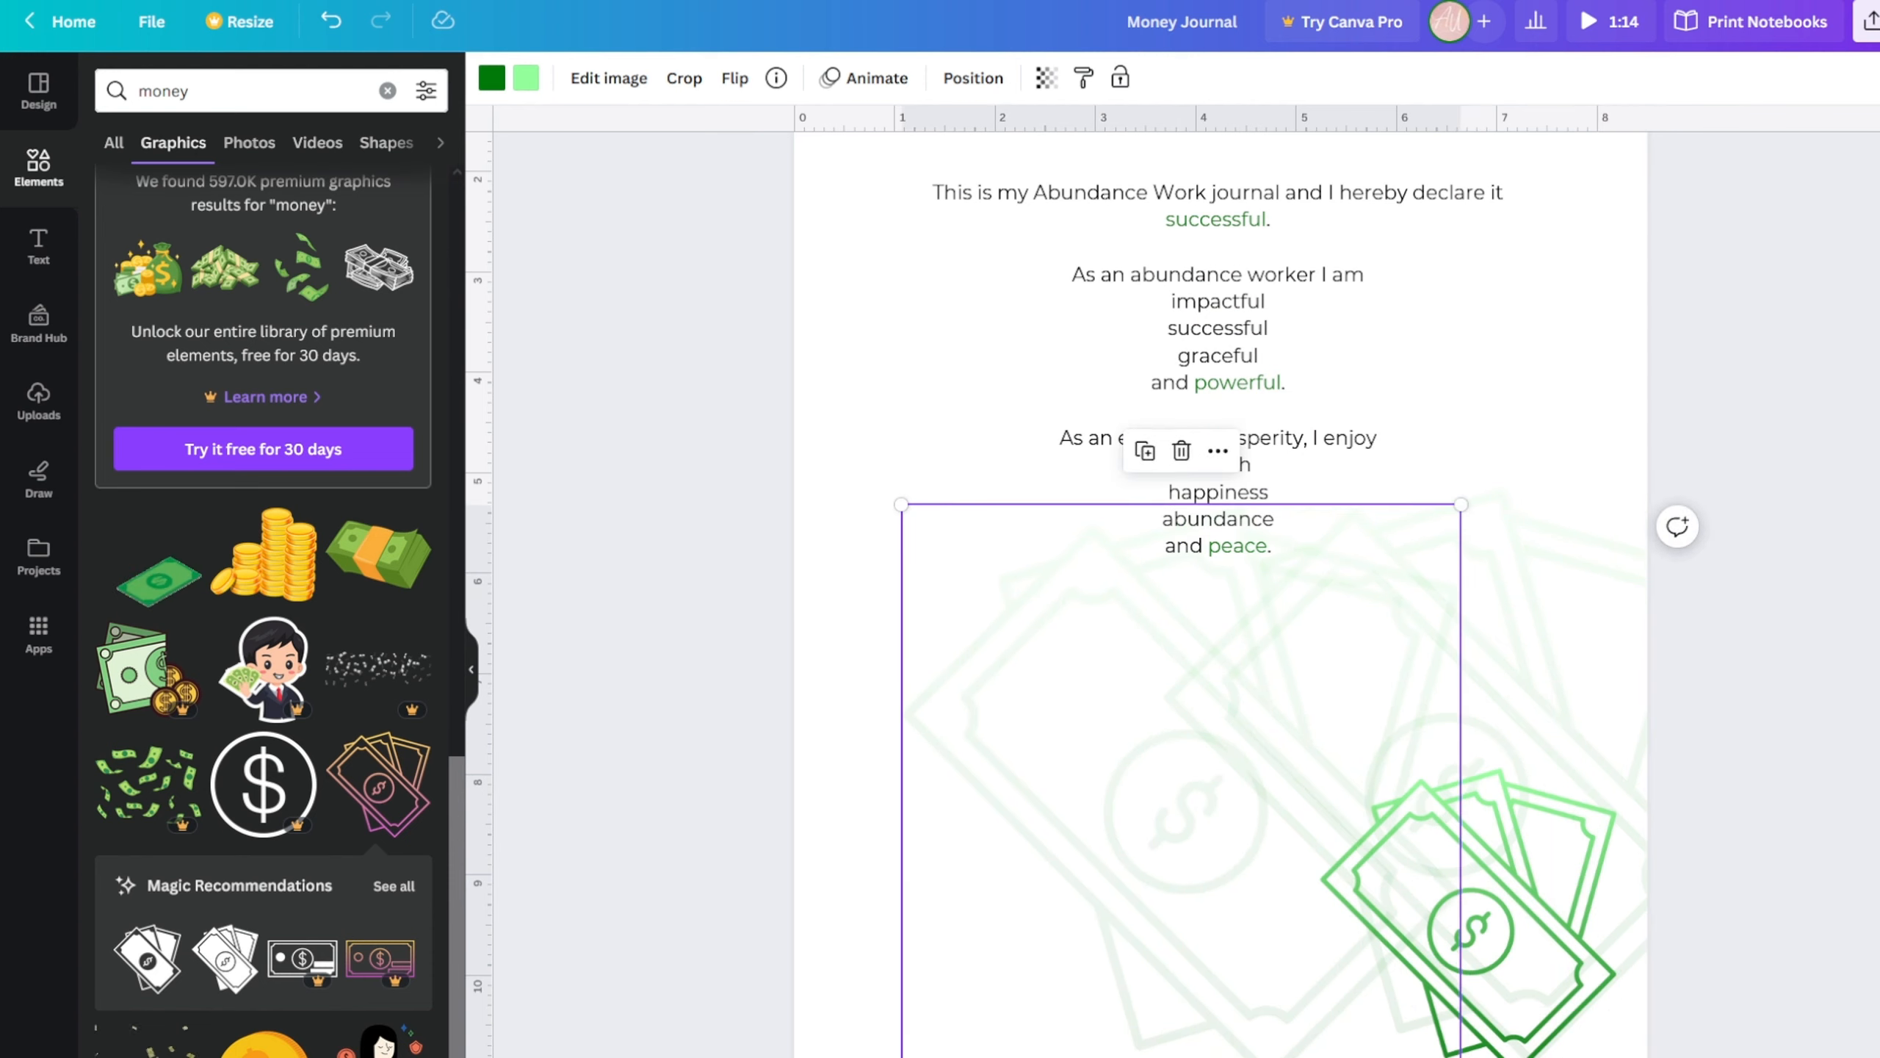
pyautogui.moveTo(1181, 1057); pyautogui.dragTo(1257, 1057)
pyautogui.moveTo(1149, 765); pyautogui.dragTo(1259, 945)
# - Rotate the original large faded banknotes graphic about 30 degrees clockwise and shift it further down and right on the page
pyautogui.click(1554, 613)
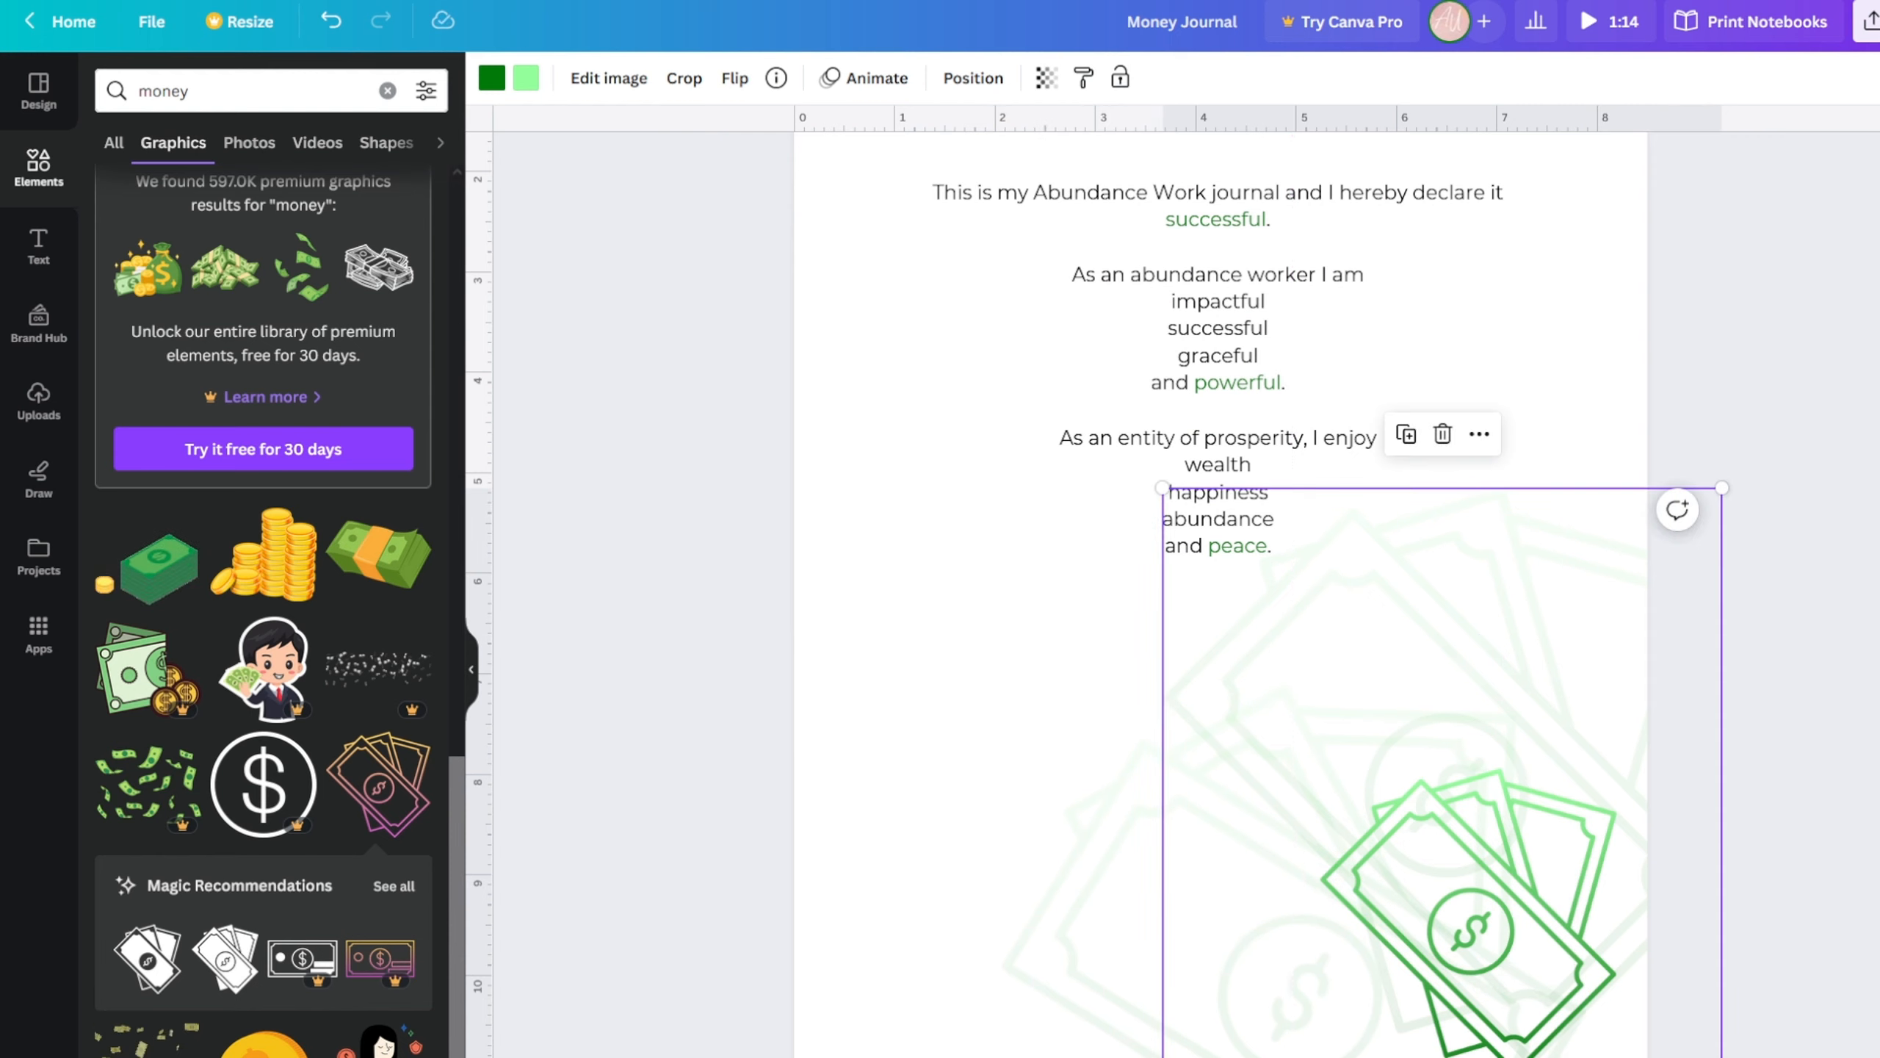
pyautogui.moveTo(1442, 1057); pyautogui.dragTo(1415, 1057)
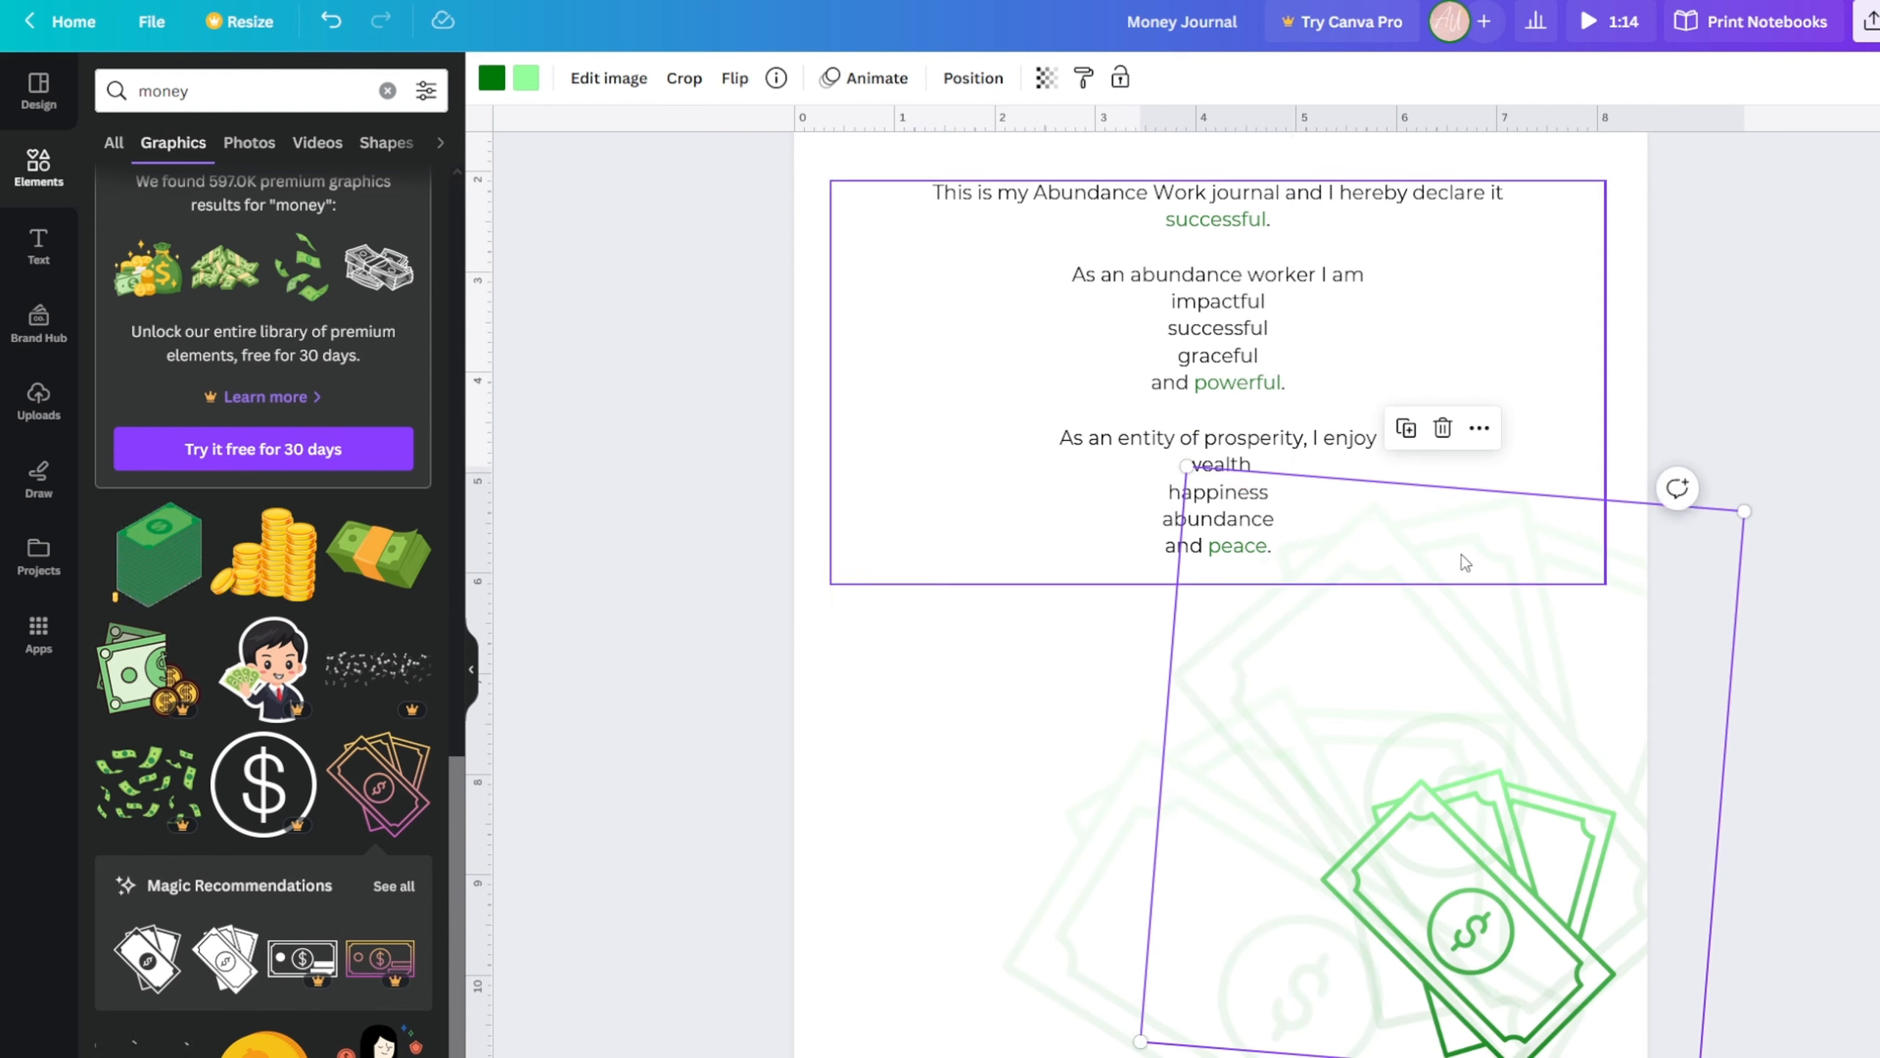
pyautogui.moveTo(1484, 574); pyautogui.dragTo(1548, 625)
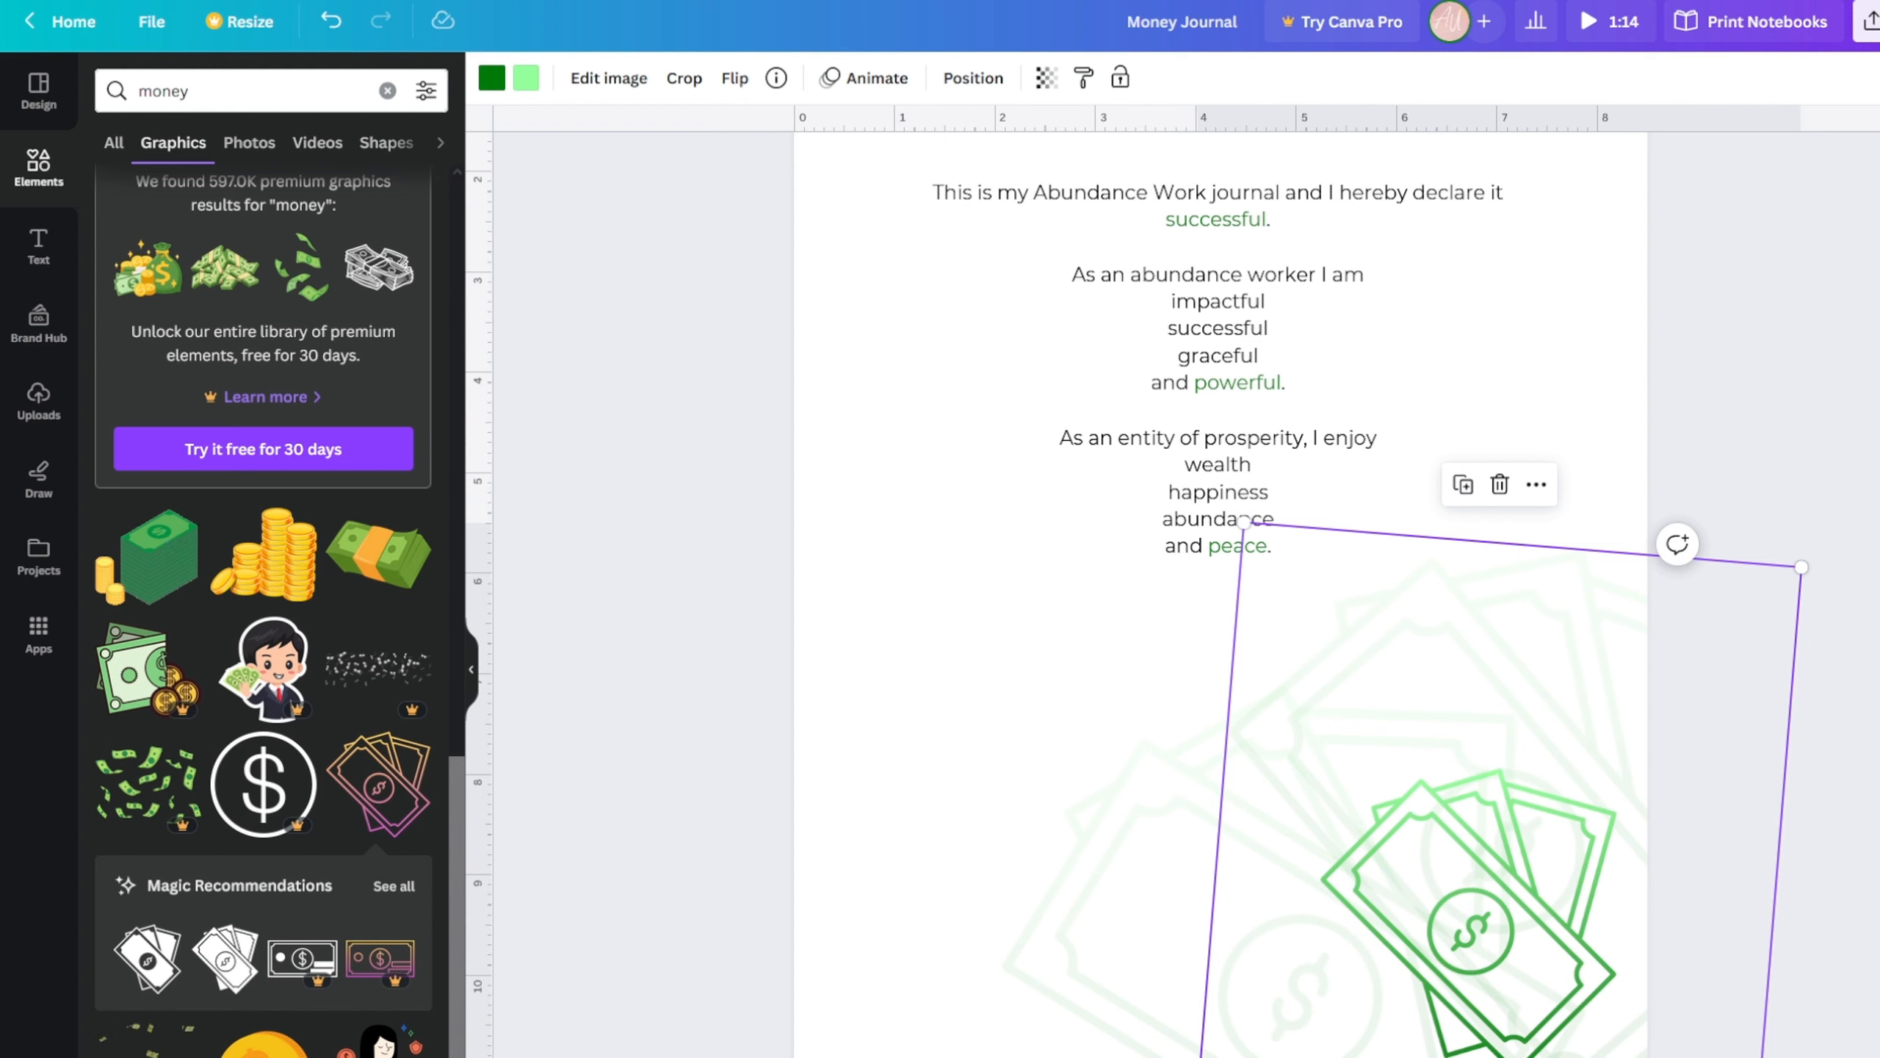
pyautogui.moveTo(1677, 543); pyautogui.dragTo(1780, 644)
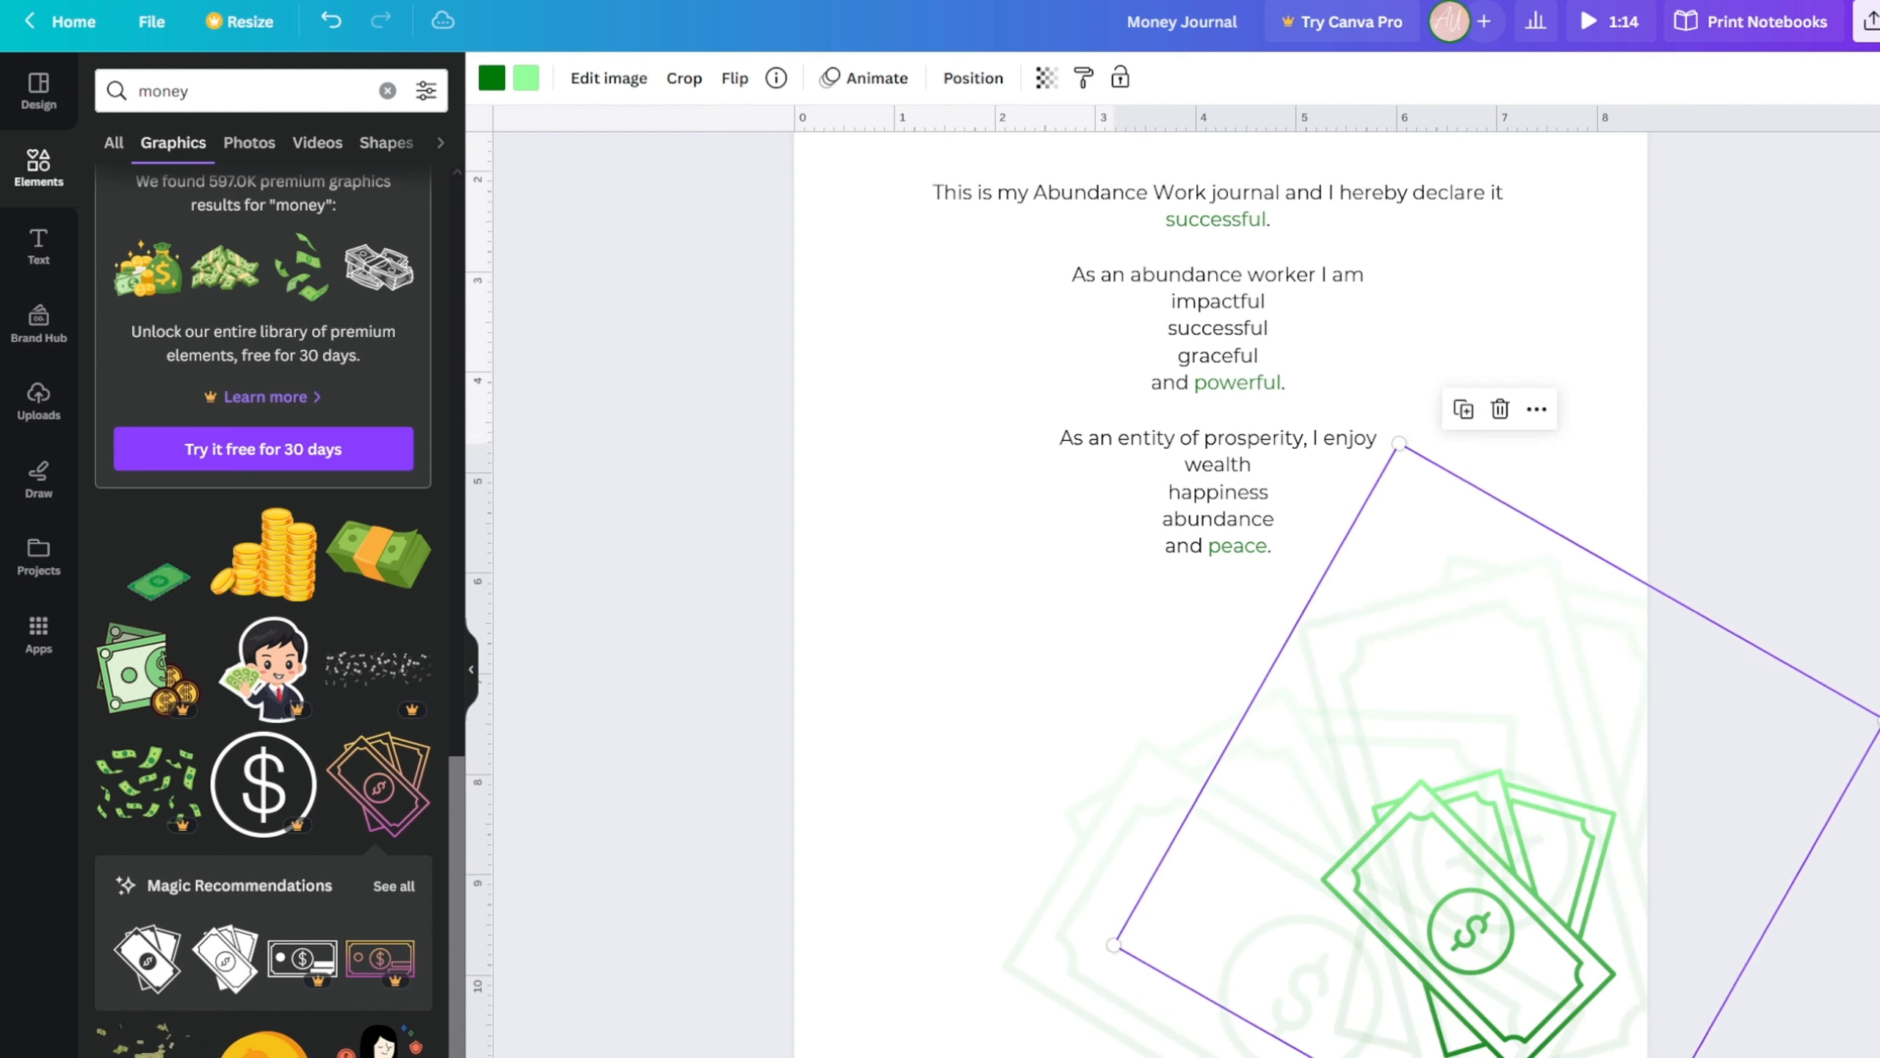
pyautogui.moveTo(1503, 629)
pyautogui.mouseDown()
pyautogui.moveTo(1540, 668)
pyautogui.moveTo(1530, 638)
pyautogui.mouseUp()
# - Nudge the tilted faded banknotes copy further left and lower its transparency to 4
pyautogui.moveTo(1110, 868); pyautogui.dragTo(1085, 855)
pyautogui.click(1724, 905)
pyautogui.moveTo(1487, 942); pyautogui.dragTo(1461, 940)
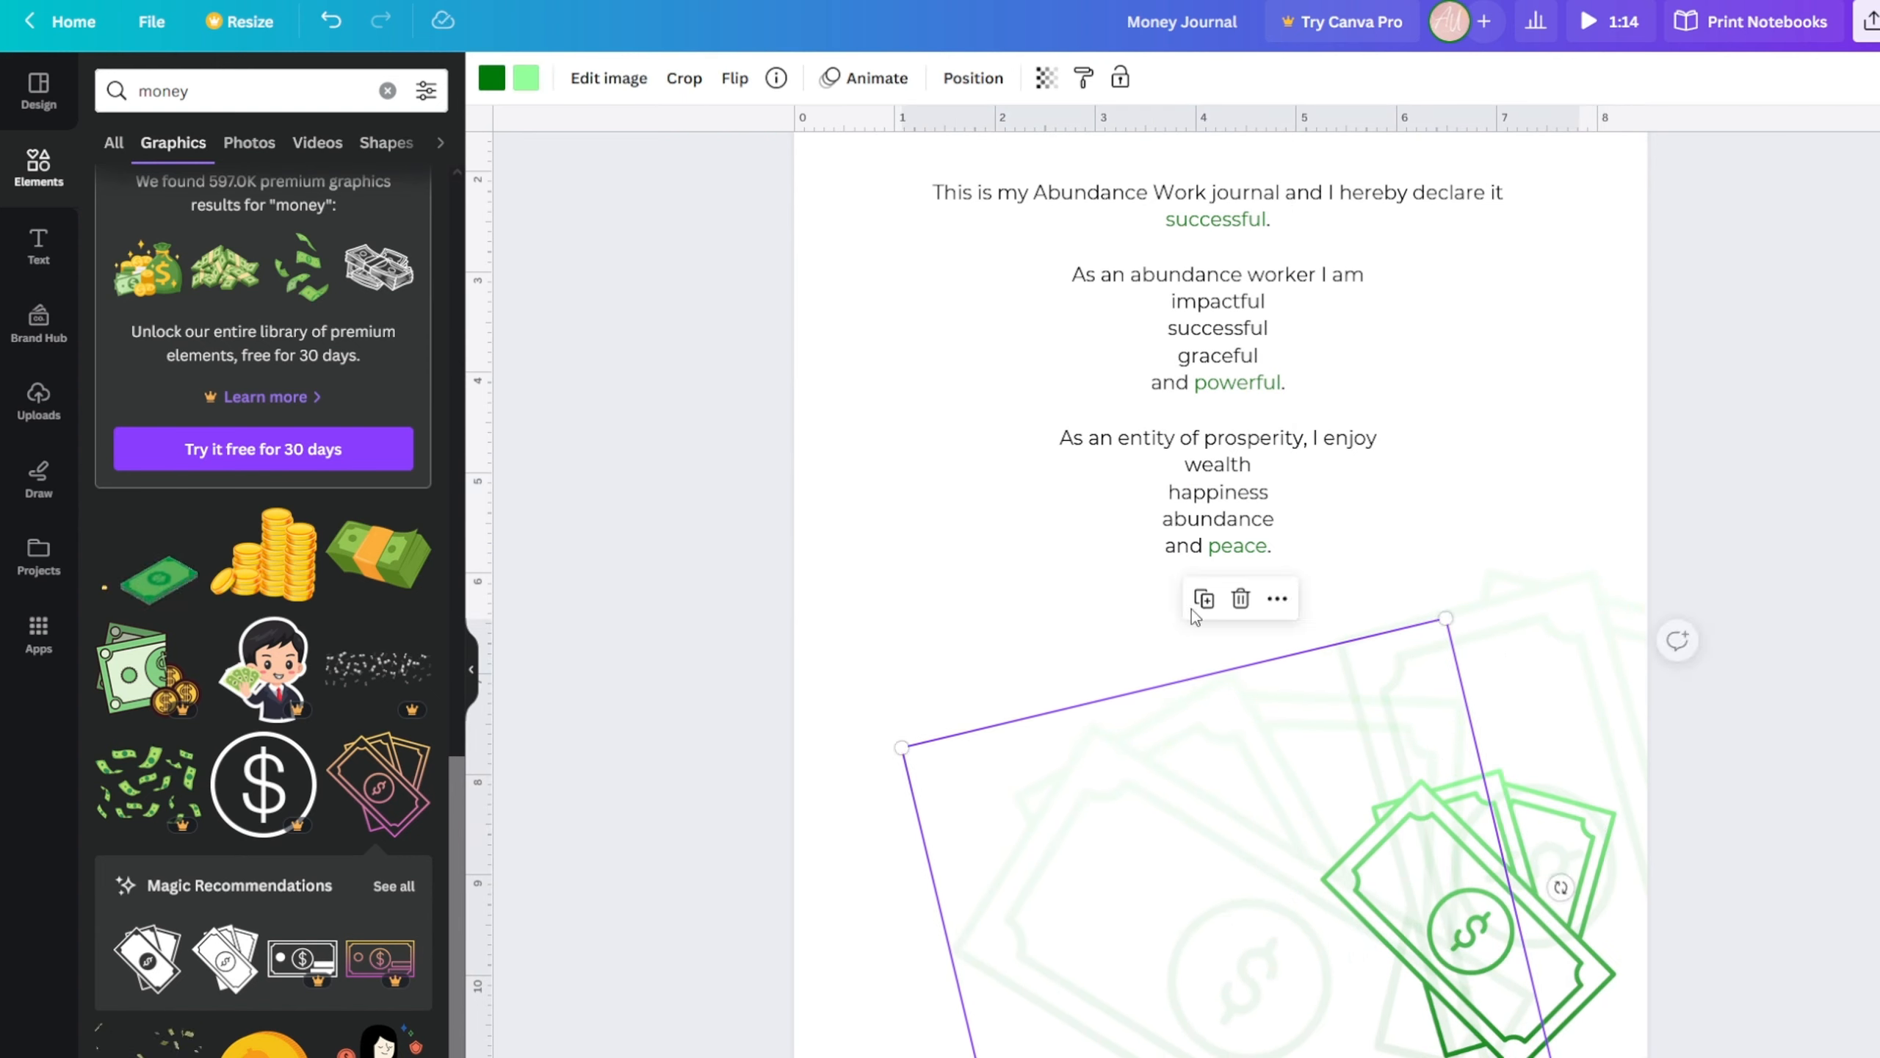
pyautogui.click(1046, 80)
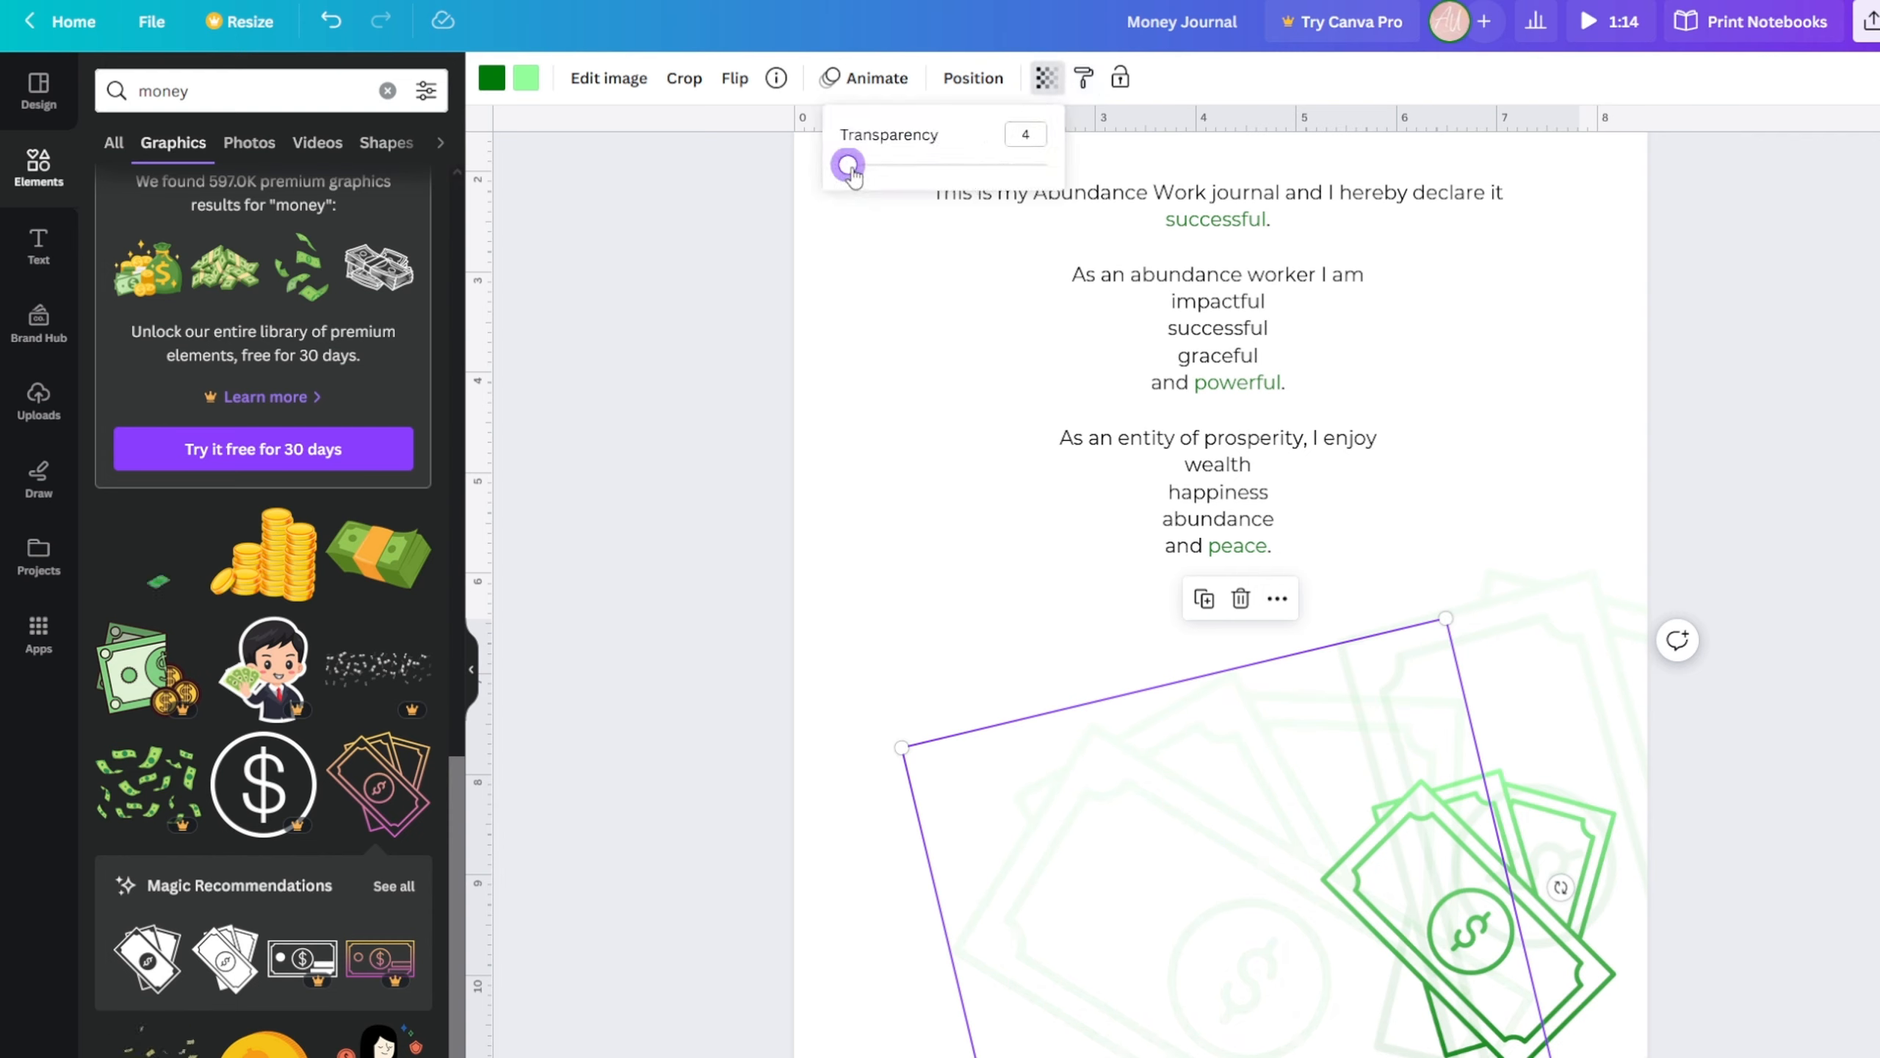
pyautogui.click(509, 462)
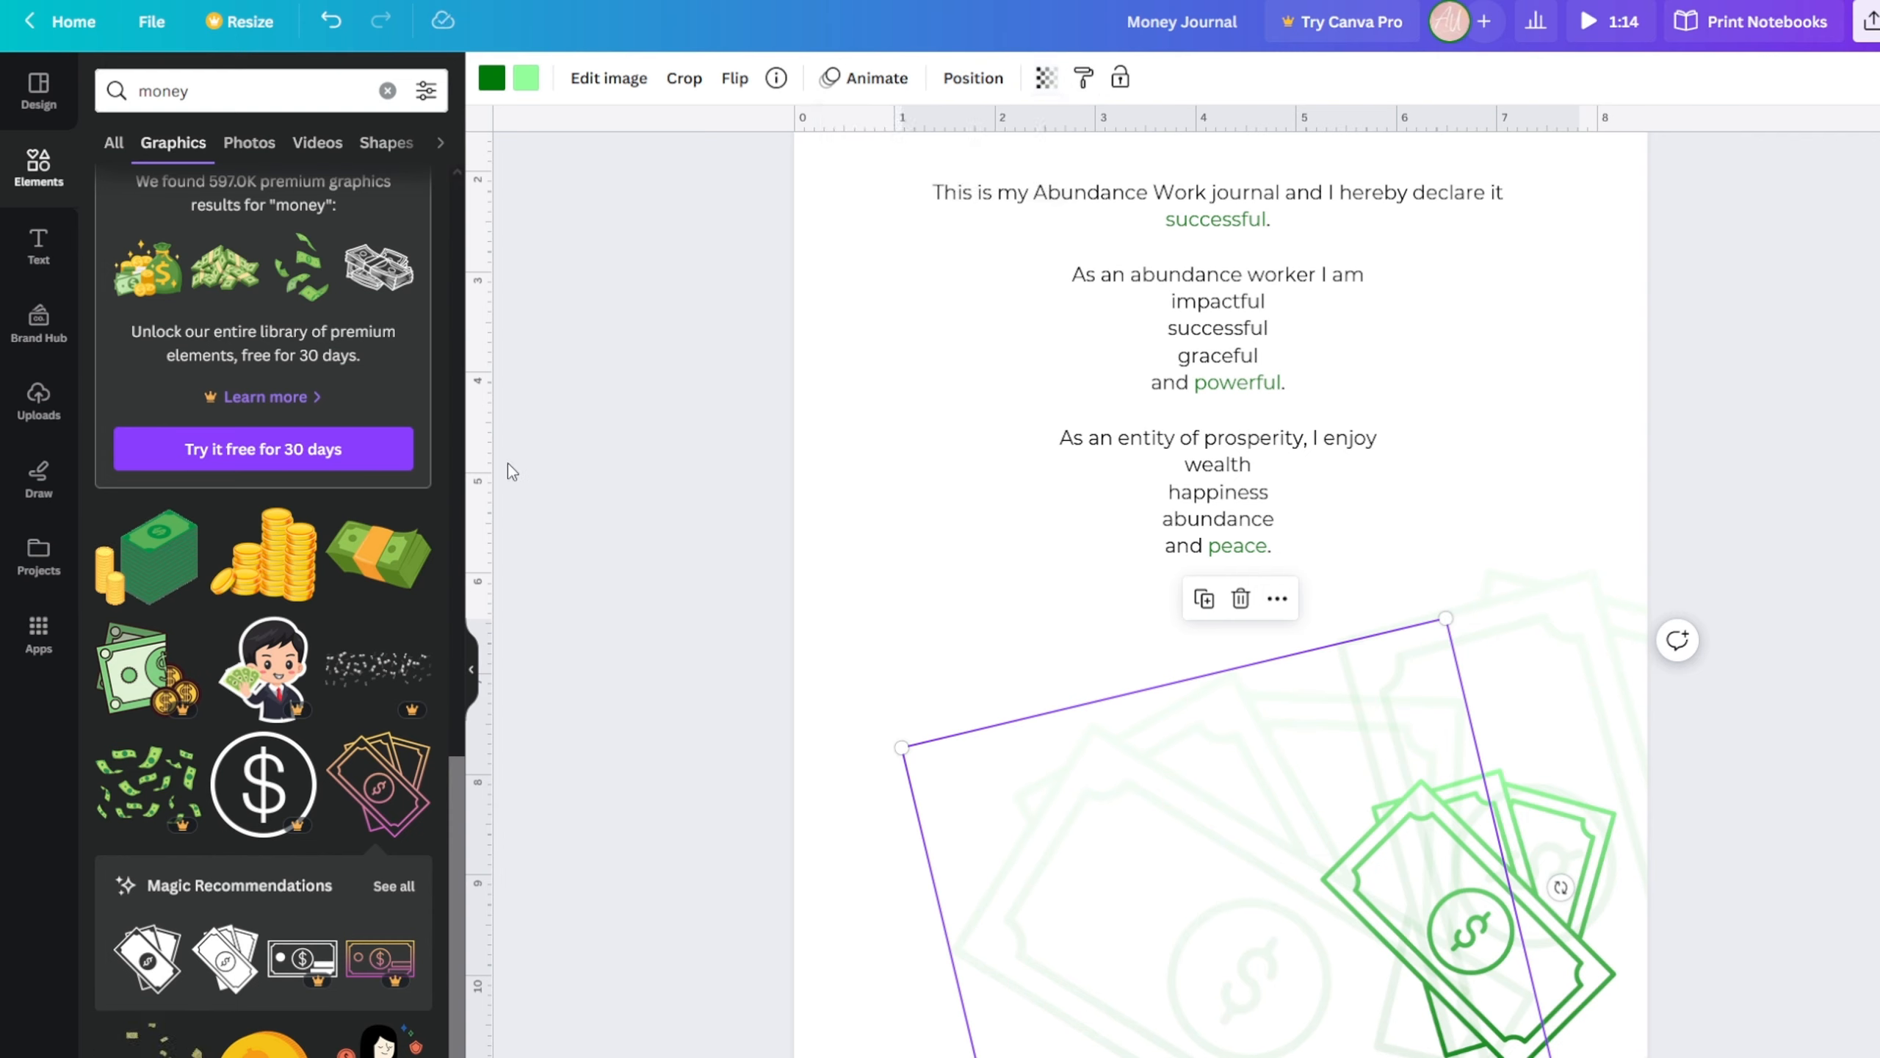
pyautogui.click(211, 1046)
pyautogui.scroll(5, 684, 802)
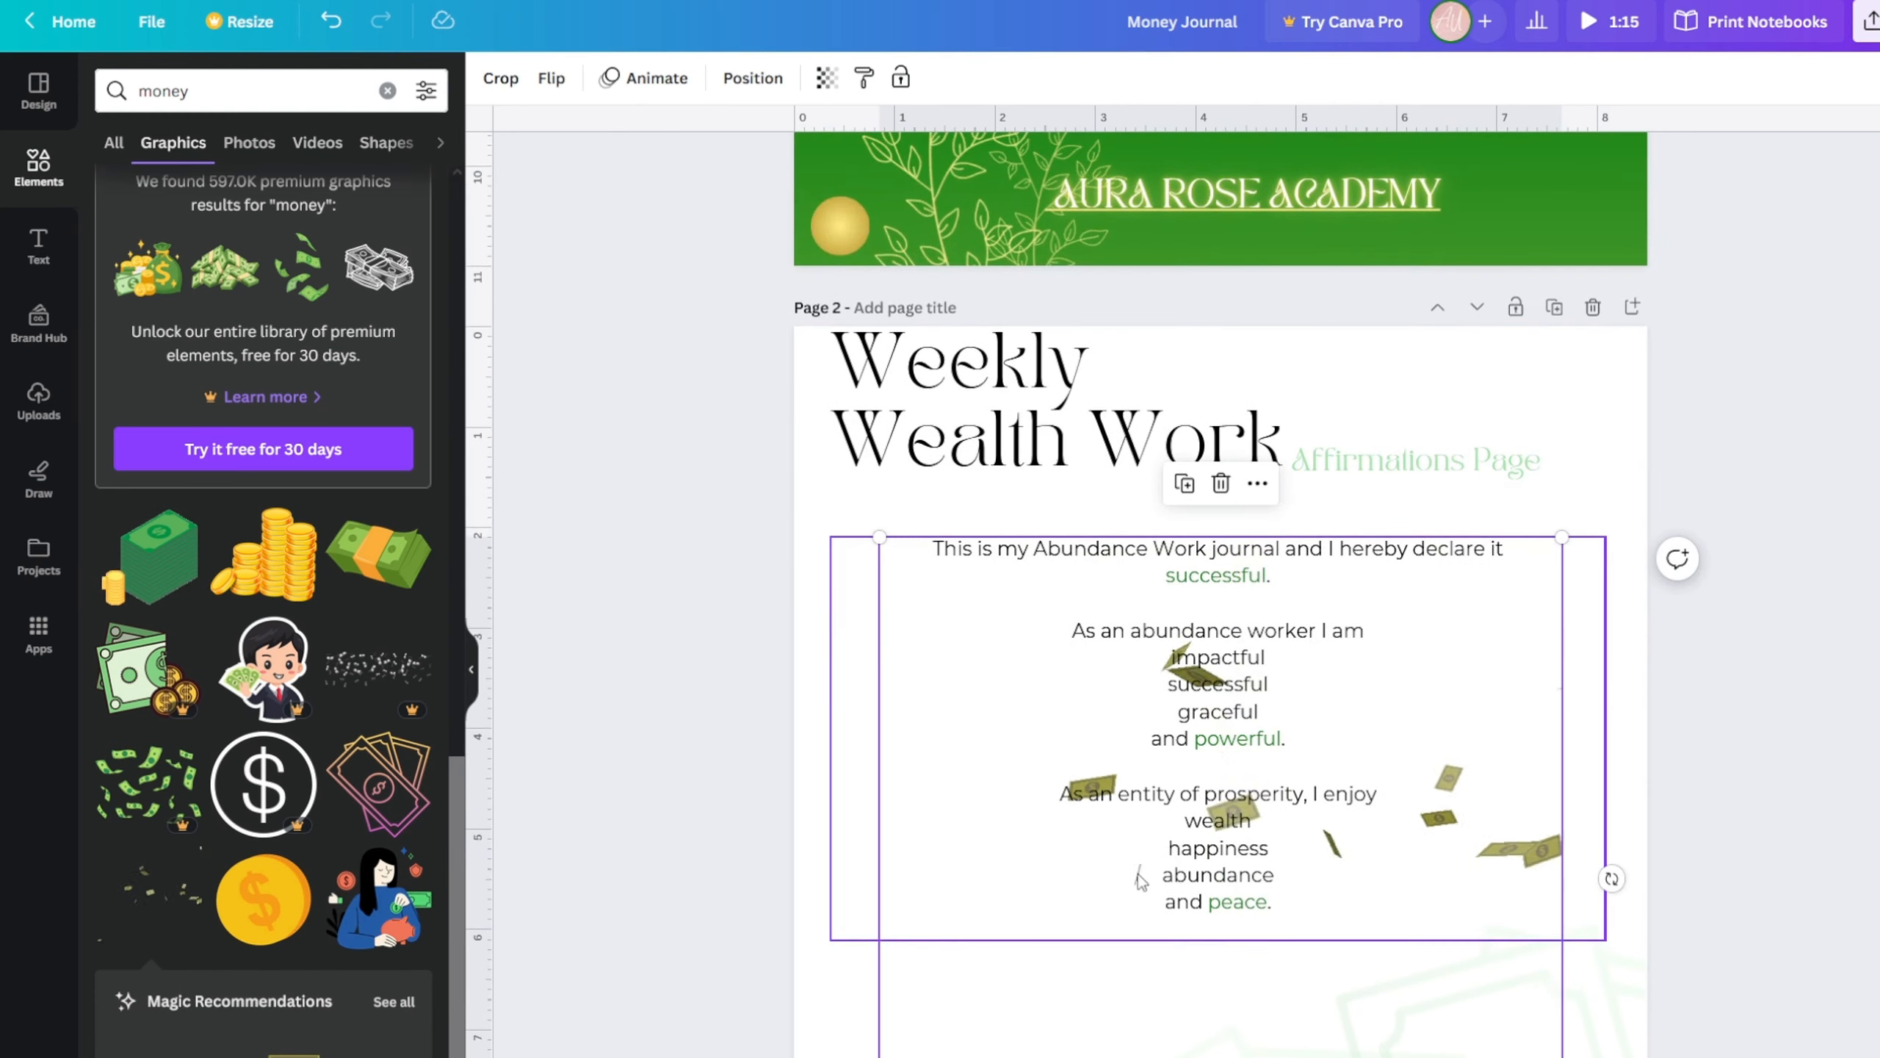
pyautogui.moveTo(915, 1029); pyautogui.dragTo(810, 871)
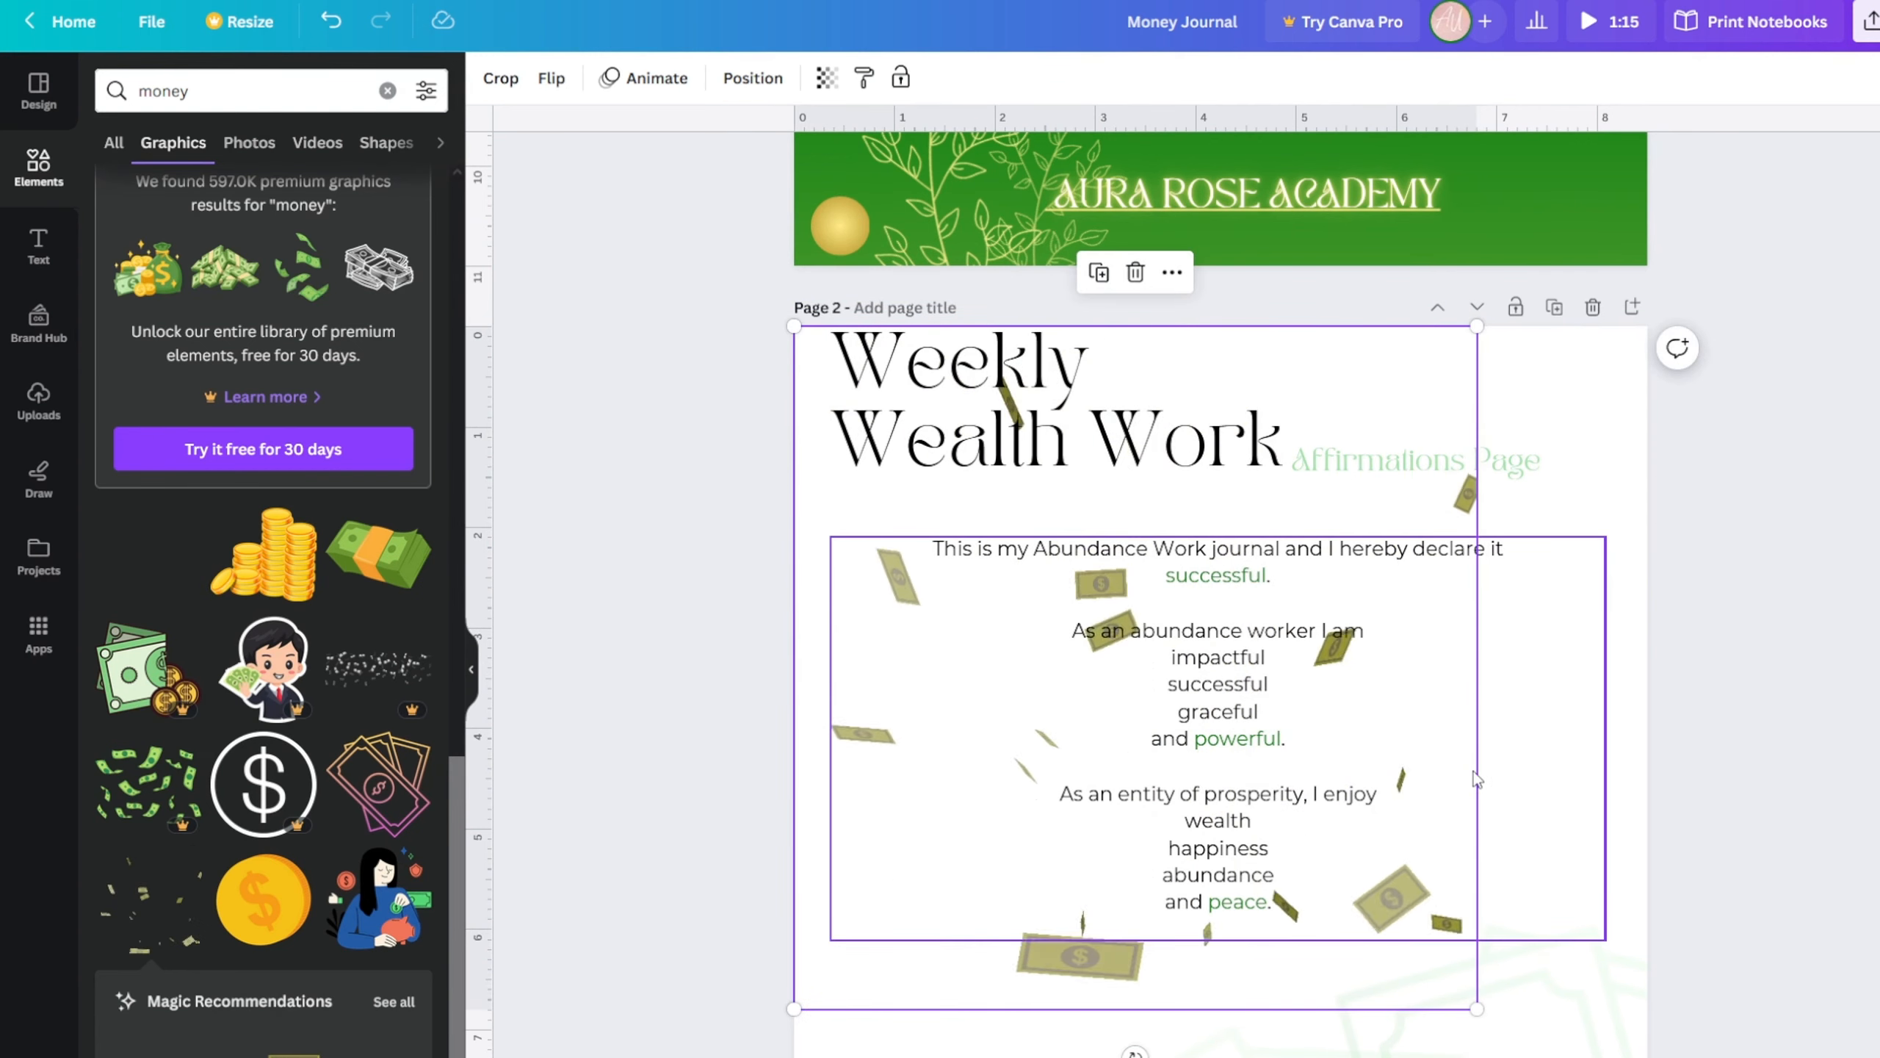
pyautogui.press('Delete')
# - Insert the gold dollar coin graphic on the cover page
pyautogui.scroll(4, 1044, 781)
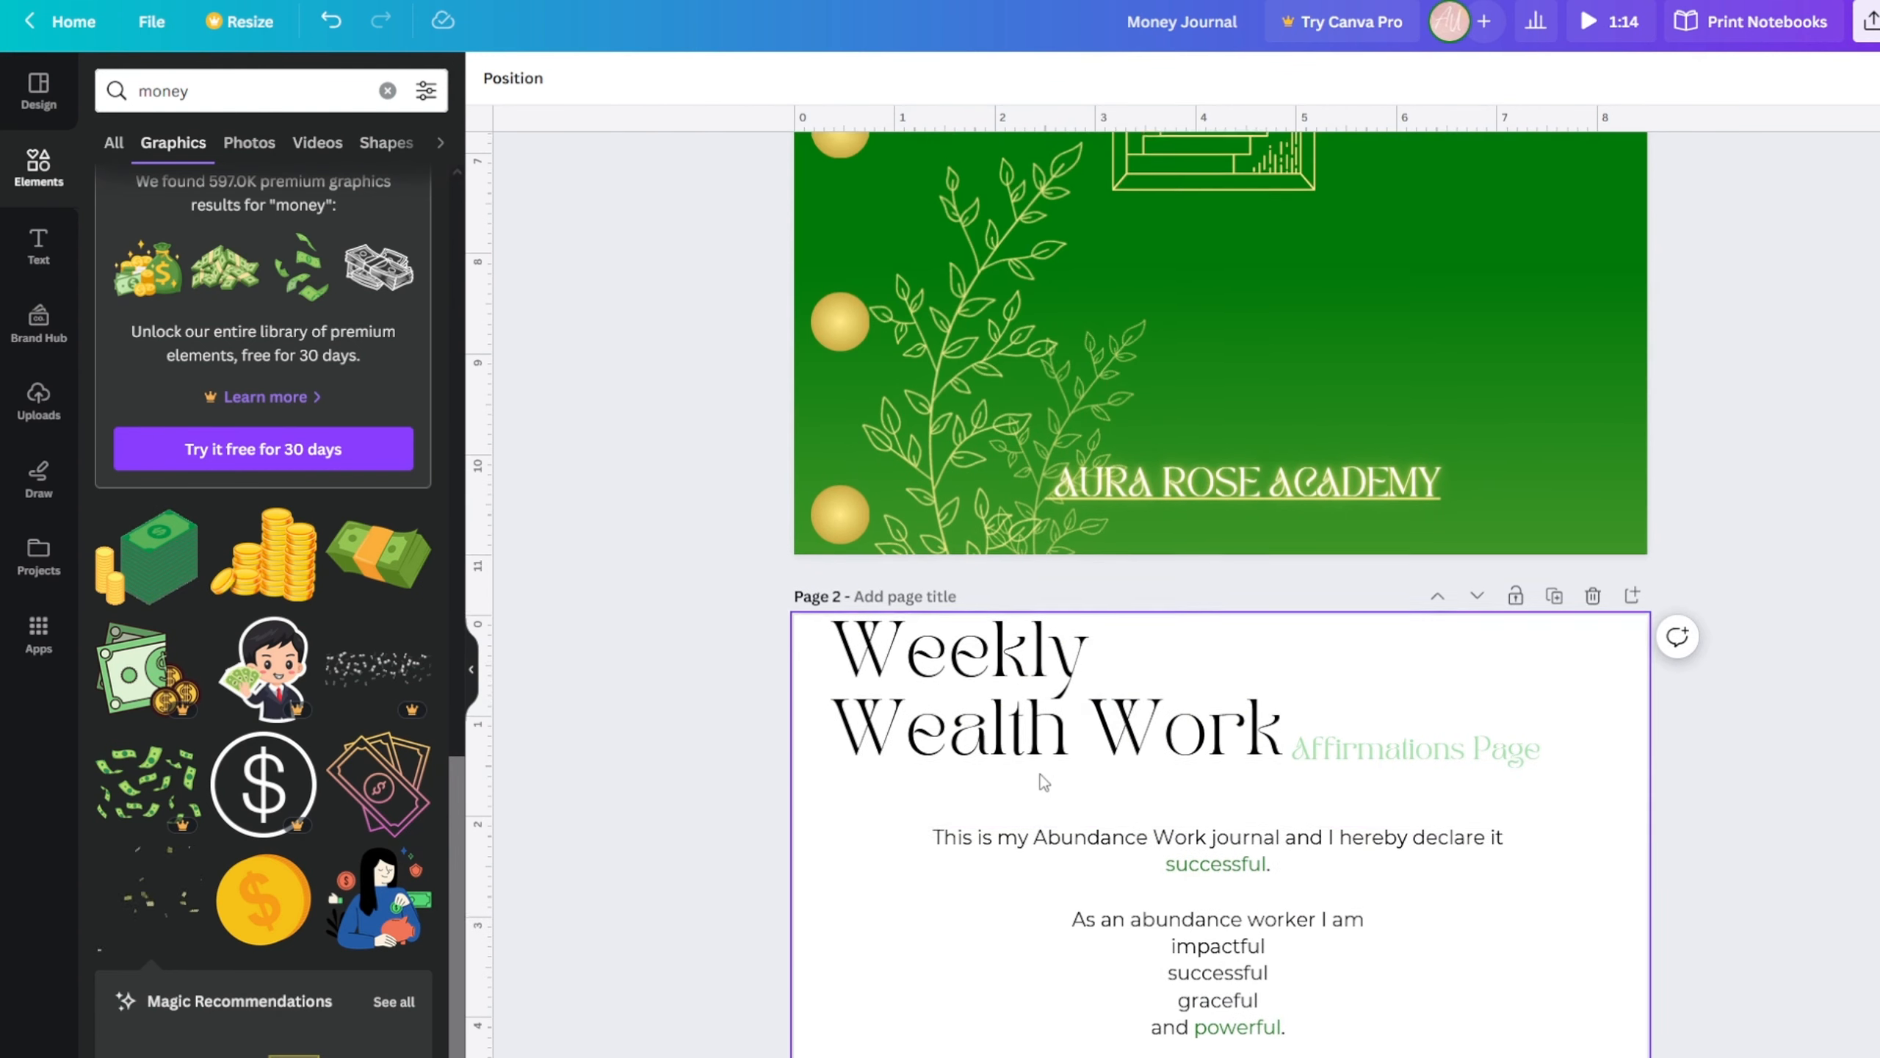
pyautogui.scroll(8, 1044, 782)
pyautogui.click(1115, 1026)
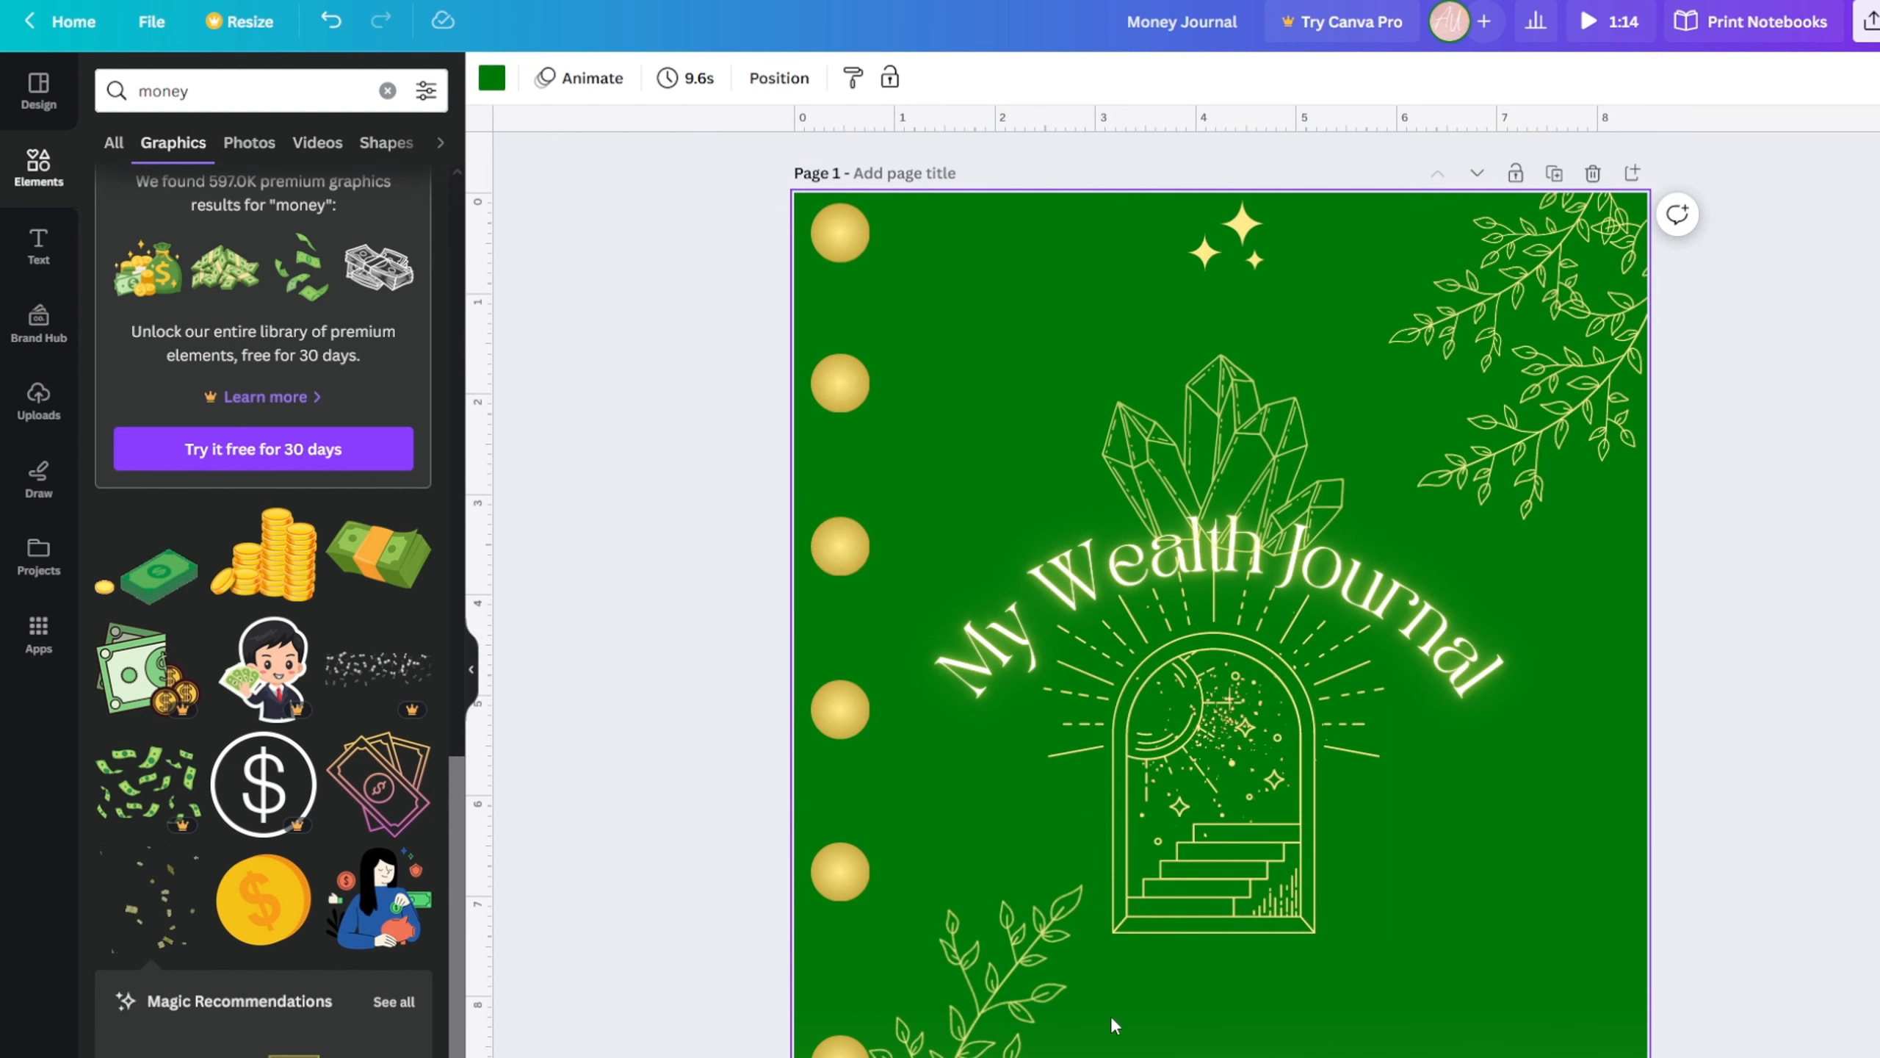
pyautogui.scroll(-1, 285, 1032)
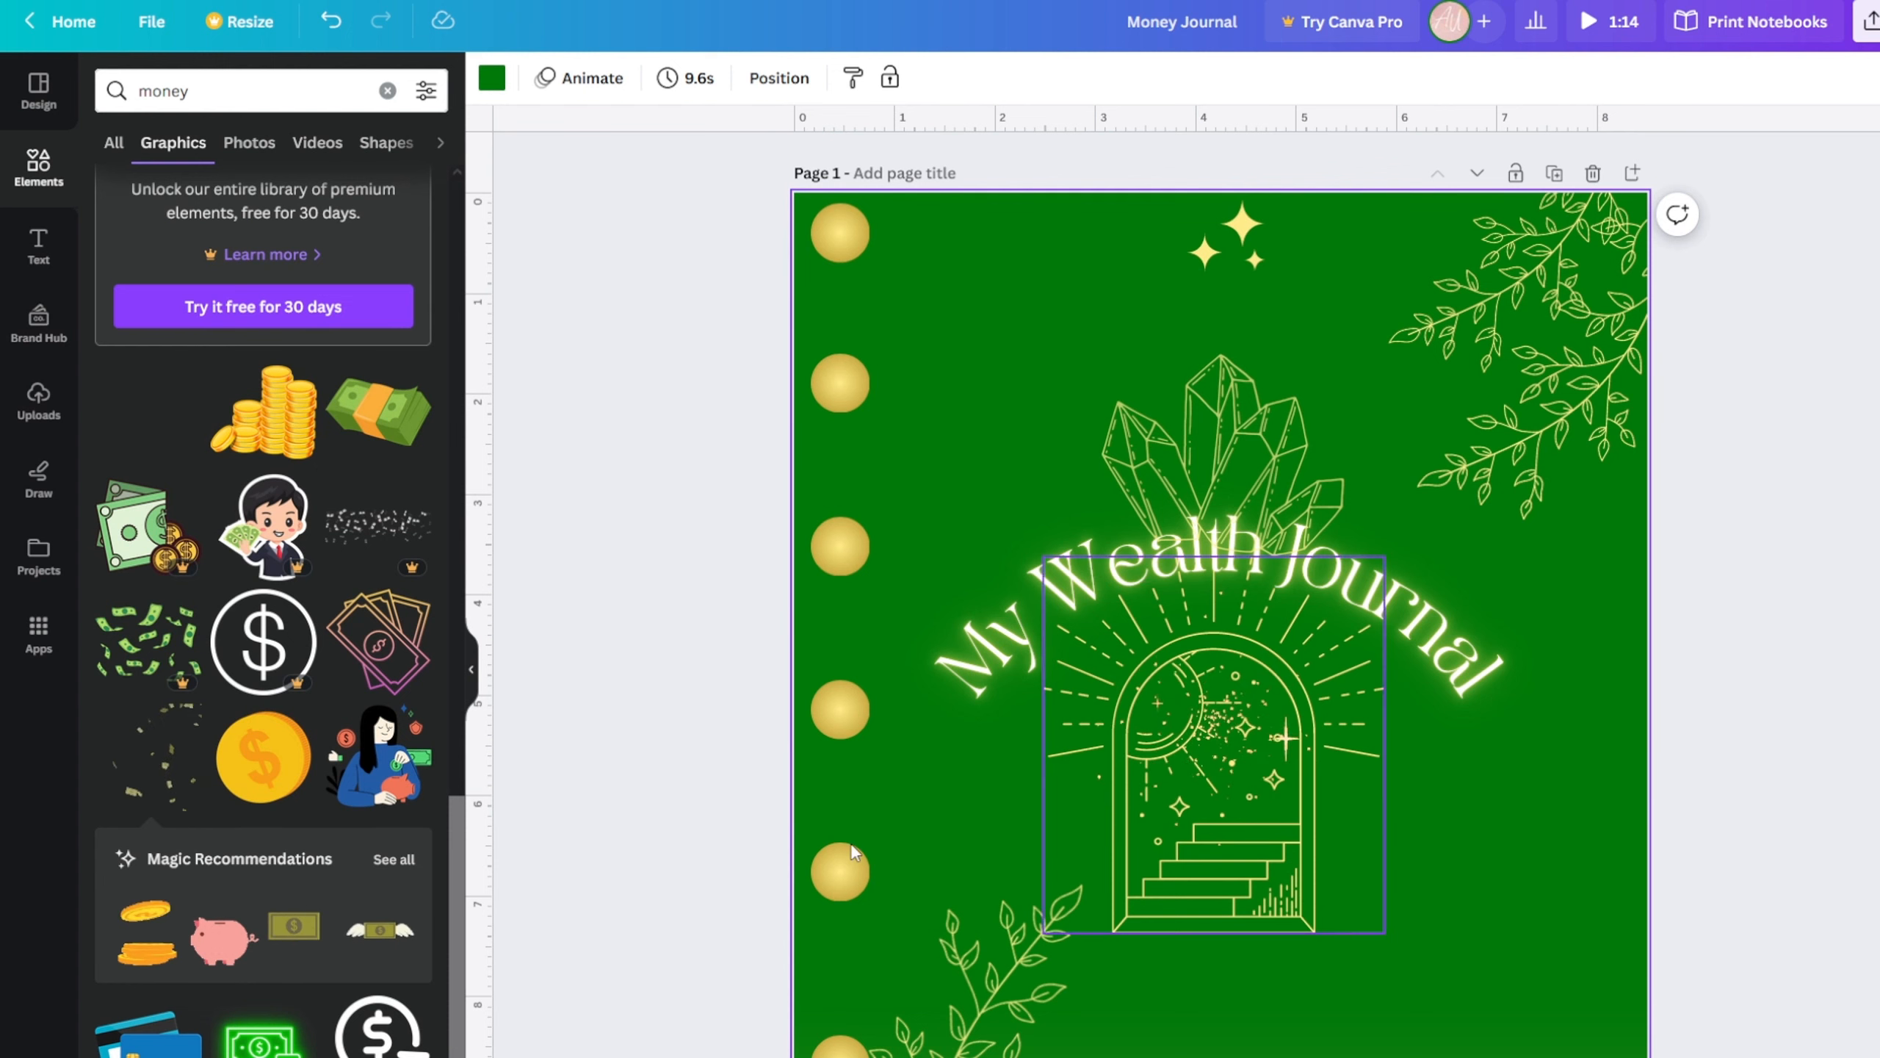
pyautogui.click(286, 781)
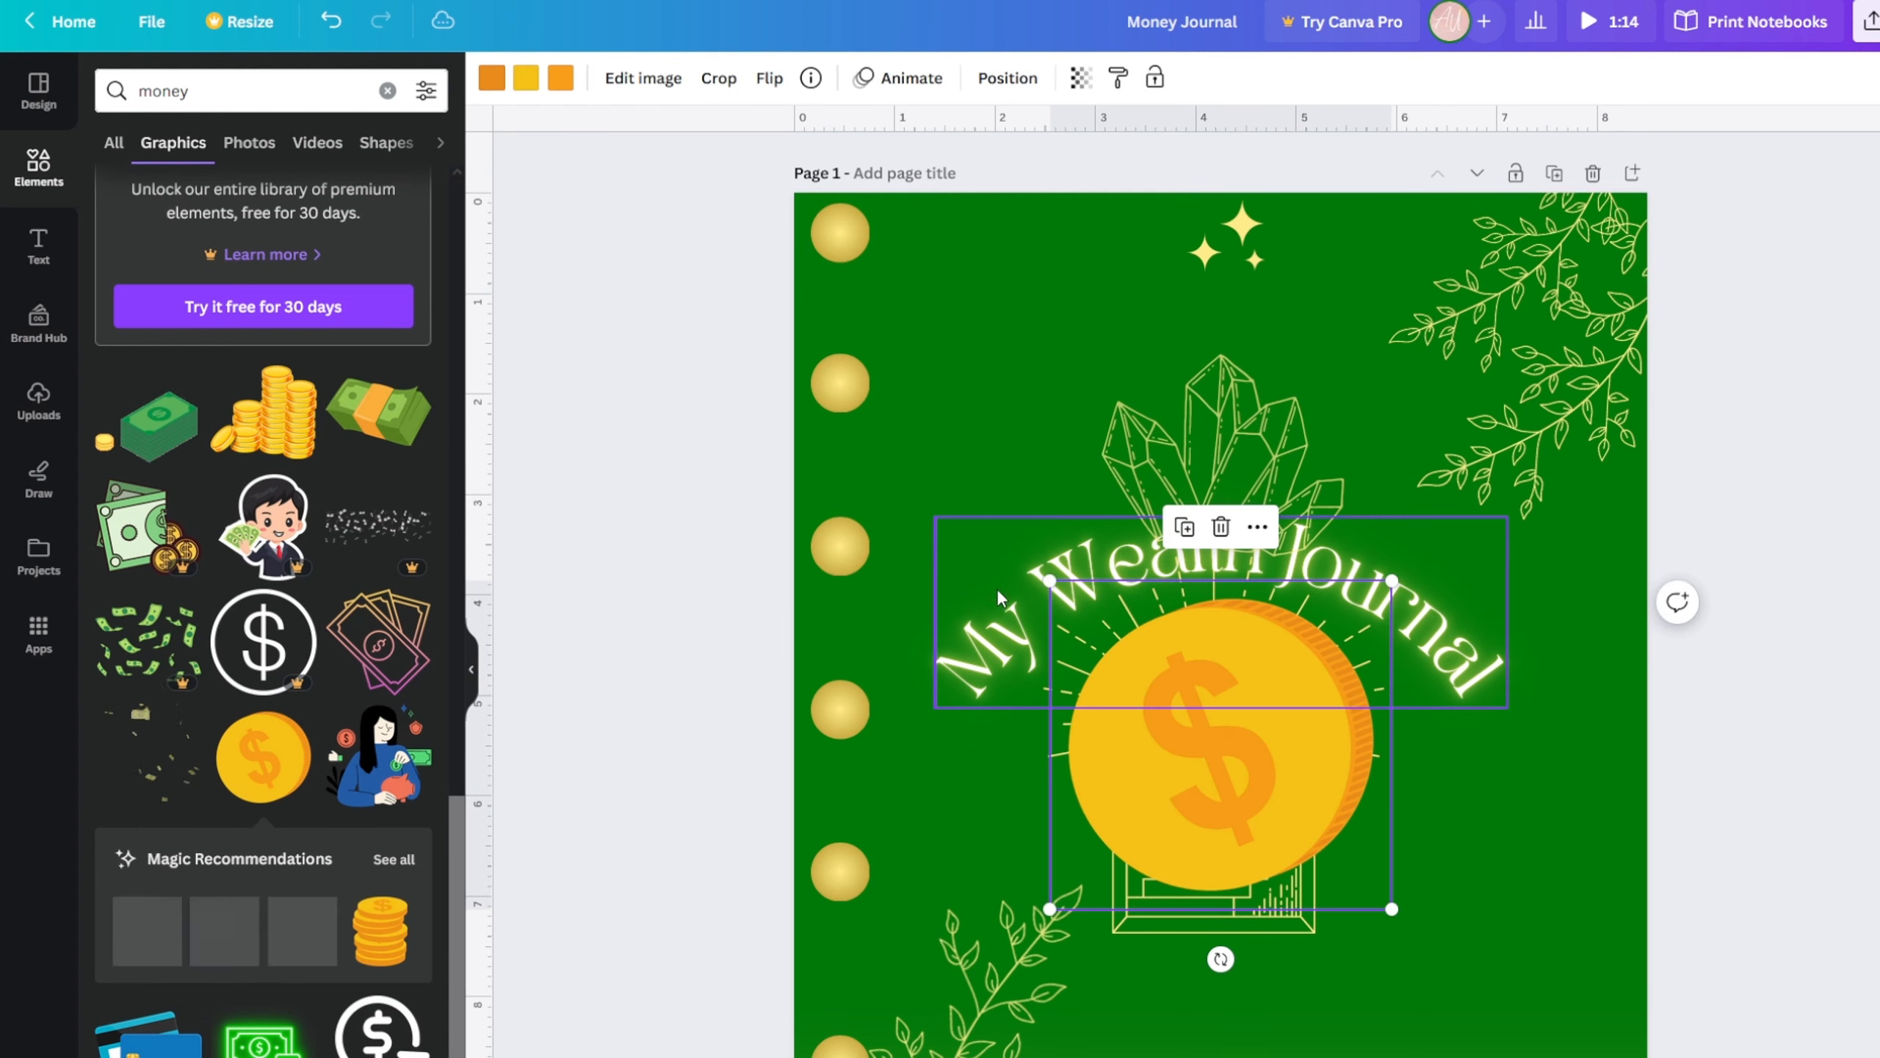
# - Delete the sparkles at the top of the cover and place the coin there, shrunk to about 0.9 inches wide and tilted clockwise
pyautogui.click(1252, 237)
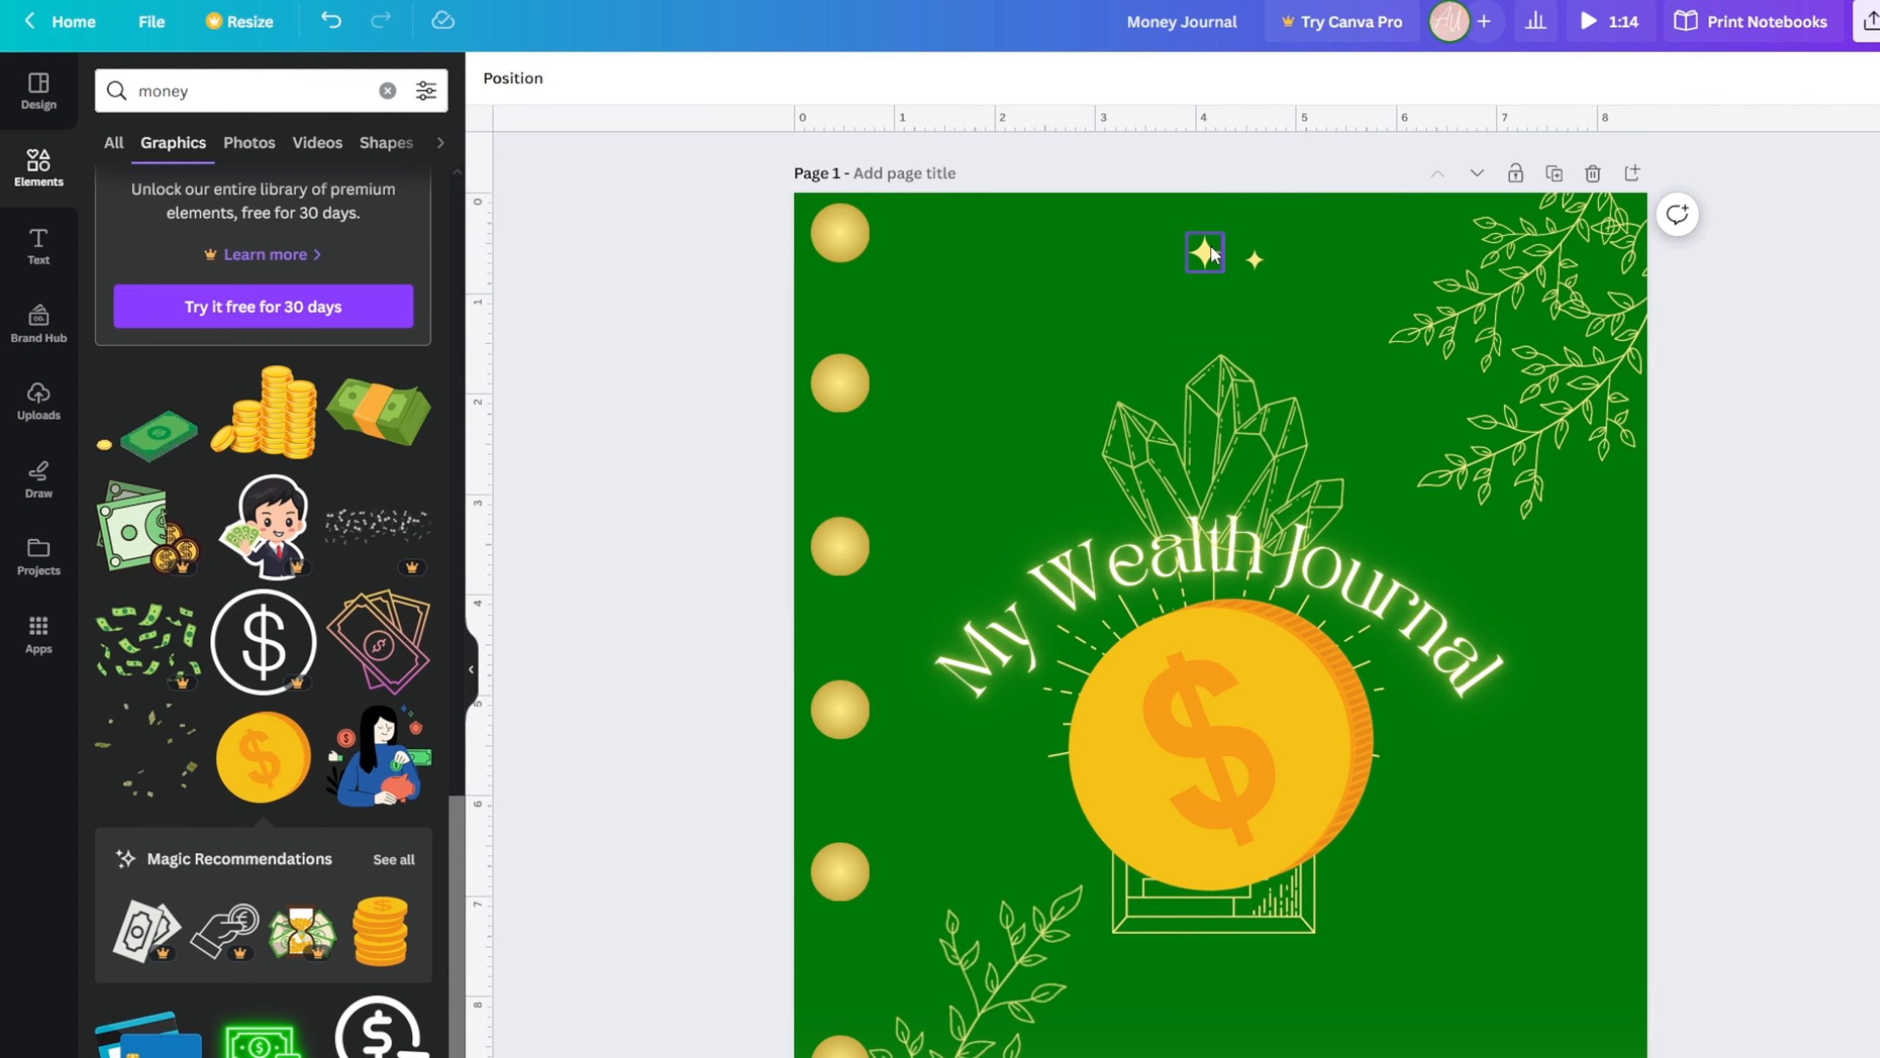
pyautogui.moveTo(1218, 729); pyautogui.dragTo(1229, 315)
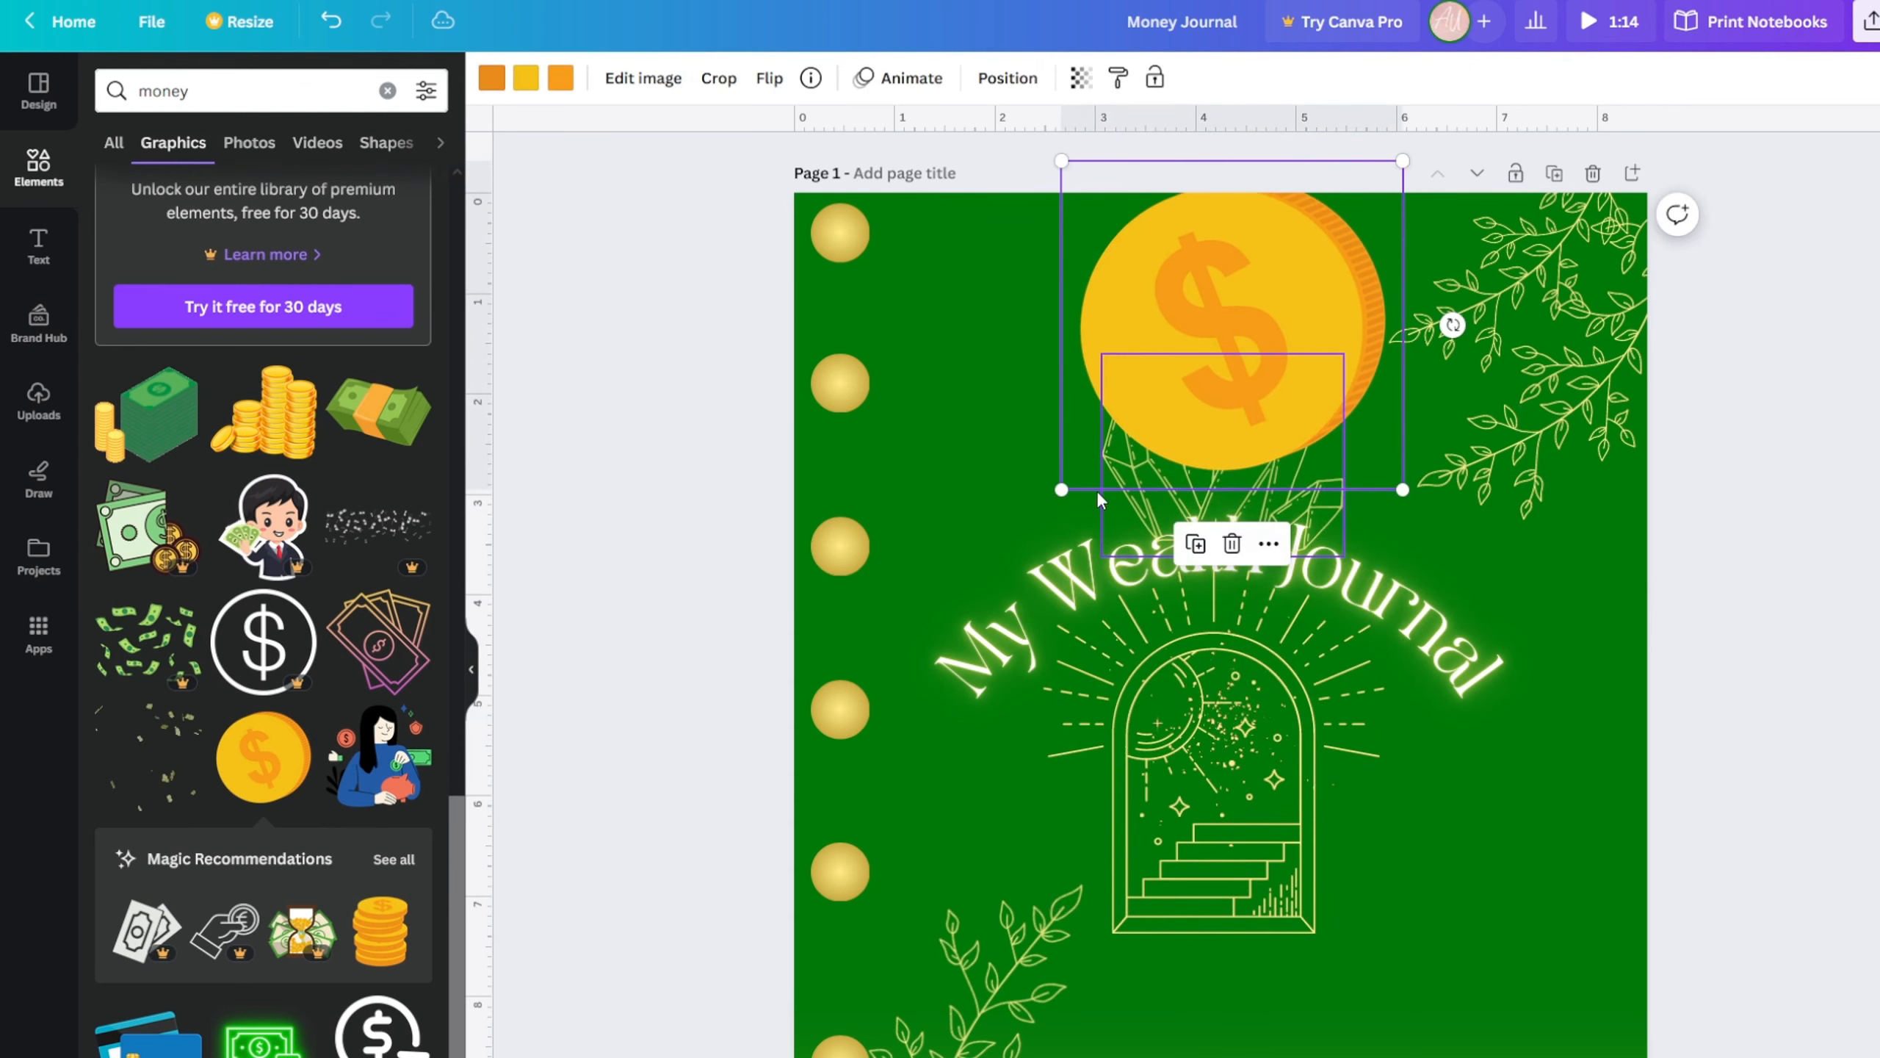
pyautogui.moveTo(1063, 489); pyautogui.dragTo(1223, 337)
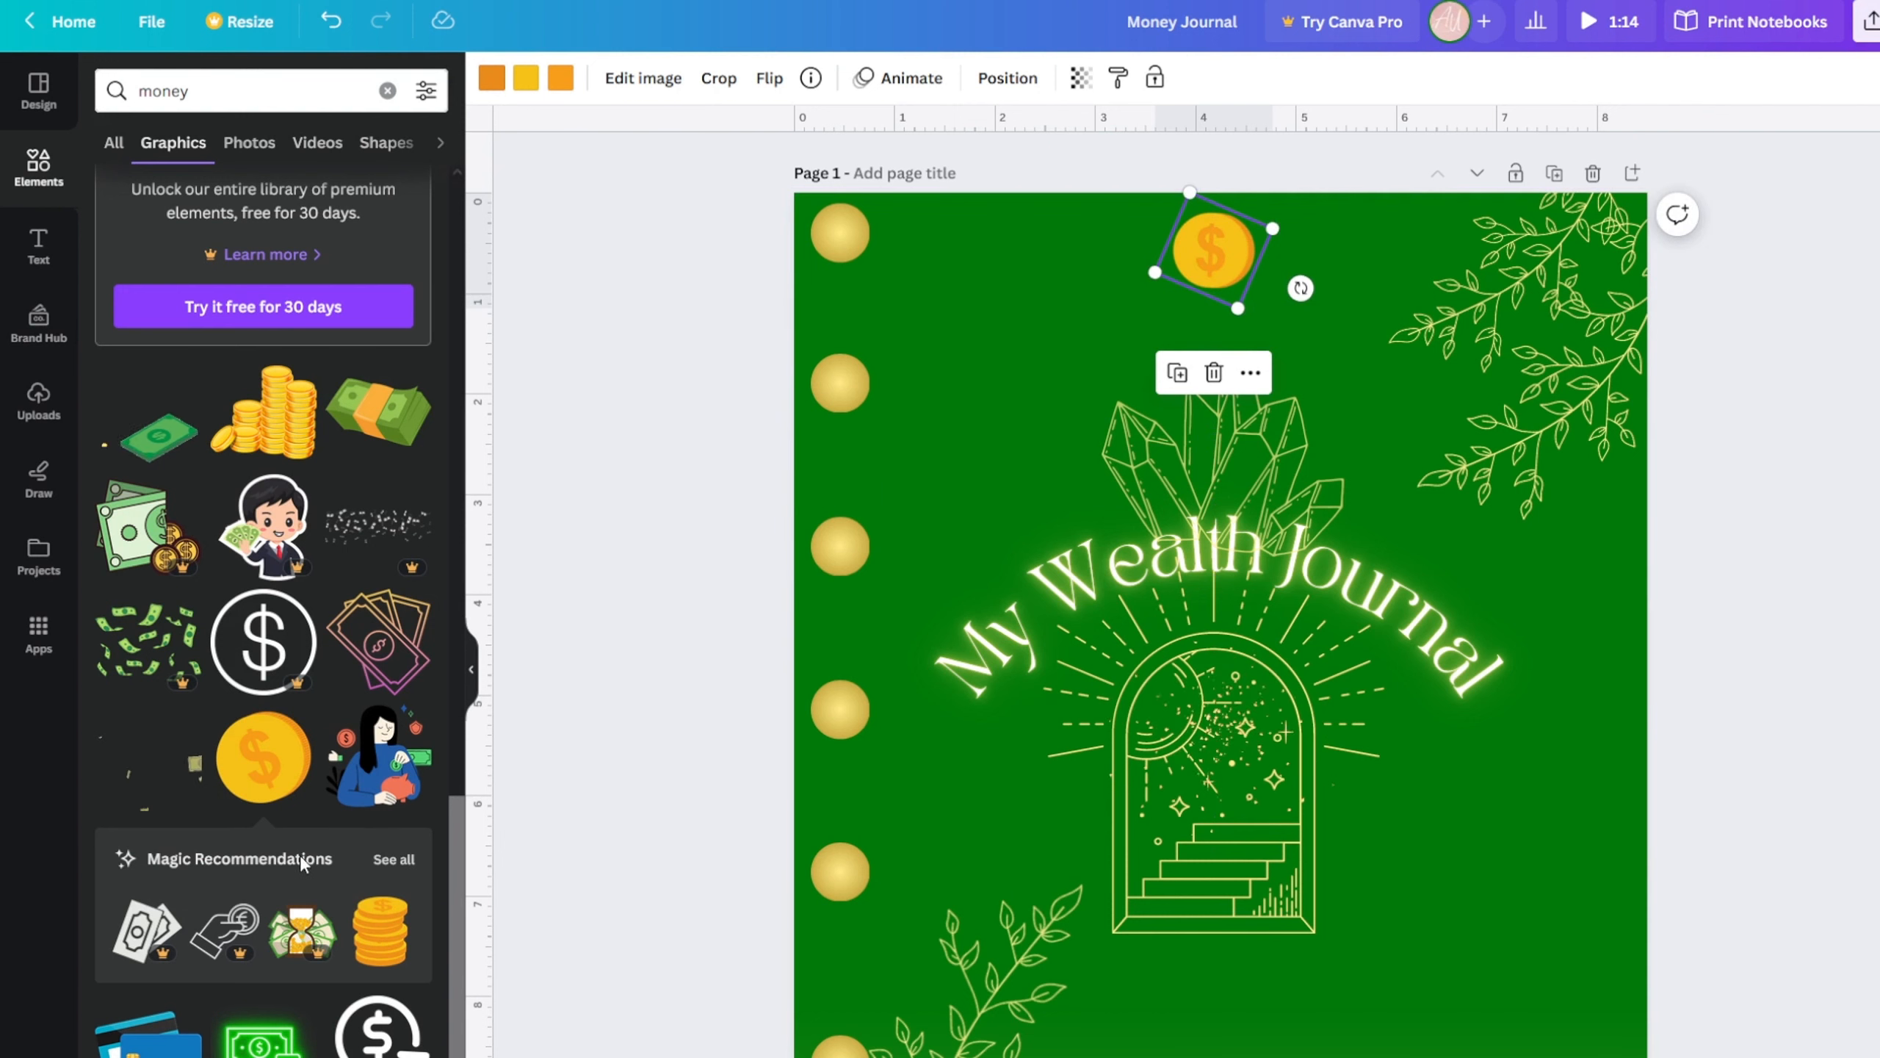
# - Search the graphics library for coins and delete the animated sparkle burst over the cover's doorway
pyautogui.click(394, 860)
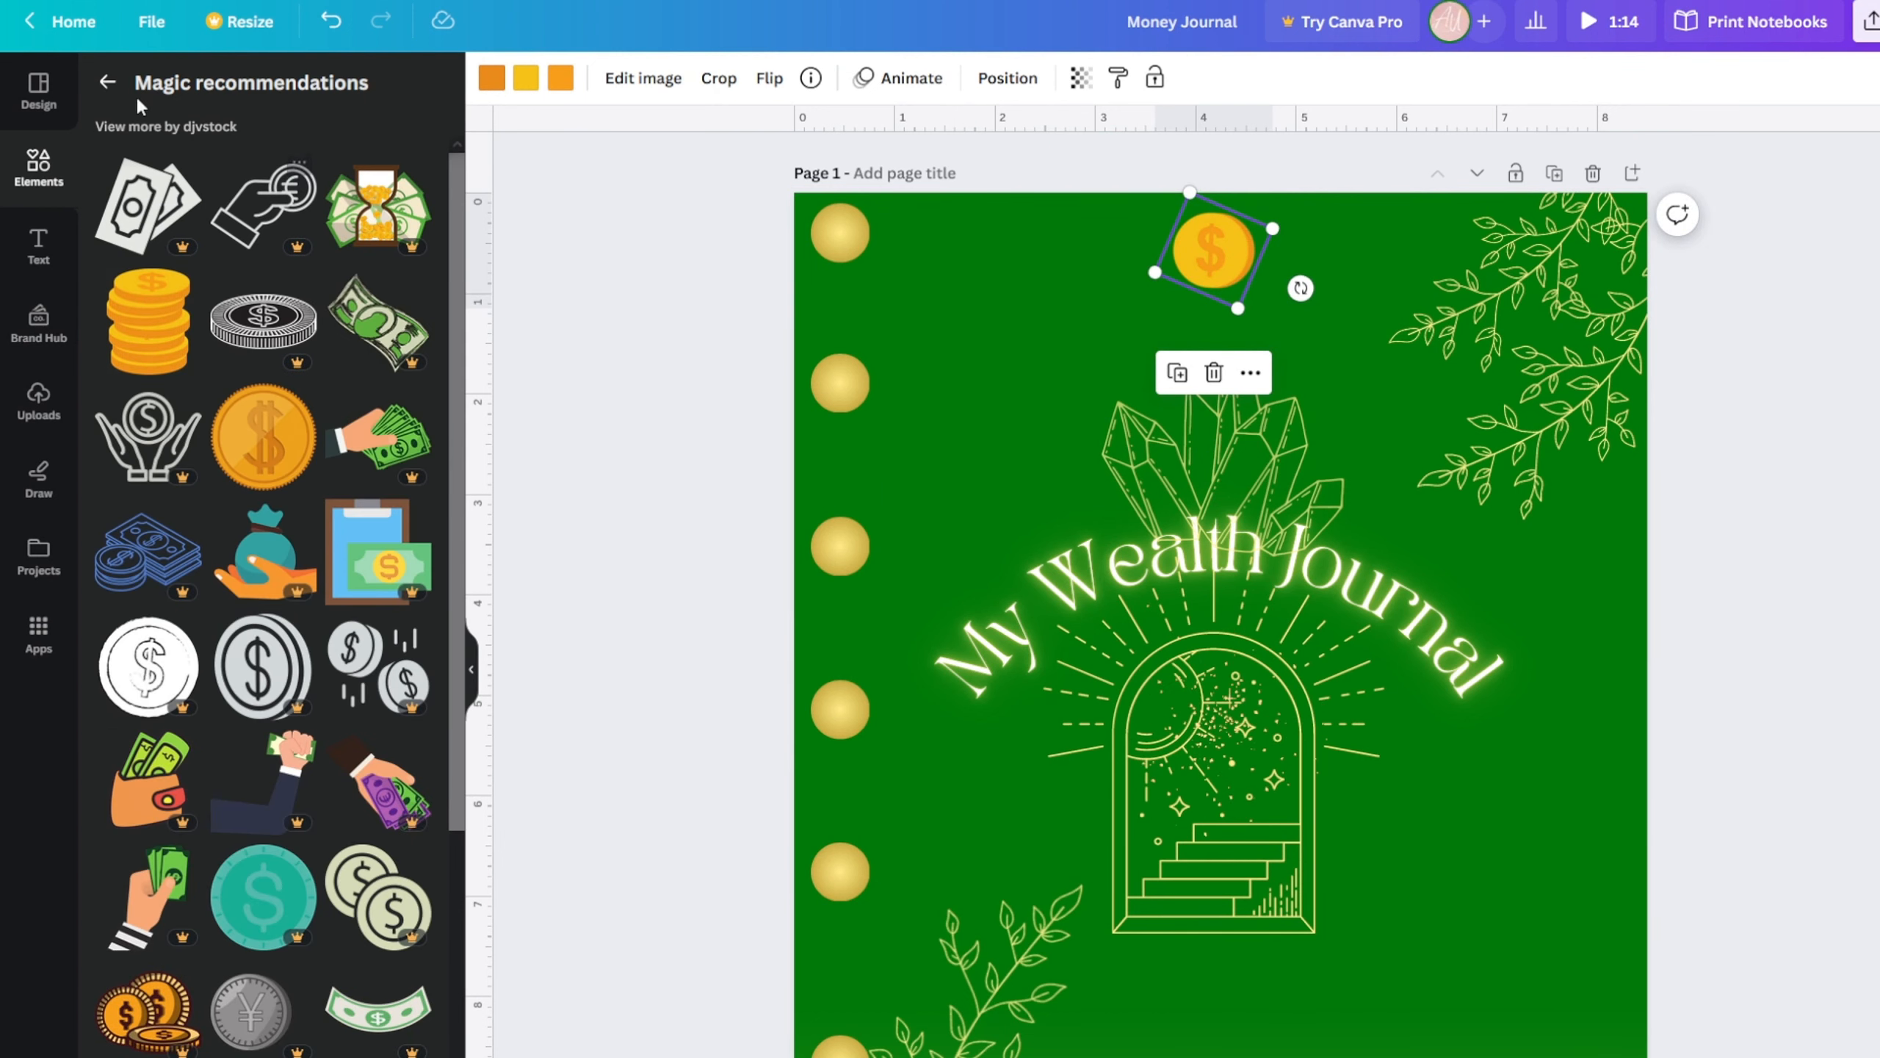
pyautogui.click(108, 83)
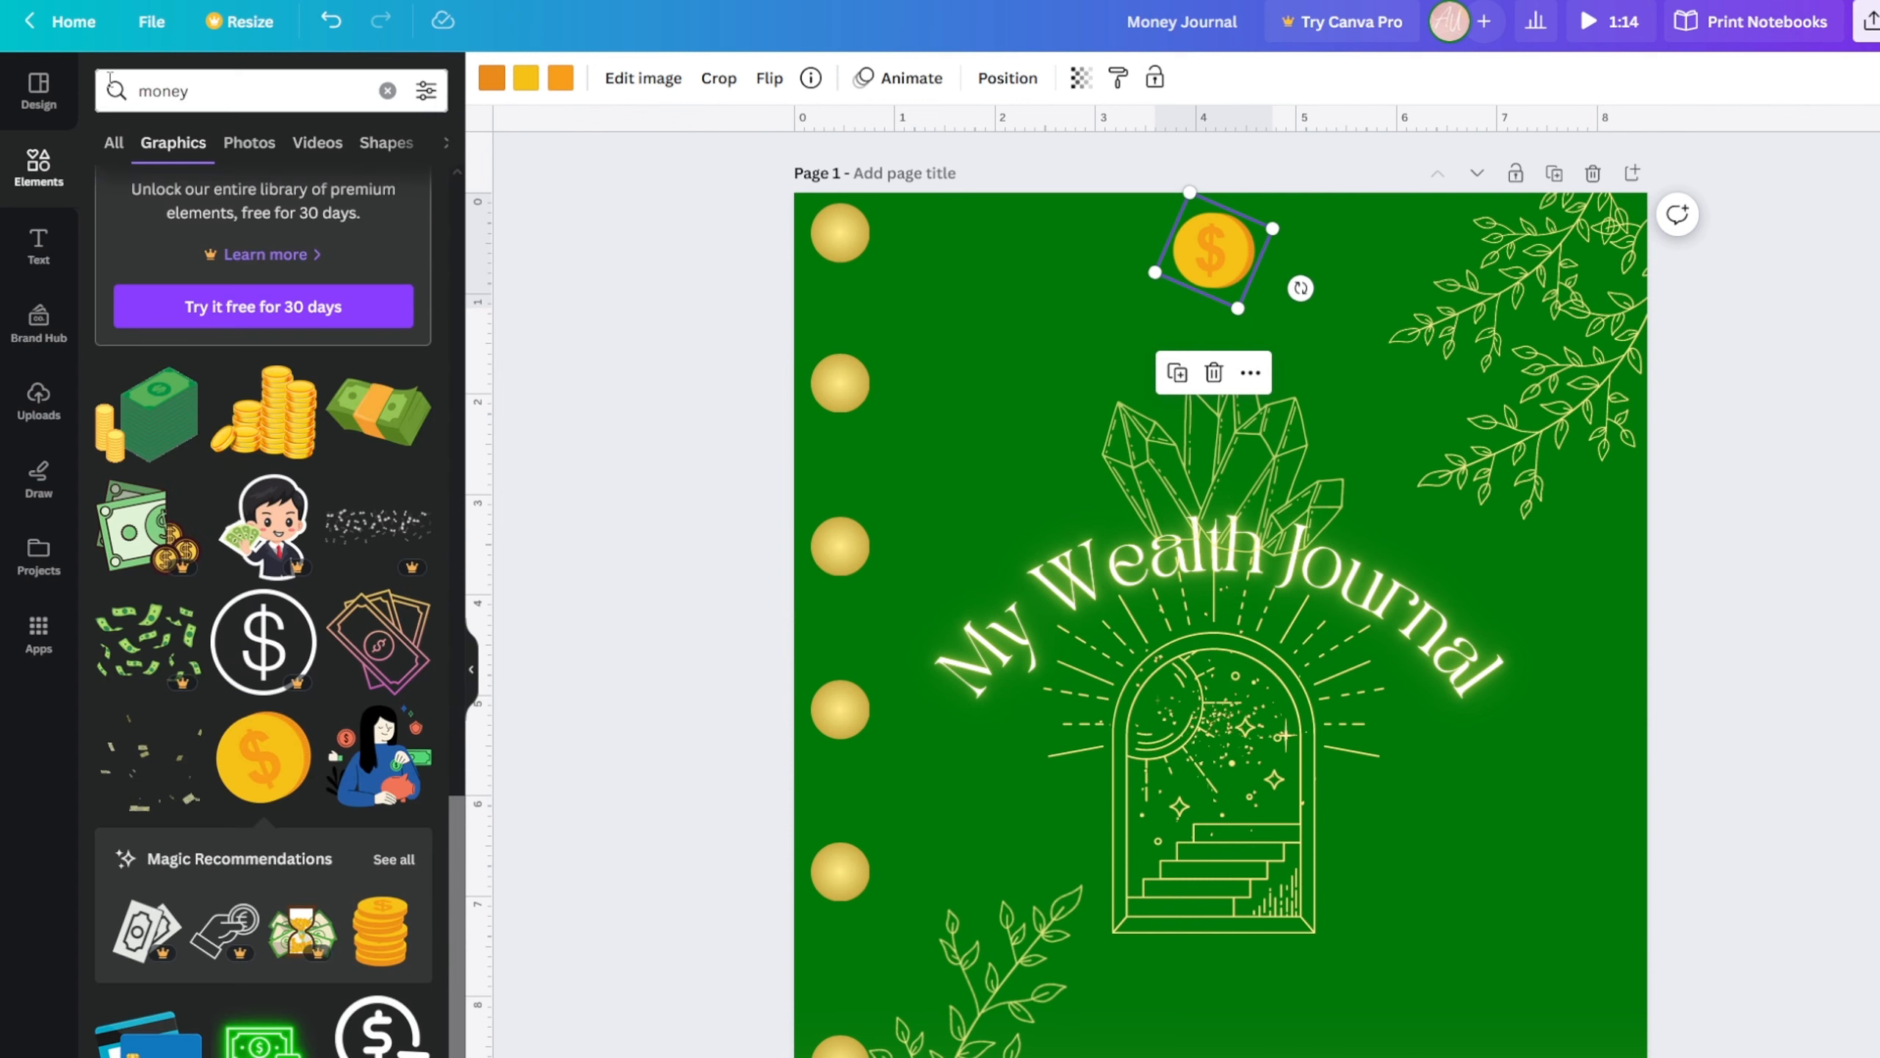
pyautogui.click(210, 93)
pyautogui.write('coins')
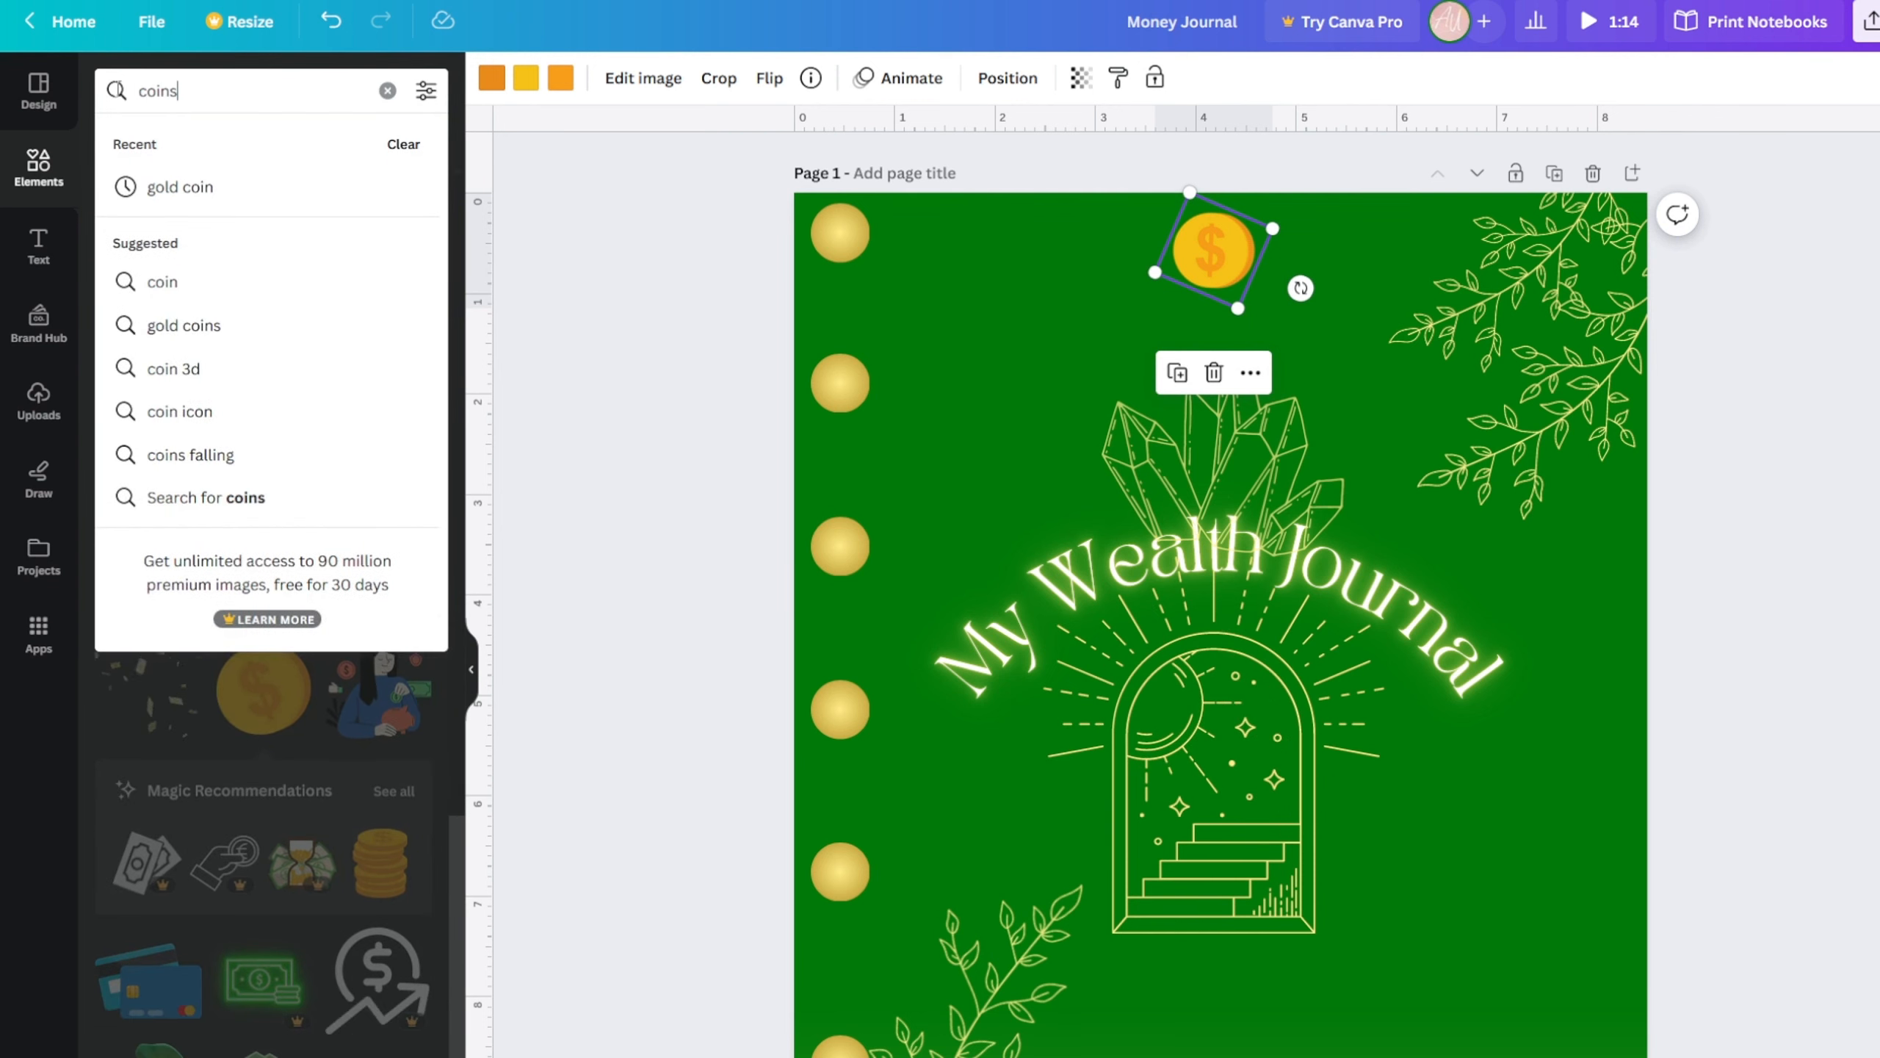
pyautogui.press('Return')
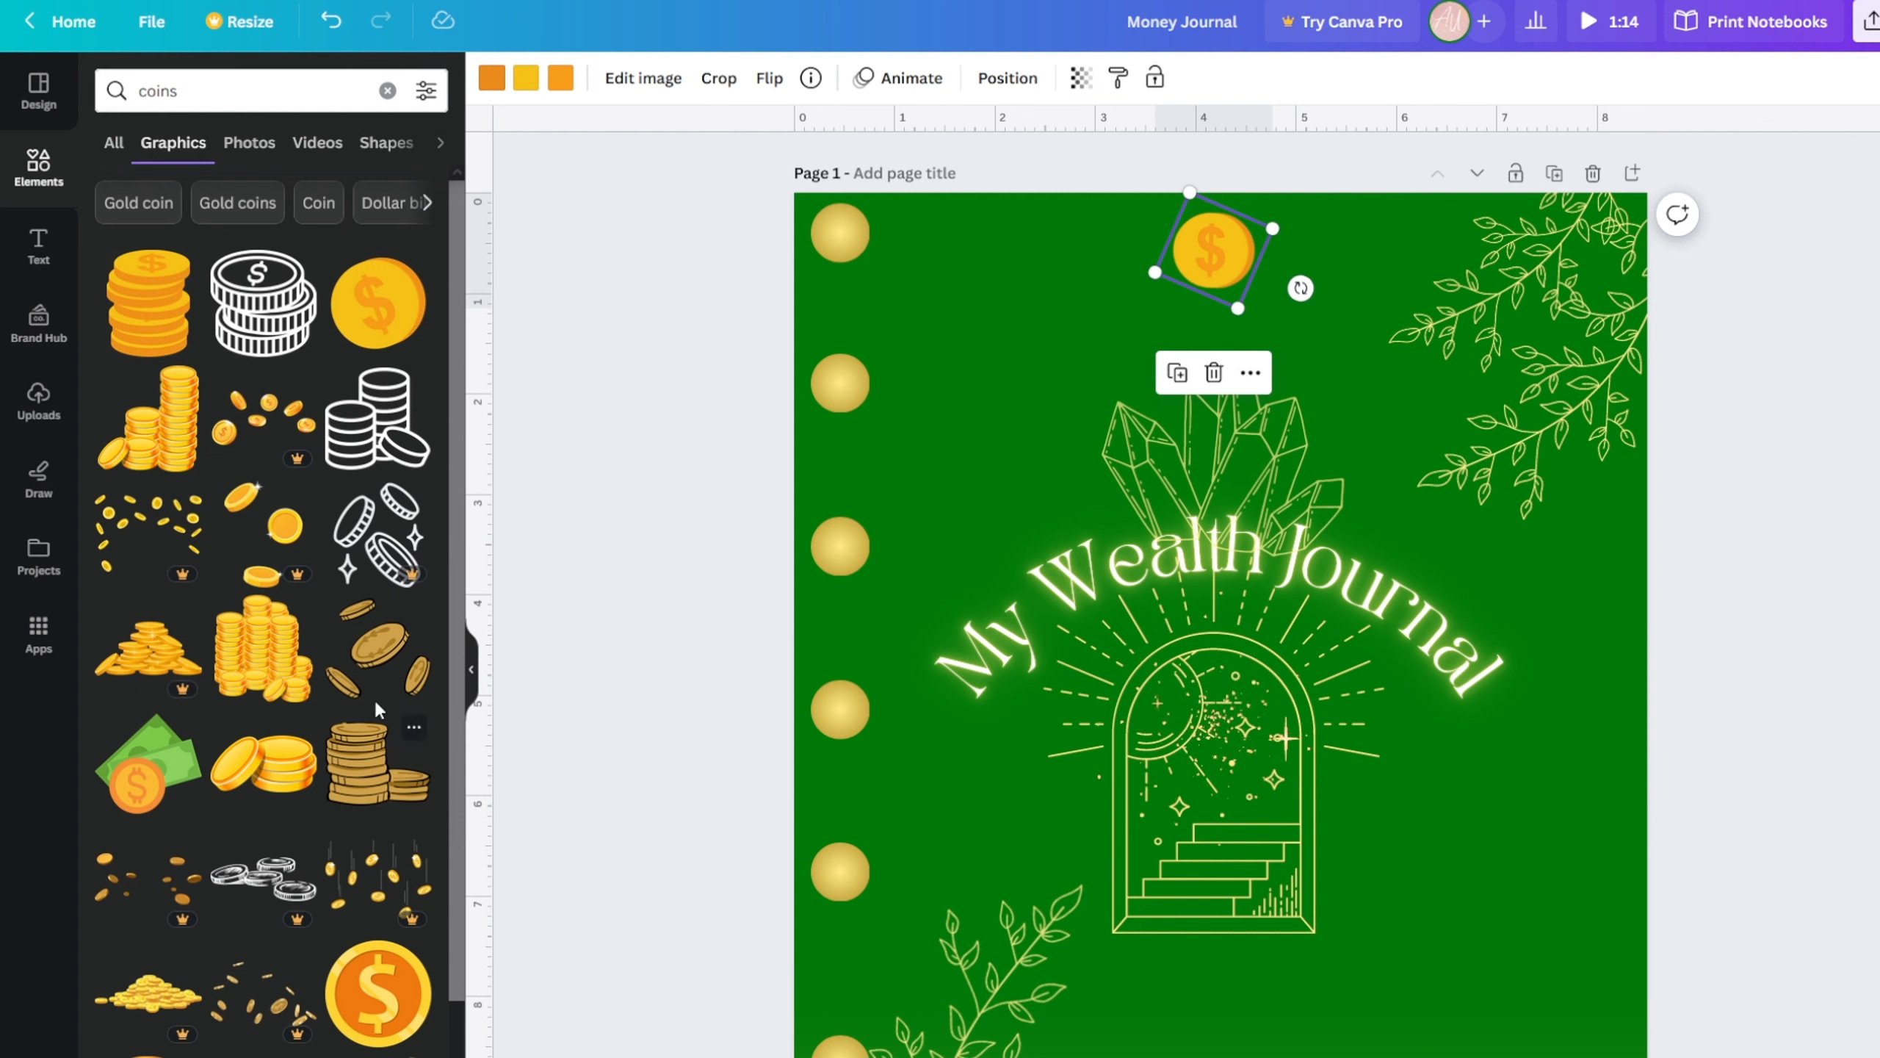
pyautogui.scroll(-5, 339, 657)
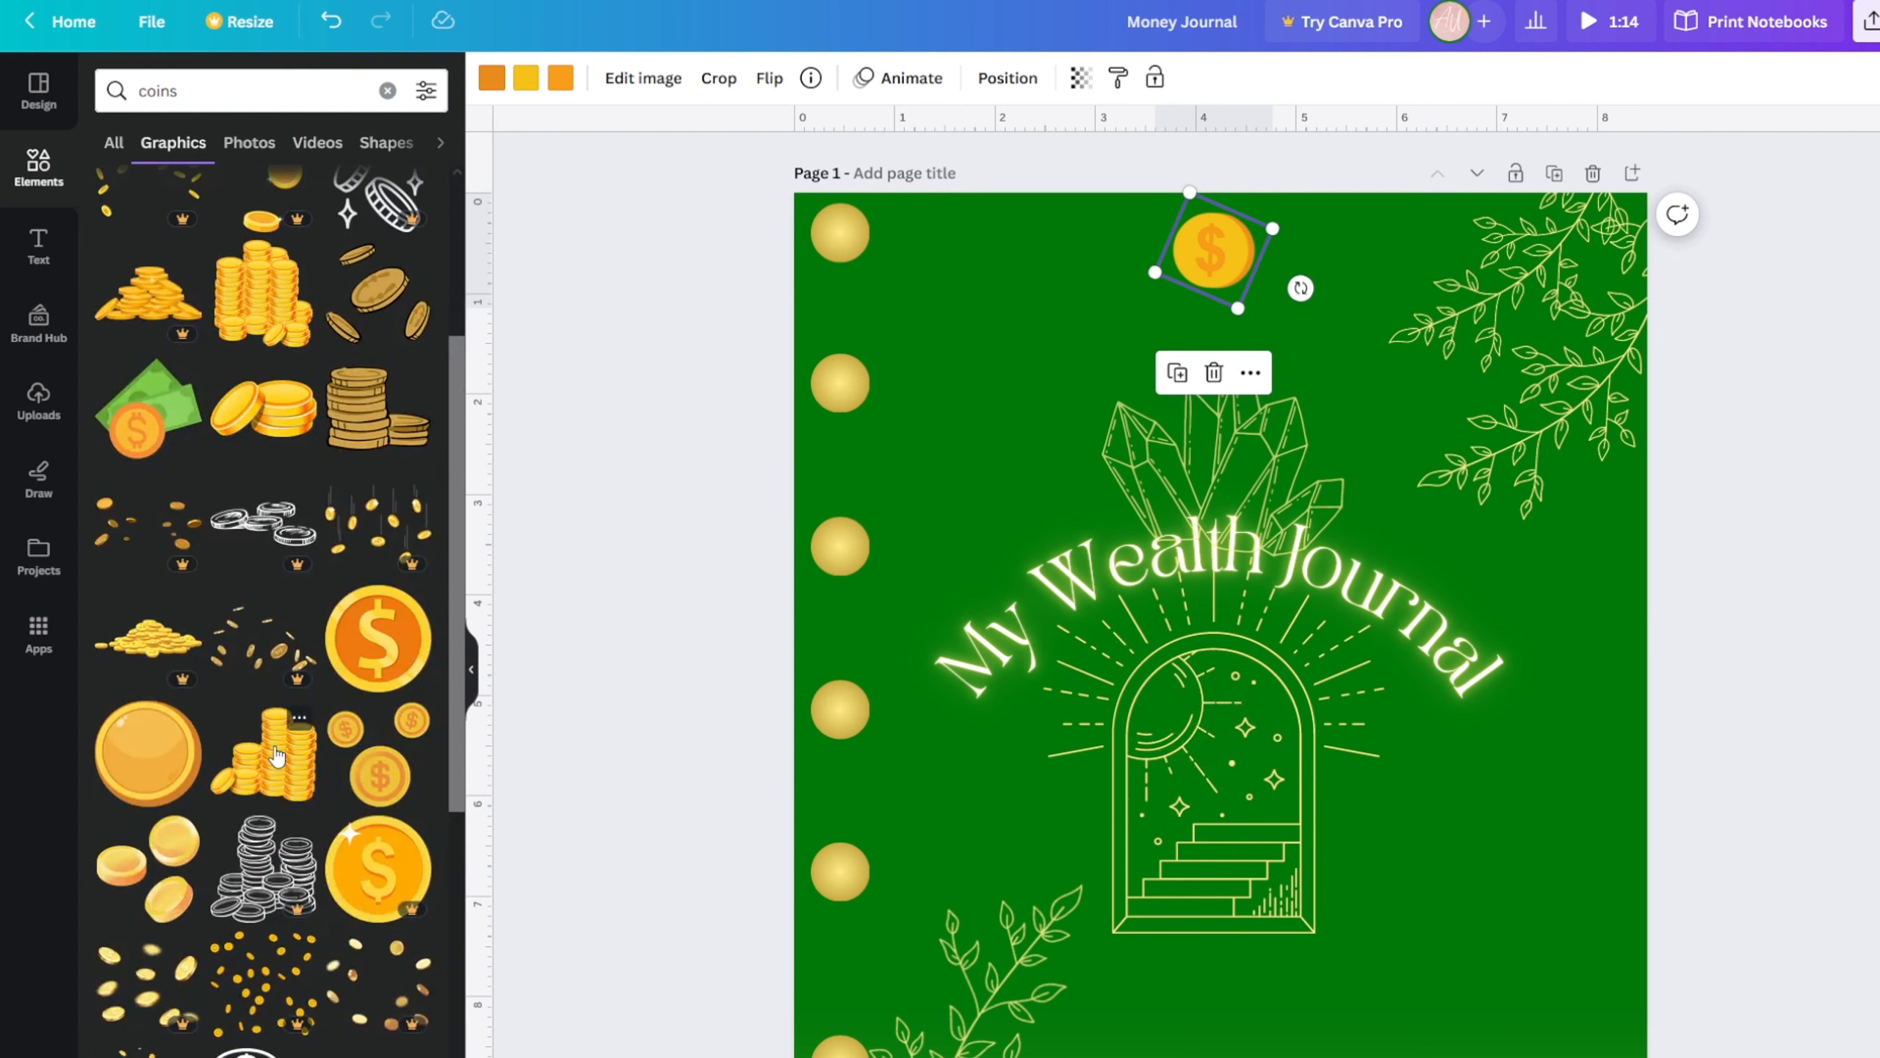
pyautogui.scroll(-3, 276, 756)
pyautogui.click(1222, 750)
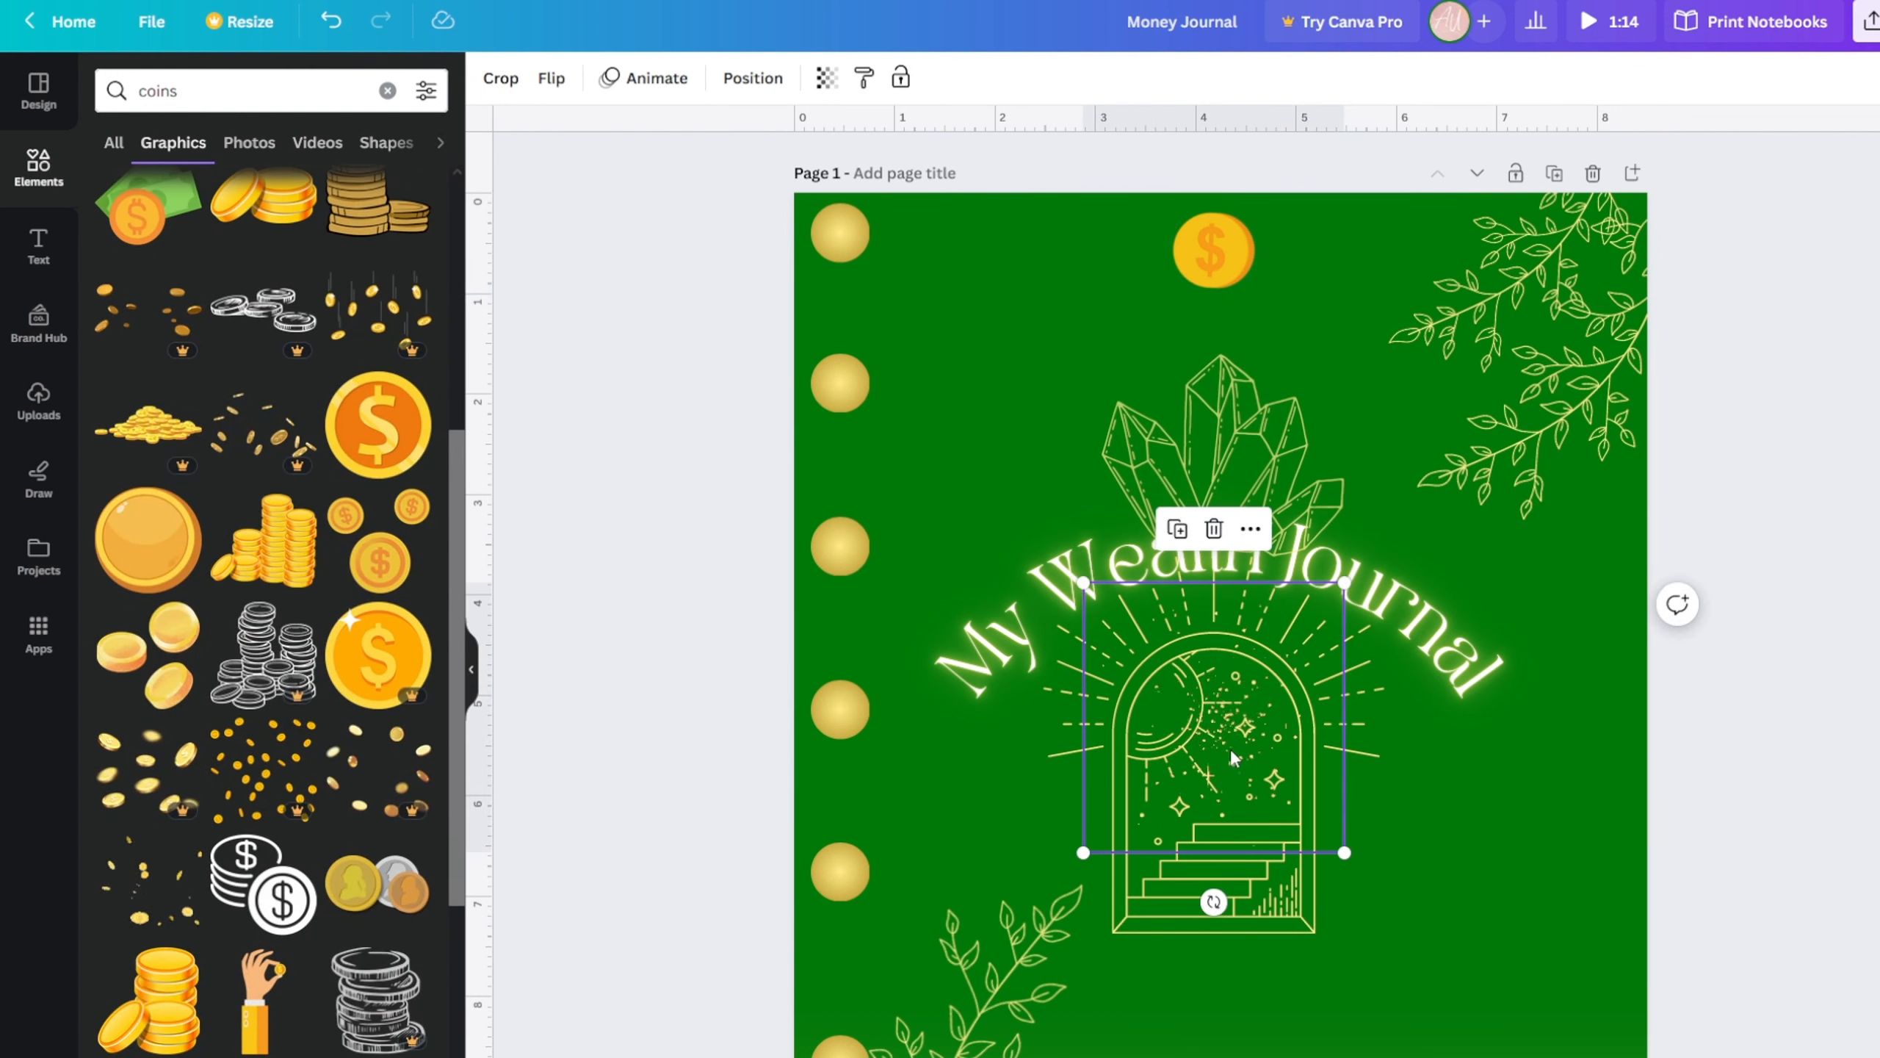
pyautogui.click(749, 773)
# - Try the falling coins animation over the cover's doorway, shrunk to about 2.7 inches wide, and delete it
pyautogui.click(172, 915)
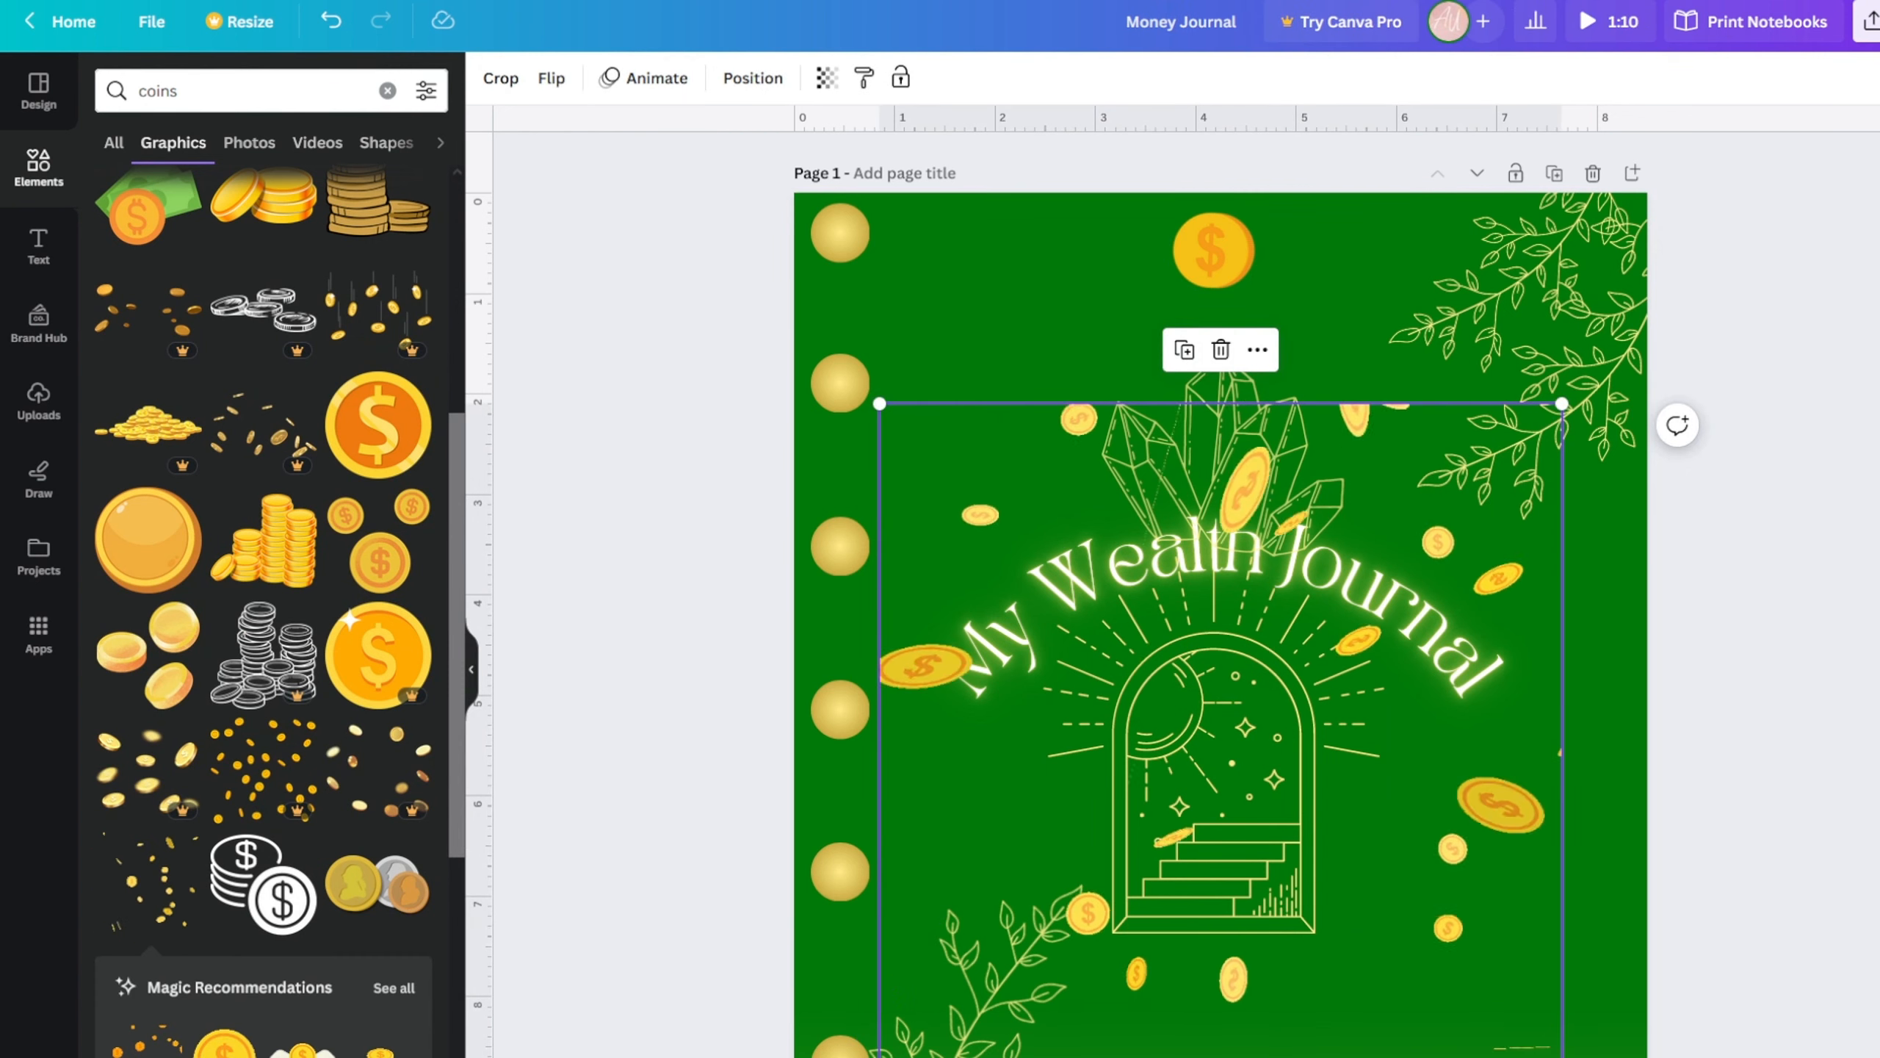
pyautogui.moveTo(879, 1057); pyautogui.dragTo(1336, 728)
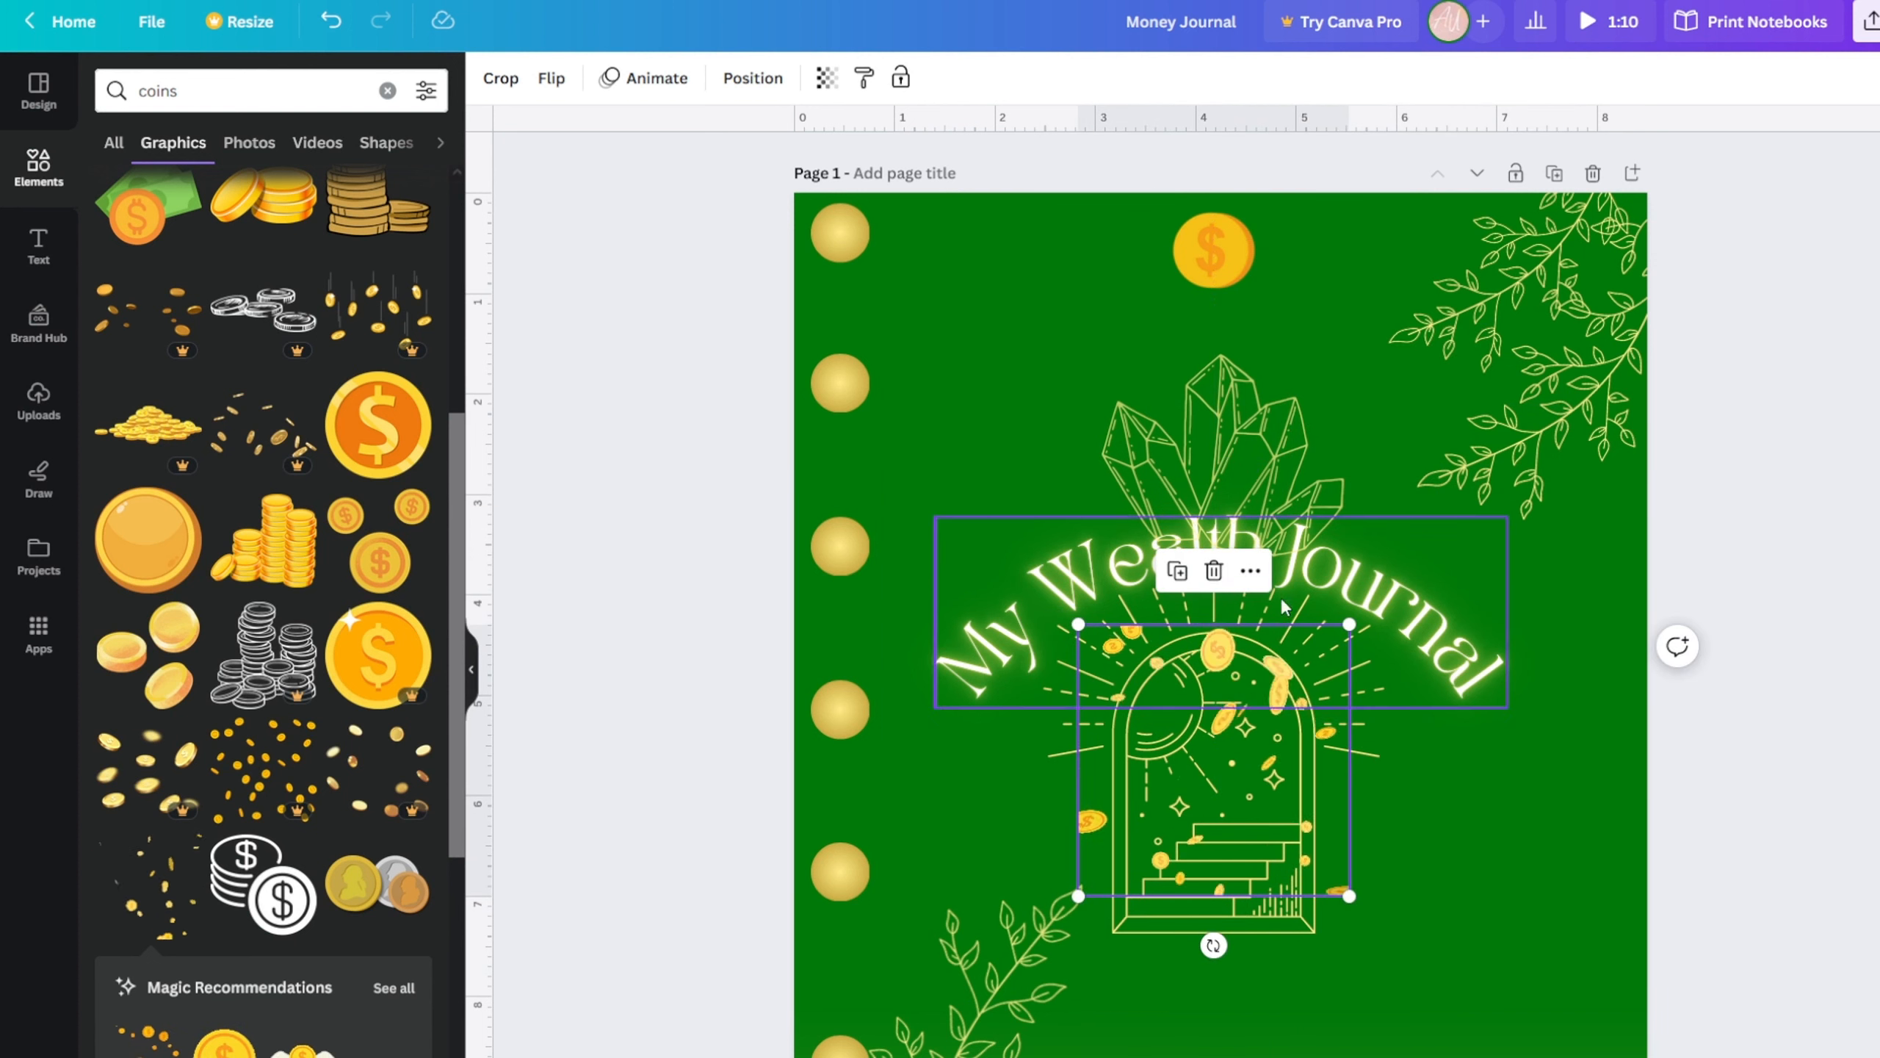
pyautogui.press('Delete')
# - Replace the tilted coin at the top of the cover with the recommended spinning gold coin, shrunk to about 0.8 inches wide
pyautogui.scroll(-1, 224, 840)
pyautogui.click(242, 971)
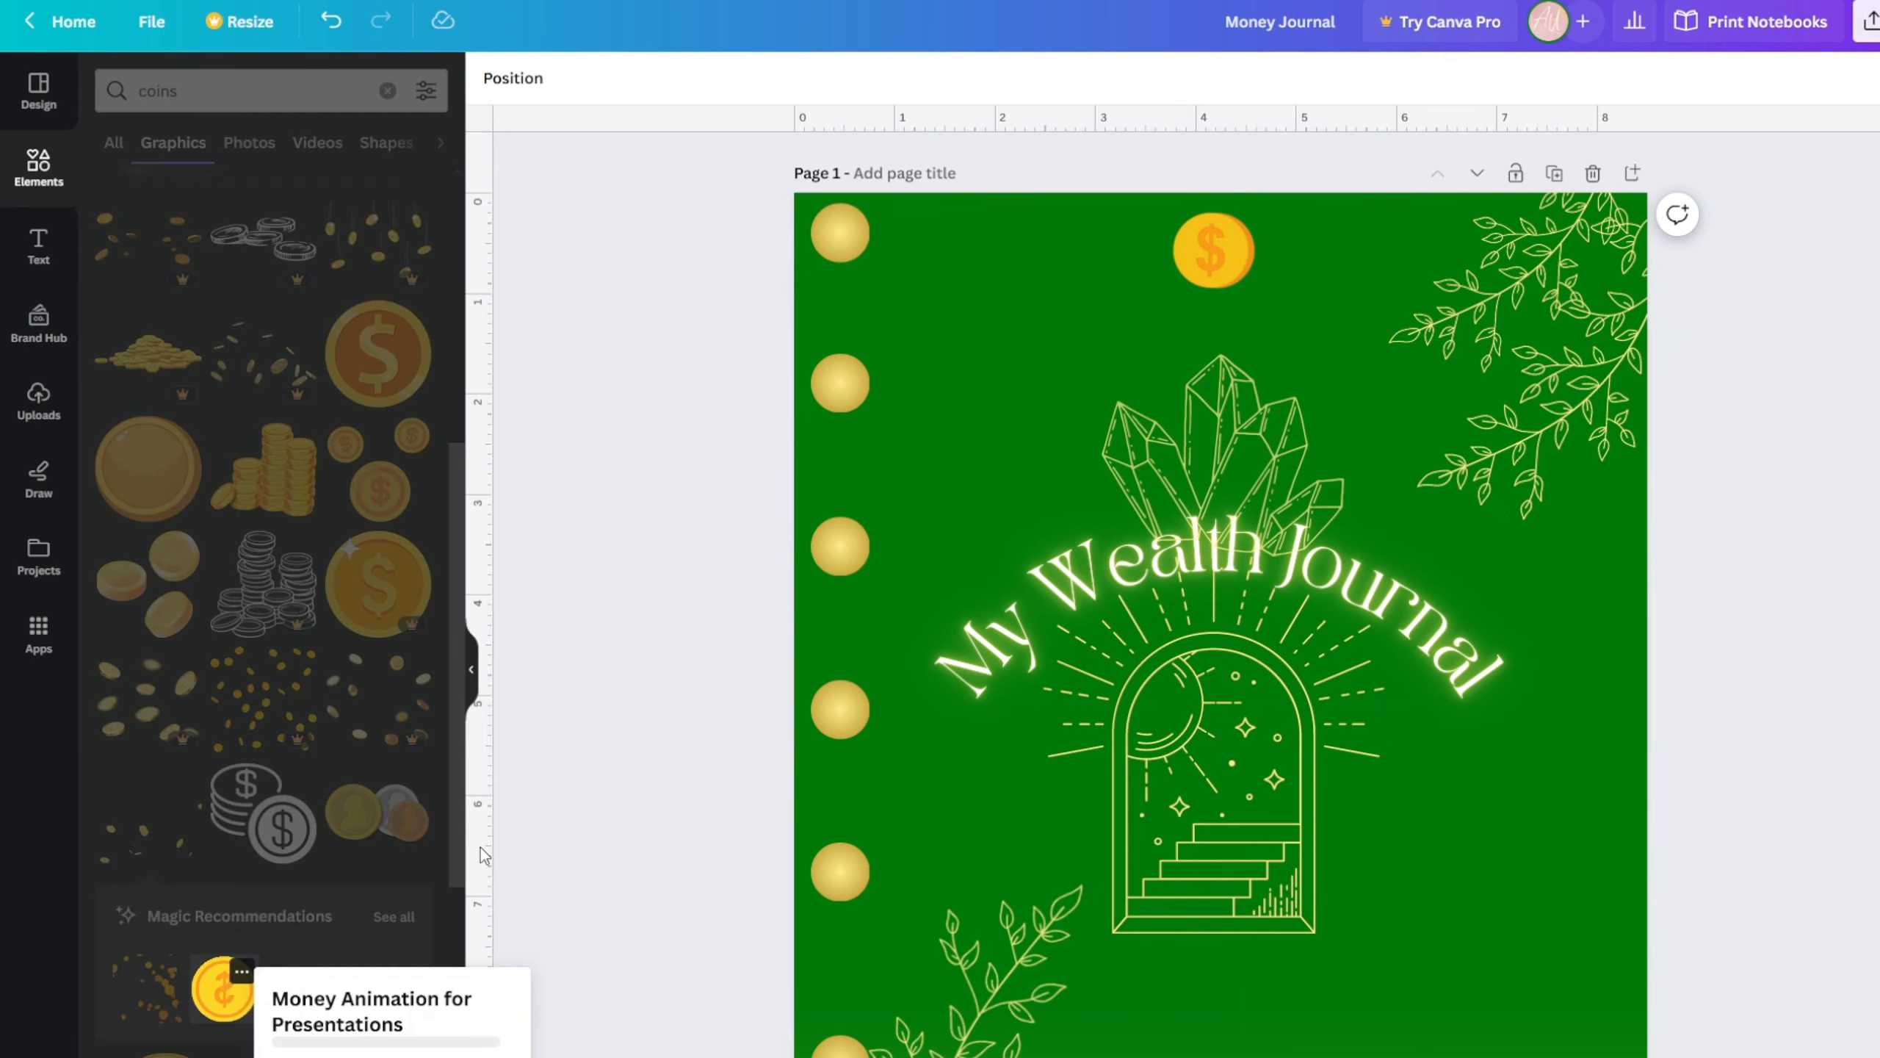
pyautogui.click(225, 1004)
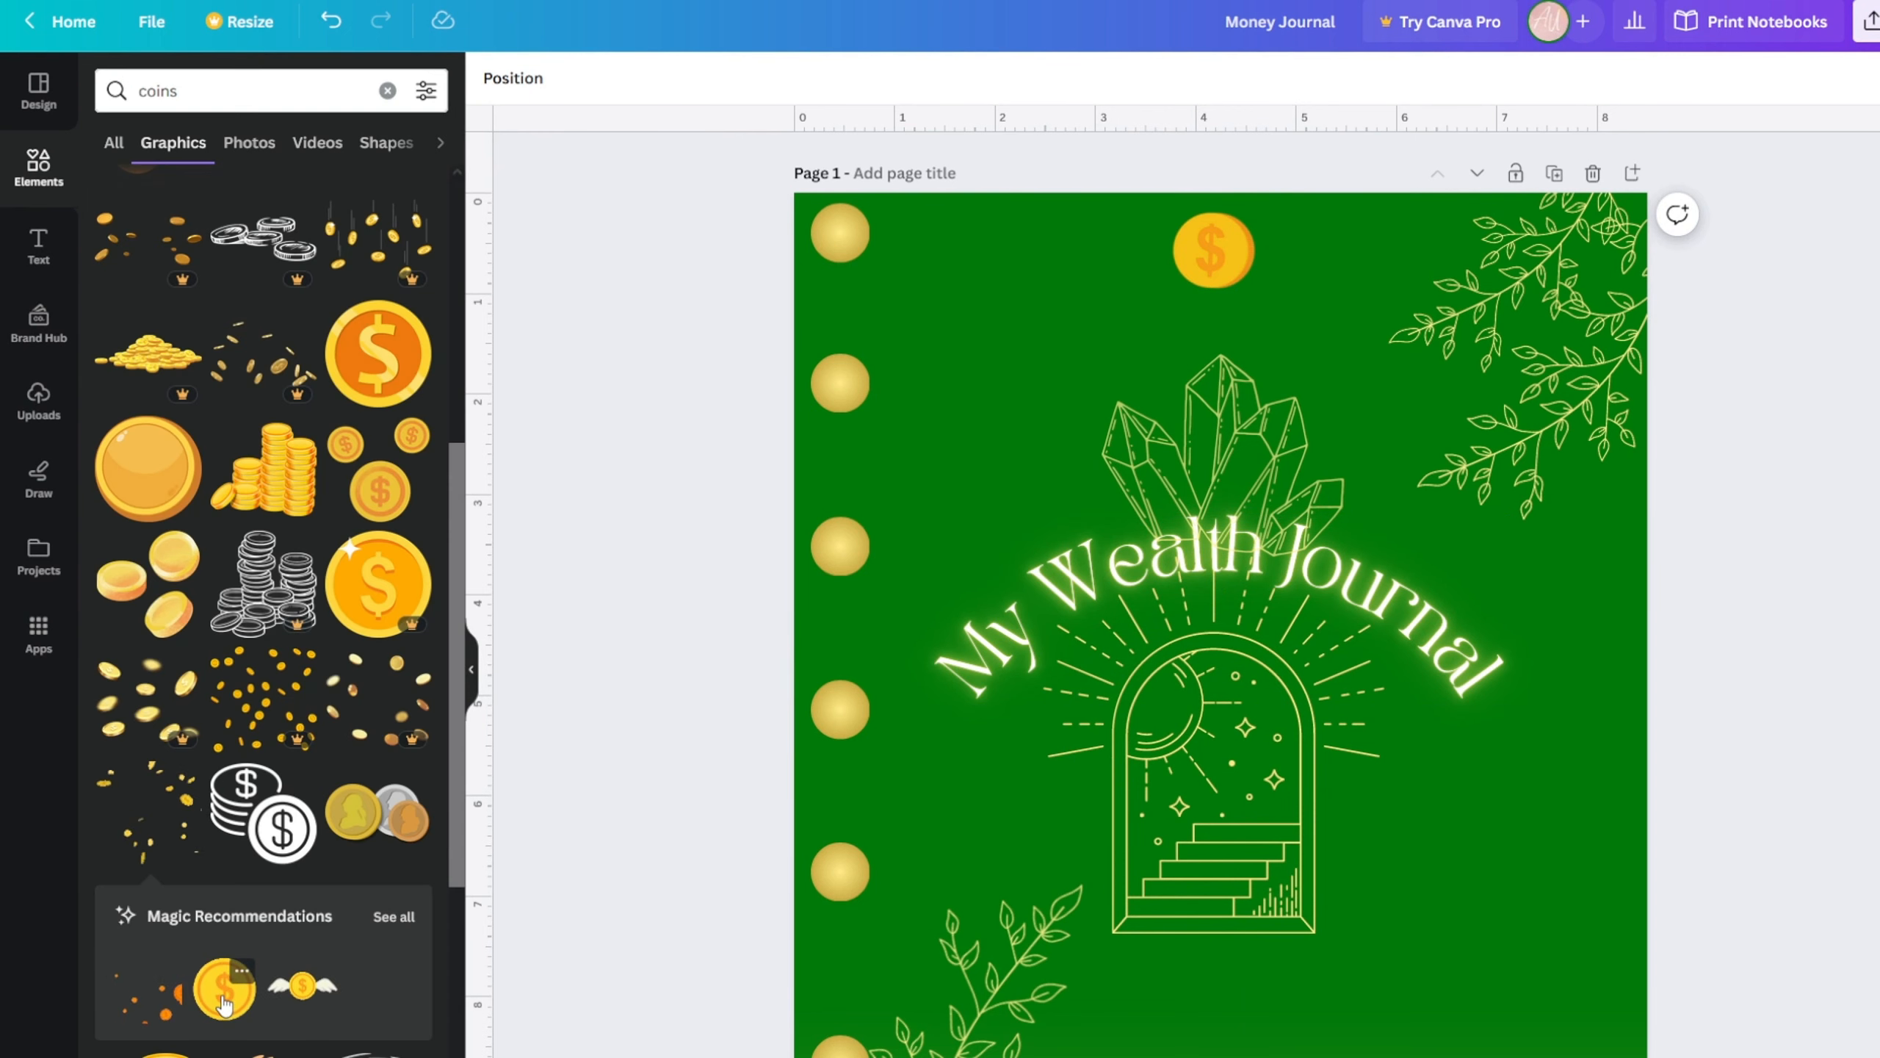
pyautogui.click(224, 1002)
pyautogui.moveTo(1178, 819); pyautogui.dragTo(1271, 600)
pyautogui.moveTo(1260, 524); pyautogui.dragTo(1281, 718)
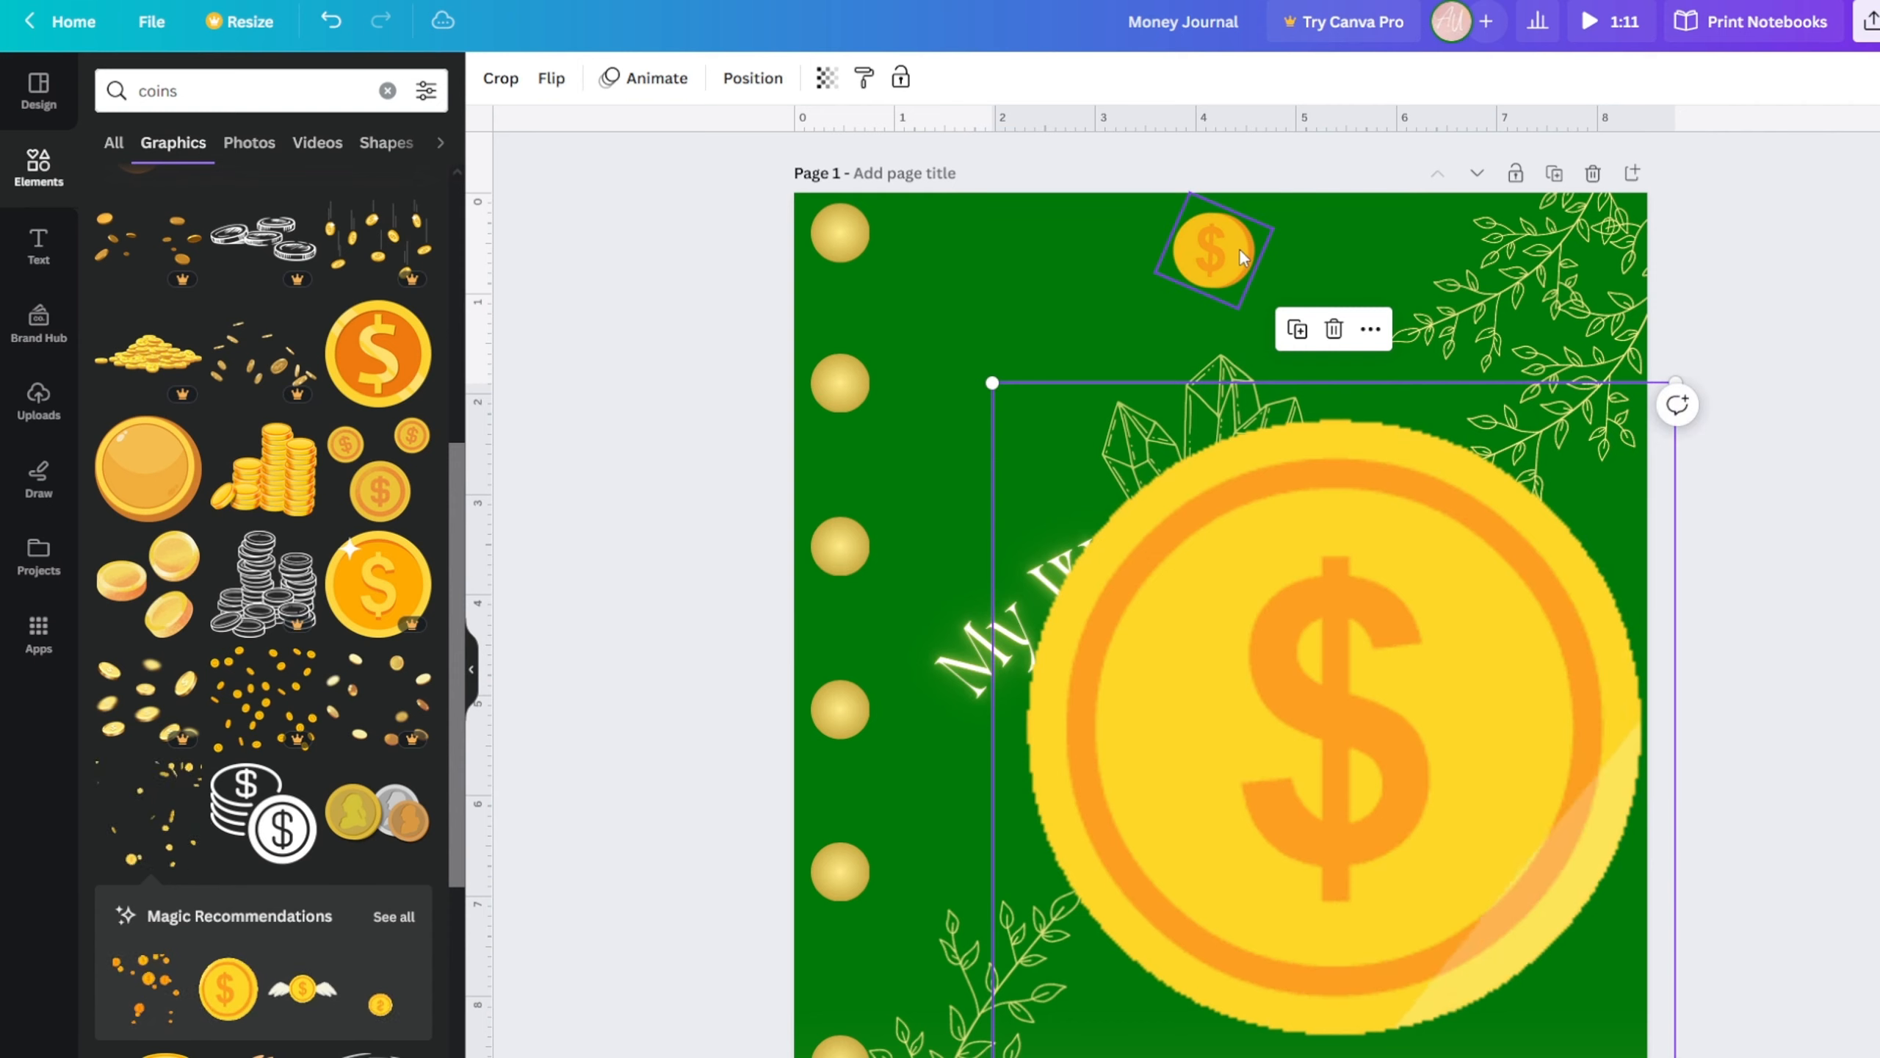
pyautogui.moveTo(1301, 882); pyautogui.dragTo(1211, 714)
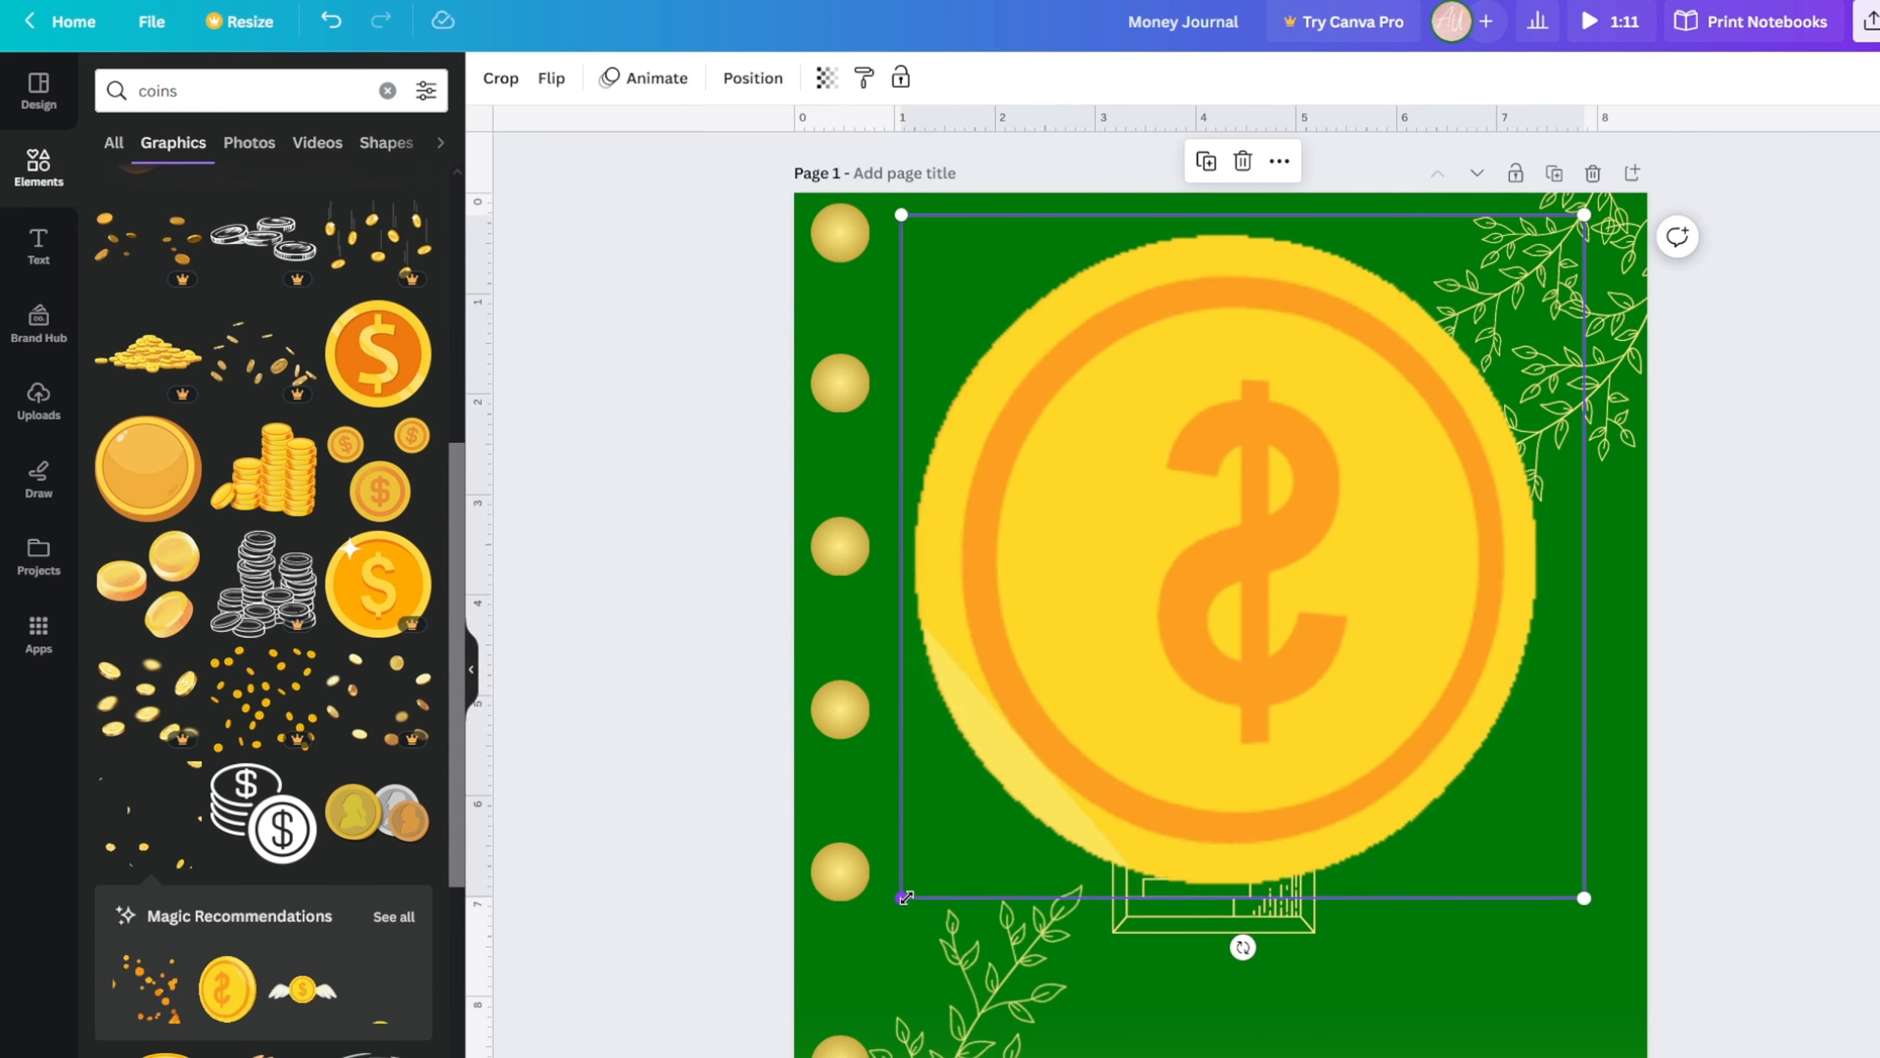
pyautogui.moveTo(905, 897); pyautogui.dragTo(1503, 470)
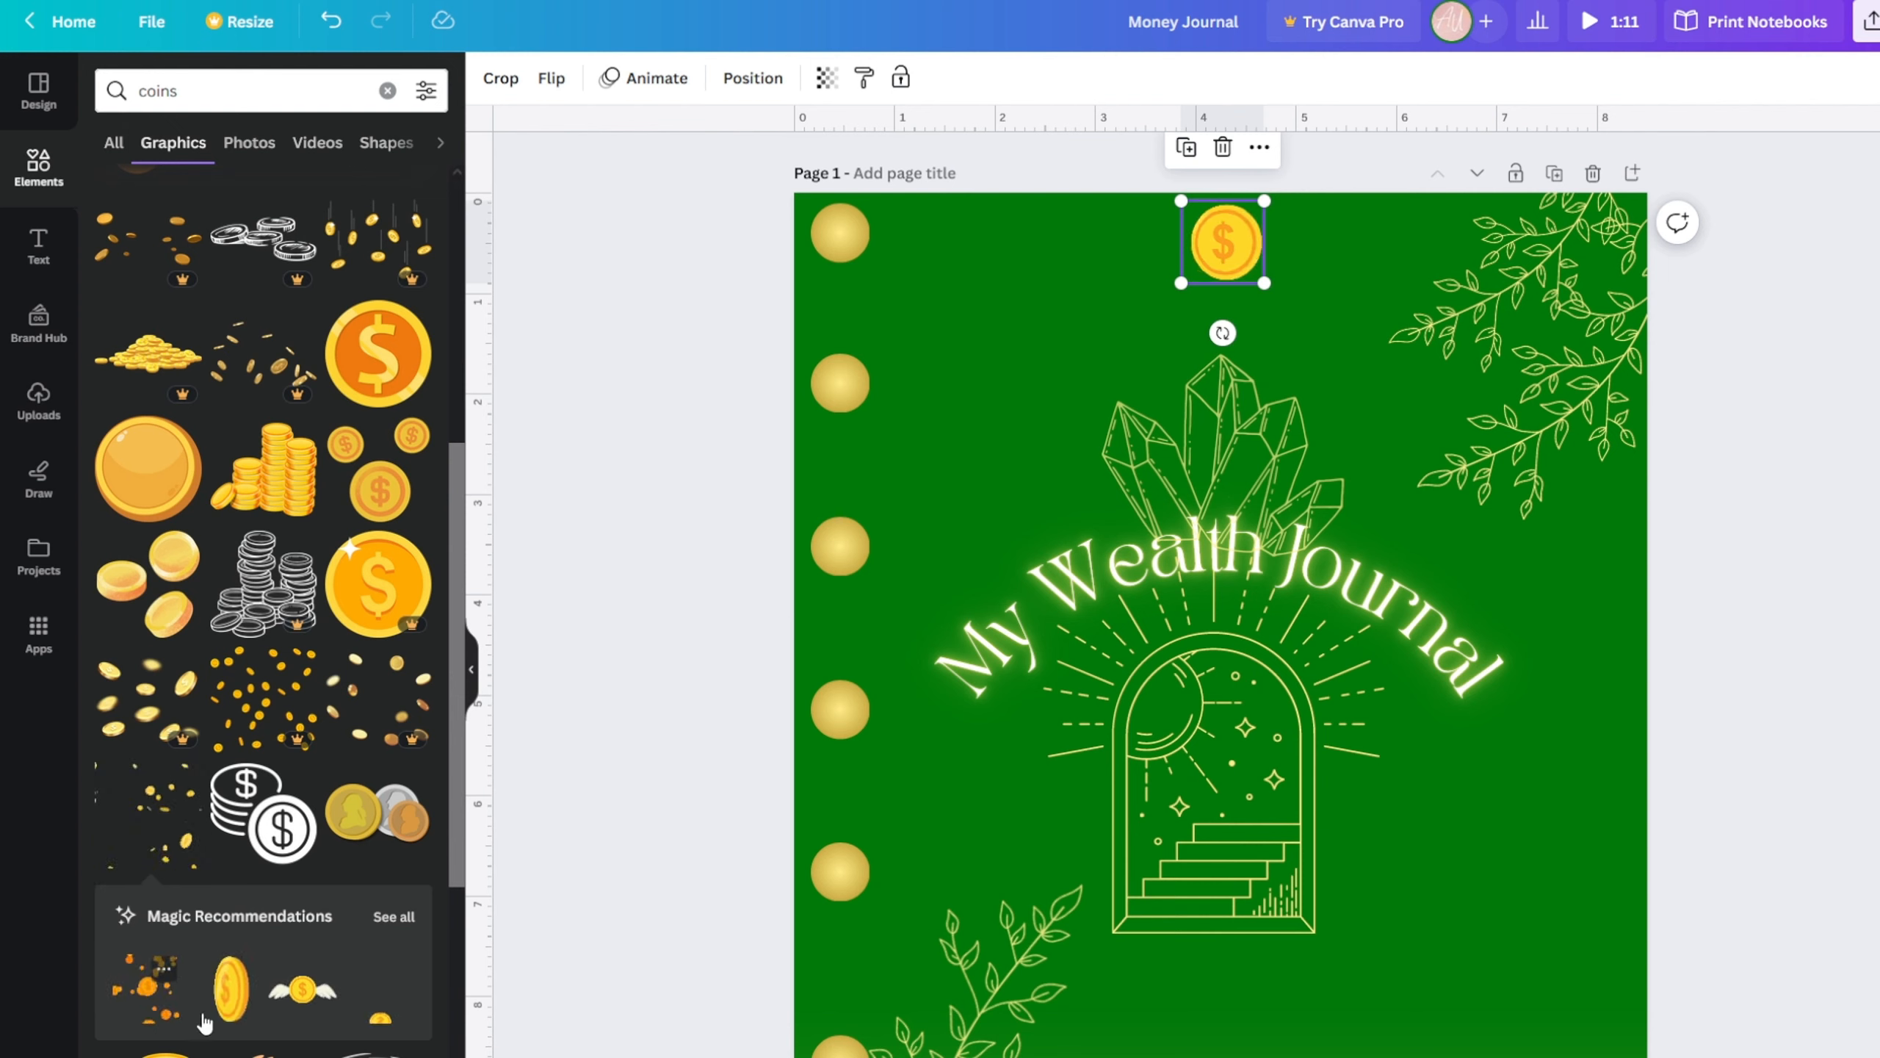
# - Replace the spinning coin at the top of the cover with the winged dollar coin, shrunk to about 2.1 inches wide
pyautogui.click(303, 993)
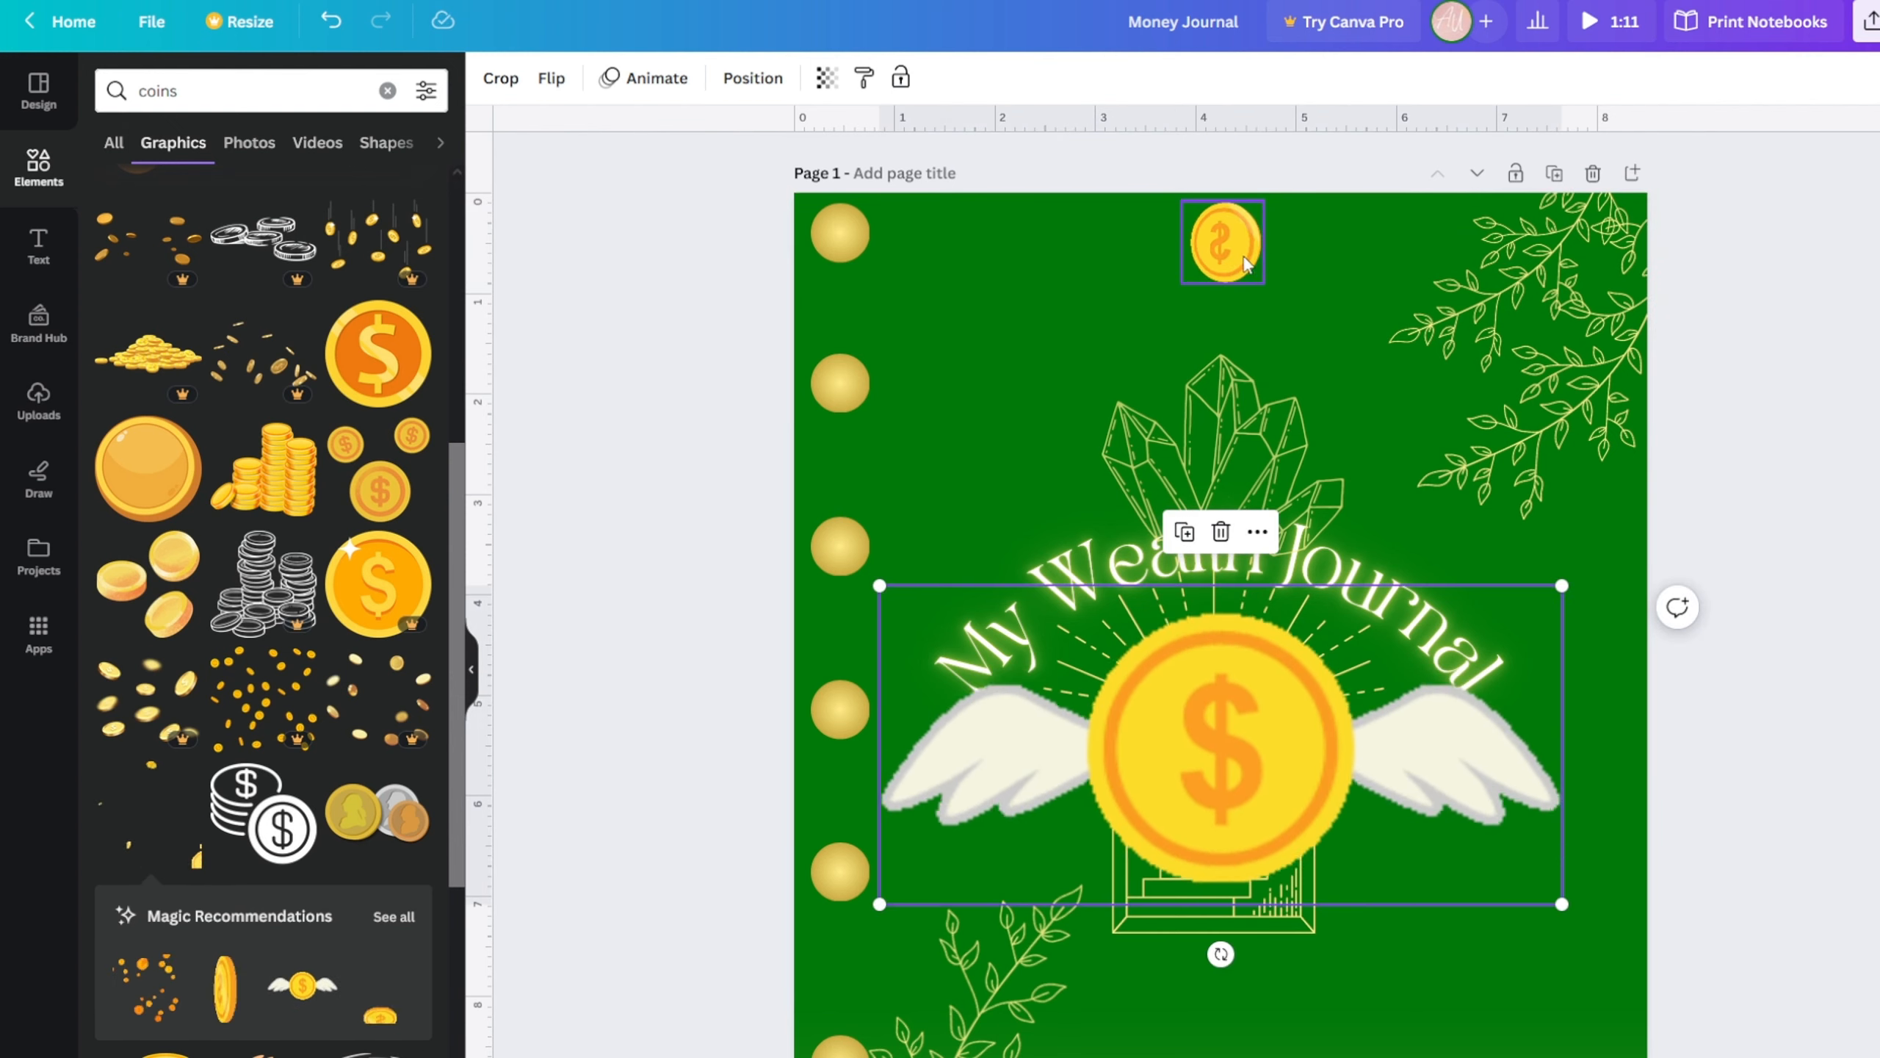
pyautogui.moveTo(1150, 622); pyautogui.dragTo(1167, 234)
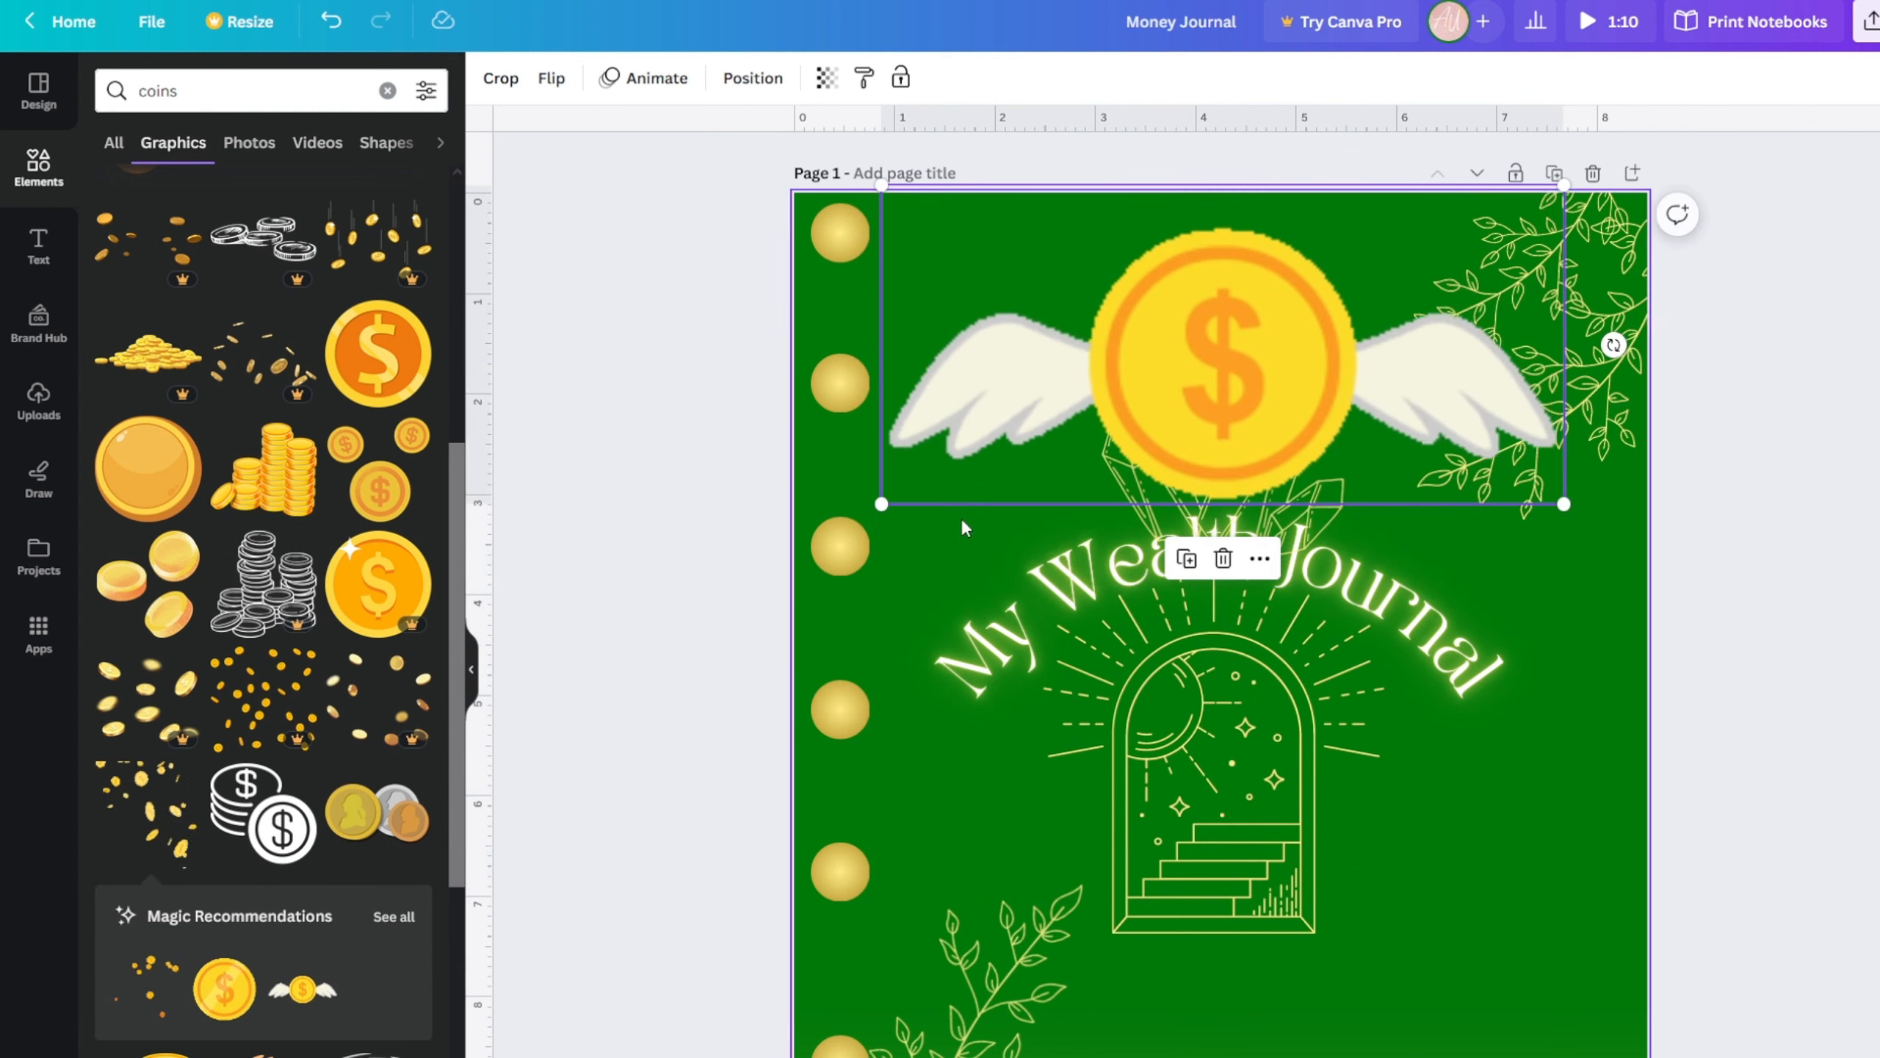
pyautogui.moveTo(883, 502); pyautogui.dragTo(1233, 244)
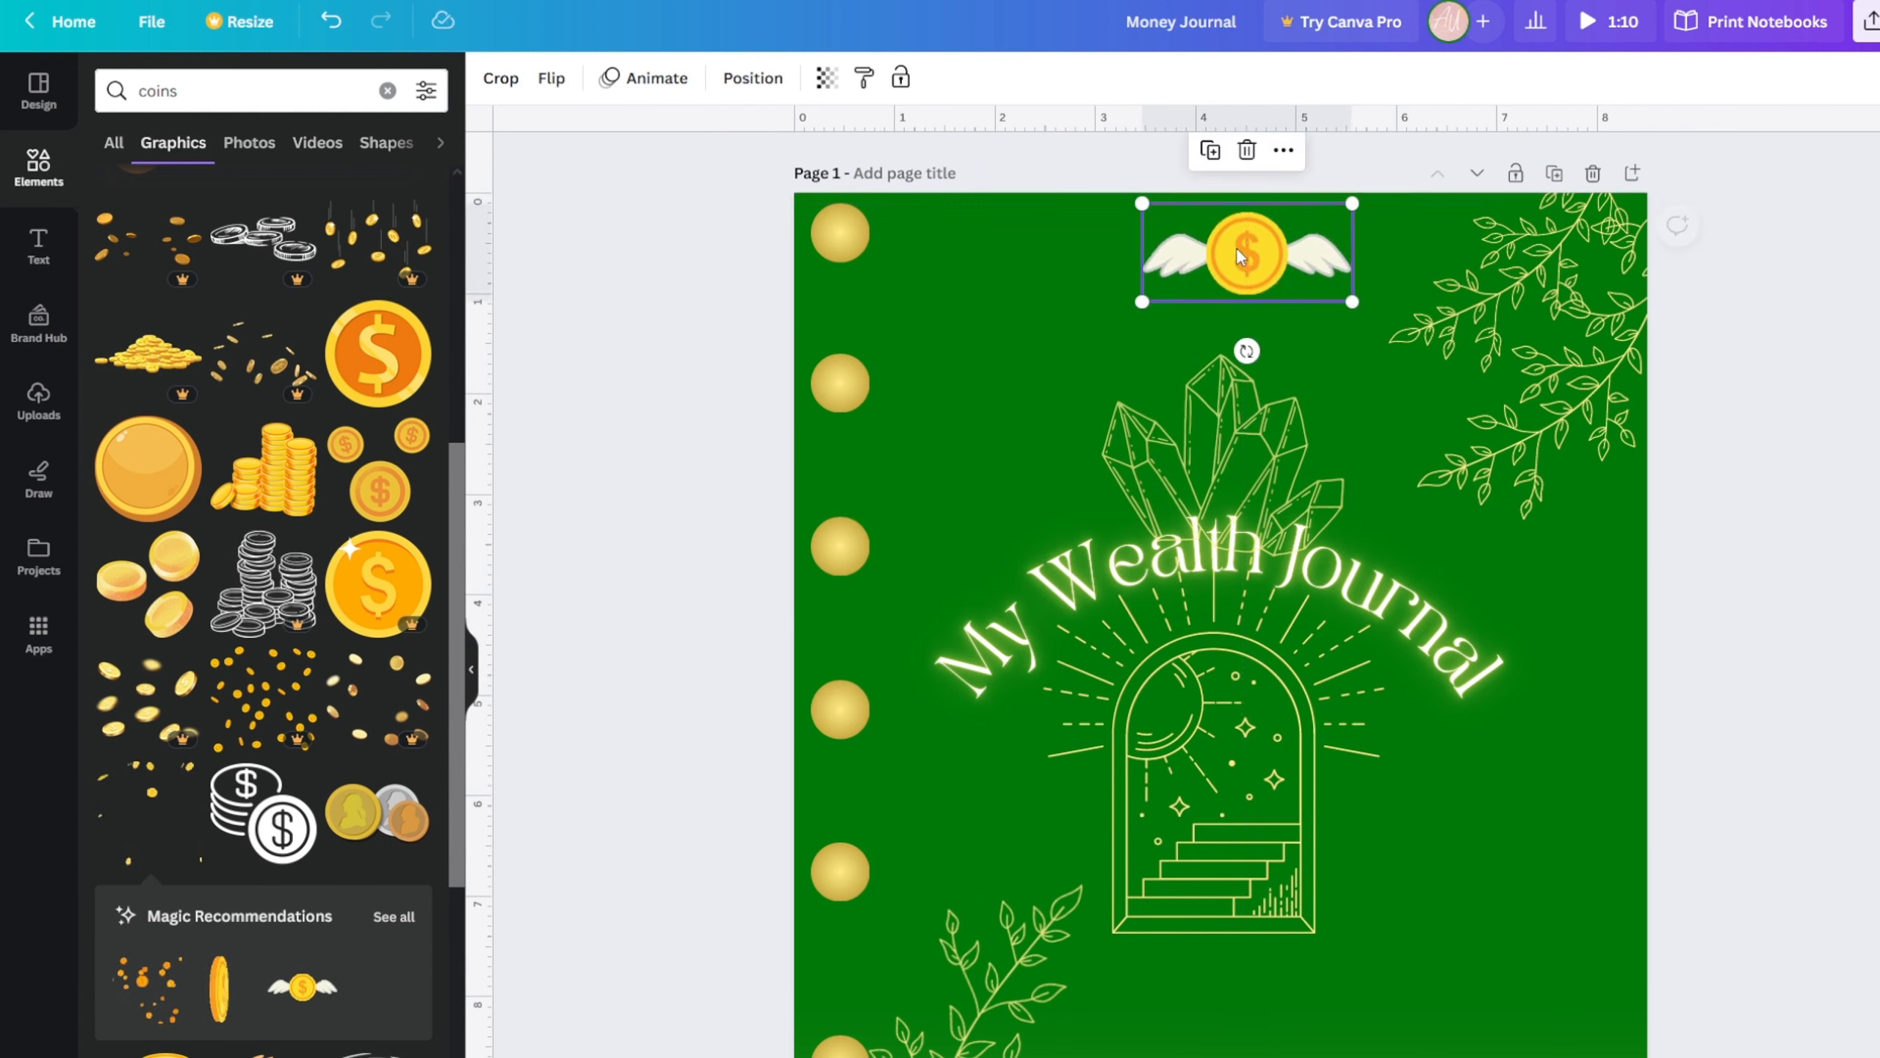
# - Review the decorated cover and the affirmations page below it for further places to add coins
pyautogui.scroll(-2, 1068, 370)
pyautogui.scroll(2, 1229, 1037)
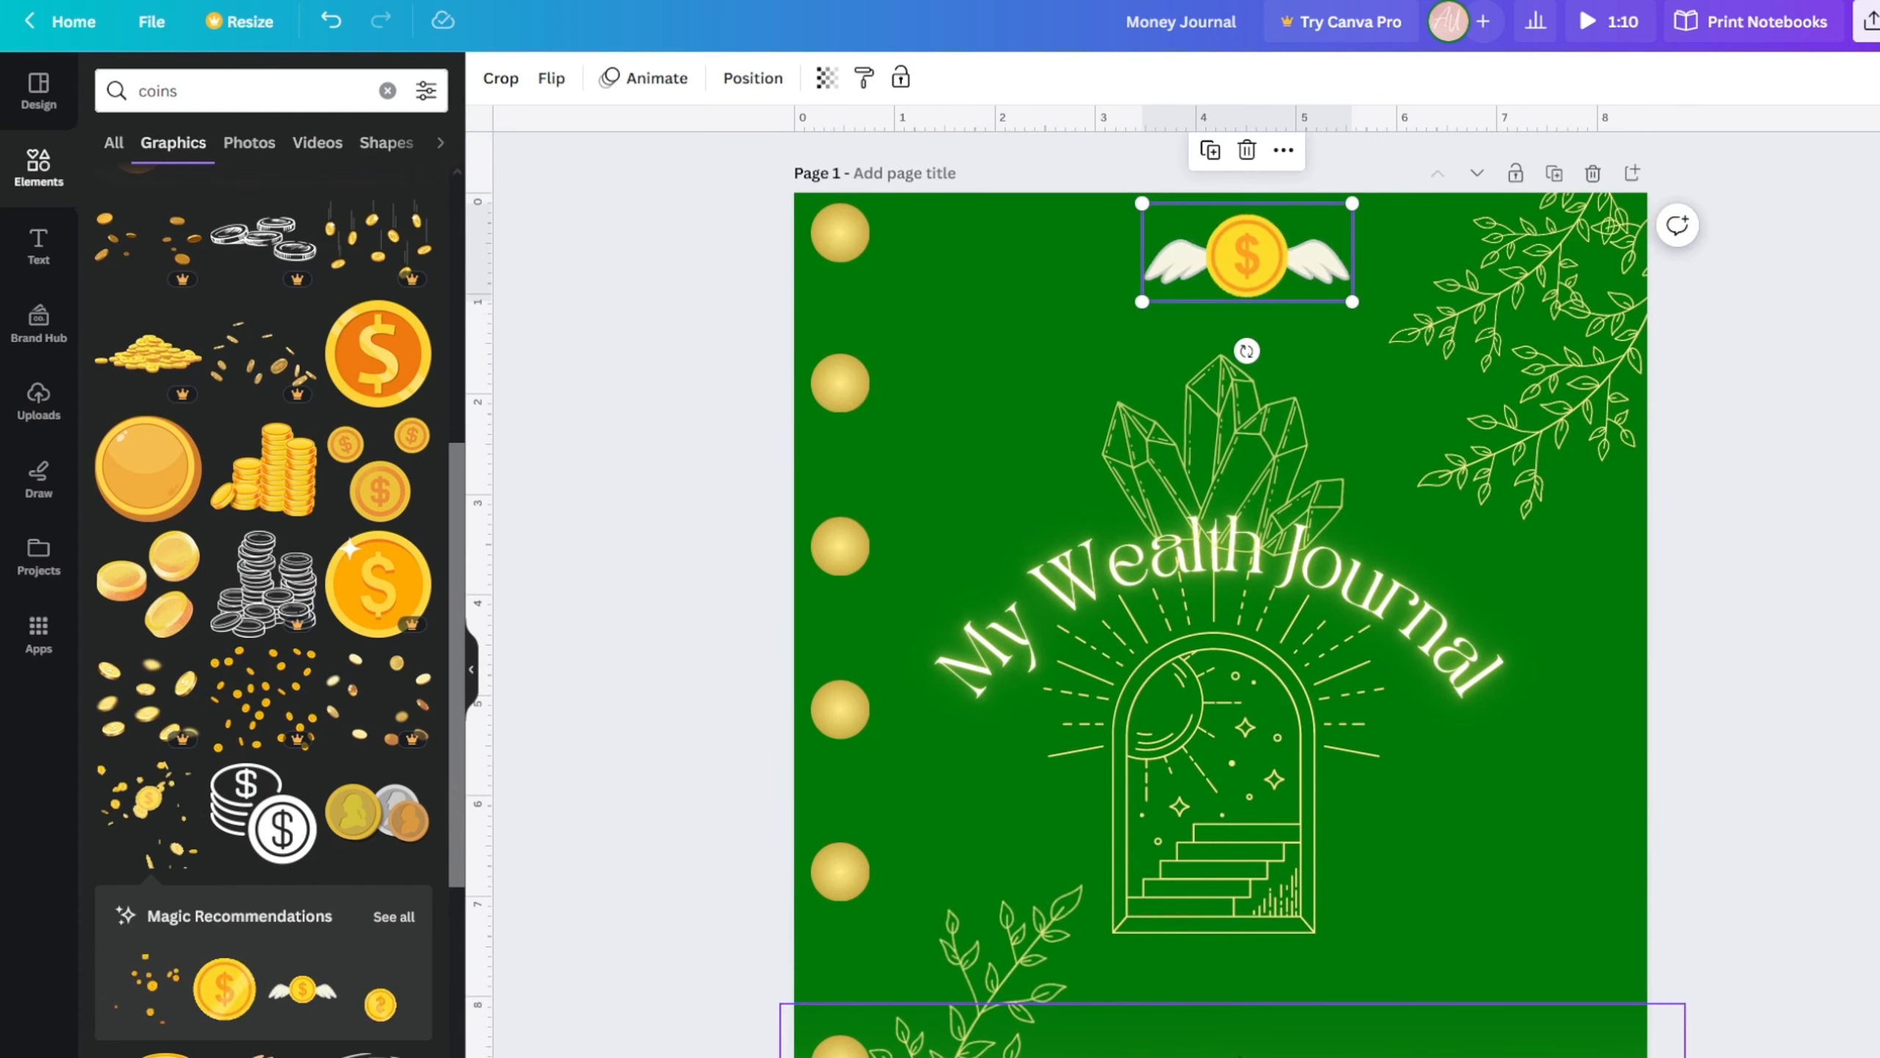
pyautogui.scroll(-8, 1252, 956)
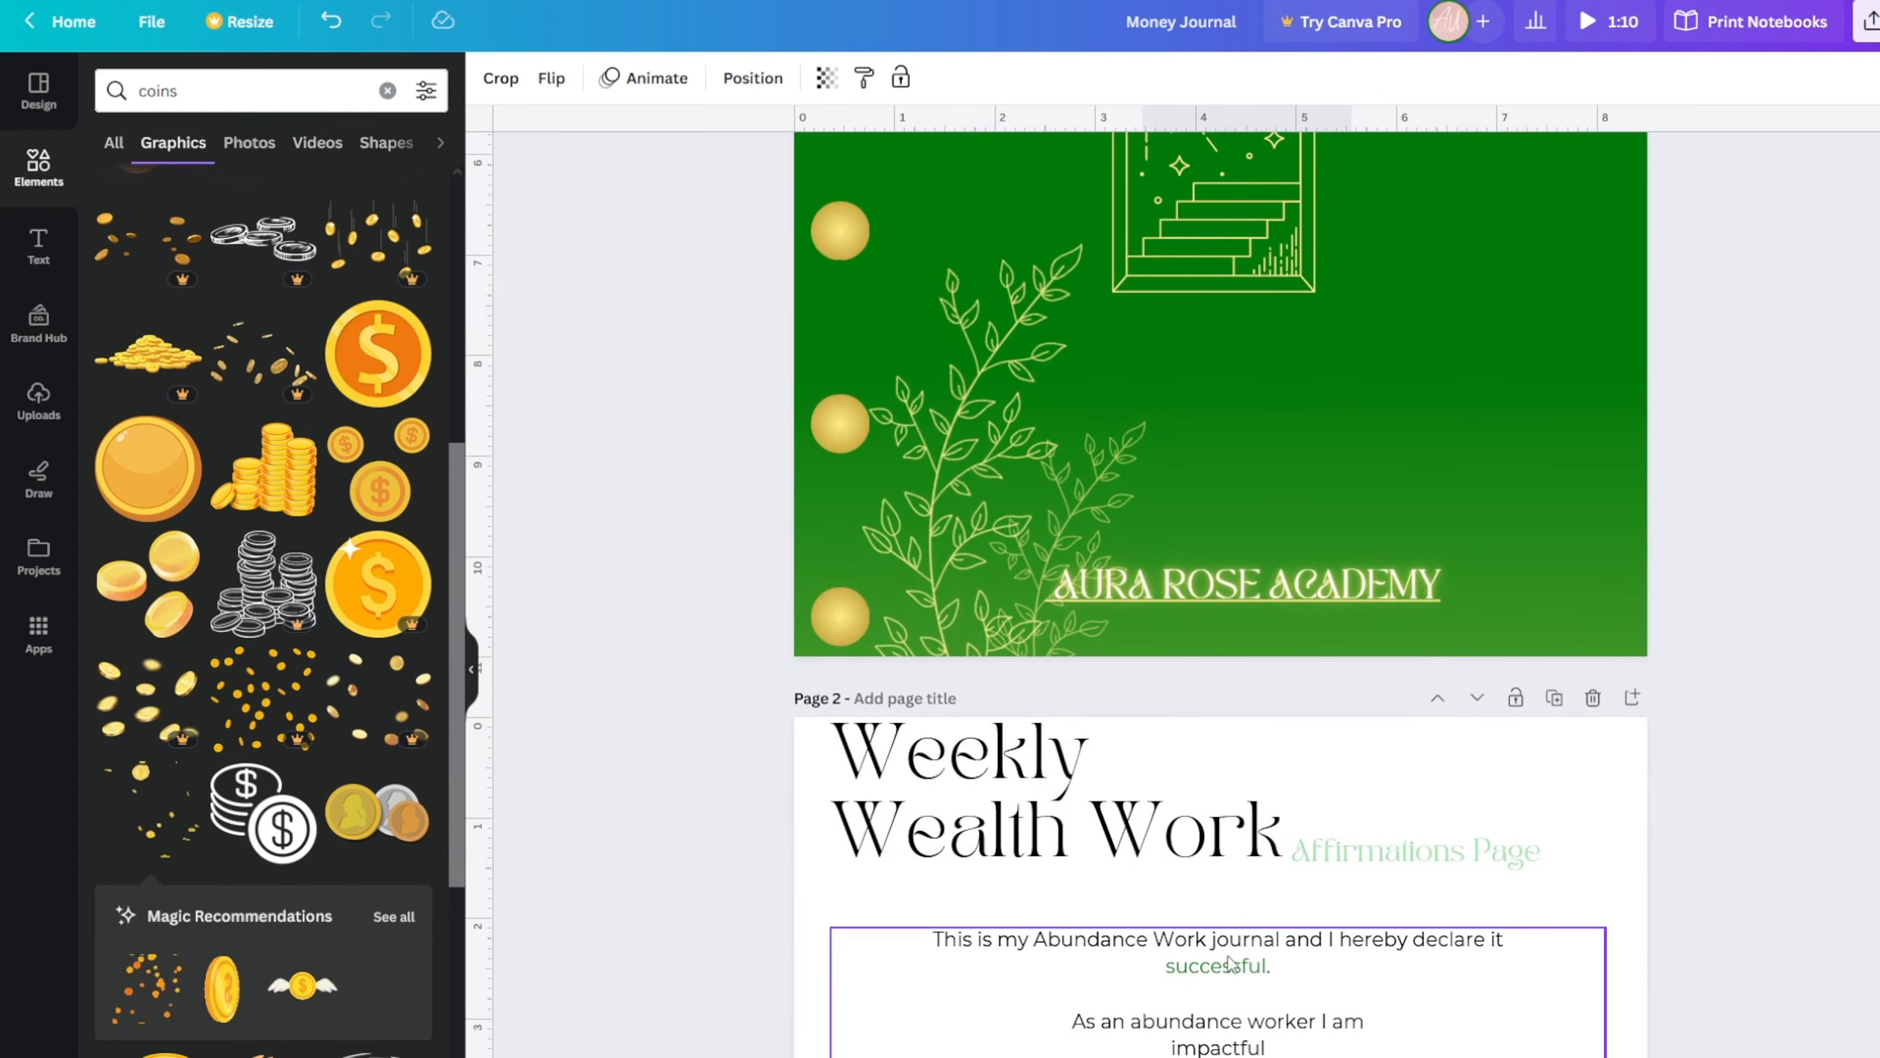
pyautogui.scroll(3, 1025, 835)
pyautogui.scroll(2, 1026, 836)
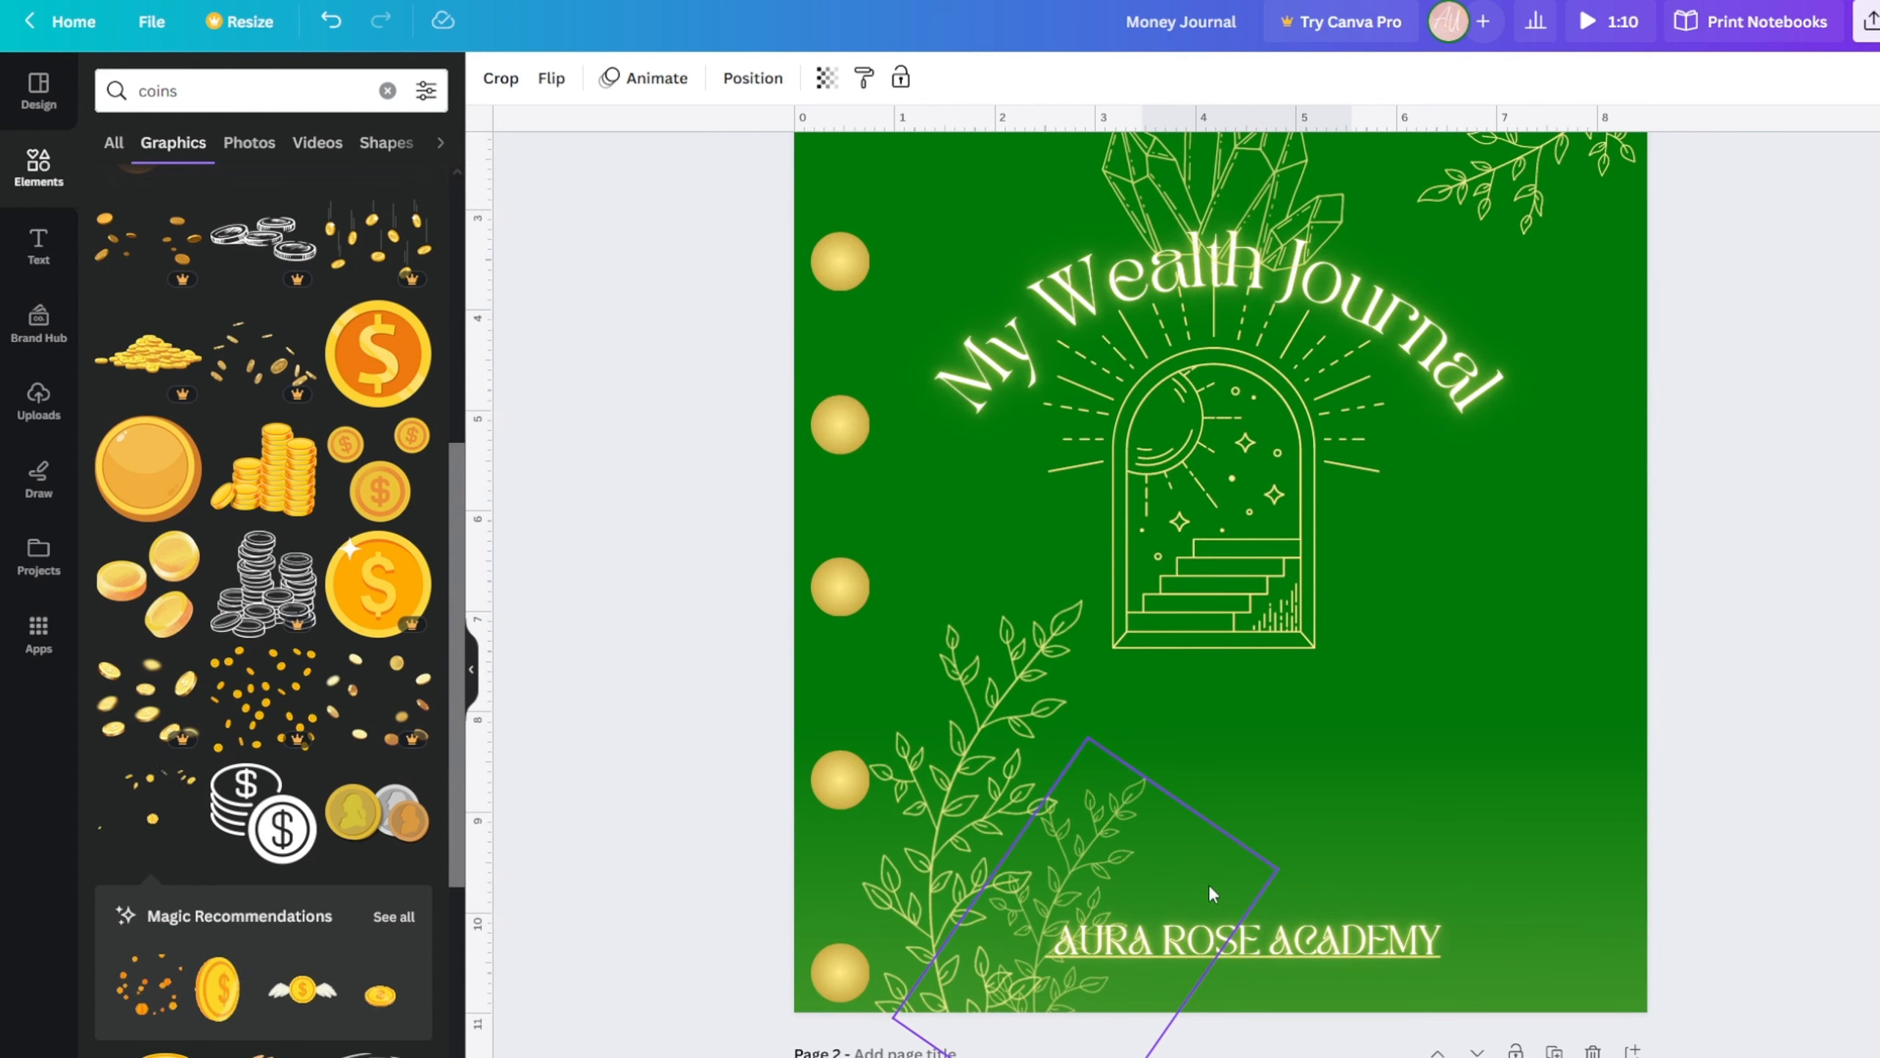
pyautogui.scroll(-9, 1265, 895)
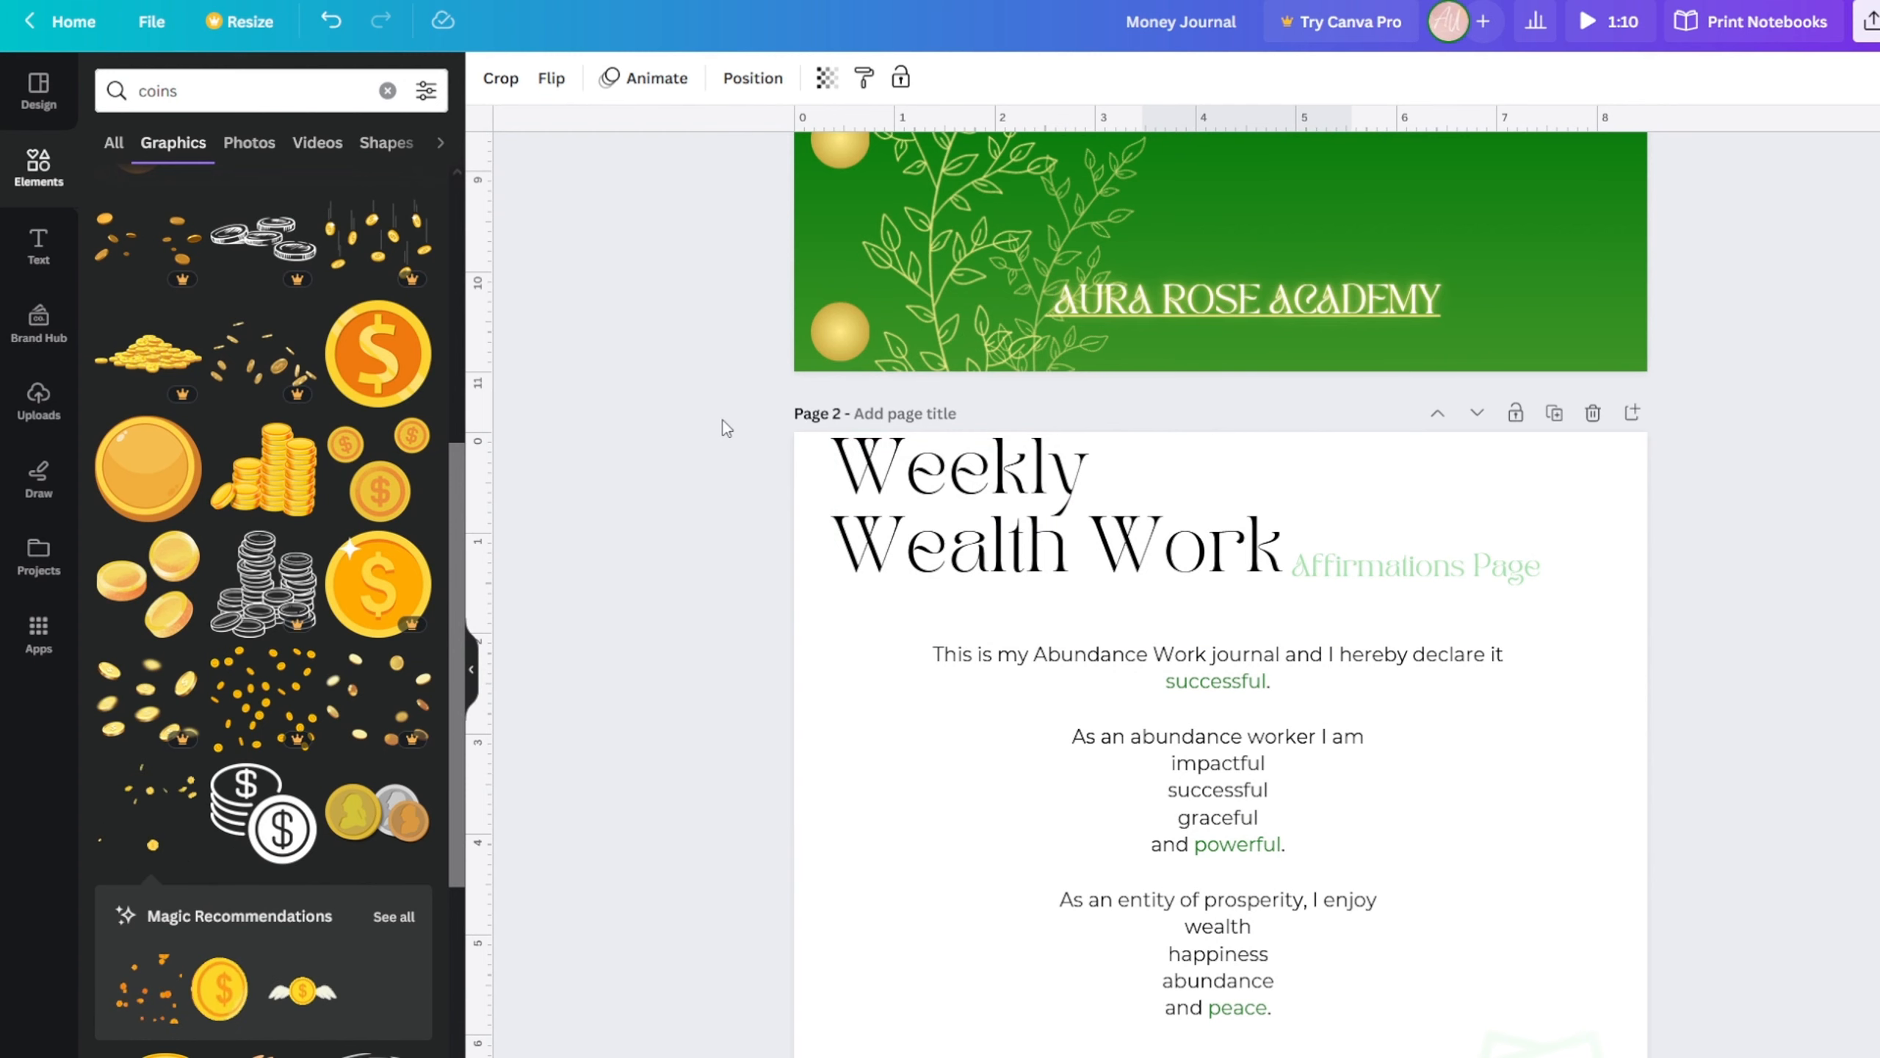
pyautogui.scroll(-2, 816, 492)
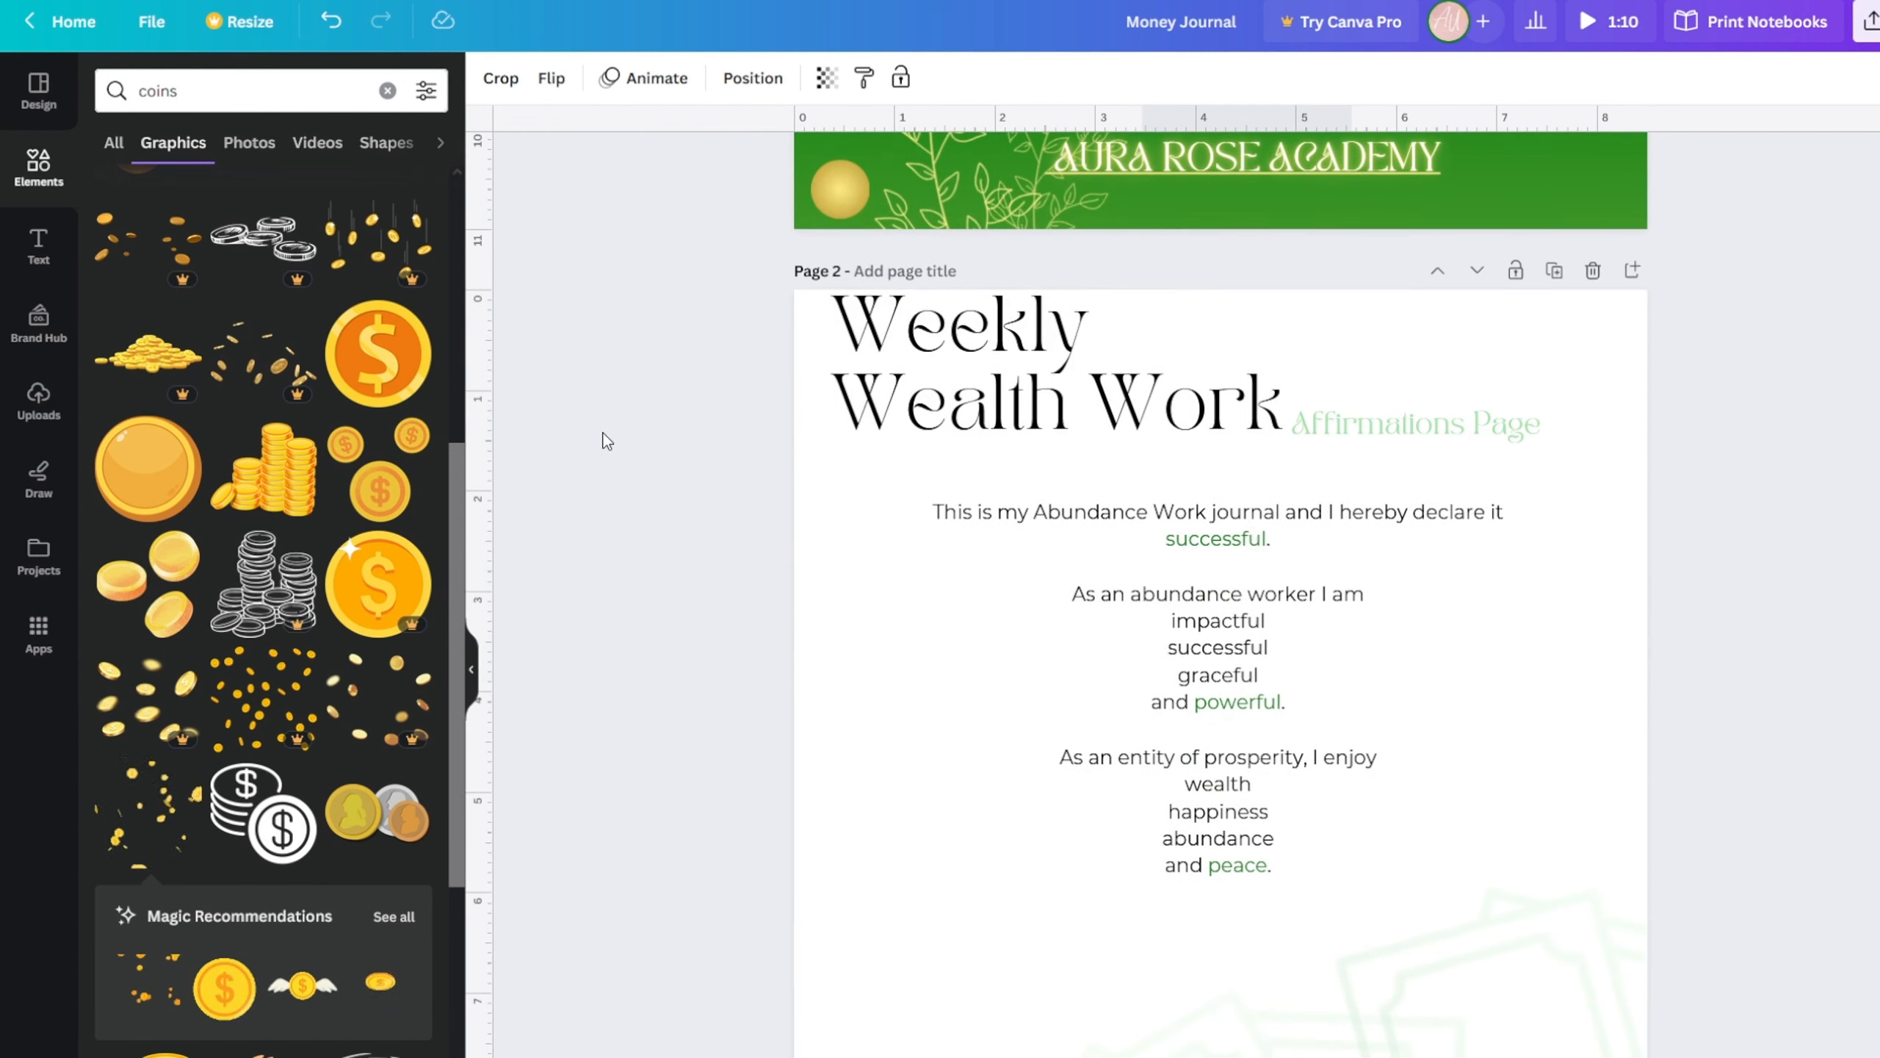
pyautogui.scroll(-3, 692, 351)
pyautogui.scroll(1, 711, 259)
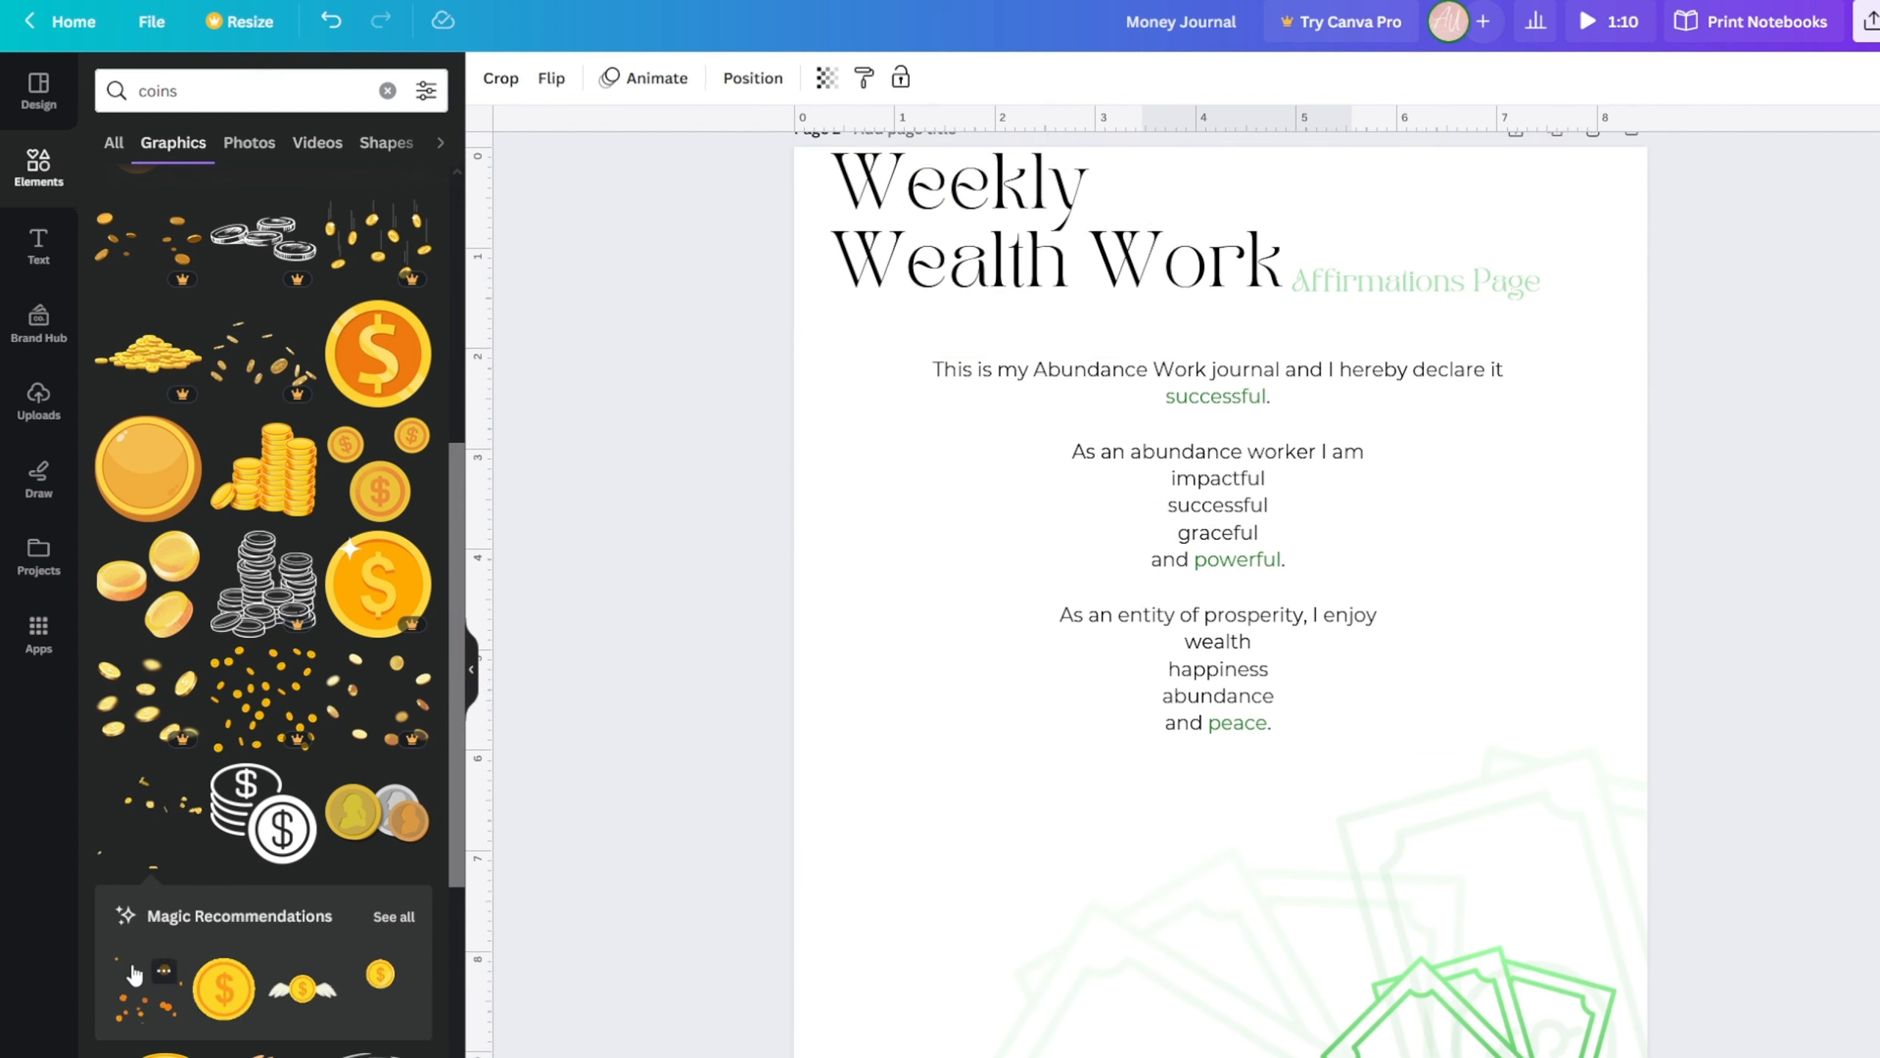
# - Try the falling coins animation on the affirmations page, placed in the upper left corner and enlarged to about 8.5 inches wide
pyautogui.click(141, 854)
pyautogui.moveTo(1018, 940); pyautogui.dragTo(932, 727)
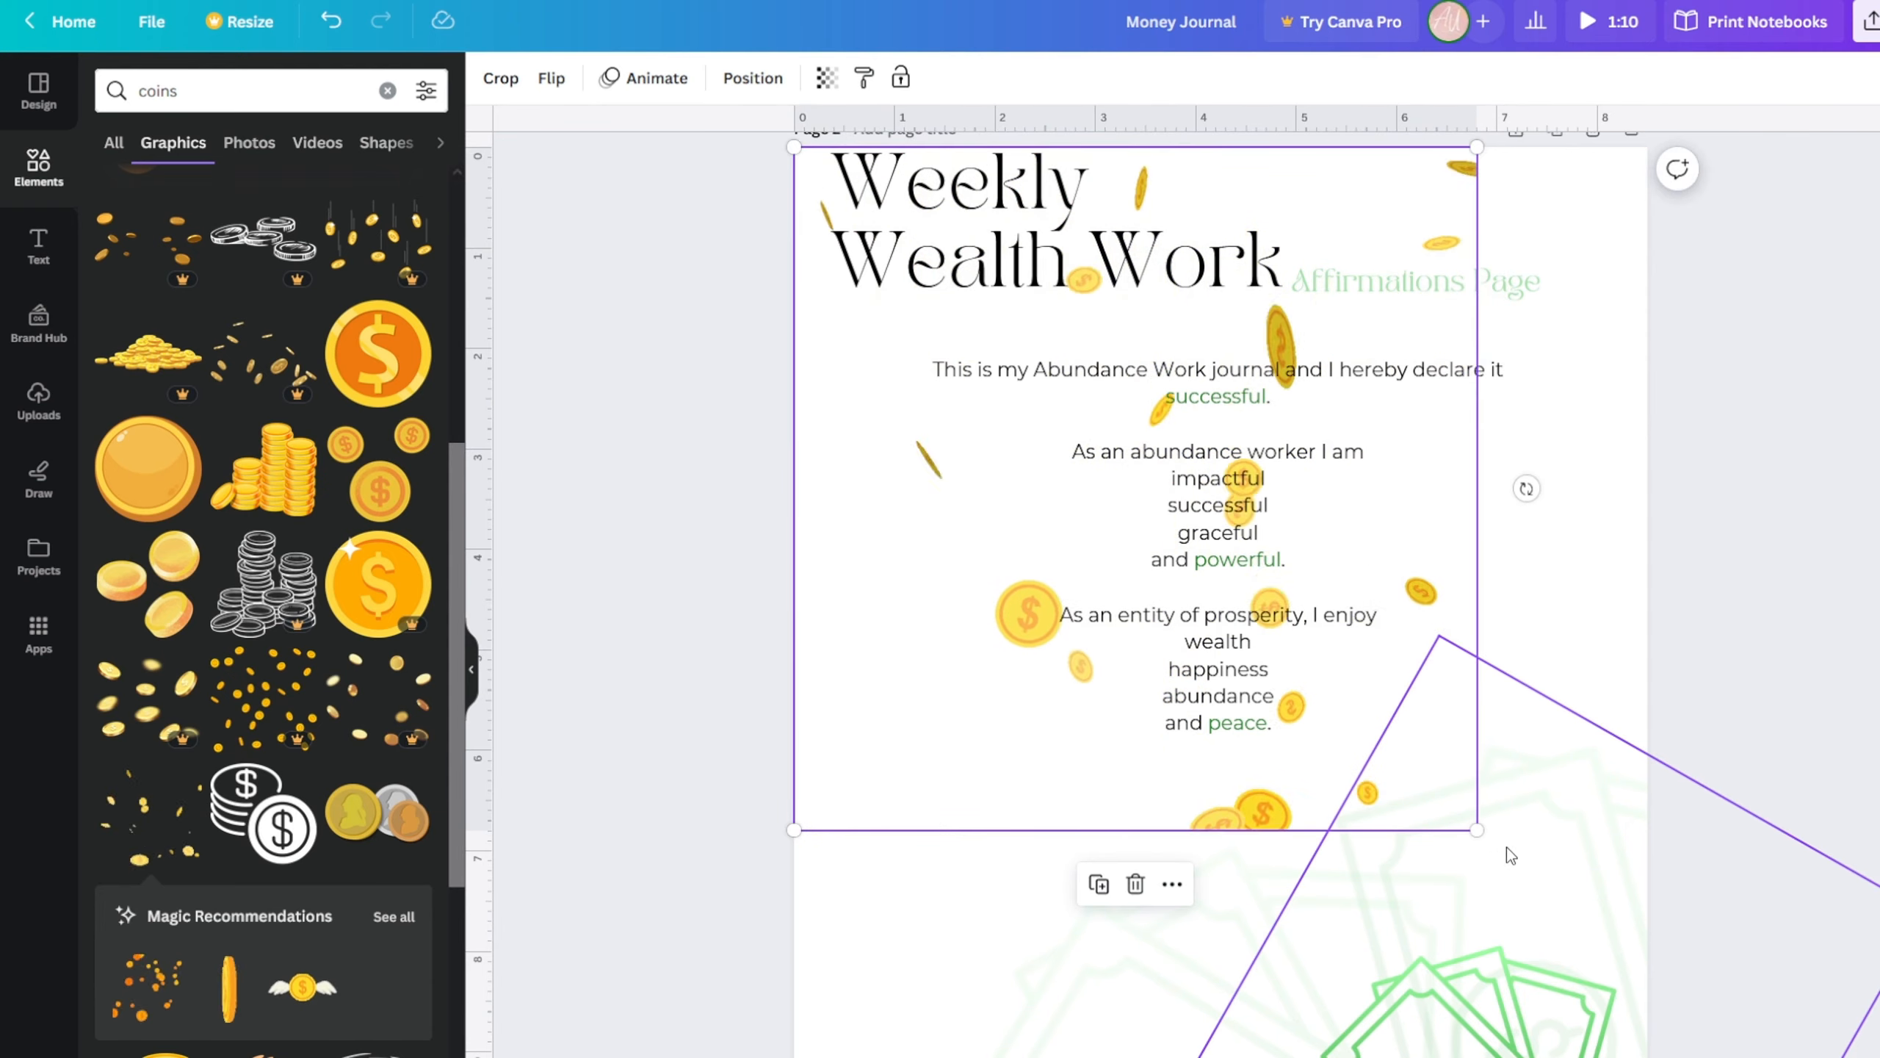
pyautogui.moveTo(1477, 829); pyautogui.dragTo(1727, 941)
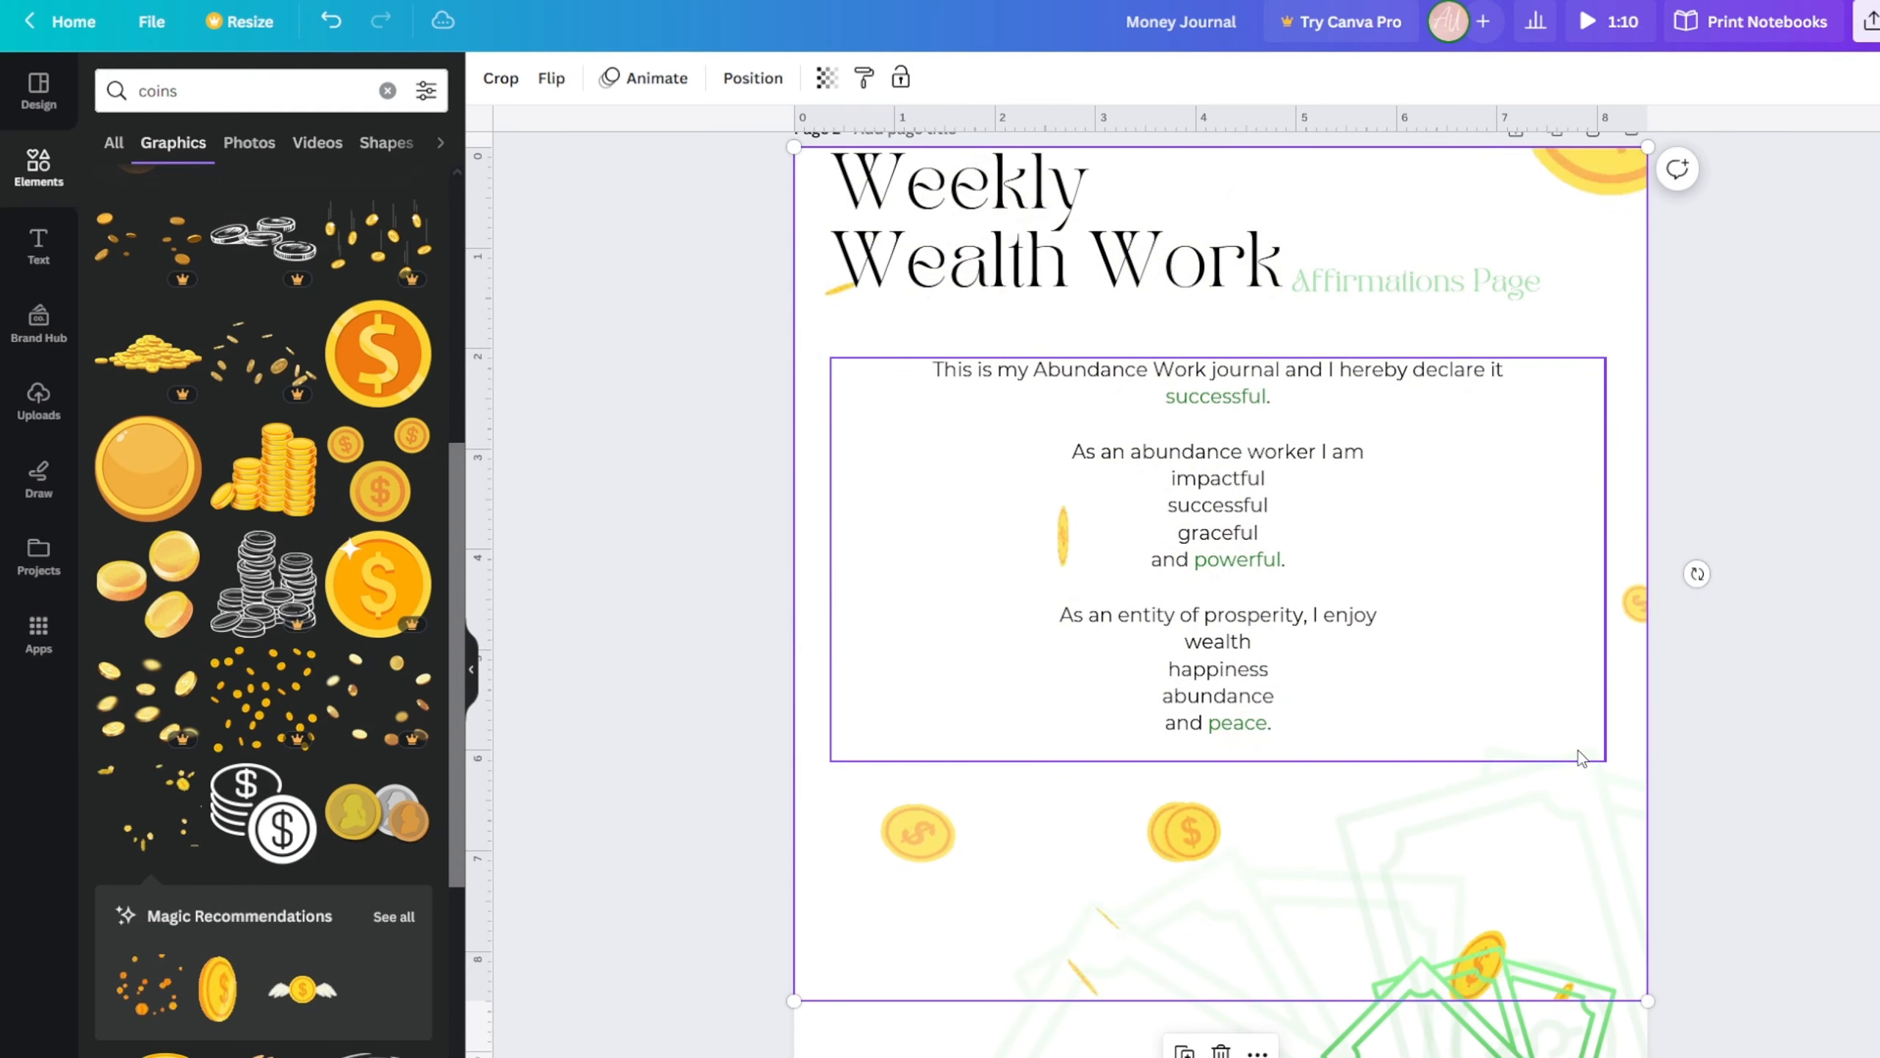
# - Check the layer order options of the enlarged falling coins animation and delete it from the affirmations page
pyautogui.click(1735, 633)
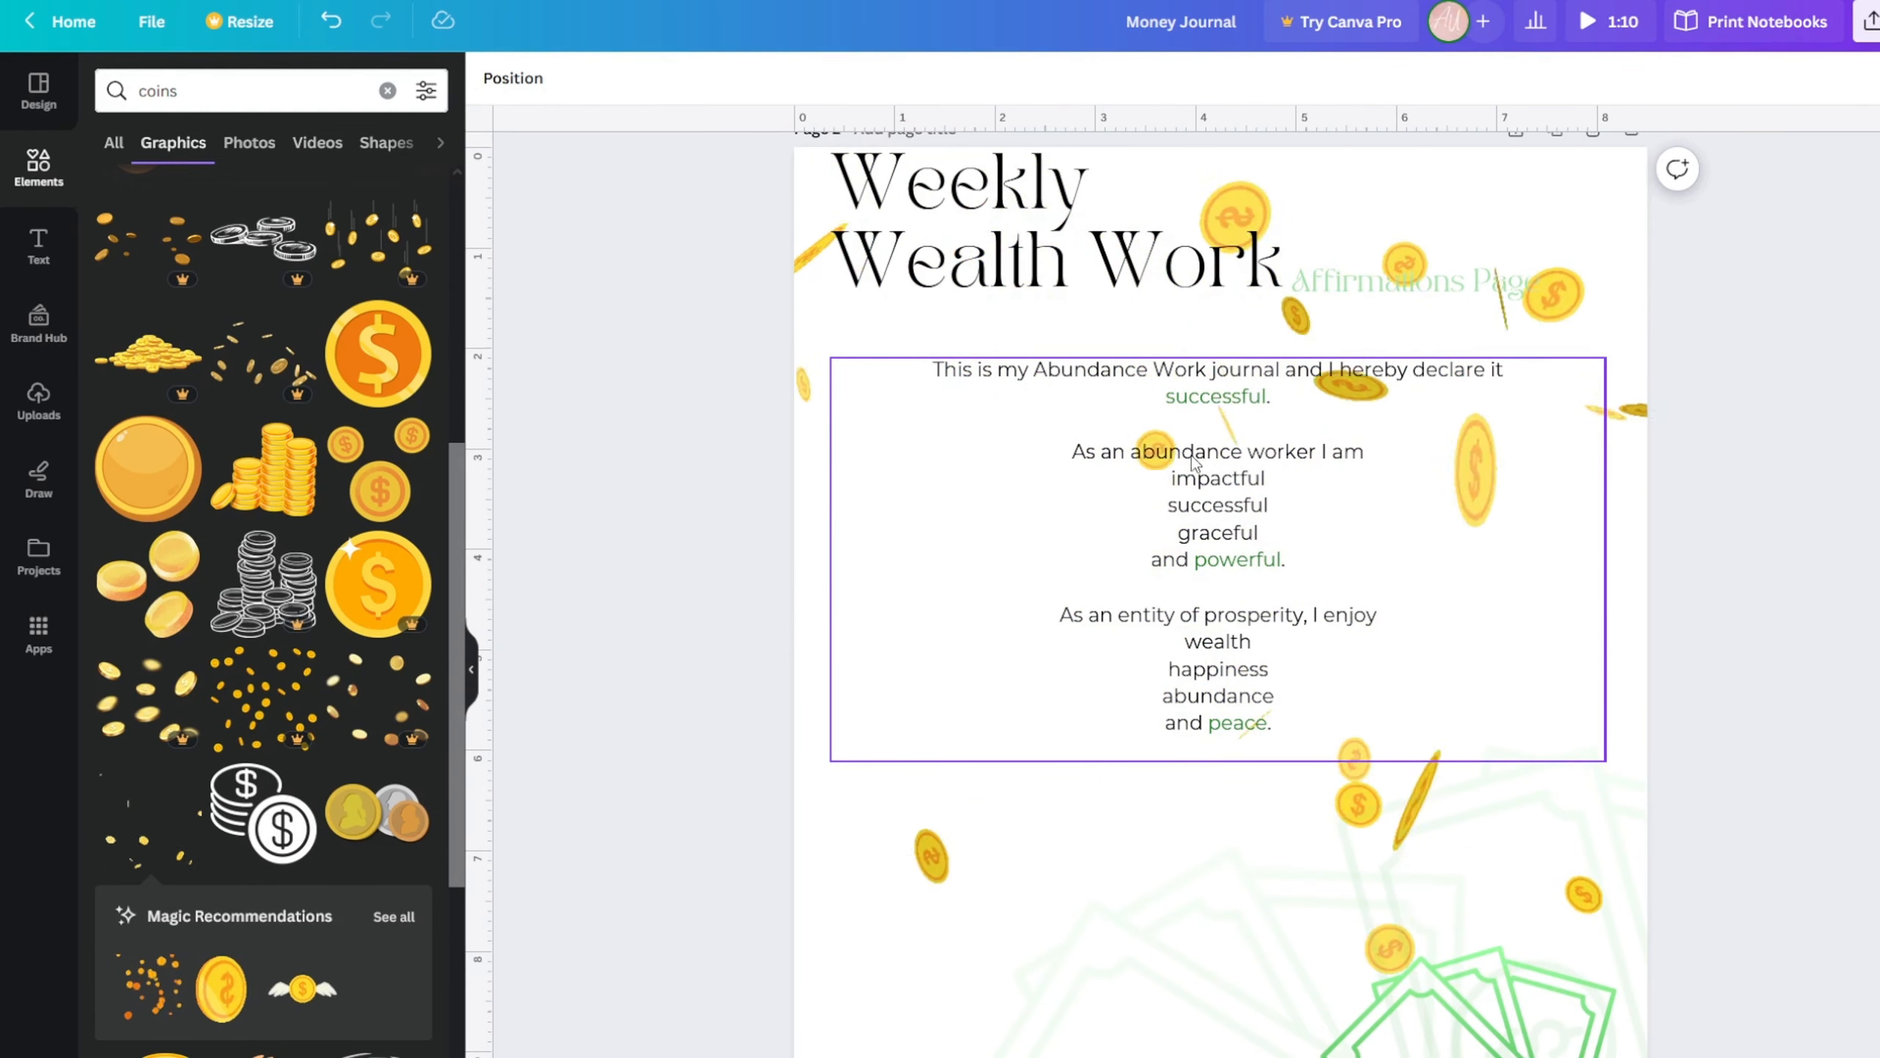
pyautogui.rightClick(1626, 501)
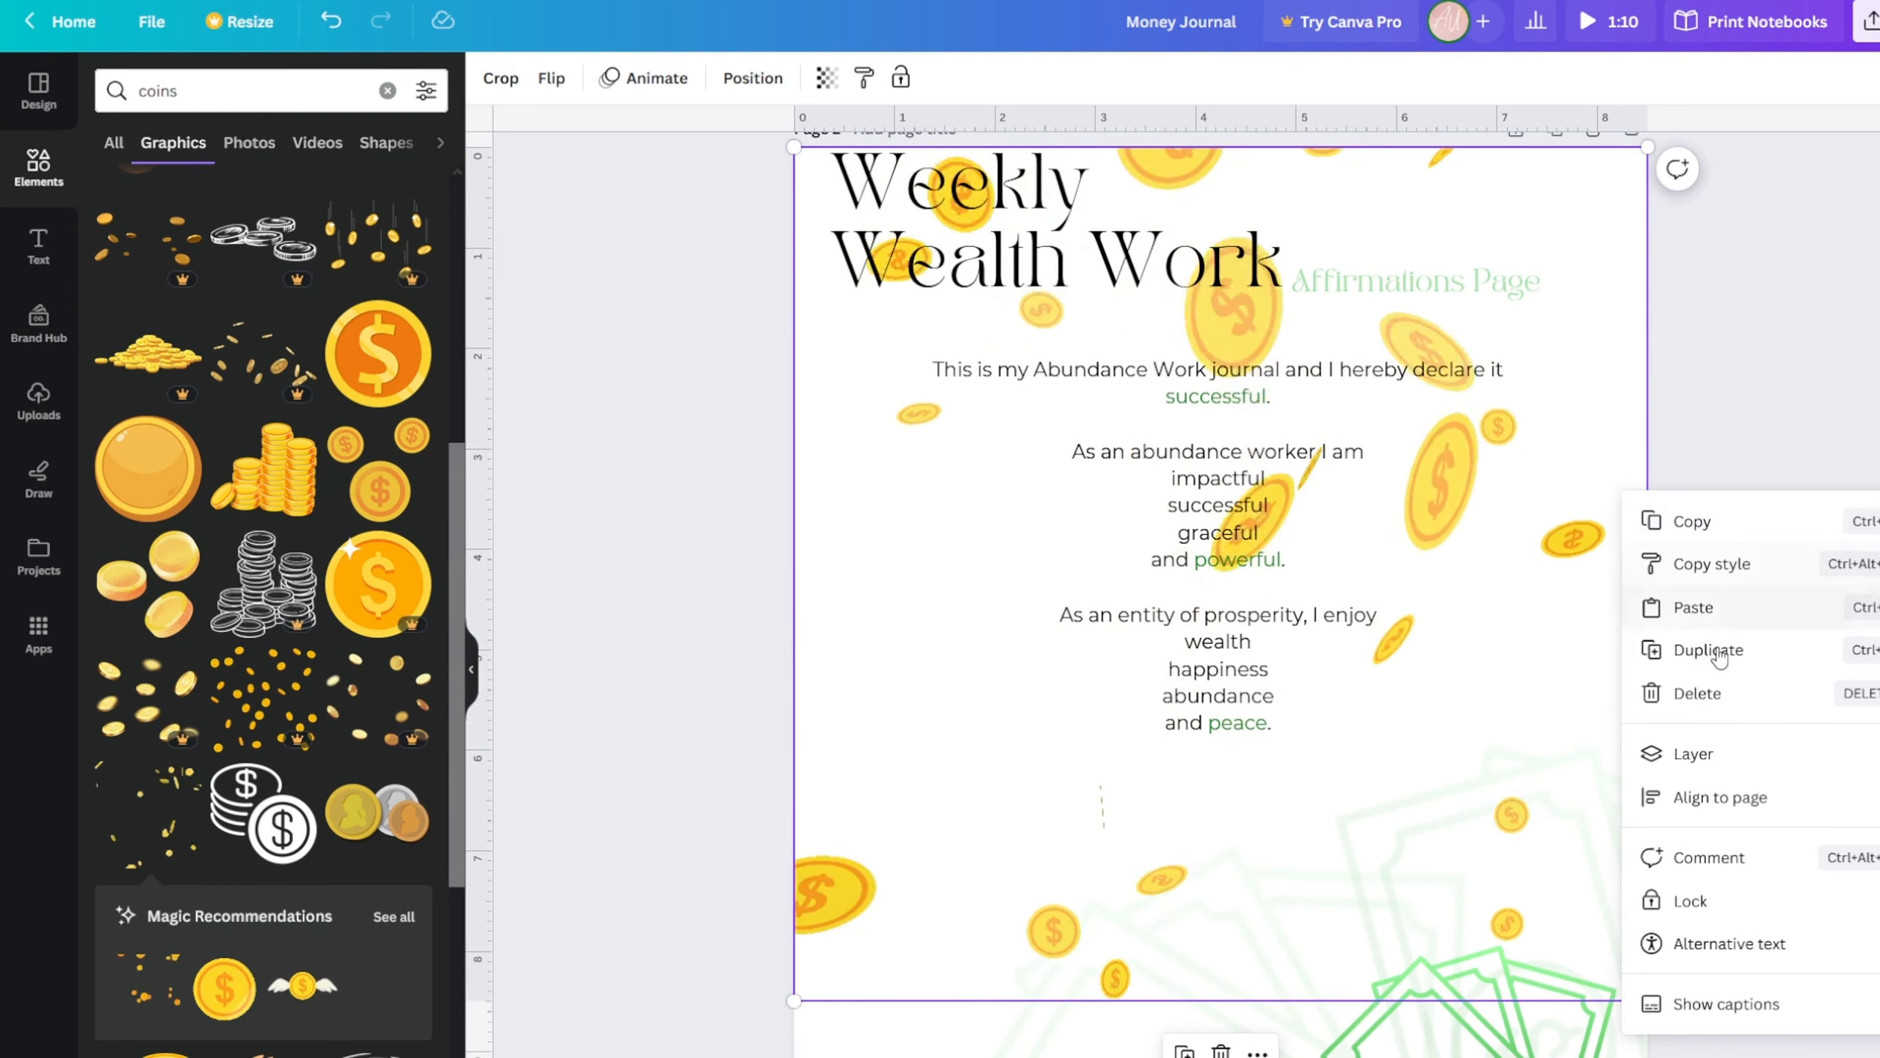
pyautogui.moveTo(1725, 767)
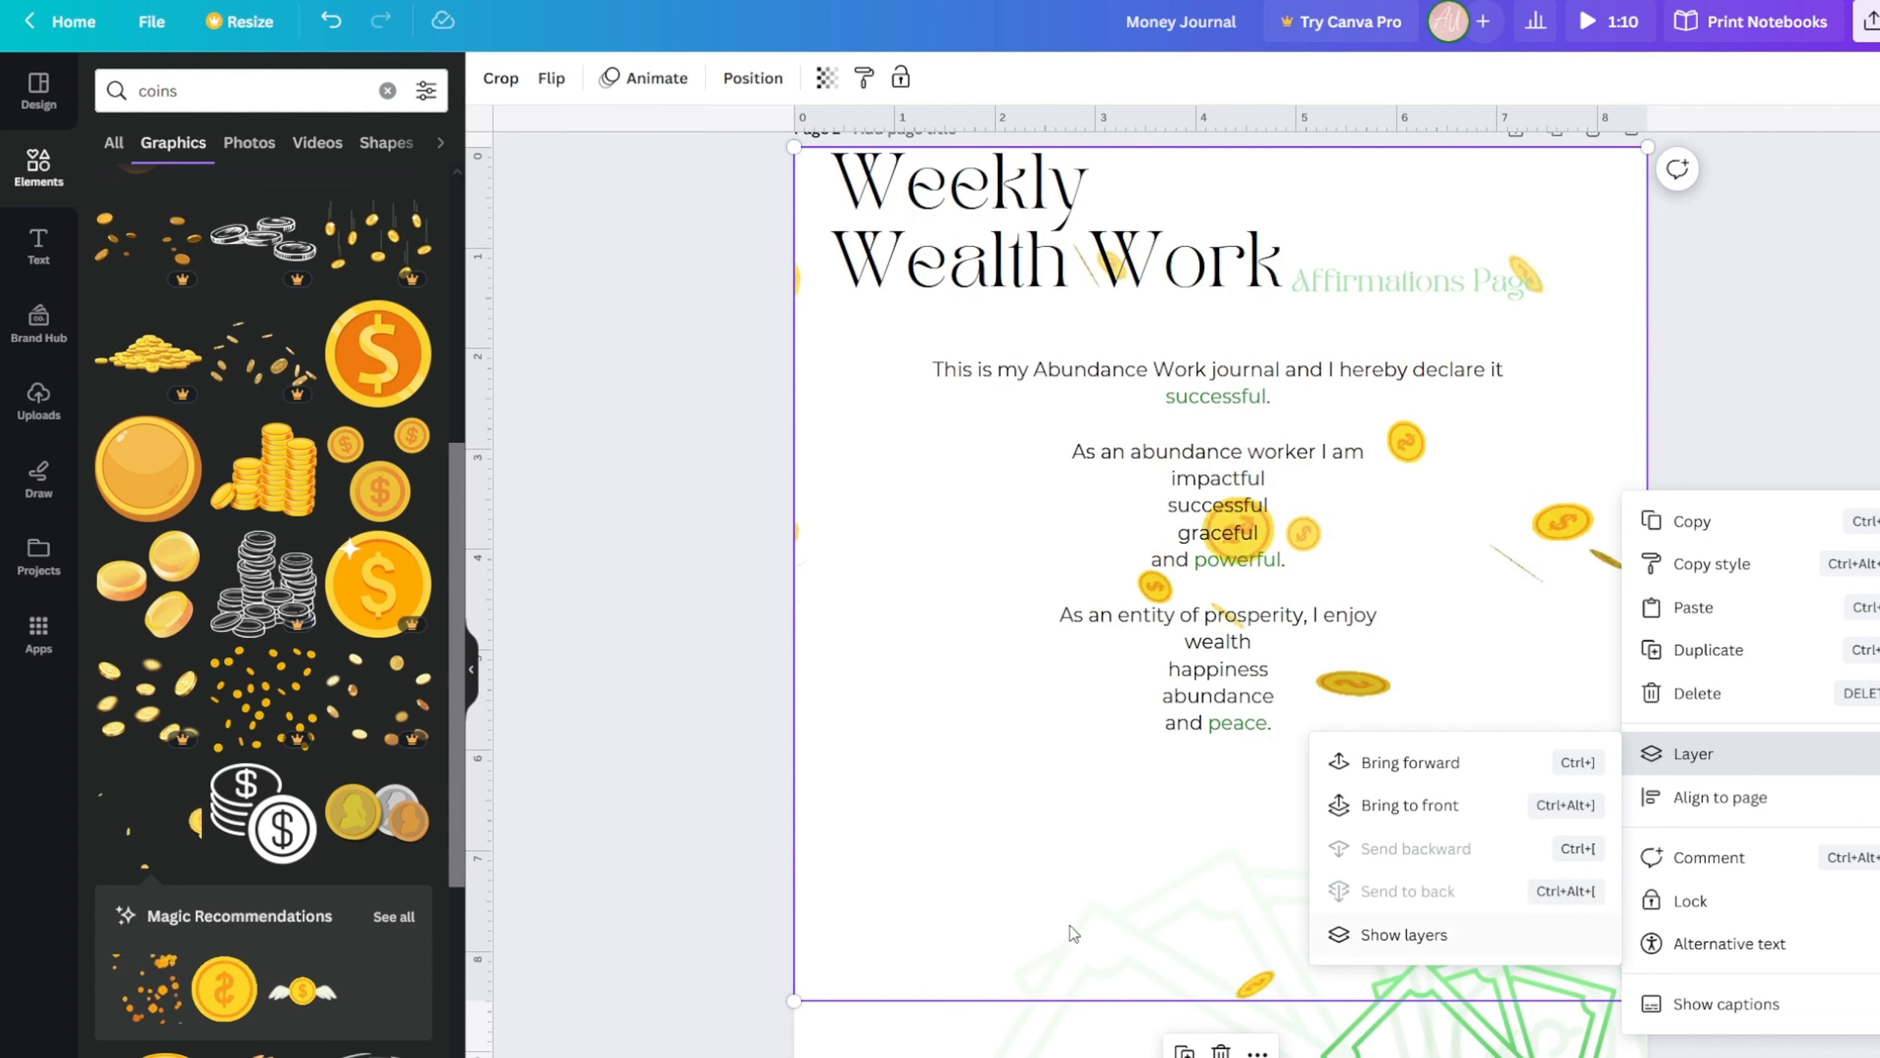
pyautogui.click(646, 903)
pyautogui.click(909, 857)
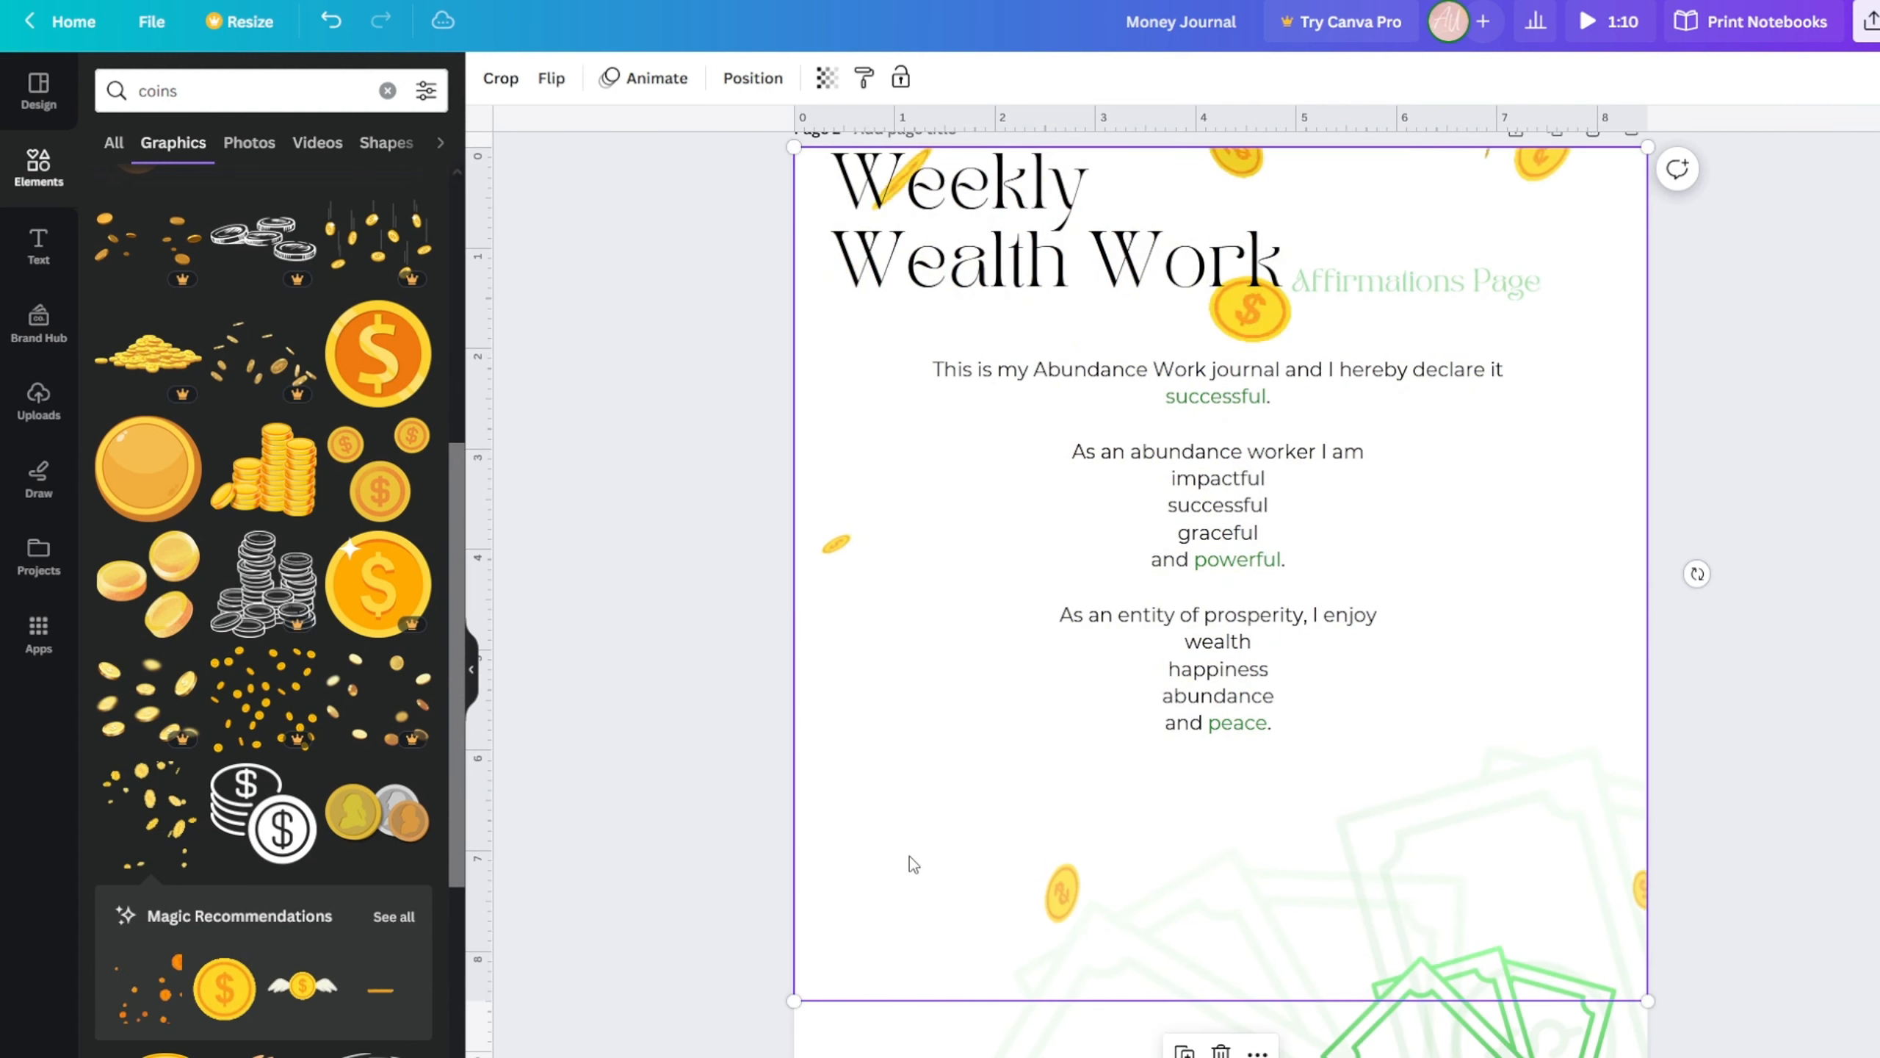
pyautogui.press('Delete')
# - Insert the falling coins animation on the affirmations page again and align it with the page's upper left corner
pyautogui.click(148, 989)
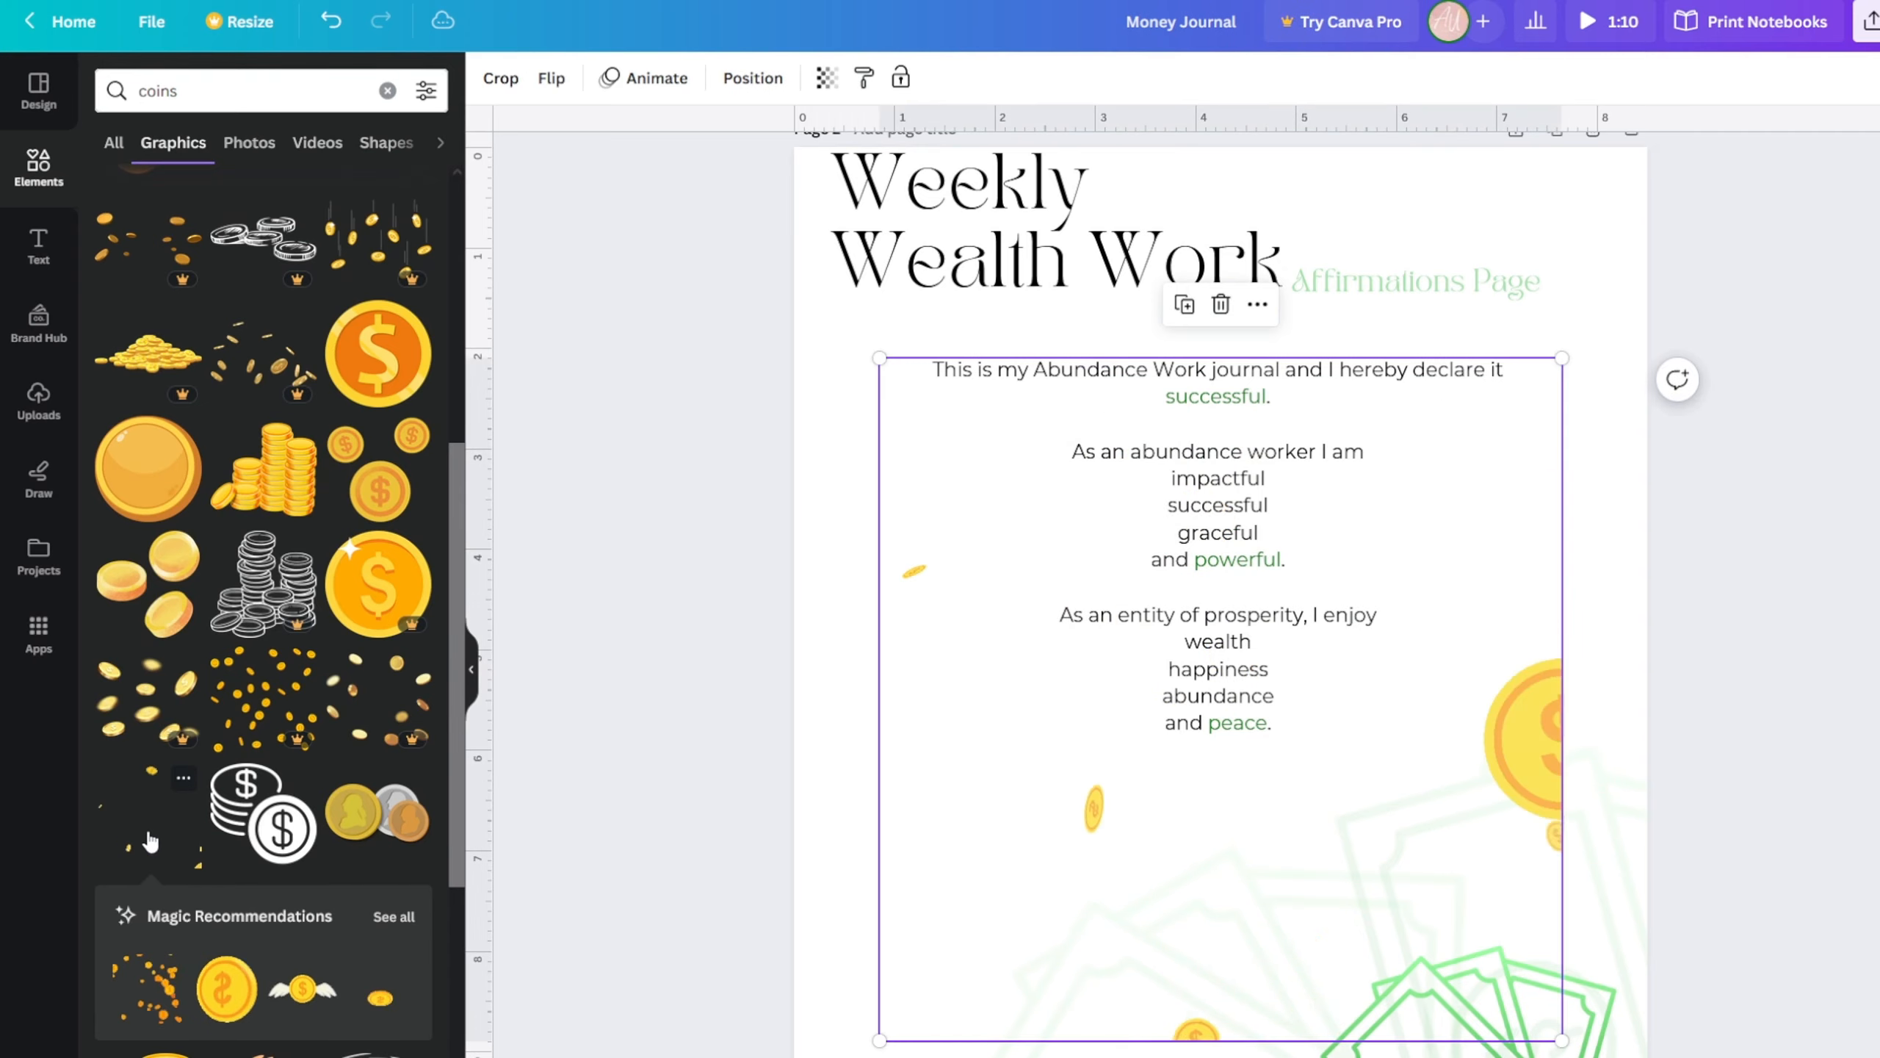
pyautogui.rightClick(994, 791)
pyautogui.moveTo(1196, 1007)
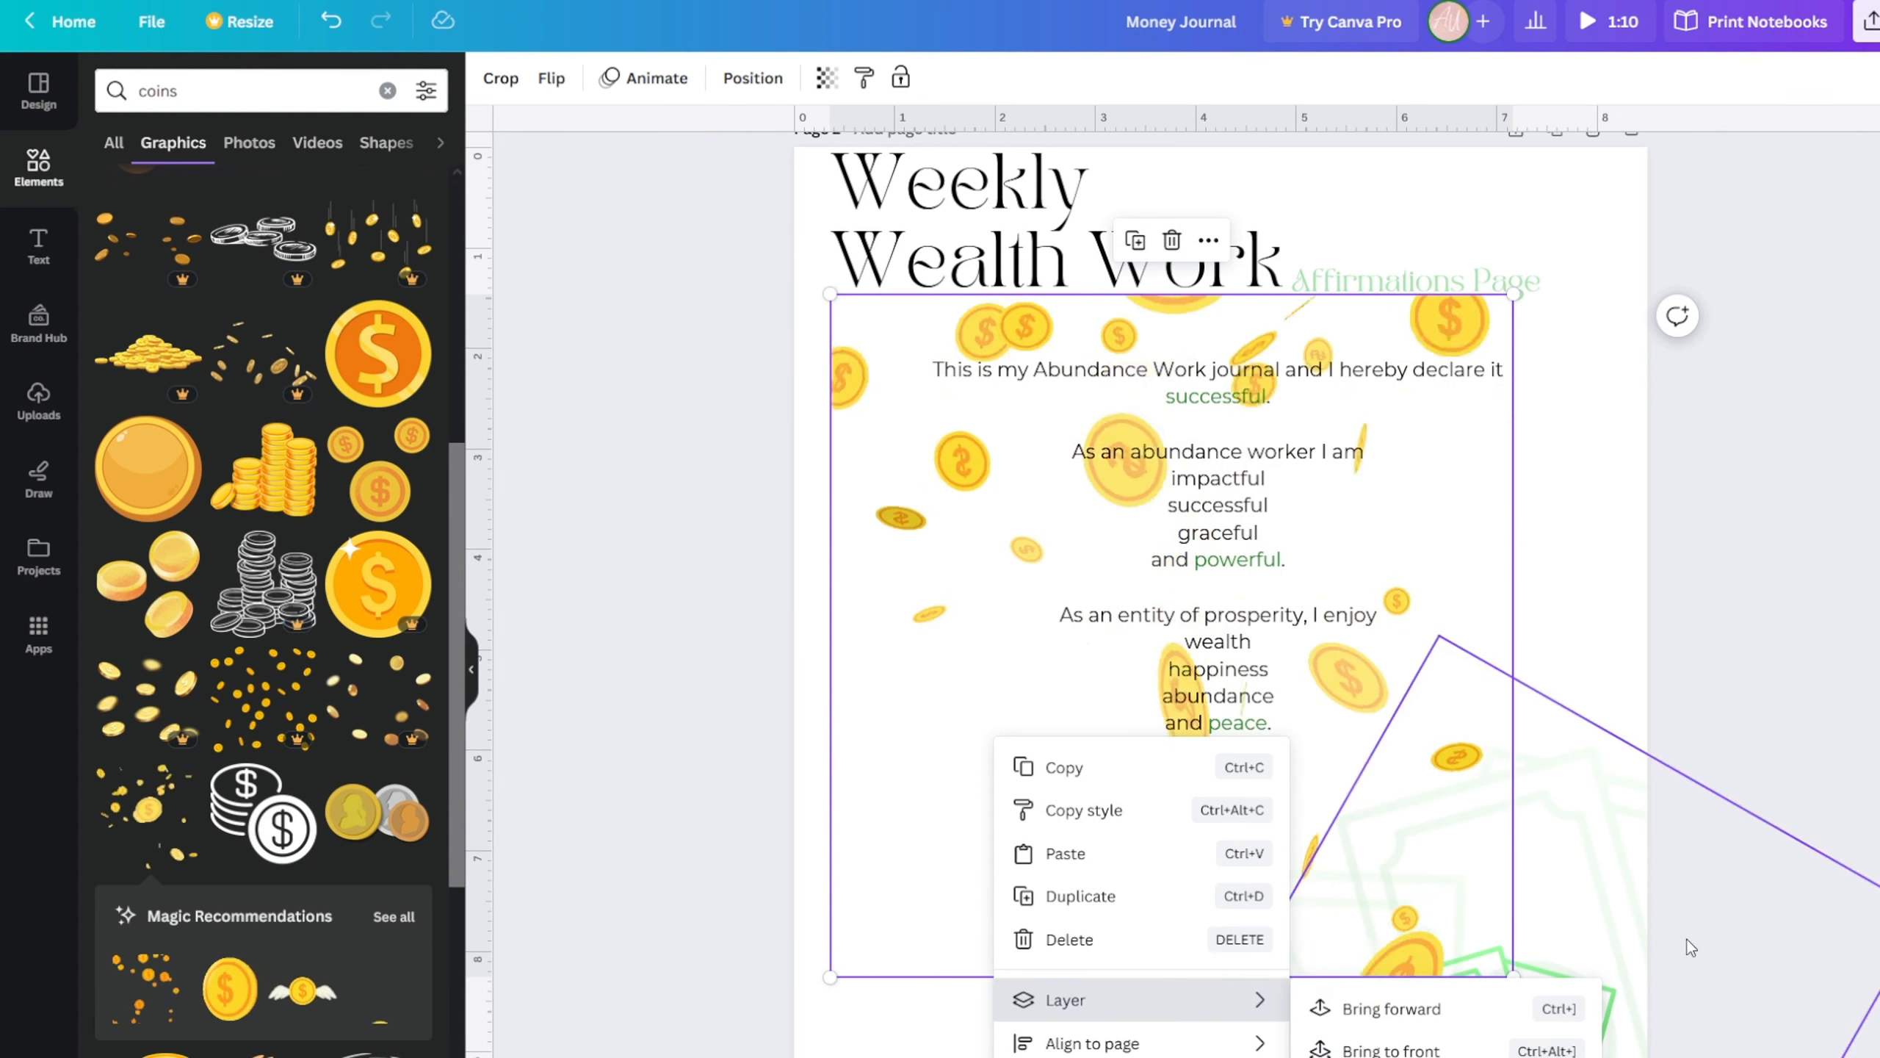
pyautogui.click(1804, 802)
pyautogui.click(964, 796)
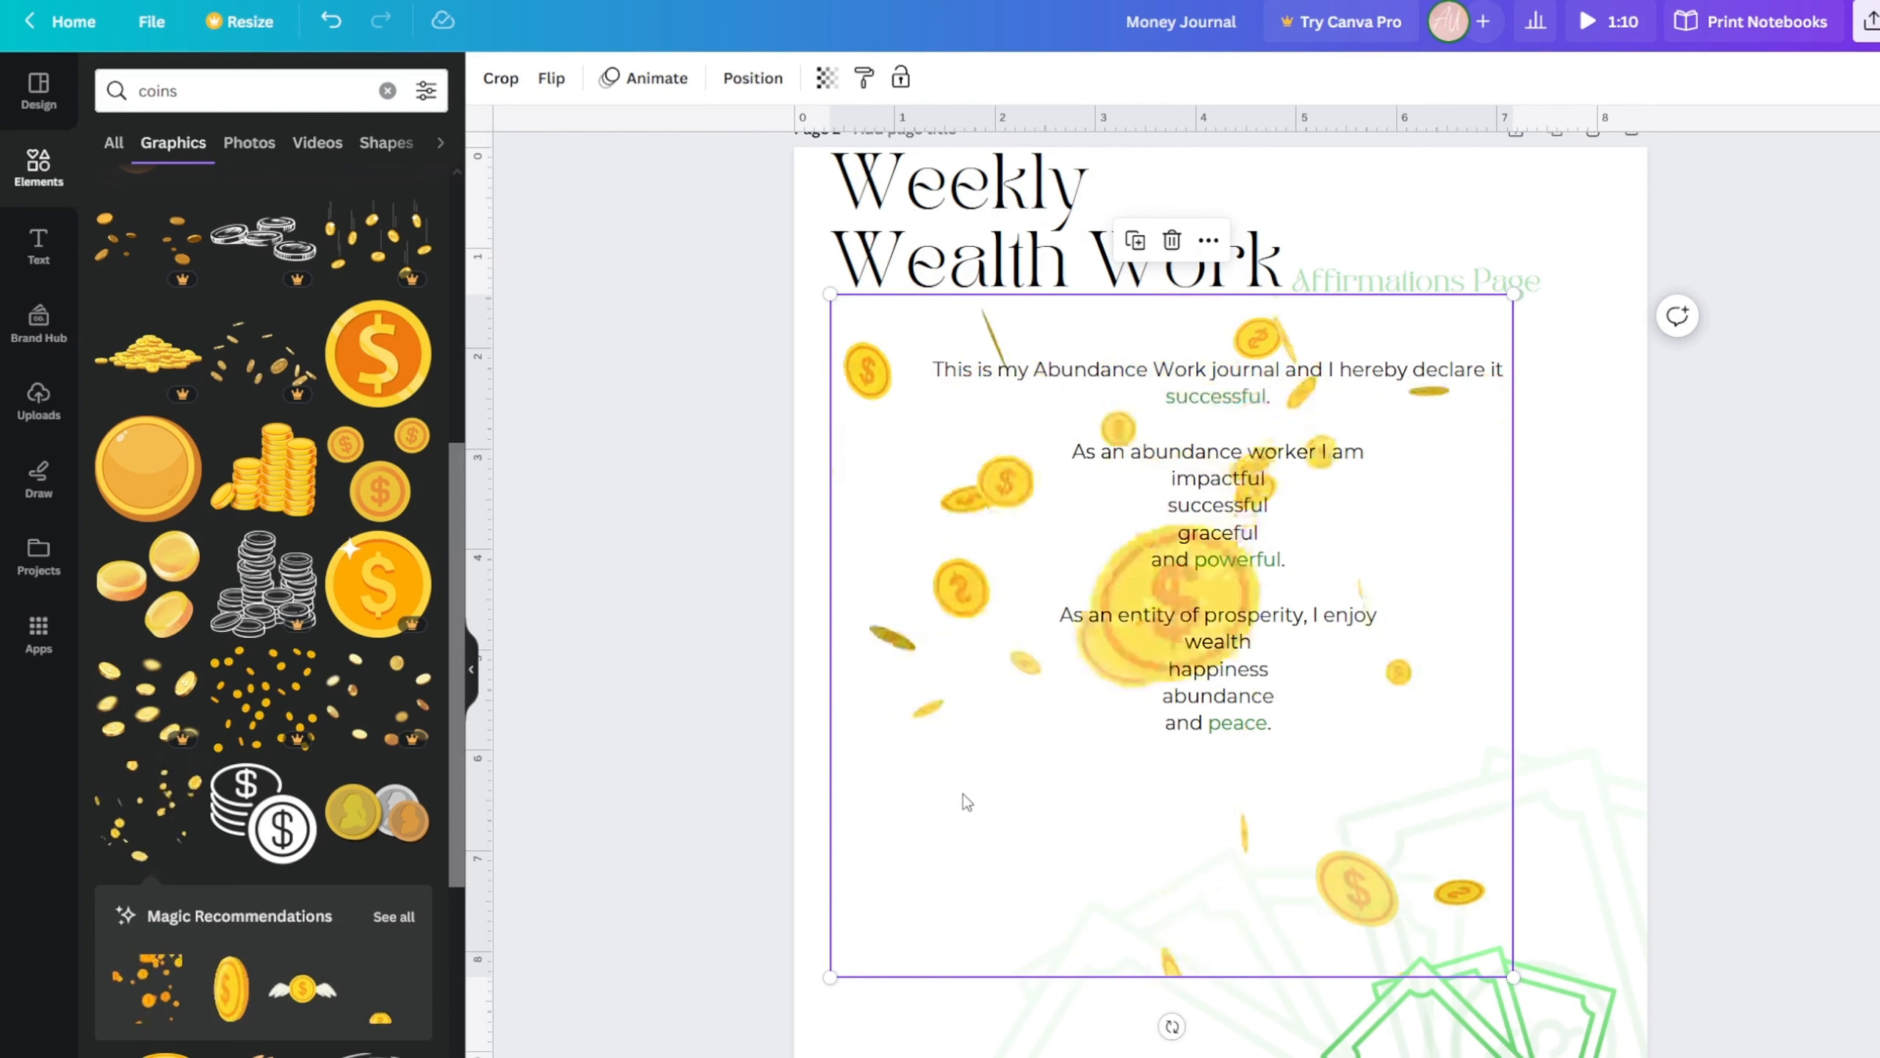
pyautogui.moveTo(964, 794); pyautogui.dragTo(927, 648)
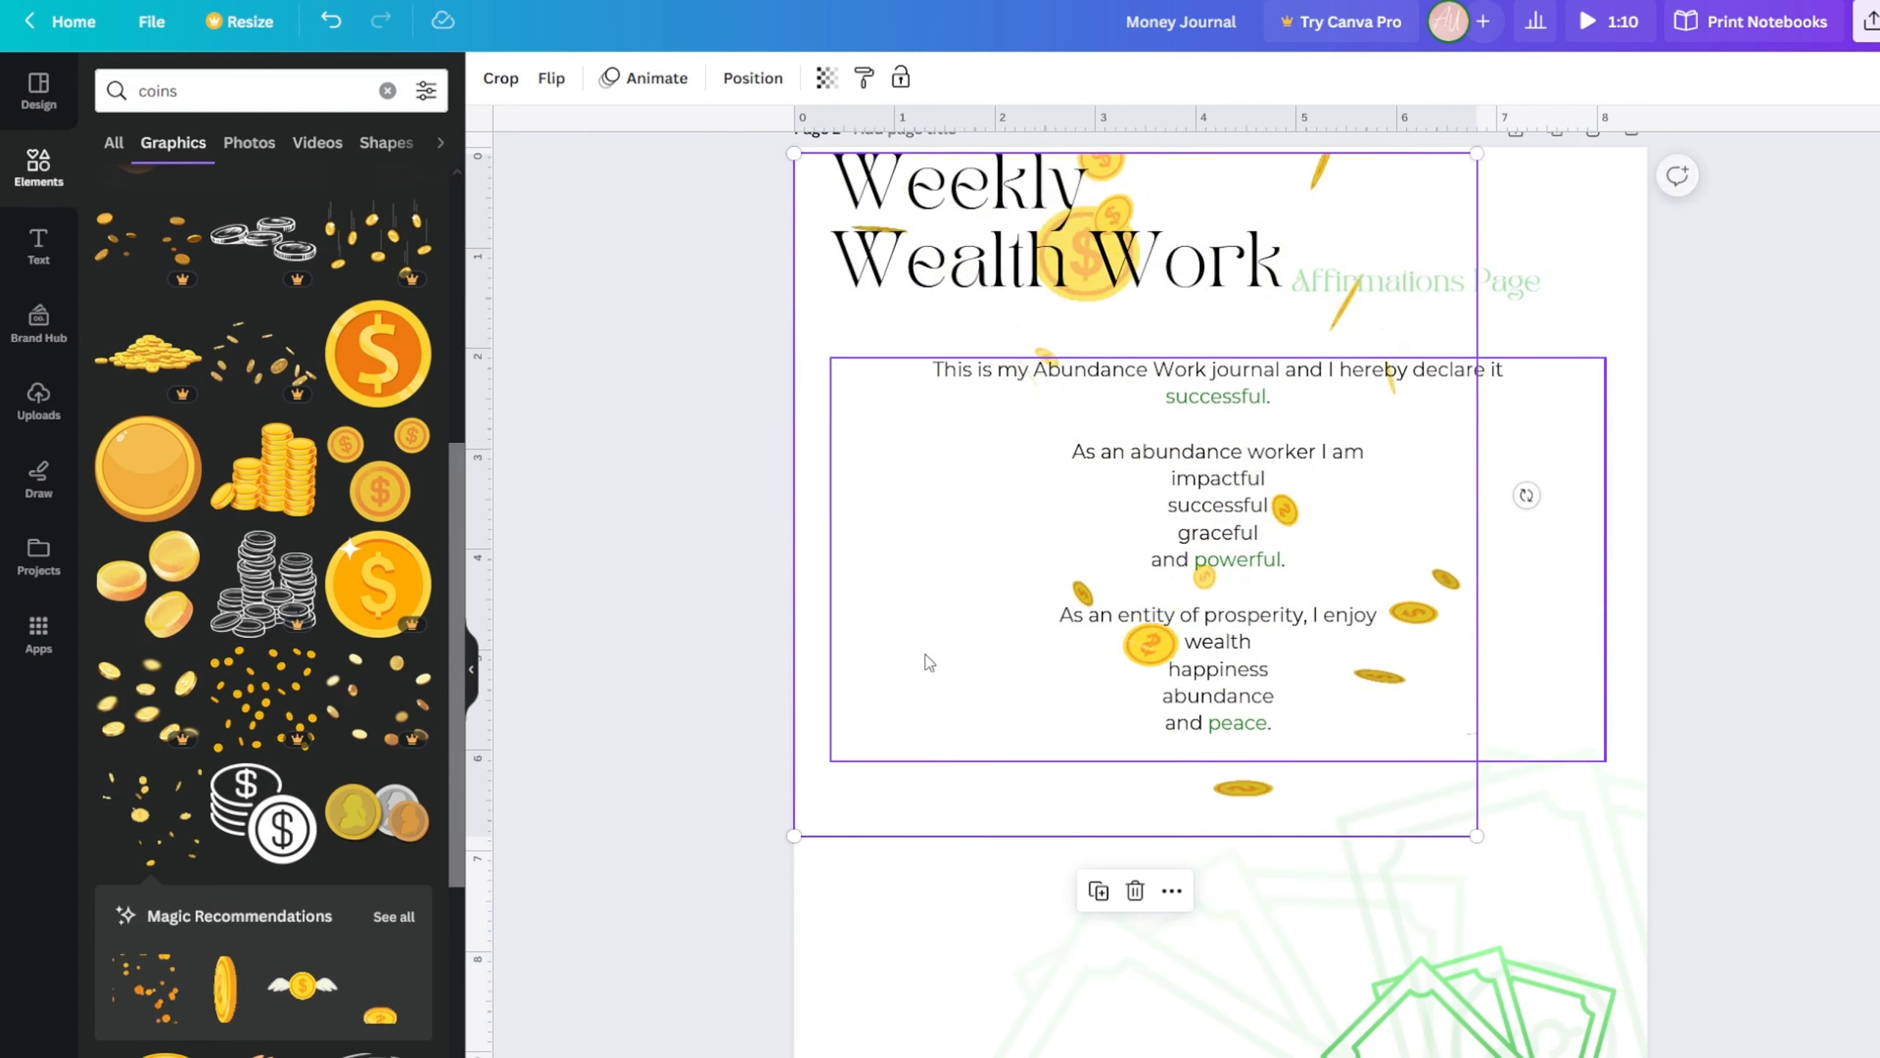
pyautogui.moveTo(855, 817); pyautogui.dragTo(846, 797)
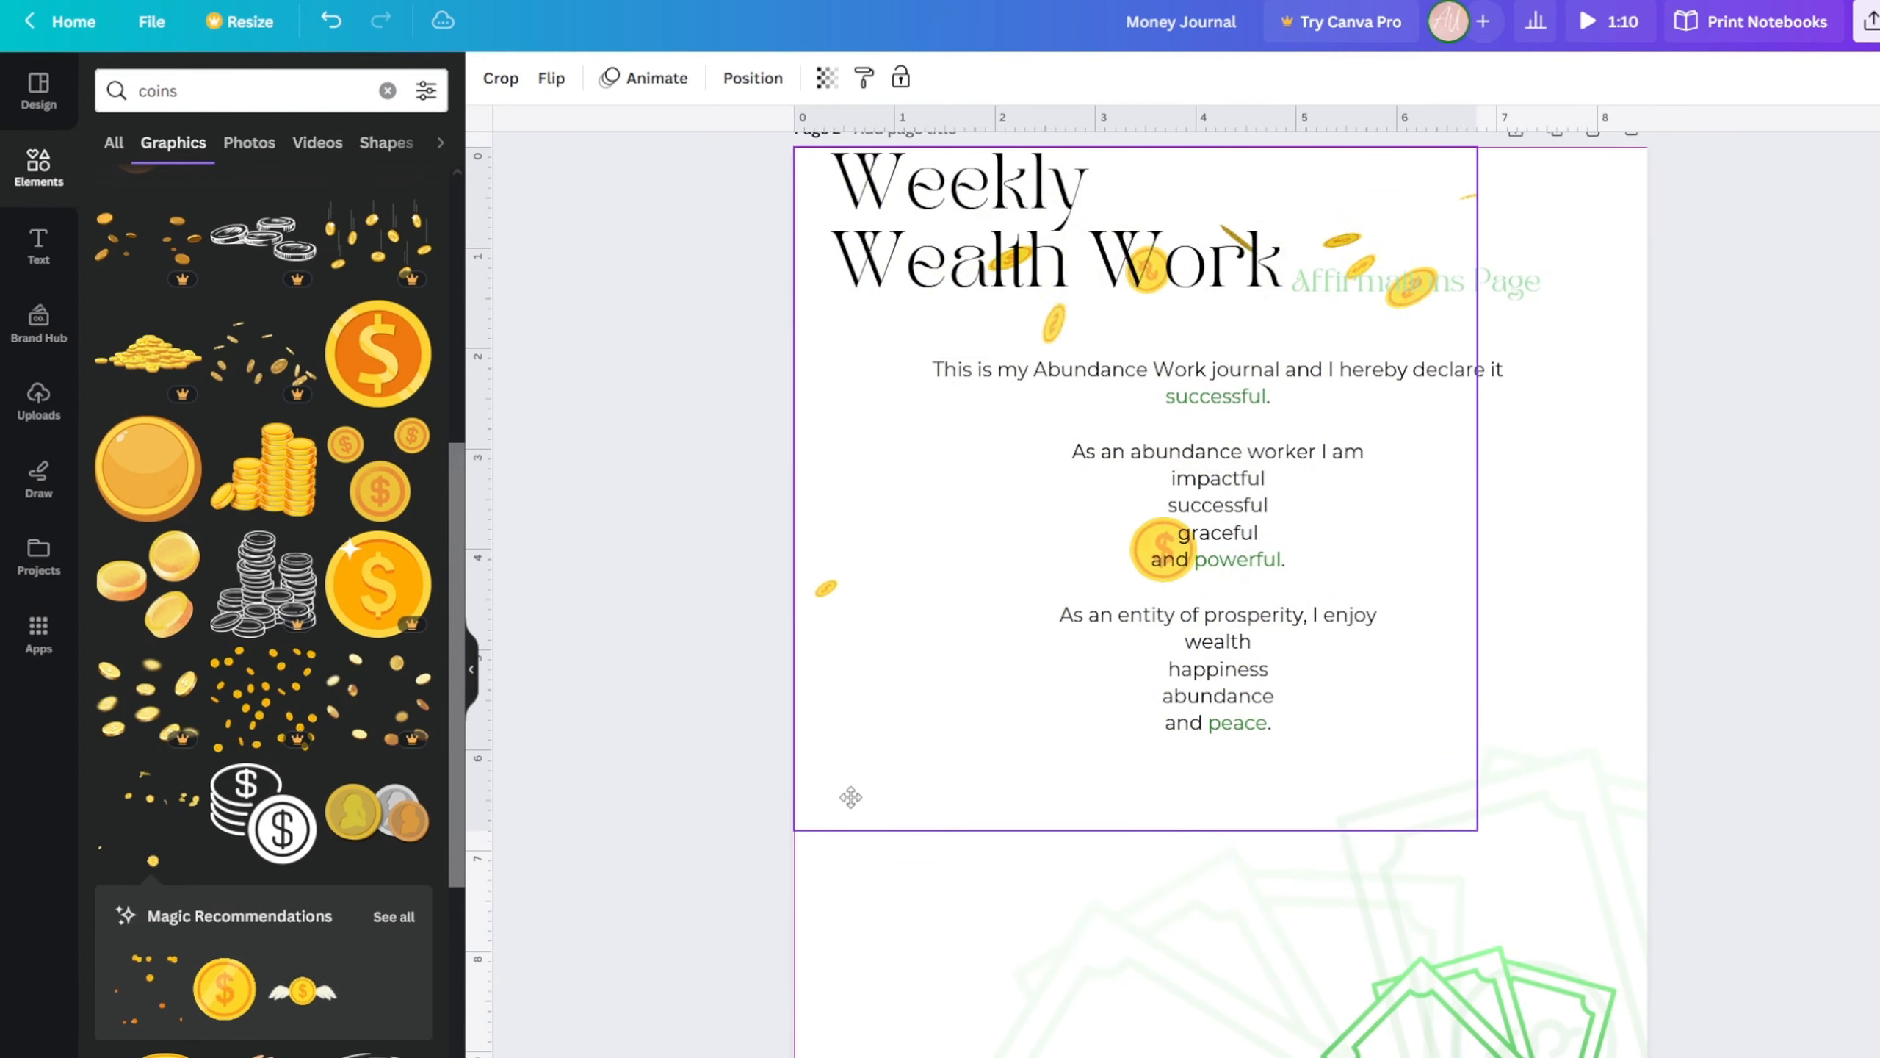
# - Enlarge the falling coins animation to the full page width of about 8.5 inches and set its transparency to 15
pyautogui.moveTo(1477, 830); pyautogui.dragTo(1690, 967)
pyautogui.click(827, 77)
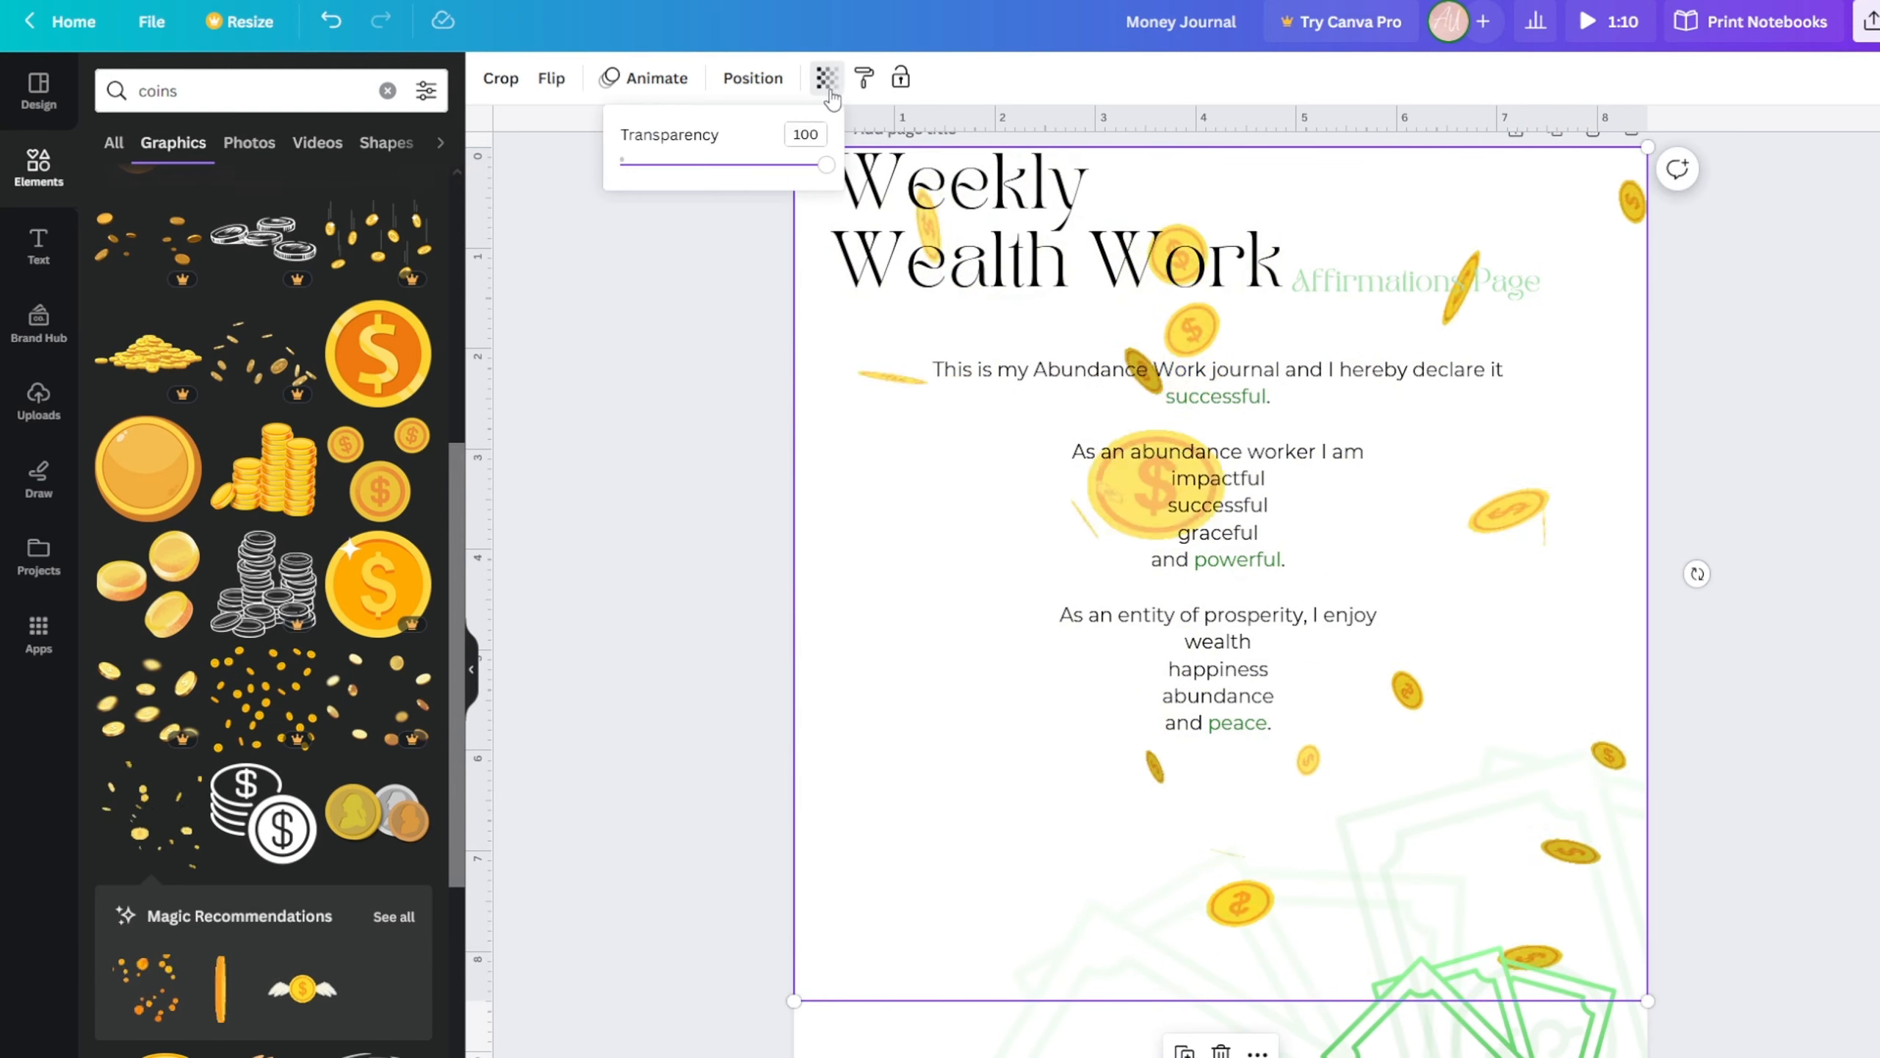
pyautogui.moveTo(699, 175); pyautogui.dragTo(668, 175)
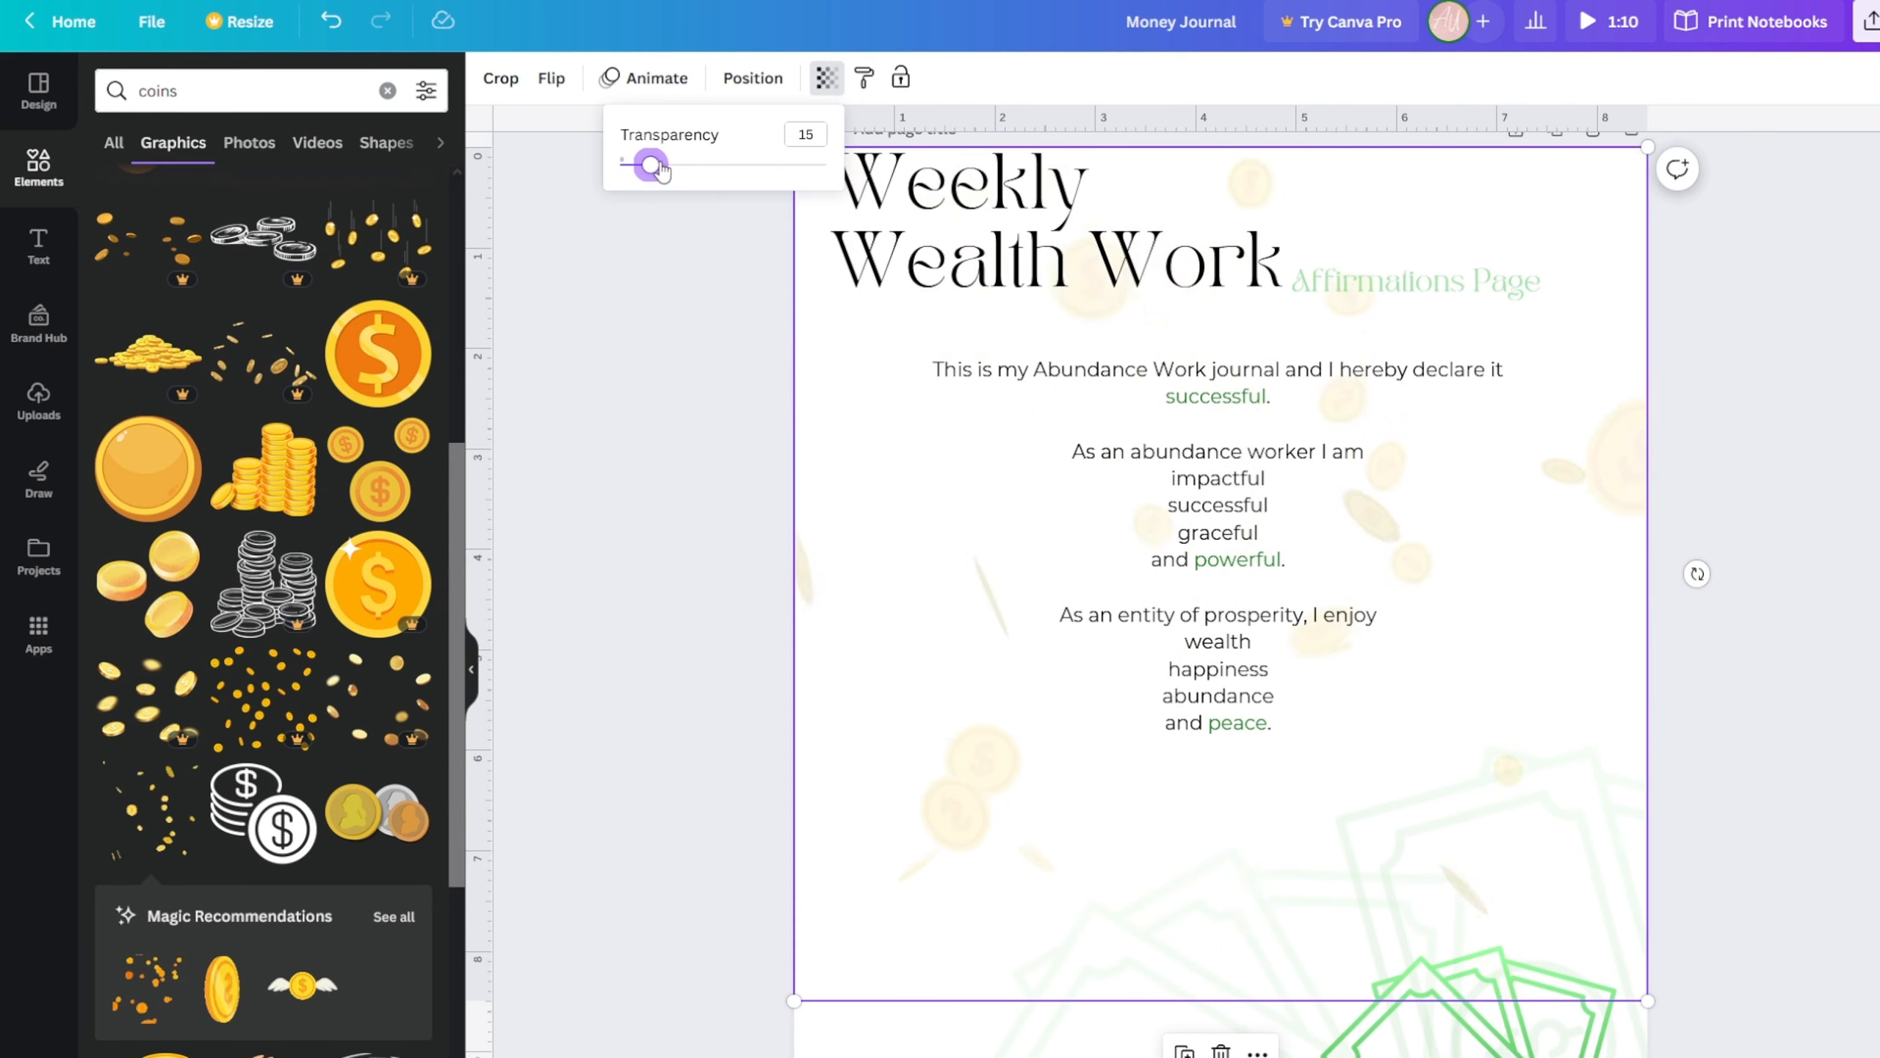
# - Set the falling coins animation's transparency to 27 and duplicate it on the affirmations page
pyautogui.moveTo(650, 165); pyautogui.dragTo(676, 165)
pyautogui.click(931, 913)
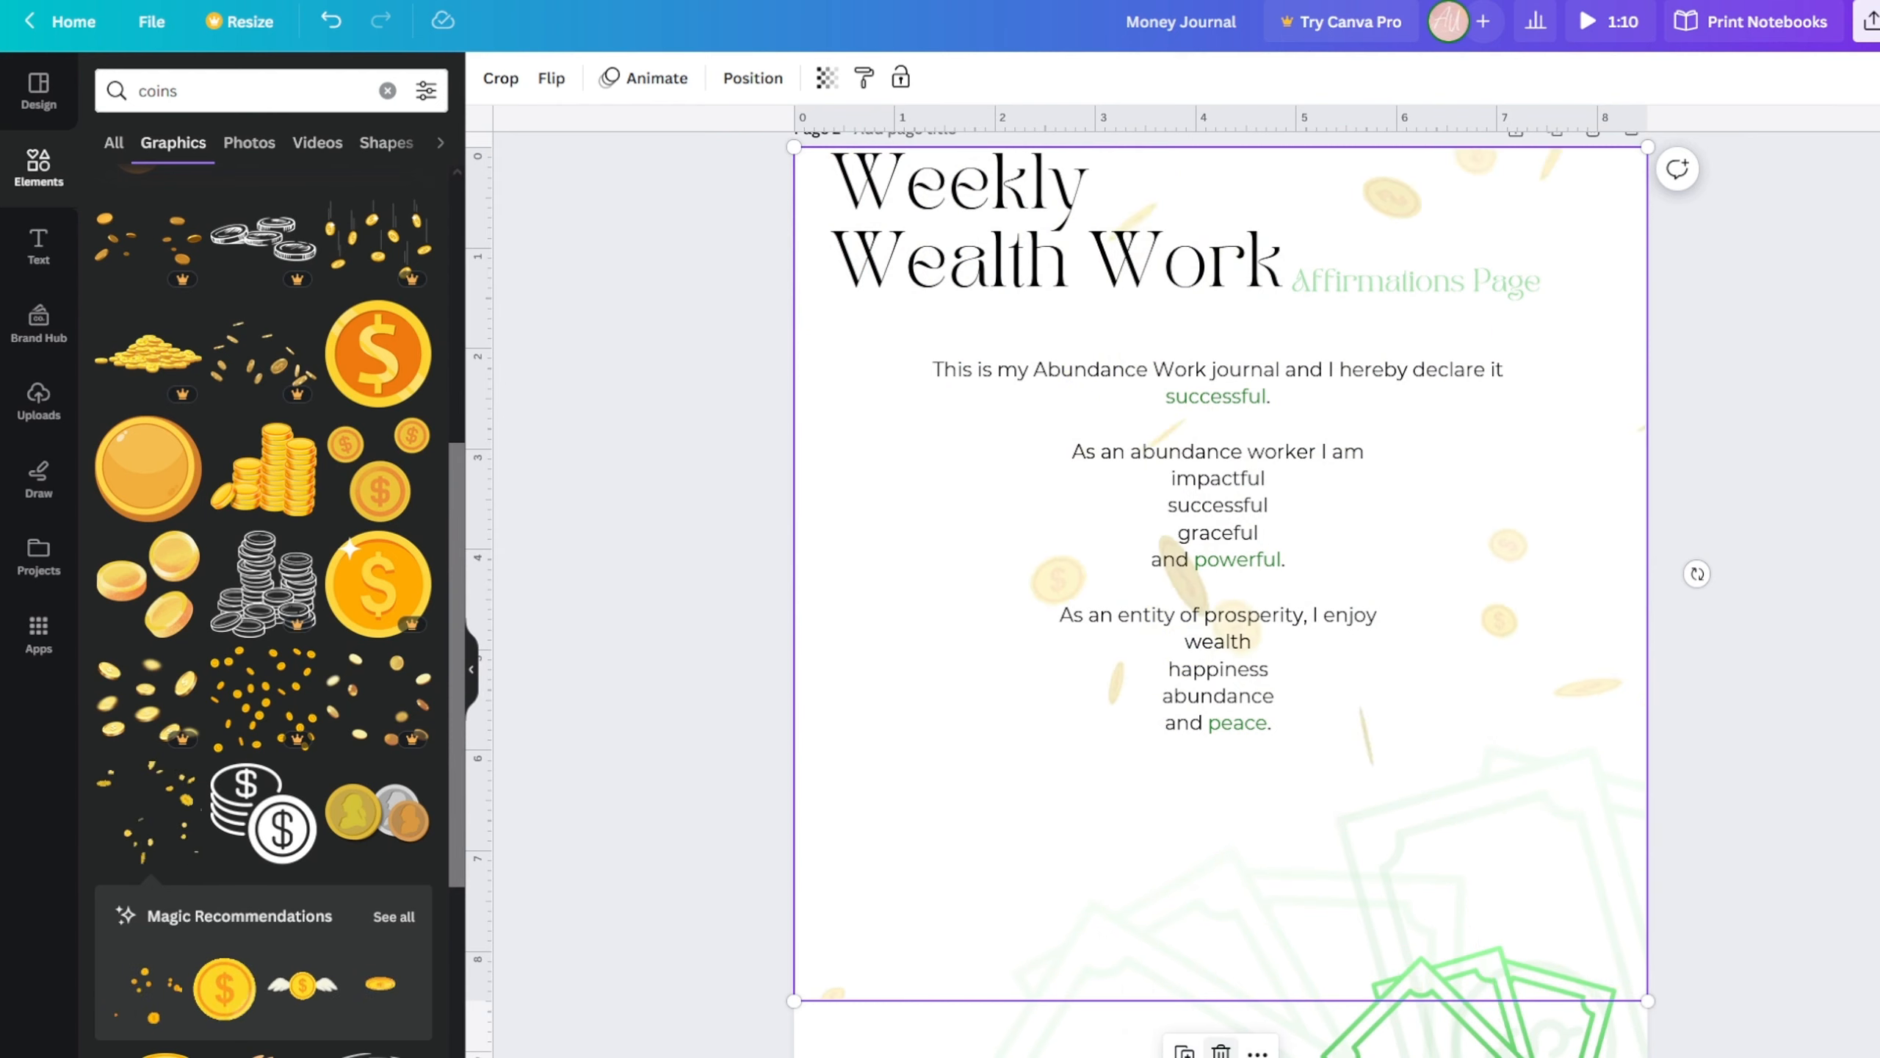
pyautogui.click(621, 962)
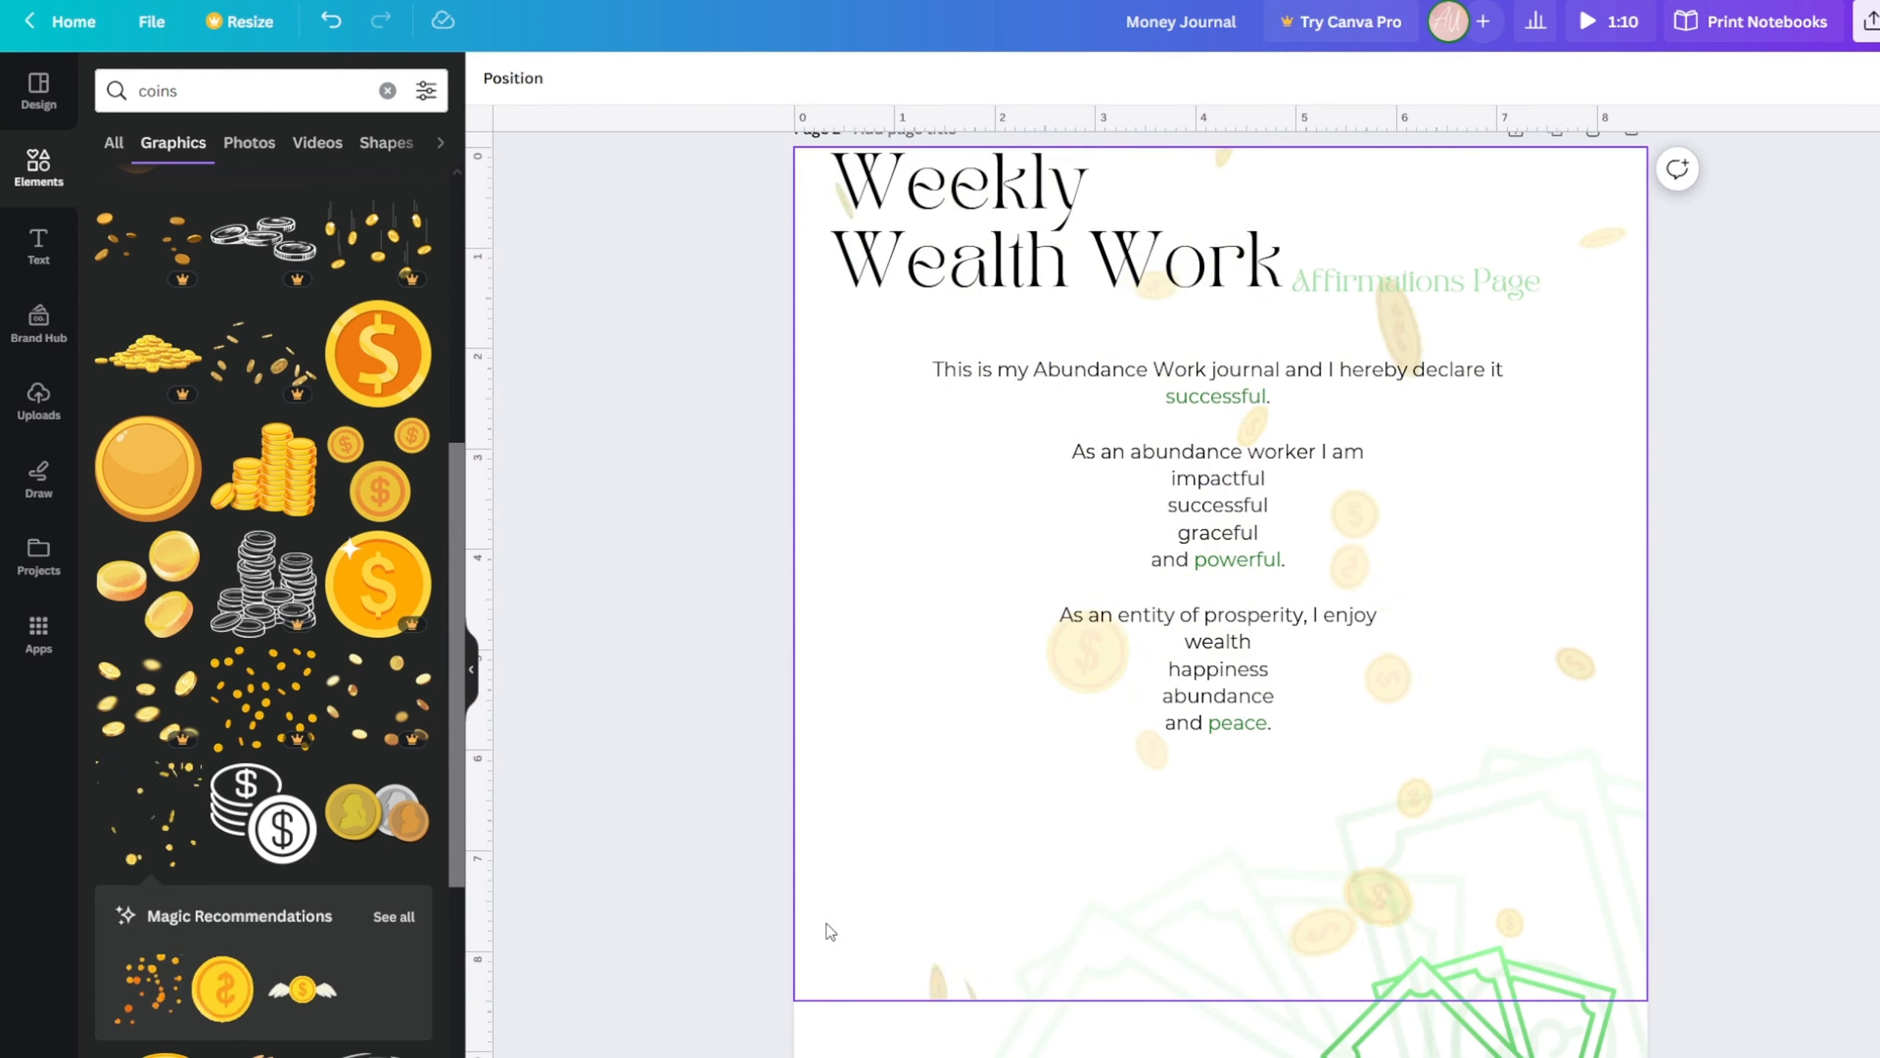
pyautogui.click(830, 932)
pyautogui.click(1192, 1055)
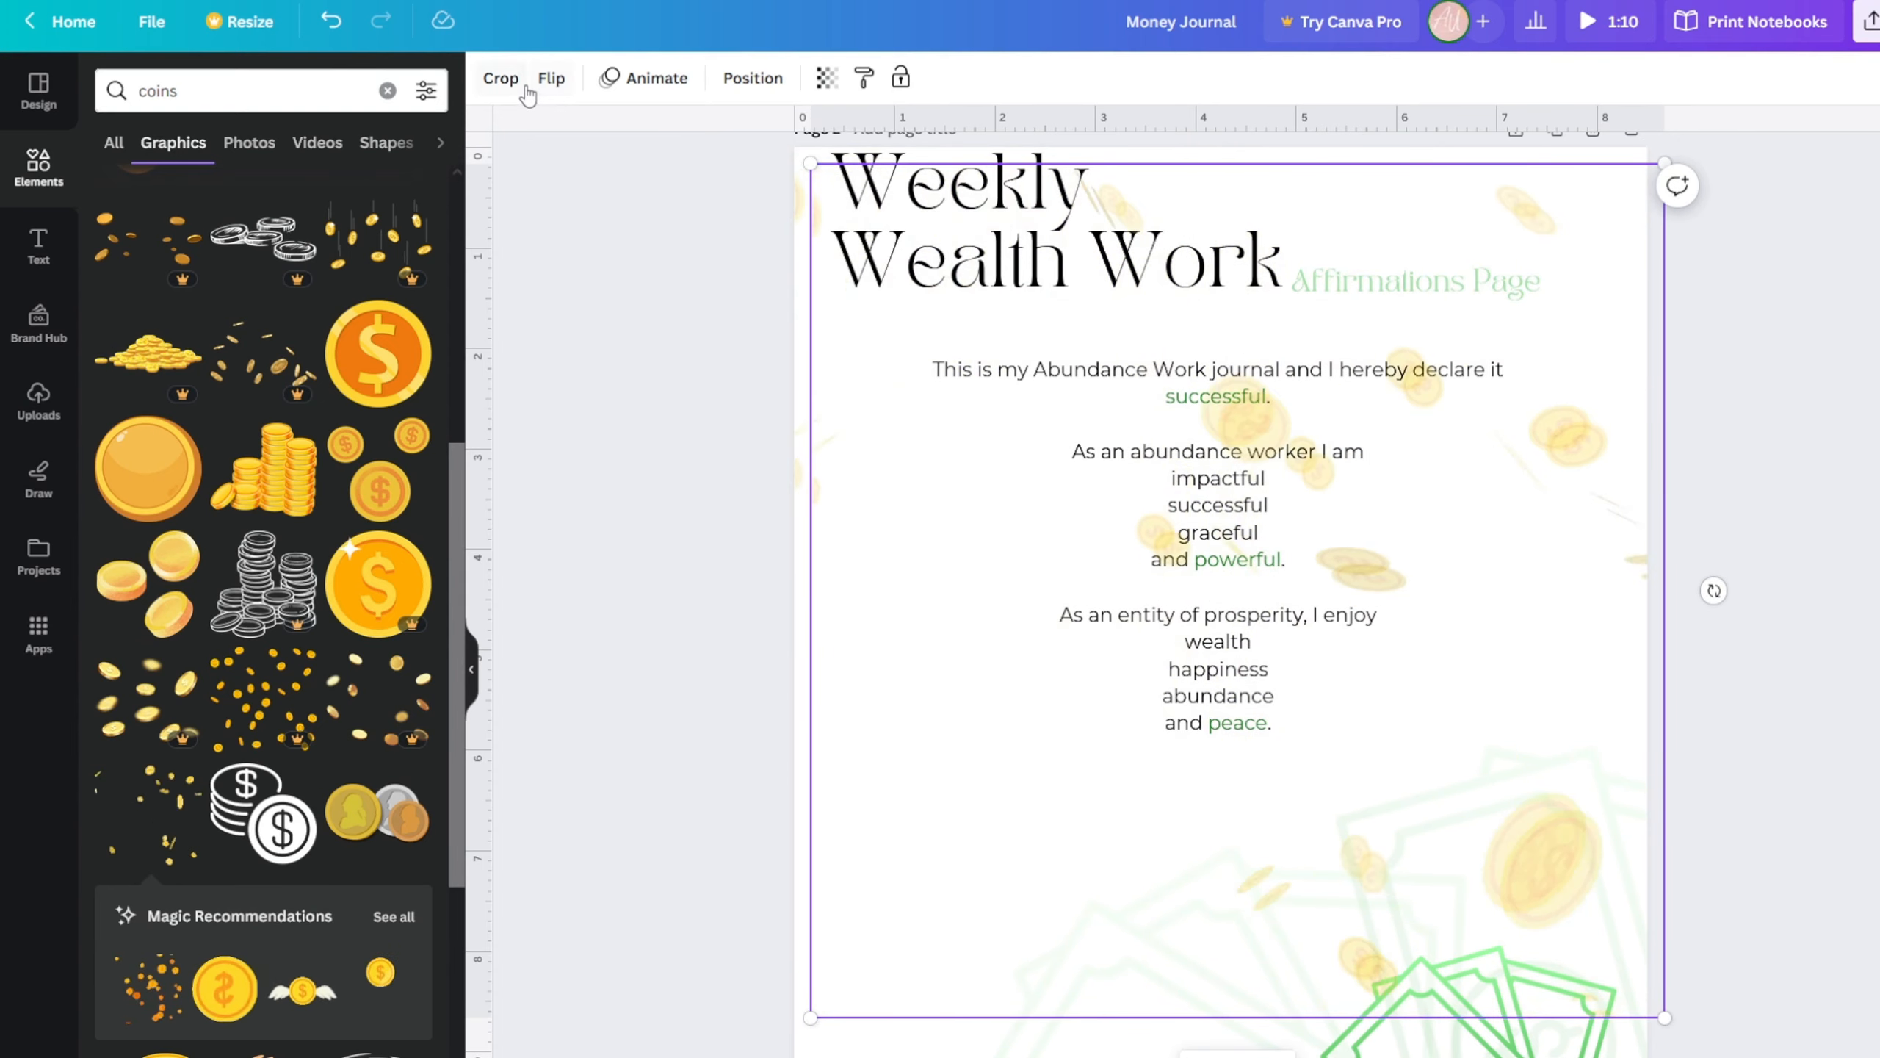
# - Try flipping the duplicated coins animation horizontally and repositioning the coin layers over the page, and undo these changes
pyautogui.click(551, 77)
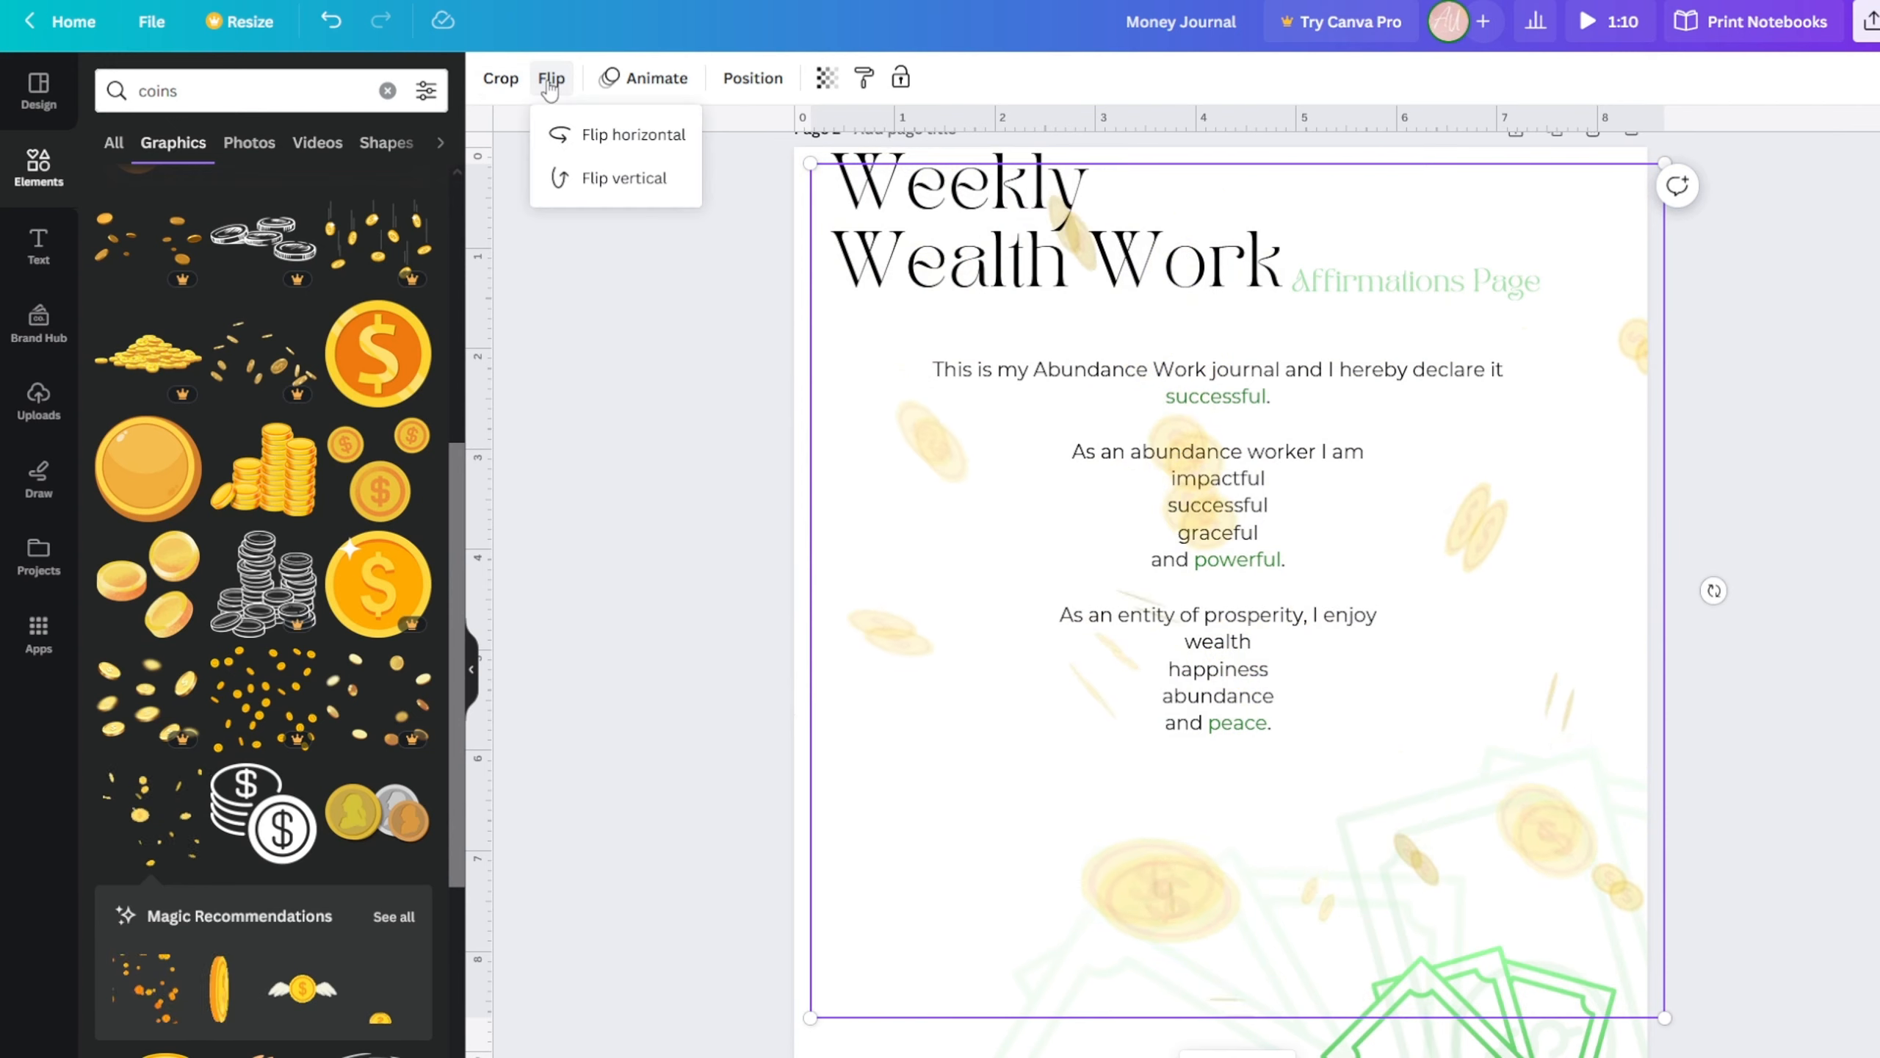
pyautogui.click(637, 136)
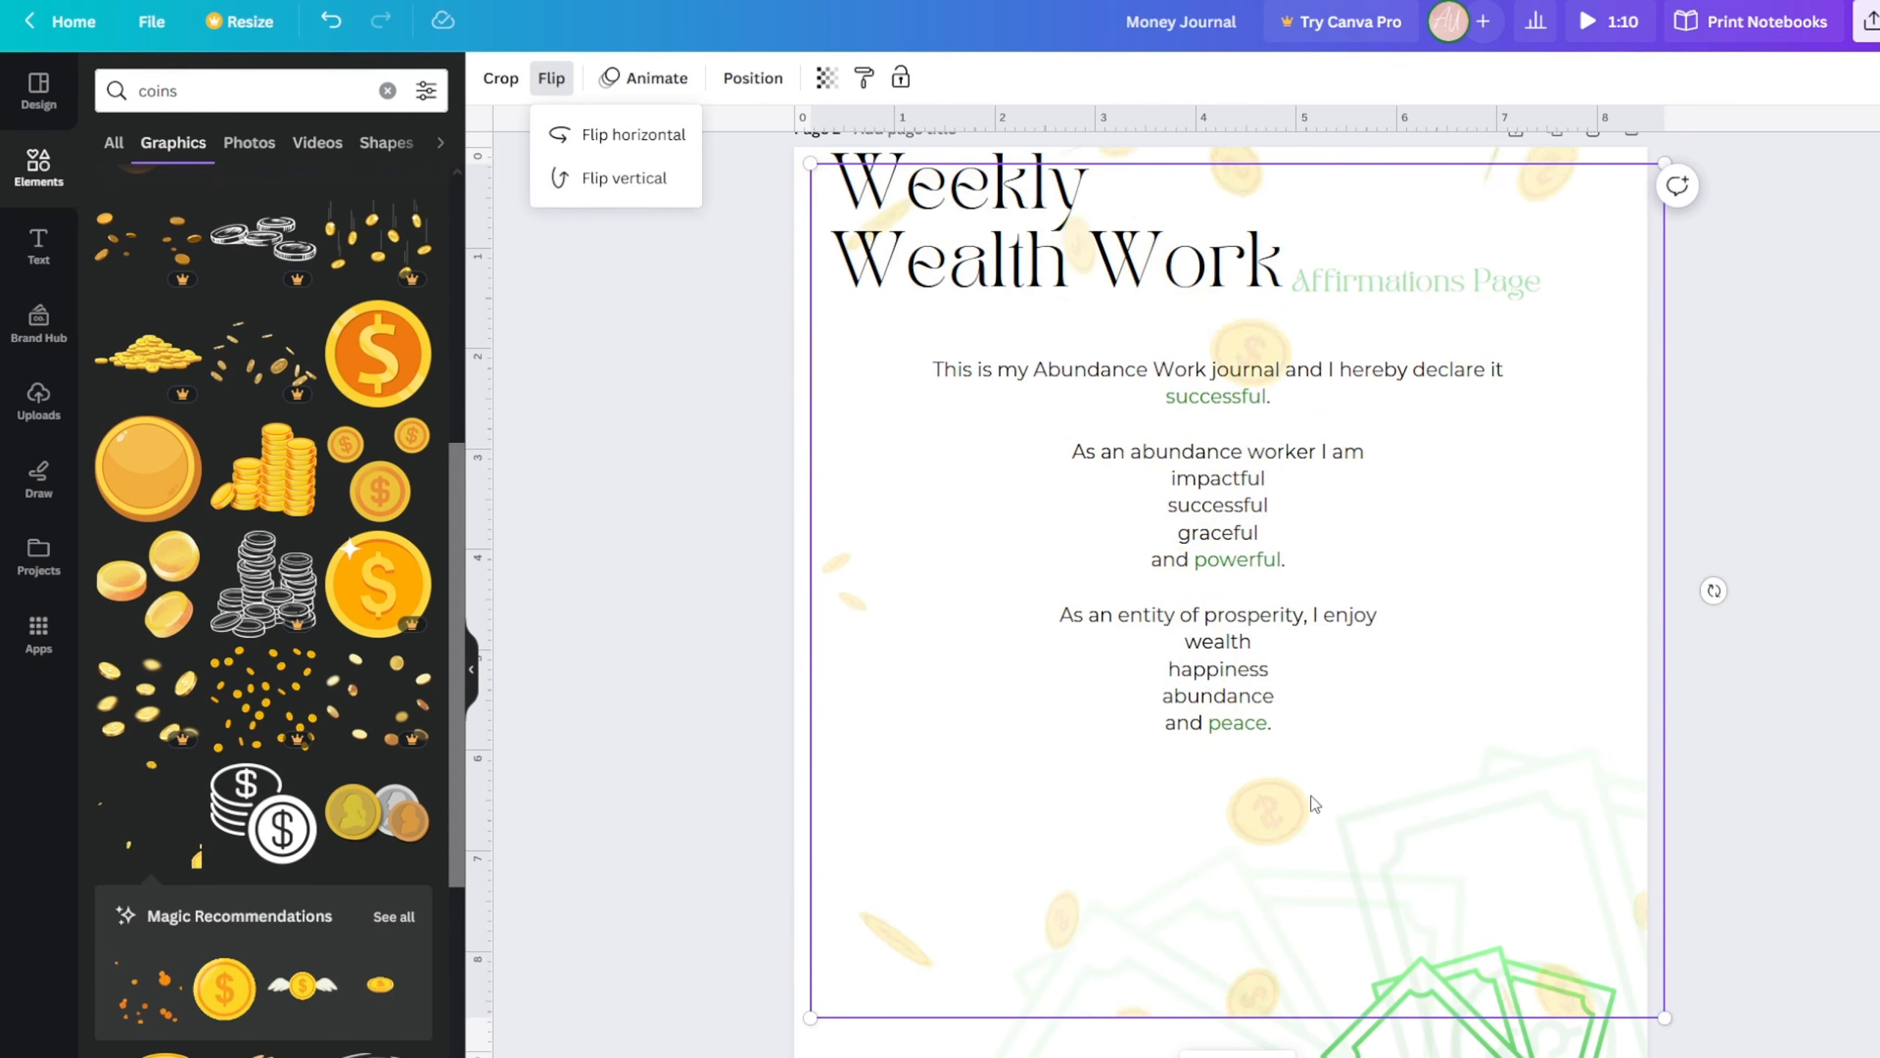
pyautogui.moveTo(1252, 869); pyautogui.dragTo(1605, 908)
pyautogui.click(955, 775)
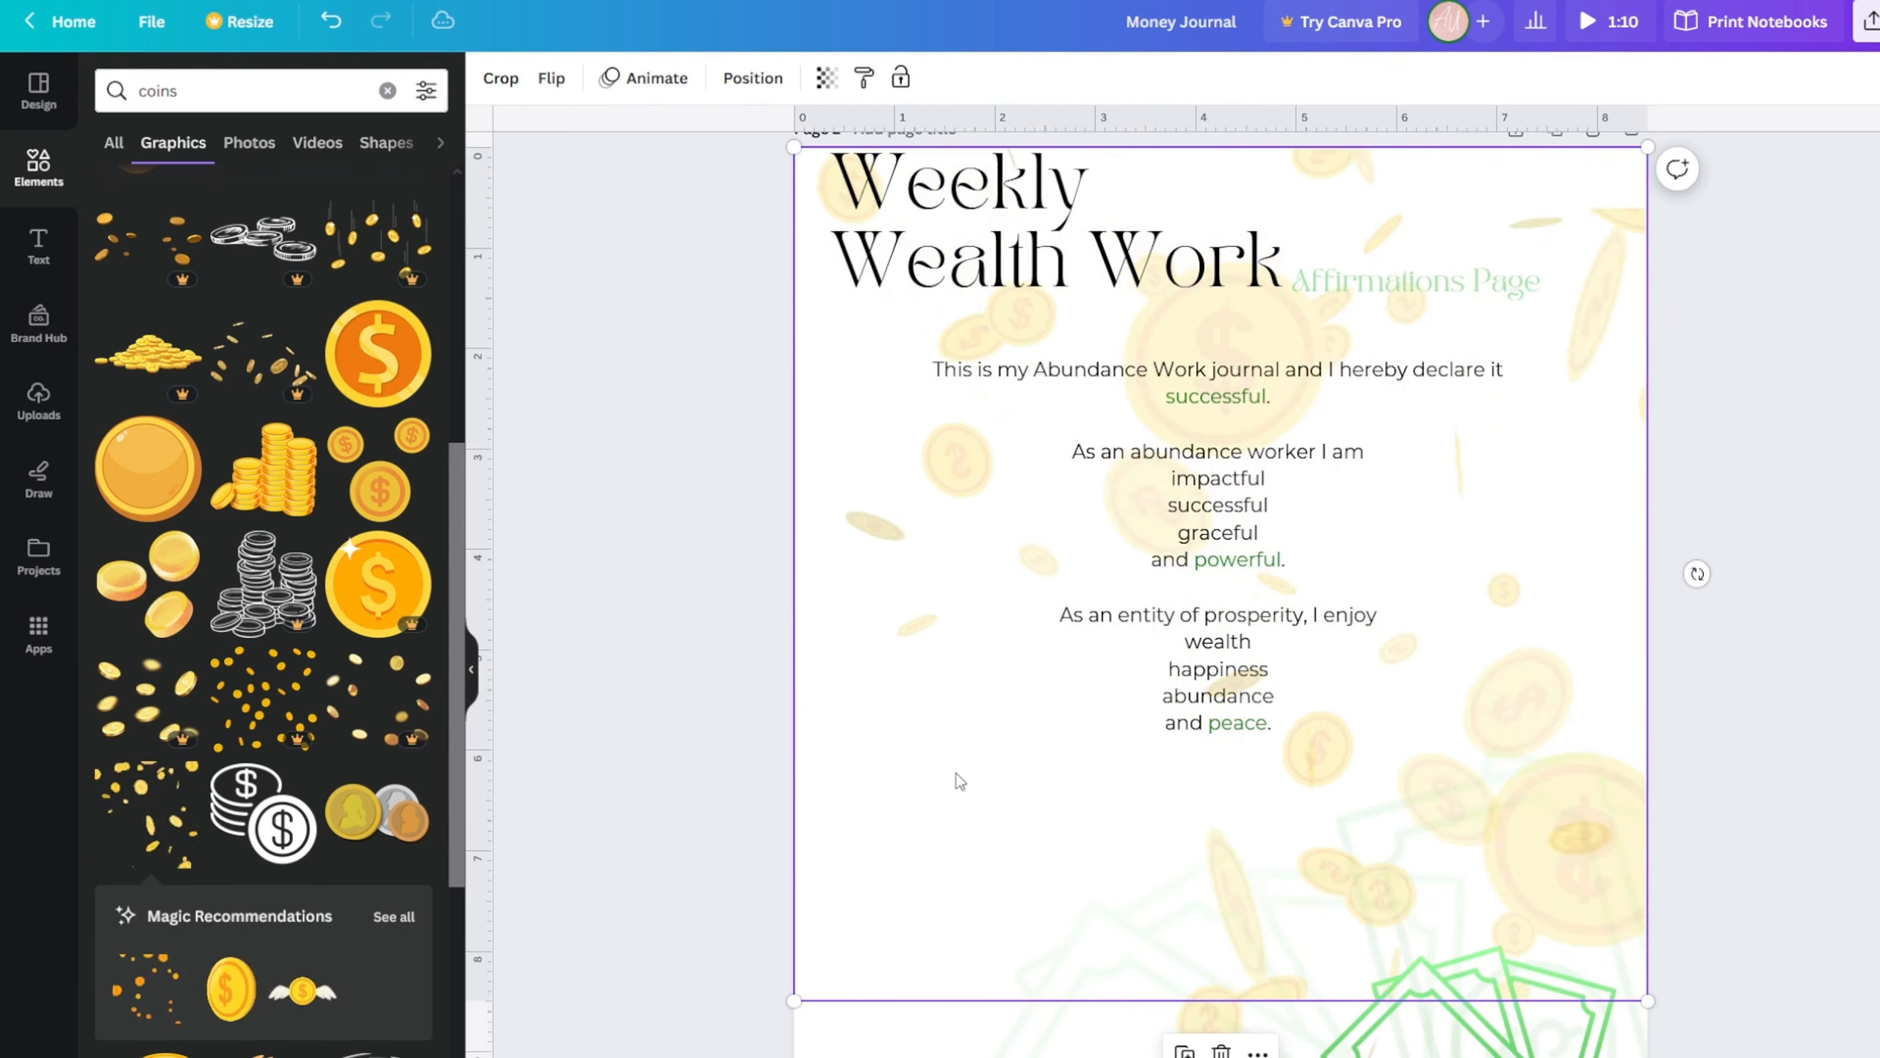
pyautogui.moveTo(972, 767); pyautogui.dragTo(1139, 581)
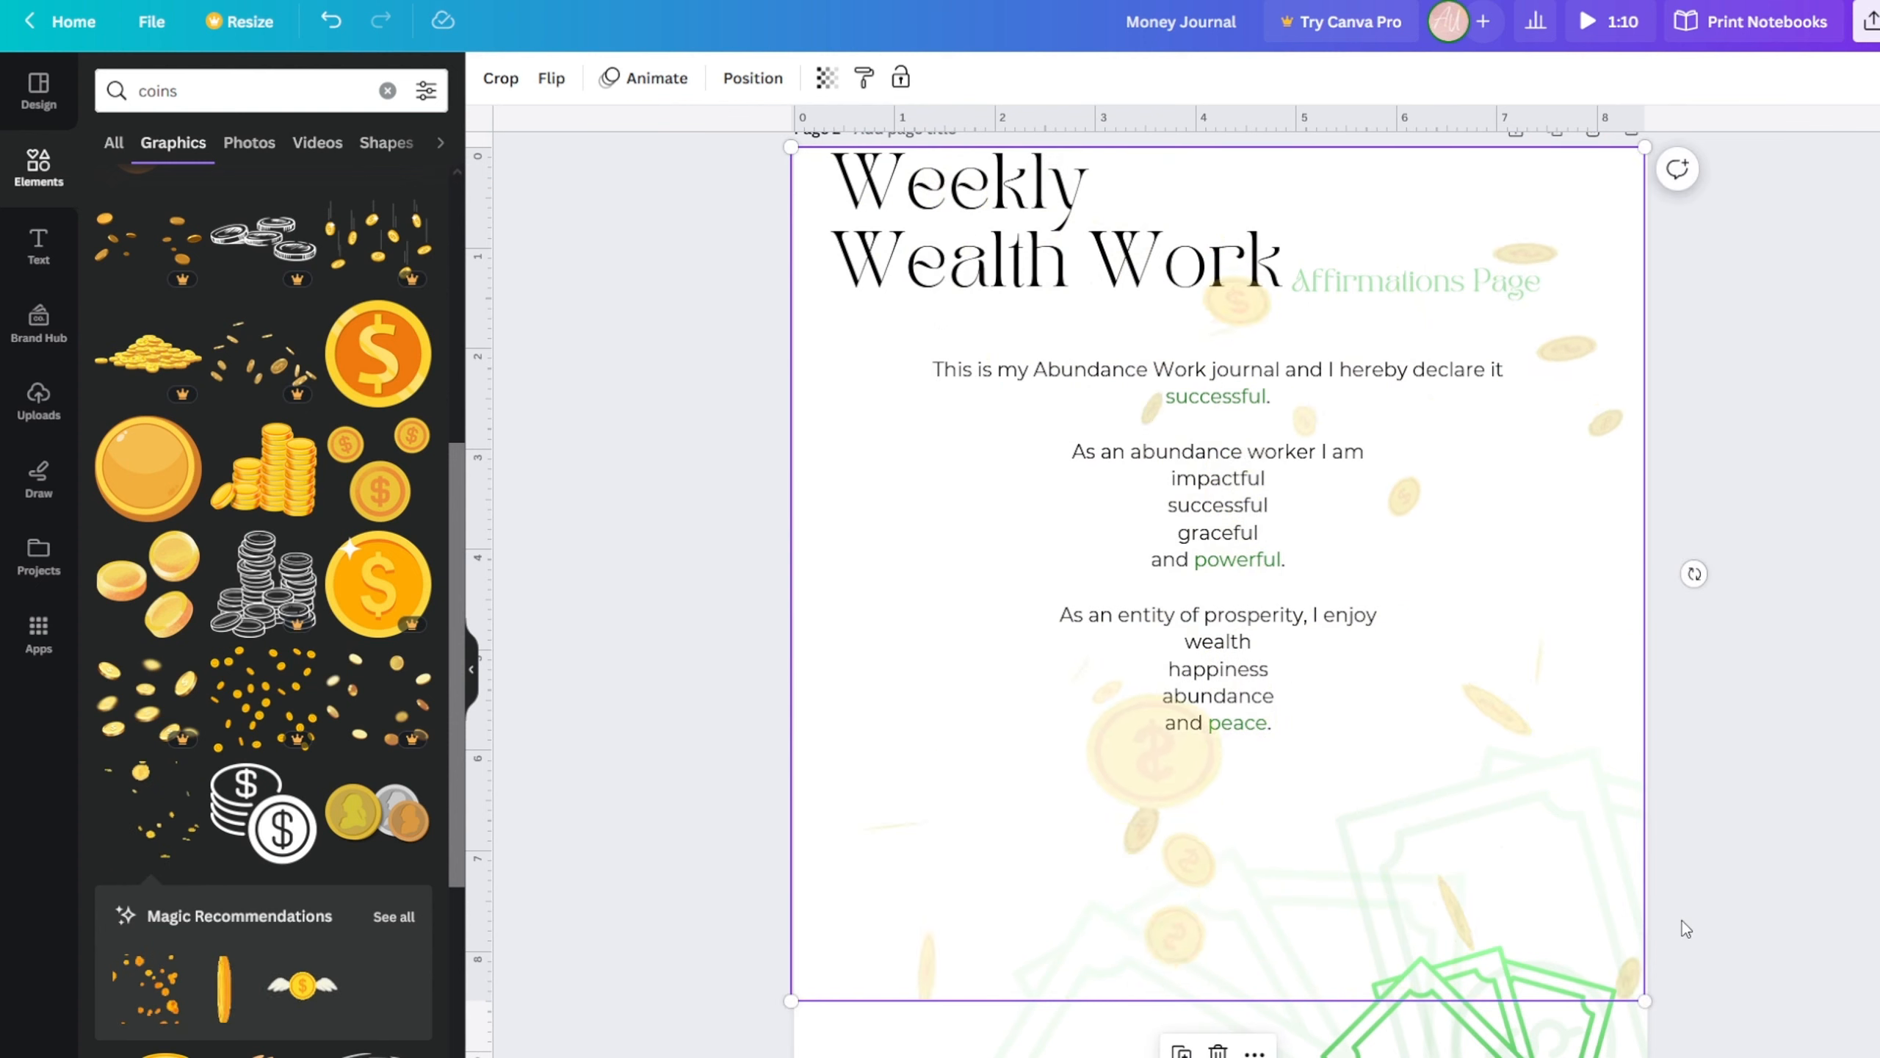
pyautogui.hotkey('ctrl', 'z')
pyautogui.hotkey('ctrl', 'z')
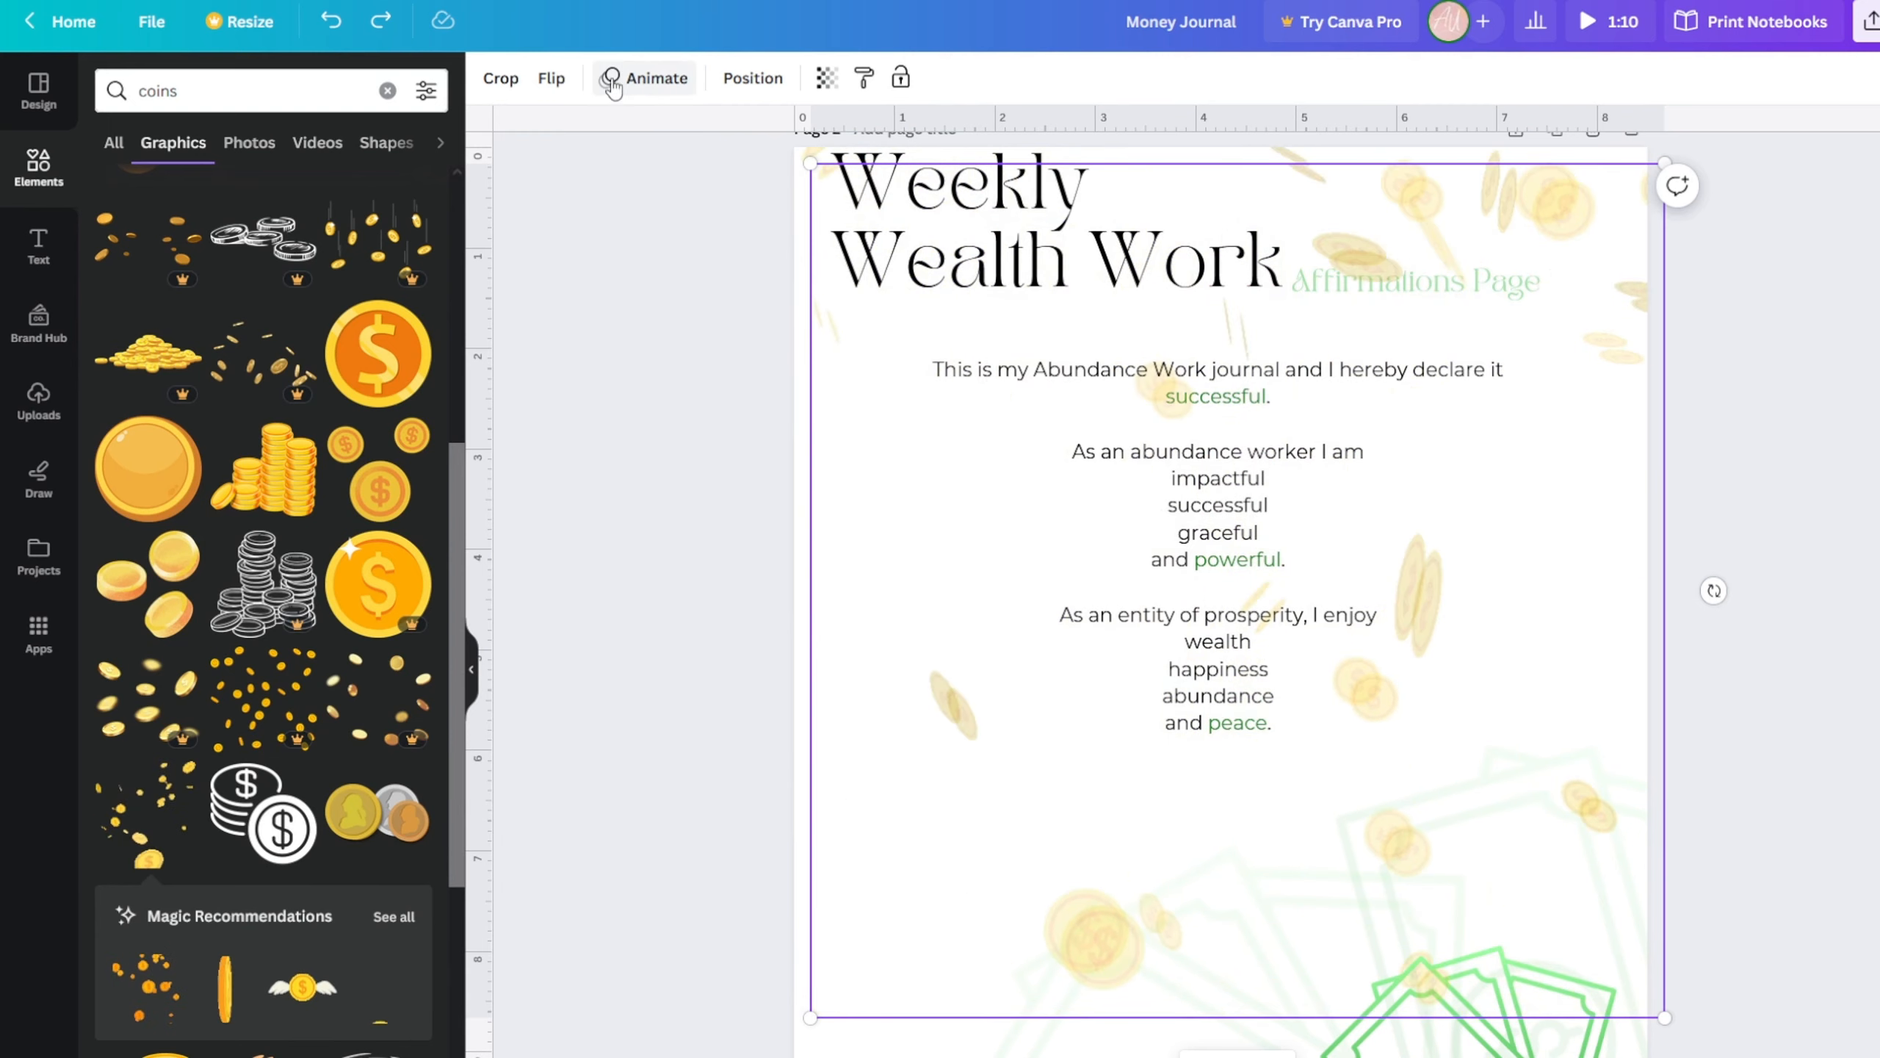
# - Flip the duplicated coins horizontally, shift the duplicate toward the page's right side, and nudge the original coins animation slightly left
pyautogui.click(550, 78)
pyautogui.click(638, 158)
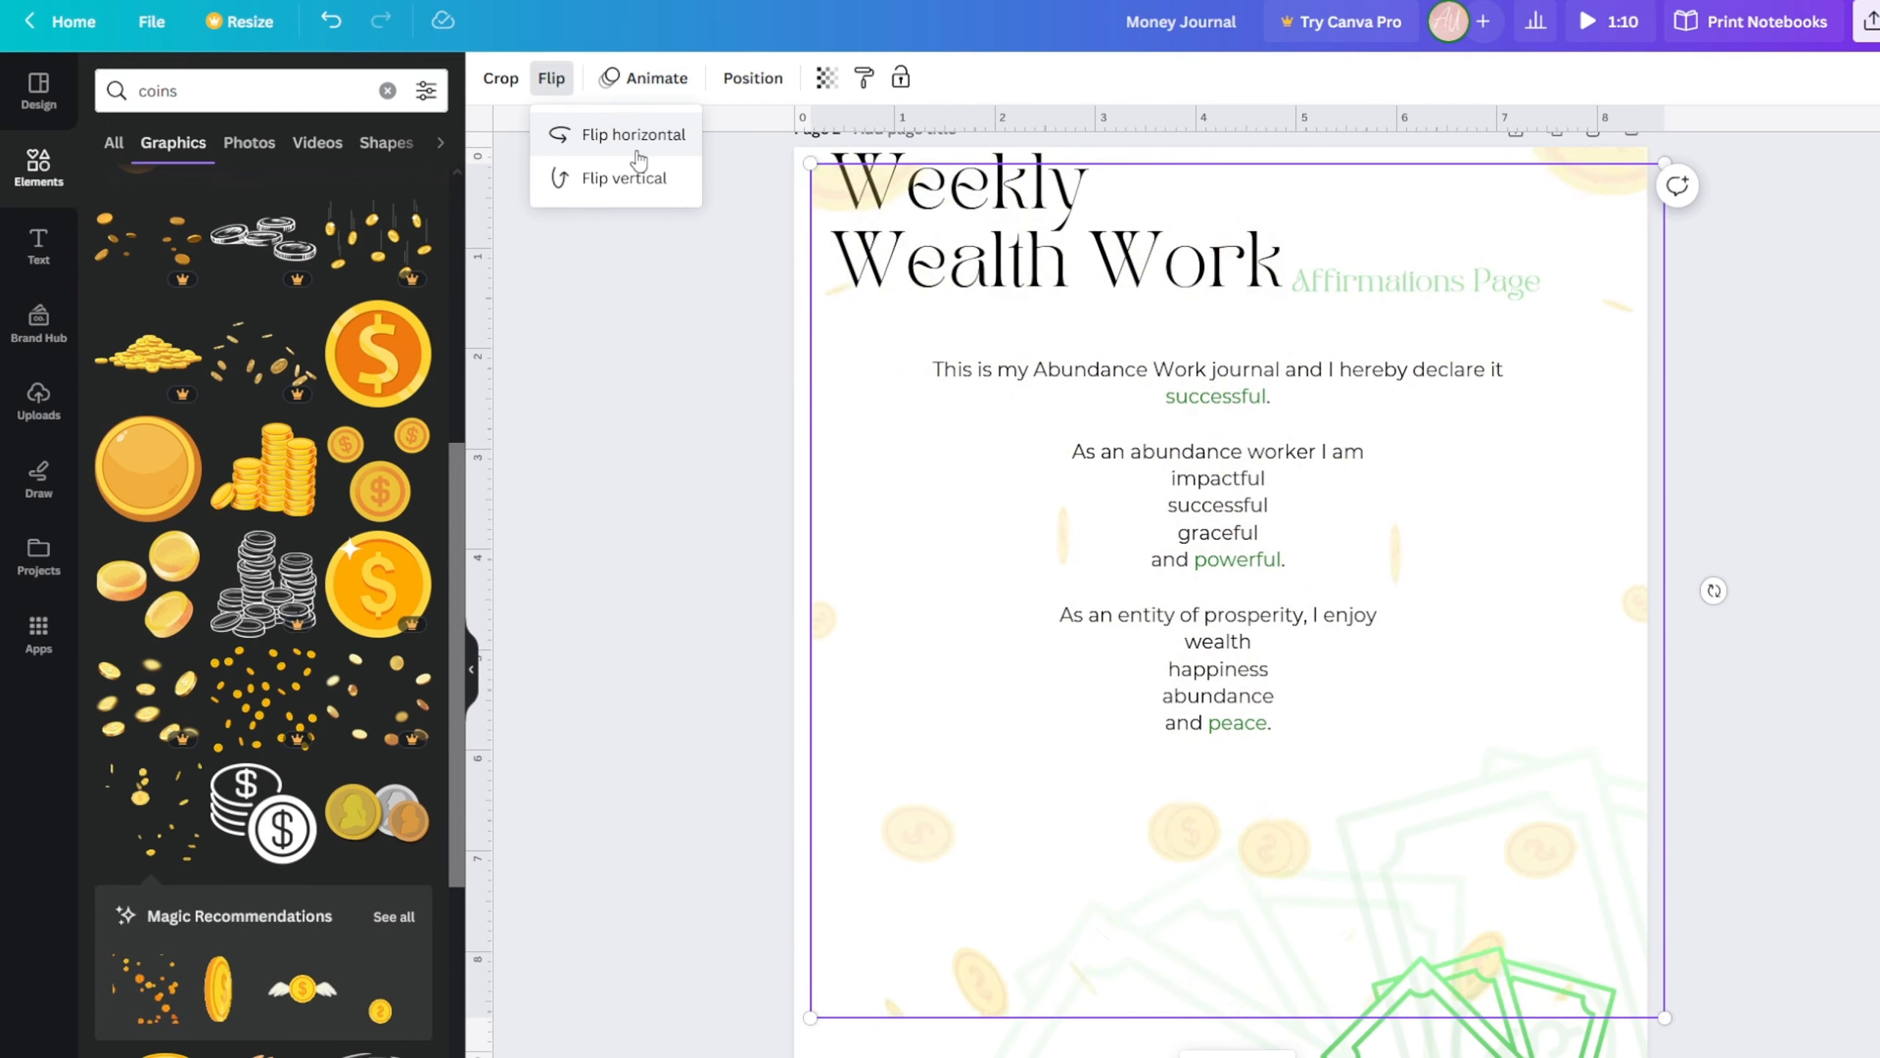
pyautogui.moveTo(1482, 655); pyautogui.dragTo(1879, 730)
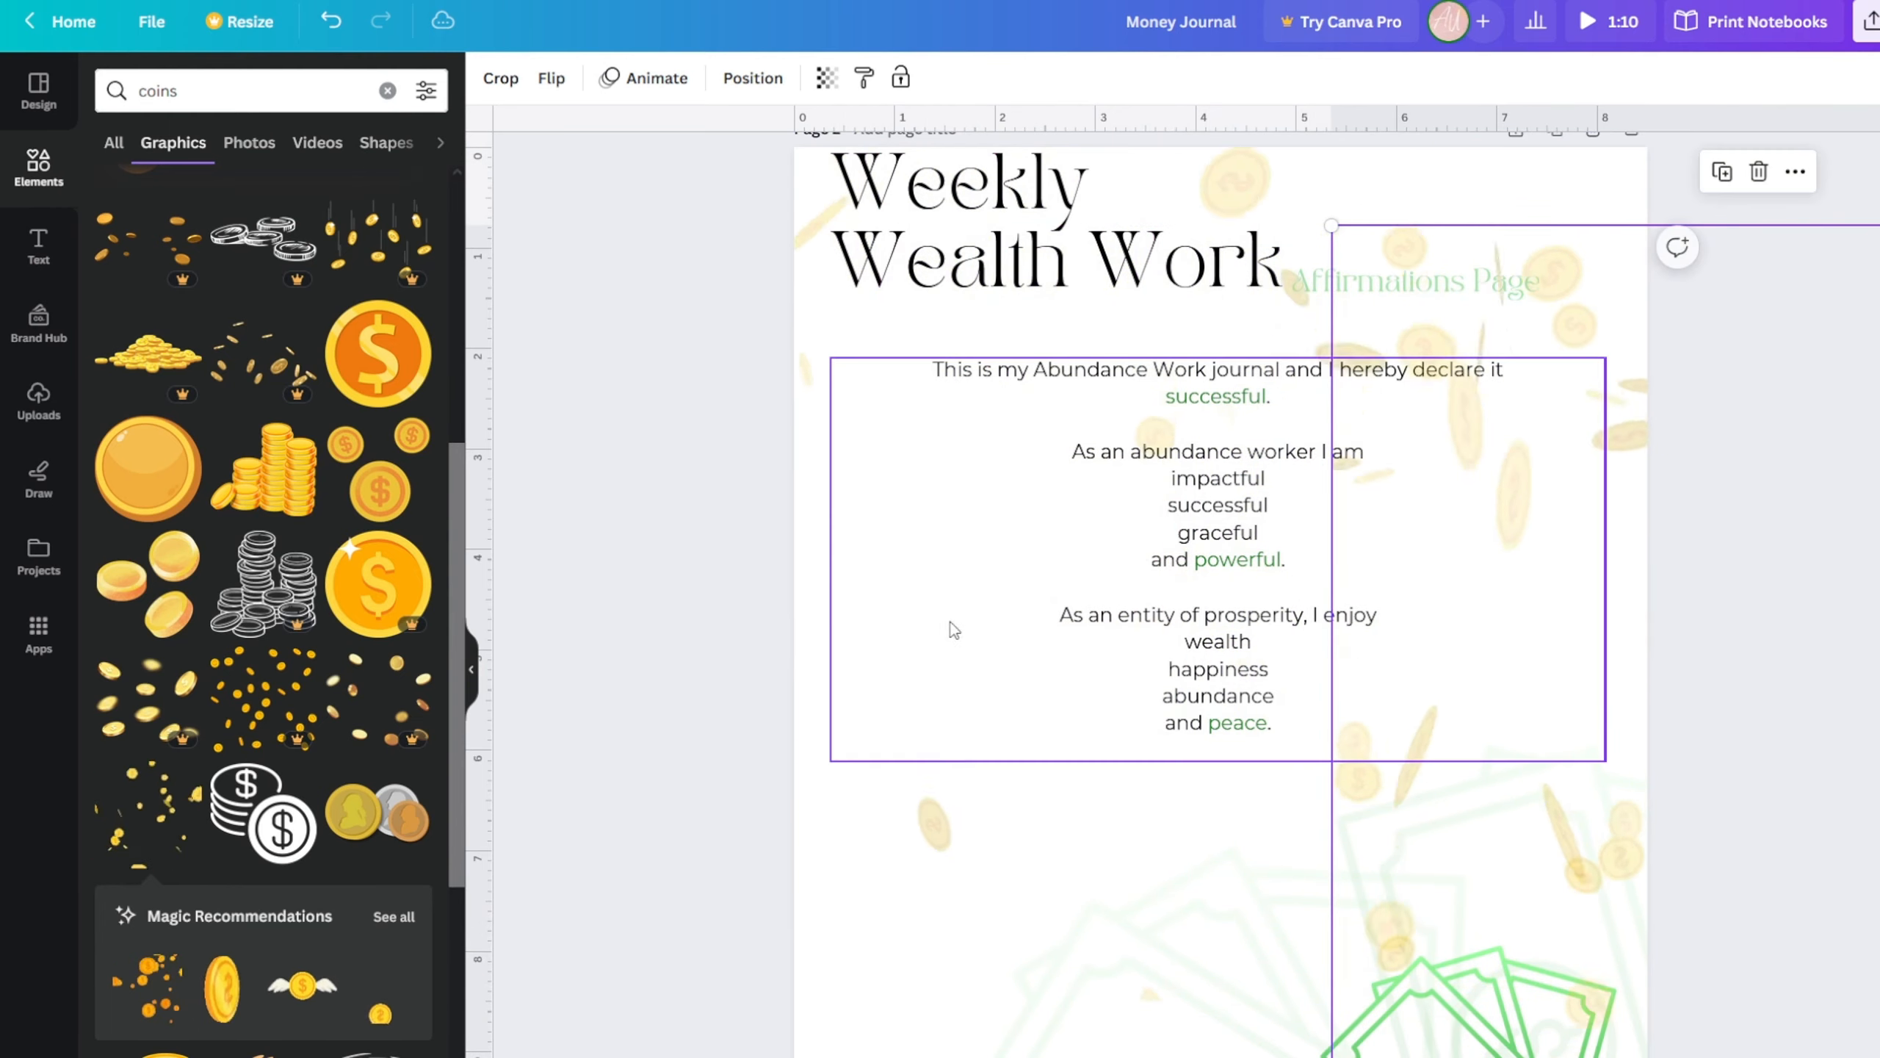
pyautogui.moveTo(867, 618); pyautogui.dragTo(879, 619)
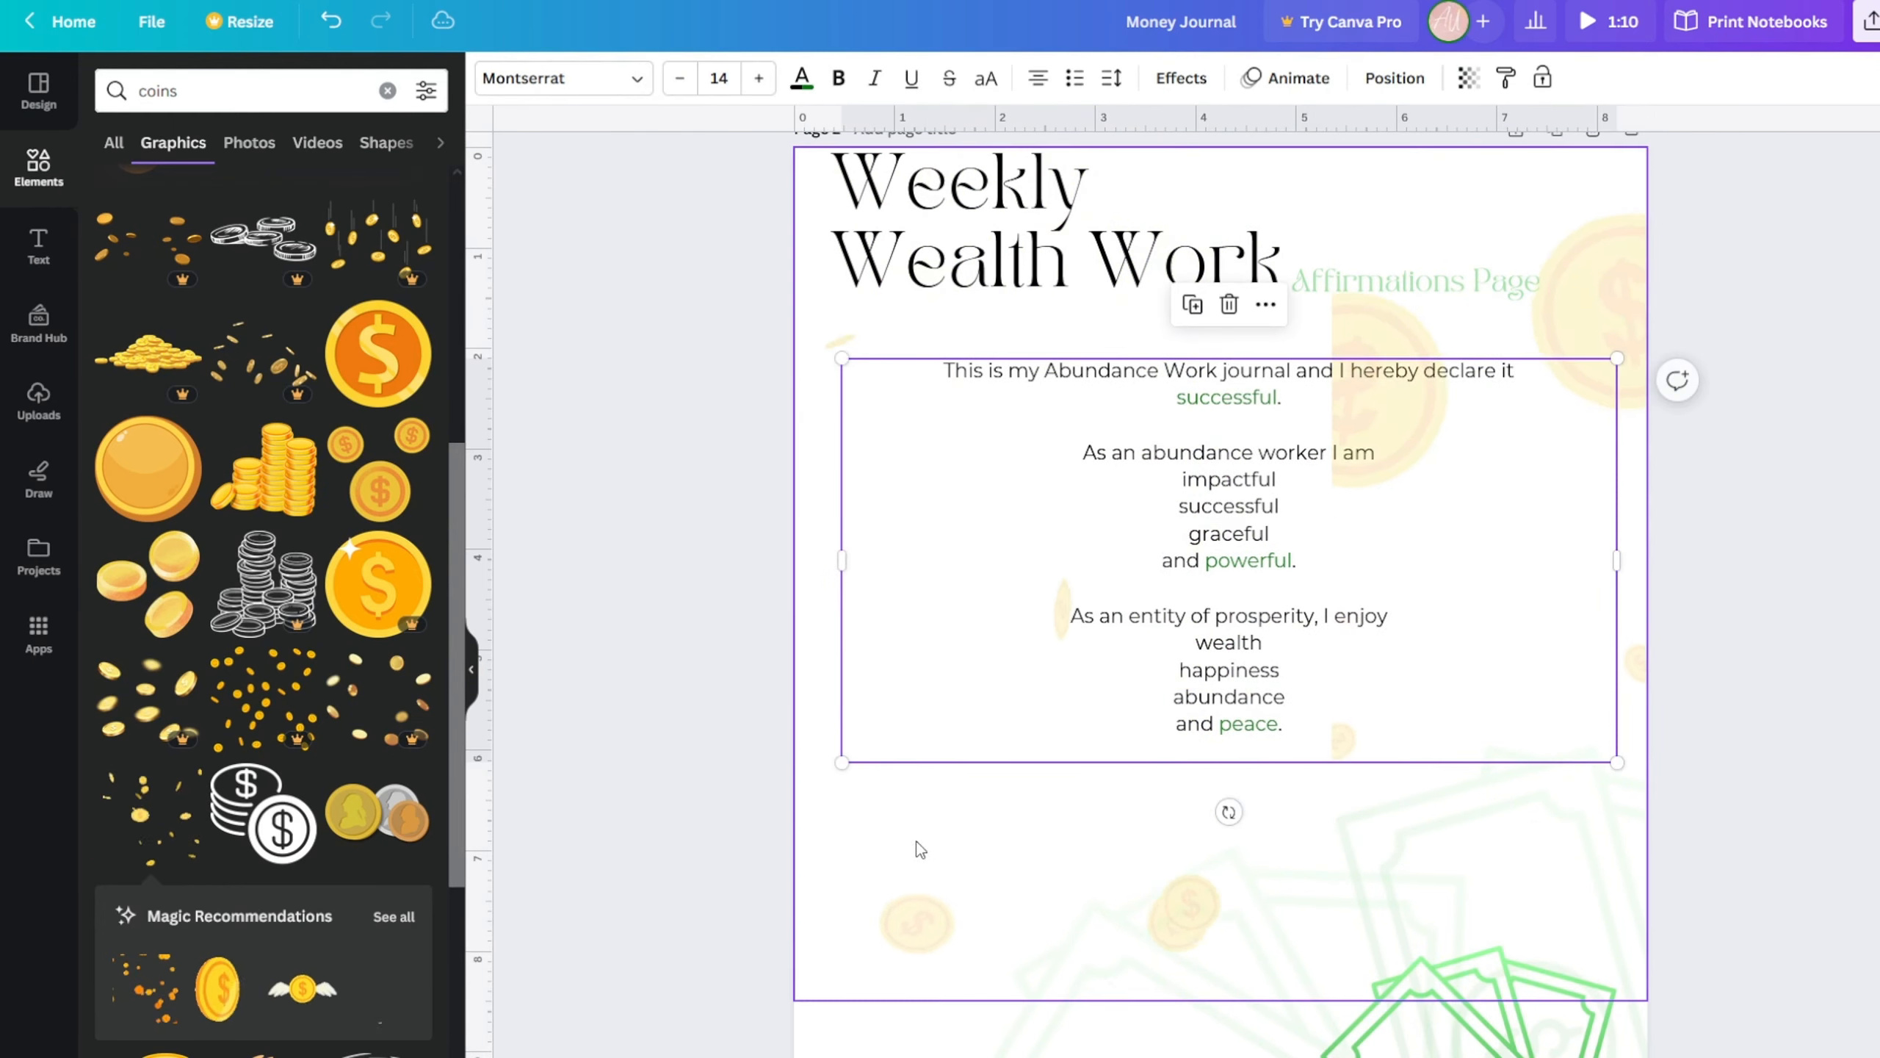
pyautogui.click(900, 866)
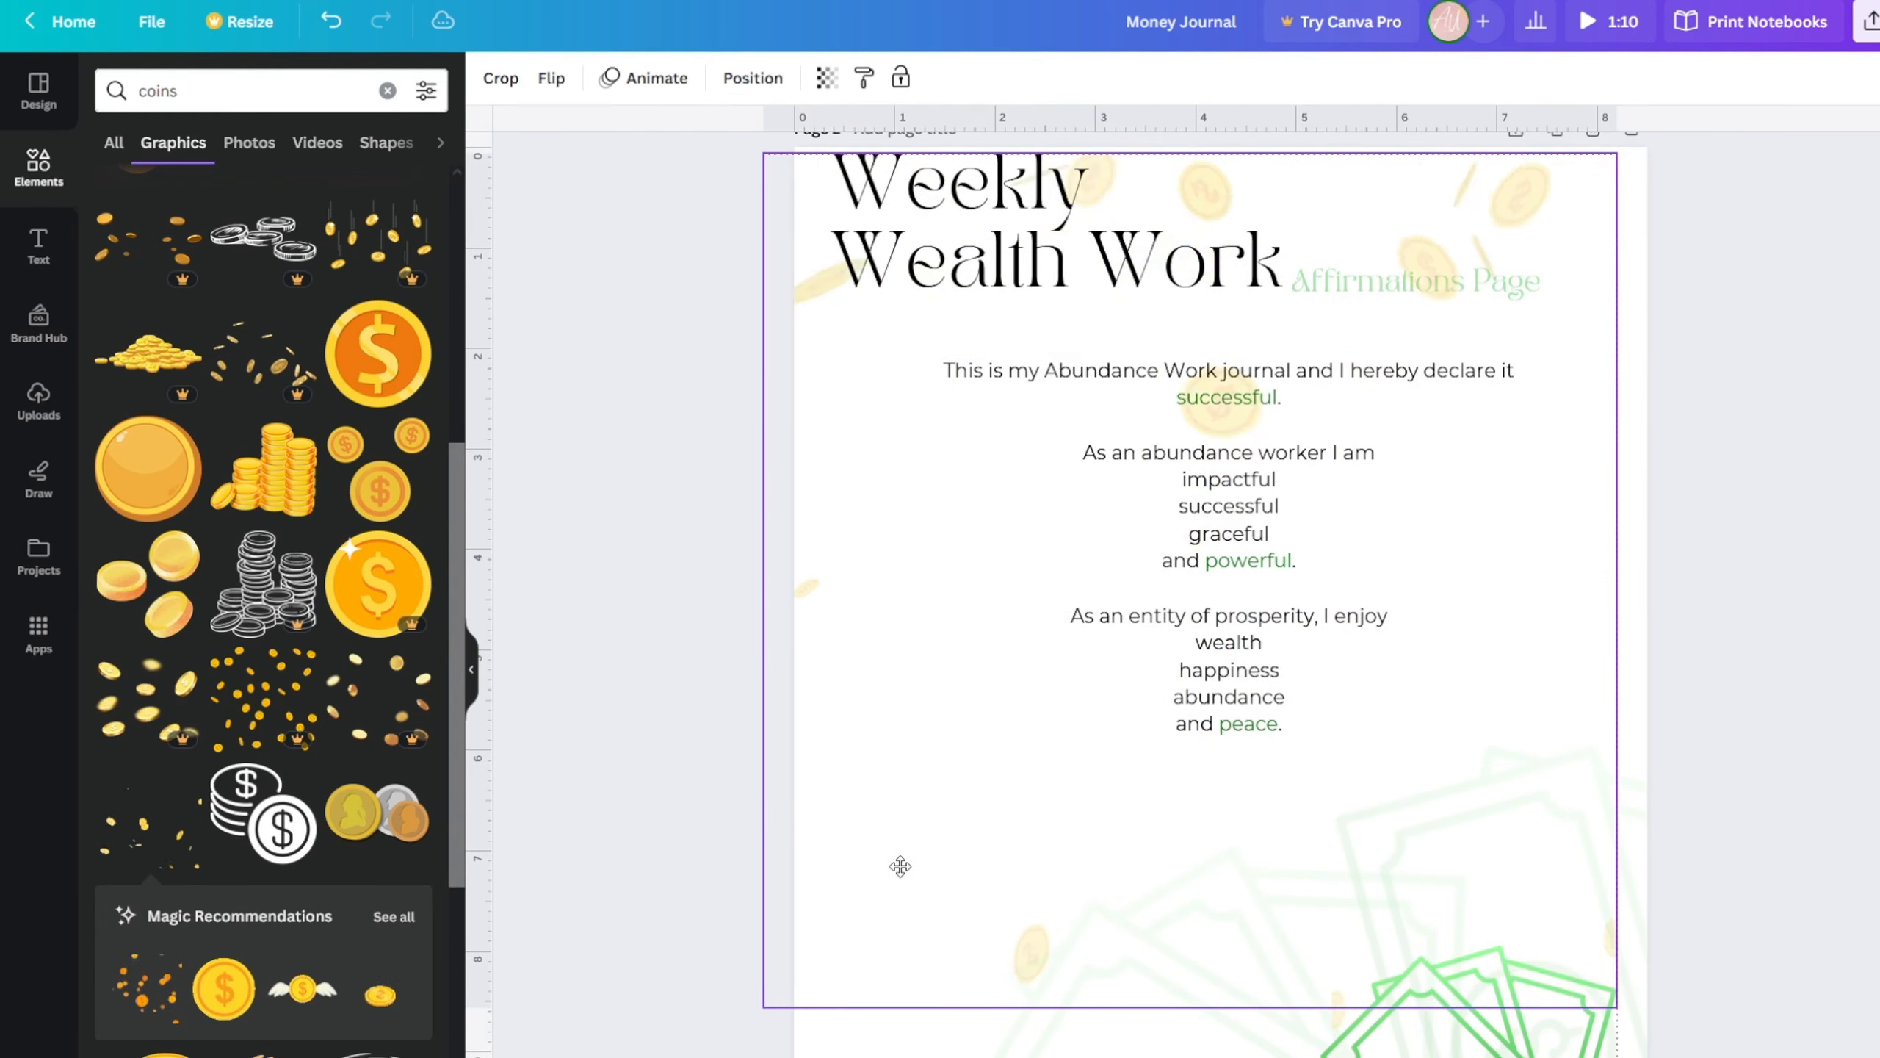
# - Resize the flipped coins animation to about 5.3 inches wide and place it in the page's upper left area
pyautogui.click(1686, 428)
pyautogui.click(1626, 382)
pyautogui.moveTo(1630, 388); pyautogui.dragTo(1088, 336)
pyautogui.moveTo(784, 1038); pyautogui.dragTo(1171, 646)
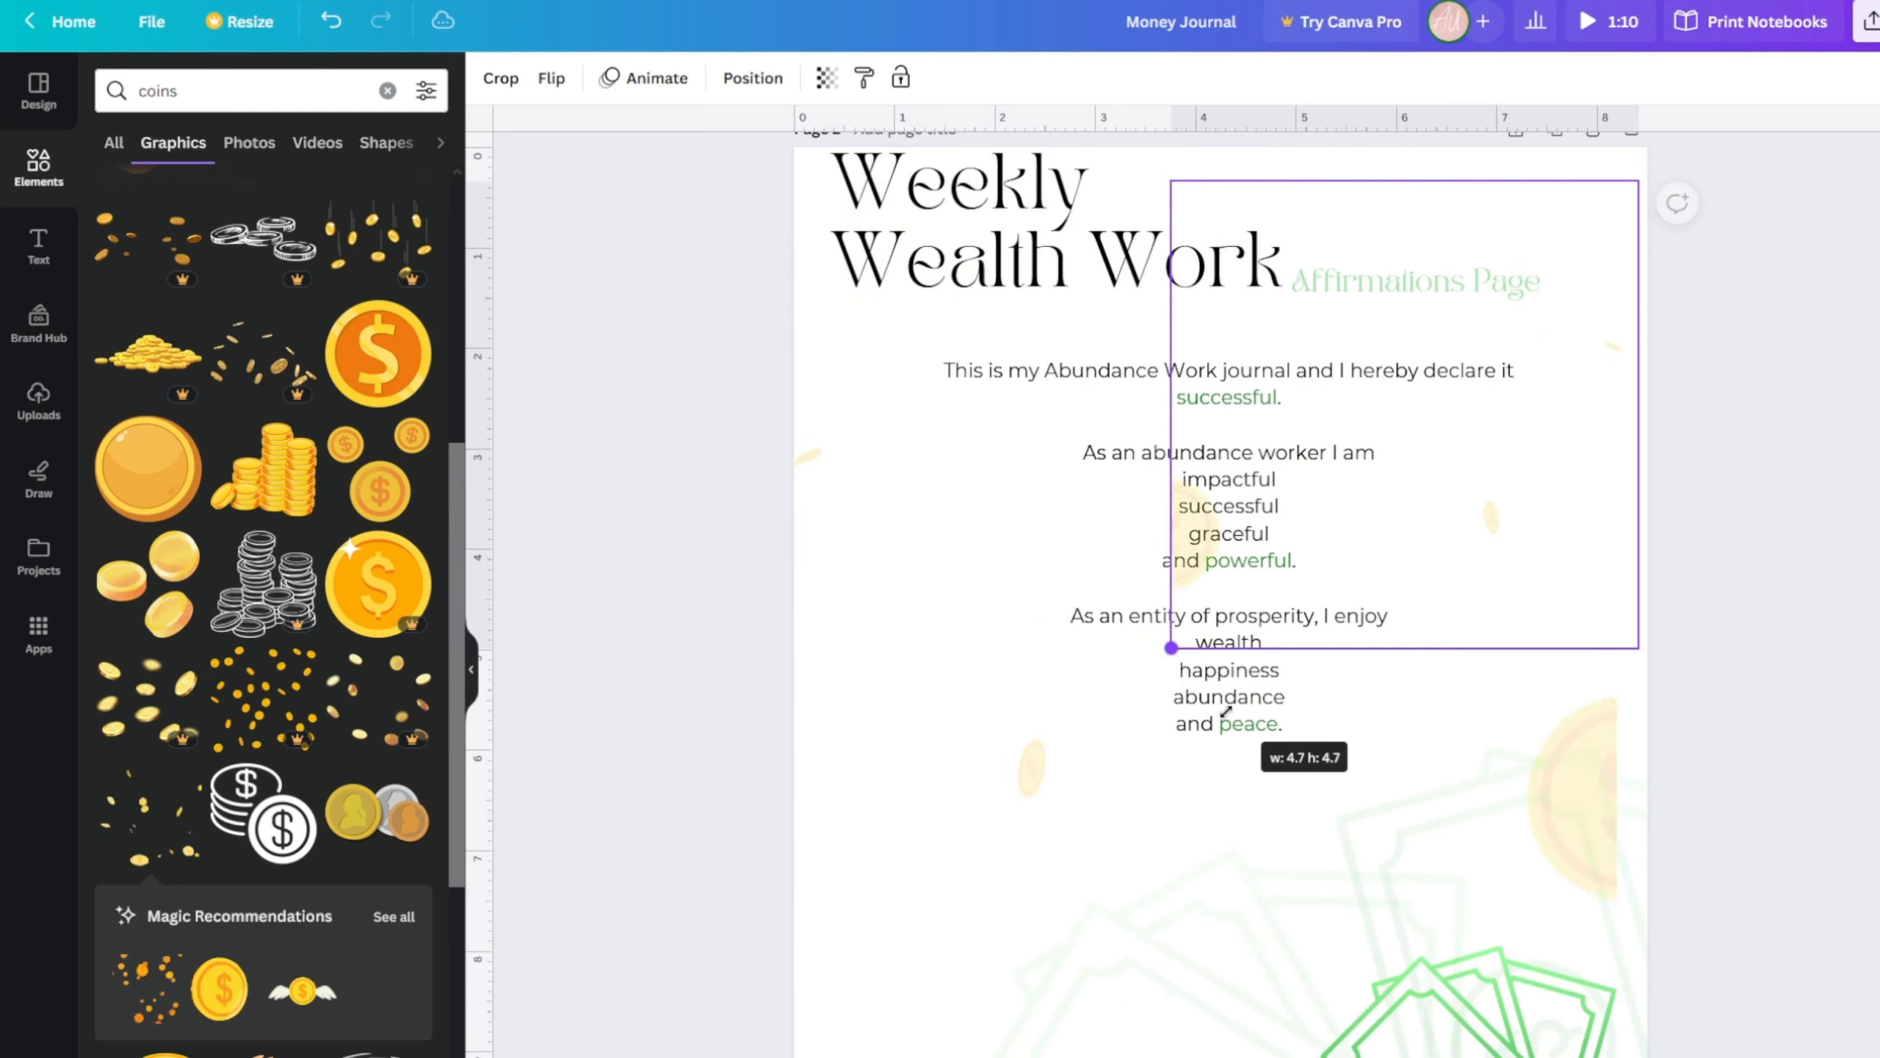
pyautogui.moveTo(1617, 360); pyautogui.dragTo(1433, 315)
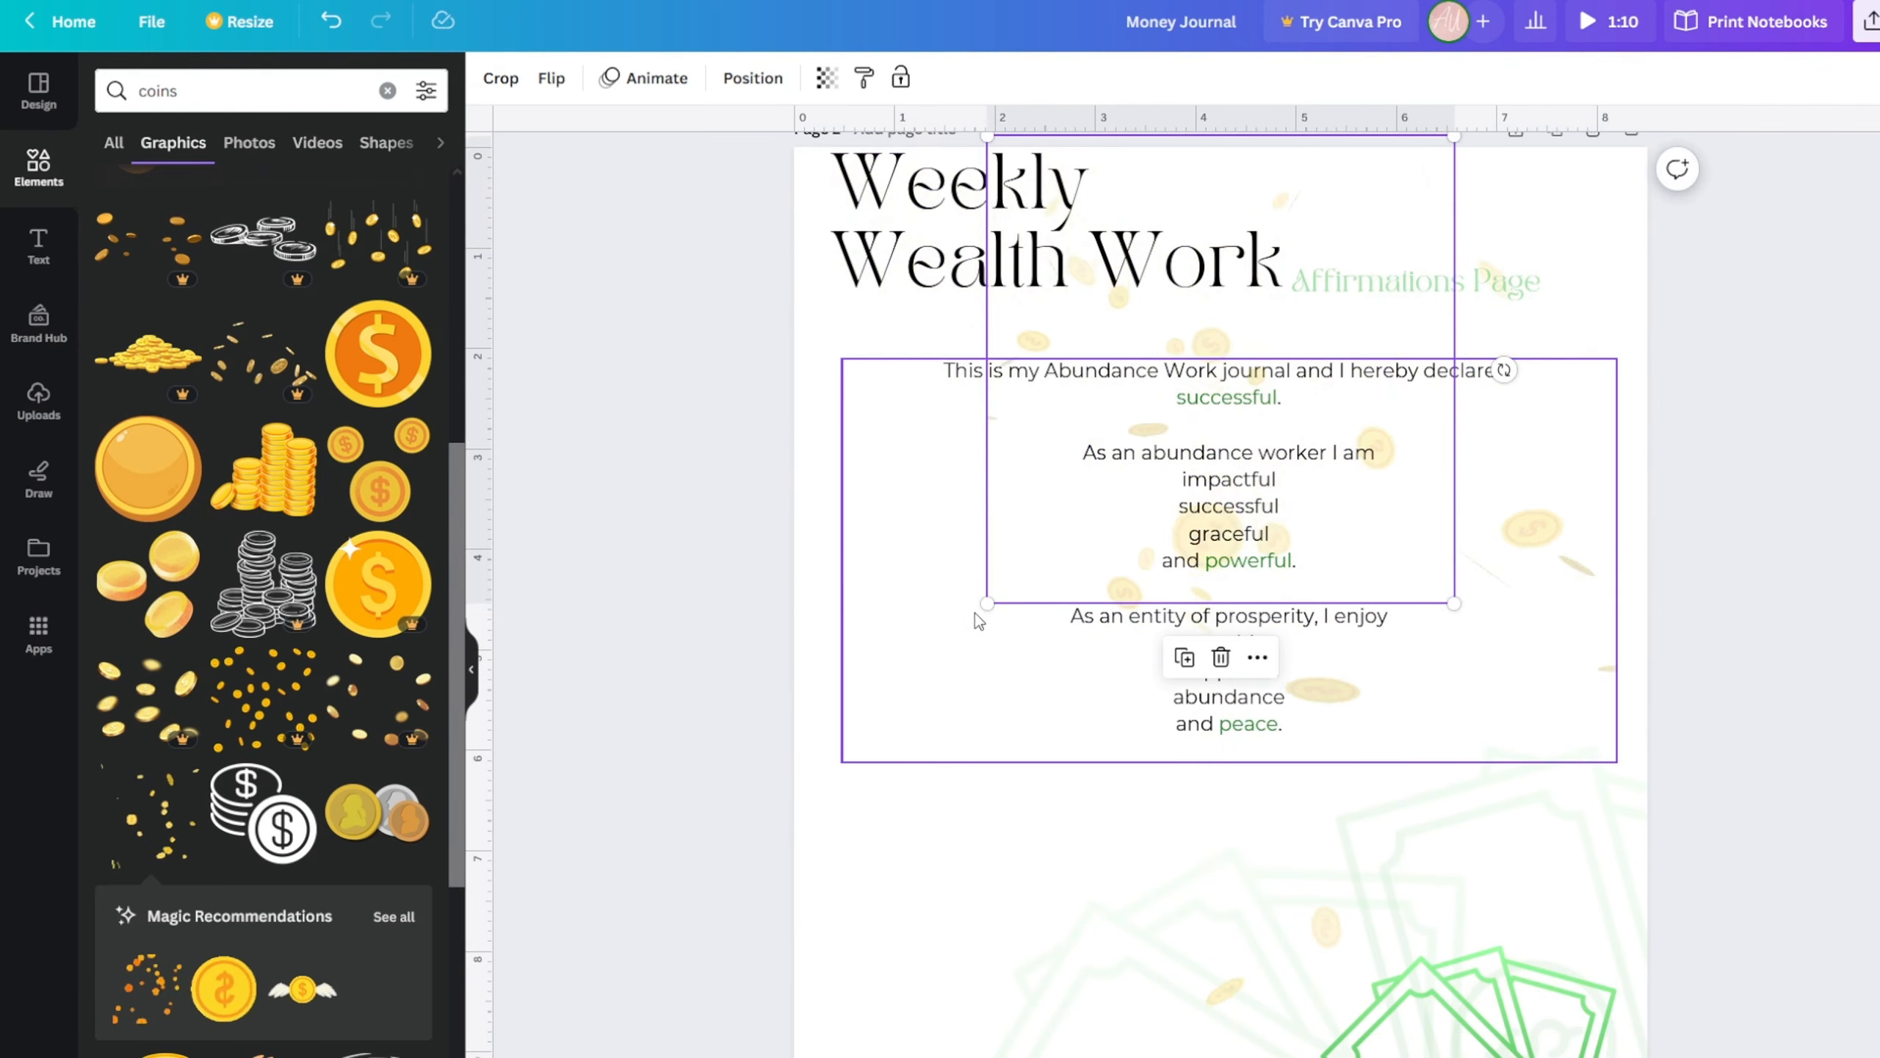
pyautogui.moveTo(988, 603); pyautogui.dragTo(923, 667)
pyautogui.moveTo(1329, 198); pyautogui.dragTo(1213, 191)
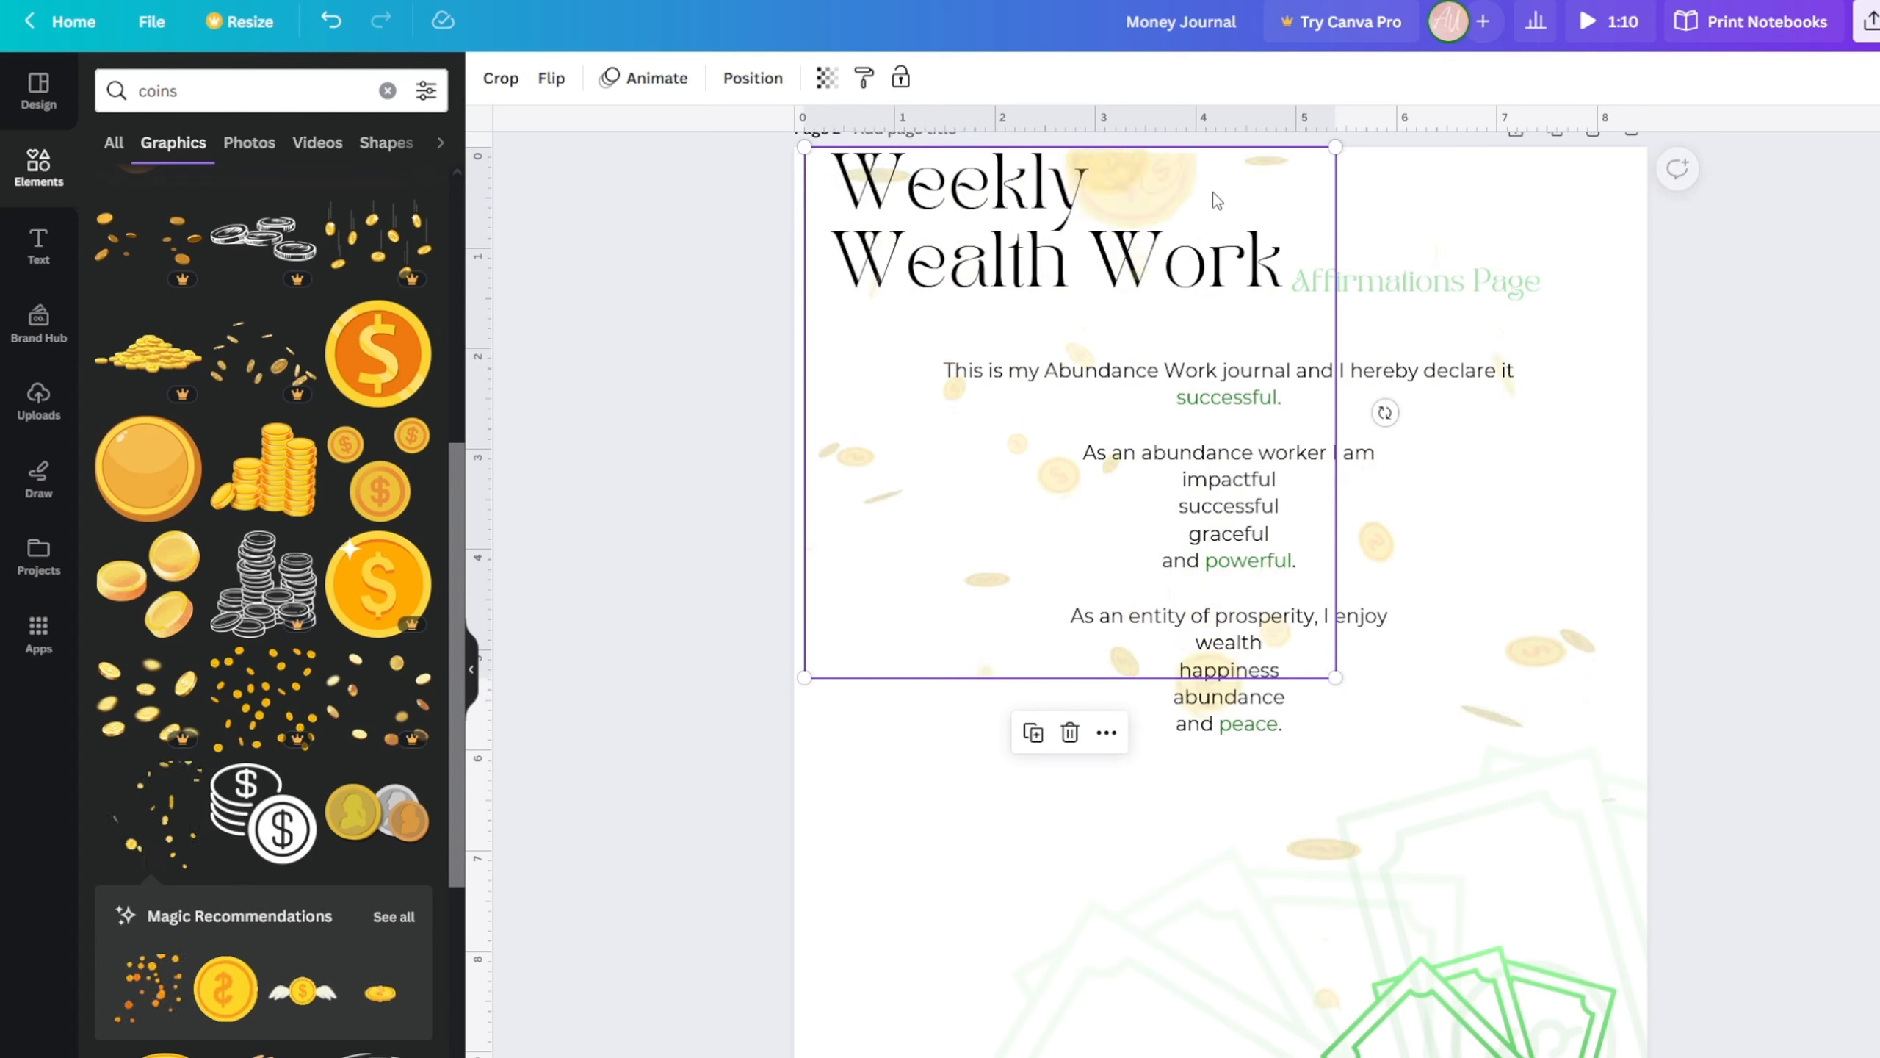
# - Lock both the smaller flipped coins animation and the full-width coins animation in place
pyautogui.click(703, 453)
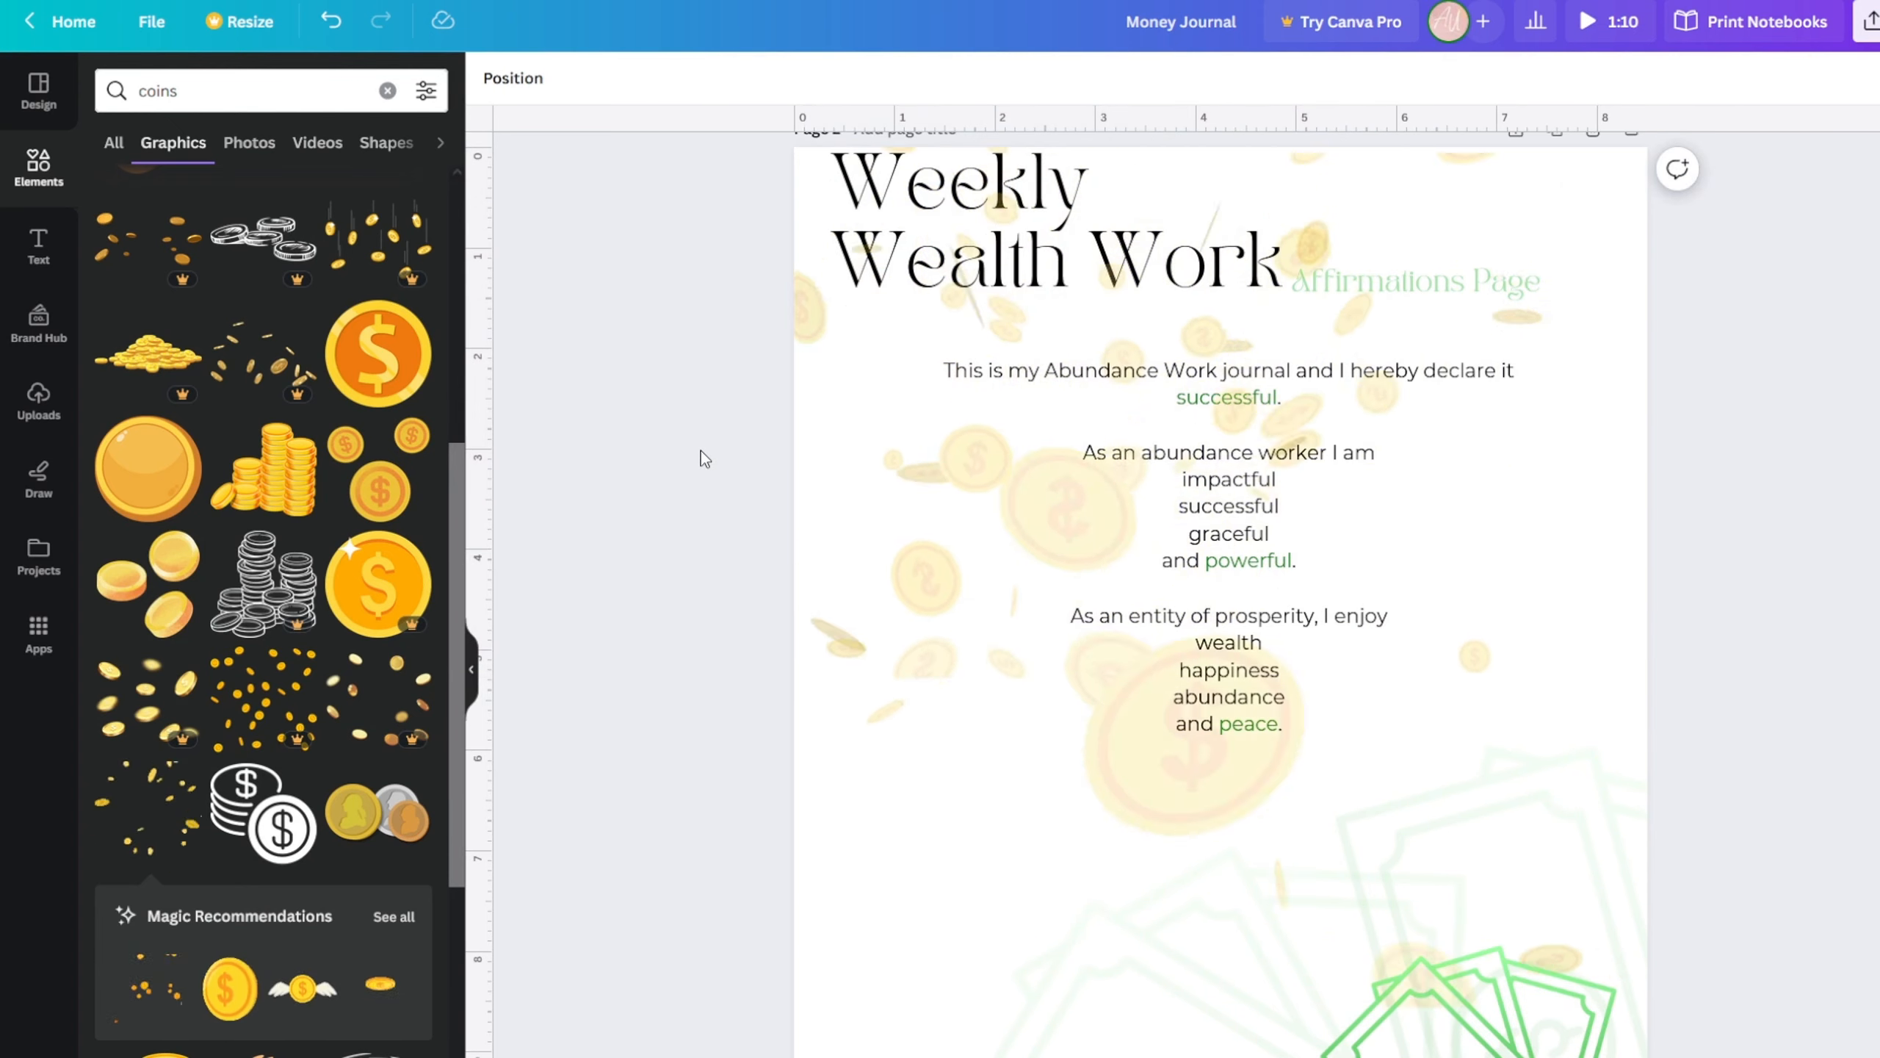
pyautogui.click(838, 441)
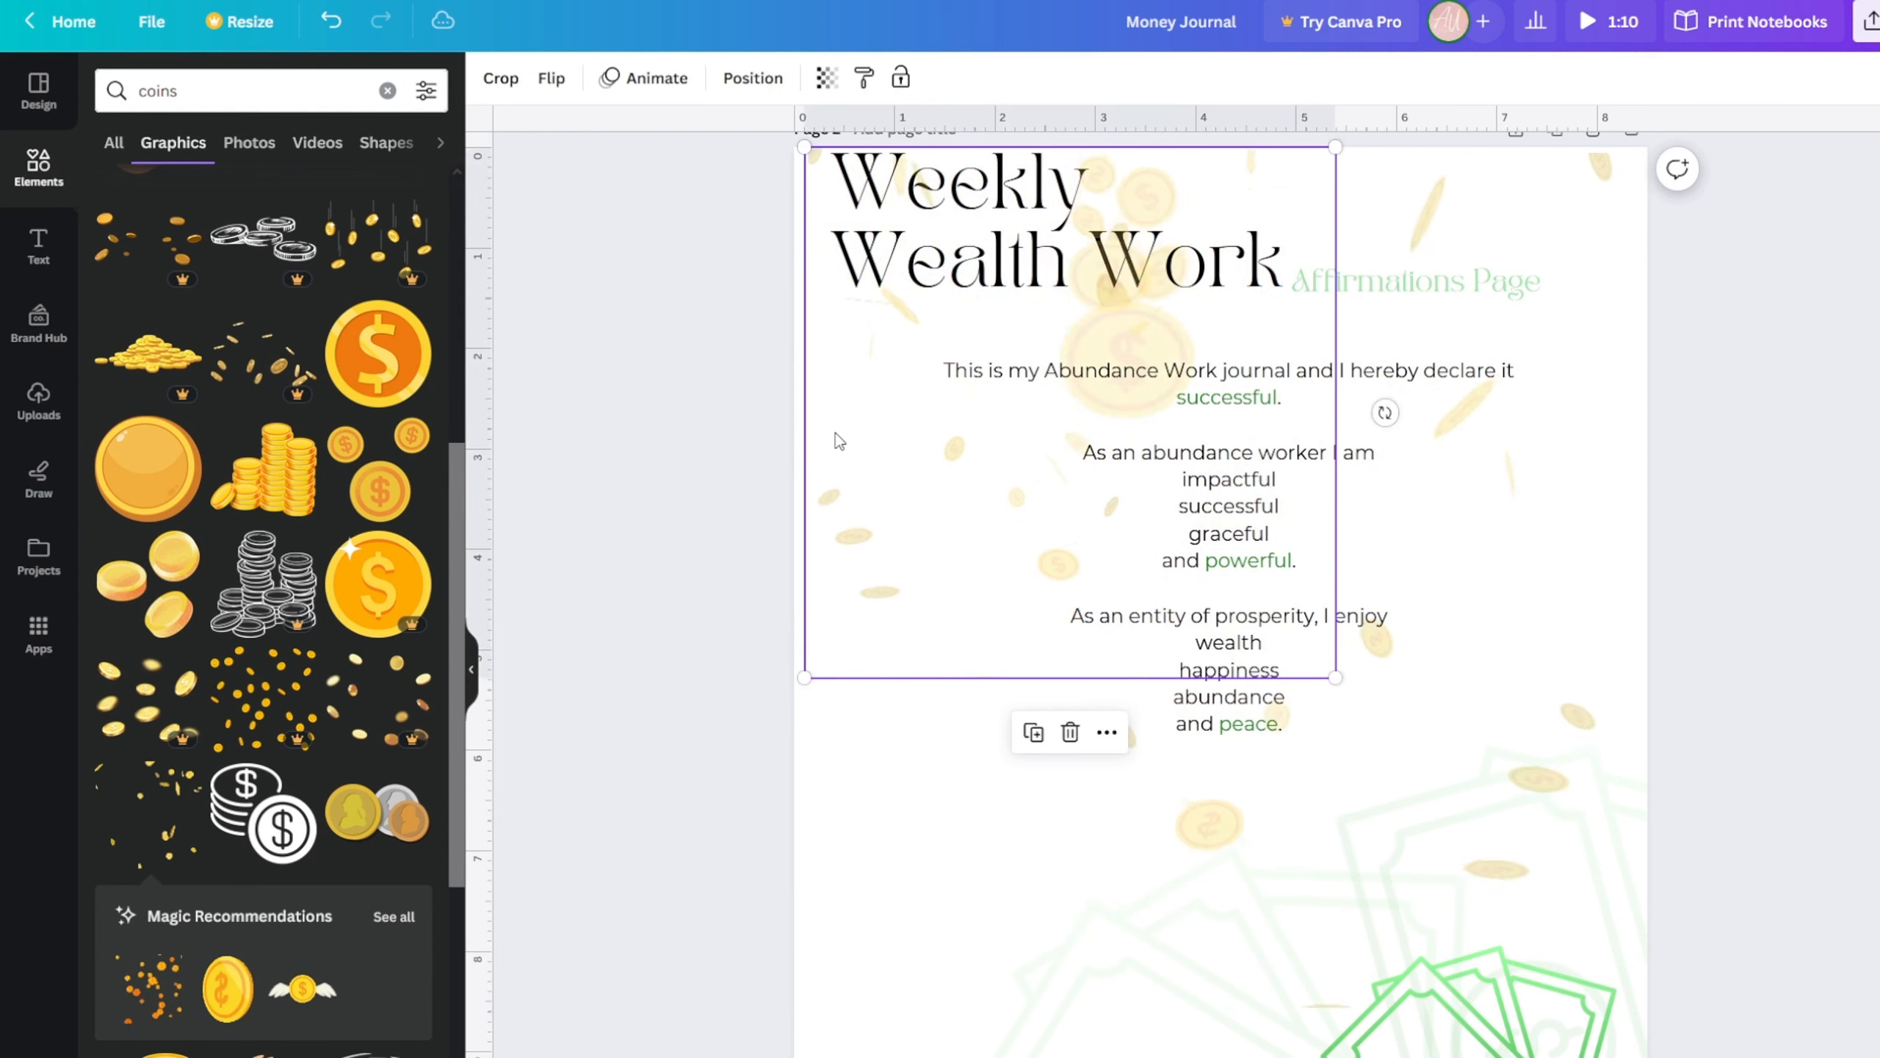
pyautogui.click(901, 78)
pyautogui.click(829, 818)
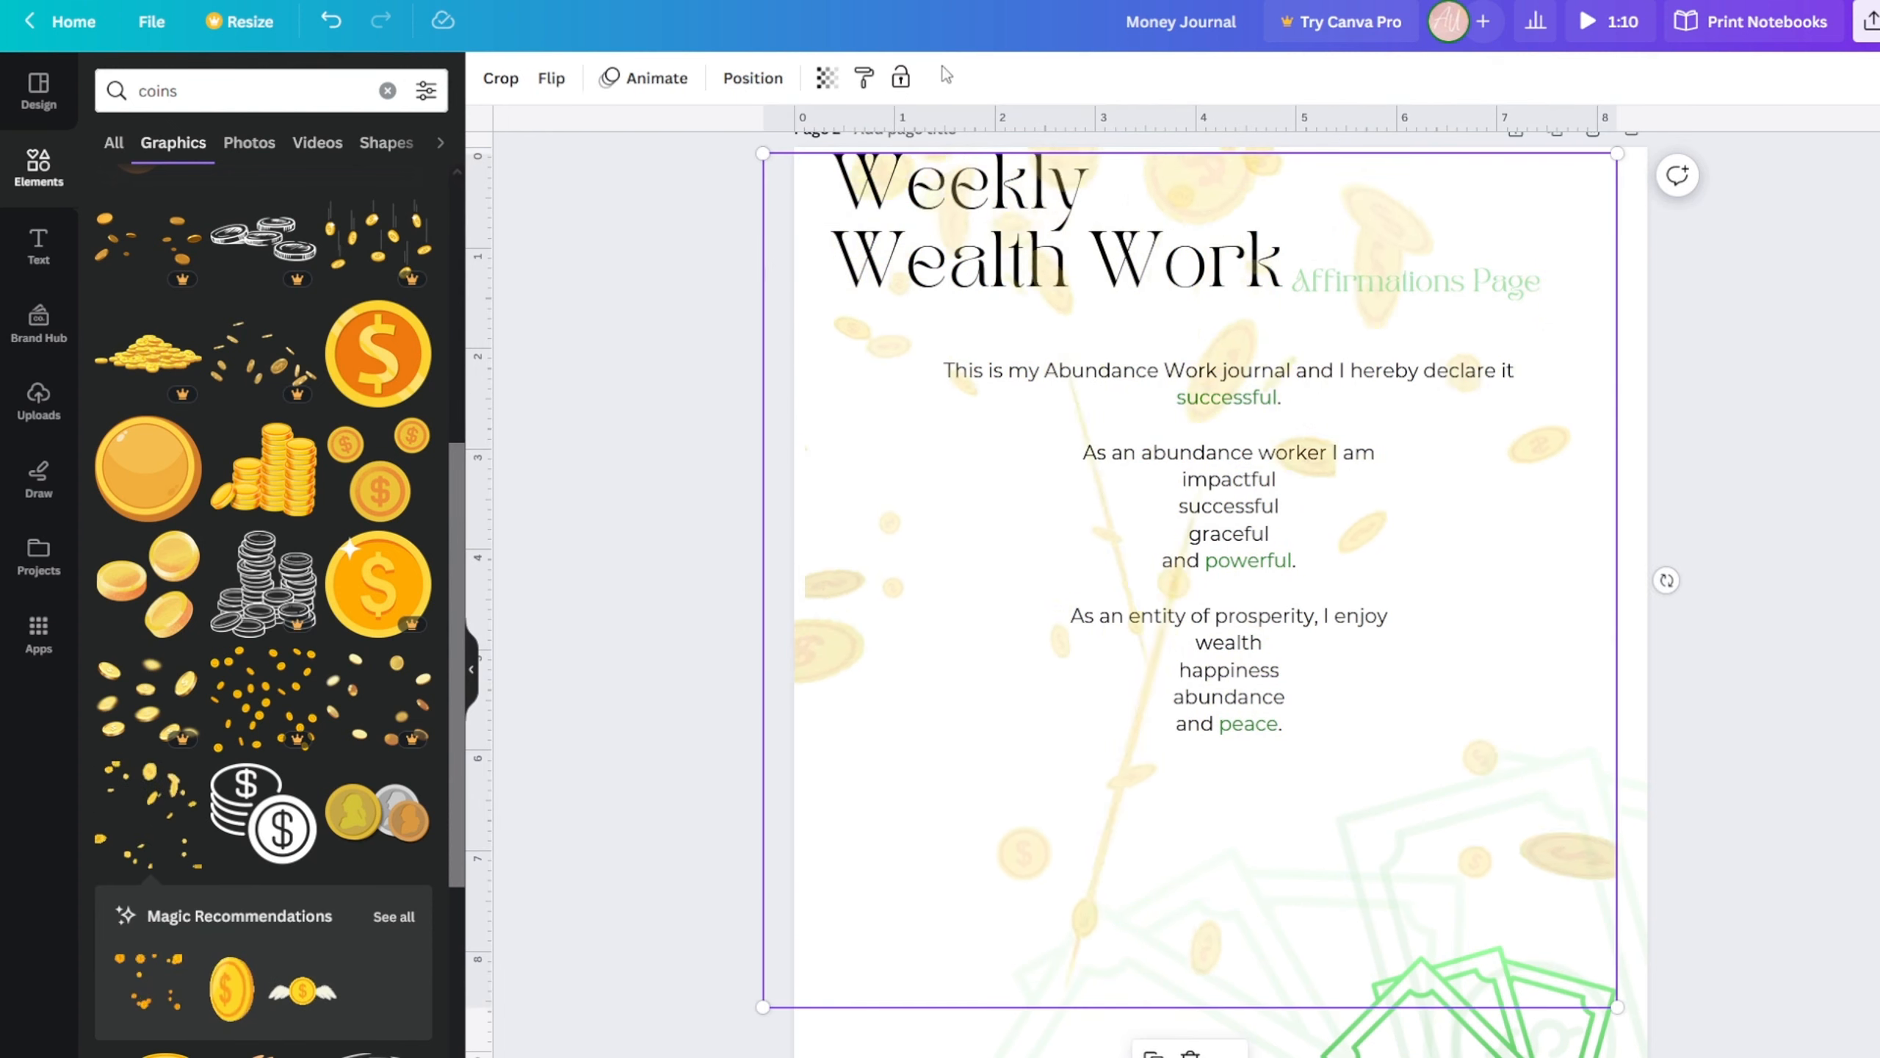
pyautogui.click(900, 78)
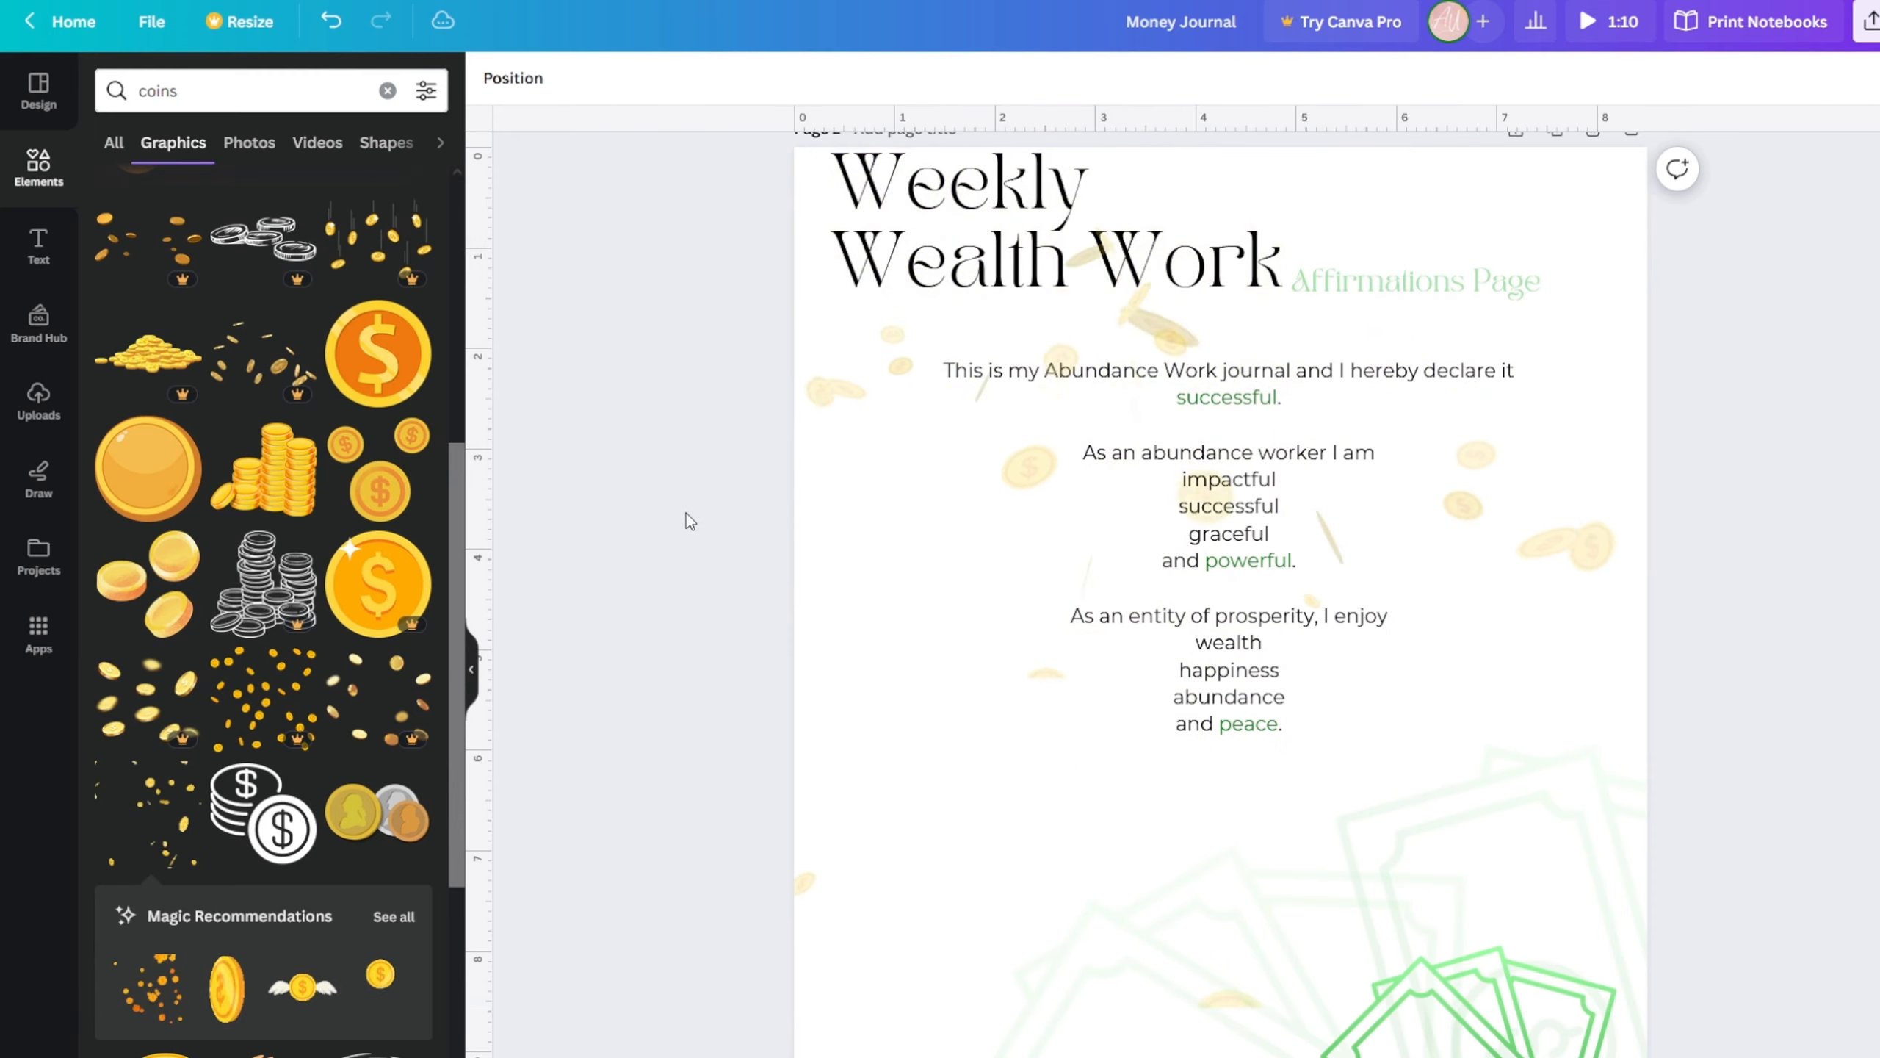
# - Check how the affirmations text and the locked coins animations respond to selection and movement on the page
pyautogui.click(1601, 634)
pyautogui.moveTo(1216, 602); pyautogui.dragTo(1459, 611)
pyautogui.moveTo(1236, 571); pyautogui.dragTo(1118, 627)
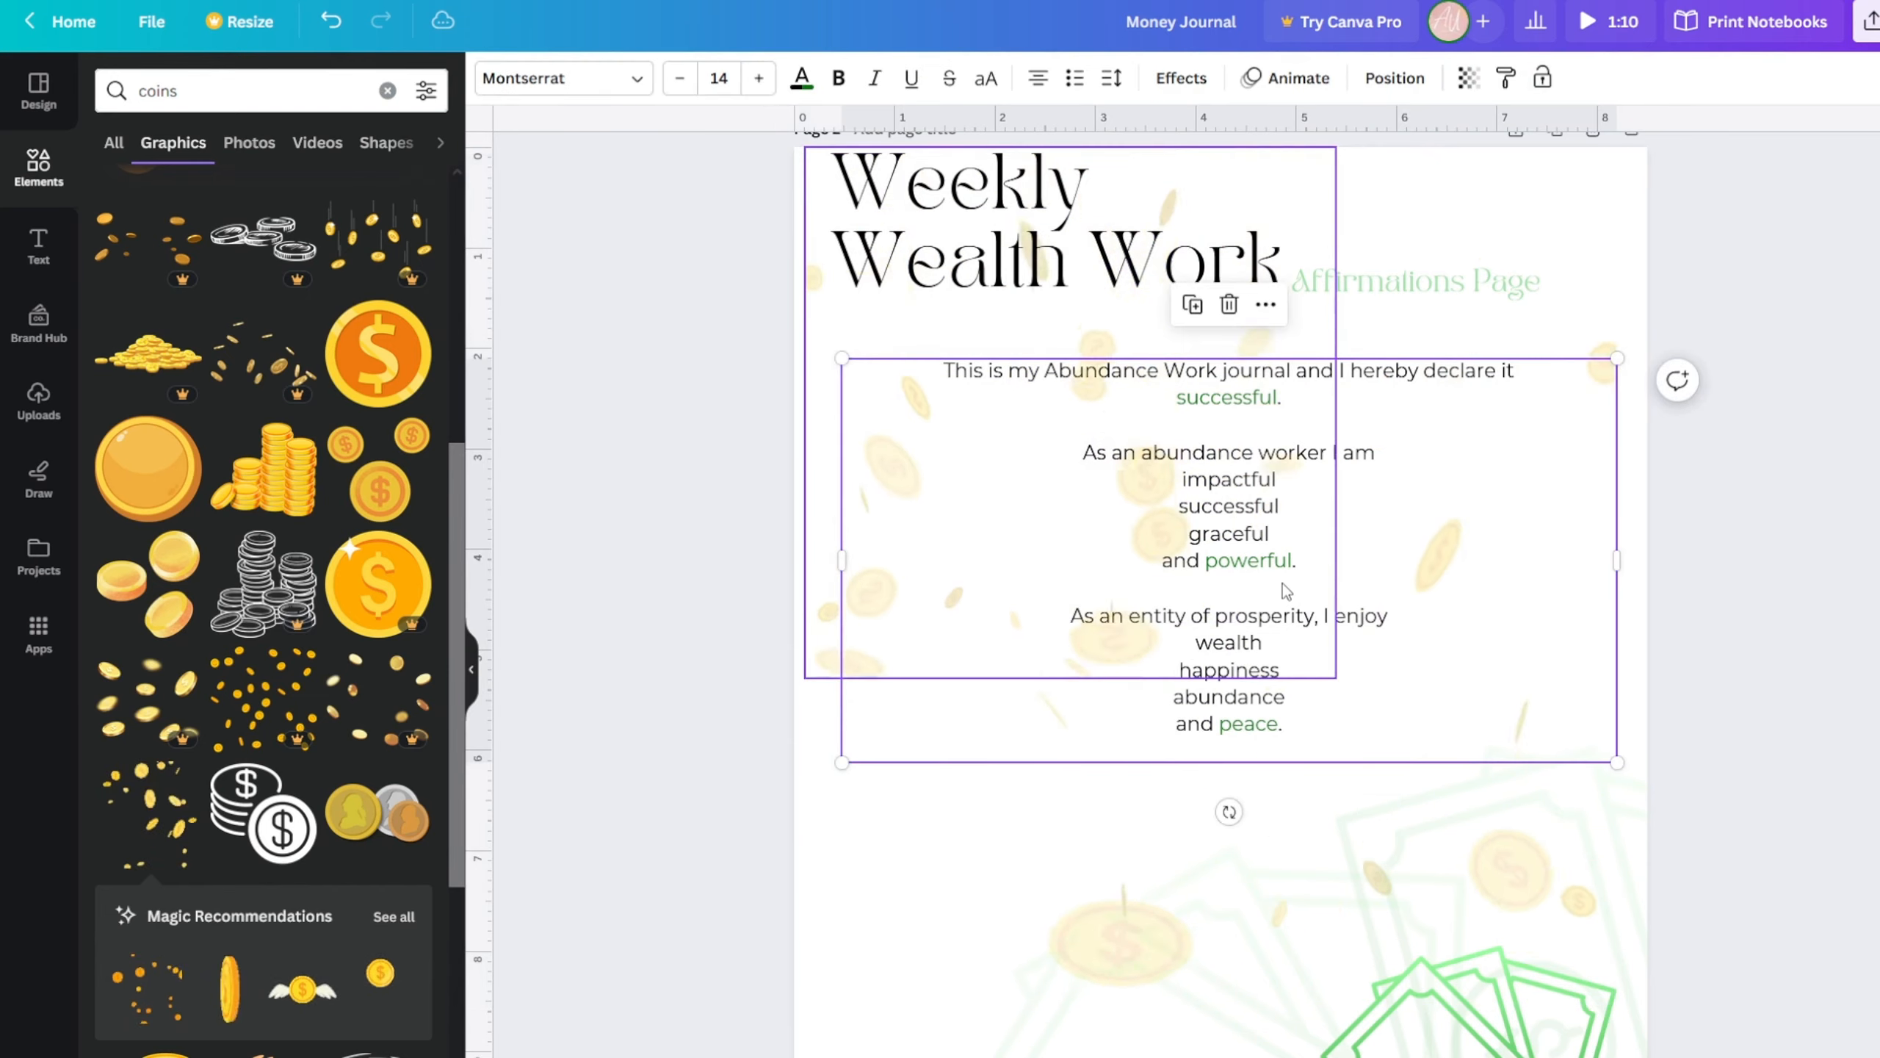
pyautogui.click(1256, 581)
pyautogui.click(1708, 642)
pyautogui.click(1273, 504)
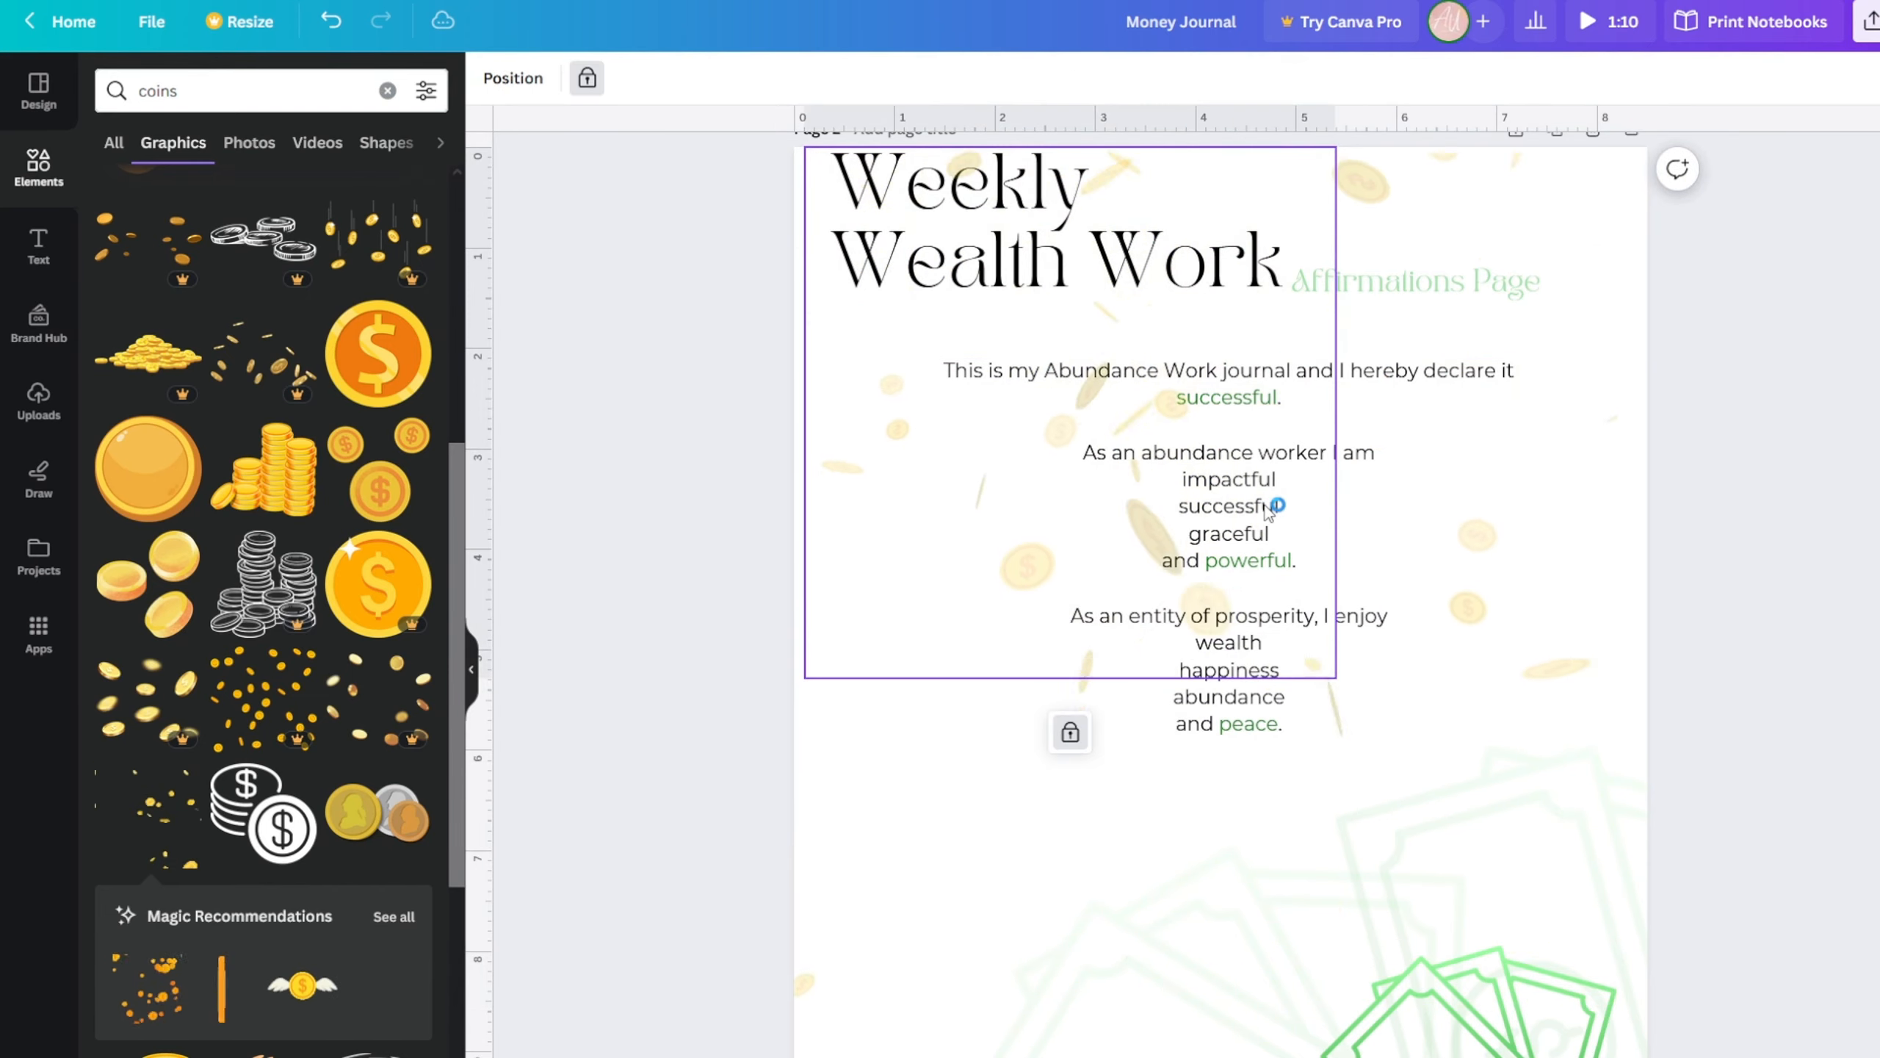
pyautogui.click(1708, 593)
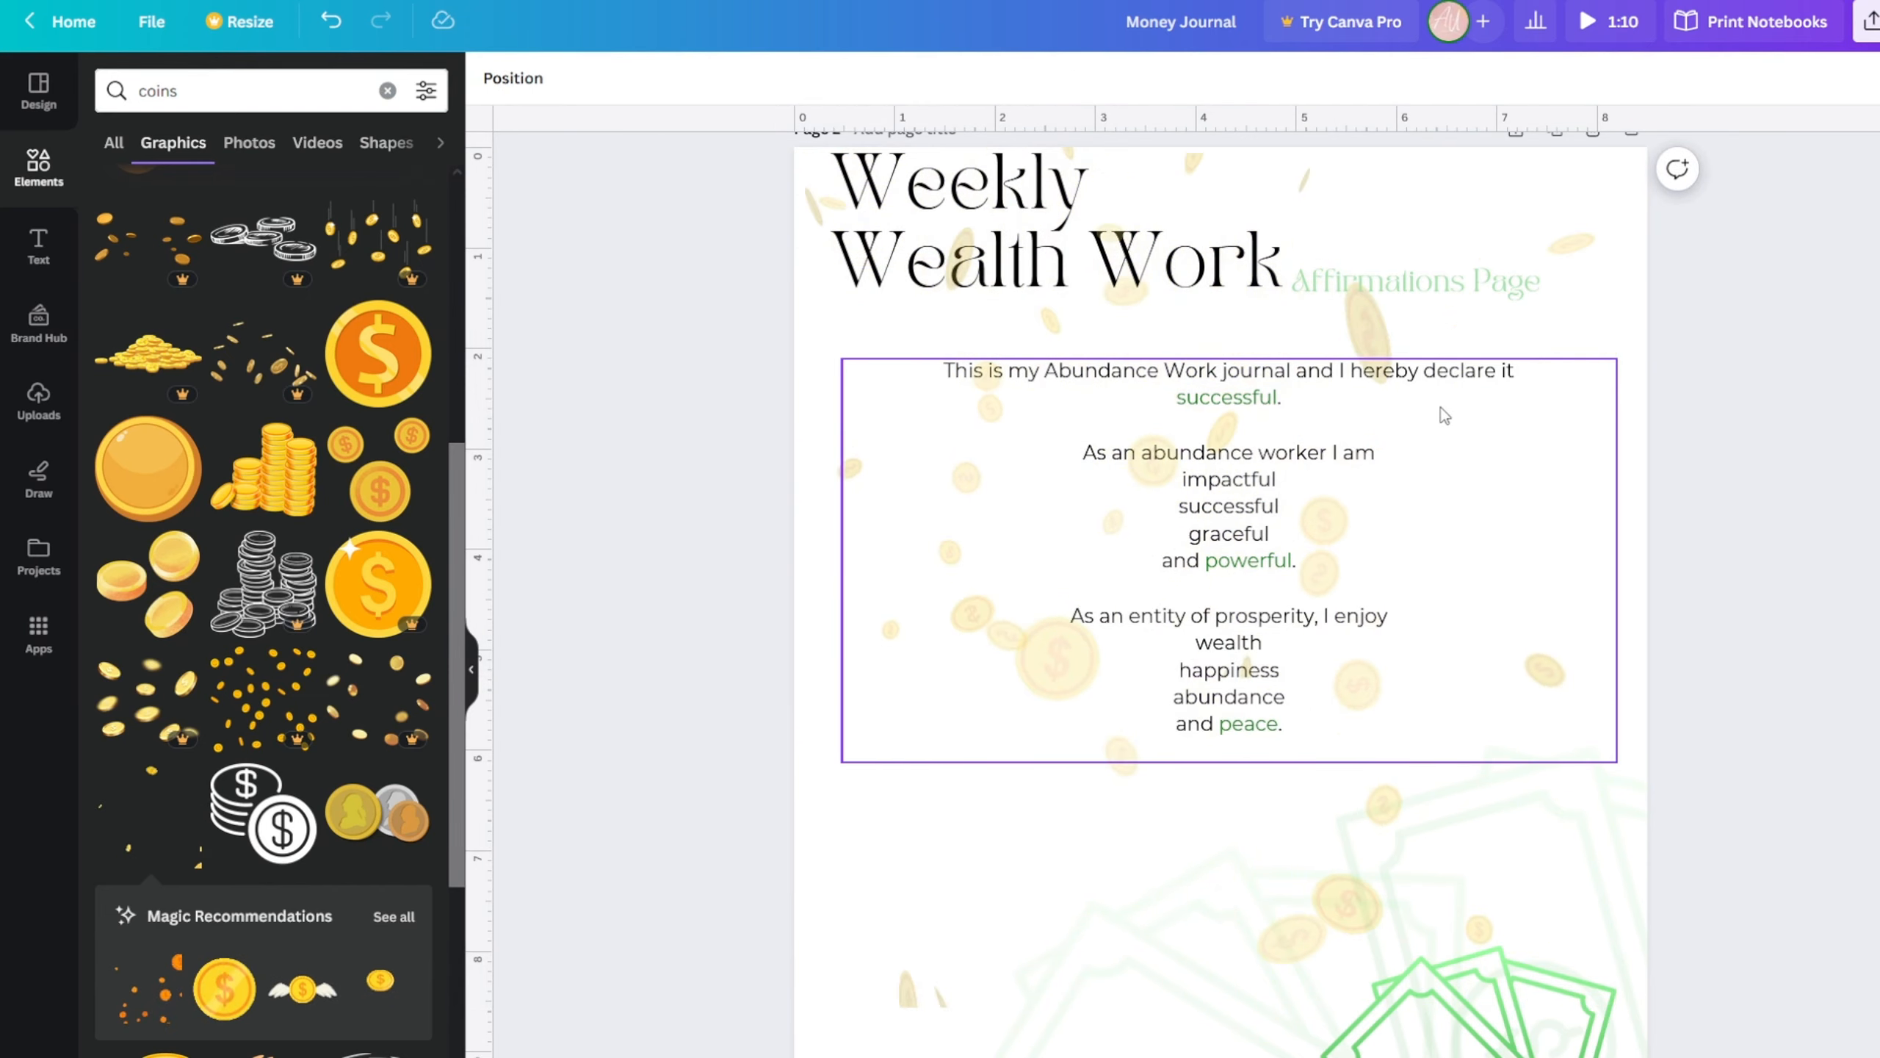
# - Unlock the smaller coins animation behind the affirmations text and lock it again
pyautogui.click(1358, 436)
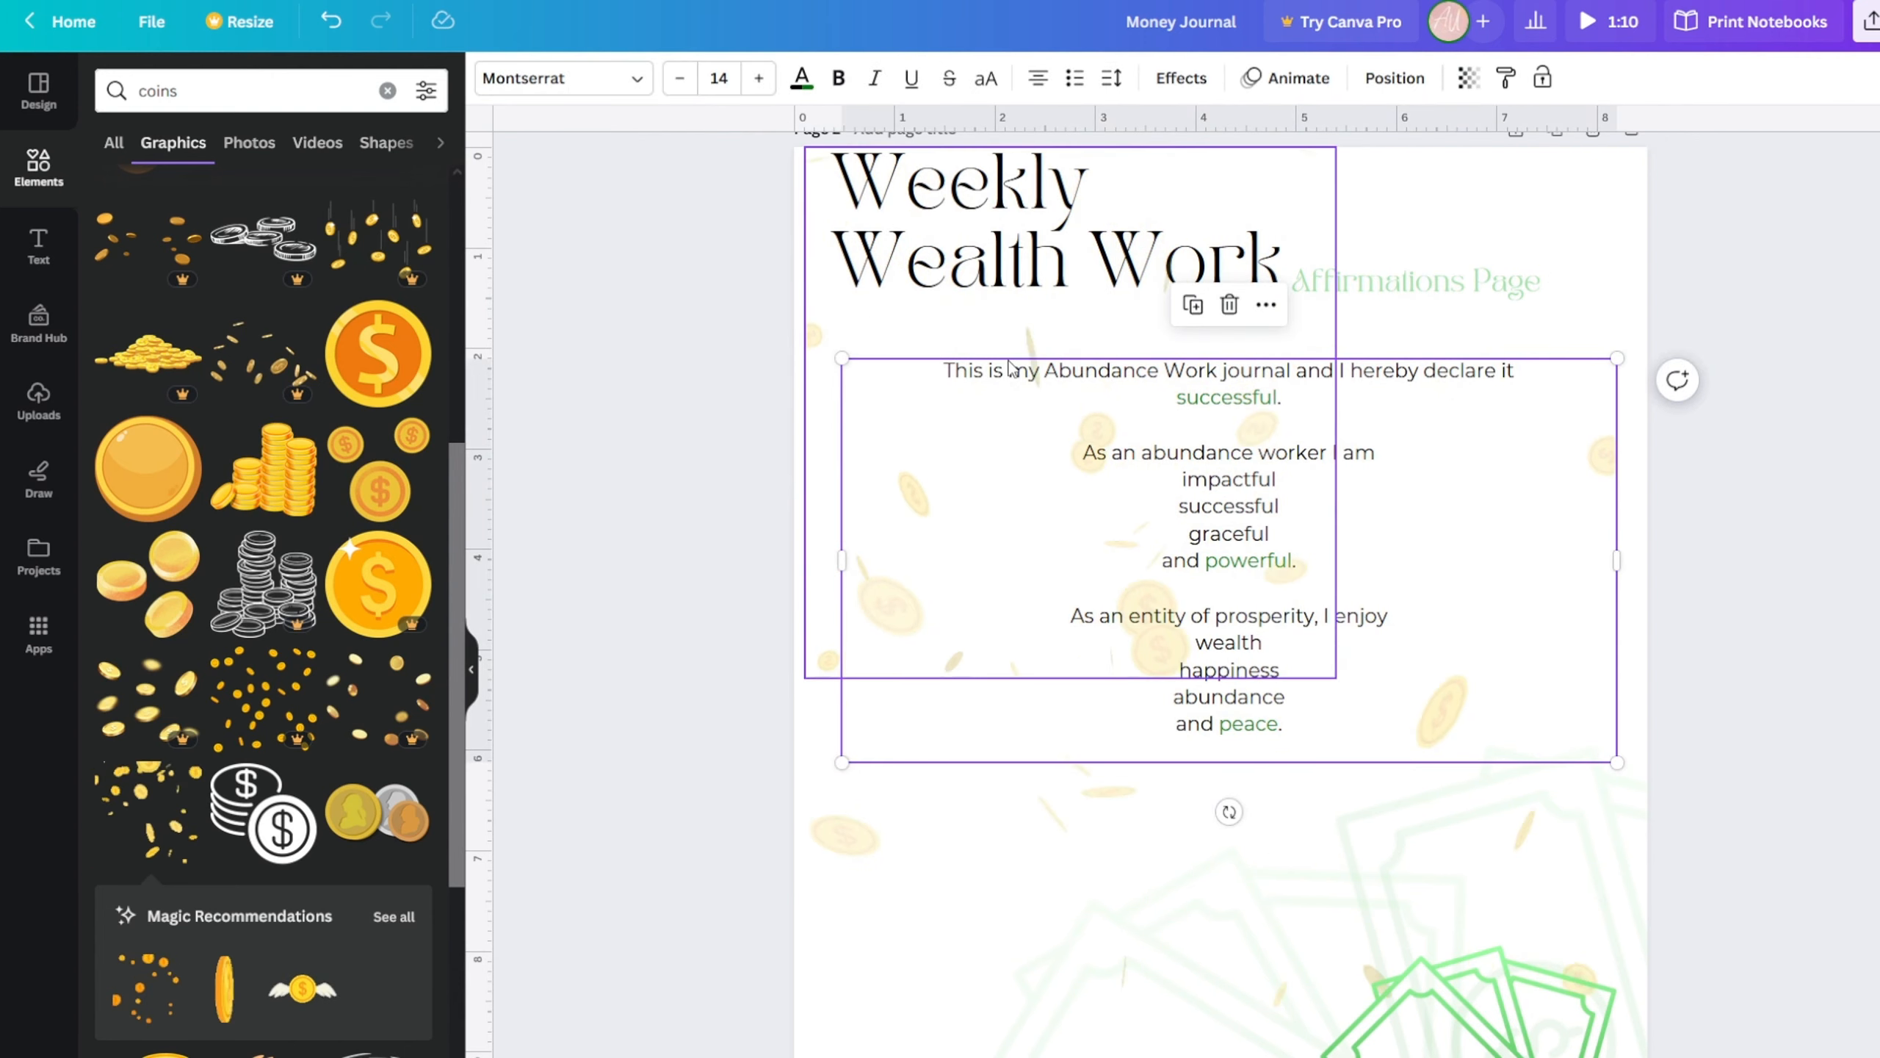
pyautogui.click(986, 340)
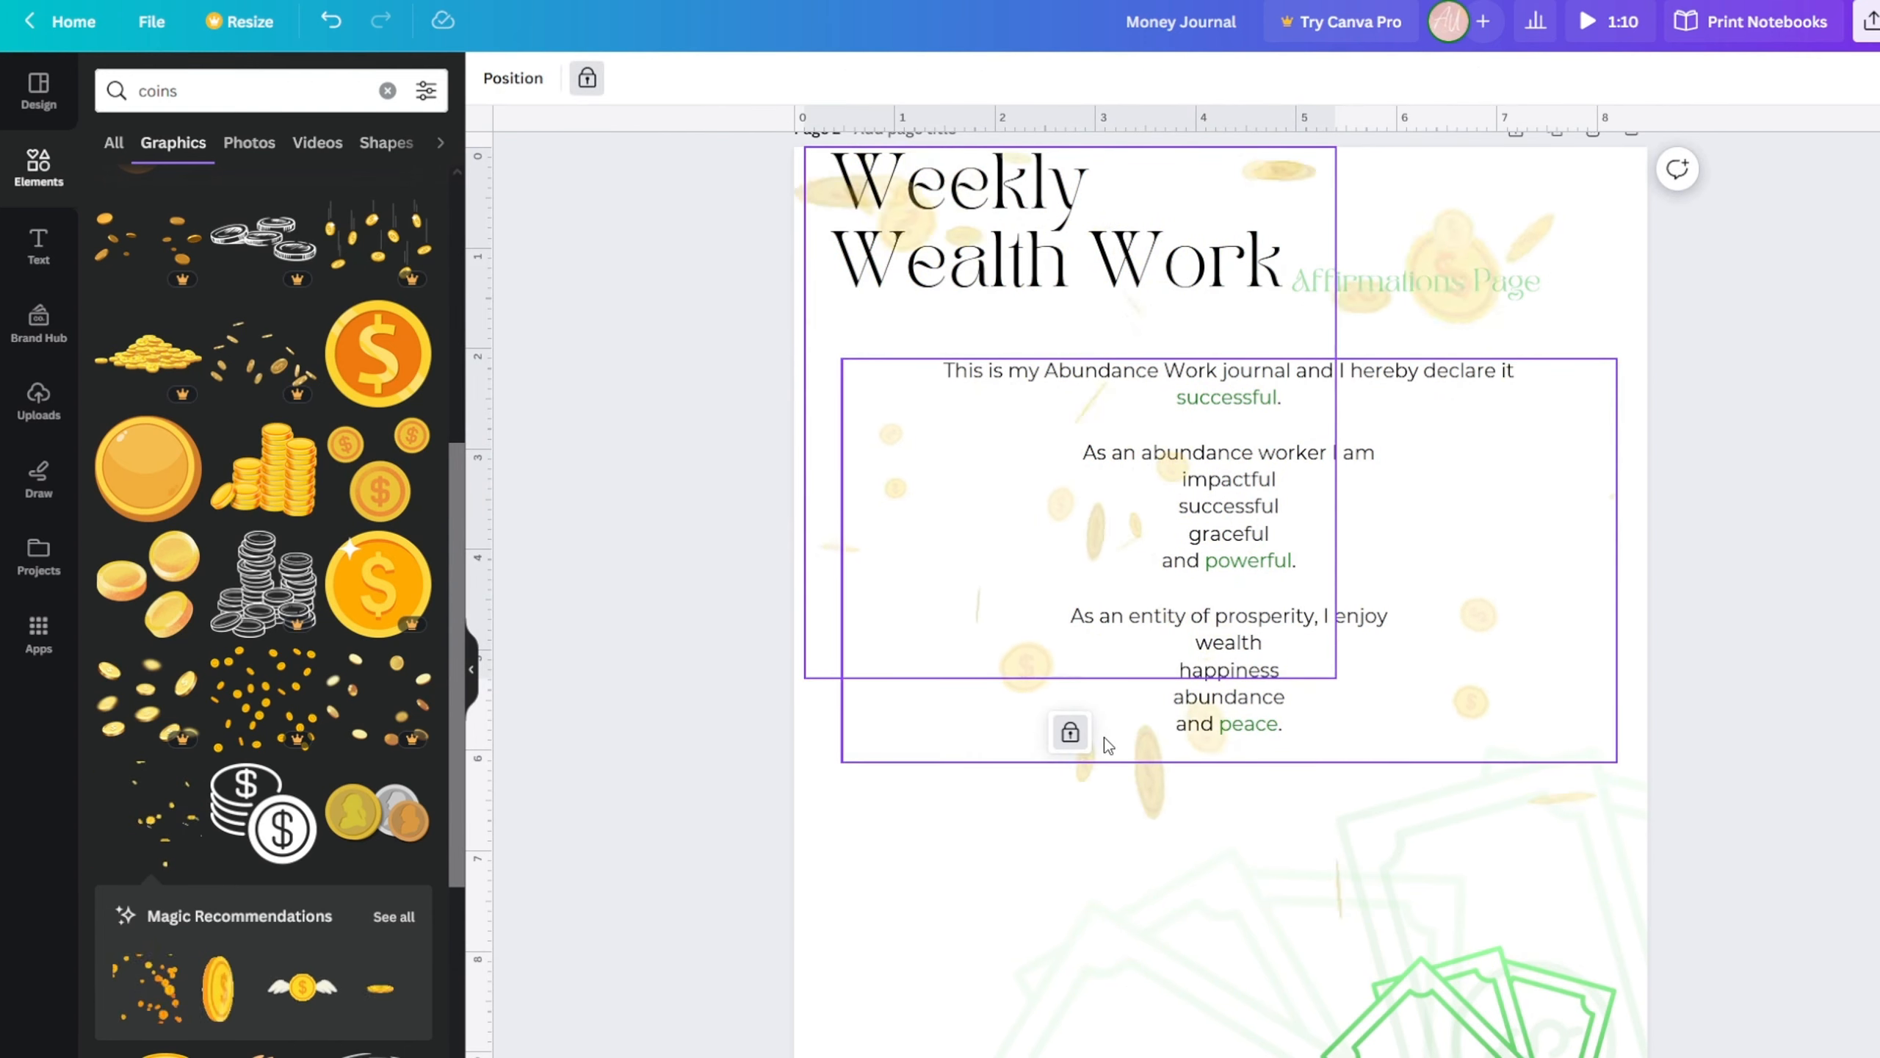
pyautogui.click(1069, 732)
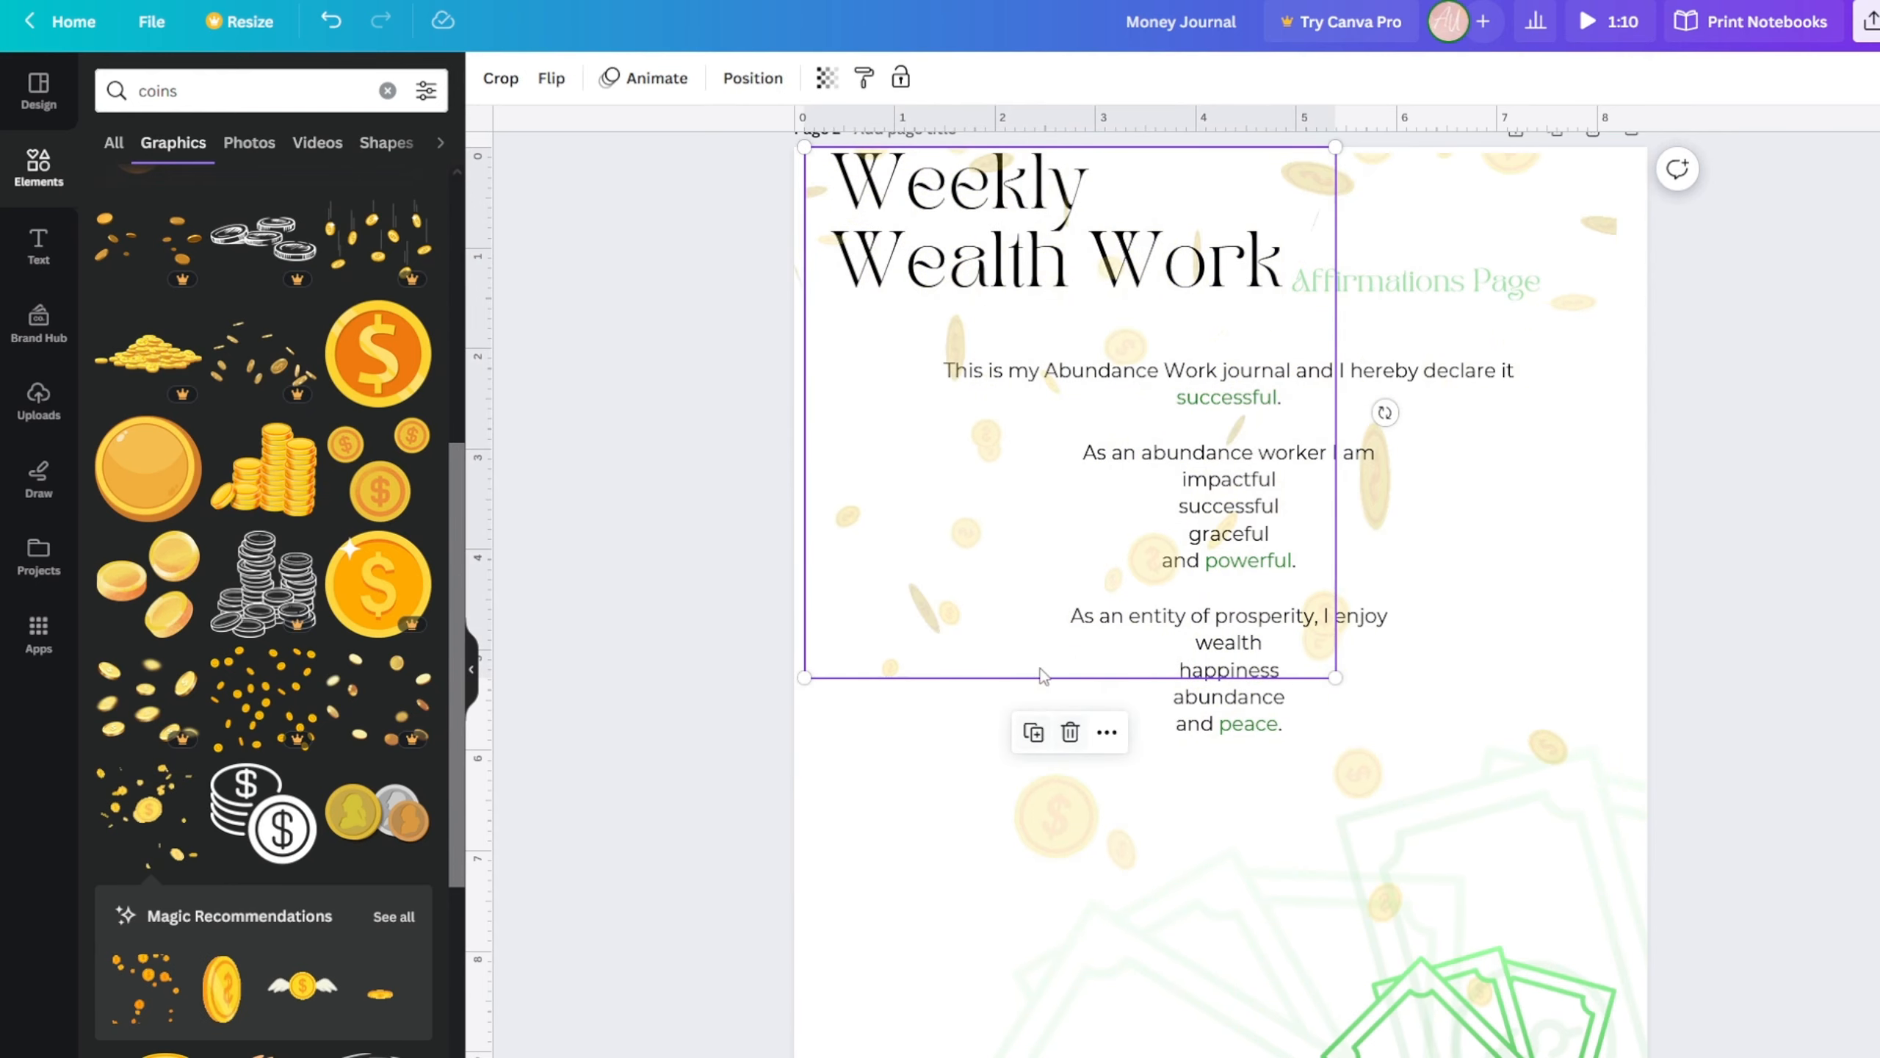
pyautogui.click(901, 78)
# - Move the affirmations text block slightly up and to the left on the page
pyautogui.click(1452, 412)
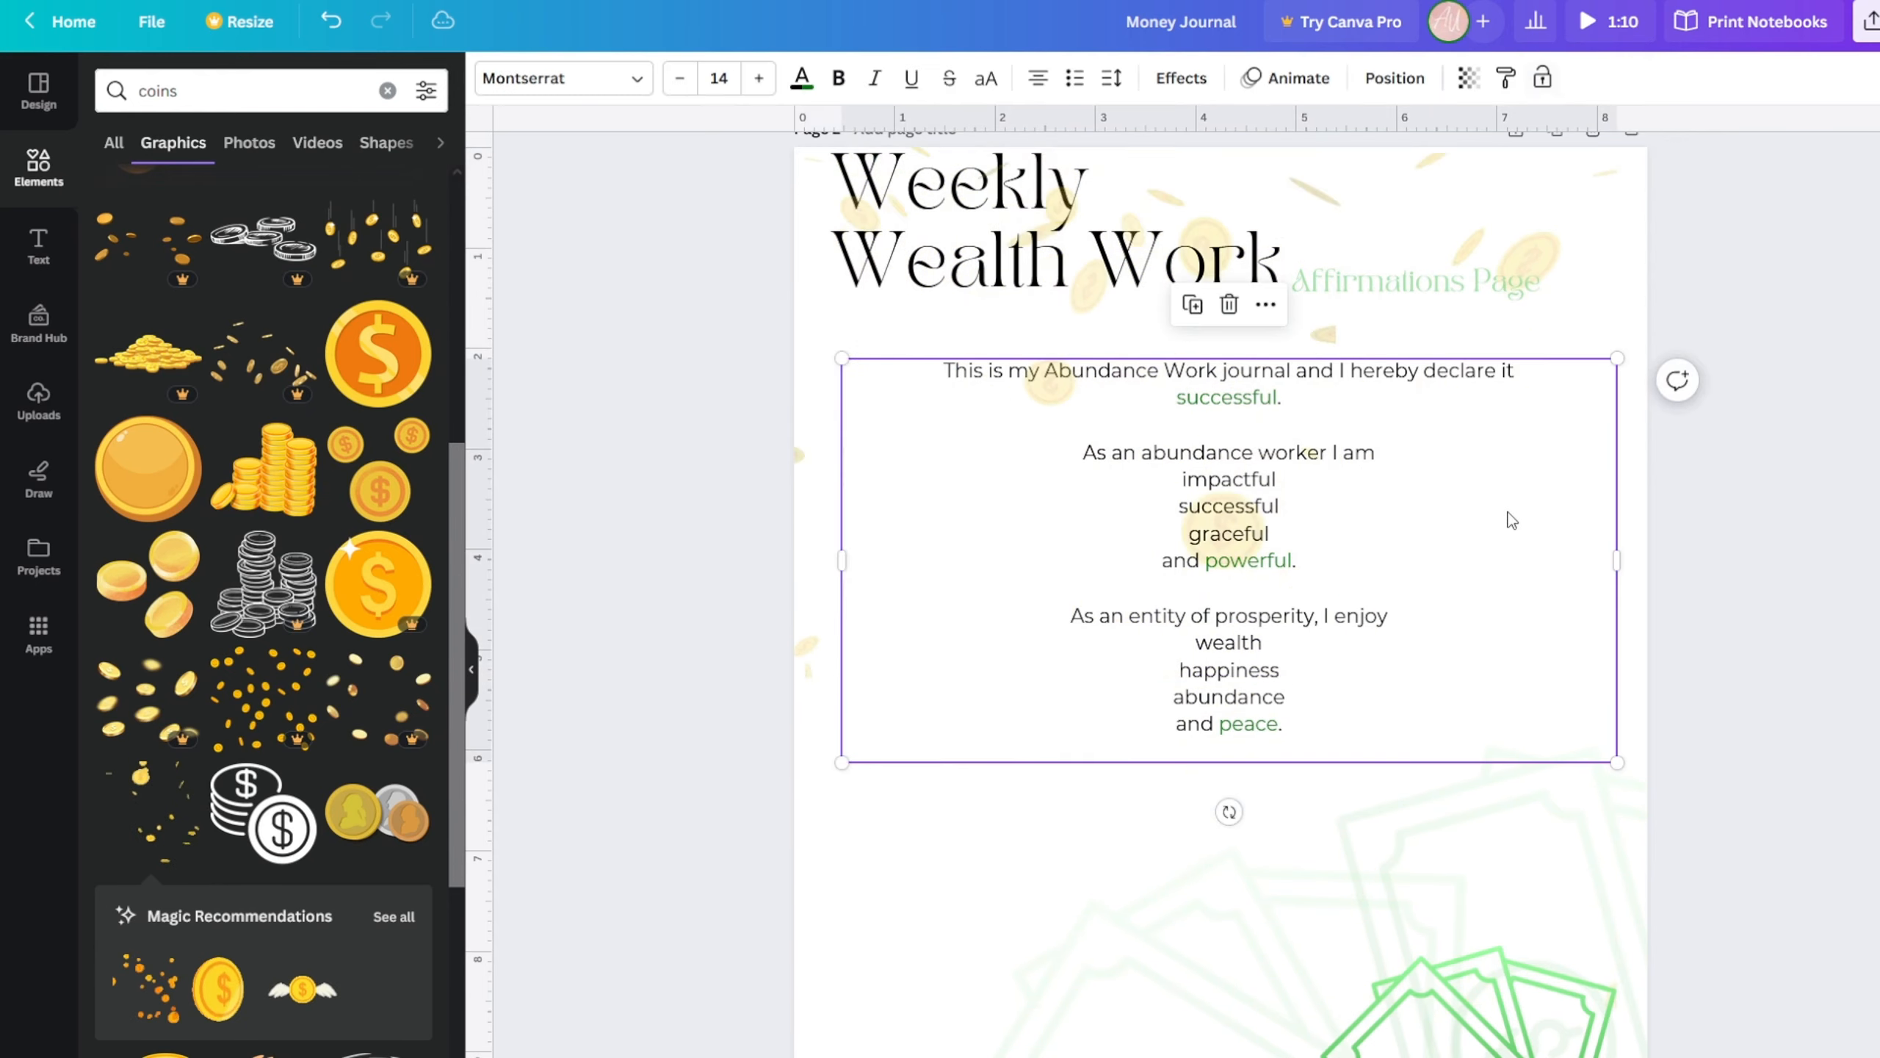
pyautogui.moveTo(1406, 534)
pyautogui.mouseDown()
pyautogui.moveTo(1410, 622)
pyautogui.moveTo(1355, 488)
pyautogui.moveTo(1394, 499)
pyautogui.moveTo(1395, 526)
pyautogui.mouseUp()
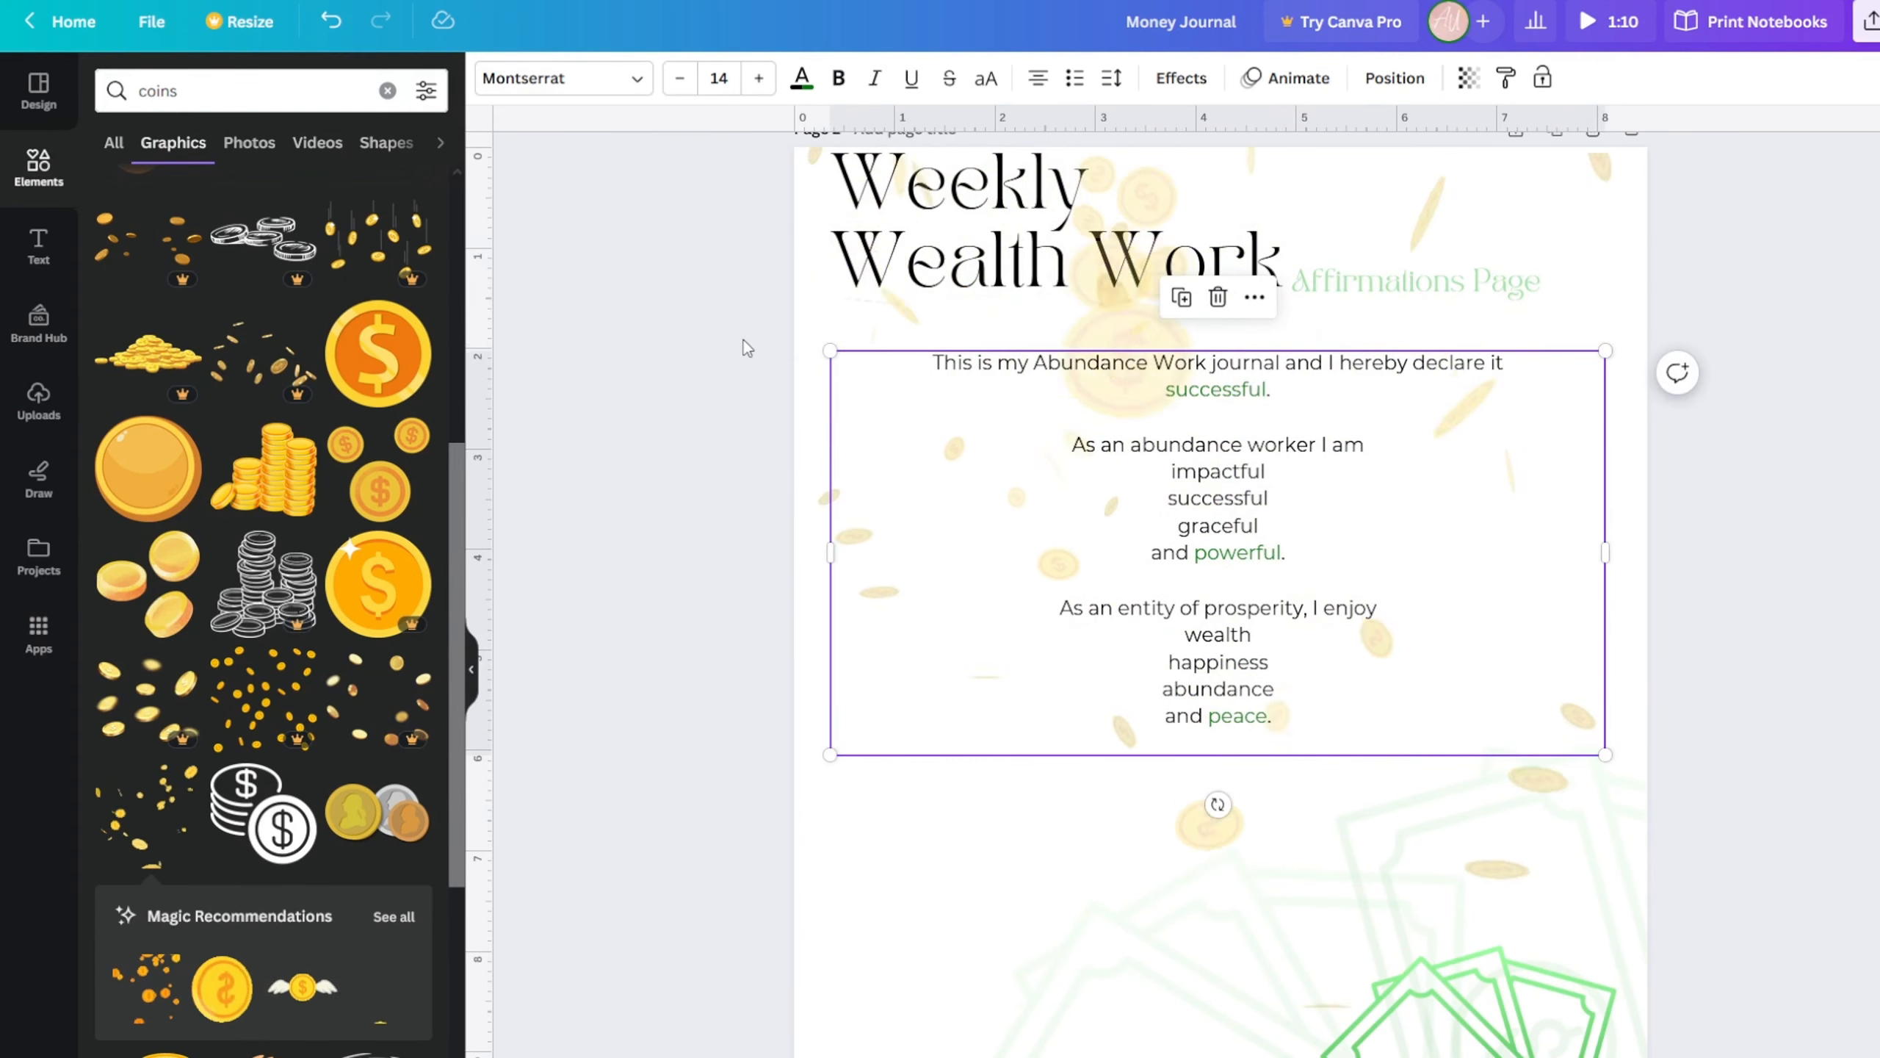
pyautogui.moveTo(999, 488)
pyautogui.mouseDown()
pyautogui.moveTo(991, 453)
pyautogui.moveTo(1008, 486)
pyautogui.mouseUp()
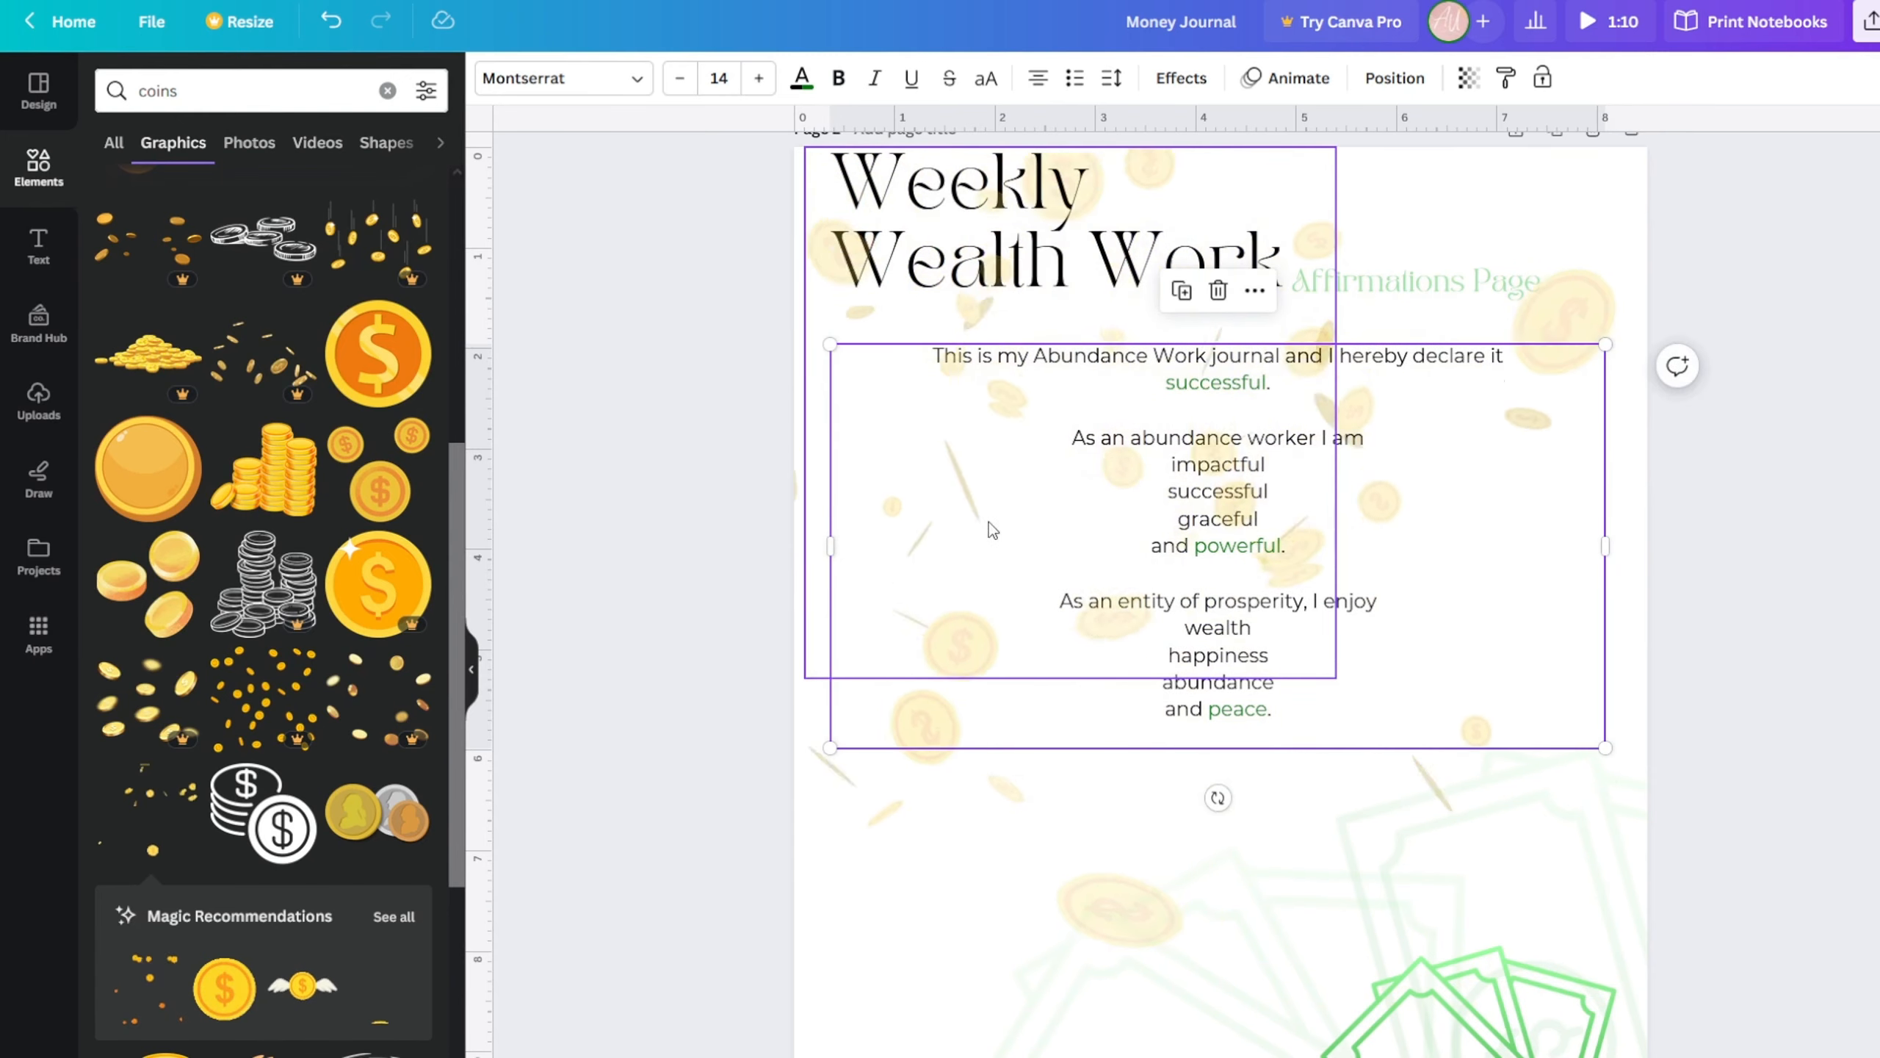
# - Set the transparency of the full-width coins animation to 19 and of the smaller flipped one to 6
pyautogui.click(995, 822)
pyautogui.click(826, 78)
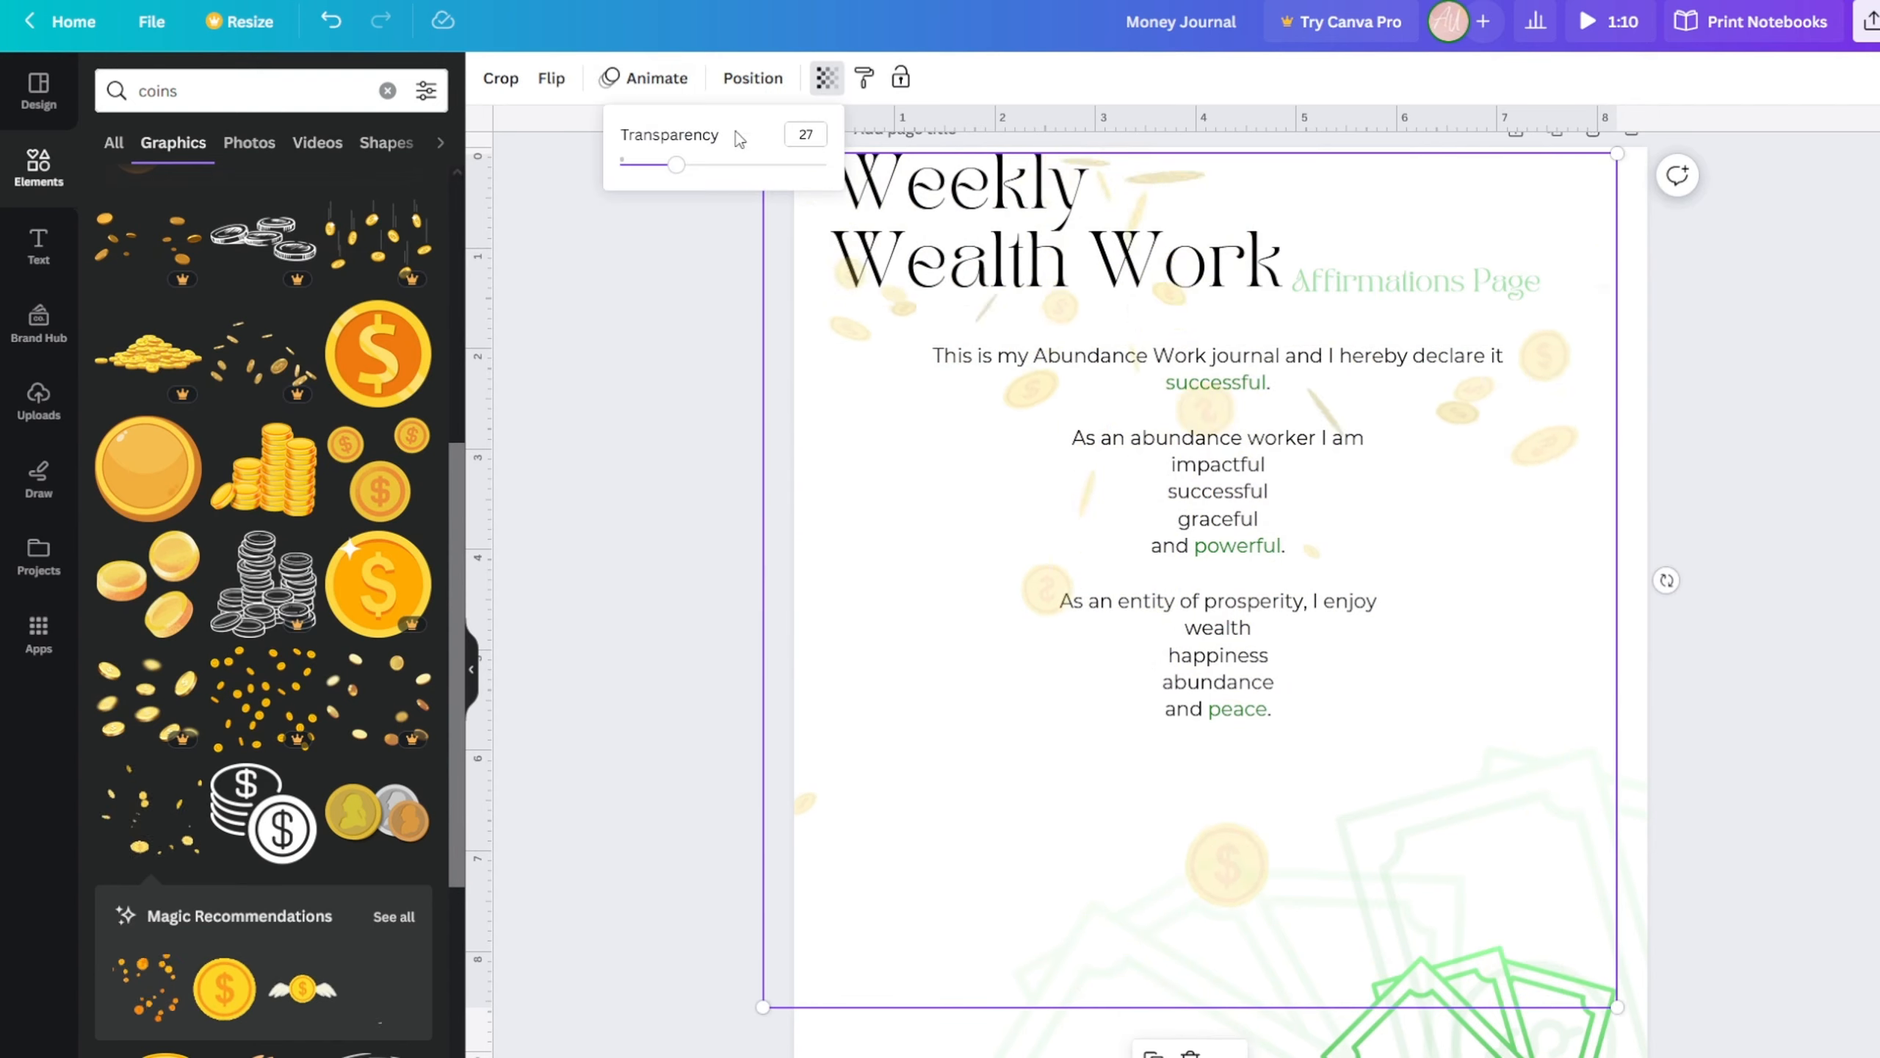
pyautogui.moveTo(637, 165); pyautogui.dragTo(659, 167)
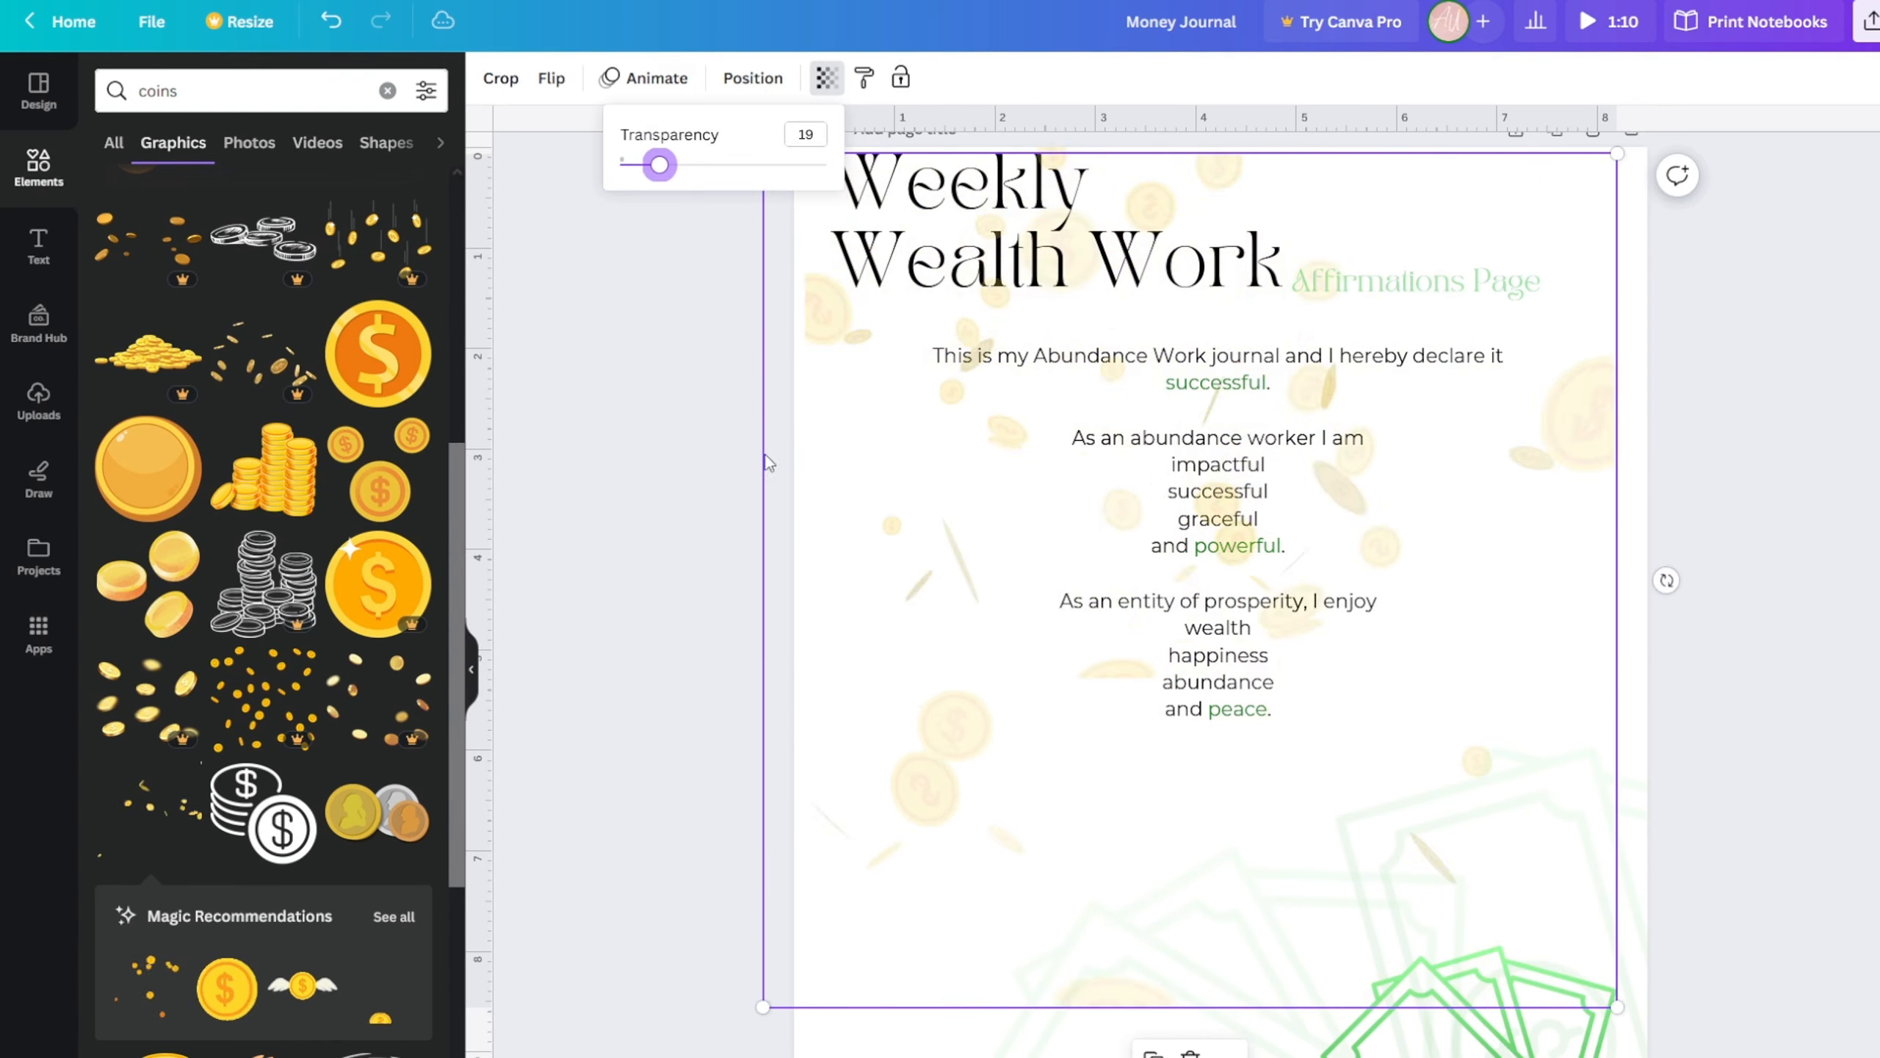
pyautogui.click(821, 655)
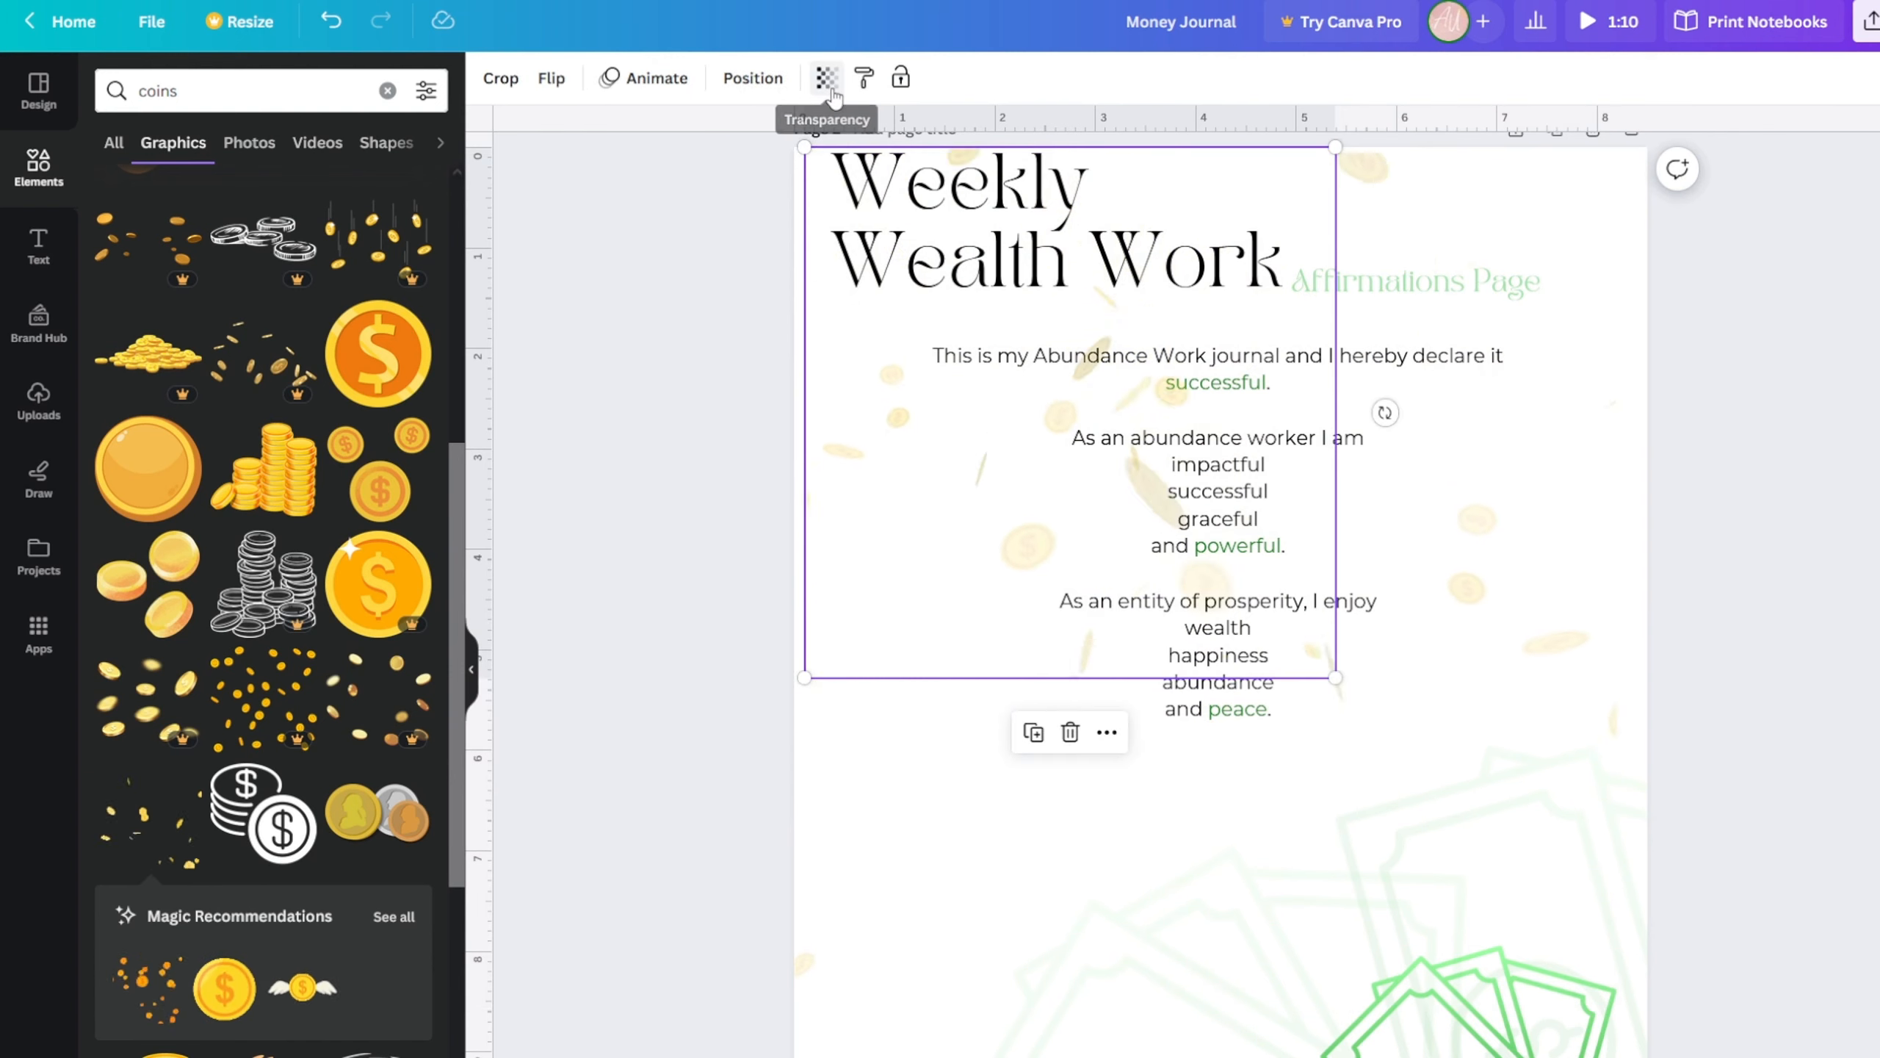
pyautogui.click(826, 77)
pyautogui.moveTo(634, 165)
pyautogui.mouseDown()
pyautogui.moveTo(654, 170)
pyautogui.moveTo(635, 169)
pyautogui.mouseUp()
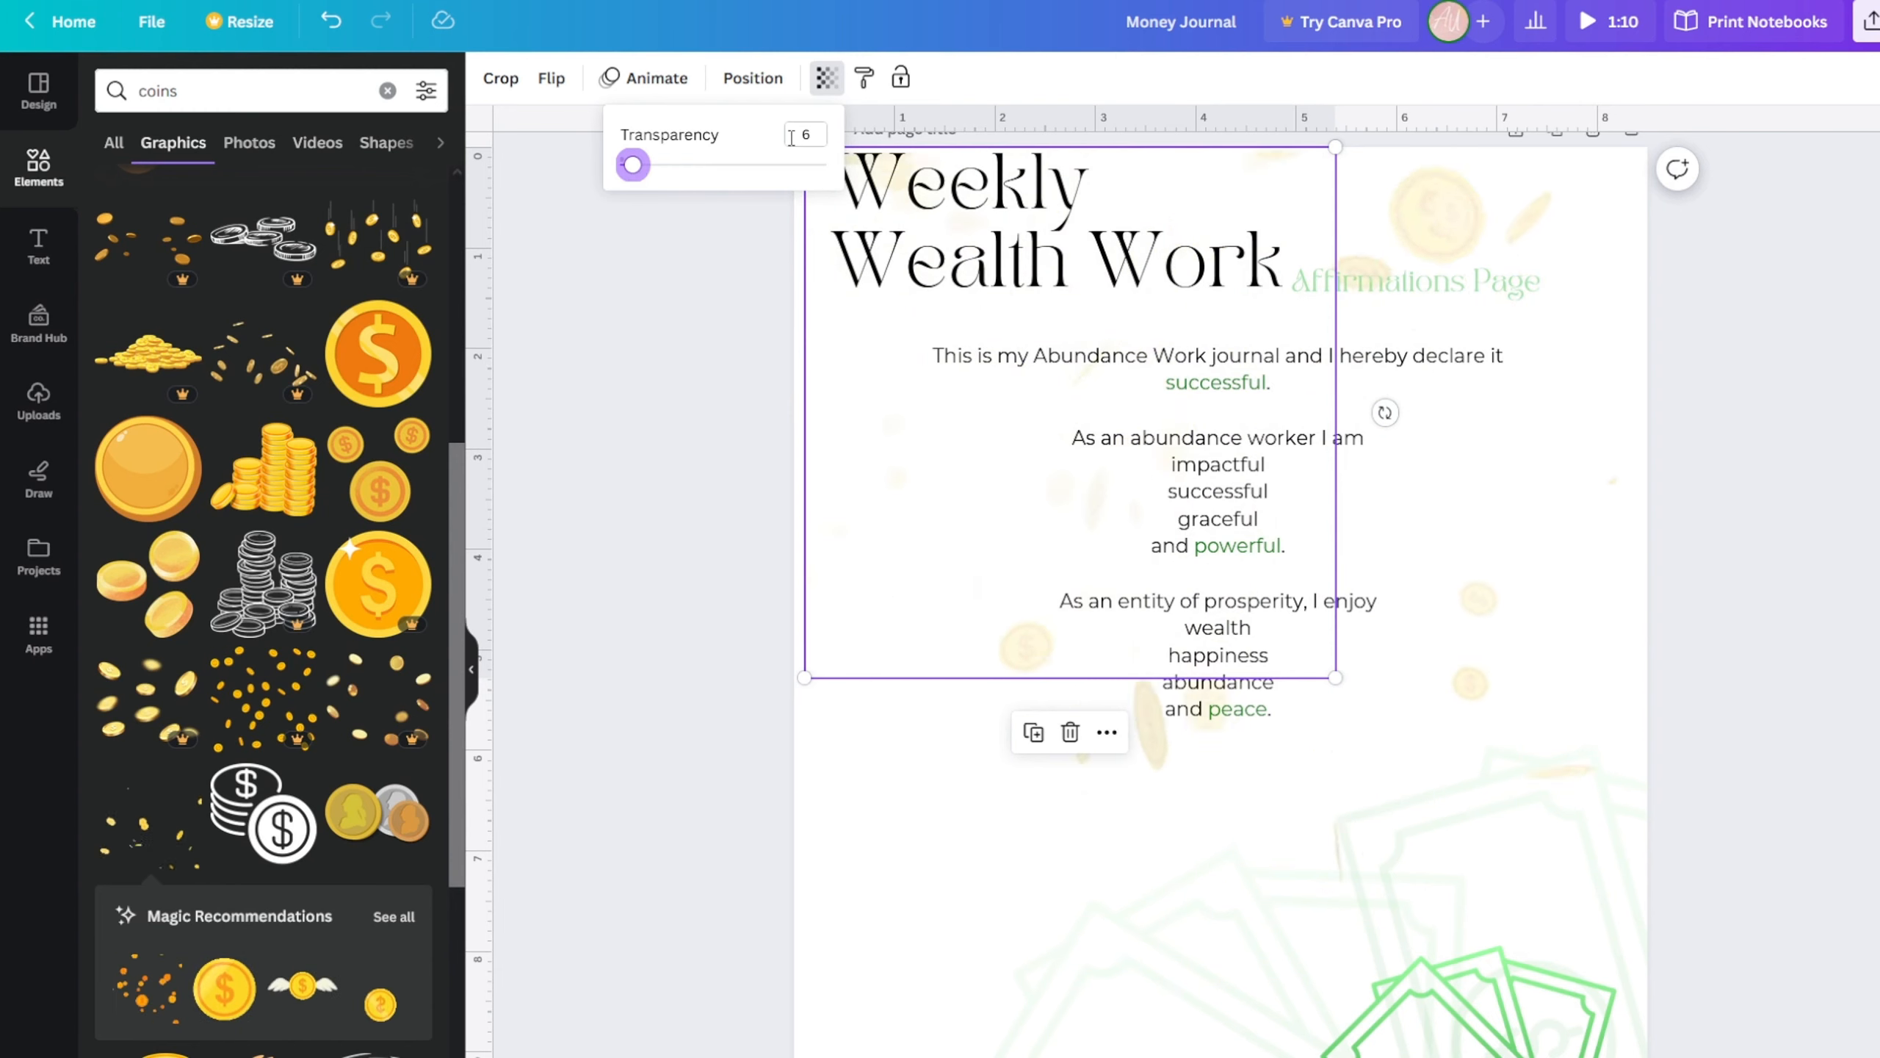
# - Lock the smaller and the full-width coins animations with their new transparency
pyautogui.click(900, 77)
pyautogui.click(887, 759)
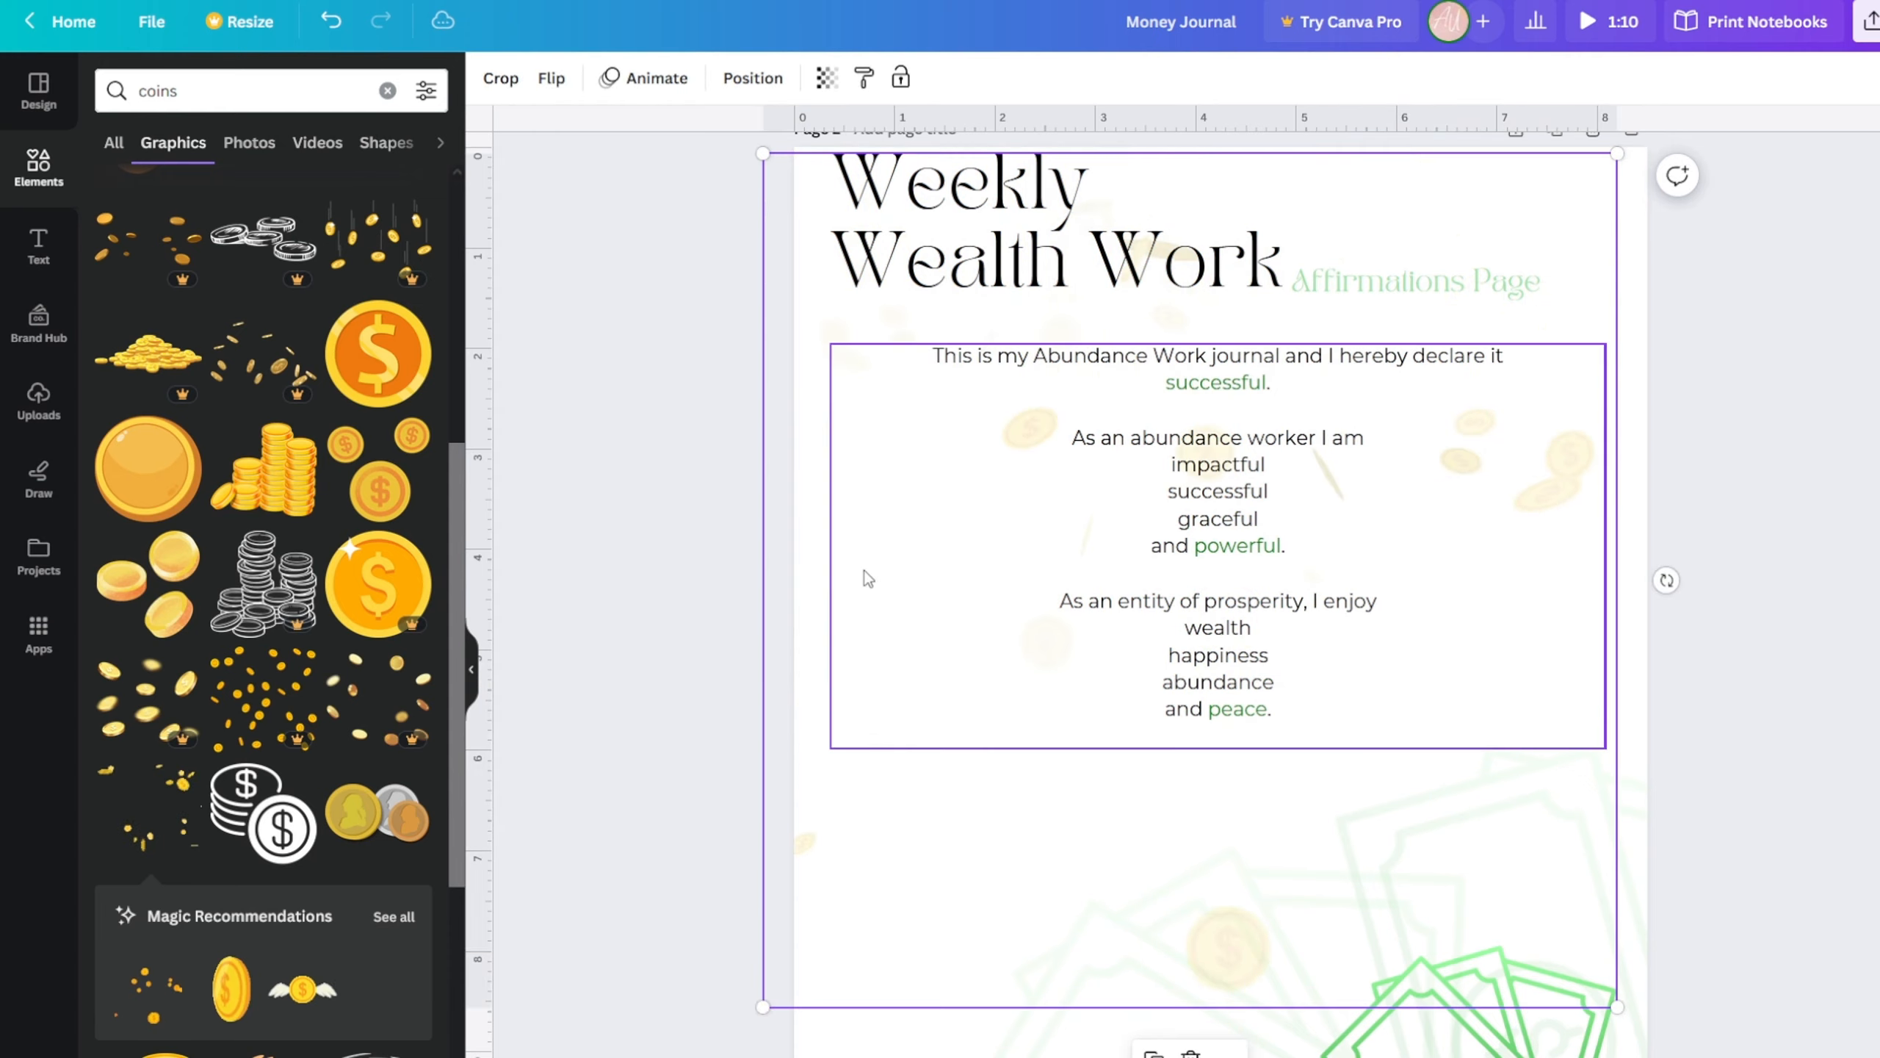
pyautogui.click(894, 75)
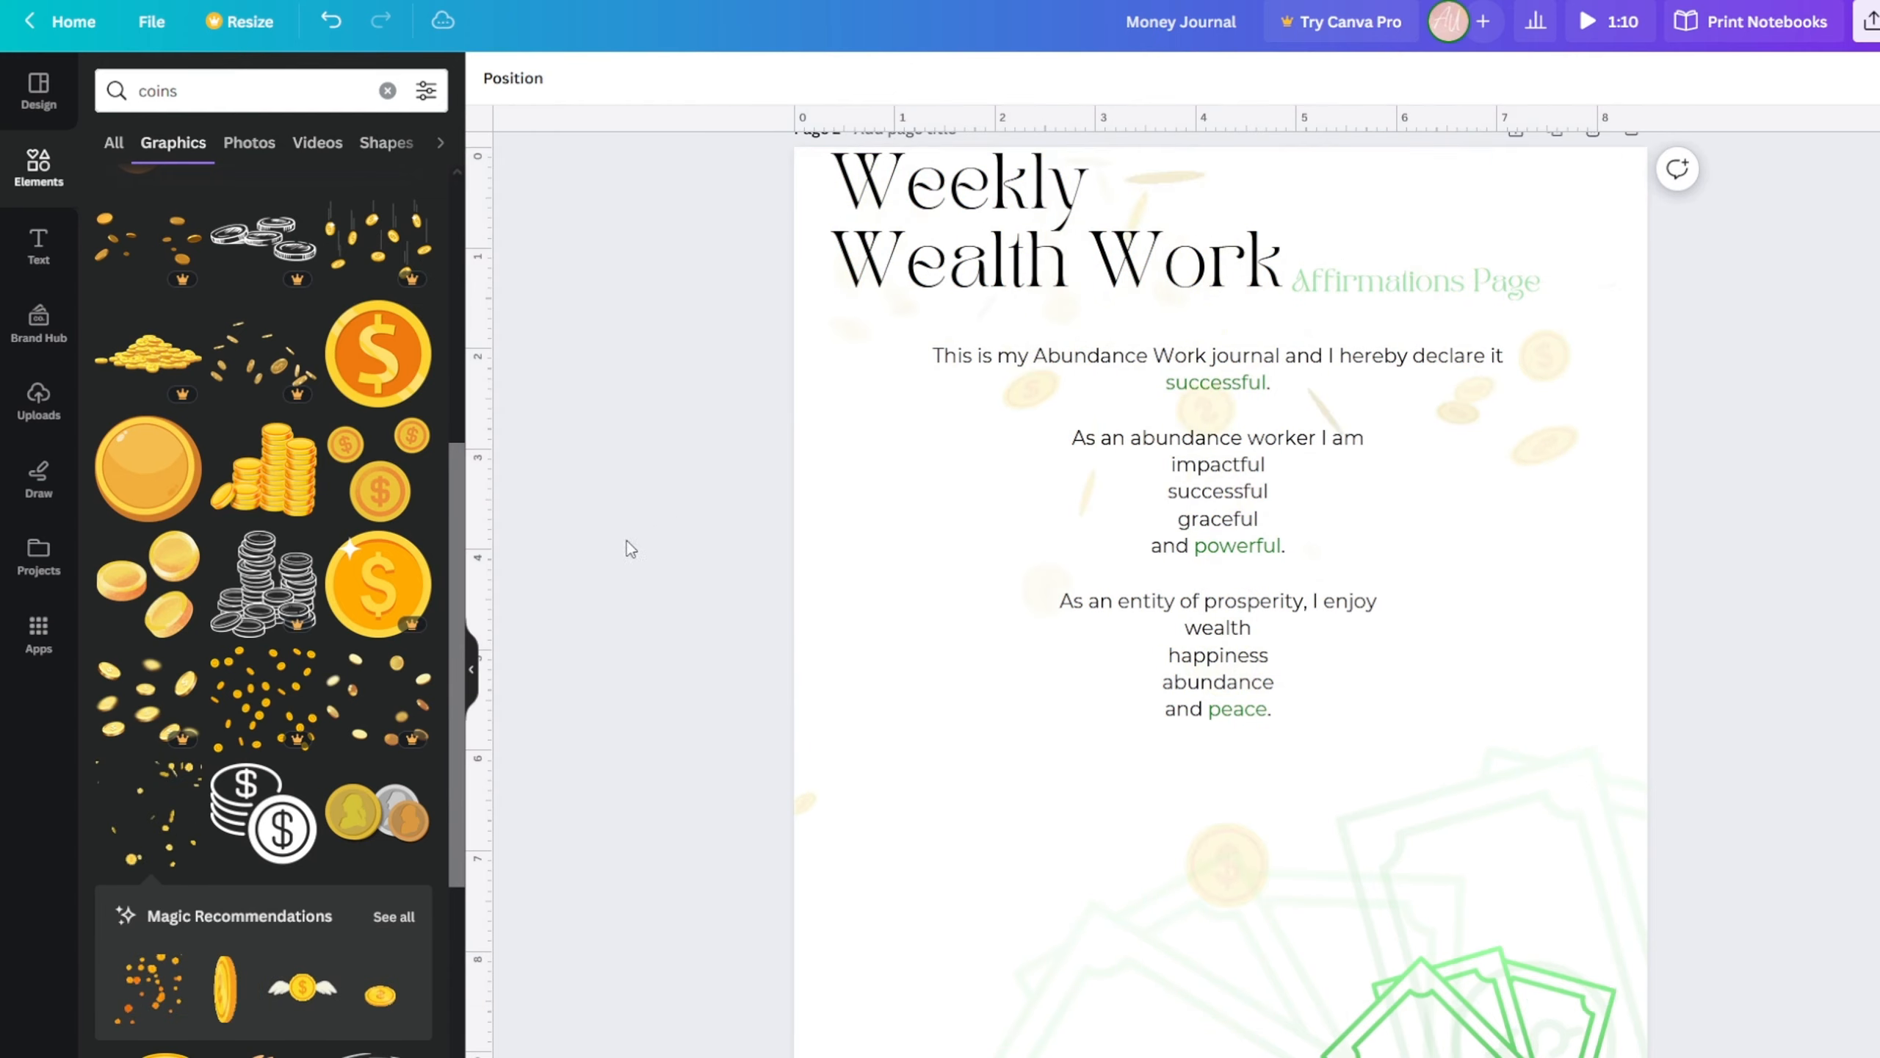
# - Collapse the graphics search results and return to the journal's cover page
pyautogui.click(472, 667)
pyautogui.scroll(10, 402, 685)
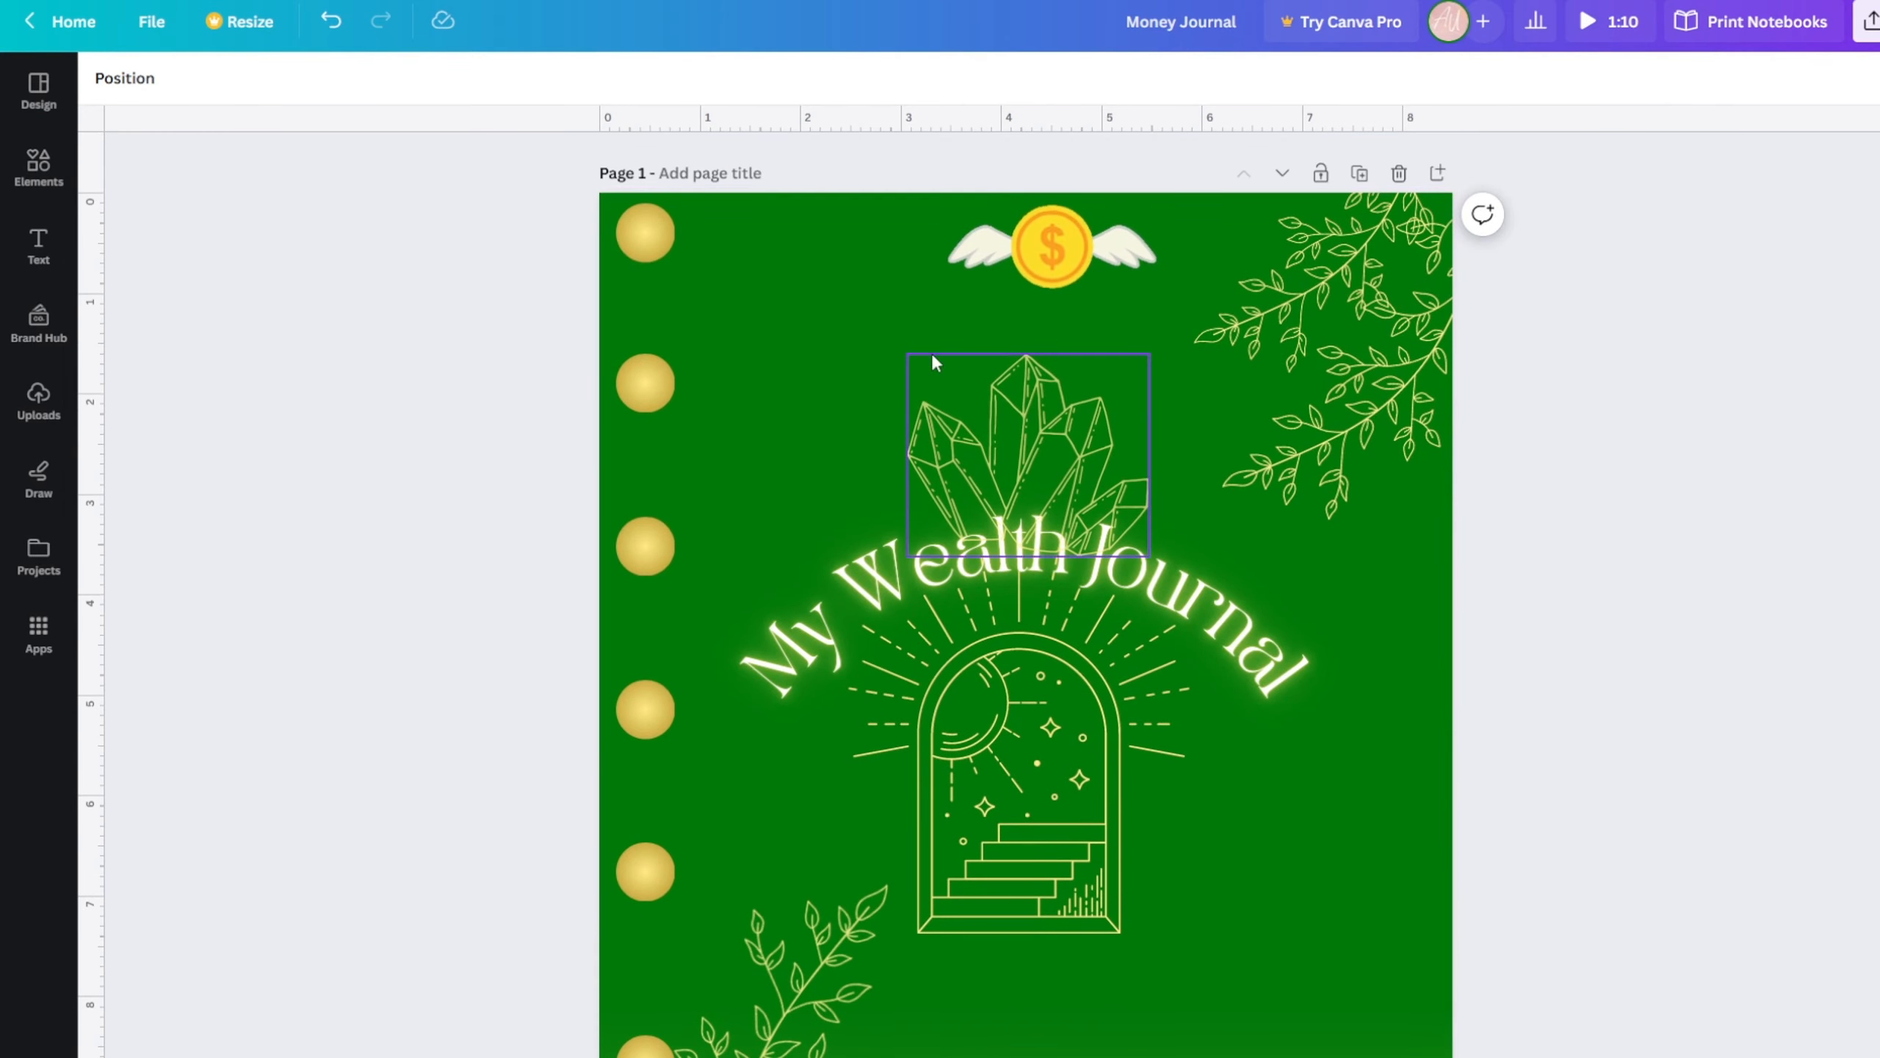
# - Move the winged dollar coin on the cover slightly left so it sits above the arched title and doorway
pyautogui.moveTo(1046, 276); pyautogui.dragTo(1012, 266)
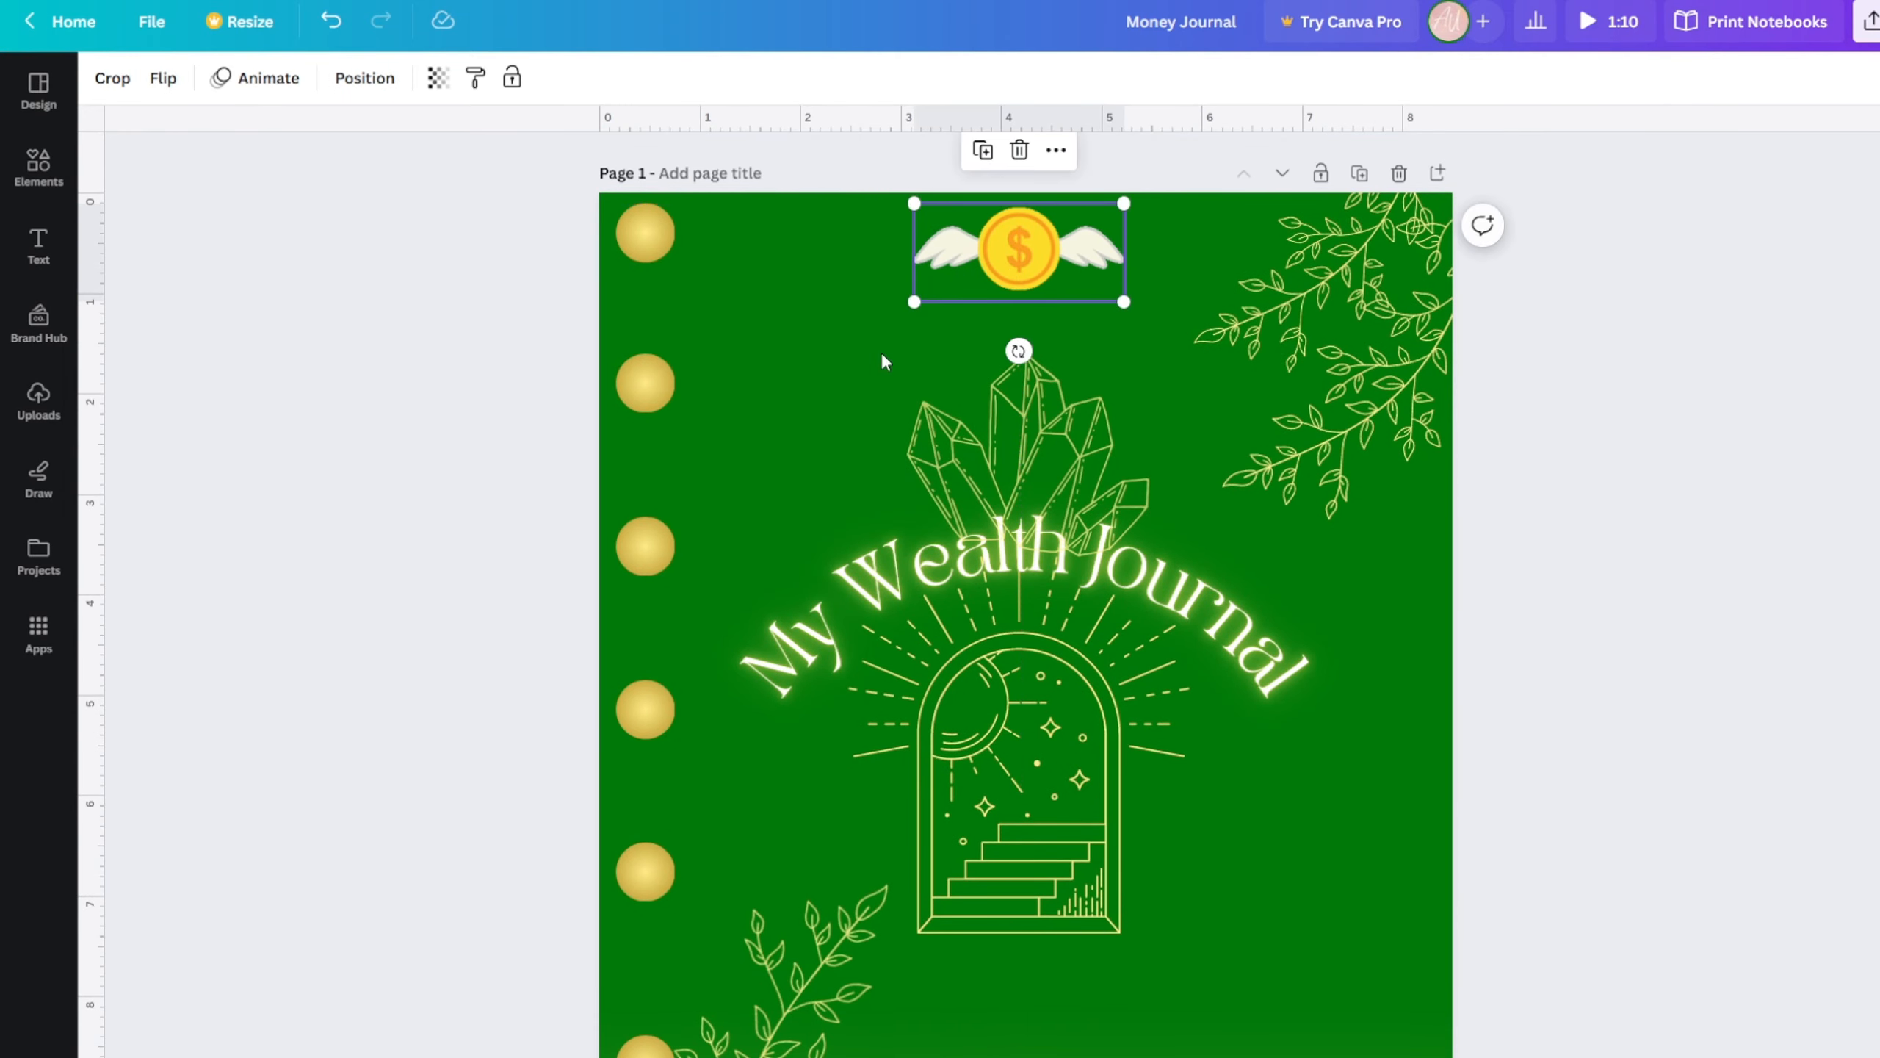
pyautogui.click(606, 493)
# - Look over the cover, the affirmations page and Homework Page 1 to compare their styling
pyautogui.scroll(-10, 605, 494)
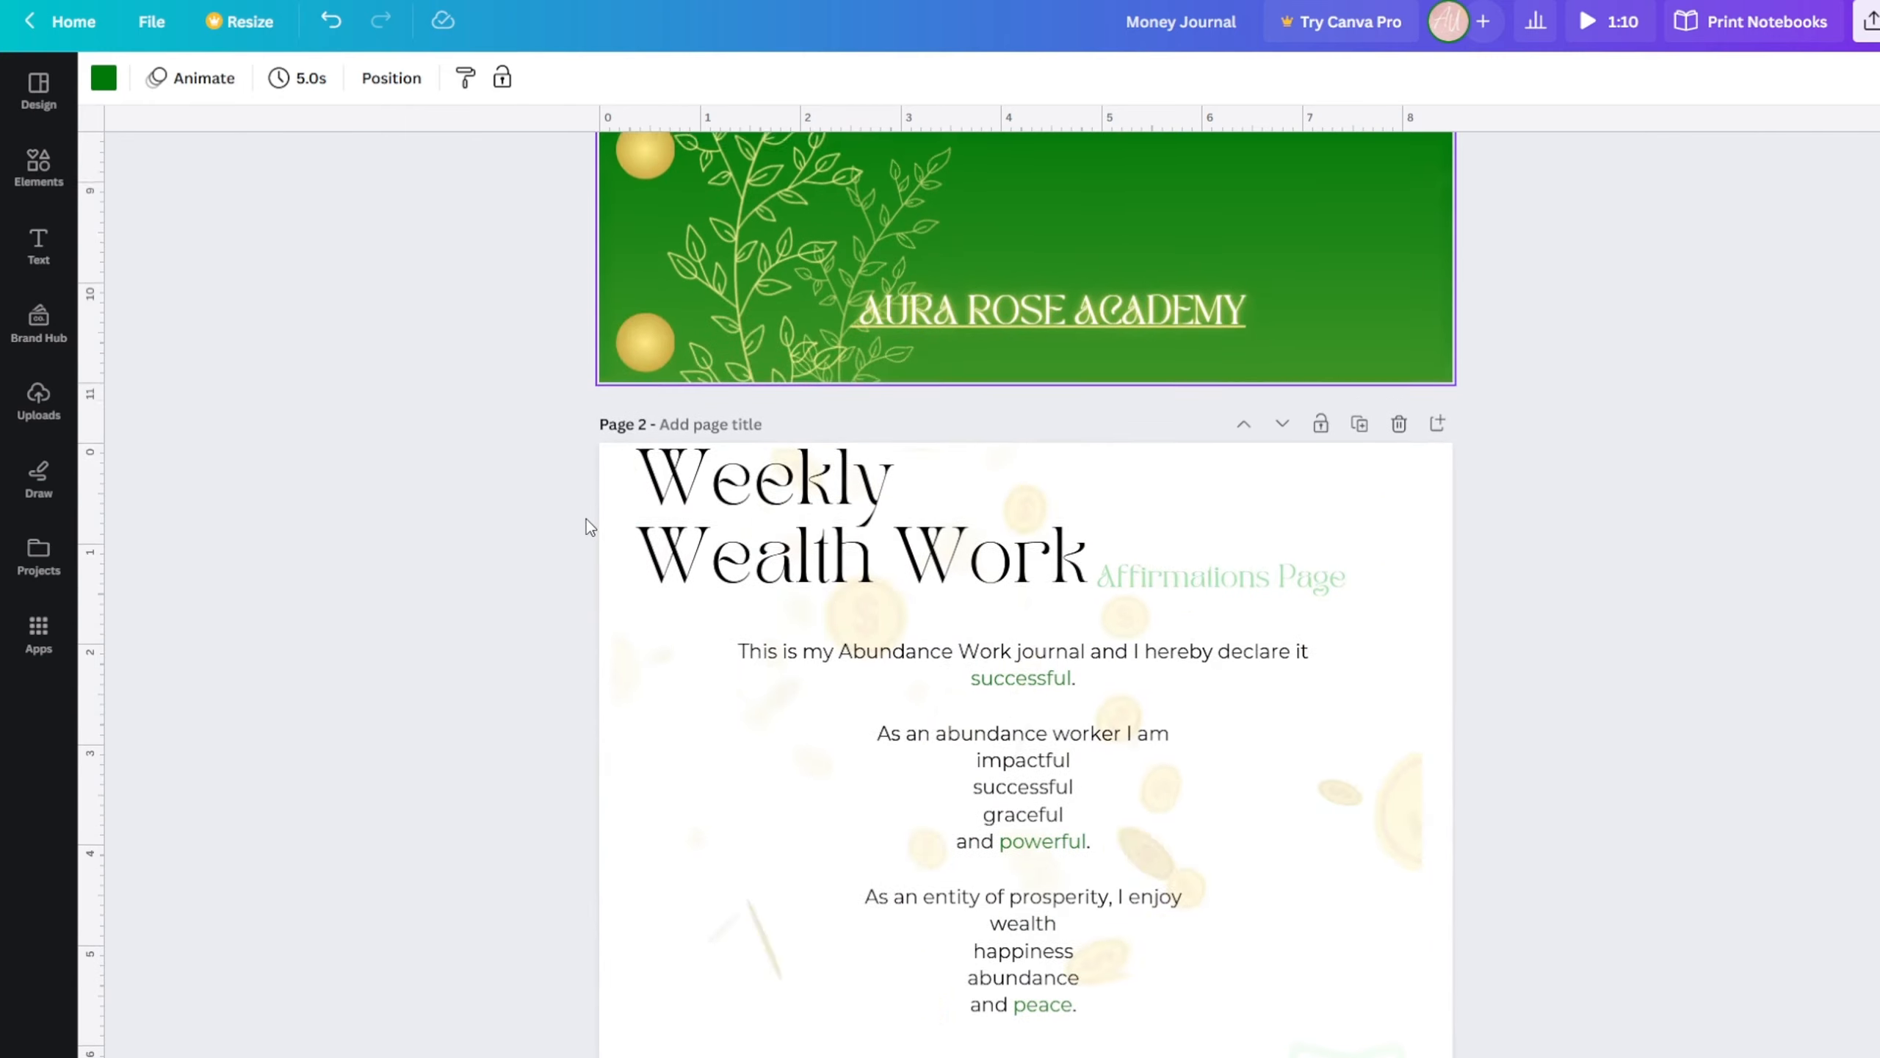
pyautogui.scroll(-3, 587, 518)
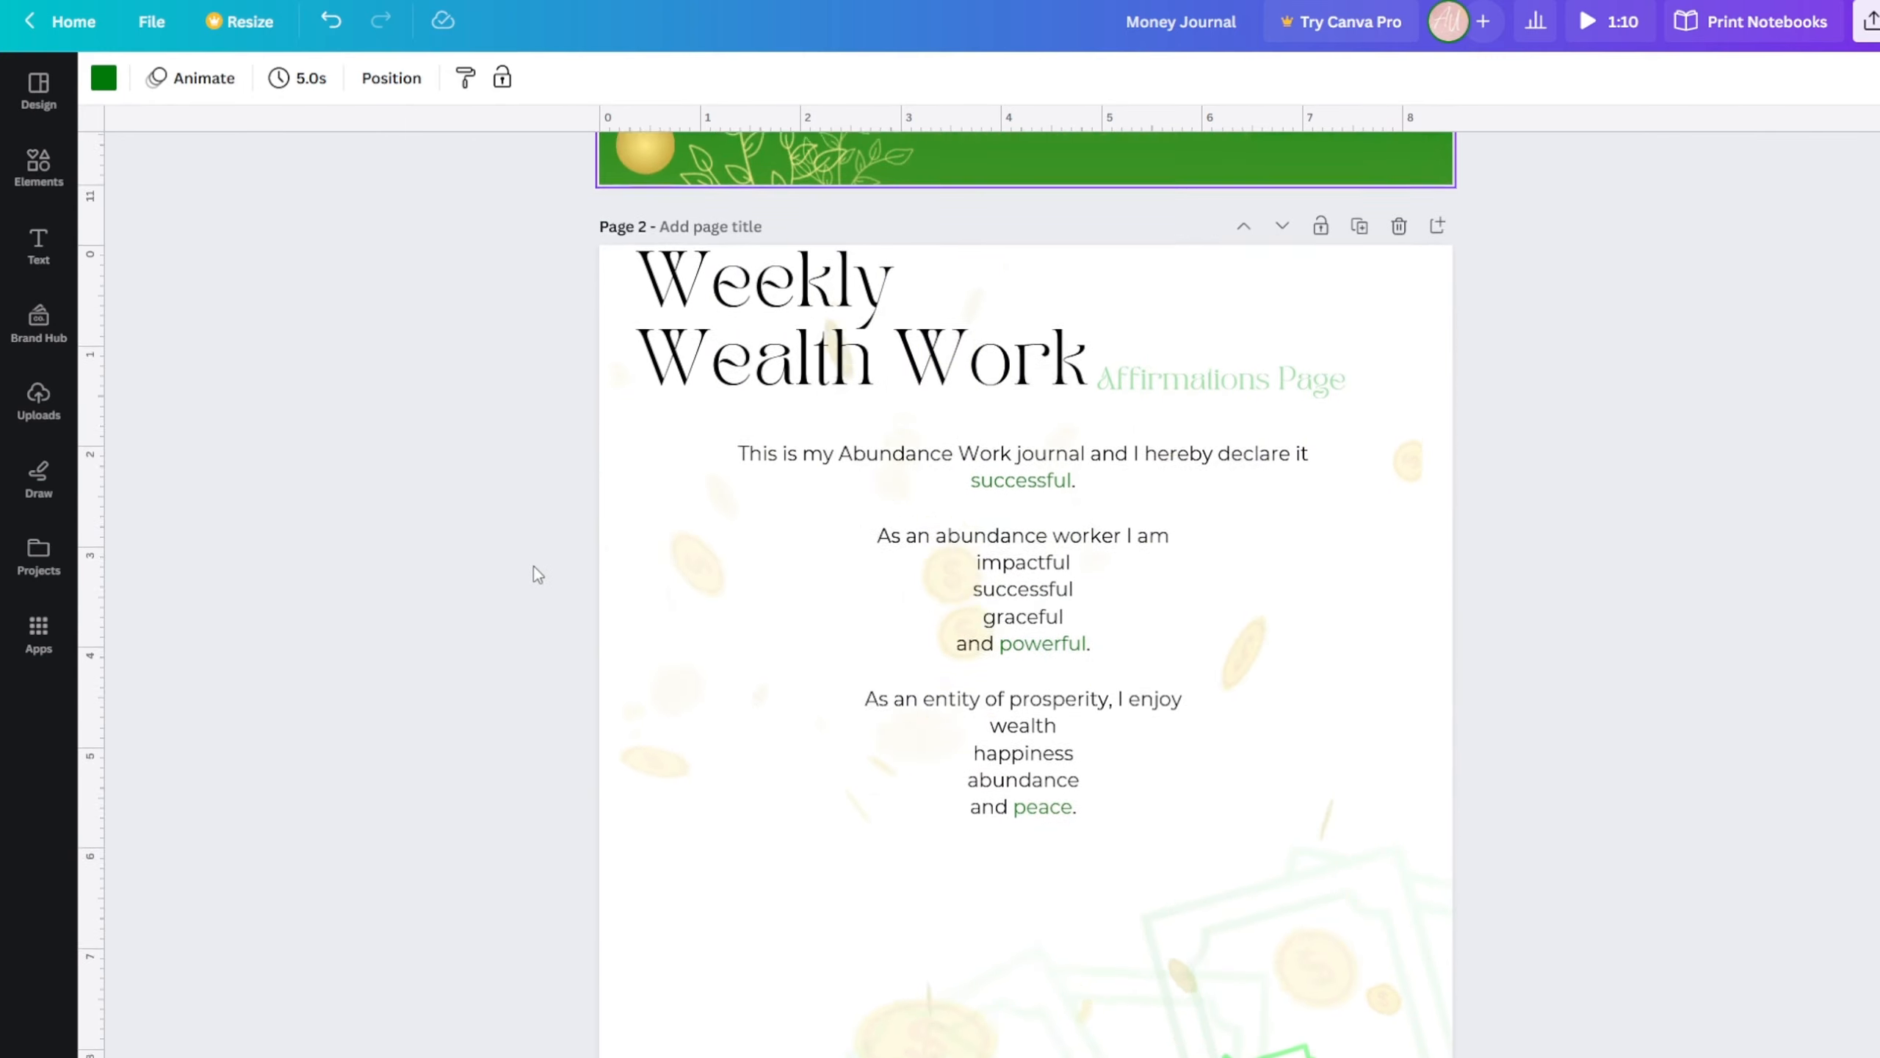
pyautogui.scroll(-3, 534, 572)
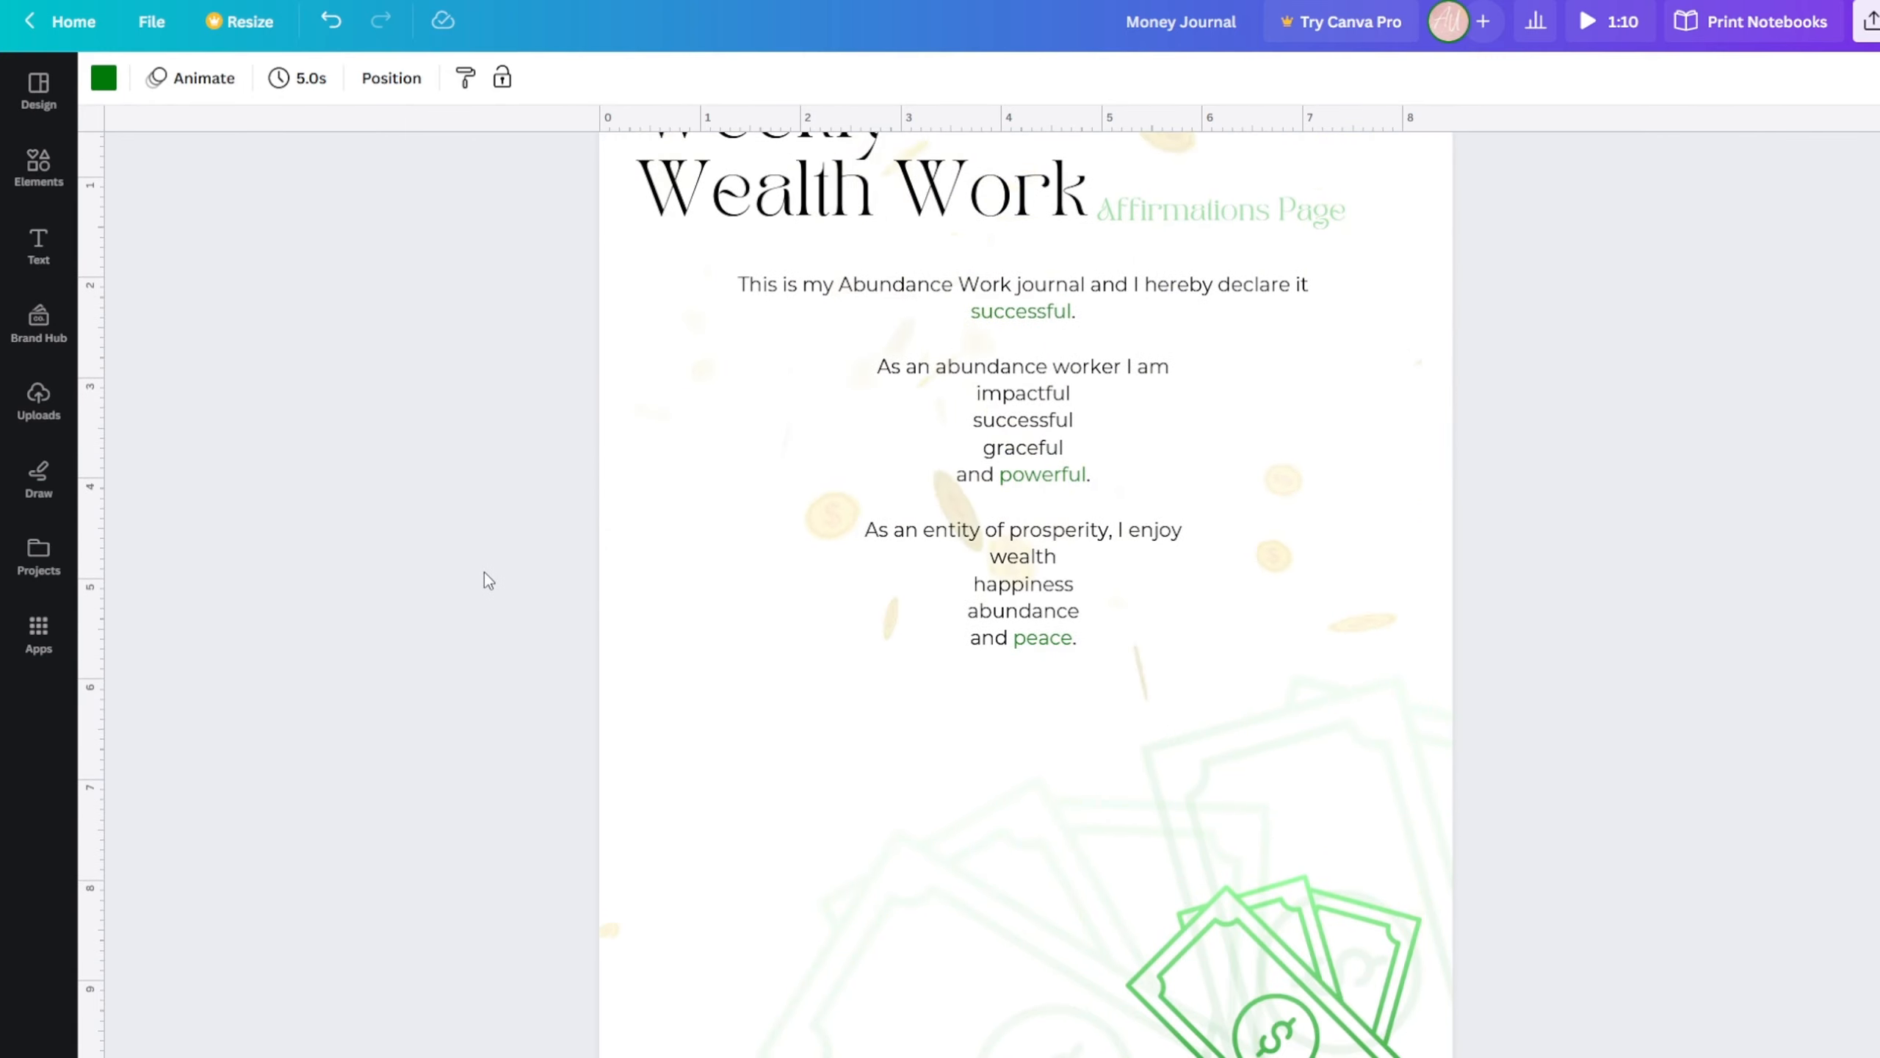
pyautogui.scroll(5, 483, 578)
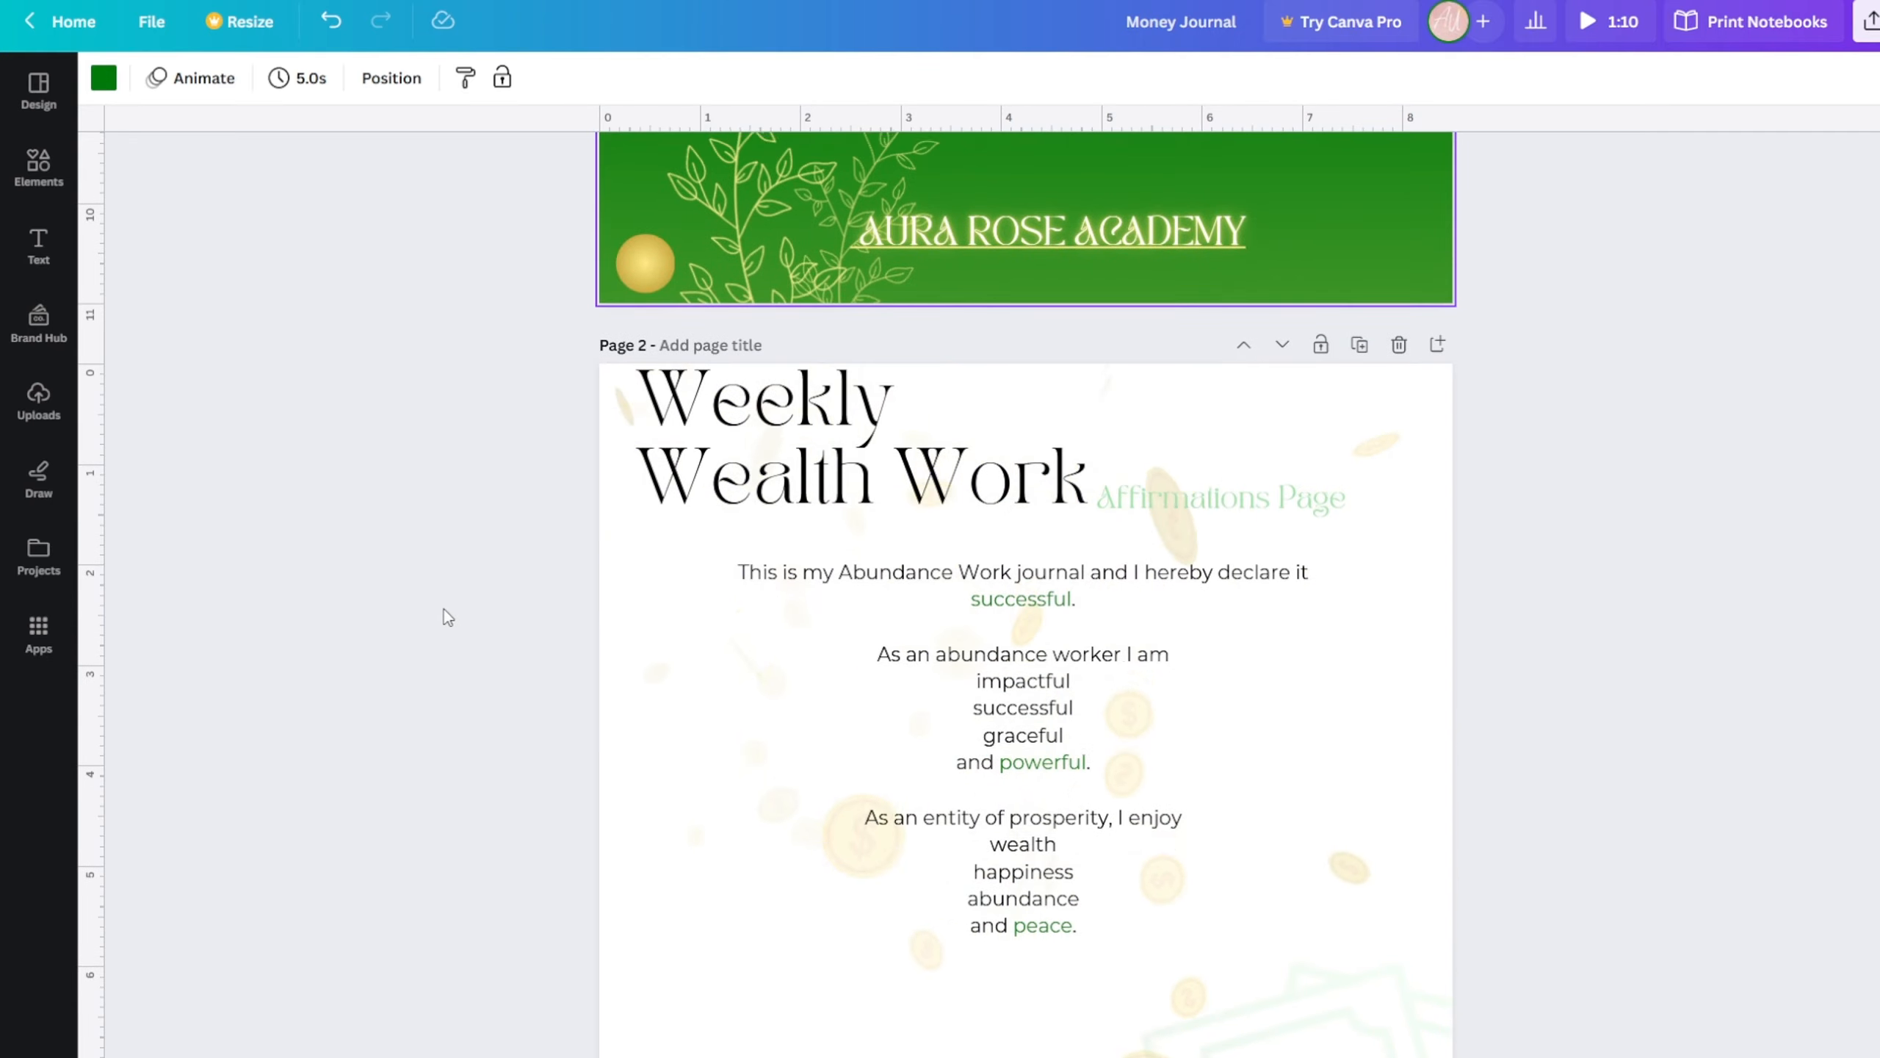
pyautogui.scroll(15, 448, 592)
pyautogui.scroll(-6, 458, 553)
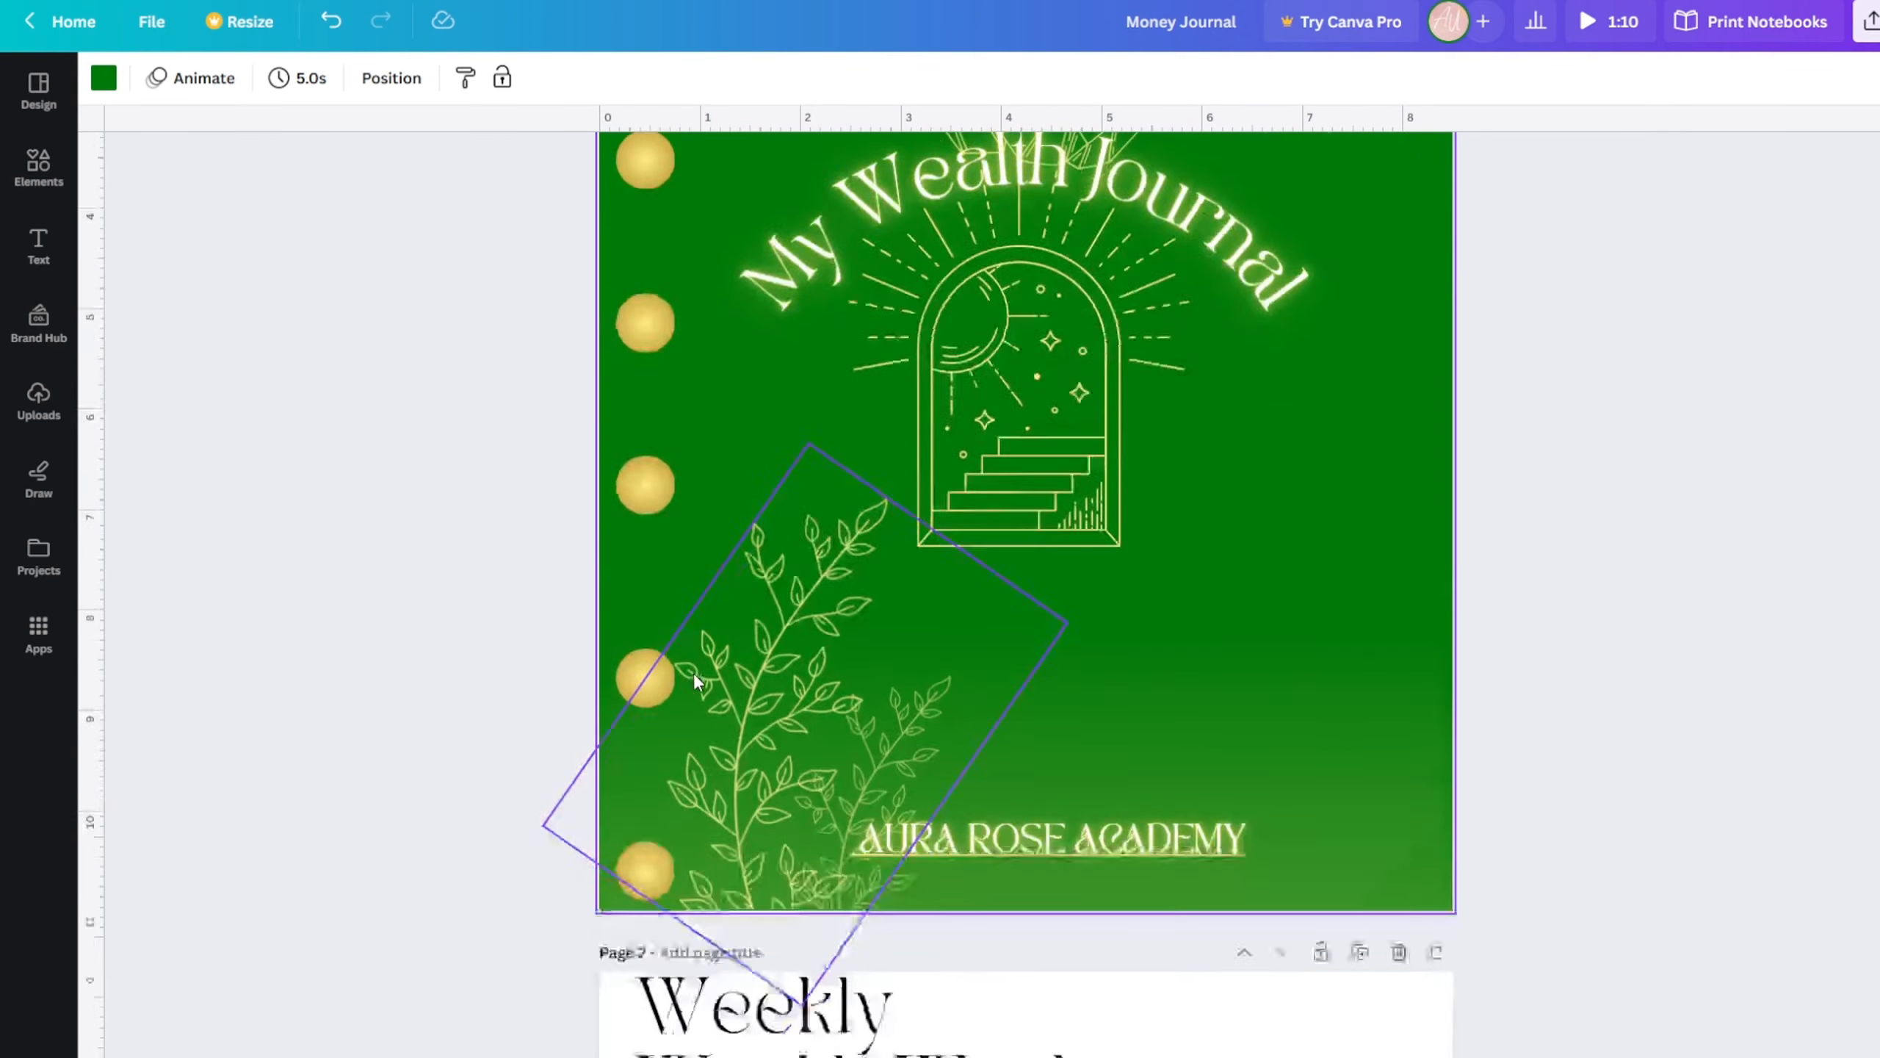
pyautogui.scroll(-14, 693, 673)
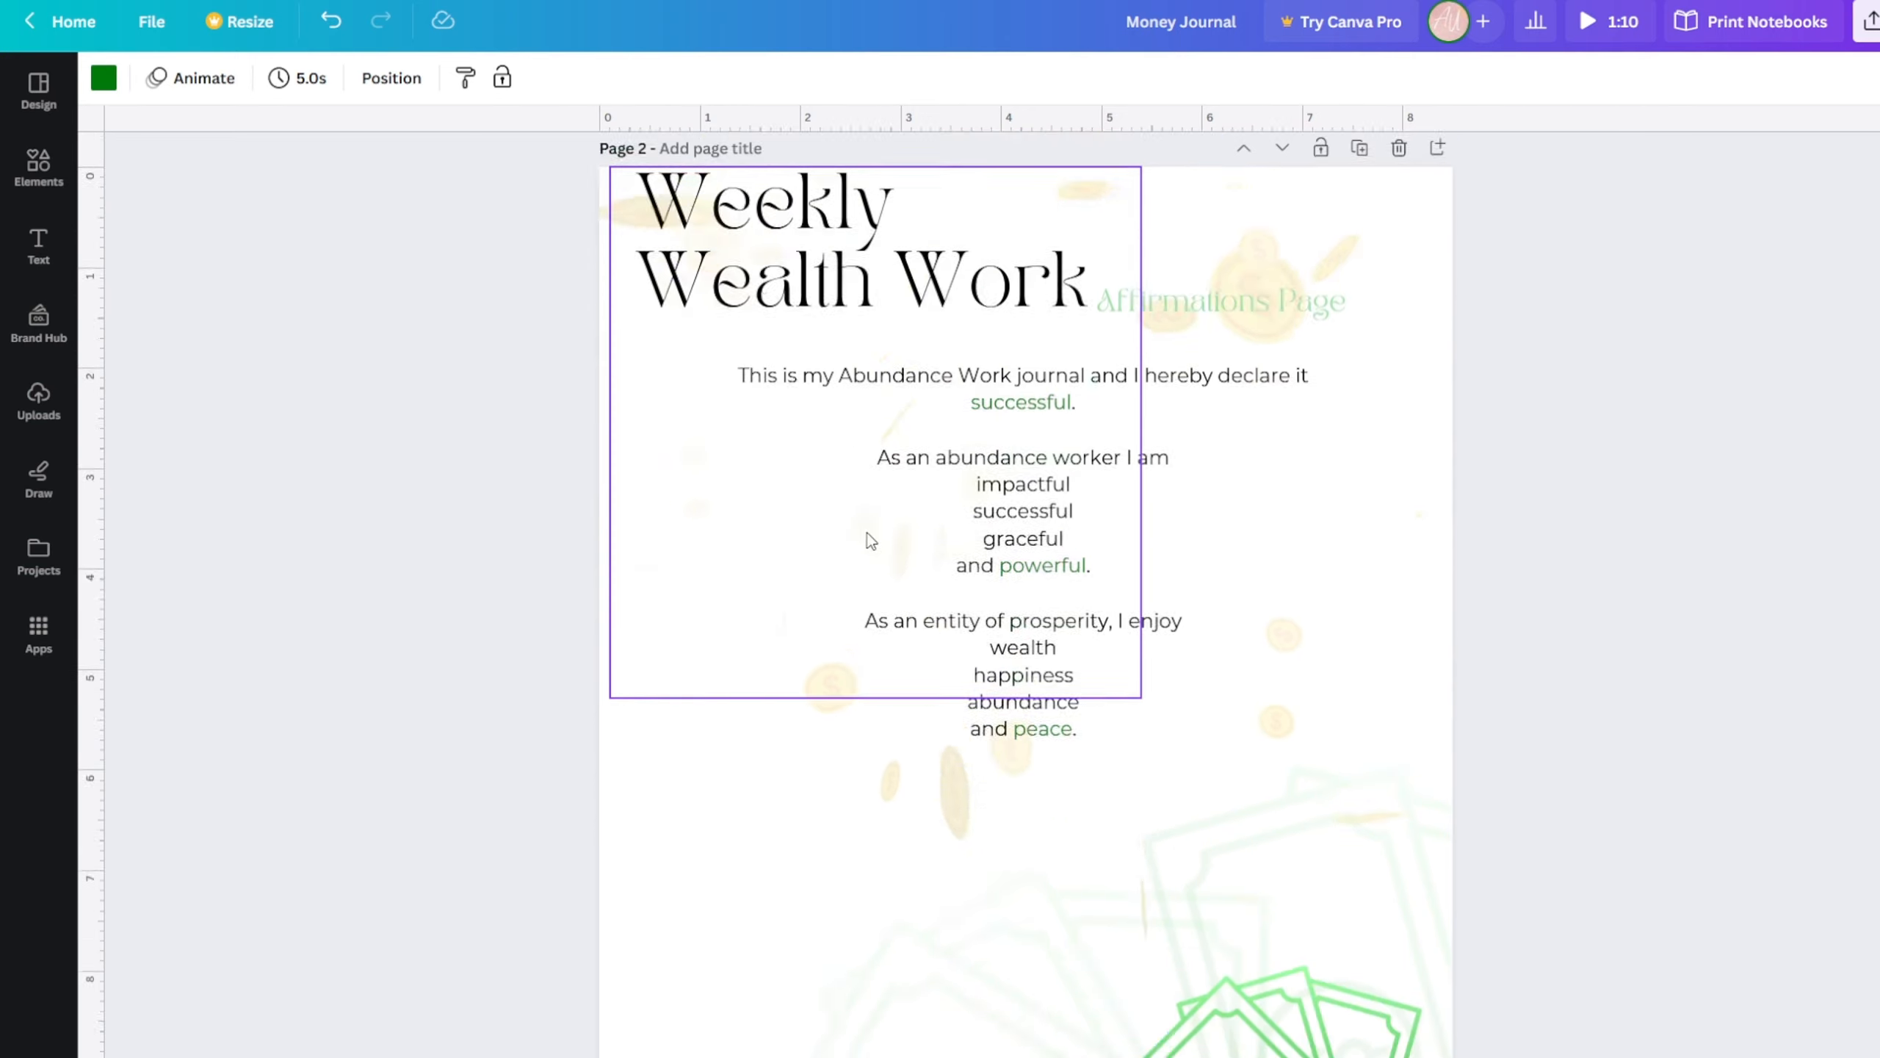
pyautogui.scroll(-20, 870, 540)
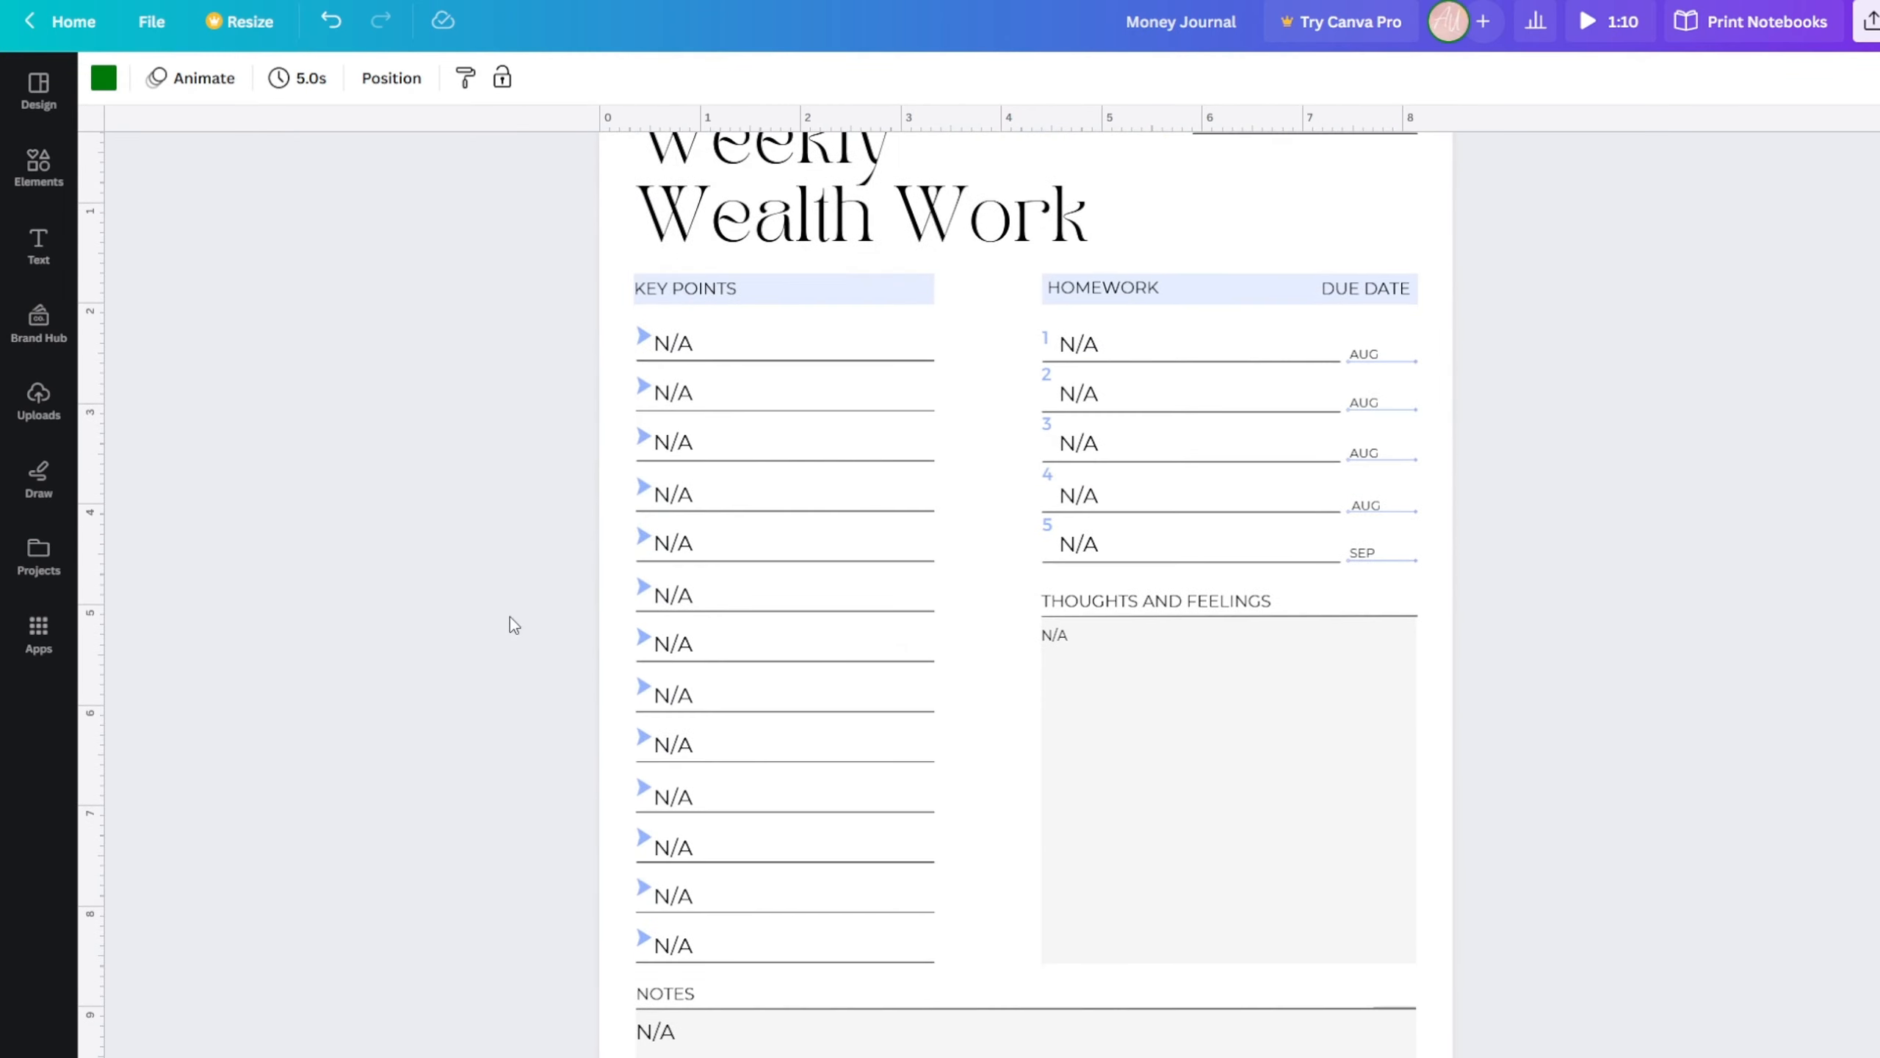
pyautogui.scroll(4, 510, 617)
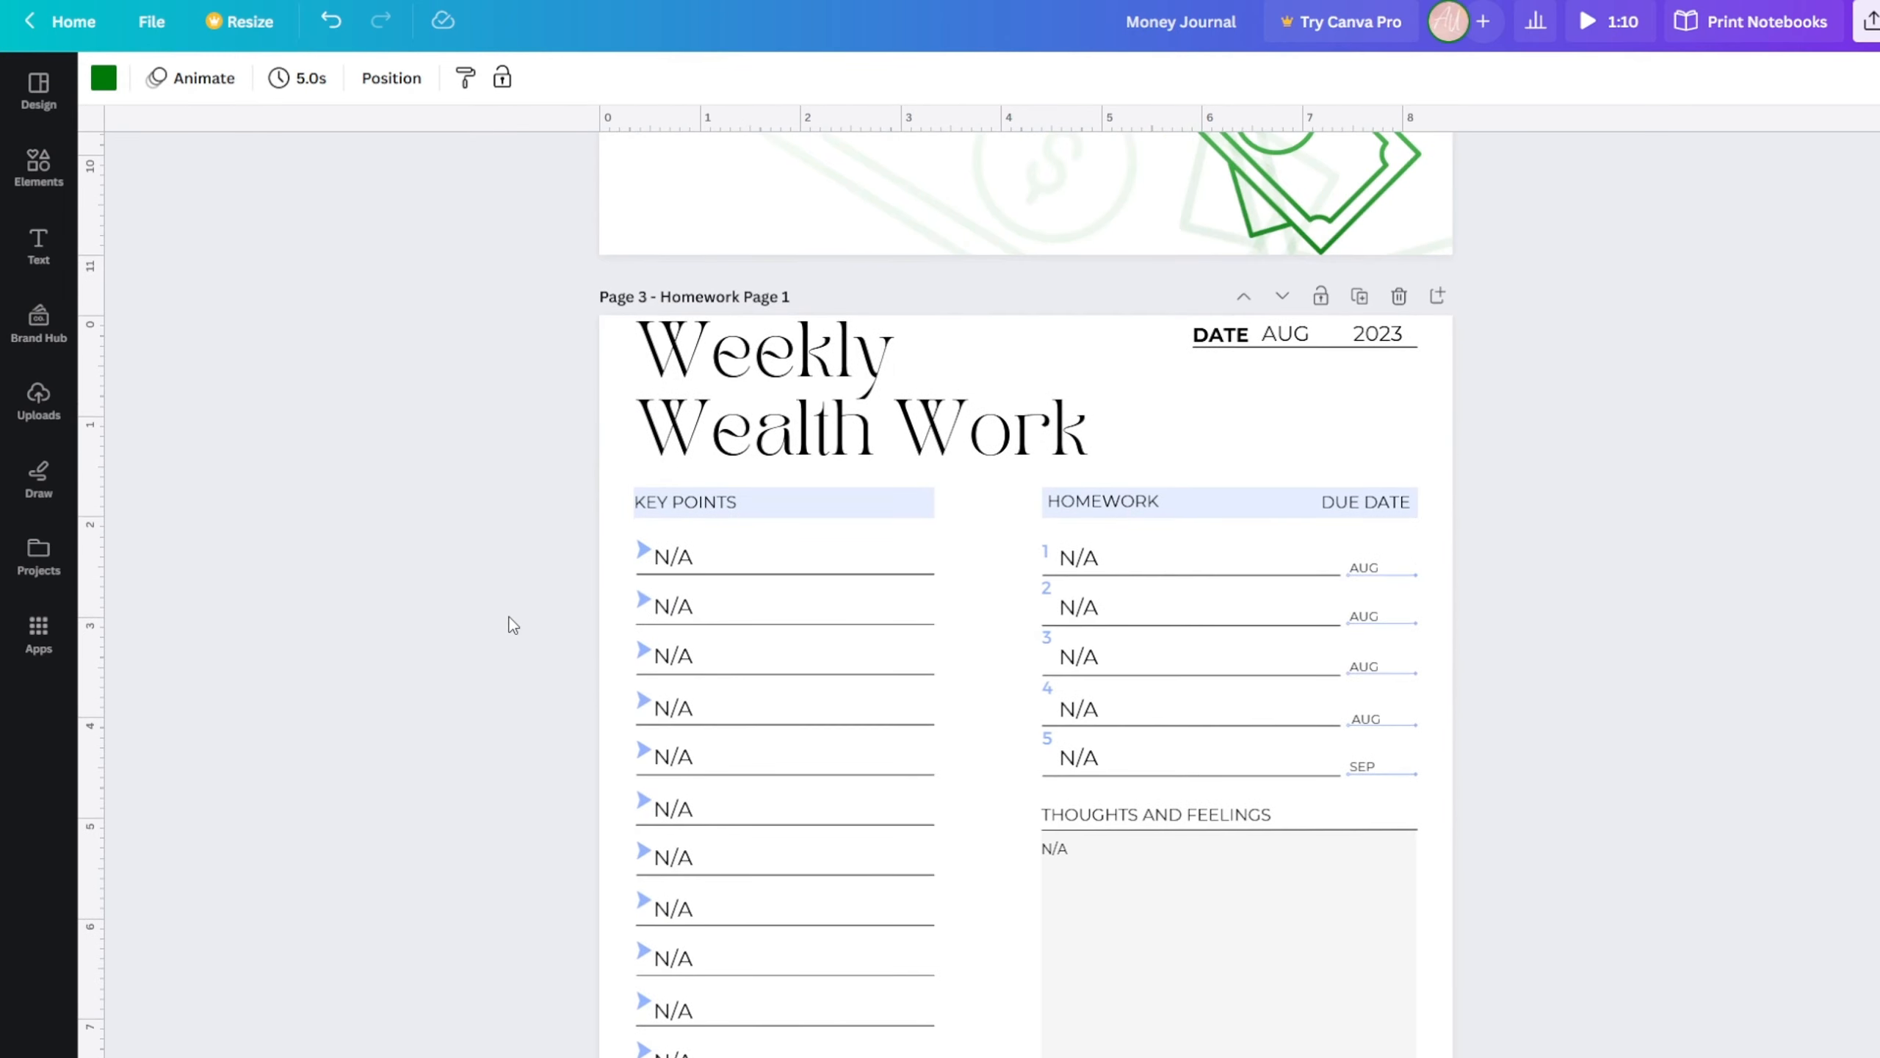
pyautogui.scroll(-3, 509, 616)
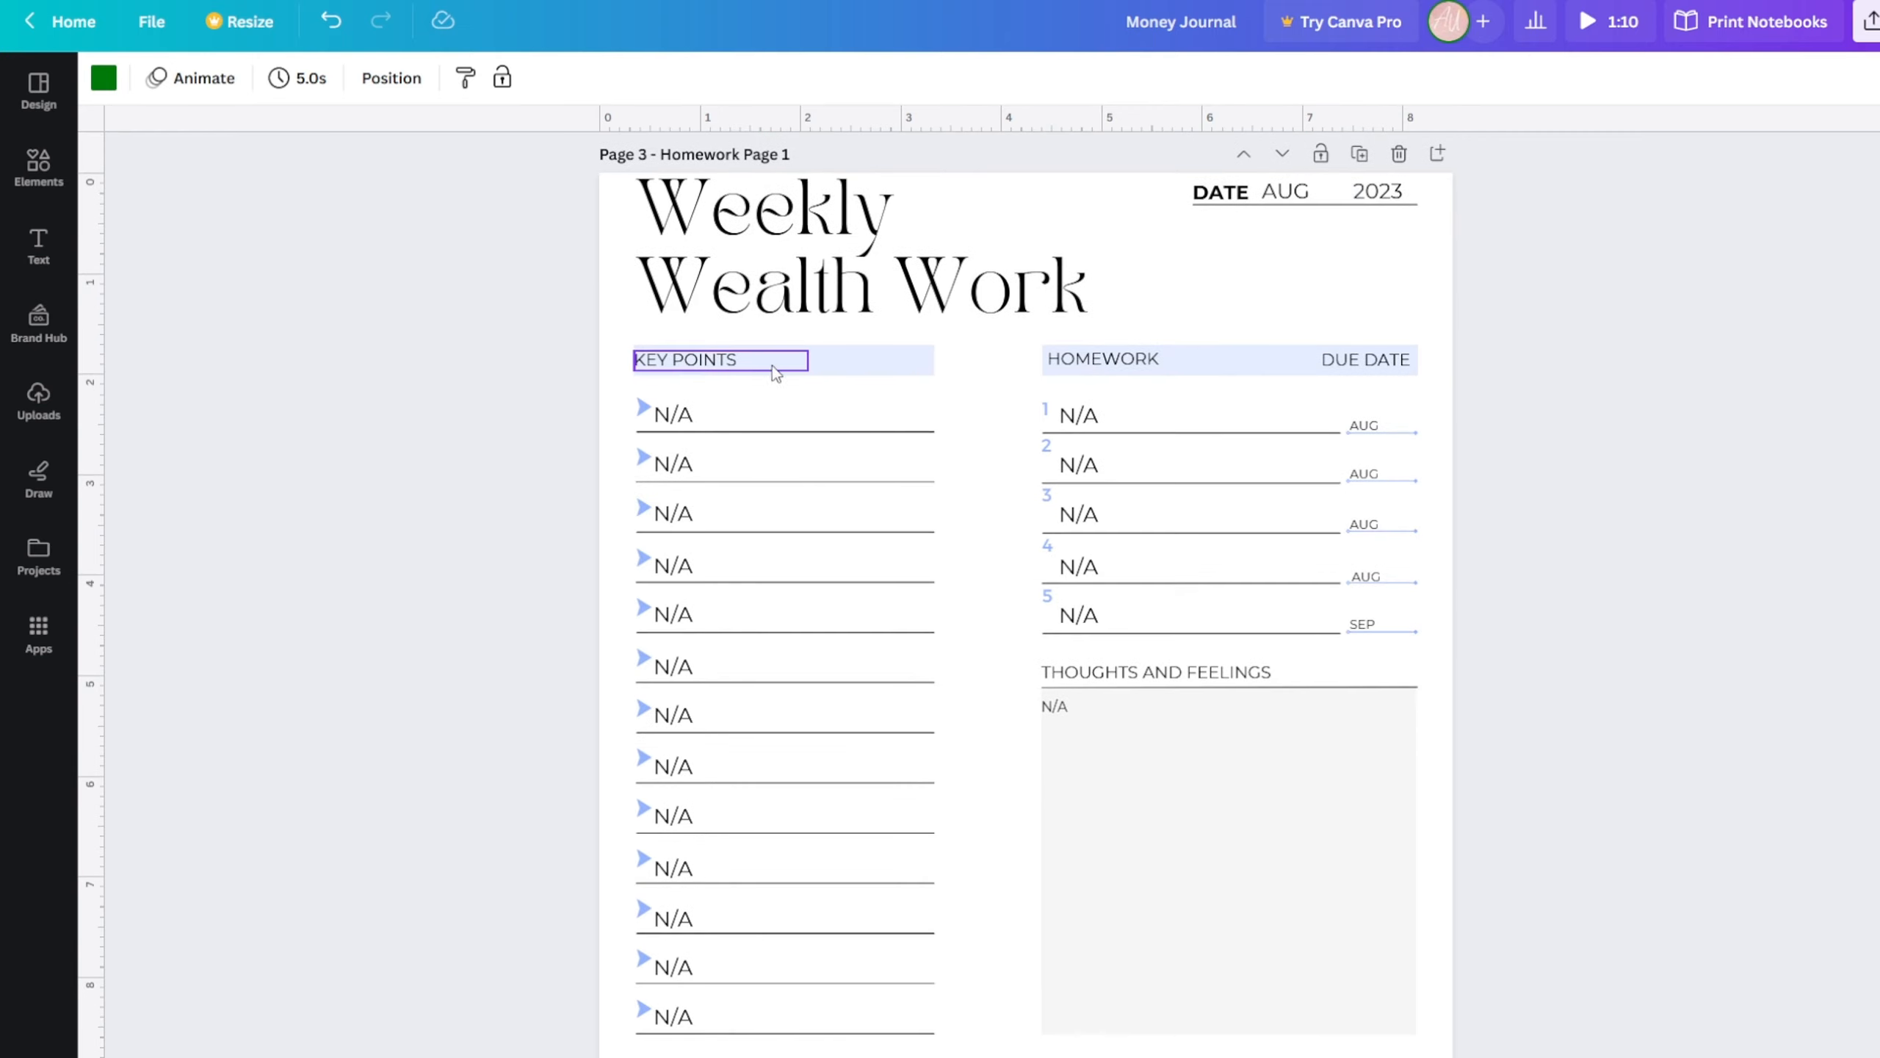
# - Recolour the pale blue Key Points header bar on Homework Page 1 green and apply the change to all matching bars
pyautogui.click(878, 368)
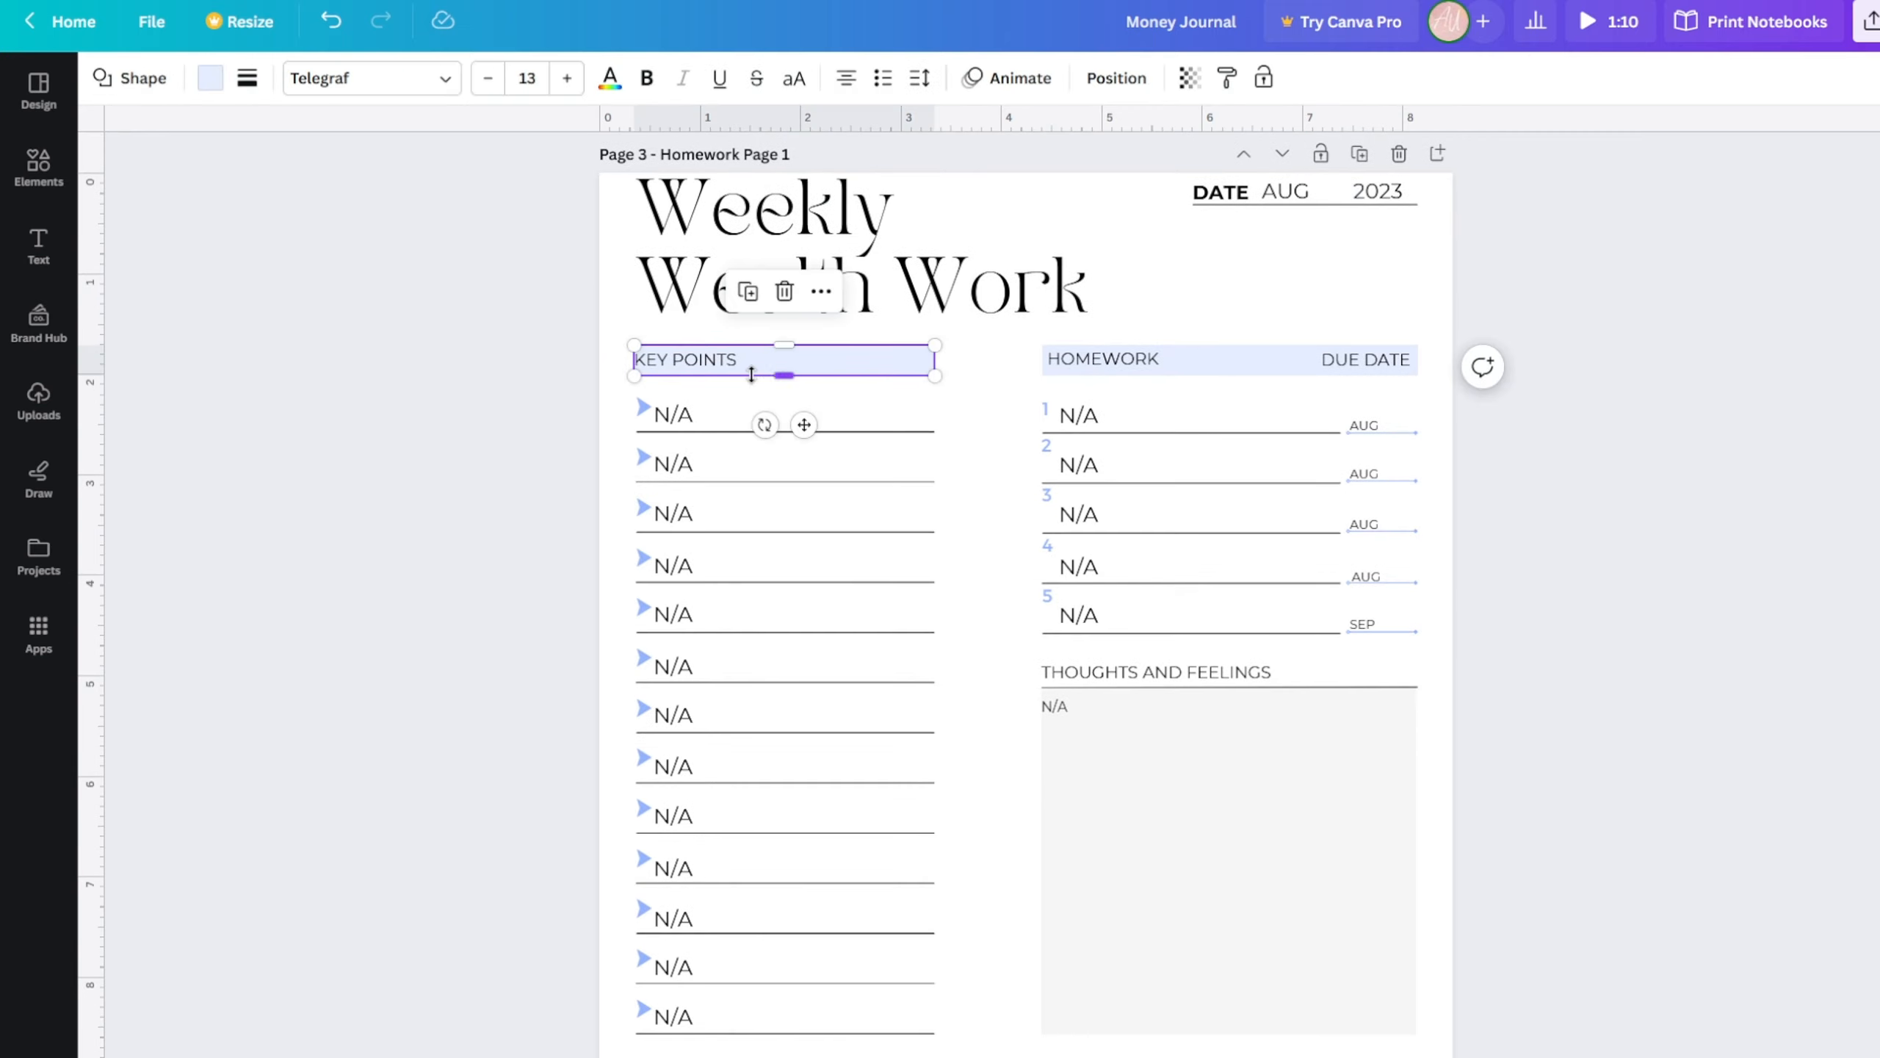
pyautogui.click(1267, 351)
pyautogui.press('Escape')
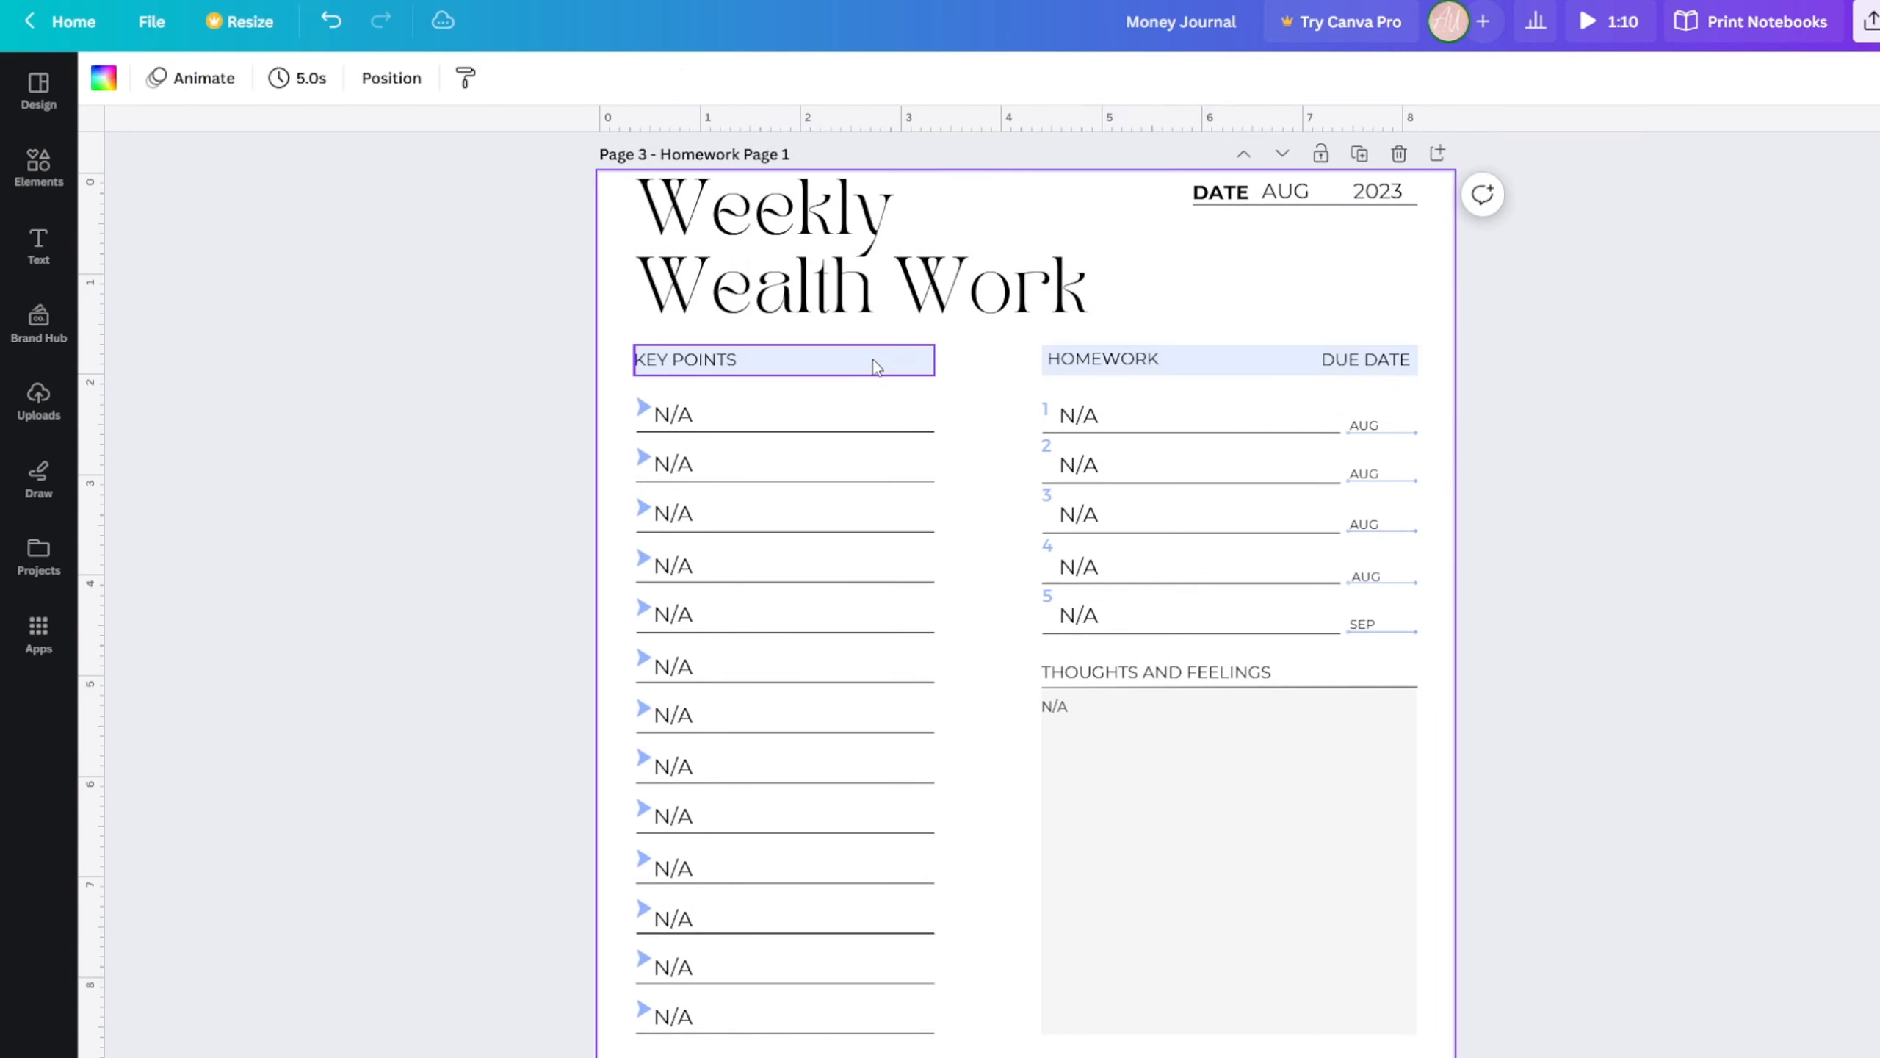
pyautogui.click(877, 366)
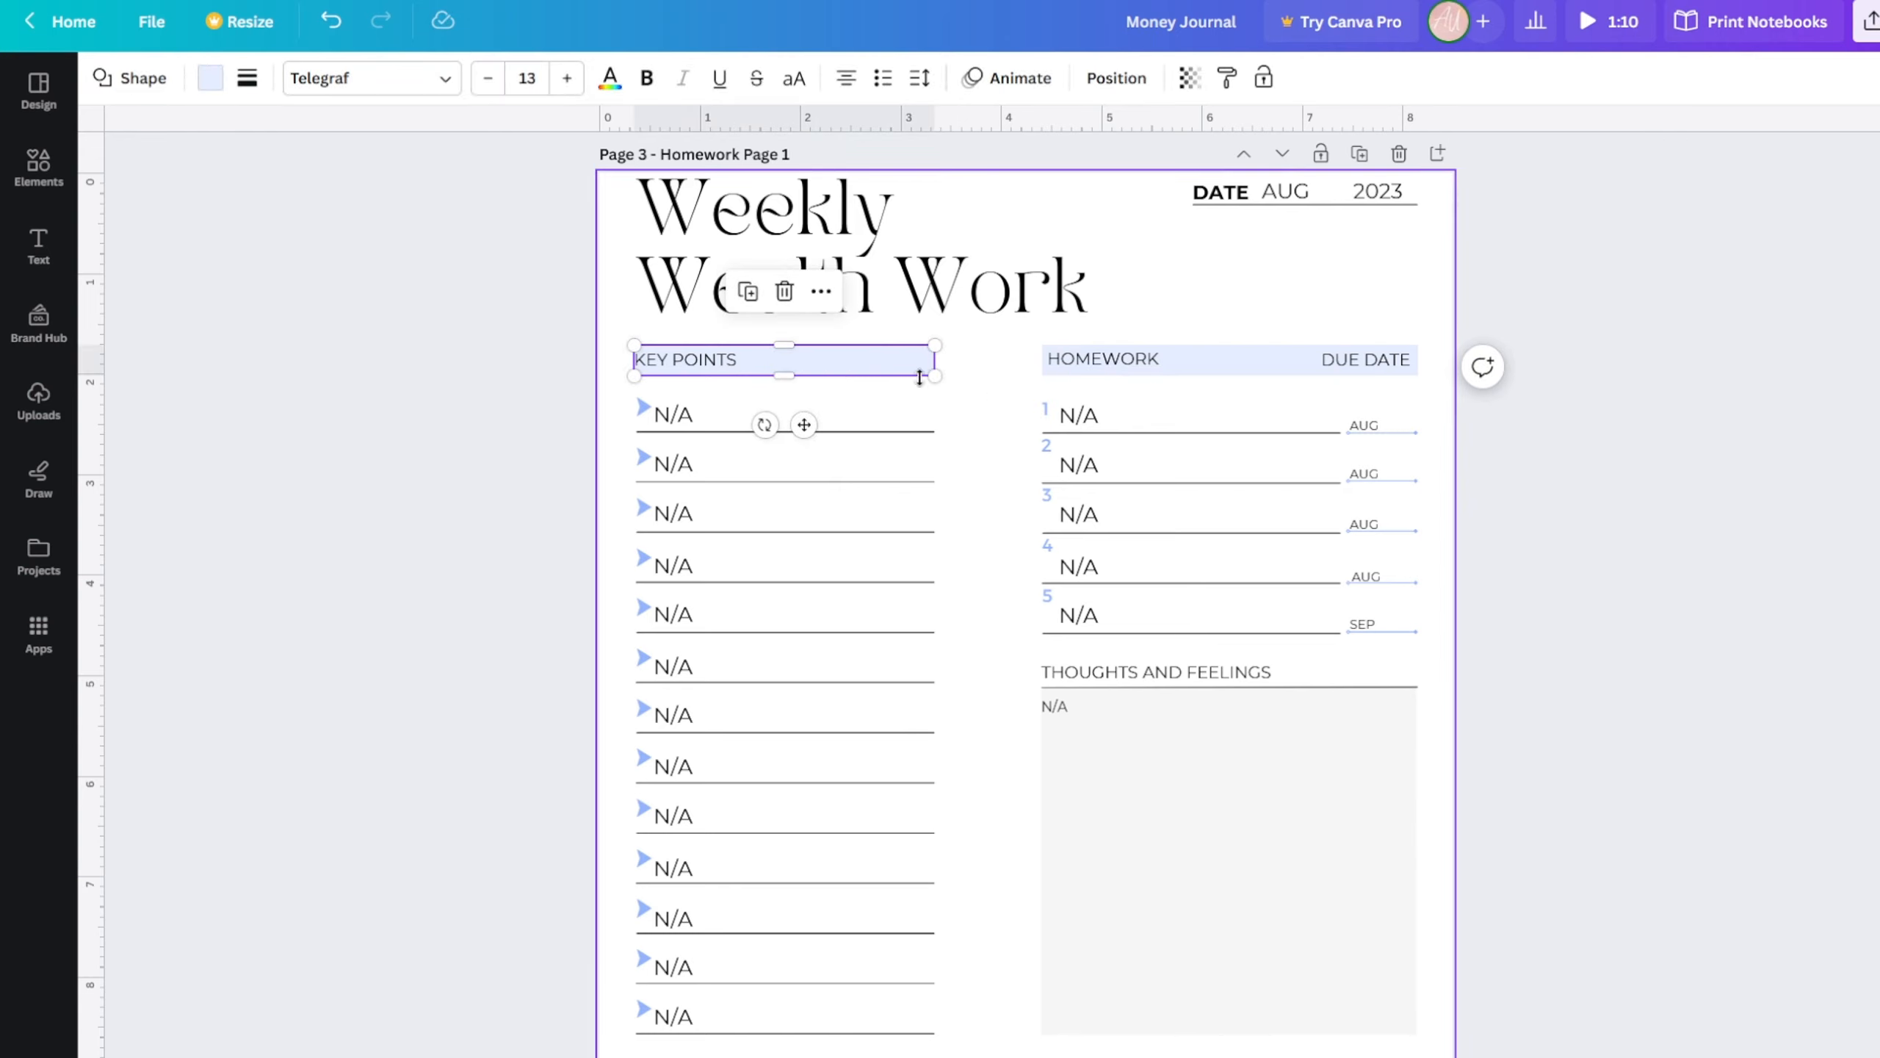
pyautogui.click(210, 78)
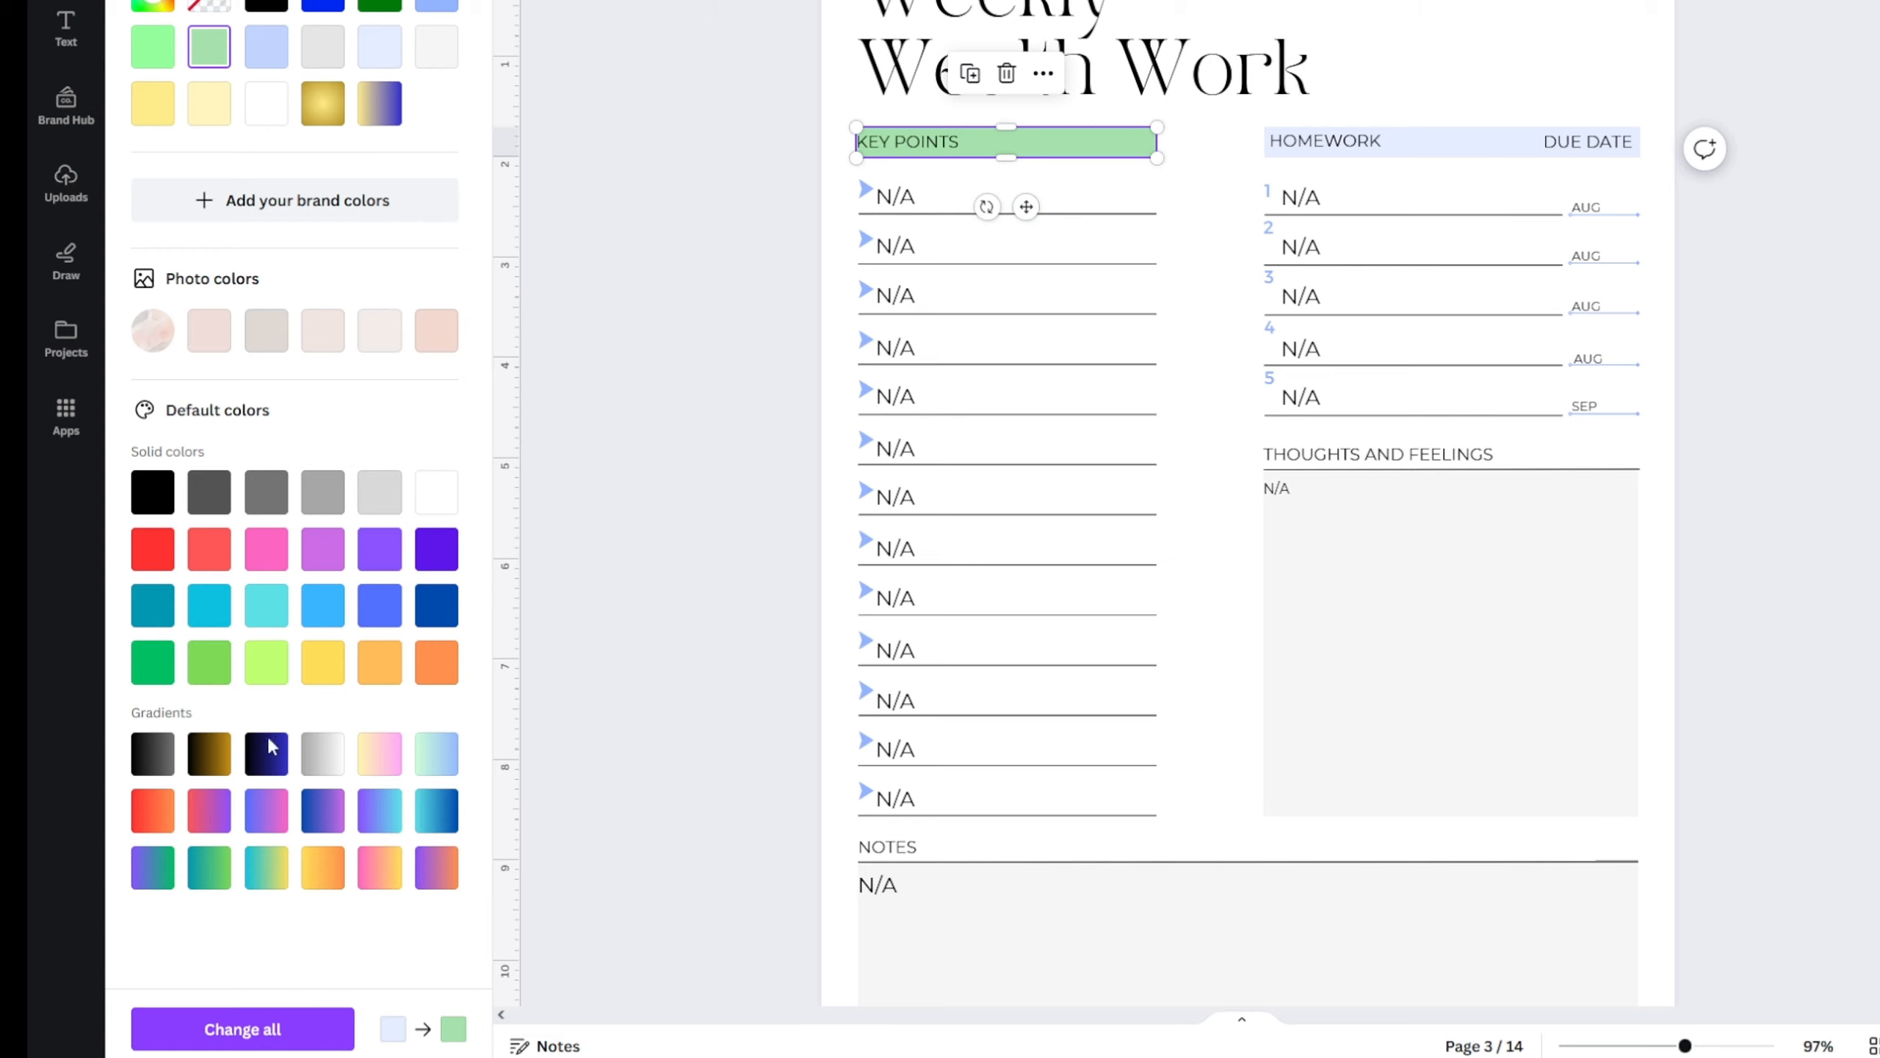
pyautogui.click(247, 1030)
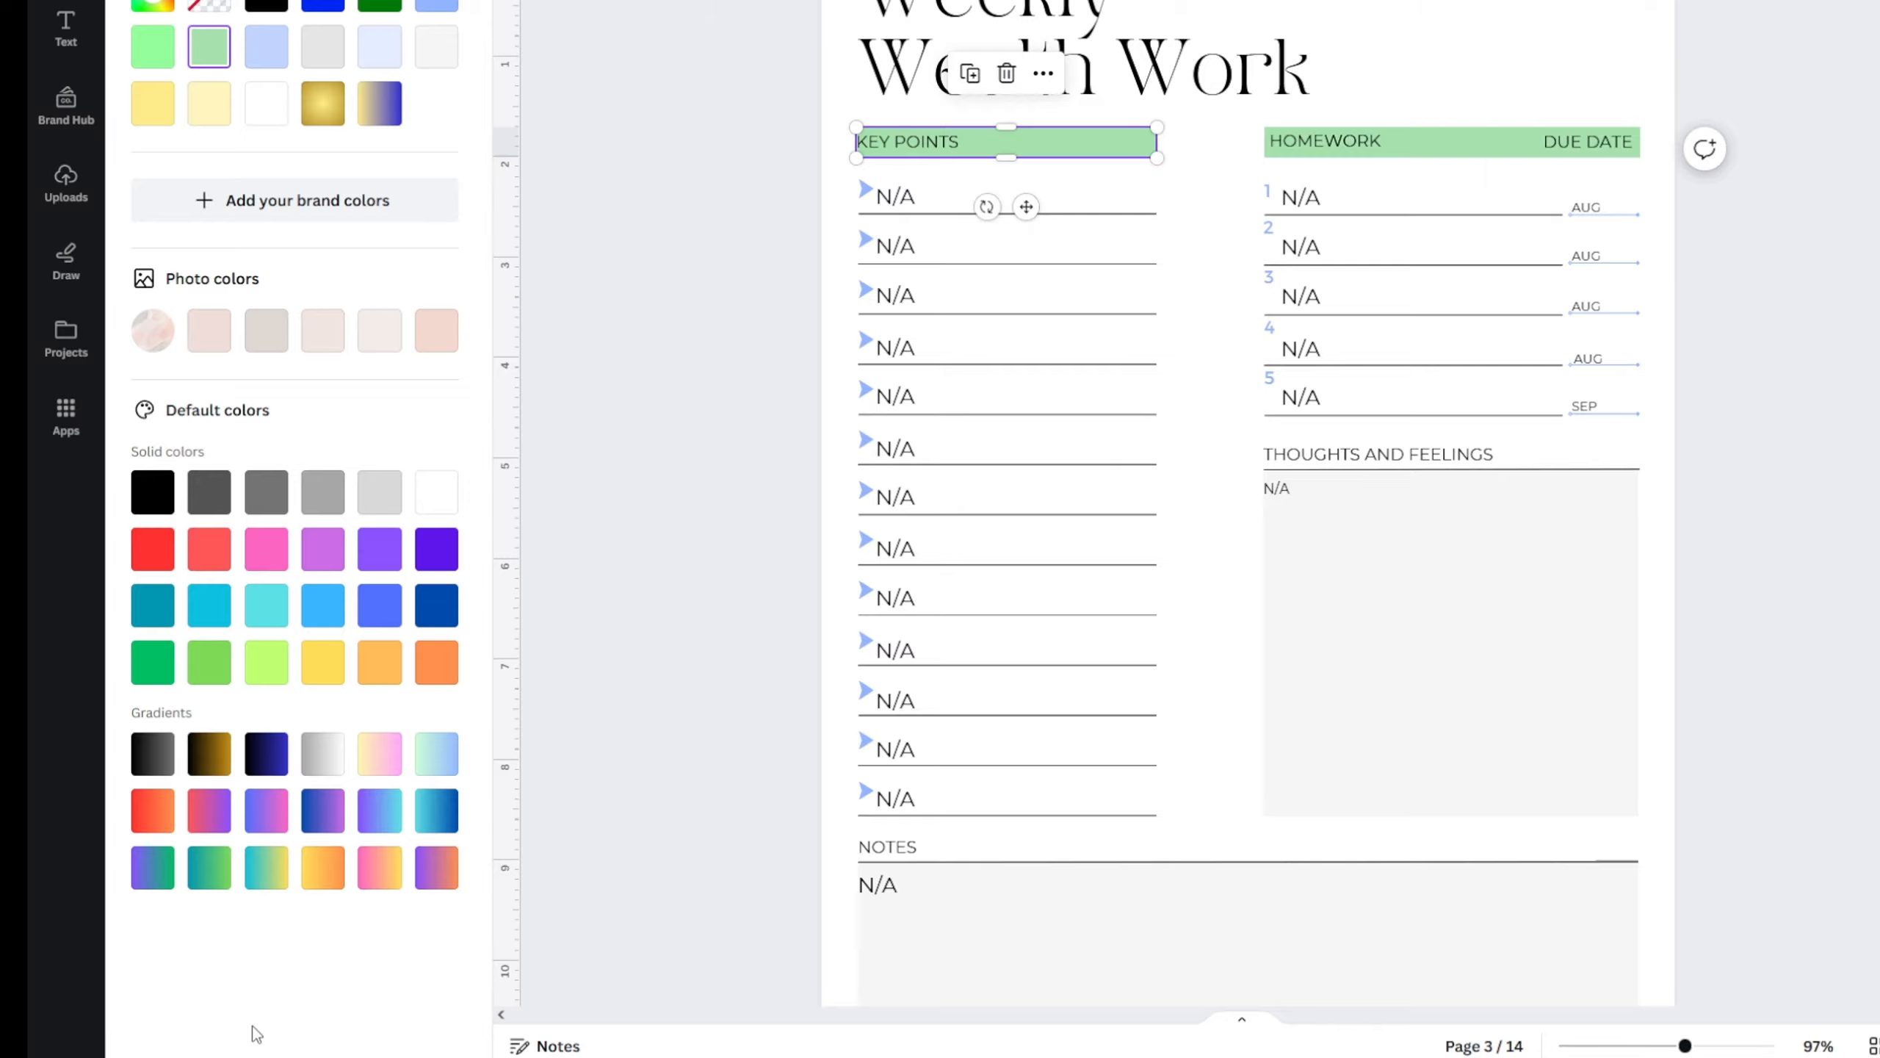
pyautogui.click(674, 832)
# - Set the Key Points header bar to the lighter green #CAF4CE and apply it to every matching green header in the journal
pyautogui.scroll(-15, 675, 832)
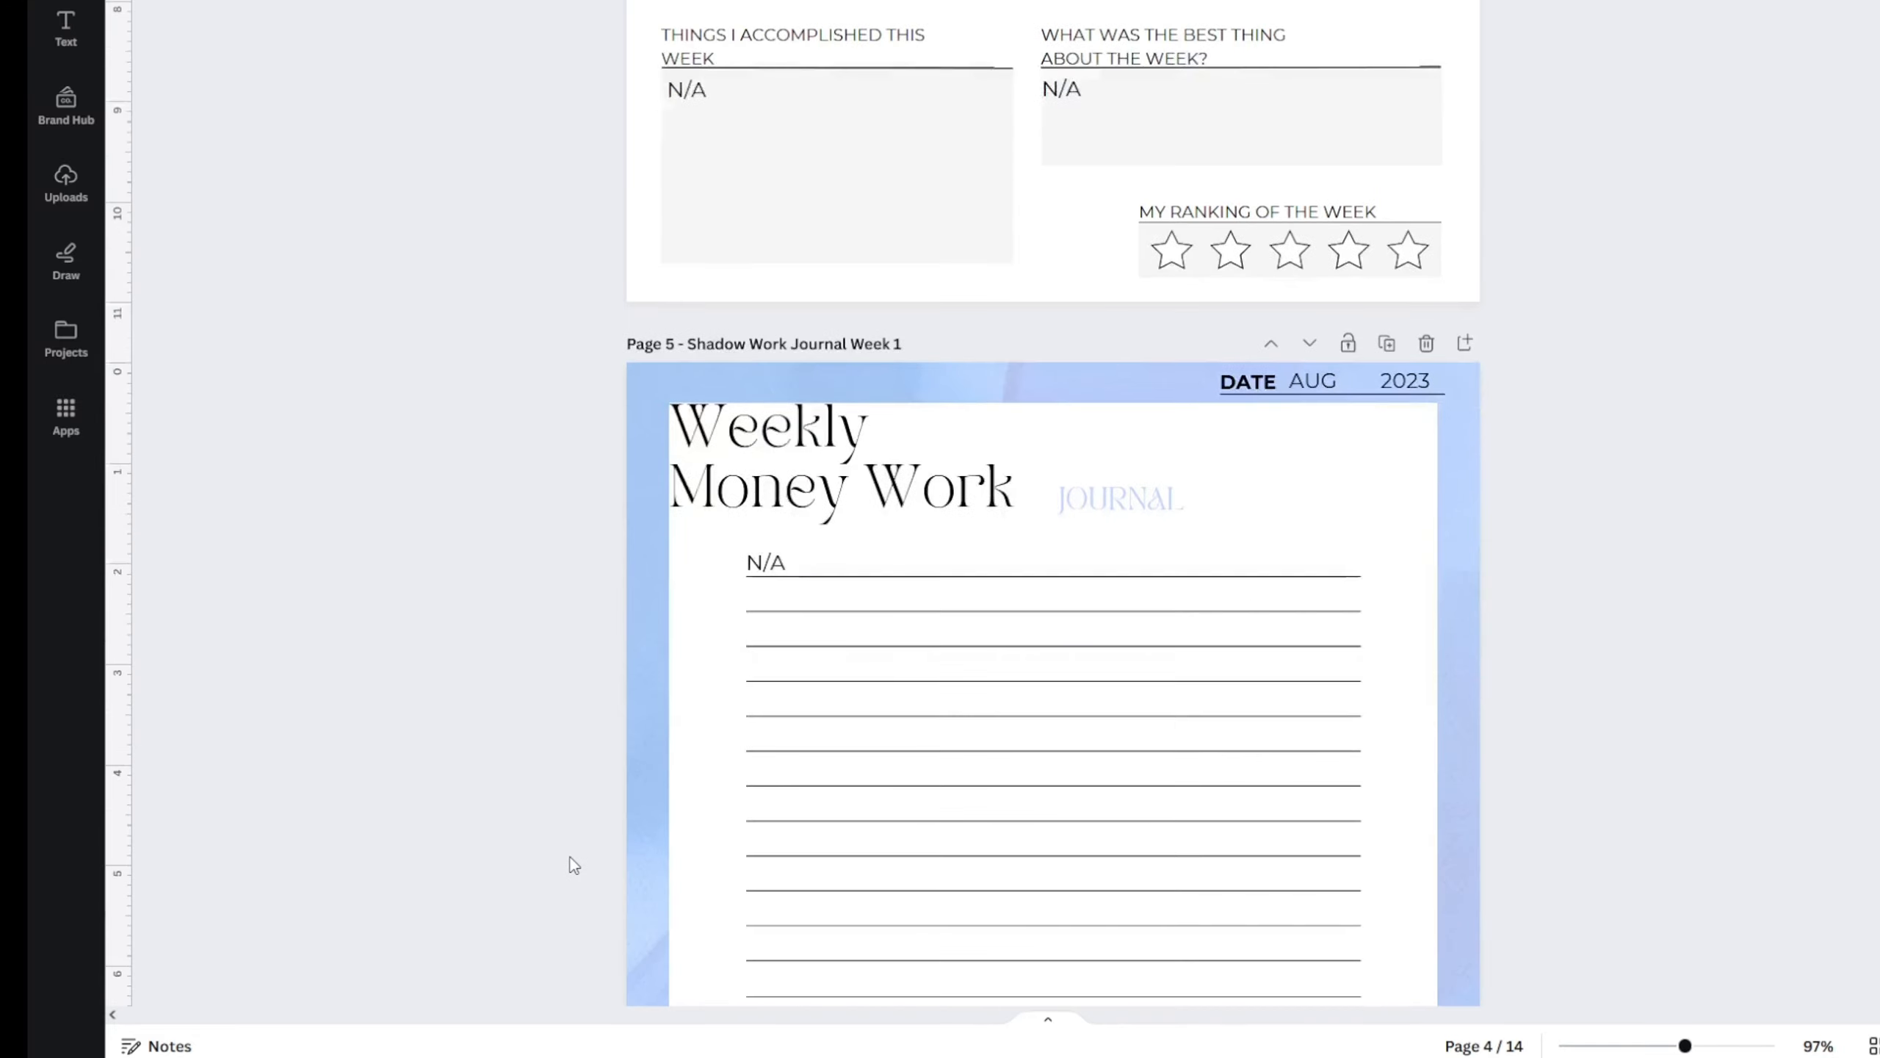
pyautogui.scroll(-15, 575, 866)
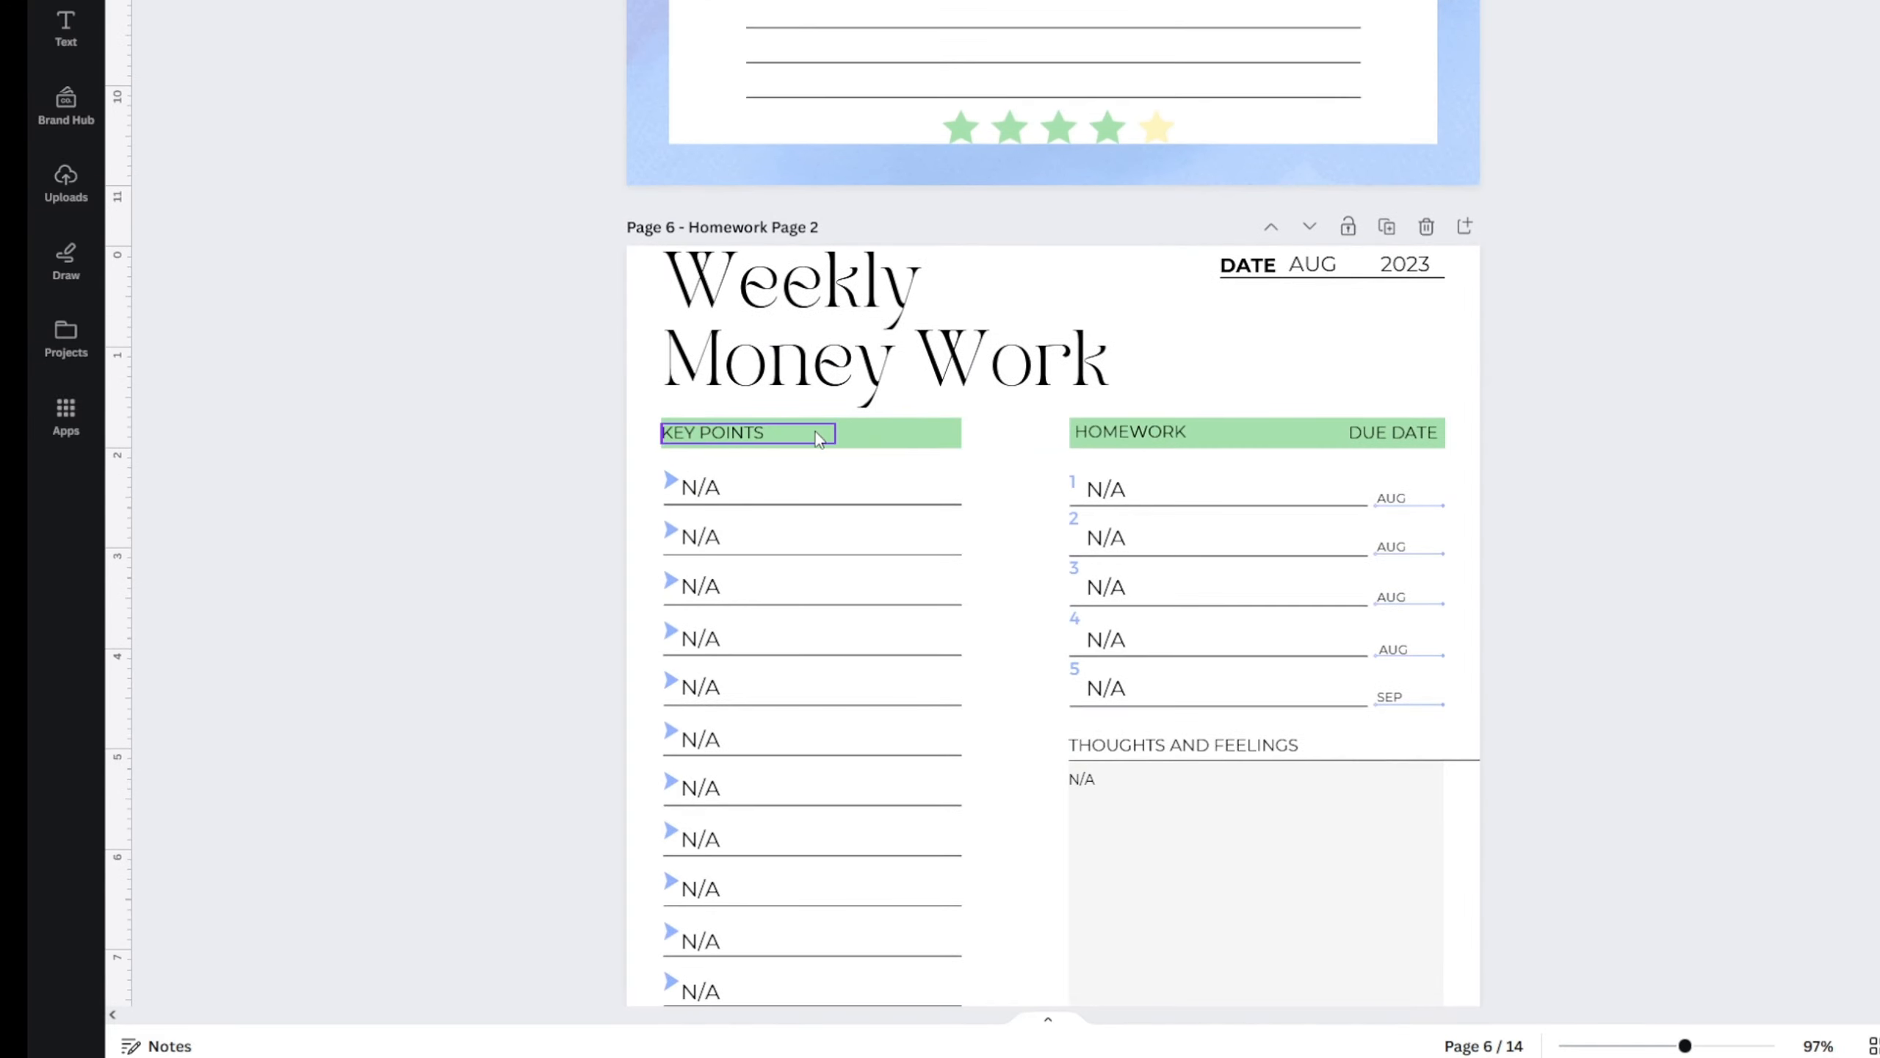
pyautogui.scroll(20, 834, 392)
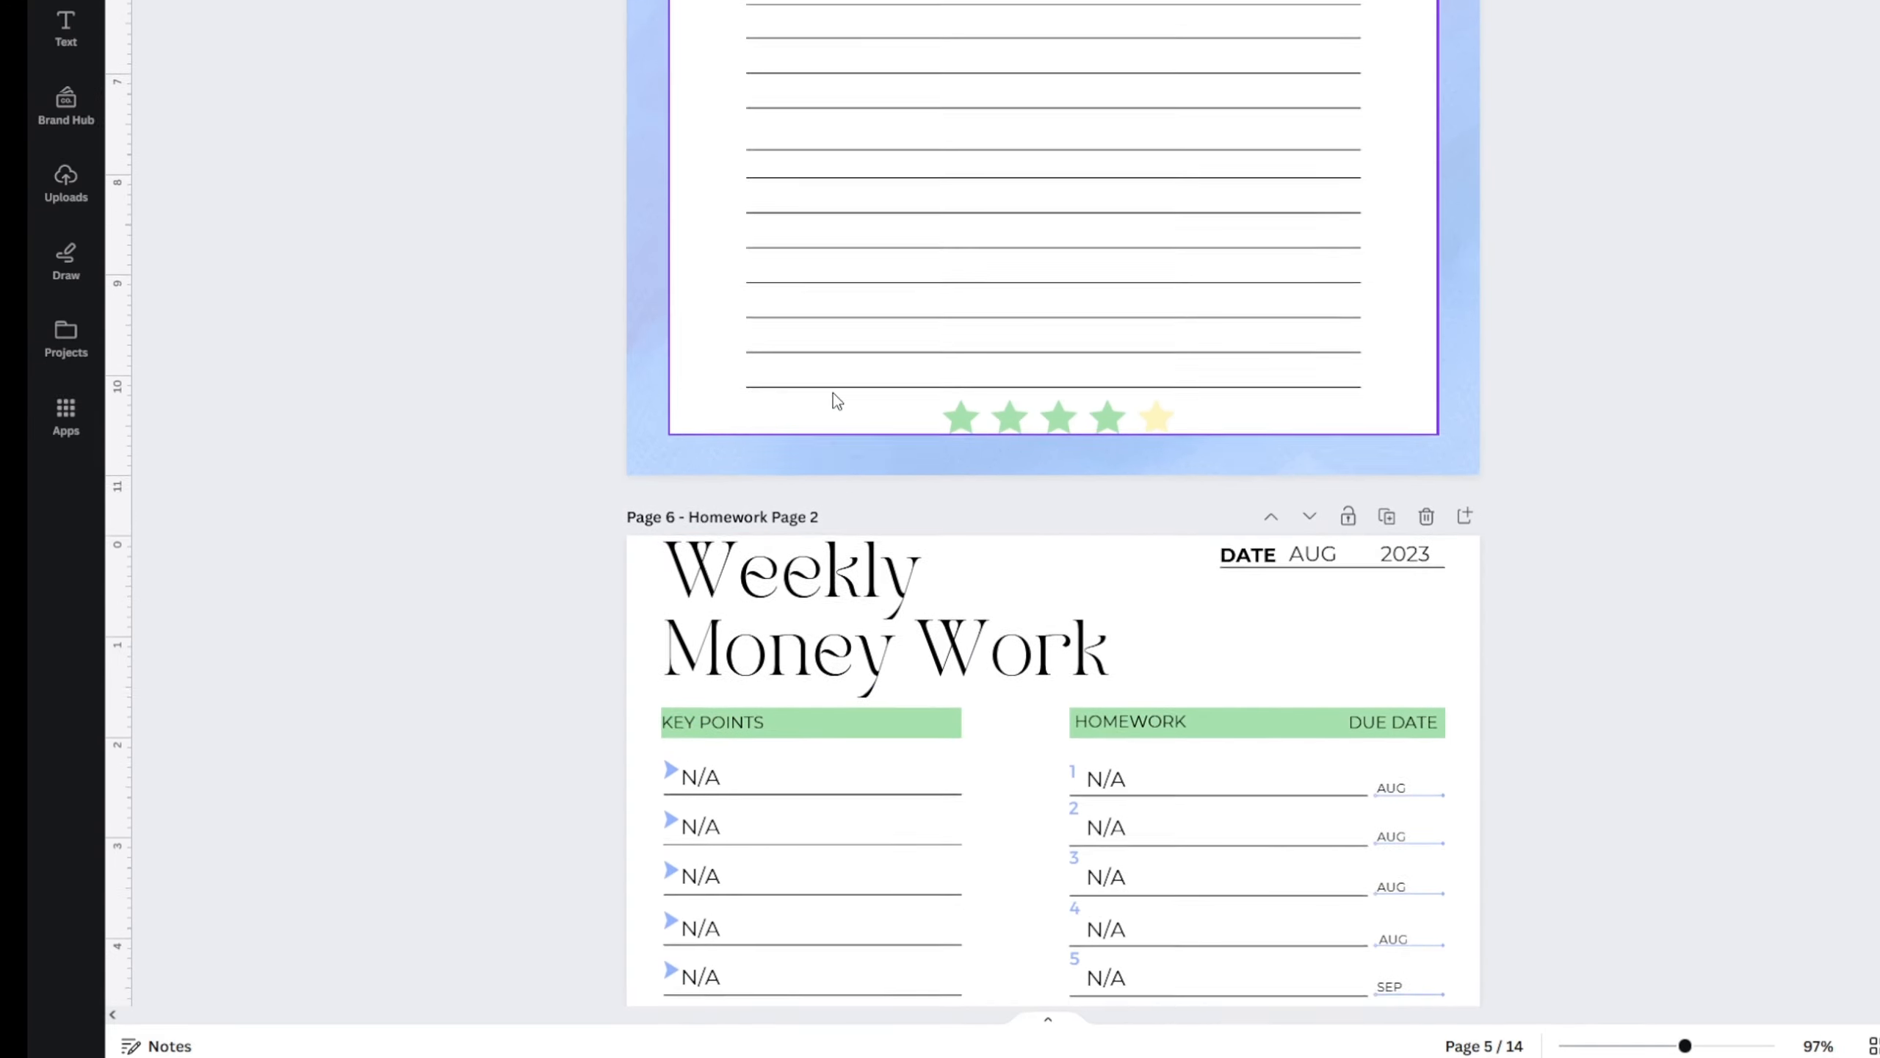
pyautogui.scroll(20, 836, 336)
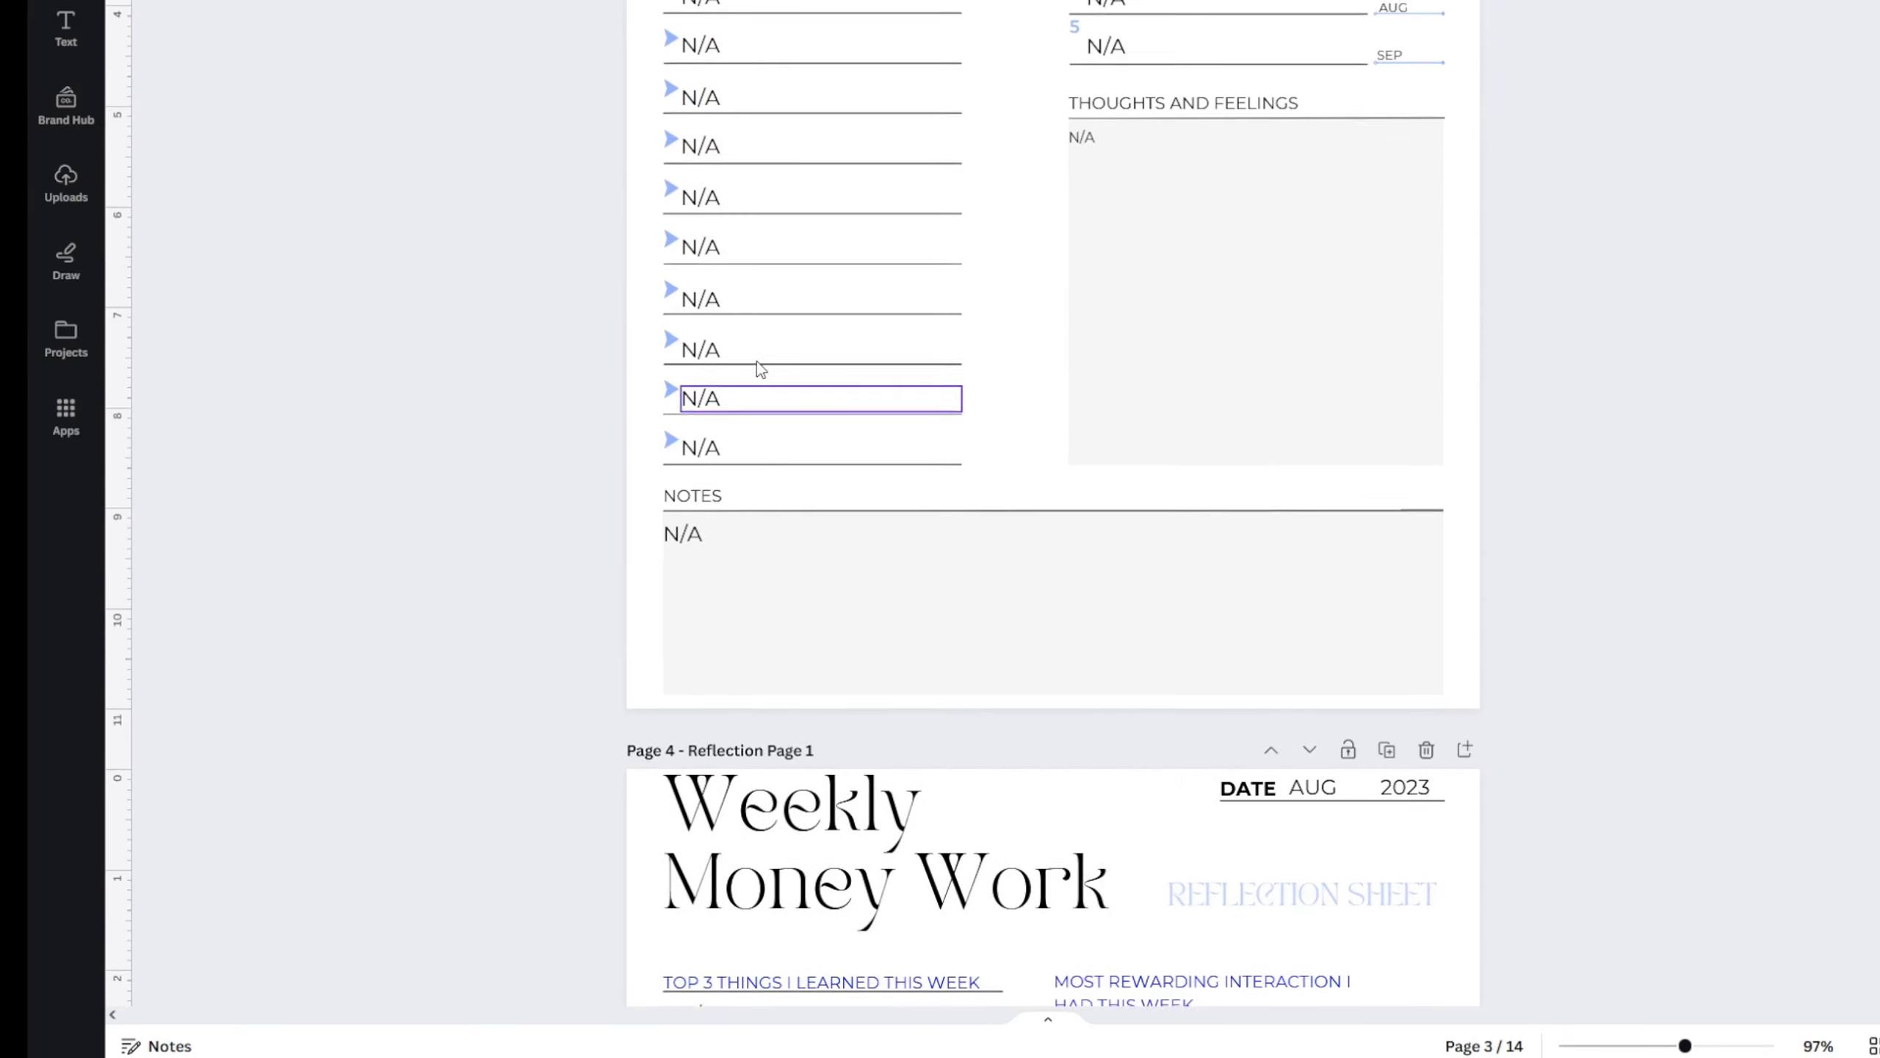
pyautogui.click(733, 370)
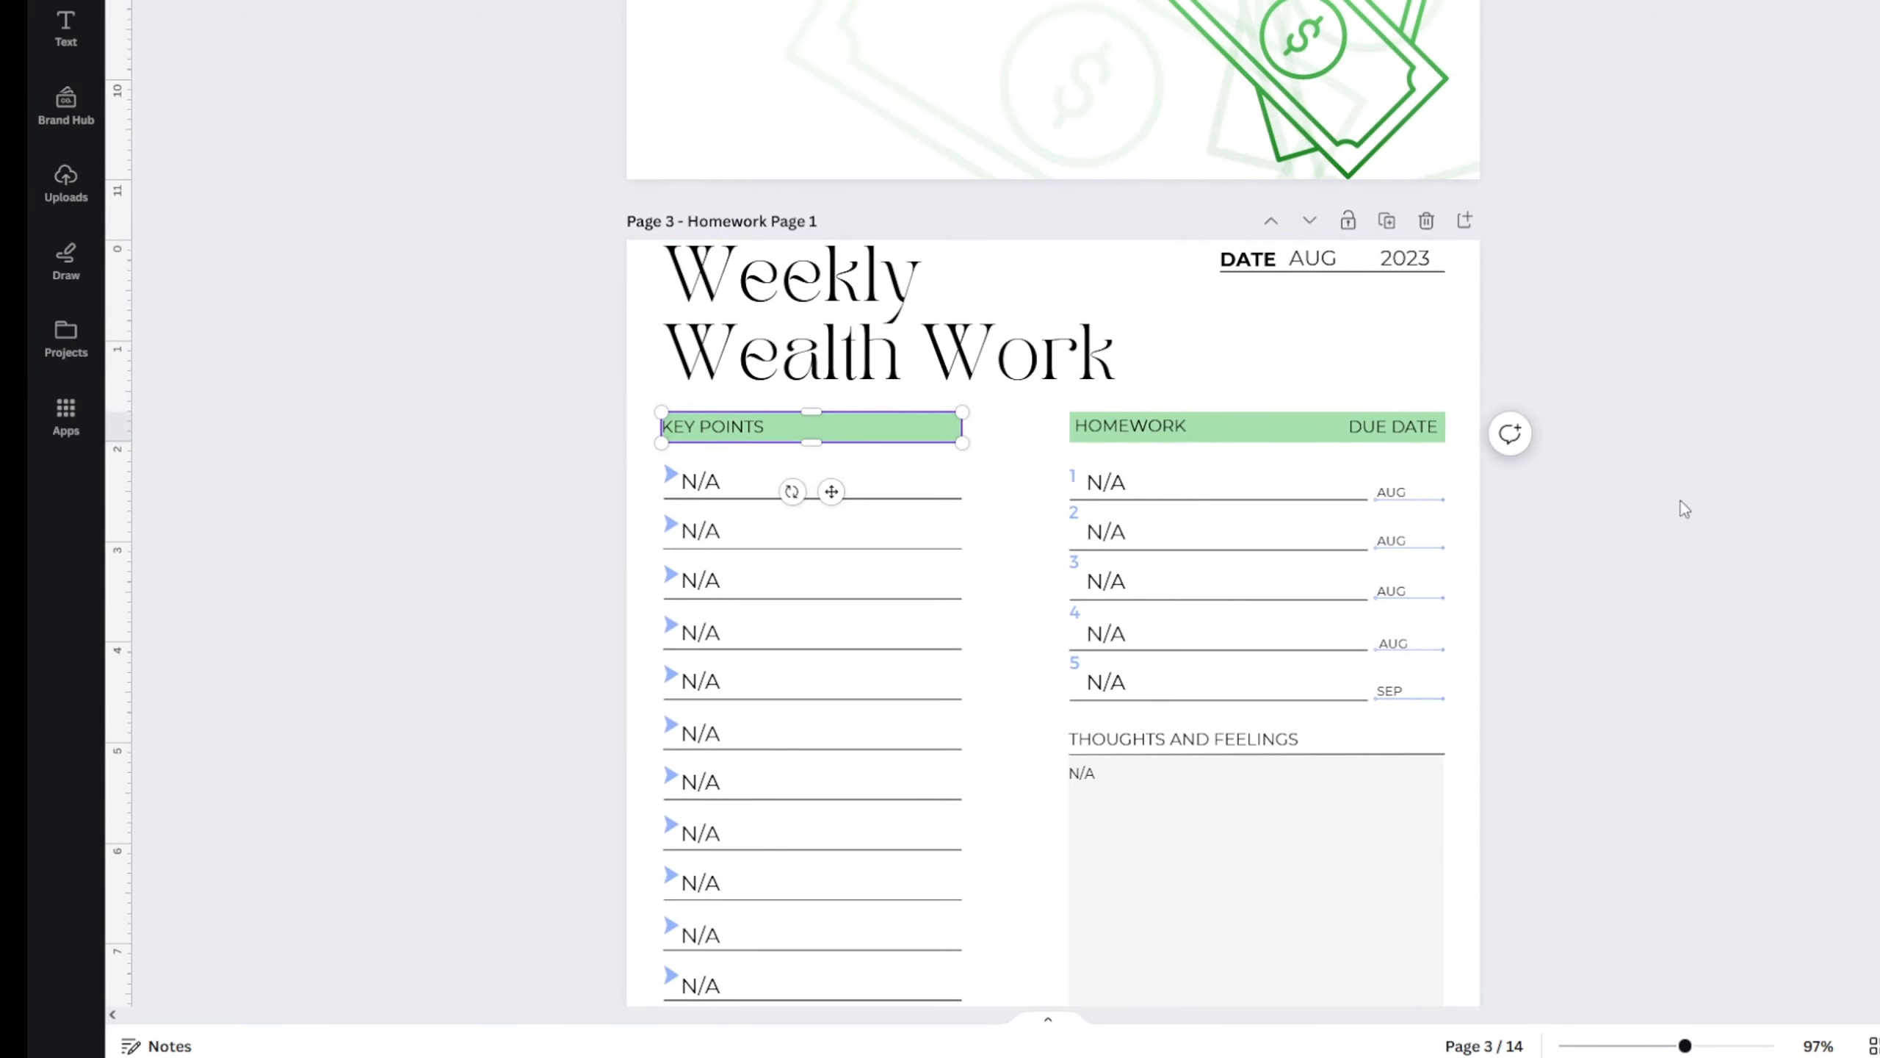
pyautogui.click(1682, 501)
pyautogui.click(920, 432)
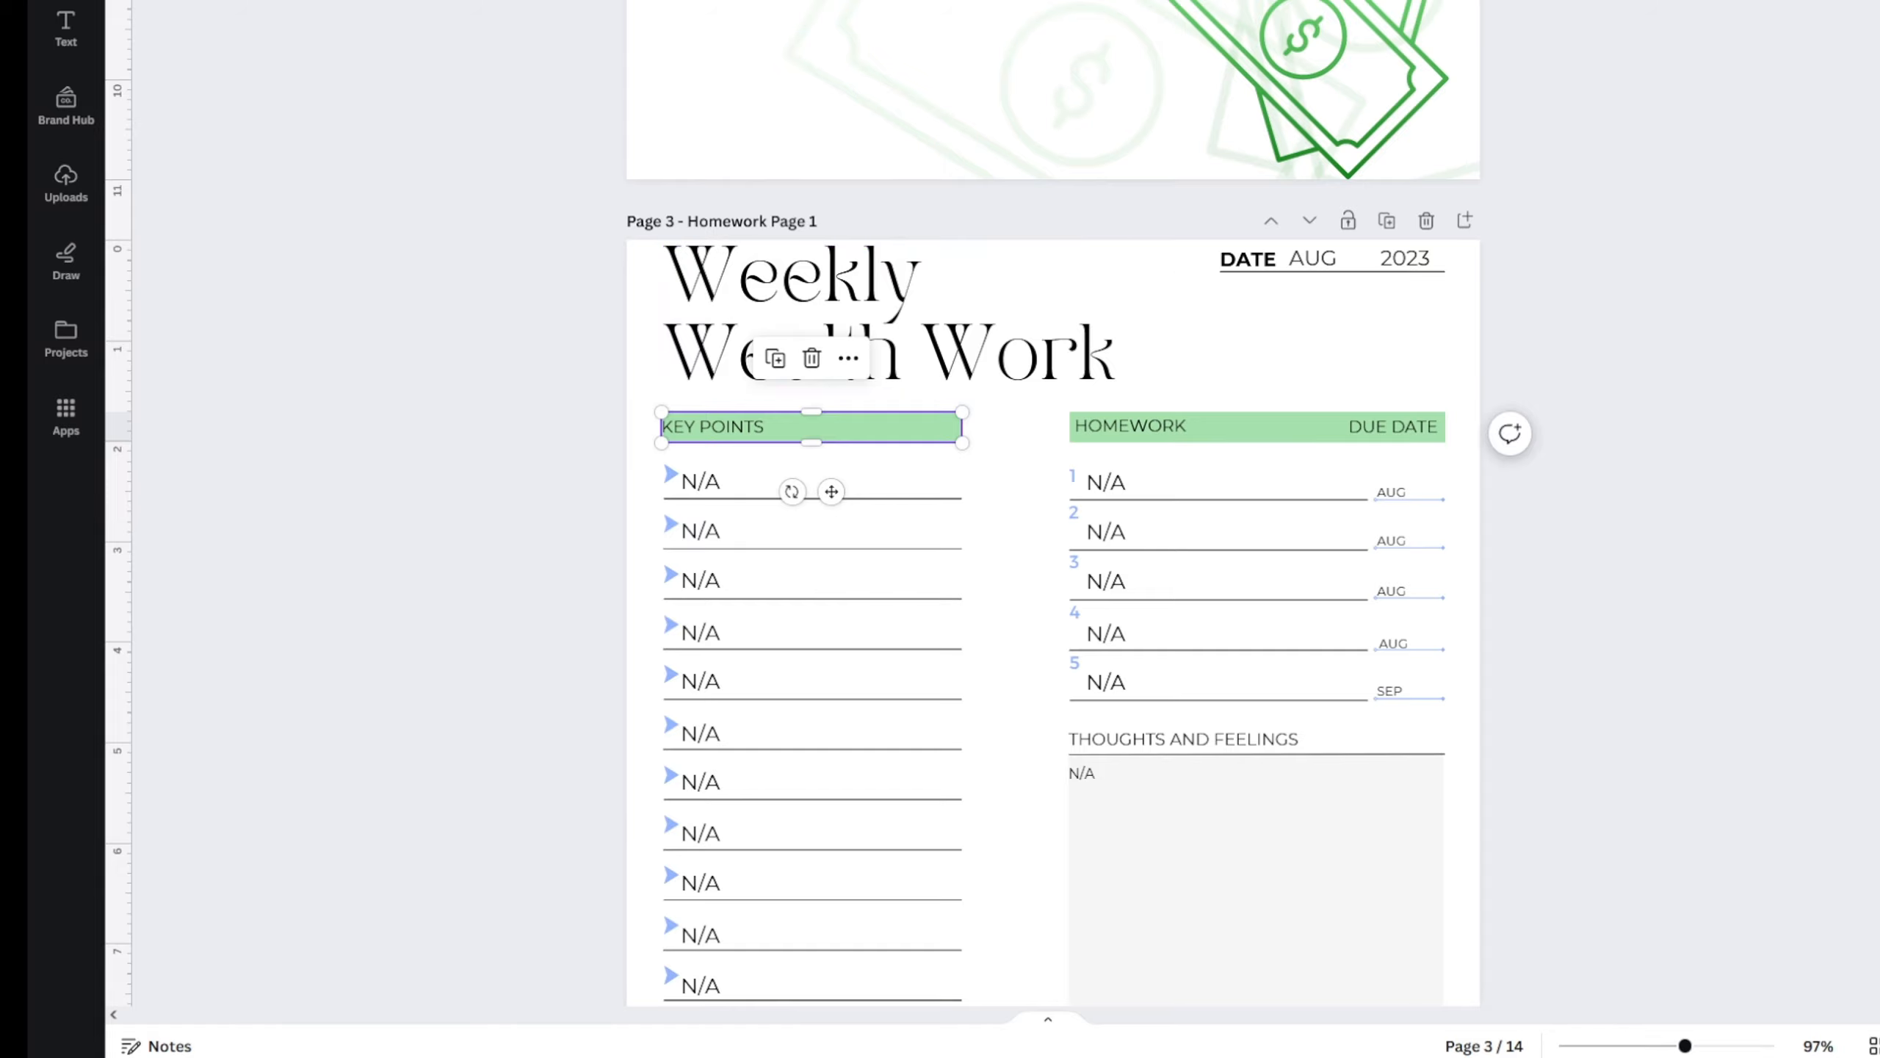
pyautogui.click(153, 0)
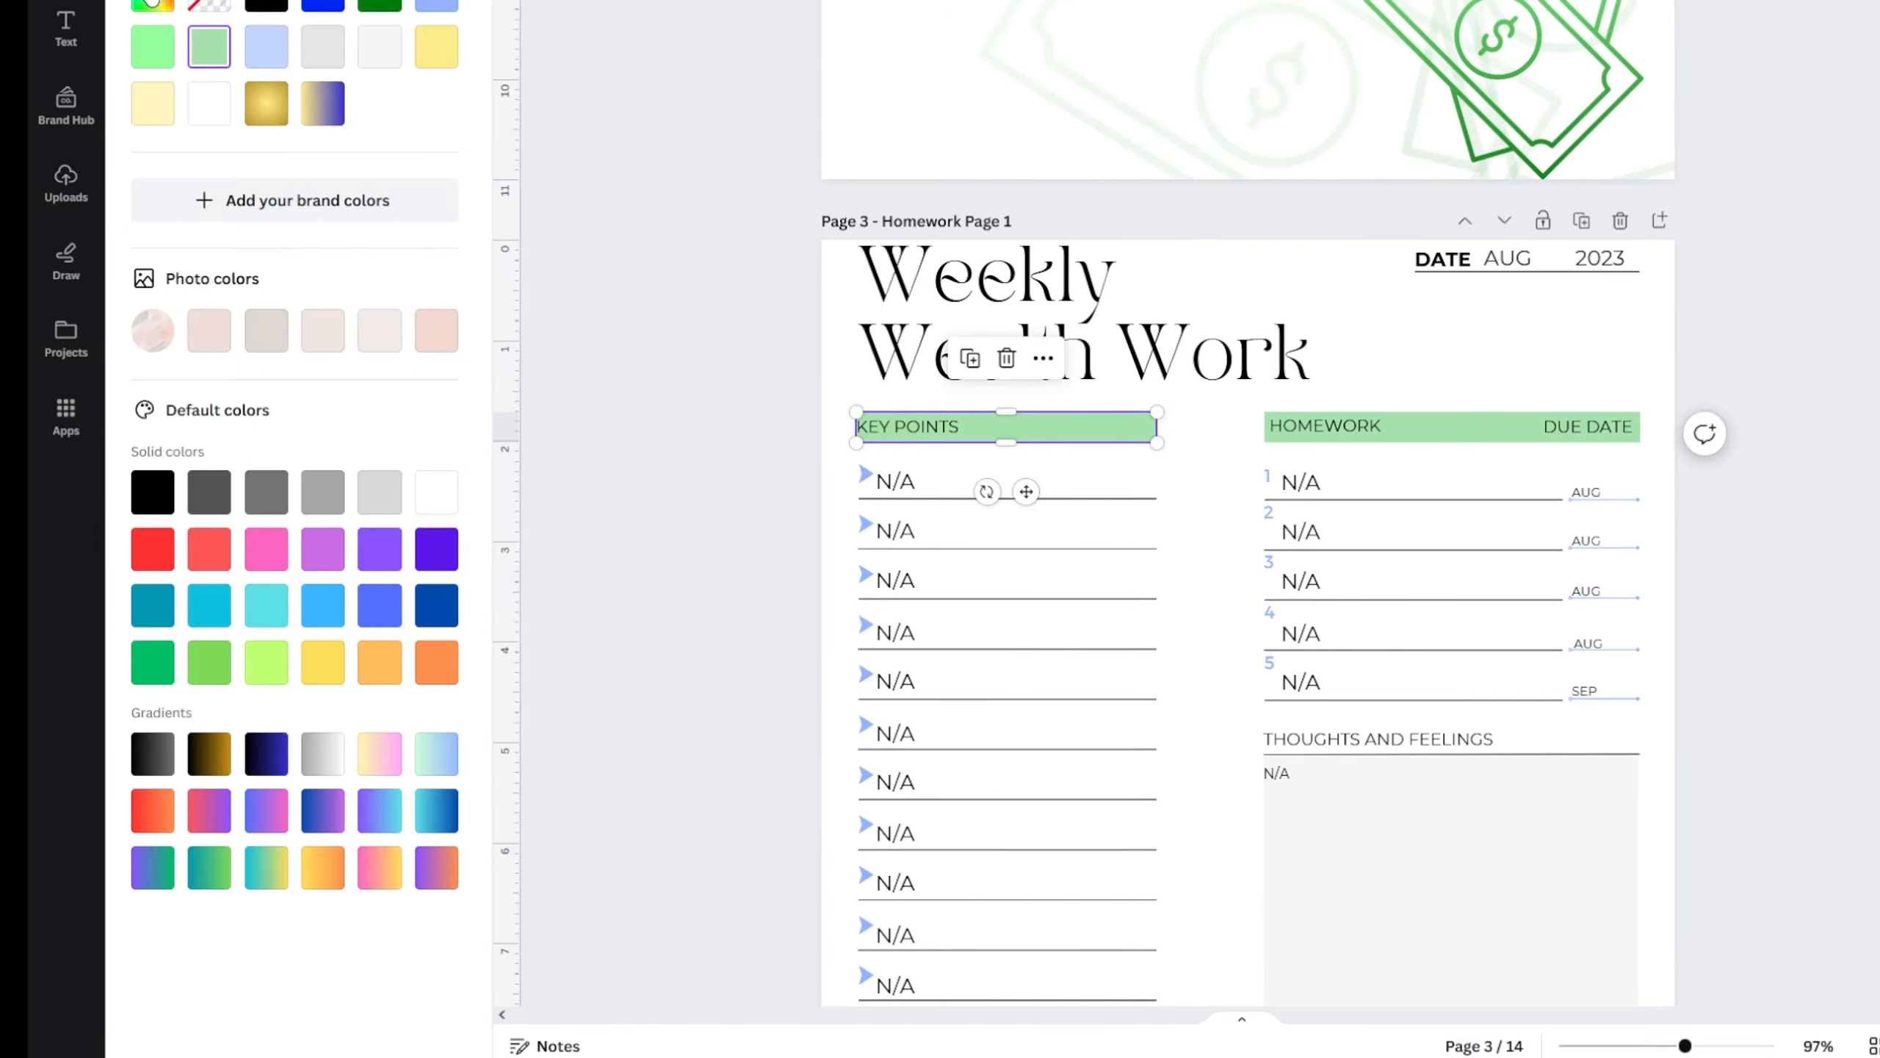
pyautogui.click(154, 5)
pyautogui.click(205, 99)
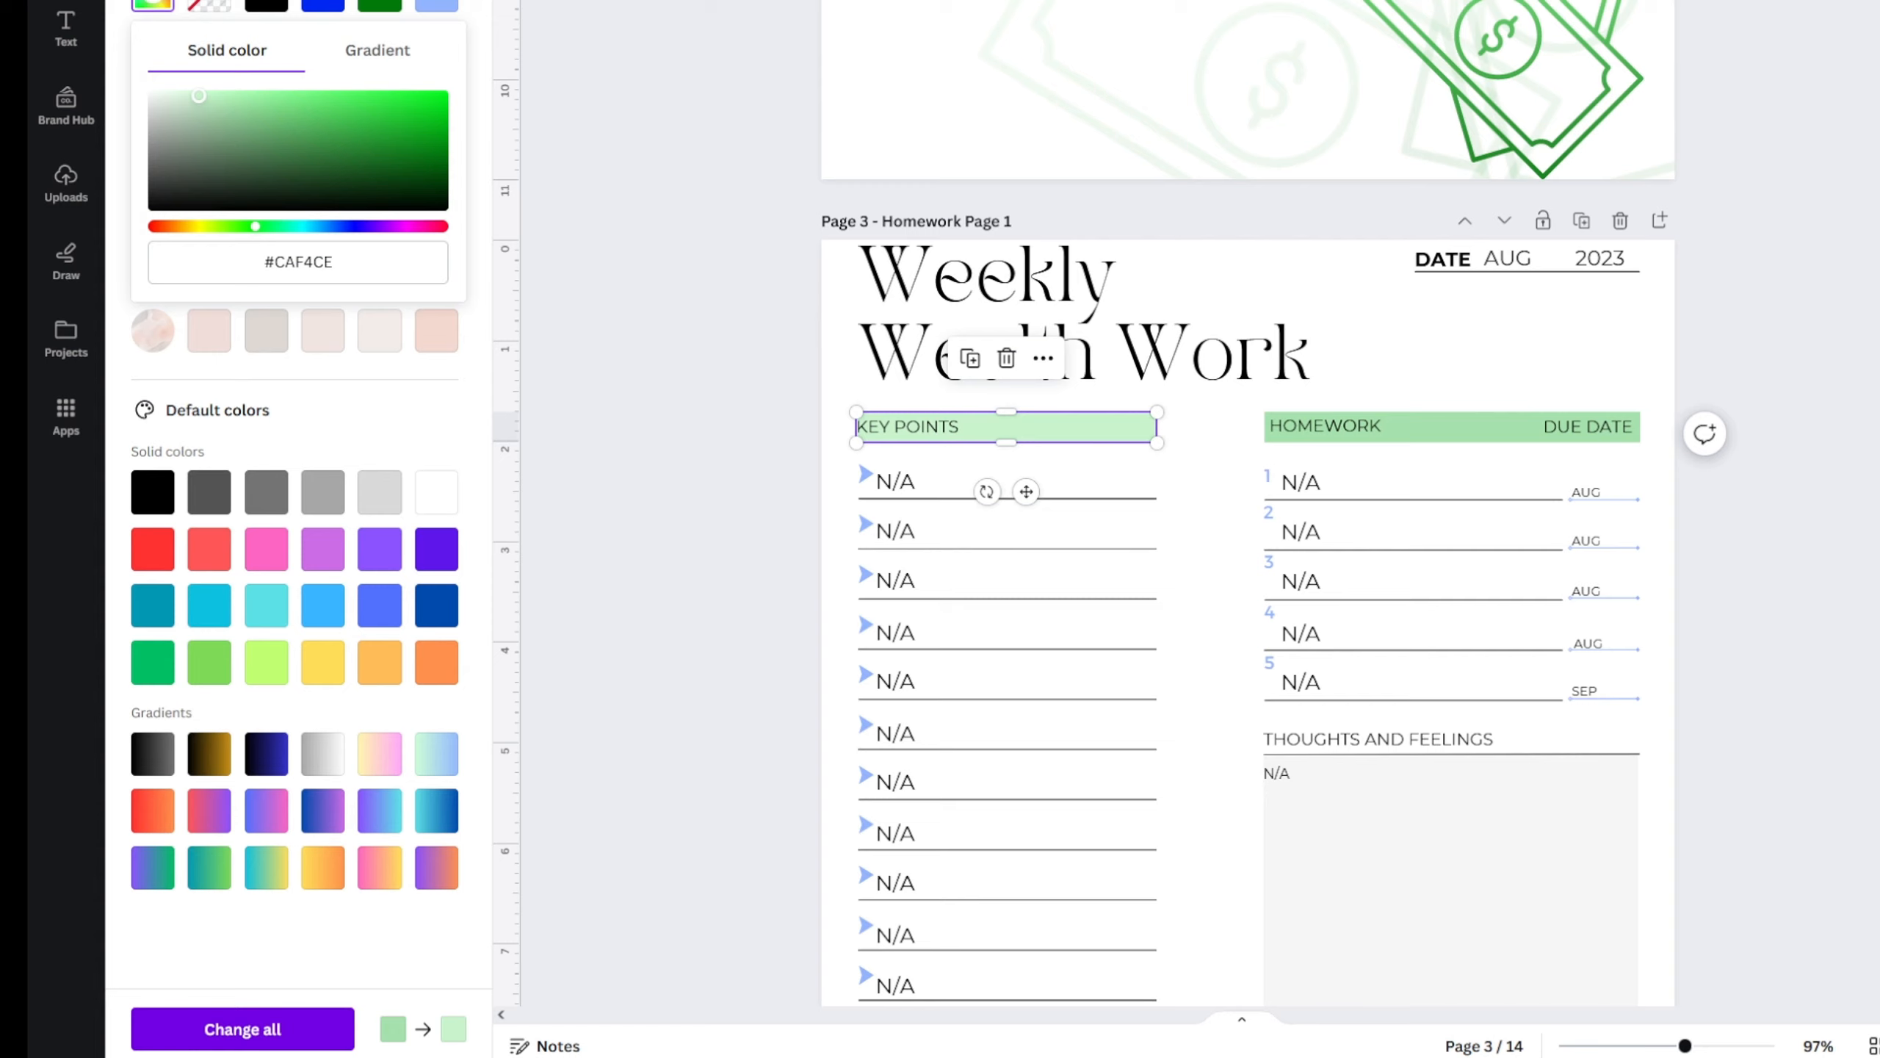
pyautogui.click(222, 1031)
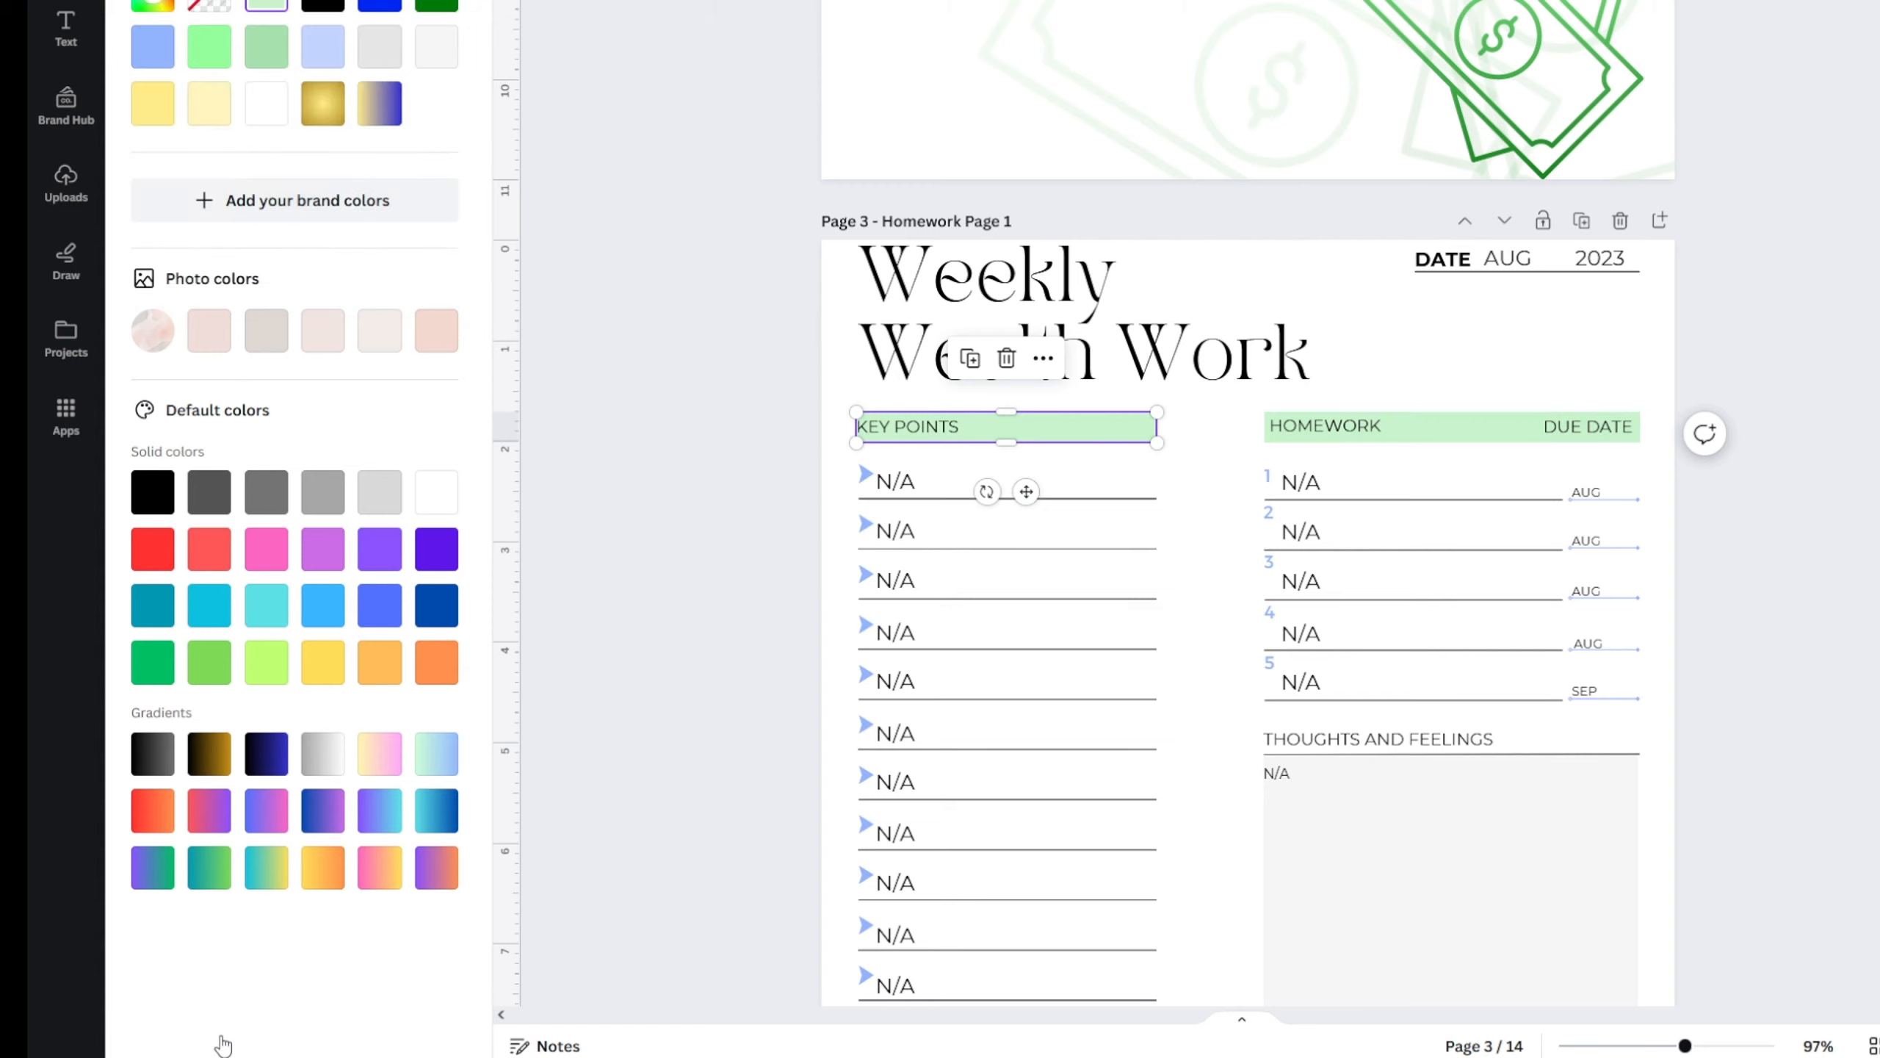
pyautogui.click(659, 590)
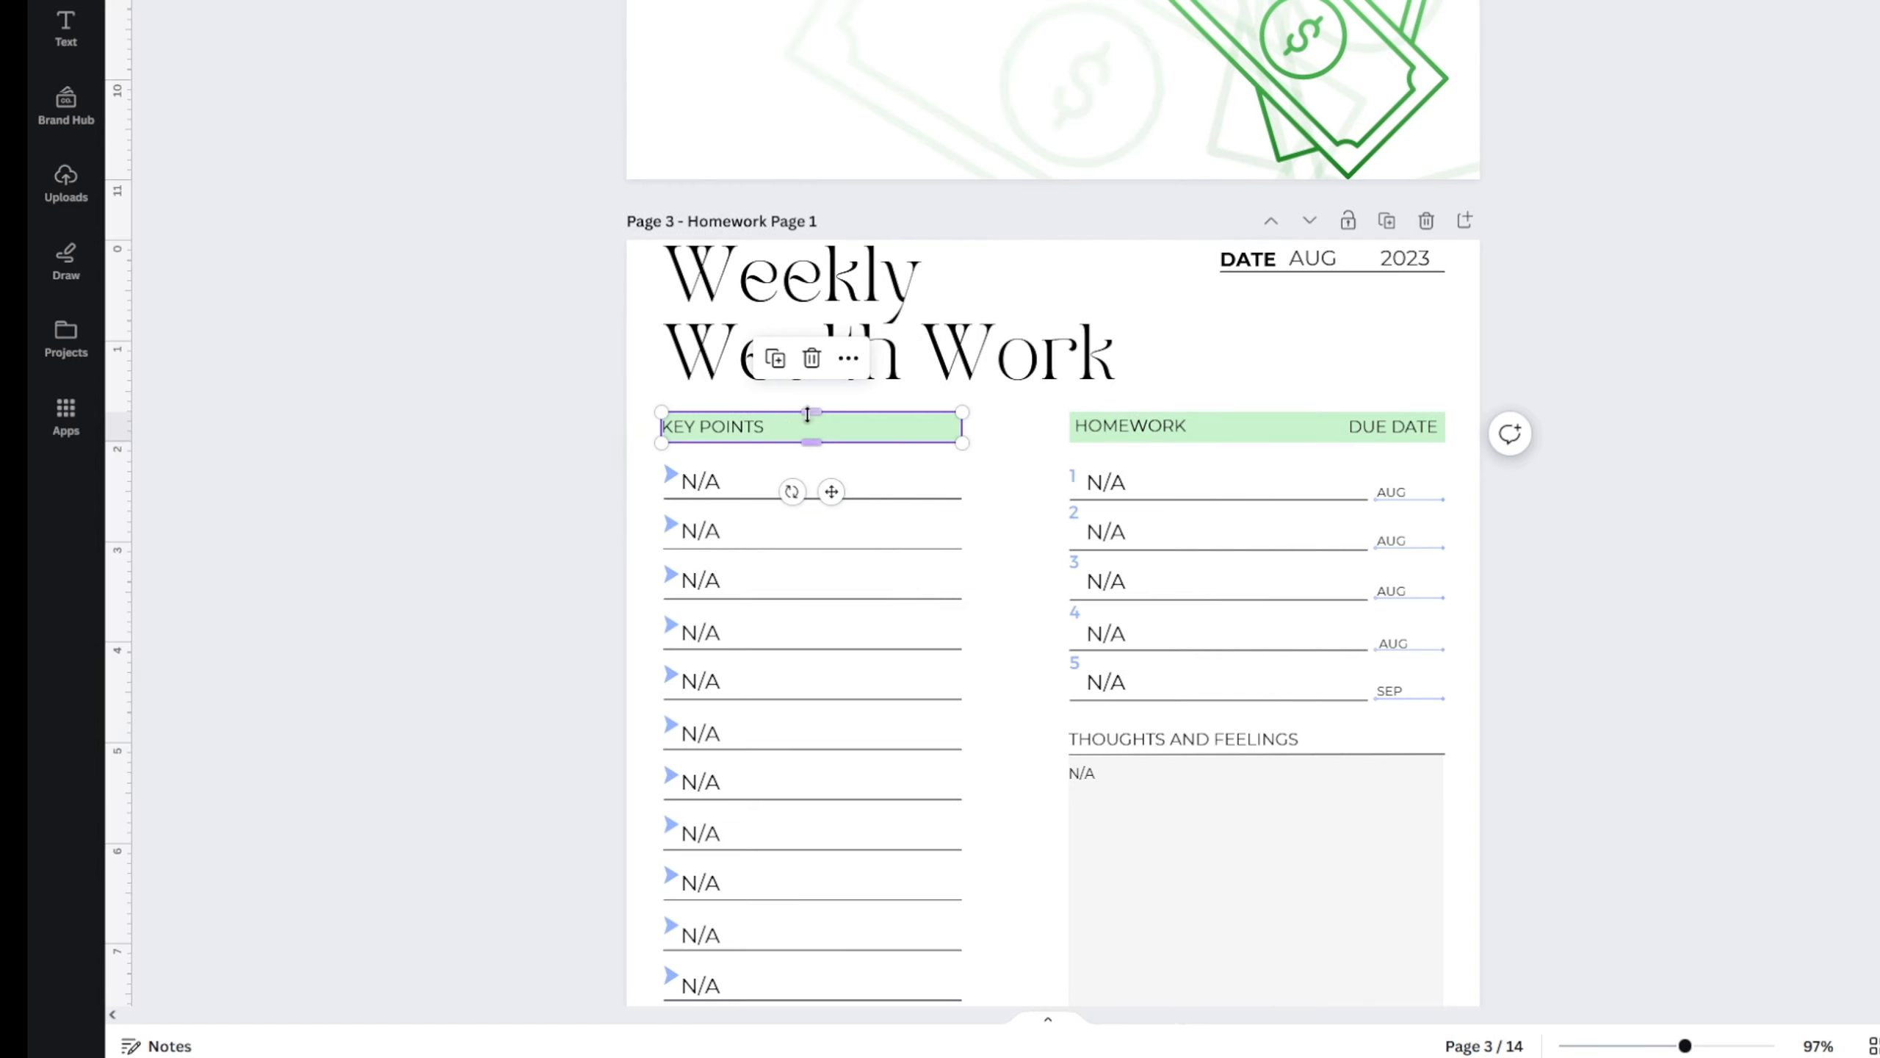
# - Recolour the first blue Key Points arrow on Homework Page 1 in the headers' light green and apply it to all matching blue elements
pyautogui.scroll(-20, 1553, 464)
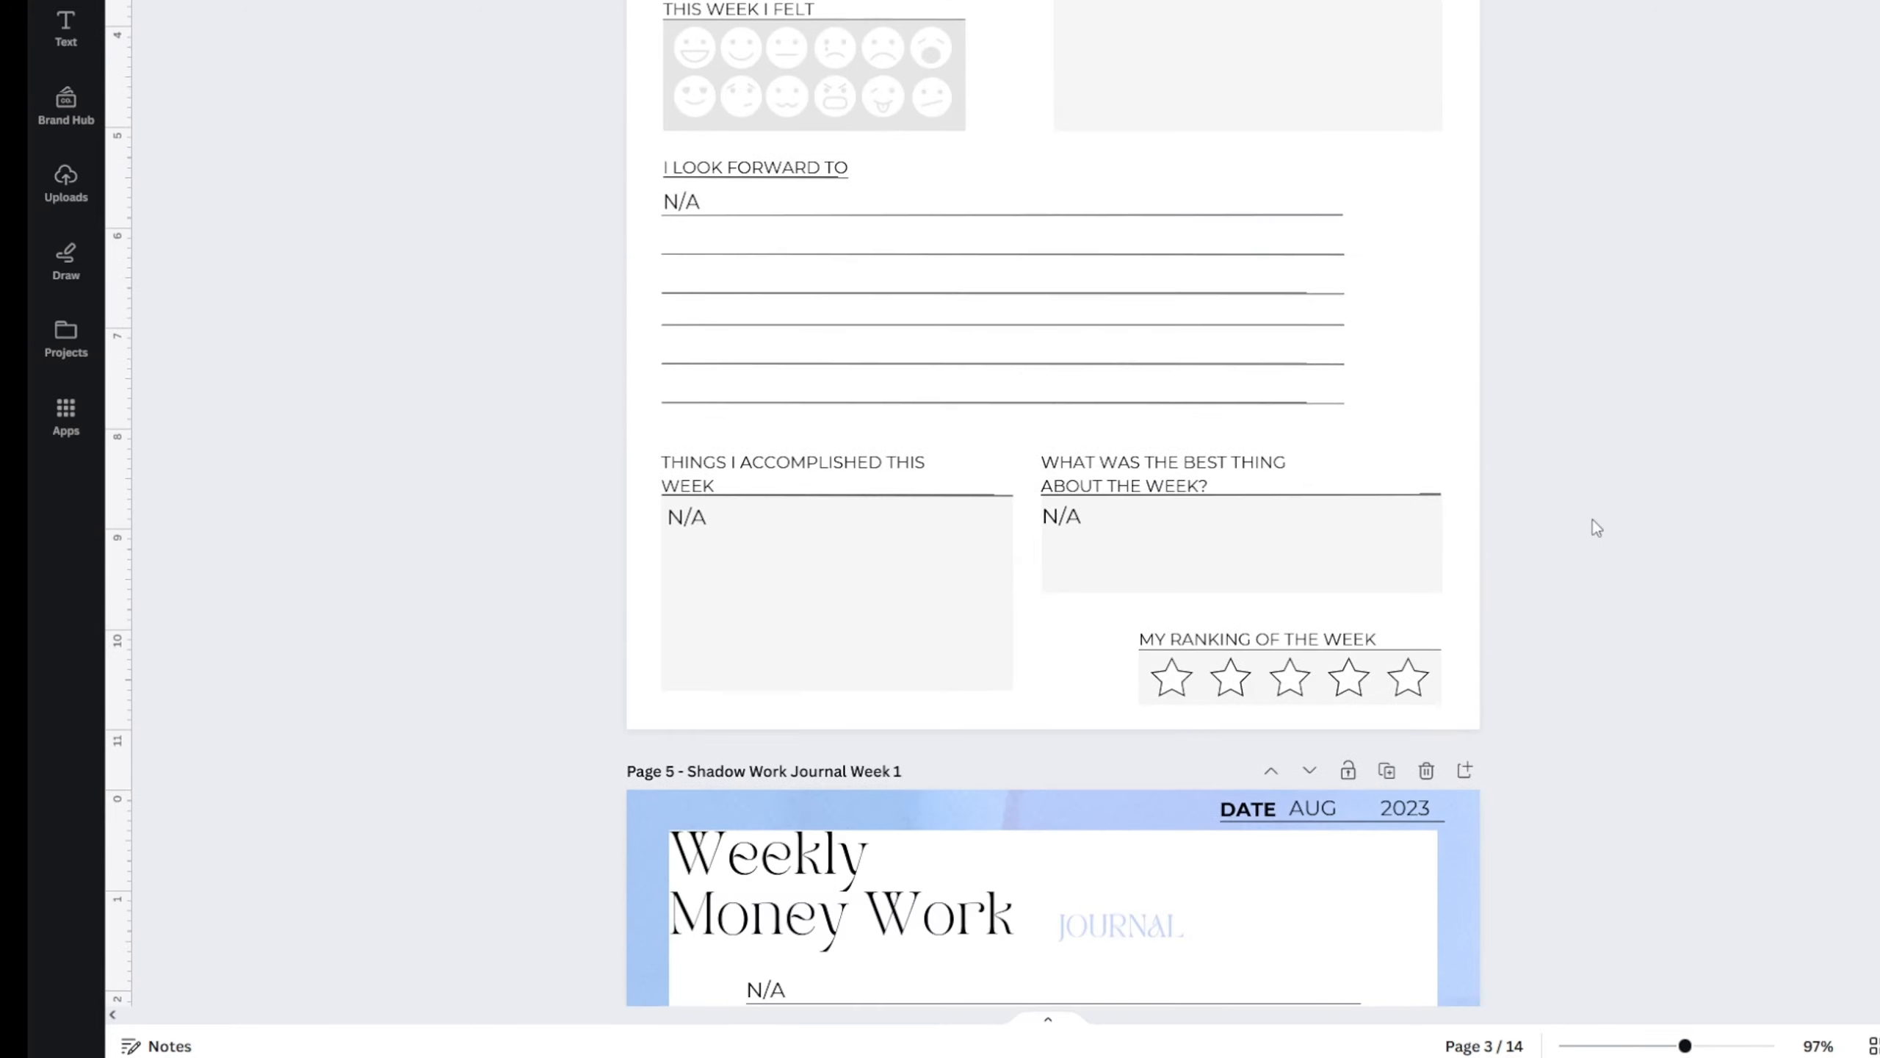
pyautogui.scroll(-18, 1478, 536)
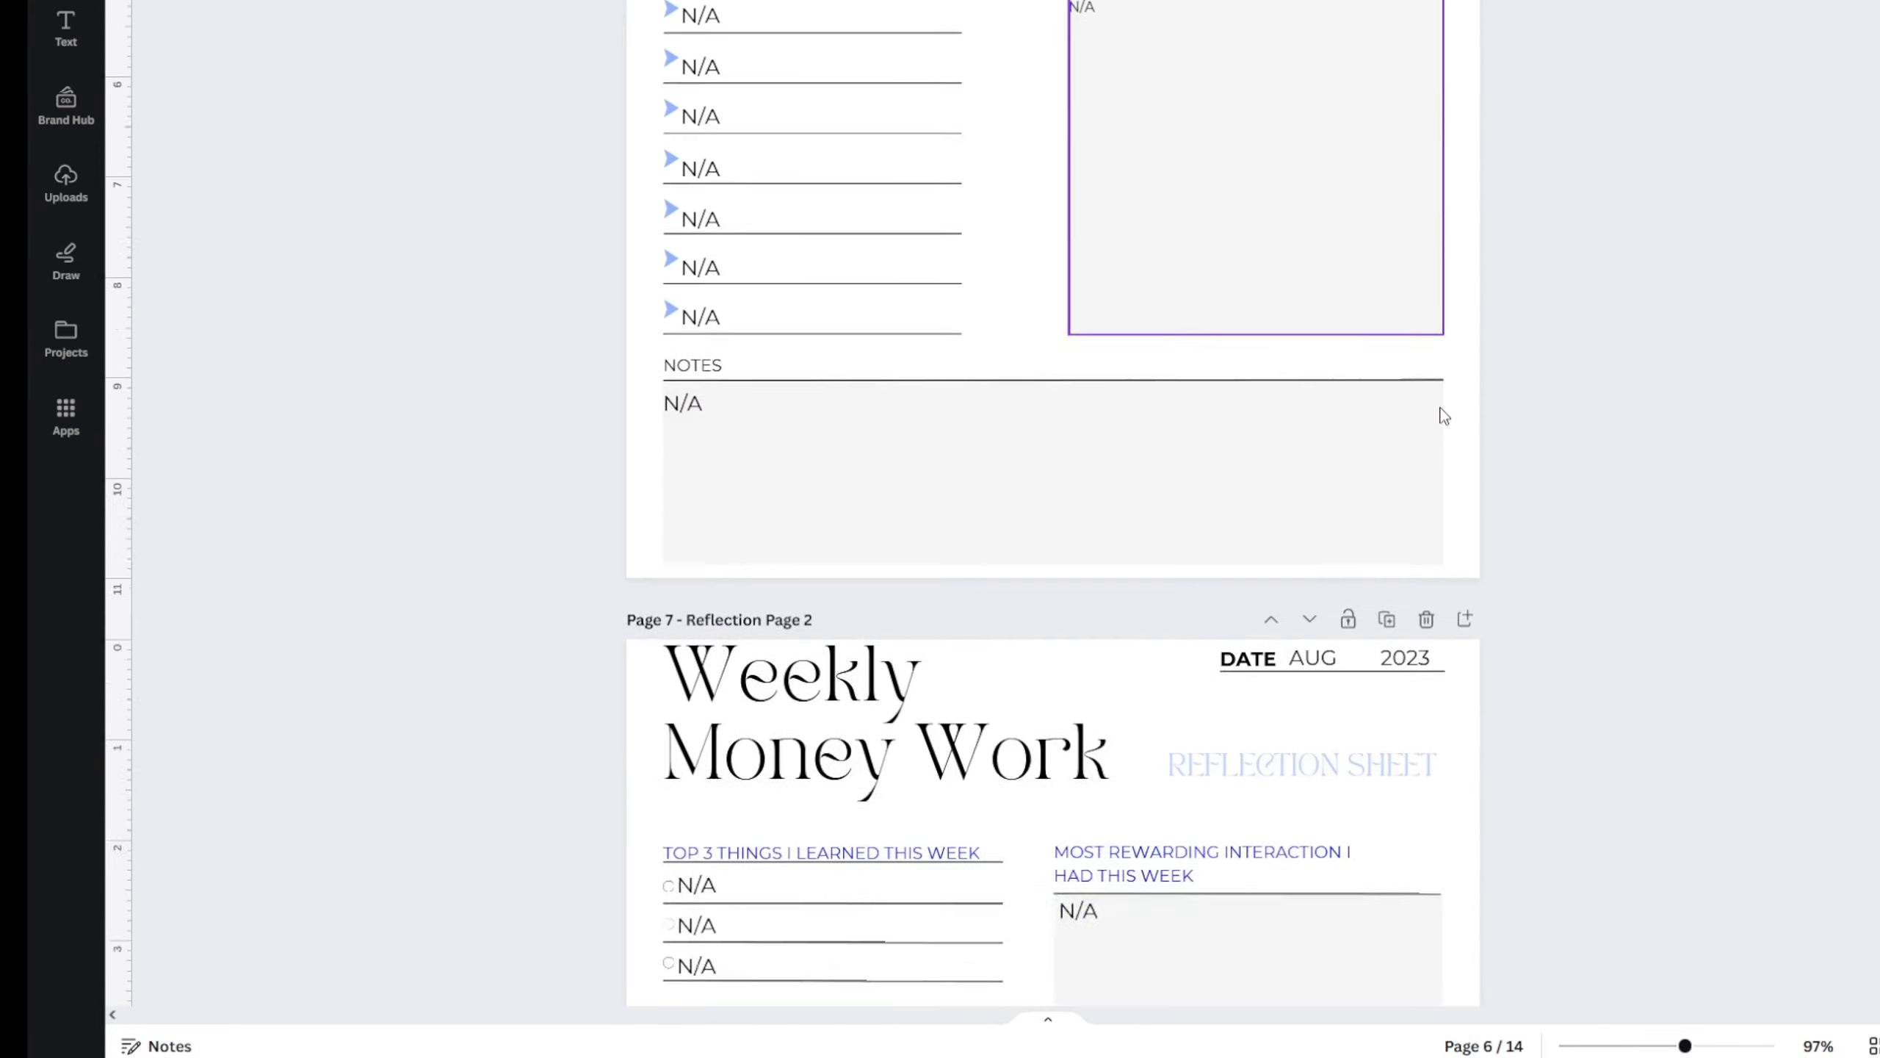
pyautogui.scroll(-10, 1377, 431)
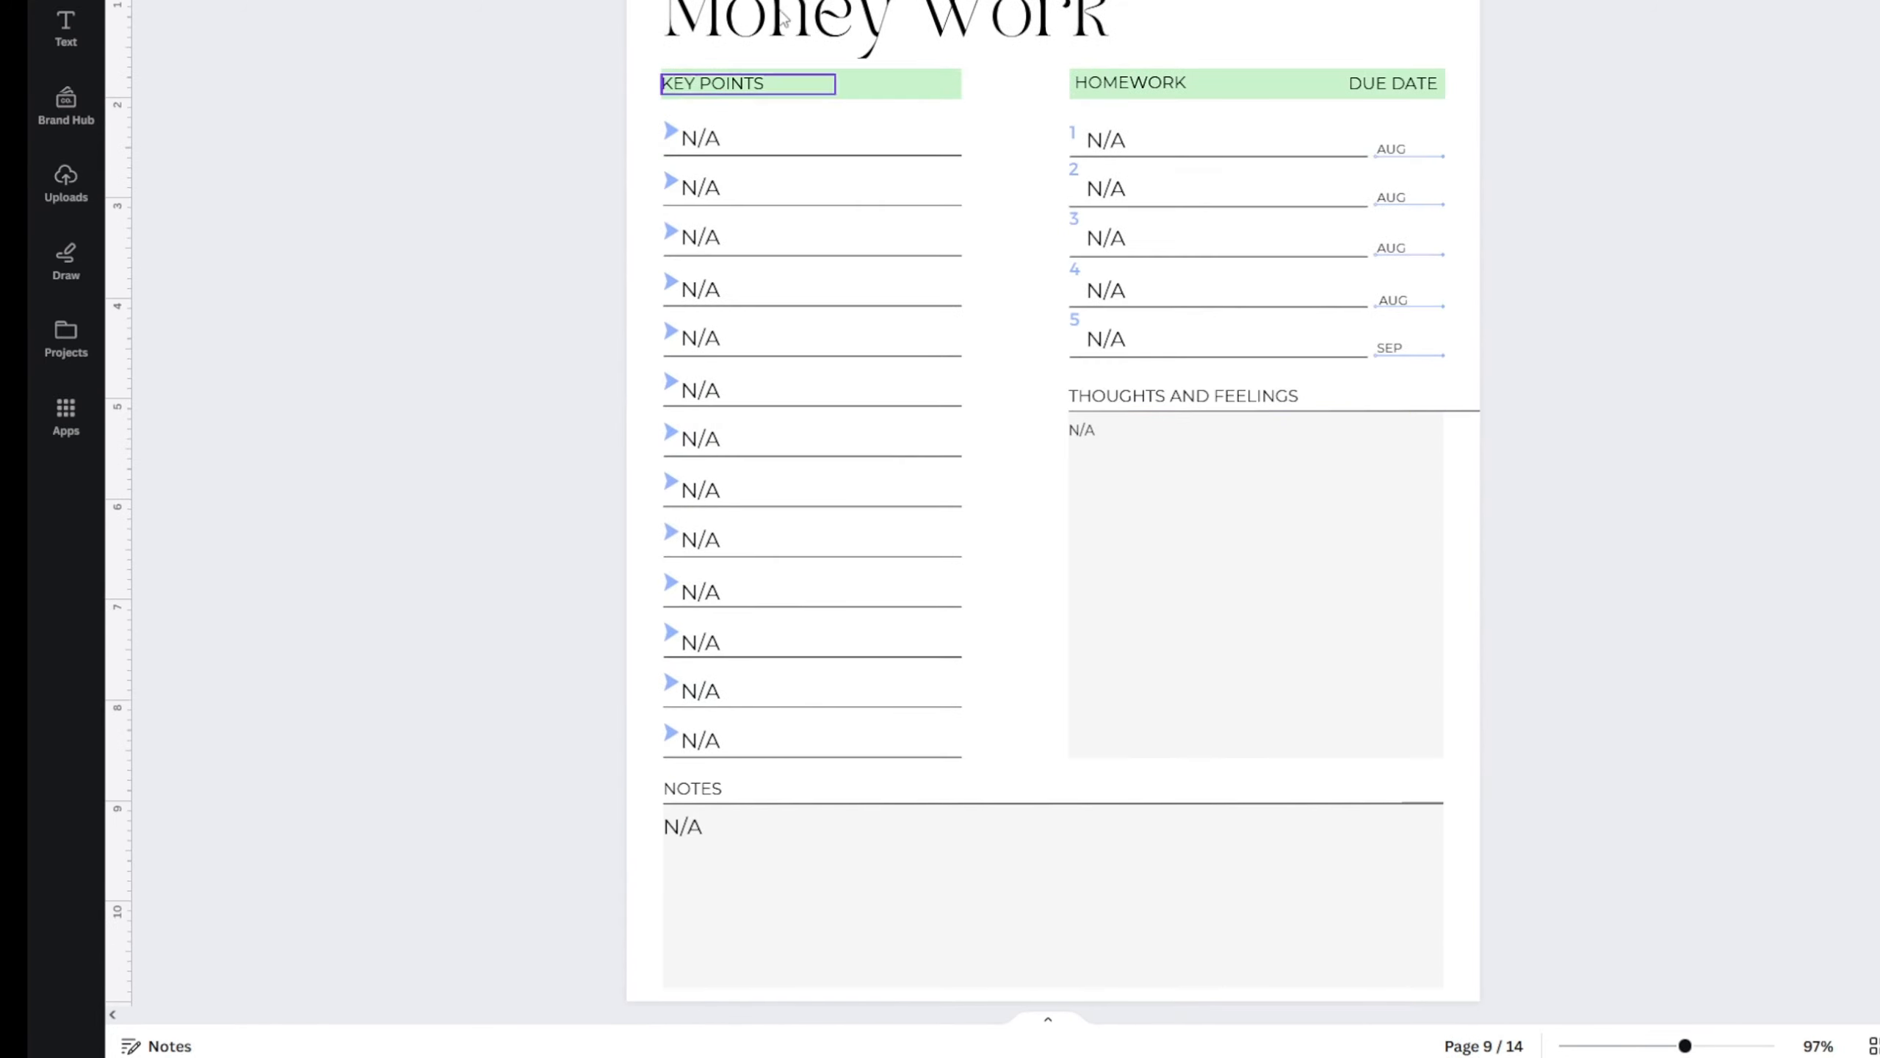
pyautogui.moveTo(1878, 600); pyautogui.dragTo(1877, 45)
pyautogui.scroll(-8, 1541, 301)
pyautogui.scroll(-11, 1592, 392)
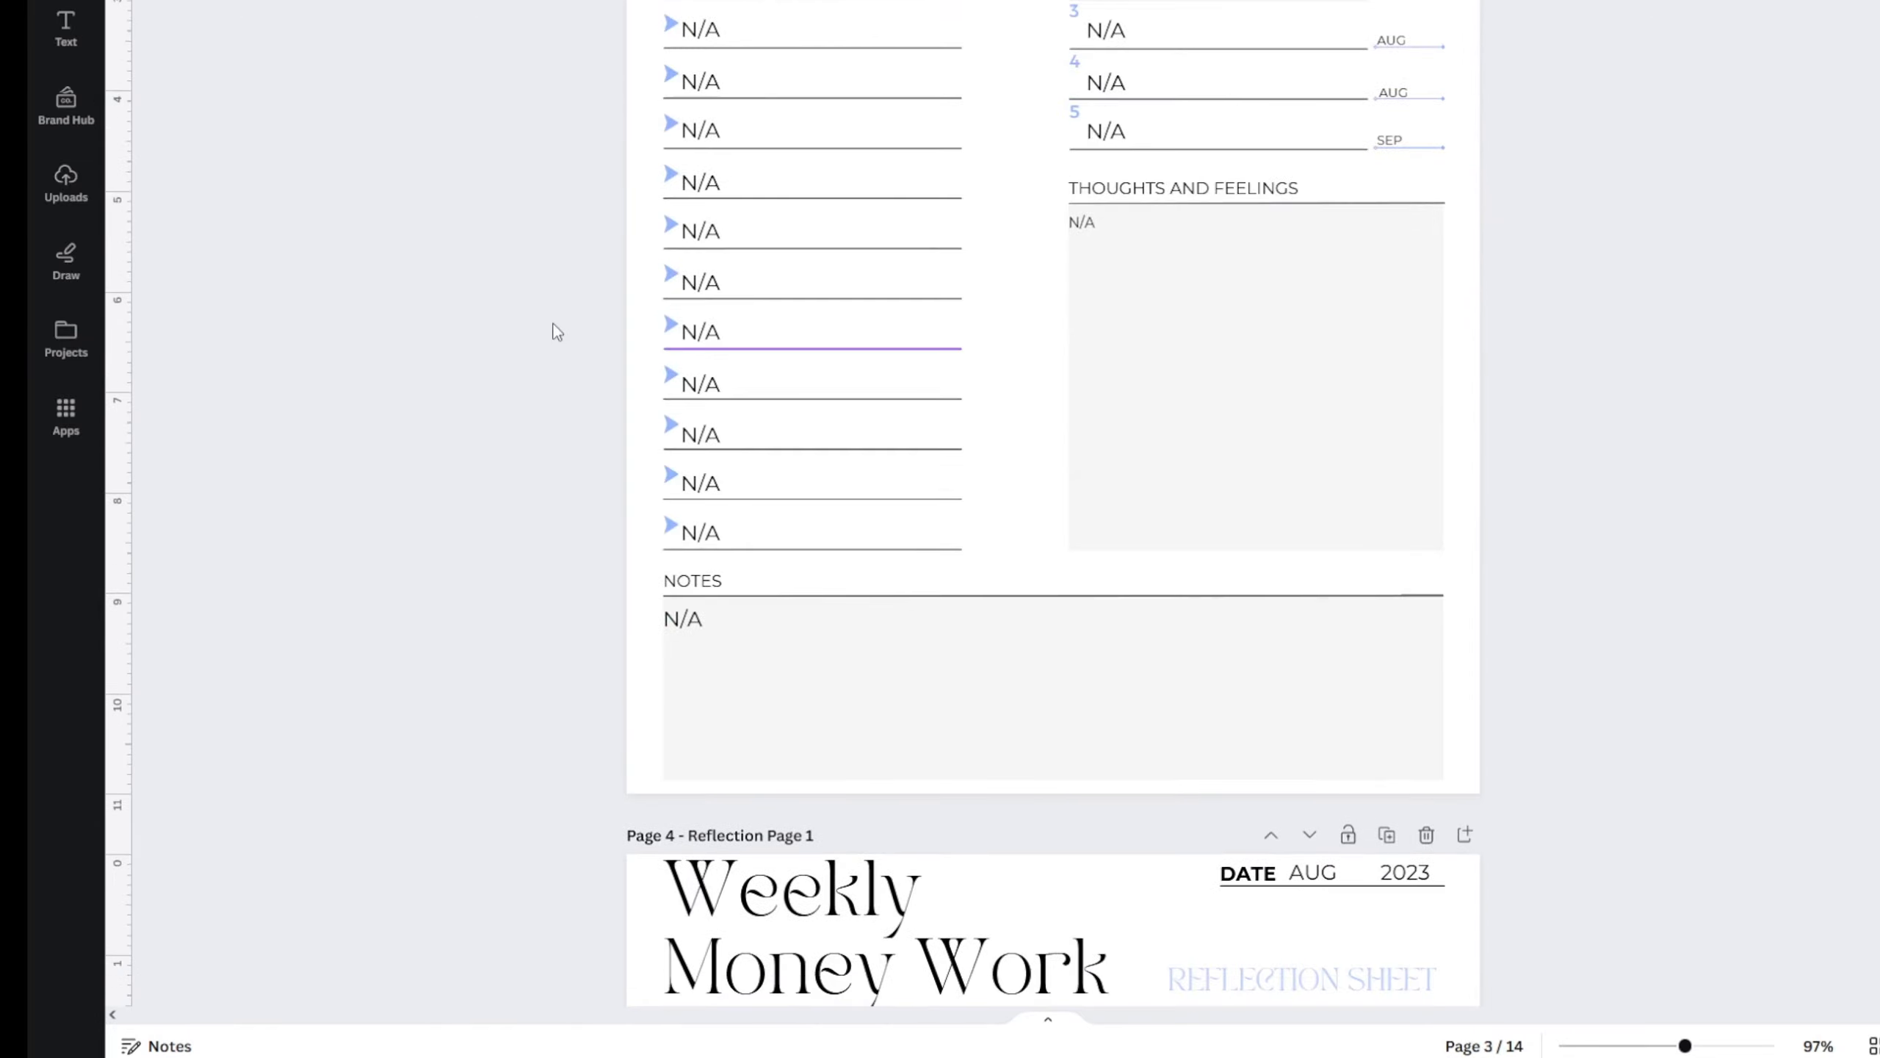
pyautogui.scroll(2, 533, 159)
pyautogui.click(671, 66)
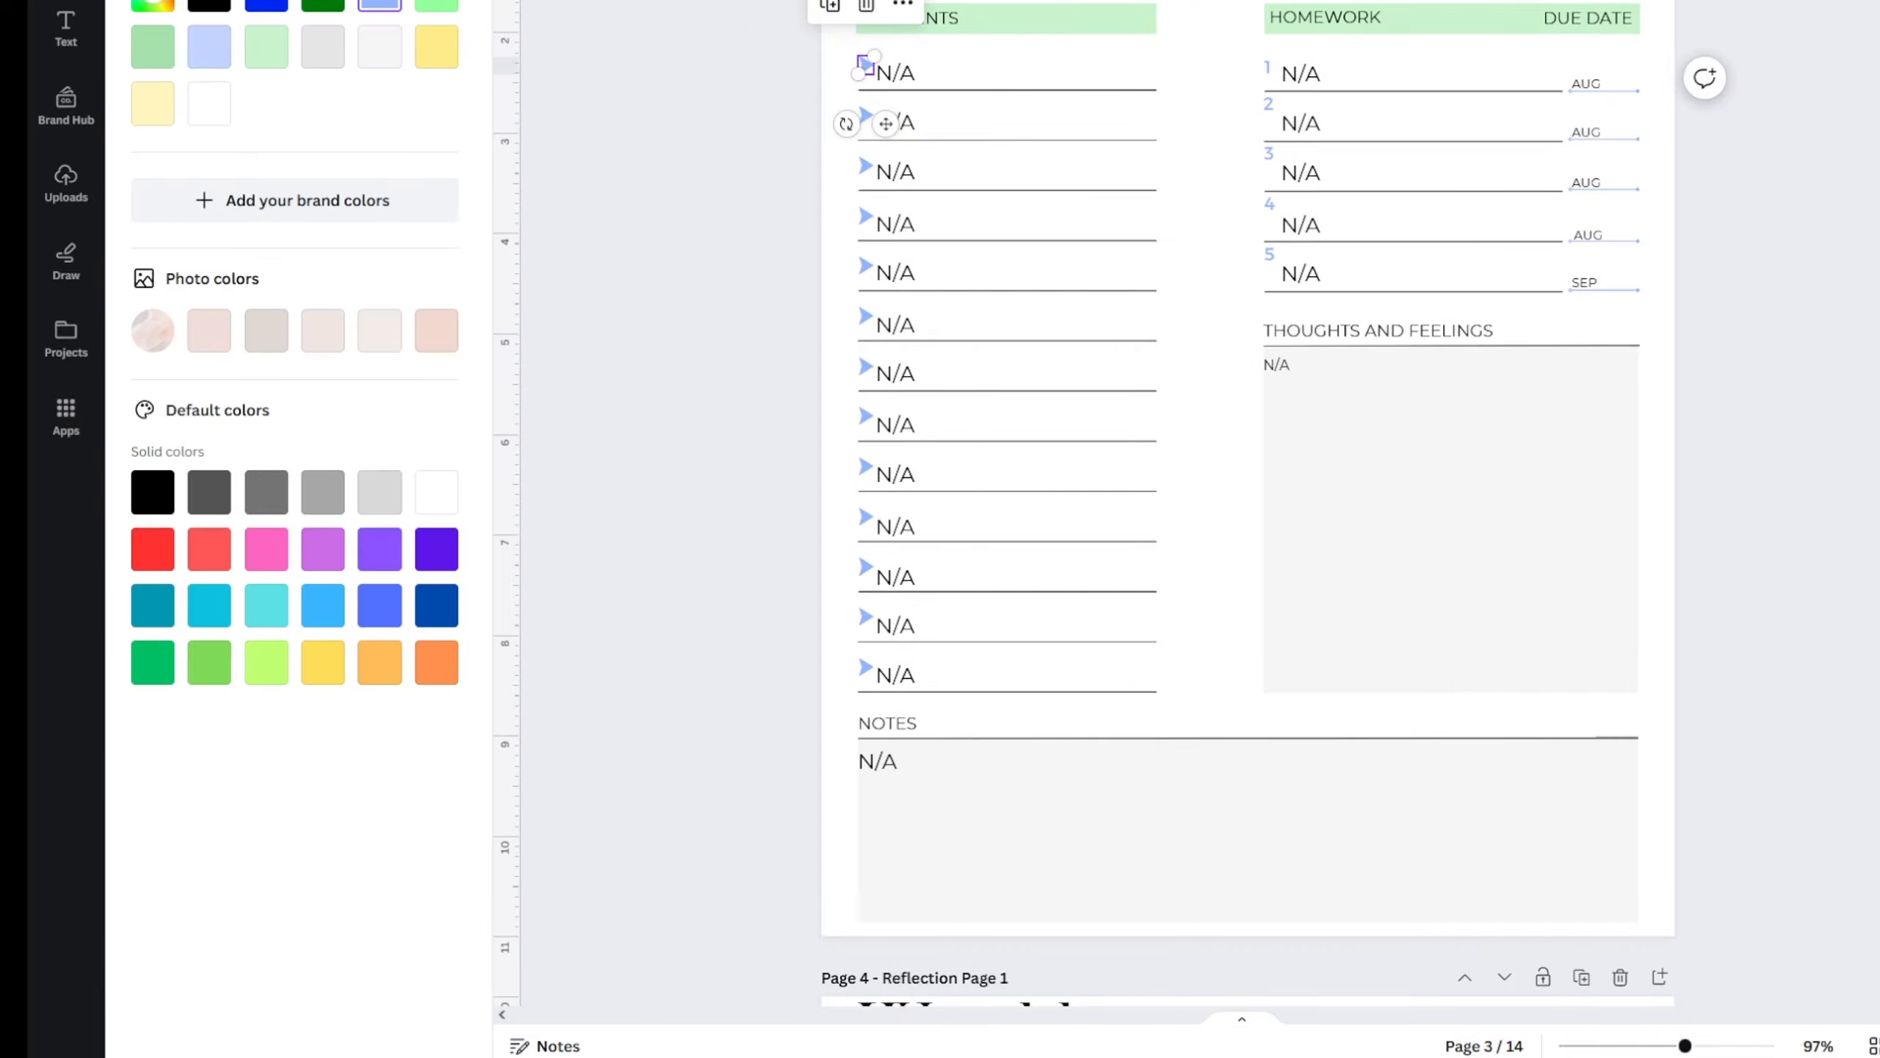
pyautogui.click(266, 47)
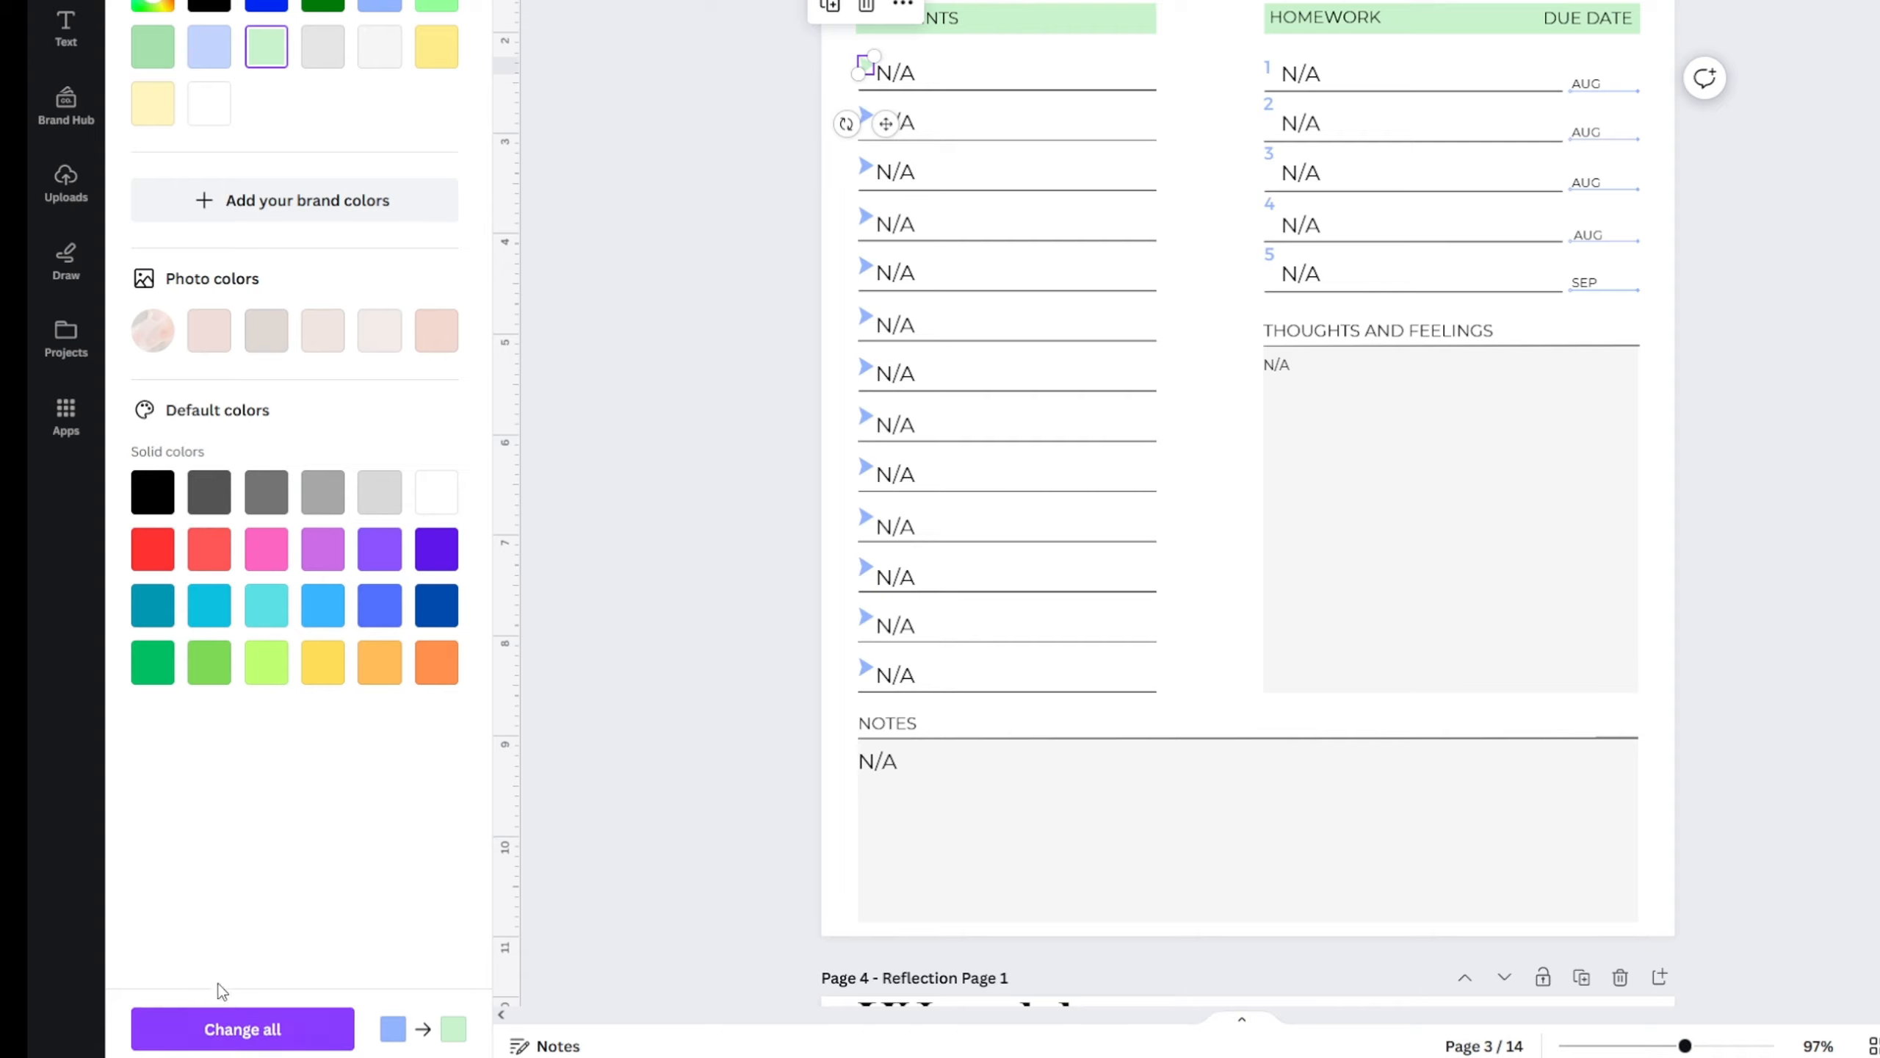
pyautogui.click(227, 1031)
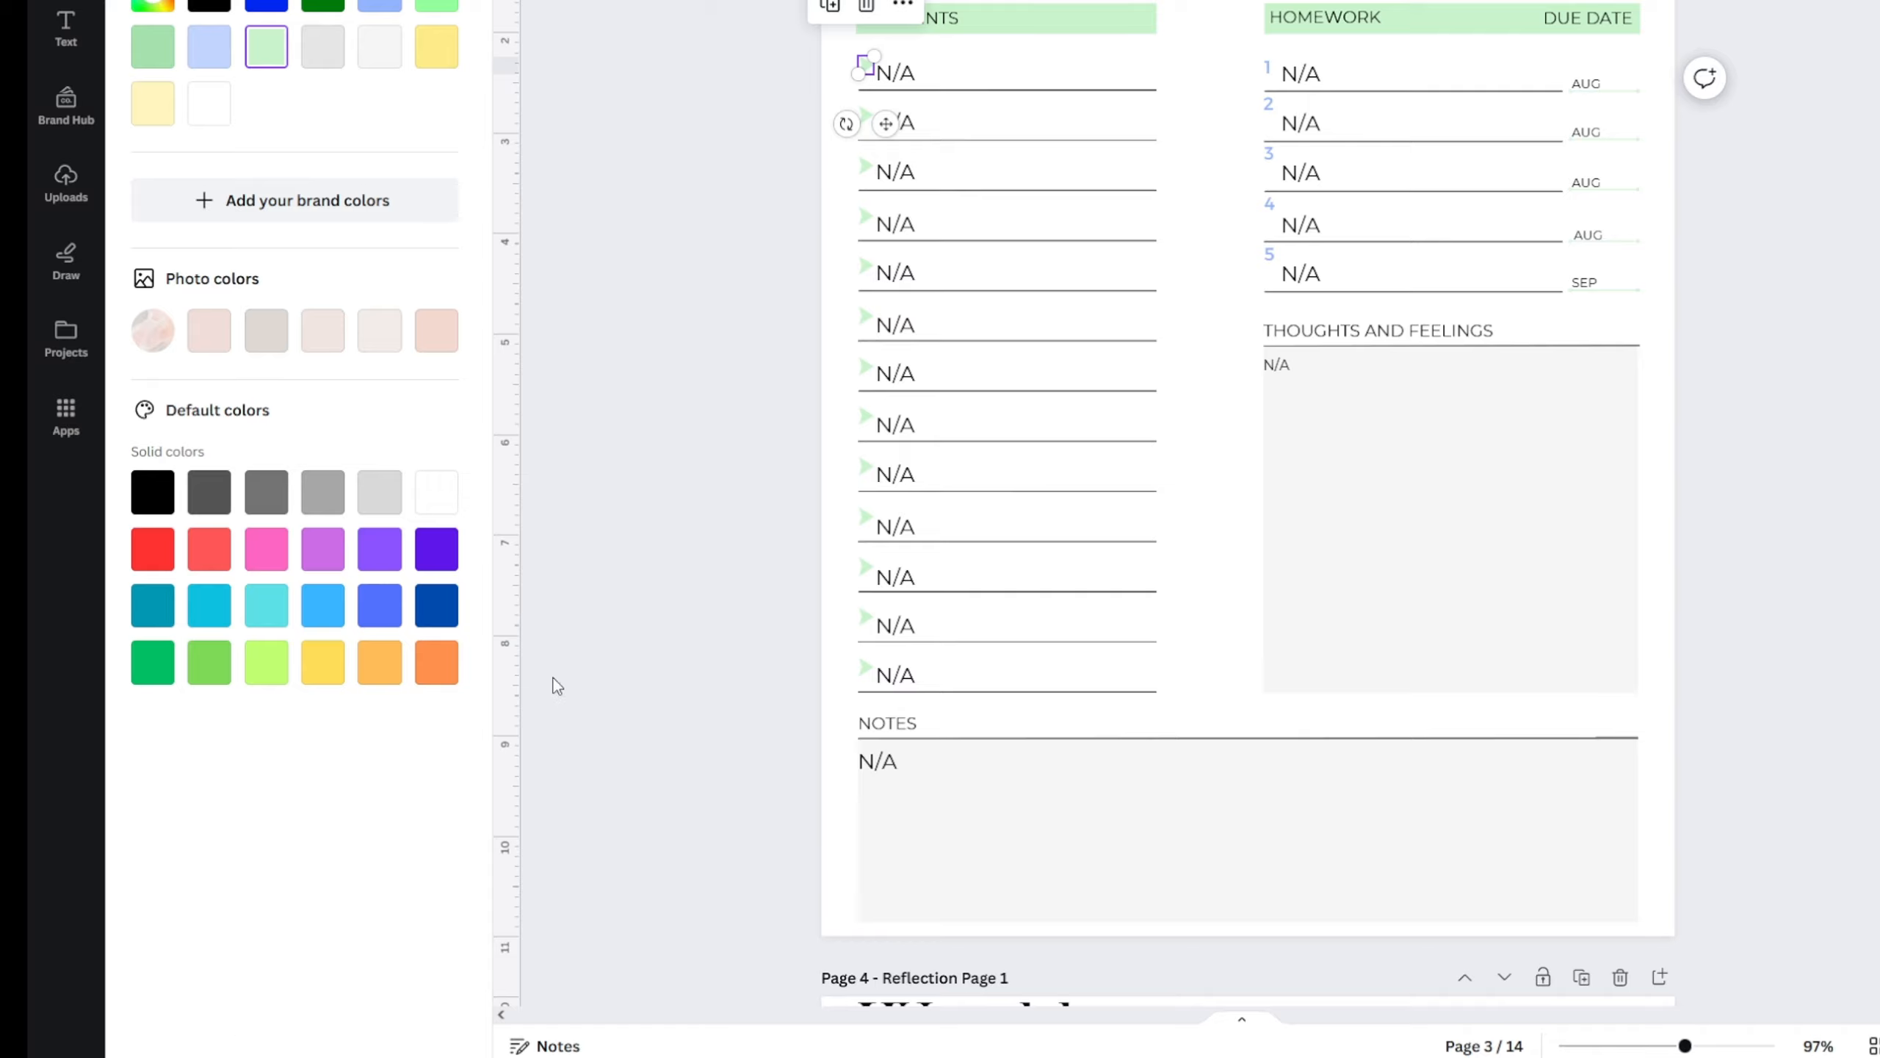
# - Recolour the number 1 in the Homework list with the medium pastel green and apply the change to all matching blue elements
pyautogui.click(1268, 68)
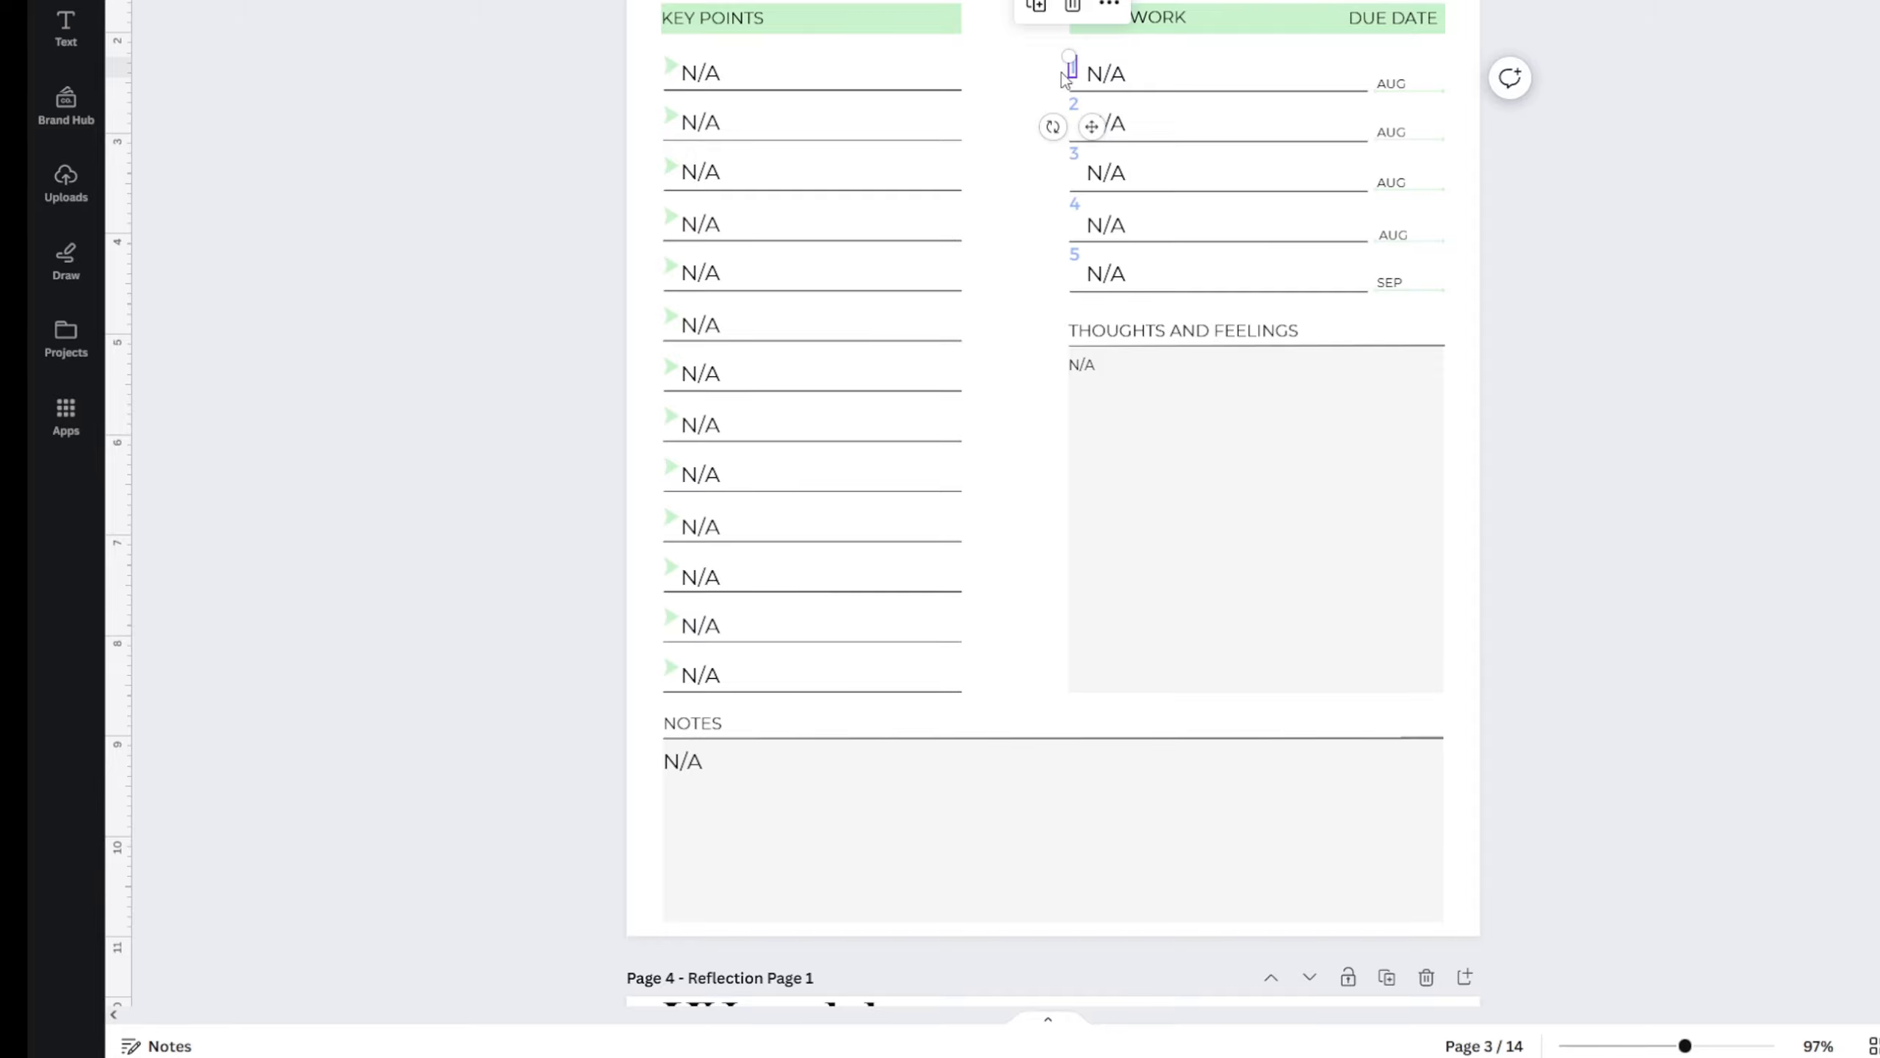
pyautogui.click(285, 2)
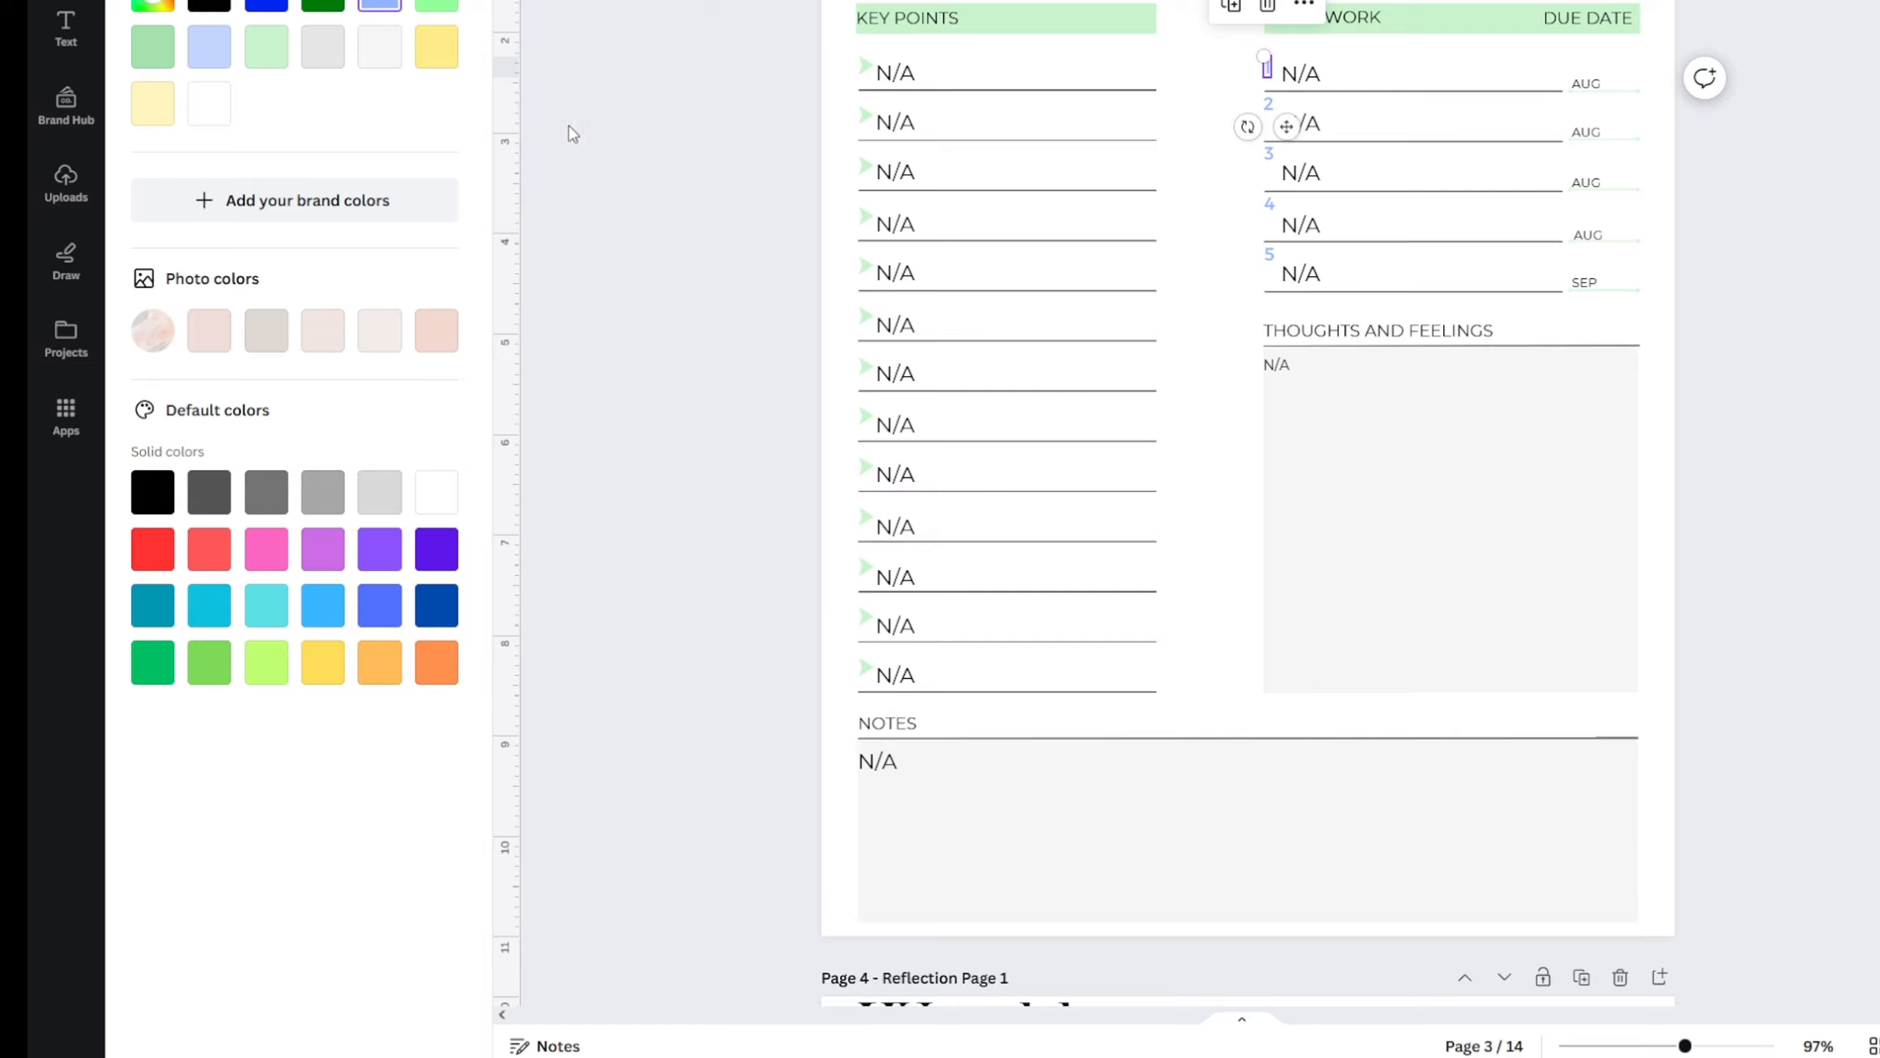
pyautogui.click(267, 63)
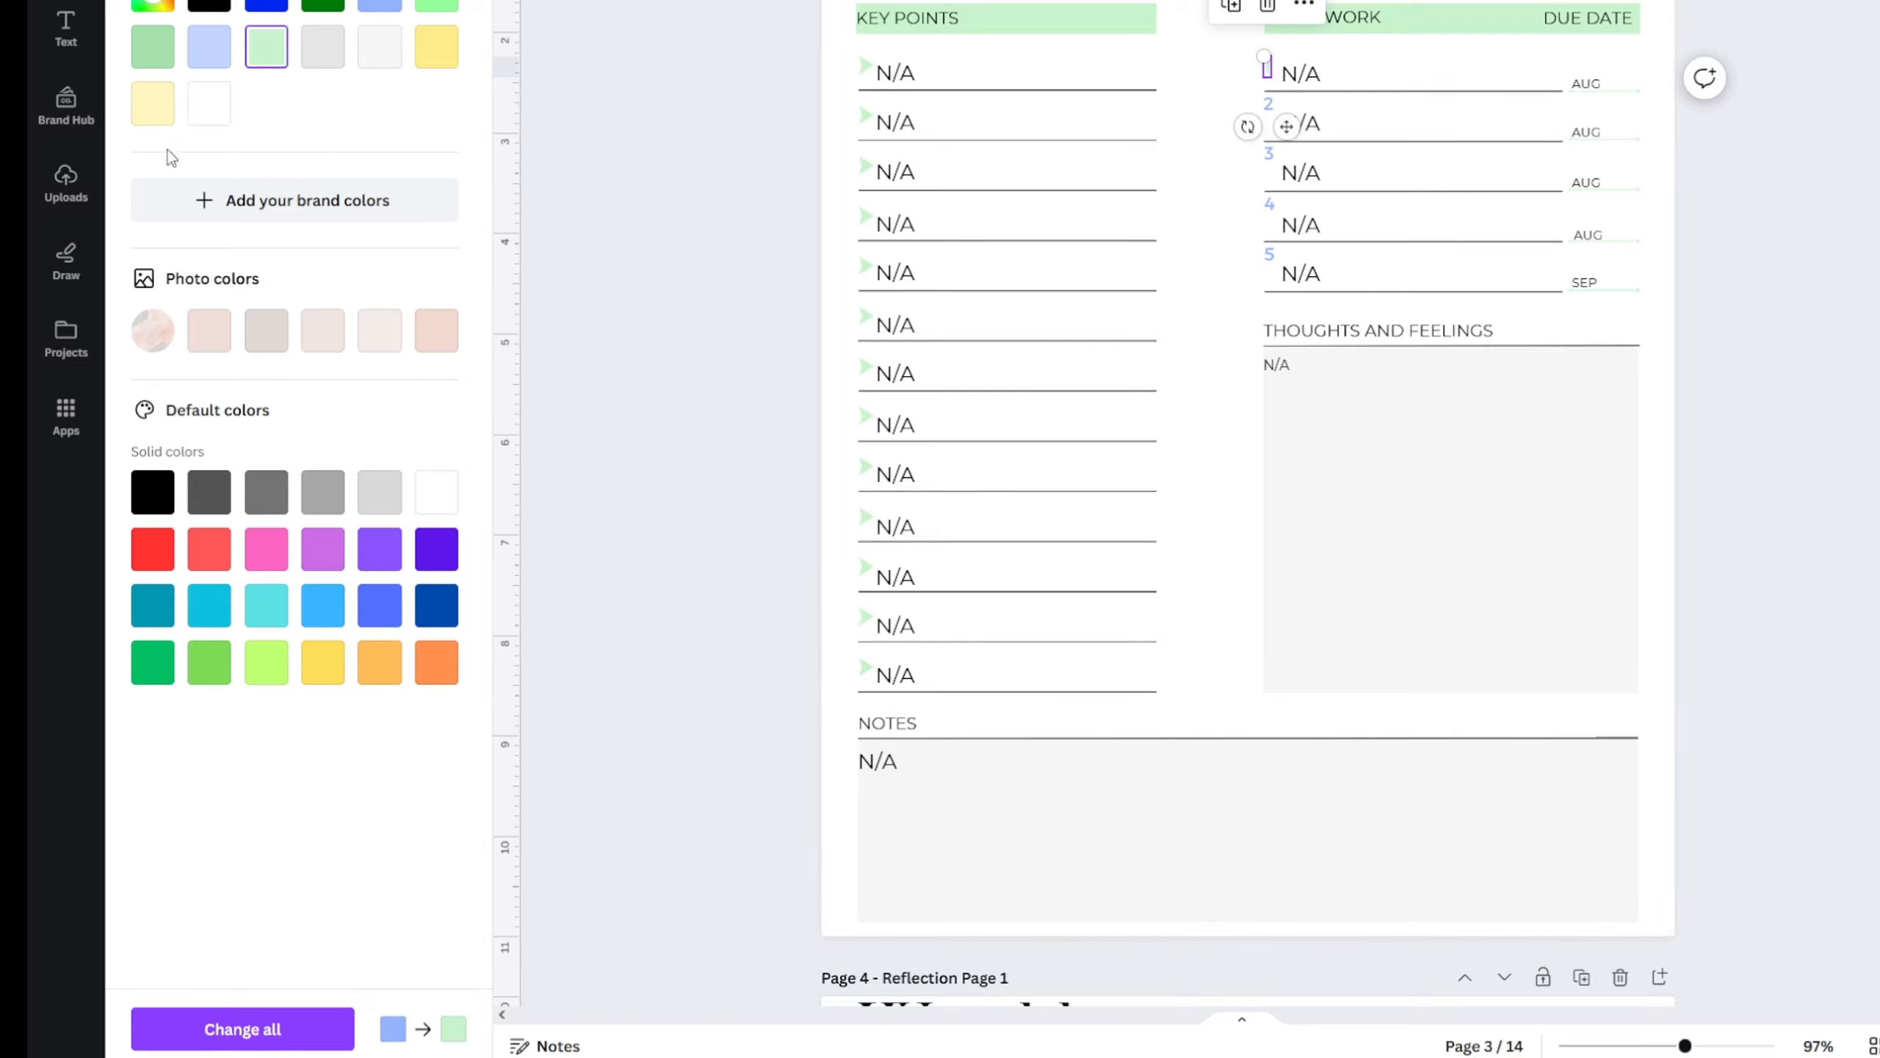
pyautogui.click(152, 63)
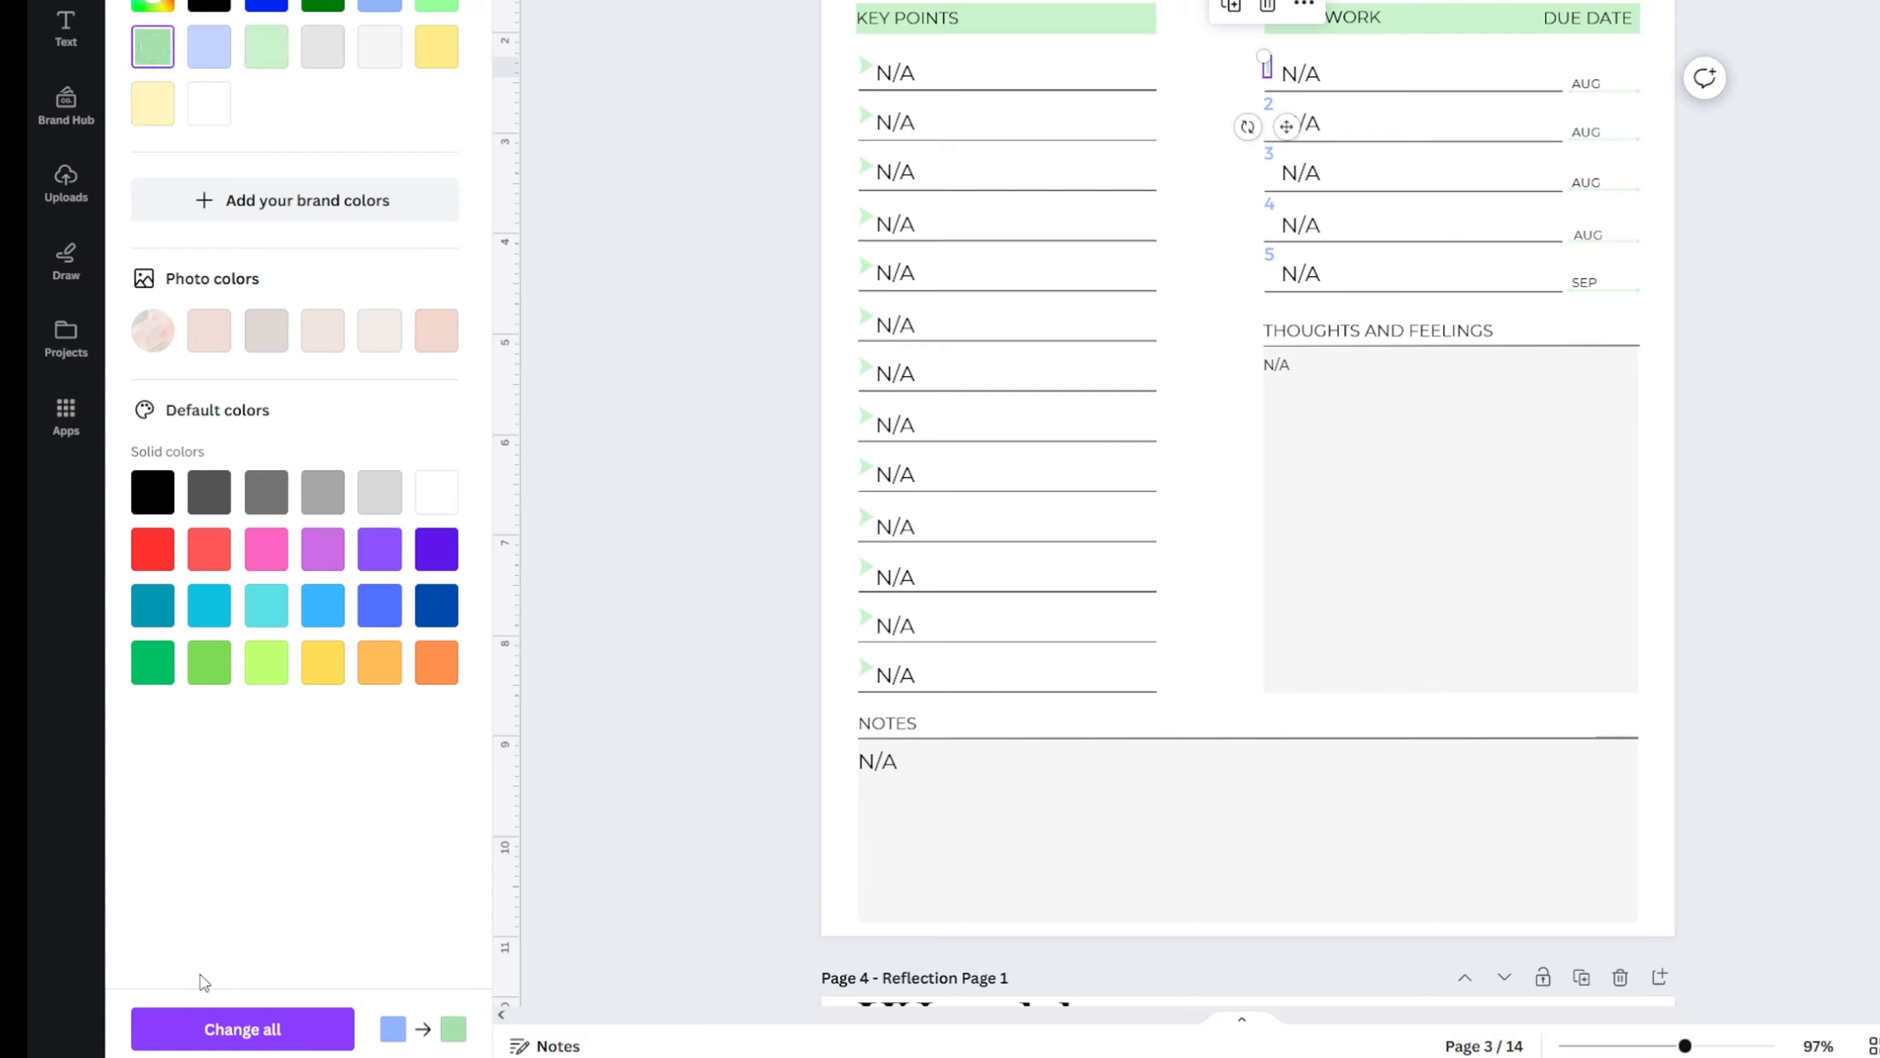
pyautogui.click(220, 1033)
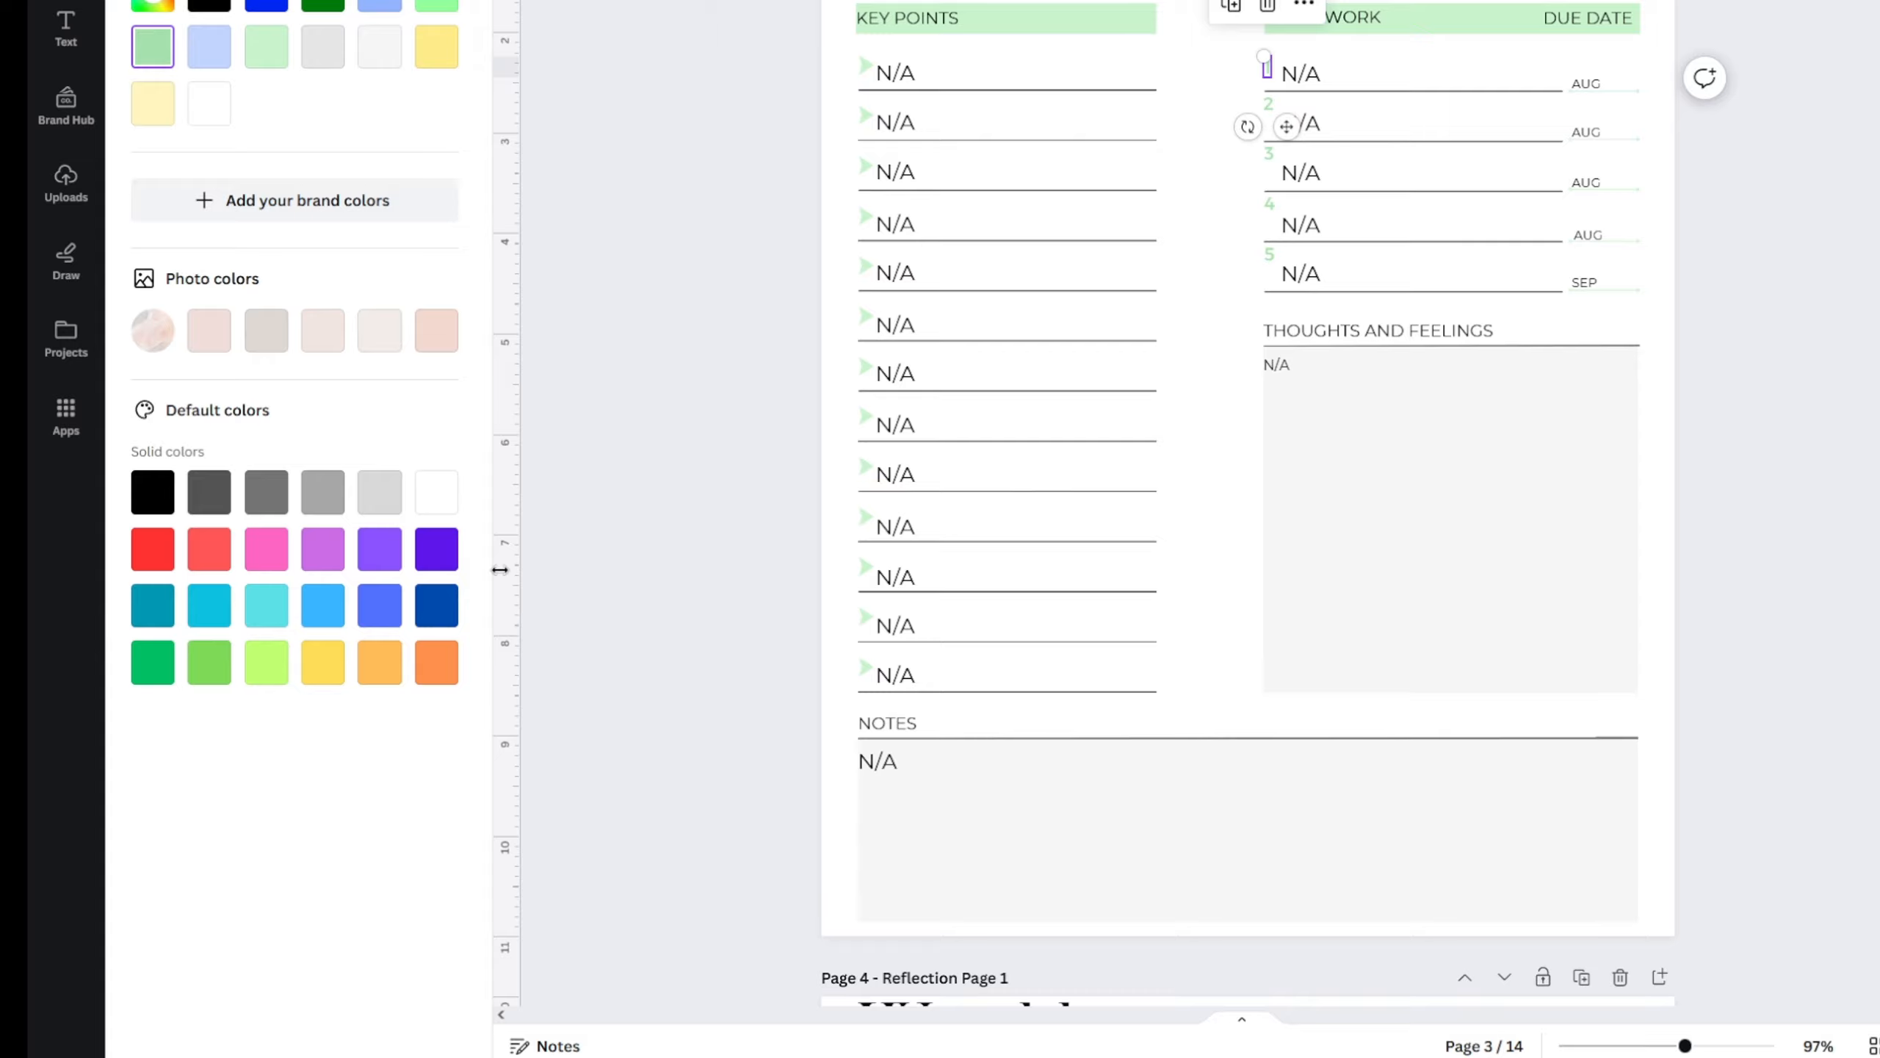
pyautogui.click(591, 461)
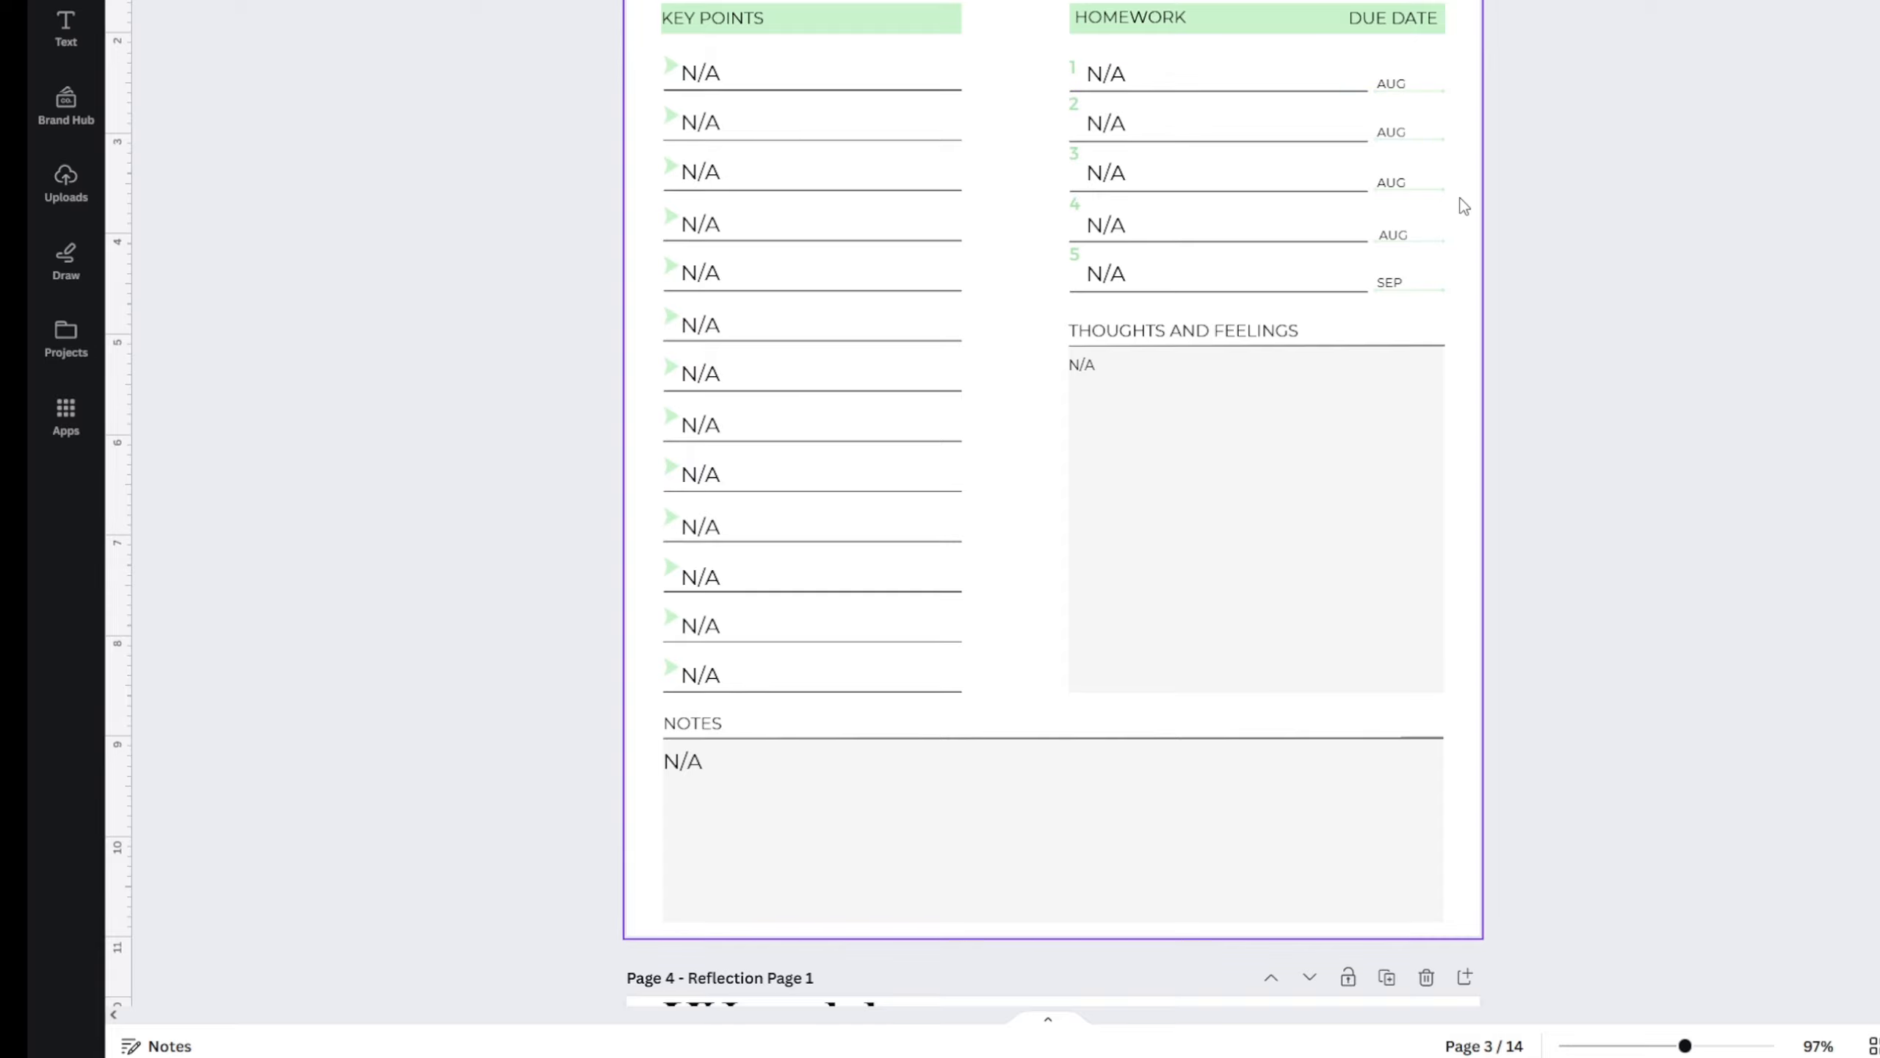
# - Recolour the first two due-date lines in the Homework section with the same medium green as the list numbers
pyautogui.click(1422, 93)
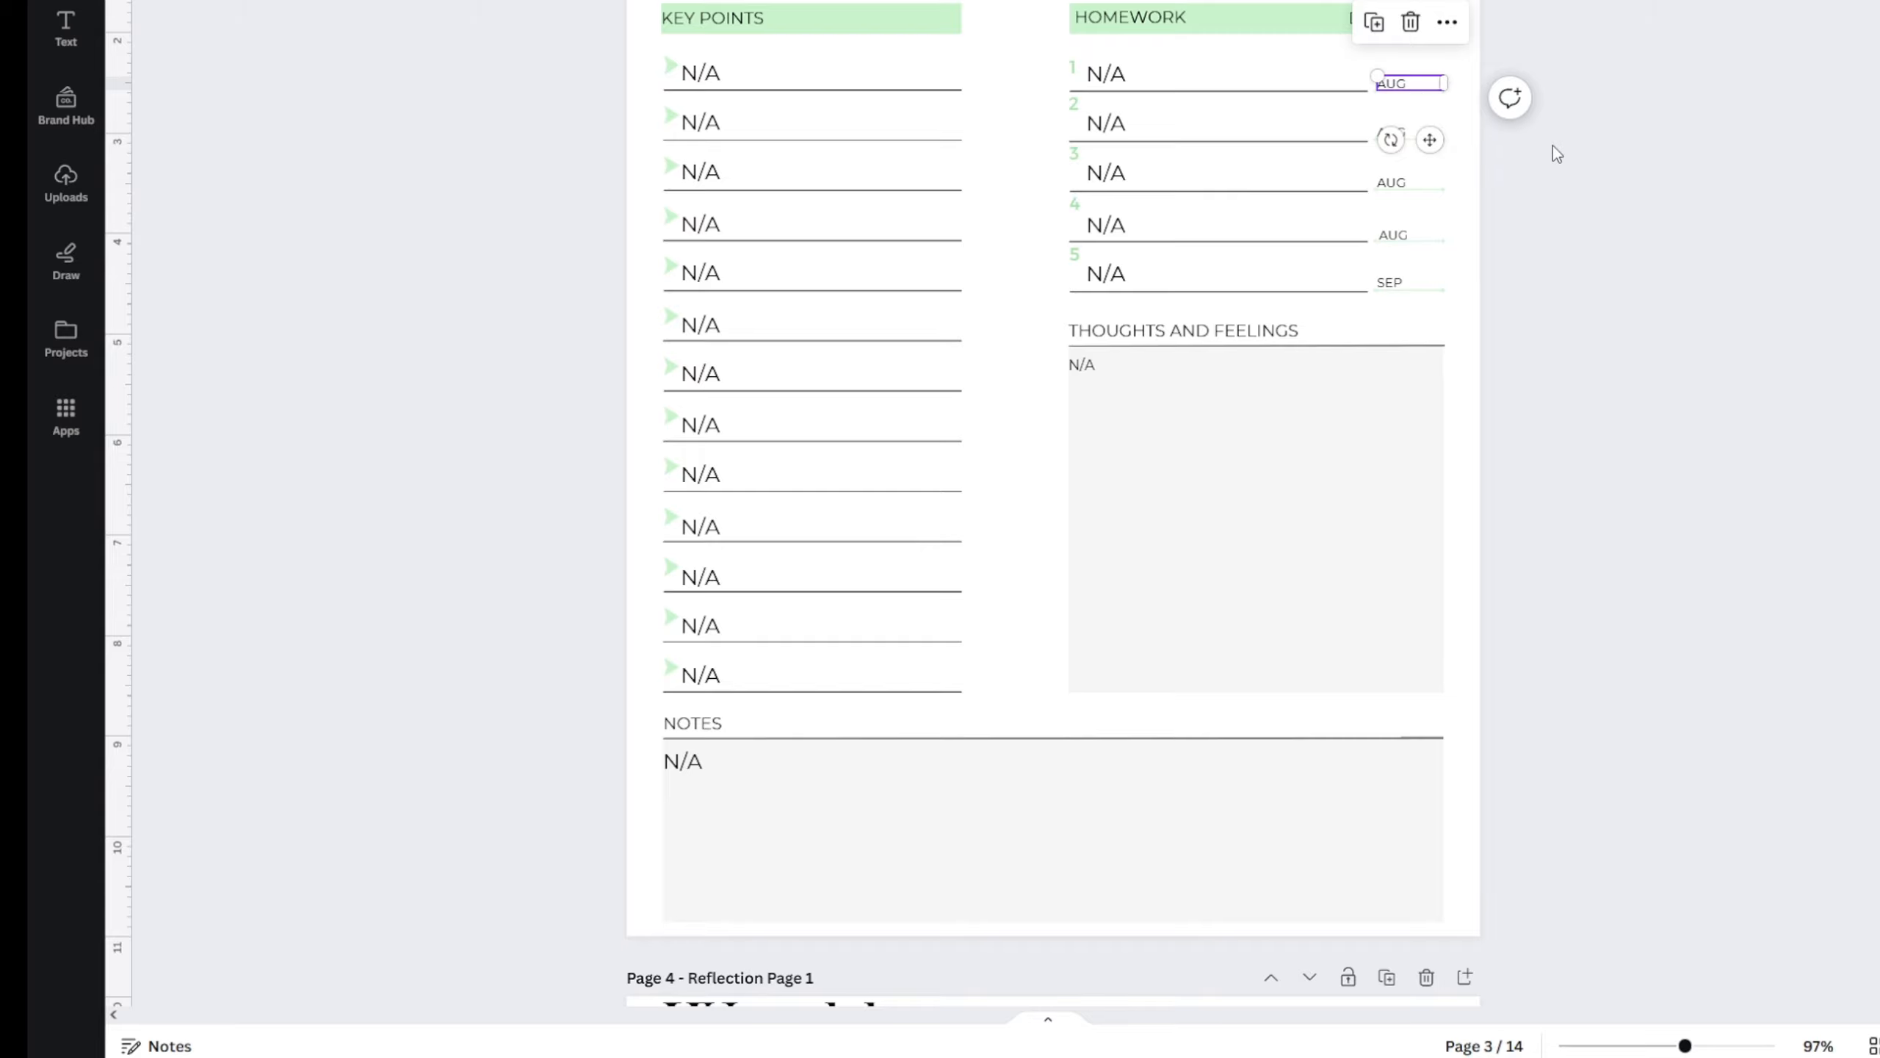
pyautogui.click(1569, 259)
pyautogui.scroll(4, 1562, 239)
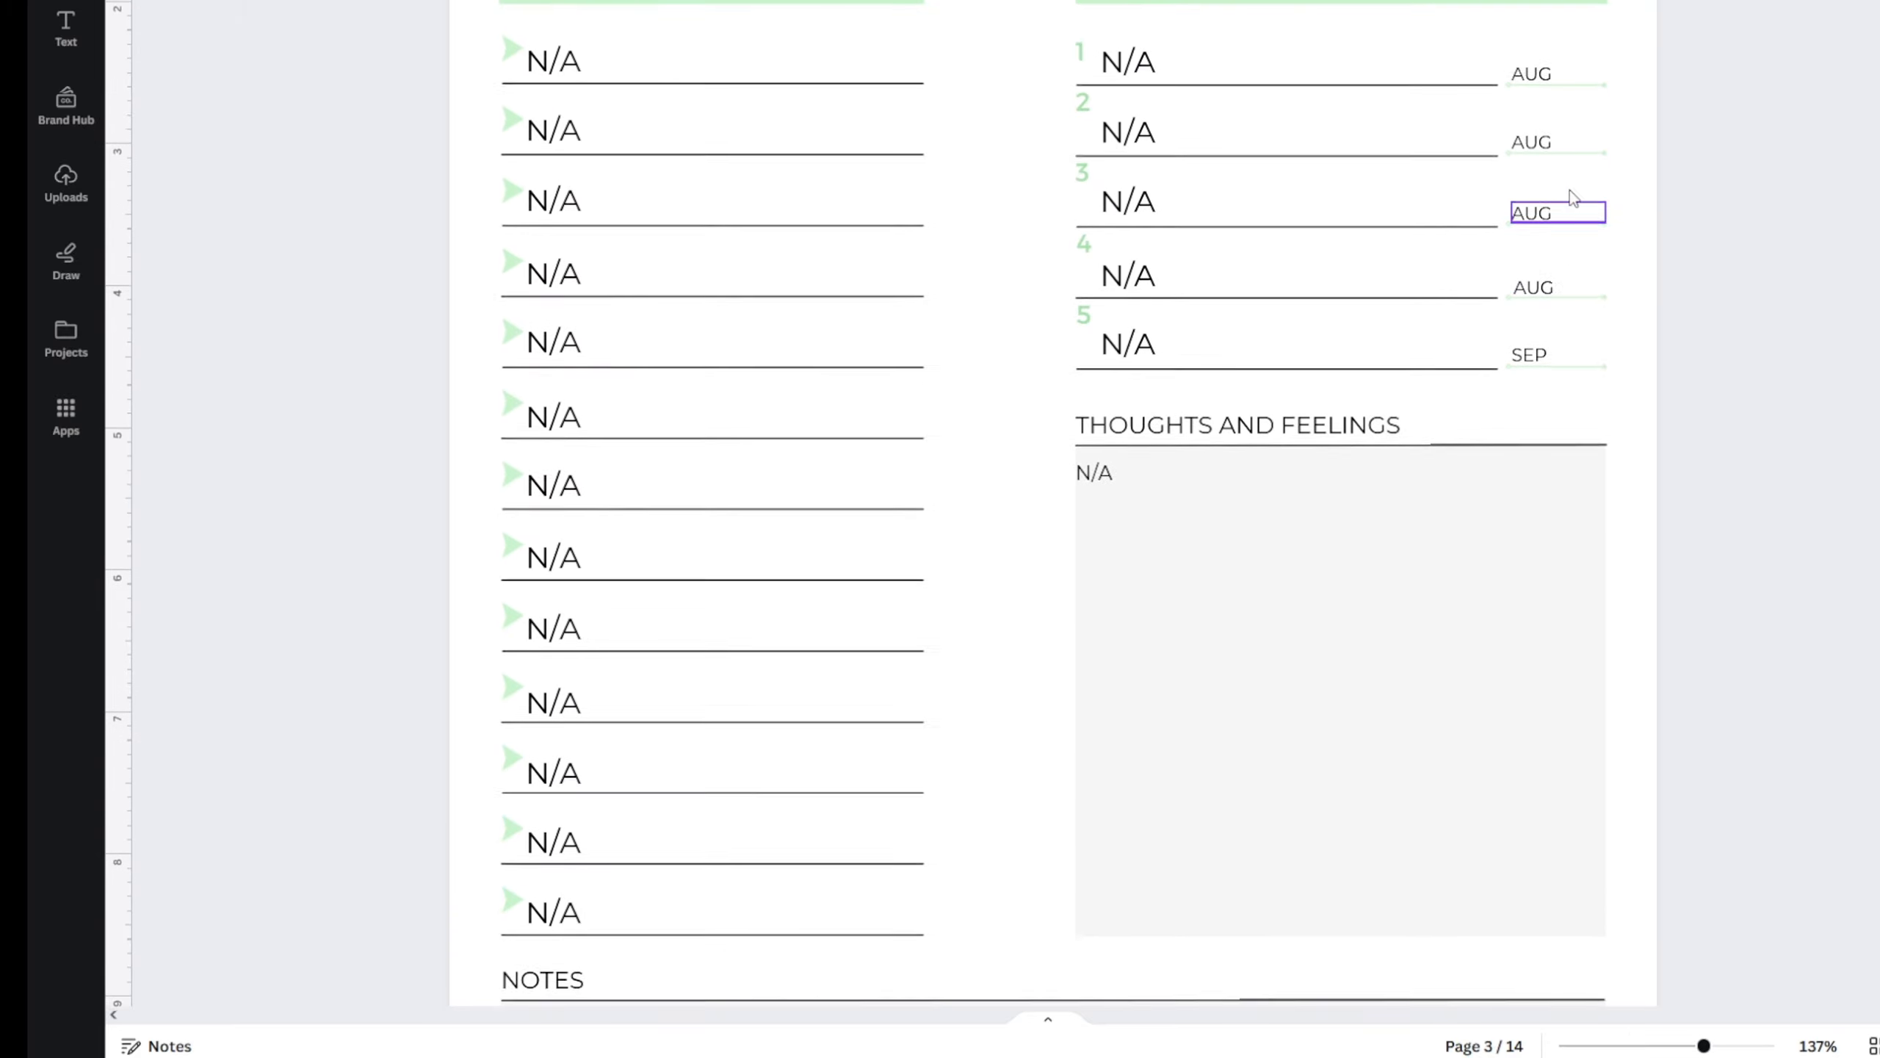
pyautogui.scroll(1, 1573, 148)
pyautogui.click(1543, 96)
pyautogui.click(138, 2)
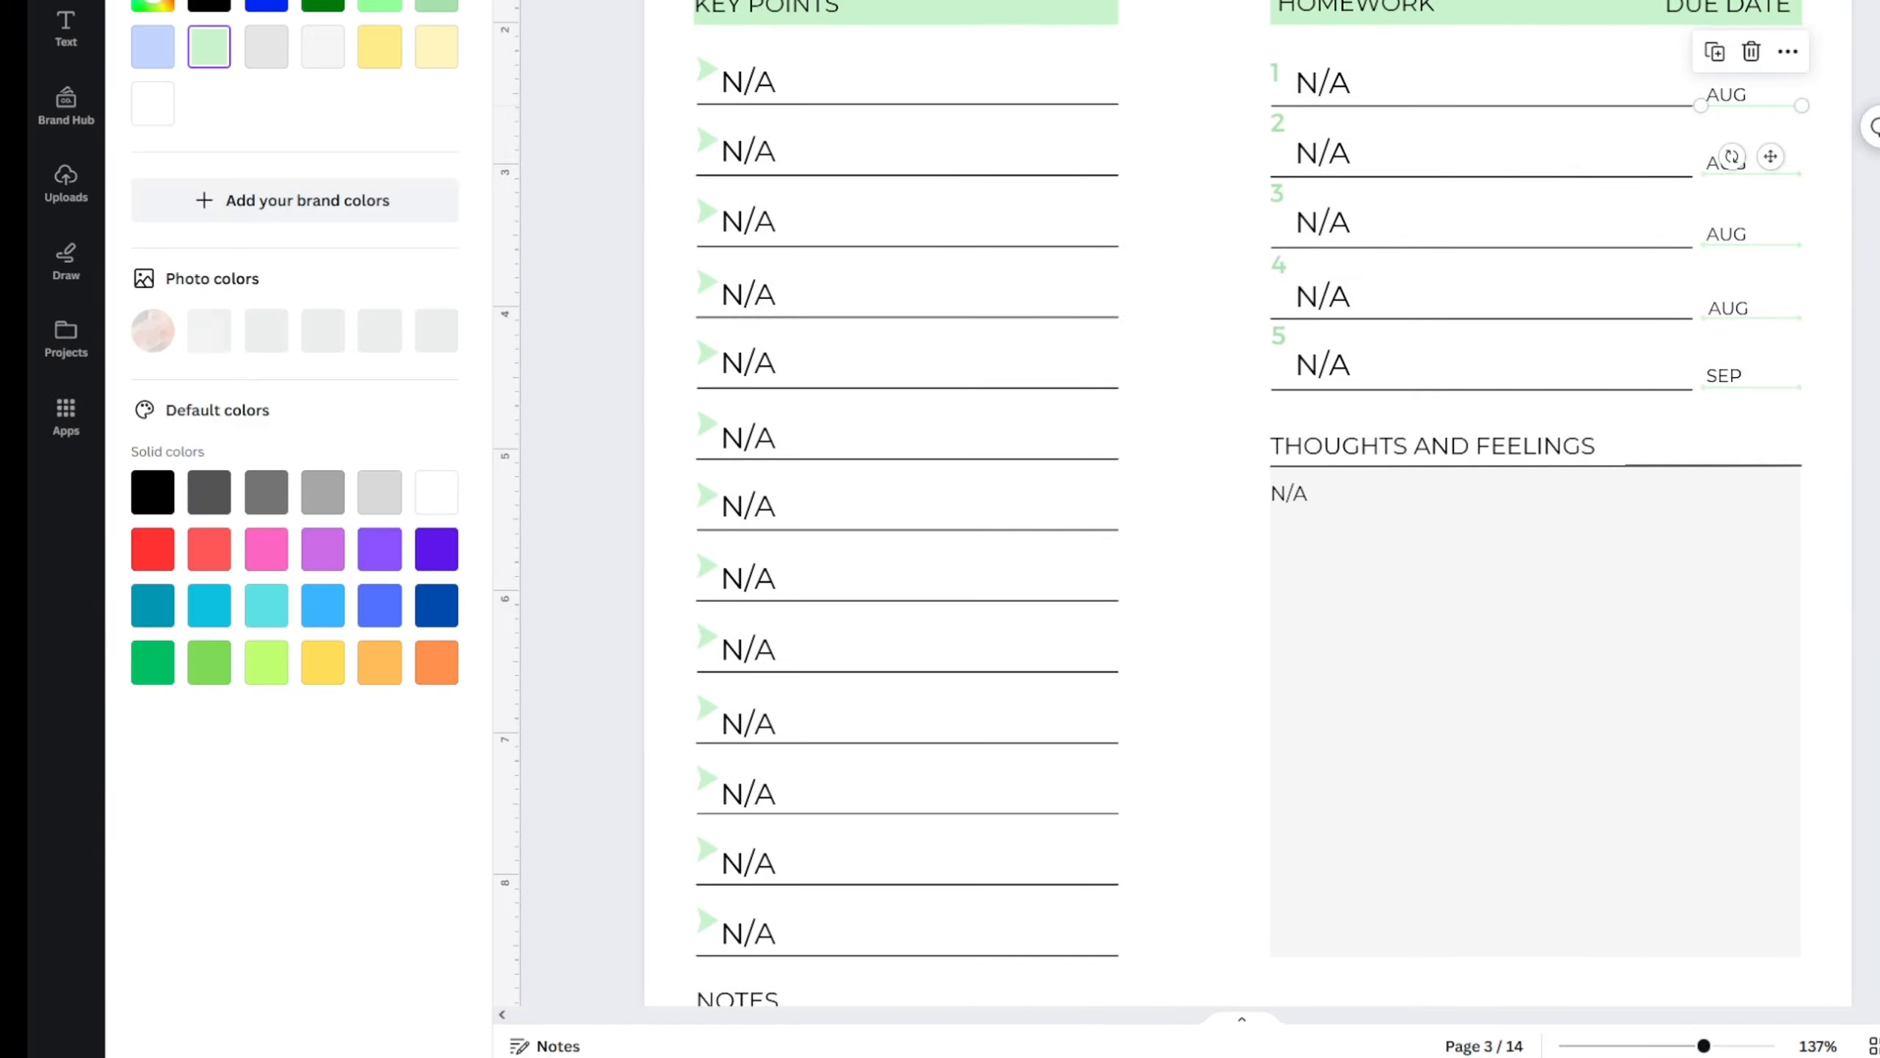
pyautogui.click(429, 7)
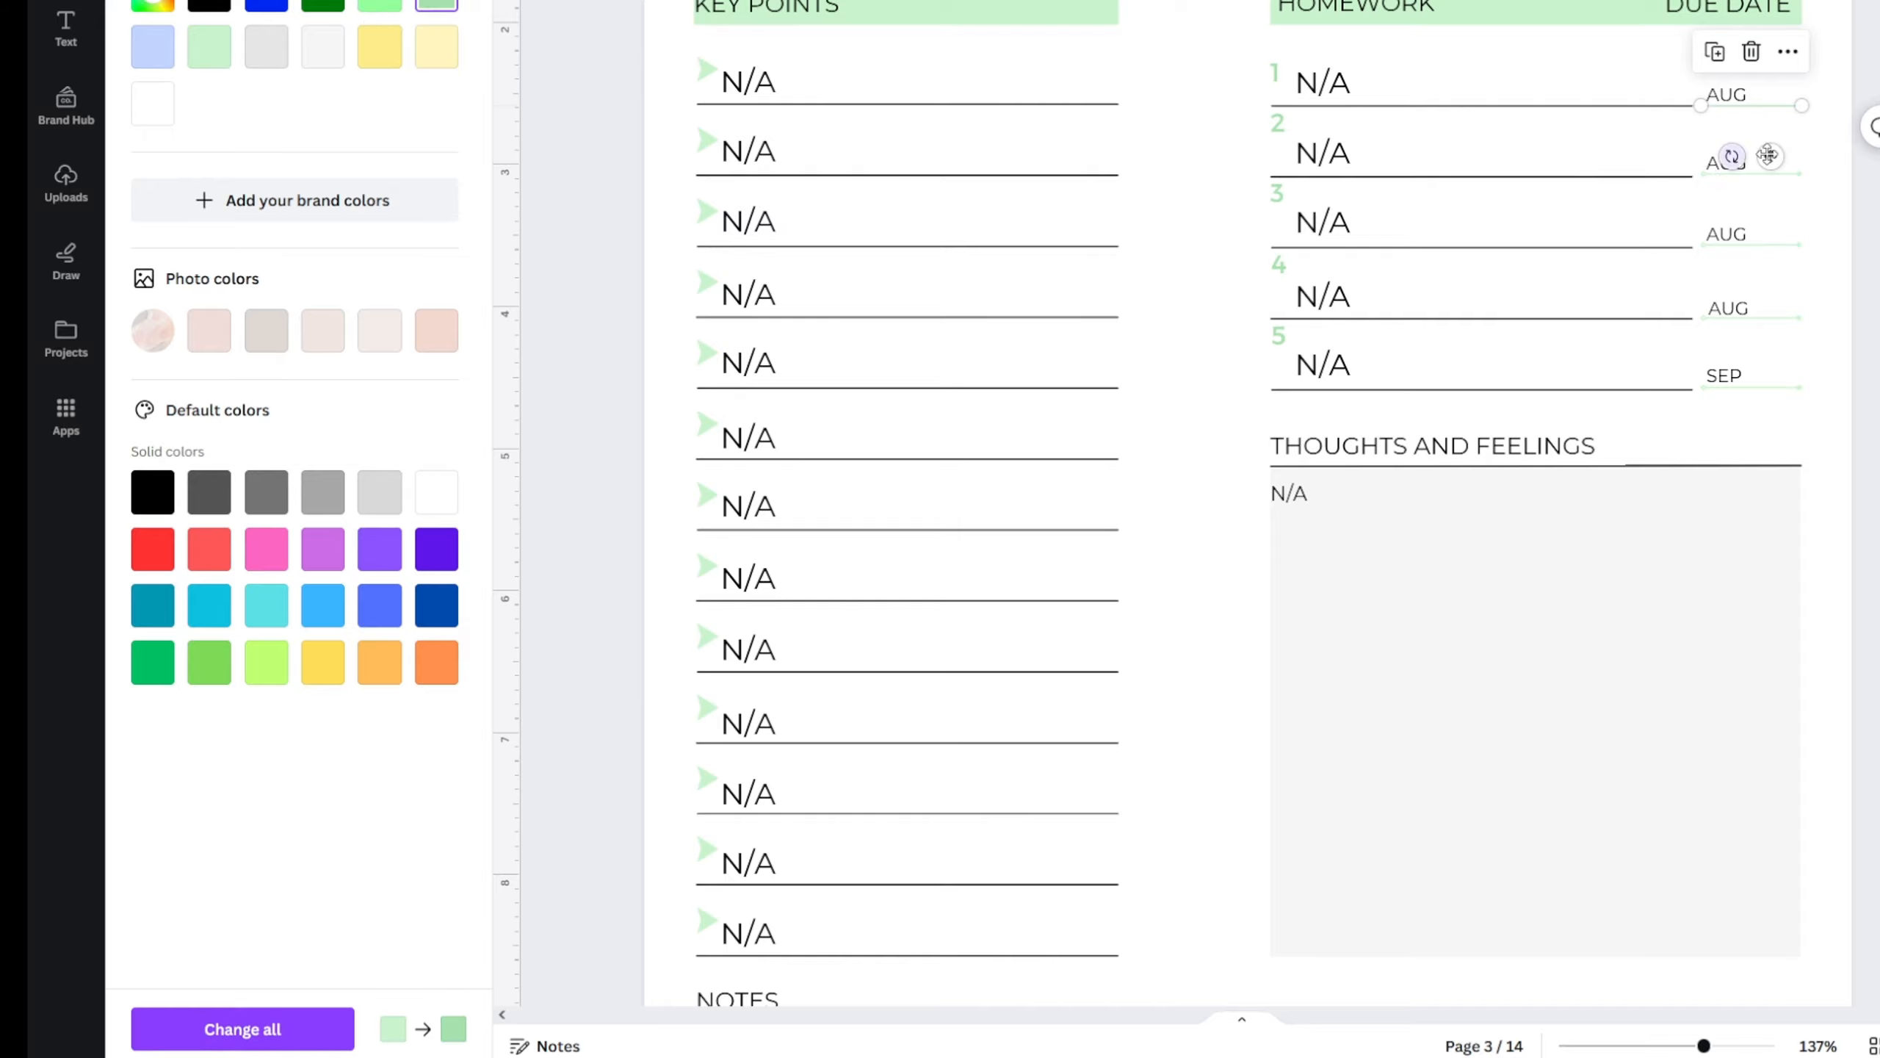
pyautogui.click(1776, 191)
pyautogui.click(437, 8)
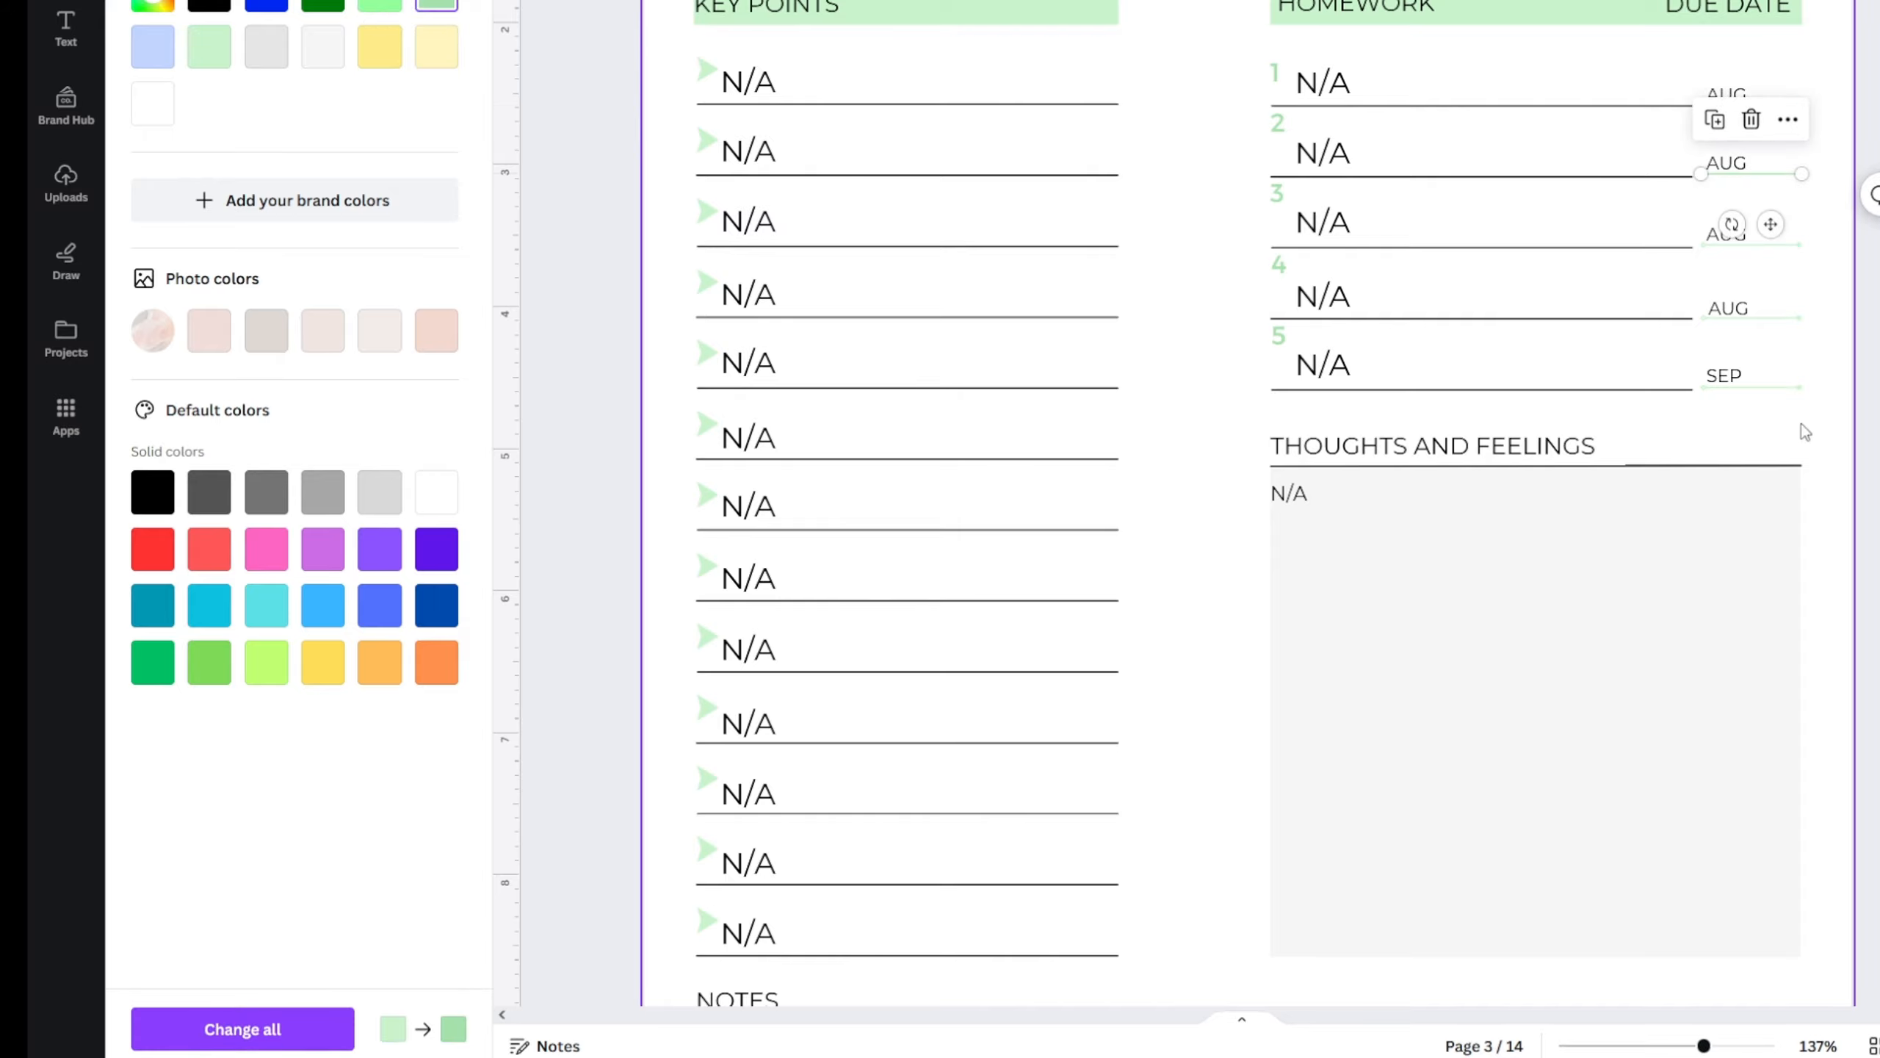
pyautogui.click(1860, 401)
# - Recolour the third due-date line in the Homework section to match the green of the two lines above it
pyautogui.moveTo(1691, 430); pyautogui.dragTo(1599, 163)
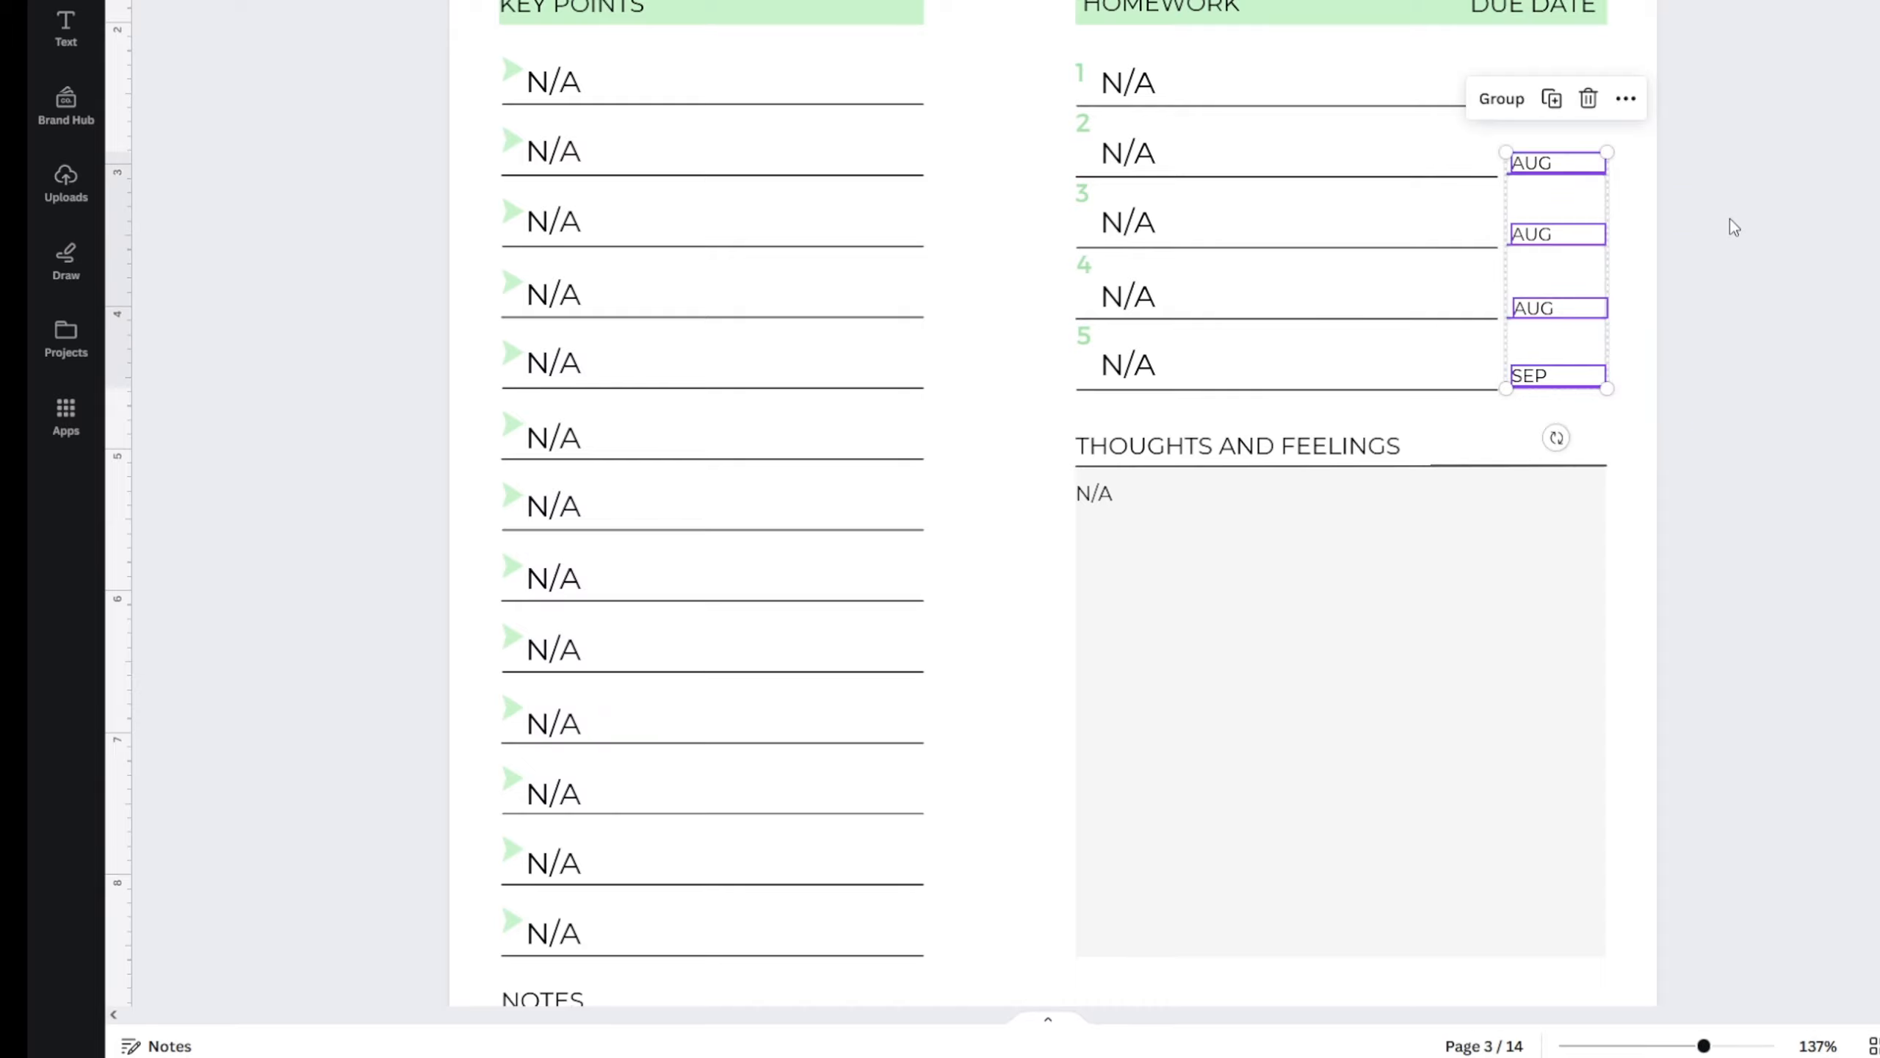
pyautogui.click(1729, 222)
pyautogui.click(1584, 241)
pyautogui.click(1547, 270)
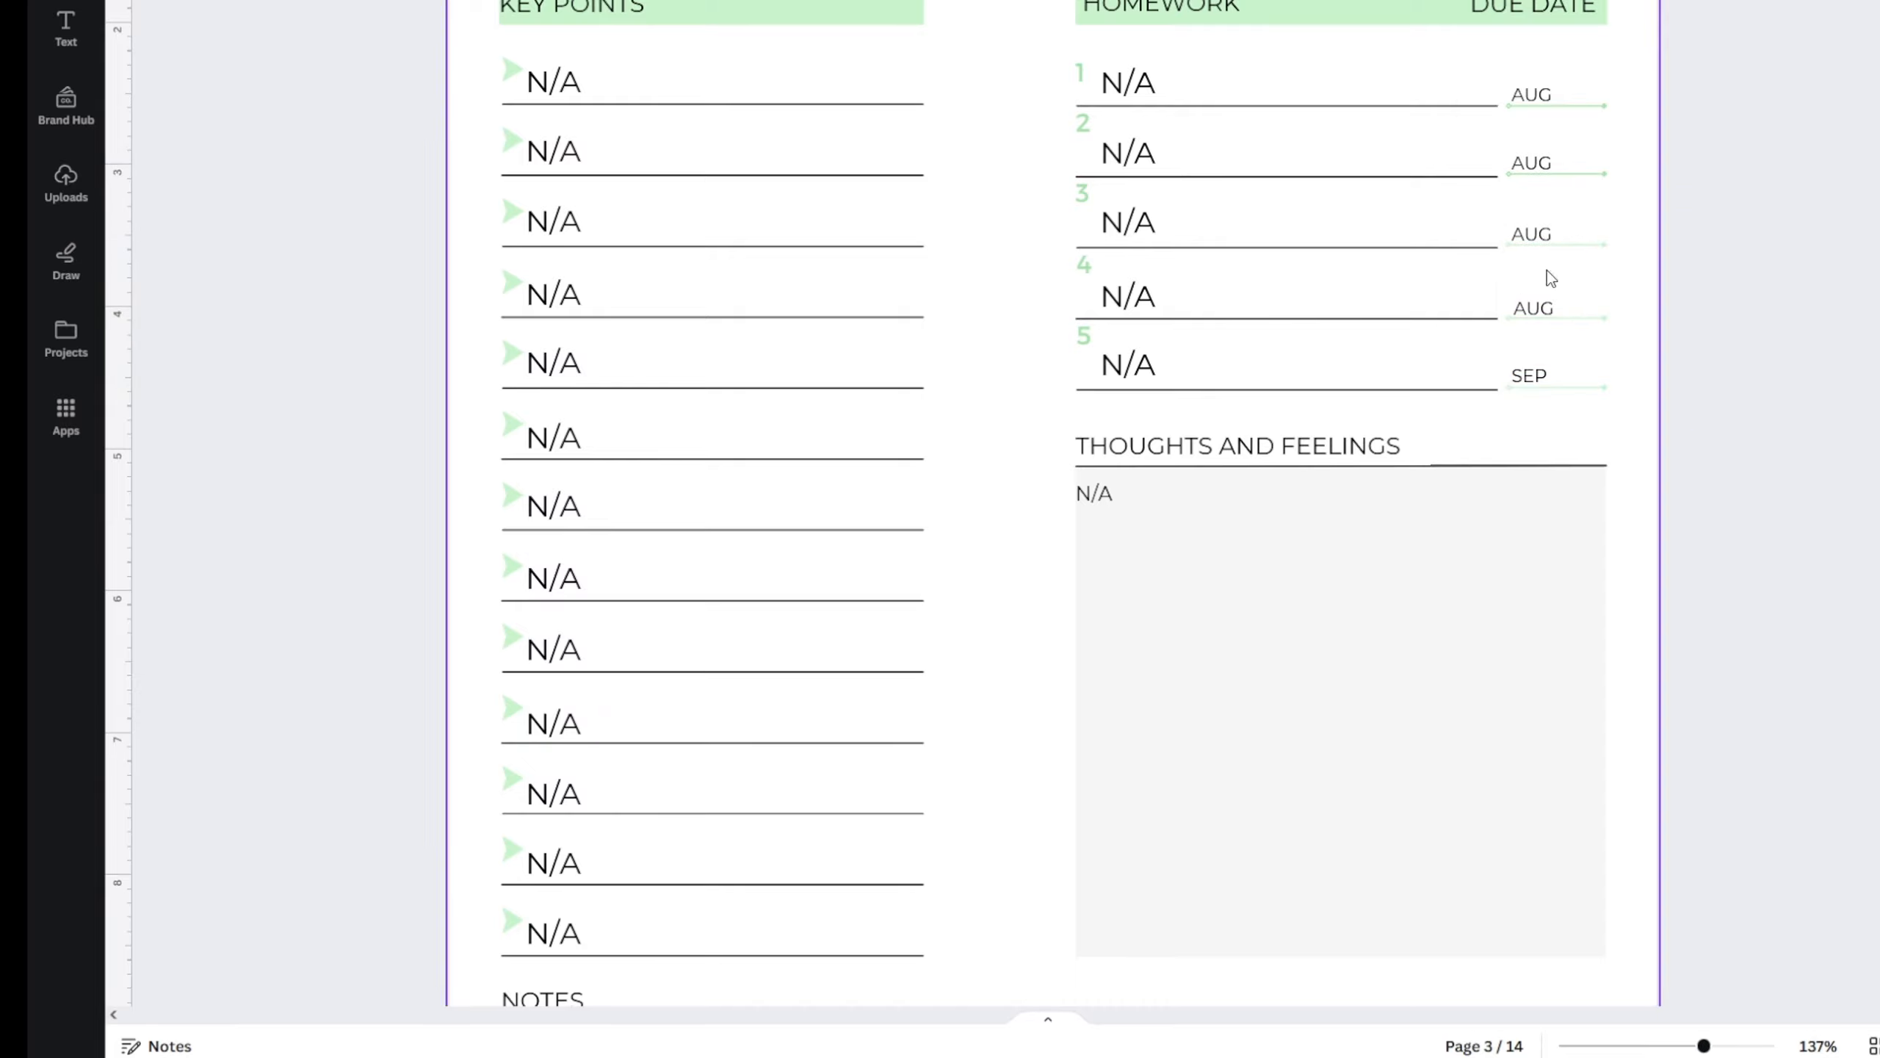
pyautogui.click(1573, 274)
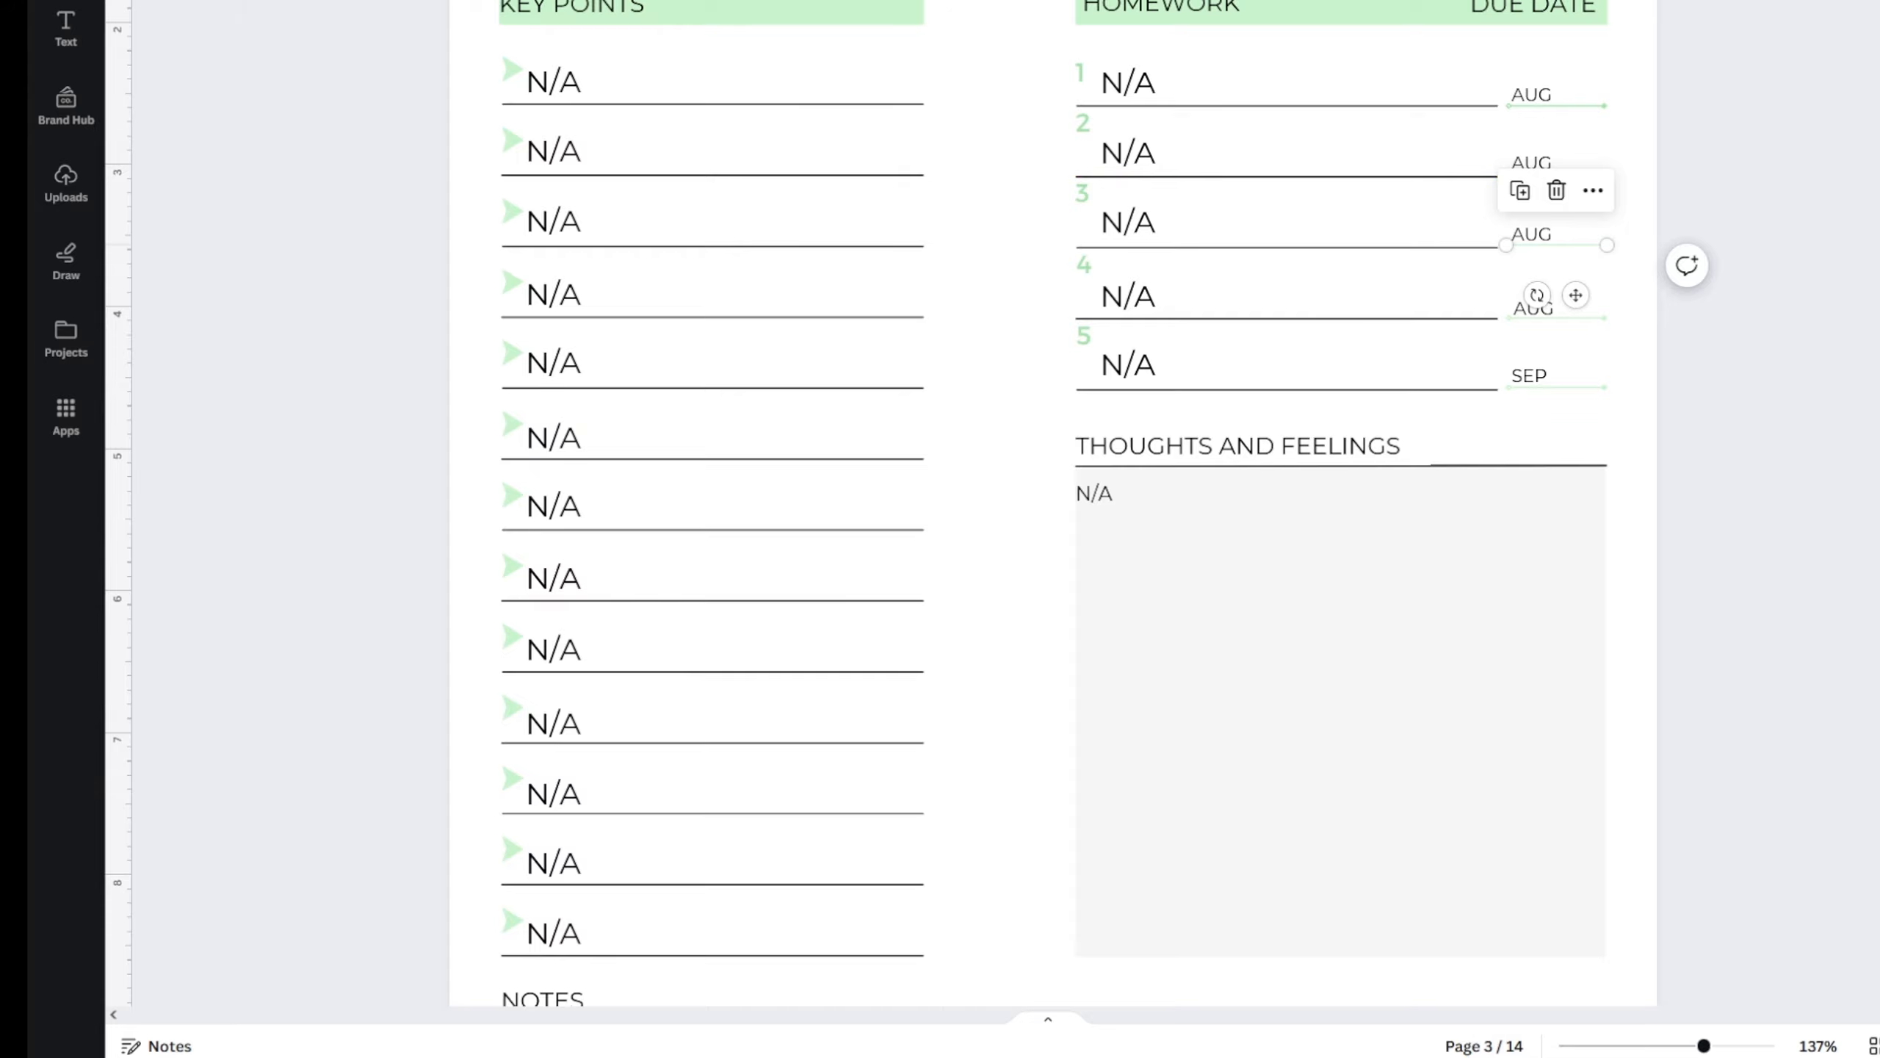
pyautogui.click(153, 2)
pyautogui.click(437, 3)
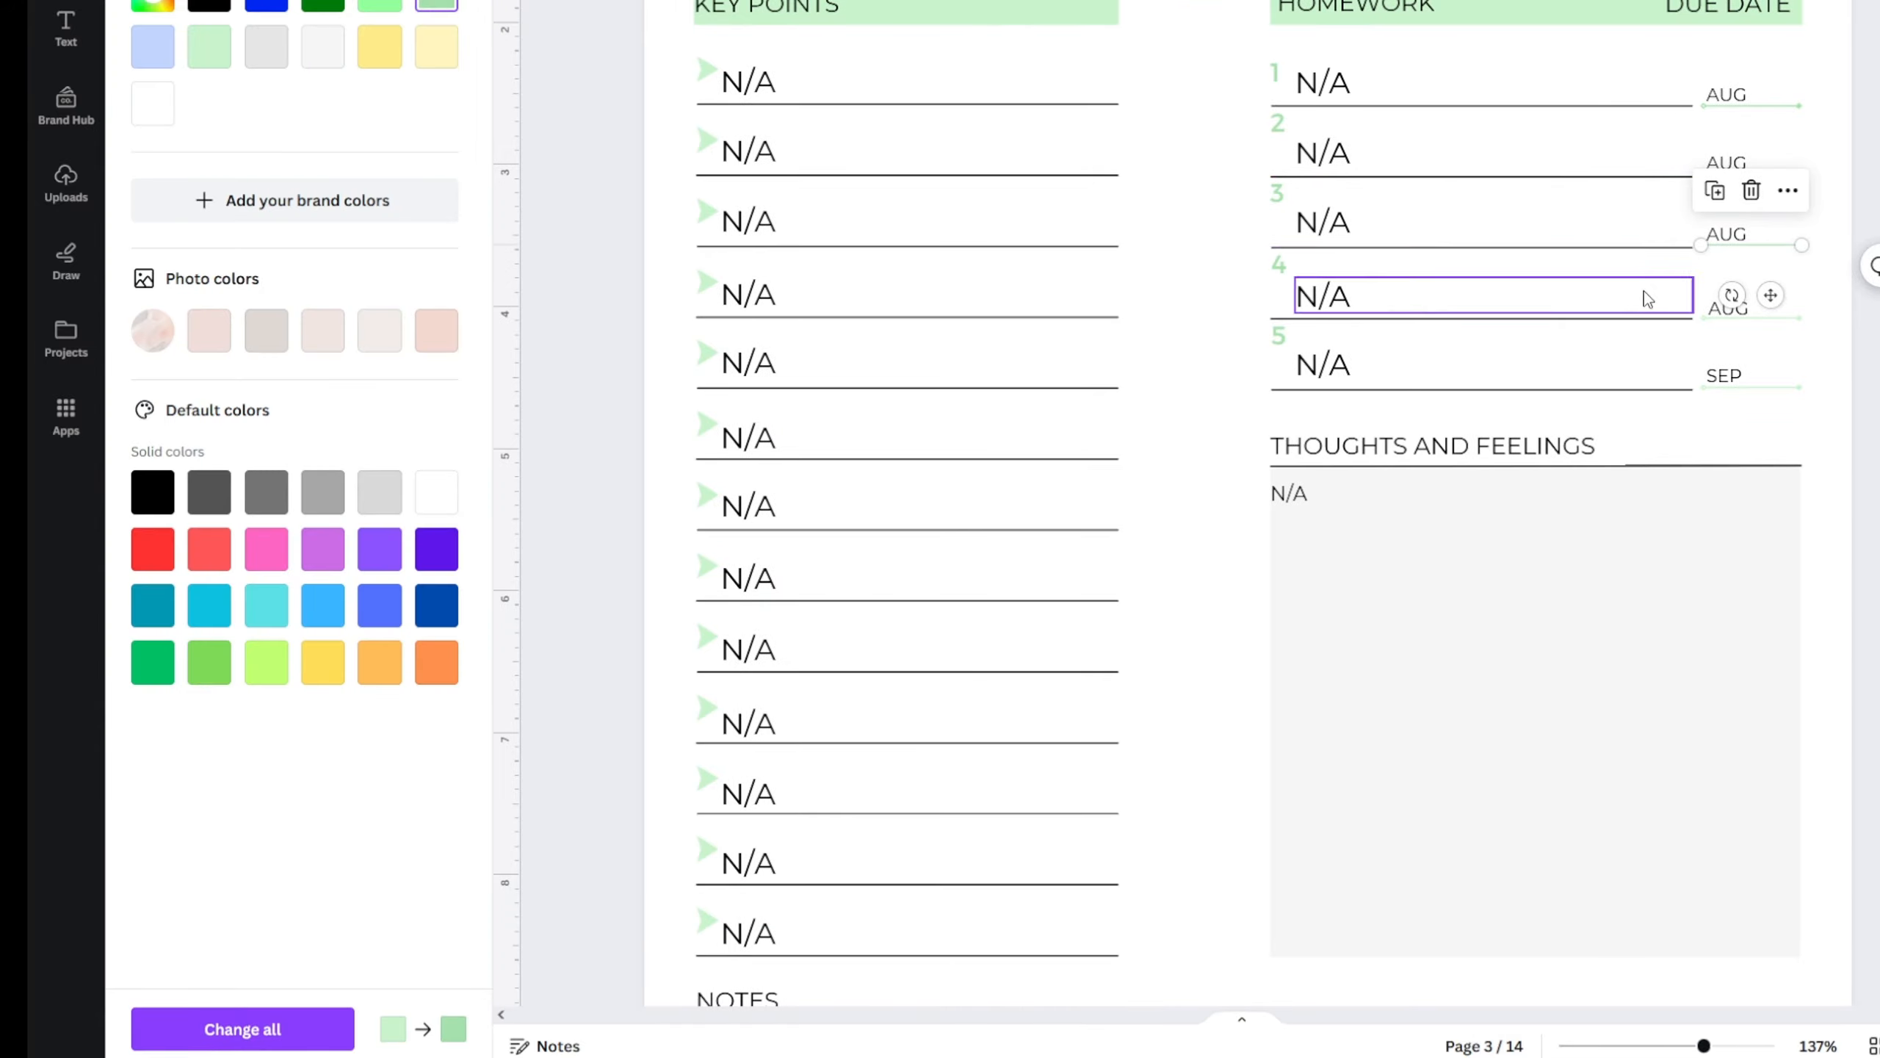
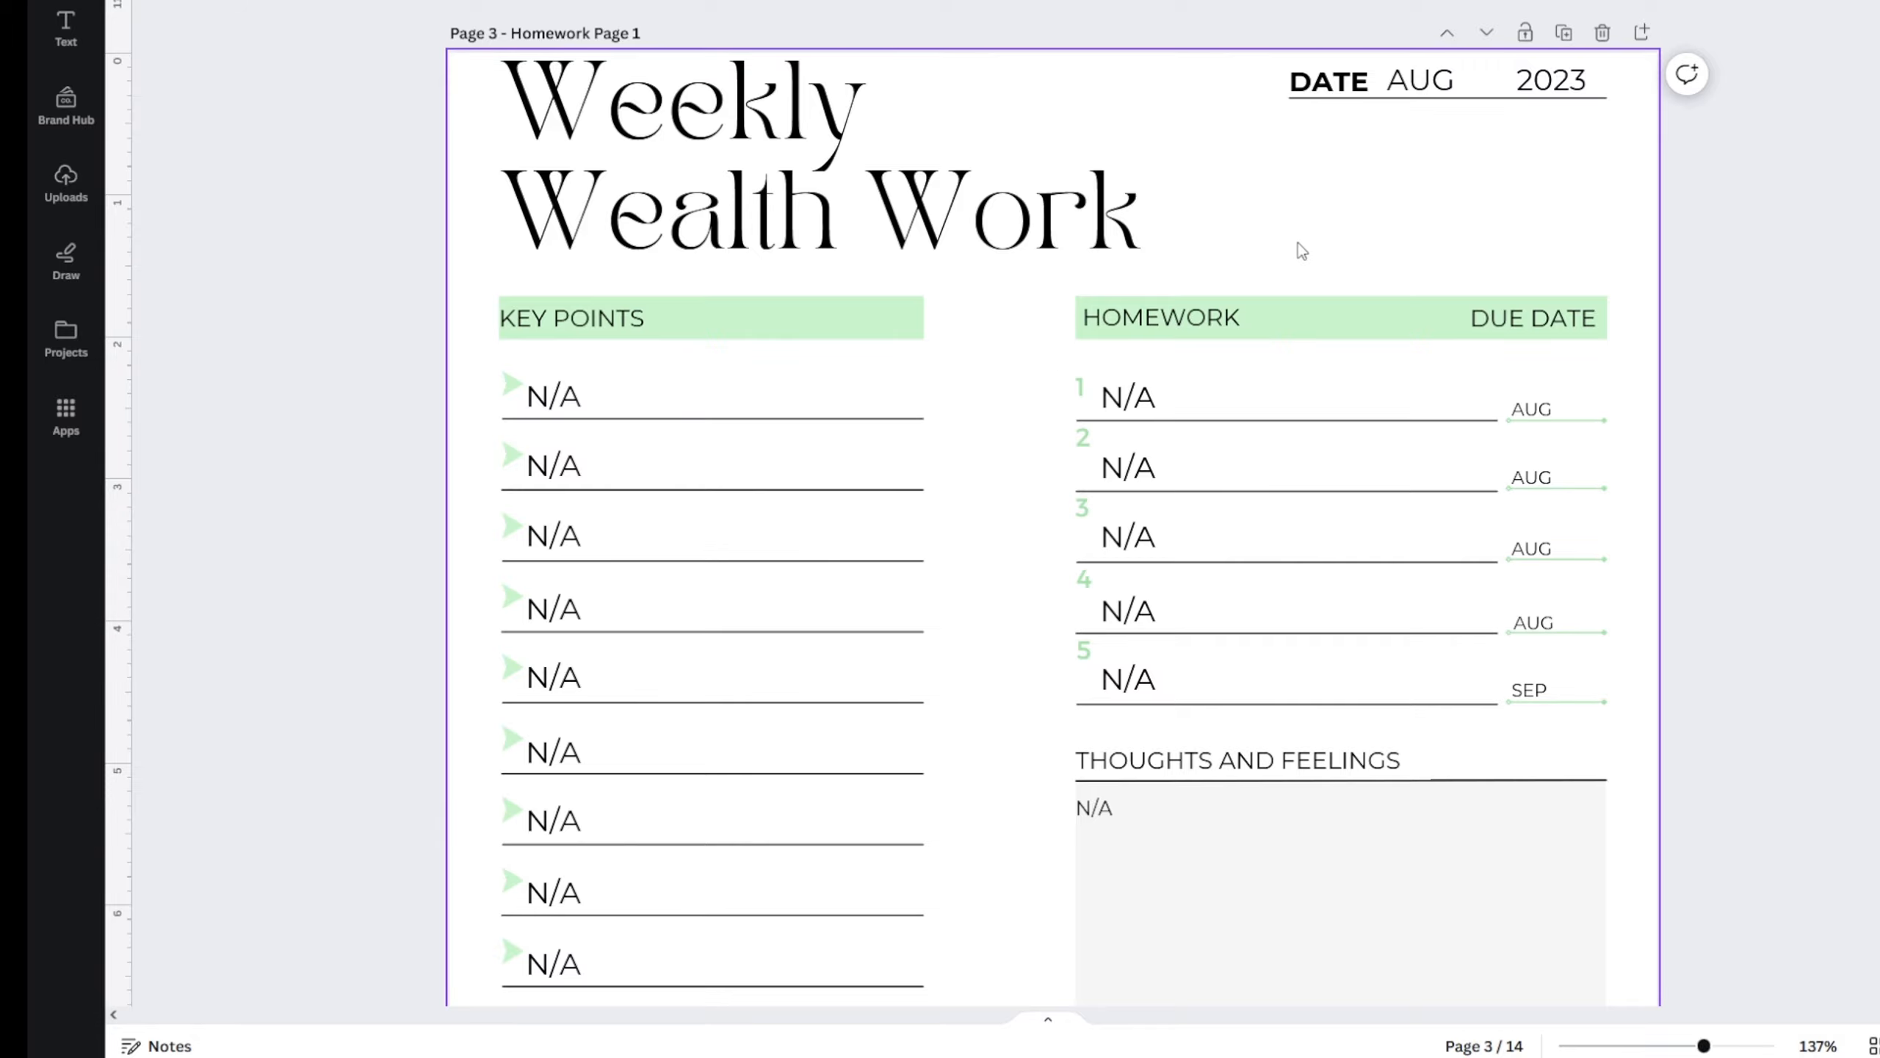
# - Look over Homework Page 1, Reflection Page 1 and the Week 1 journal page for elements that are still blue
pyautogui.scroll(-3, 1292, 267)
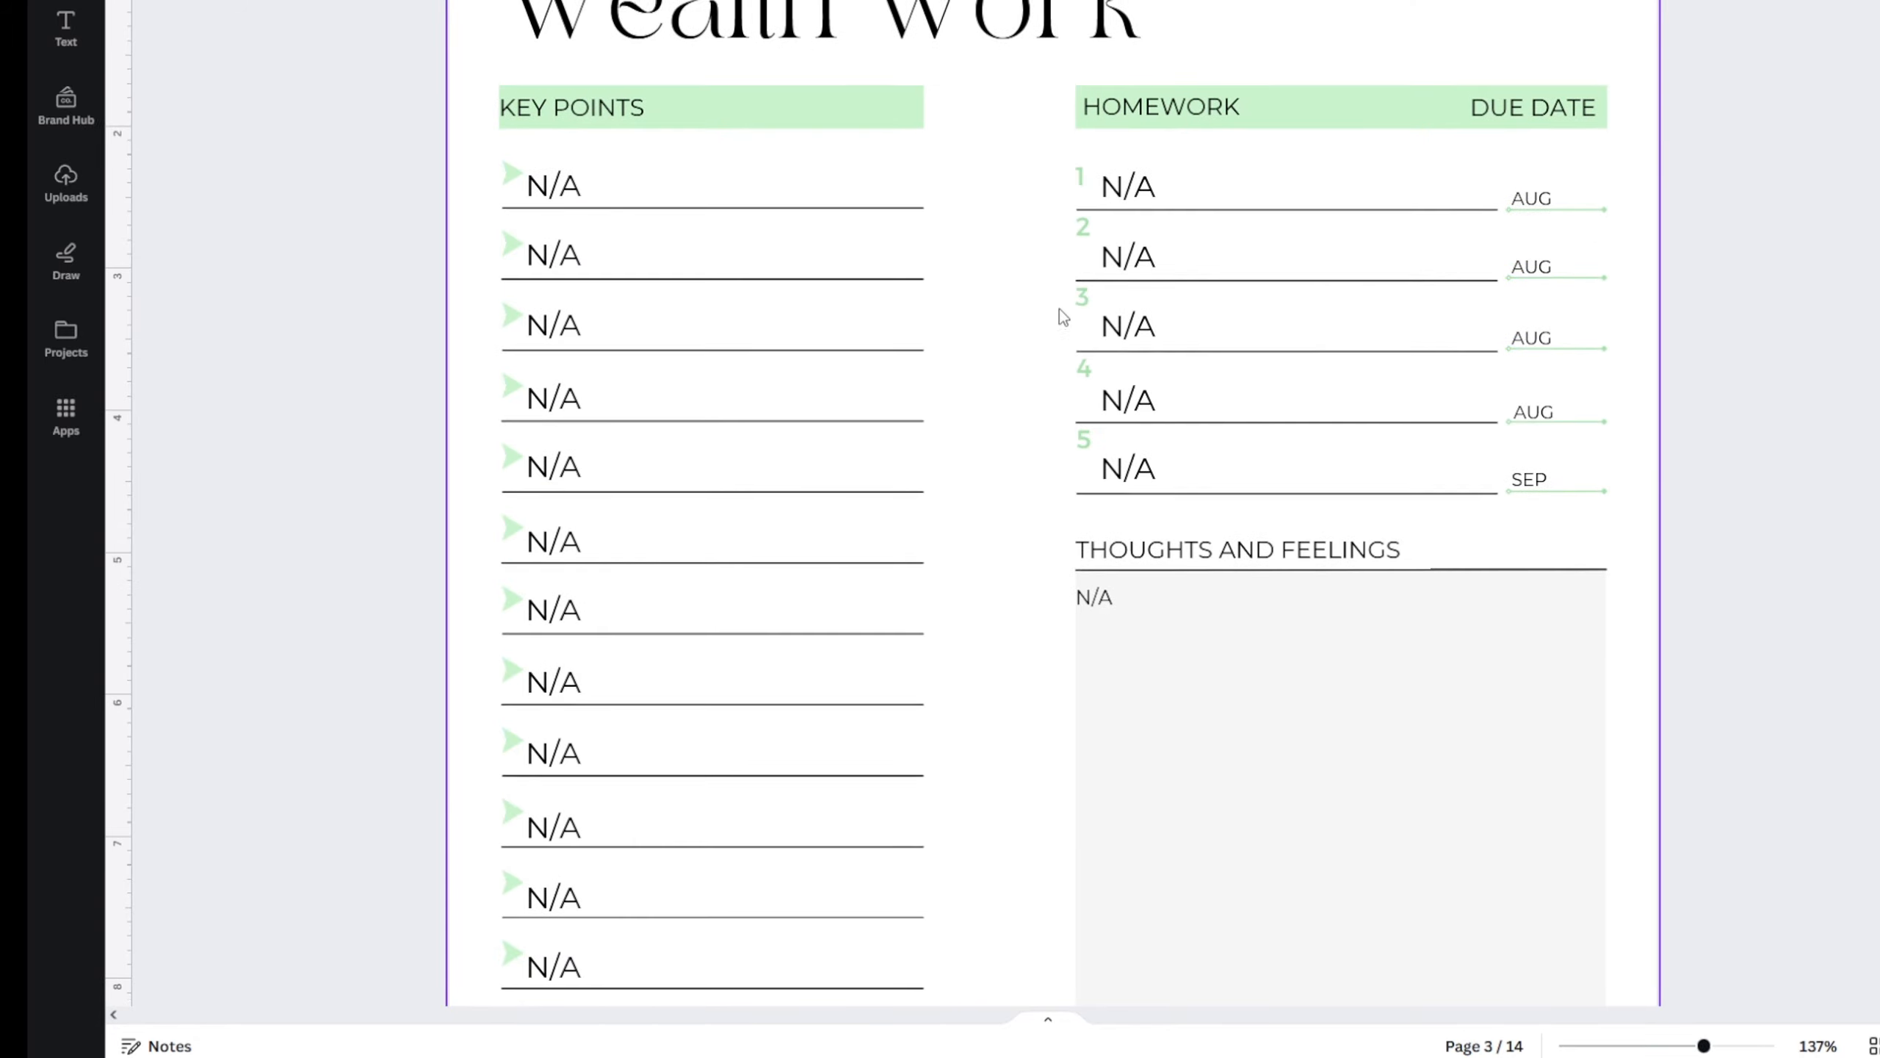
pyautogui.scroll(2, 940, 408)
pyautogui.scroll(-4, 936, 413)
pyautogui.scroll(-12, 974, 383)
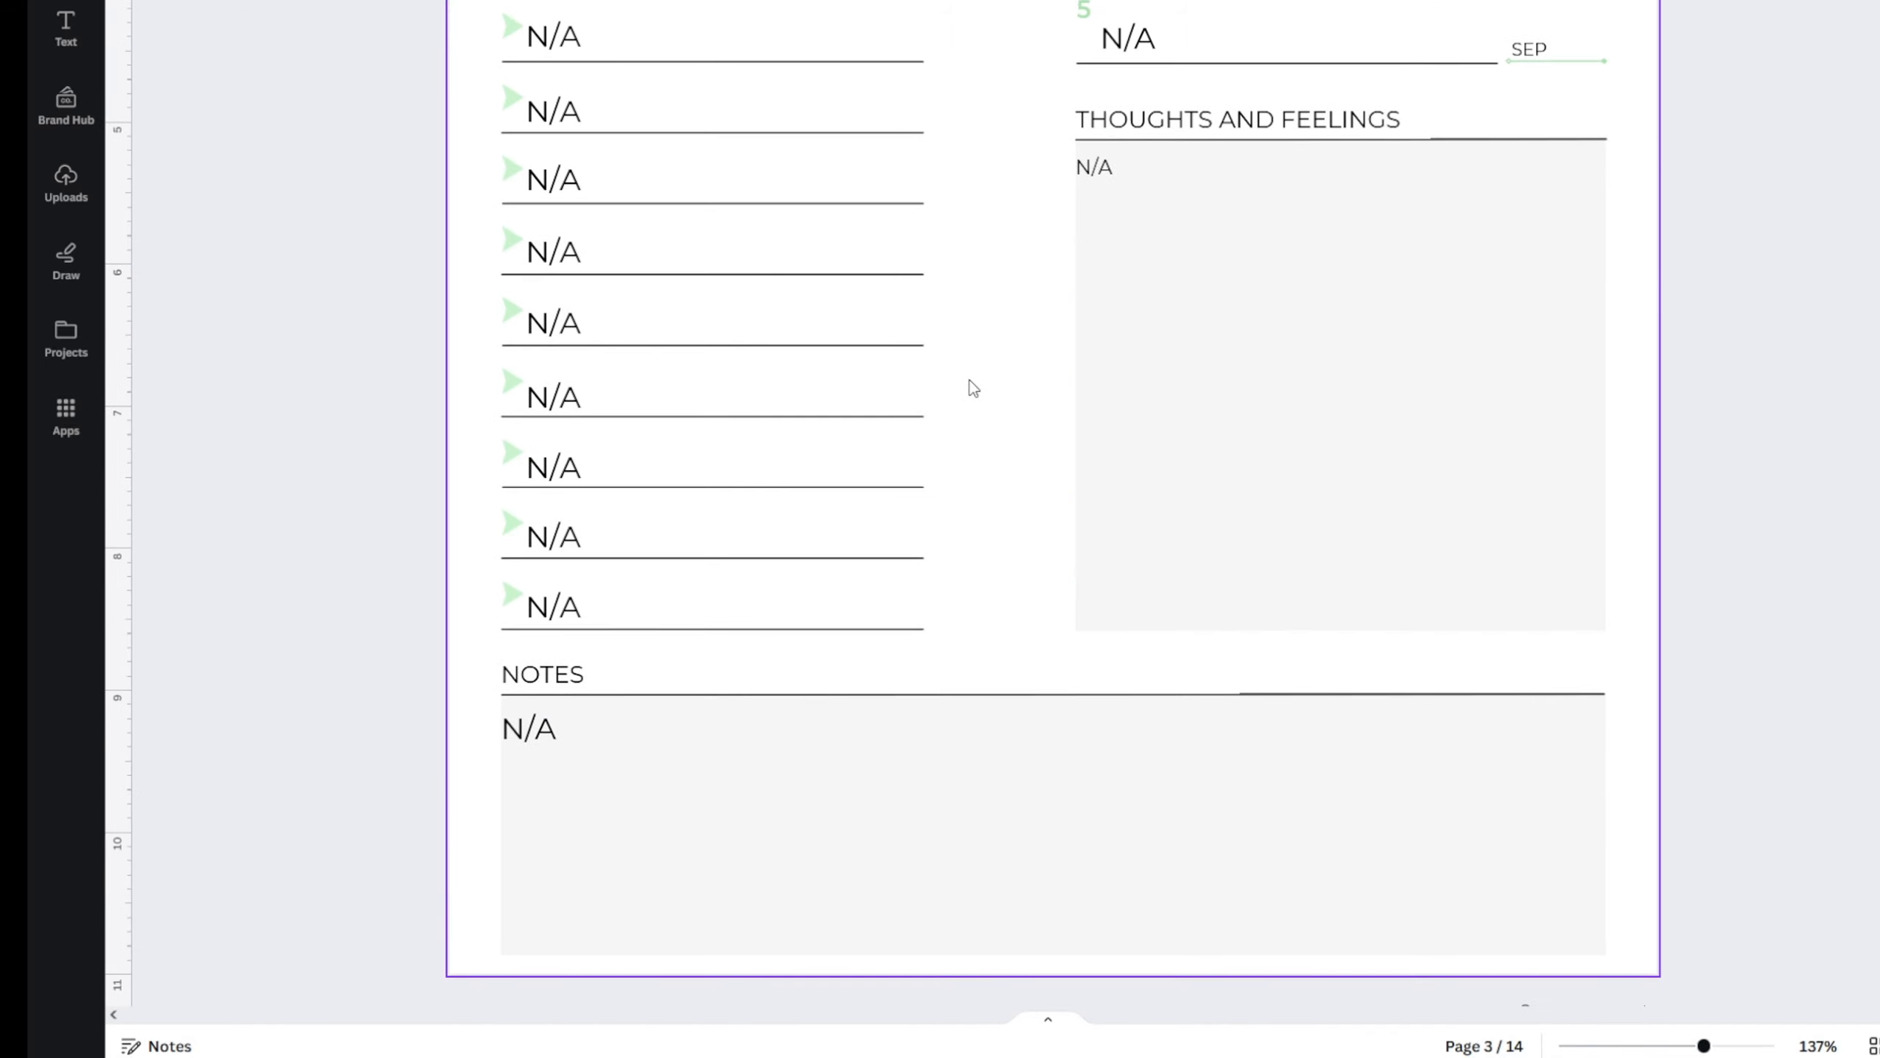
pyautogui.scroll(1, 936, 401)
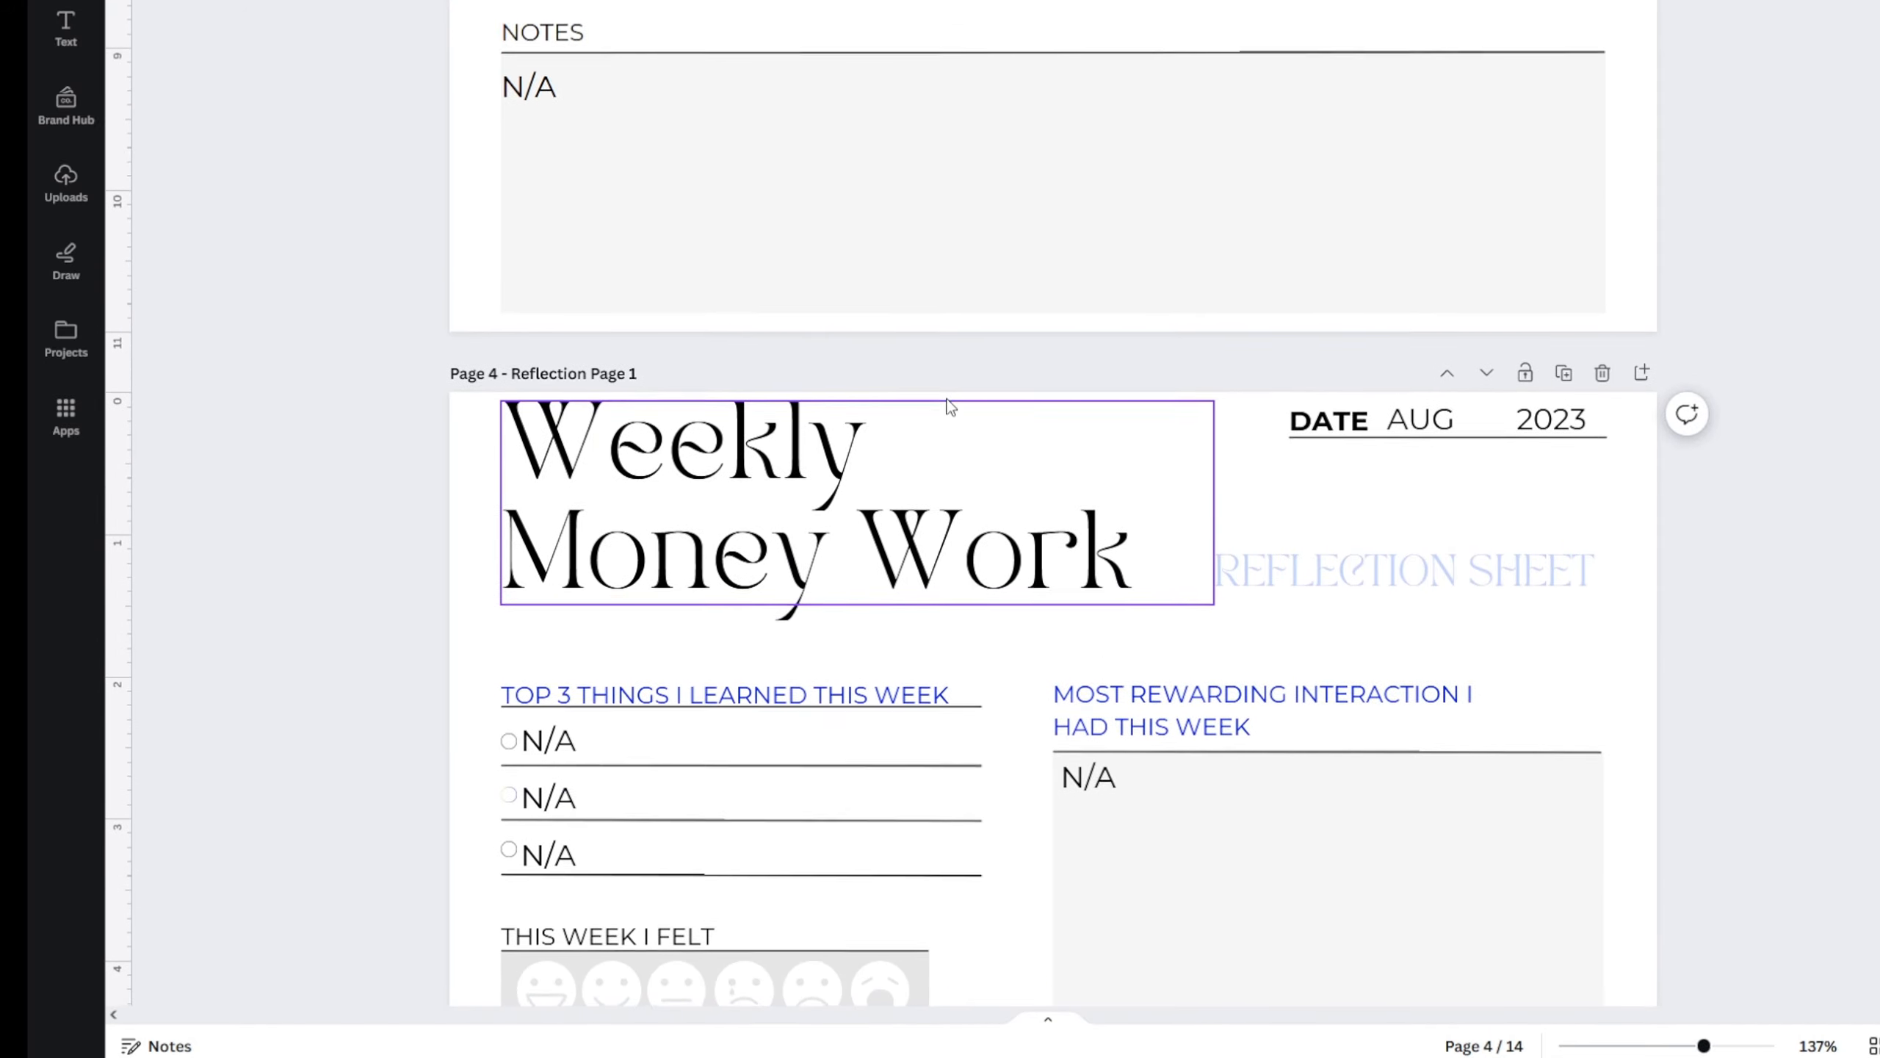
pyautogui.scroll(1, 953, 363)
pyautogui.scroll(-6, 962, 348)
pyautogui.scroll(-20, 962, 356)
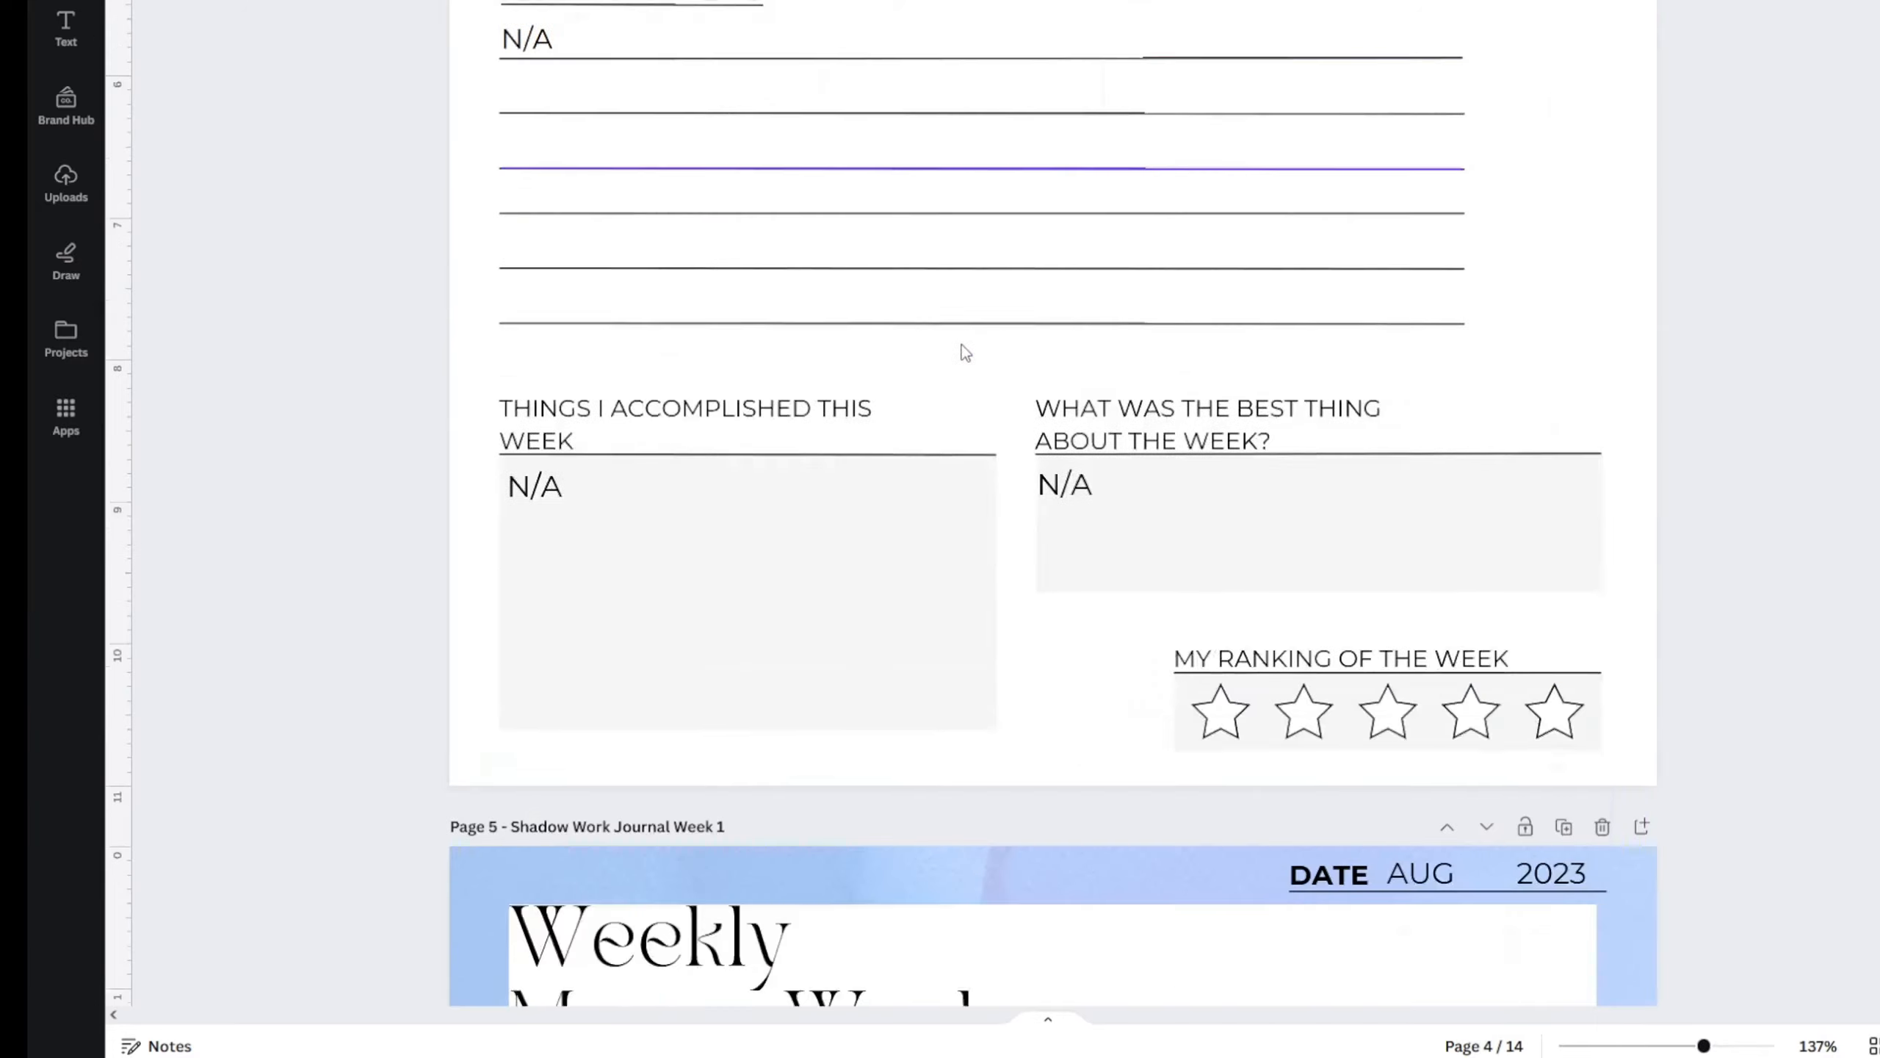
pyautogui.scroll(6, 922, 383)
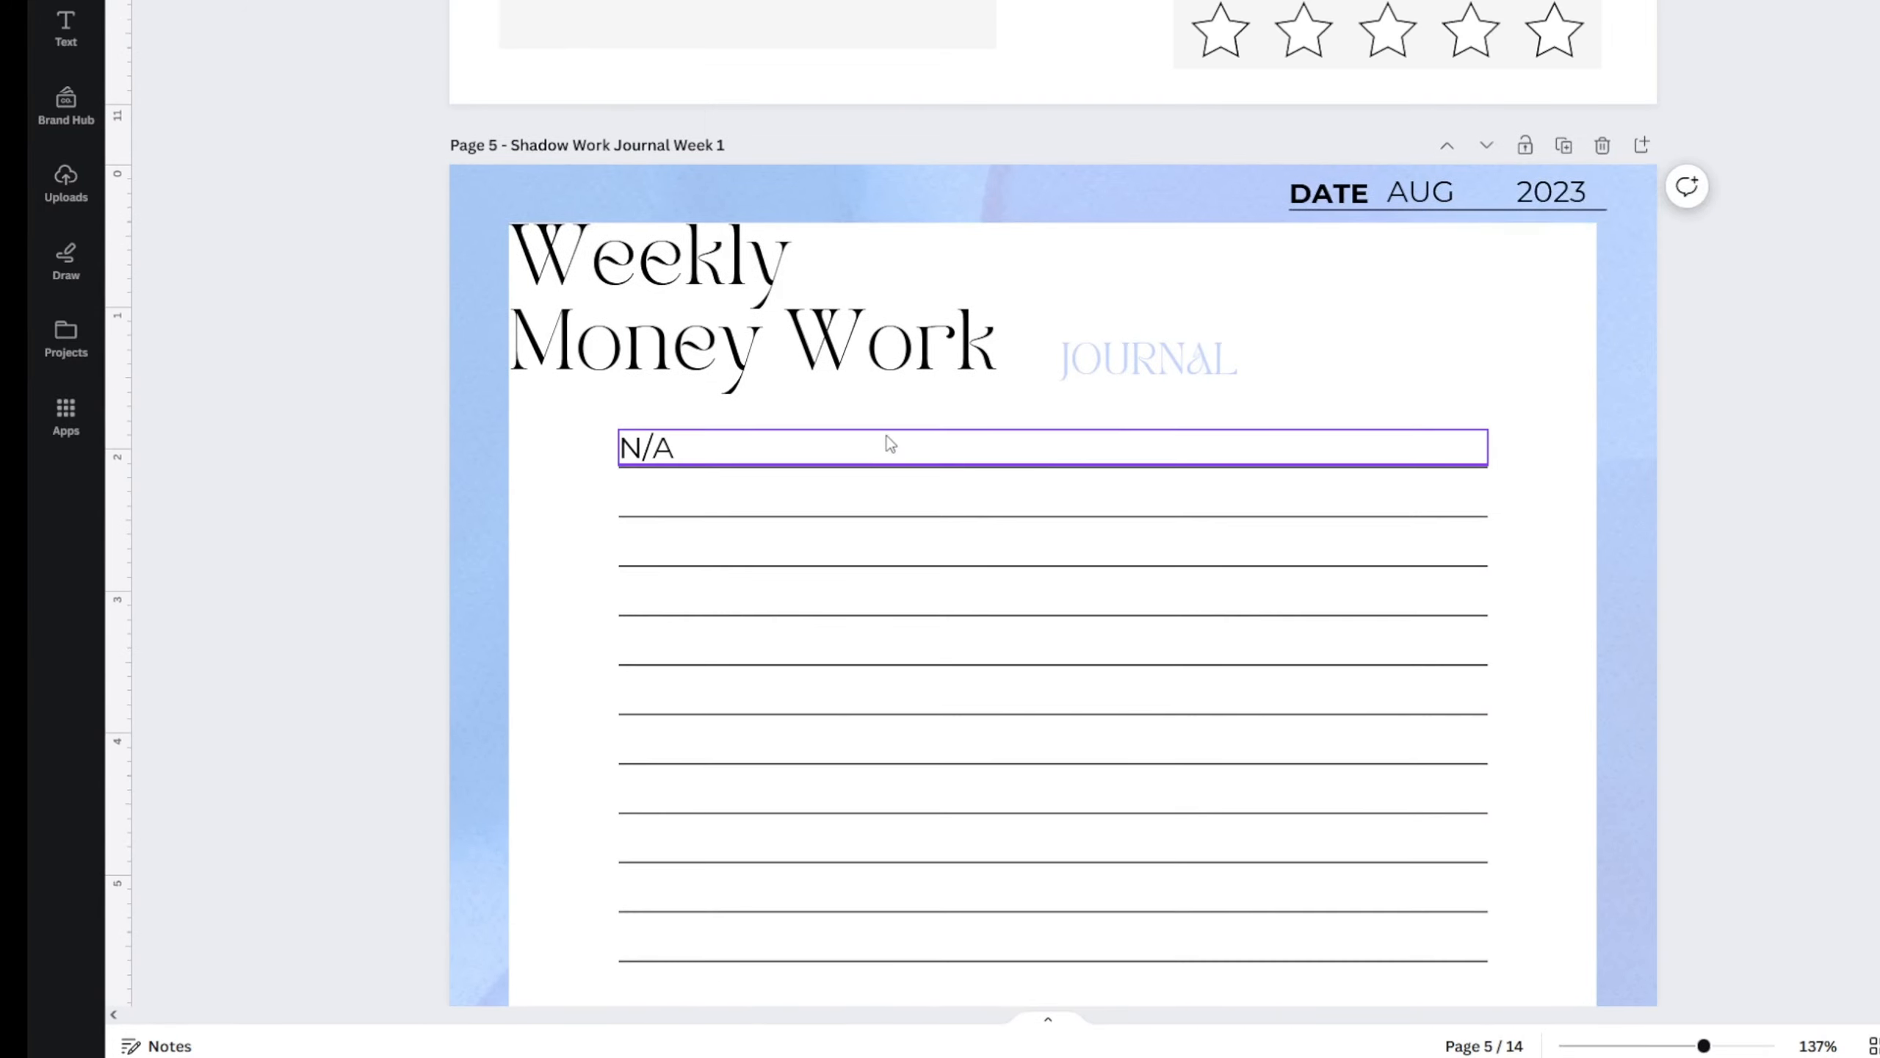
pyautogui.scroll(-3, 1022, 368)
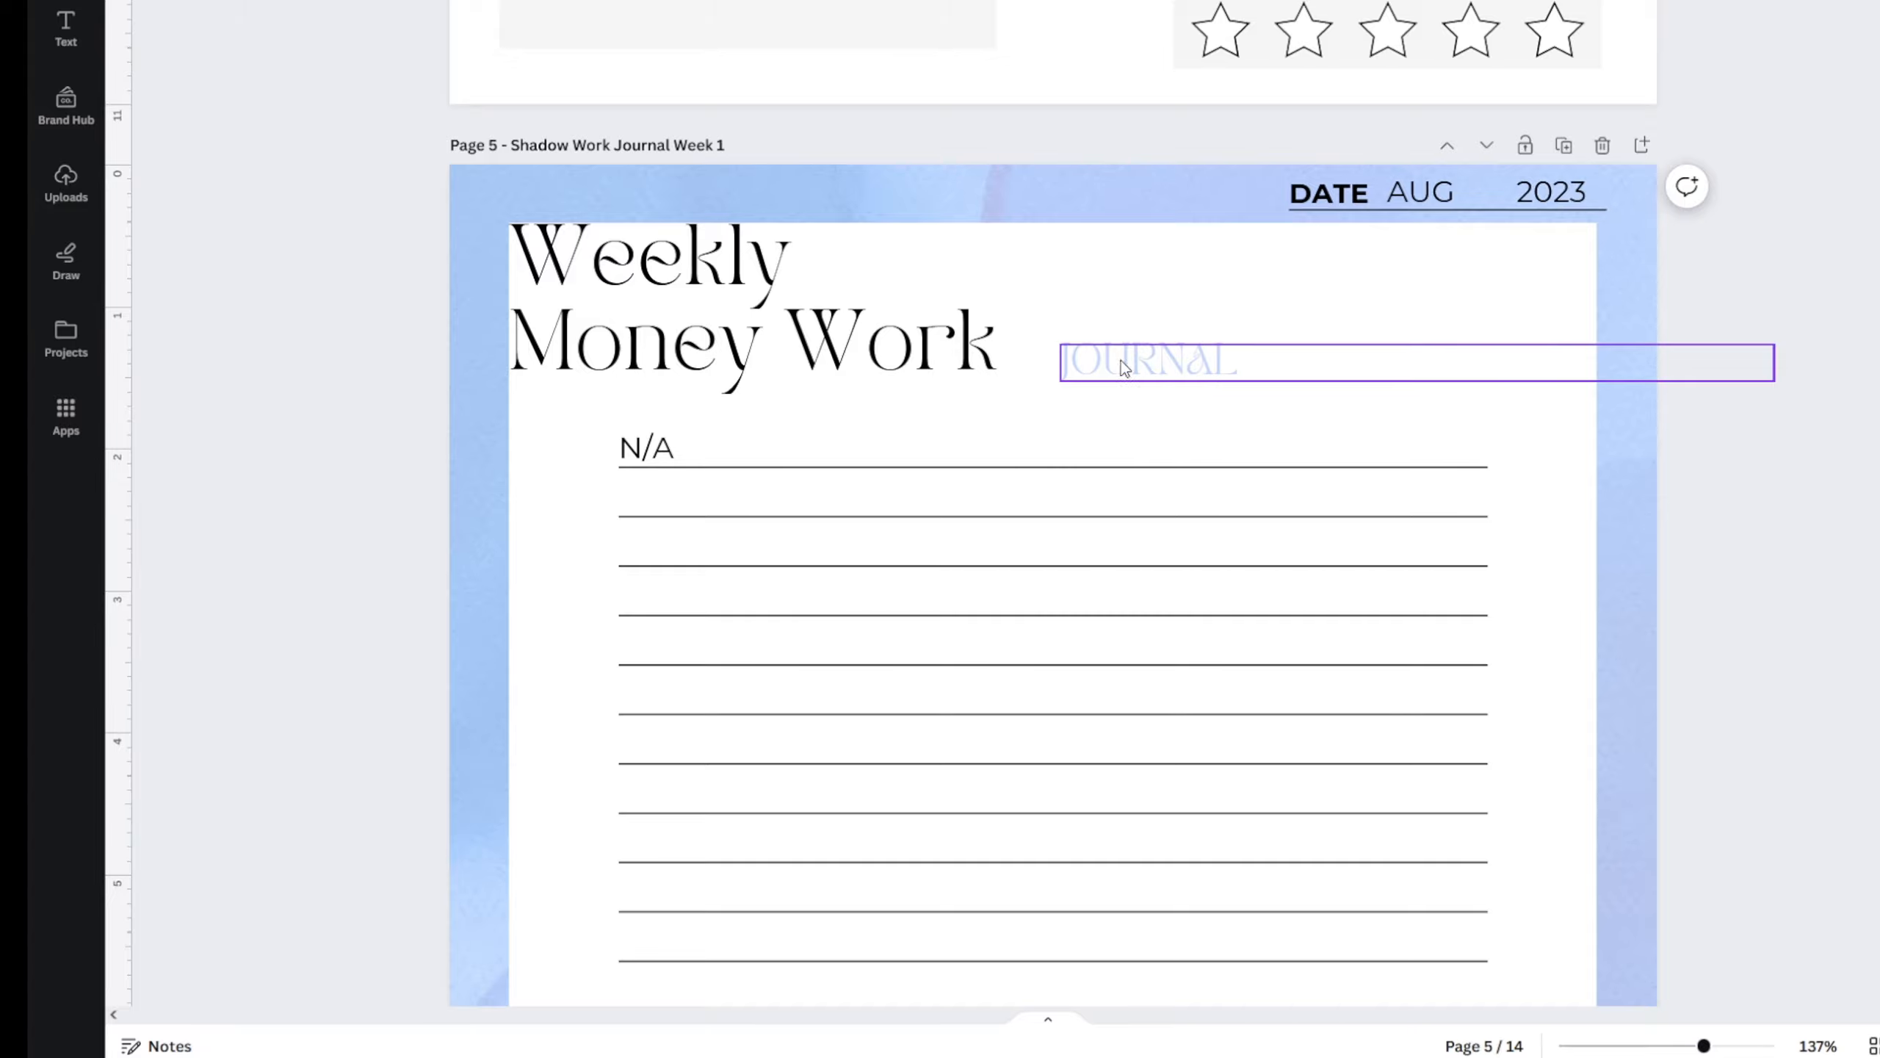
pyautogui.scroll(-13, 1163, 417)
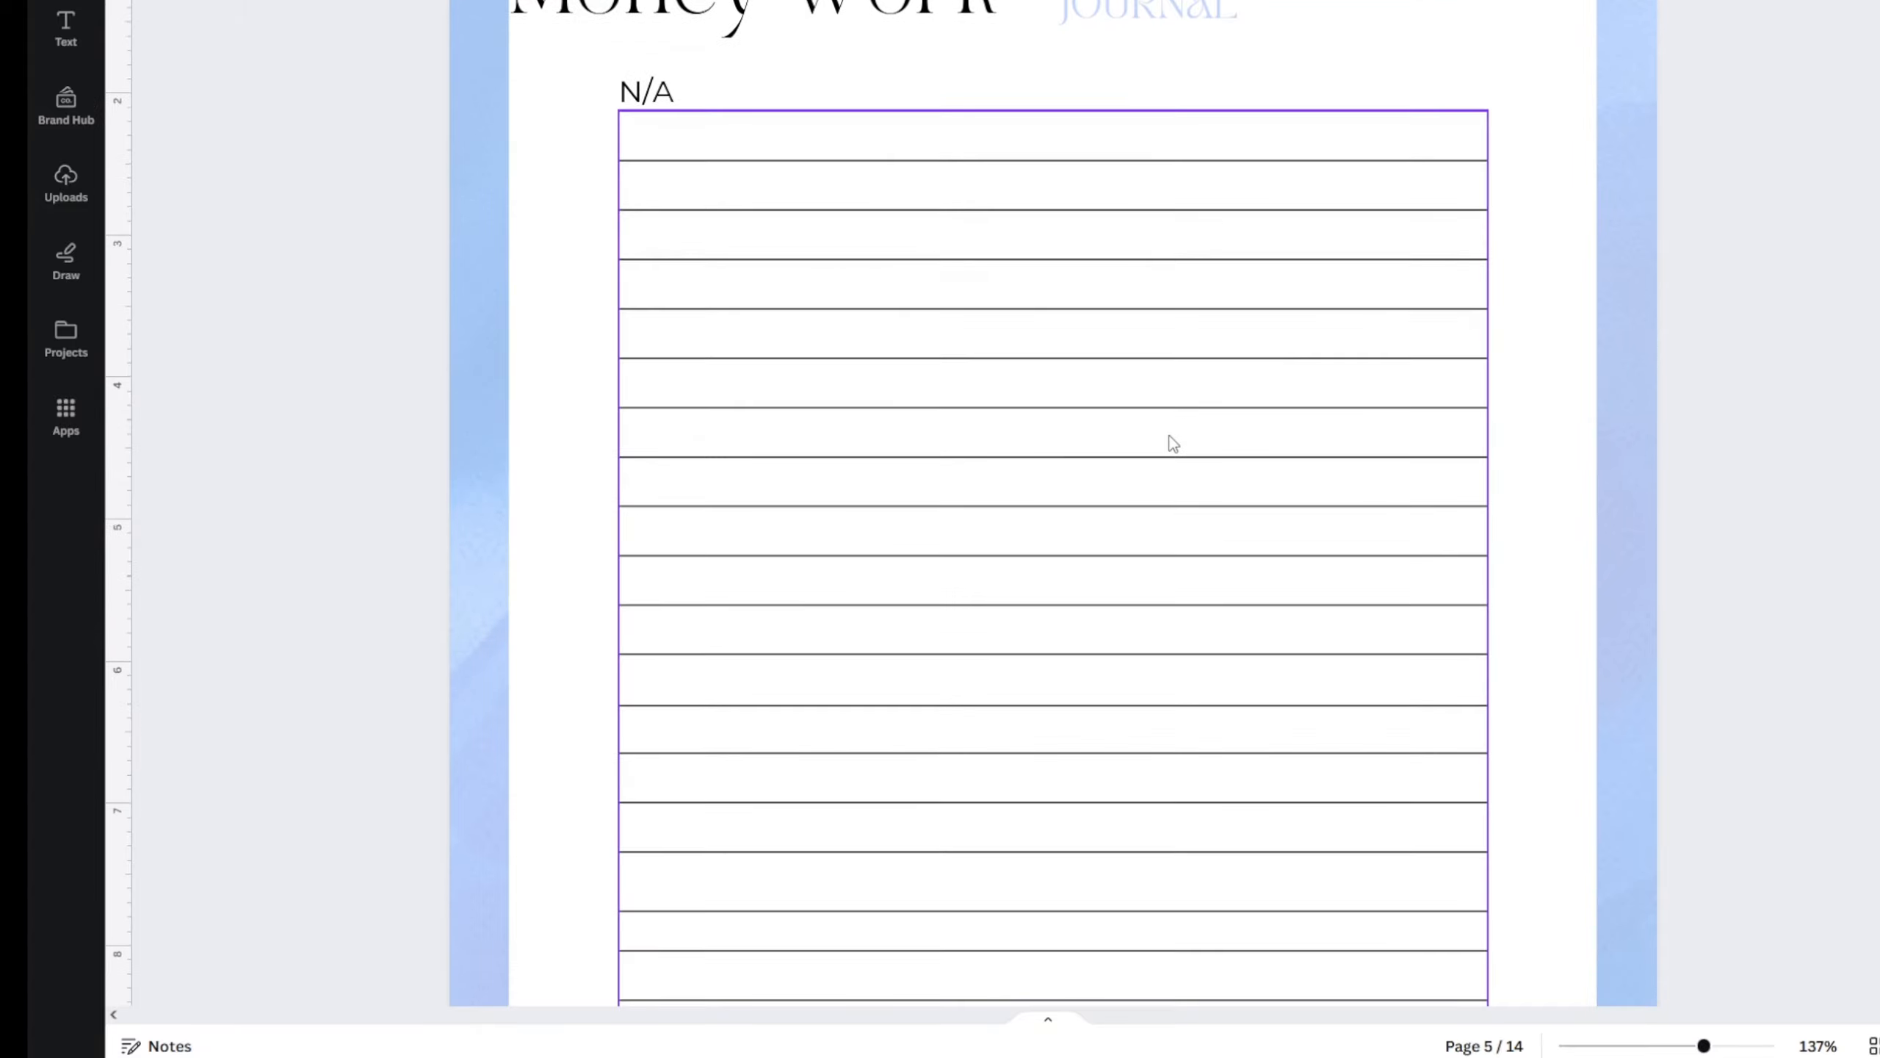
pyautogui.scroll(12, 1008, 769)
pyautogui.scroll(20, 1090, 496)
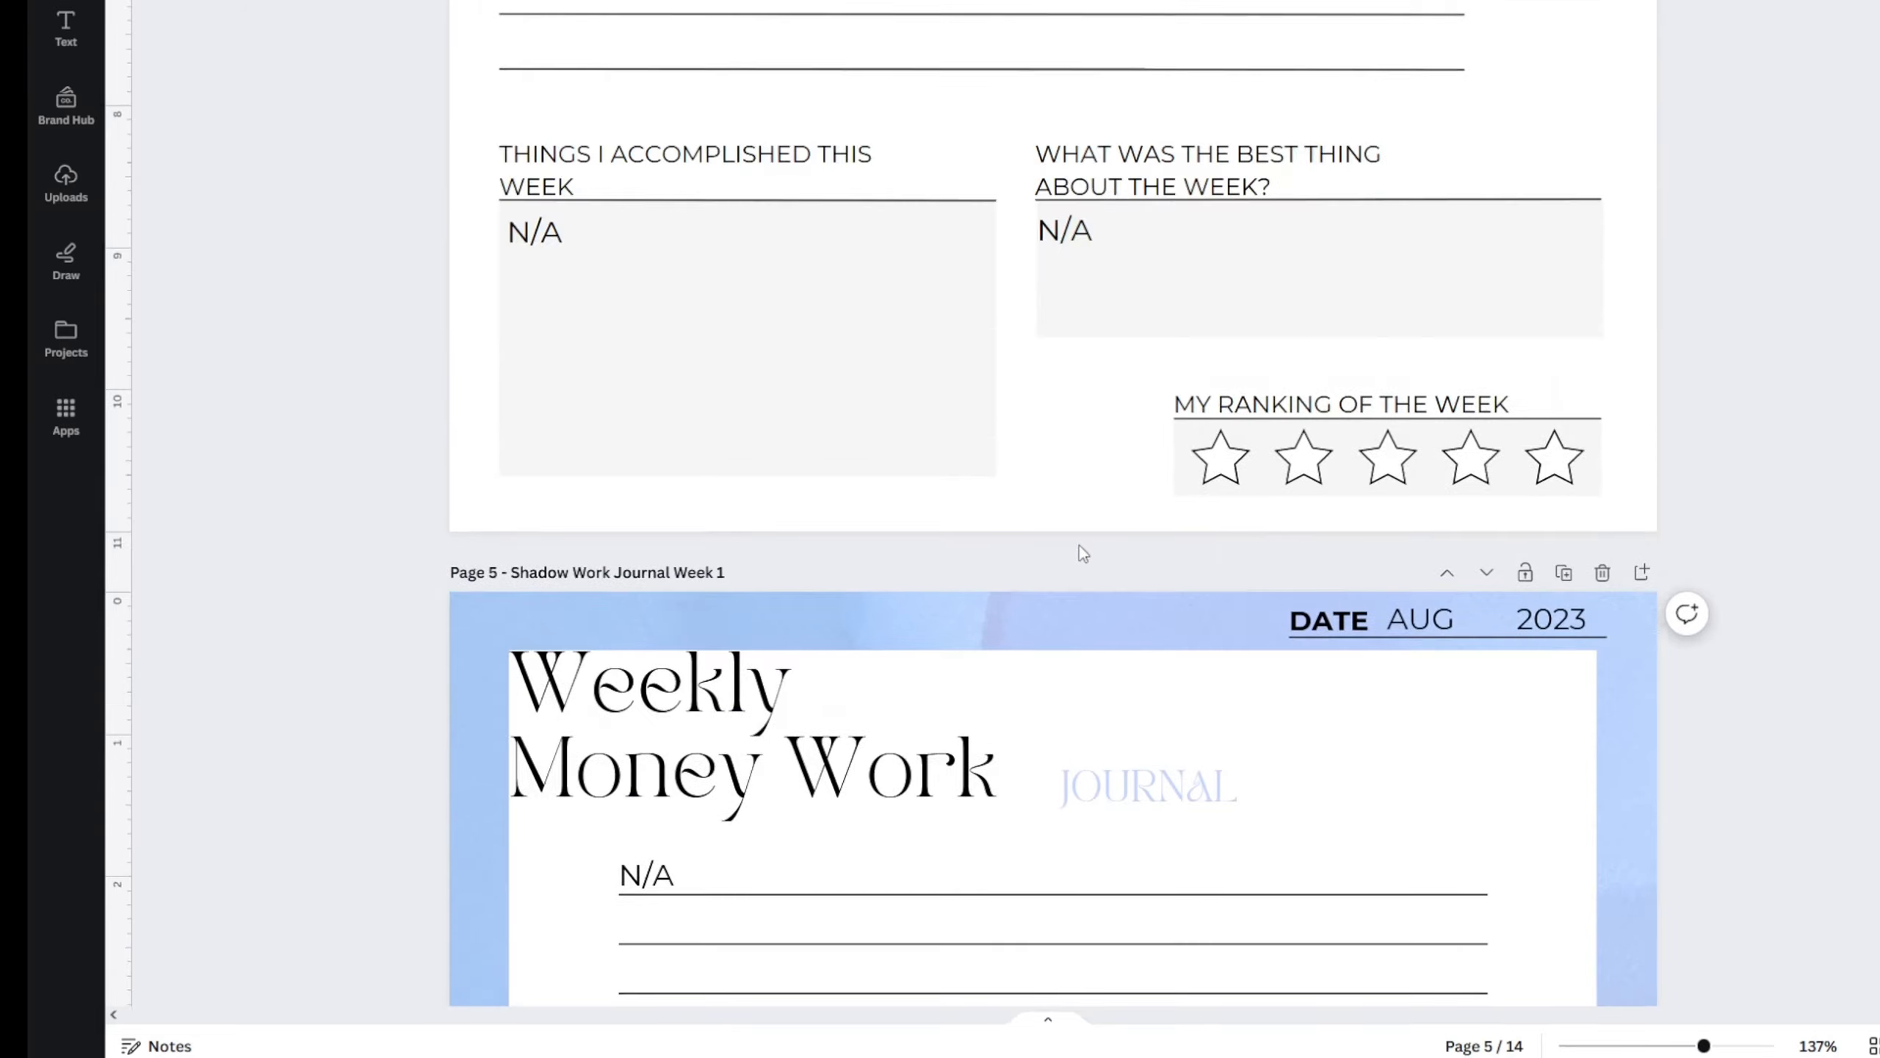
pyautogui.scroll(11, 1159, 354)
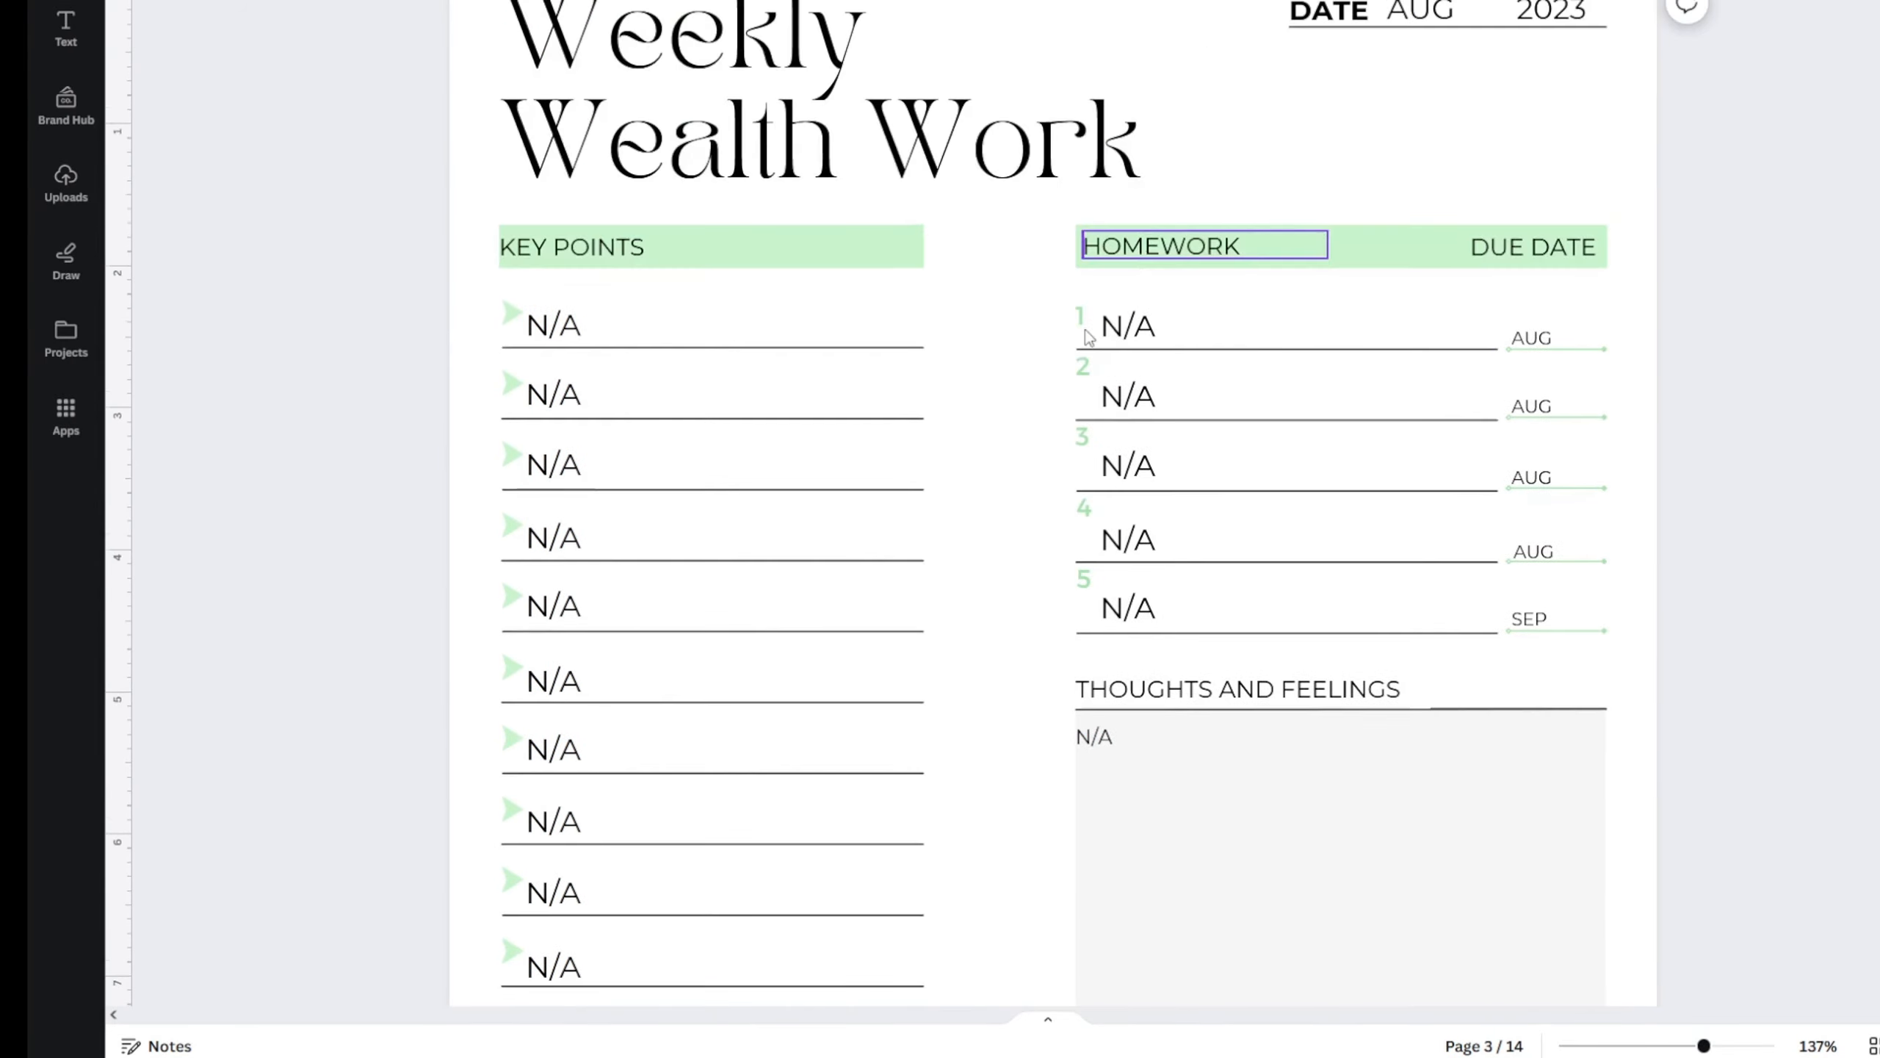
# - Recolour the Reflection Sheet subtitle on Reflection Page 1 to green #A6E1AC and apply it to all matching pale blue elements
pyautogui.scroll(-20, 1041, 327)
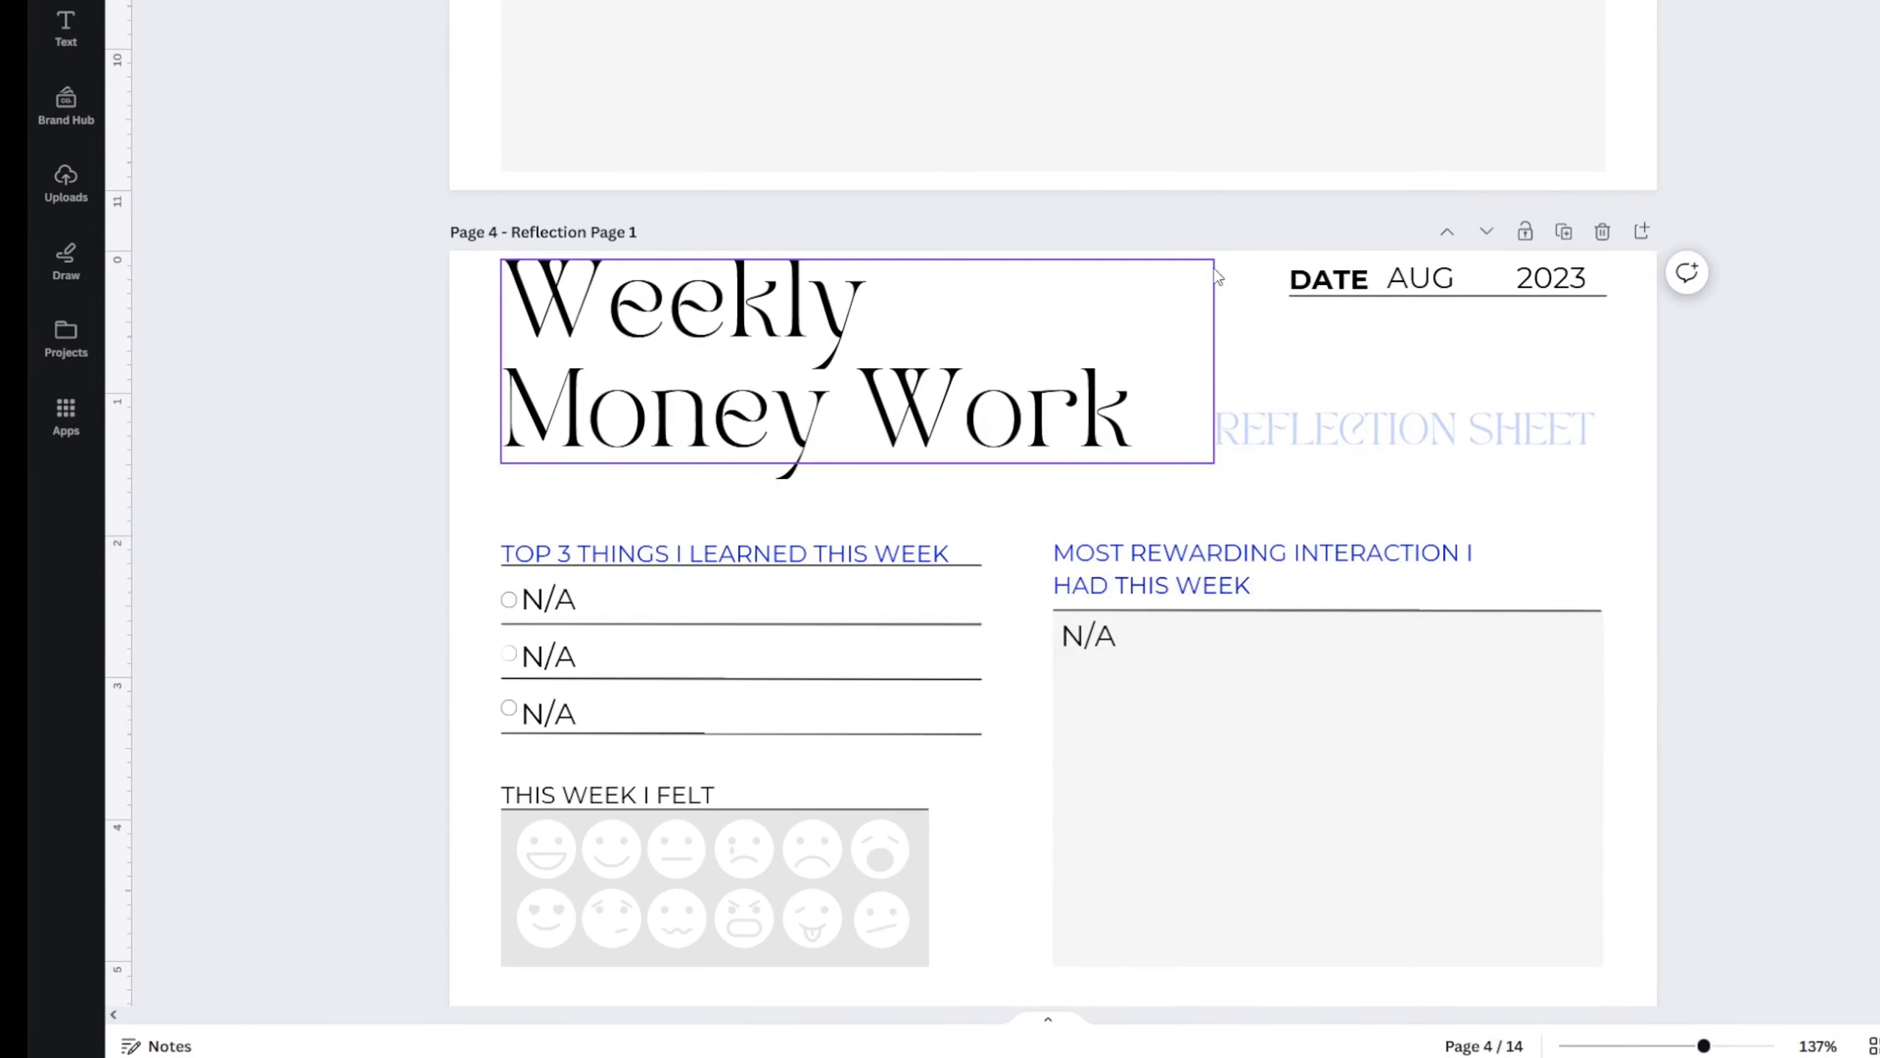
pyautogui.click(1362, 434)
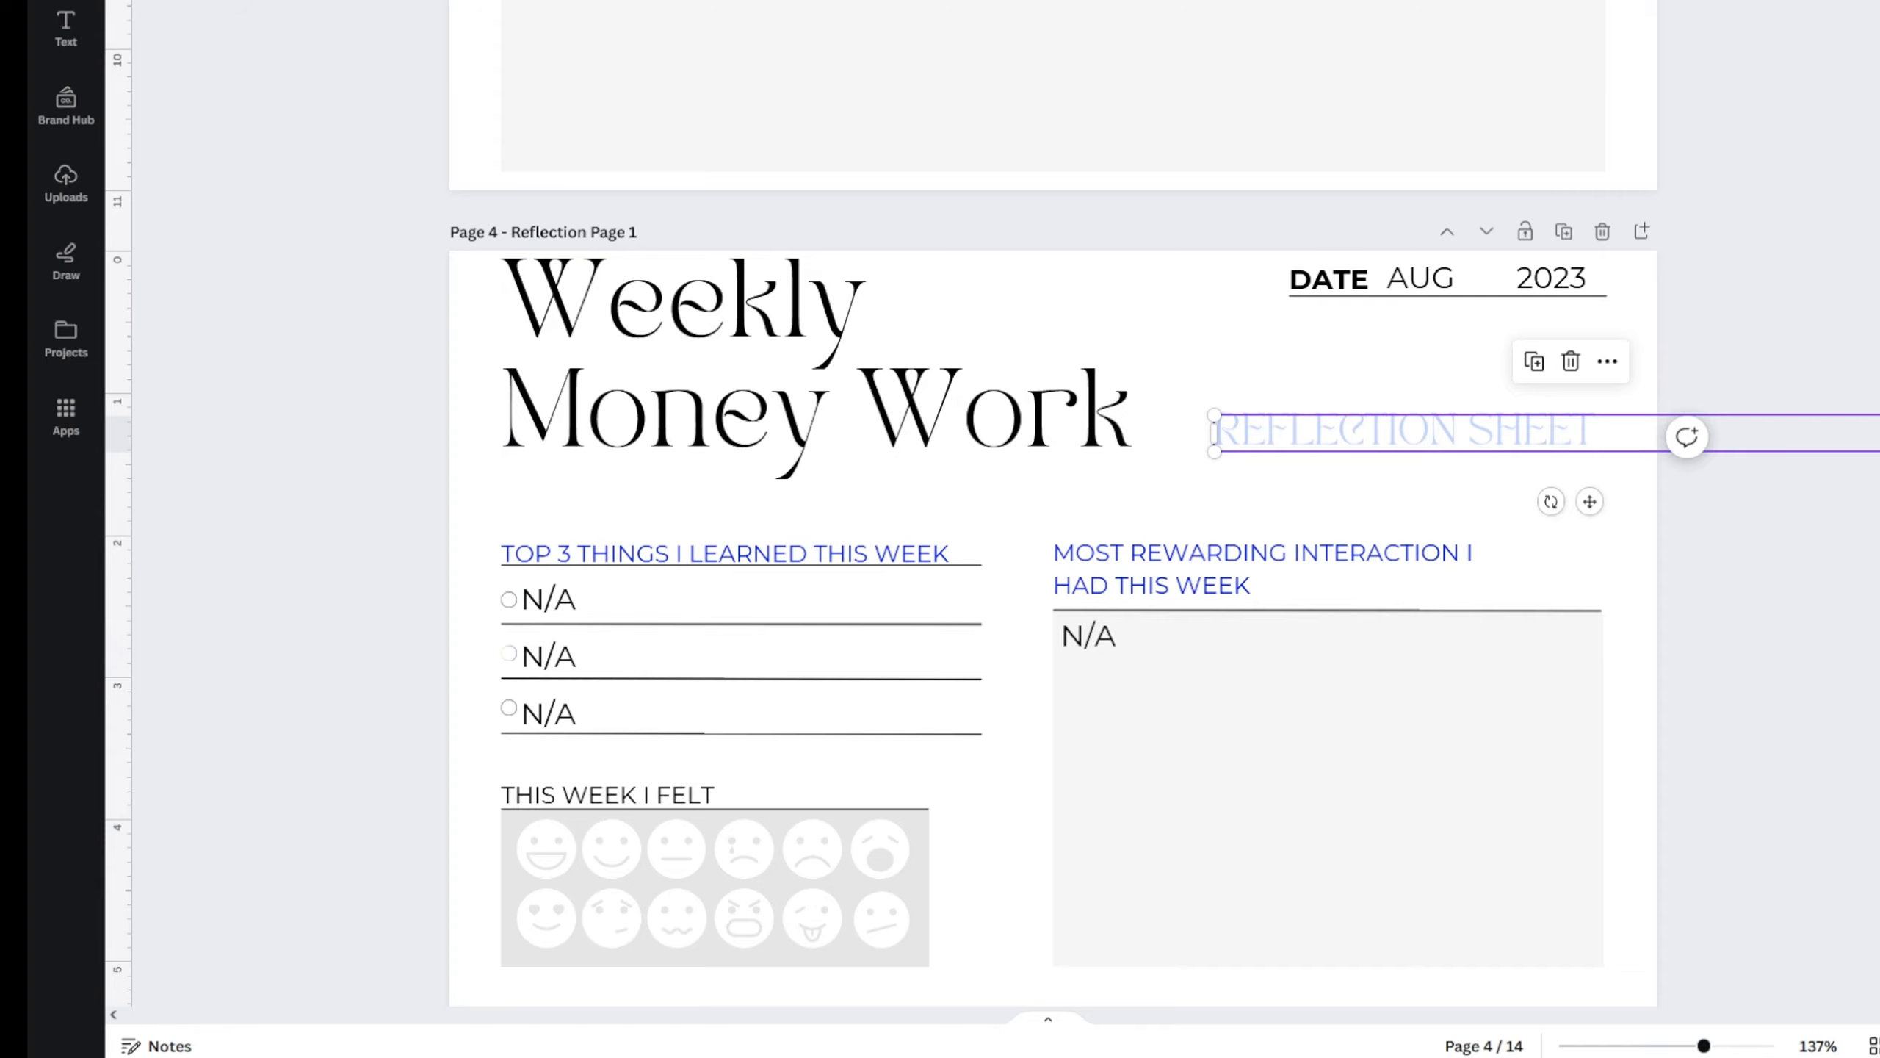
pyautogui.click(769, 2)
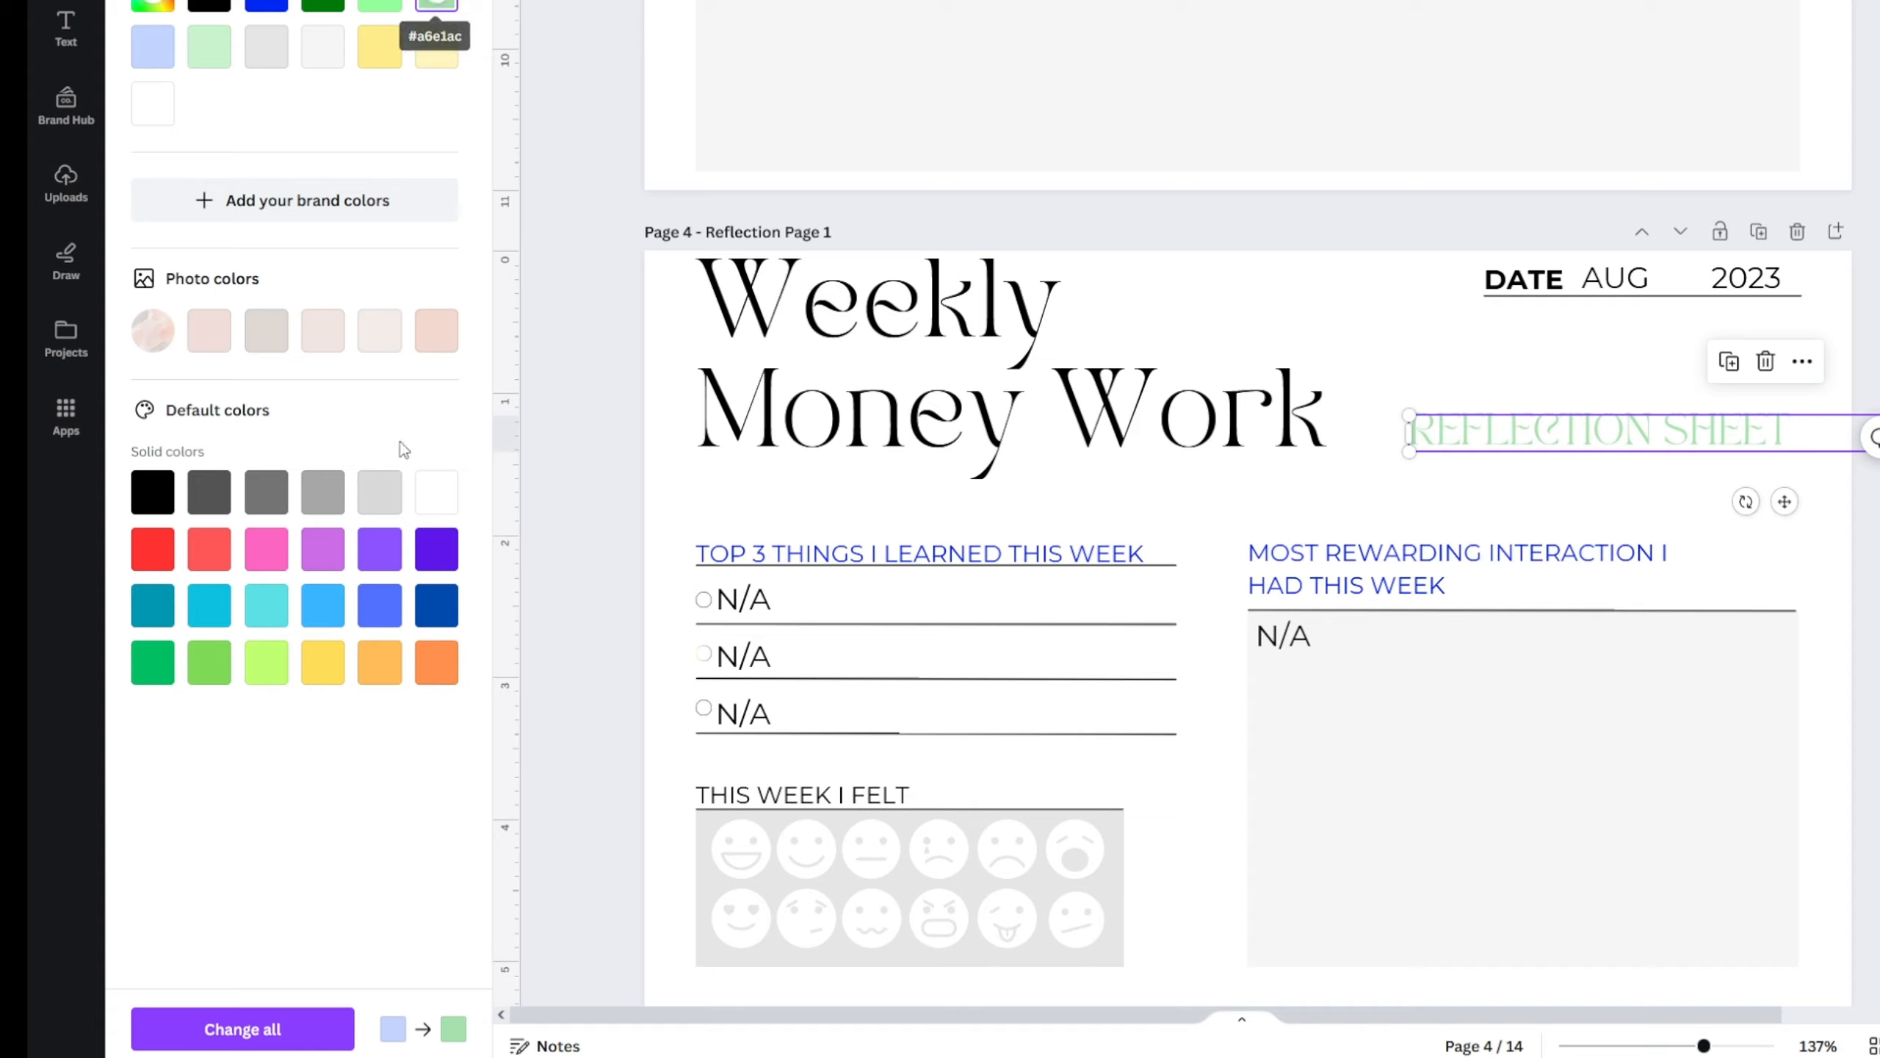
pyautogui.click(275, 1041)
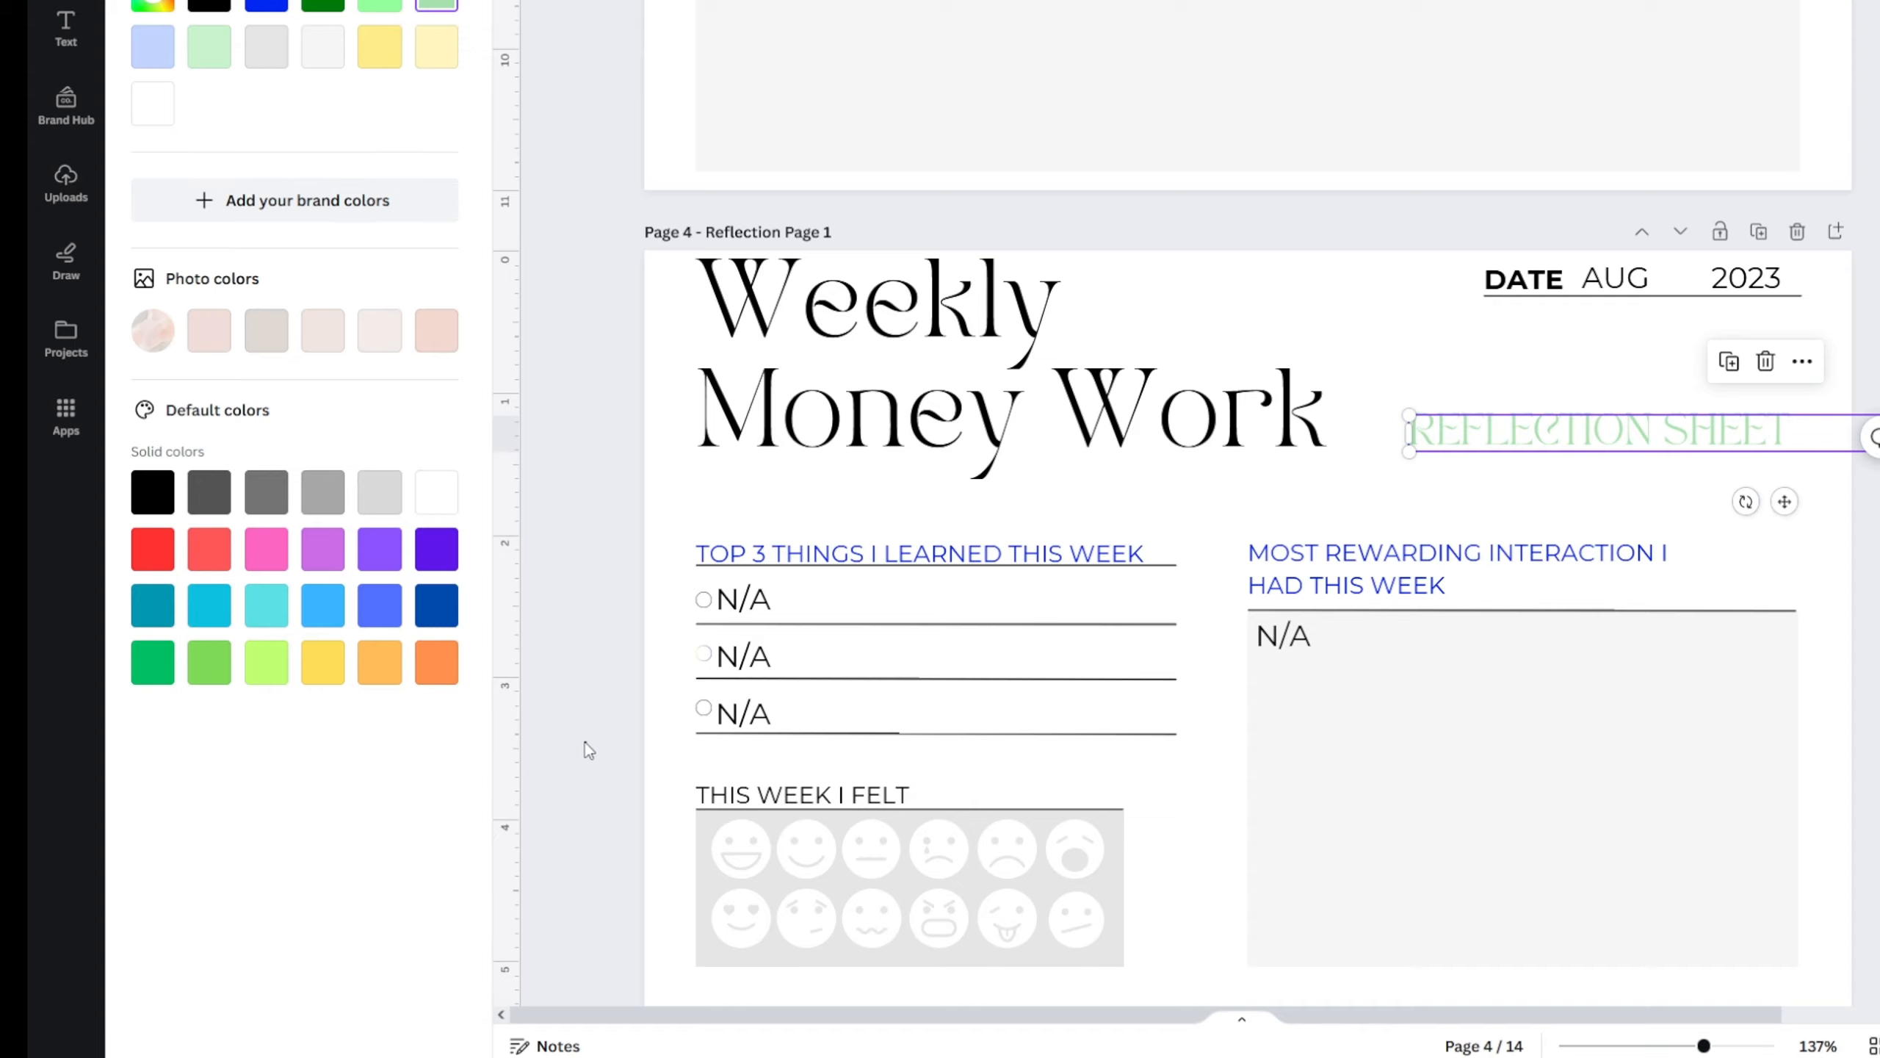
# - Recolour the blue "Top 3 Things I Learned This Week" heading on Reflection Page 2 dark green and apply it to all matching blue elements
pyautogui.scroll(-20, 588, 750)
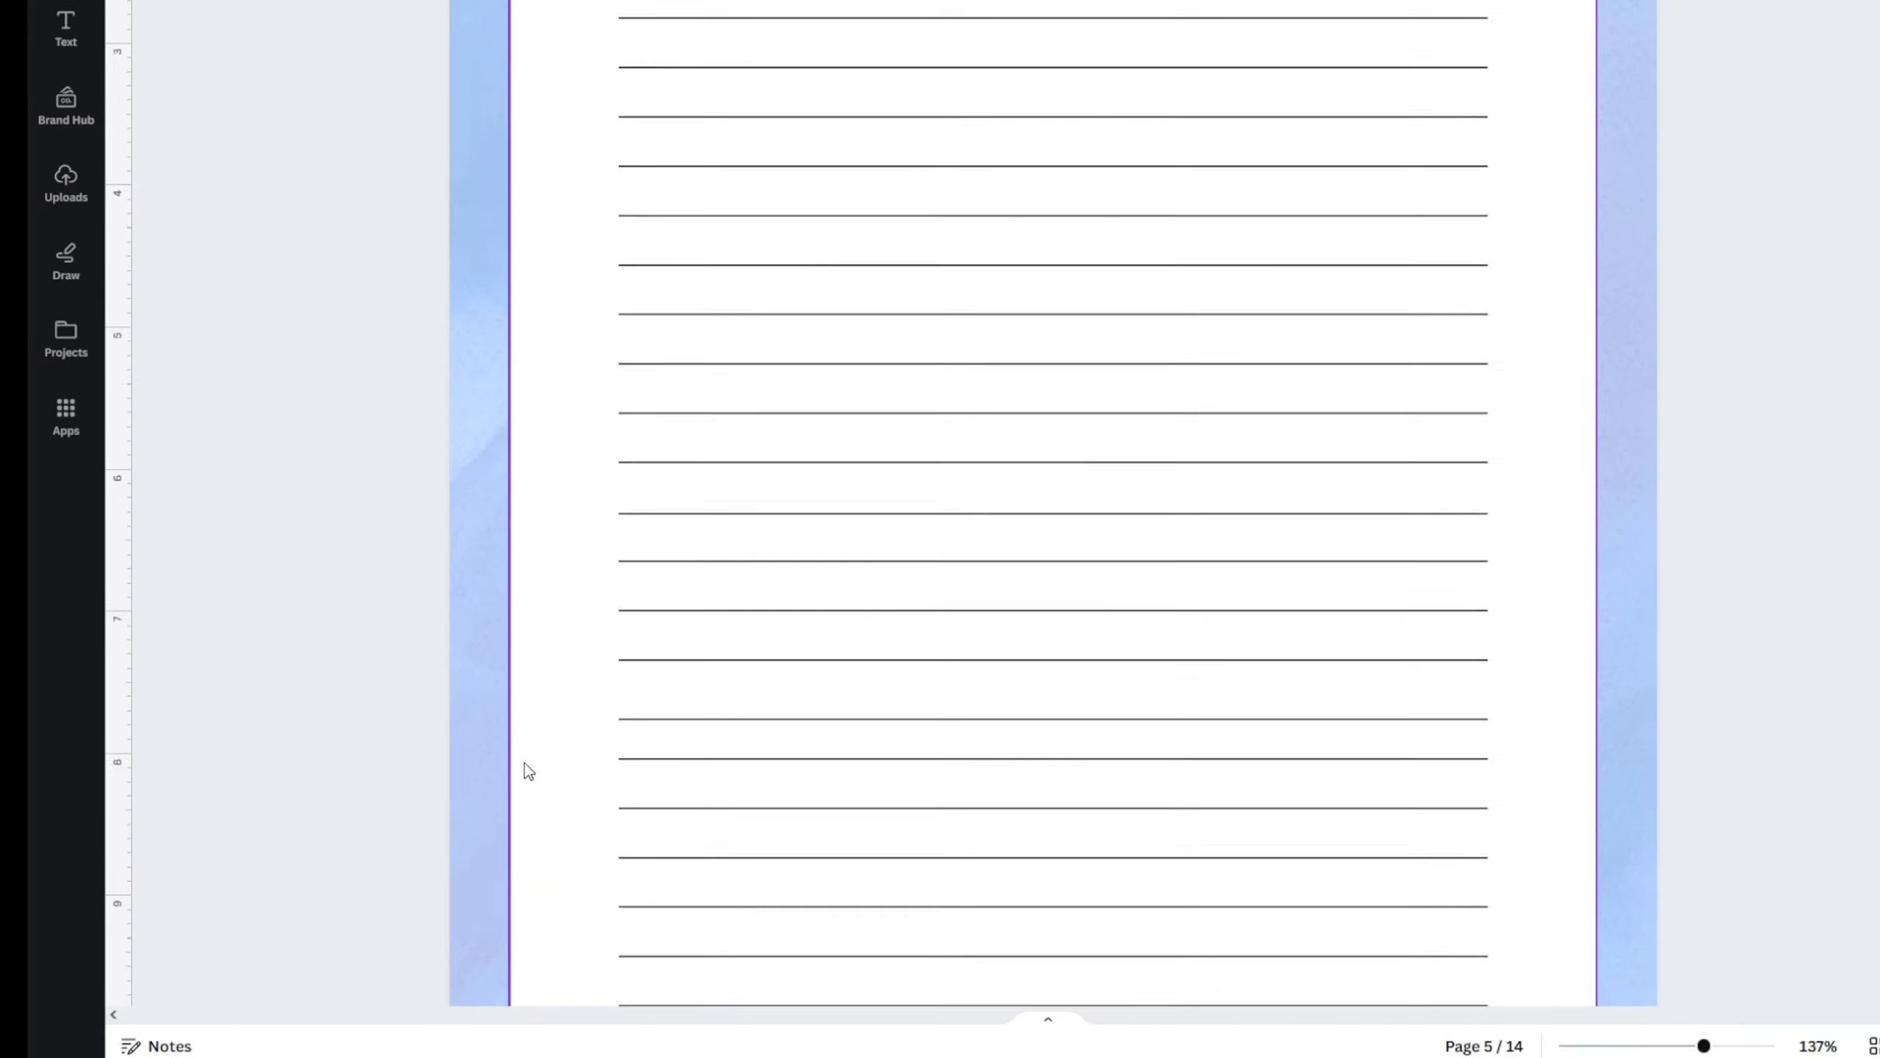
pyautogui.scroll(-20, 528, 770)
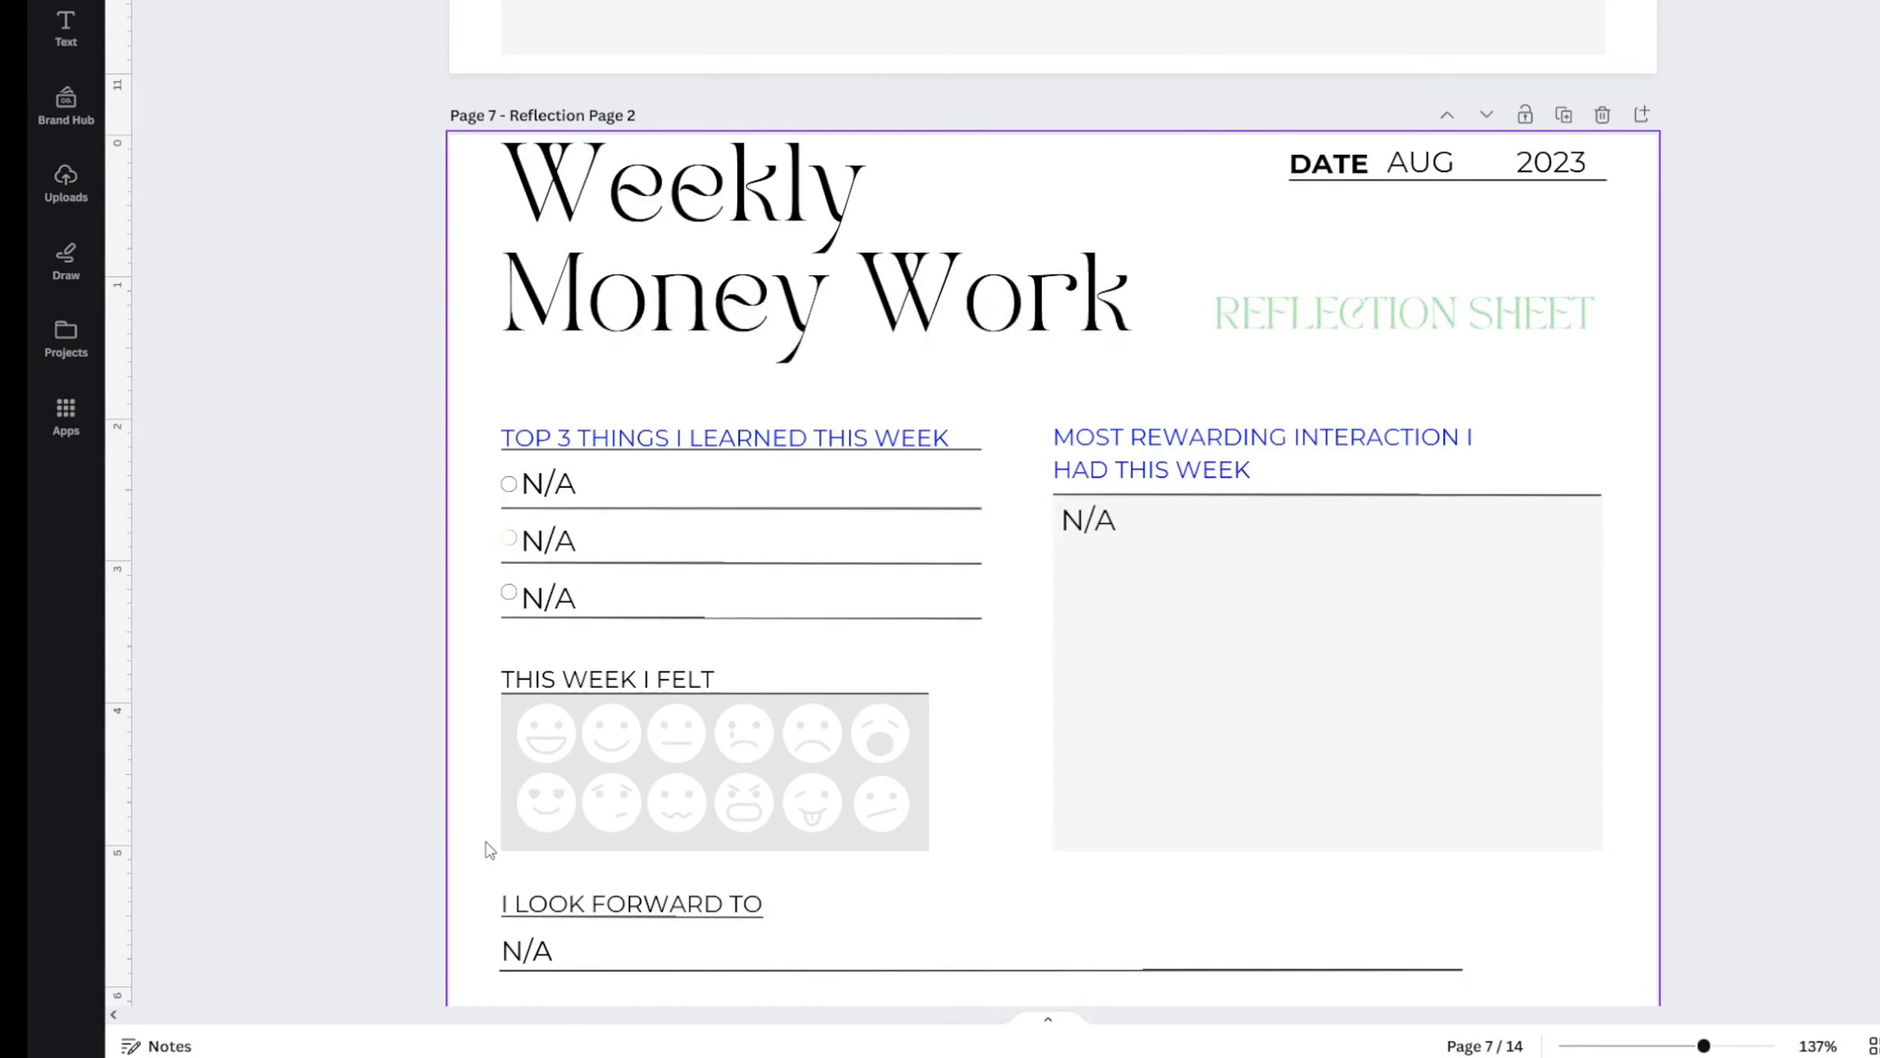
pyautogui.scroll(-5, 488, 851)
pyautogui.scroll(9, 488, 850)
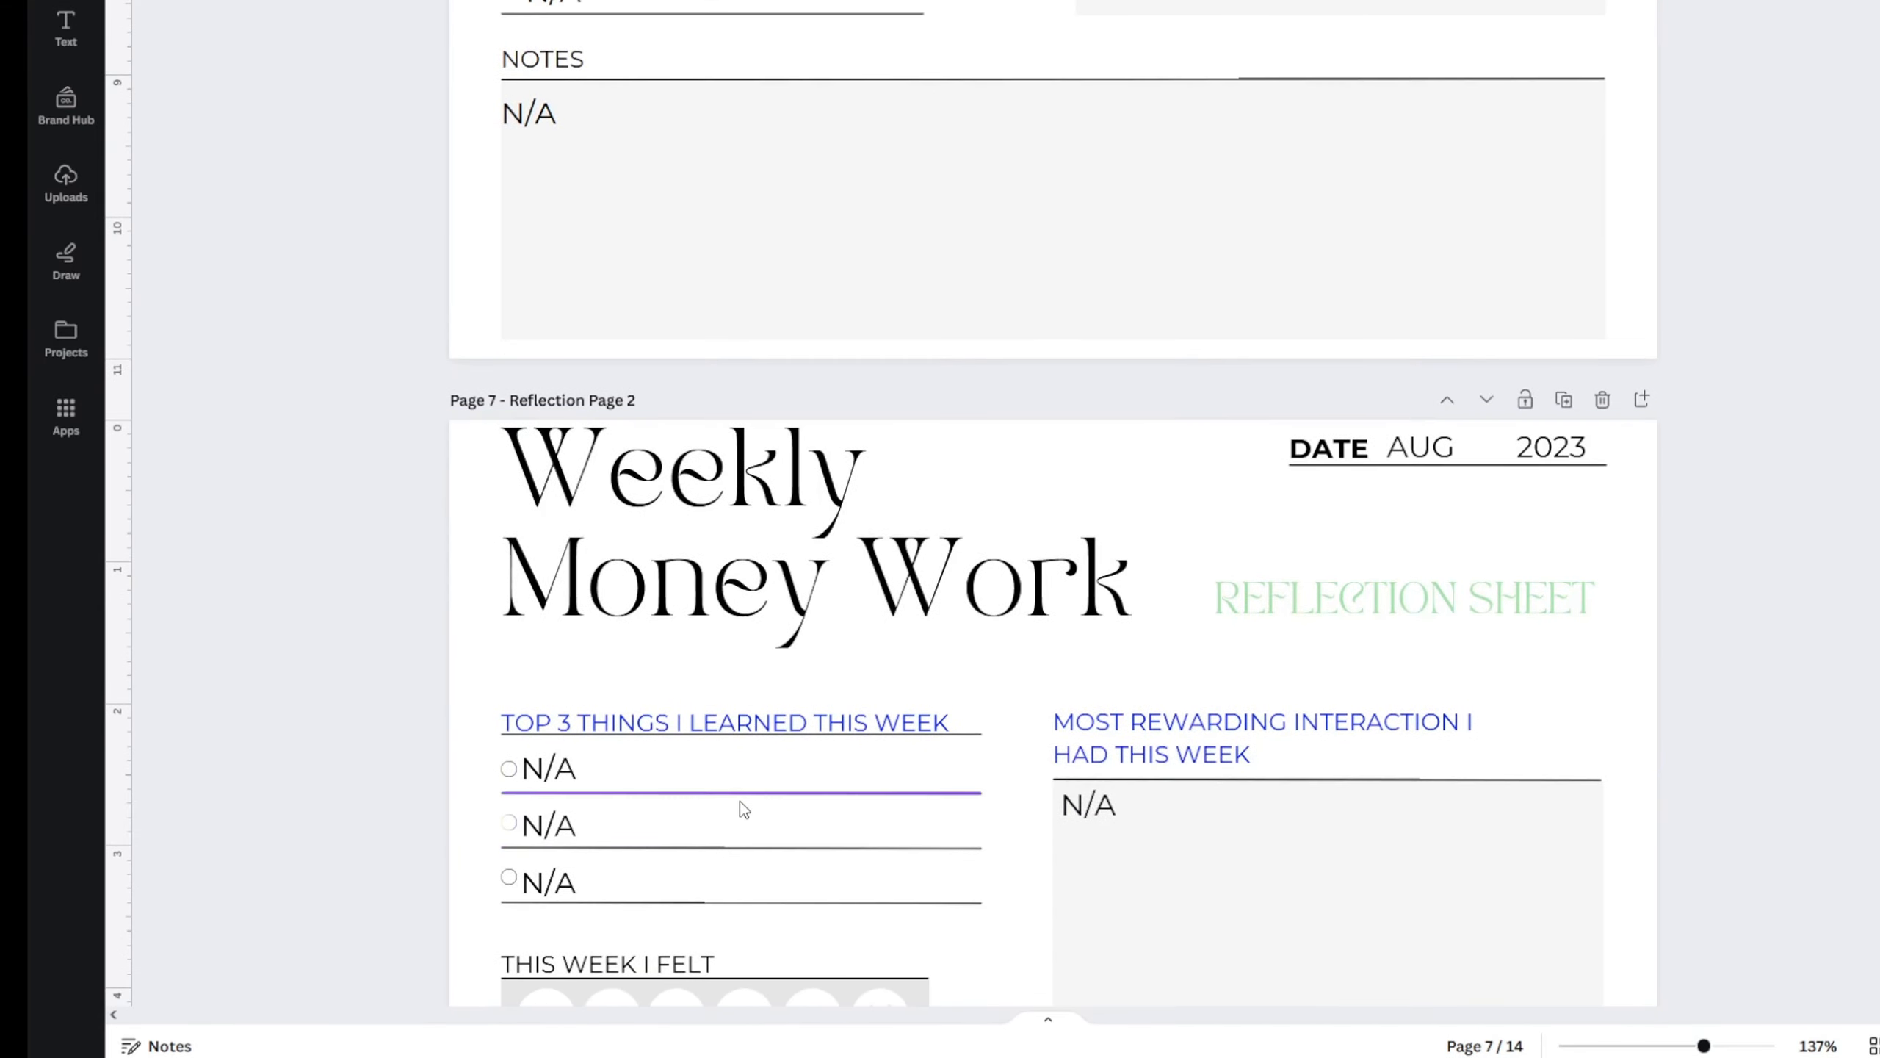
pyautogui.scroll(-2, 744, 807)
pyautogui.click(747, 582)
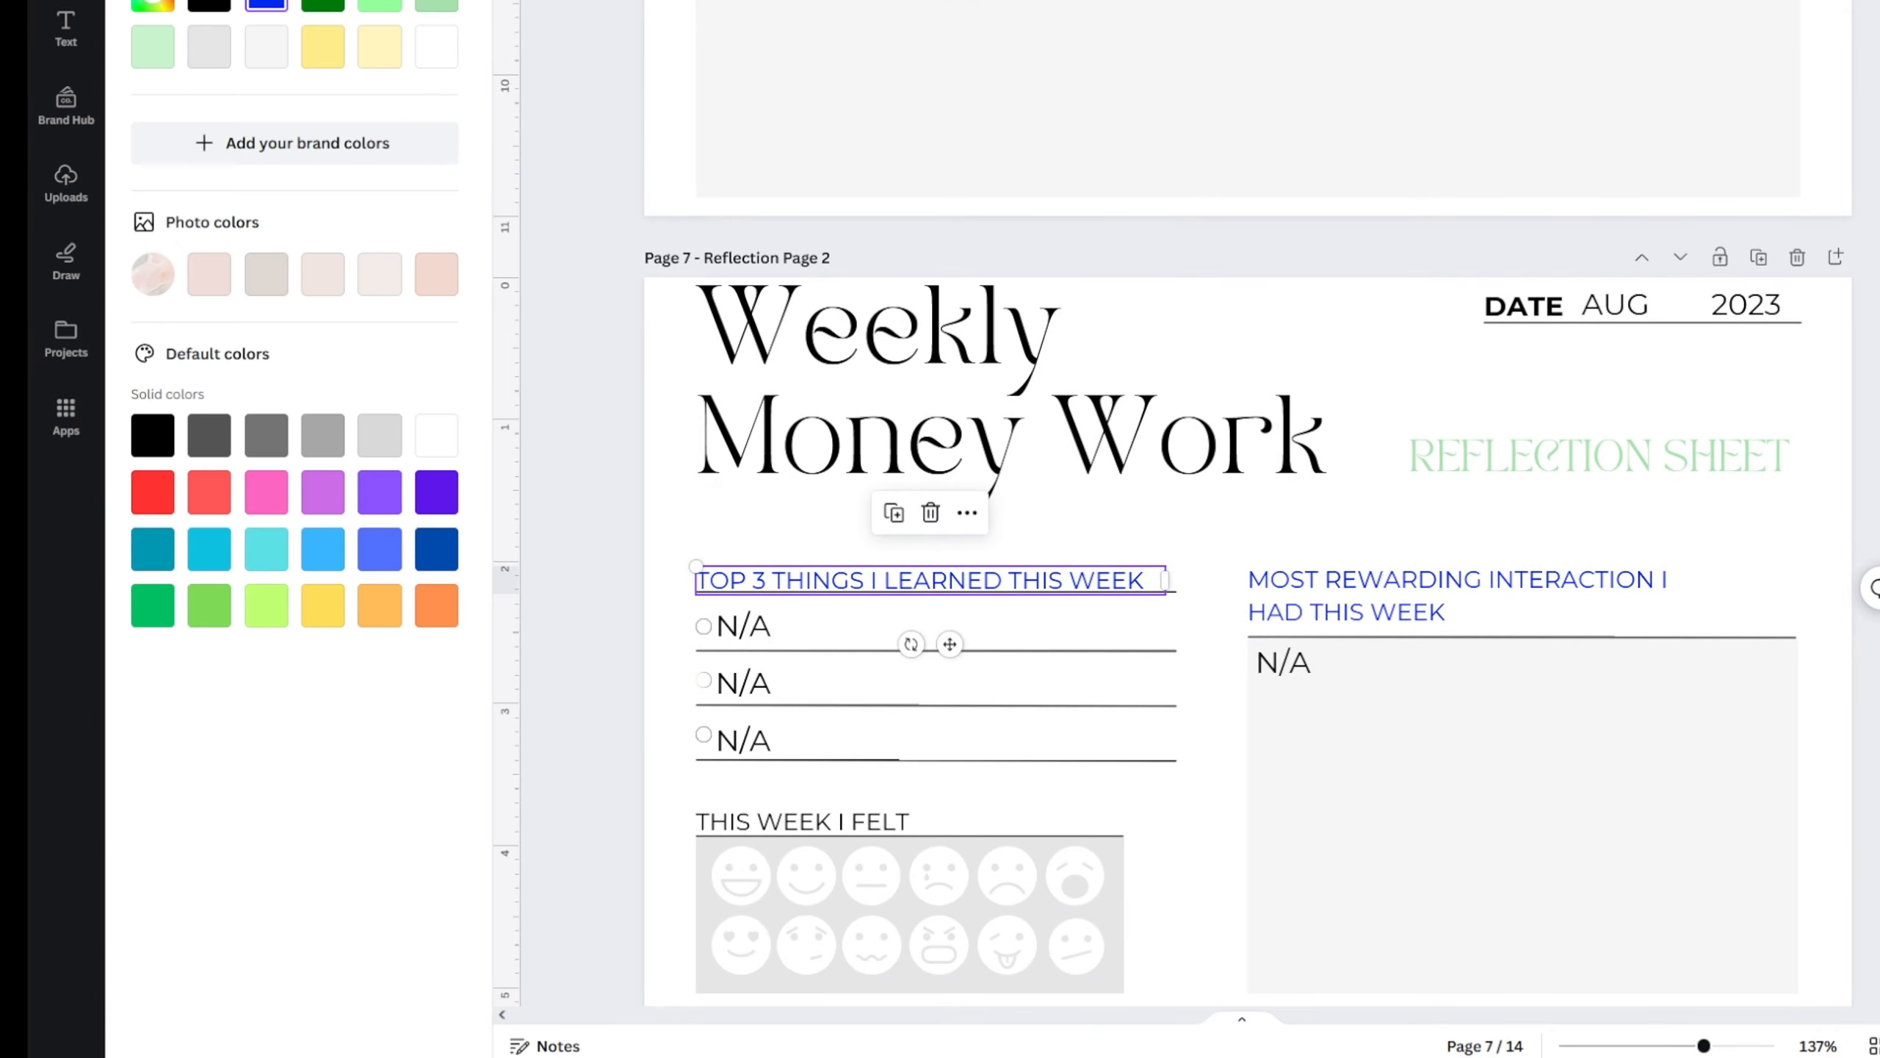
pyautogui.click(374, 7)
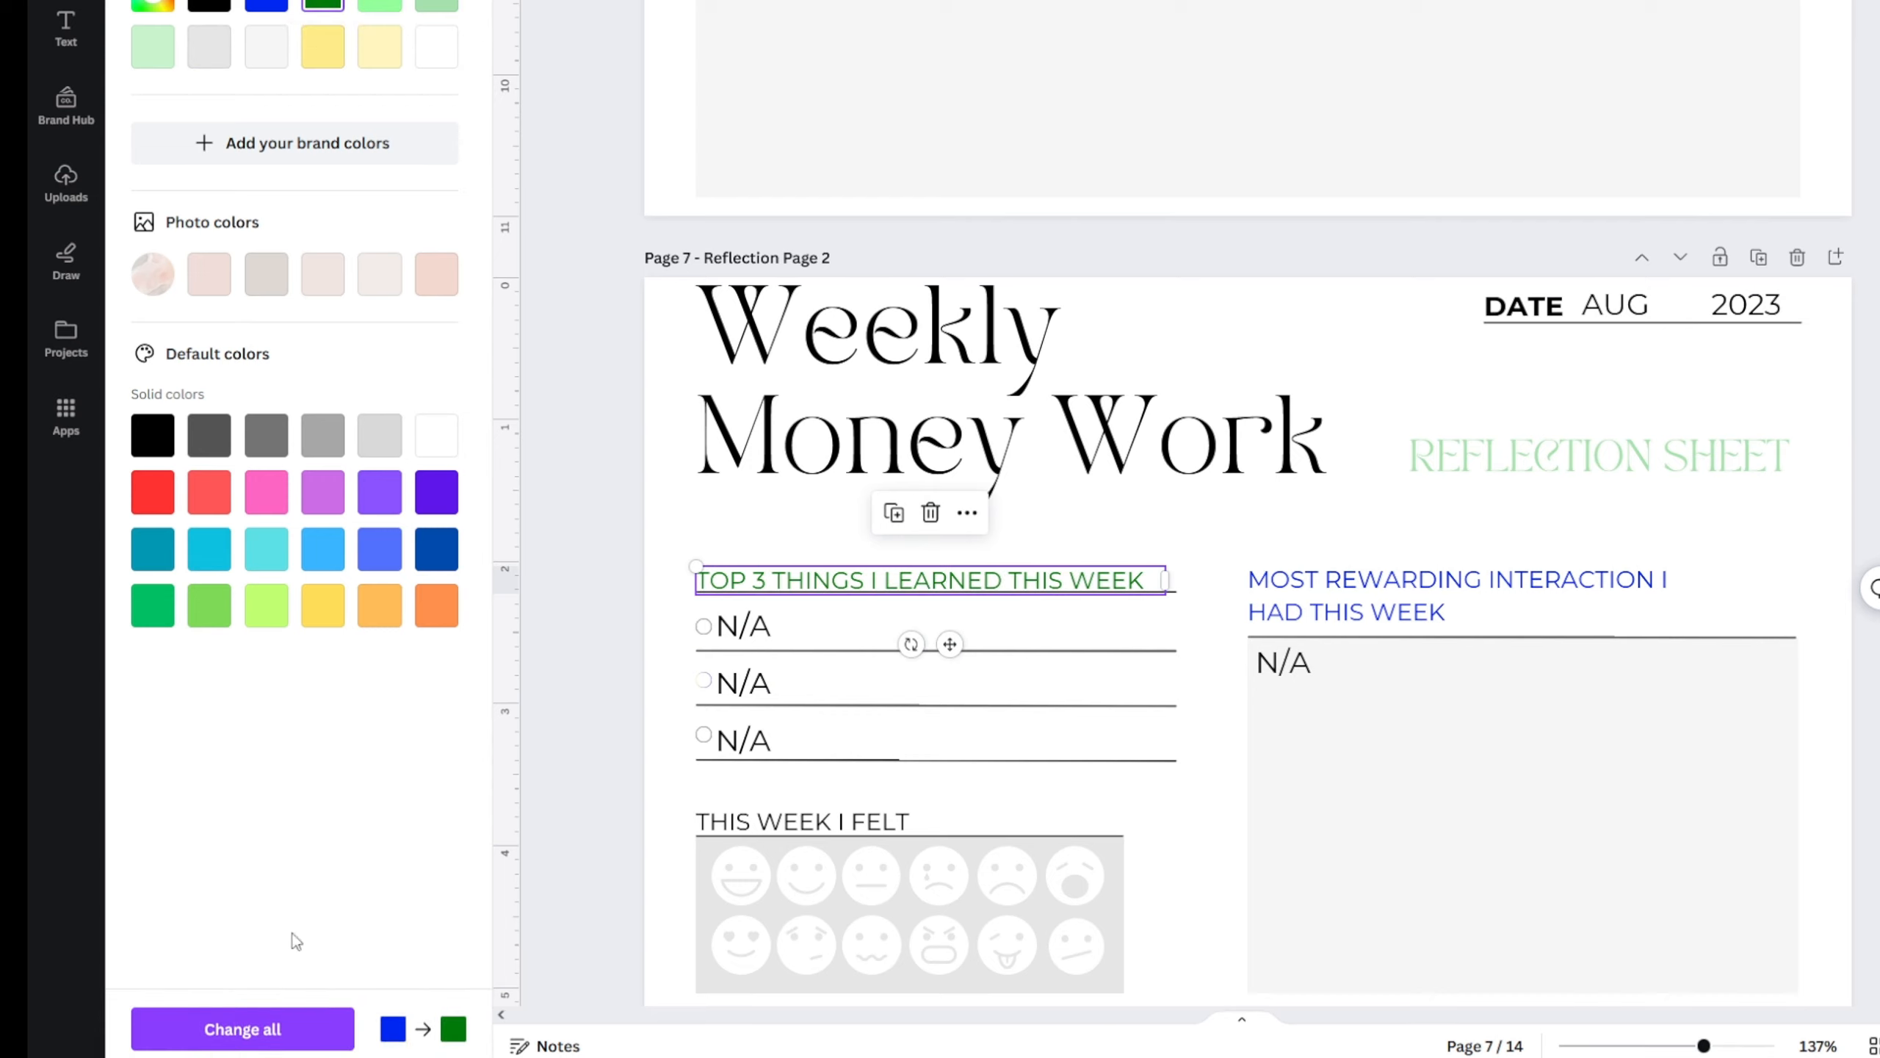
pyautogui.click(287, 1030)
pyautogui.click(532, 760)
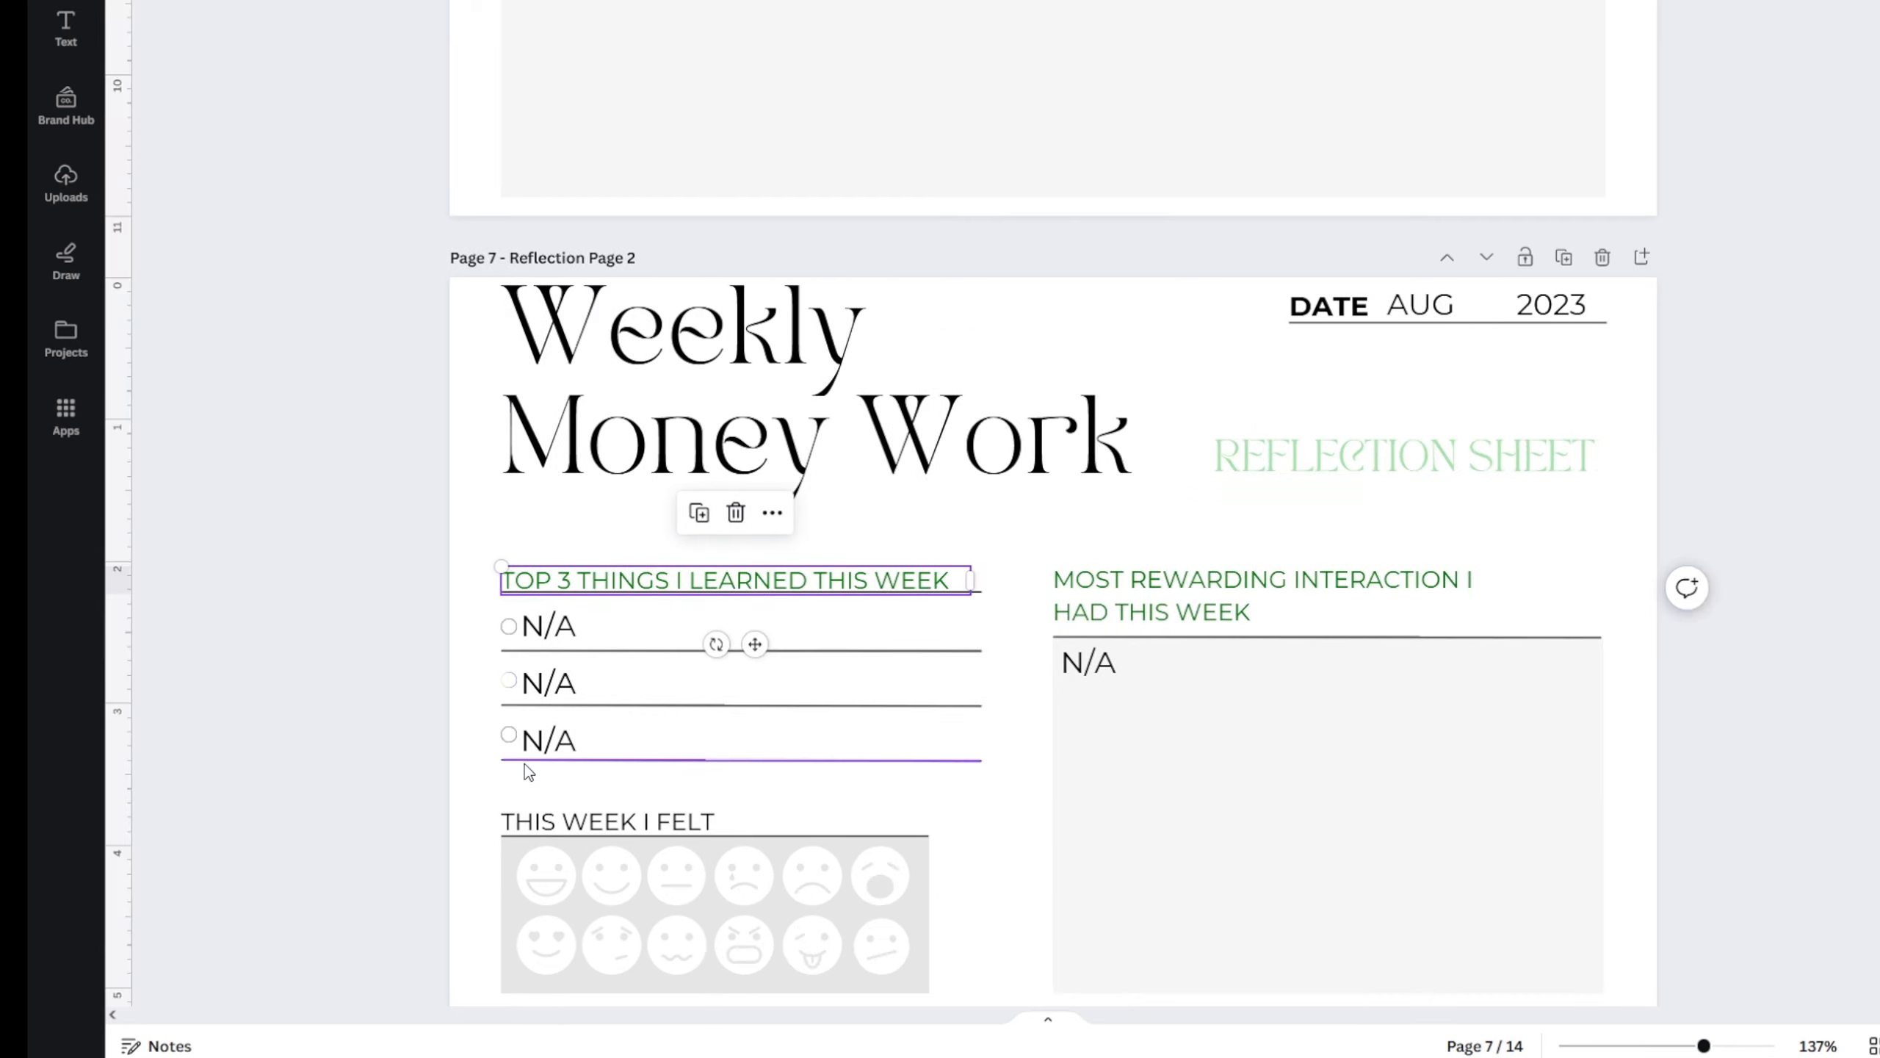
# - Look over Reflection Page 2, the Week 2 journal page and the preceding pages up to Homework Page 1 for mismatched colours
pyautogui.scroll(-20, 518, 770)
pyautogui.scroll(-4, 470, 830)
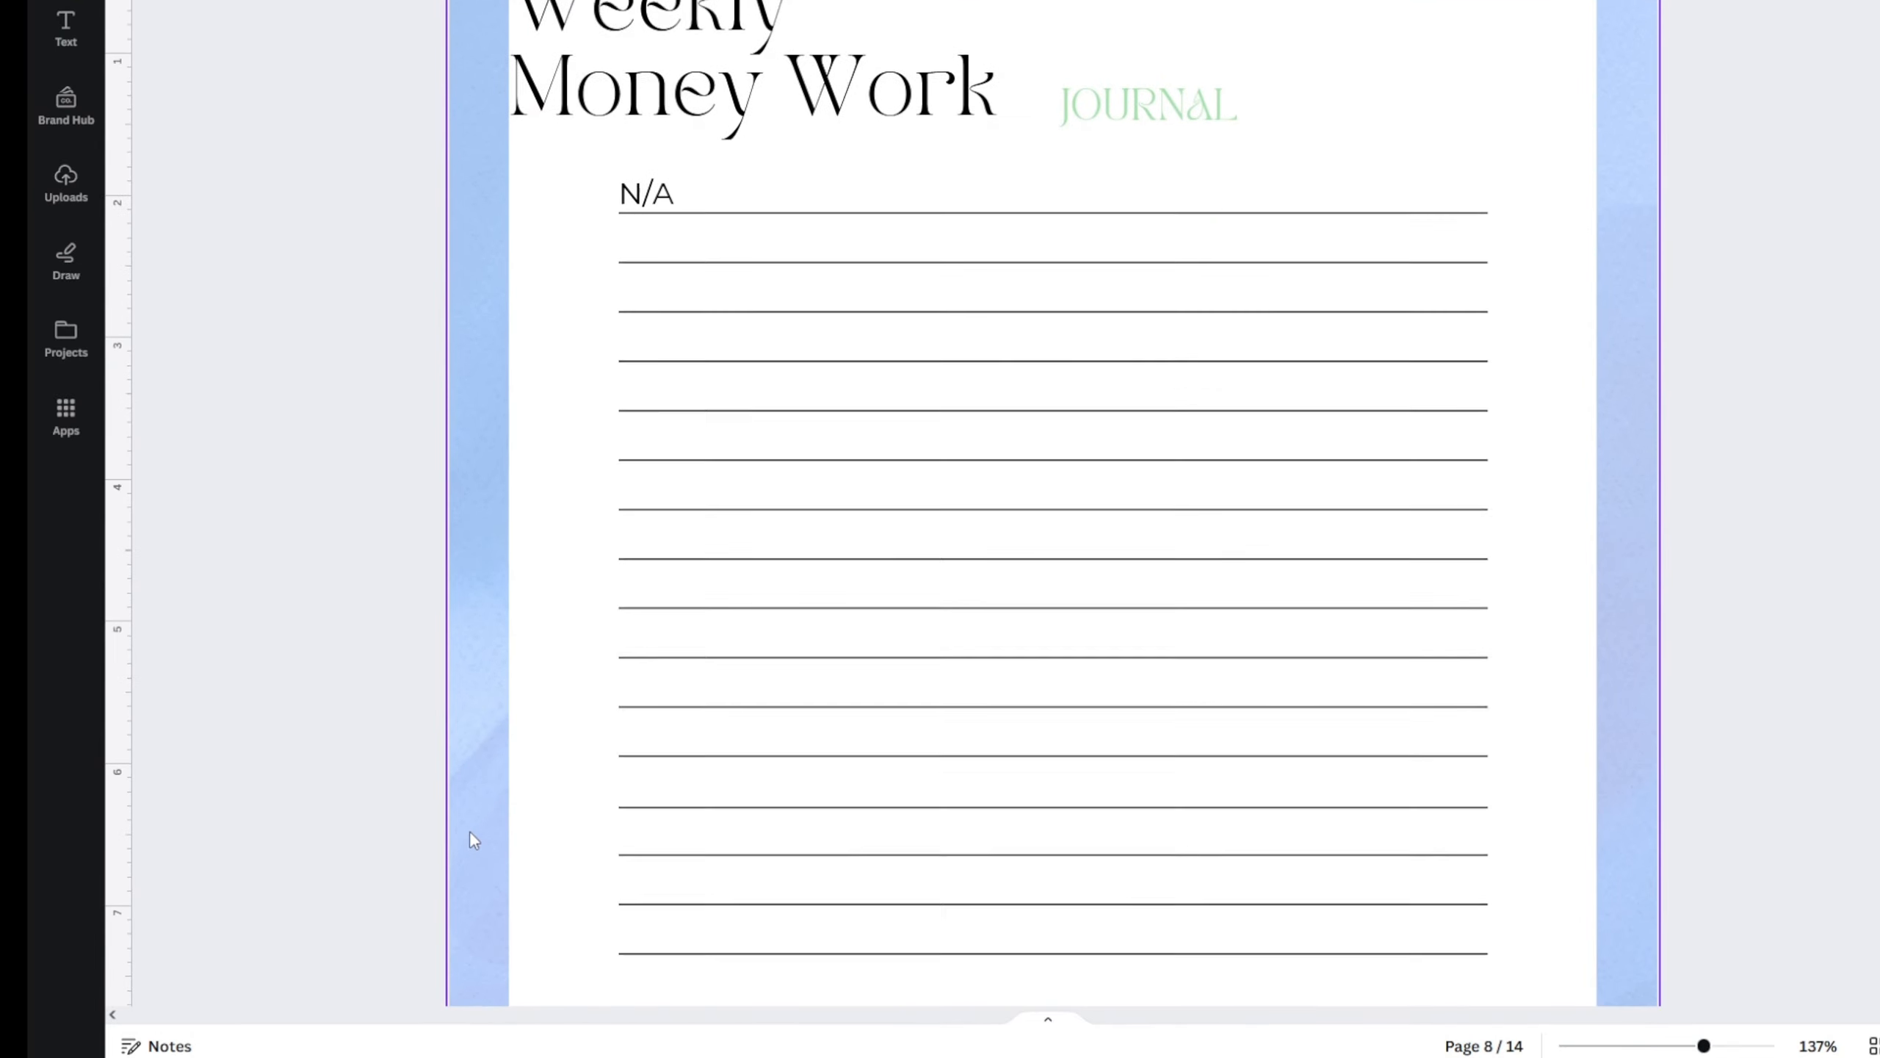
pyautogui.scroll(4, 471, 829)
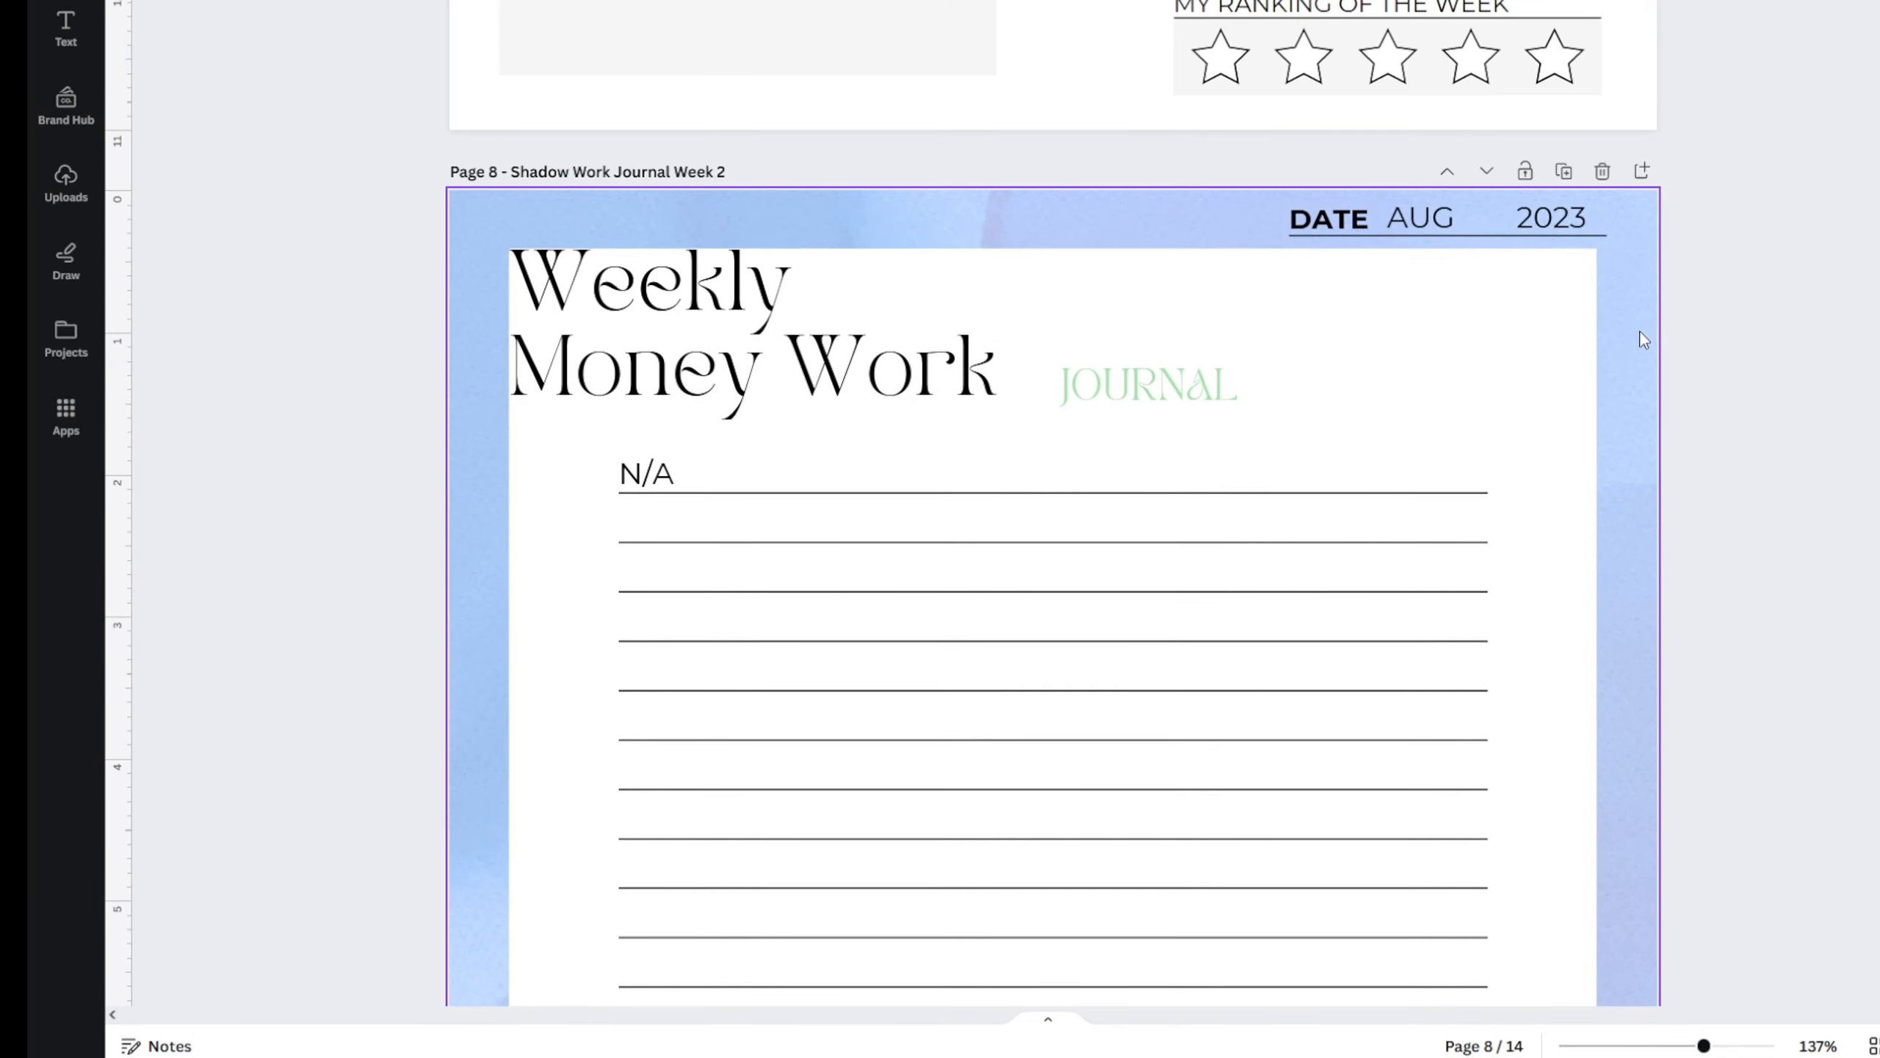
pyautogui.scroll(15, 1662, 406)
pyautogui.scroll(20, 1667, 285)
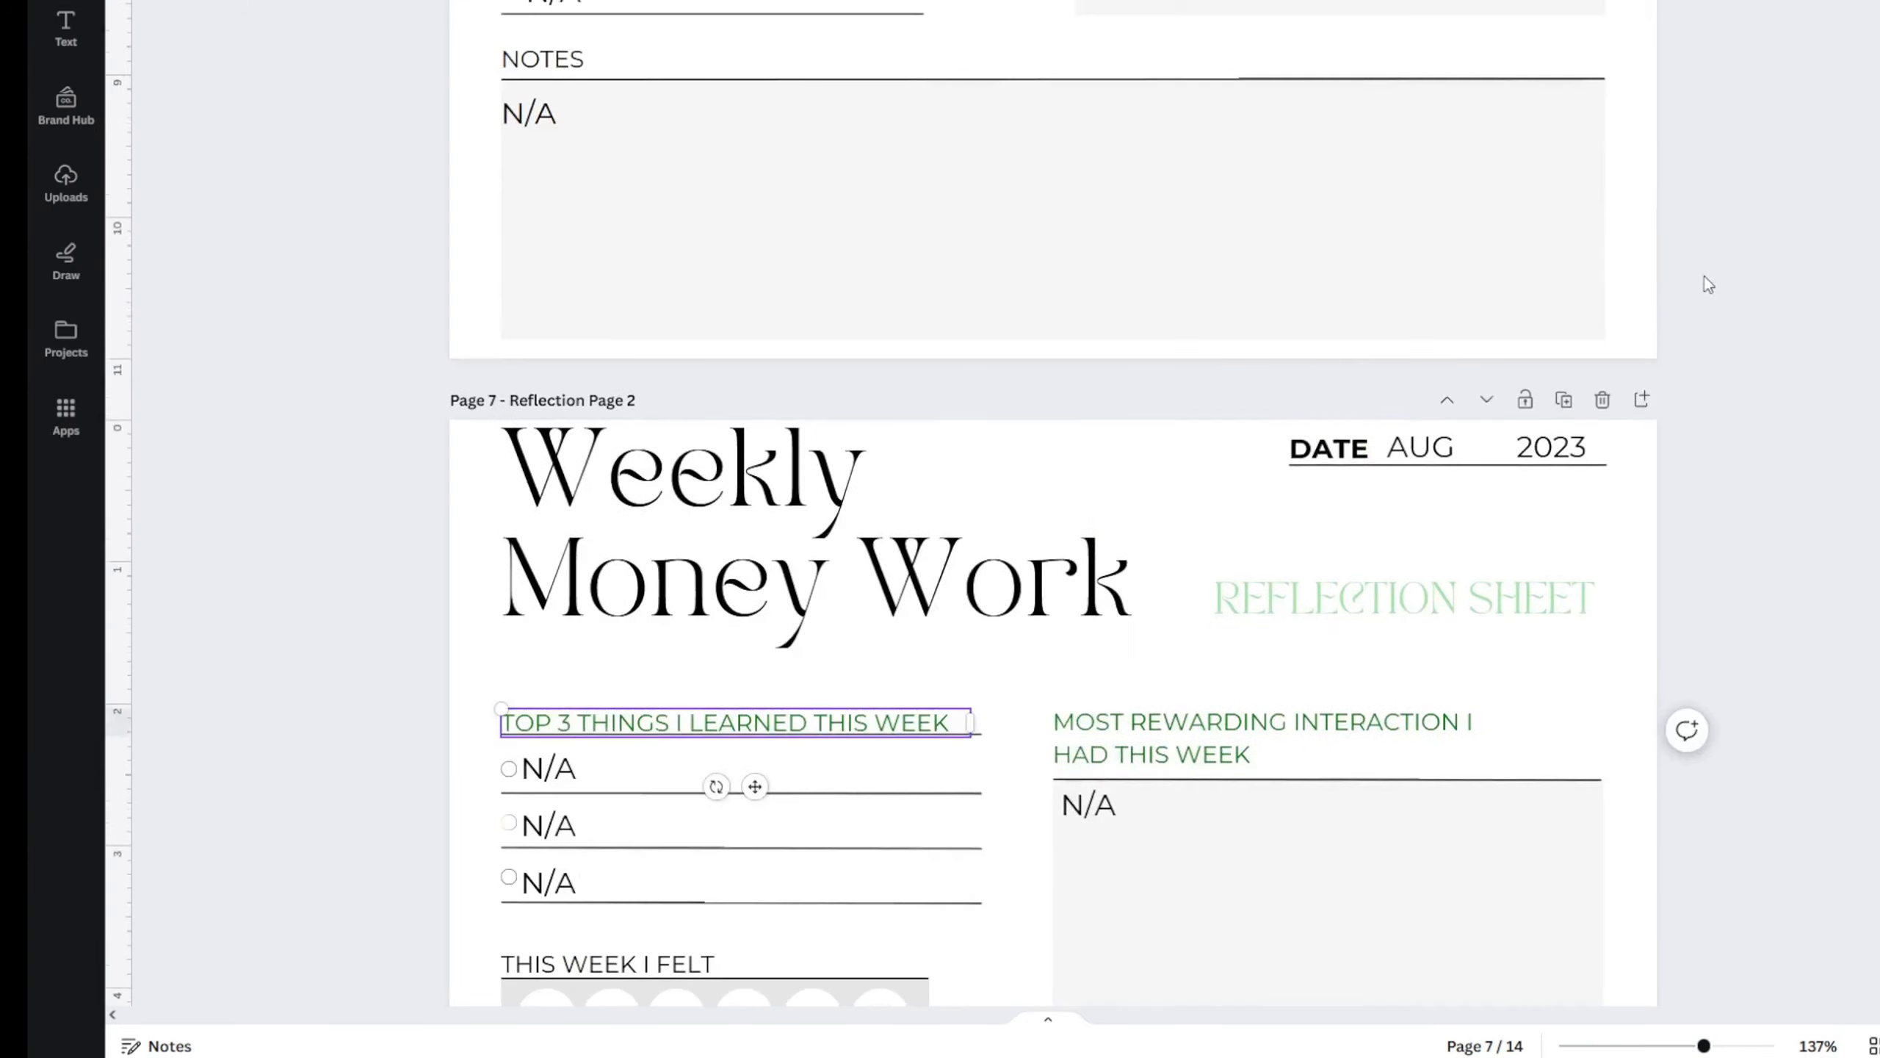
pyautogui.scroll(6, 1704, 506)
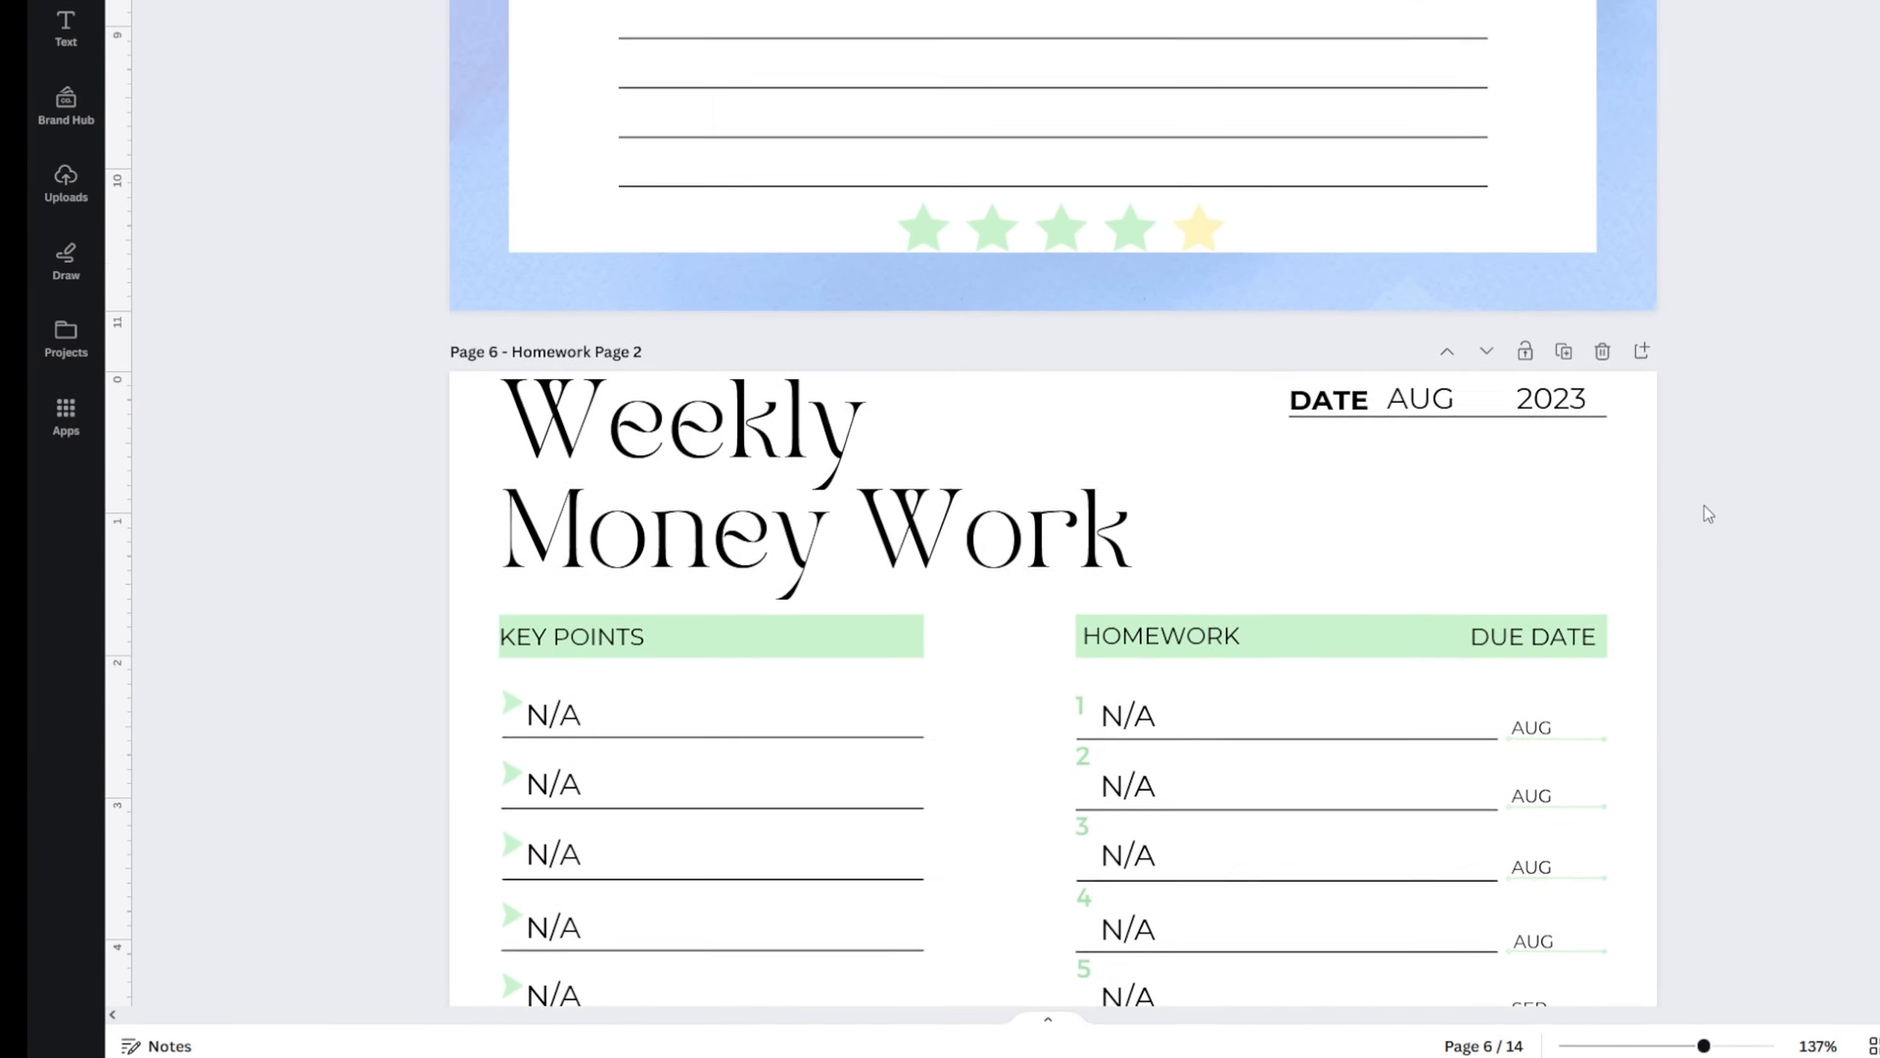
pyautogui.scroll(-5, 1702, 508)
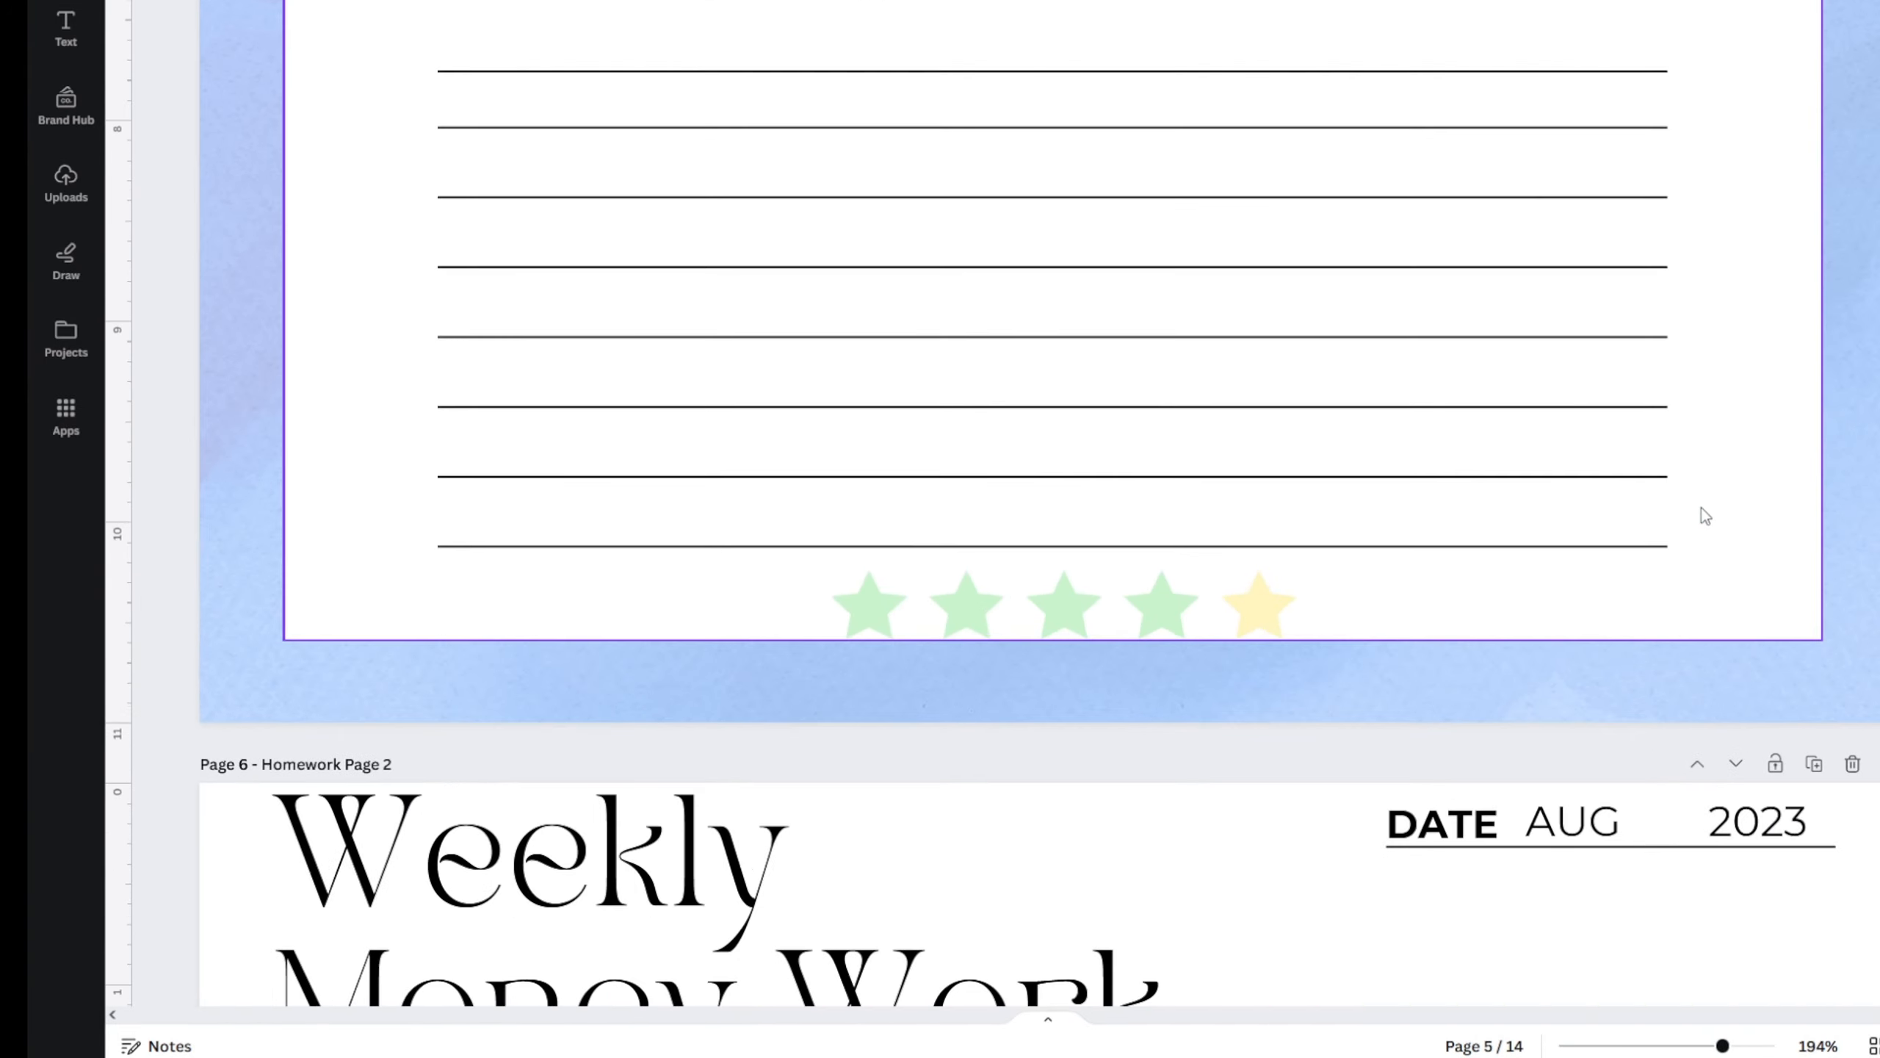
pyautogui.scroll(5, 1693, 460)
pyautogui.scroll(13, 1554, 478)
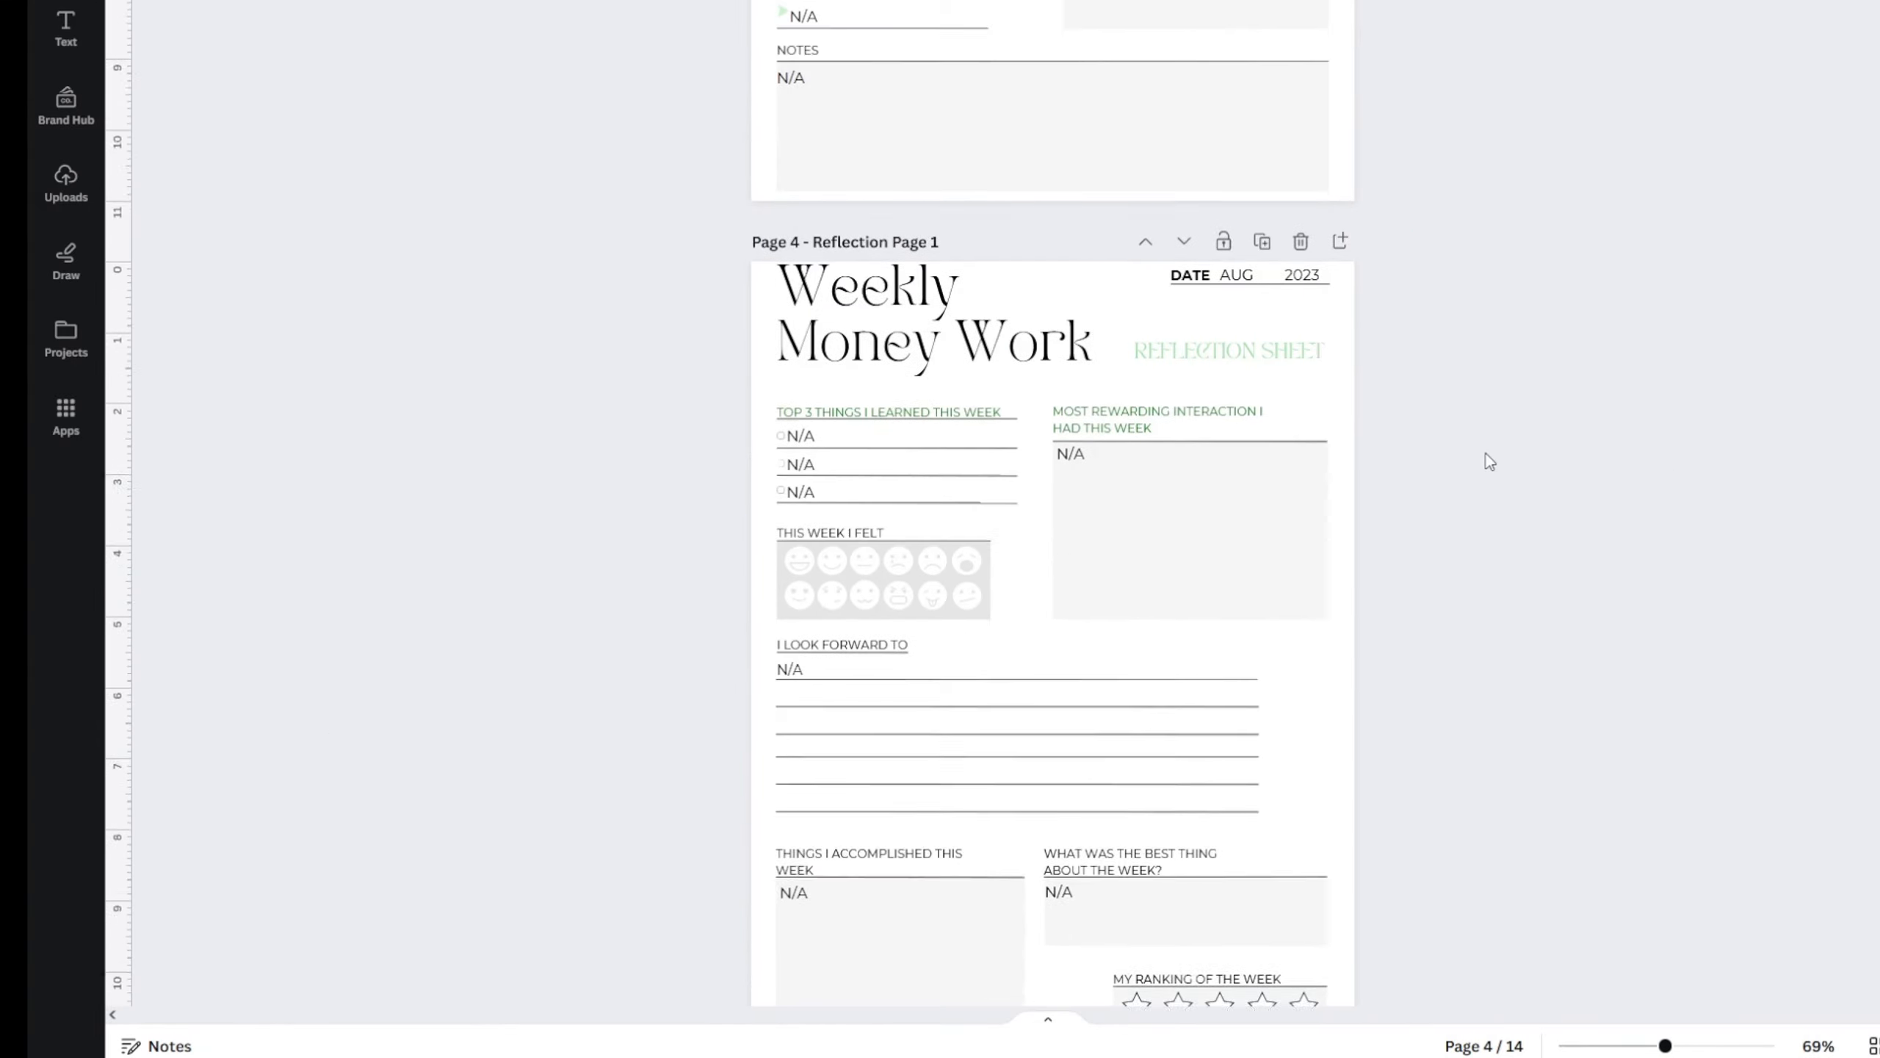
pyautogui.scroll(8, 1354, 541)
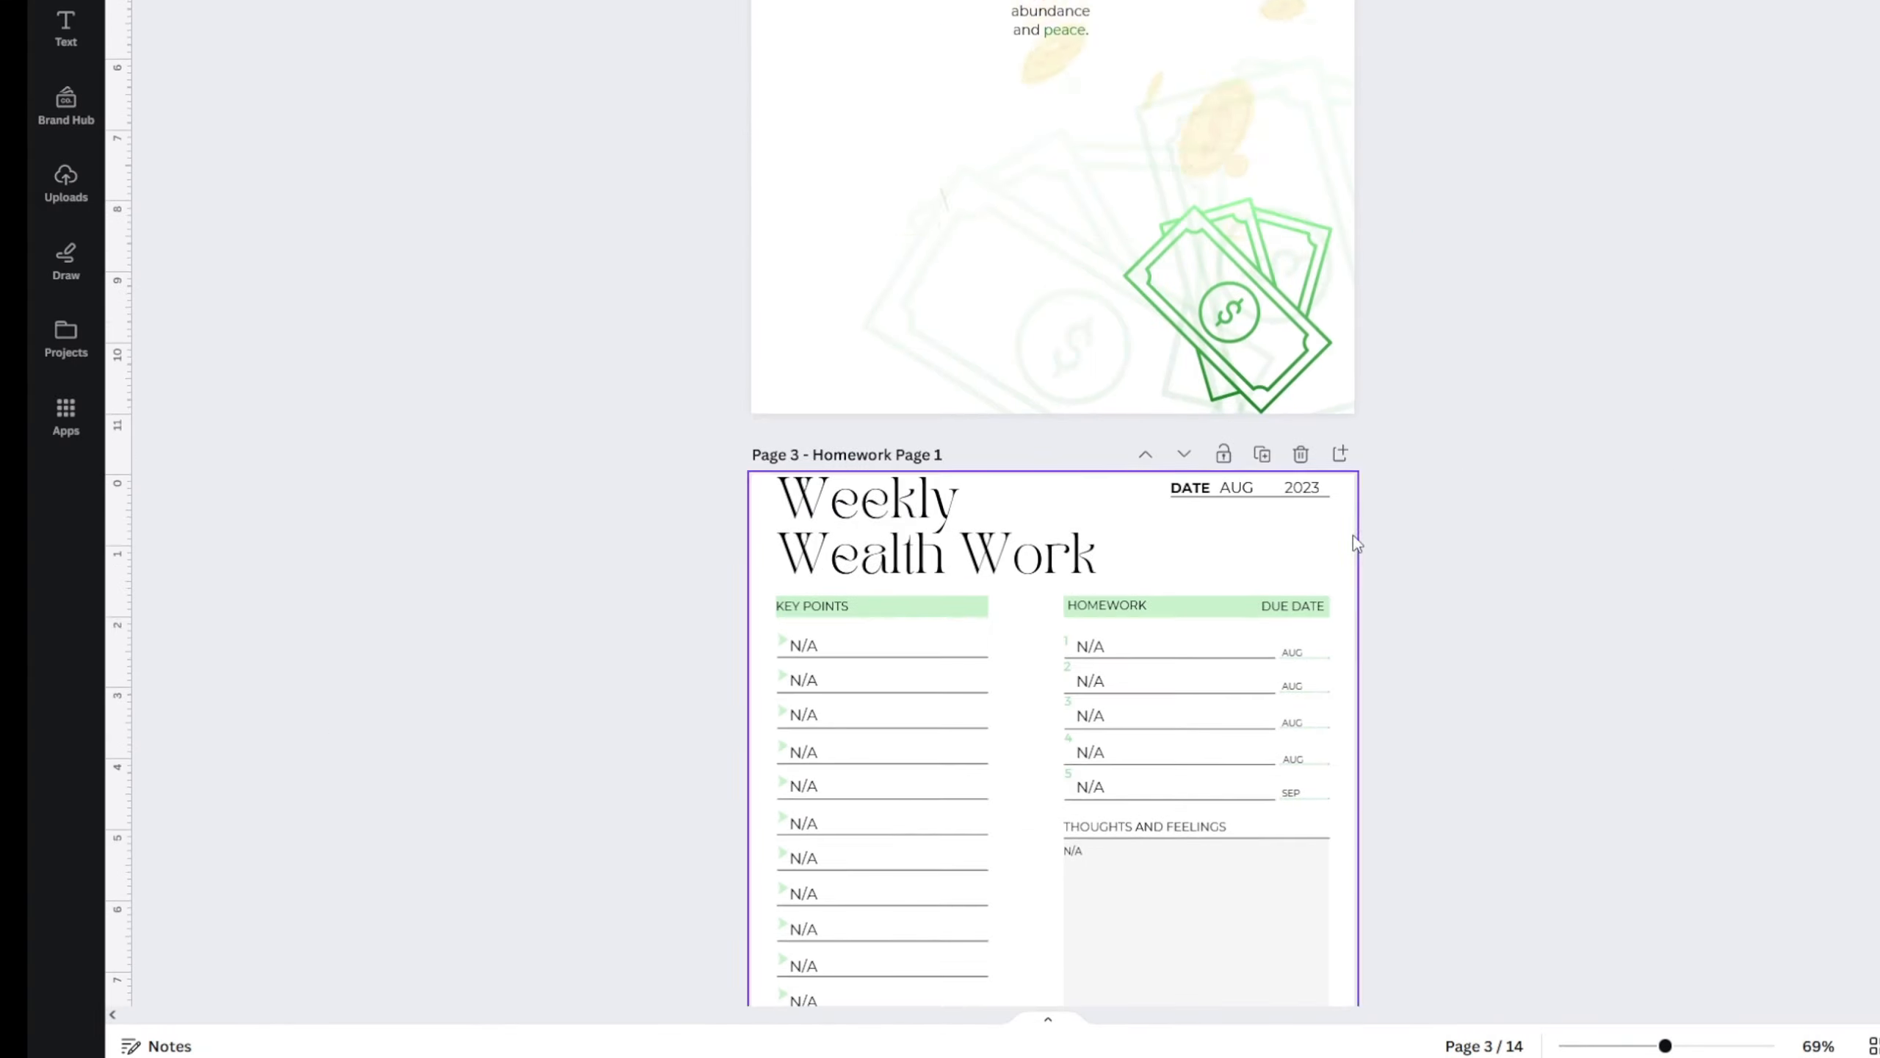
# - Compare the due-date line colours in the Homework sections of Homework Page 1 and Homework Page 2
pyautogui.scroll(-10, 1407, 452)
pyautogui.keyDown('ctrl'); pyautogui.scroll(5, 1363, 359); pyautogui.keyUp('ctrl')
pyautogui.keyDown('ctrl'); pyautogui.scroll(3, 1363, 358); pyautogui.keyUp('ctrl')
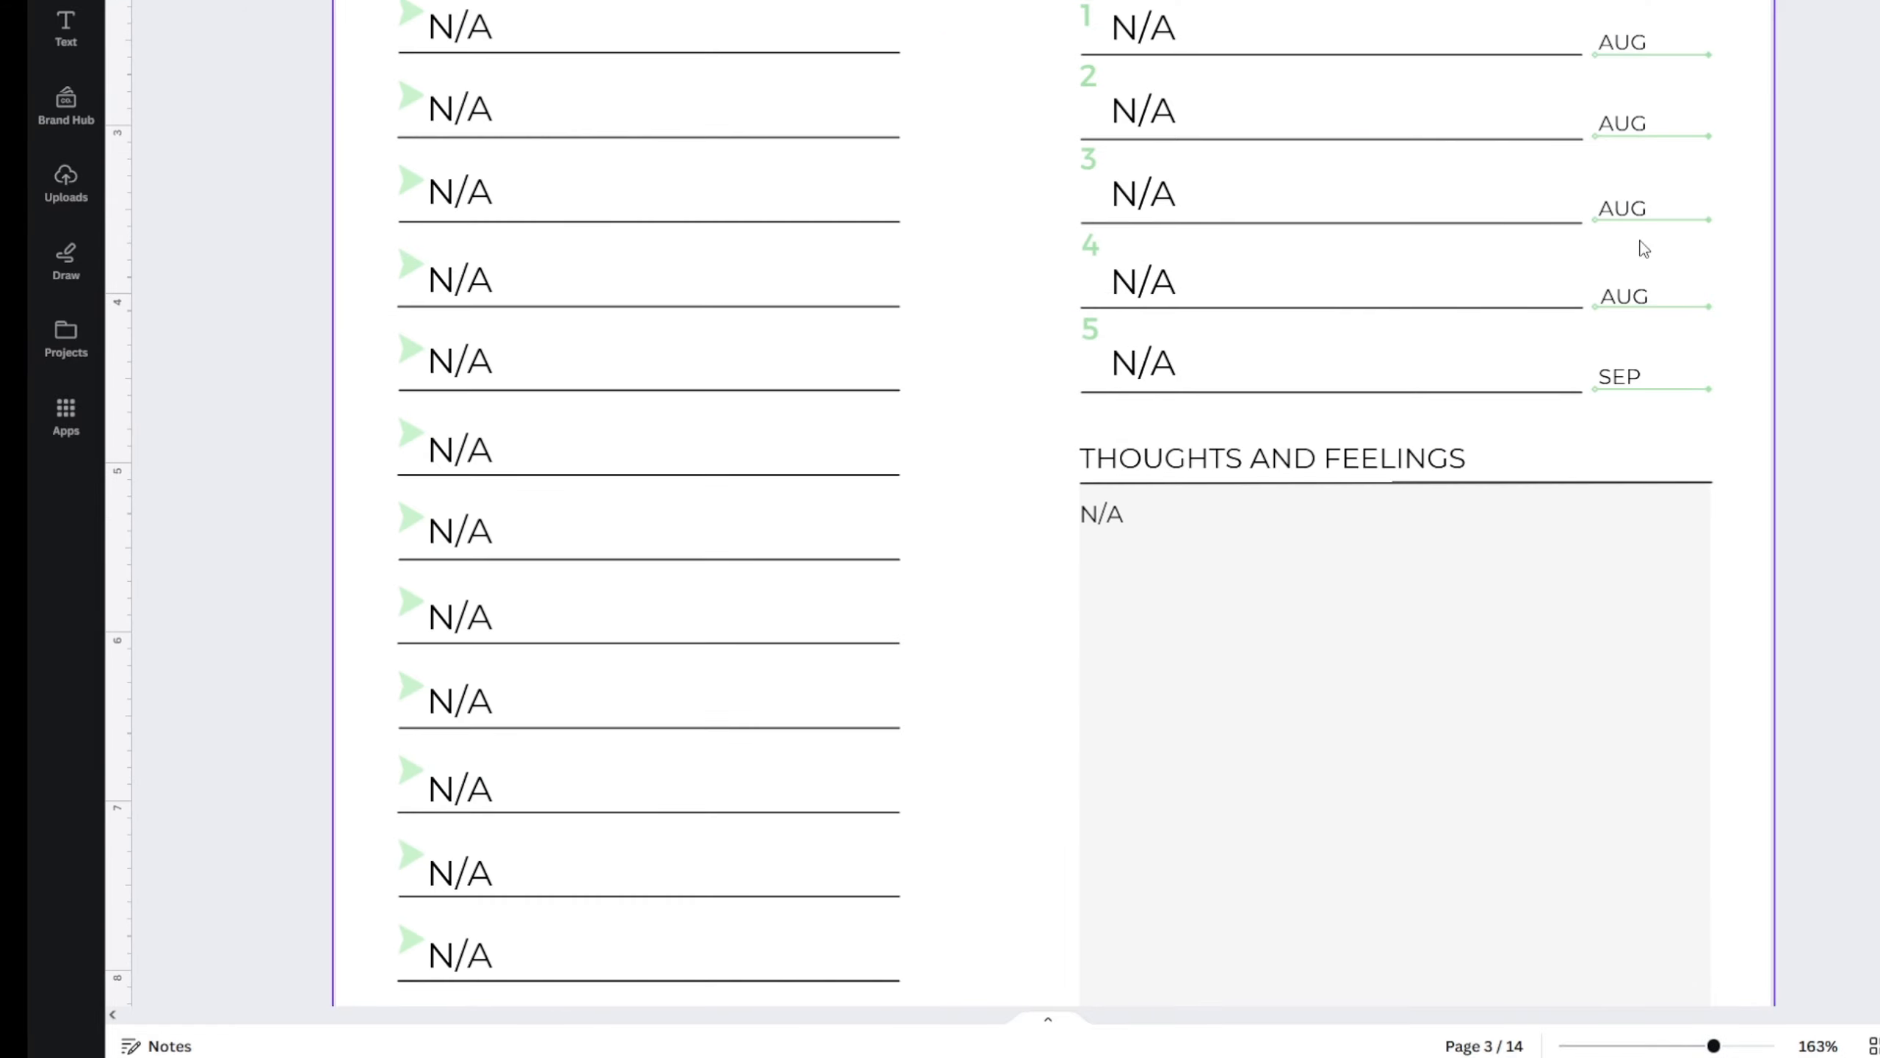
pyautogui.scroll(2, 1691, 315)
pyautogui.scroll(-2, 1681, 259)
pyautogui.scroll(-20, 1693, 215)
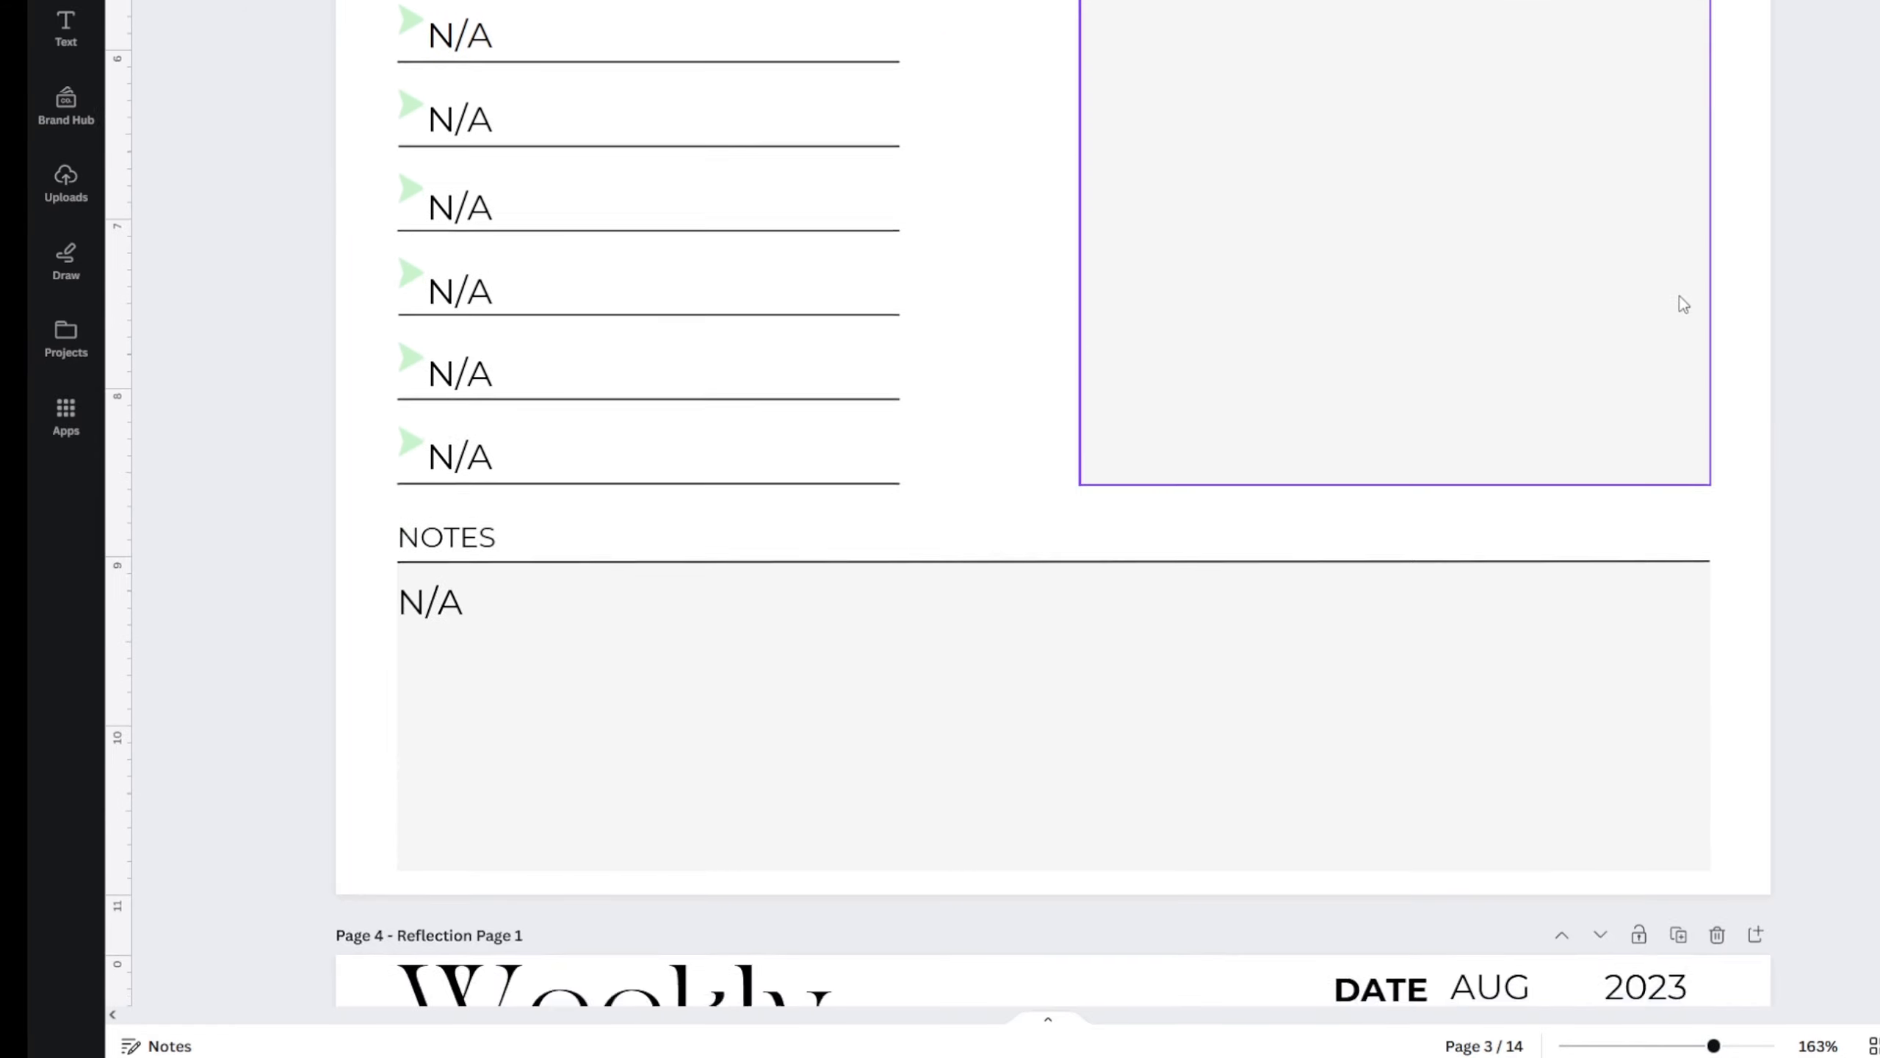
pyautogui.scroll(-20, 1682, 525)
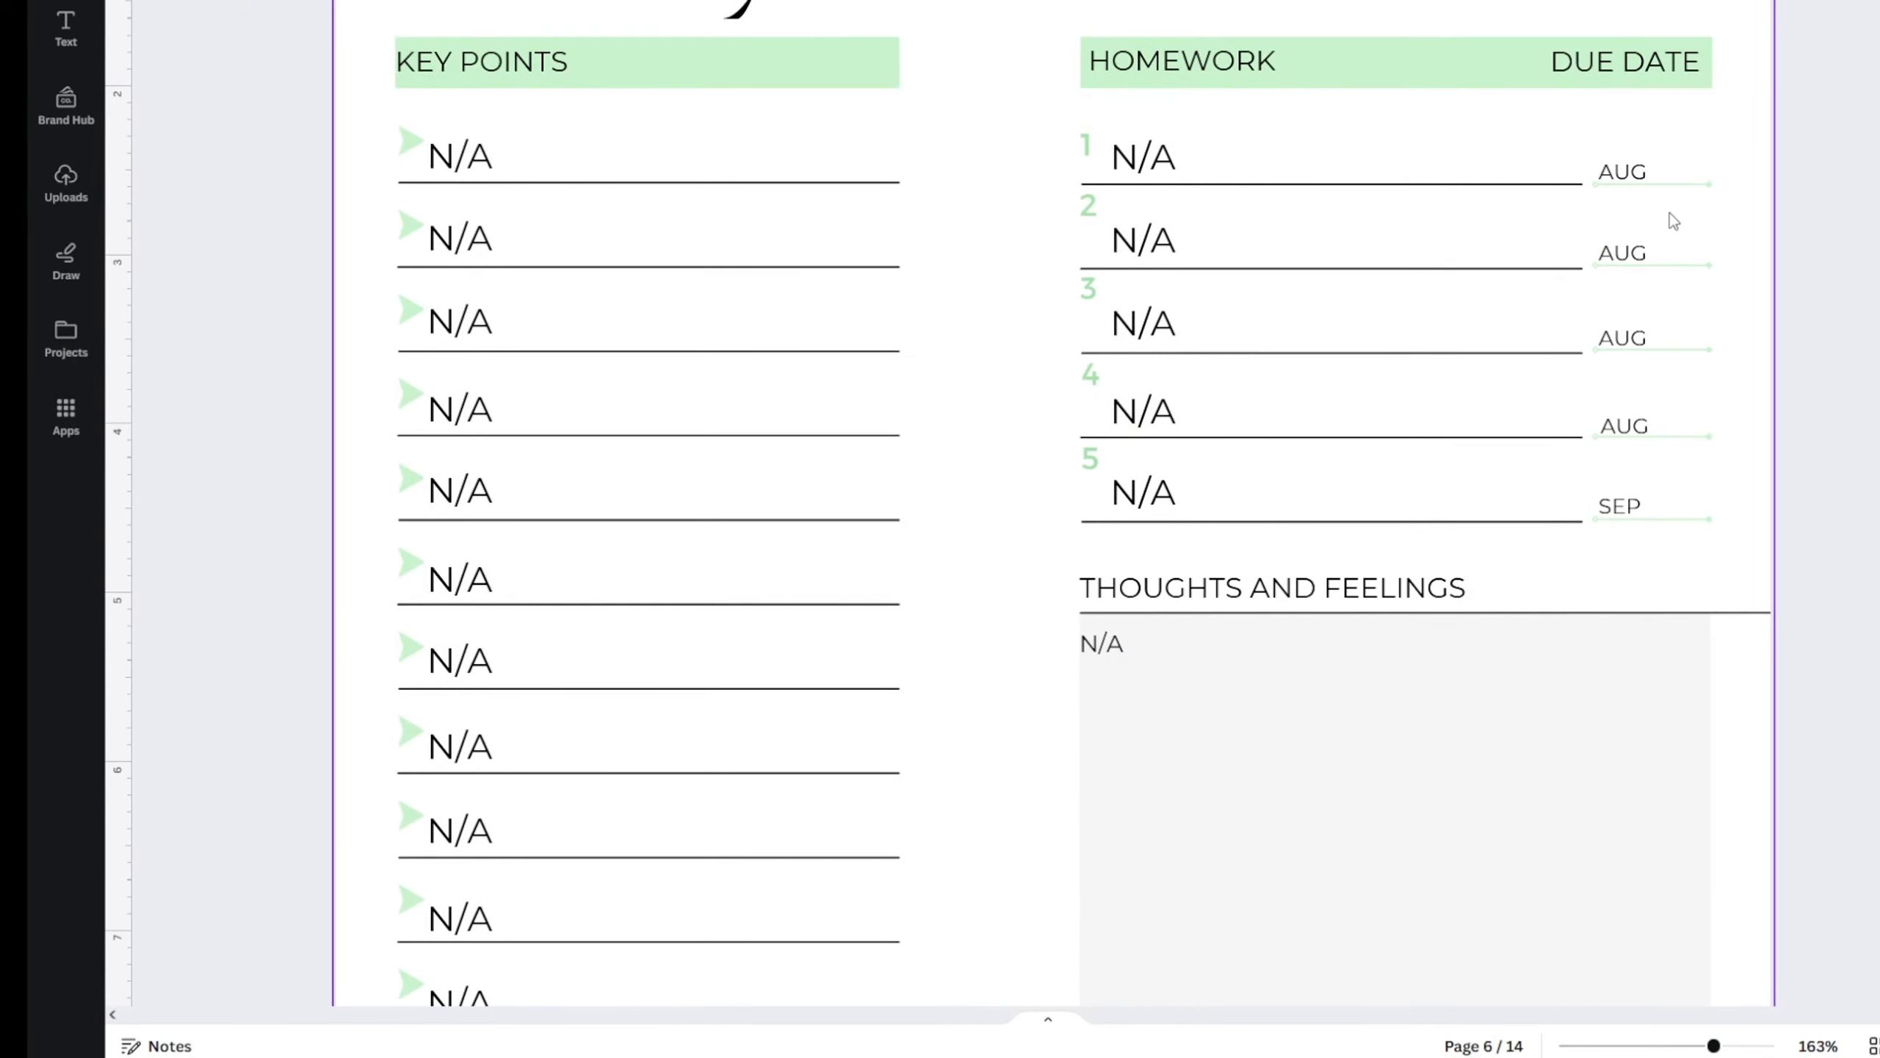
pyautogui.click(1677, 210)
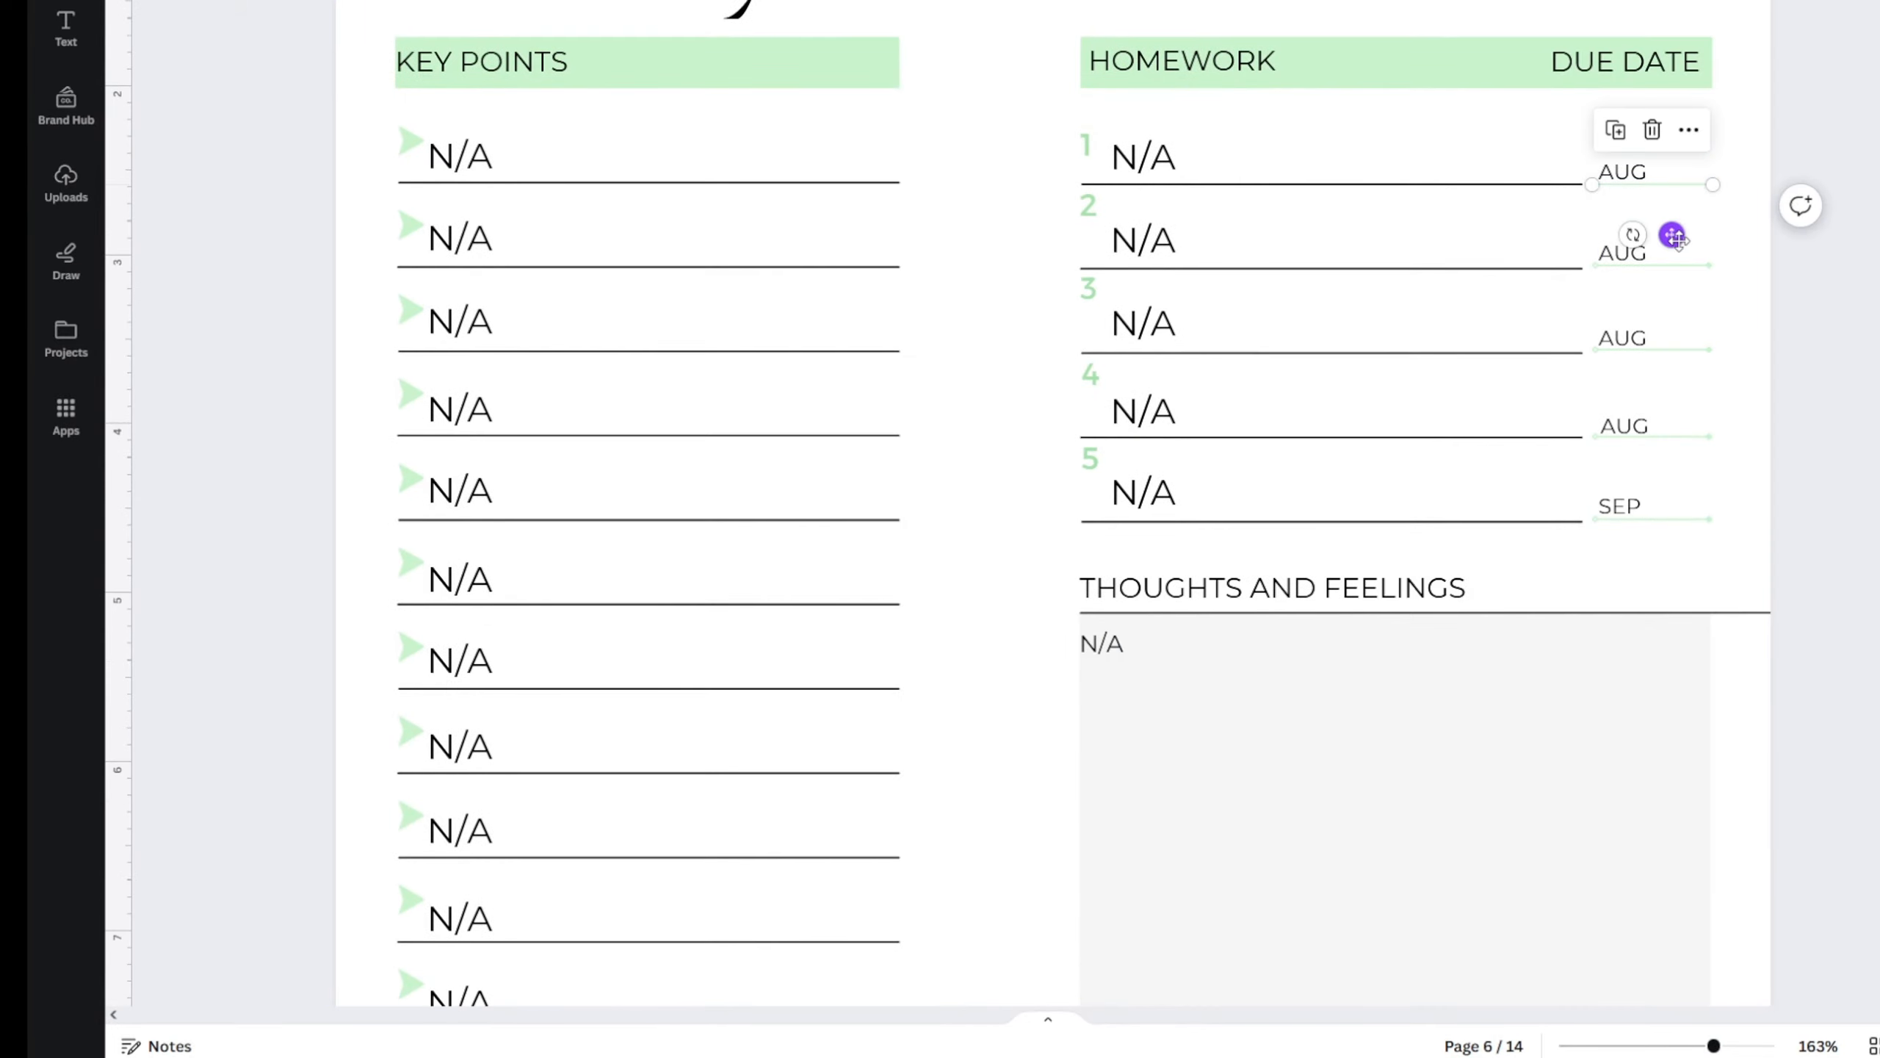
pyautogui.scroll(-5, 1807, 236)
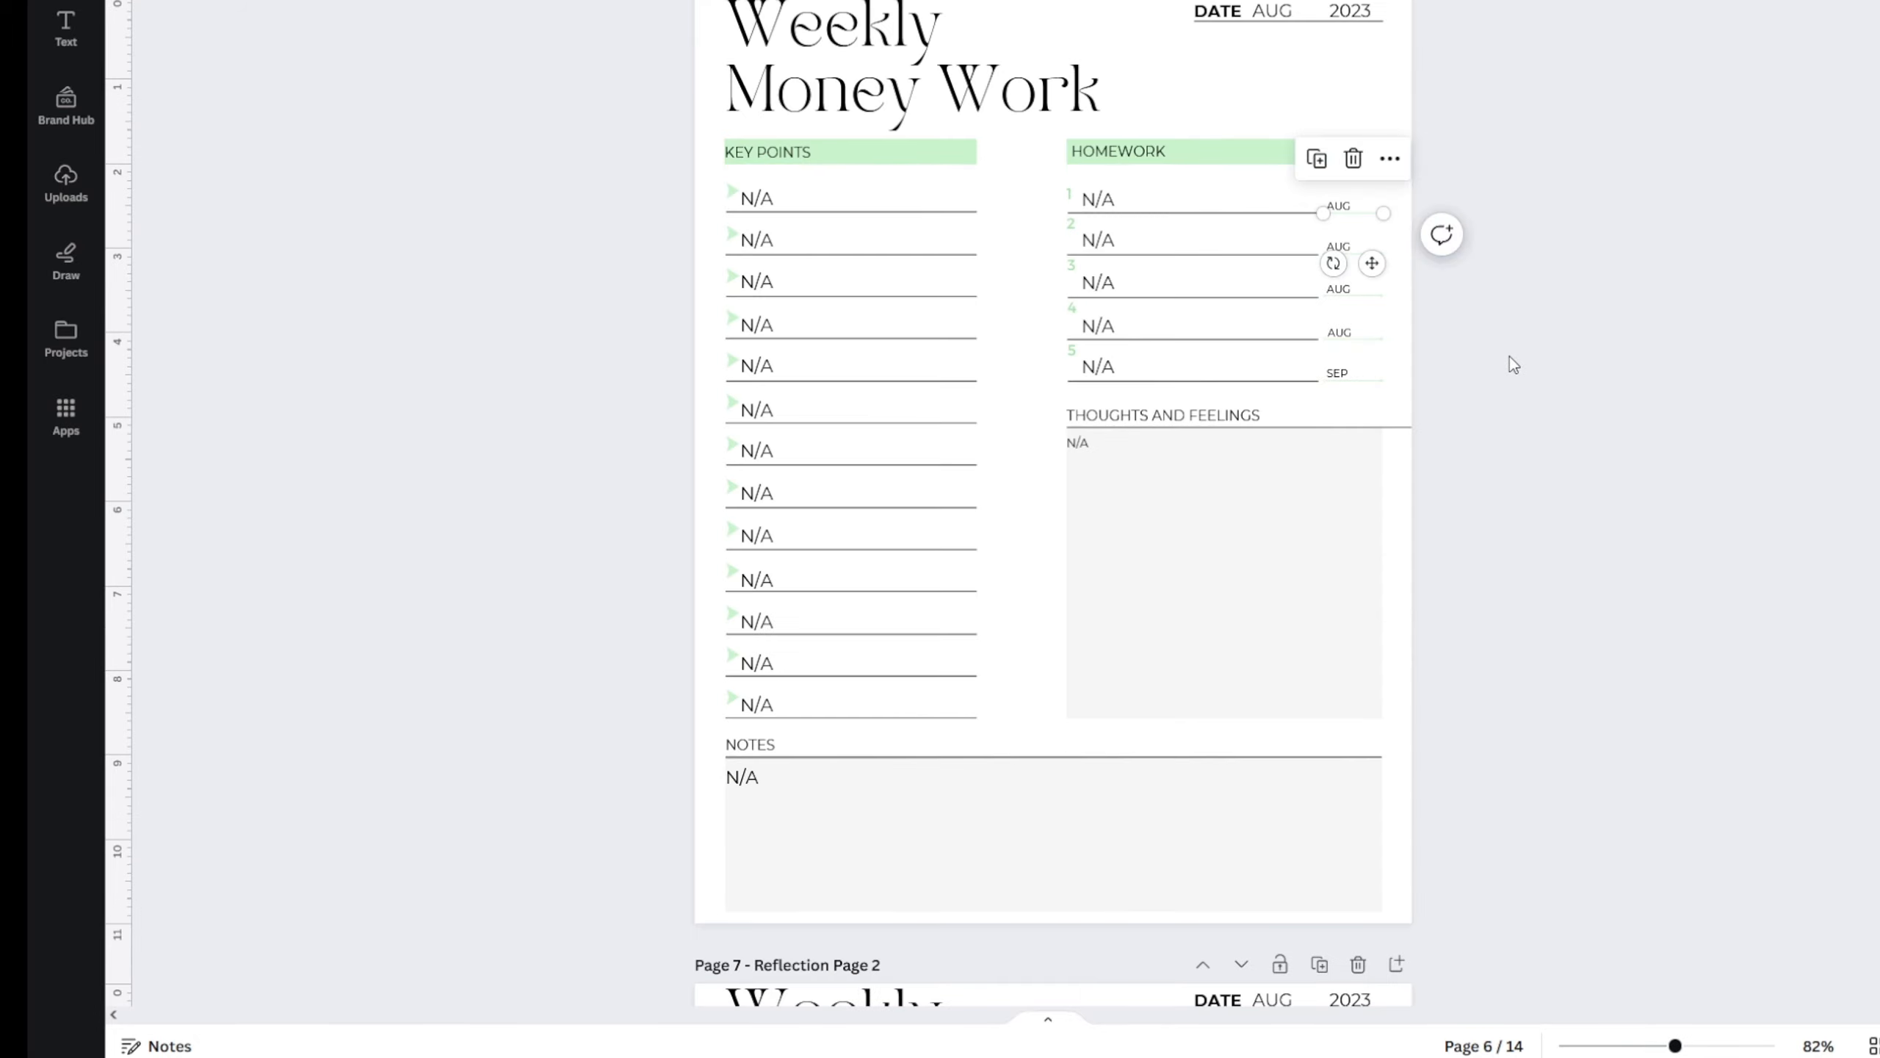
pyautogui.scroll(-1, 1510, 356)
pyautogui.scroll(3, 1511, 359)
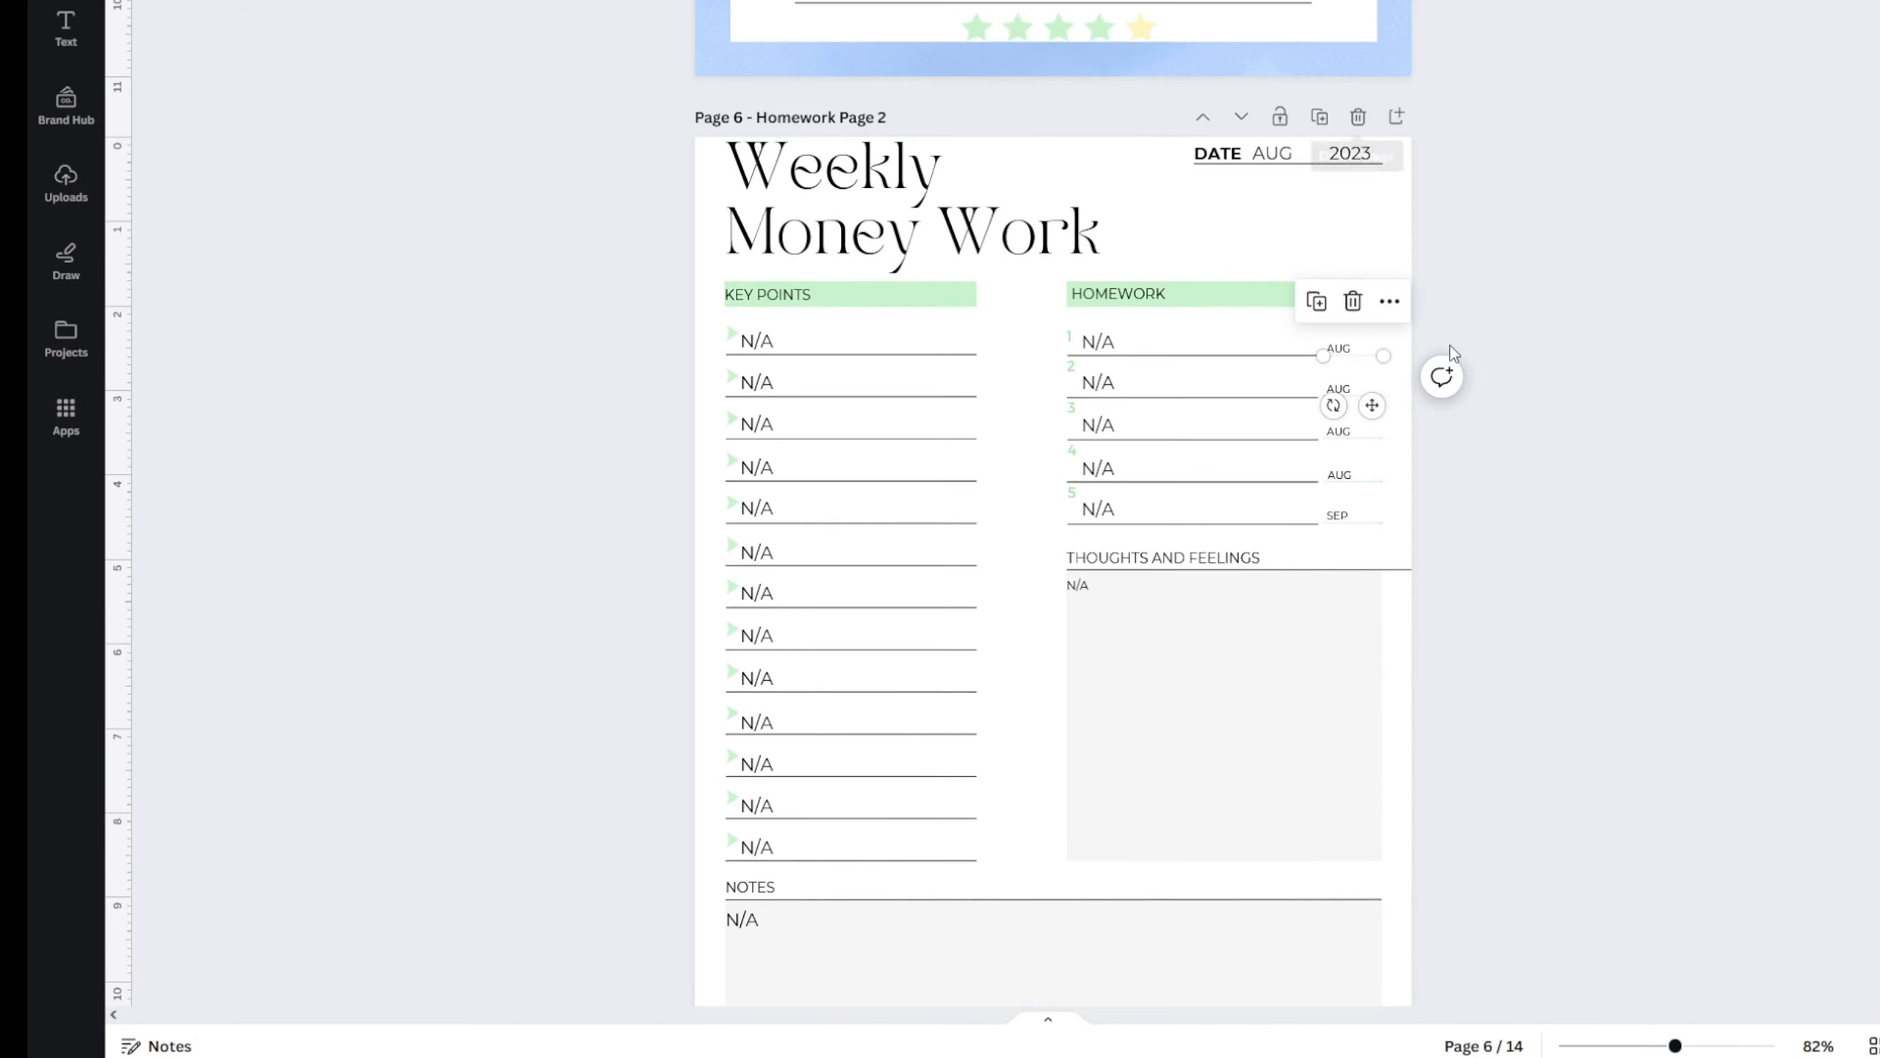
pyautogui.scroll(15, 1052, 504)
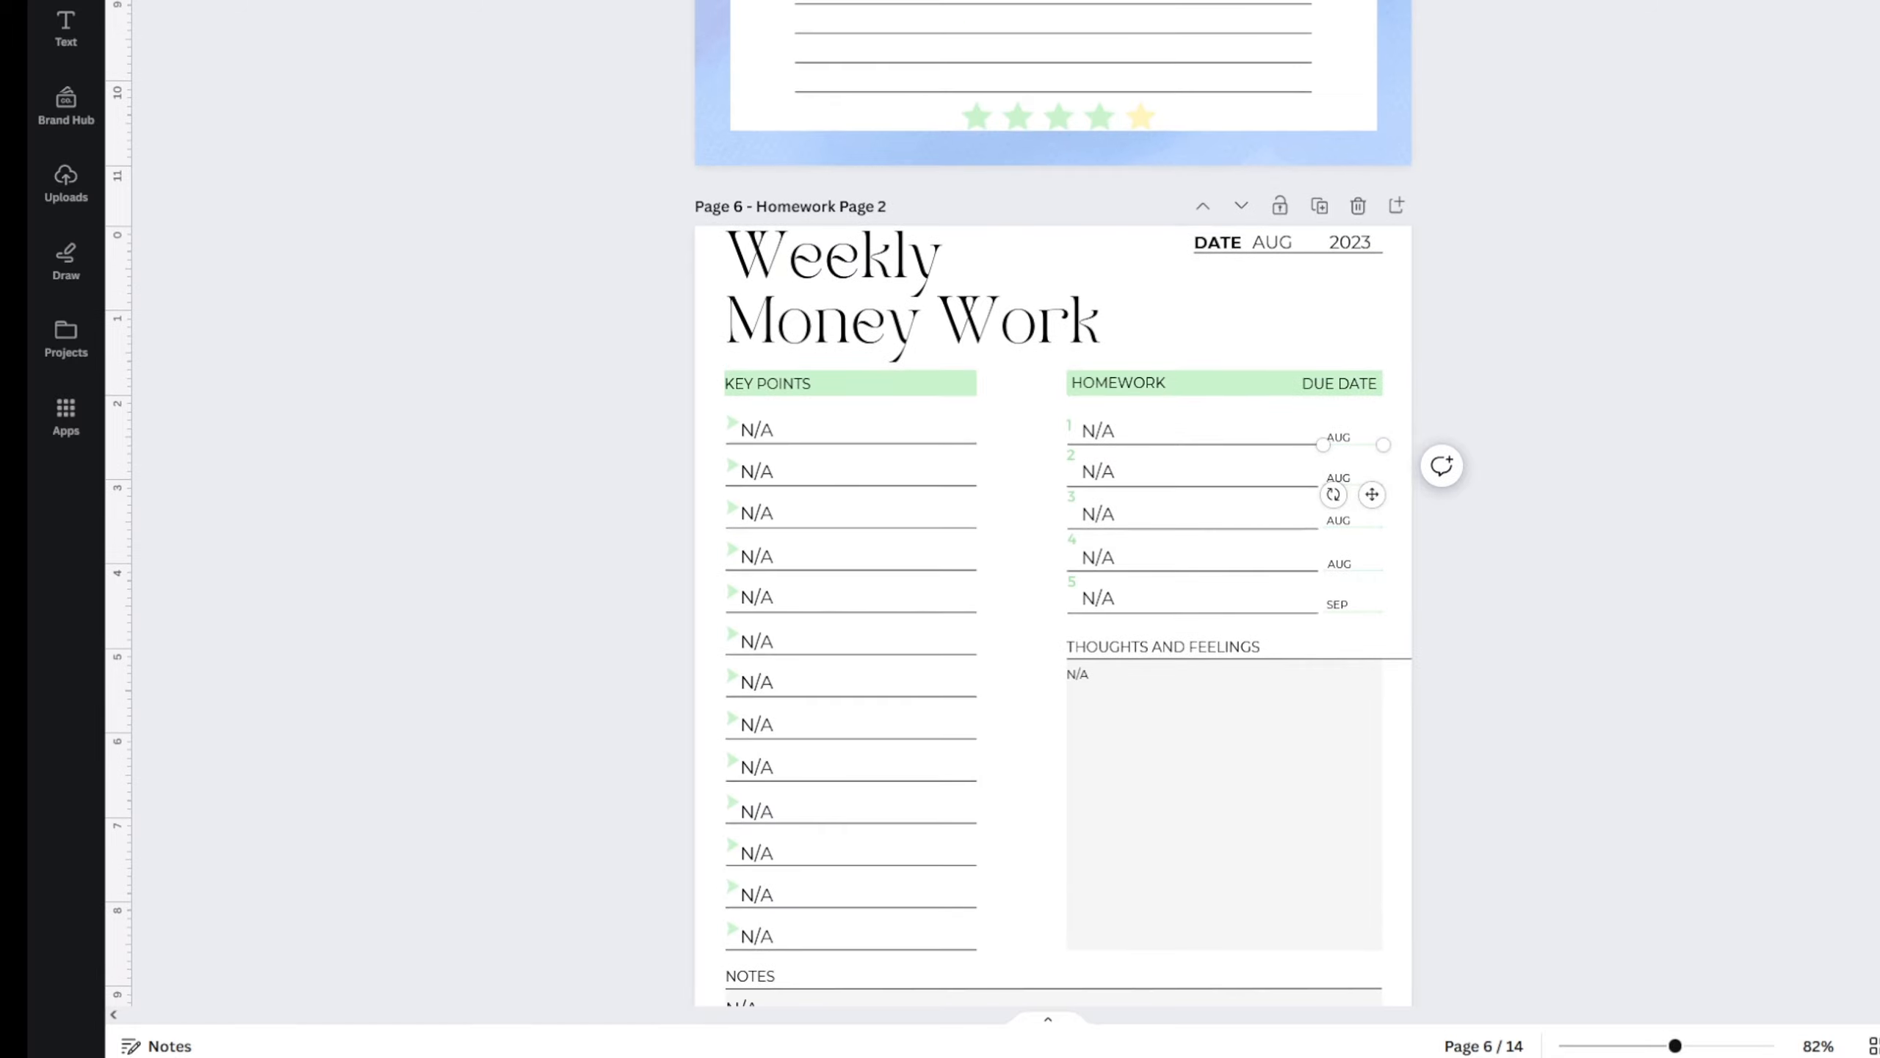
pyautogui.scroll(8, 1053, 504)
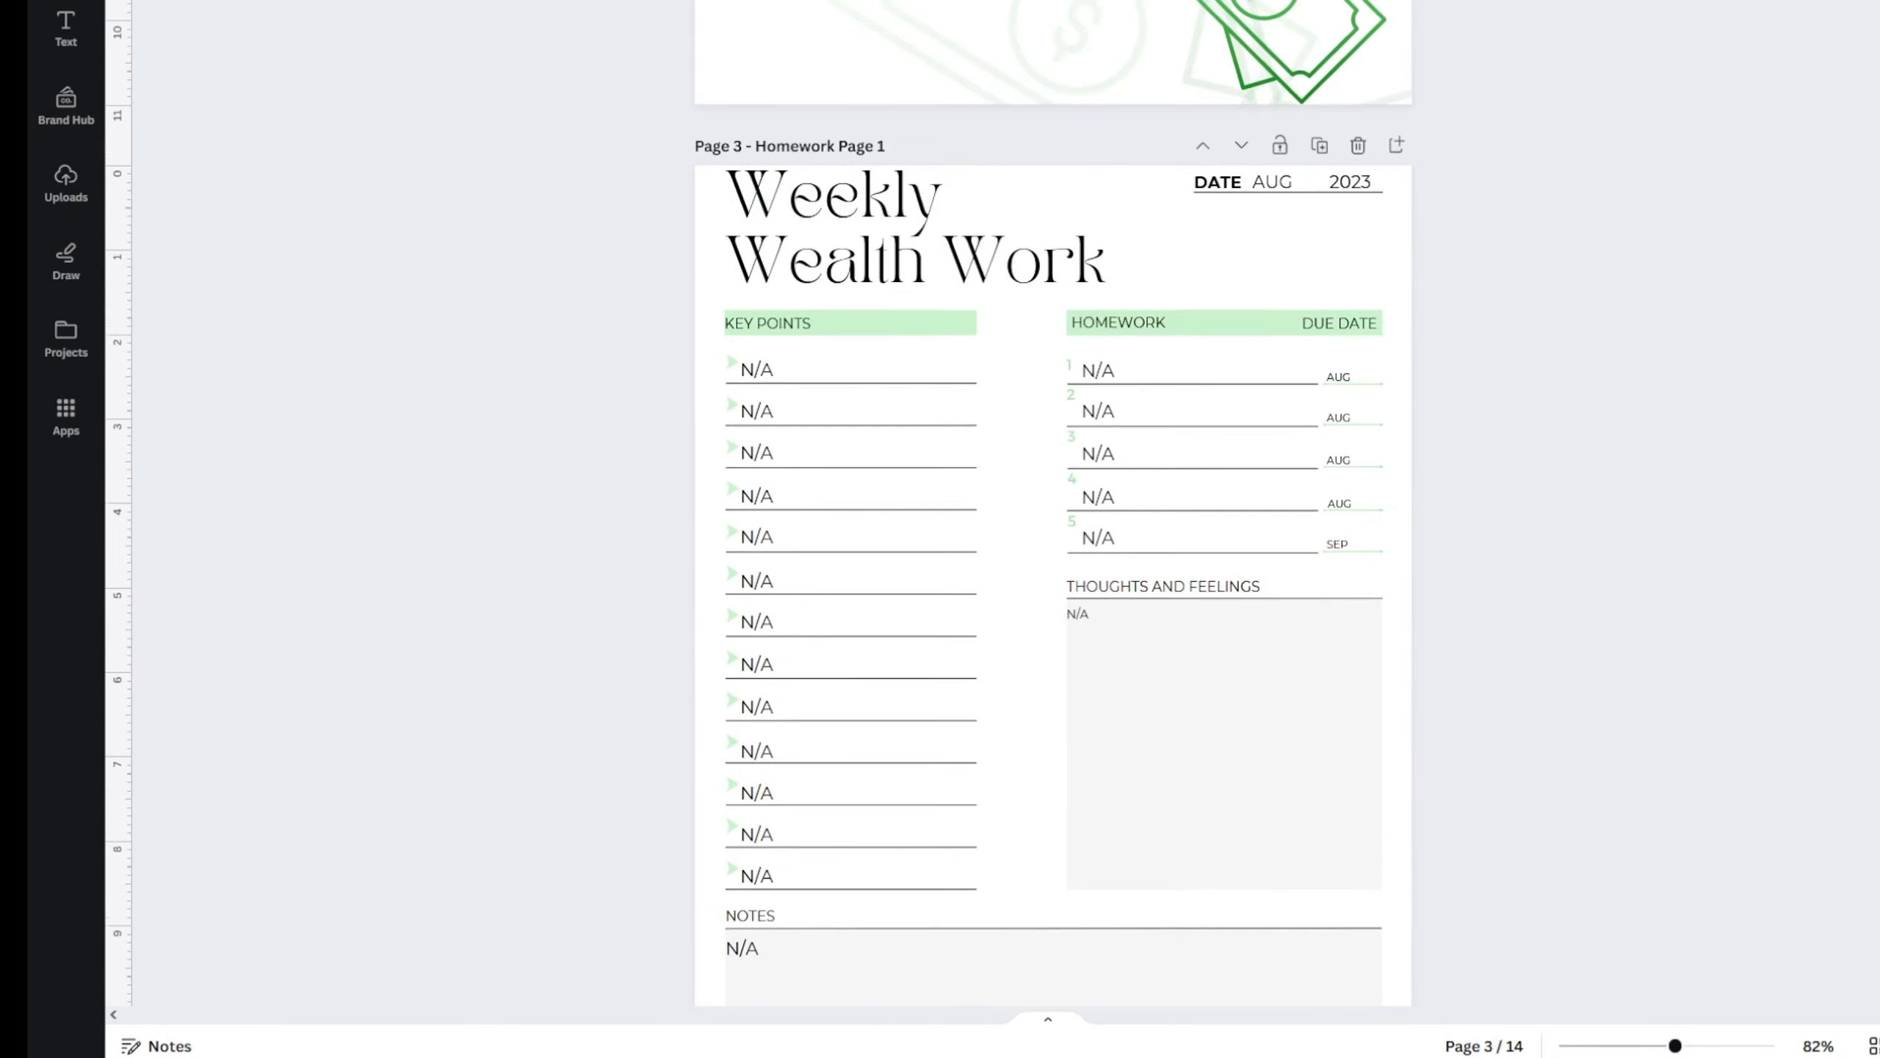
pyautogui.scroll(-15, 1052, 504)
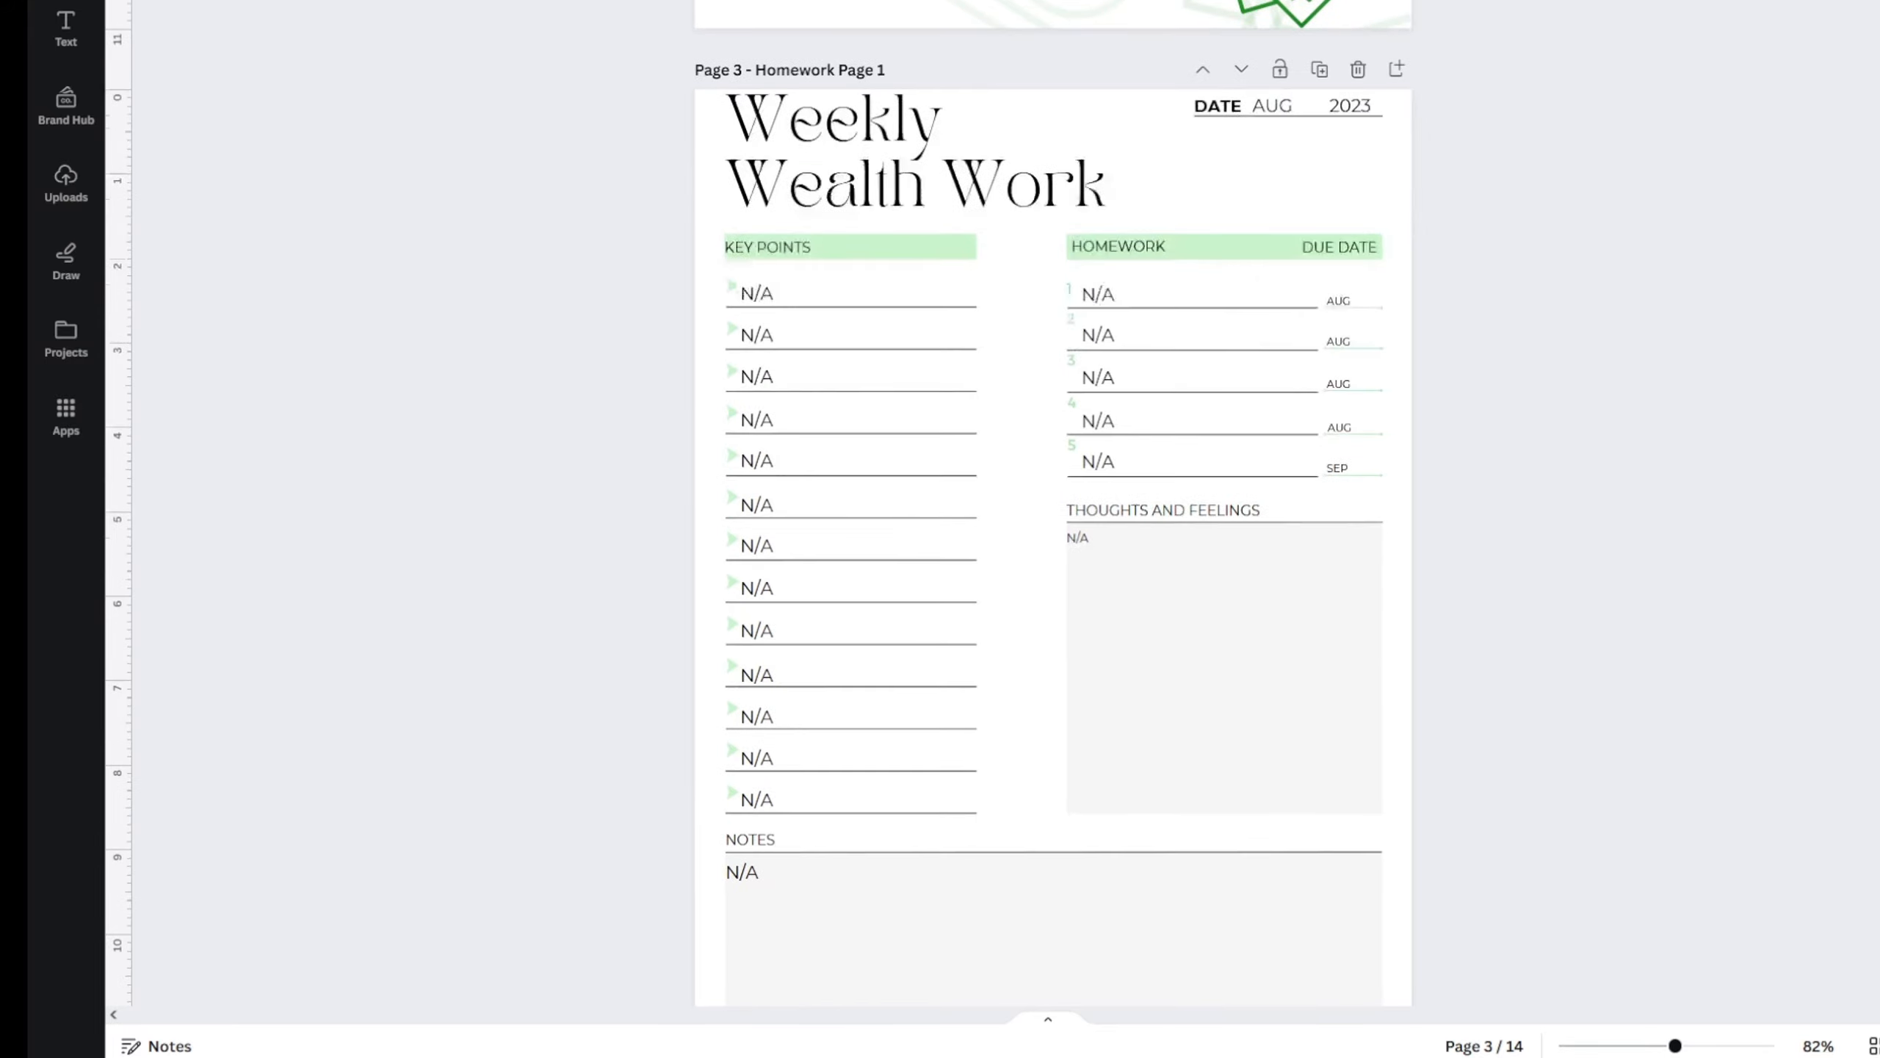
pyautogui.scroll(-10, 1053, 504)
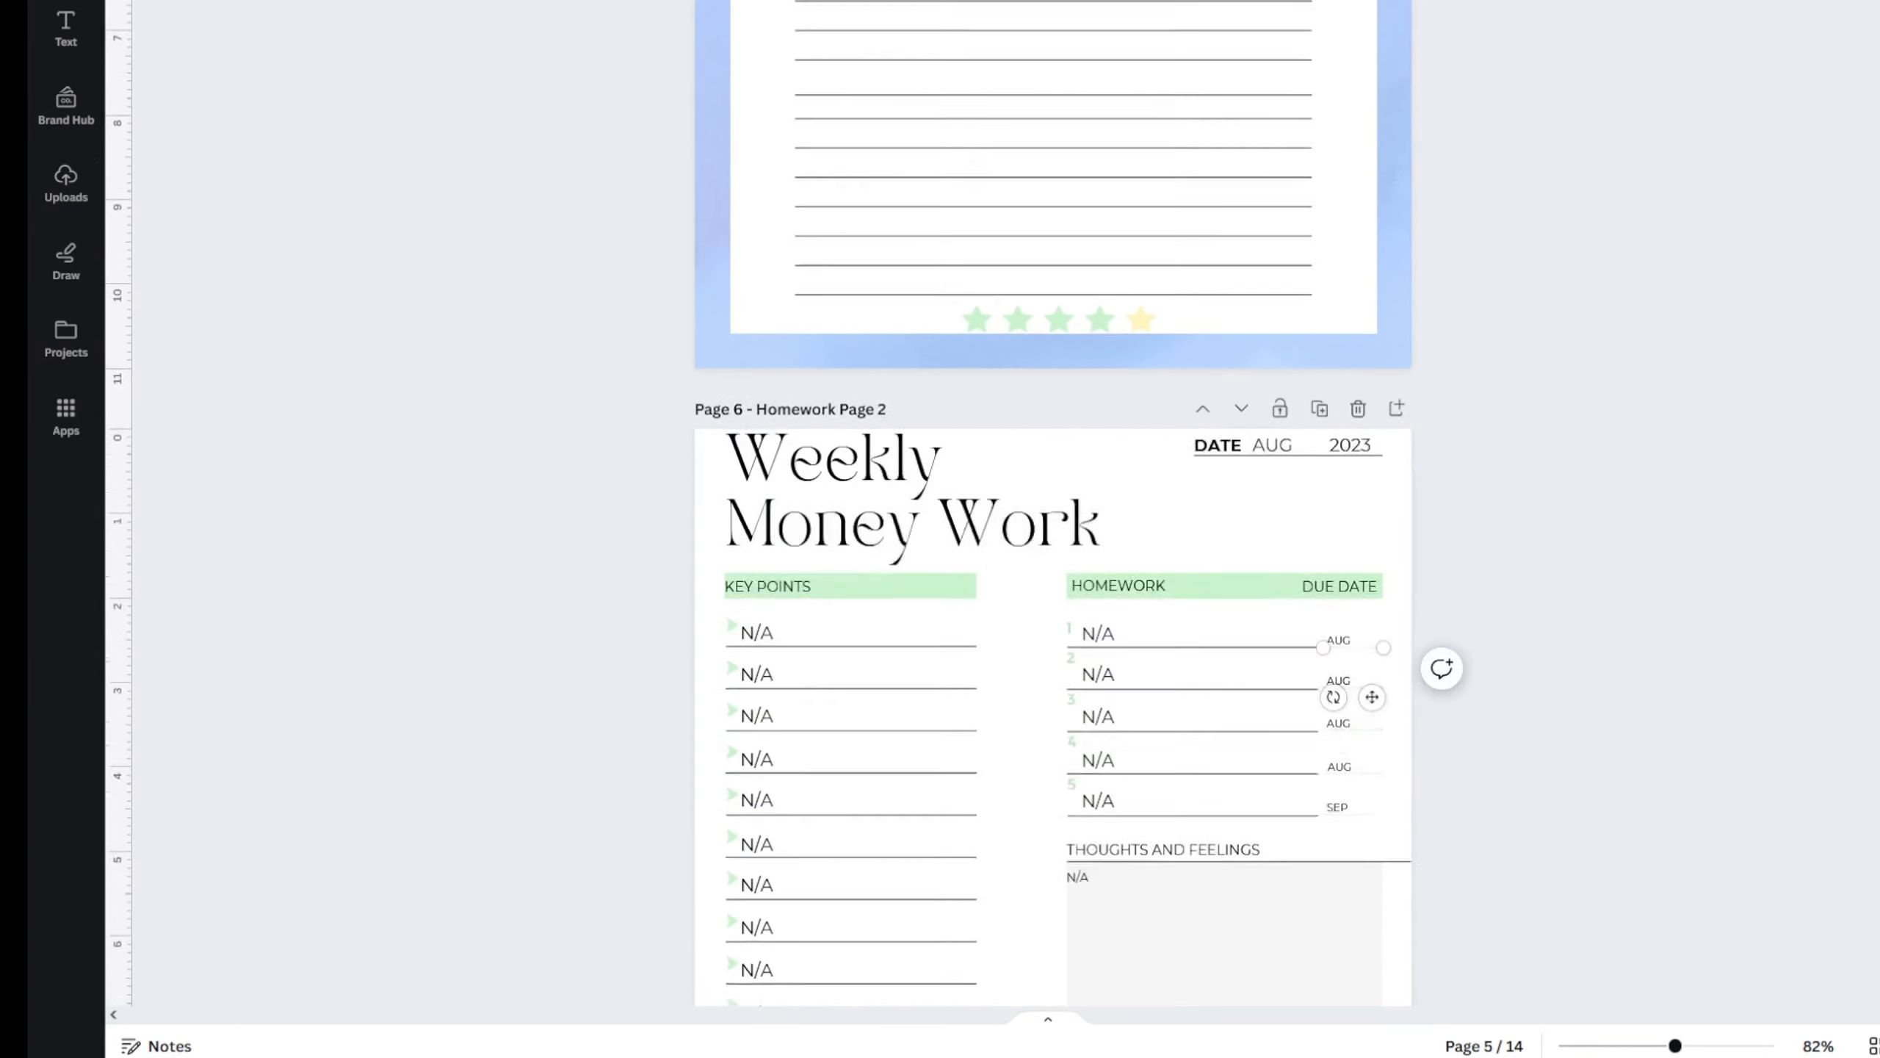
pyautogui.scroll(5, 1632, 480)
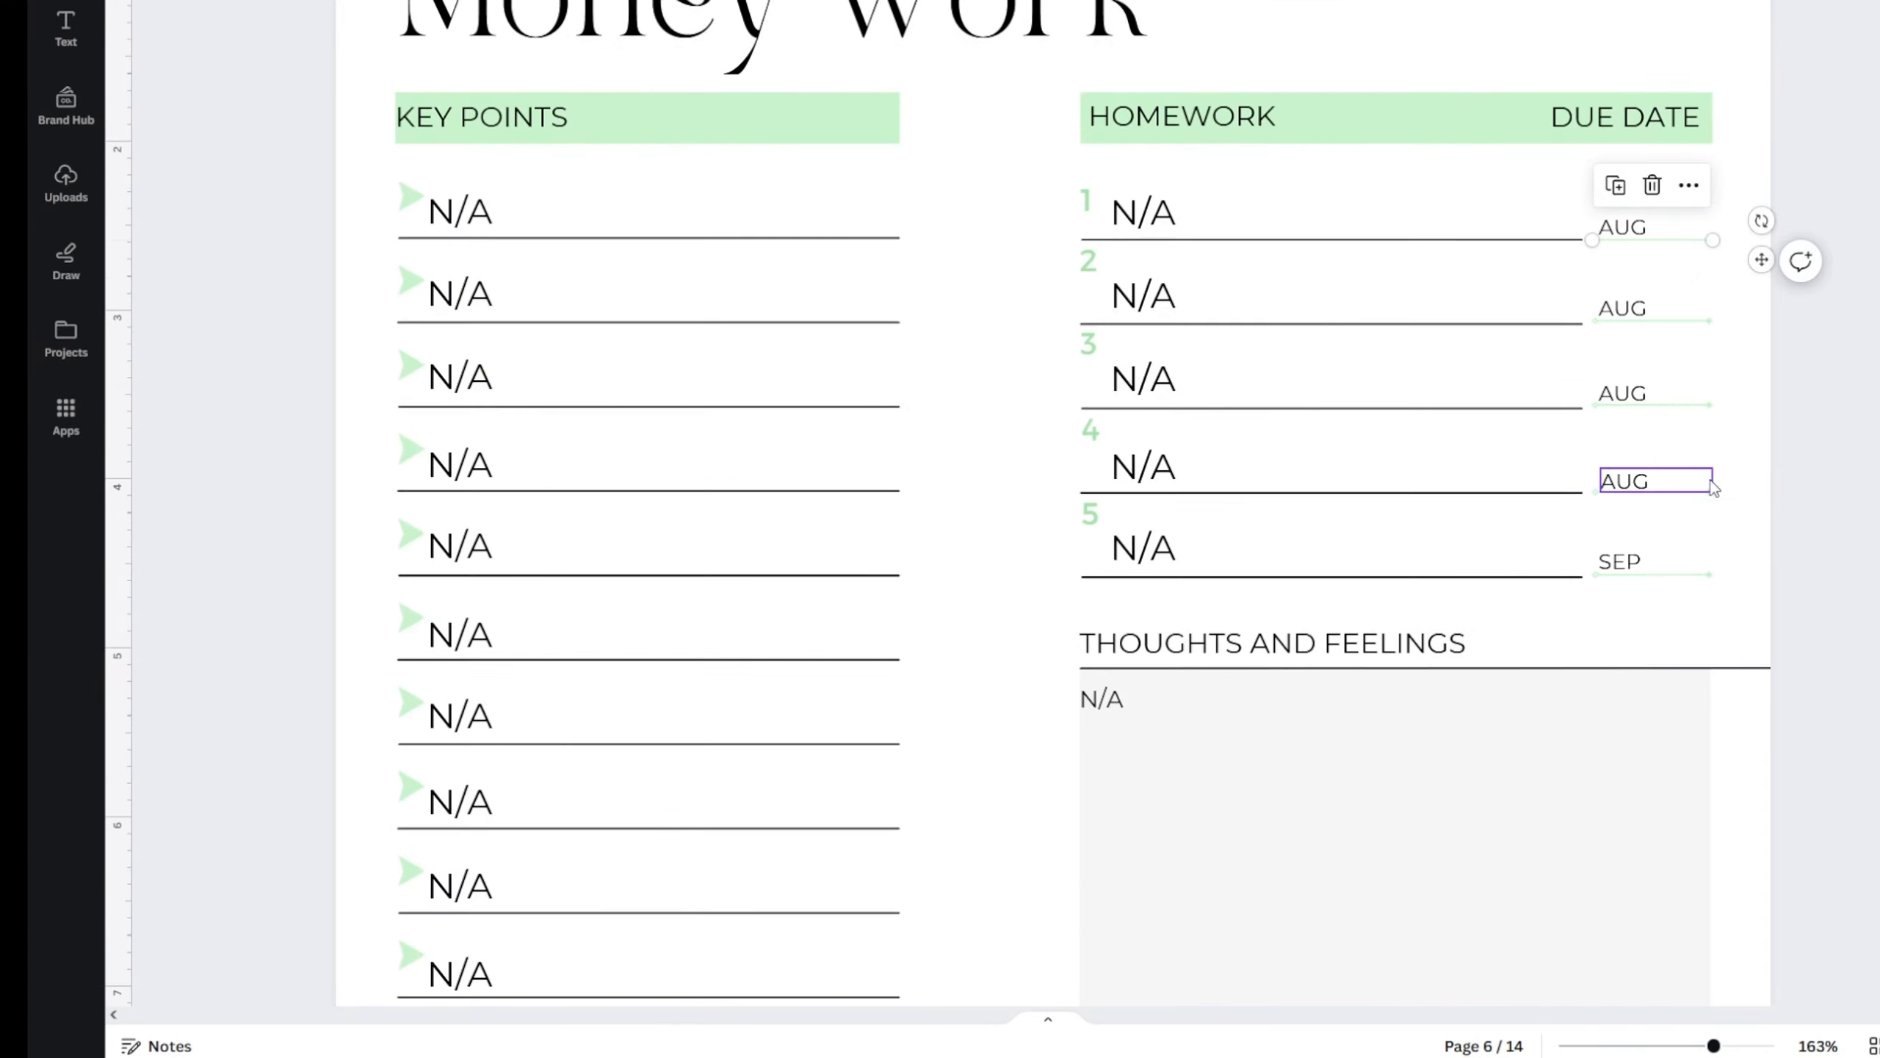
pyautogui.scroll(5, 1855, 552)
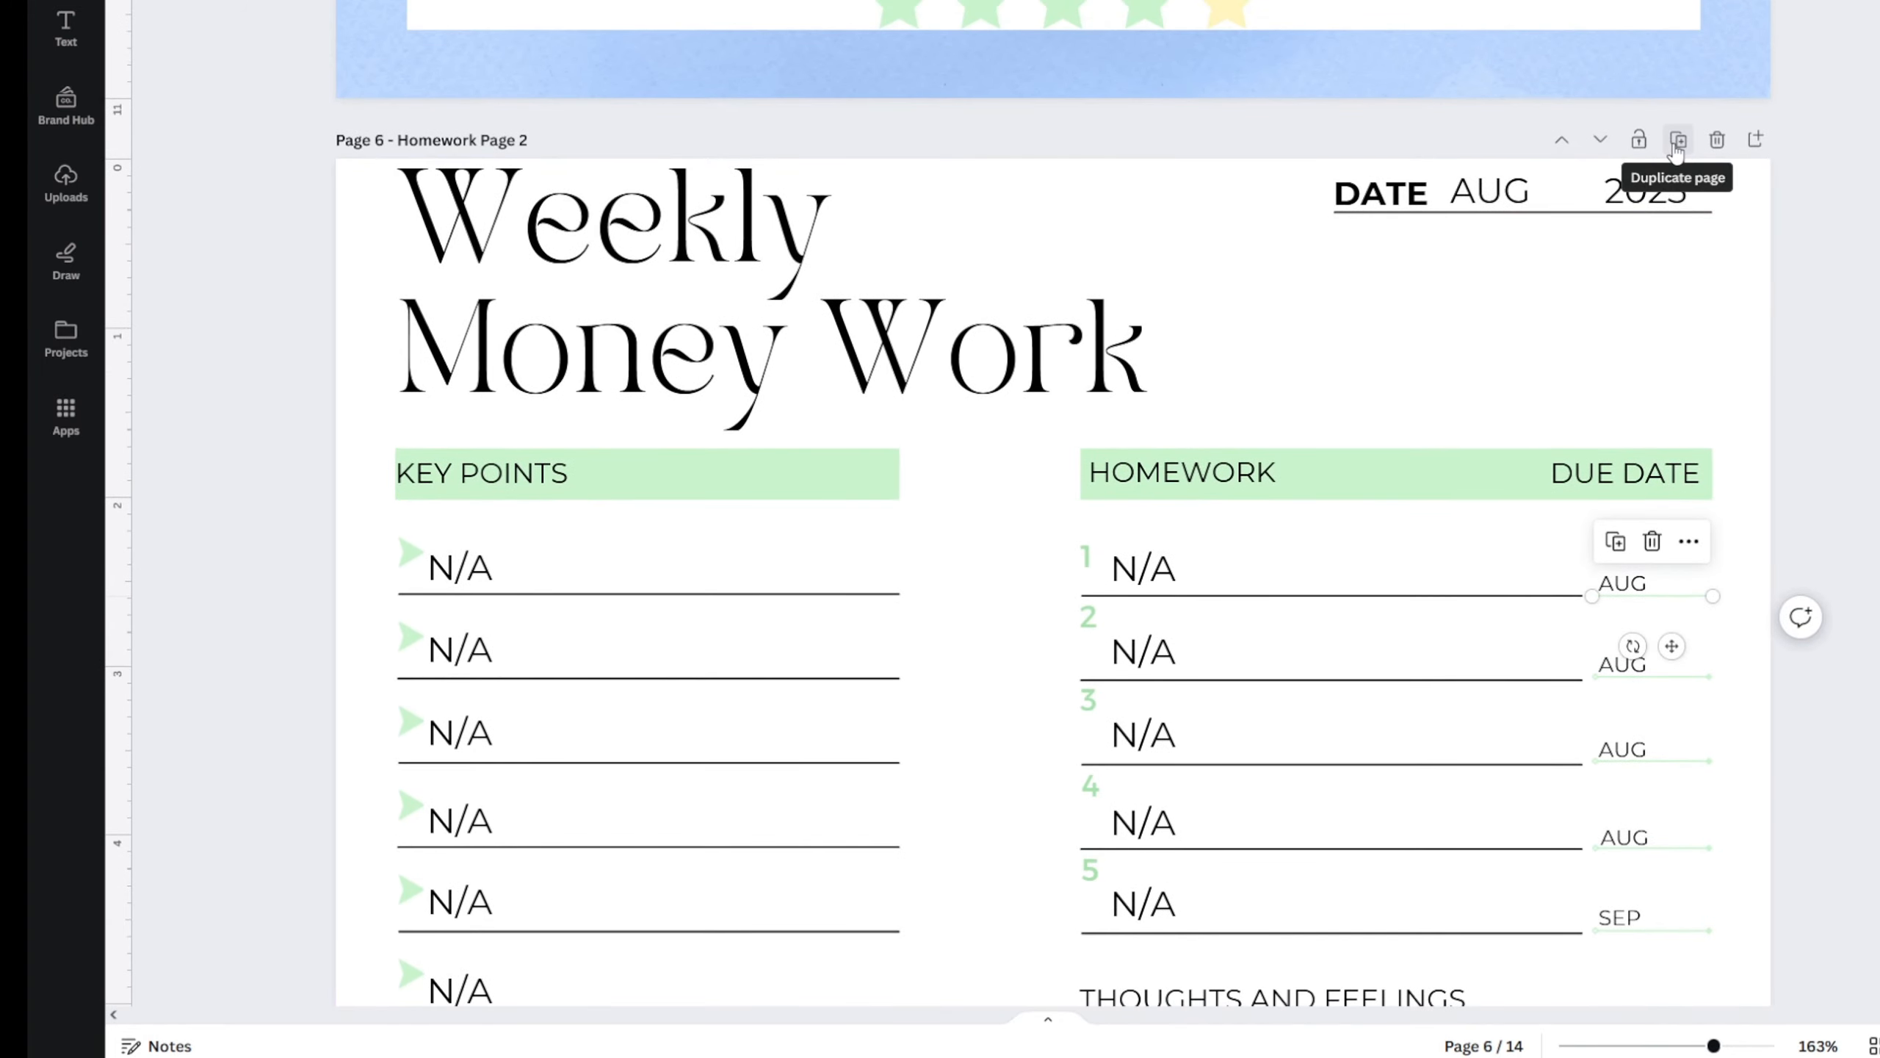
# - Recheck the pages between Homework Page 1 and Homework Page 2 for colours that differ from the green palette
pyautogui.scroll(10, 1789, 519)
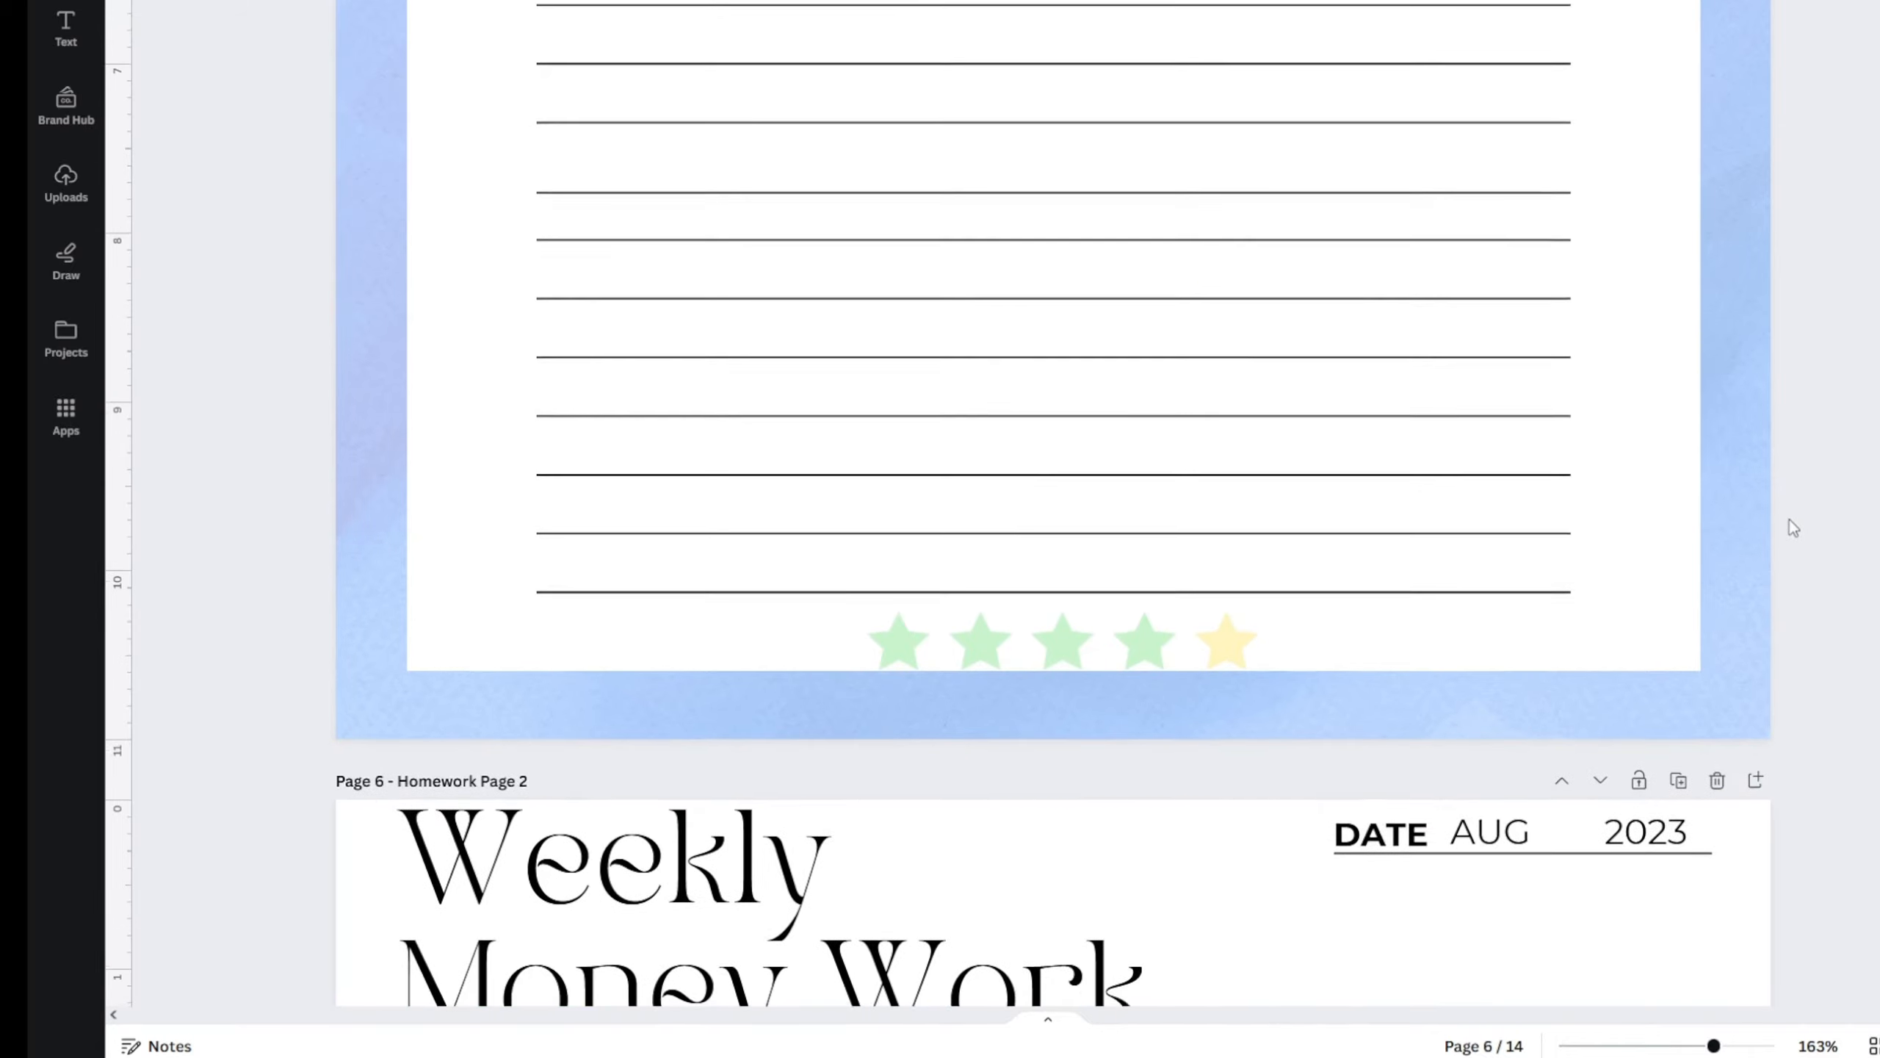
pyautogui.scroll(15, 1799, 348)
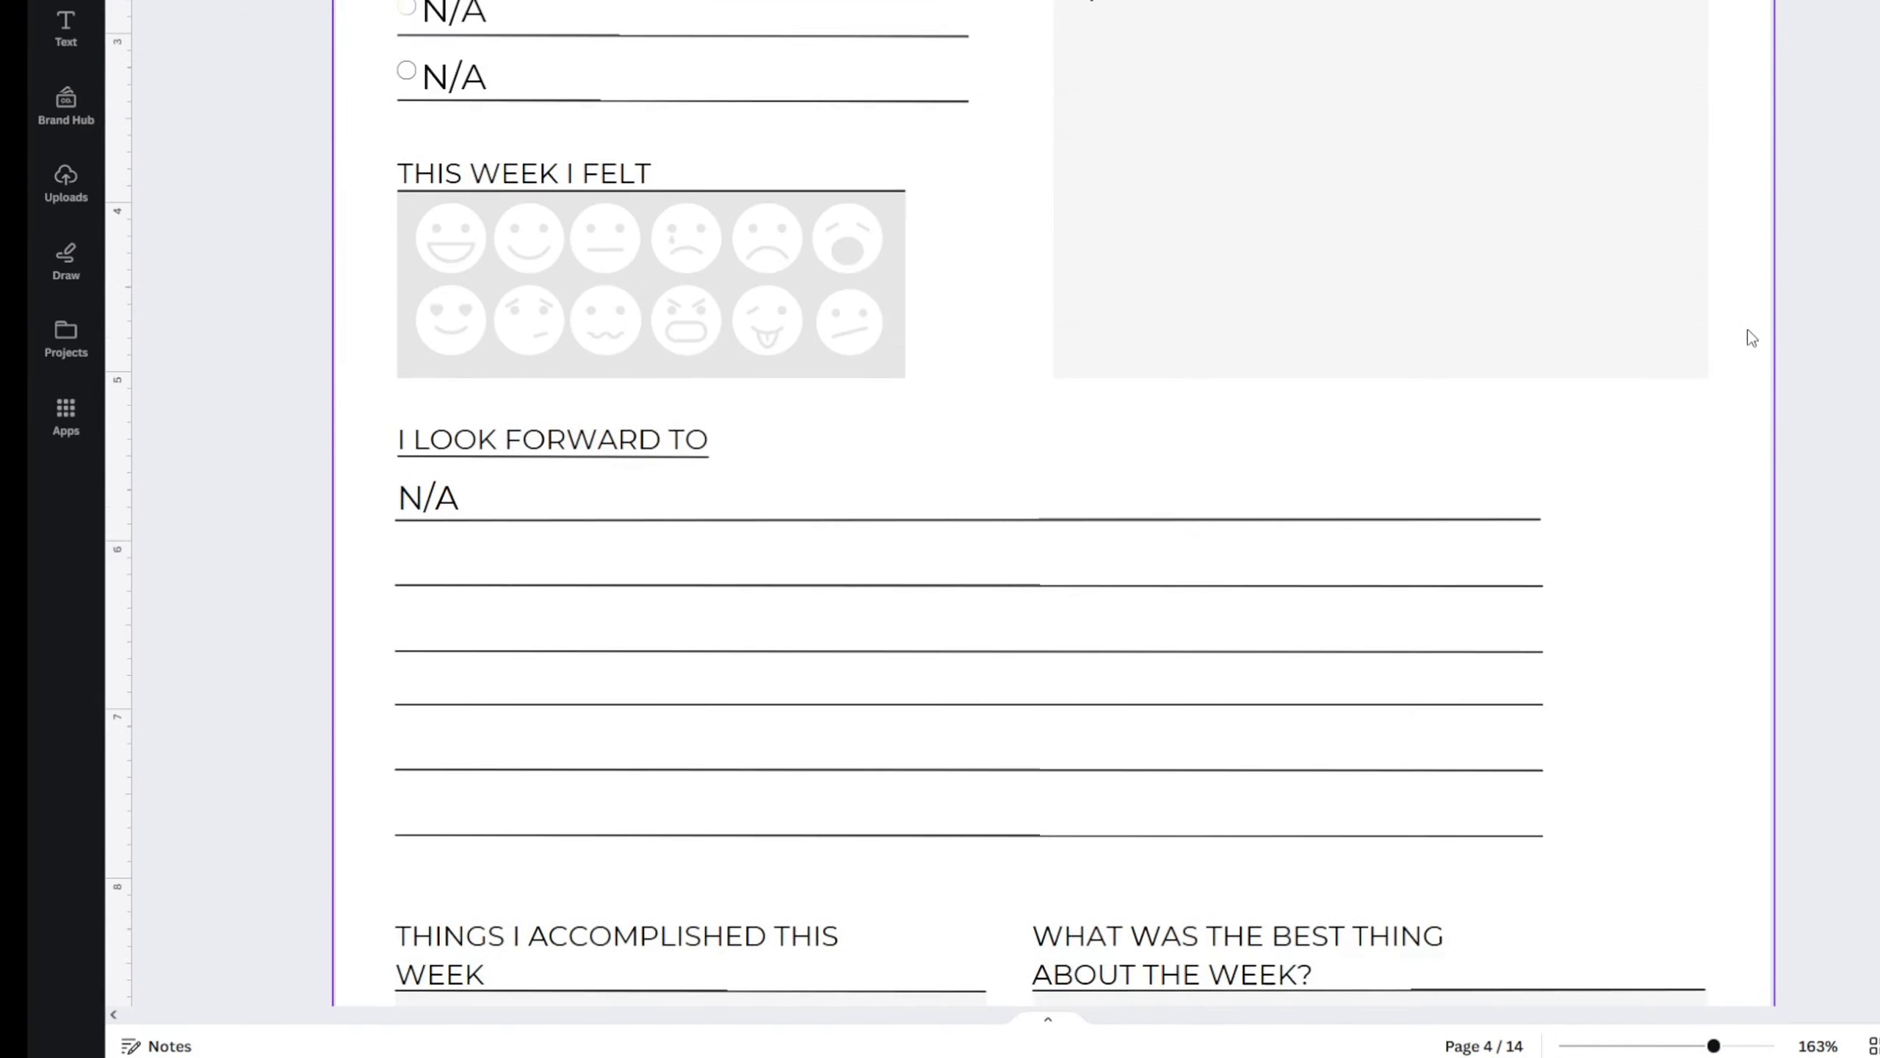
pyautogui.scroll(-2, 1787, 300)
pyautogui.scroll(-3, 1777, 270)
pyautogui.scroll(10, 1666, 245)
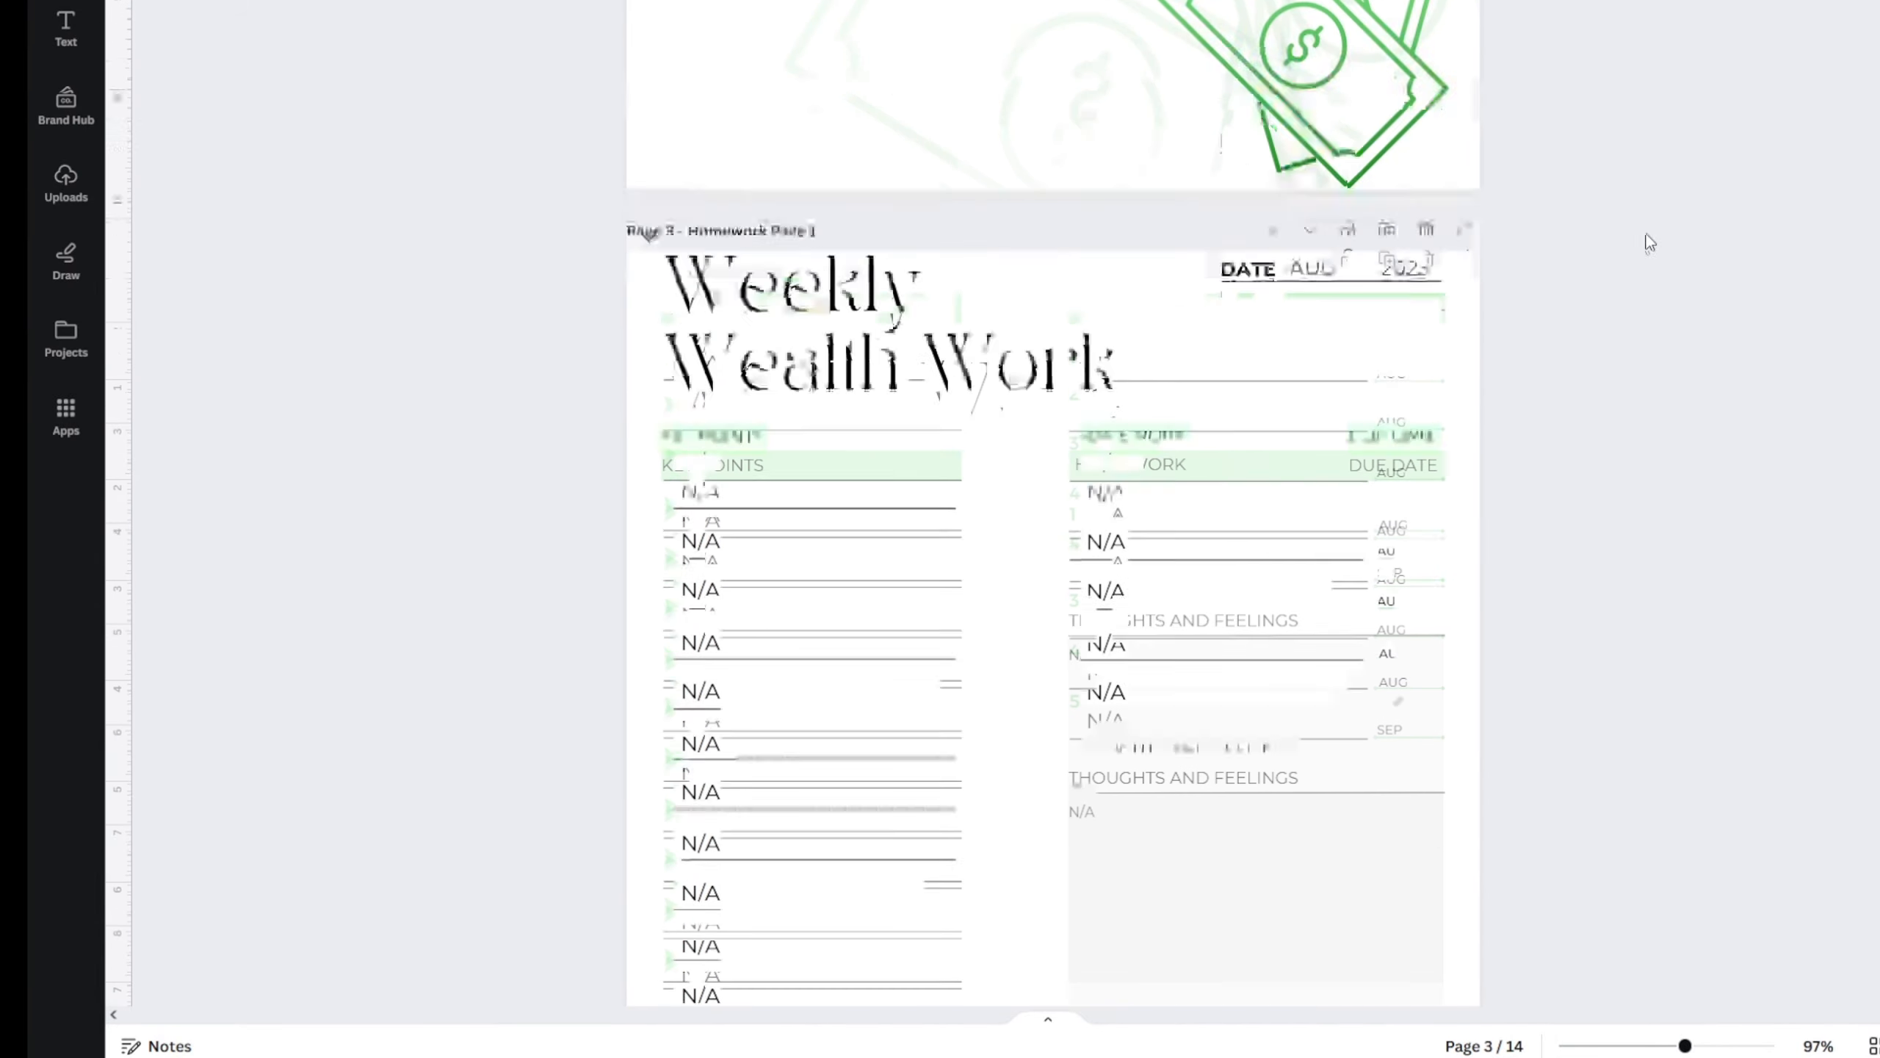
pyautogui.scroll(-12, 1538, 547)
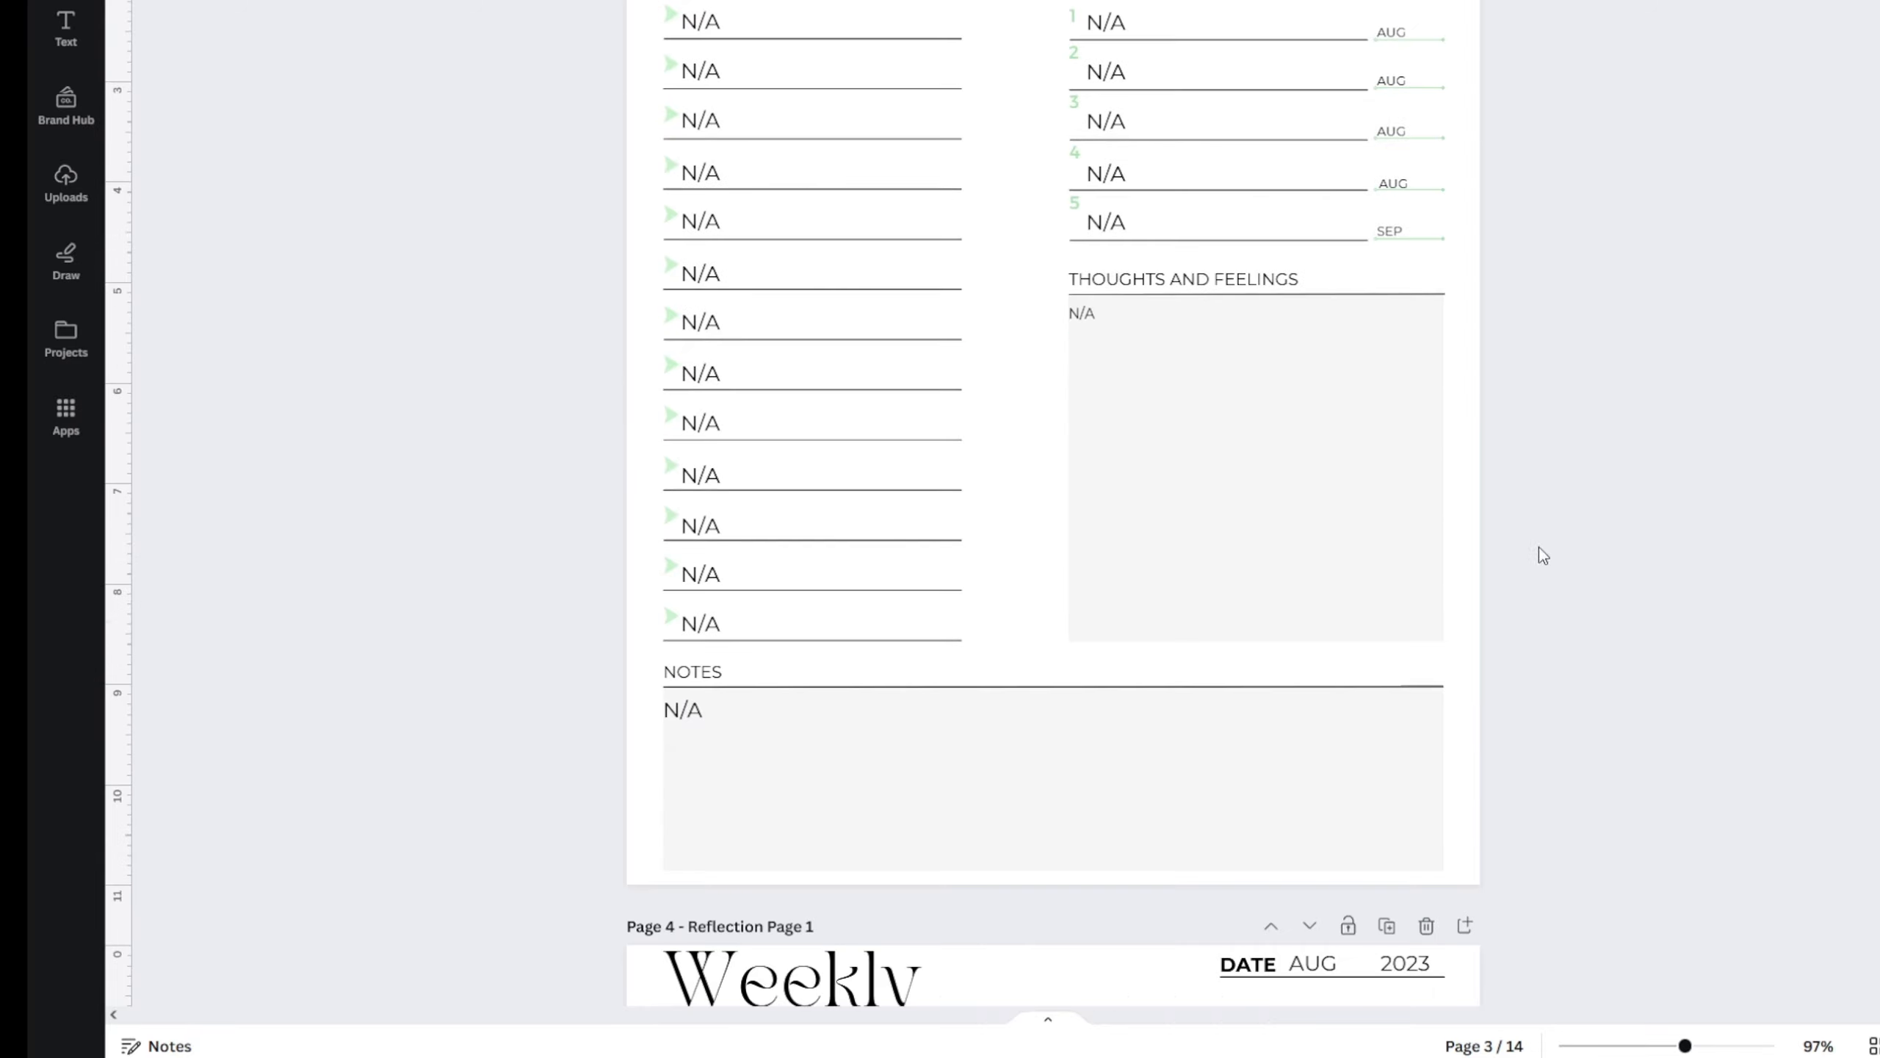
pyautogui.scroll(-5, 1628, 622)
pyautogui.scroll(5, 1607, 639)
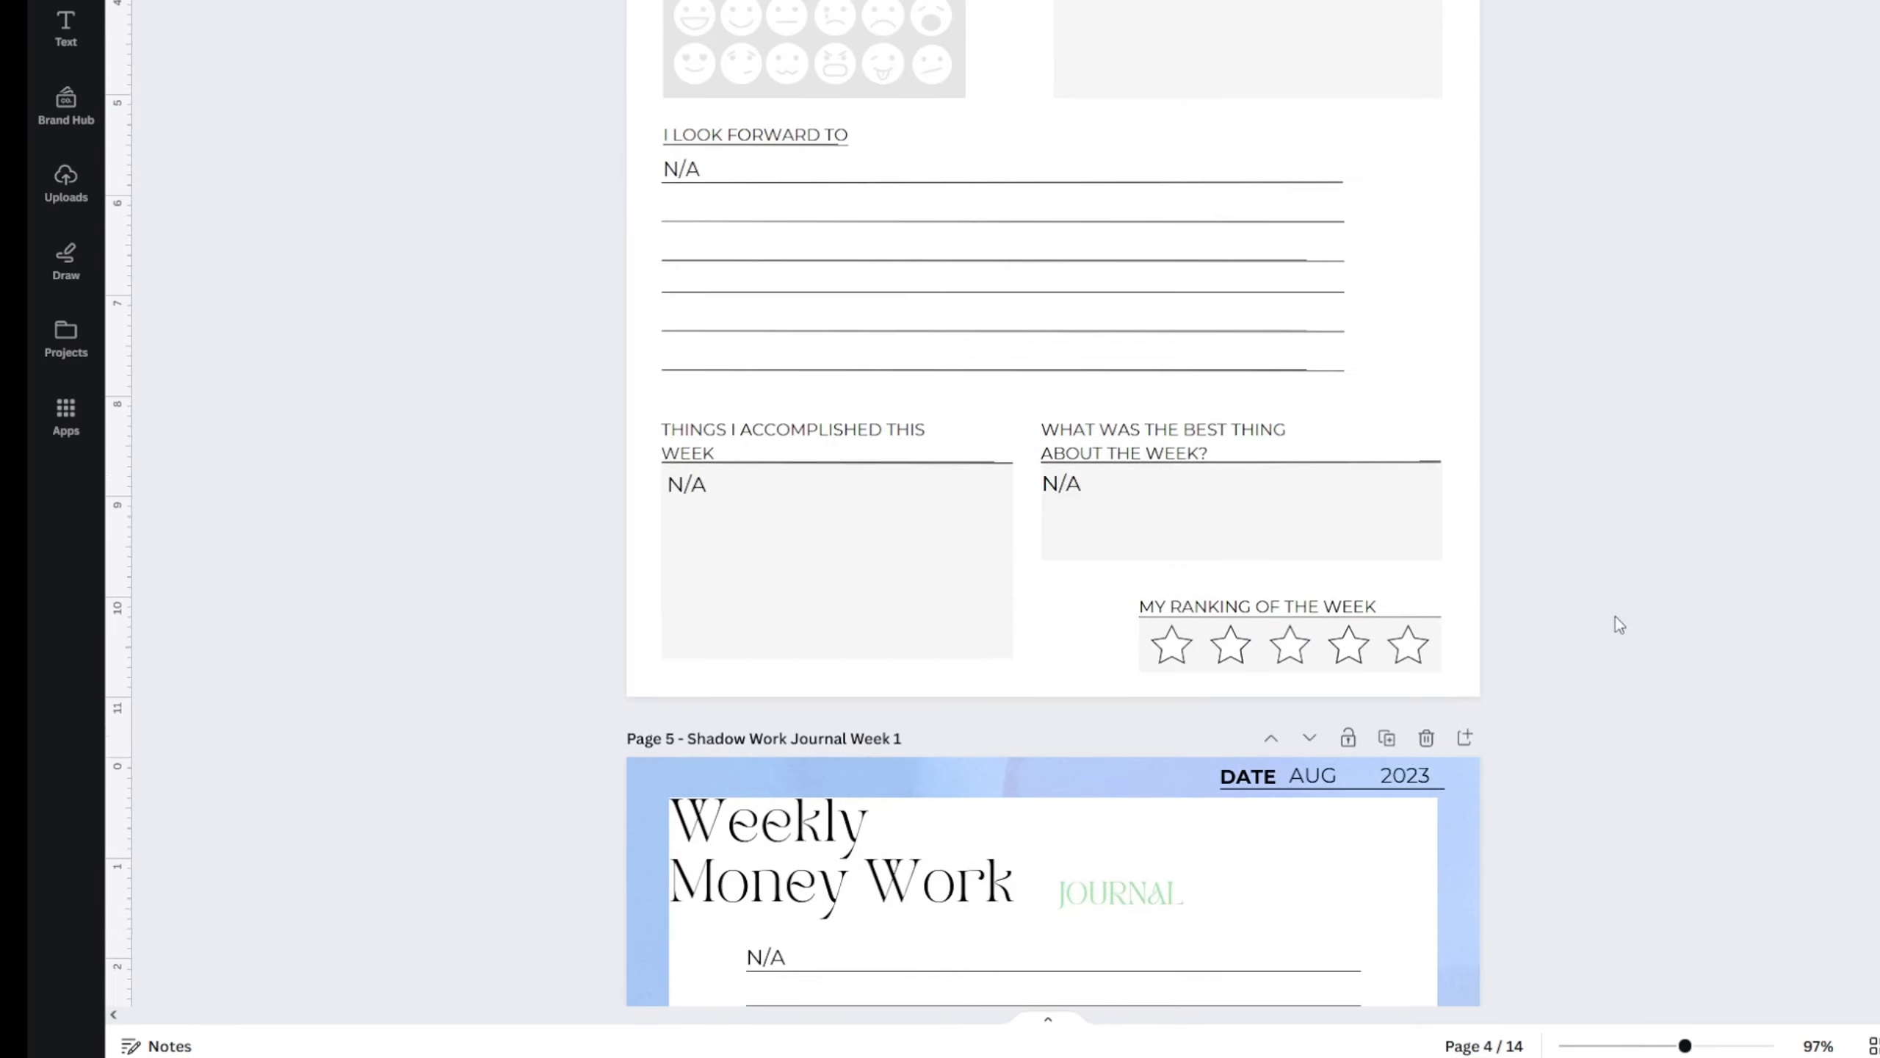
pyautogui.scroll(8, 1625, 586)
pyautogui.scroll(-6, 1658, 518)
pyautogui.scroll(-15, 1641, 567)
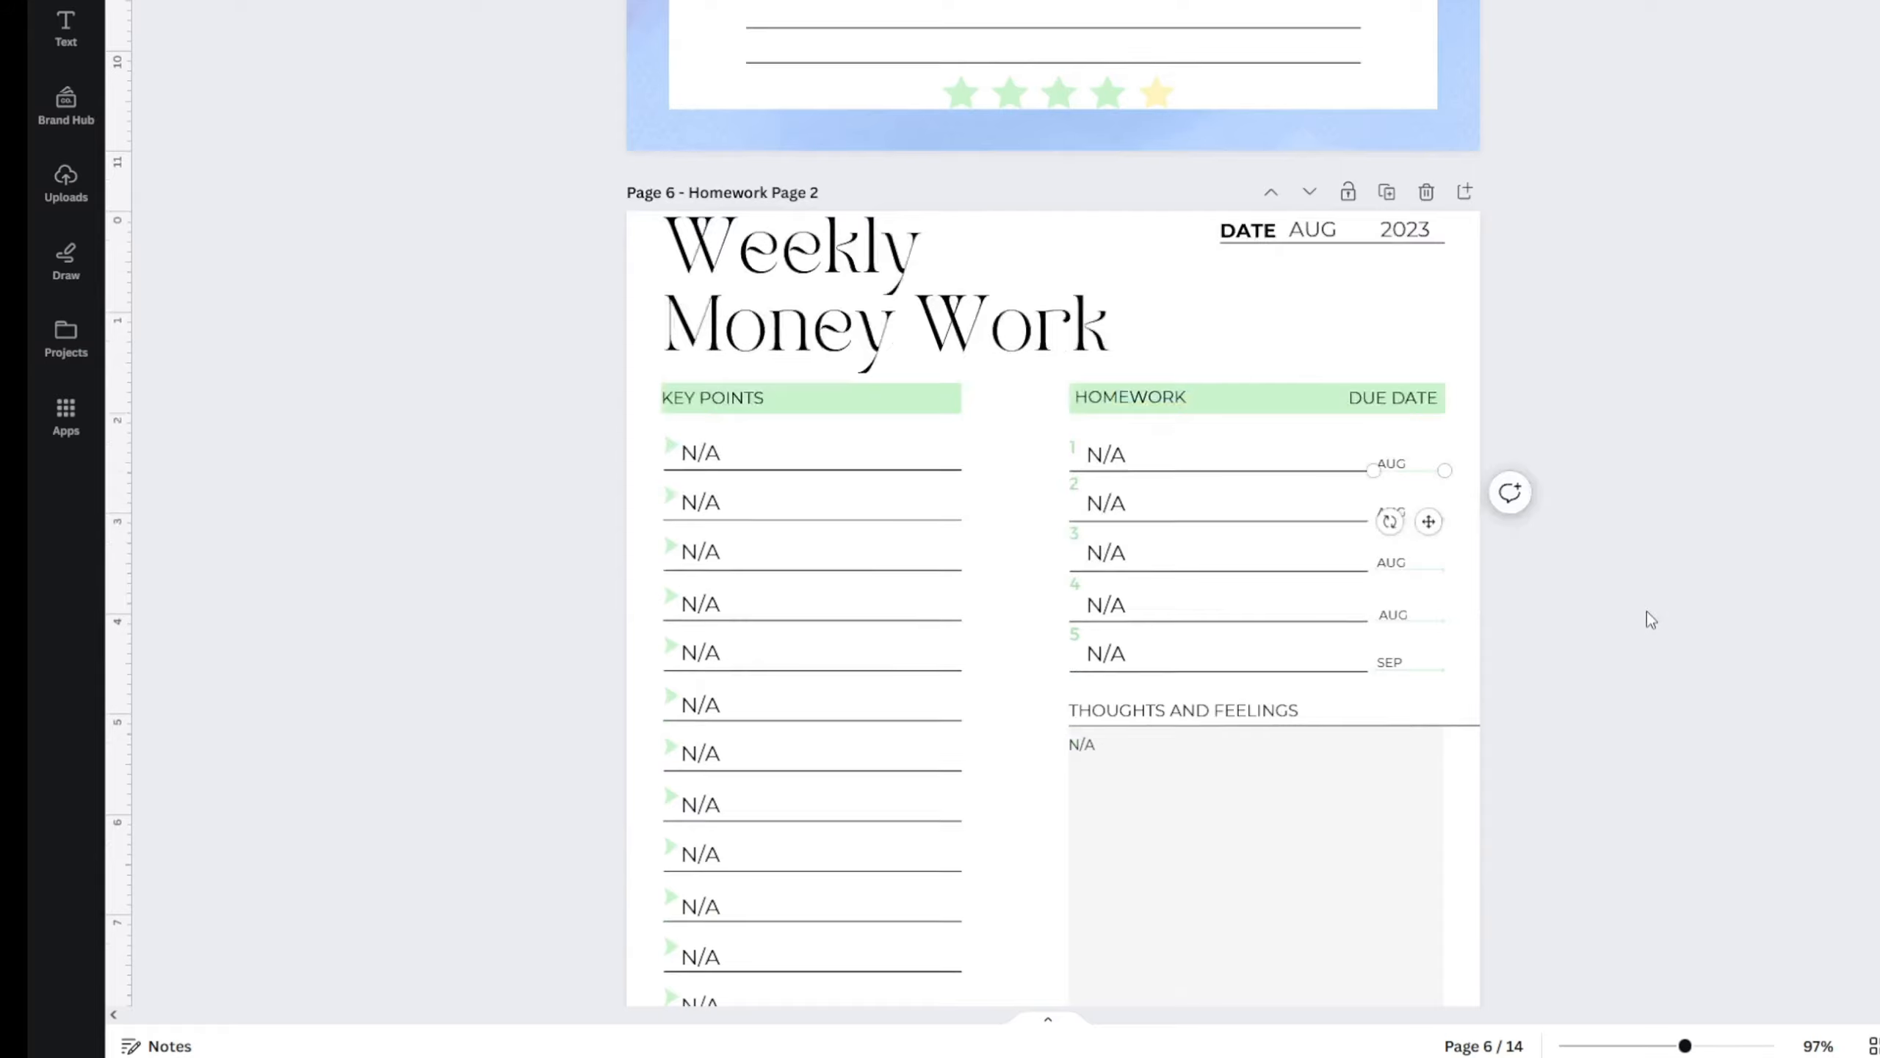
# - Examine the green due-date lines beside the homework entries on Homework Page 2 up close
pyautogui.scroll(5, 1637, 621)
pyautogui.scroll(5, 1687, 515)
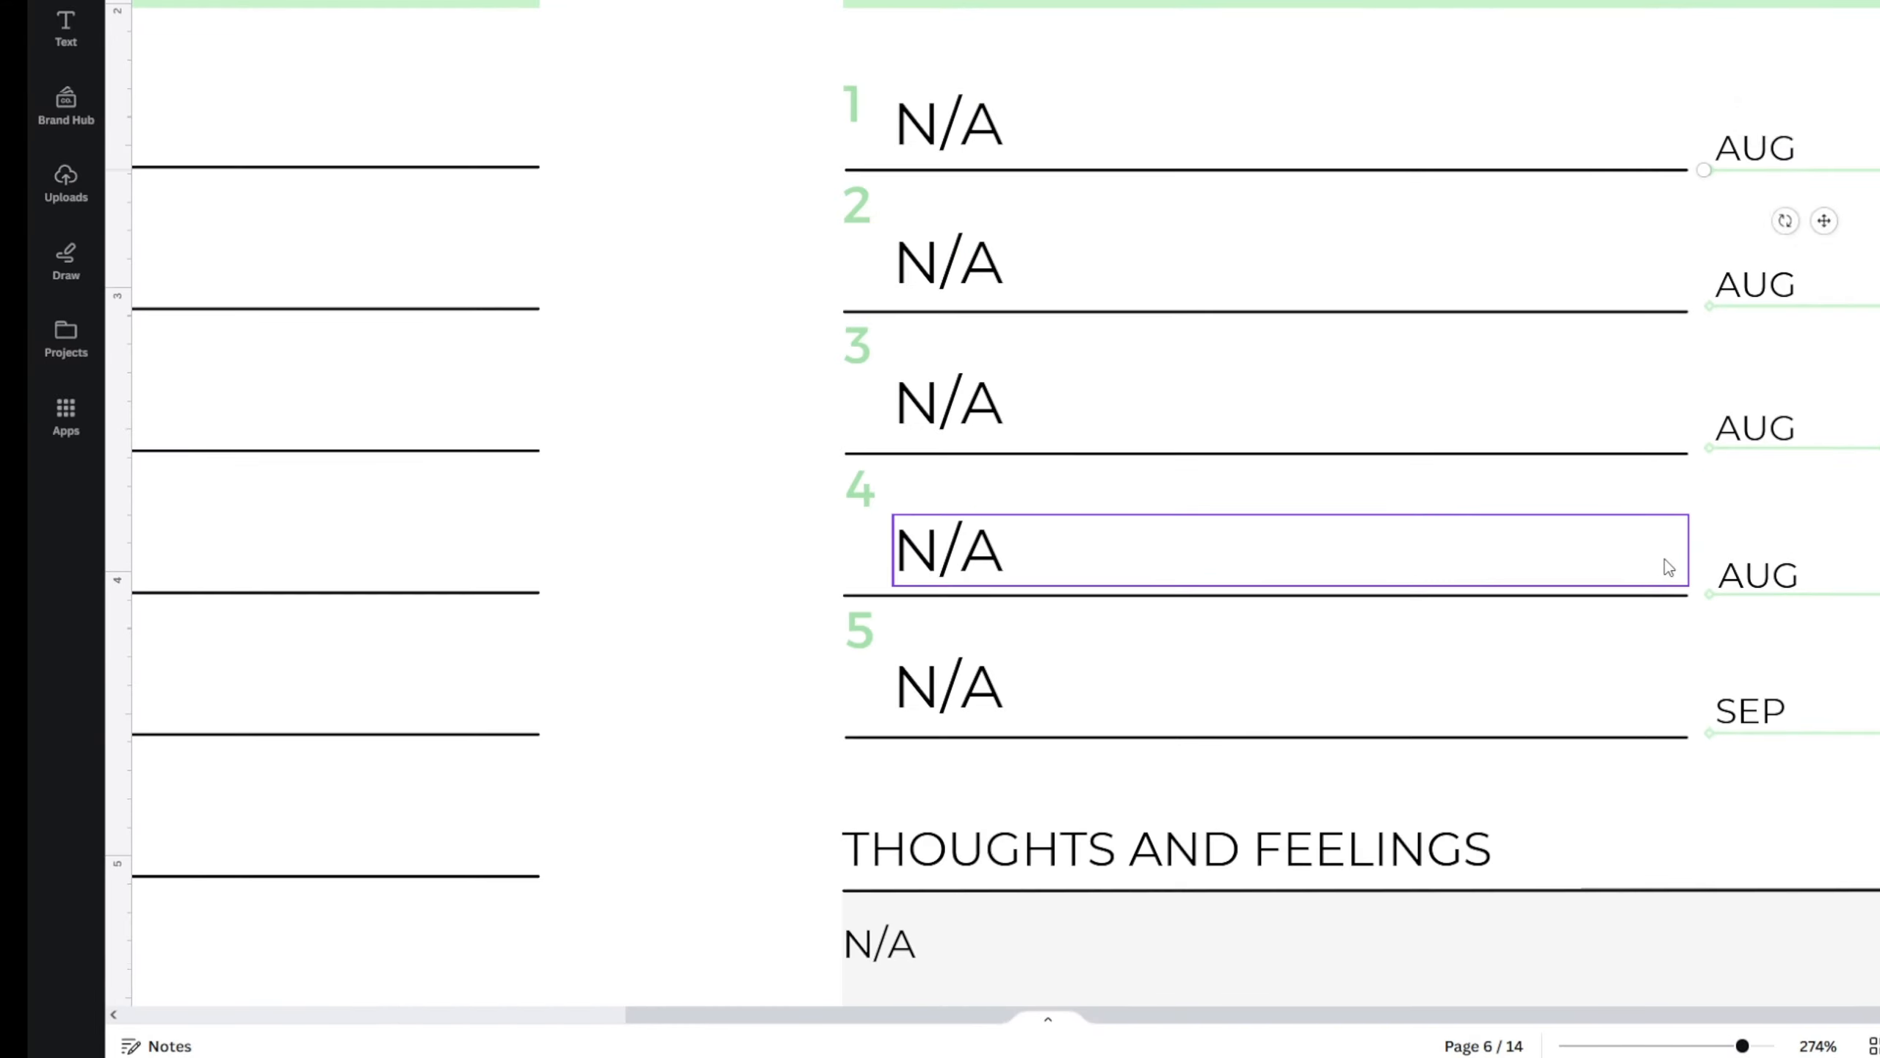
pyautogui.moveTo(964, 1016); pyautogui.dragTo(1041, 1018)
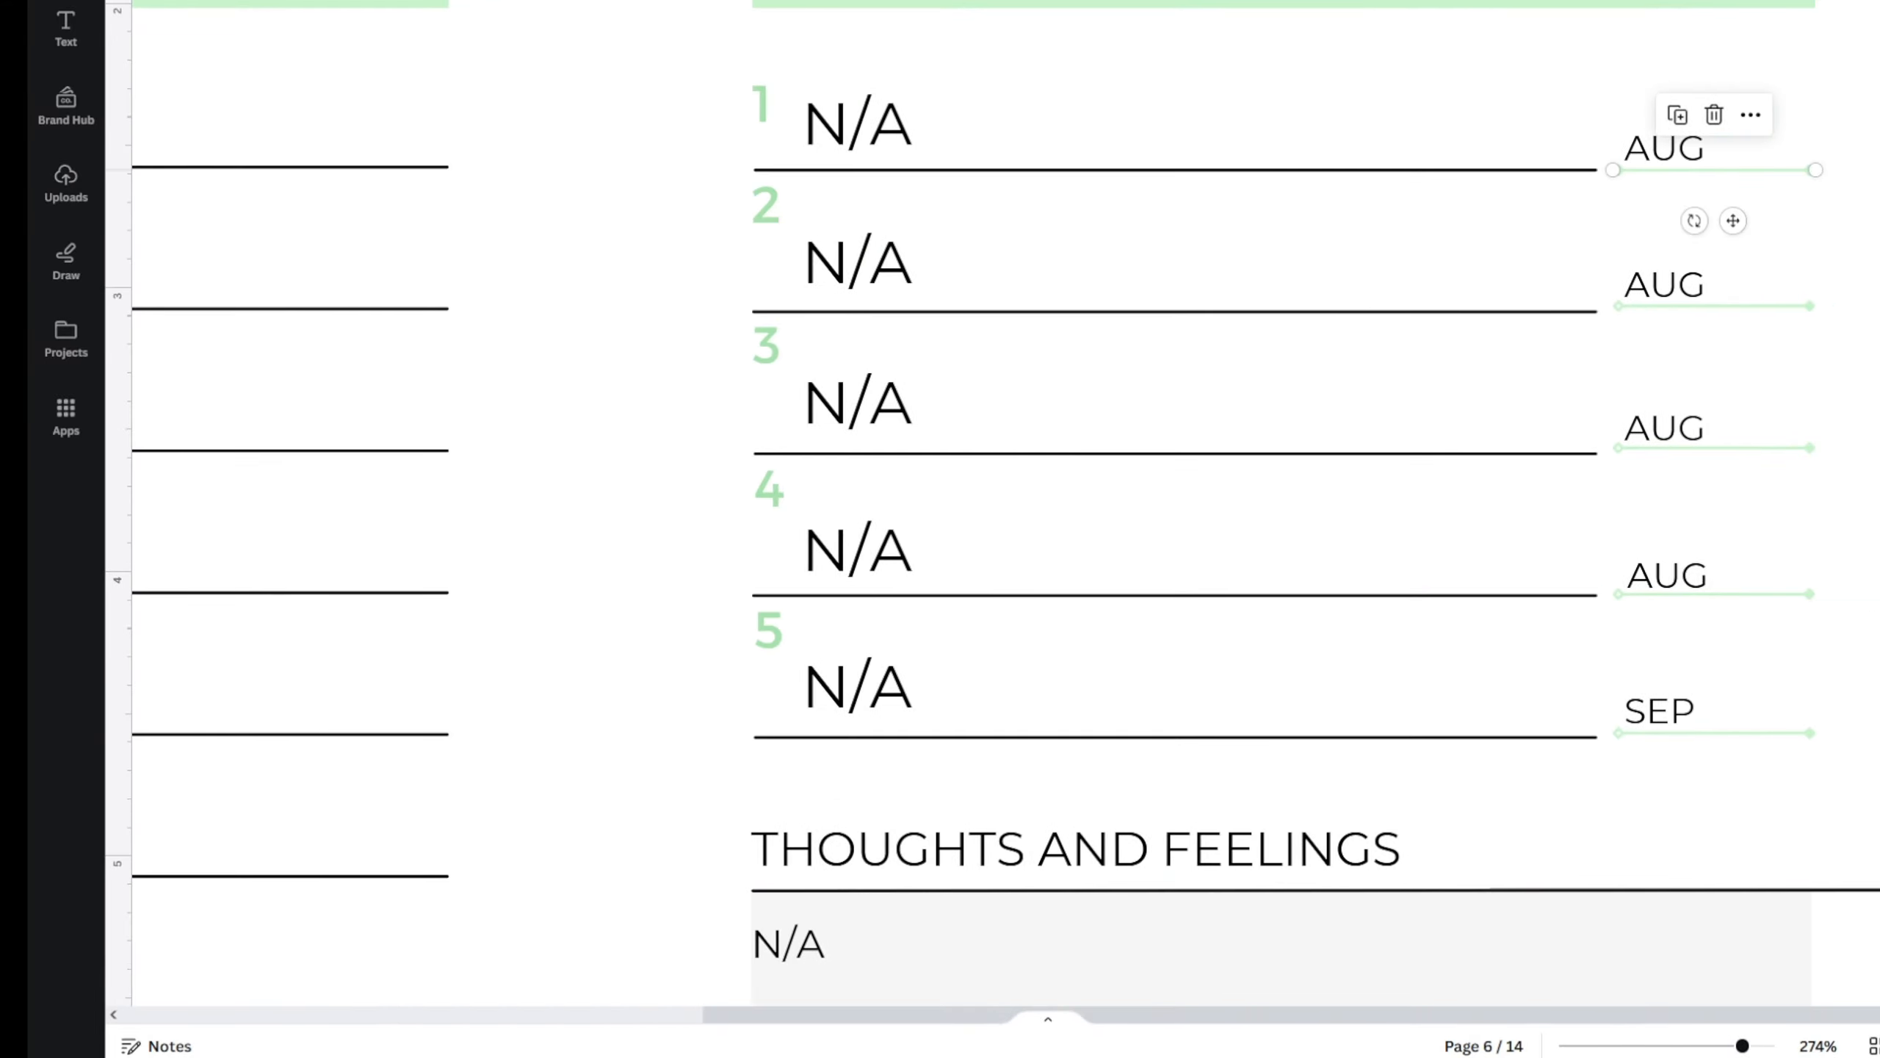
pyautogui.click(1811, 166)
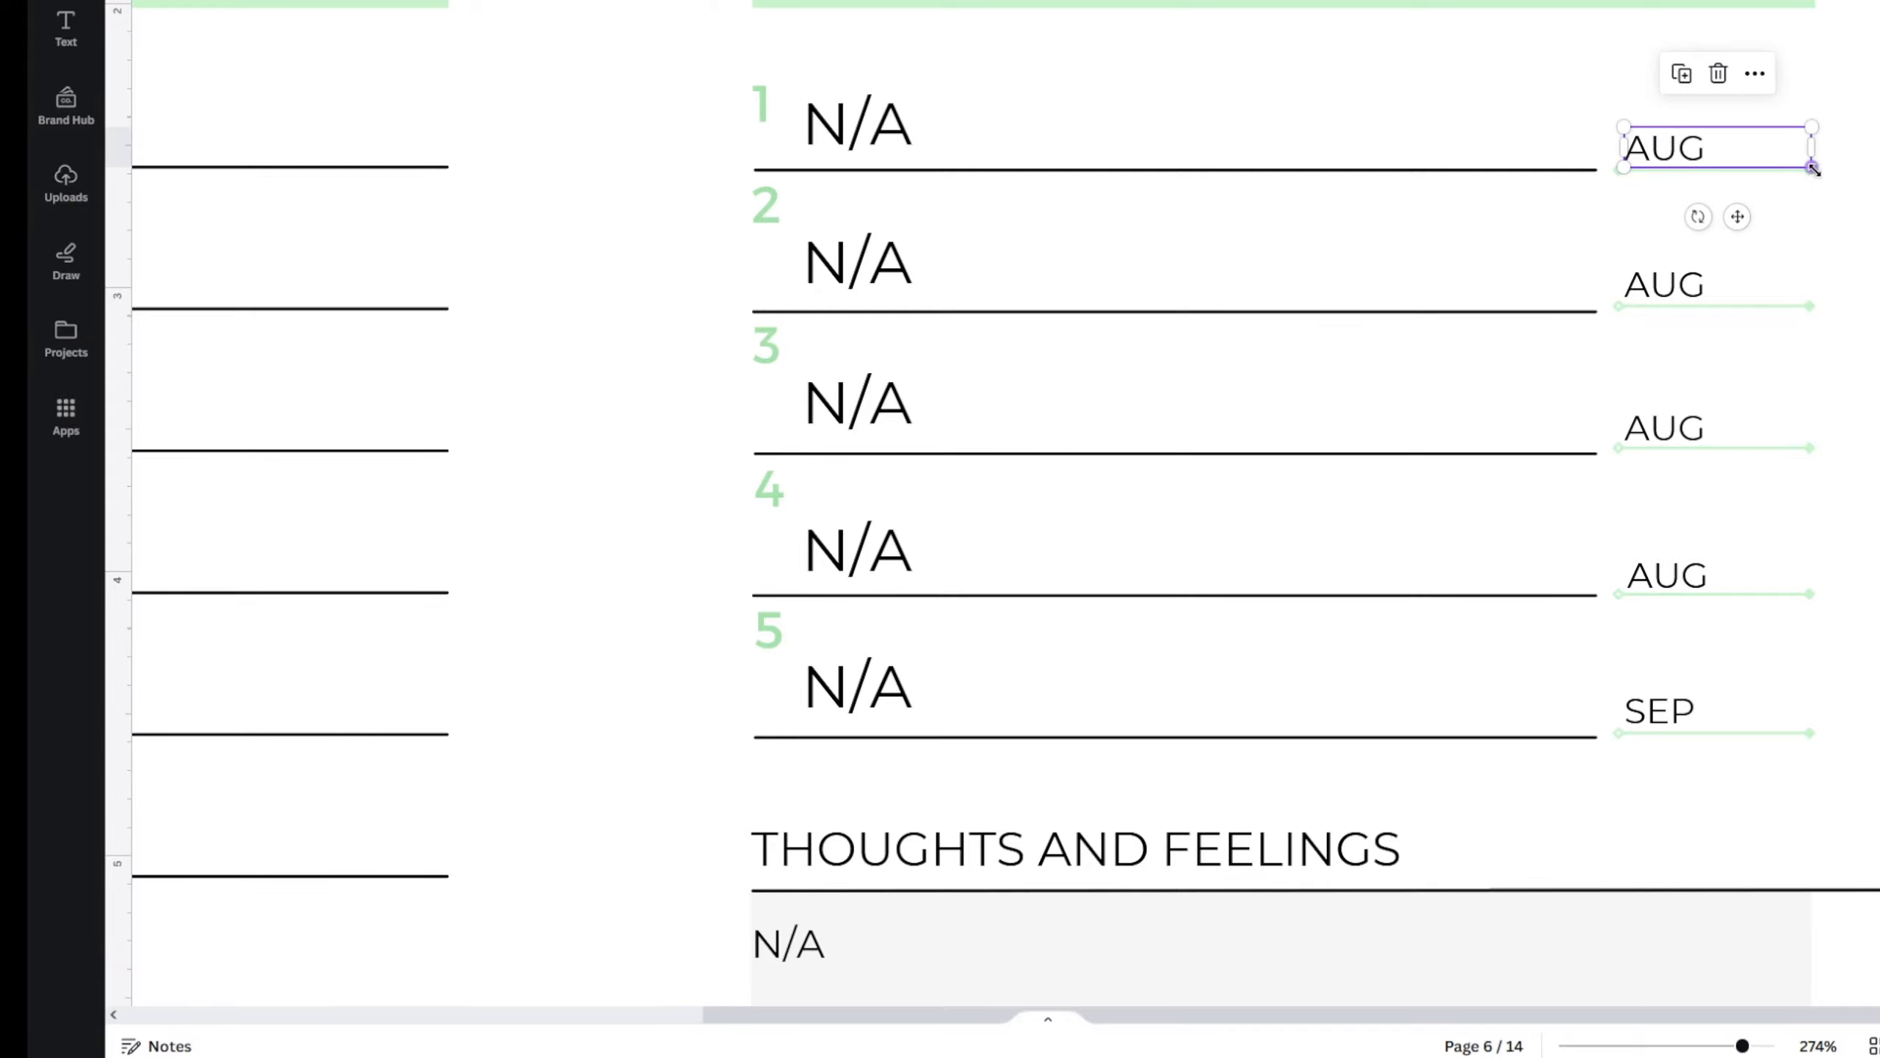
pyautogui.click(1830, 197)
pyautogui.scroll(1, 1831, 197)
pyautogui.scroll(-3, 1503, 376)
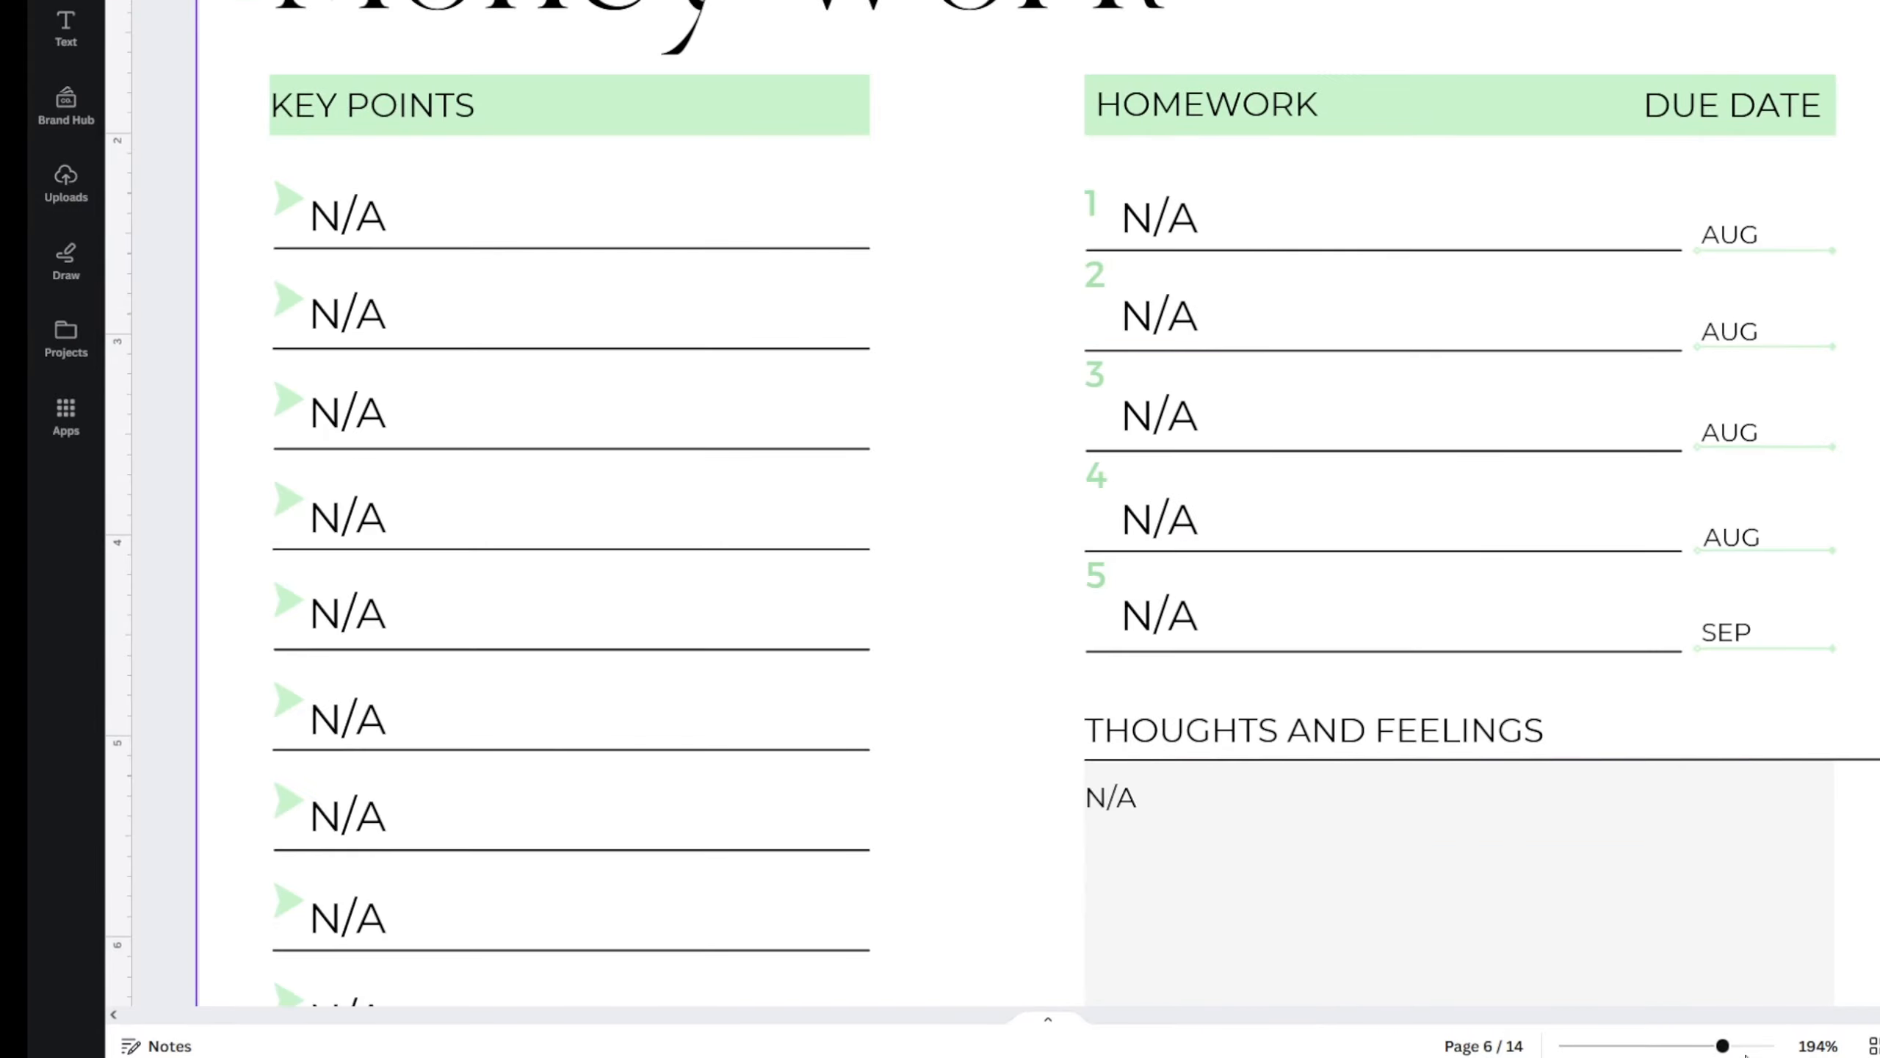
pyautogui.scroll(-3, 1688, 790)
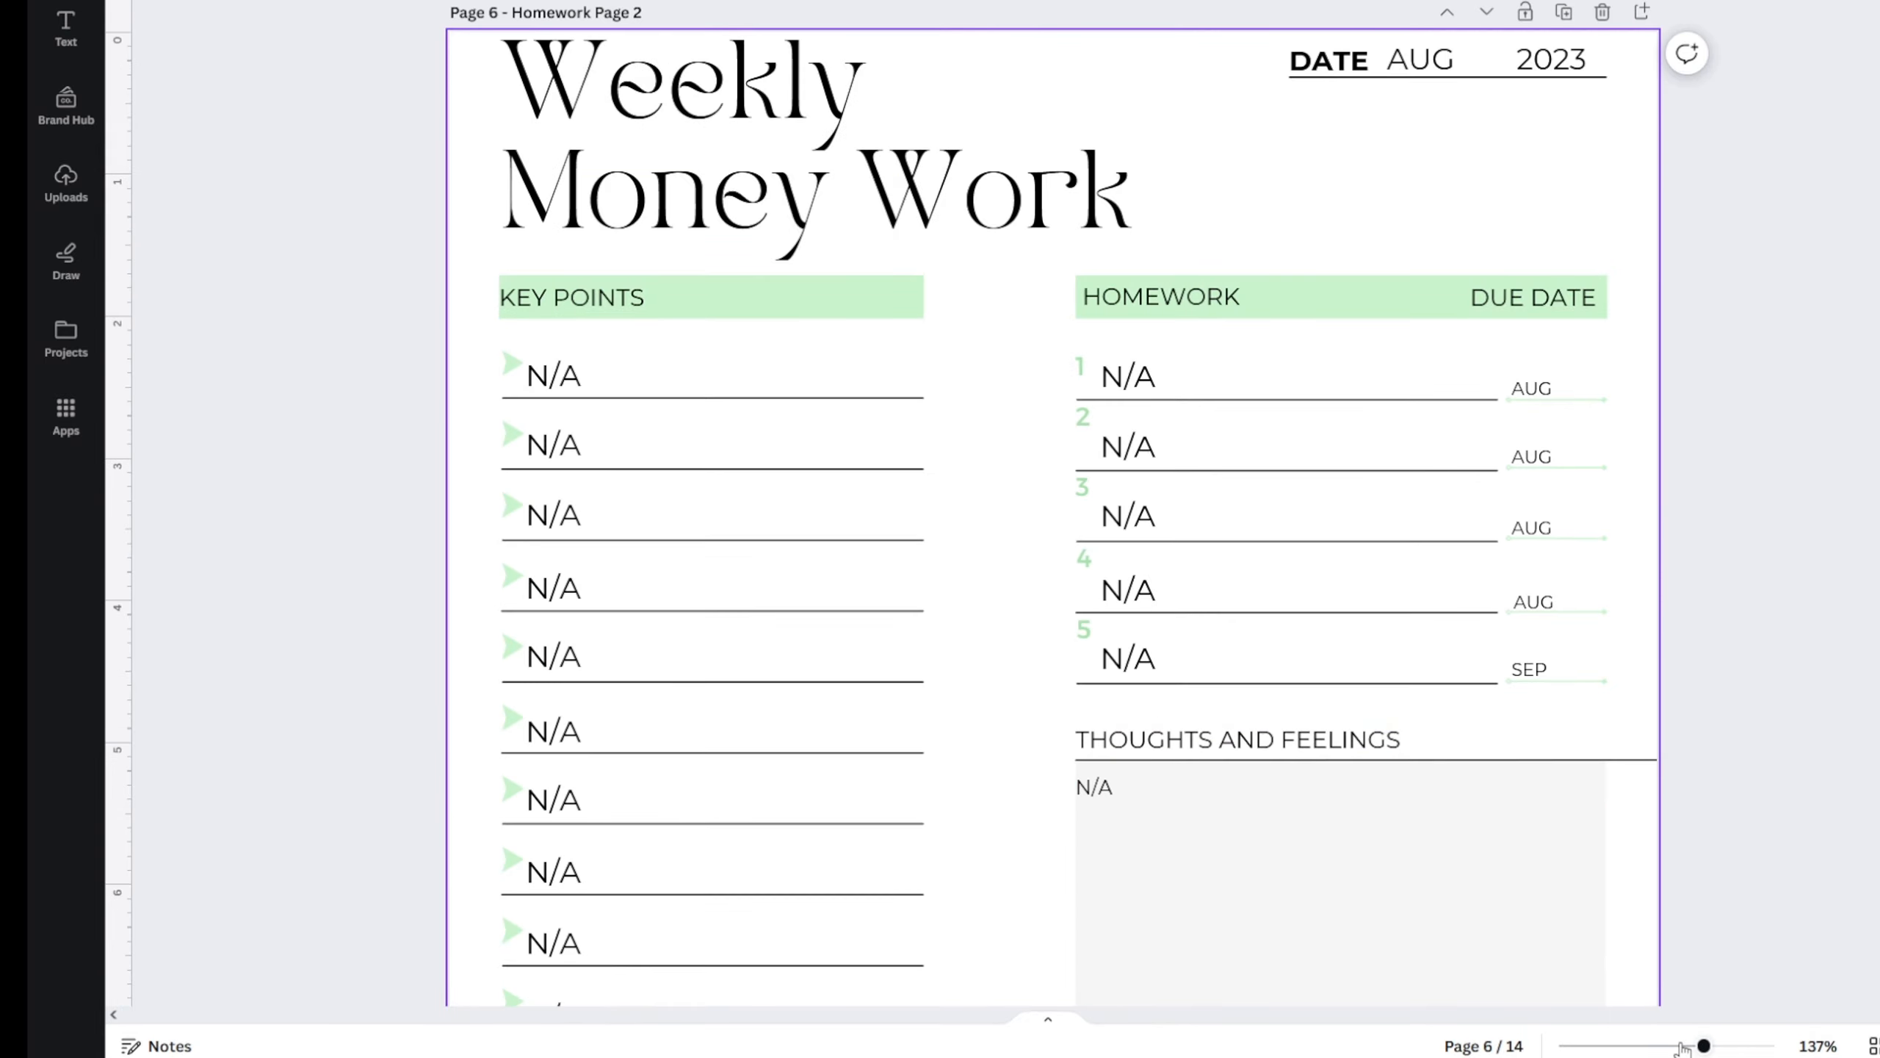
pyautogui.moveTo(1704, 1046)
pyautogui.mouseDown()
pyautogui.moveTo(1675, 1046)
pyautogui.moveTo(1697, 1045)
pyautogui.mouseUp()
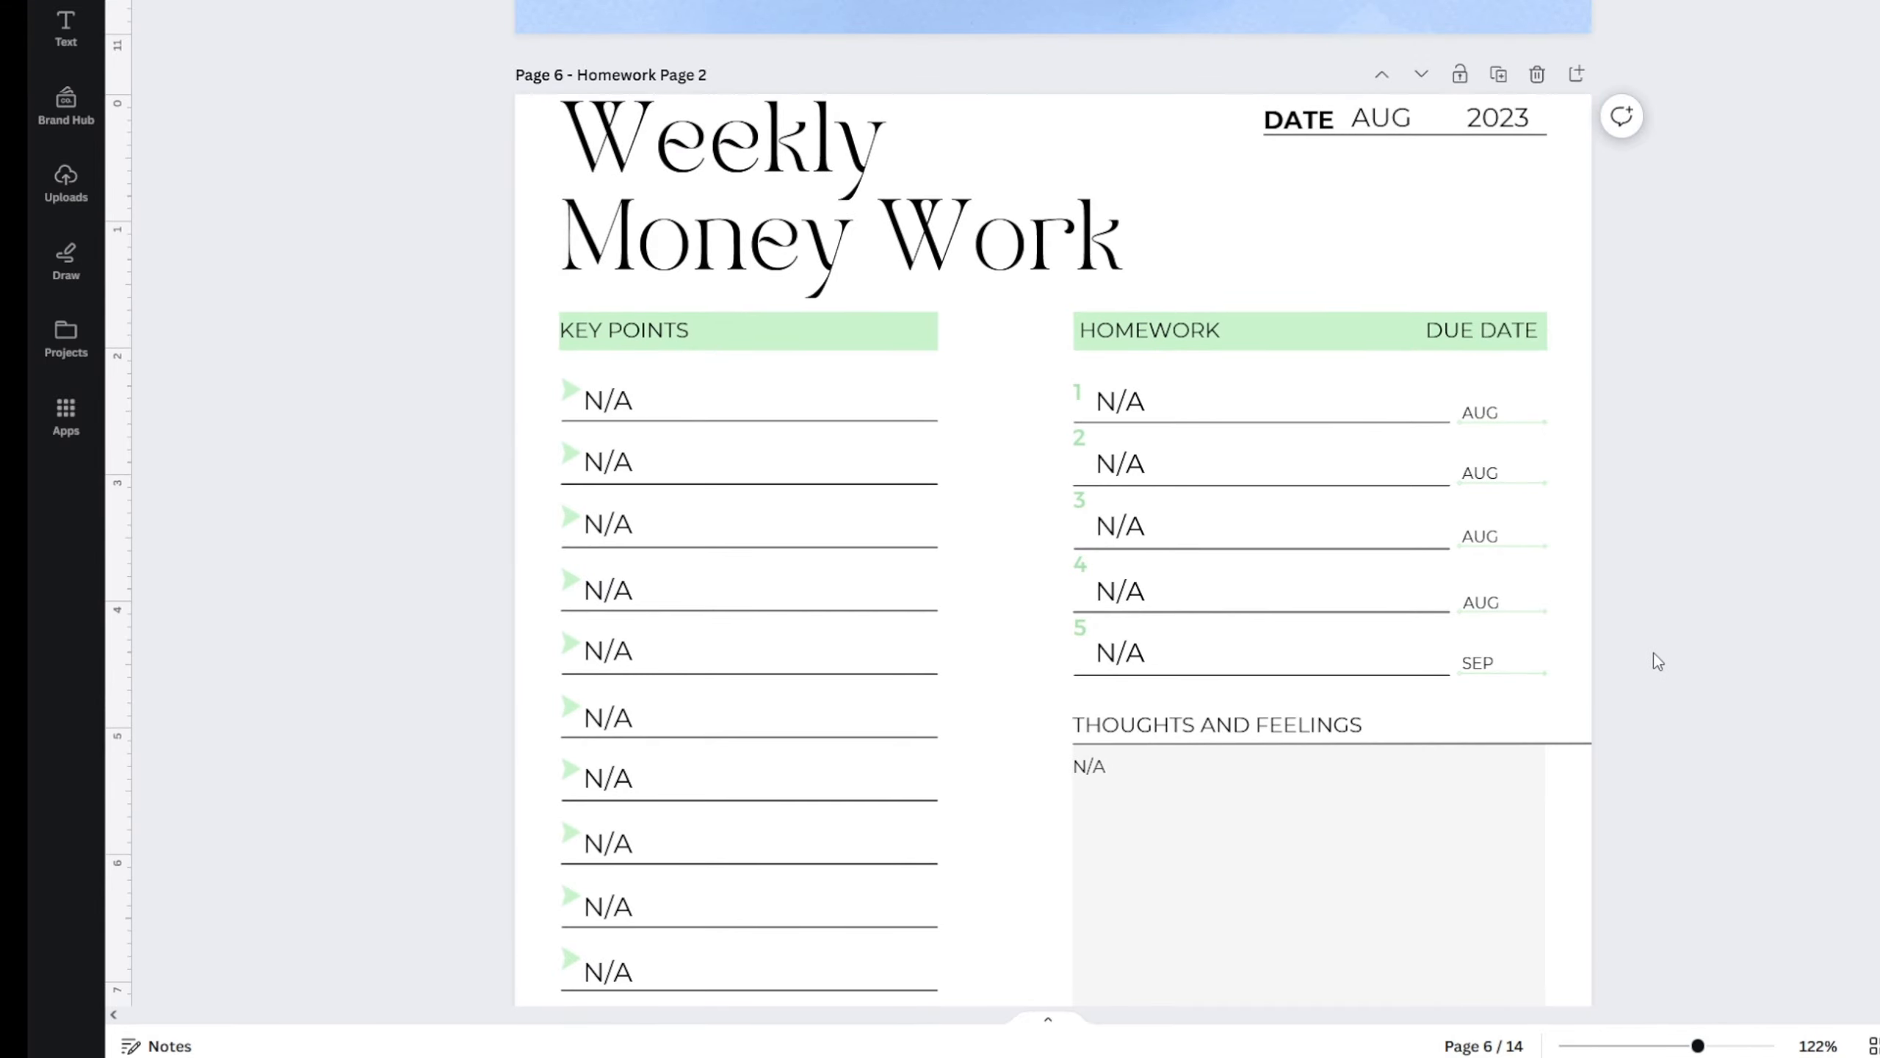
# - Recolour the first due-date line on Homework Page 2 to the slightly darker pale green used for the homework numbers
pyautogui.scroll(3, 1654, 652)
pyautogui.scroll(-3, 1653, 629)
pyautogui.scroll(4, 1654, 624)
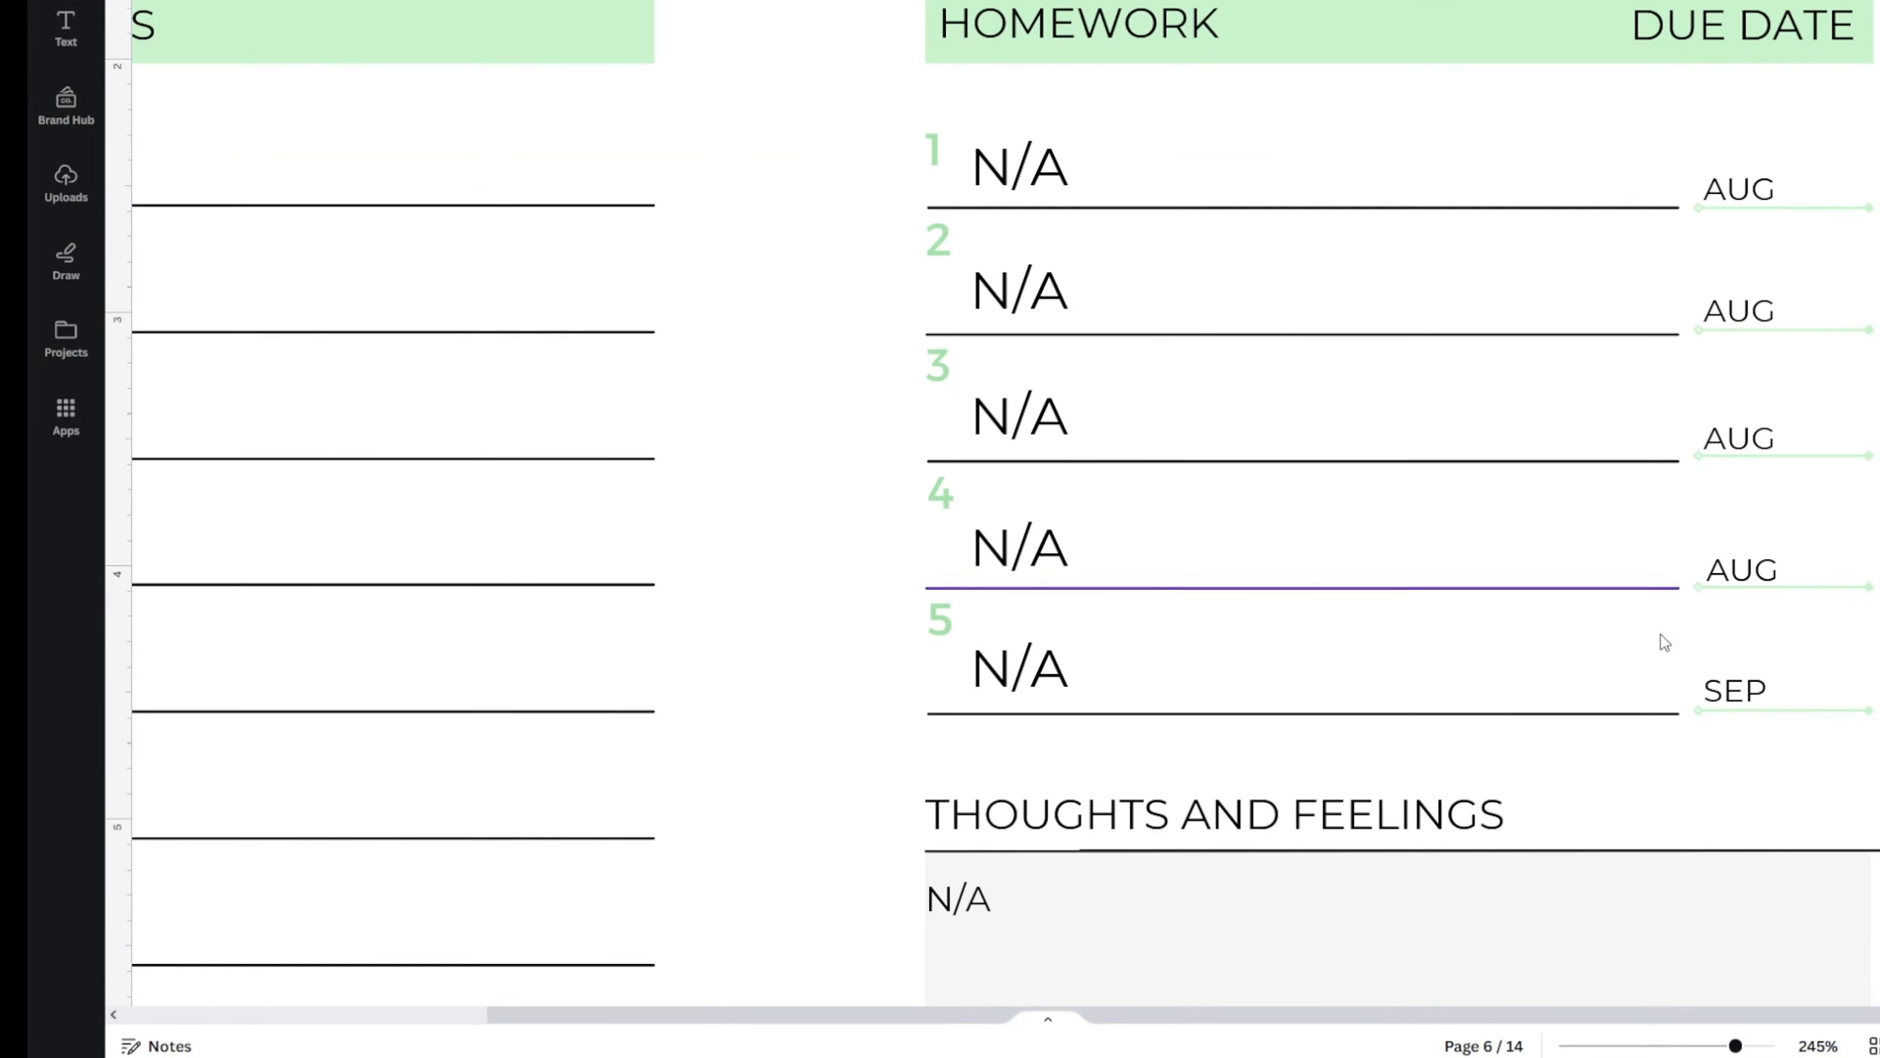
pyautogui.scroll(1, 1664, 642)
pyautogui.moveTo(1396, 1017); pyautogui.dragTo(1478, 1018)
pyautogui.scroll(1, 1820, 221)
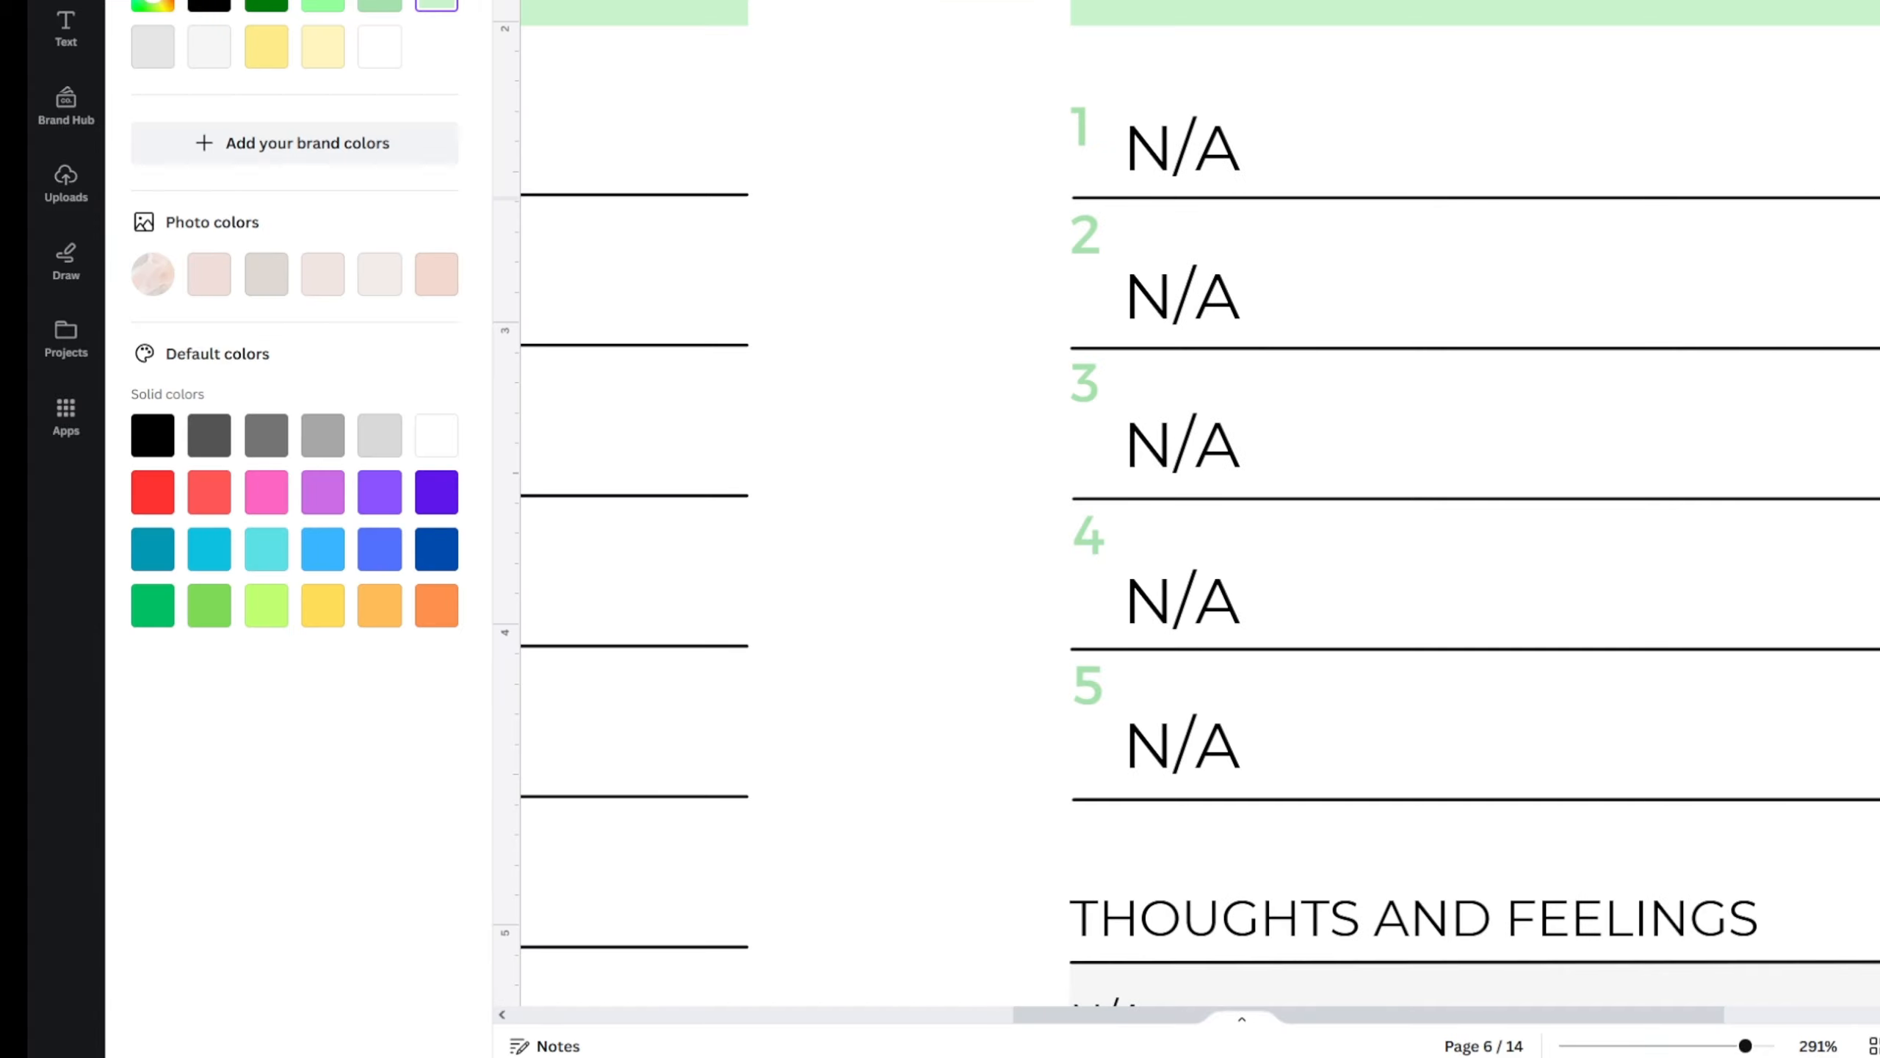
pyautogui.click(378, 6)
pyautogui.click(1588, 429)
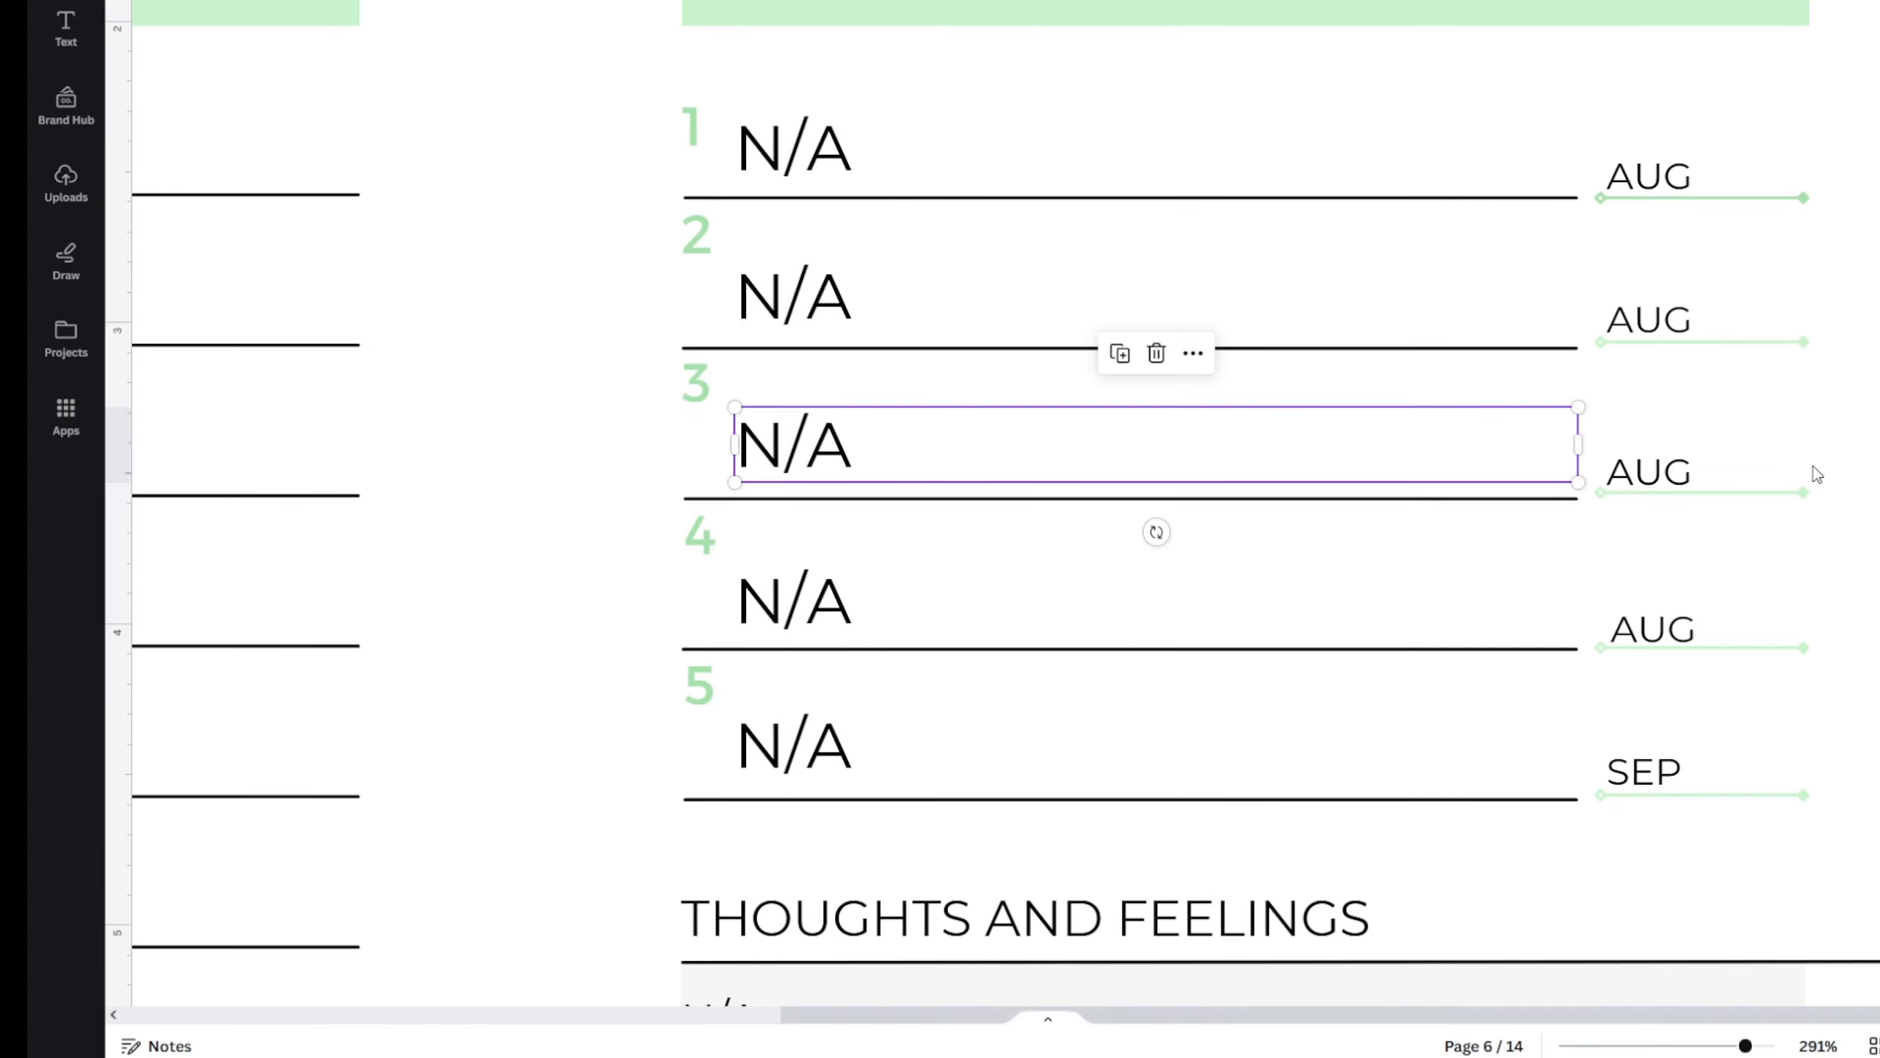
pyautogui.click(1776, 379)
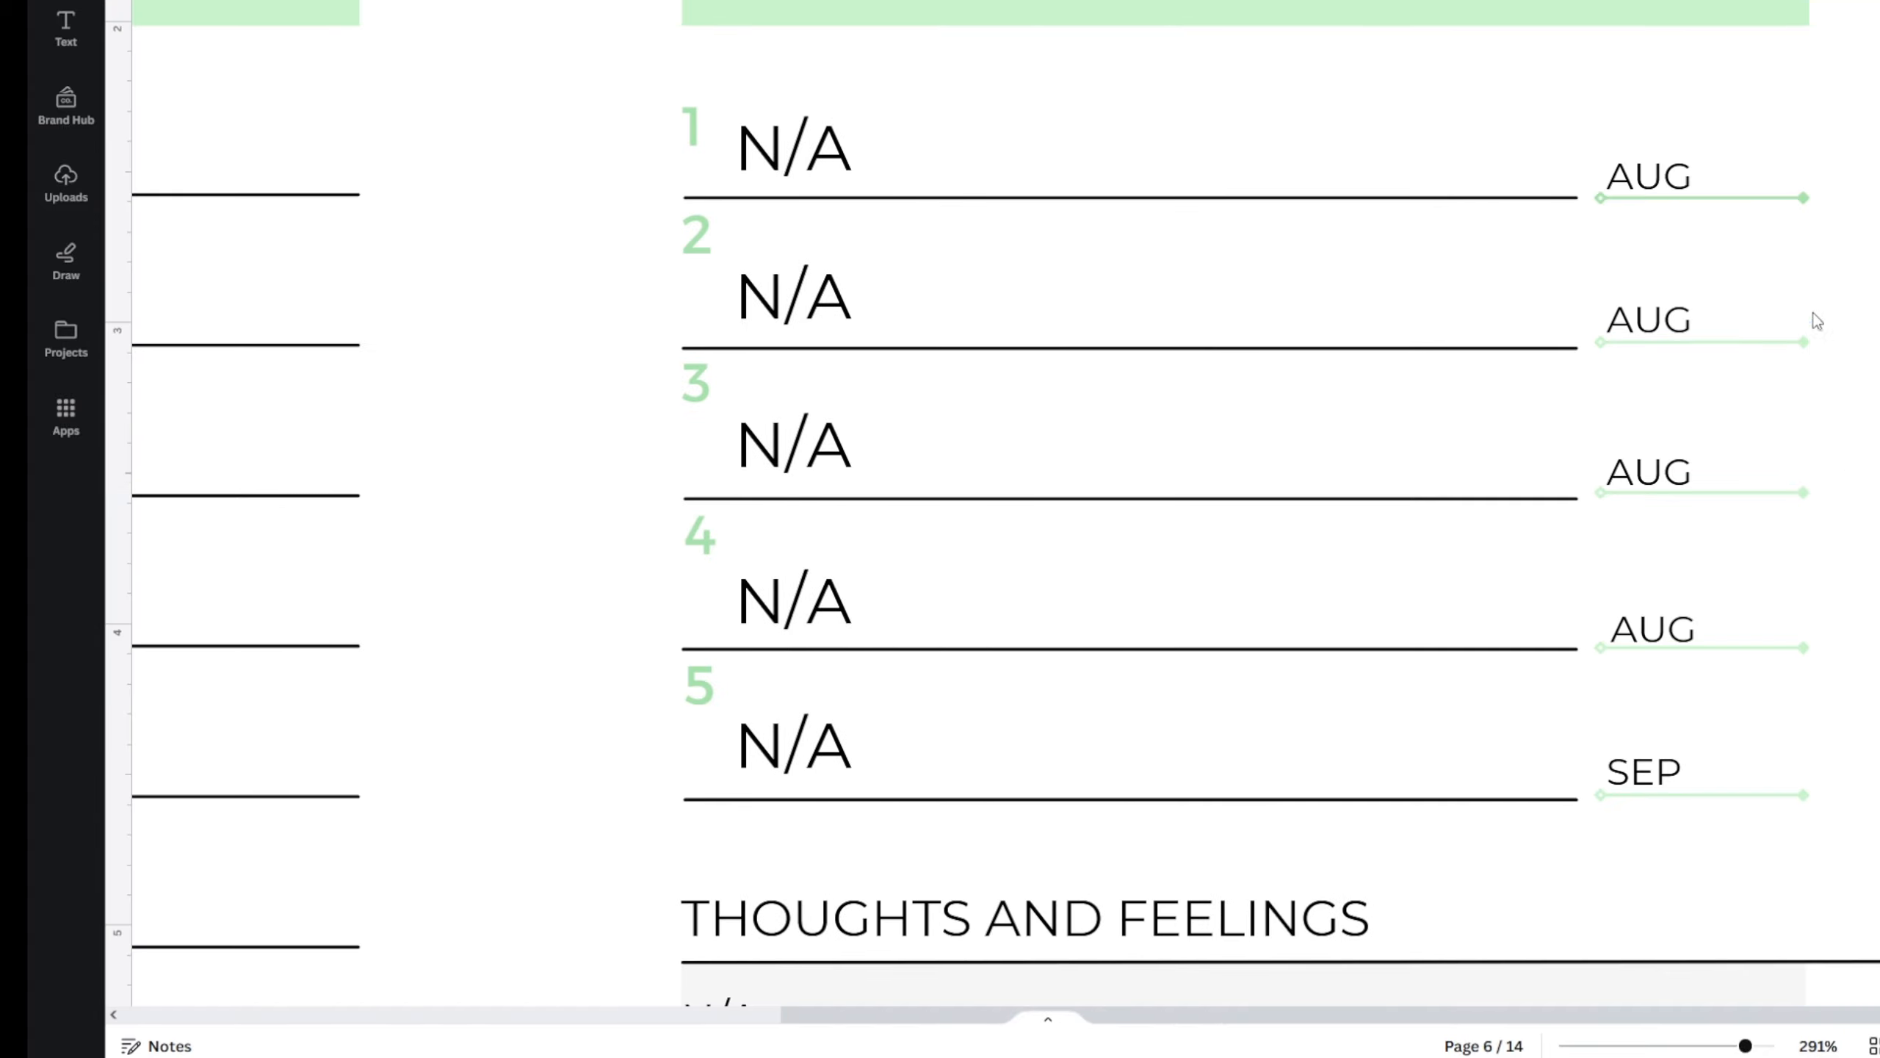
# - Recolour the second and third due-date lines on Homework Page 2 to the slightly darker pale green used for the homework numbers
pyautogui.scroll(-5, 1875, 363)
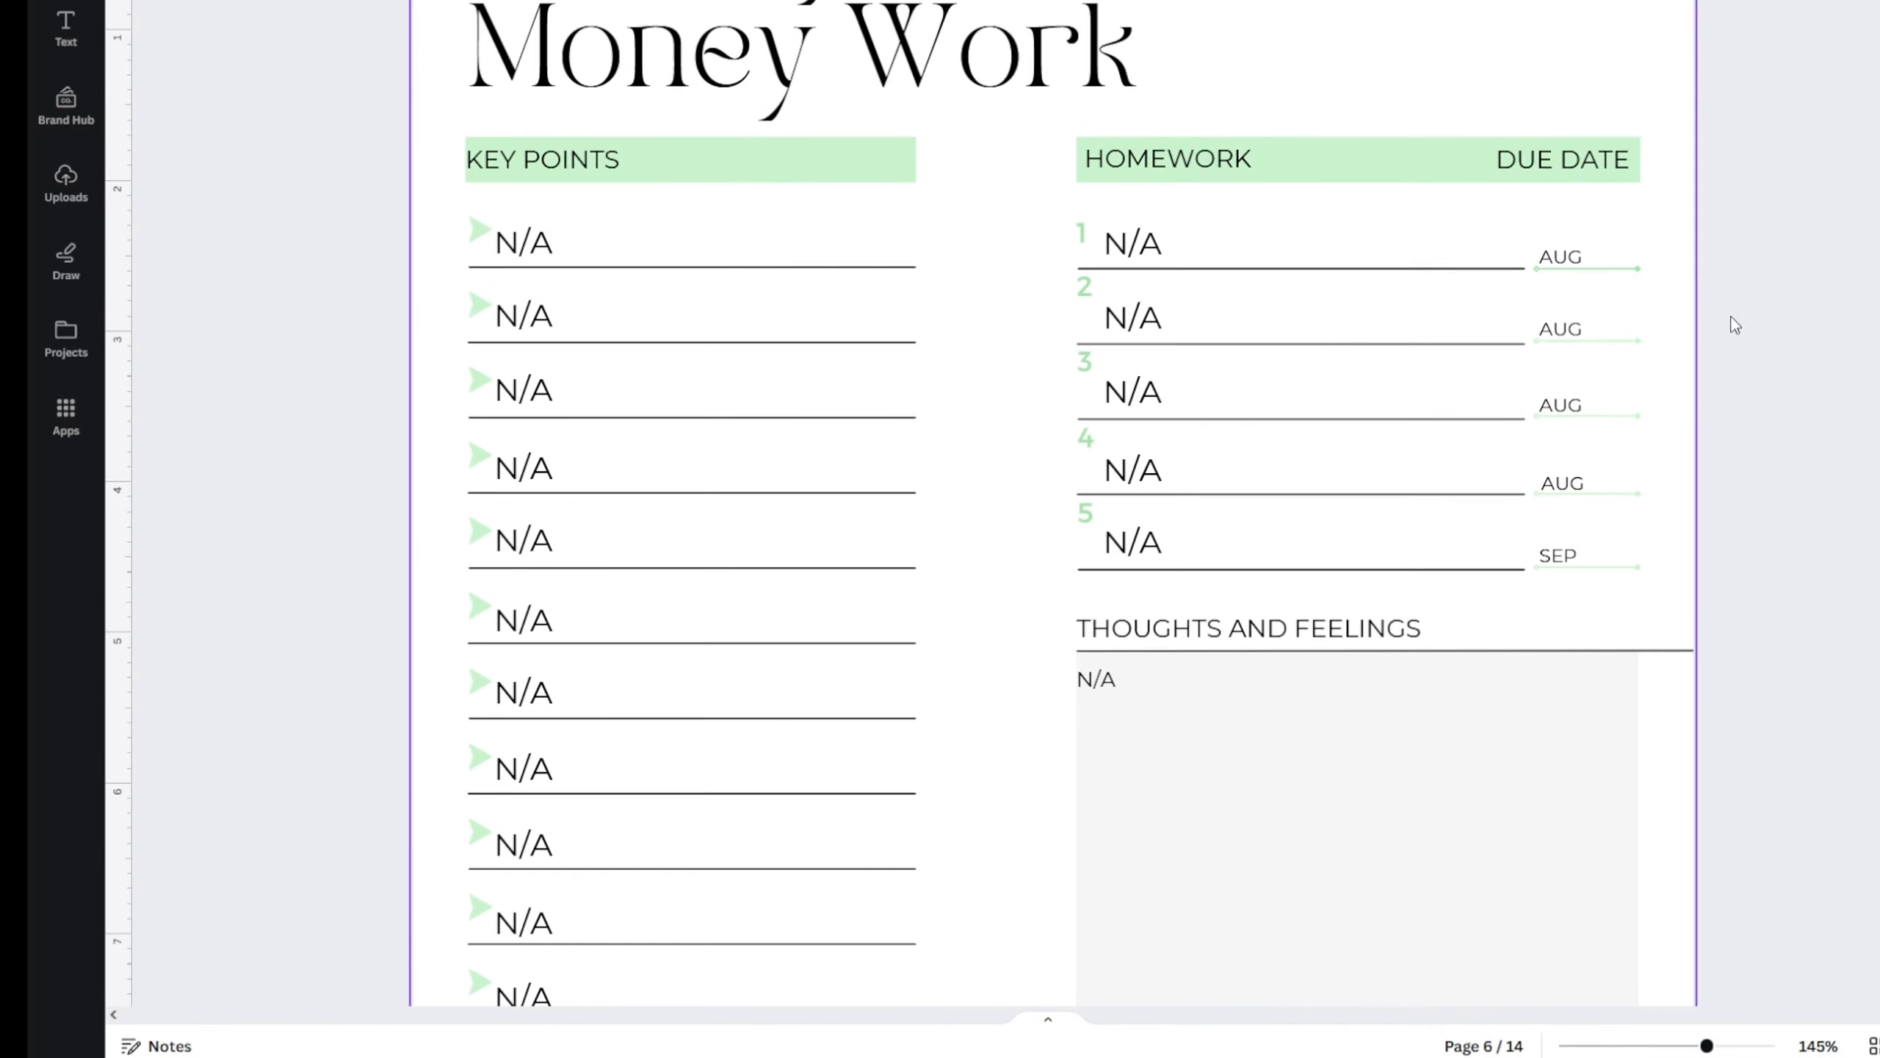
pyautogui.scroll(5, 1685, 615)
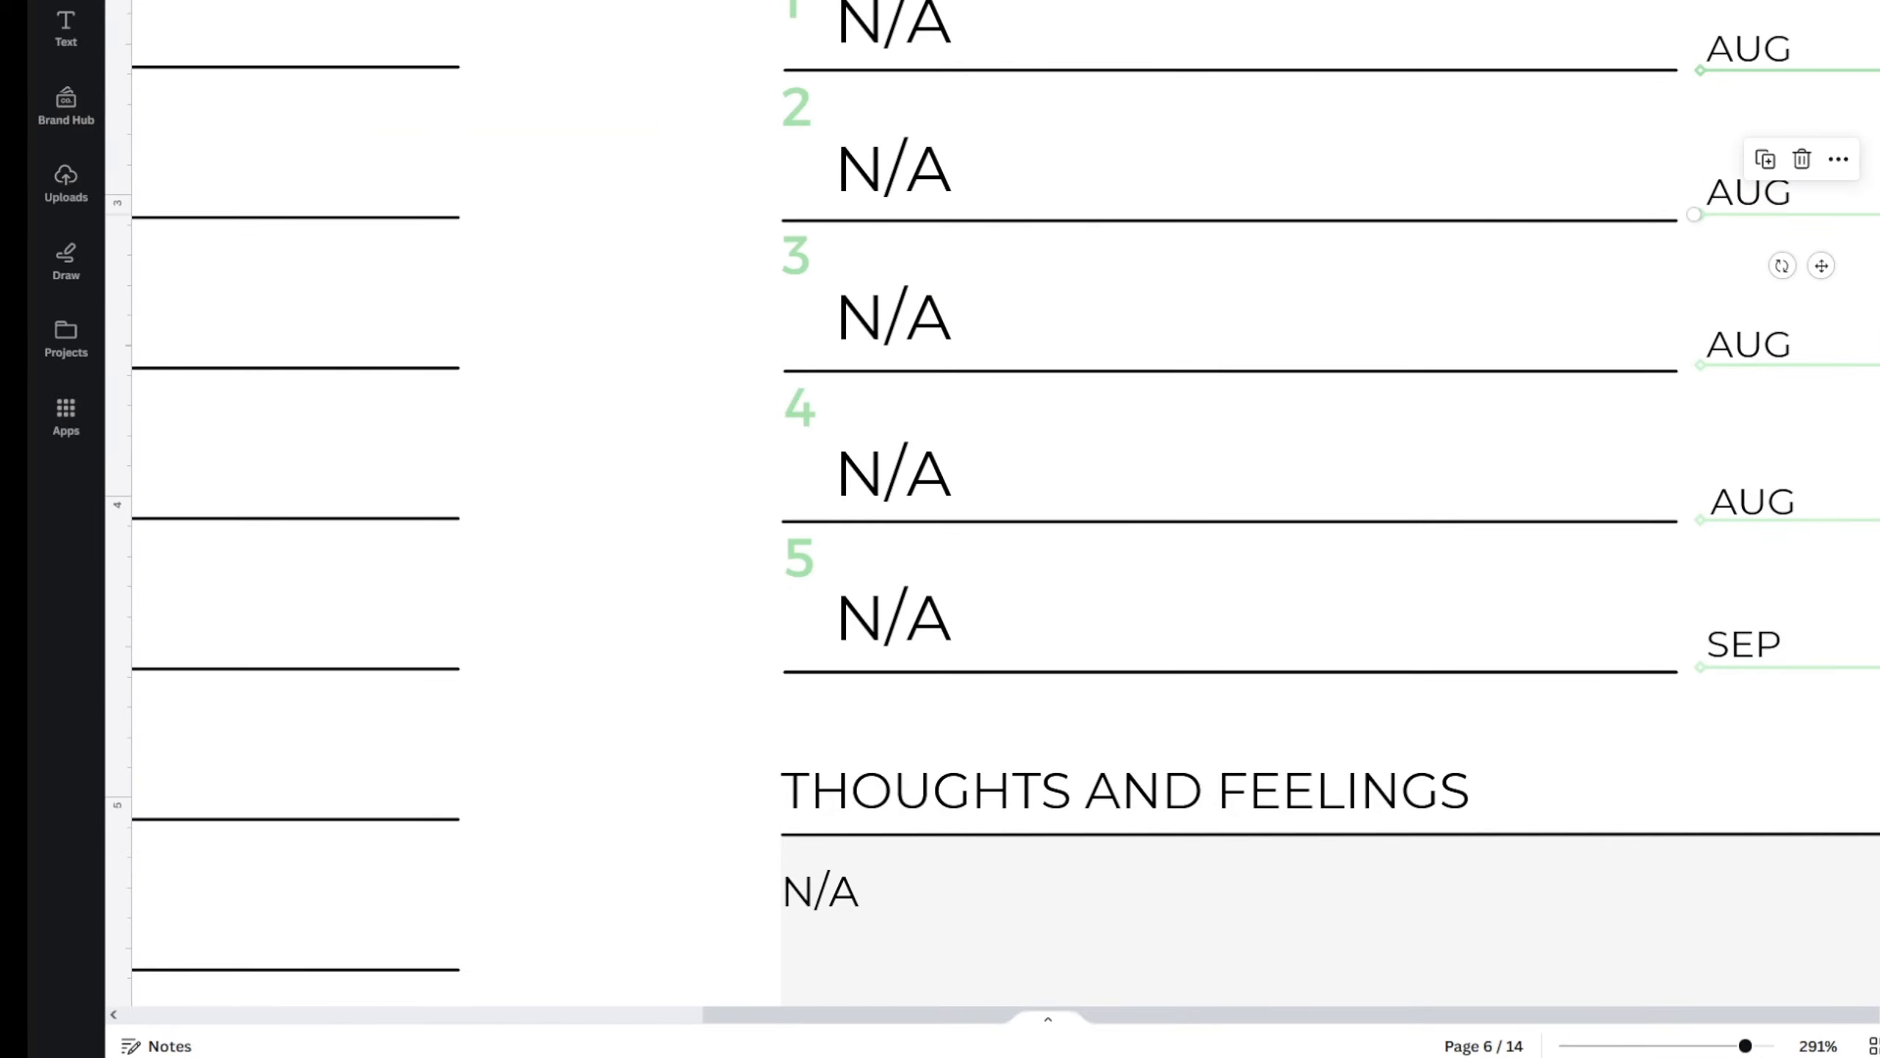
pyautogui.click(152, 2)
pyautogui.click(384, 7)
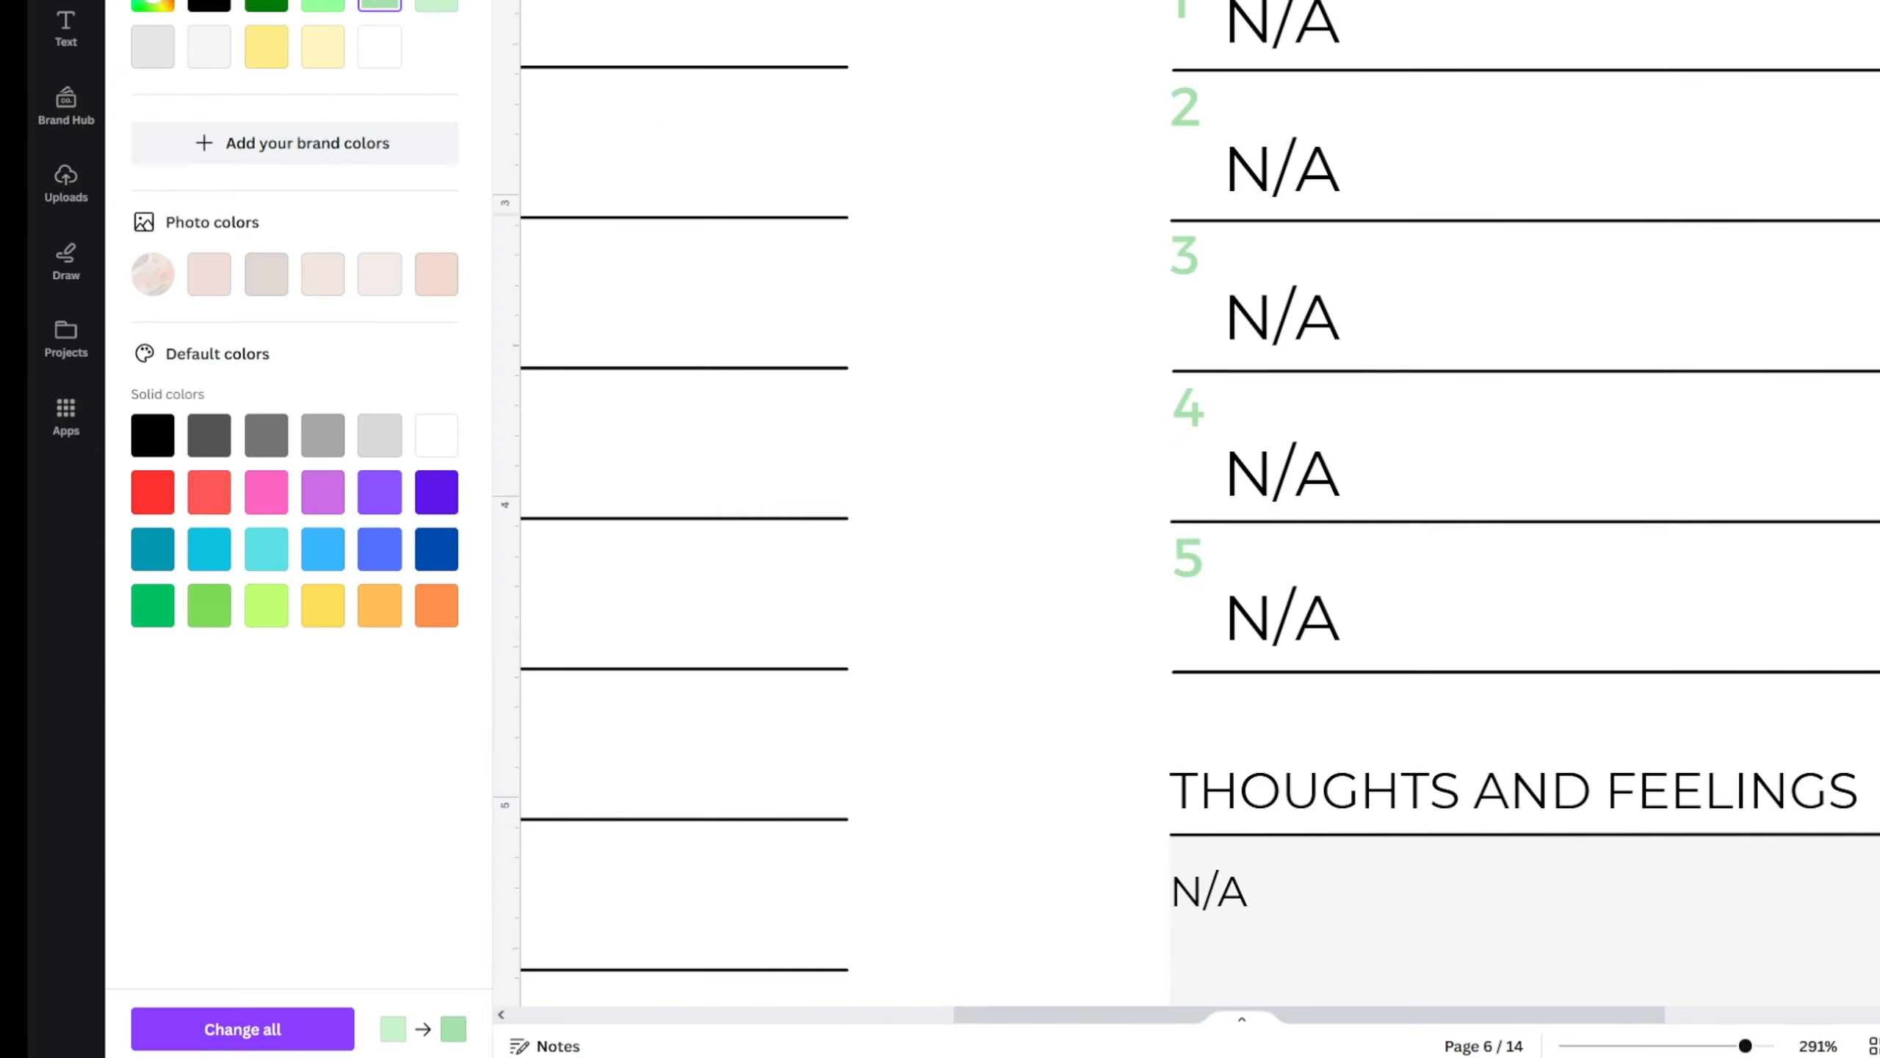
pyautogui.hscroll(5, 1817, 966)
pyautogui.click(1784, 385)
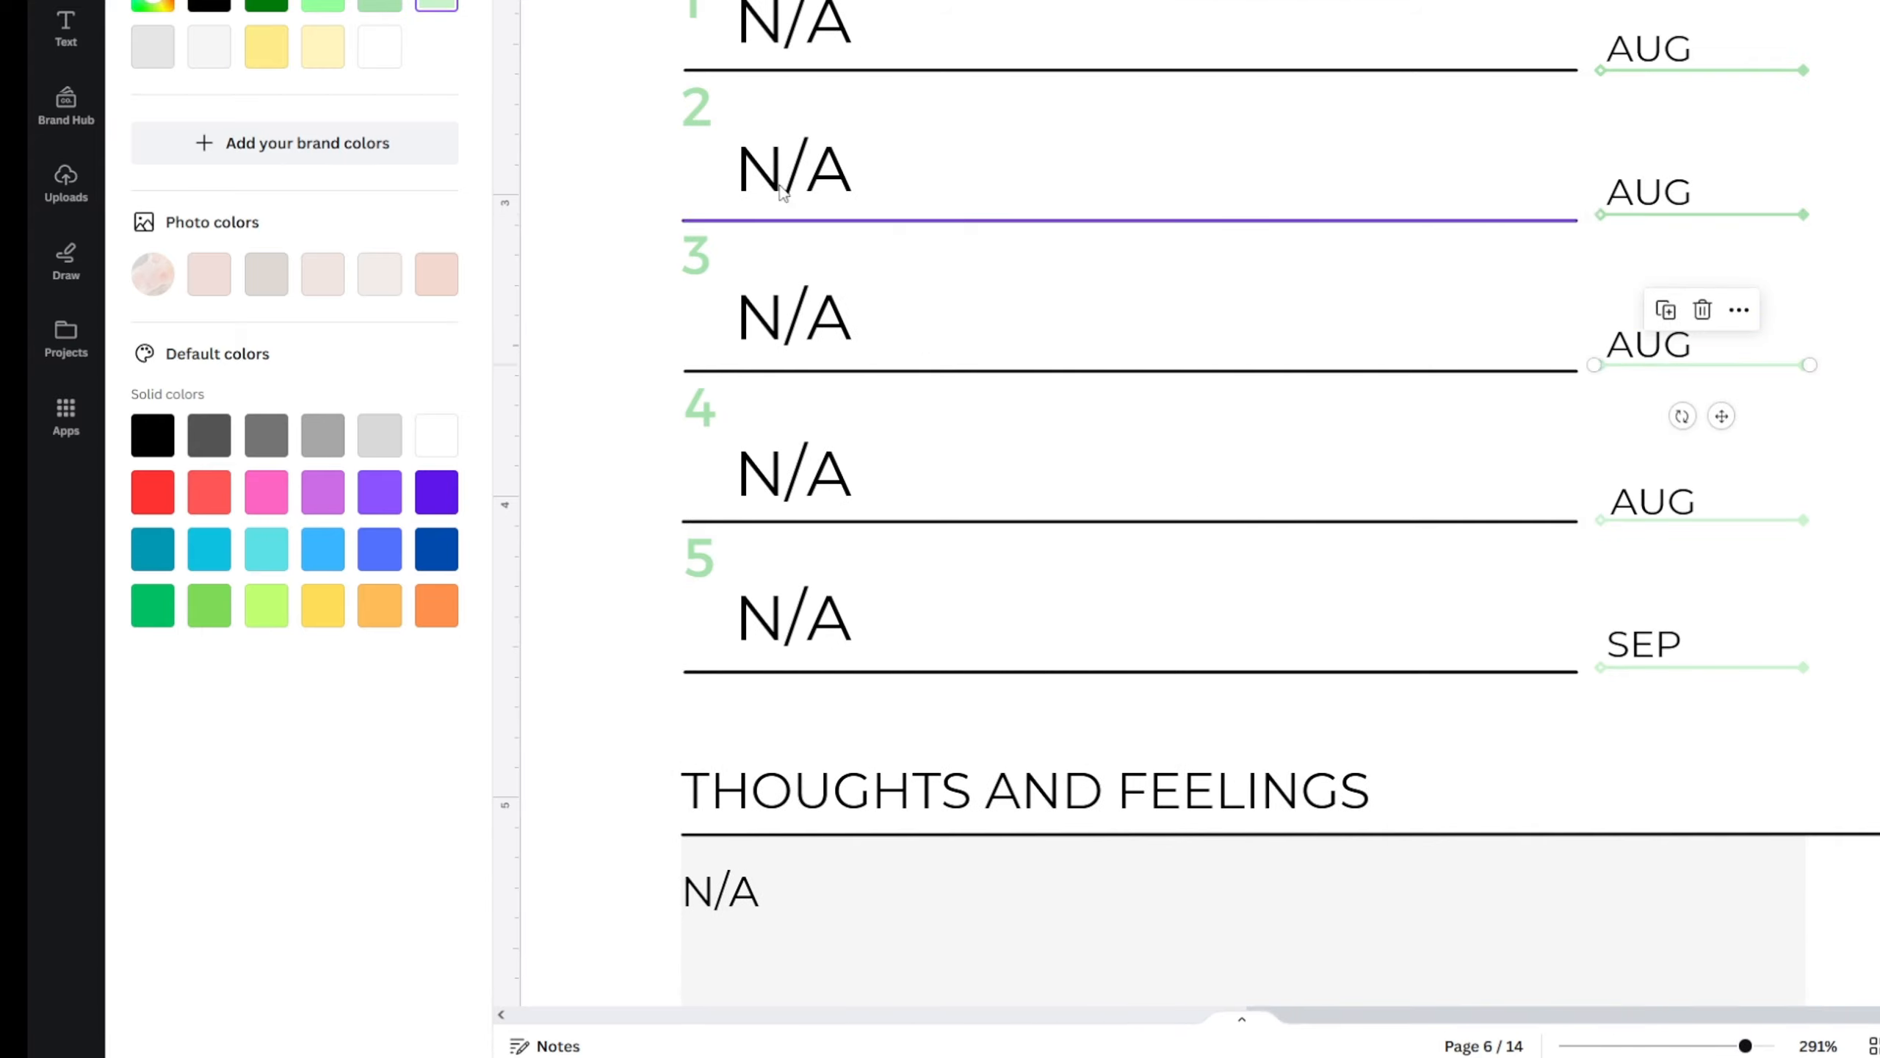
# - Apply the same slightly darker pale green to the fourth and fifth due-date lines on Homework Page 2
pyautogui.click(1708, 521)
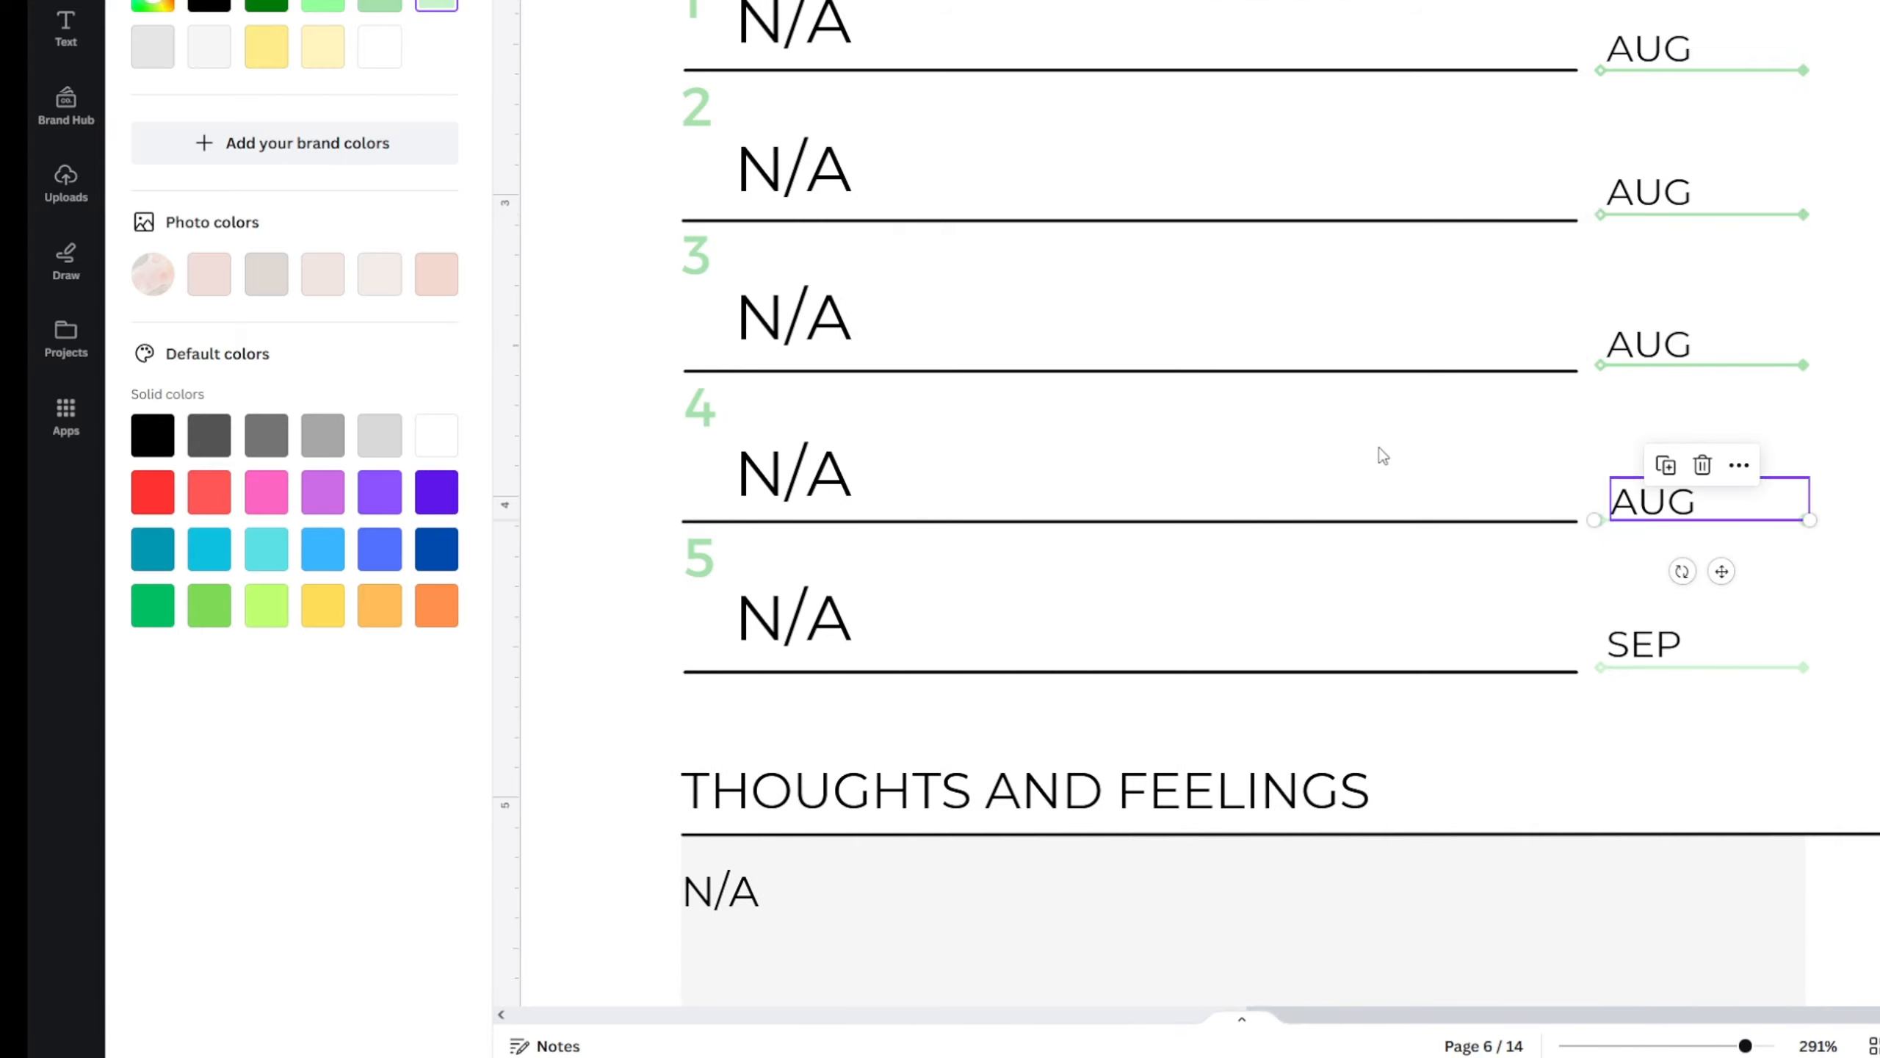
pyautogui.click(376, 9)
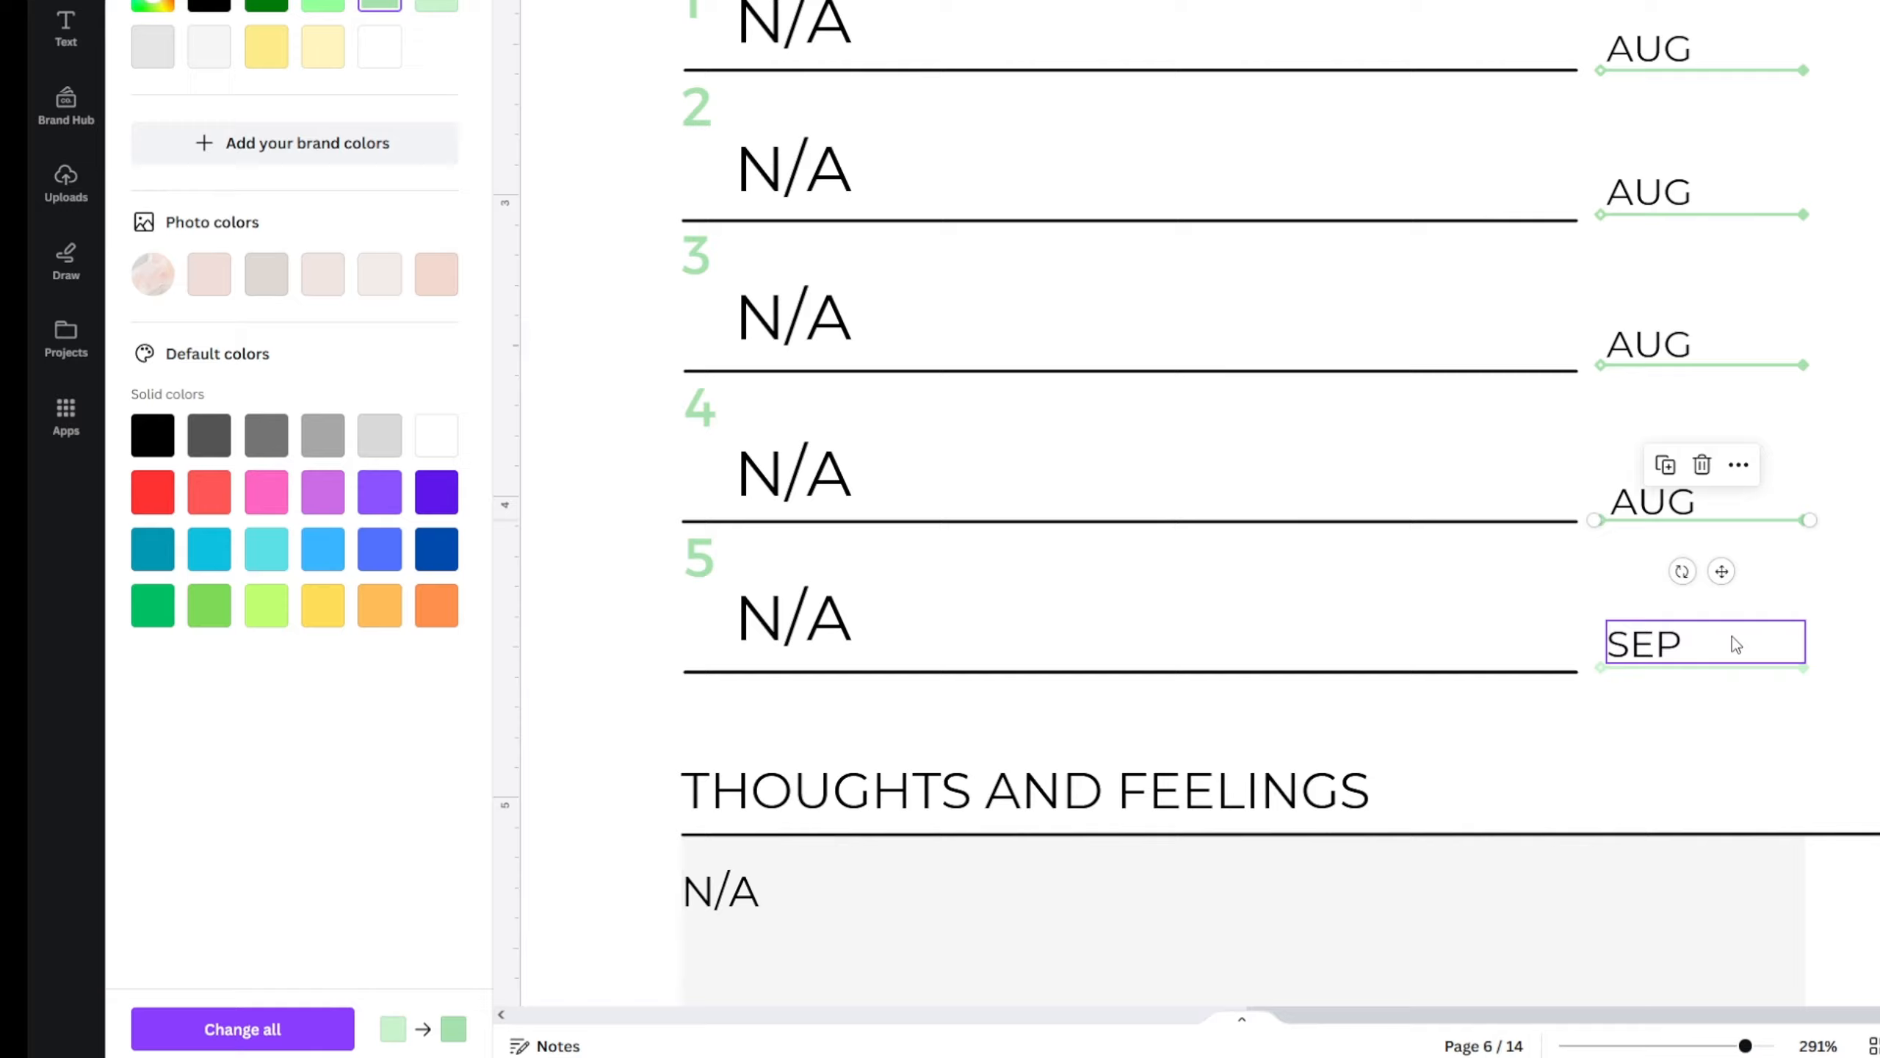
pyautogui.click(1792, 671)
pyautogui.click(380, 5)
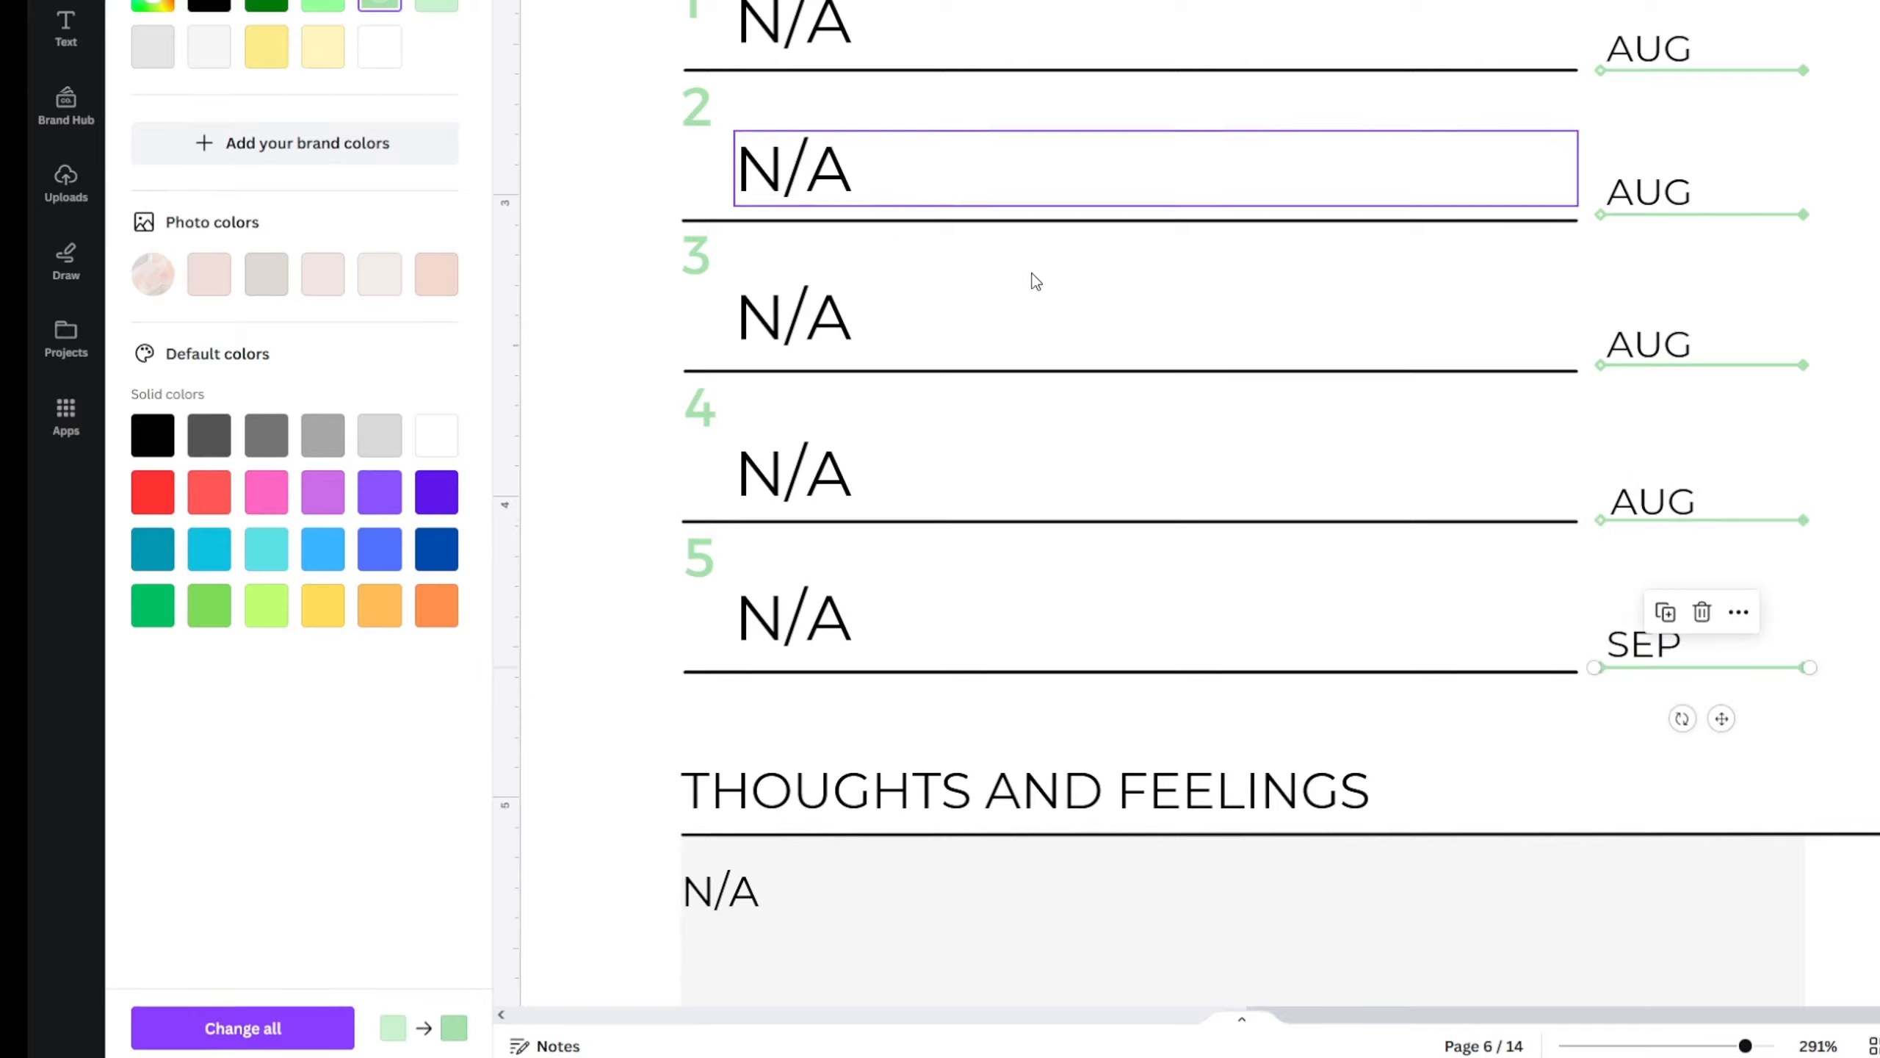
pyautogui.click(1857, 480)
# - Recolour the first due-date line on Homework Page 3 to the slightly darker pale green of the homework numbers
pyautogui.scroll(-2, 1854, 478)
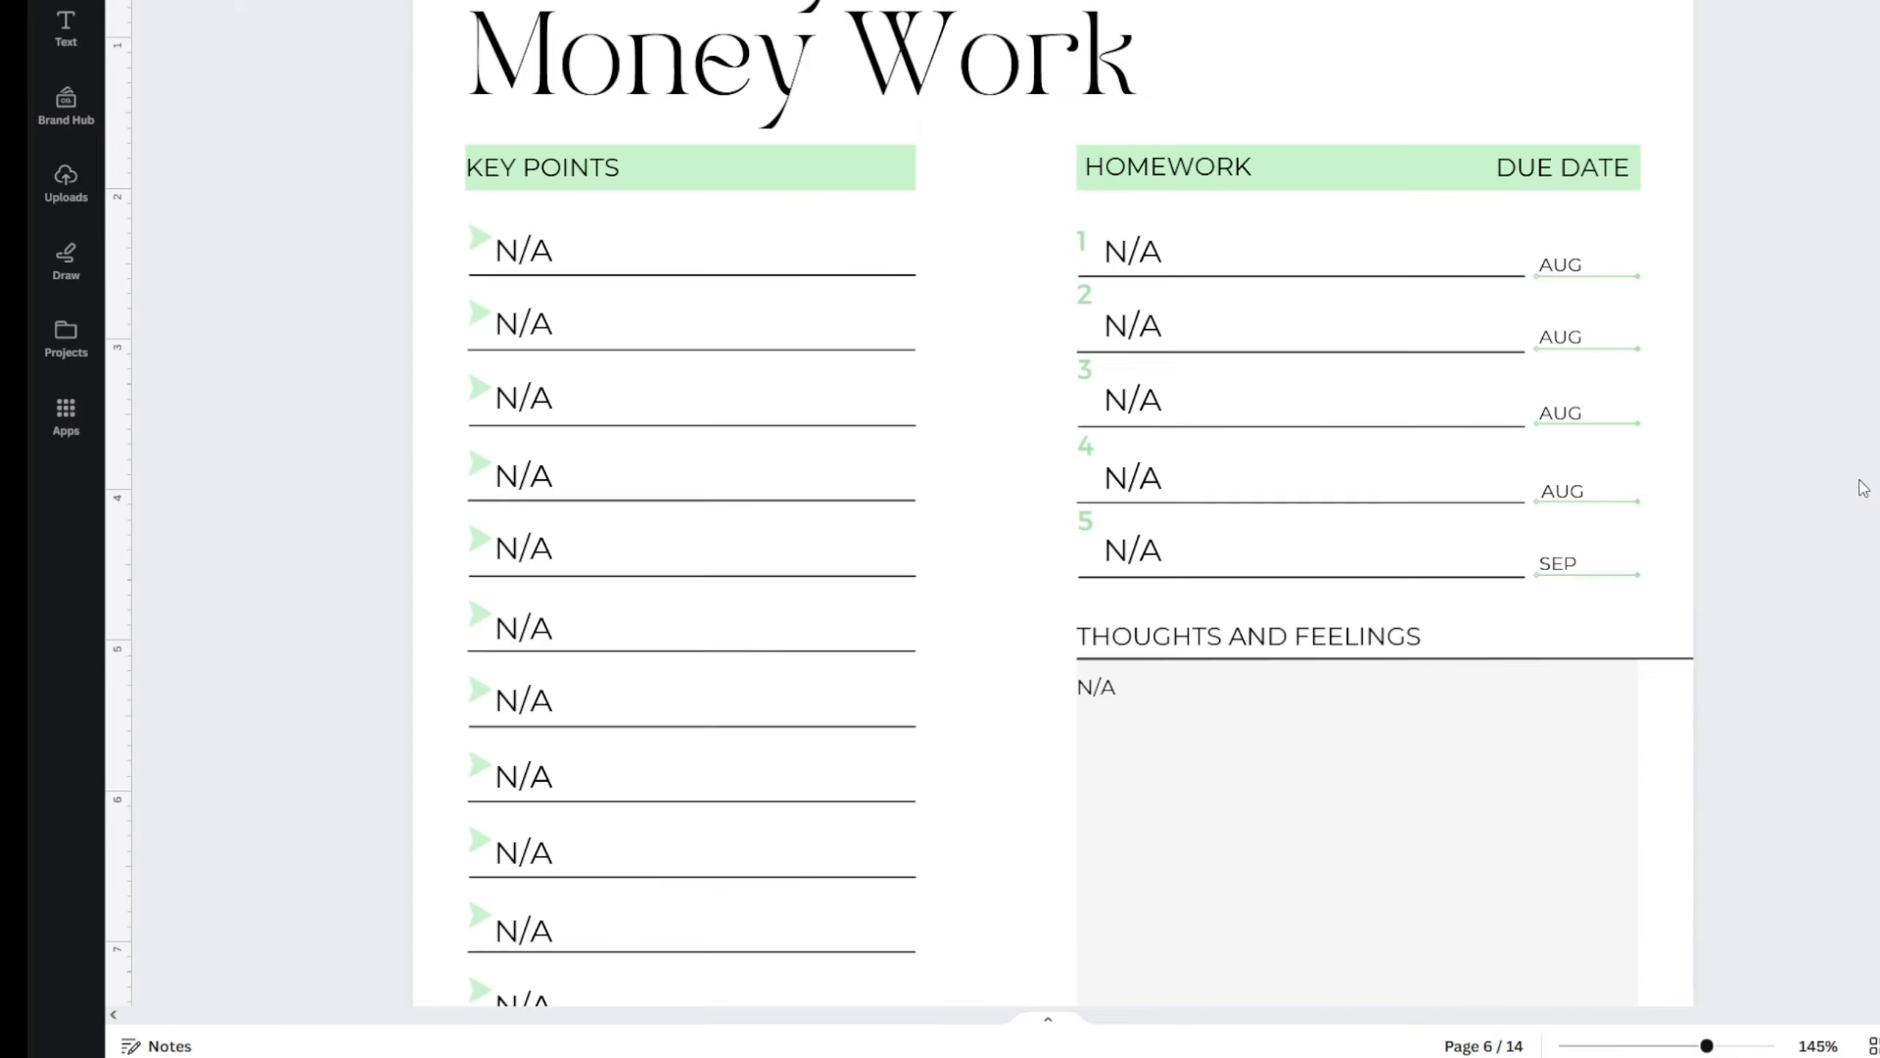
pyautogui.scroll(-2, 1414, 354)
pyautogui.scroll(-10, 1508, 429)
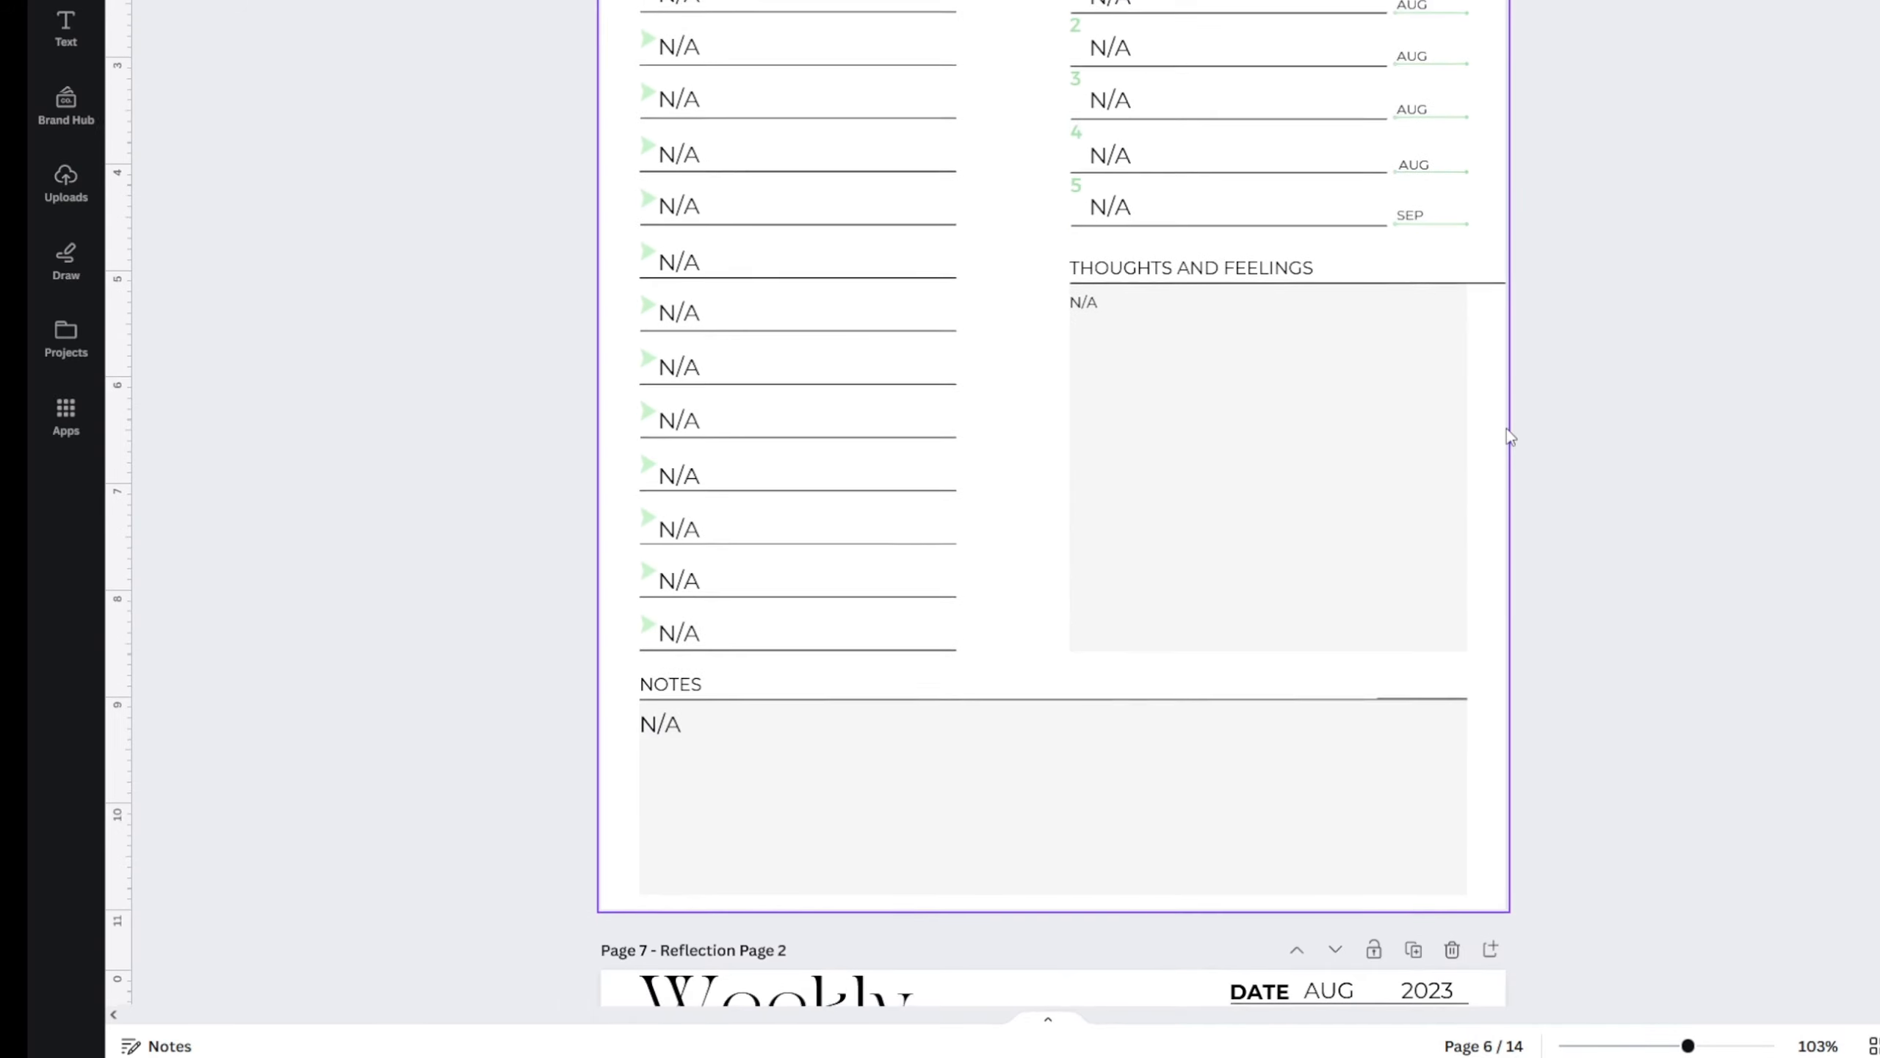
pyautogui.scroll(-15, 1507, 435)
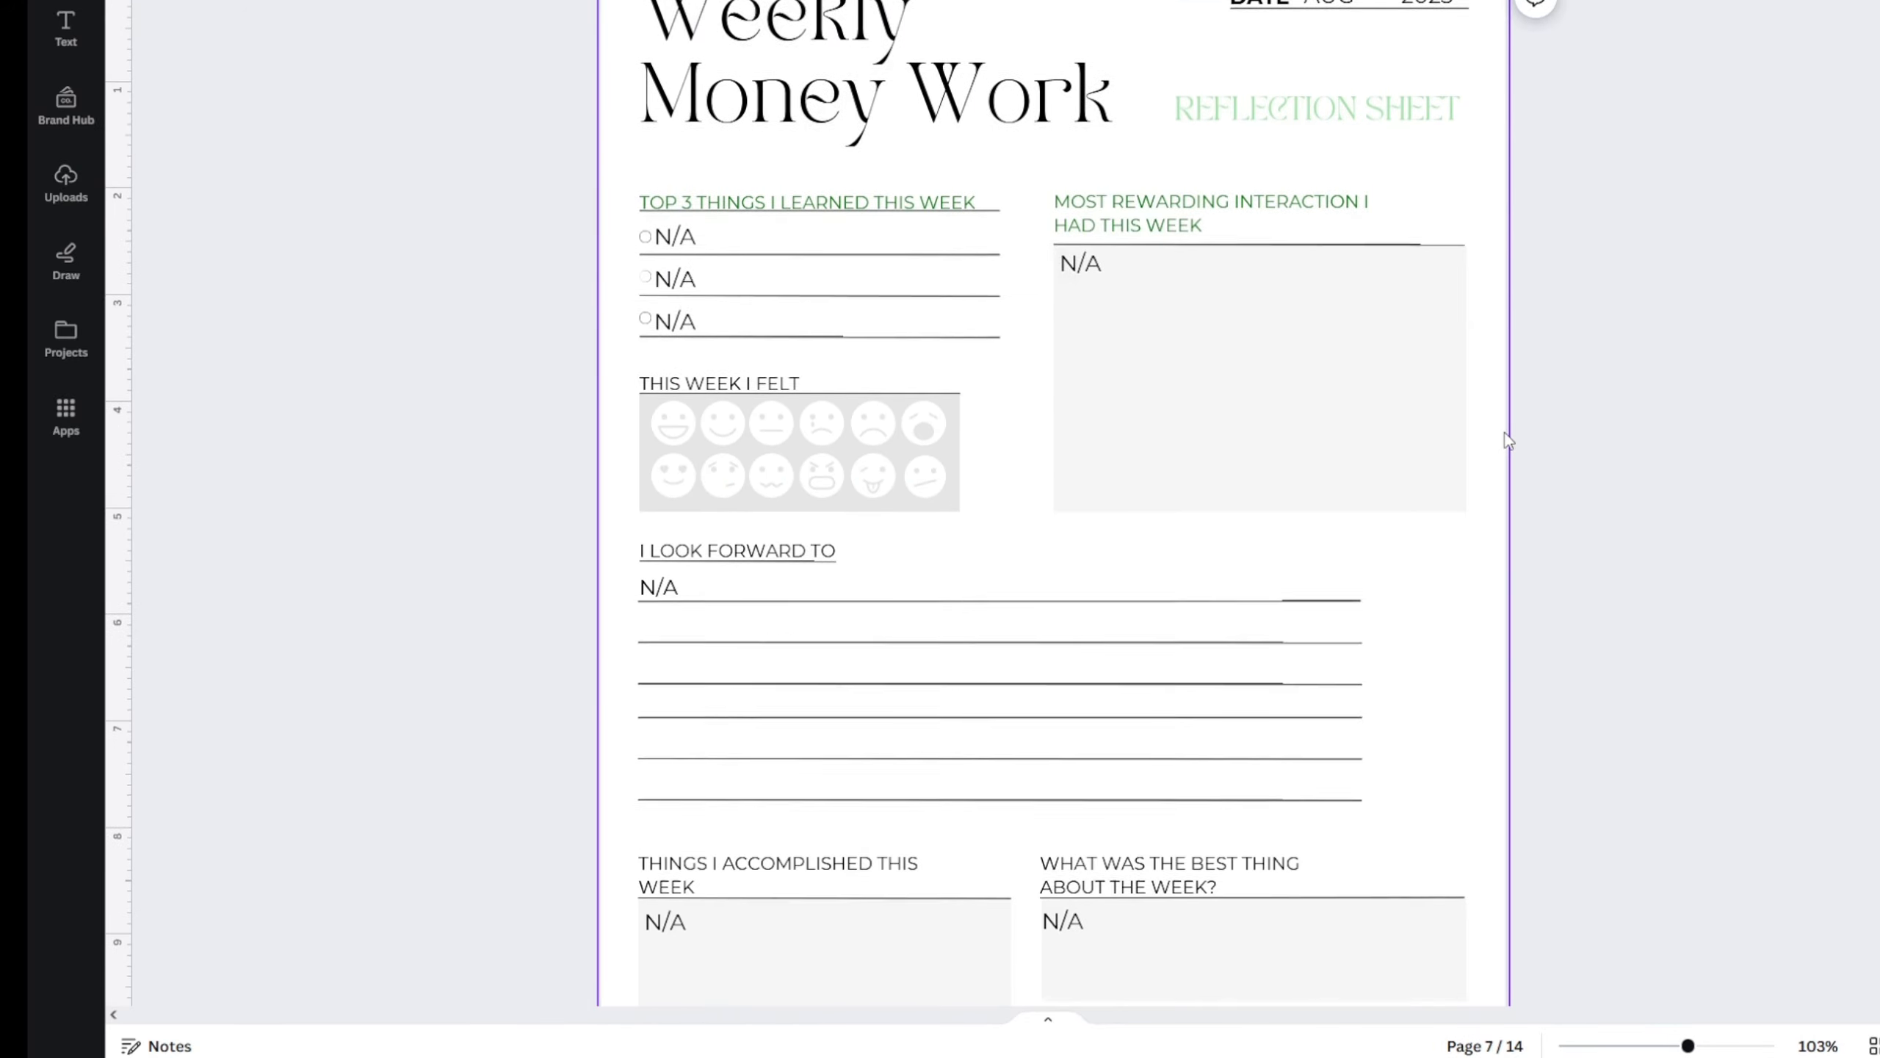
pyautogui.scroll(-15, 1494, 485)
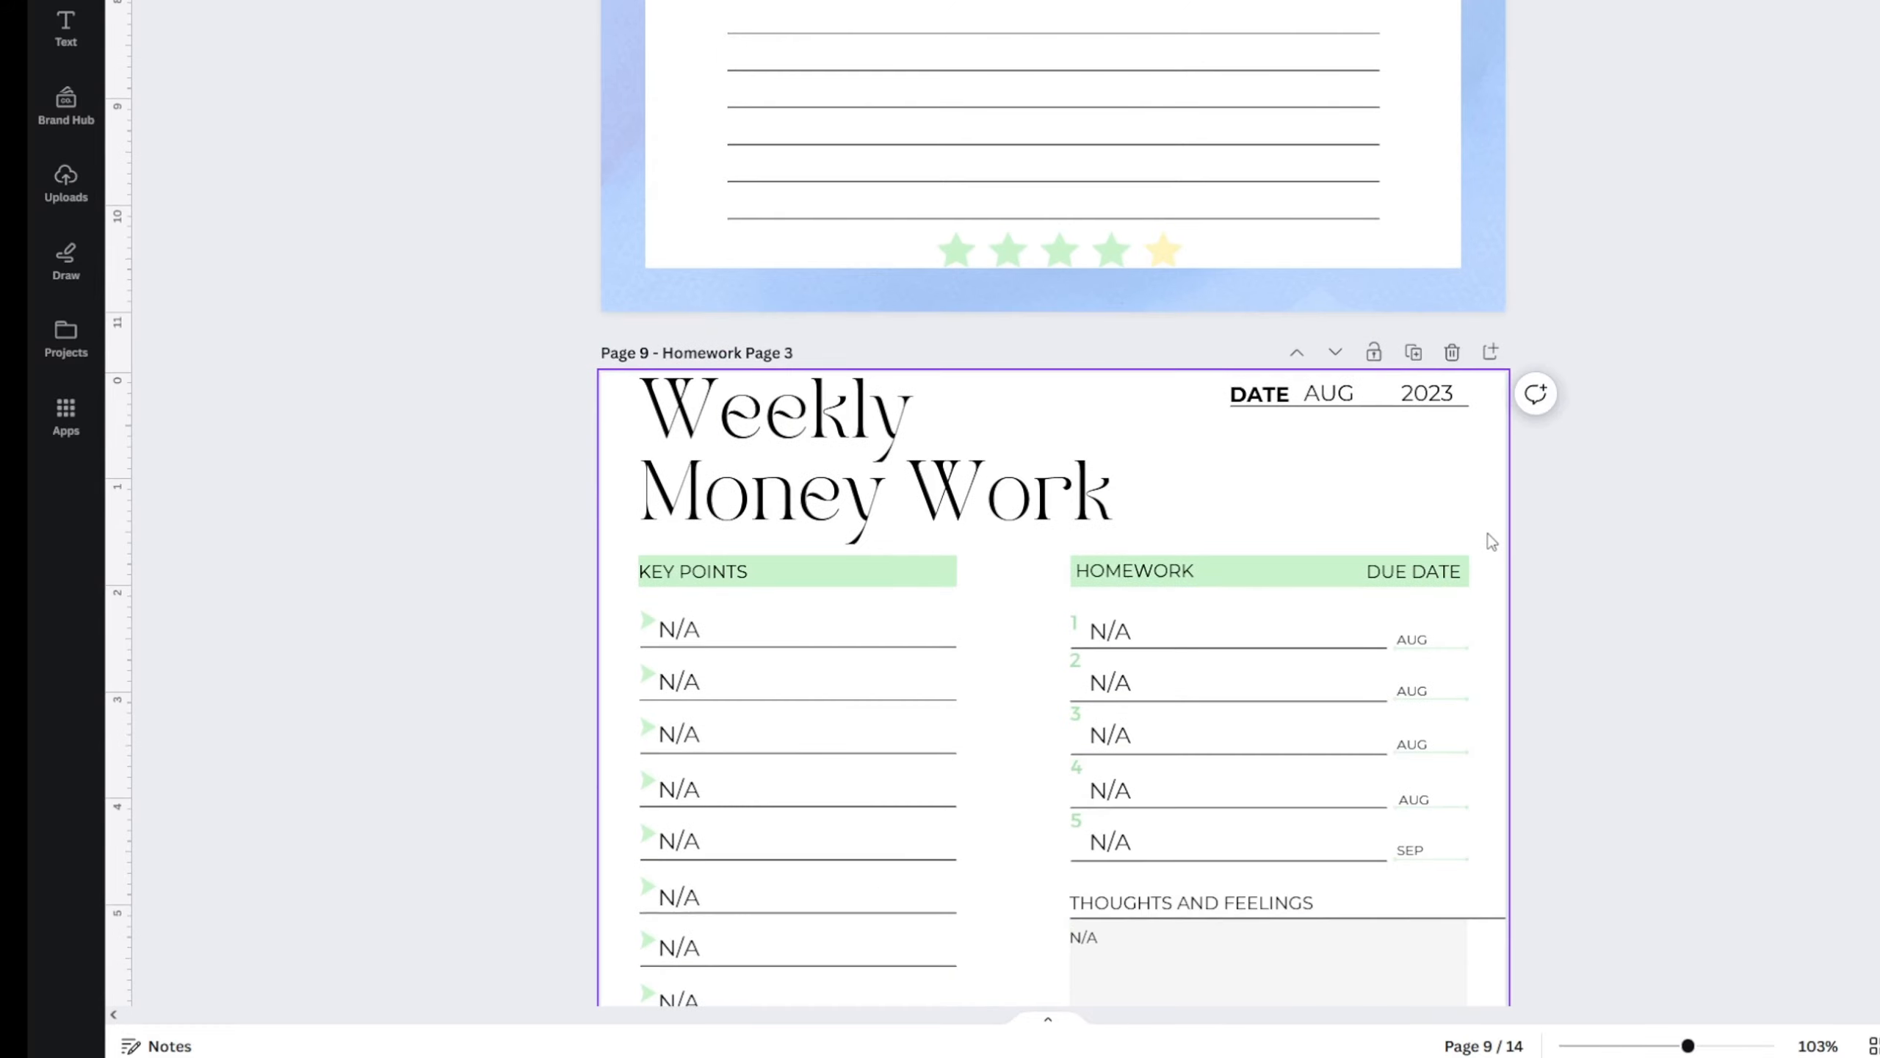
pyautogui.scroll(8, 1845, 454)
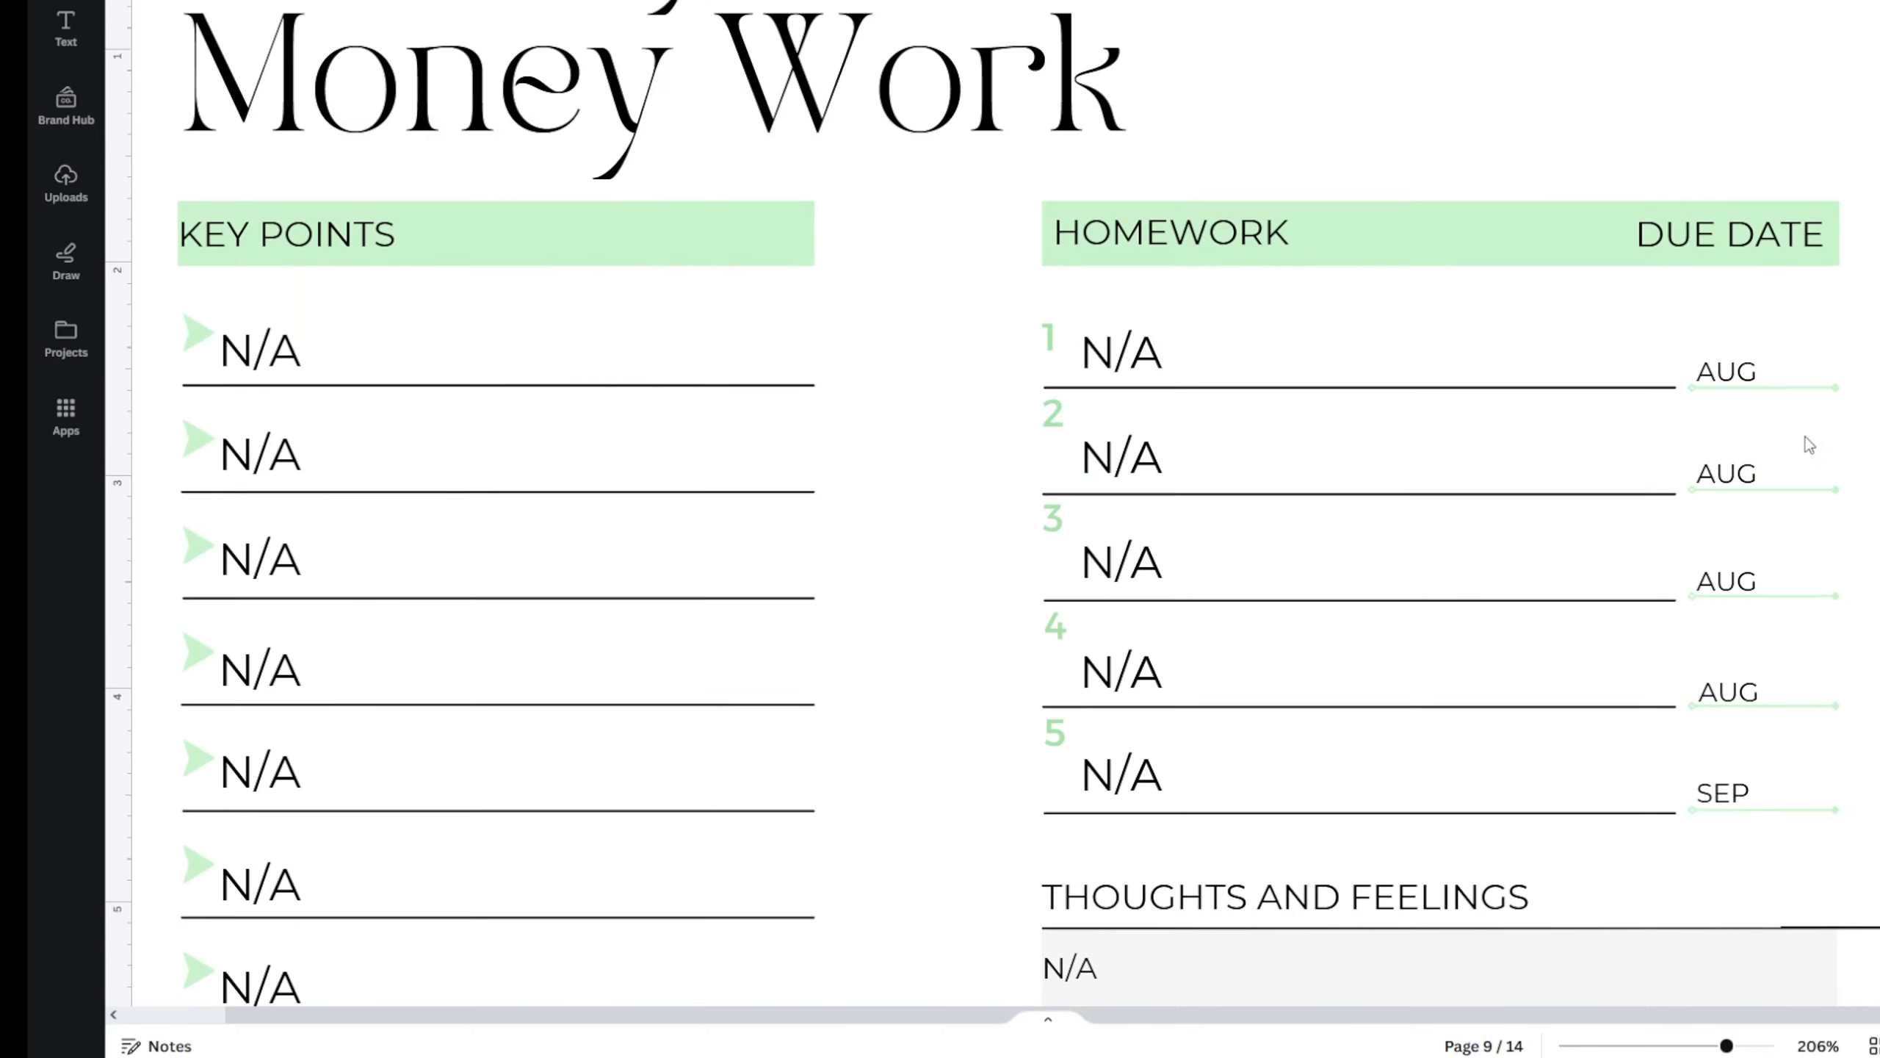
pyautogui.click(1843, 392)
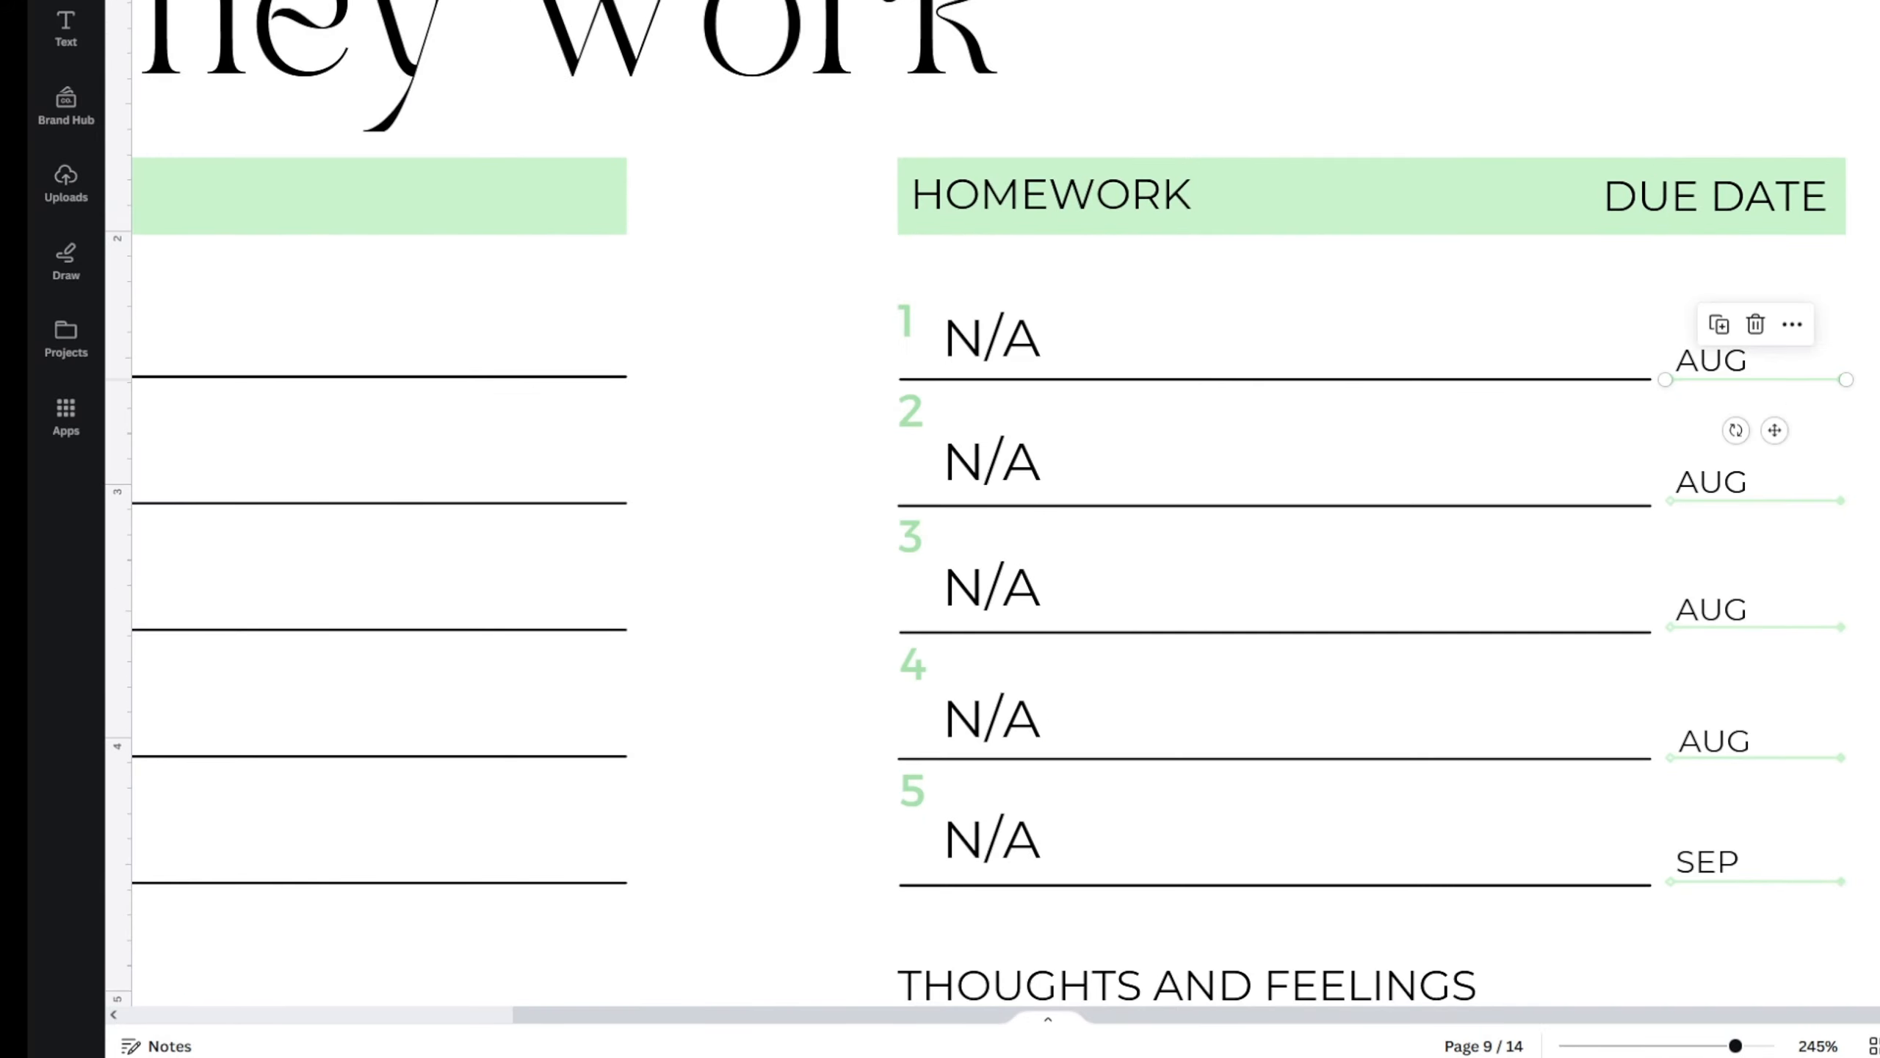
pyautogui.click(143, 1)
pyautogui.click(380, 5)
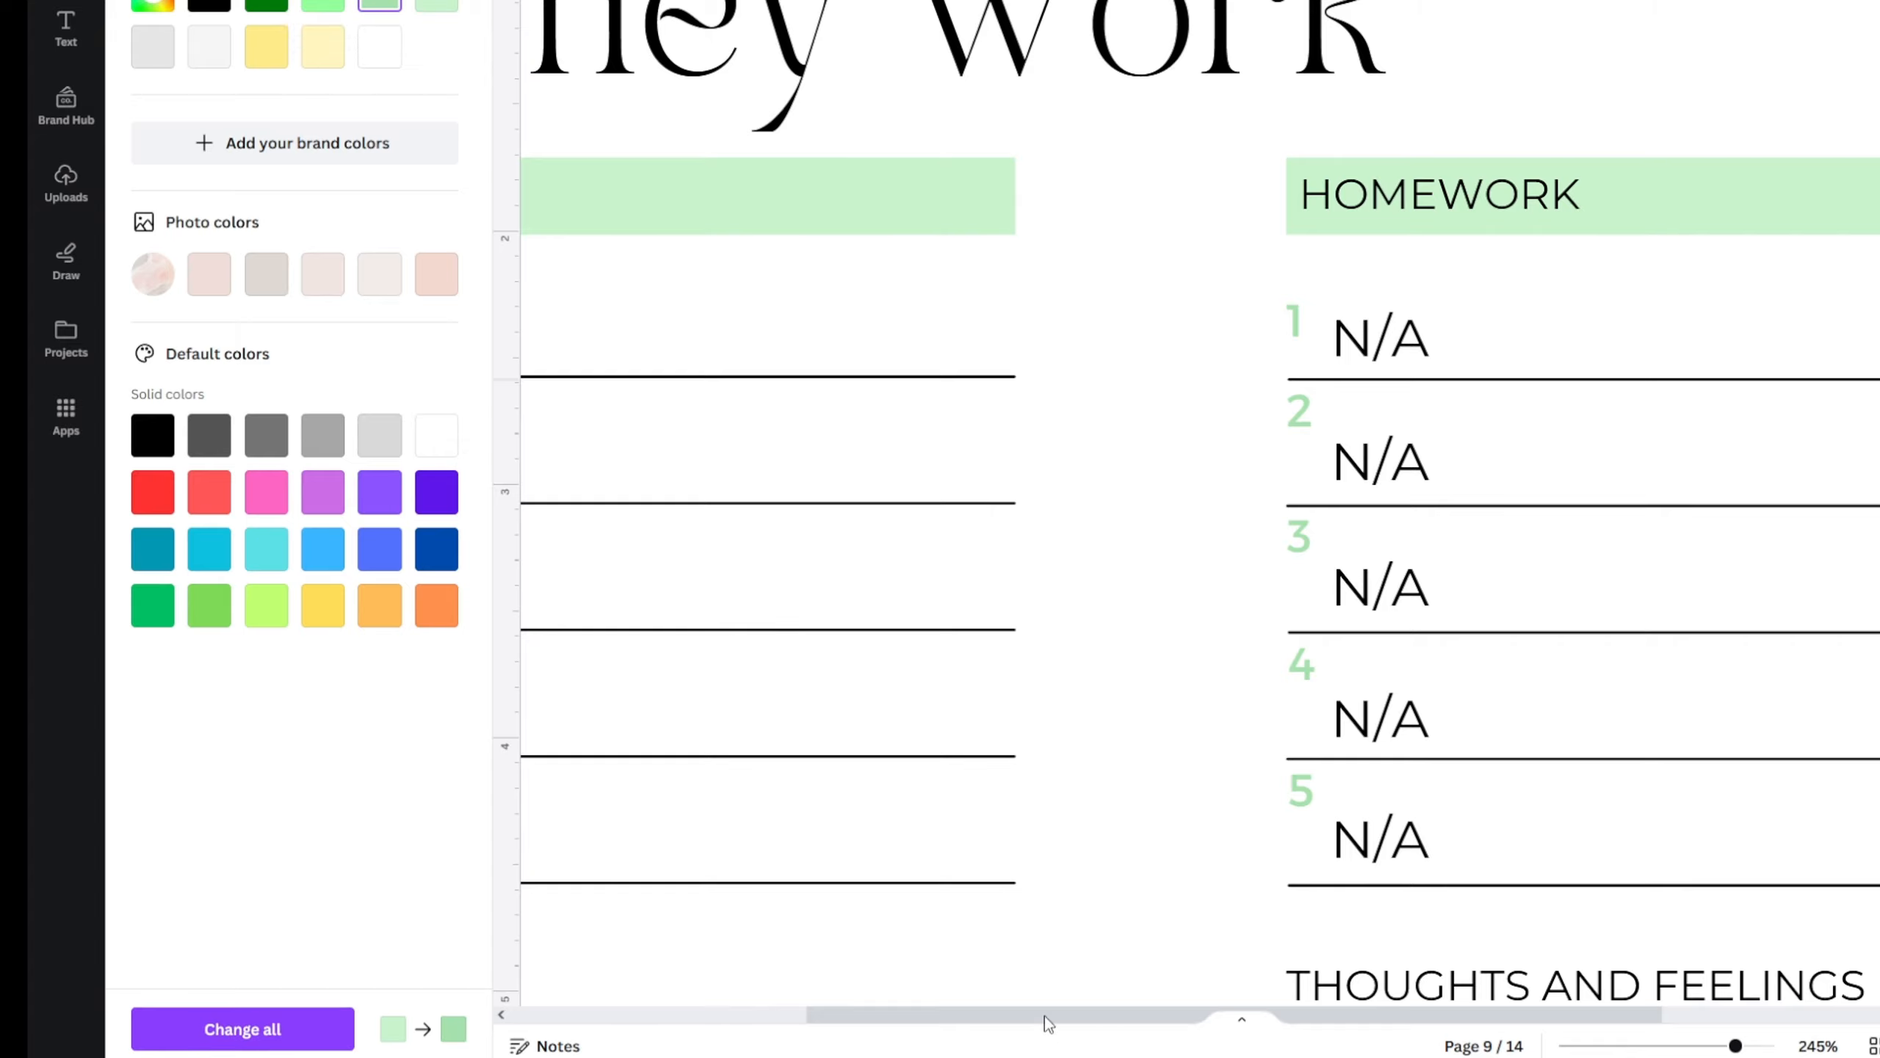
# - Recolour the second and third due-date lines on Homework Page 3 to the same slightly darker pale green
pyautogui.moveTo(1044, 1016); pyautogui.dragTo(1532, 939)
pyautogui.click(1753, 521)
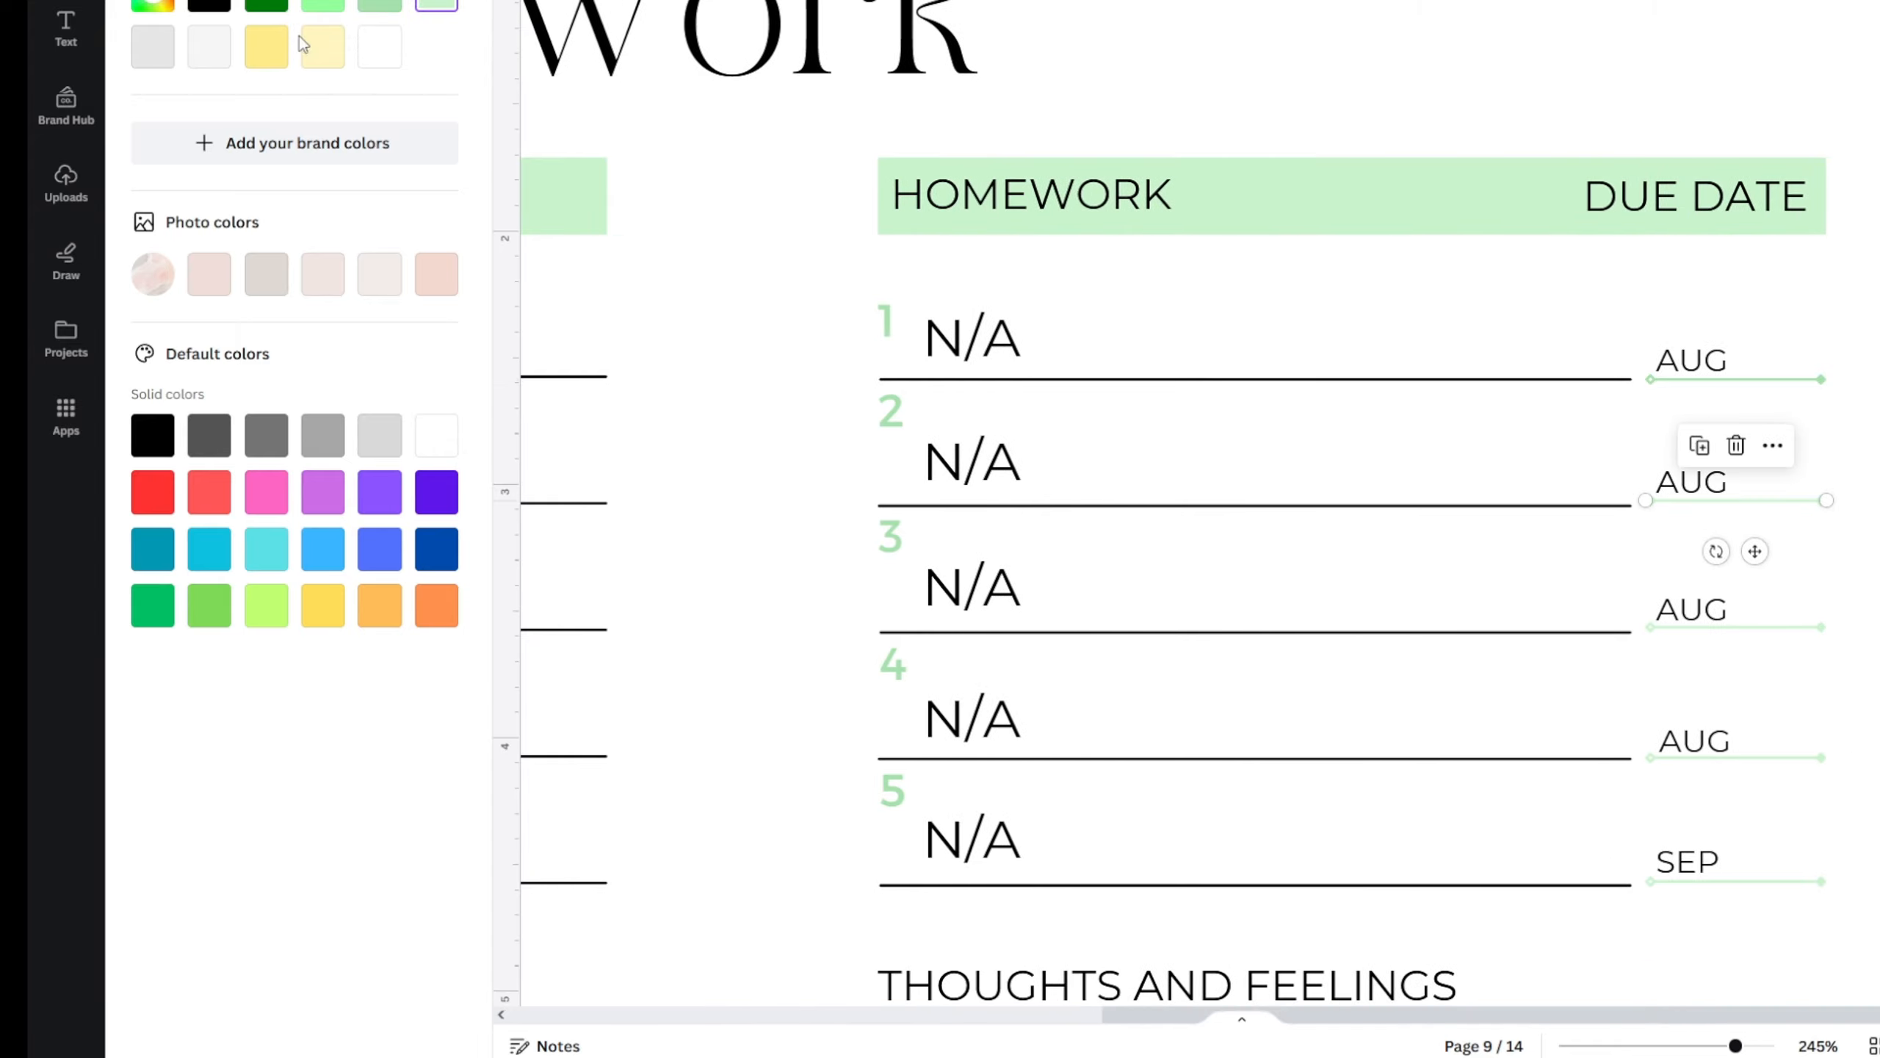
pyautogui.click(383, 8)
pyautogui.click(1658, 624)
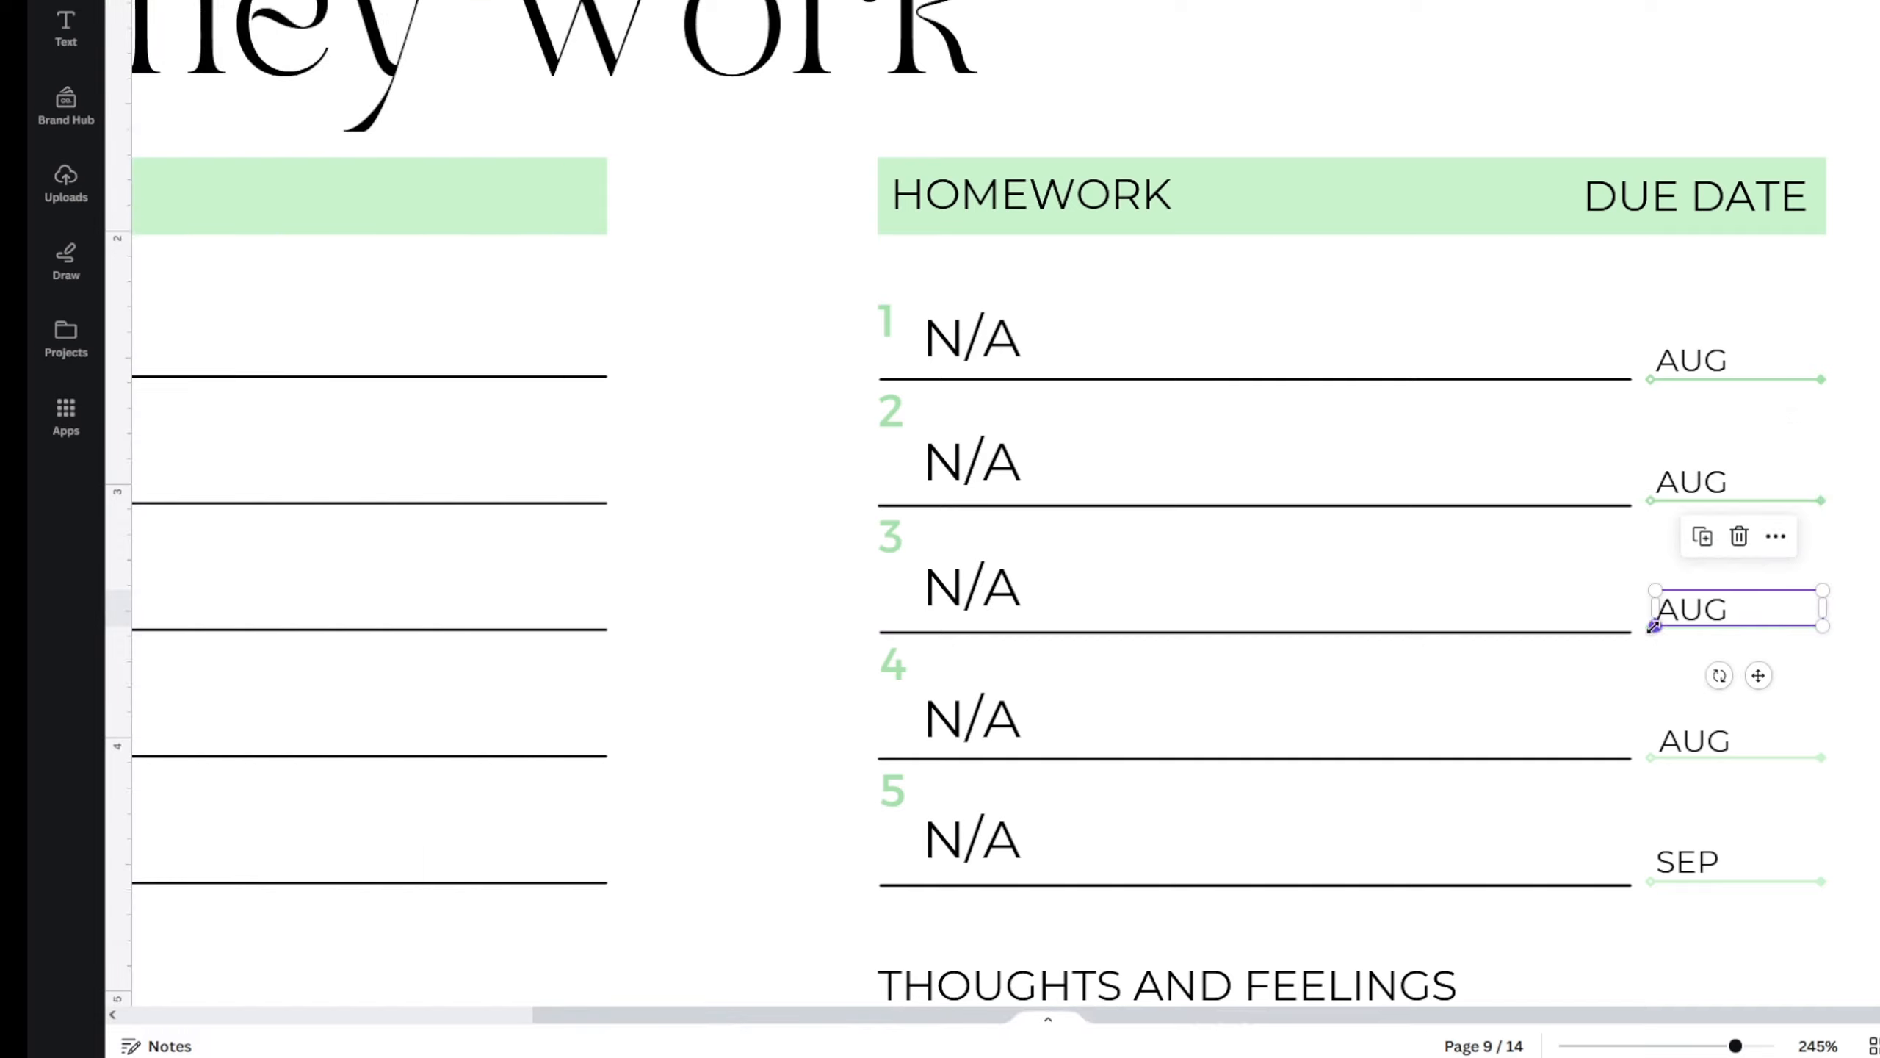
pyautogui.click(1669, 629)
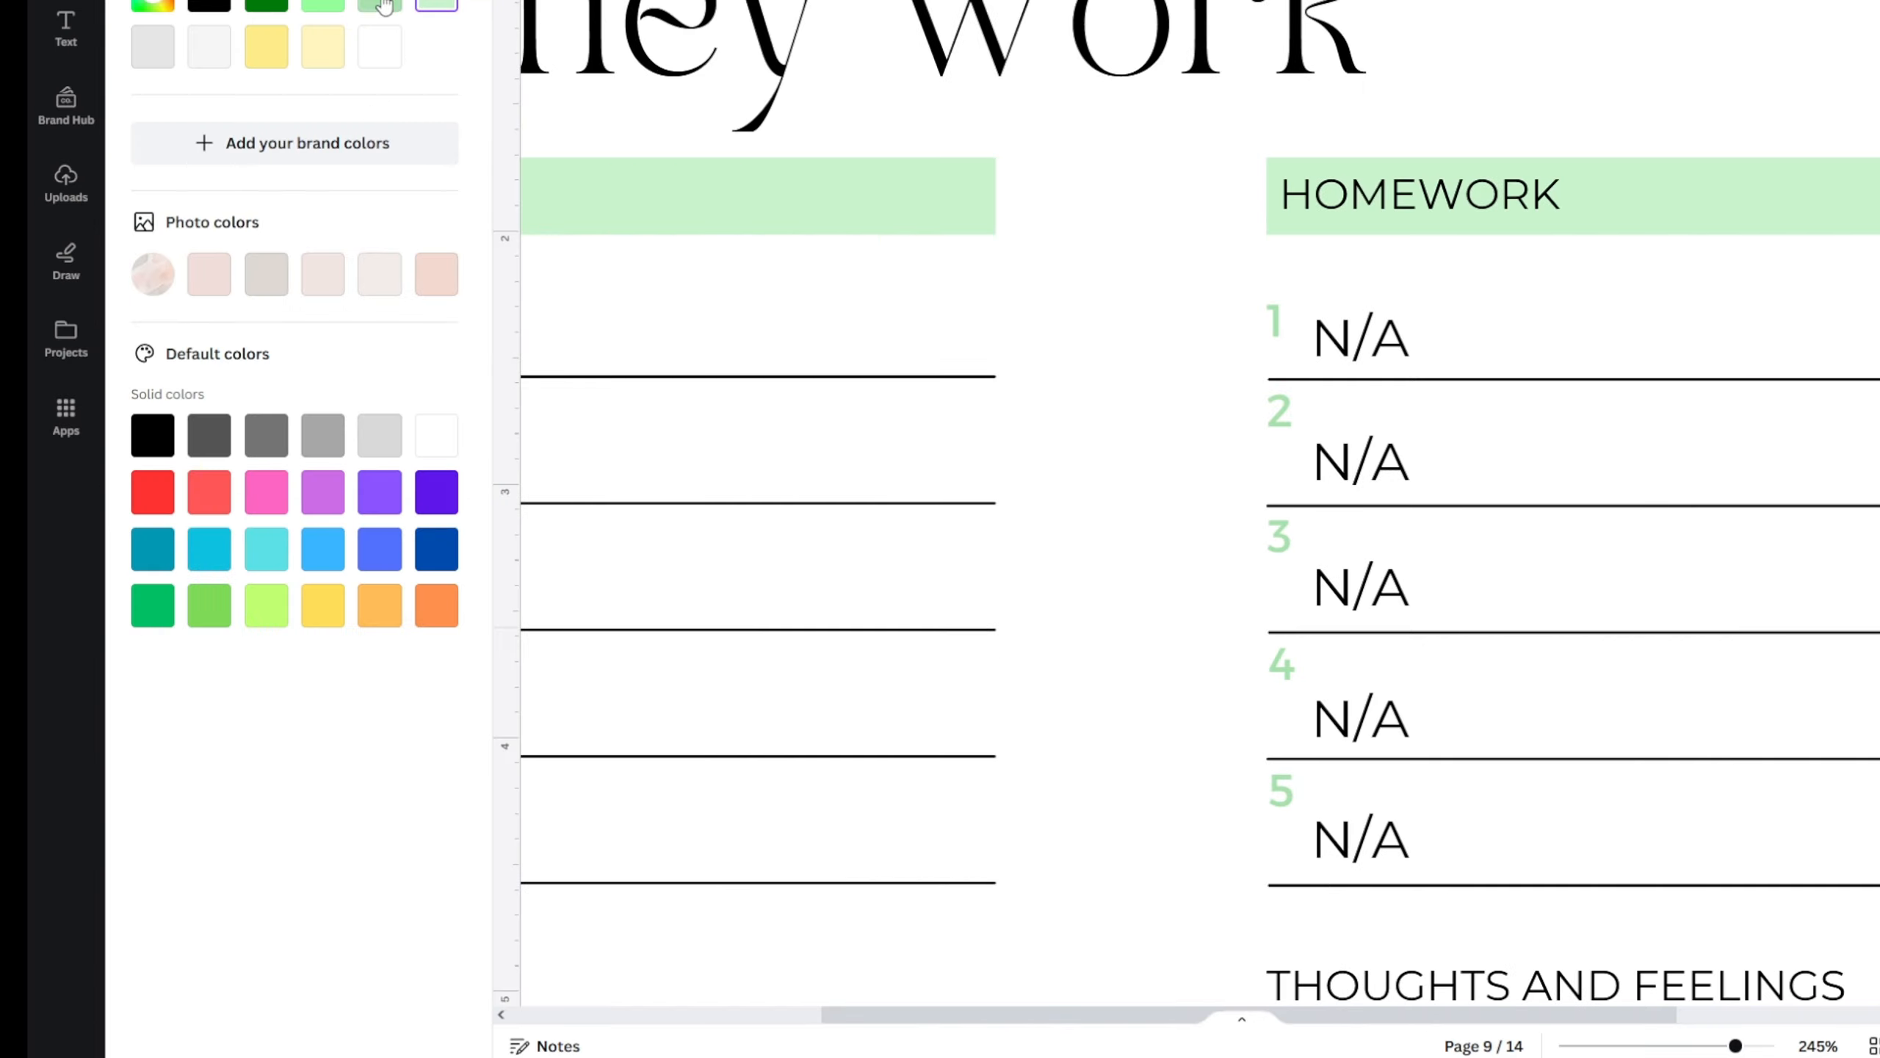
pyautogui.click(381, 5)
pyautogui.click(957, 1002)
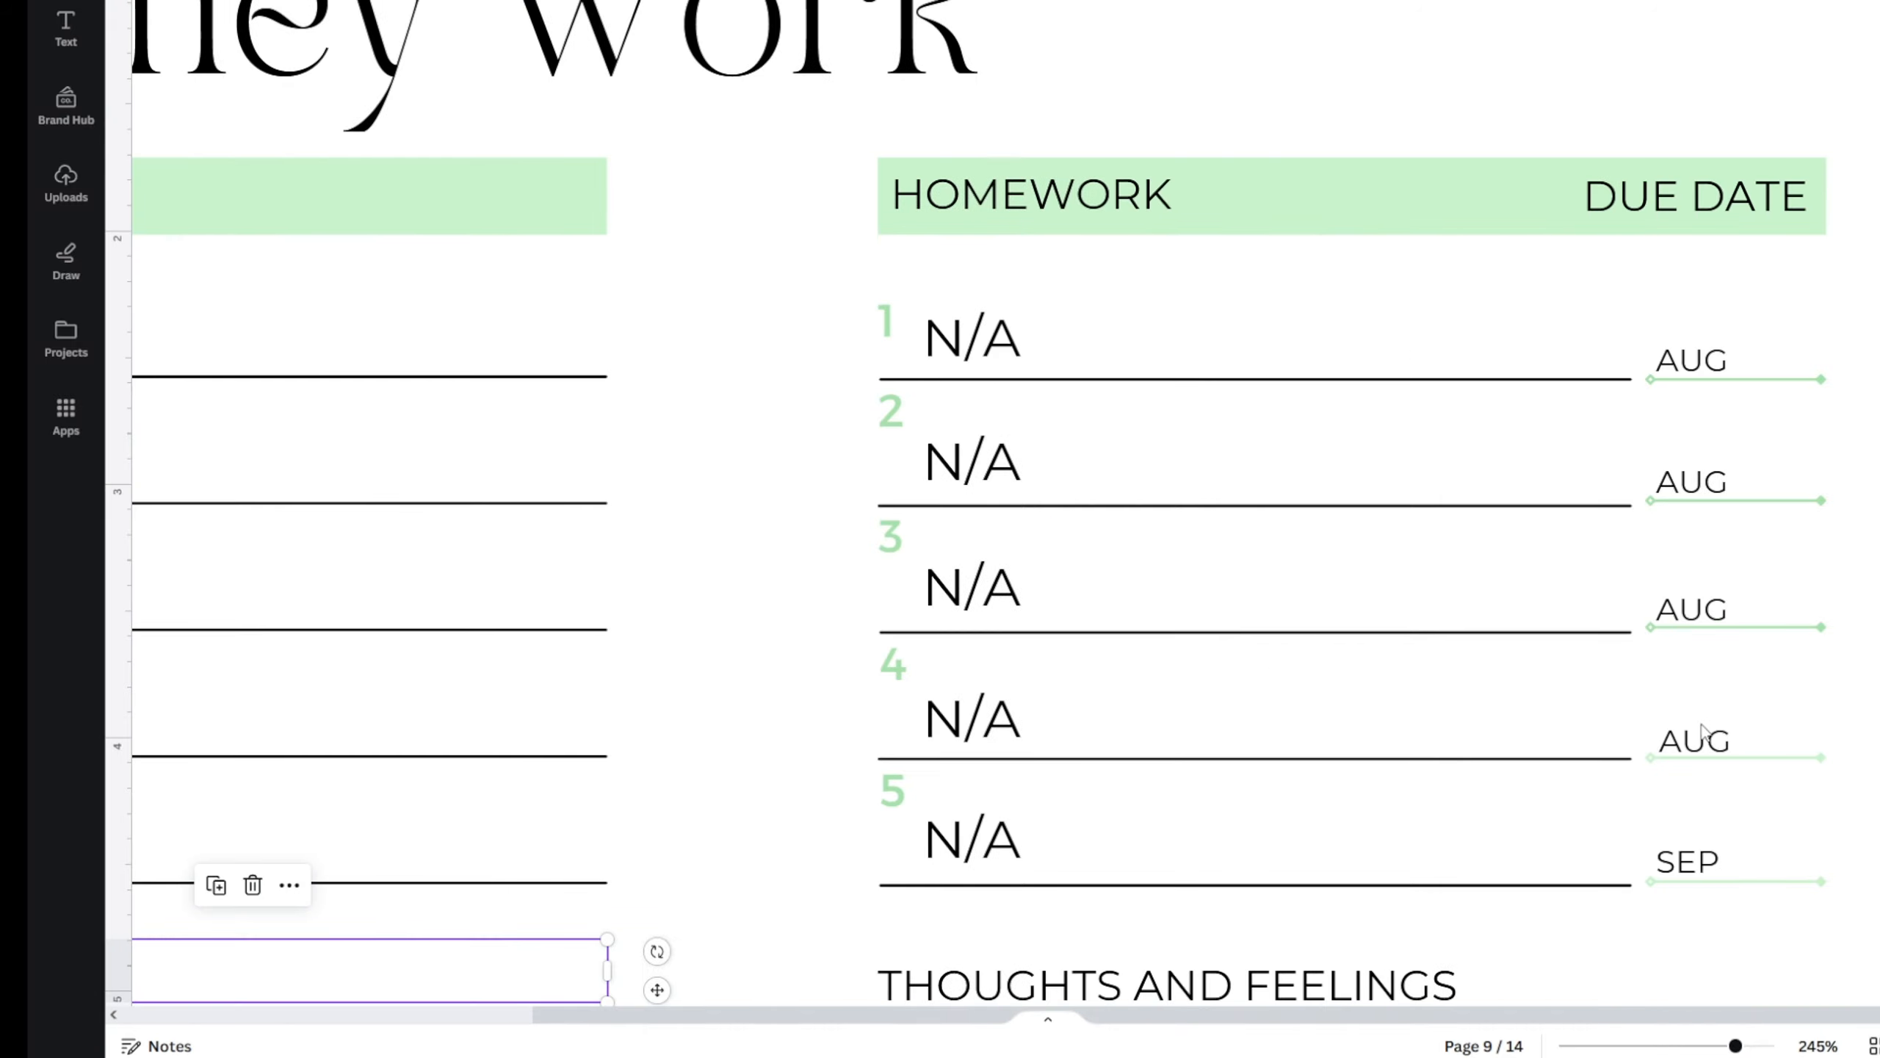
# - Recolour the fourth and fifth due-date lines on Homework Page 3 to match the slightly darker pale green lines above them
pyautogui.click(1780, 775)
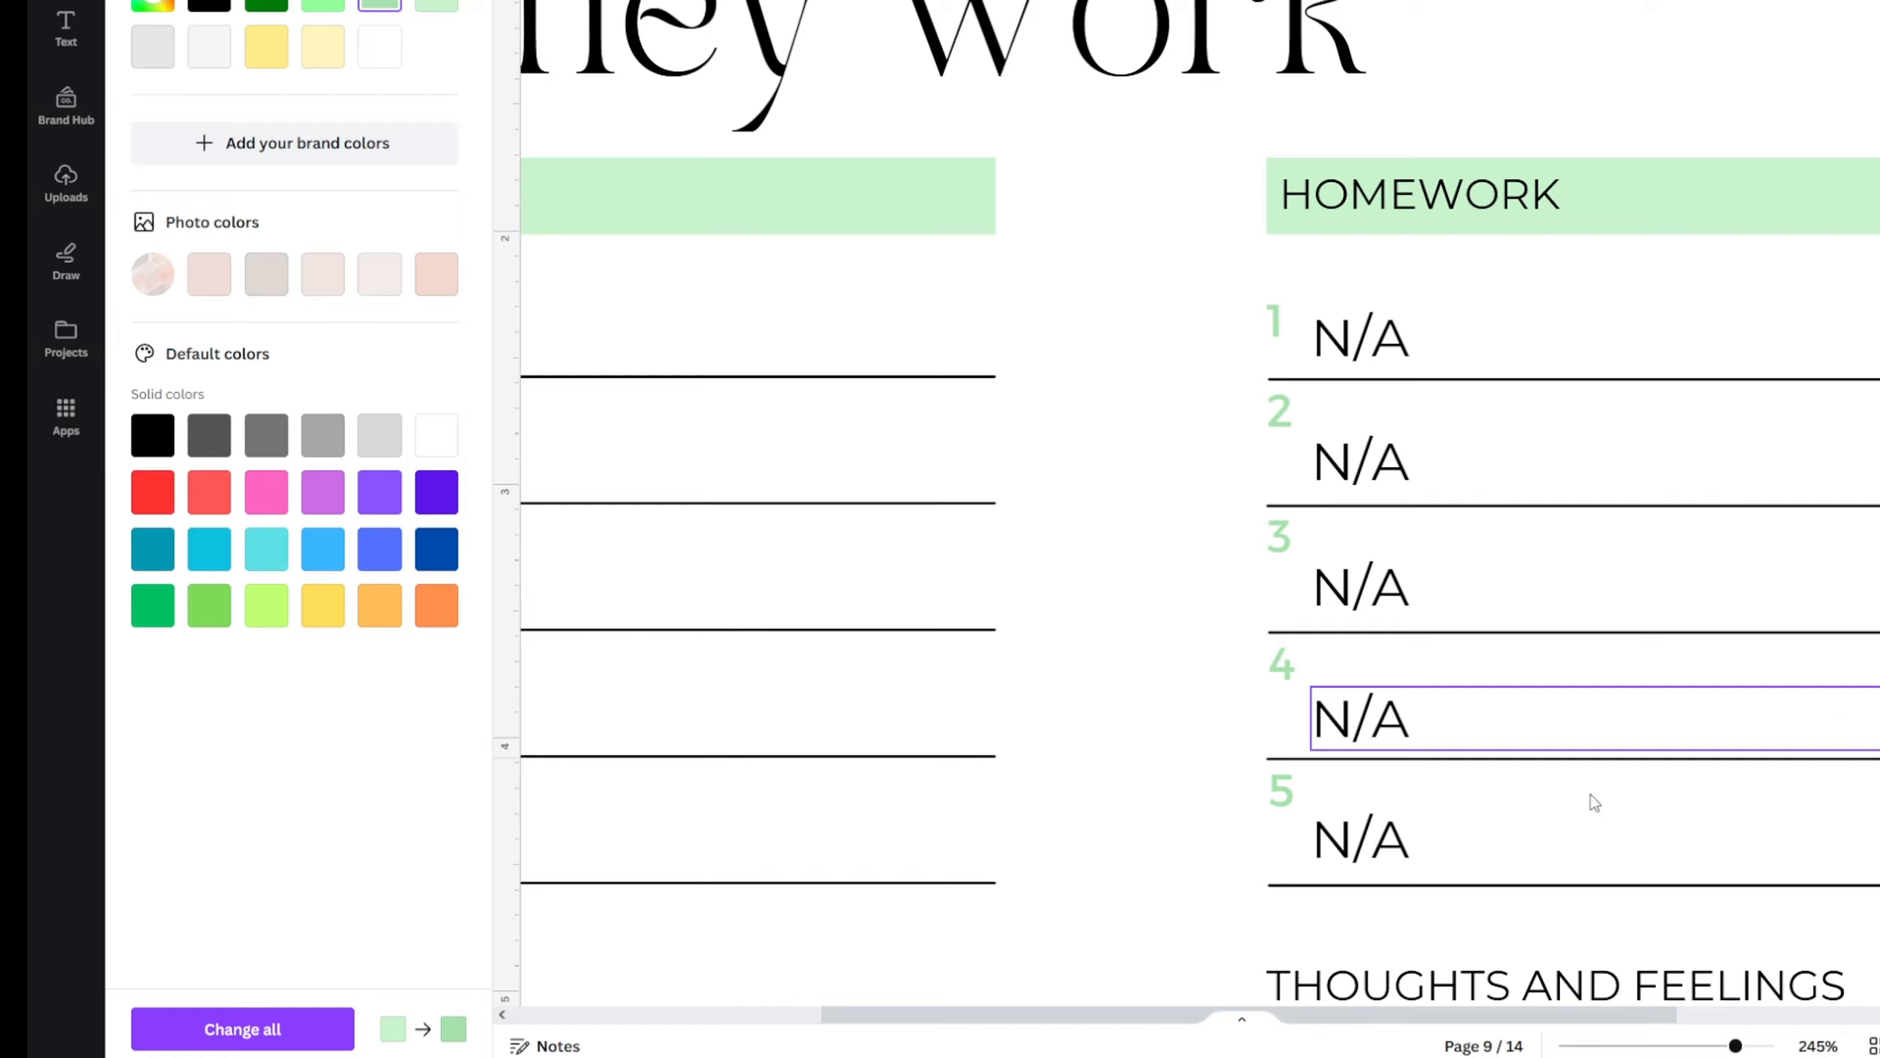
pyautogui.moveTo(1113, 1015); pyautogui.dragTo(1362, 1015)
pyautogui.click(1821, 674)
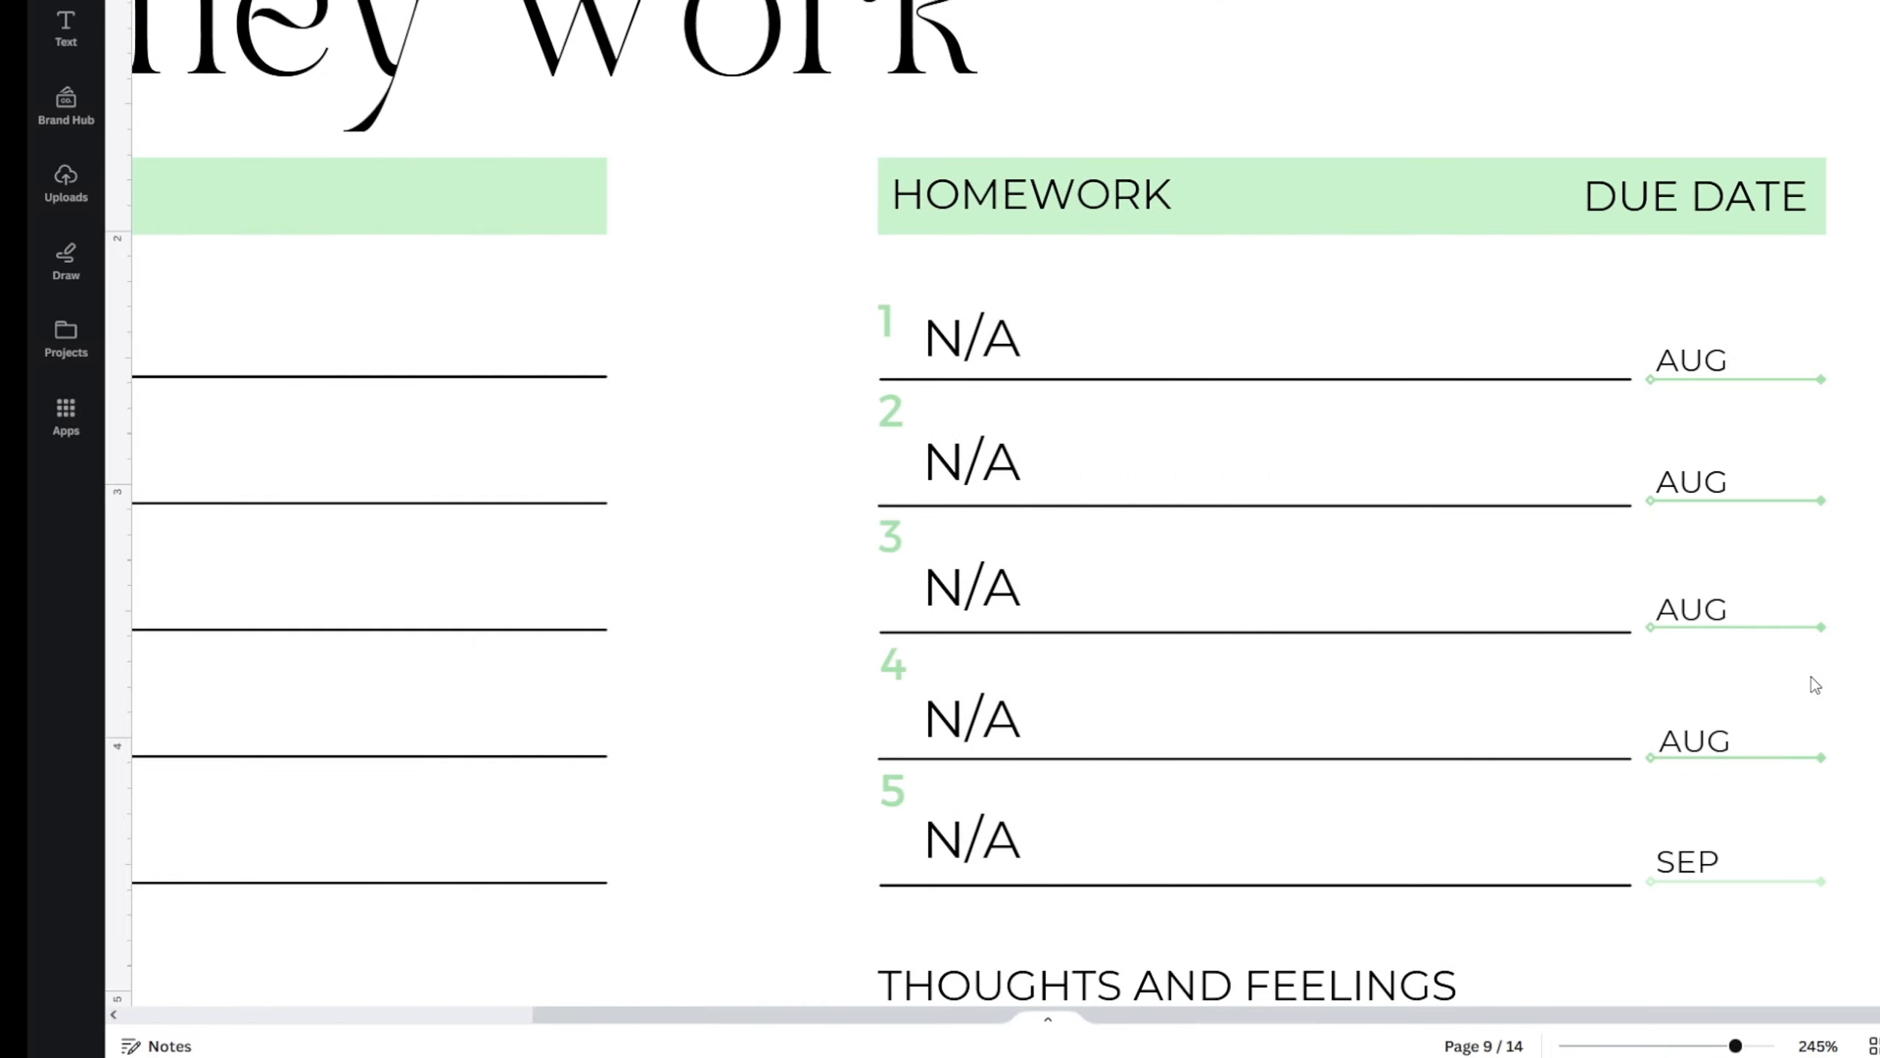
pyautogui.scroll(3, 1792, 704)
pyautogui.scroll(-3, 1243, 920)
pyautogui.hscroll(1, 1718, 847)
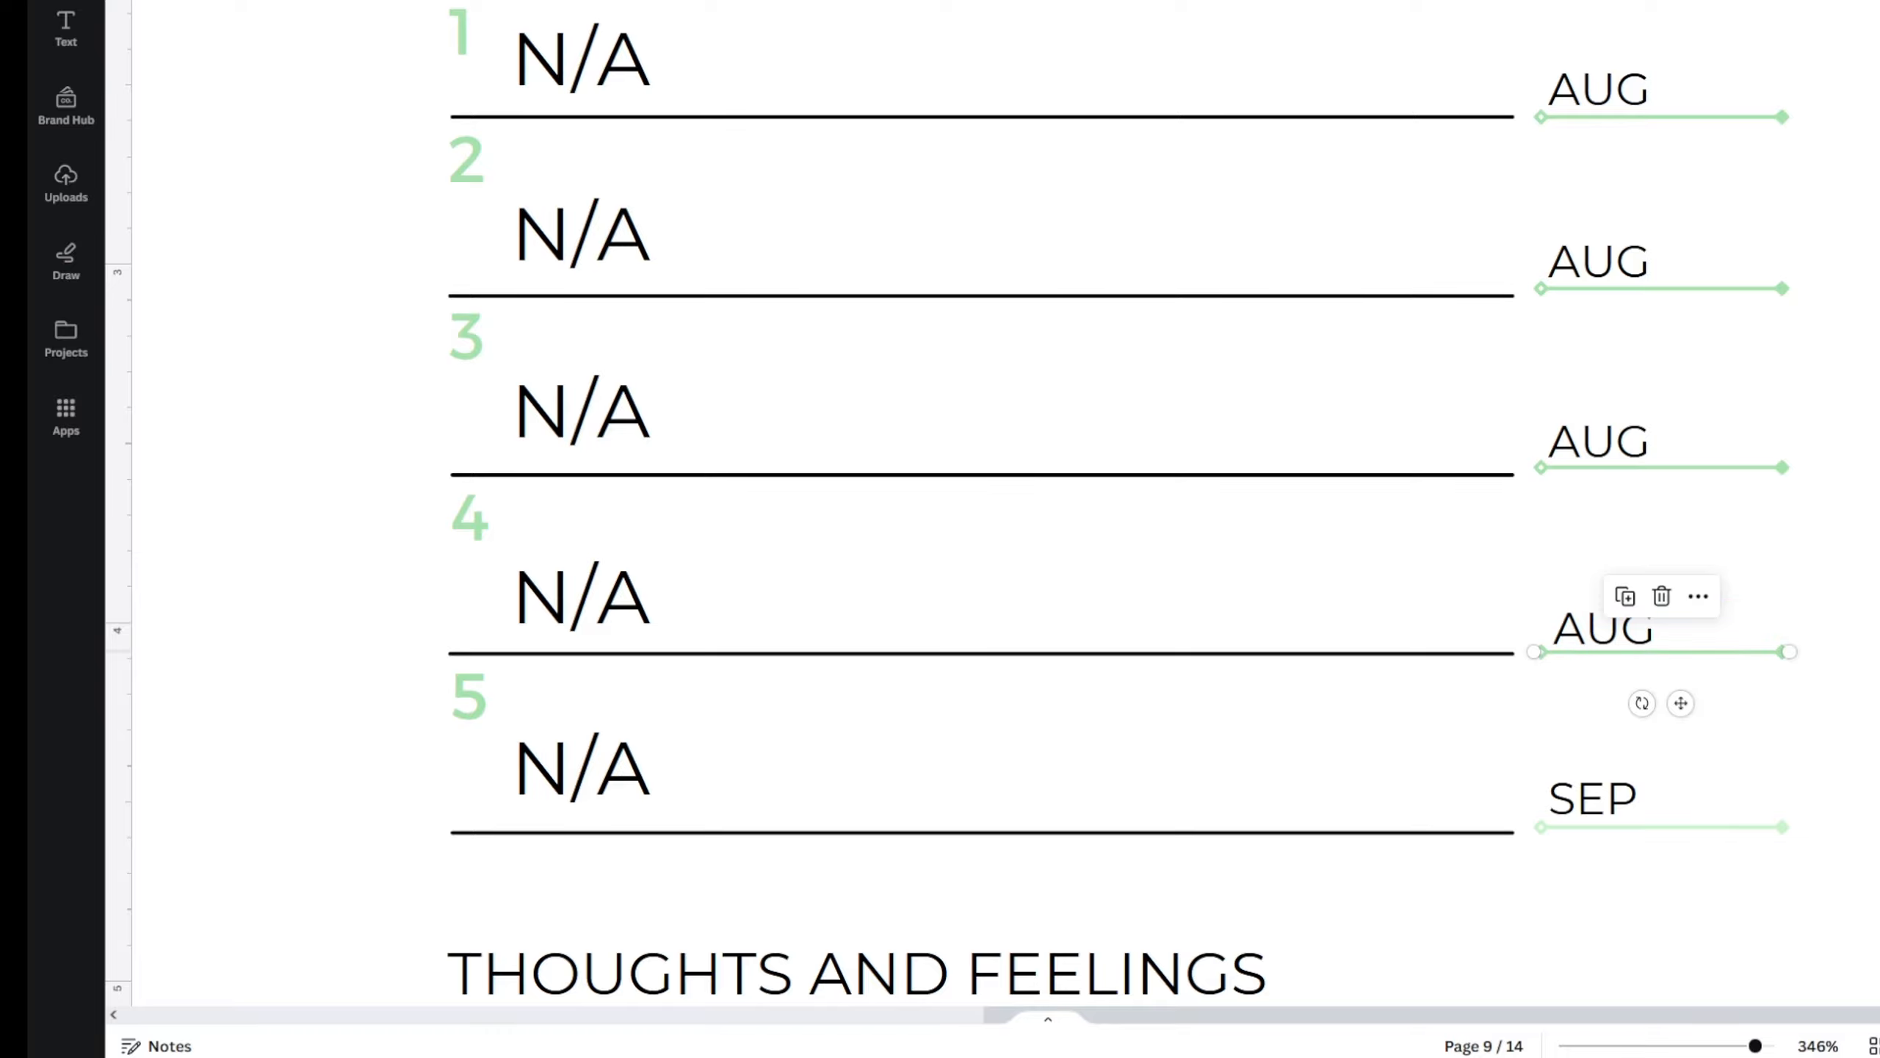
pyautogui.click(1776, 829)
# - Recolour the first due-date line in the Homework section of page 12 to the slightly darker pale green of the numbers
pyautogui.scroll(-15, 1687, 664)
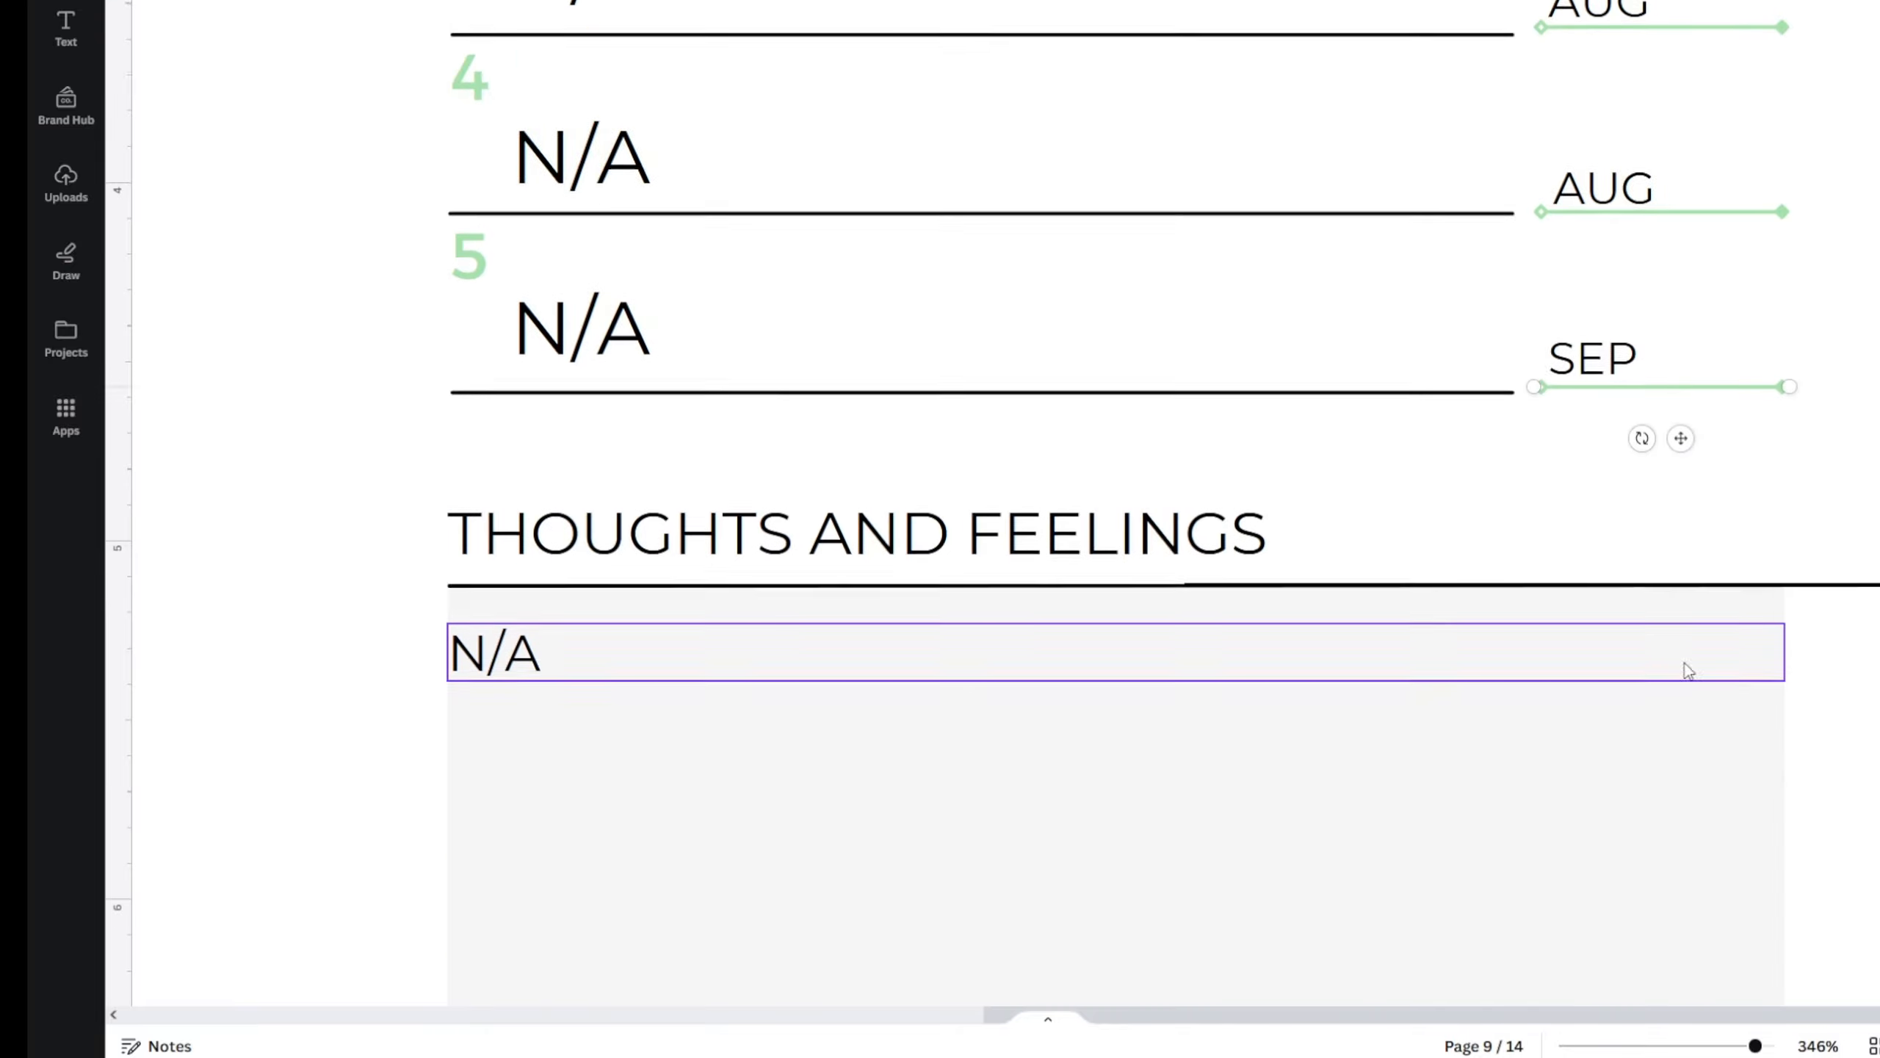
pyautogui.scroll(-20, 1522, 700)
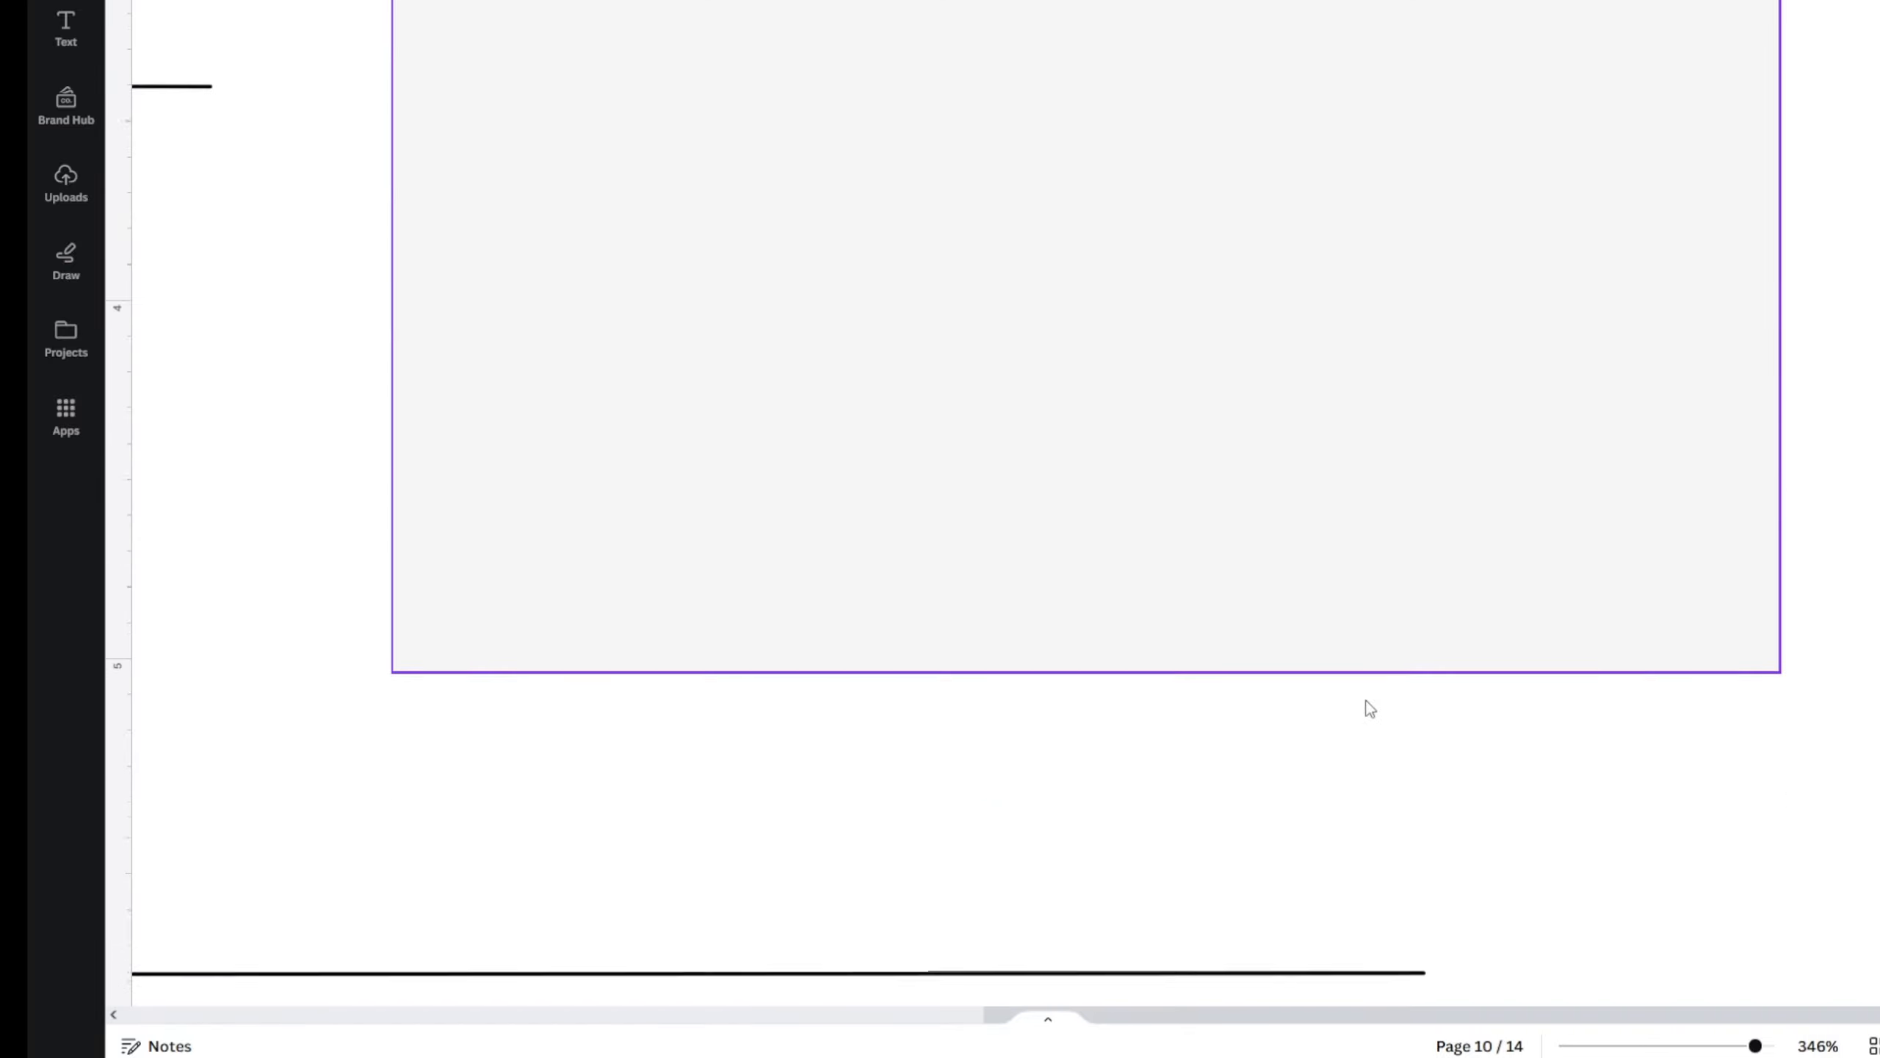
pyautogui.scroll(-20, 1431, 658)
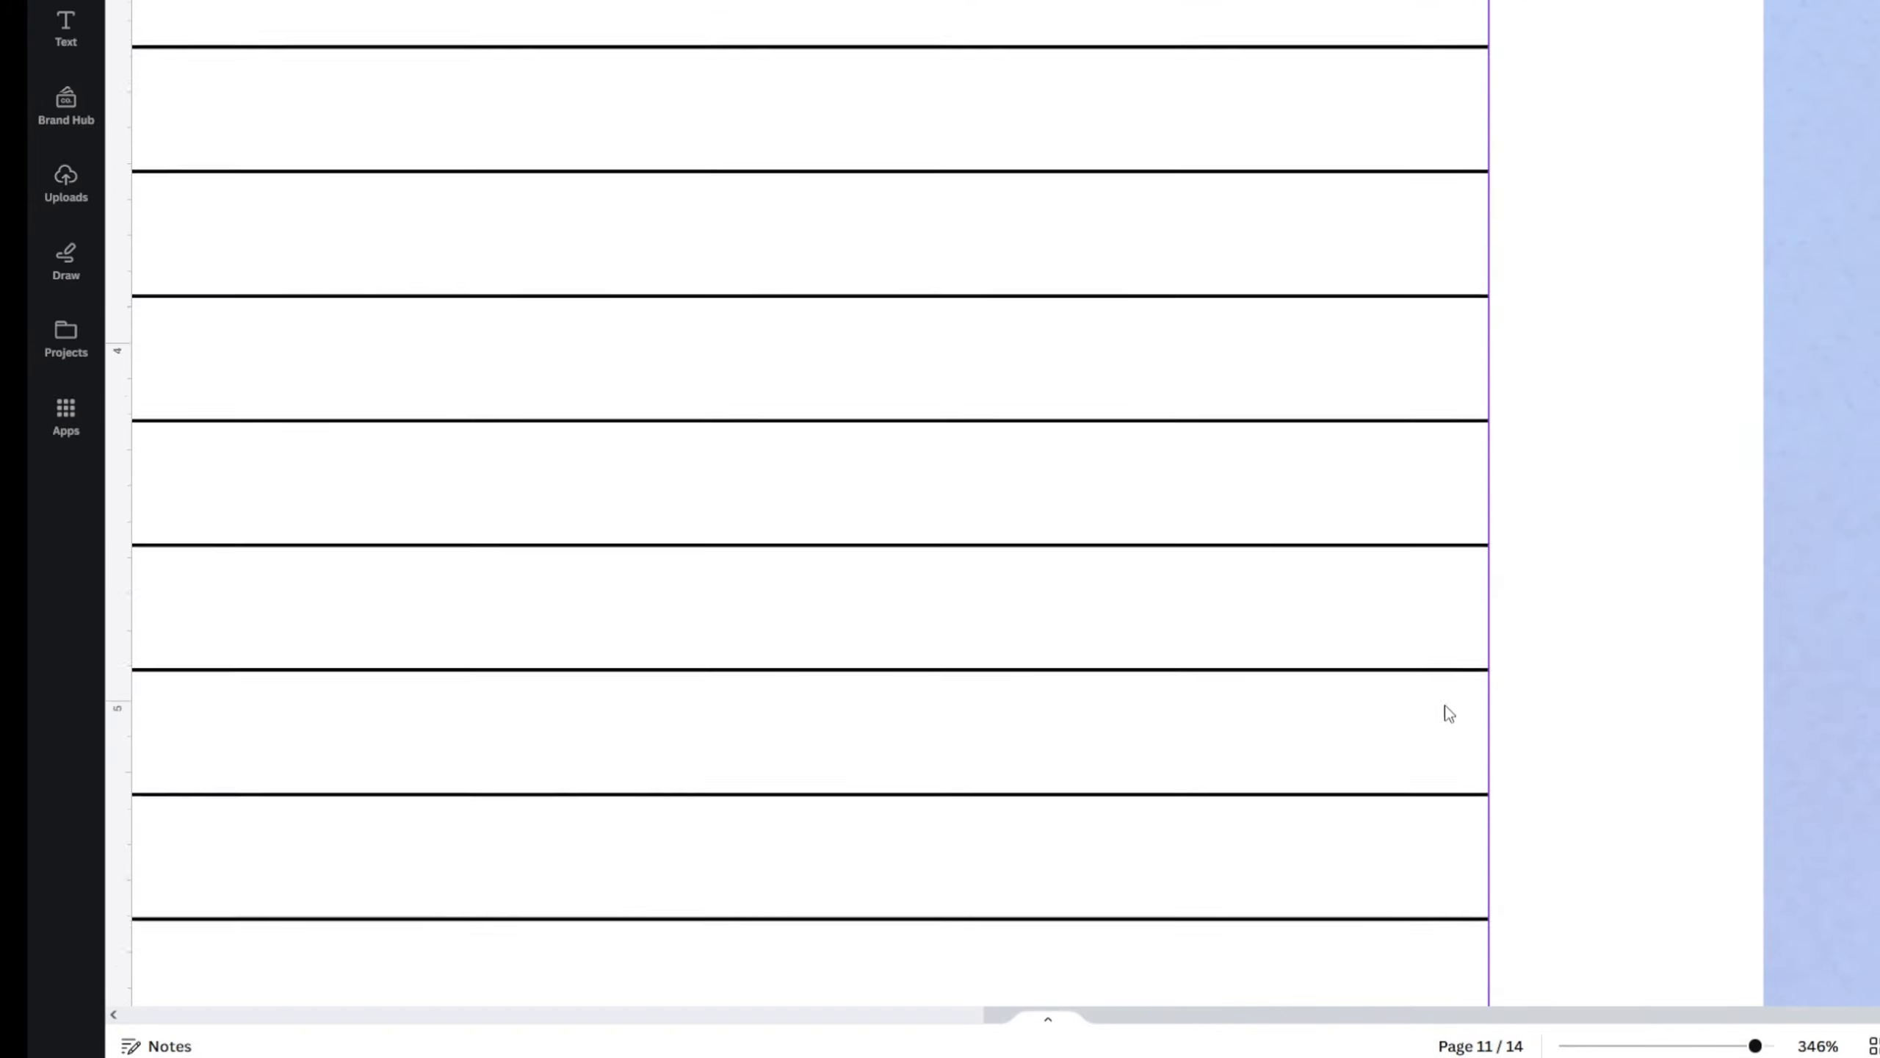
pyautogui.scroll(-15, 1450, 752)
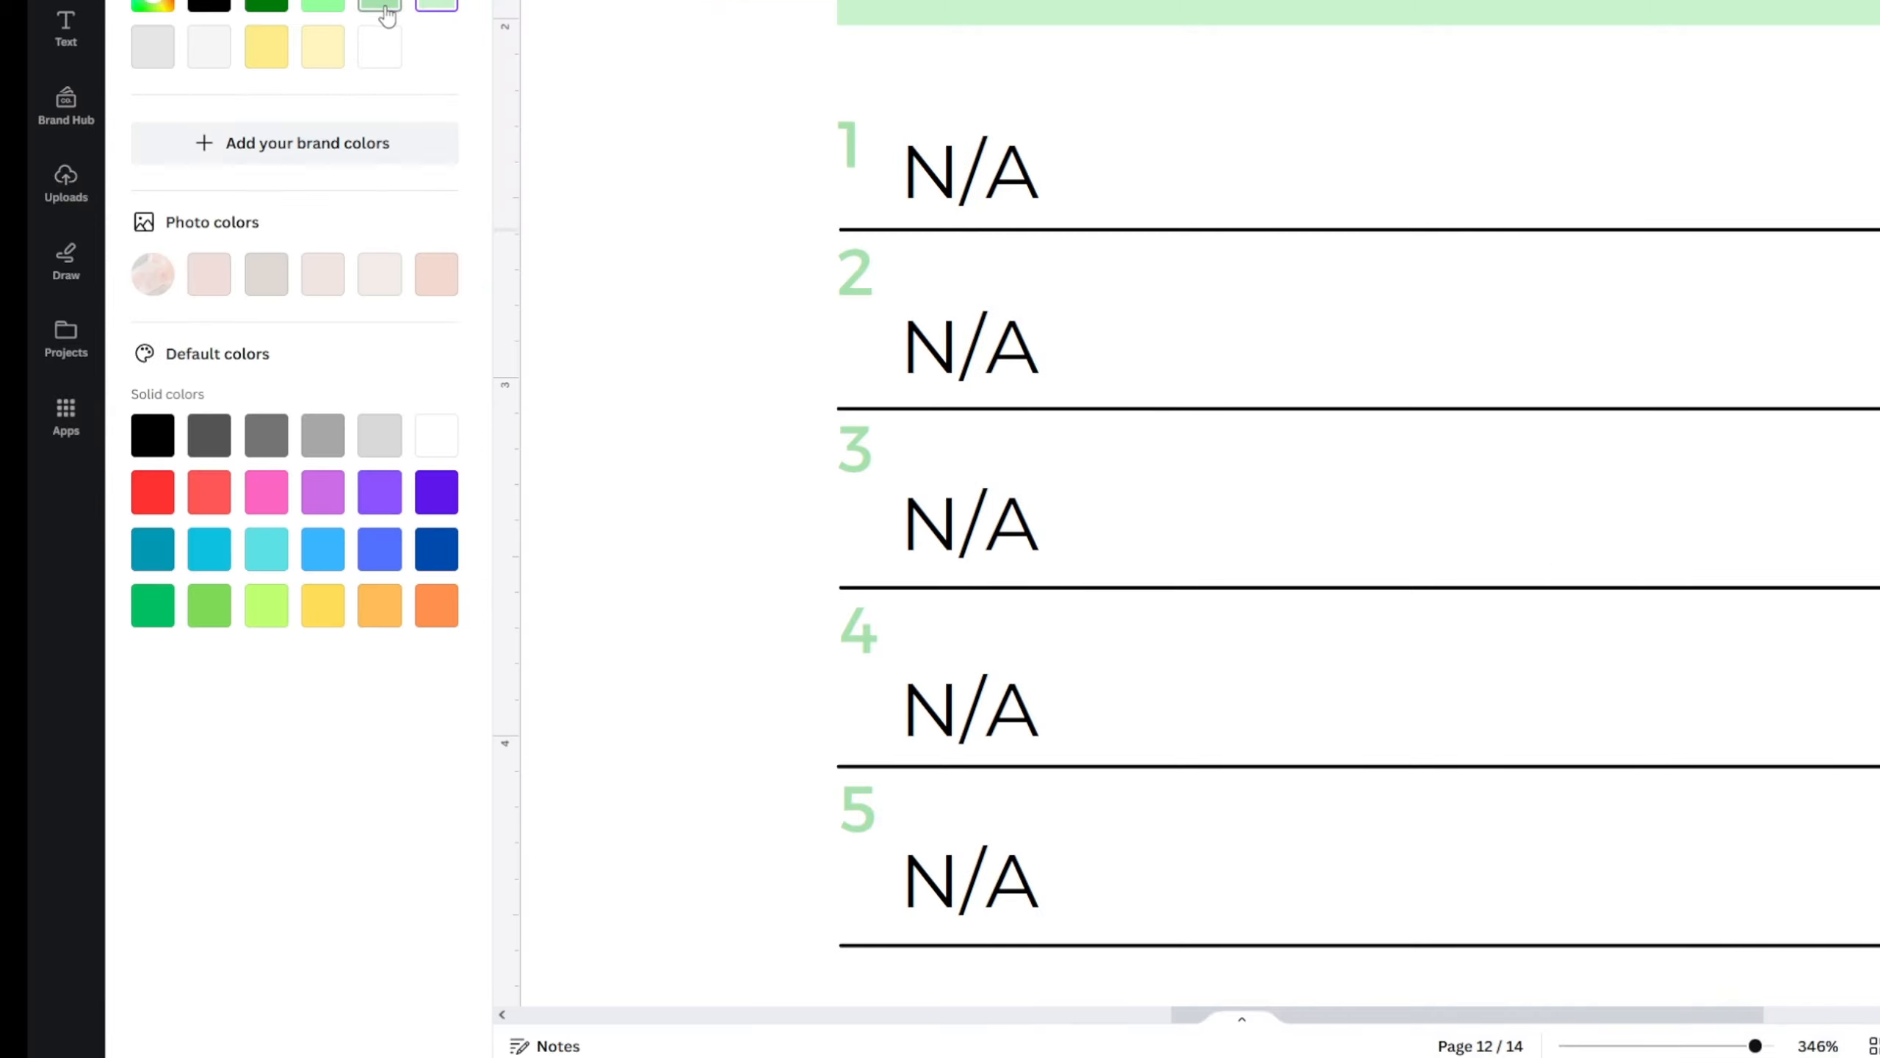
pyautogui.click(384, 7)
pyautogui.moveTo(1359, 1022); pyautogui.dragTo(1555, 1022)
pyautogui.click(1820, 275)
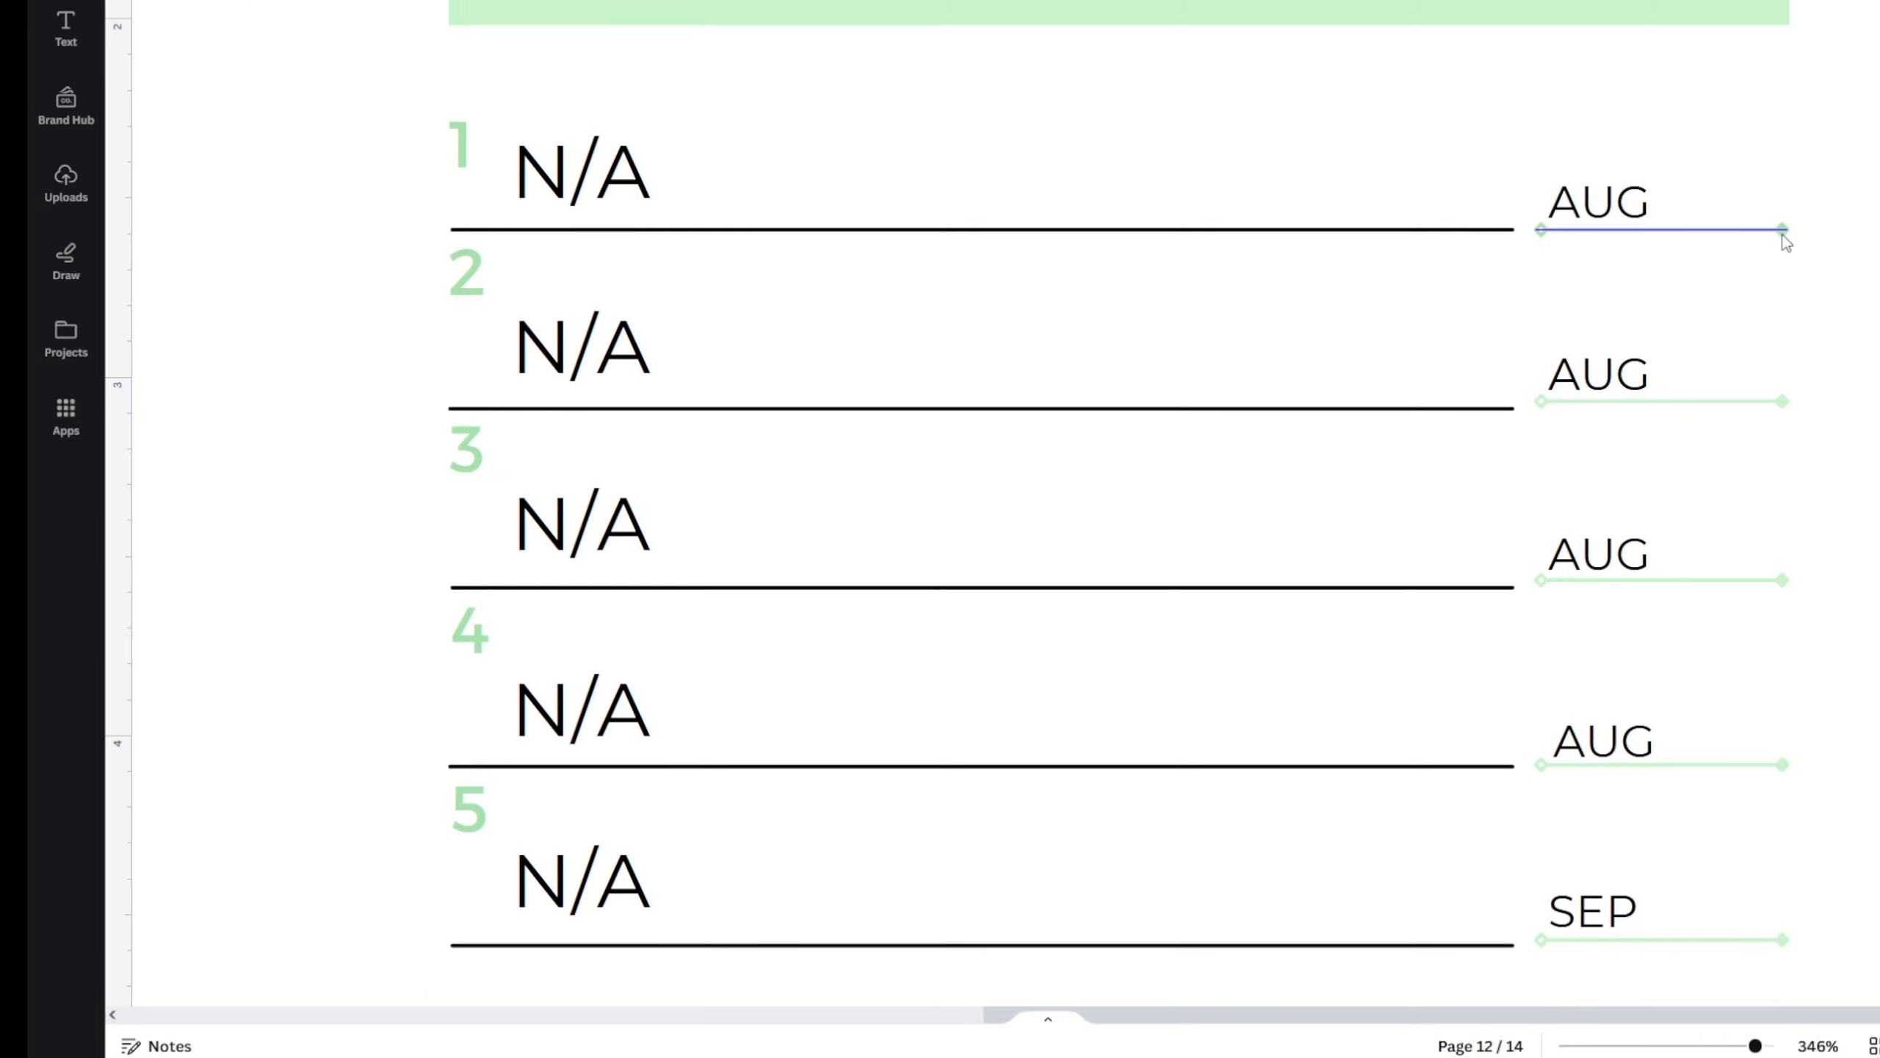
# - Copy the first due-date line's style onto the other four due-date lines in the Homework section of page 12
pyautogui.click(1782, 232)
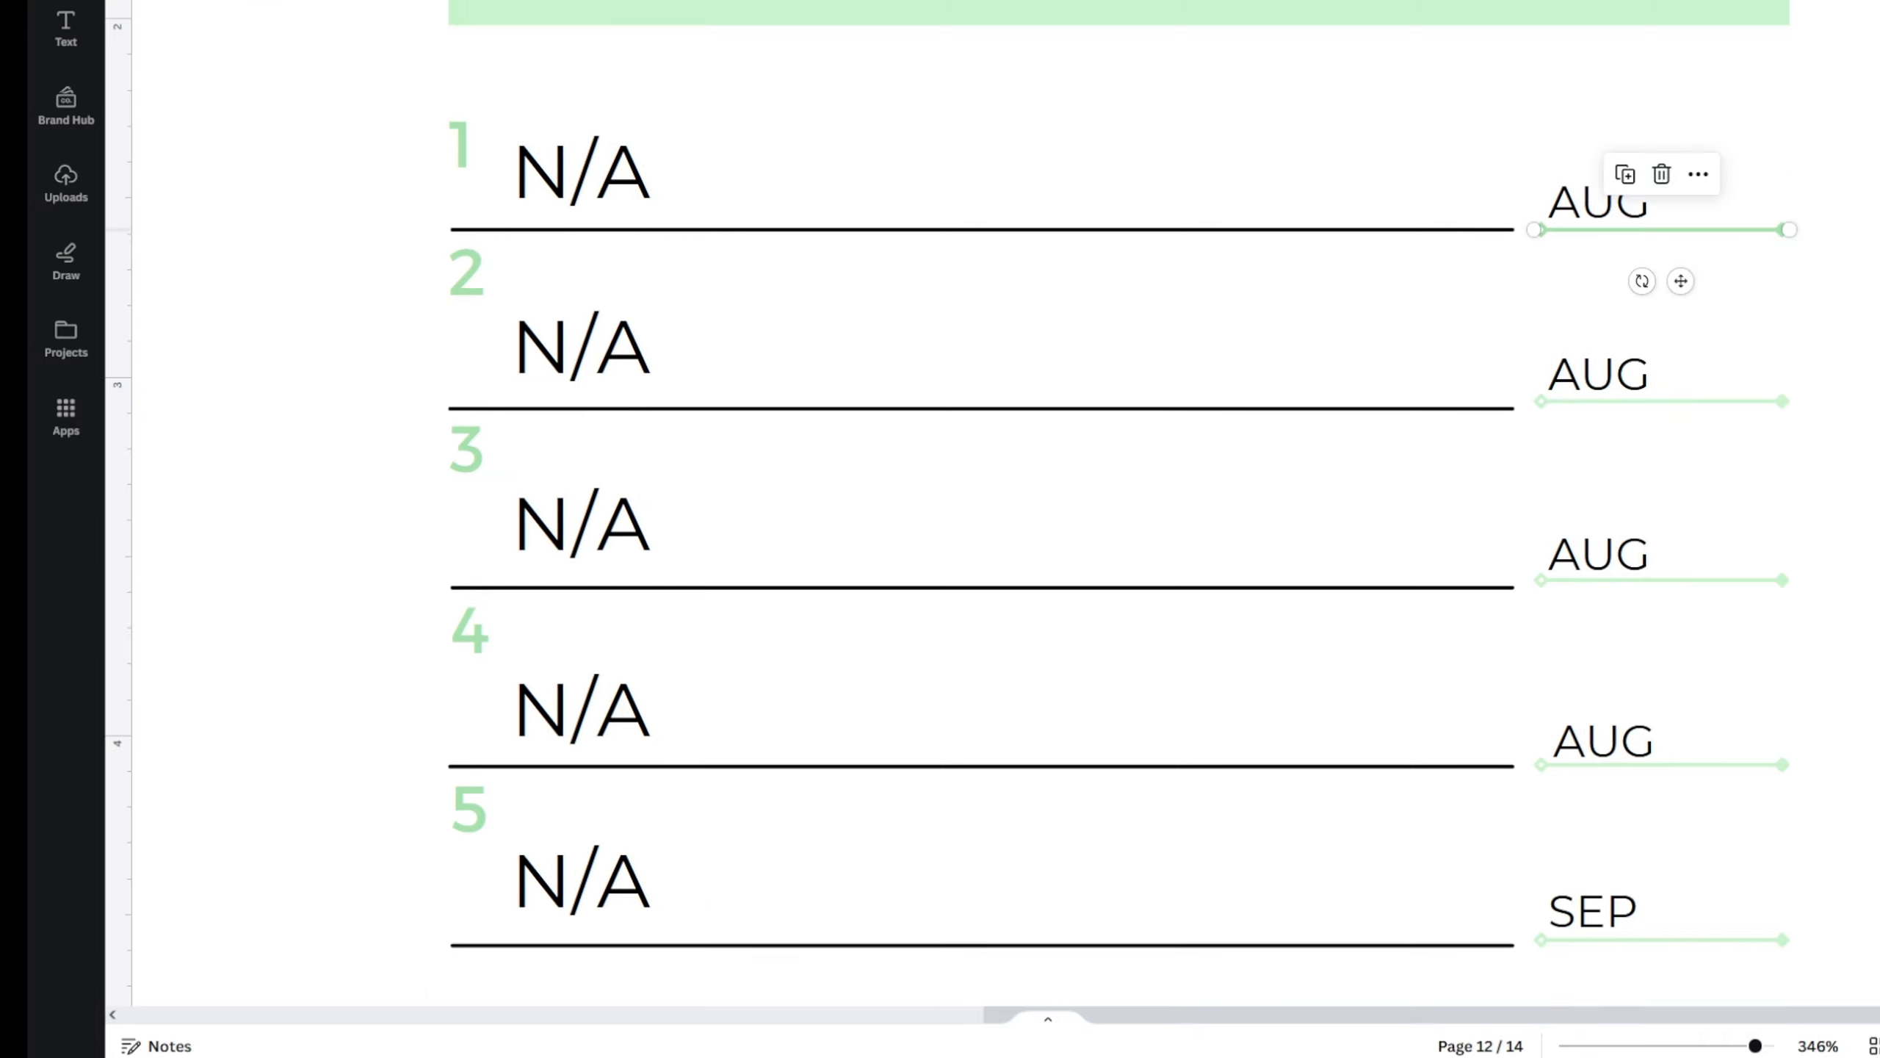
pyautogui.click(1780, 404)
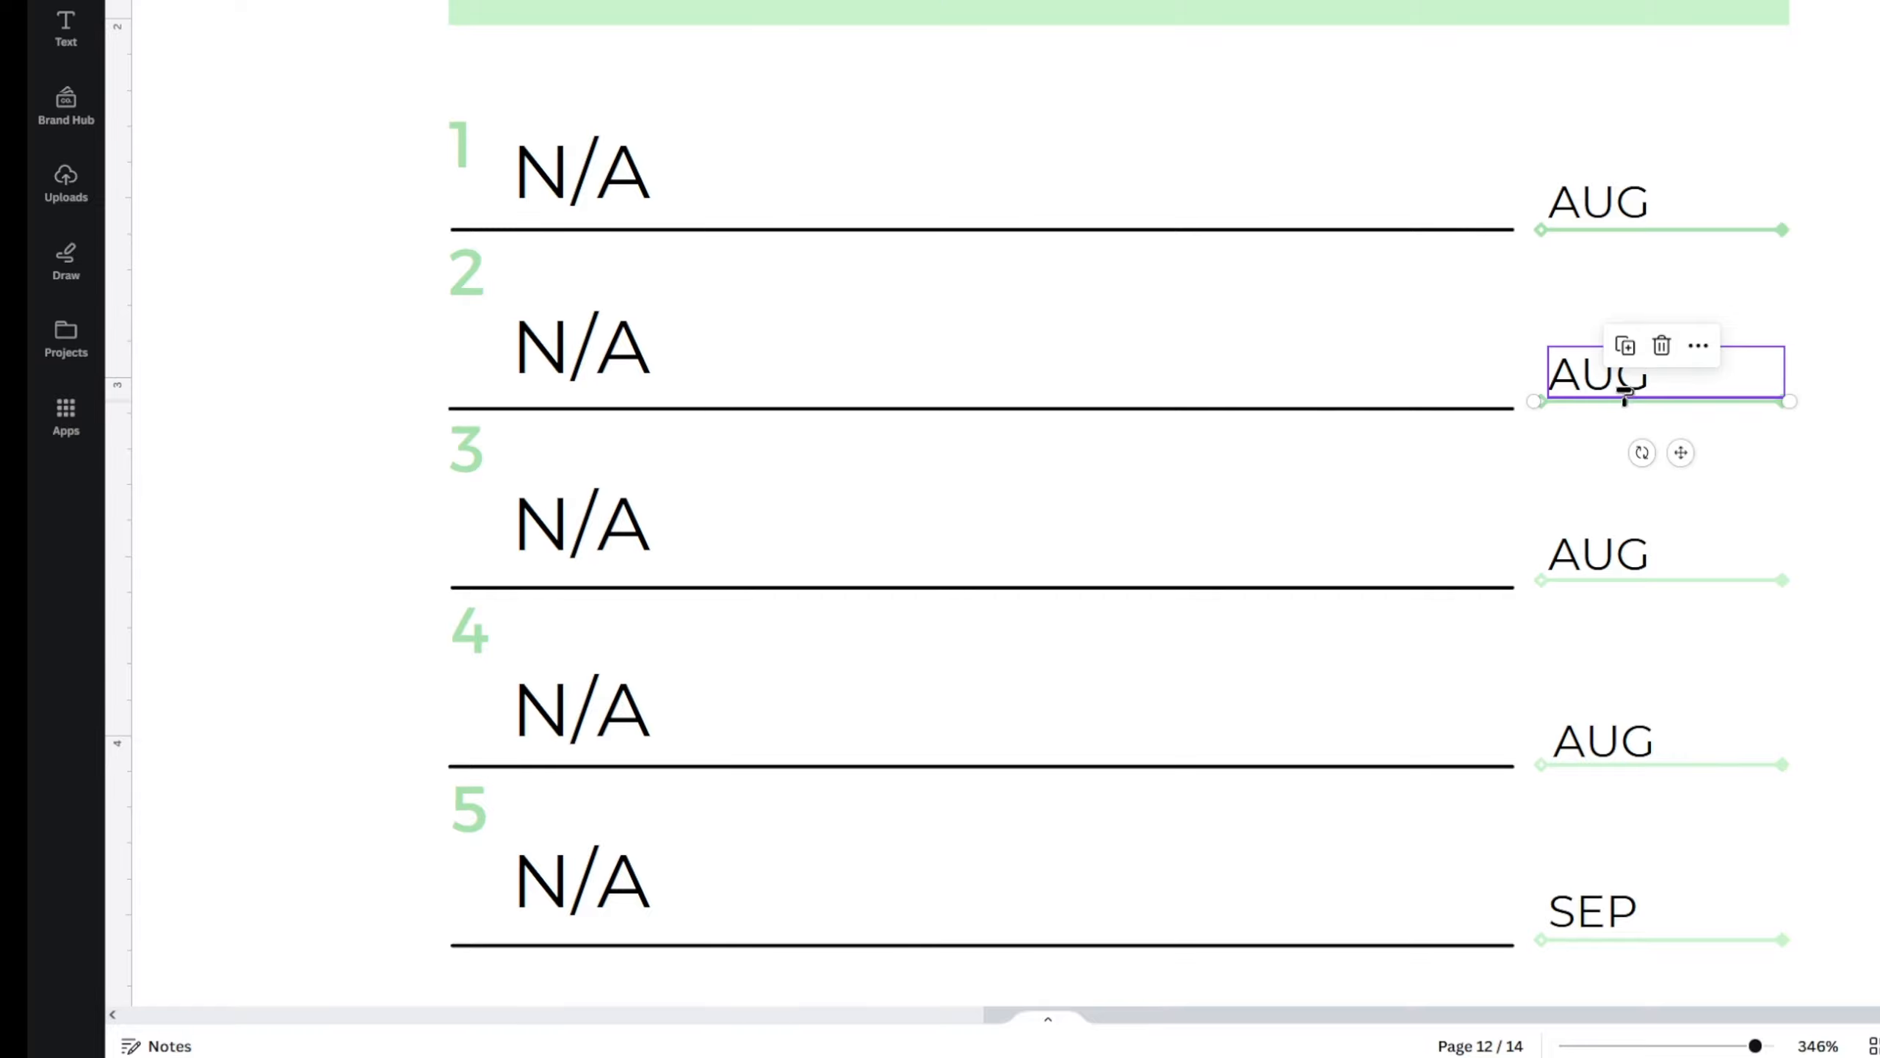
pyautogui.click(1781, 582)
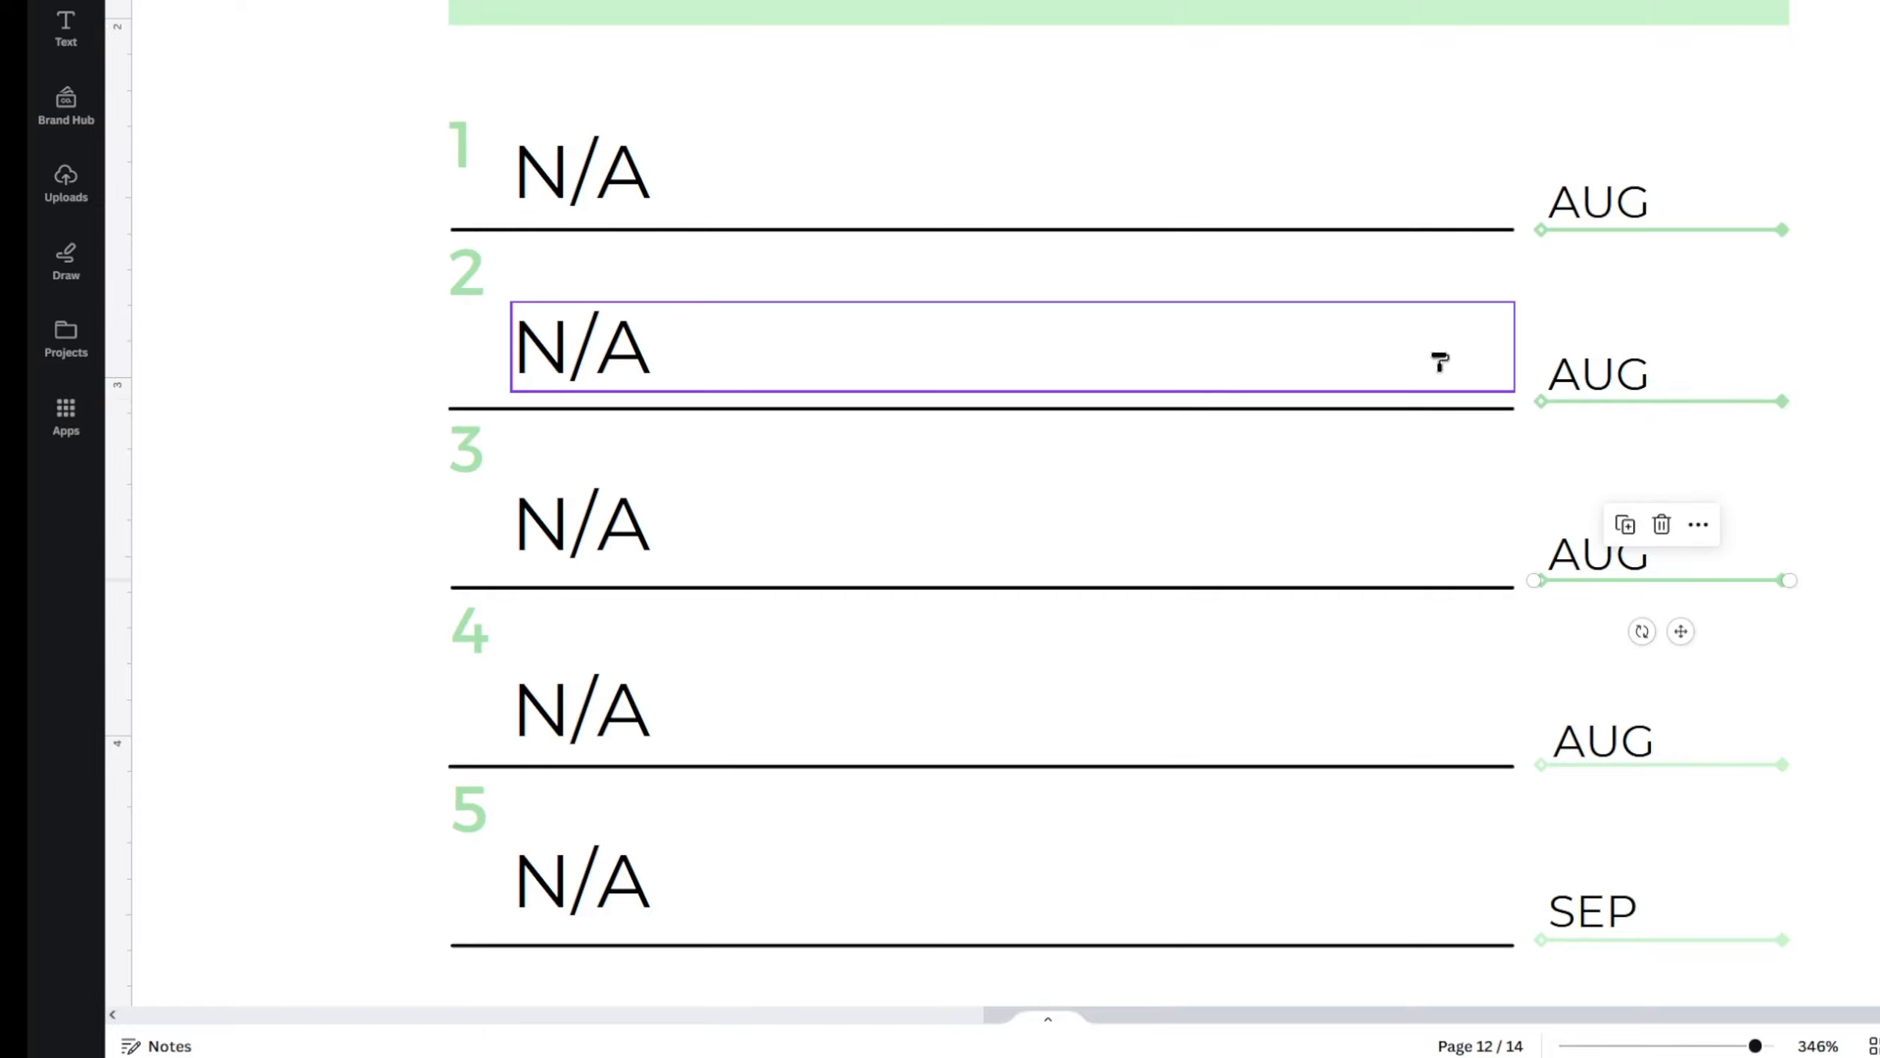
pyautogui.scroll(-2, 1555, 519)
pyautogui.click(1782, 624)
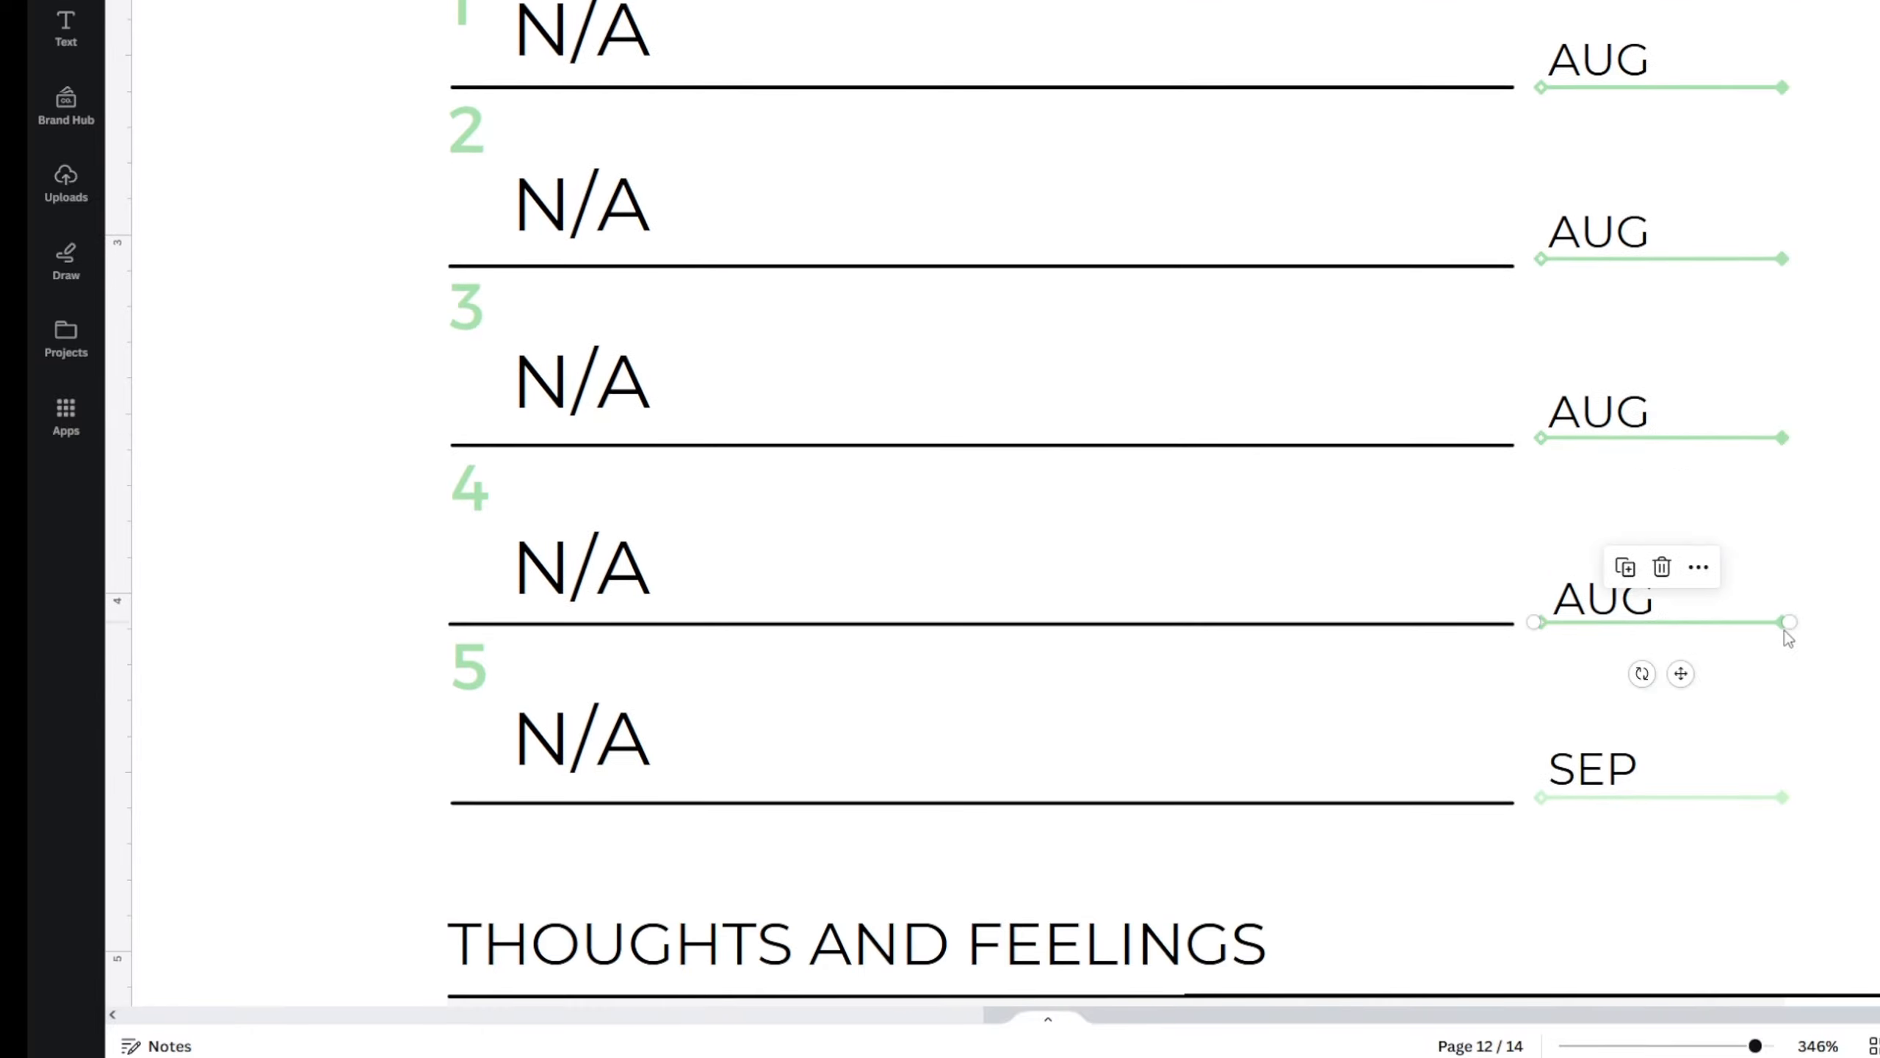
pyautogui.click(1761, 798)
# - Review the journal pages from page 12 to the last page and back to Homework Page 2 for remaining colour mismatches
pyautogui.scroll(-5, 1673, 740)
pyautogui.scroll(-3, 1665, 744)
pyautogui.scroll(-6, 1657, 740)
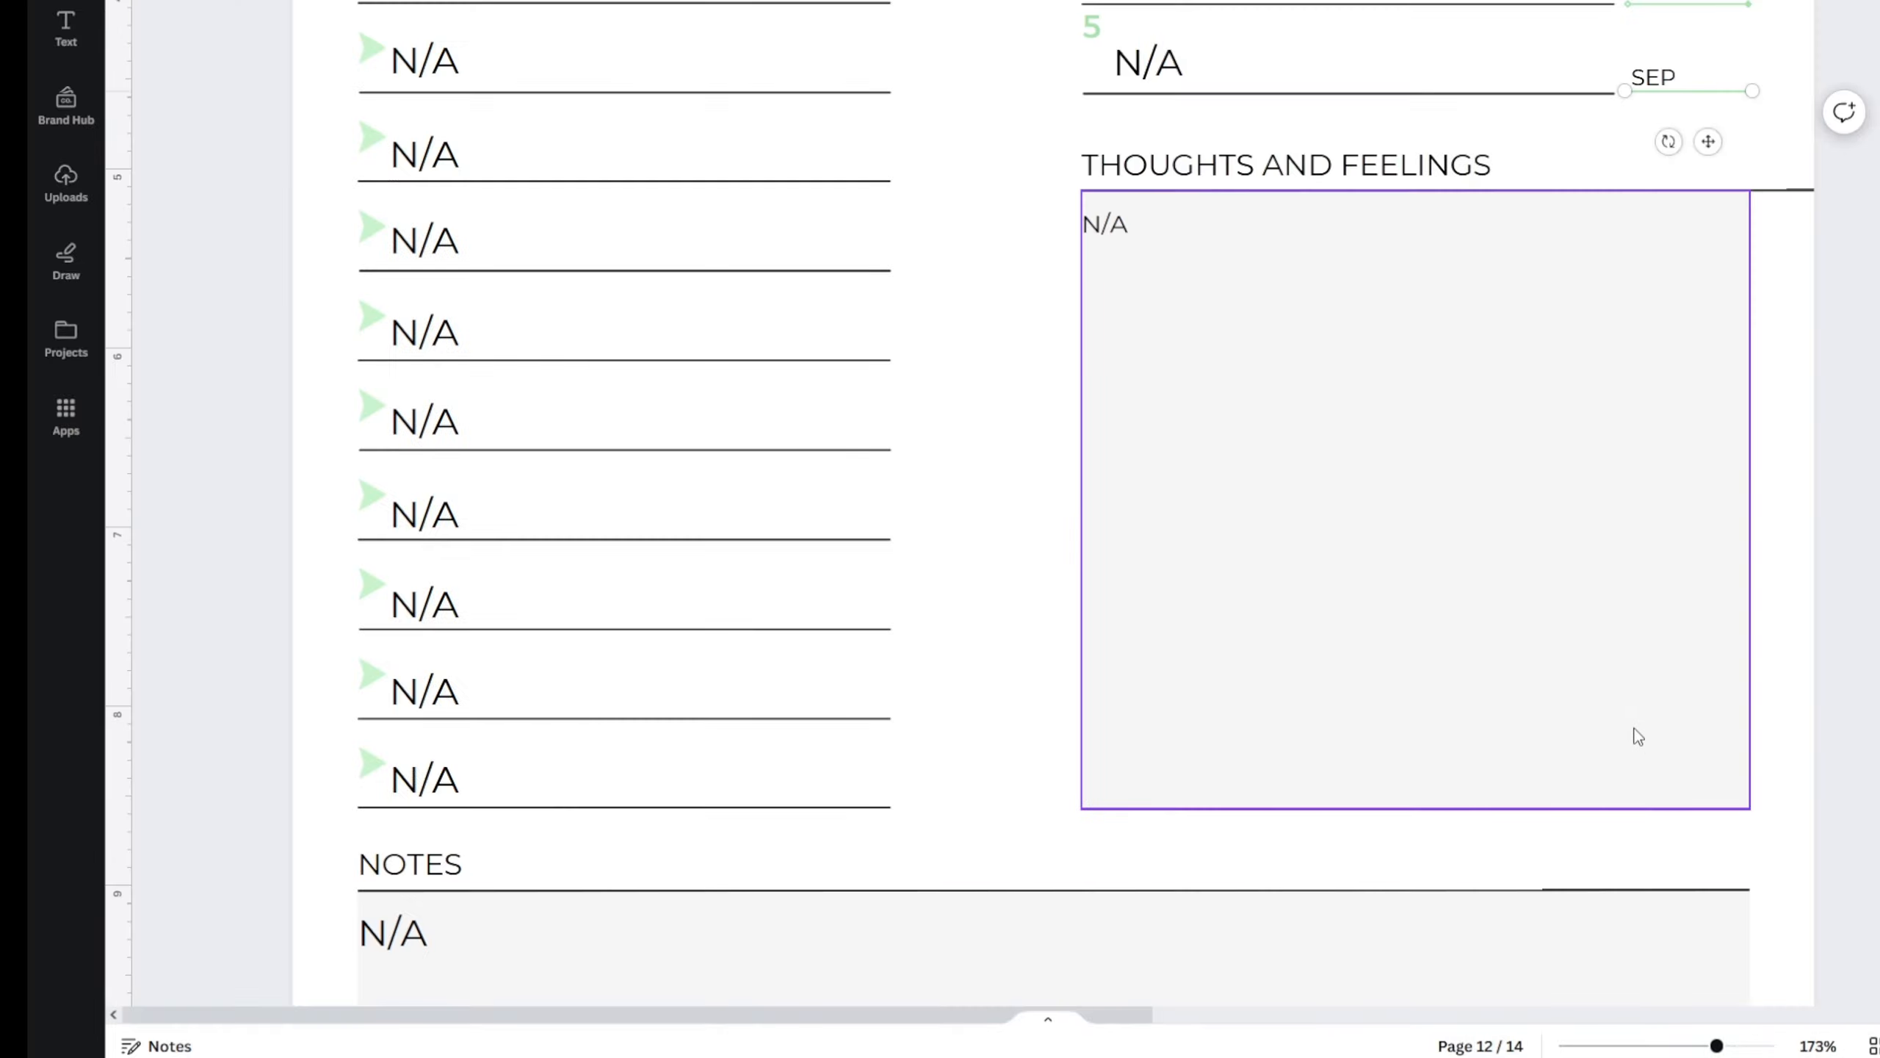
pyautogui.scroll(-10, 1612, 733)
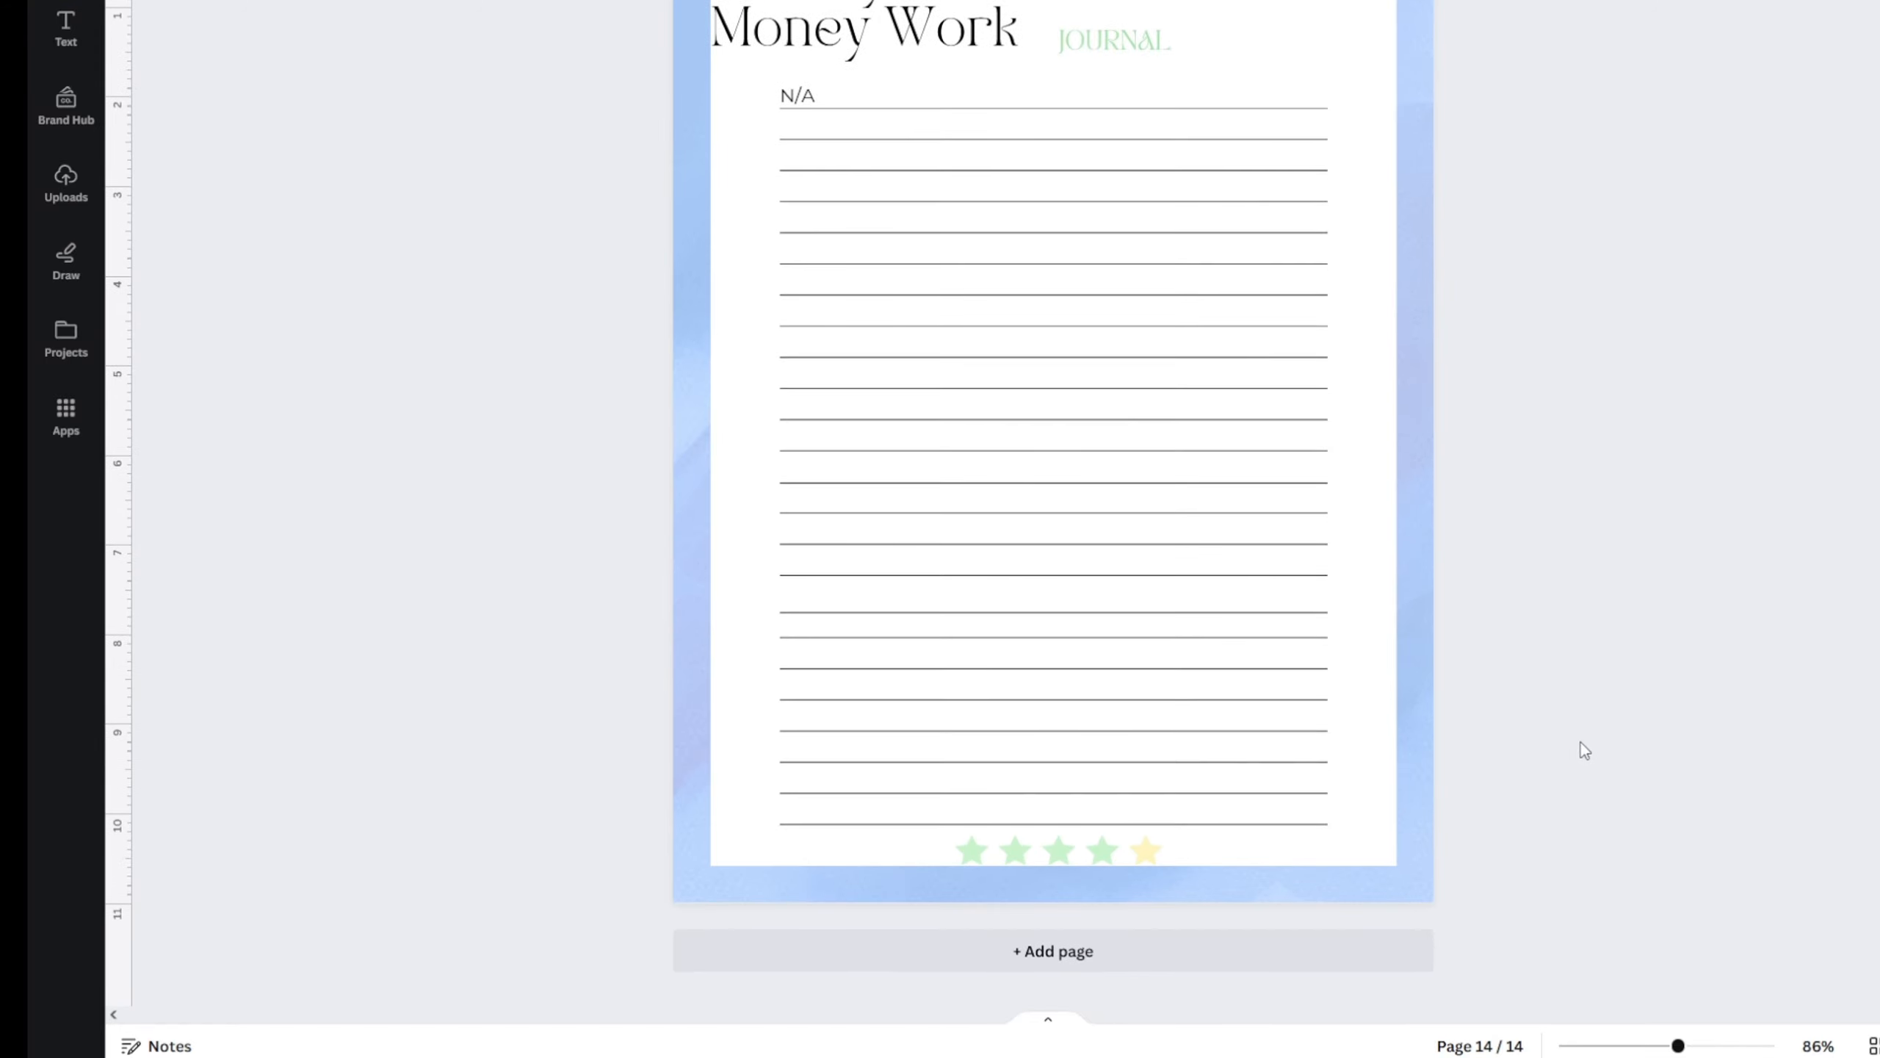
pyautogui.scroll(10, 1581, 741)
pyautogui.scroll(-2, 1355, 333)
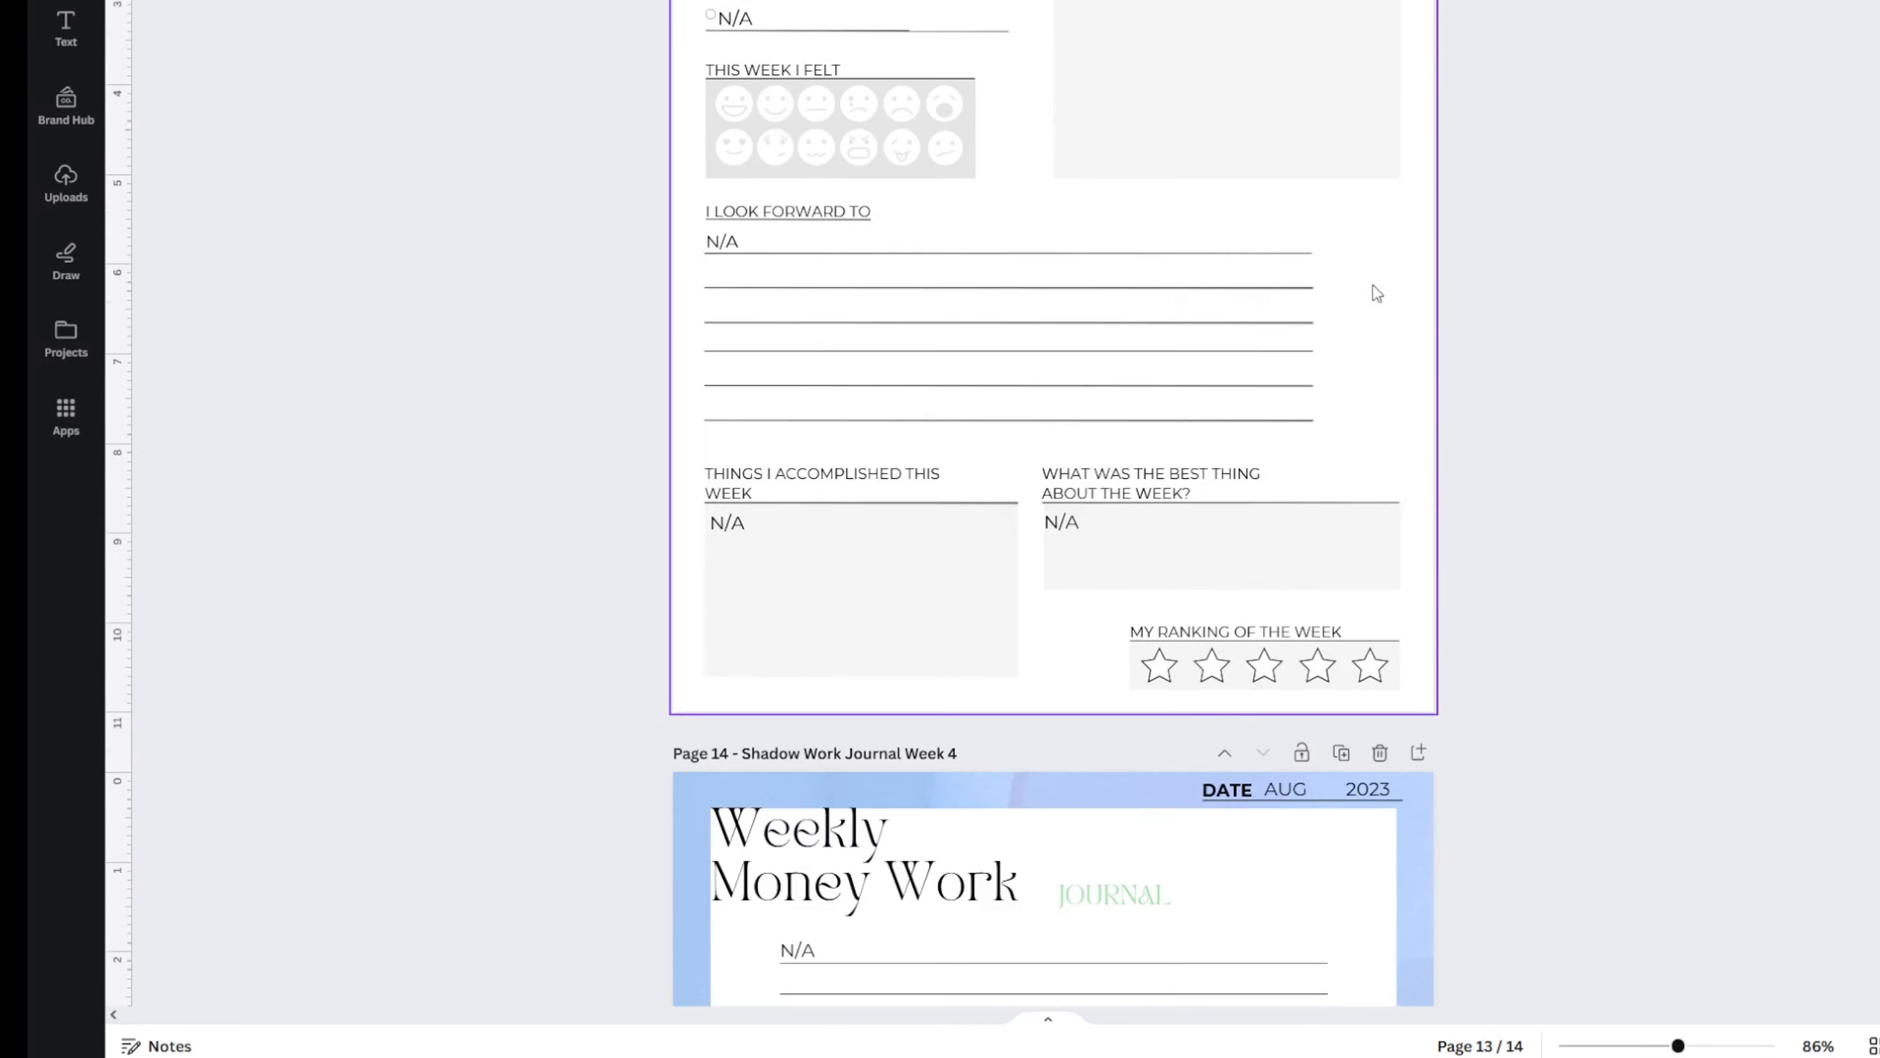
pyautogui.scroll(-5, 1377, 293)
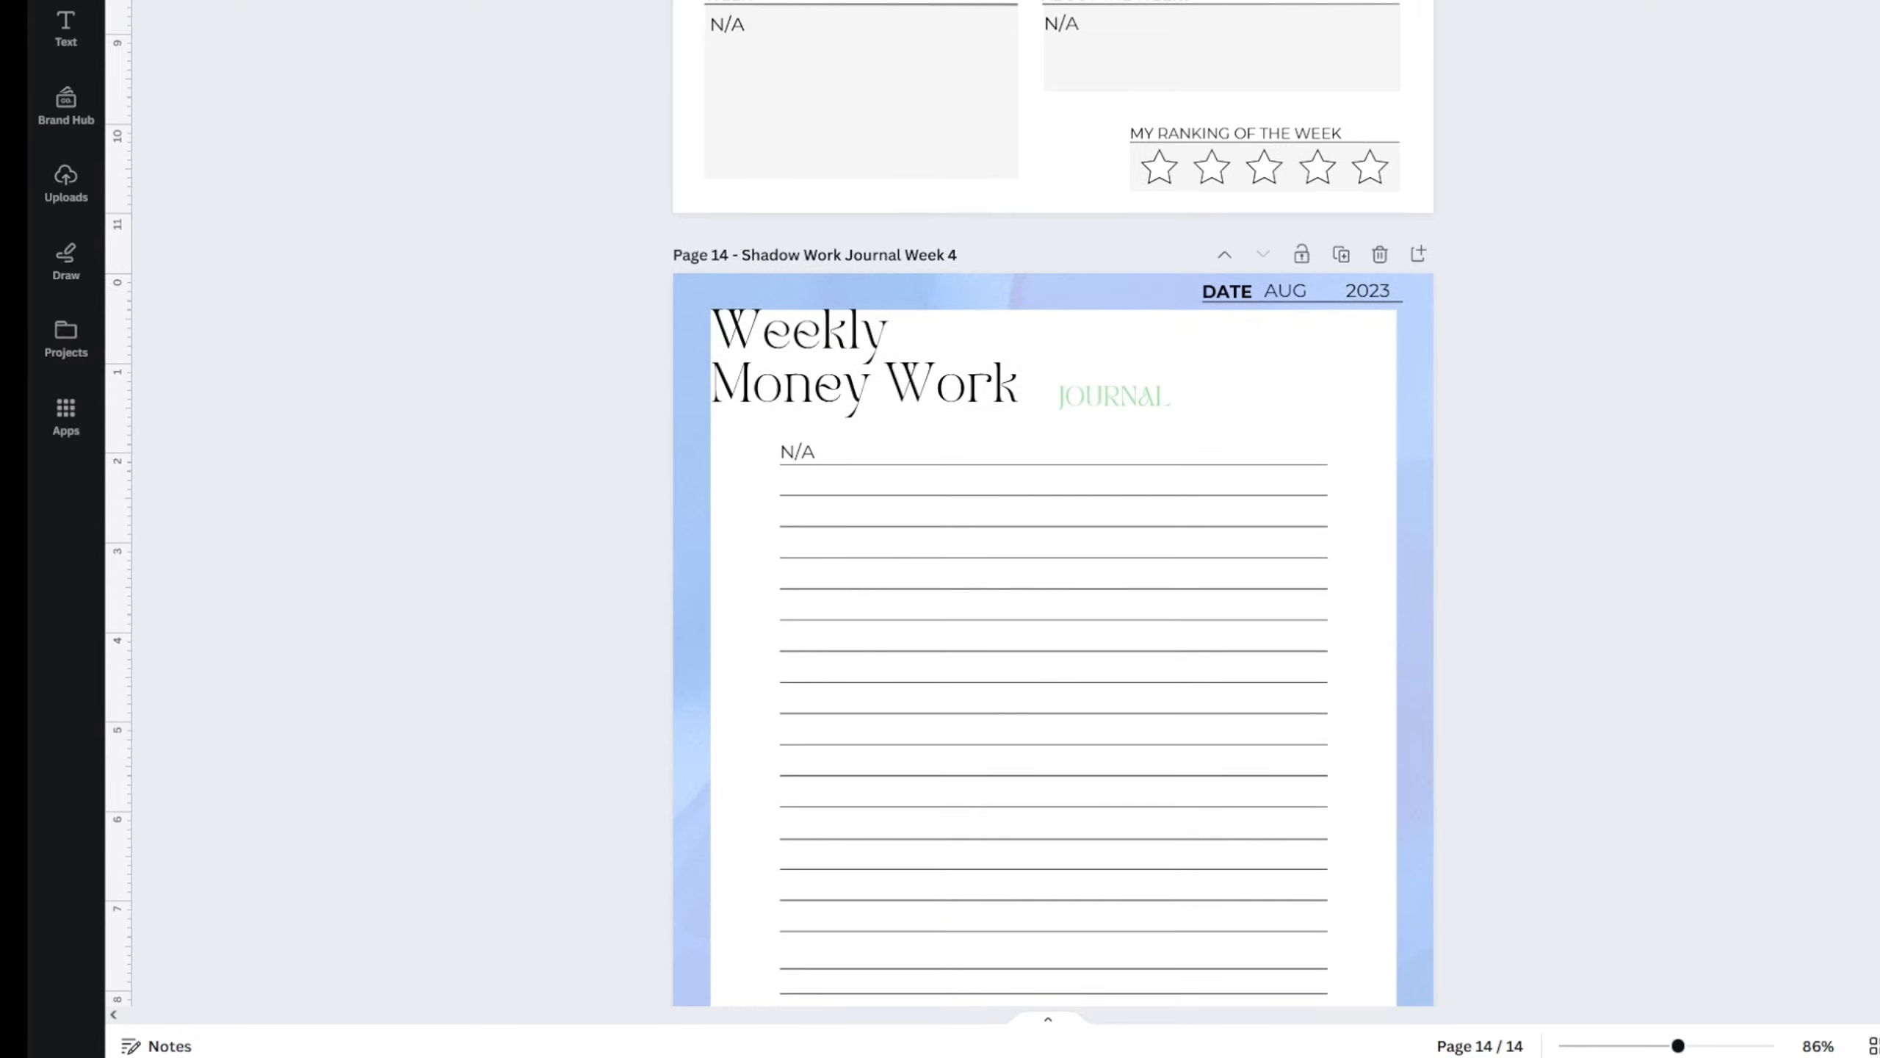
pyautogui.scroll(20, 1053, 639)
pyautogui.scroll(12, 1053, 519)
pyautogui.scroll(-20, 1053, 519)
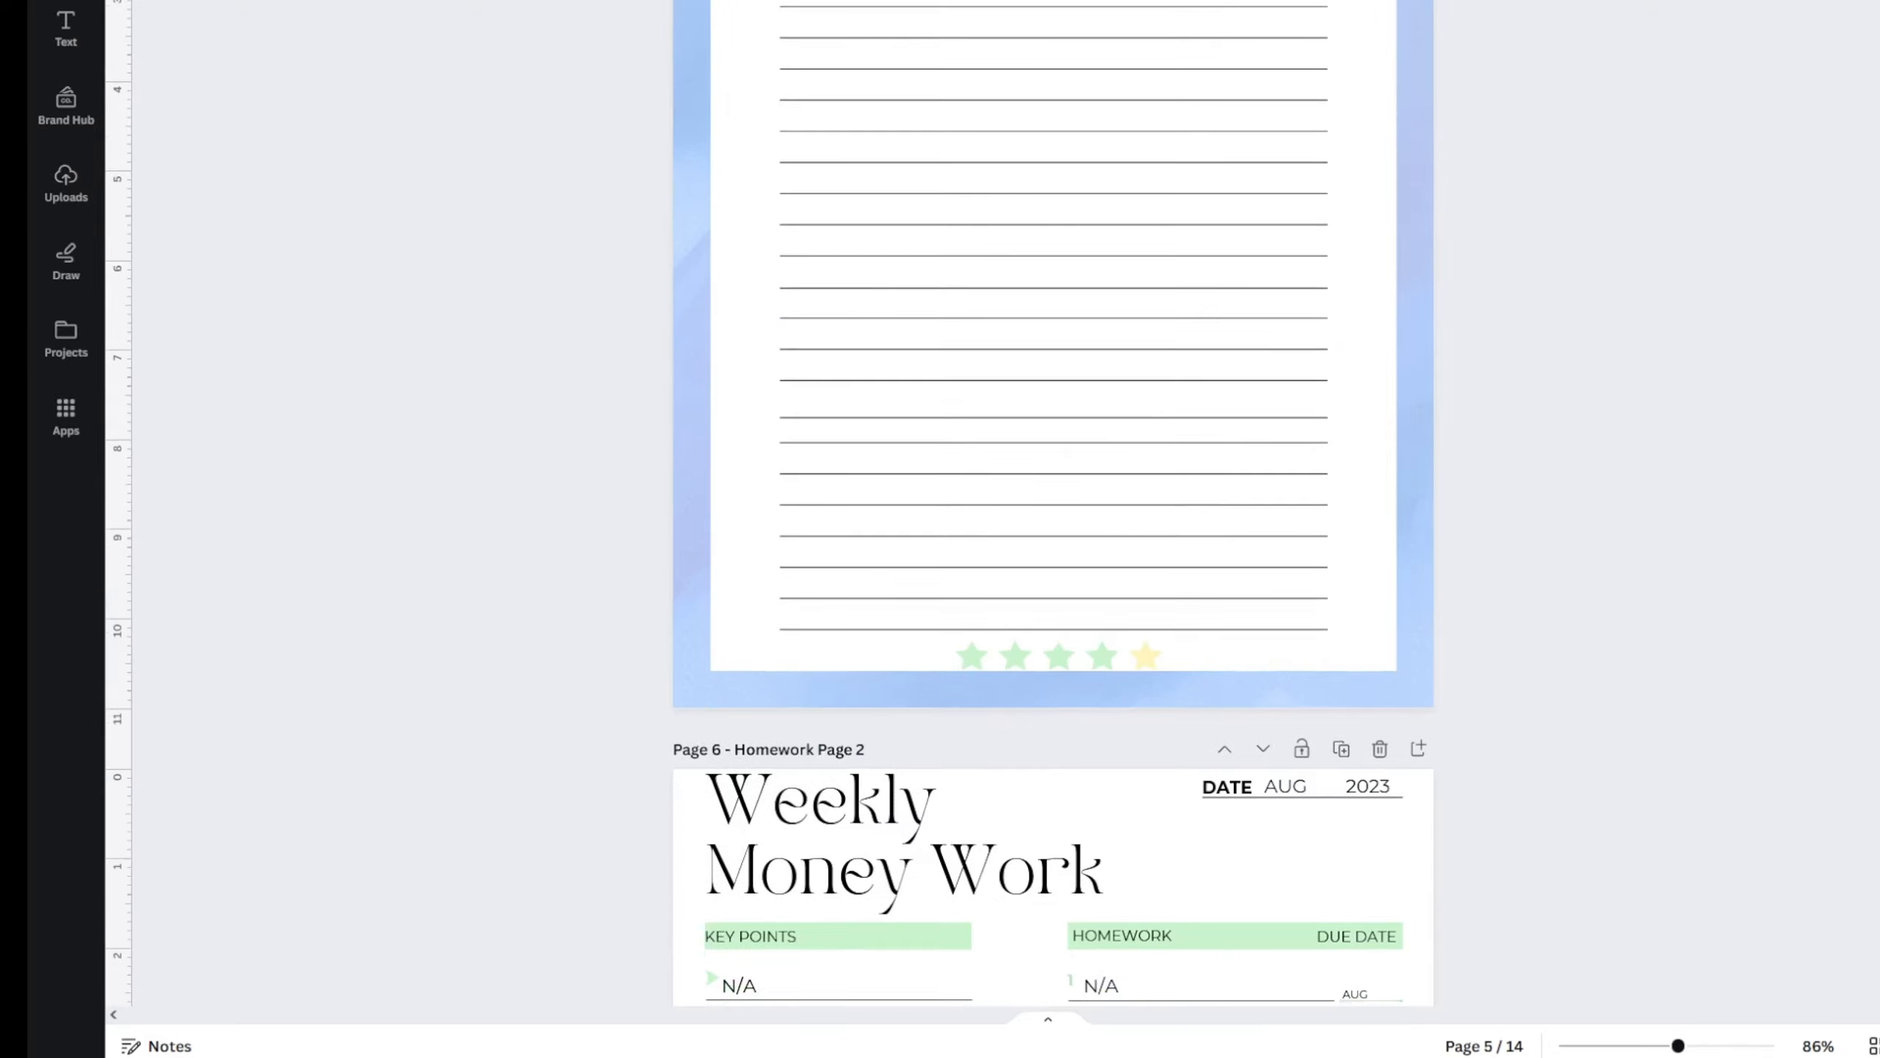
# - Shift the Shadow Work Journal Week 1 background image from blue towards green, with temperature 6 and tint -36
pyautogui.scroll(-20, 1840, 238)
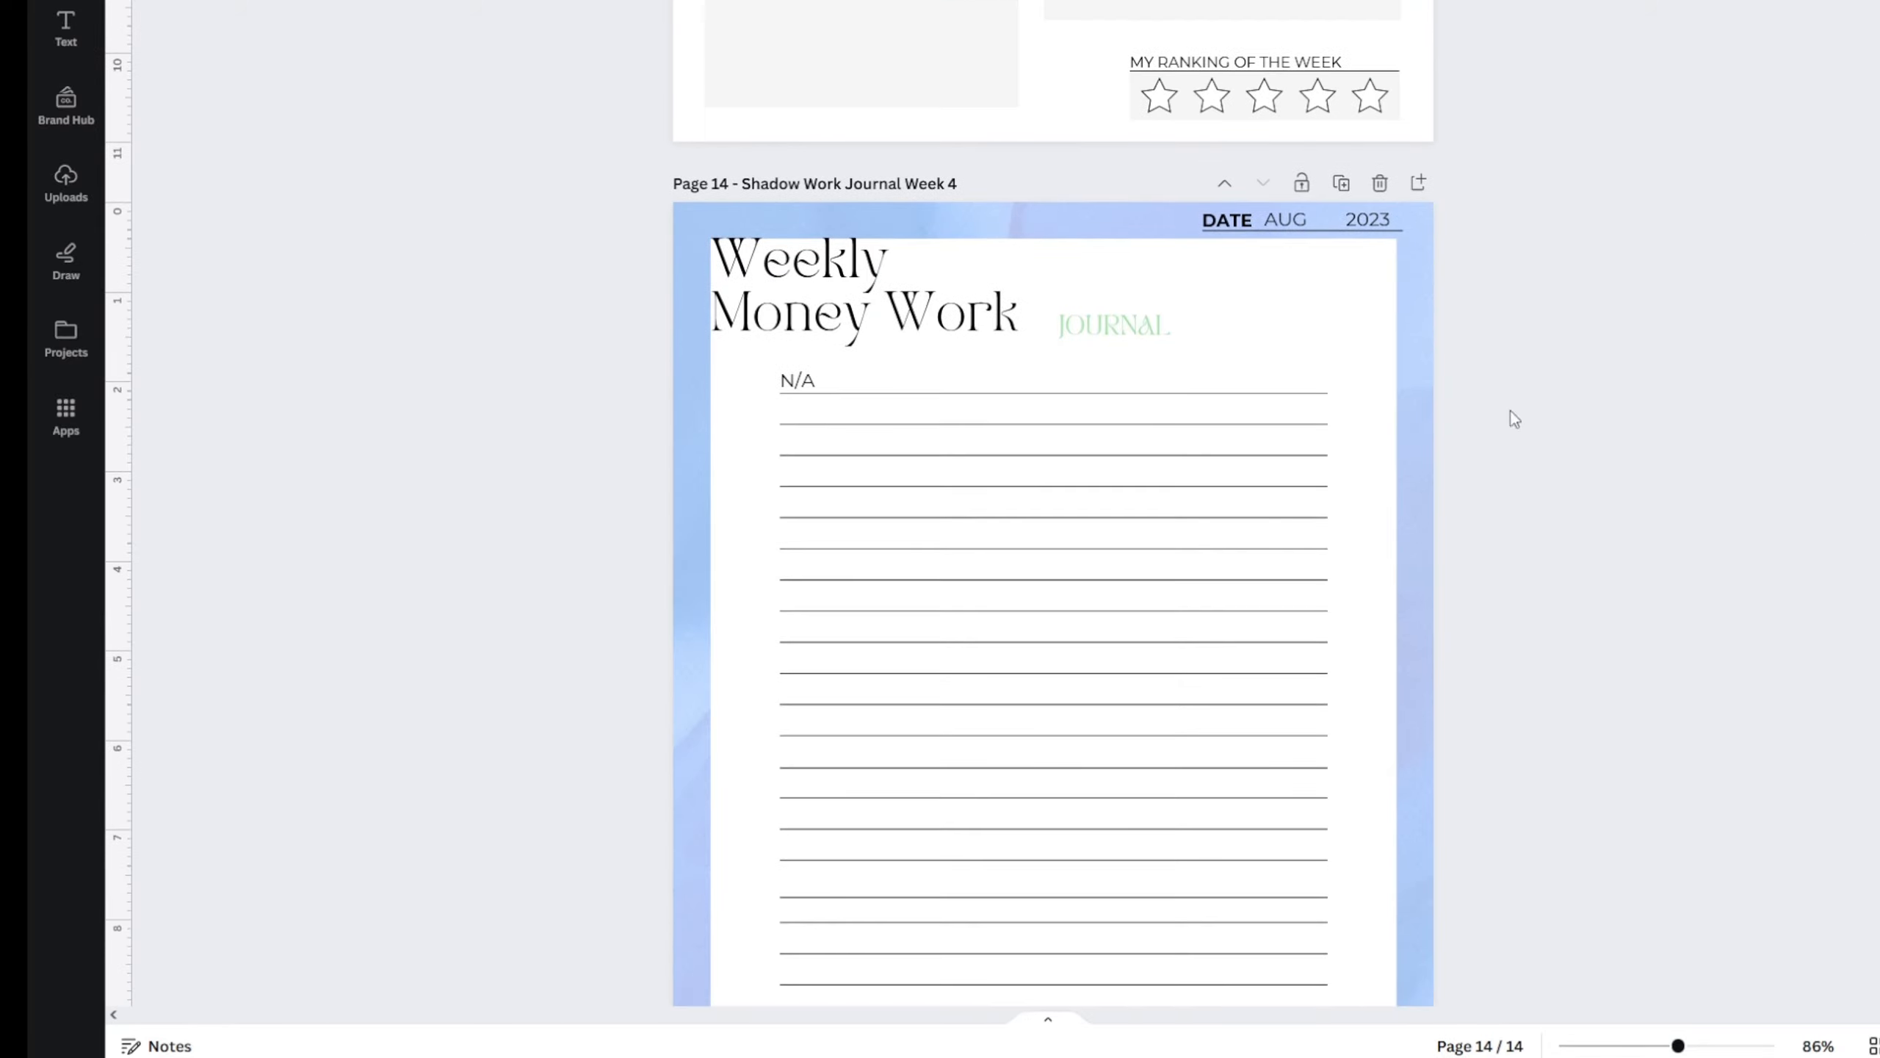
pyautogui.scroll(20, 1776, 143)
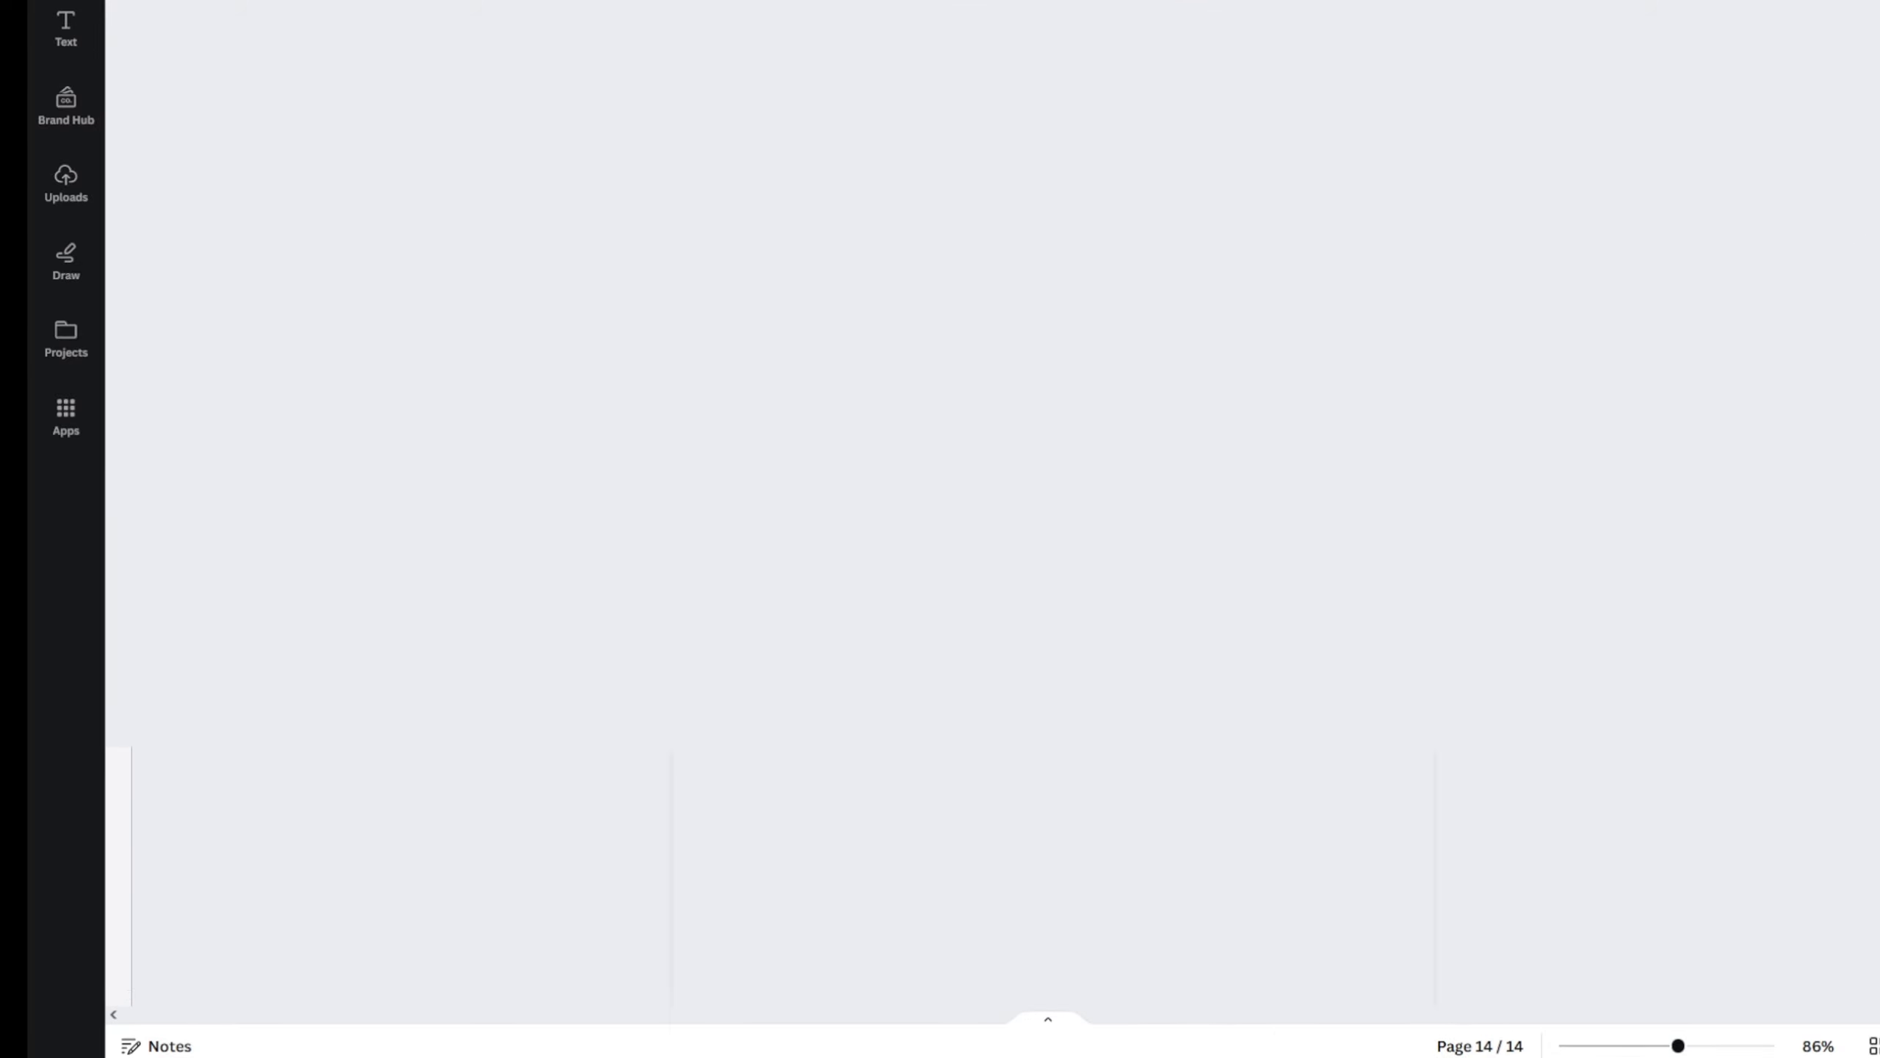
pyautogui.scroll(-20, 1527, 401)
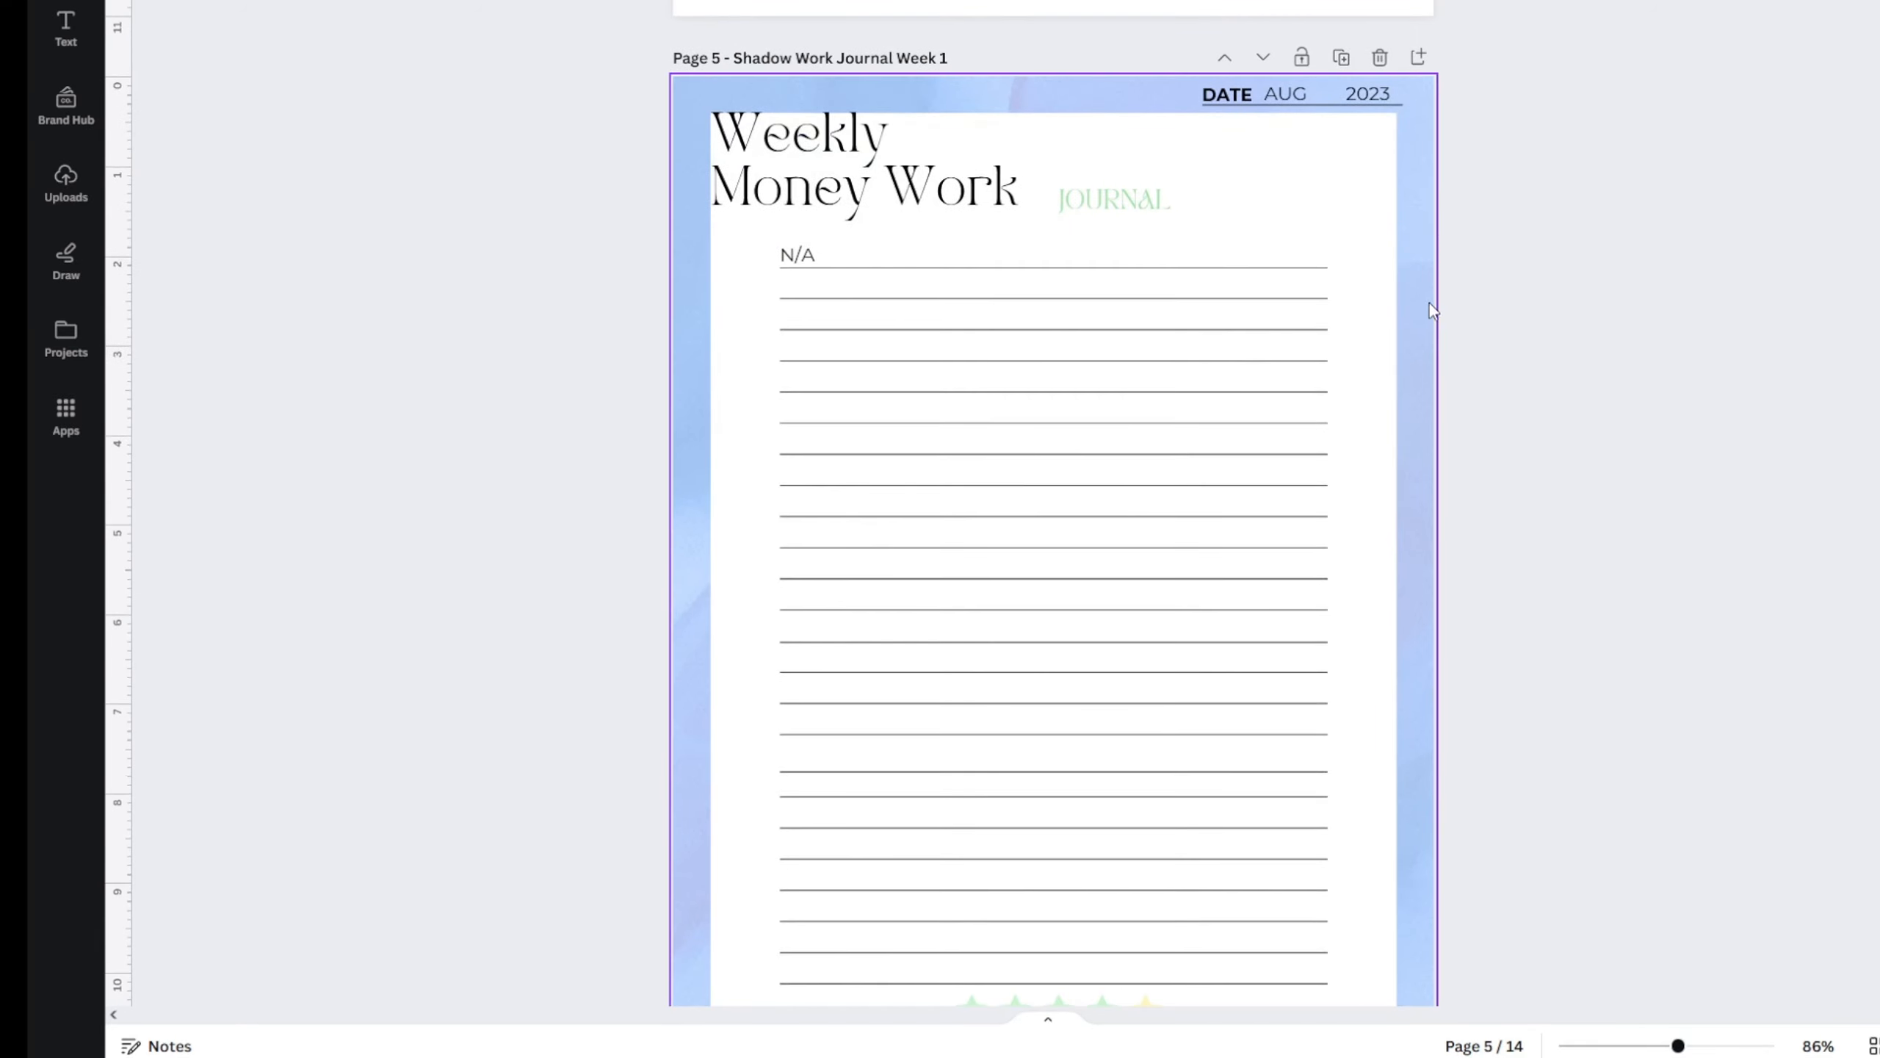
pyautogui.scroll(-1, 1232, 82)
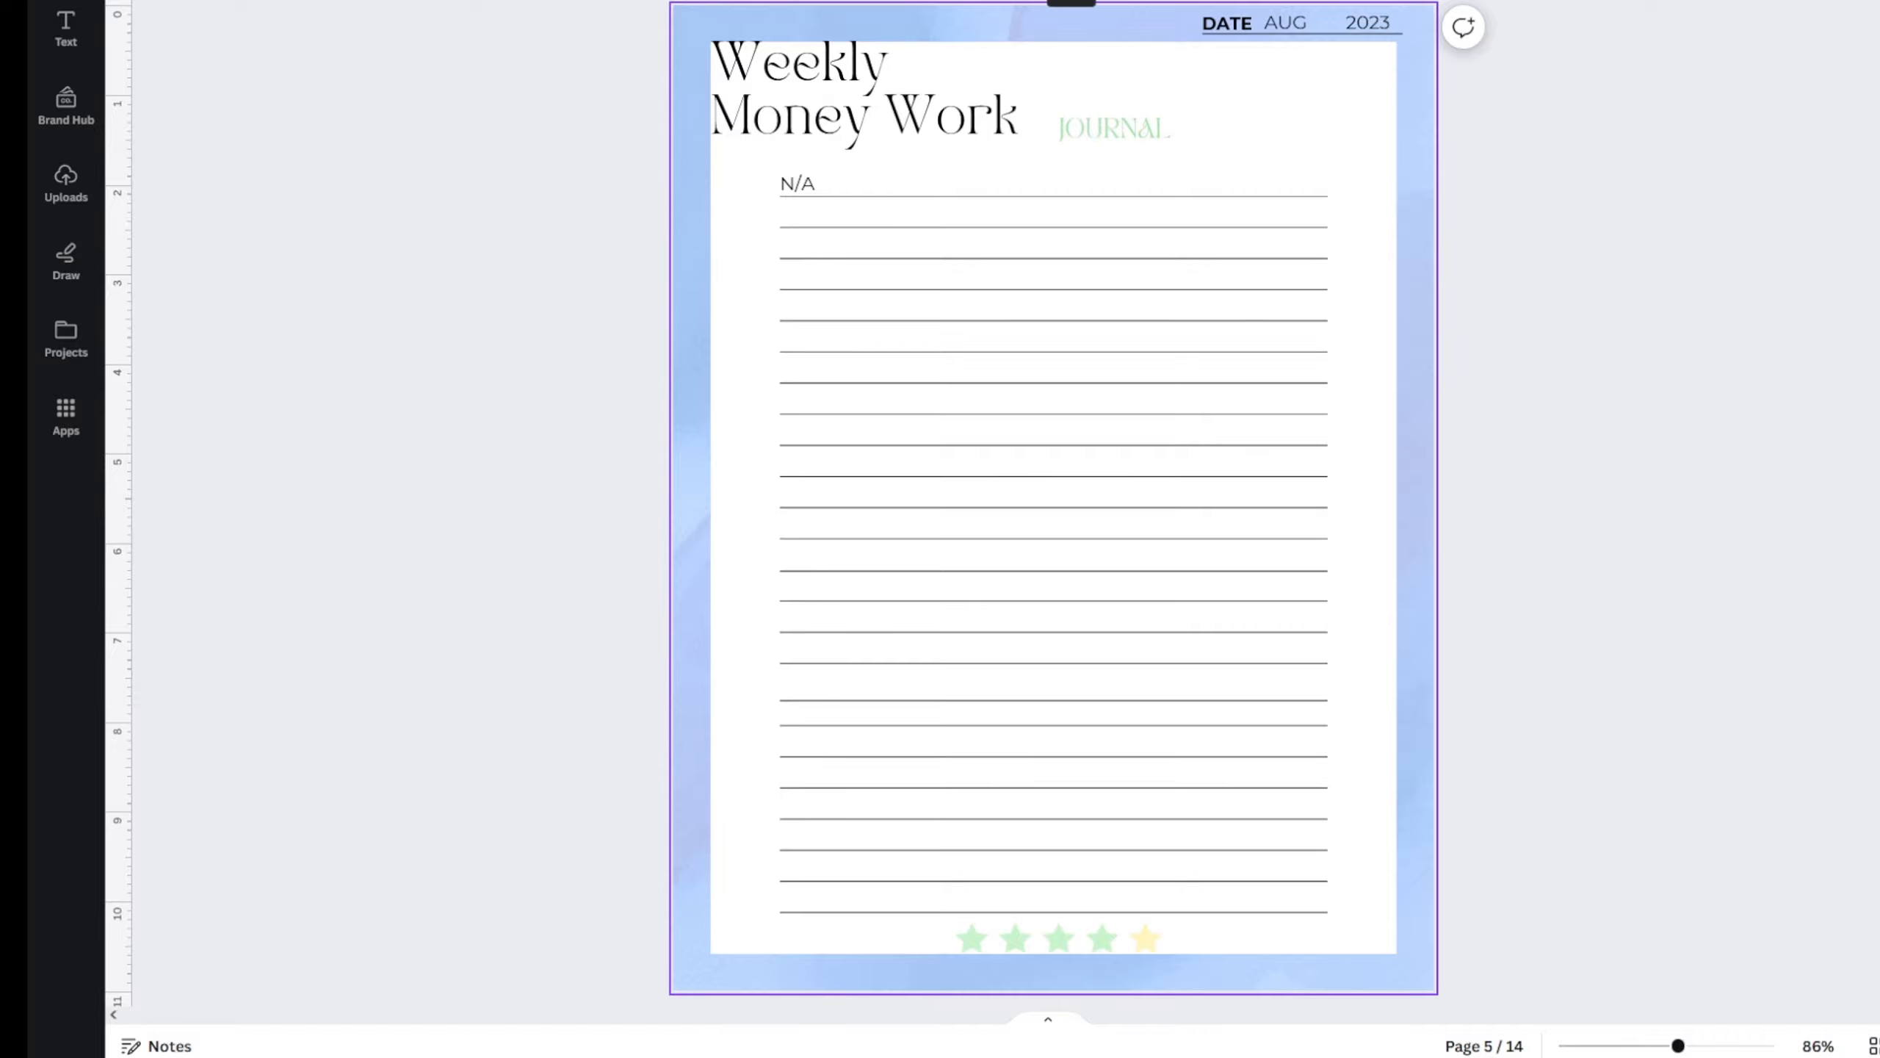
pyautogui.scroll(-8, 1603, 392)
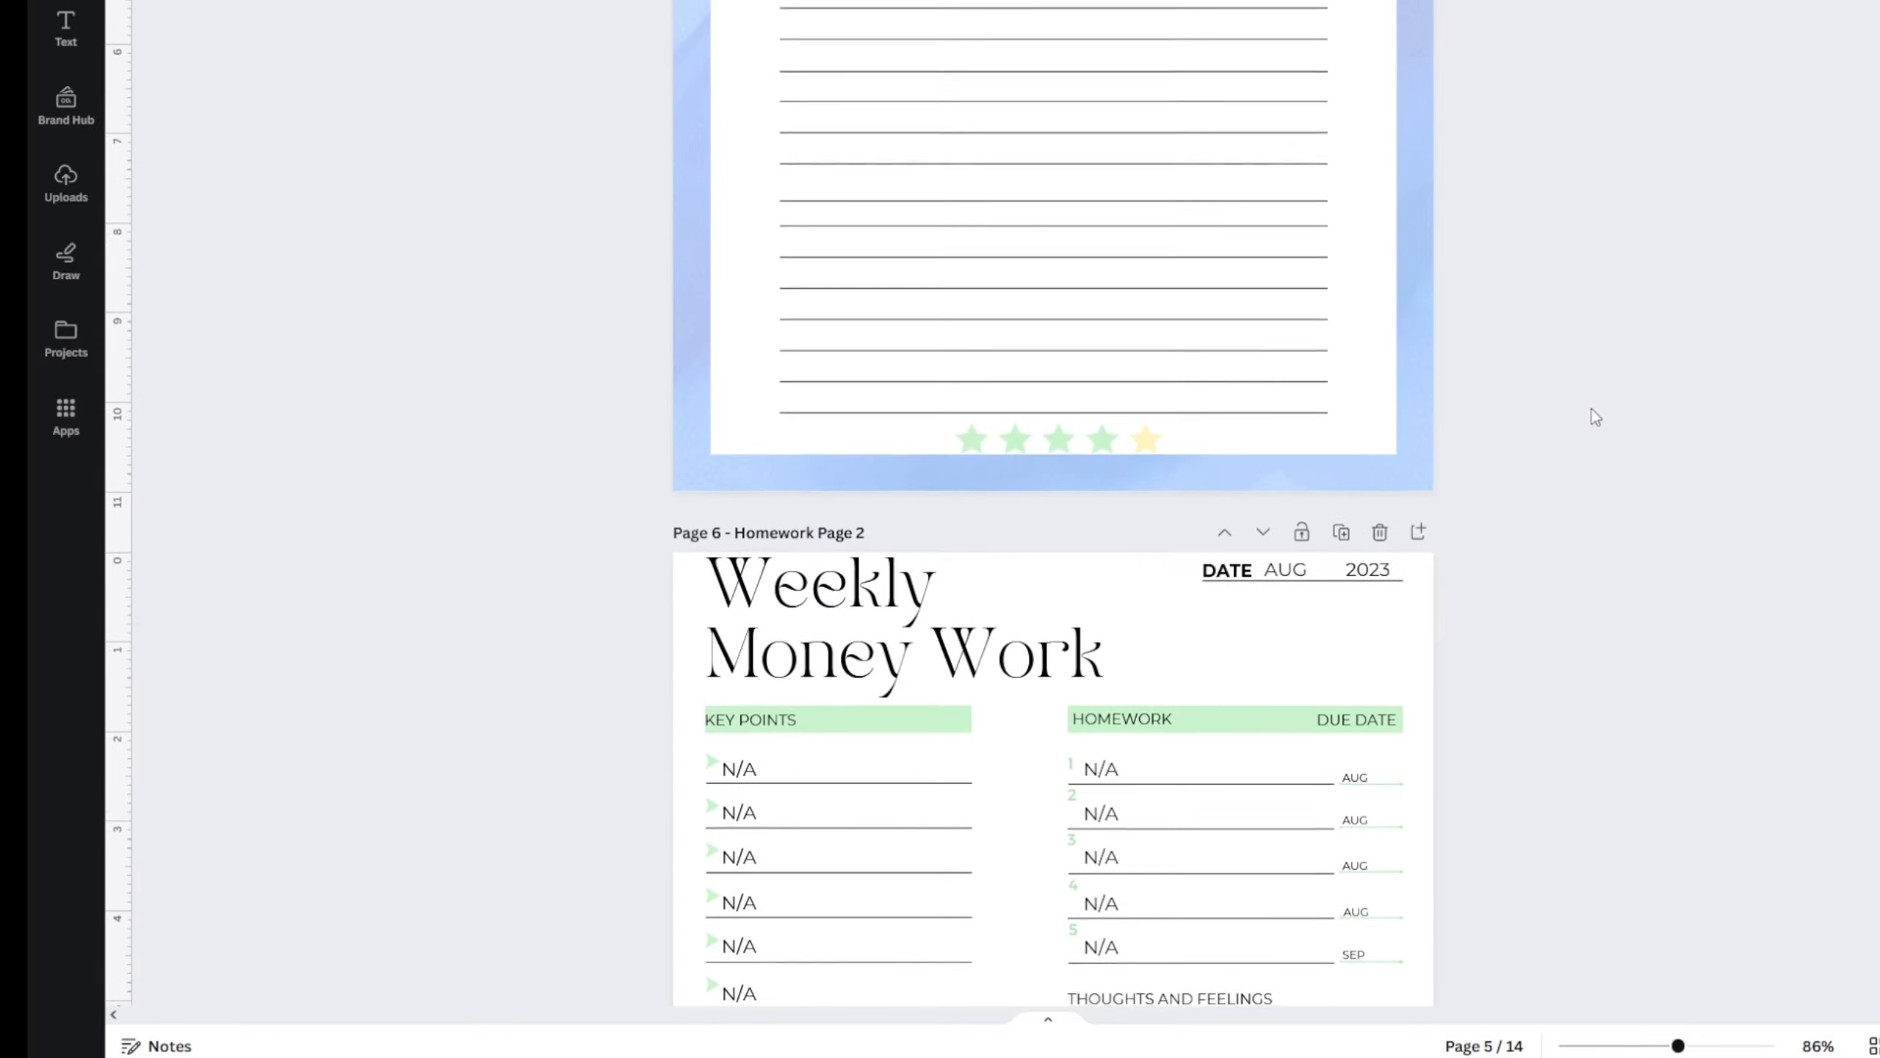
pyautogui.scroll(6, 1585, 400)
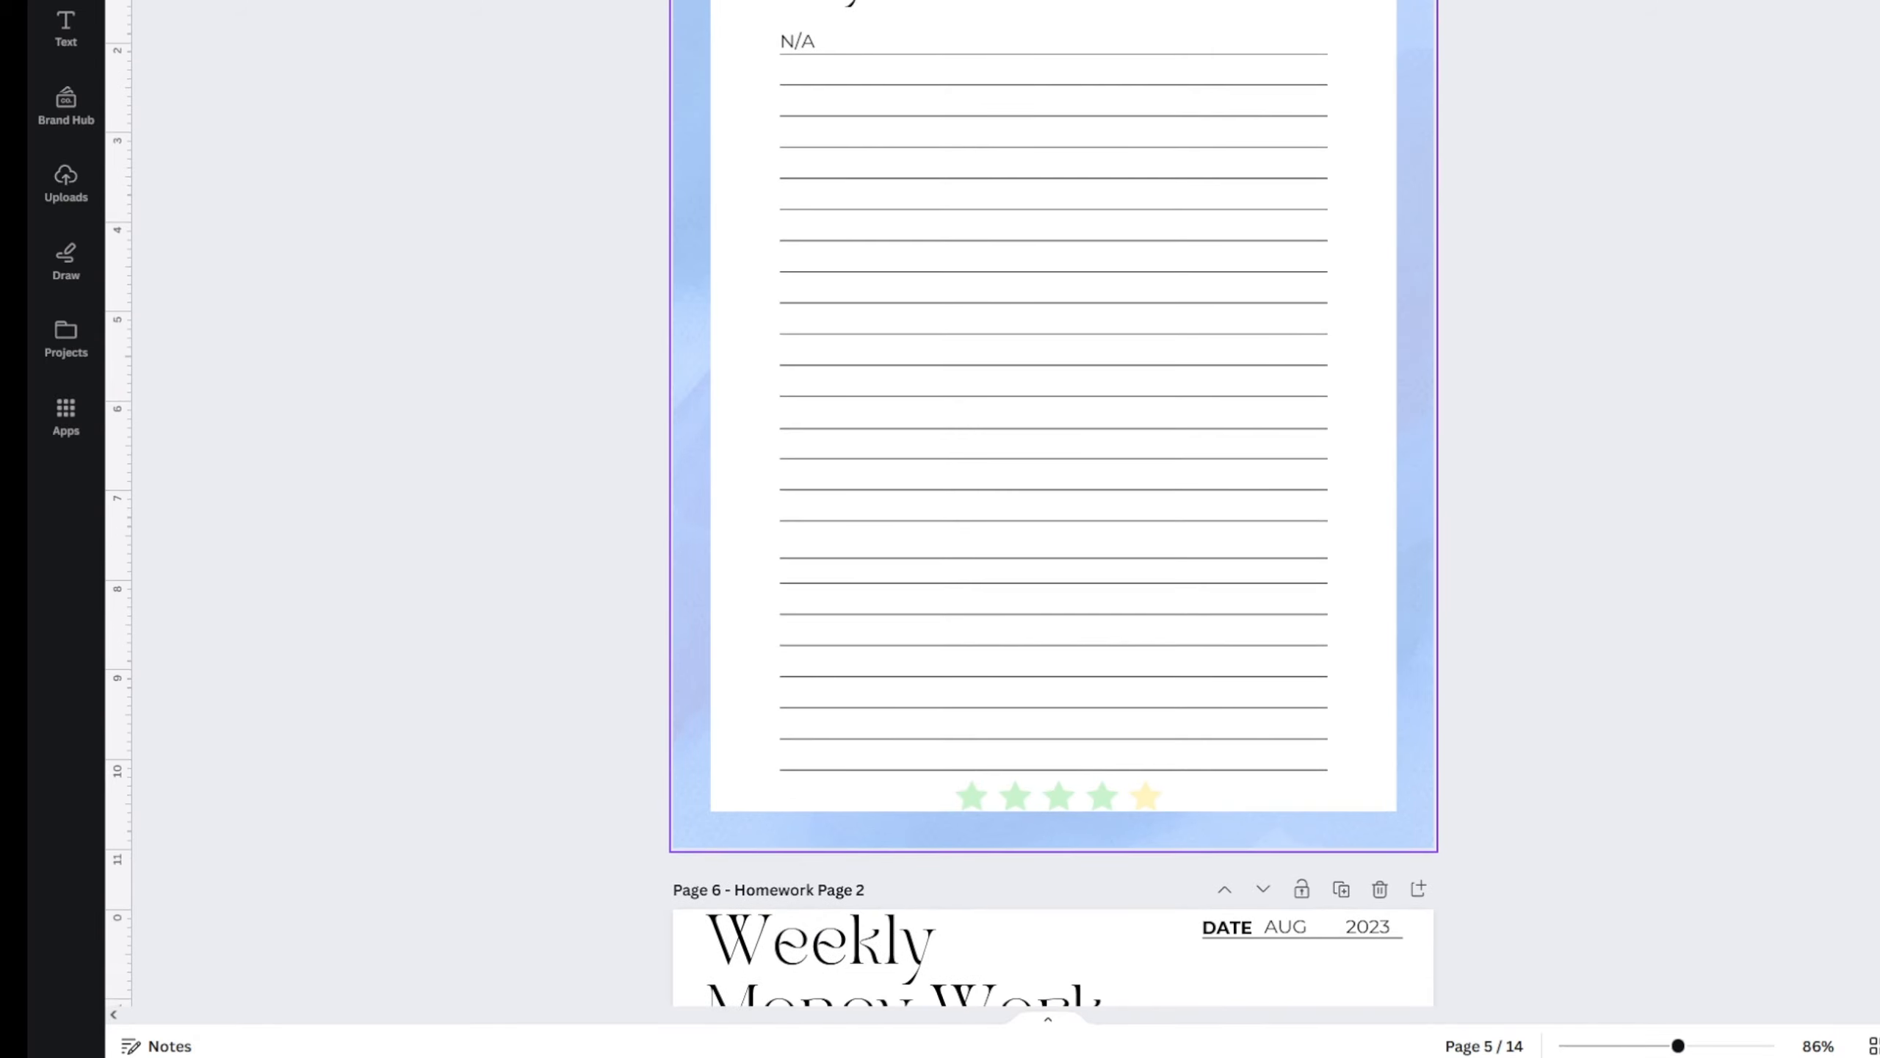
pyautogui.click(174, 1)
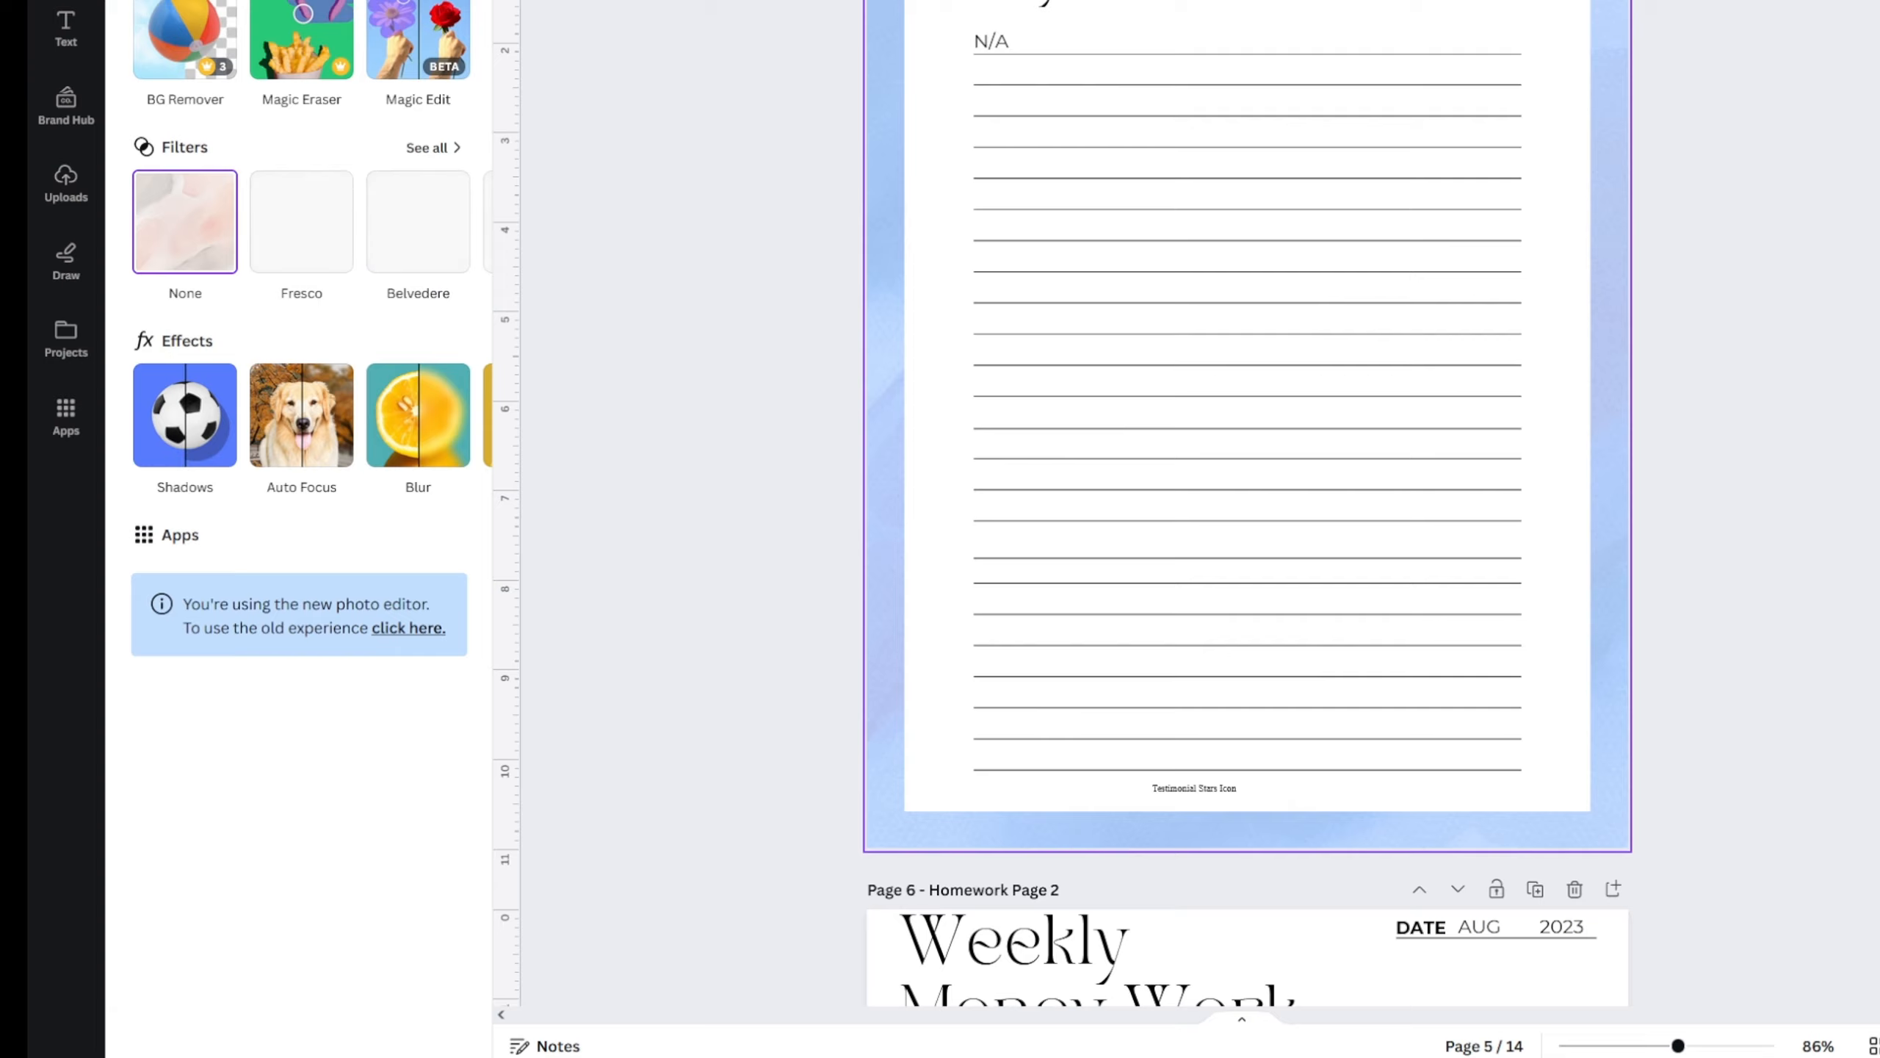
pyautogui.click(296, 2)
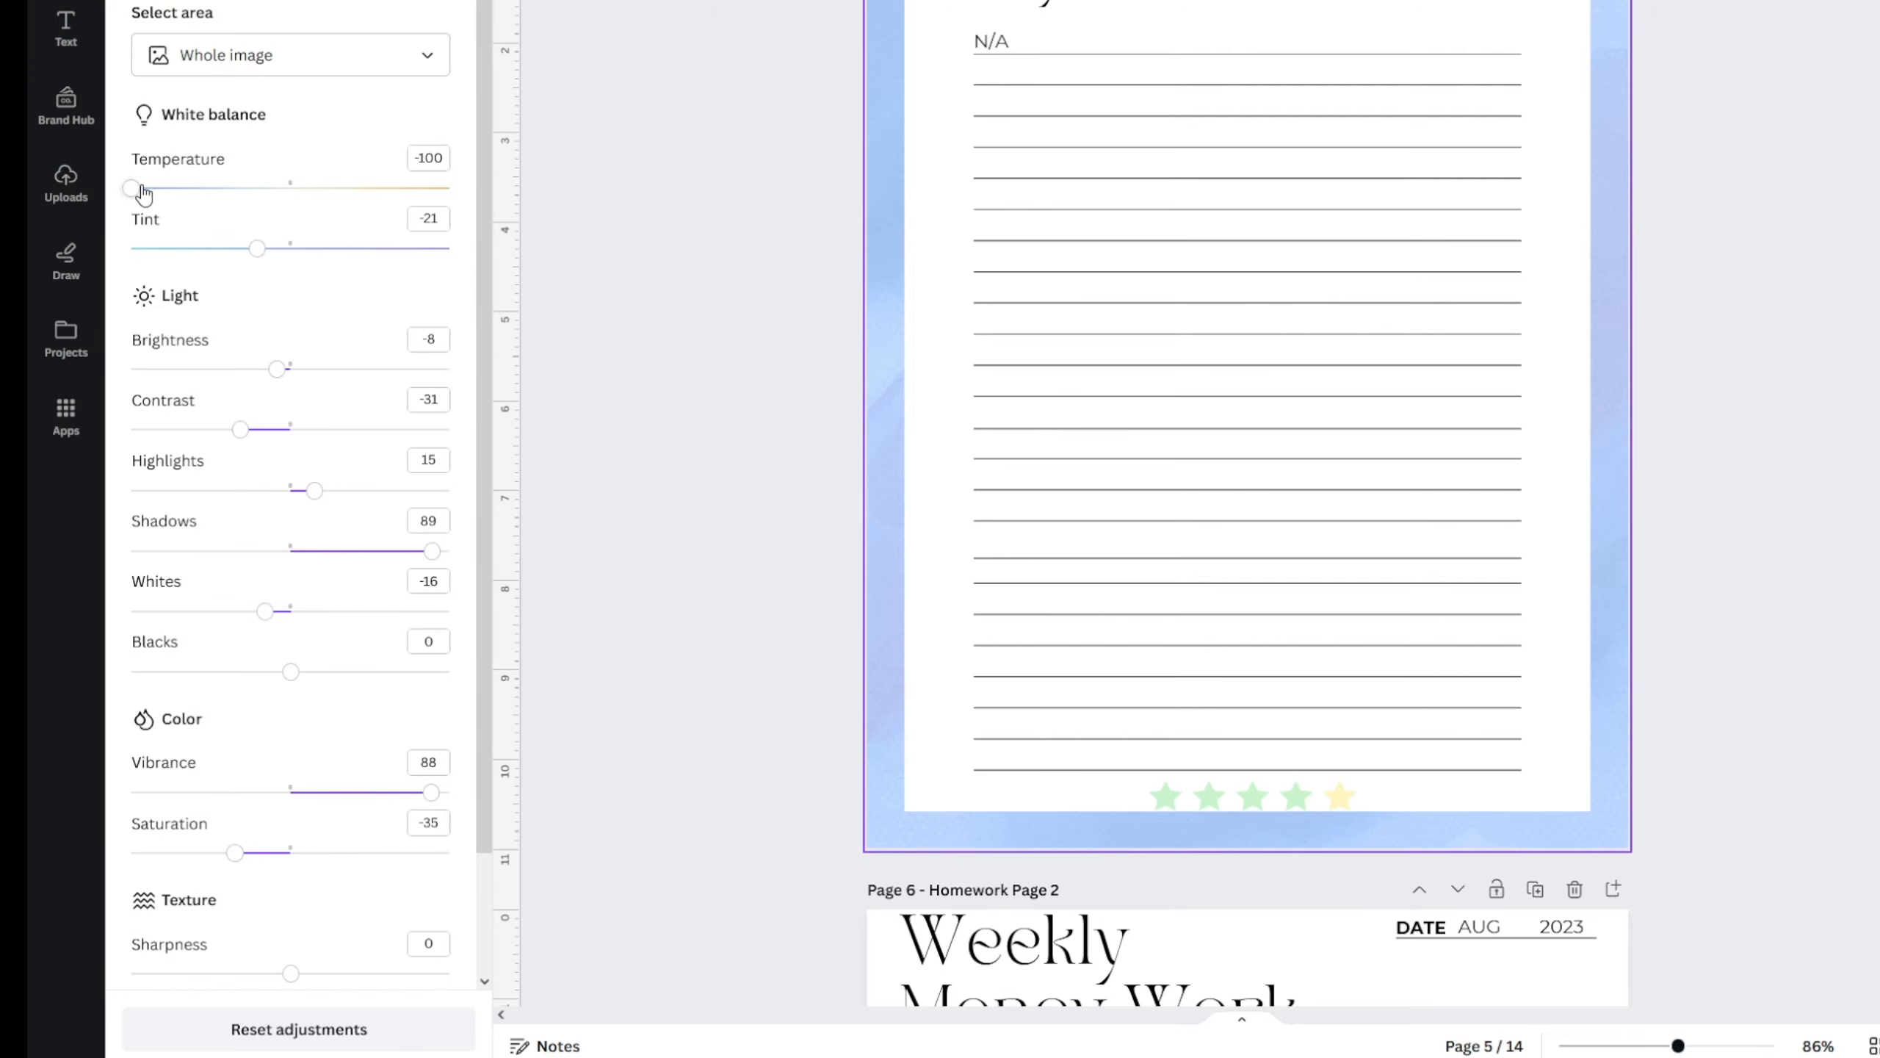
pyautogui.moveTo(136, 191); pyautogui.dragTo(96, 268)
pyautogui.moveTo(267, 191); pyautogui.dragTo(300, 209)
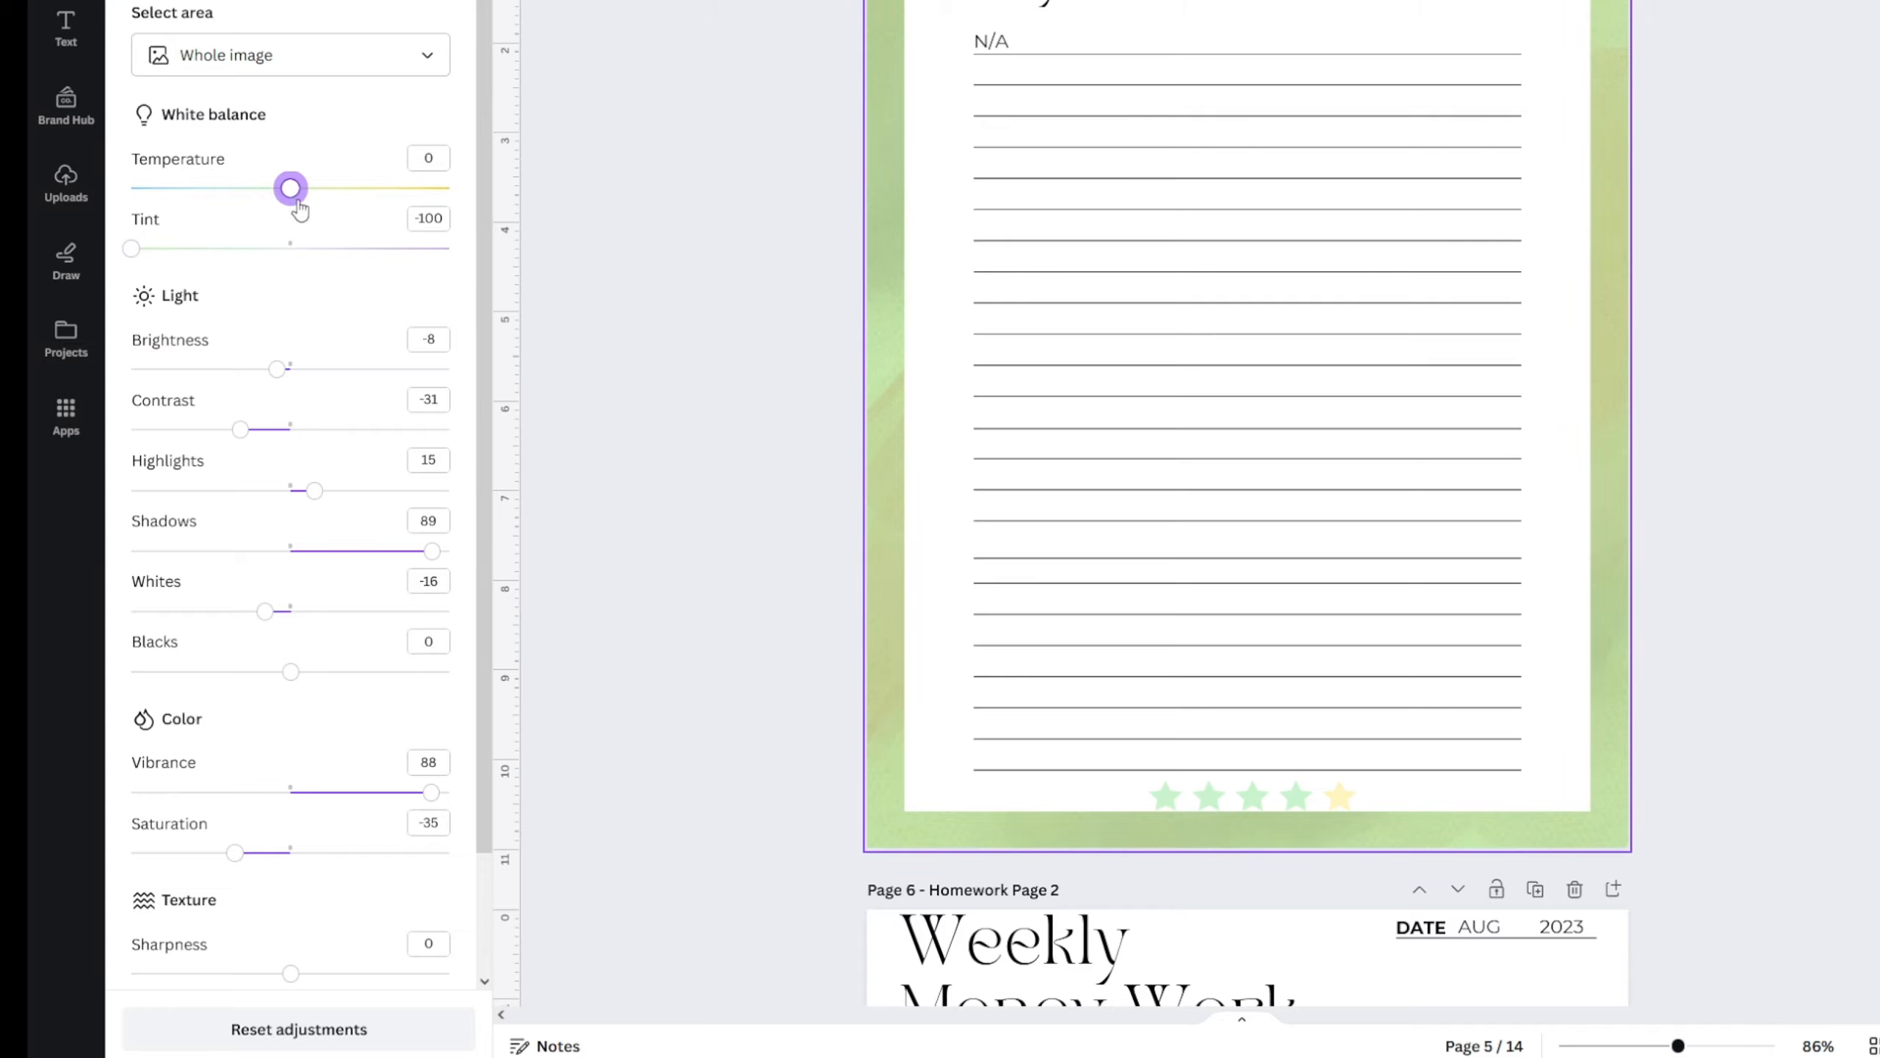
pyautogui.scroll(2, 635, 355)
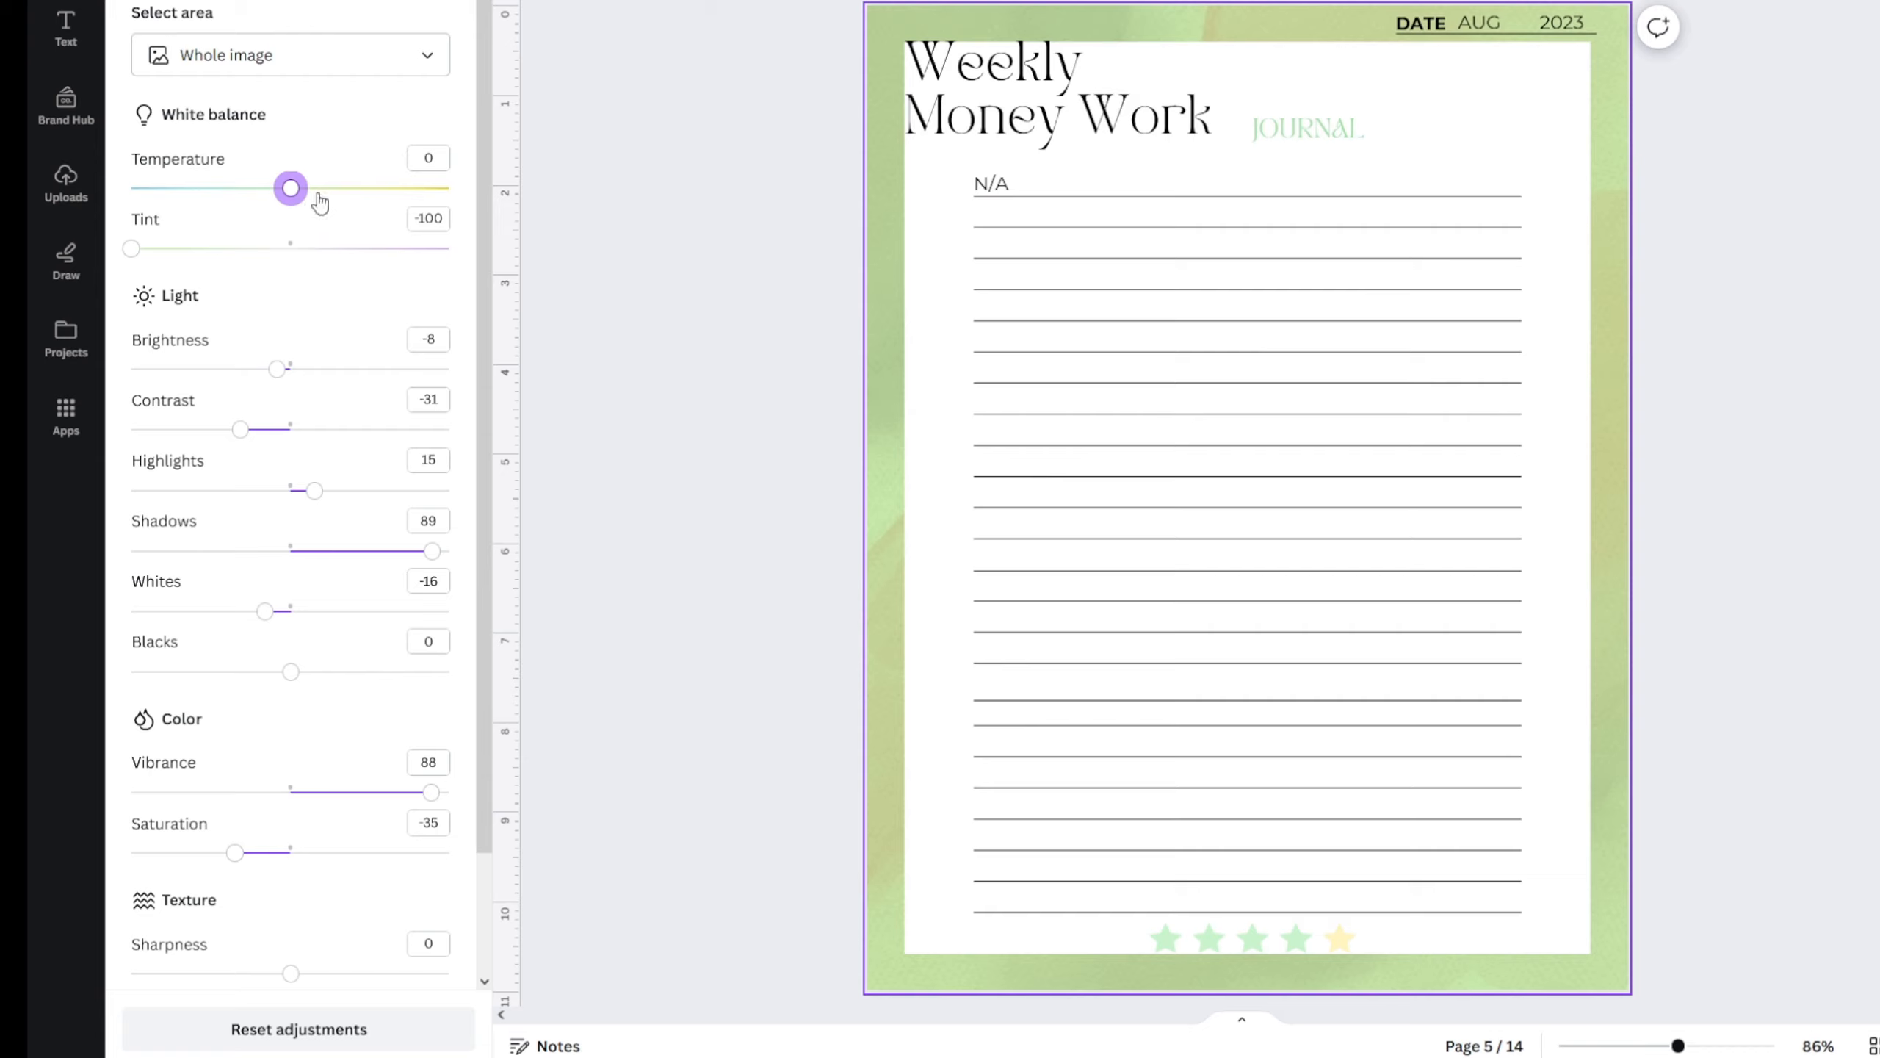
pyautogui.moveTo(319, 202)
pyautogui.mouseDown()
pyautogui.moveTo(390, 227)
pyautogui.moveTo(302, 212)
pyautogui.mouseUp()
pyautogui.moveTo(149, 251); pyautogui.dragTo(238, 280)
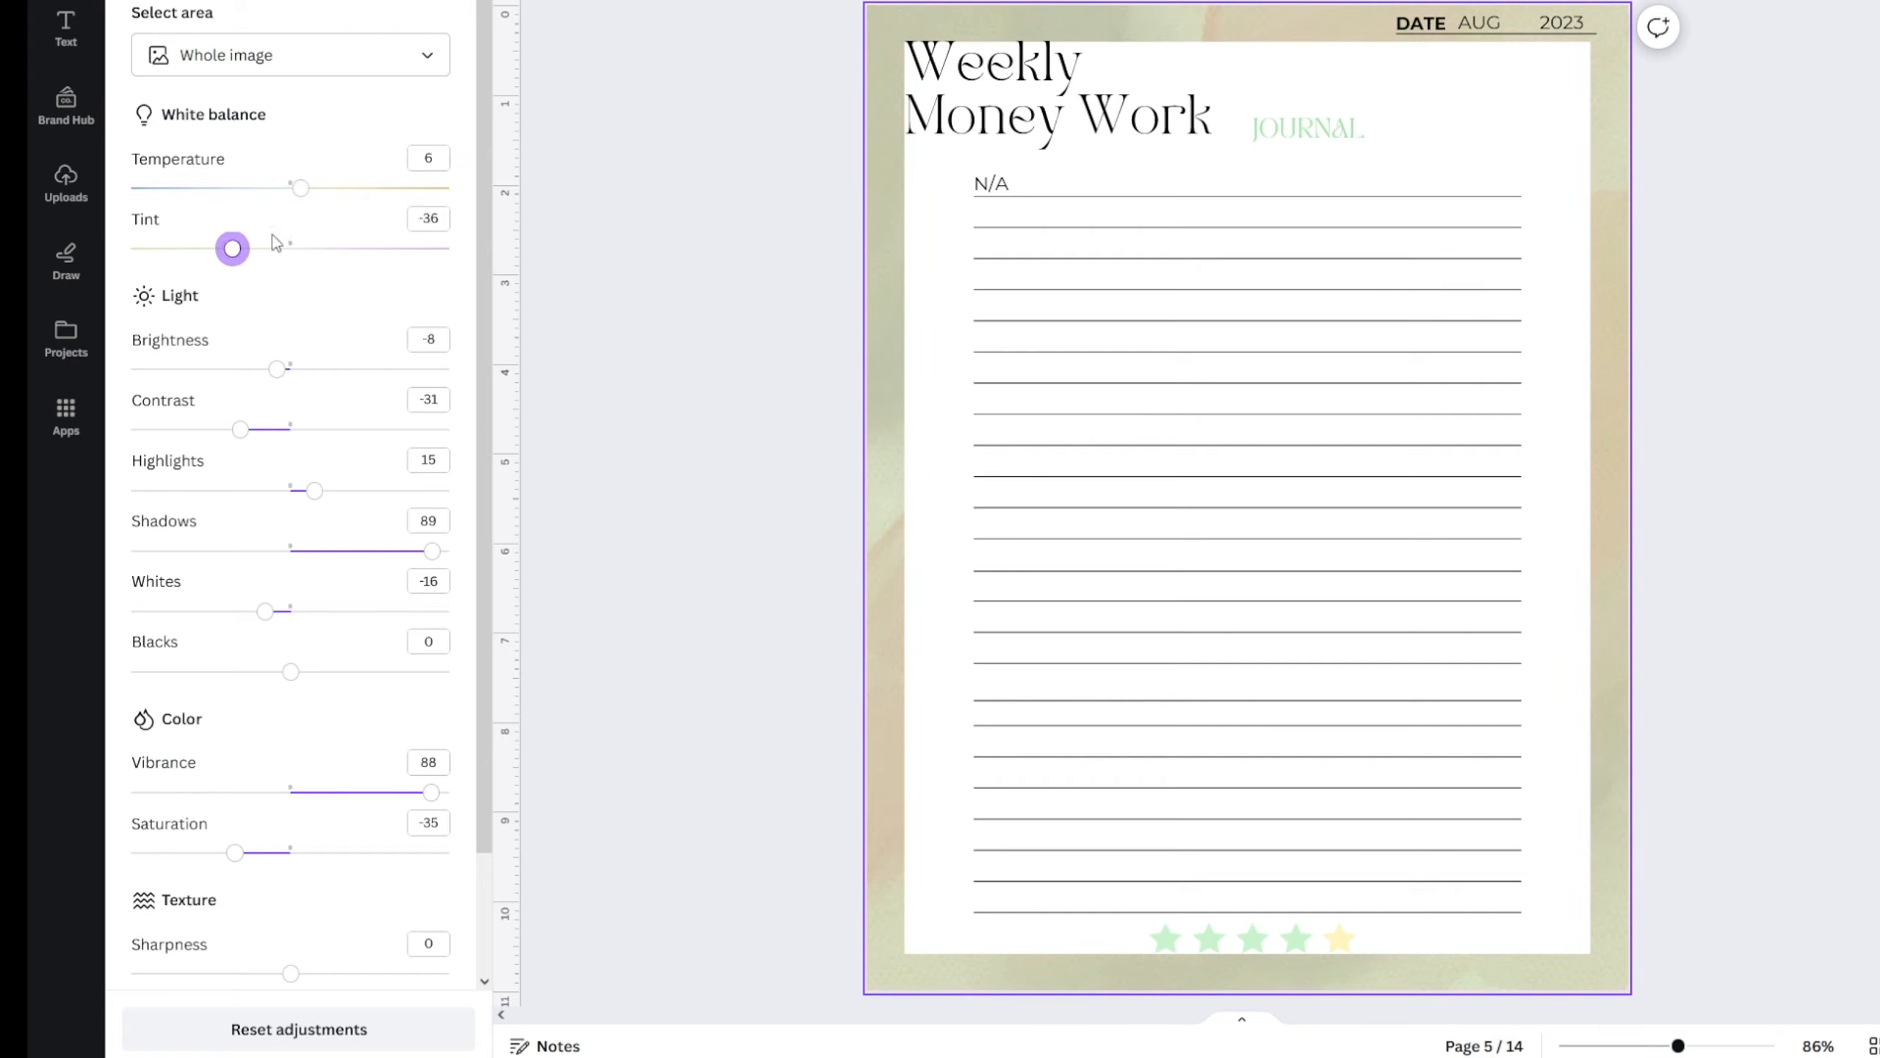
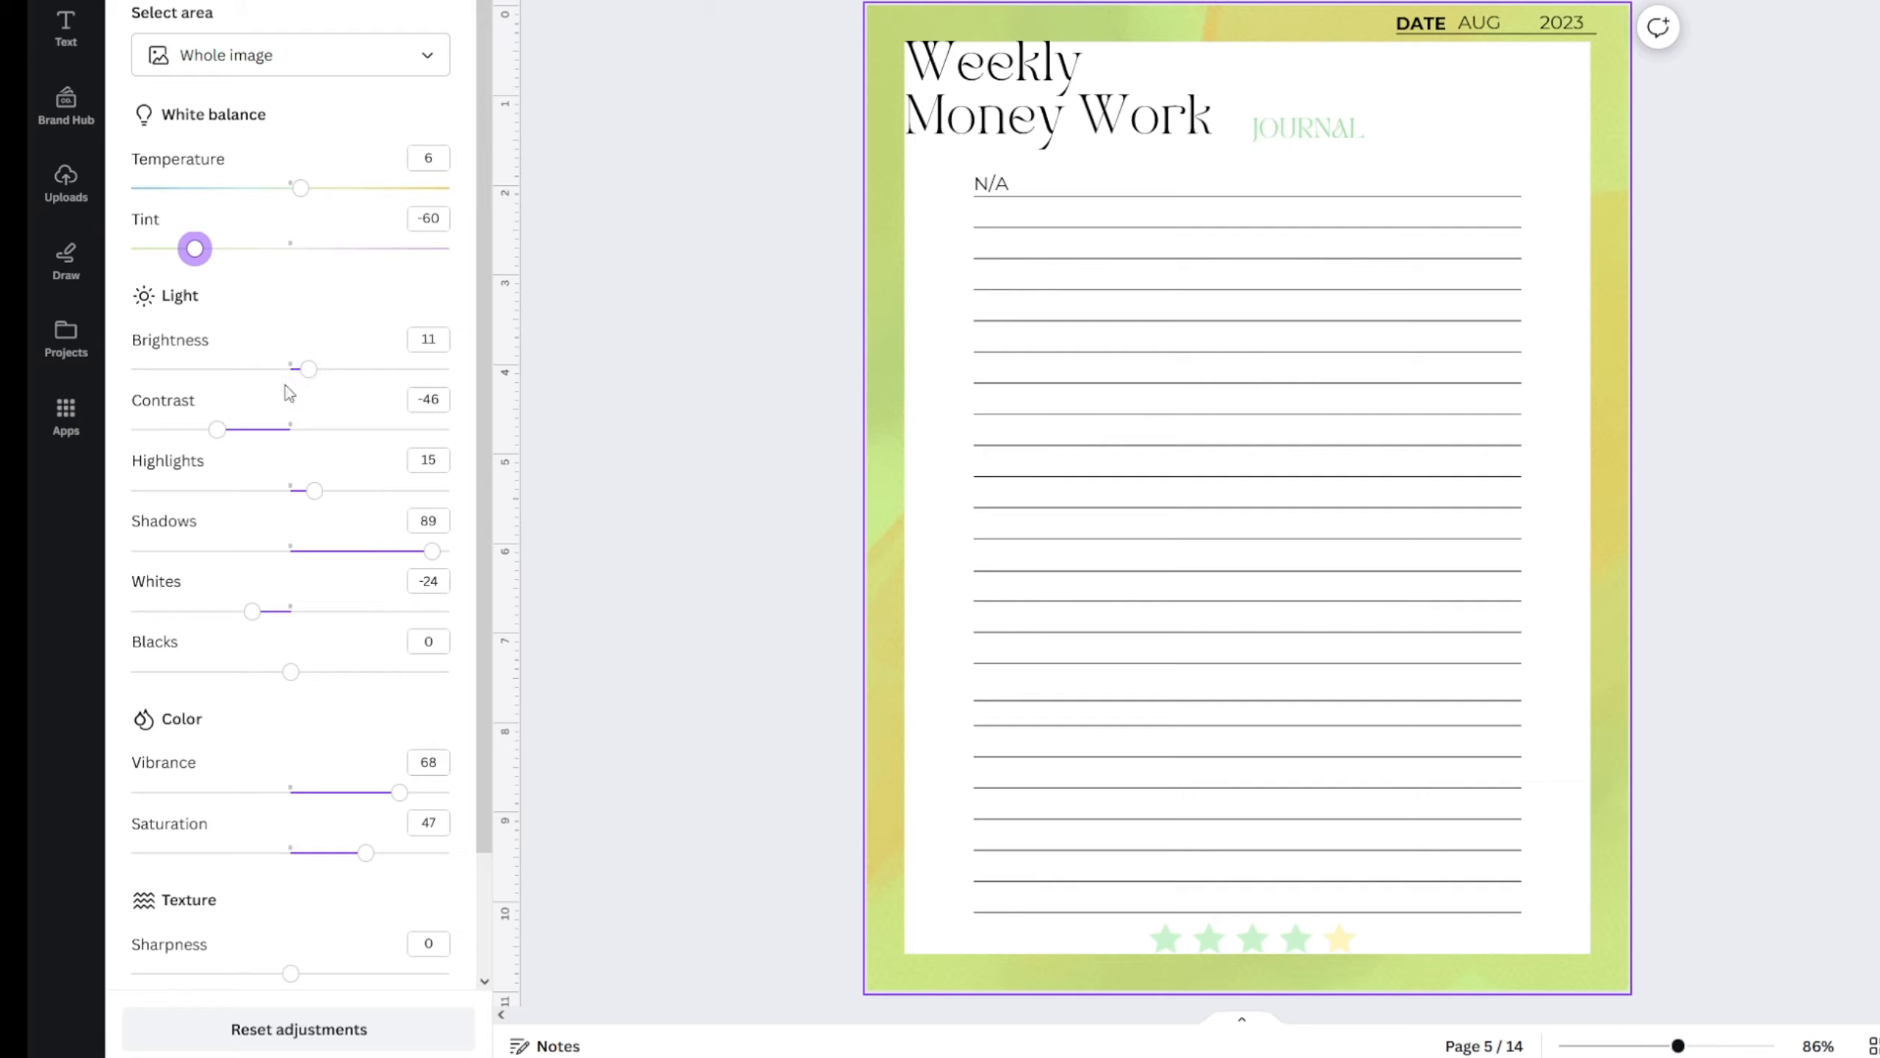
# - Soften the Week 1 journal background with contrast -30, brightness 16, saturation 18 and vibrance 18
pyautogui.moveTo(217, 430); pyautogui.dragTo(239, 430)
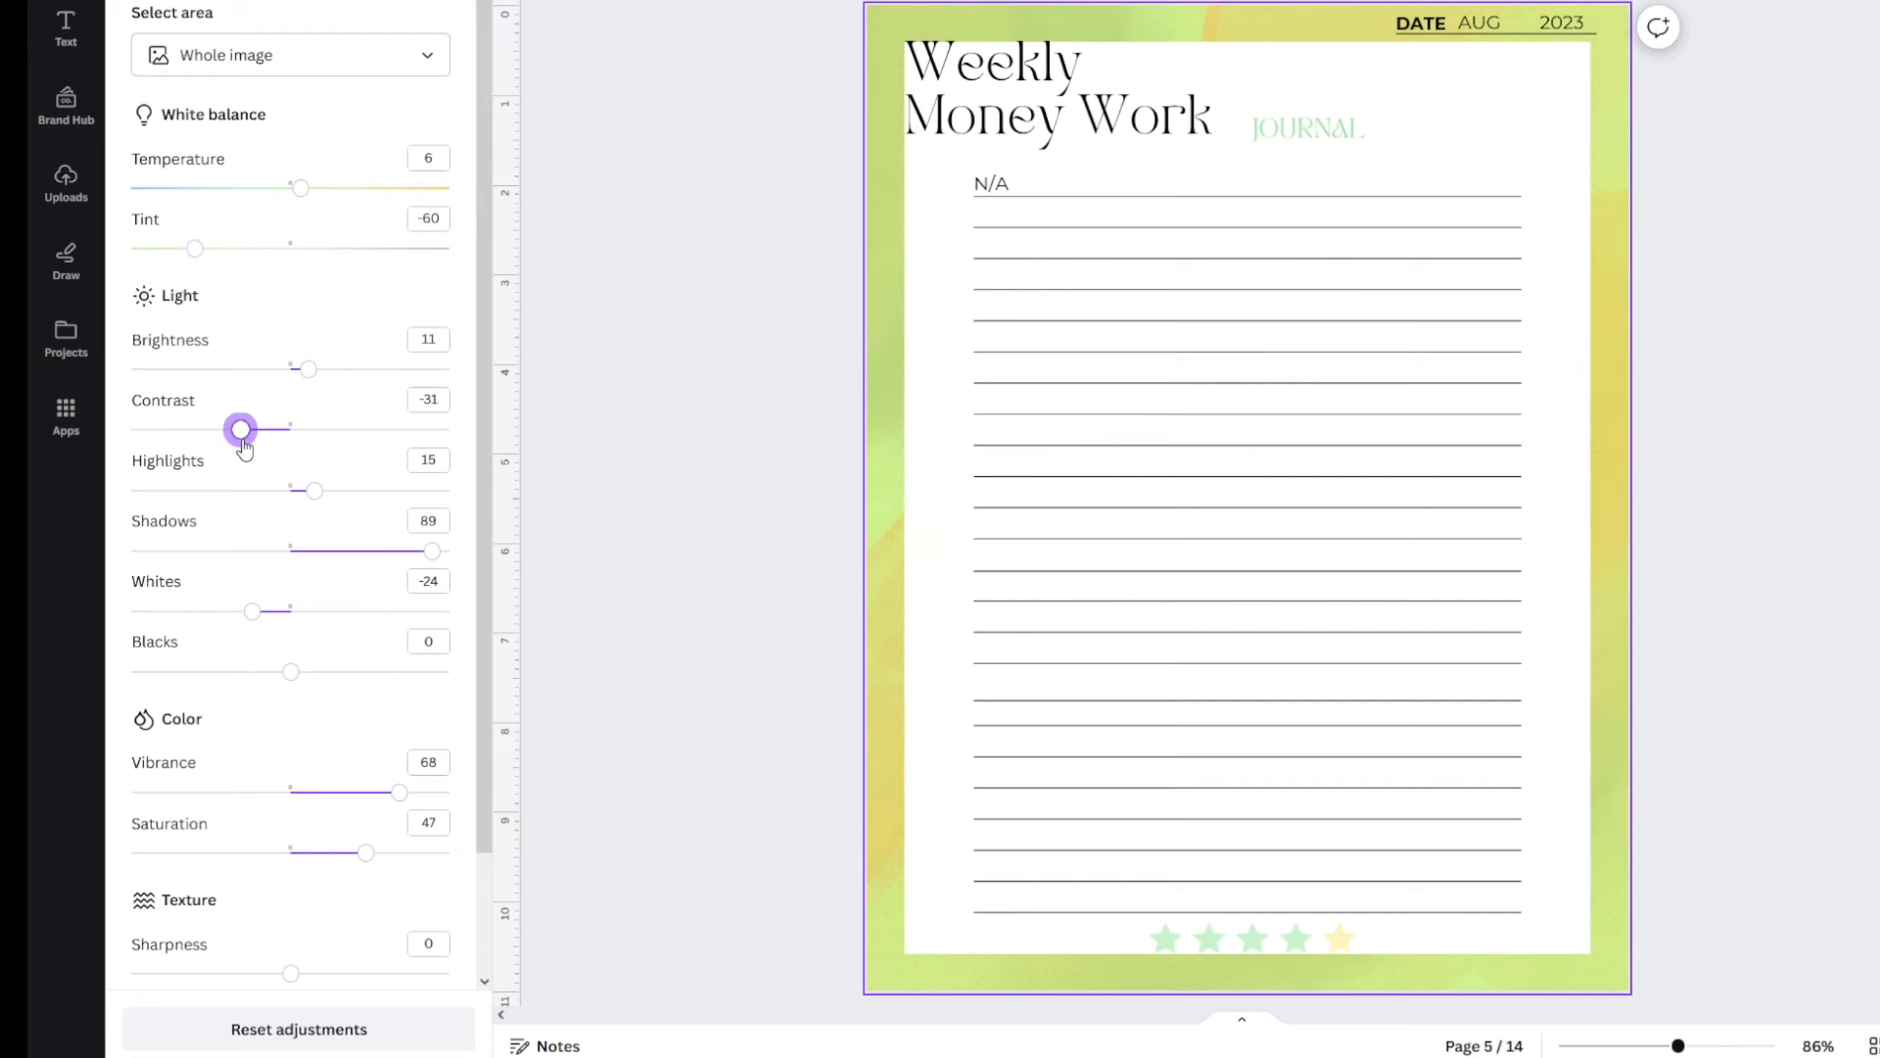
pyautogui.moveTo(311, 375)
pyautogui.mouseDown()
pyautogui.moveTo(363, 379)
pyautogui.moveTo(264, 374)
pyautogui.moveTo(340, 389)
pyautogui.mouseUp()
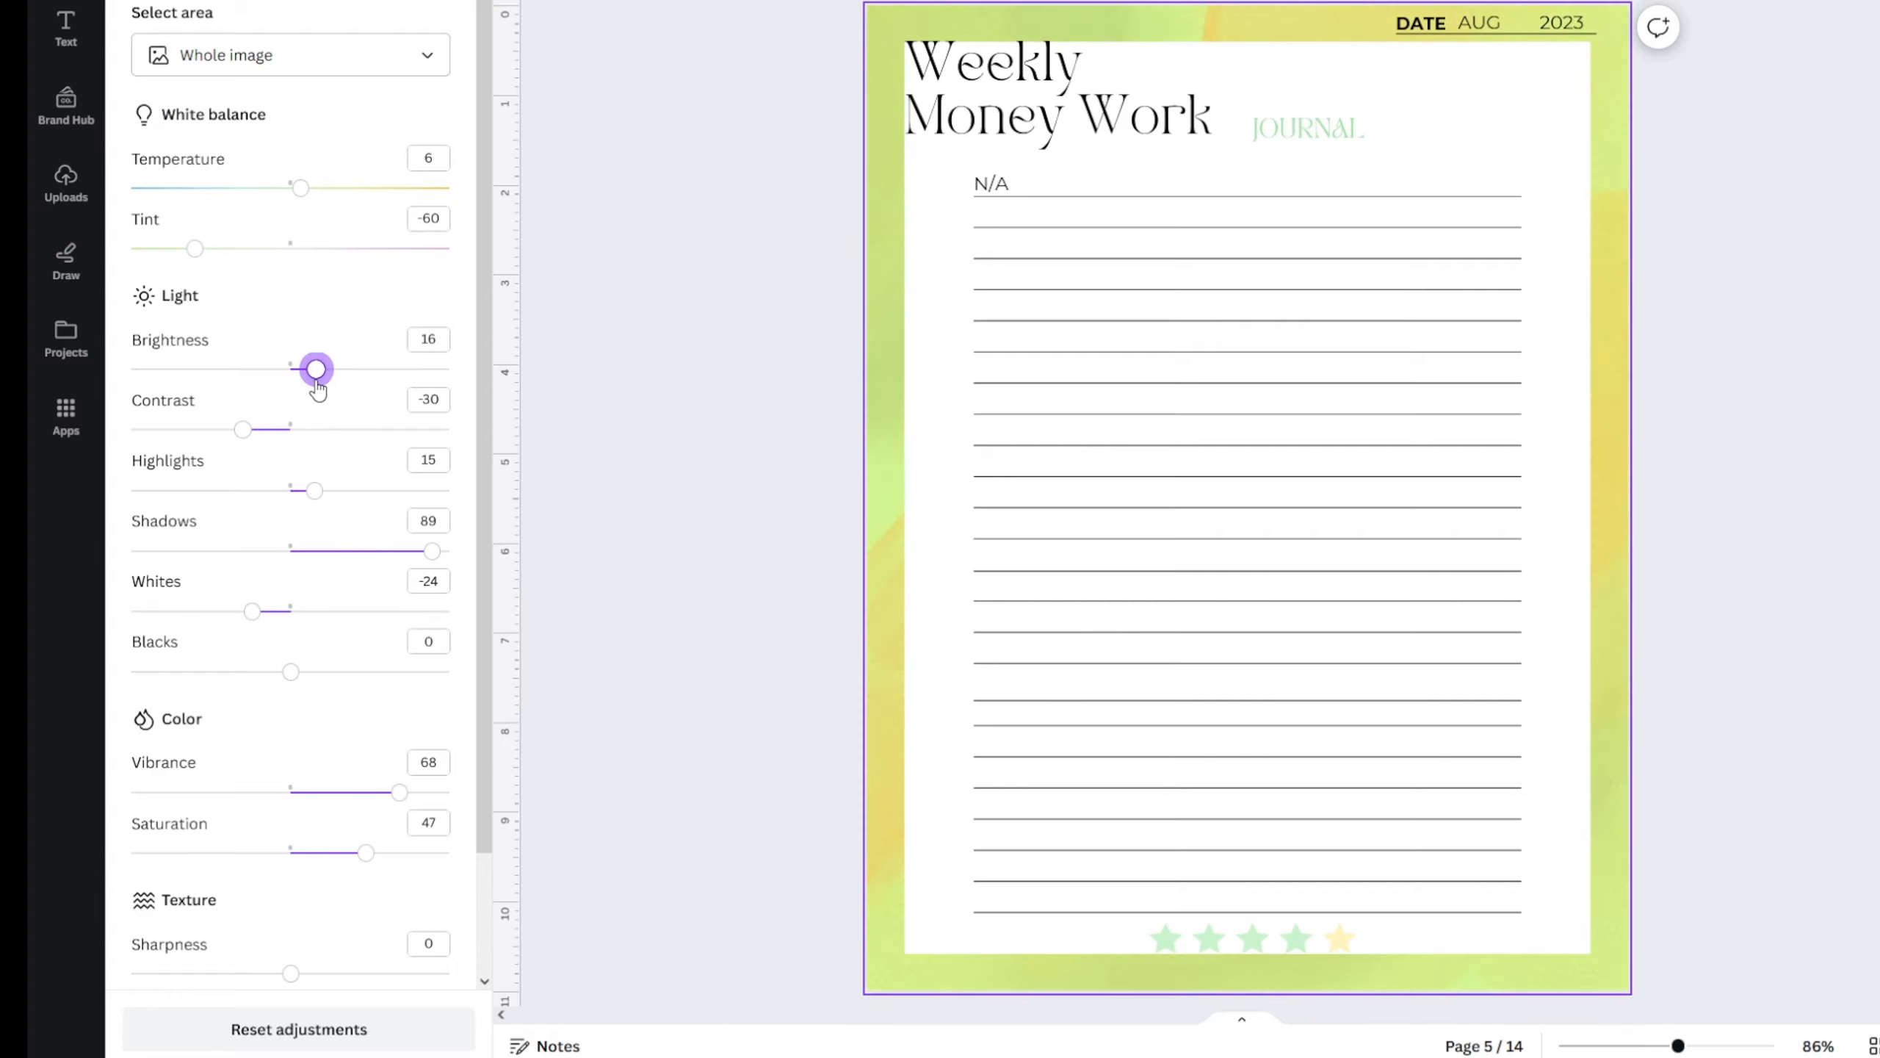
pyautogui.moveTo(367, 853); pyautogui.dragTo(320, 863)
pyautogui.moveTo(372, 800); pyautogui.dragTo(321, 796)
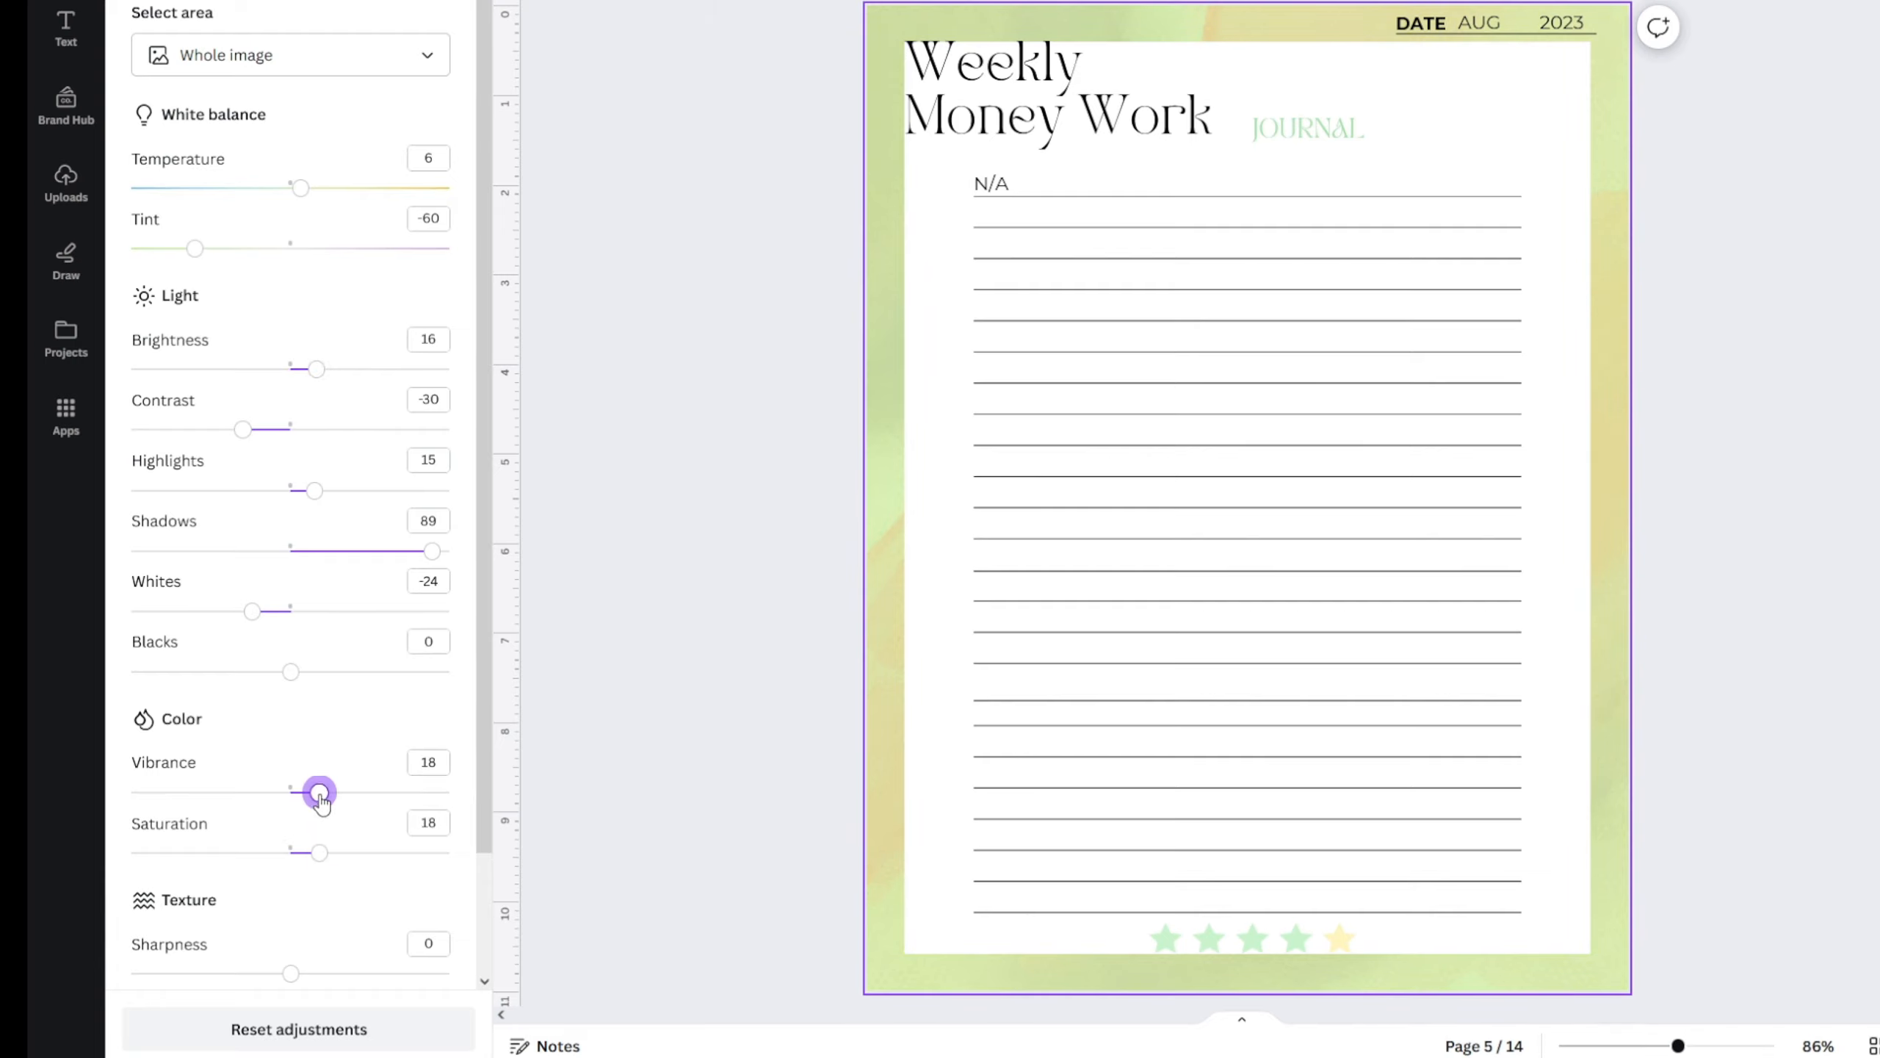
pyautogui.click(515, 568)
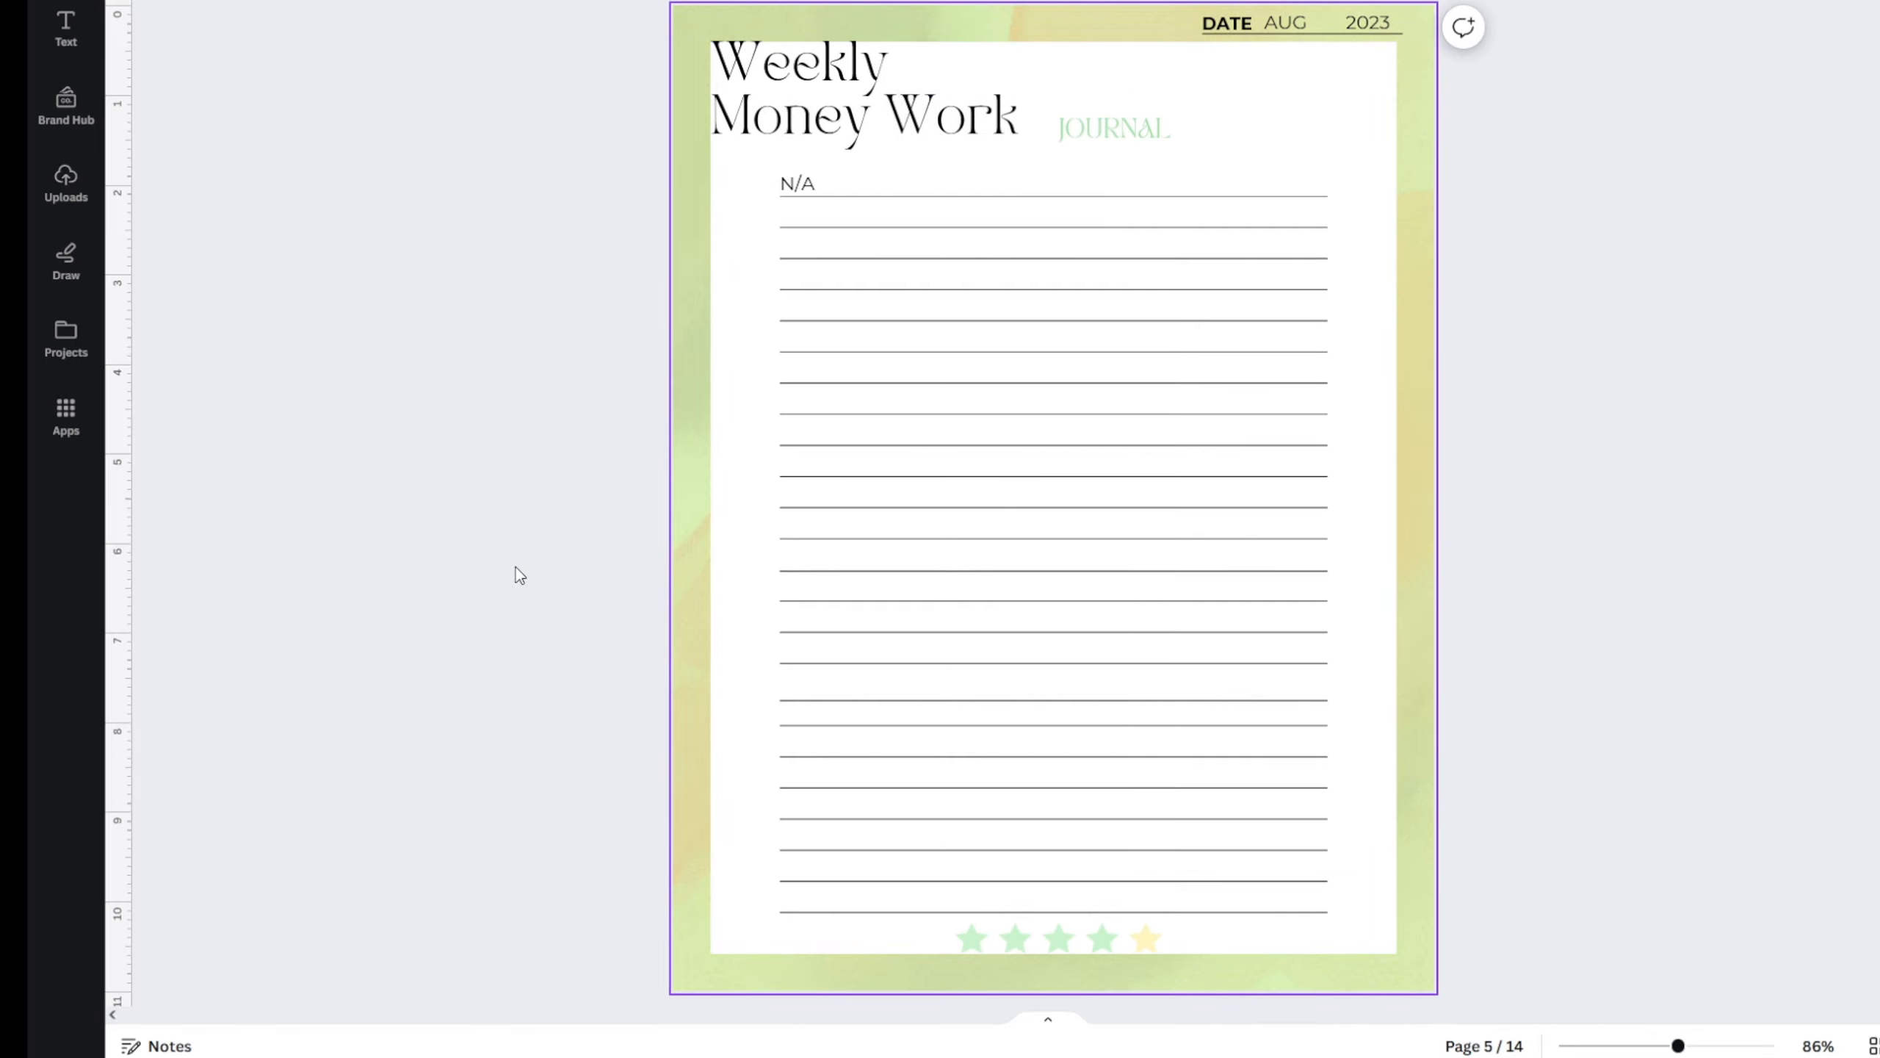
pyautogui.scroll(3, 516, 558)
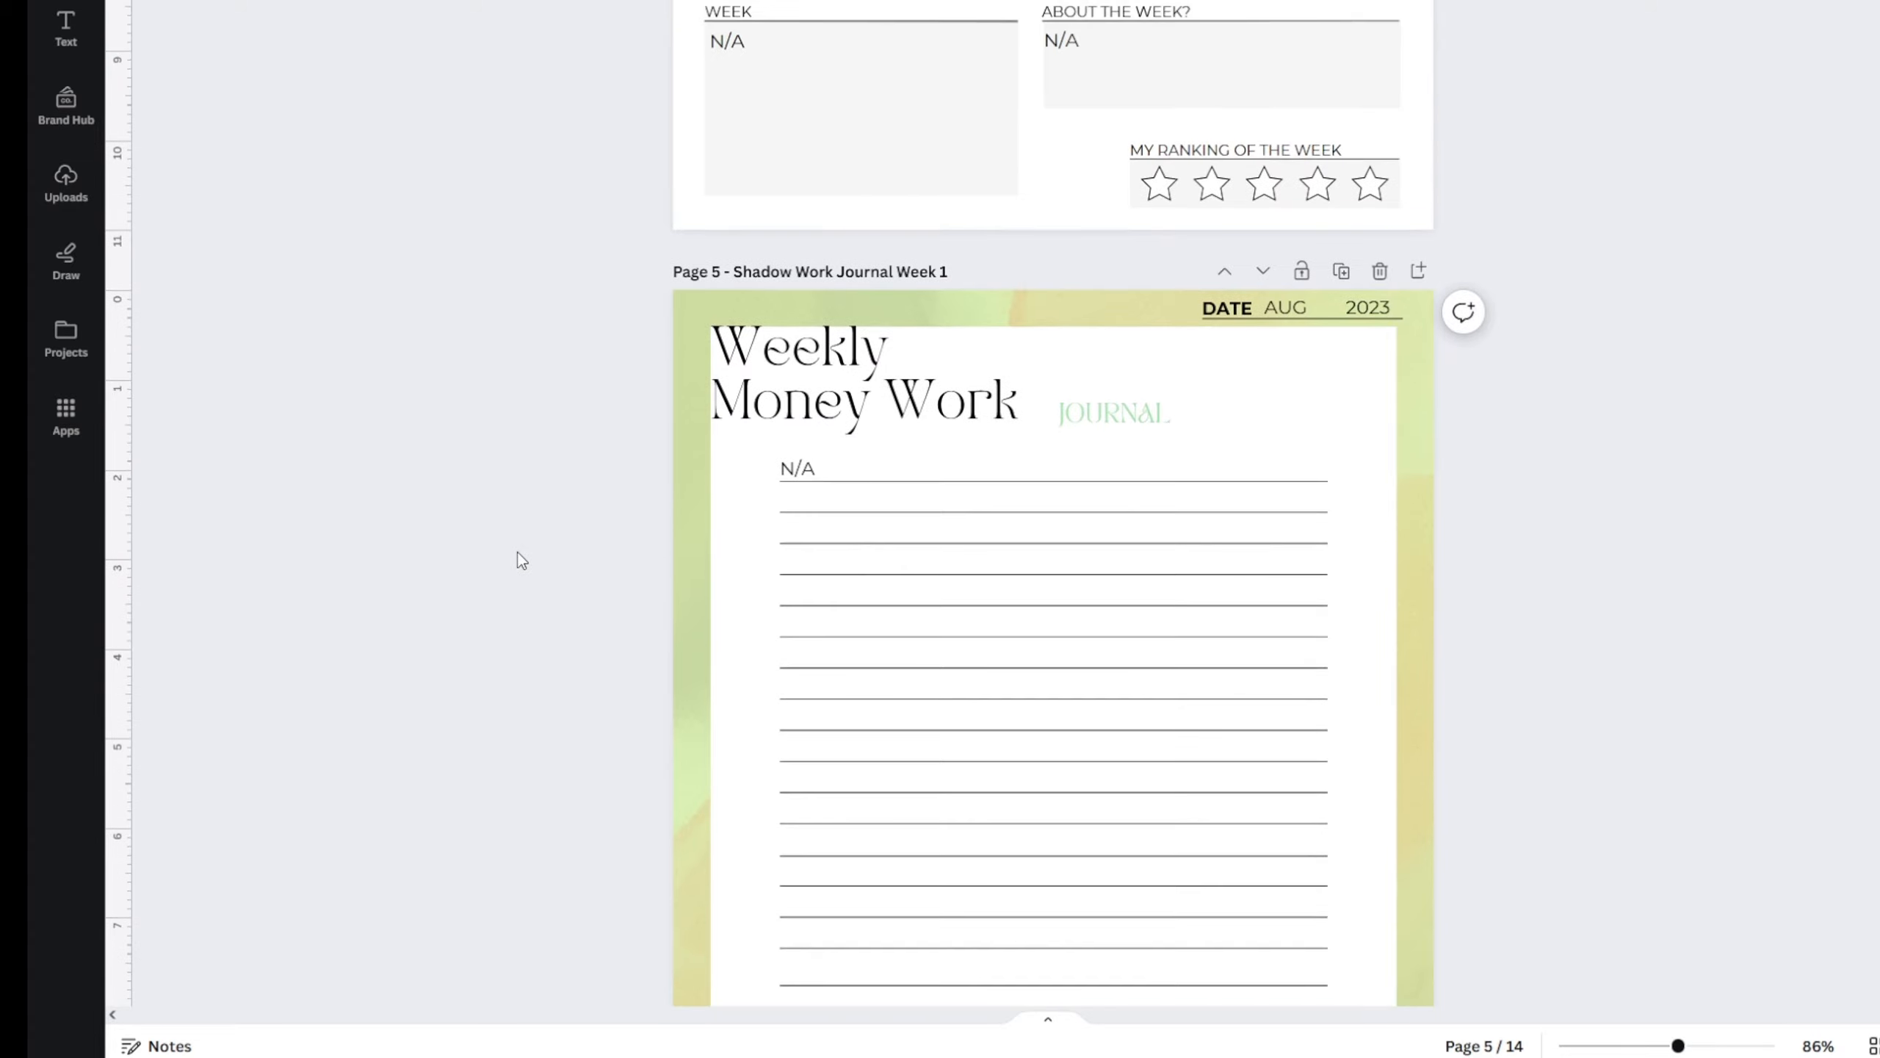
pyautogui.scroll(-3, 523, 554)
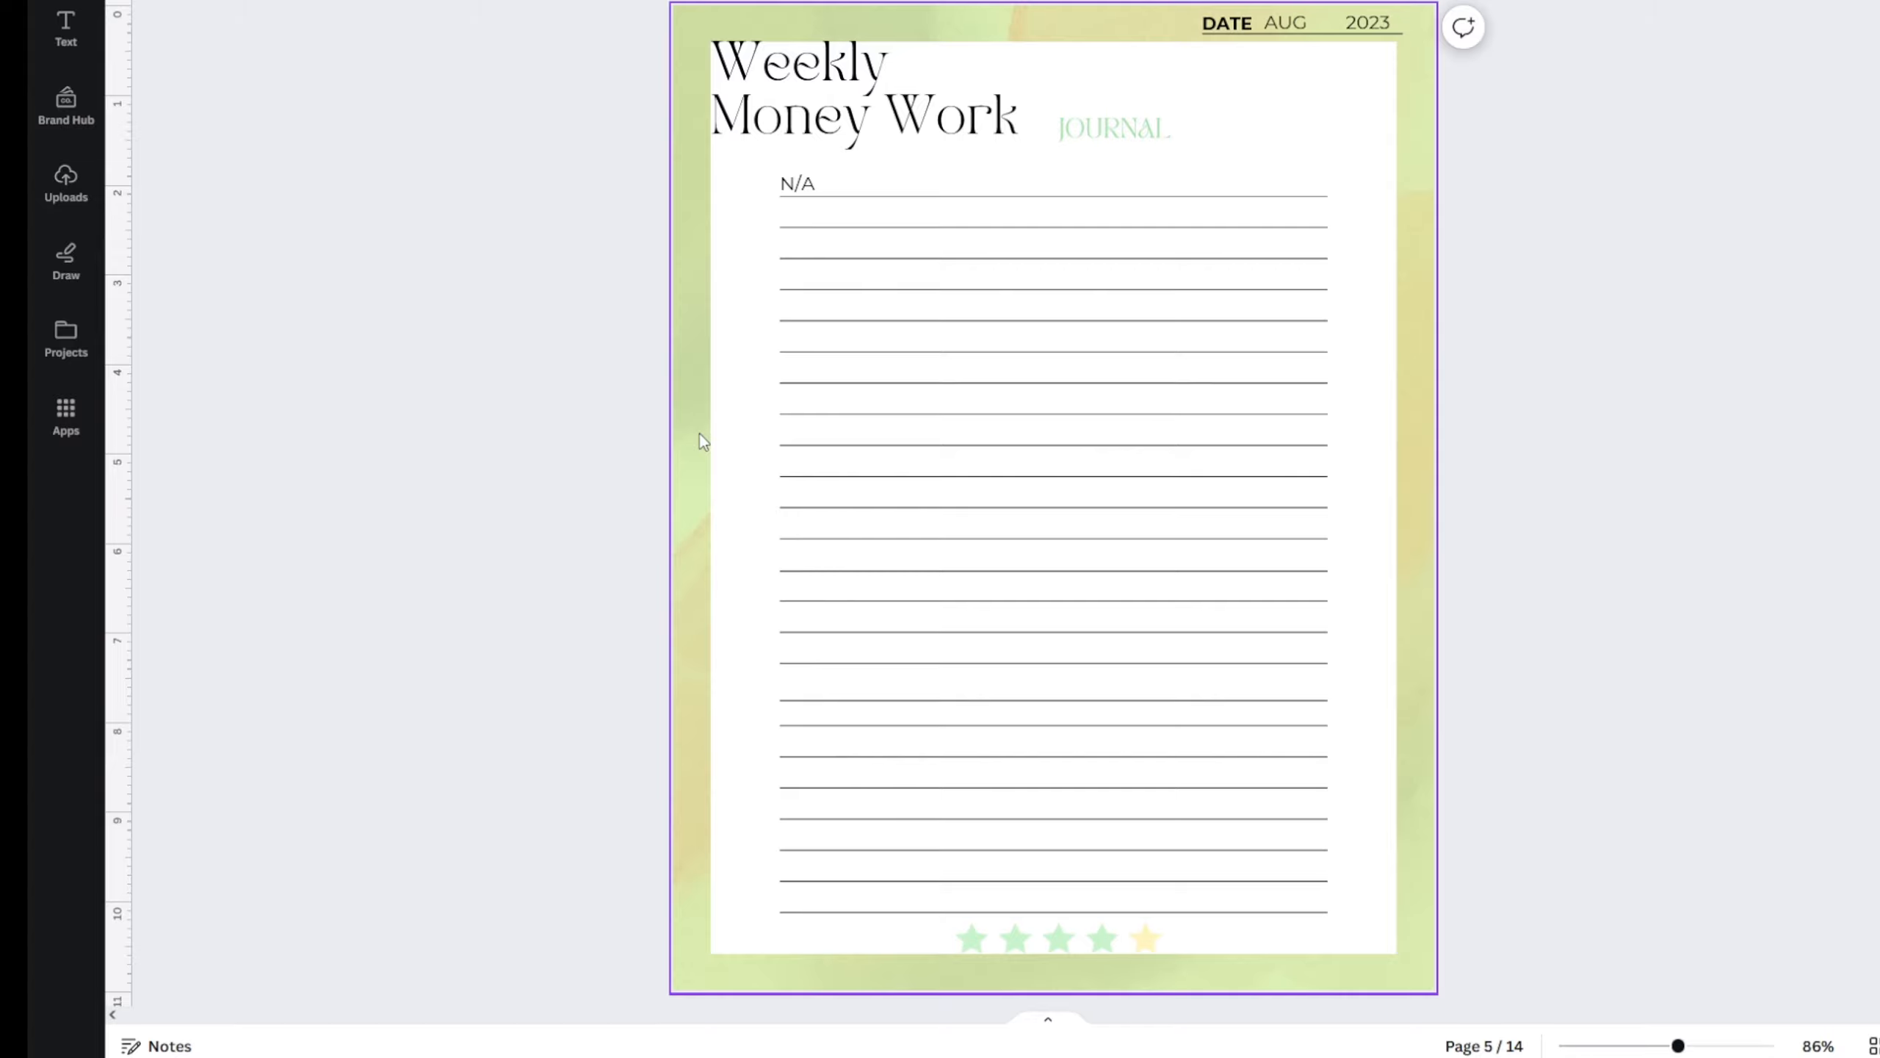
# - Replace the blue background on journal page 8 with a copy of the green Week 1 background
pyautogui.scroll(-20, 578, 163)
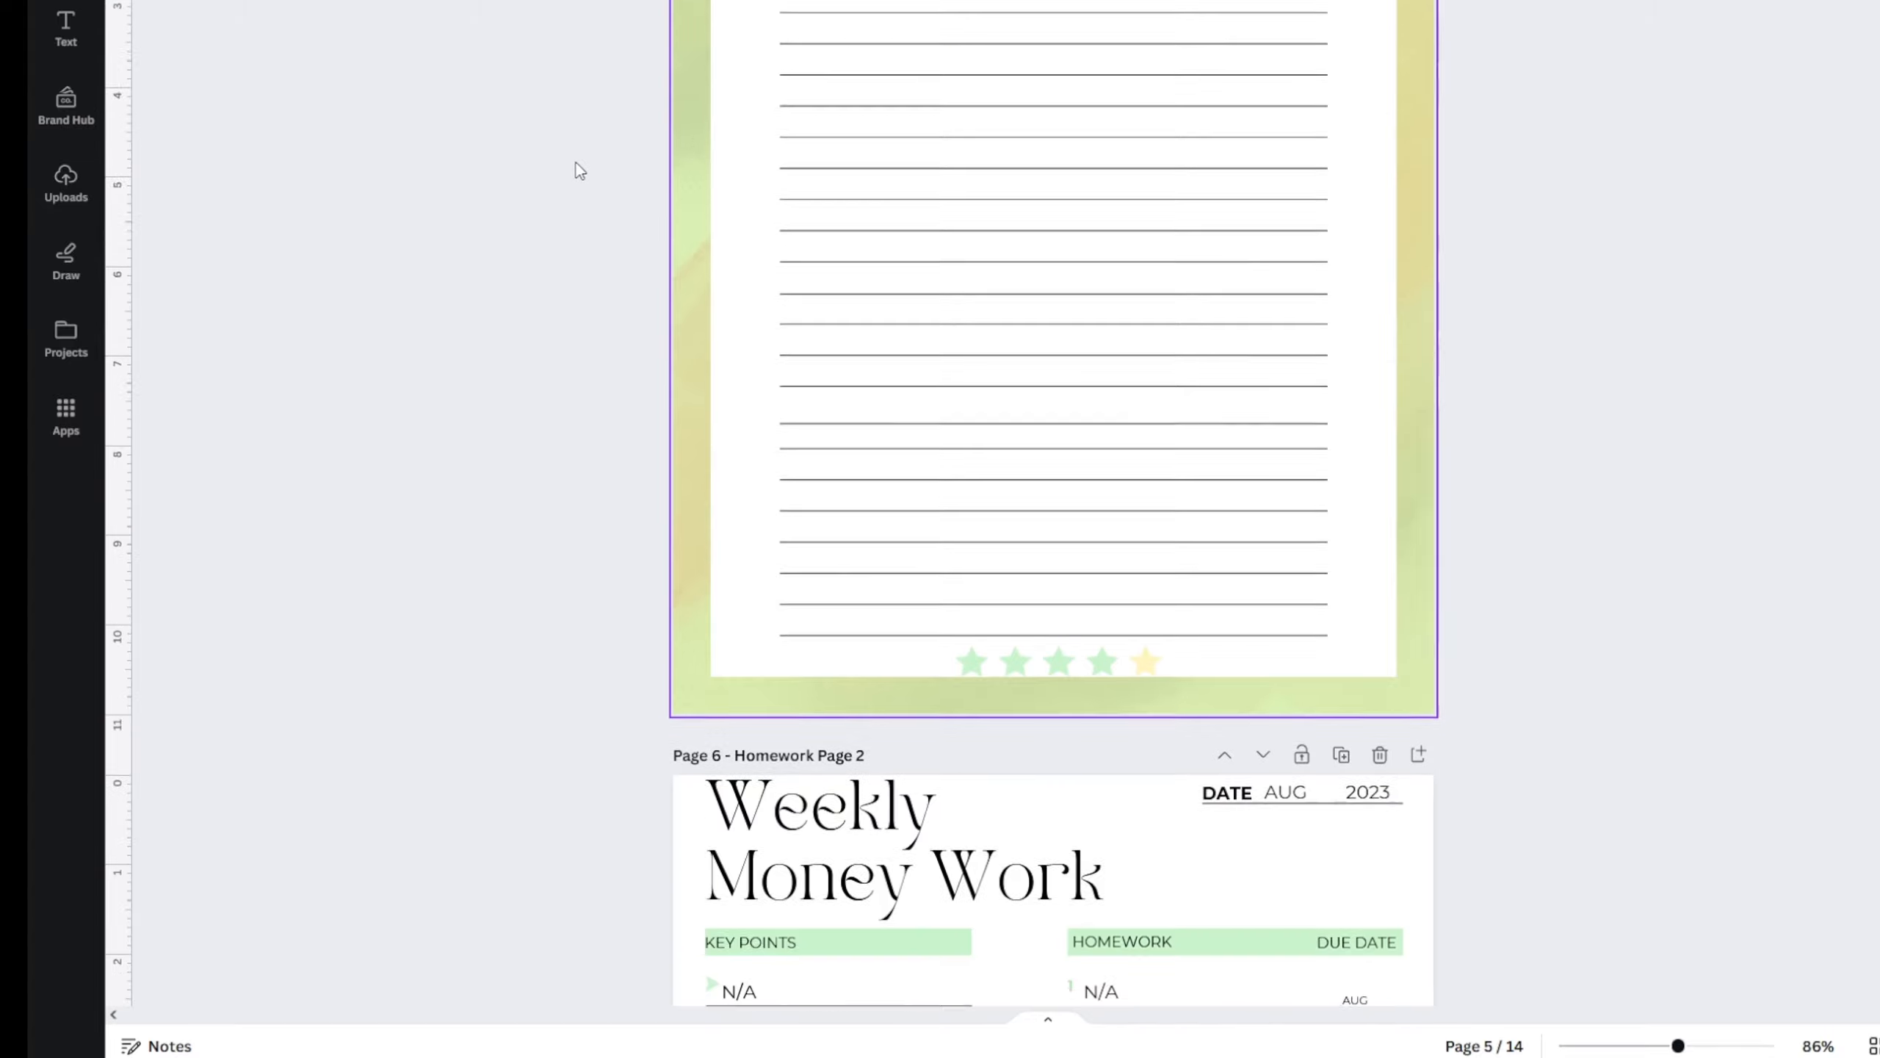
pyautogui.scroll(-5, 511, 519)
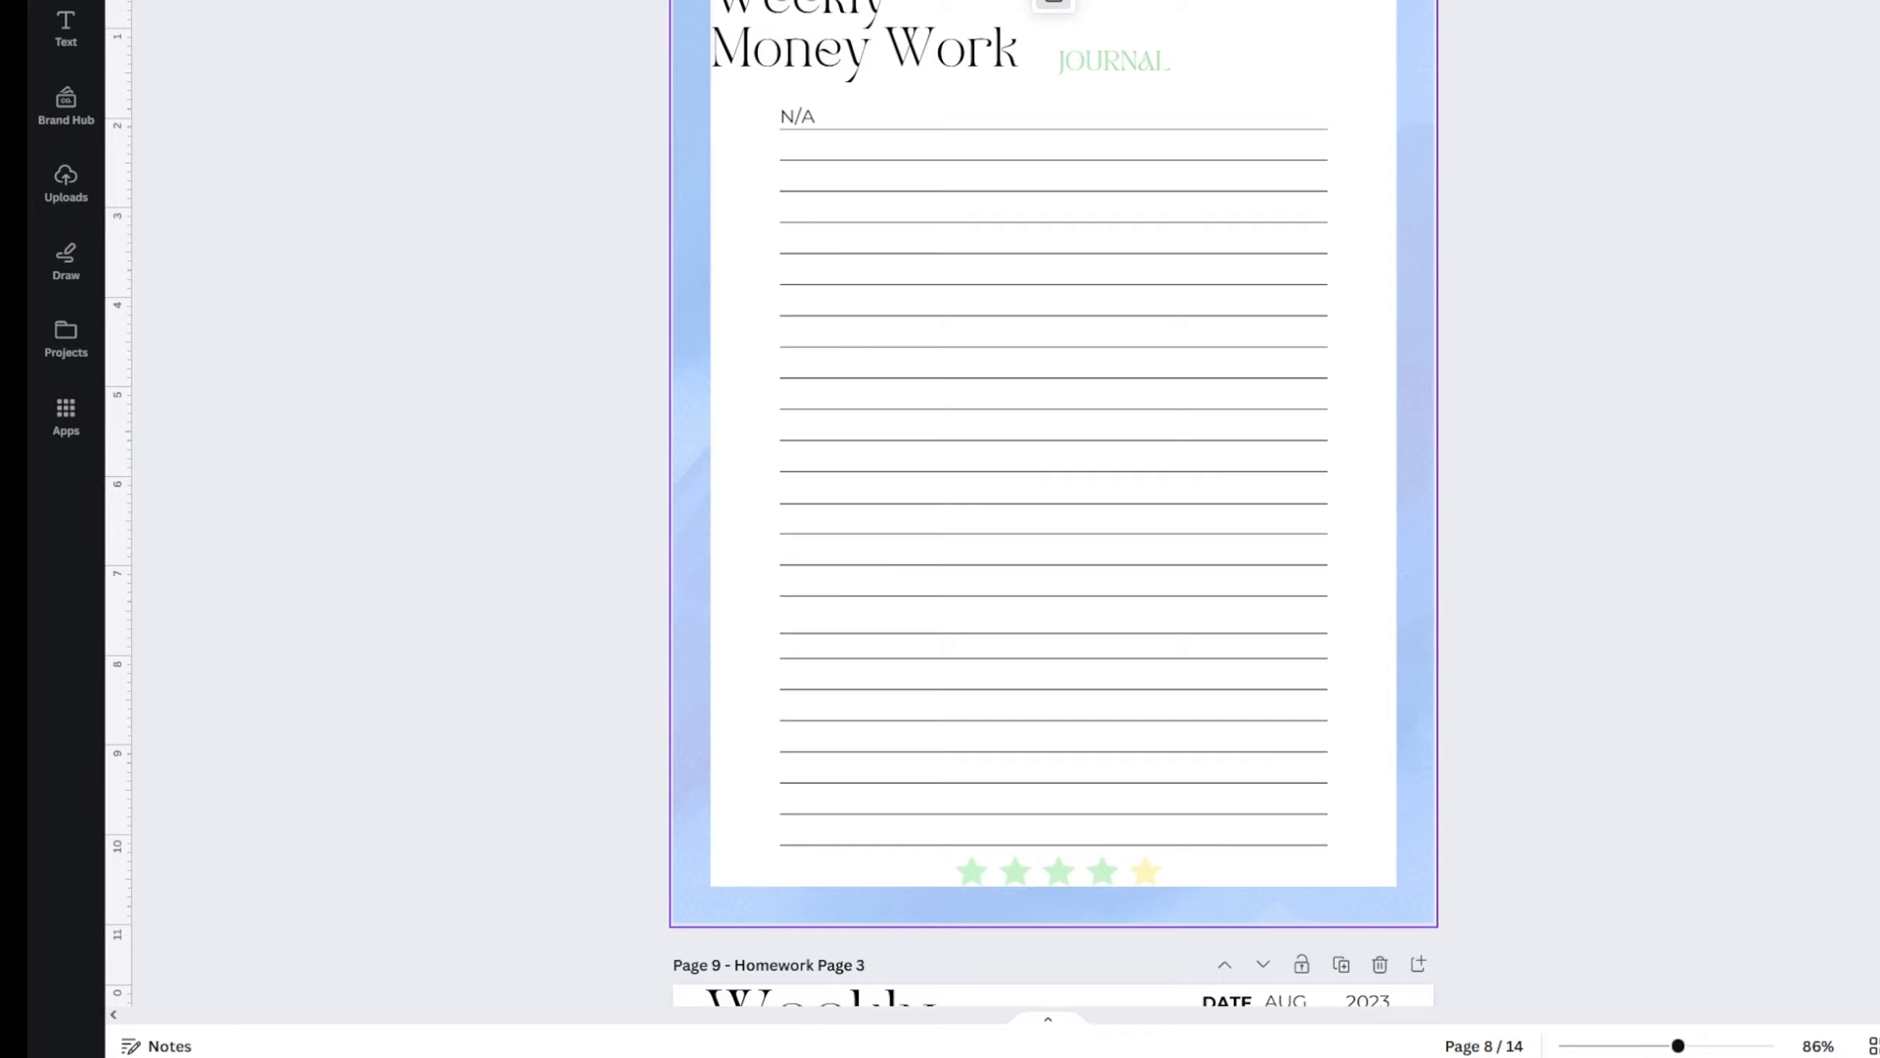
pyautogui.click(1046, 3)
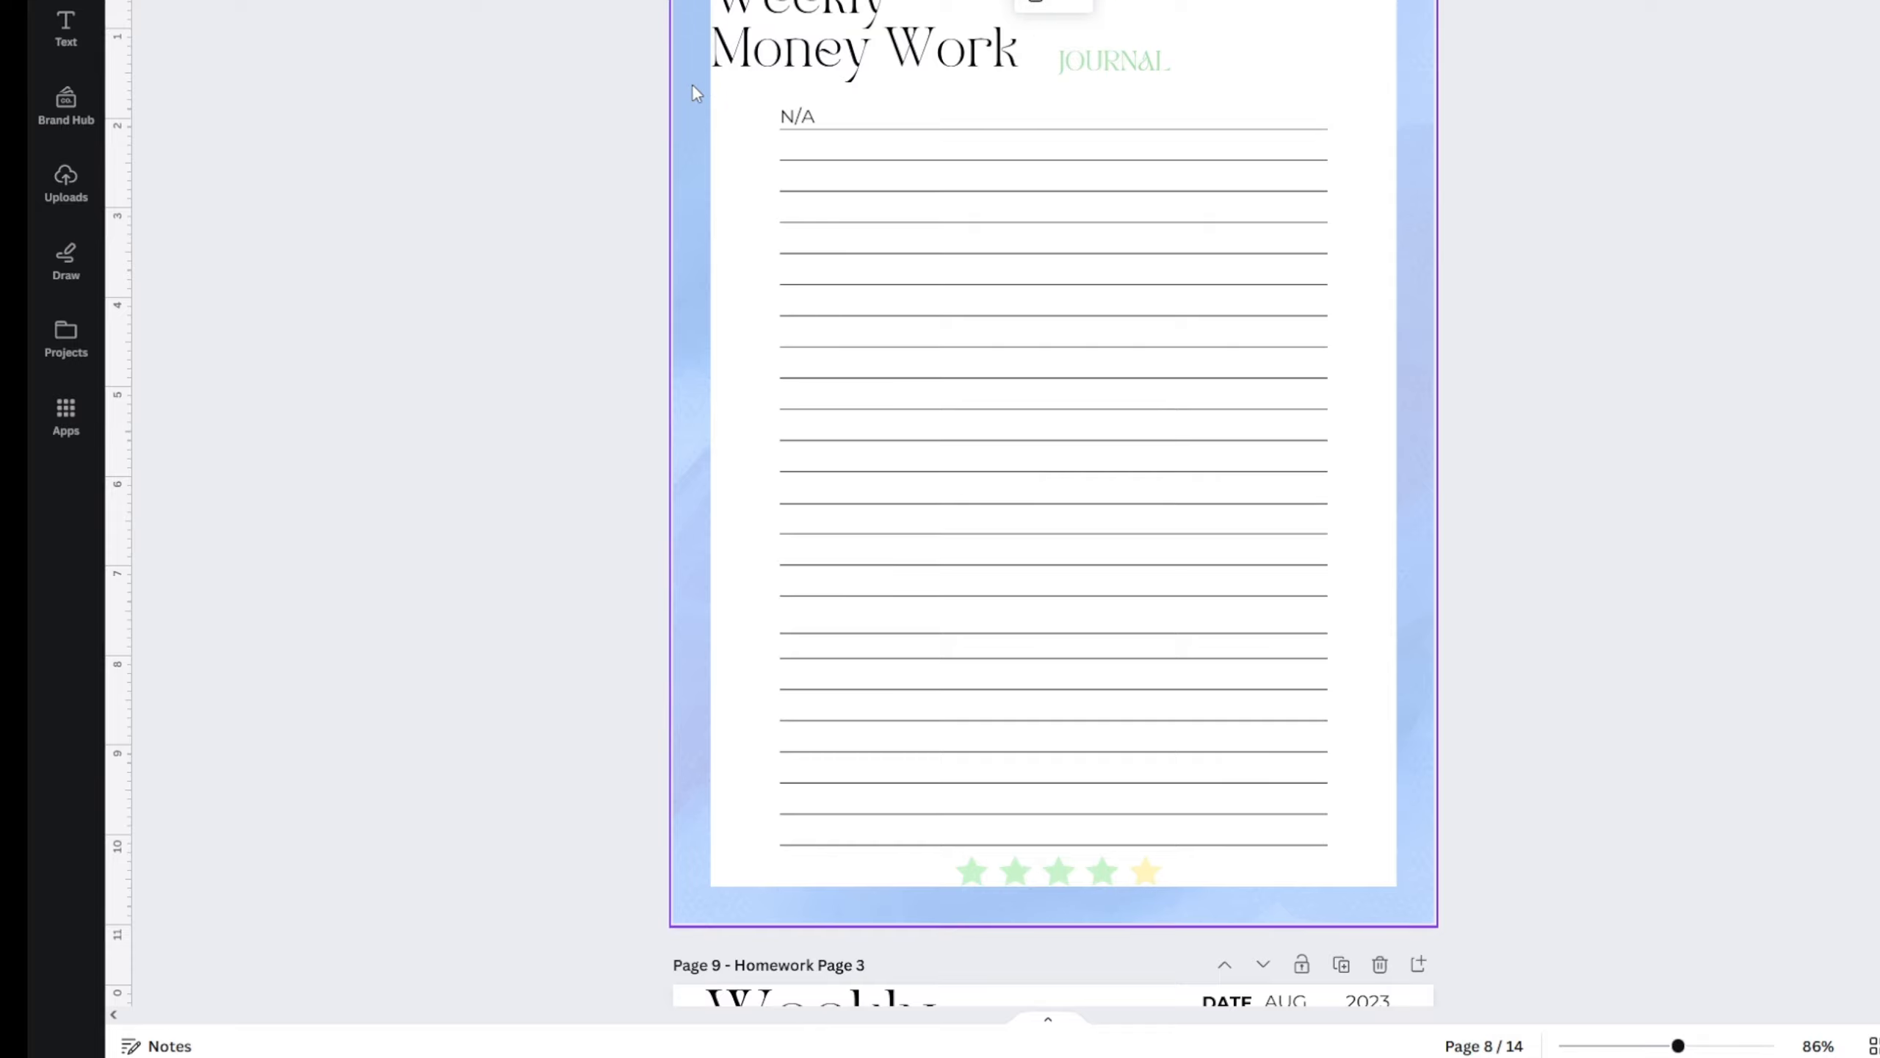
pyautogui.click(1038, 3)
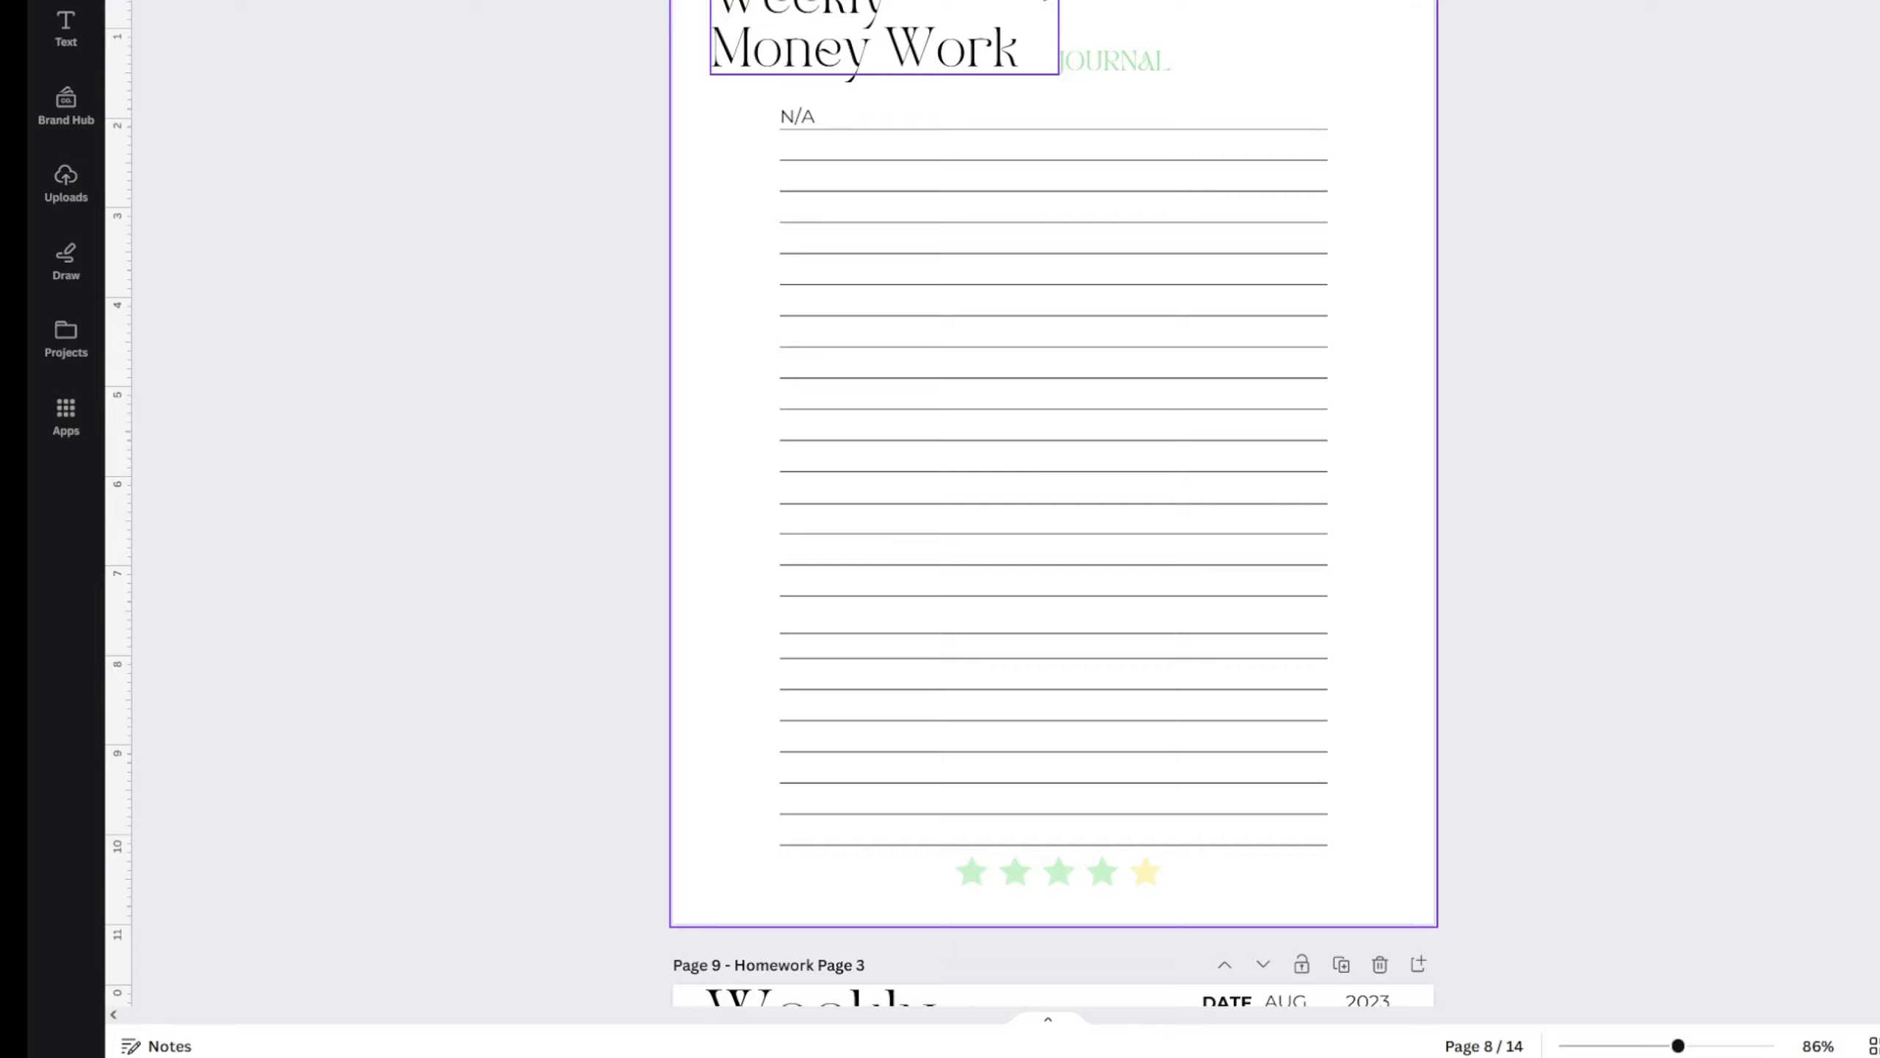
pyautogui.hotkey('ctrl', 'v')
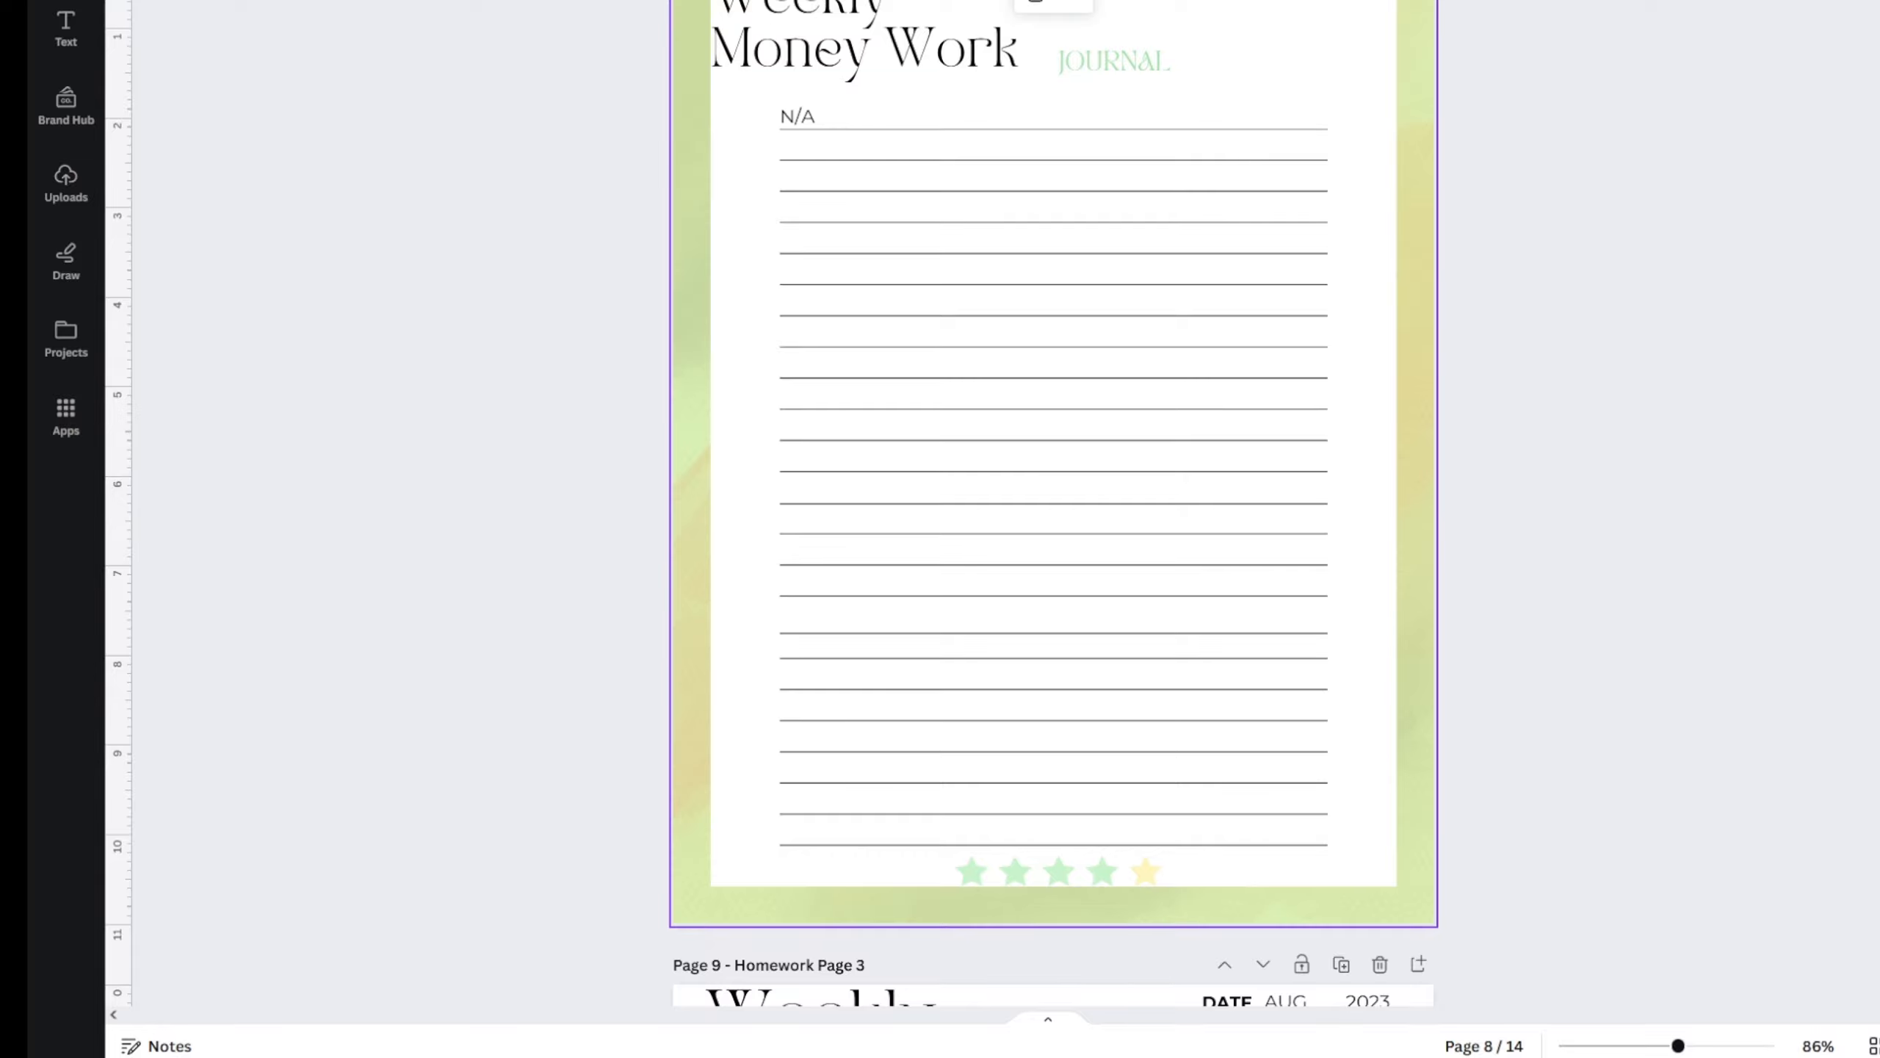
# - Replace the blue background on journal page 11 with the copied green background
pyautogui.scroll(-20, 1037, 733)
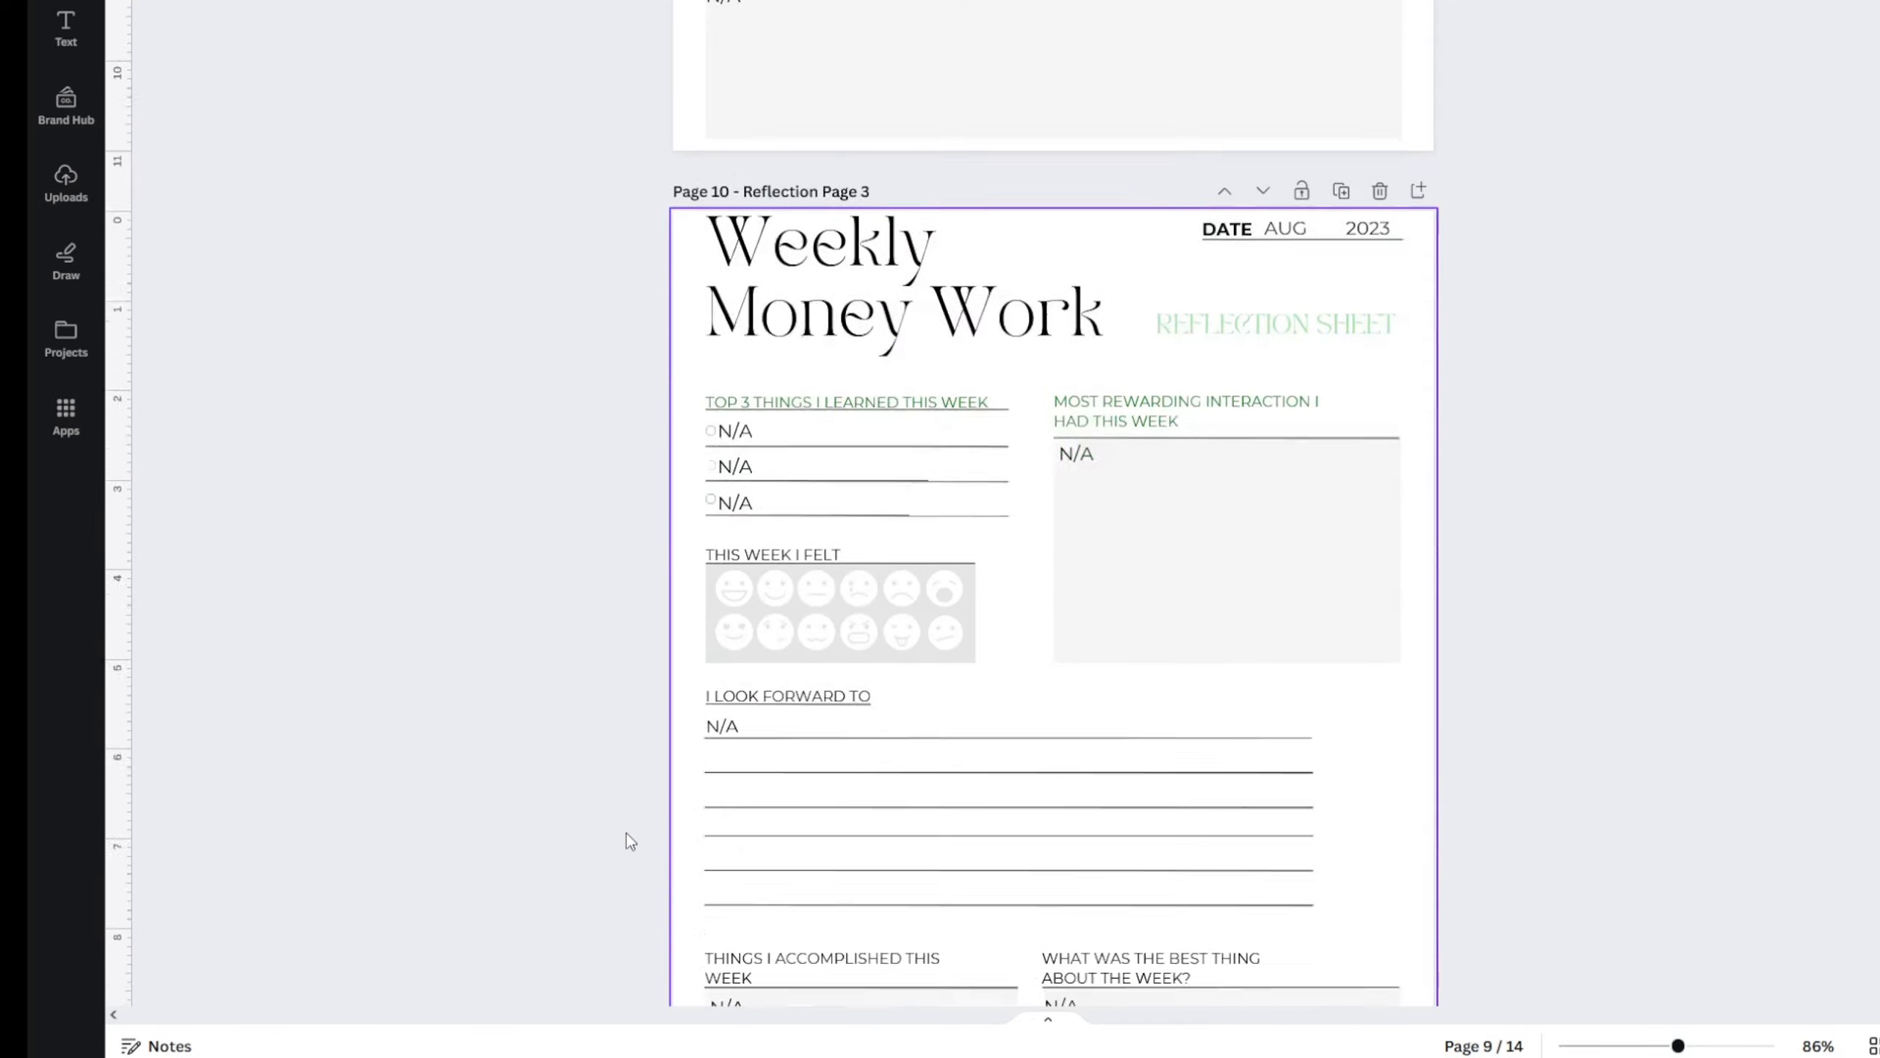
pyautogui.scroll(-5, 562, 844)
pyautogui.scroll(2, 675, 648)
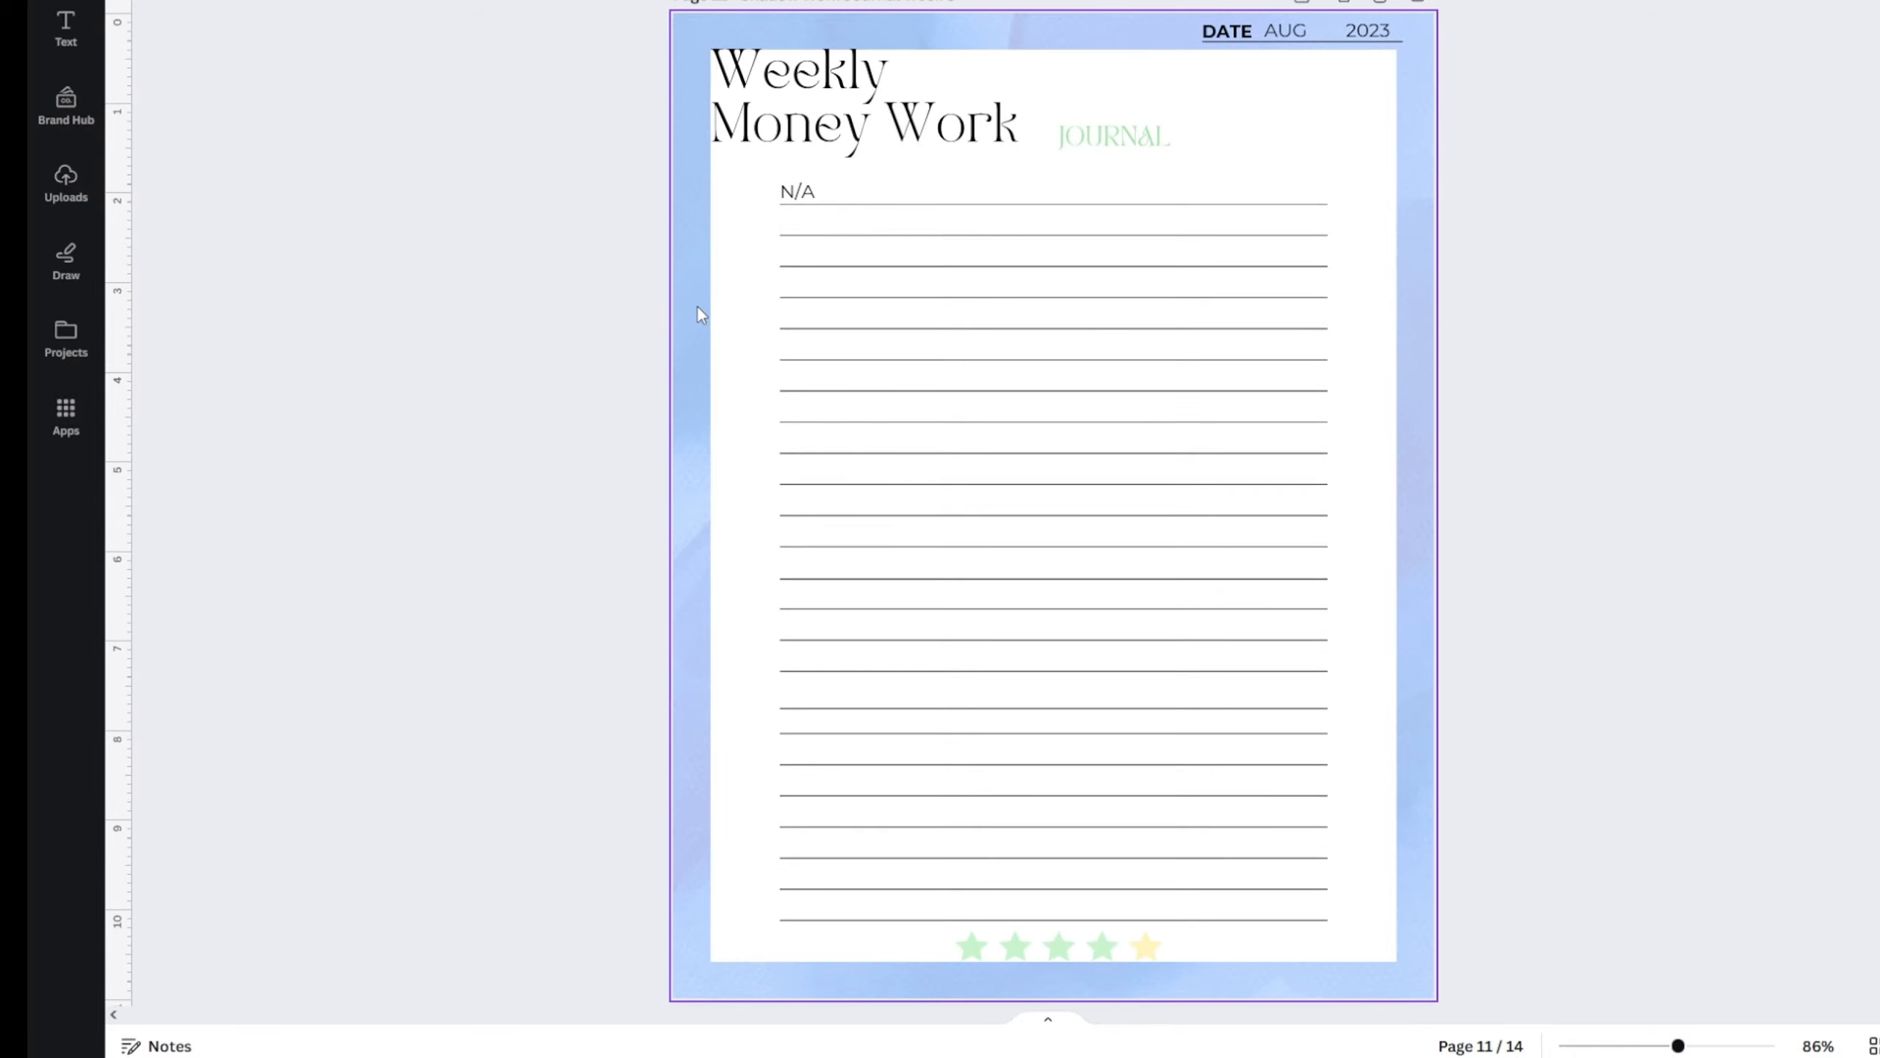
pyautogui.click(696, 307)
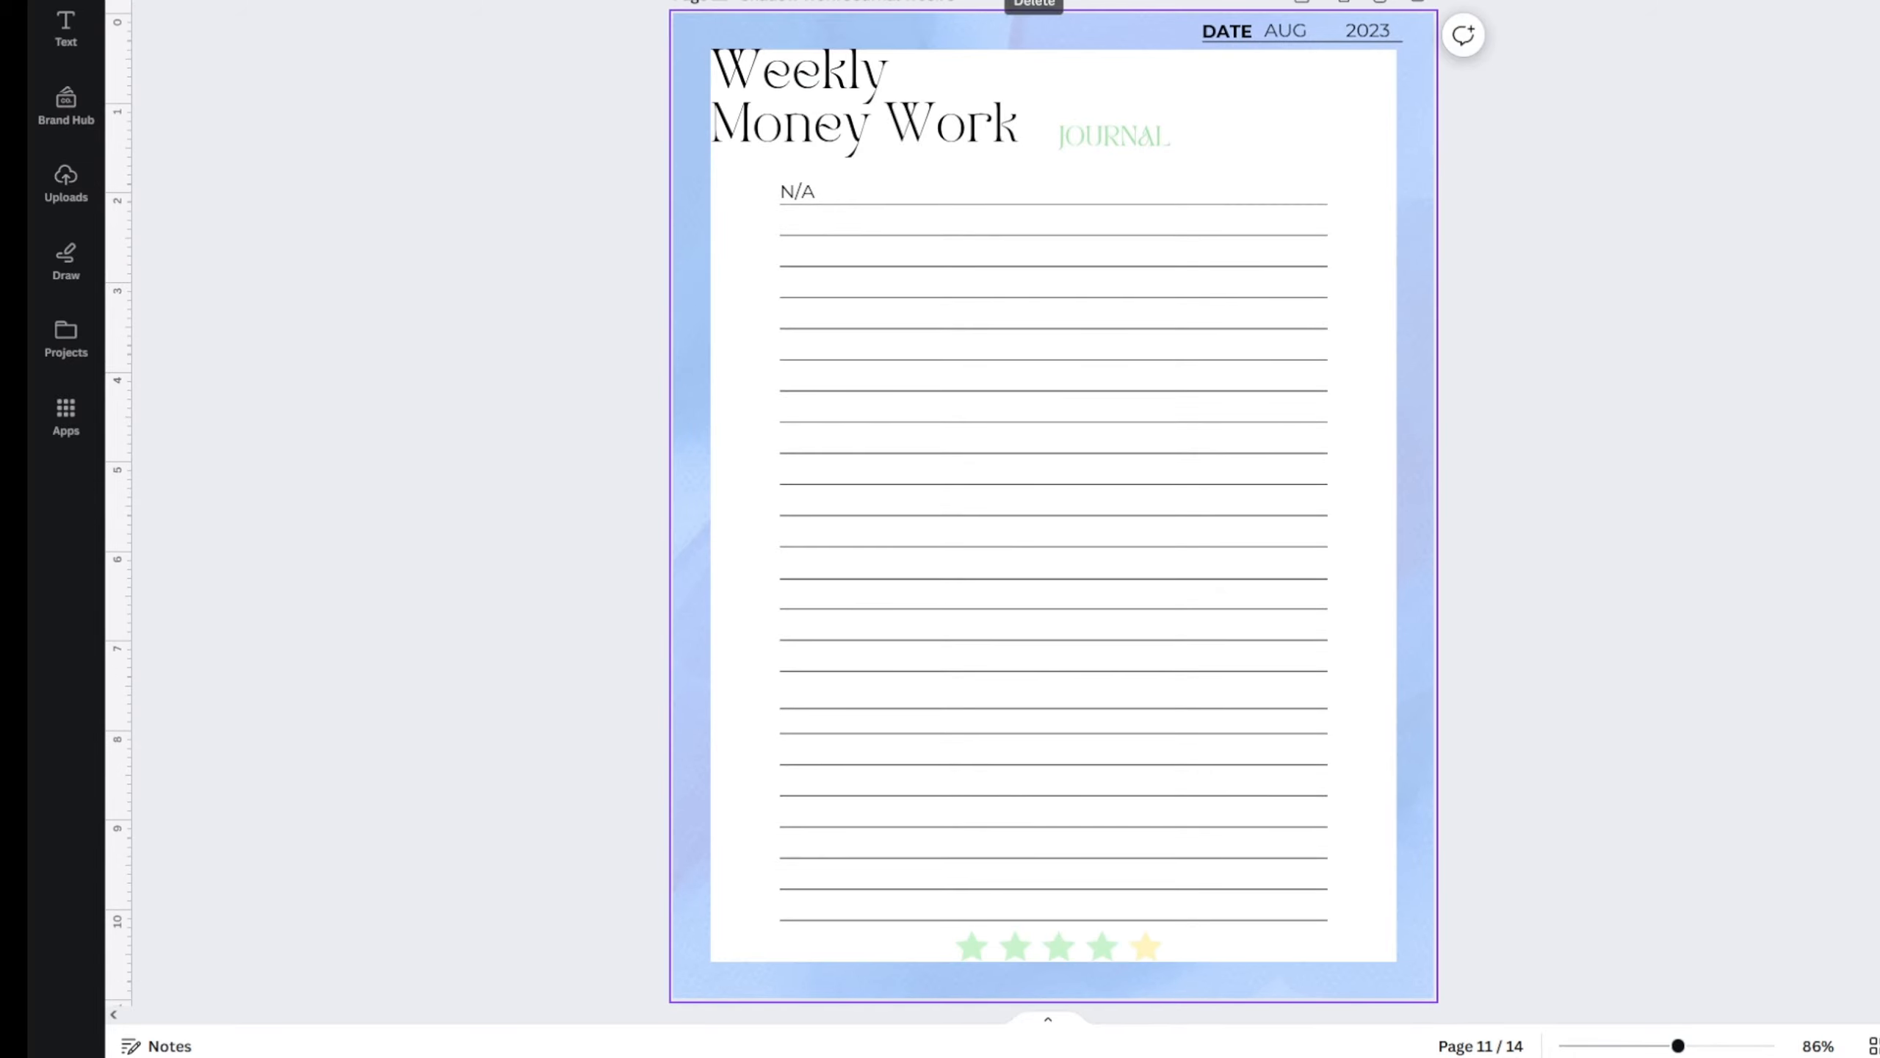
pyautogui.press('Delete')
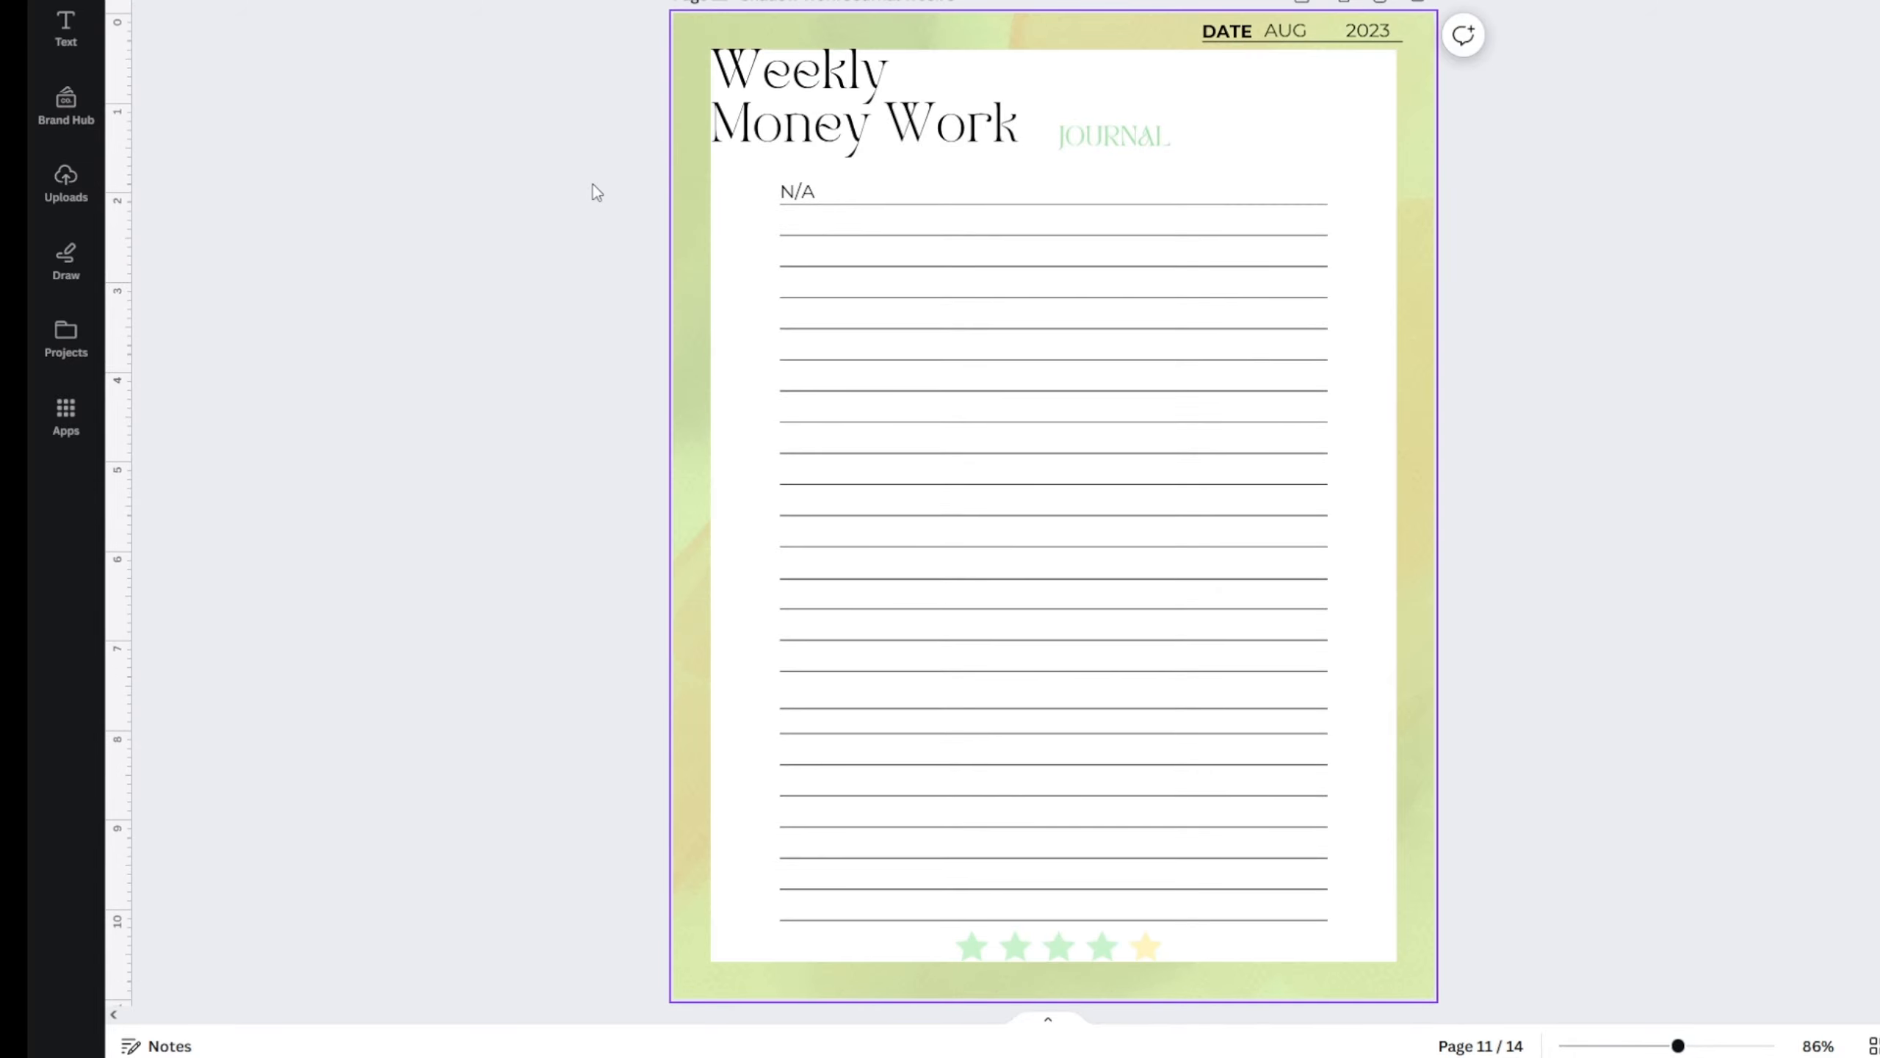
# - Swap the blue background of Shadow Work Journal Week 4 on page 14 for the copied green one
pyautogui.scroll(-15, 410, 663)
pyautogui.scroll(-9, 376, 748)
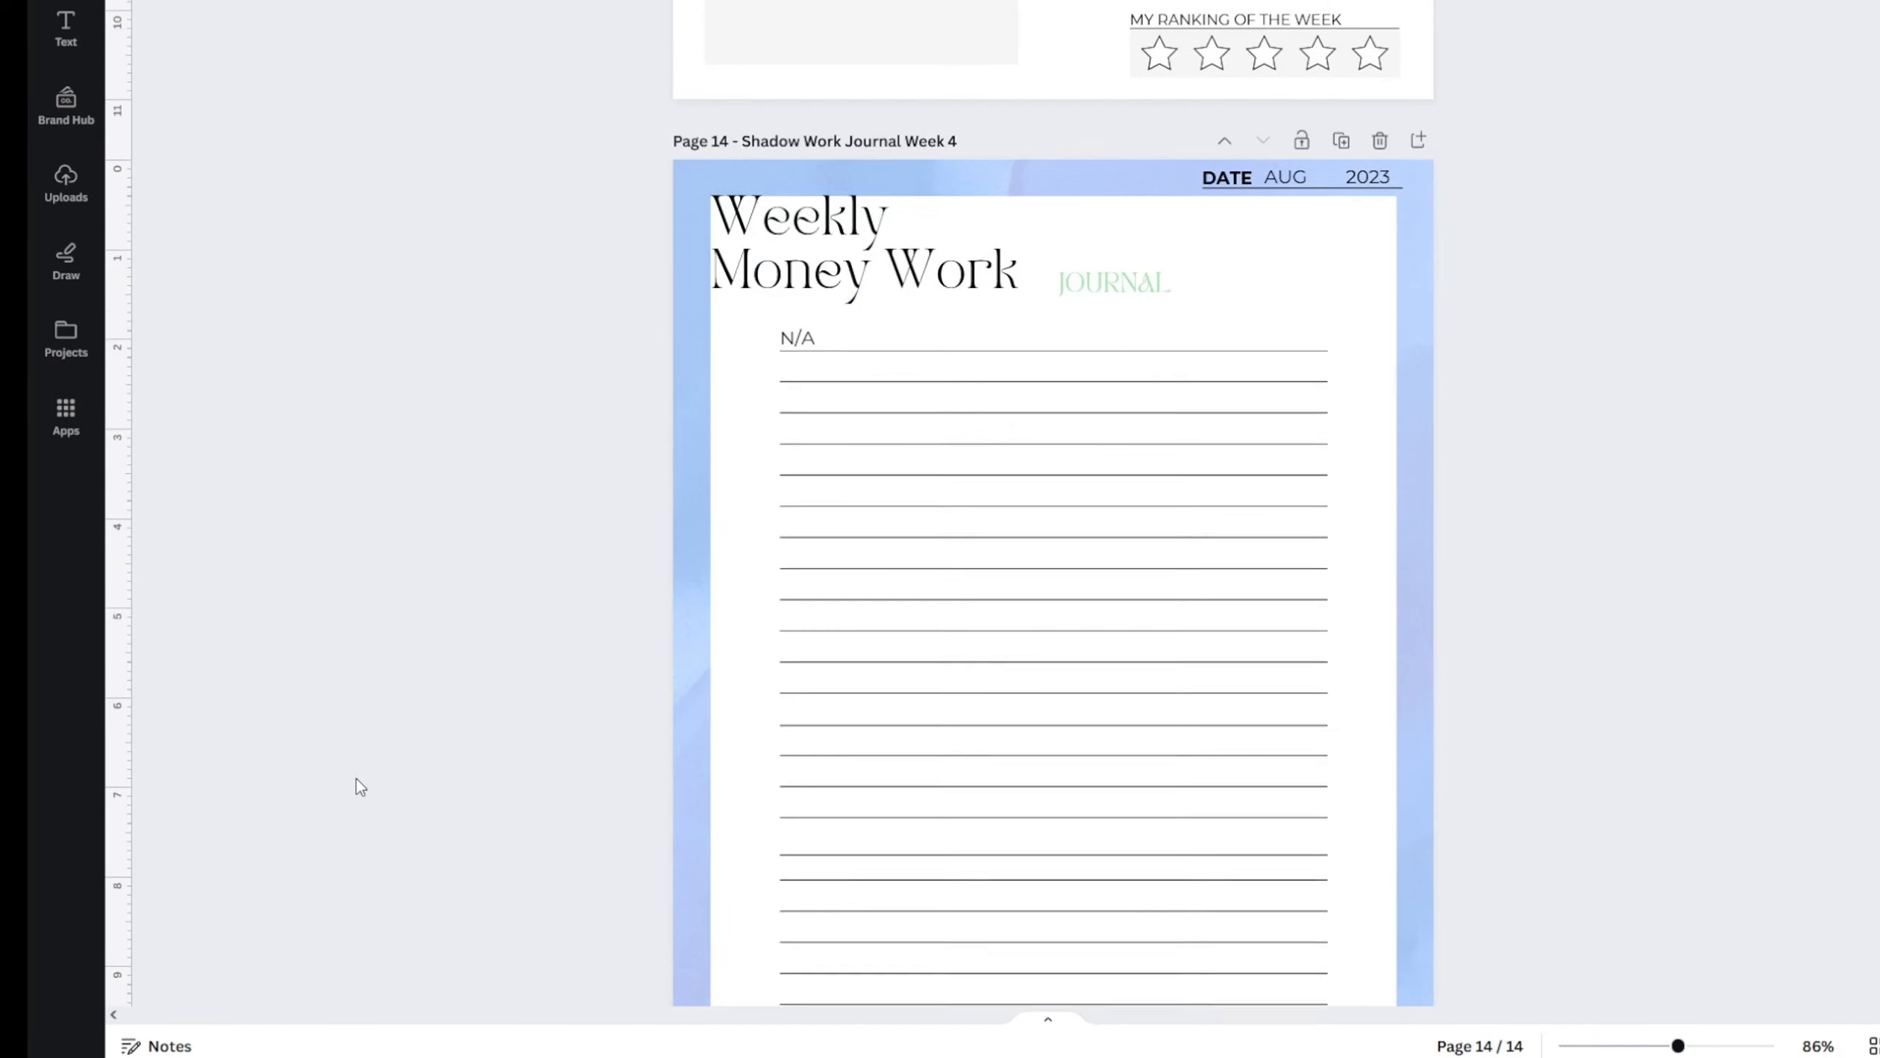
pyautogui.click(678, 338)
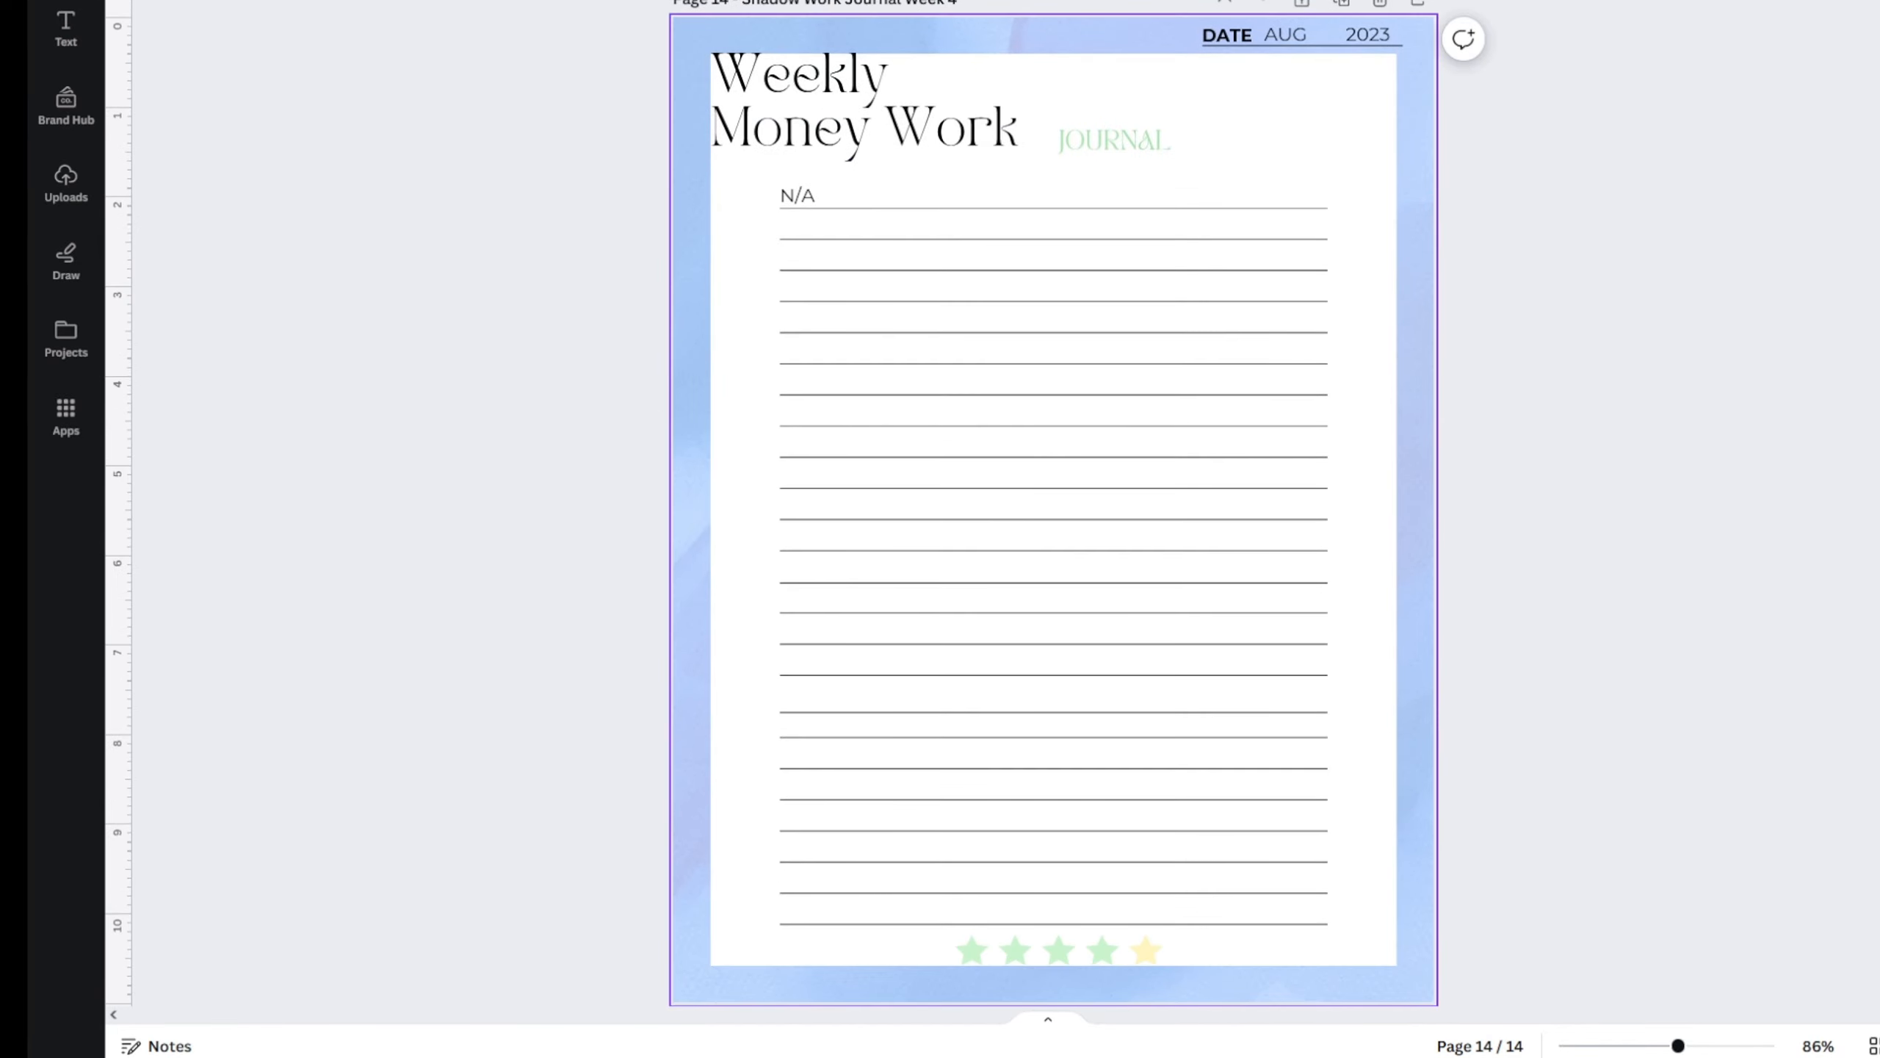
pyautogui.press('Delete')
pyautogui.scroll(-2, 777, 290)
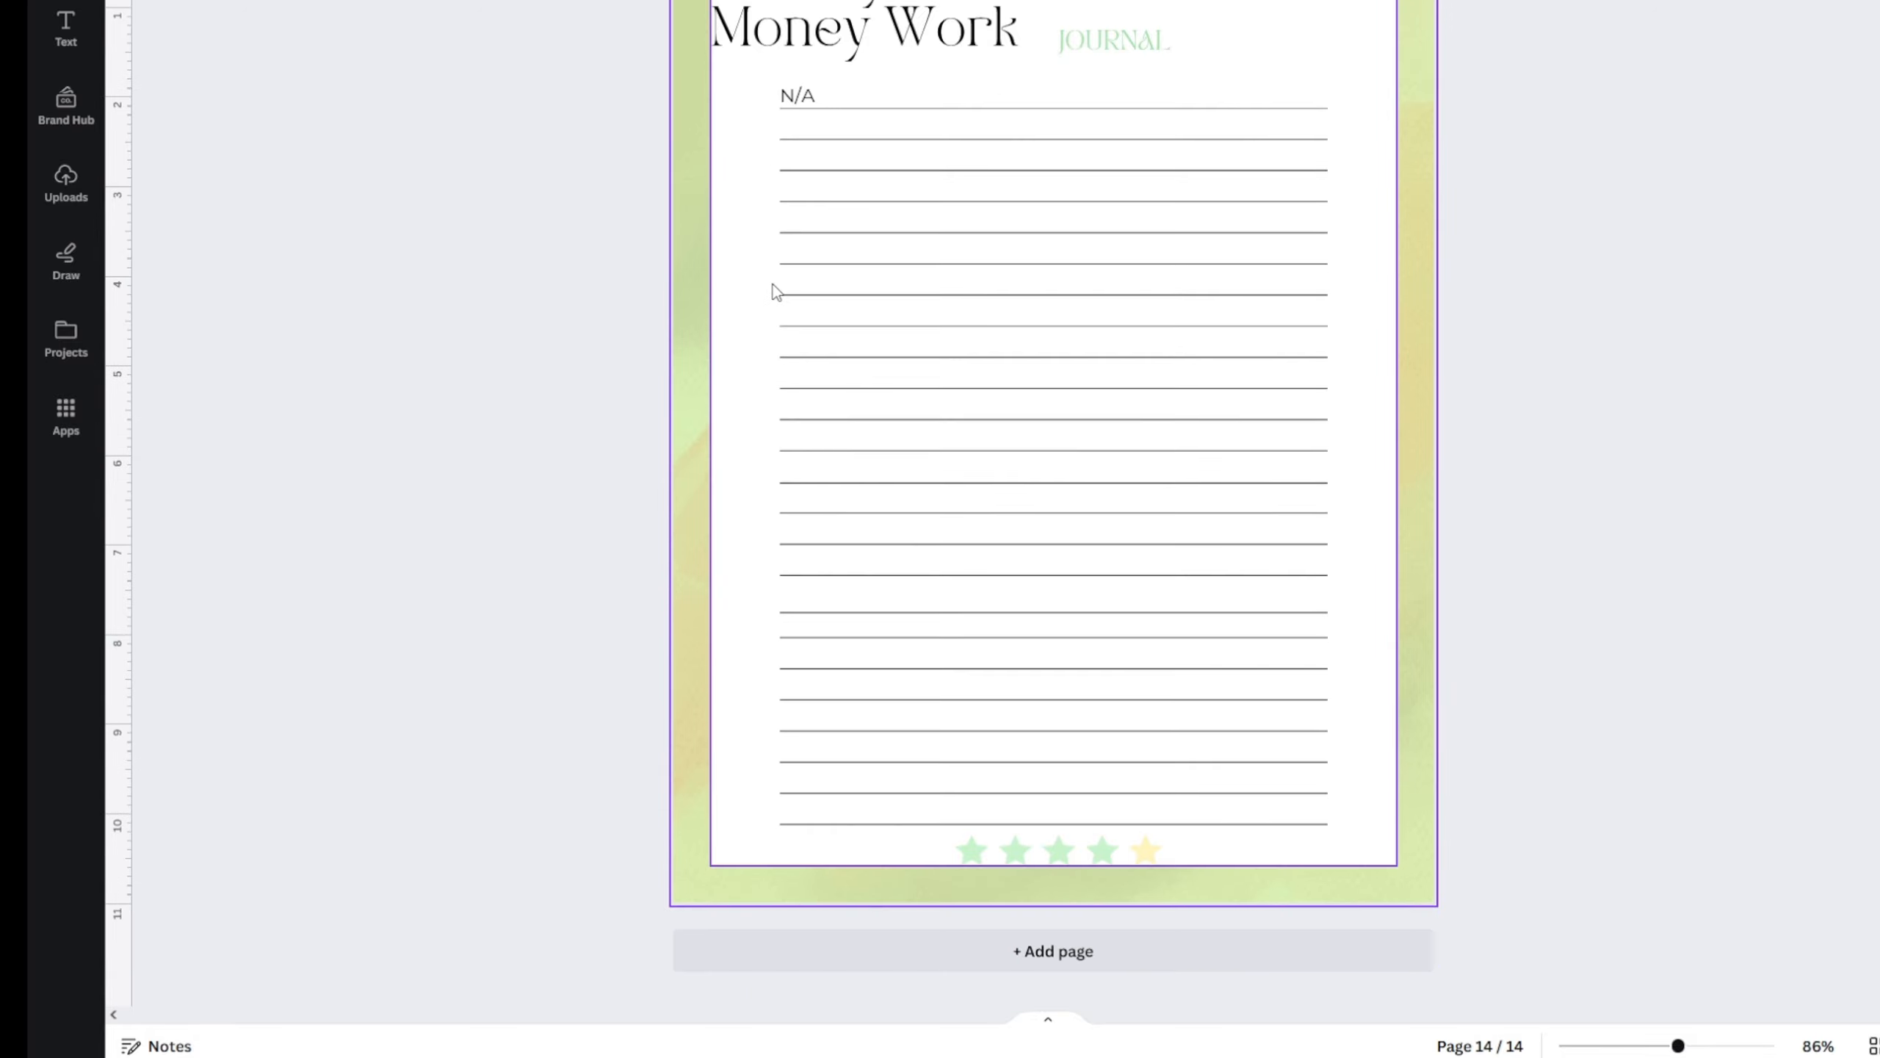
# - Move the JOURNAL subtitle on page 14 directly beside the end of the Weekly Money Work heading
pyautogui.scroll(3, 843, 487)
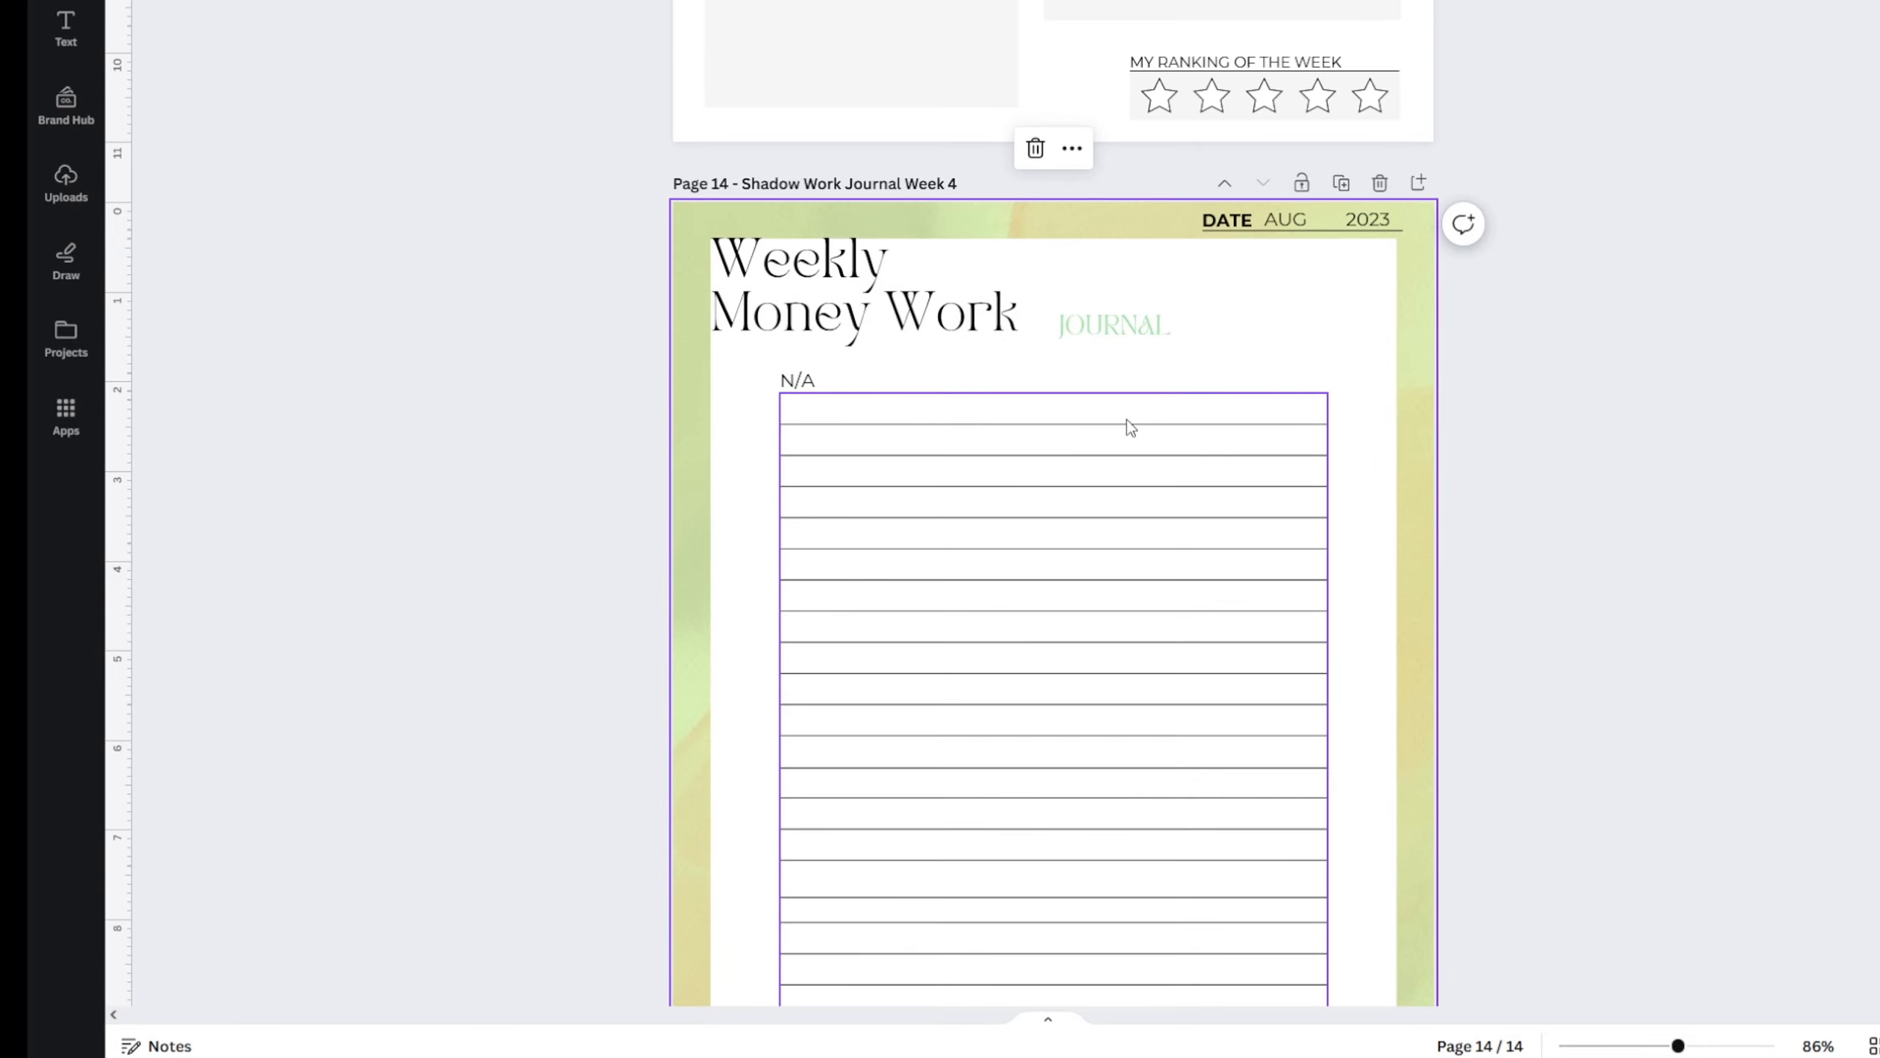
pyautogui.scroll(5, 1127, 421)
pyautogui.scroll(2, 1127, 421)
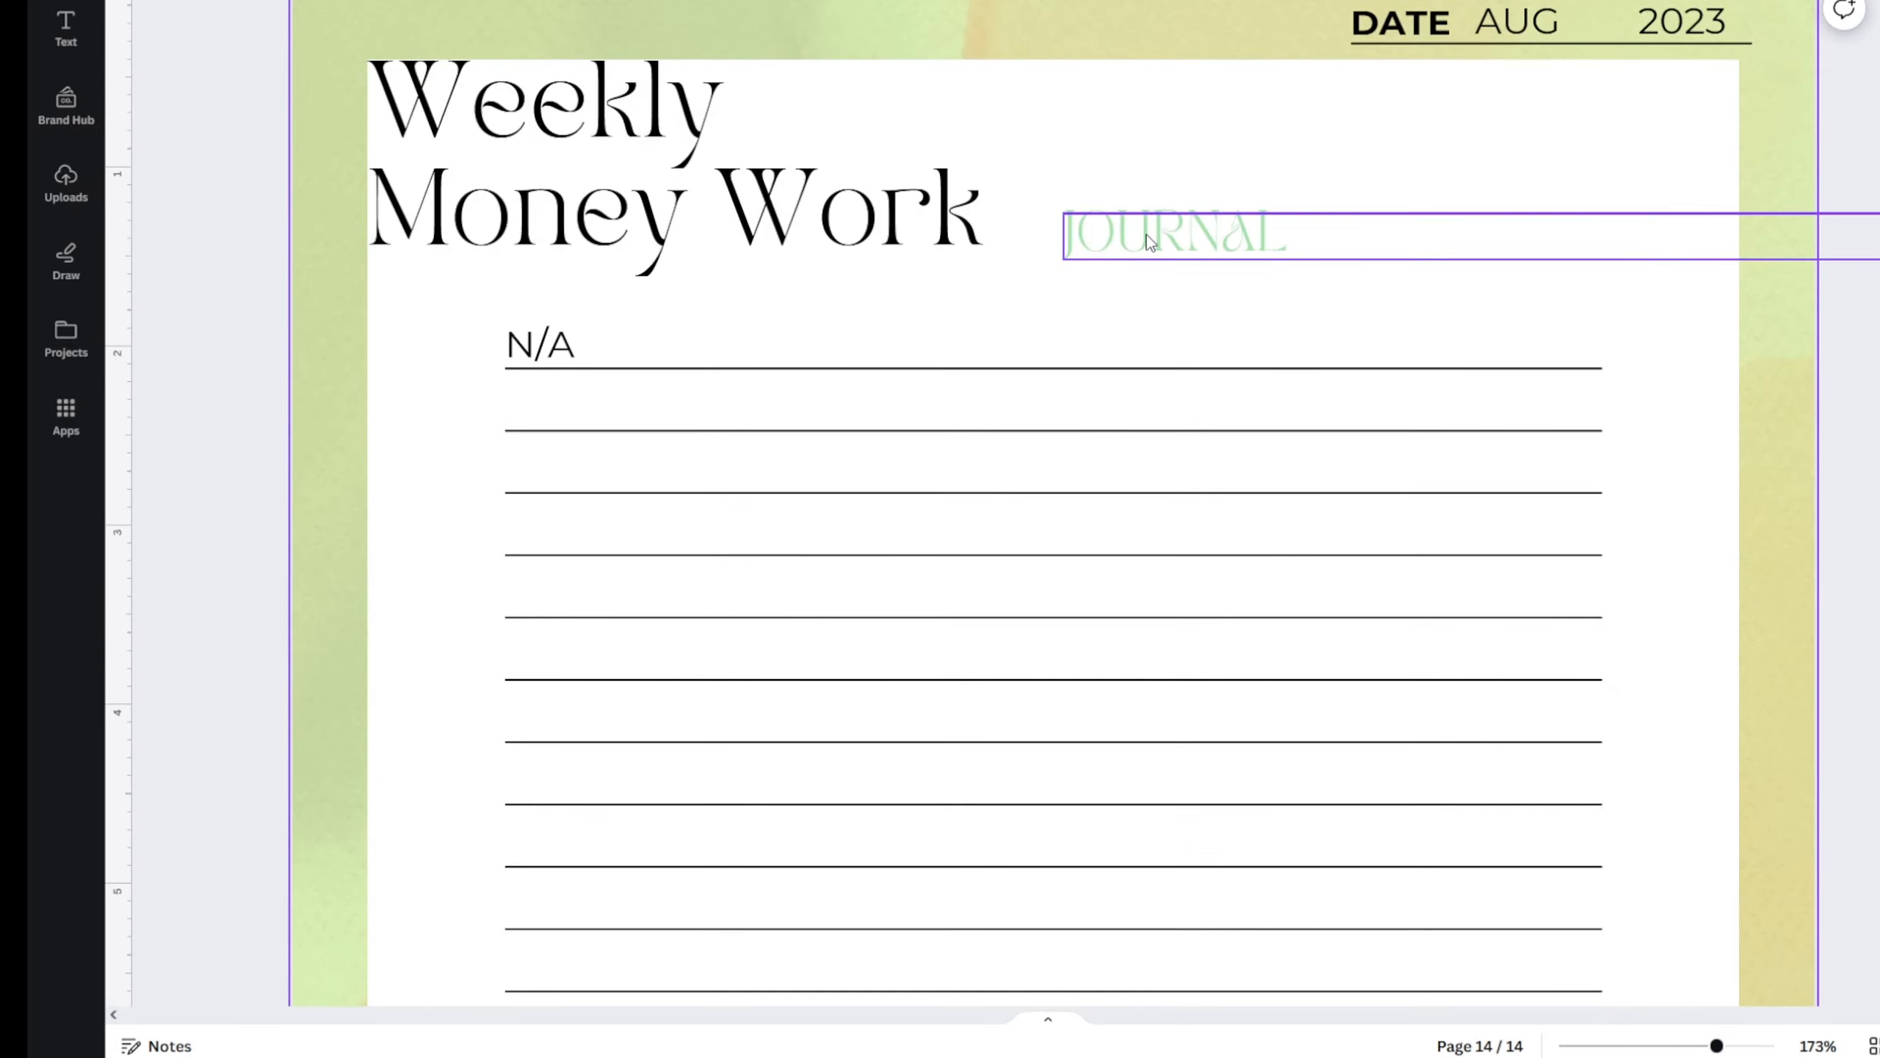
pyautogui.click(920, 233)
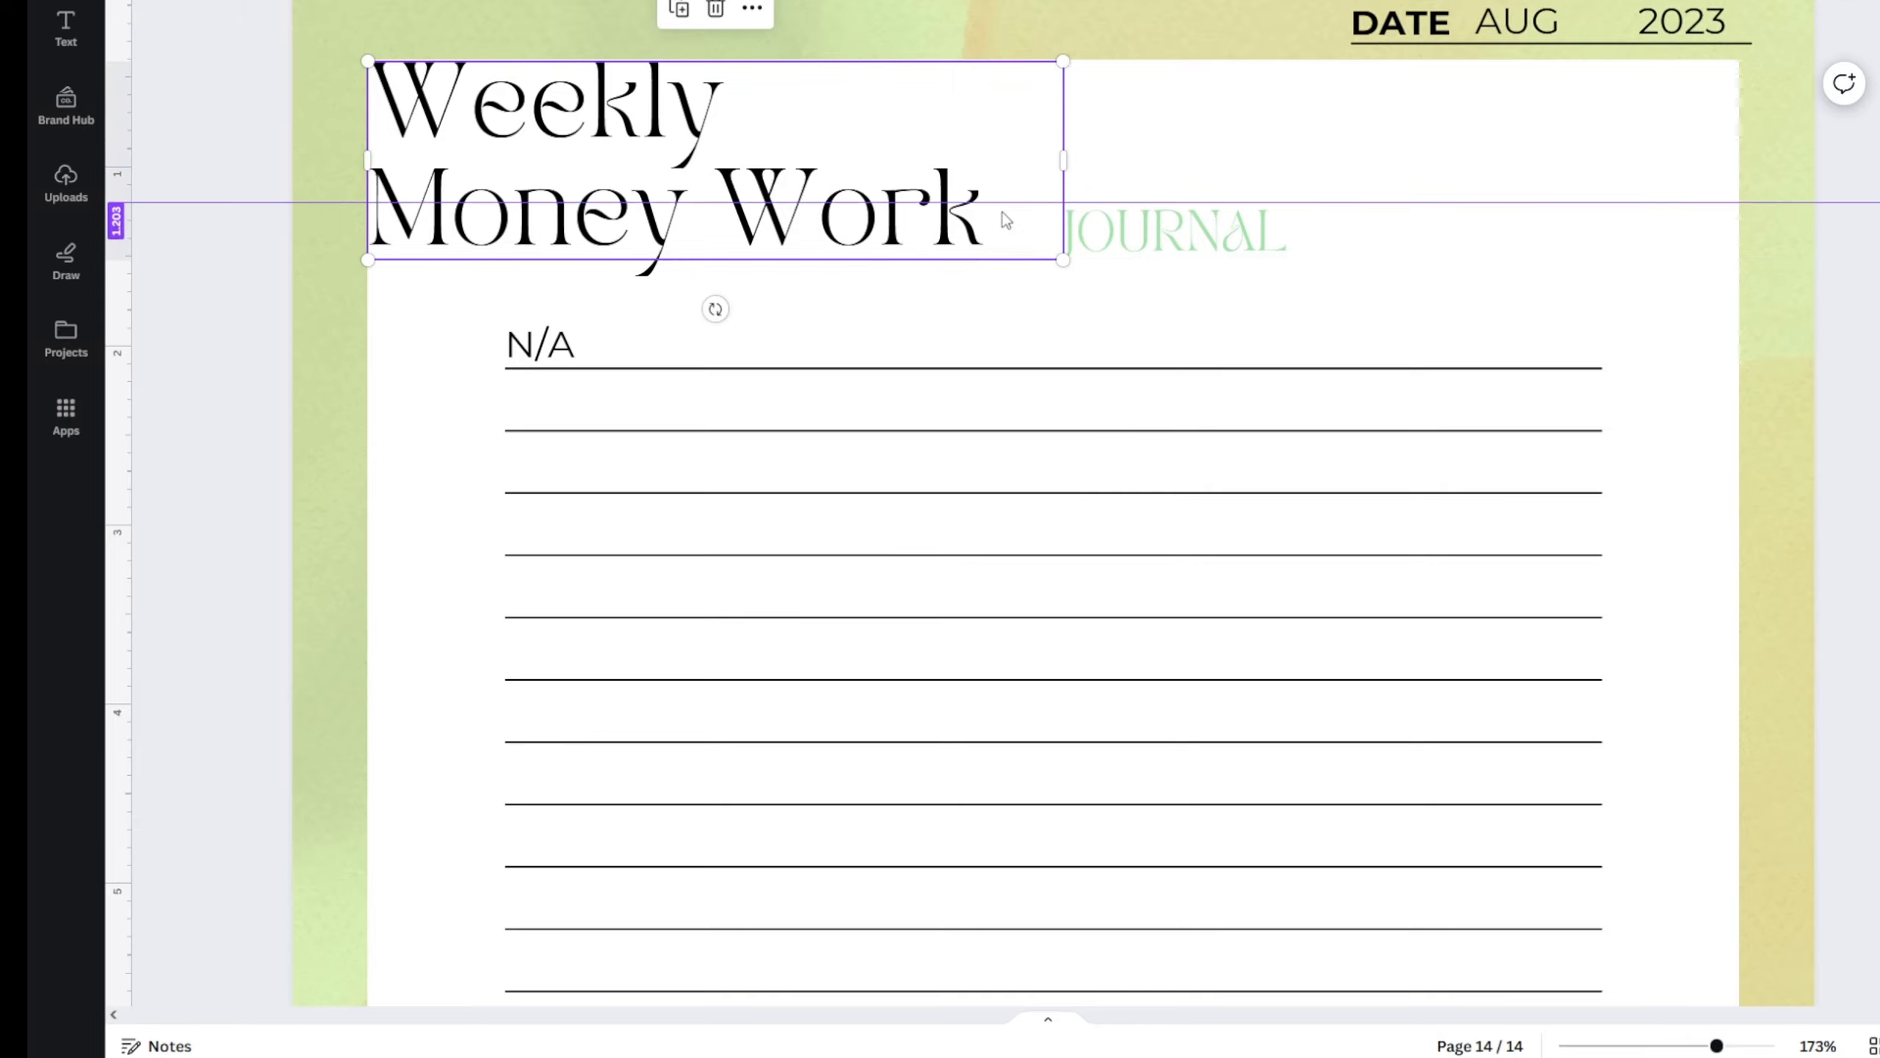
pyautogui.moveTo(1149, 222); pyautogui.dragTo(1080, 223)
pyautogui.click(232, 187)
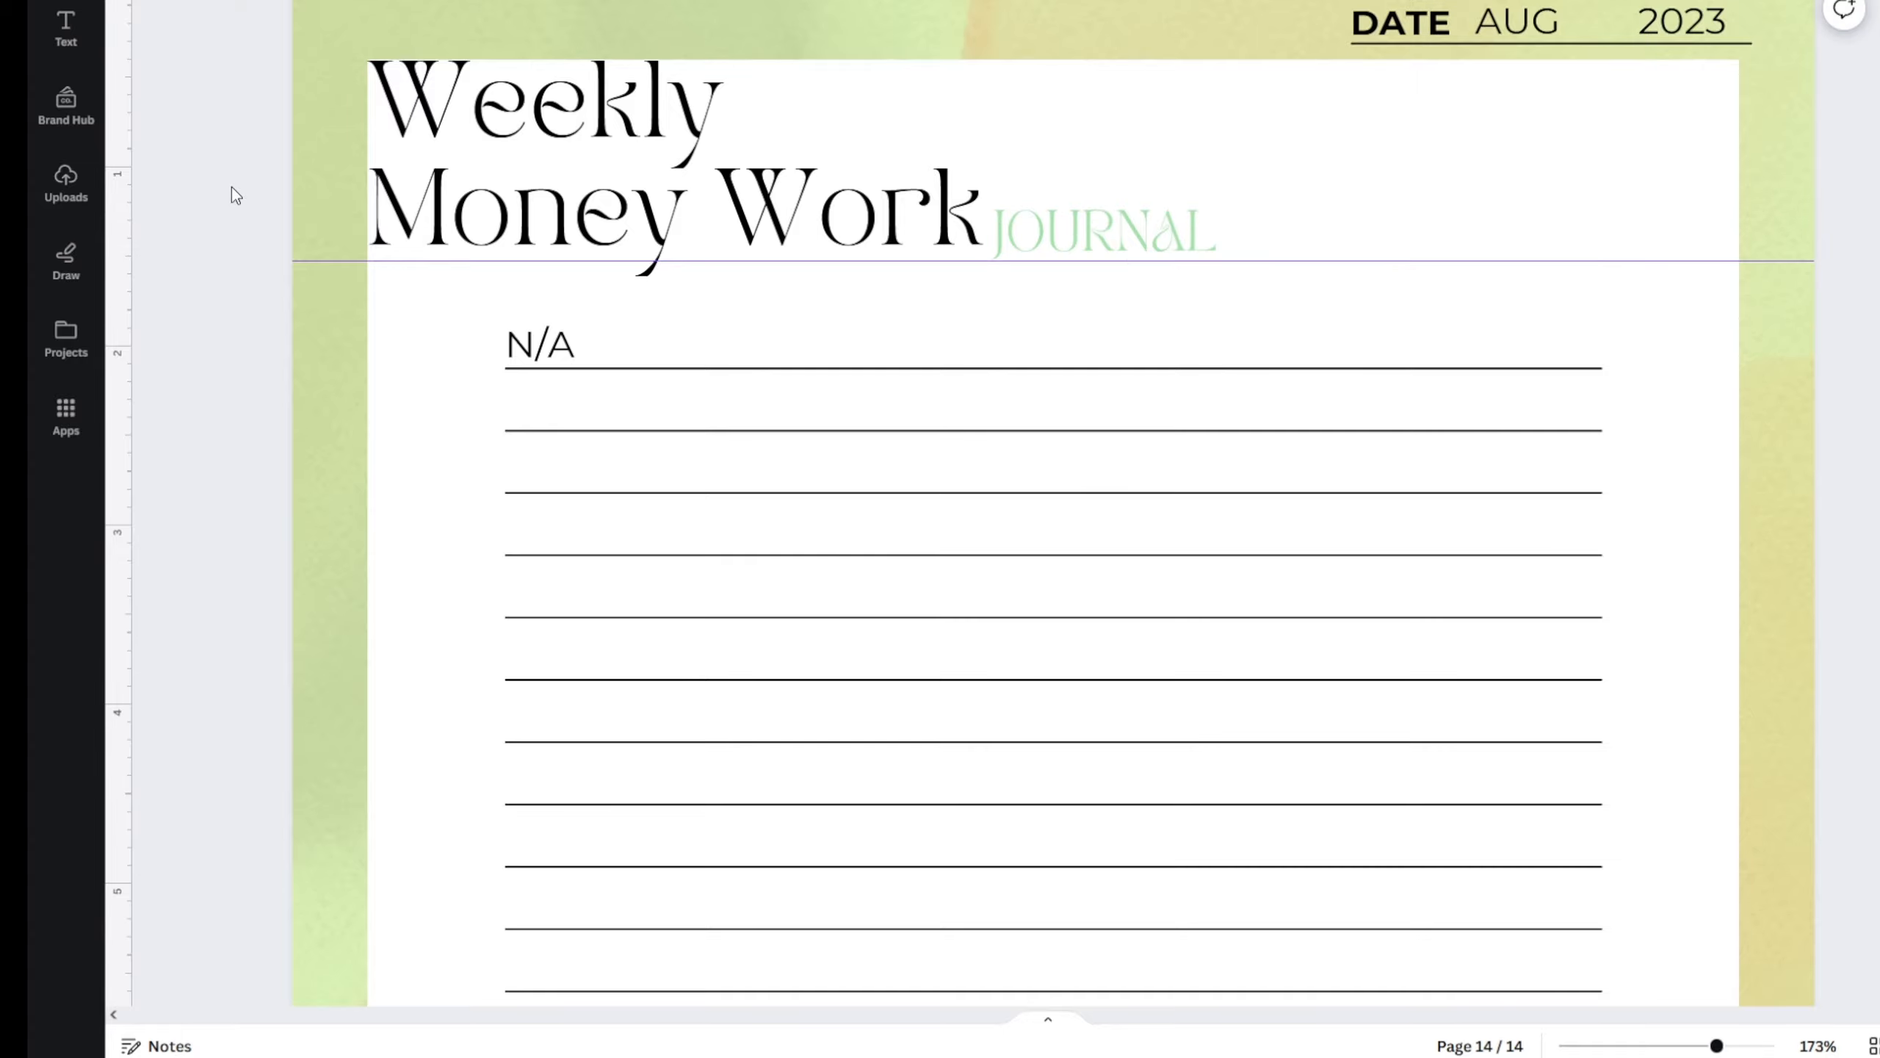
pyautogui.keyDown('ctrl'); pyautogui.scroll(-5, 232, 187); pyautogui.keyUp('ctrl')
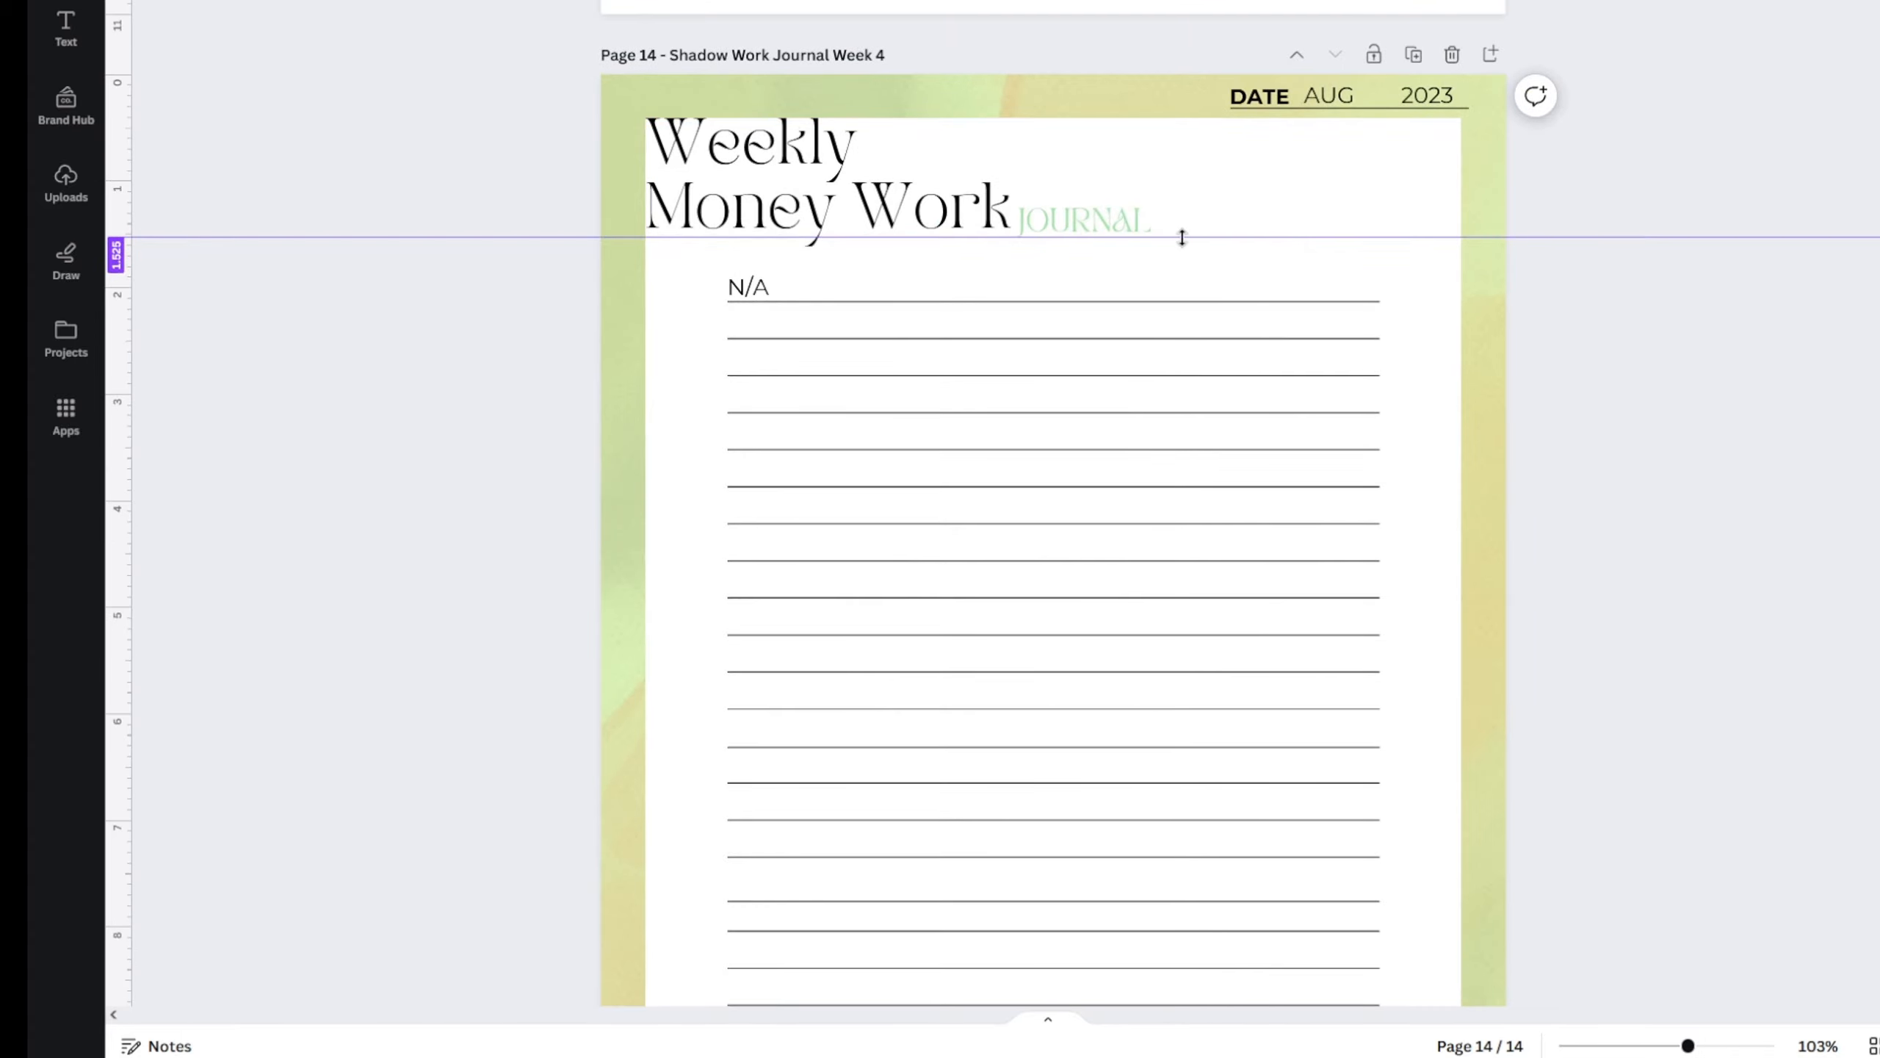
# - Fine-tune the vertical position of the JOURNAL subtitle on page 14 so it lines up with the Weekly Money Work heading
pyautogui.keyDown('ctrl'); pyautogui.scroll(5, 1022, 304); pyautogui.keyUp('ctrl')
pyautogui.click(1147, 104)
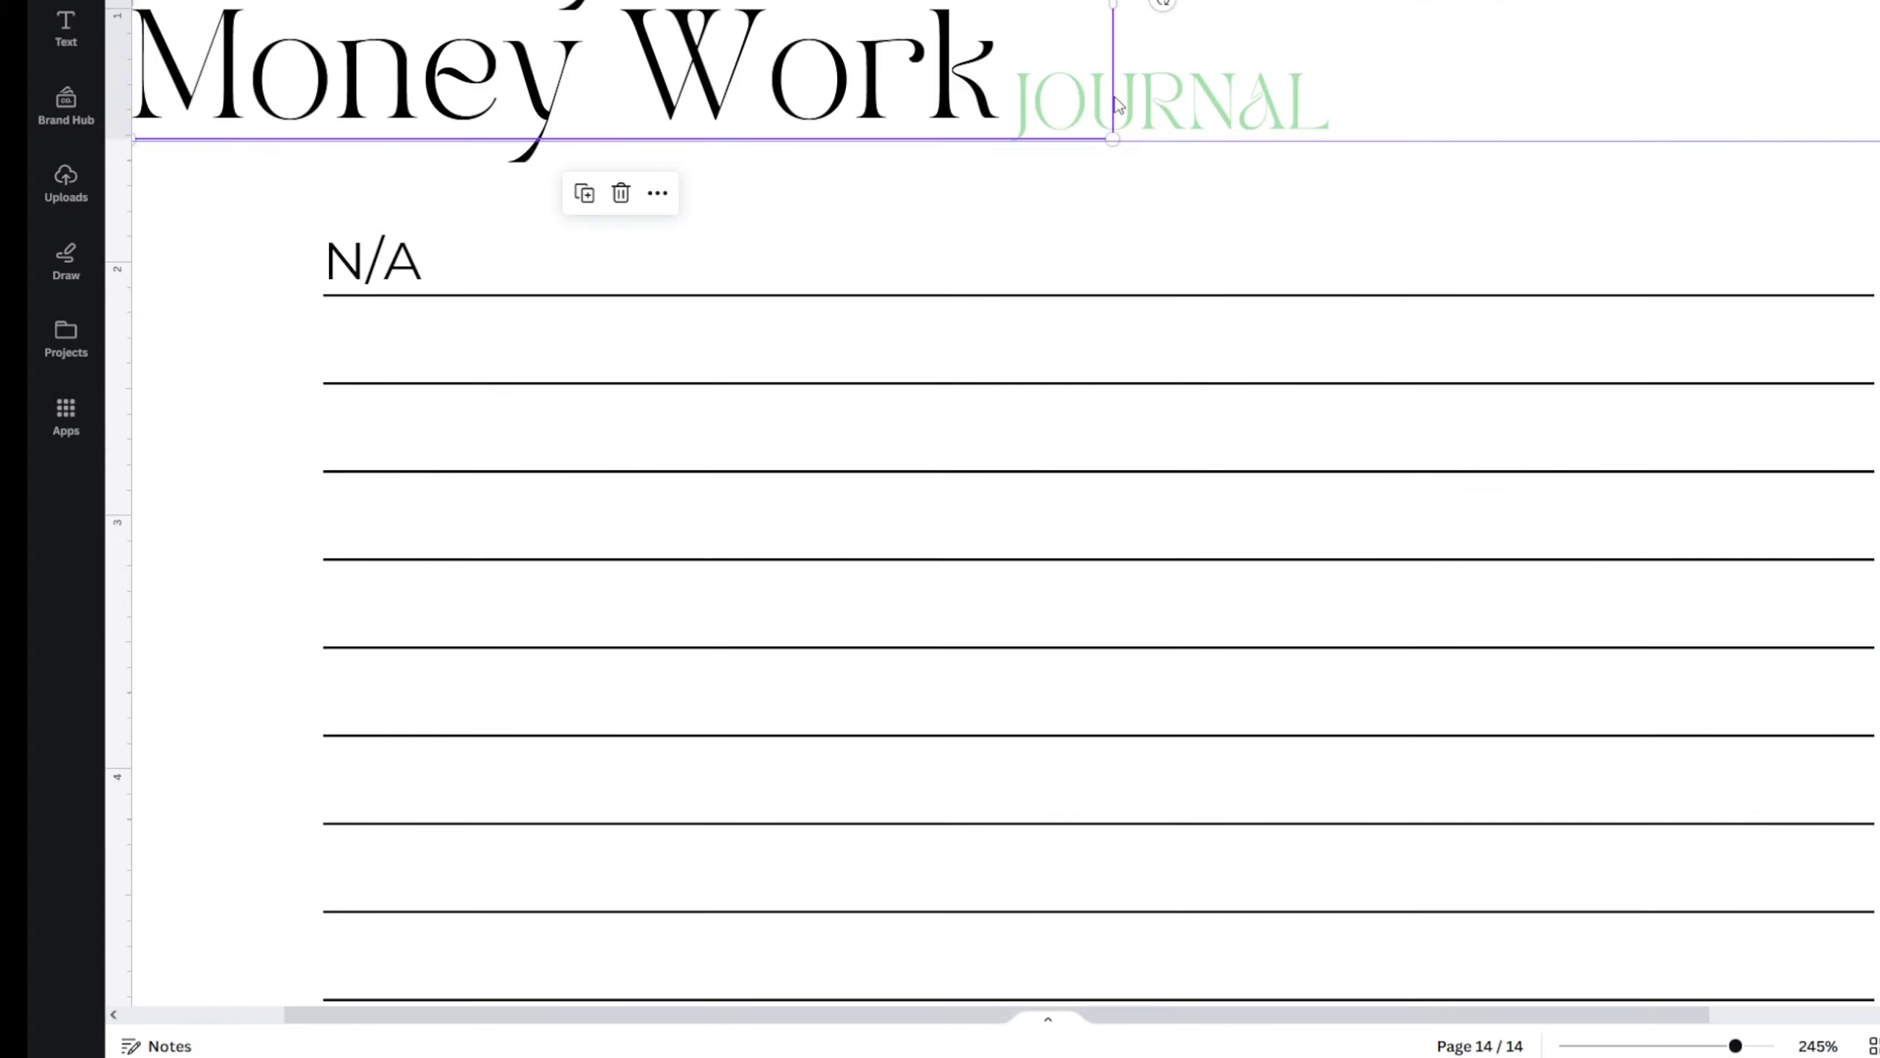
pyautogui.press('Down')
pyautogui.moveTo(1181, 111); pyautogui.dragTo(1176, 102)
pyautogui.click(150, 260)
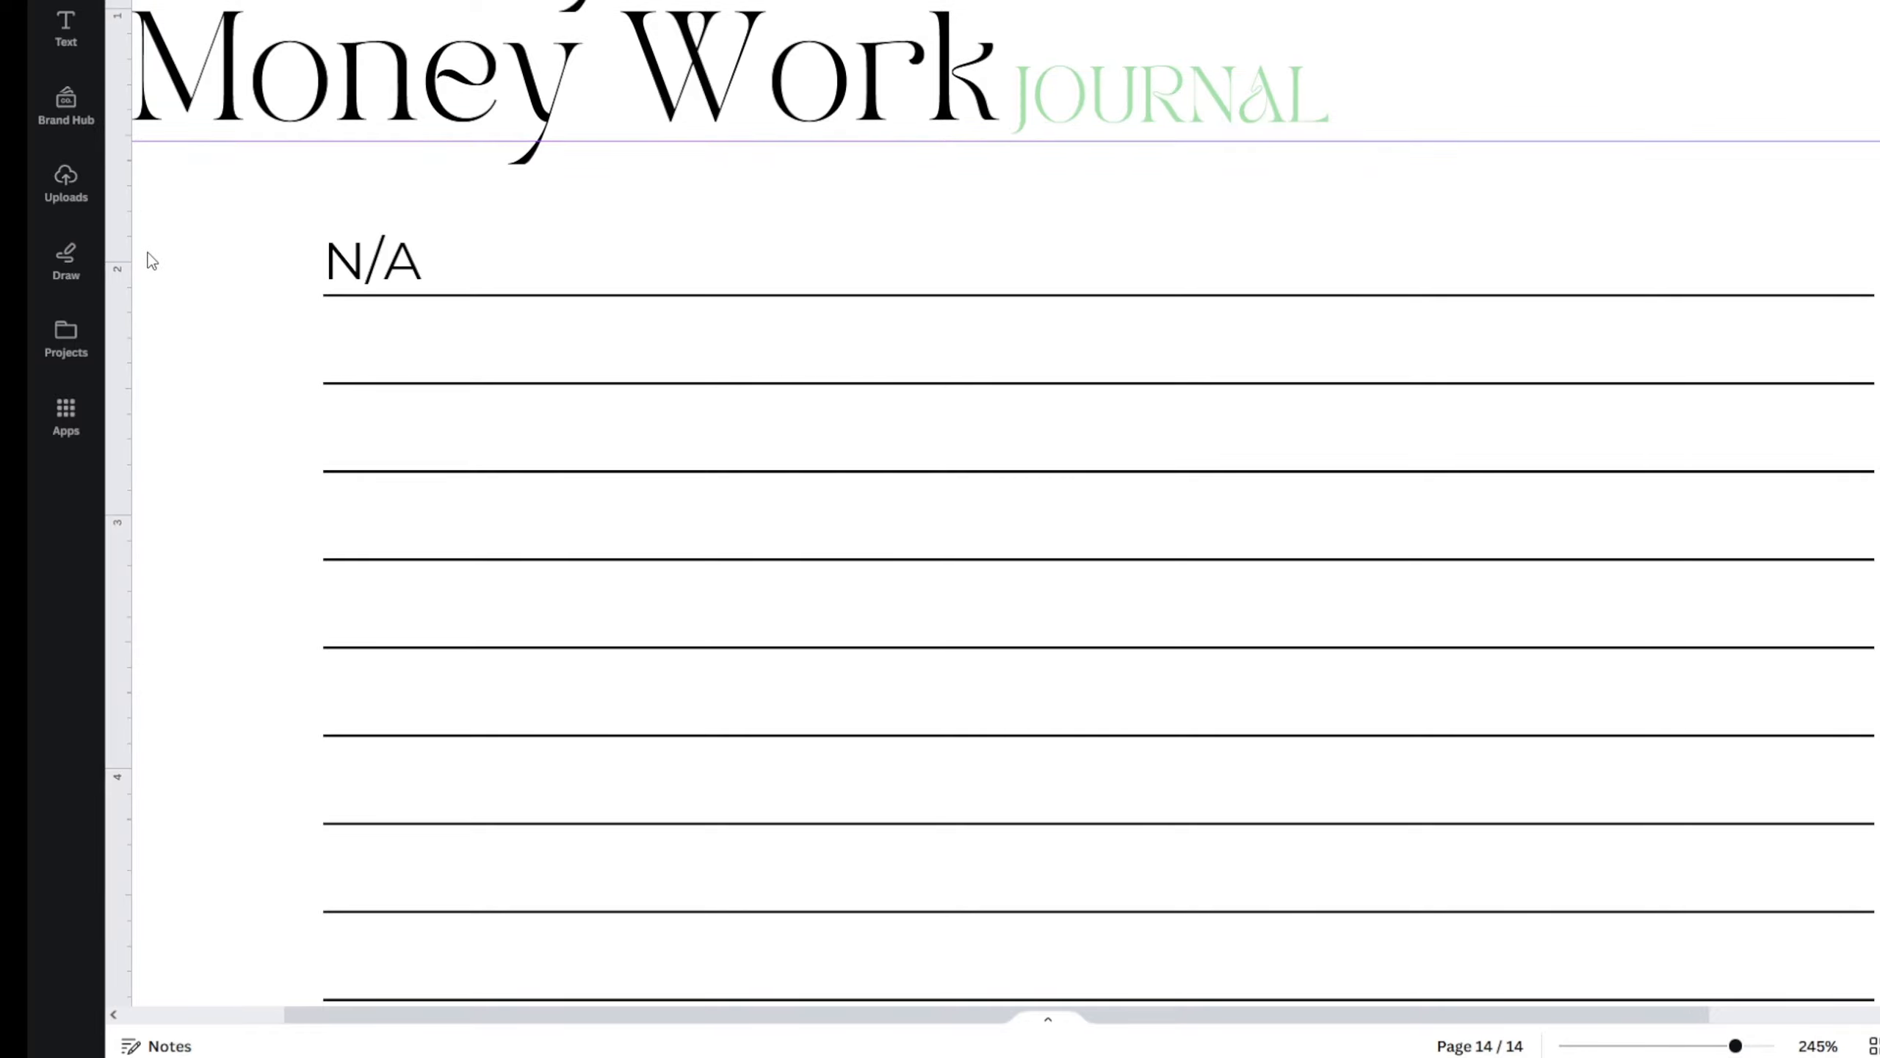
pyautogui.keyDown('ctrl'); pyautogui.scroll(-5, 149, 260); pyautogui.keyUp('ctrl')
pyautogui.click(1096, 178)
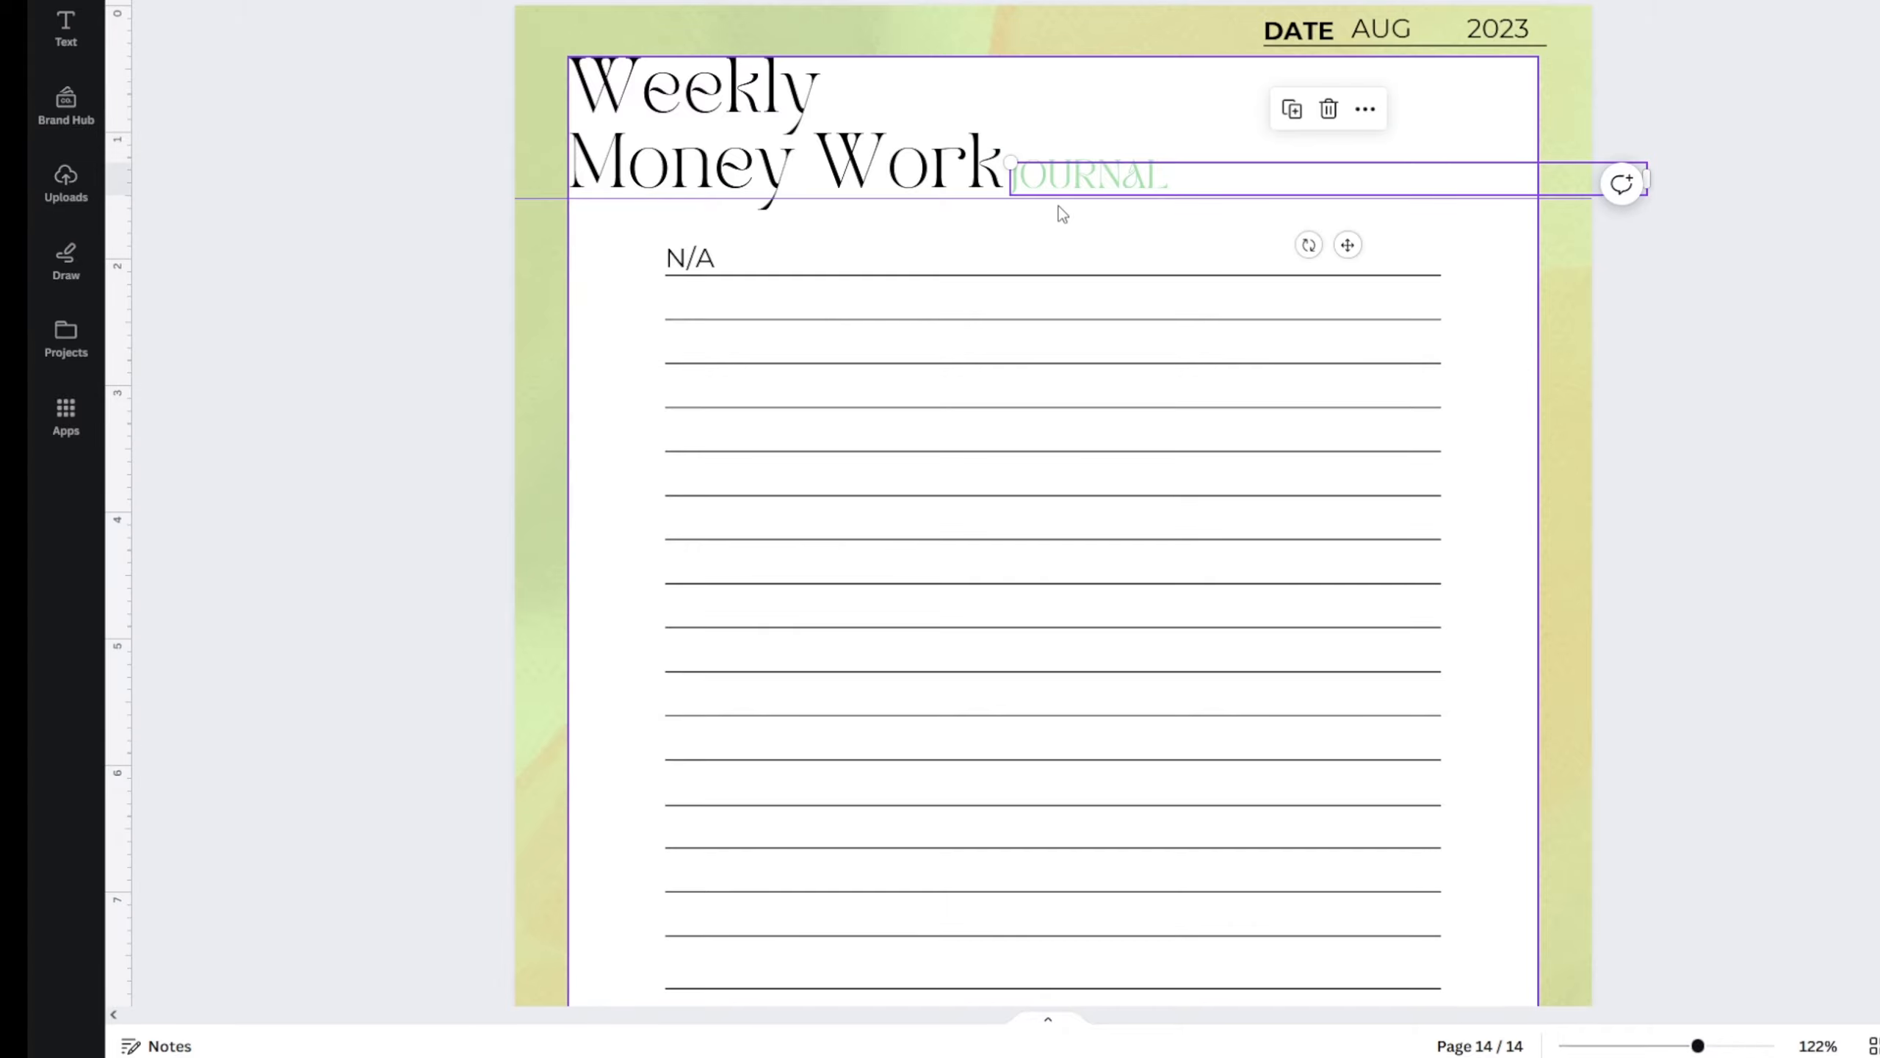
pyautogui.click(1449, 311)
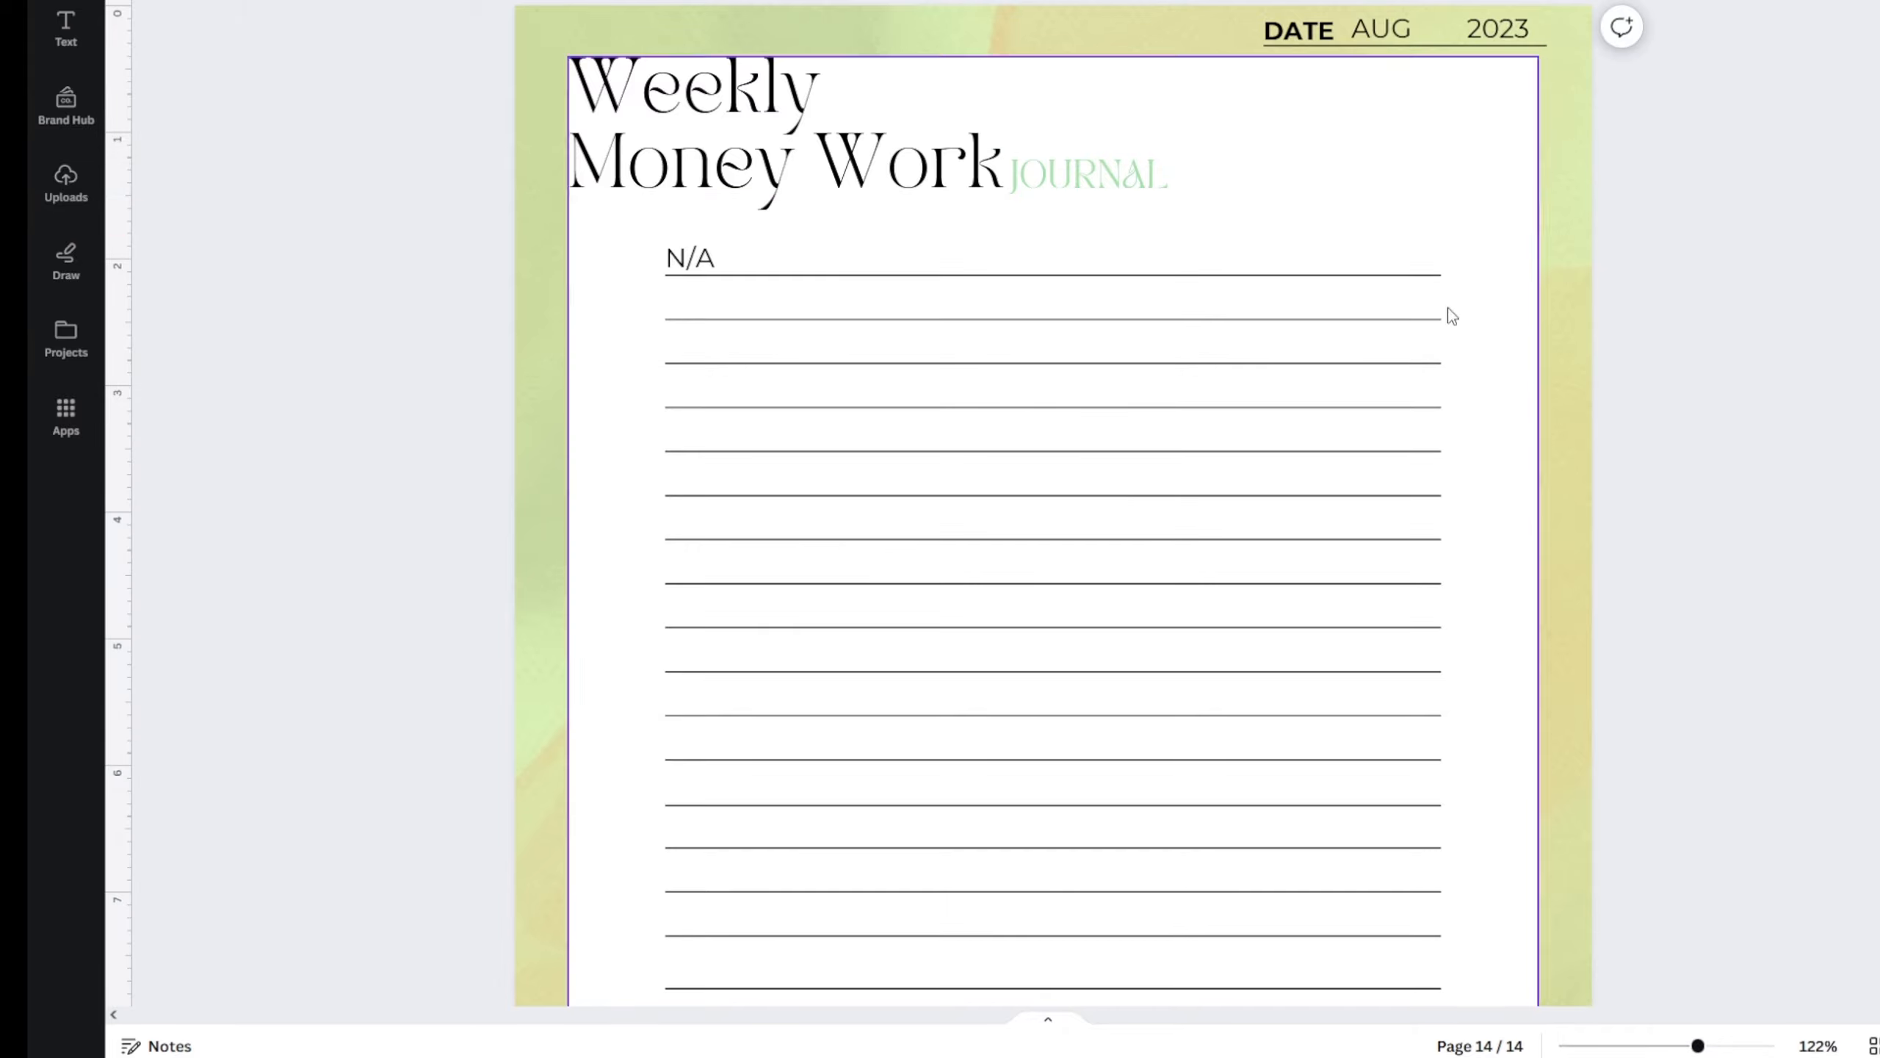
# - Replace the JOURNAL subtitle on page 11 with a copy of the repositioned one from page 14
pyautogui.click(1115, 174)
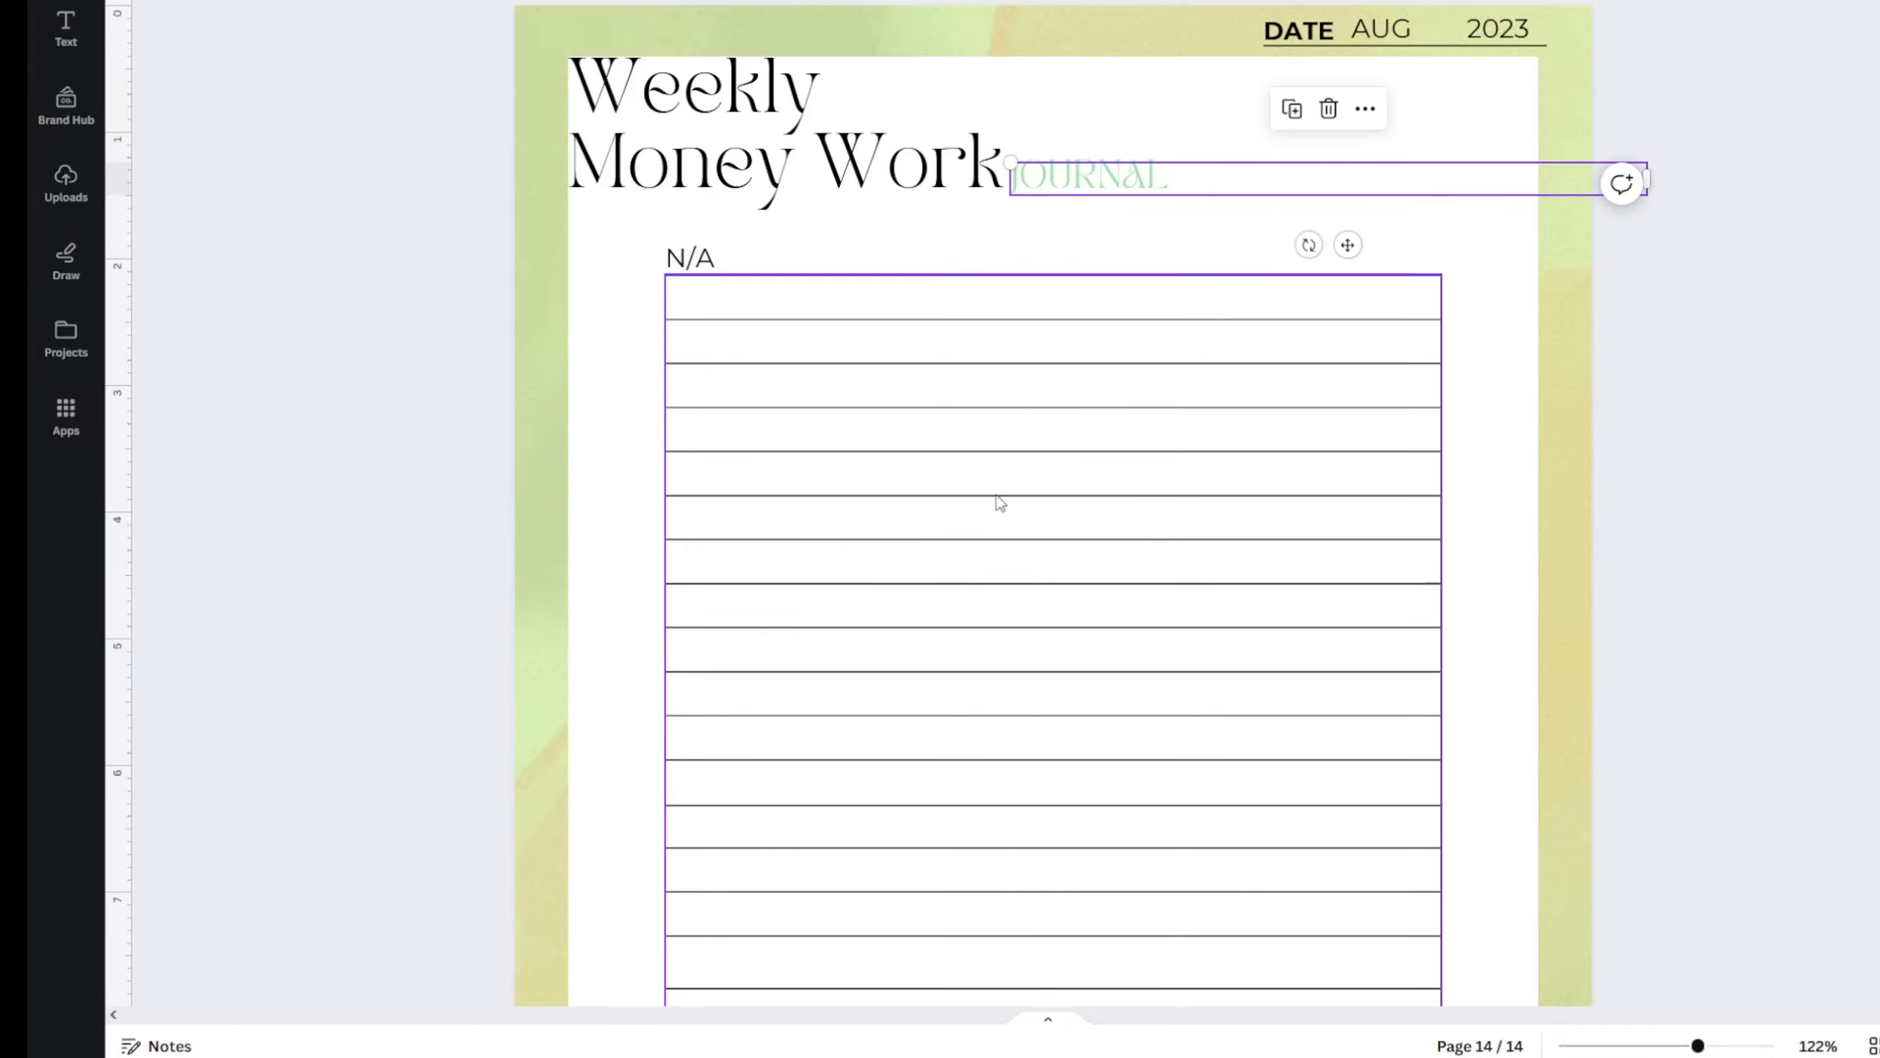
pyautogui.scroll(10, 1014, 538)
pyautogui.keyDown('ctrl'); pyautogui.scroll(-3, 1031, 574); pyautogui.keyUp('ctrl')
pyautogui.scroll(20, 1030, 575)
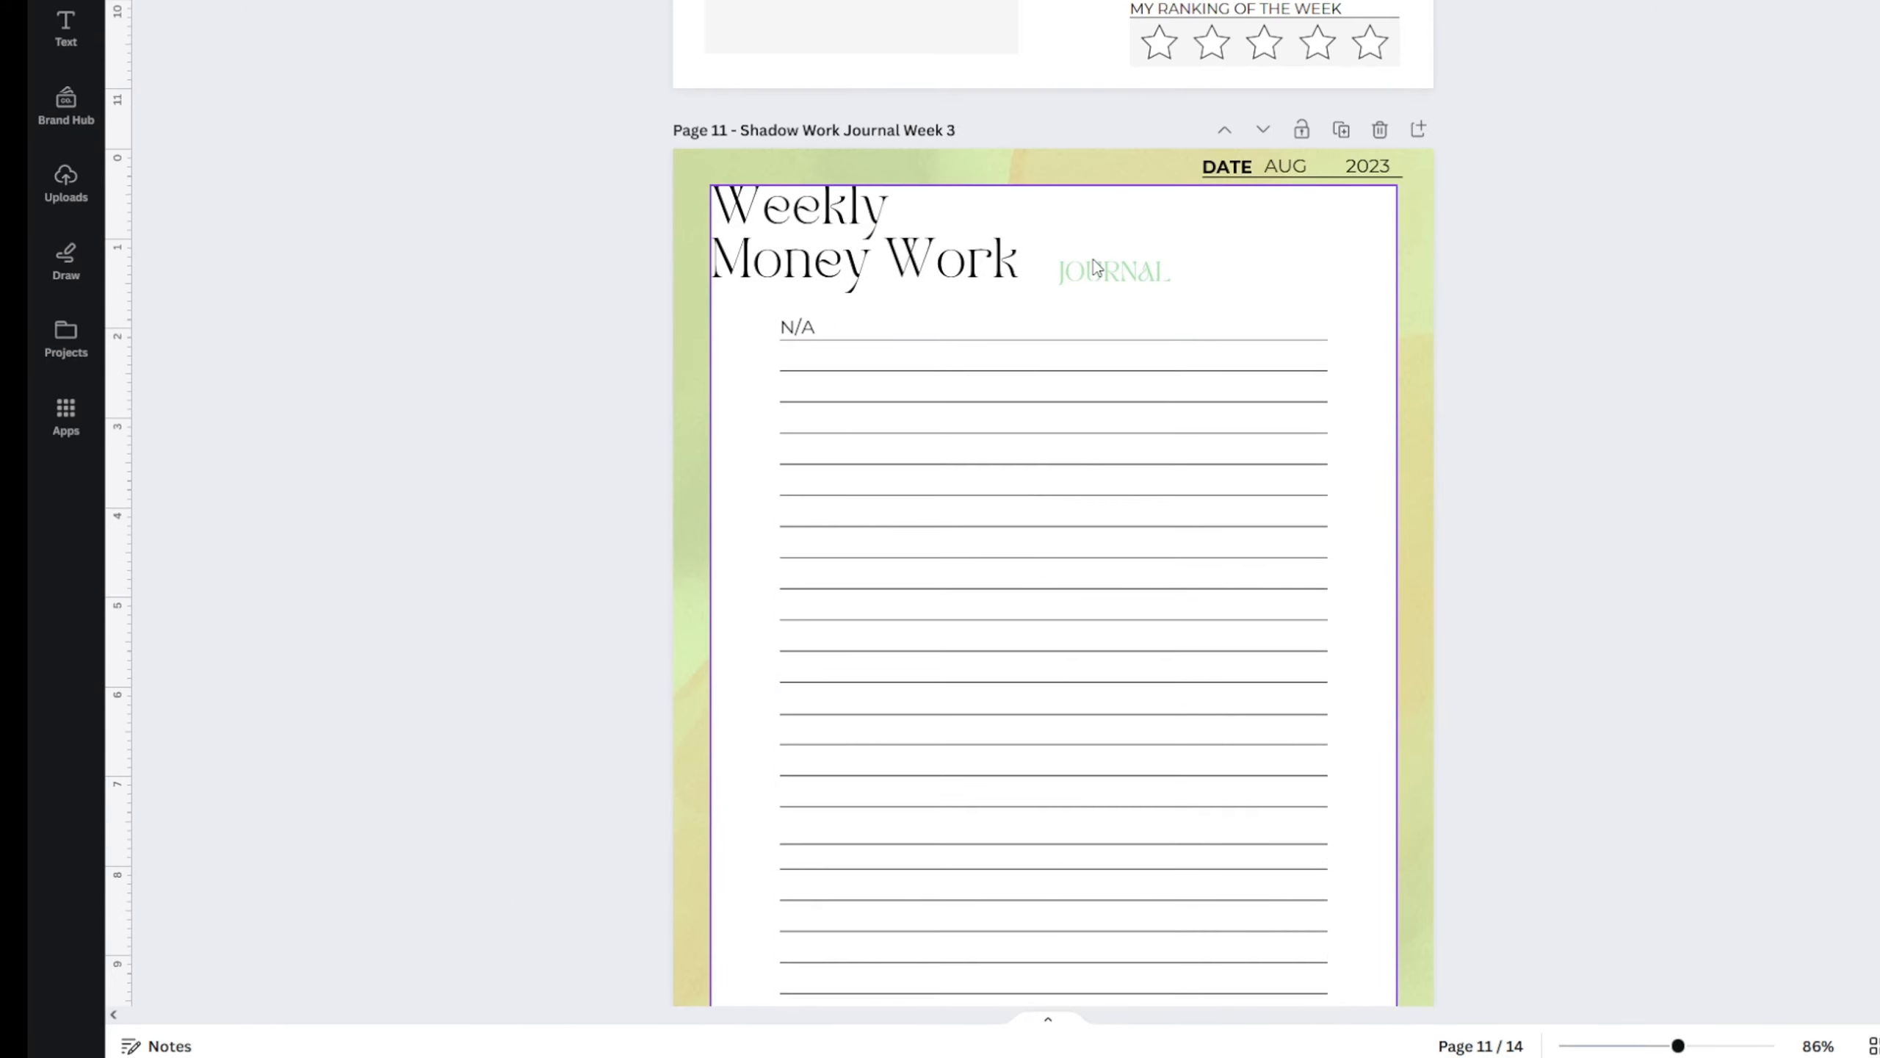
pyautogui.click(1095, 275)
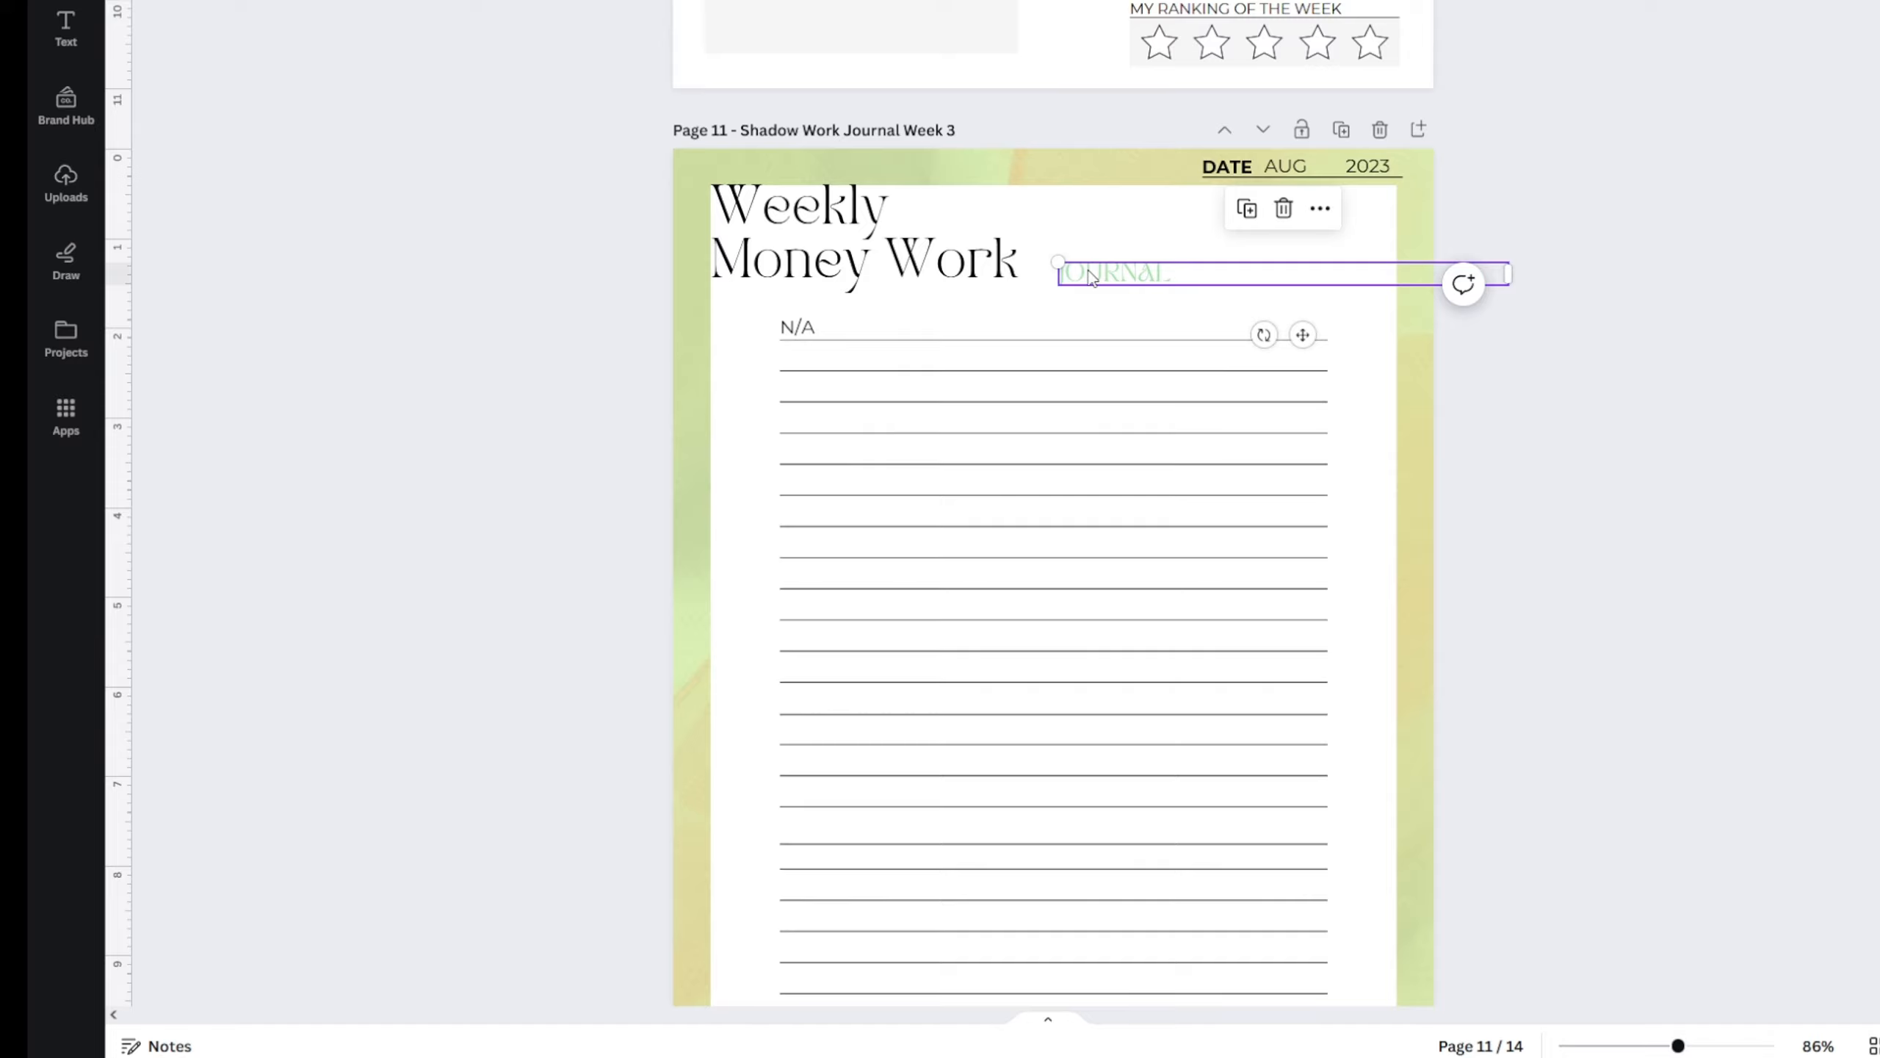
pyautogui.press('Delete')
pyautogui.hotkey('ctrl', 'z')
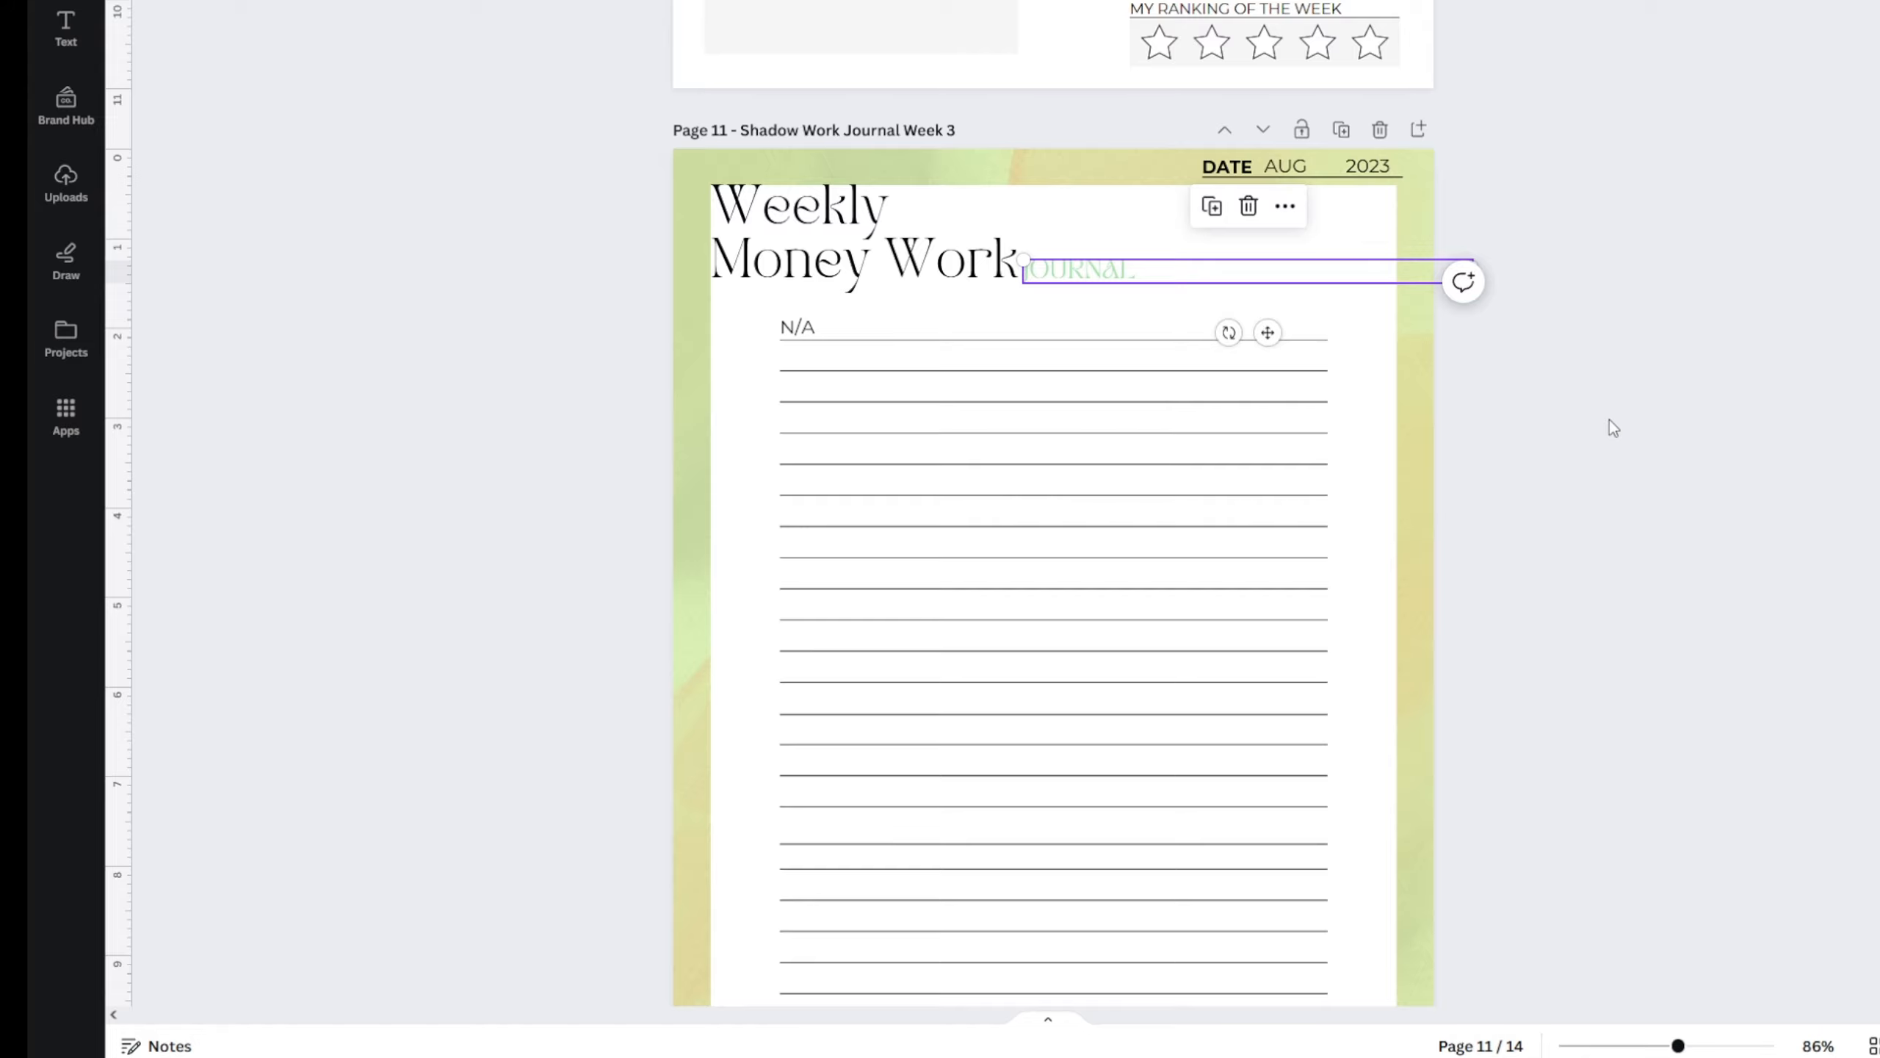
# - Replace the JOURNAL subtitle on page 8 with the copied one placed directly beside the heading
pyautogui.scroll(15, 1556, 667)
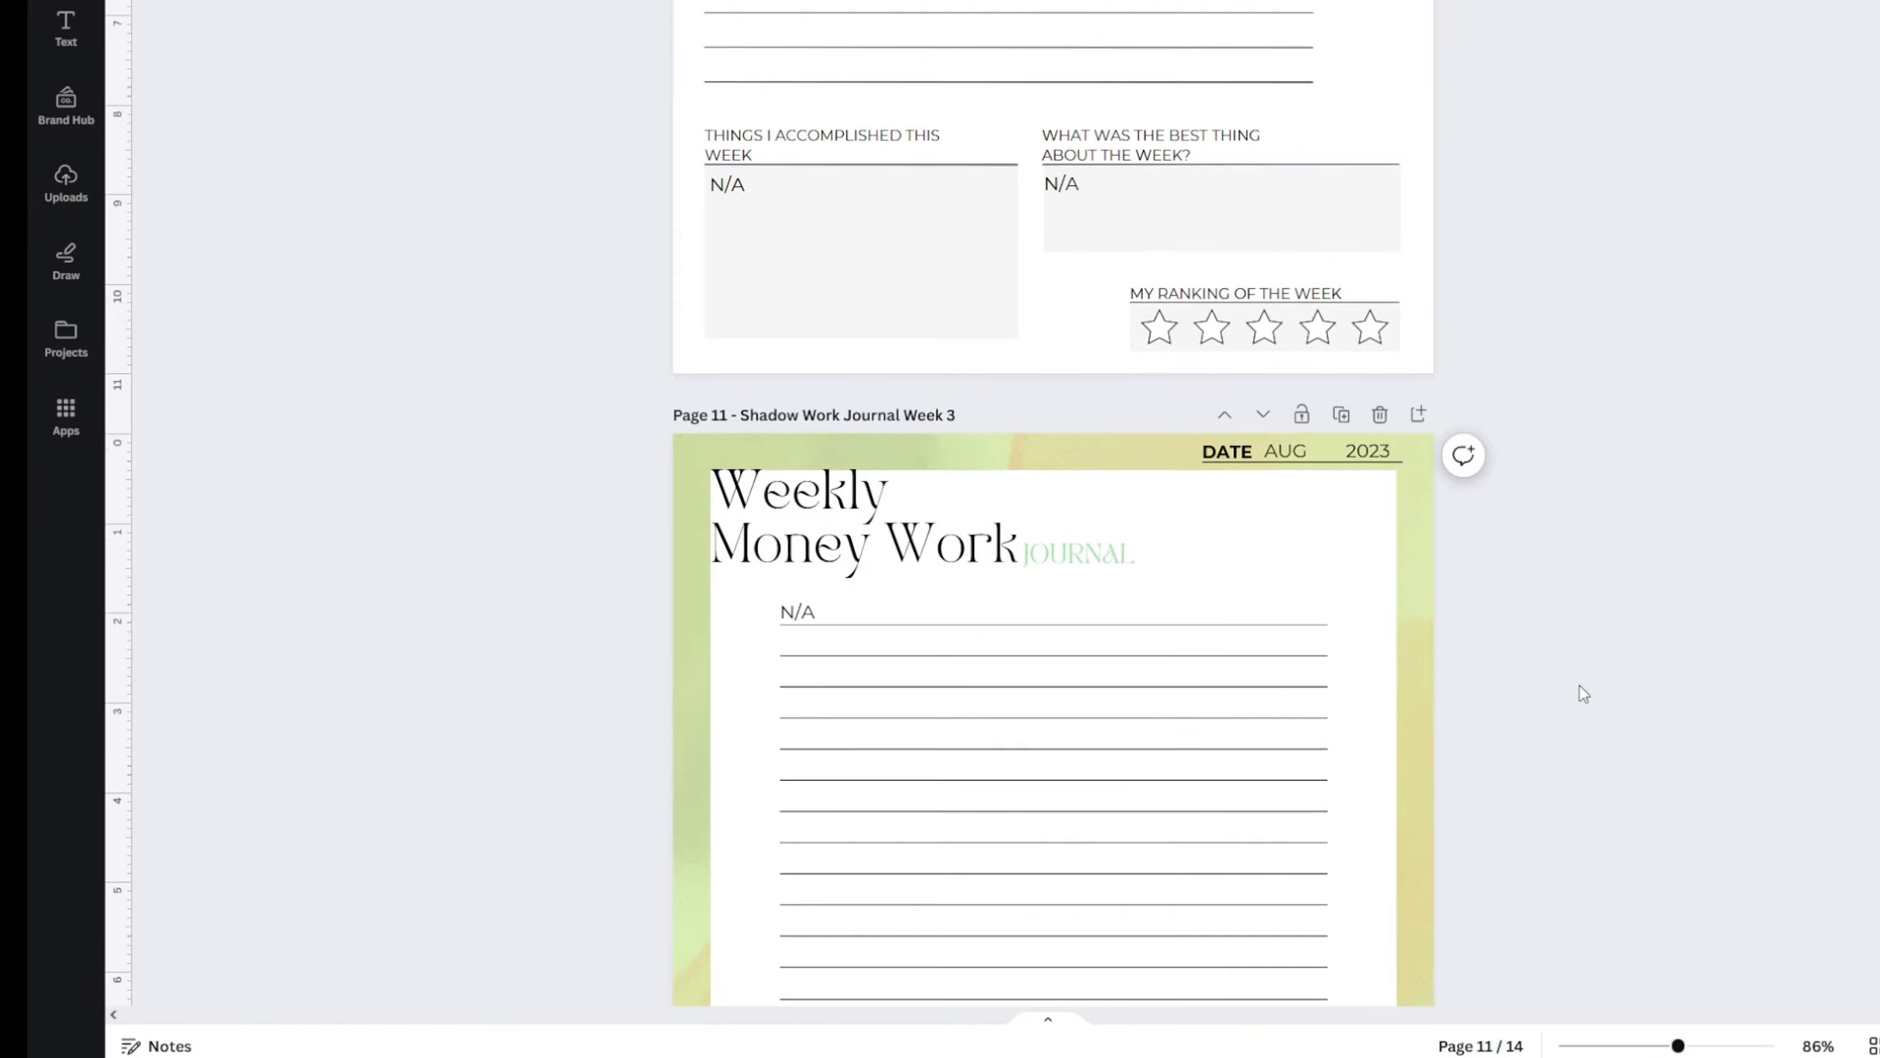
pyautogui.scroll(20, 1484, 641)
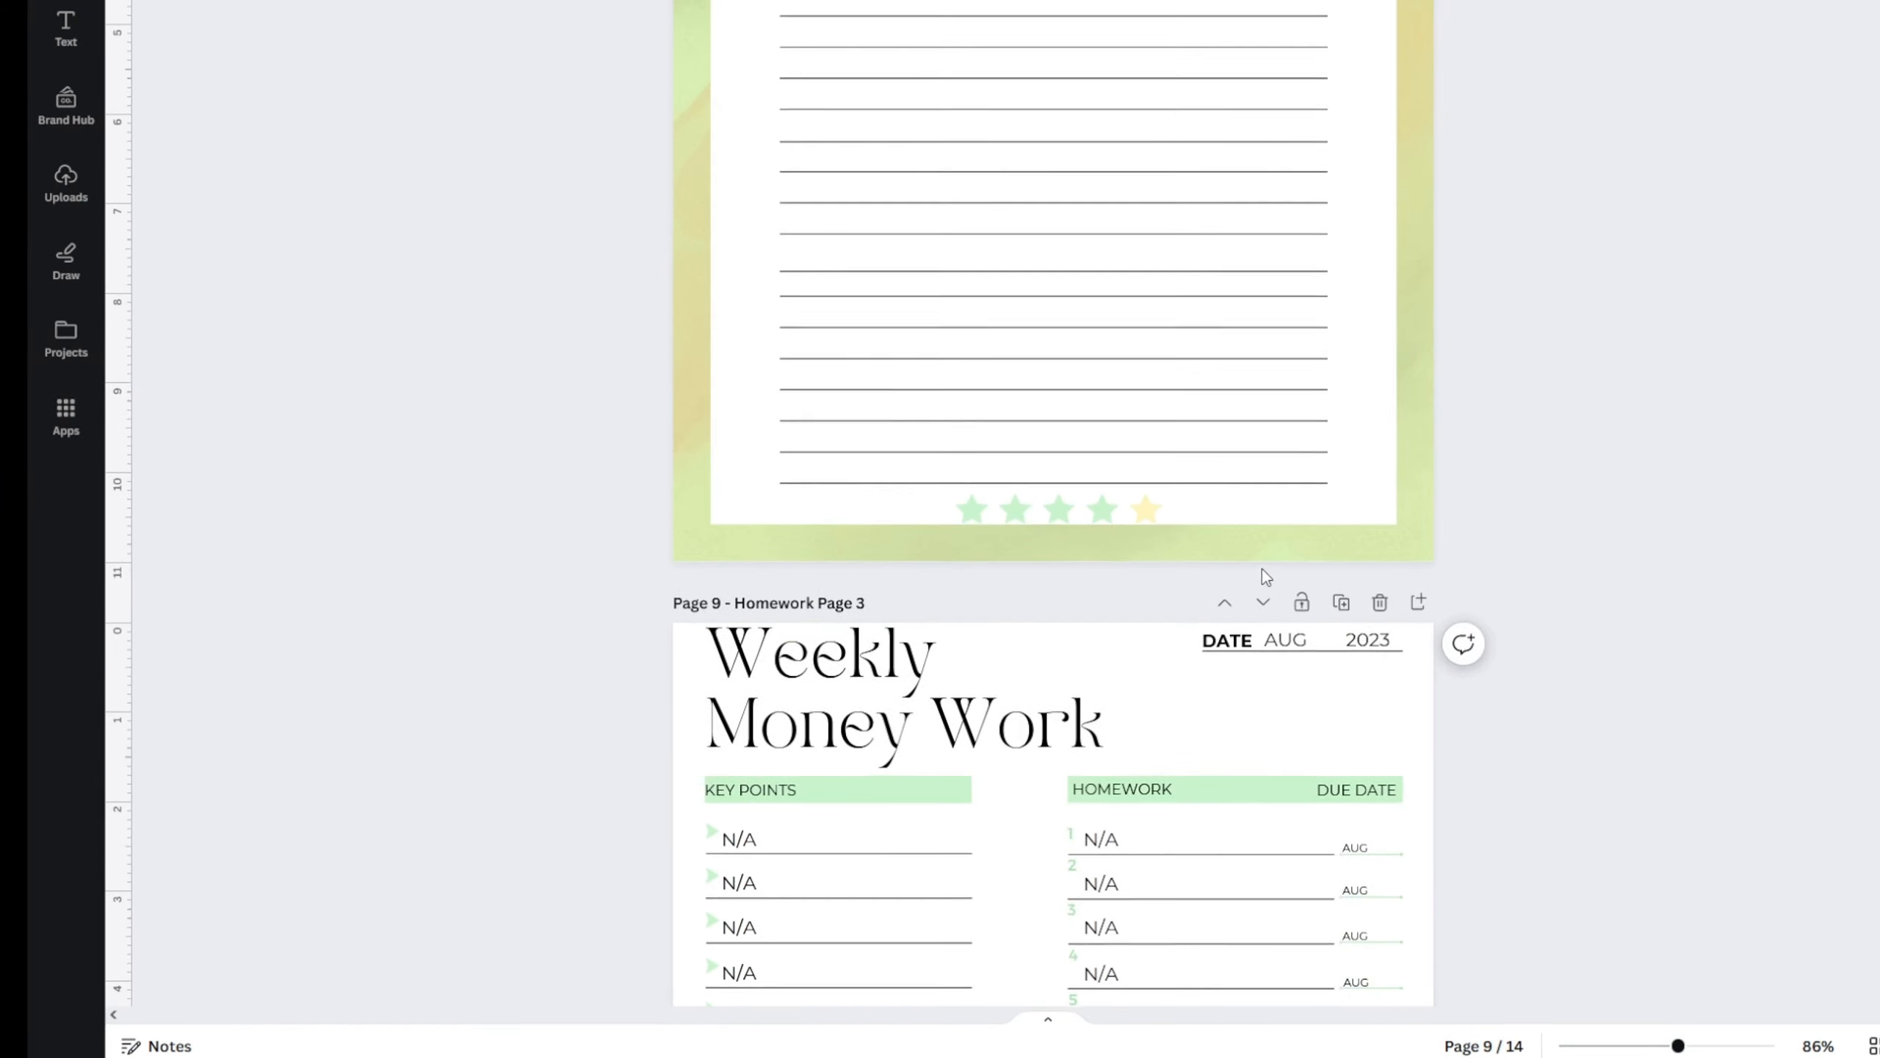
pyautogui.click(1114, 420)
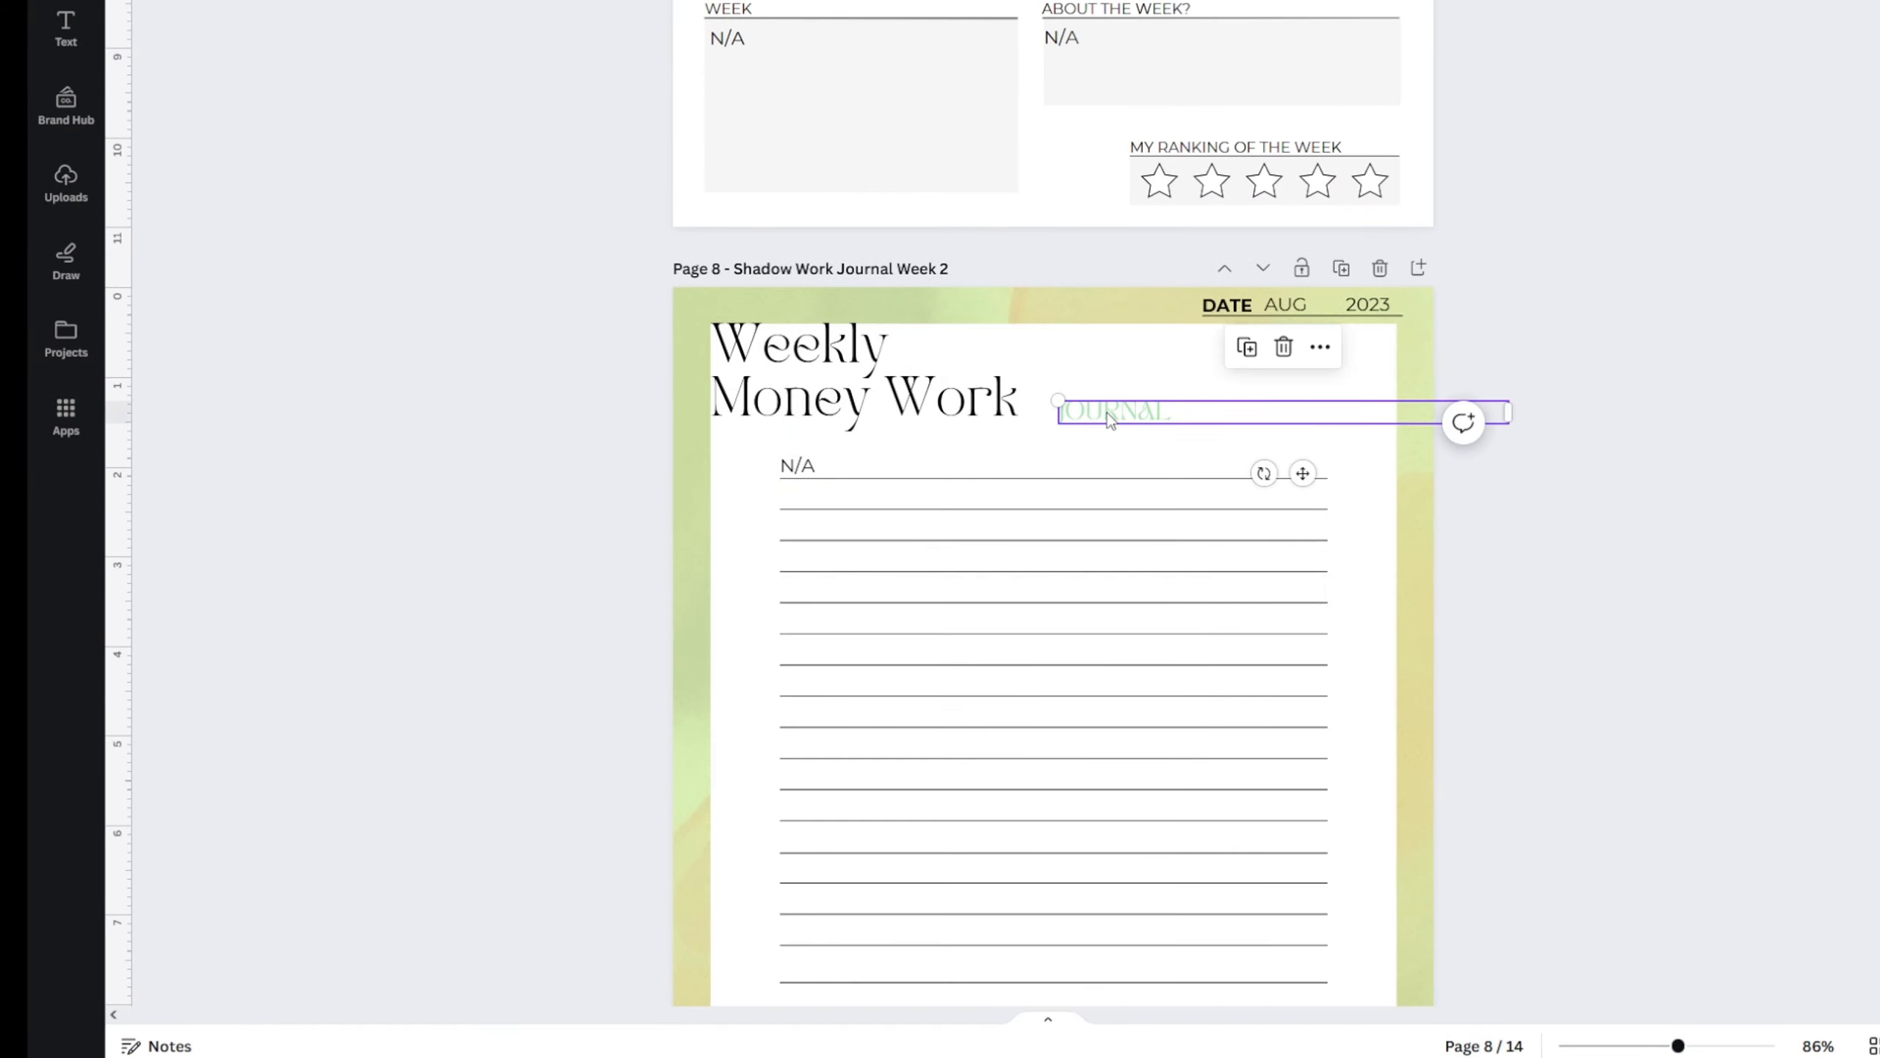
pyautogui.click(1707, 397)
# - Delete the JOURNAL subtitle on page 5 and paste the copied one directly beside the Weekly Money Work heading
pyautogui.scroll(15, 1523, 614)
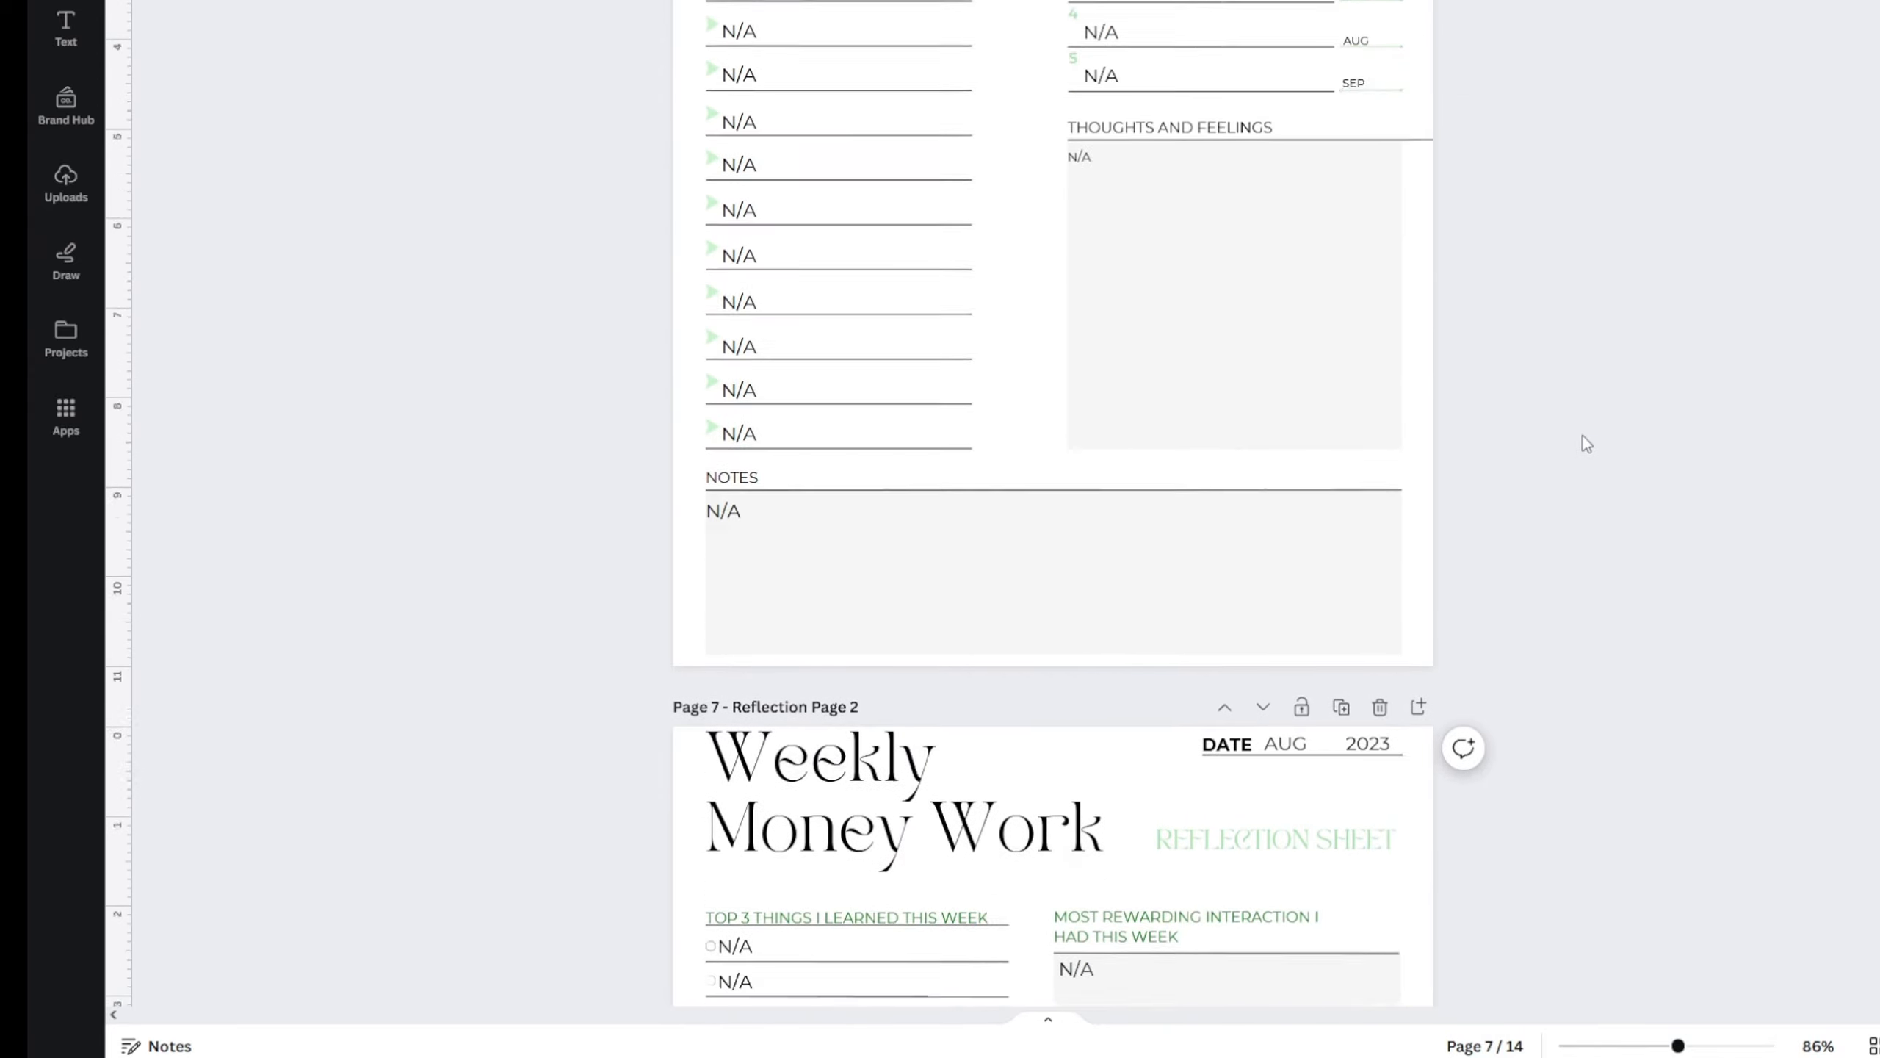
pyautogui.scroll(15, 1589, 477)
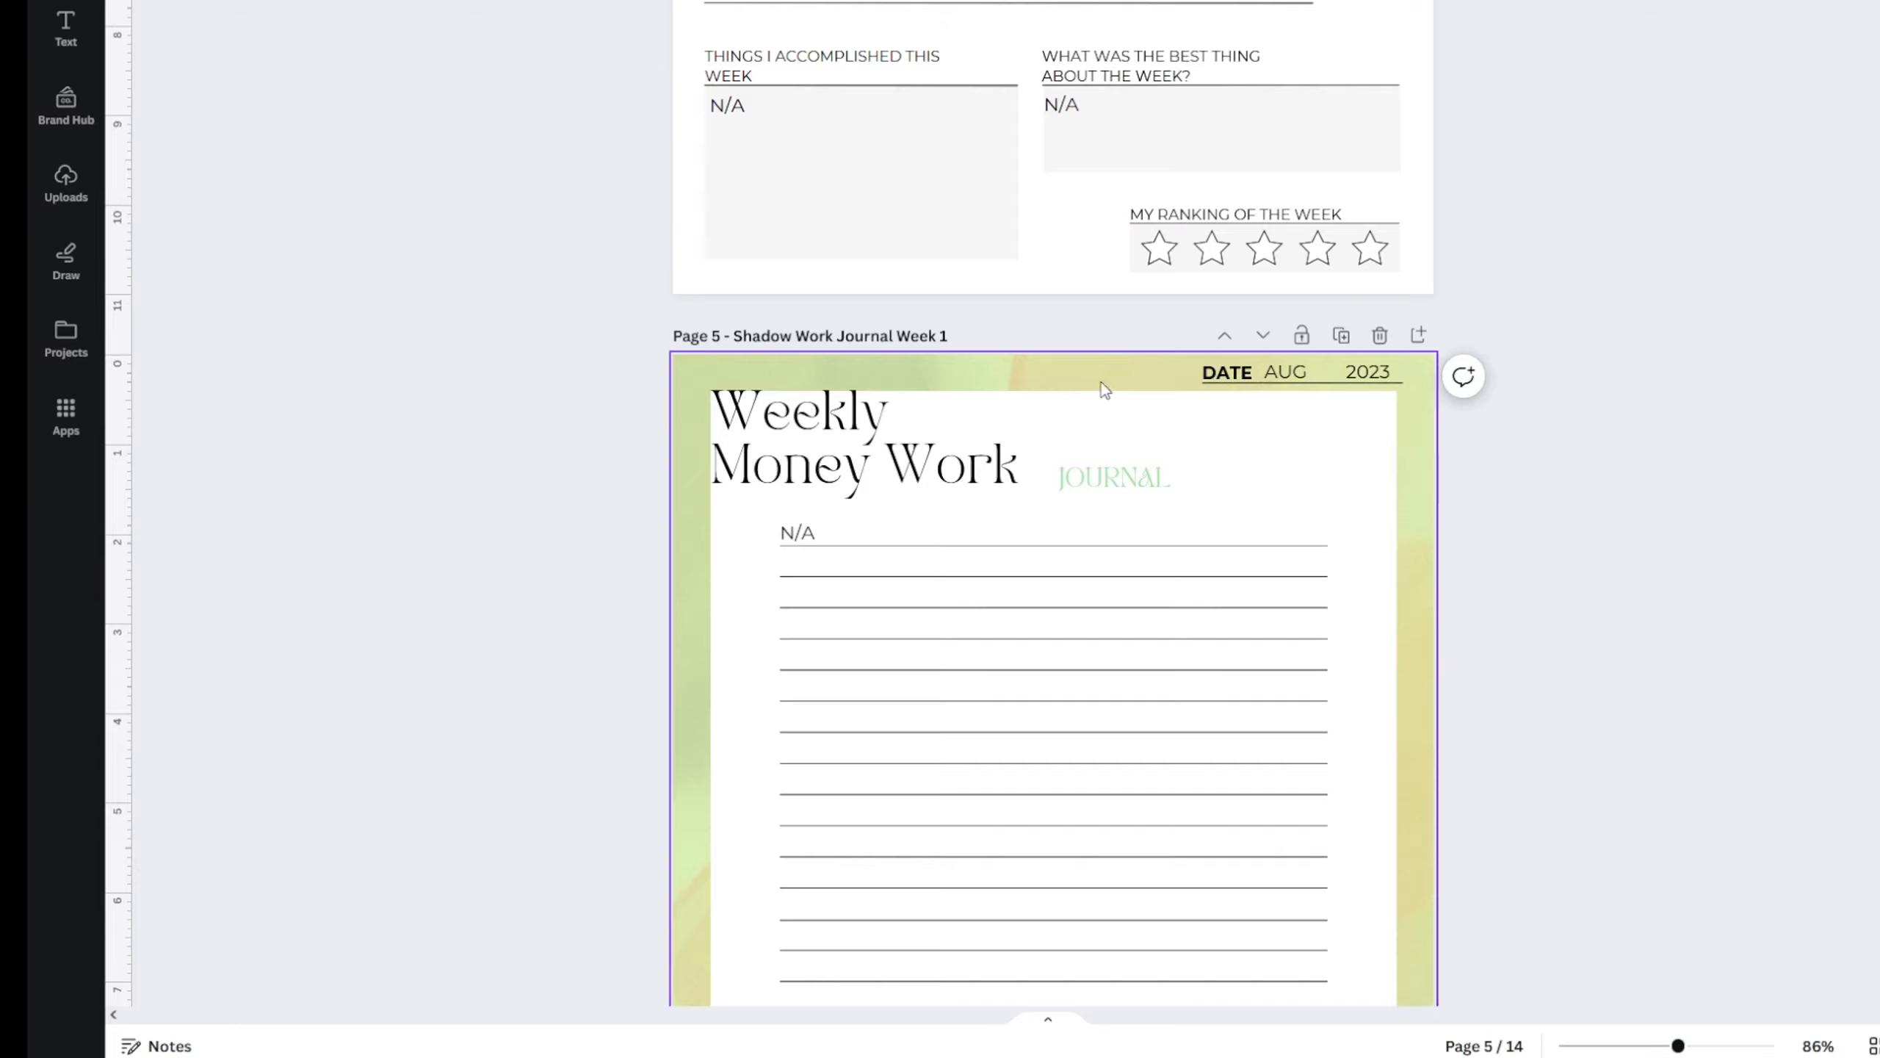
pyautogui.rightClick(1085, 480)
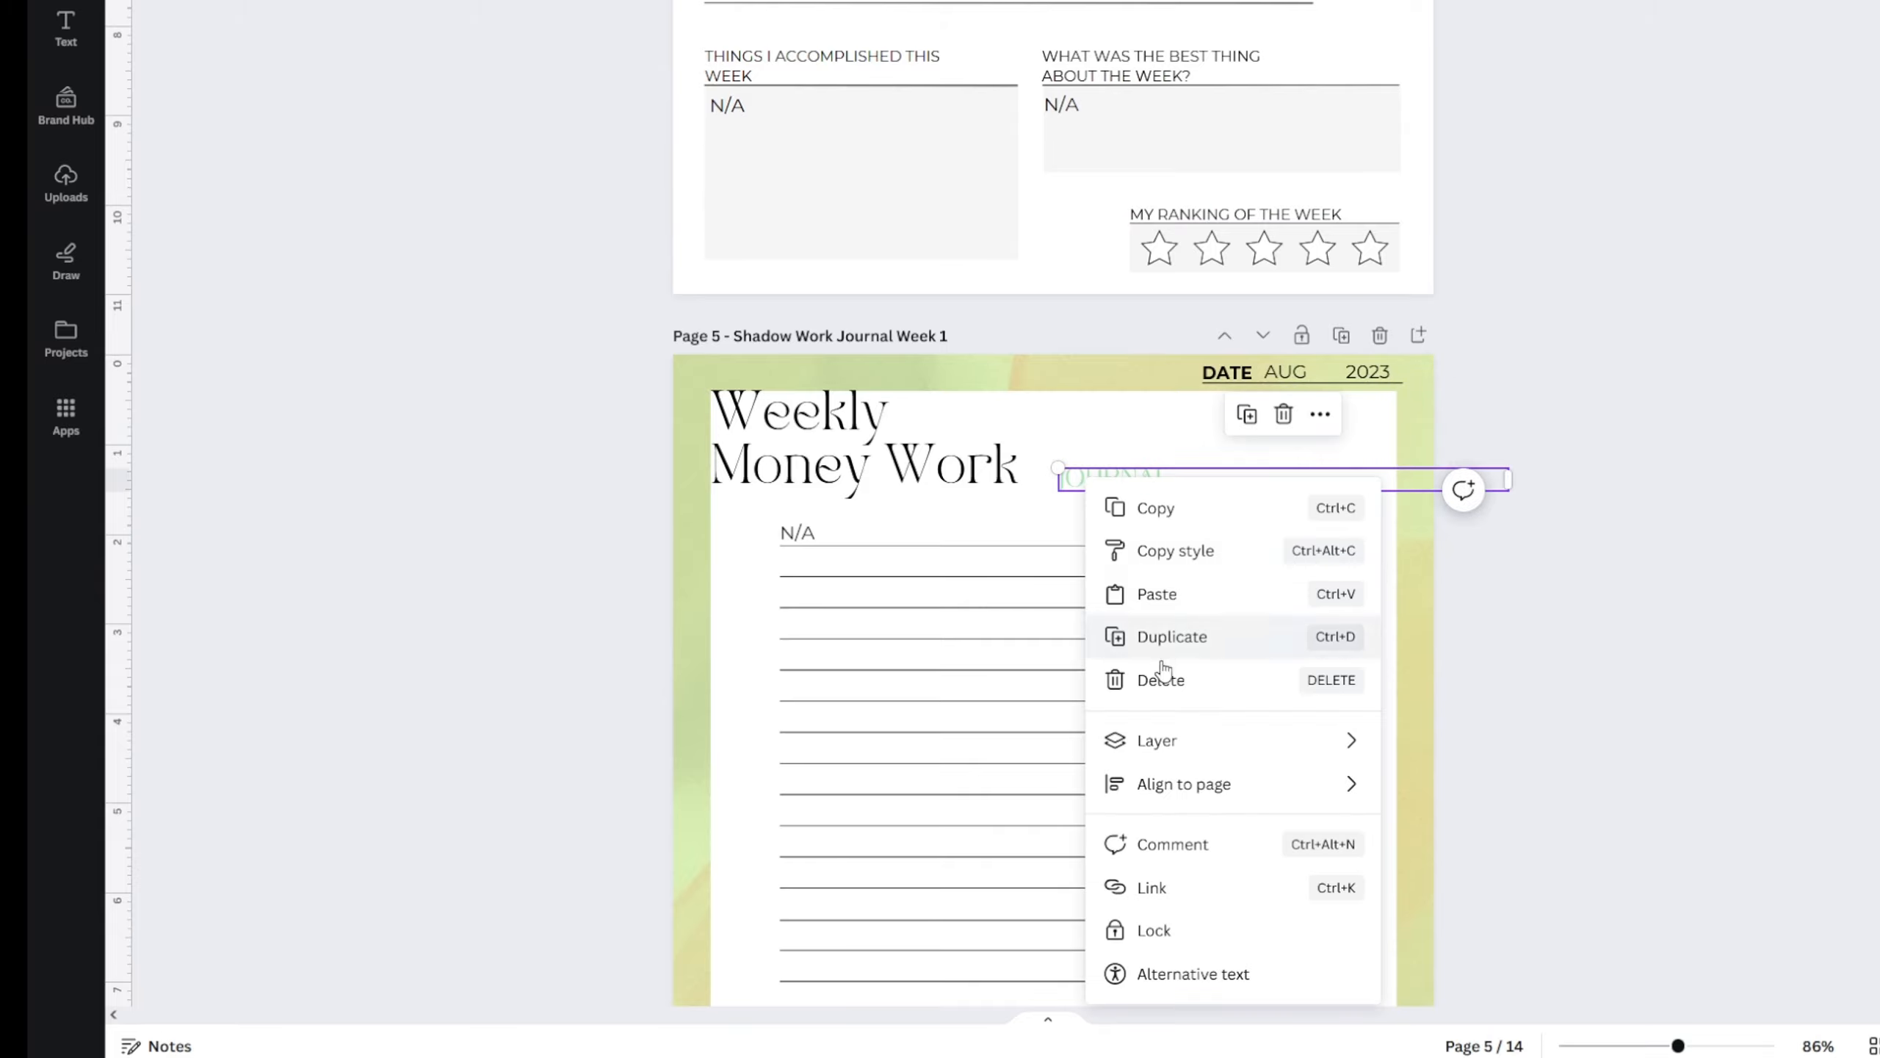
pyautogui.click(1162, 679)
pyautogui.click(1080, 486)
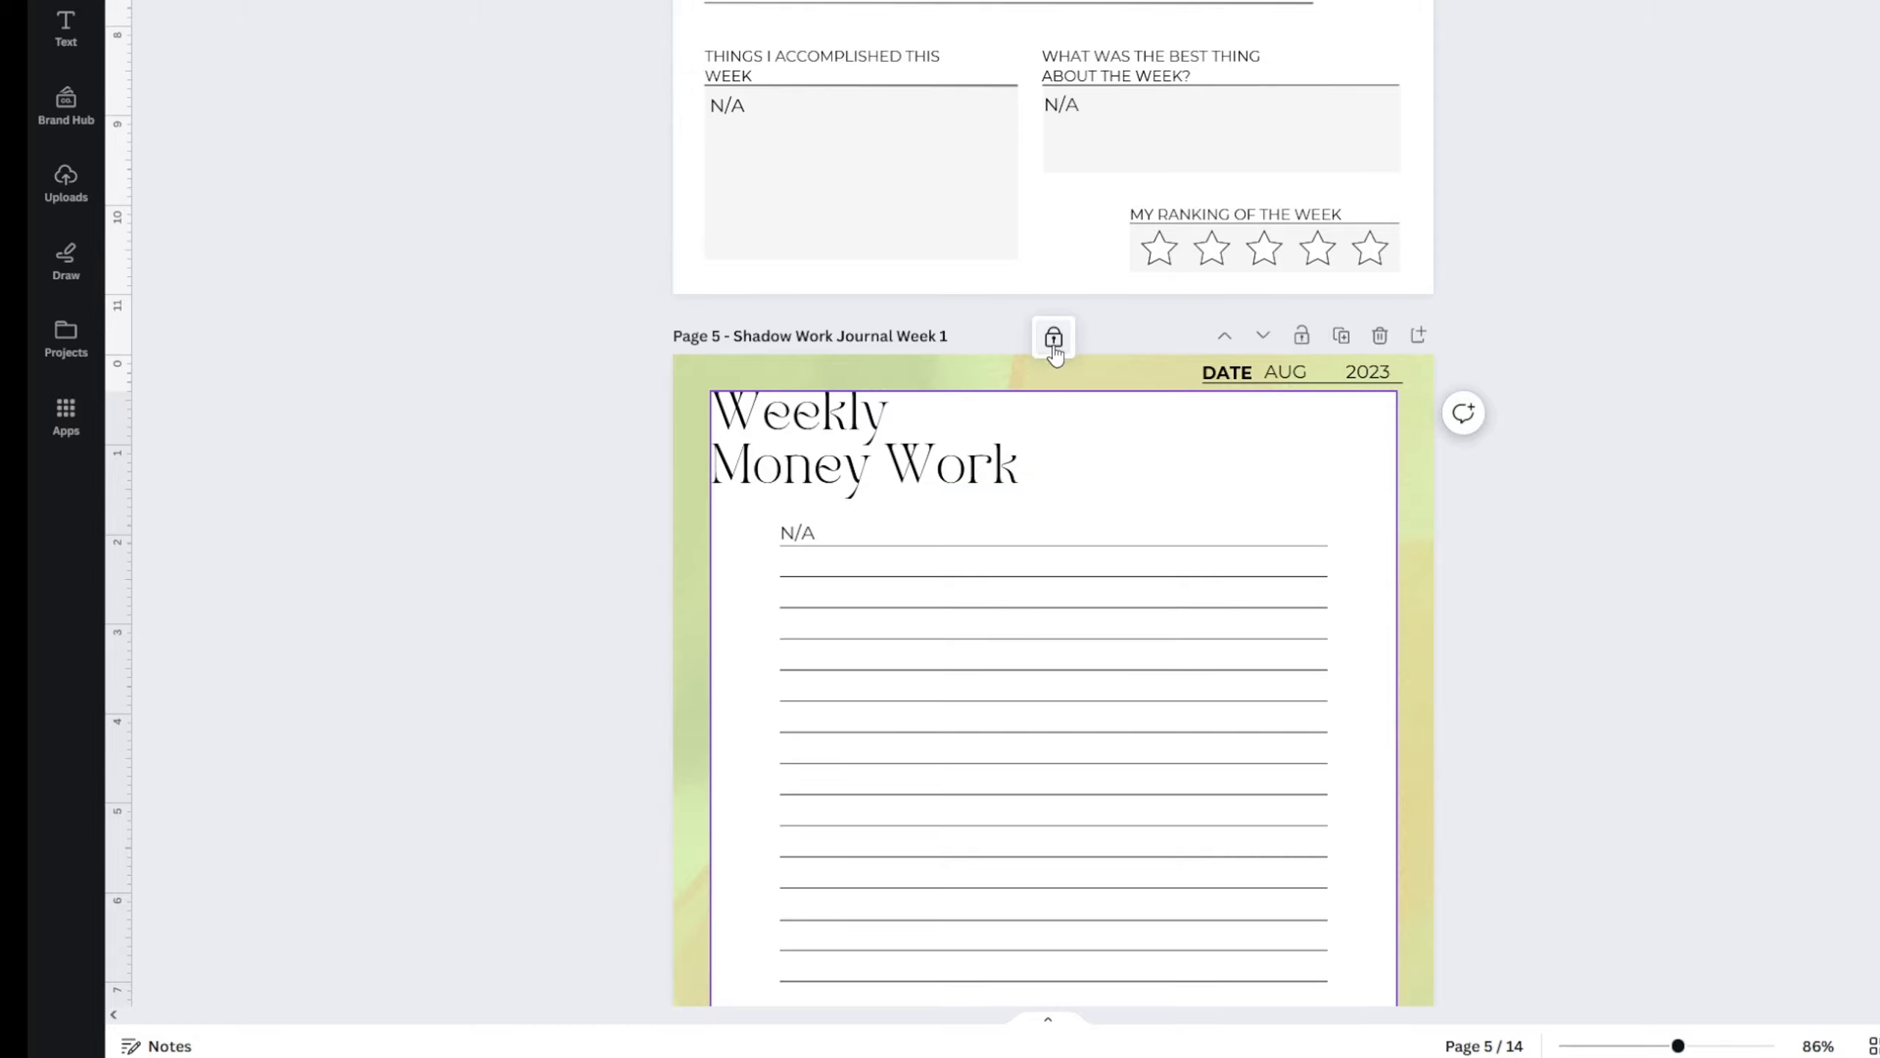
pyautogui.hotkey('ctrl', 'z')
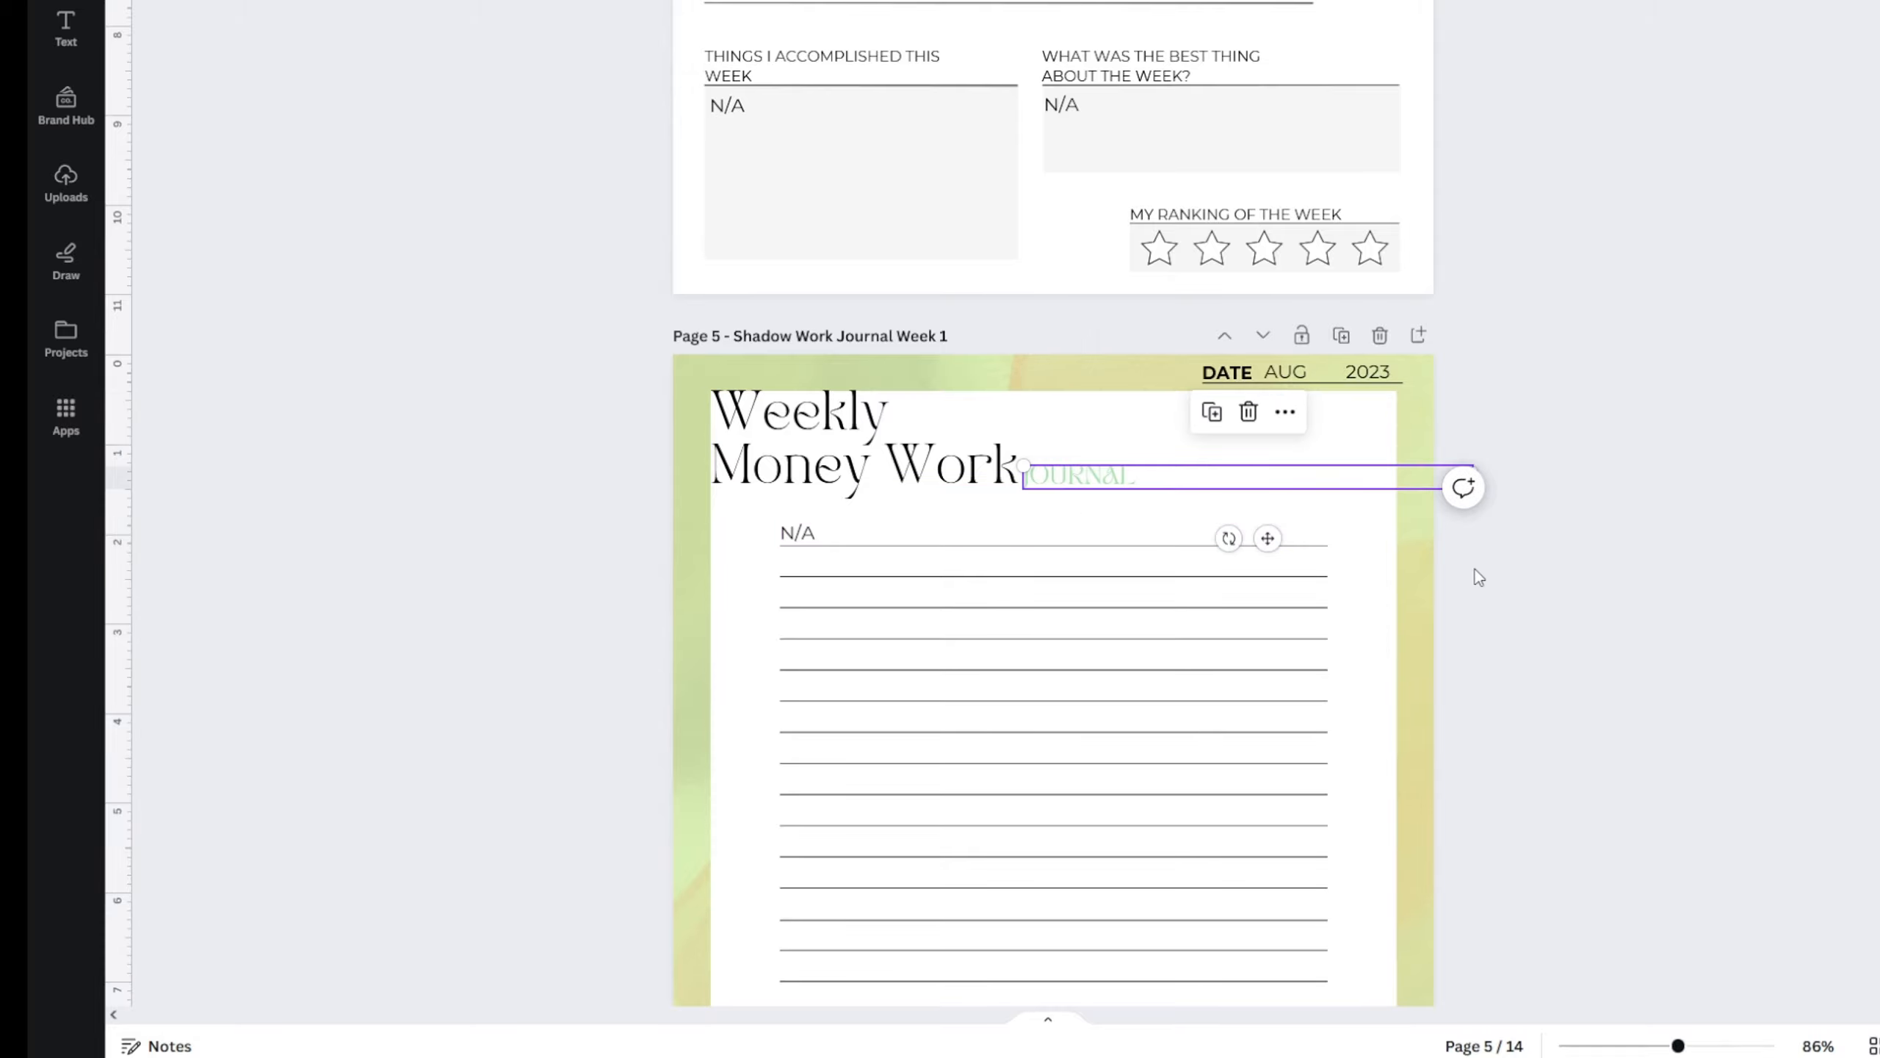
# - Place a horizontal guide along the lower edge of the Weekly Money Work heading box on Reflection Page 1
pyautogui.scroll(6, 1451, 555)
pyautogui.scroll(15, 1433, 535)
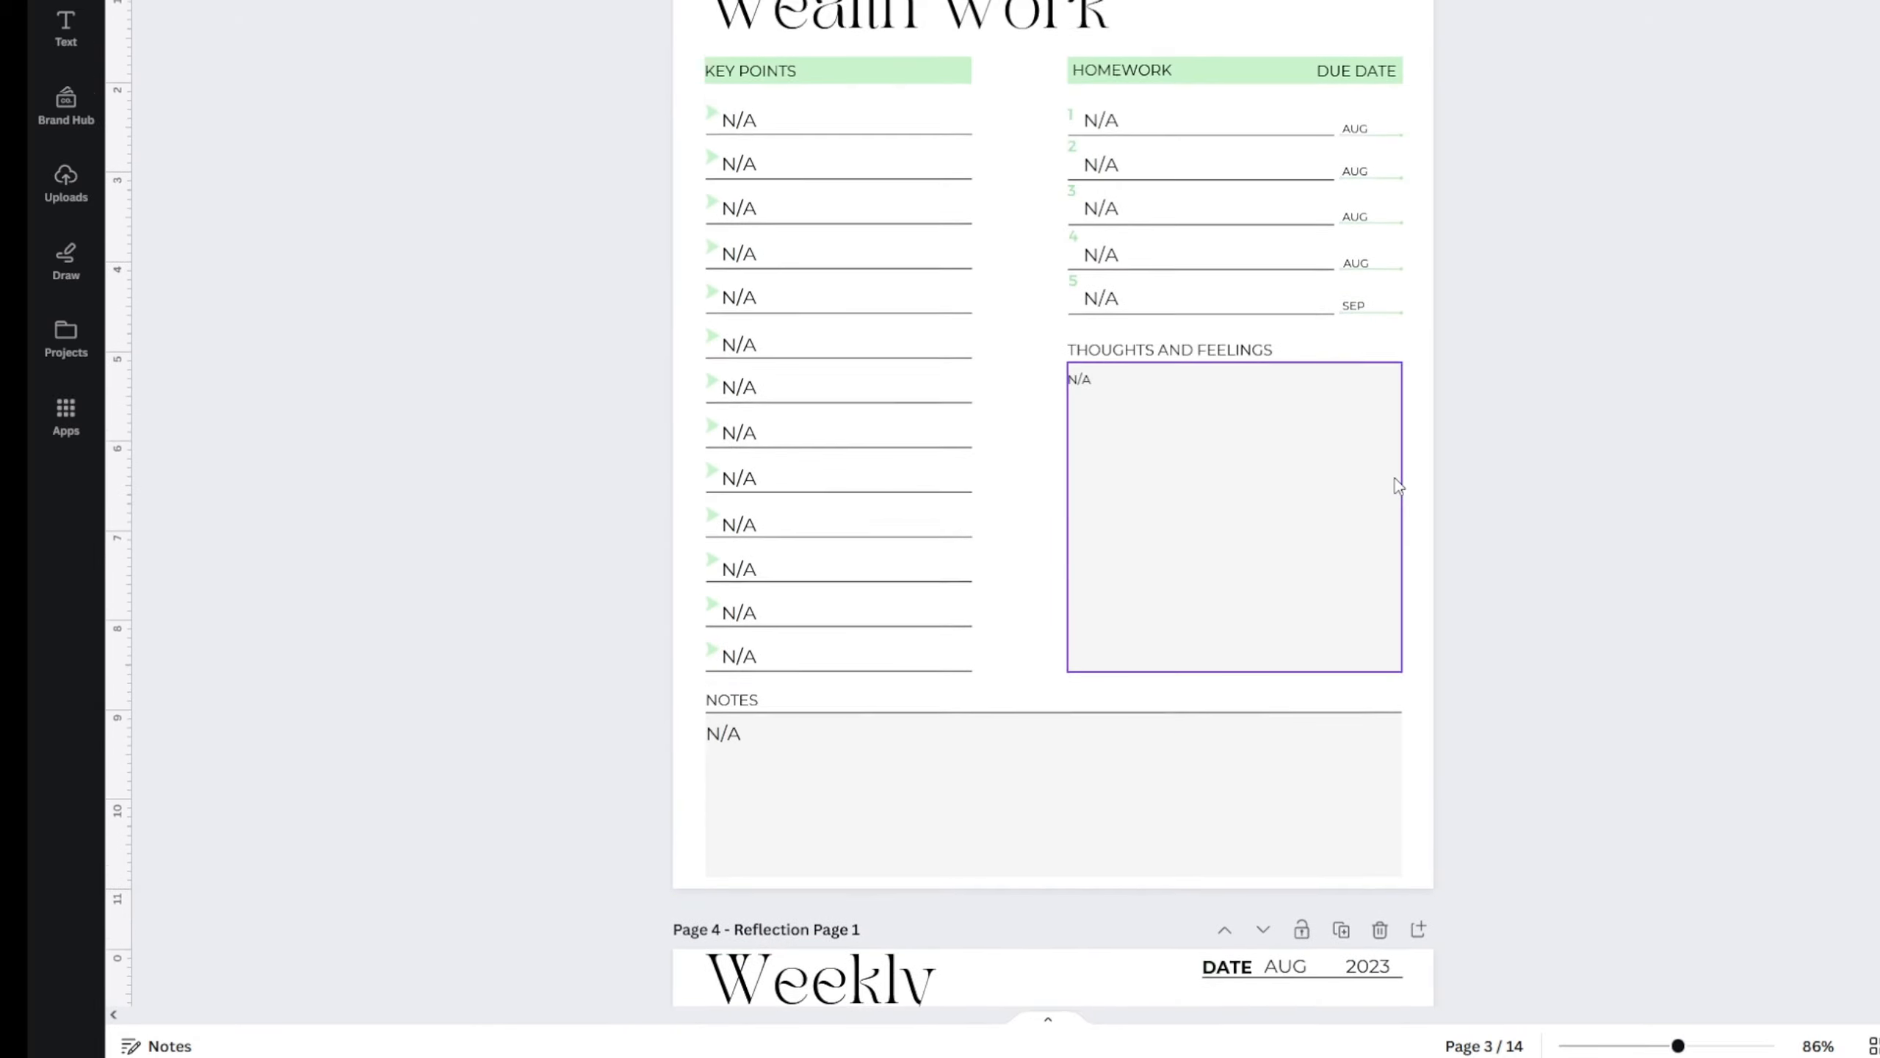
pyautogui.scroll(-10, 1389, 474)
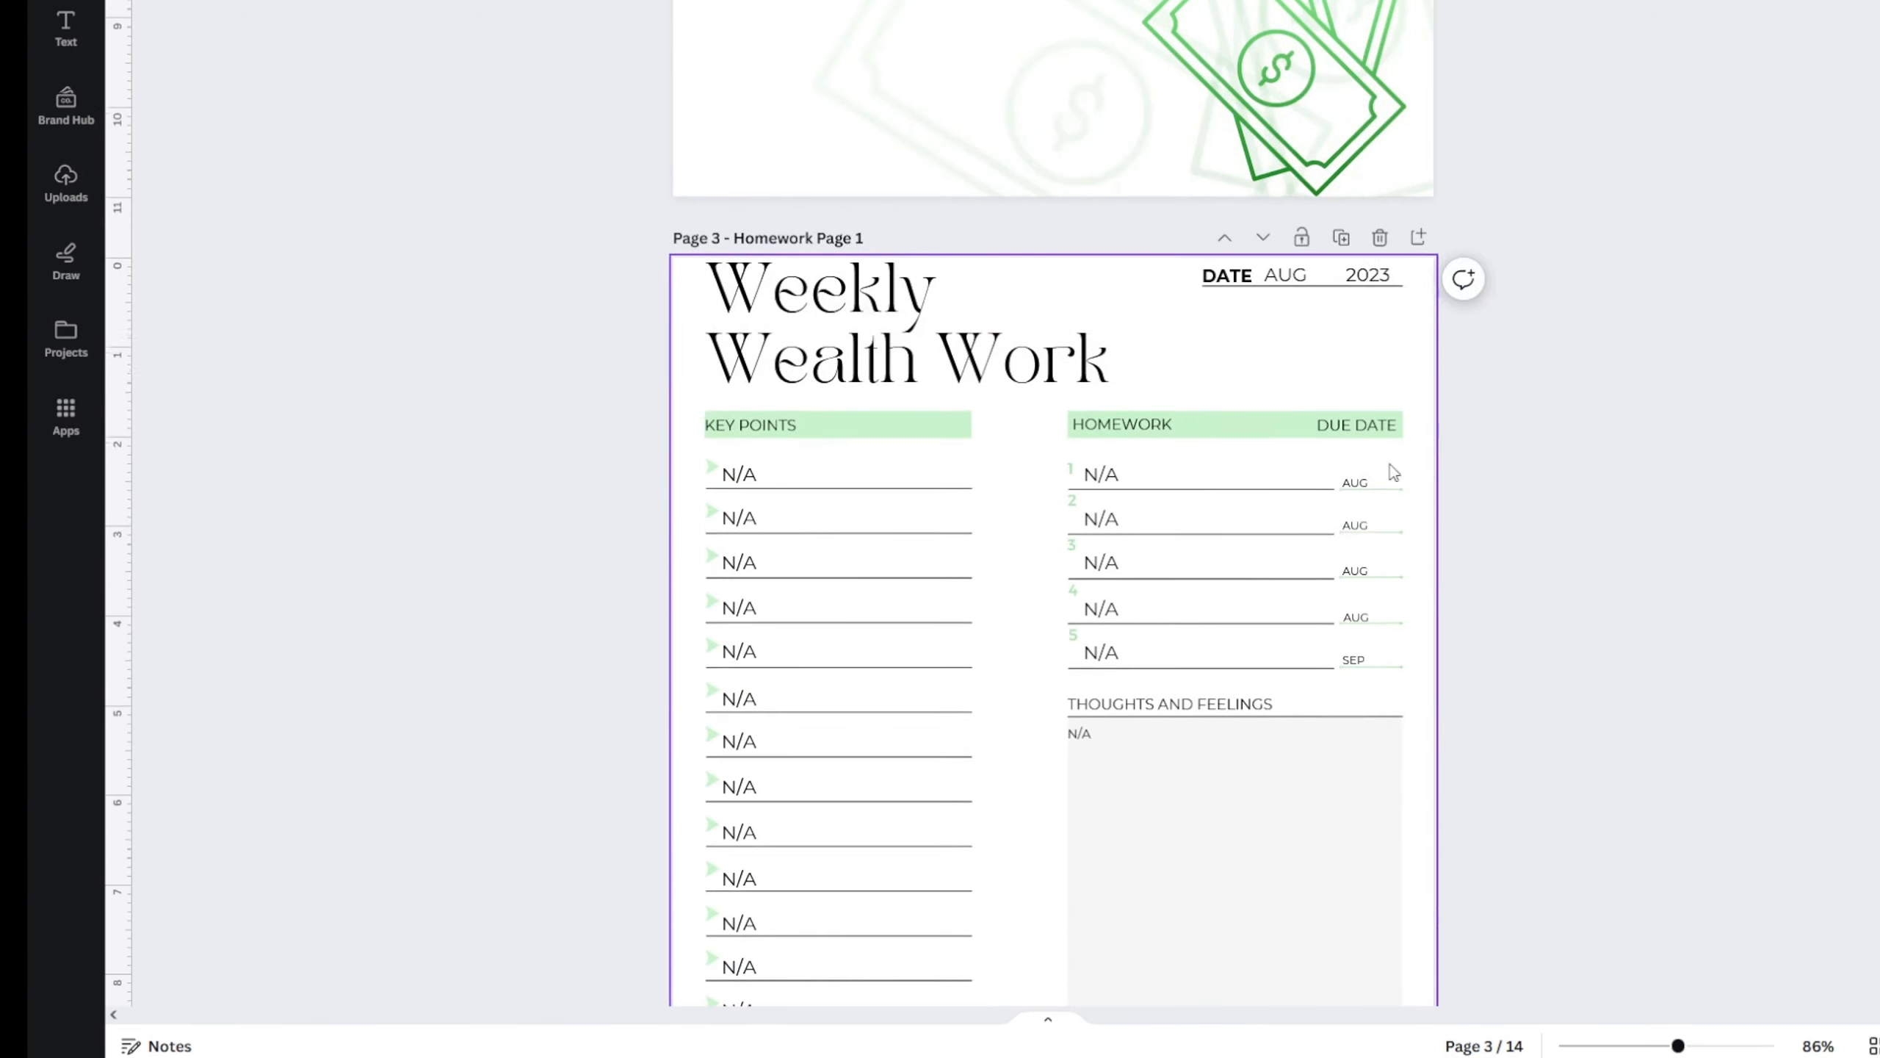
pyautogui.scroll(-9, 1484, 450)
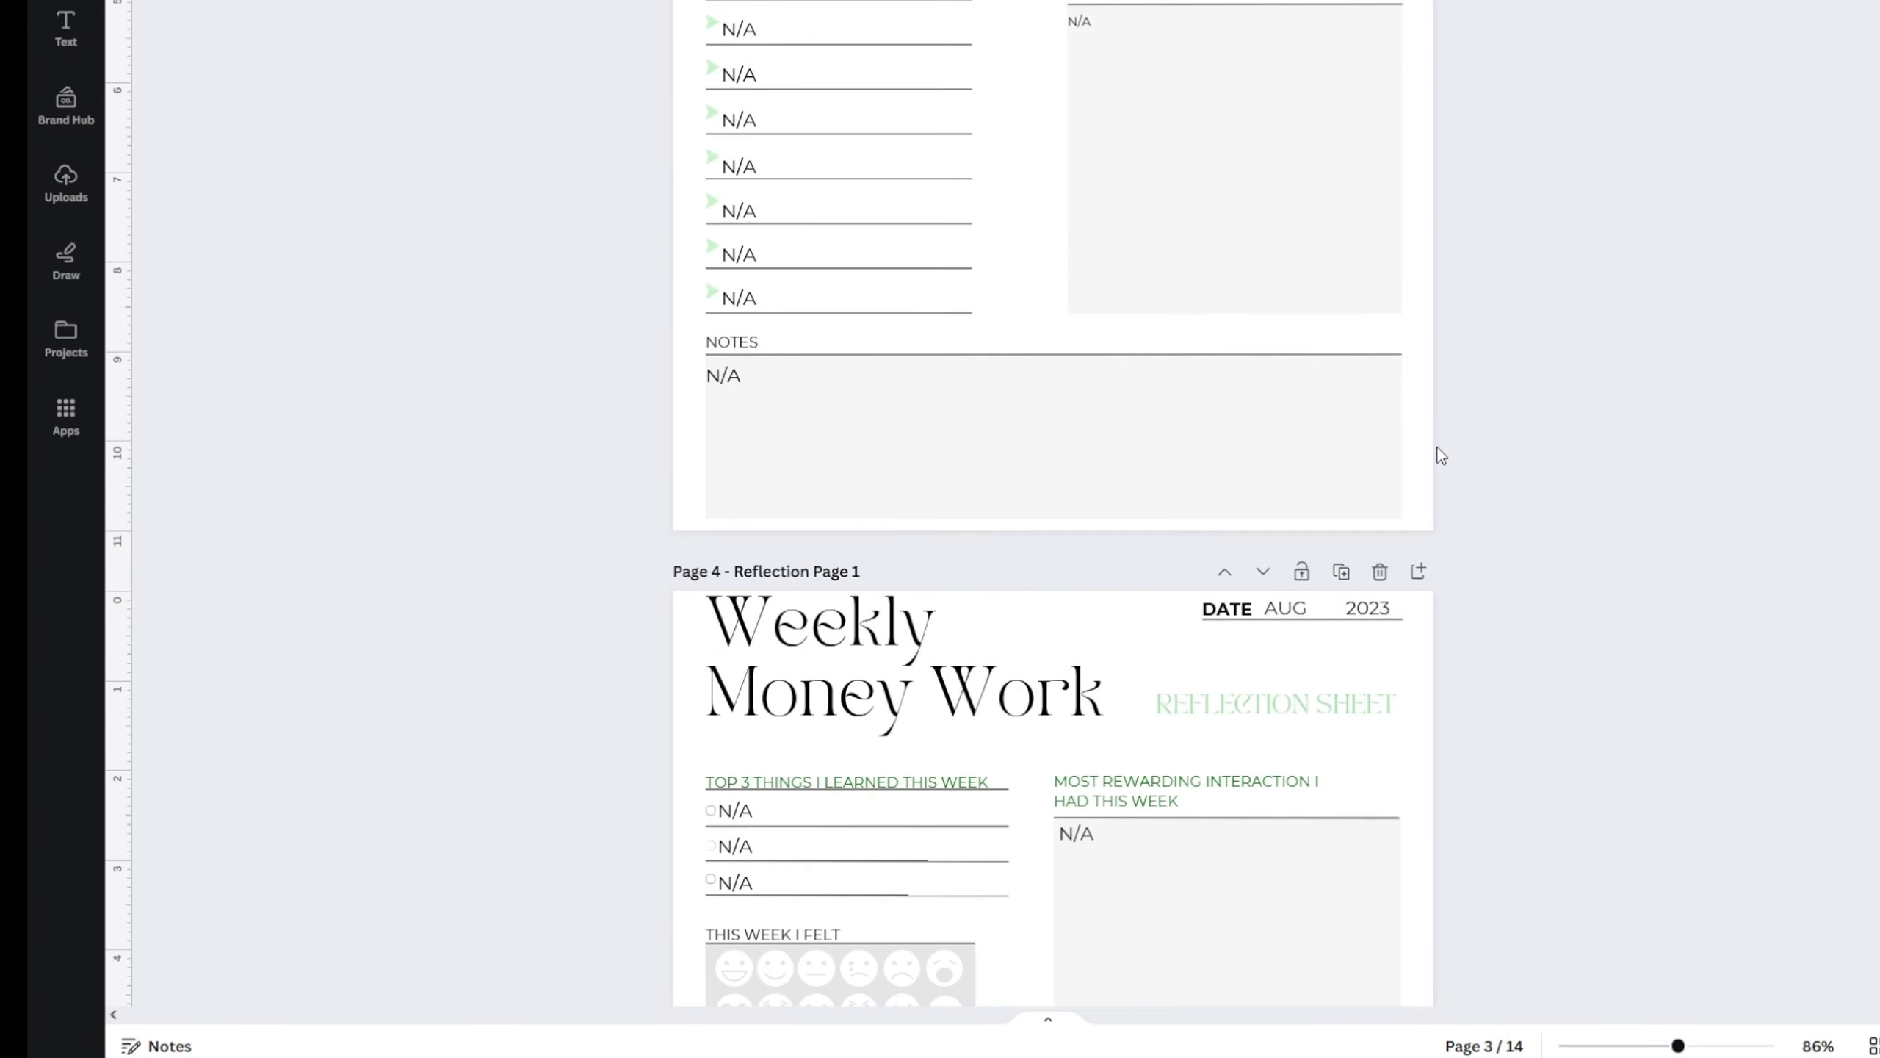
pyautogui.scroll(5, 1415, 467)
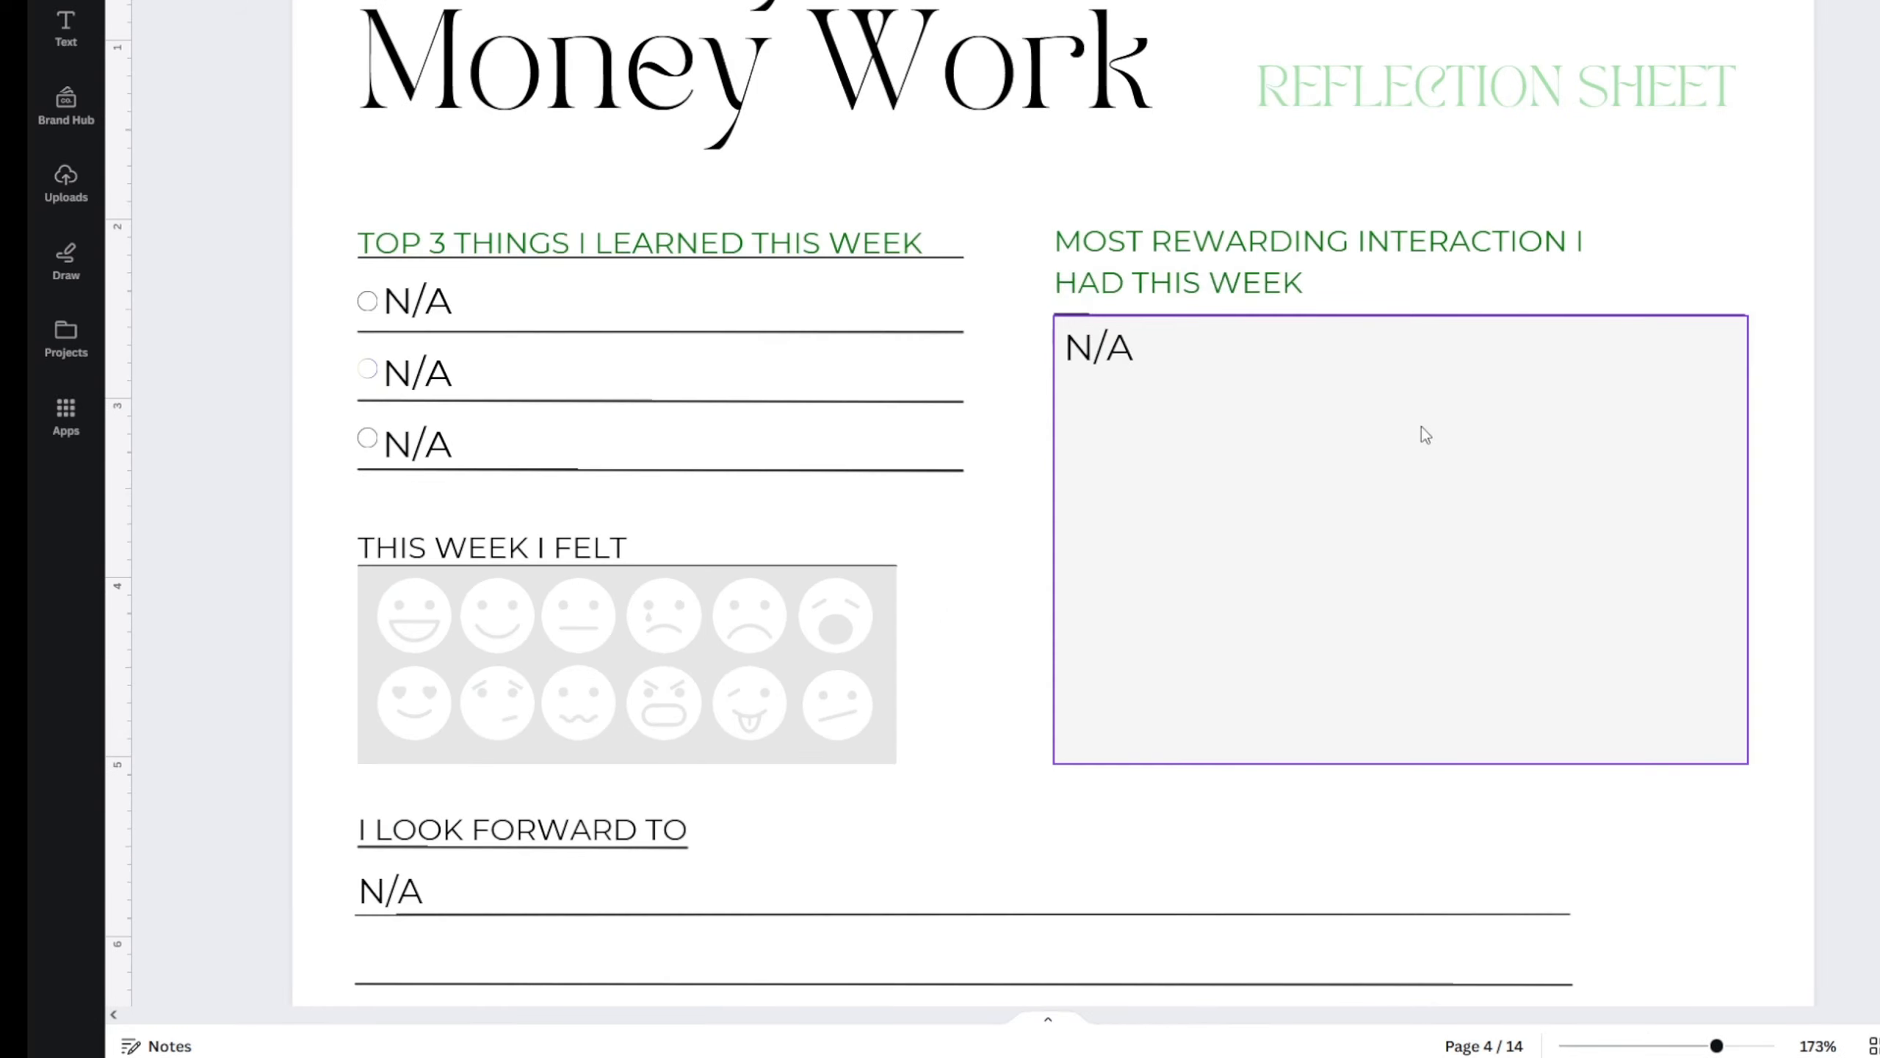
pyautogui.scroll(-3, 1419, 432)
pyautogui.click(1071, 189)
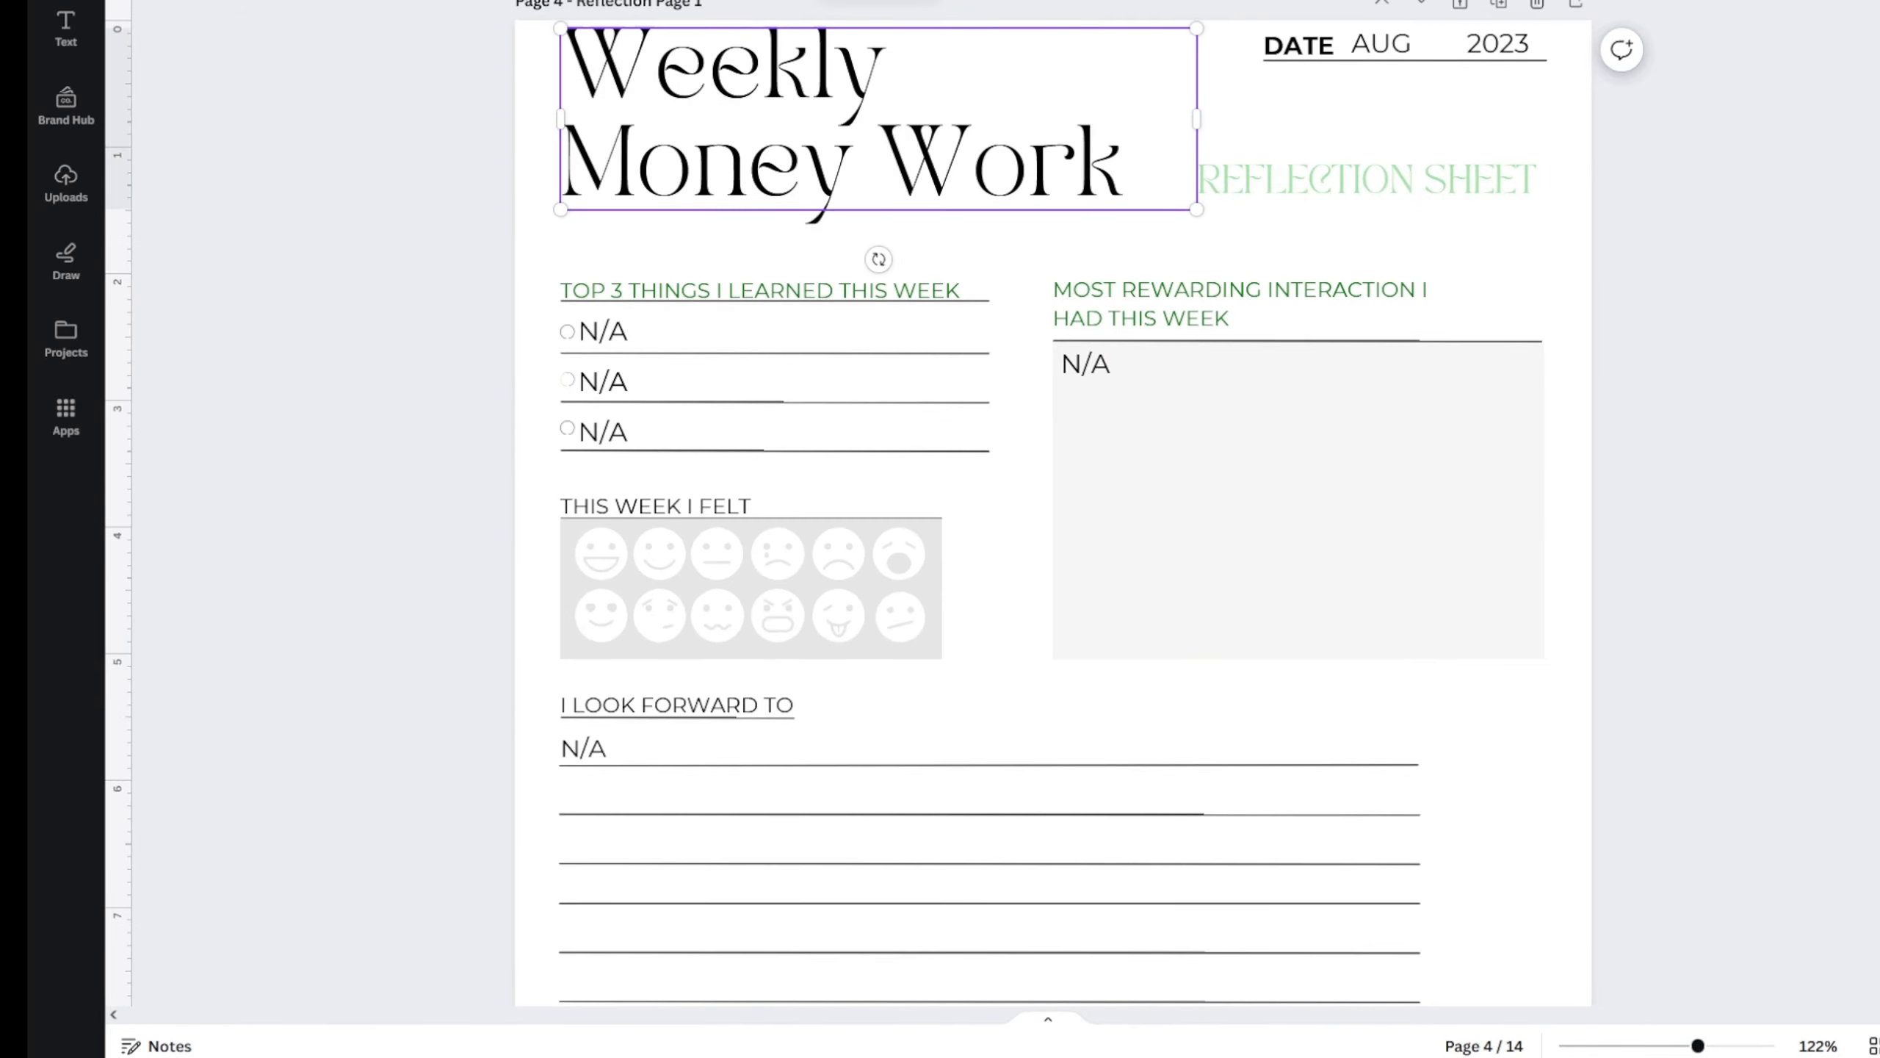
pyautogui.moveTo(1133, 2); pyautogui.dragTo(1153, 209)
# - Move the REFLECTION SHEET subtitle on page 4 directly beside the end of the Weekly Money Work heading
pyautogui.scroll(5, 1249, 210)
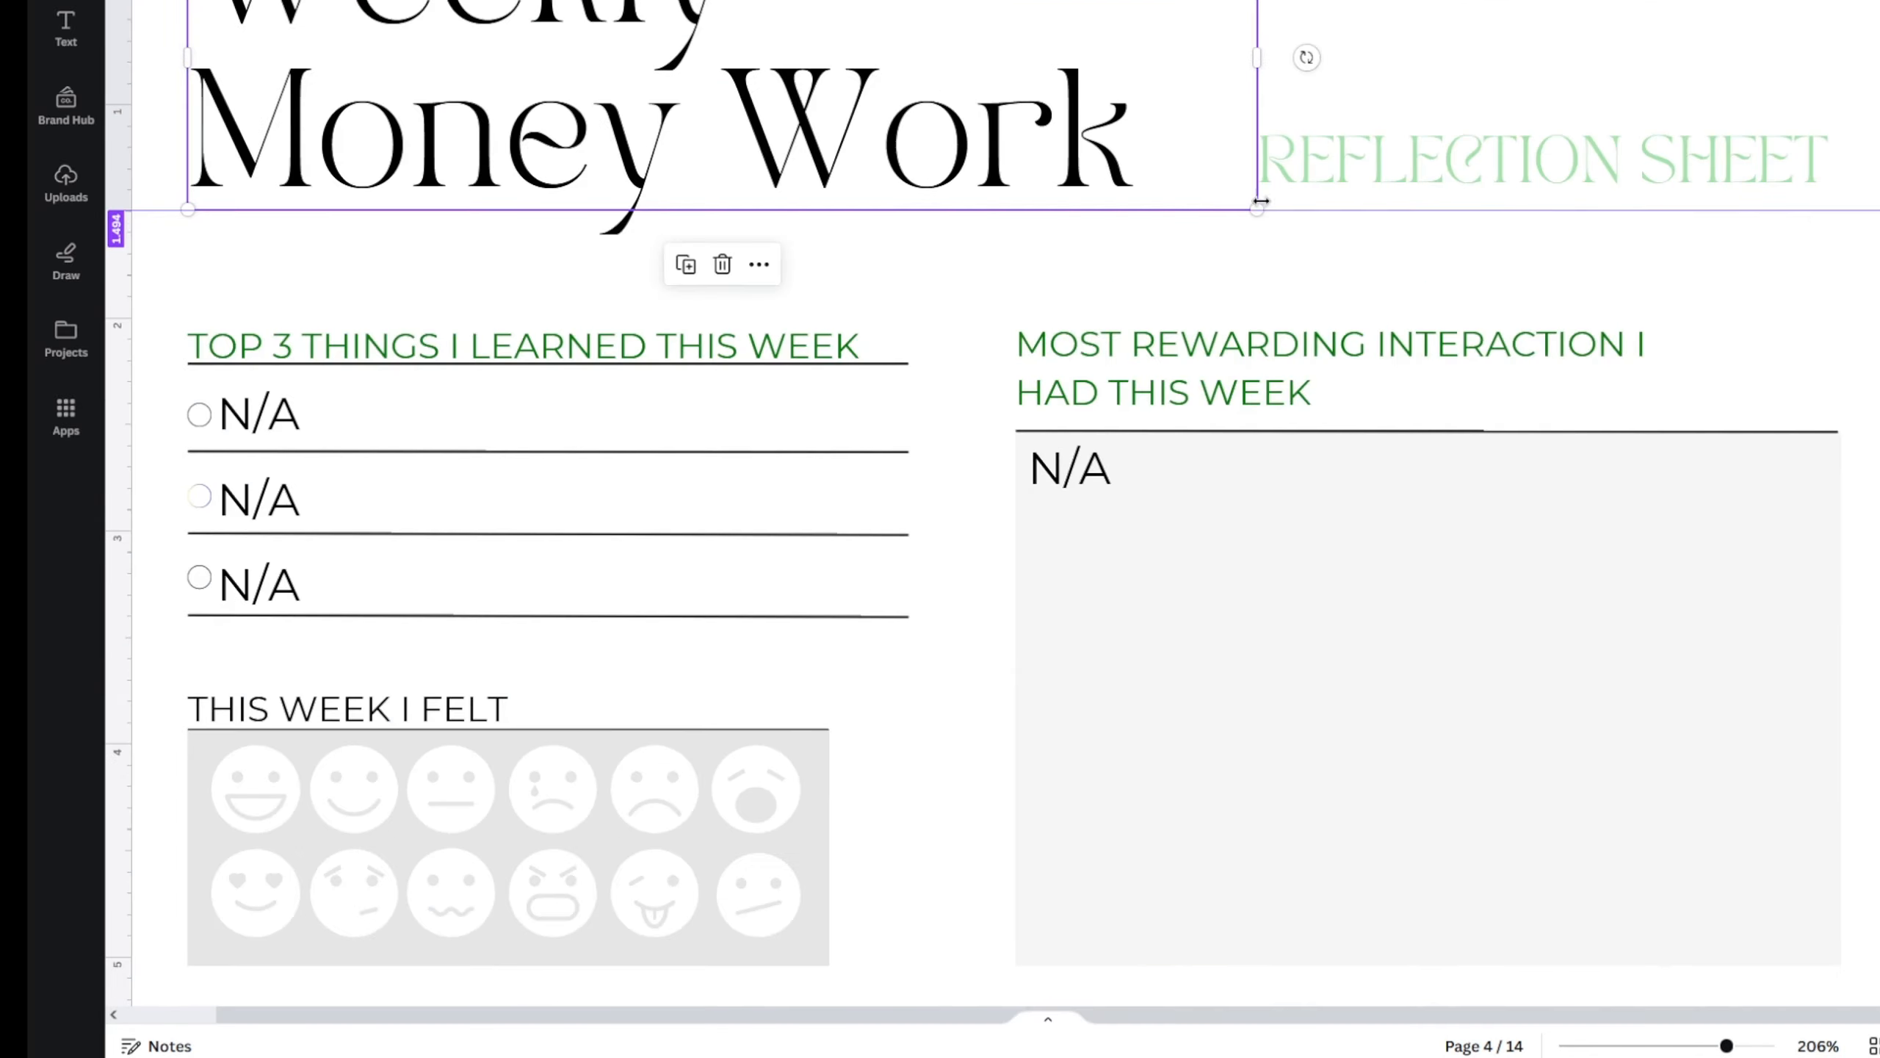
pyautogui.click(1398, 162)
pyautogui.moveTo(1400, 164); pyautogui.dragTo(1275, 172)
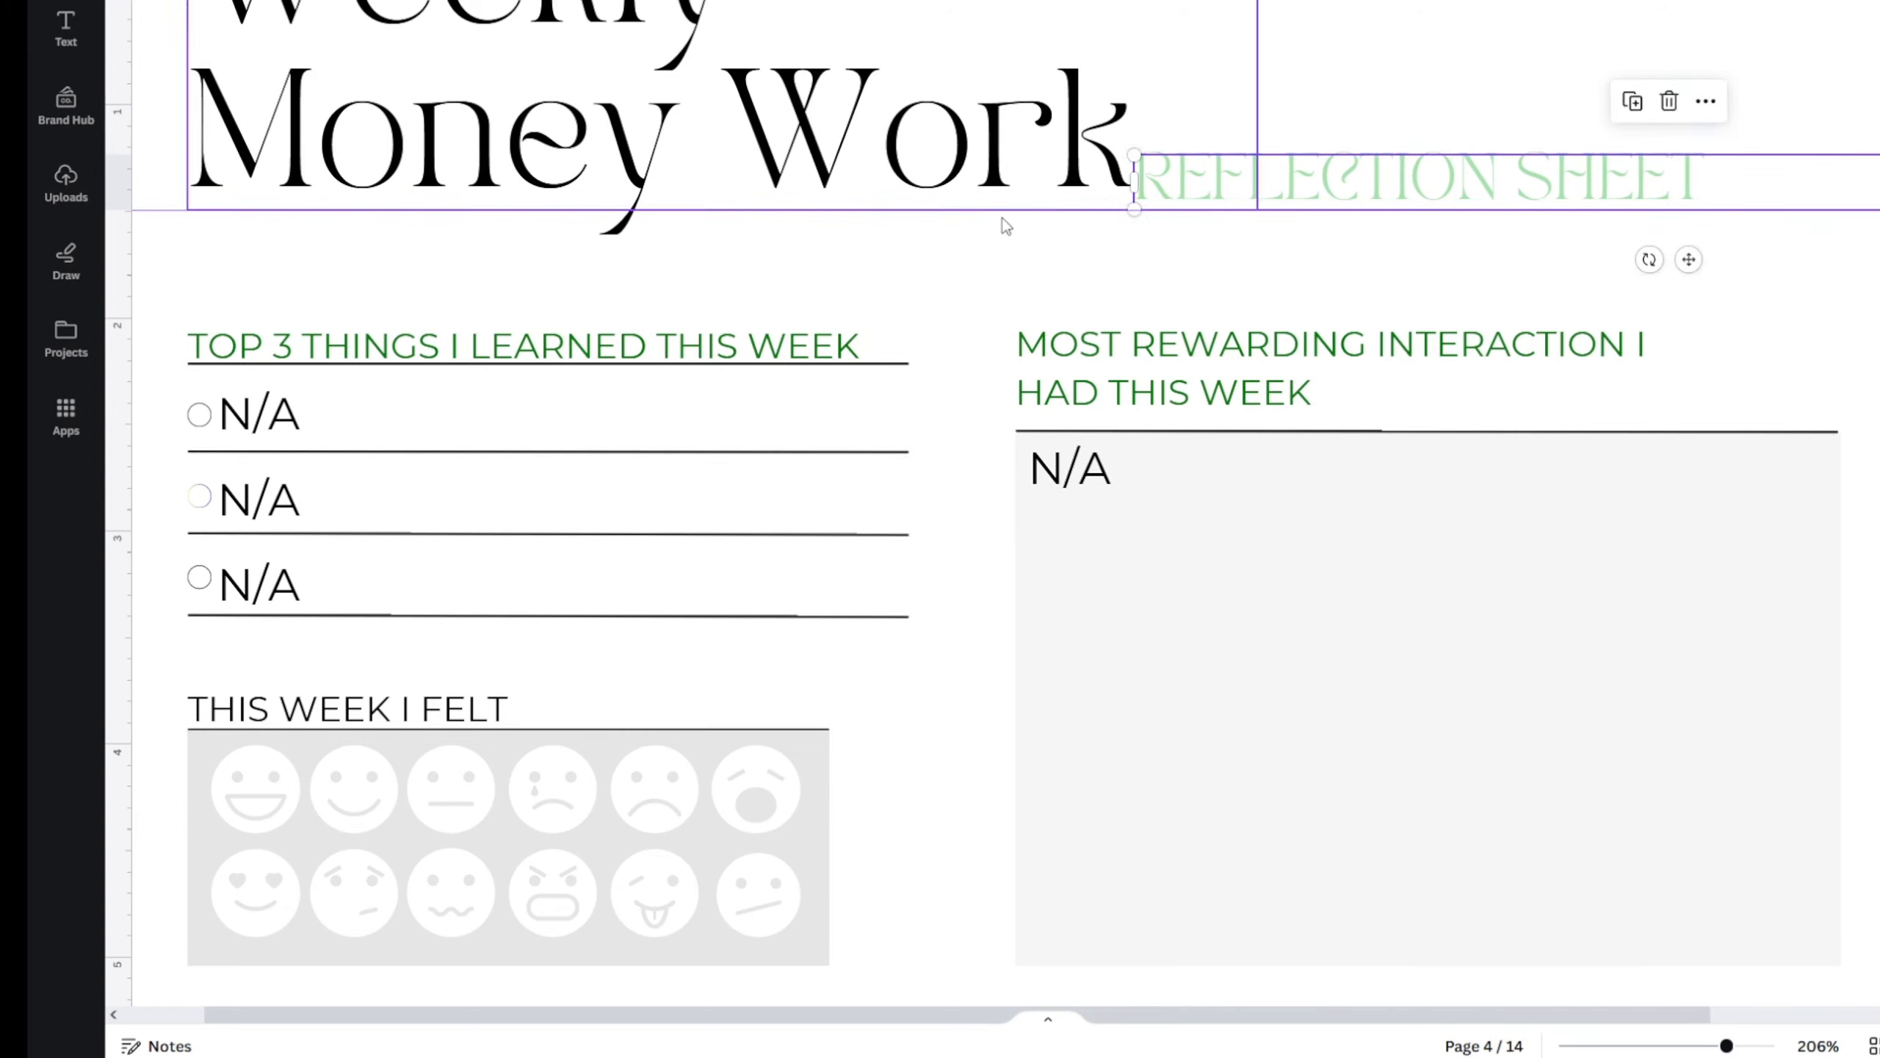
# - Narrow the REFLECTION SHEET text box on page 4 so it fits its text and stays within the page
pyautogui.scroll(-5, 1002, 213)
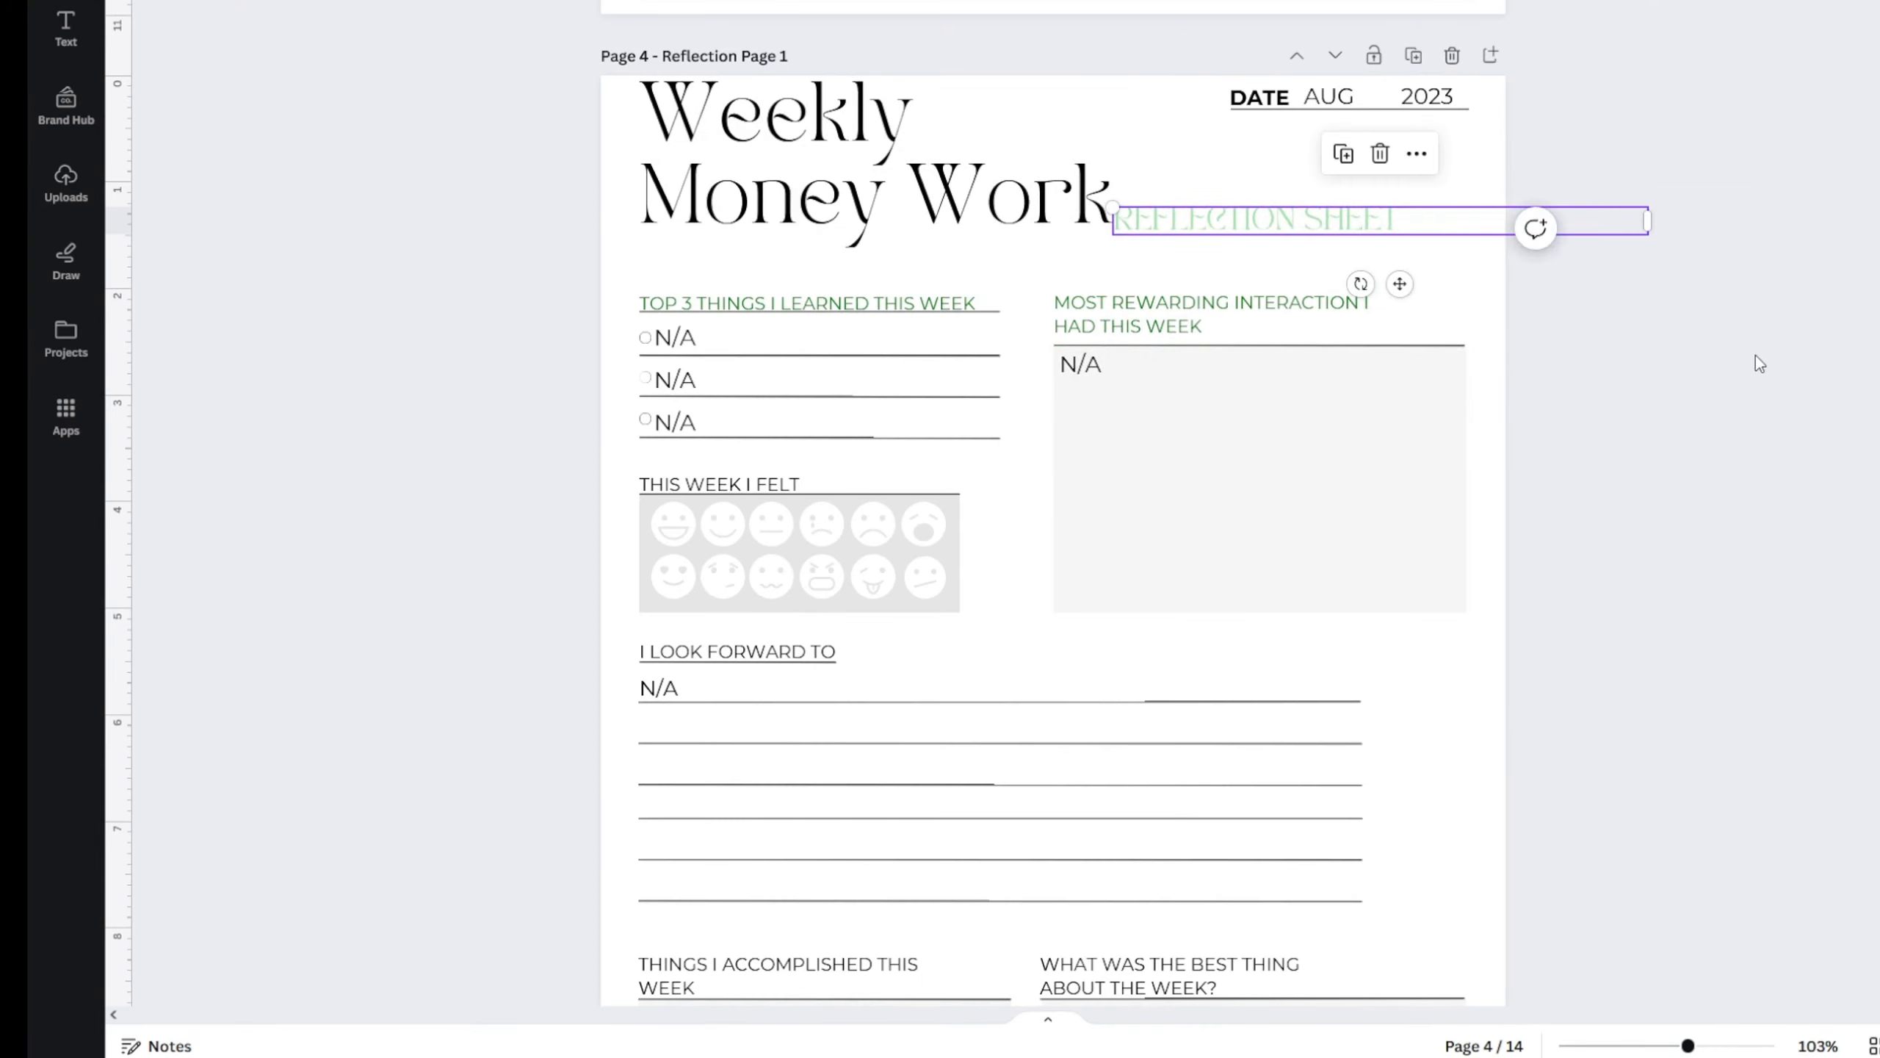
pyautogui.moveTo(1649, 219); pyautogui.dragTo(1403, 219)
pyautogui.click(1658, 318)
# - Raise the REFLECTION SHEET subtitle on page 4 slightly to line up with the baseline of the heading
pyautogui.scroll(6, 1312, 239)
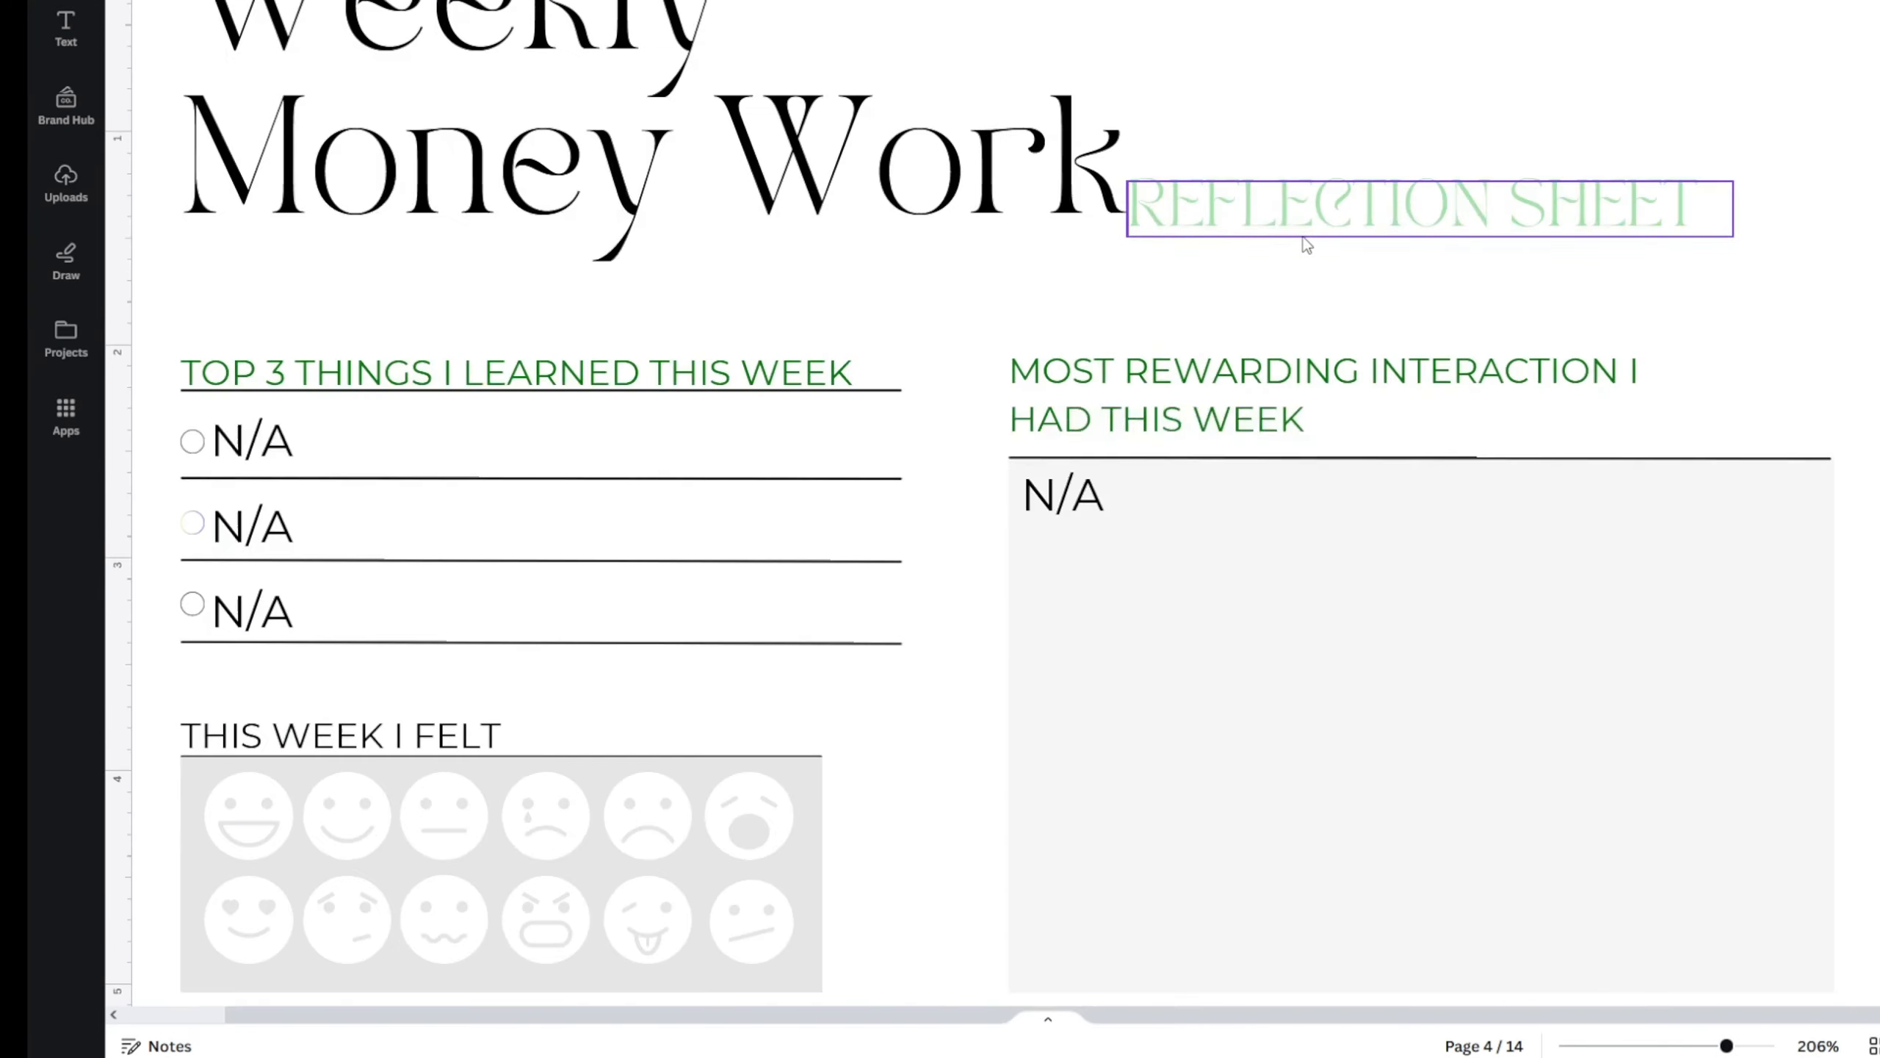
pyautogui.moveTo(1298, 187); pyautogui.dragTo(1298, 160)
pyautogui.click(1770, 336)
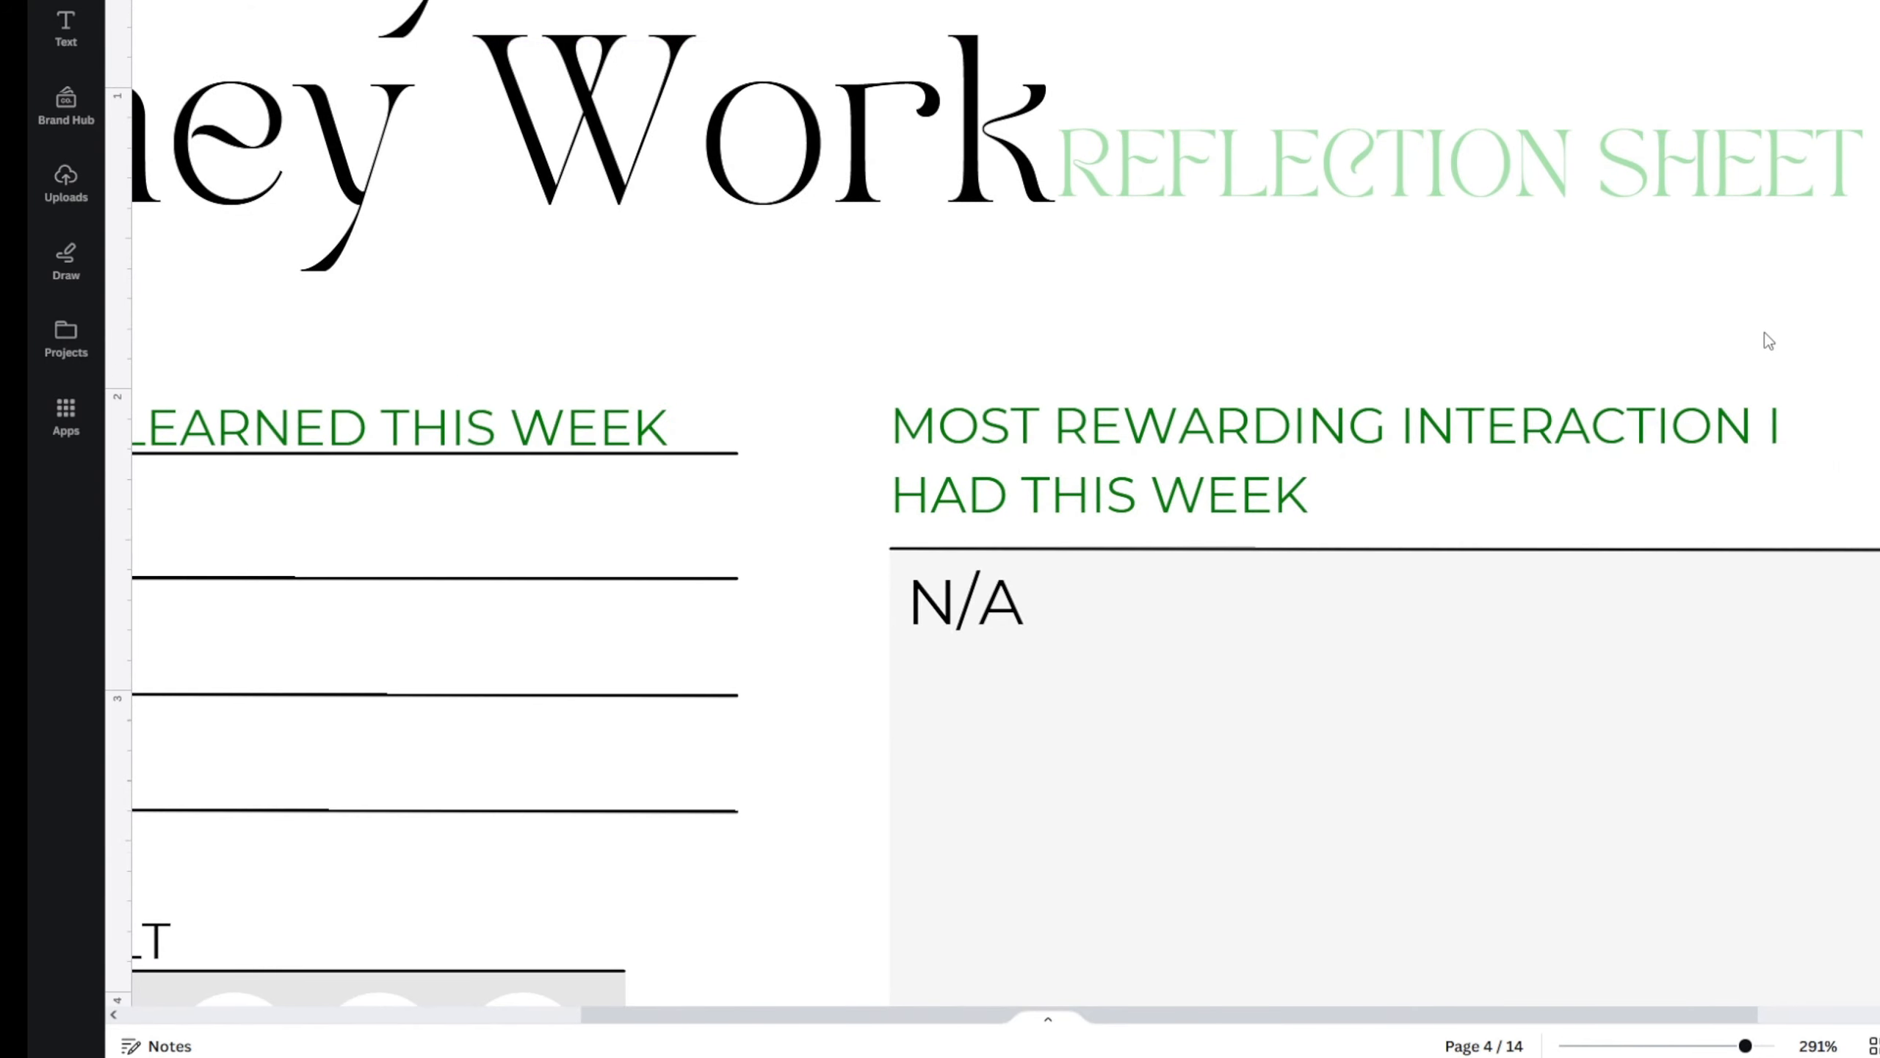
pyautogui.scroll(-5, 1762, 335)
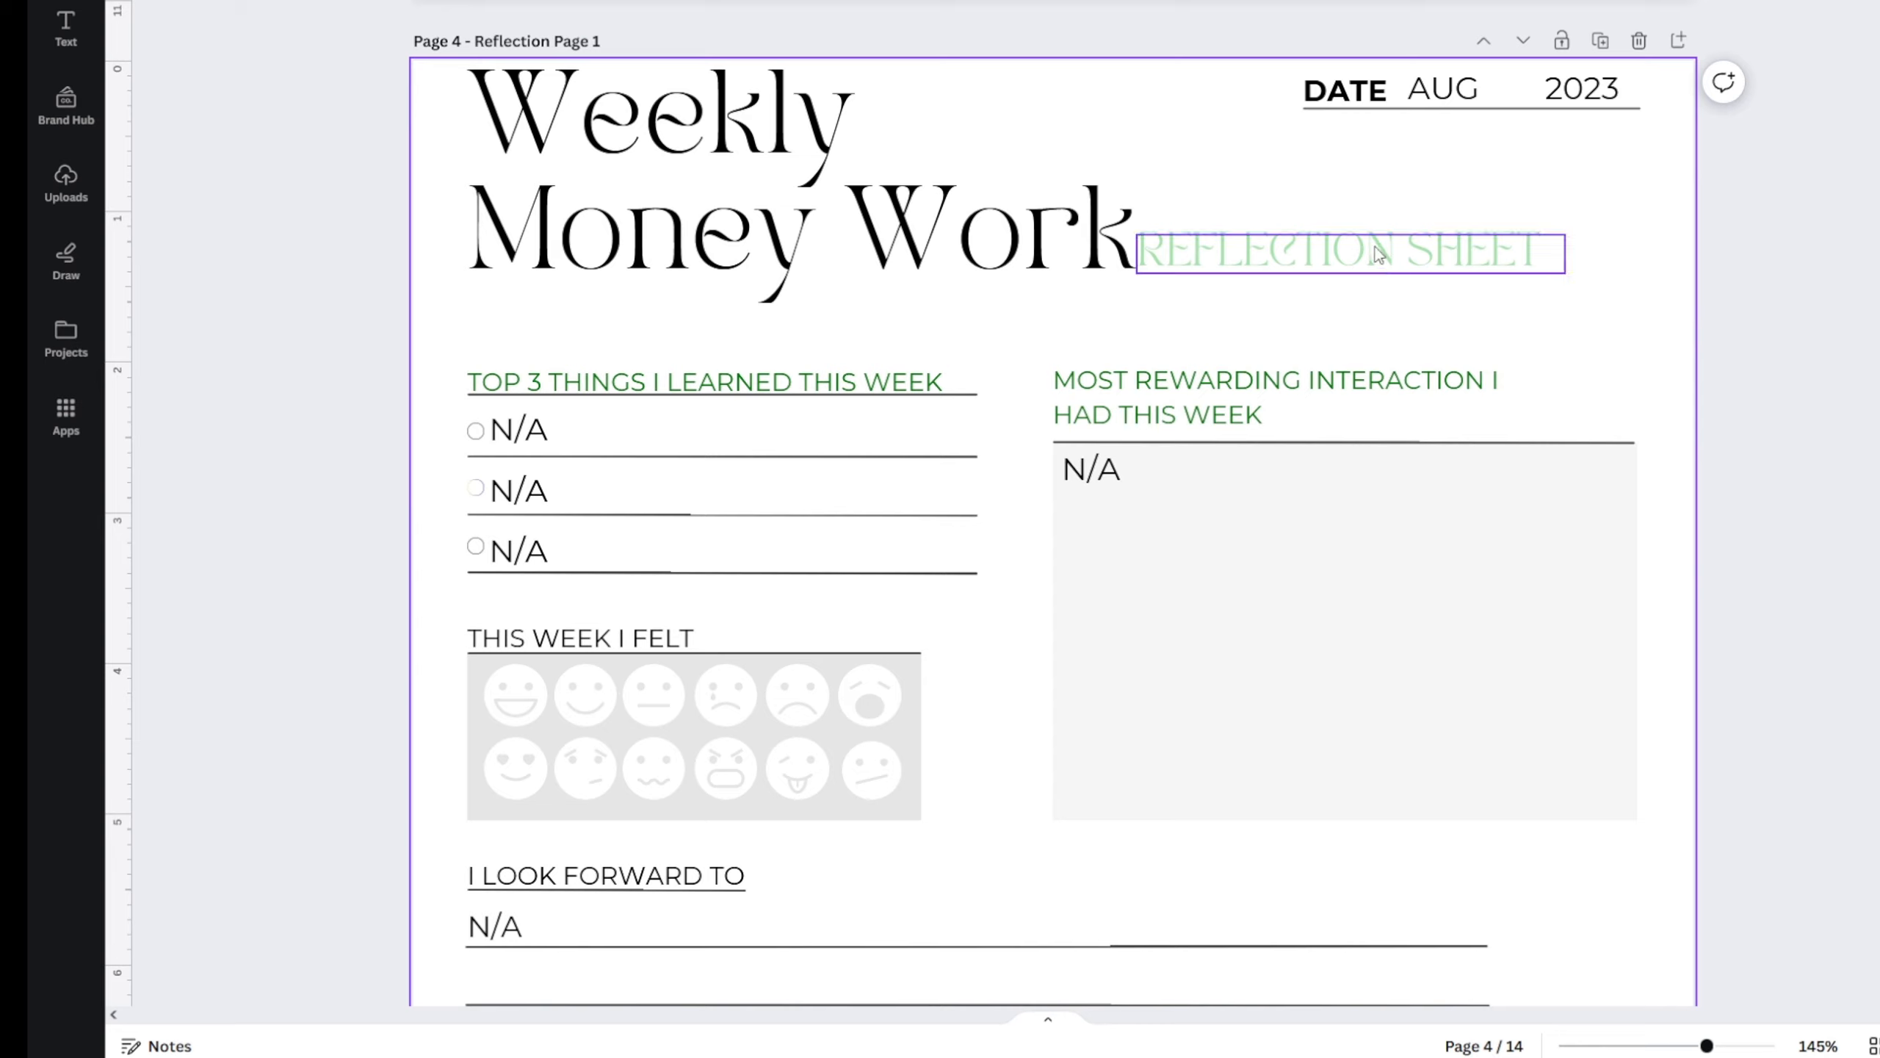
pyautogui.click(1380, 243)
pyautogui.moveTo(1380, 243); pyautogui.dragTo(1382, 242)
pyautogui.click(1536, 306)
# - Copy the REFLECTION SHEET subtitle from page 4 and replace the one on page 7 with it
pyautogui.click(1420, 268)
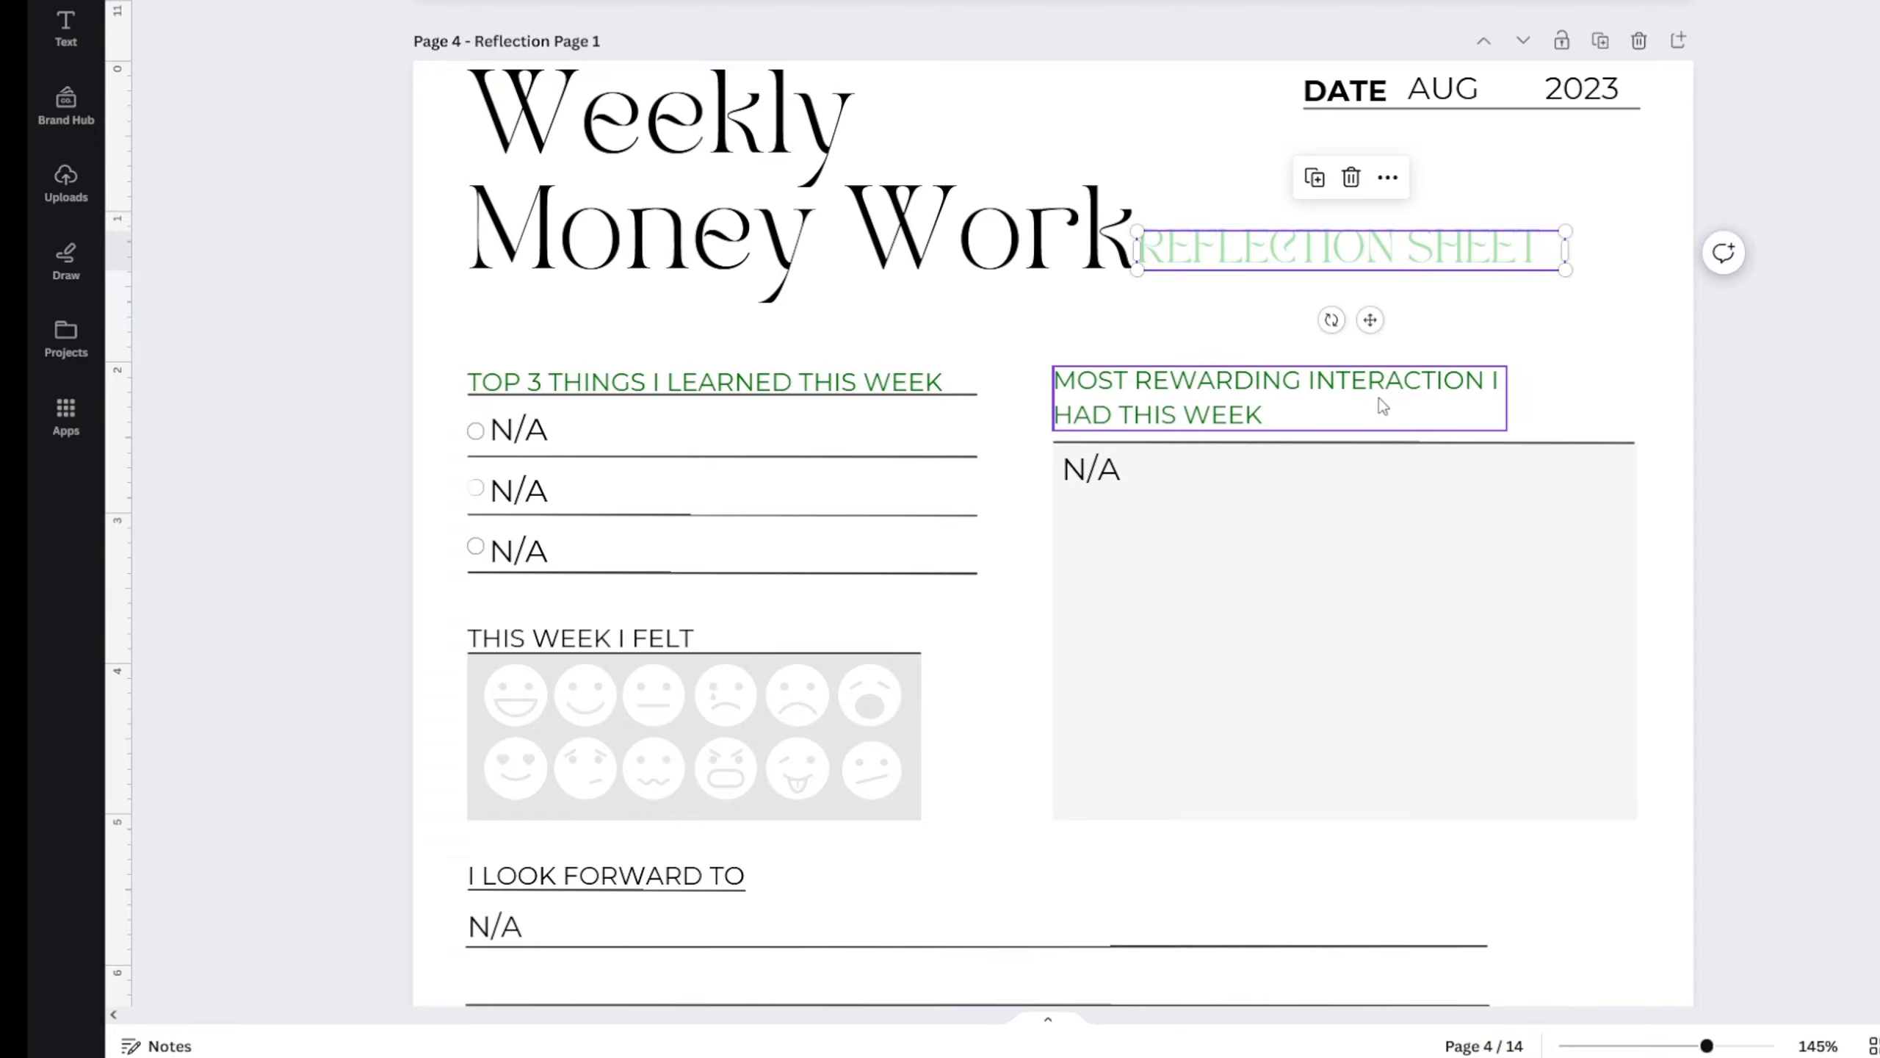
pyautogui.scroll(-3, 1339, 437)
pyautogui.scroll(-20, 1328, 450)
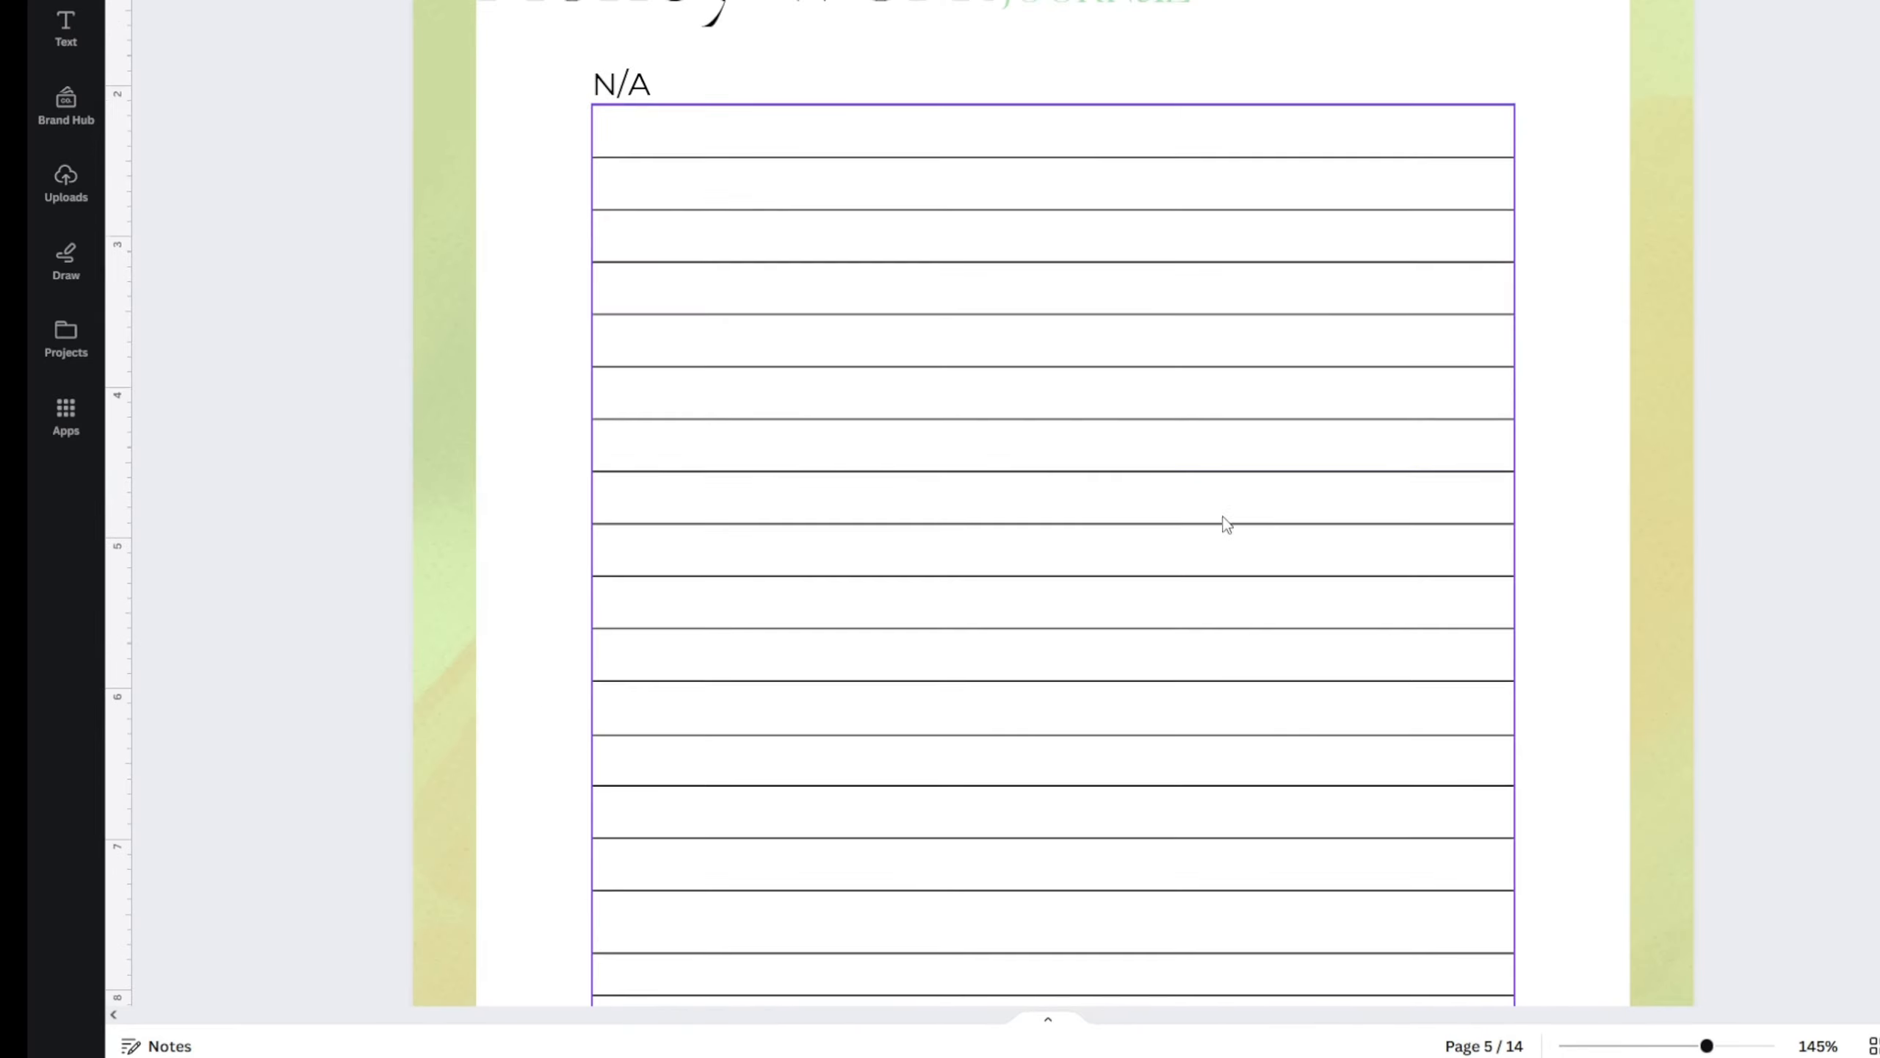
pyautogui.scroll(-15, 1157, 507)
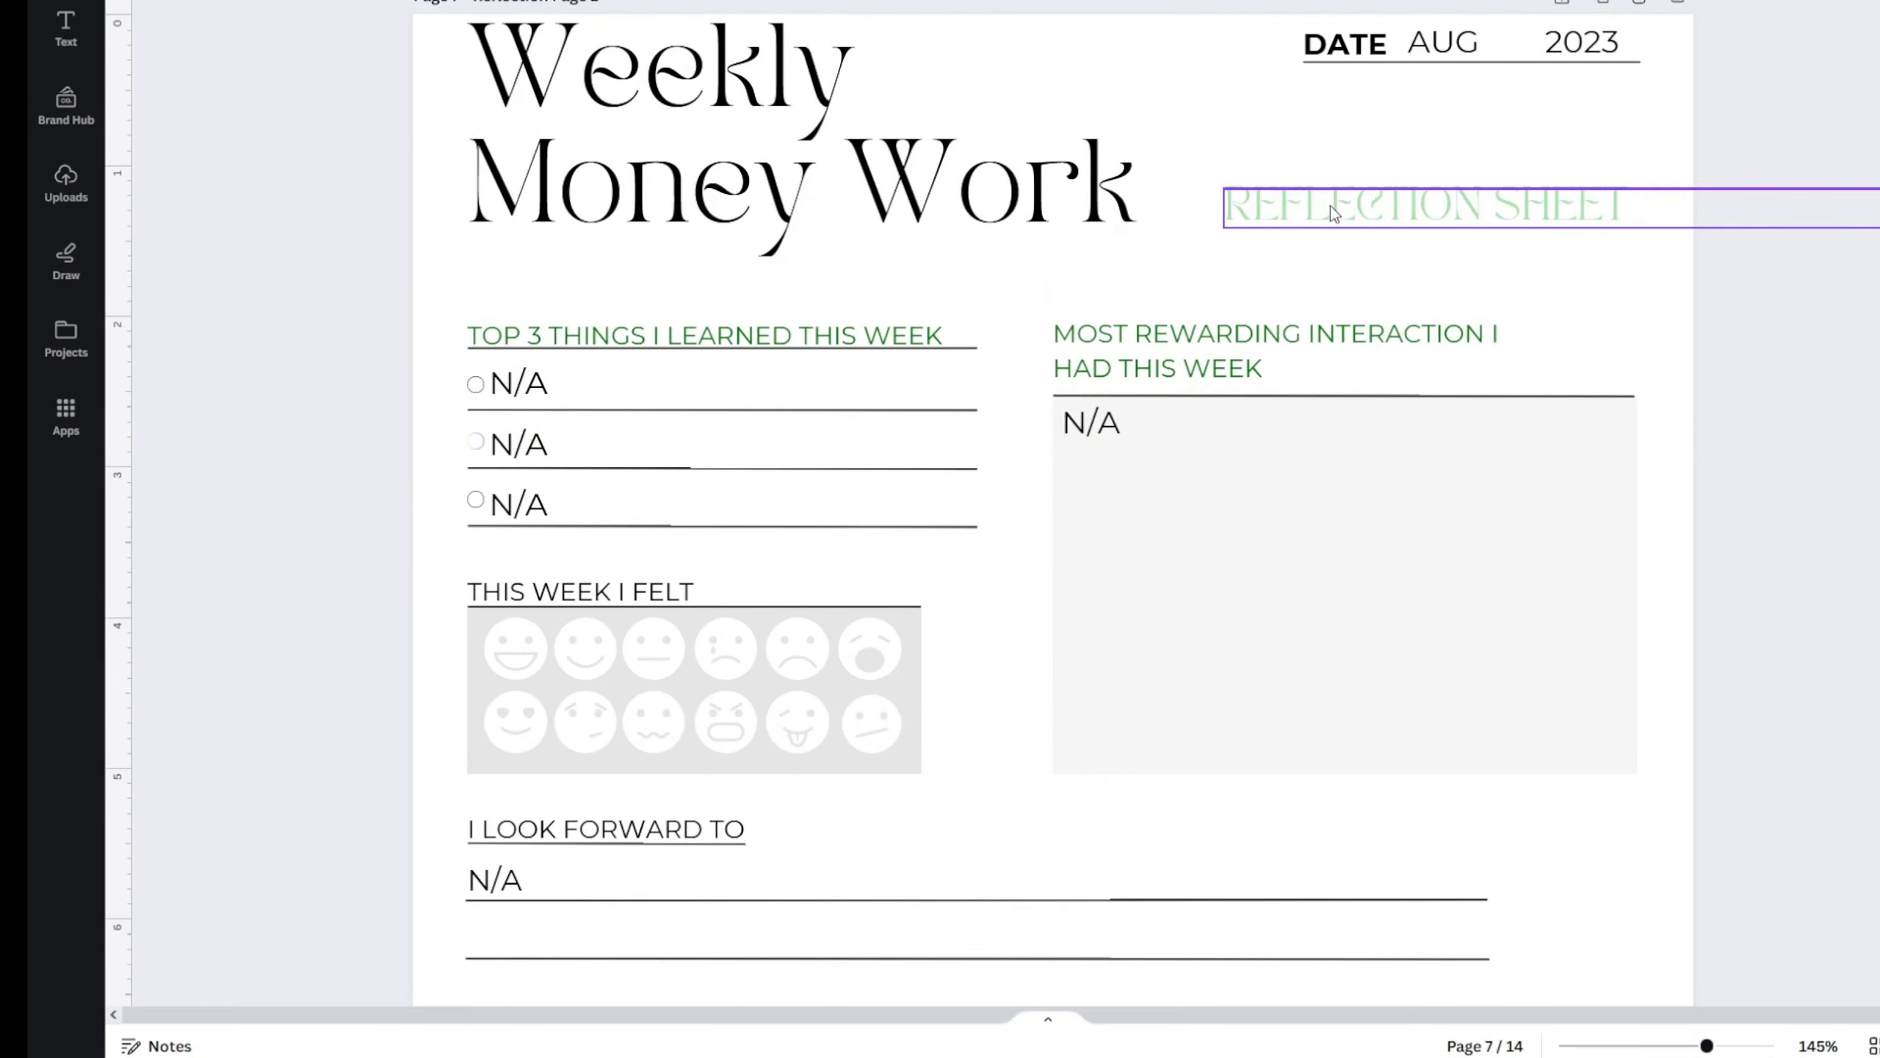
pyautogui.click(1331, 211)
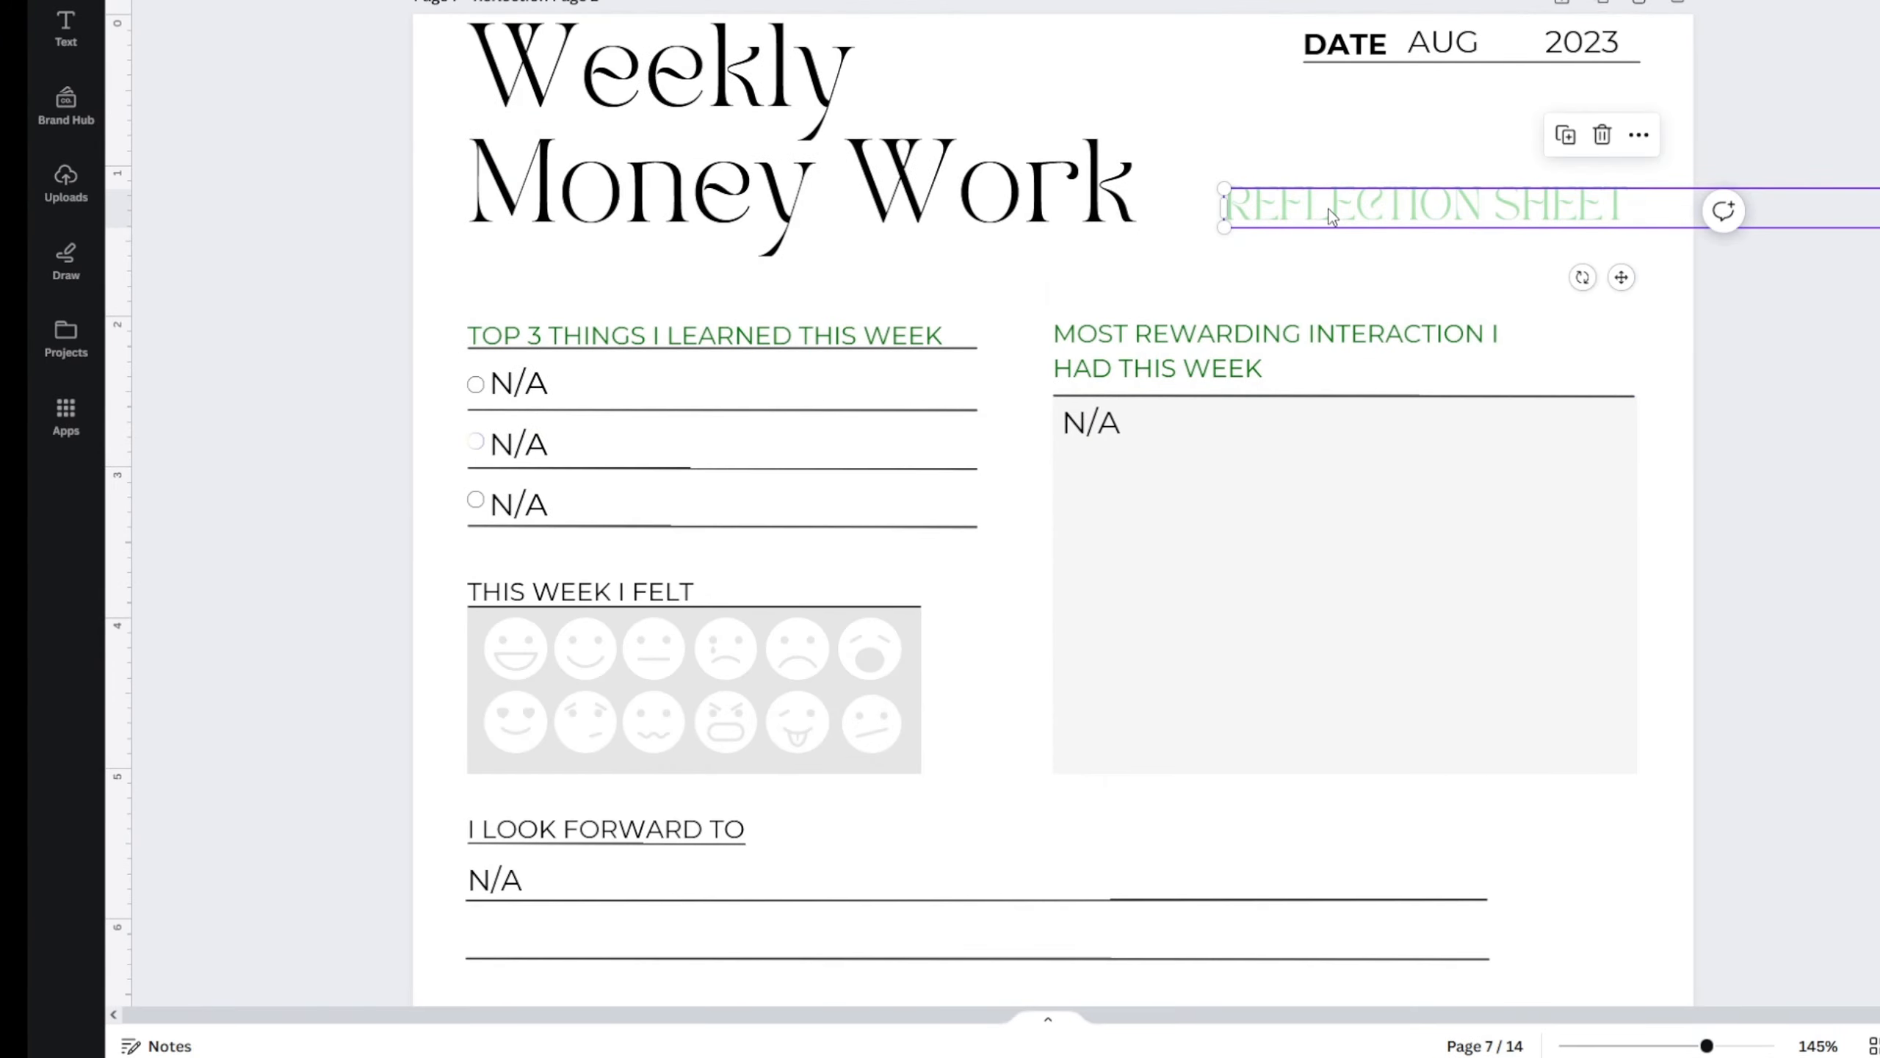
# - Delete the REFLECTION SHEET subtitle on page 10 and paste the copied one directly beside the heading
pyautogui.scroll(-10, 1431, 609)
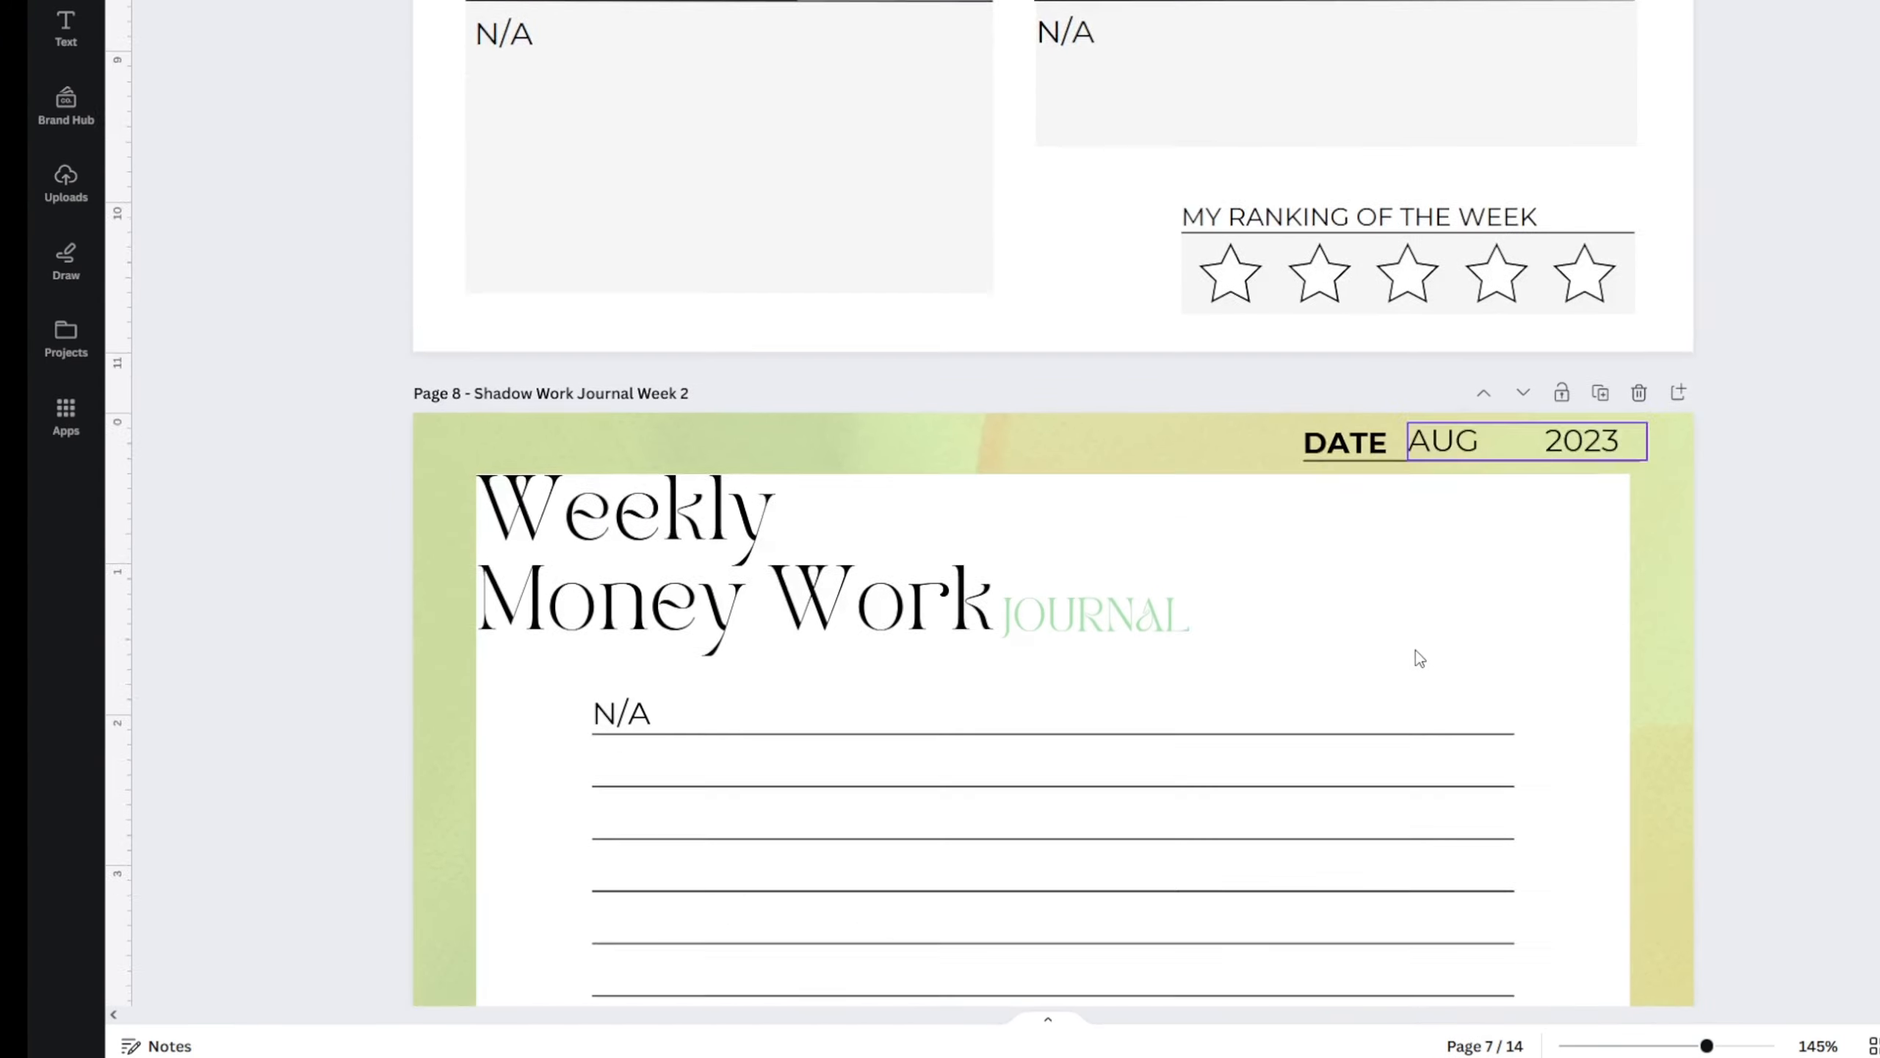
pyautogui.scroll(-15, 1416, 652)
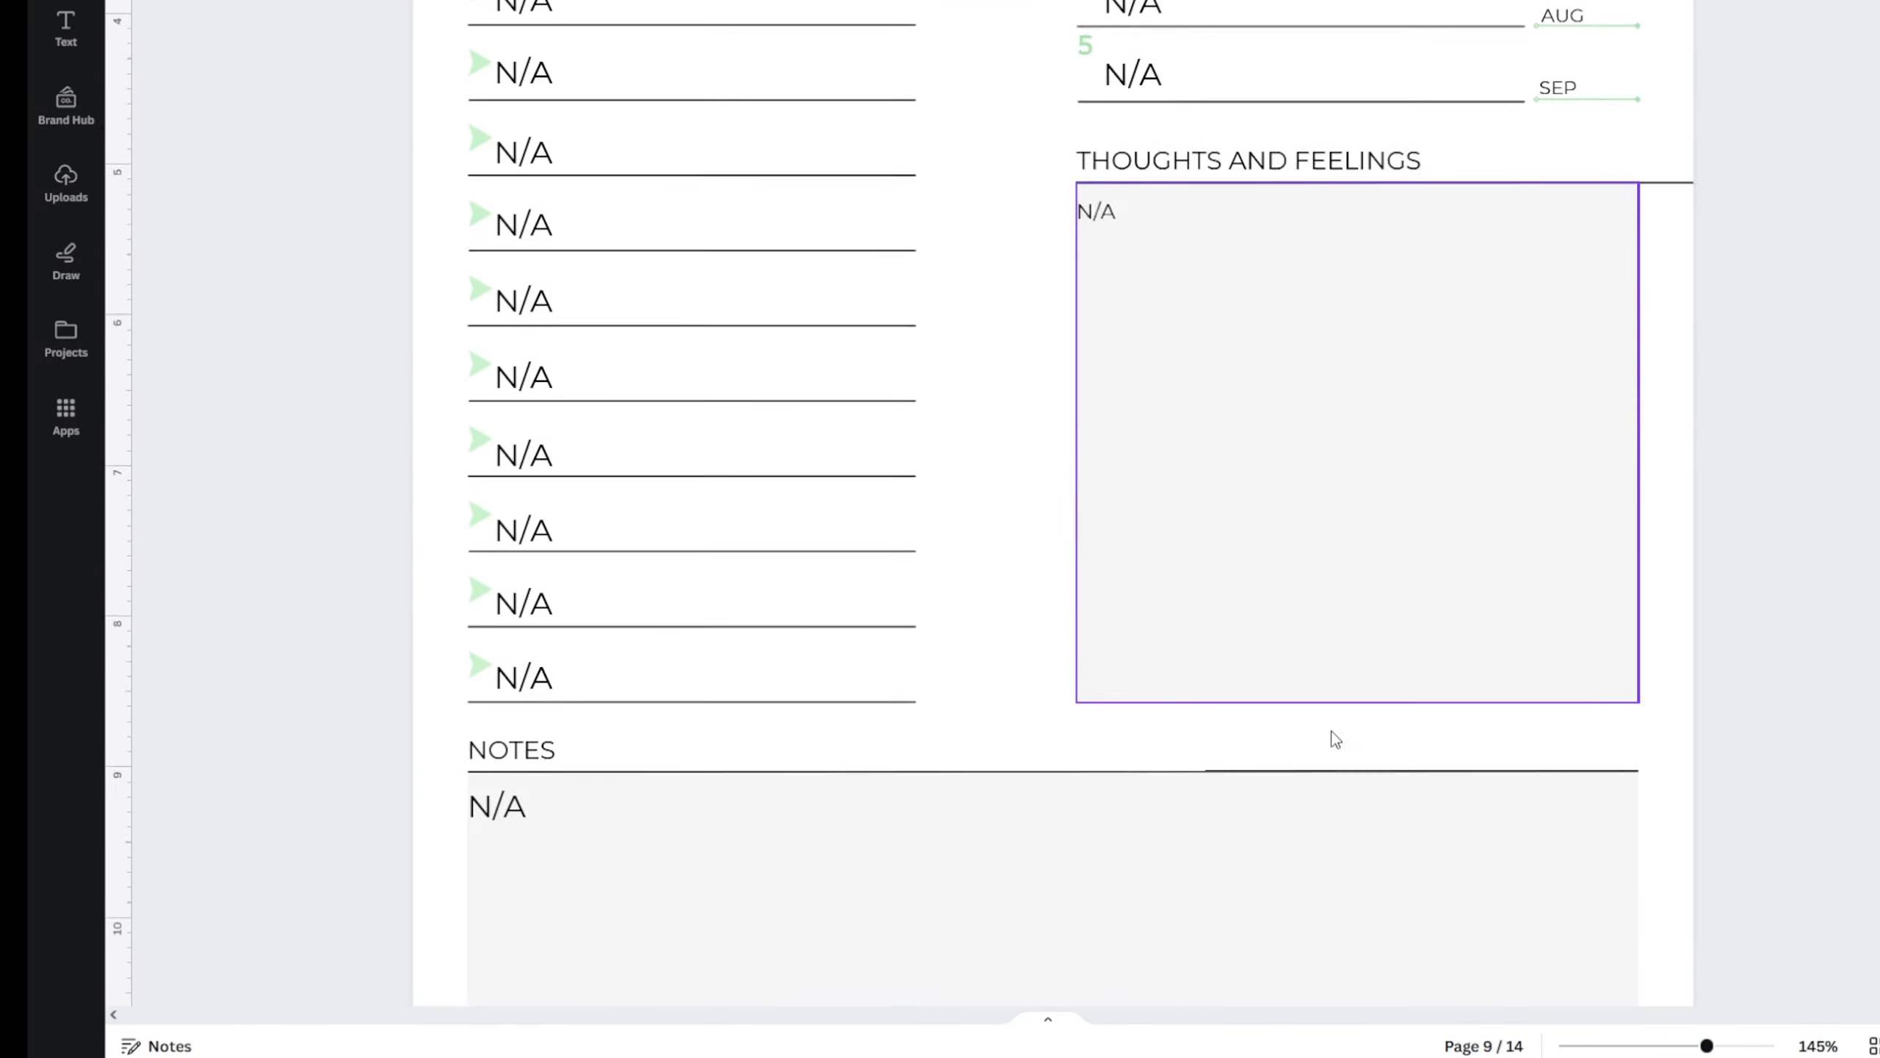
pyautogui.scroll(-10, 1335, 739)
pyautogui.click(1292, 449)
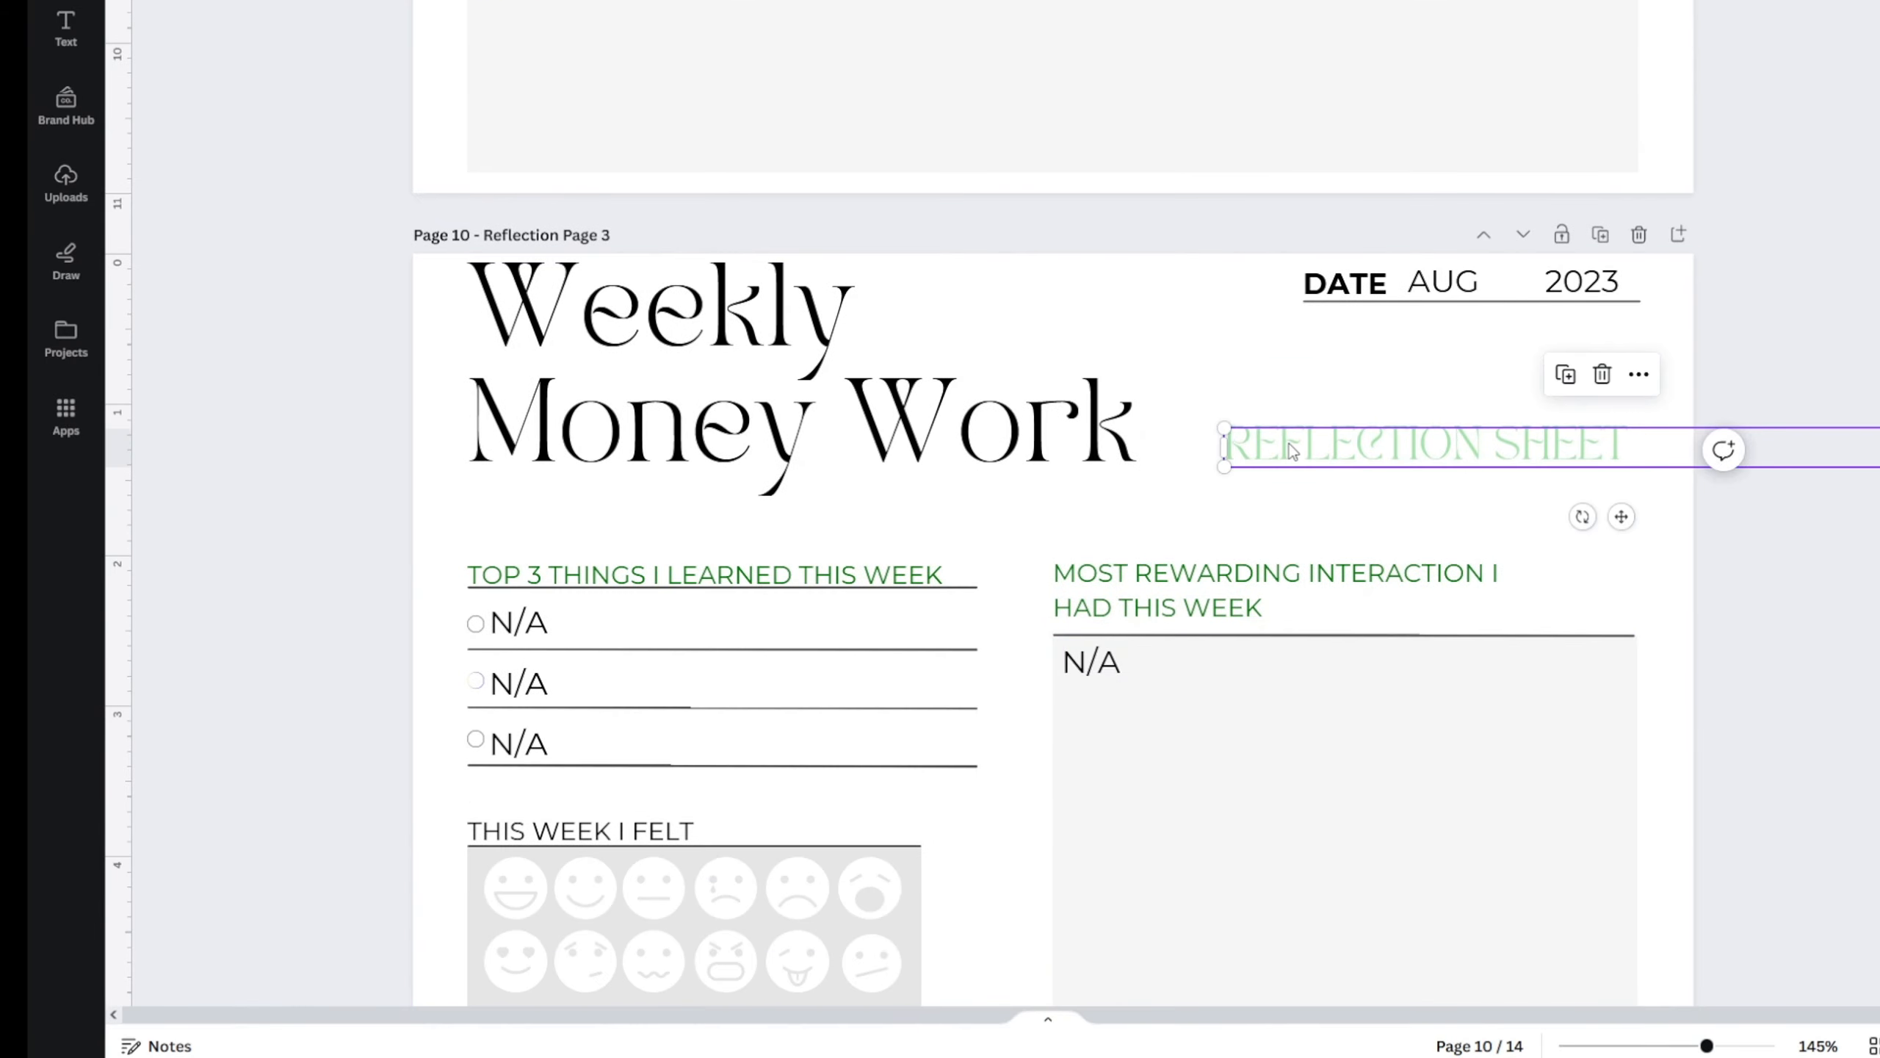
pyautogui.press('Delete')
pyautogui.hotkey('ctrl', 'v')
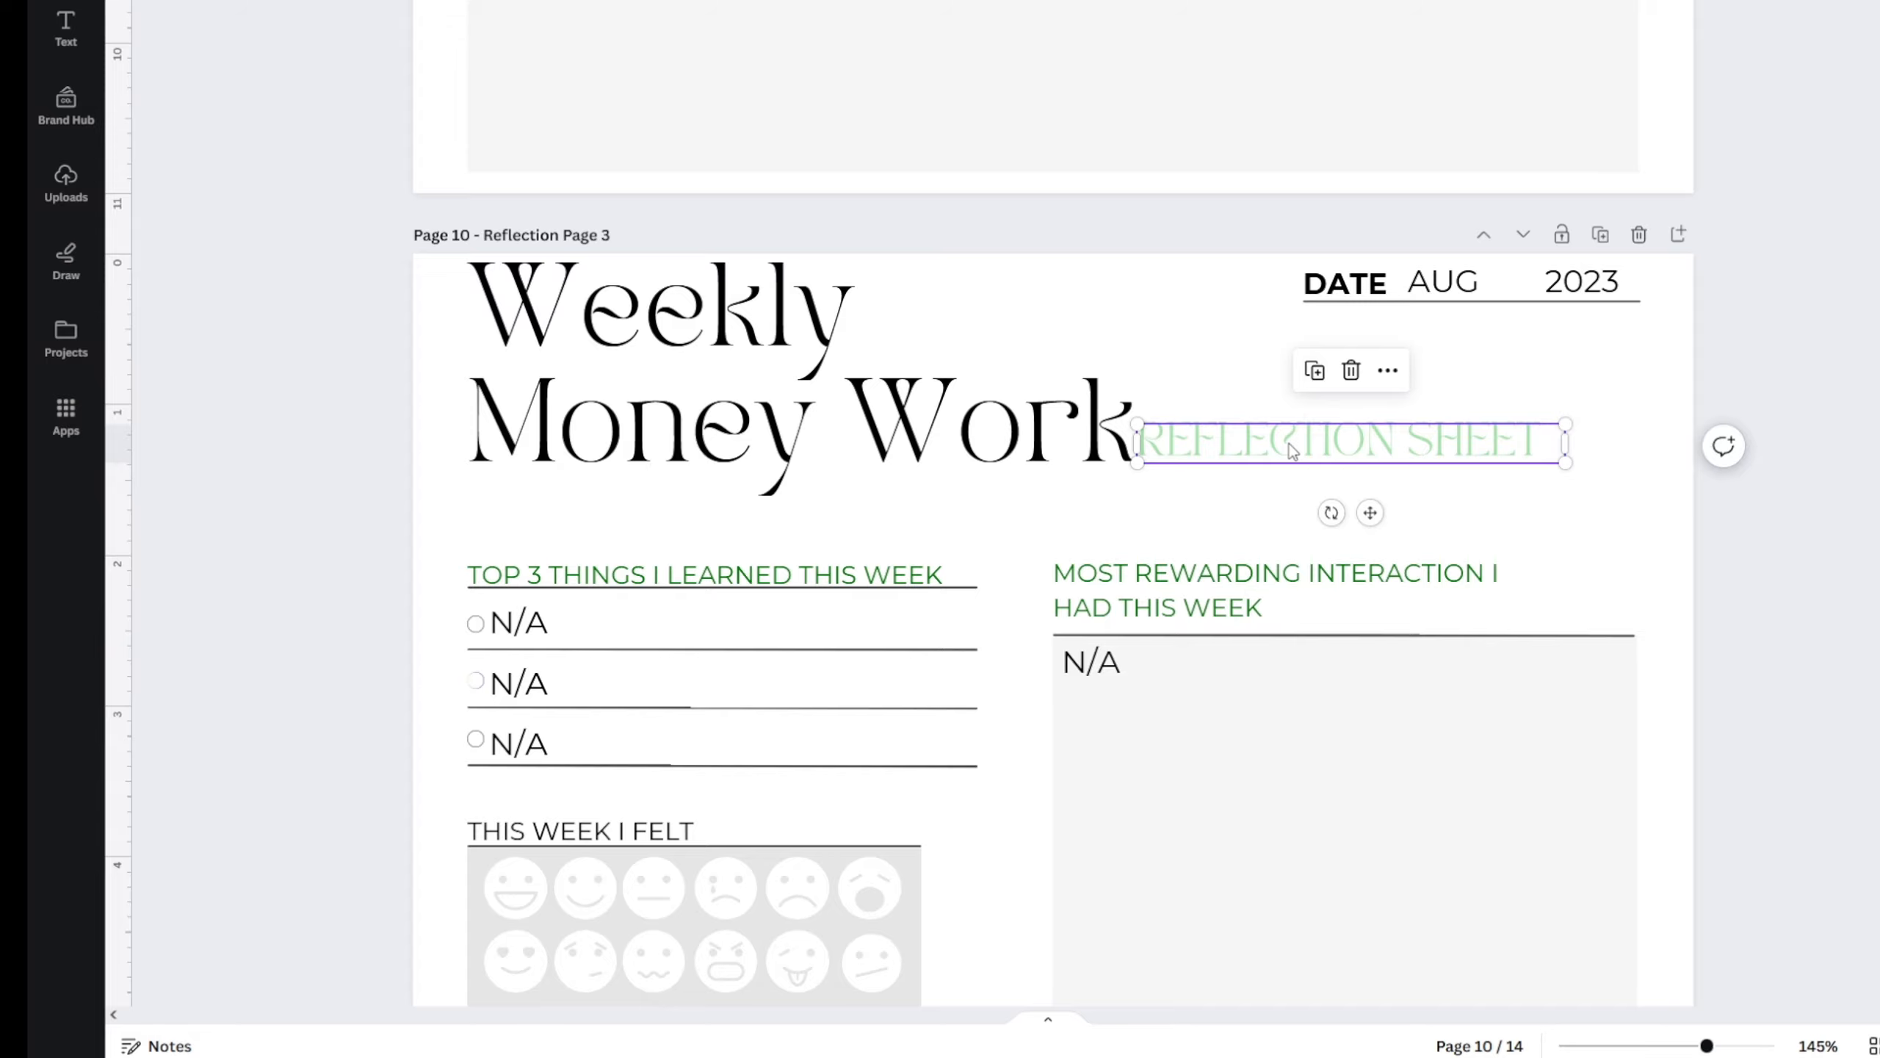
# - Replace the REFLECTION SHEET subtitle on page 13 with the copied one, directly beside the Weekly Money Work heading
pyautogui.scroll(-12, 1292, 450)
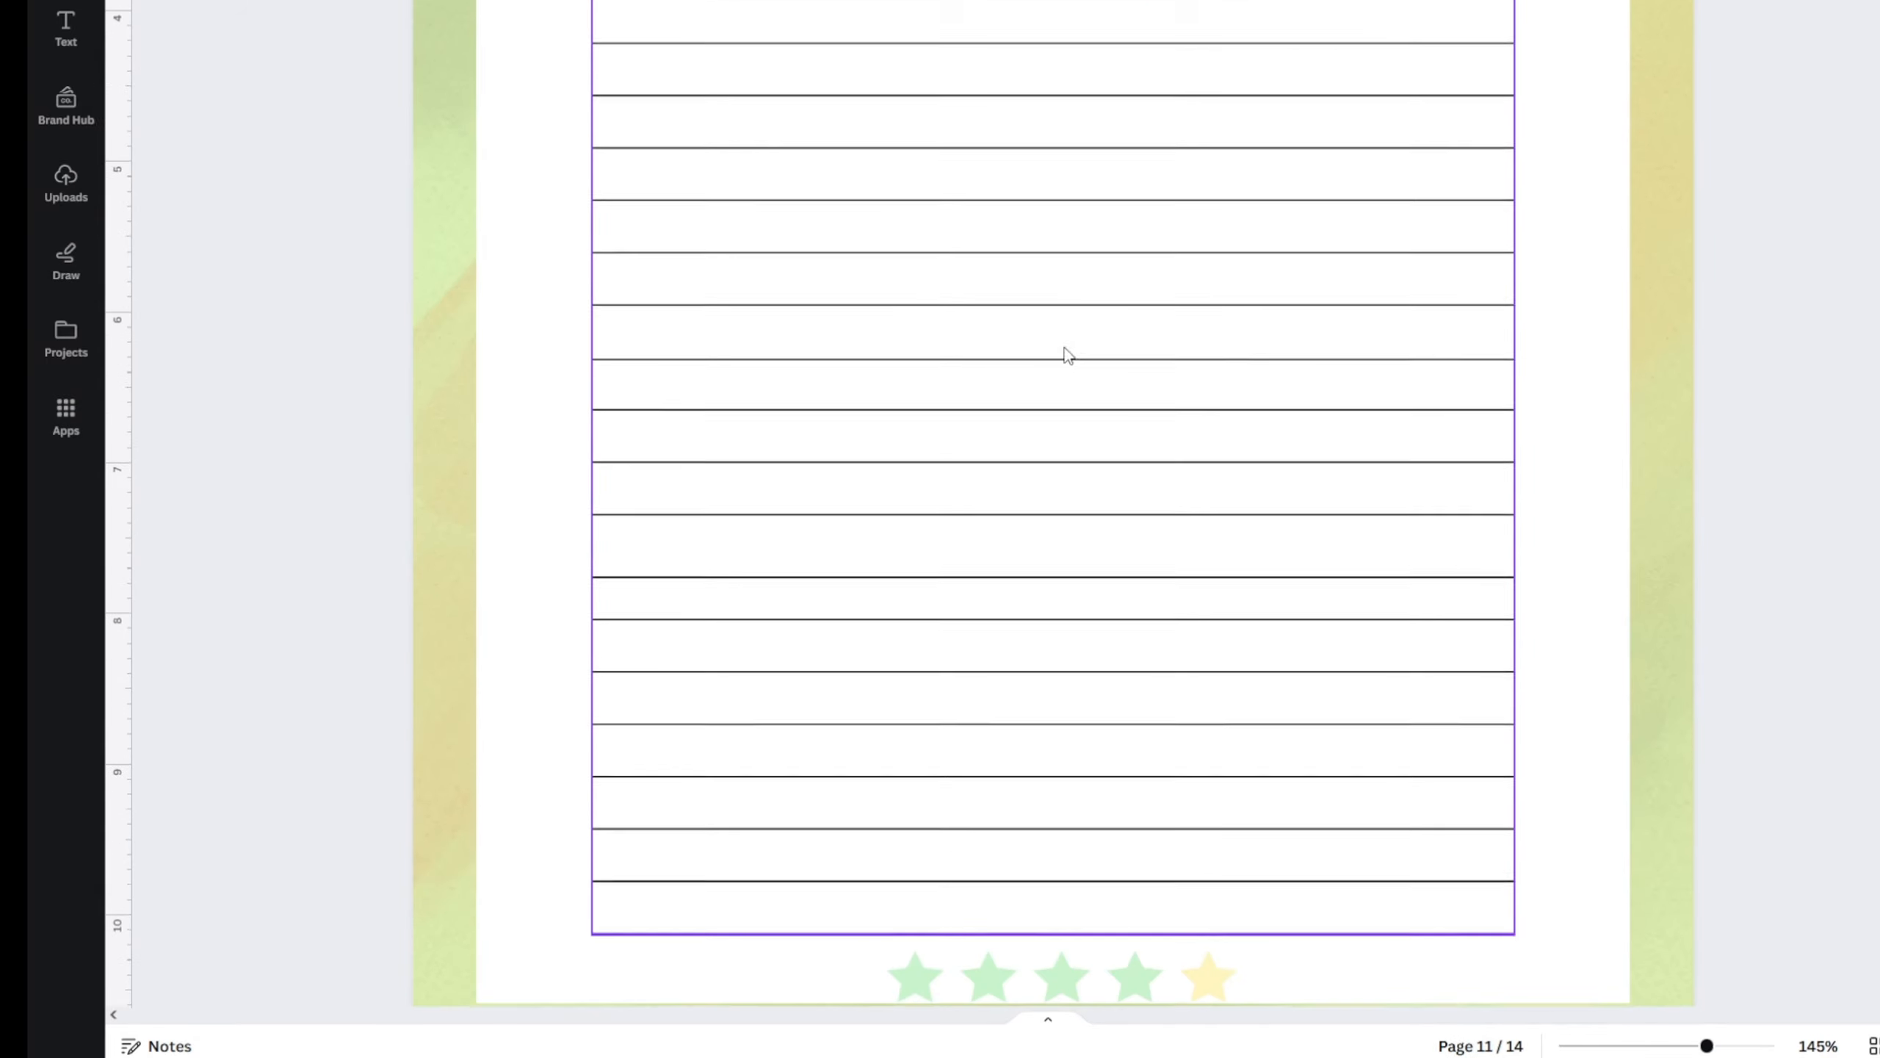
pyautogui.scroll(-20, 1079, 348)
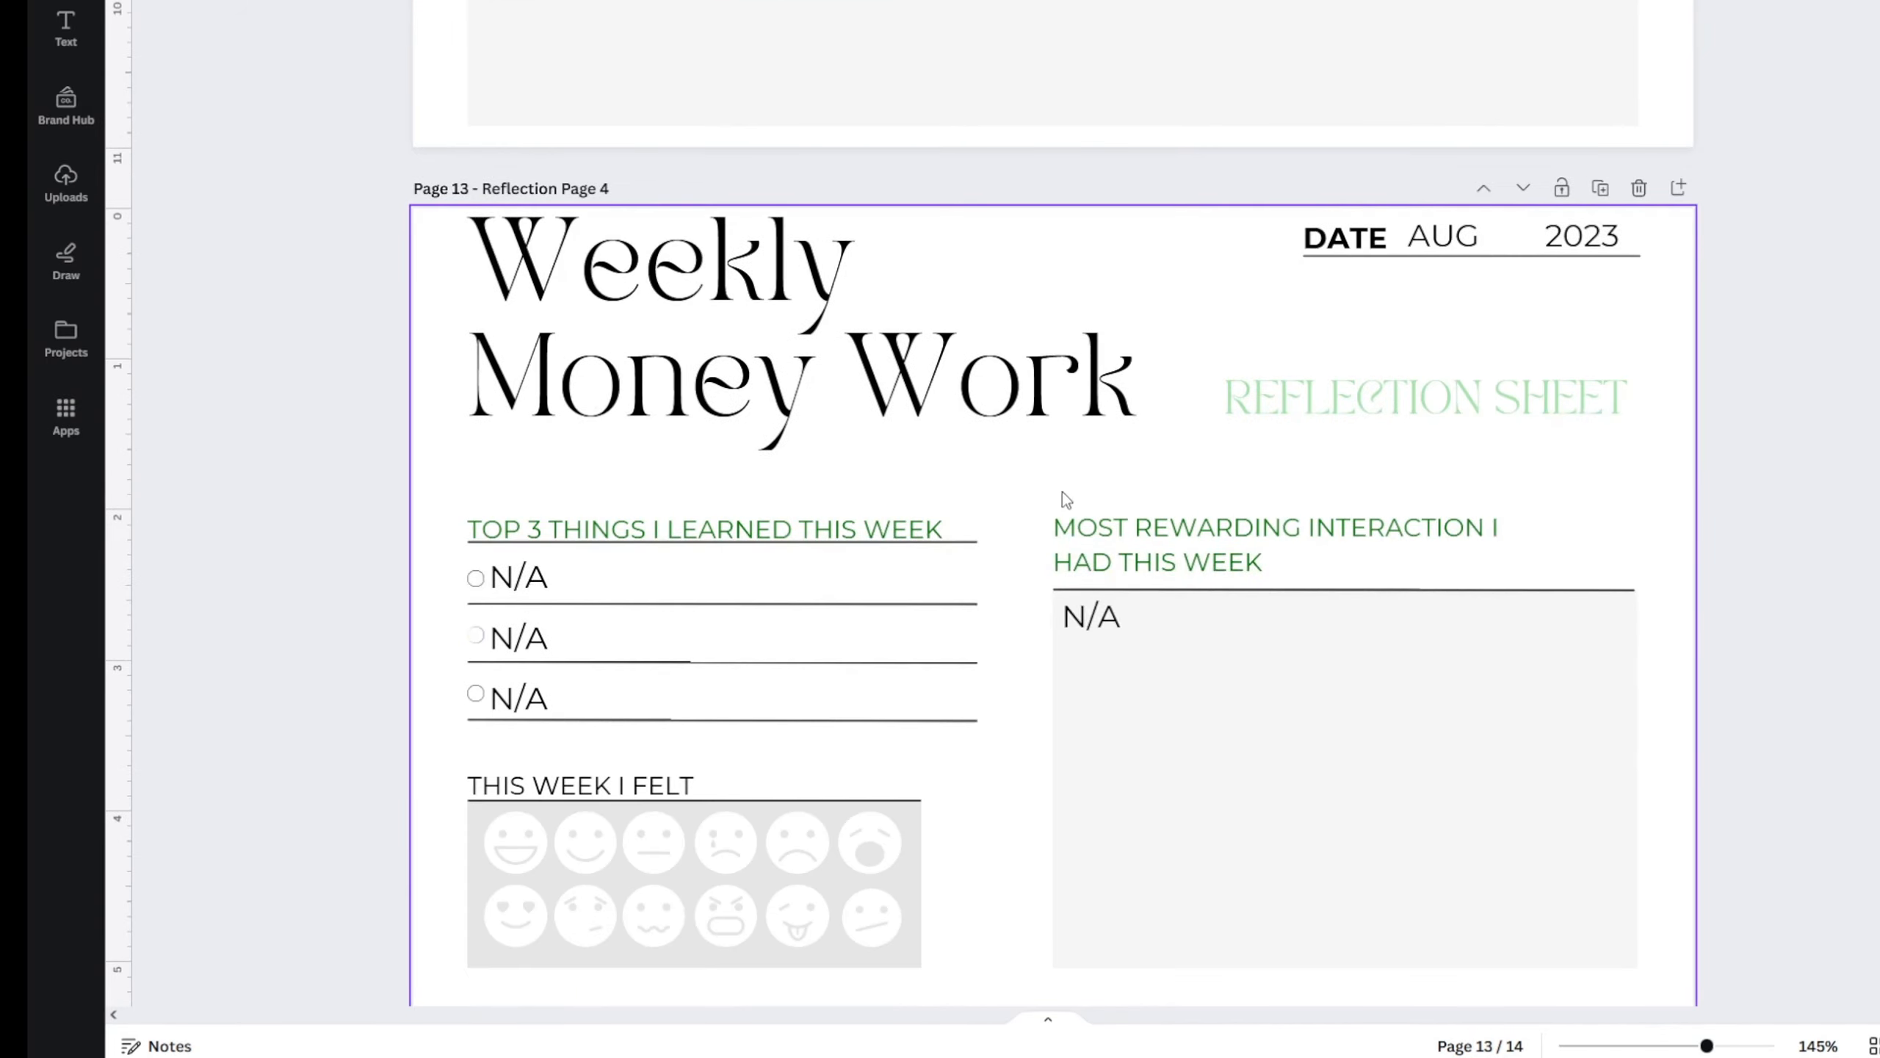
pyautogui.click(1318, 401)
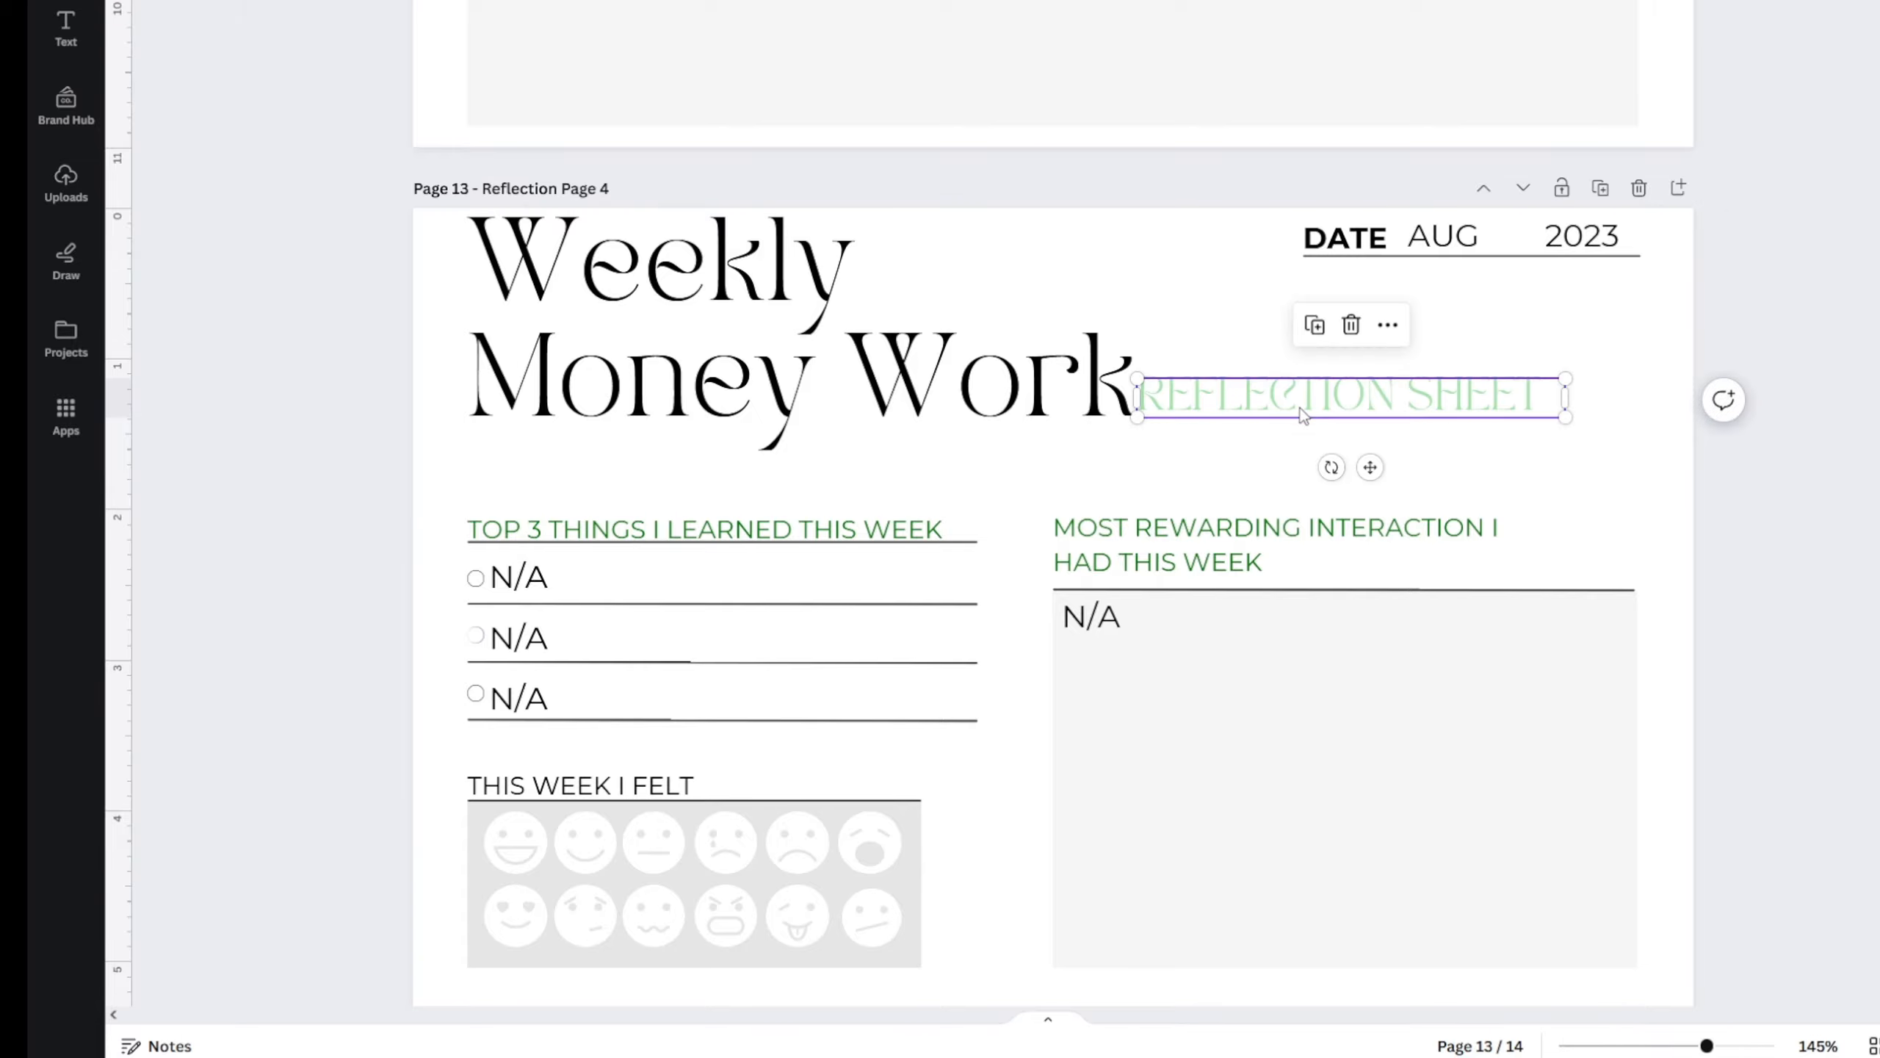
# - Review the journal from the last page back to the cover and on through the reflection page for consistent styling
pyautogui.scroll(-20, 1305, 415)
pyautogui.scroll(-10, 1178, 626)
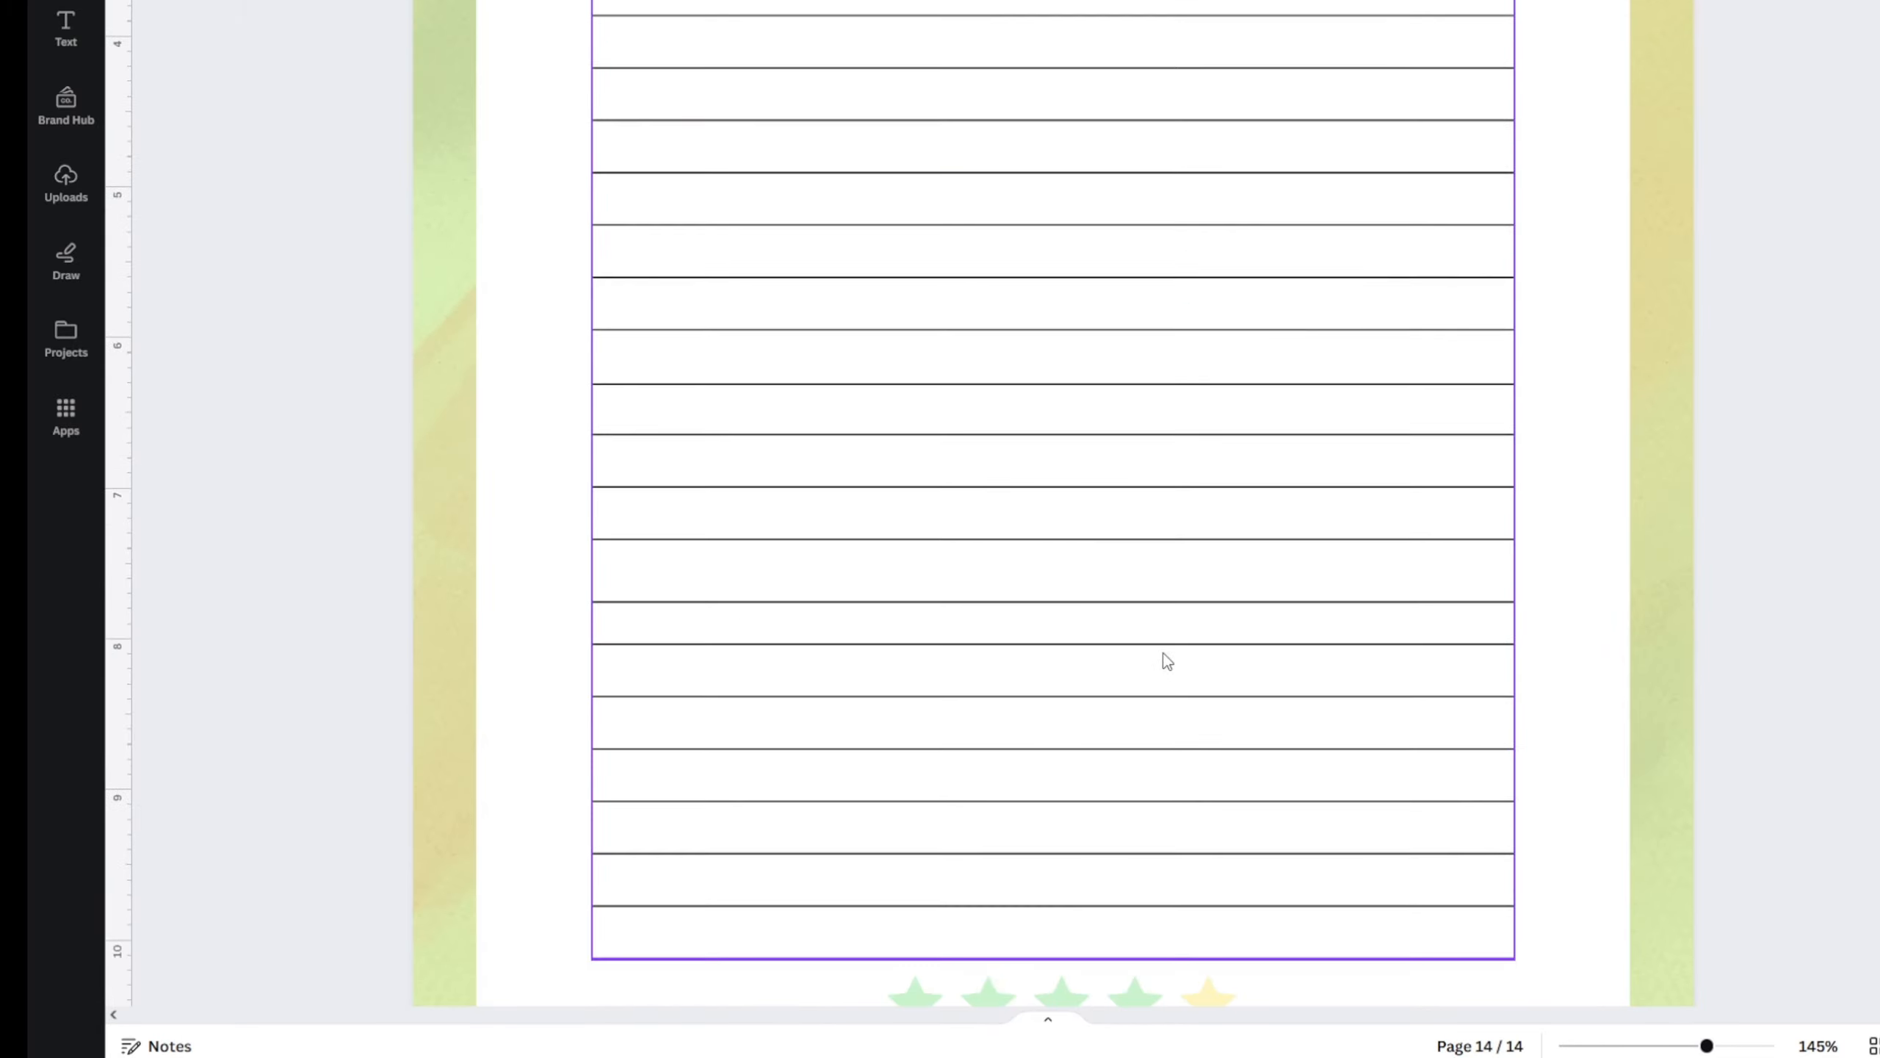
pyautogui.scroll(4, 1386, 769)
pyautogui.scroll(6, 1810, 828)
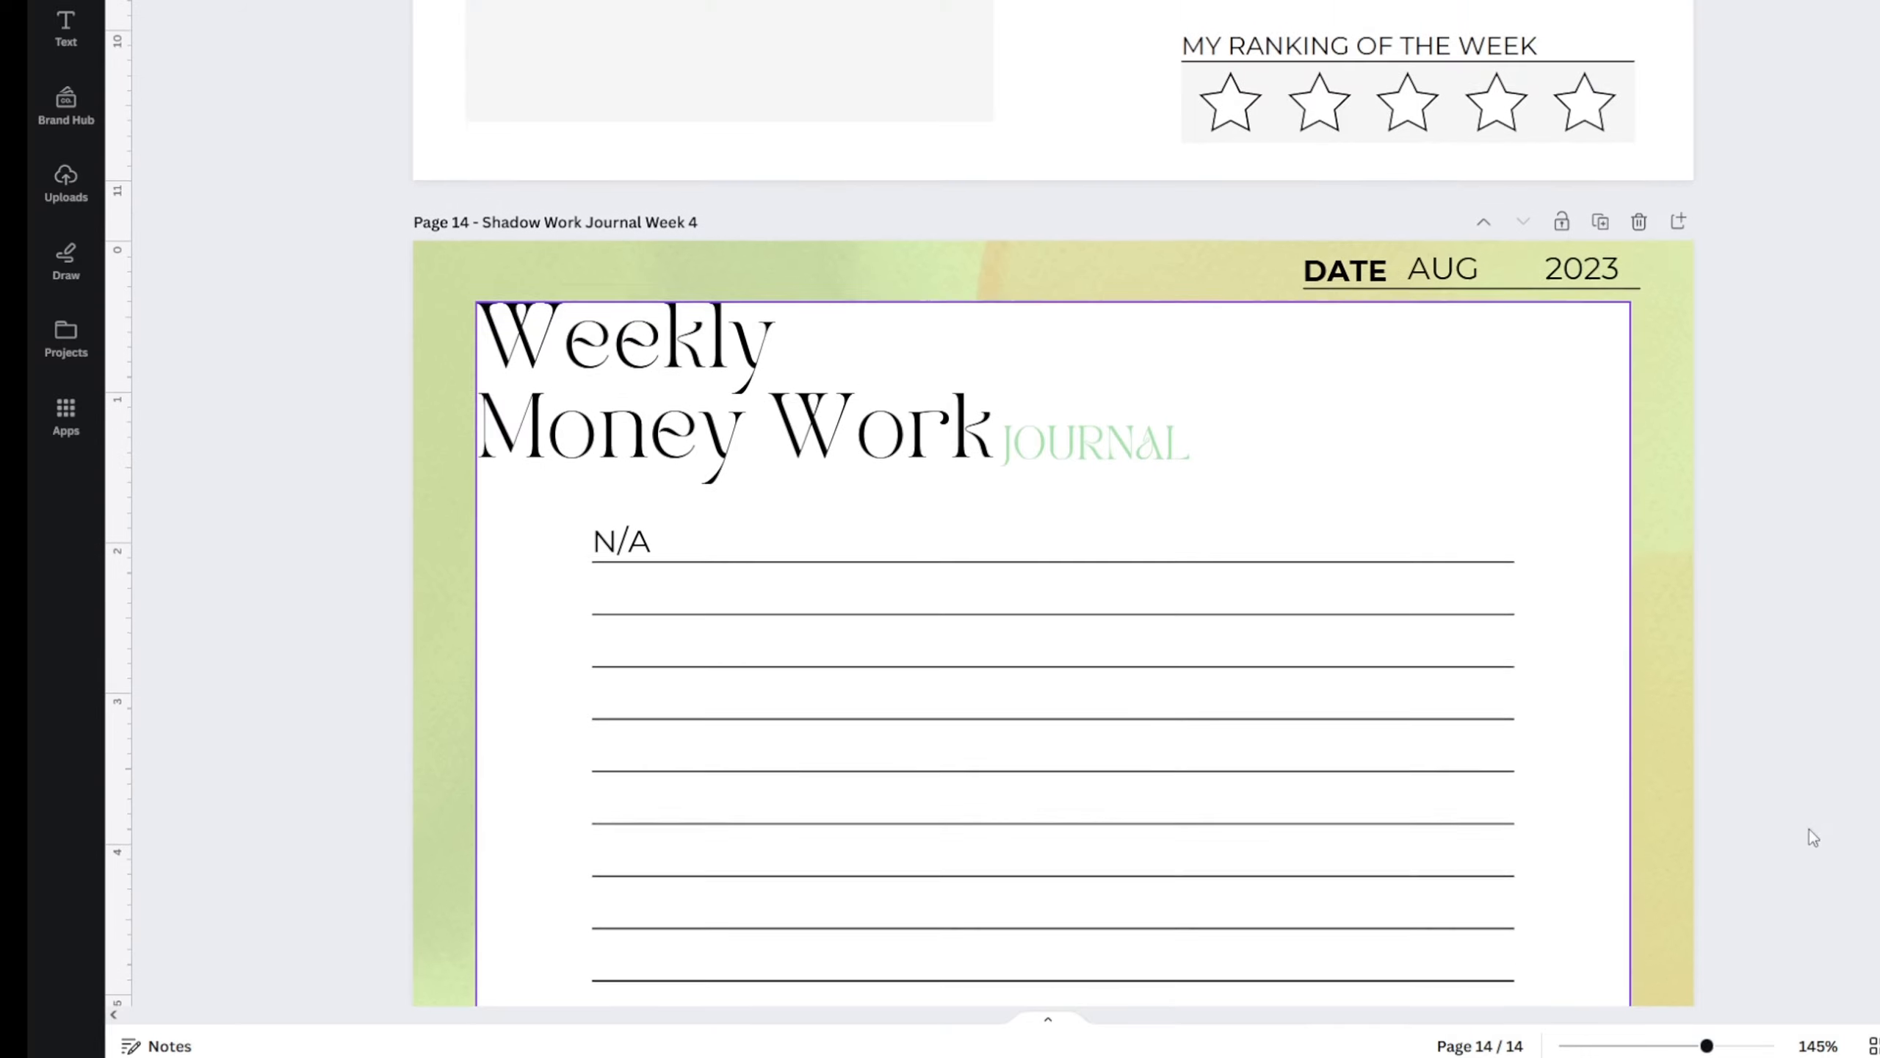
pyautogui.scroll(10, 1053, 504)
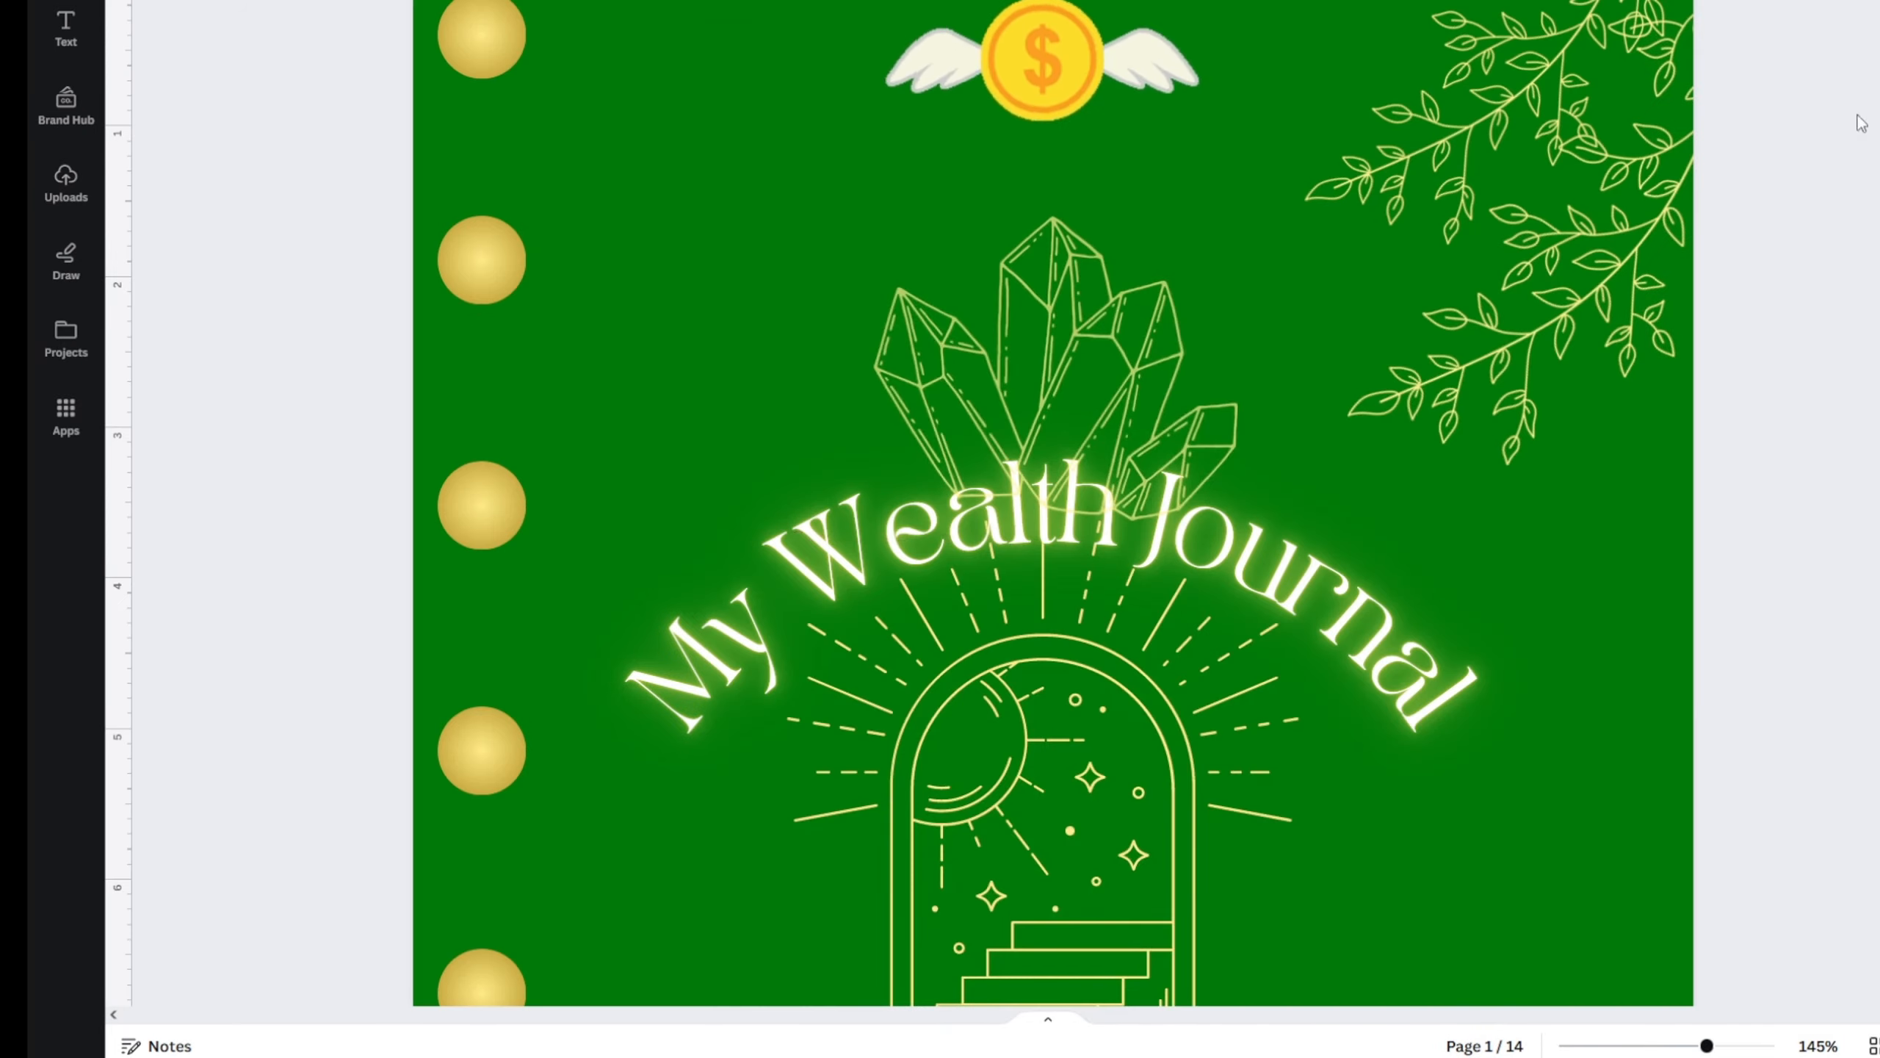
pyautogui.scroll(-3, 1770, 519)
pyautogui.scroll(-15, 1768, 519)
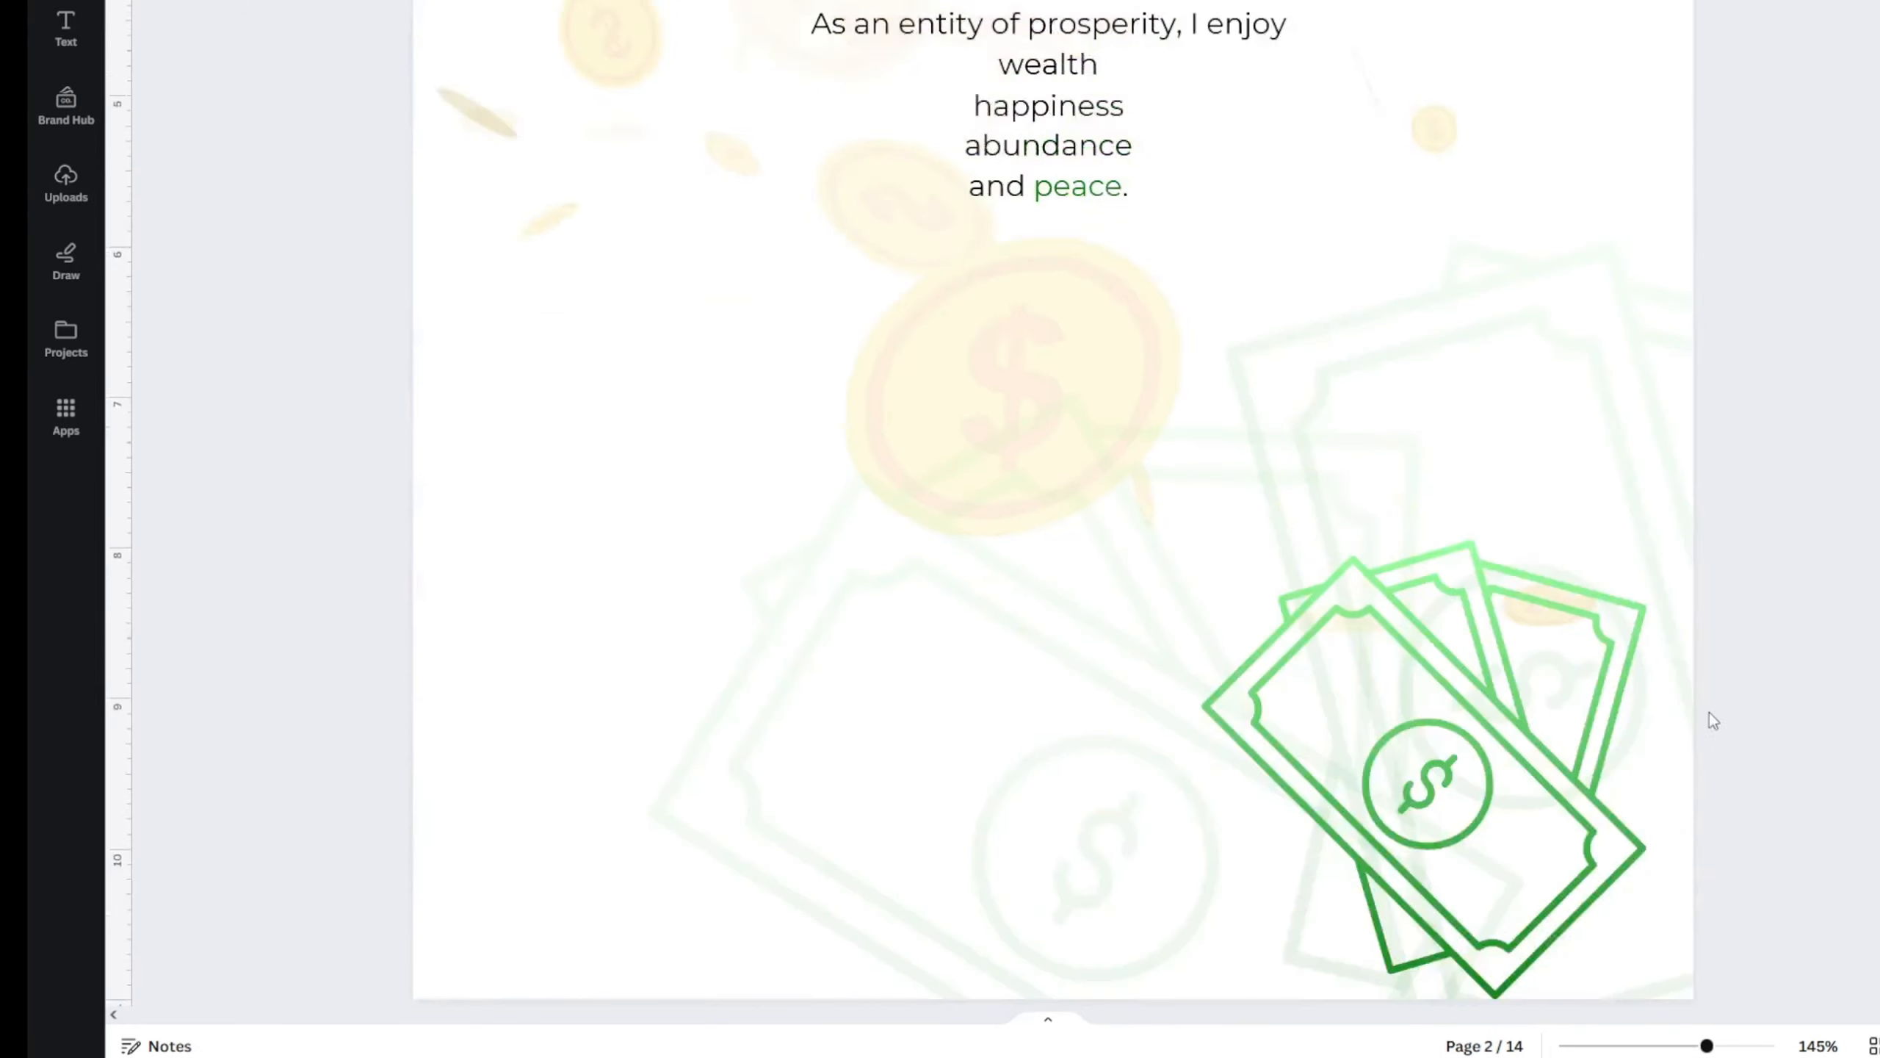
pyautogui.scroll(-8, 1706, 719)
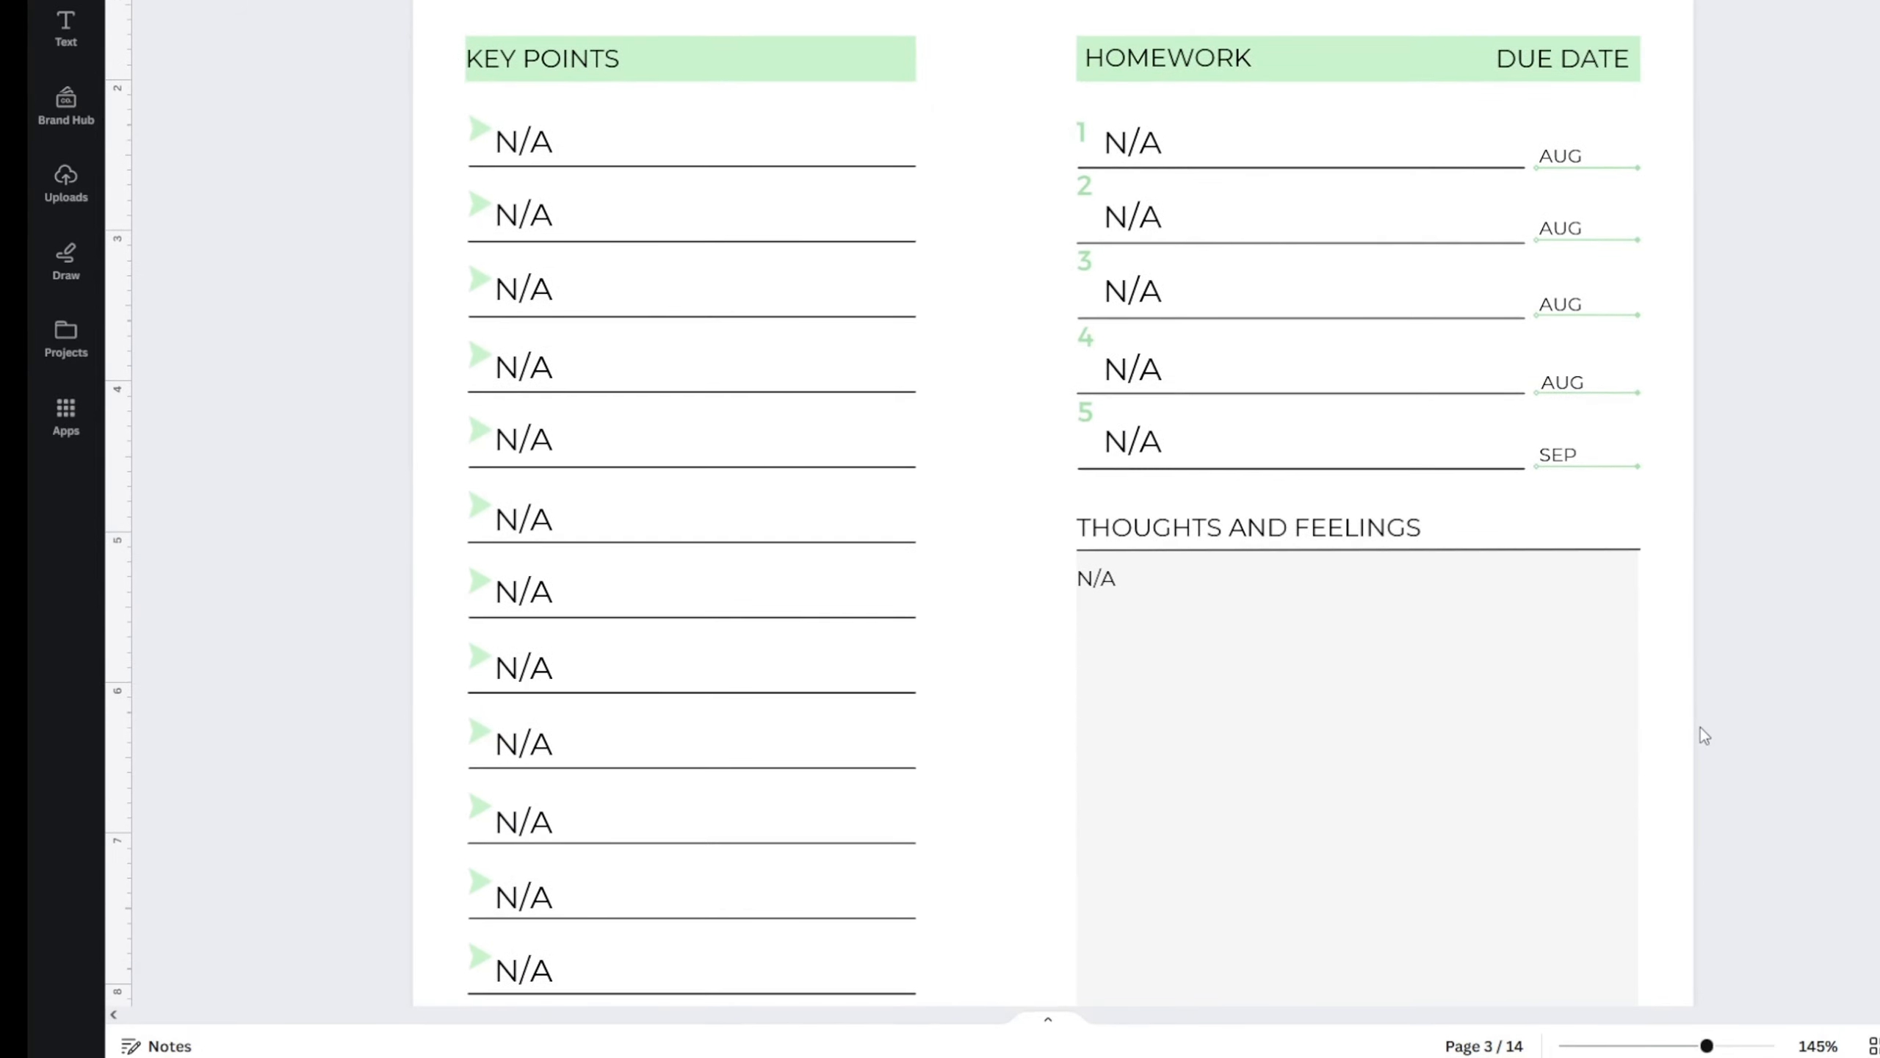
pyautogui.scroll(-10, 1701, 727)
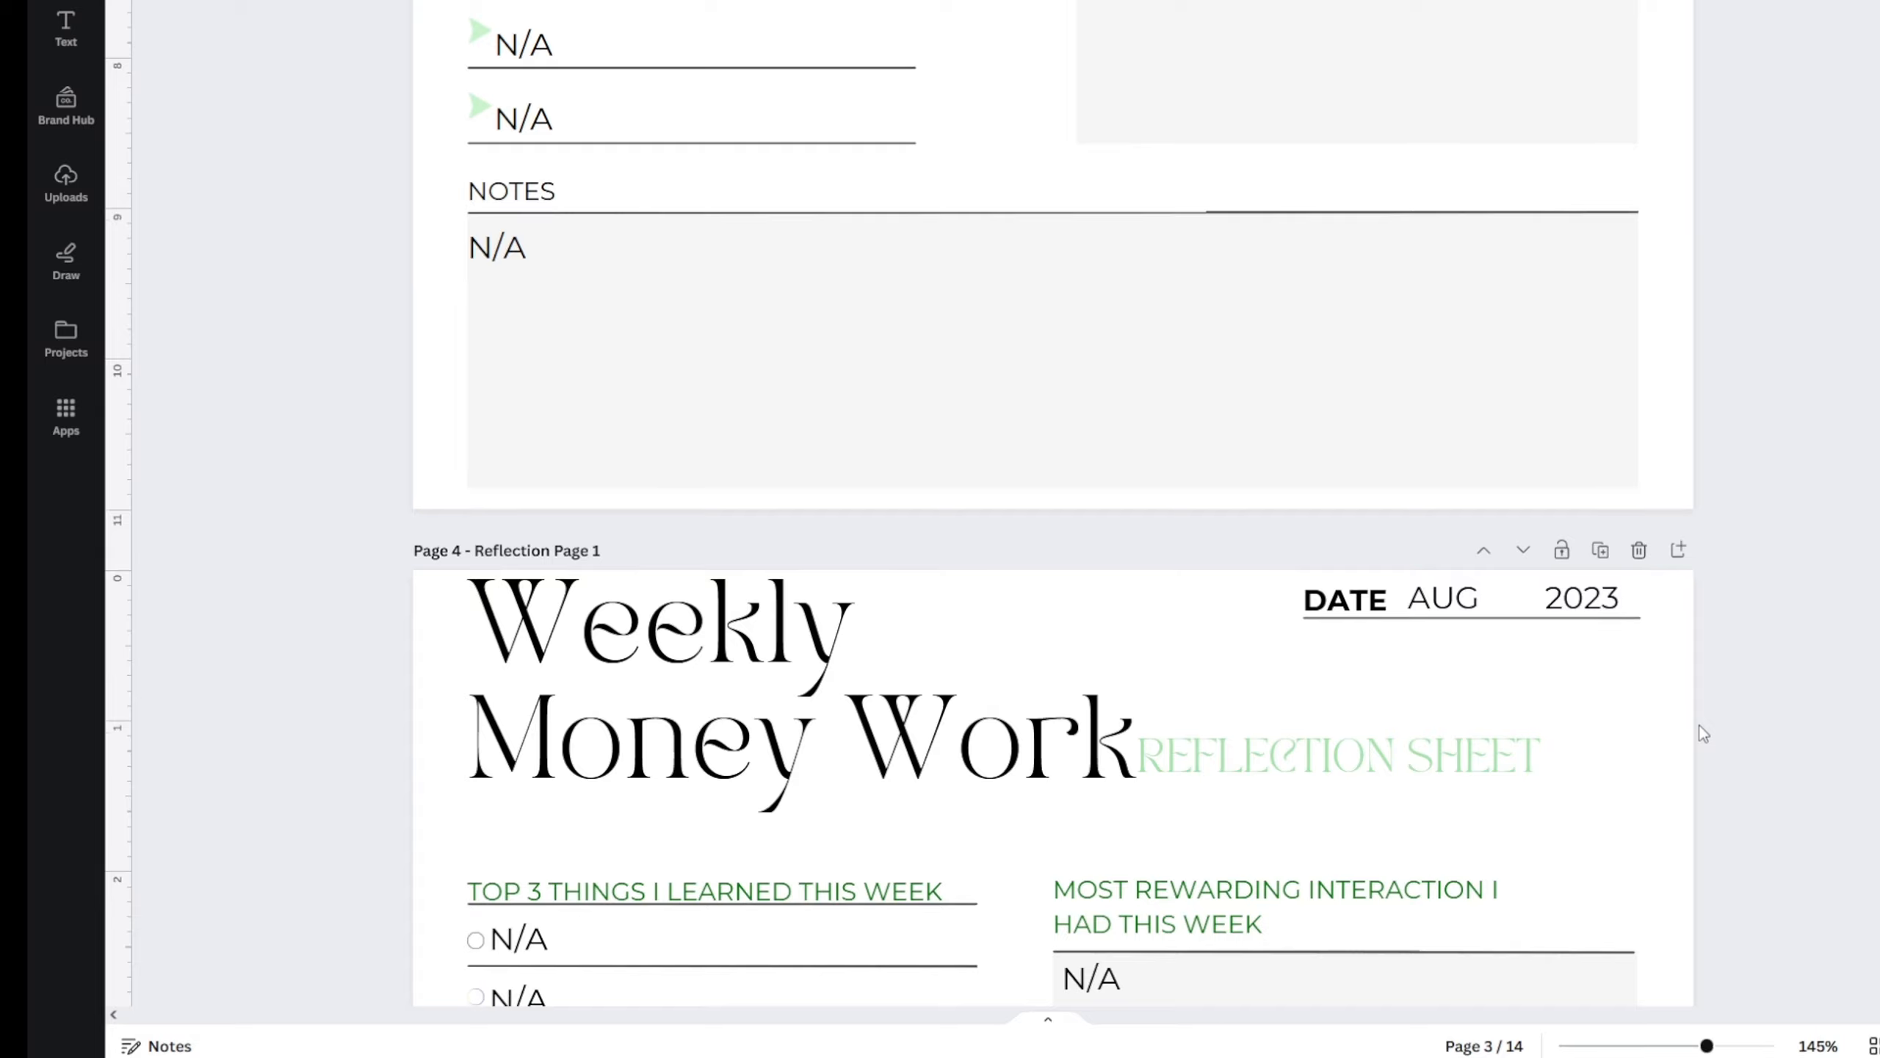
pyautogui.scroll(-3, 1703, 733)
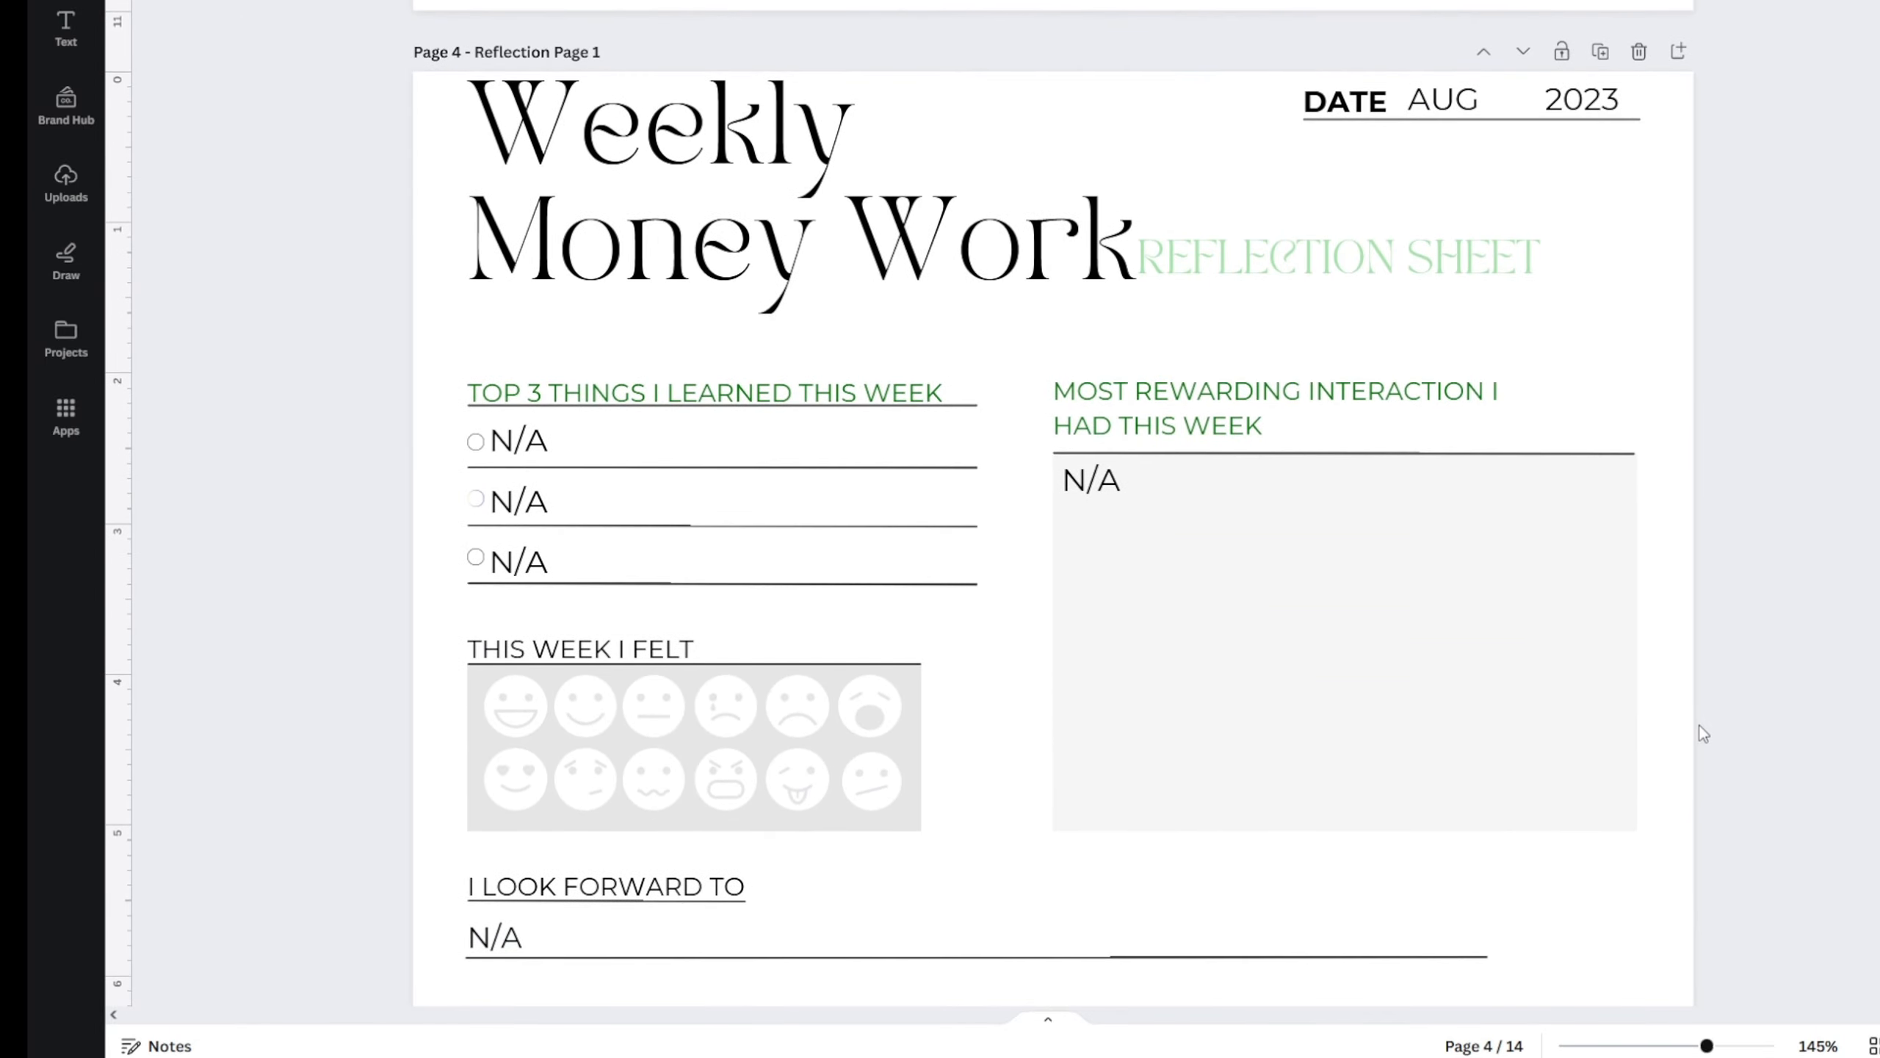
pyautogui.scroll(-1, 1699, 727)
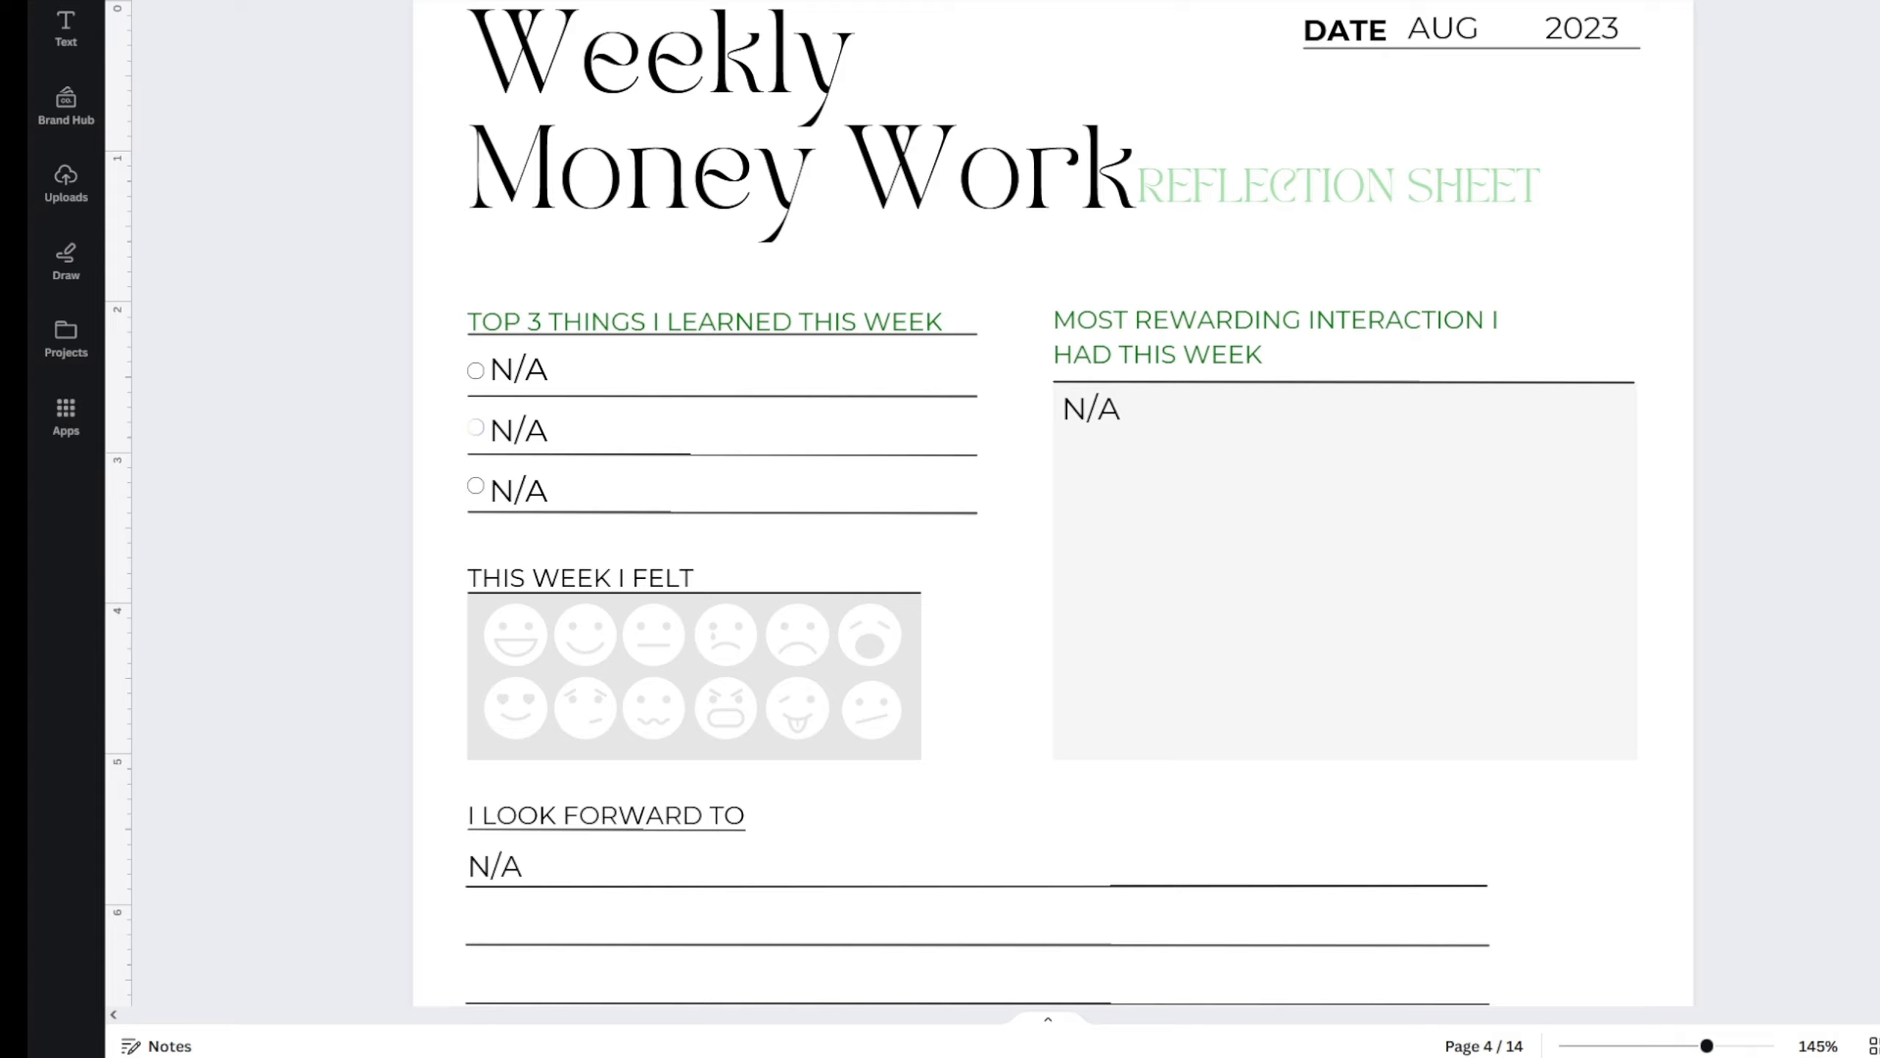
pyautogui.scroll(-2, 419, 303)
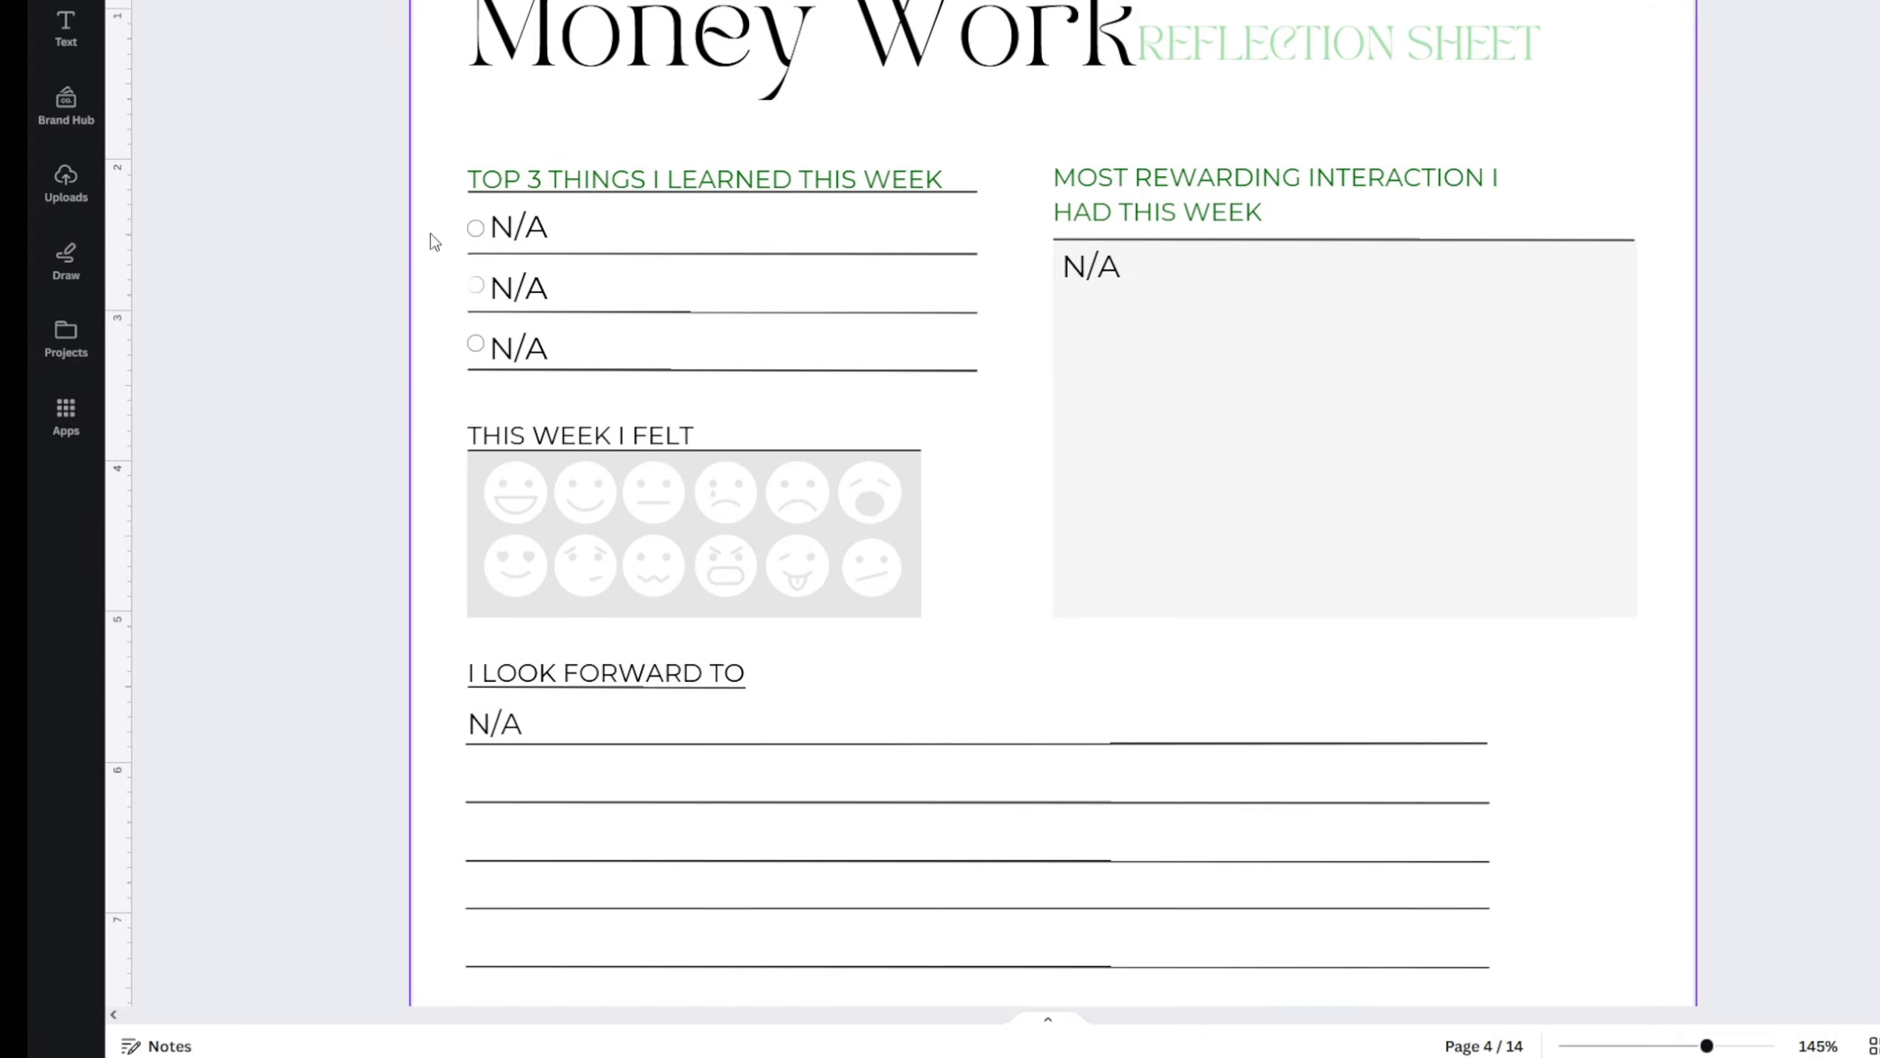
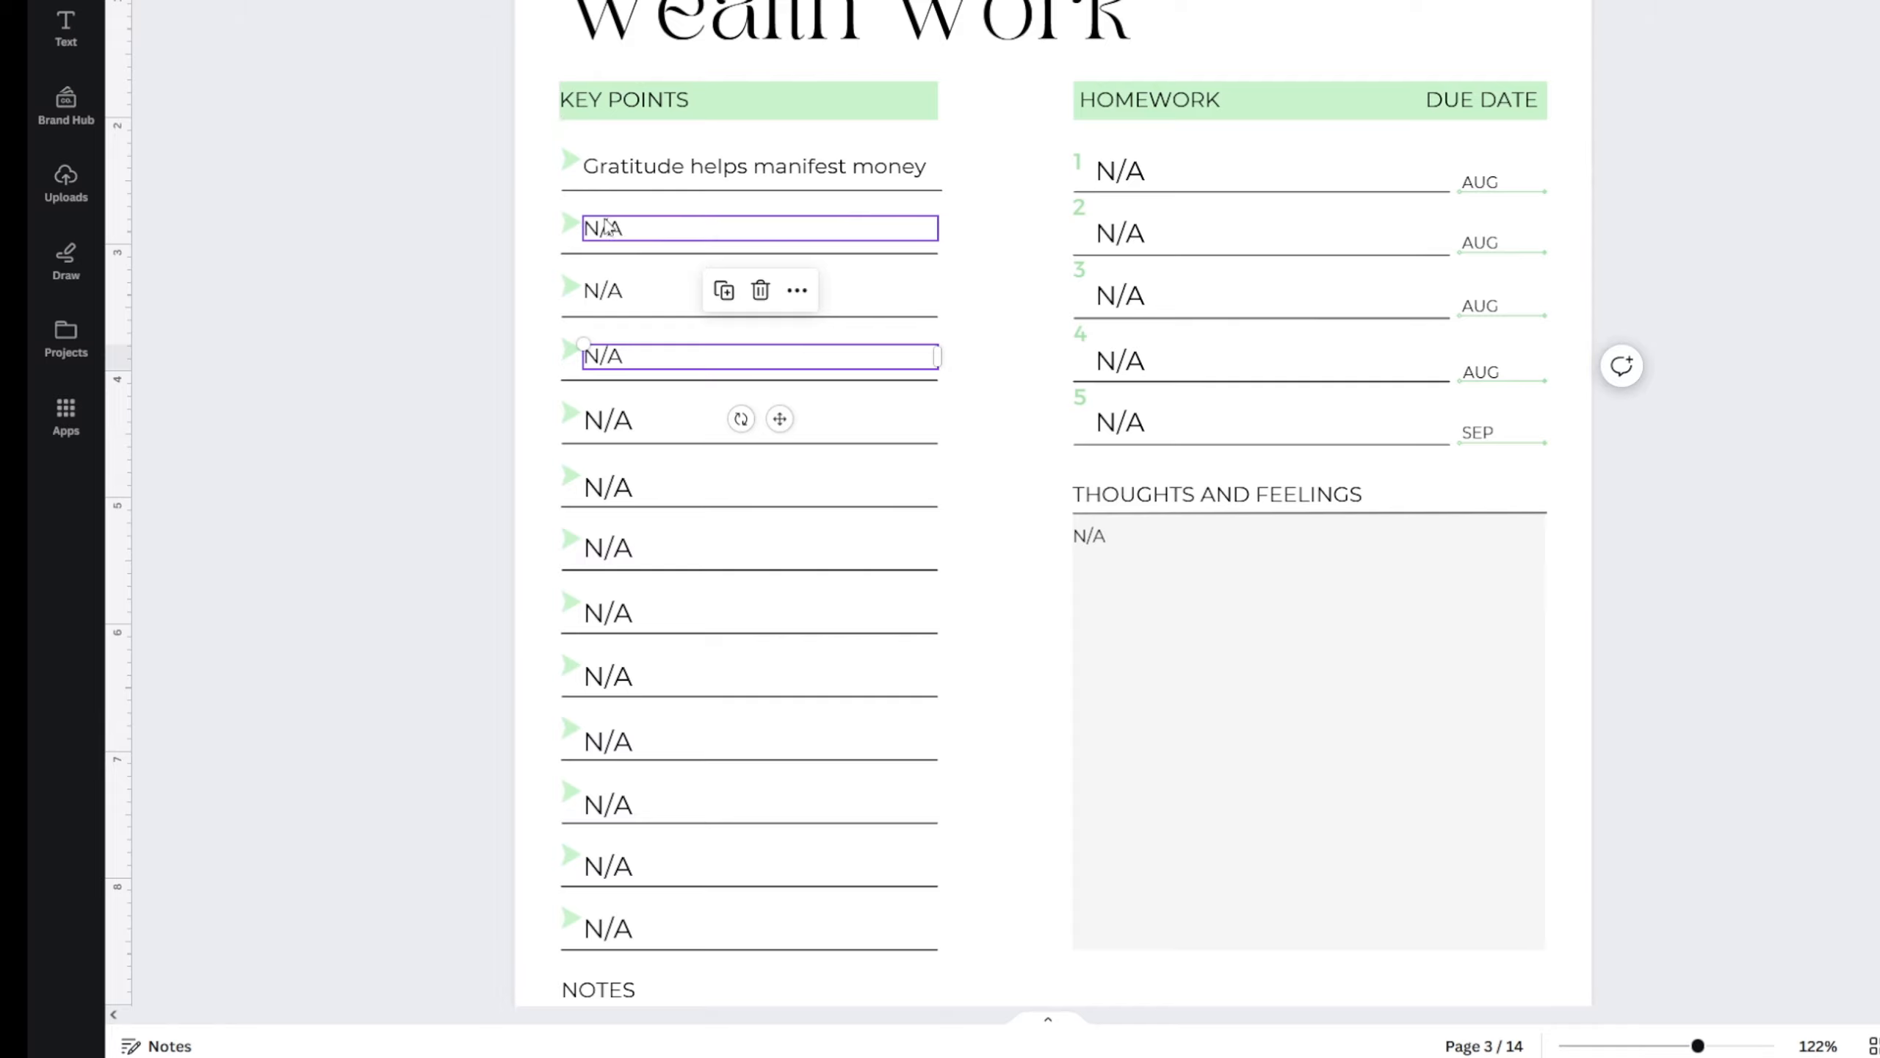
# - Try nudging the second key point's N/A text on page 3 down toward its line
pyautogui.moveTo(598, 233); pyautogui.dragTo(599, 240)
pyautogui.click(403, 257)
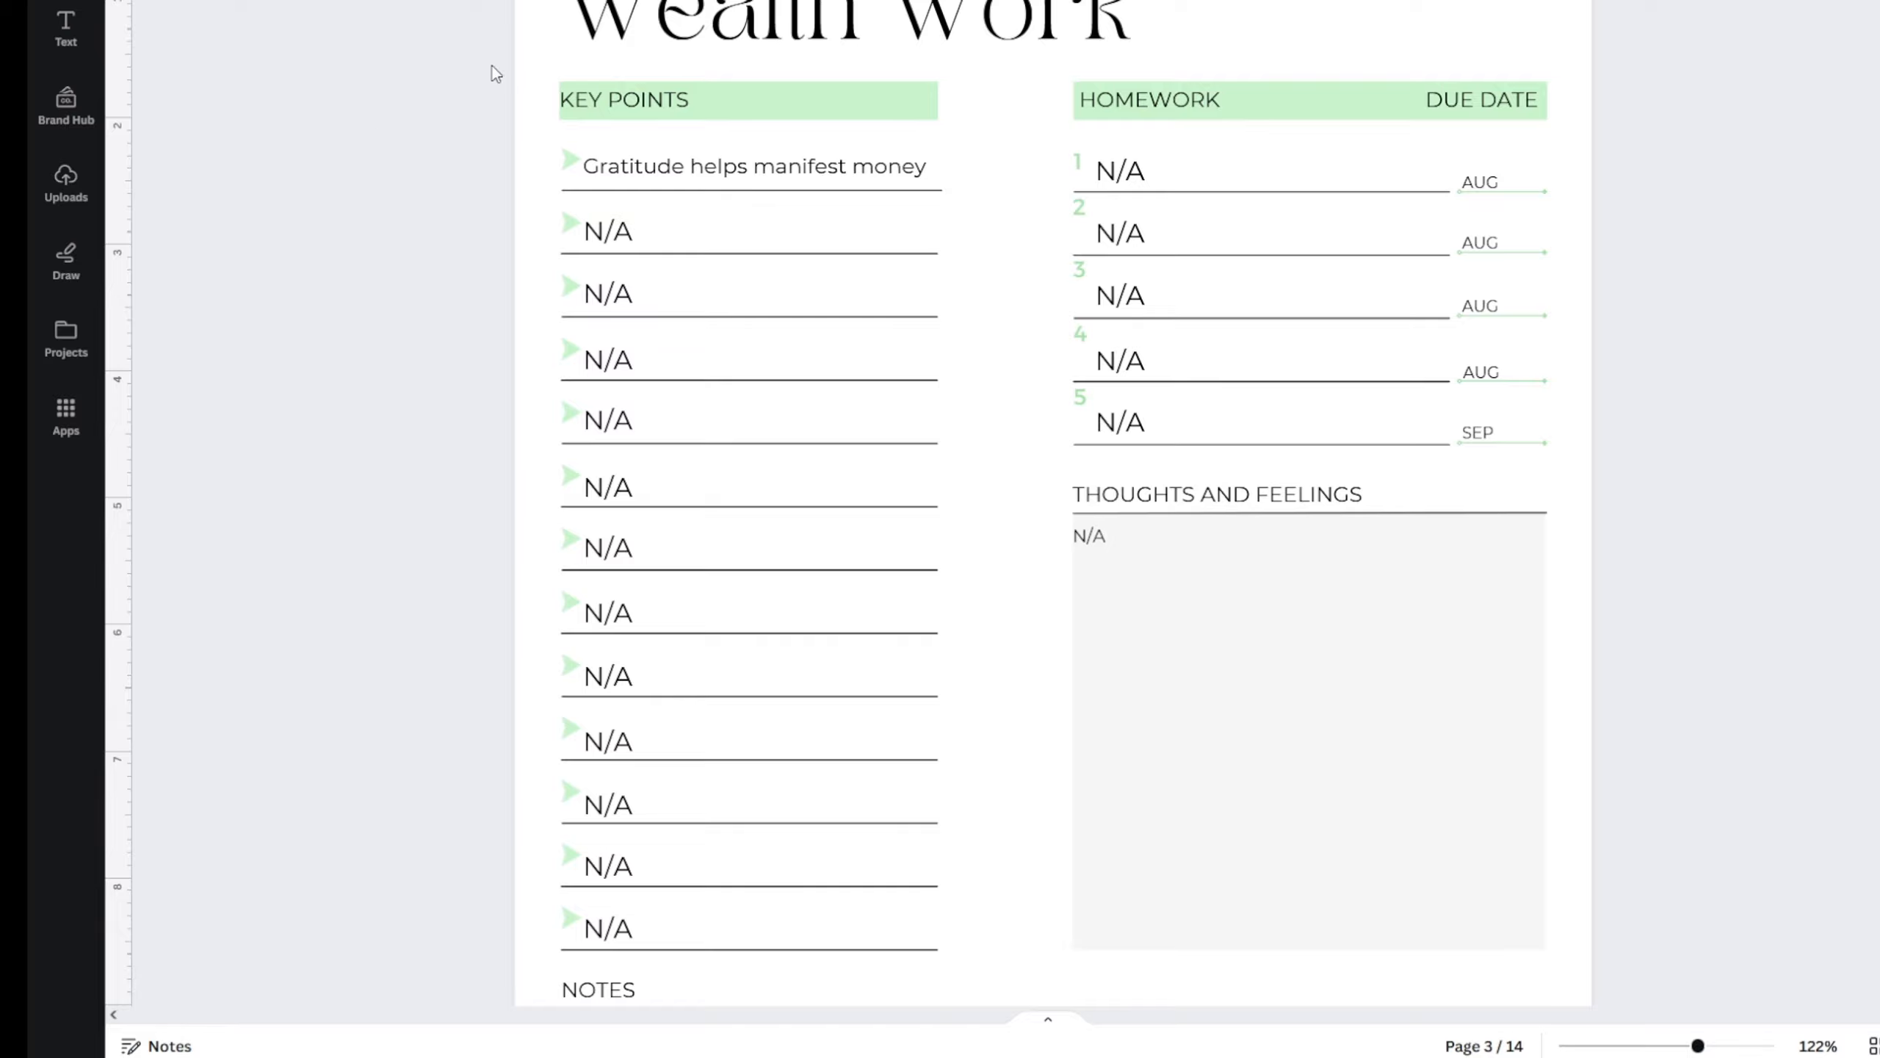
# - Replace the first N/A under TOP 3 THINGS I LEARNED THIS WEEK on page 4 with "I don't feel like I express much gratitude"
pyautogui.scroll(-8, 767, 285)
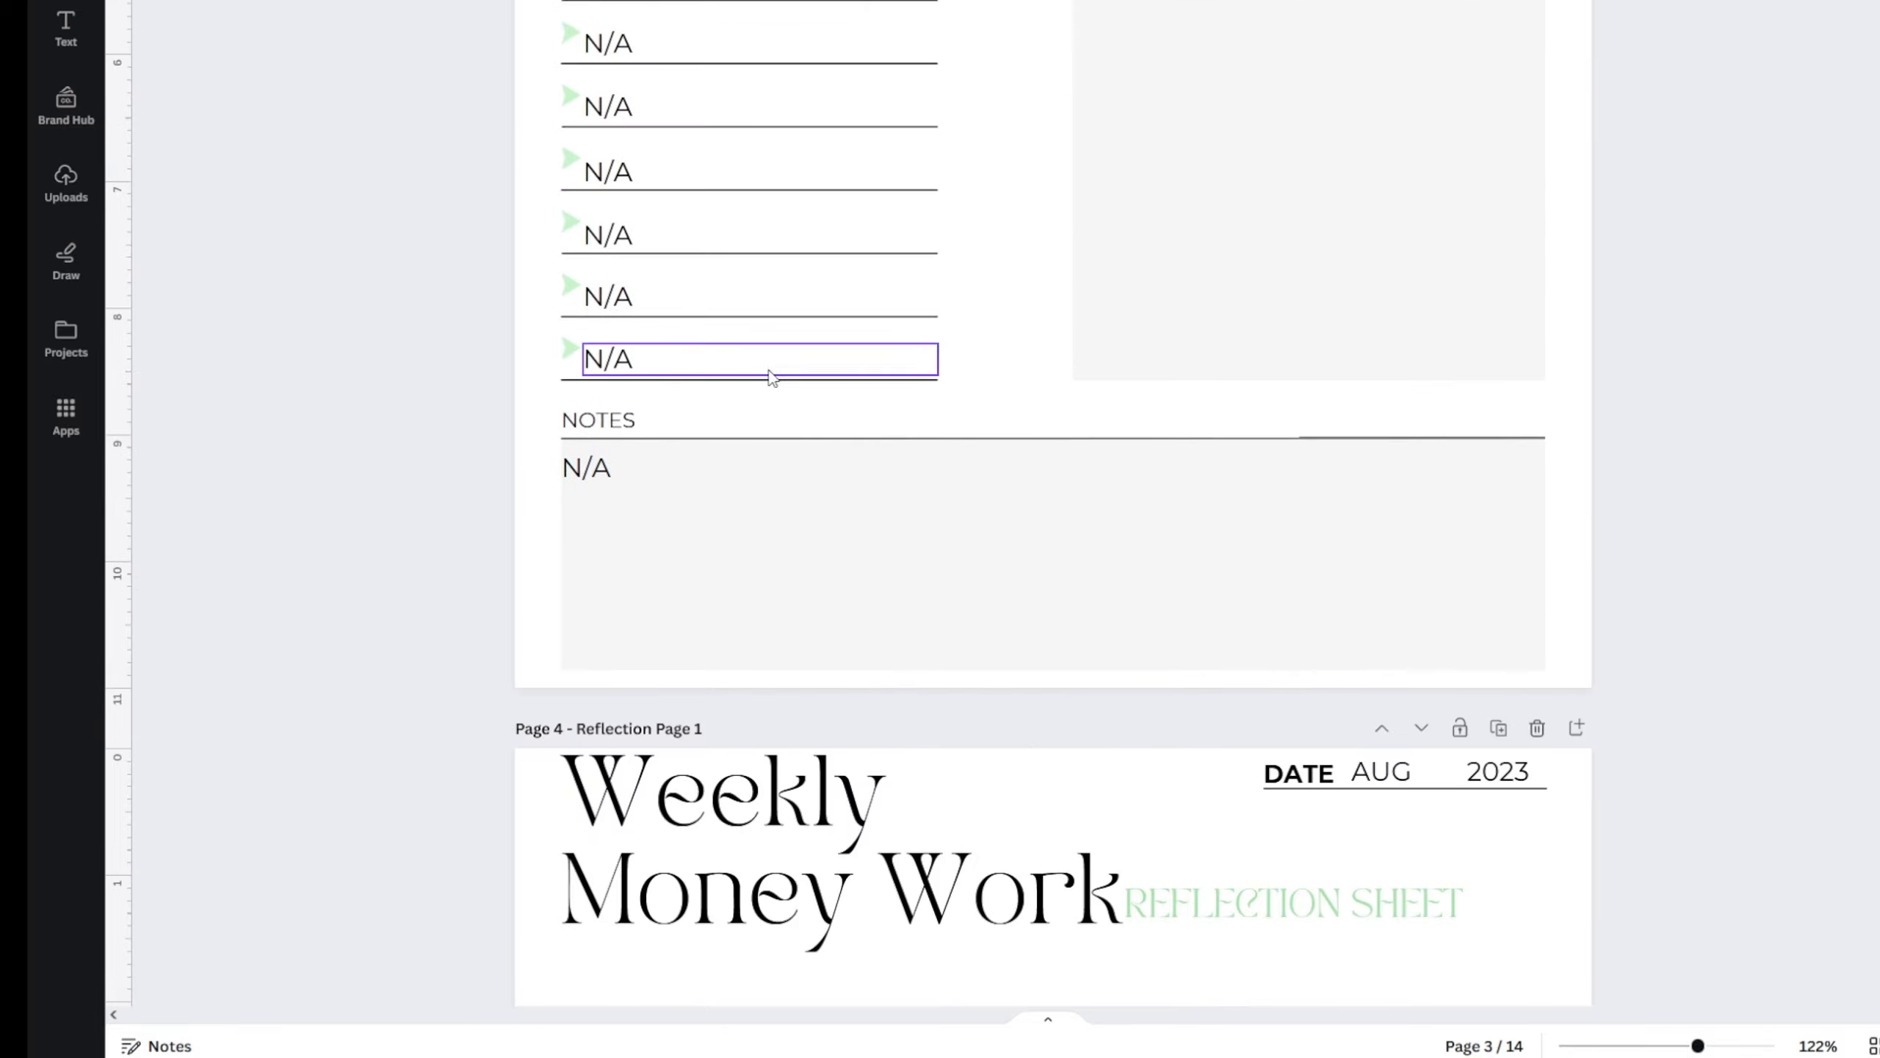
pyautogui.scroll(7, 770, 370)
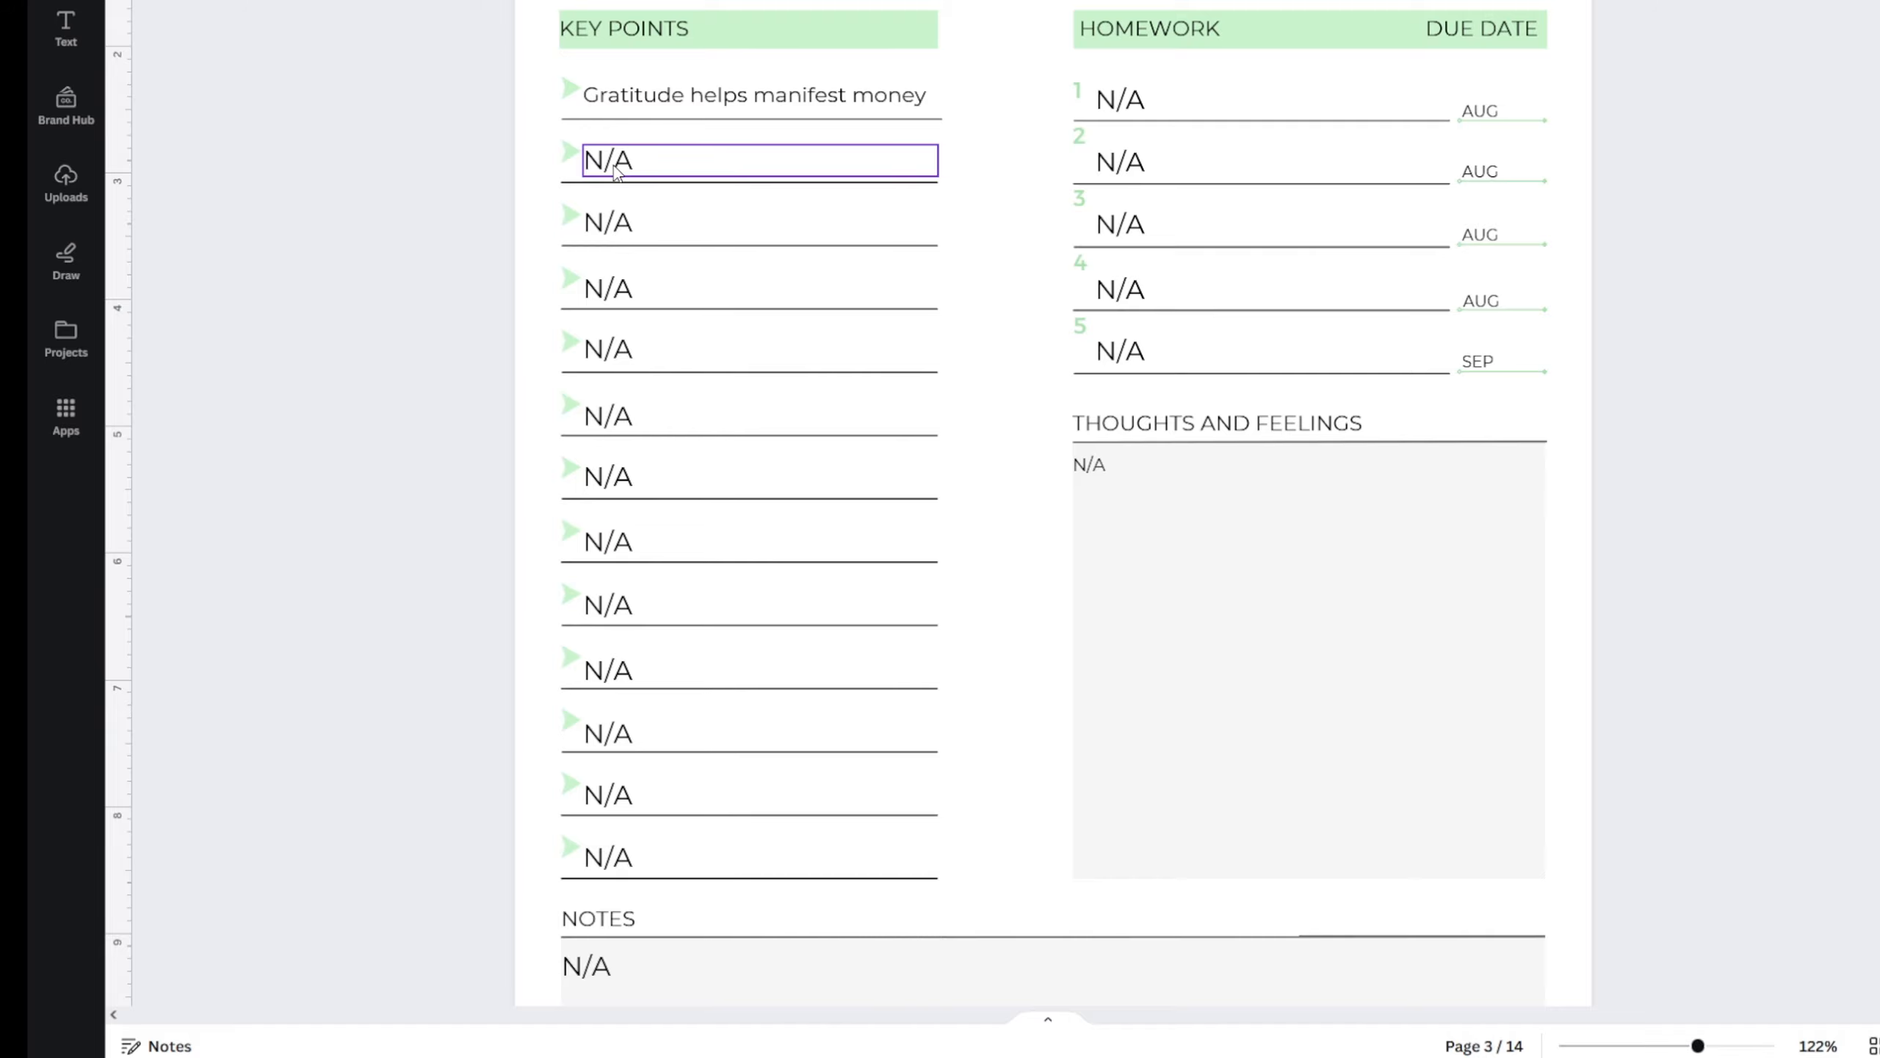
pyautogui.scroll(-10, 581, 396)
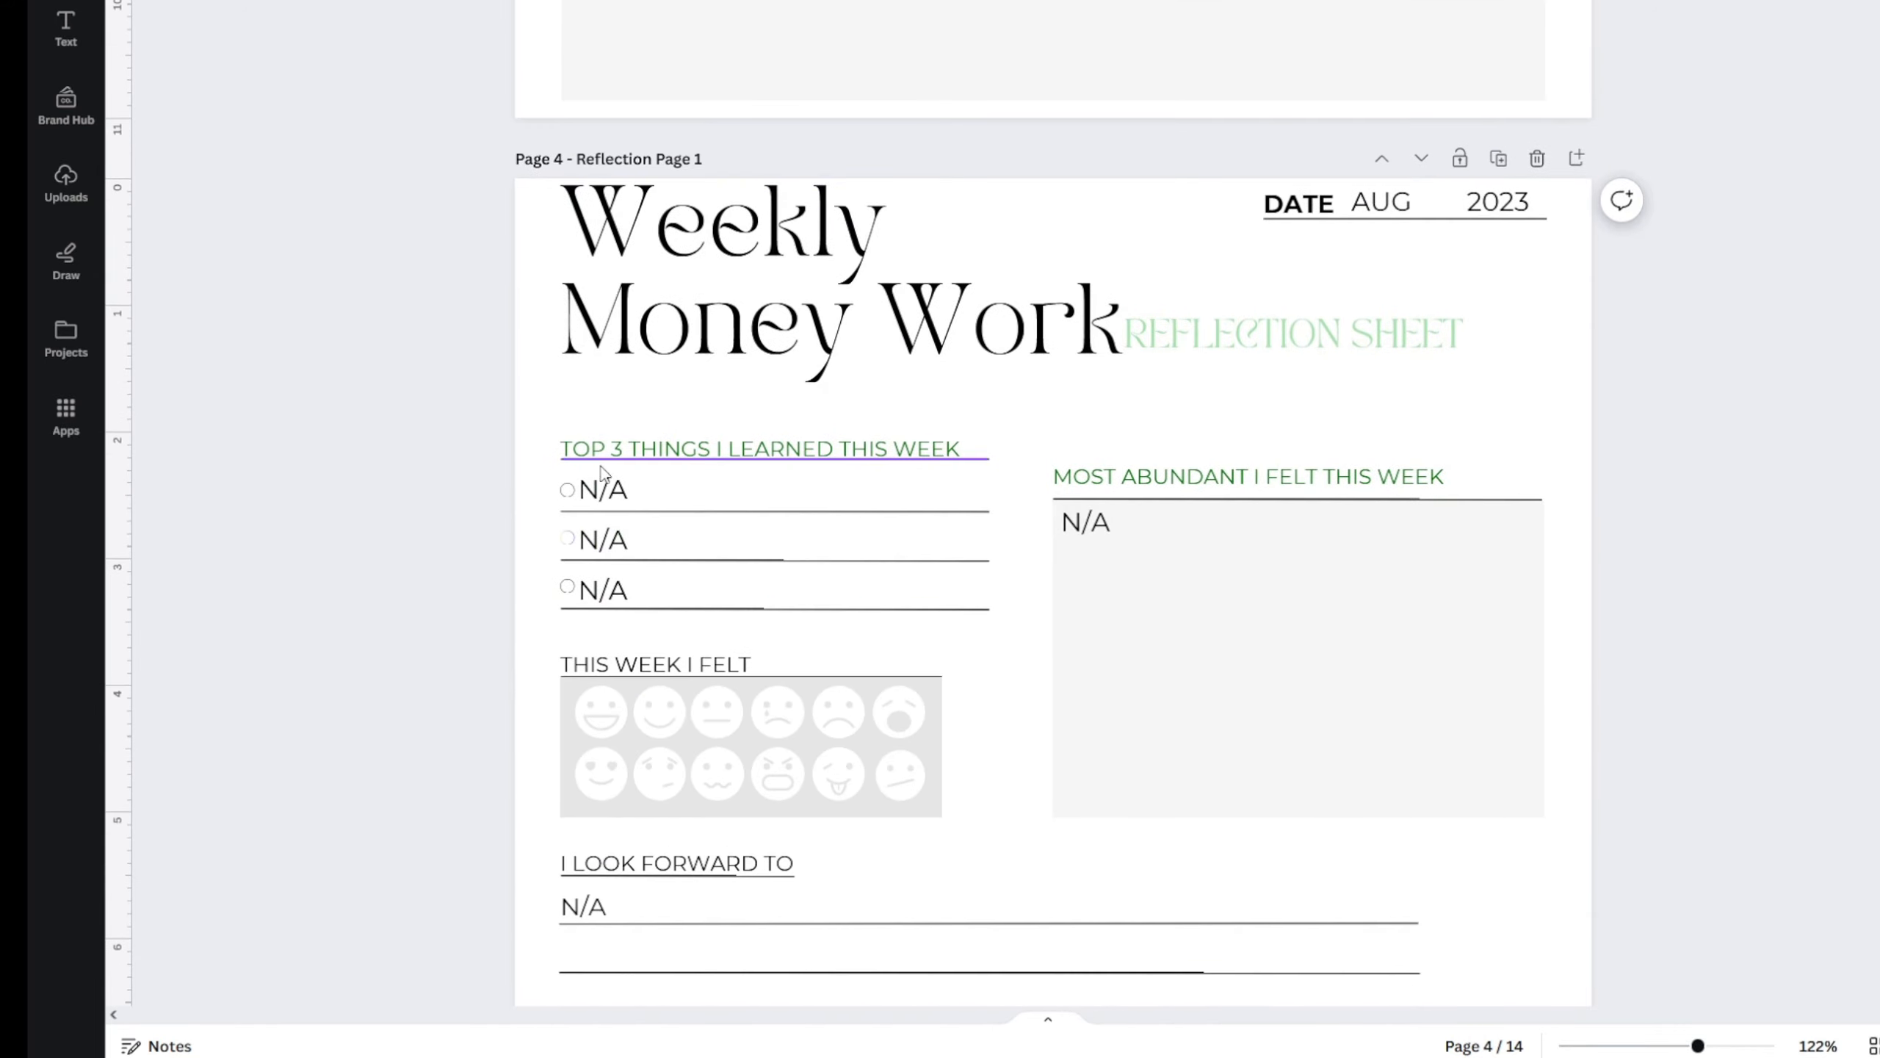
pyautogui.scroll(-2, 608, 371)
pyautogui.click(625, 354)
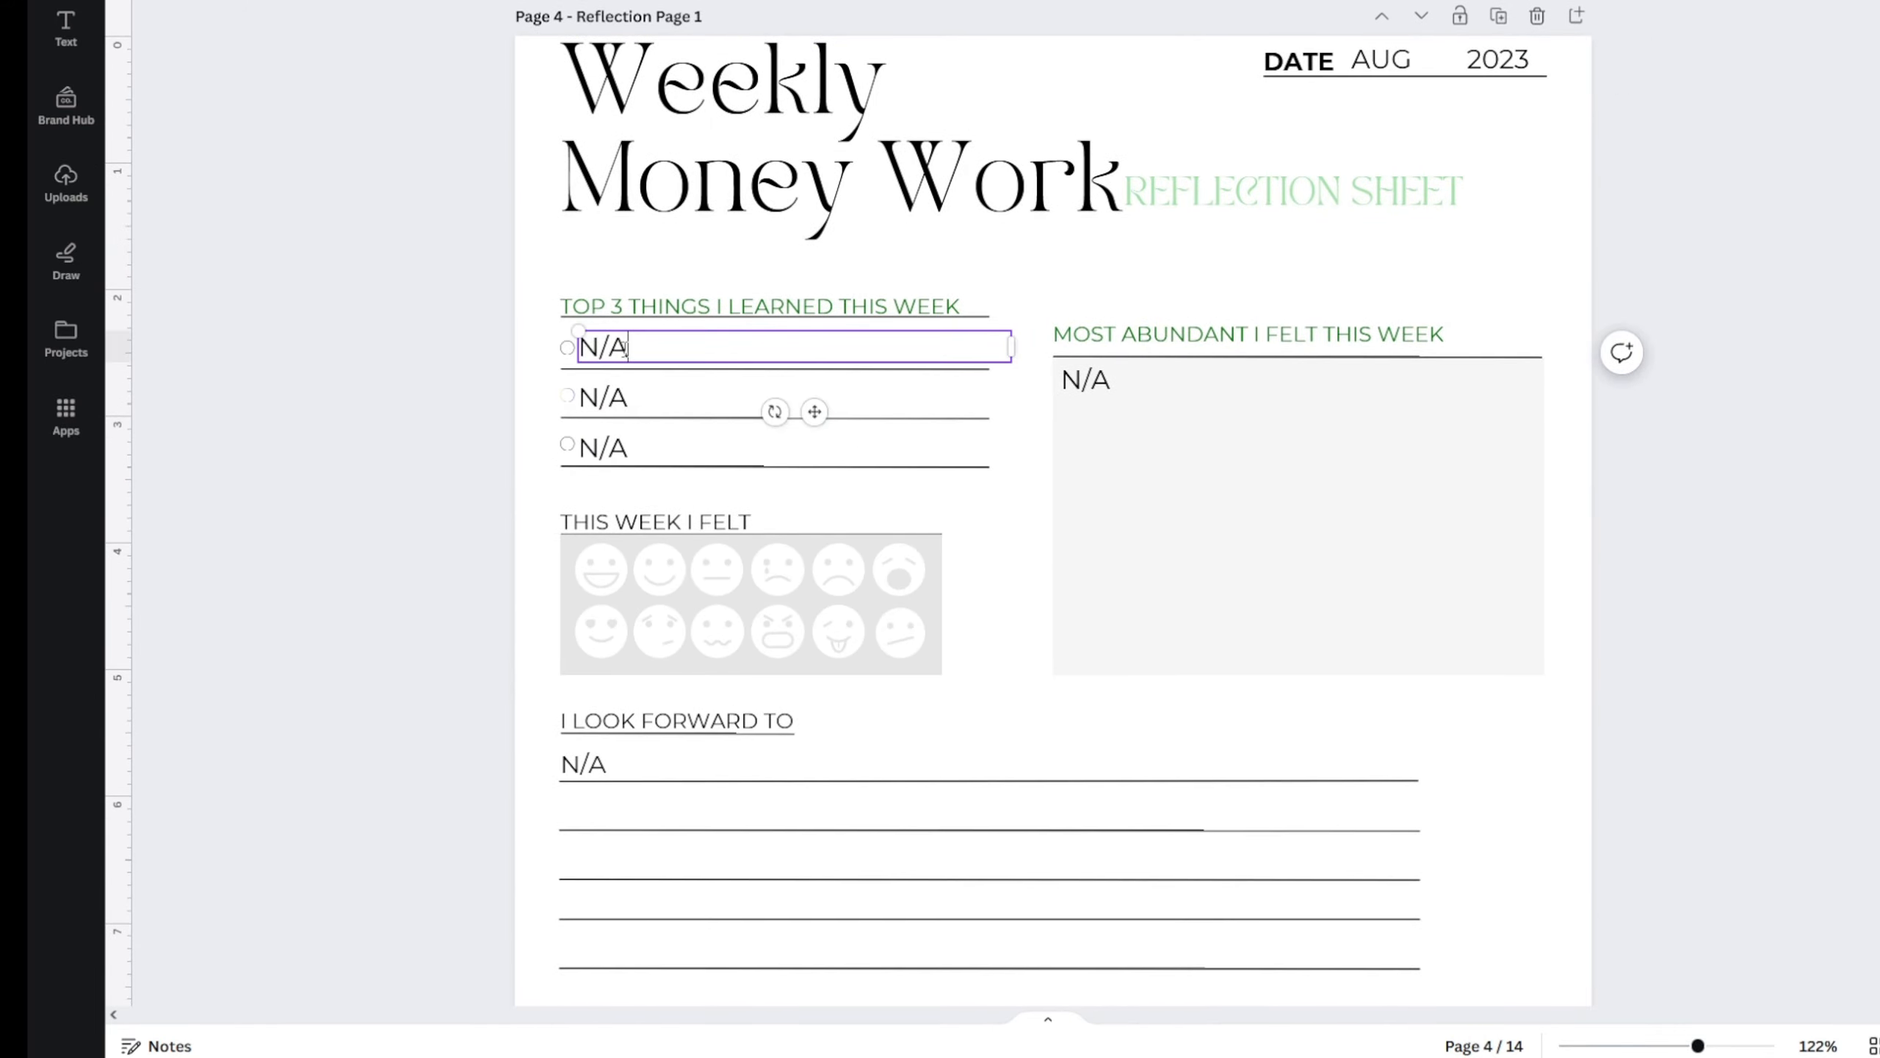
pyautogui.click(625, 354)
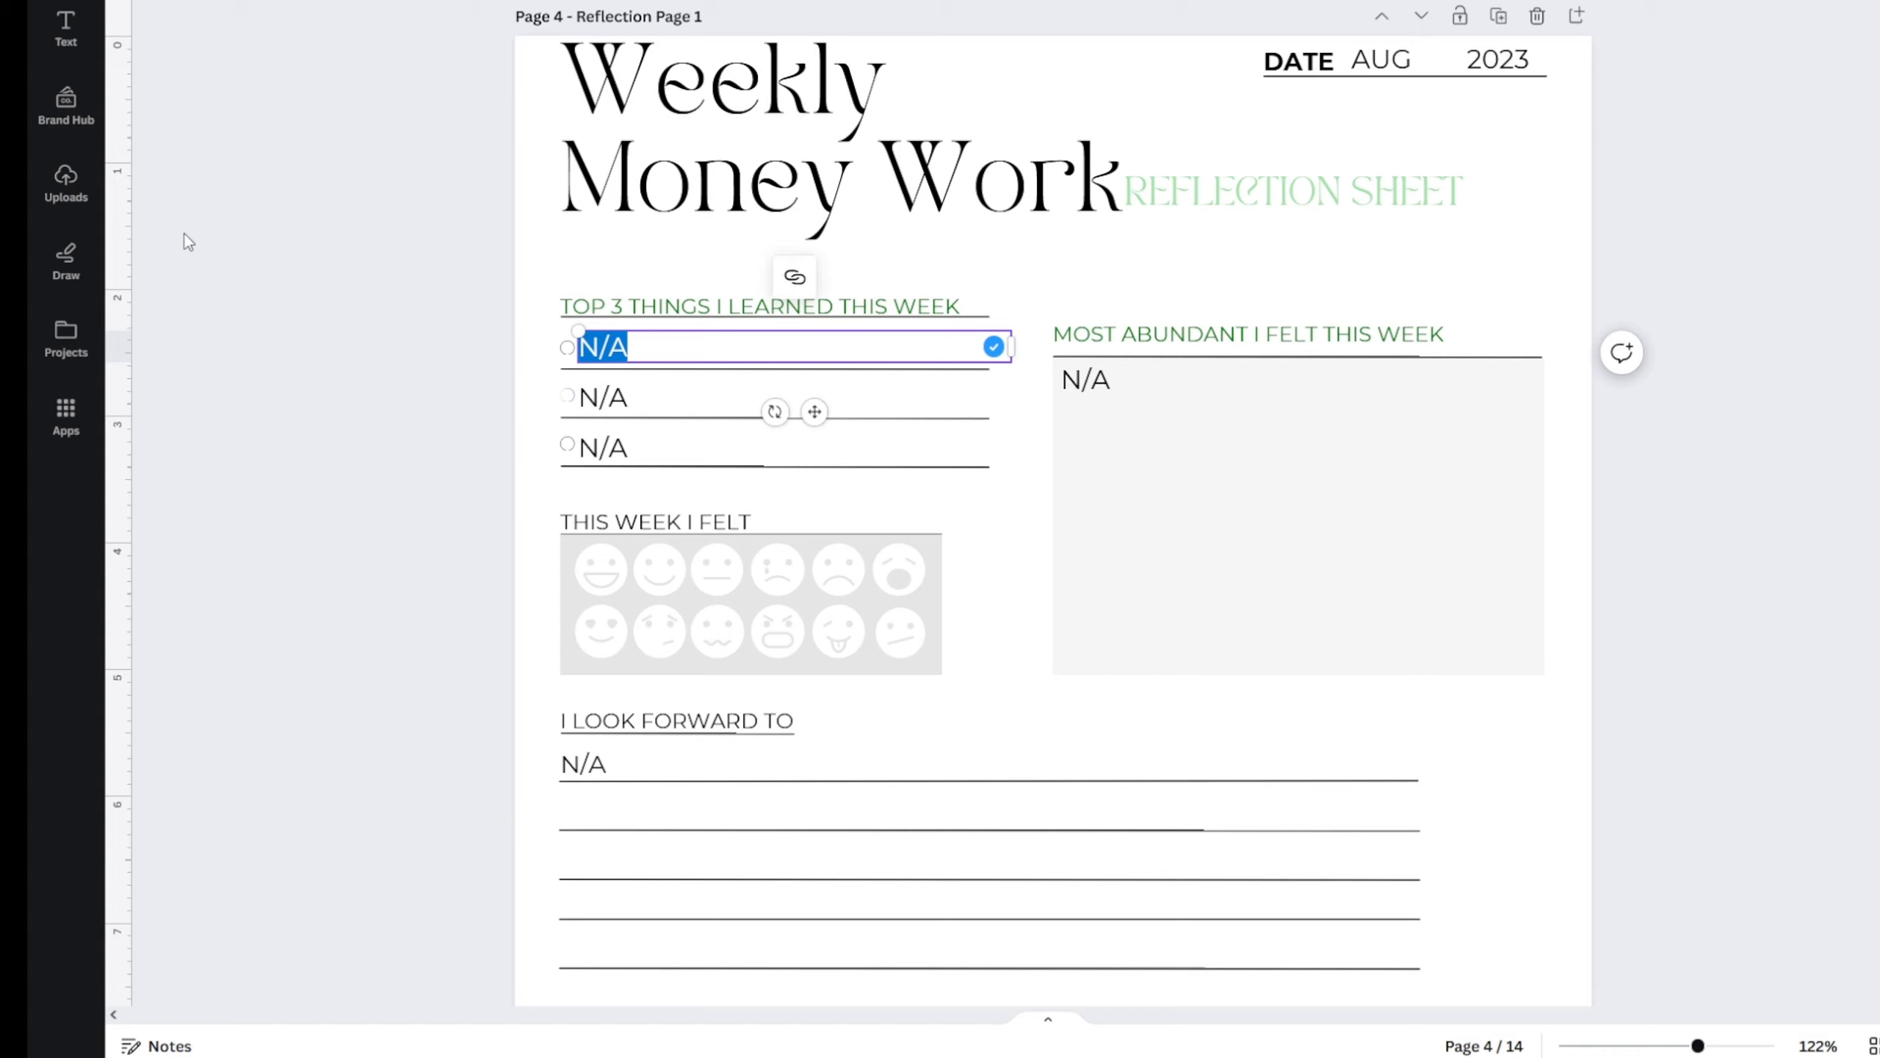
pyautogui.write("I don't f")
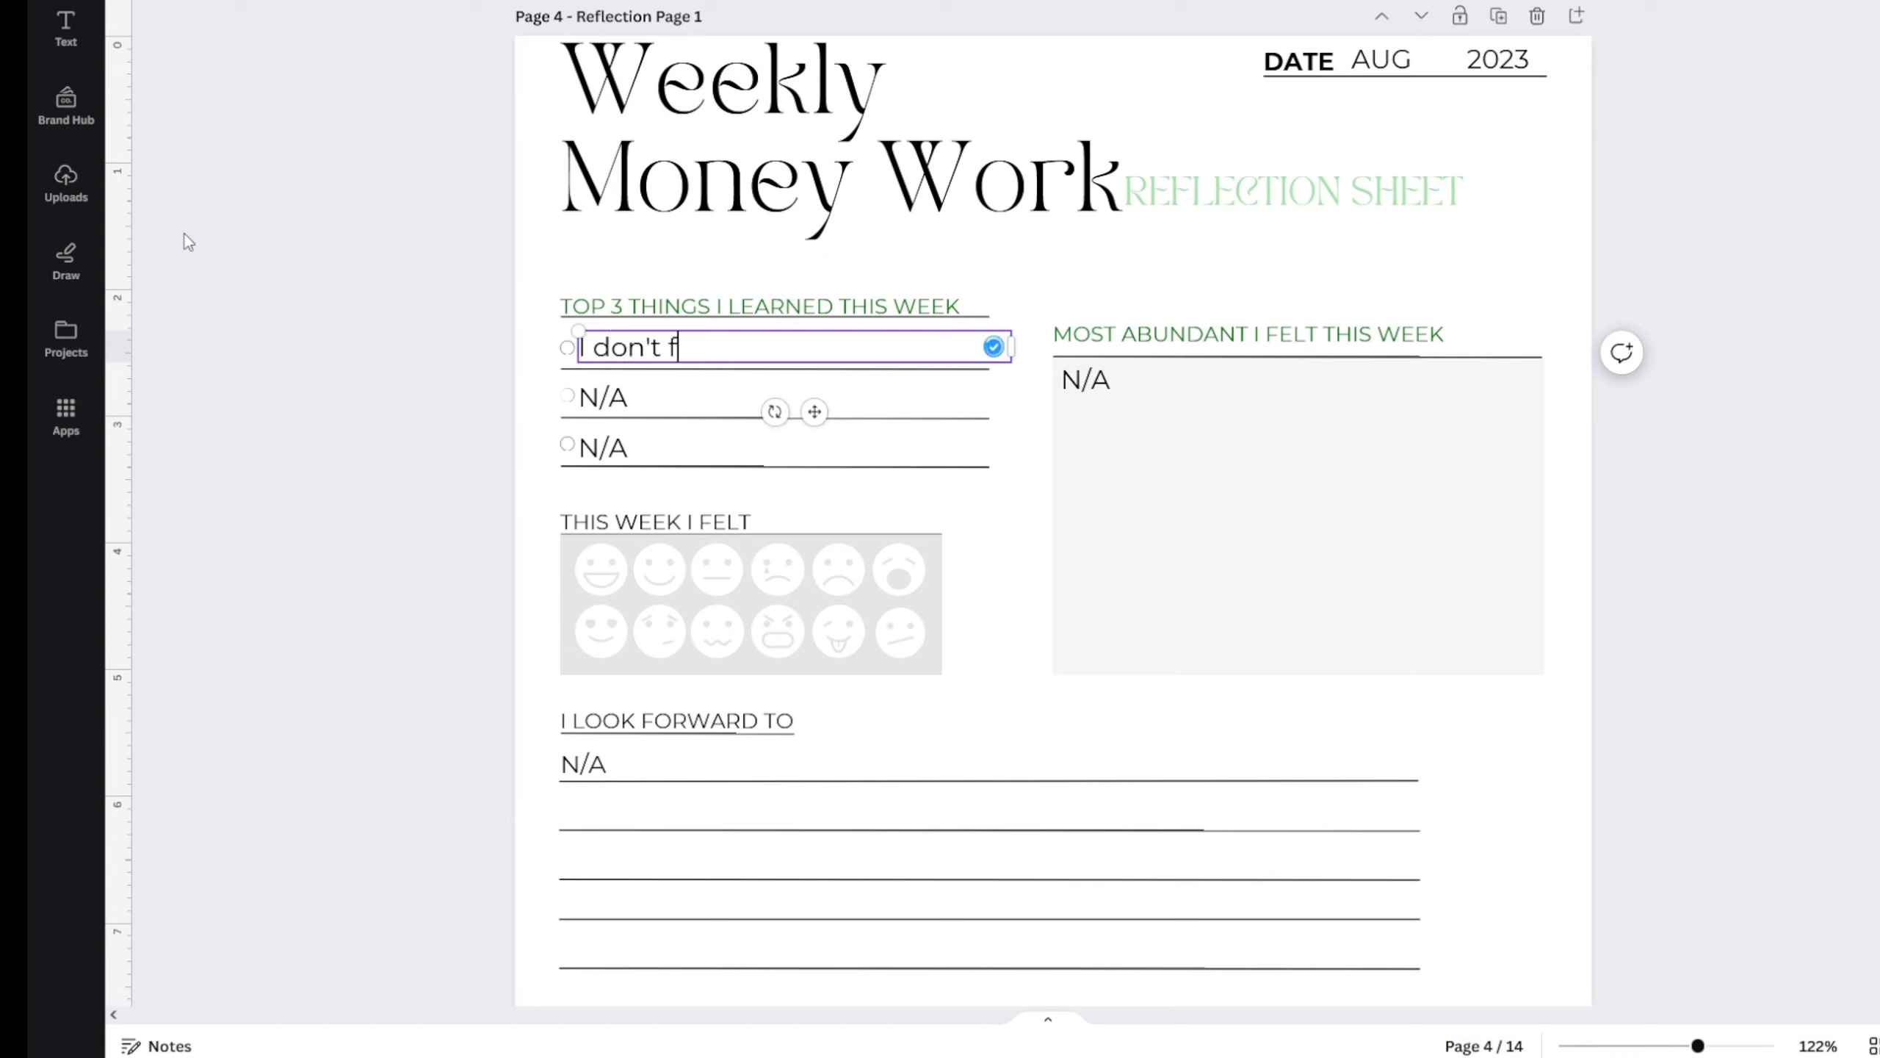
pyautogui.write('eel like I express mush')
pyautogui.press('BackSpace')
pyautogui.press('BackSpace')
pyautogui.write('ch')
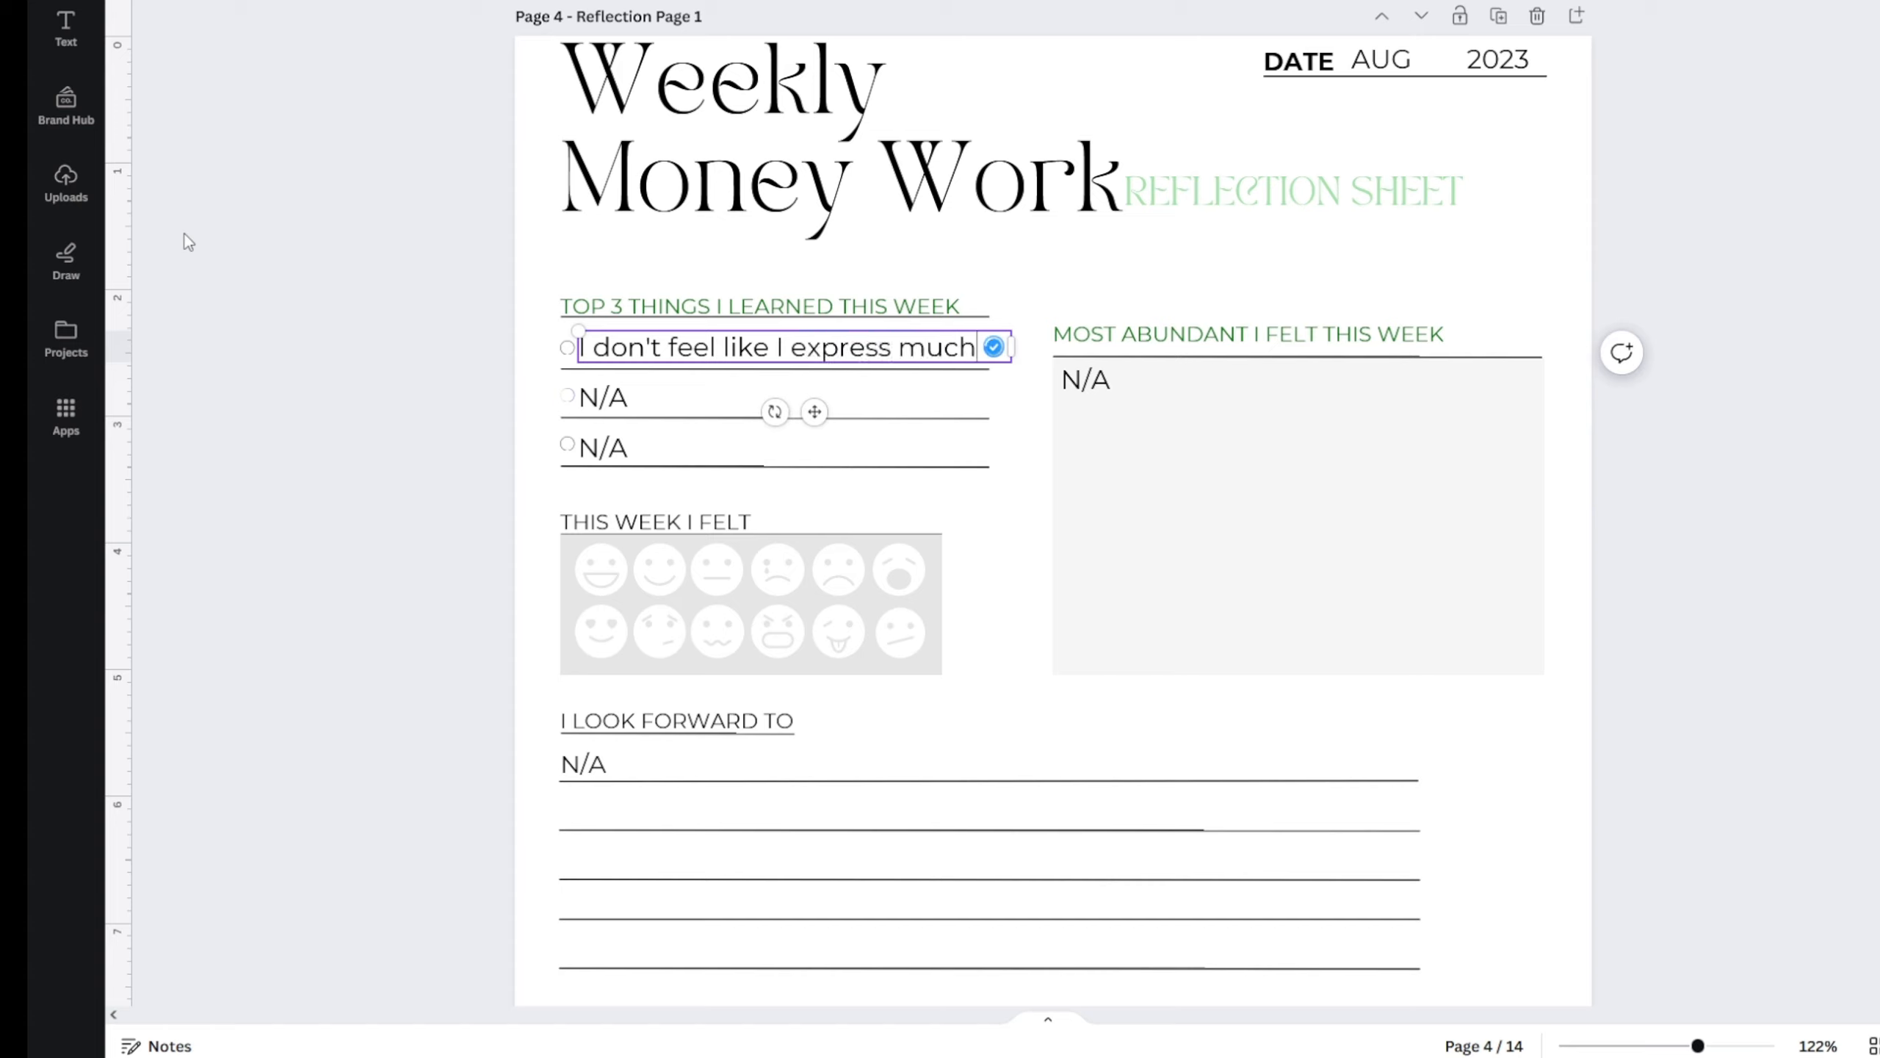
pyautogui.write(' gratitude')
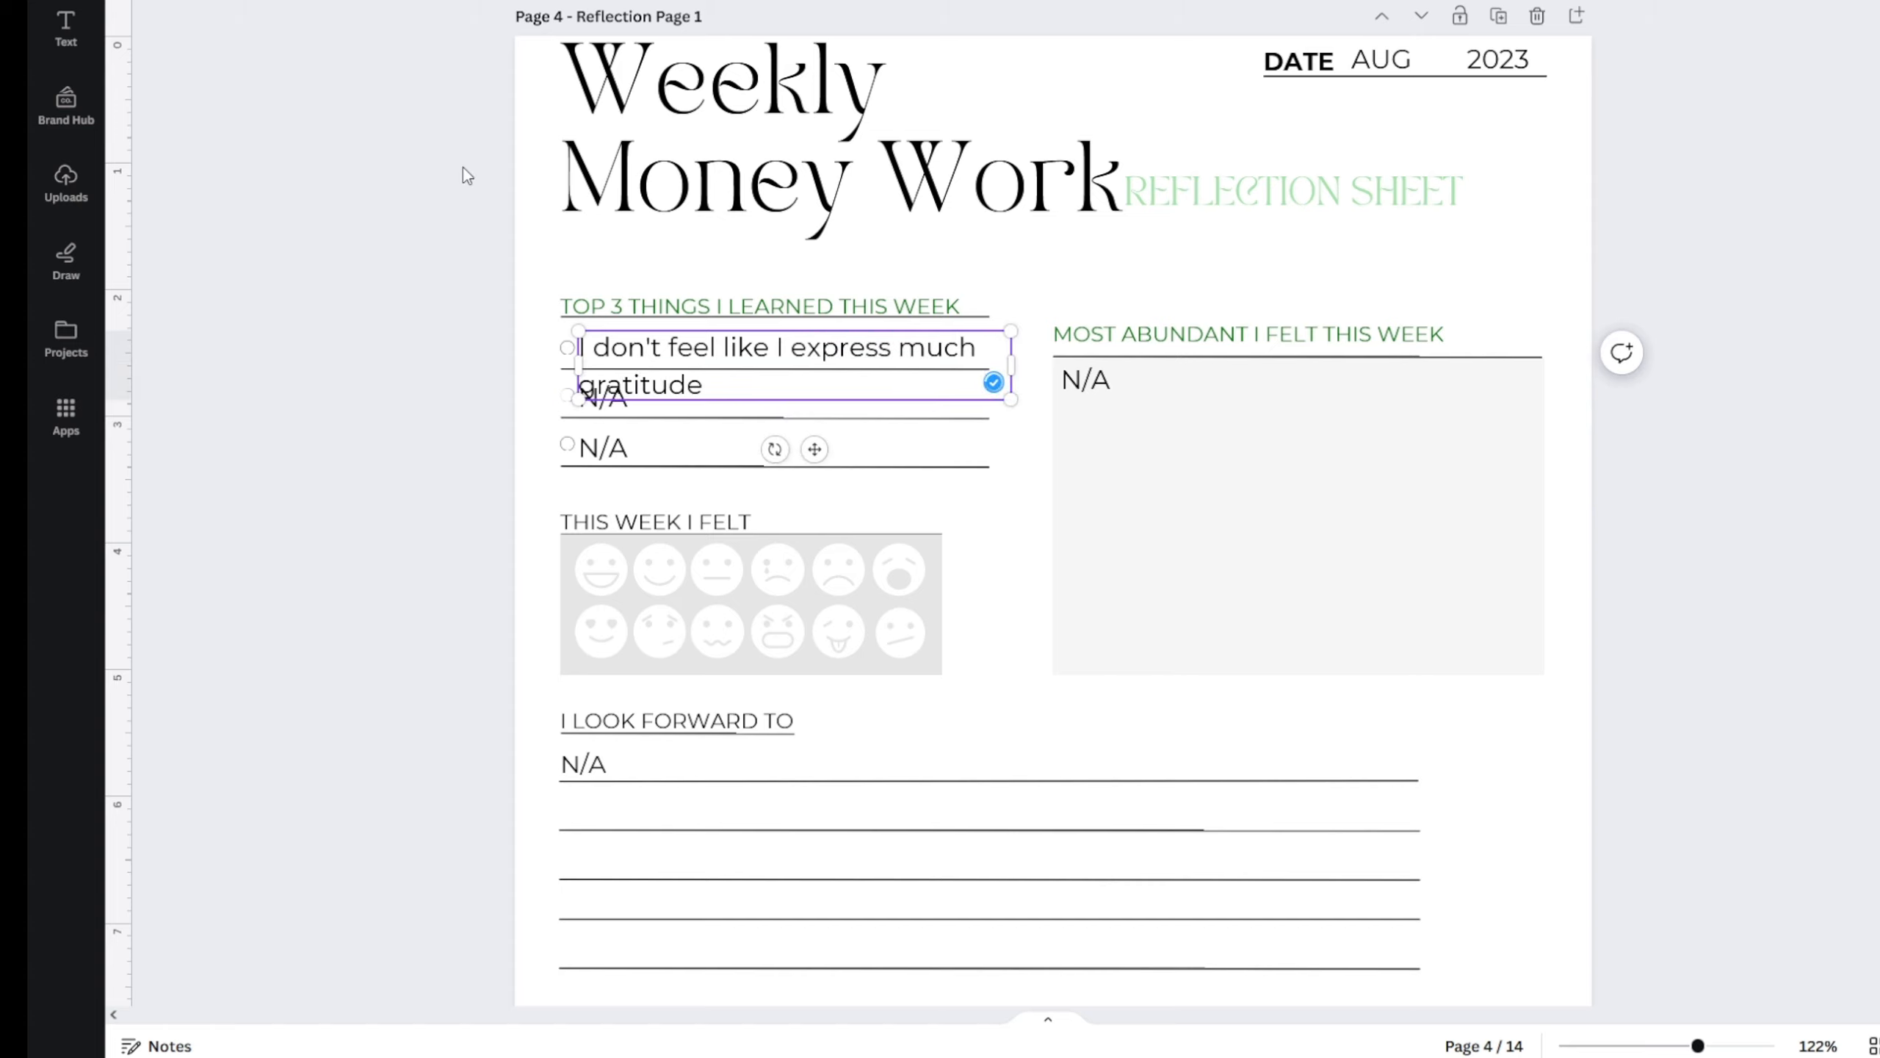
# - Shrink the gratitude entry's text until it fits on one row, and lower it to sit just above its line
pyautogui.hotkey('ctrl', 'shift', ',')
pyautogui.hotkey('ctrl', 'shift', ',')
pyautogui.hotkey('ctrl', 'shift', ',')
pyautogui.hotkey('ctrl', 'shift', ',')
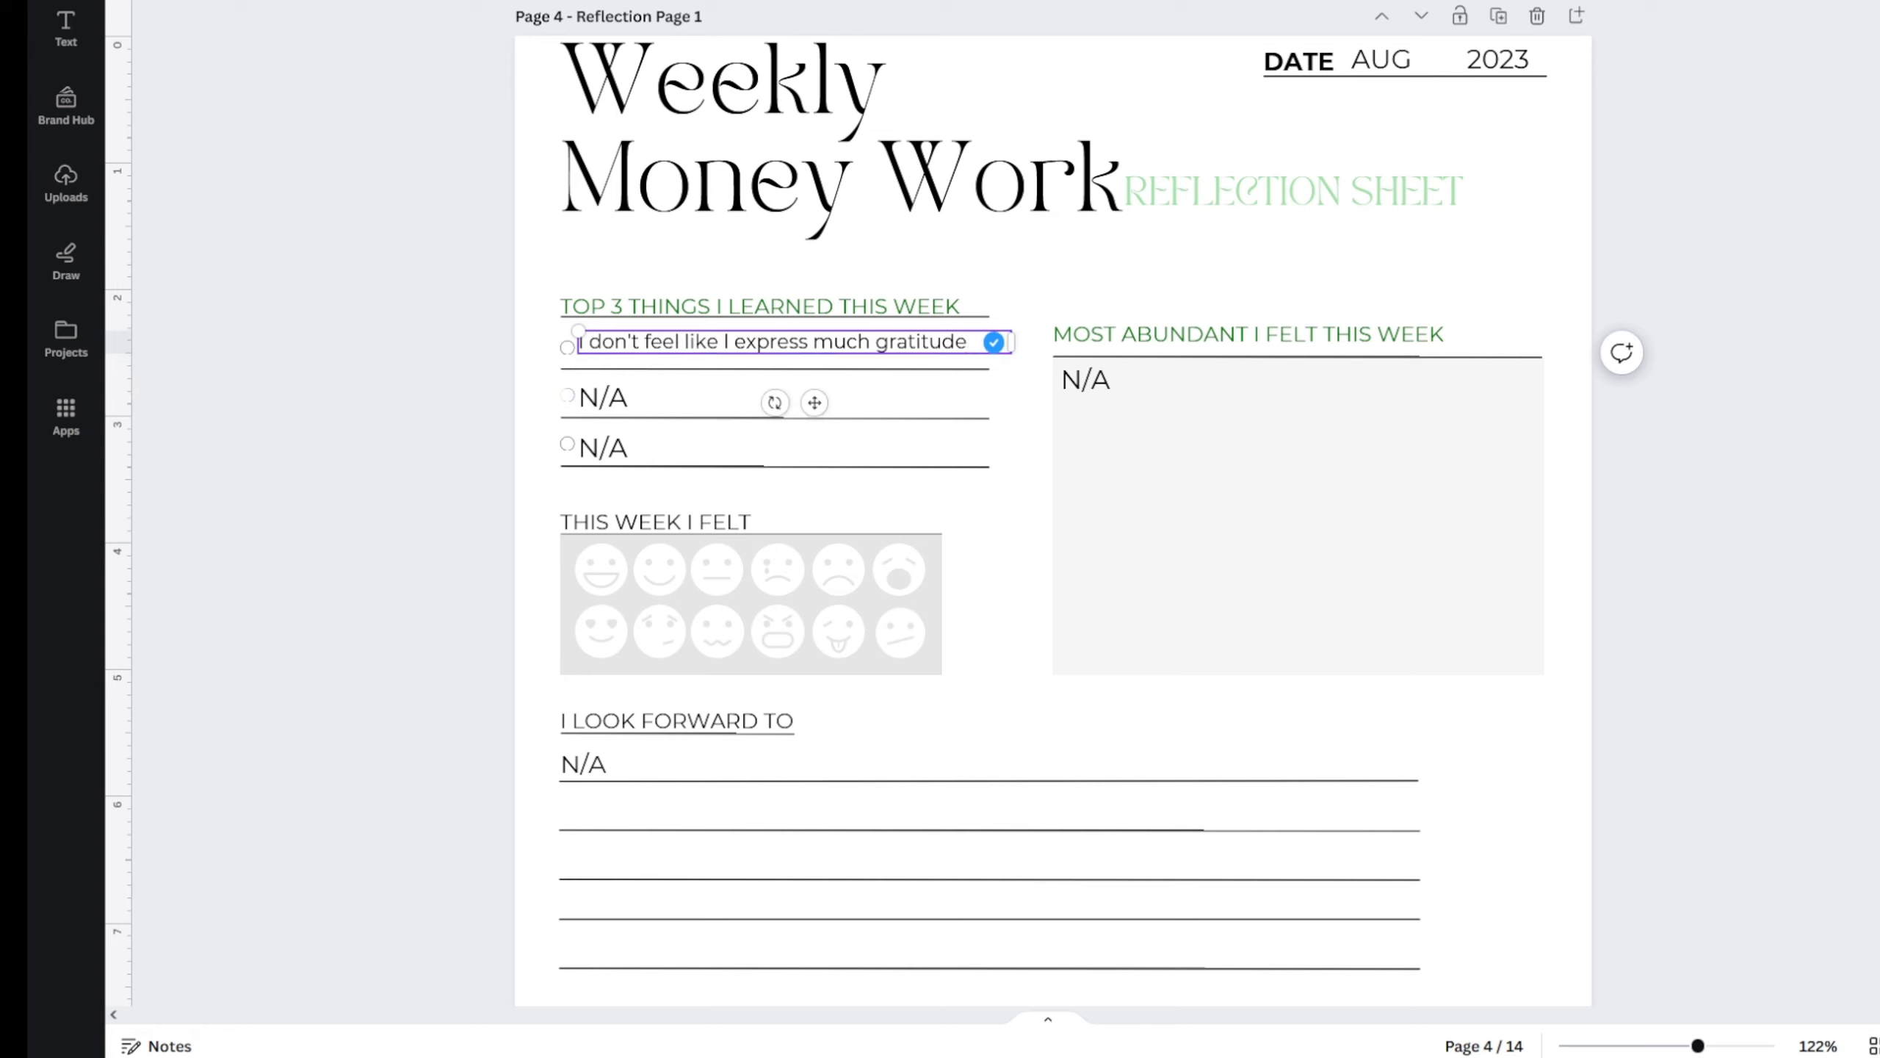
pyautogui.click(334, 225)
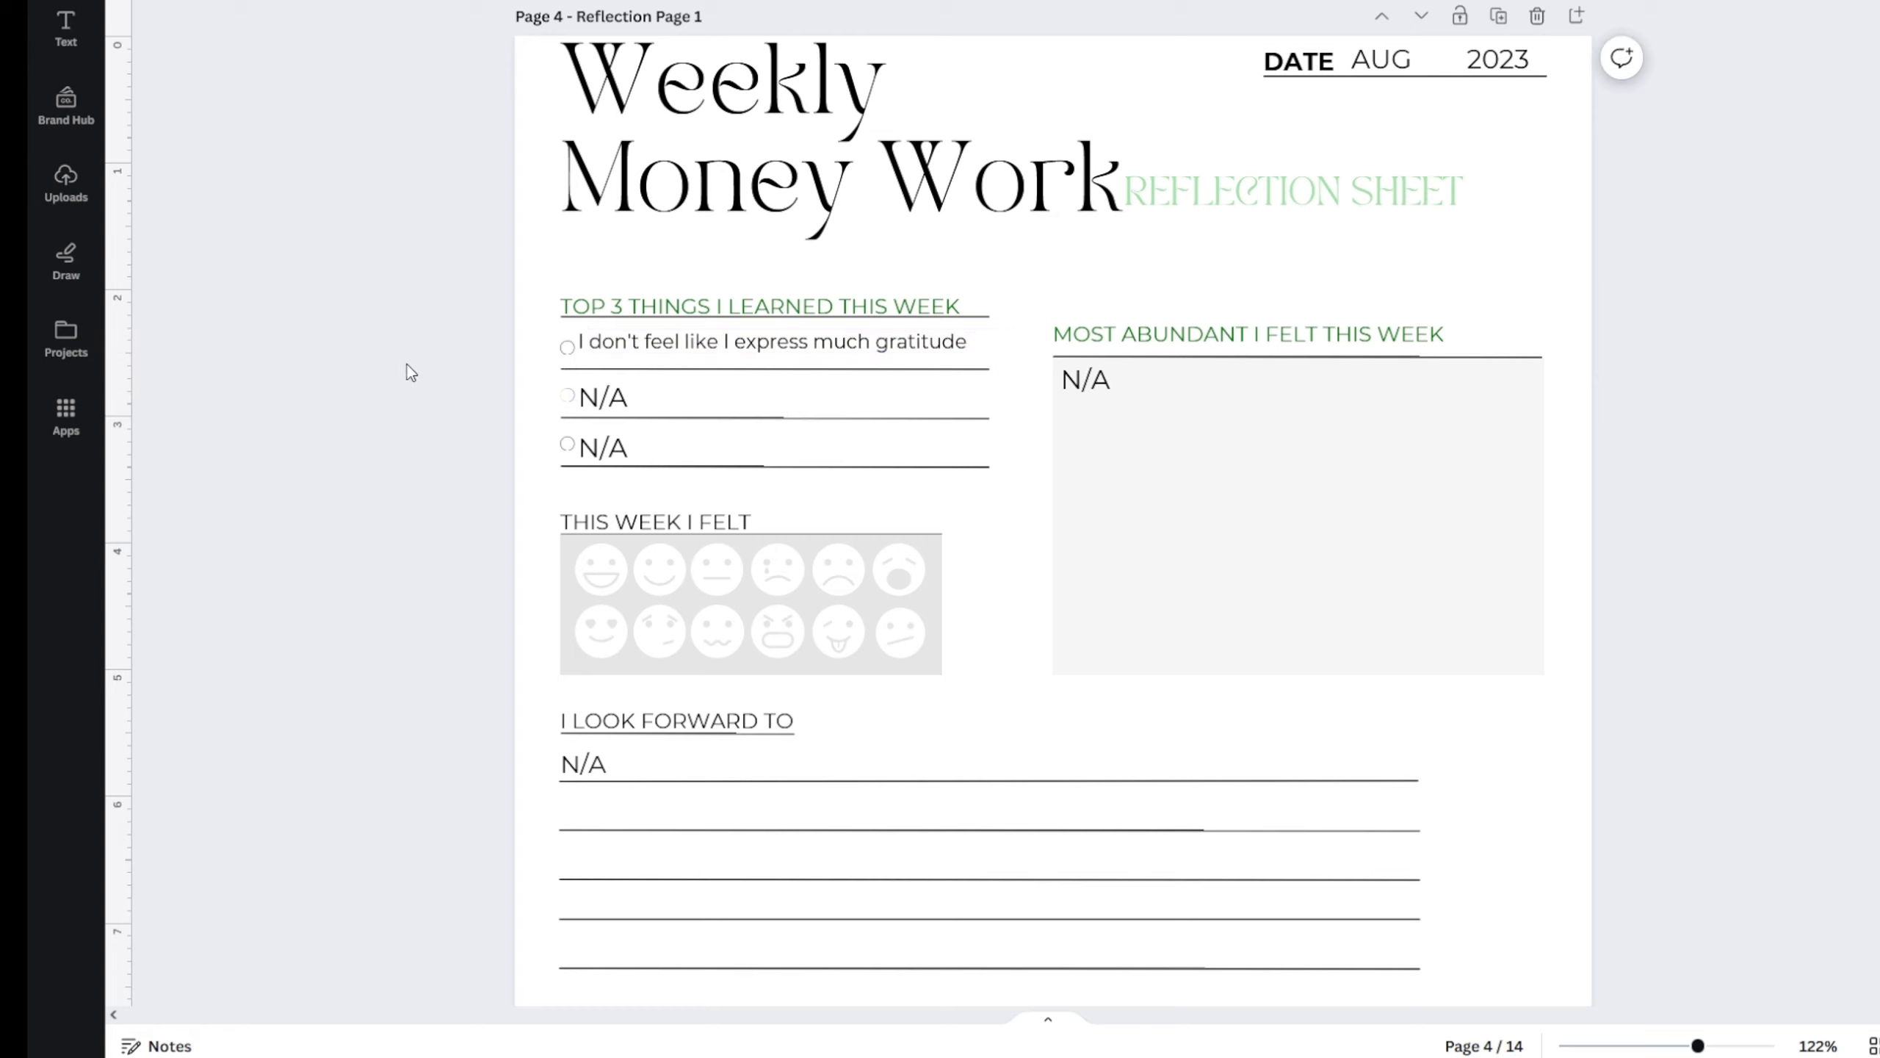
pyautogui.click(616, 359)
pyautogui.moveTo(616, 359); pyautogui.dragTo(616, 369)
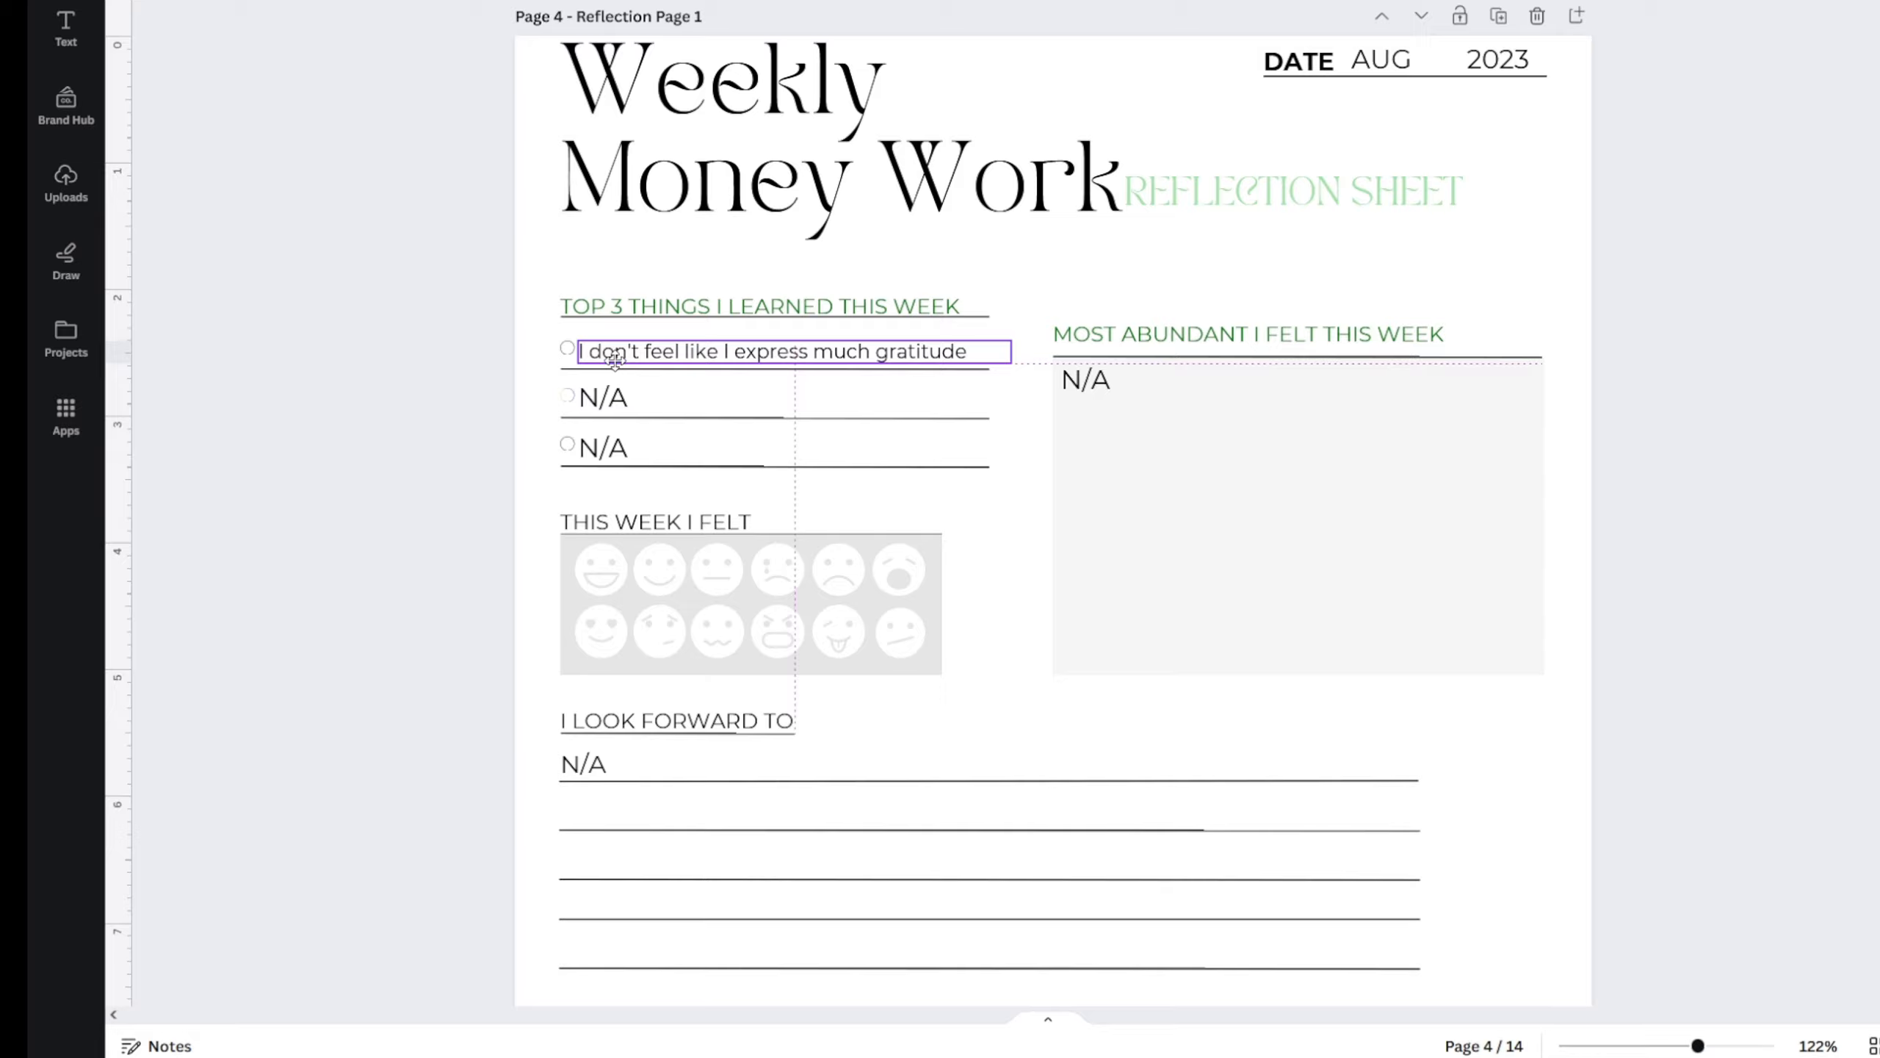
pyautogui.click(445, 372)
# - Match the second learned-this-week entry's text size on page 4 to the first entry and clear its N/A placeholder
pyautogui.scroll(15, 448, 359)
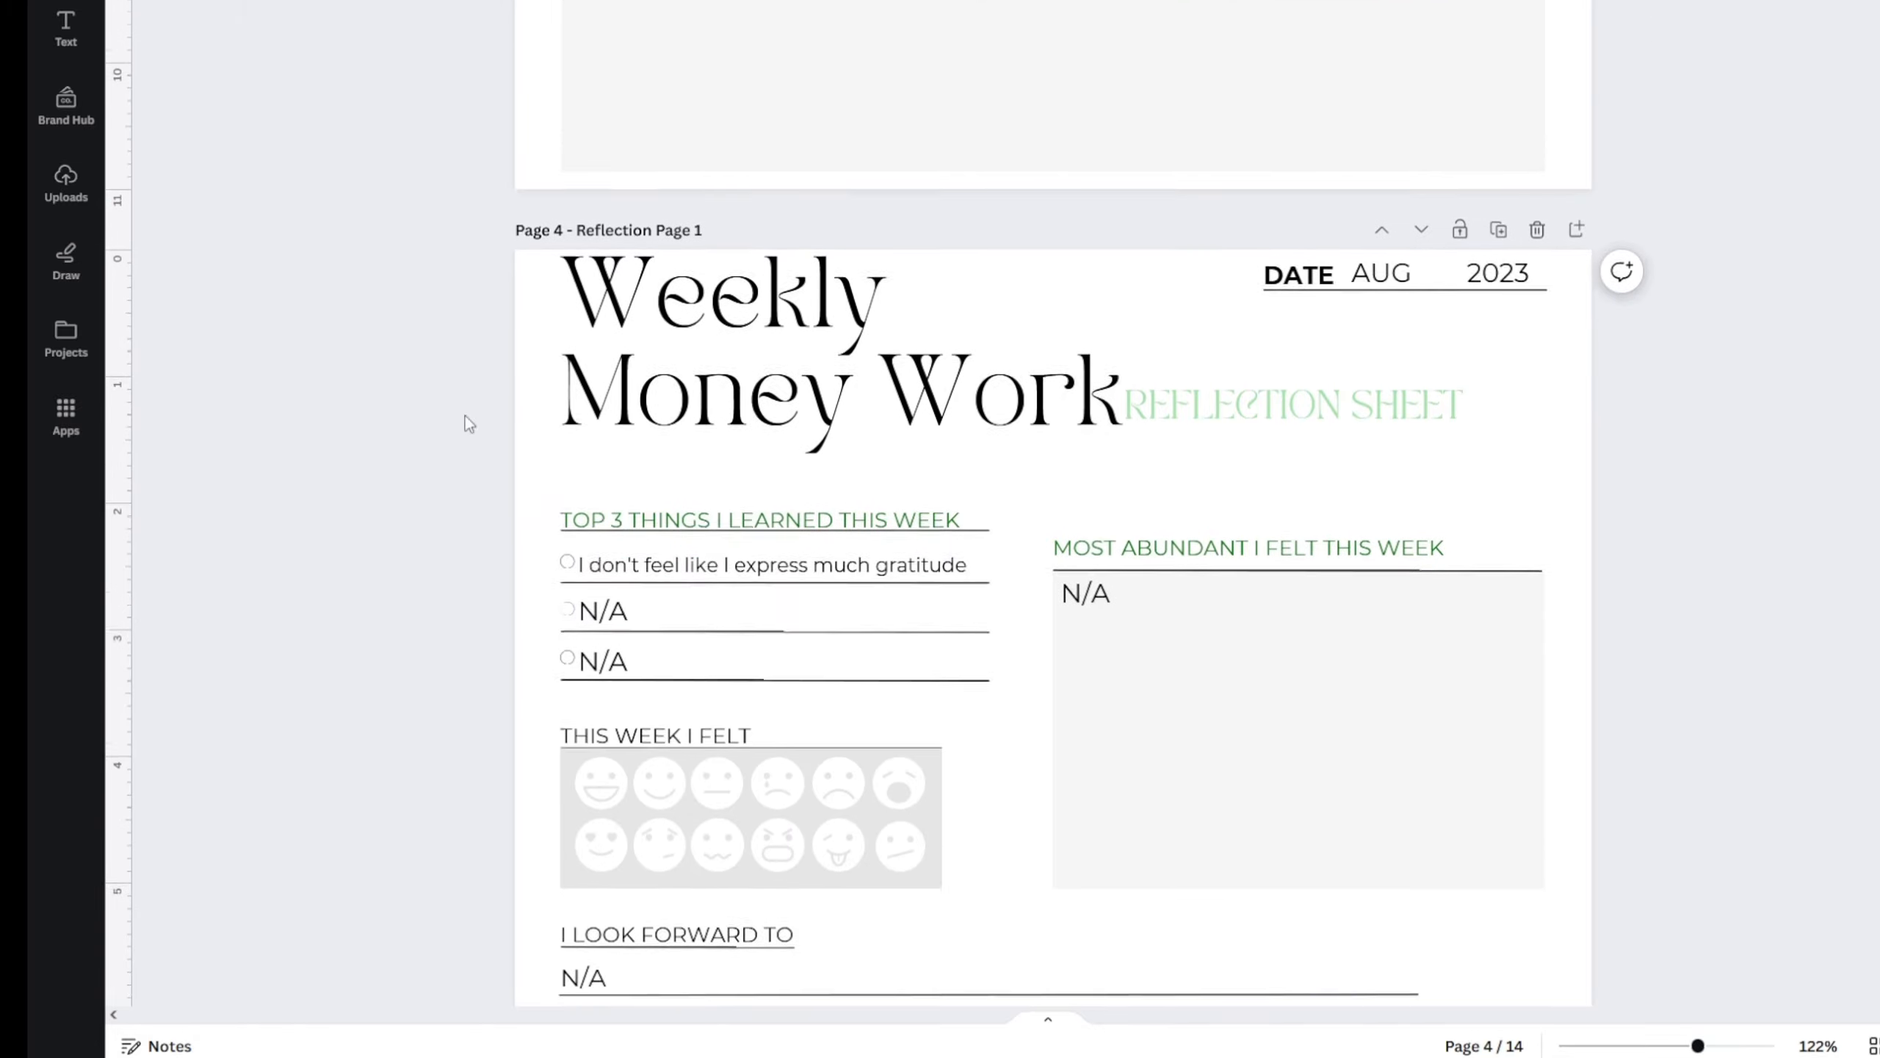
pyautogui.scroll(4, 537, 364)
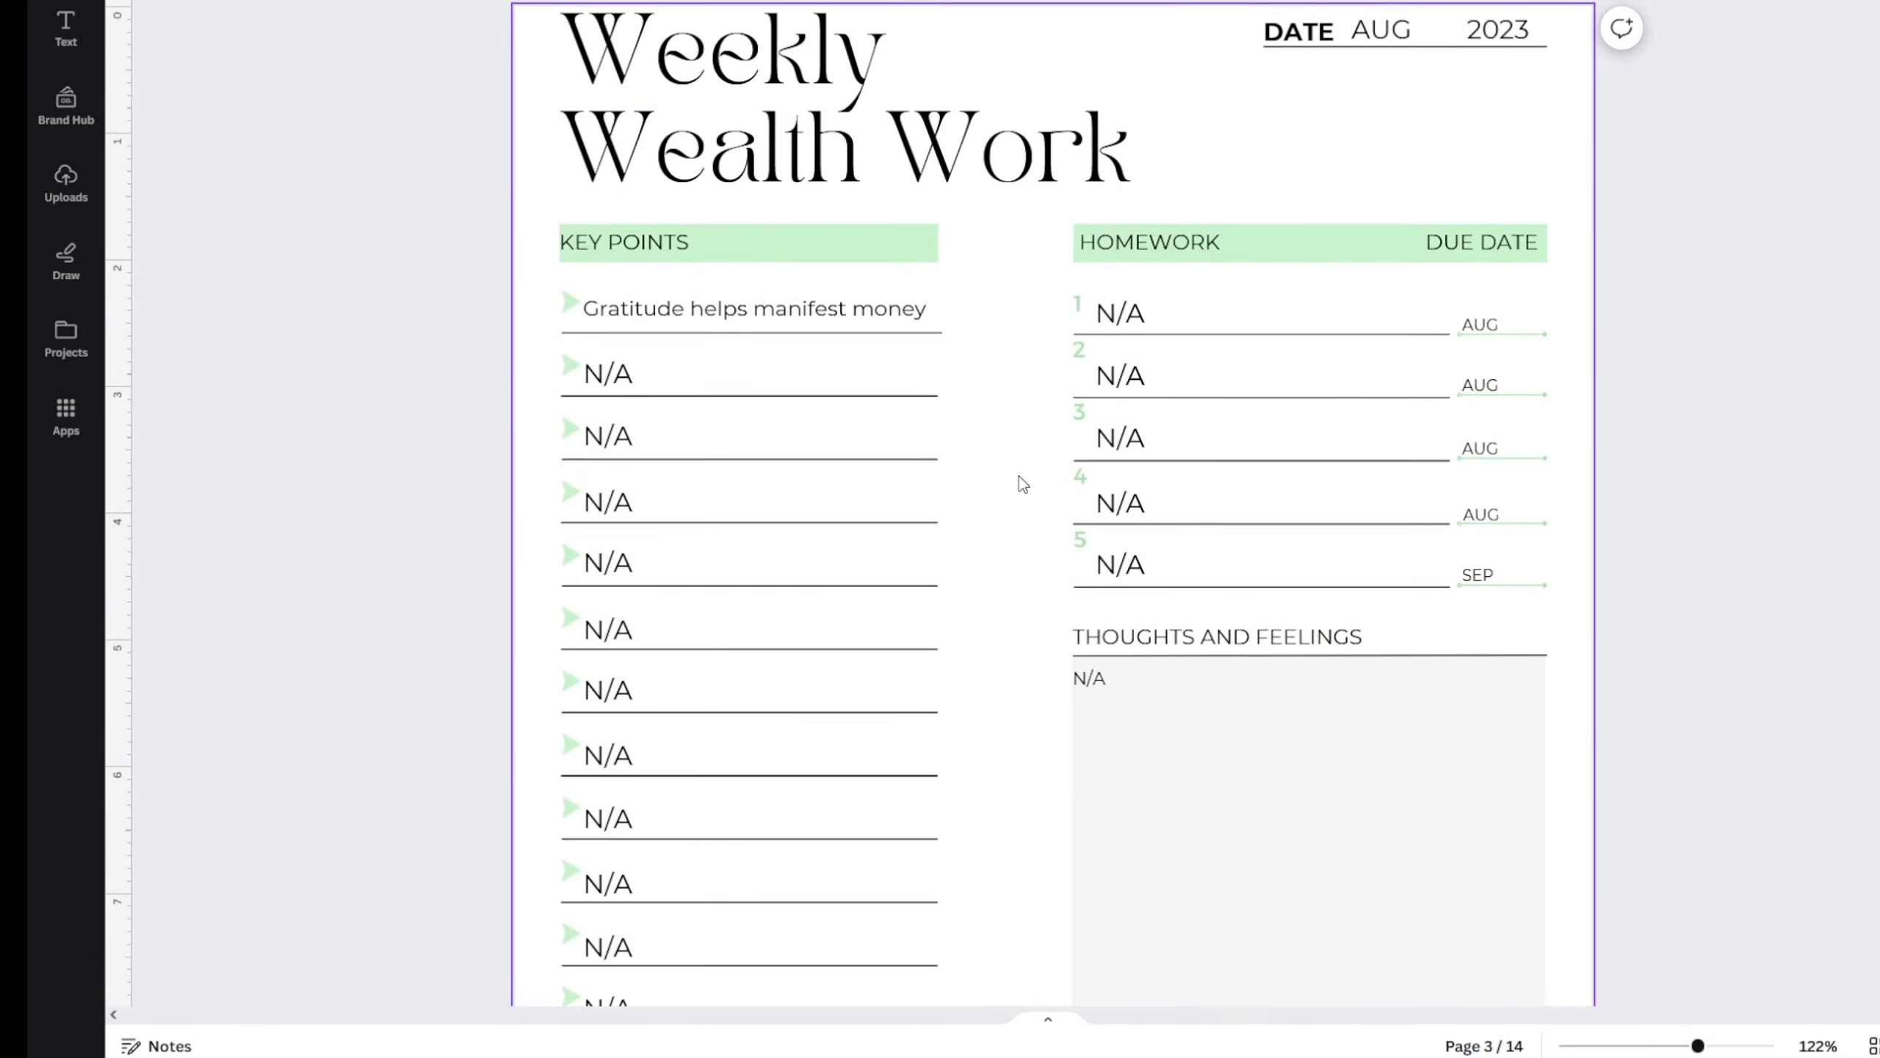
pyautogui.scroll(-17, 1016, 483)
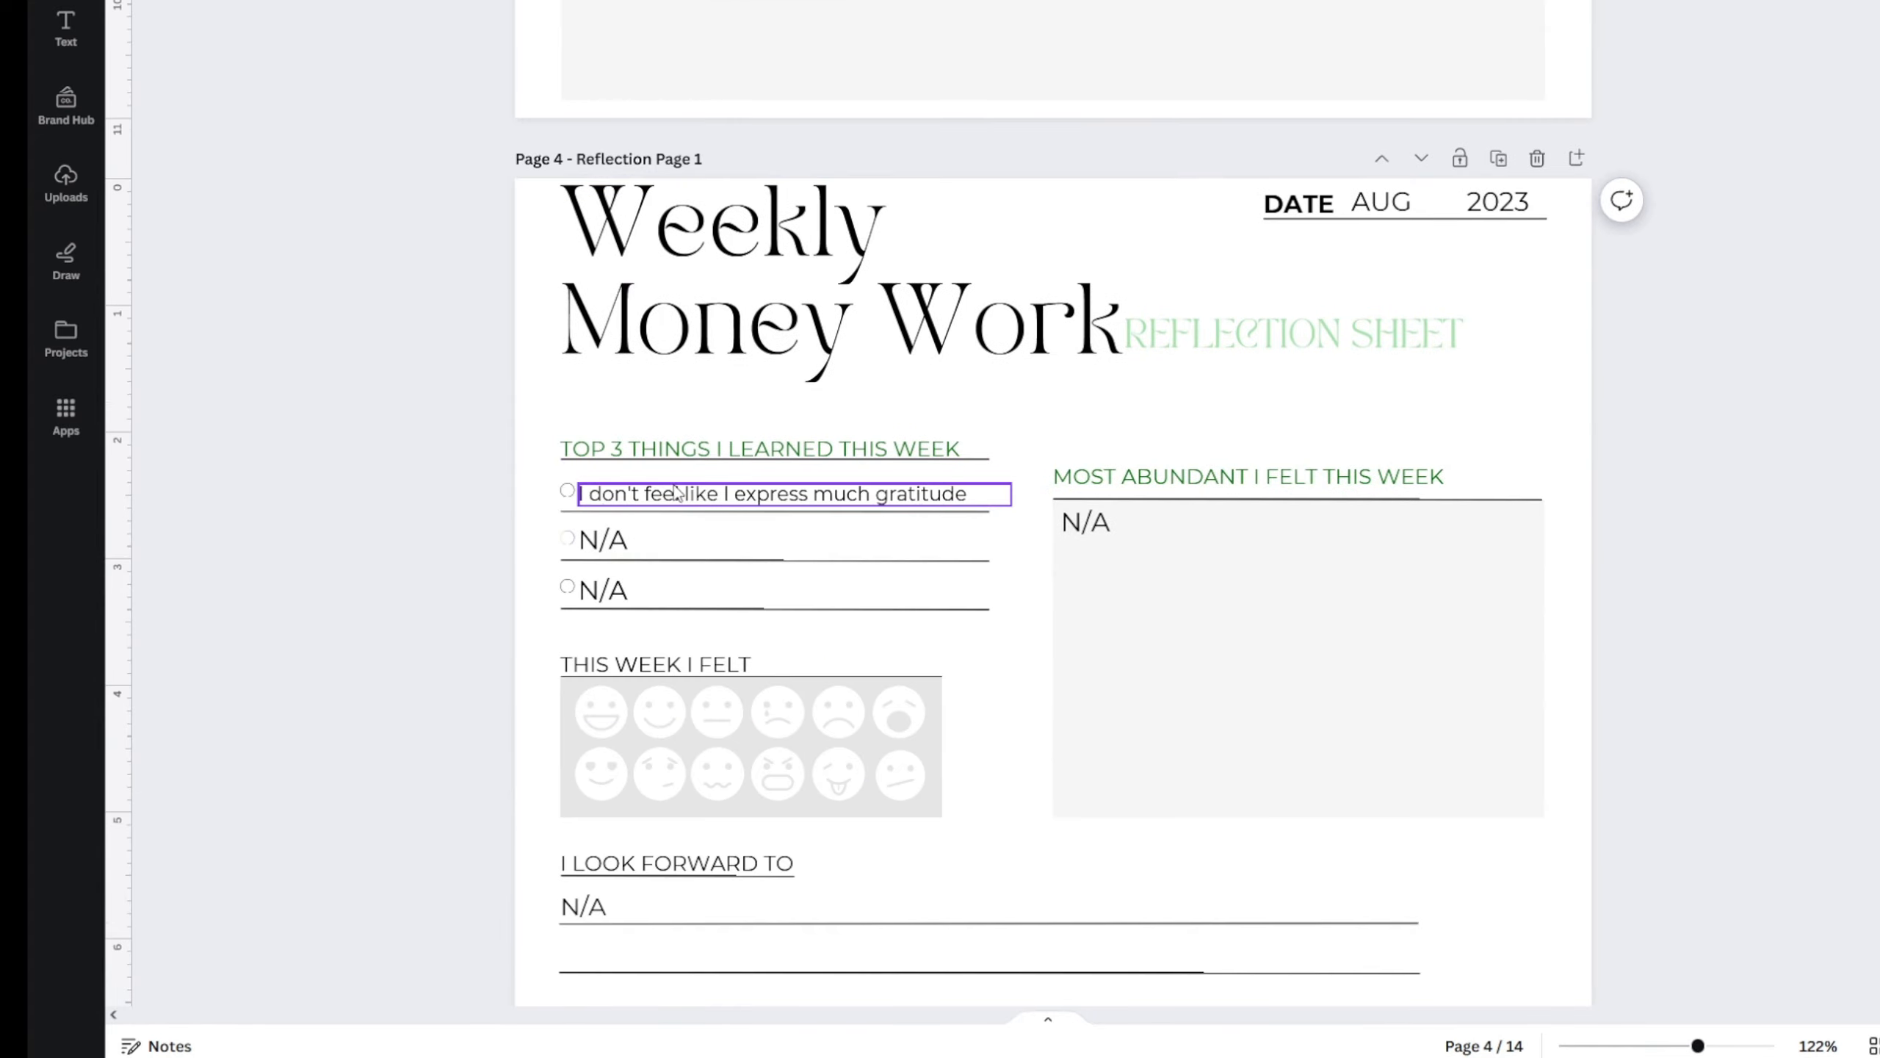
pyautogui.scroll(-3, 341, 165)
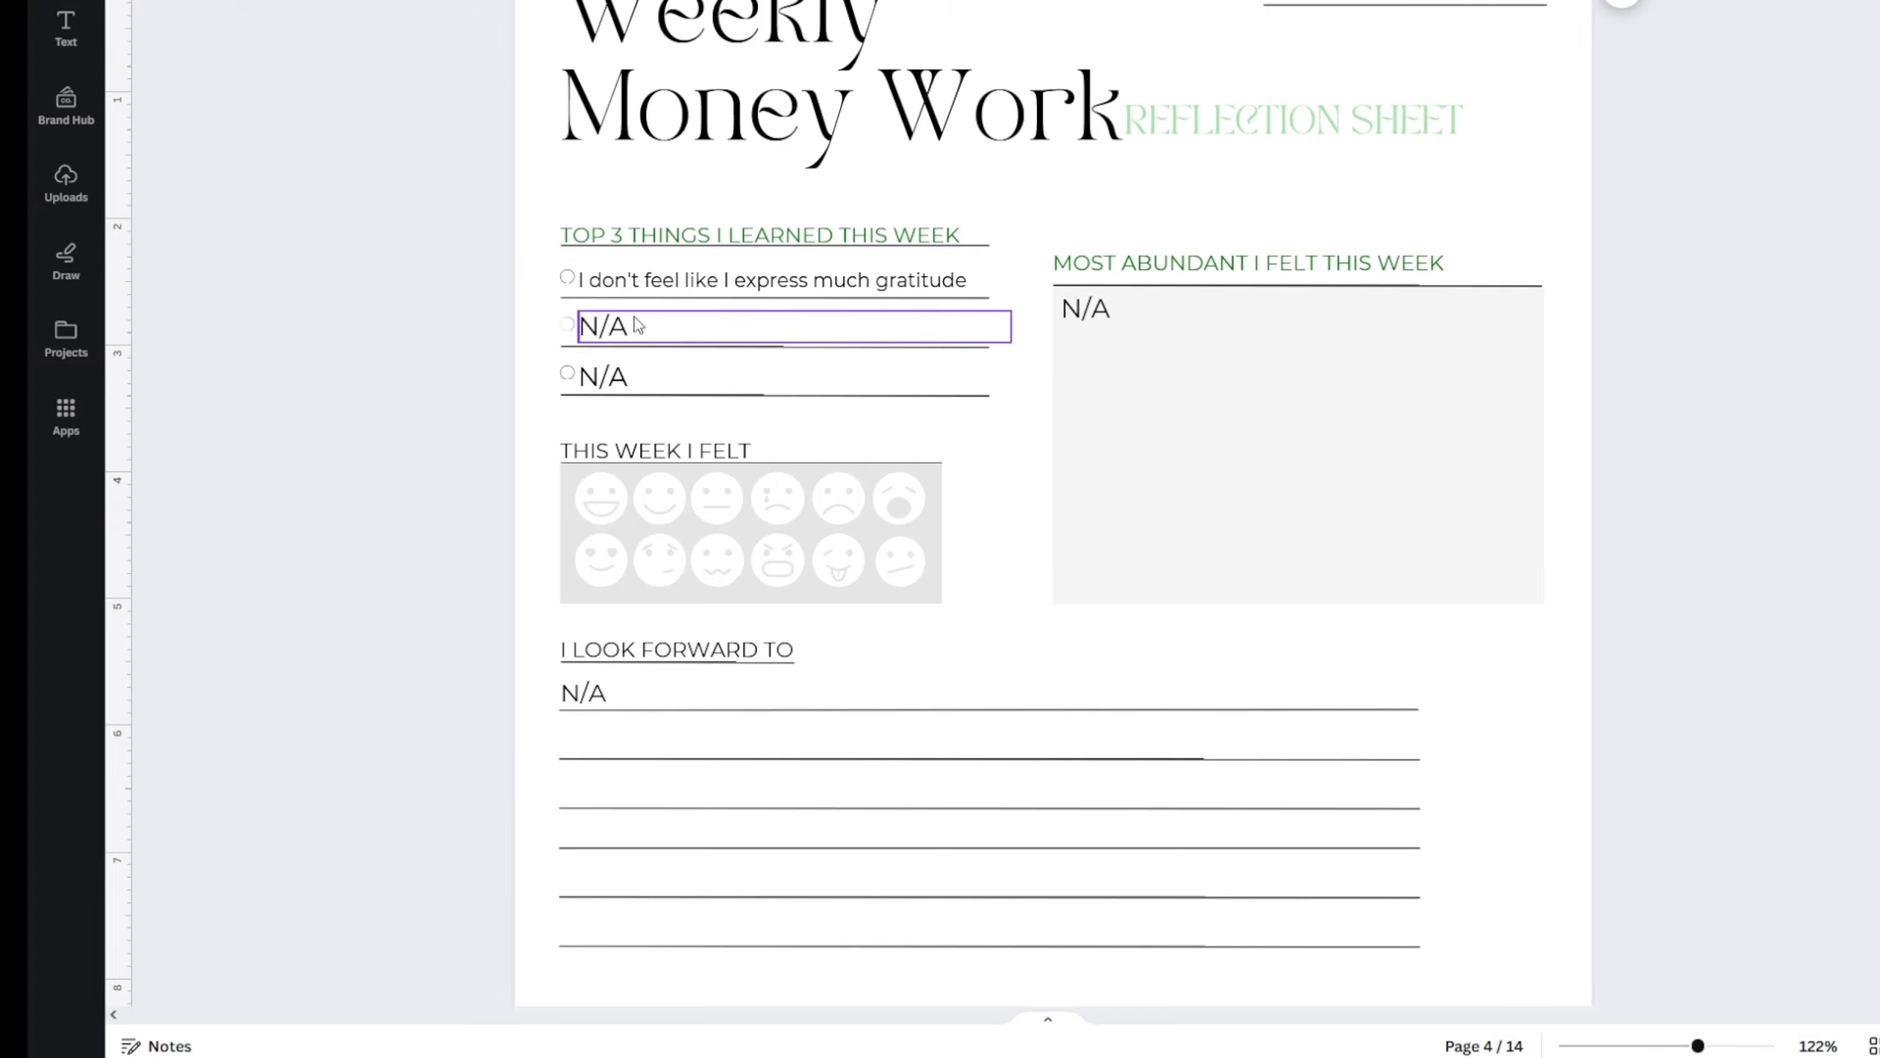
pyautogui.click(633, 284)
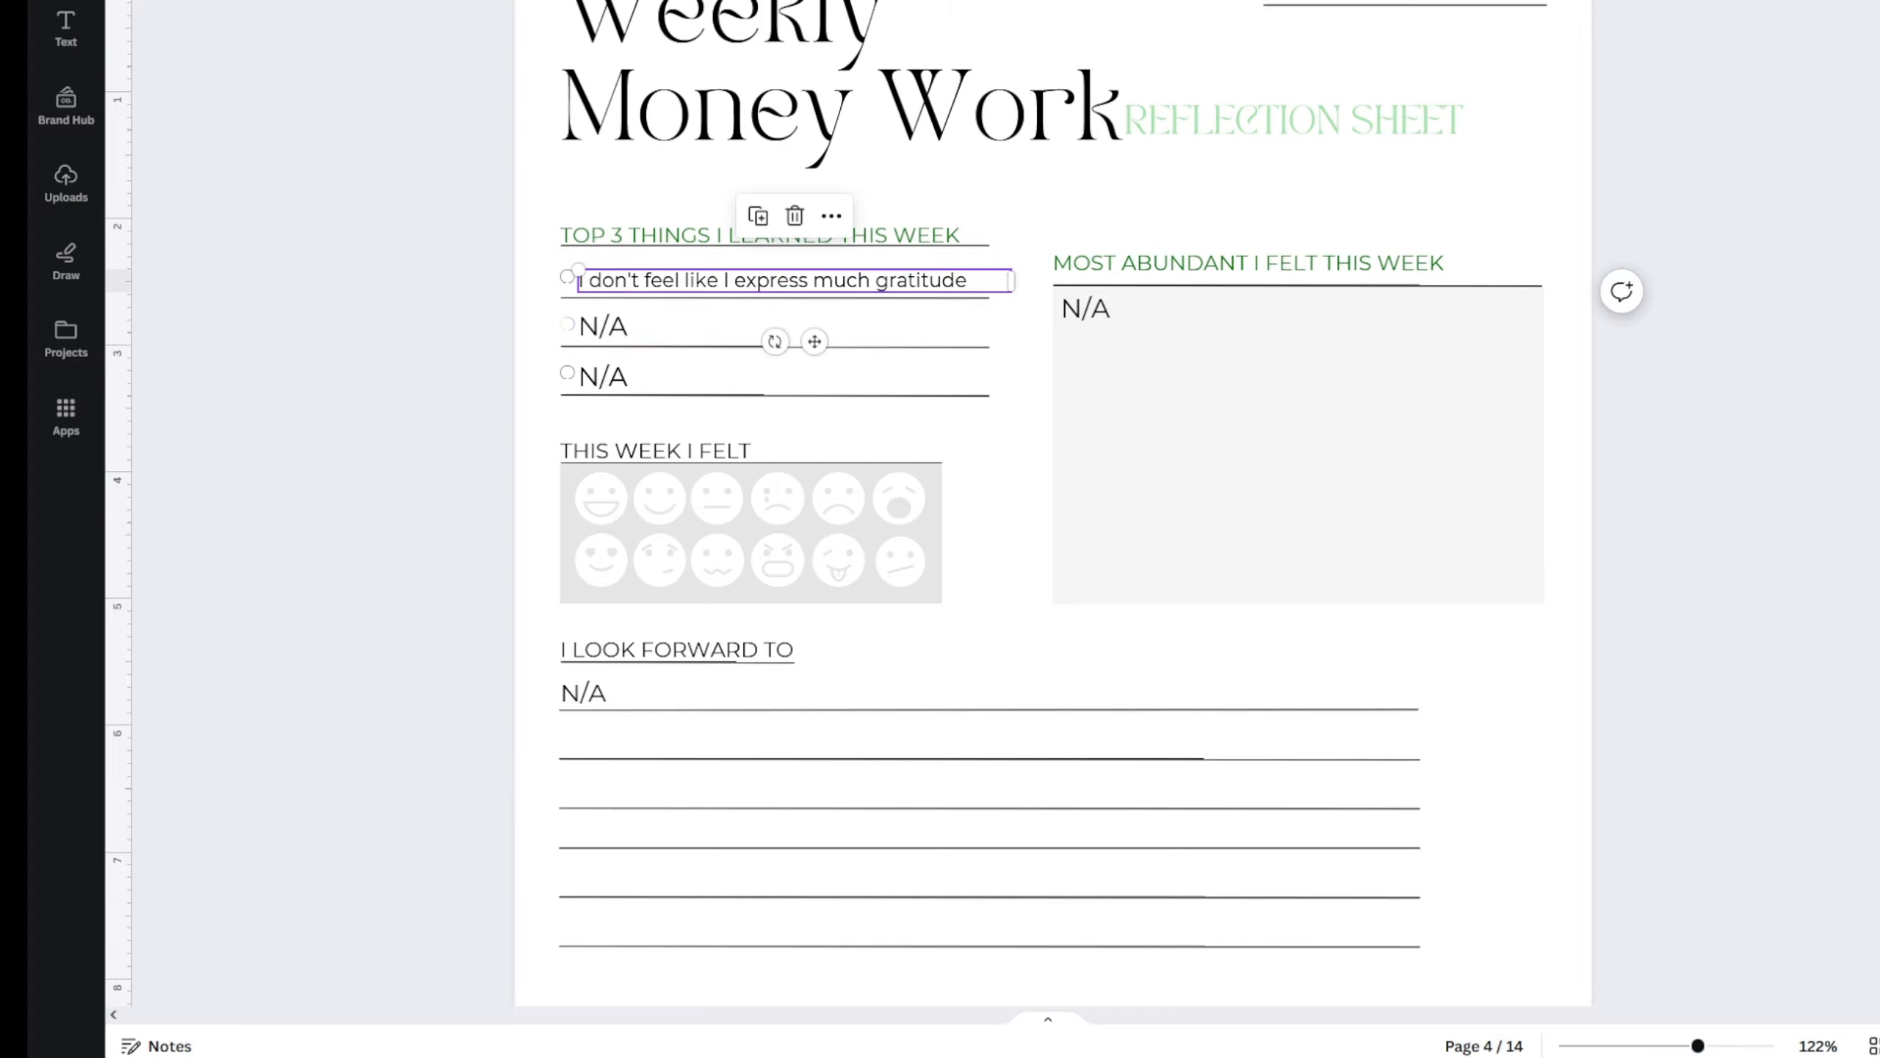
pyautogui.doubleClick(618, 320)
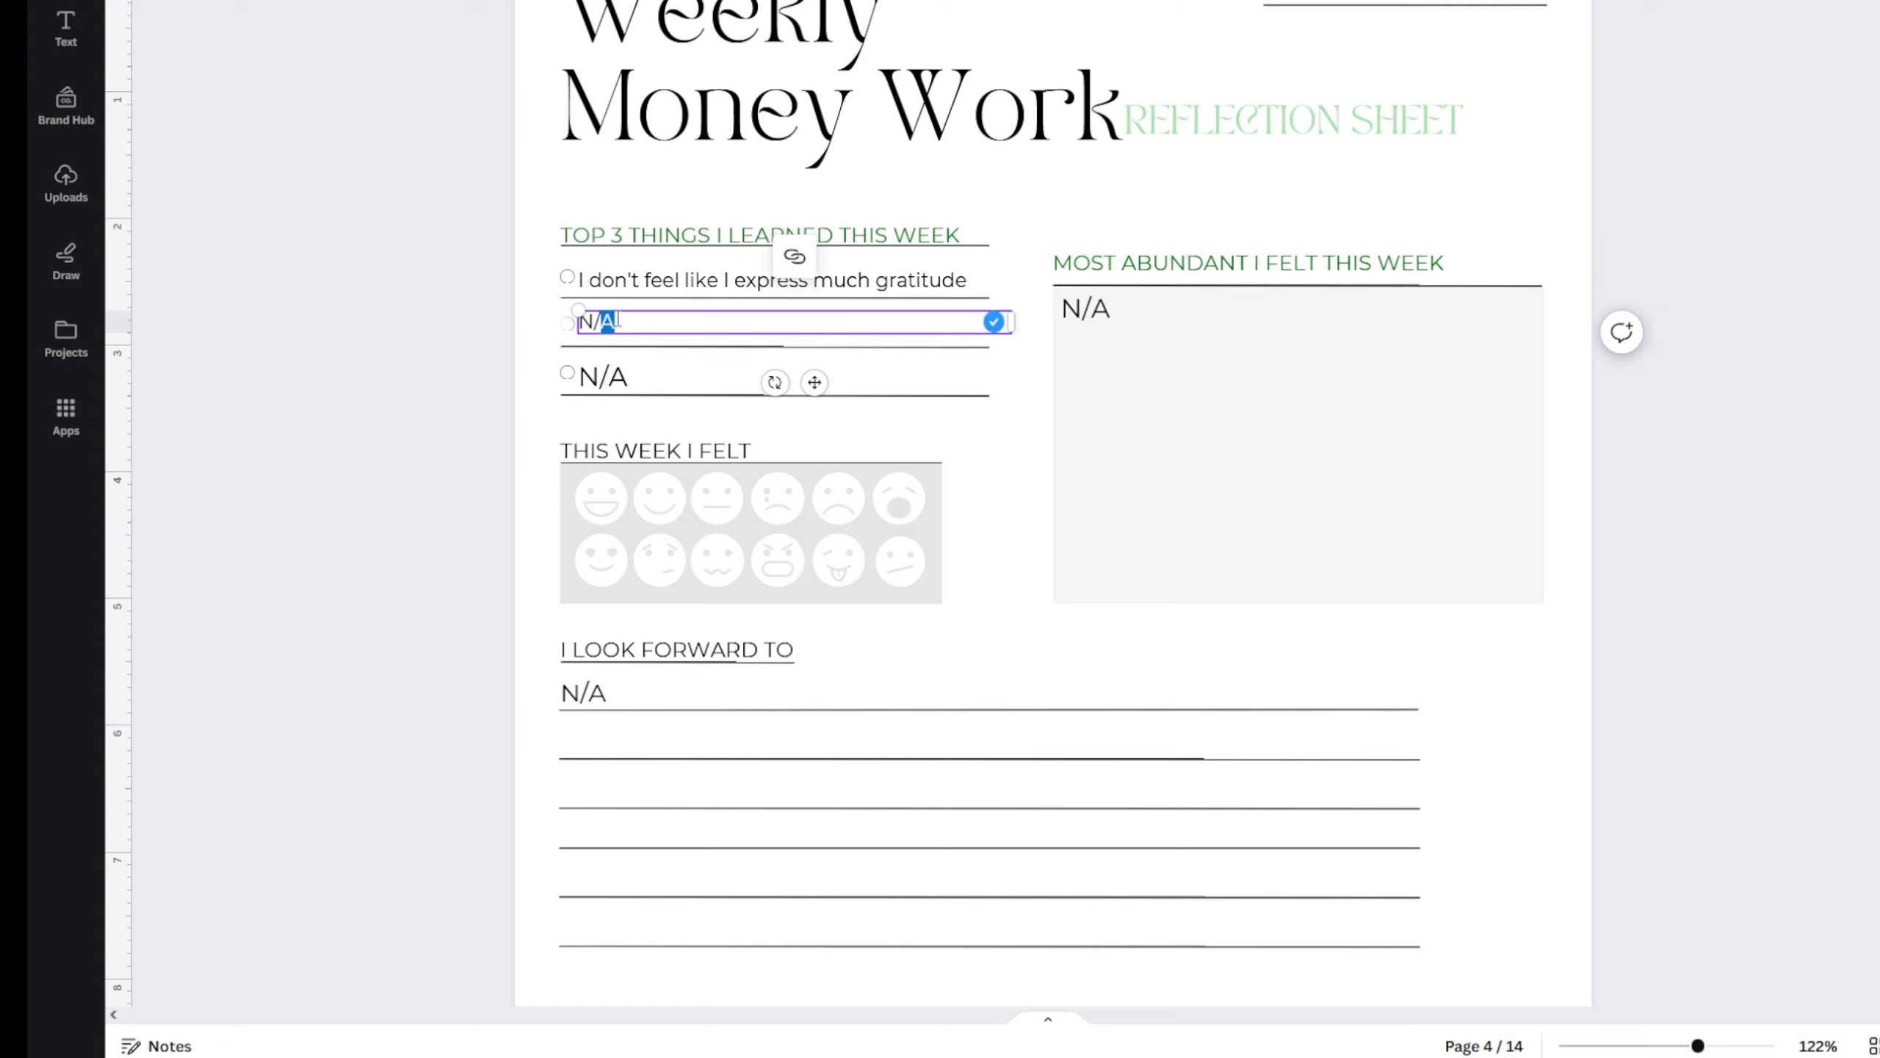
pyautogui.press('BackSpace')
pyautogui.press('BackSpace')
pyautogui.press('BackSpace')
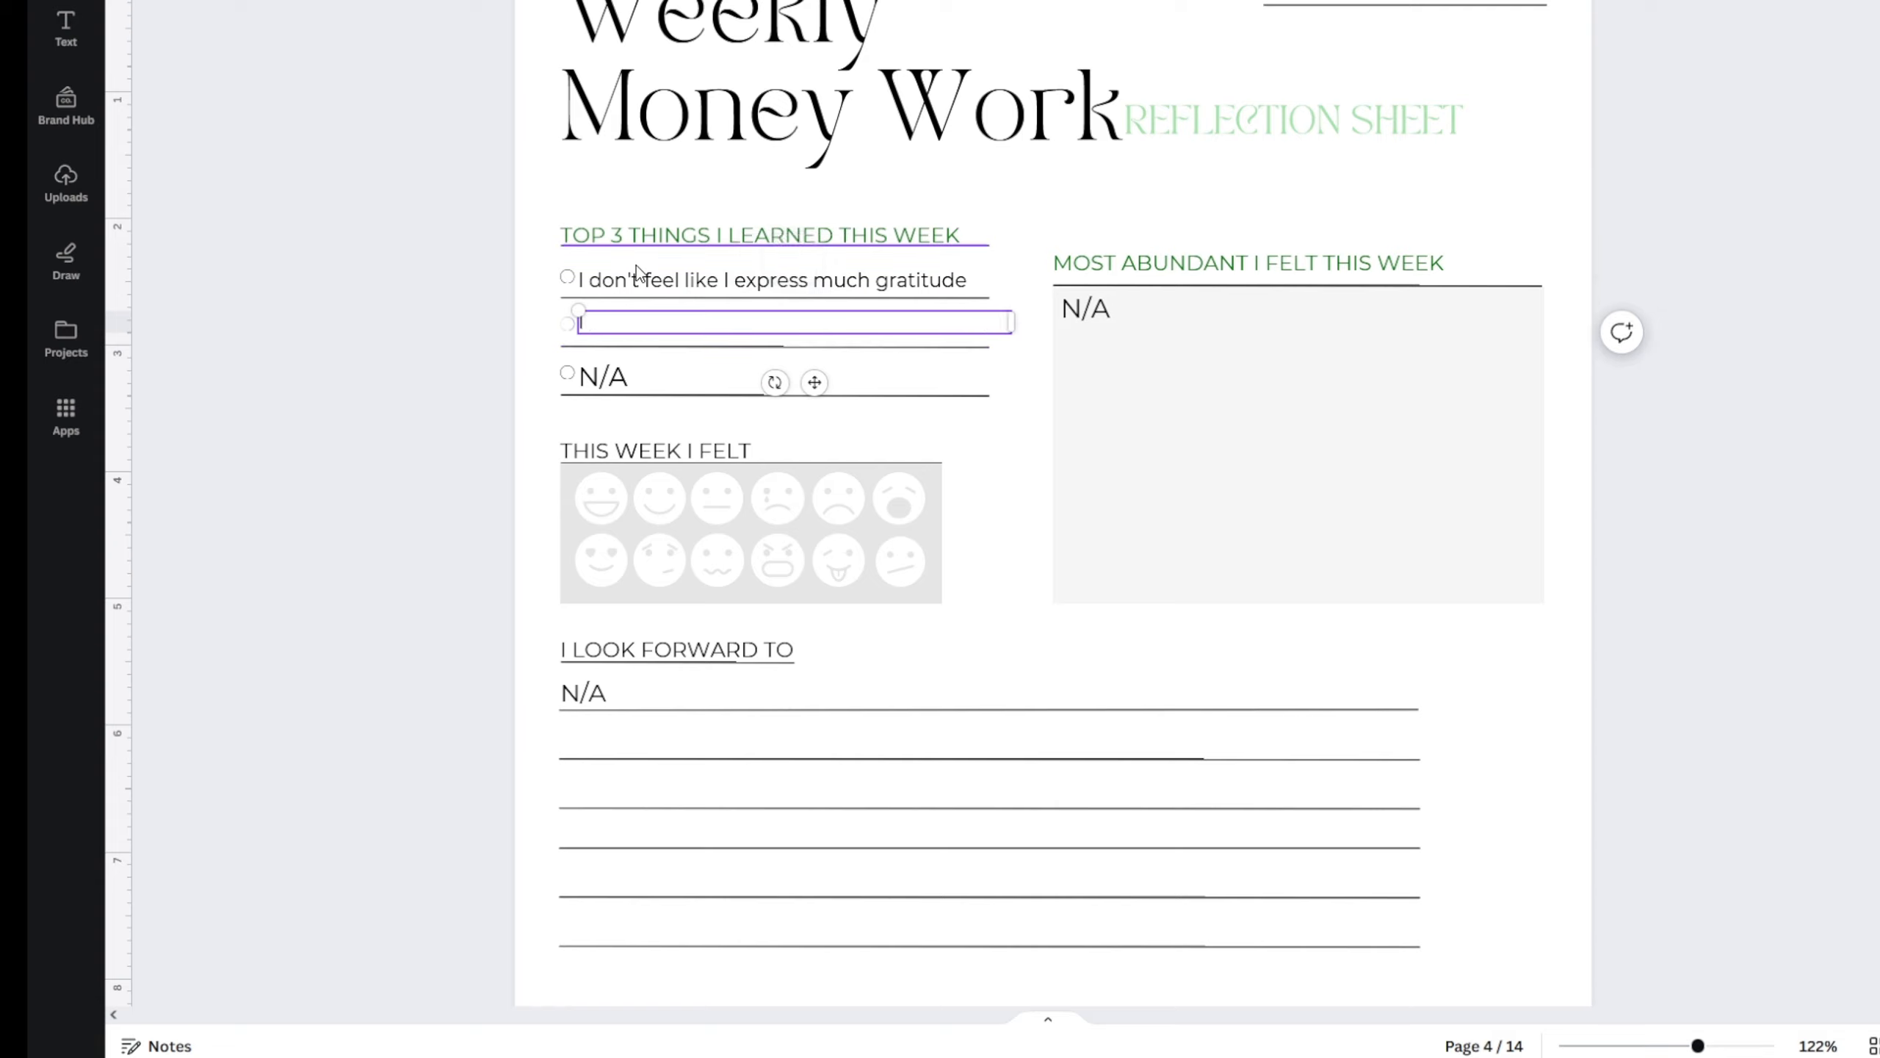
# - Enter "I learned my lack mindset from my parents" as the second thing learned and lower the text onto its line
pyautogui.write('I learned my lack min')
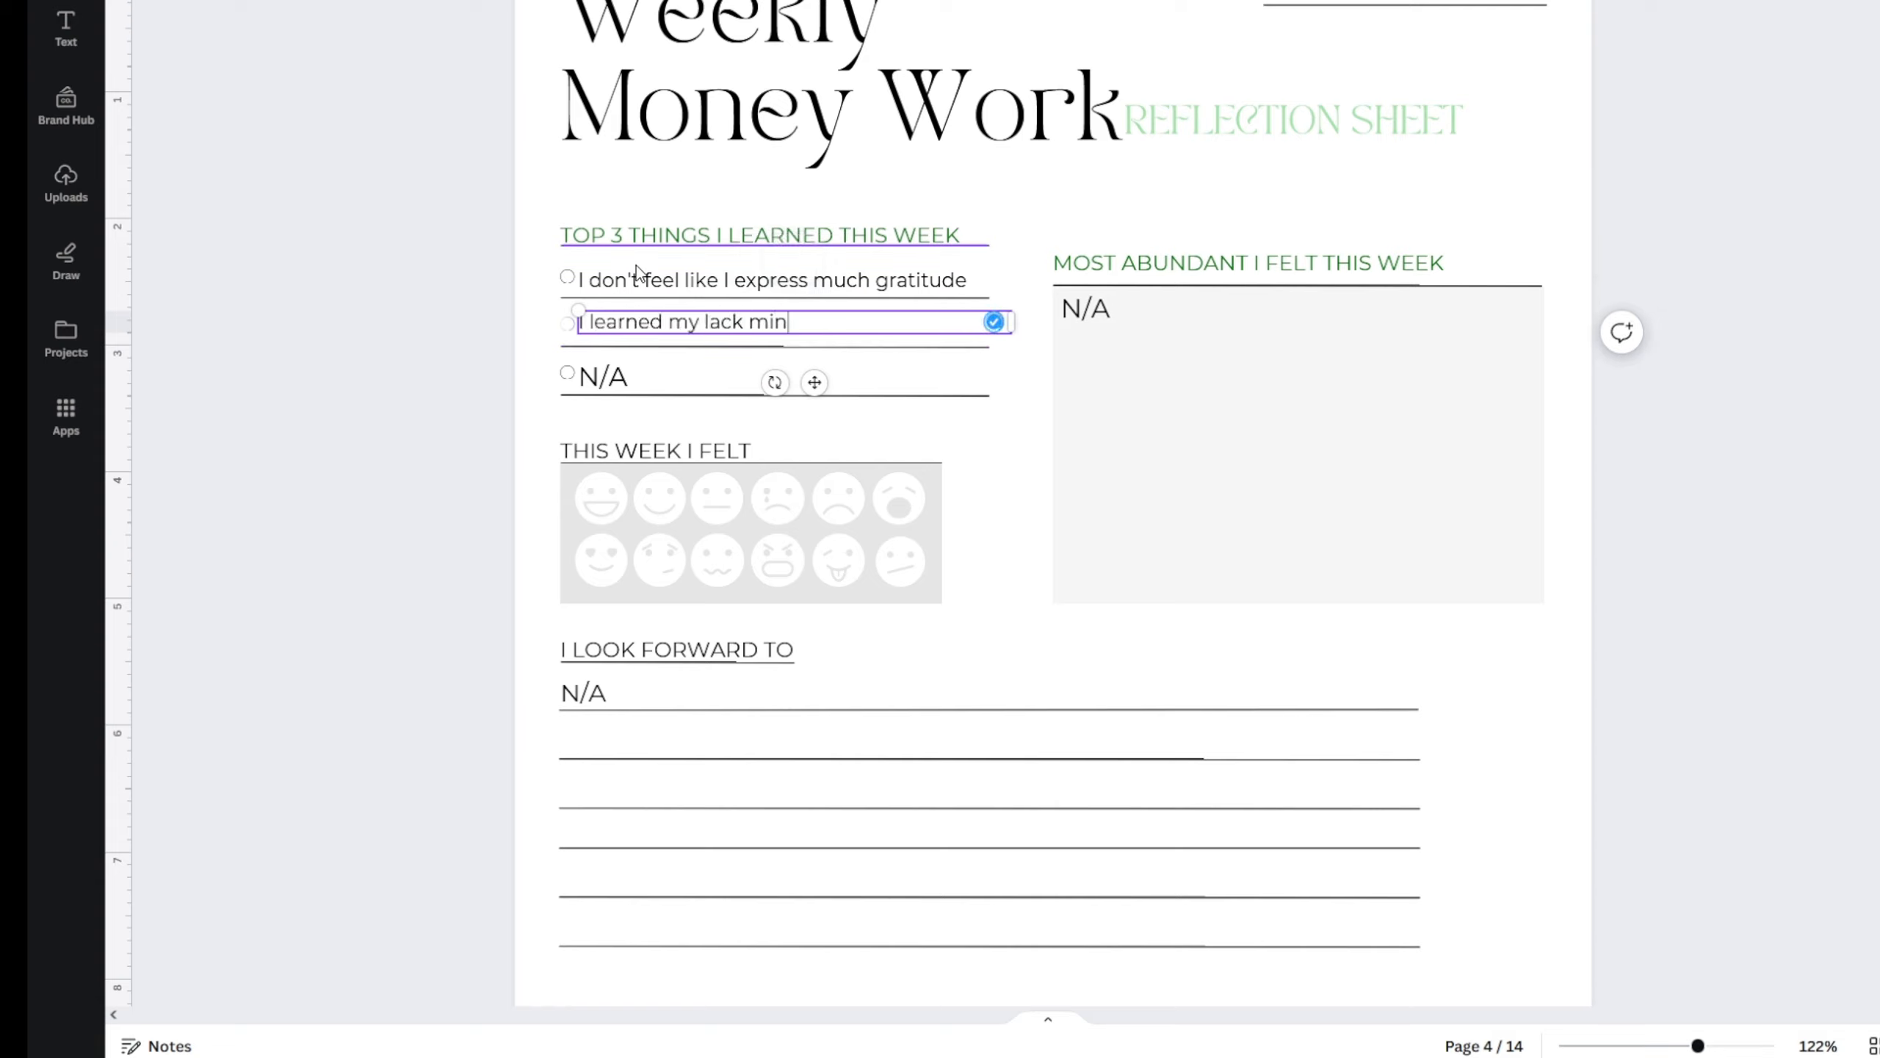
pyautogui.write('dset from my parents')
pyautogui.click(164, 759)
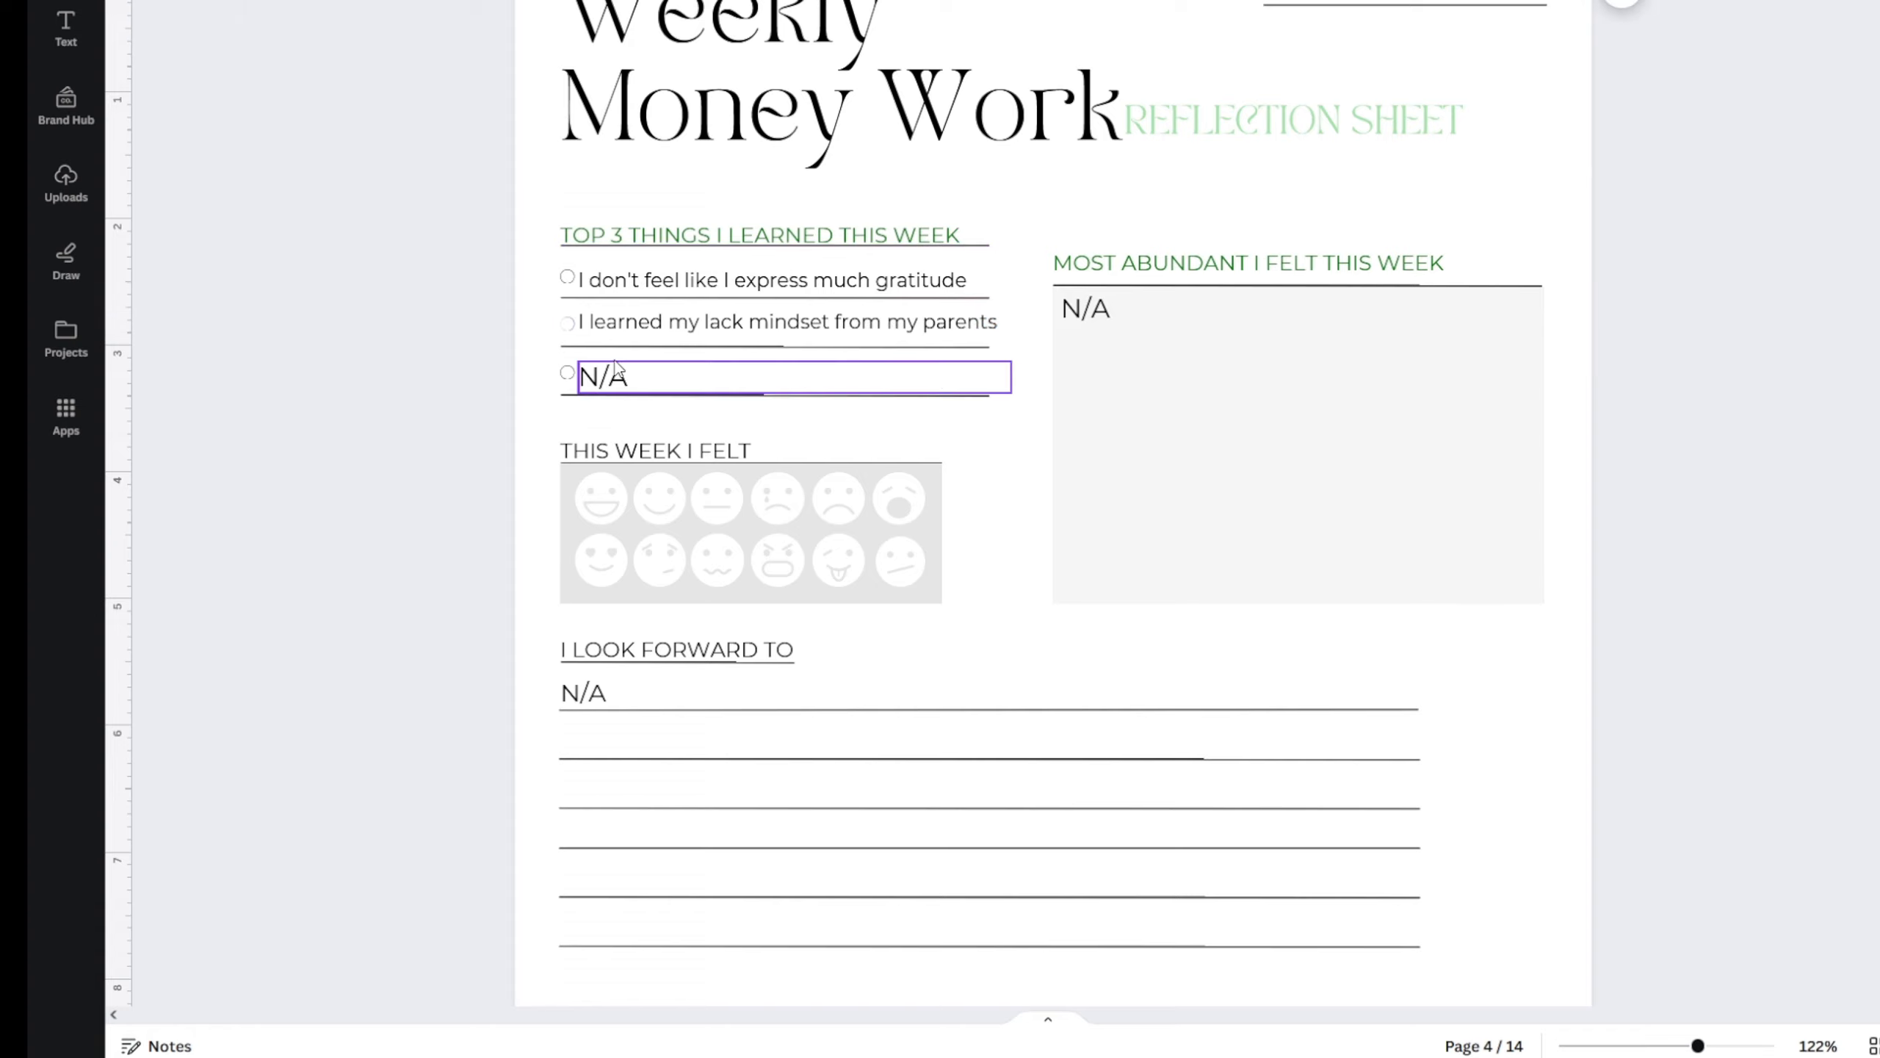
pyautogui.moveTo(640, 322); pyautogui.dragTo(642, 335)
pyautogui.click(328, 399)
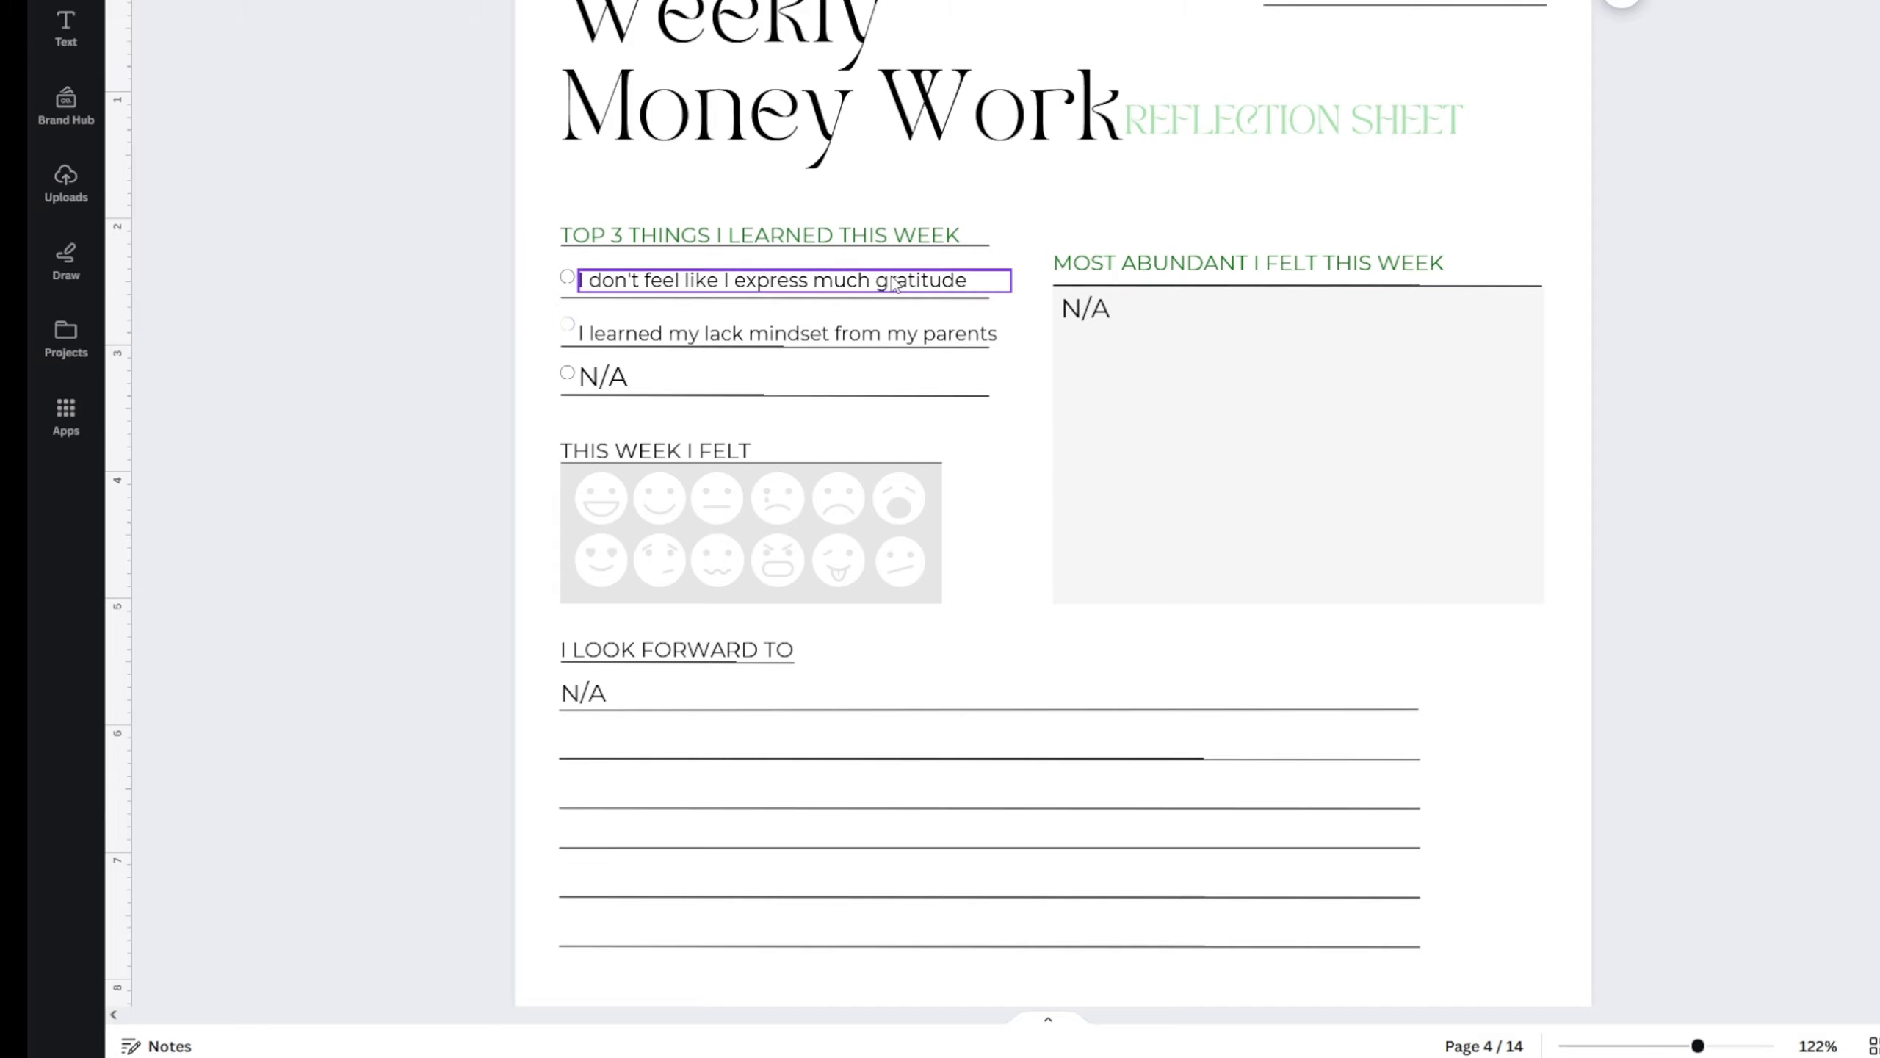
# - Duplicate the Weekly Money Work Journal page for week 1 and delete the copy
pyautogui.scroll(-10, 684, 583)
pyautogui.scroll(-5, 680, 584)
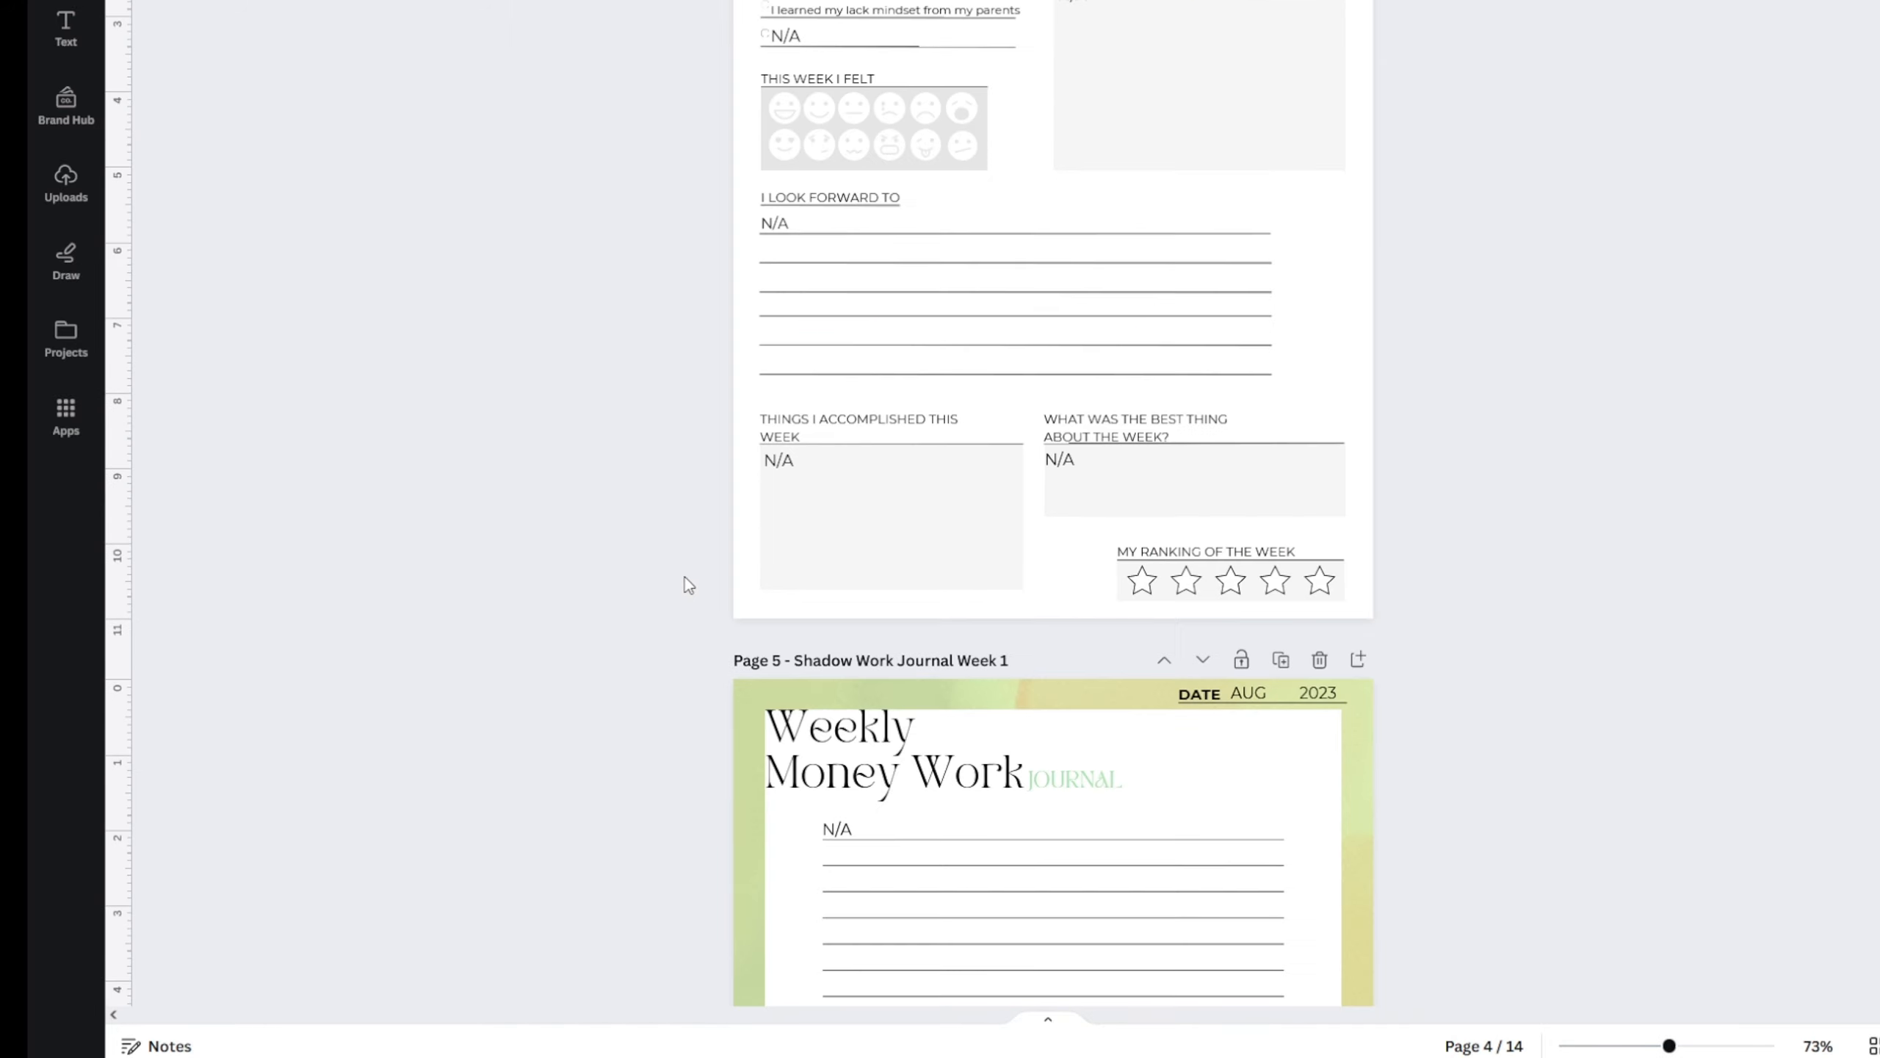
pyautogui.scroll(-4, 919, 689)
pyautogui.scroll(-2, 1008, 730)
pyautogui.scroll(8, 1012, 756)
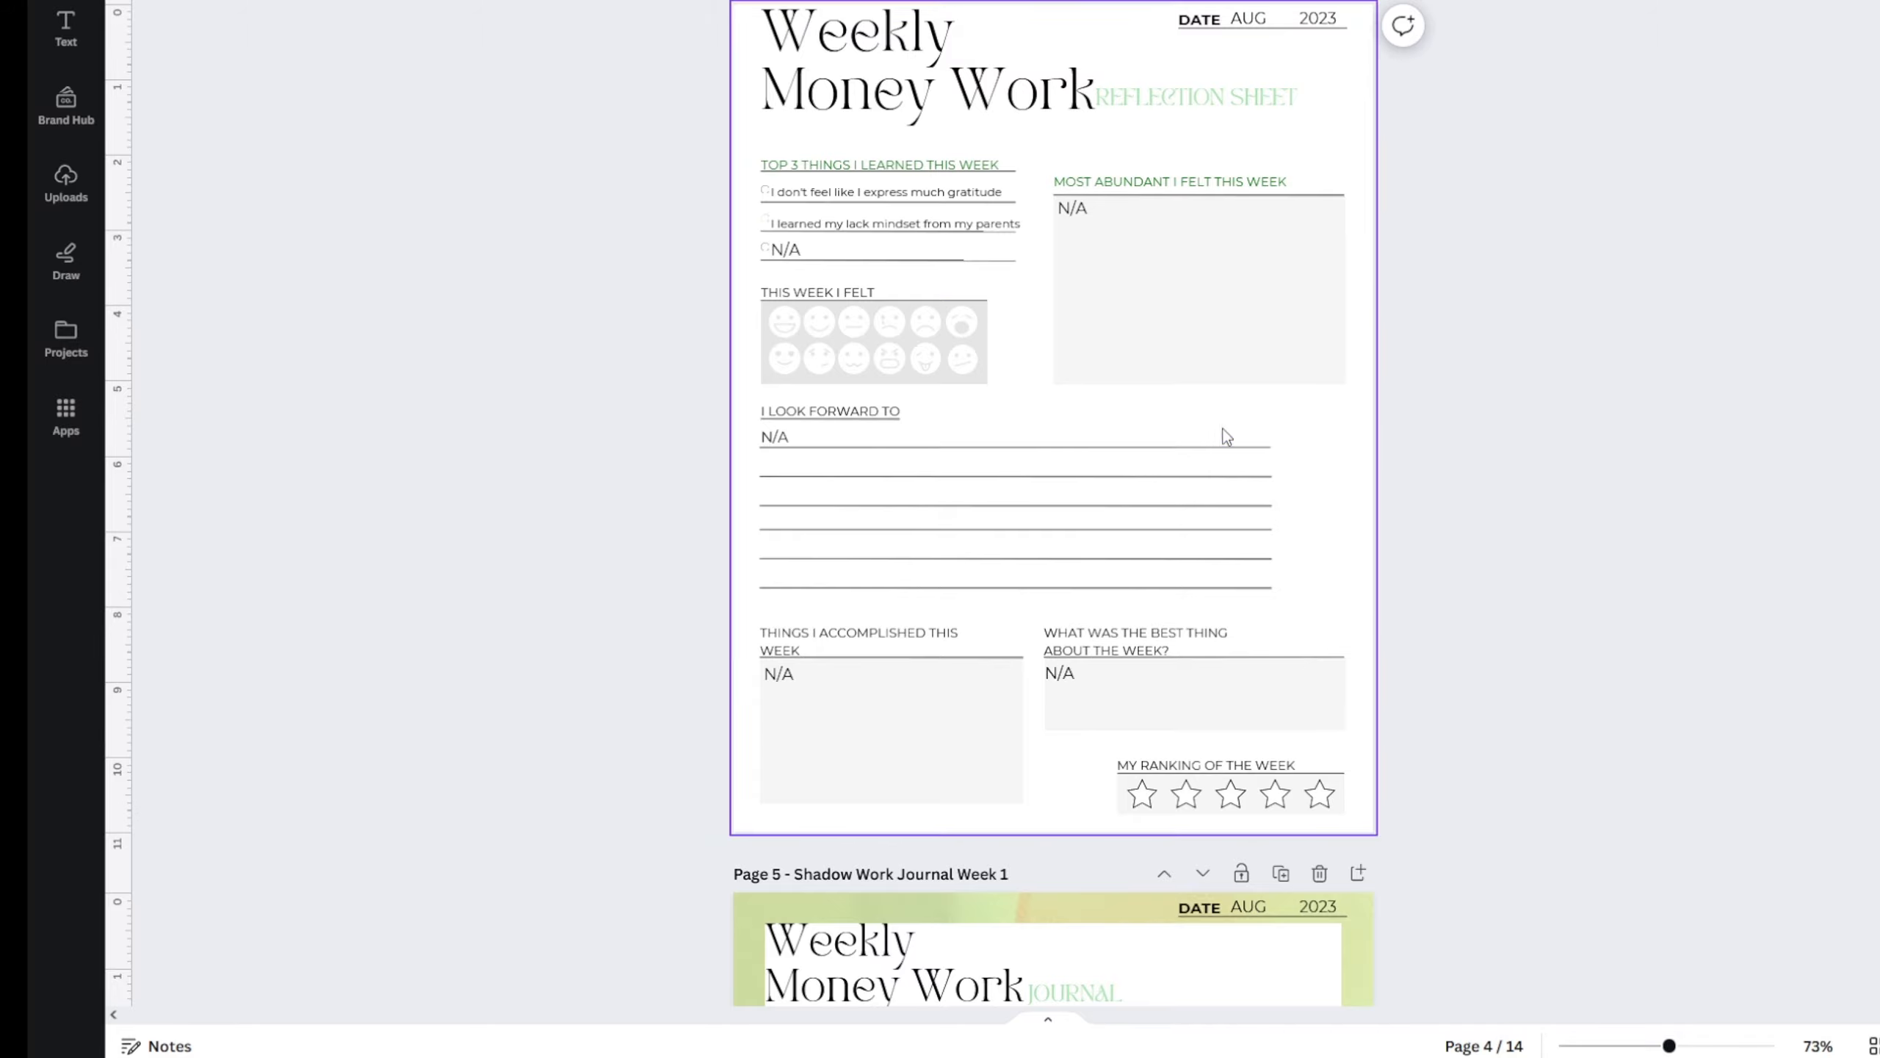
pyautogui.scroll(-4, 1176, 440)
pyautogui.scroll(-6, 898, 488)
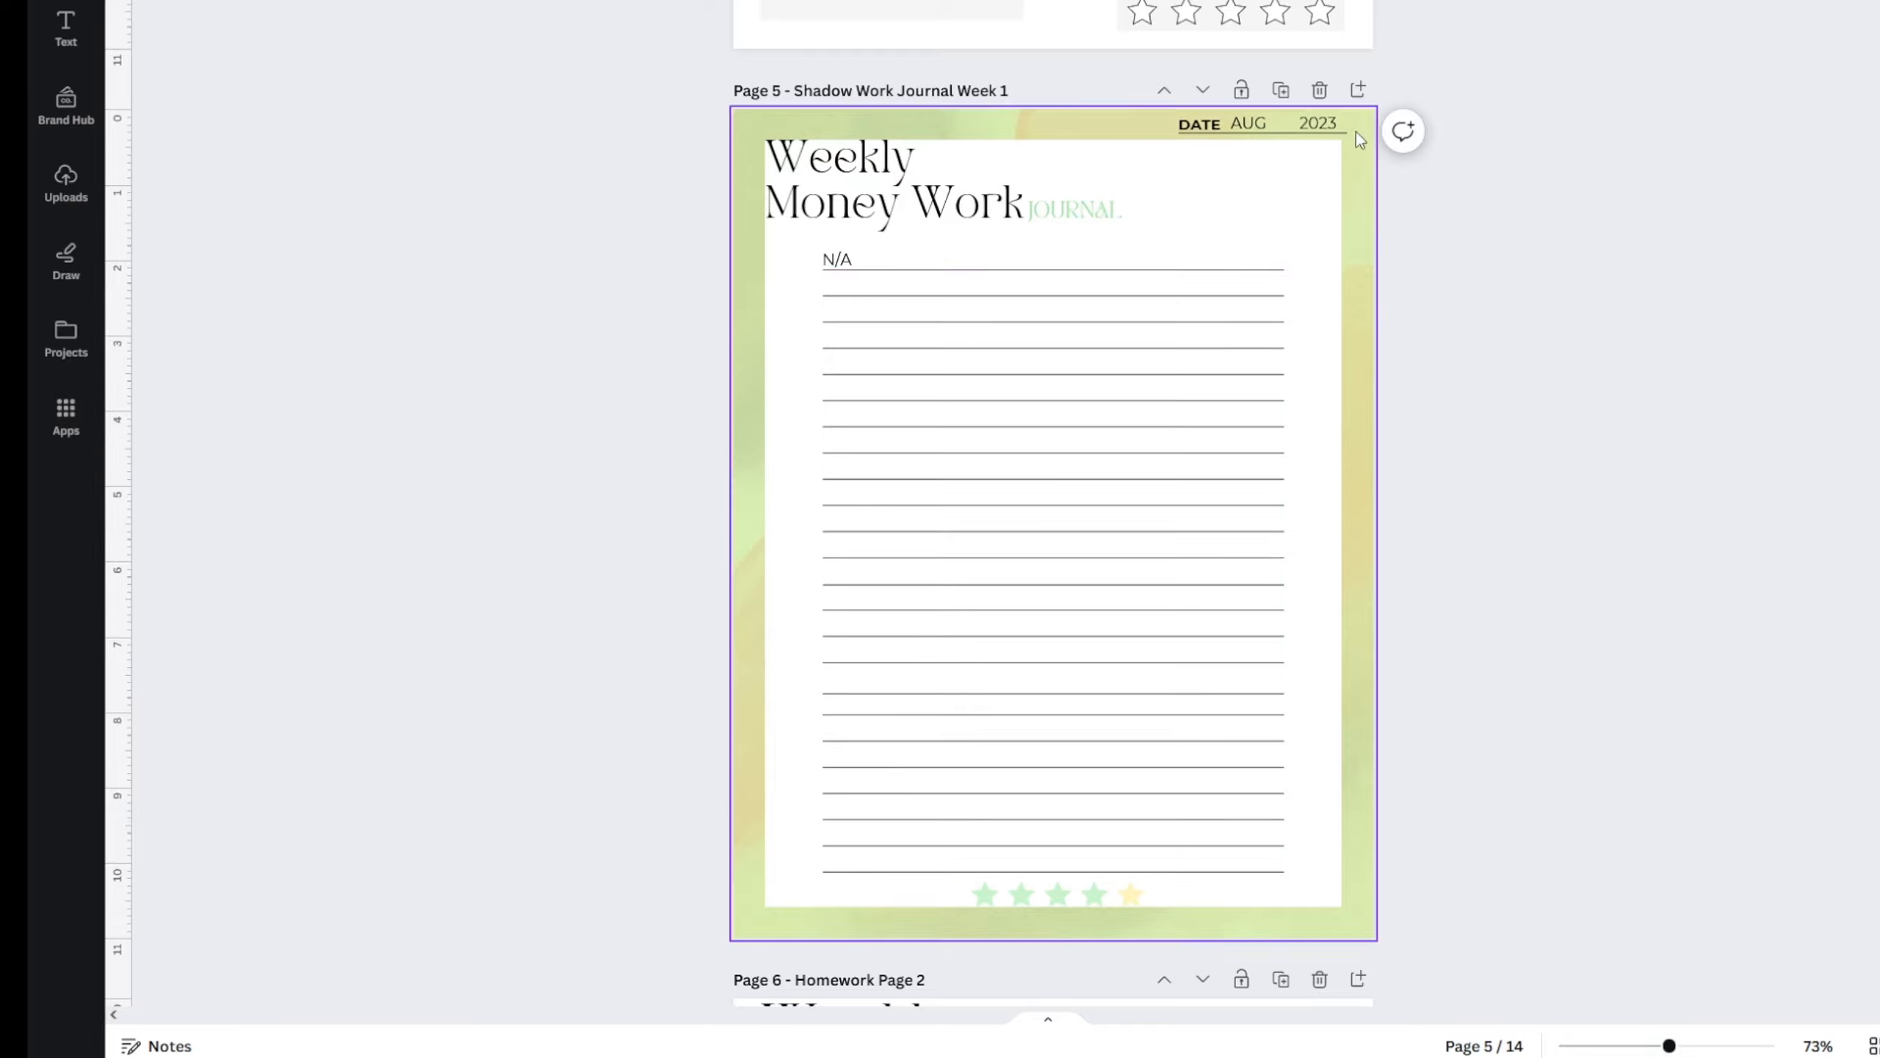
pyautogui.click(1286, 96)
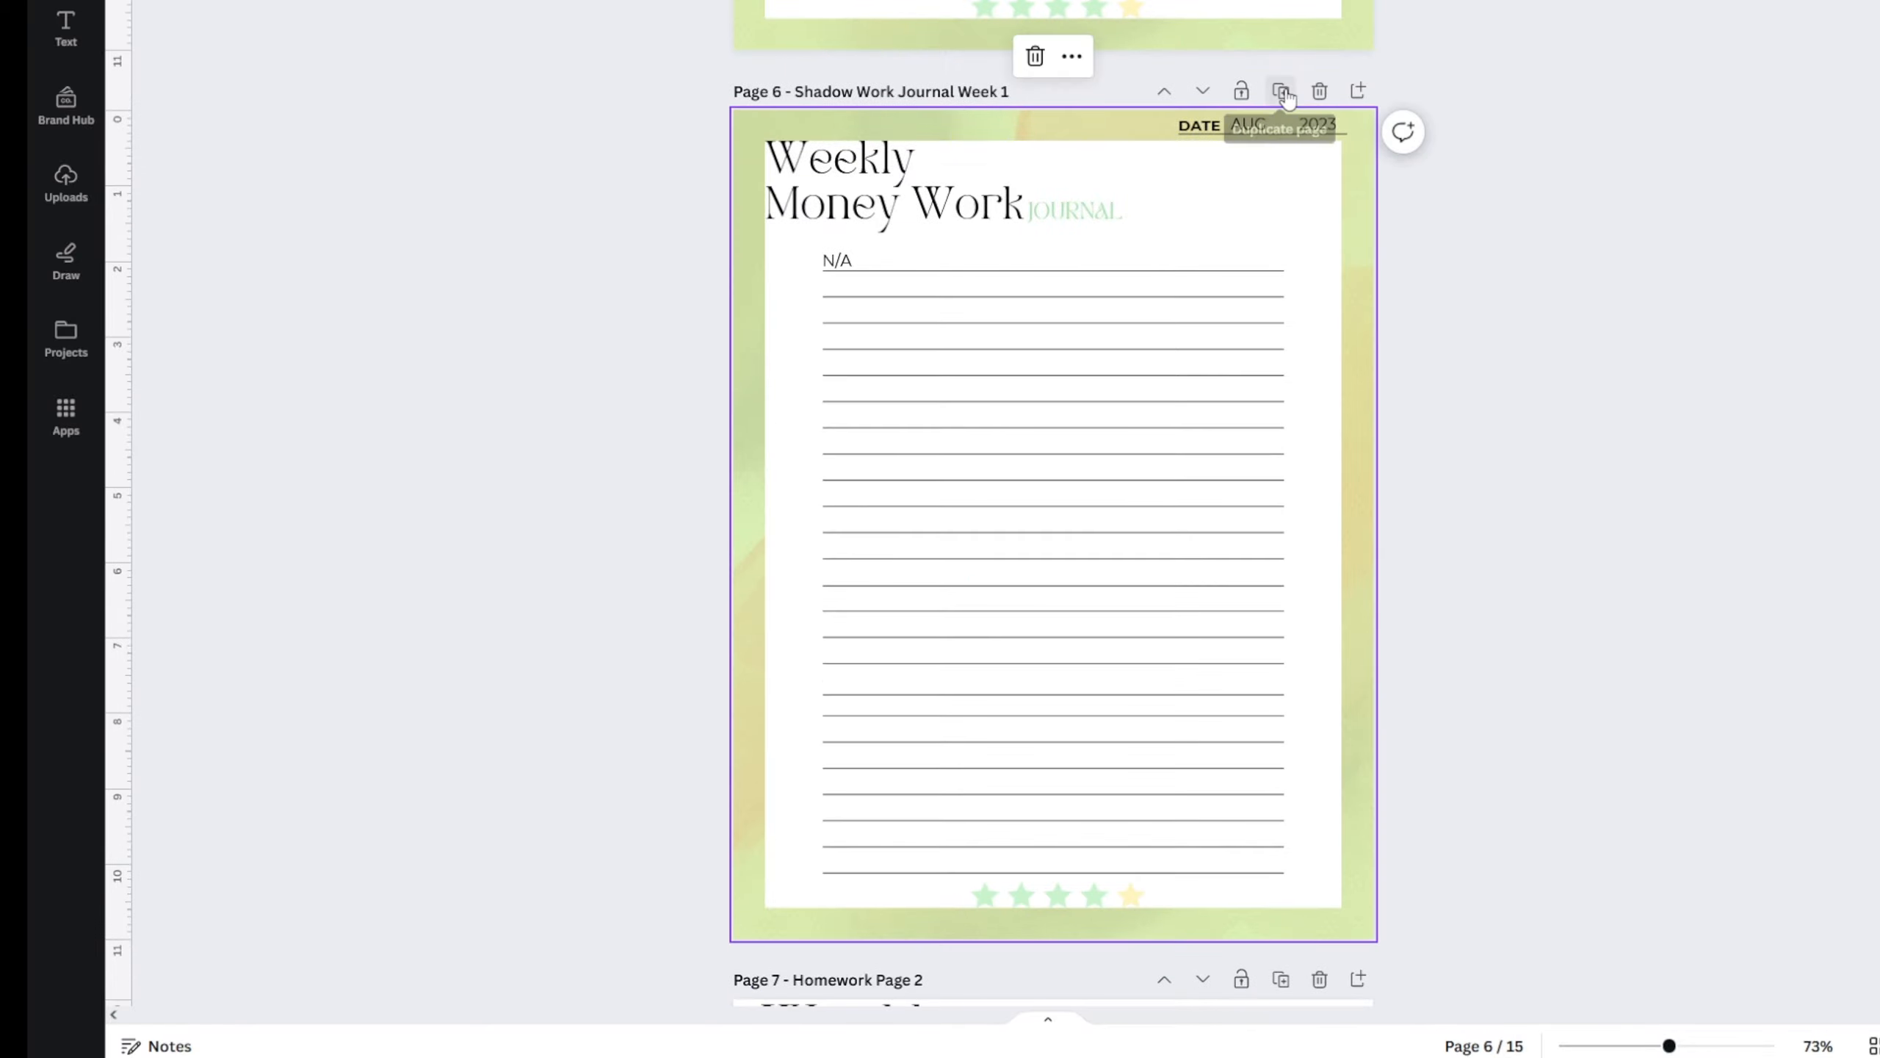
pyautogui.scroll(10, 1094, 667)
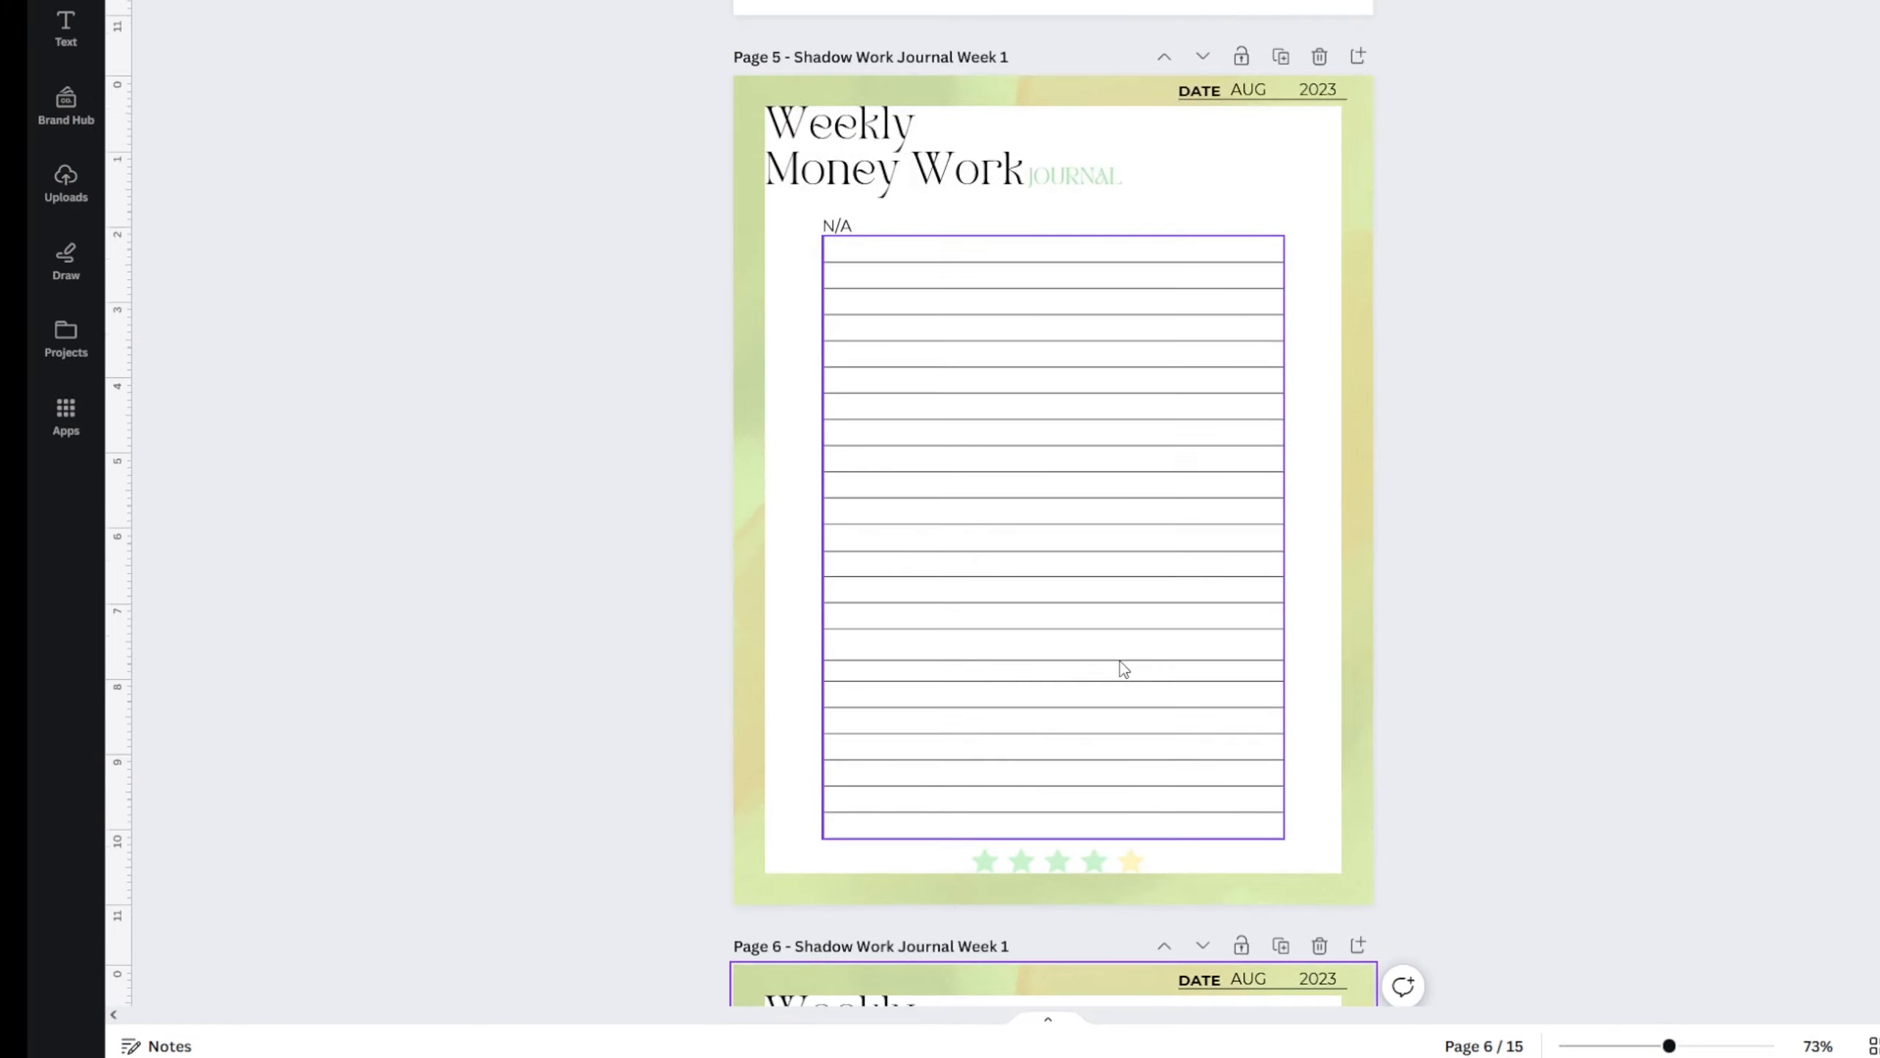
pyautogui.scroll(-3, 1121, 815)
pyautogui.scroll(-3, 1125, 1000)
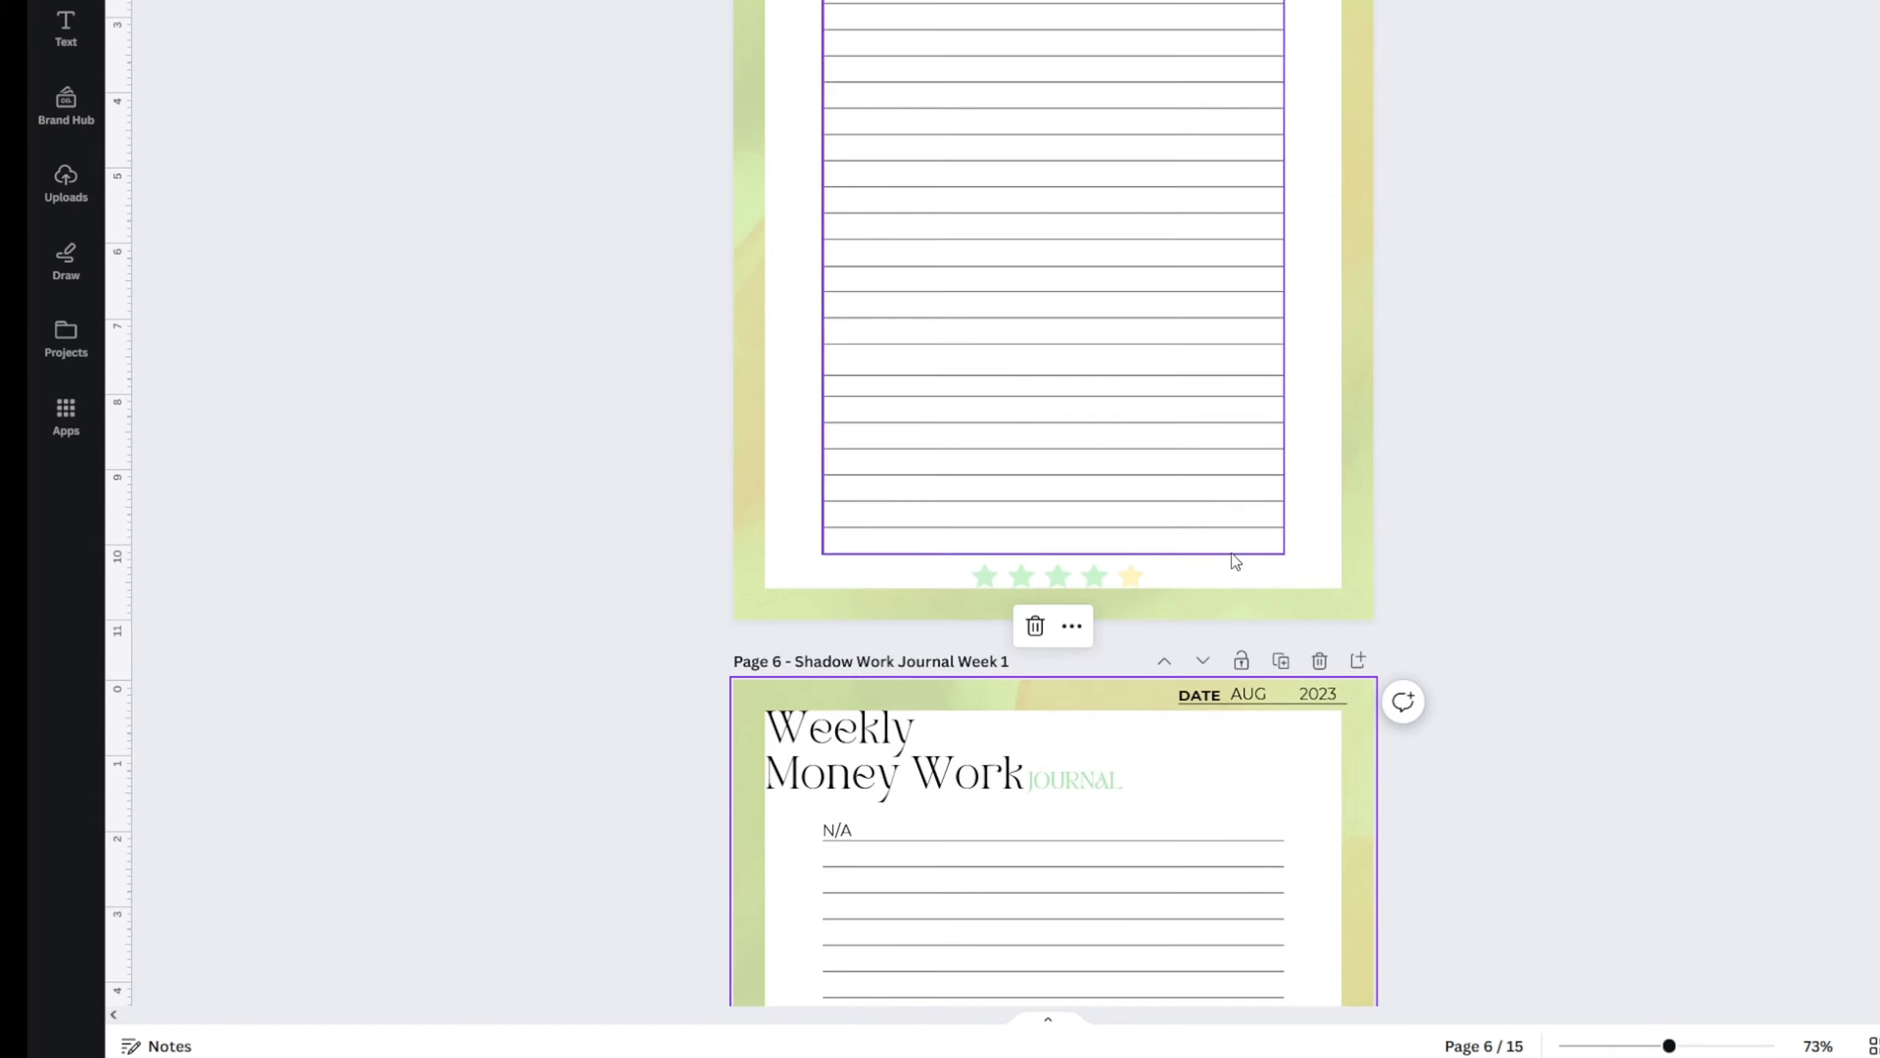
pyautogui.click(1319, 659)
# - Review the Weekly Wealth Work homework page and the Weekly Money Work reflection sheet
pyautogui.scroll(6, 1355, 652)
pyautogui.scroll(15, 1370, 606)
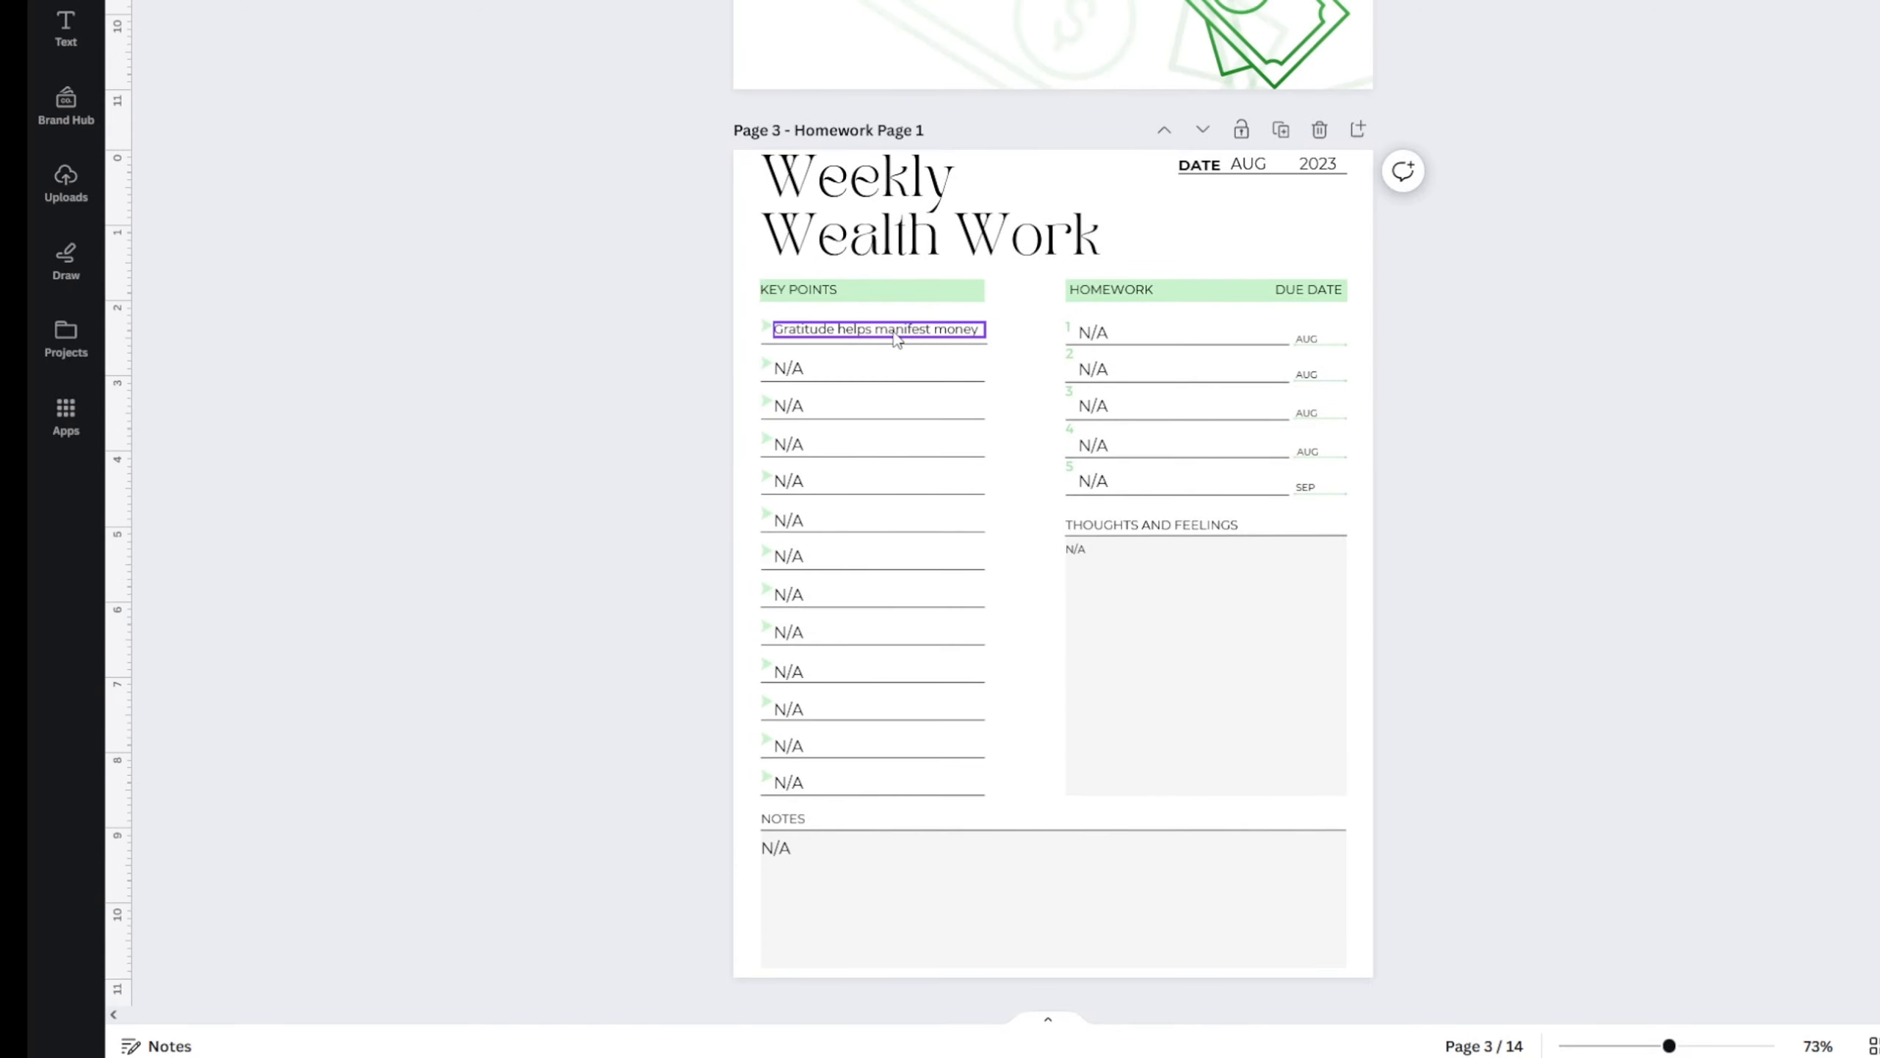
pyautogui.scroll(-8, 1058, 350)
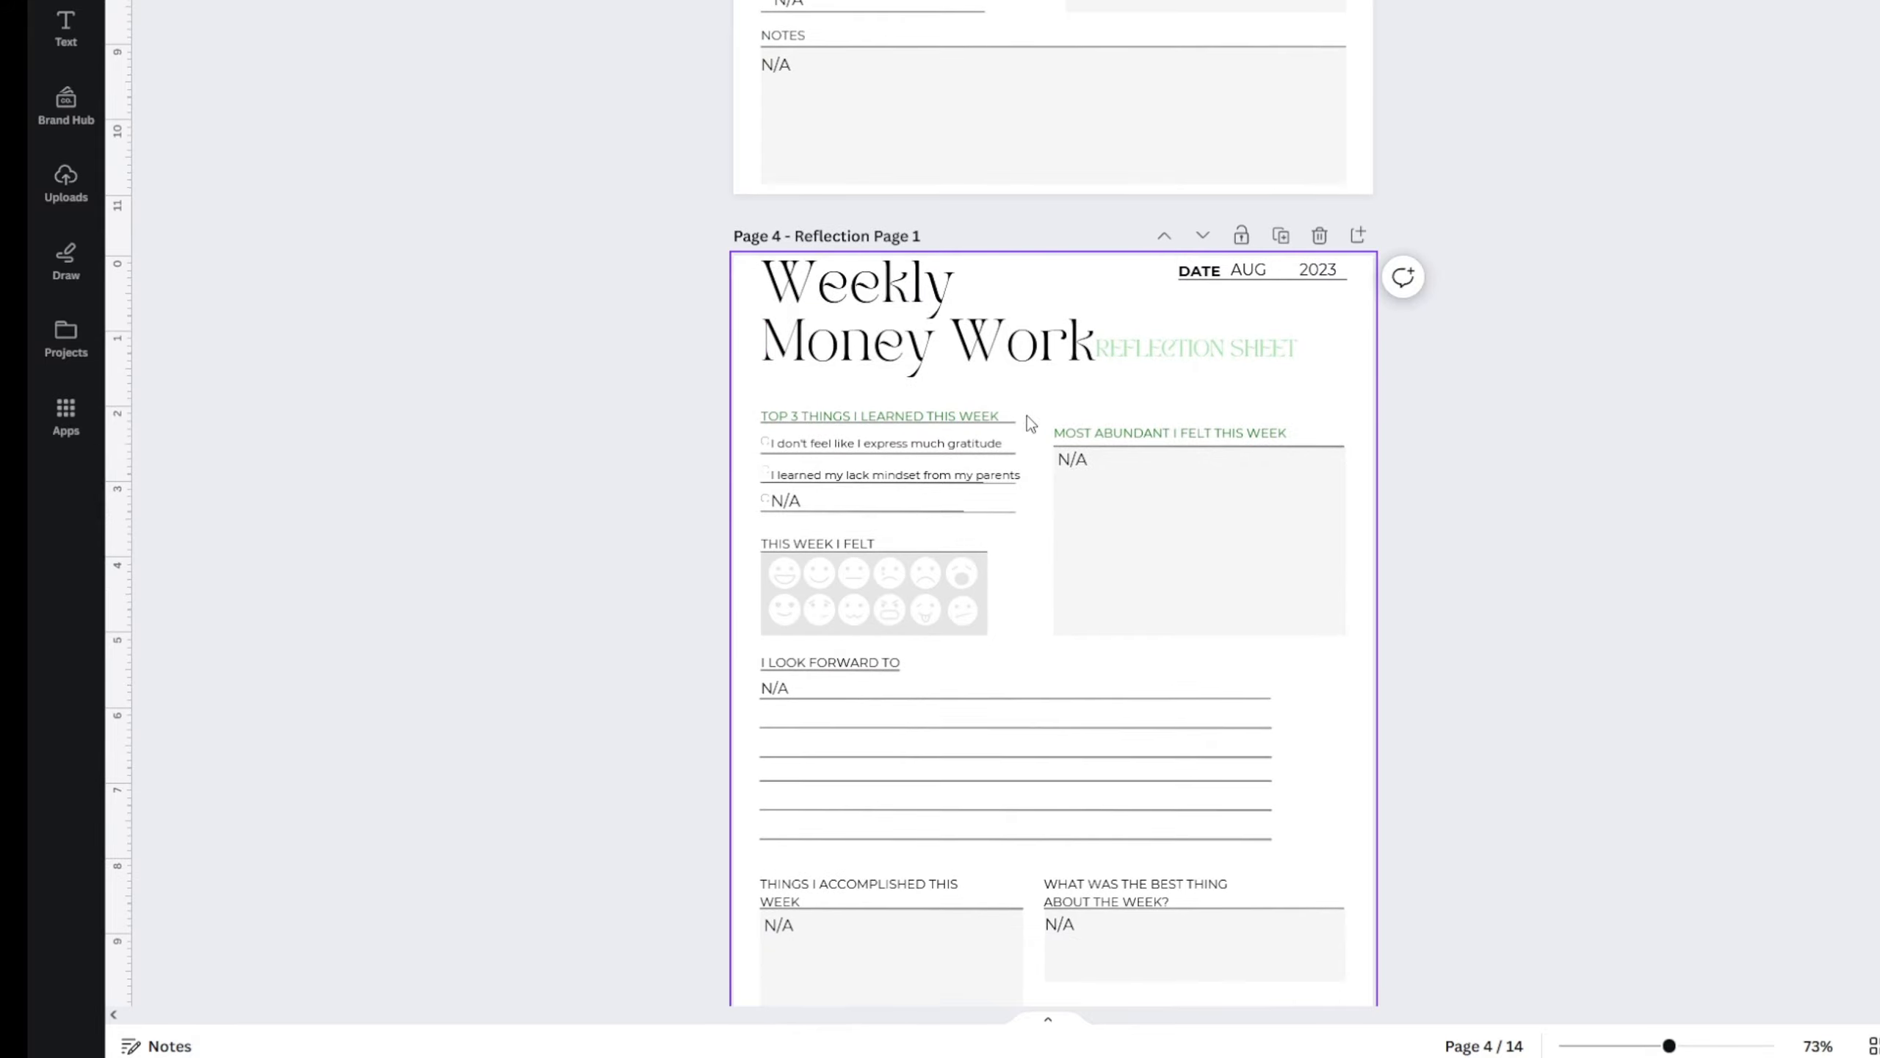
pyautogui.scroll(-4, 920, 518)
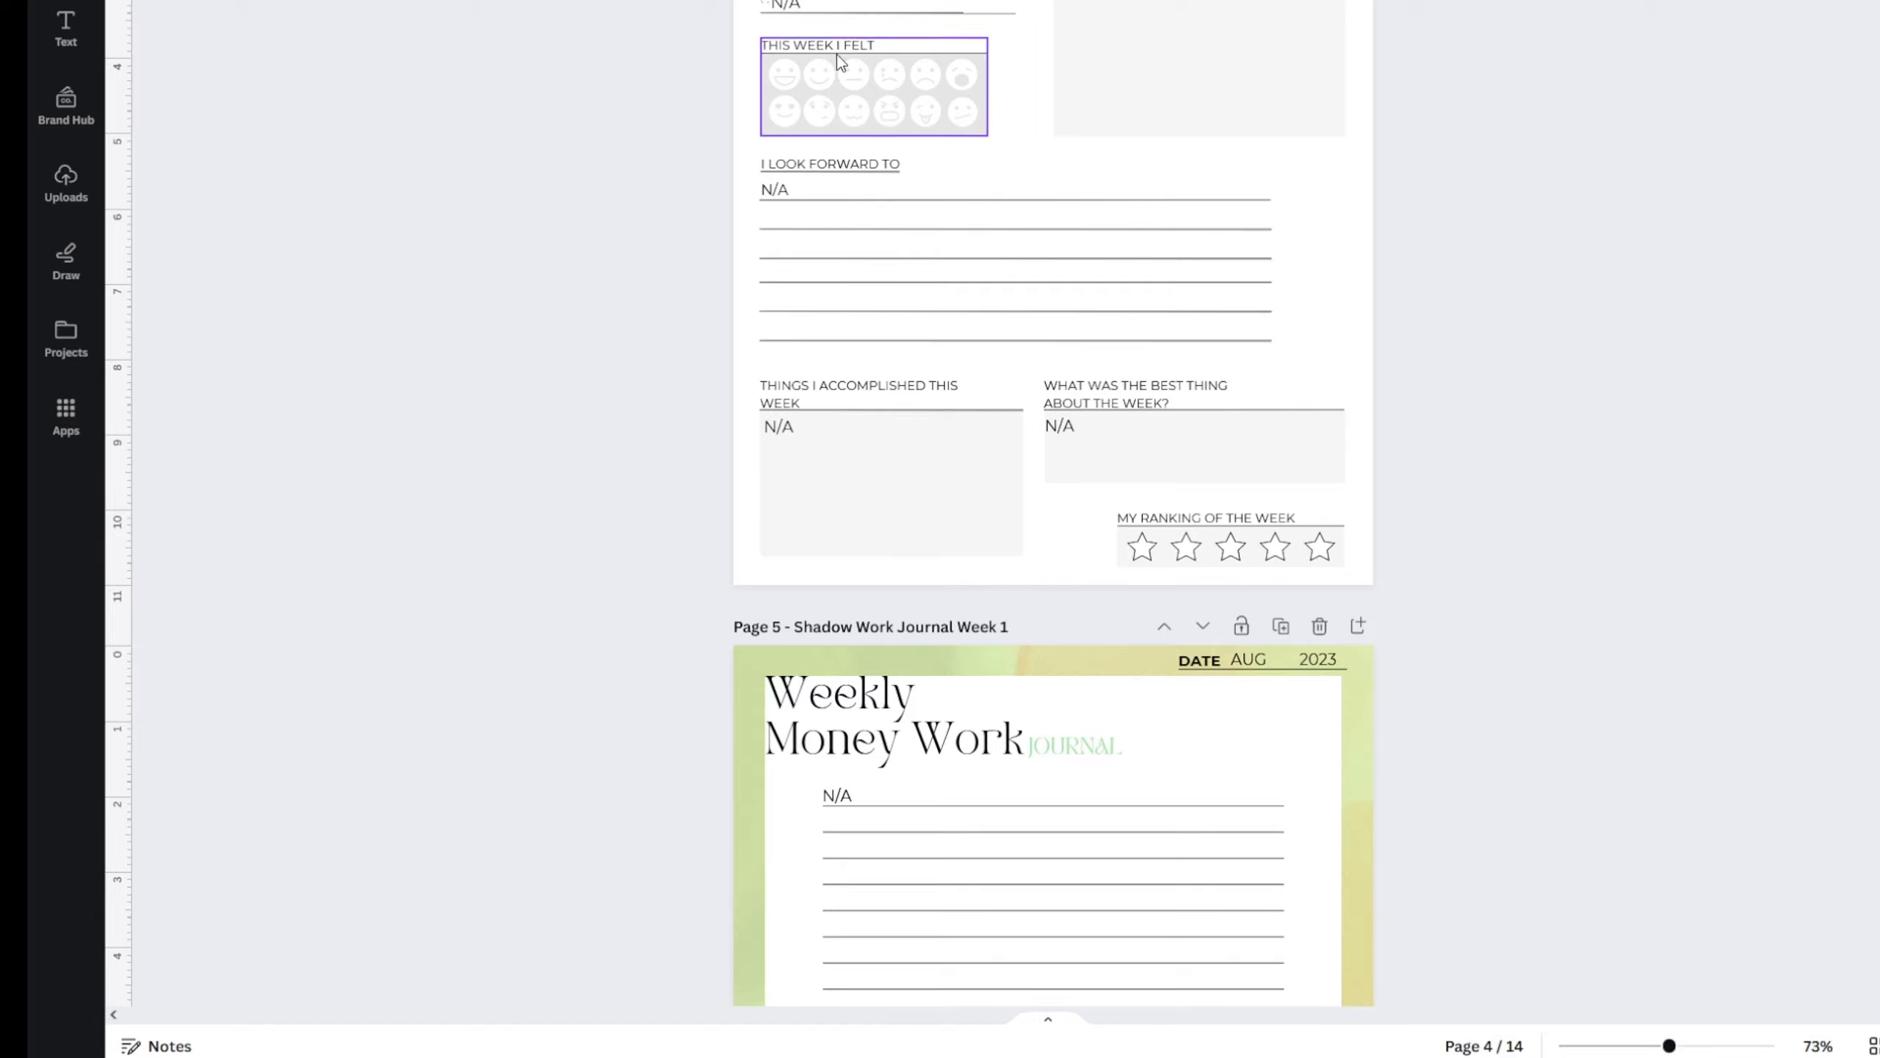
pyautogui.scroll(3, 839, 67)
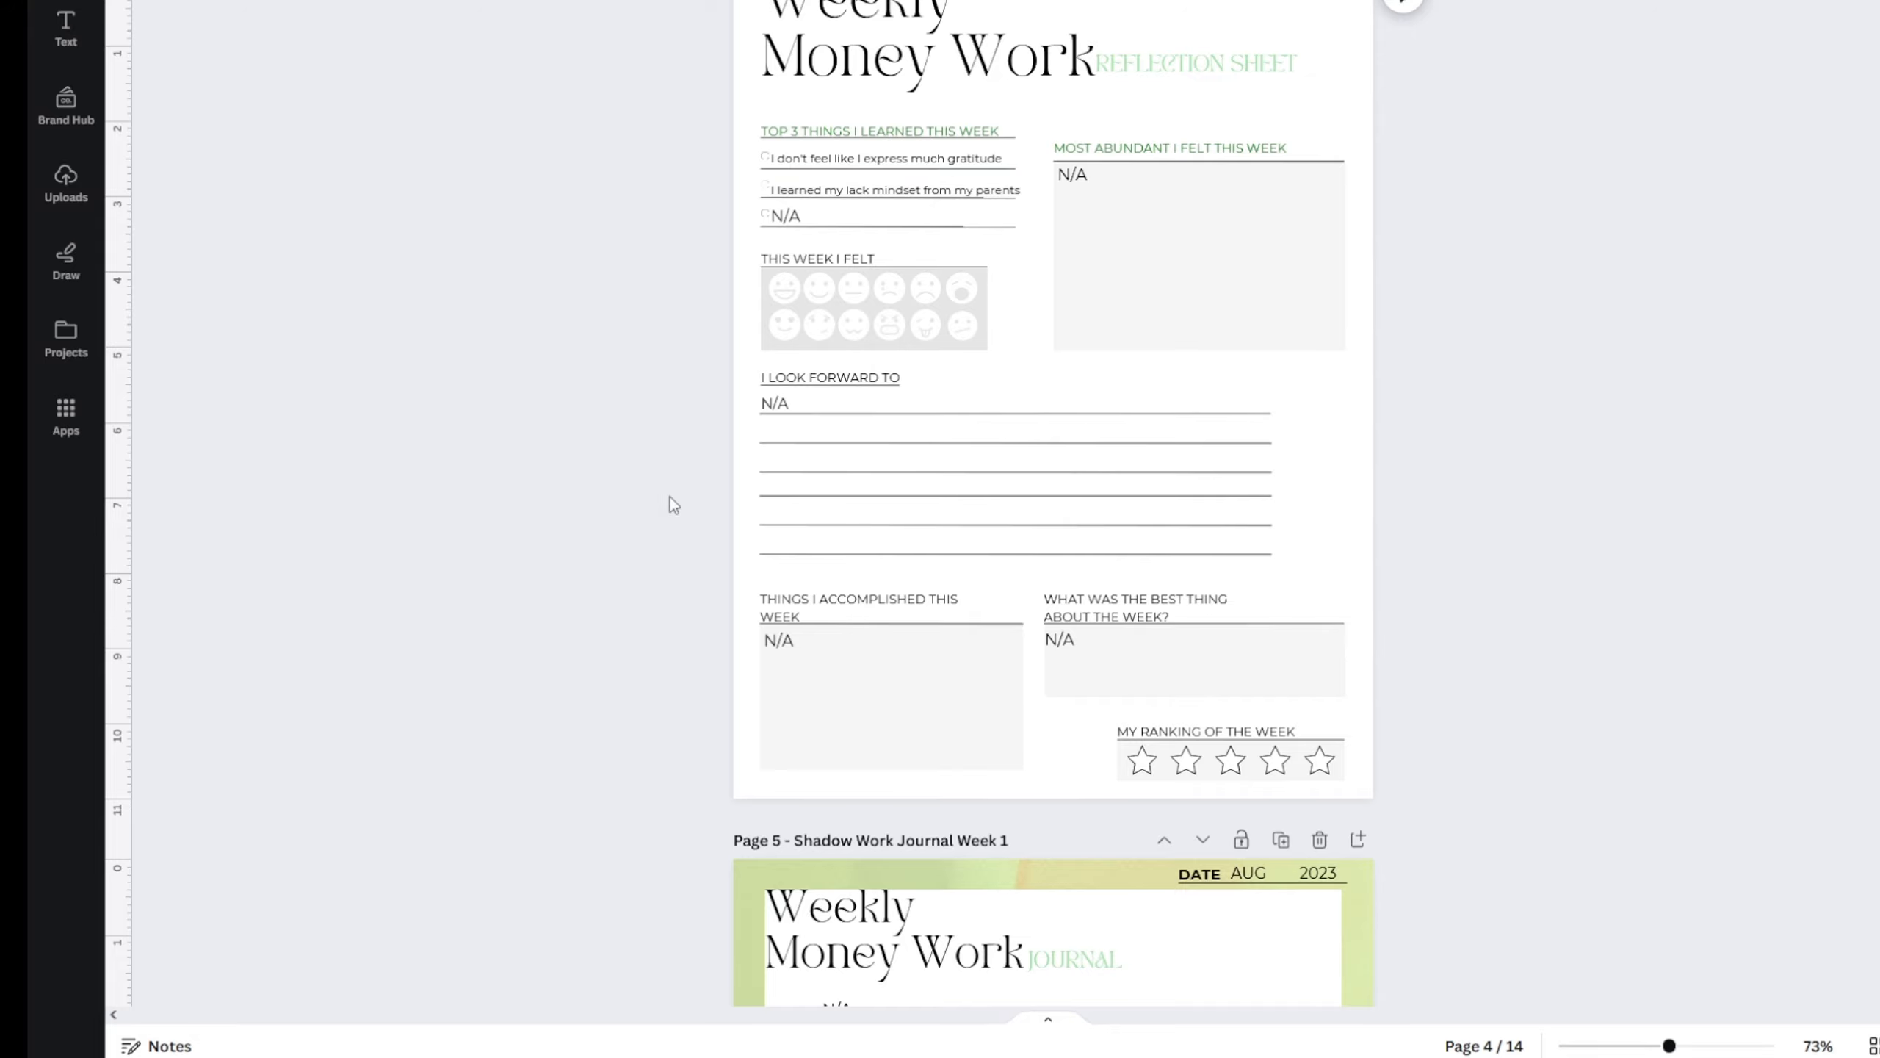
pyautogui.scroll(5, 643, 288)
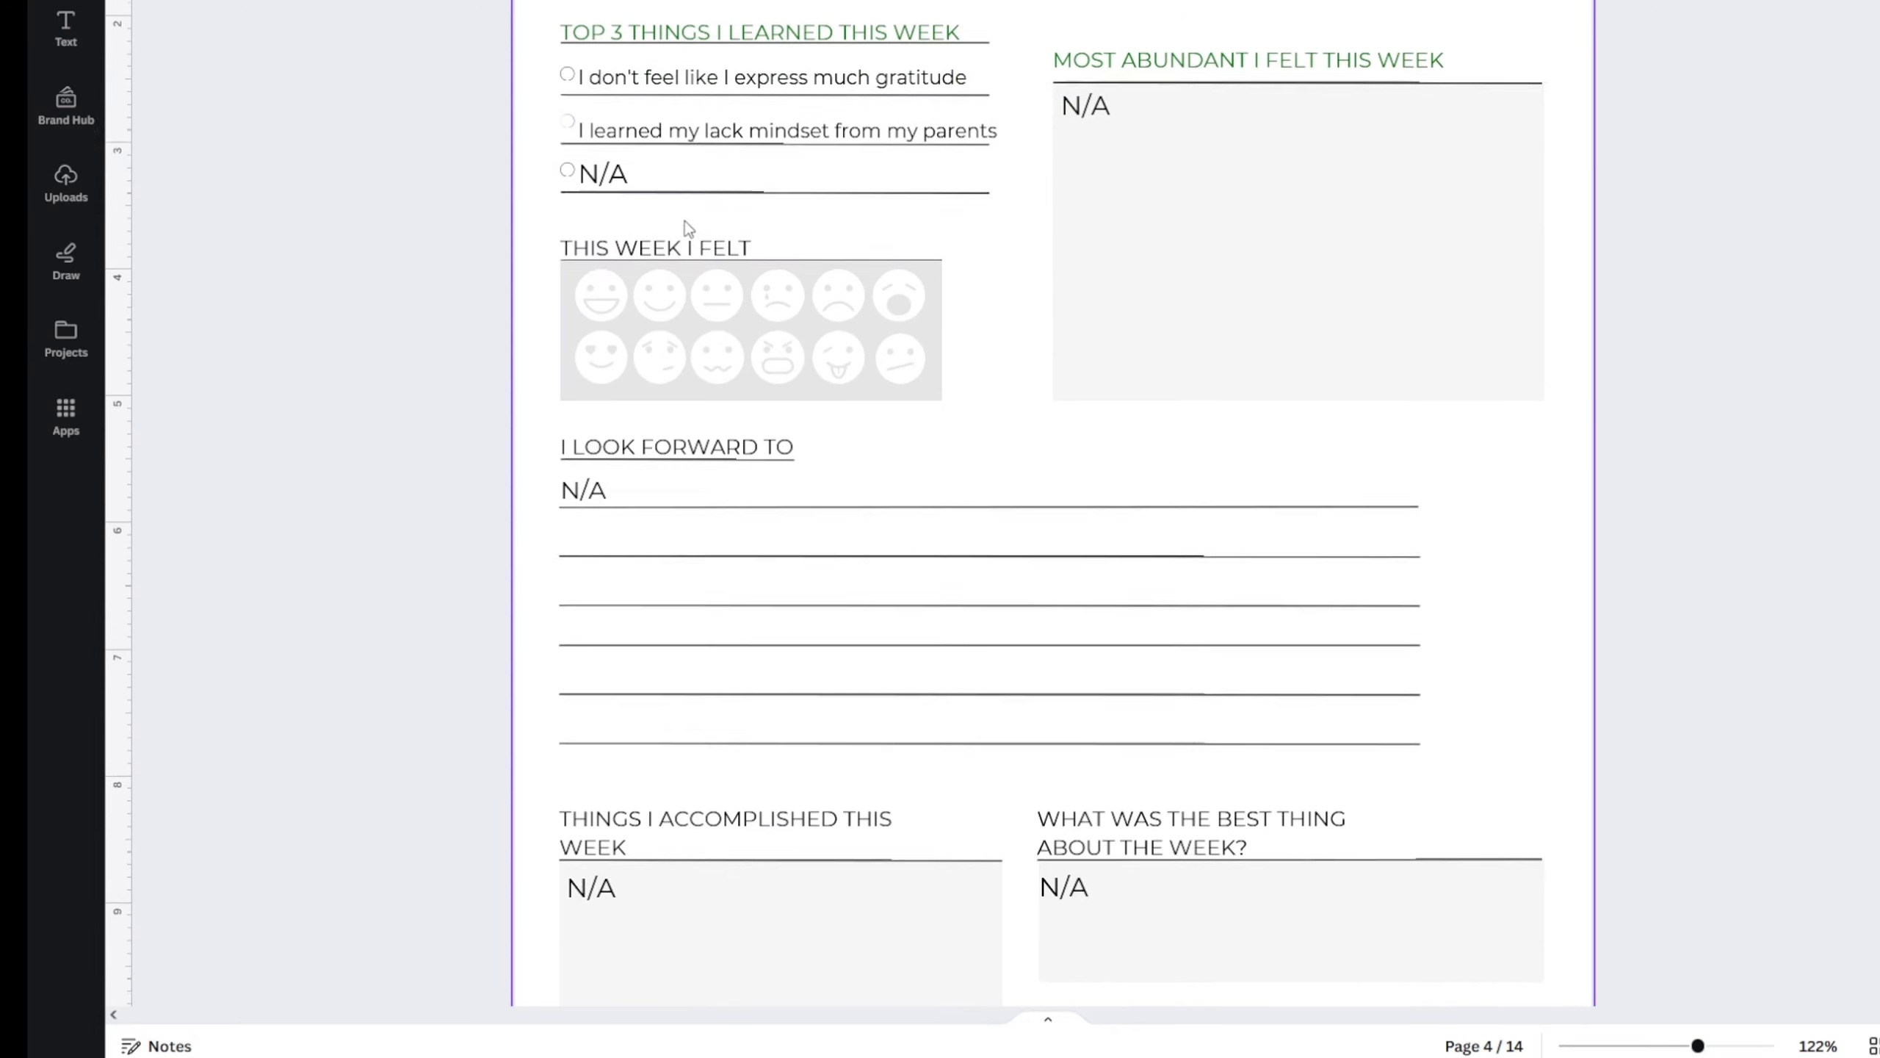
pyautogui.scroll(2, 685, 223)
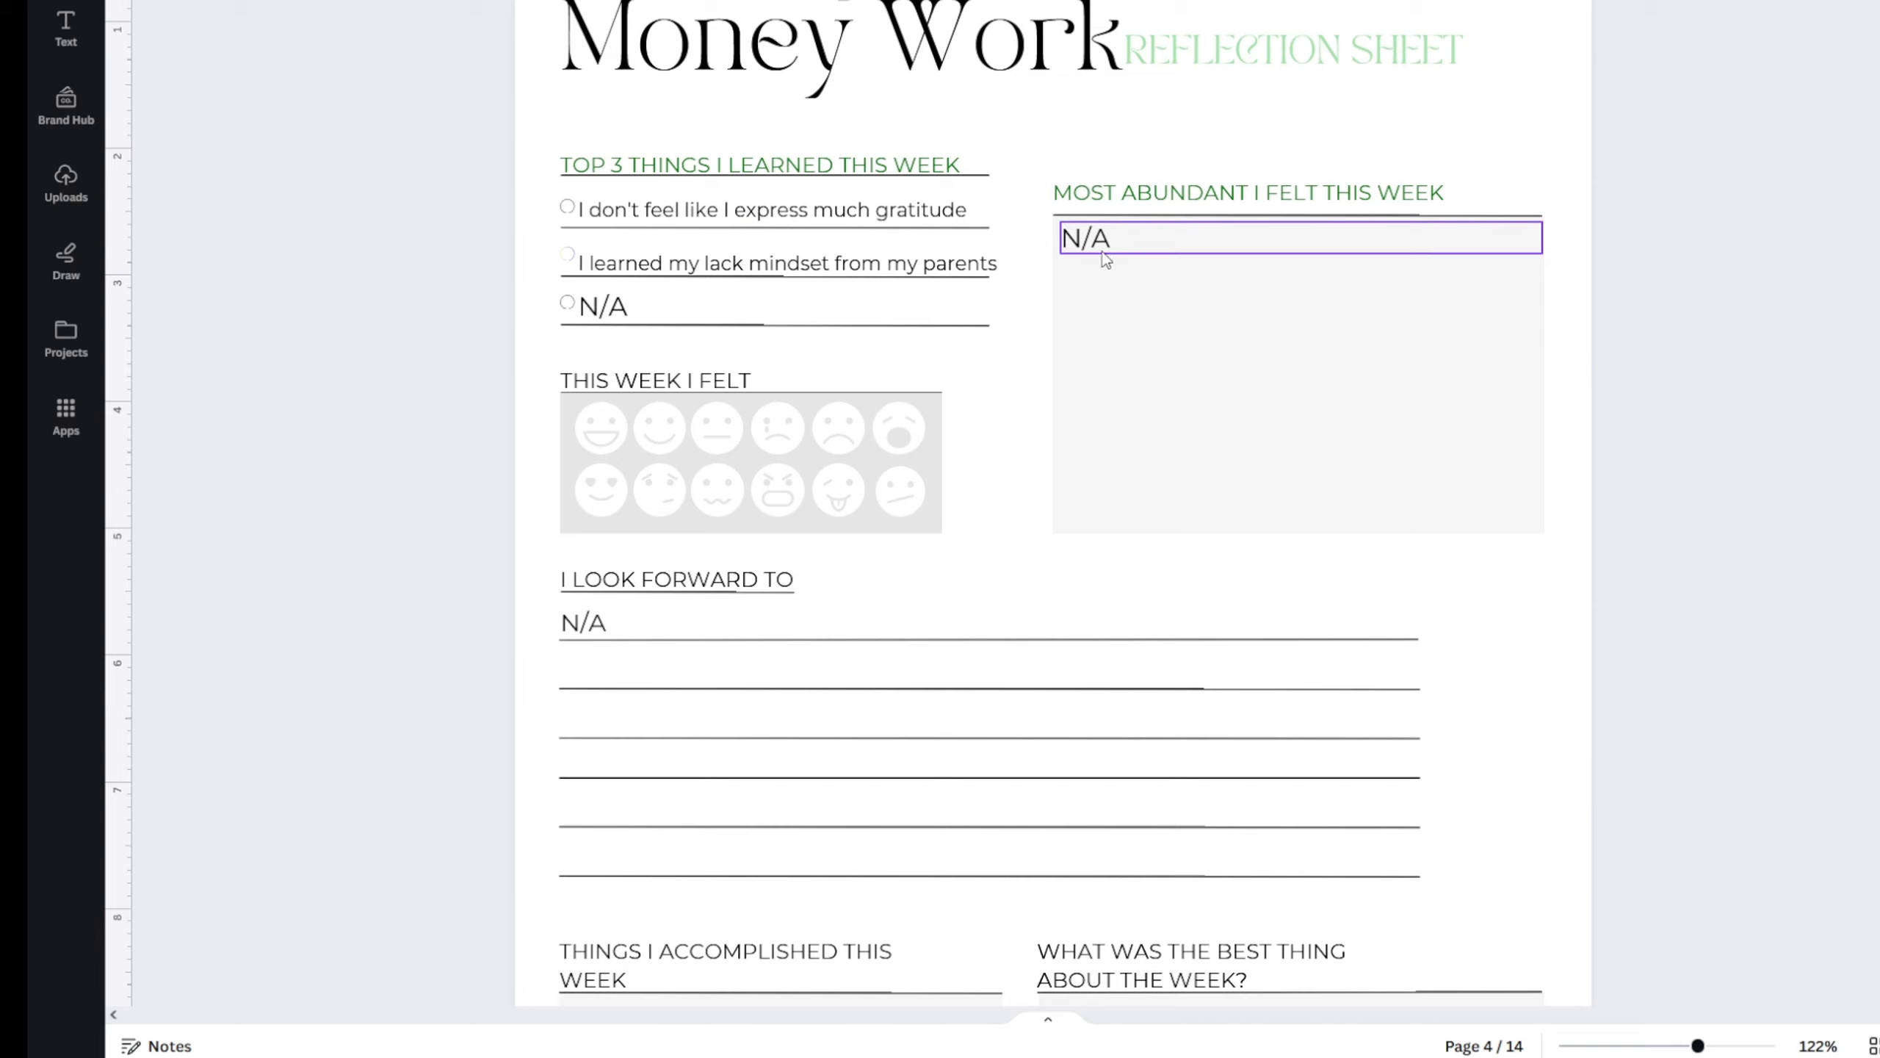
# - Recolor the open-mouthed crying face under This Week I Felt with the soft green #a6e1ac
pyautogui.click(909, 449)
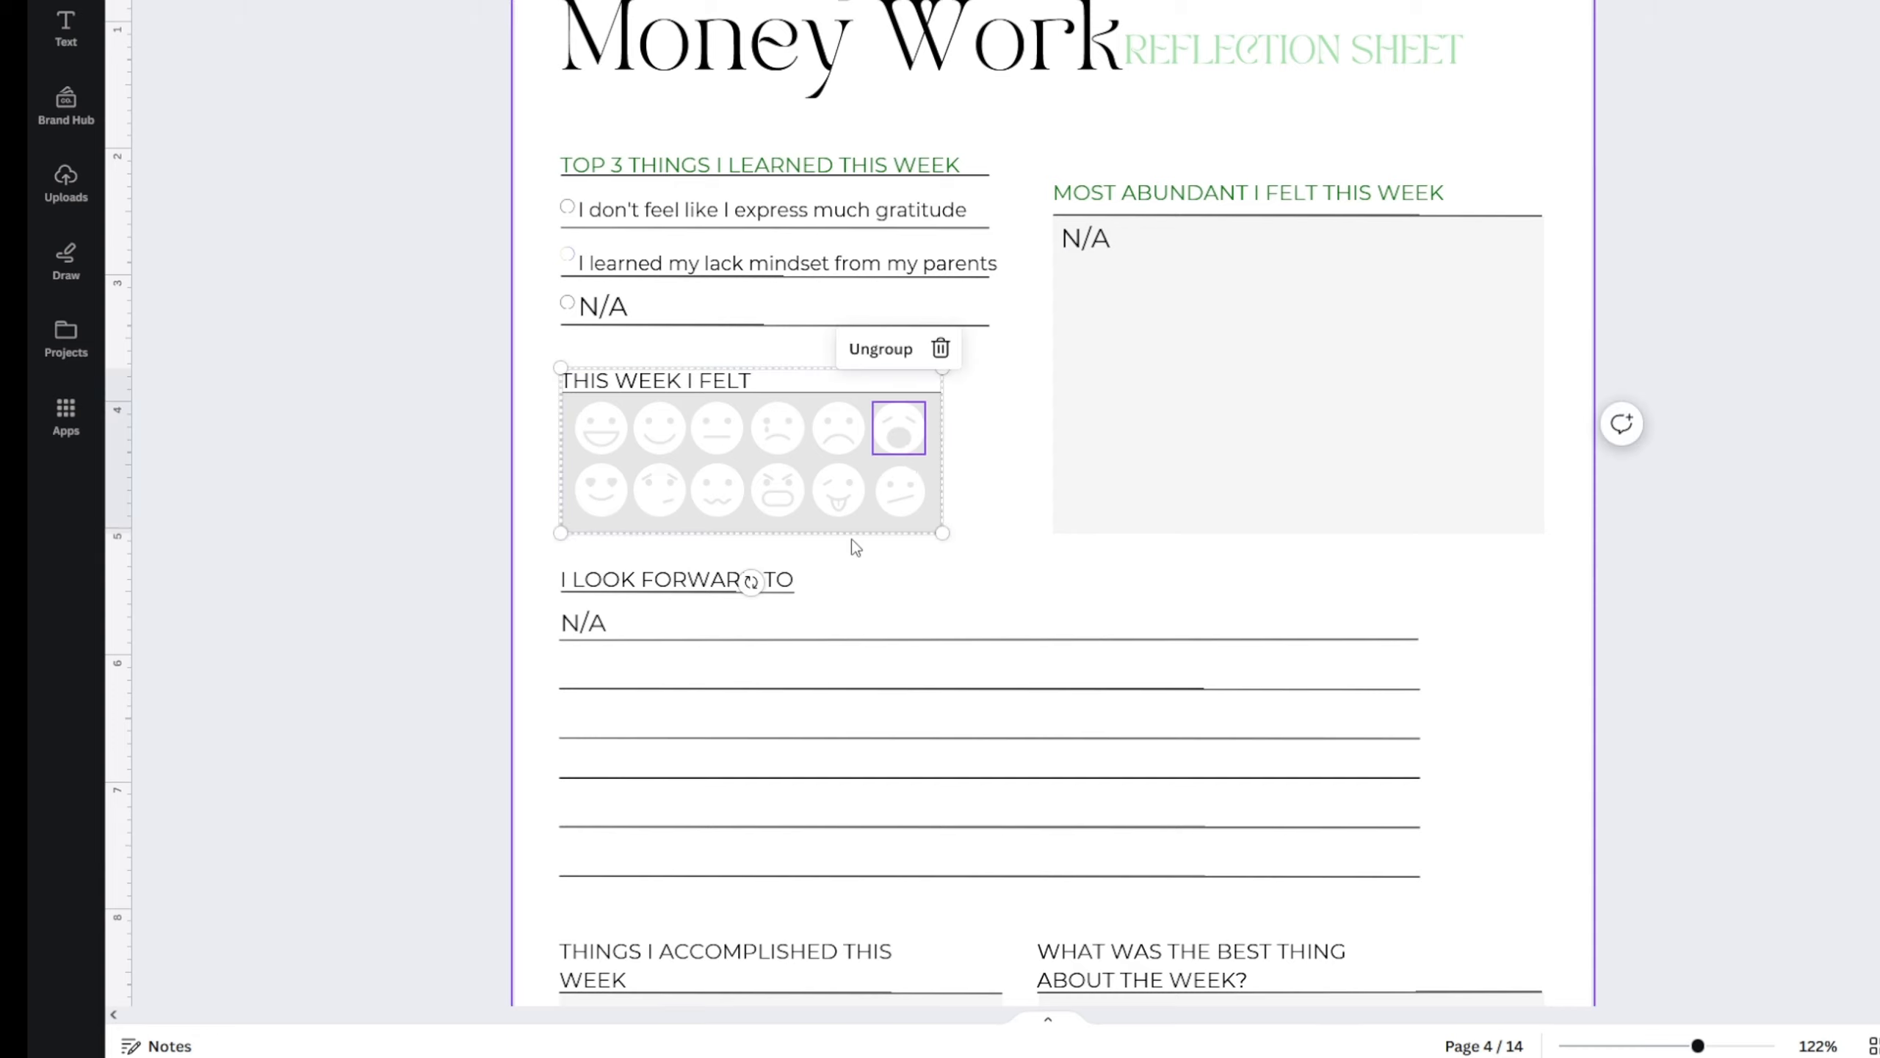
pyautogui.click(152, 0)
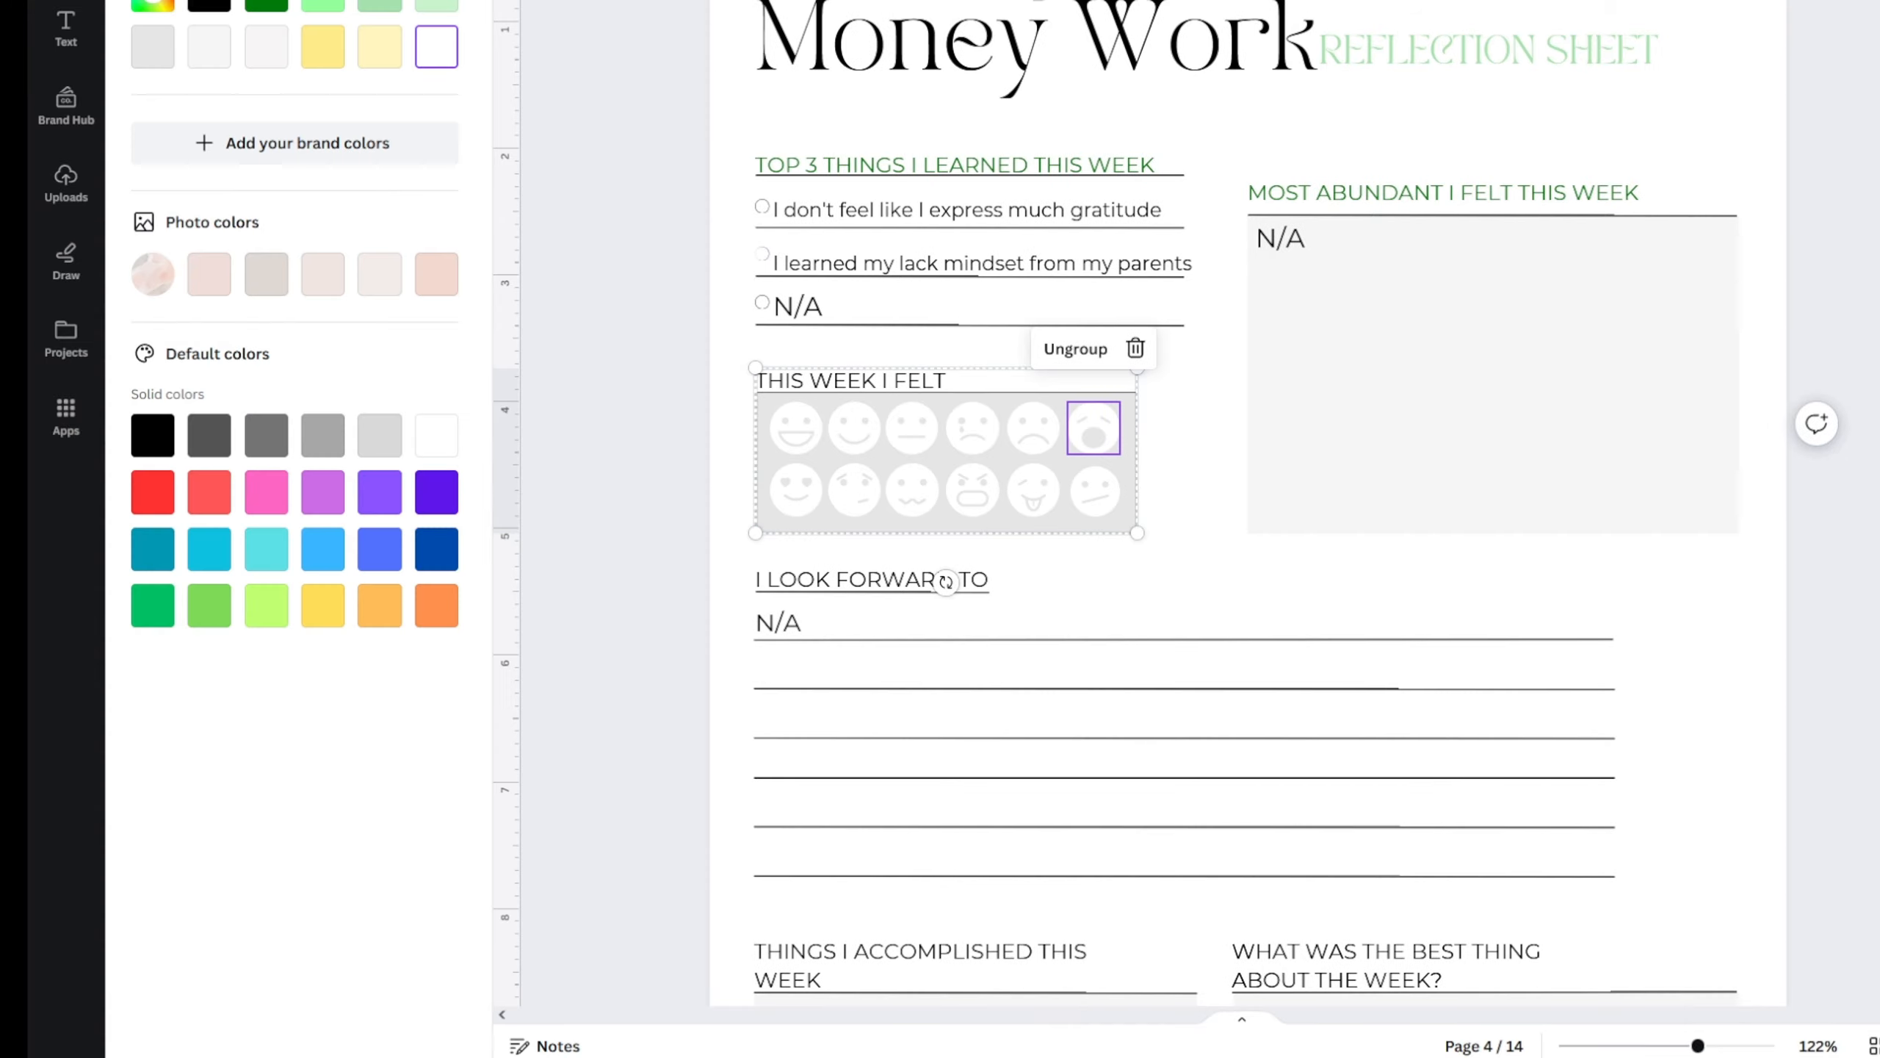
pyautogui.click(266, 6)
pyautogui.click(323, 7)
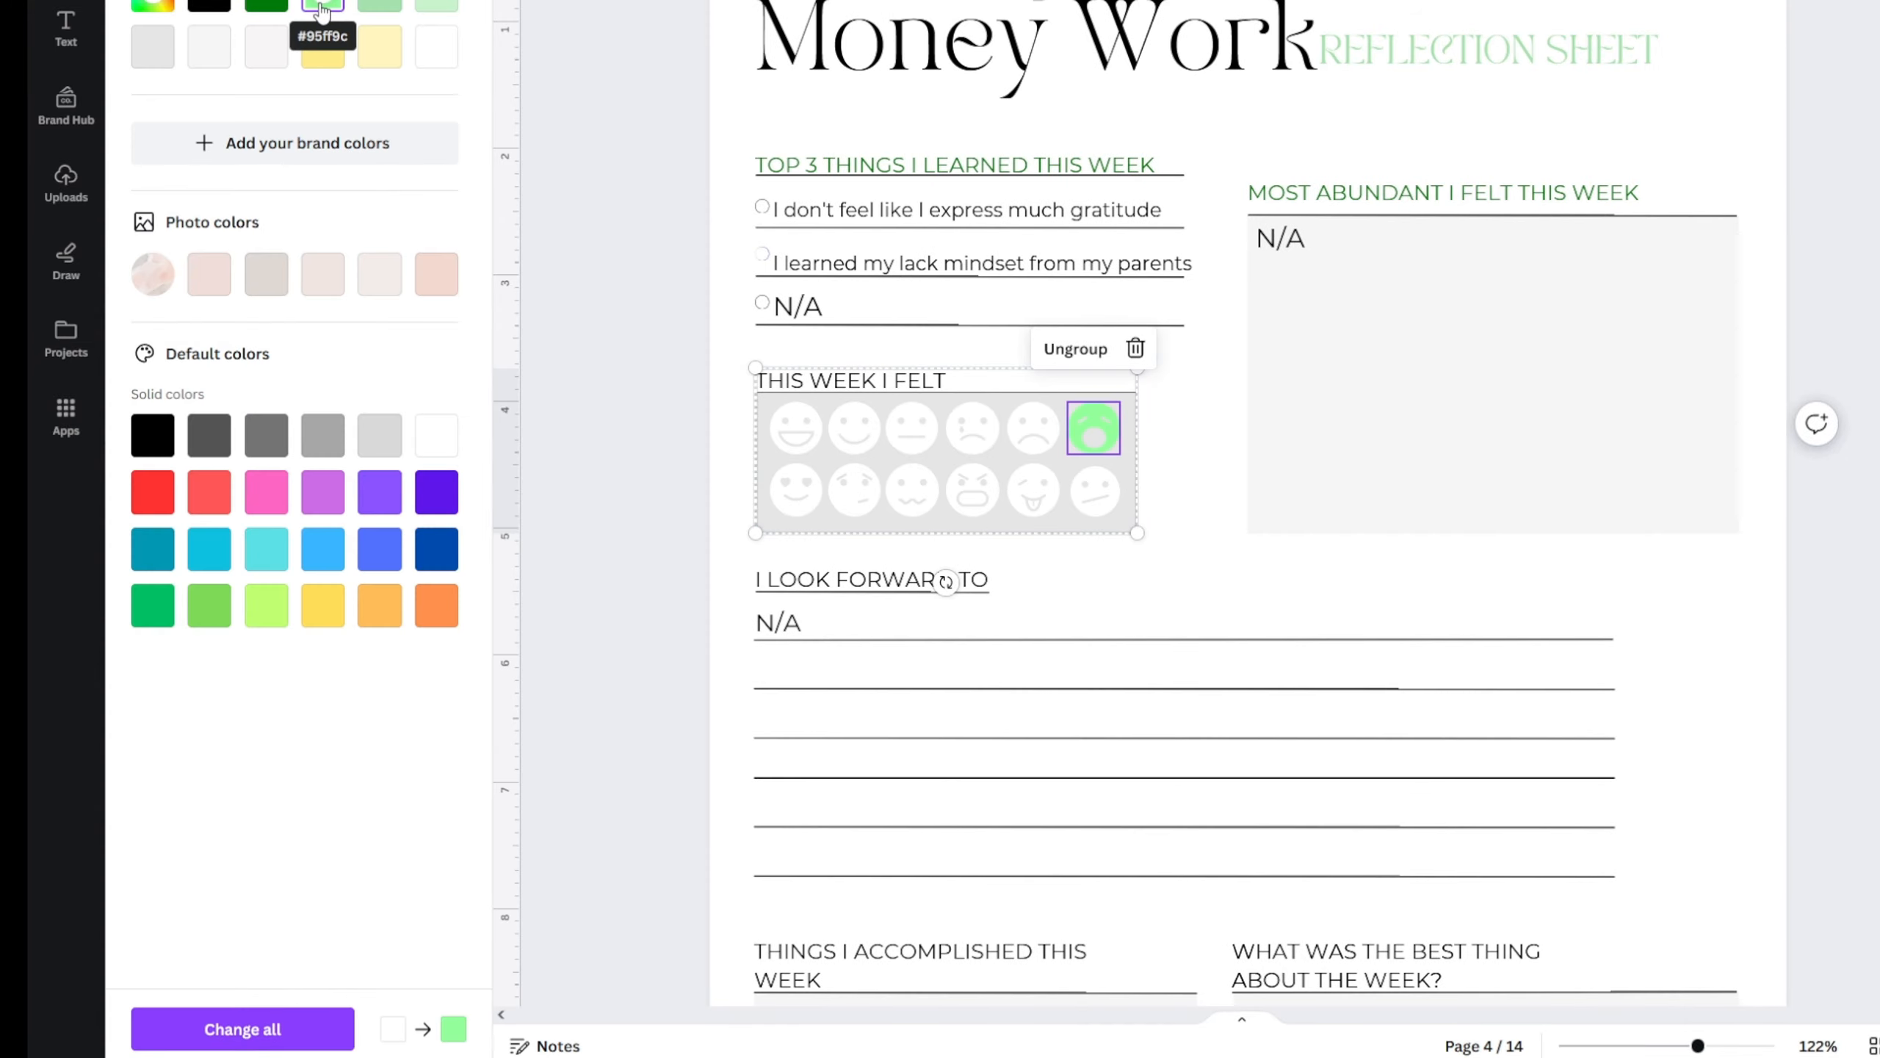
pyautogui.click(379, 6)
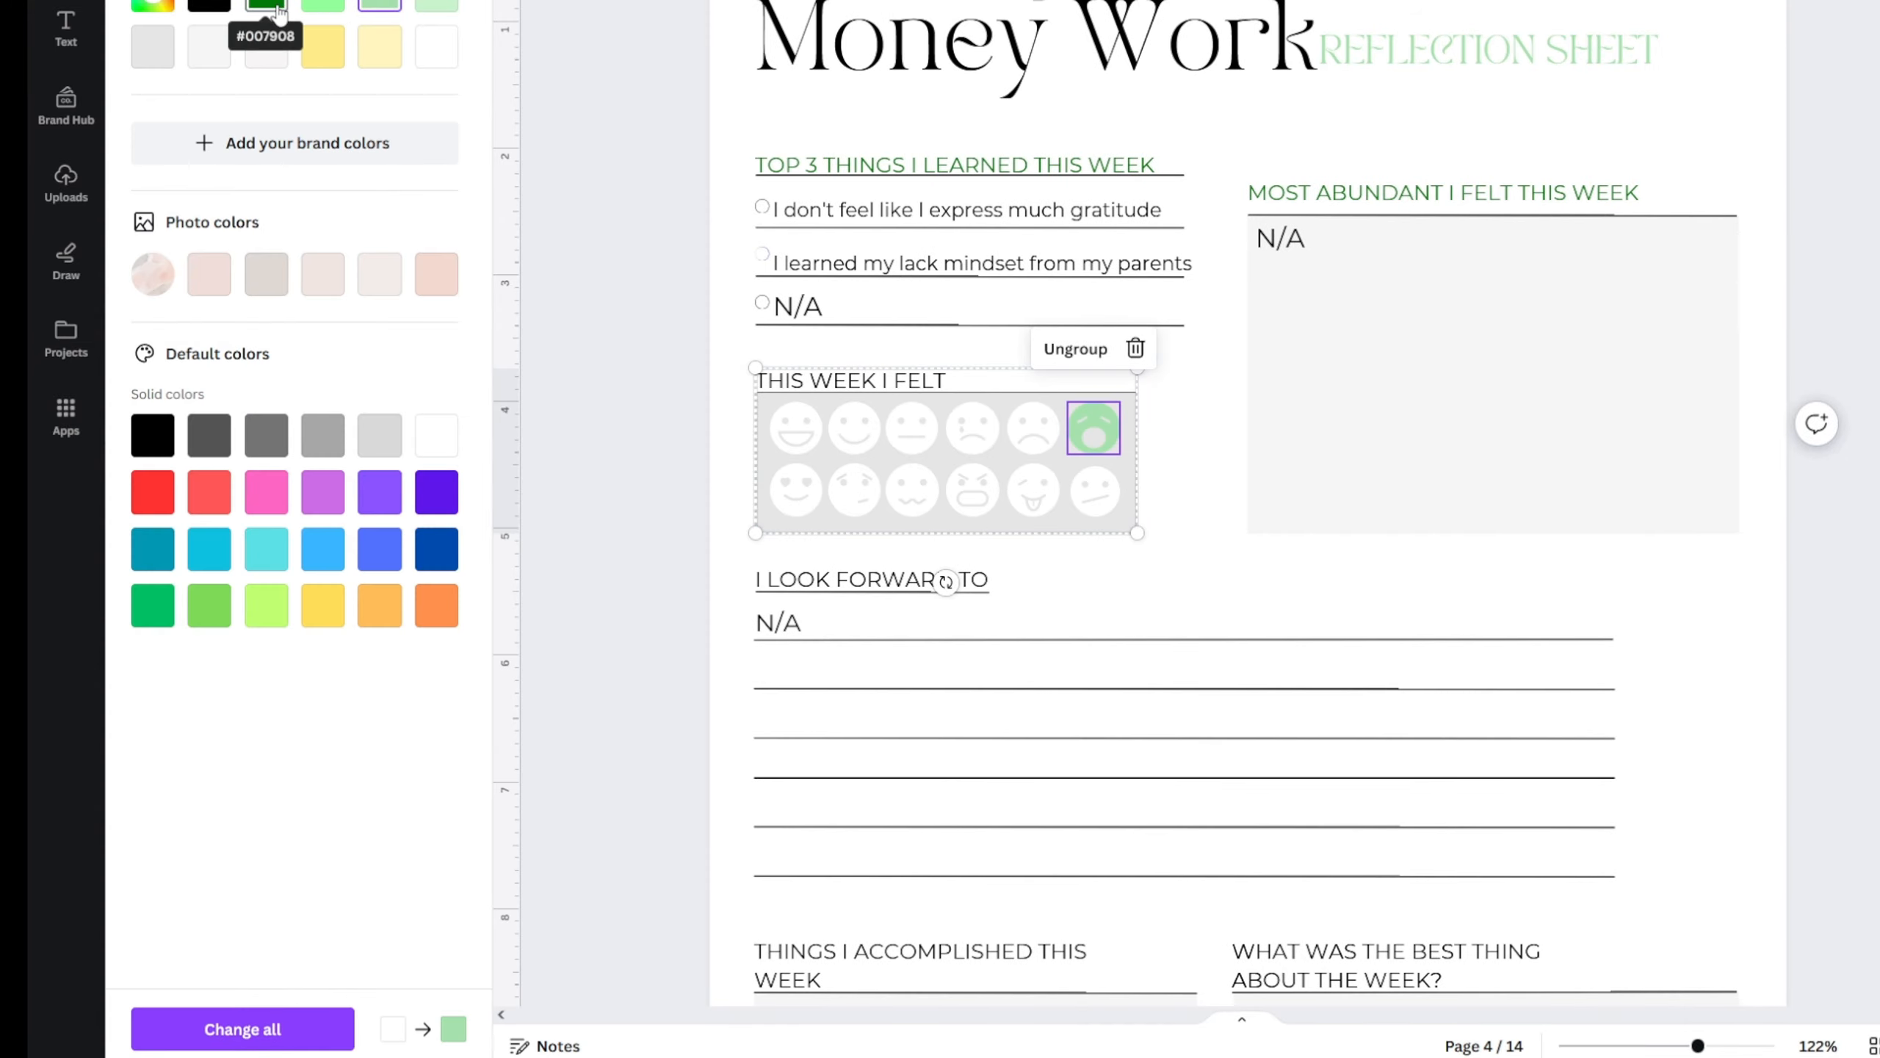
# - Recolor the wavy-mouthed face and the straight-mouthed face under This Week I Felt with the same soft green #a6e1ac
pyautogui.click(918, 506)
pyautogui.click(379, 6)
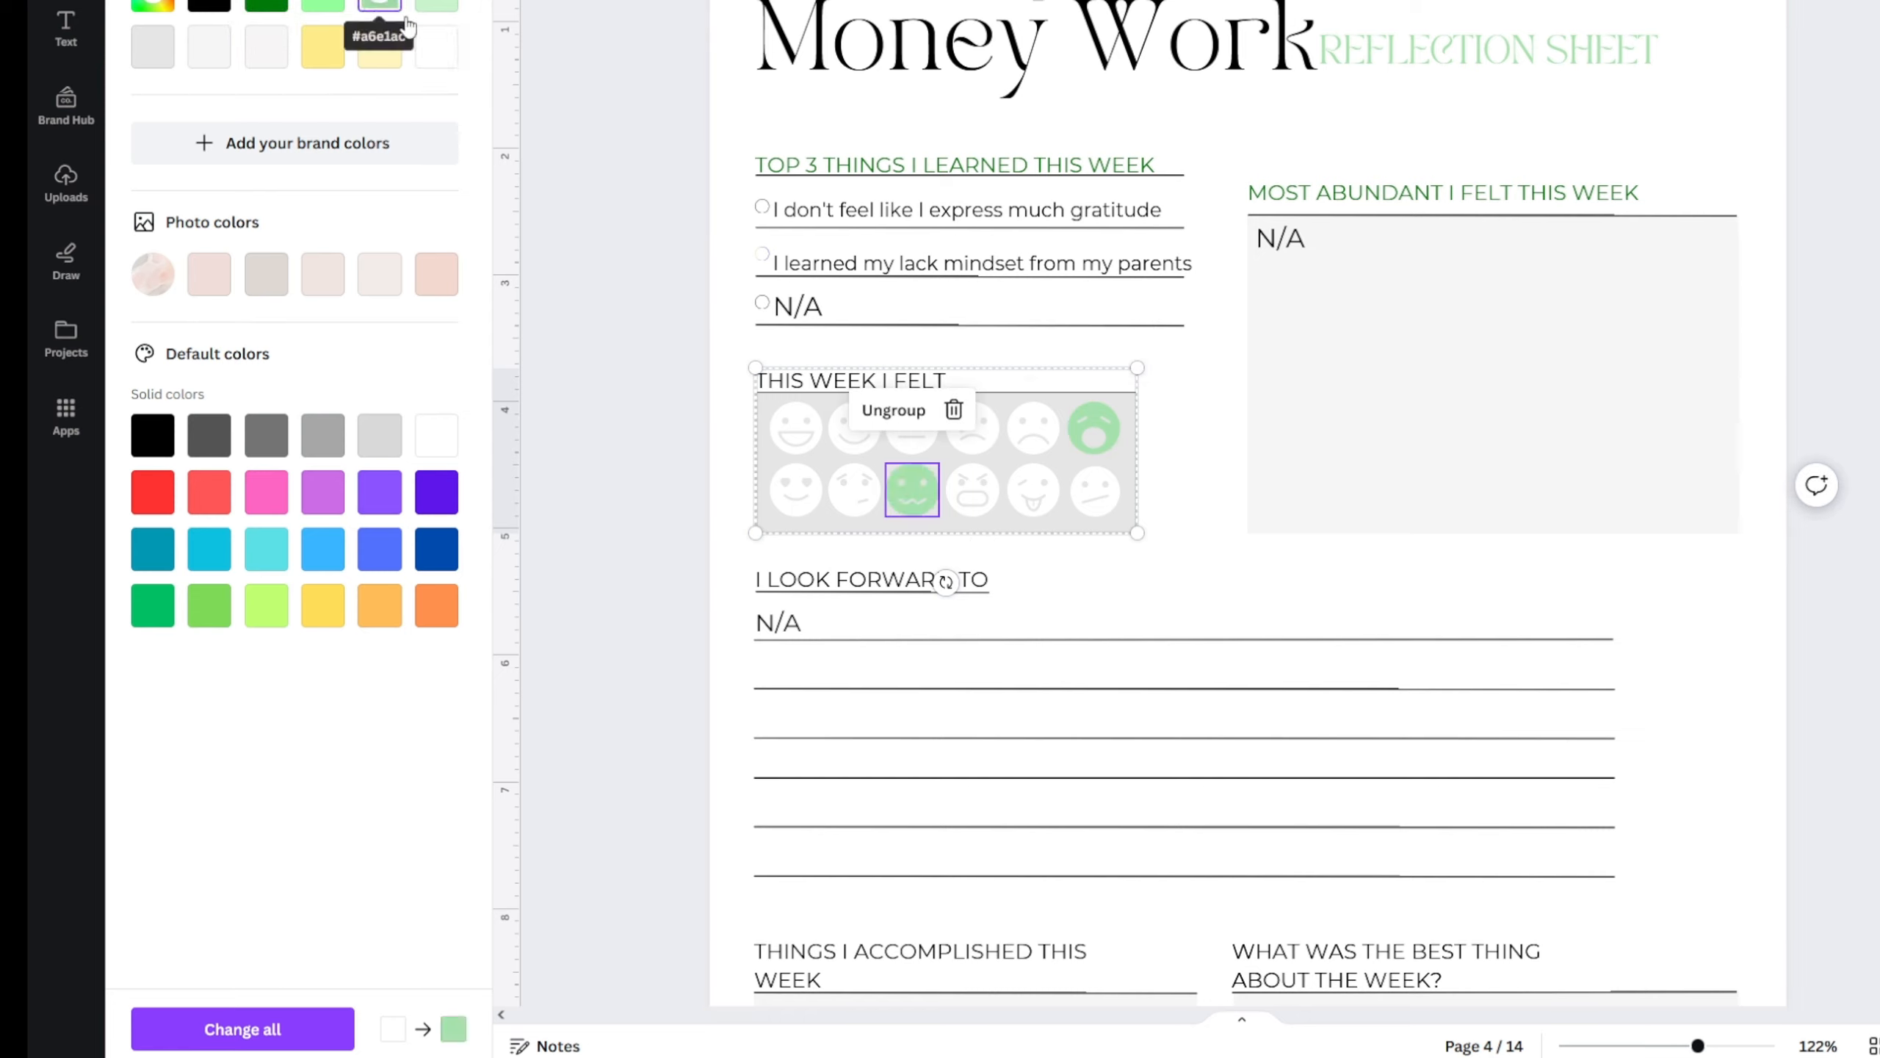
pyautogui.click(845, 504)
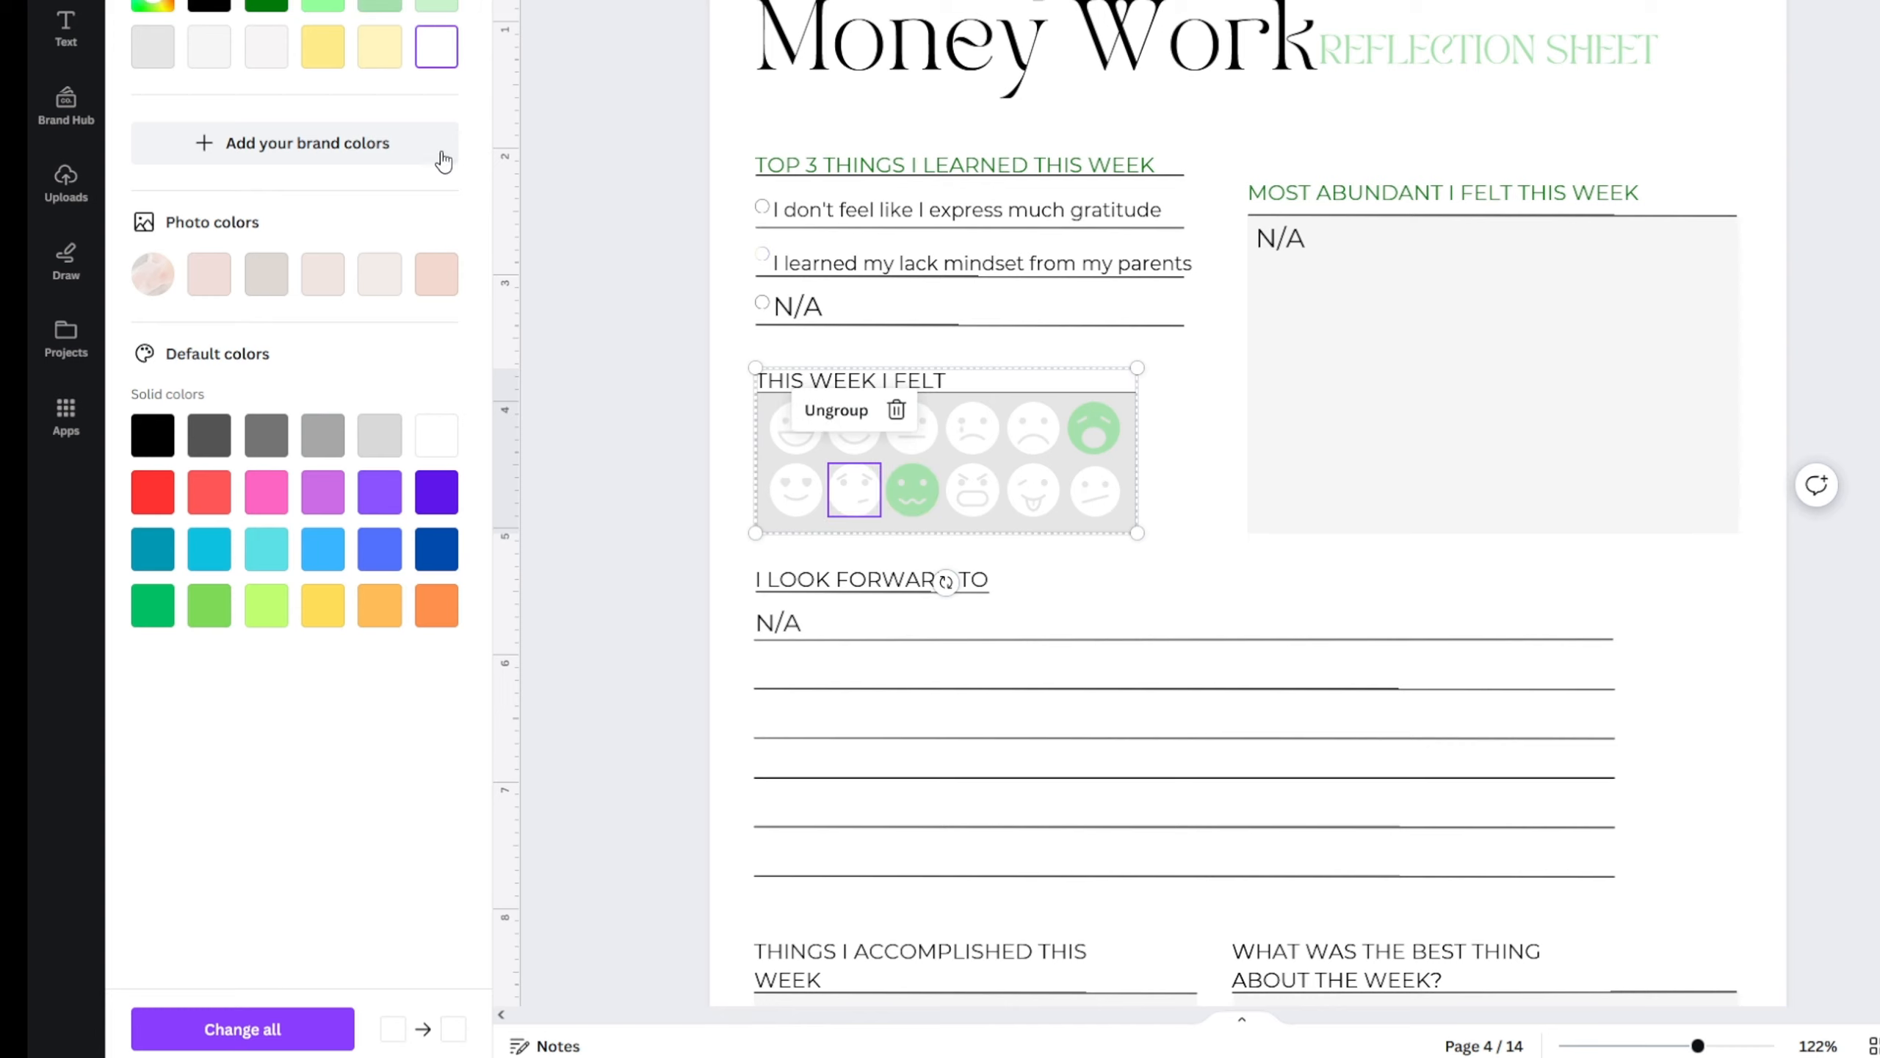
pyautogui.click(911, 428)
pyautogui.click(379, 6)
pyautogui.click(649, 376)
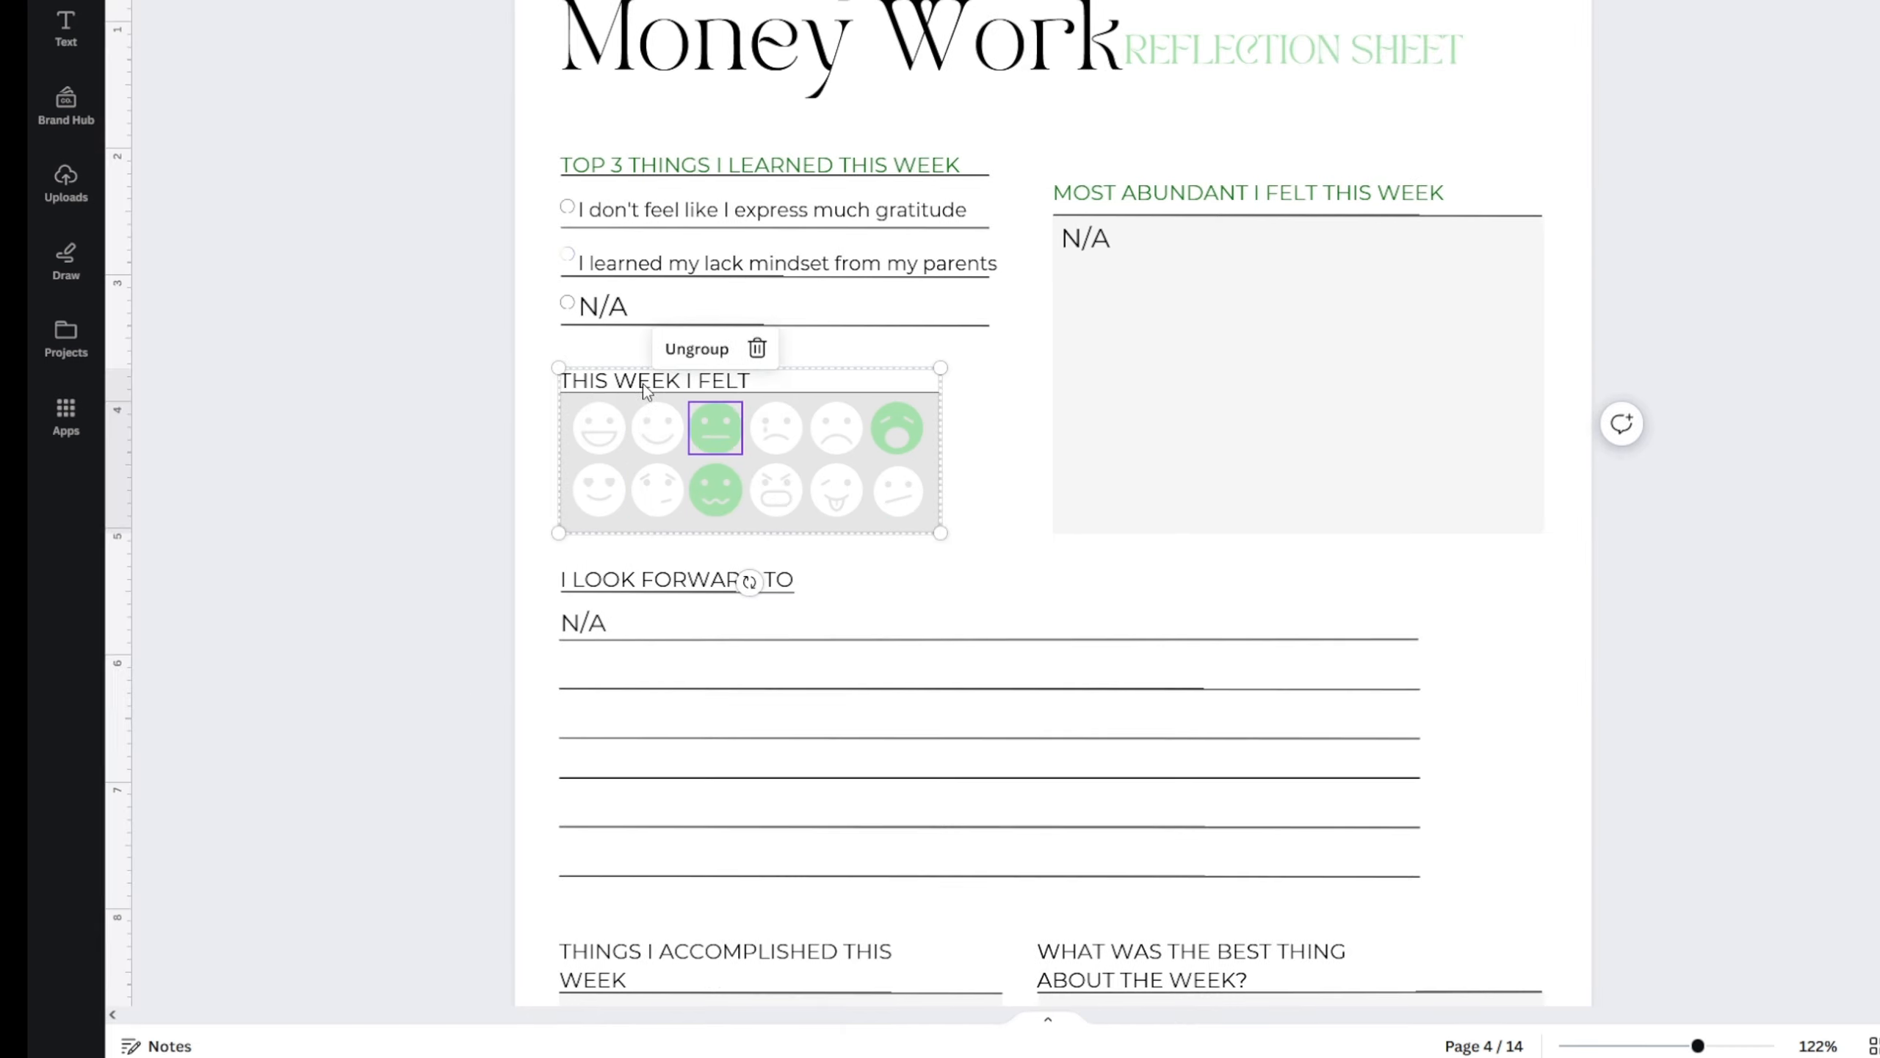
pyautogui.click(480, 389)
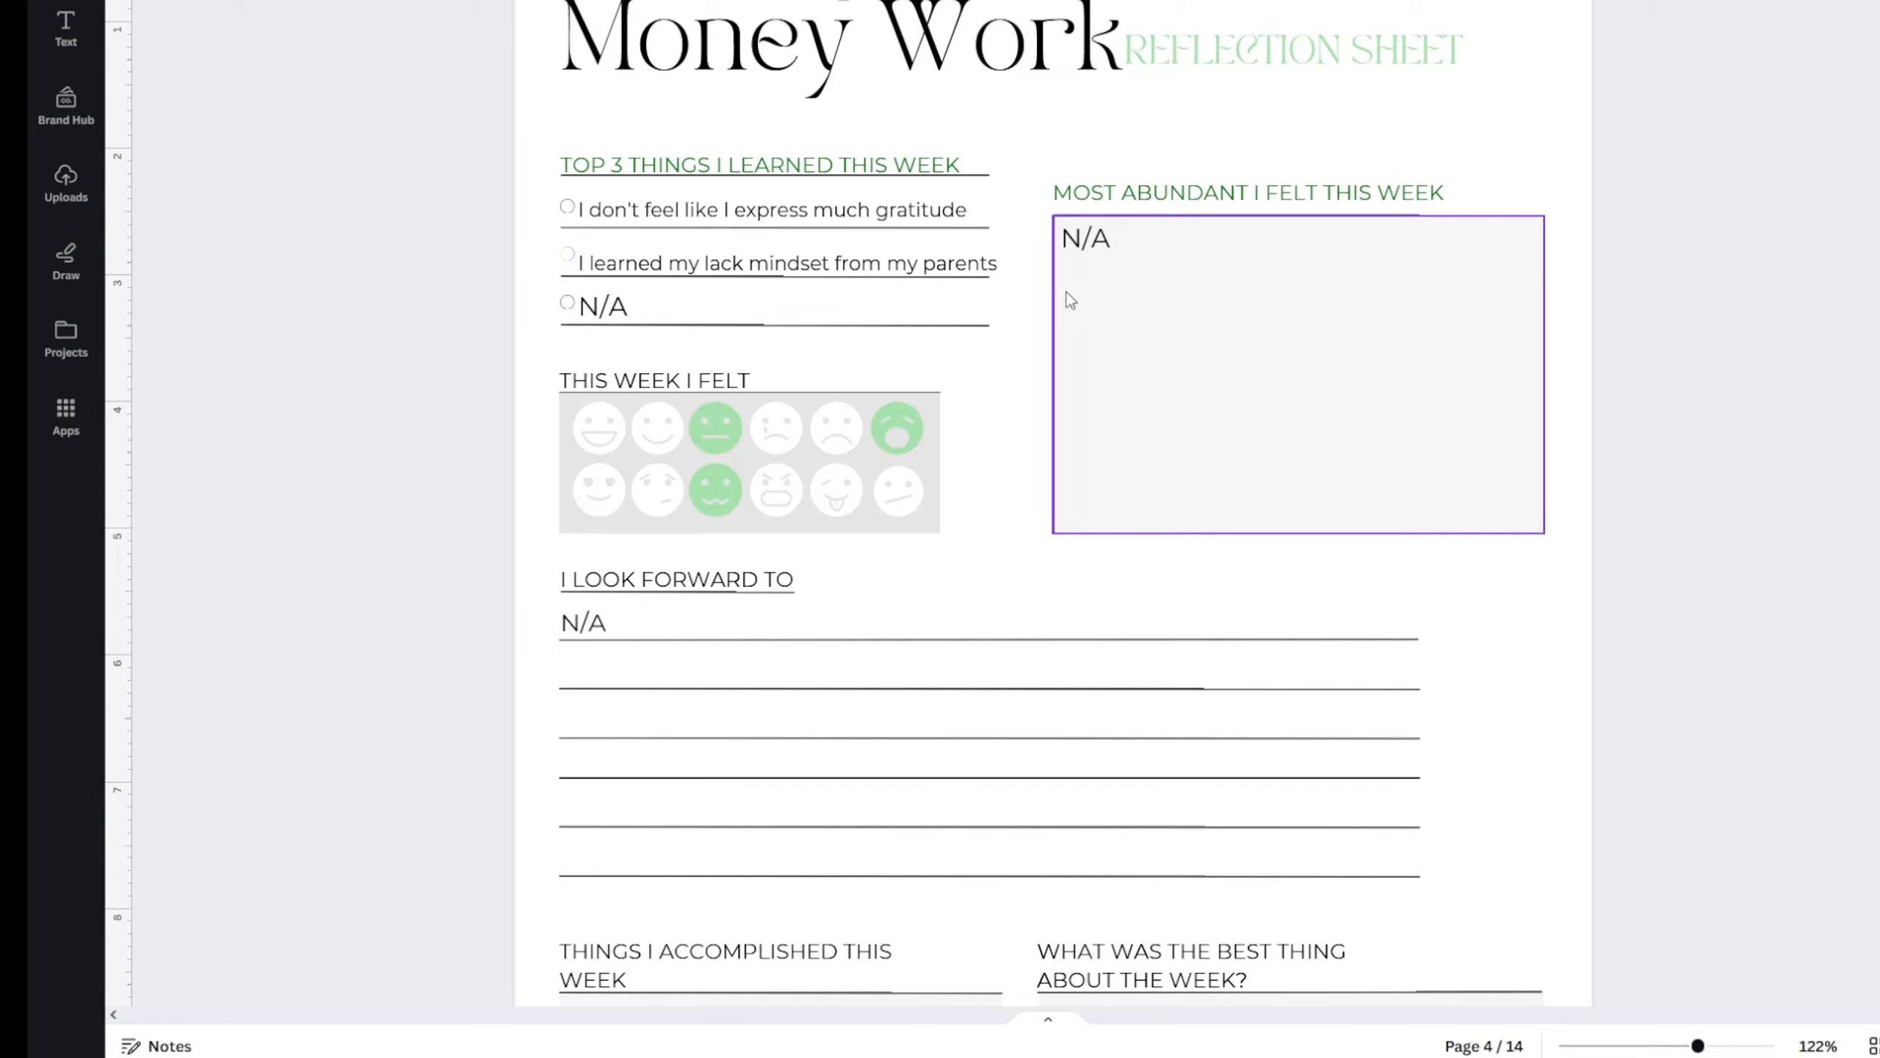
# - Replace the third thing learned this week with "I have a bad history with money" in smaller text
pyautogui.scroll(-3, 1036, 296)
pyautogui.scroll(1, 924, 280)
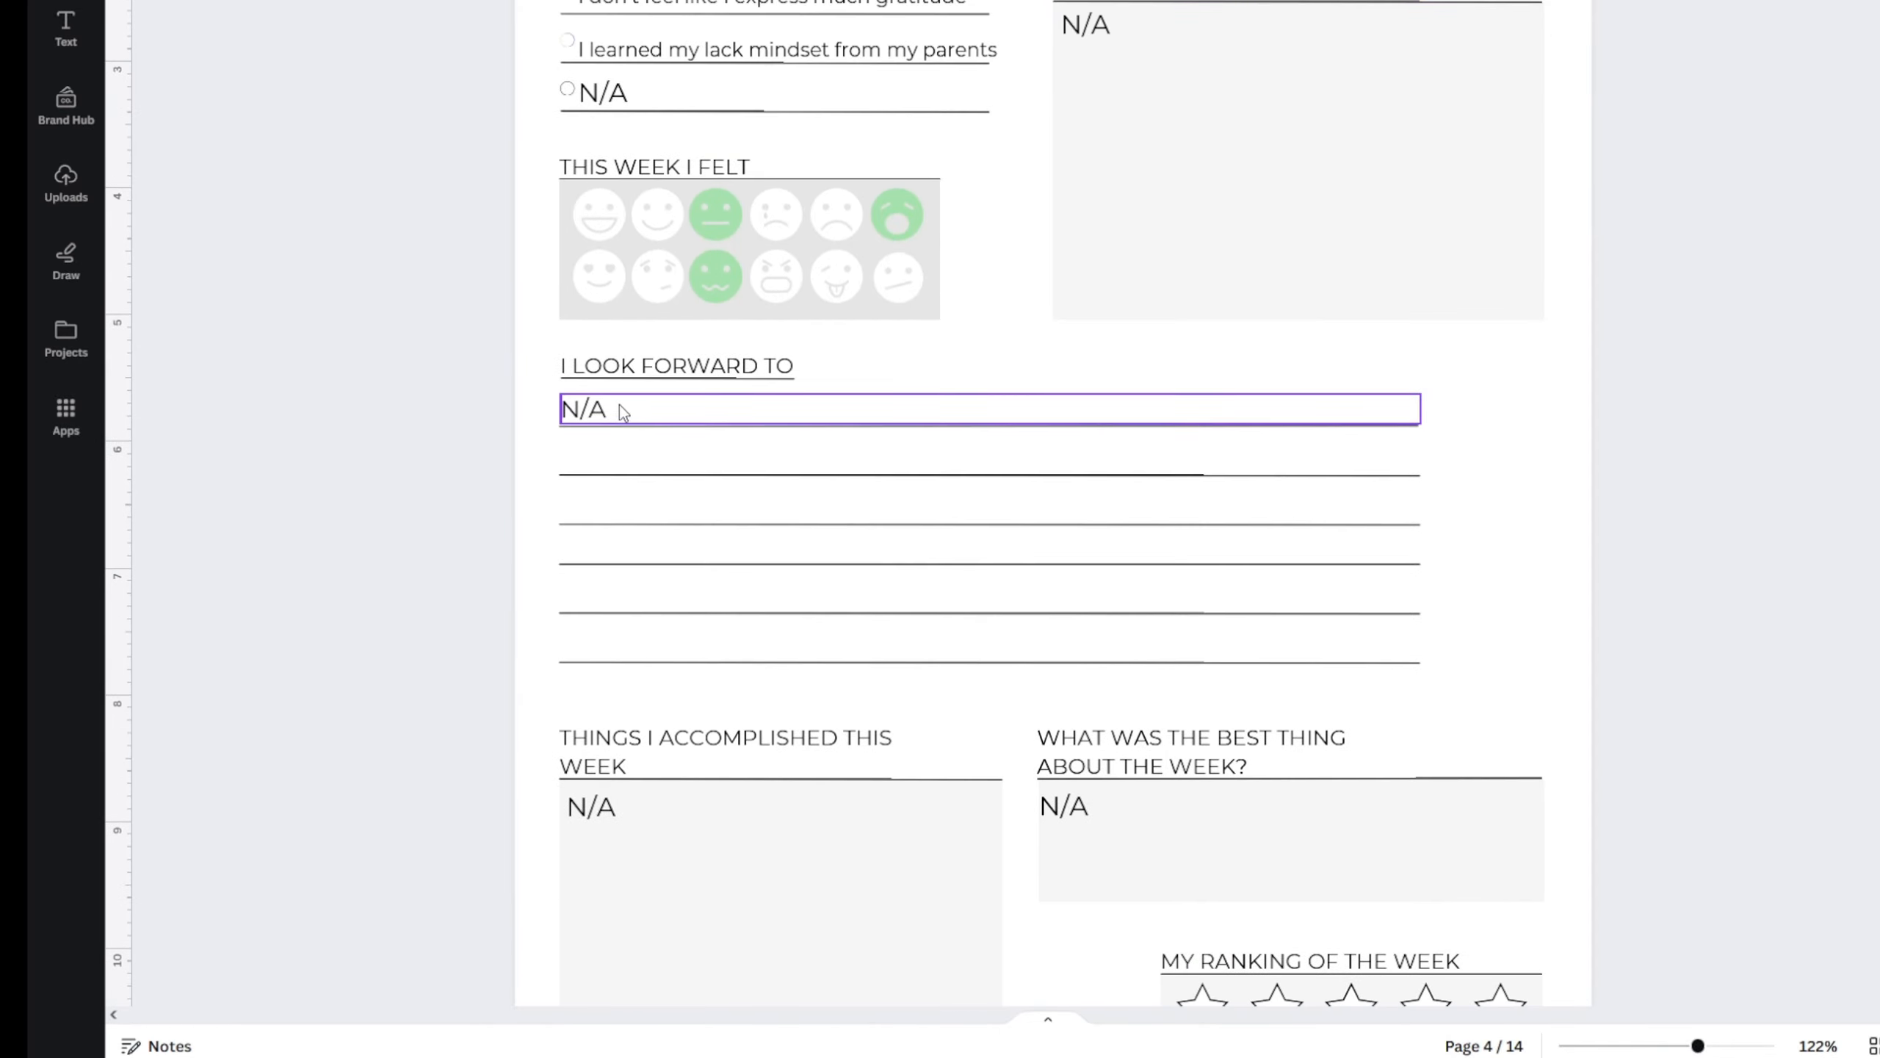
pyautogui.scroll(-4, 659, 389)
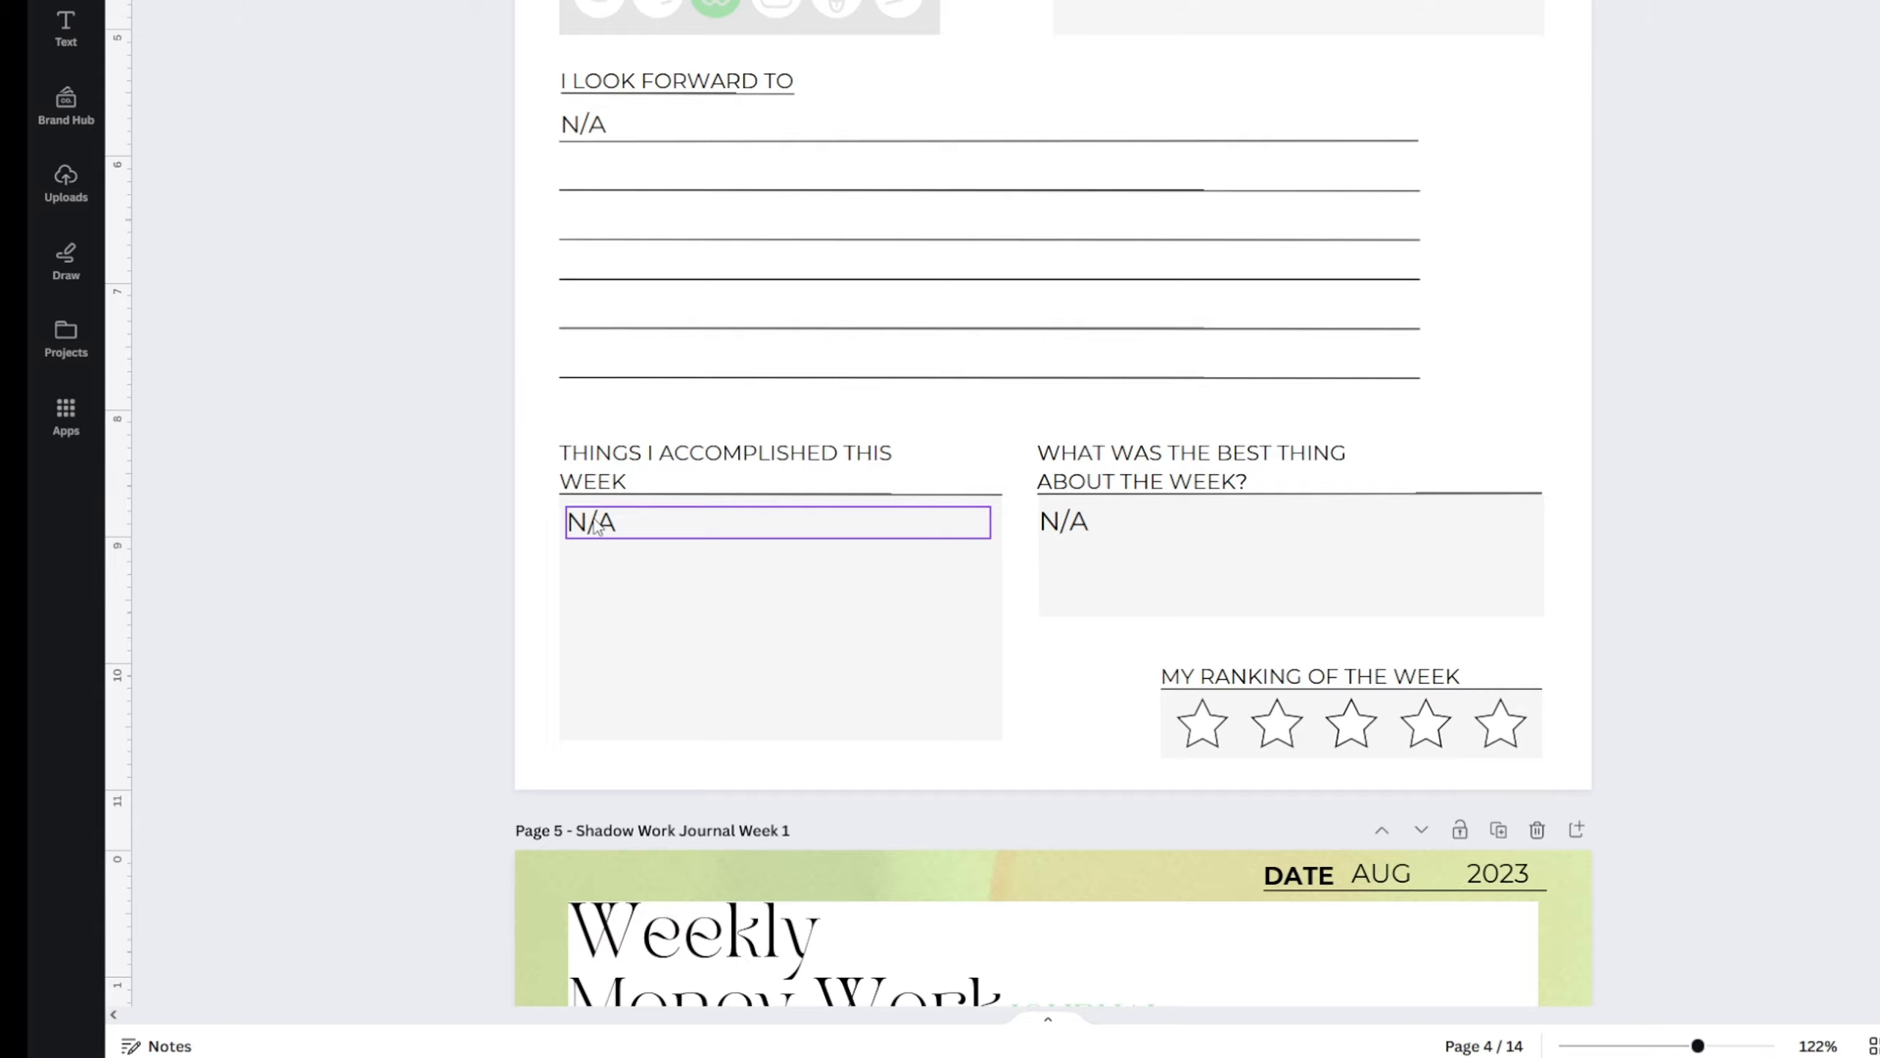
pyautogui.scroll(6, 518, 459)
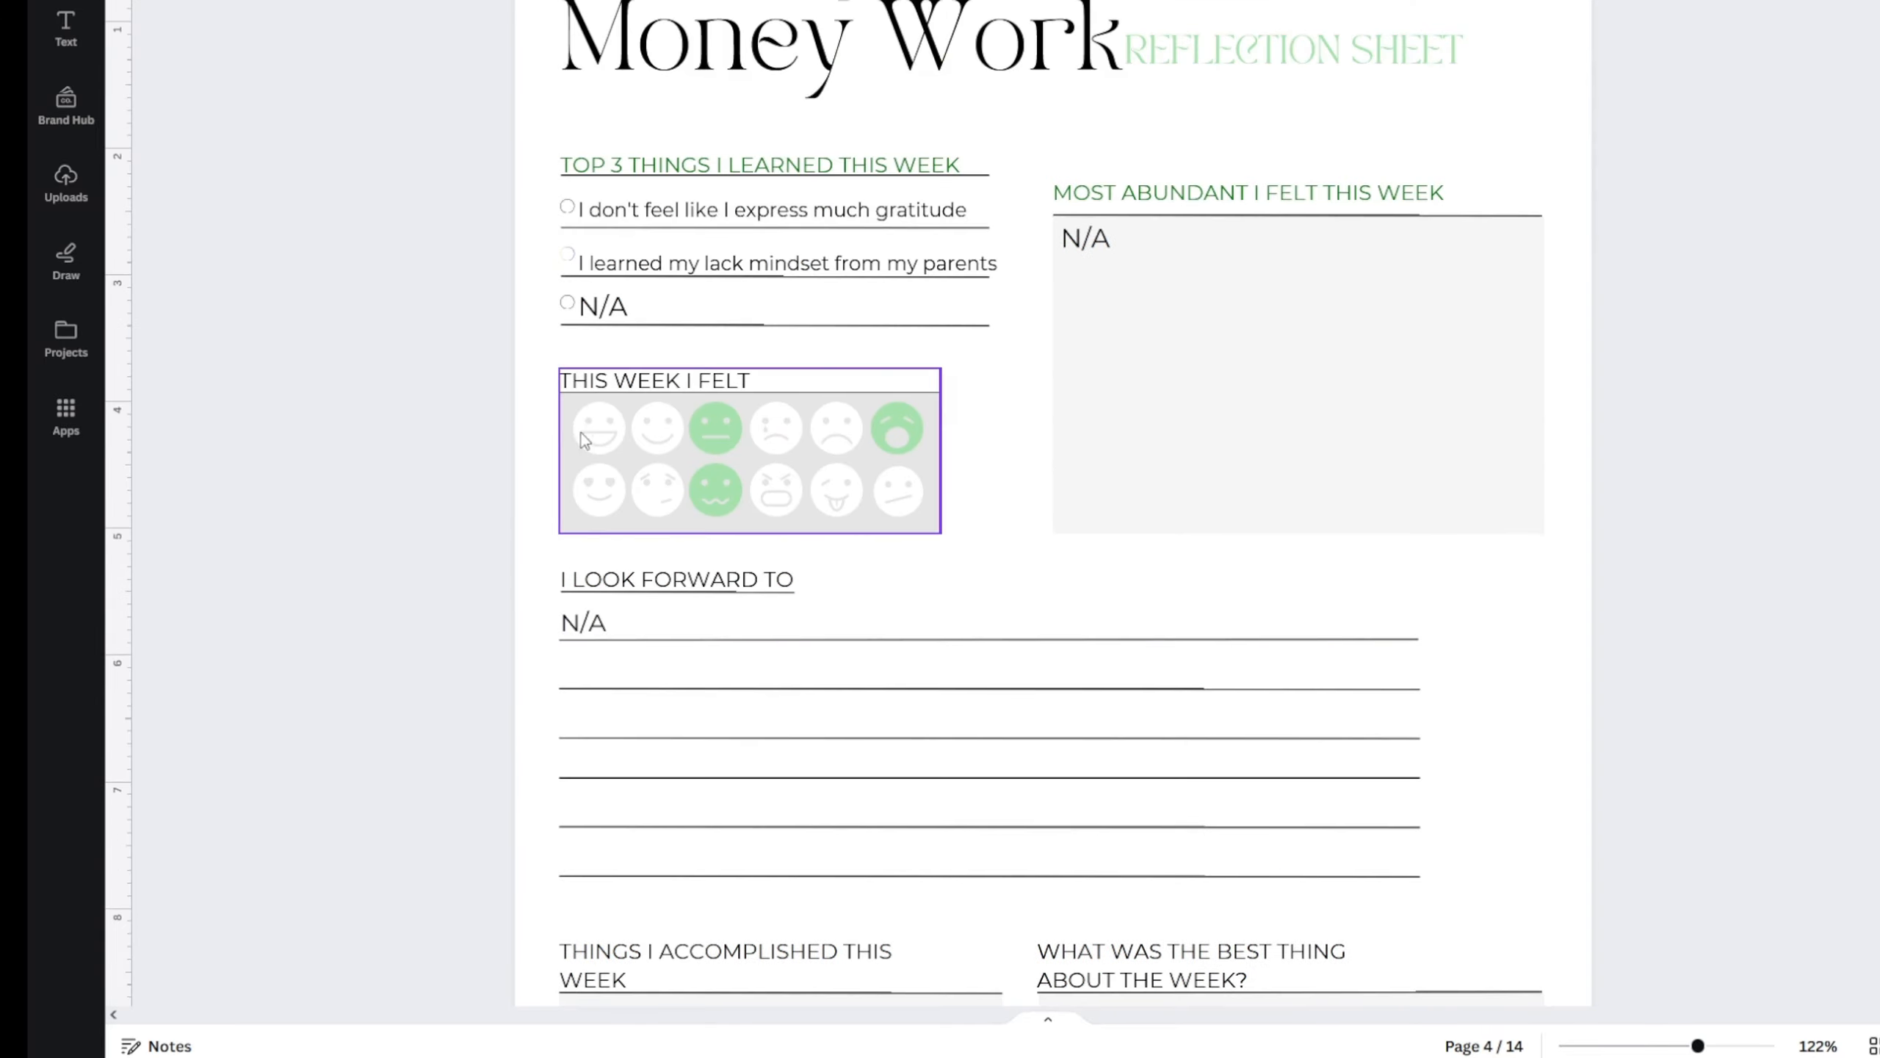
pyautogui.doubleClick(651, 315)
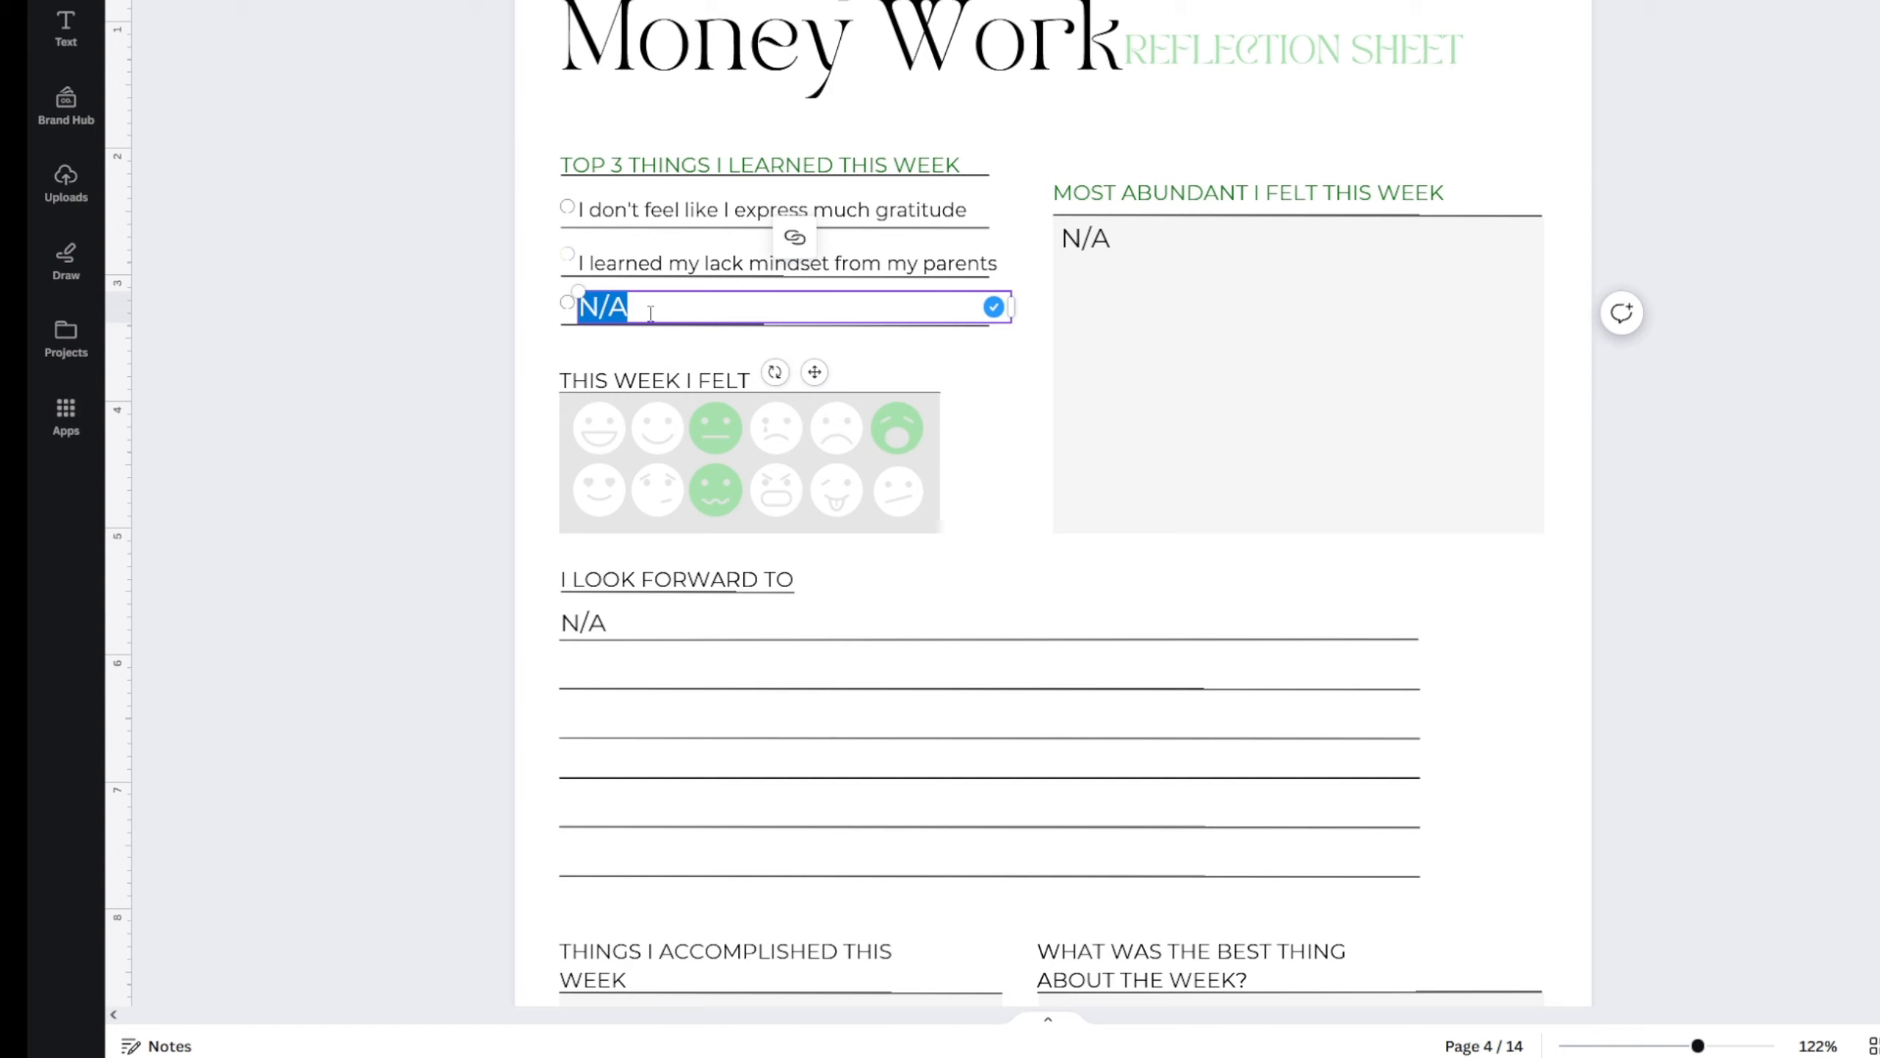
pyautogui.write('I have a ba')
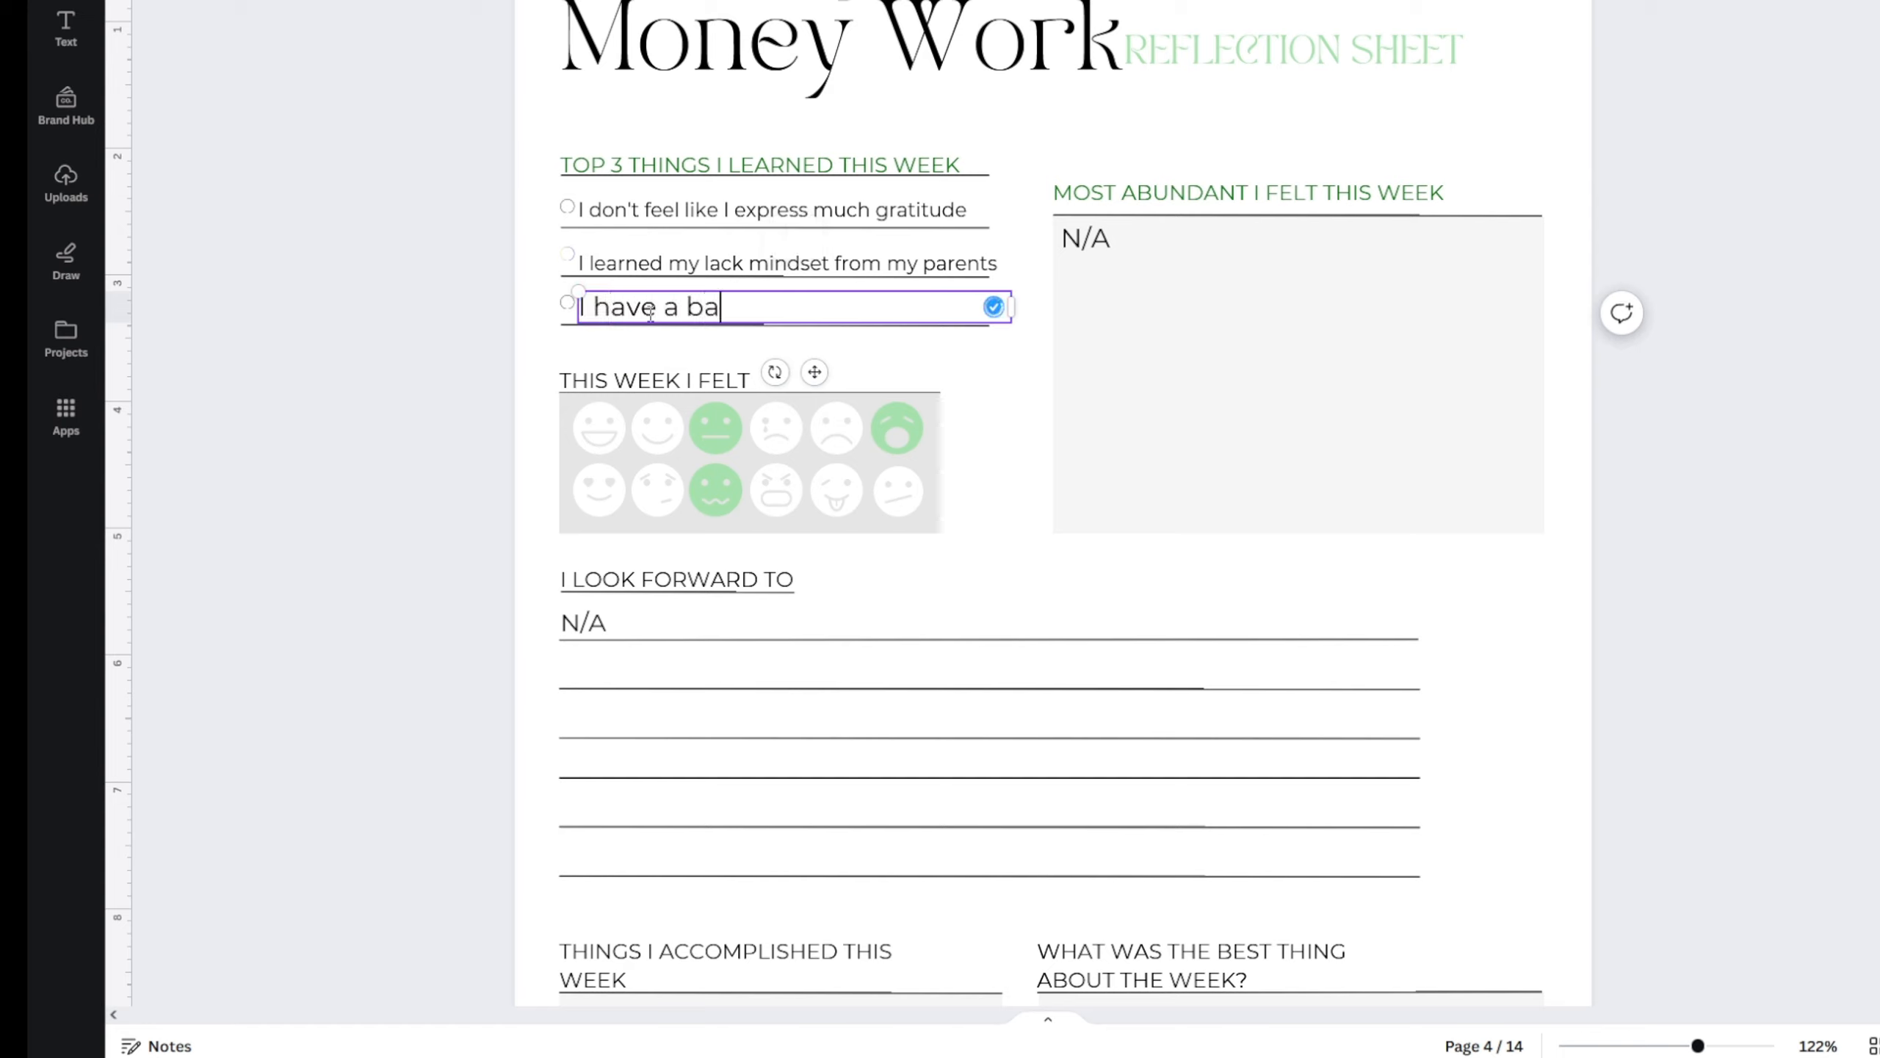
pyautogui.write('d history with m')
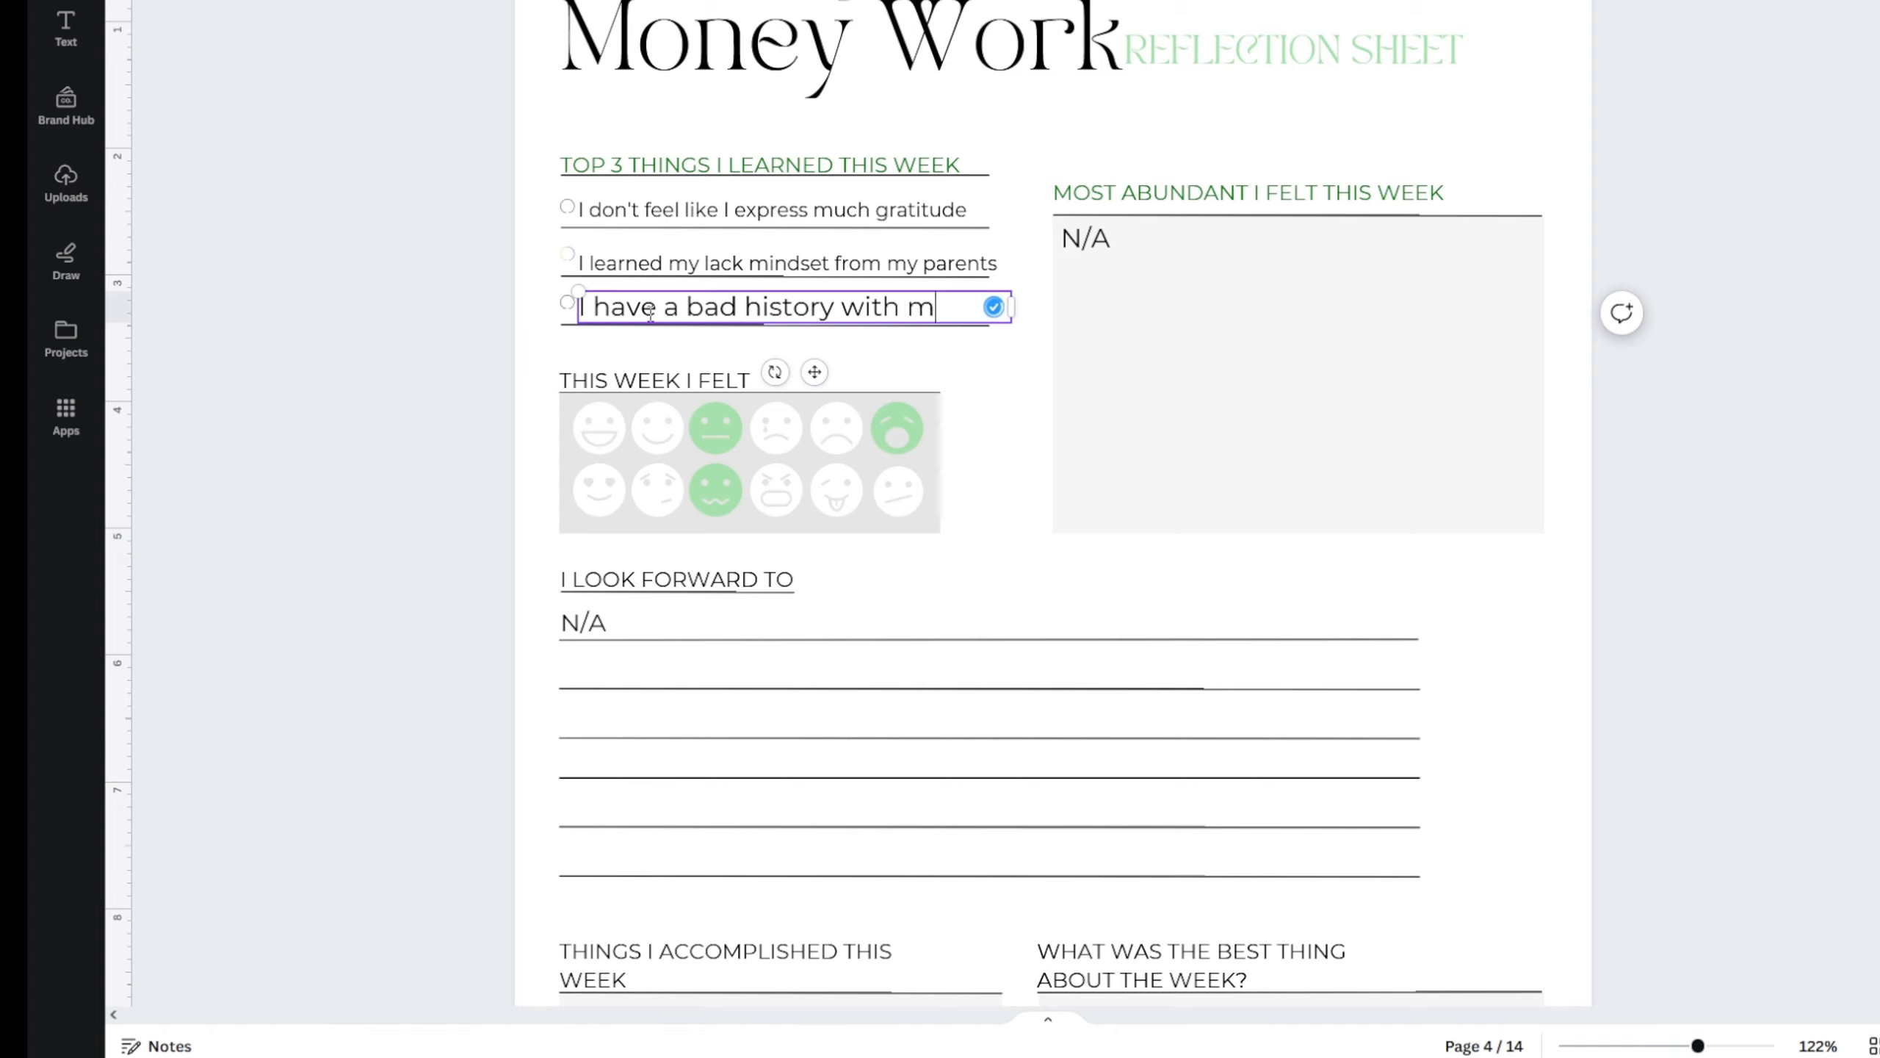
pyautogui.write('oney')
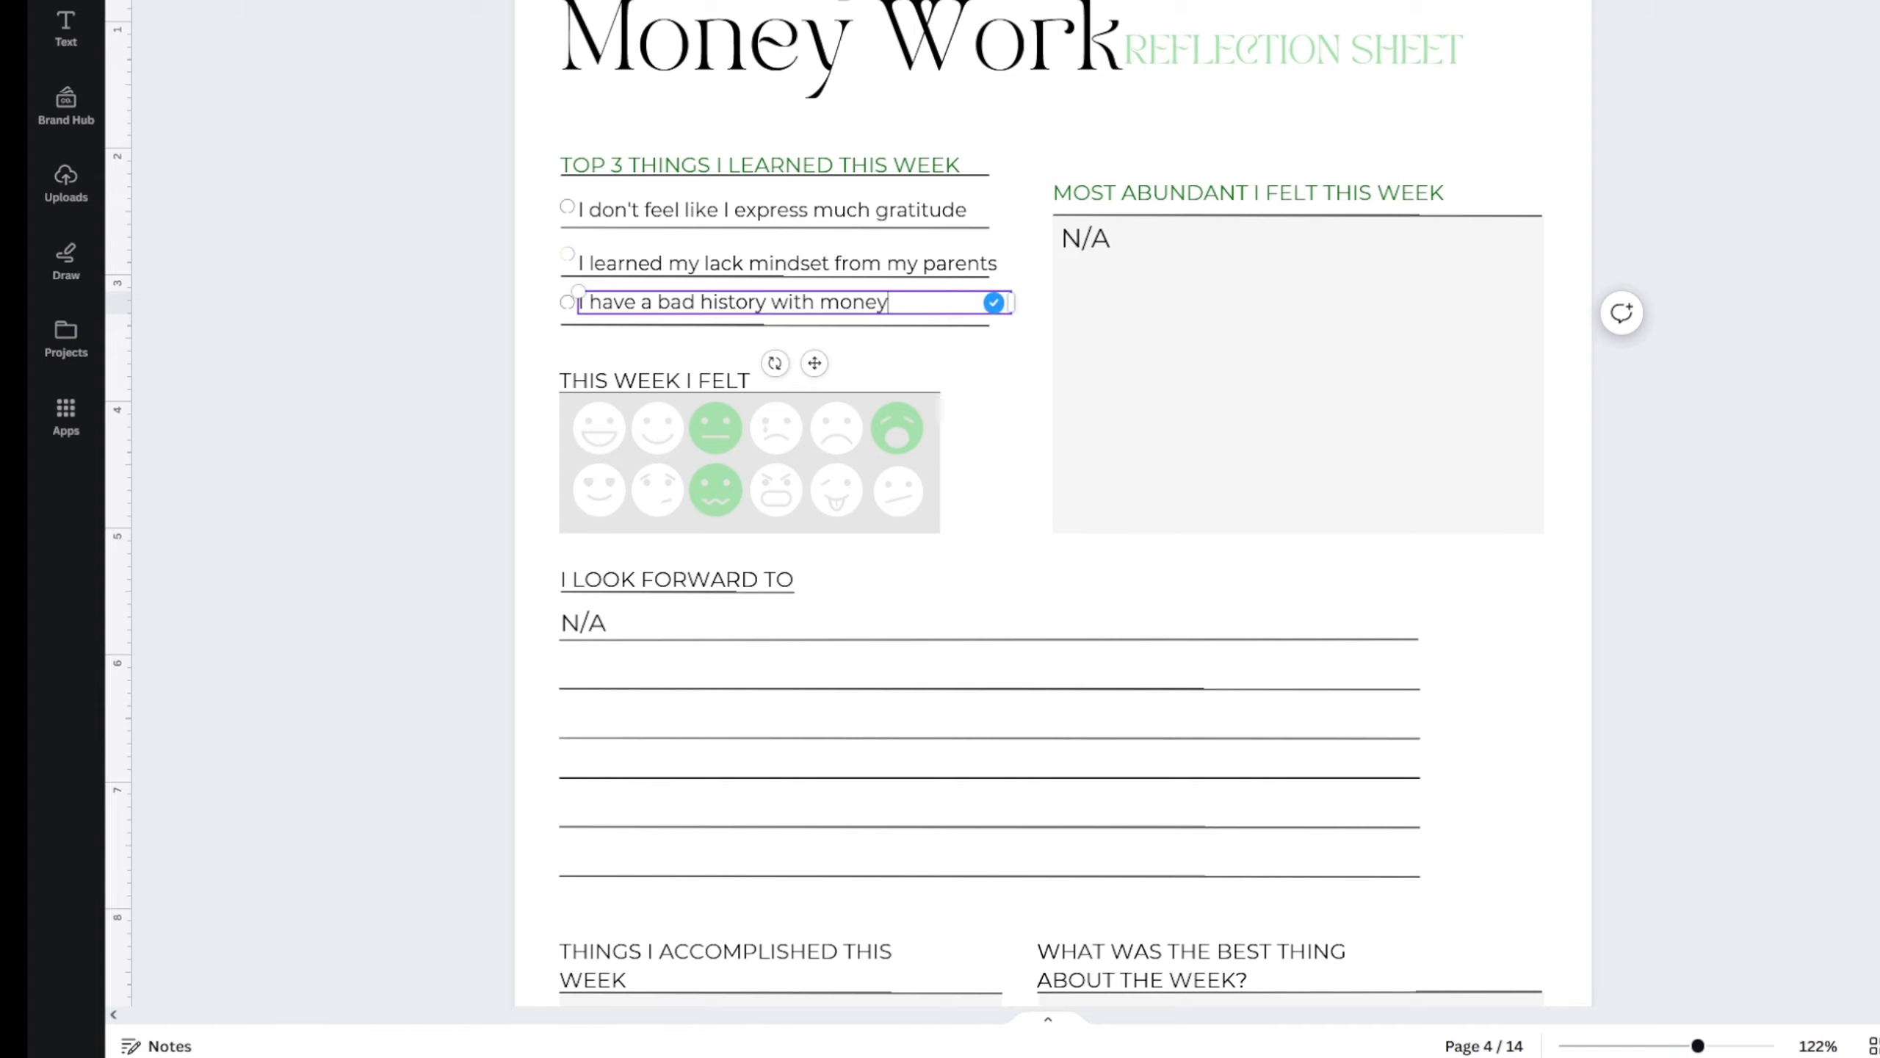
pyautogui.click(492, 278)
# - Replace the word "history" with "relationship" in the third thing learned
pyautogui.click(766, 307)
pyautogui.click(766, 306)
pyautogui.moveTo(766, 304); pyautogui.dragTo(700, 302)
pyautogui.write('re')
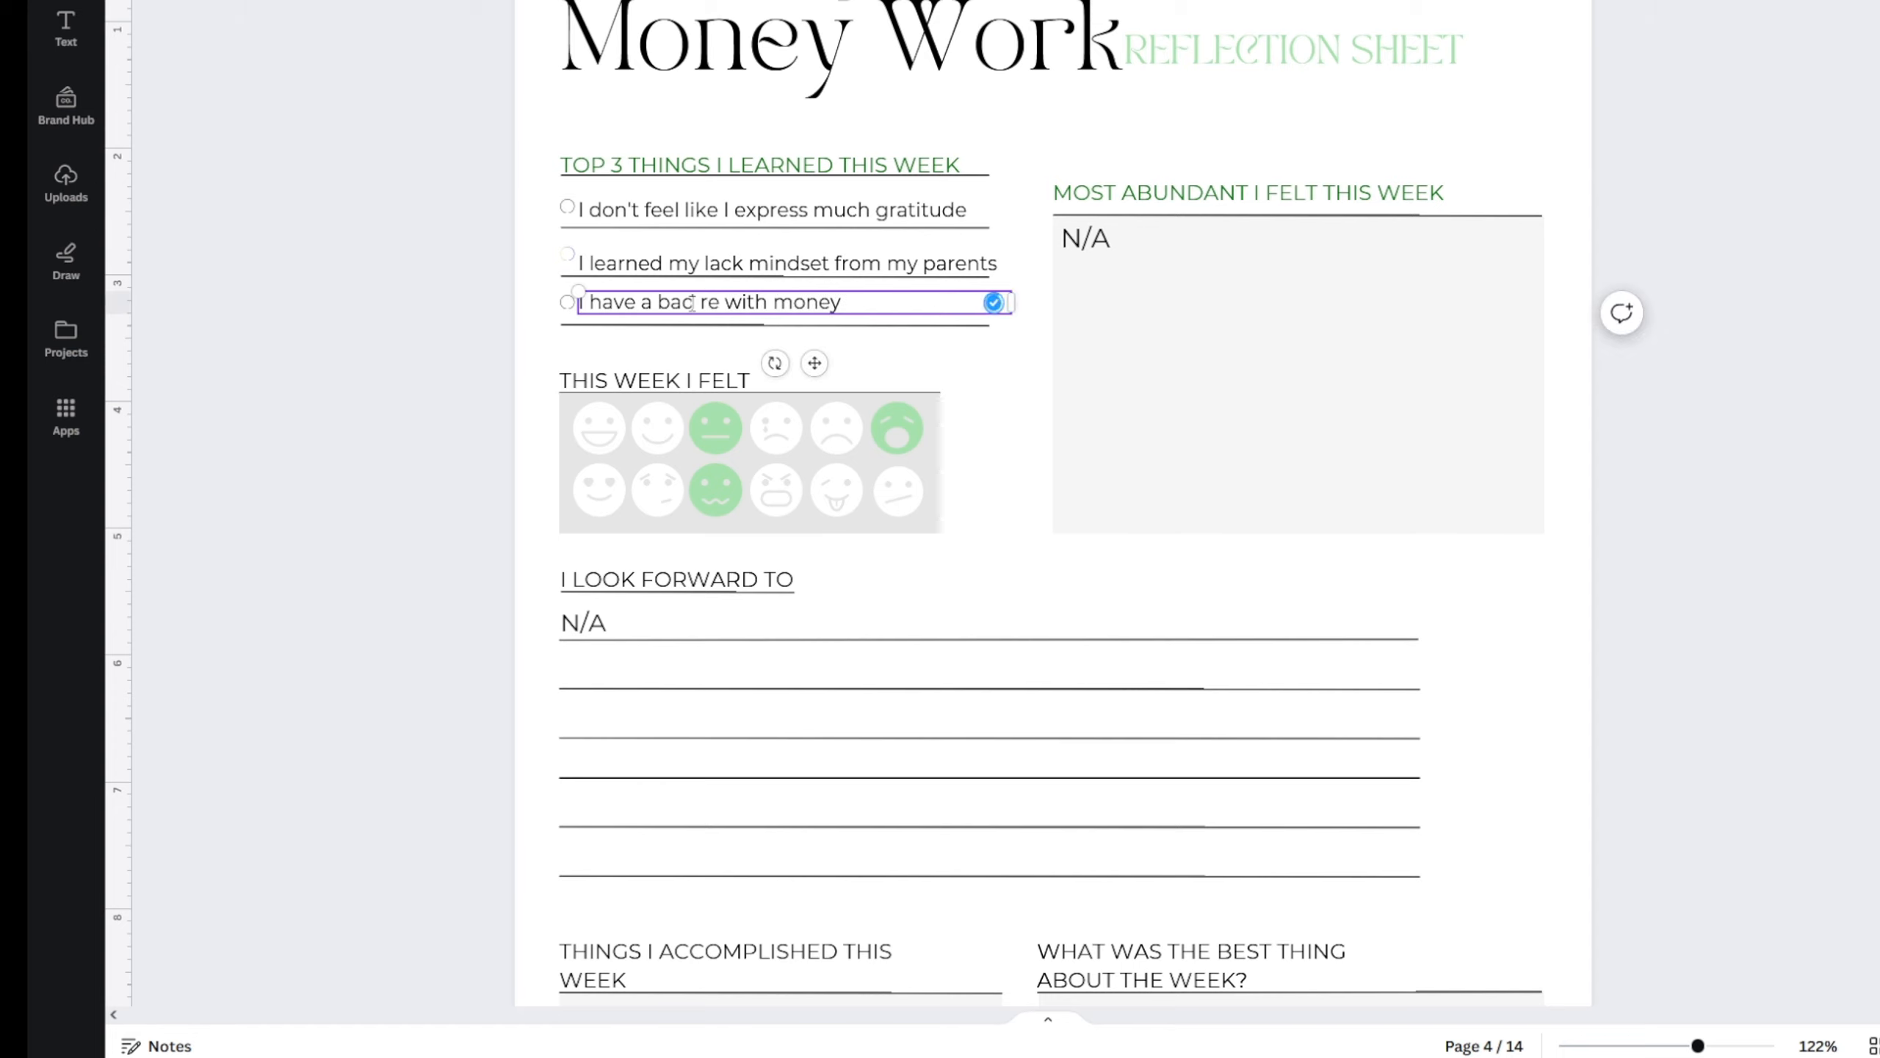
pyautogui.write('lationship')
pyautogui.press('BackSpace')
pyautogui.press('BackSpace')
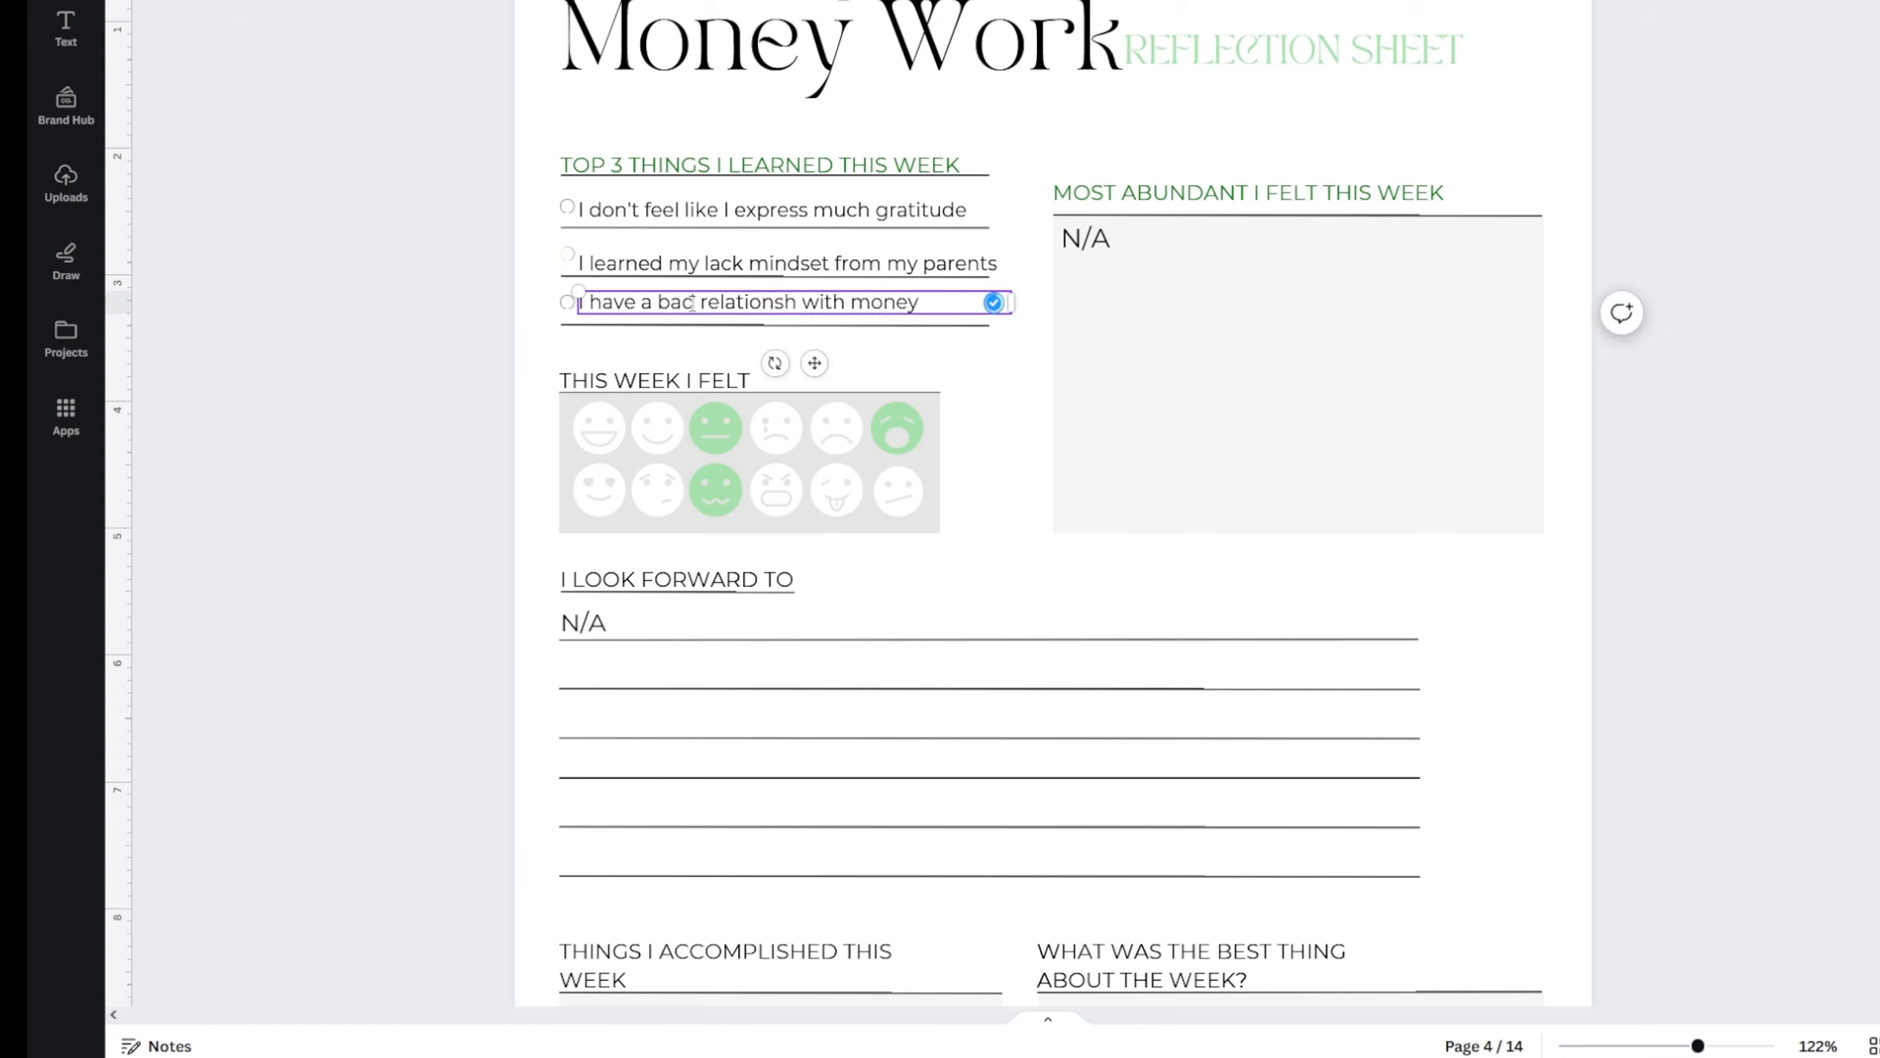
pyautogui.write('ip')
# - Replace the N/A under I Look Forward To with "Improving my relationship with money. I want to feel better when it comes to how"
pyautogui.click(585, 641)
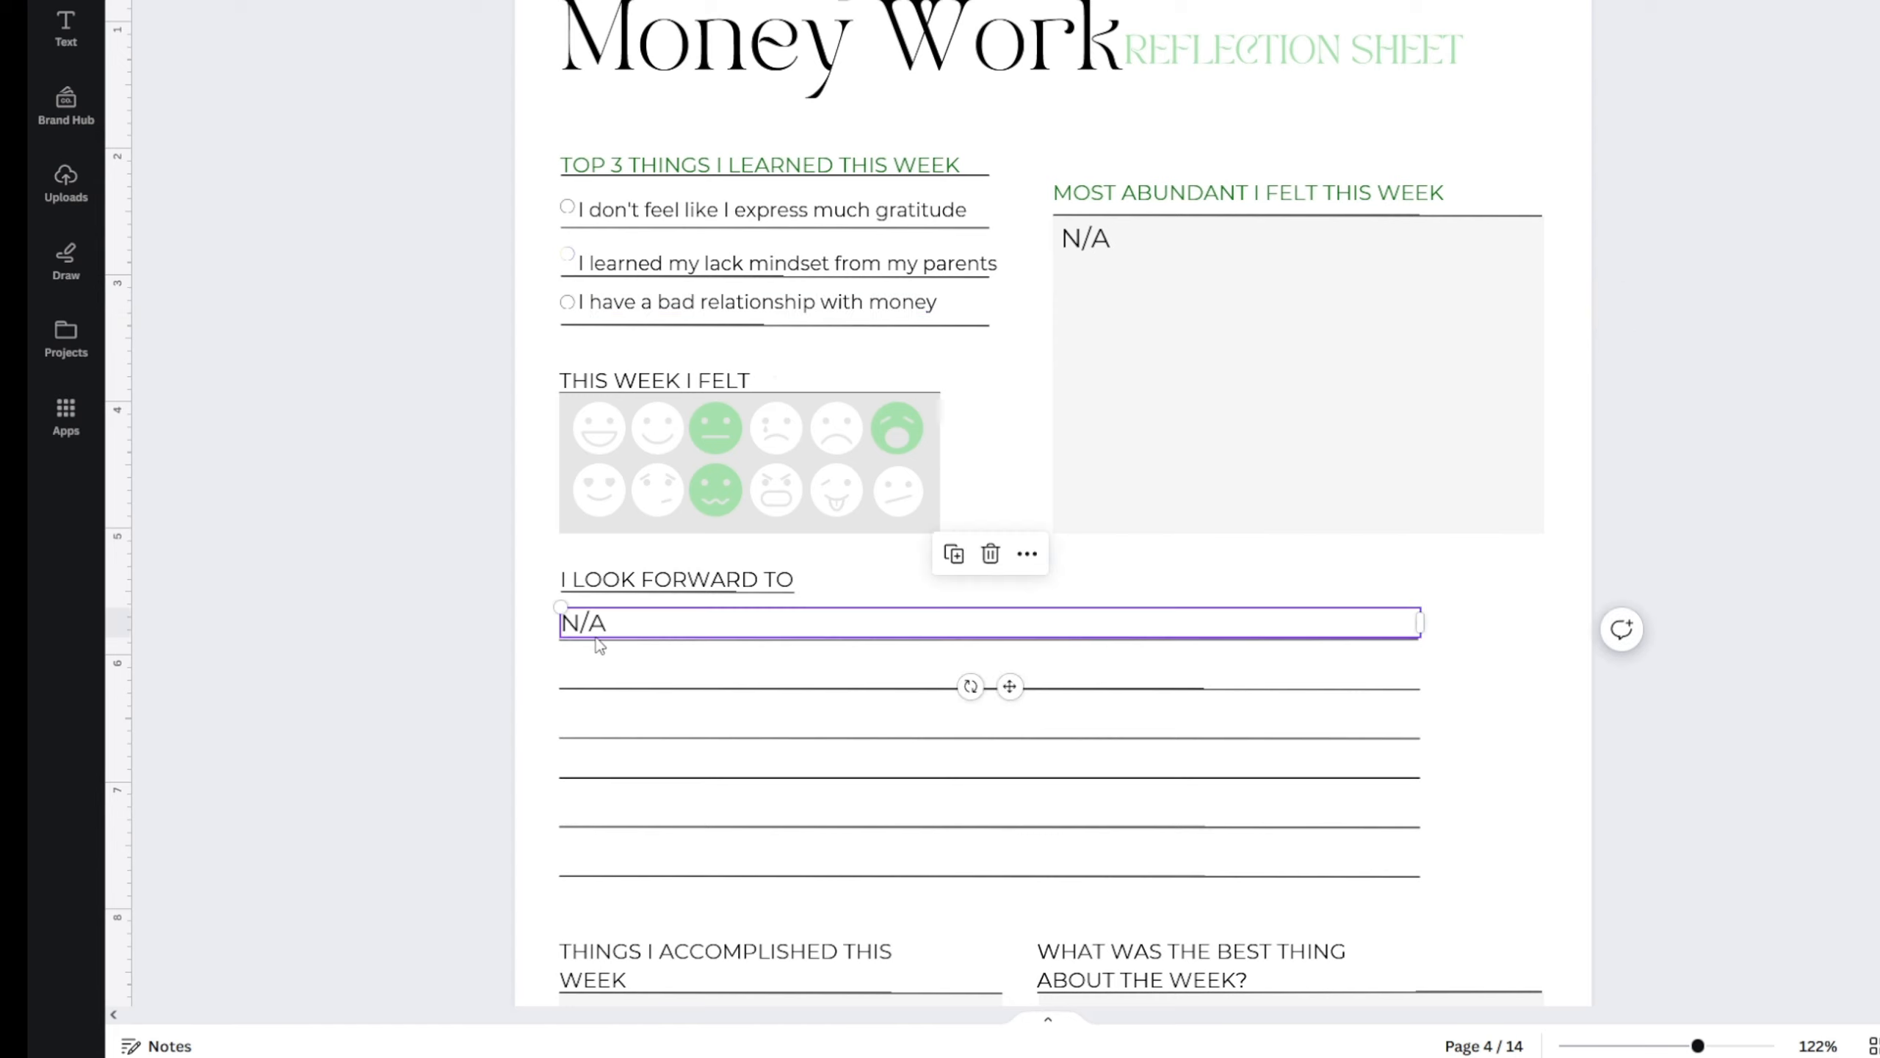
pyautogui.moveTo(607, 626); pyautogui.dragTo(554, 611)
pyautogui.write('Improving mi')
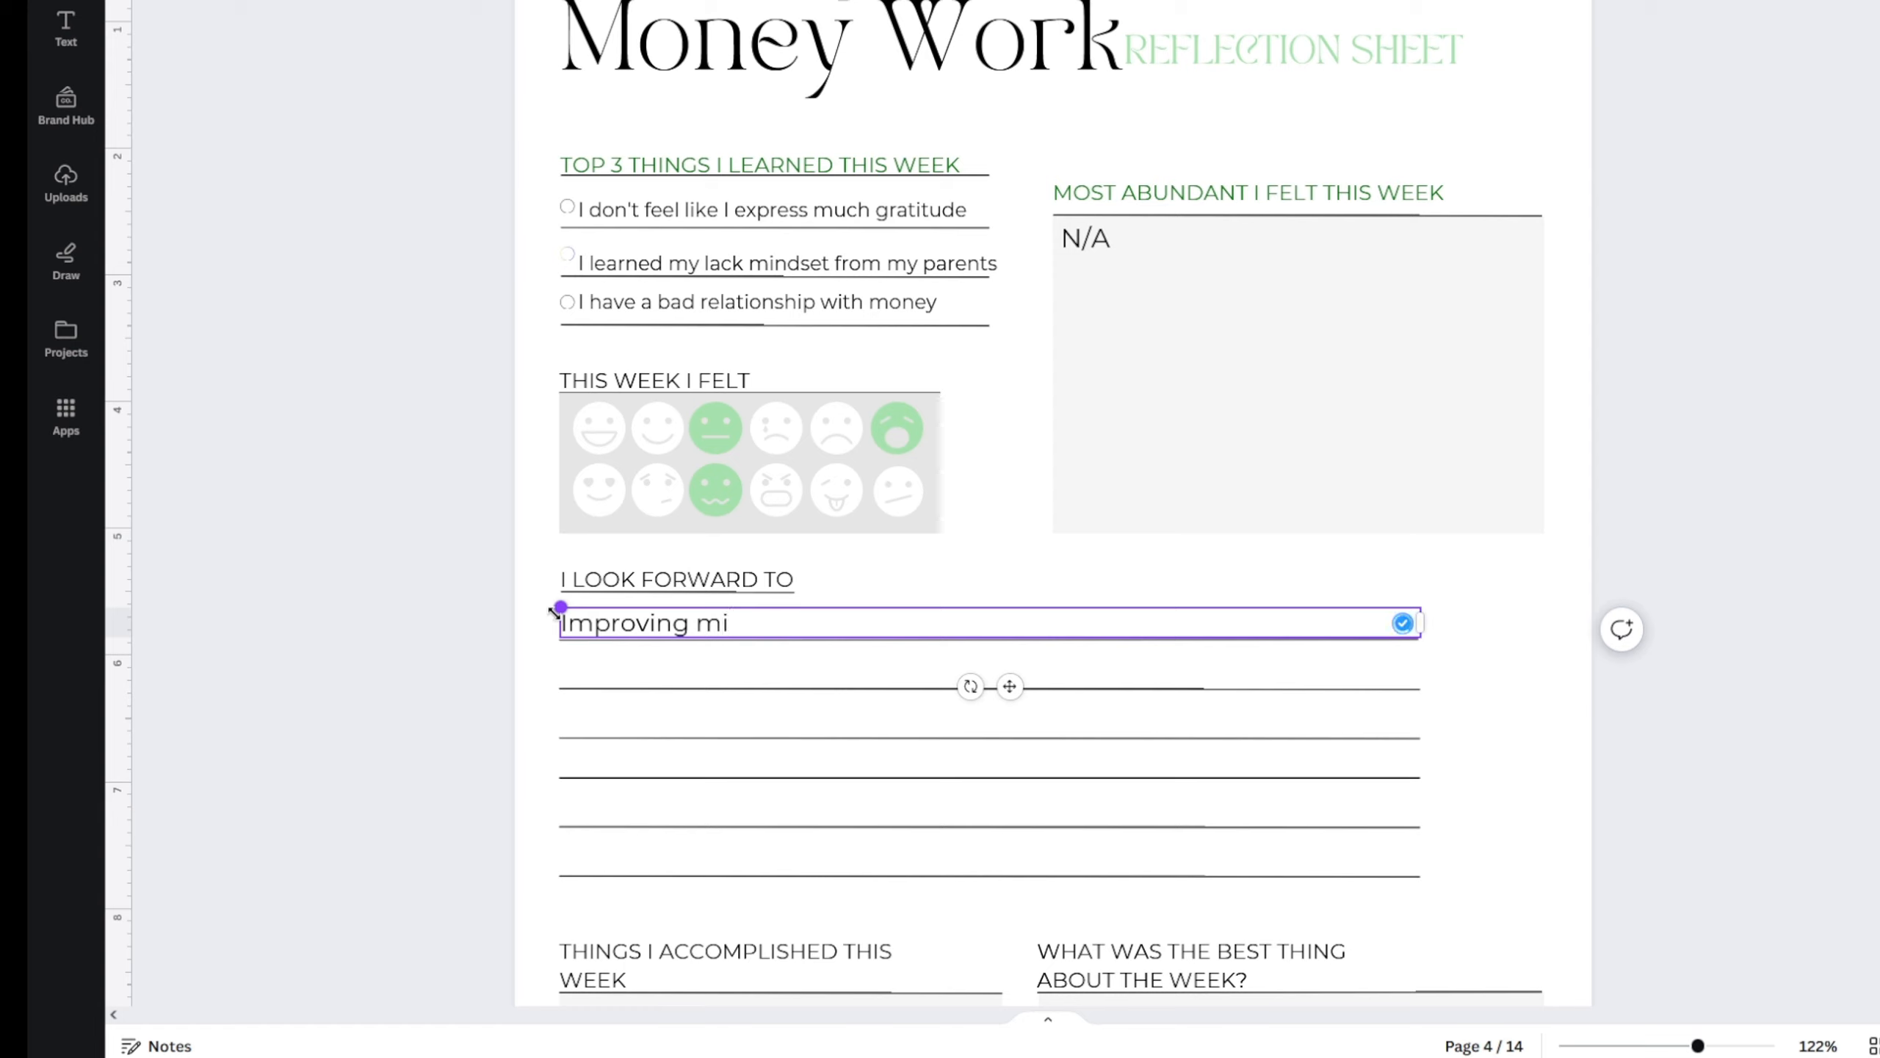
pyautogui.press('BackSpace')
pyautogui.write('y relationship')
pyautogui.write('mo')
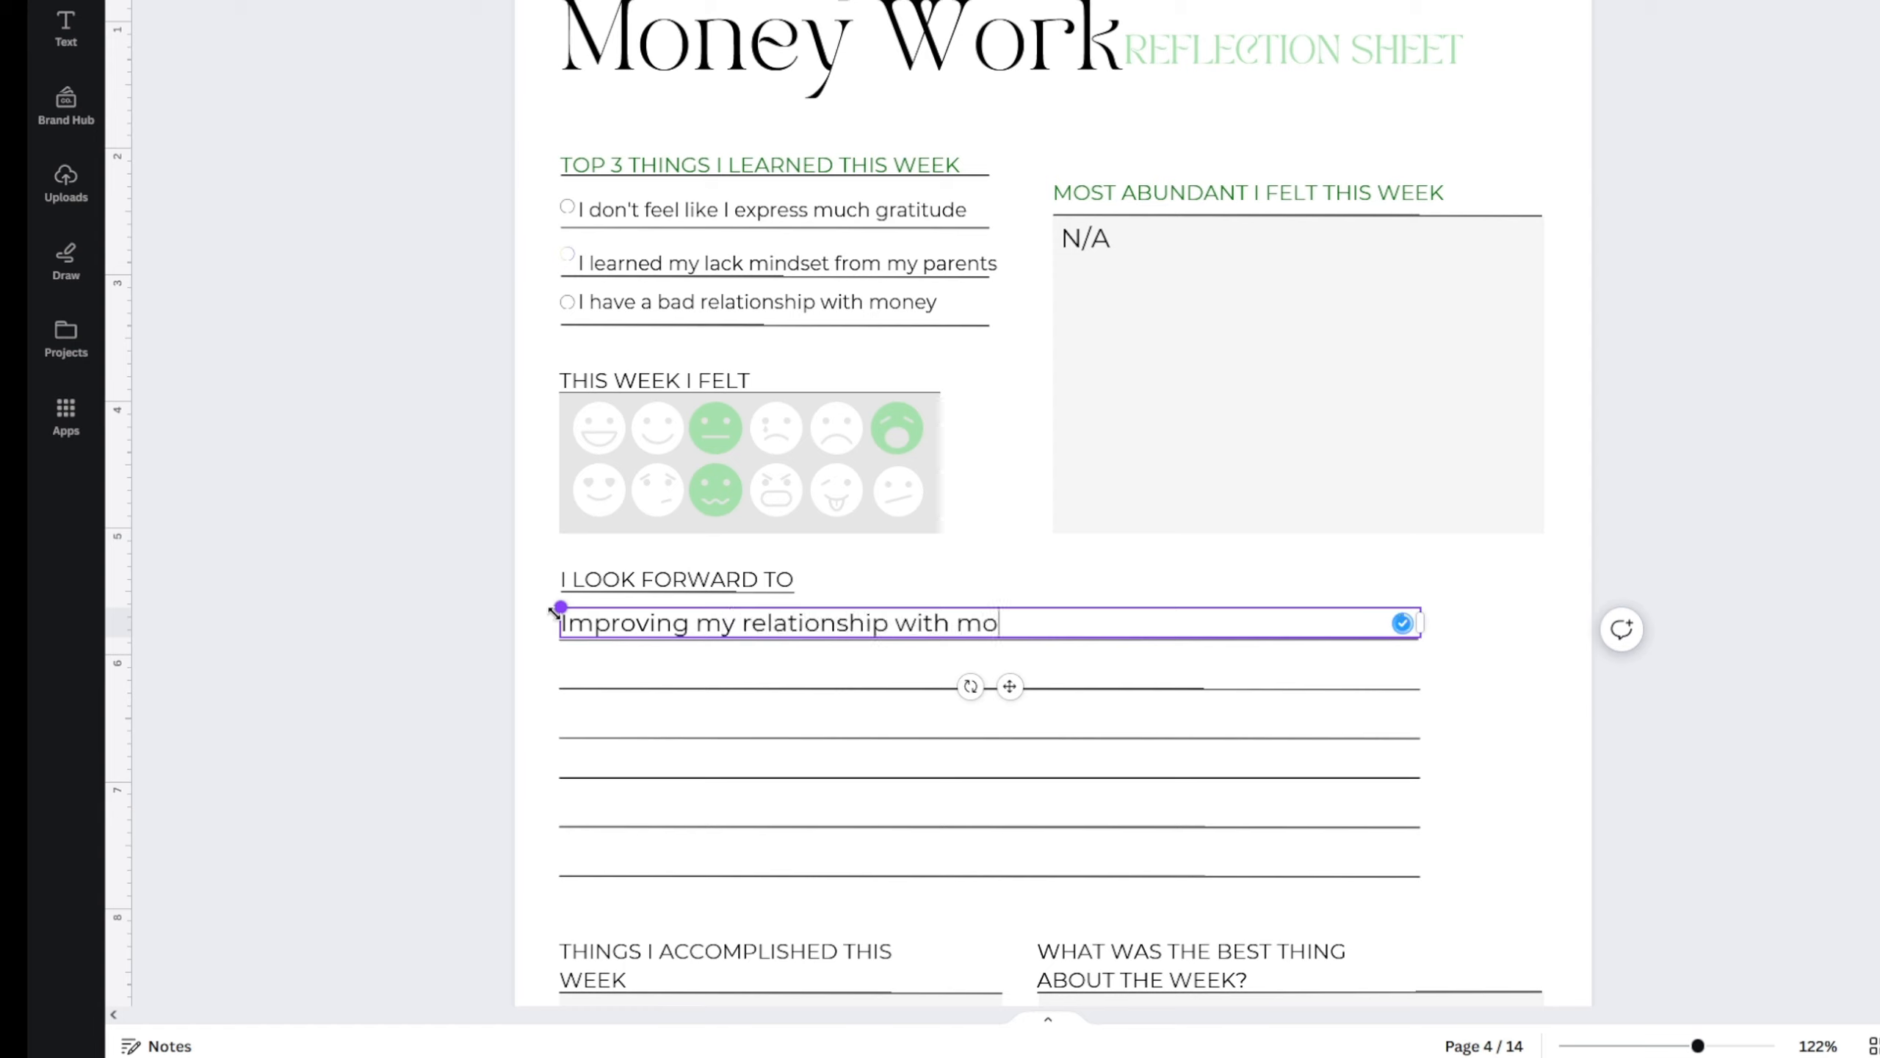
pyautogui.write('ney. I want to feel be')
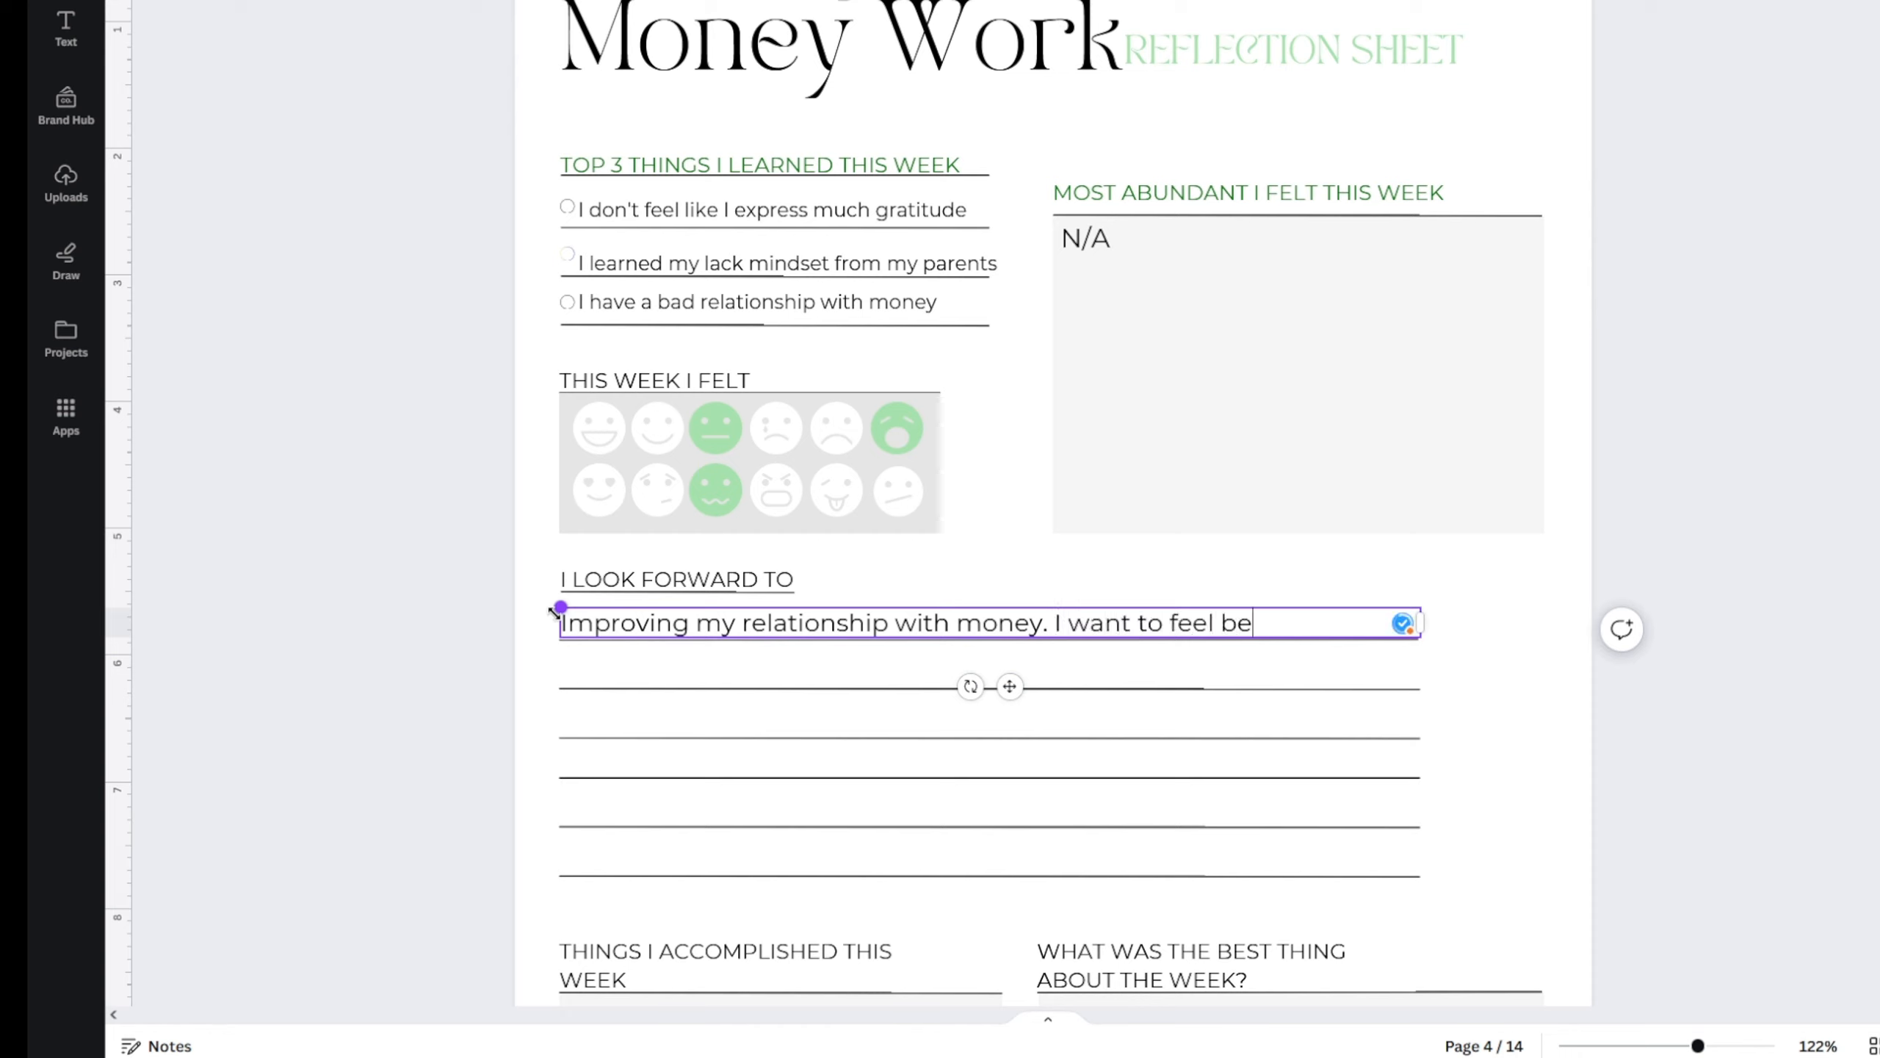
pyautogui.write('tter when it comes to h')
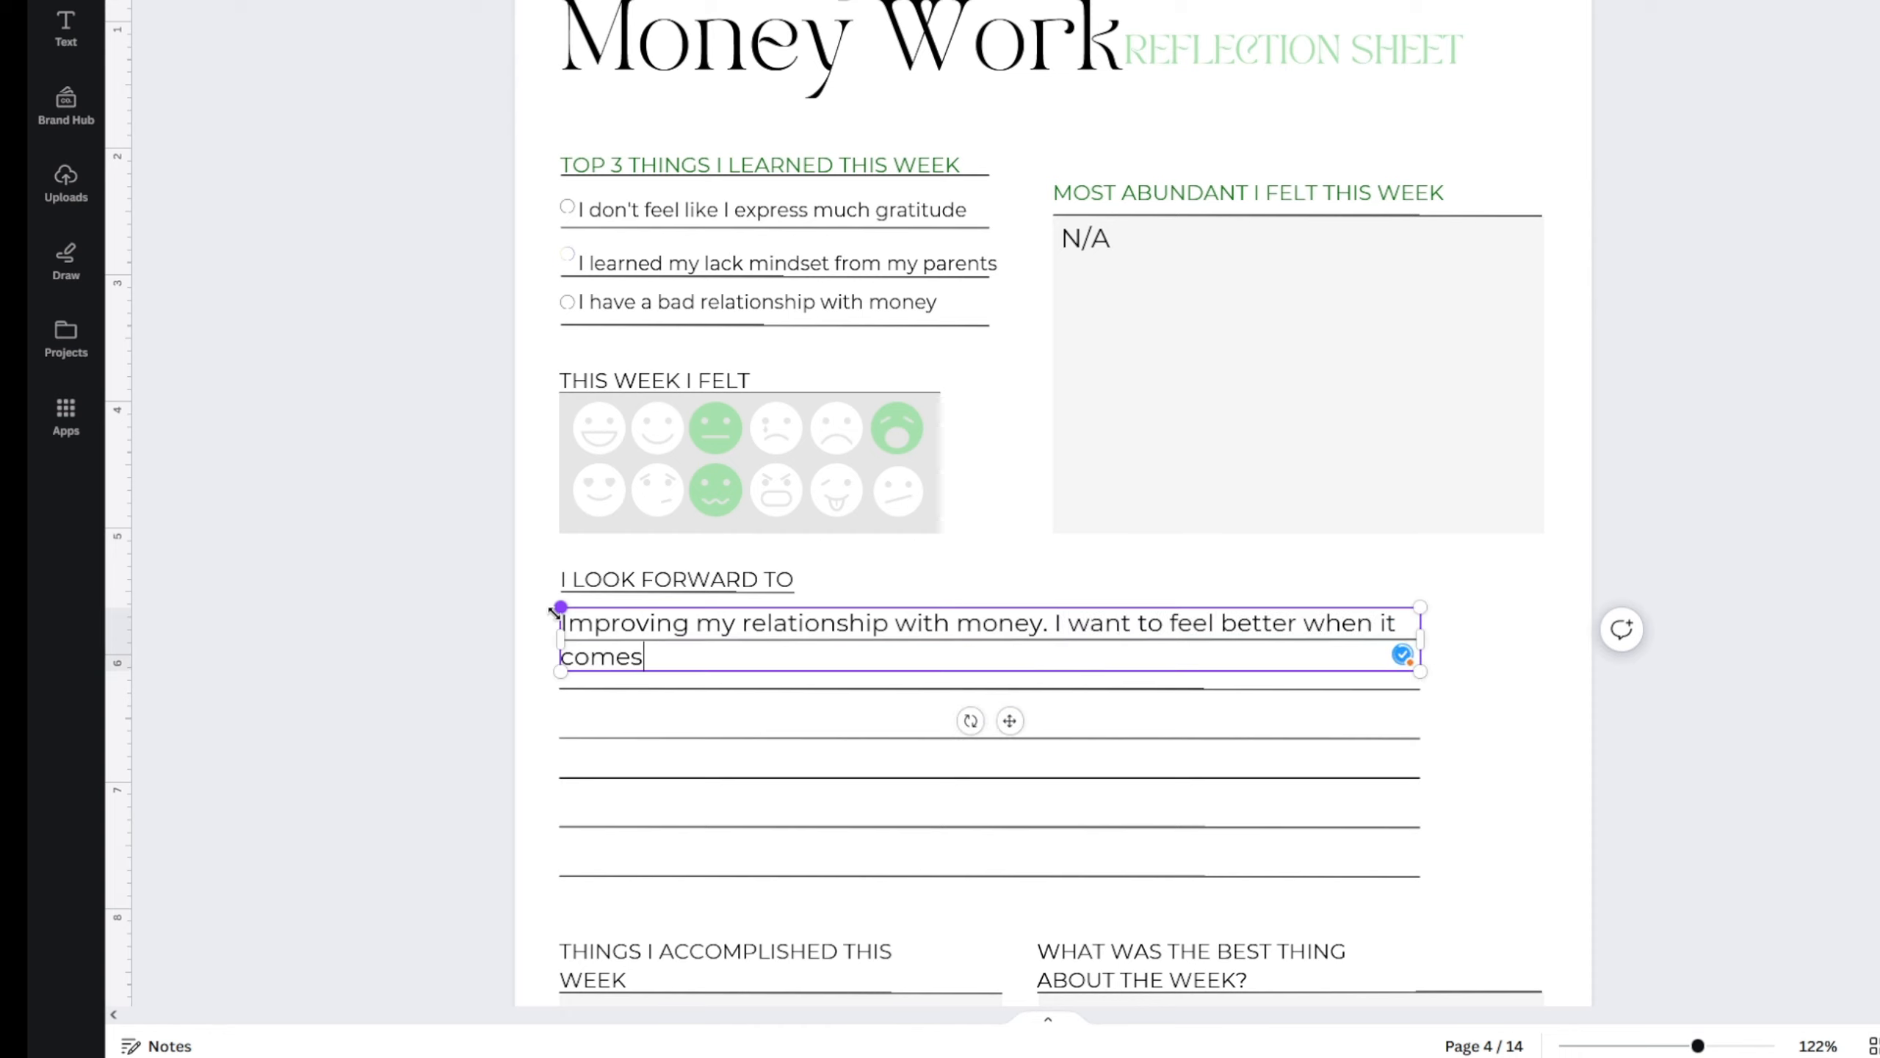
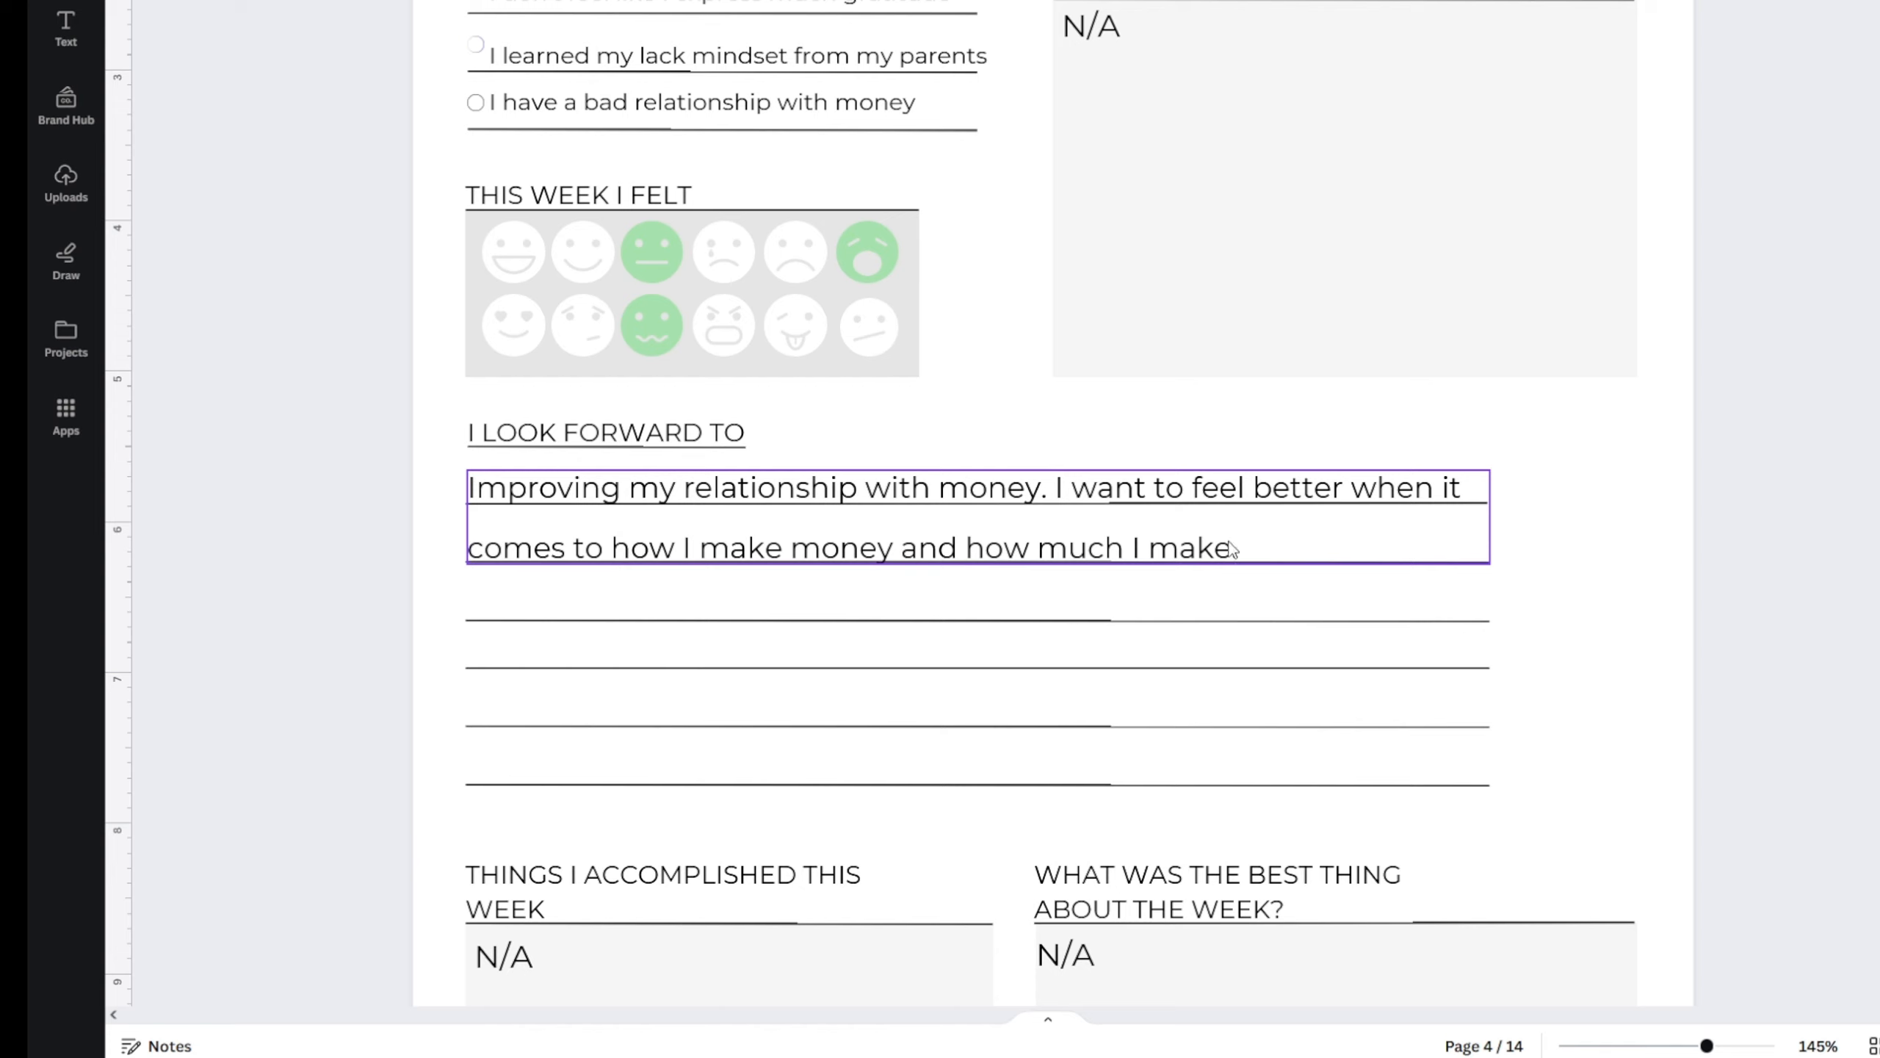
# - Continue the answer with "I want to feel confident in how much money I have. I look forward to earning money with ease and finding my niche."
pyautogui.click(1303, 564)
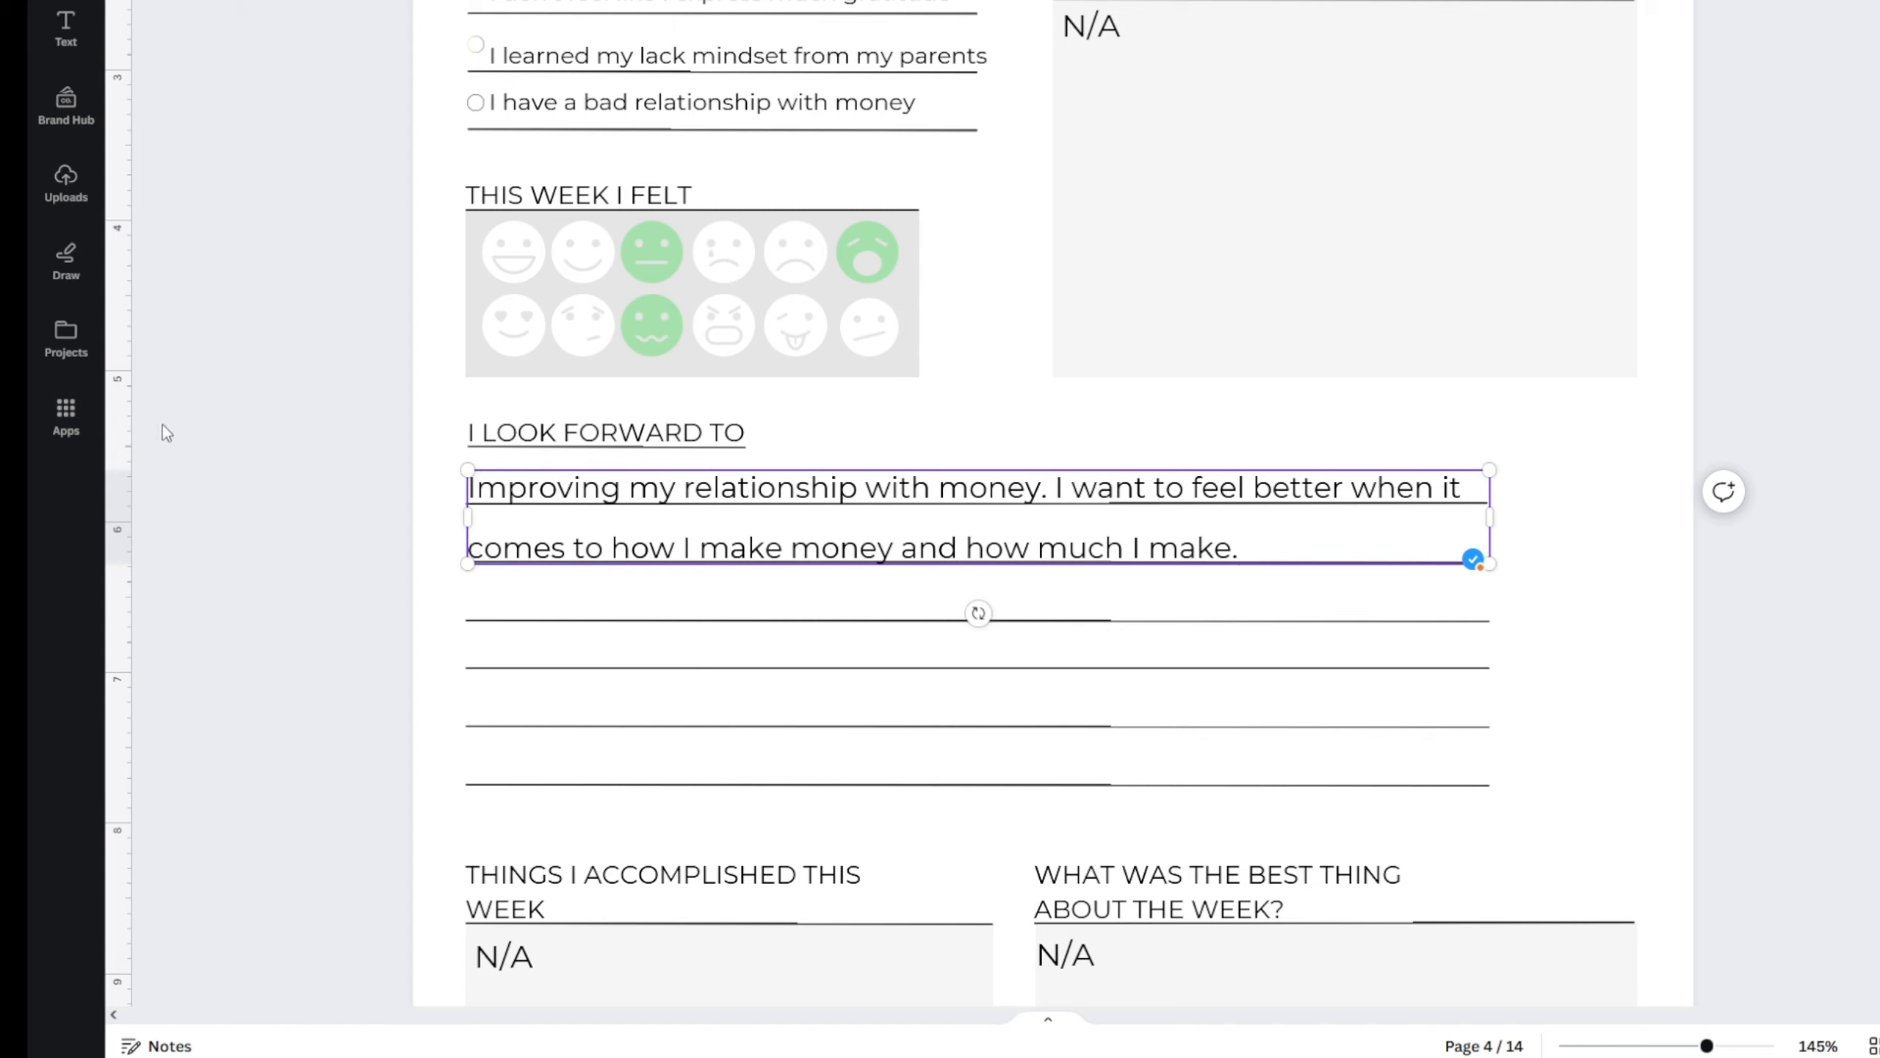
pyautogui.write('I want to feel confident')
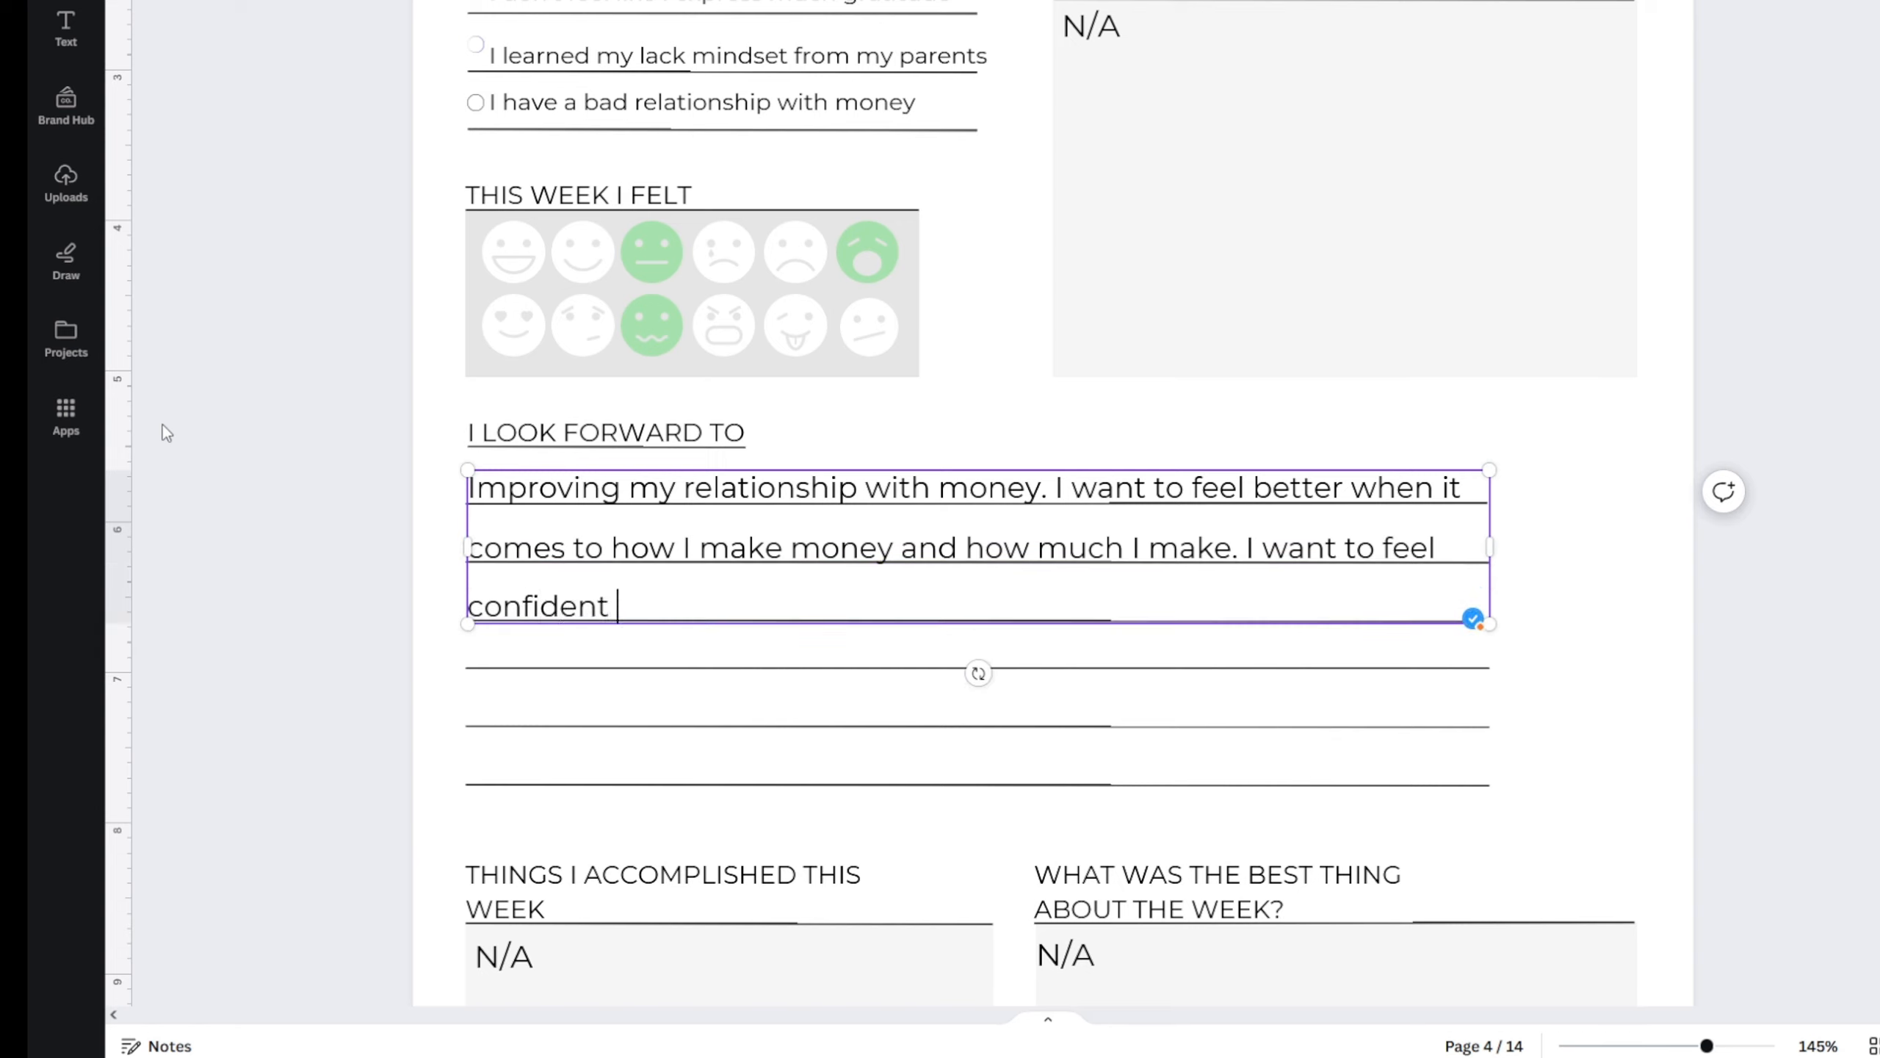
pyautogui.write(' in how much money ')
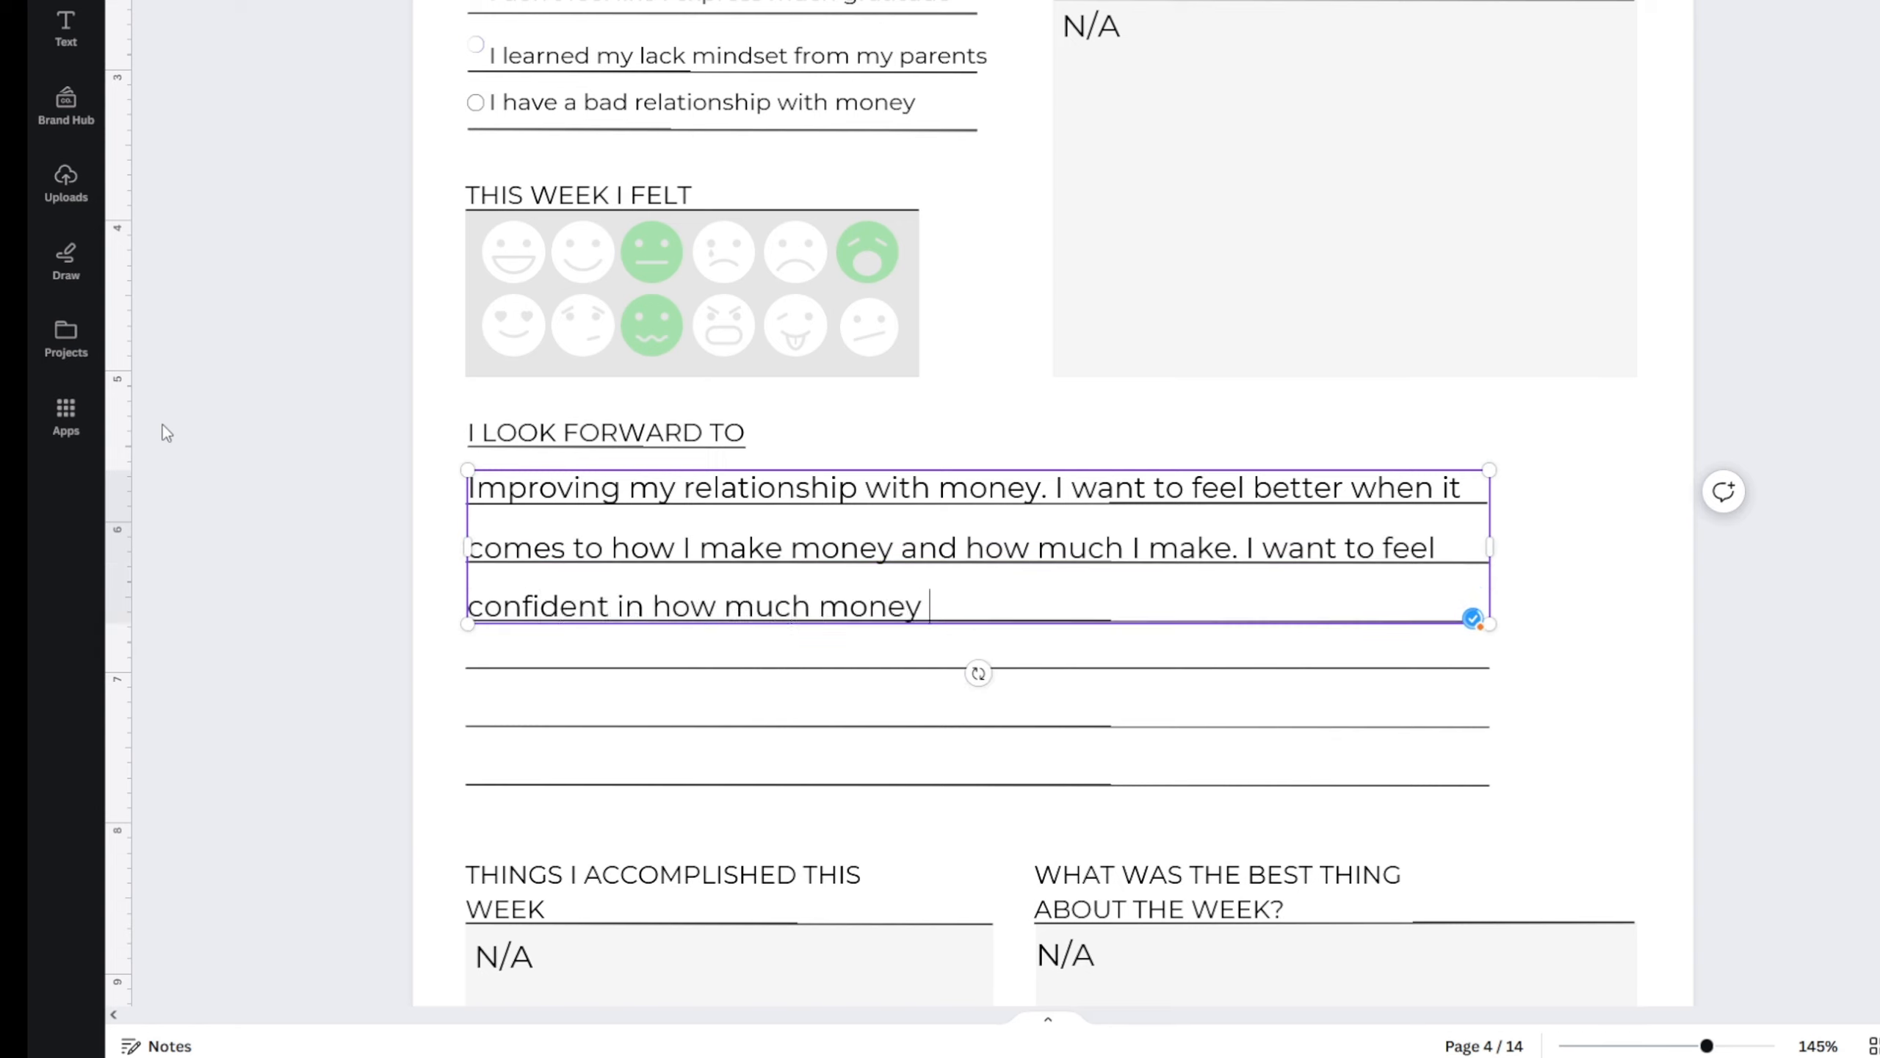
pyautogui.write('I have. I look for')
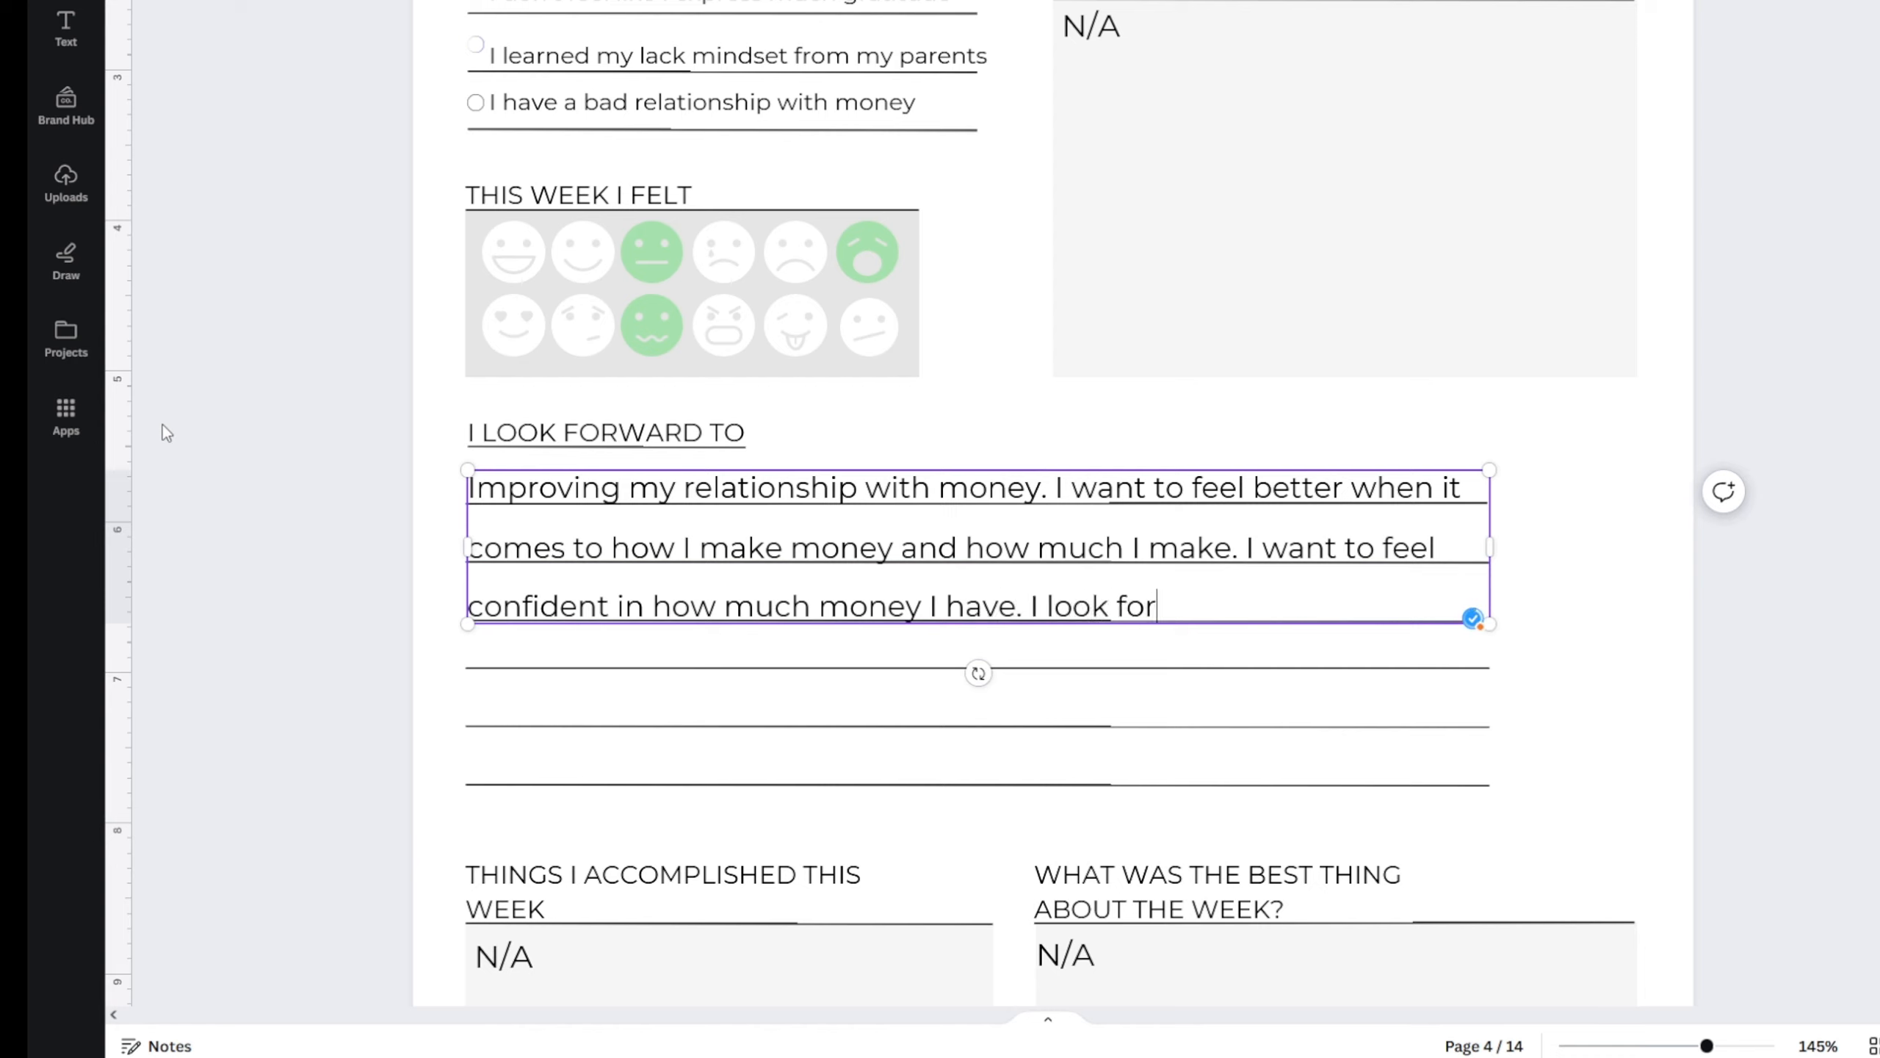
pyautogui.write('ward to earning mo')
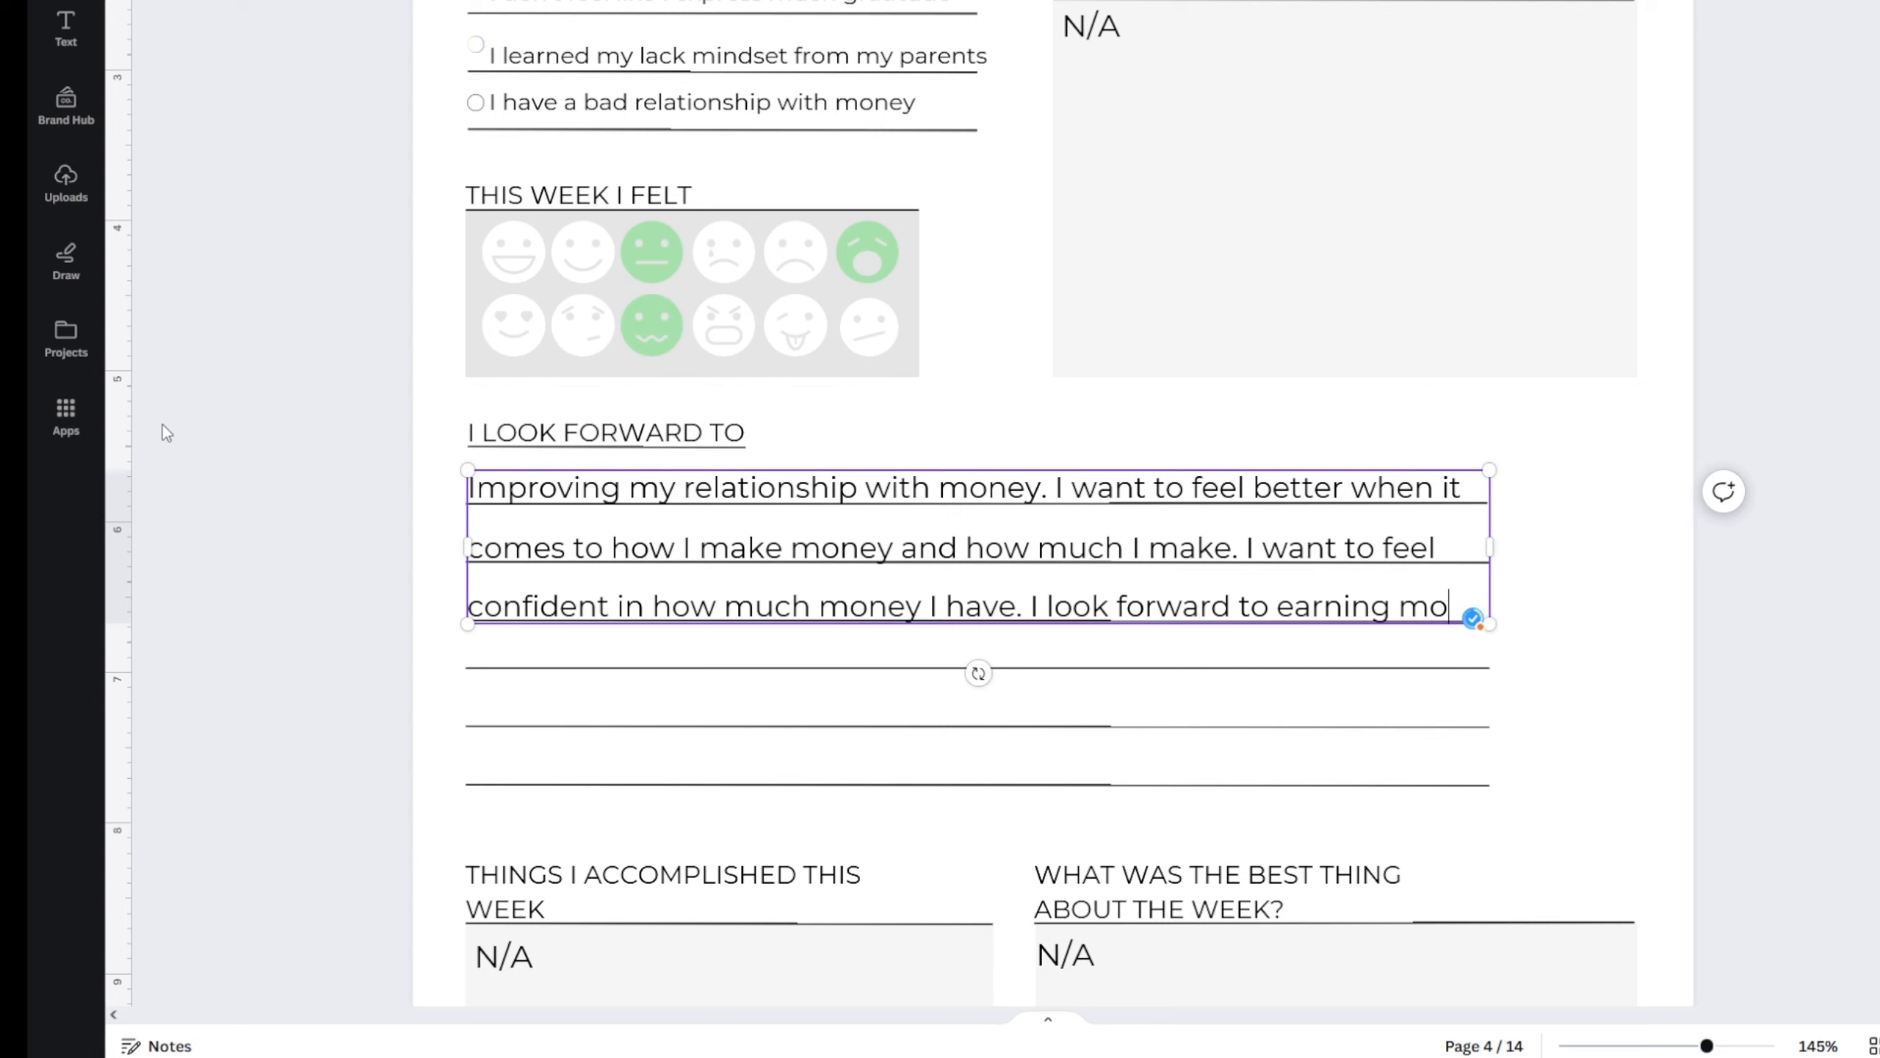
pyautogui.write('ney with ease and find')
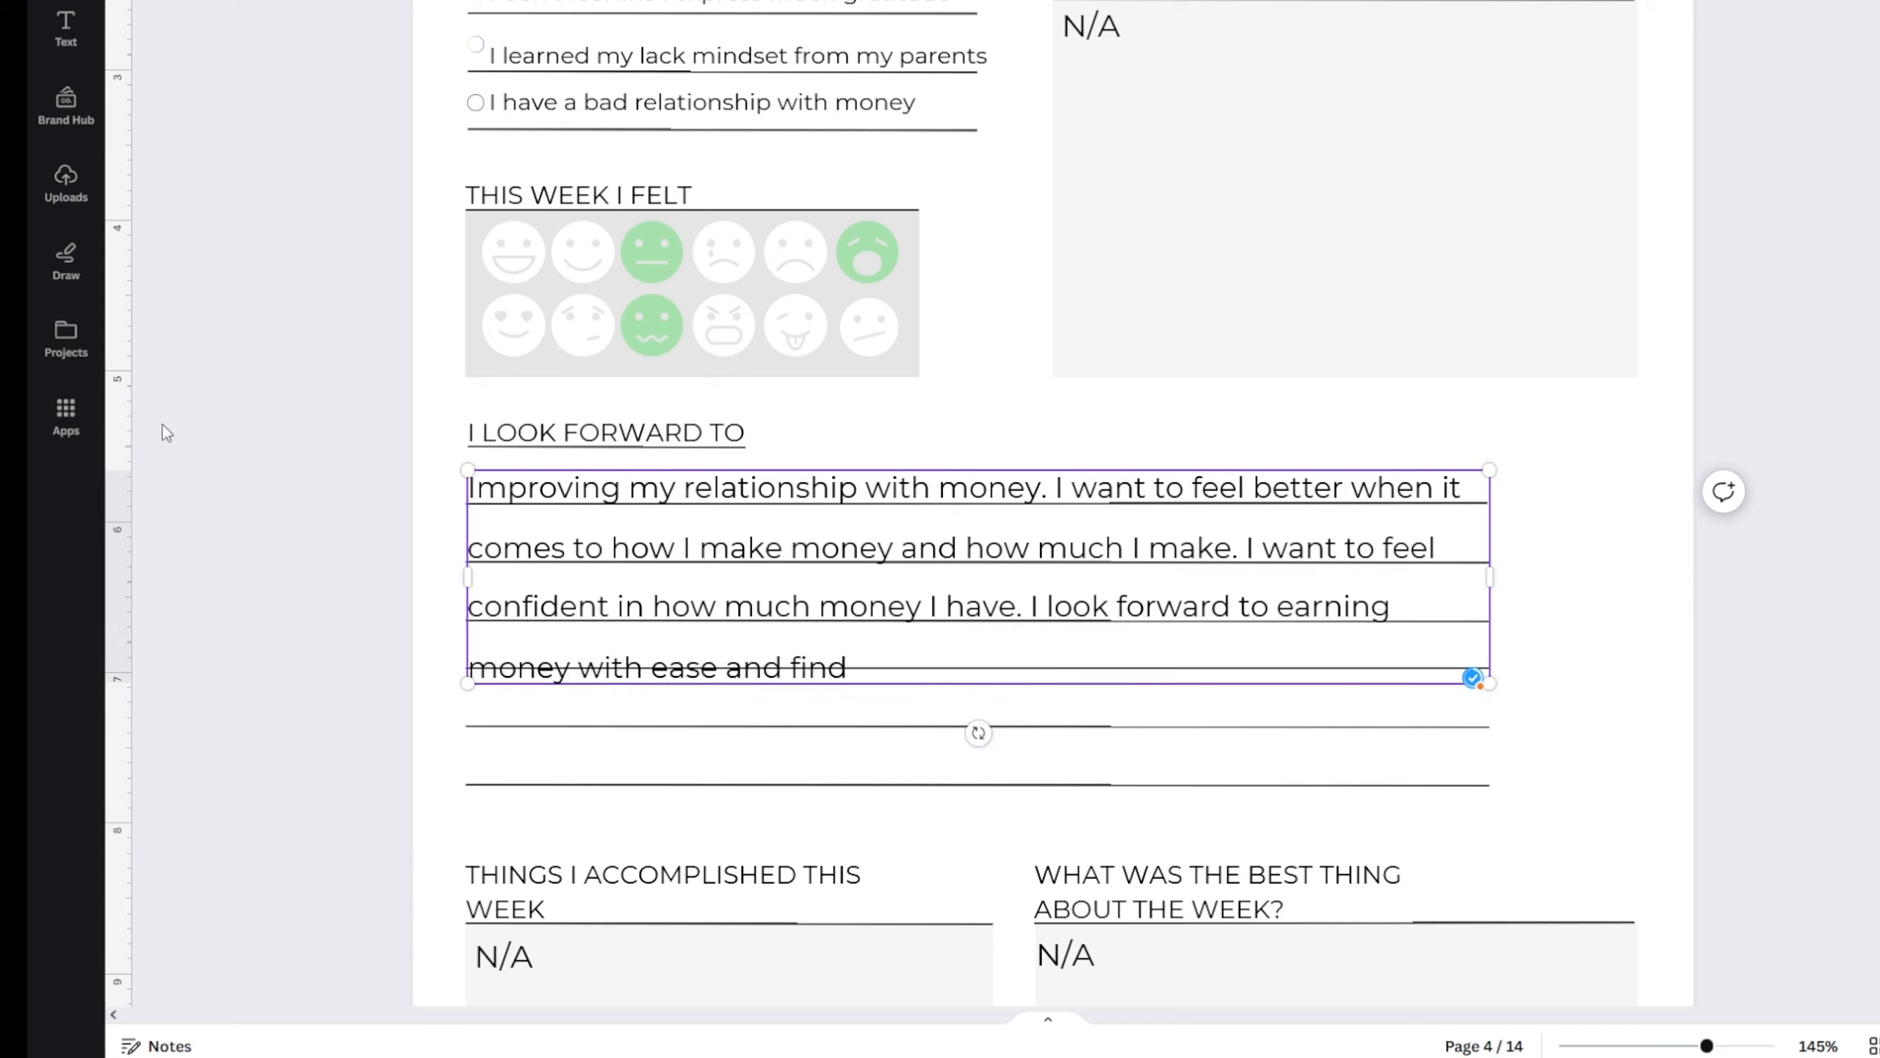
pyautogui.write('ing my niche.')
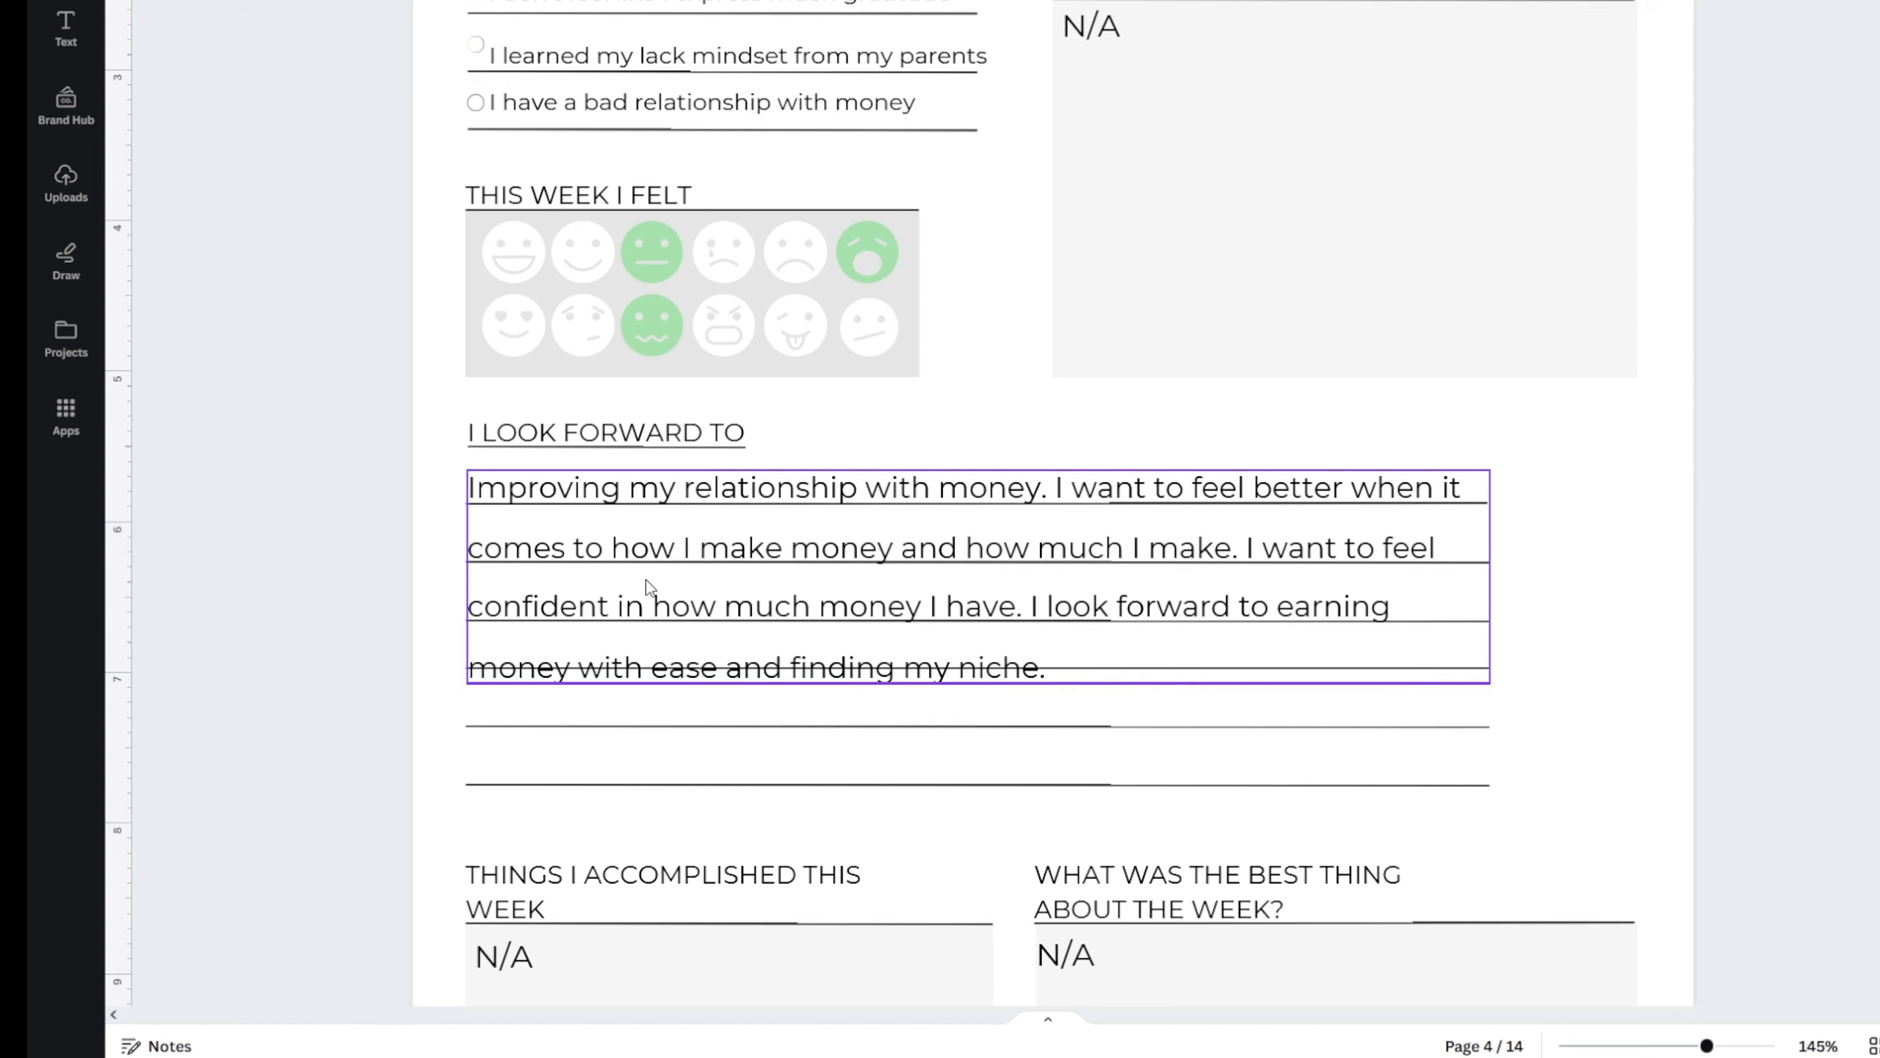
pyautogui.press('Escape')
# - Nudge the I Look Forward To answer slightly up and reduce its line spacing to match the ruled lines
pyautogui.moveTo(642, 575); pyautogui.dragTo(637, 567)
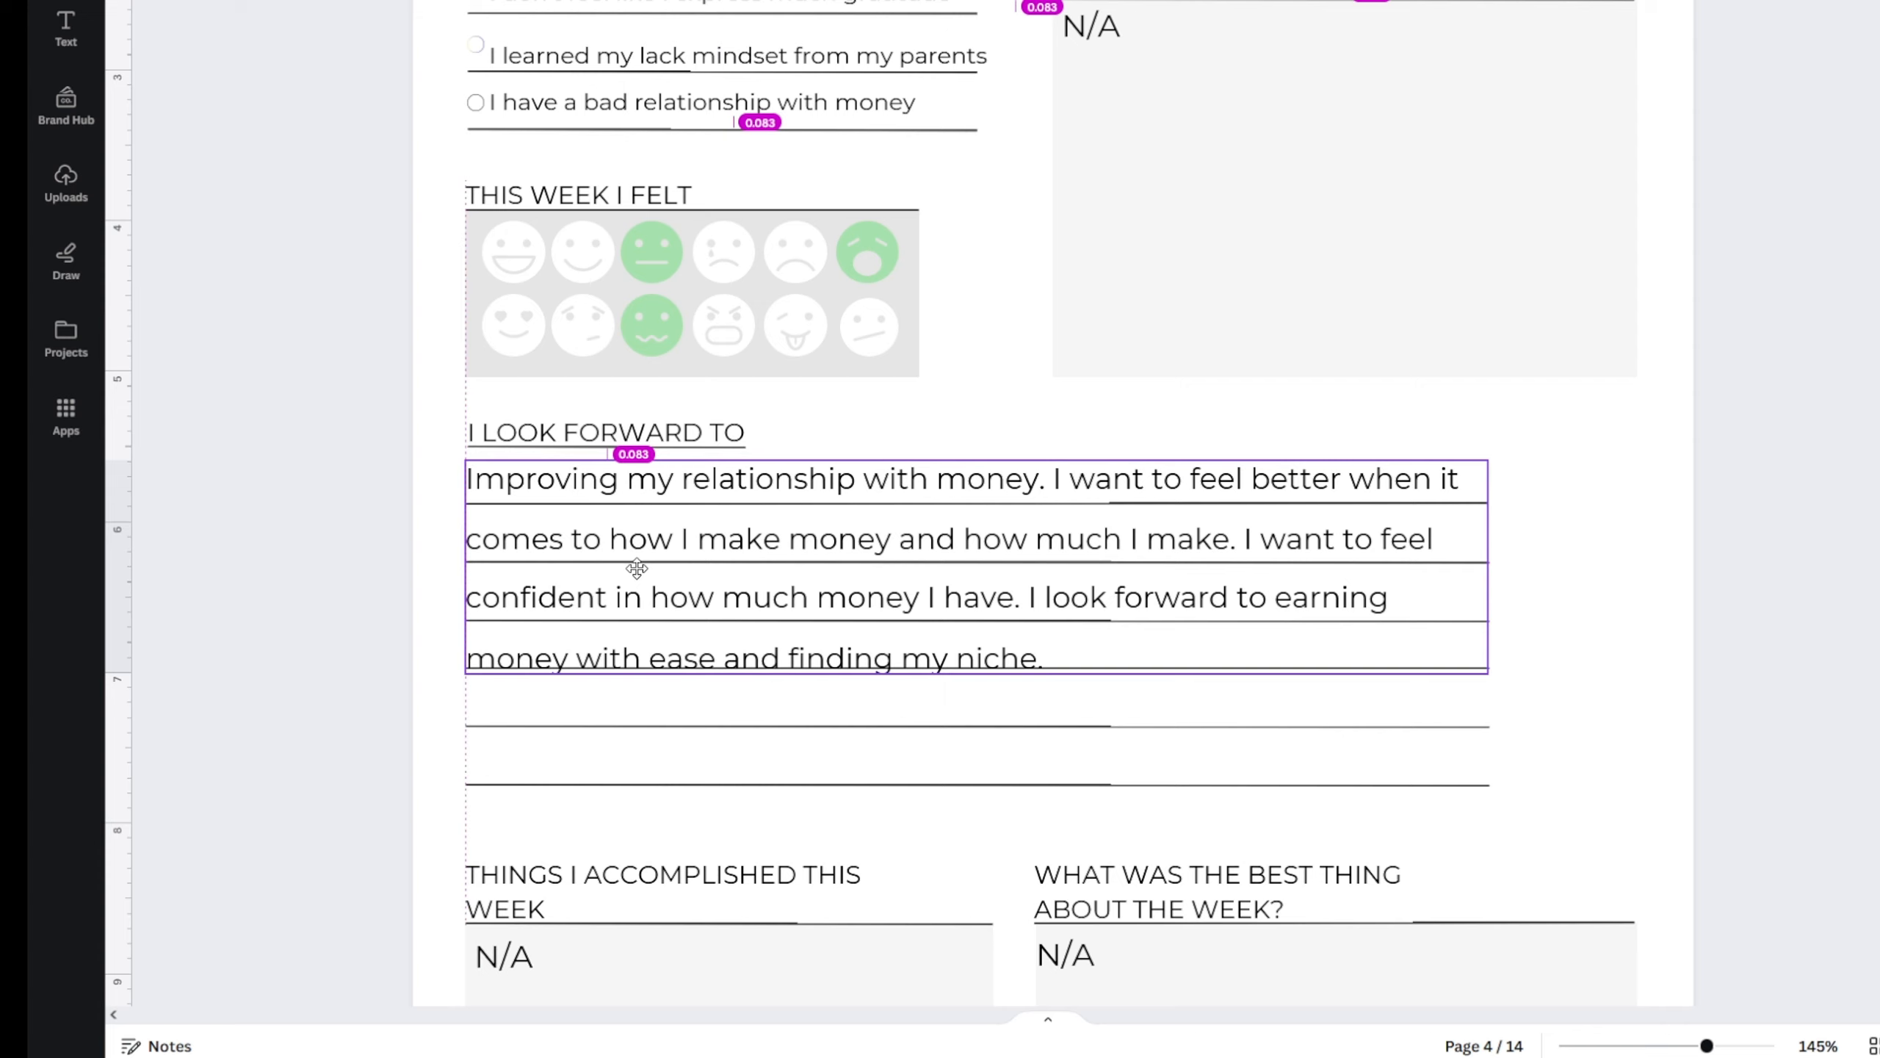
pyautogui.click(878, 1)
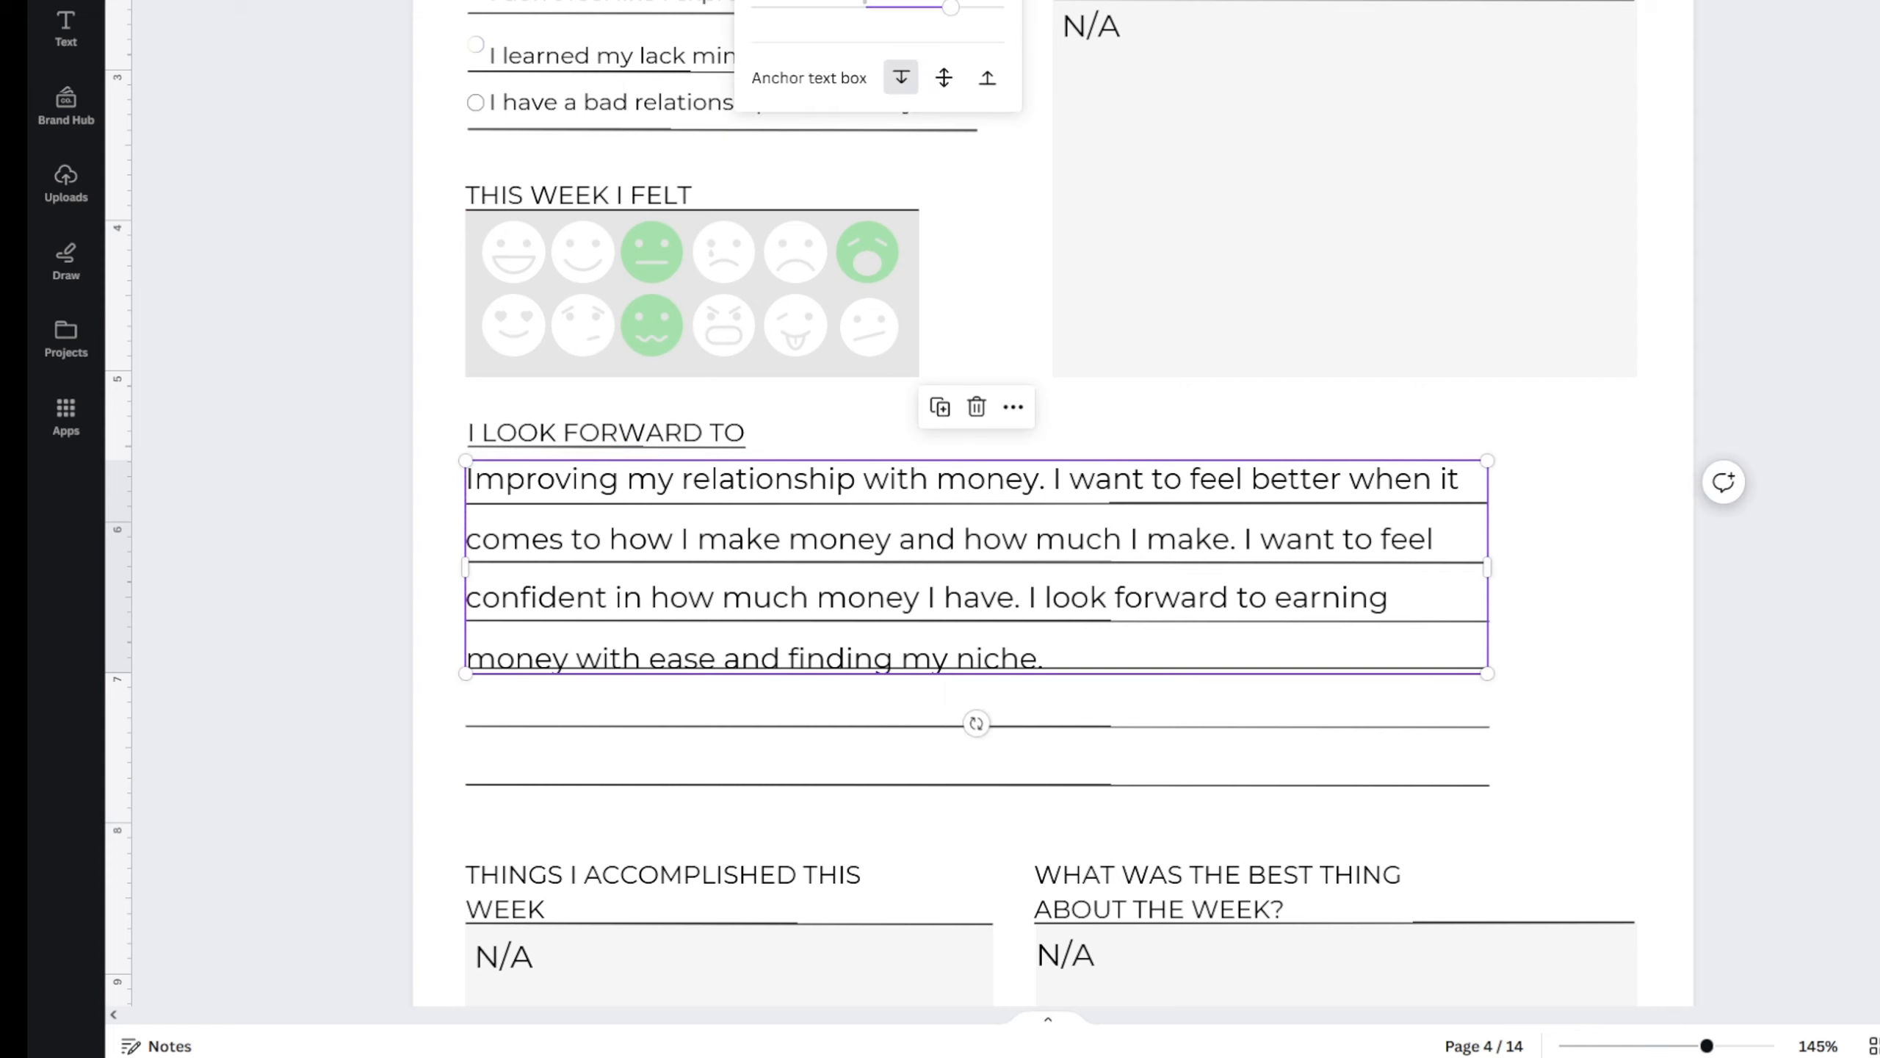
pyautogui.moveTo(950, 11); pyautogui.dragTo(943, 15)
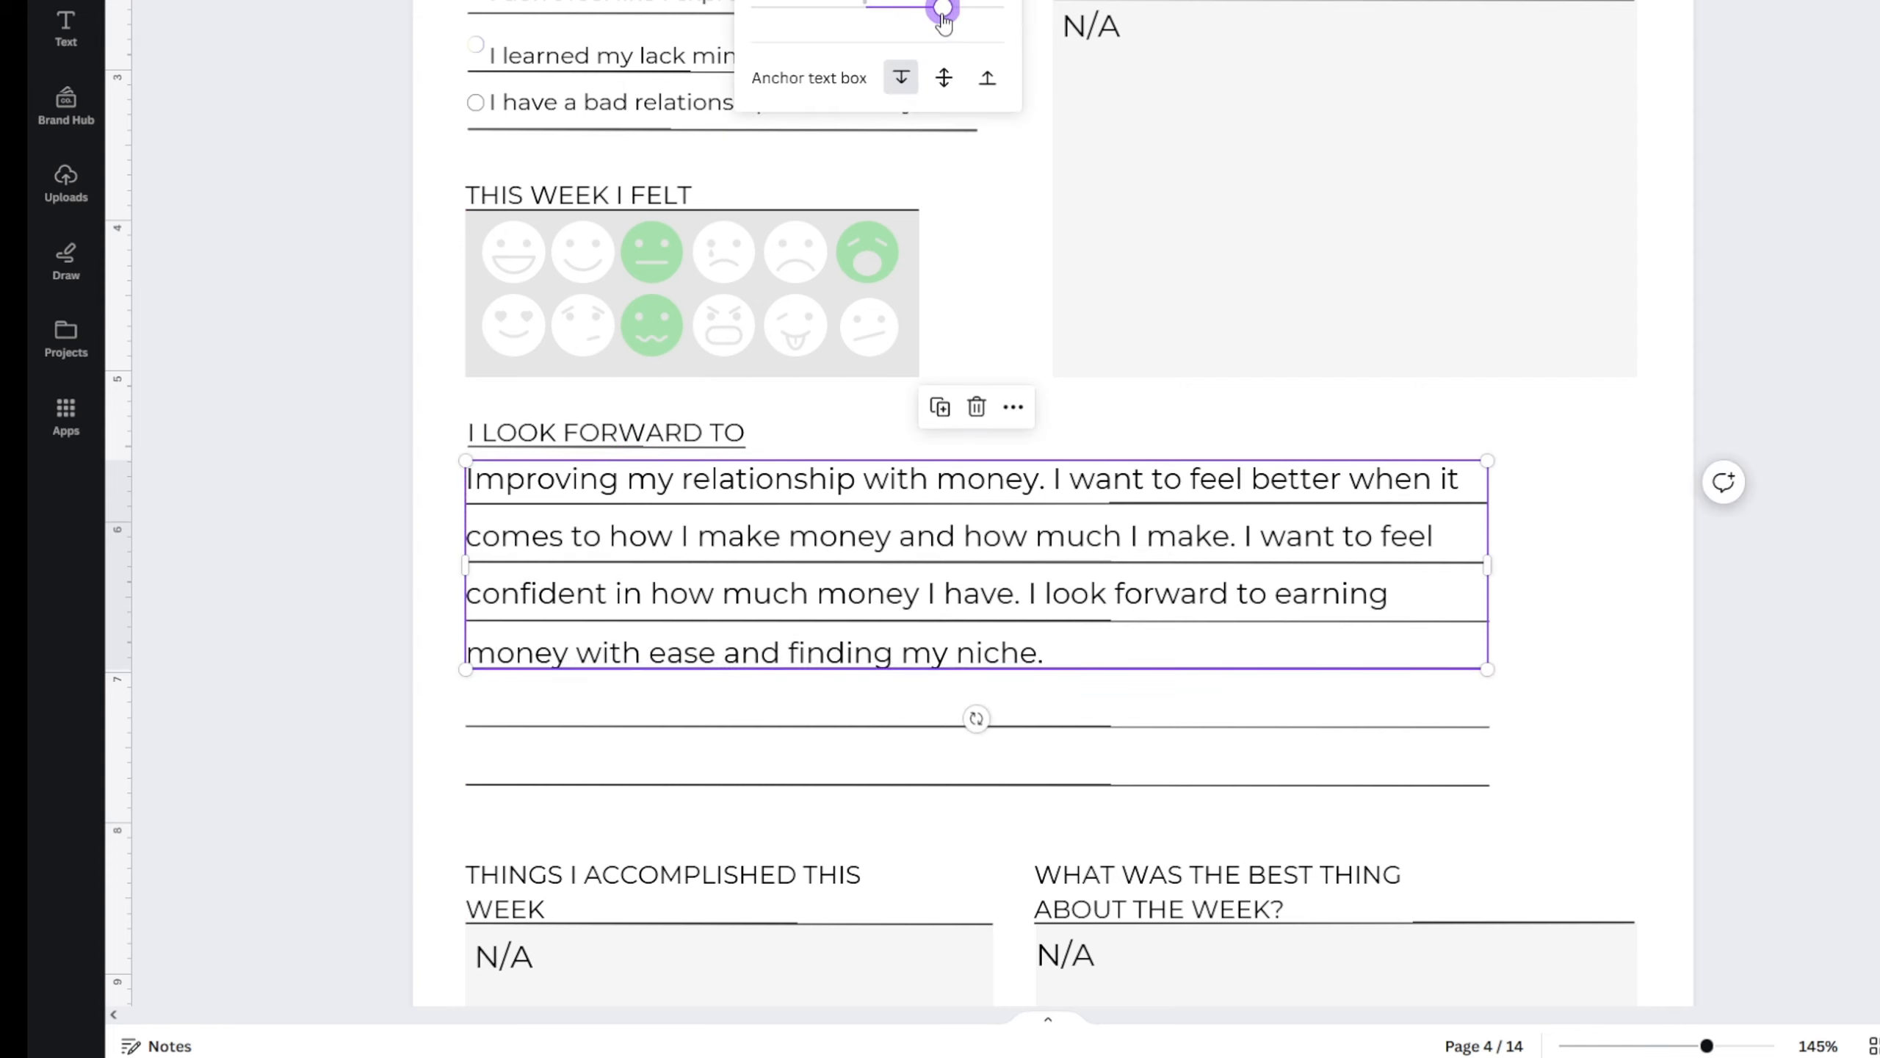
pyautogui.click(316, 351)
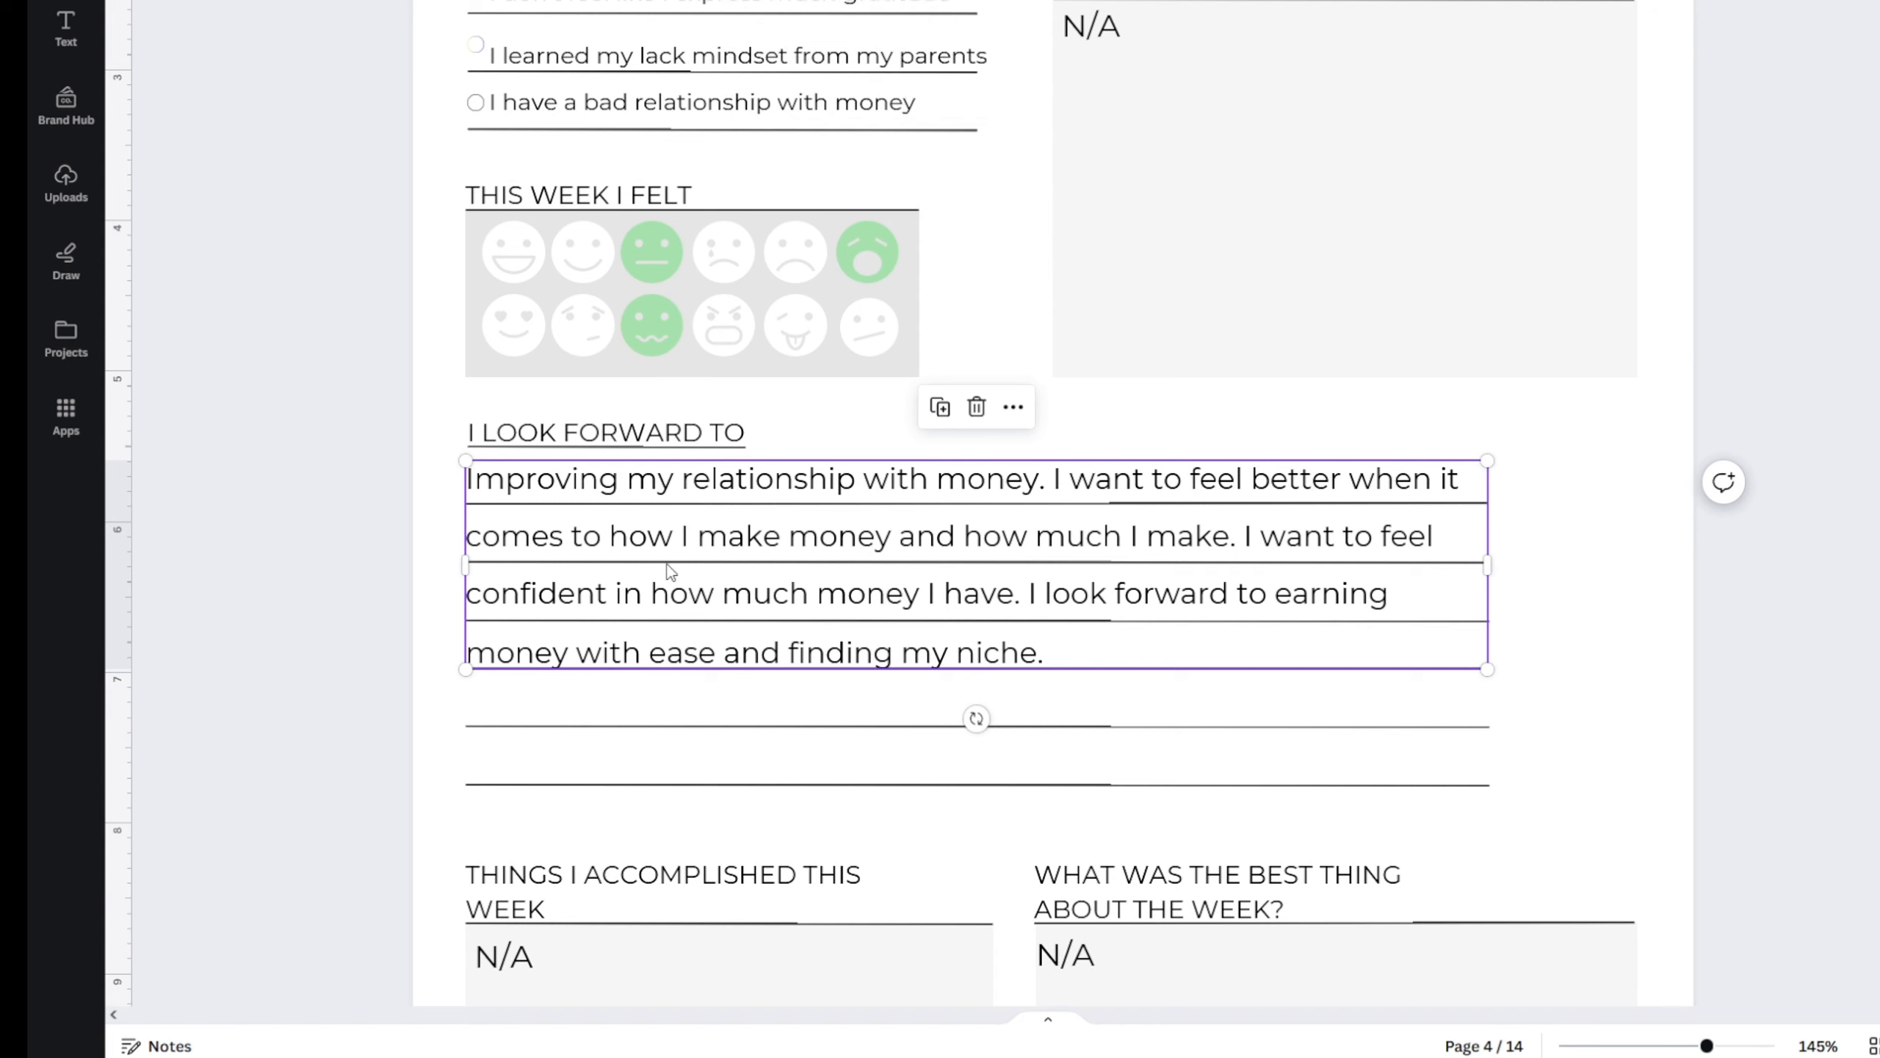
# - Shrink the I Look Forward To answer's text and realign it to the ruled lines with slightly wider line spacing and a small nudge
pyautogui.moveTo(671, 570); pyautogui.dragTo(665, 564)
pyautogui.hotkey('ctrl', 'shift', ',')
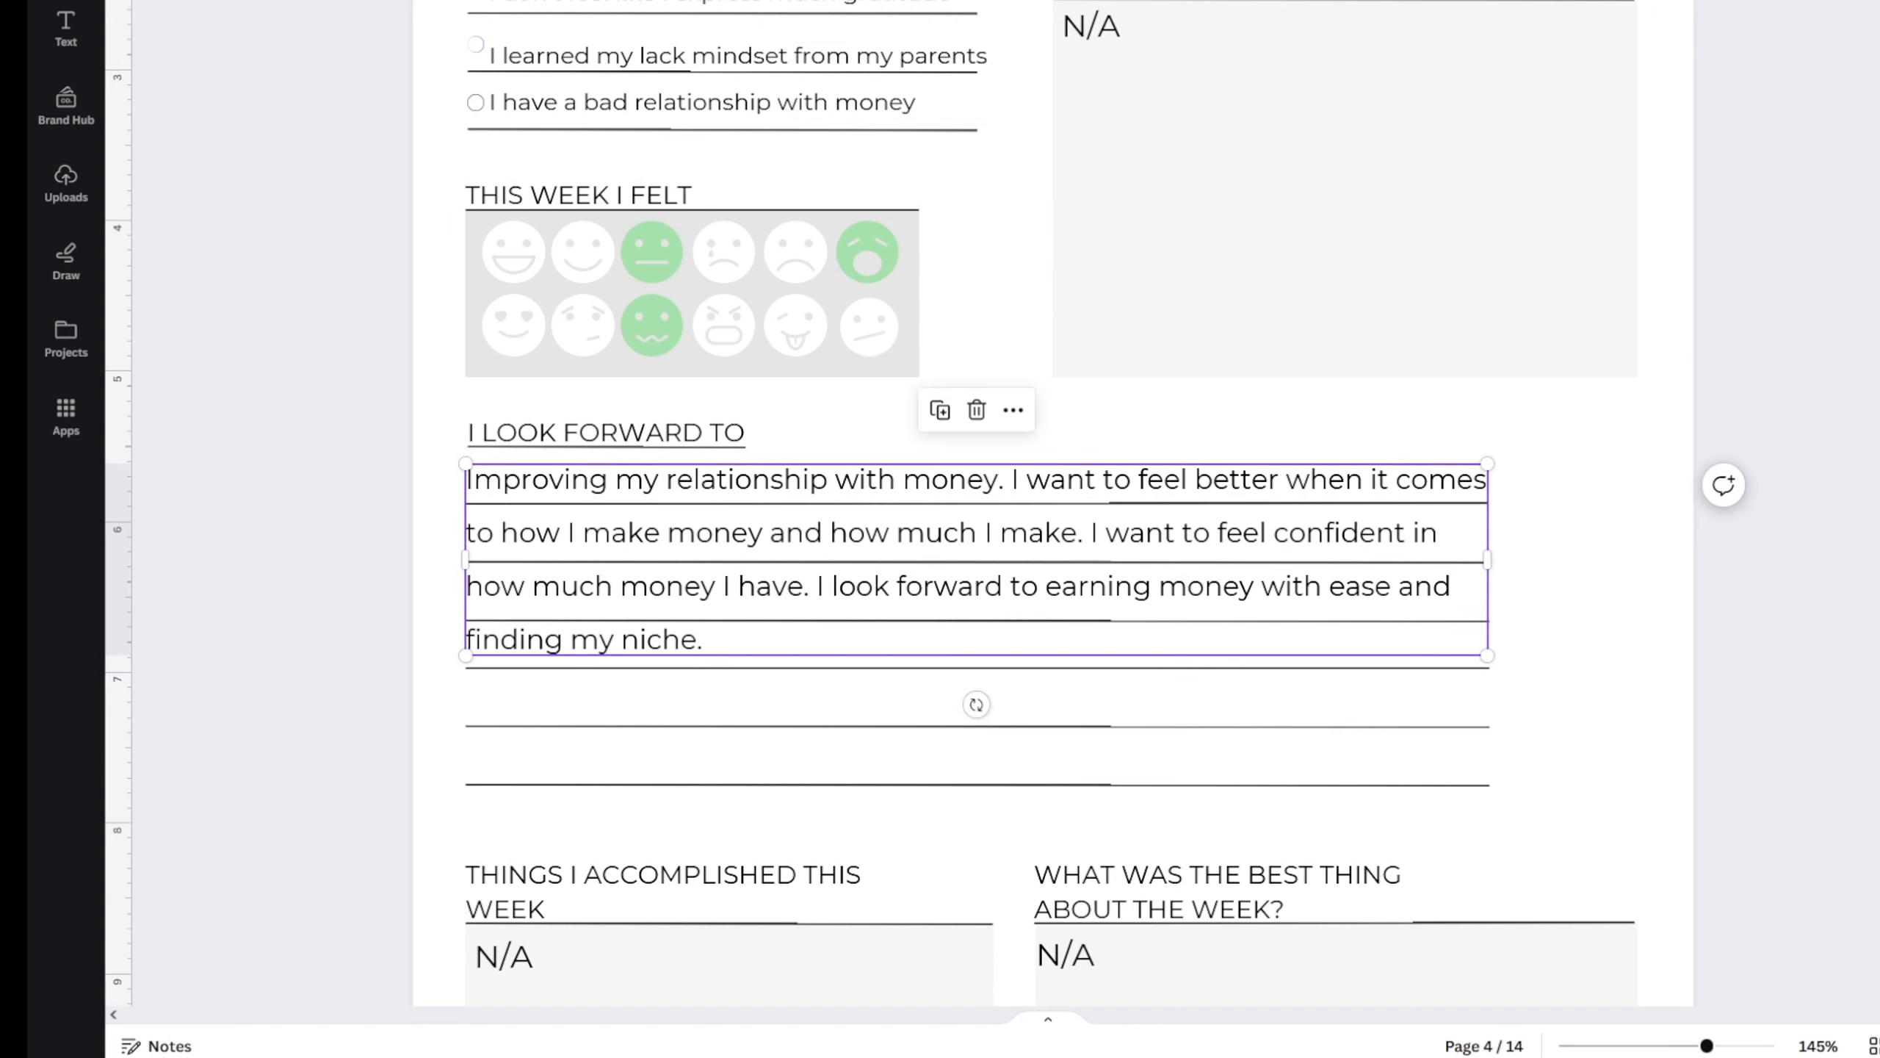
pyautogui.click(877, 0)
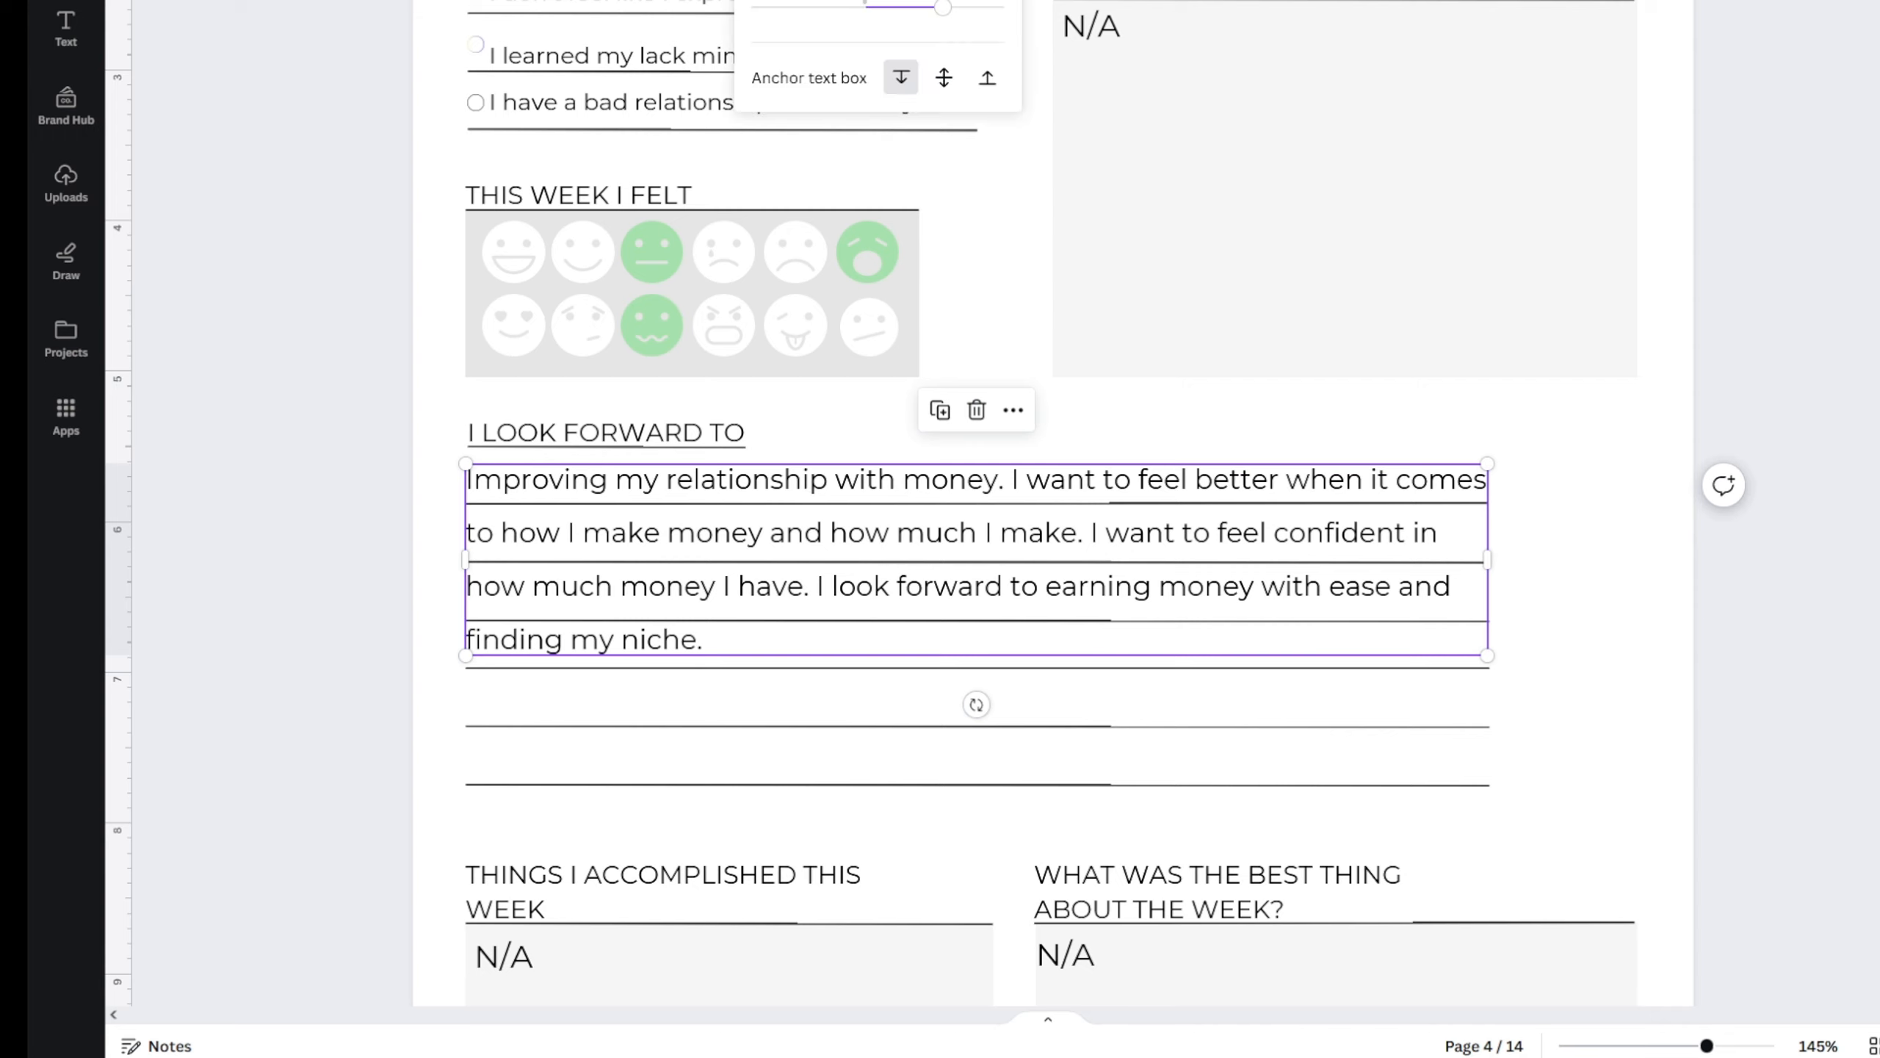
pyautogui.moveTo(943, 19); pyautogui.dragTo(954, 22)
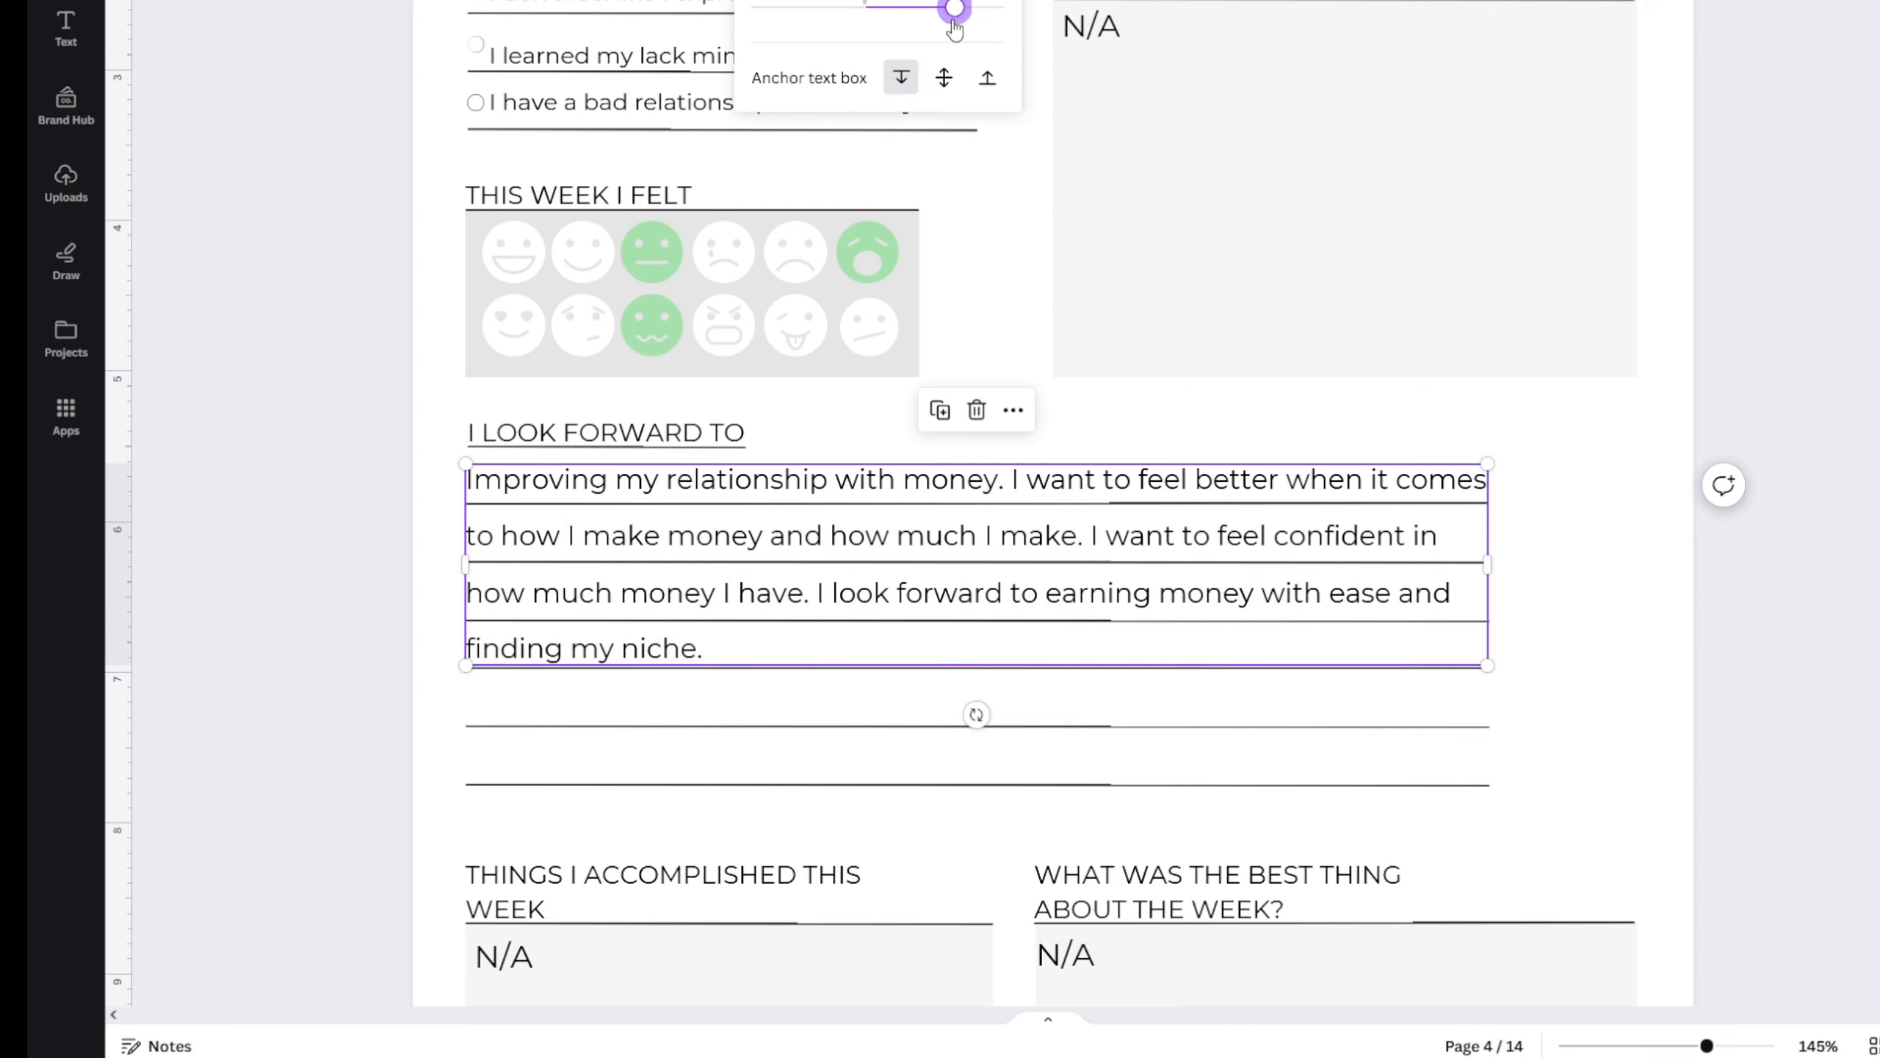
pyautogui.click(404, 421)
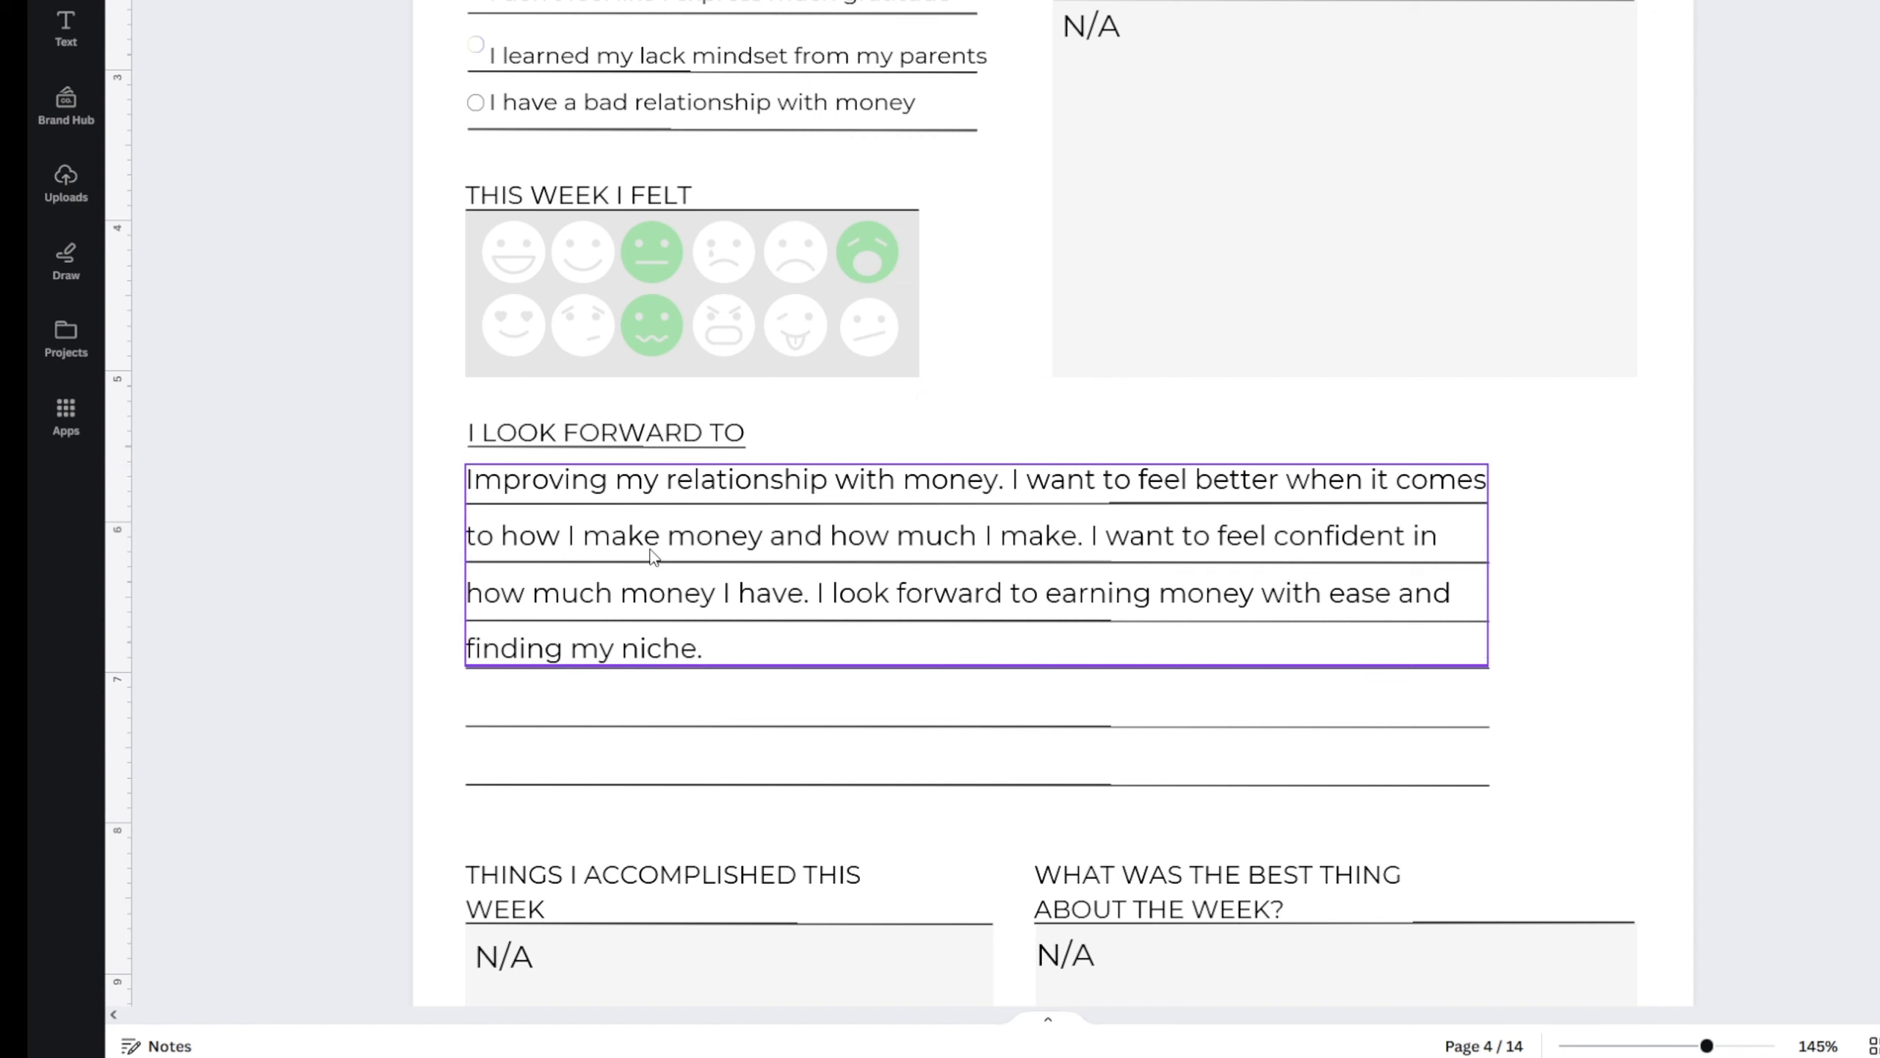
pyautogui.moveTo(646, 548); pyautogui.dragTo(645, 552)
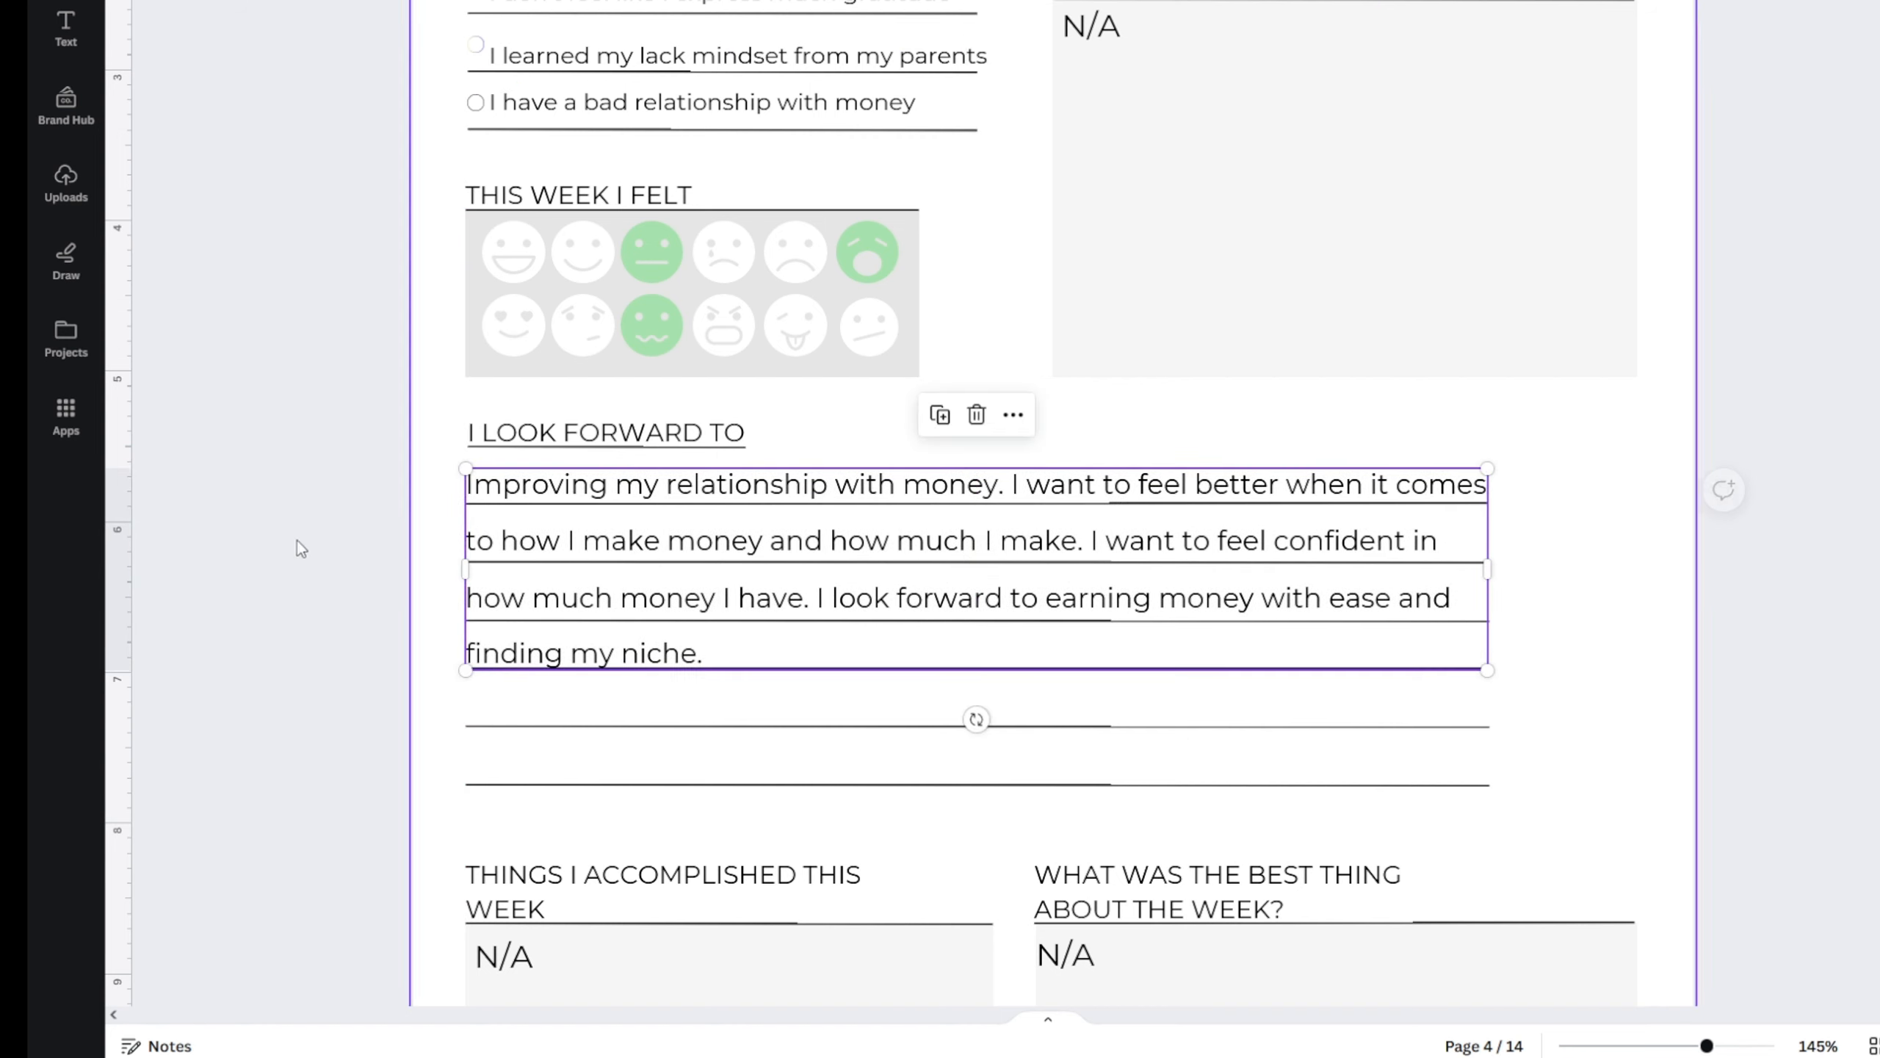
pyautogui.click(260, 547)
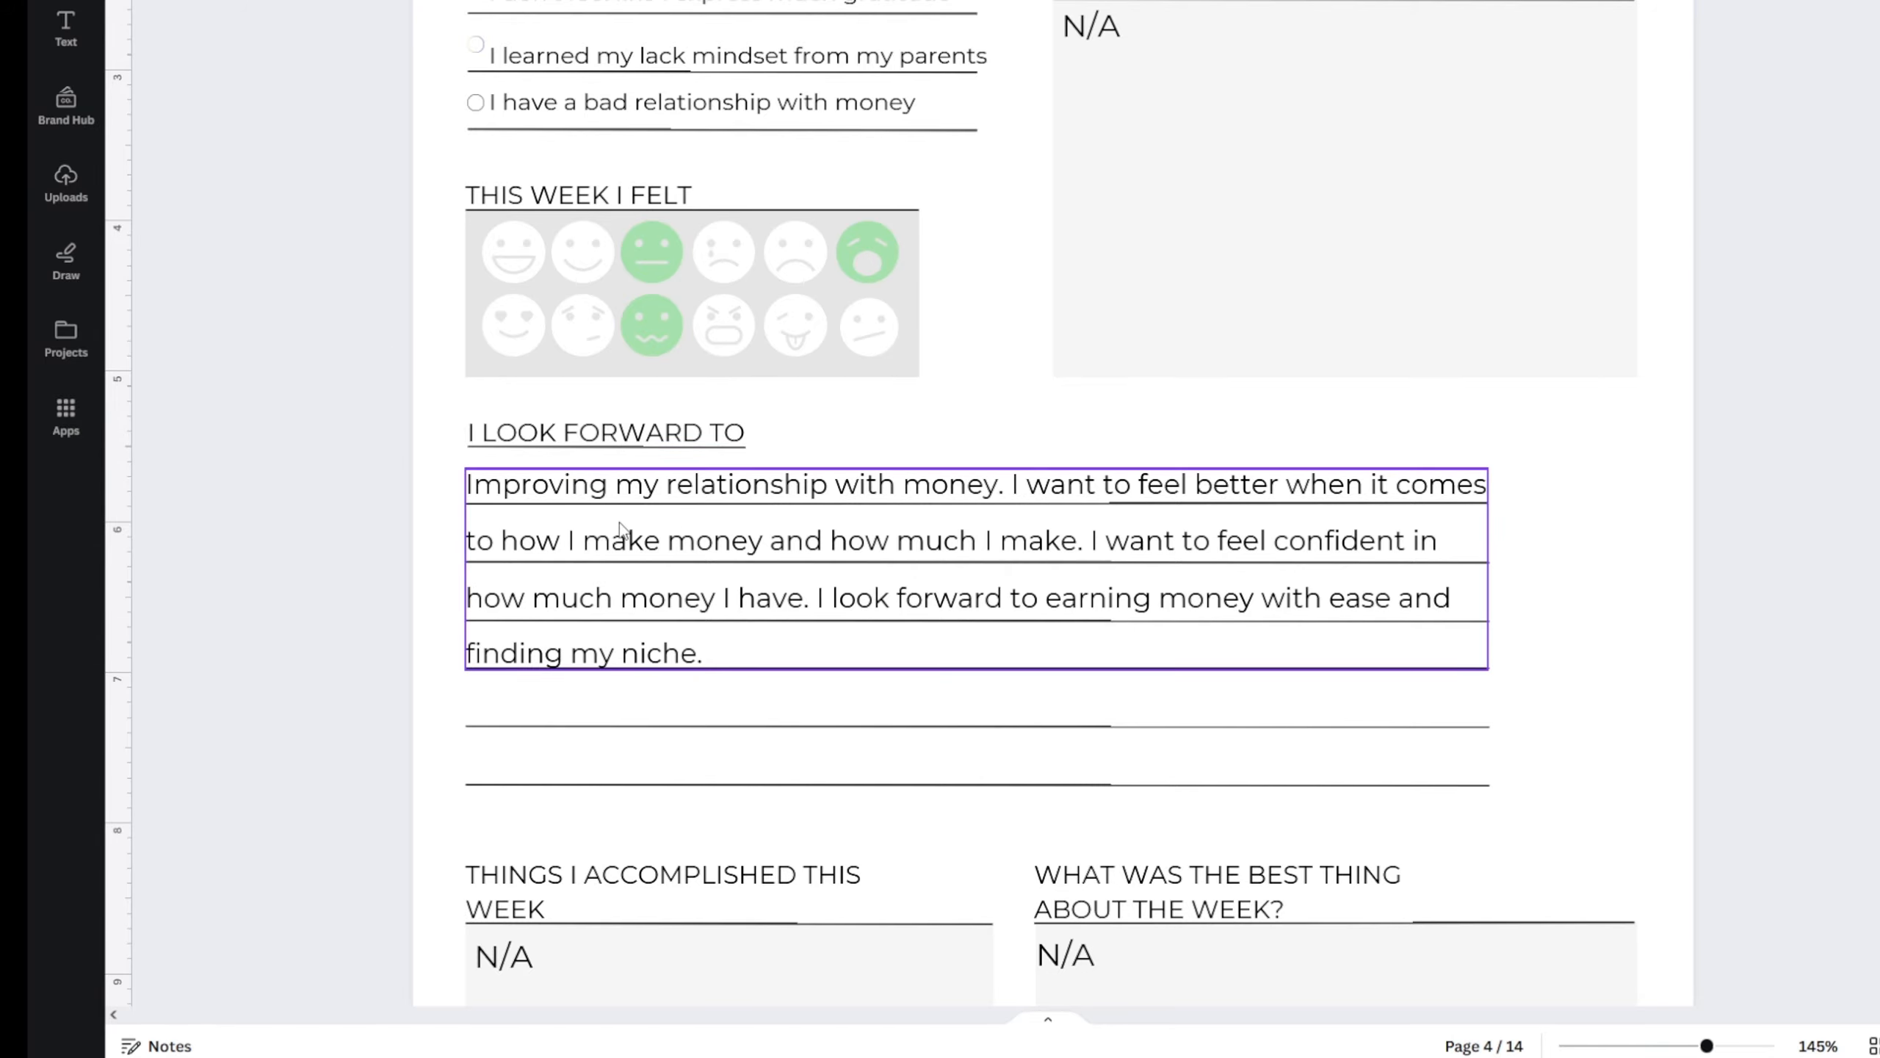
# - Replace the N/A under Things I Accomplished This Week with smaller text reading "I started my money manifestation journal. I created my first design ever."
pyautogui.scroll(3, 563, 586)
pyautogui.scroll(-8, 519, 481)
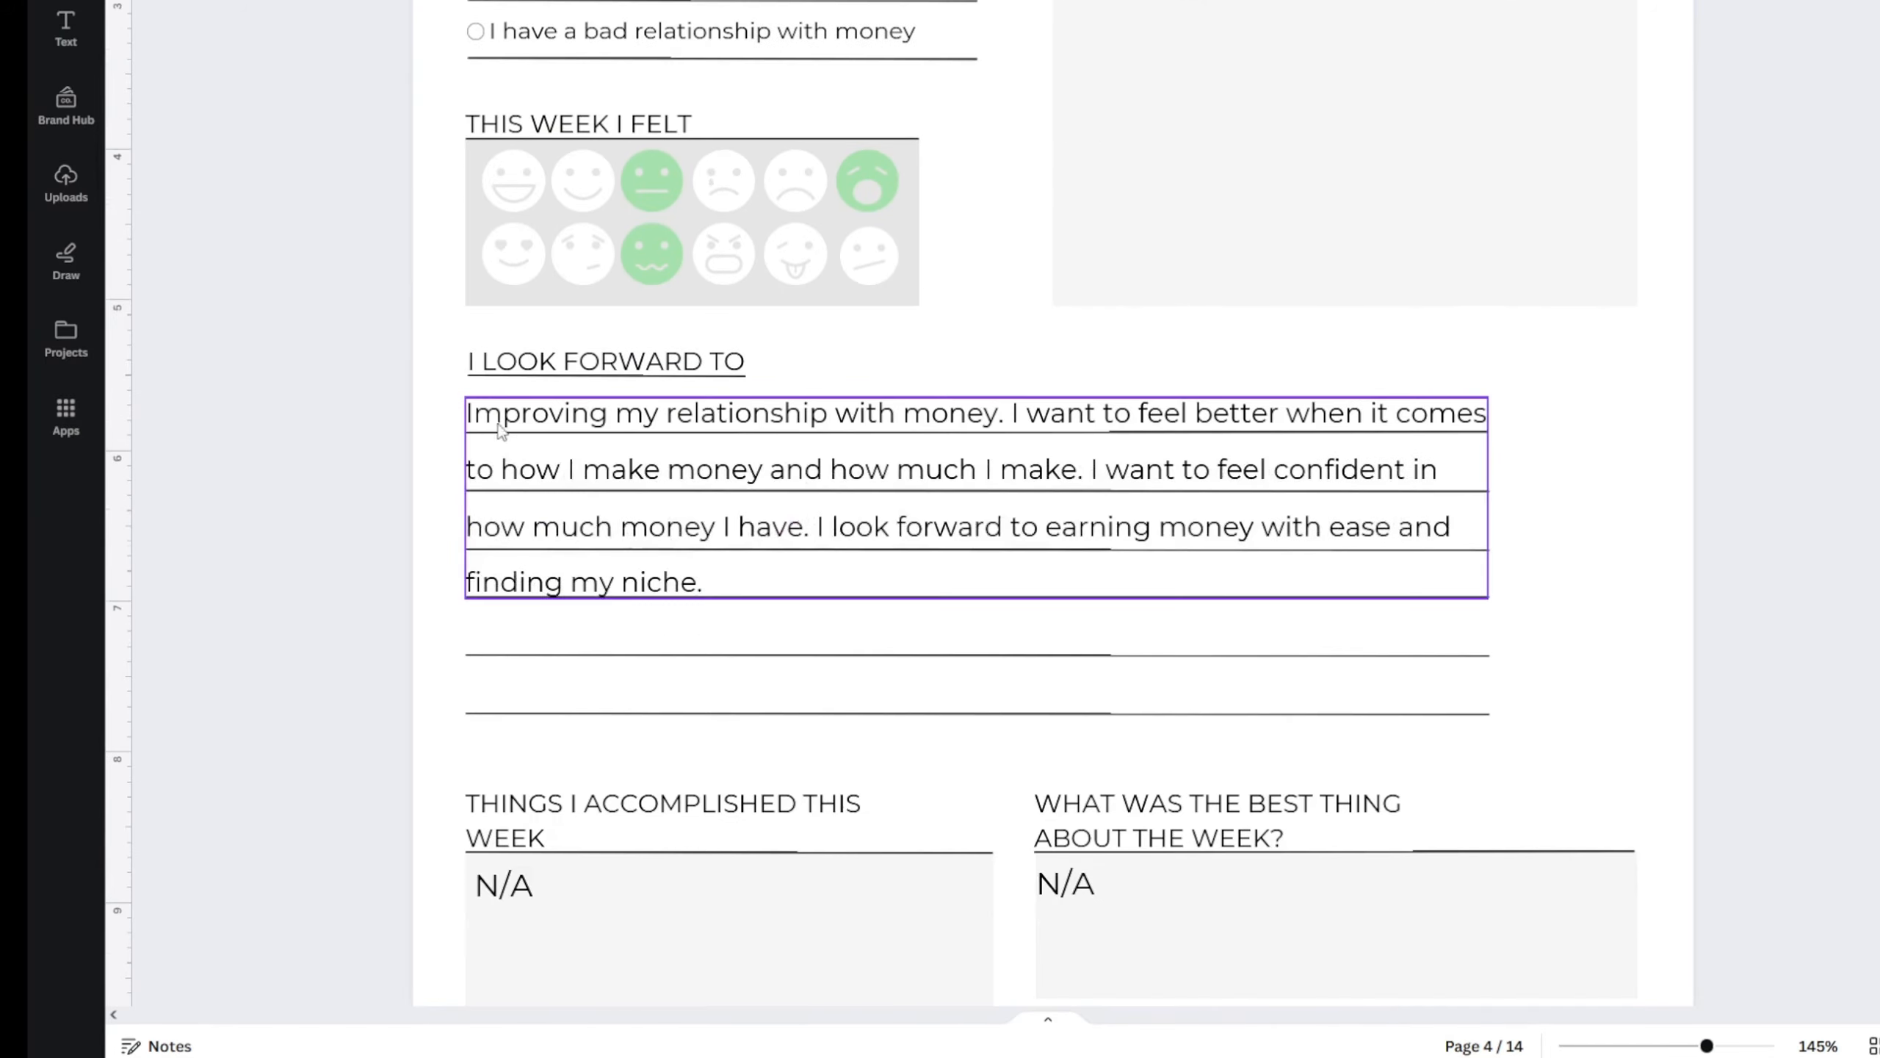
pyautogui.scroll(-1, 500, 424)
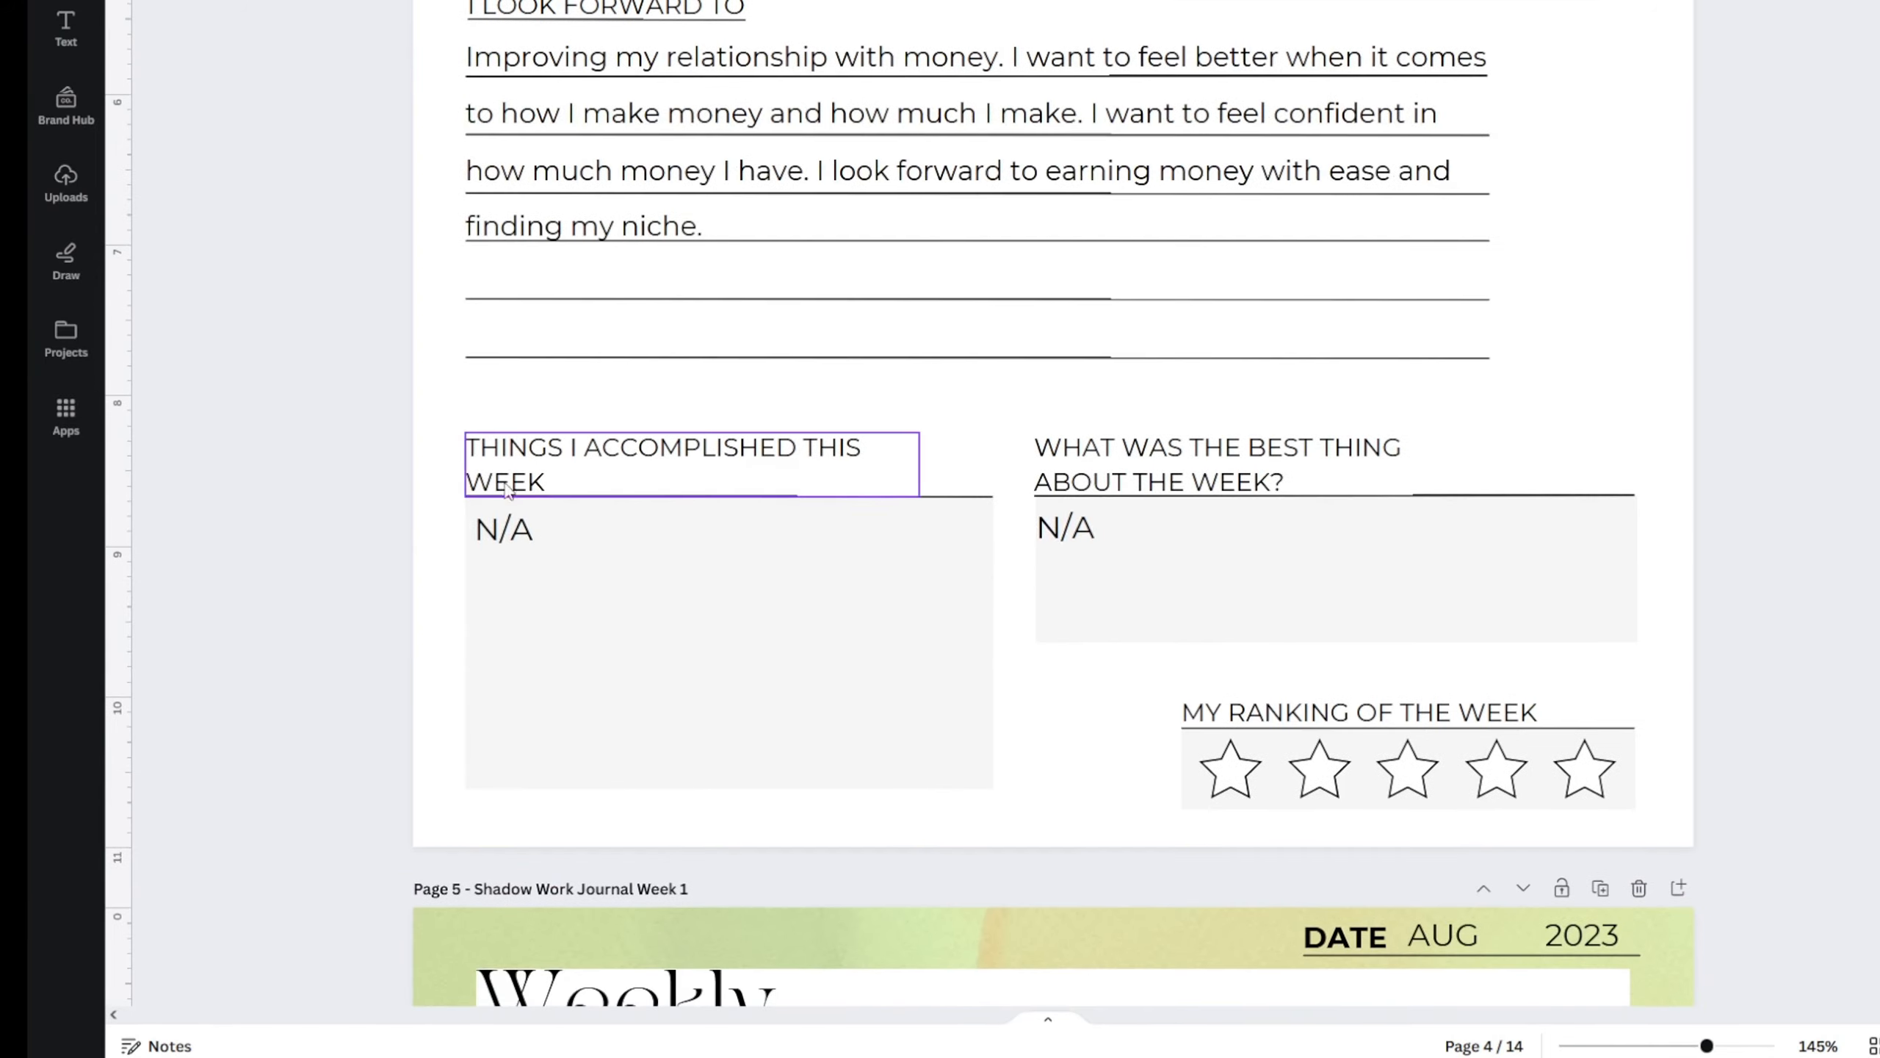
pyautogui.doubleClick(500, 542)
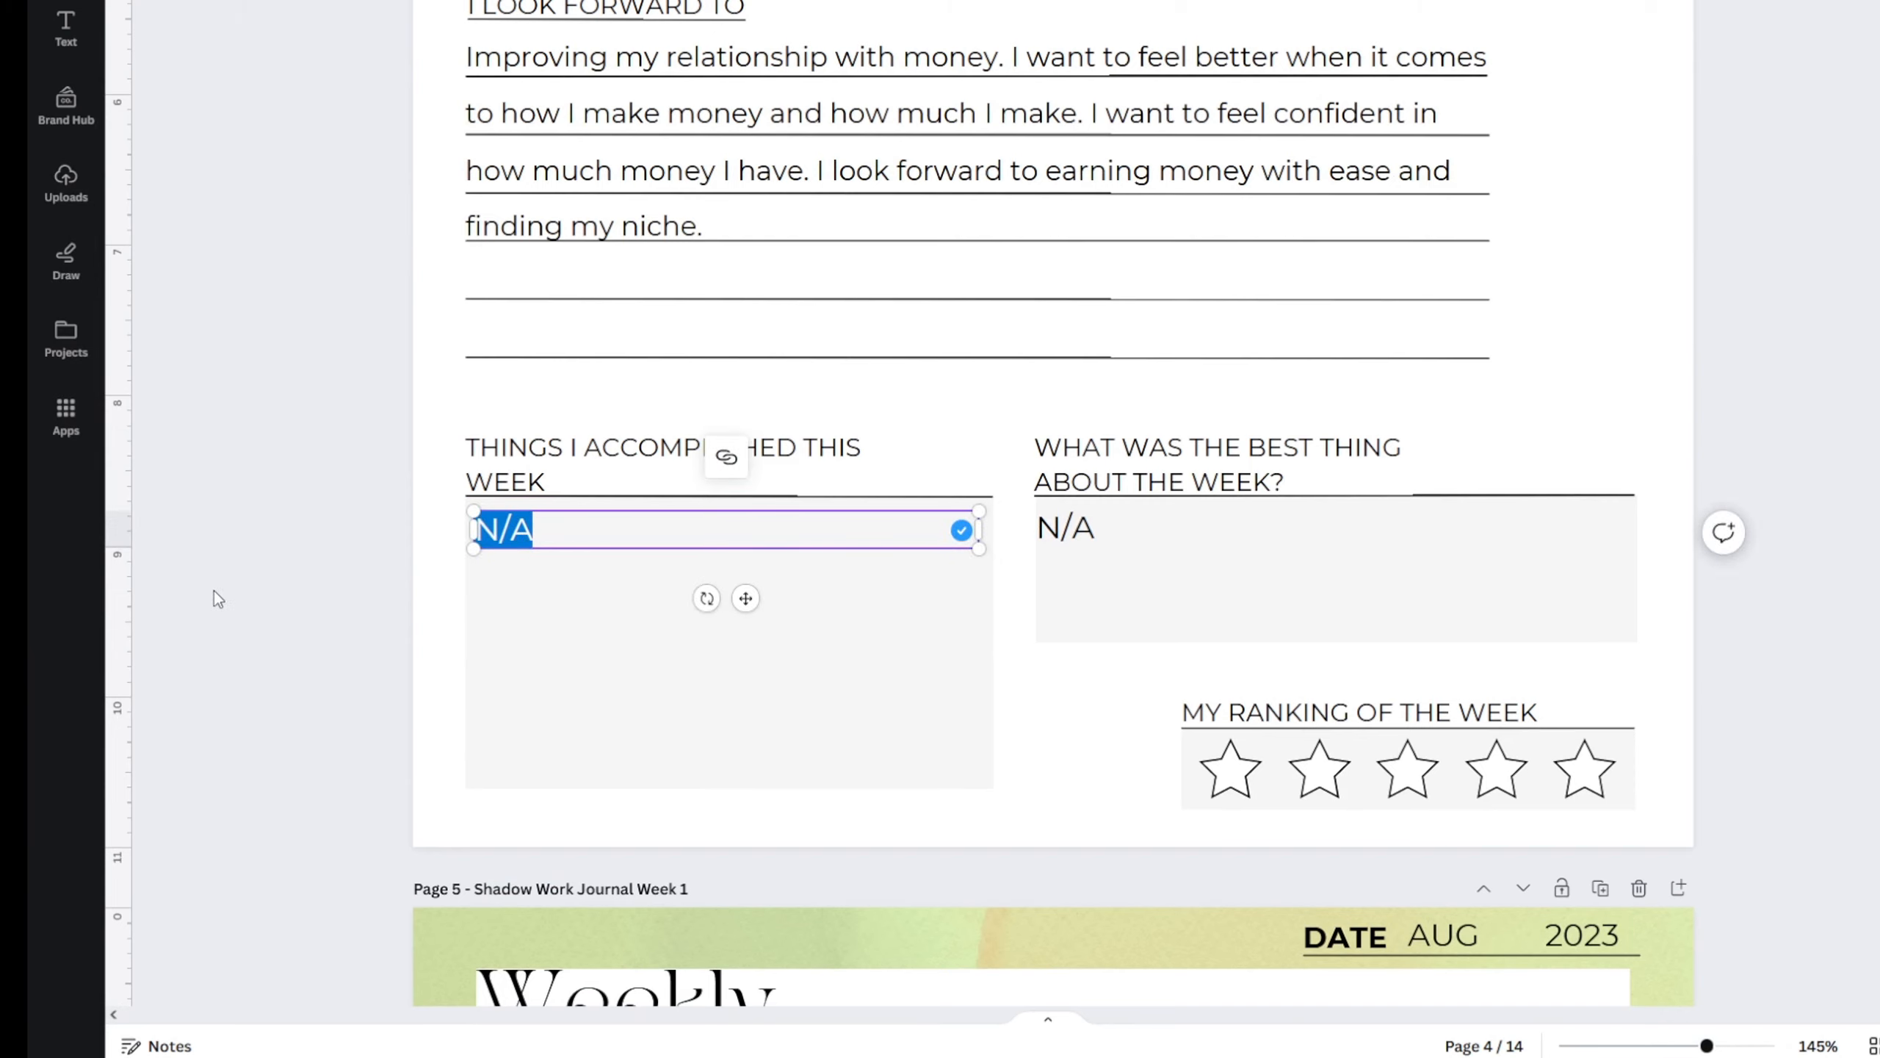
pyautogui.write('I started my')
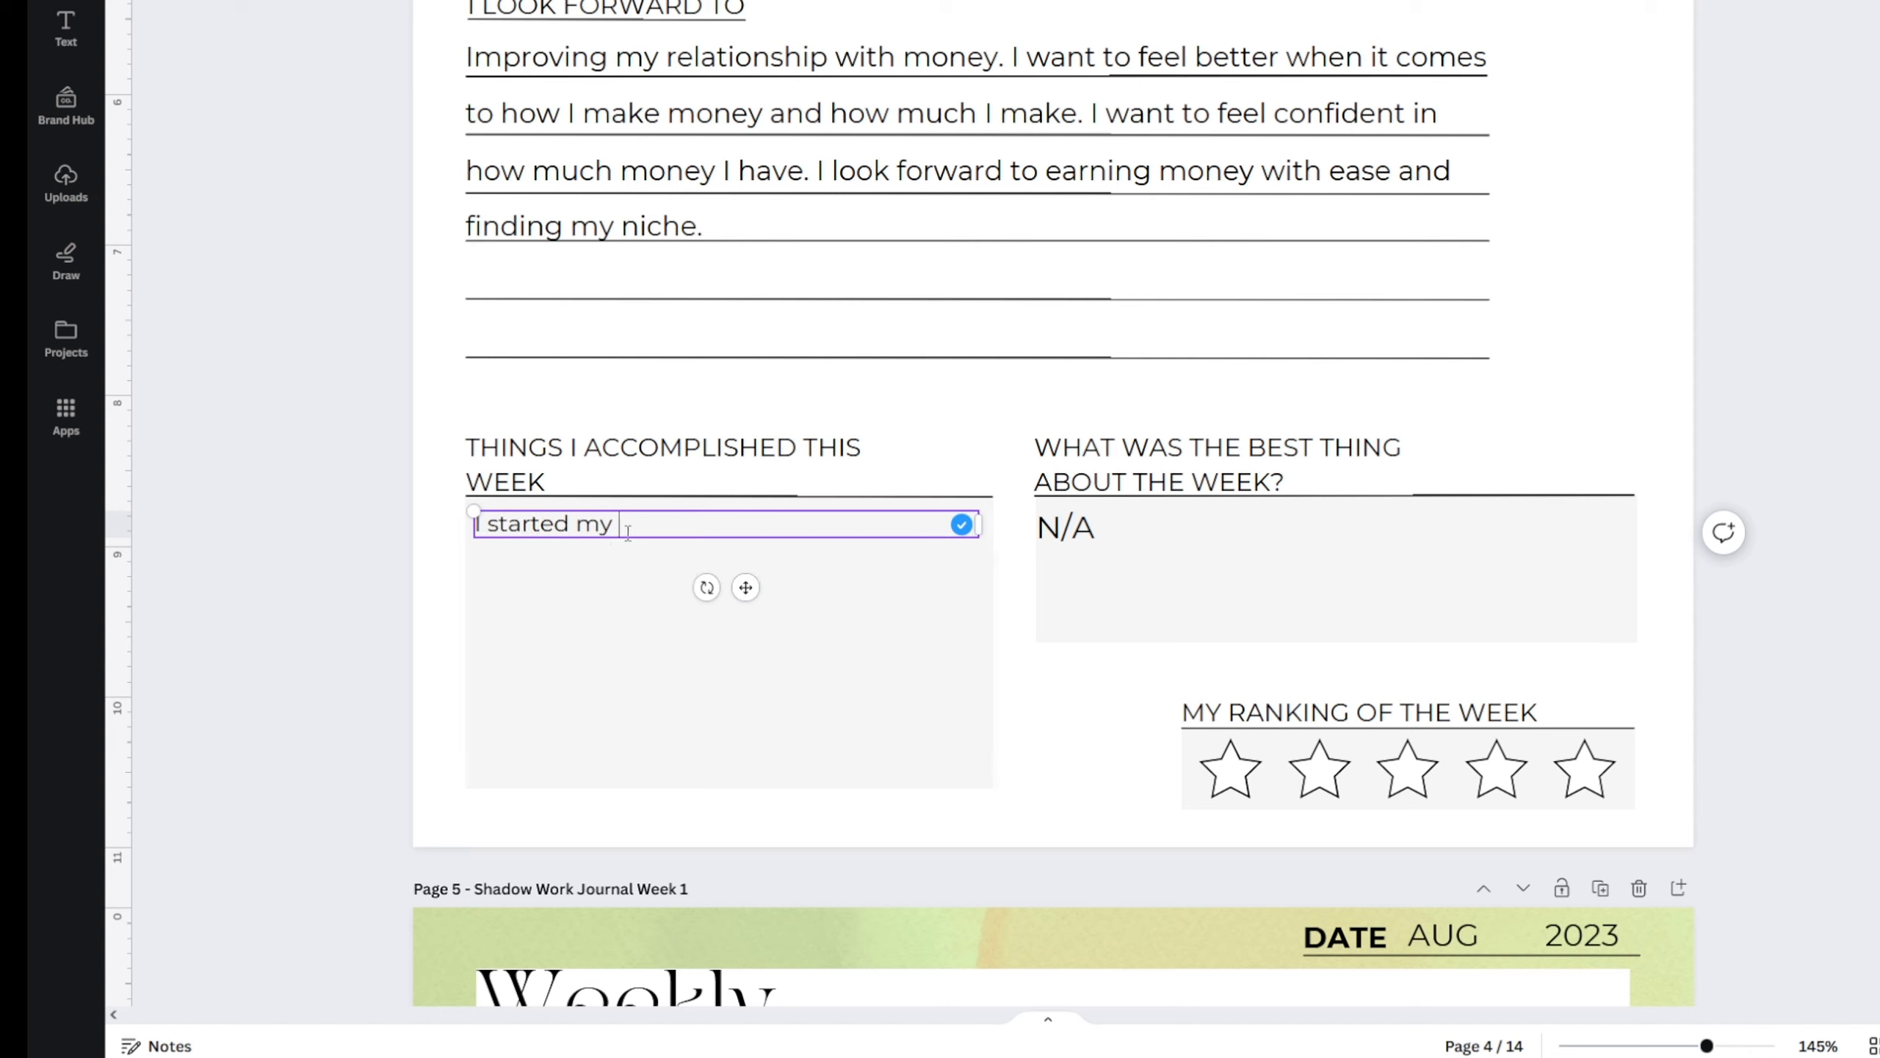
pyautogui.write(' money manifes')
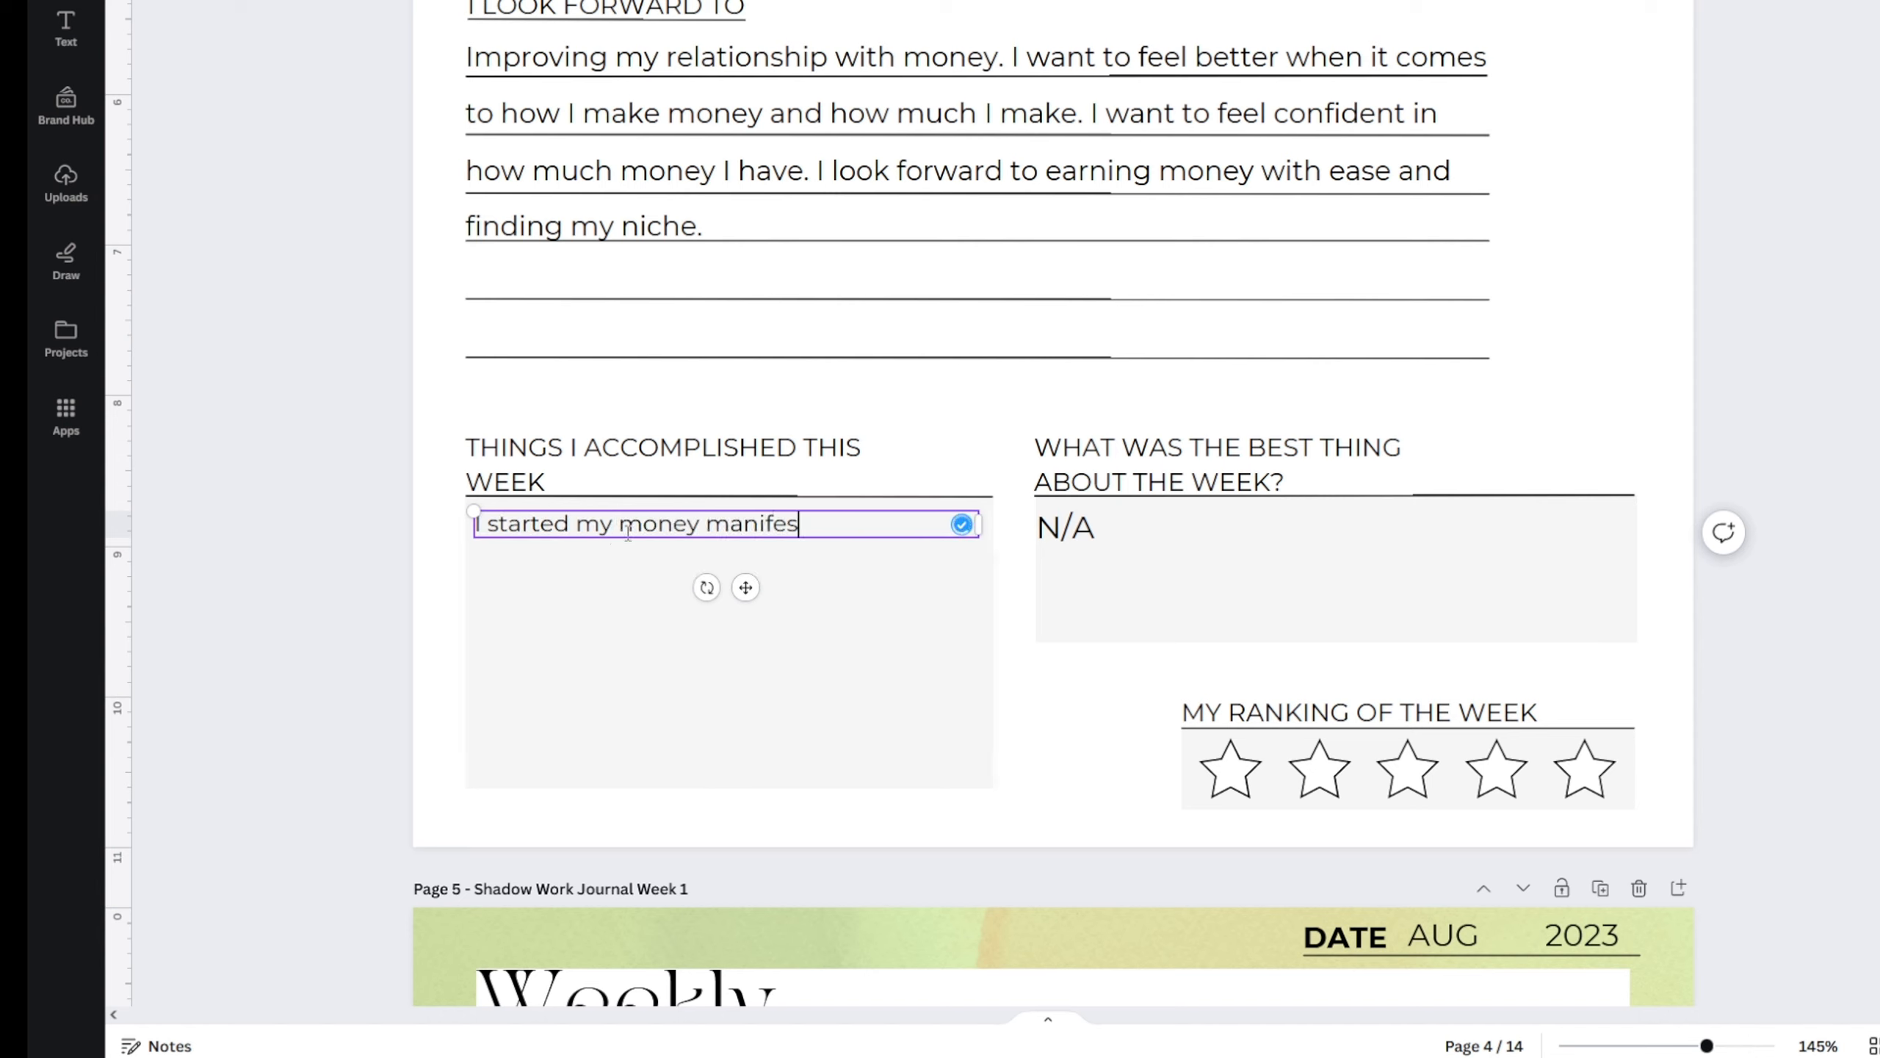
pyautogui.write('tation journal. I created')
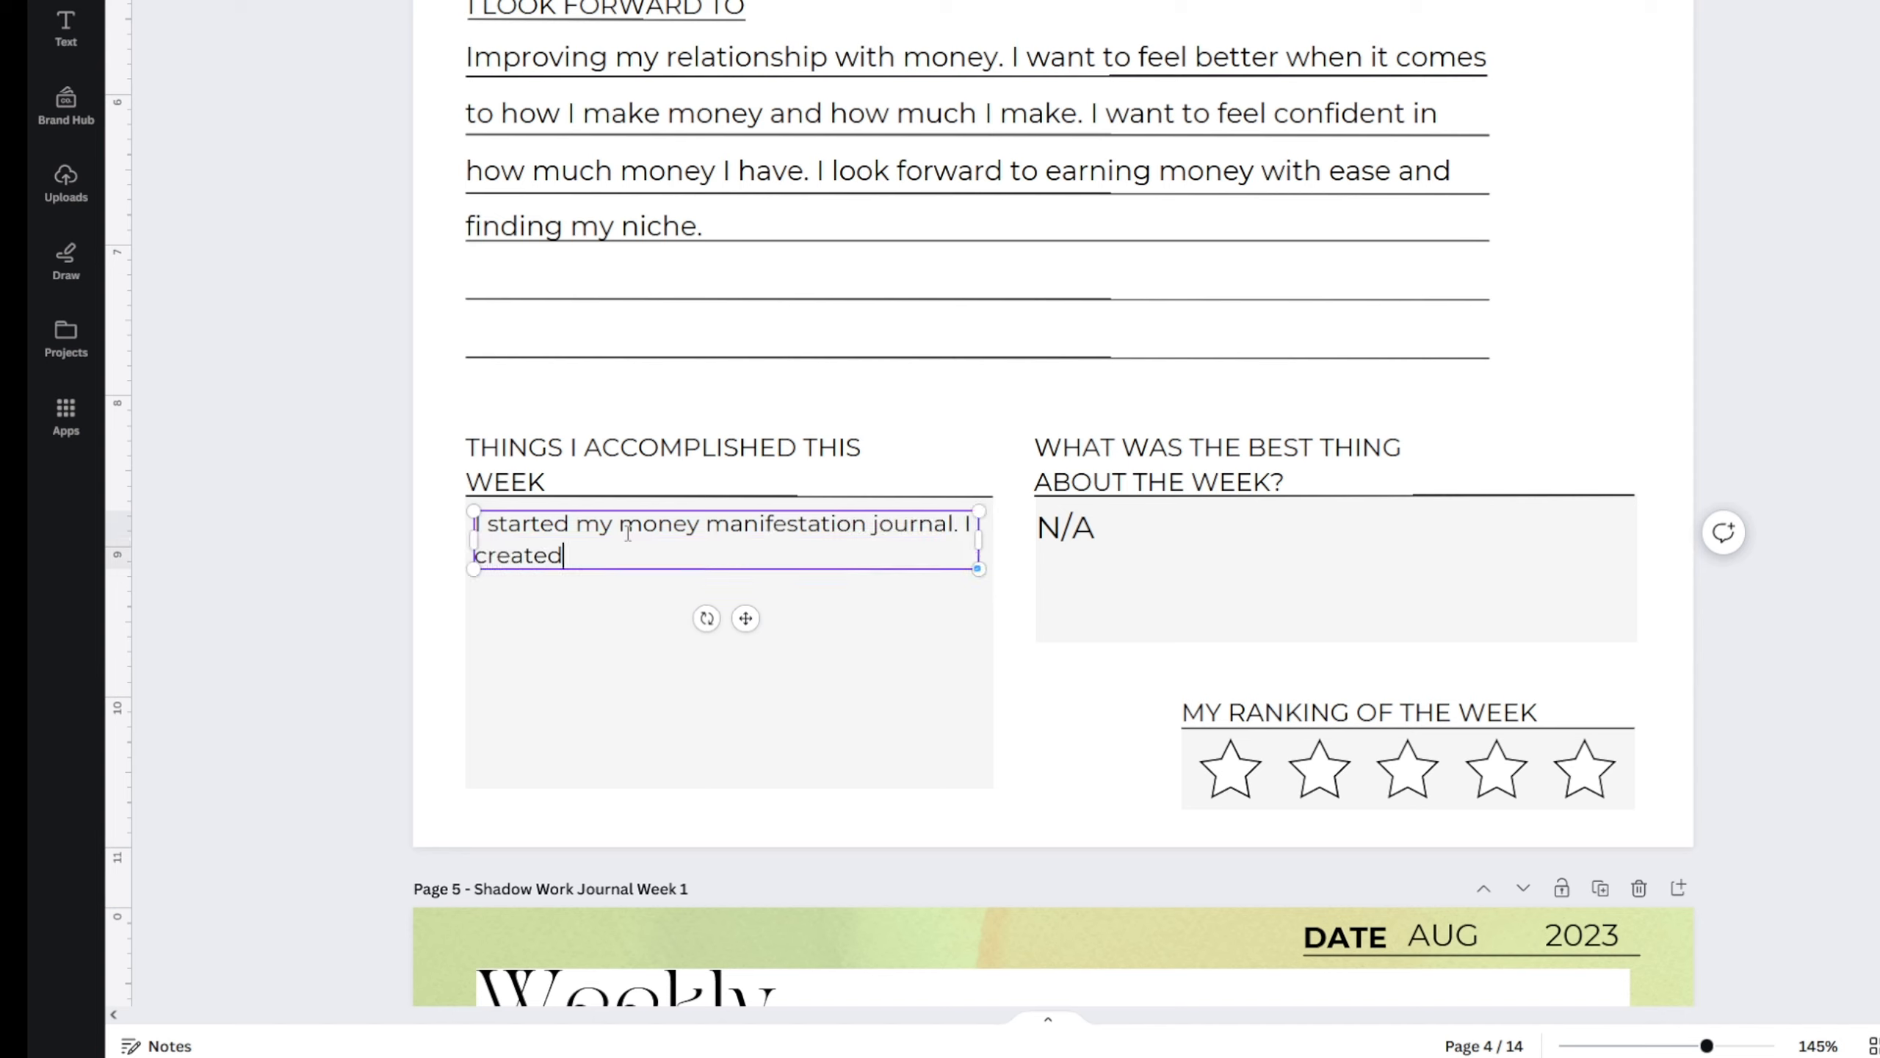
pyautogui.write(' my first de')
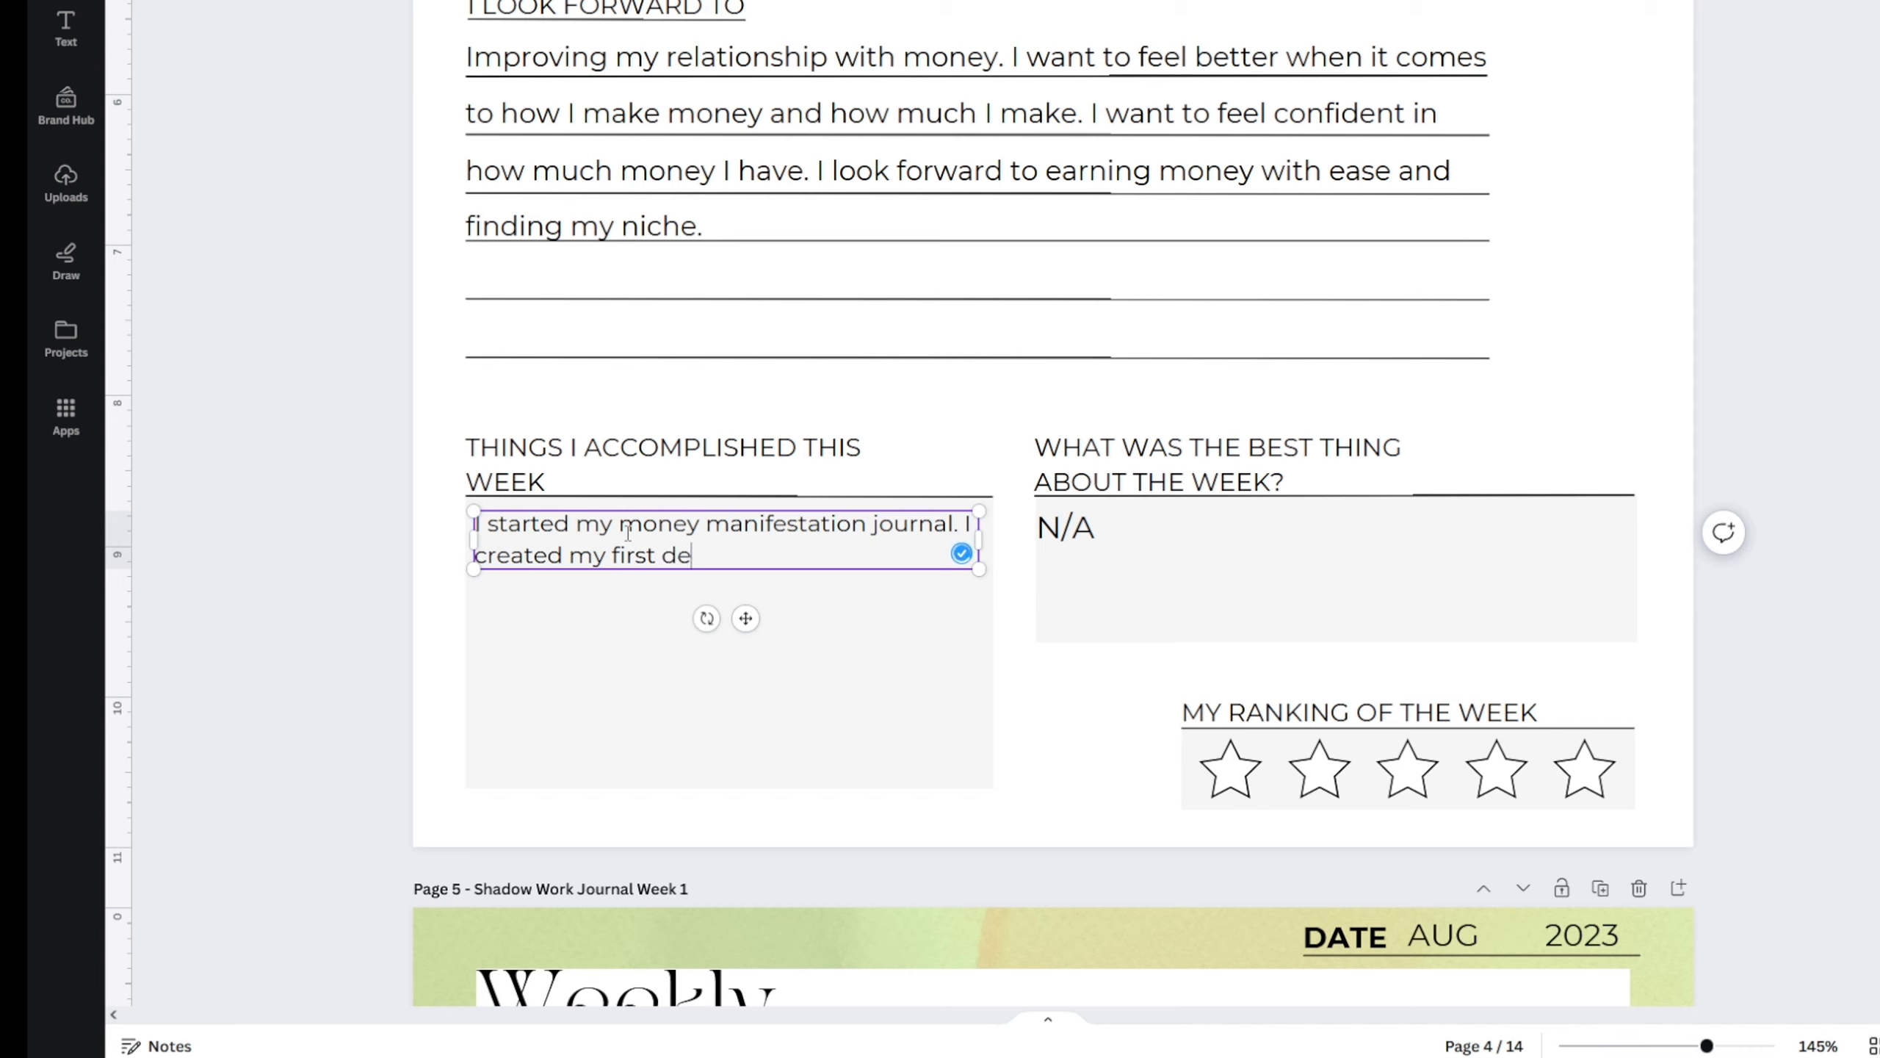
pyautogui.write('sign ever.')
# - Add a second paragraph to the accomplishments answer: "I designed a really nice journal for free and it's totally customized. I am excited to begin money manifestation."
pyautogui.press('Return')
pyautogui.press('Return')
pyautogui.write('I desigh')
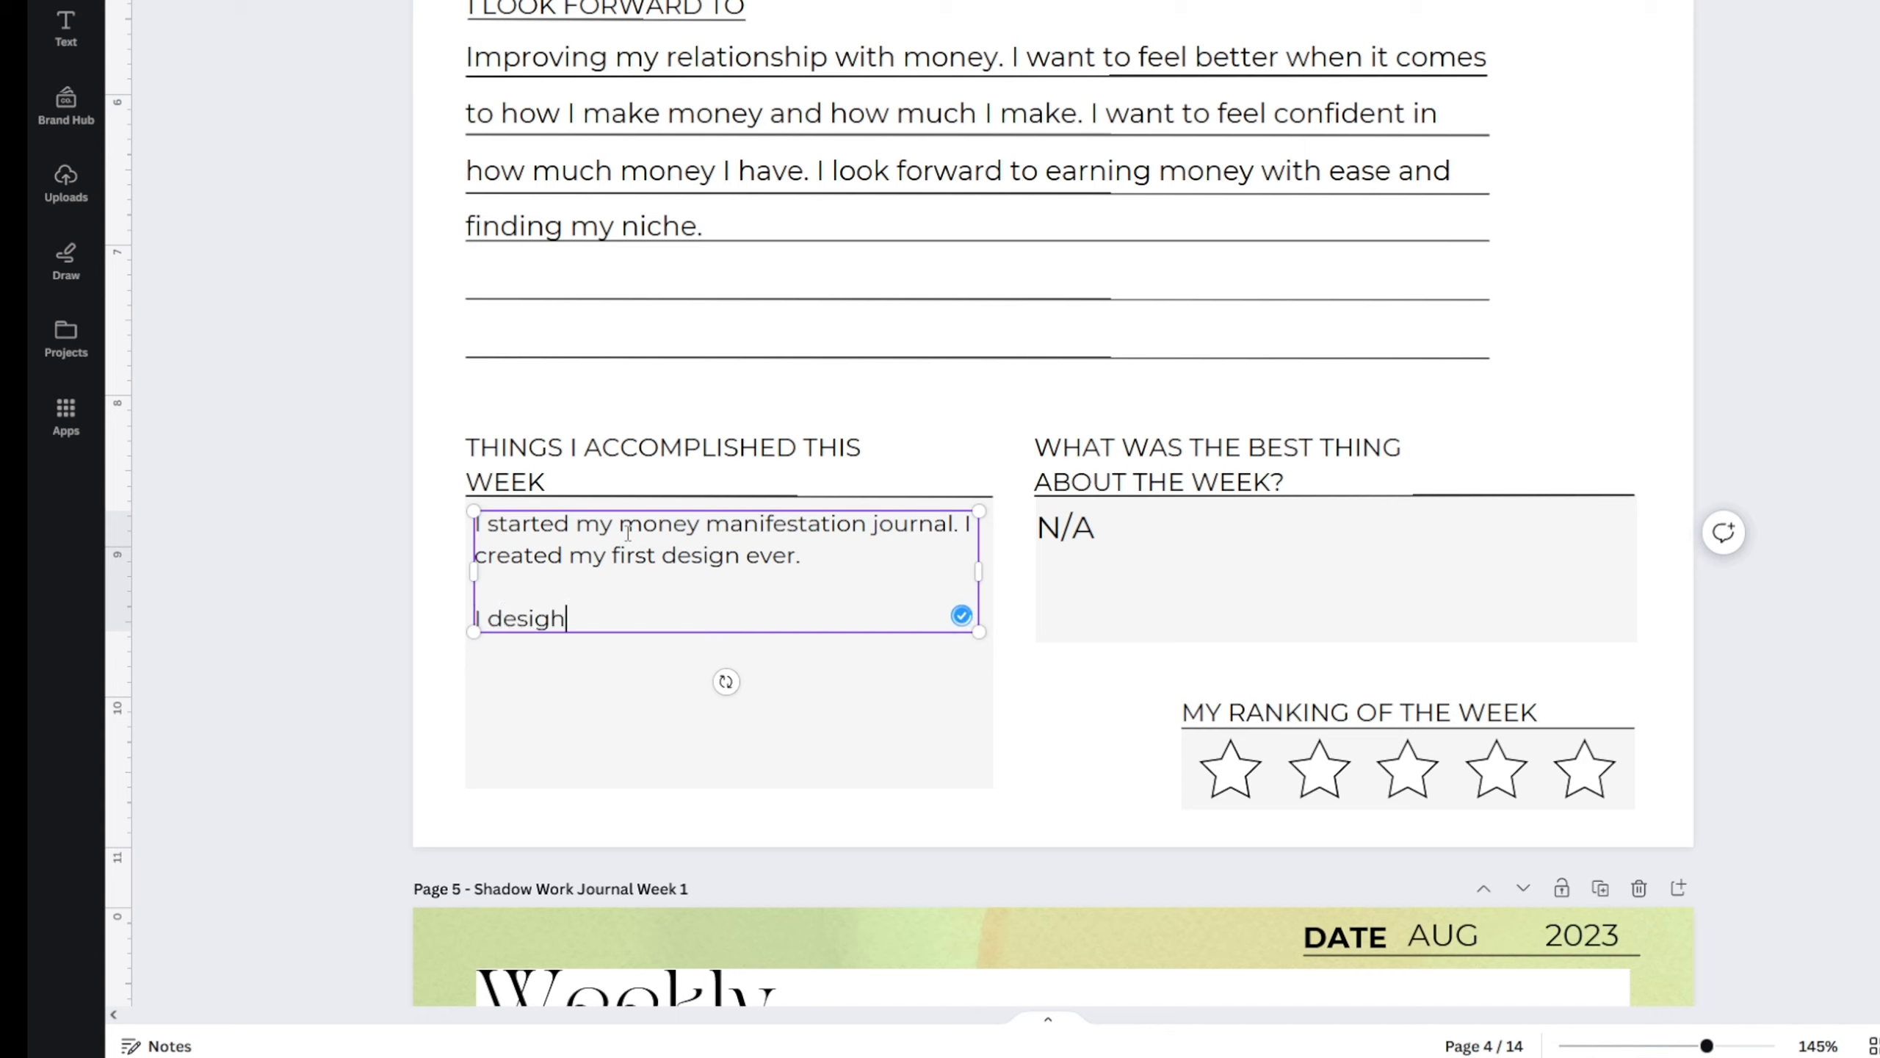
pyautogui.press('BackSpace')
pyautogui.write('ned a really nice journal for free a')
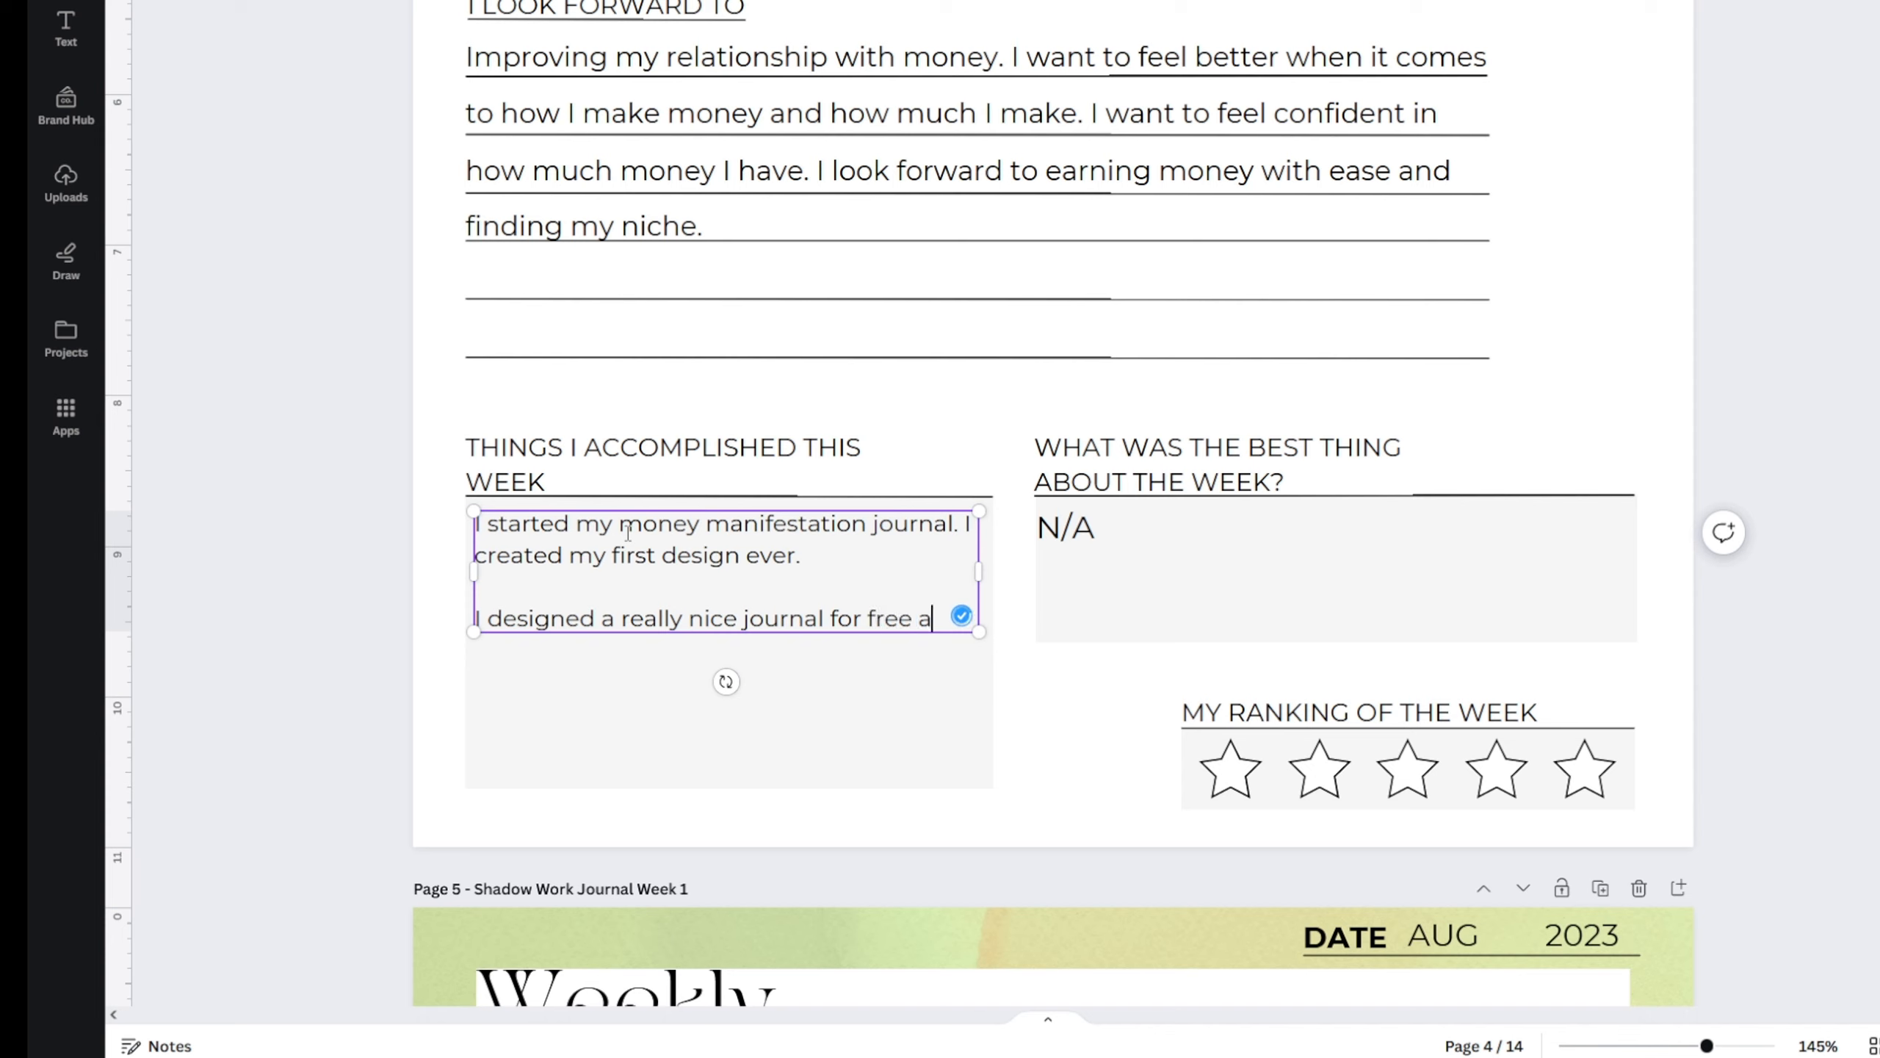
pyautogui.write("nd it's ")
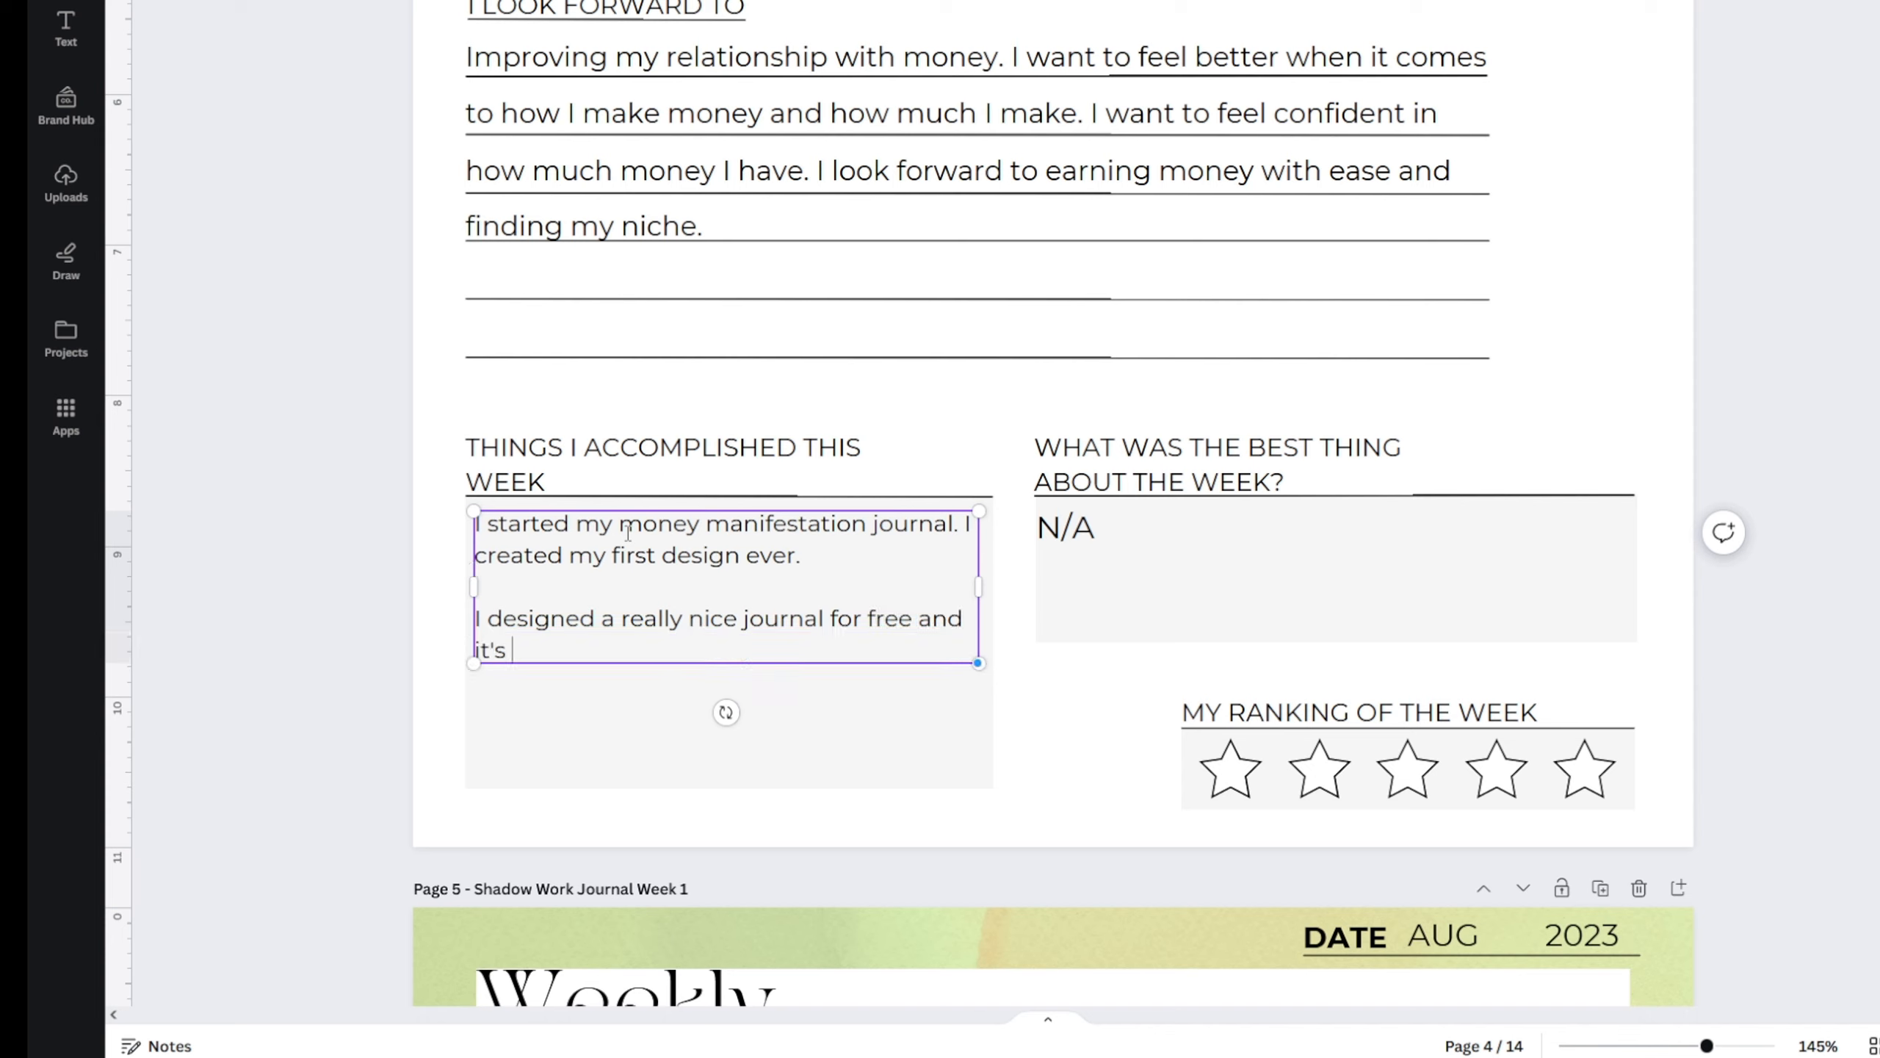
pyautogui.write('totally customize')
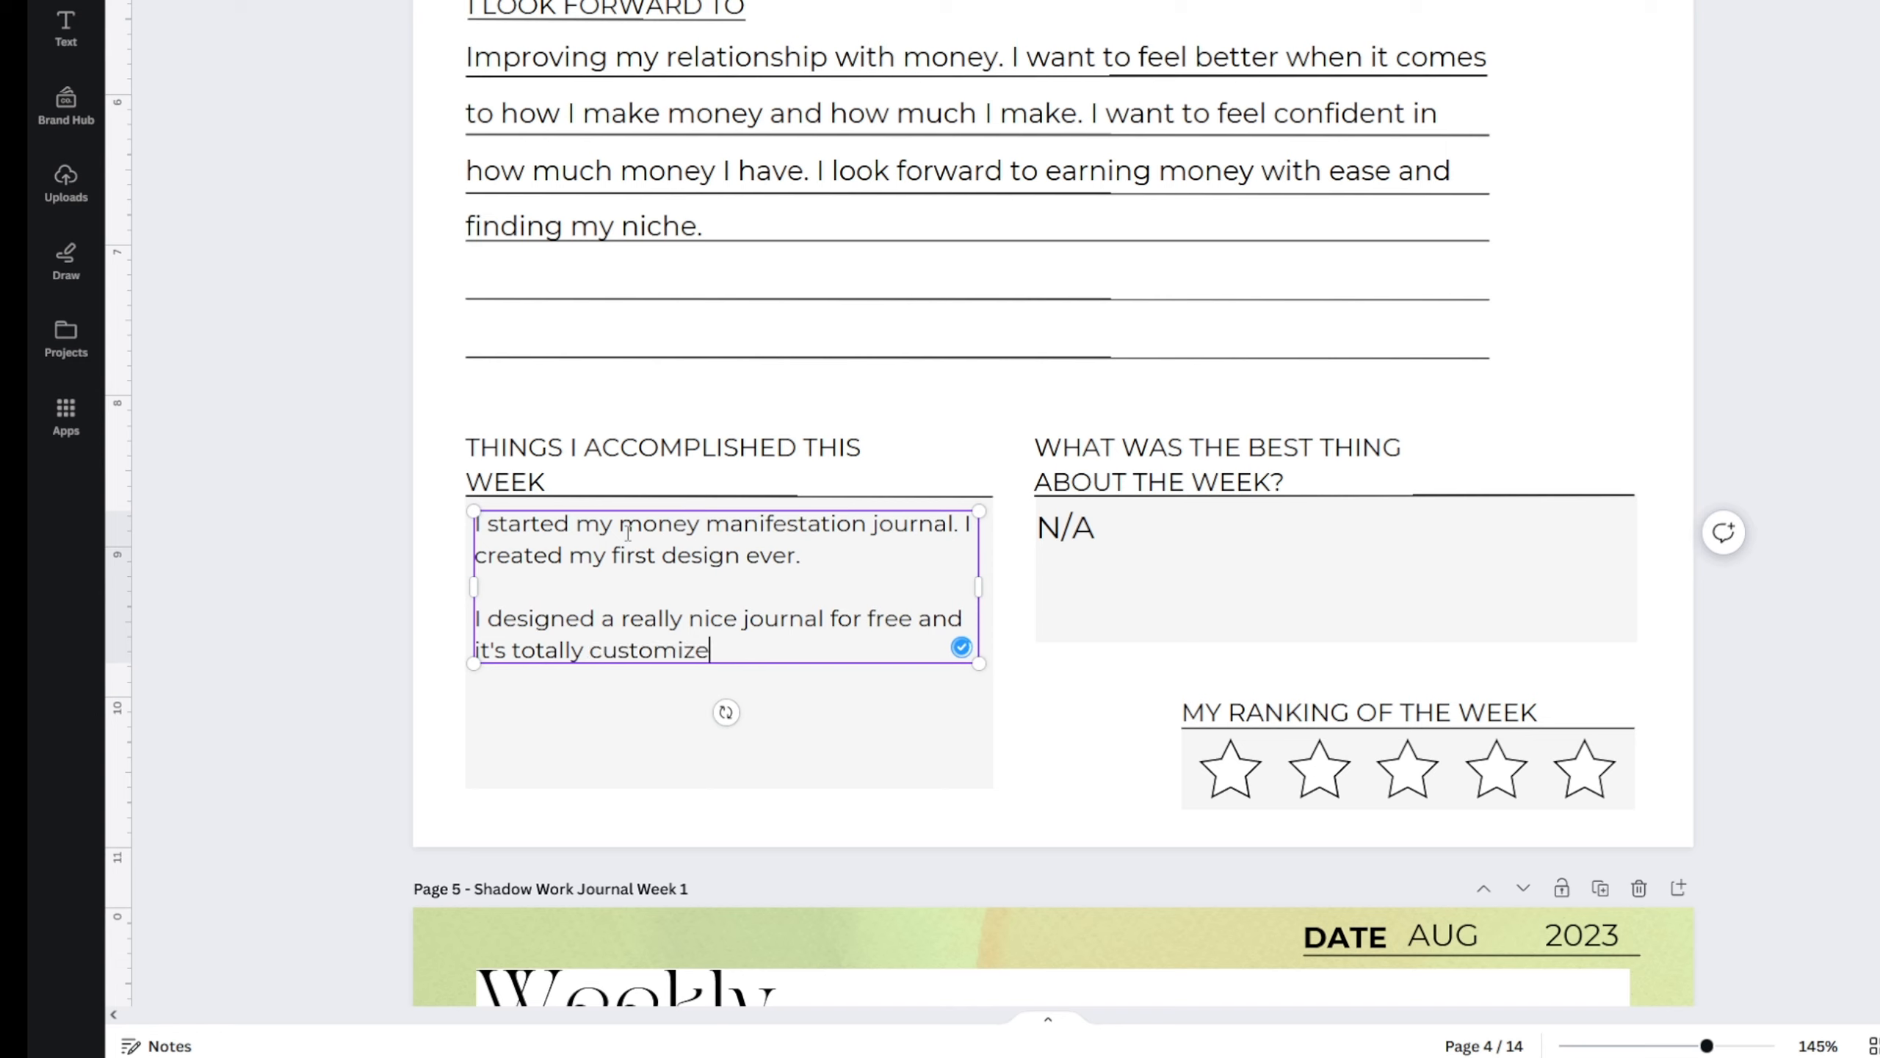
pyautogui.write('d. I am excited to begin')
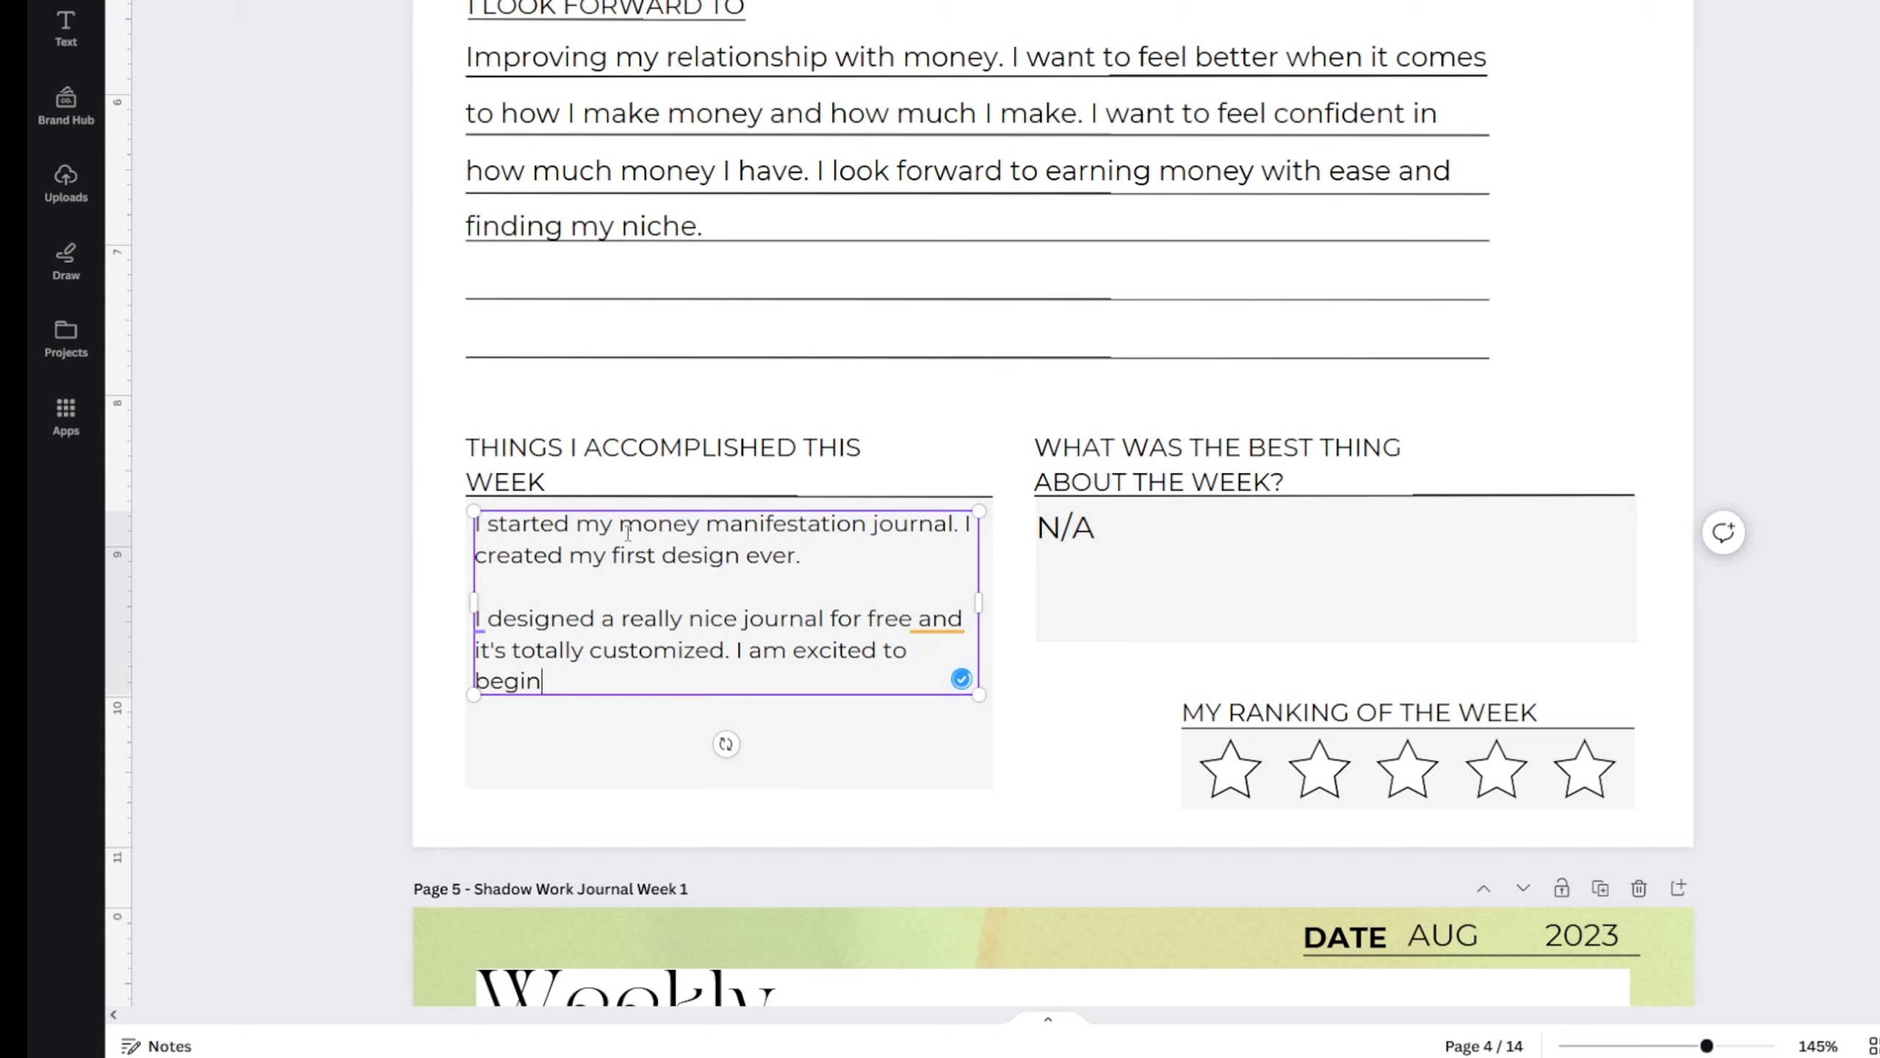
pyautogui.write(' money manifestation.')
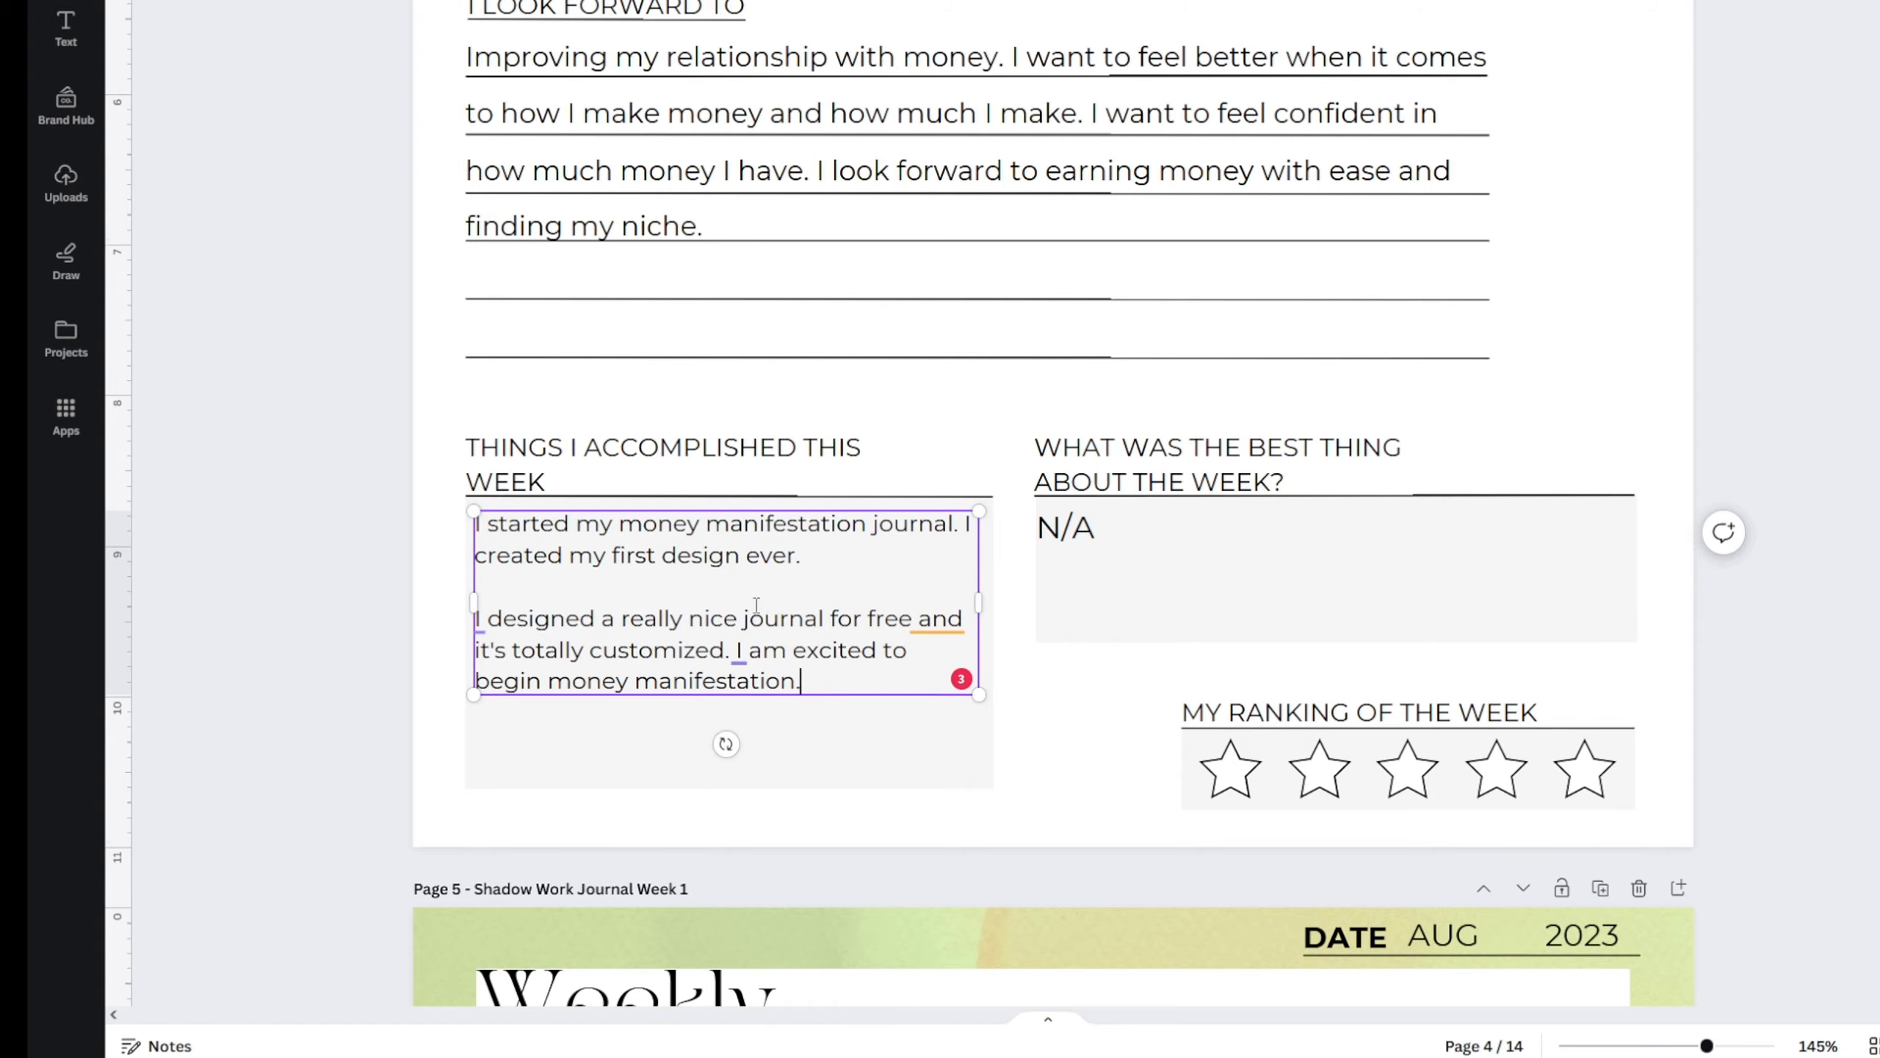
# - Replace the N/A under What Was the Best Thing About the Week with smaller text reading "That I finally have the courage to begin my money journey"
pyautogui.scroll(-10, 741, 622)
pyautogui.scroll(7, 1087, 481)
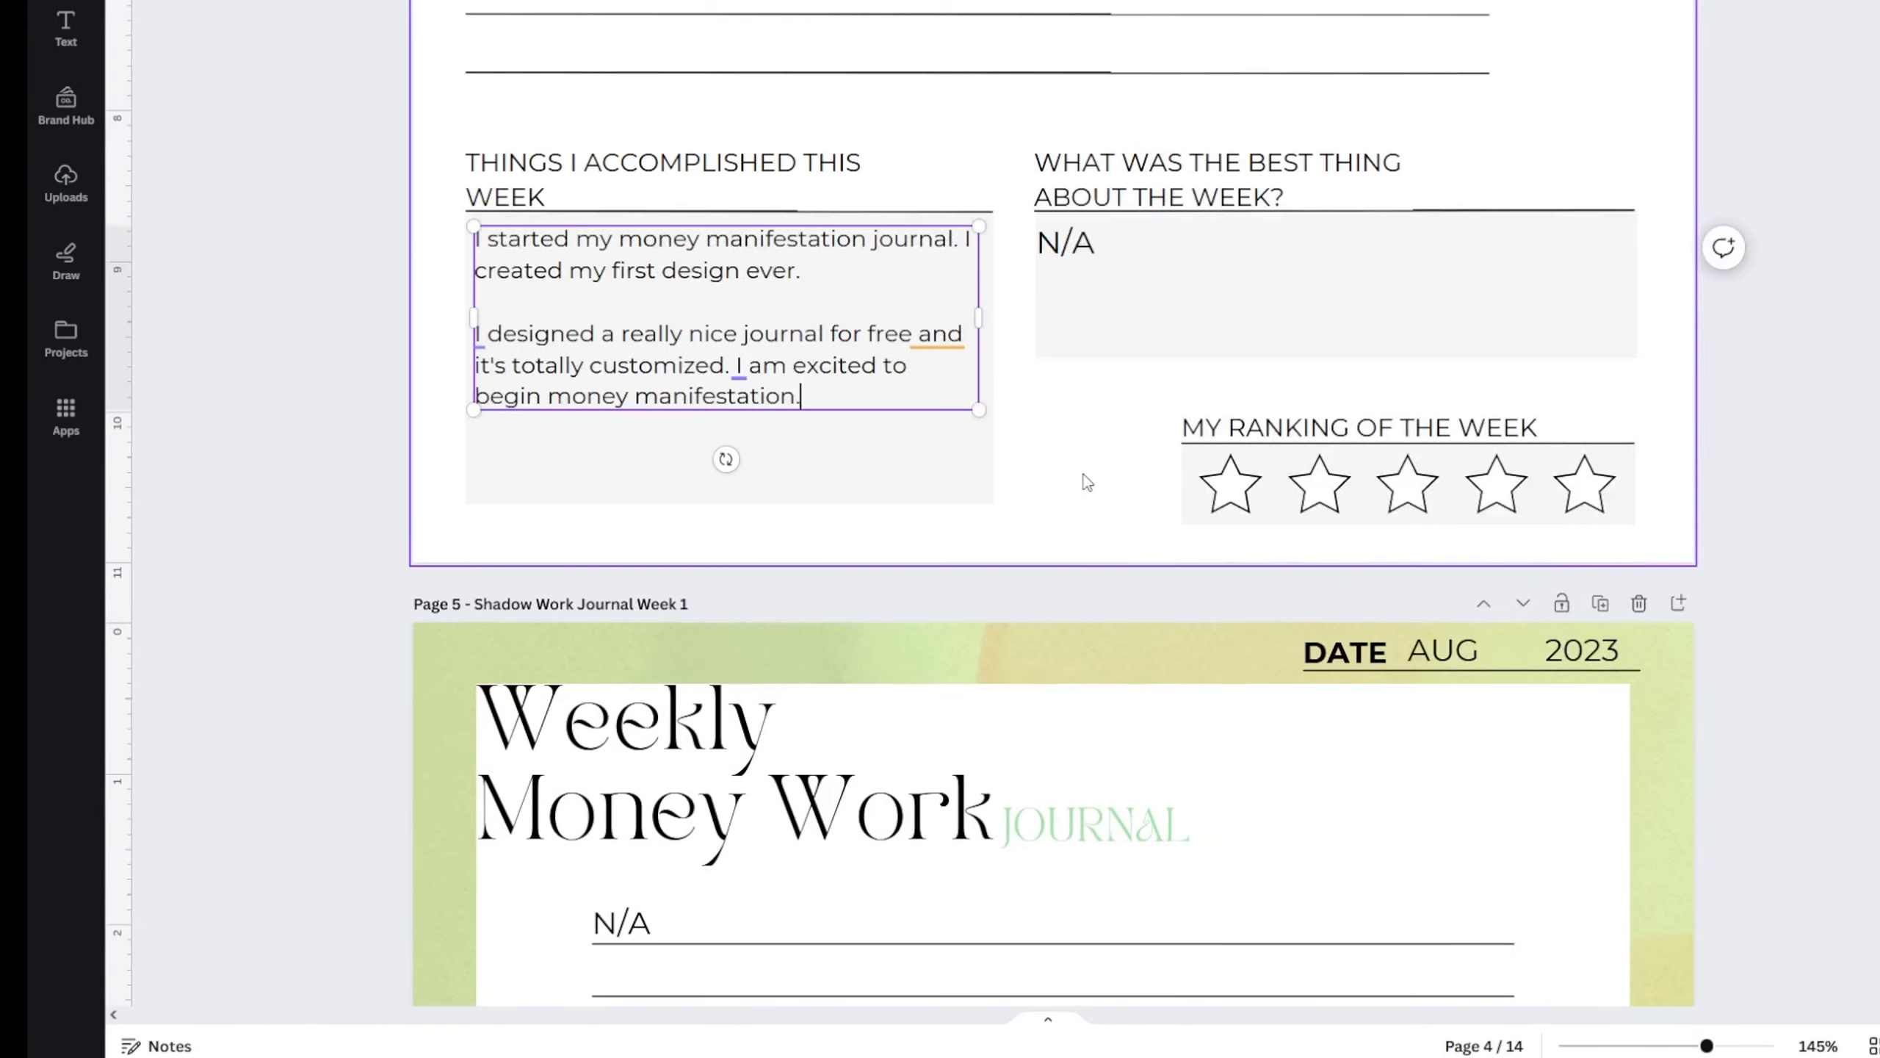
pyautogui.scroll(2, 958, 515)
pyautogui.scroll(2, 797, 391)
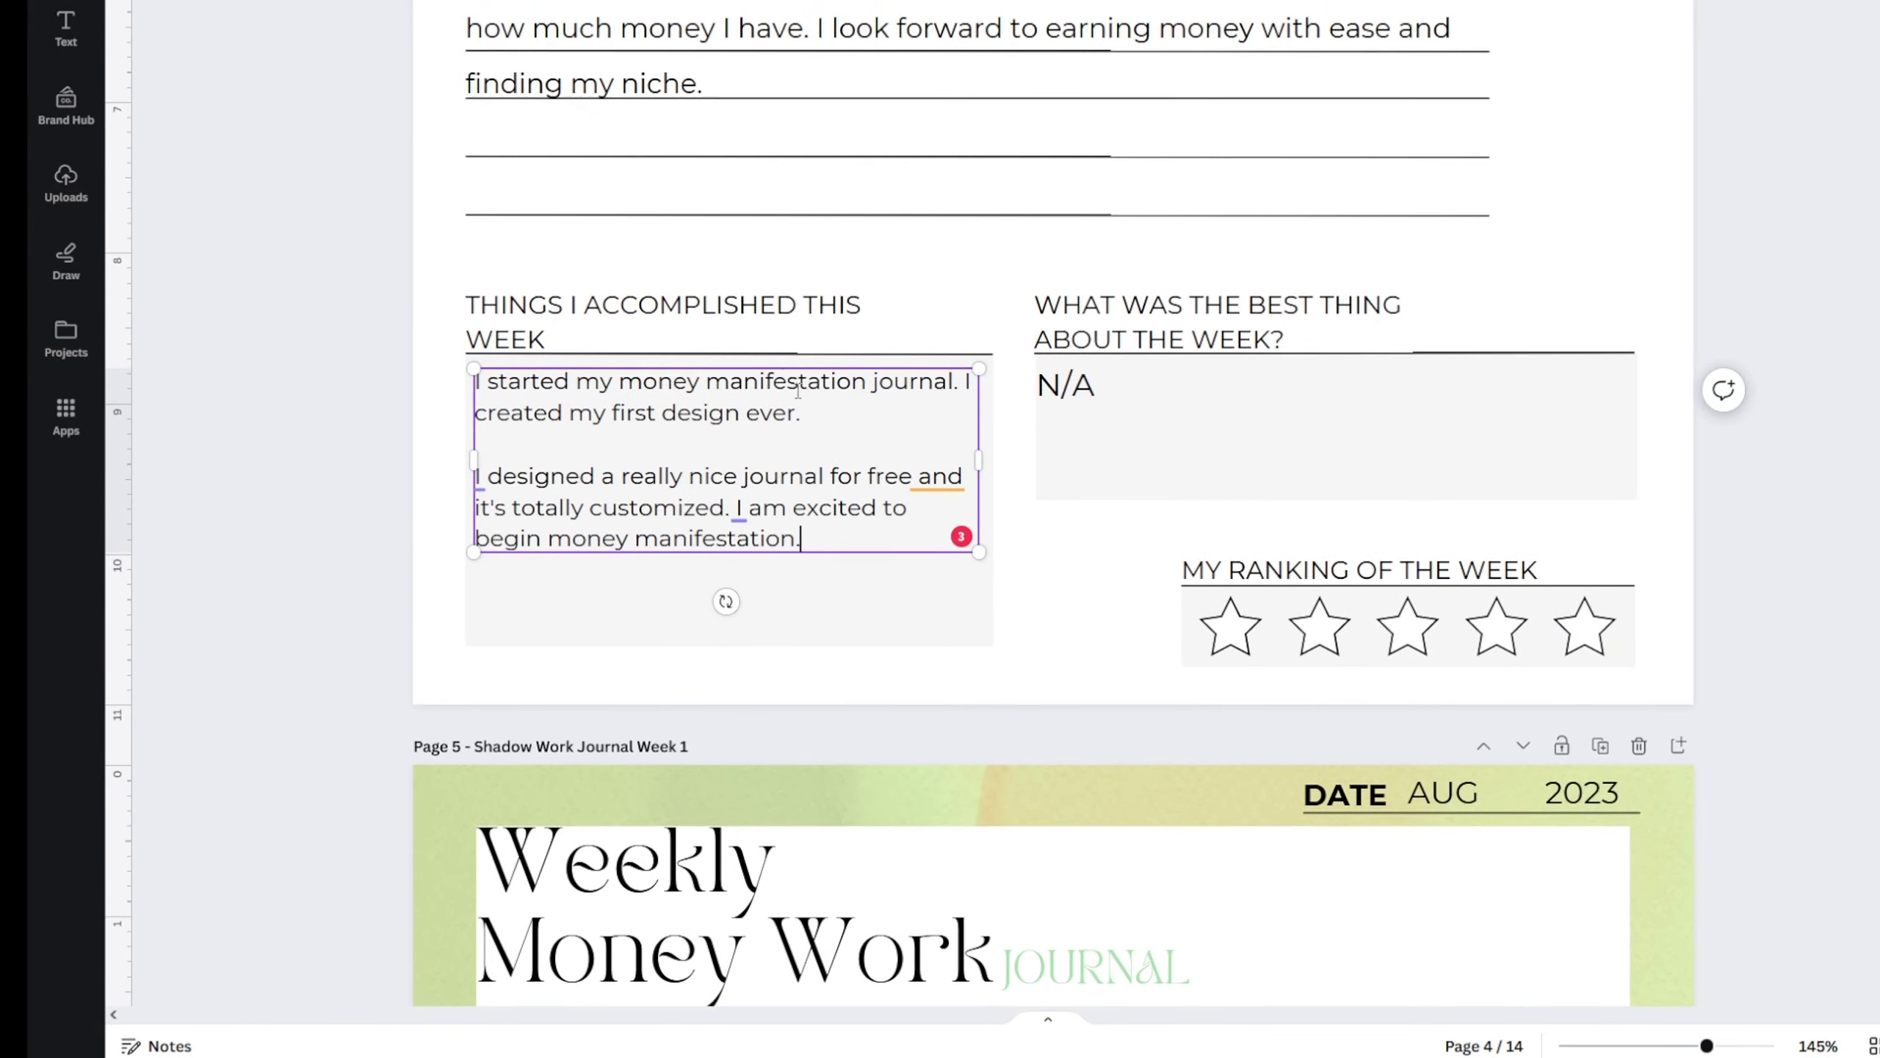
pyautogui.scroll(2, 797, 391)
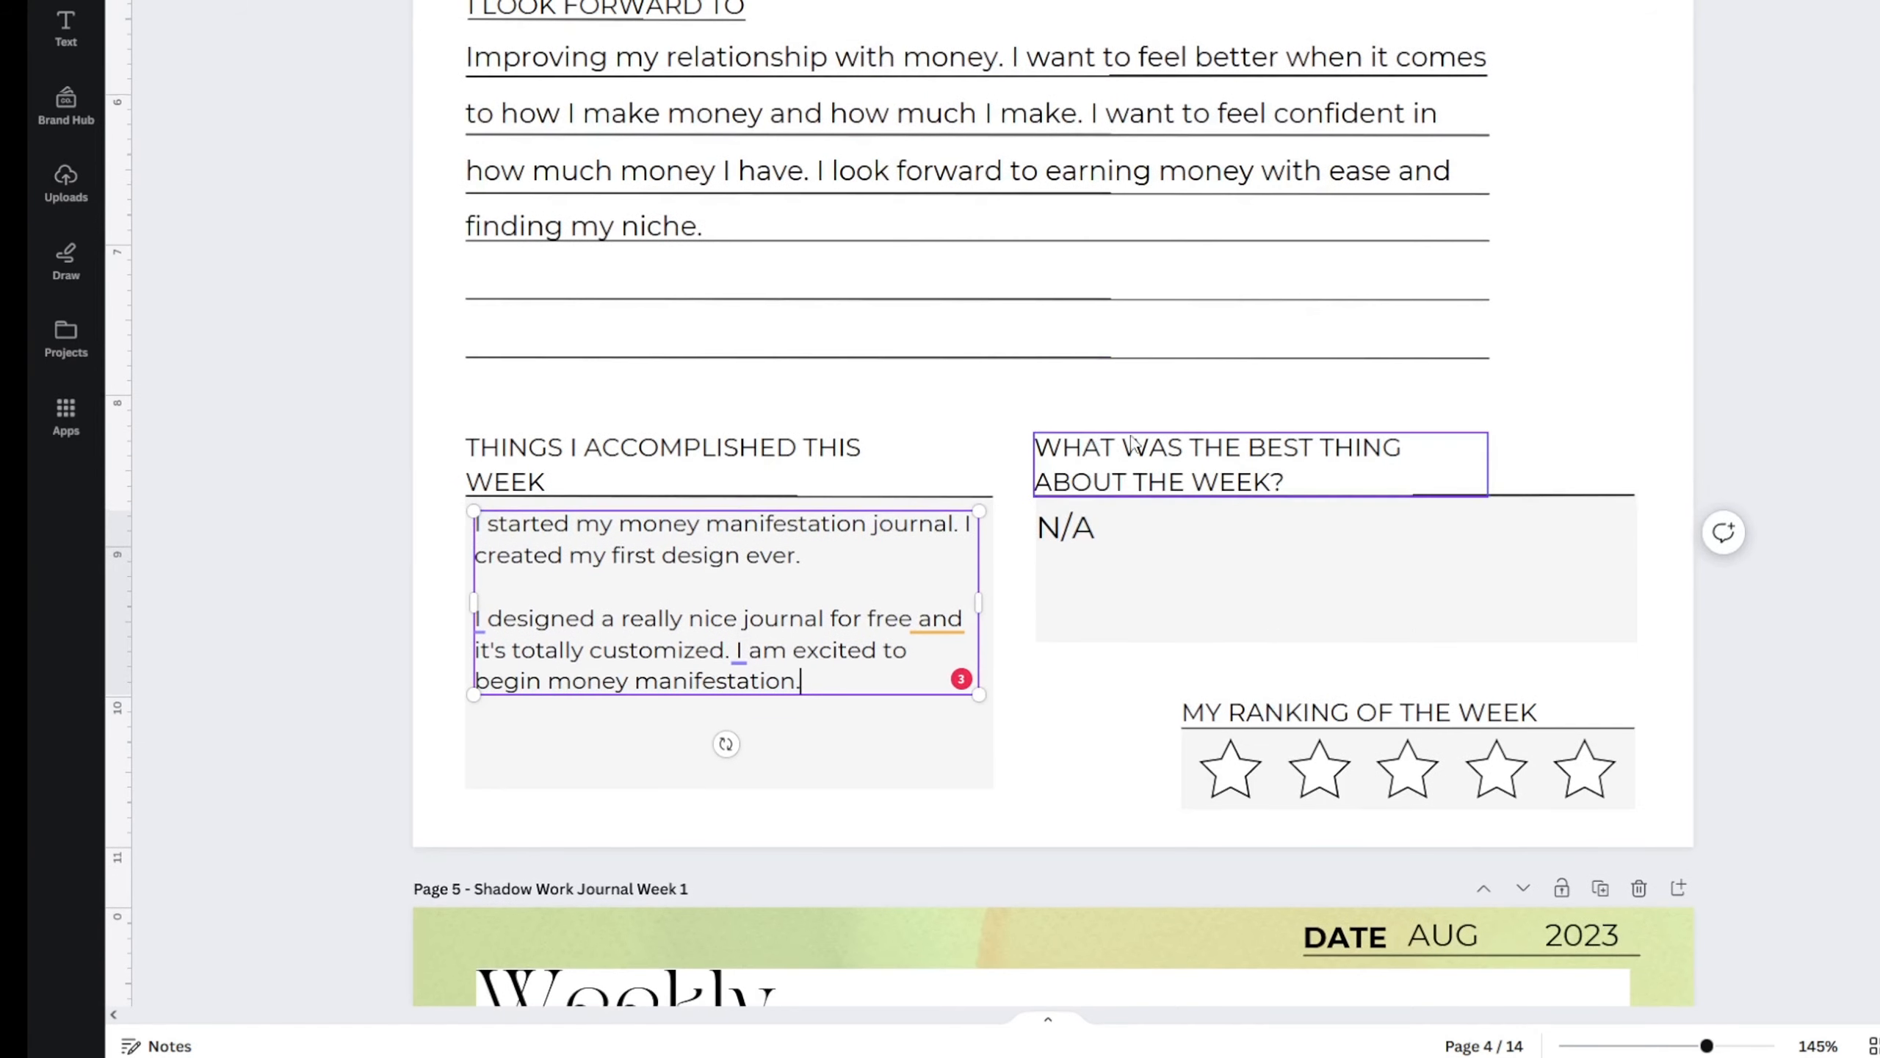
pyautogui.doubleClick(1093, 542)
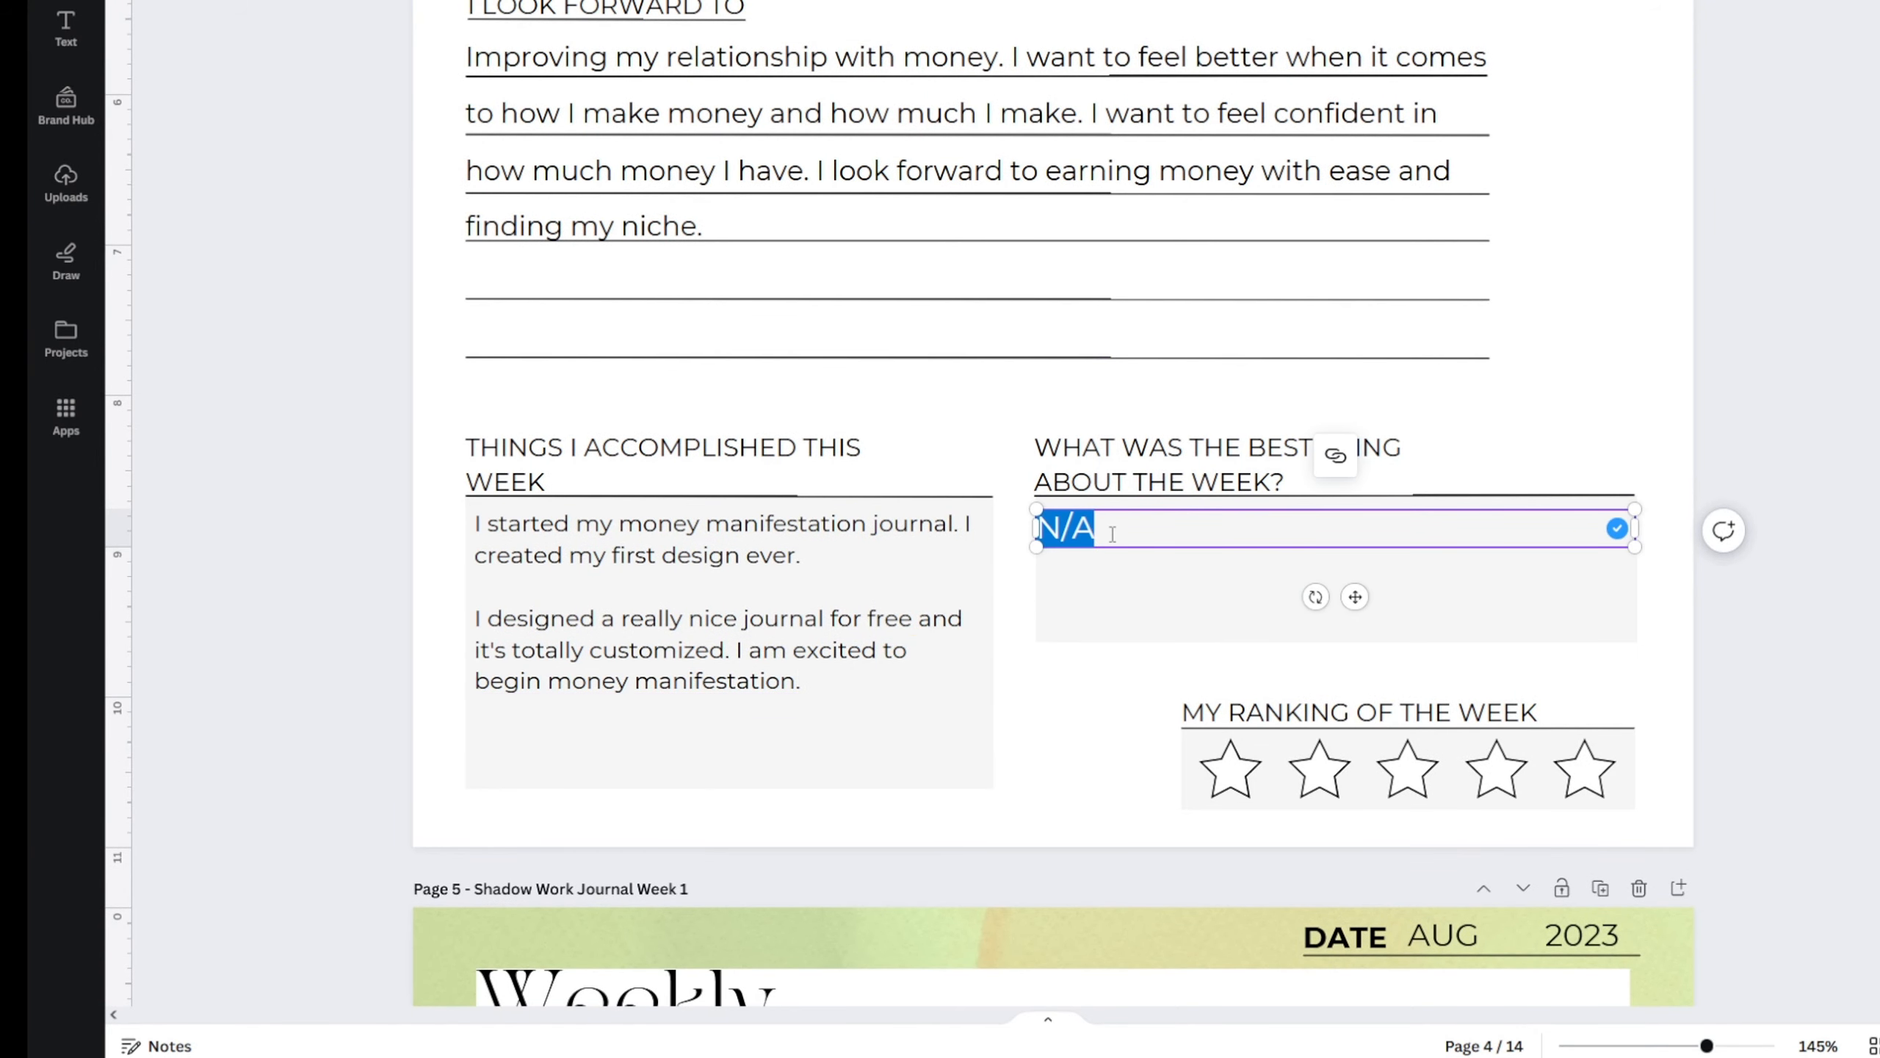
pyautogui.write('tat')
pyautogui.press('BackSpace')
pyautogui.press('BackSpace')
pyautogui.write('hat I')
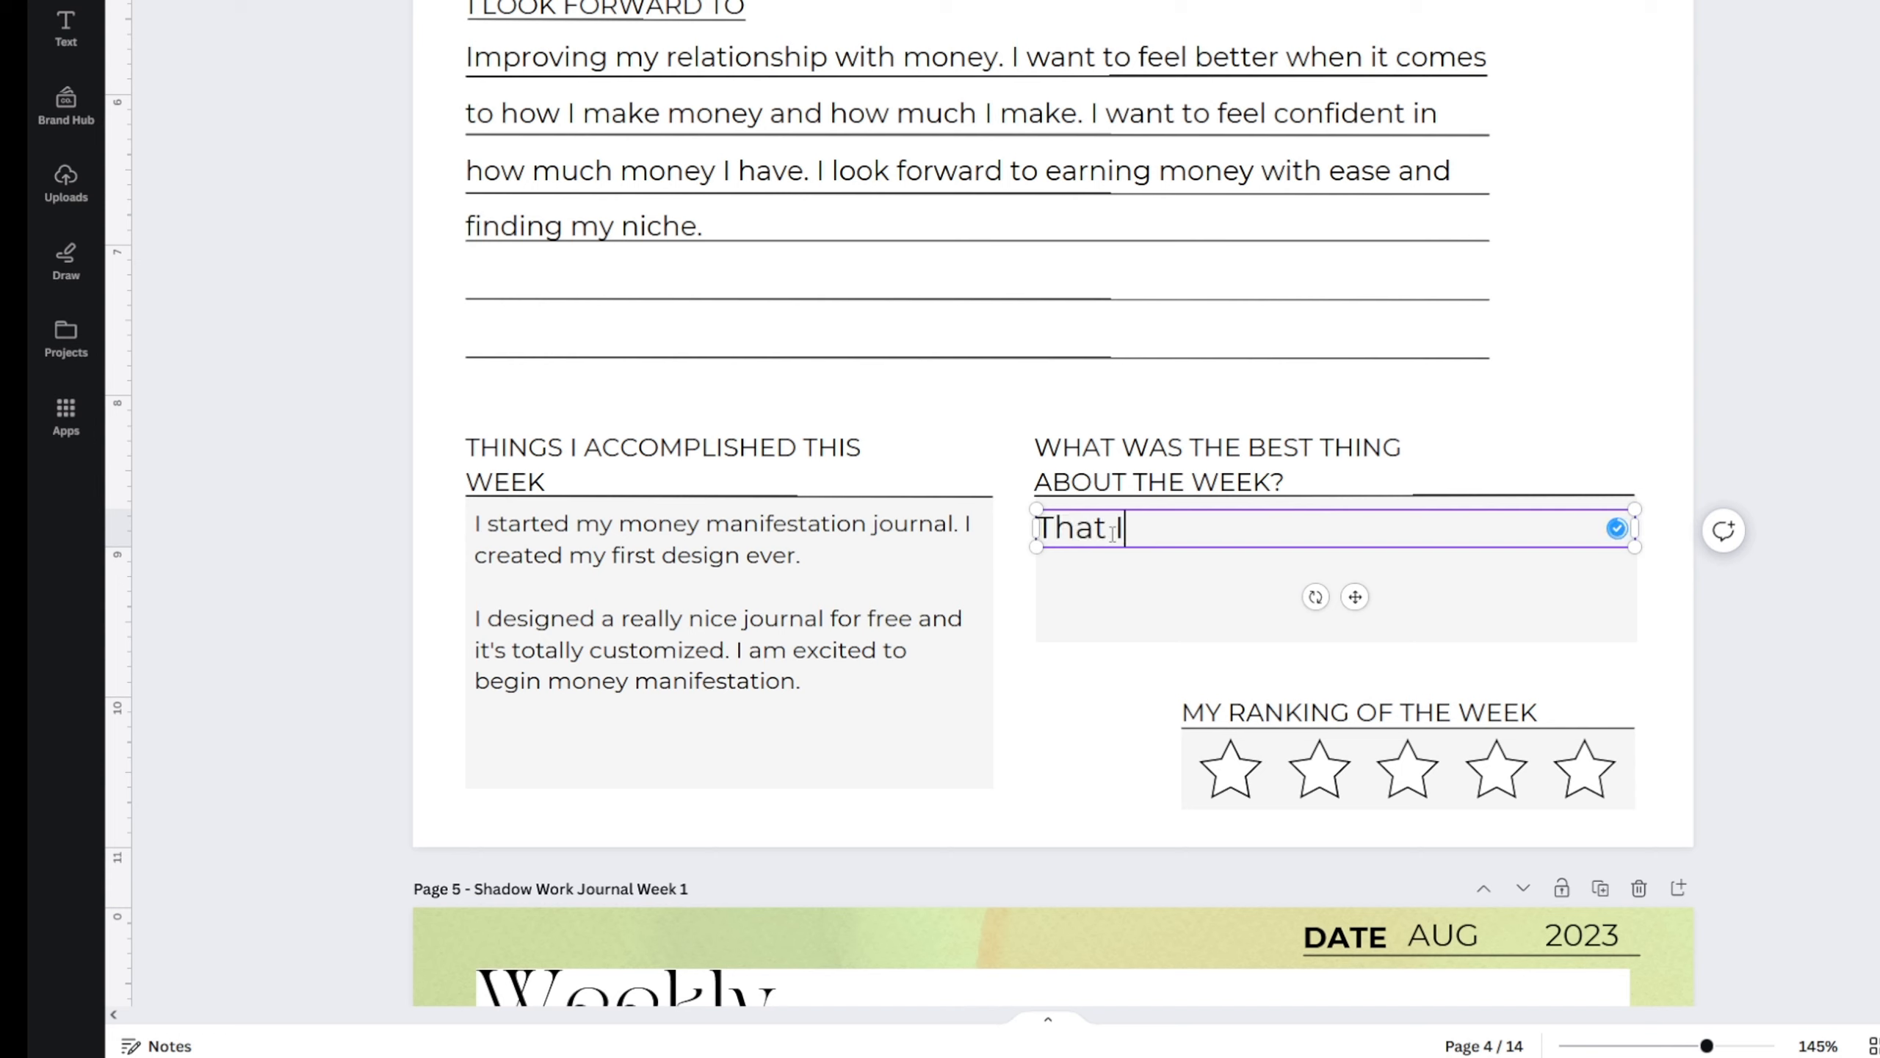
pyautogui.write(' finally have the cou')
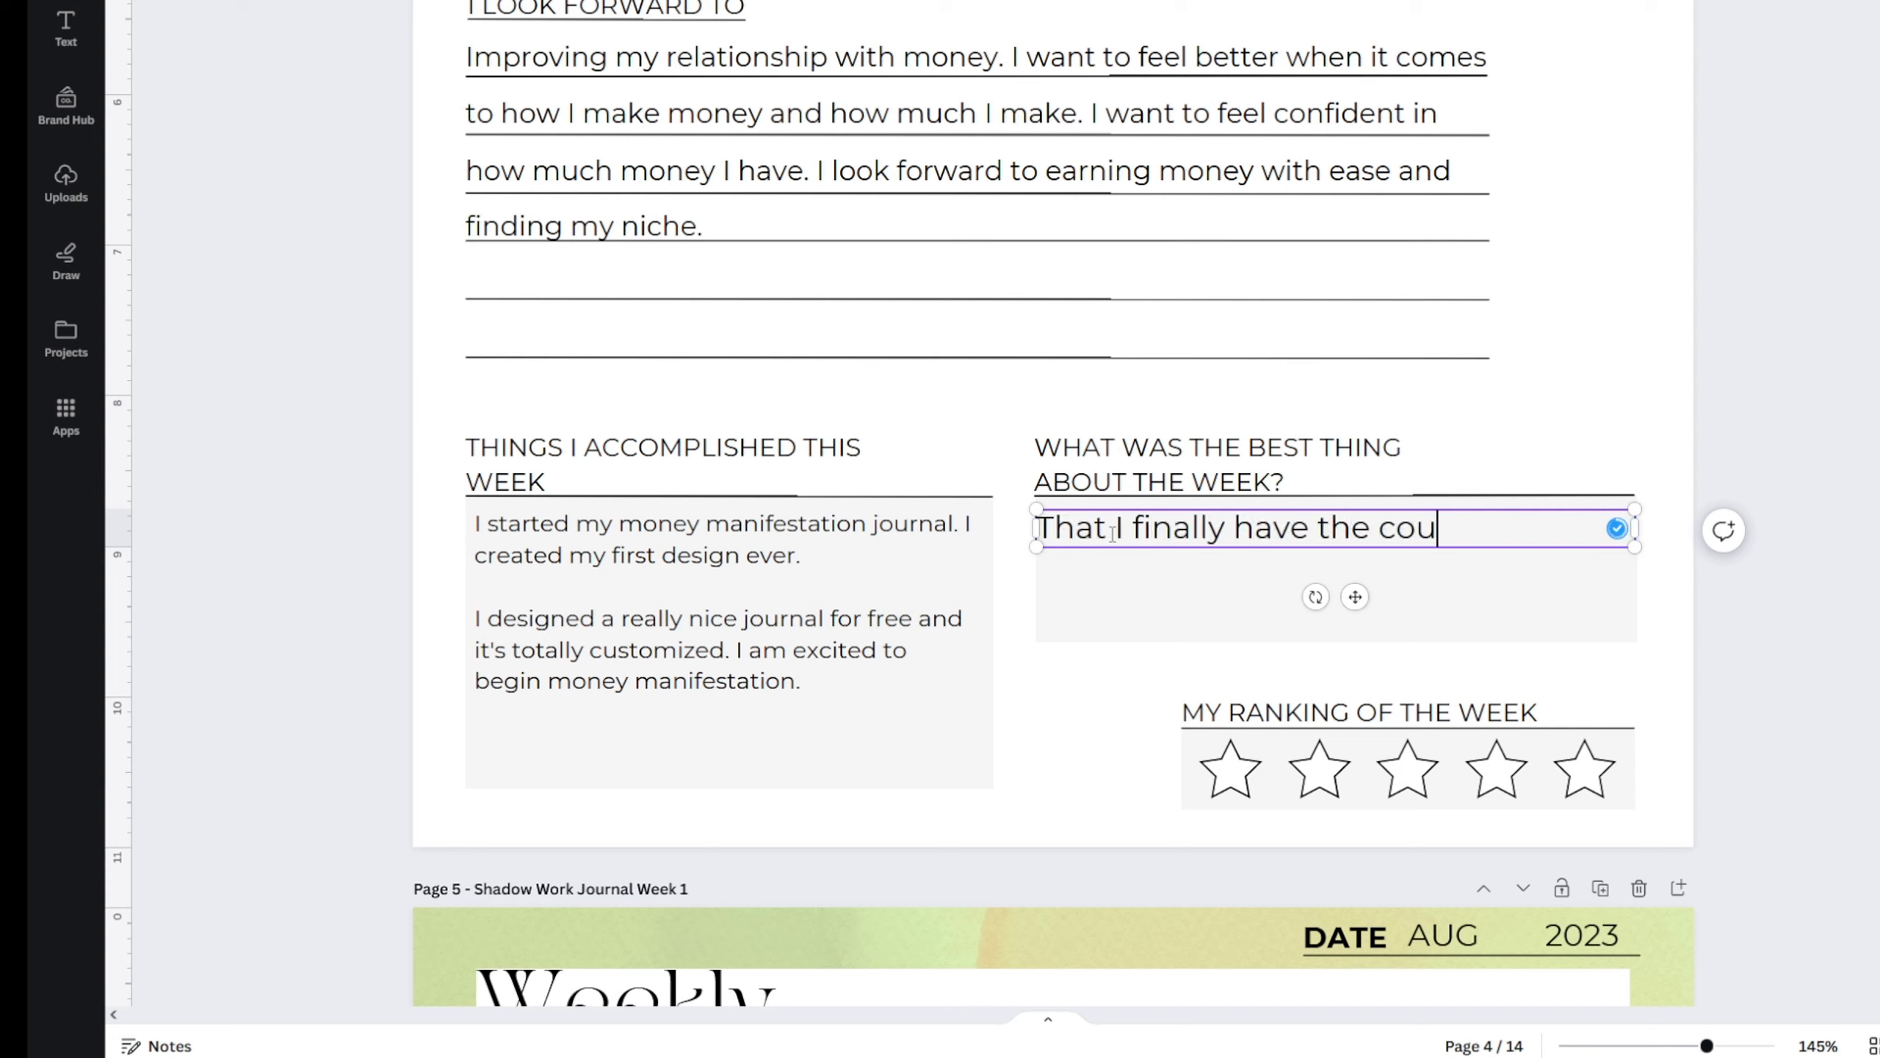
pyautogui.write('rage to begin my money')
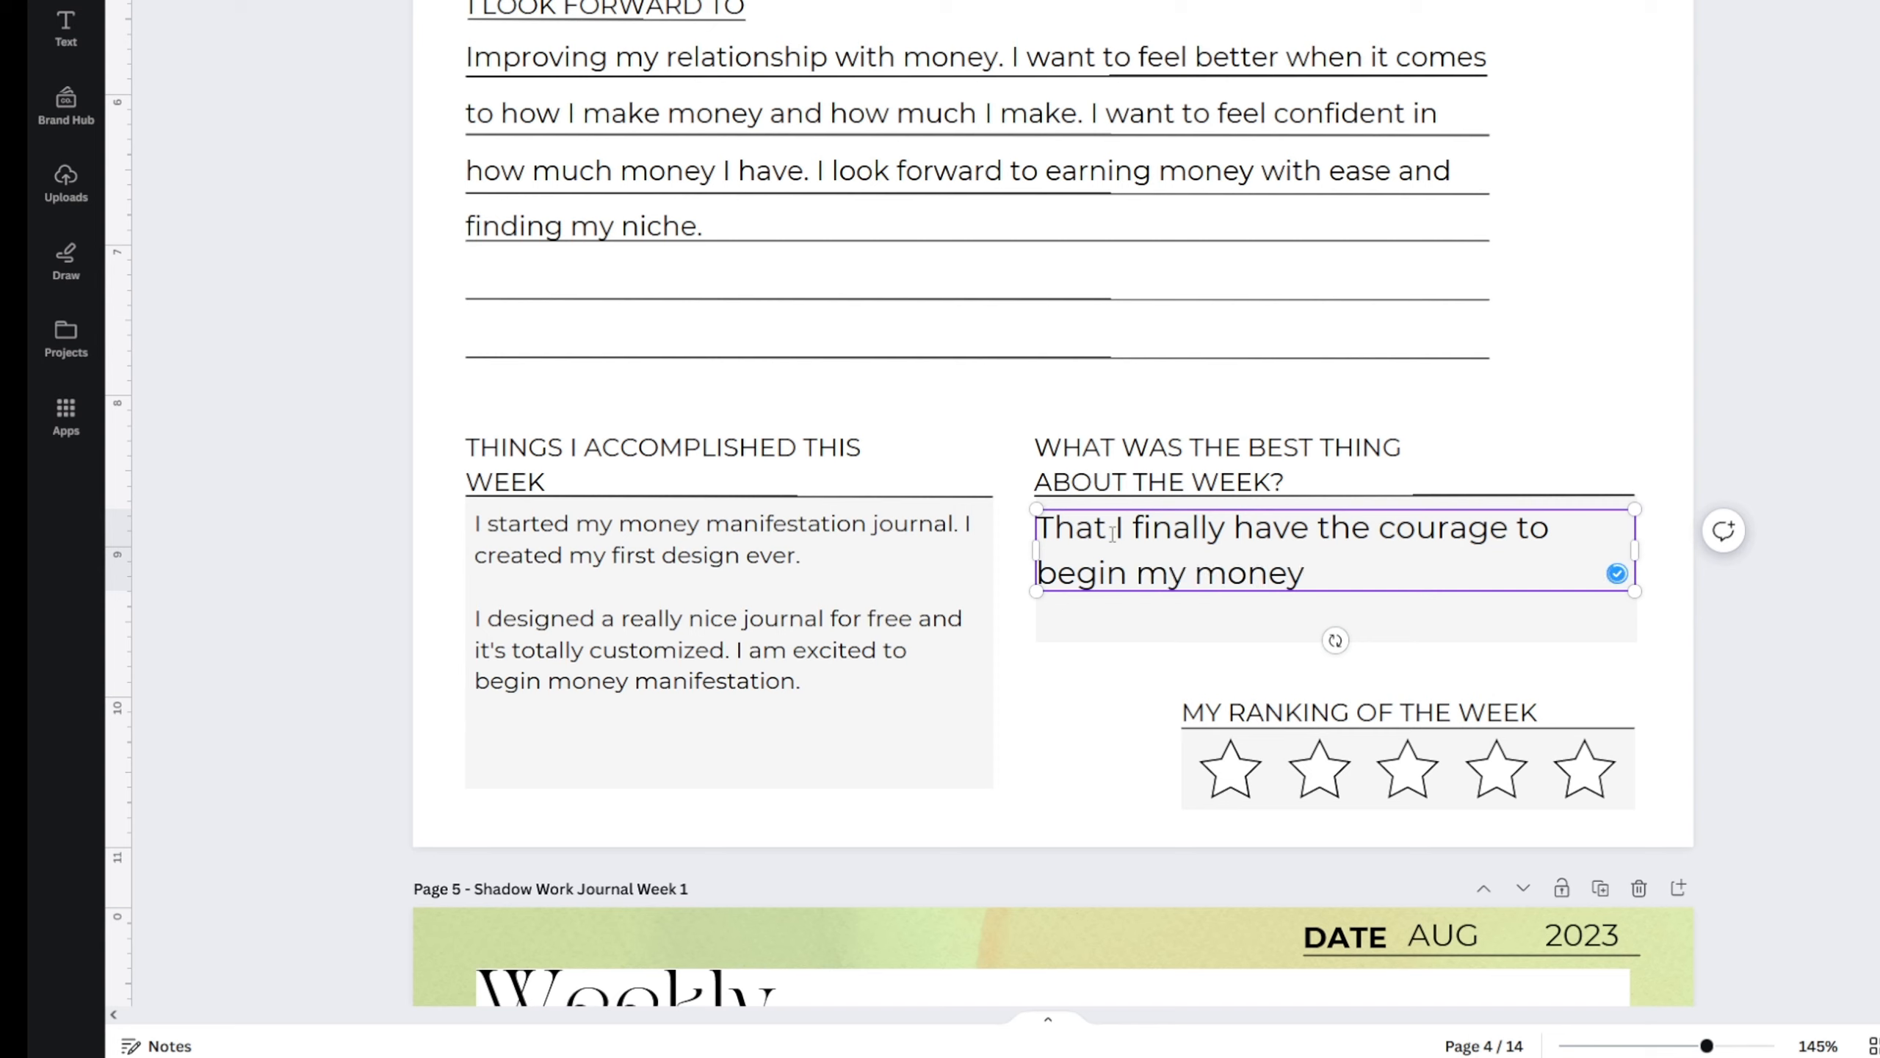
pyautogui.write(' journey')
pyautogui.hotkey('ctrl', 'shift', ',')
pyautogui.hotkey('ctrl', 'shift', ',')
pyautogui.hotkey('ctrl', 'shift', ',')
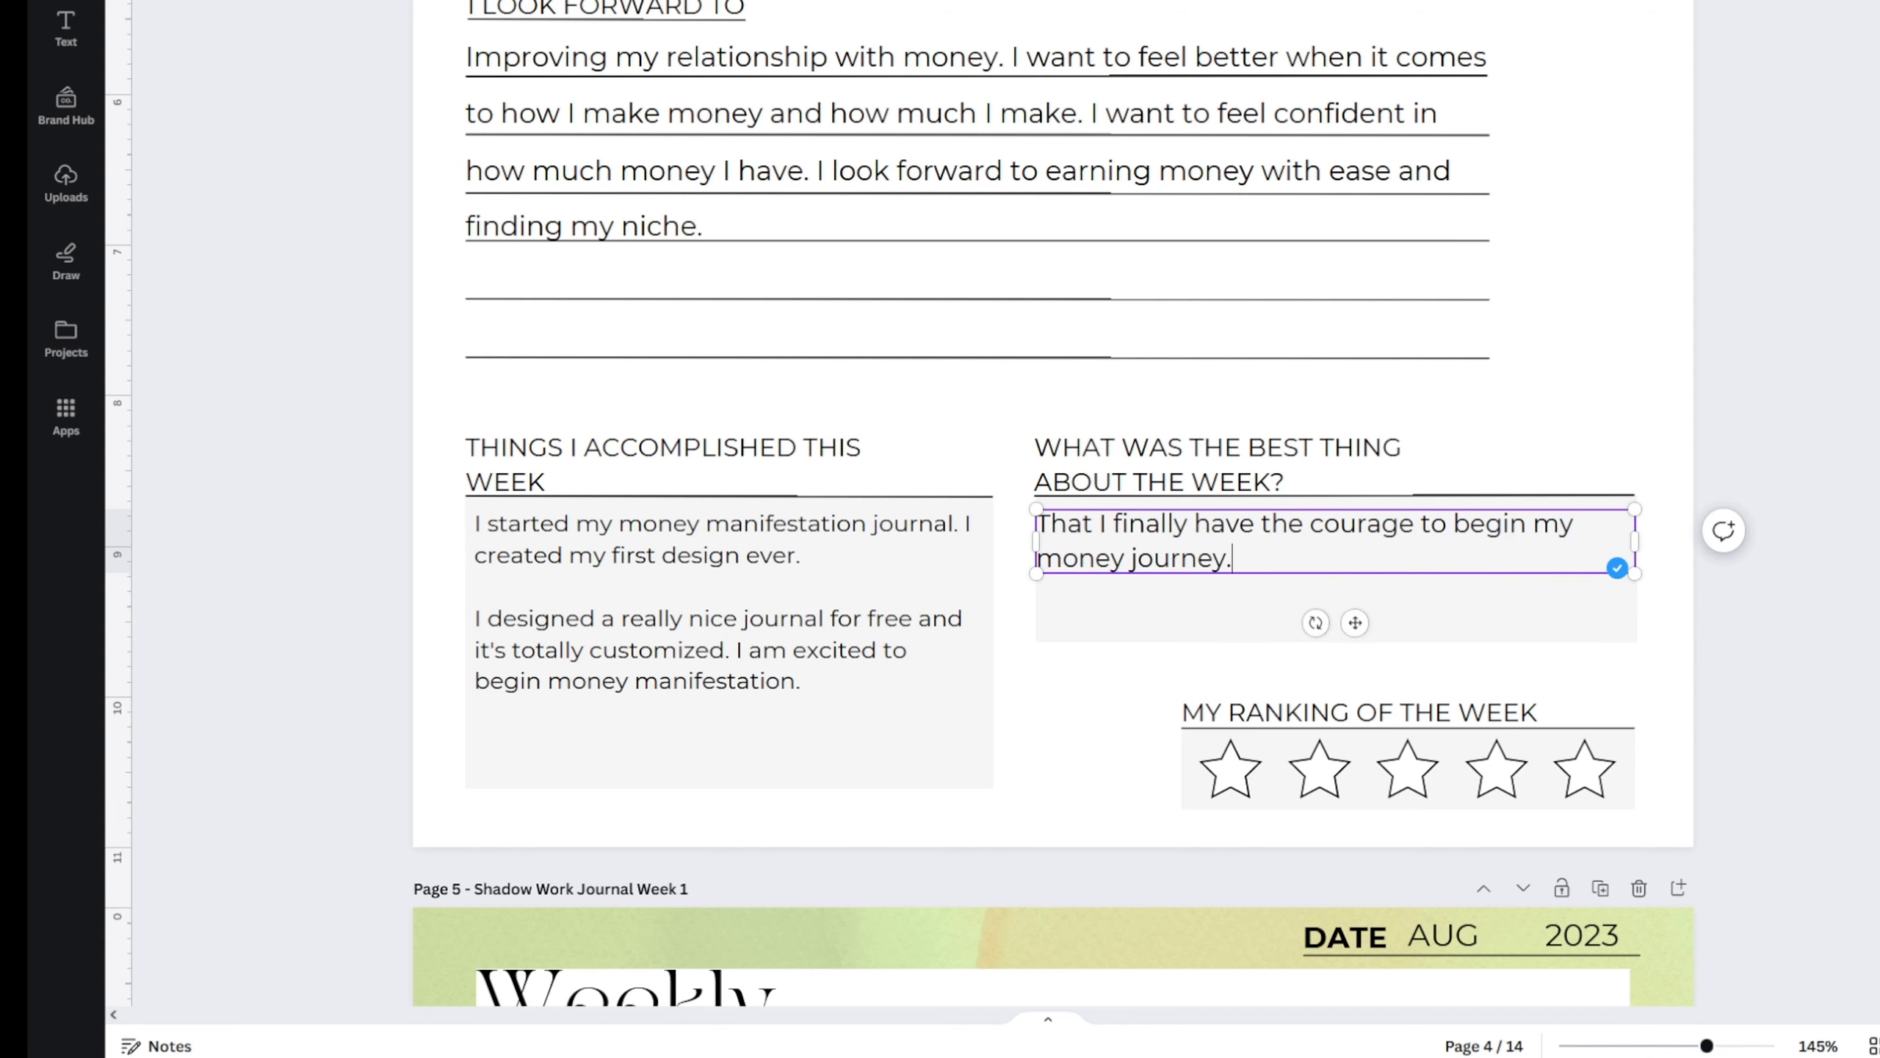
# - Extend the best-thing answer with "and I am finally healing my money wound."
pyautogui.write('and')
pyautogui.press('BackSpace')
pyautogui.press('BackSpace')
pyautogui.press('BackSpace')
pyautogui.write('and I am final')
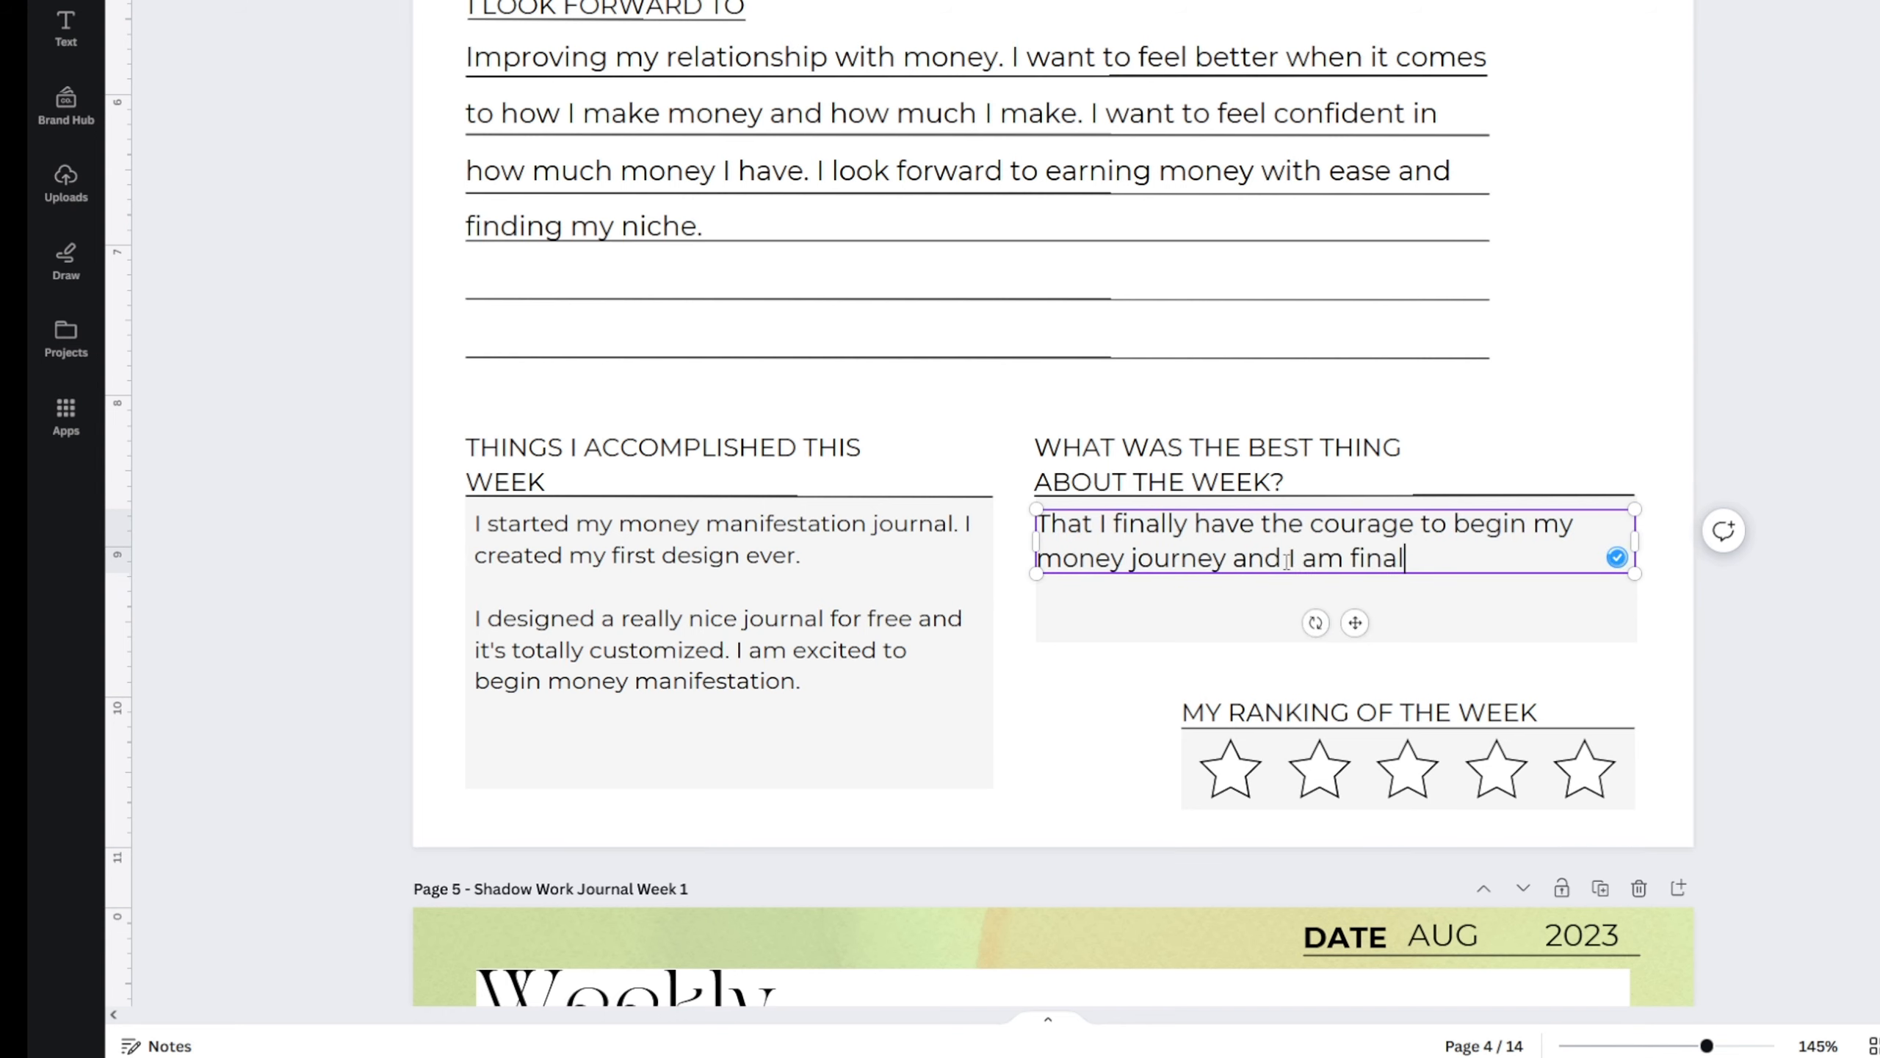
pyautogui.write('ly healing my money wound.')
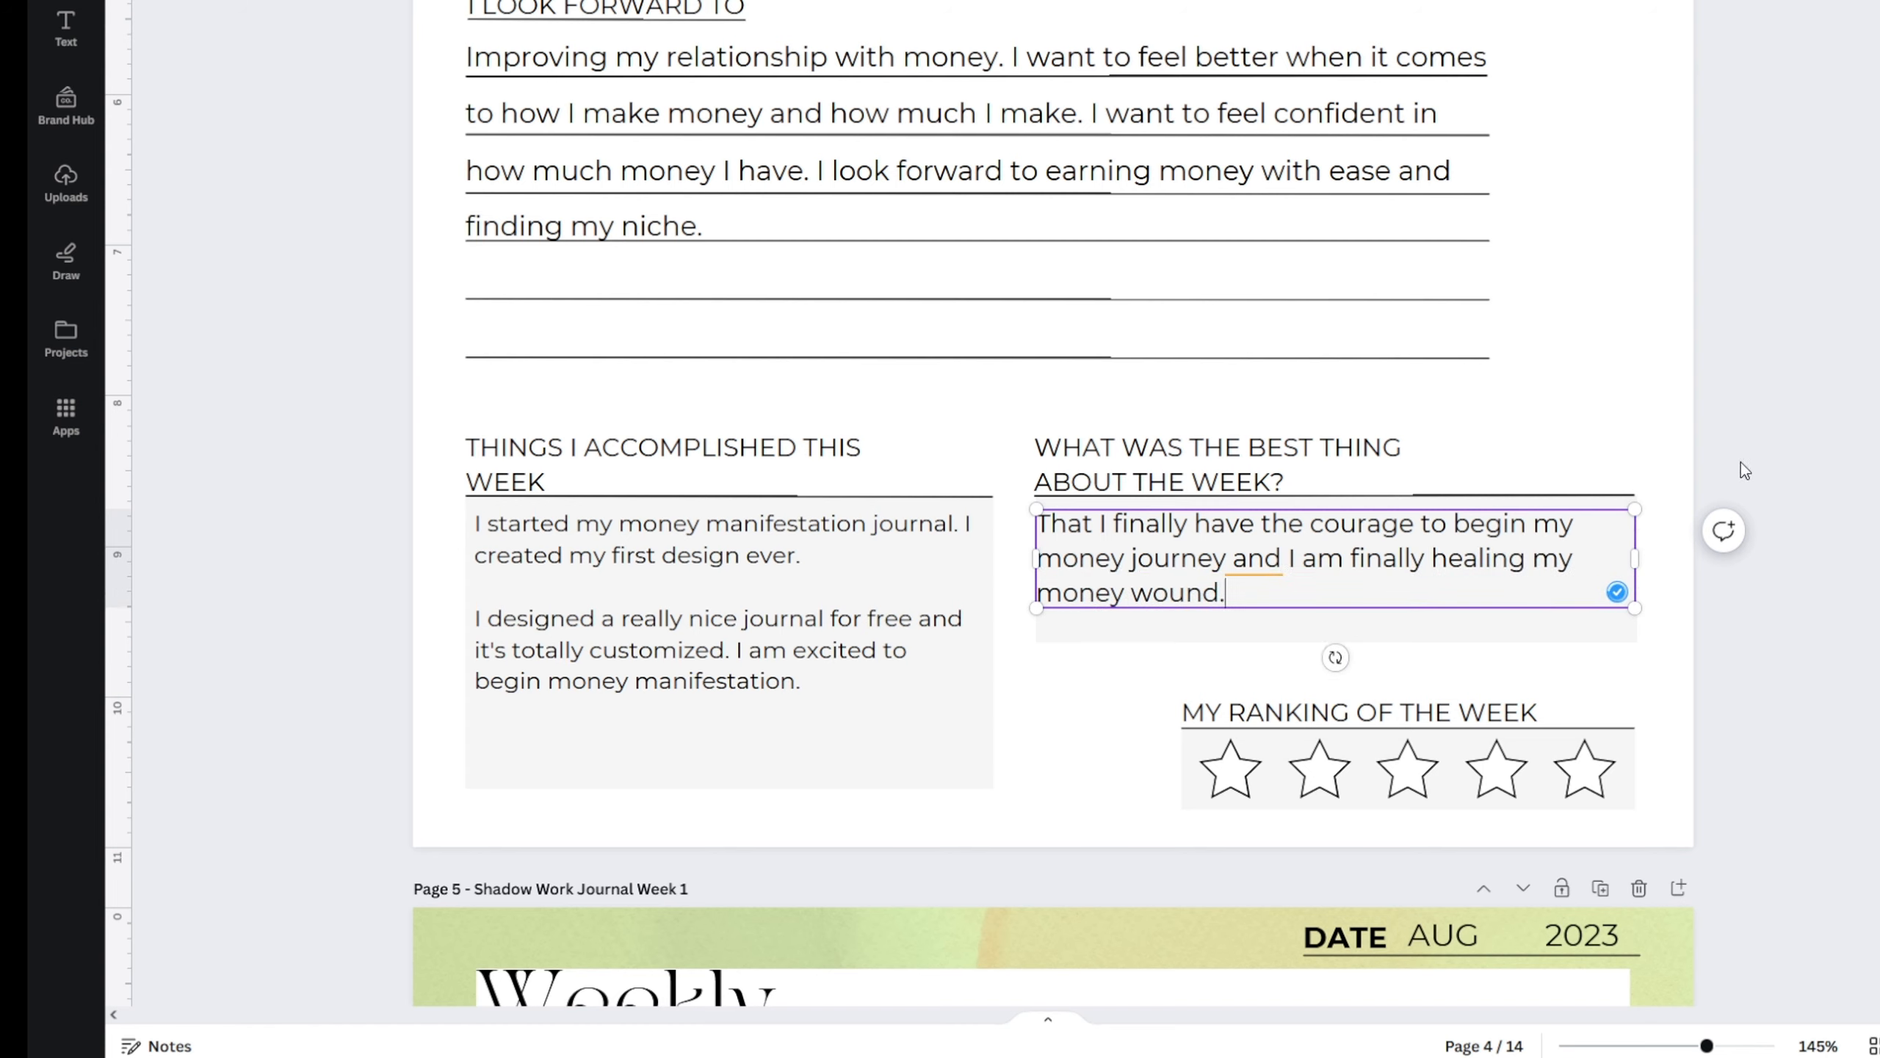
pyautogui.click(1817, 524)
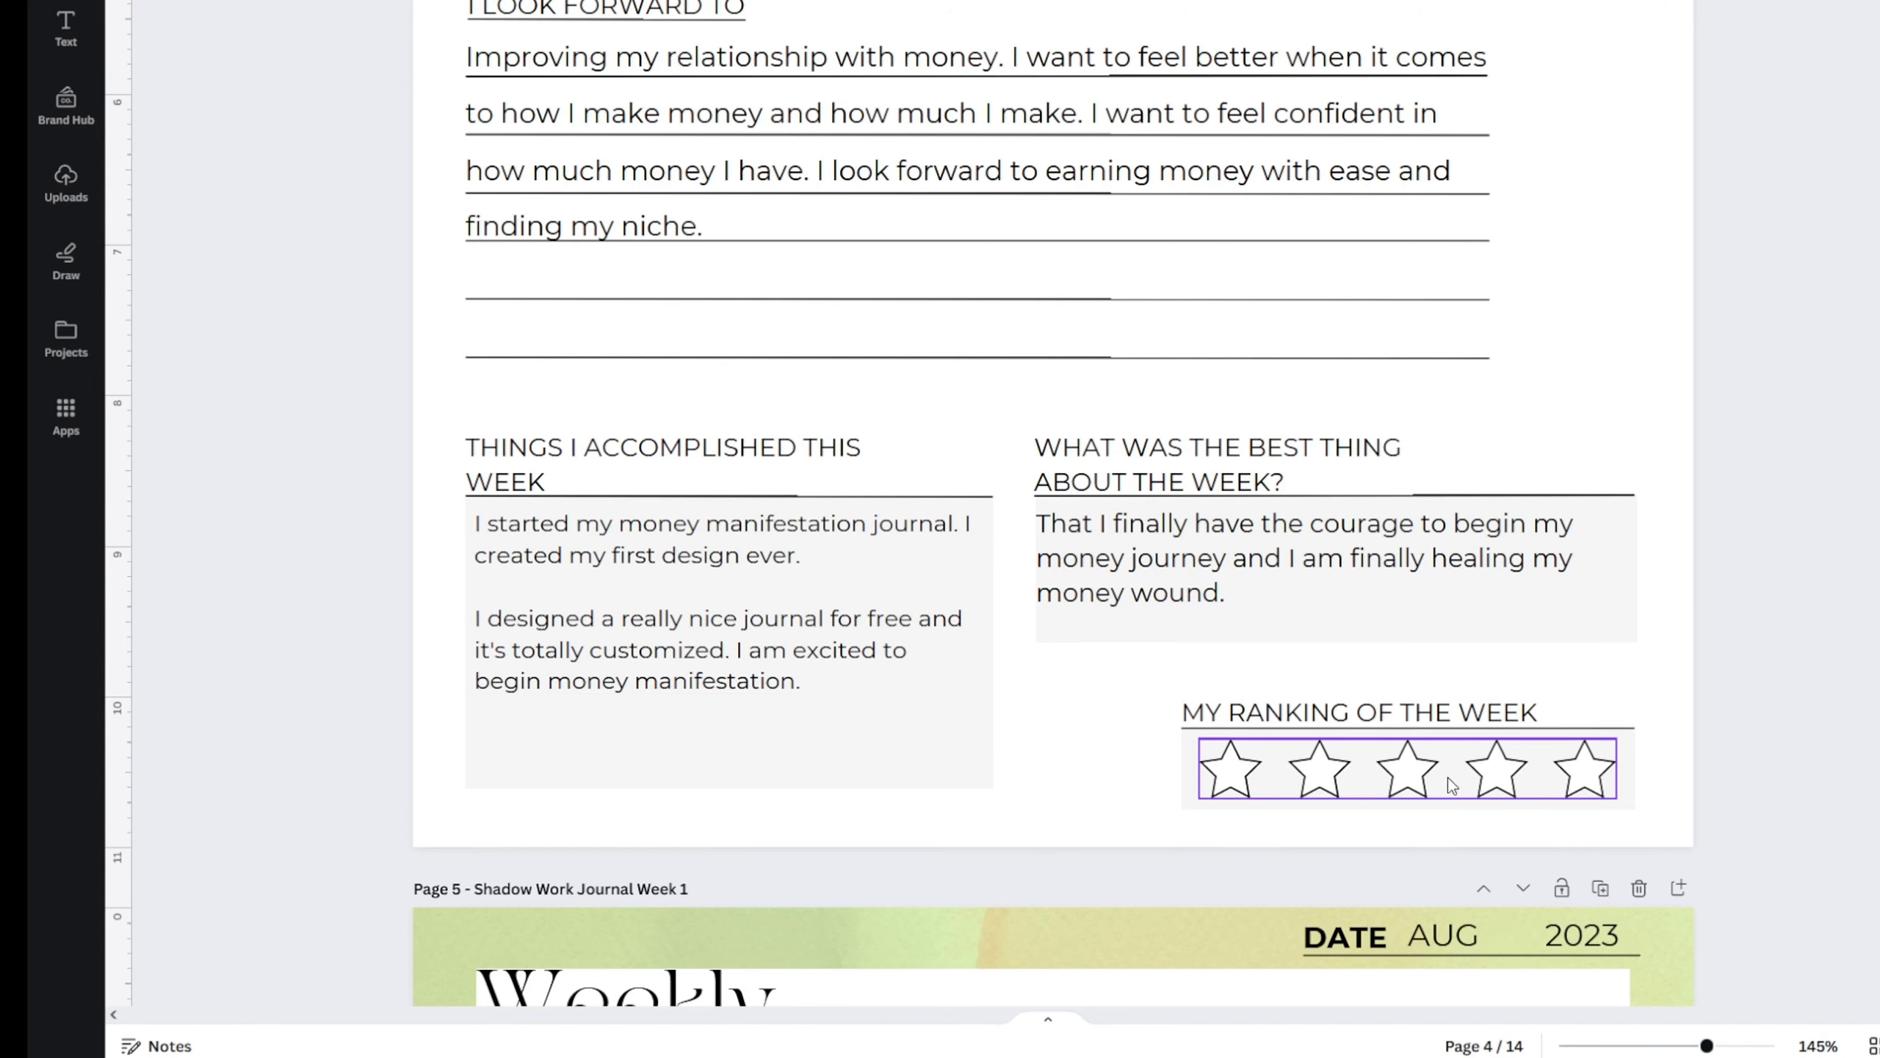
# - Color the fourth star under My Ranking of the Week with light green fill #a6e1ac and a dark green #007908 outline
pyautogui.click(1489, 790)
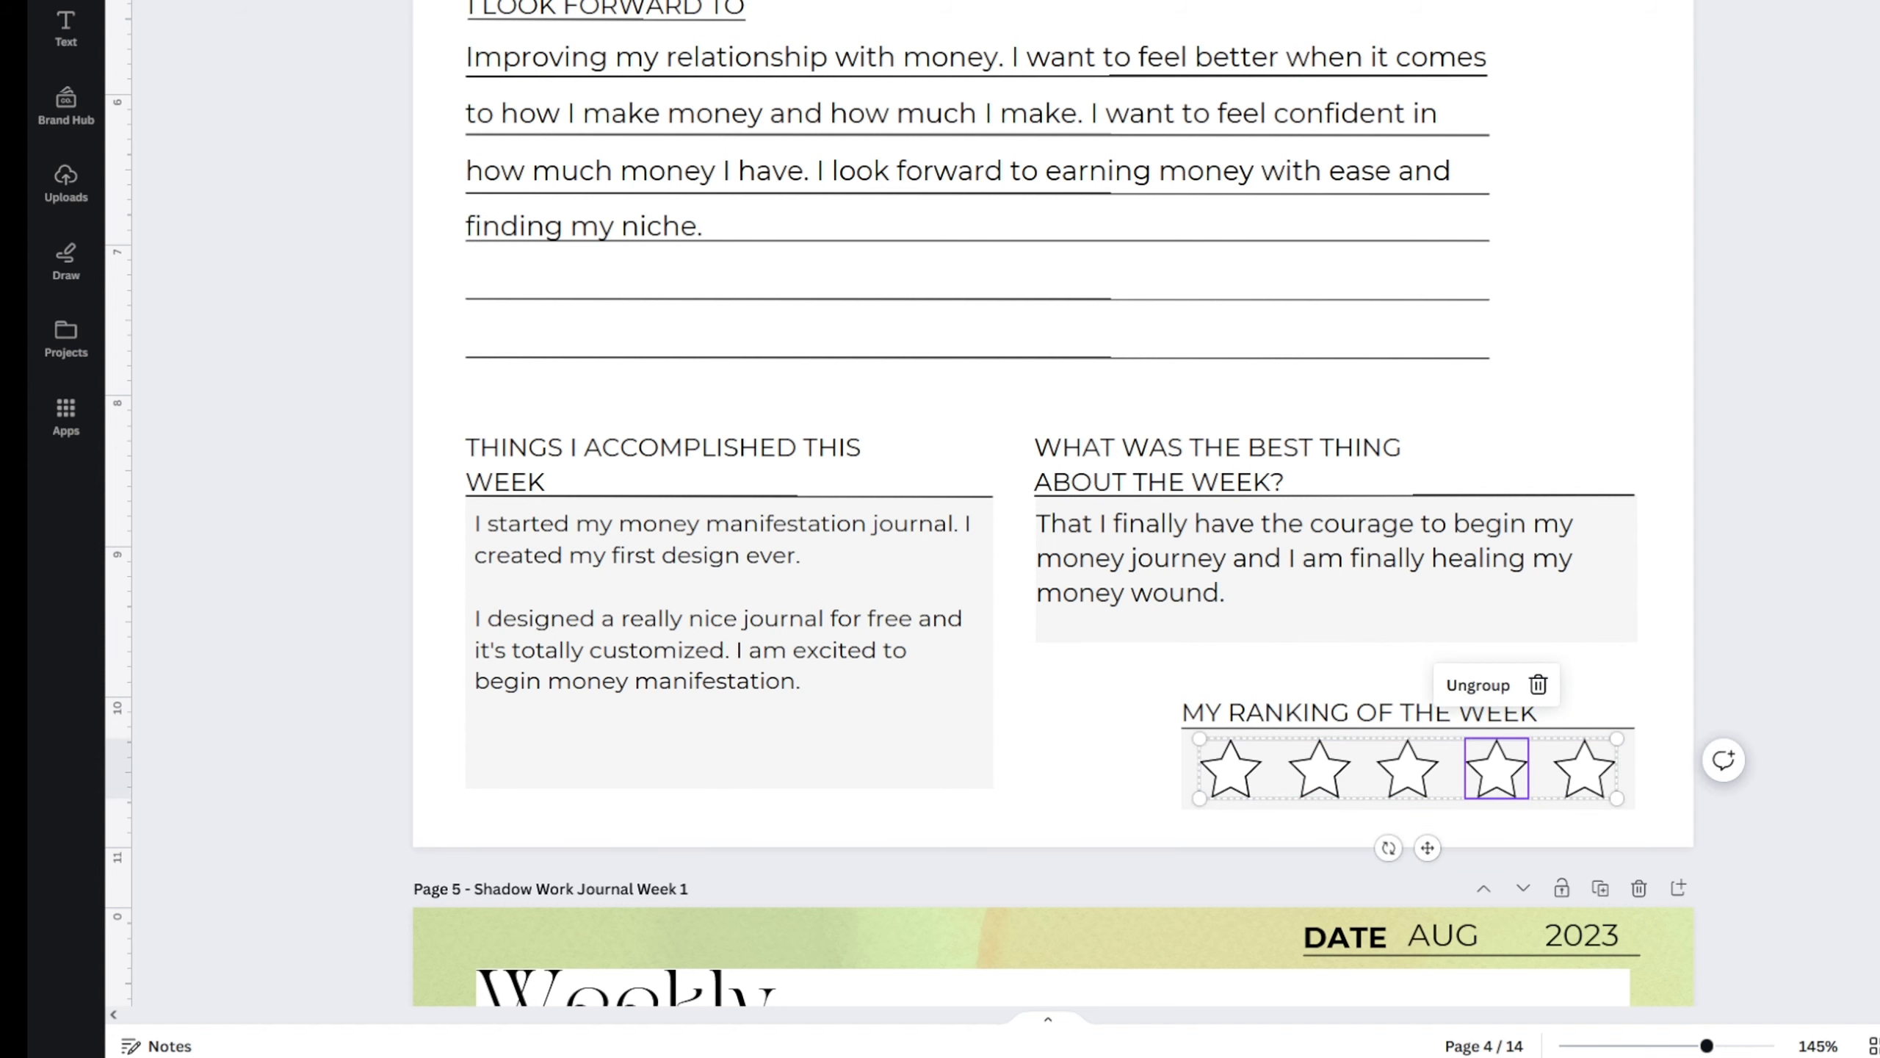
pyautogui.click(152, 1)
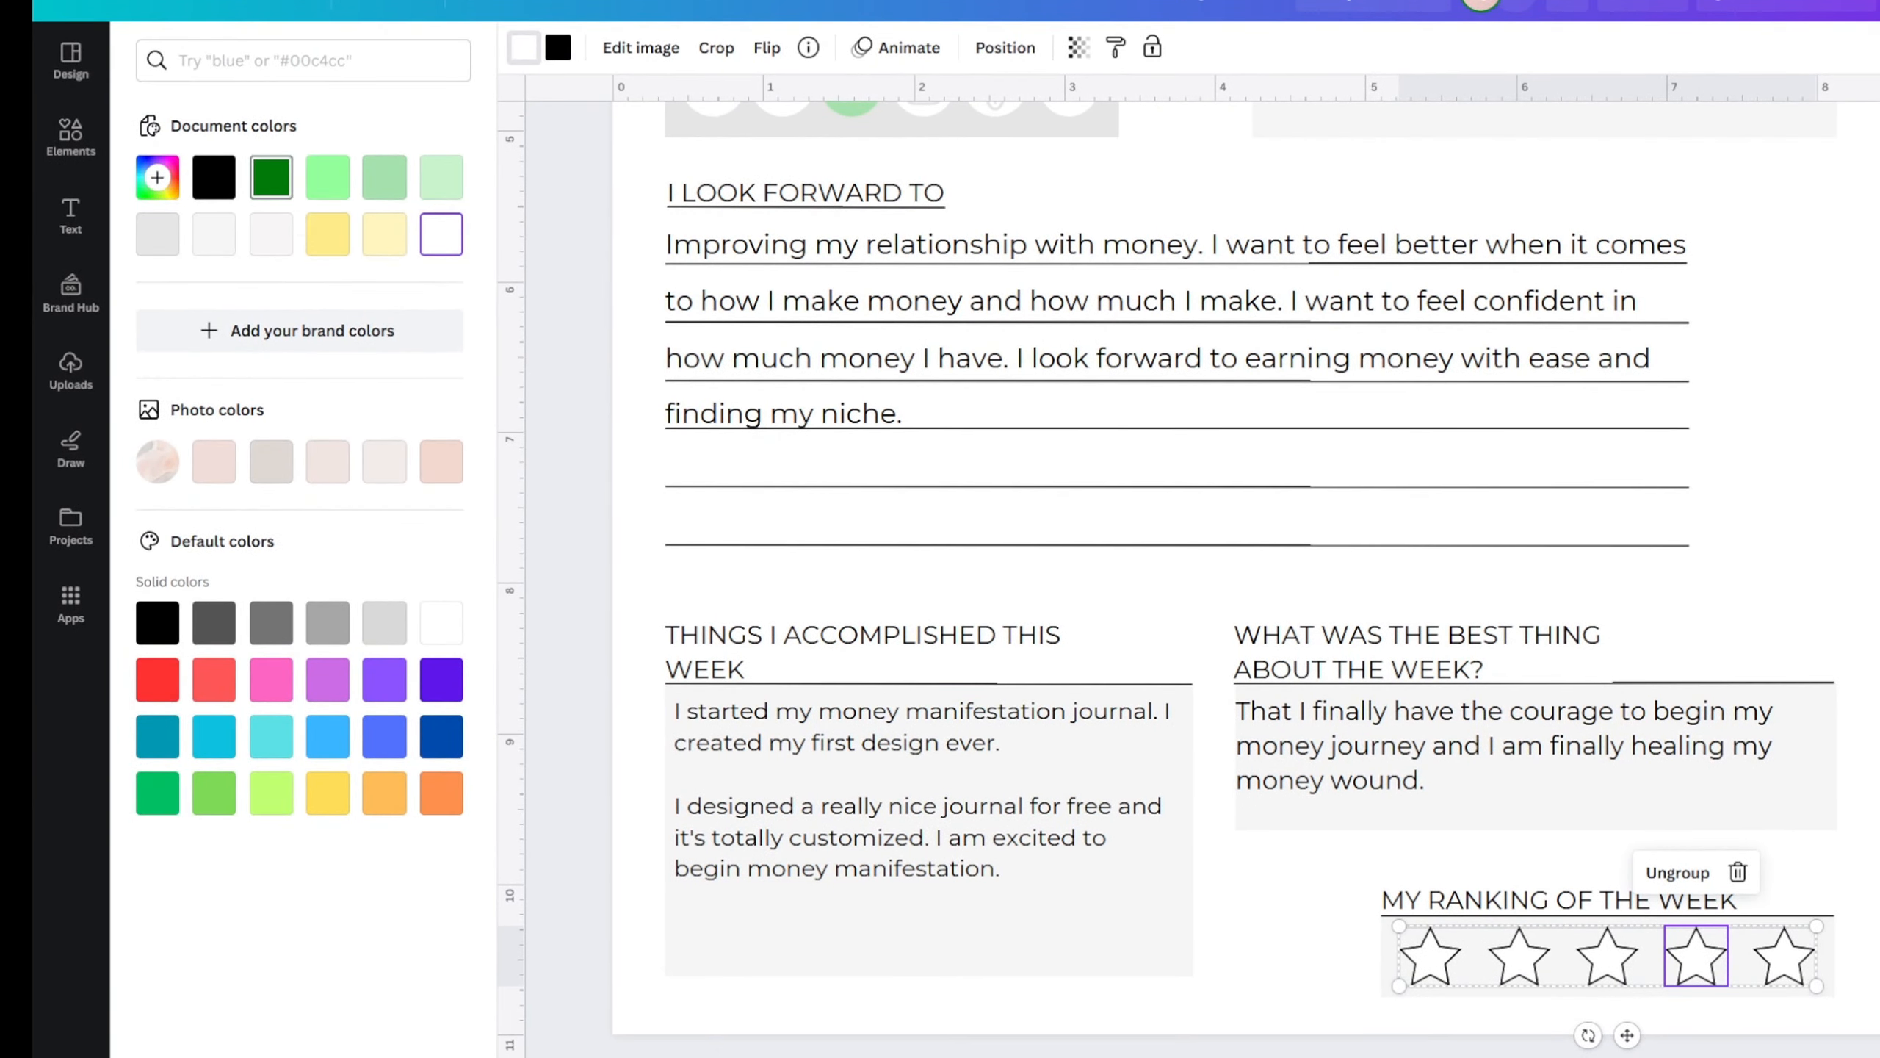
pyautogui.click(271, 181)
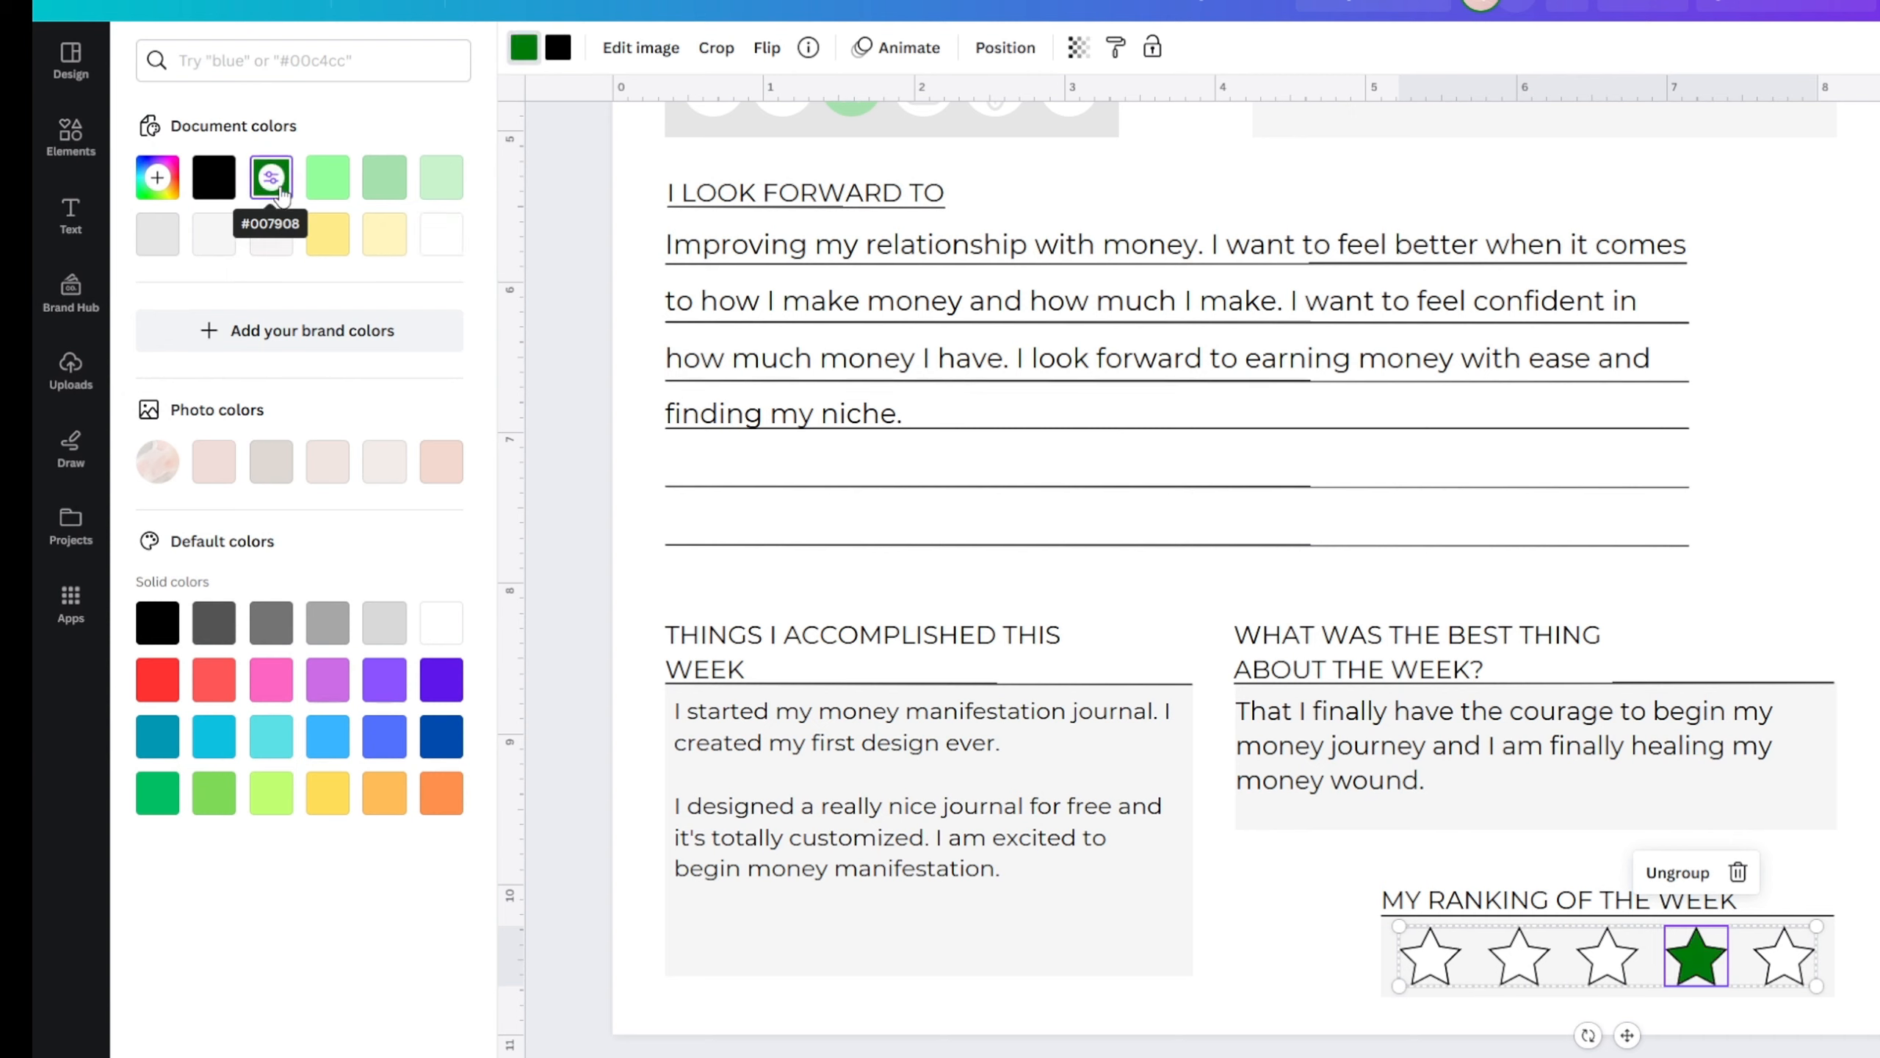
pyautogui.click(337, 194)
pyautogui.click(384, 178)
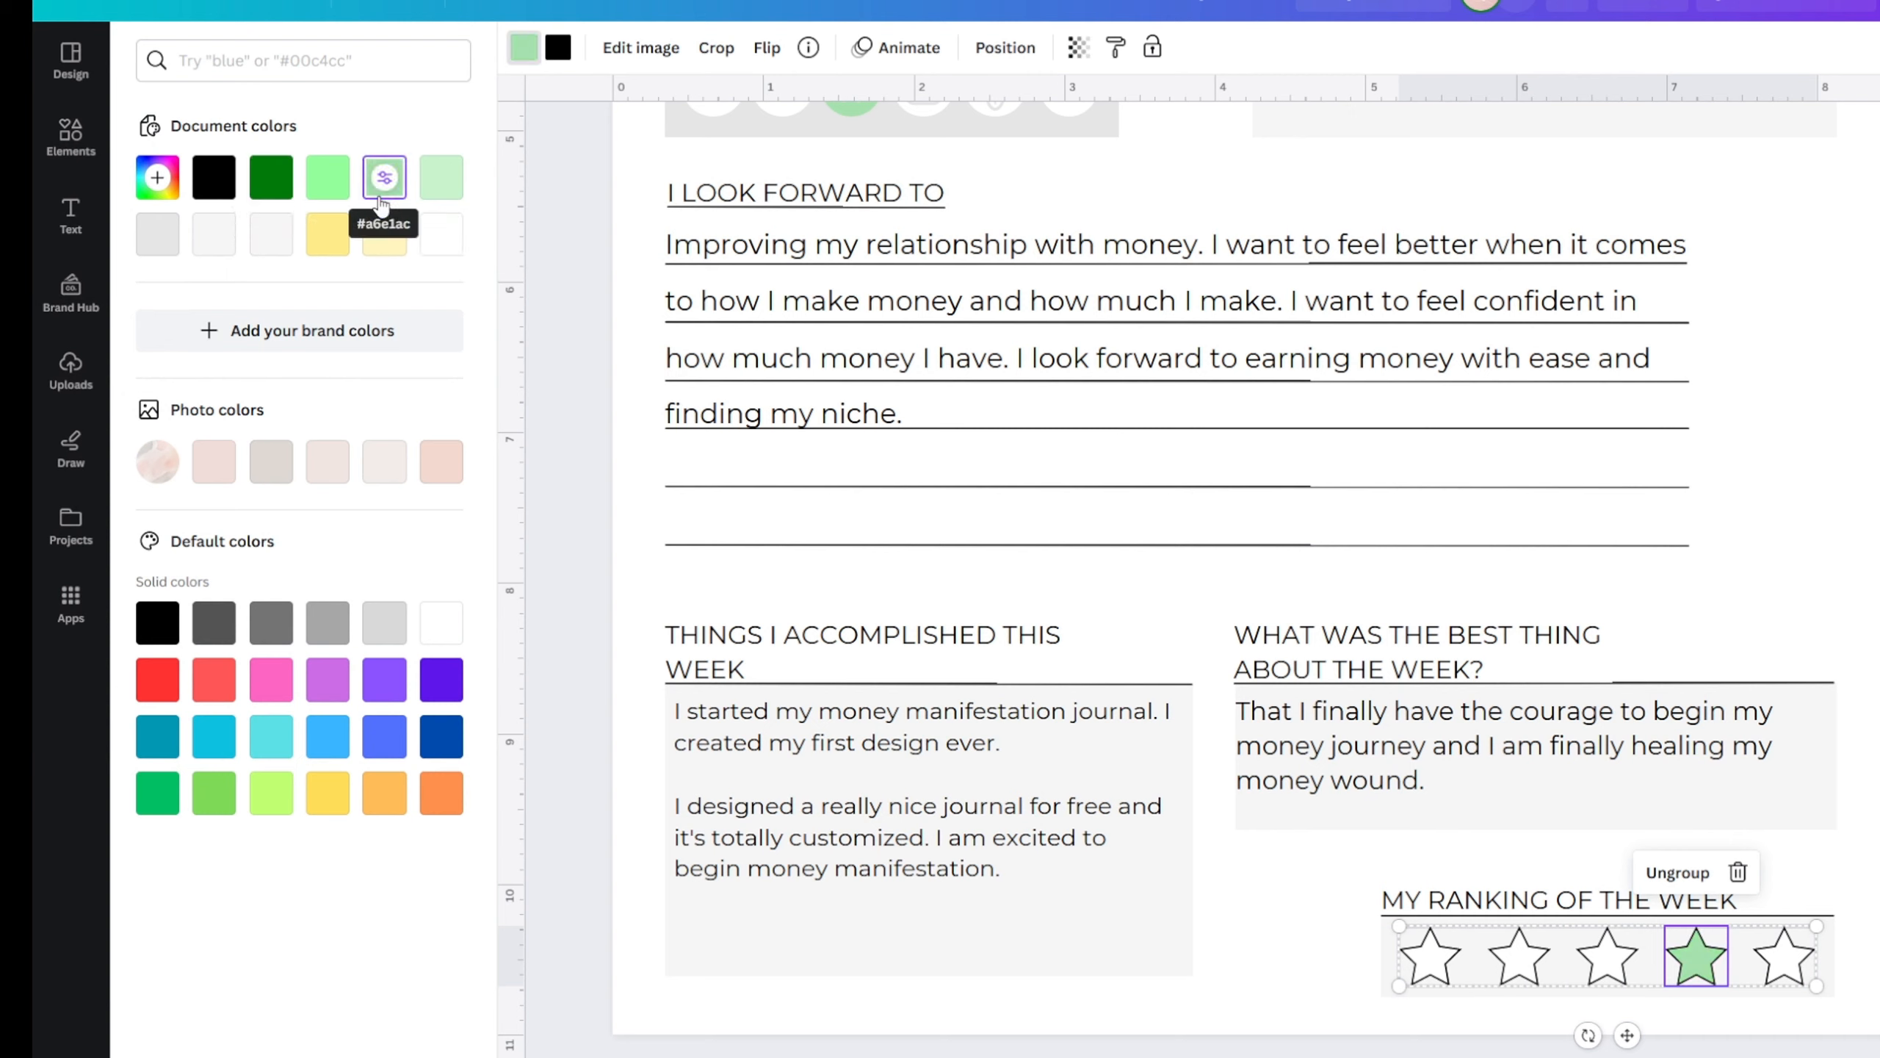
pyautogui.click(558, 47)
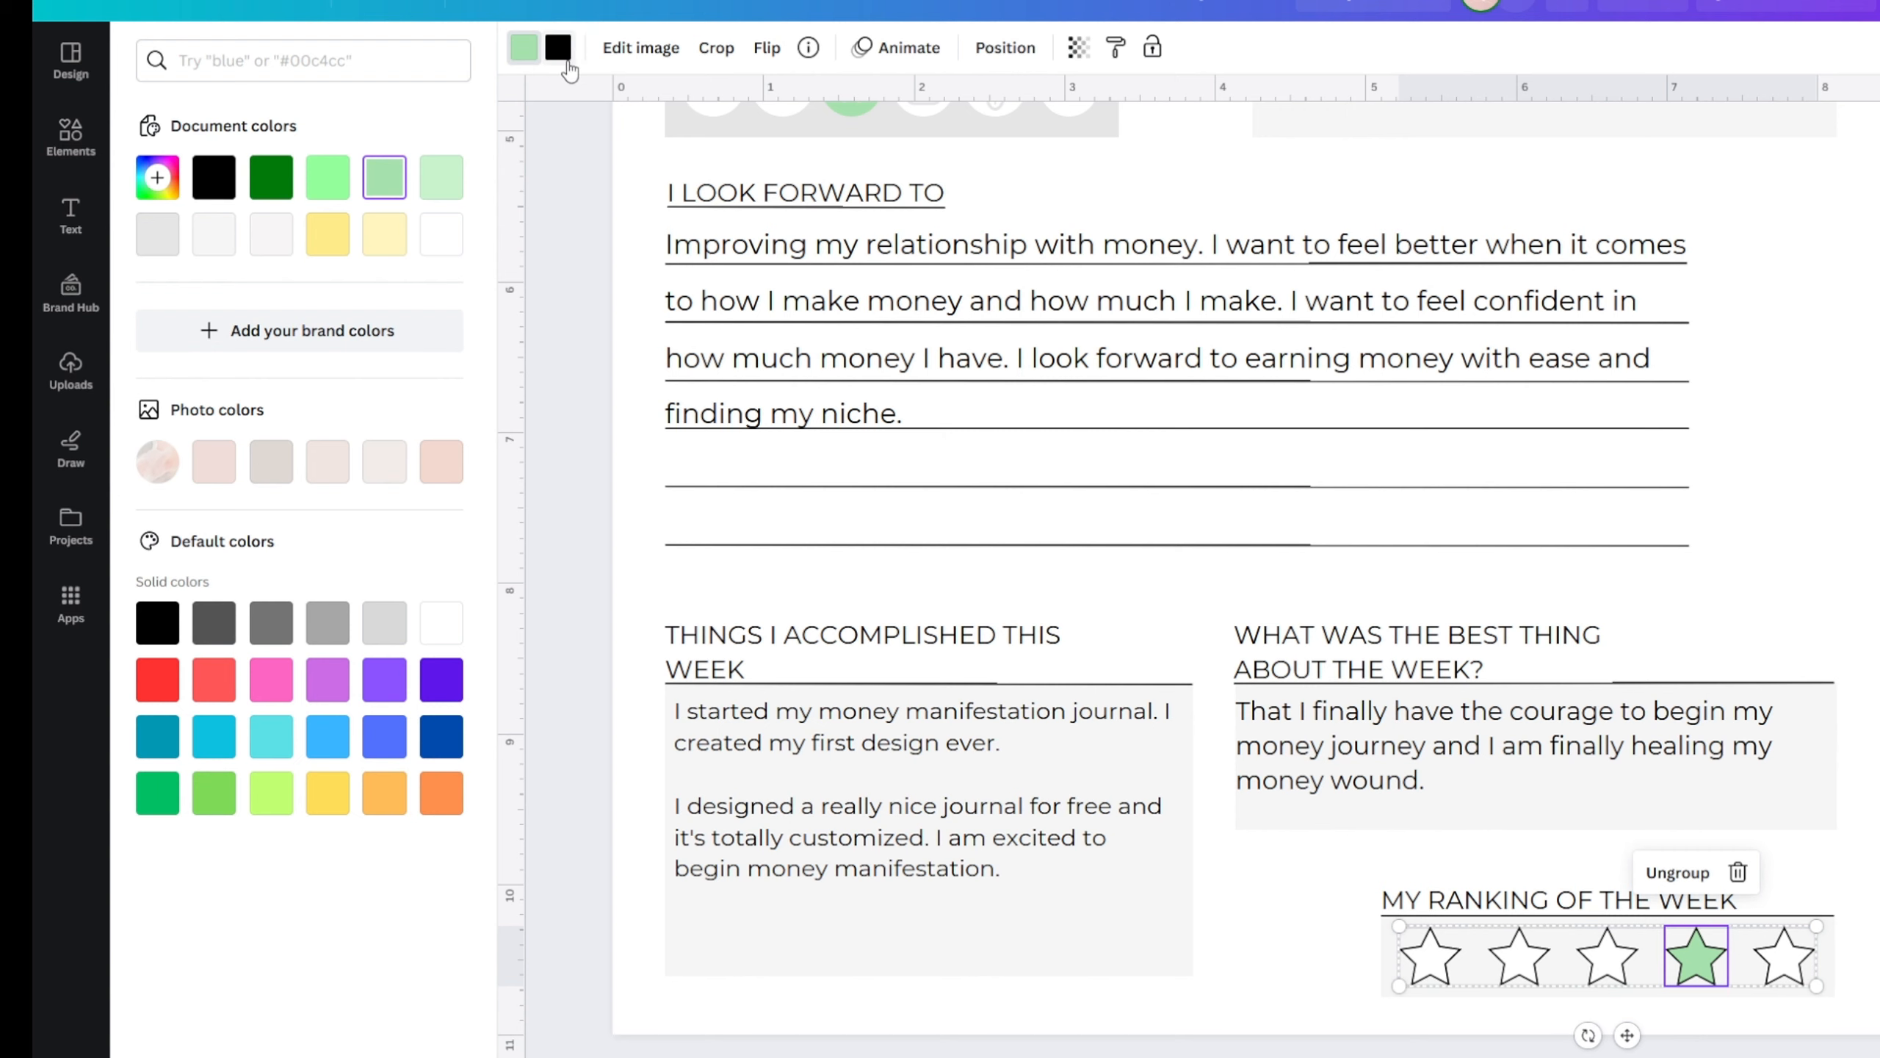
pyautogui.click(271, 182)
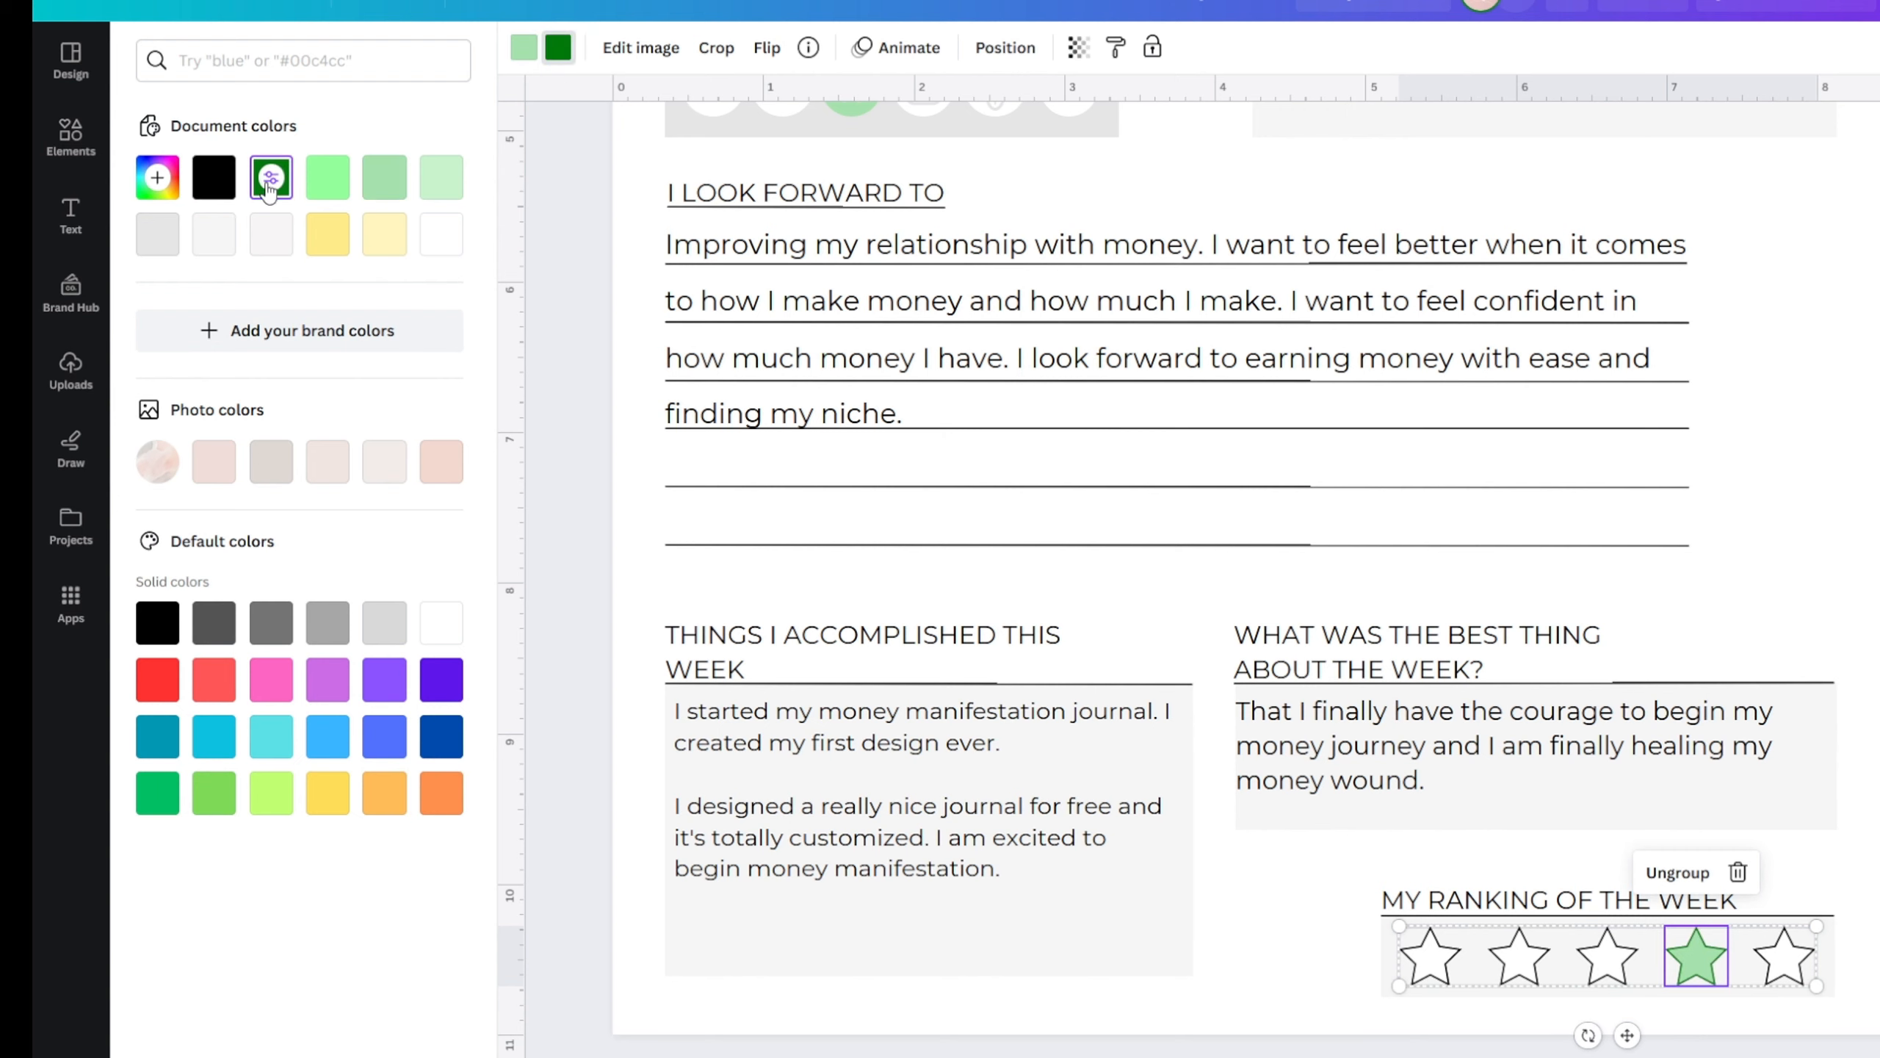
pyautogui.click(580, 504)
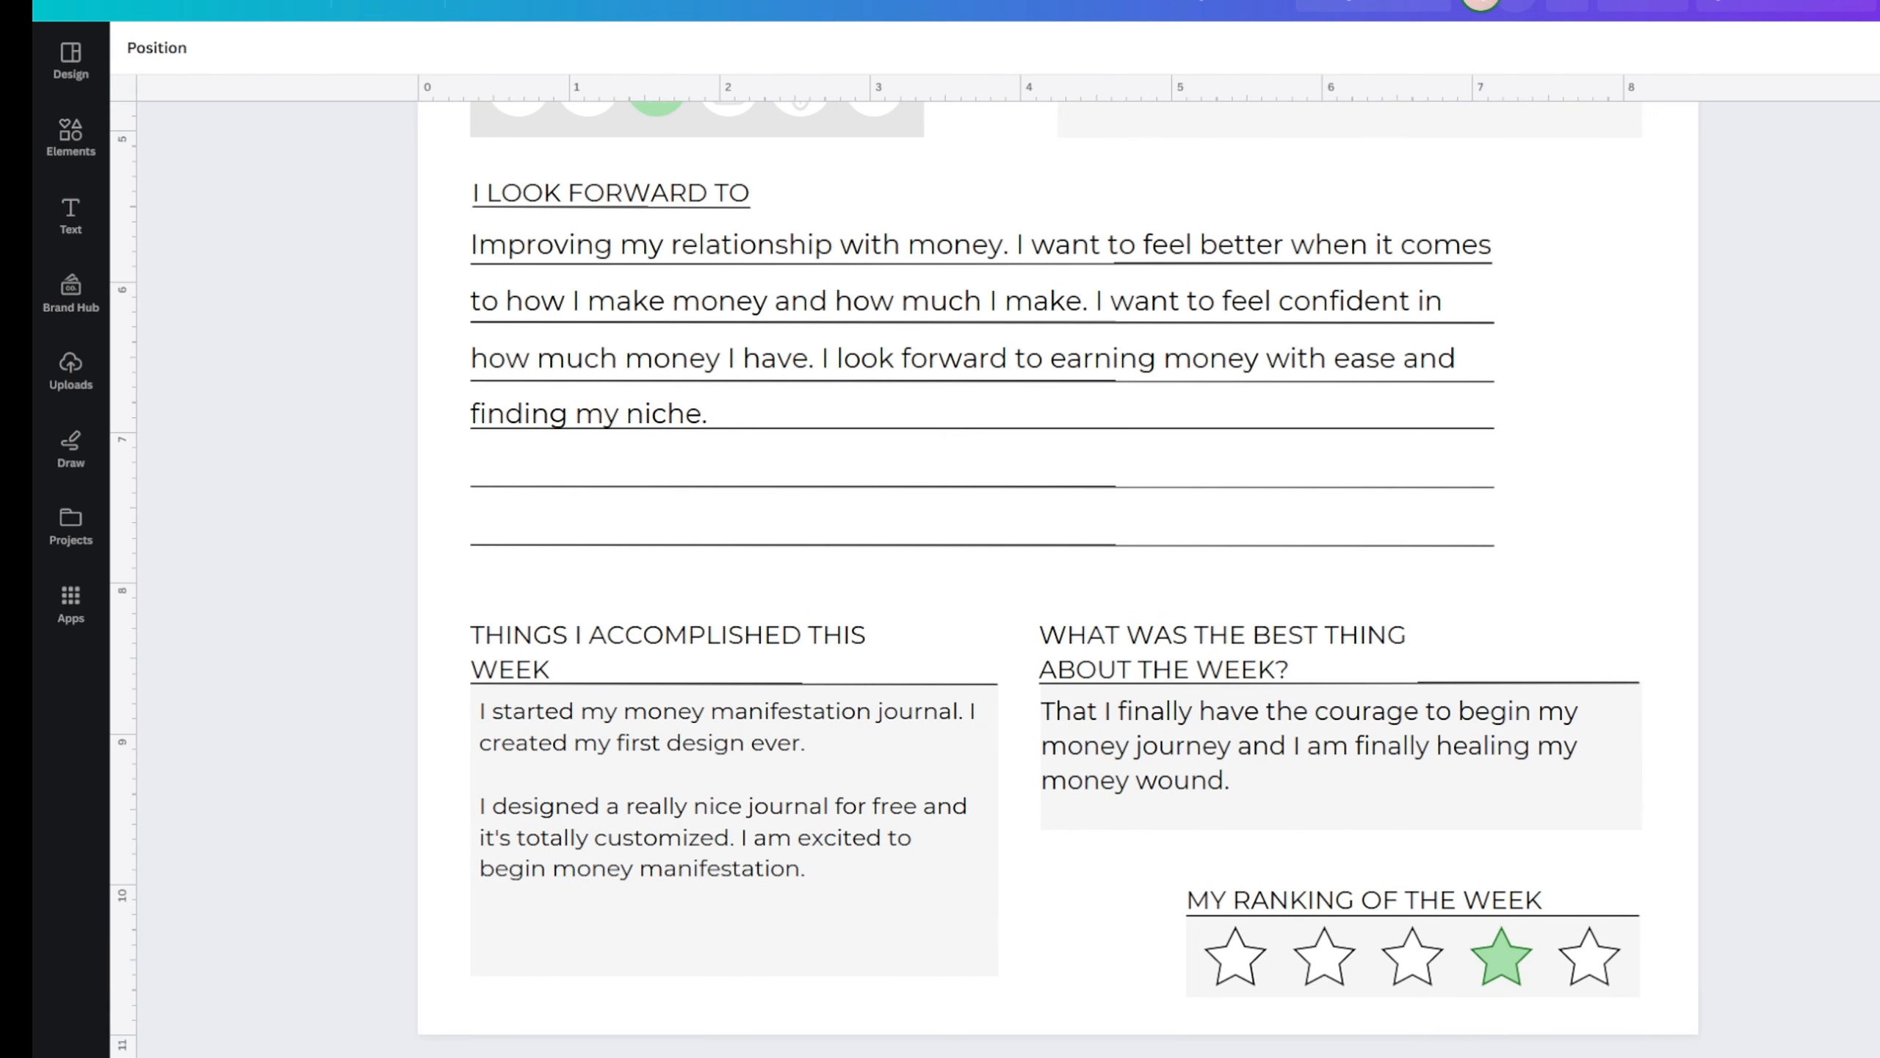
# - Copy the fourth star's green style onto the third, second and first stars of the week's ranking
pyautogui.click(1497, 965)
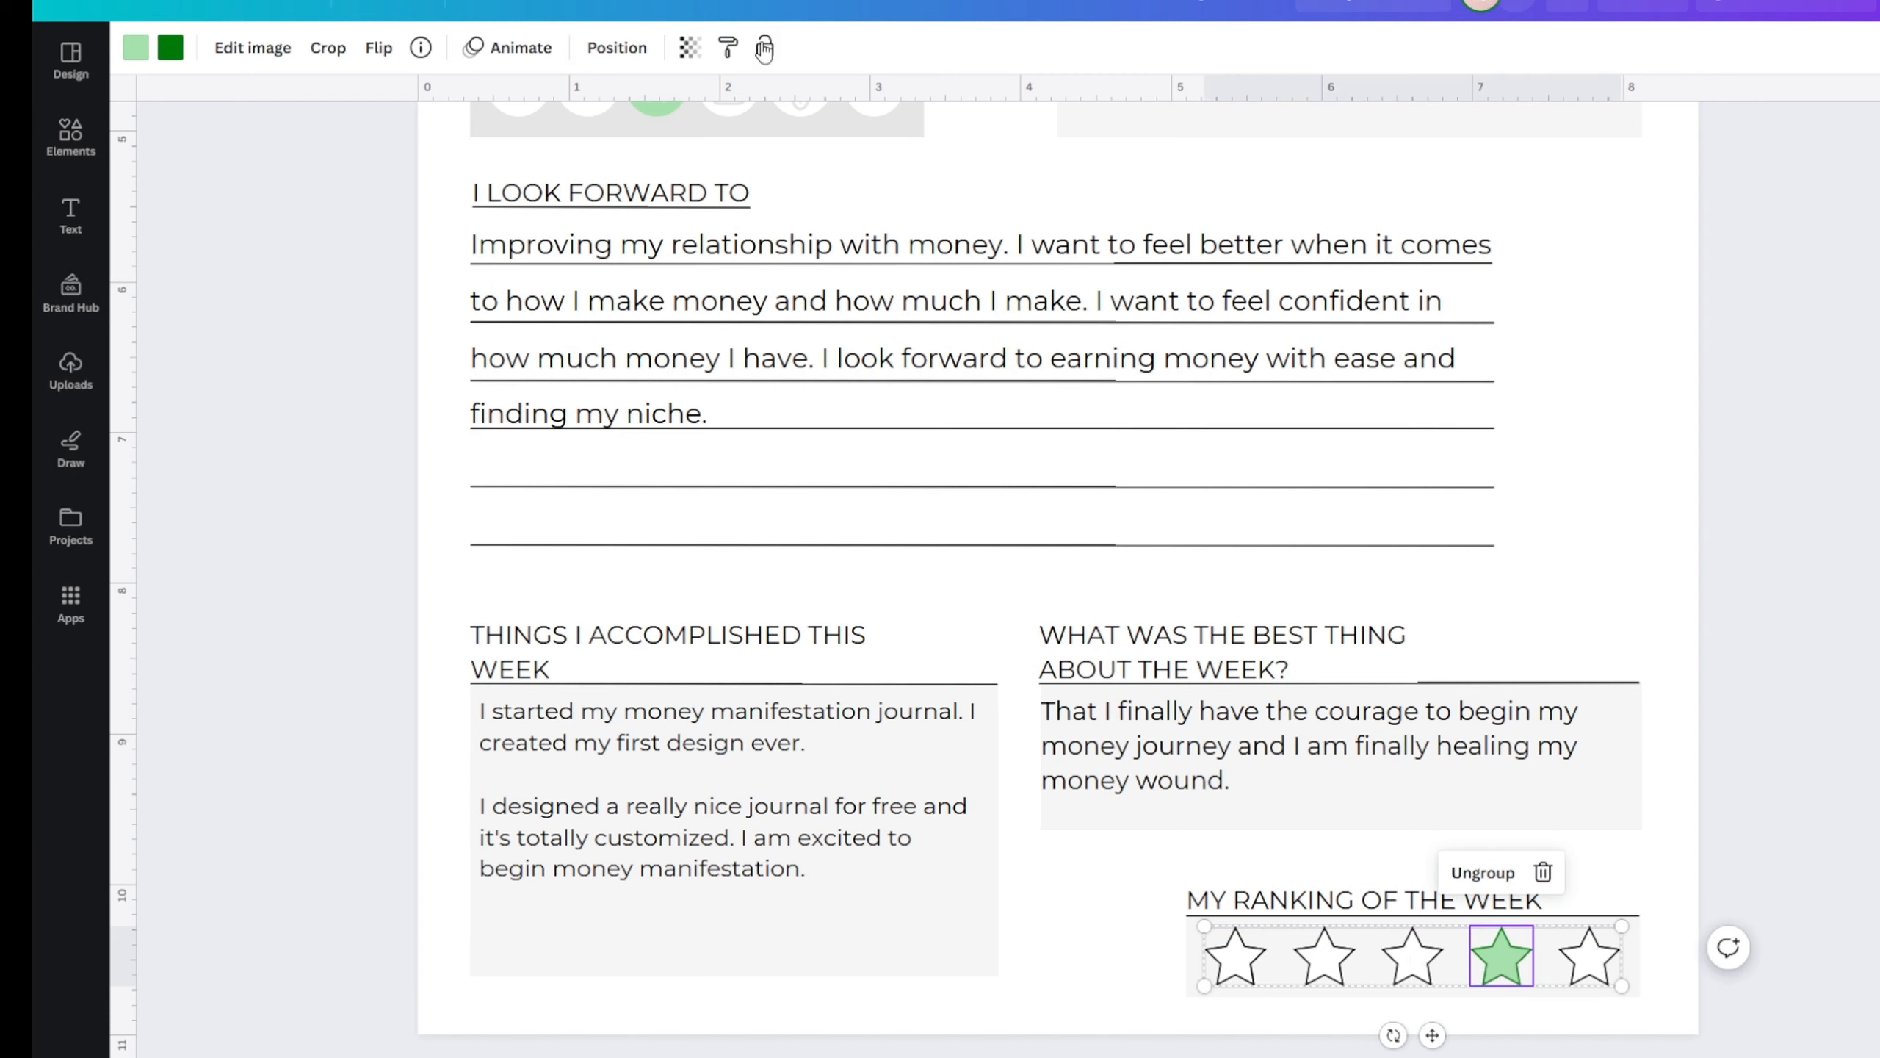
pyautogui.click(728, 47)
pyautogui.click(1409, 957)
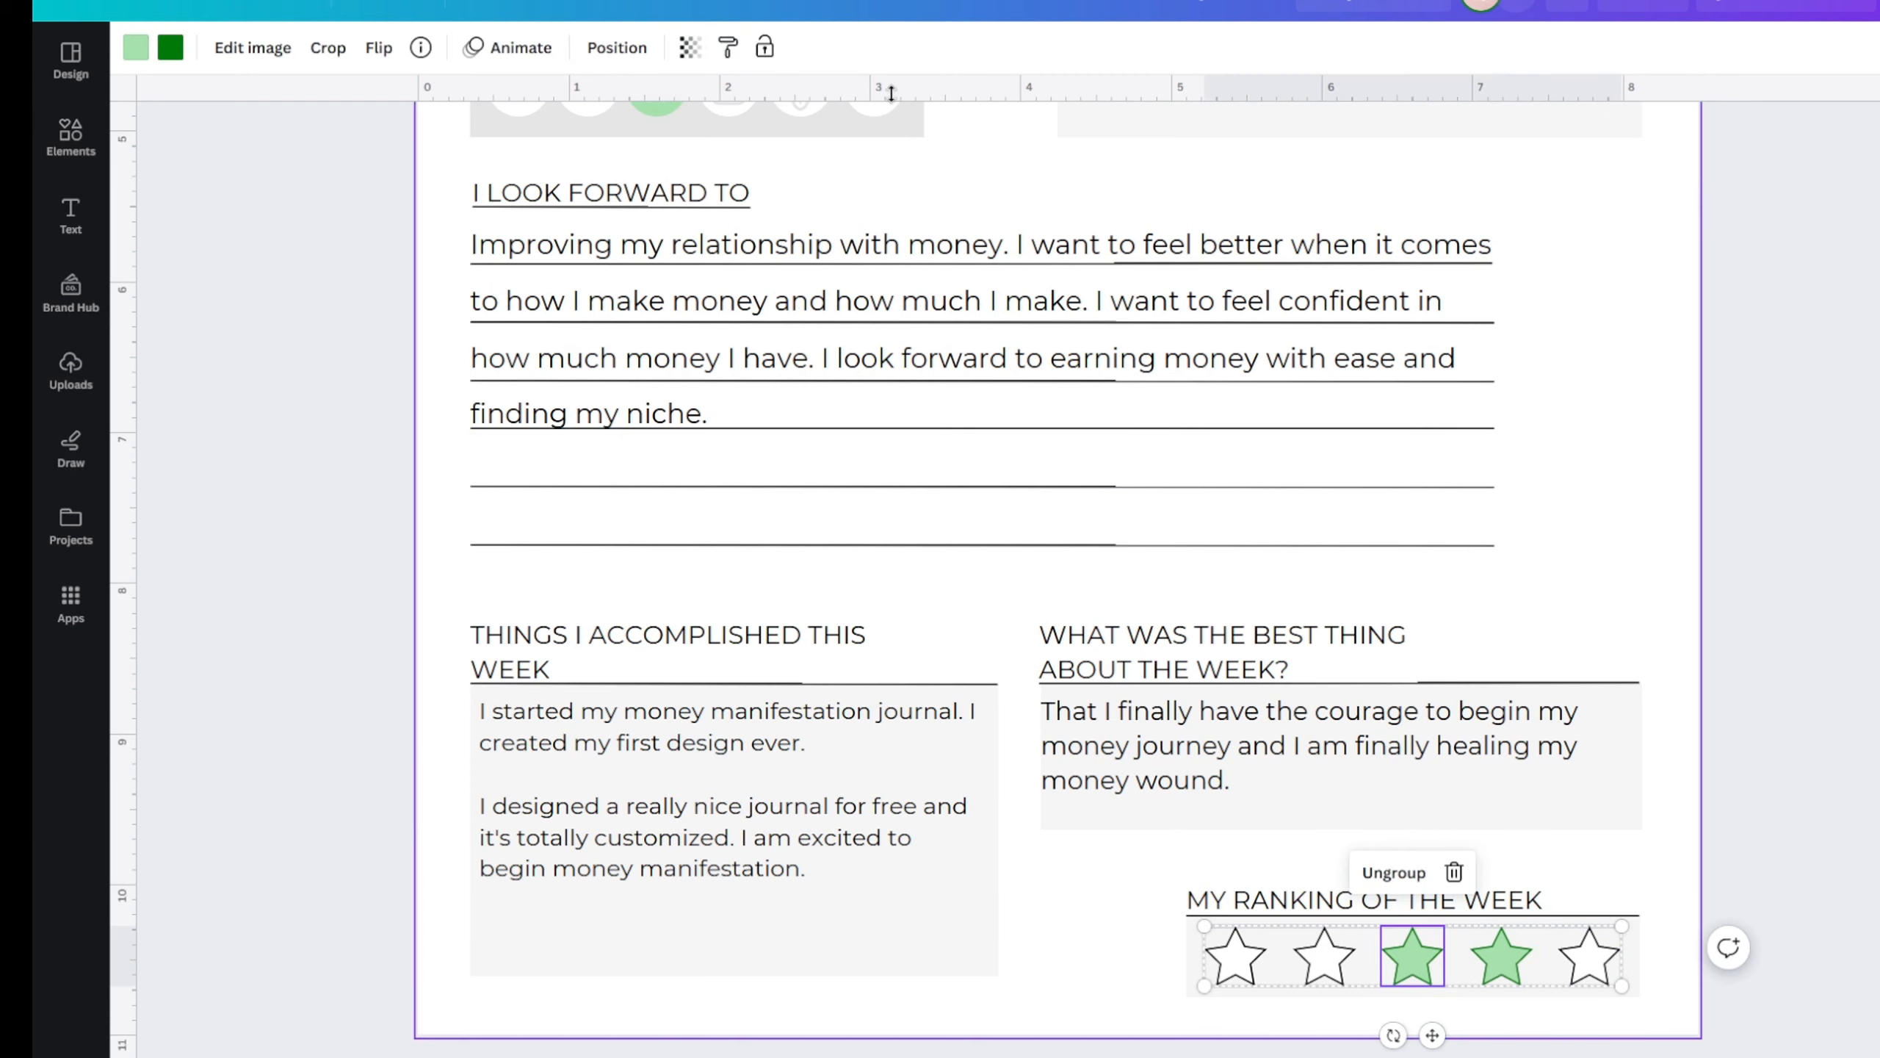
pyautogui.click(728, 47)
pyautogui.click(1321, 931)
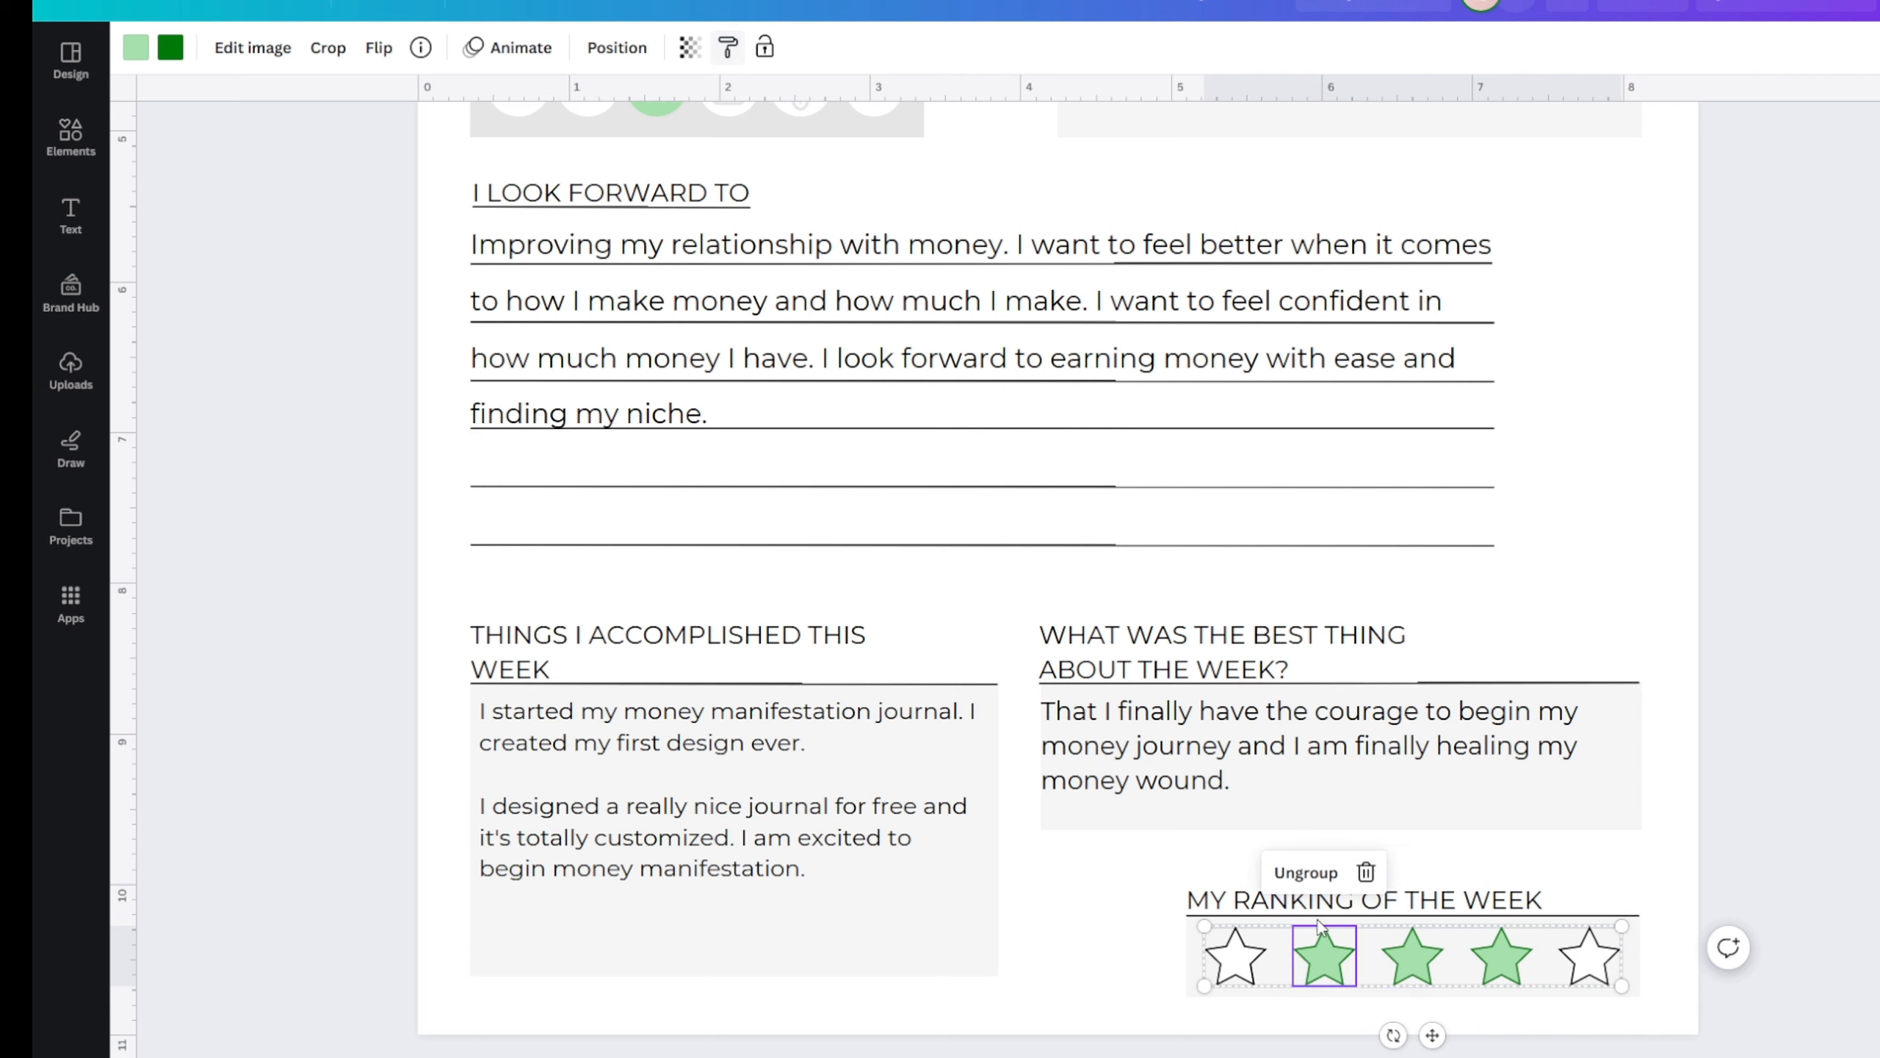
pyautogui.click(728, 47)
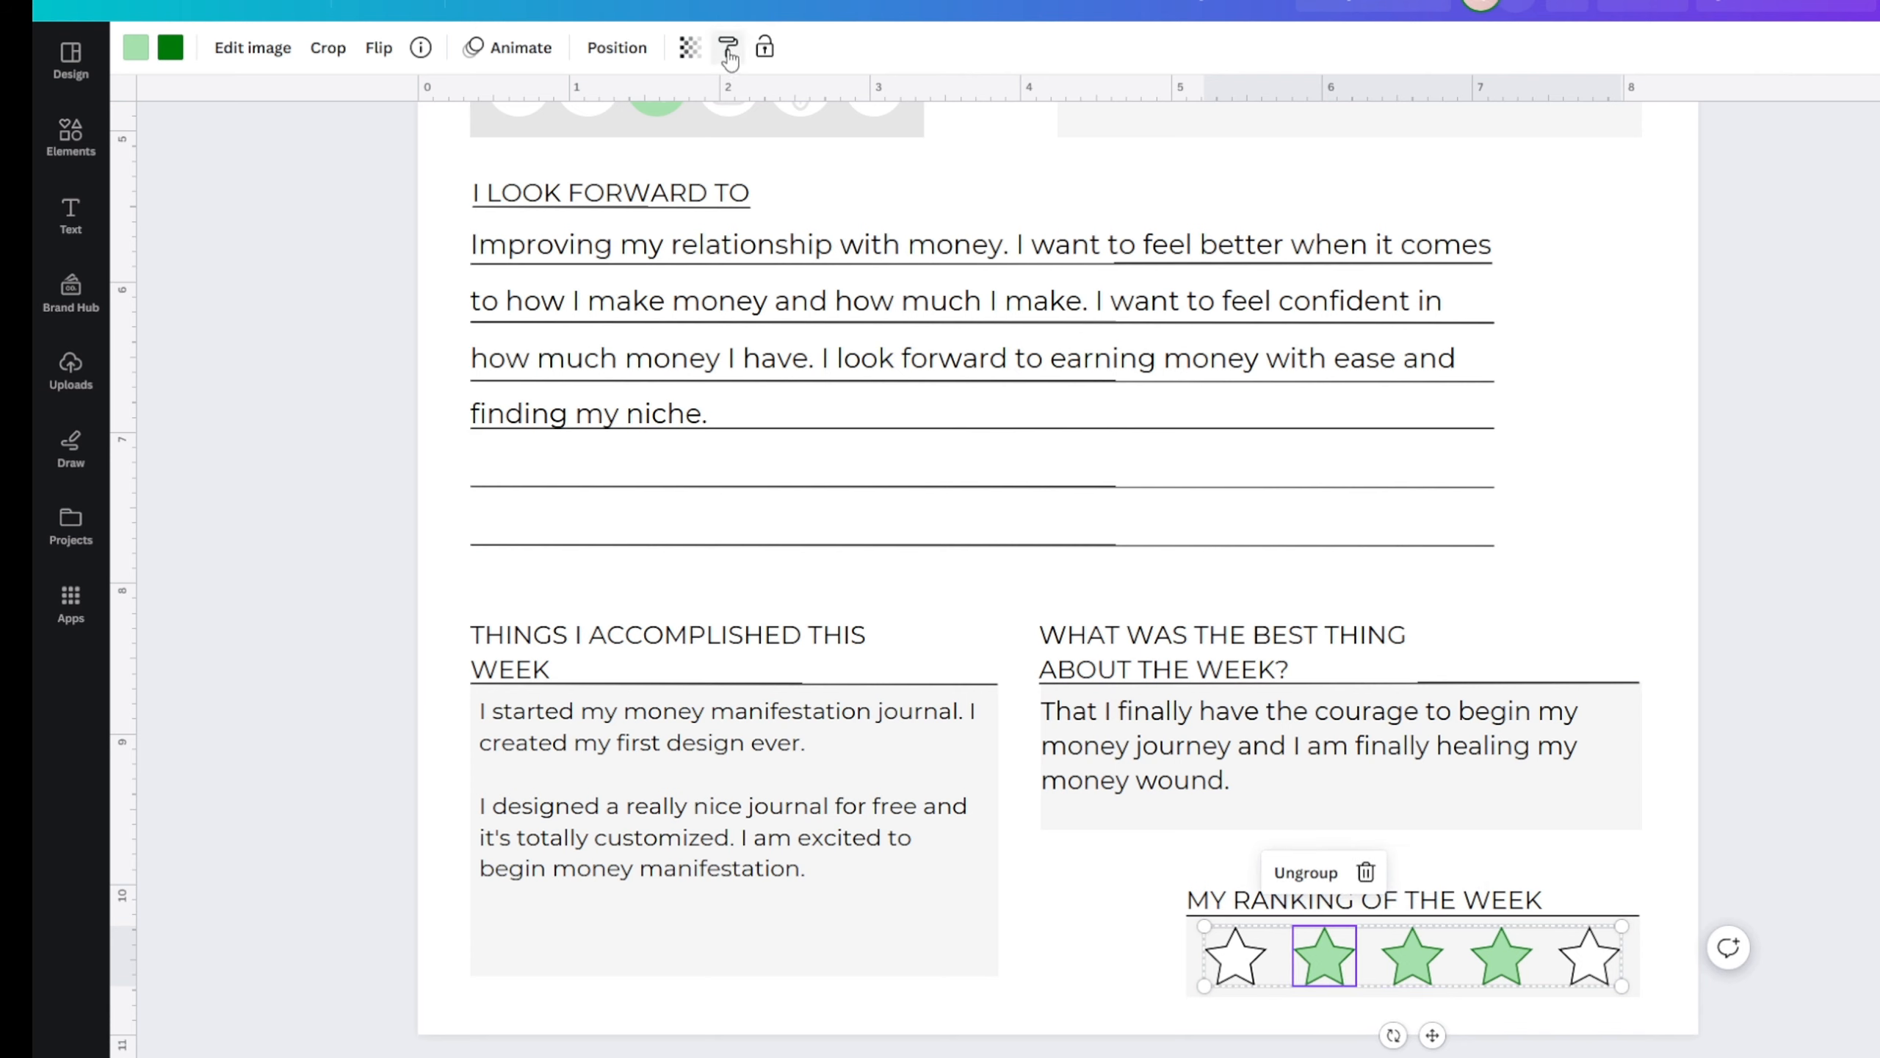
pyautogui.click(1235, 961)
pyautogui.click(290, 763)
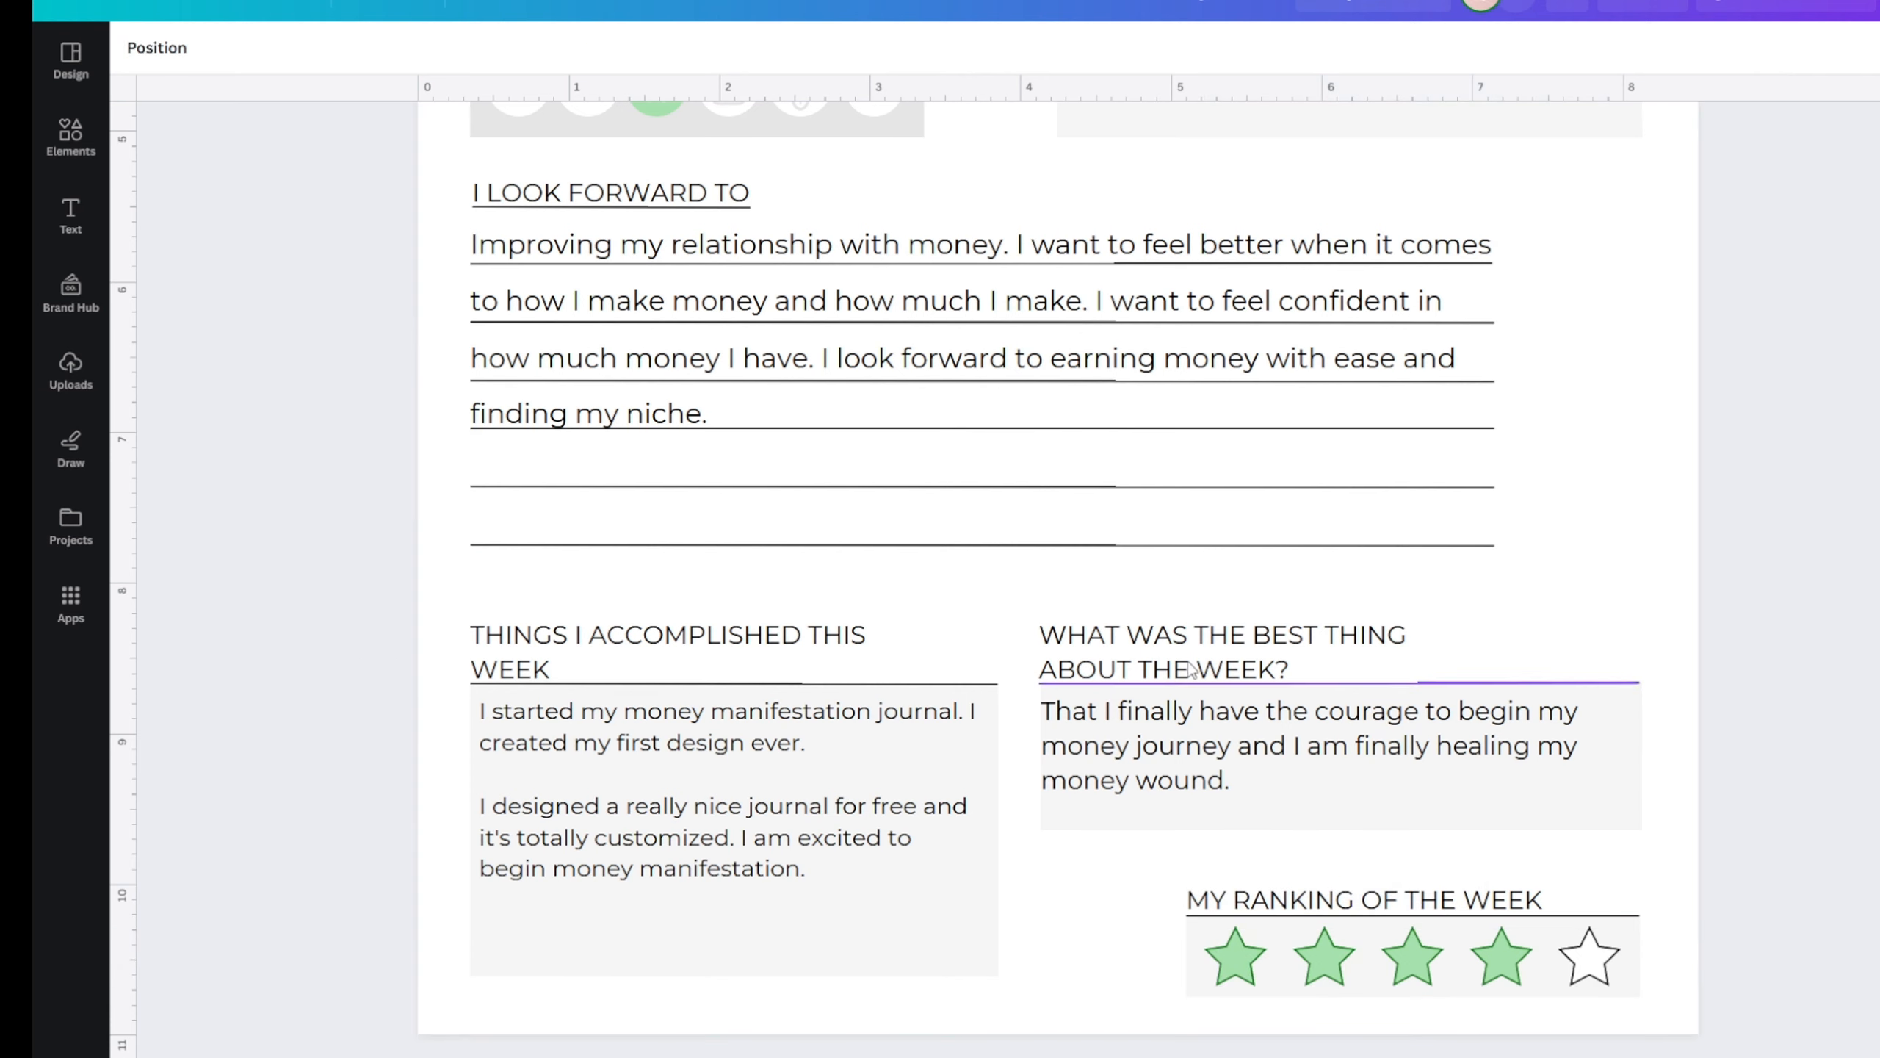
# - Look over the filled-in reflection sheet and the Week 1 journal page that follows it
pyautogui.scroll(-2, 1232, 388)
pyautogui.scroll(4, 1221, 459)
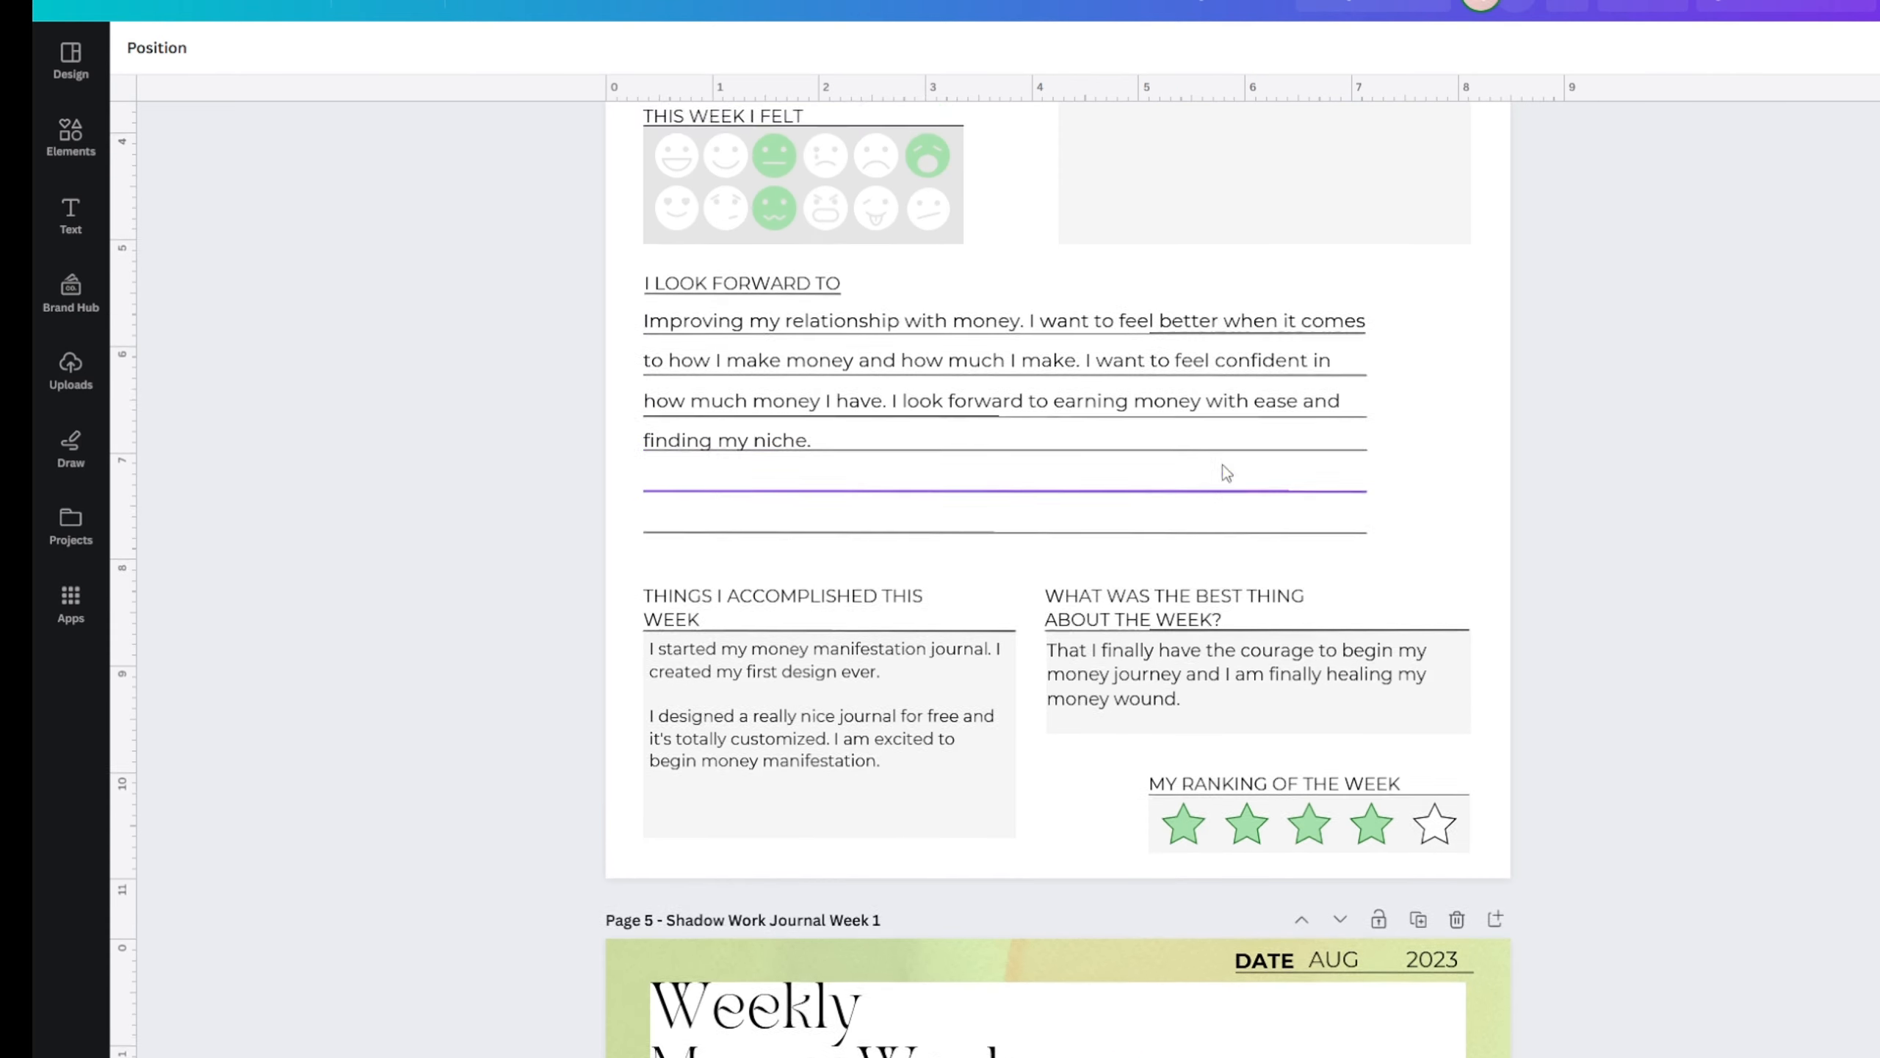
pyautogui.scroll(2, 1442, 582)
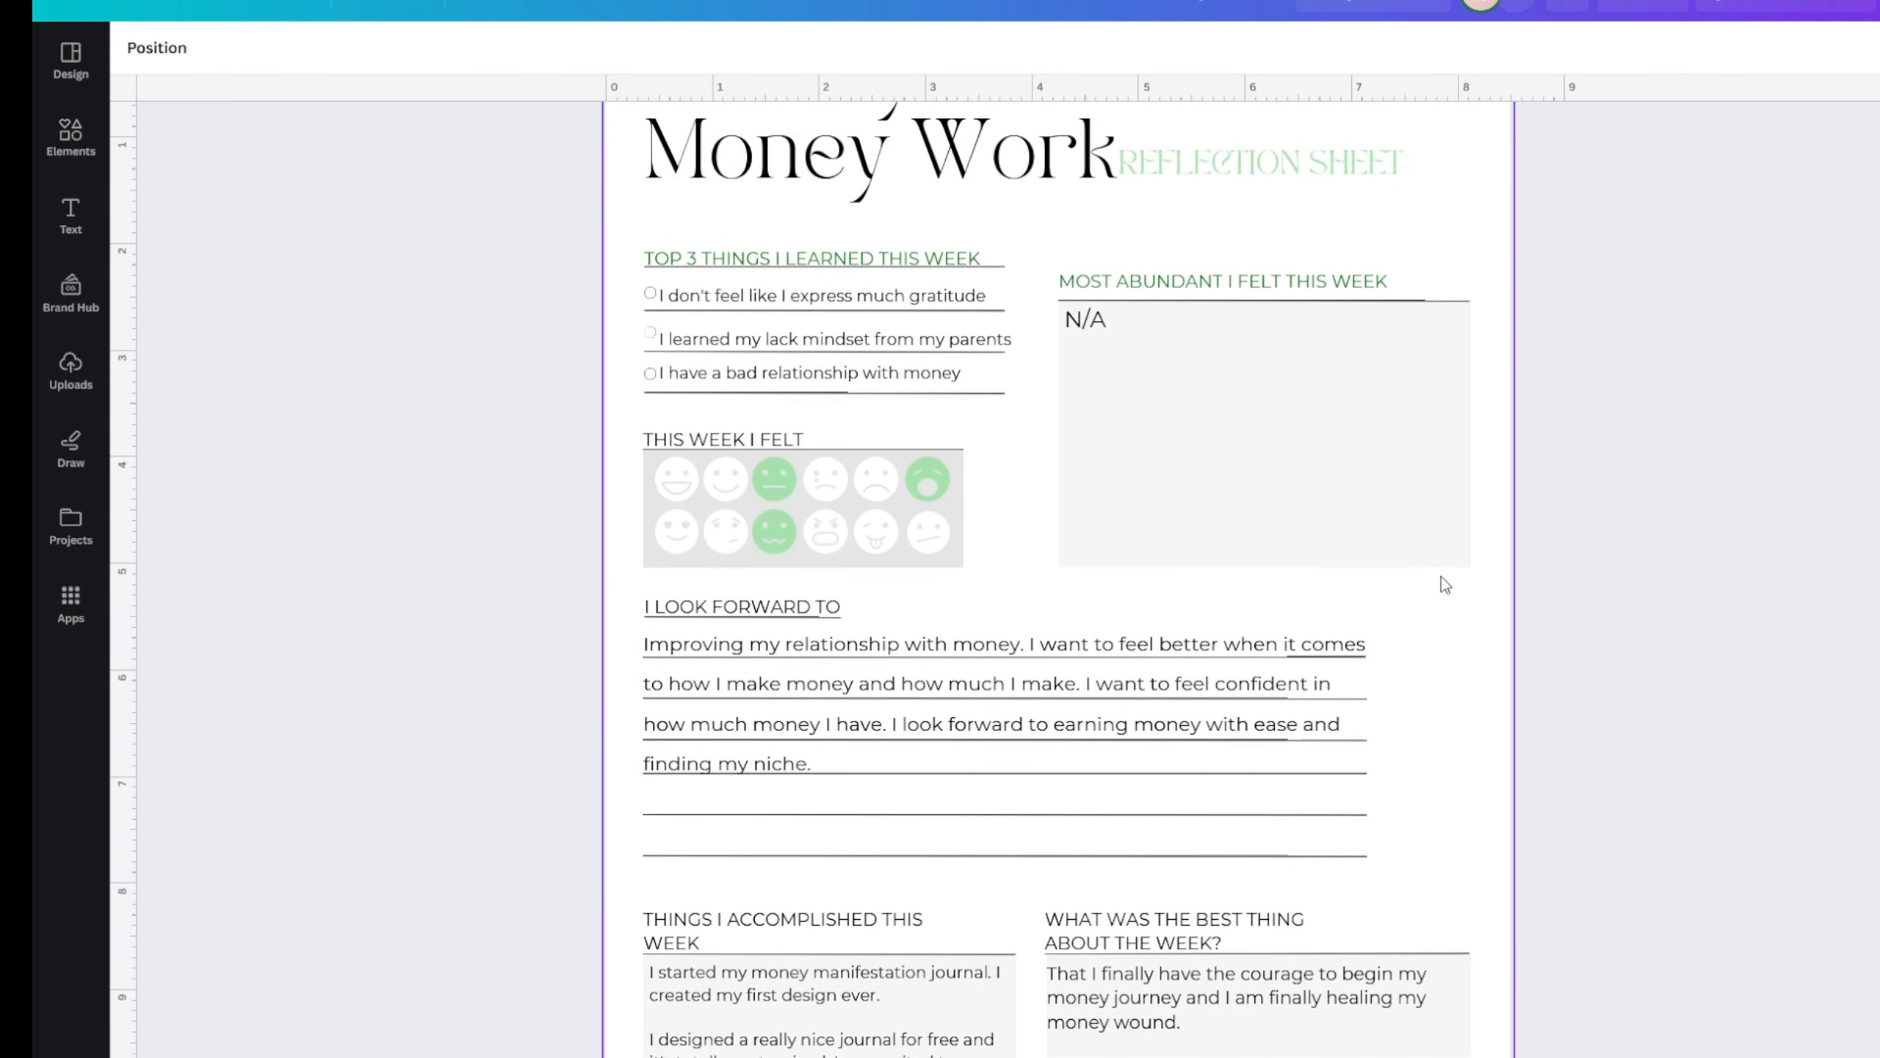
pyautogui.scroll(-2, 1243, 492)
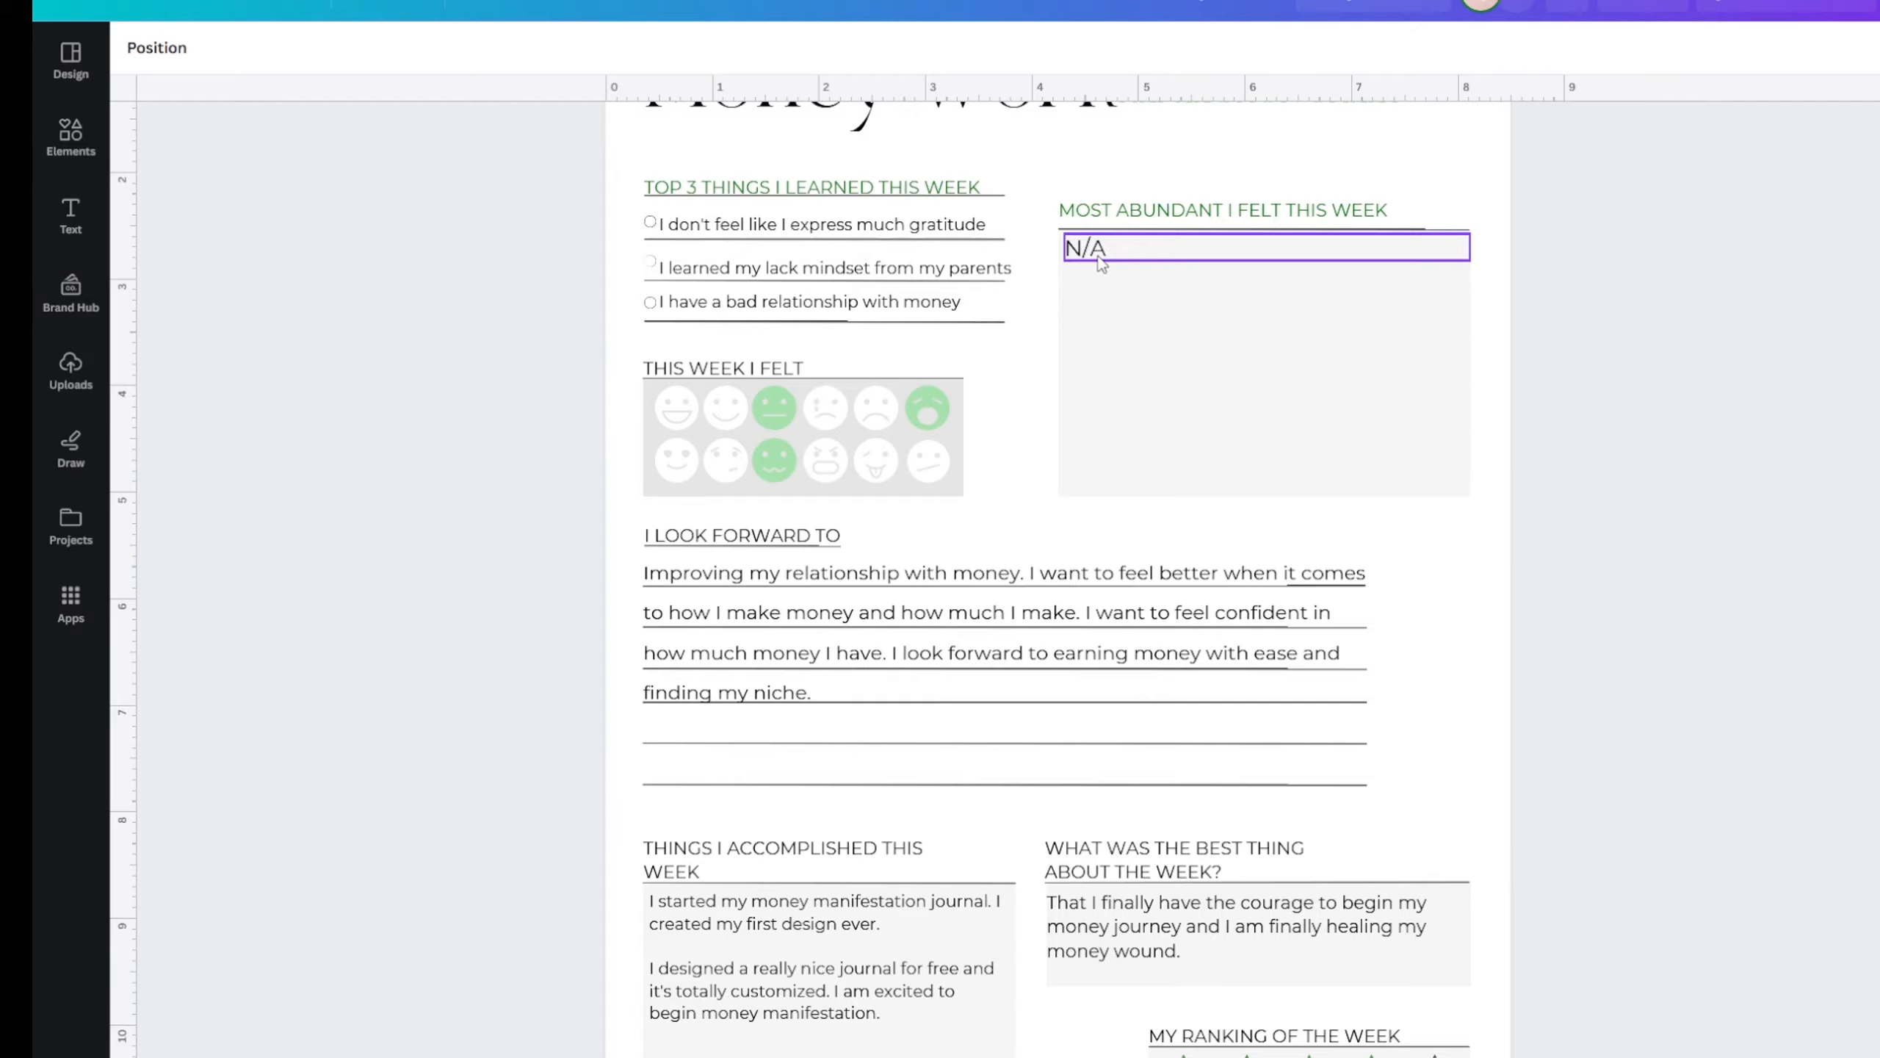
pyautogui.scroll(1, 1360, 559)
pyautogui.scroll(-6, 1271, 530)
pyautogui.scroll(-10, 1162, 550)
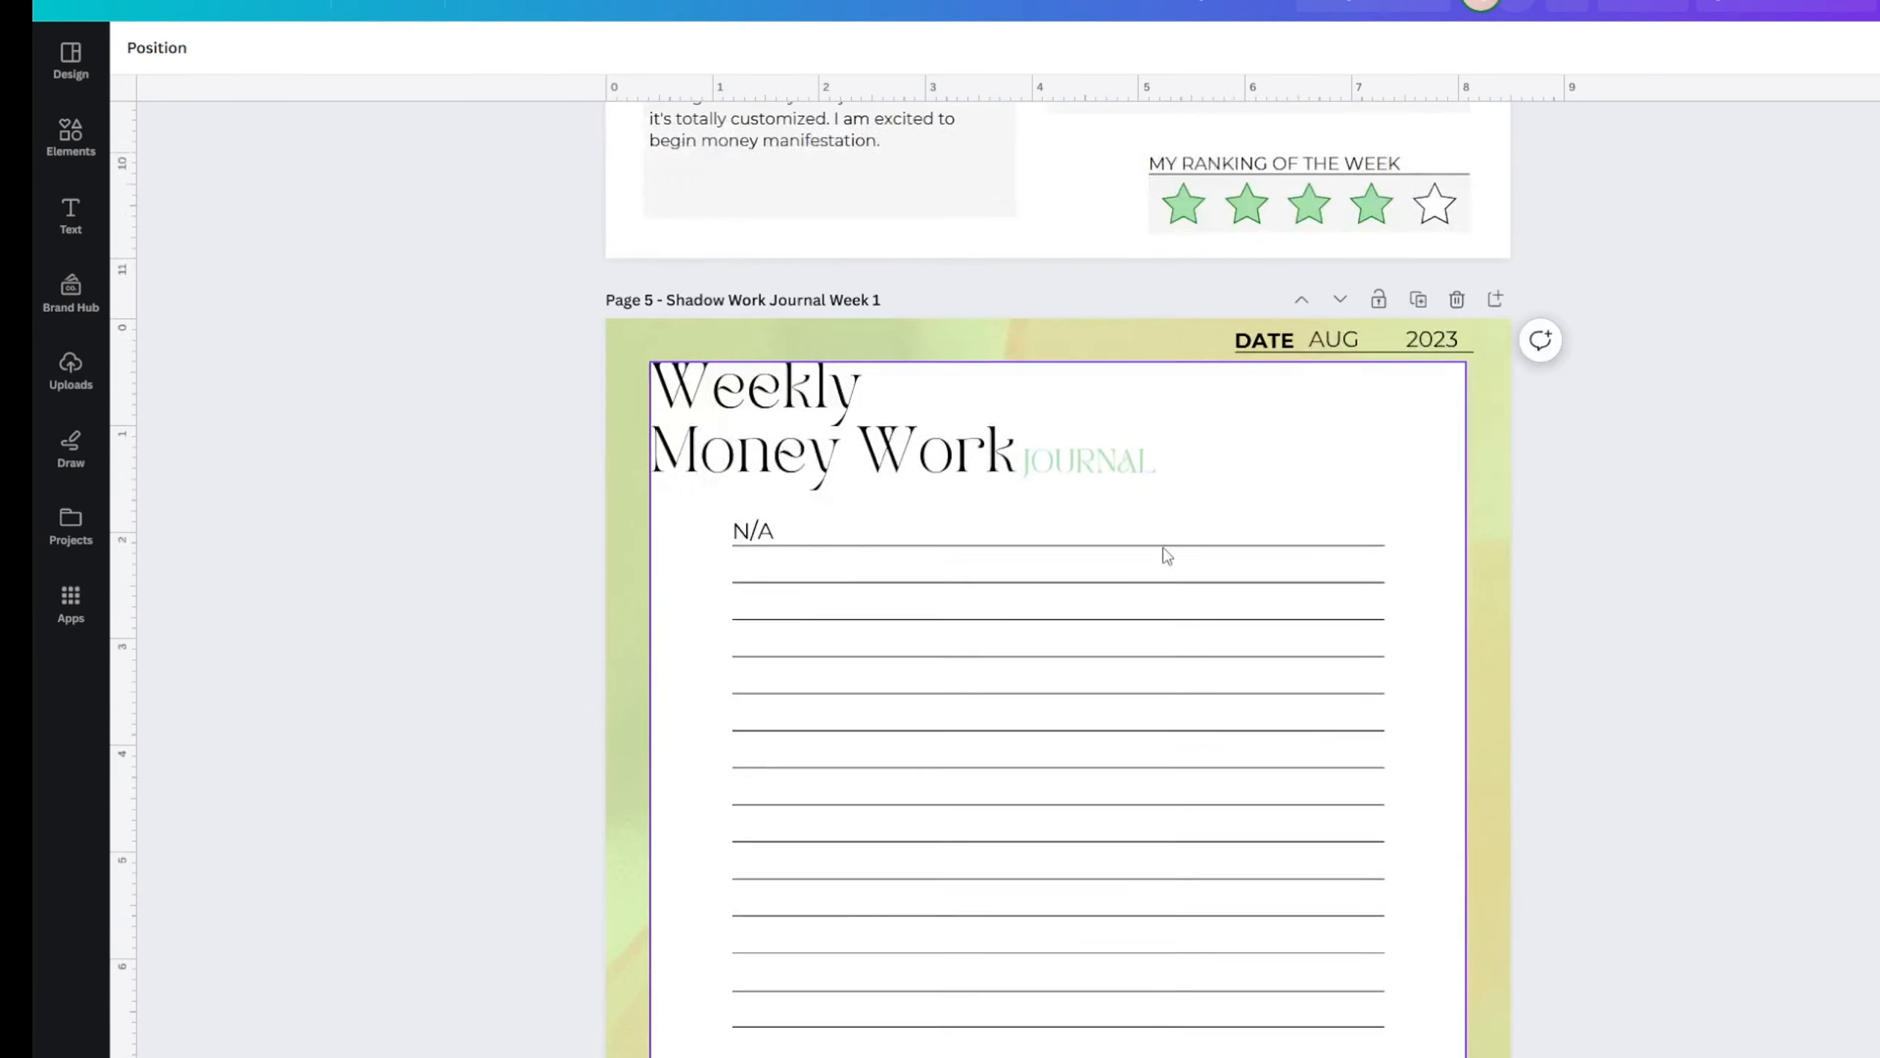
# - Complete the date on the Week 1 journal page as AUG 04, 2023
pyautogui.scroll(7, 816, 387)
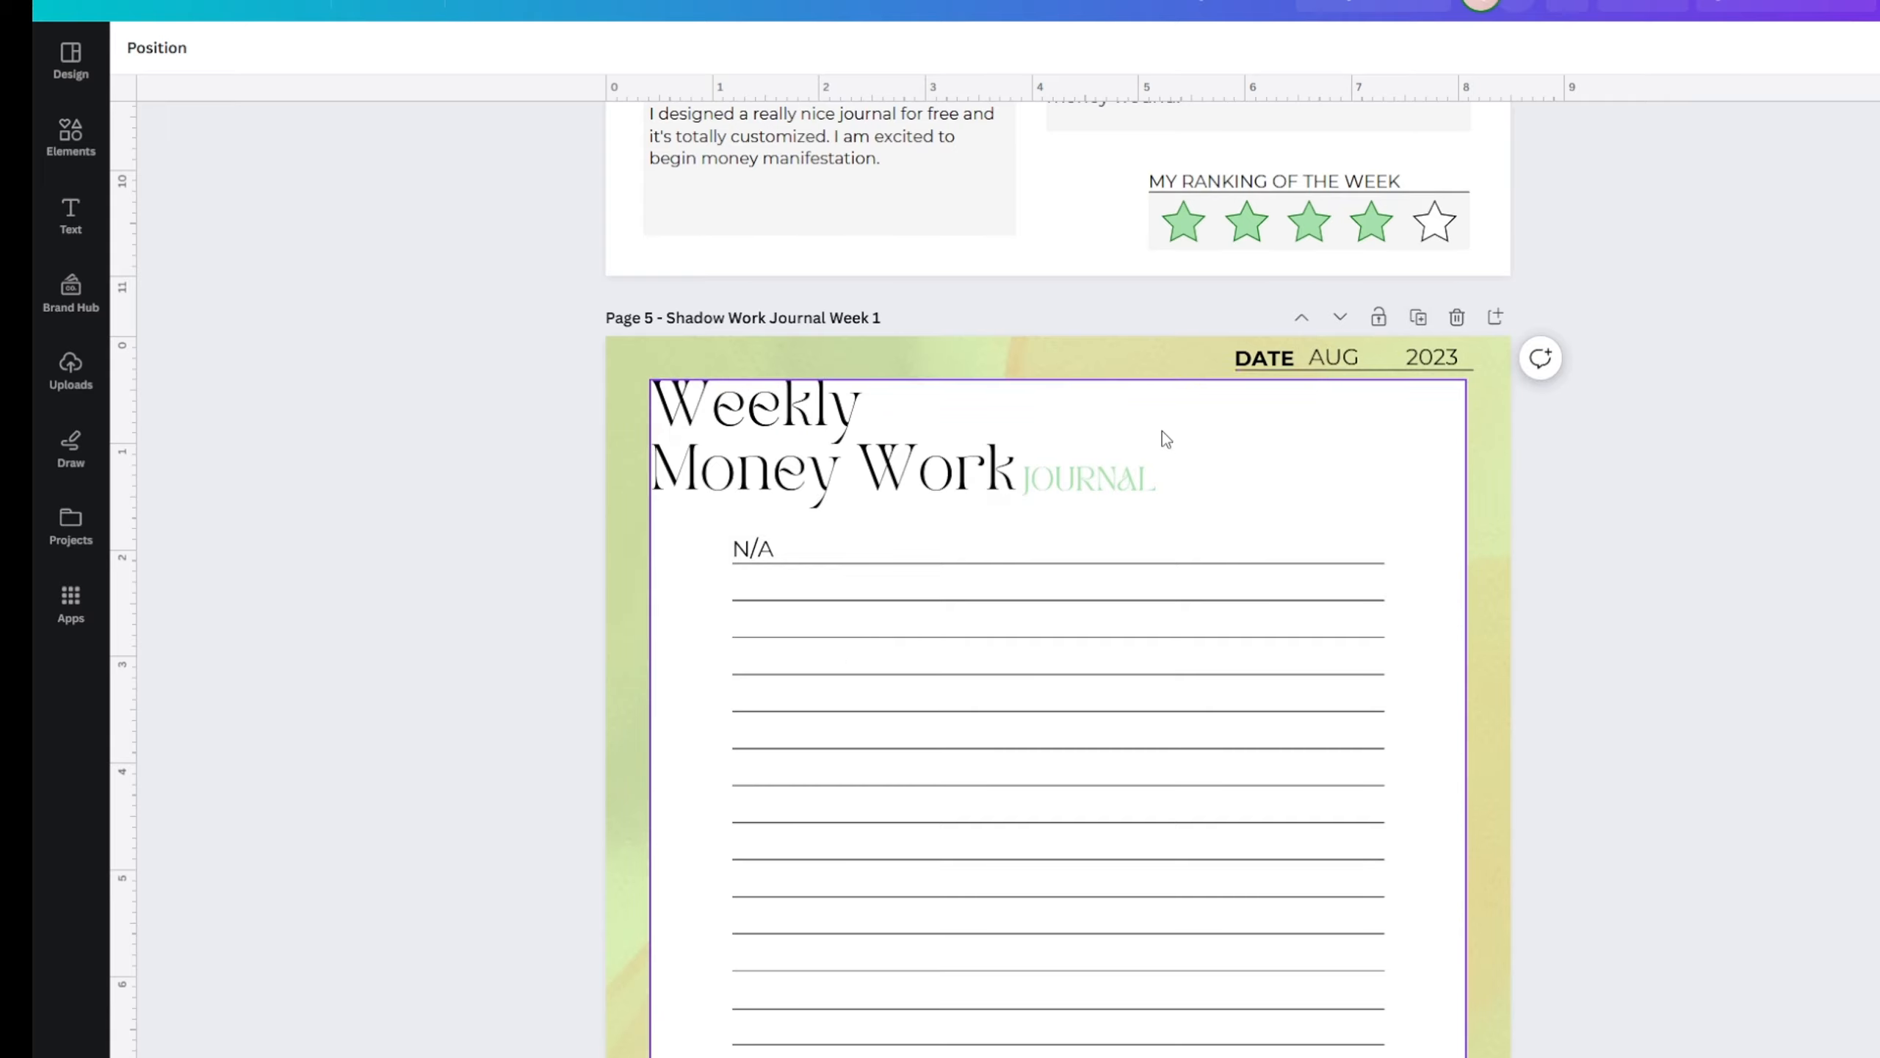
pyautogui.doubleClick(1388, 360)
pyautogui.click(1394, 368)
pyautogui.click(1398, 359)
pyautogui.tripleClick(1400, 363)
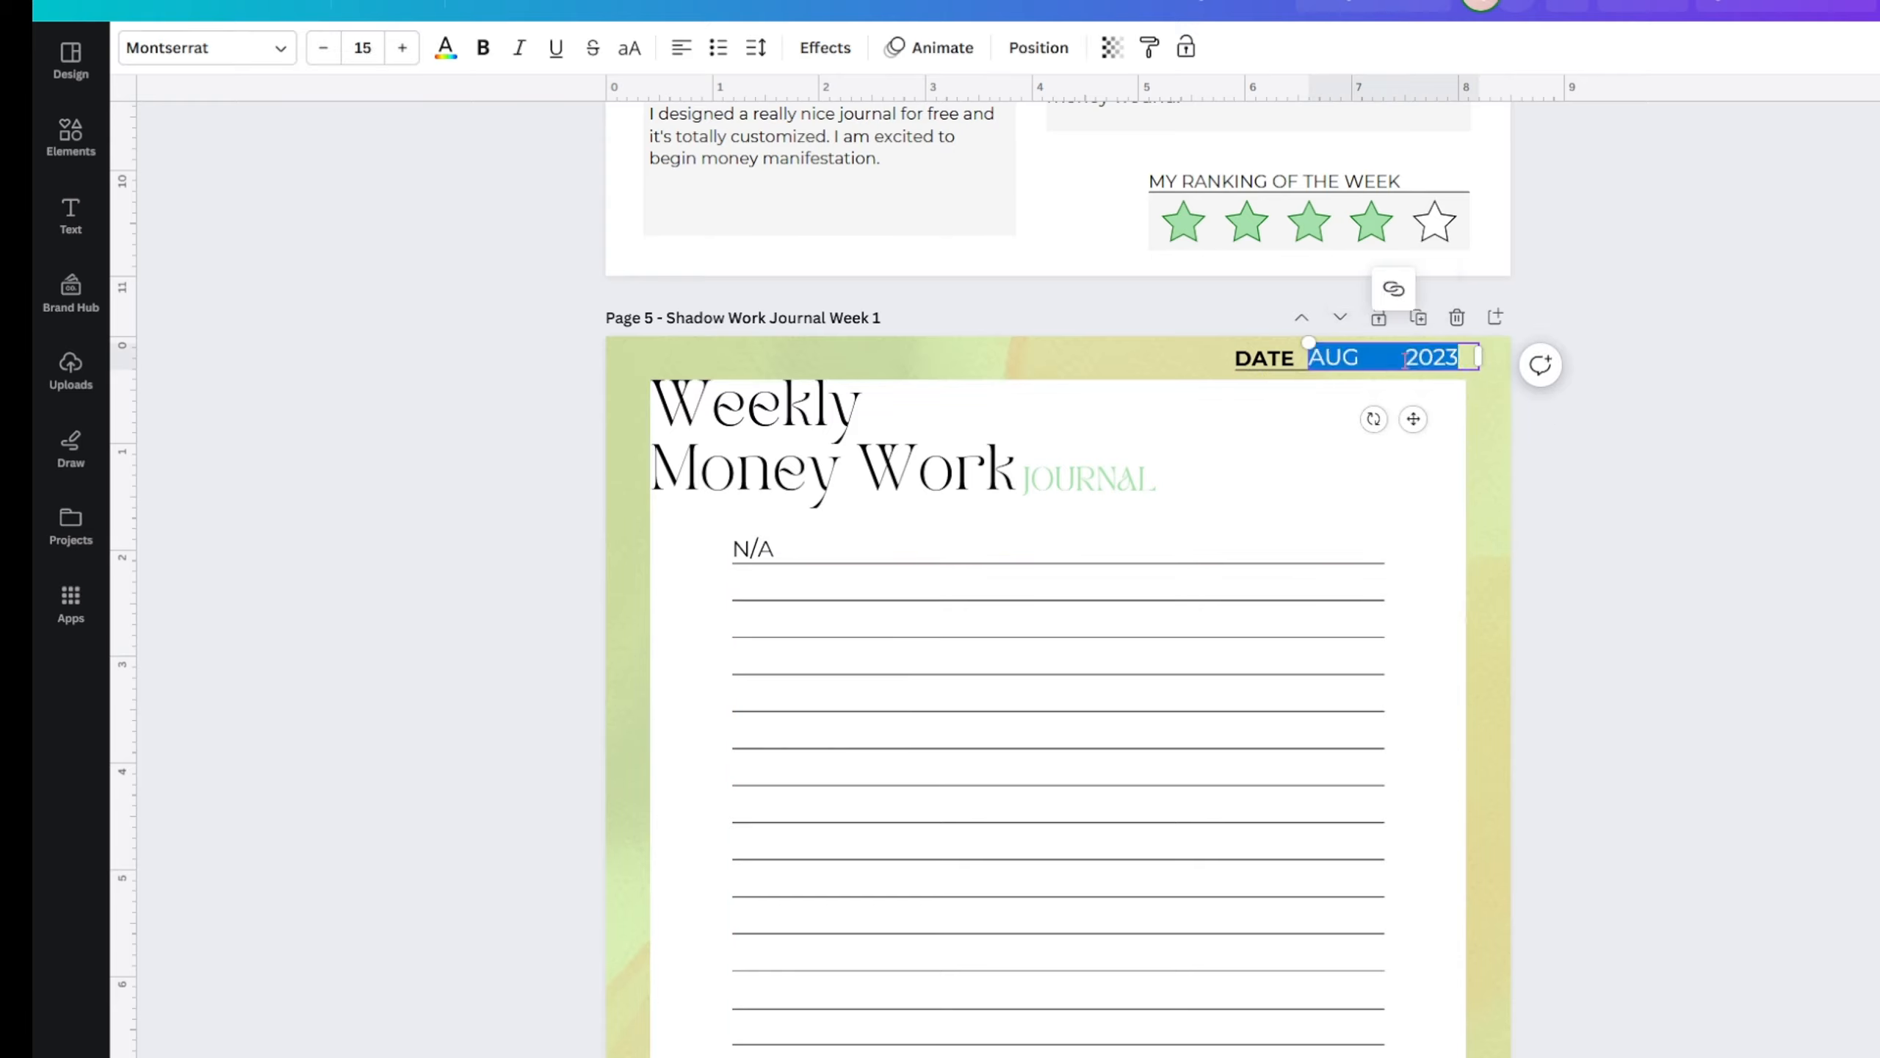
pyautogui.click(1403, 358)
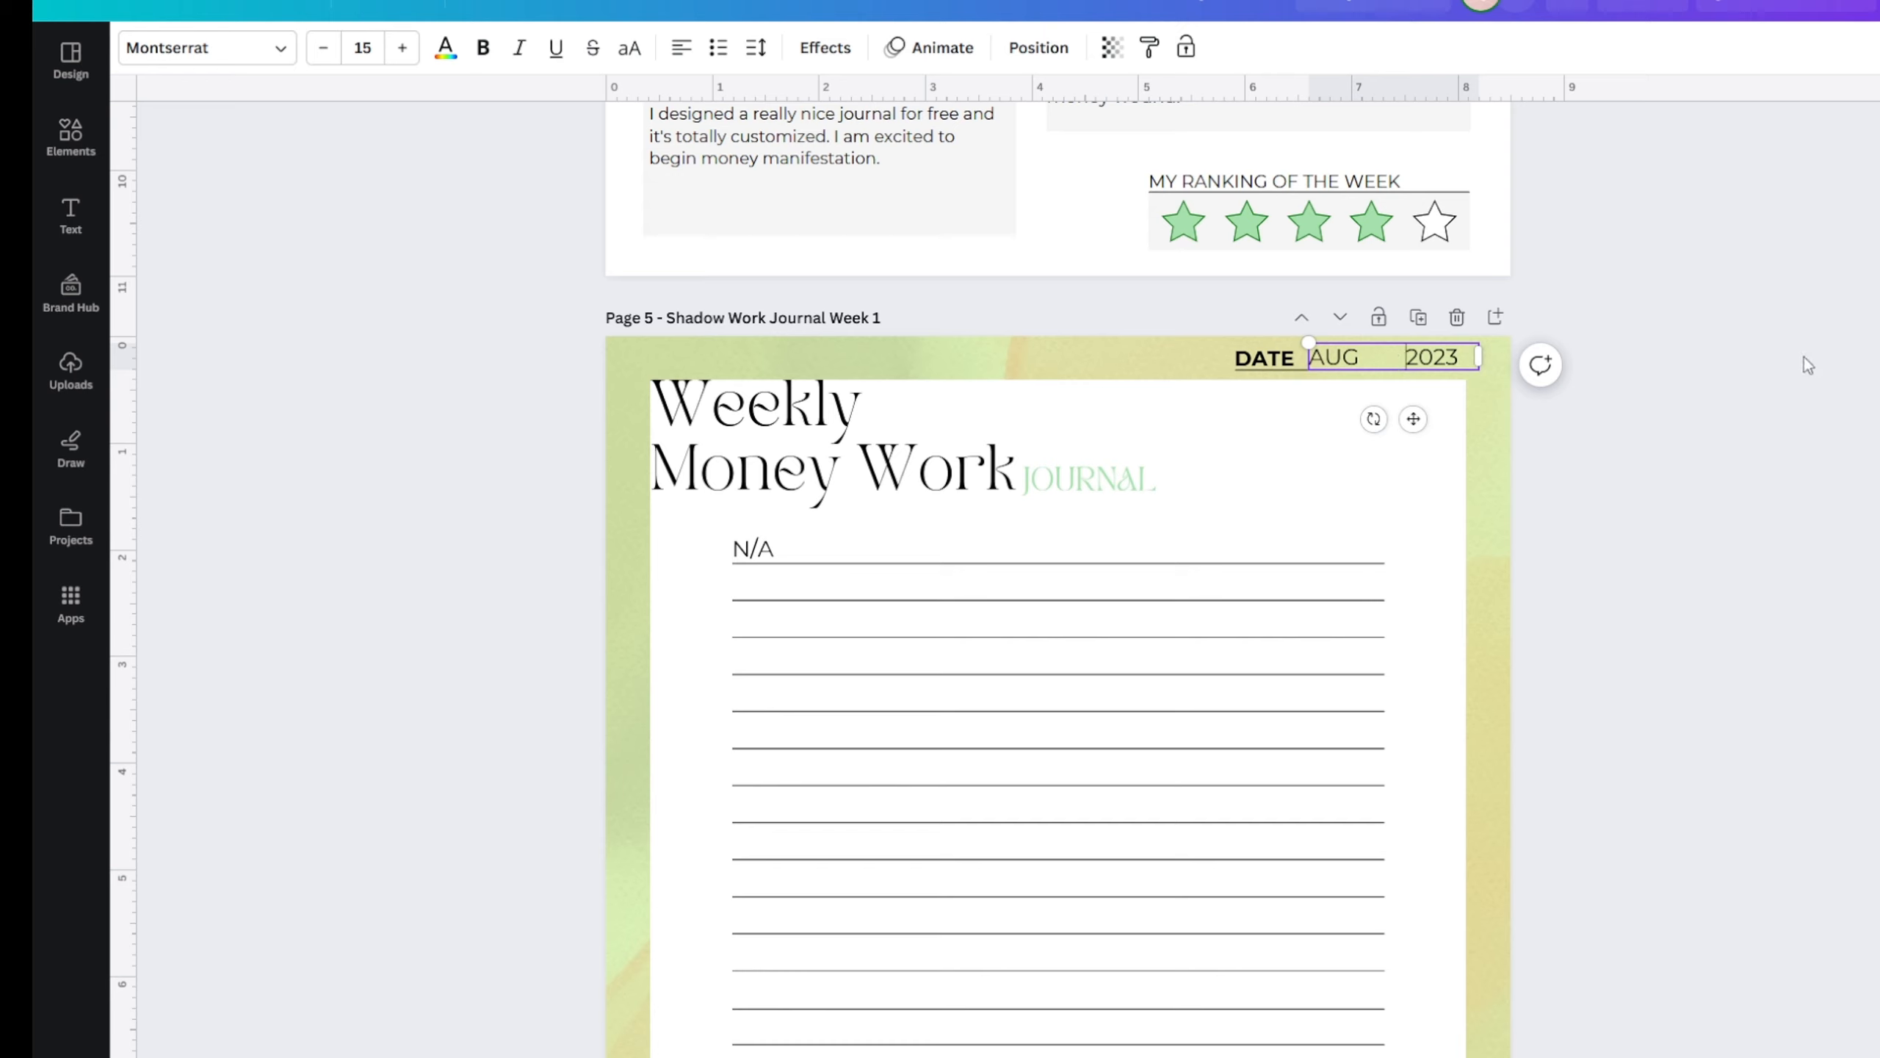
pyautogui.press('BackSpace')
pyautogui.press('BackSpace')
pyautogui.press('BackSpace')
pyautogui.press('BackSpace')
pyautogui.press('BackSpace')
pyautogui.write(',')
# - Color the day number 04 in the Week 1 journal date with the dark green document color
pyautogui.click(446, 49)
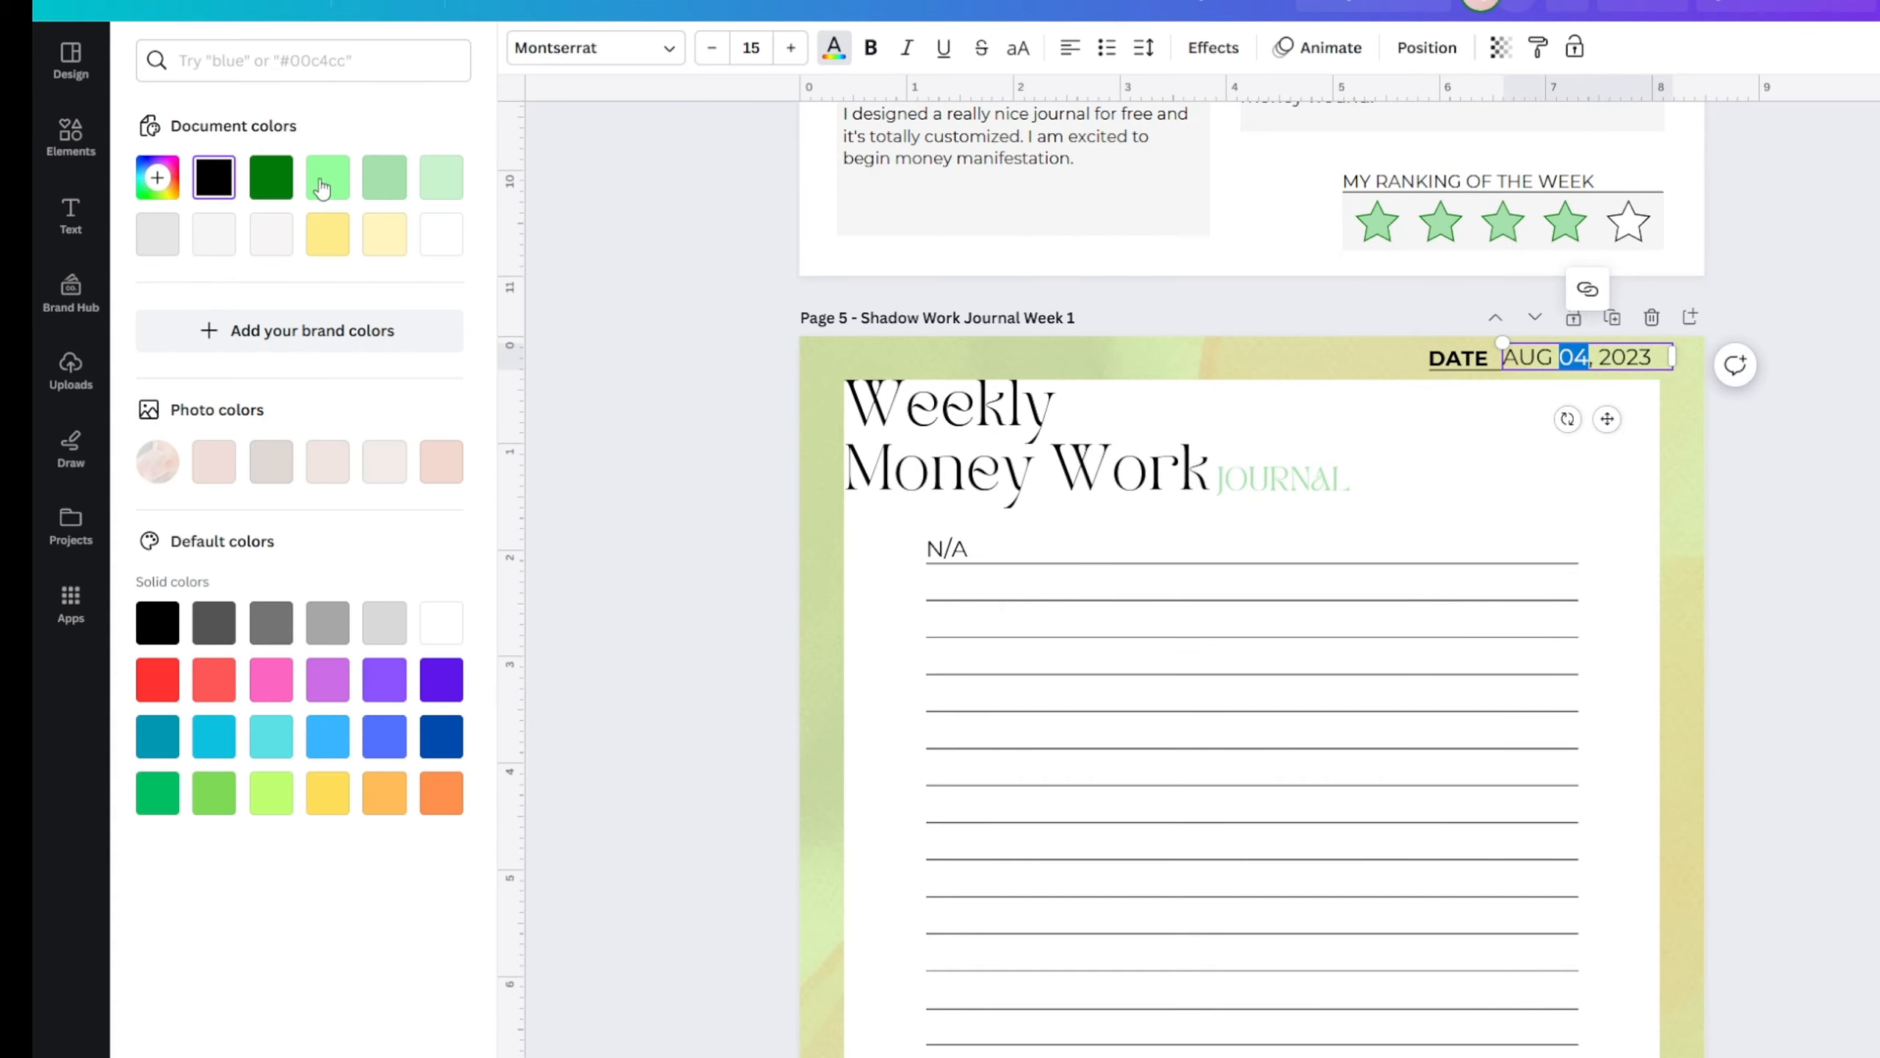
pyautogui.click(272, 178)
pyautogui.press('Escape')
pyautogui.click(594, 467)
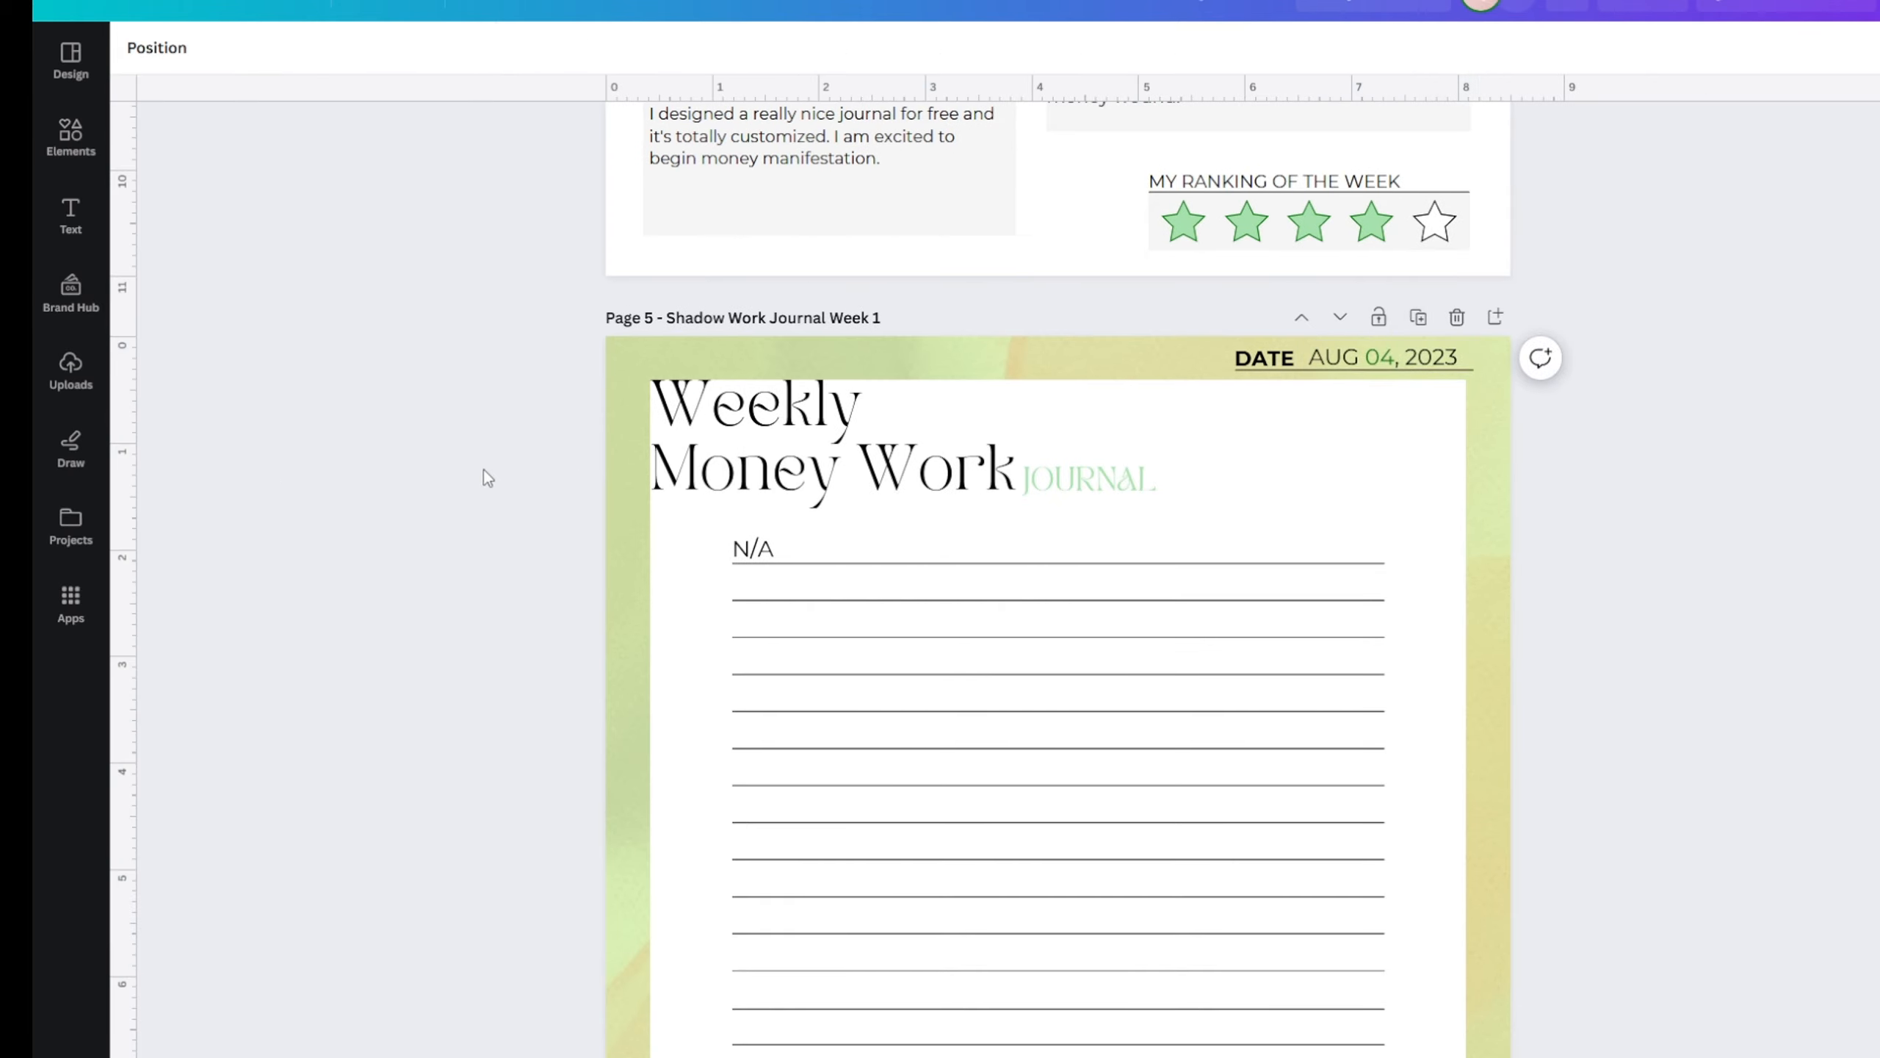
# - Look through the weekly homework, reflection and journal pages, checking their date lines and layout, and the affirmations page
pyautogui.scroll(15, 1344, 705)
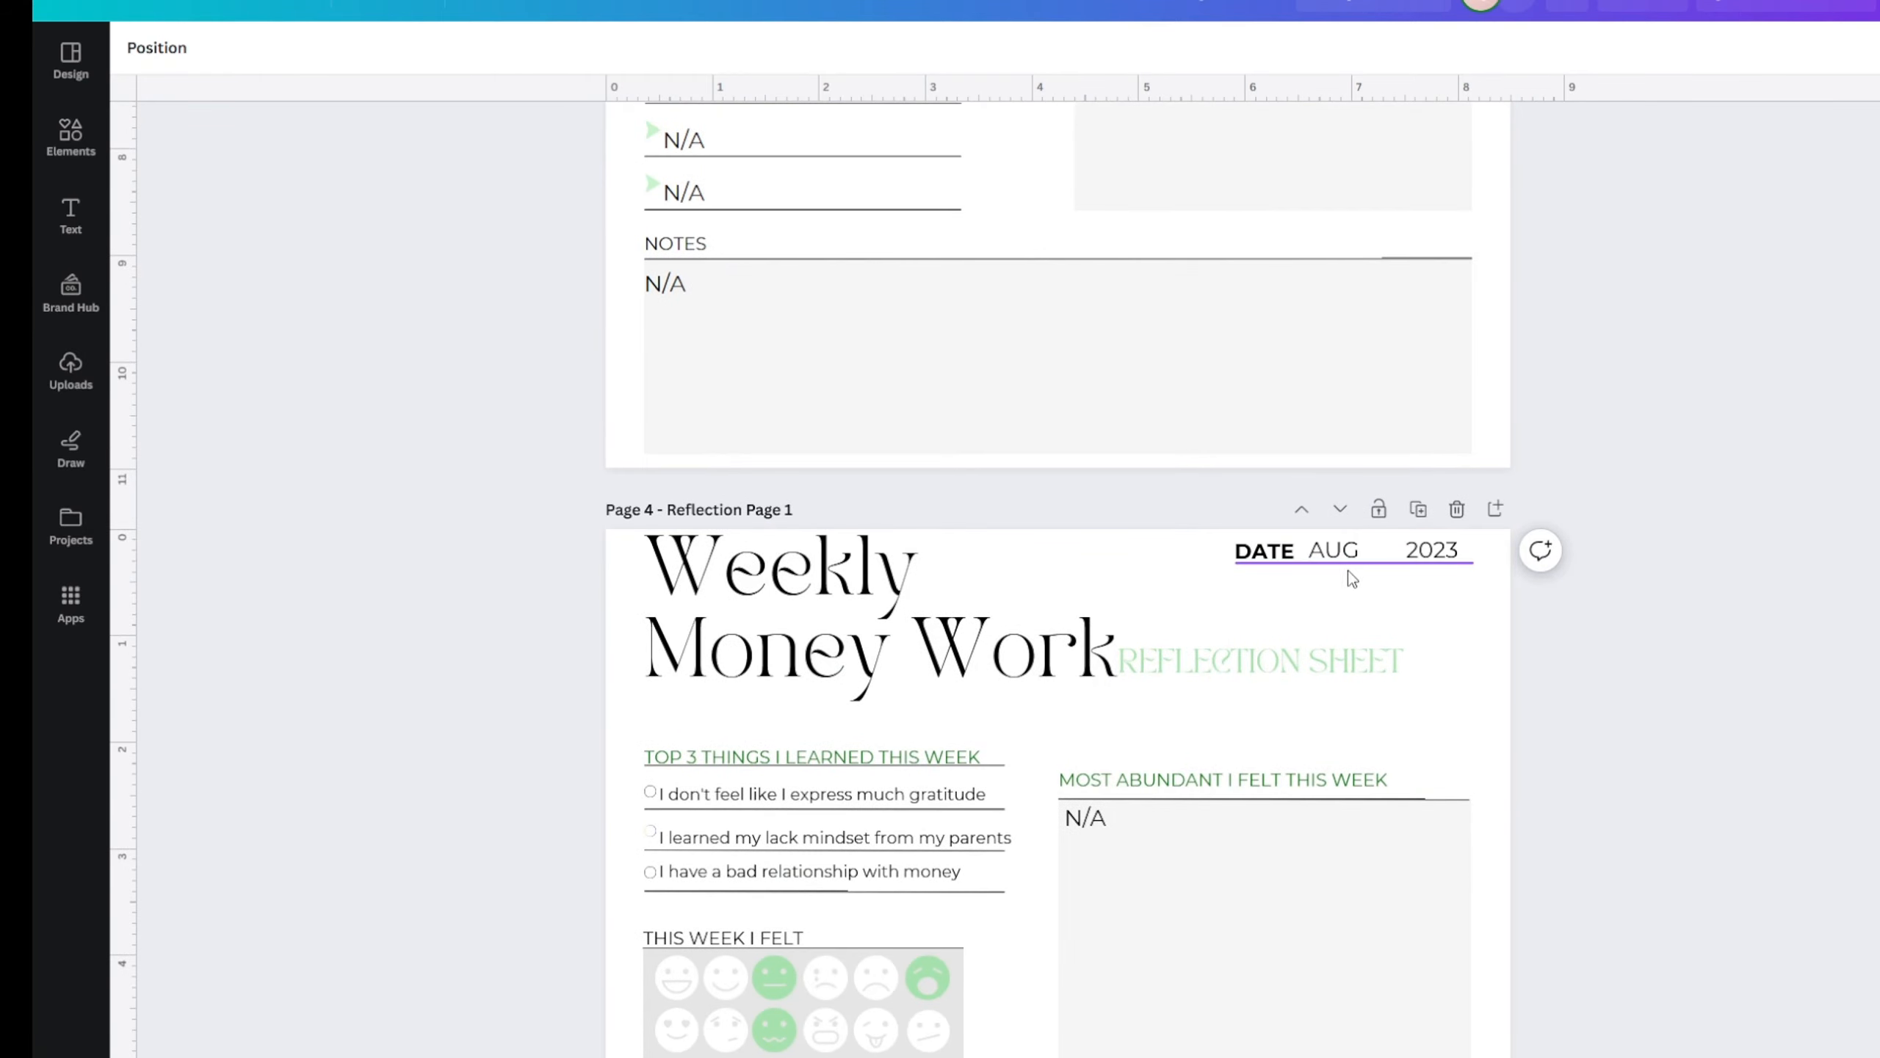
pyautogui.scroll(10, 1348, 555)
pyautogui.scroll(15, 1364, 519)
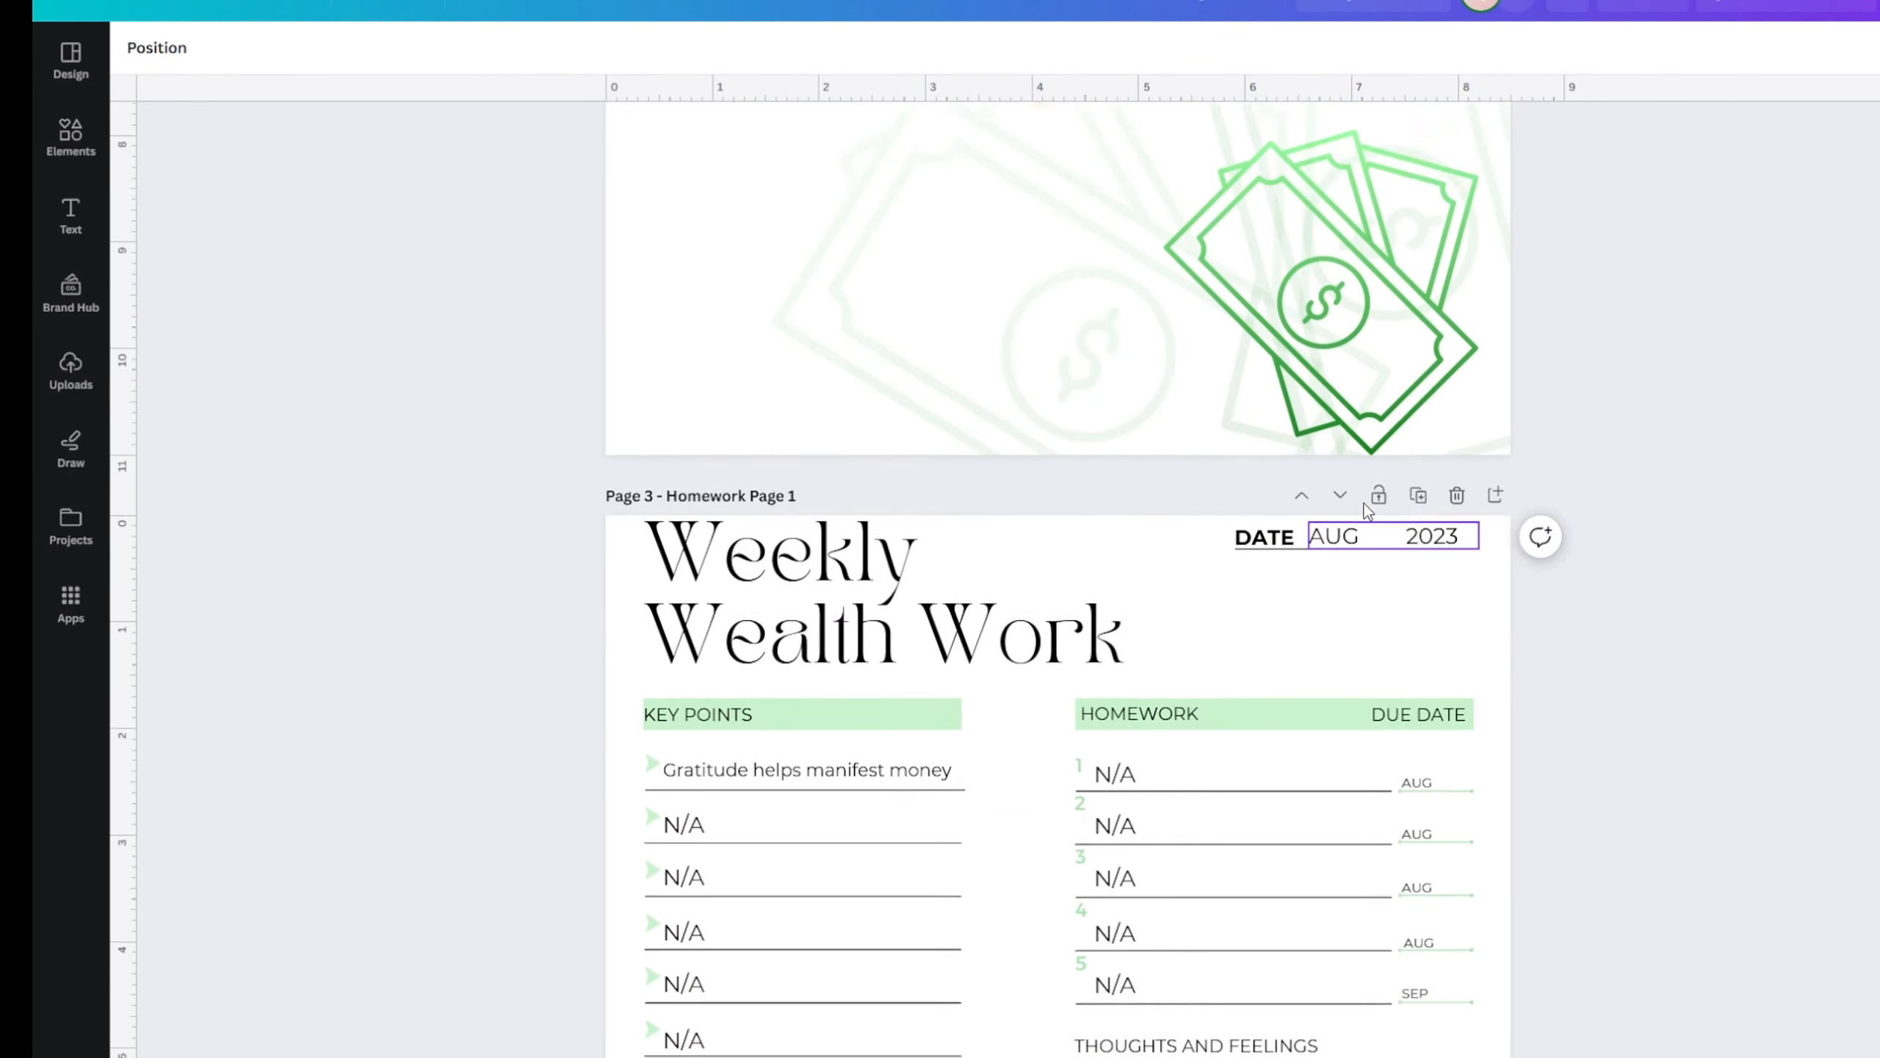
pyautogui.scroll(-20, 1428, 570)
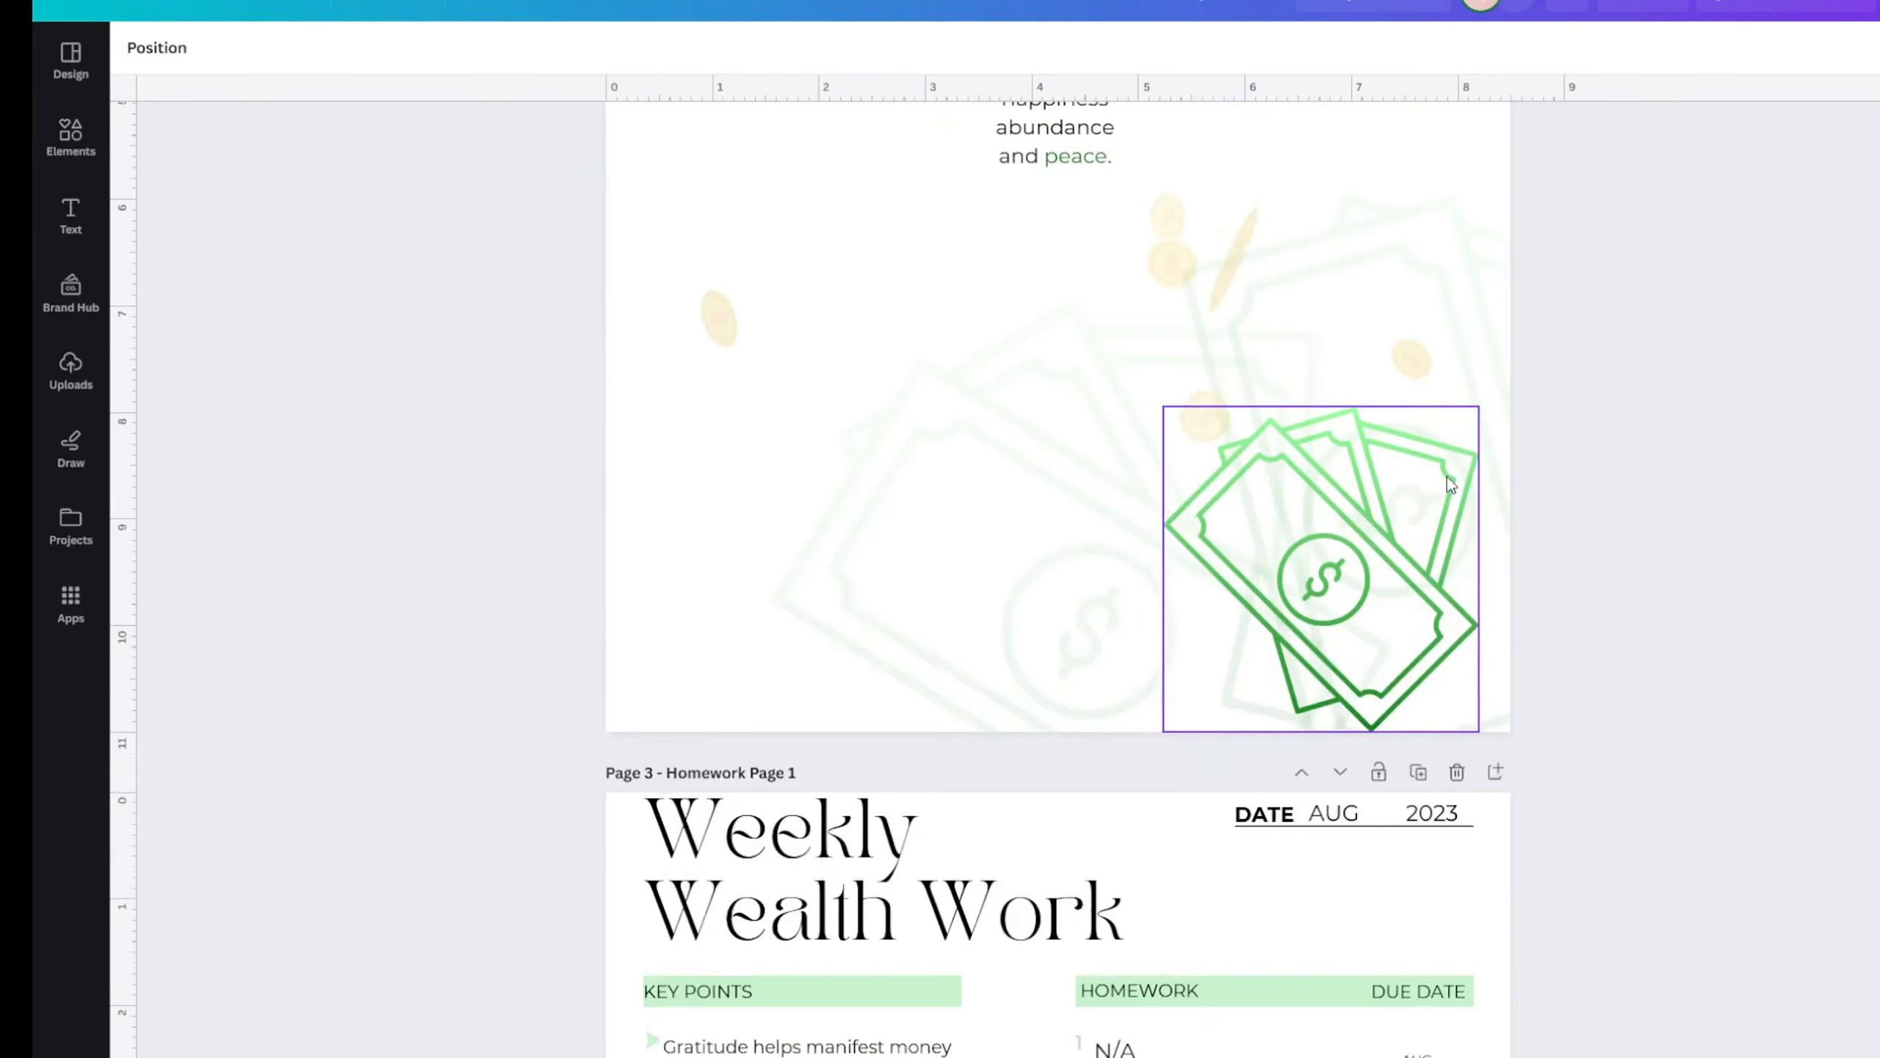
pyautogui.scroll(-20, 1478, 592)
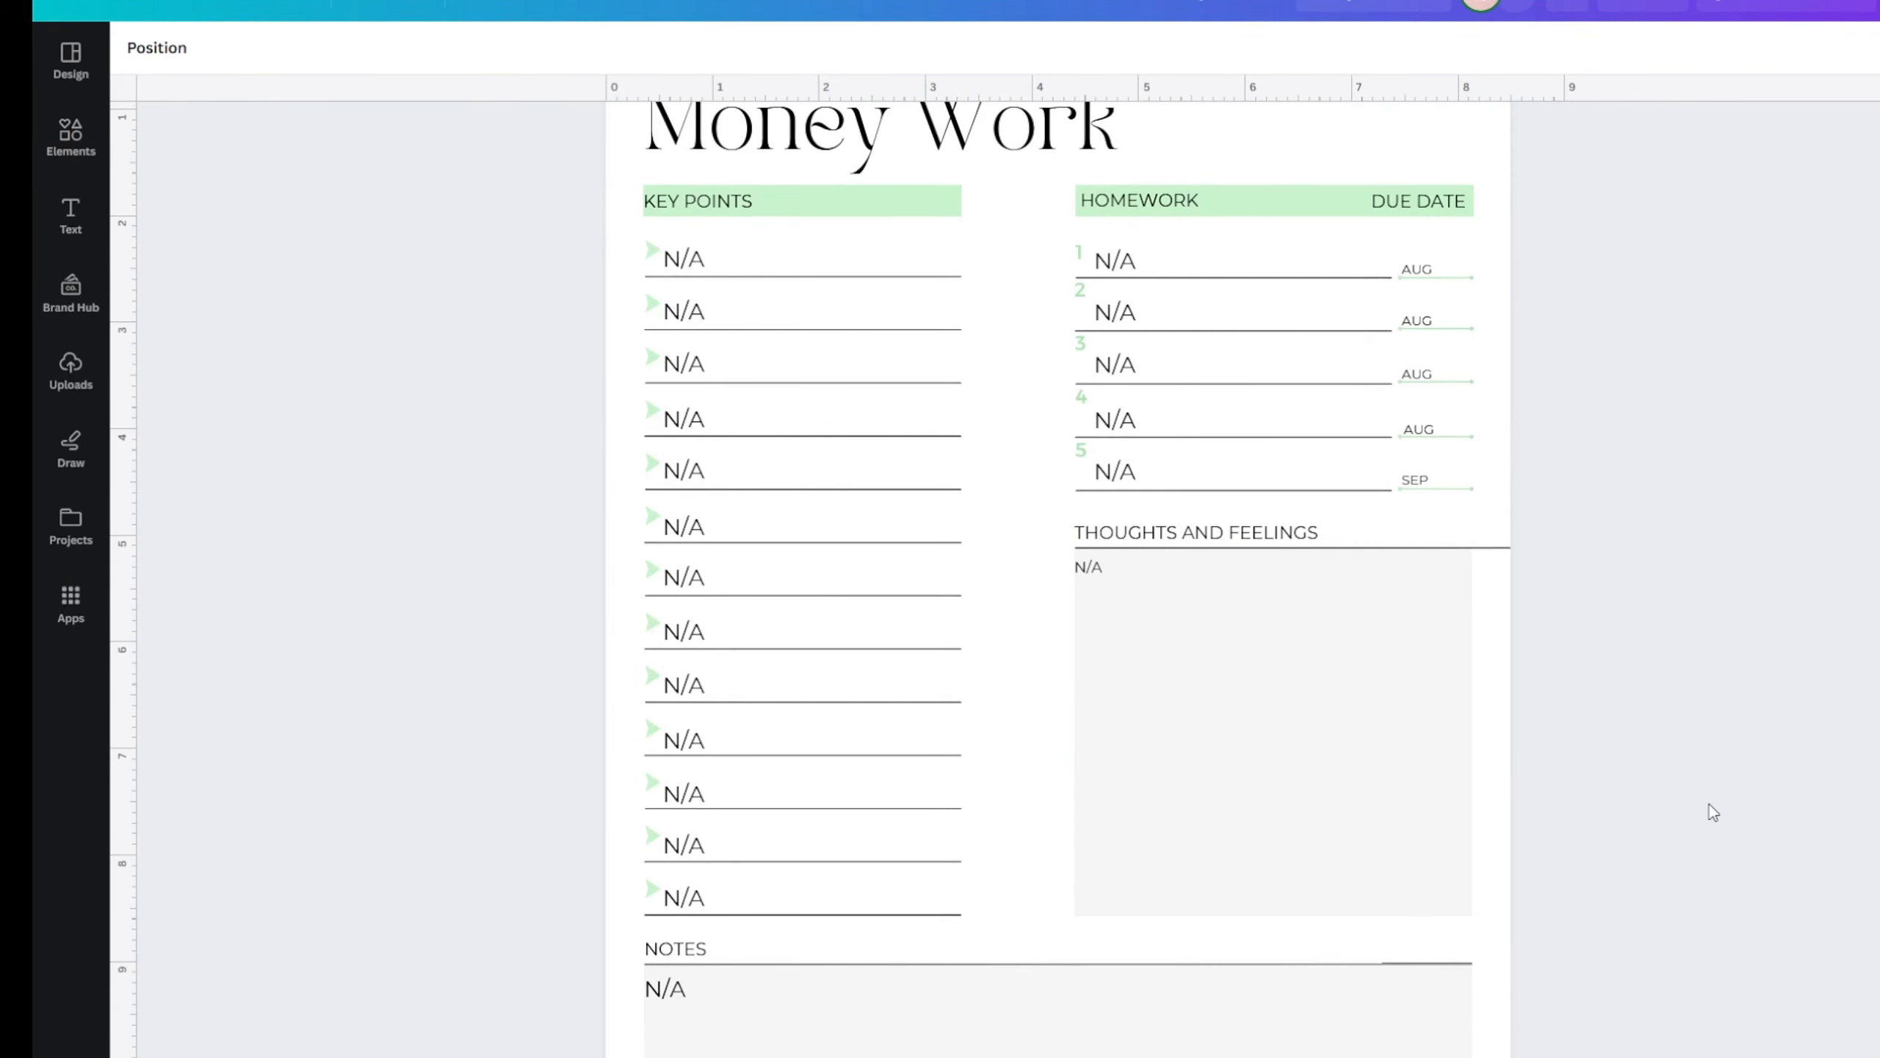
pyautogui.scroll(-20, 1702, 785)
pyautogui.scroll(-20, 1597, 731)
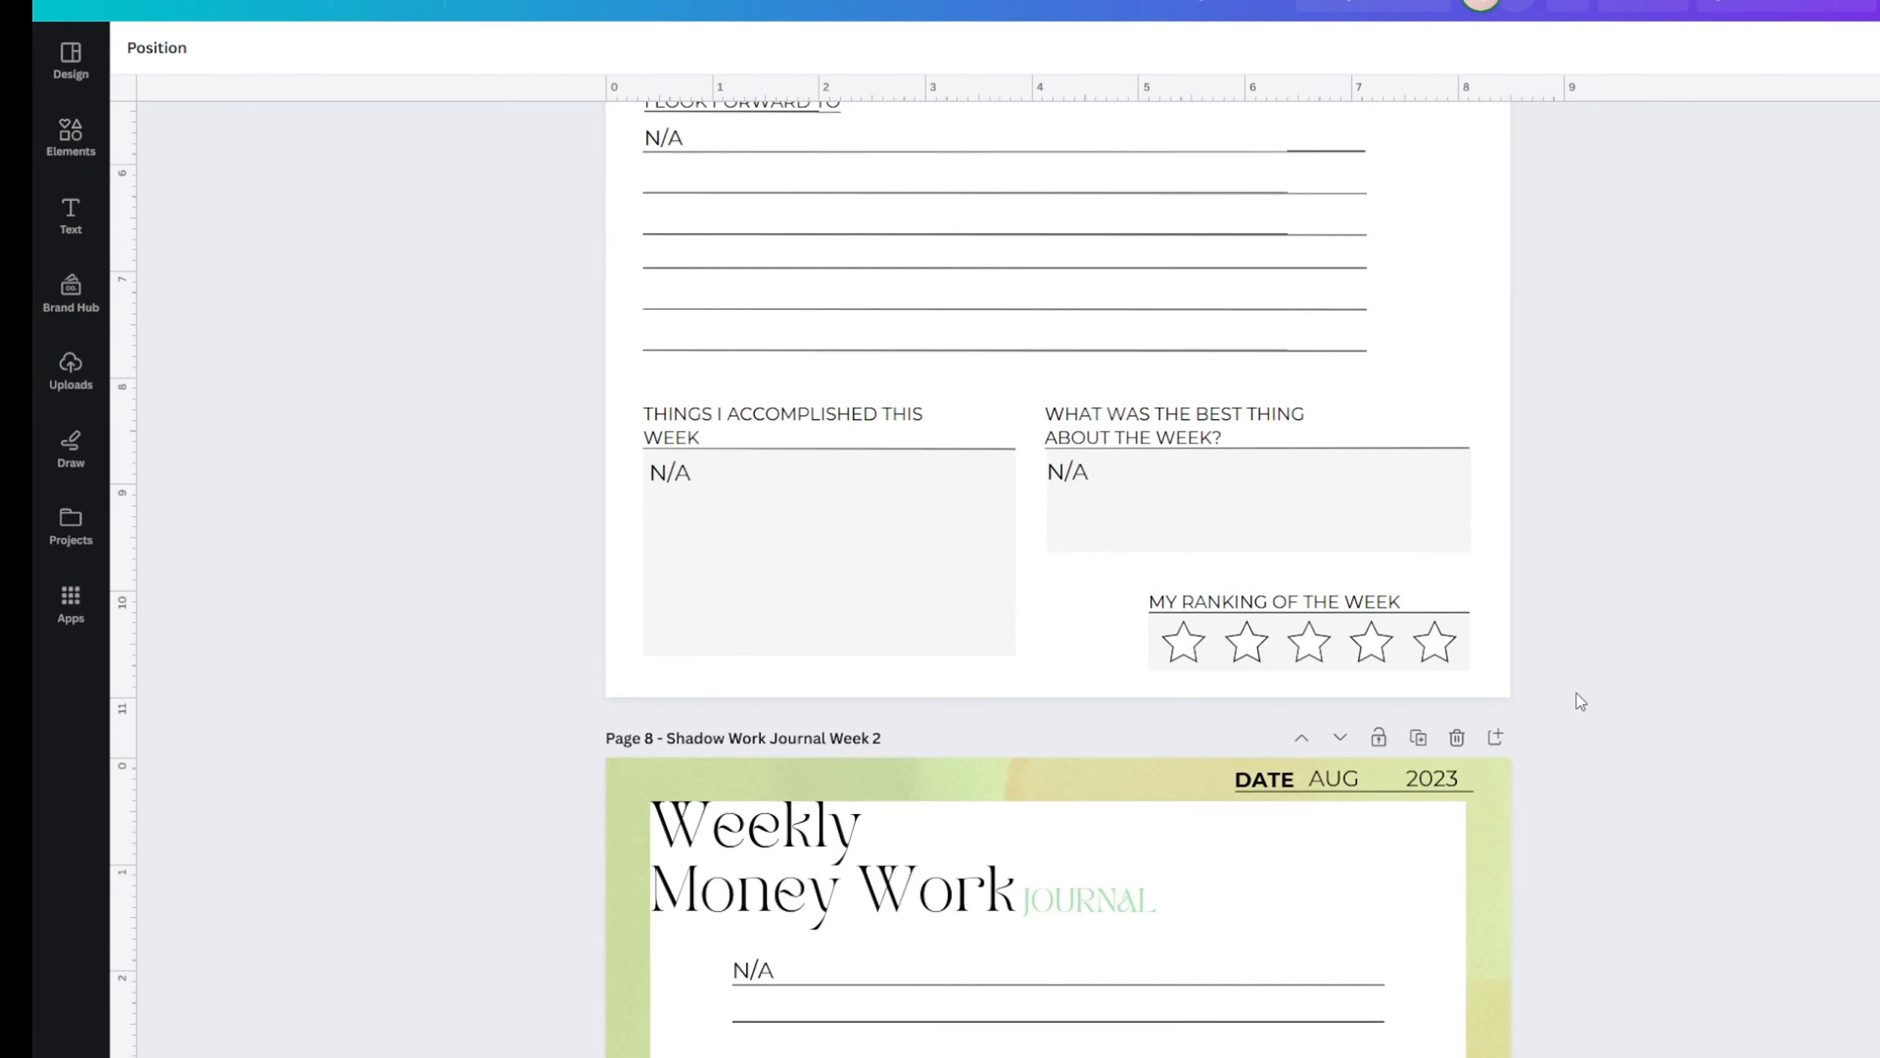
pyautogui.scroll(-5, 1573, 667)
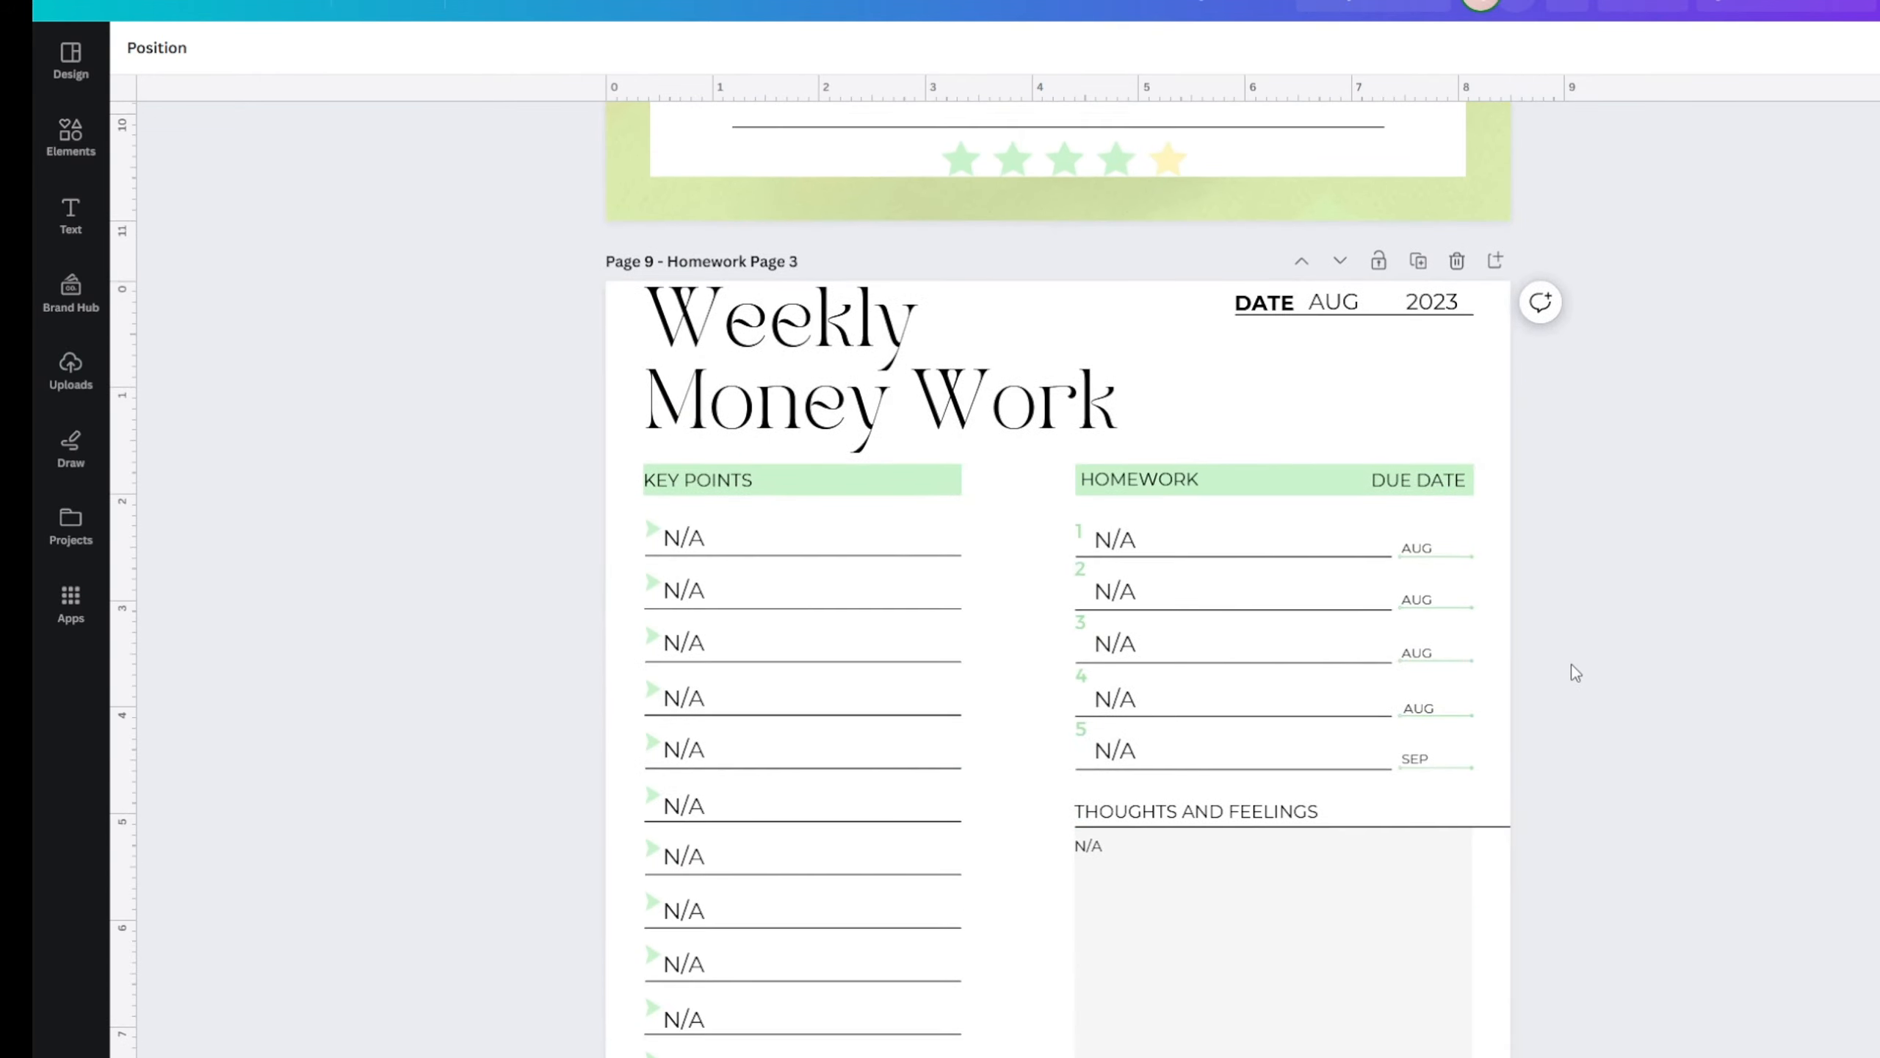
pyautogui.scroll(-20, 1566, 658)
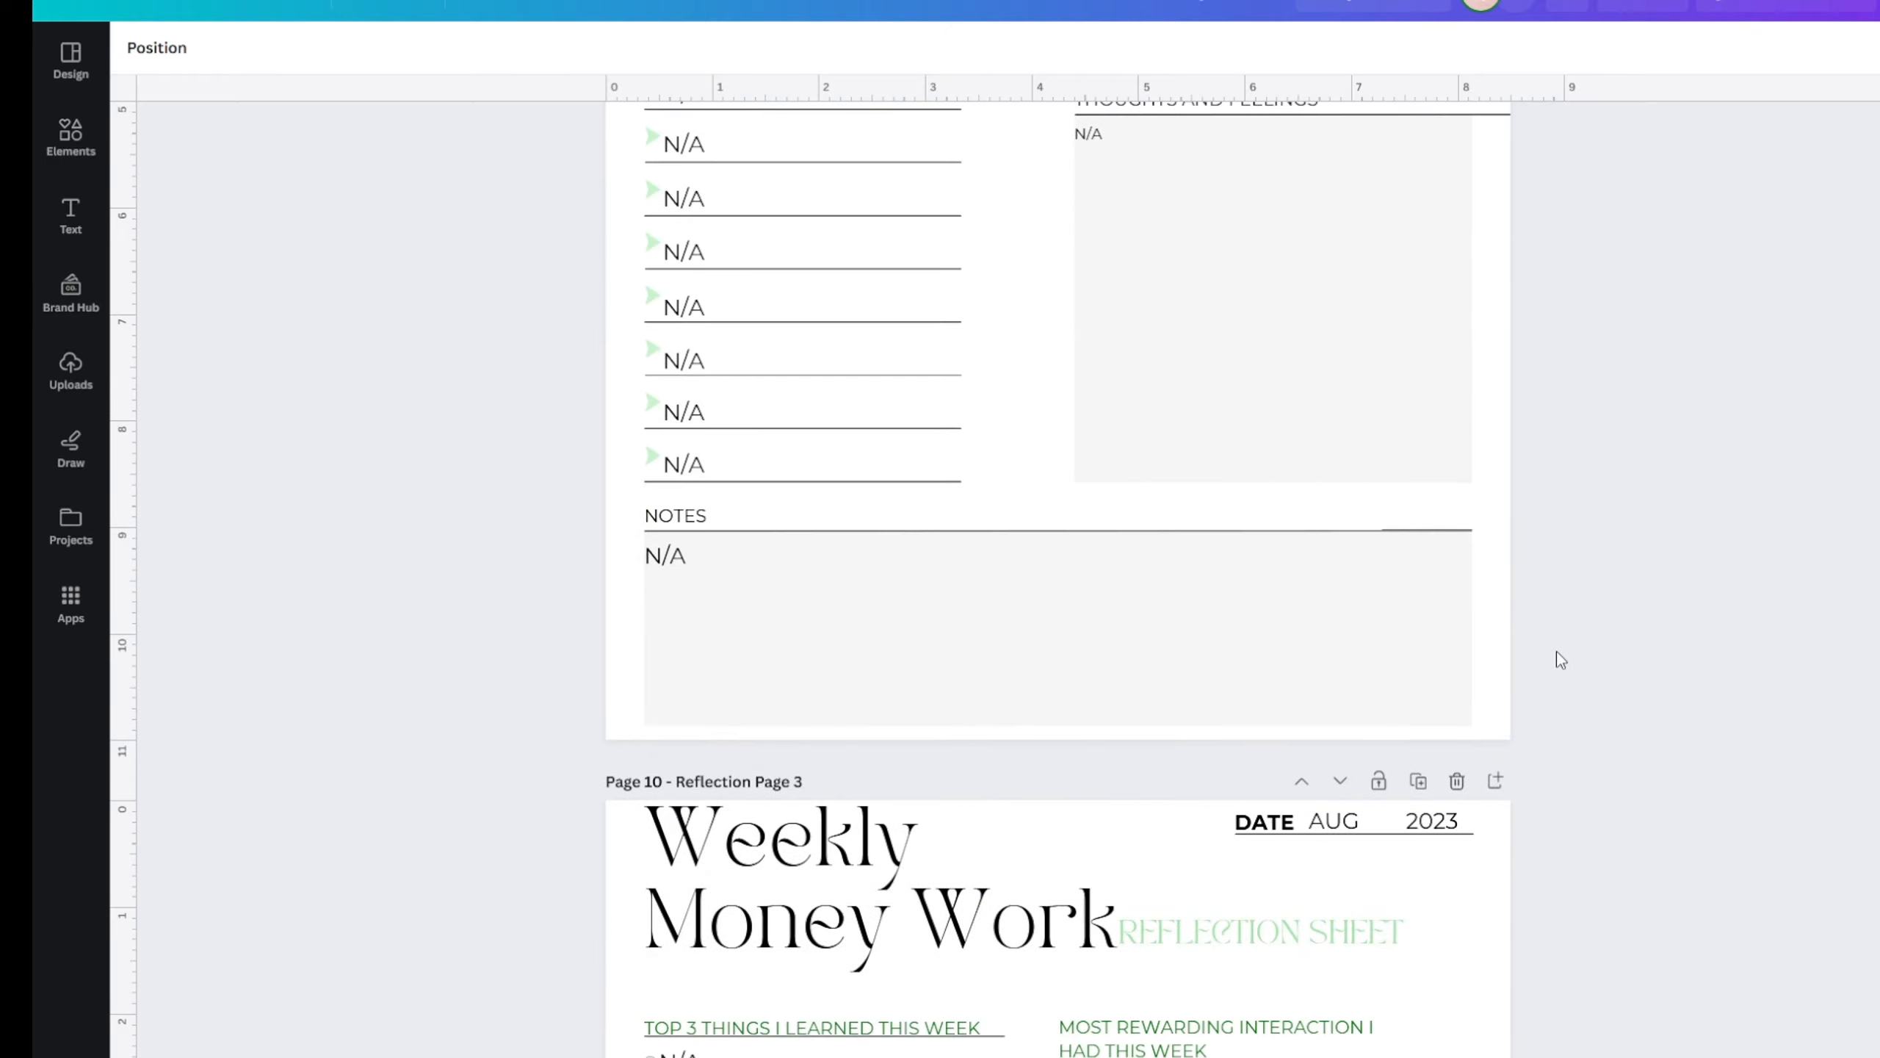
pyautogui.scroll(-20, 1552, 665)
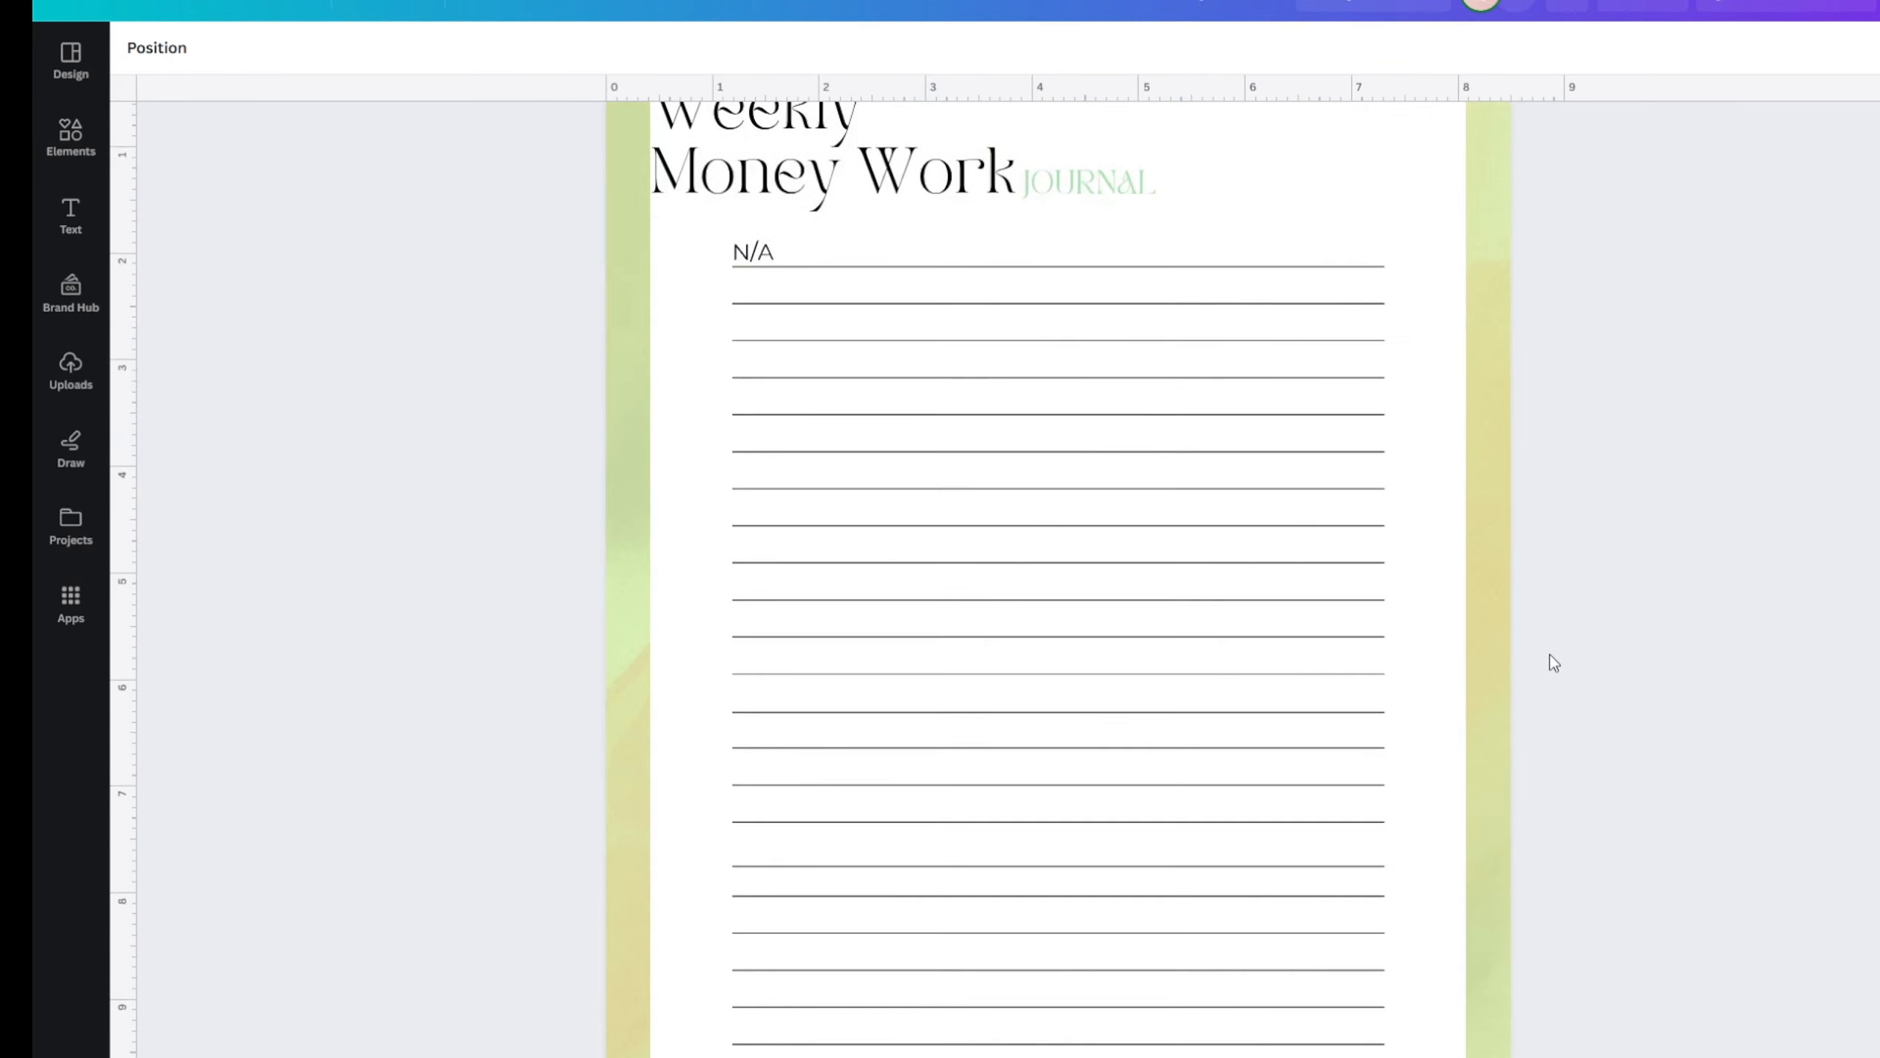
pyautogui.scroll(-8, 1534, 680)
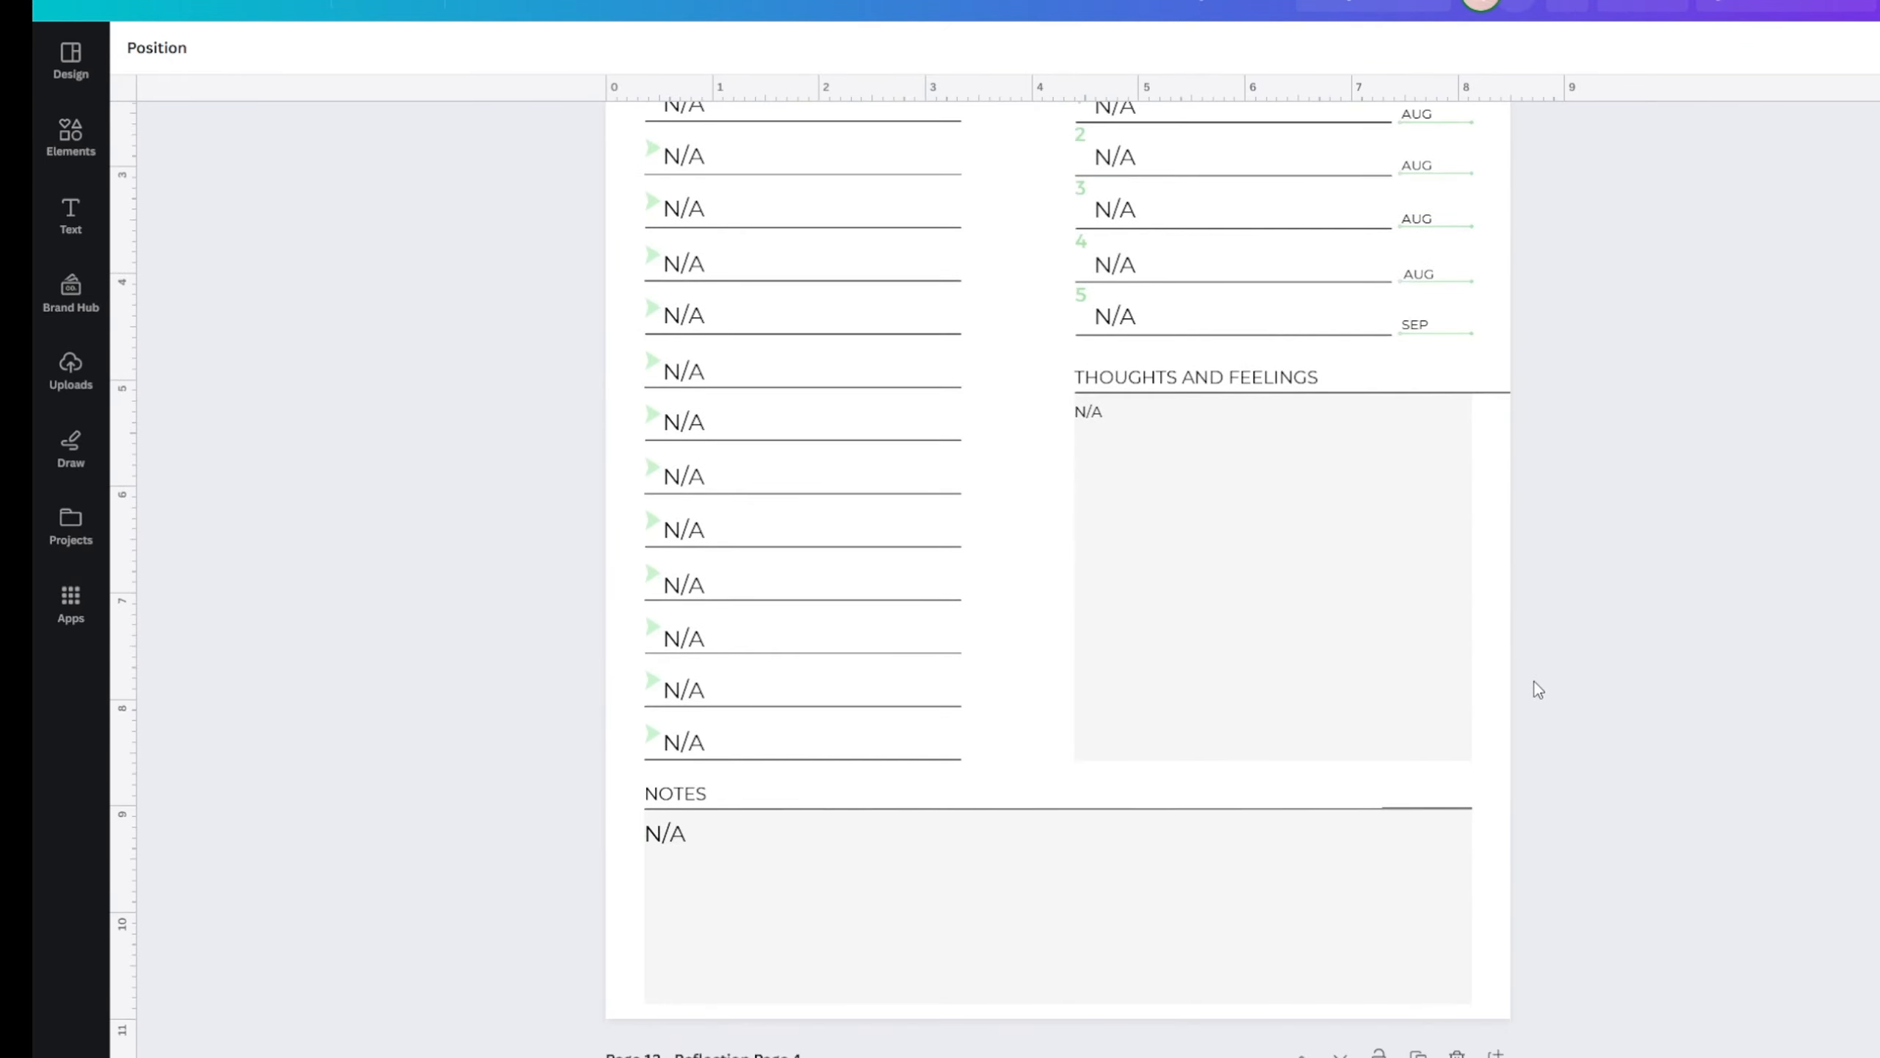
pyautogui.scroll(10, 1562, 714)
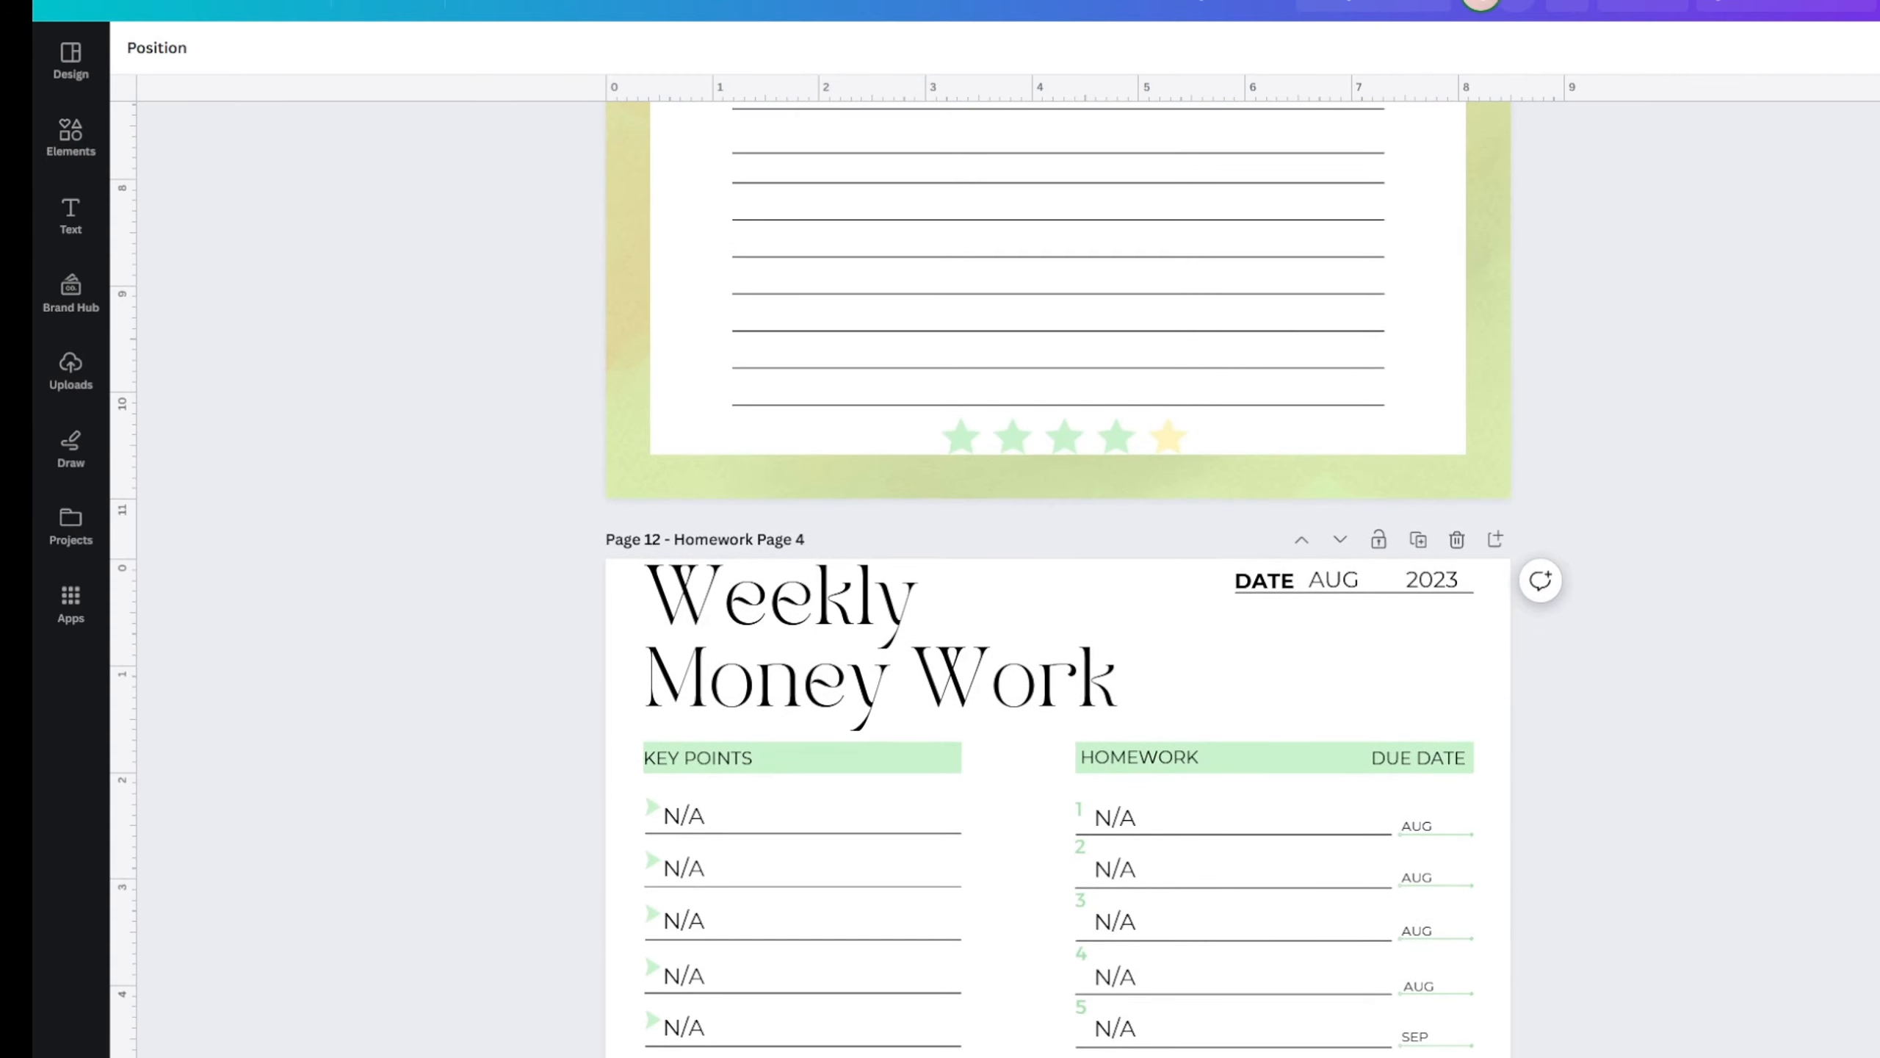
pyautogui.scroll(20, 1555, 703)
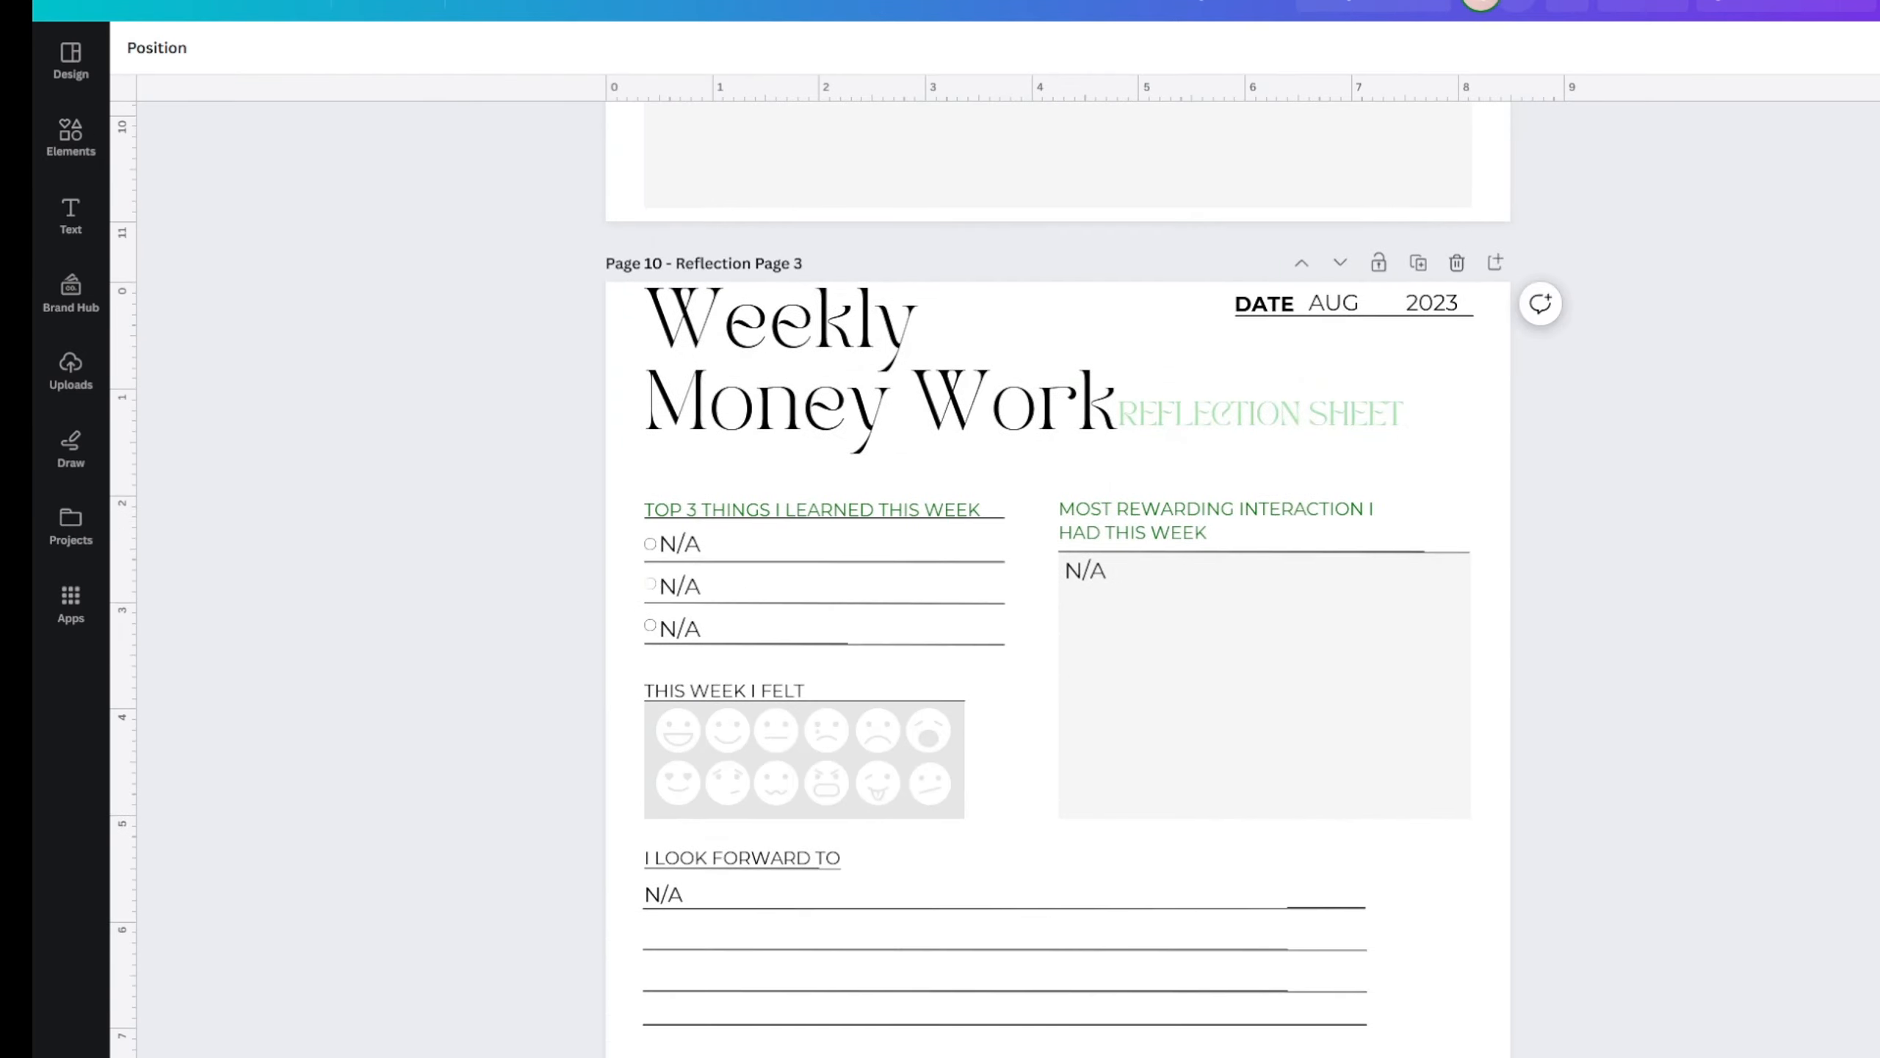
pyautogui.scroll(12, 1555, 704)
pyautogui.scroll(4, 1059, 578)
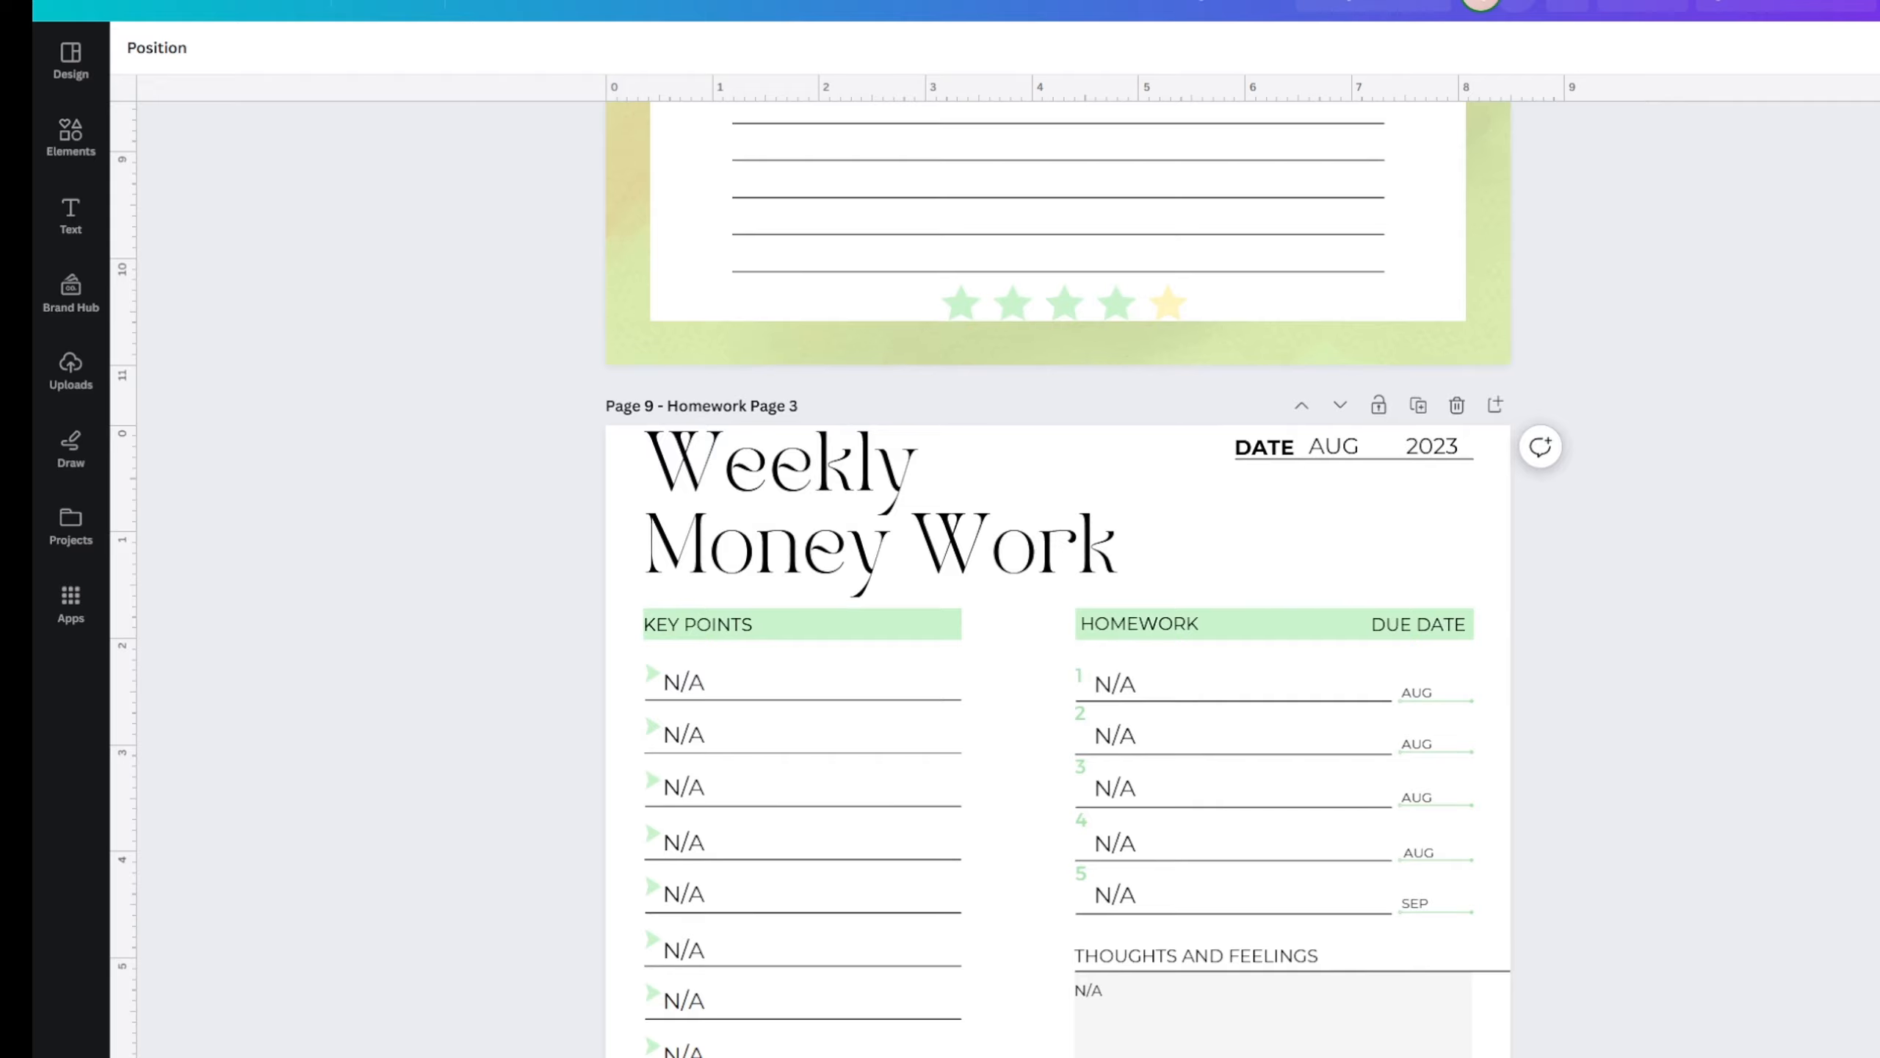
pyautogui.scroll(20, 1058, 579)
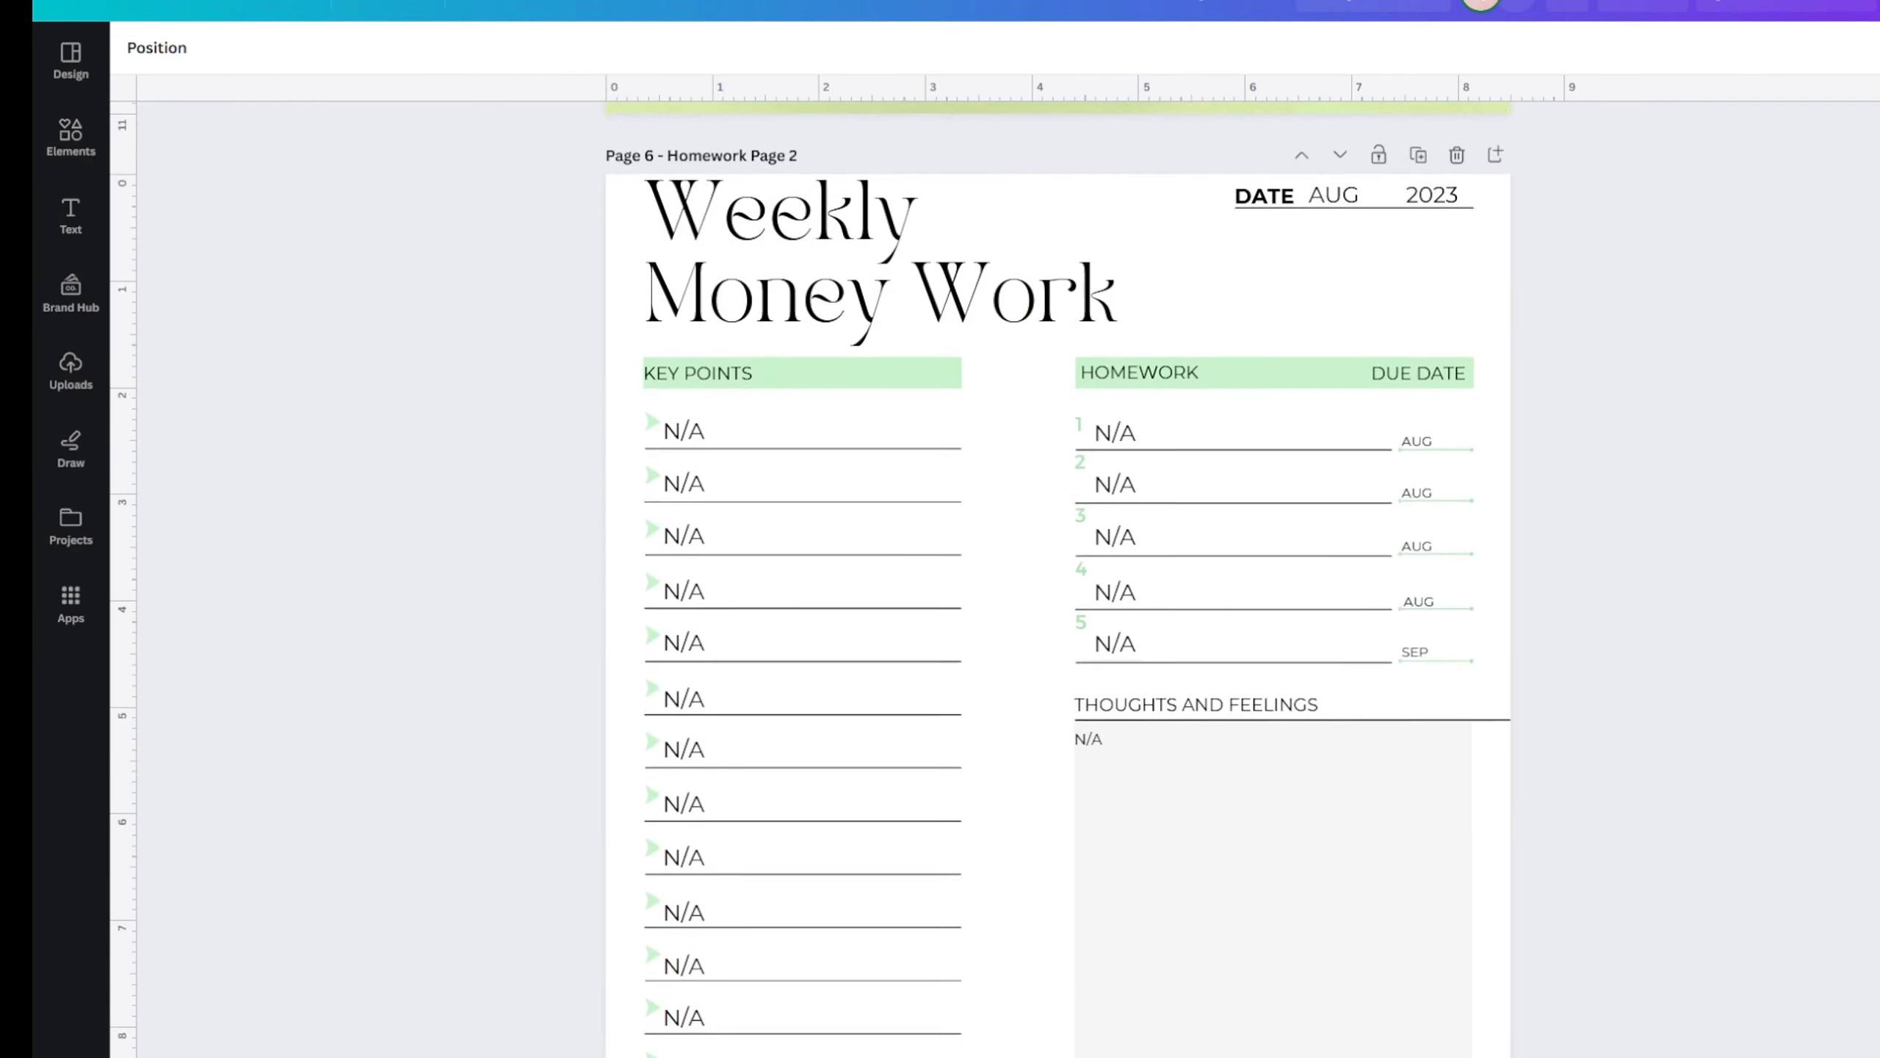
pyautogui.scroll(10, 1059, 578)
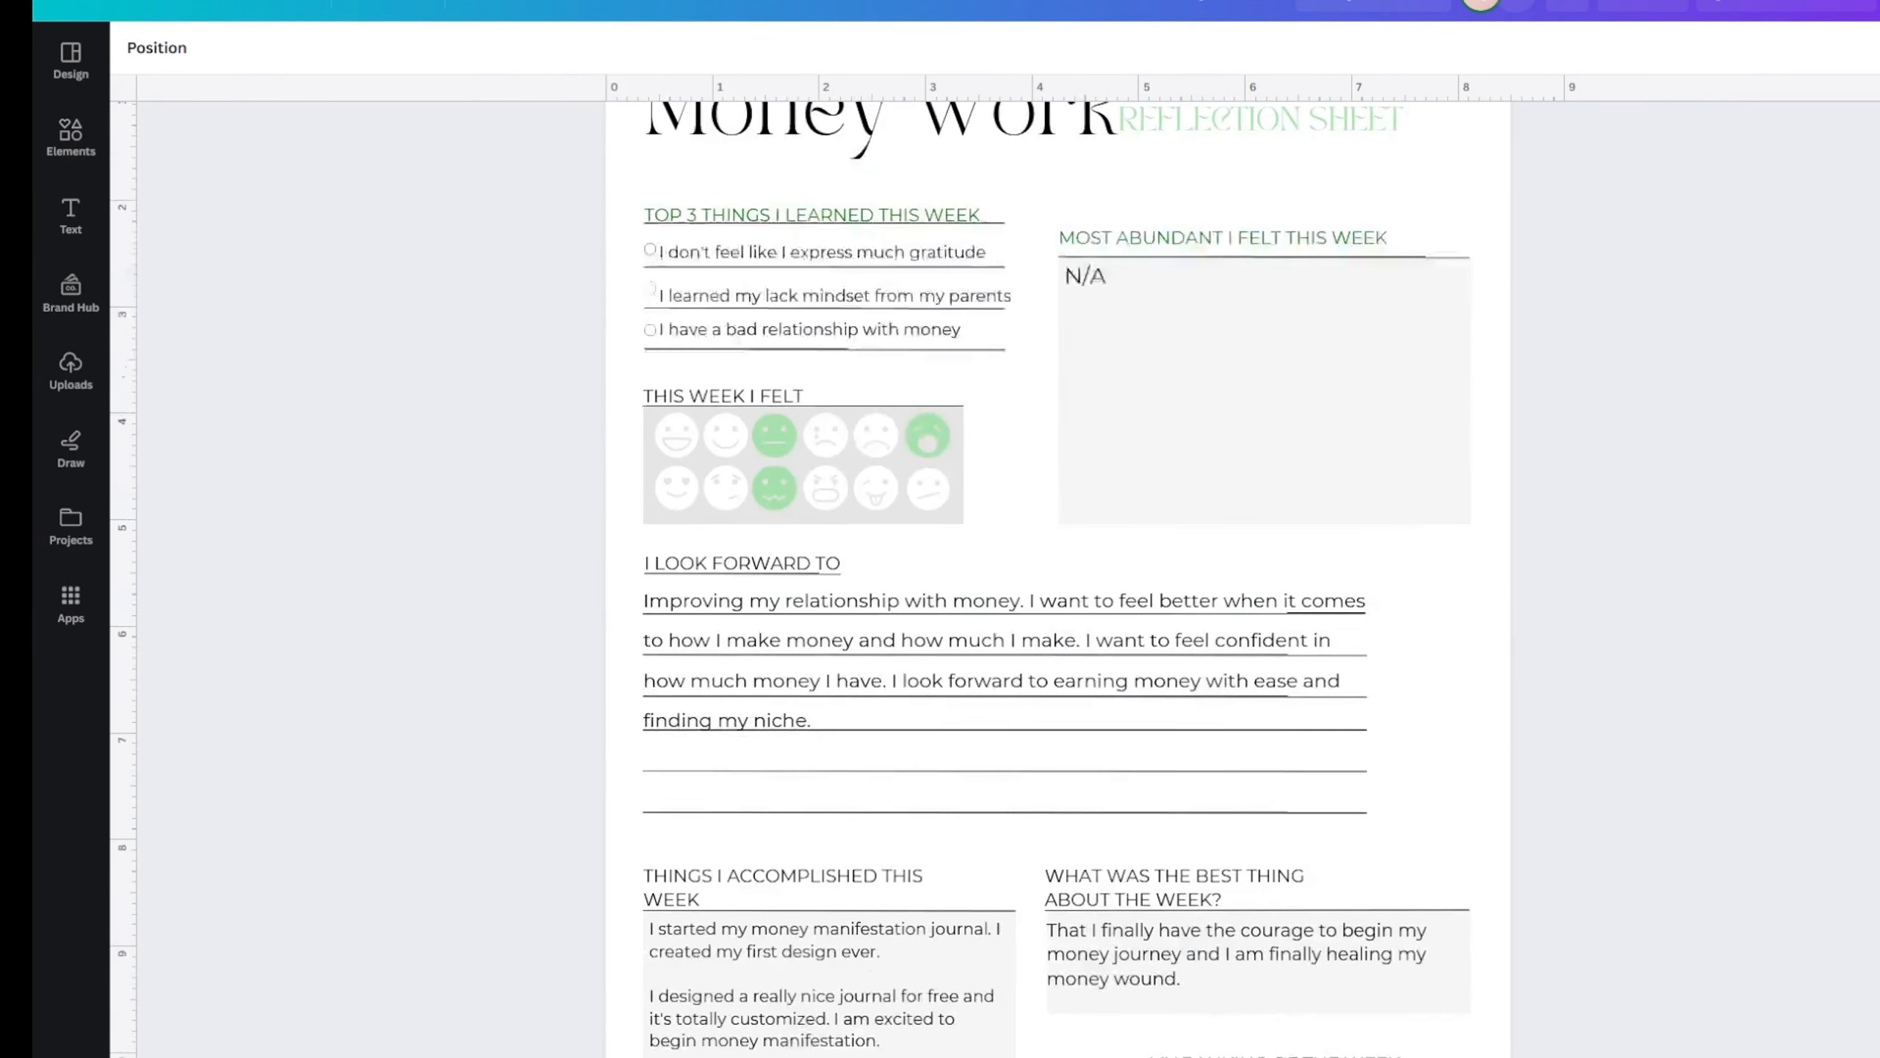
pyautogui.scroll(20, 1058, 578)
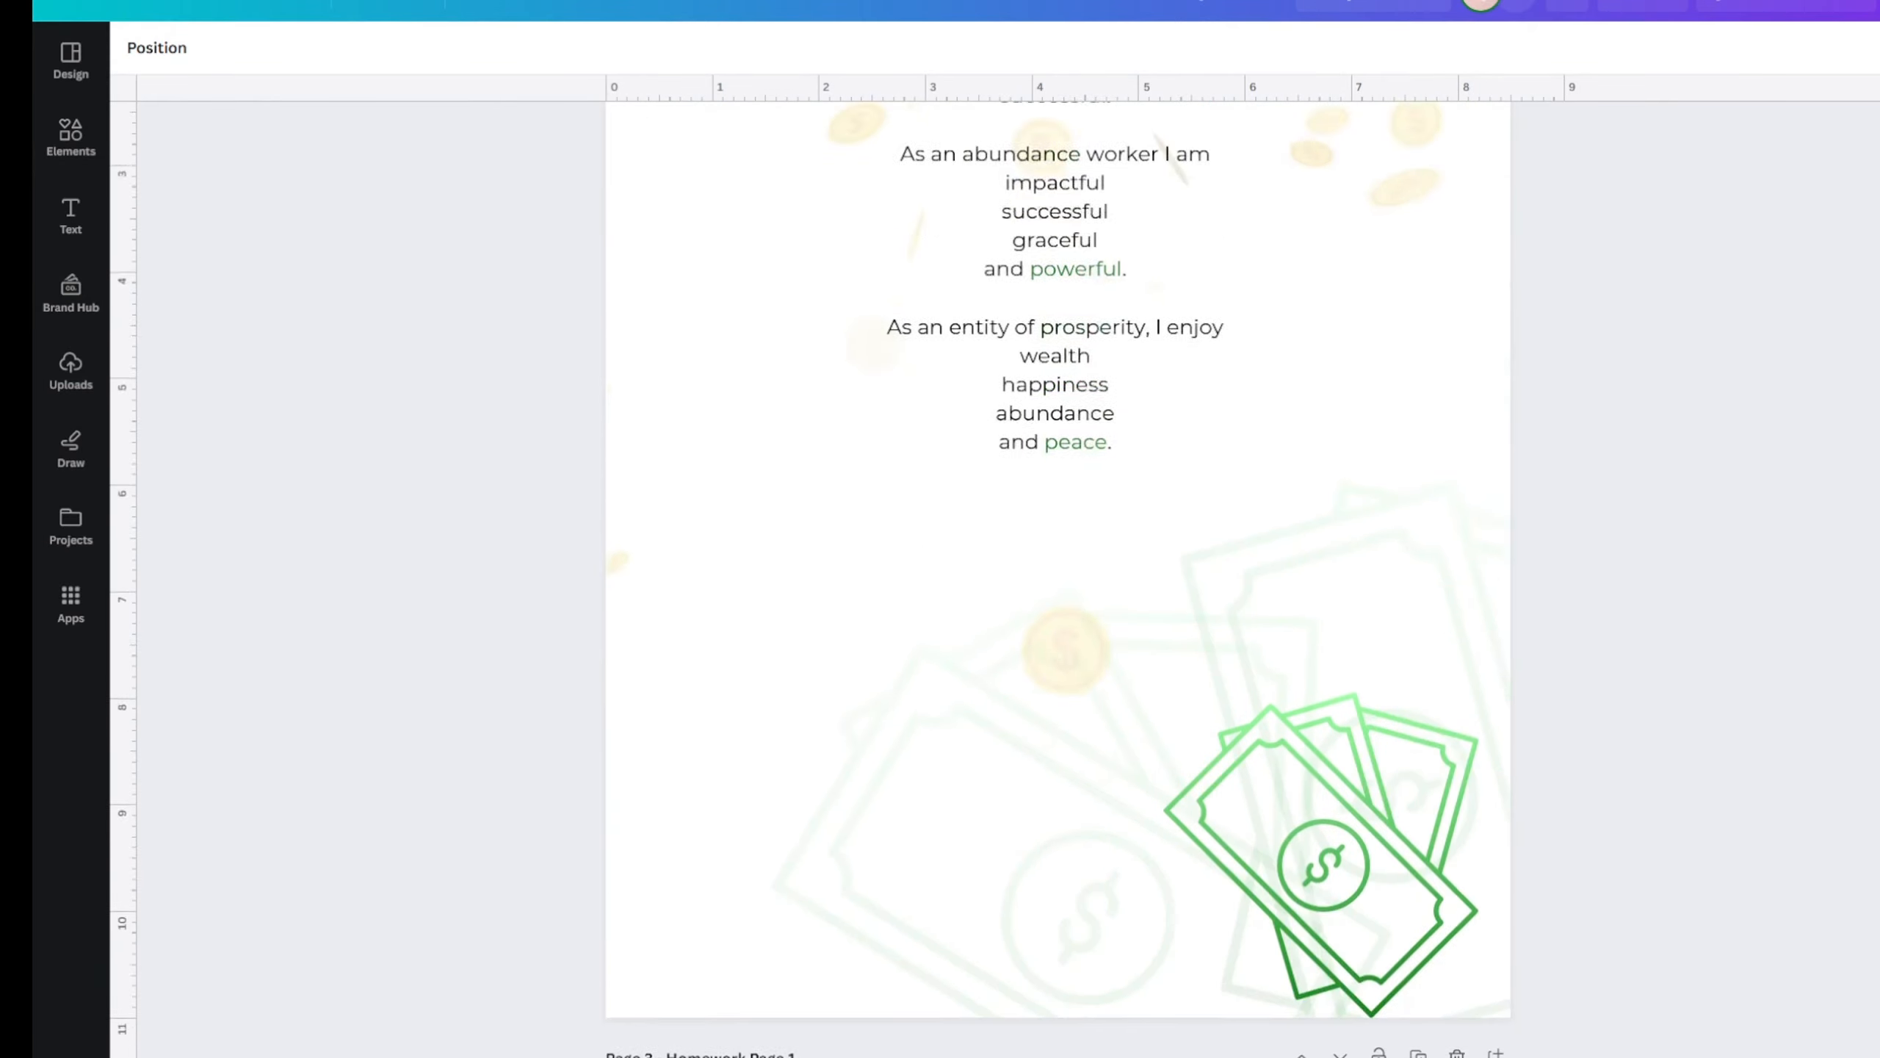
pyautogui.scroll(5, 1059, 578)
pyautogui.scroll(-7, 1058, 578)
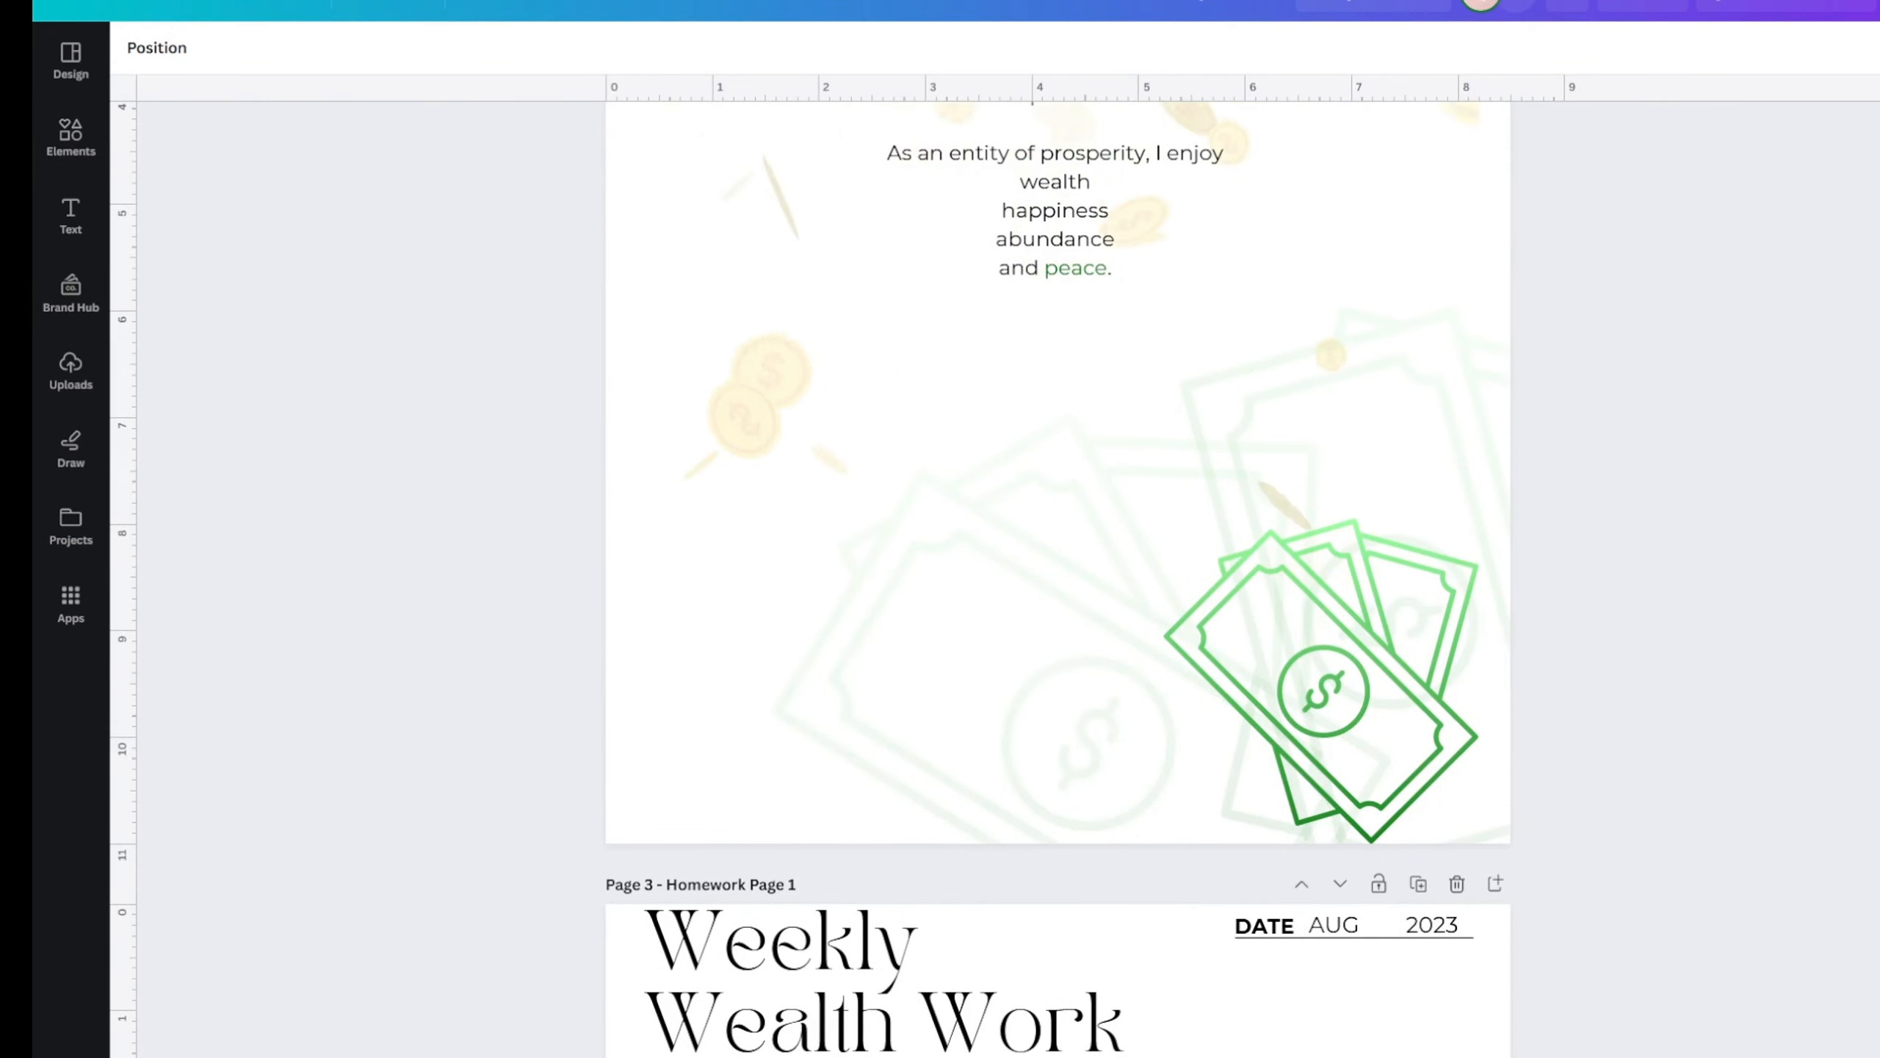
pyautogui.scroll(3, 1549, 774)
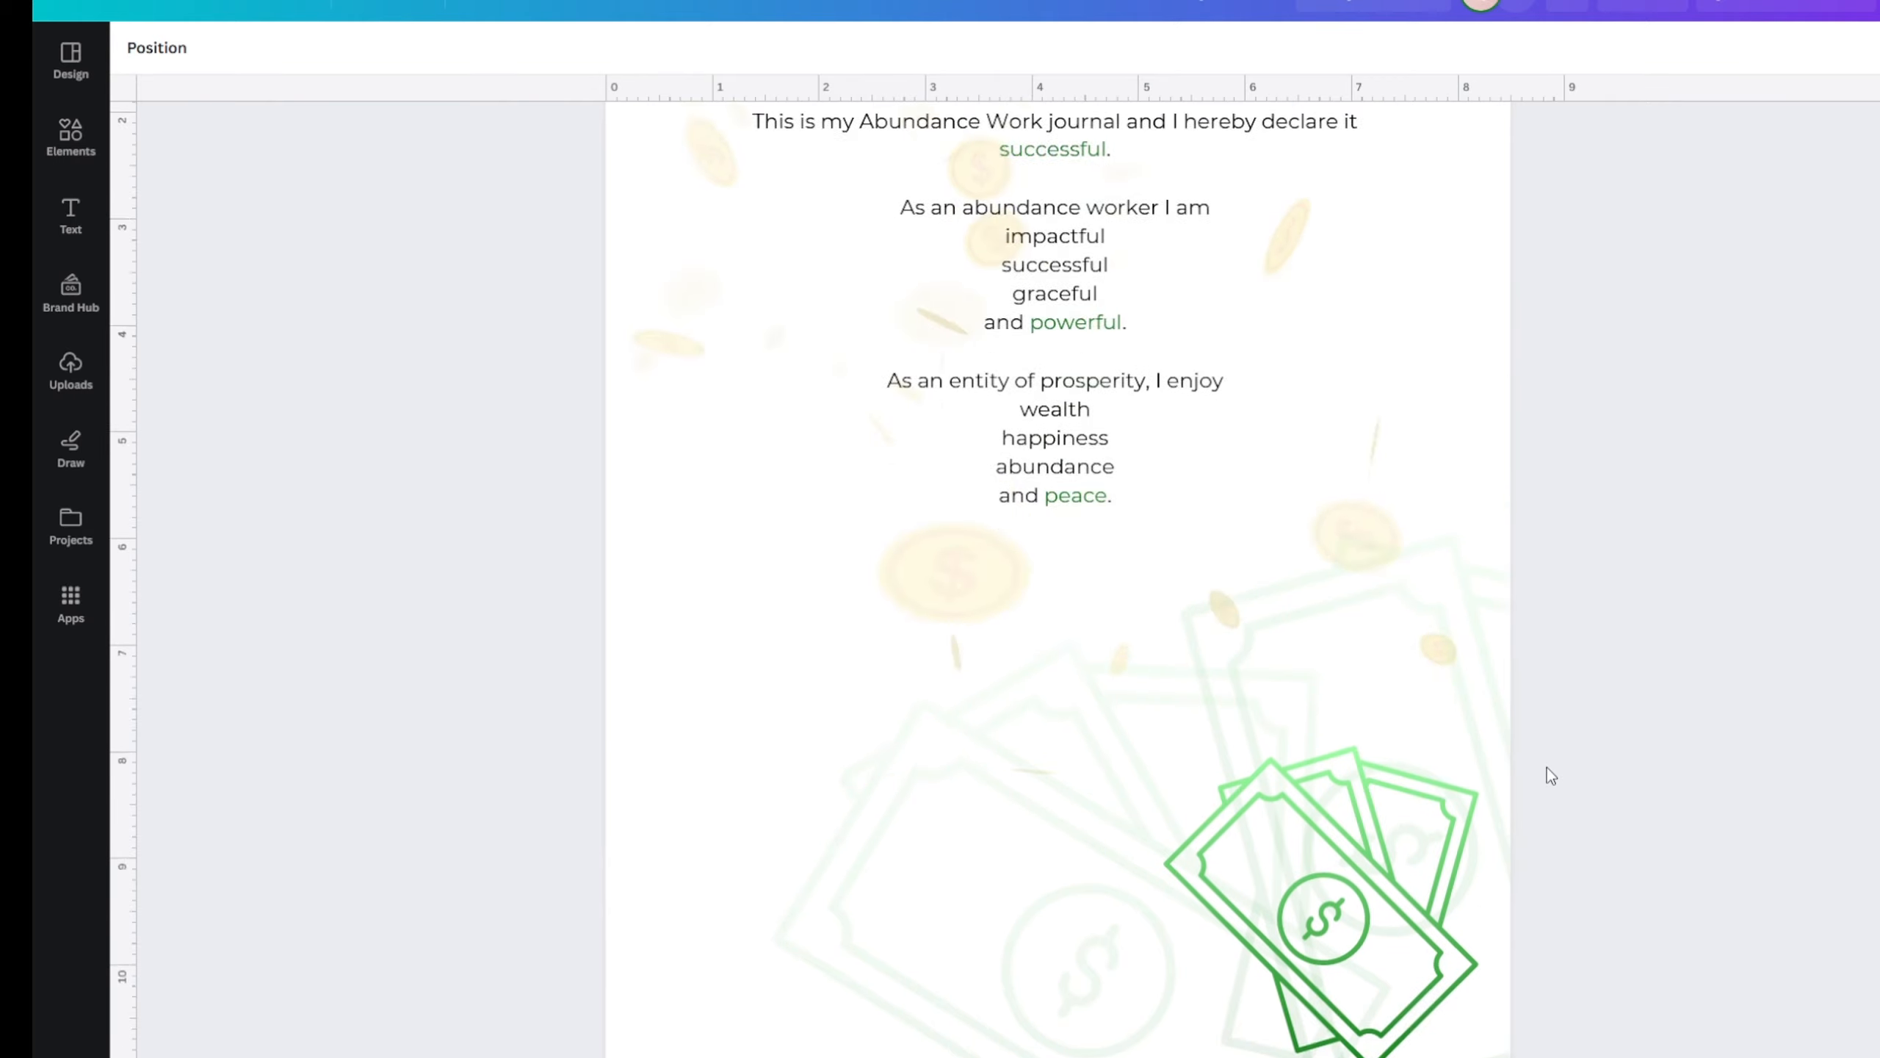
# - Title page 2, the Weekly Wealth Work affirmations sheet, "Affirmation Page"
pyautogui.scroll(7, 1550, 770)
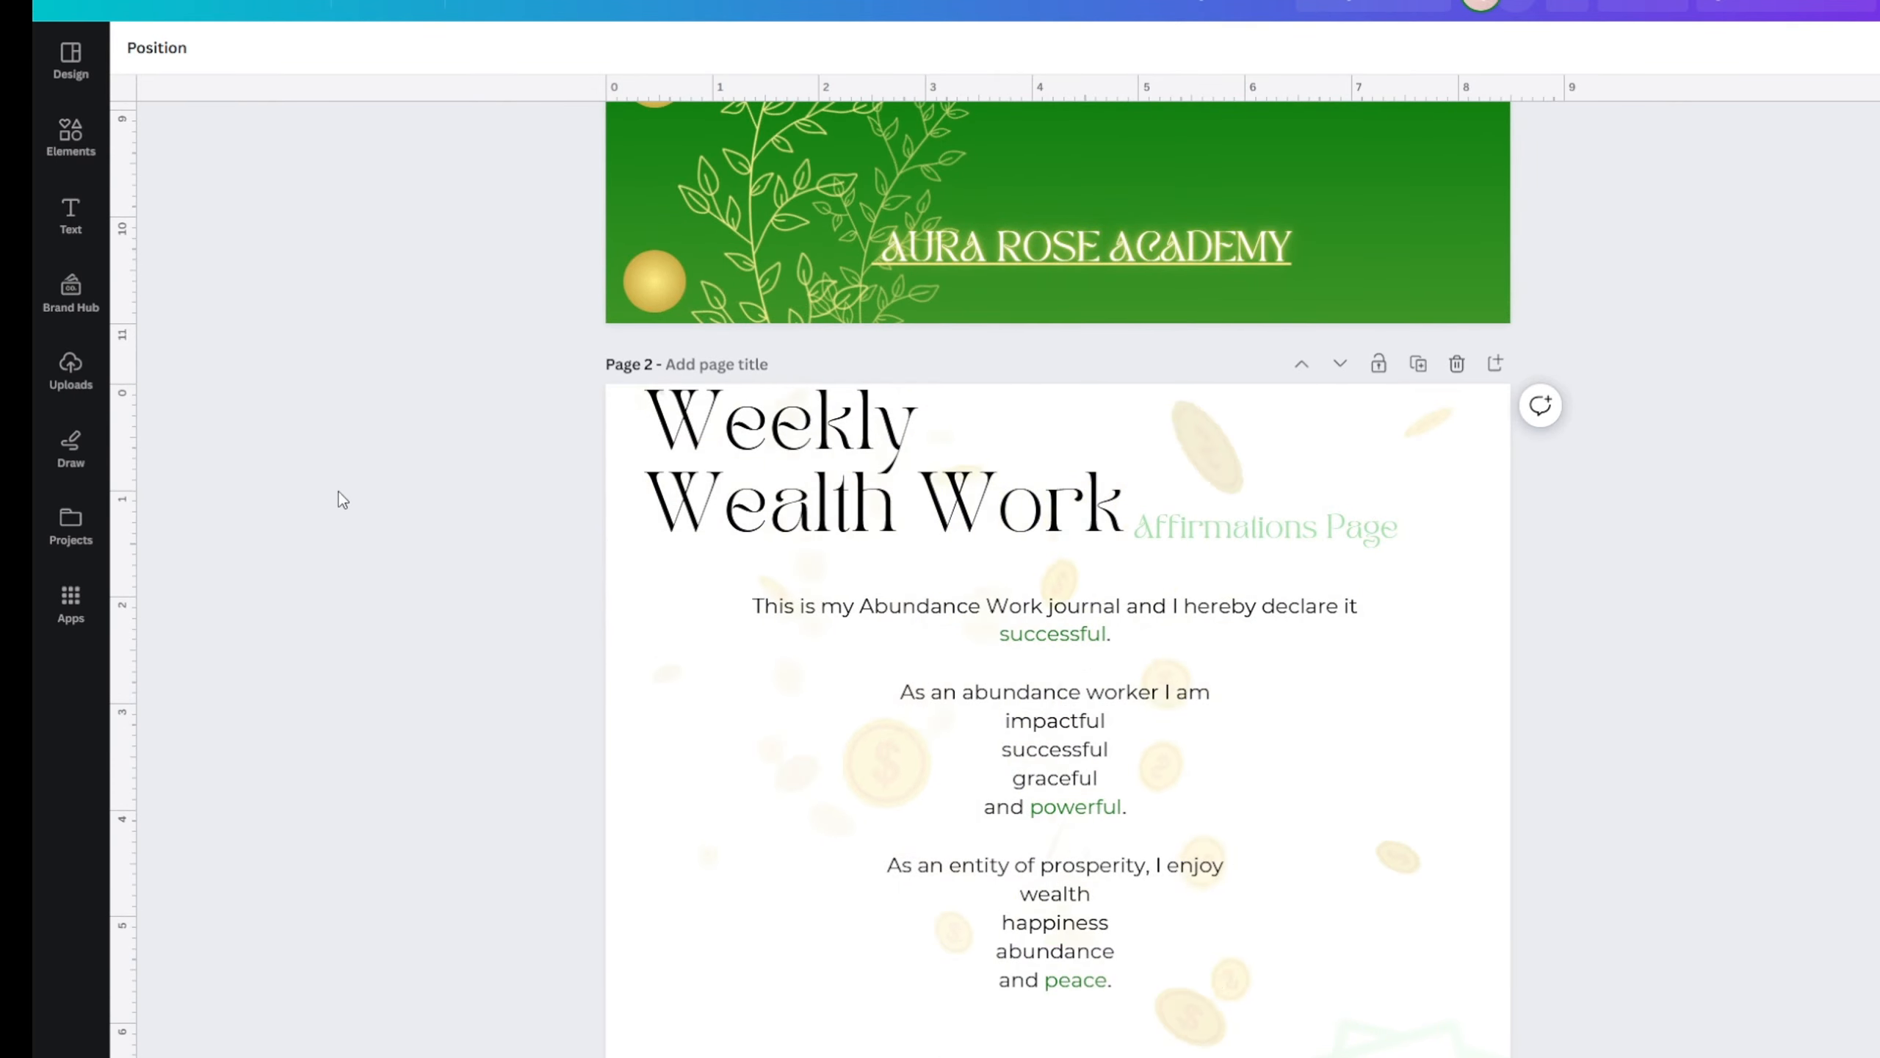
pyautogui.click(694, 364)
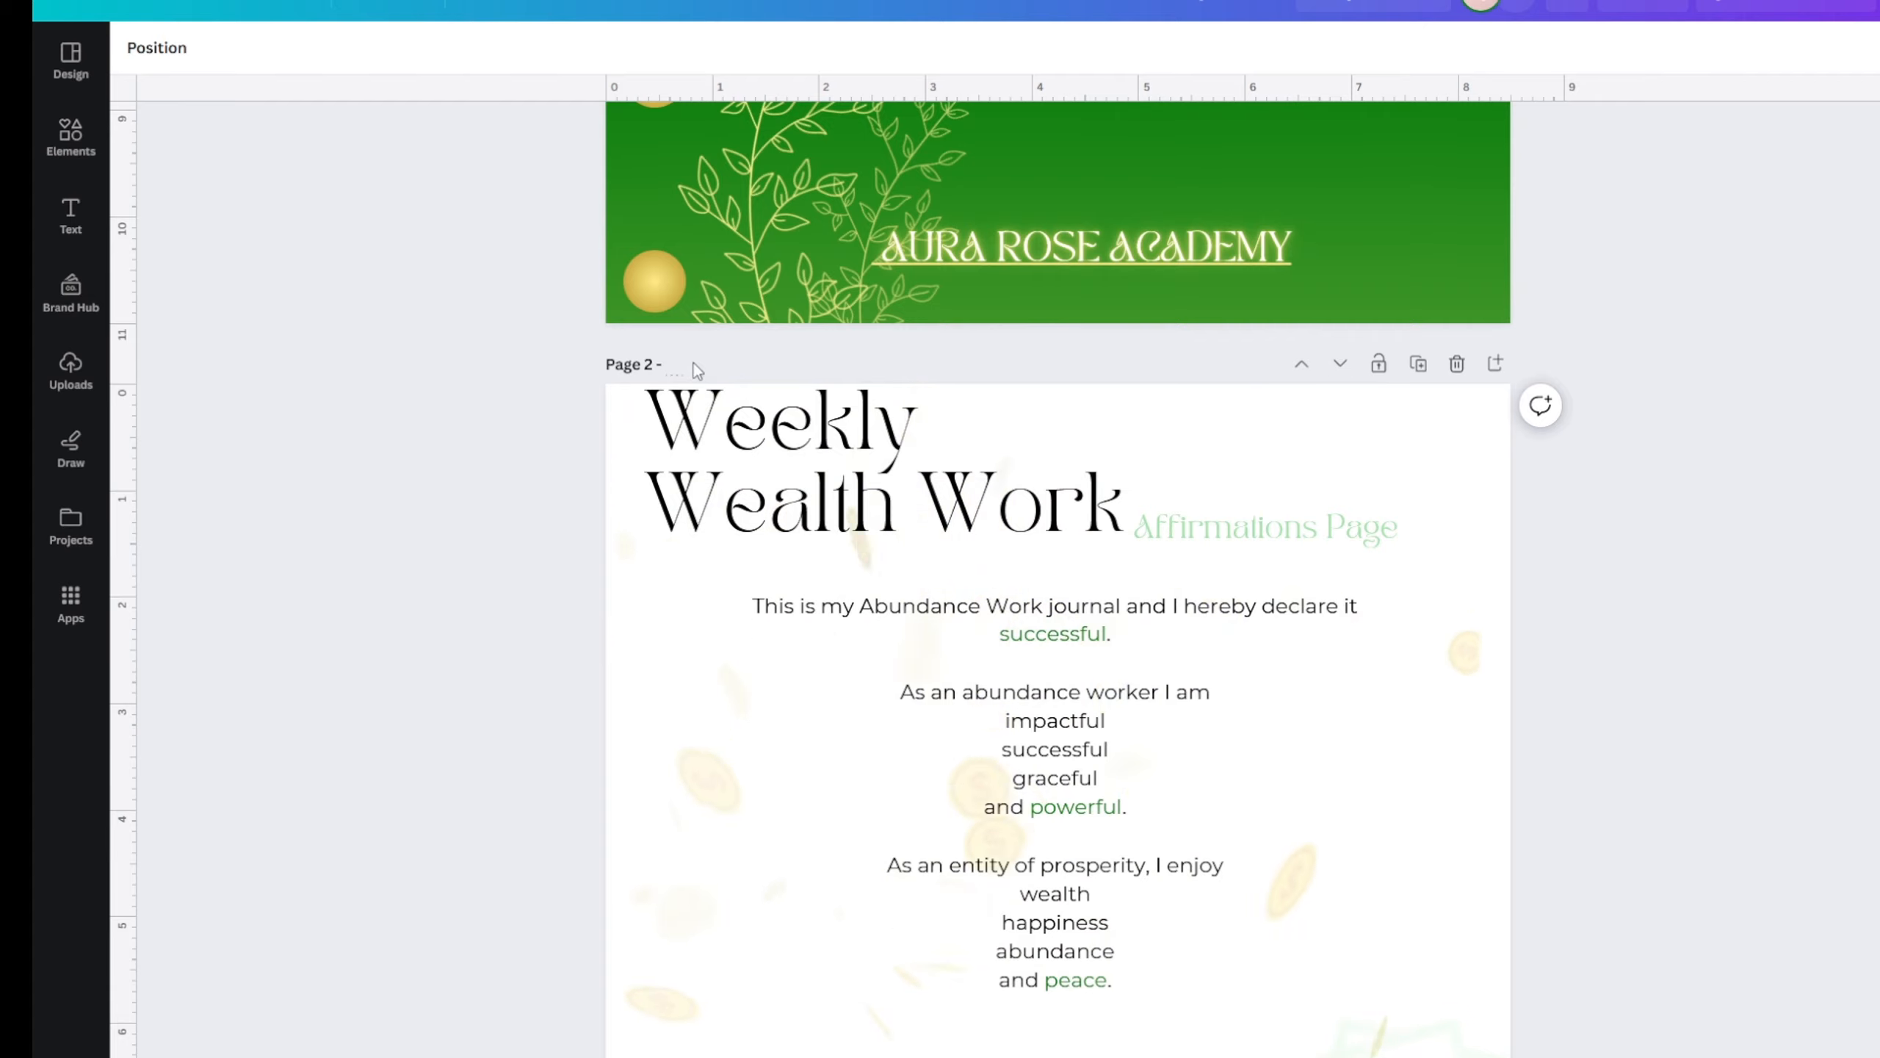
pyautogui.write('Affirmation')
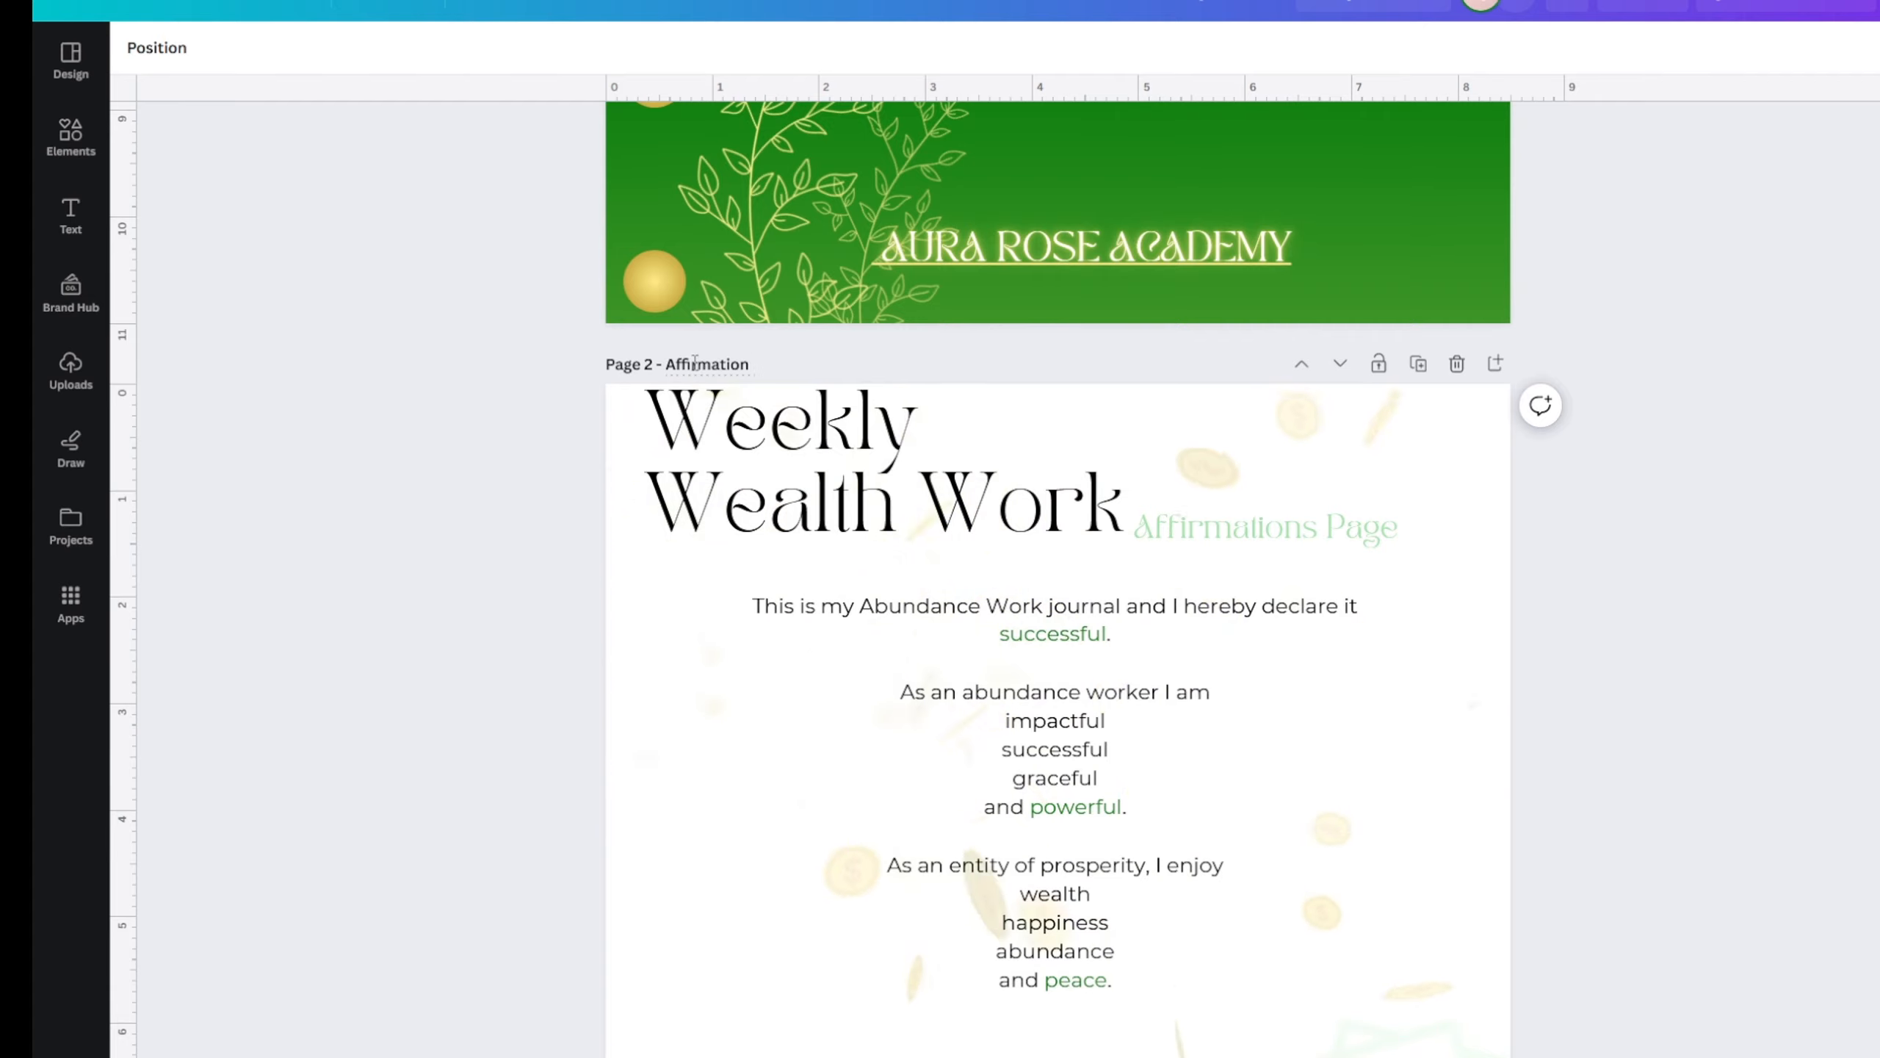
pyautogui.write(' PAge')
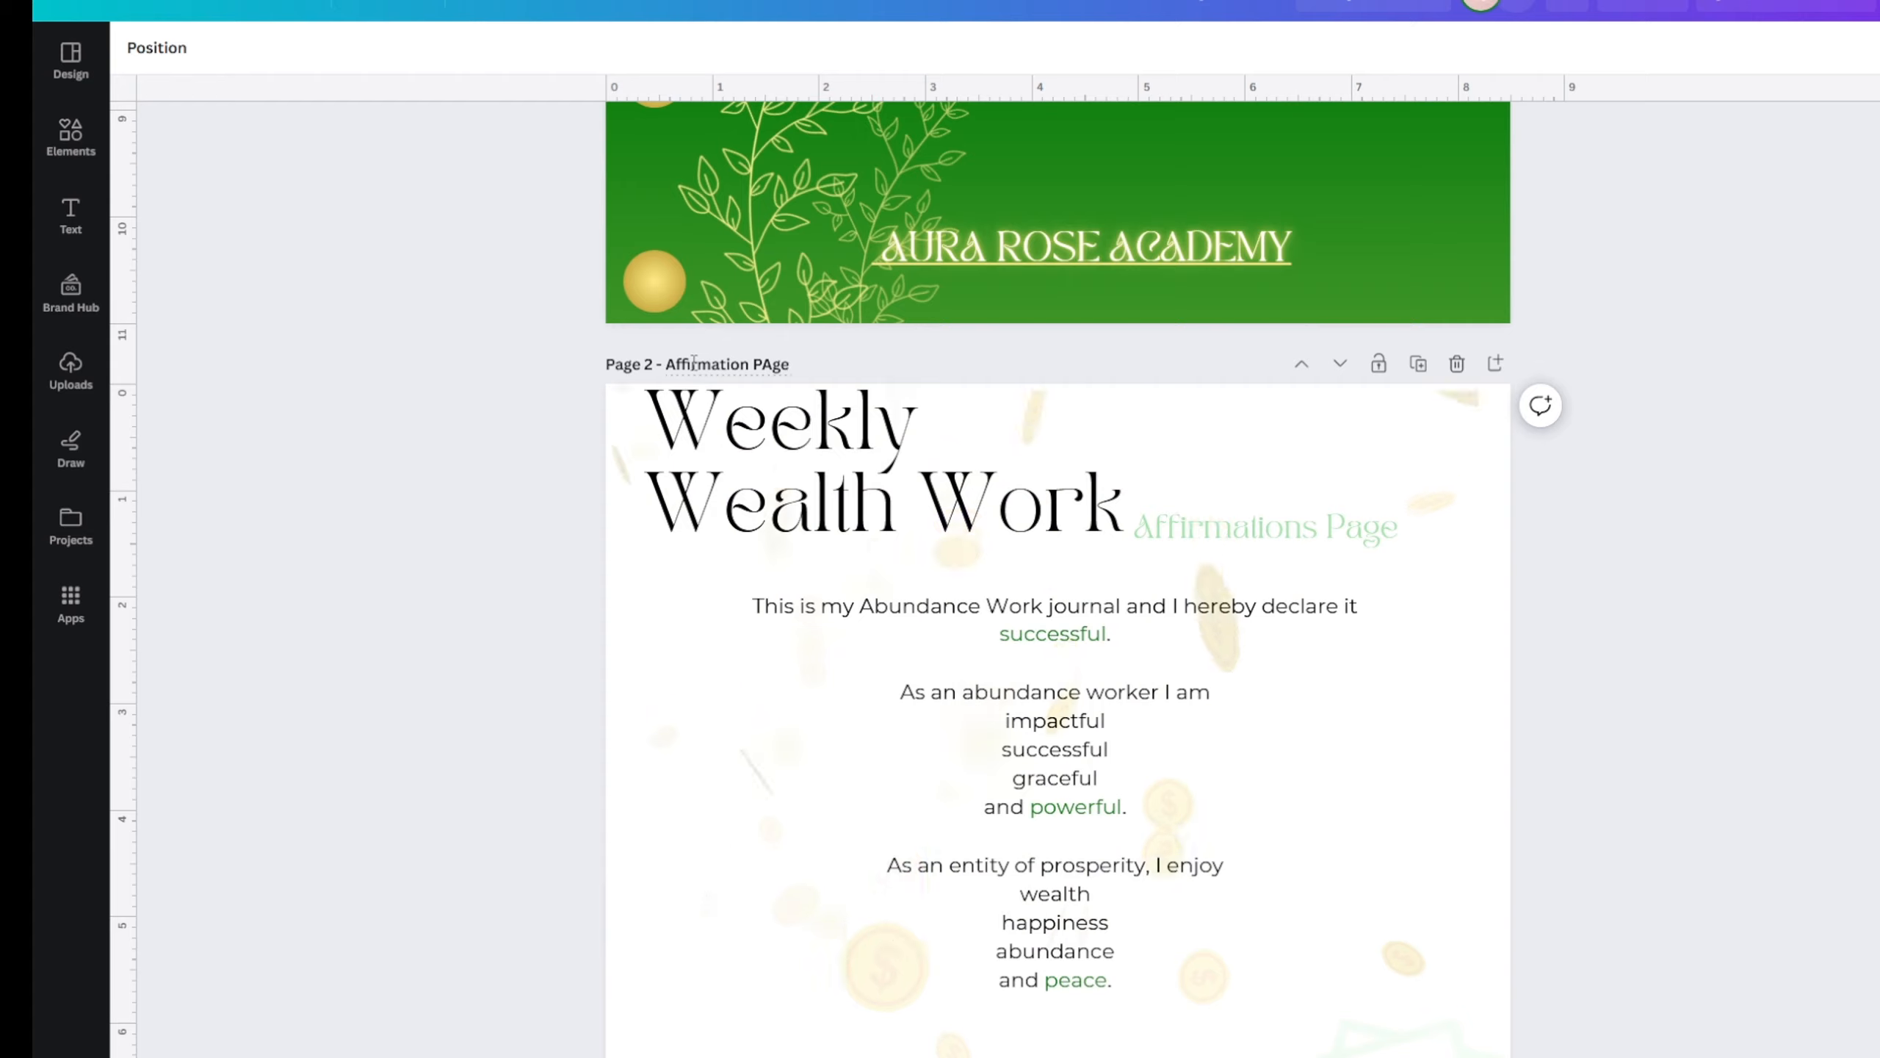
pyautogui.press('Left')
pyautogui.press('Left')
pyautogui.press('BackSpace')
pyautogui.write('a')
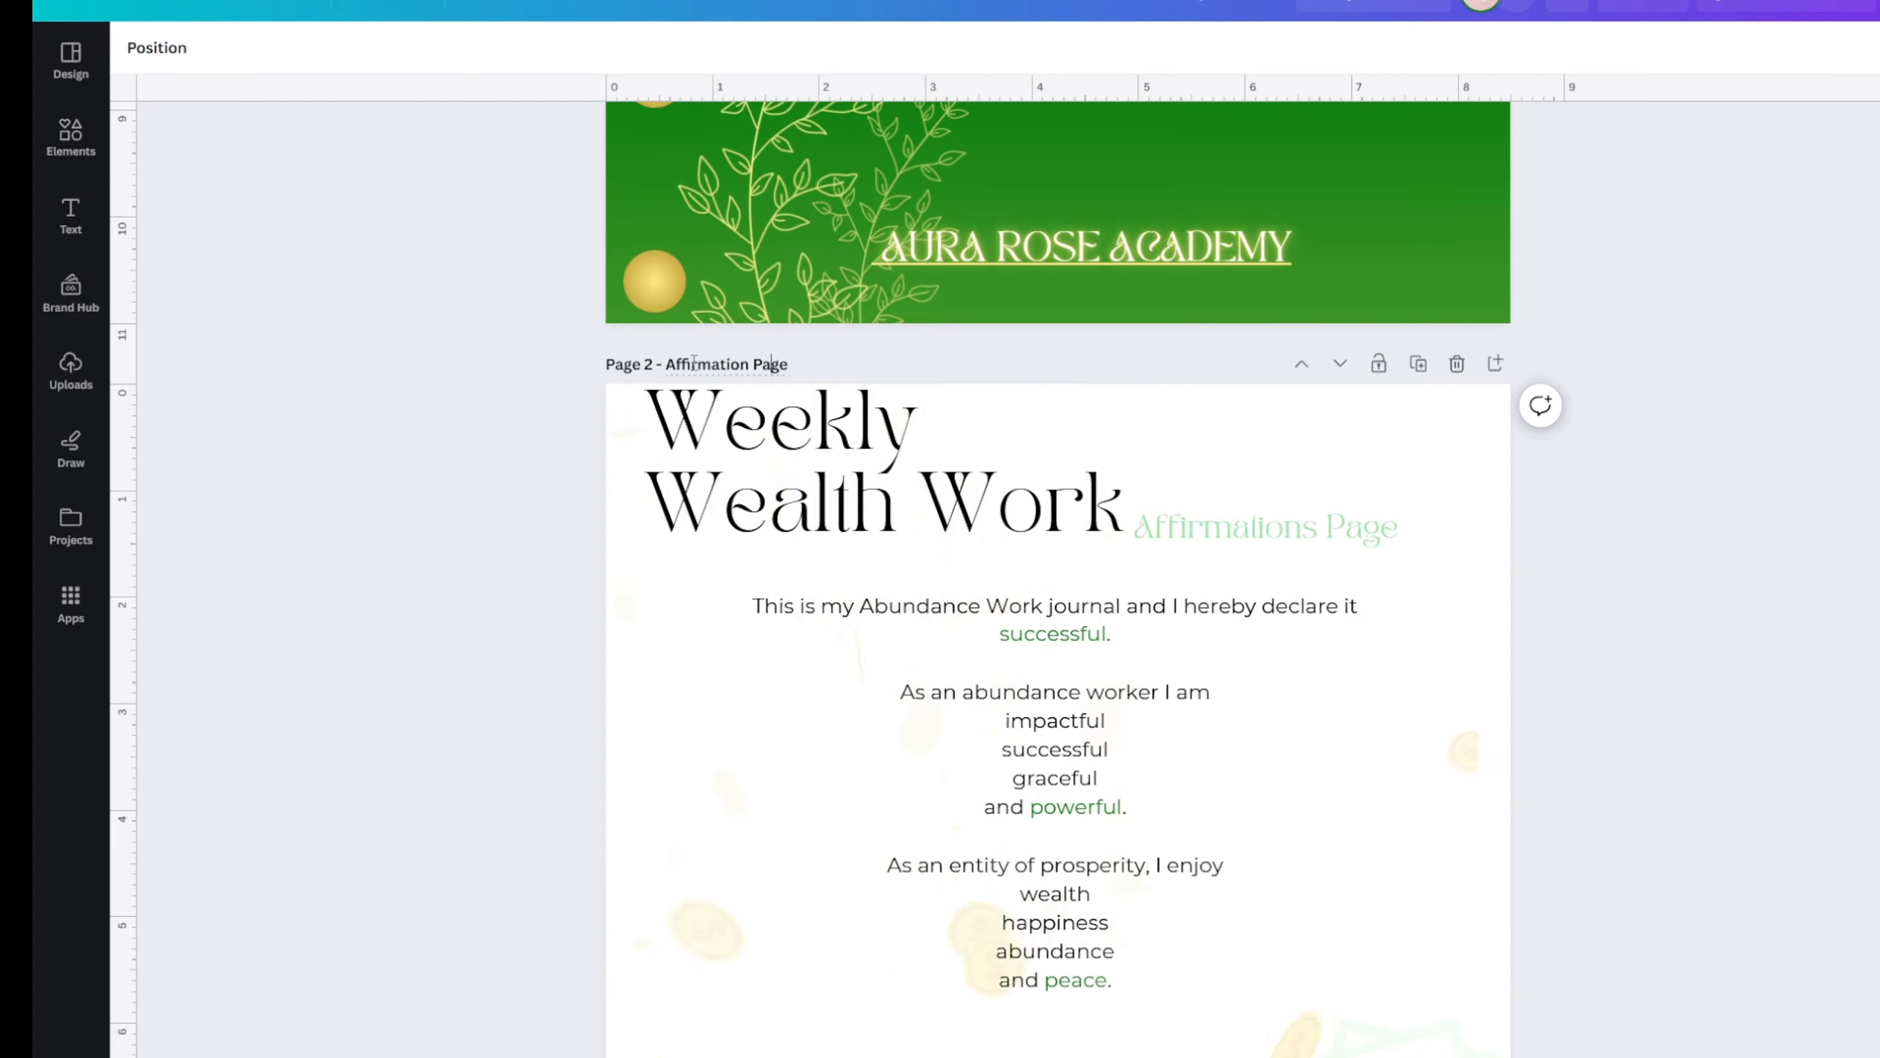
pyautogui.click(1561, 226)
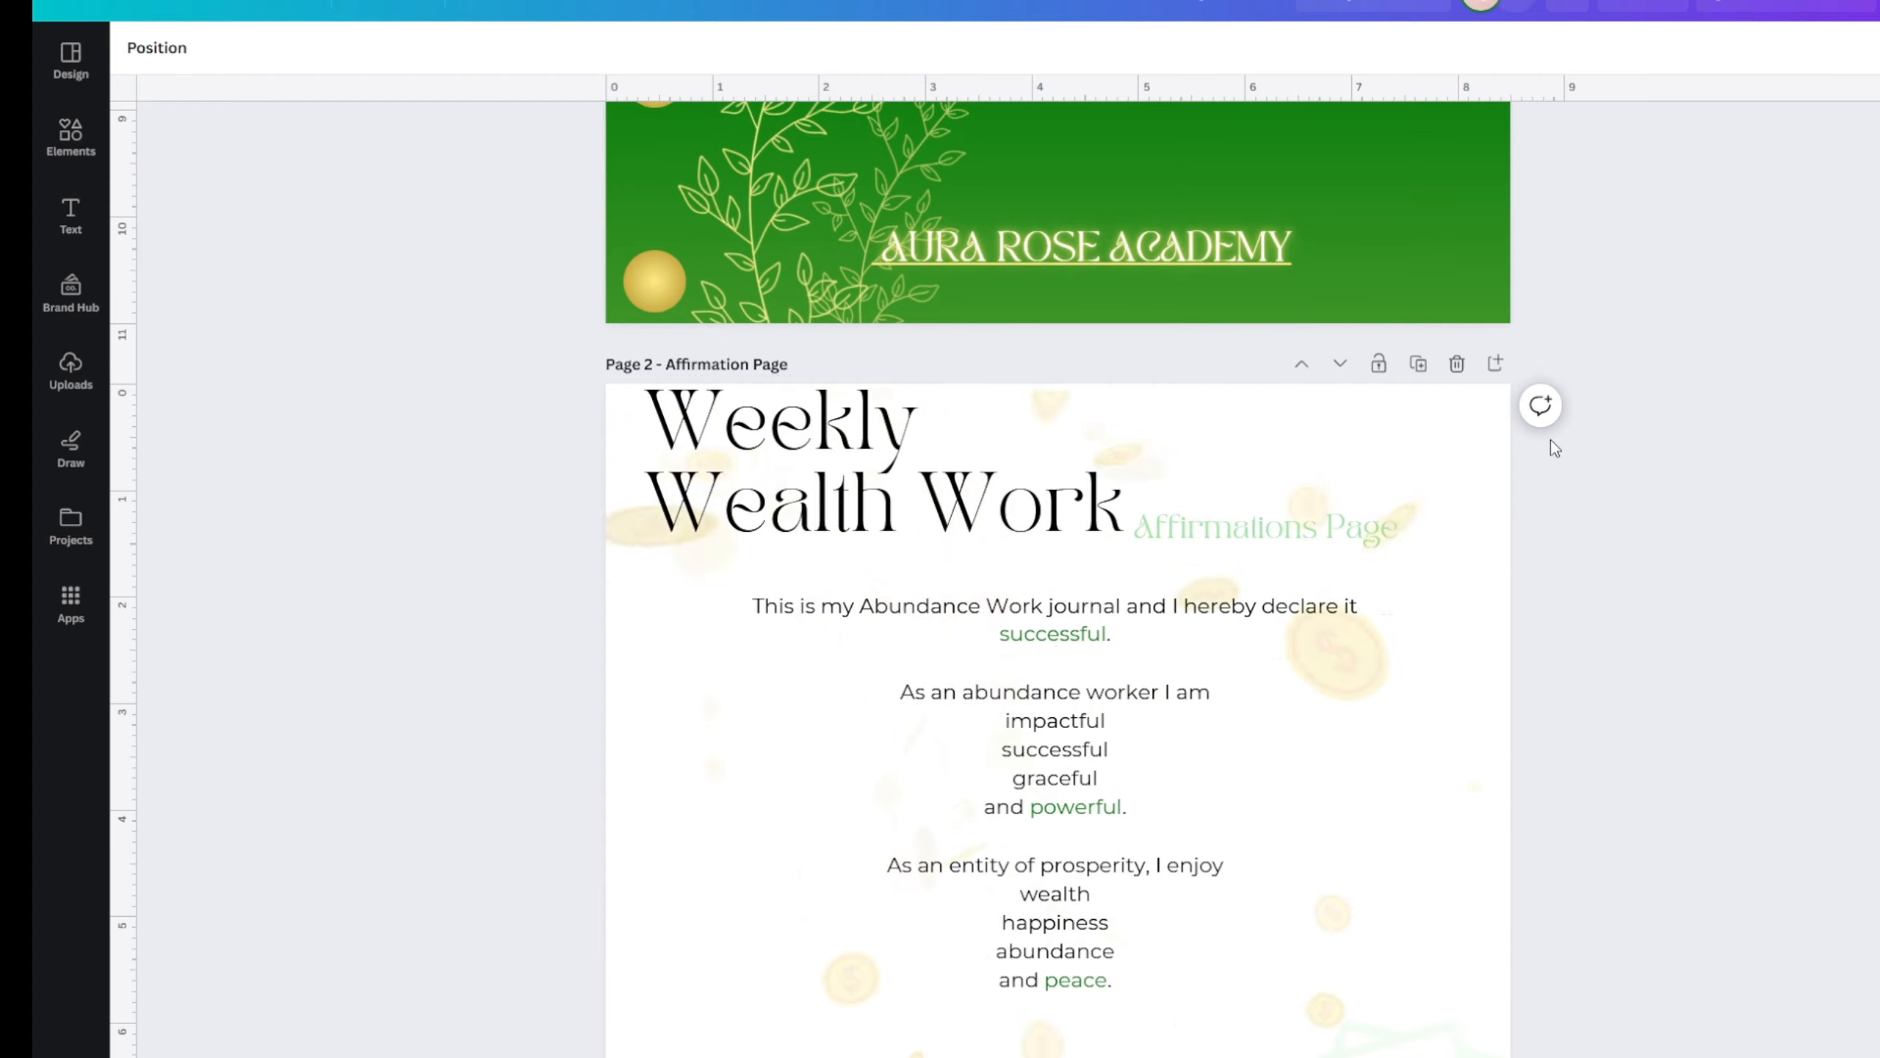
# - Add a blank page directly after the Affirmation Page
pyautogui.click(1490, 403)
pyautogui.scroll(-15, 1507, 466)
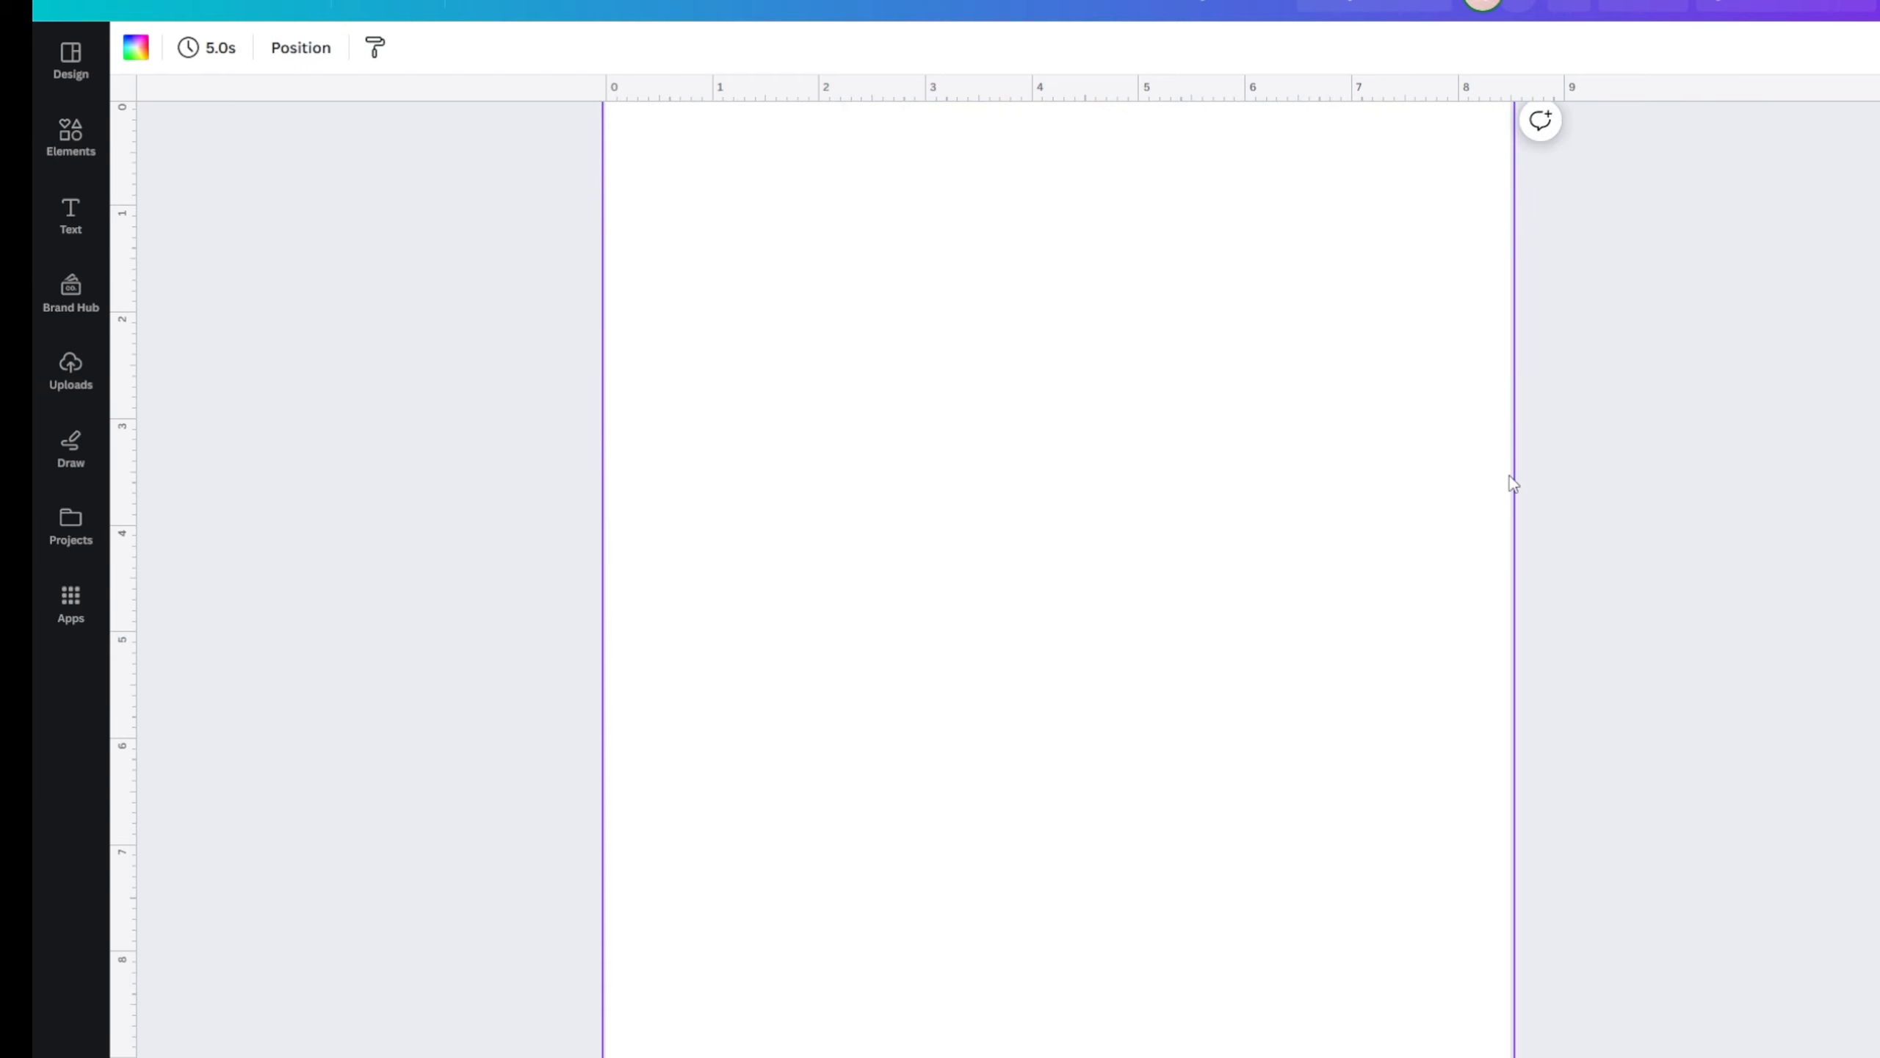
pyautogui.scroll(15, 1544, 496)
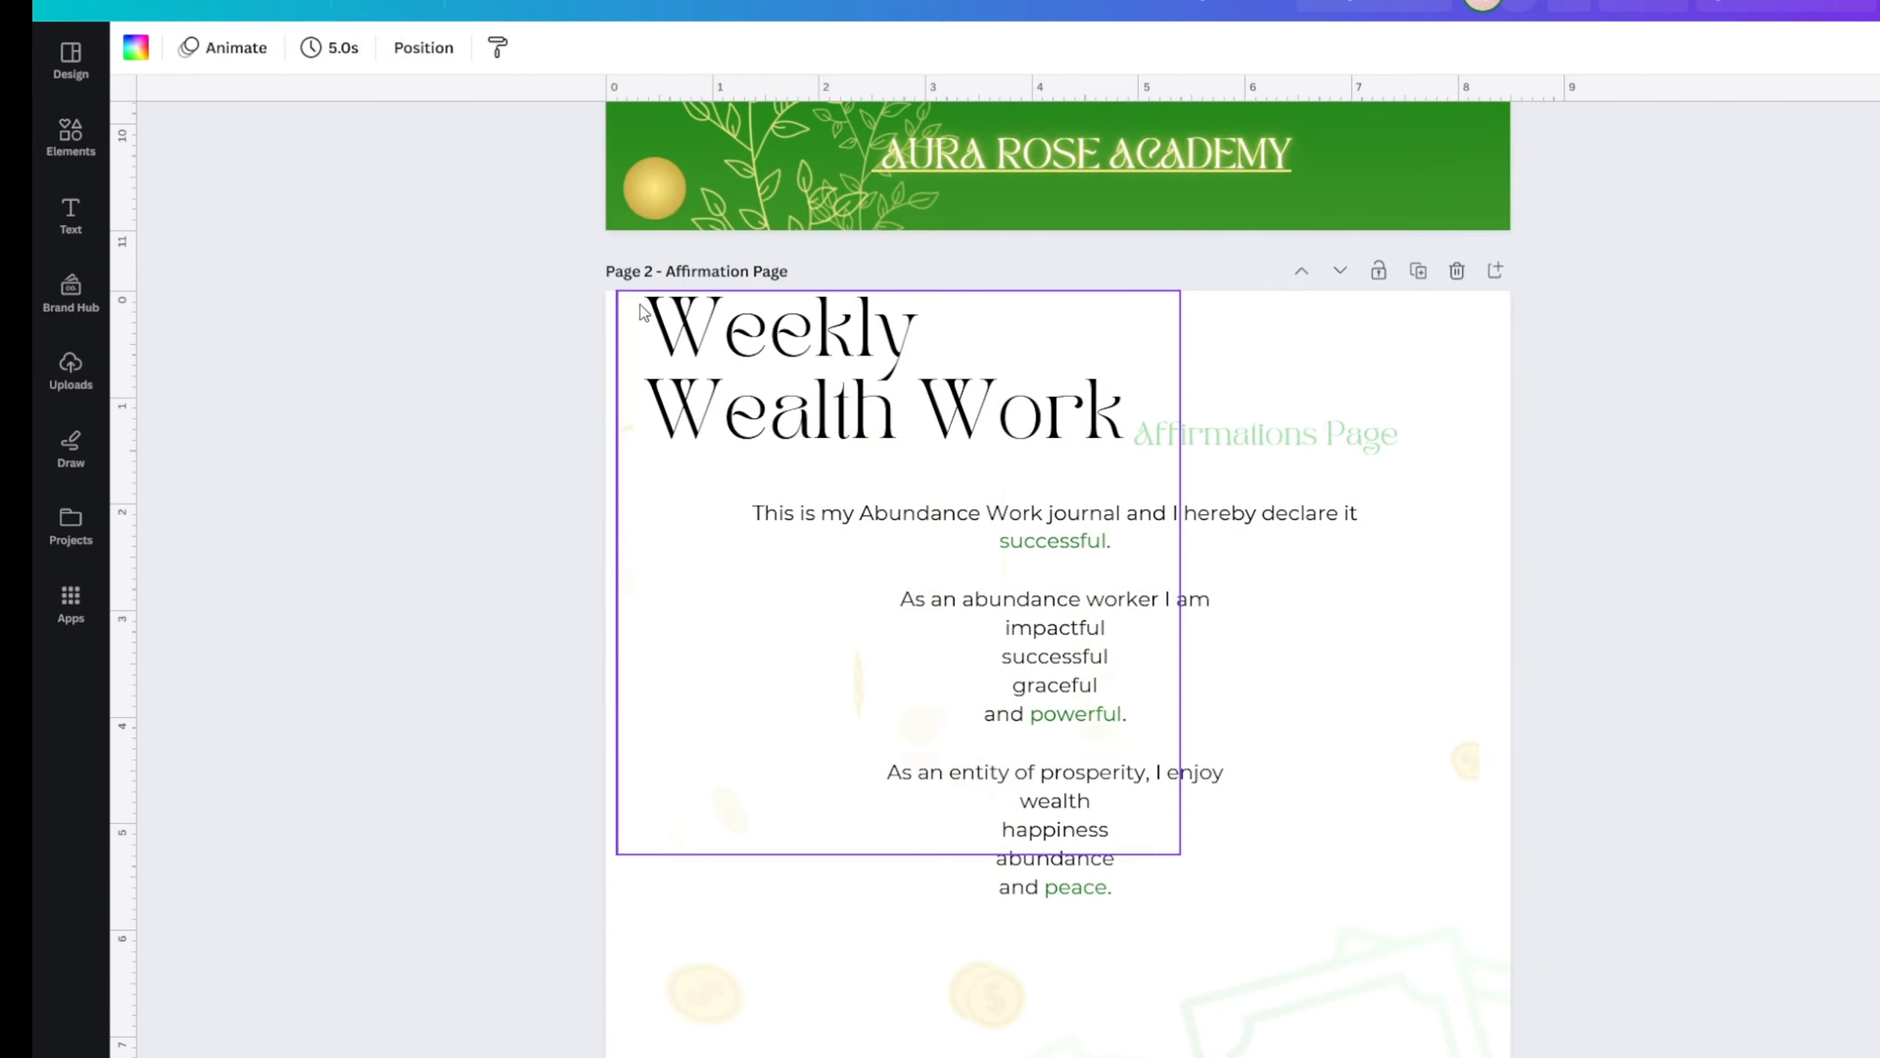
pyautogui.scroll(10, 921, 385)
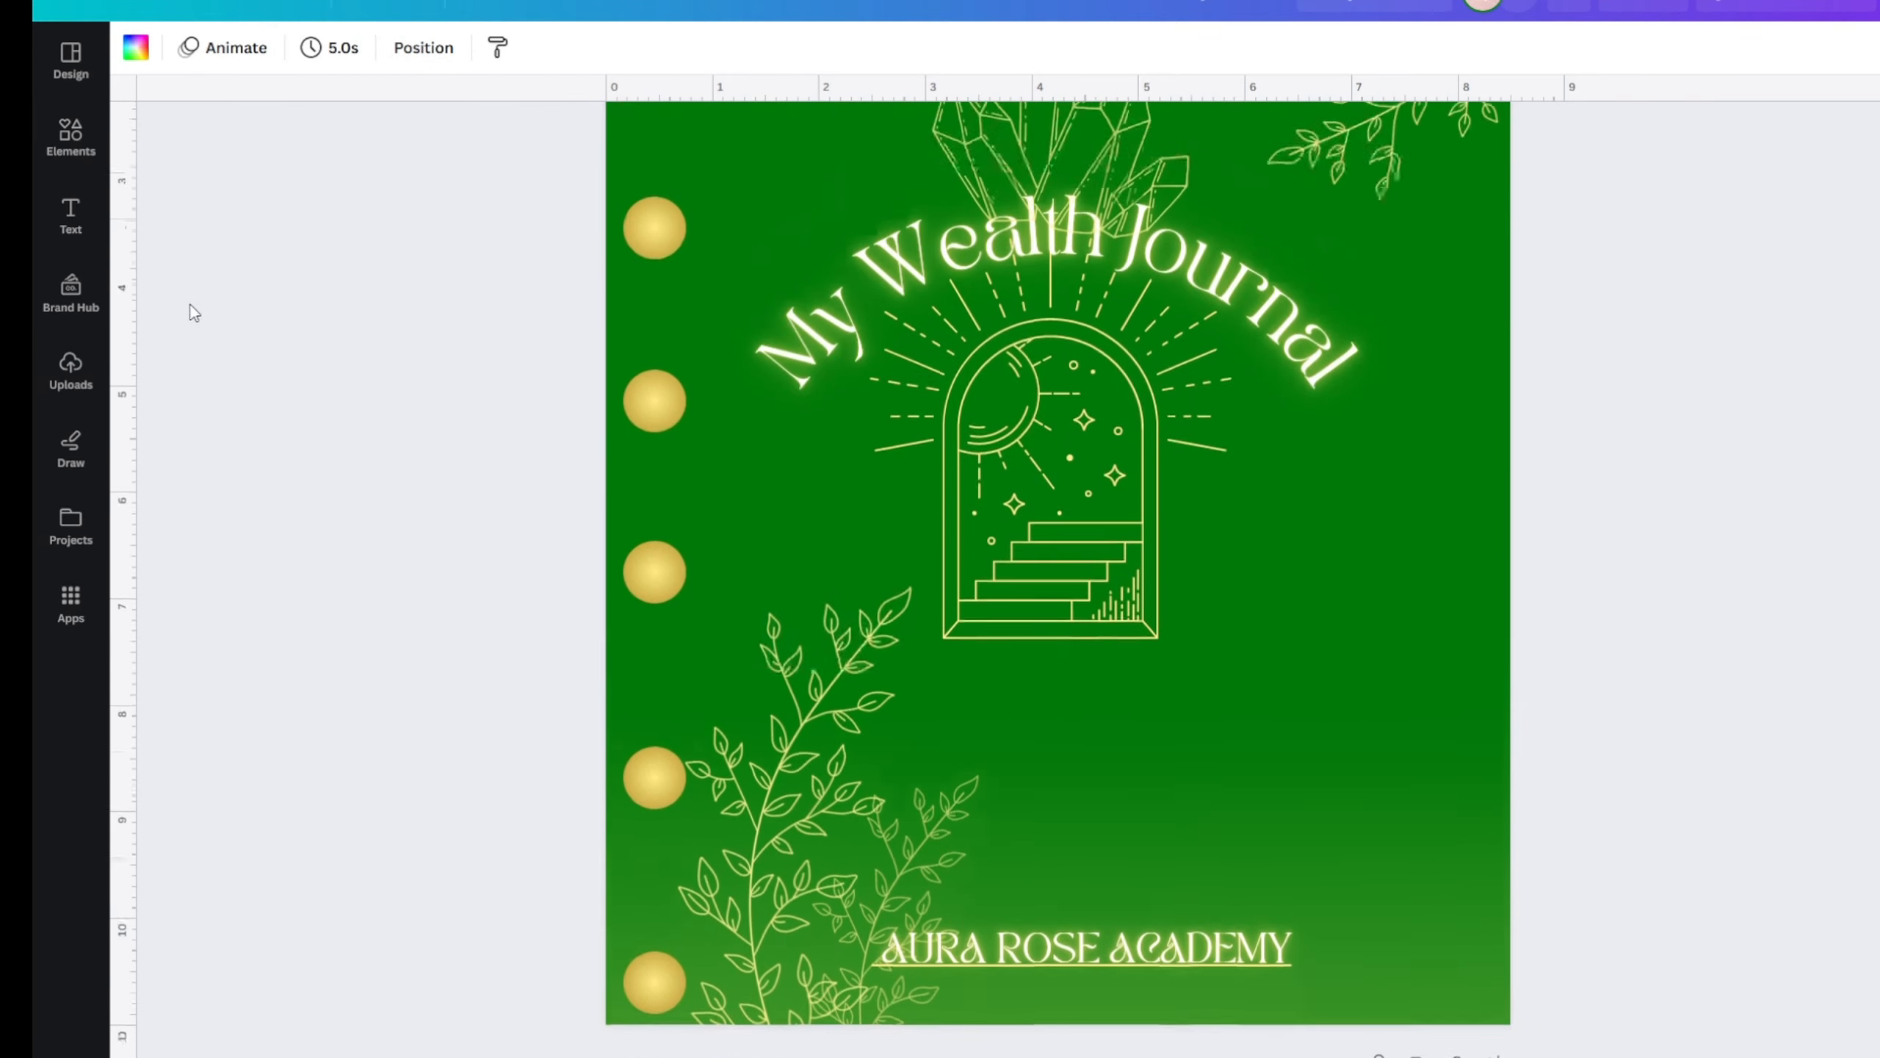
pyautogui.scroll(-8, 235, 629)
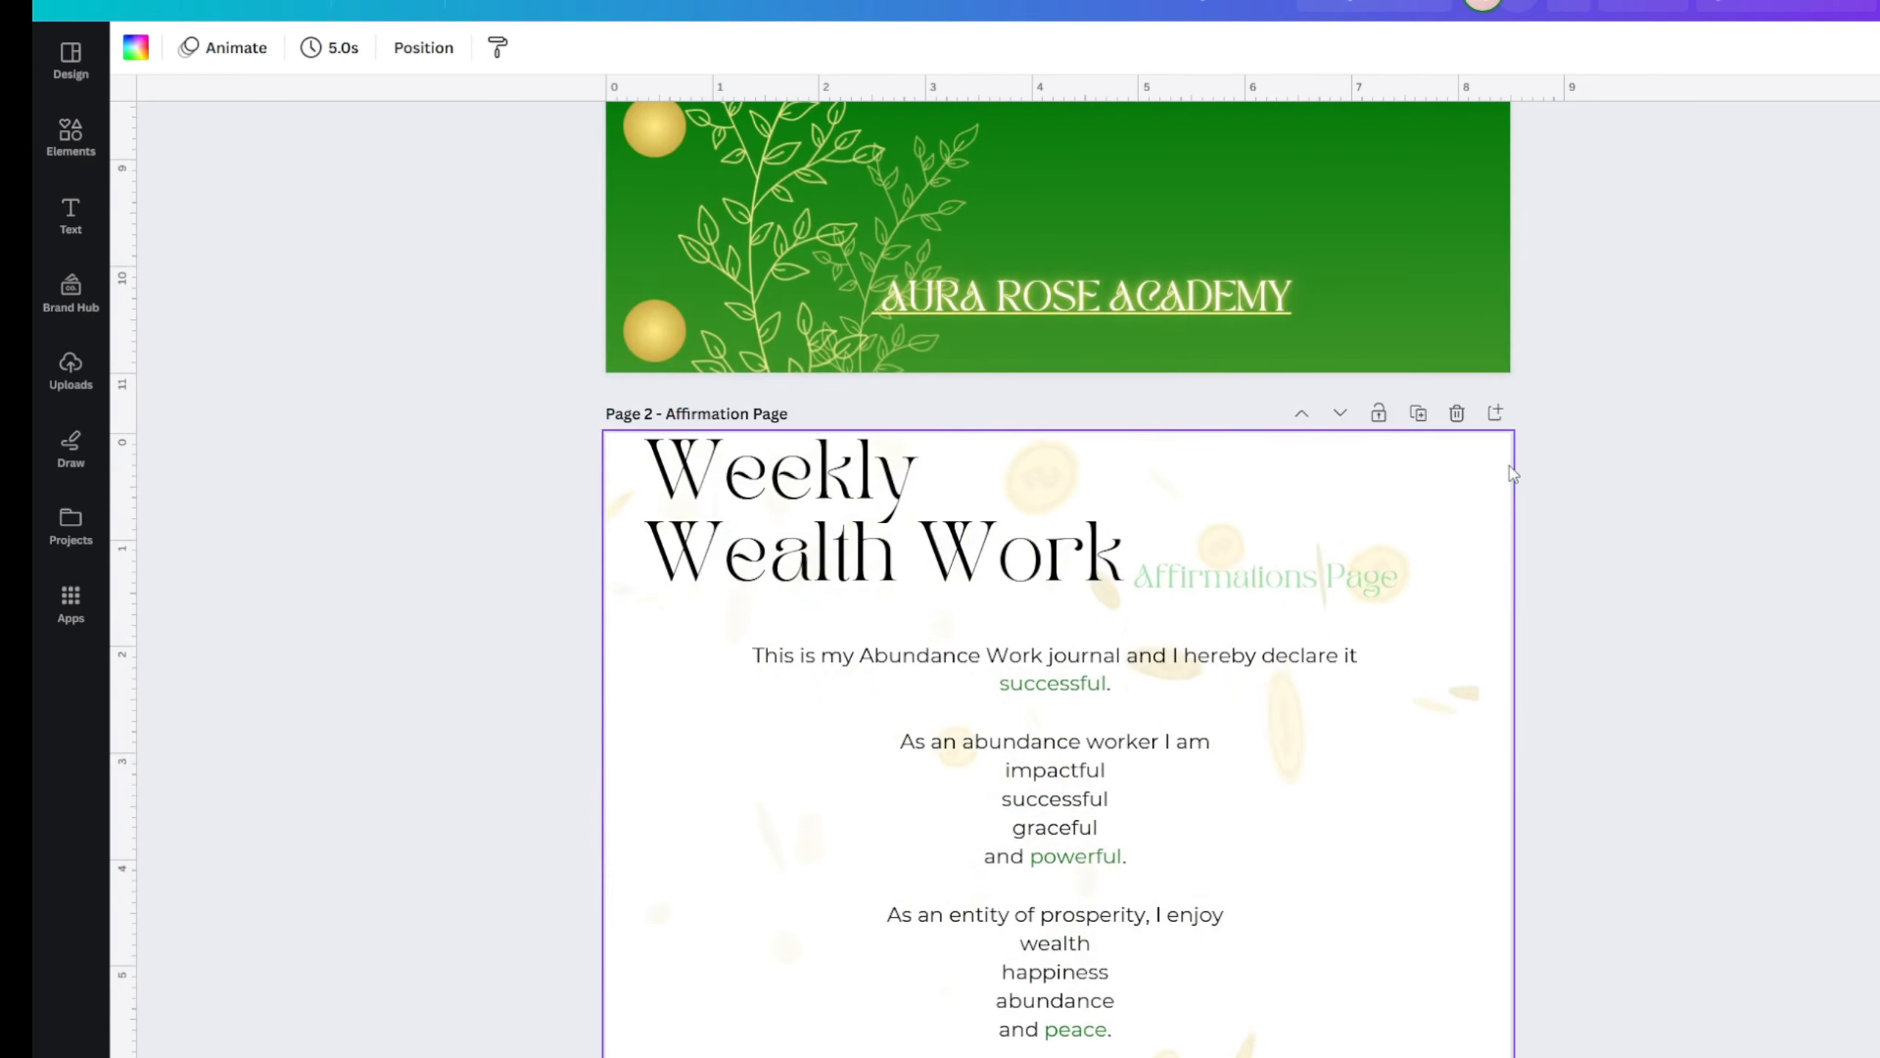
pyautogui.click(1497, 415)
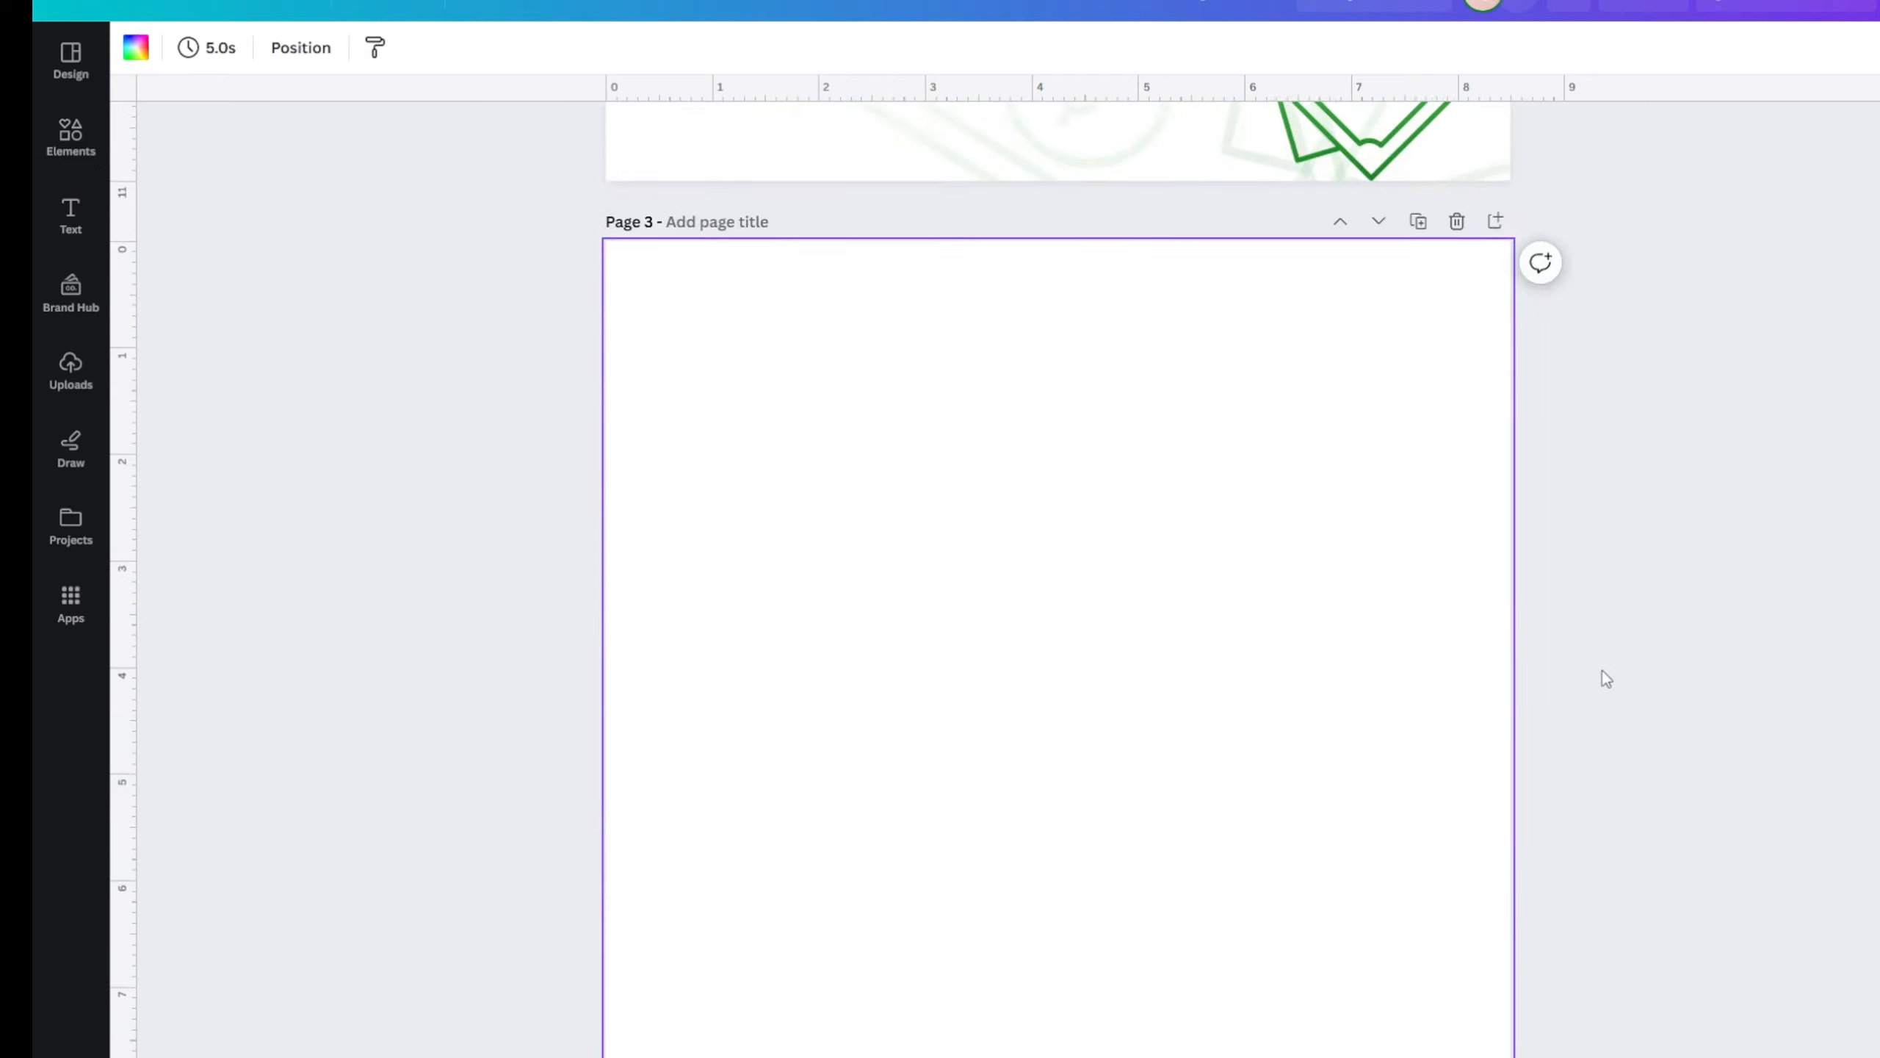
pyautogui.scroll(-2, 1592, 667)
pyautogui.scroll(3, 896, 563)
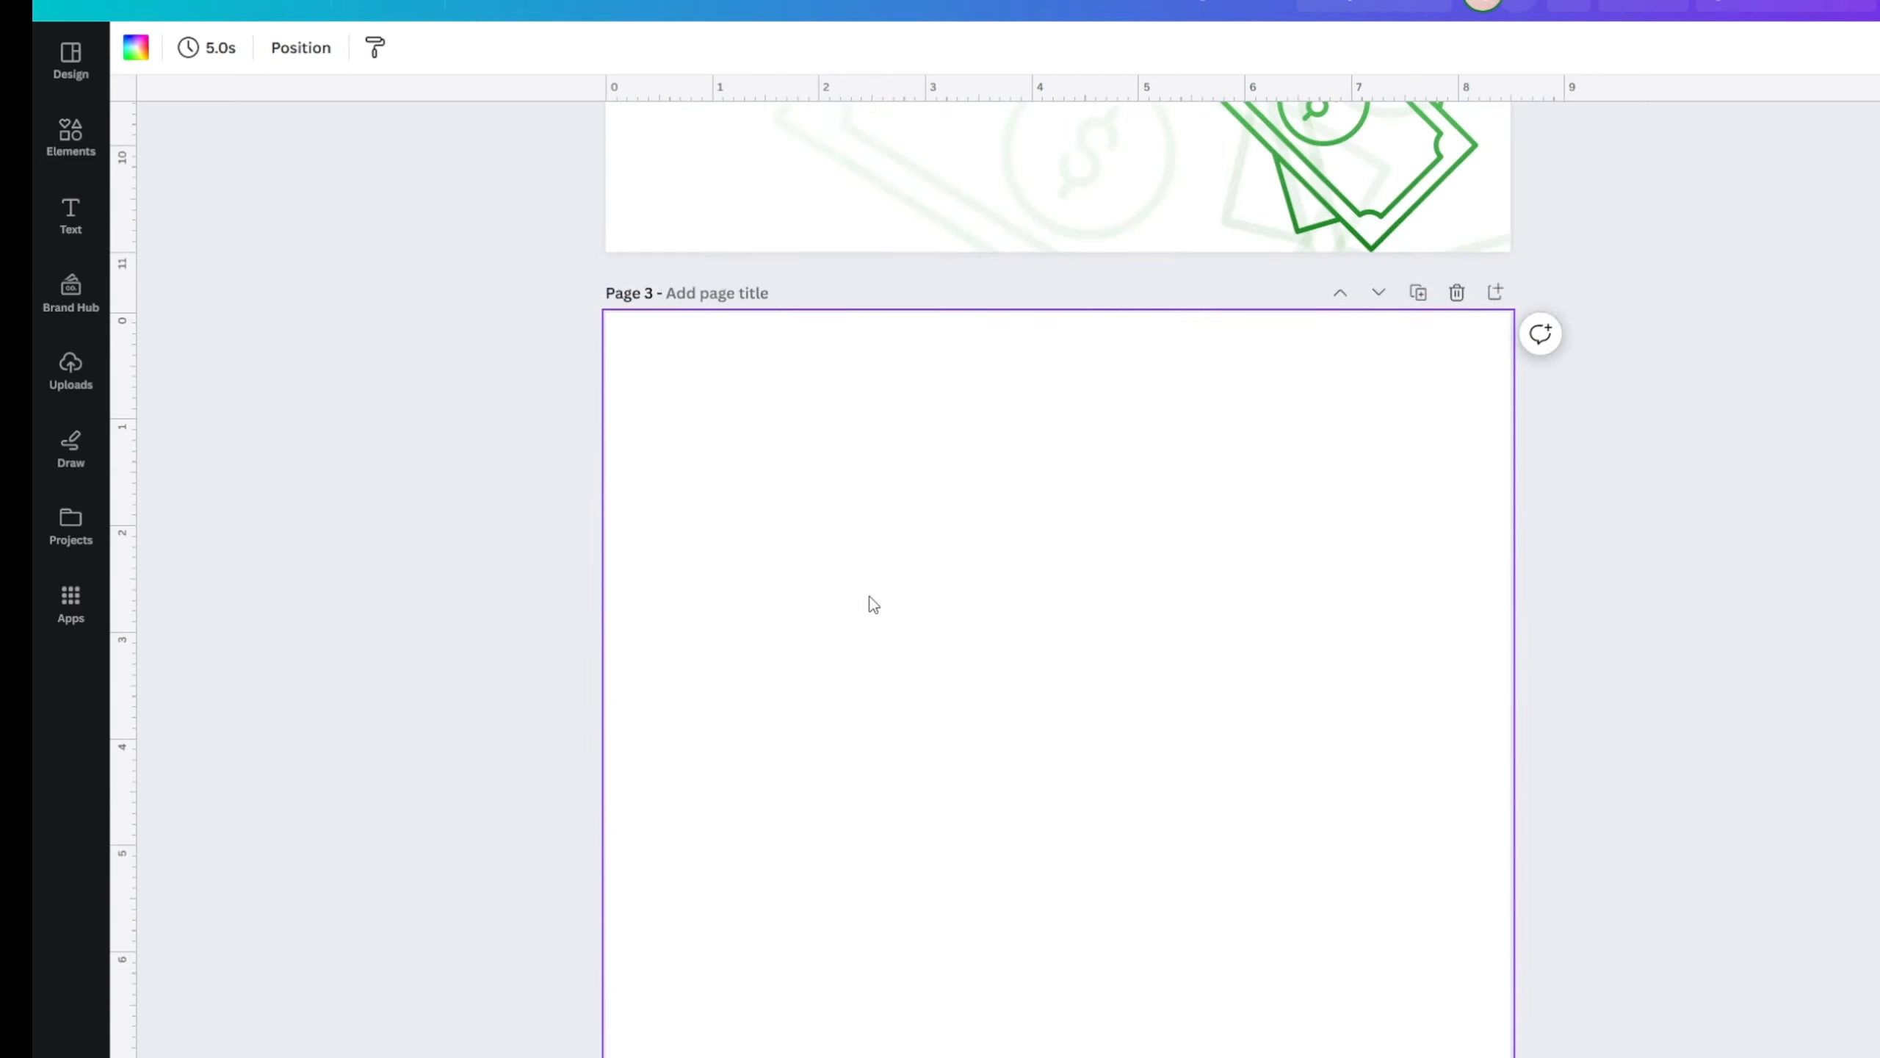
pyautogui.scroll(-1, 873, 604)
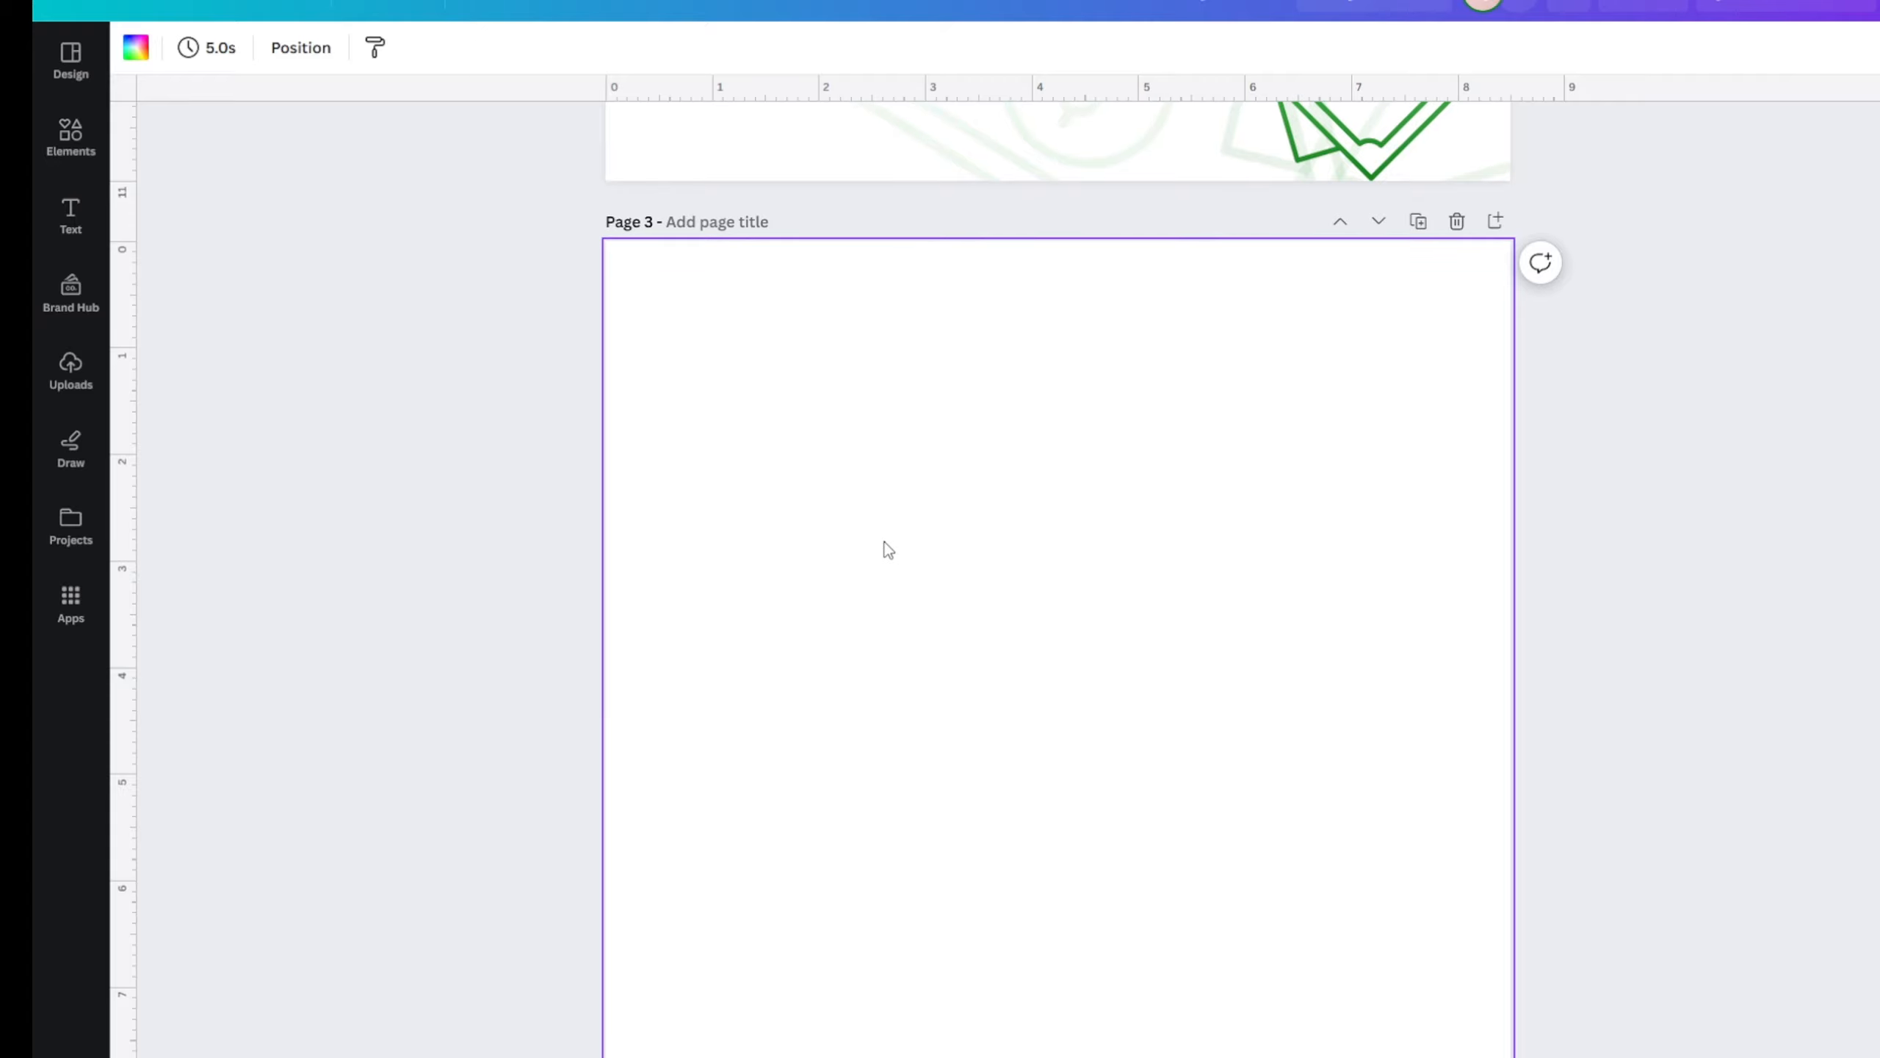
# - Search the templates for "checklist" and try the Minimalist Watercolor Weekly Checklist Journal on blank page 3
pyautogui.click(69, 58)
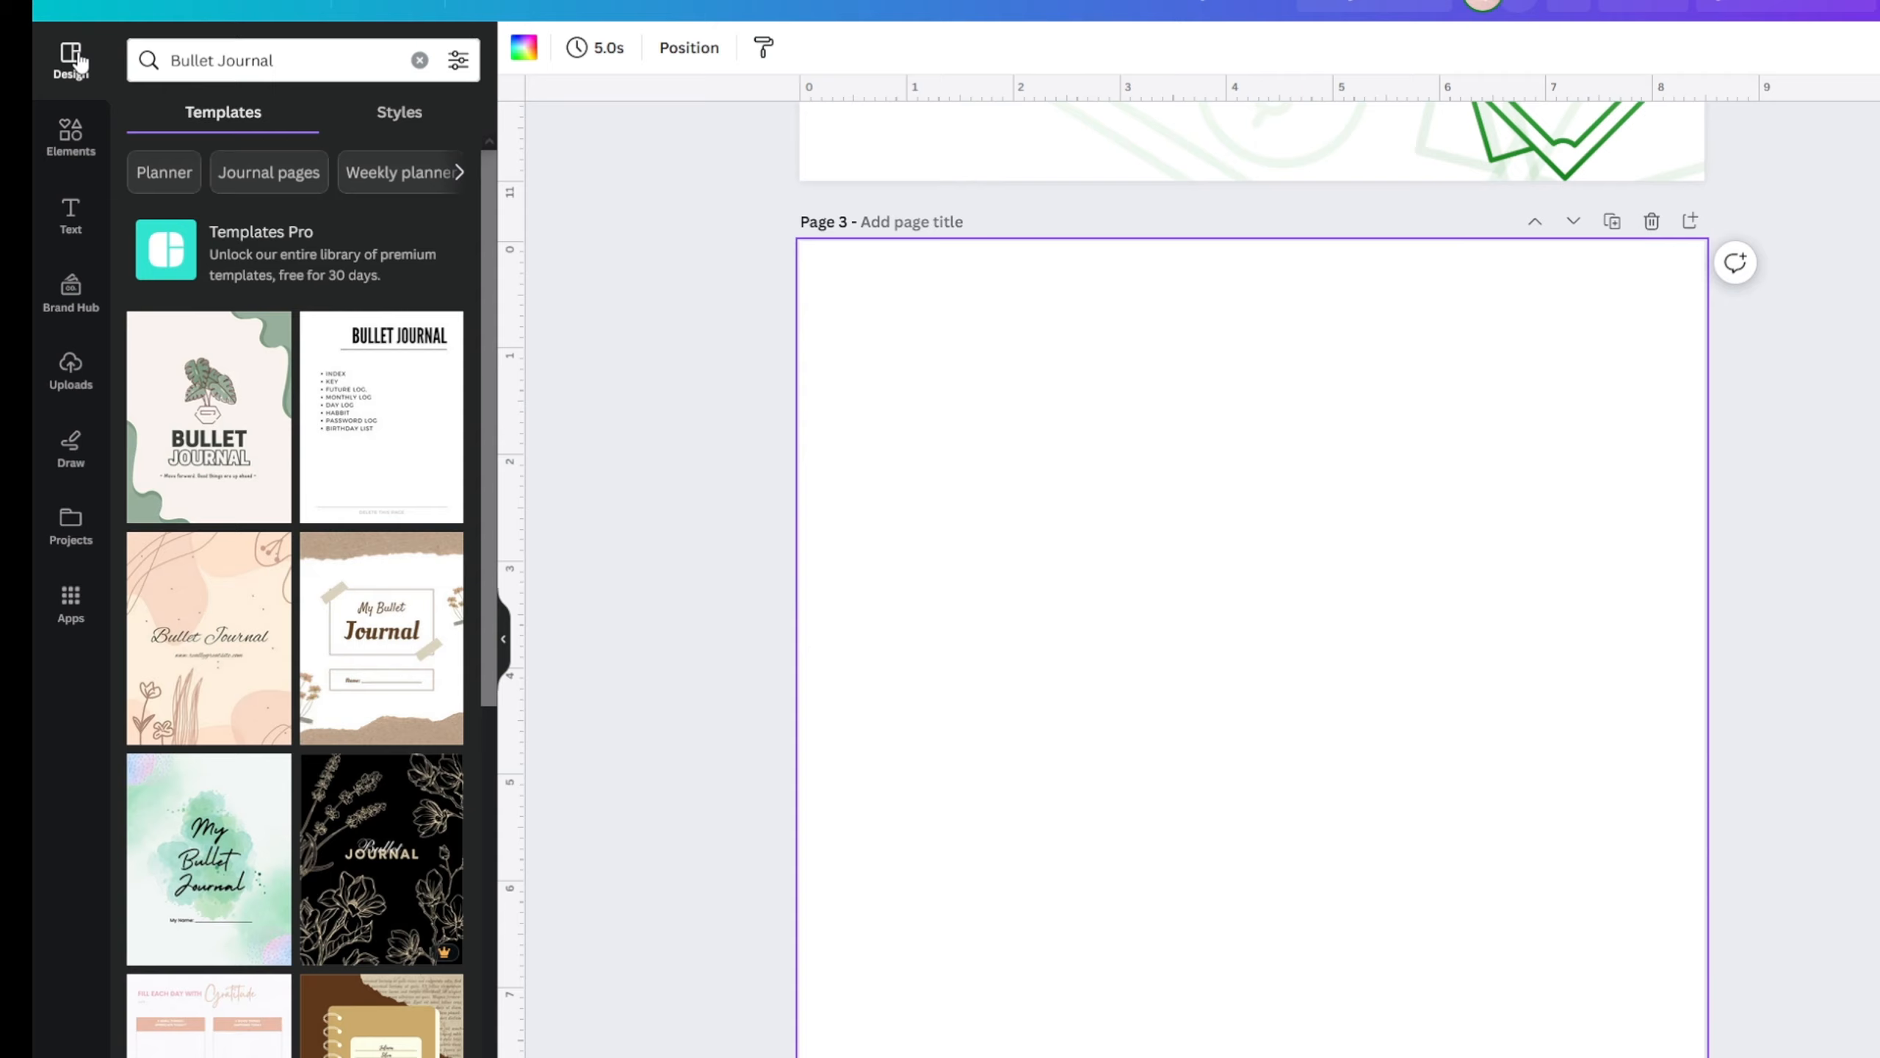
pyautogui.scroll(-4, 388, 552)
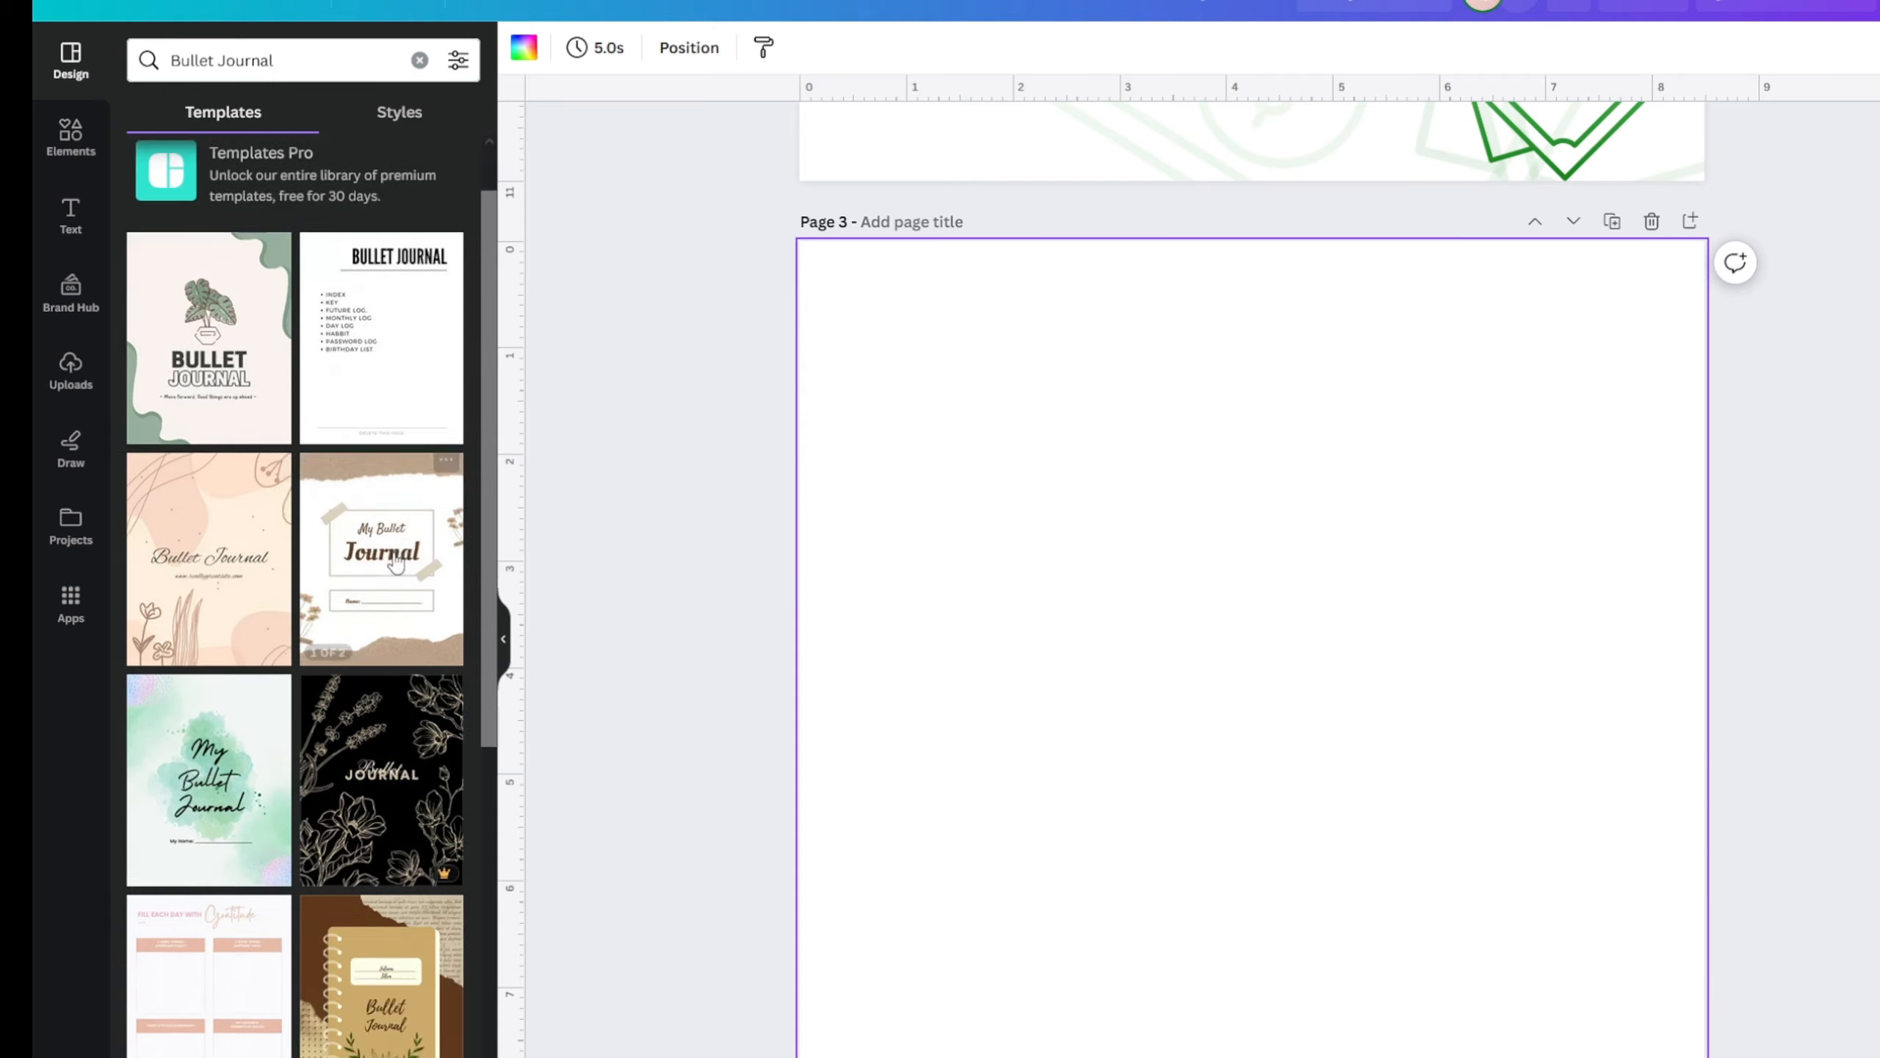
pyautogui.scroll(2, 332, 252)
pyautogui.moveTo(287, 63); pyautogui.dragTo(34, 32)
pyautogui.write('c')
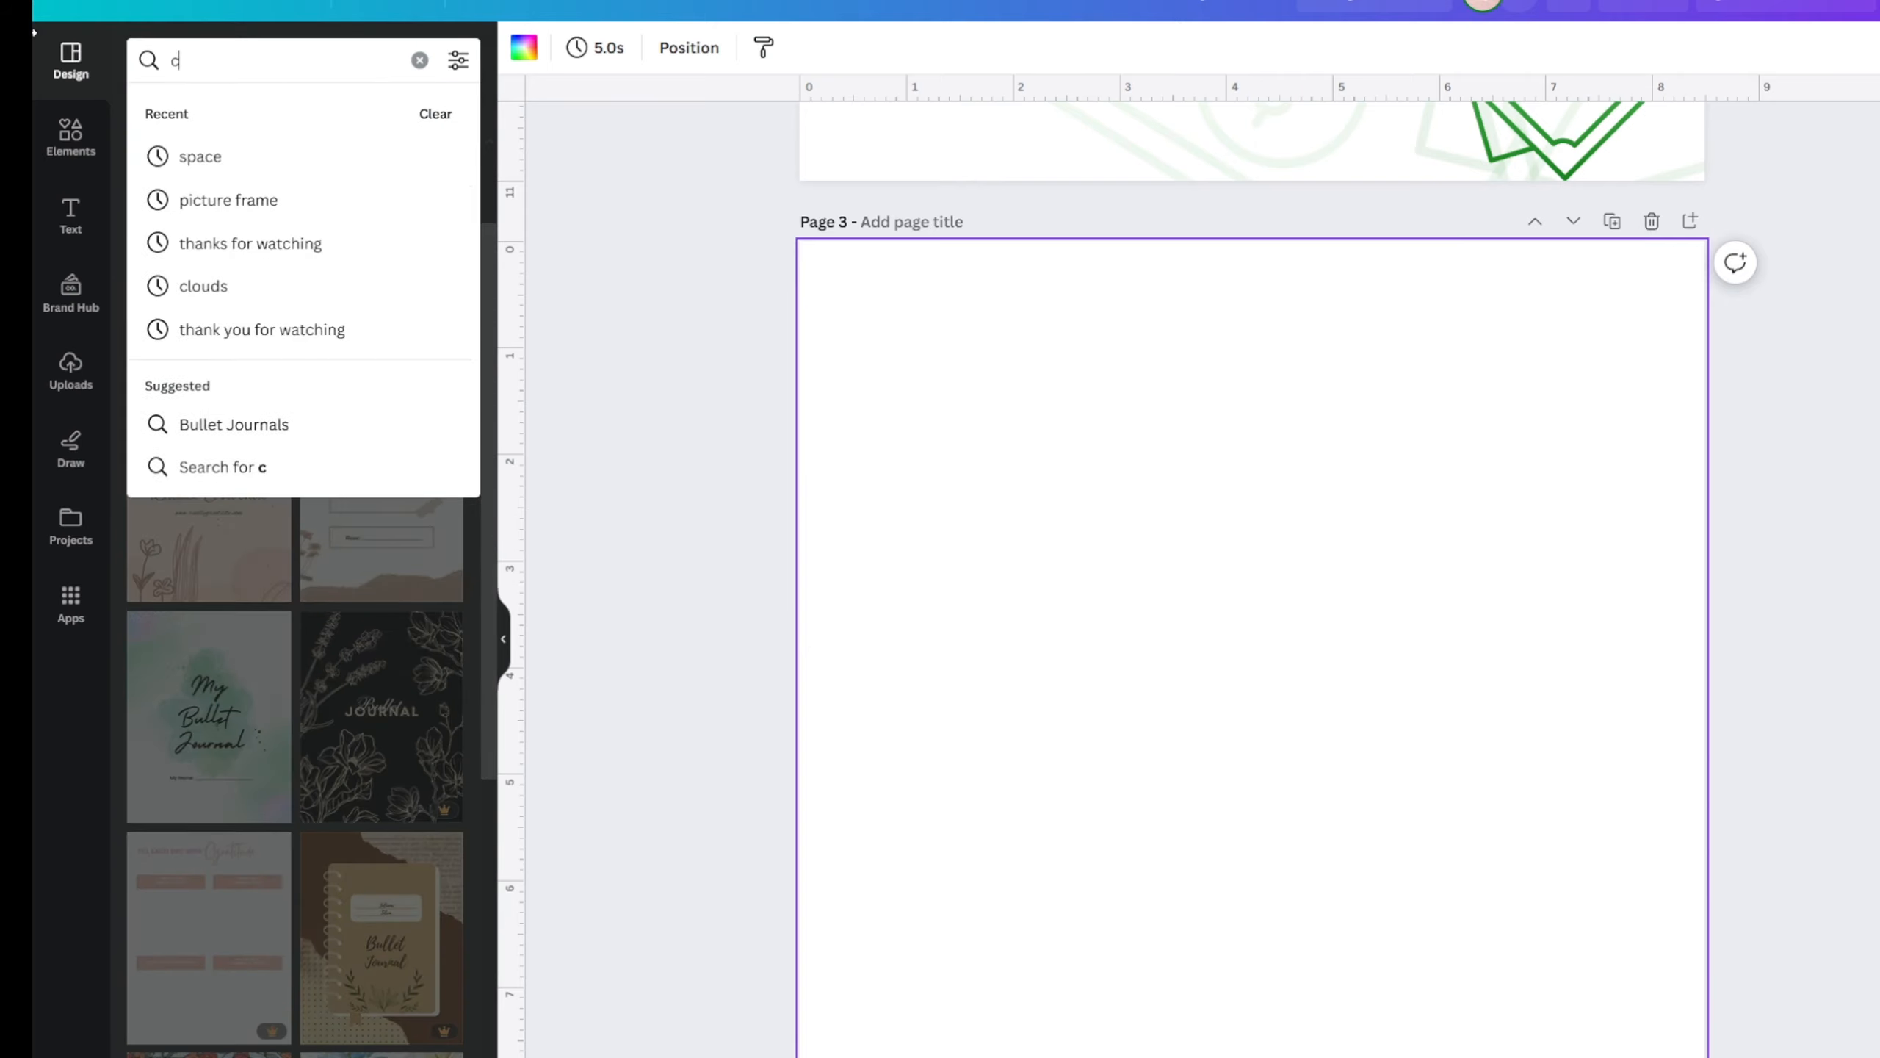
pyautogui.write('hecklist')
pyautogui.press('Return')
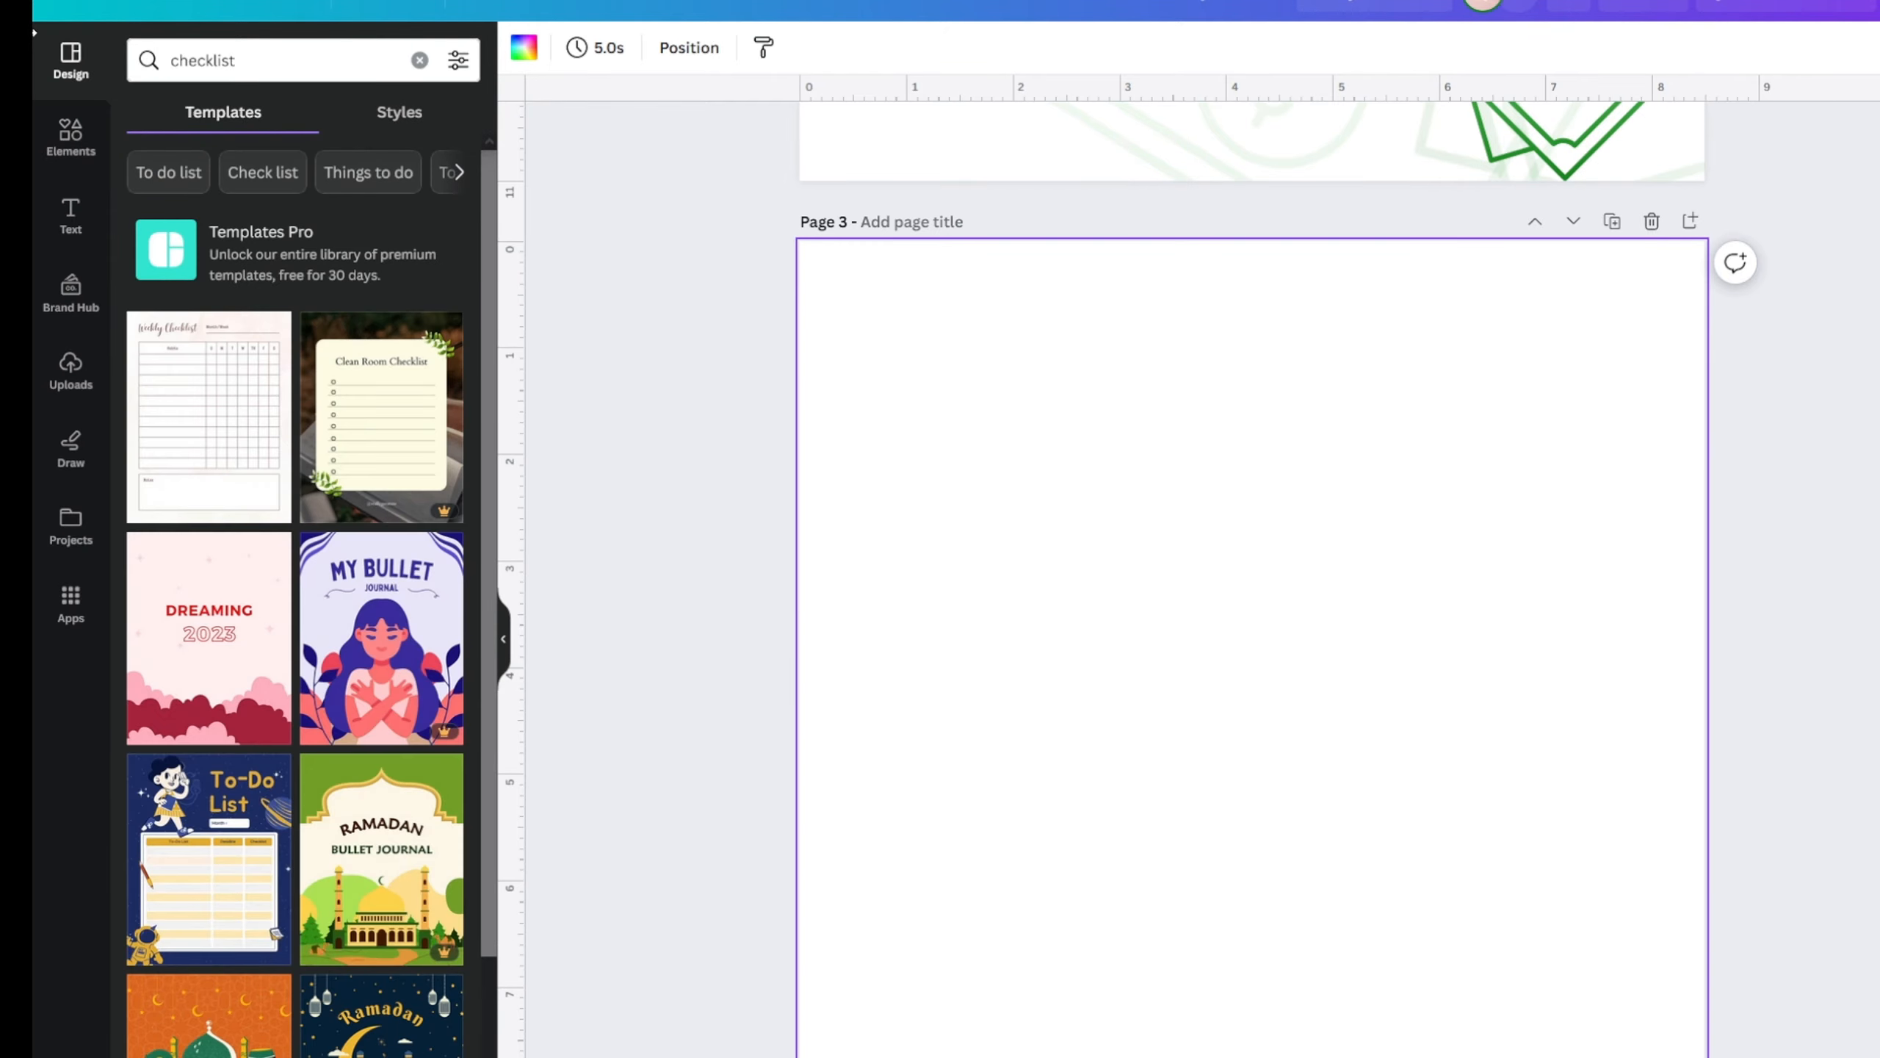
pyautogui.click(193, 427)
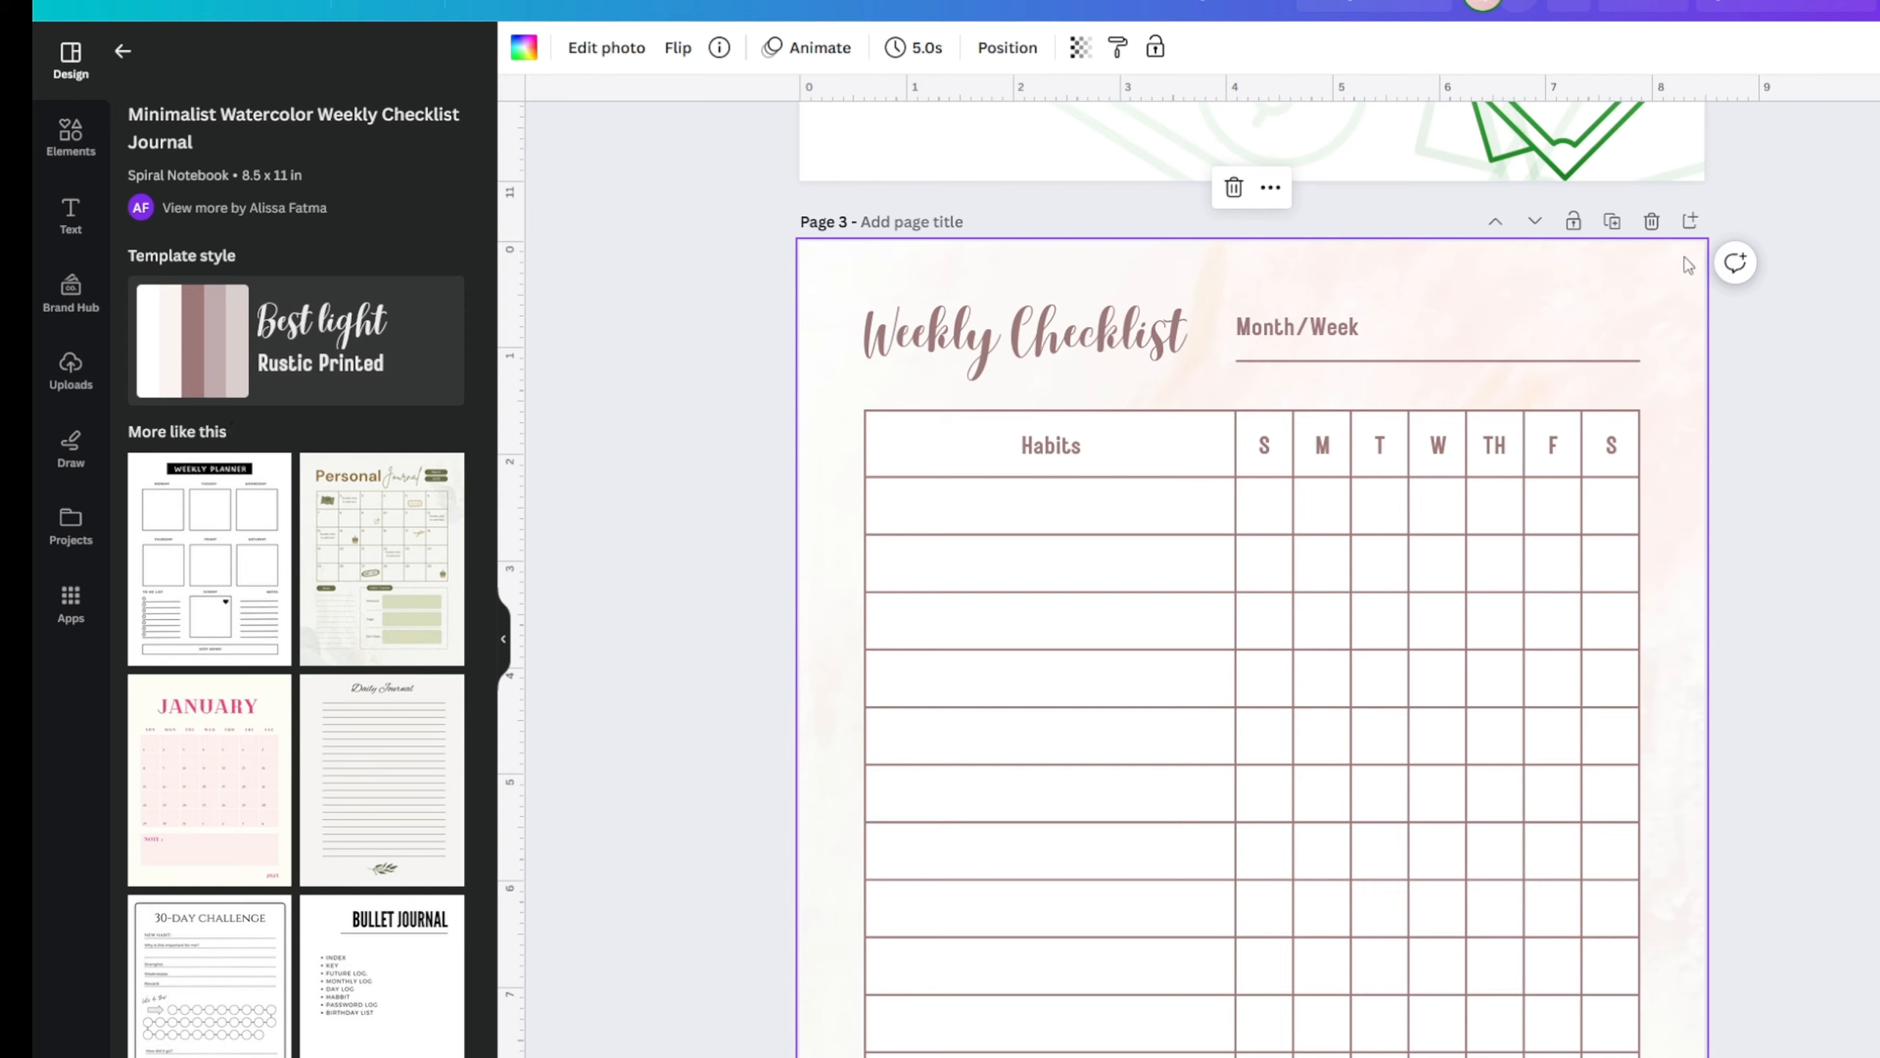
# - Remove the watercolor background from the Weekly Checklist page and delete that page
pyautogui.click(1233, 189)
pyautogui.scroll(3, 1381, 613)
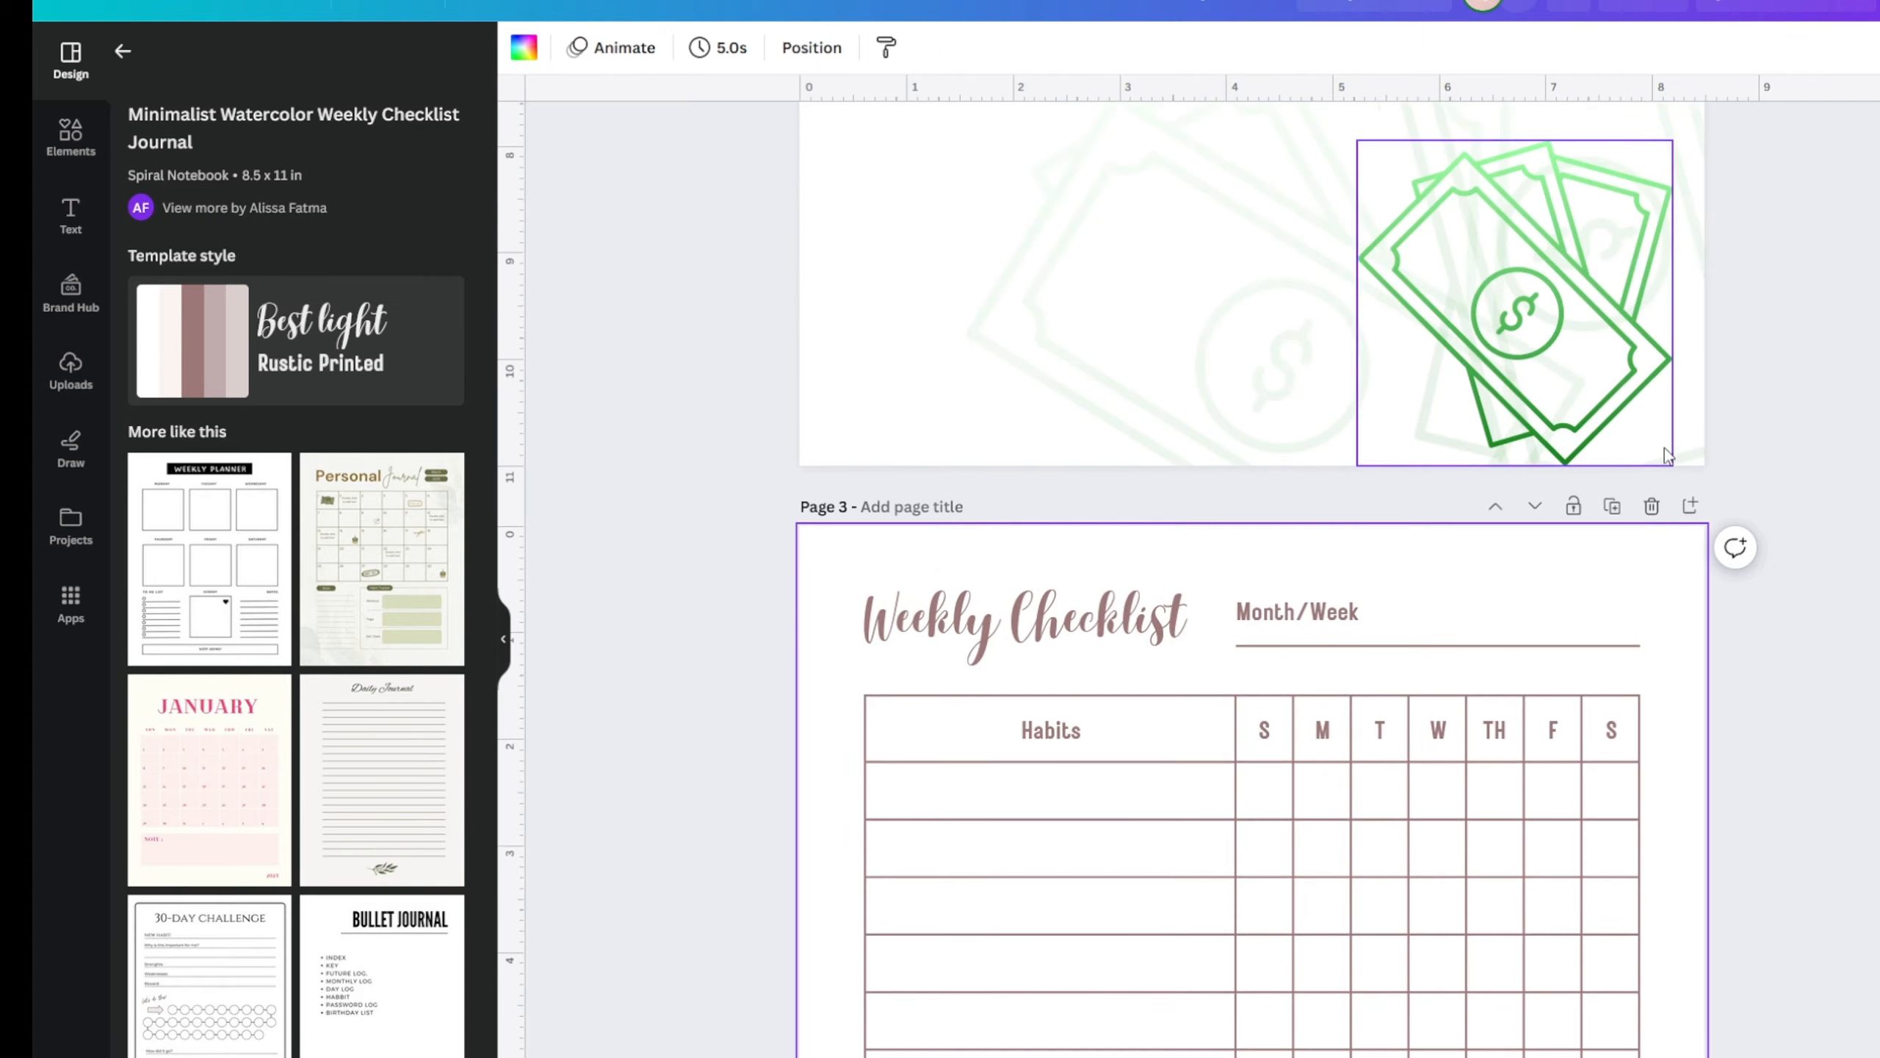
pyautogui.click(1653, 505)
# - Try the Black and White Simple Minimalist Weekly Planner Journal template on a new page after the Affirmation Page
pyautogui.scroll(10, 1613, 489)
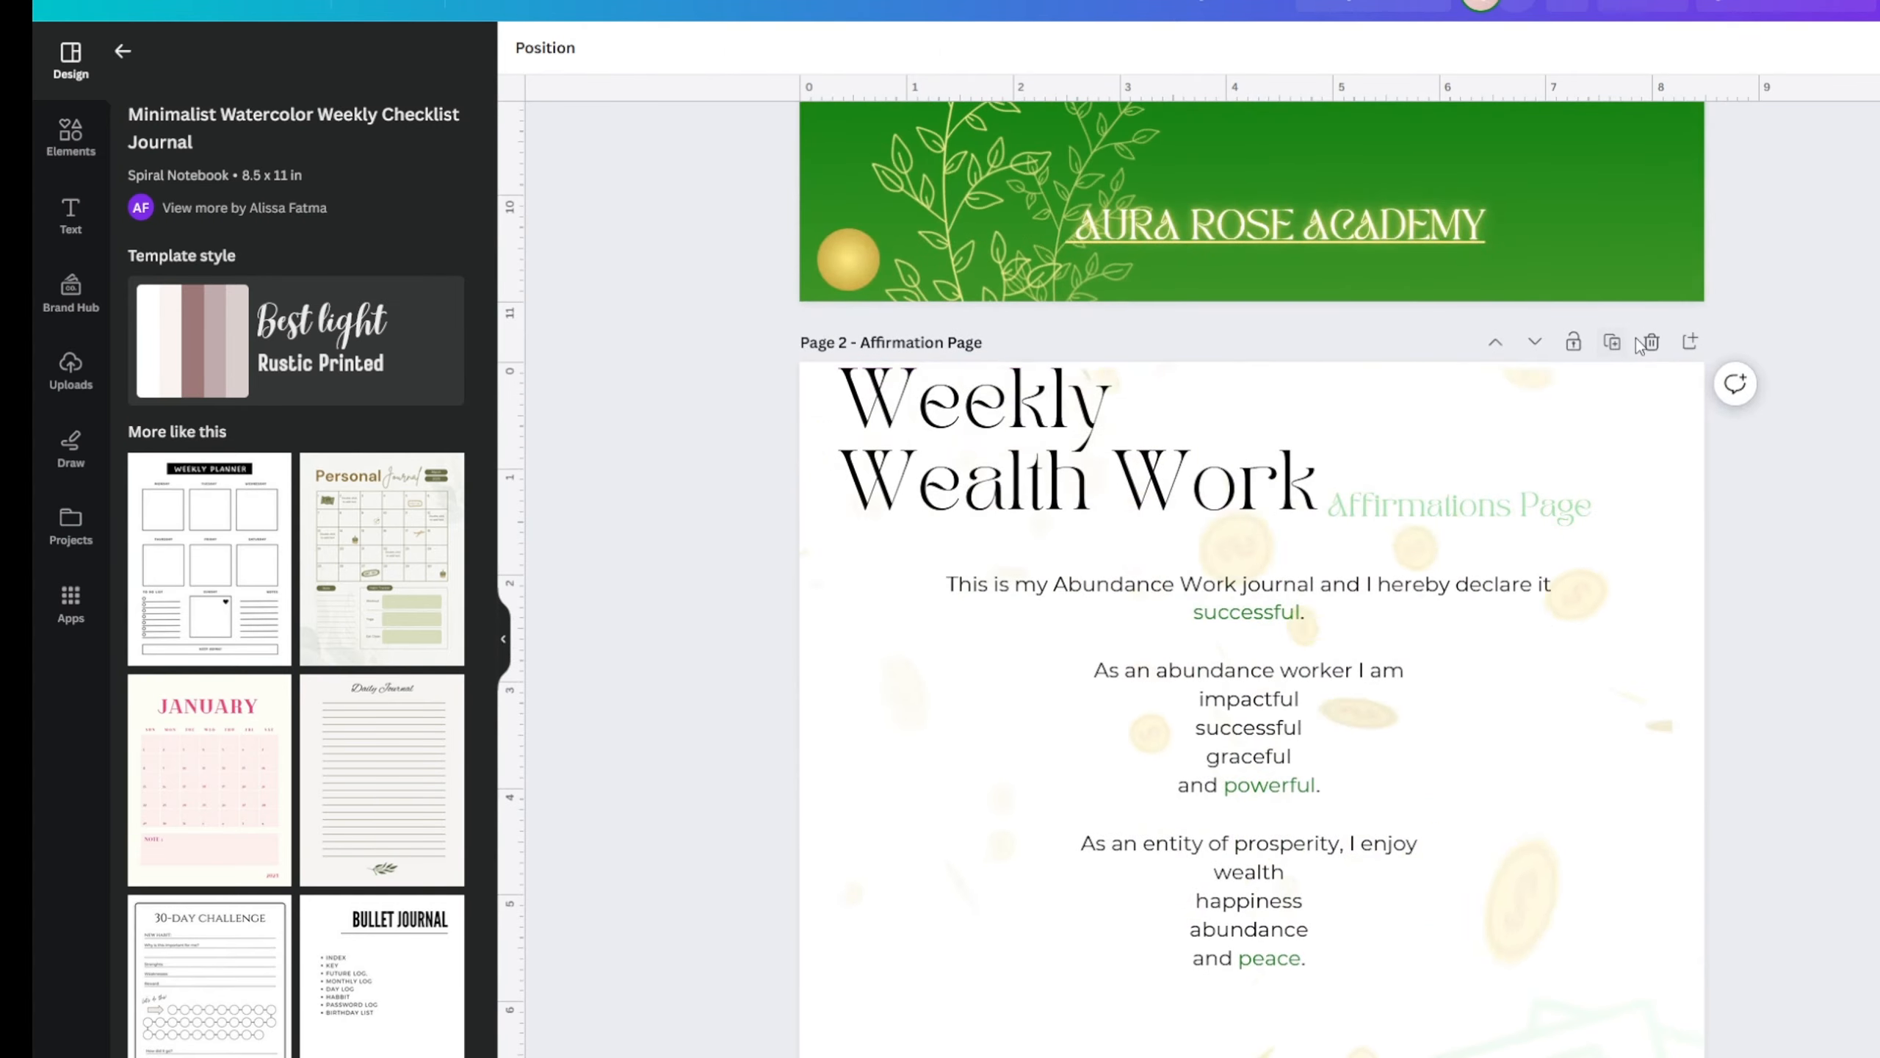
pyautogui.click(1692, 344)
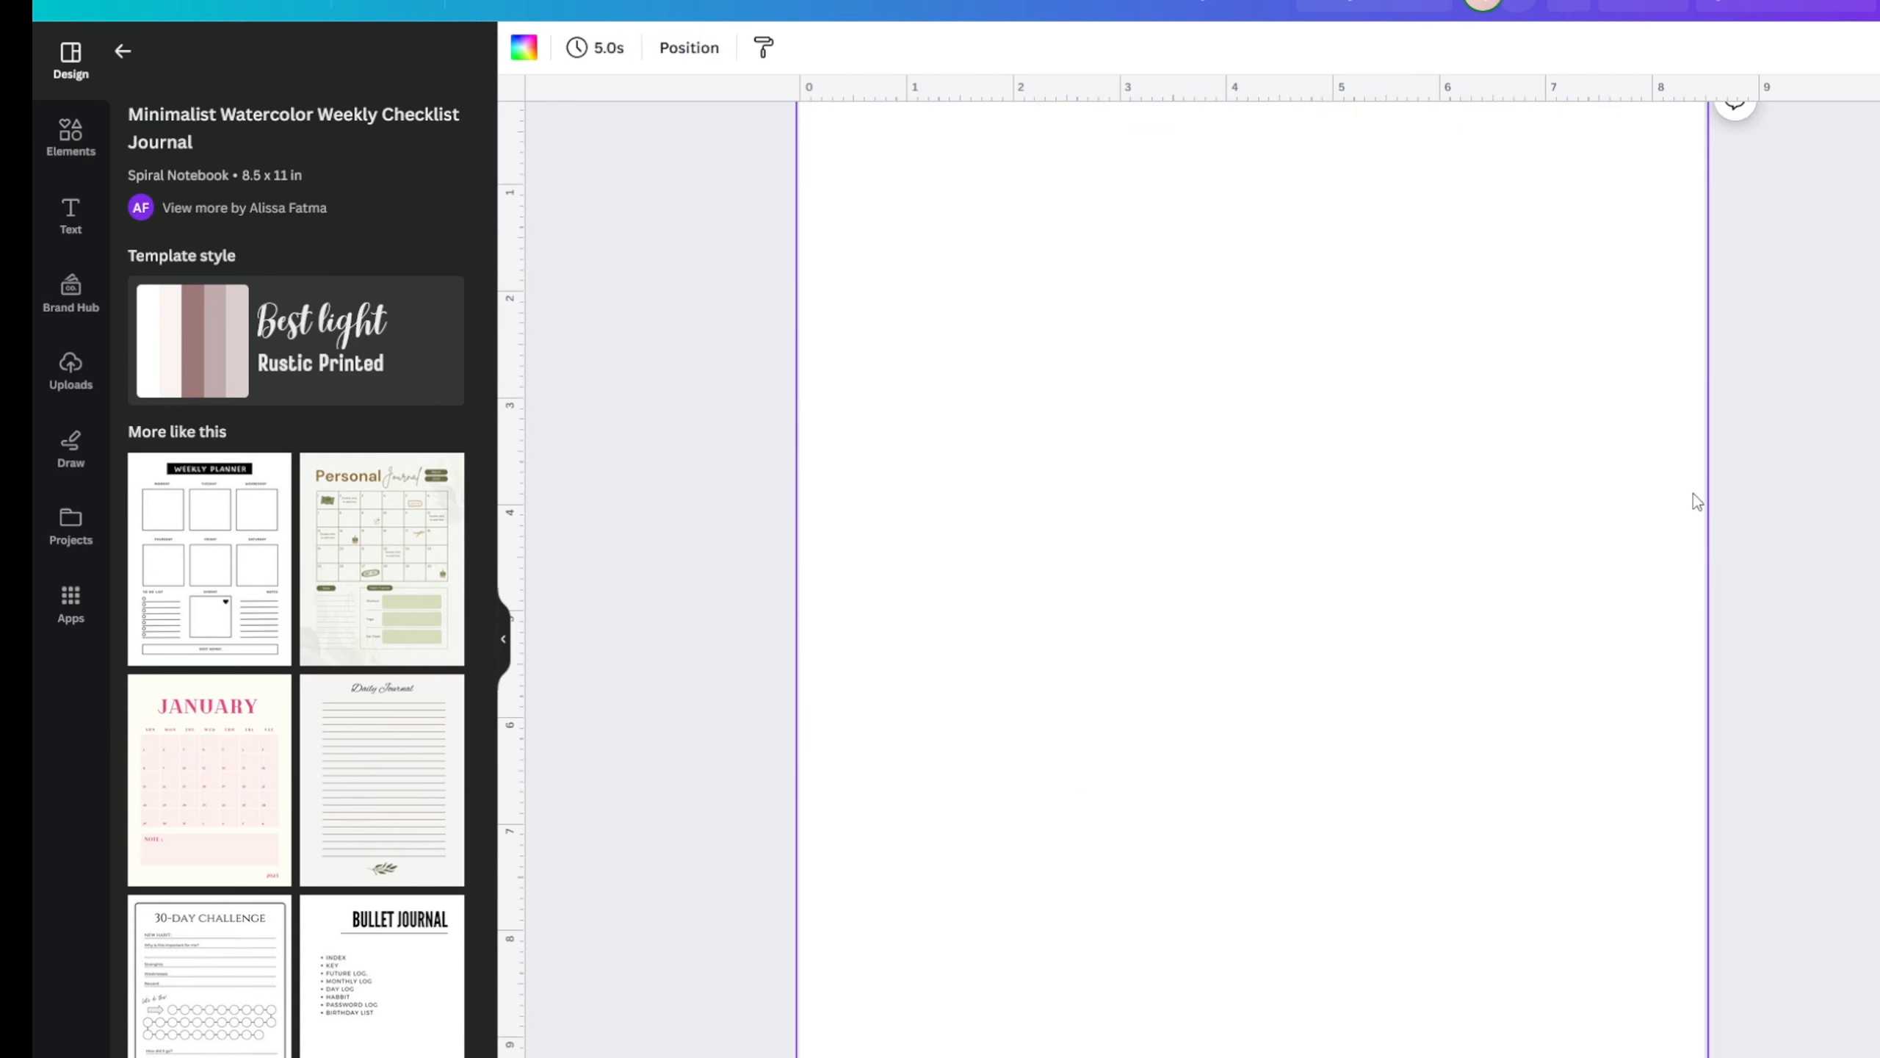
pyautogui.click(210, 522)
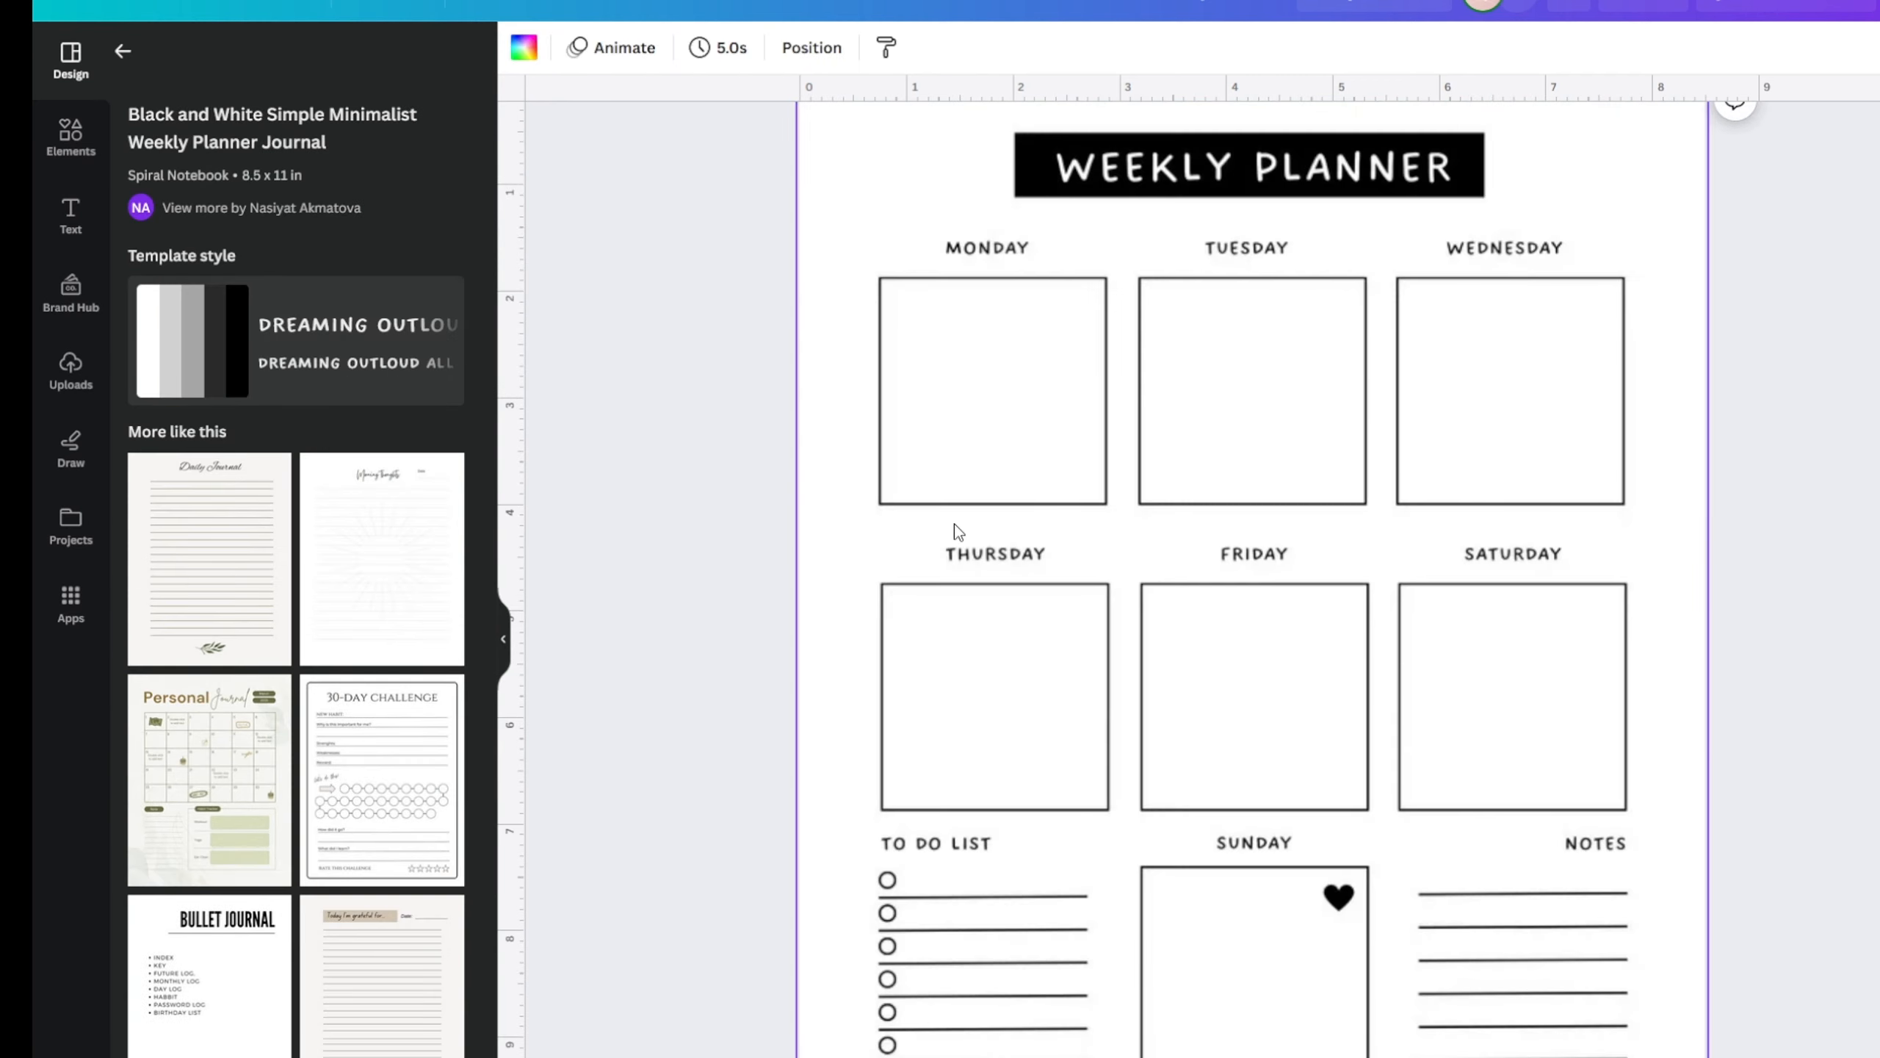
pyautogui.scroll(-1, 963, 524)
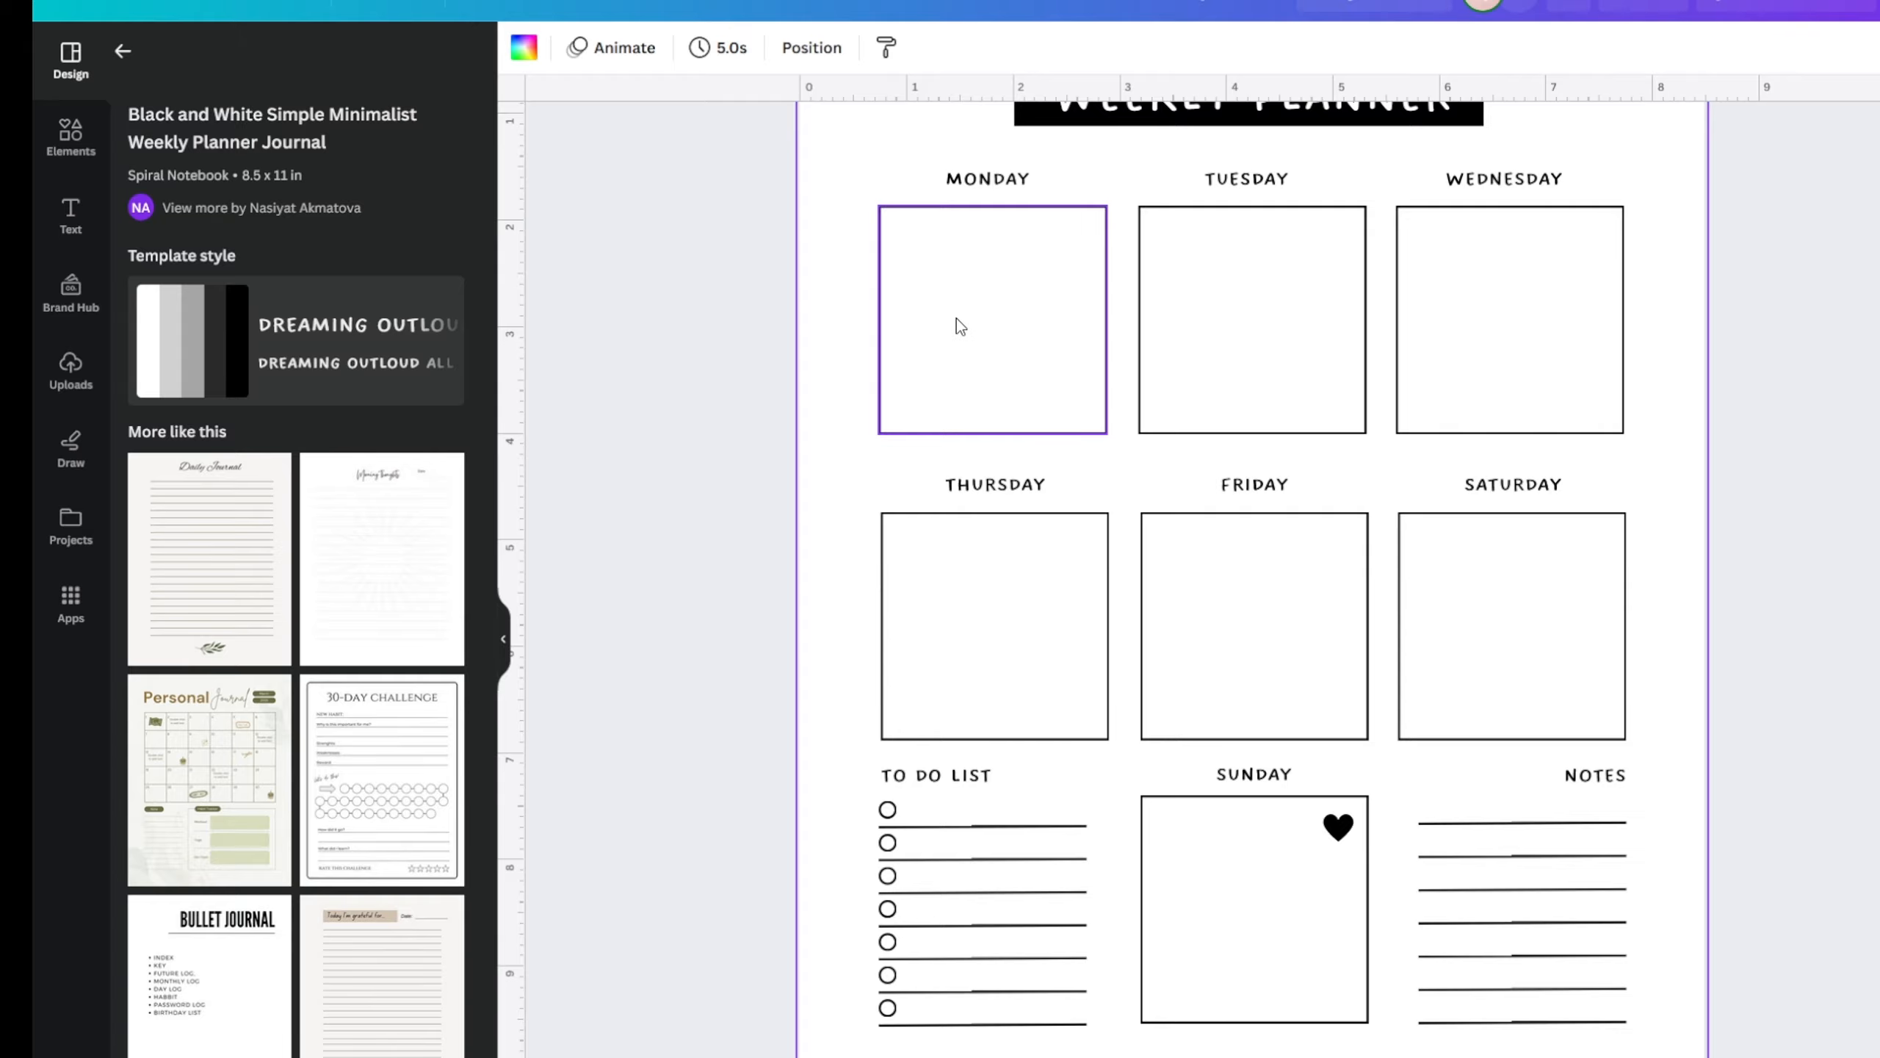
pyautogui.scroll(5, 961, 282)
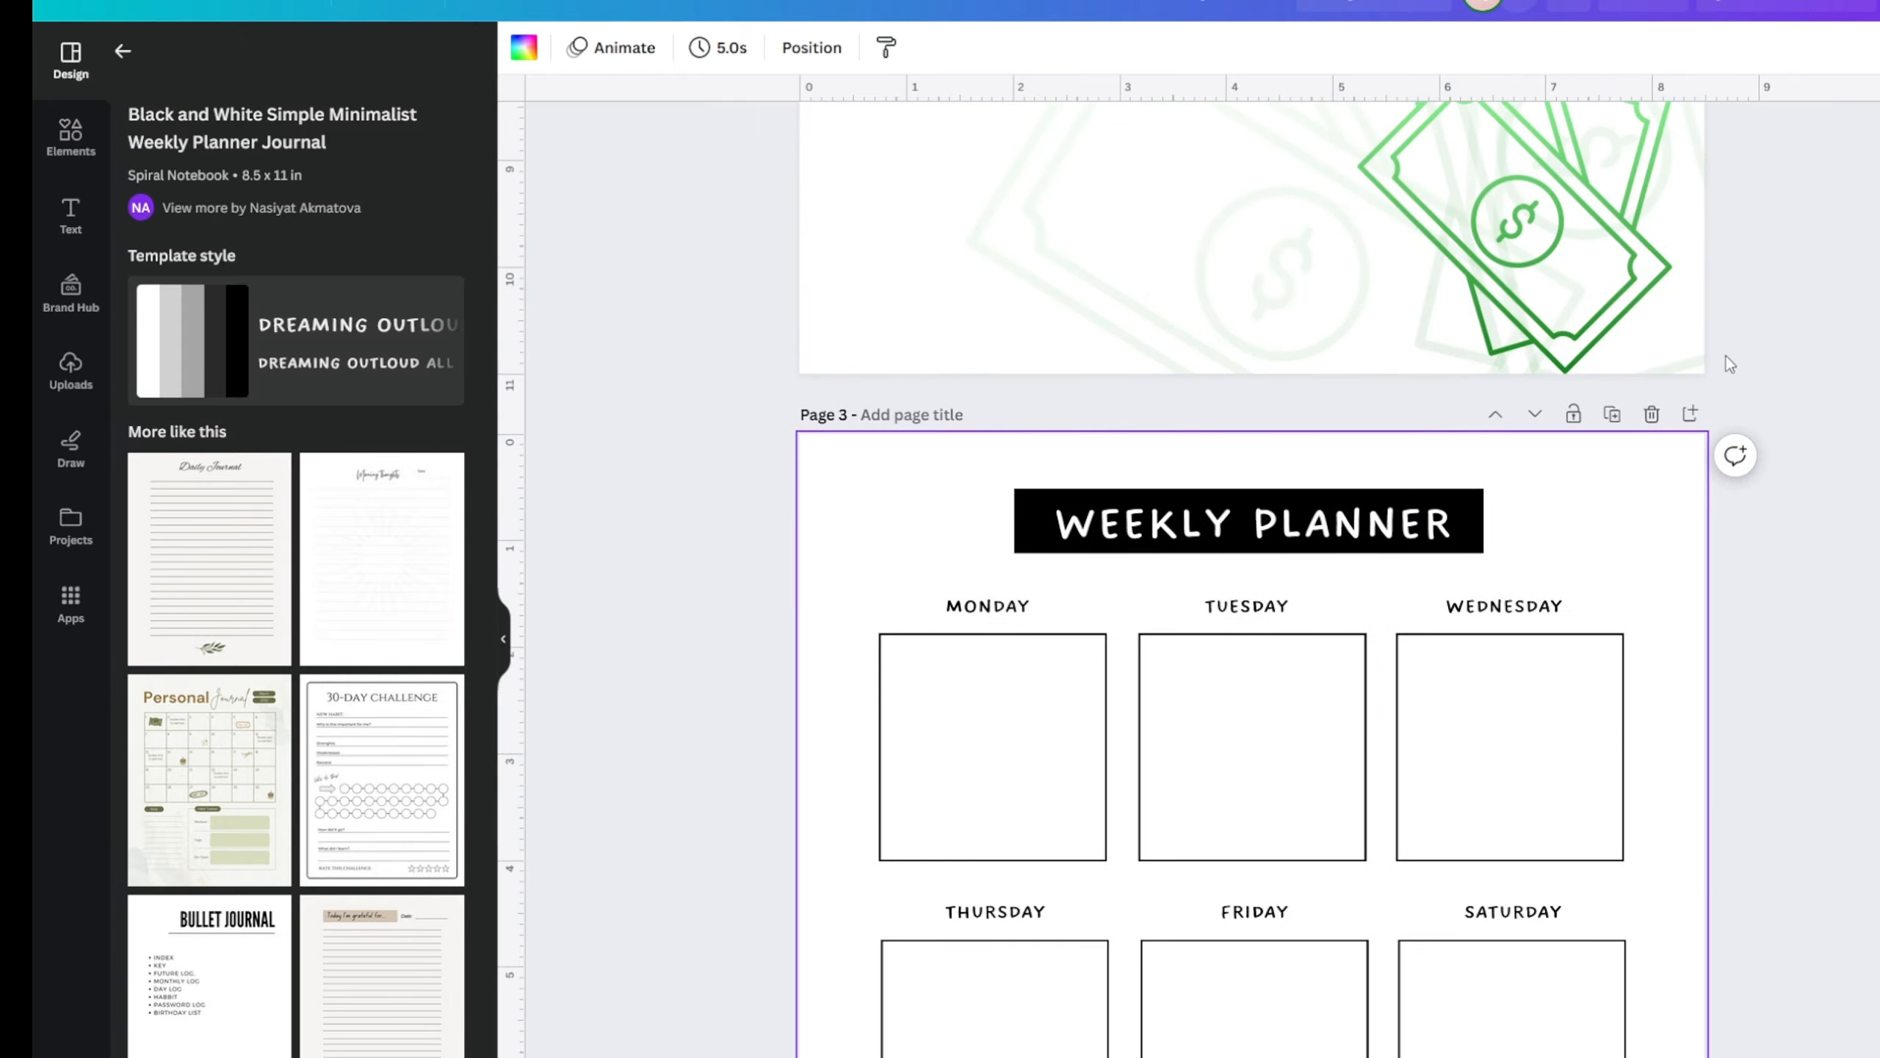
# - Delete the Weekly Planner page, and duplicate the Affirmation Page before removing the copy
pyautogui.click(1659, 421)
pyautogui.scroll(10, 1661, 397)
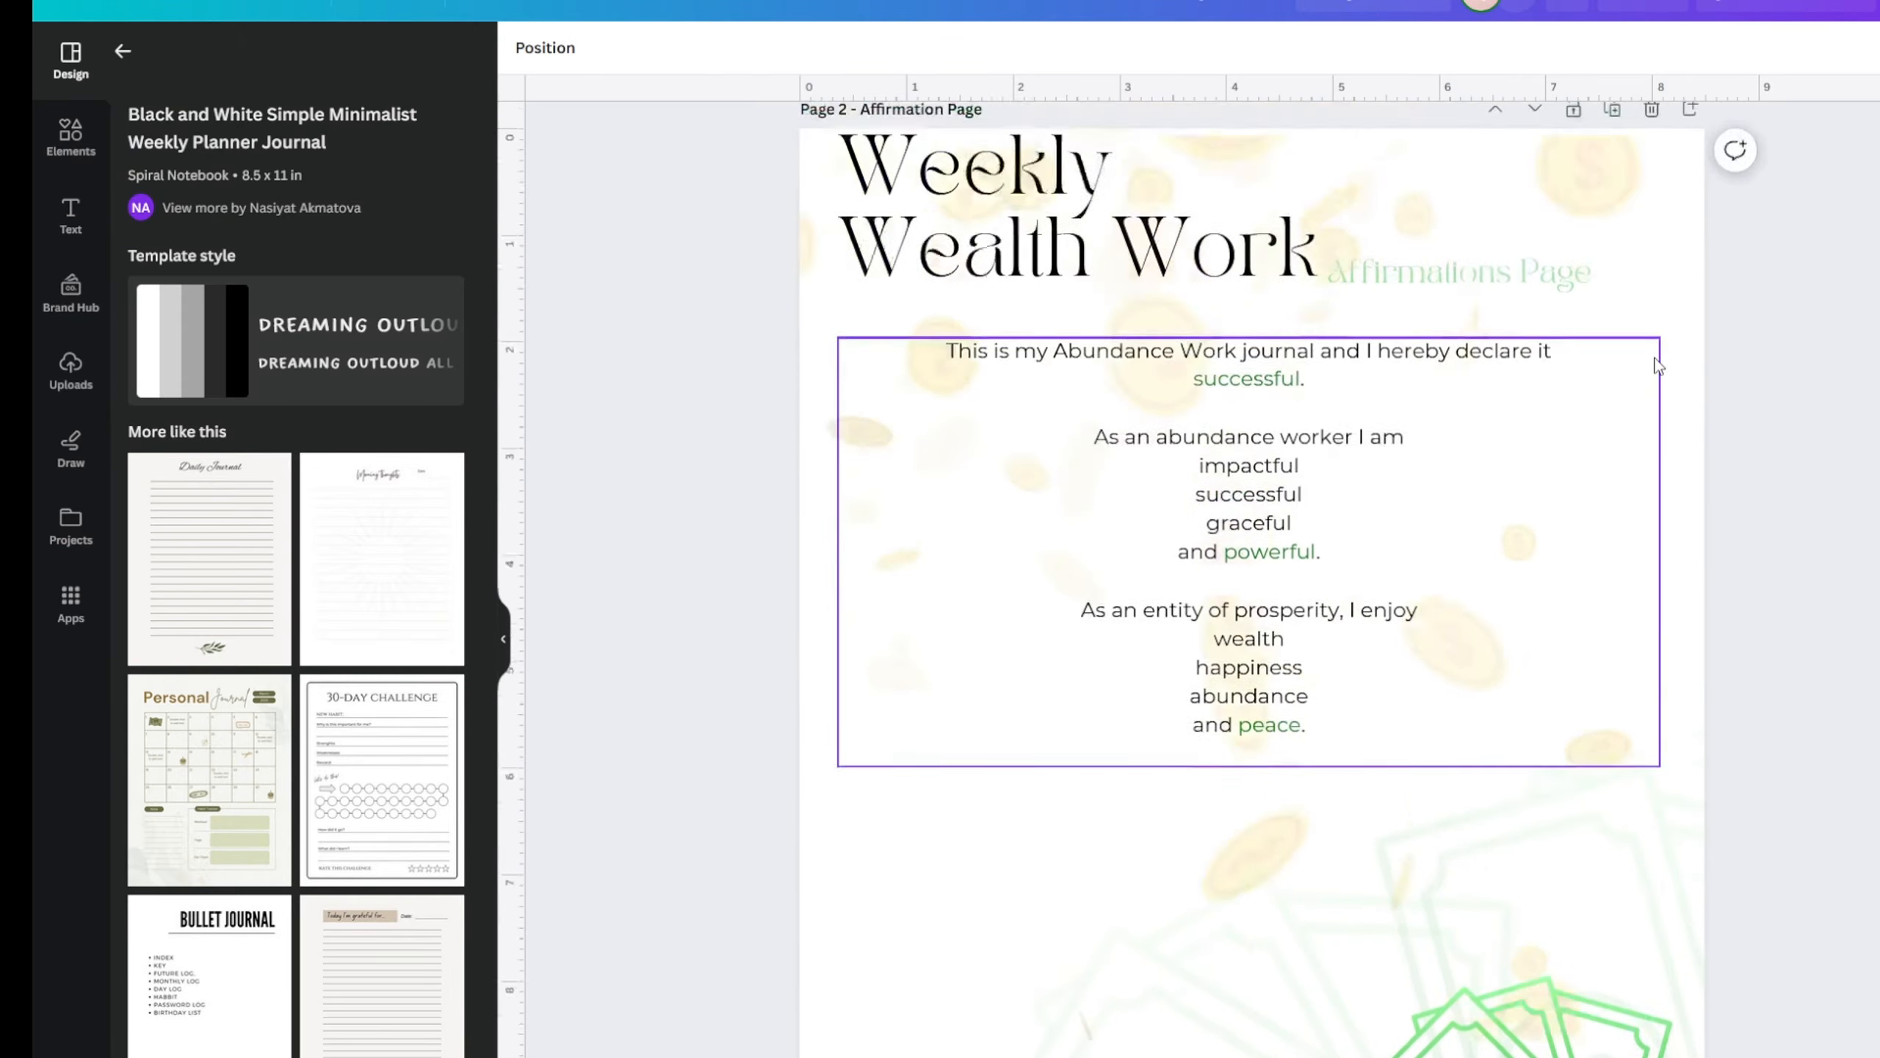
pyautogui.click(1613, 393)
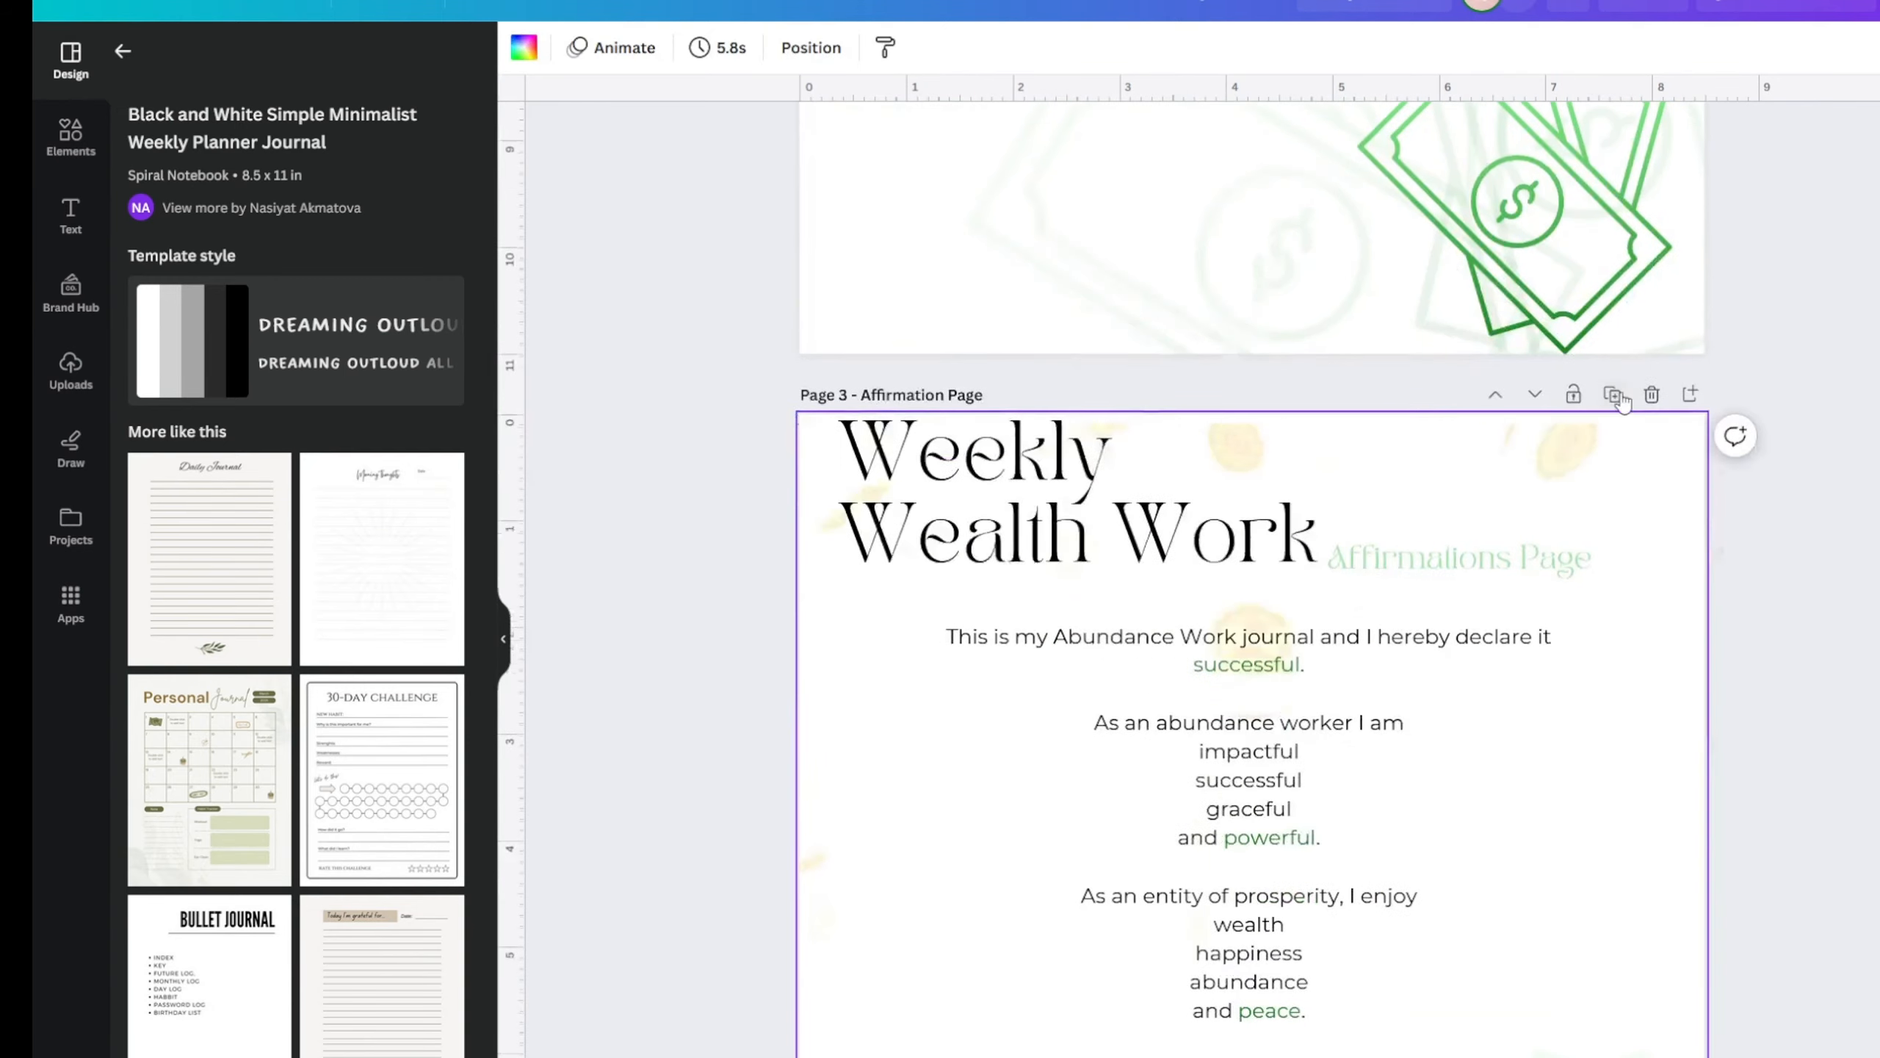
pyautogui.click(1652, 394)
# - Add a blank page after the Affirmation Page and try the White Simple Weekly Food Journal template on it
pyautogui.scroll(10, 1747, 326)
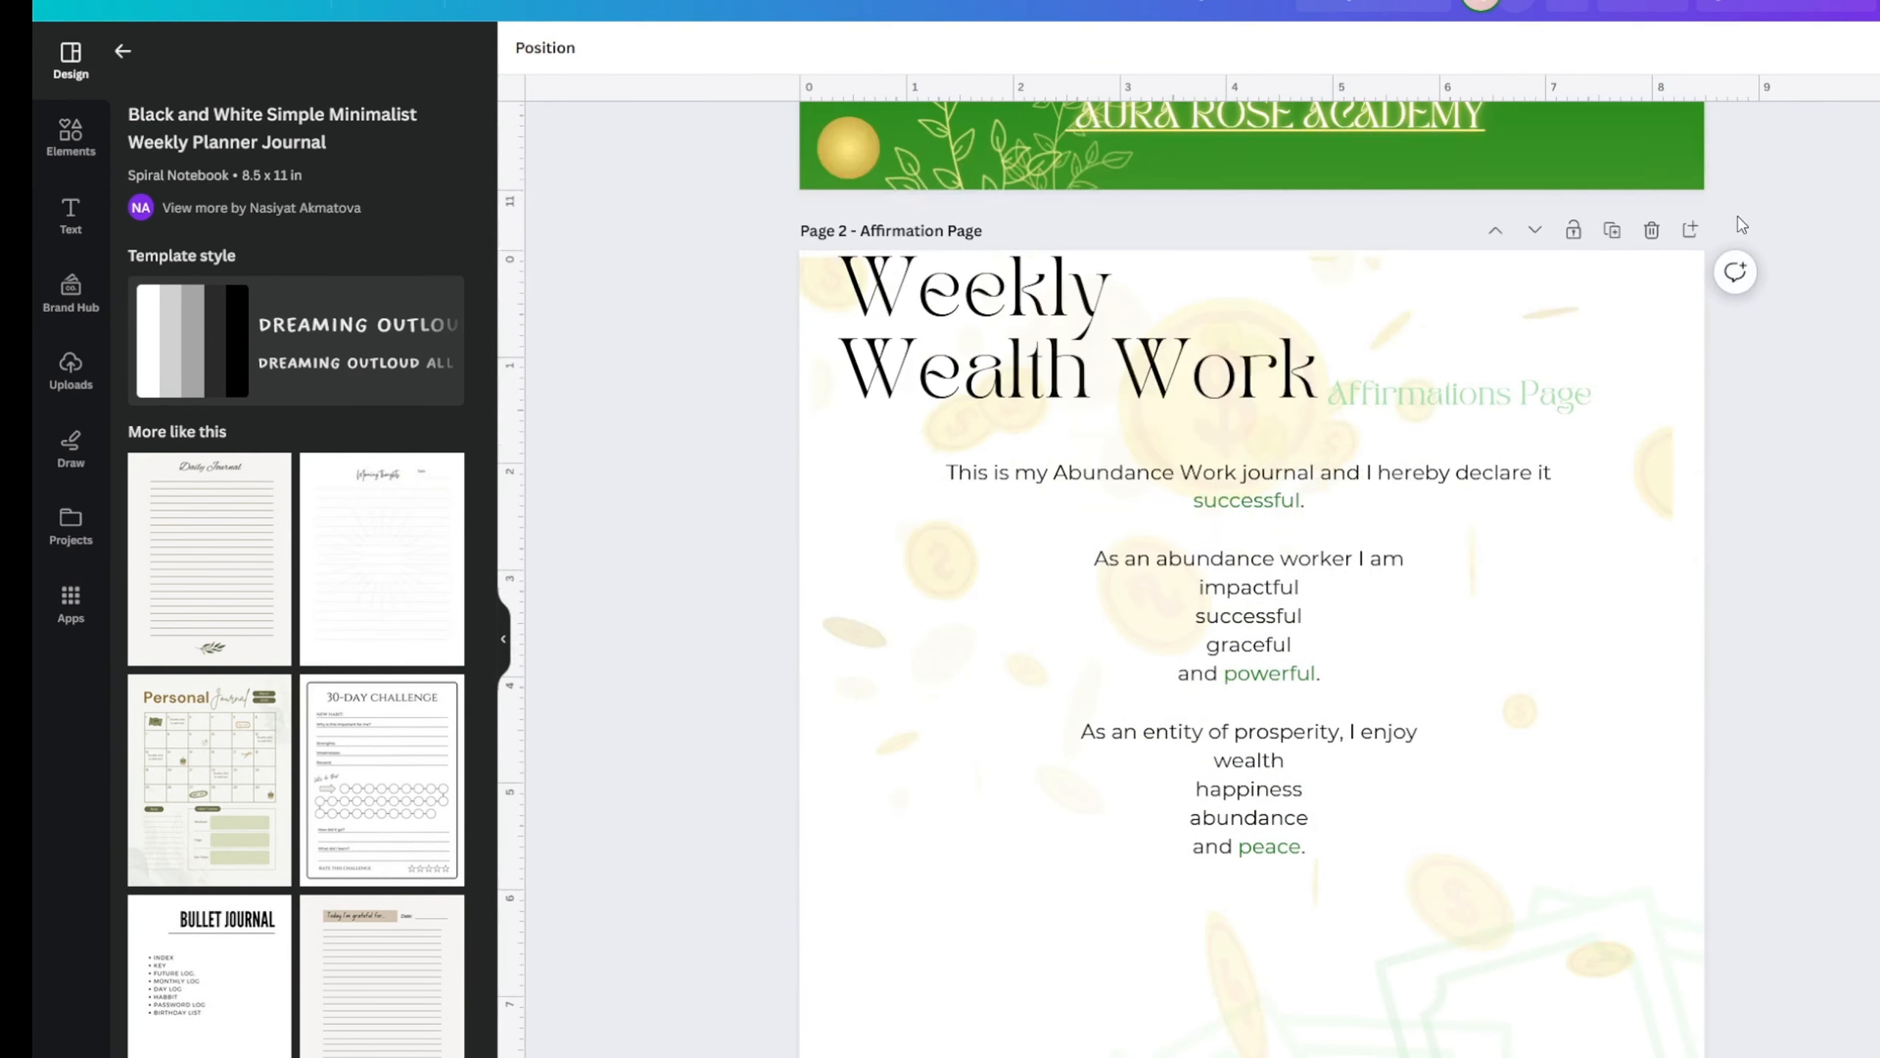
pyautogui.click(1690, 371)
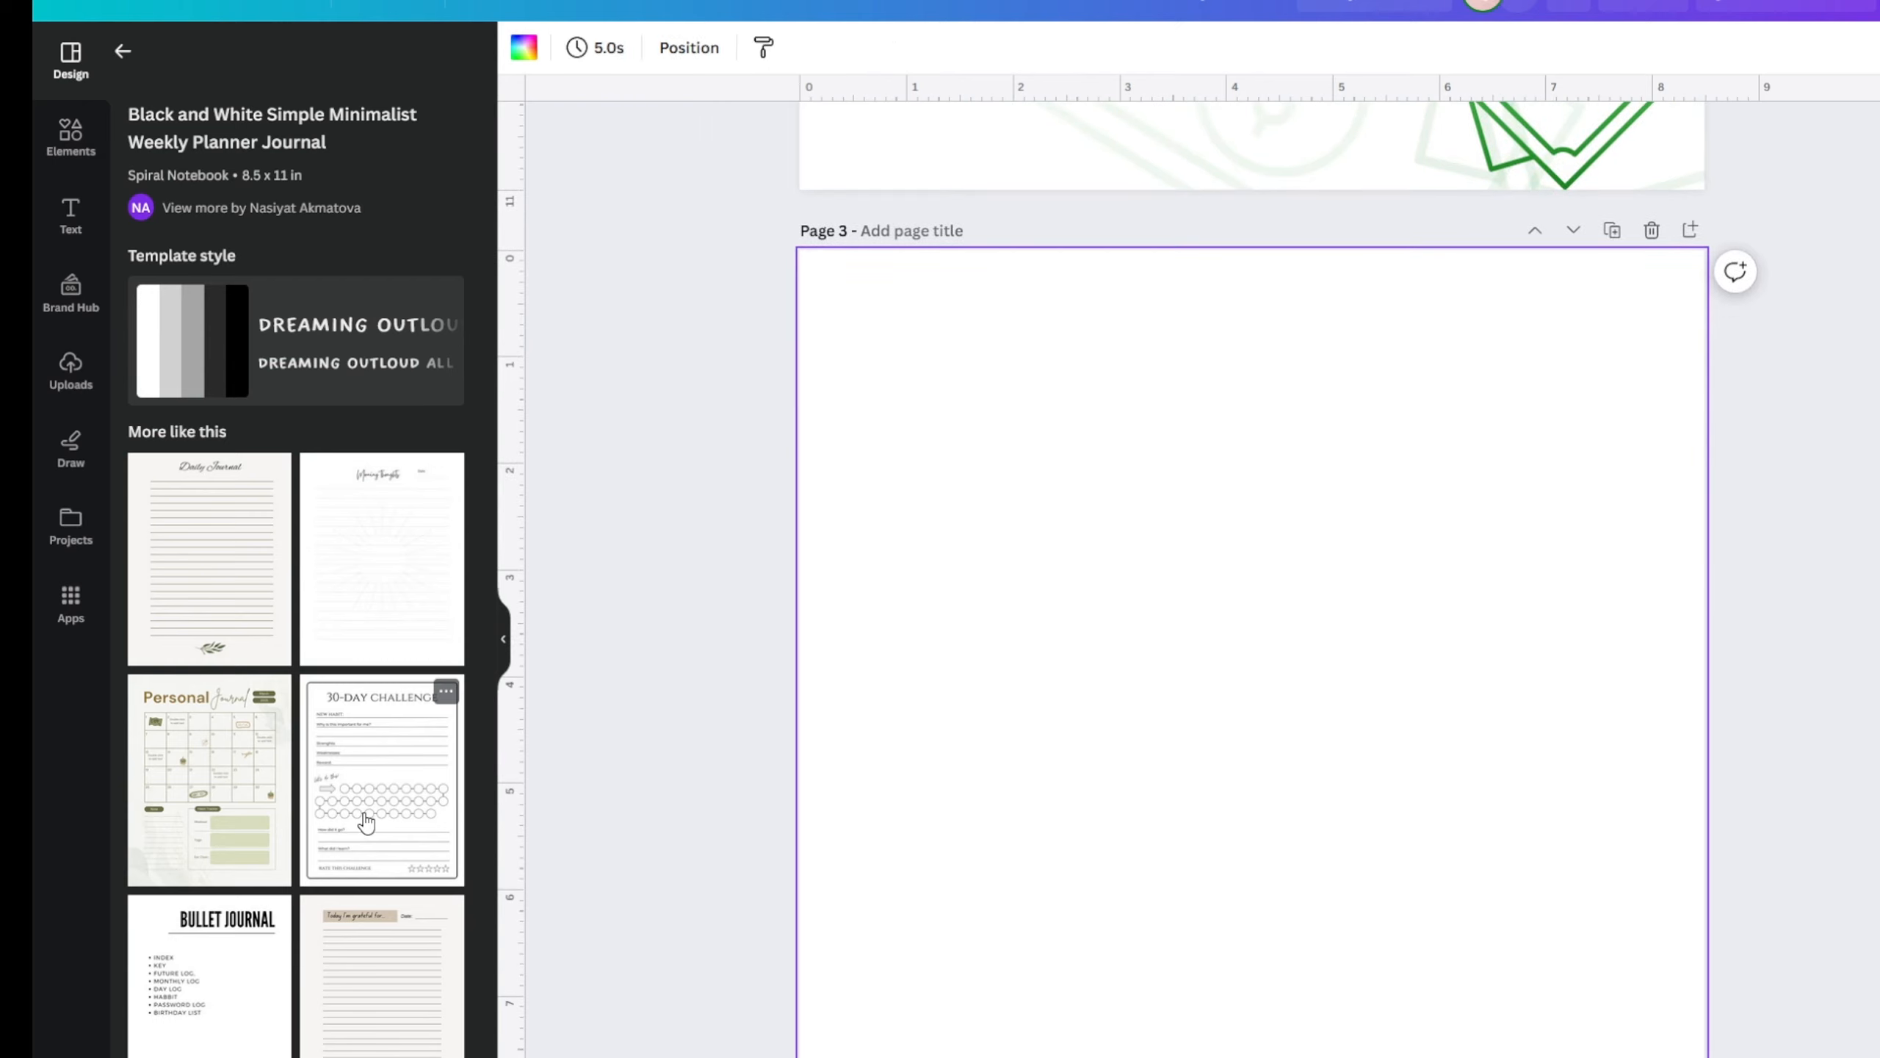
pyautogui.scroll(-3, 395, 771)
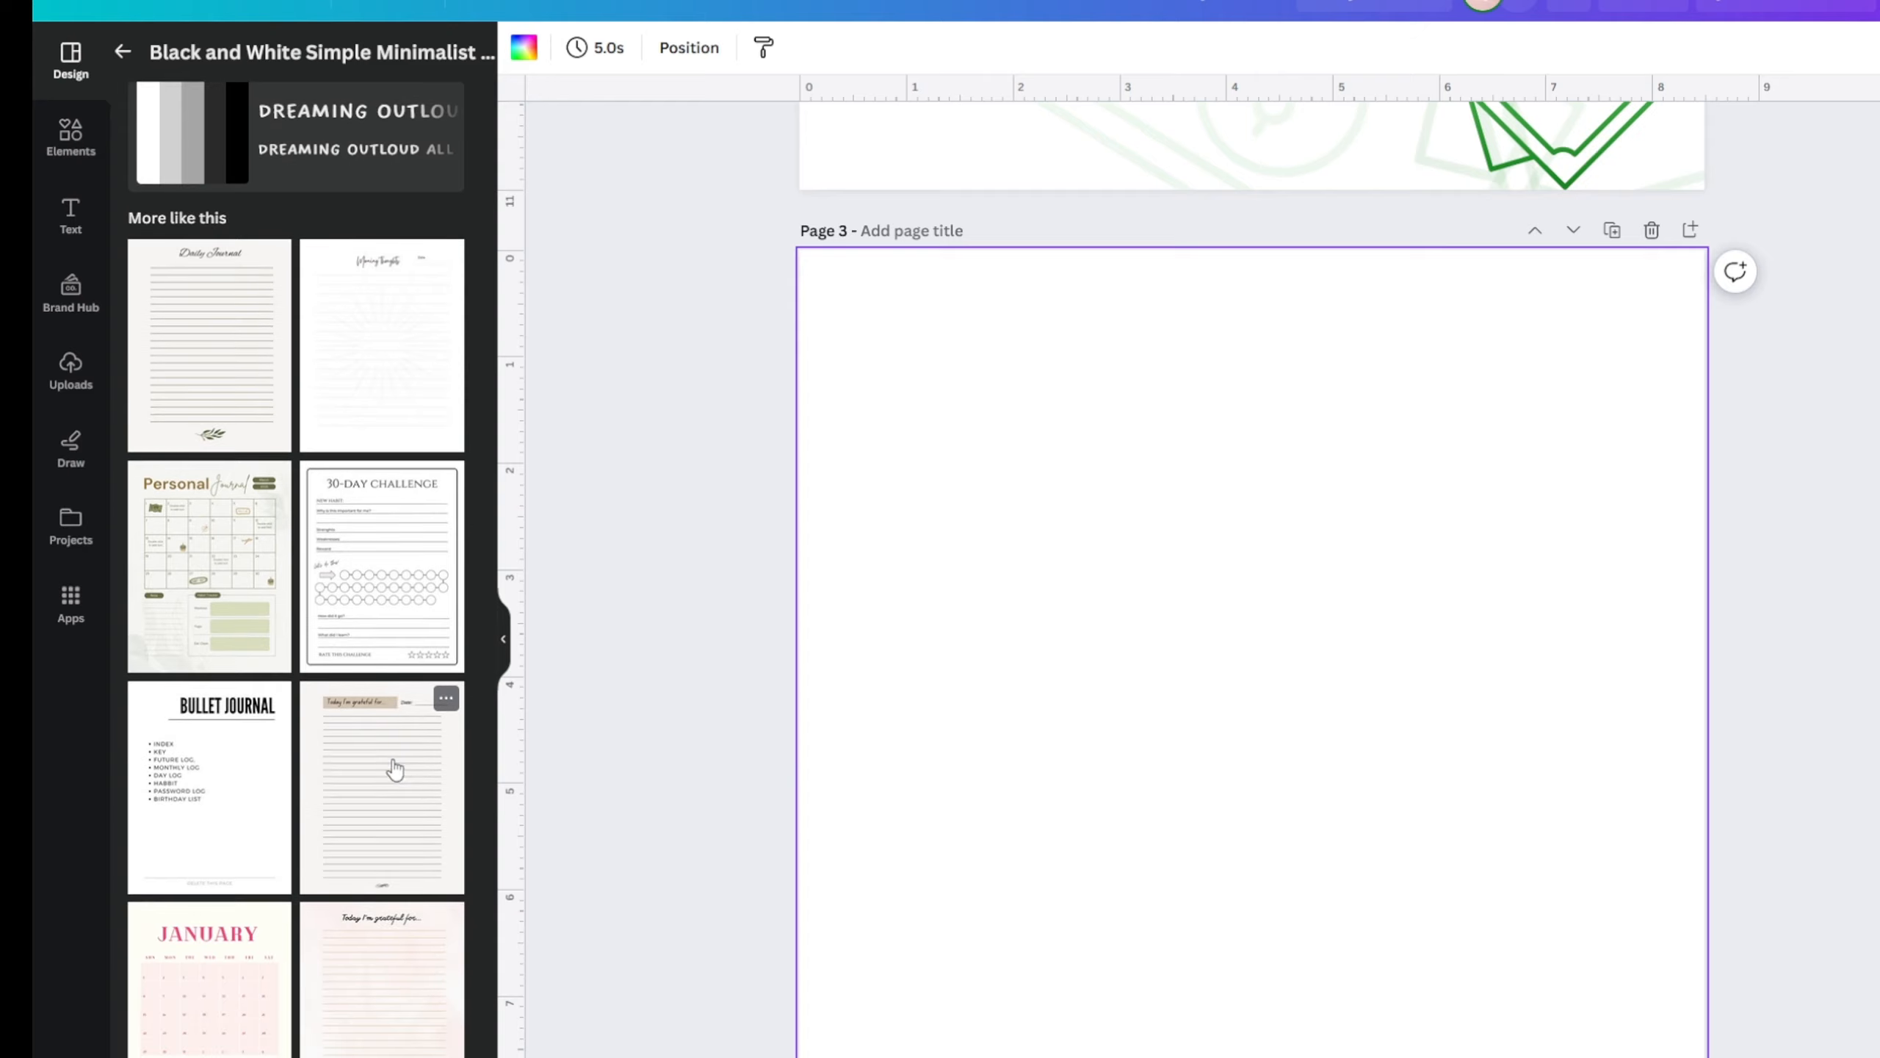
pyautogui.scroll(-5, 394, 770)
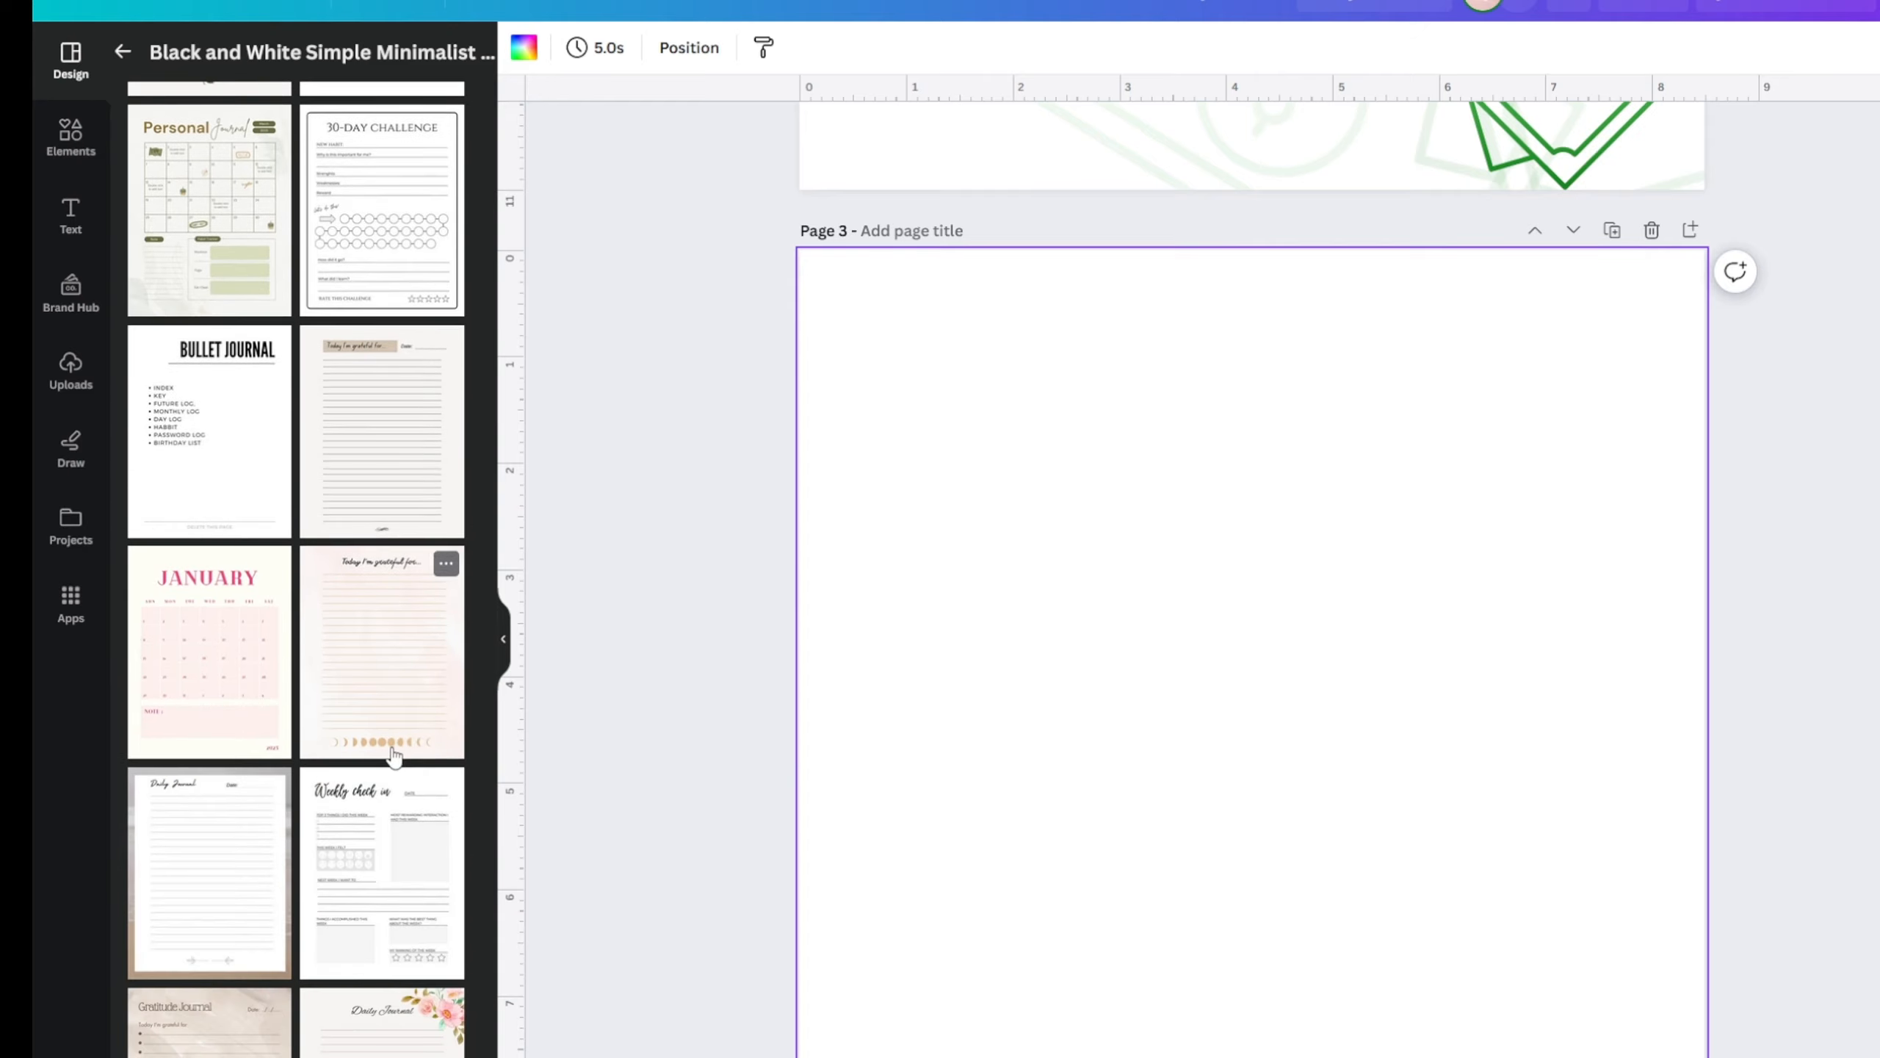
pyautogui.scroll(-9, 395, 756)
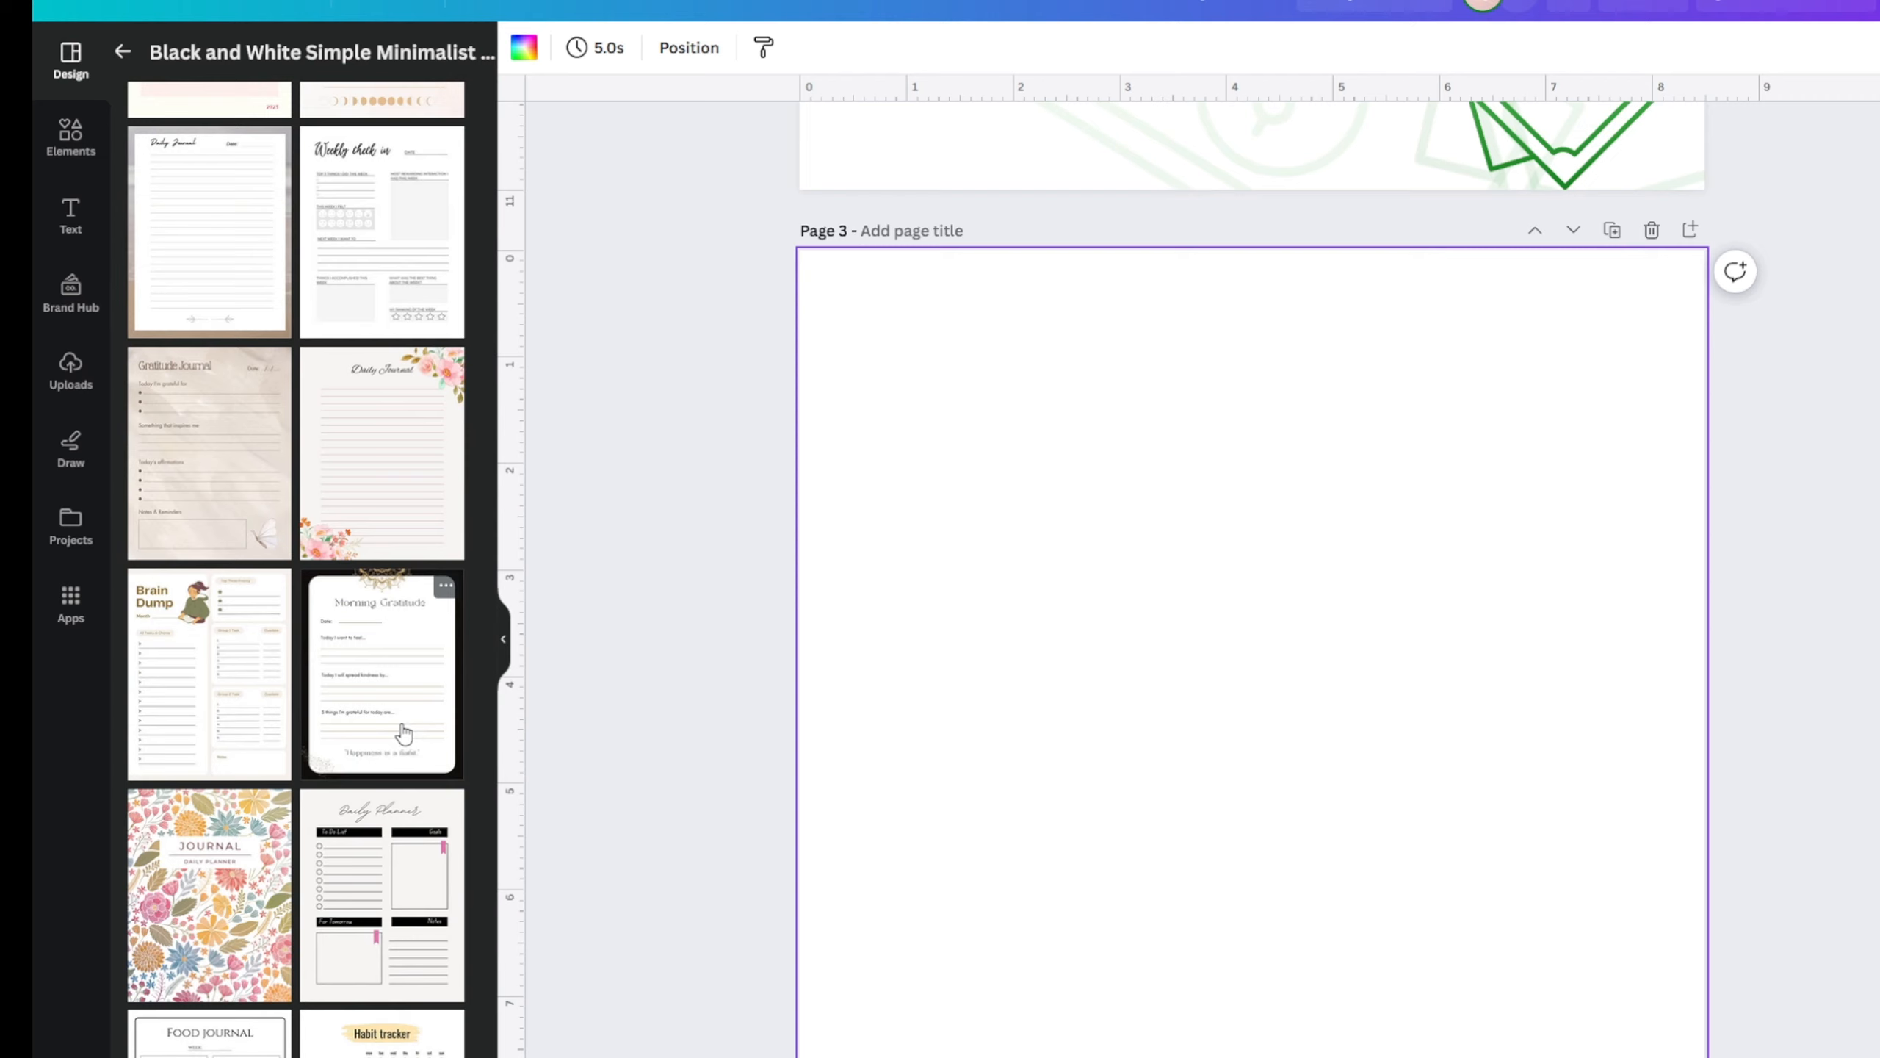
pyautogui.scroll(-4, 404, 733)
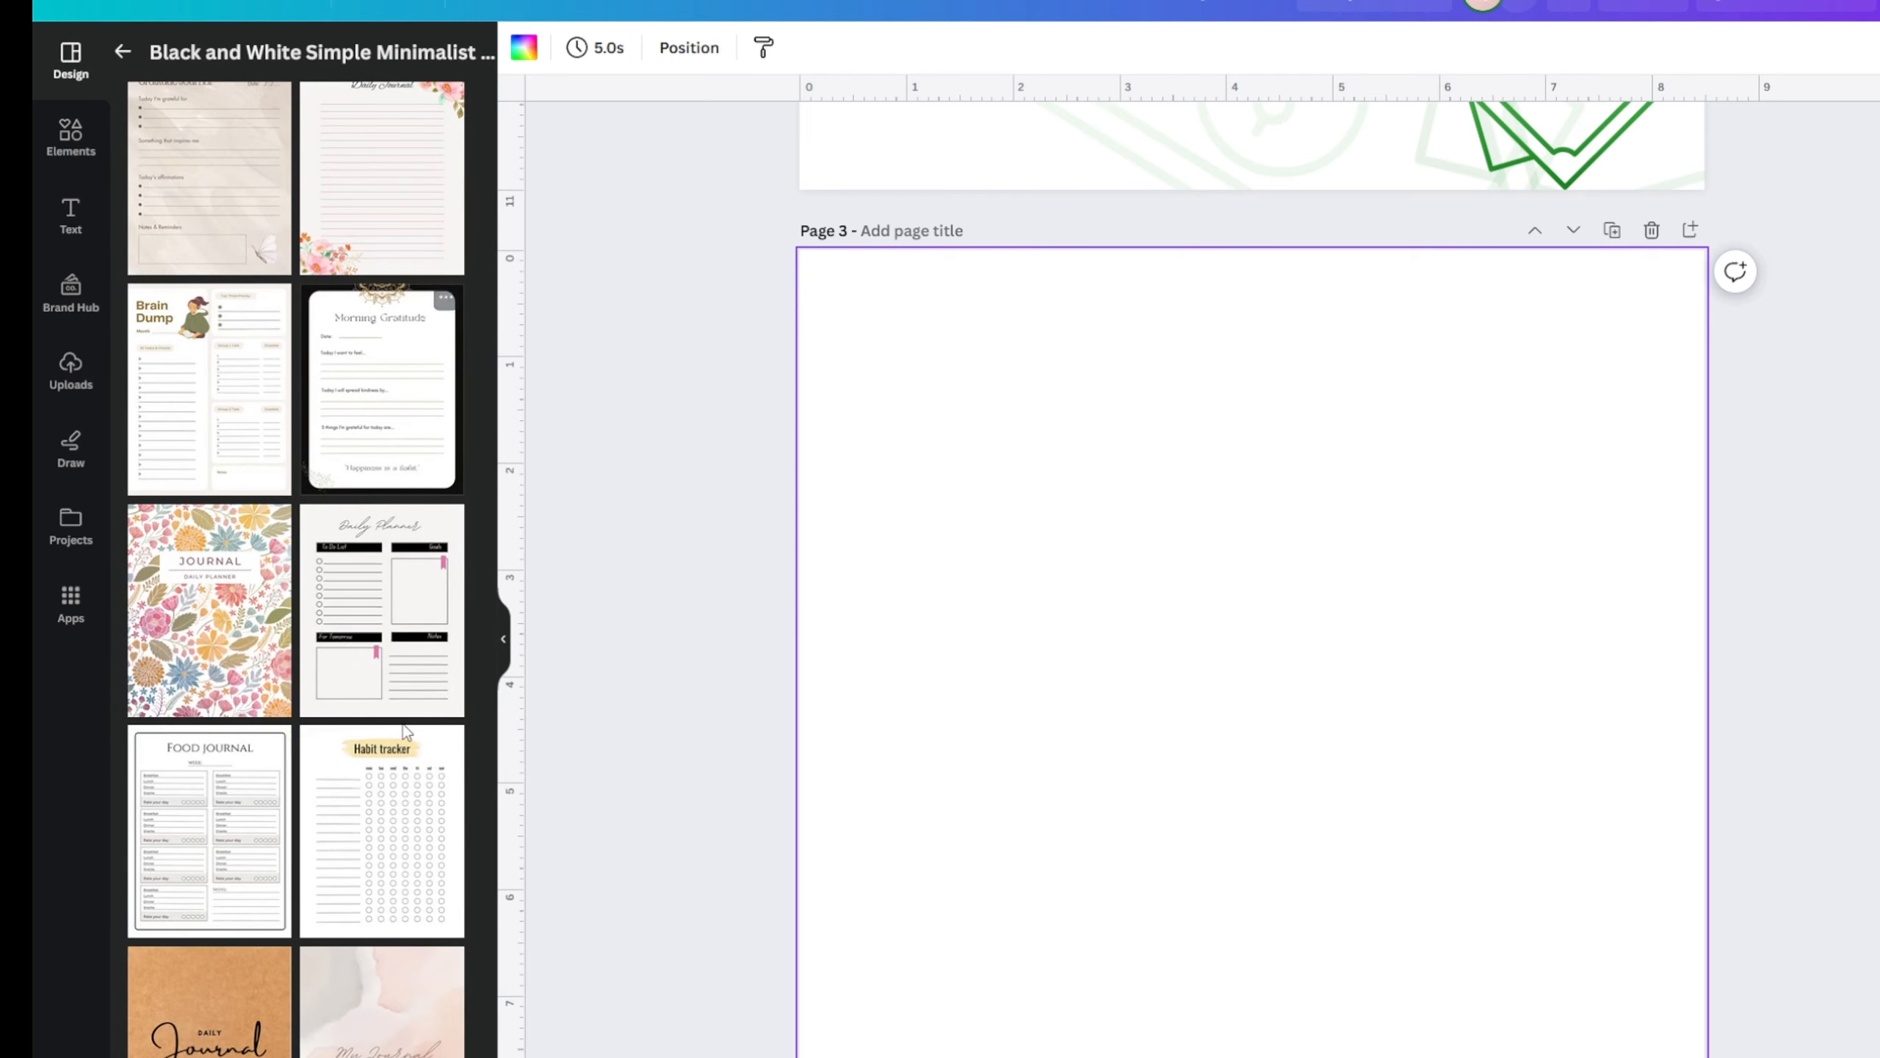
pyautogui.click(234, 876)
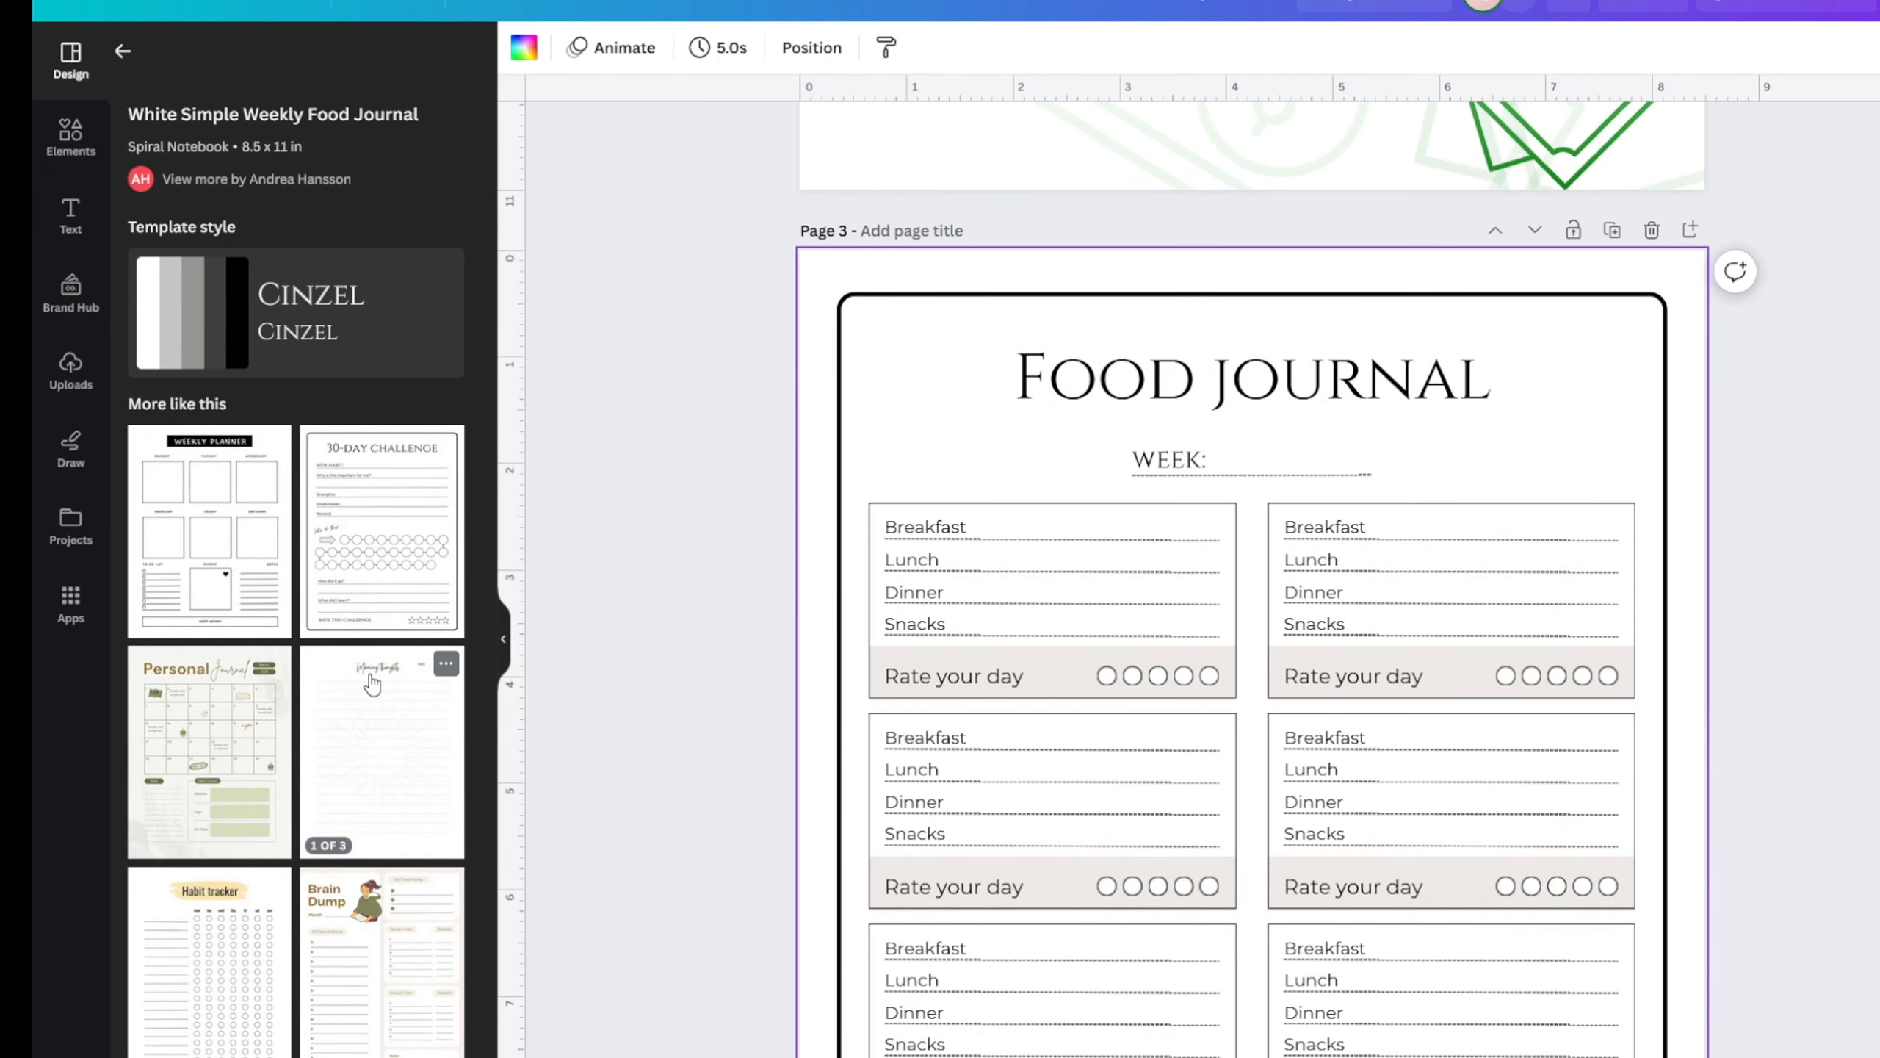
# - Review the Food Journal layout on page 3 and delete that page
pyautogui.click(504, 641)
pyautogui.scroll(-2, 505, 636)
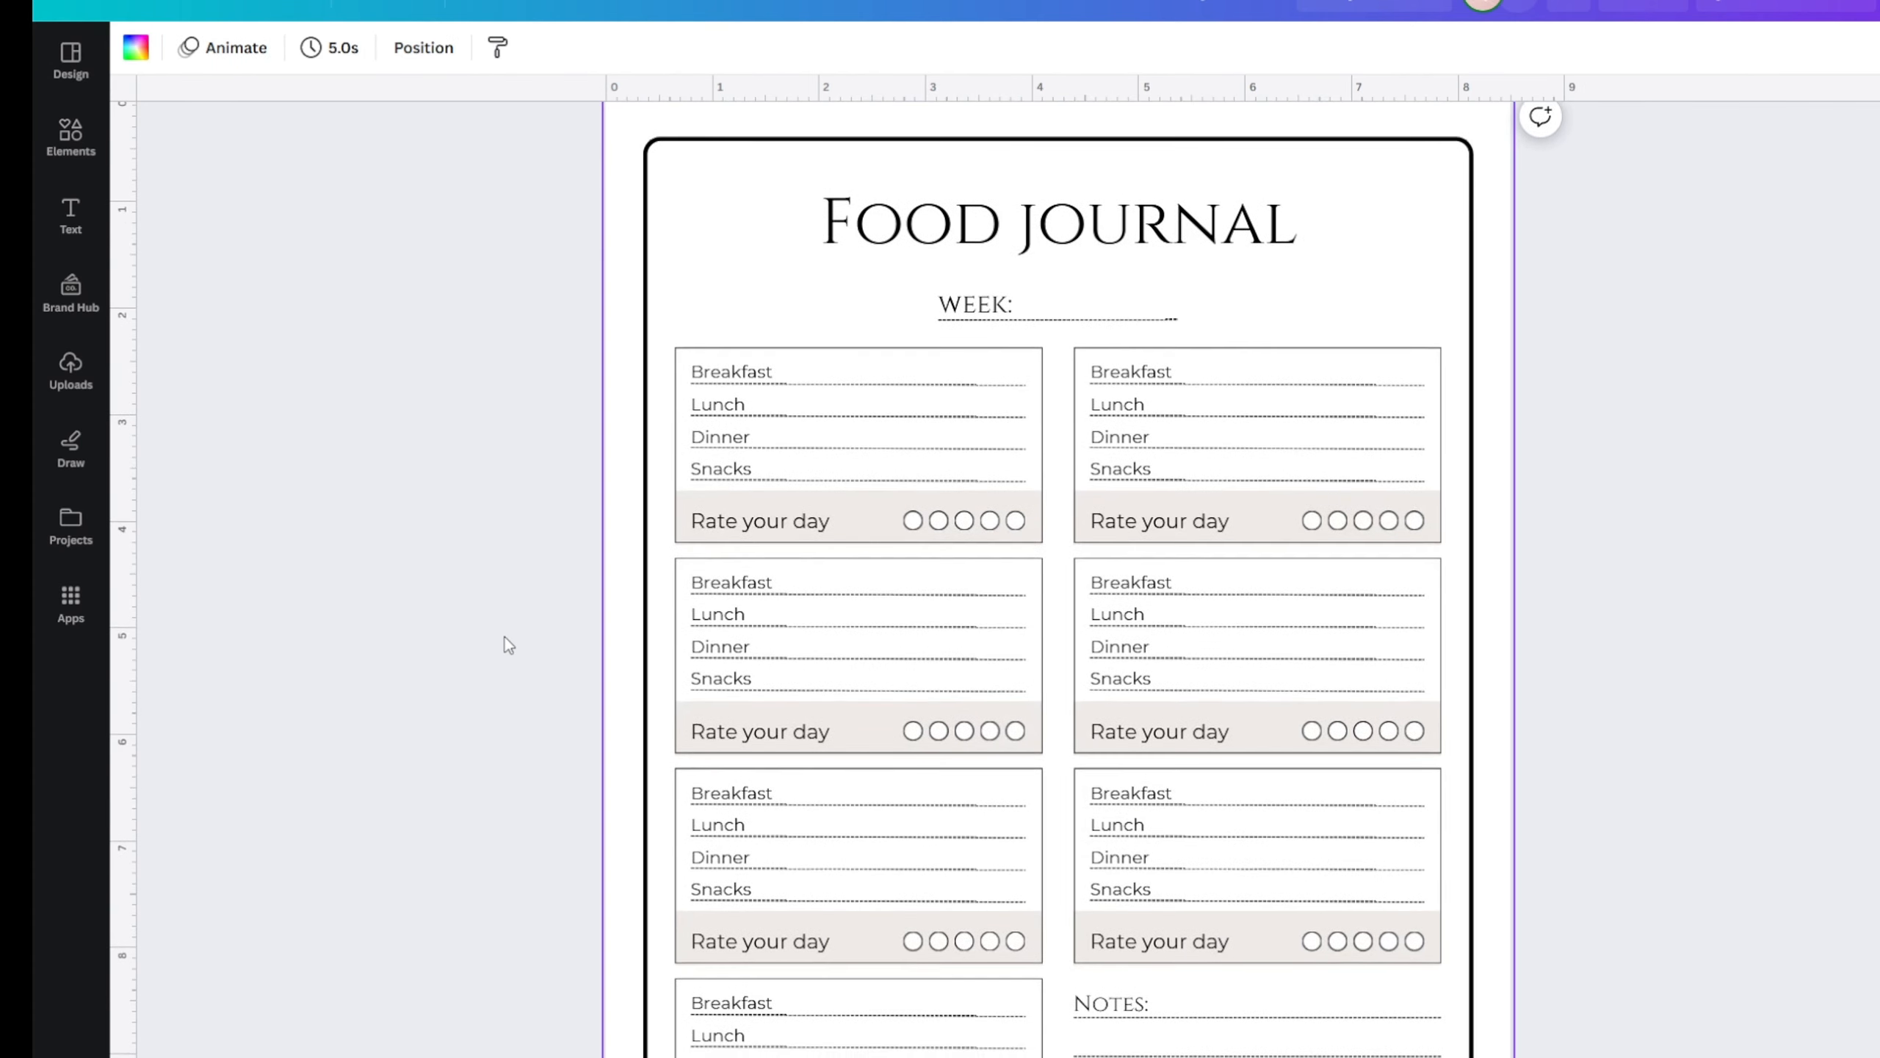
pyautogui.scroll(-1, 505, 637)
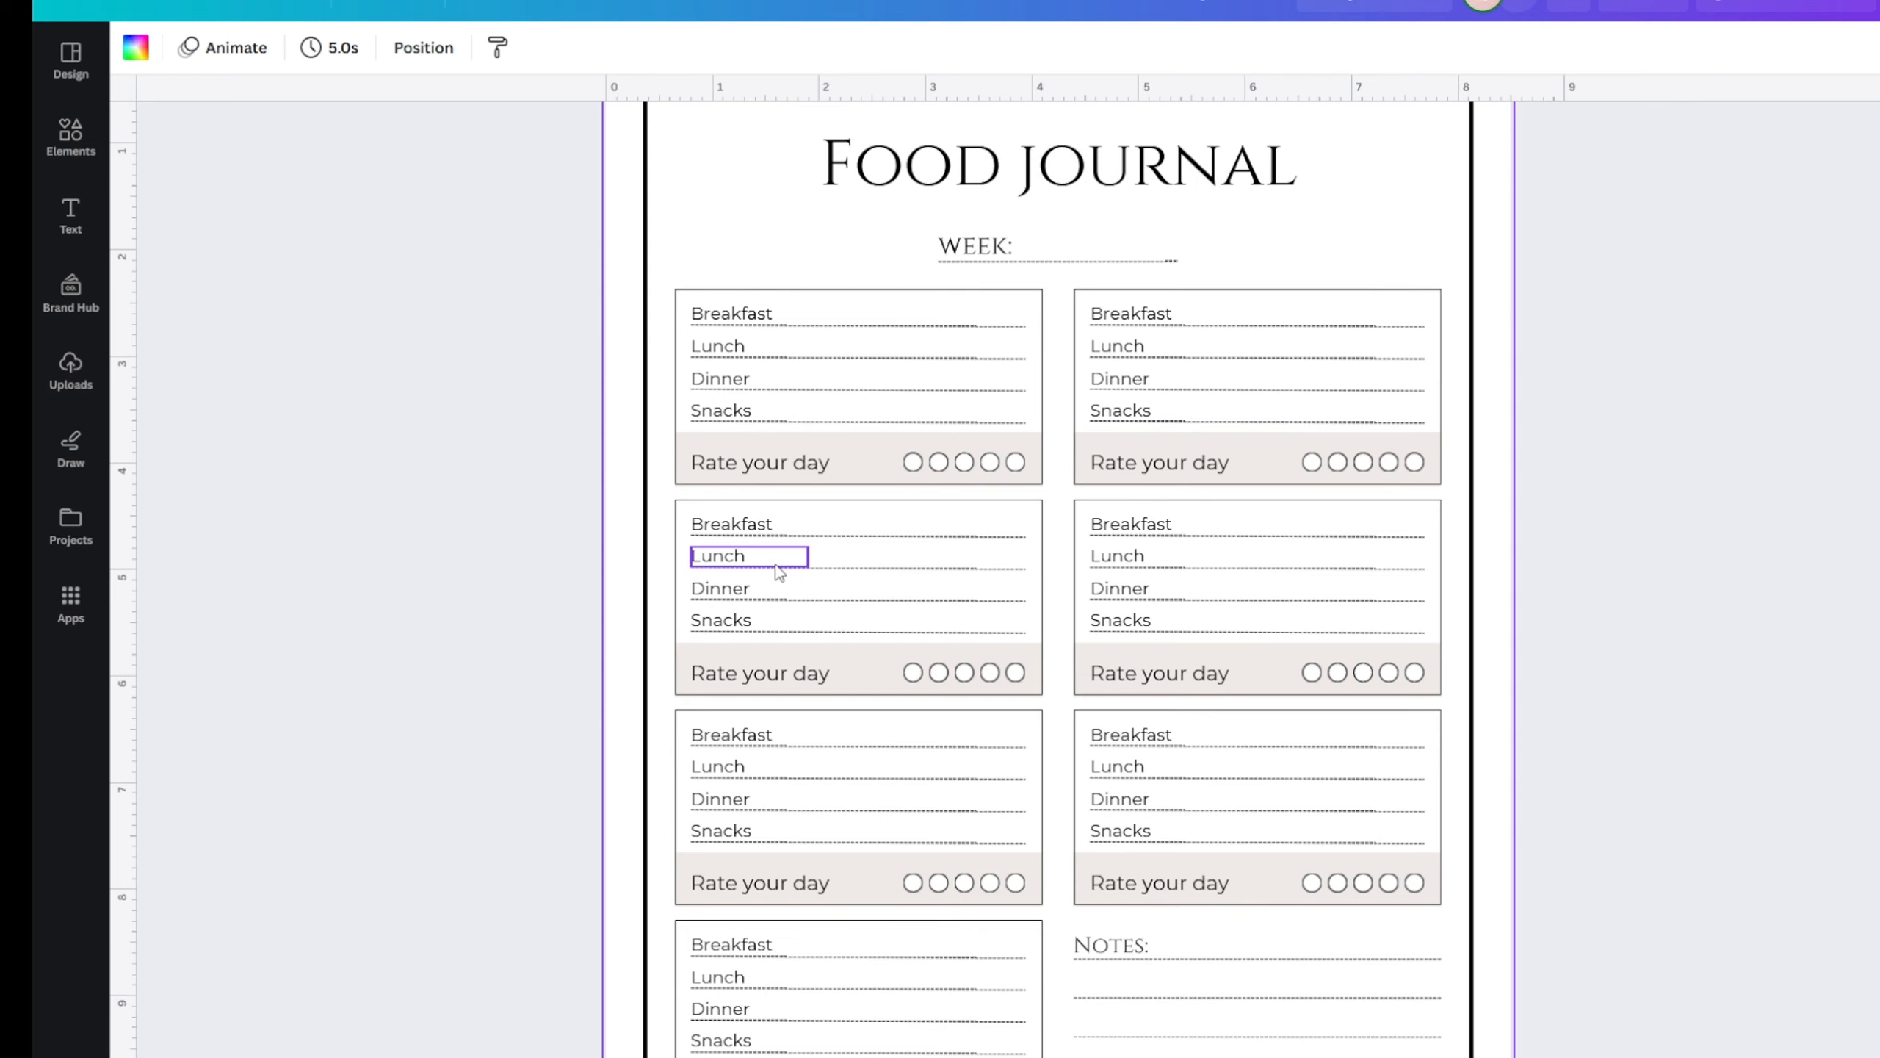
pyautogui.scroll(4, 779, 570)
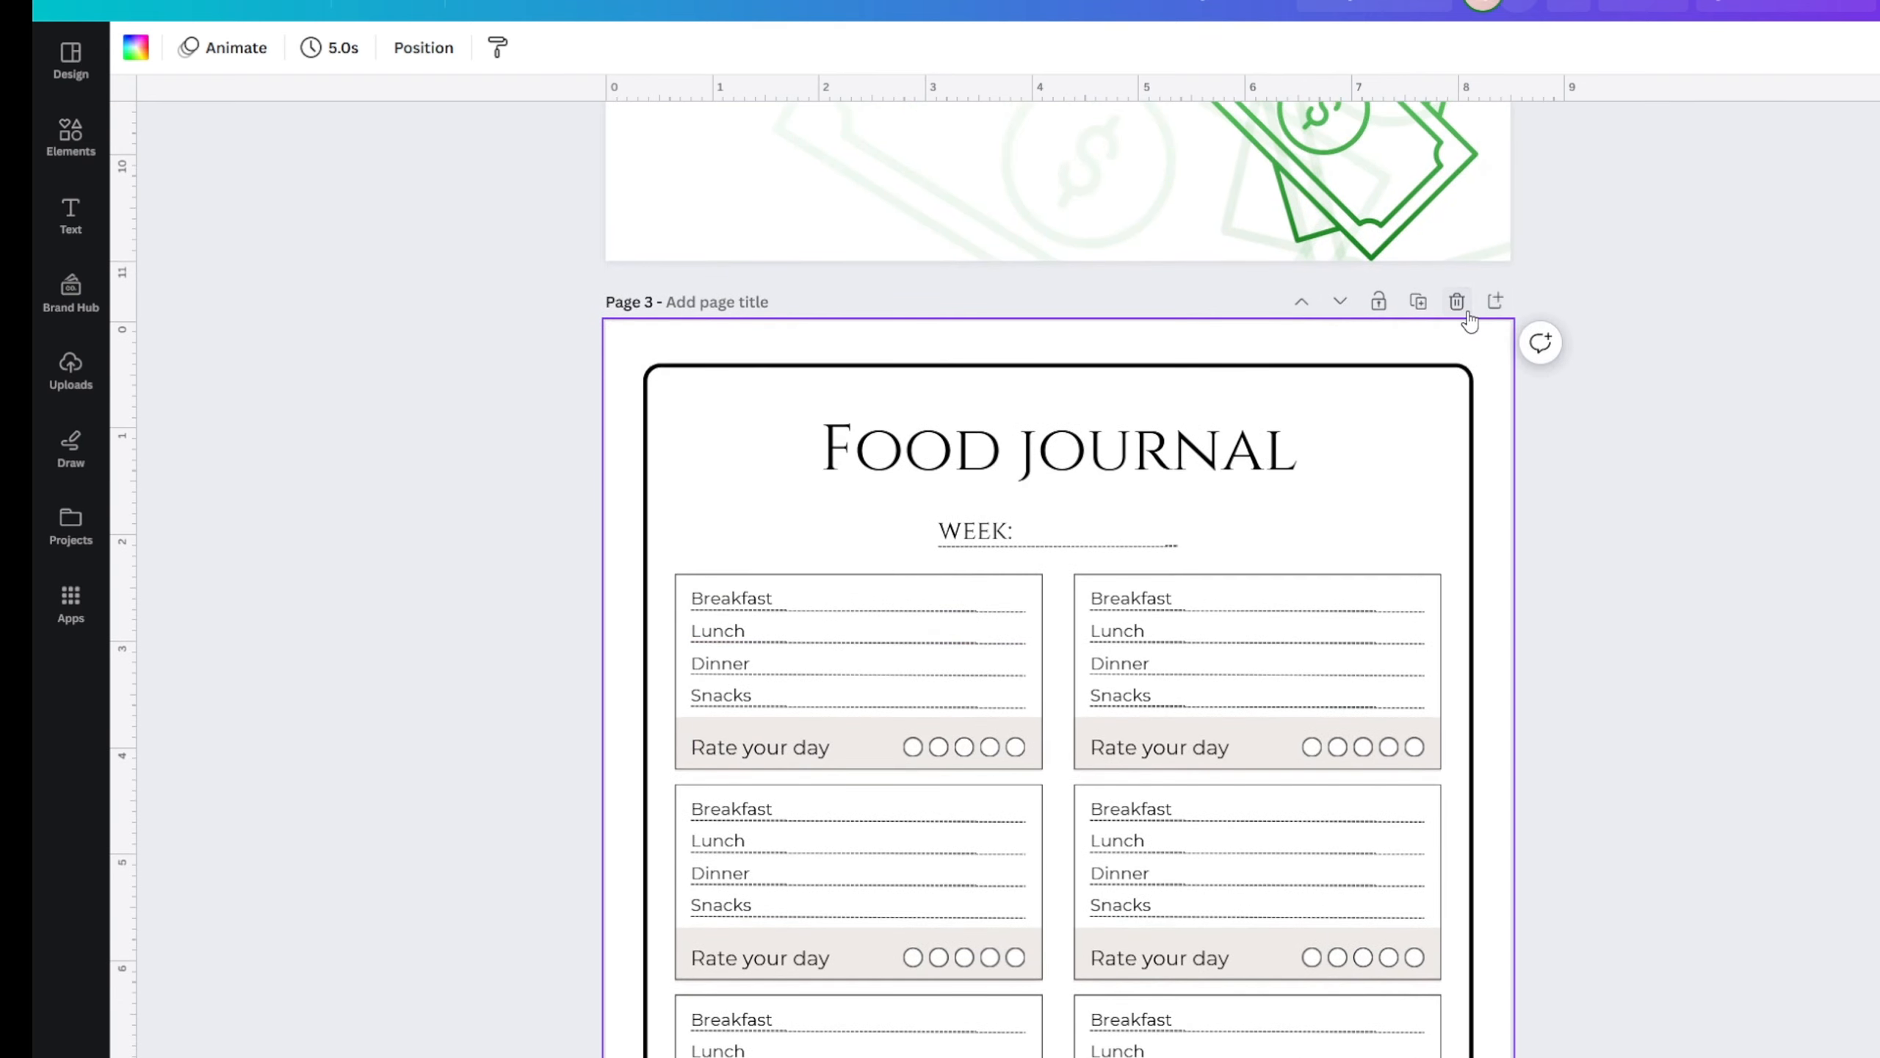
pyautogui.click(1457, 301)
# - Add a fresh blank page 3 directly after the Affirmation Page
pyautogui.scroll(5, 1550, 430)
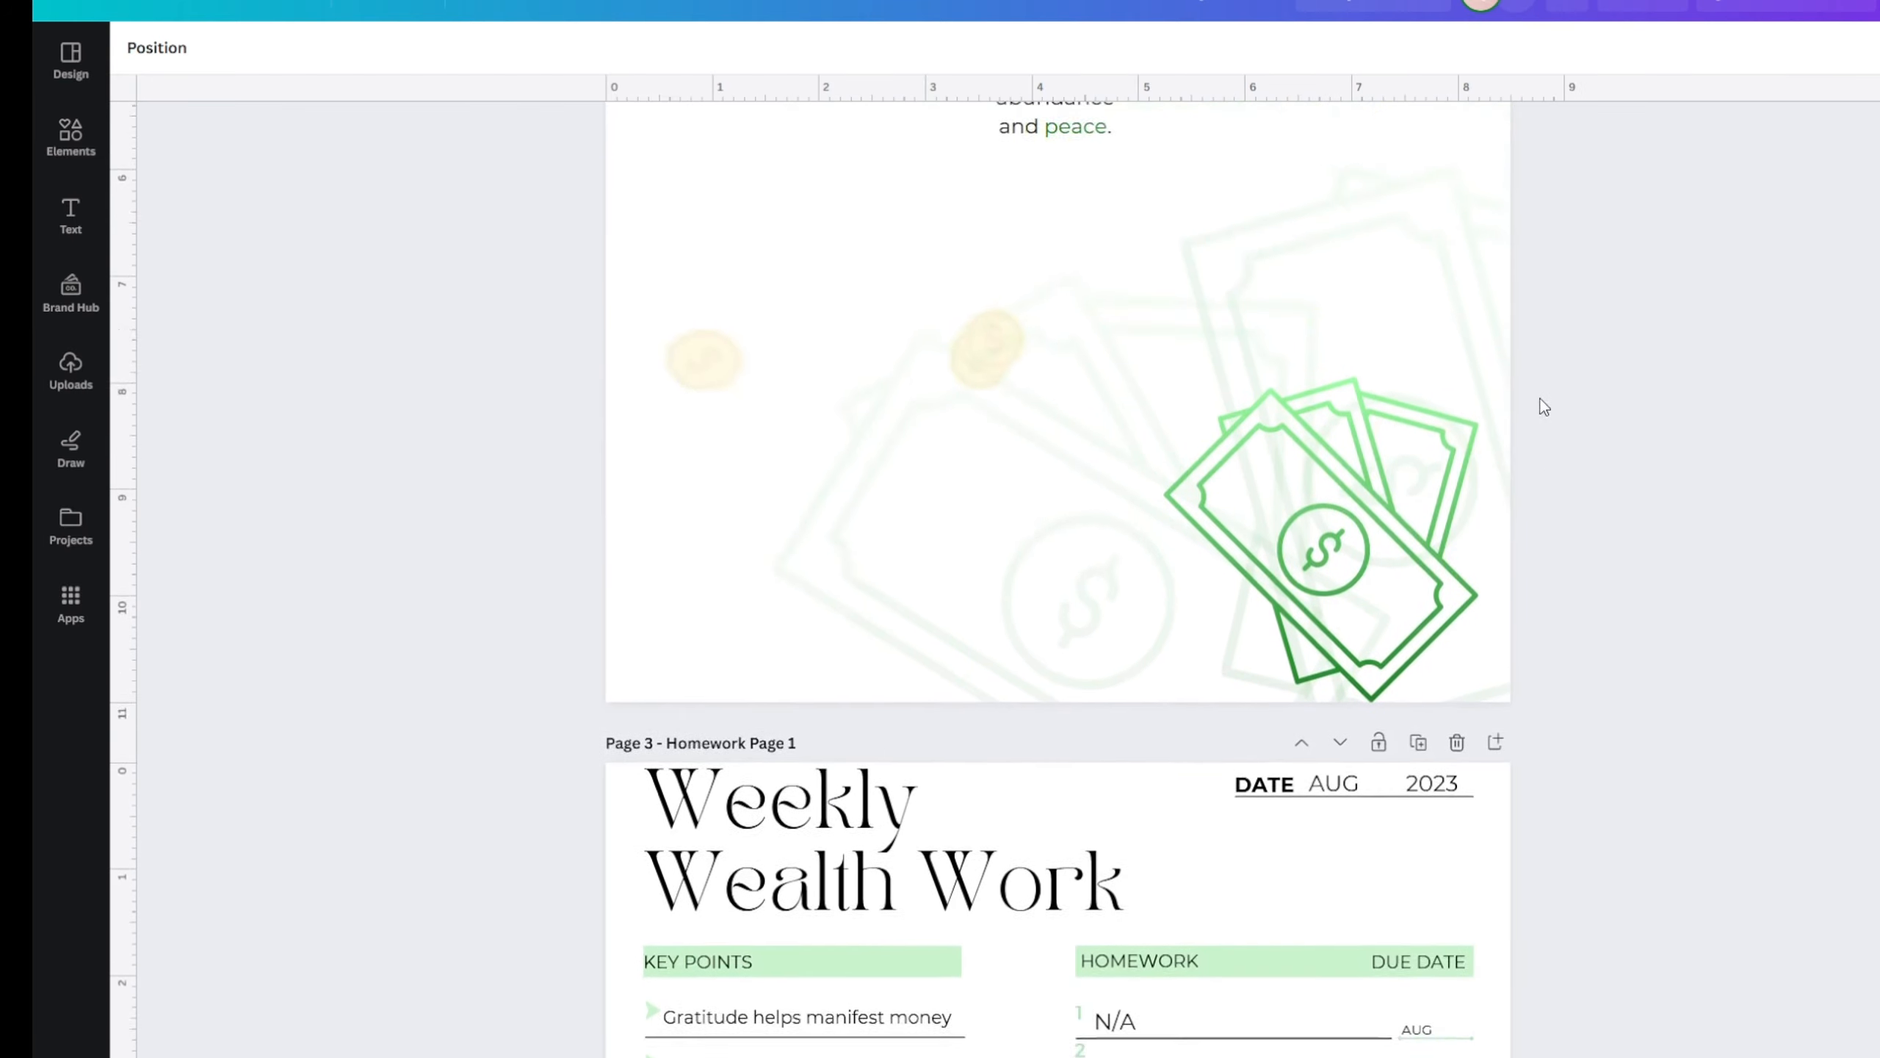
pyautogui.scroll(10, 1543, 408)
pyautogui.scroll(-1, 1474, 379)
pyautogui.click(1473, 379)
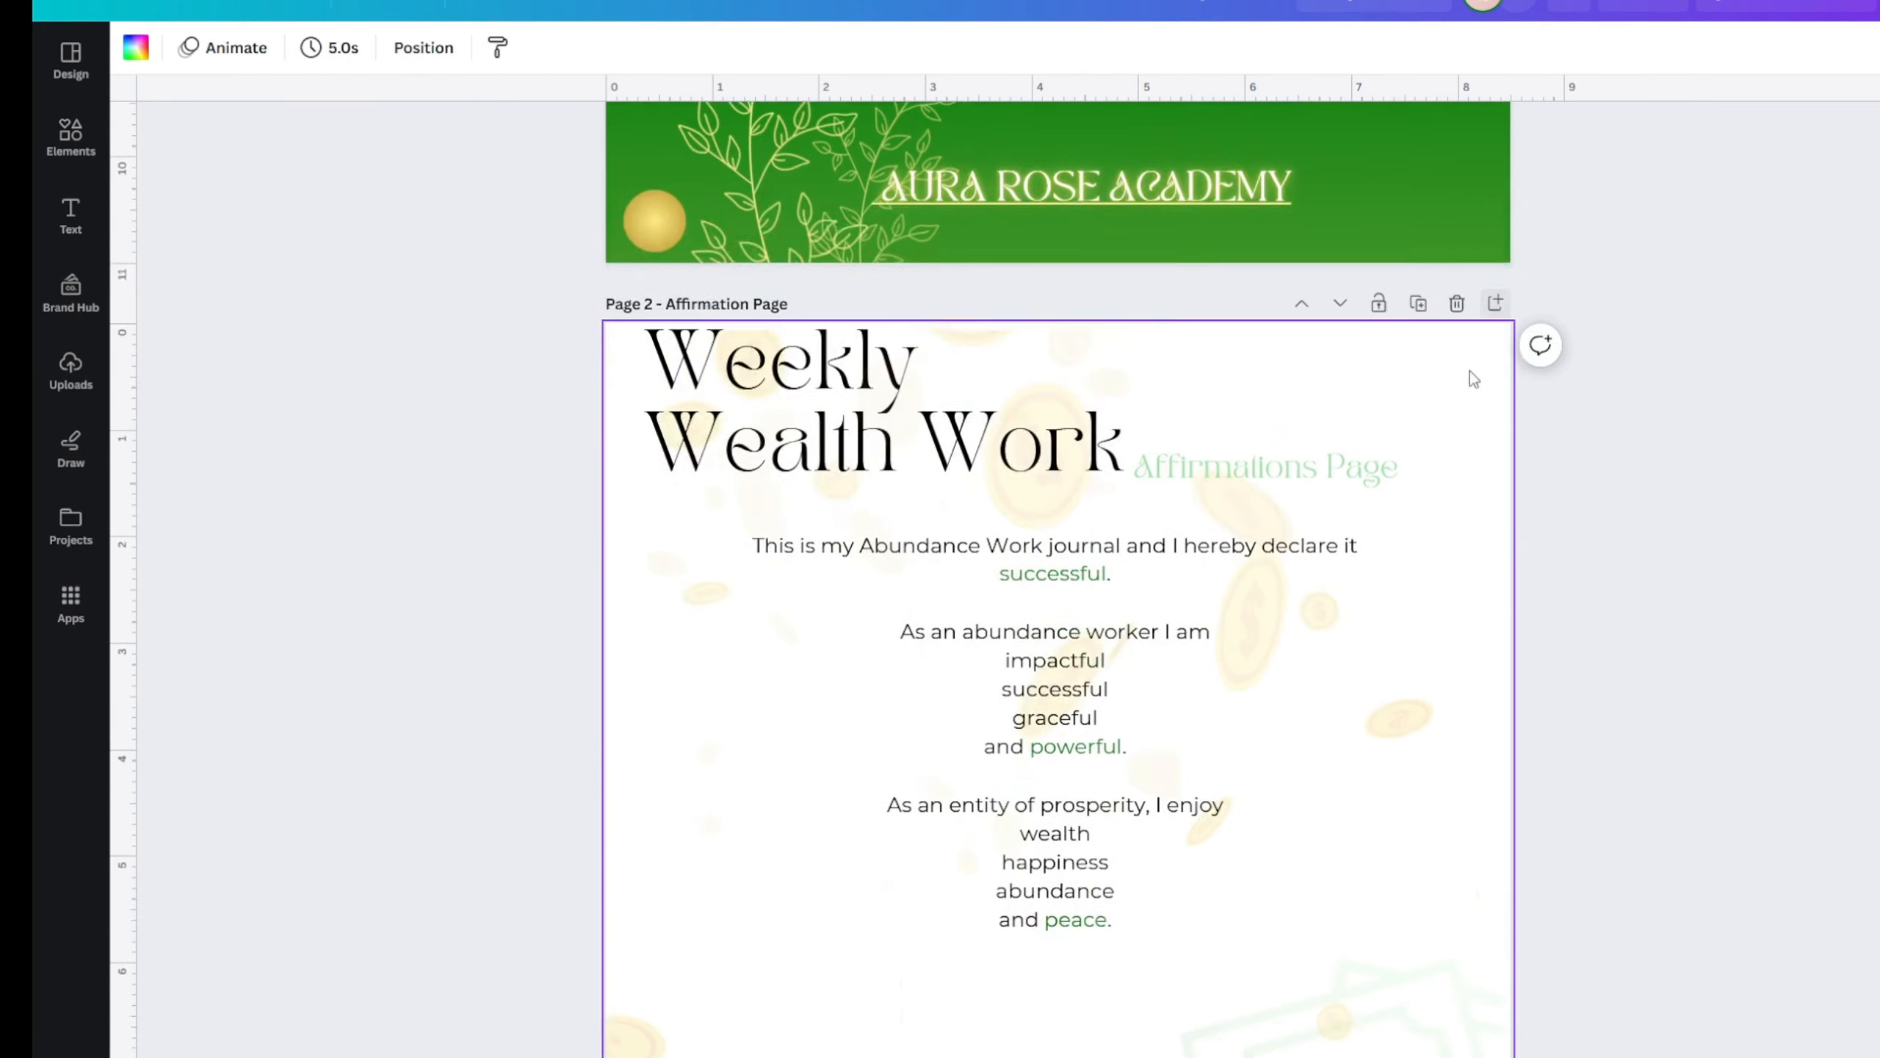
pyautogui.scroll(-10, 175, 346)
# - Leave the Food Journal template details and search the design templates for "habit tracker"
pyautogui.click(68, 63)
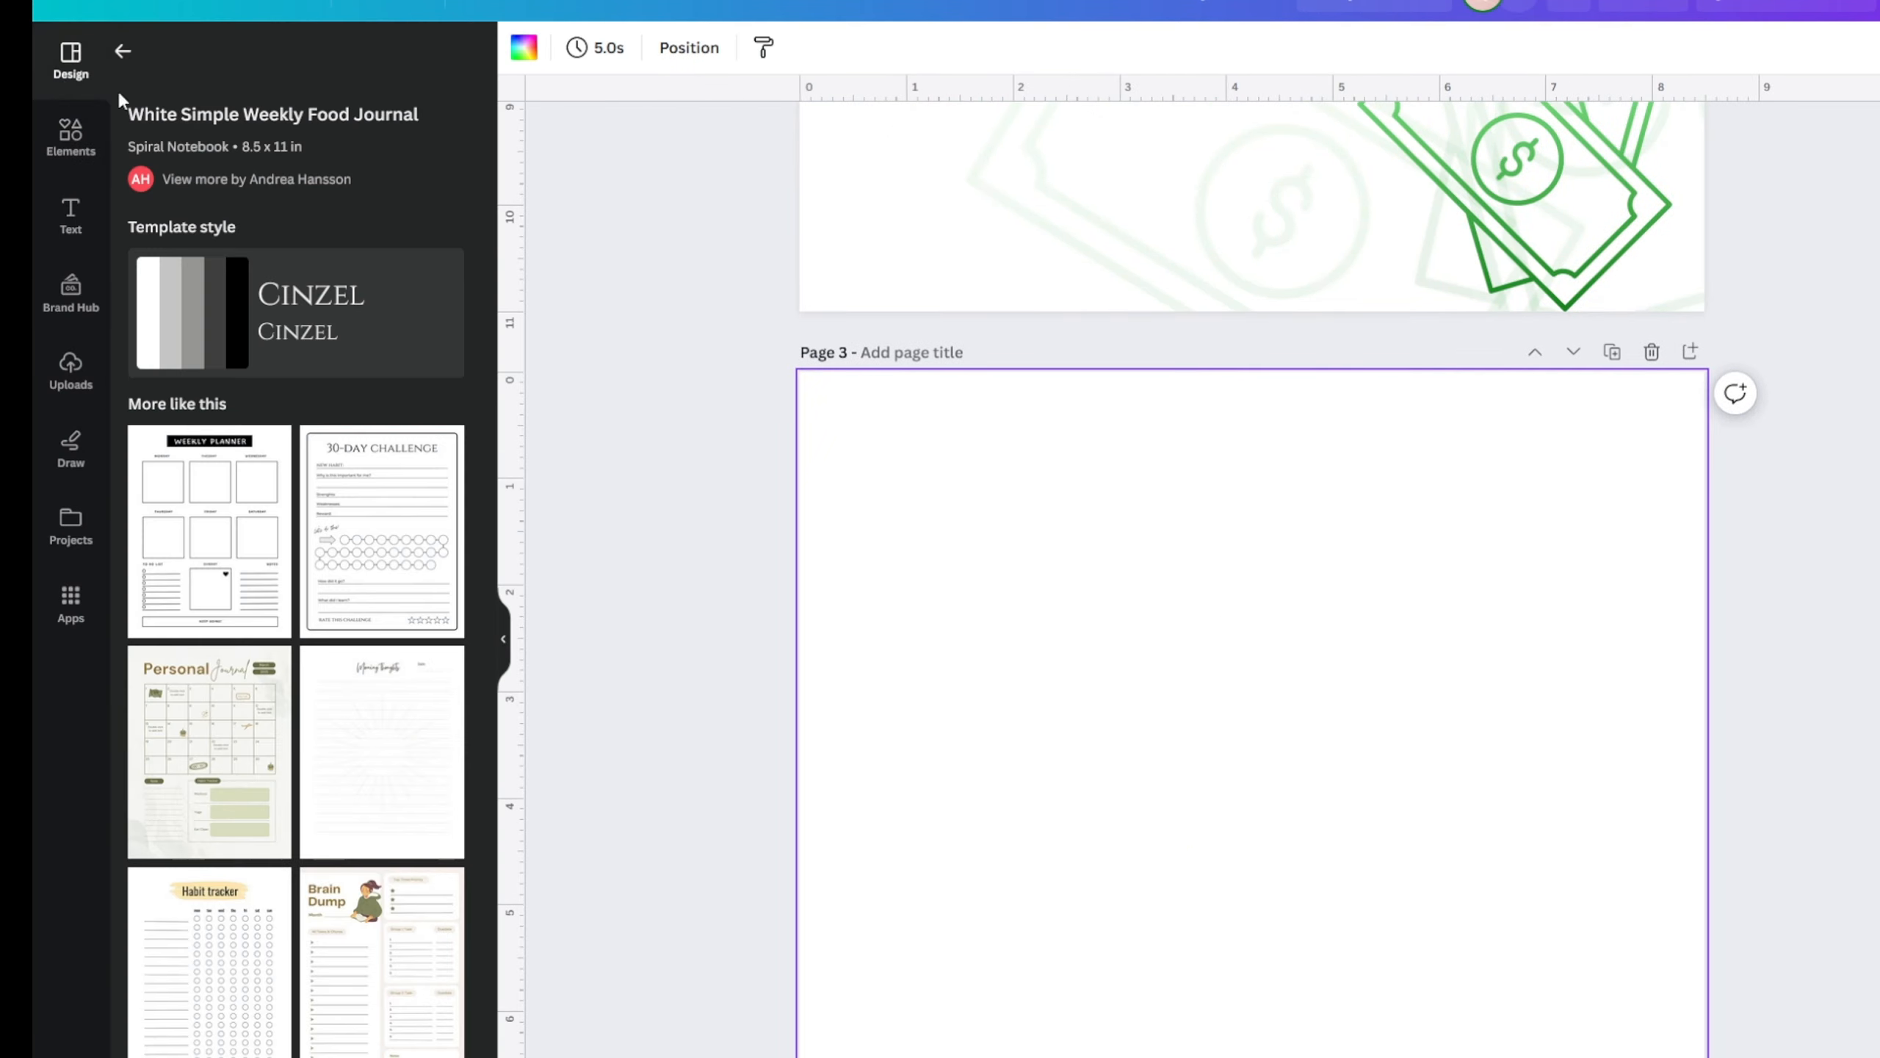
pyautogui.scroll(-3, 140, 93)
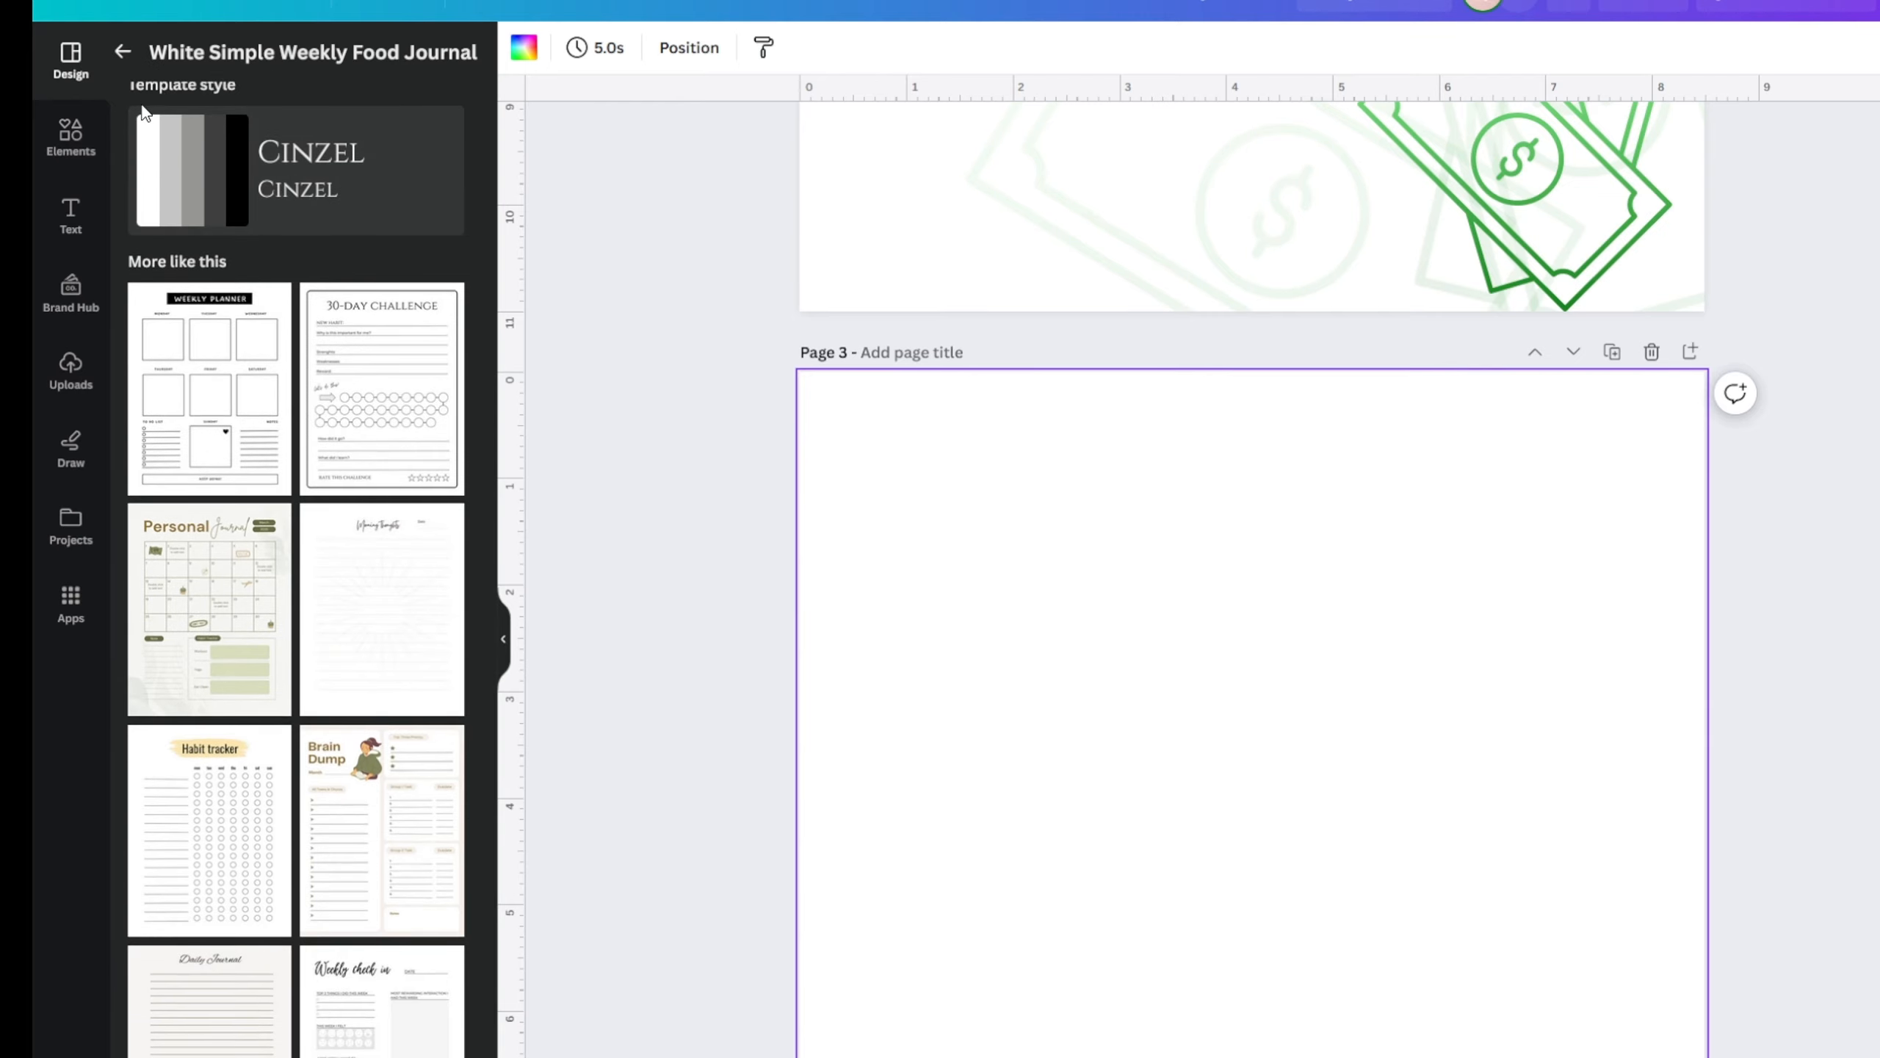
pyautogui.click(123, 52)
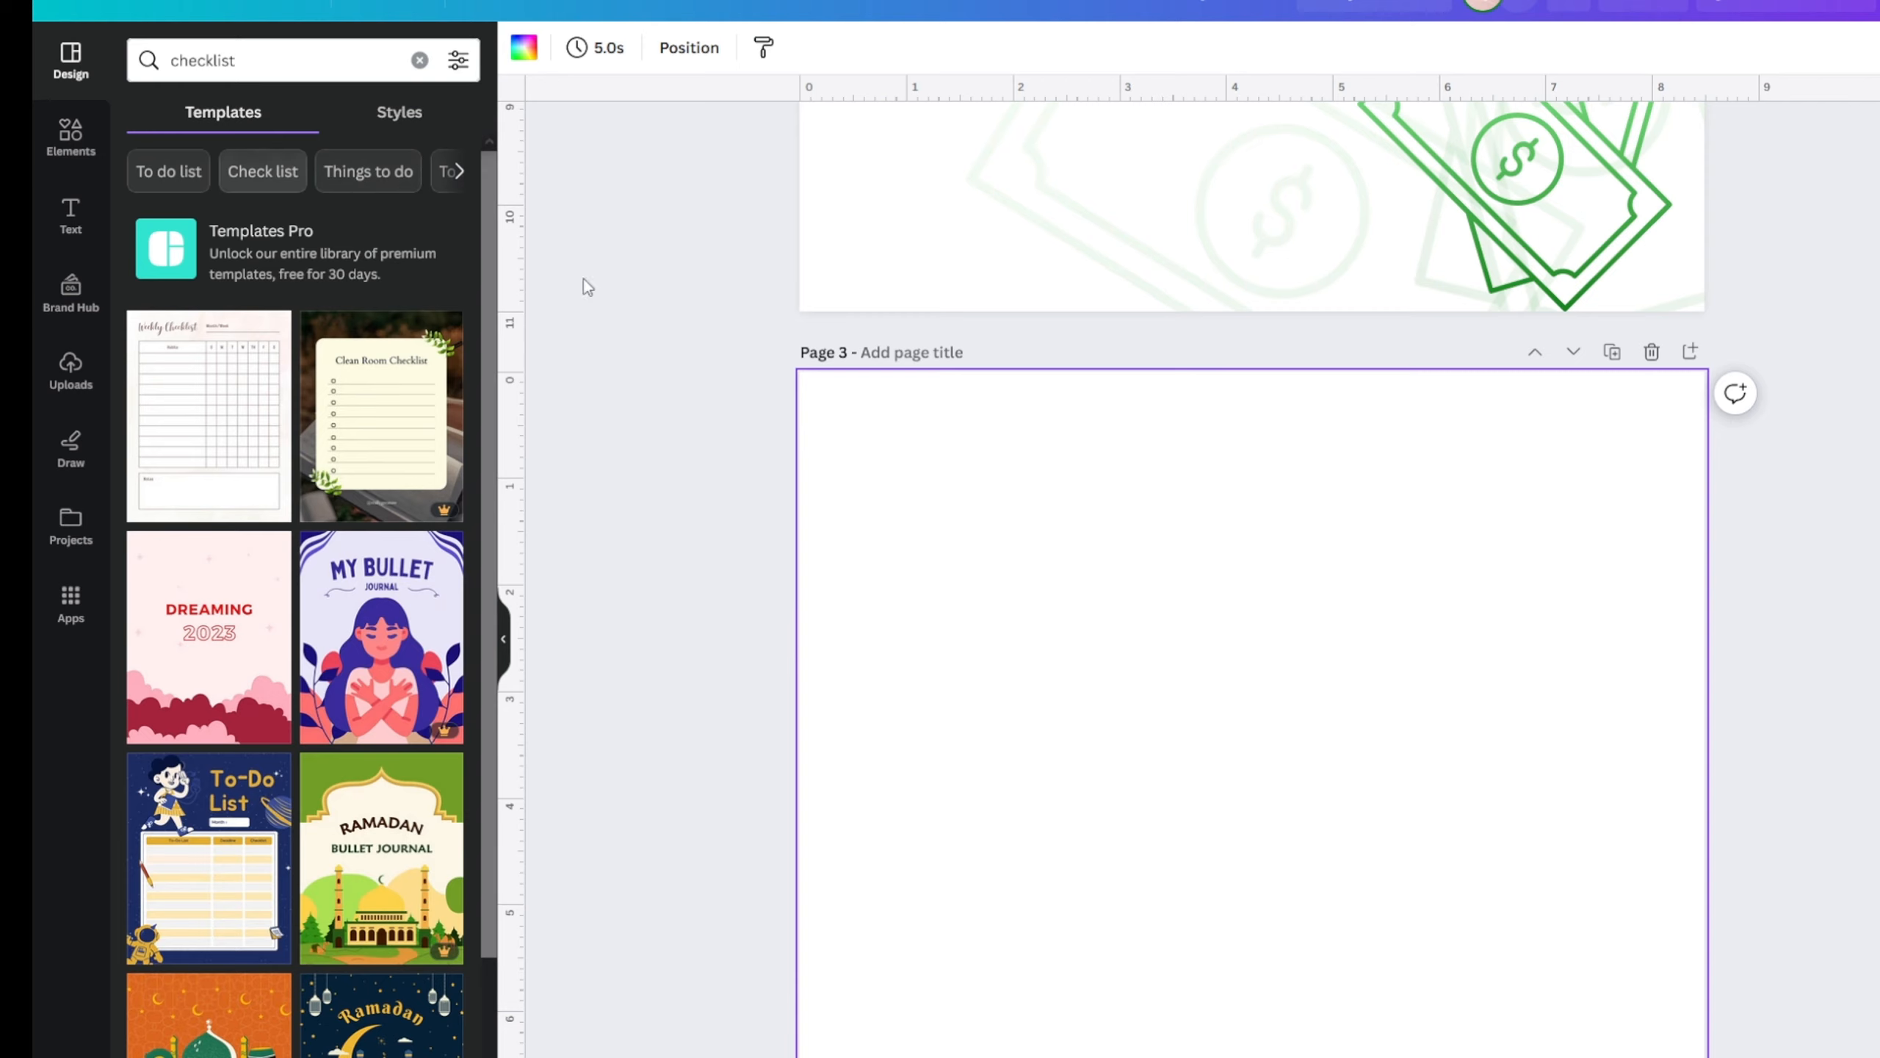
pyautogui.click(510, 638)
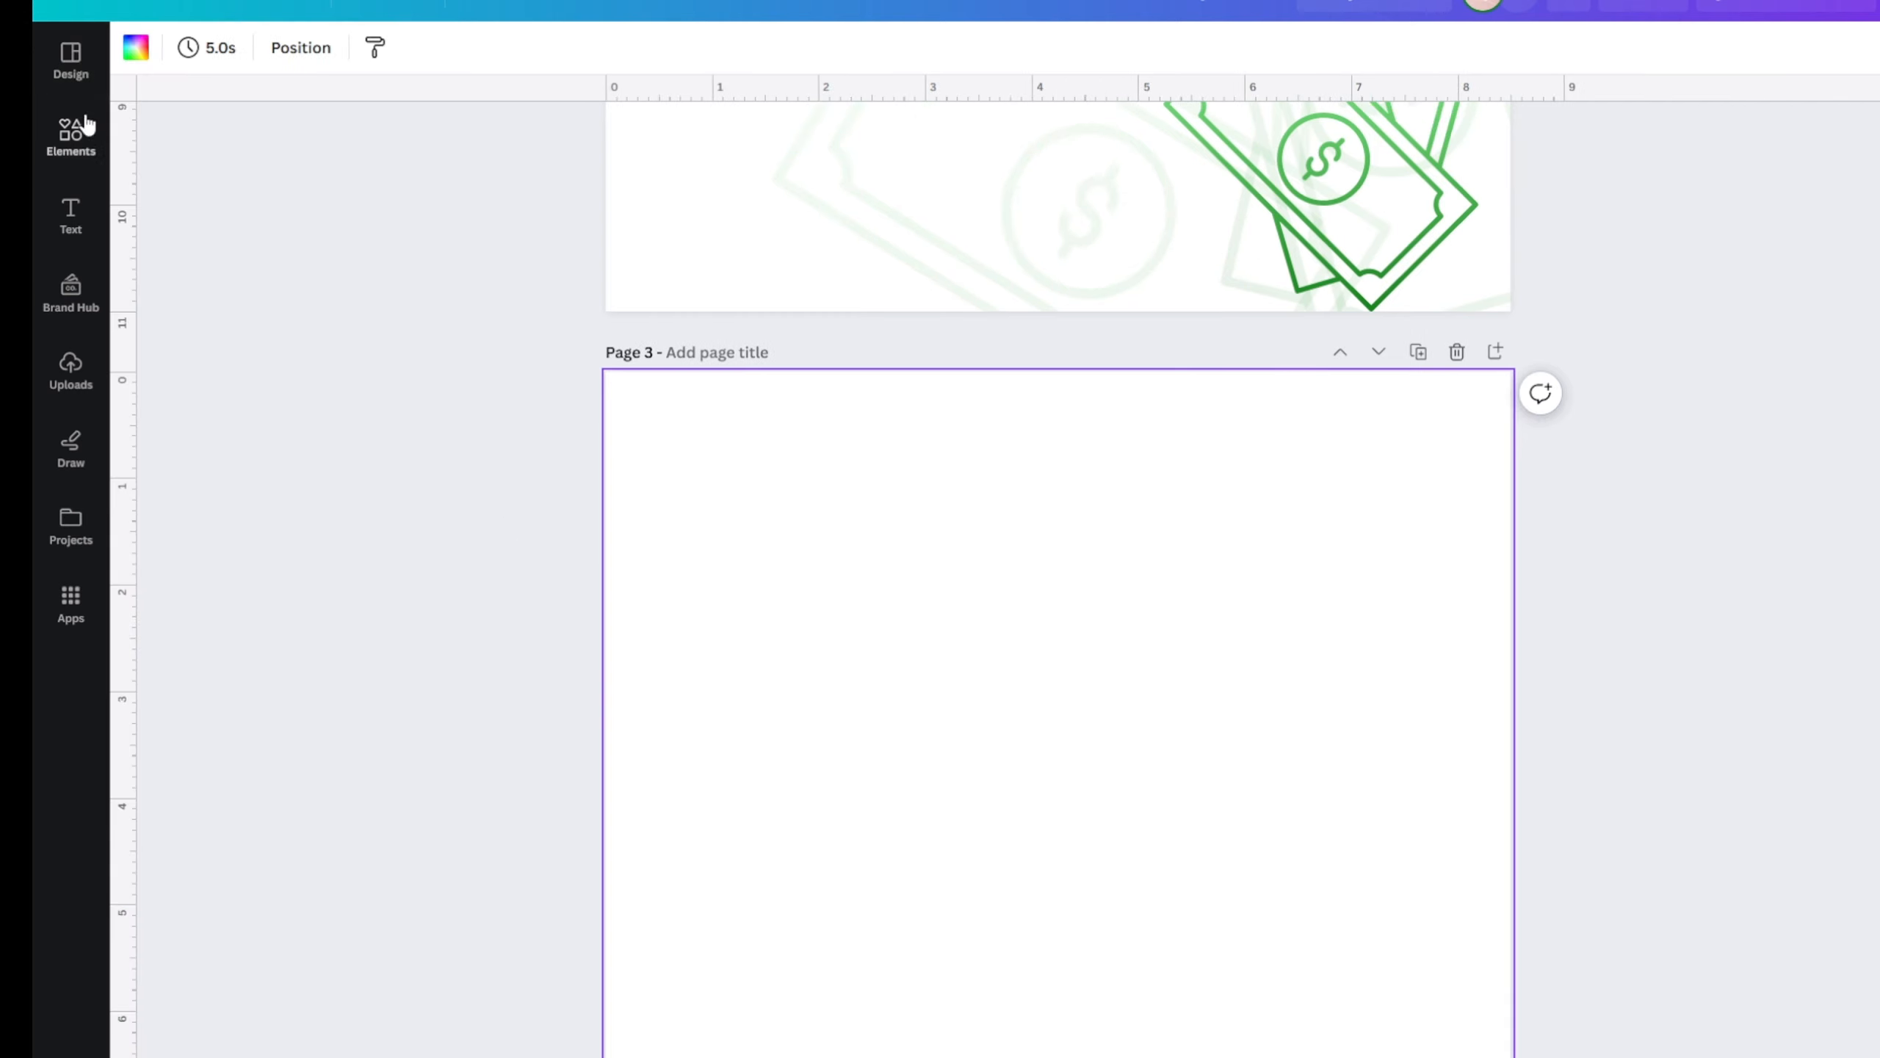
pyautogui.click(71, 88)
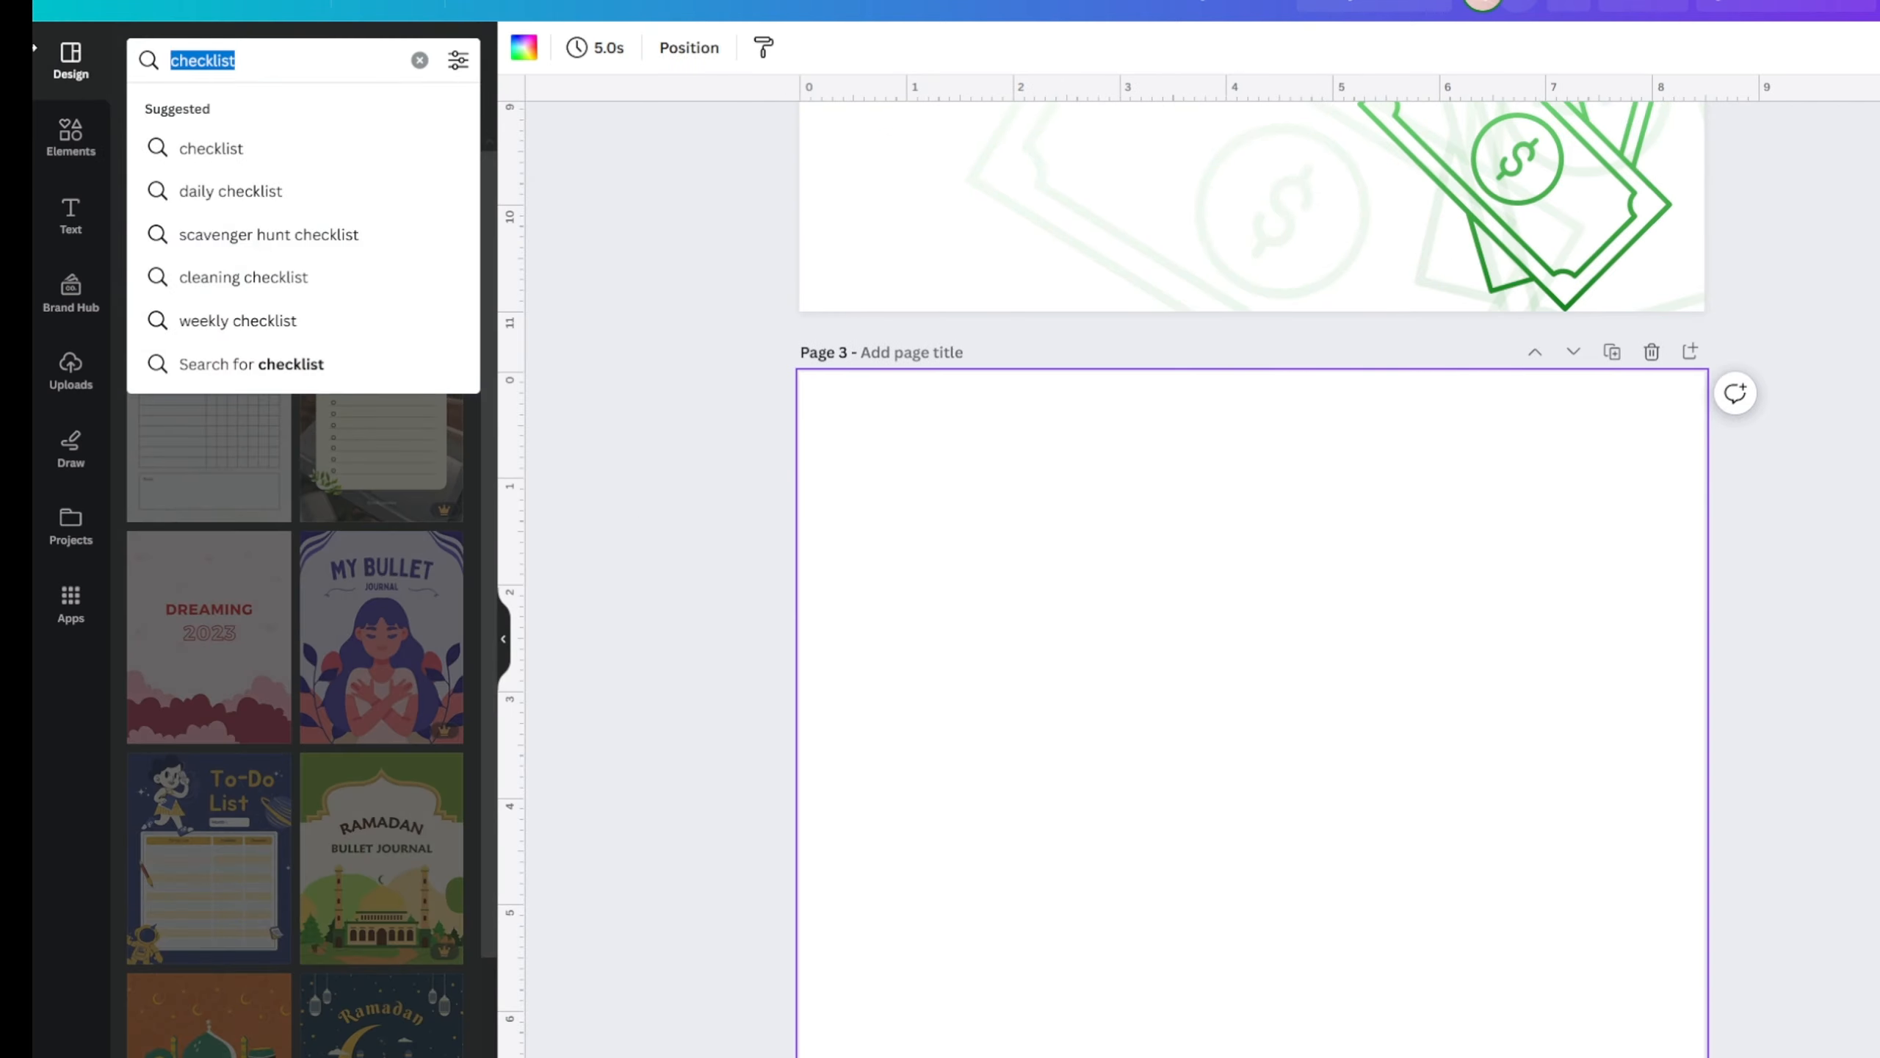
pyautogui.write('habit tracker')
pyautogui.press('Return')
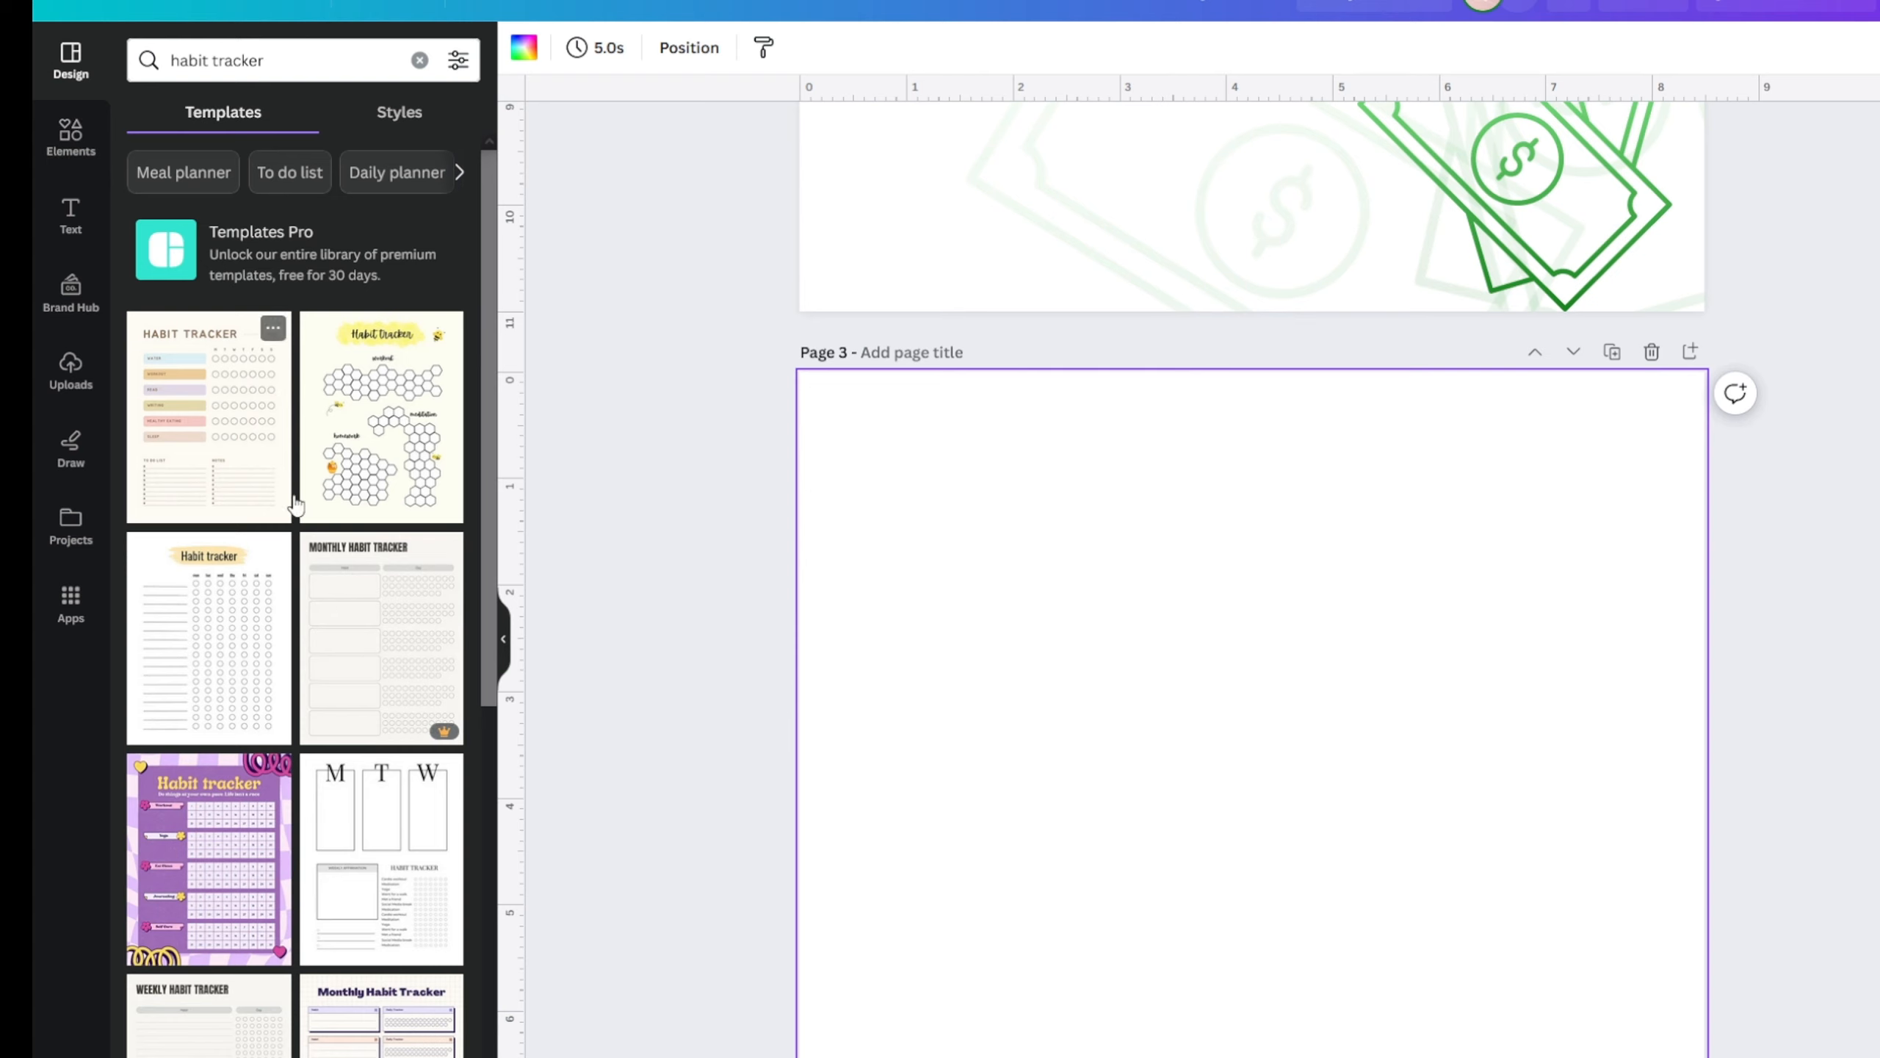
# - Browse the habit tracker templates and apply the Colorful Simple Expense Tracker Bullet Journal template to page 3
pyautogui.scroll(-1, 683, 656)
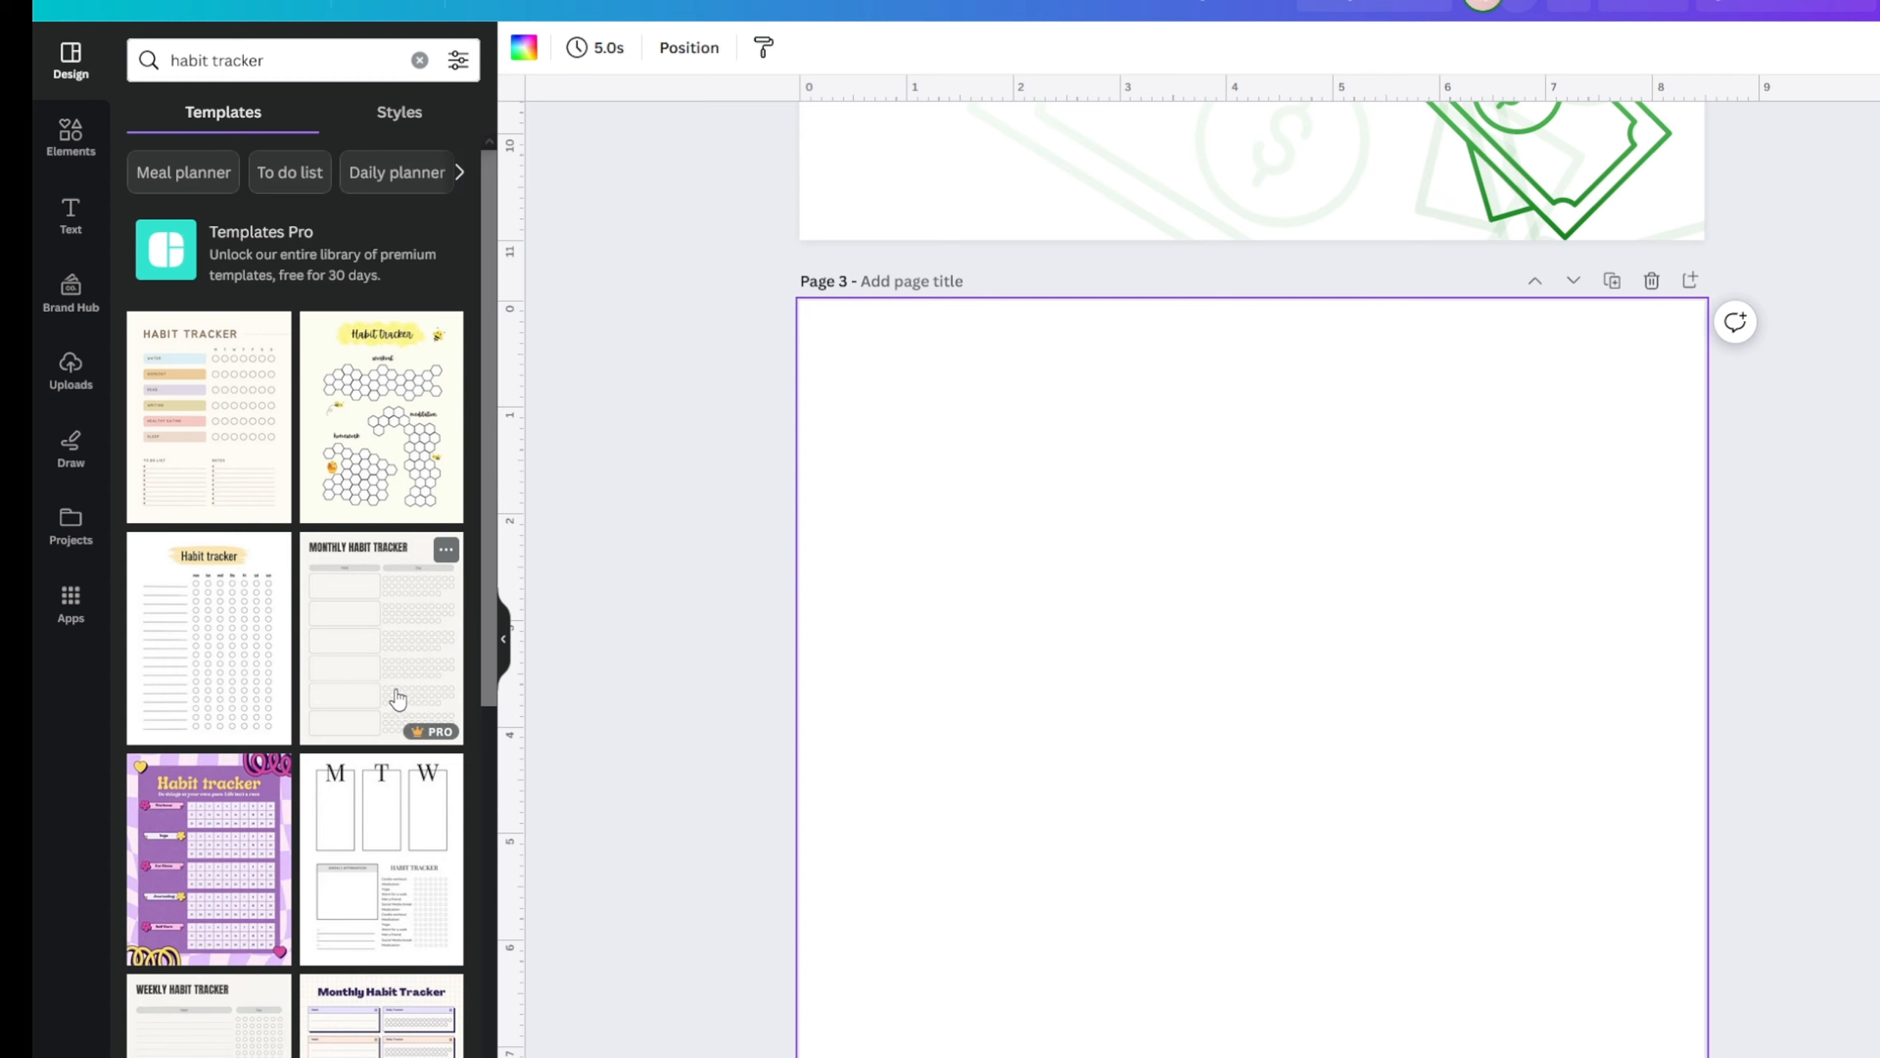
pyautogui.scroll(-6, 222, 689)
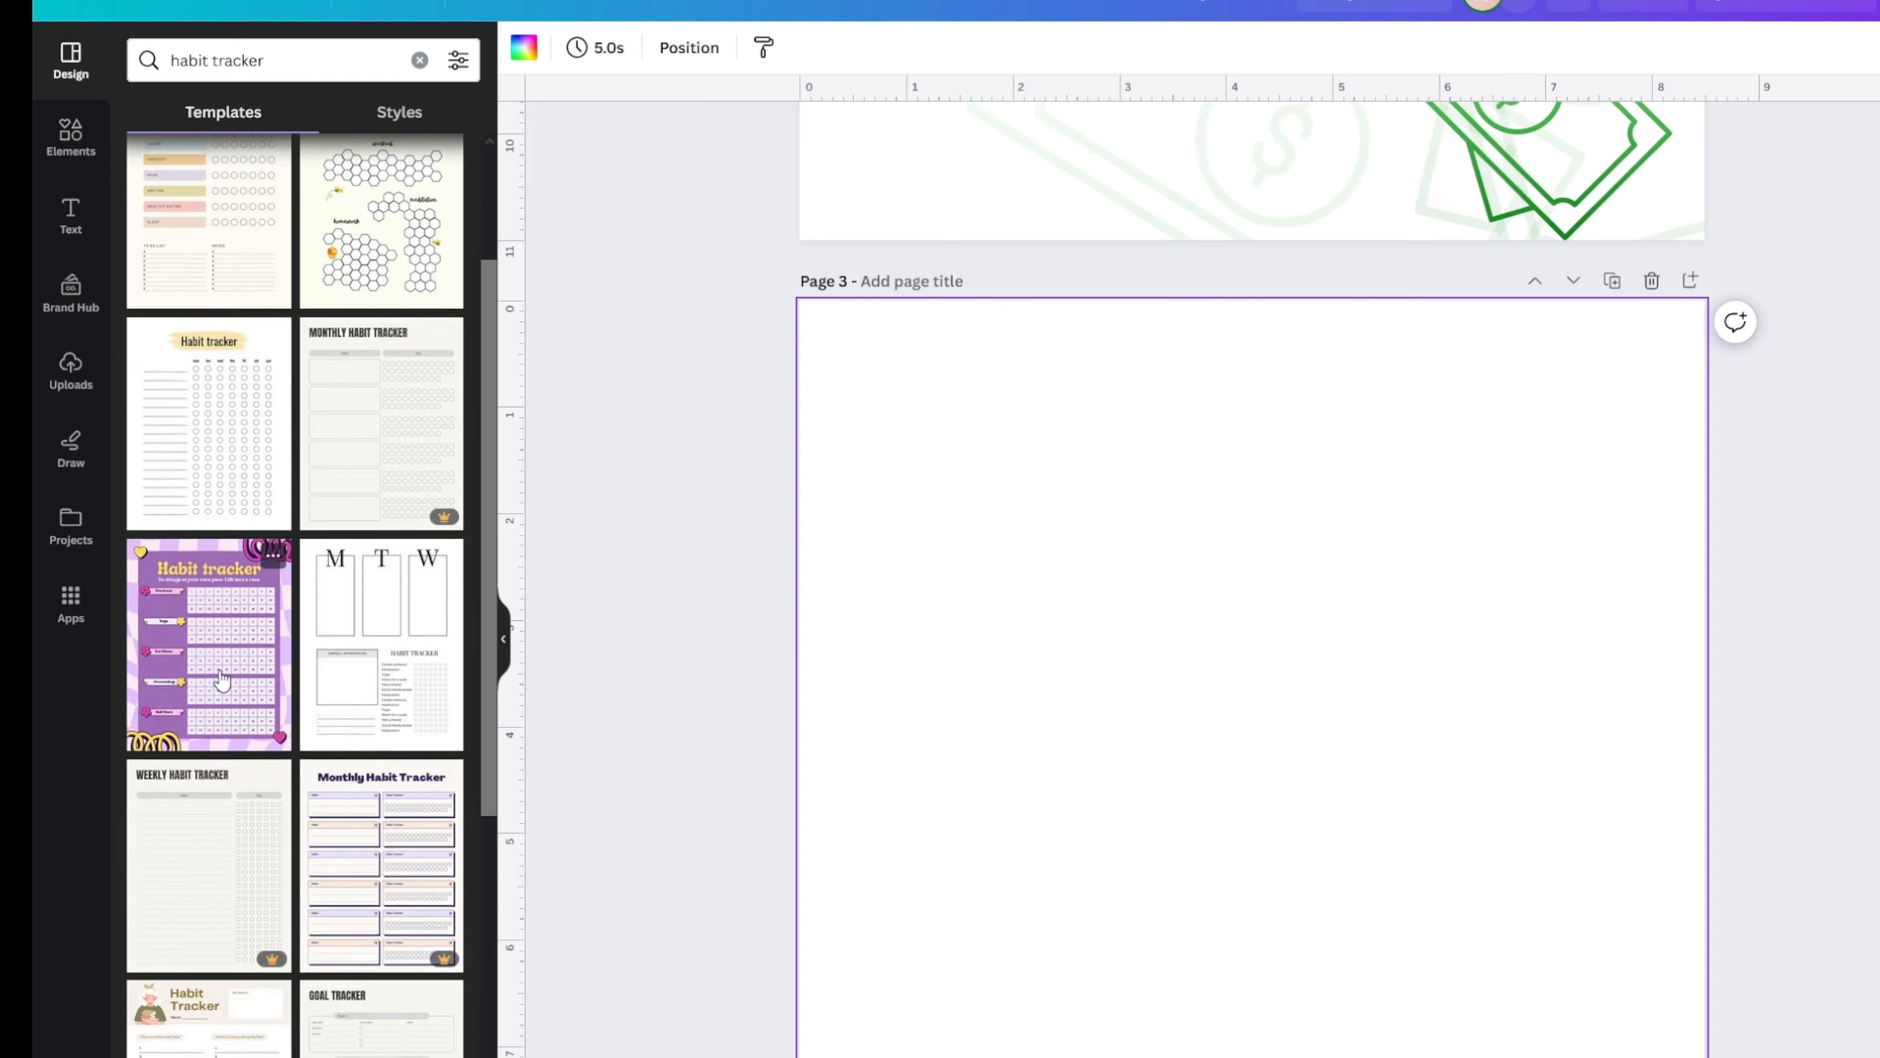
pyautogui.scroll(-3, 221, 678)
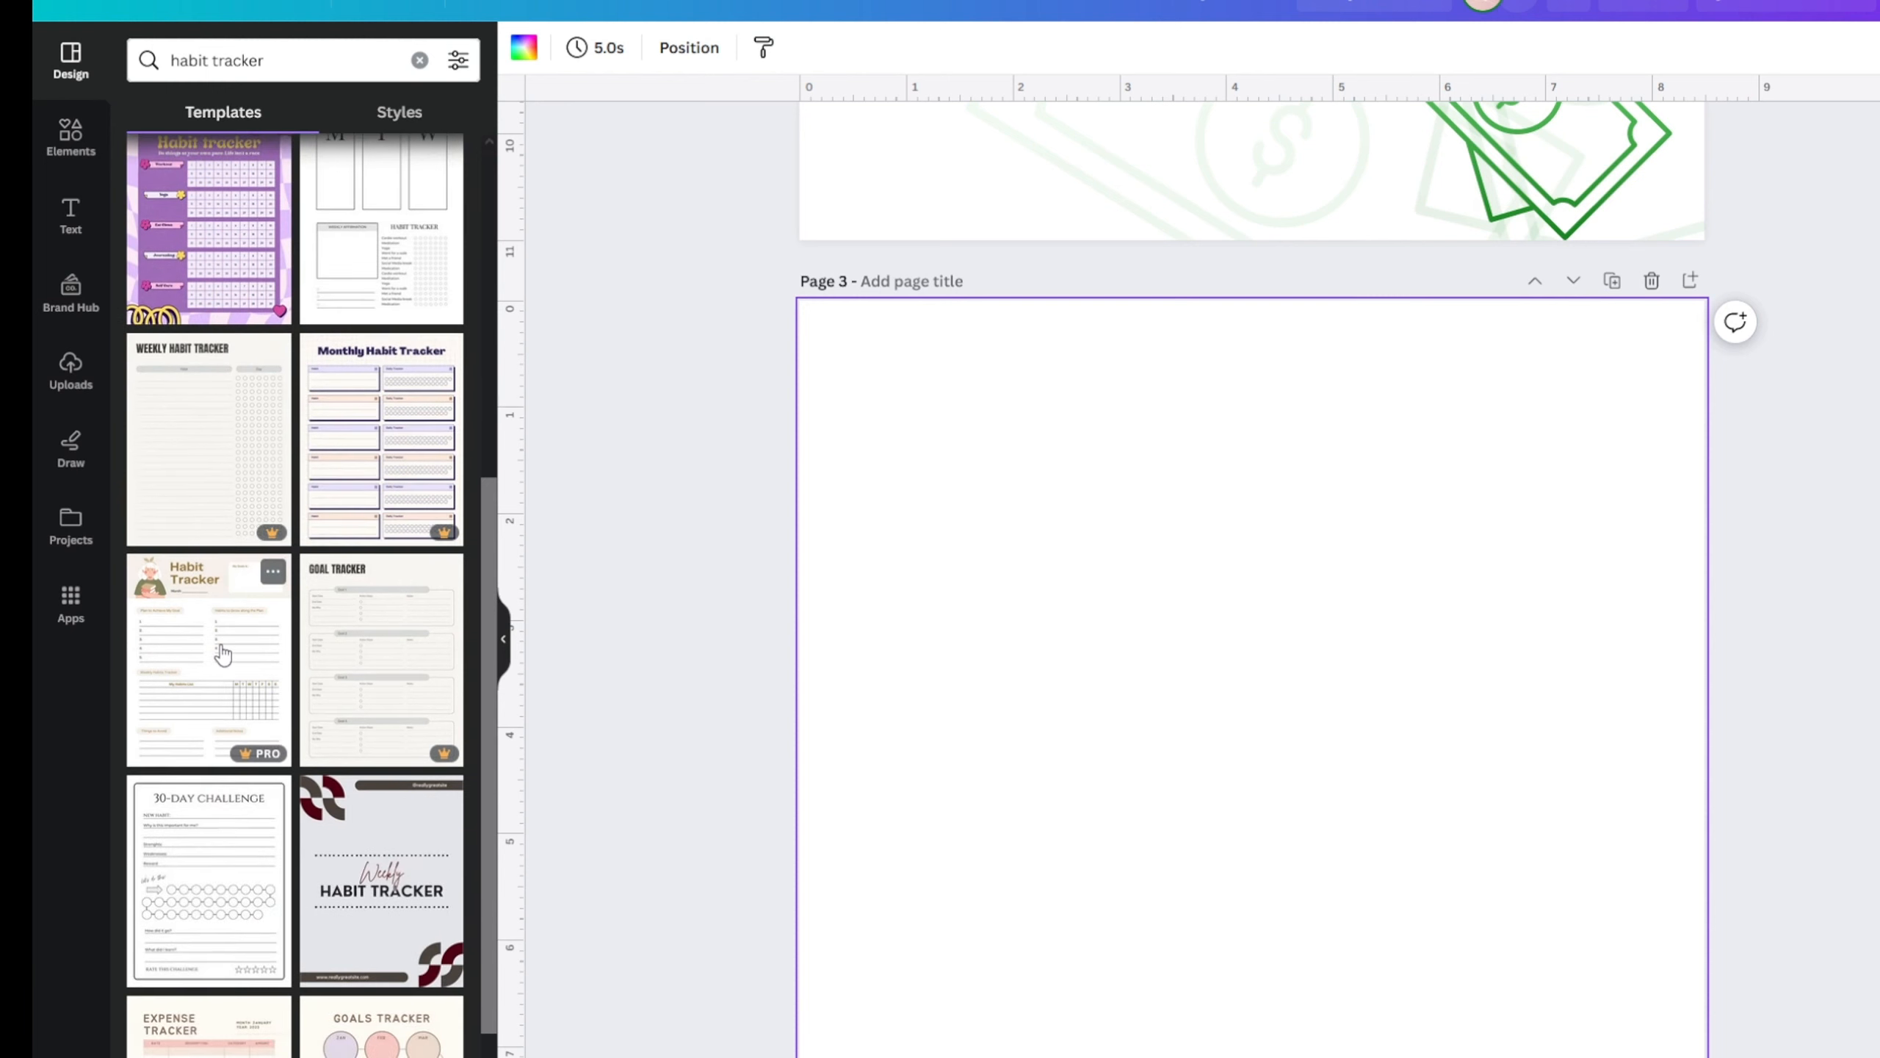
pyautogui.scroll(-2, 223, 654)
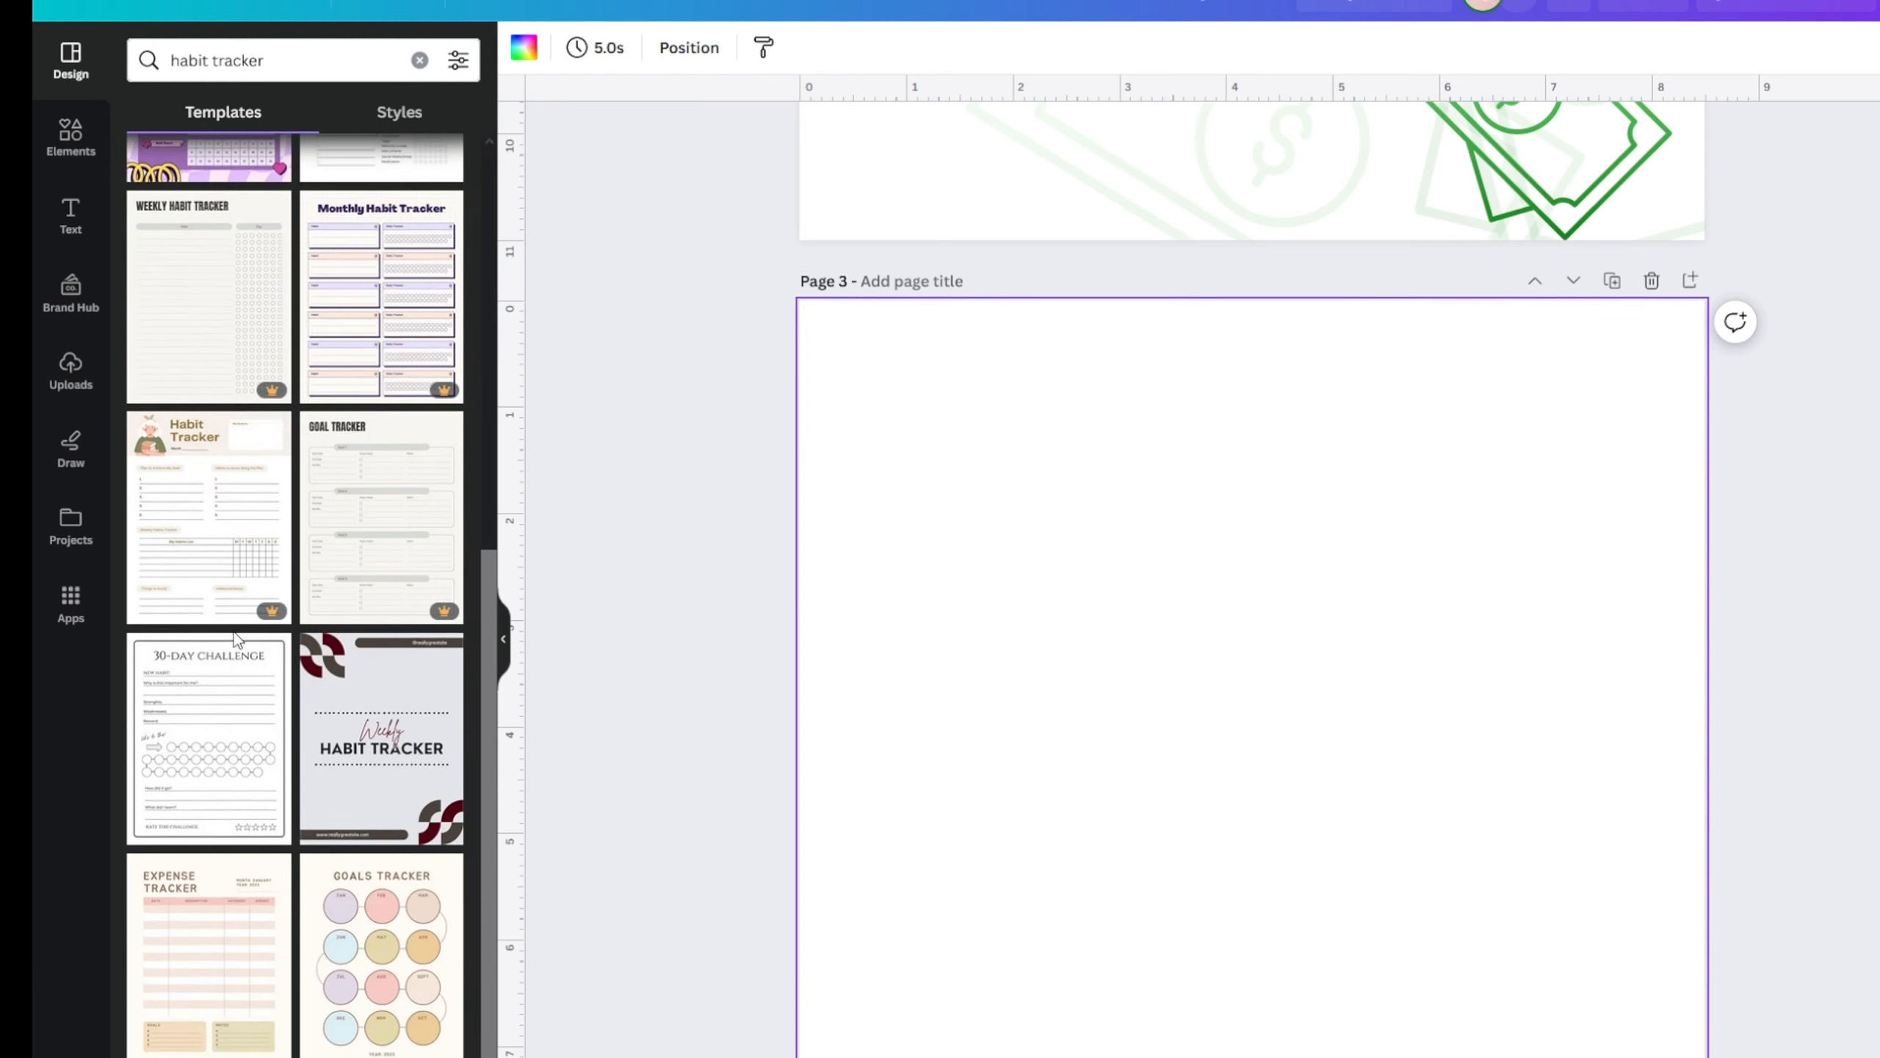
pyautogui.scroll(-1, 235, 638)
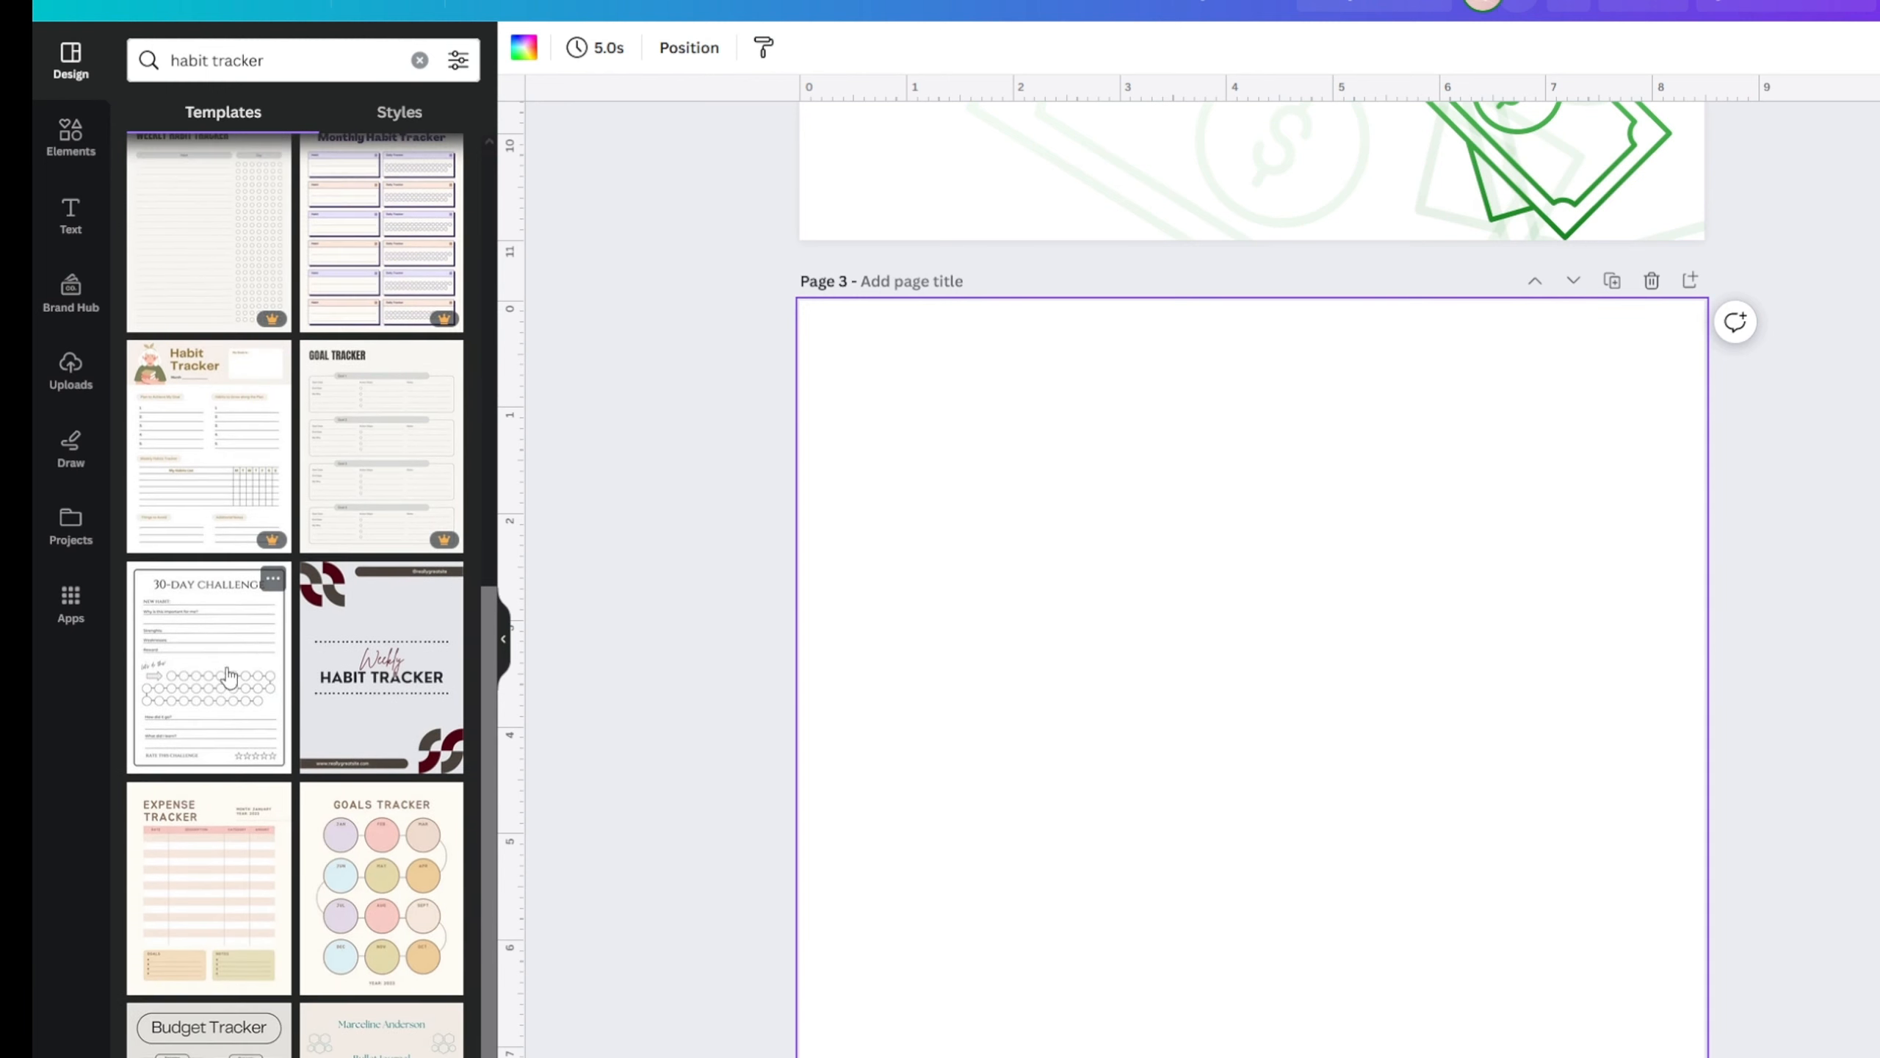
pyautogui.click(175, 936)
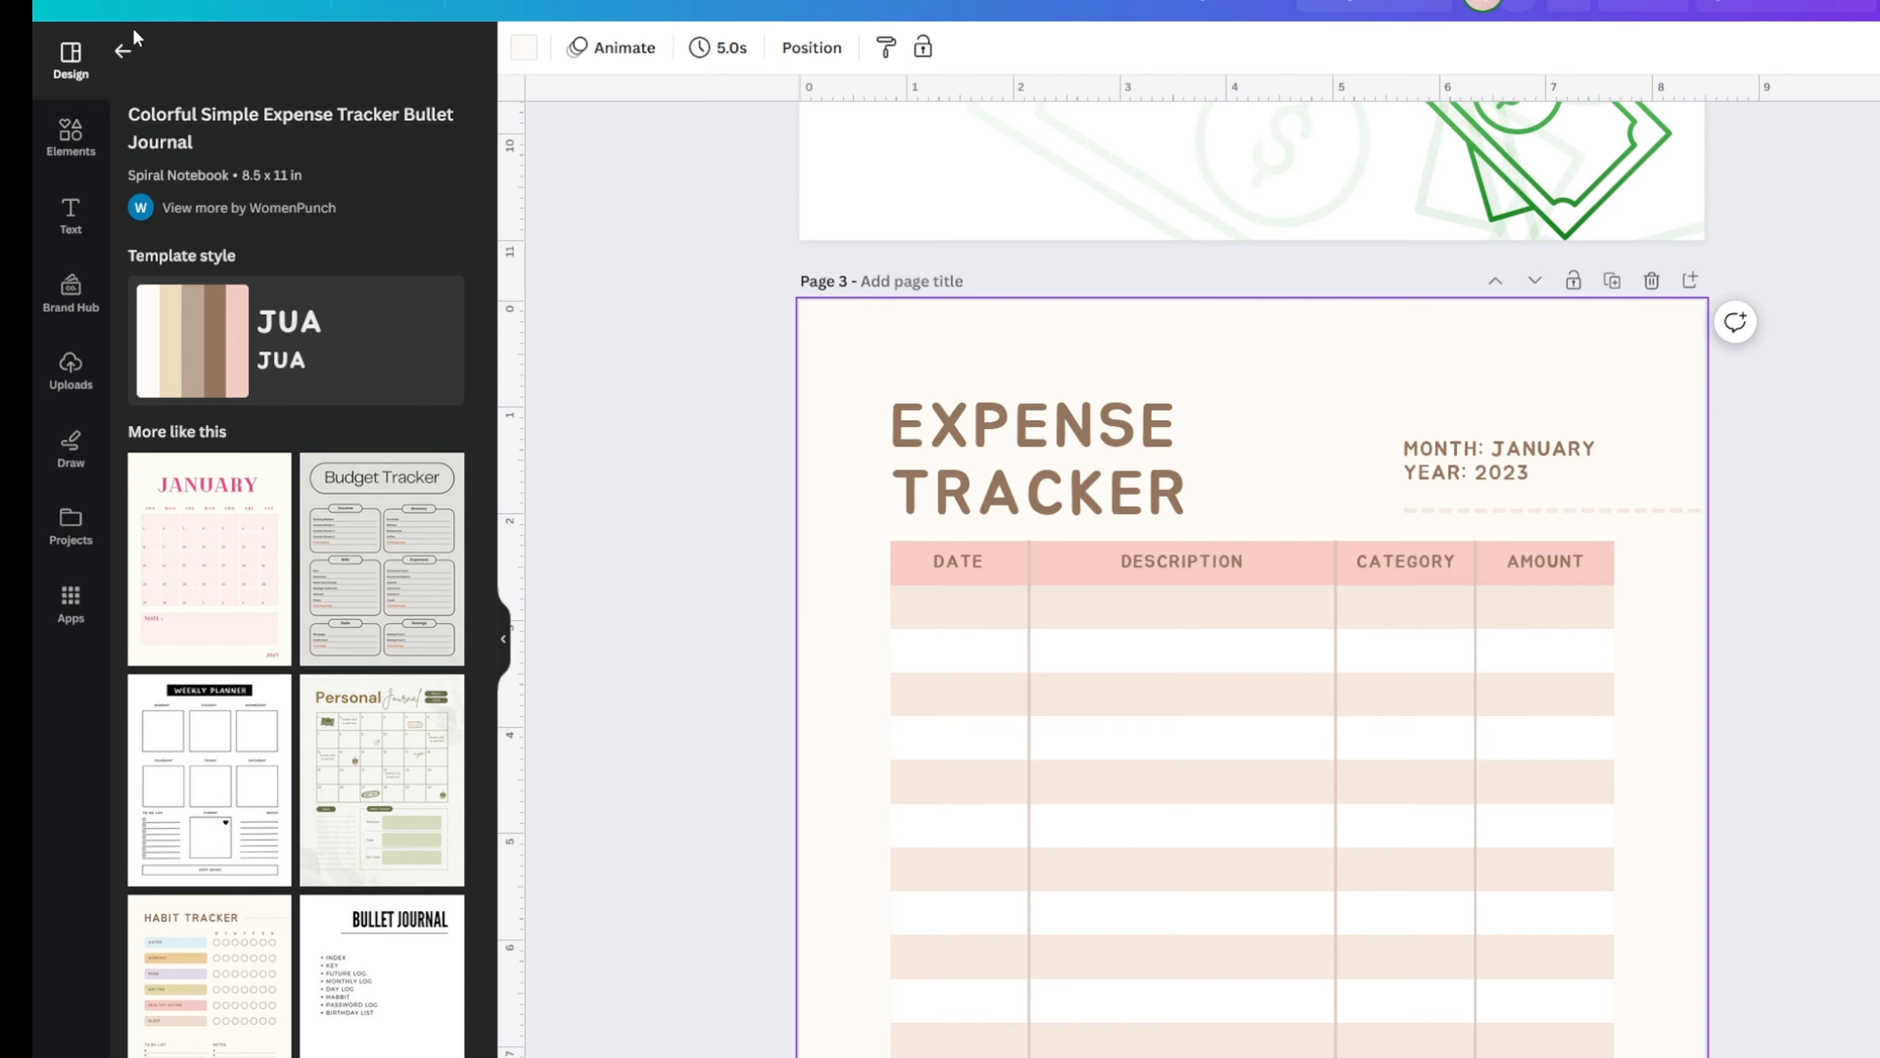
pyautogui.click(503, 640)
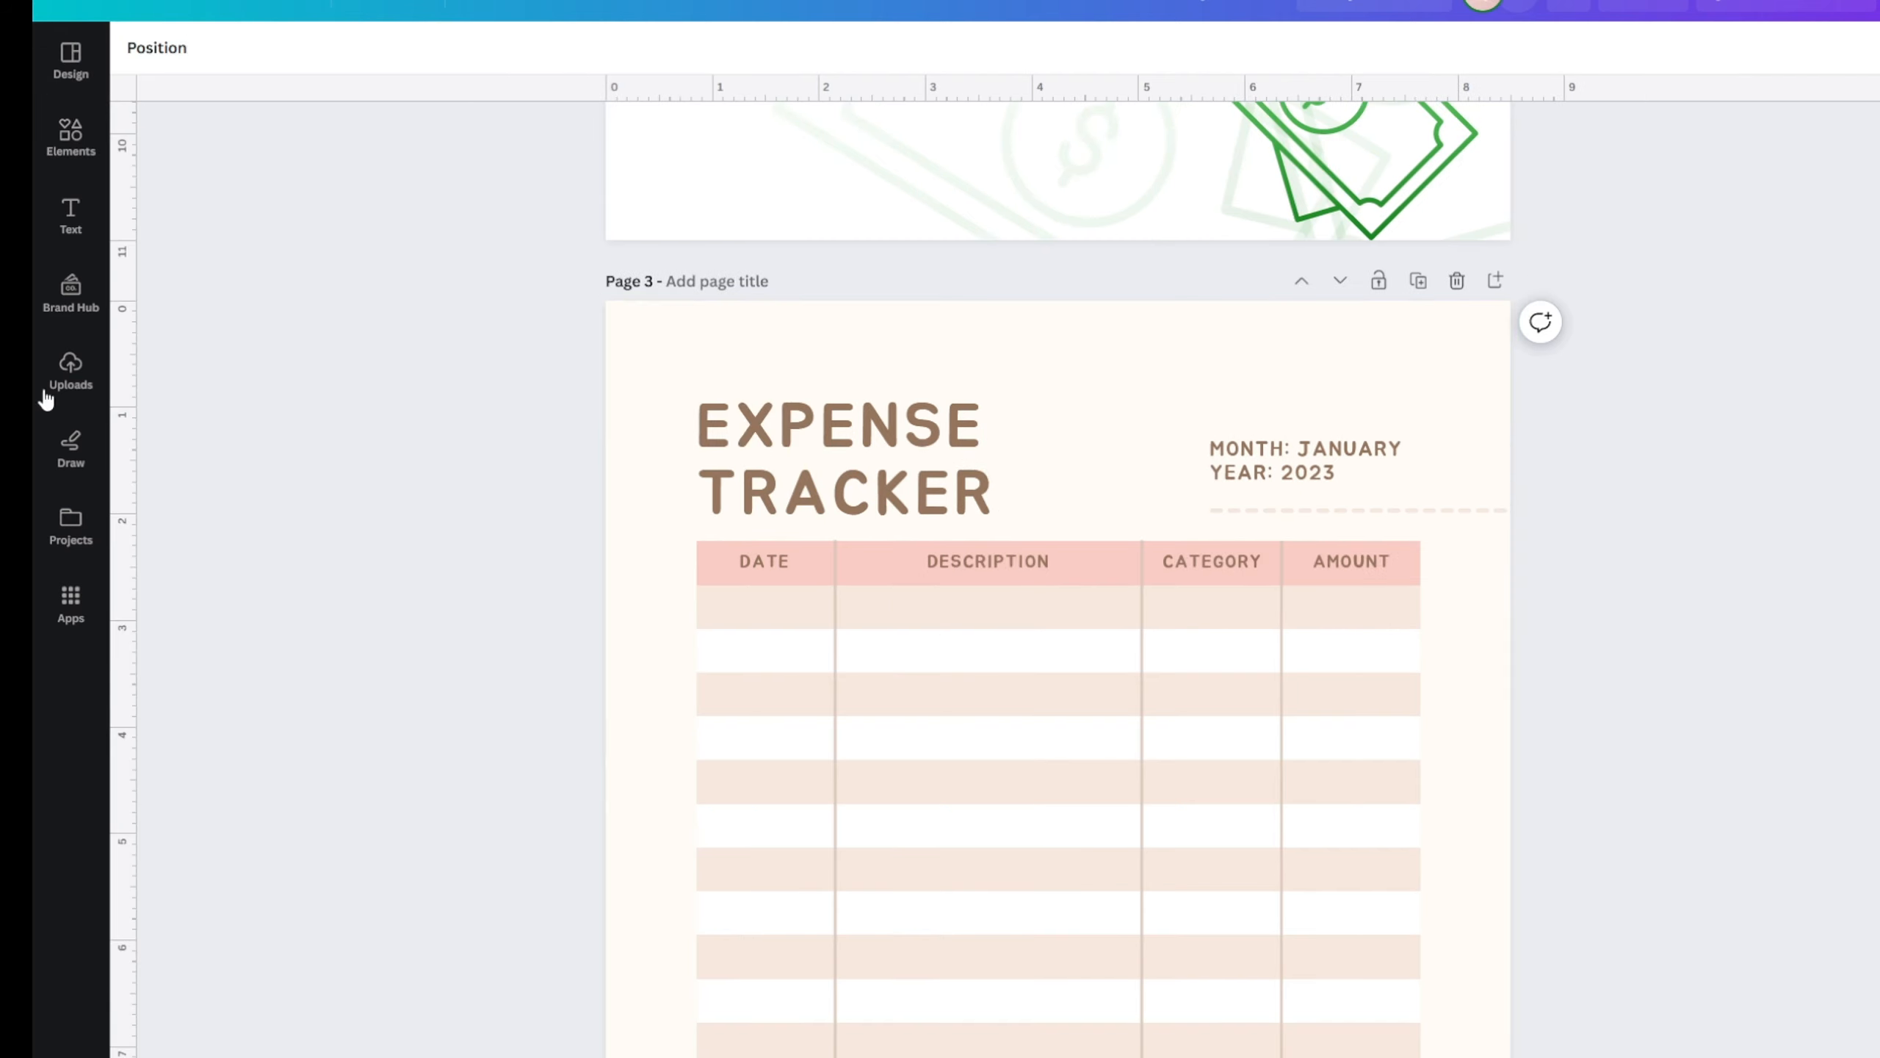
# - Search the design templates for "expense tracker" and look through the alternative layouts
pyautogui.click(69, 70)
pyautogui.click(118, 52)
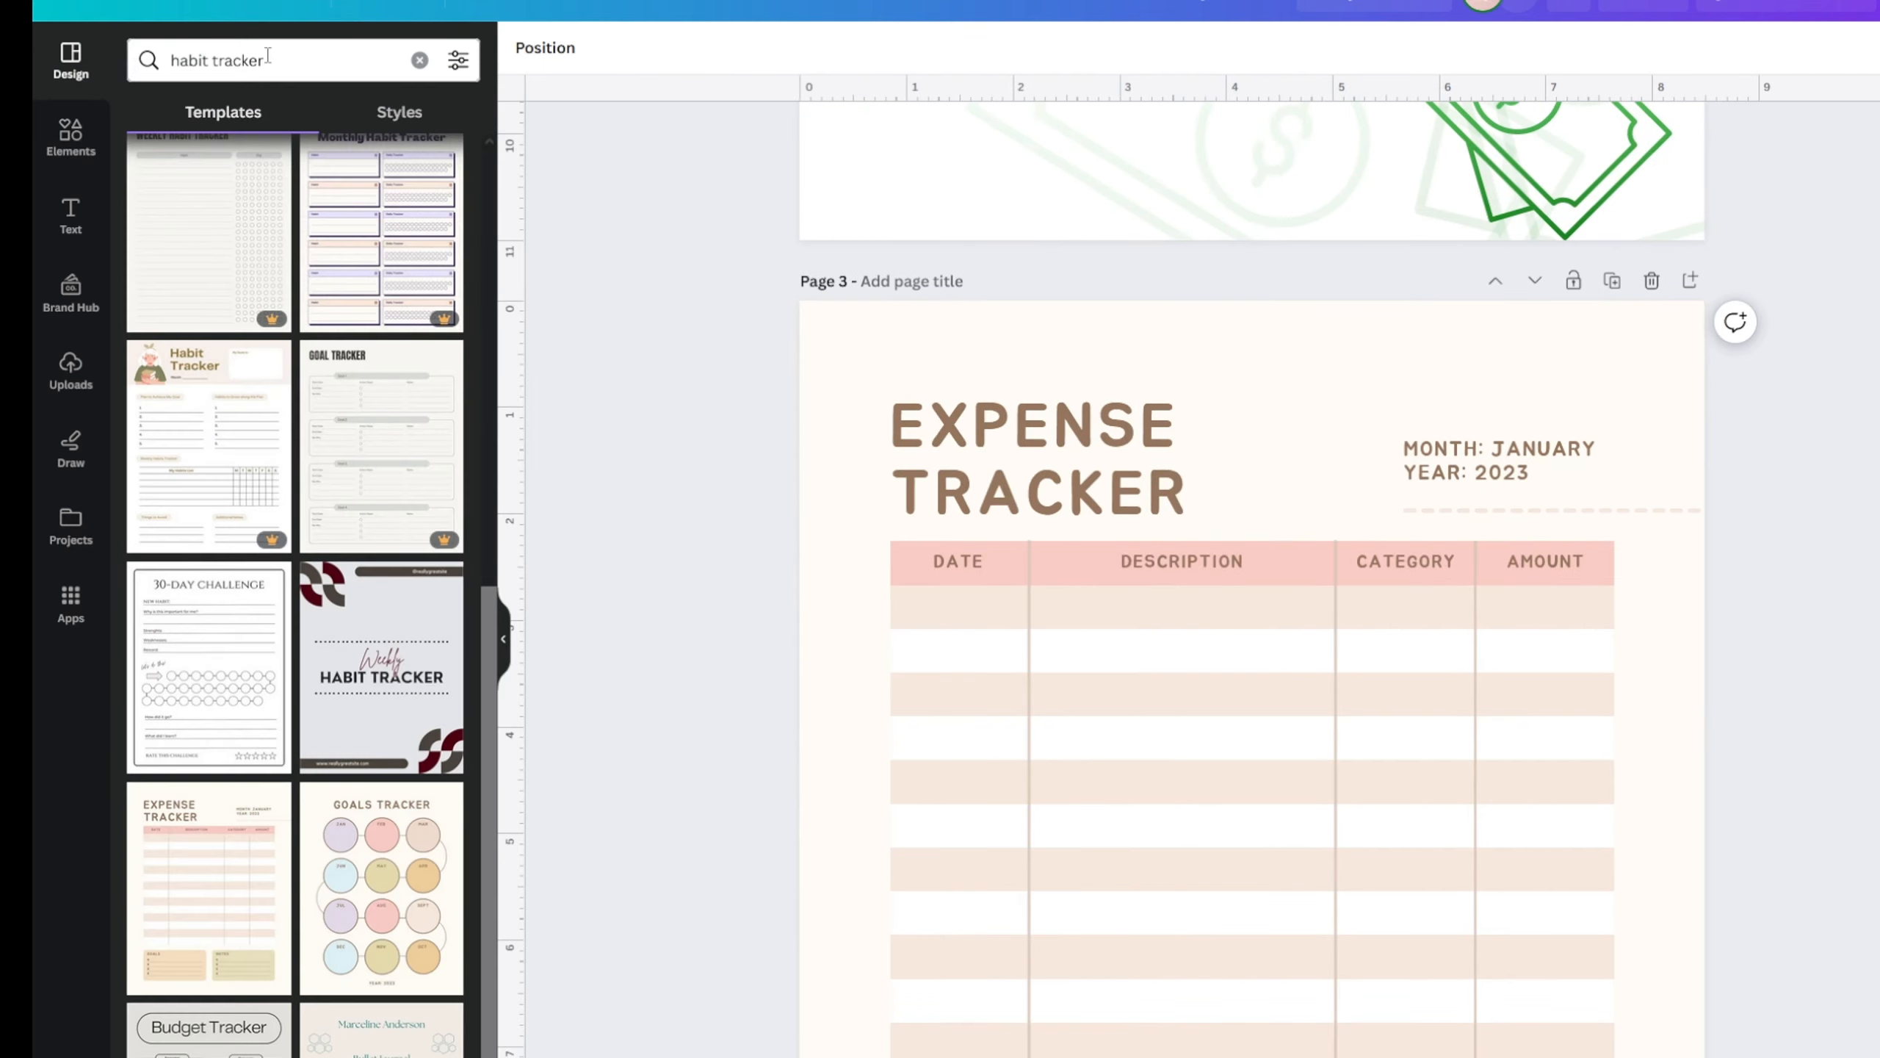
pyautogui.click(419, 61)
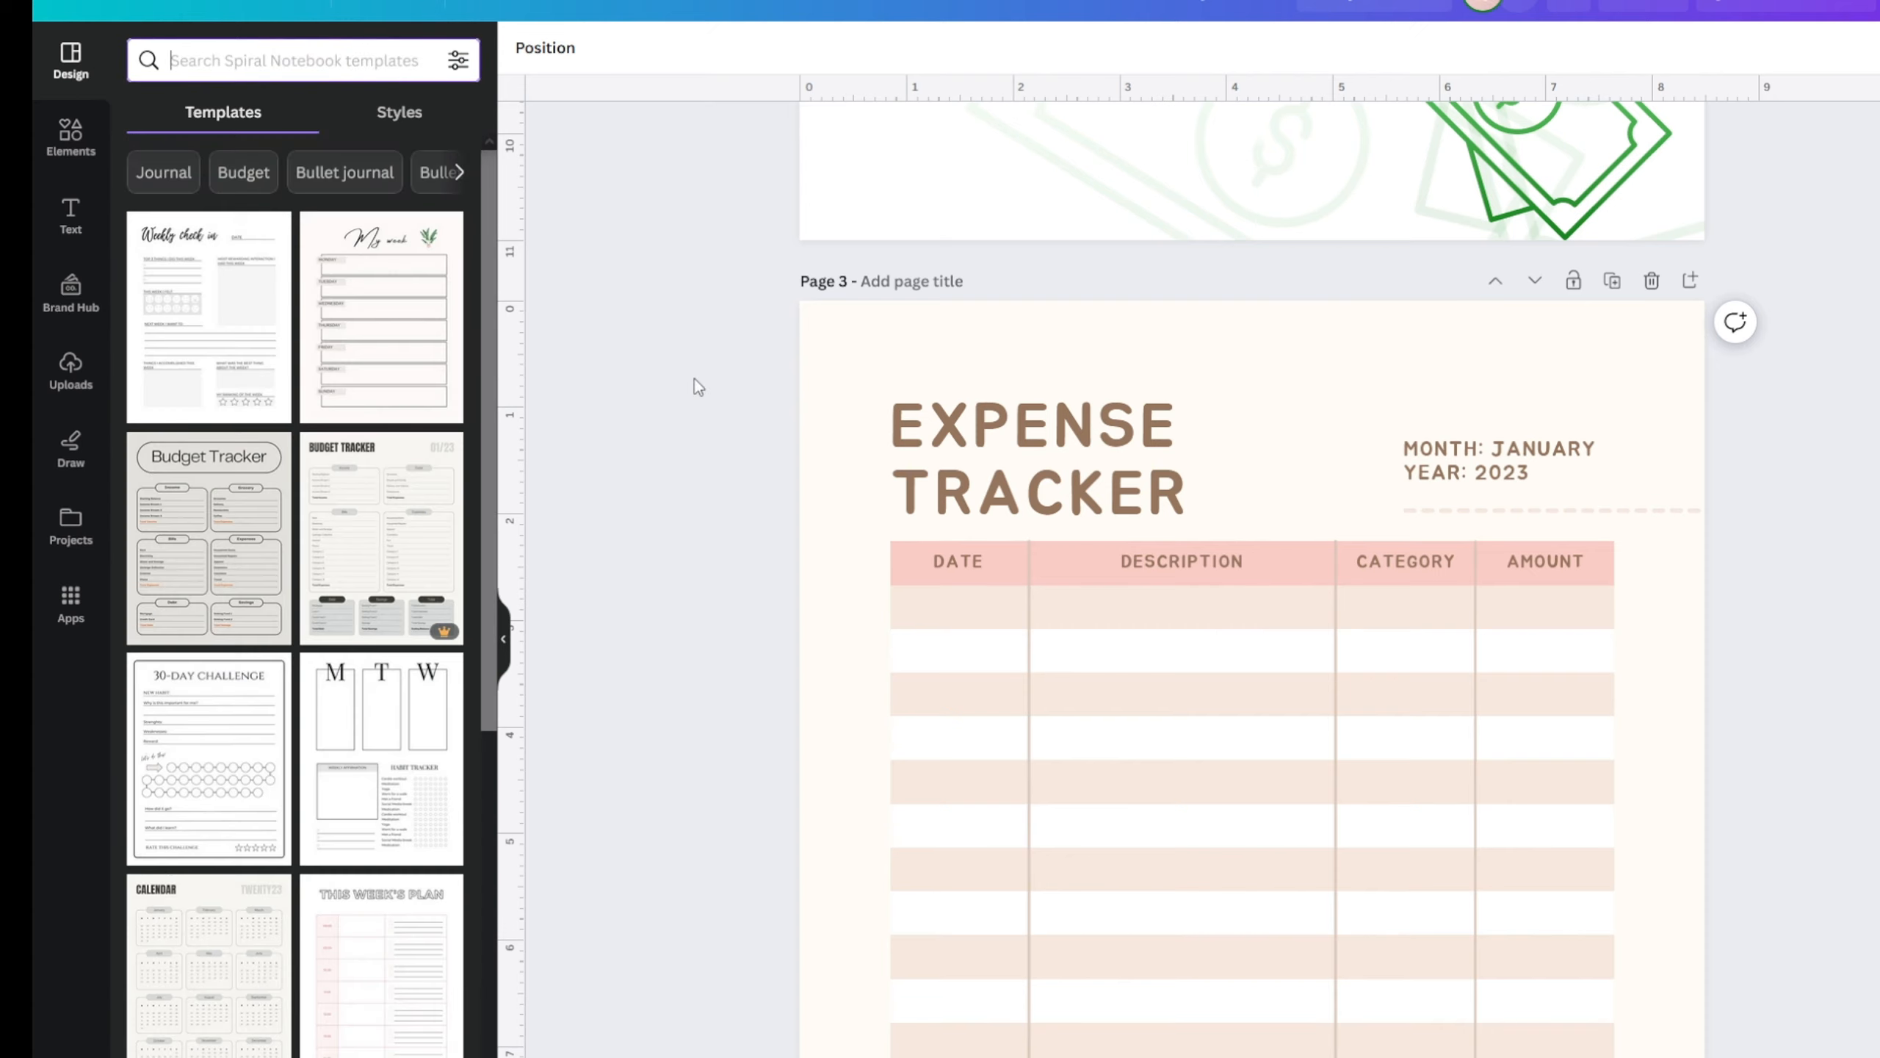
pyautogui.click(504, 641)
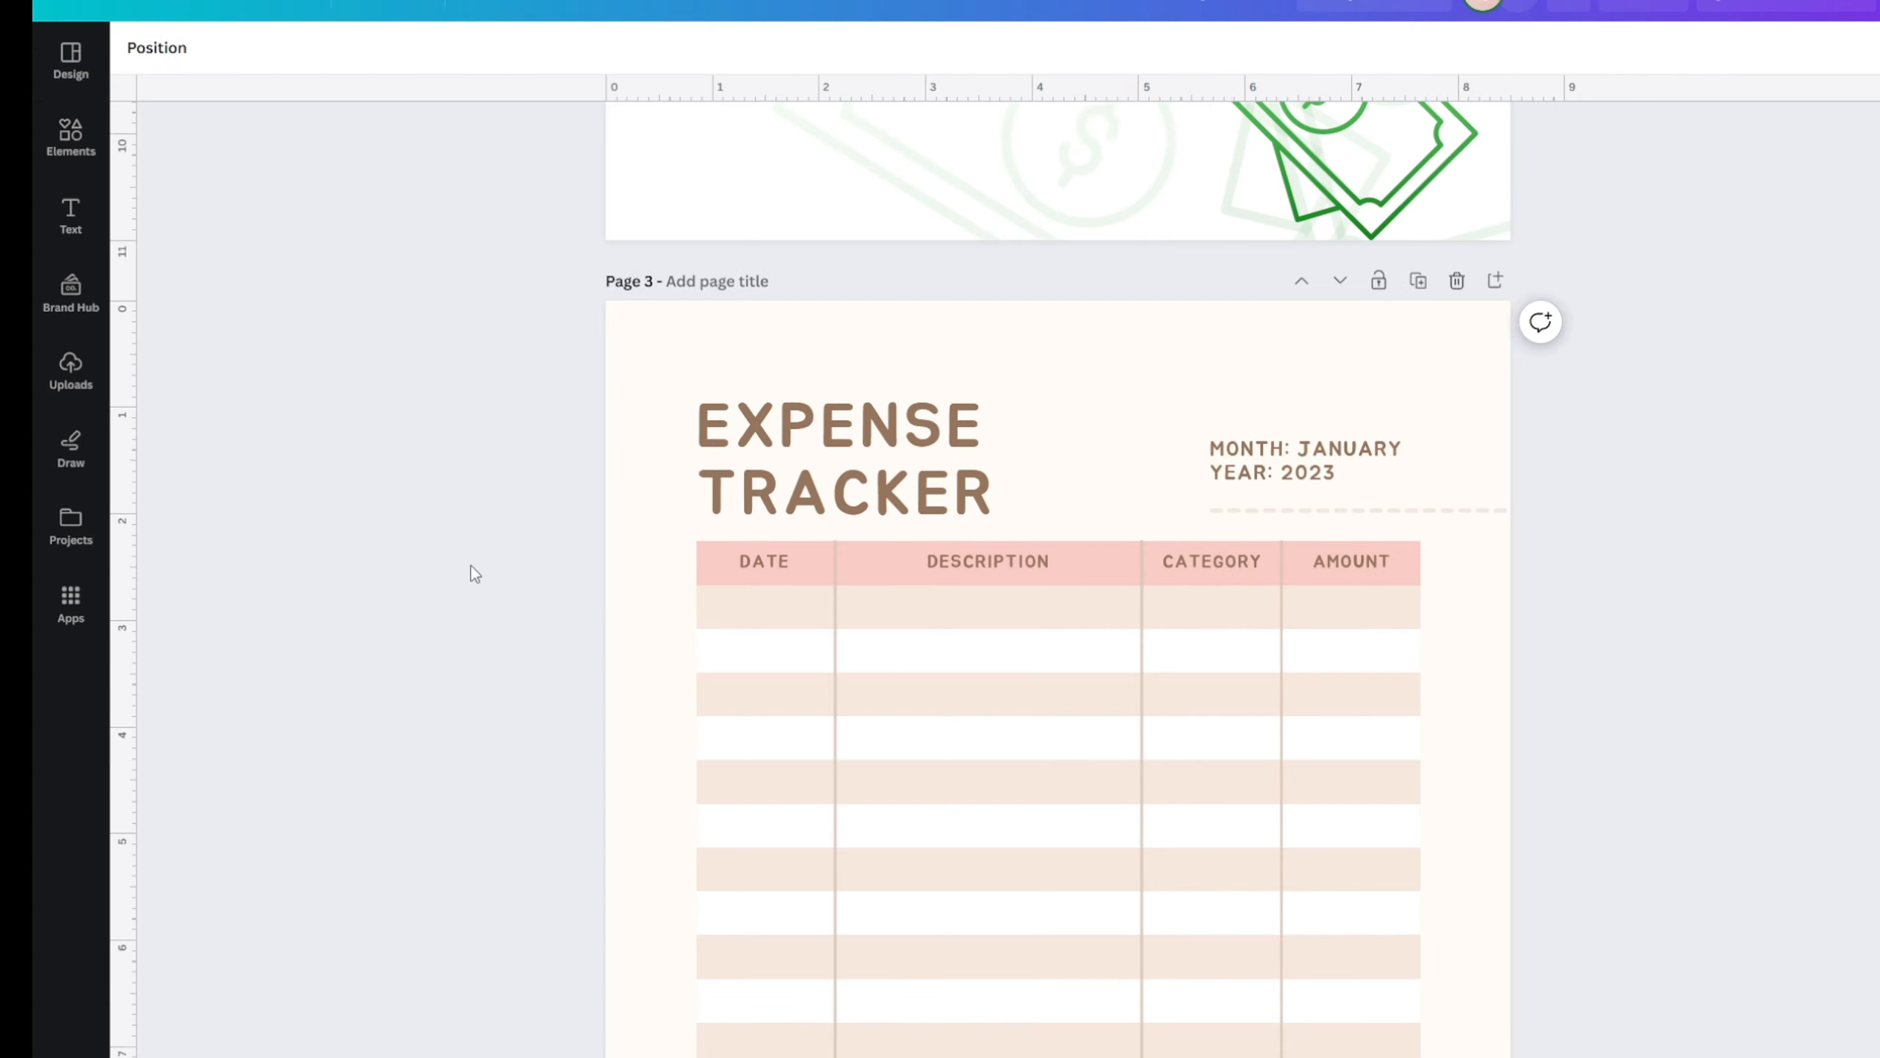
pyautogui.click(71, 60)
pyautogui.click(216, 64)
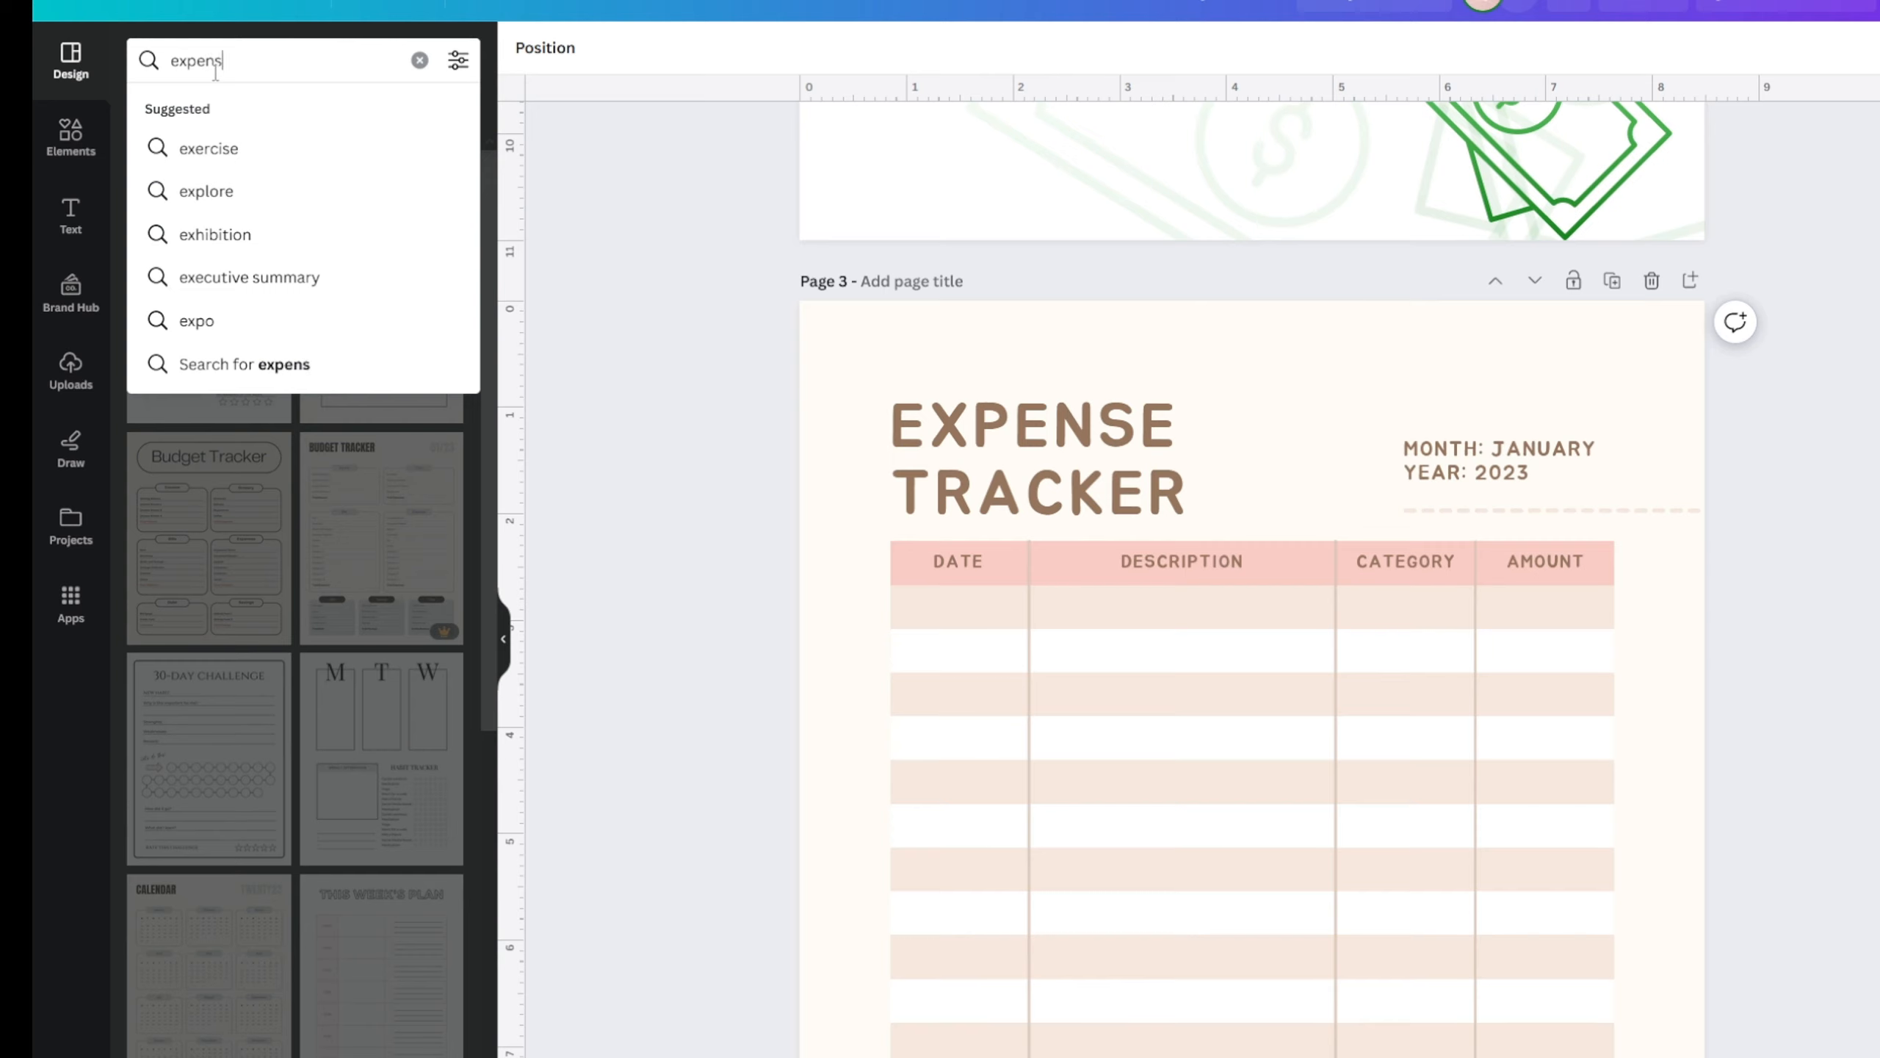
pyautogui.write('e tracker')
pyautogui.press('Return')
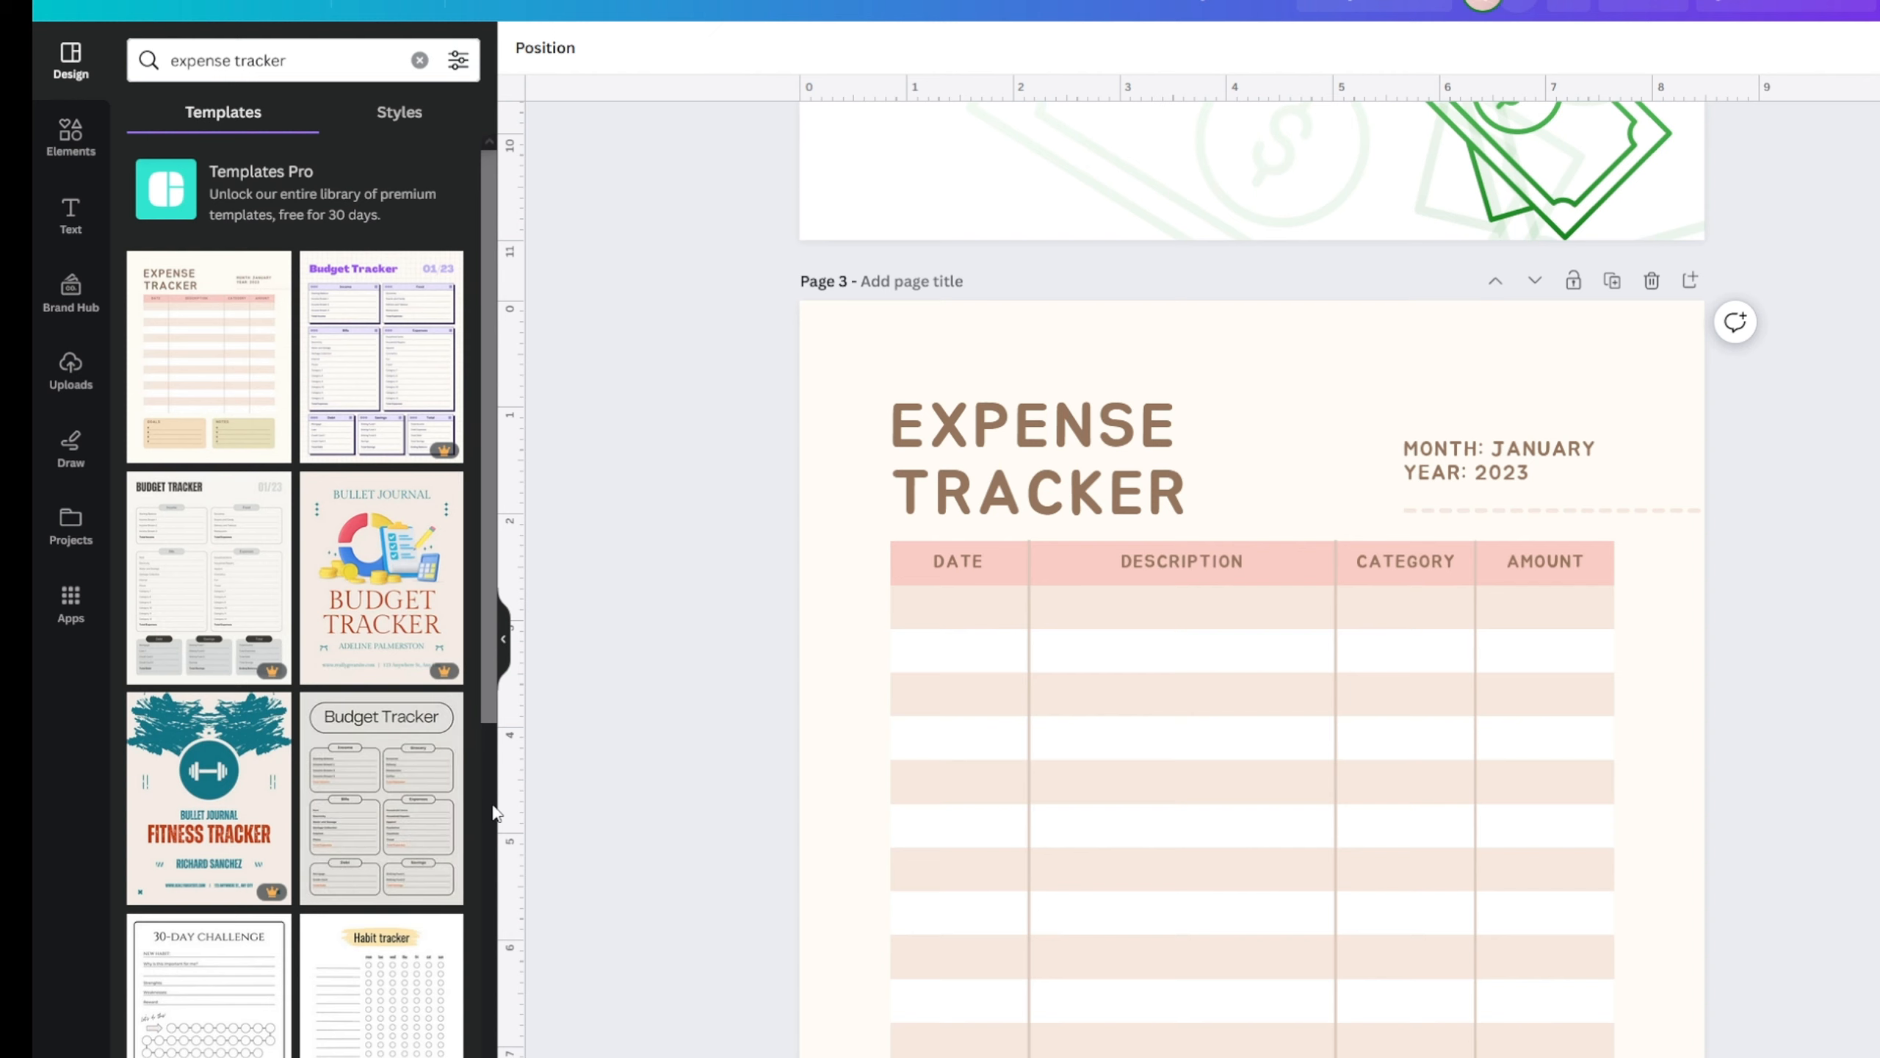
pyautogui.scroll(-3, 473, 677)
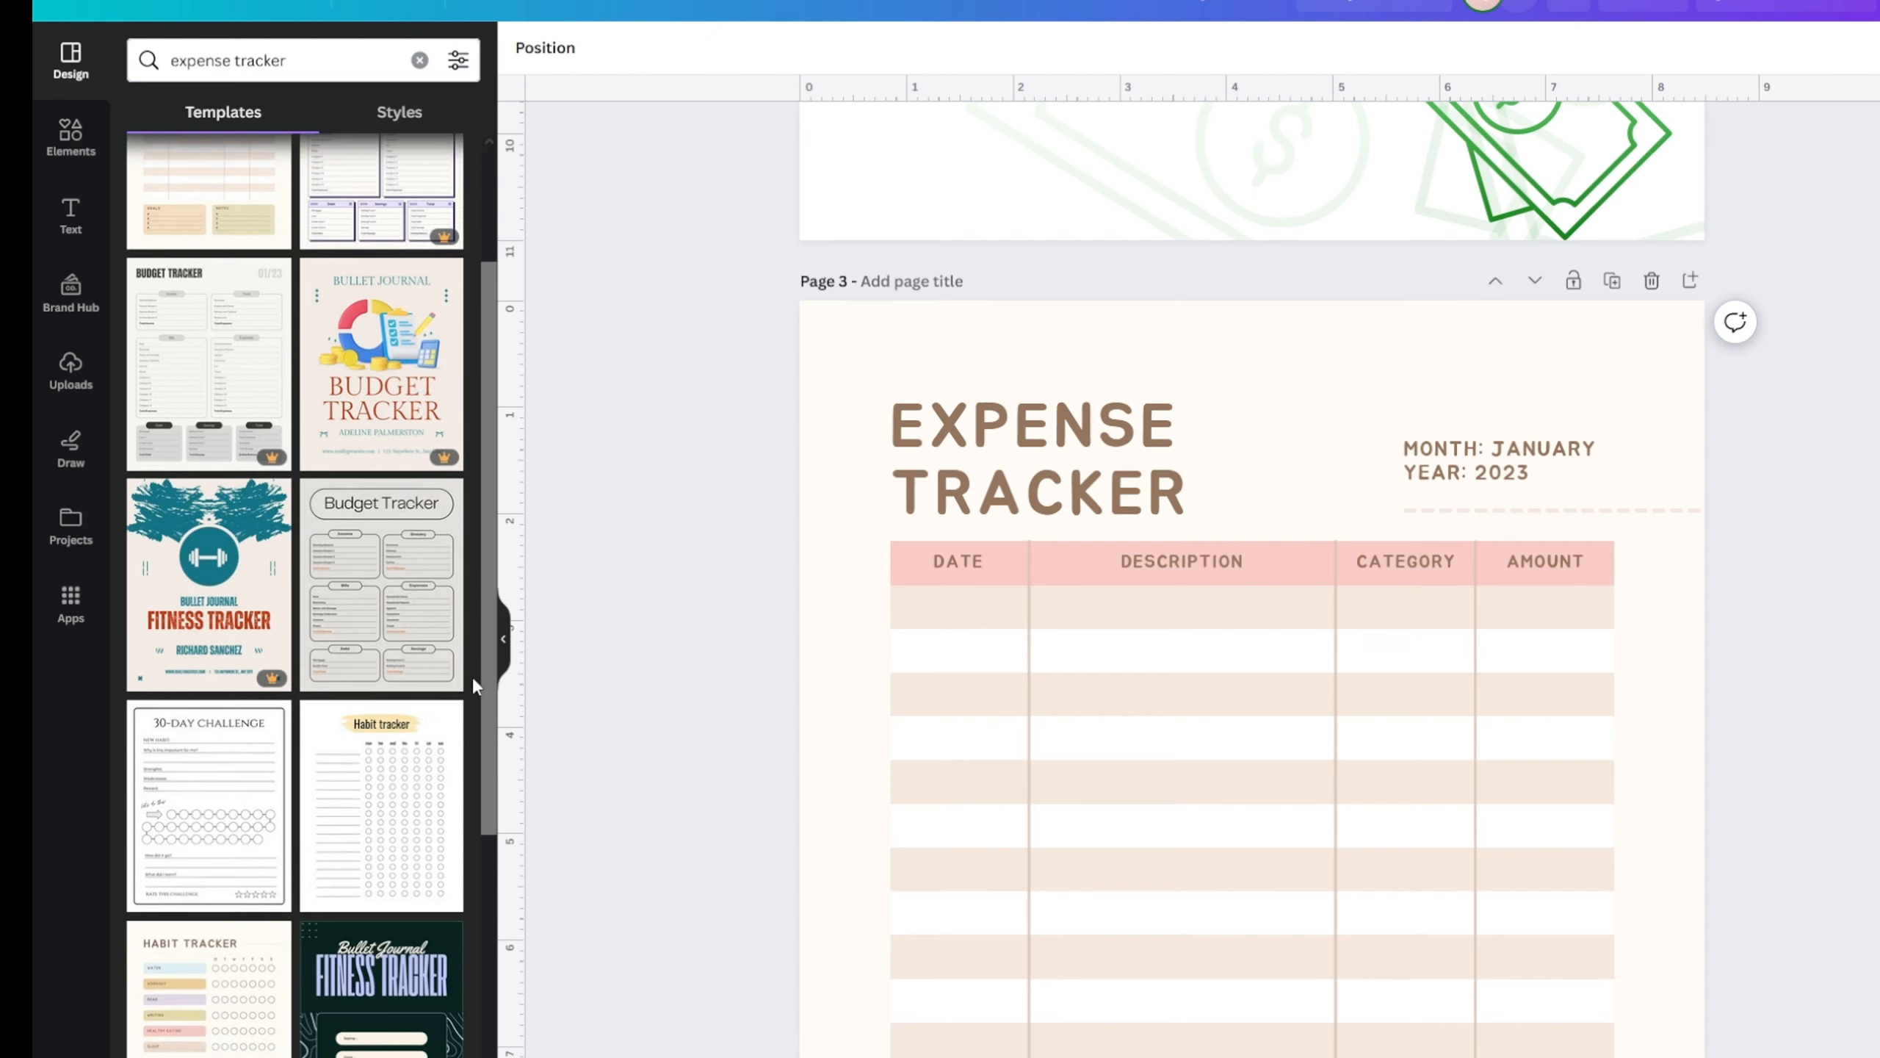
pyautogui.click(504, 640)
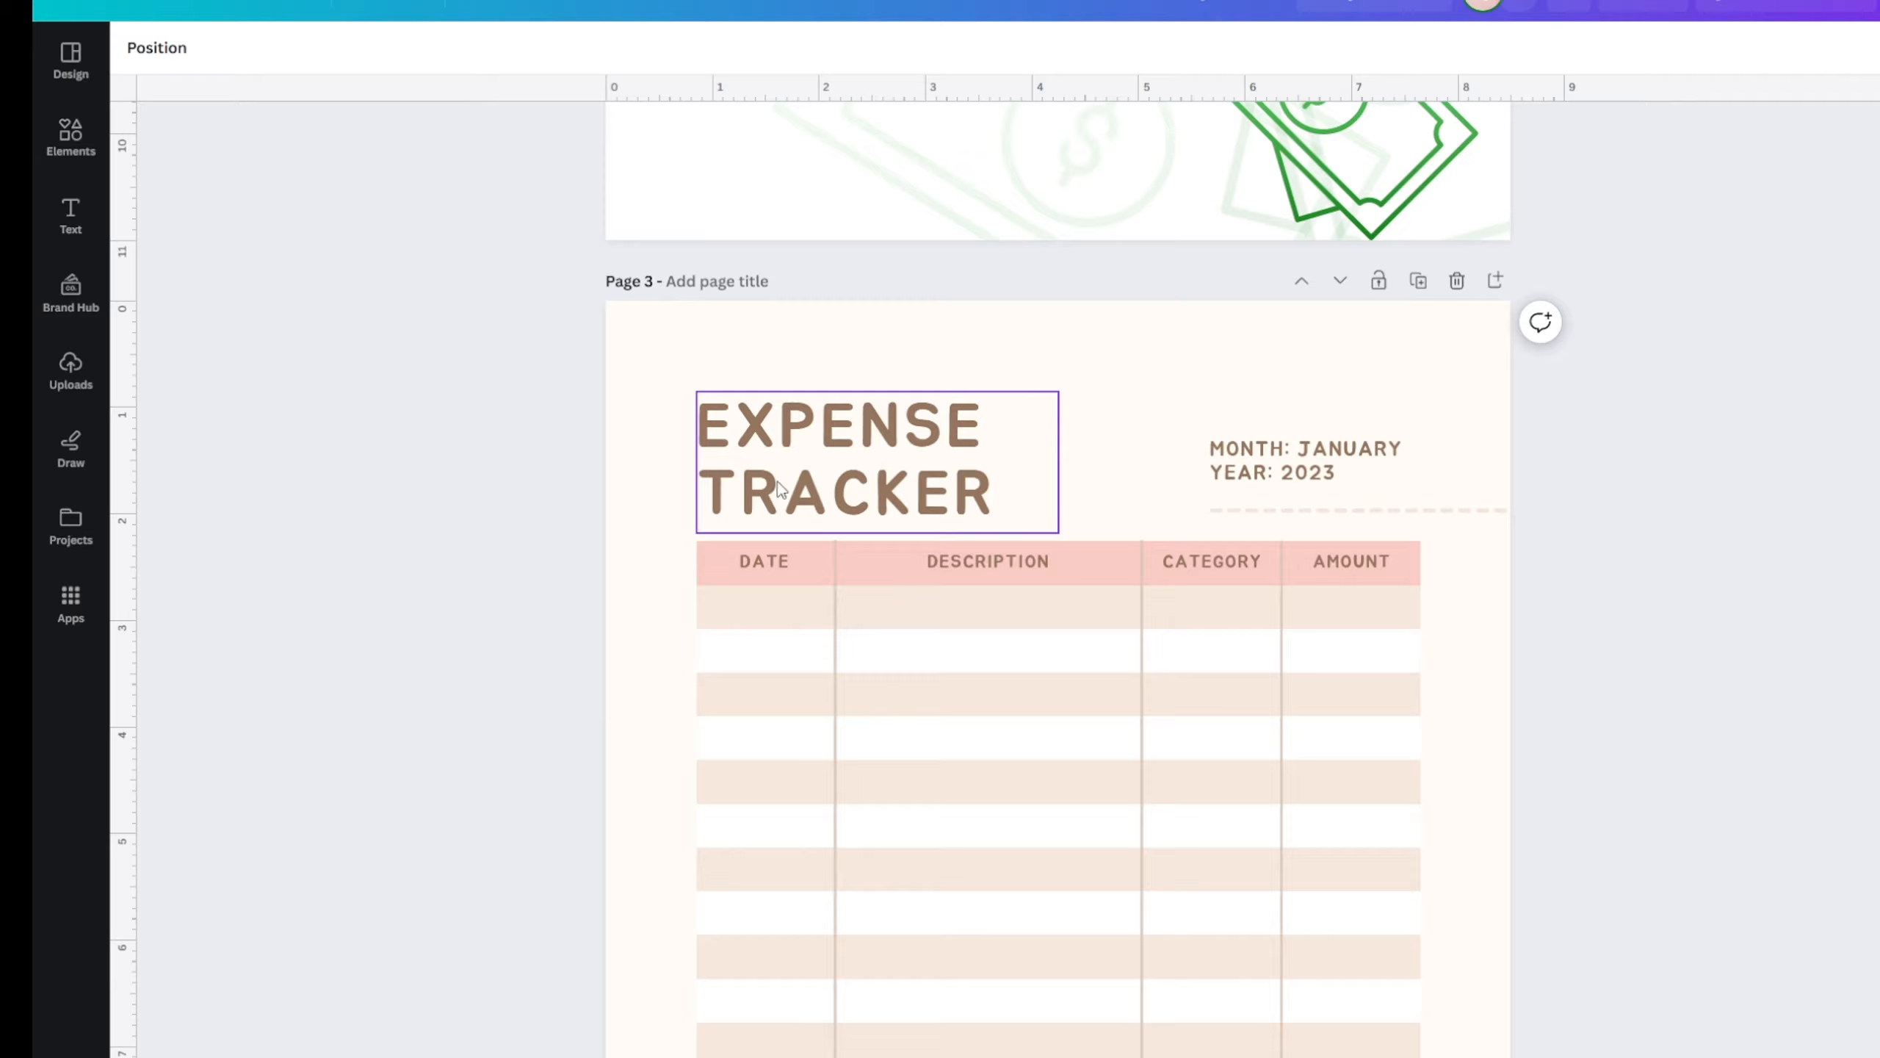
# - Delete the "Expense Tracker" heading on page 3 and set the page background to white
pyautogui.click(878, 437)
pyautogui.scroll(5, 391, 560)
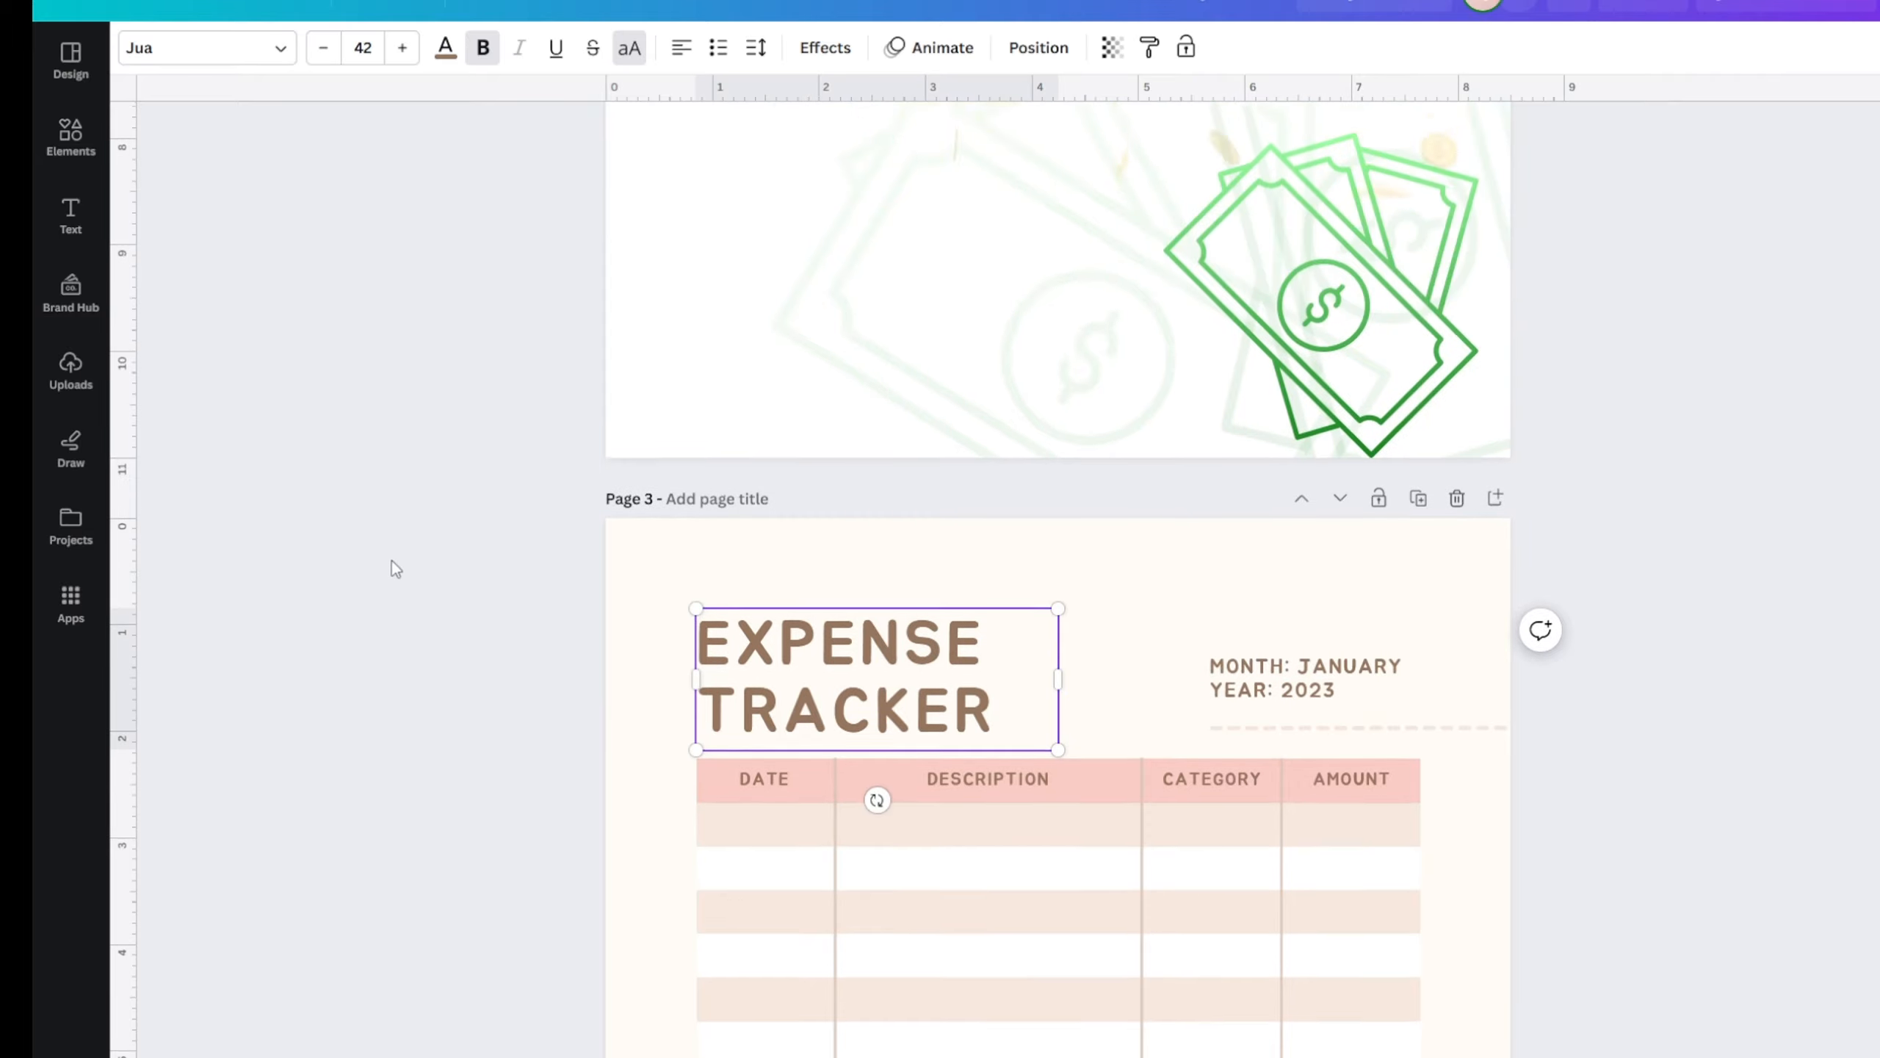
pyautogui.scroll(-5, 433, 578)
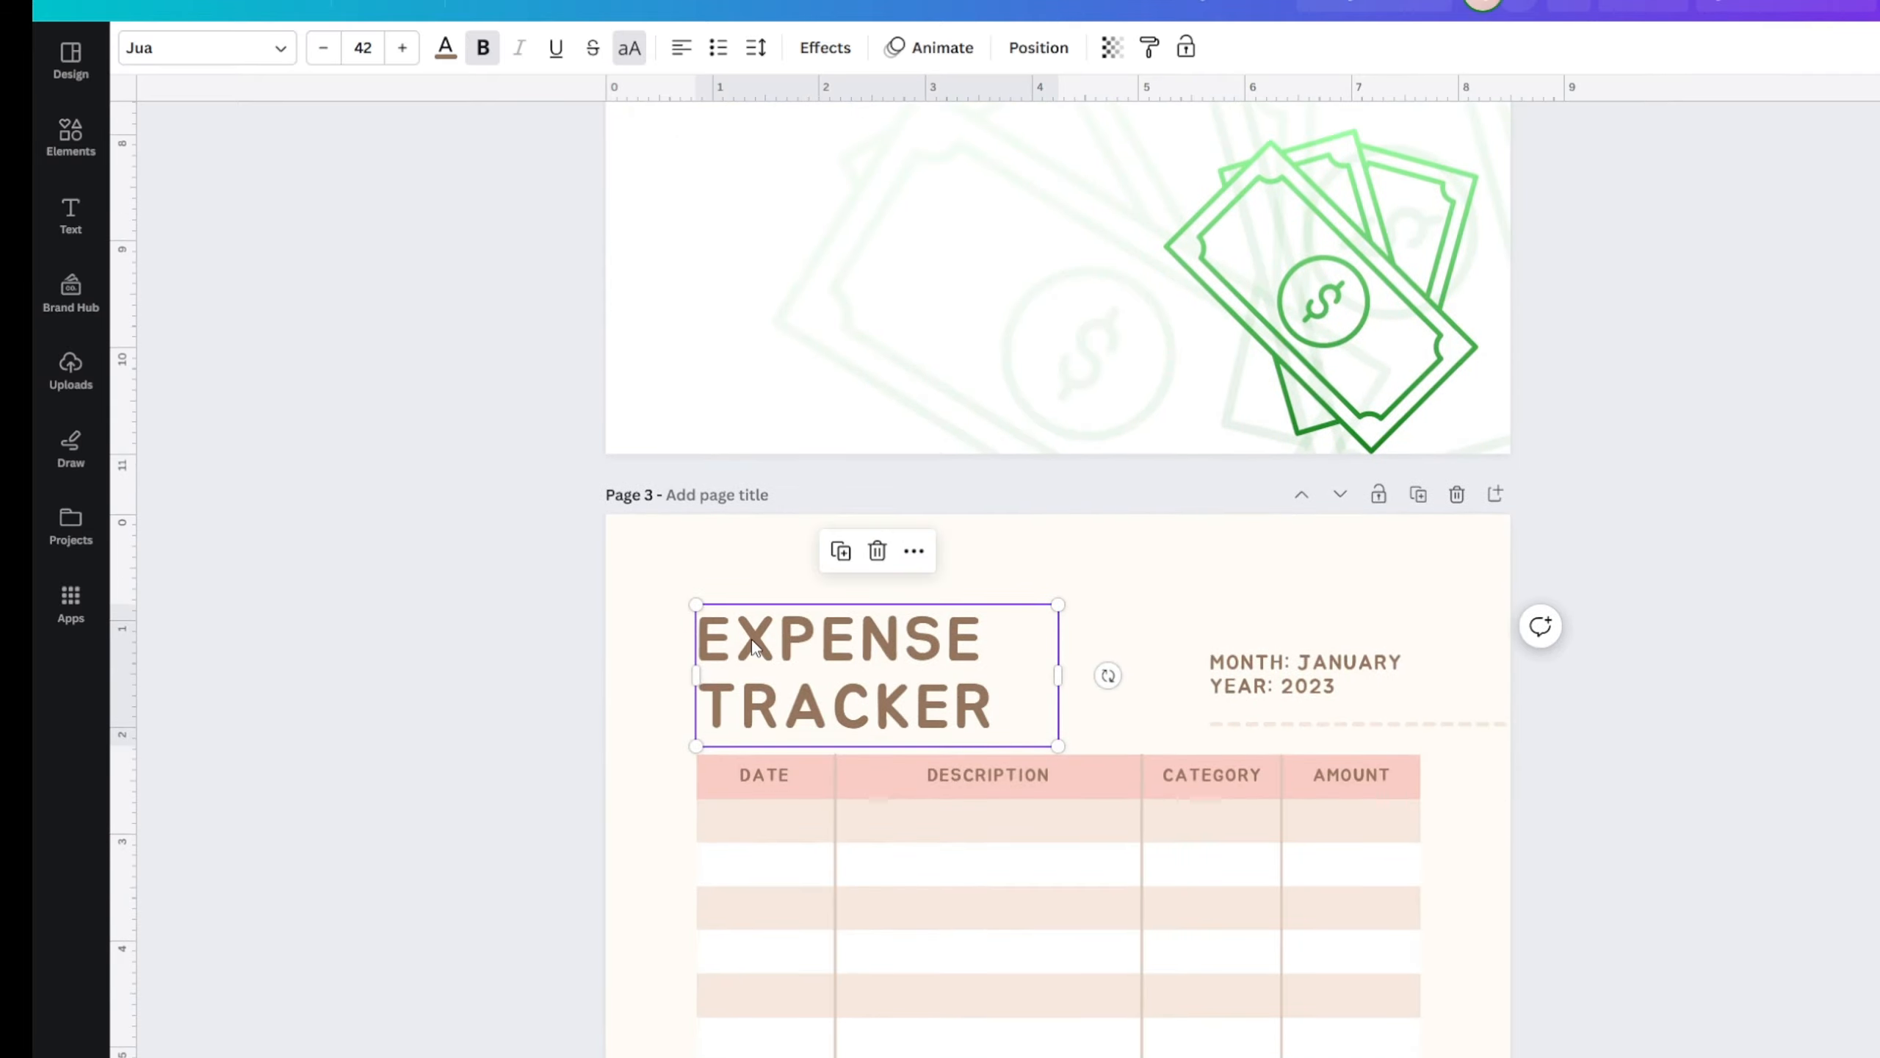
pyautogui.press('Delete')
pyautogui.scroll(-3, 696, 419)
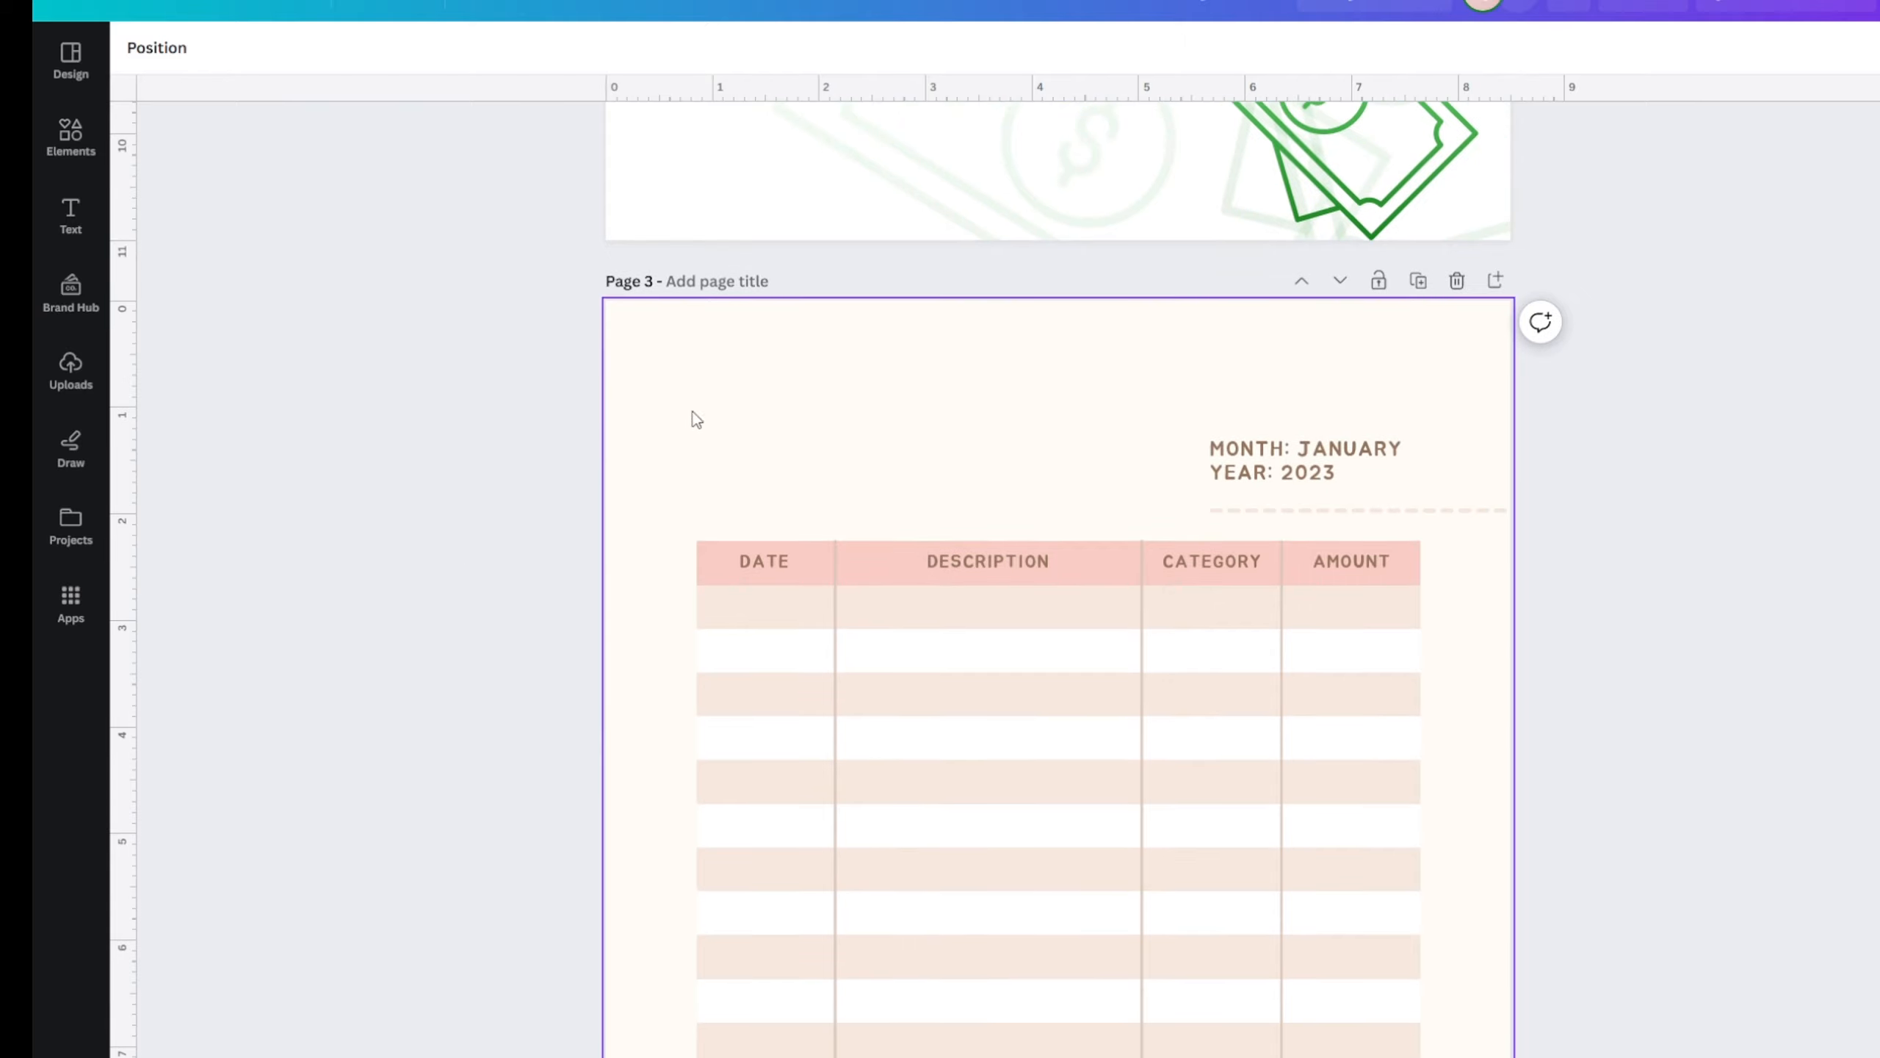
pyautogui.click(133, 51)
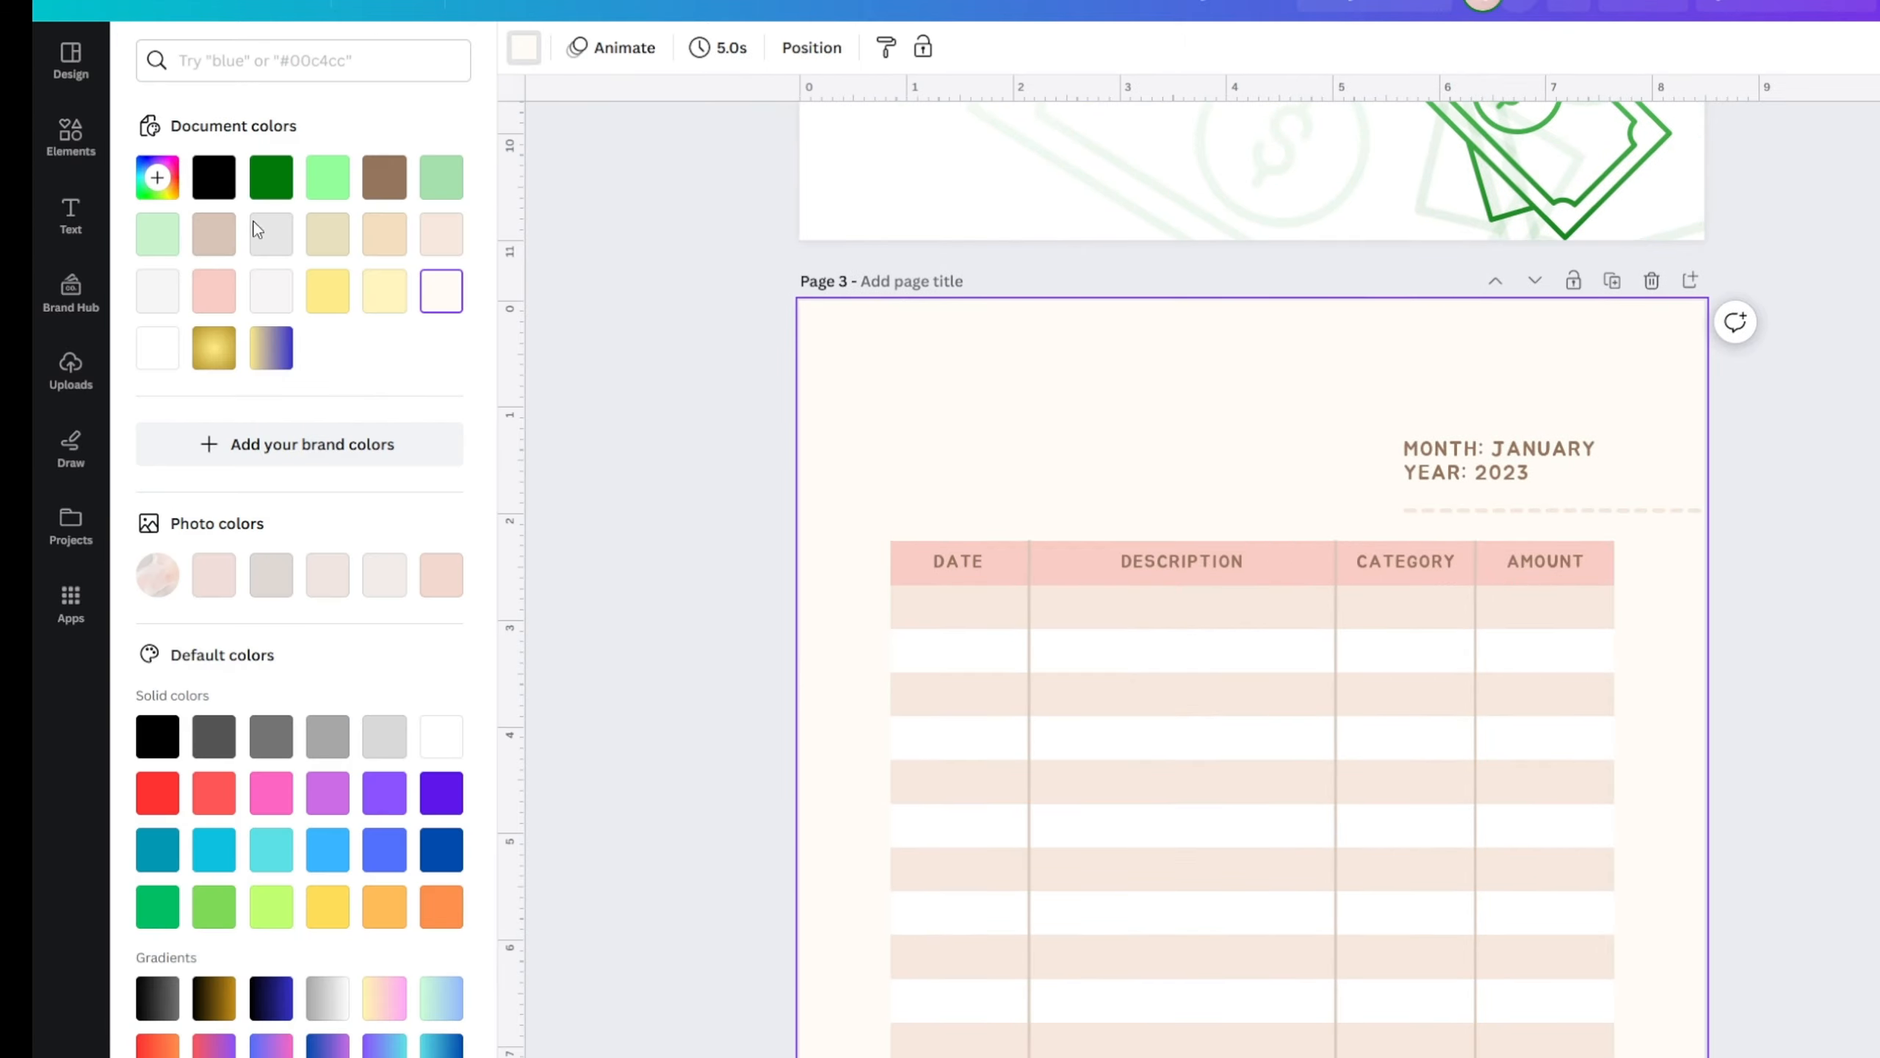
pyautogui.click(598, 412)
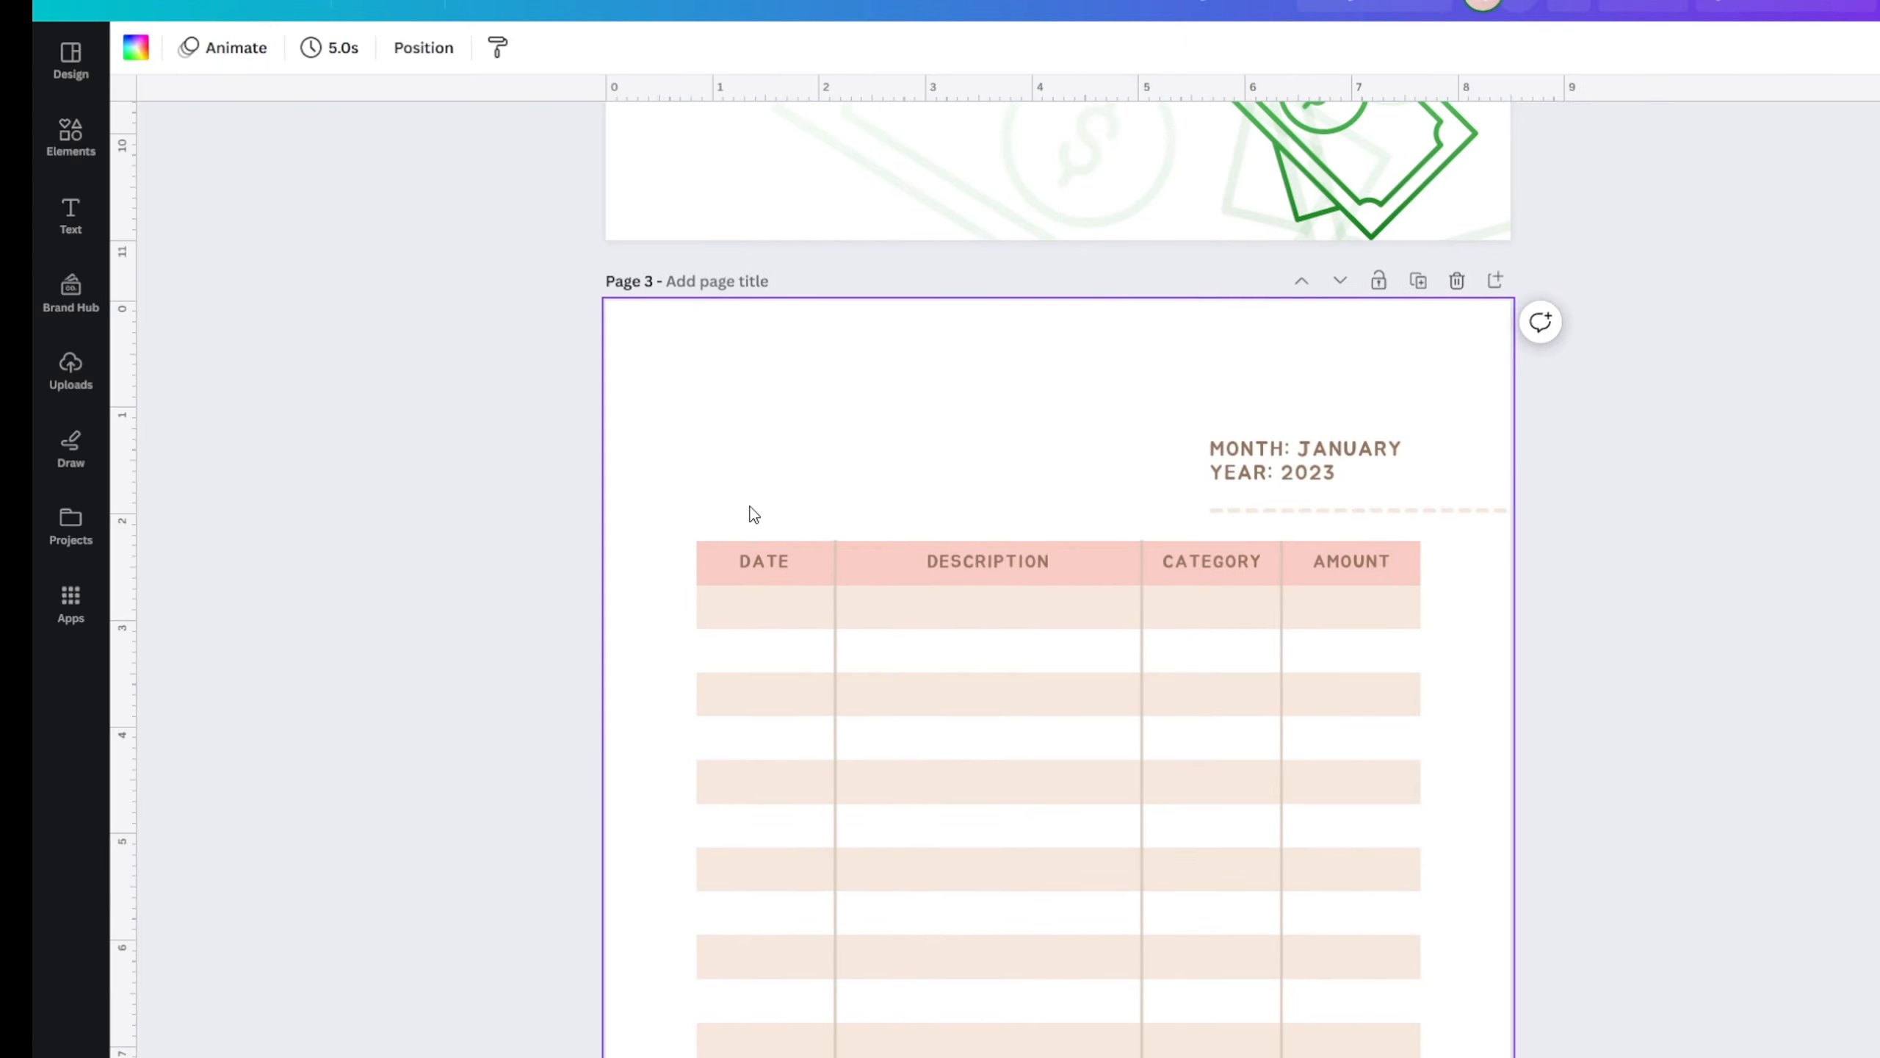
# - Copy the "Weekly Wealth Work" heading from Homework Page 1 to the top of page 3
pyautogui.scroll(10, 1535, 637)
pyautogui.scroll(-20, 1502, 665)
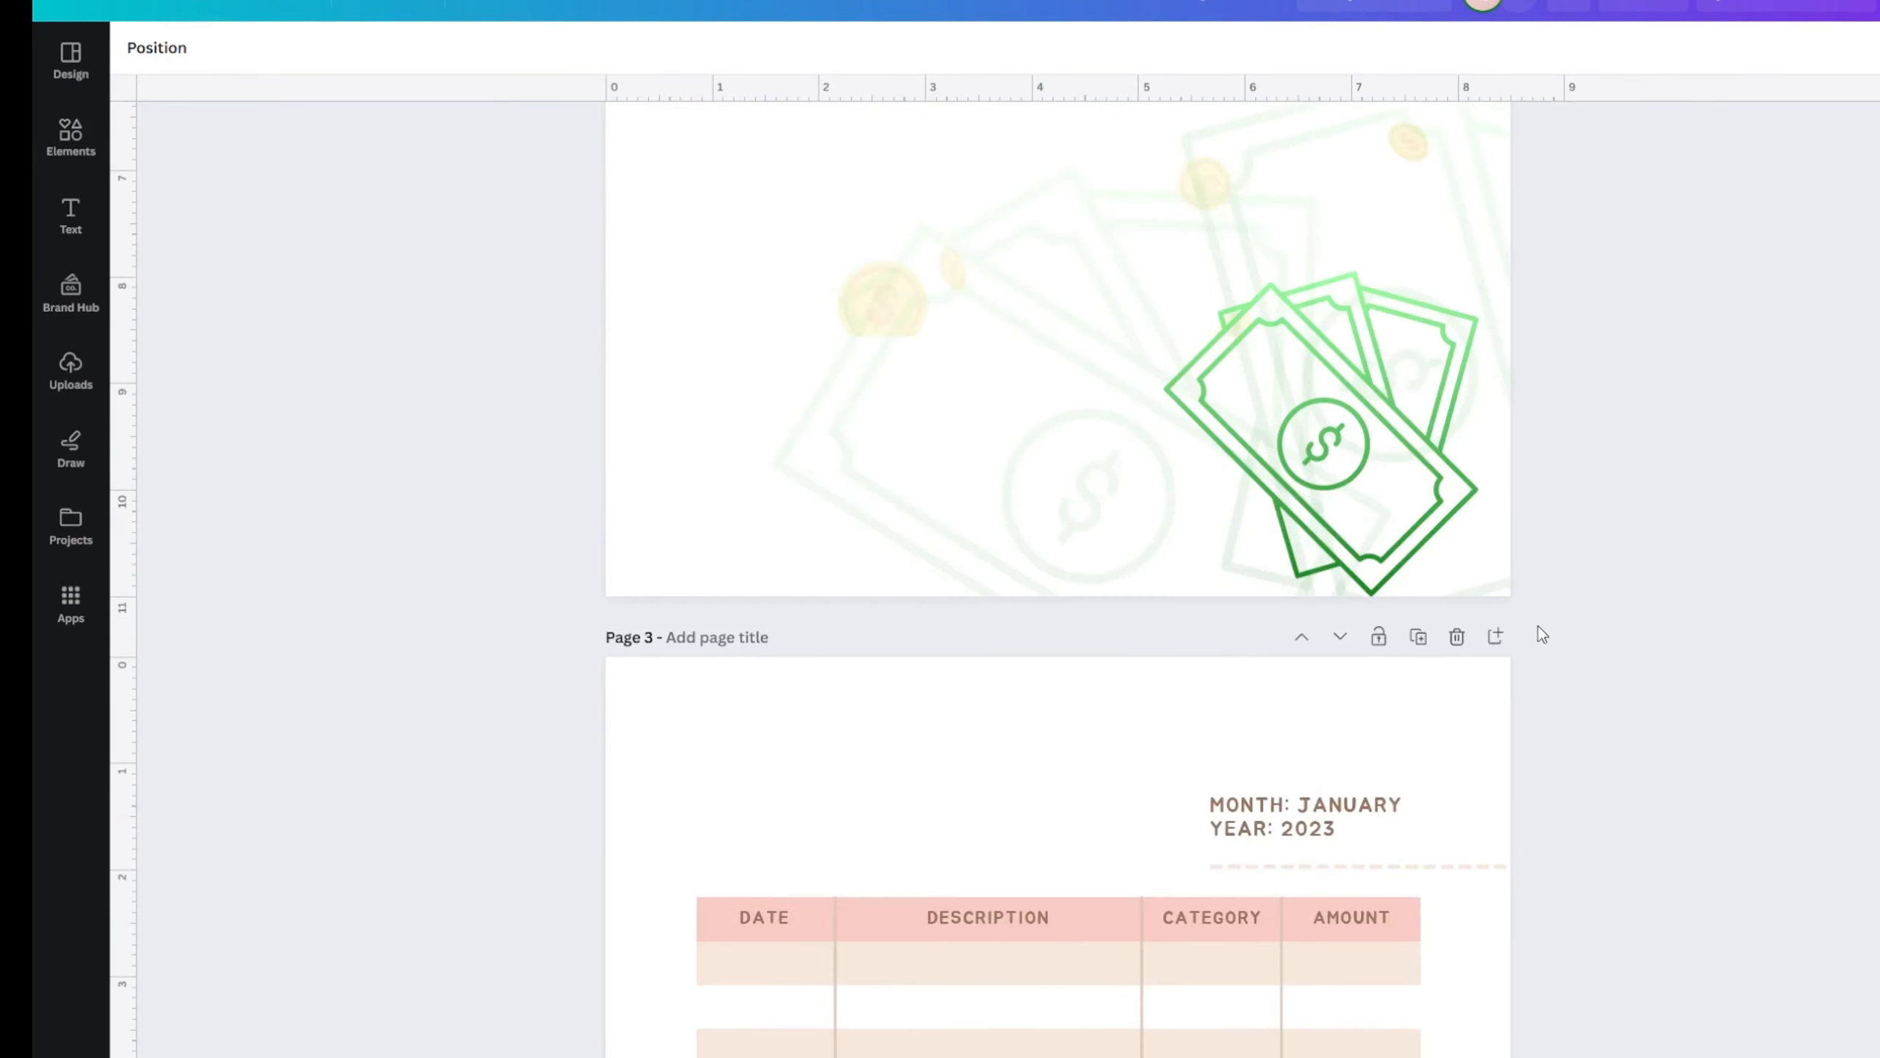
pyautogui.click(751, 760)
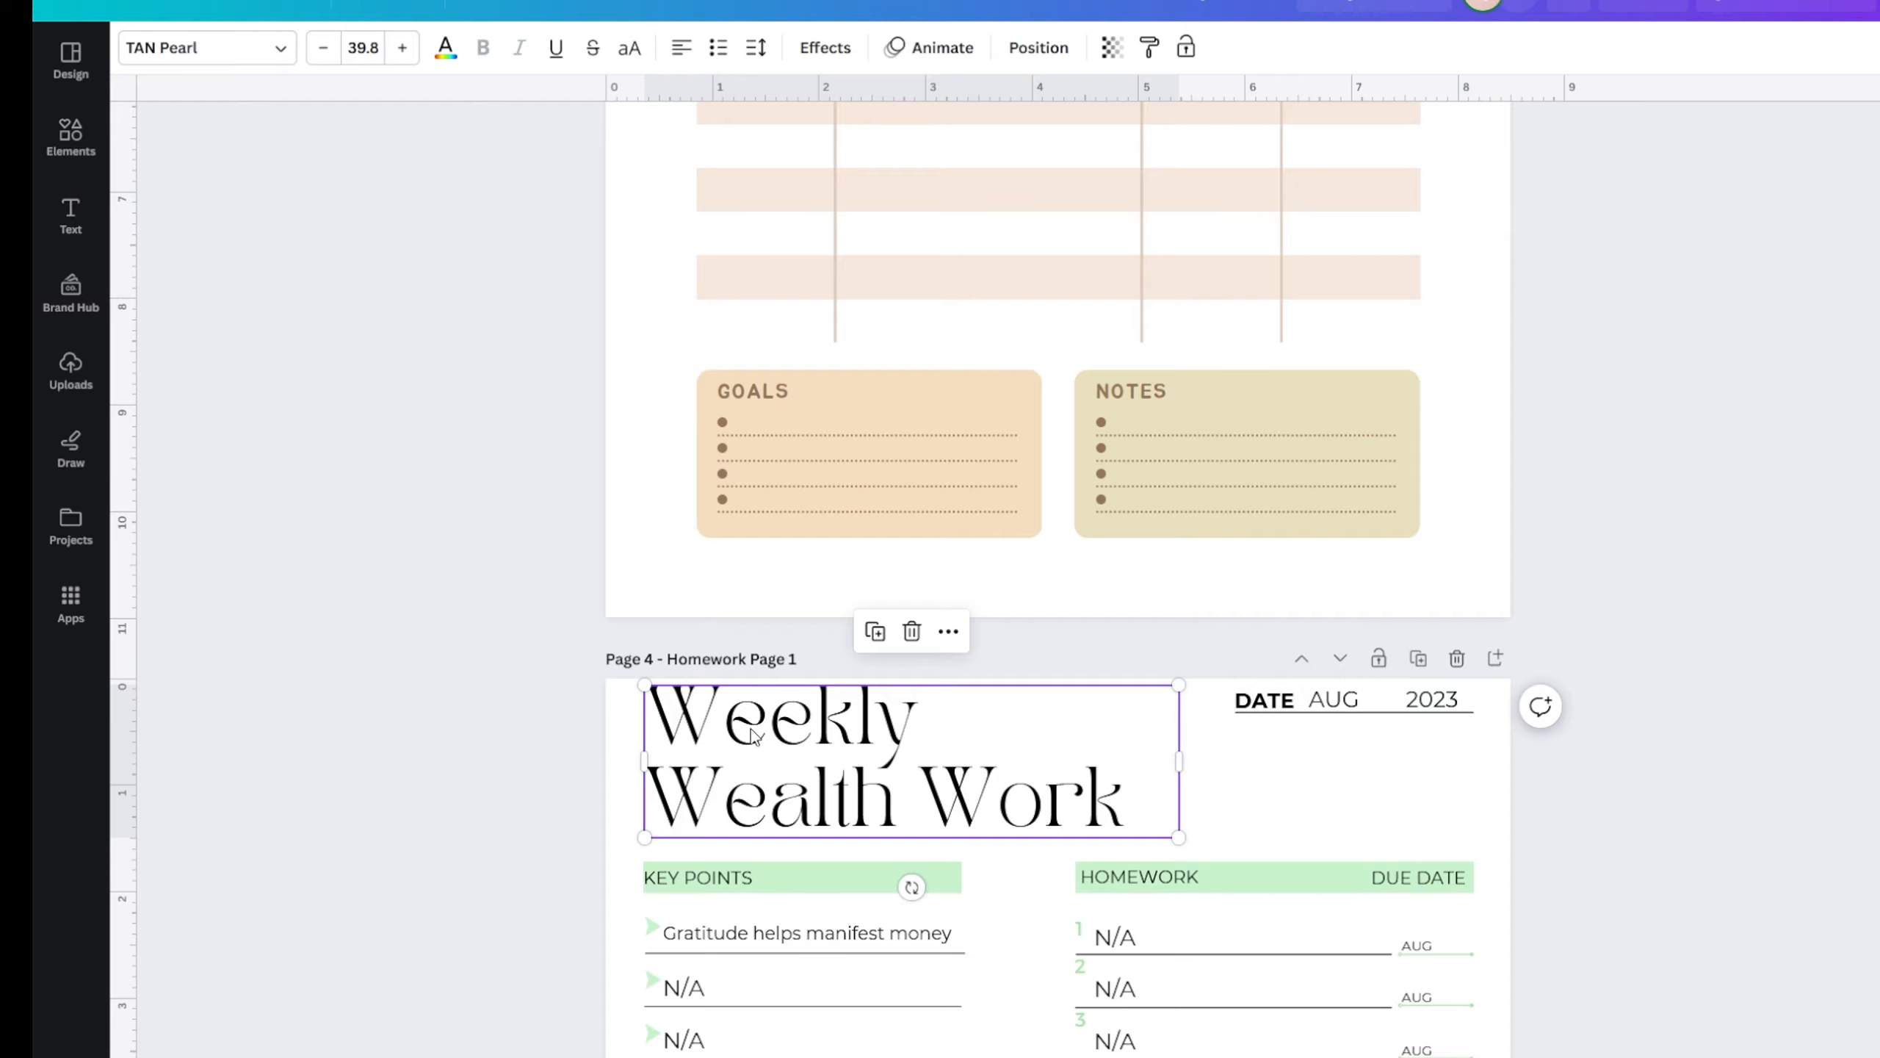
pyautogui.scroll(-5, 988, 791)
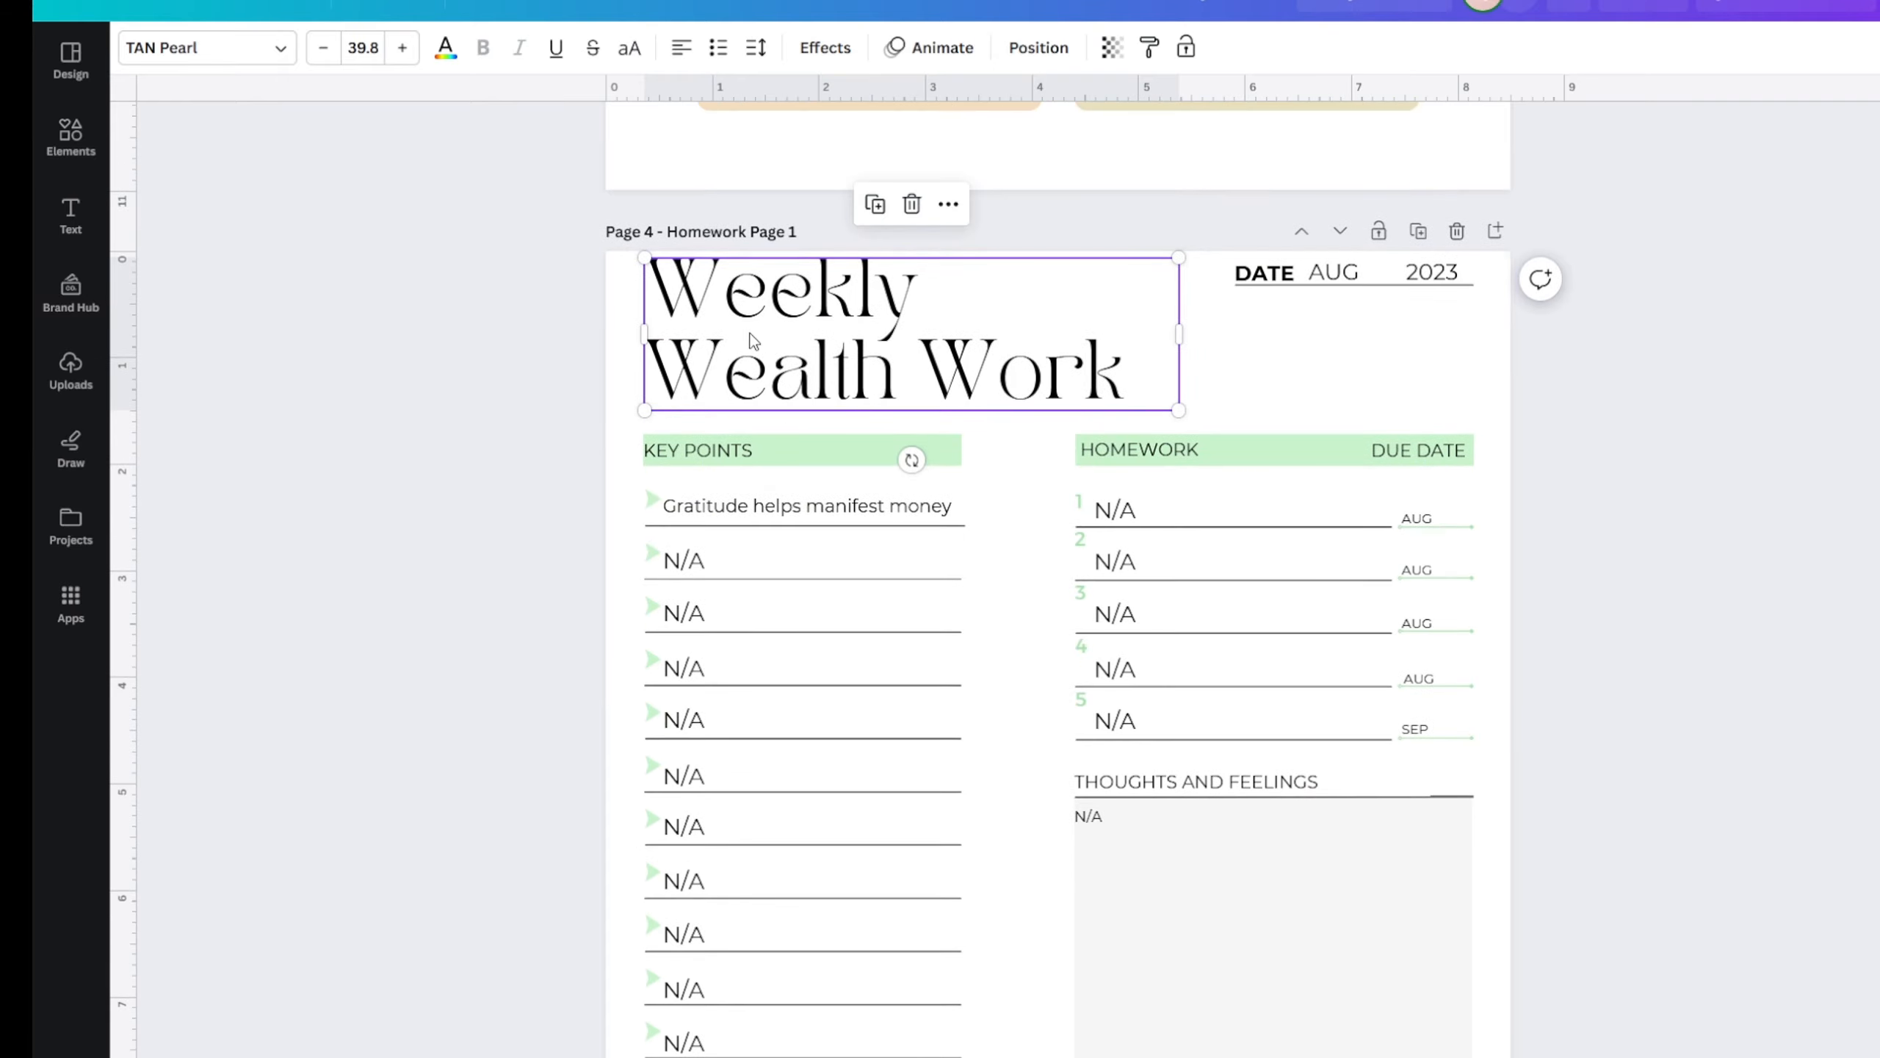
pyautogui.scroll(2, 574, 465)
pyautogui.click(425, 500)
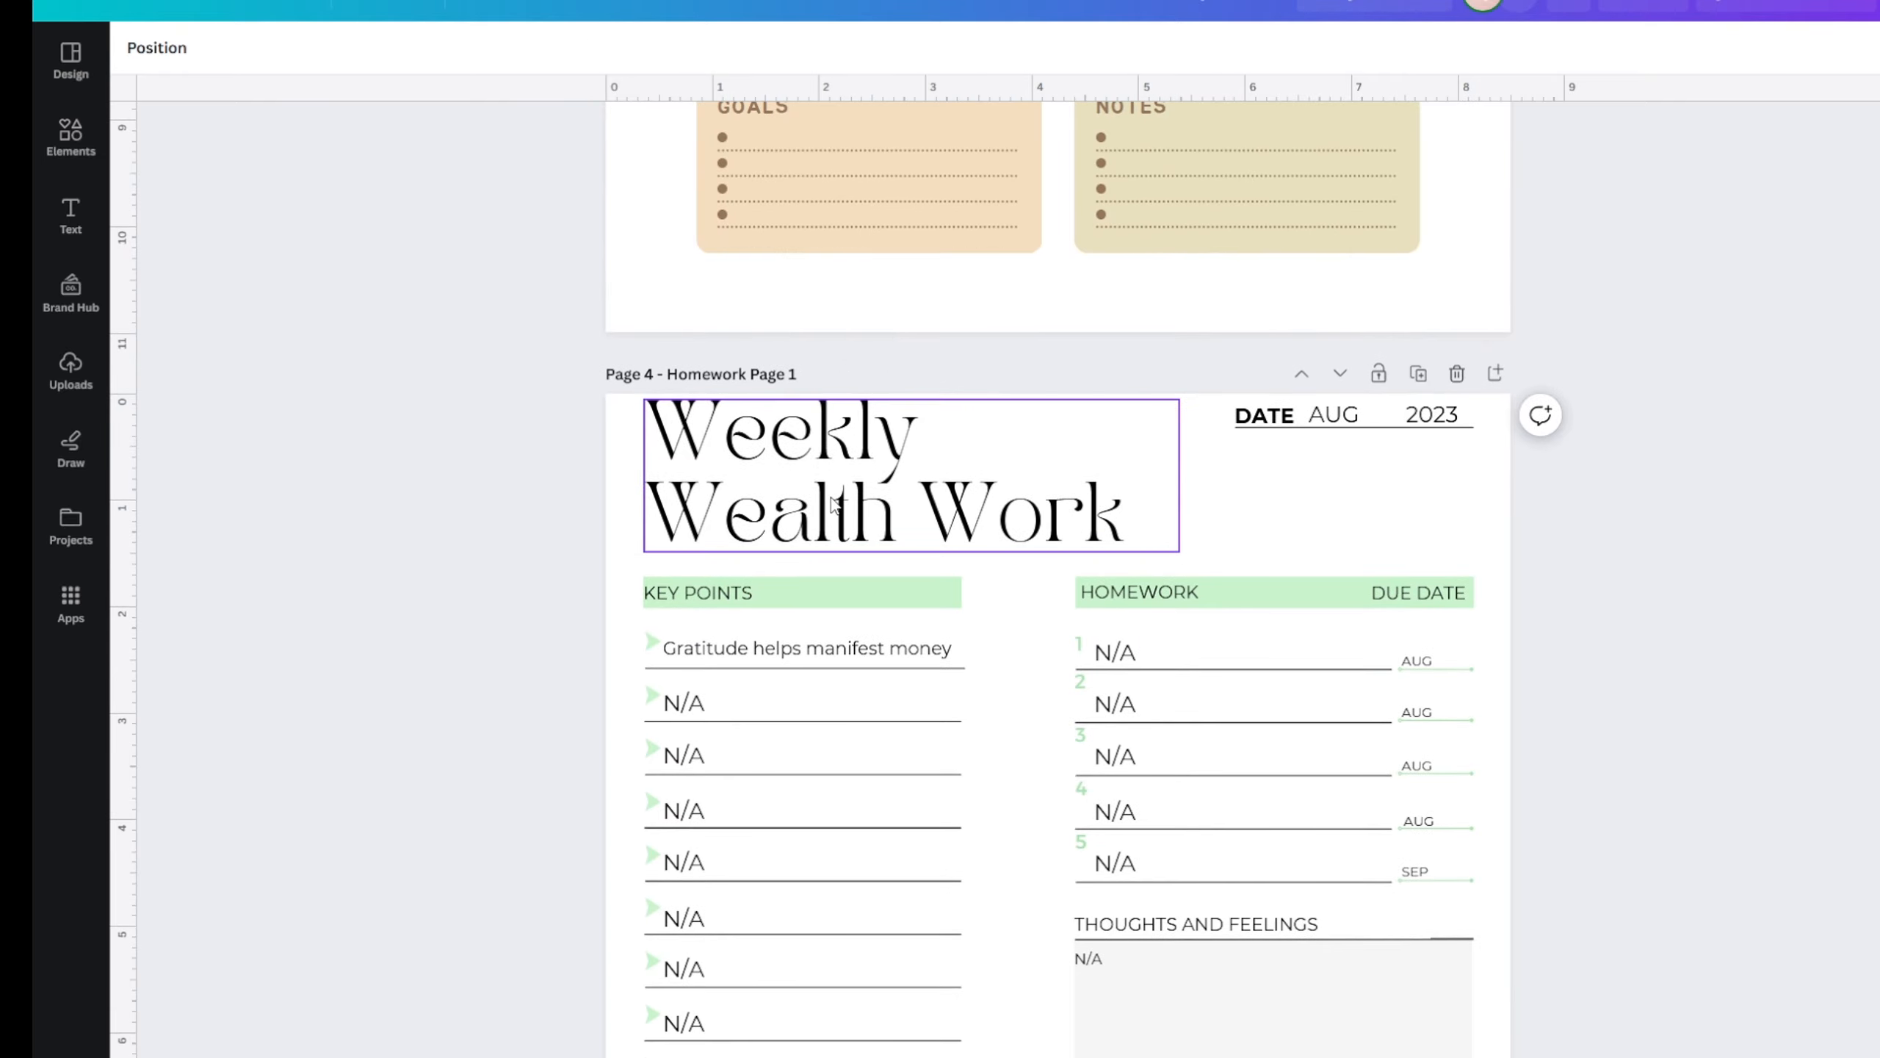
pyautogui.click(822, 499)
pyautogui.scroll(-7, 415, 634)
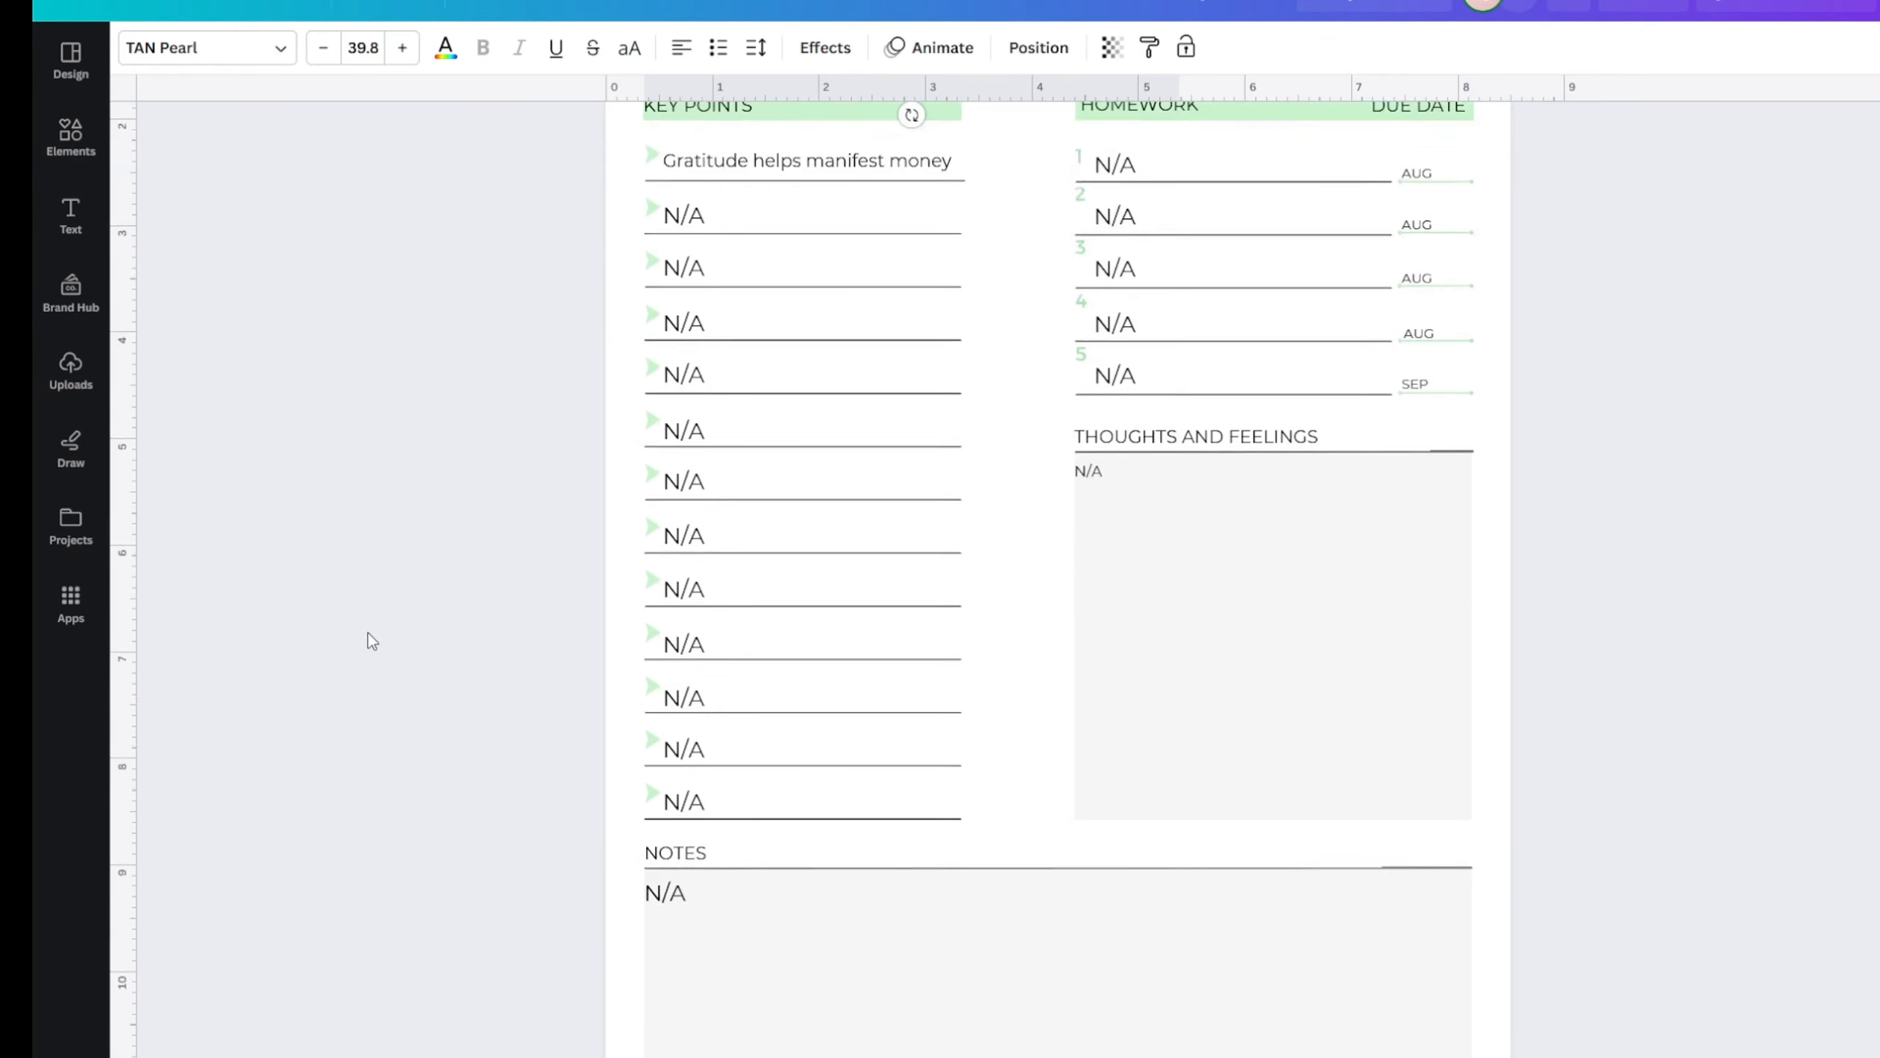
pyautogui.scroll(4, 363, 622)
pyautogui.scroll(-8, 374, 607)
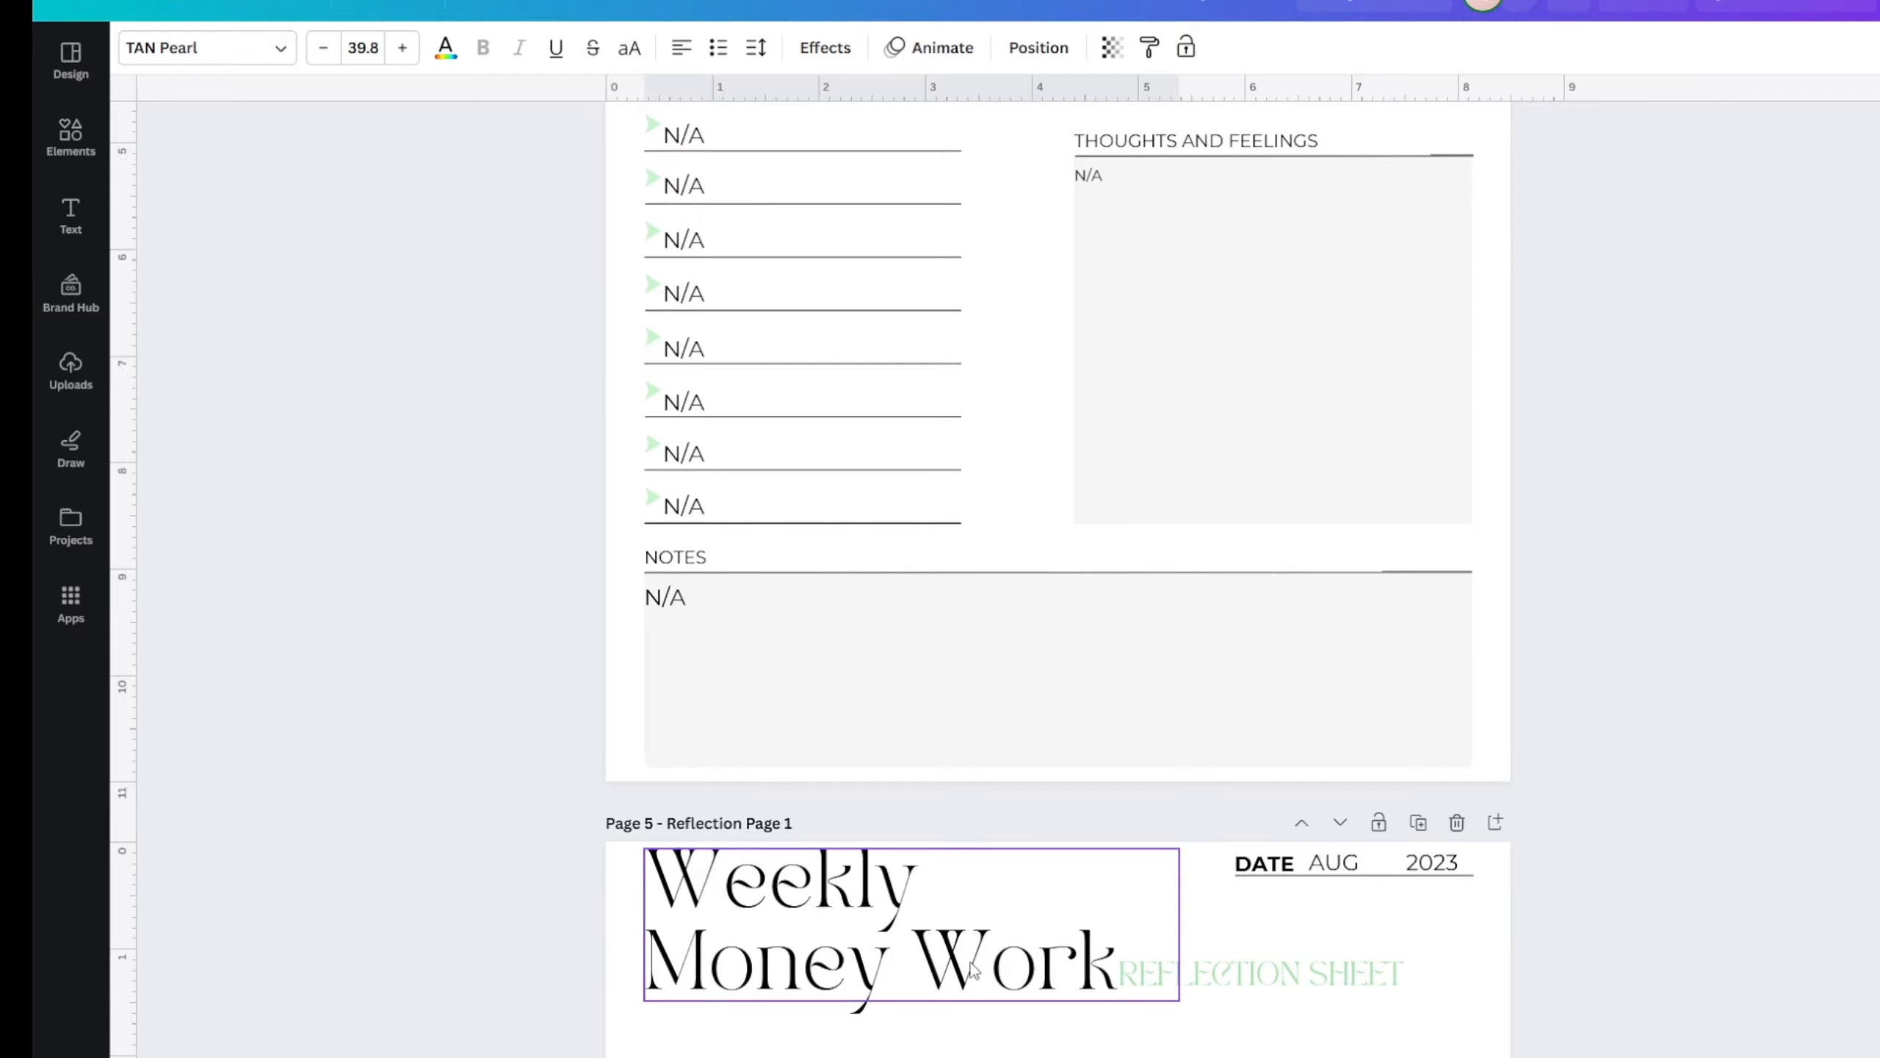
pyautogui.scroll(6, 972, 970)
pyautogui.scroll(3, 740, 563)
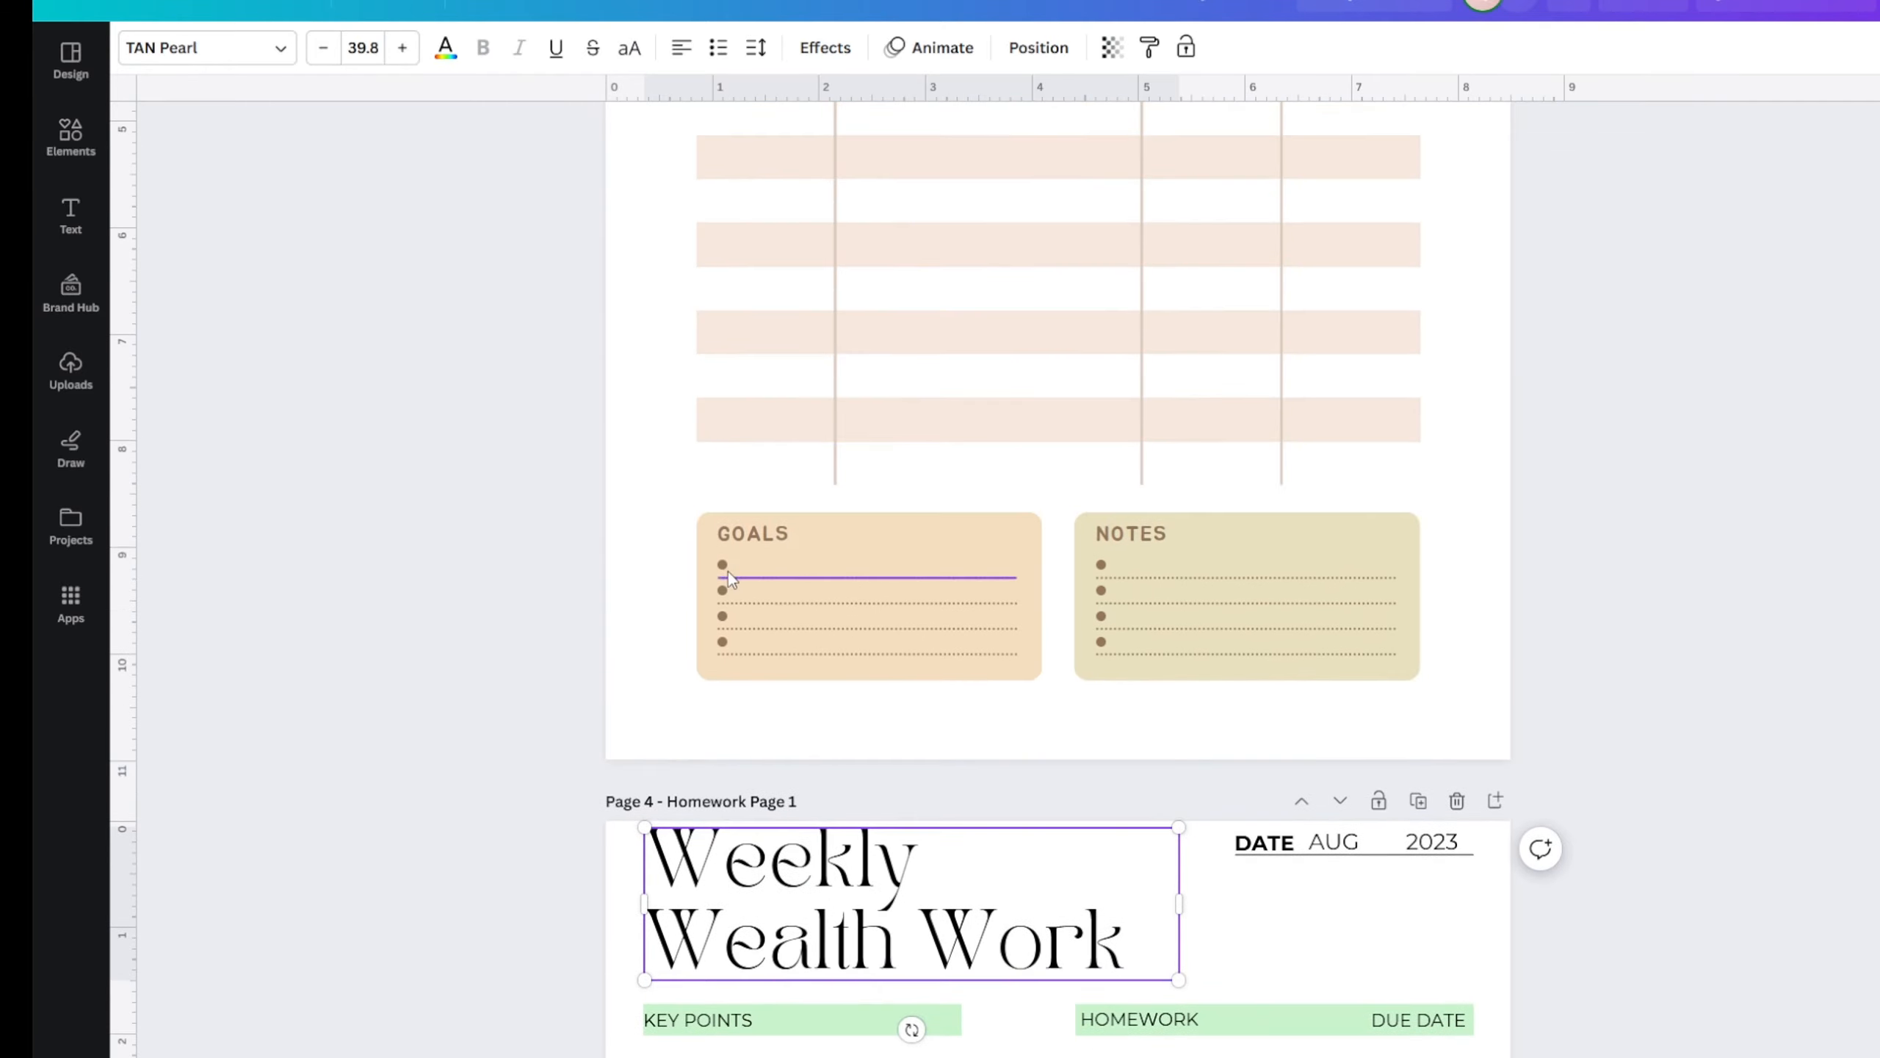
pyautogui.scroll(10, 748, 511)
pyautogui.hotkey('ctrl', 'v')
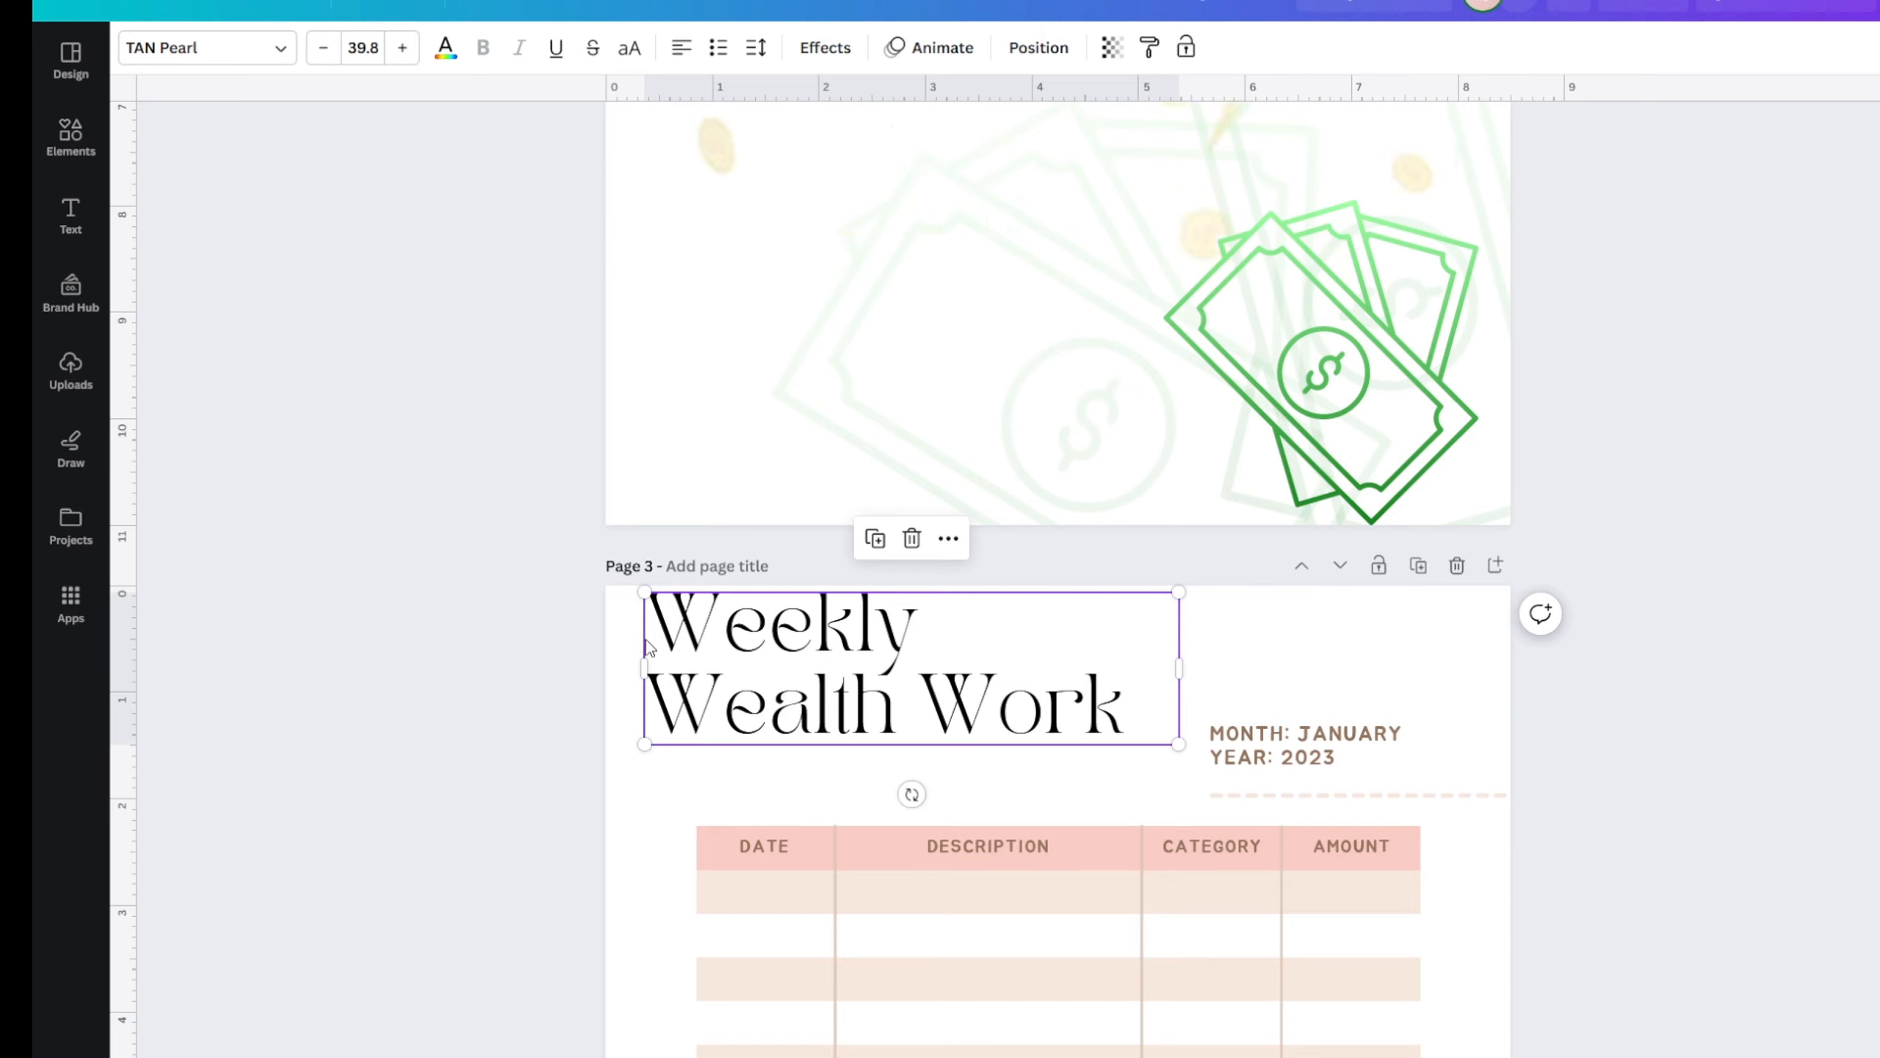
# - Replace the copied heading on page 3 with "Manifestation Tracker" and give the page the same title
pyautogui.doubleClick(797, 680)
pyautogui.click(851, 707)
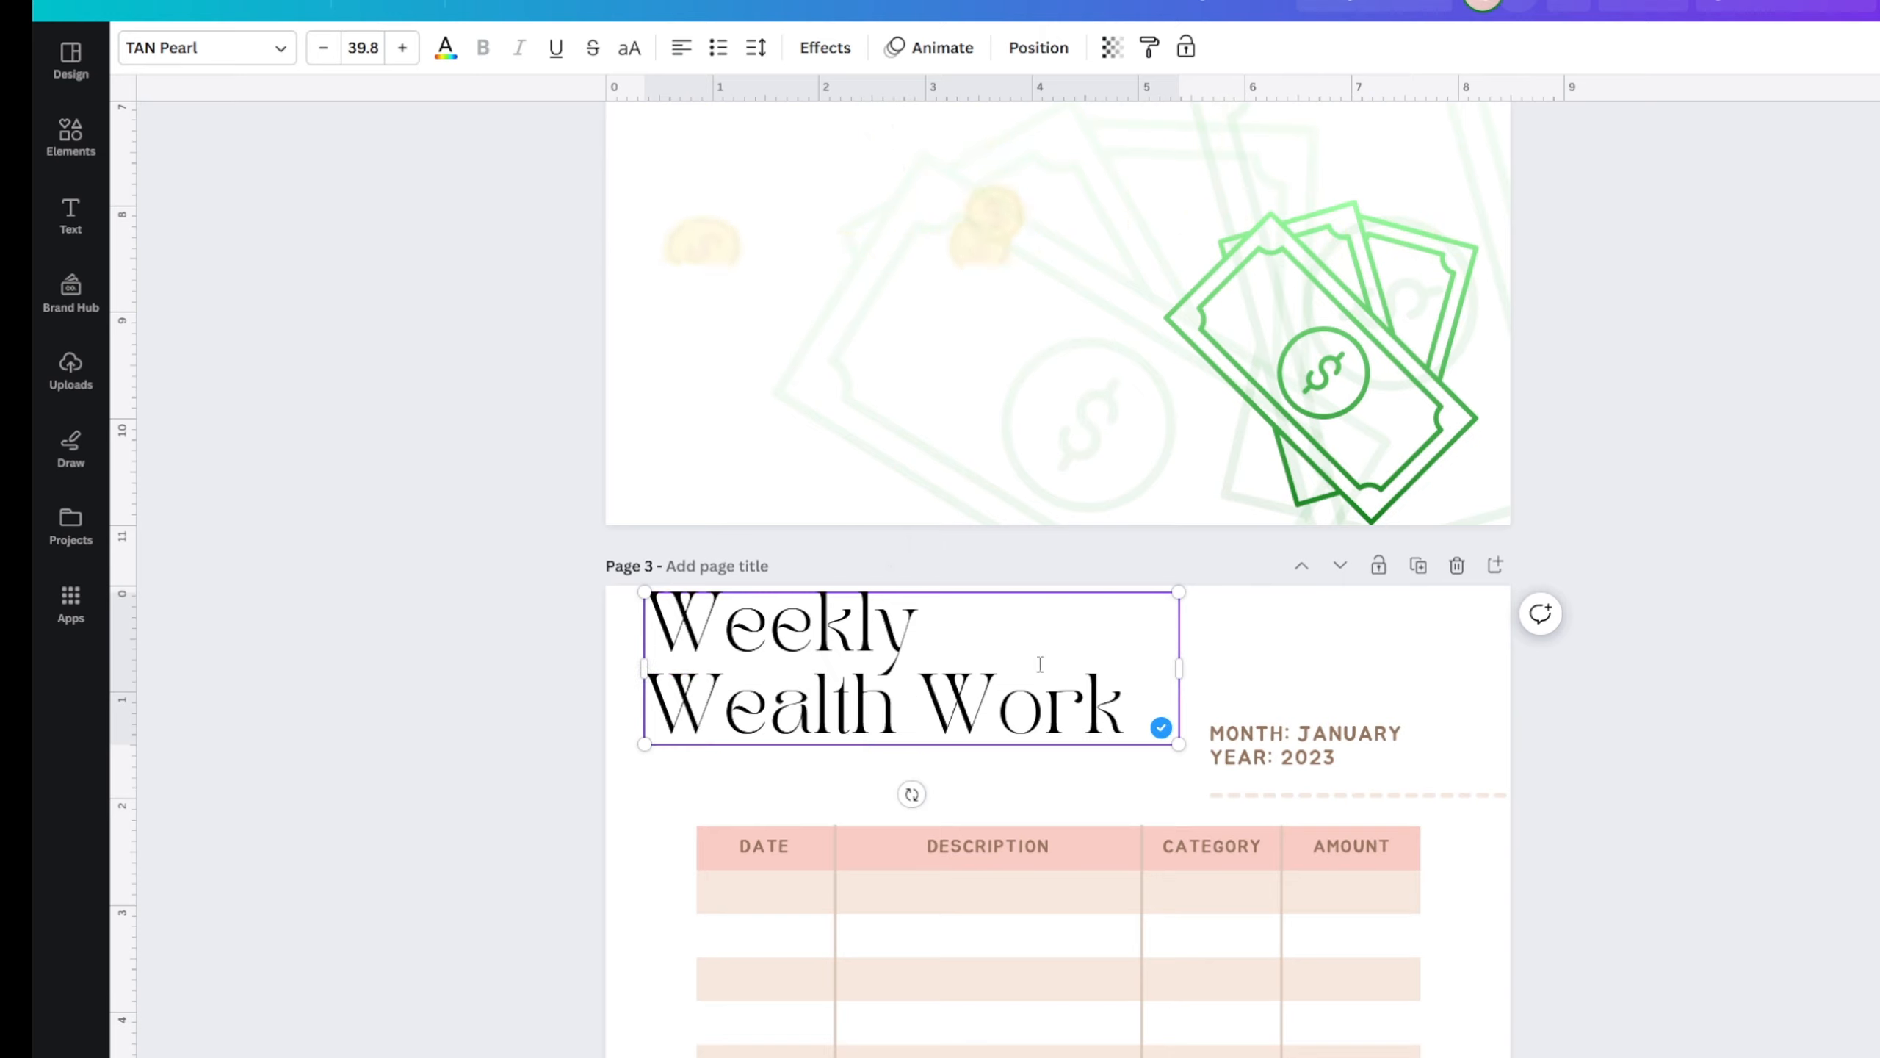
pyautogui.moveTo(1131, 698); pyautogui.dragTo(647, 625)
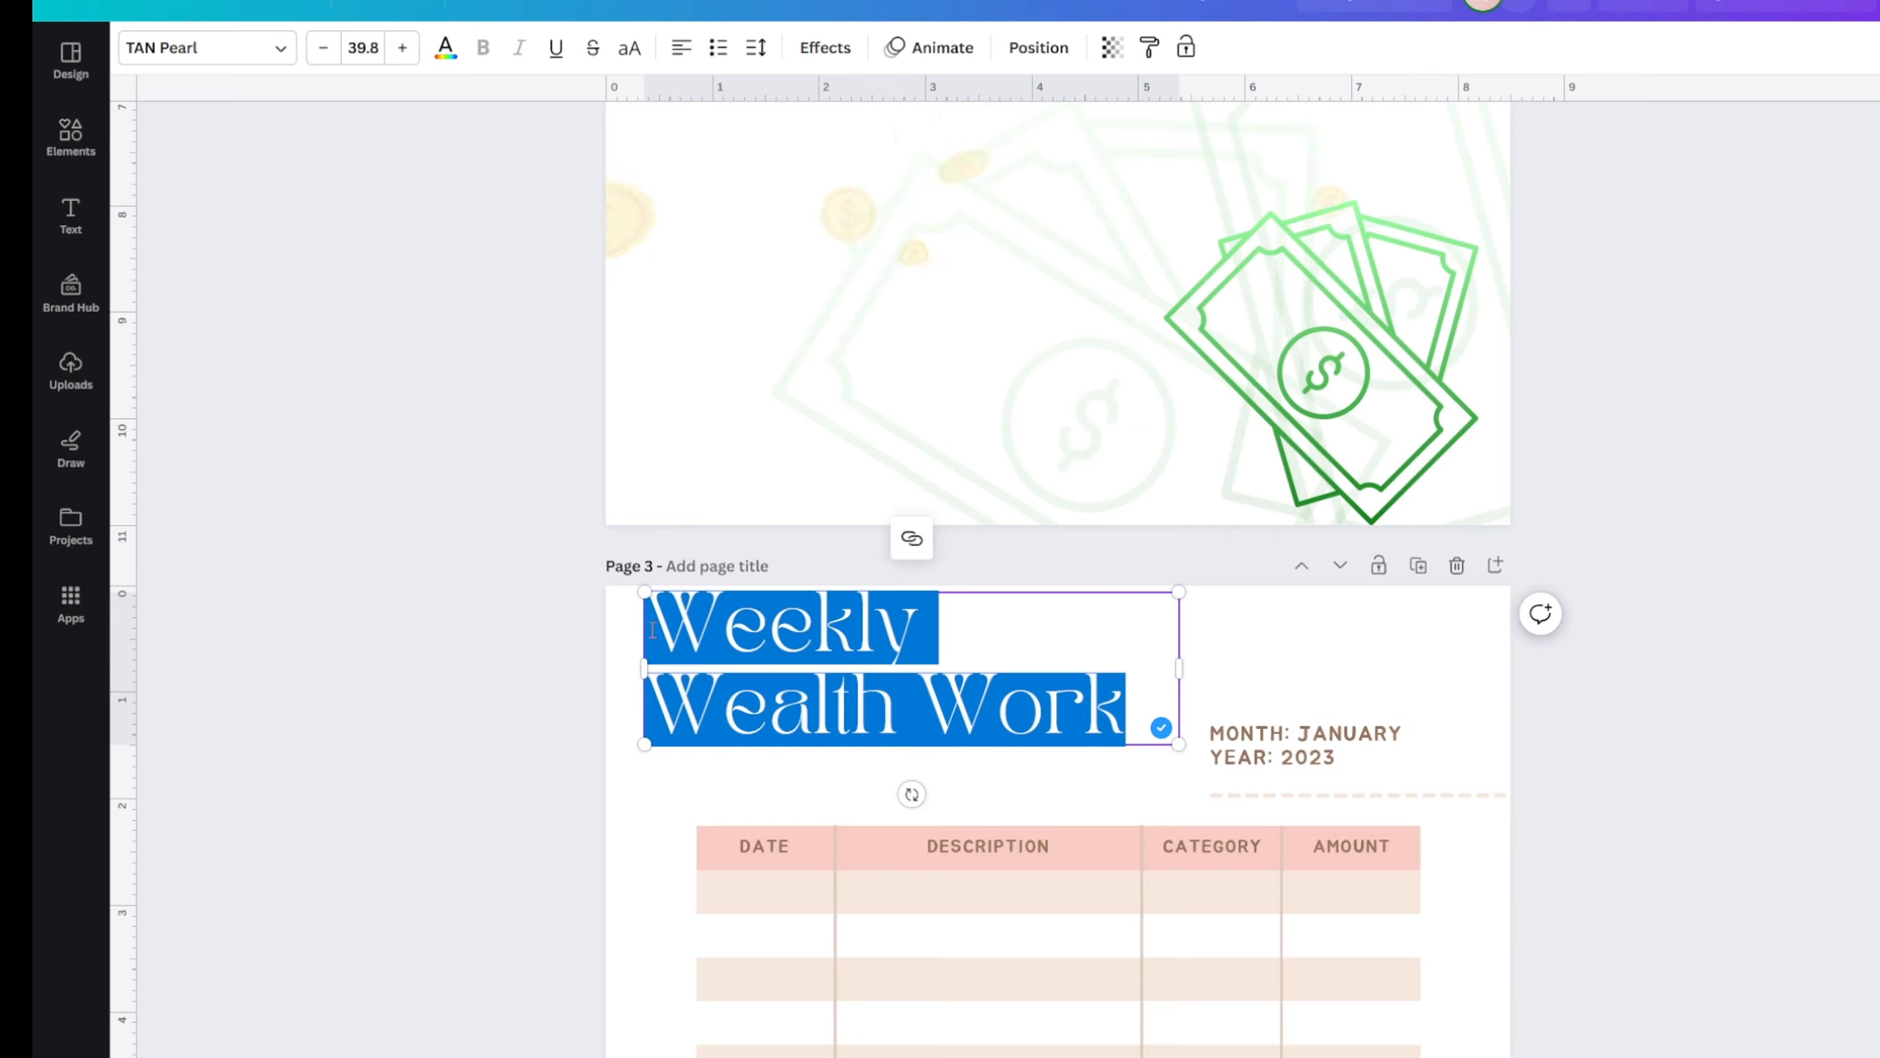
pyautogui.write('Manifest')
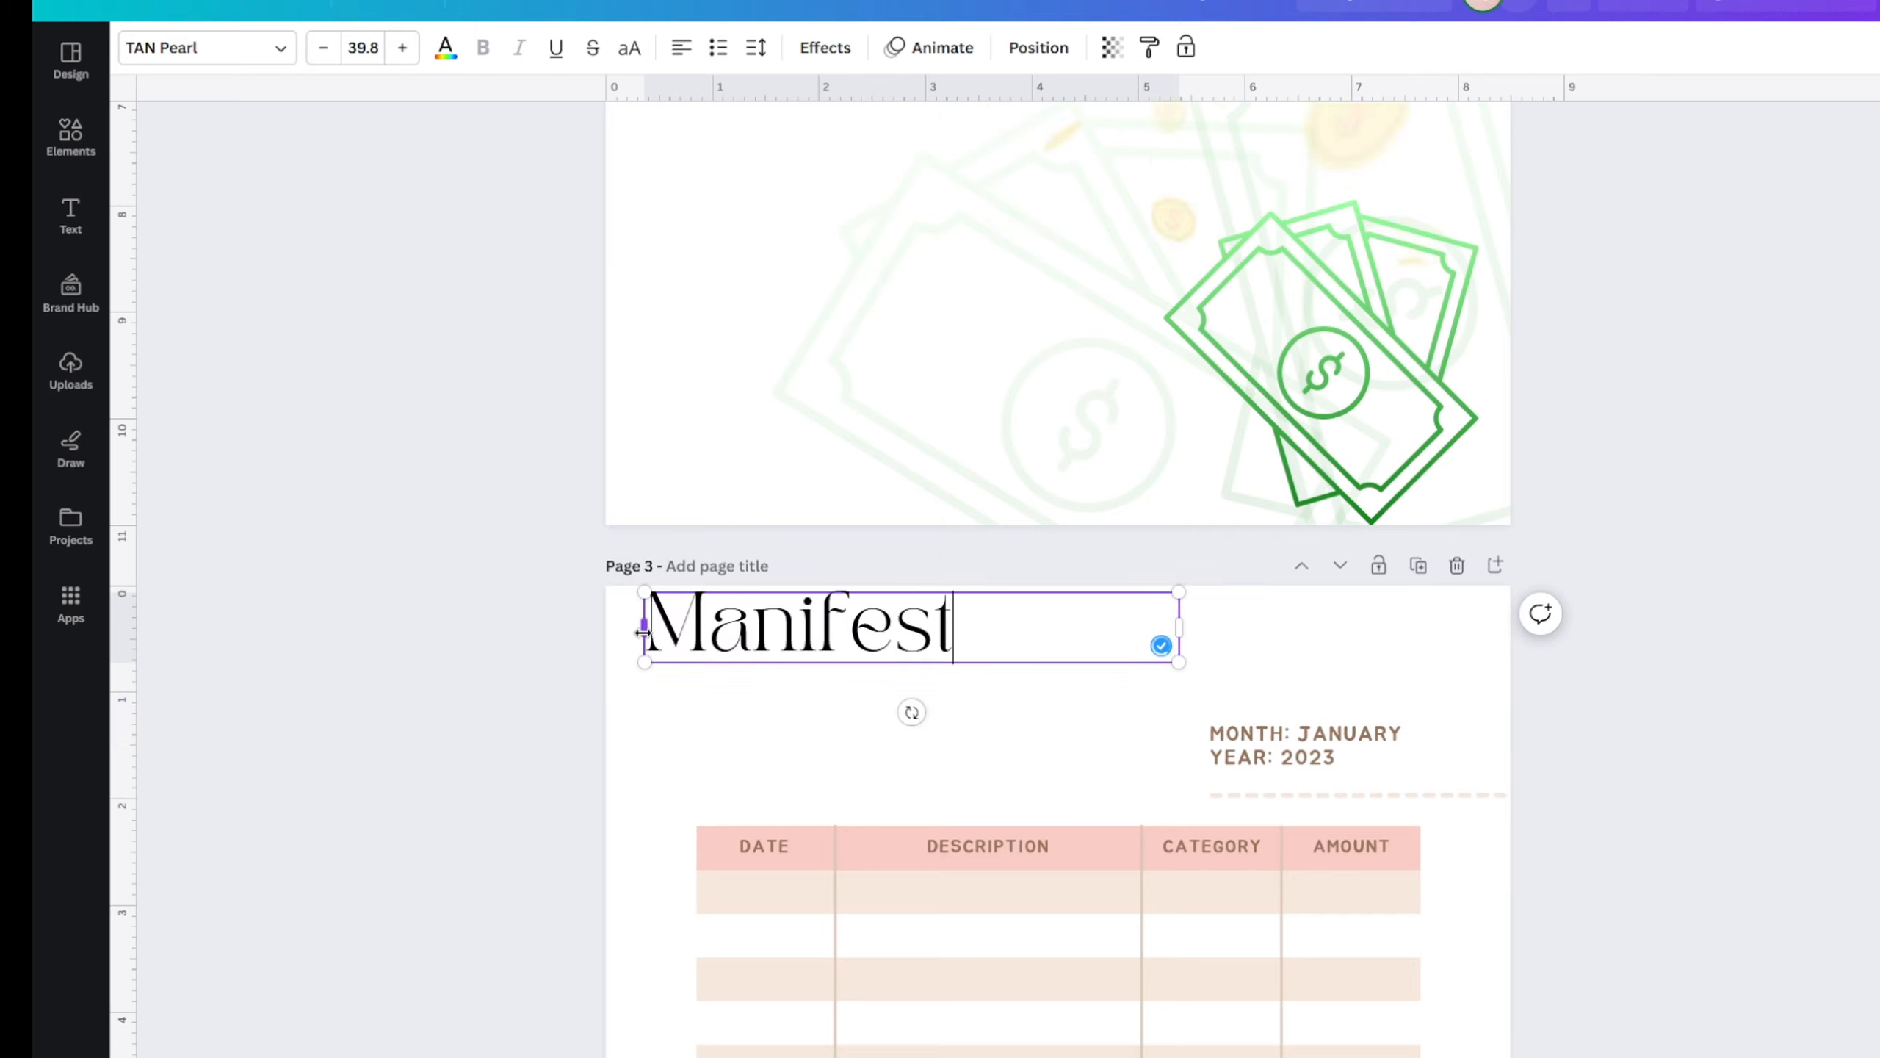
pyautogui.write('ation Tracker')
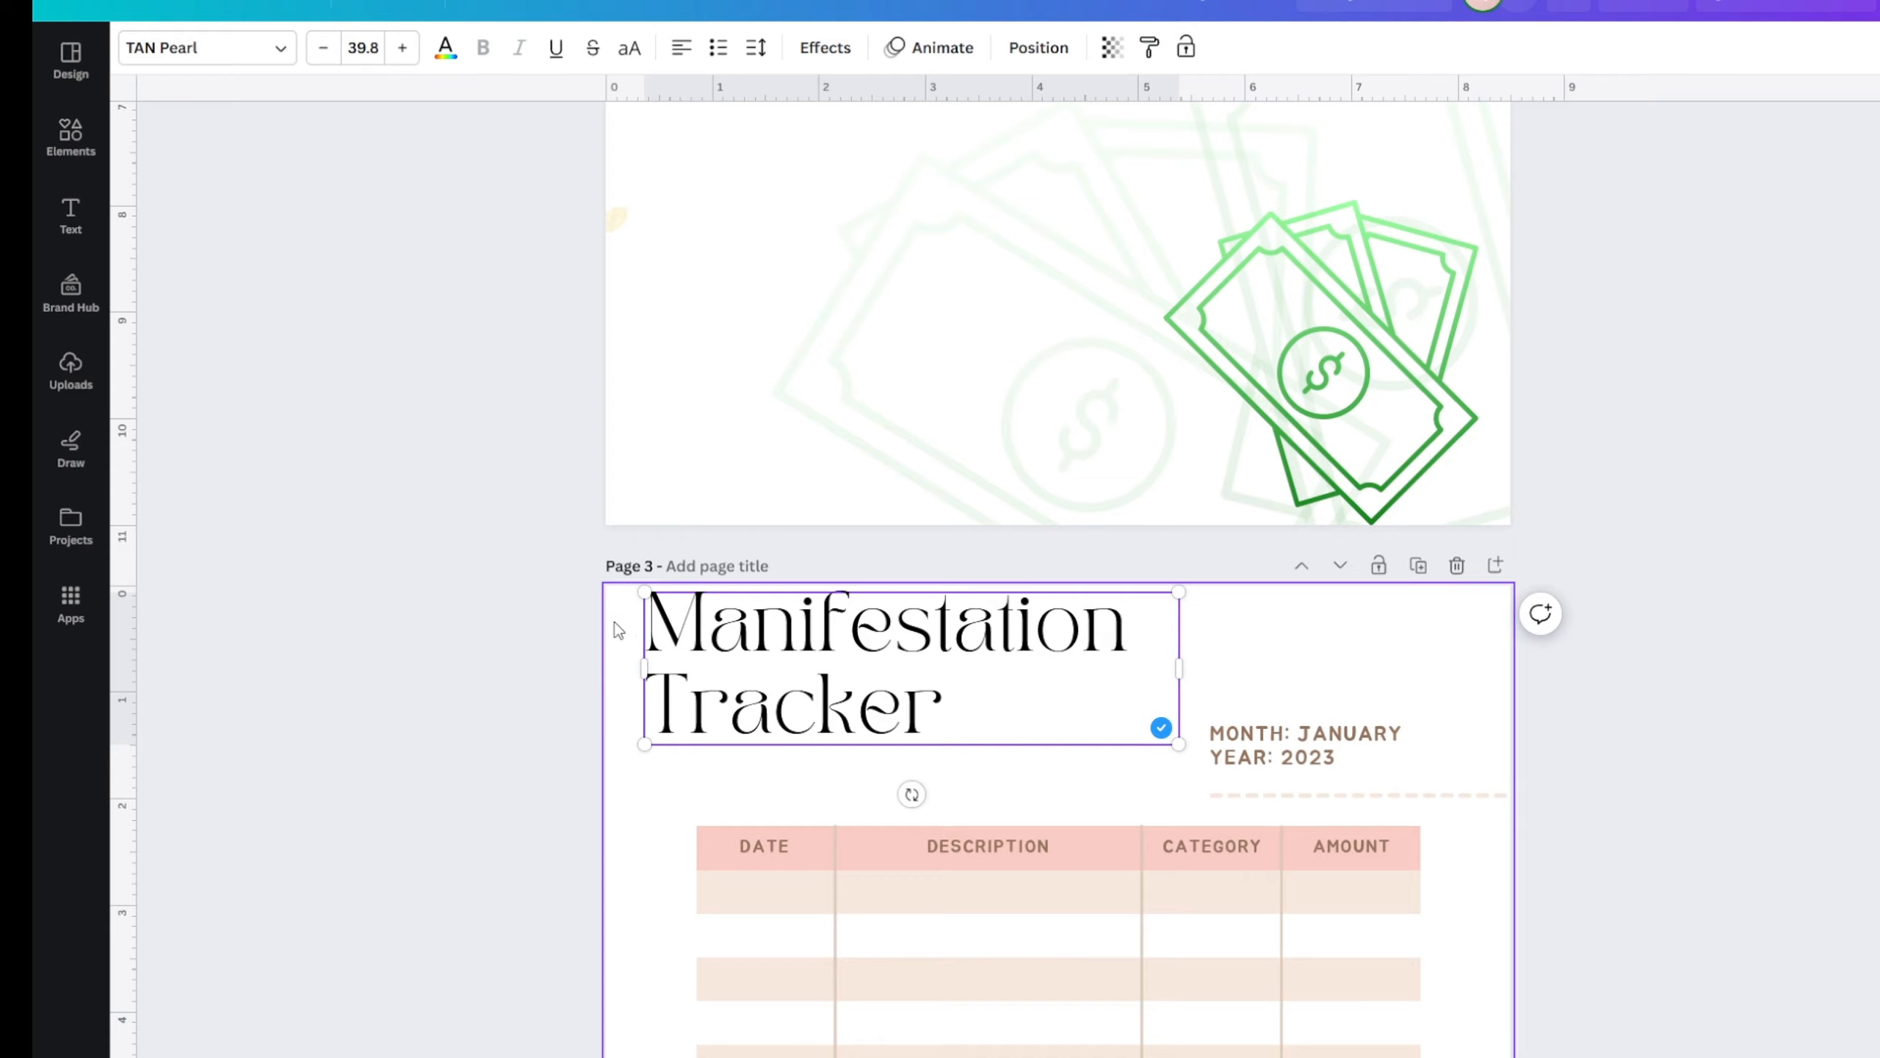
pyautogui.click(424, 646)
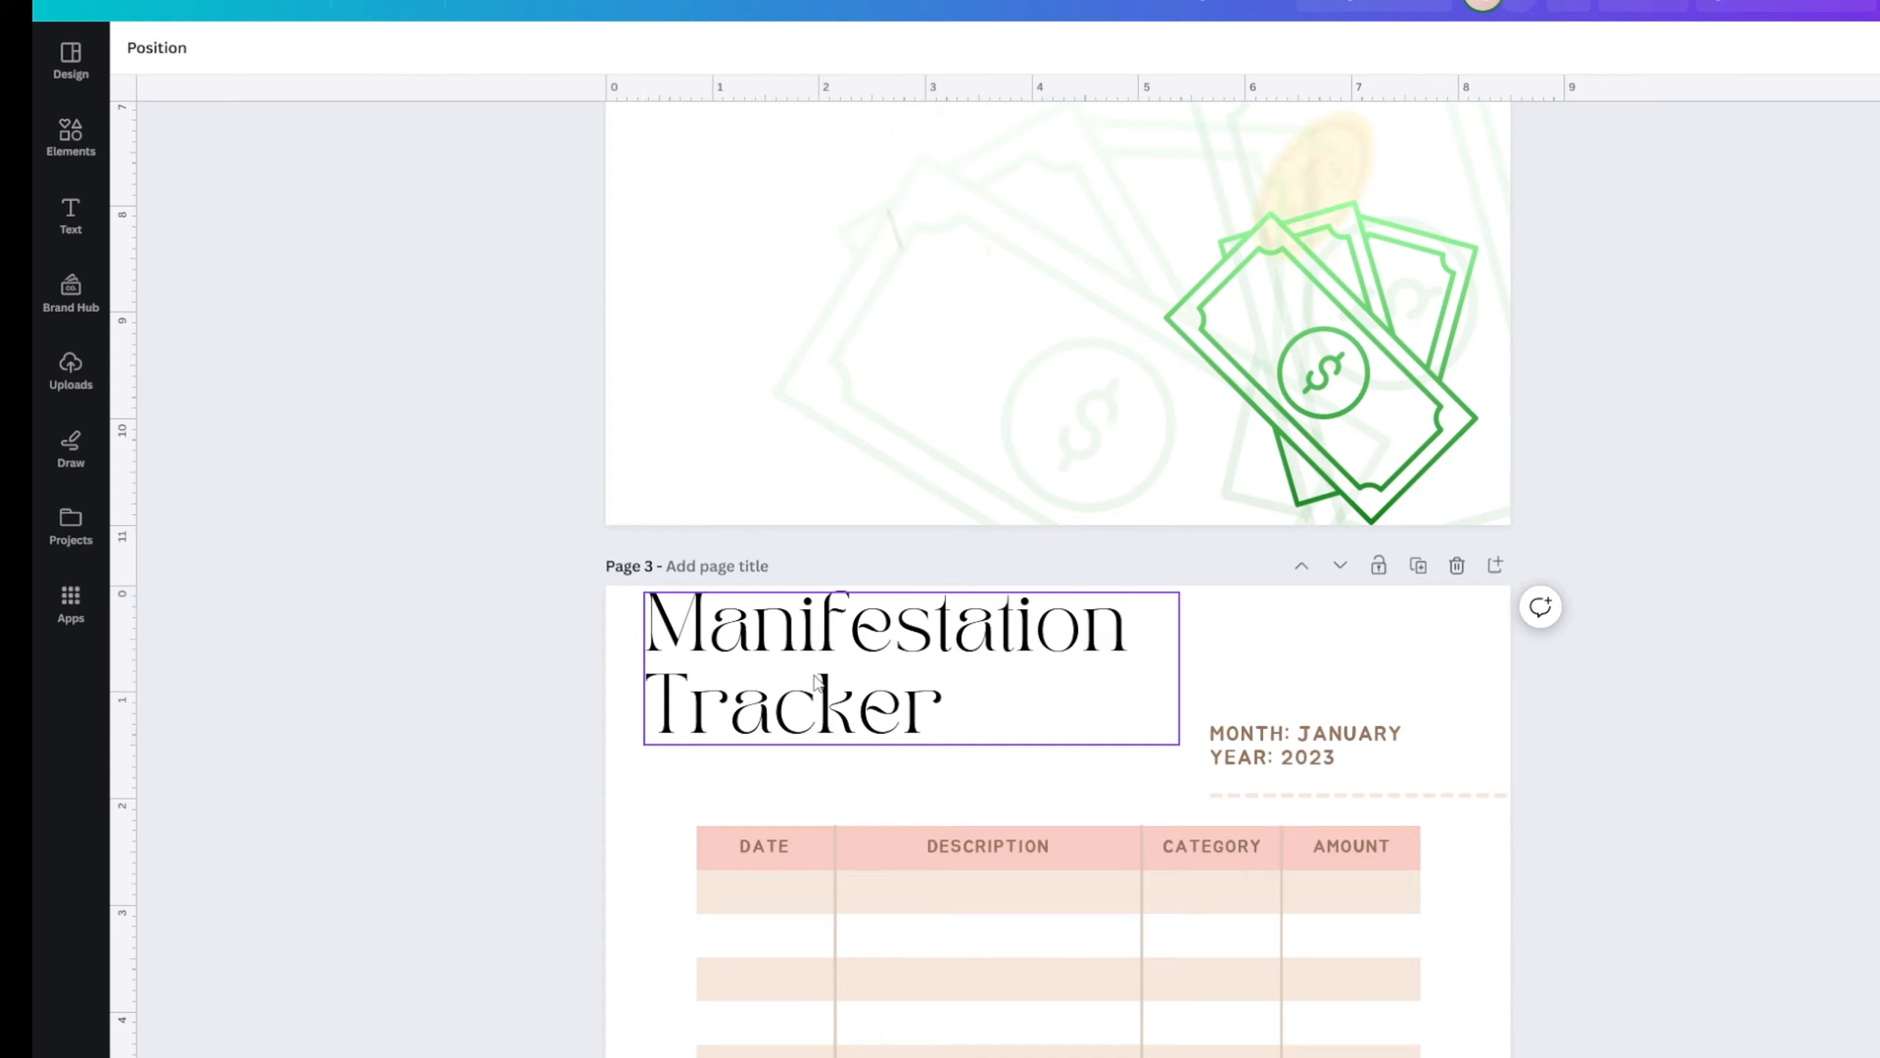
pyautogui.click(1071, 621)
pyautogui.moveTo(1126, 609); pyautogui.dragTo(661, 606)
pyautogui.click(513, 656)
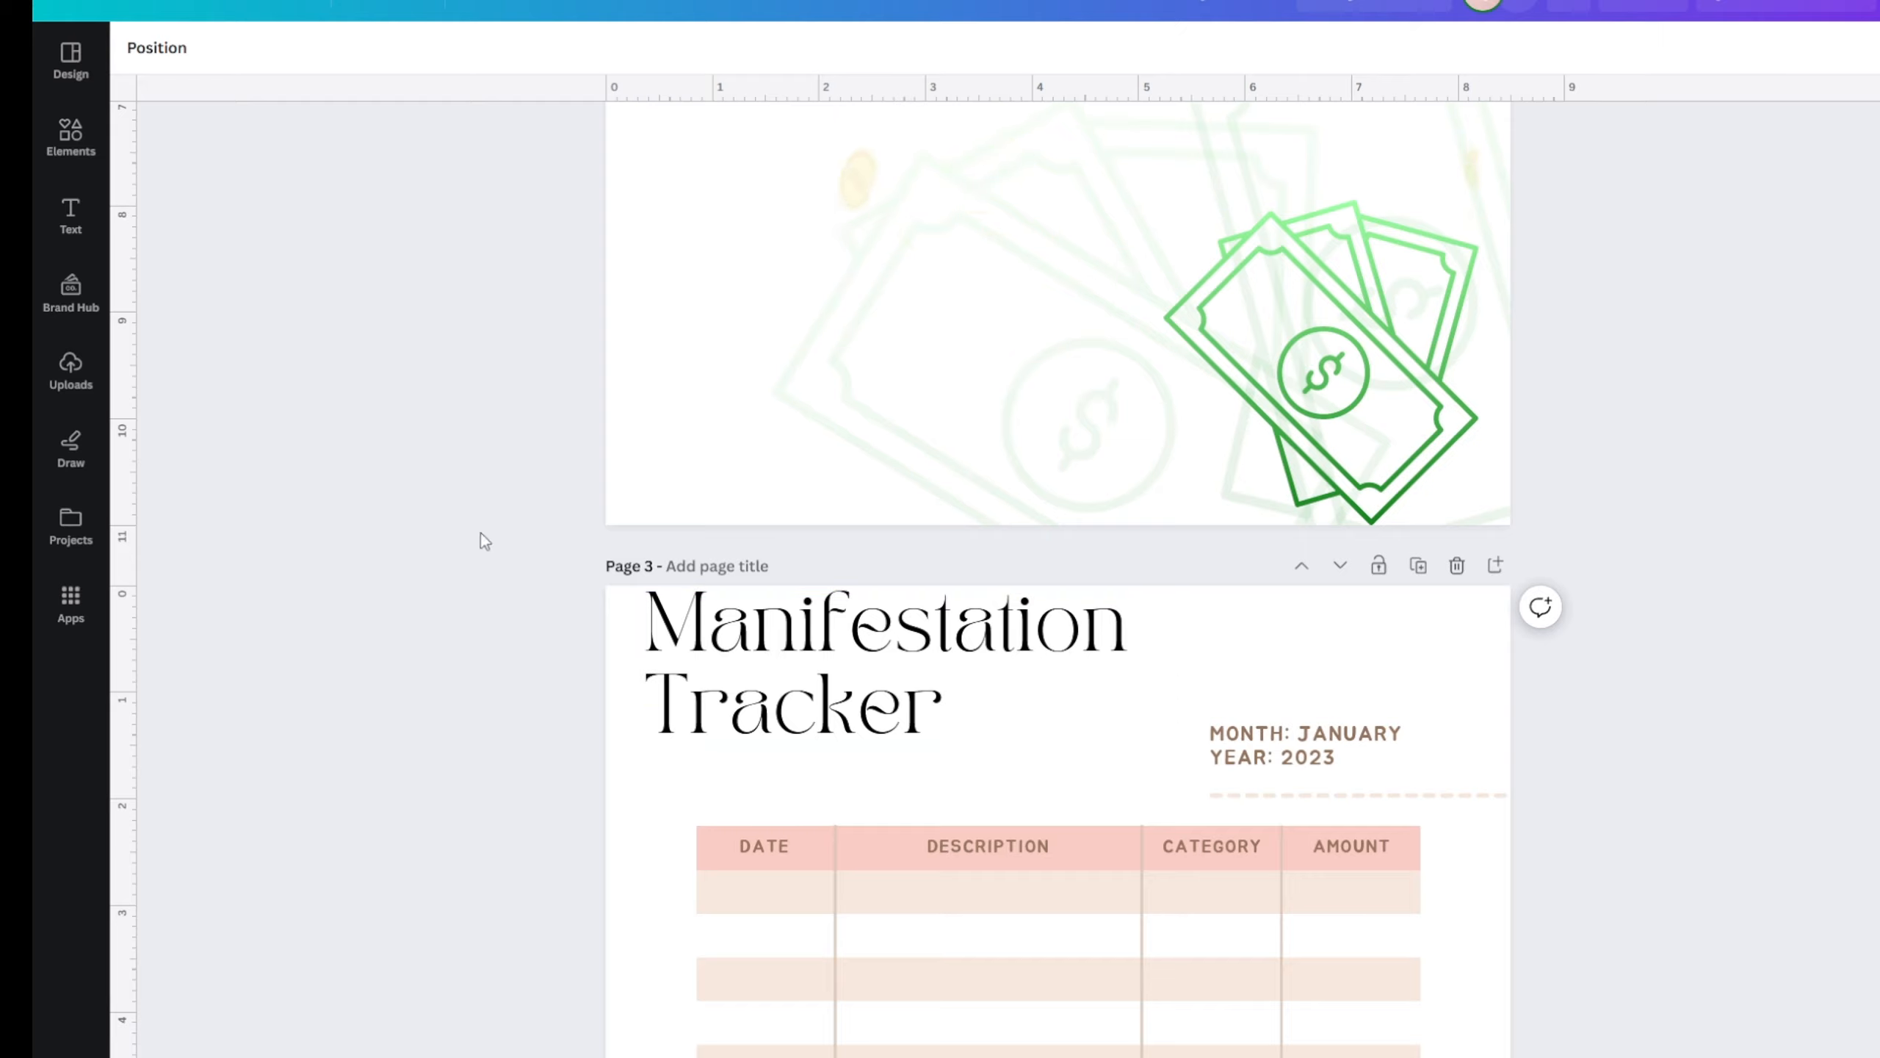
pyautogui.click(751, 563)
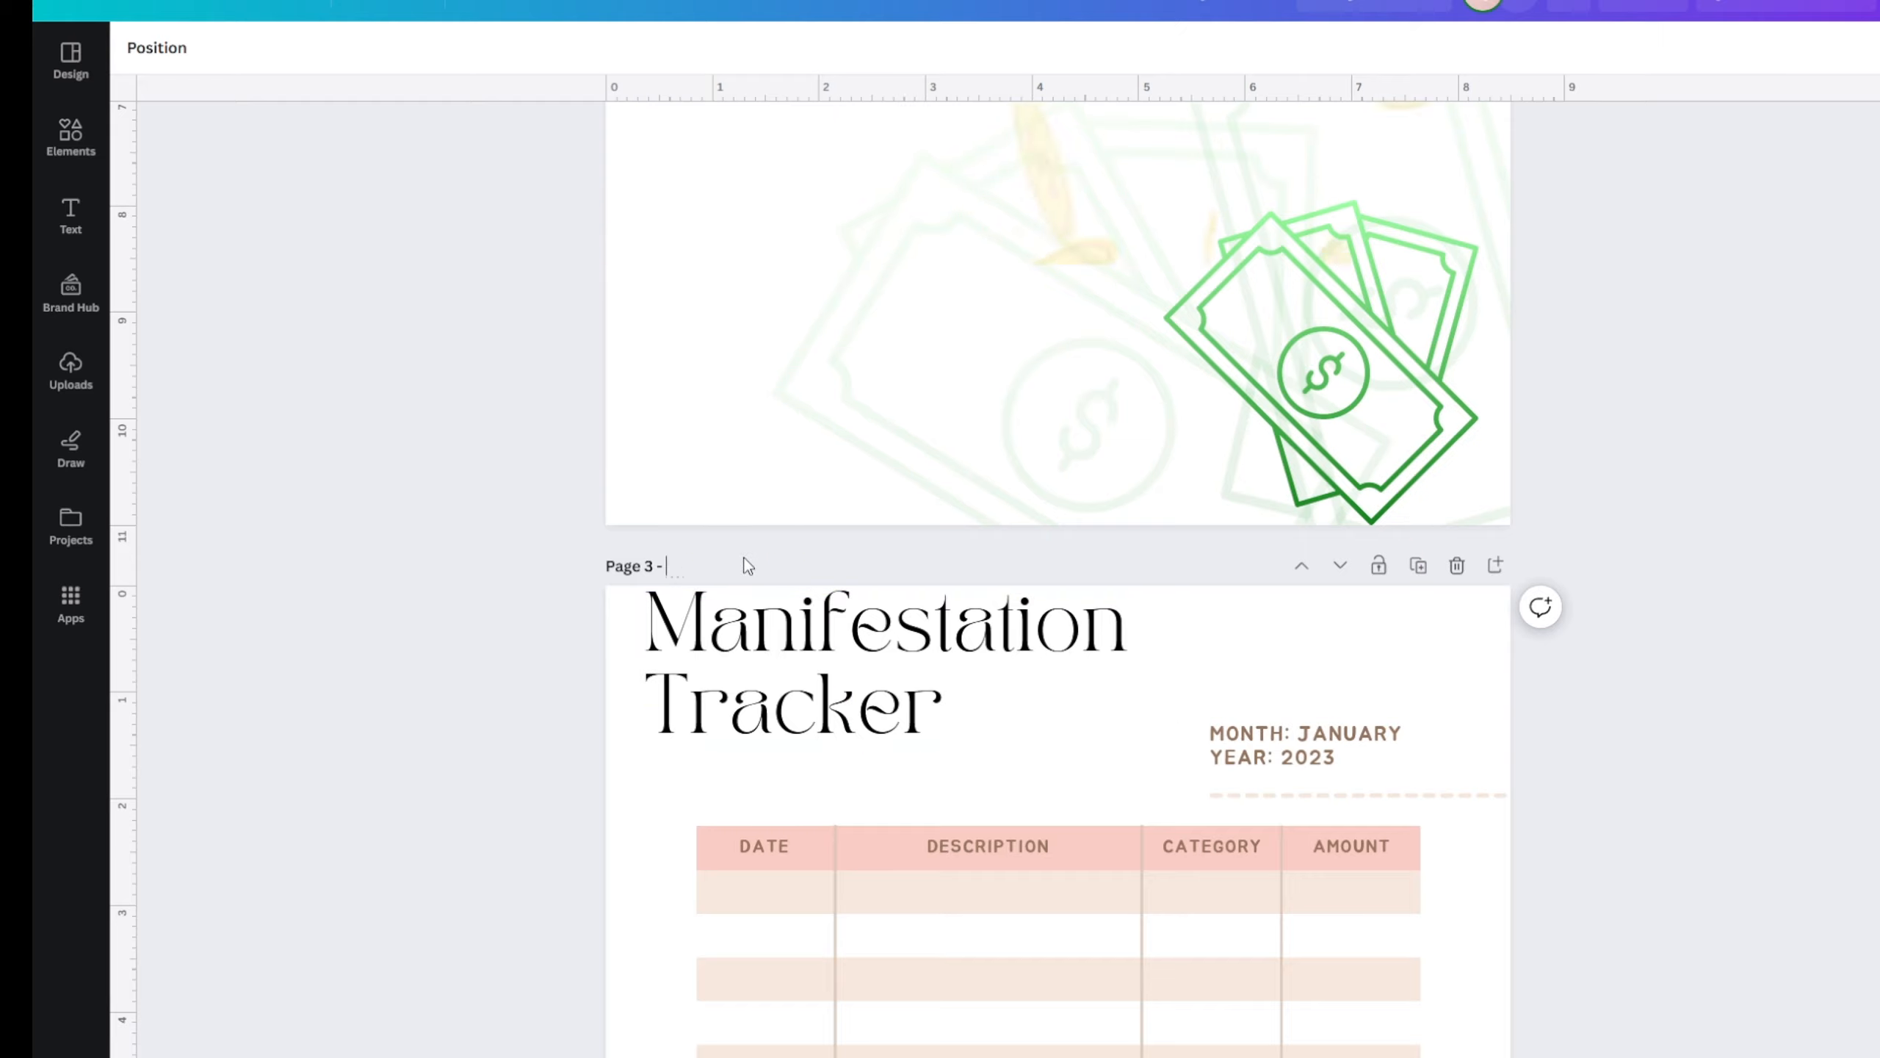
pyautogui.write('Manifestation Tracker')
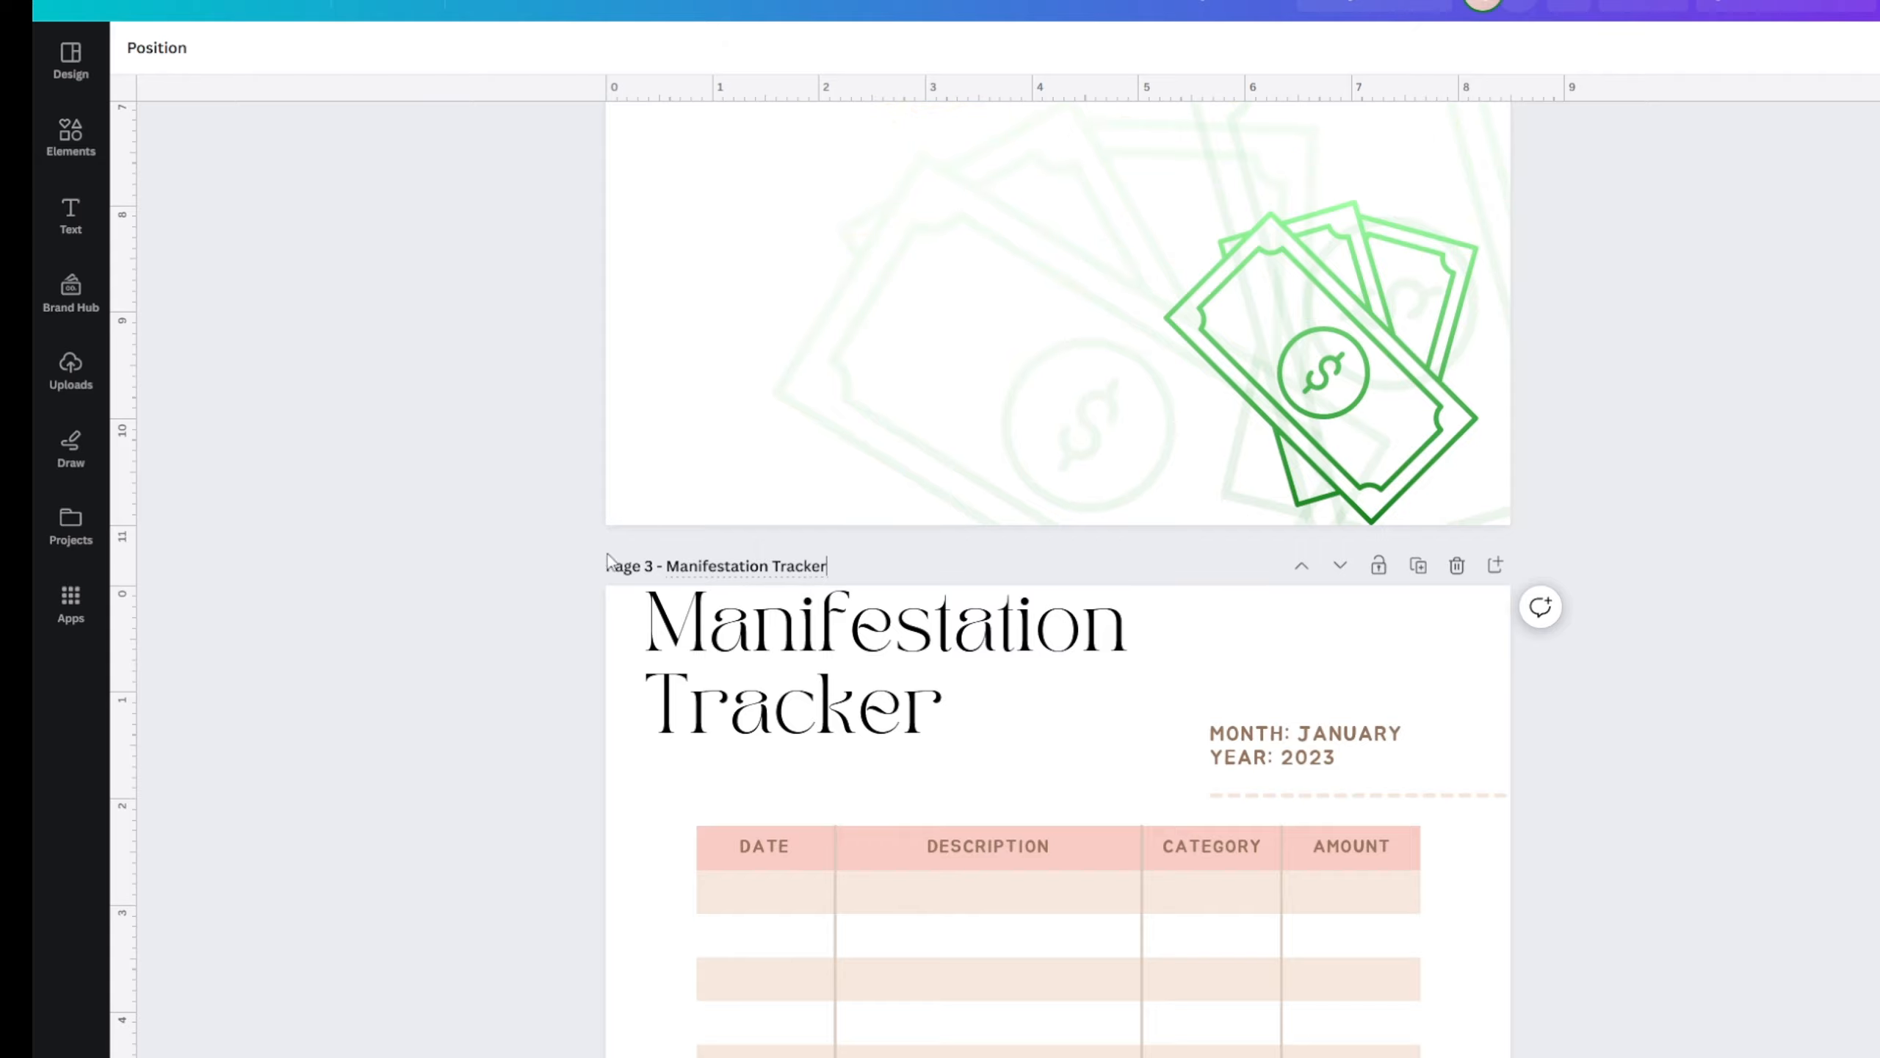
# - Add horizontal ruler guides along the upper and lower edges of the Goals box, at about 8.68 in and 10.25 in
pyautogui.scroll(3, 563, 827)
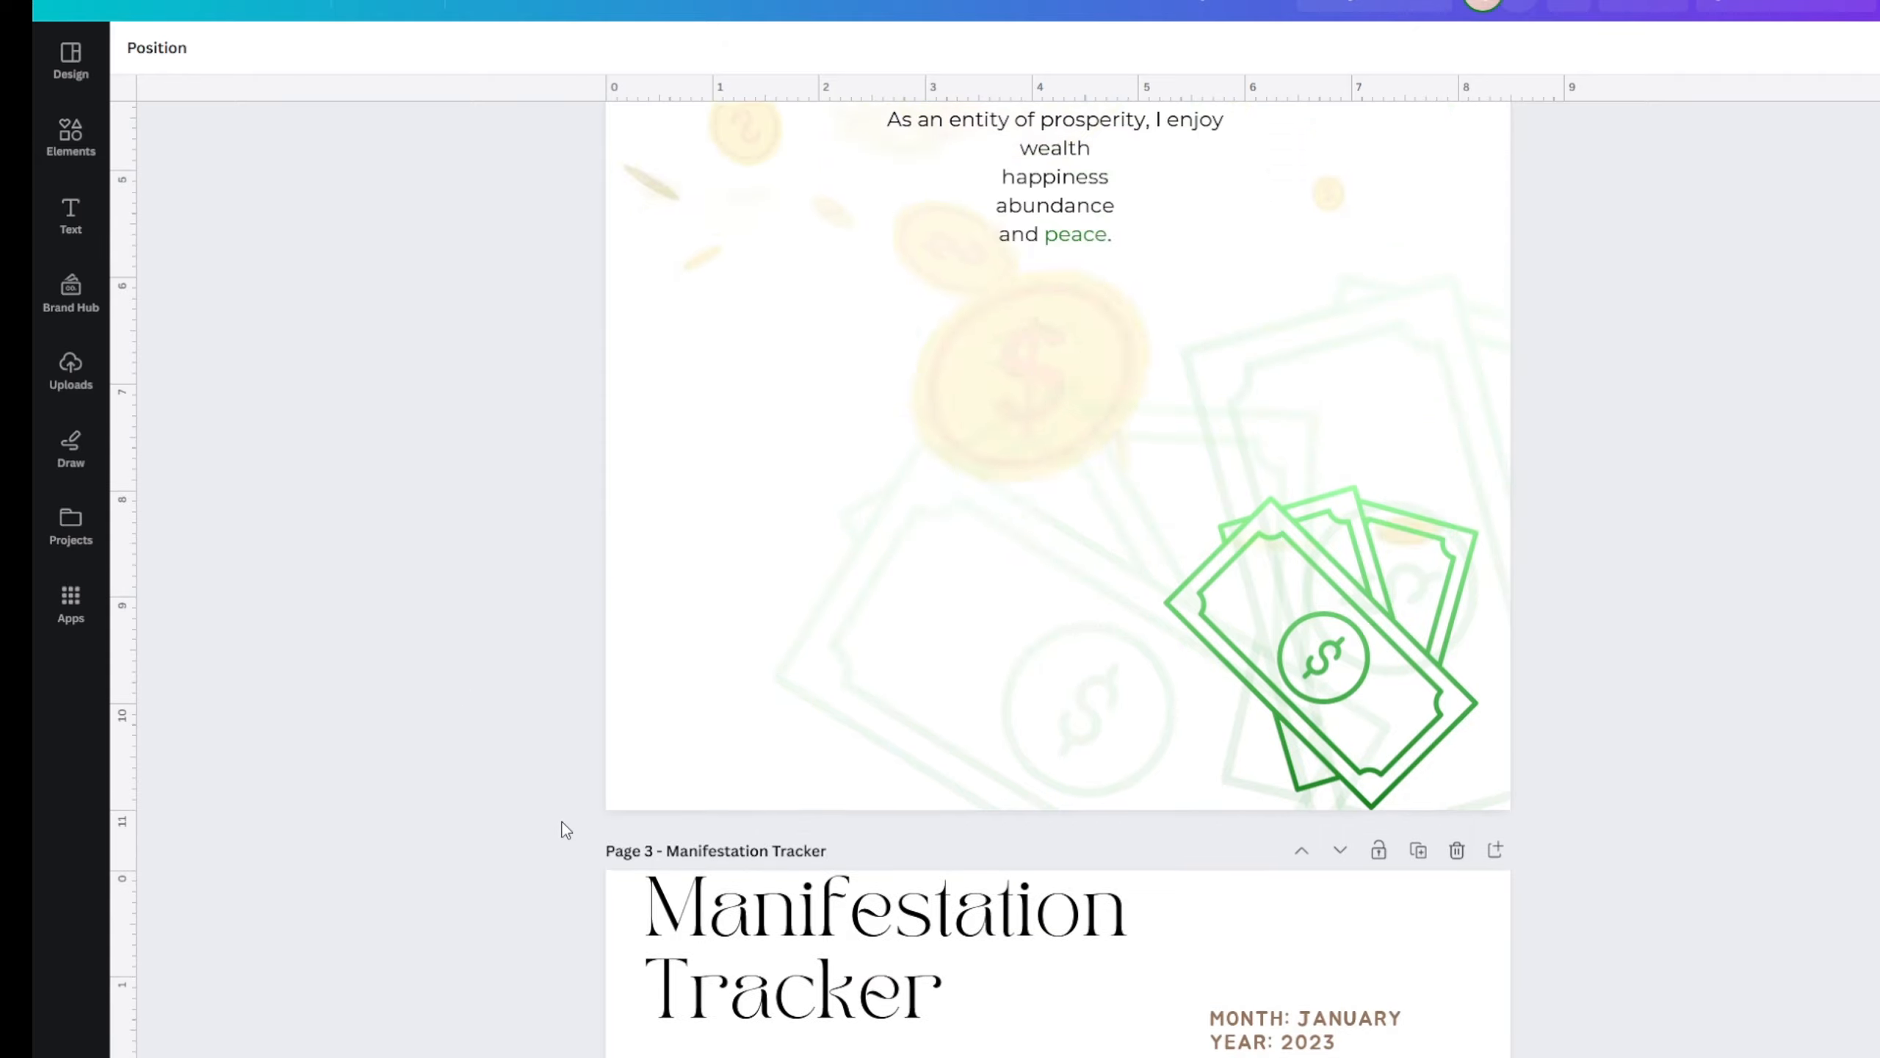
pyautogui.scroll(-10, 562, 833)
pyautogui.scroll(-5, 579, 833)
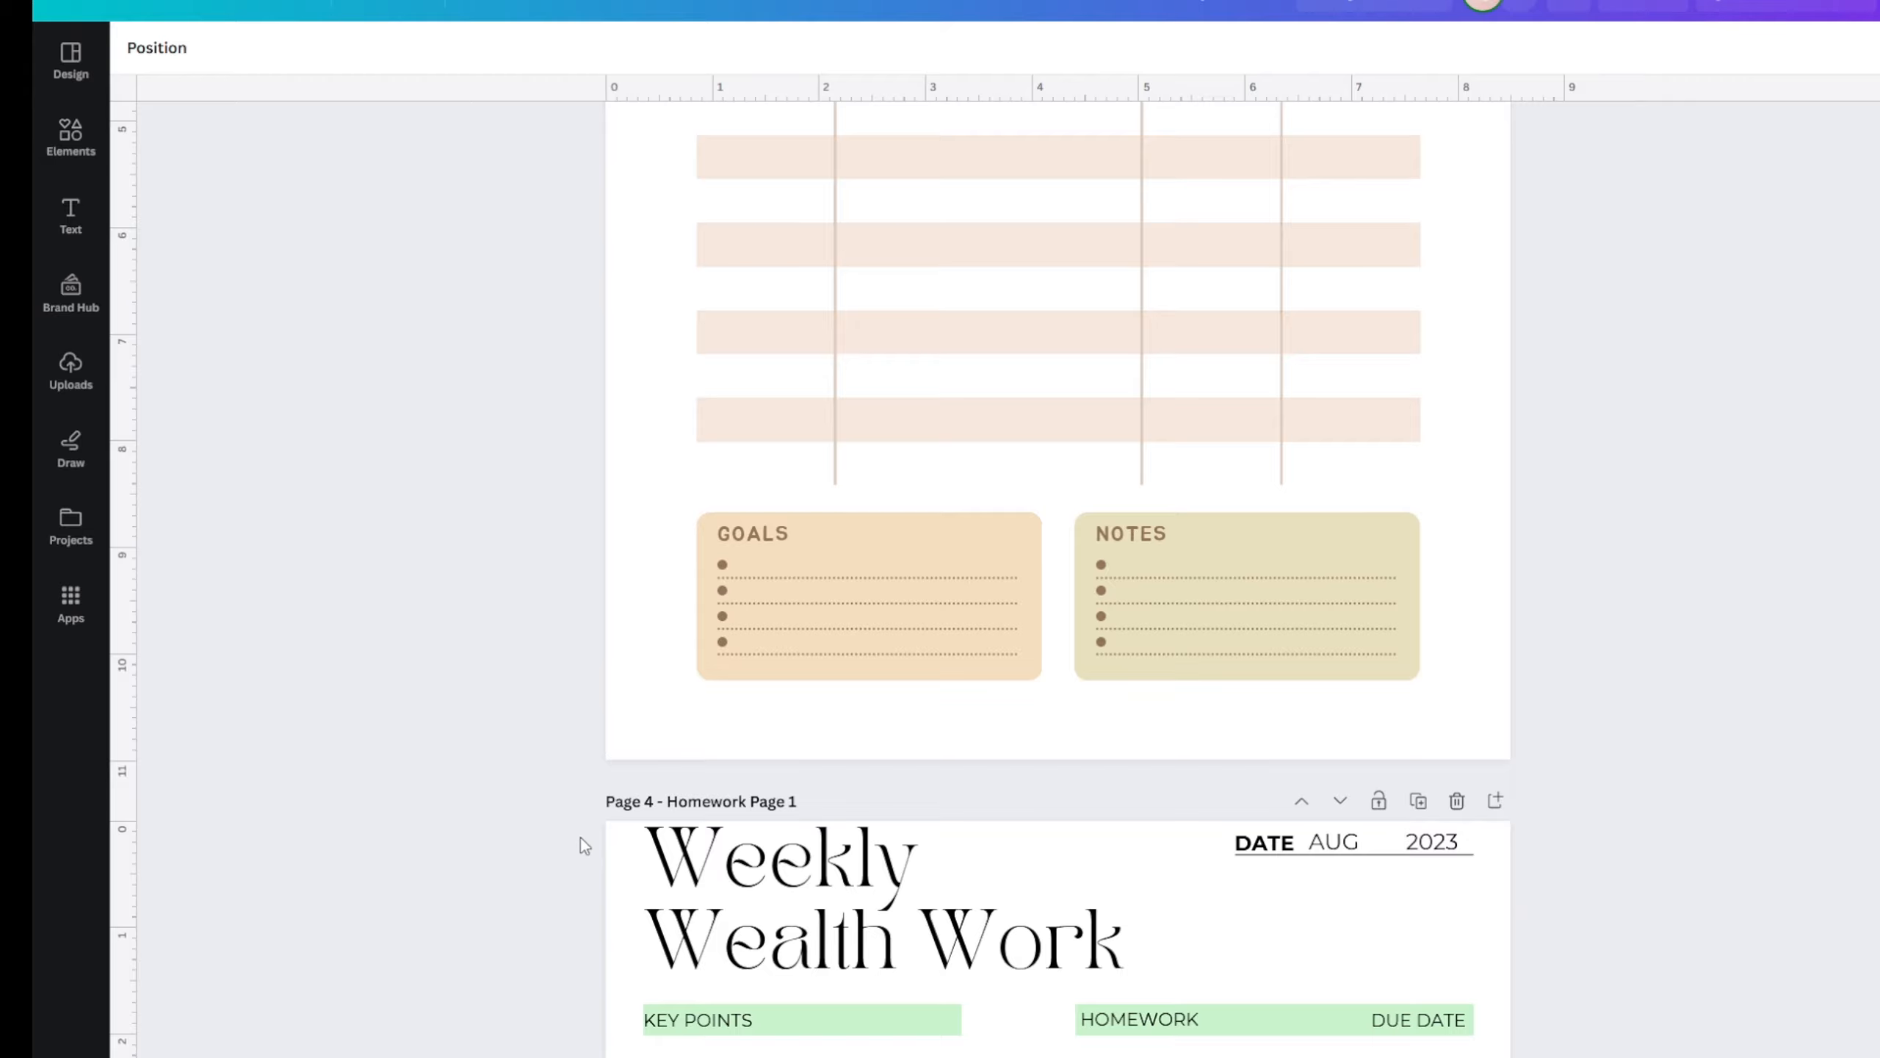
pyautogui.scroll(2, 580, 836)
pyautogui.scroll(-8, 592, 829)
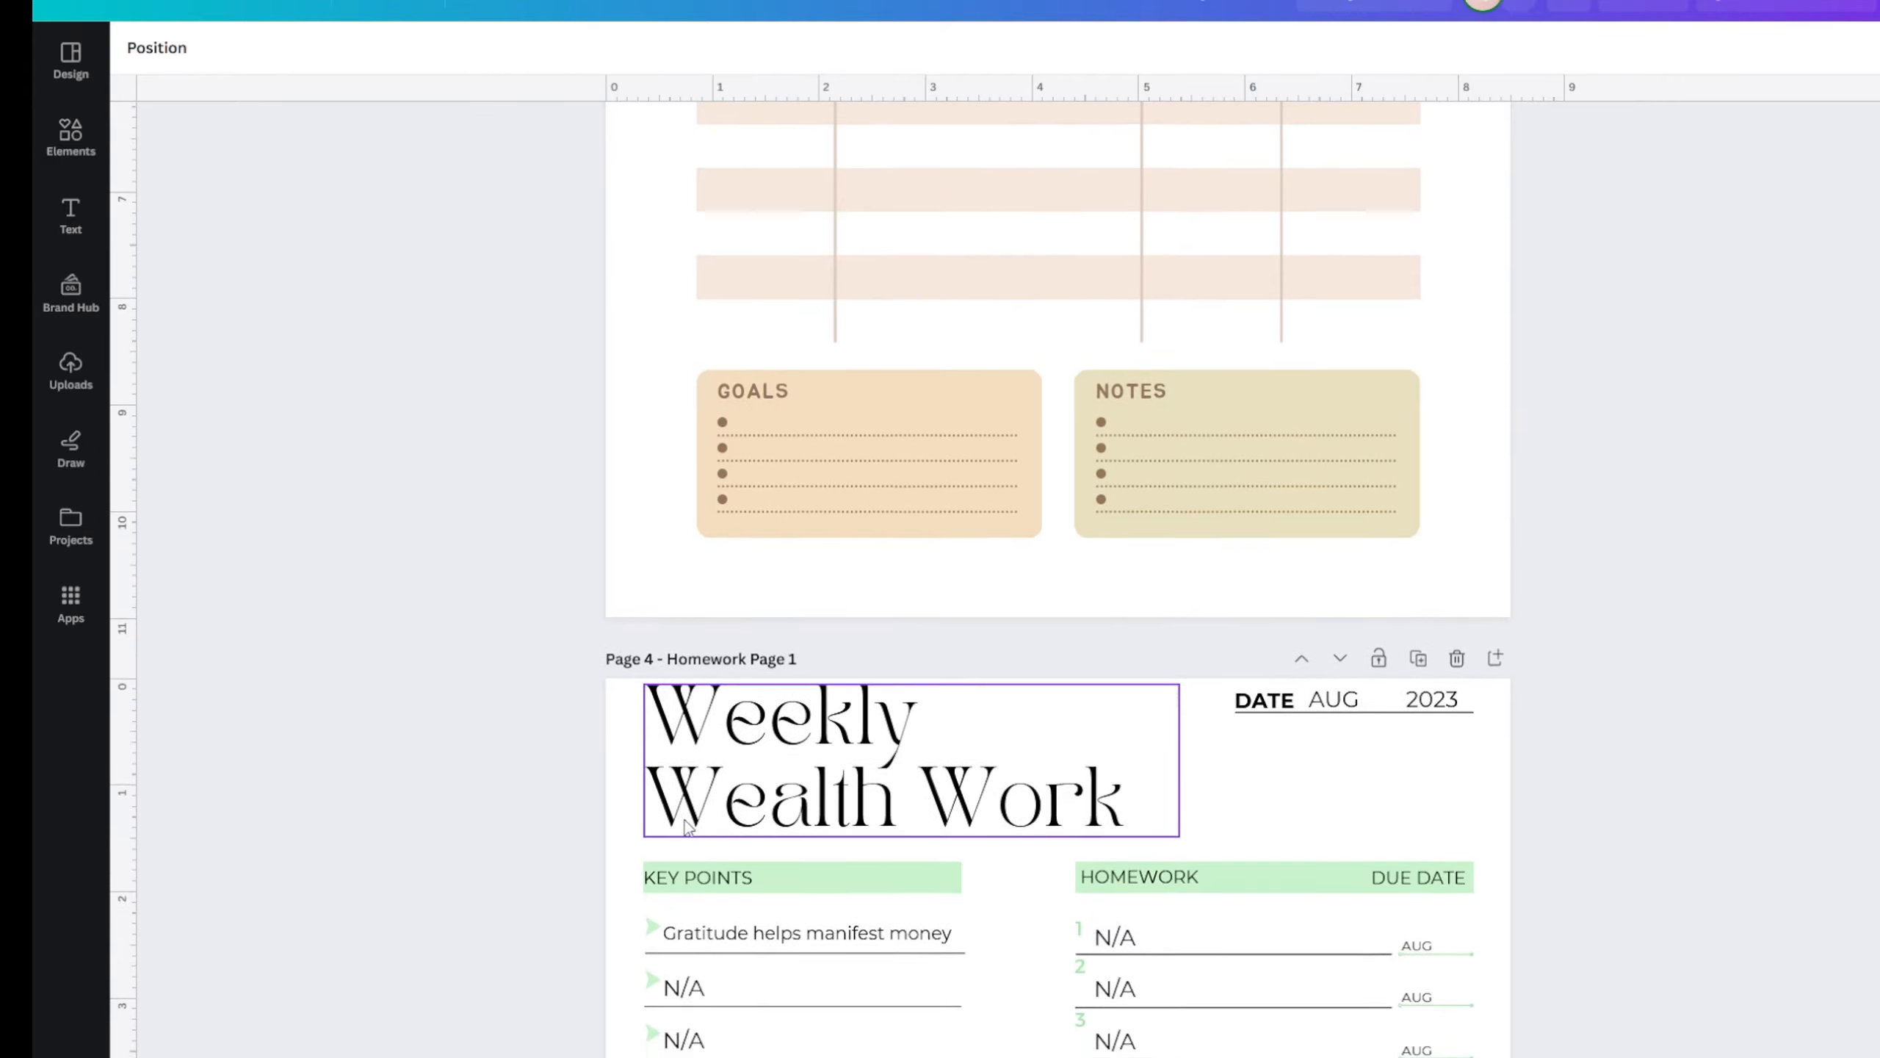
pyautogui.scroll(6, 684, 802)
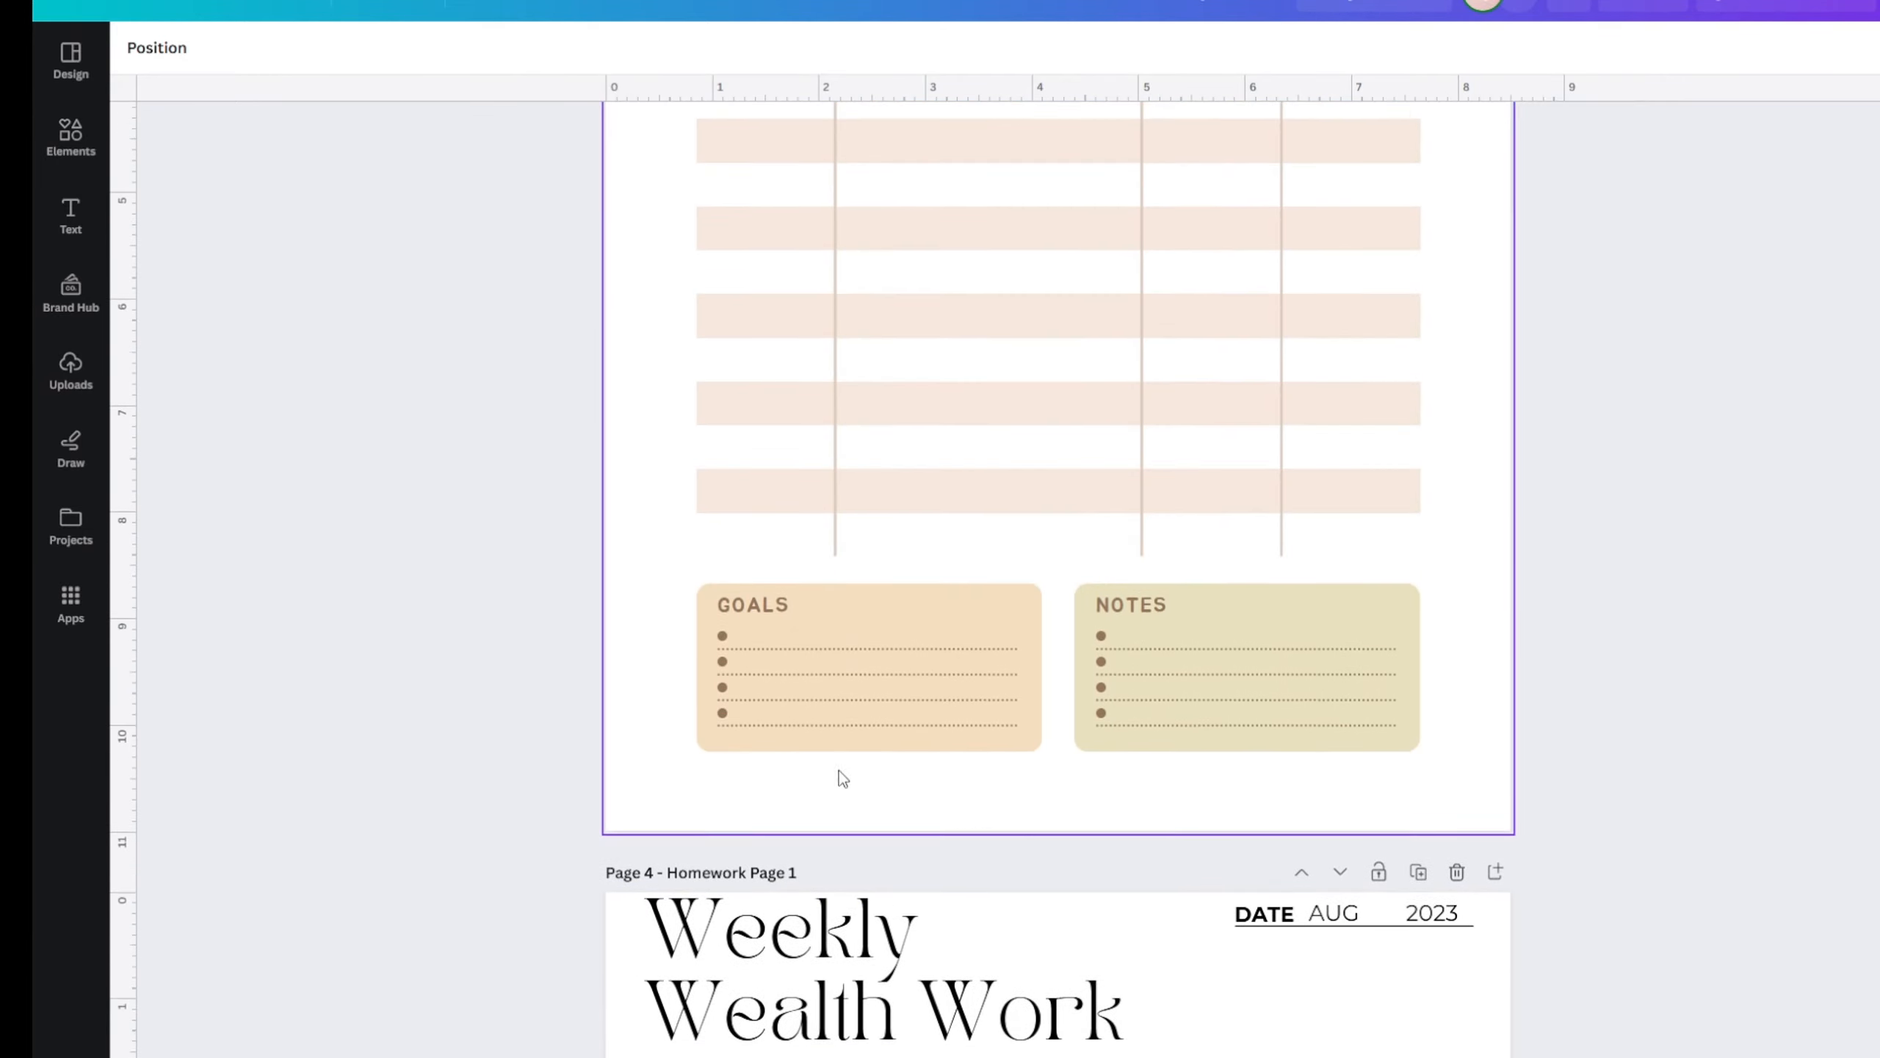
pyautogui.scroll(3, 872, 765)
pyautogui.click(792, 508)
pyautogui.click(923, 481)
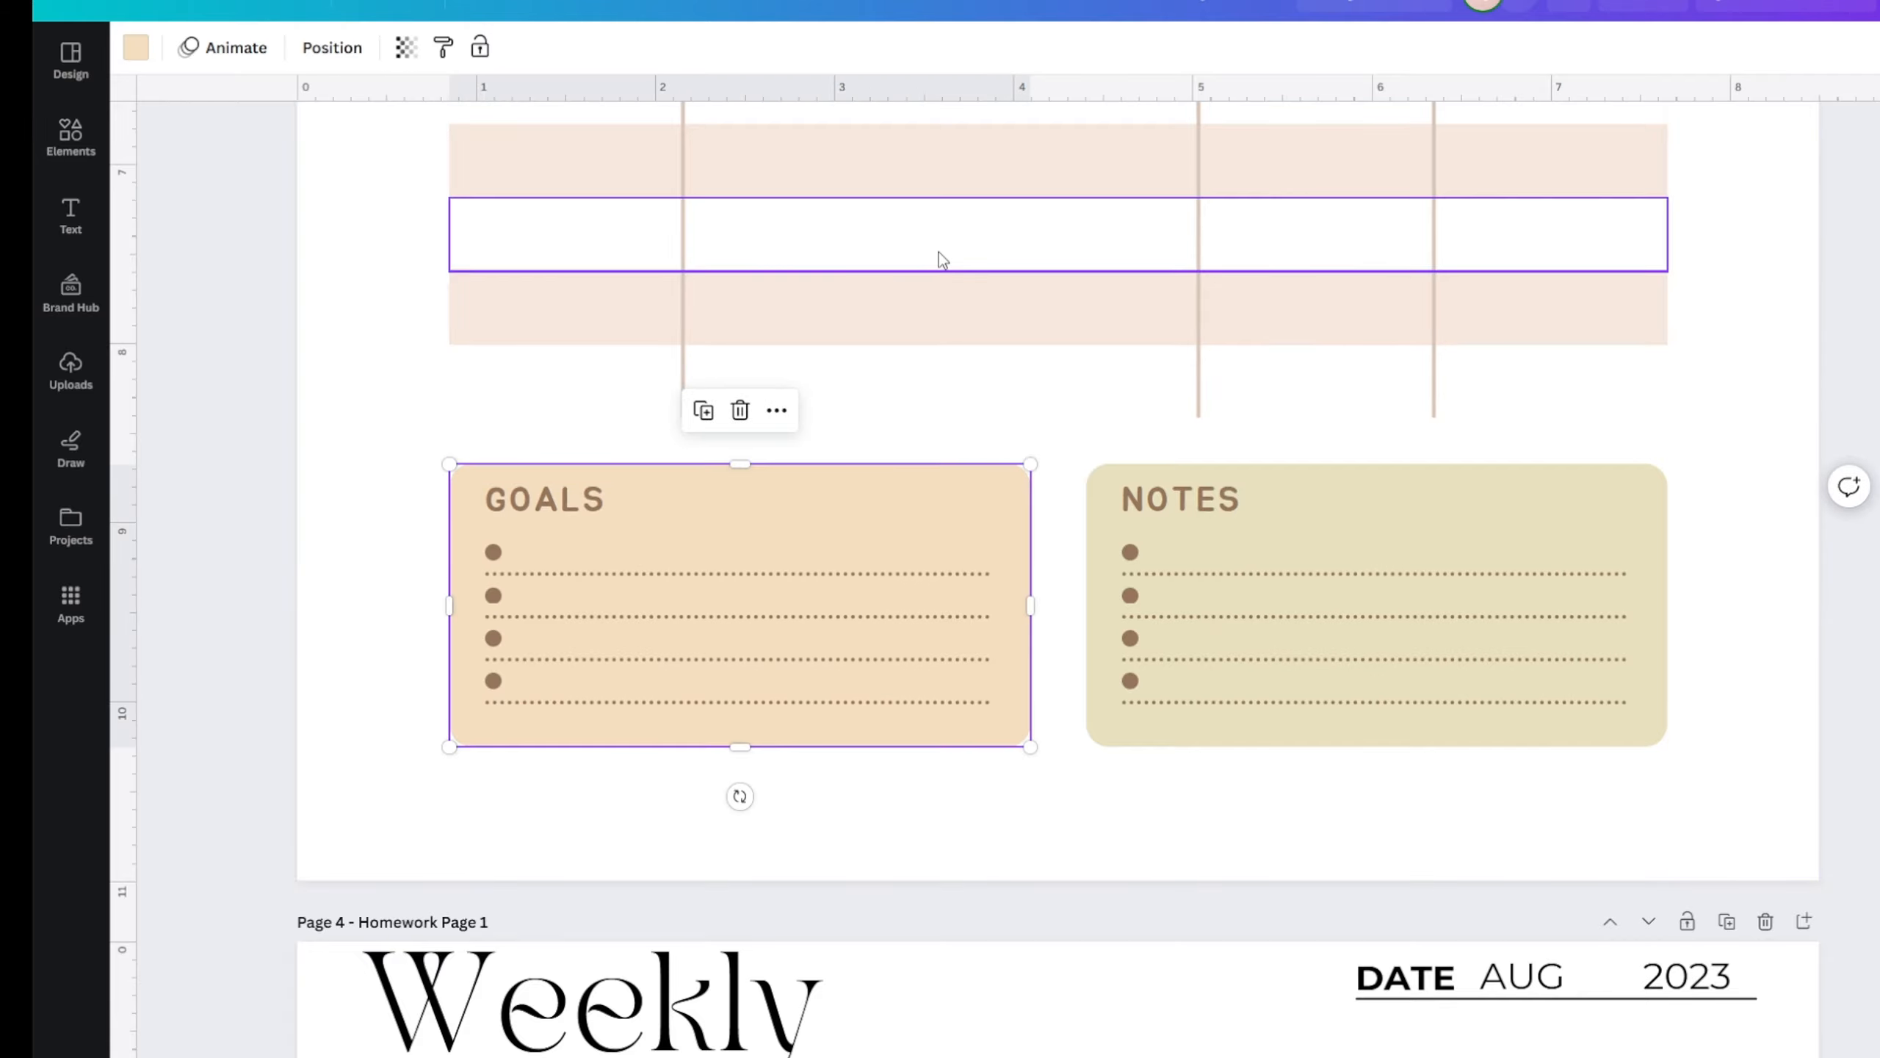
pyautogui.moveTo(957, 92); pyautogui.dragTo(933, 457)
pyautogui.moveTo(922, 95); pyautogui.dragTo(936, 750)
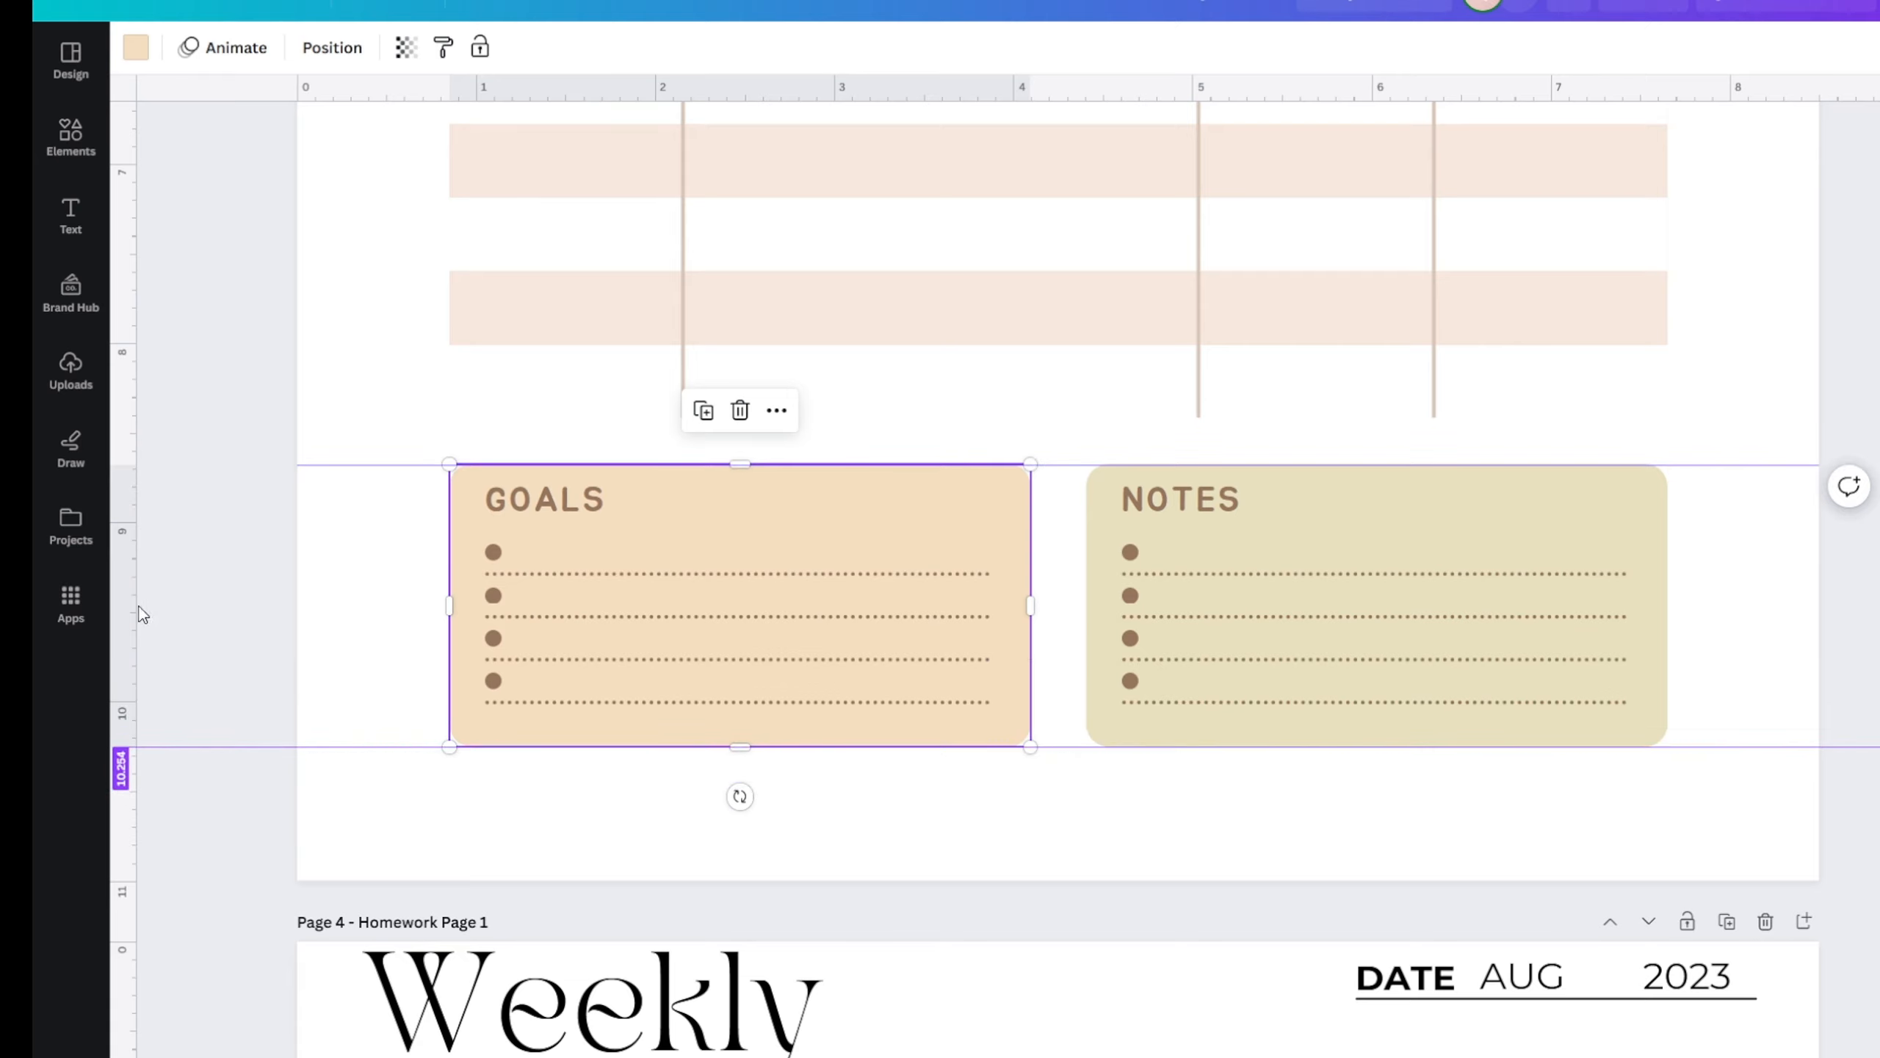
# - Add vertical ruler guides along the left edge of the page headings and the right edge of Homework Page 1's date text, about 8.2 in
pyautogui.moveTo(127, 696); pyautogui.dragTo(362, 740)
pyautogui.scroll(-2, 962, 741)
pyautogui.click(1614, 835)
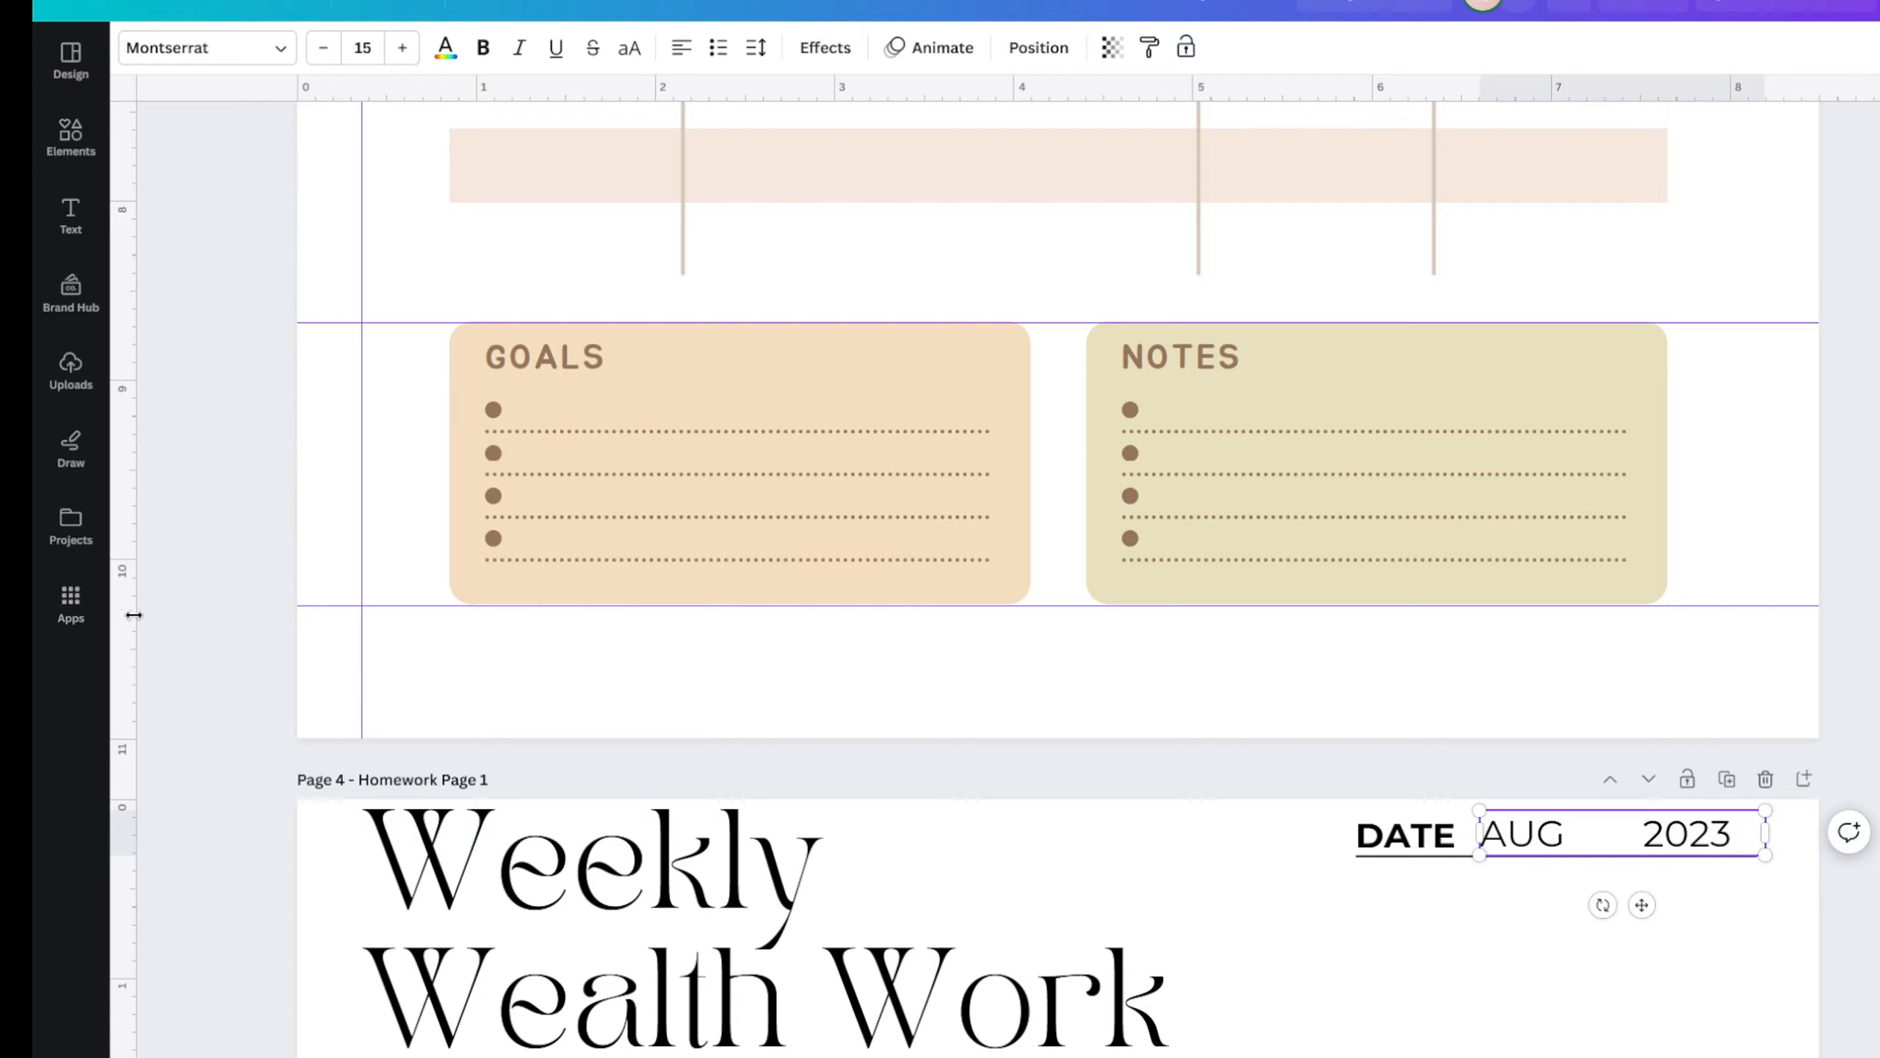
pyautogui.moveTo(132, 617); pyautogui.dragTo(1765, 848)
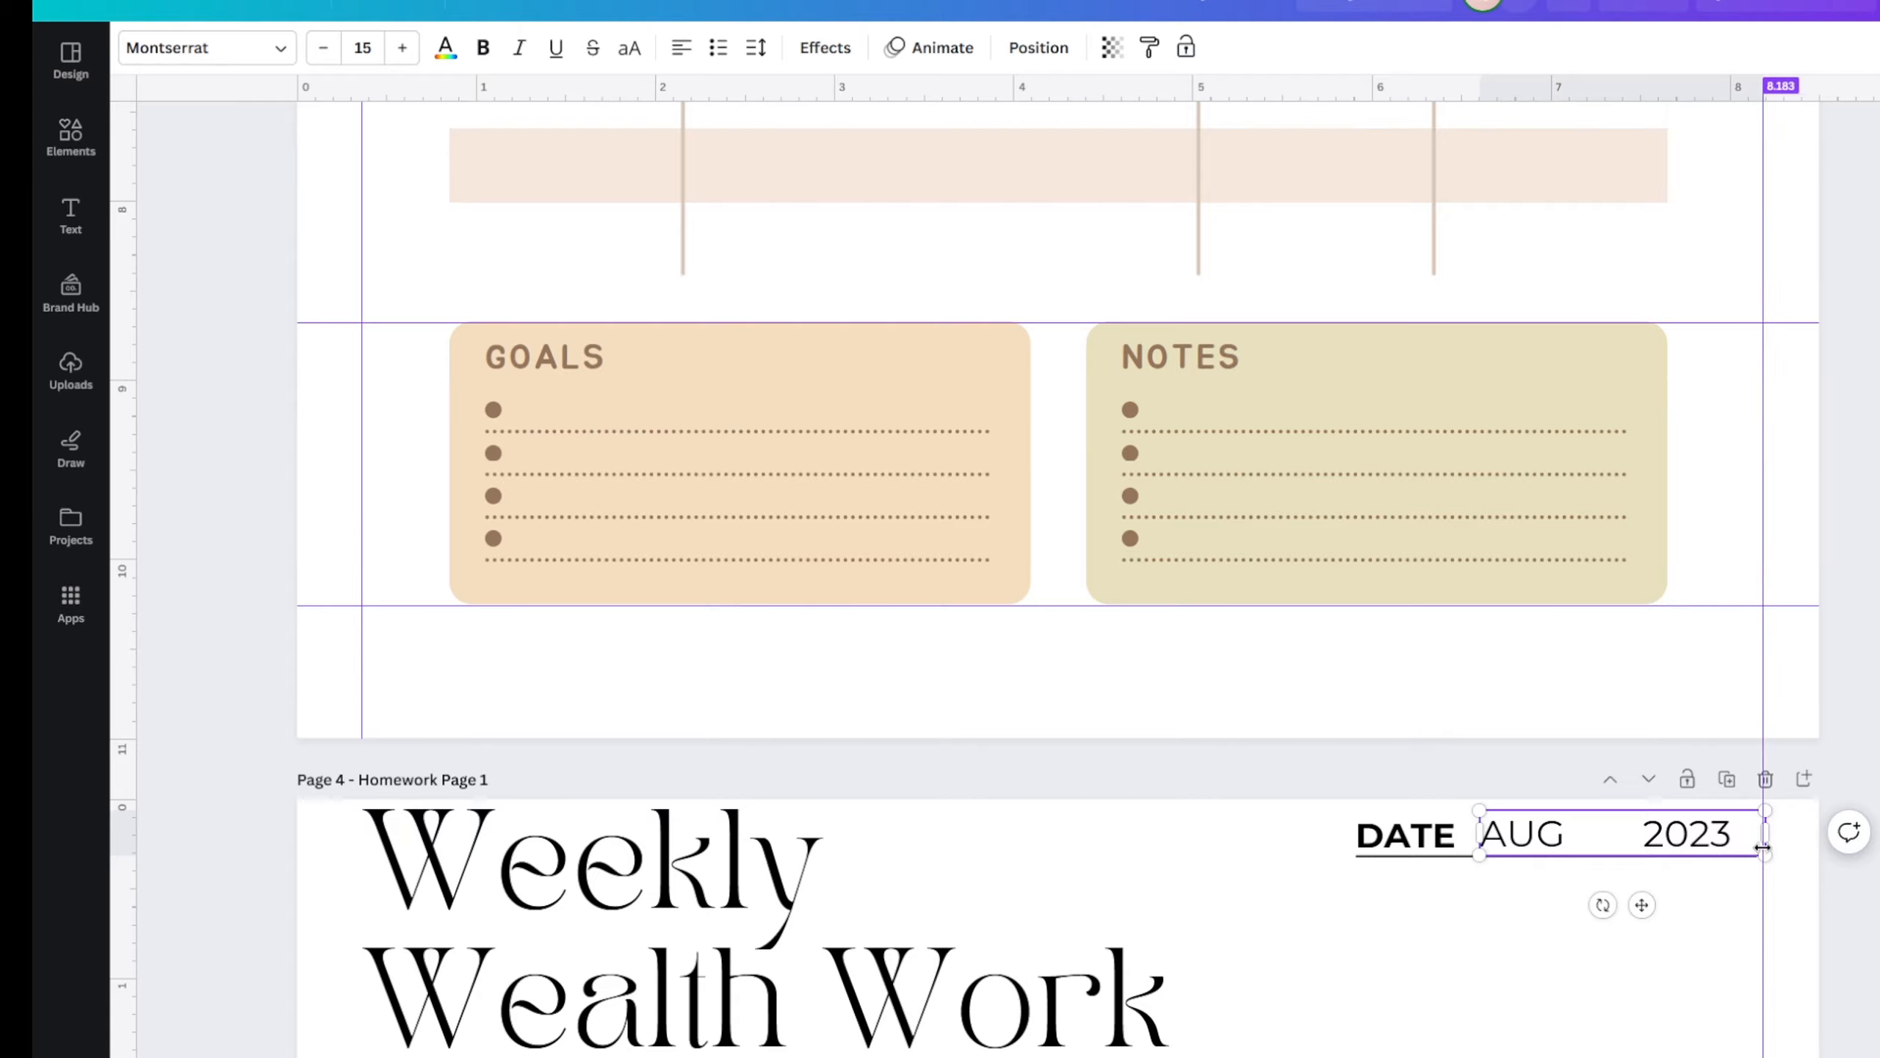
pyautogui.scroll(10, 734, 467)
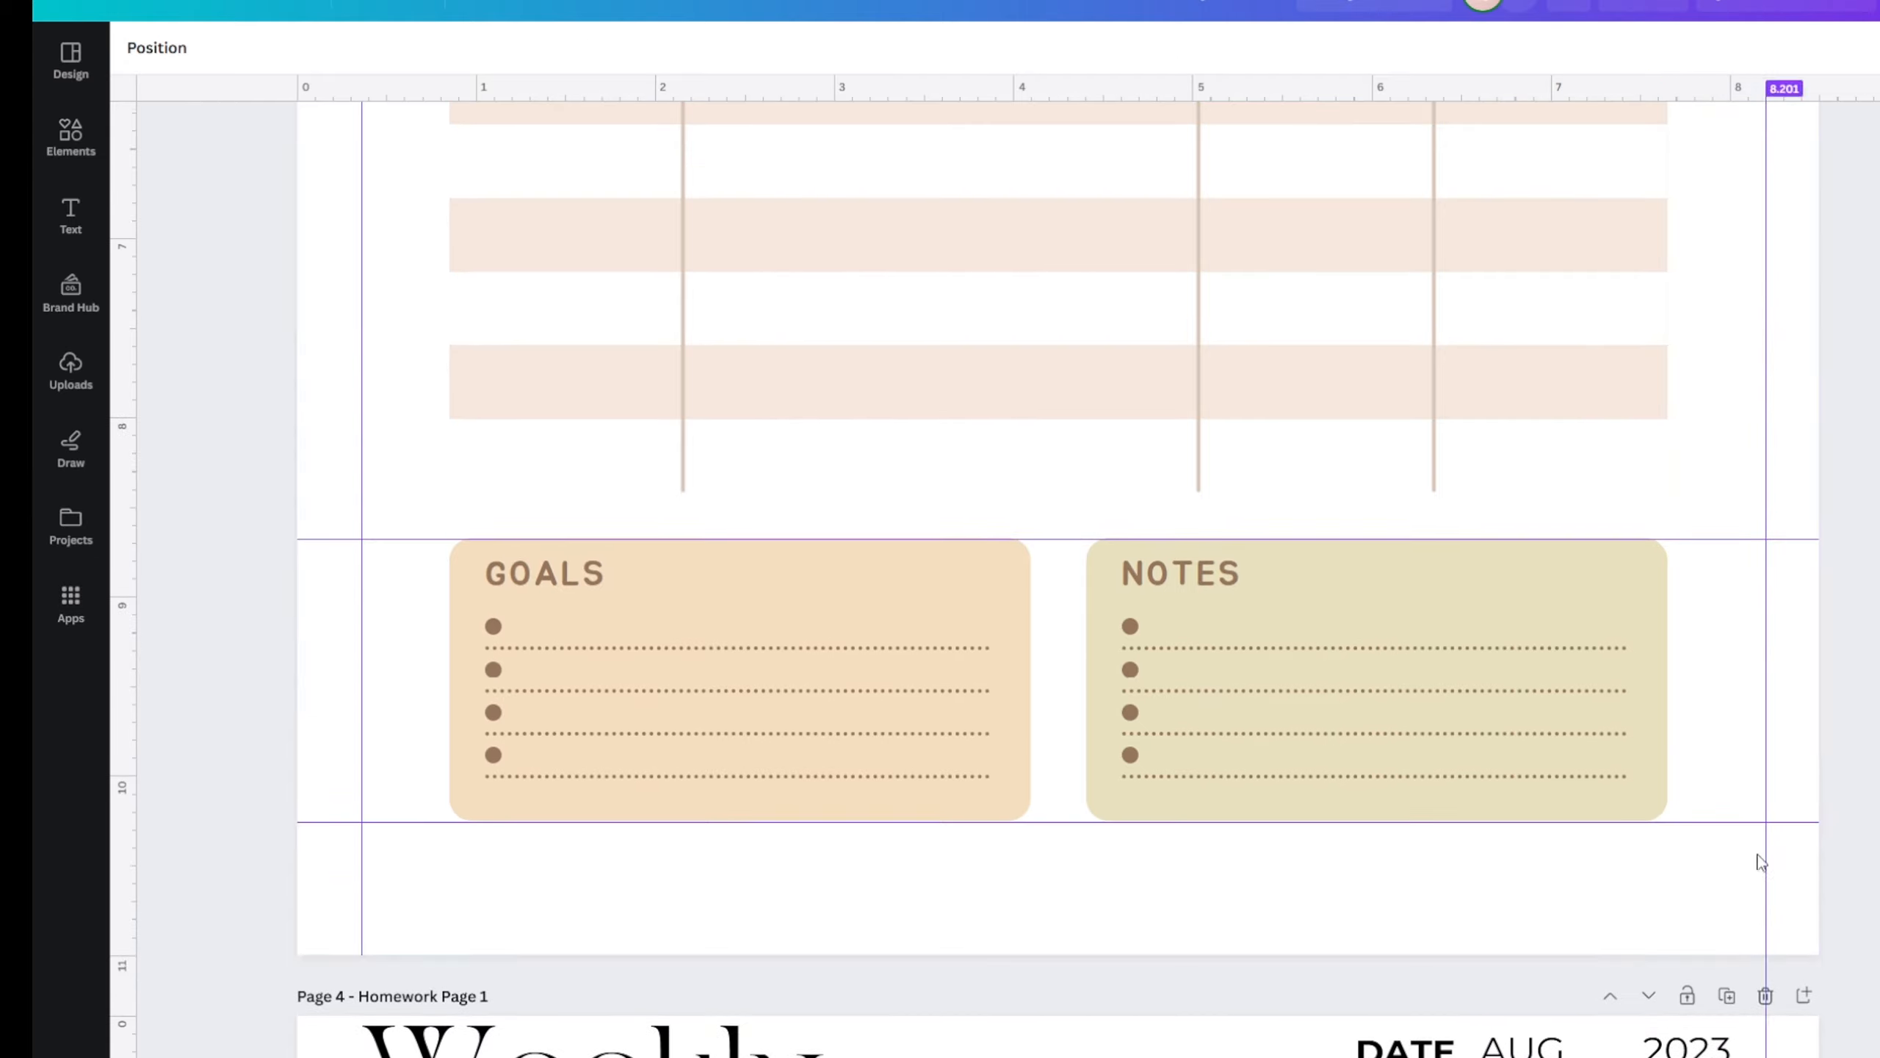
# - Add a horizontal ruler guide along the upper edge of the tracker table's header row, at about 2.25 in
pyautogui.scroll(2, 655, 444)
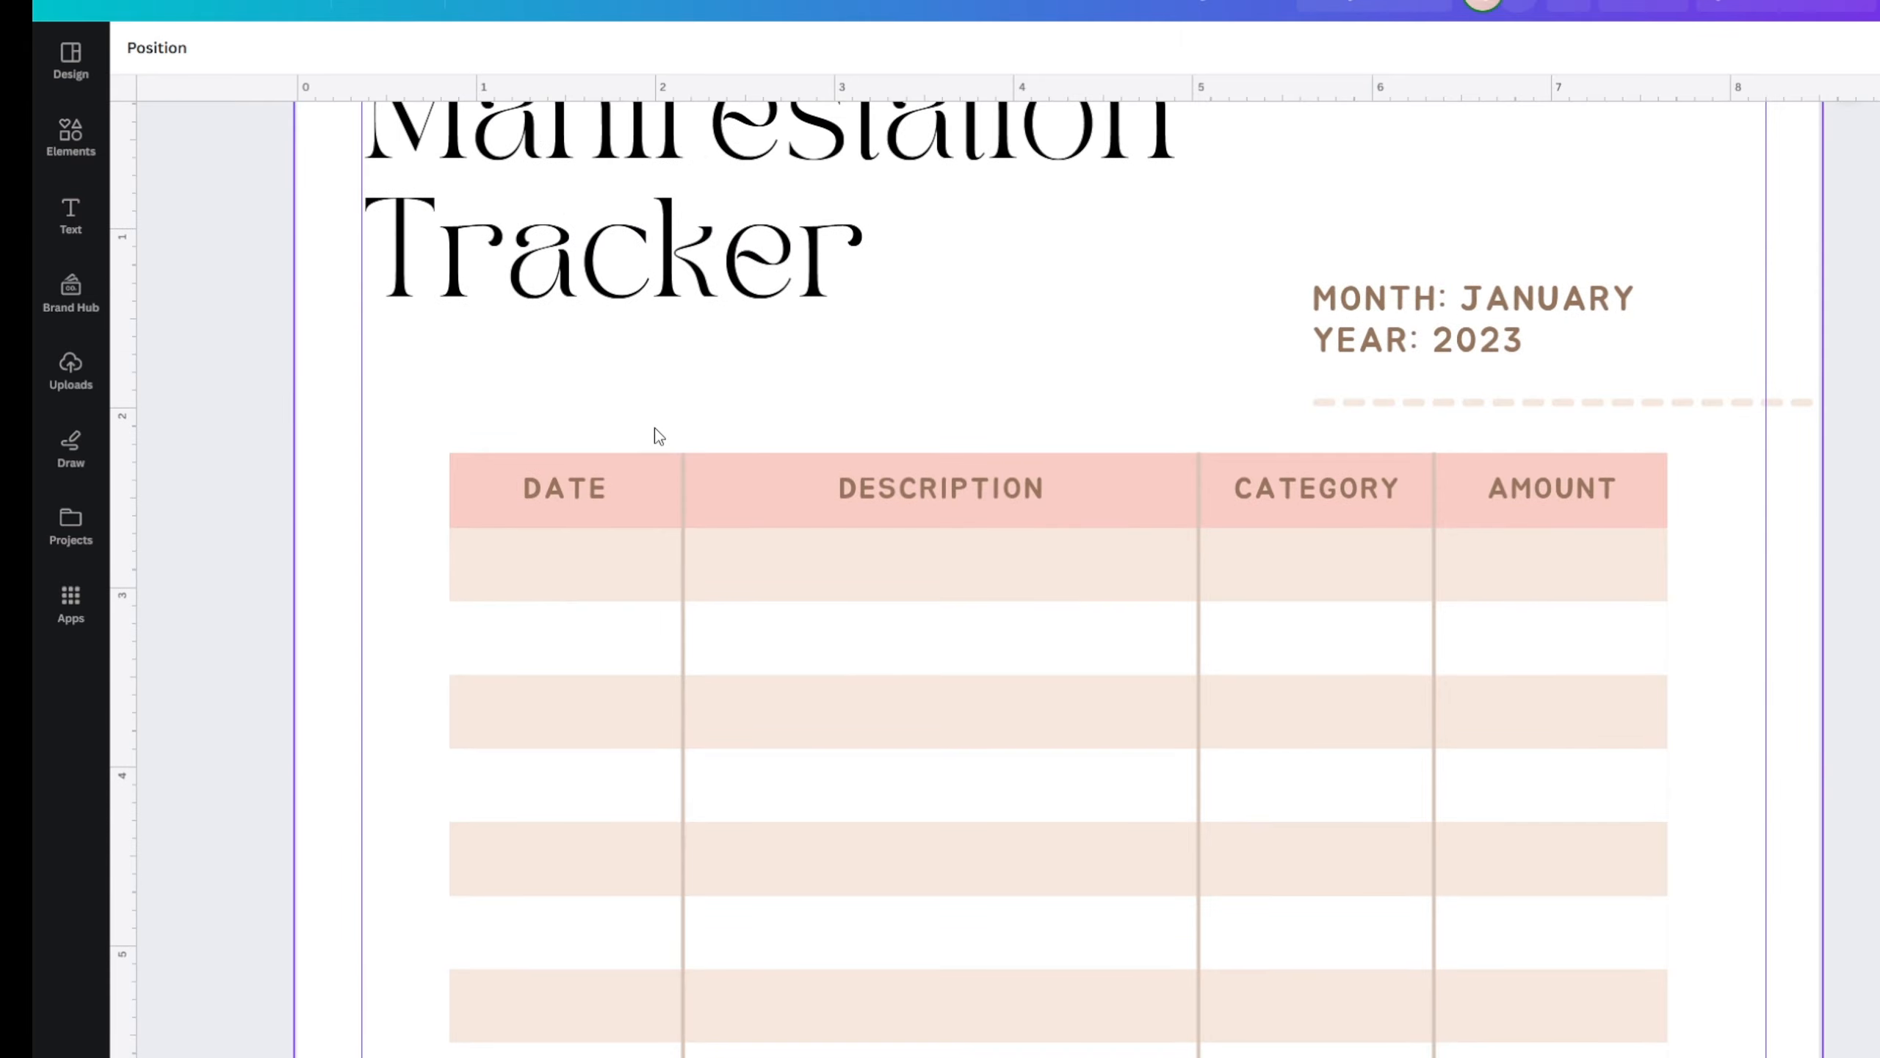
pyautogui.scroll(3, 762, 778)
pyautogui.click(740, 733)
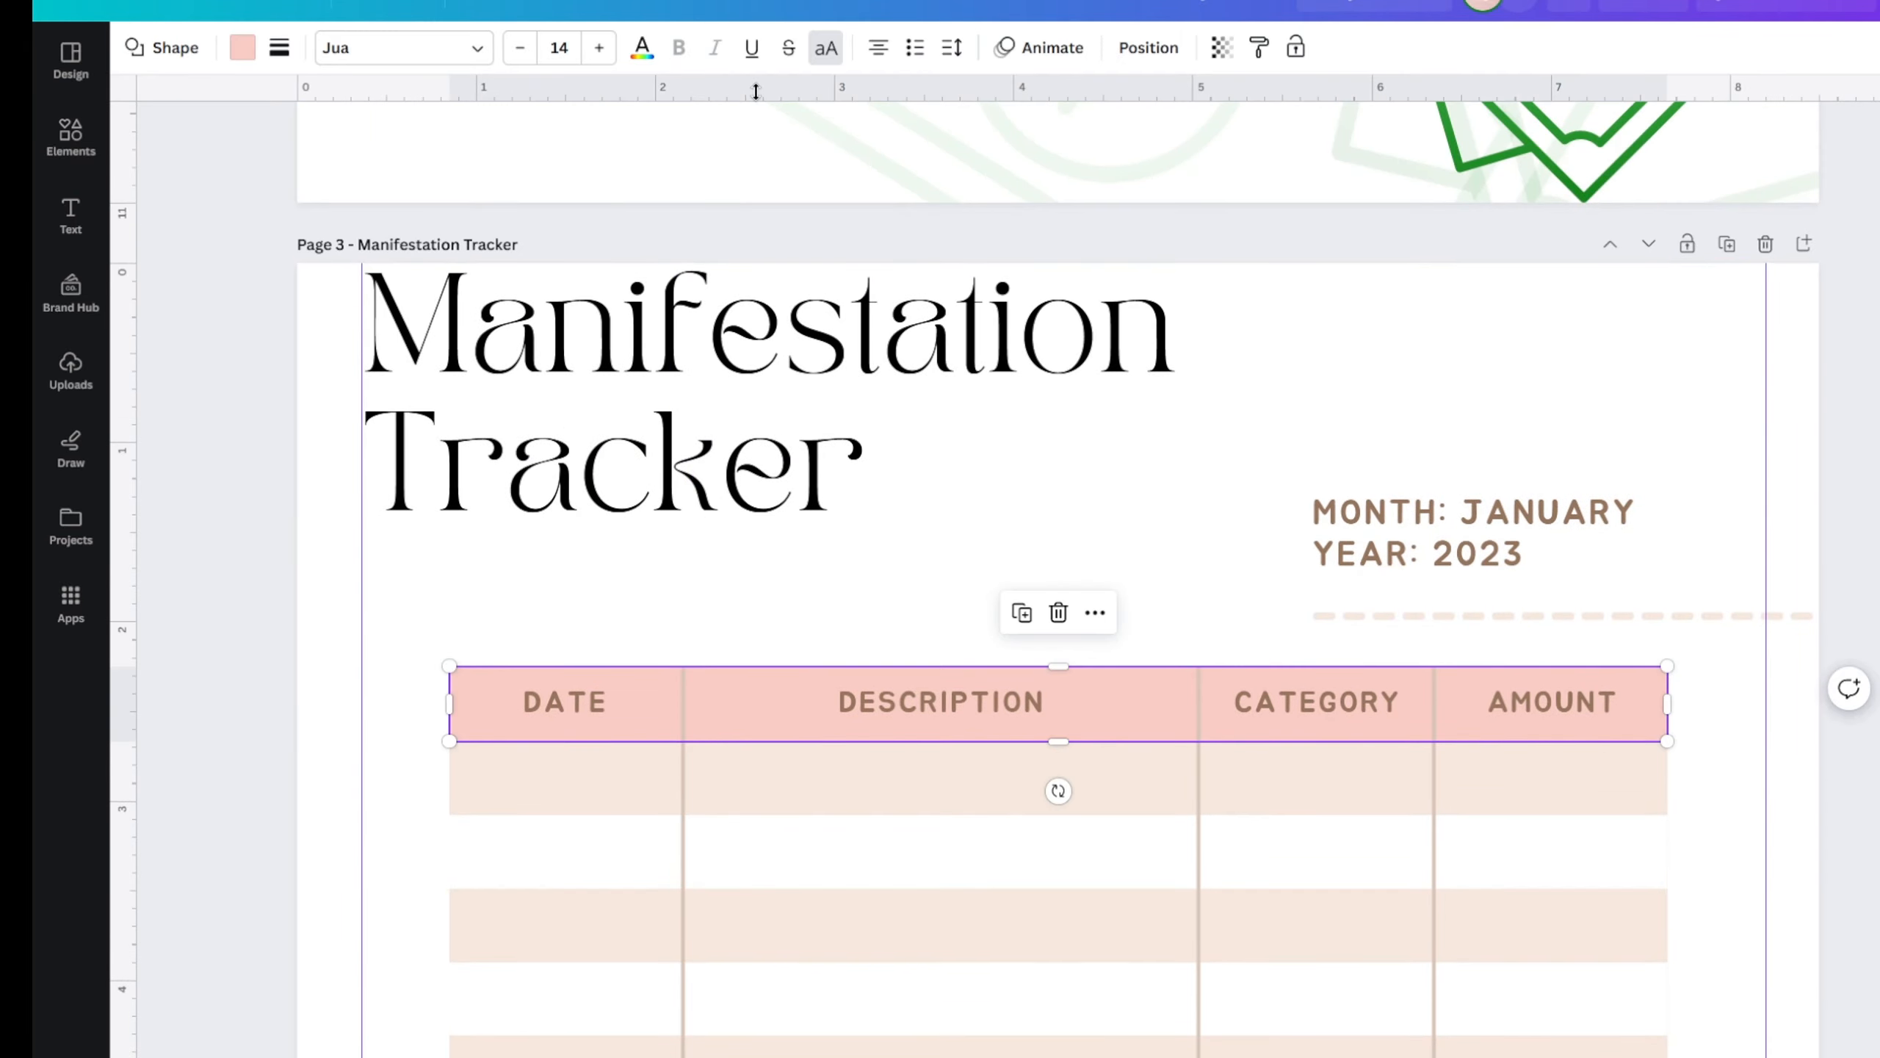
pyautogui.moveTo(733, 87); pyautogui.dragTo(700, 667)
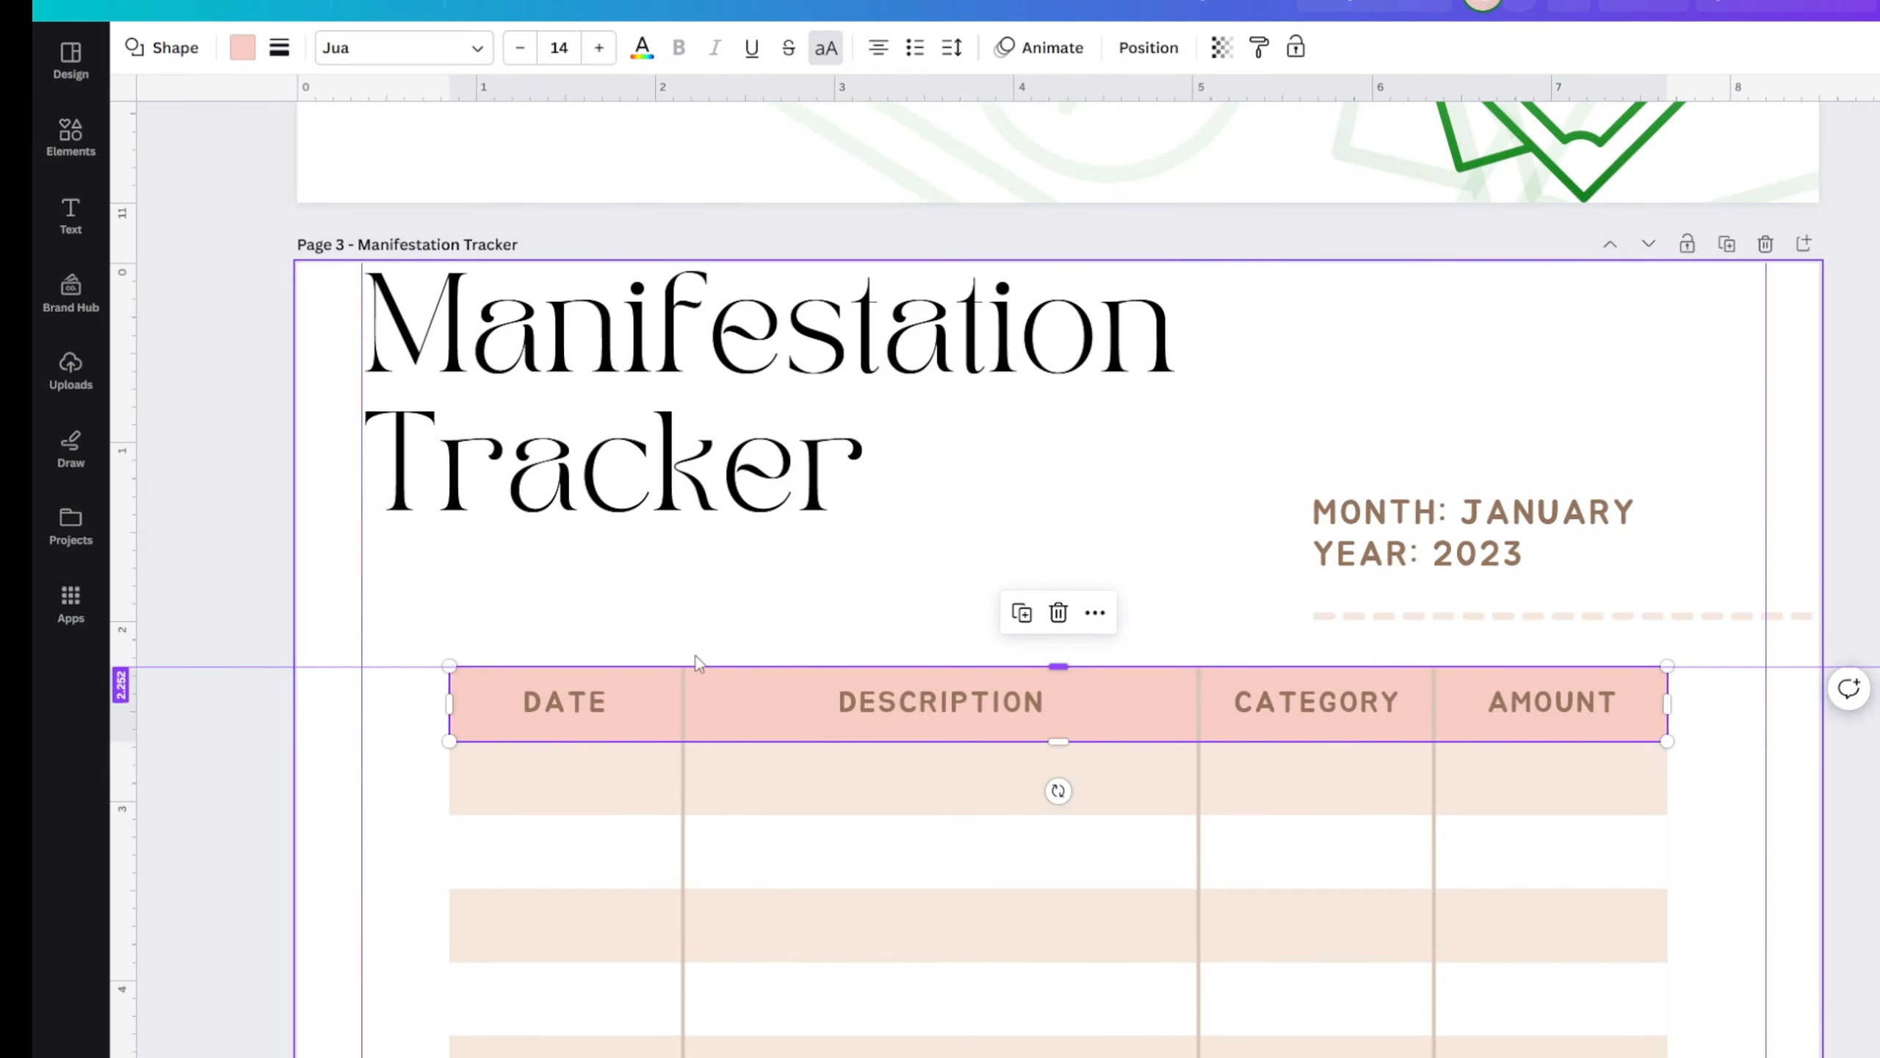
pyautogui.click(232, 533)
# - Compare the tracker page's layout and the fonts of its heading and DATE label with the following journal pages
pyautogui.scroll(-3, 235, 541)
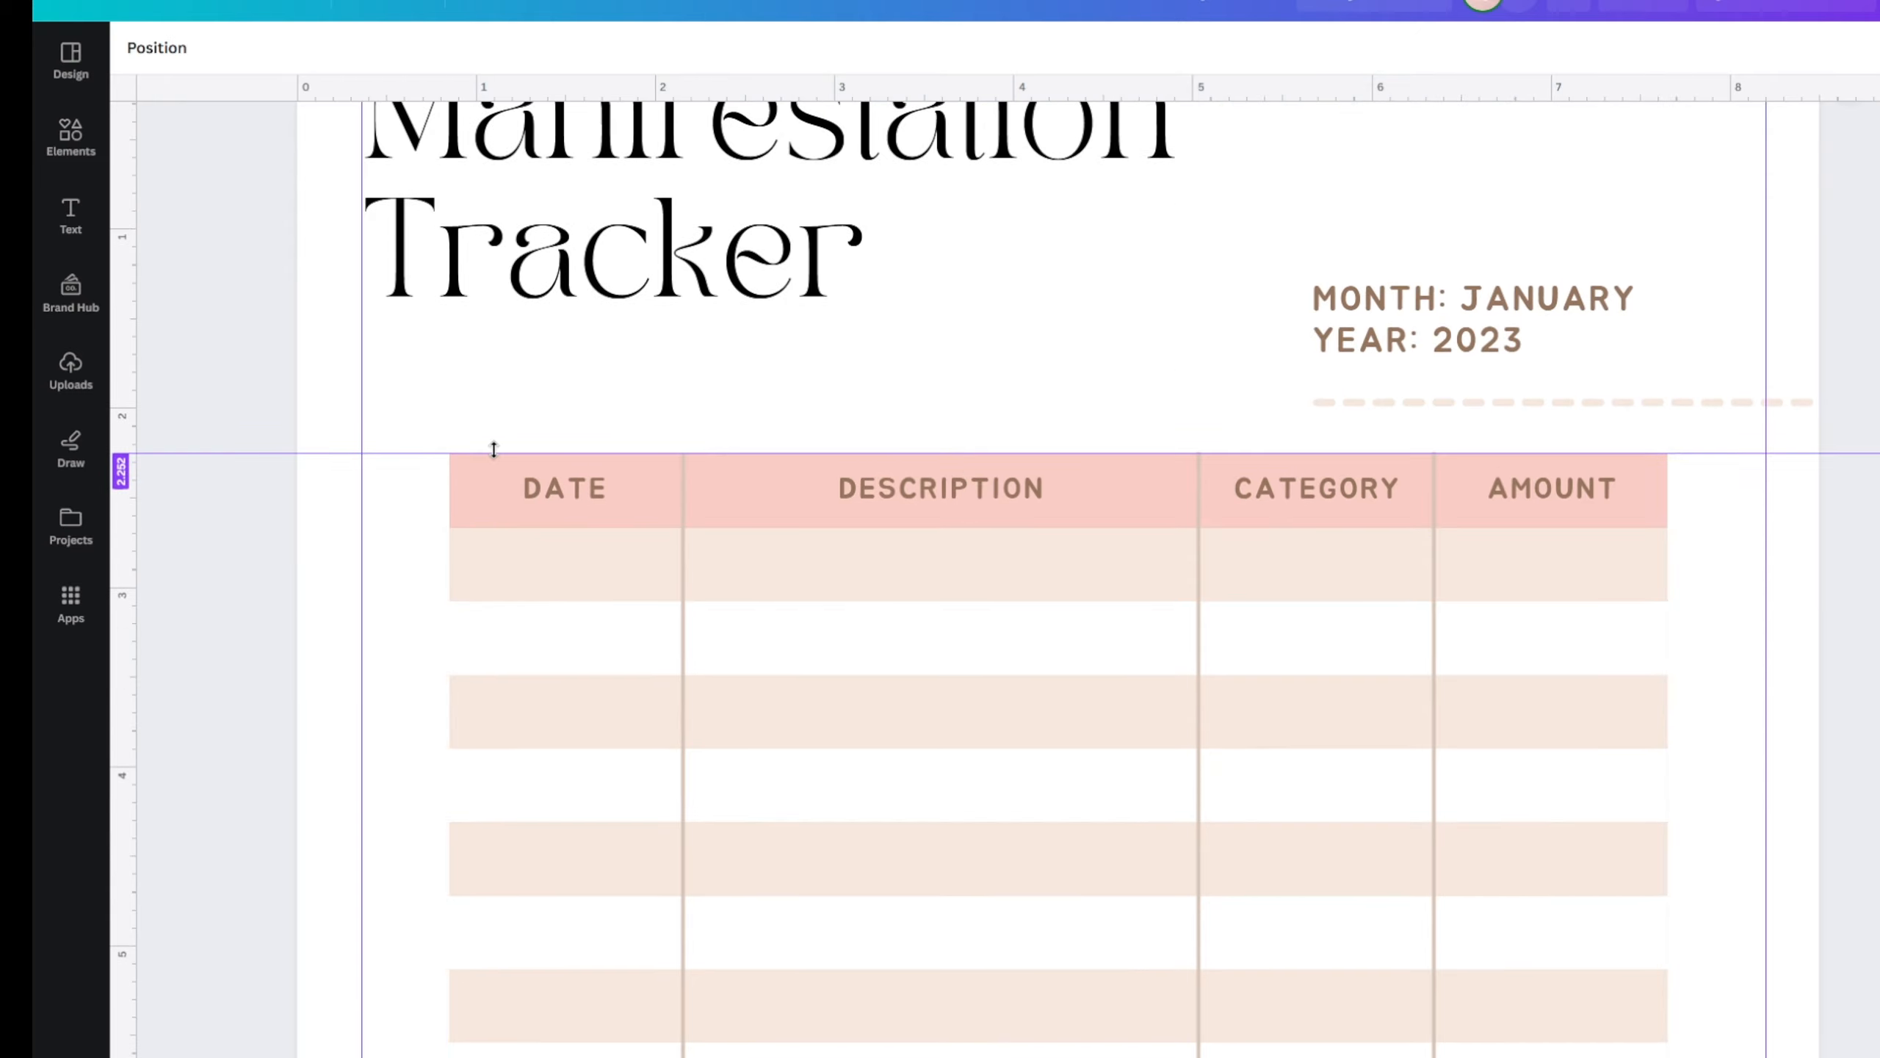
pyautogui.scroll(-1, 534, 562)
pyautogui.scroll(2, 533, 563)
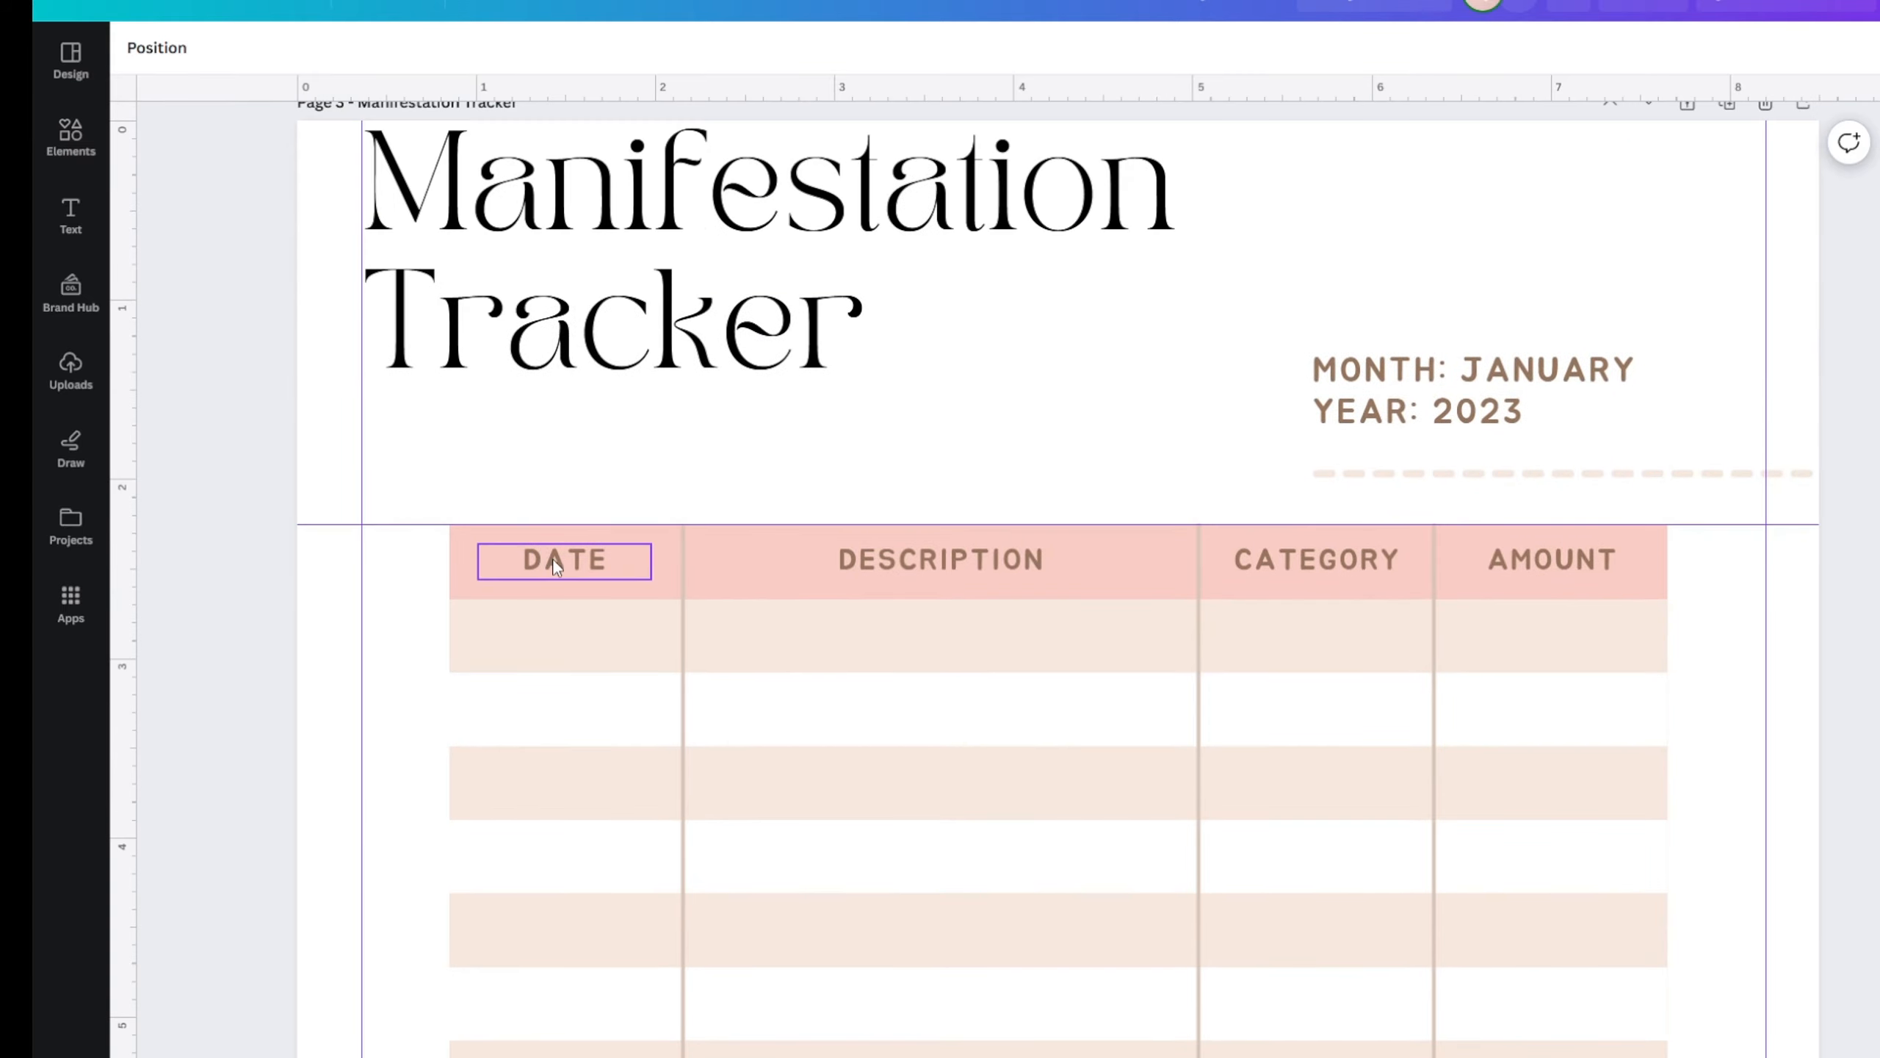
pyautogui.scroll(-2, 1485, 547)
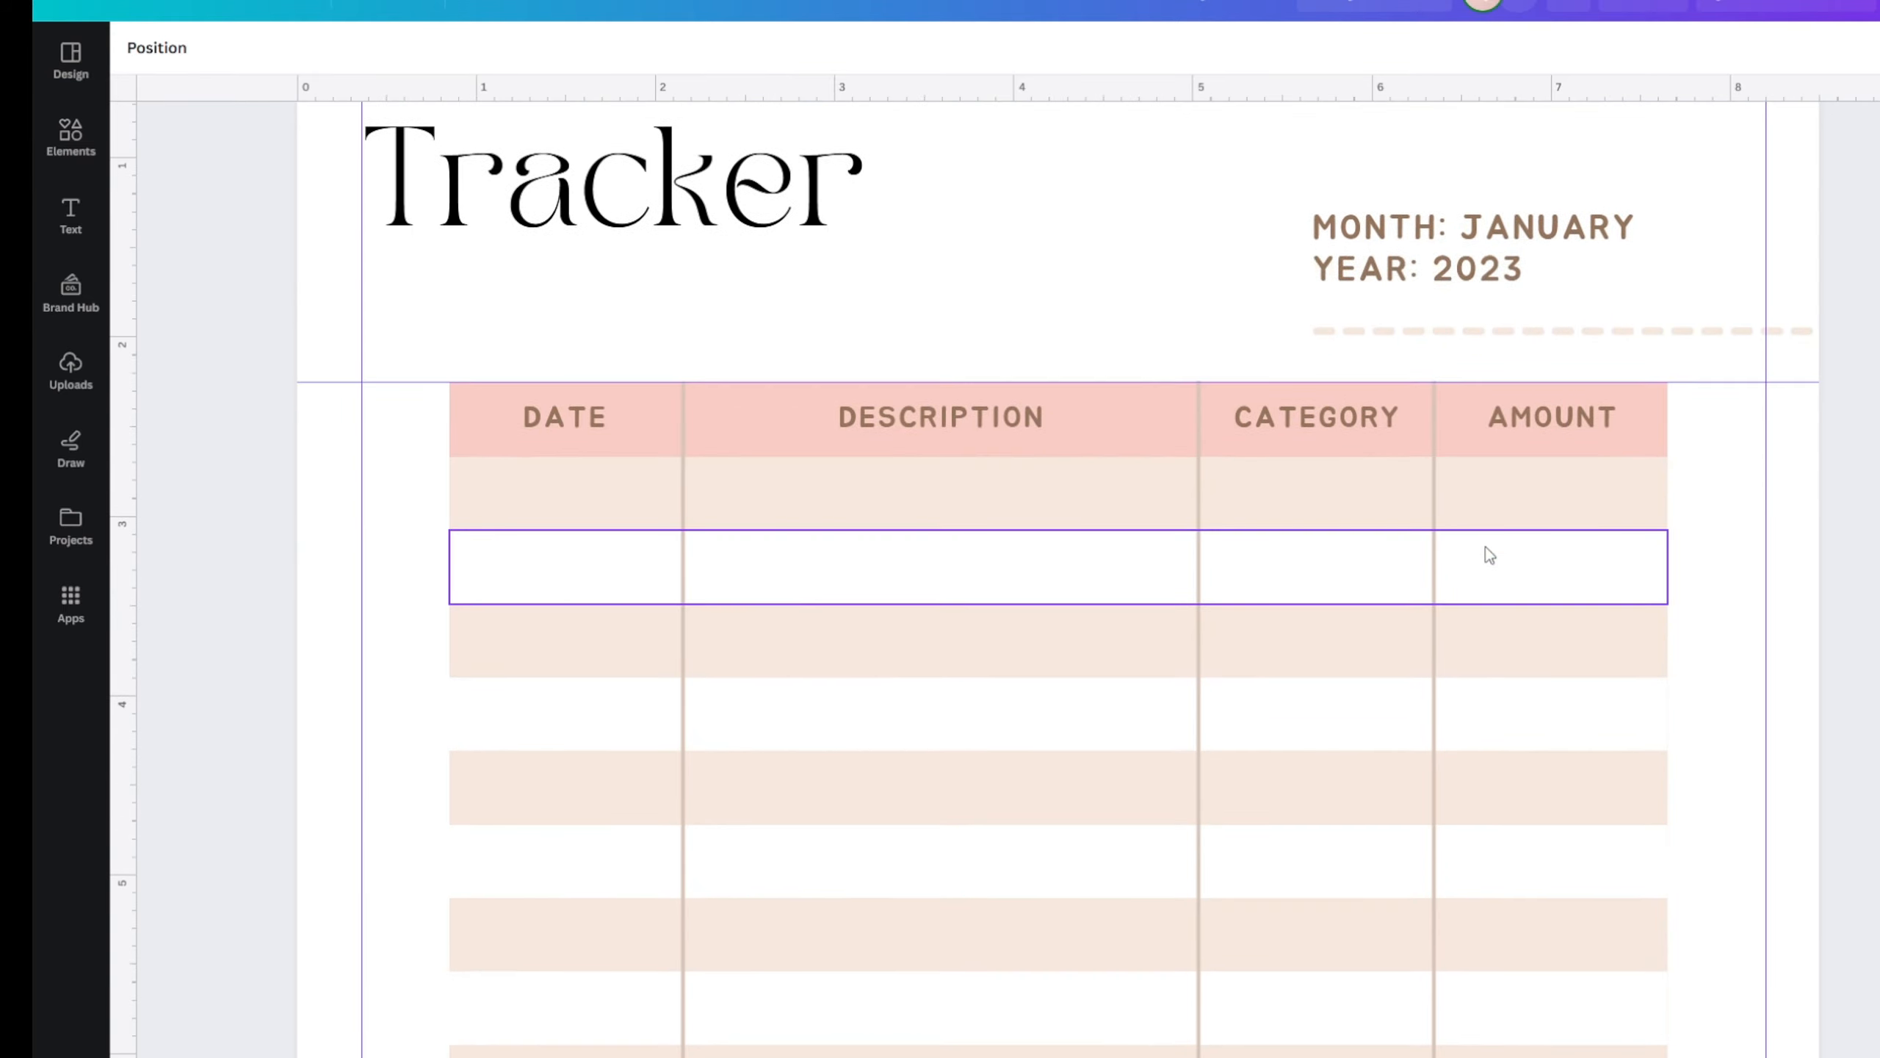
pyautogui.scroll(-3, 1486, 547)
pyautogui.click(730, 462)
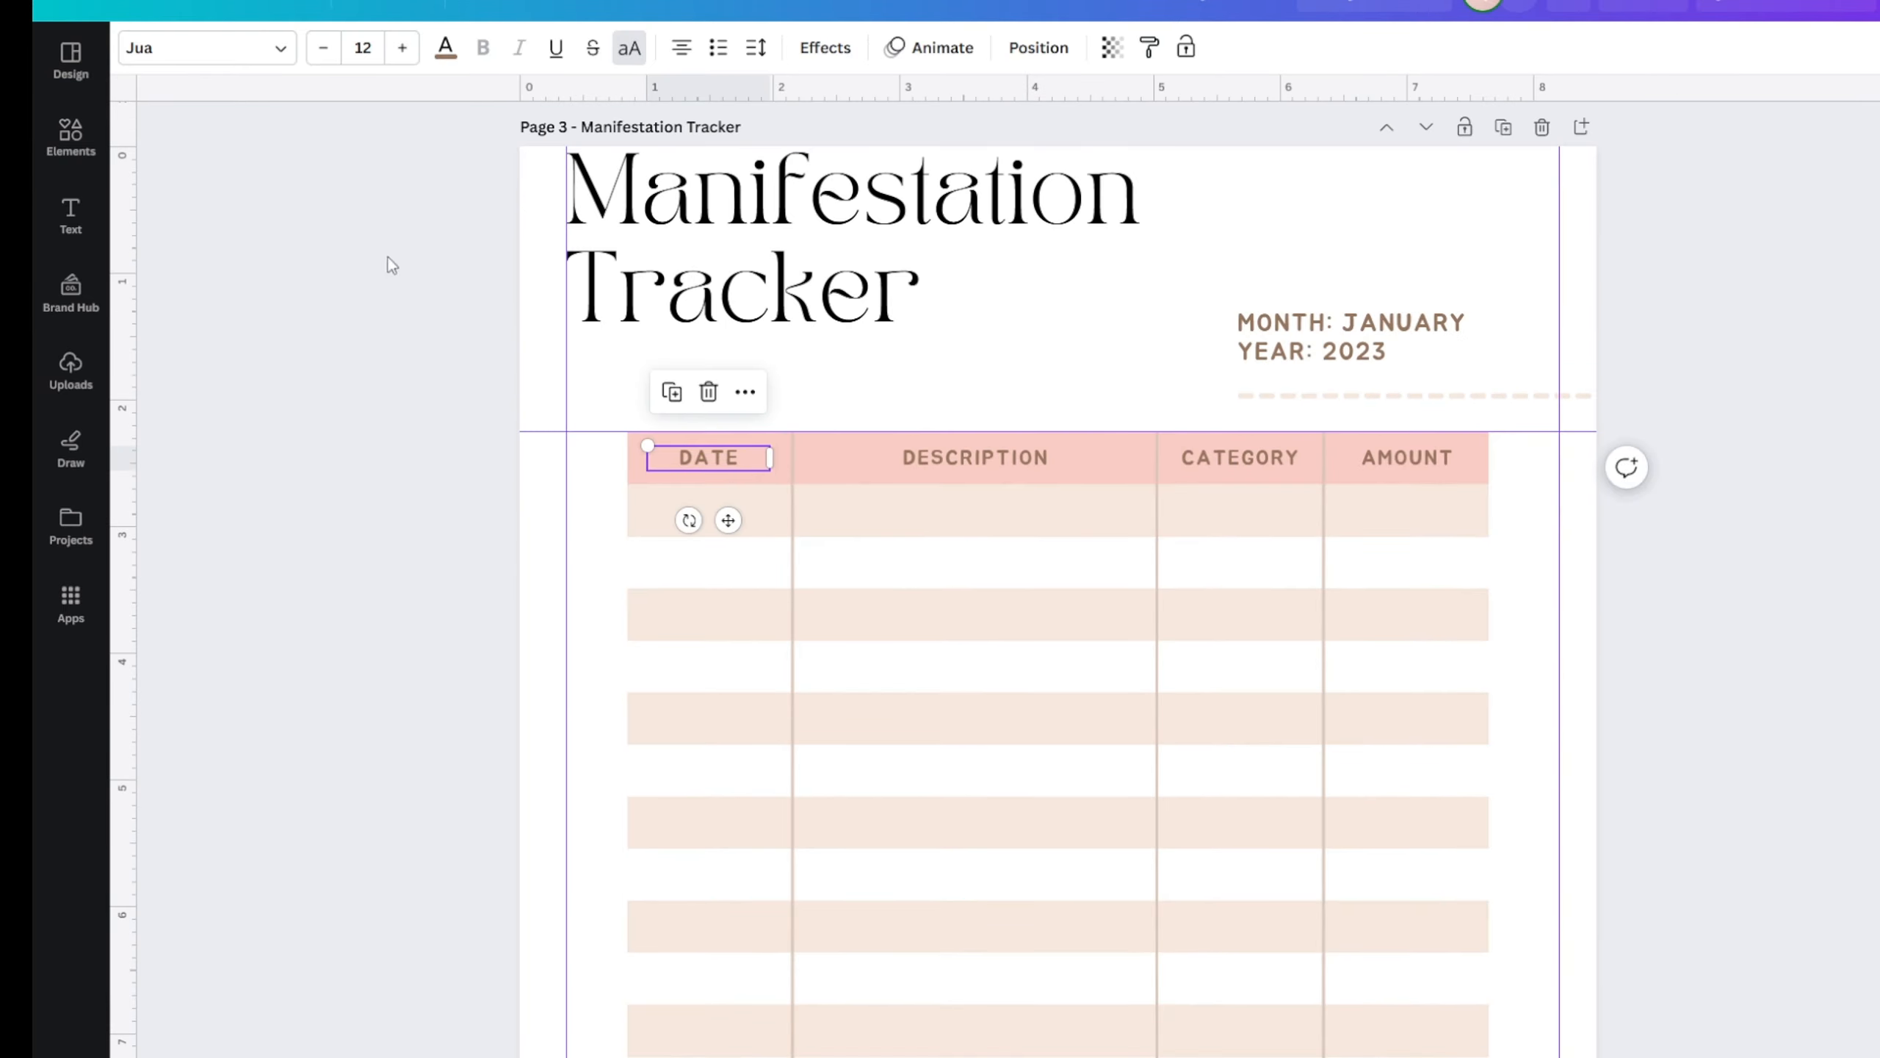
pyautogui.click(653, 304)
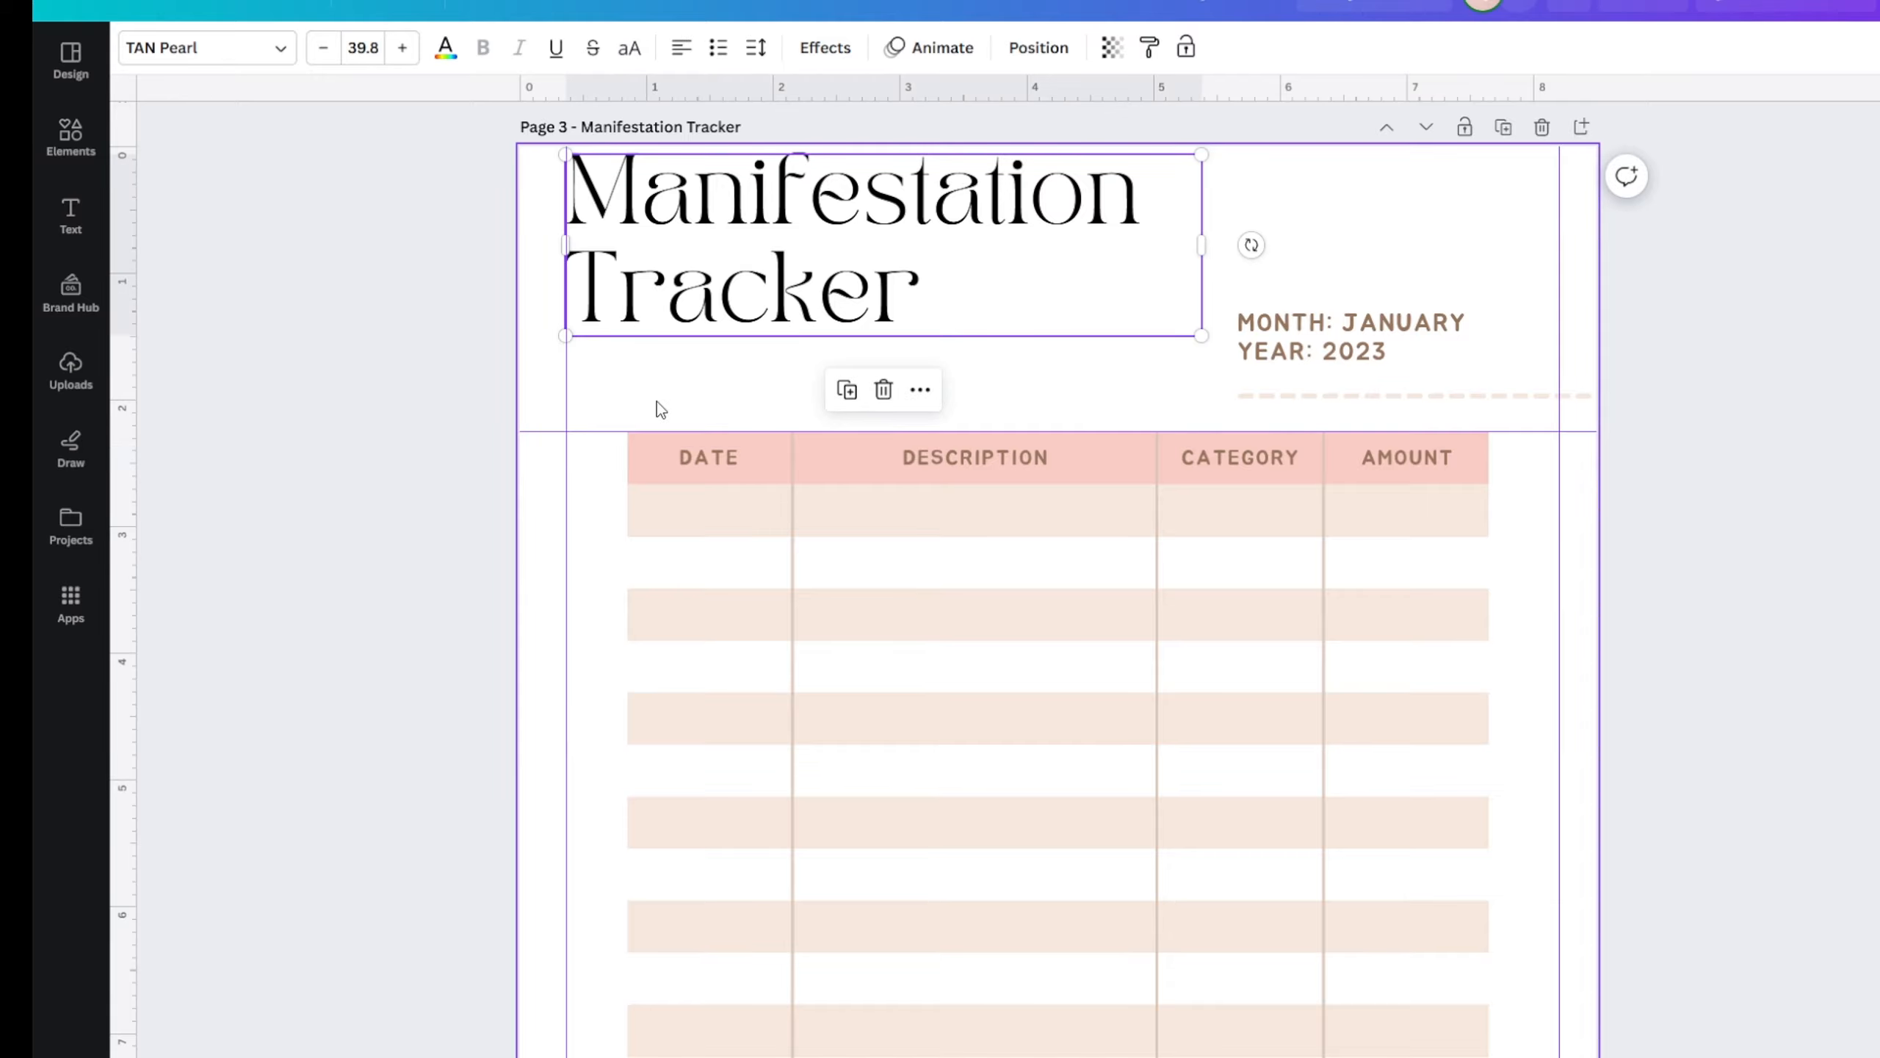
pyautogui.scroll(5, 527, 404)
pyautogui.scroll(-20, 472, 535)
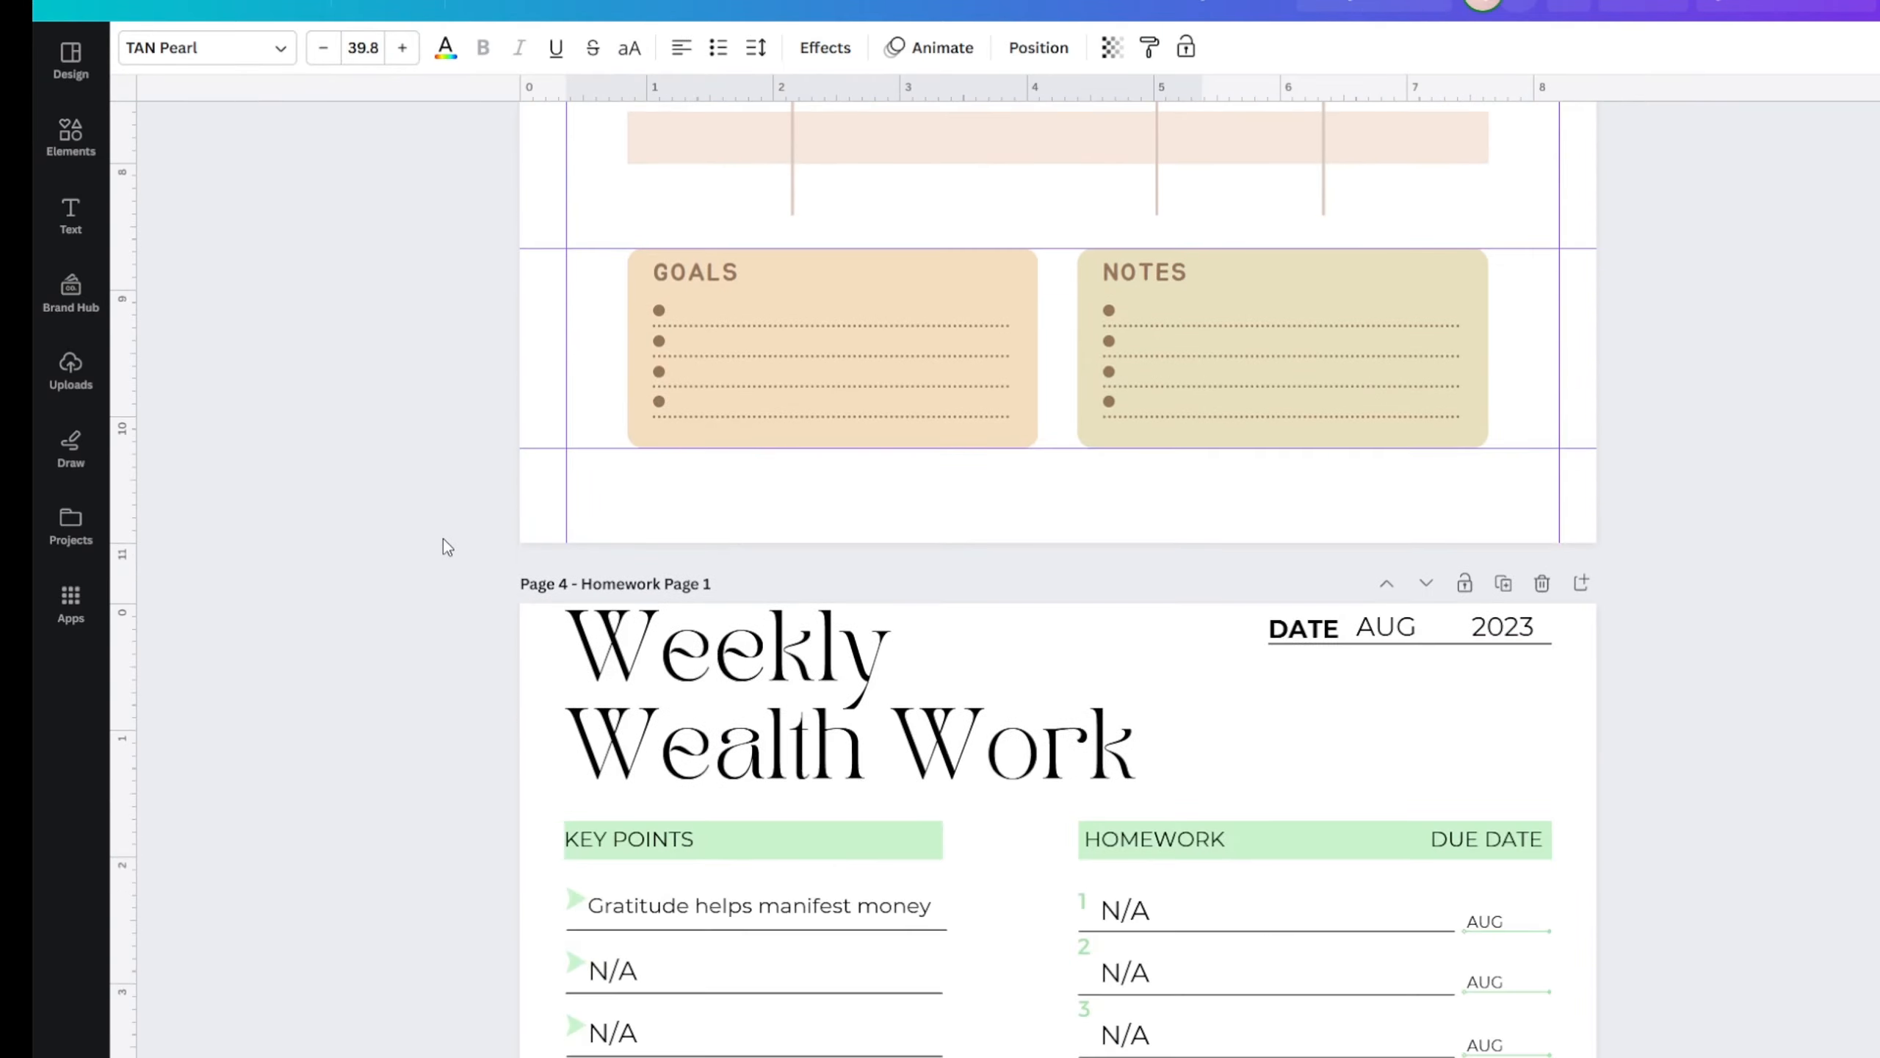
pyautogui.scroll(-20, 674, 457)
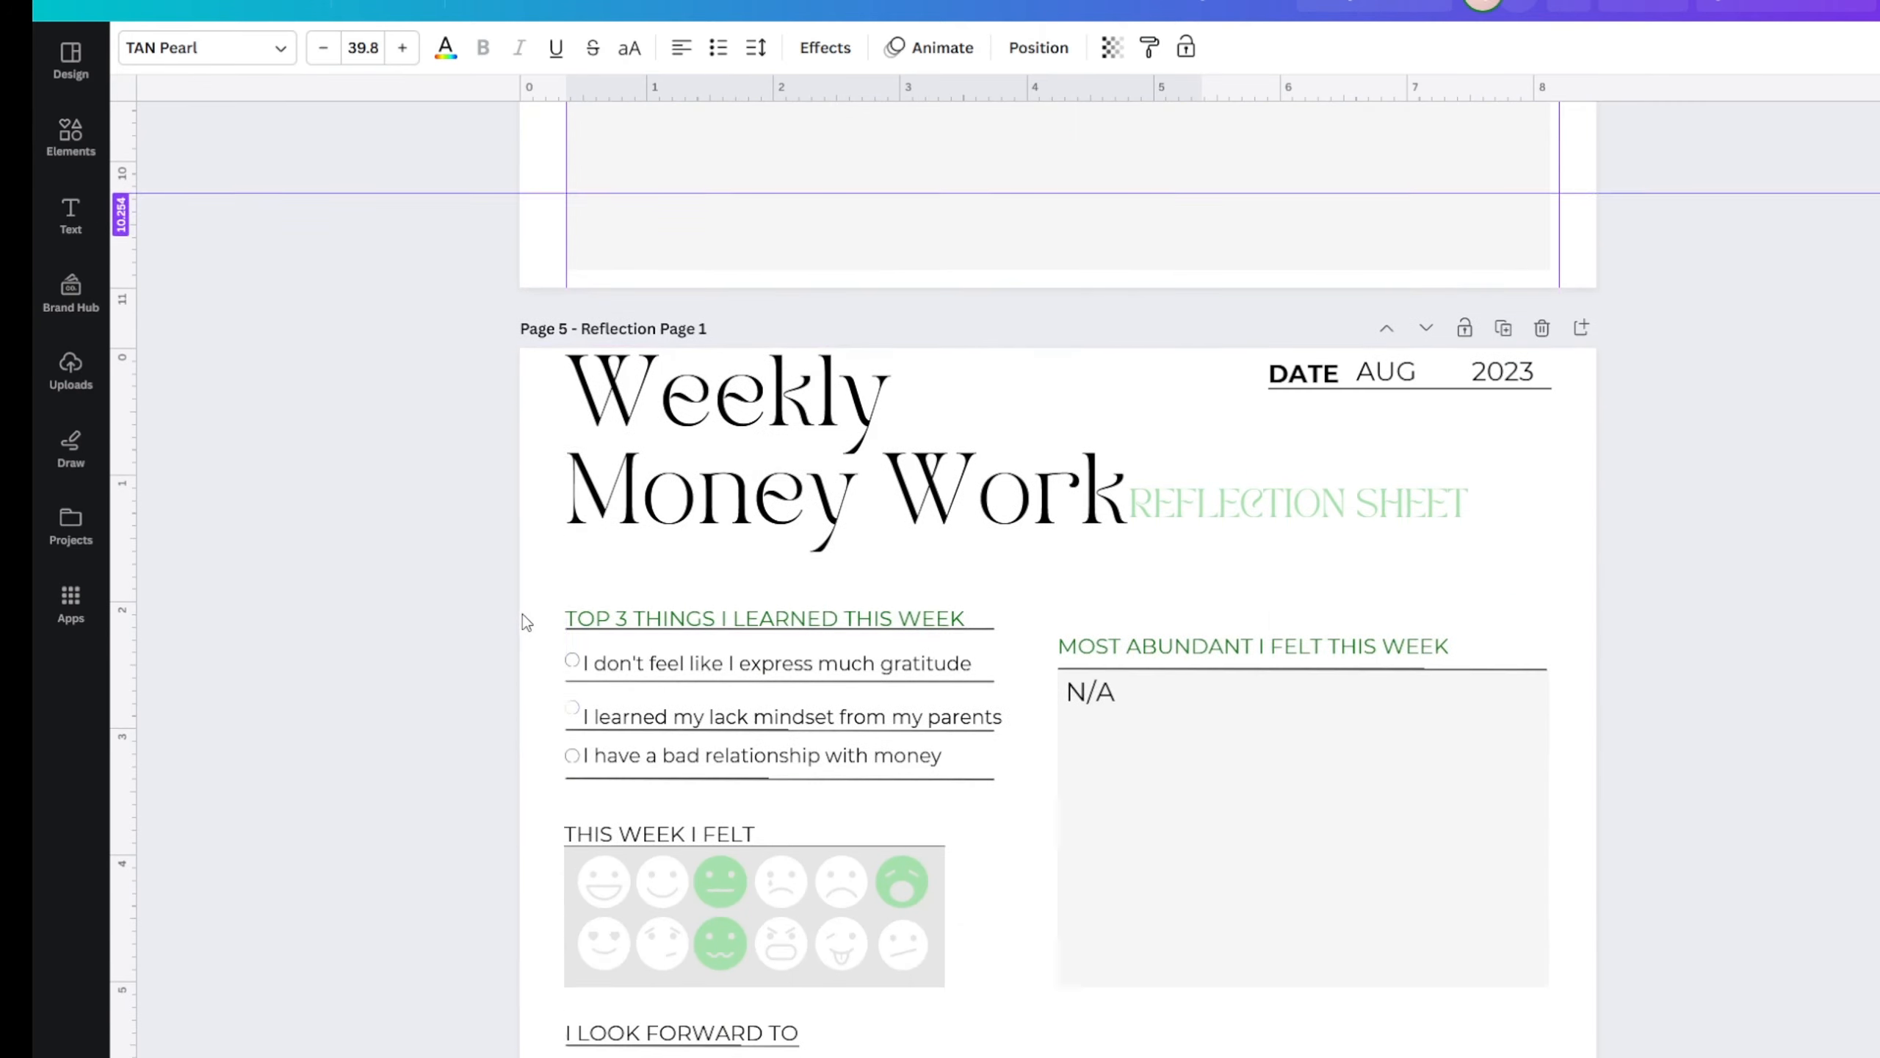
pyautogui.scroll(-4, 462, 632)
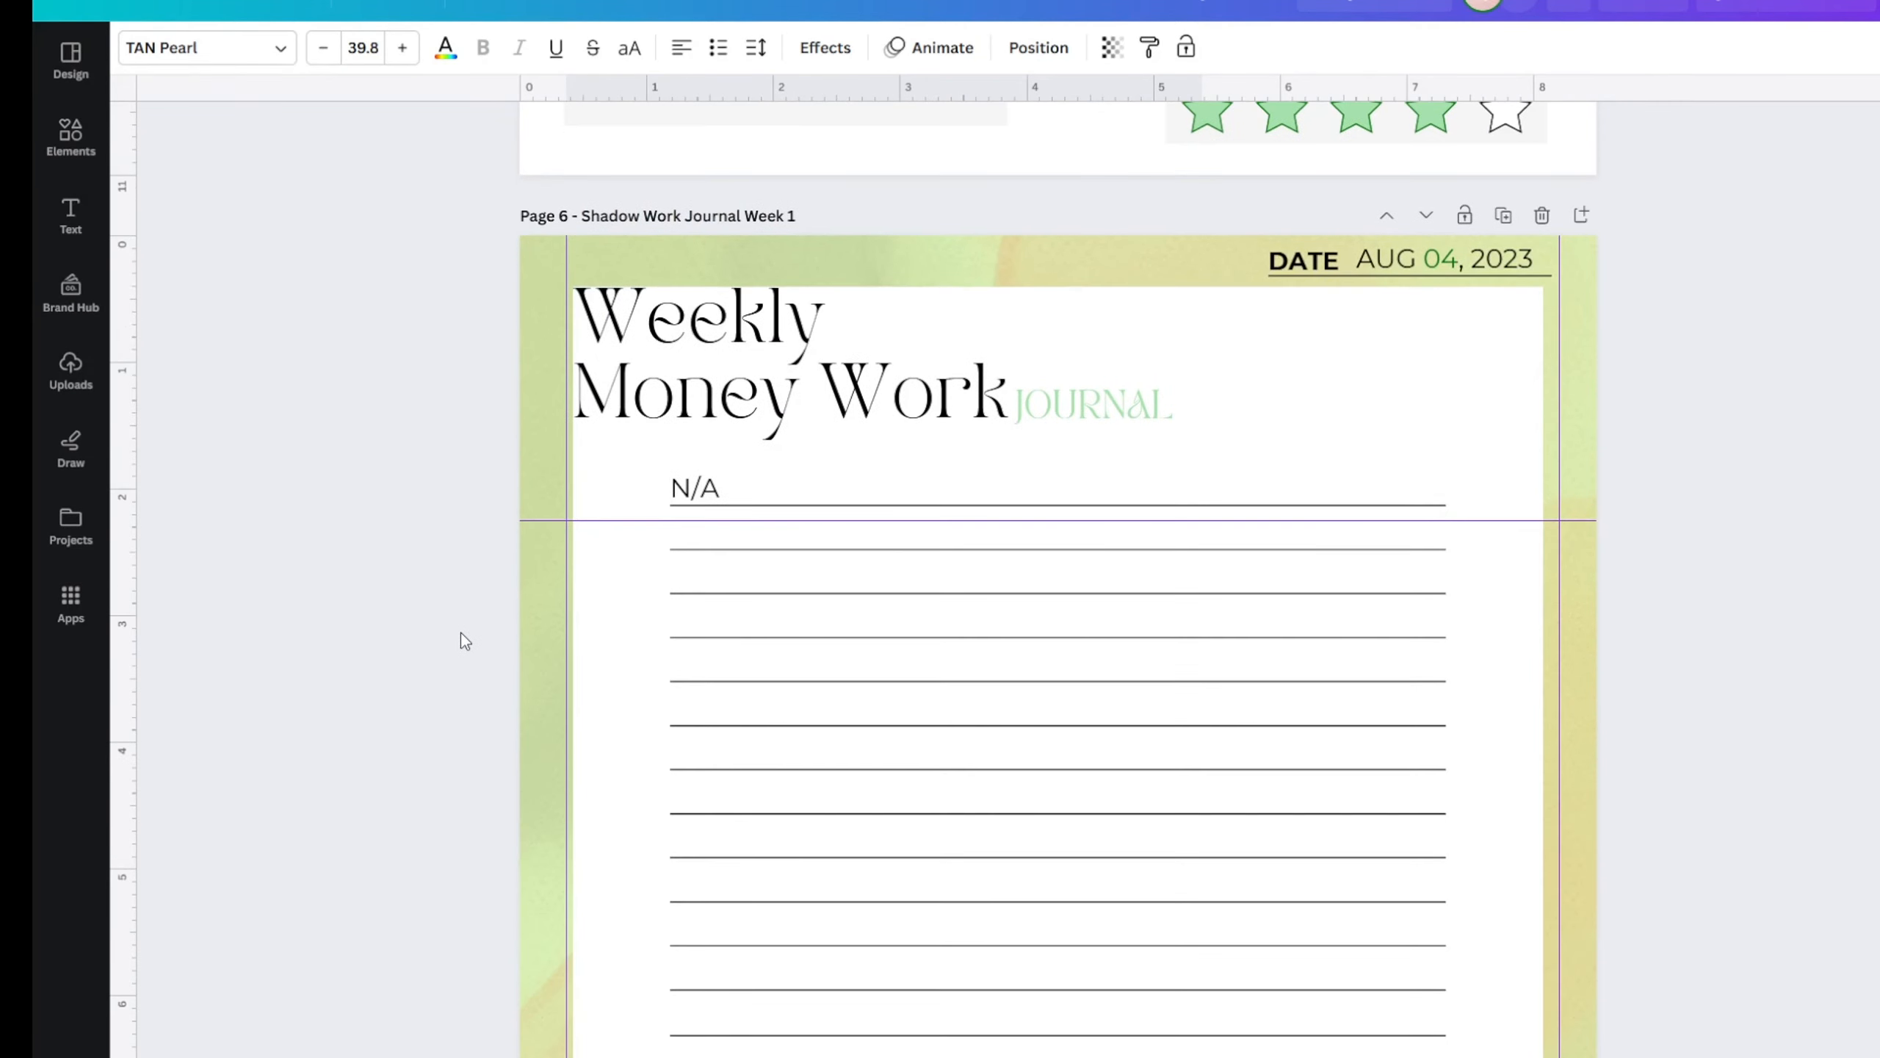
pyautogui.scroll(8, 518, 615)
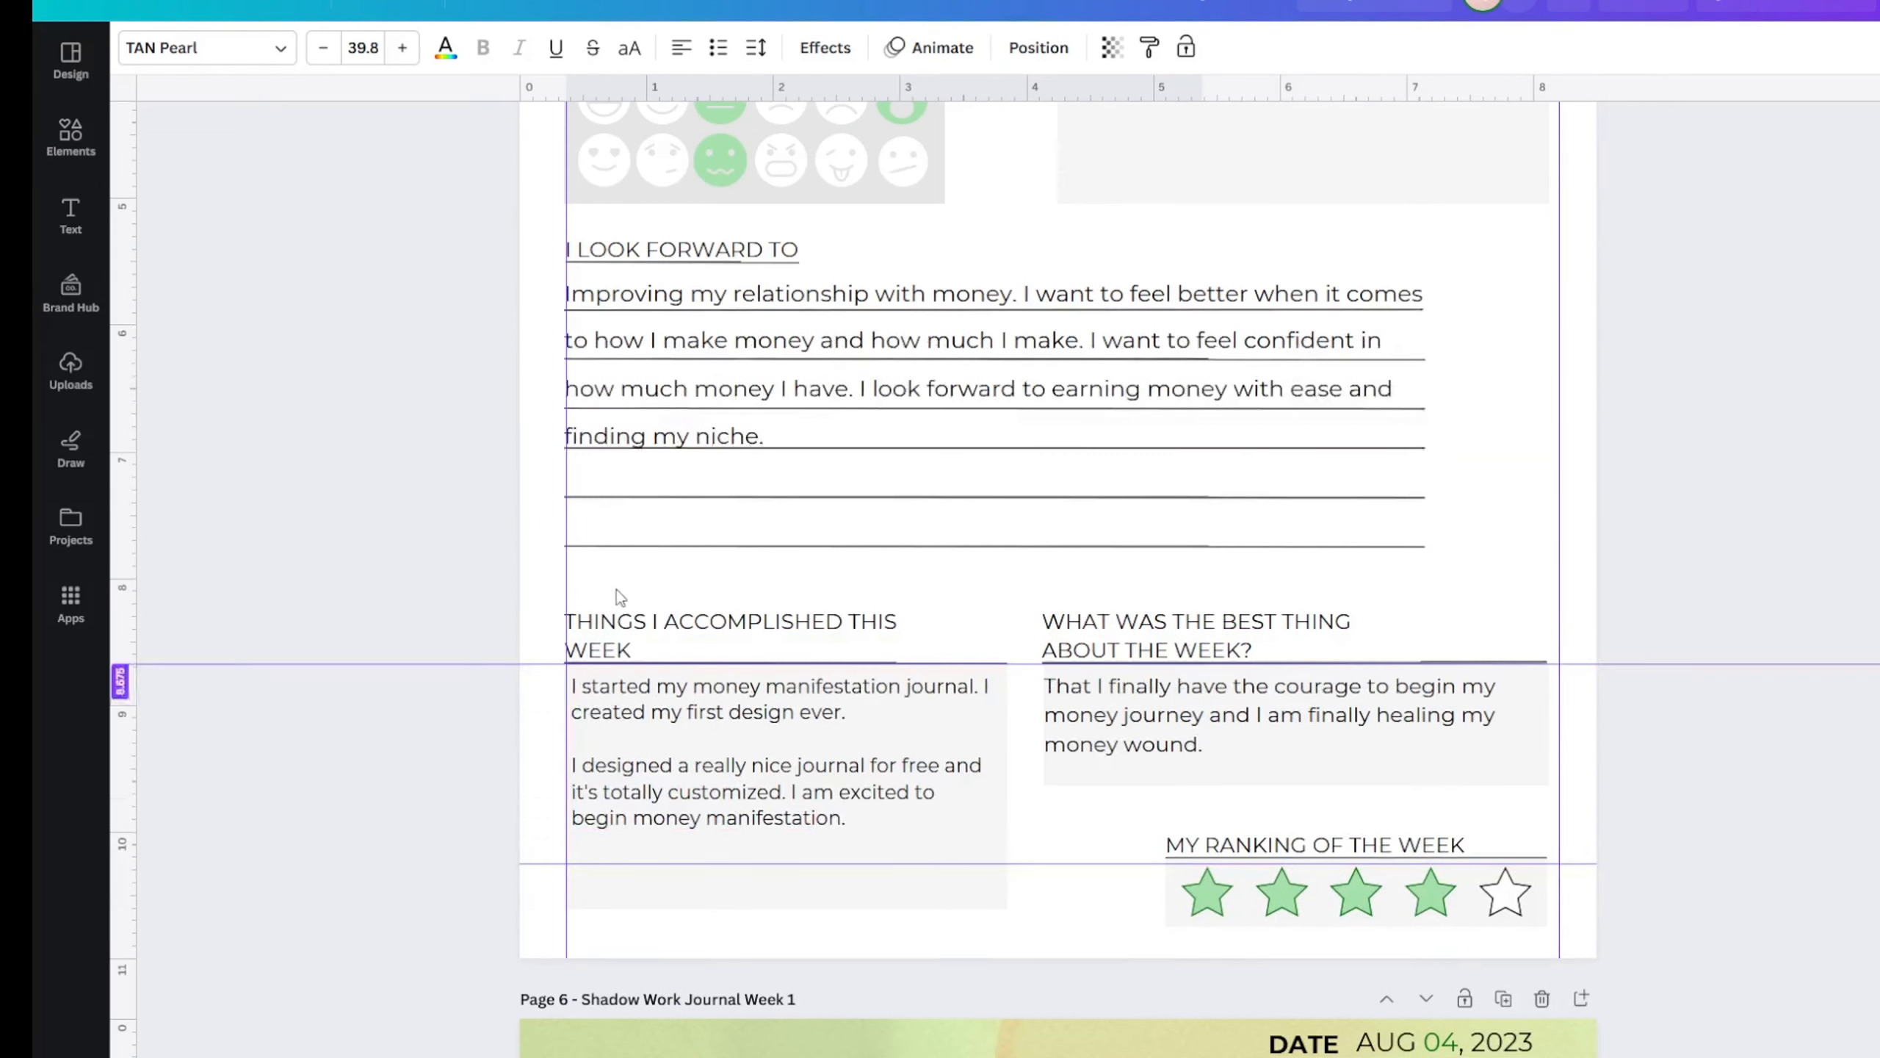
# - Try the Jua font on the "I Look Forward To" paragraph of Reflection Page 1, undo it, and return to the Manifestation Tracker page
pyautogui.click(656, 348)
pyautogui.click(252, 71)
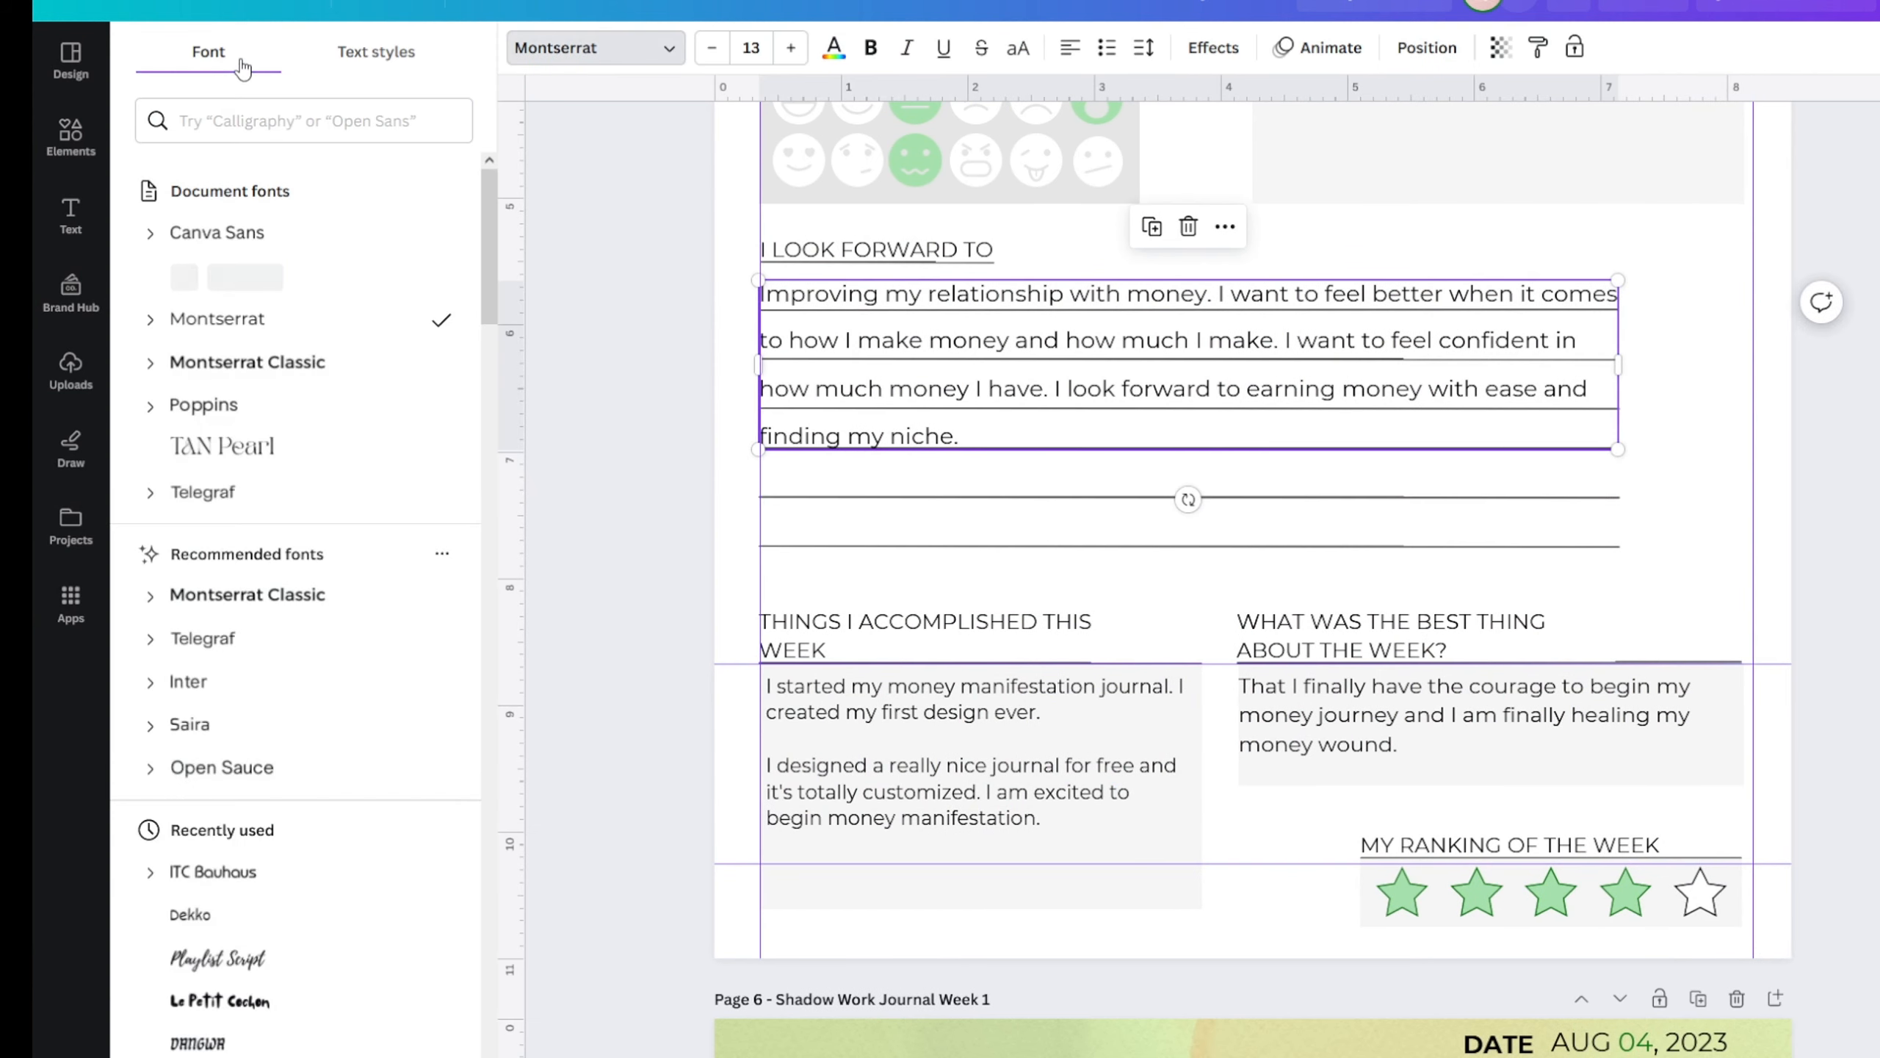
pyautogui.click(302, 123)
pyautogui.write('jua')
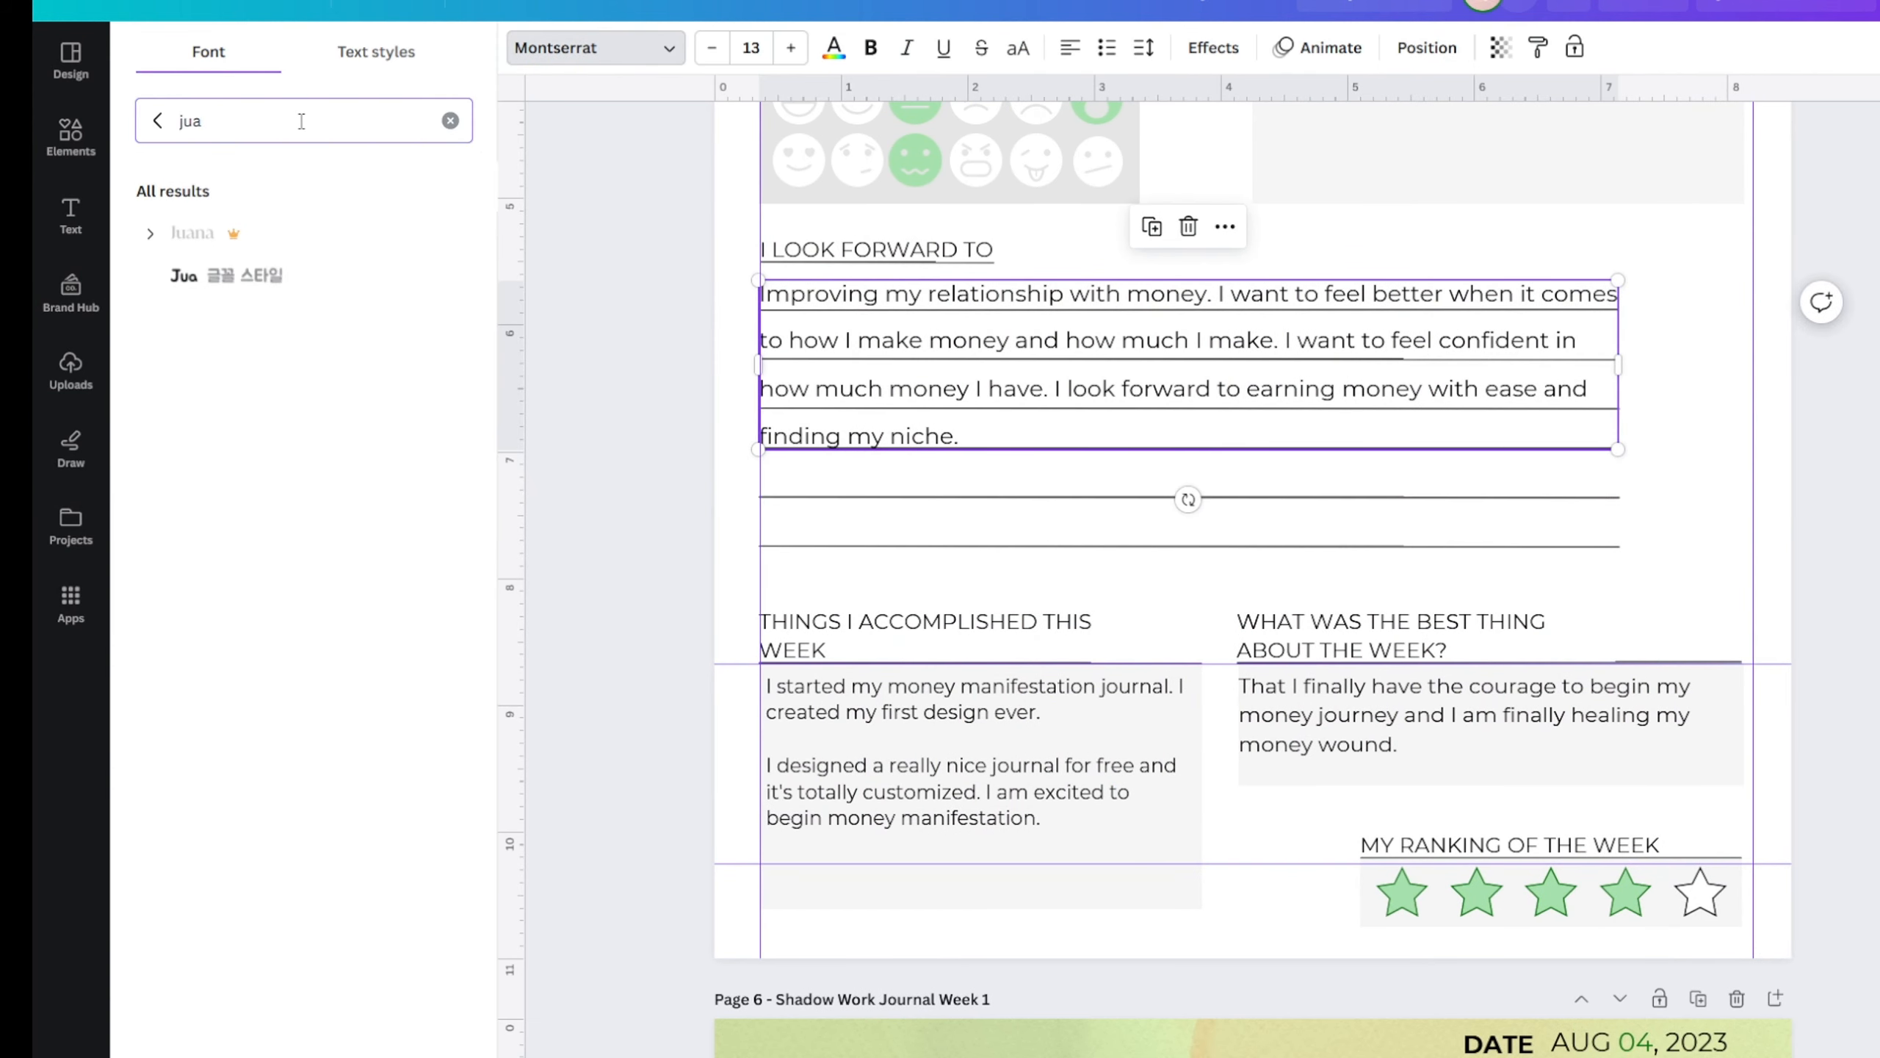
pyautogui.click(204, 294)
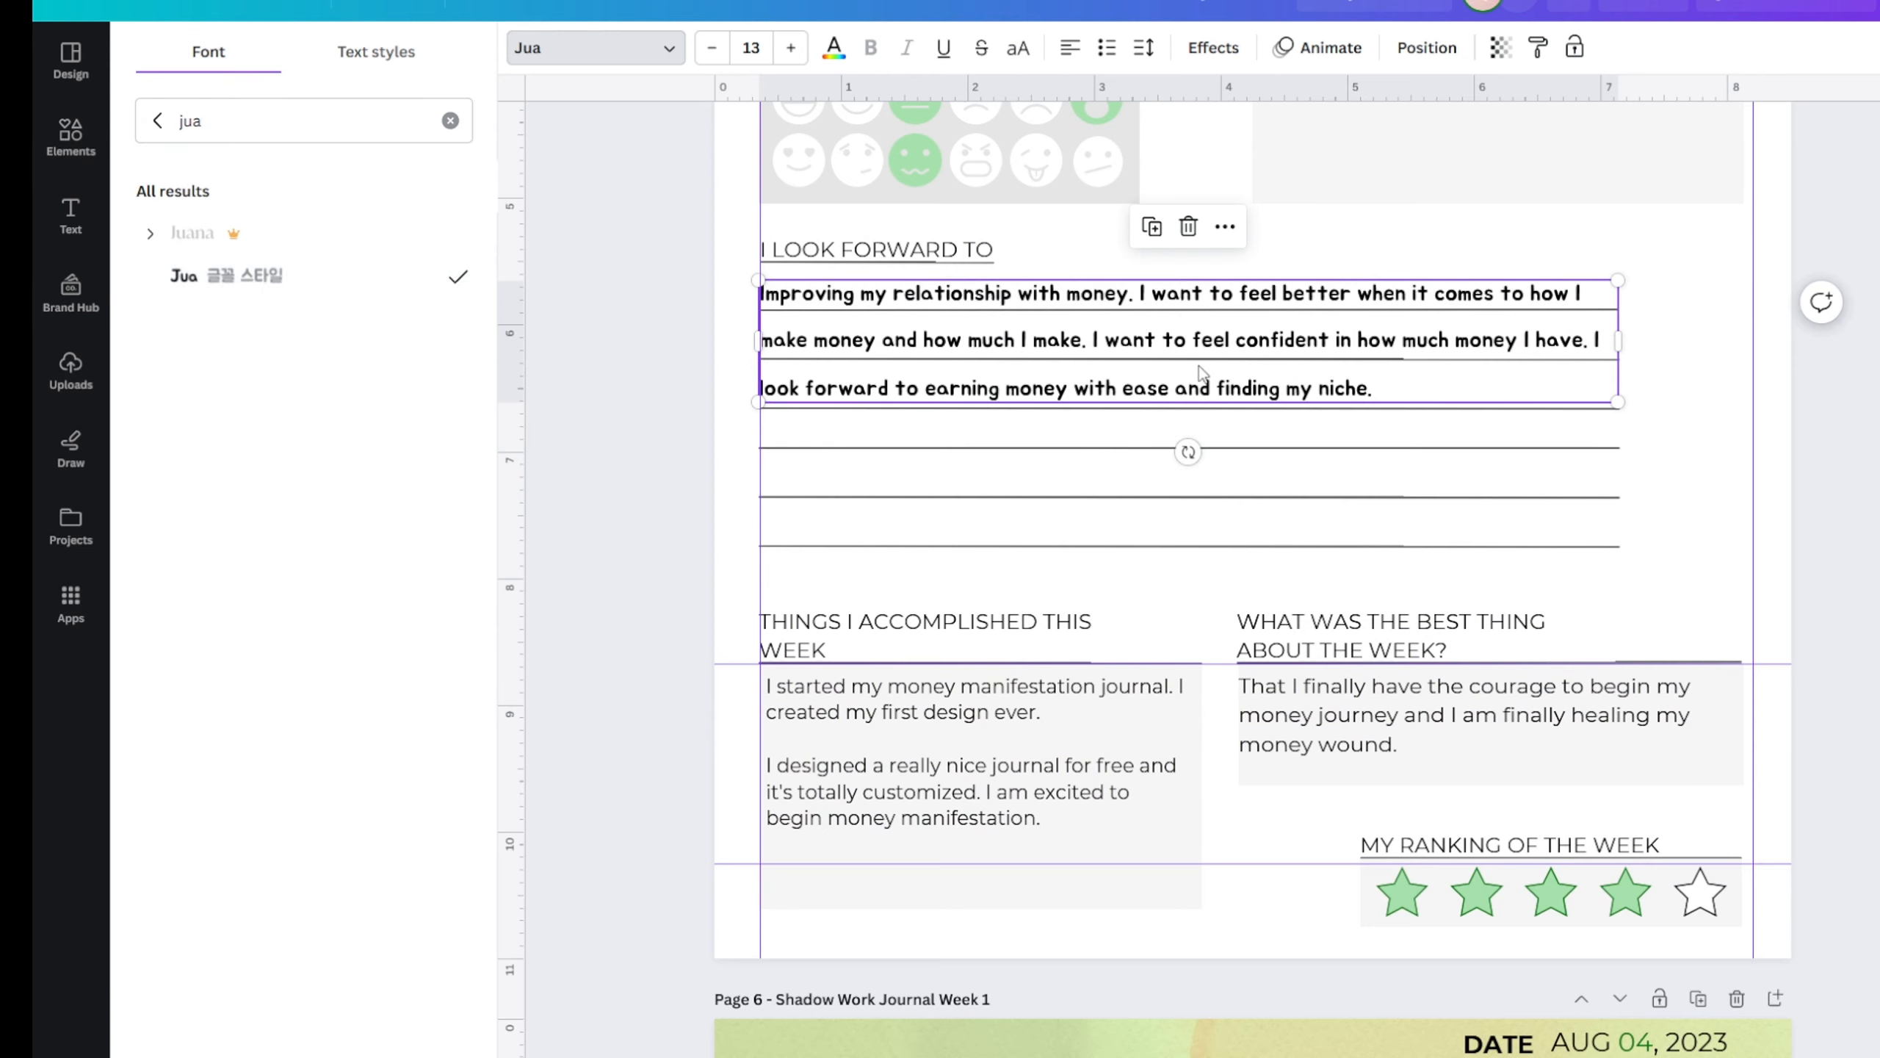
pyautogui.hotkey('ctrl', 'z')
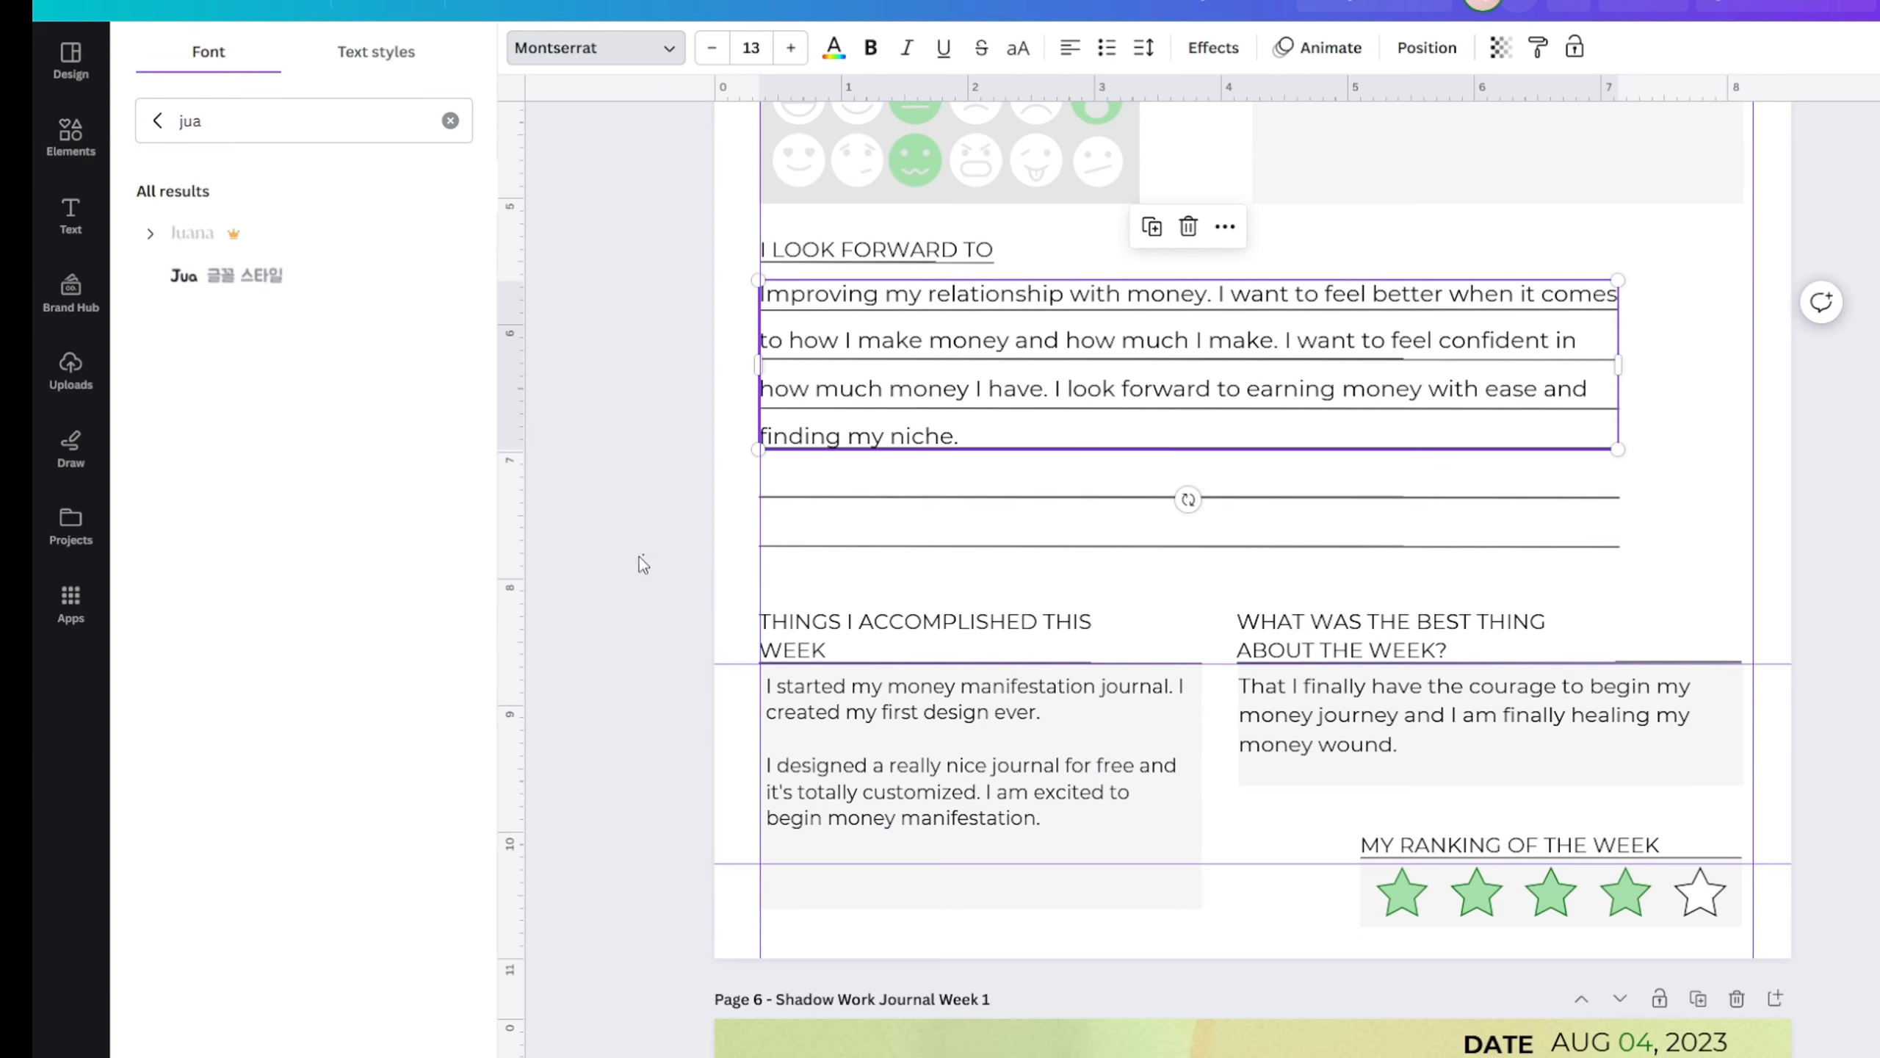
pyautogui.scroll(20, 642, 562)
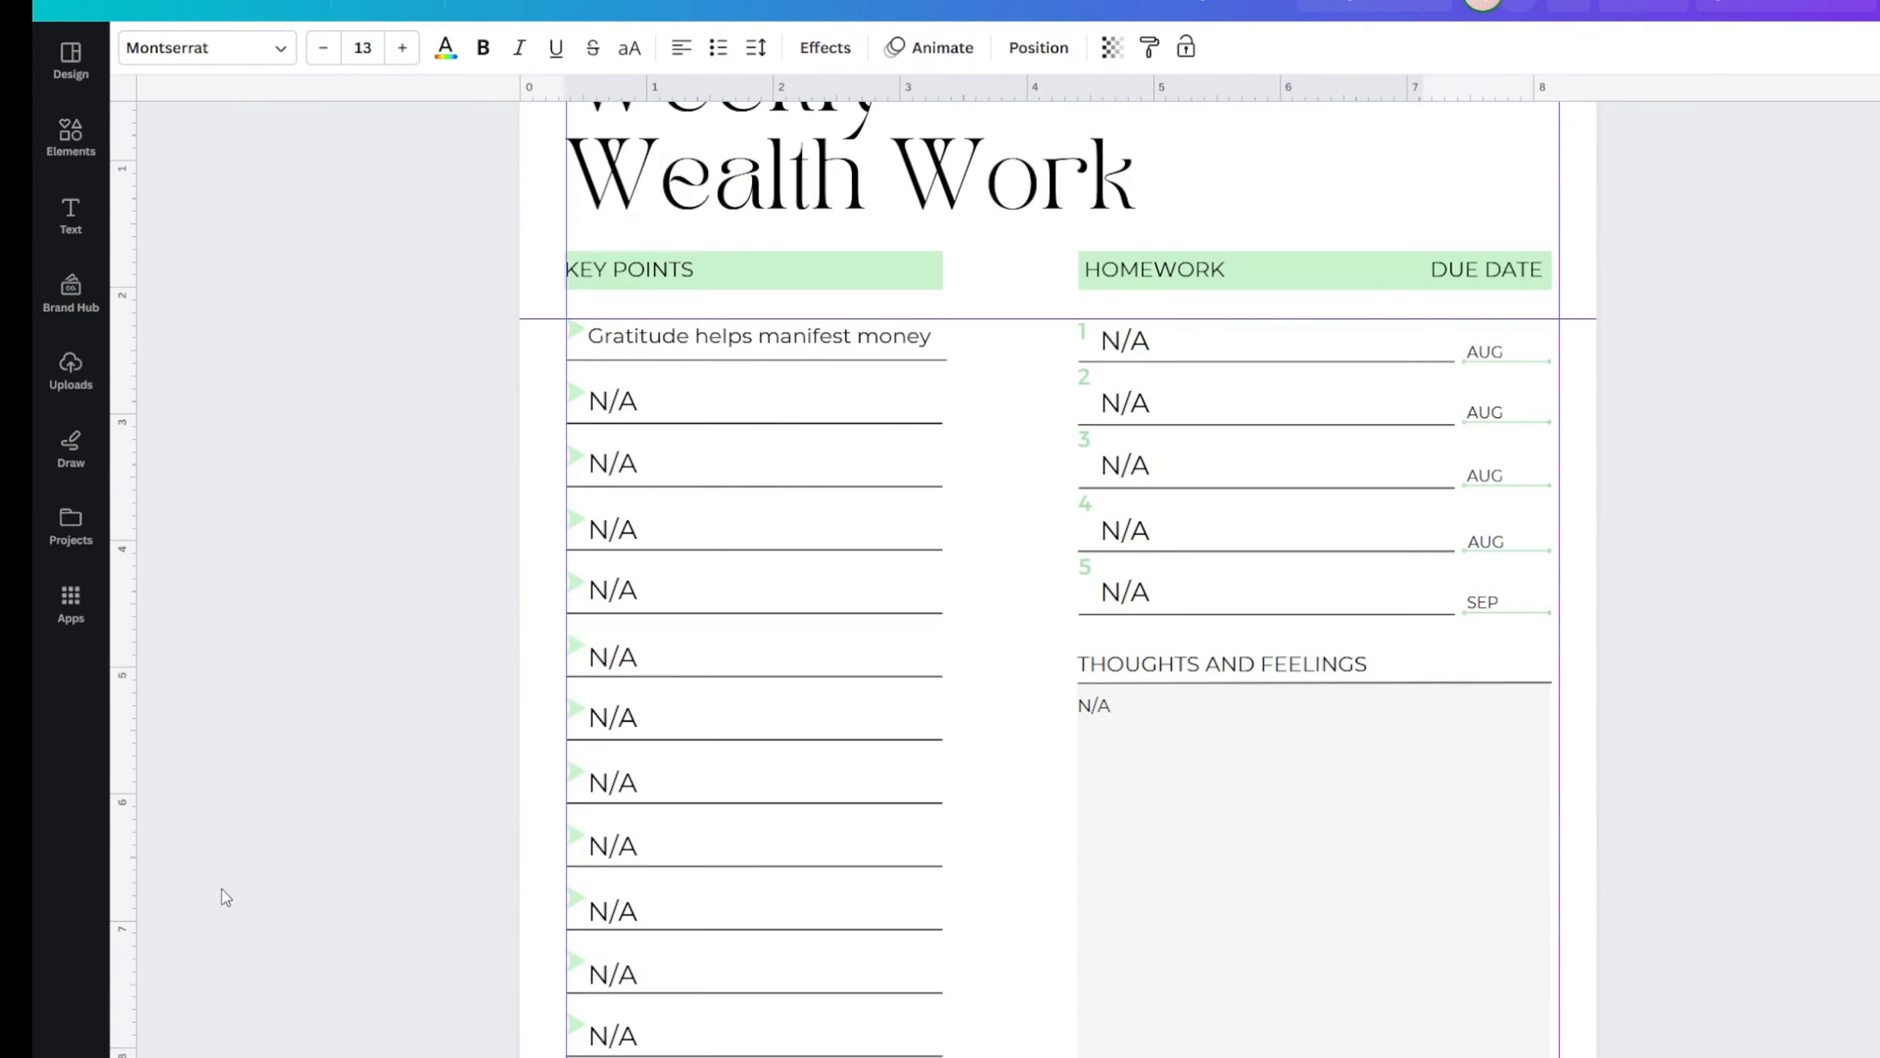
pyautogui.scroll(15, 442, 759)
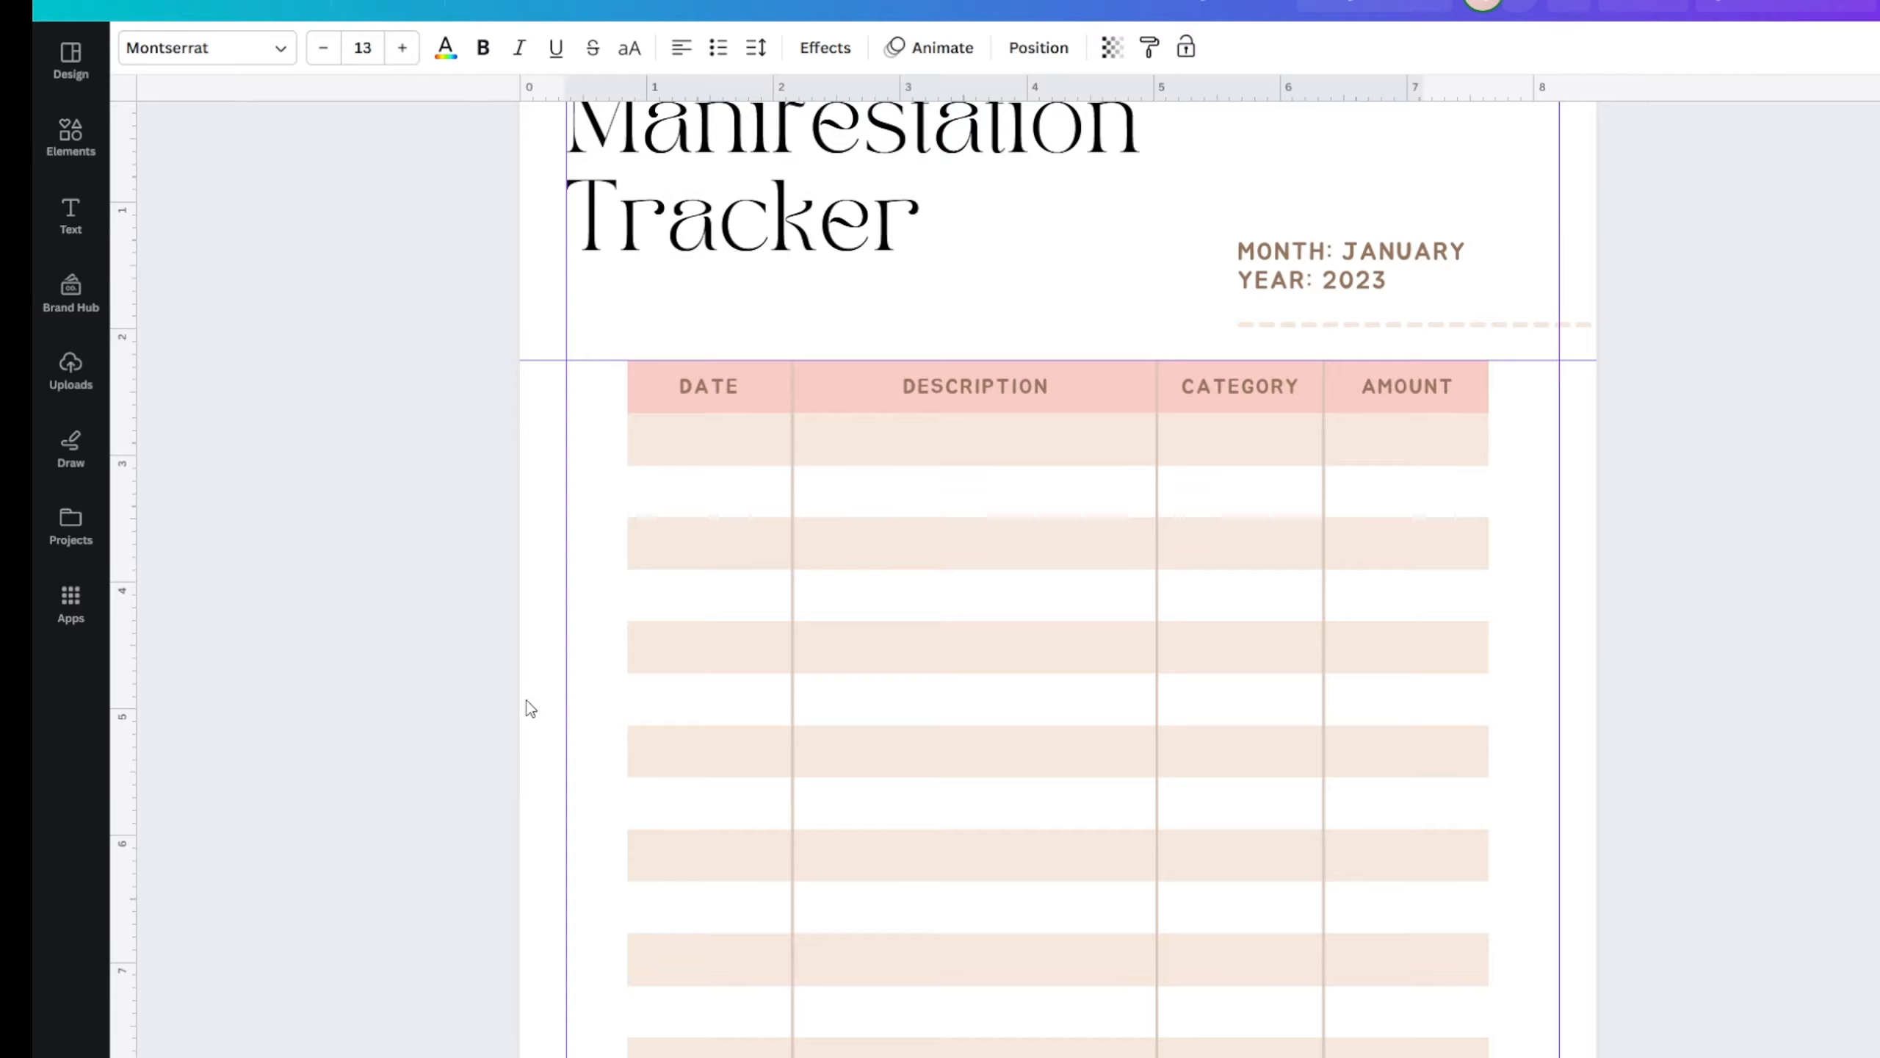
# - Search the graphics library for "line"
pyautogui.scroll(-5, 496, 585)
pyautogui.scroll(-10, 498, 585)
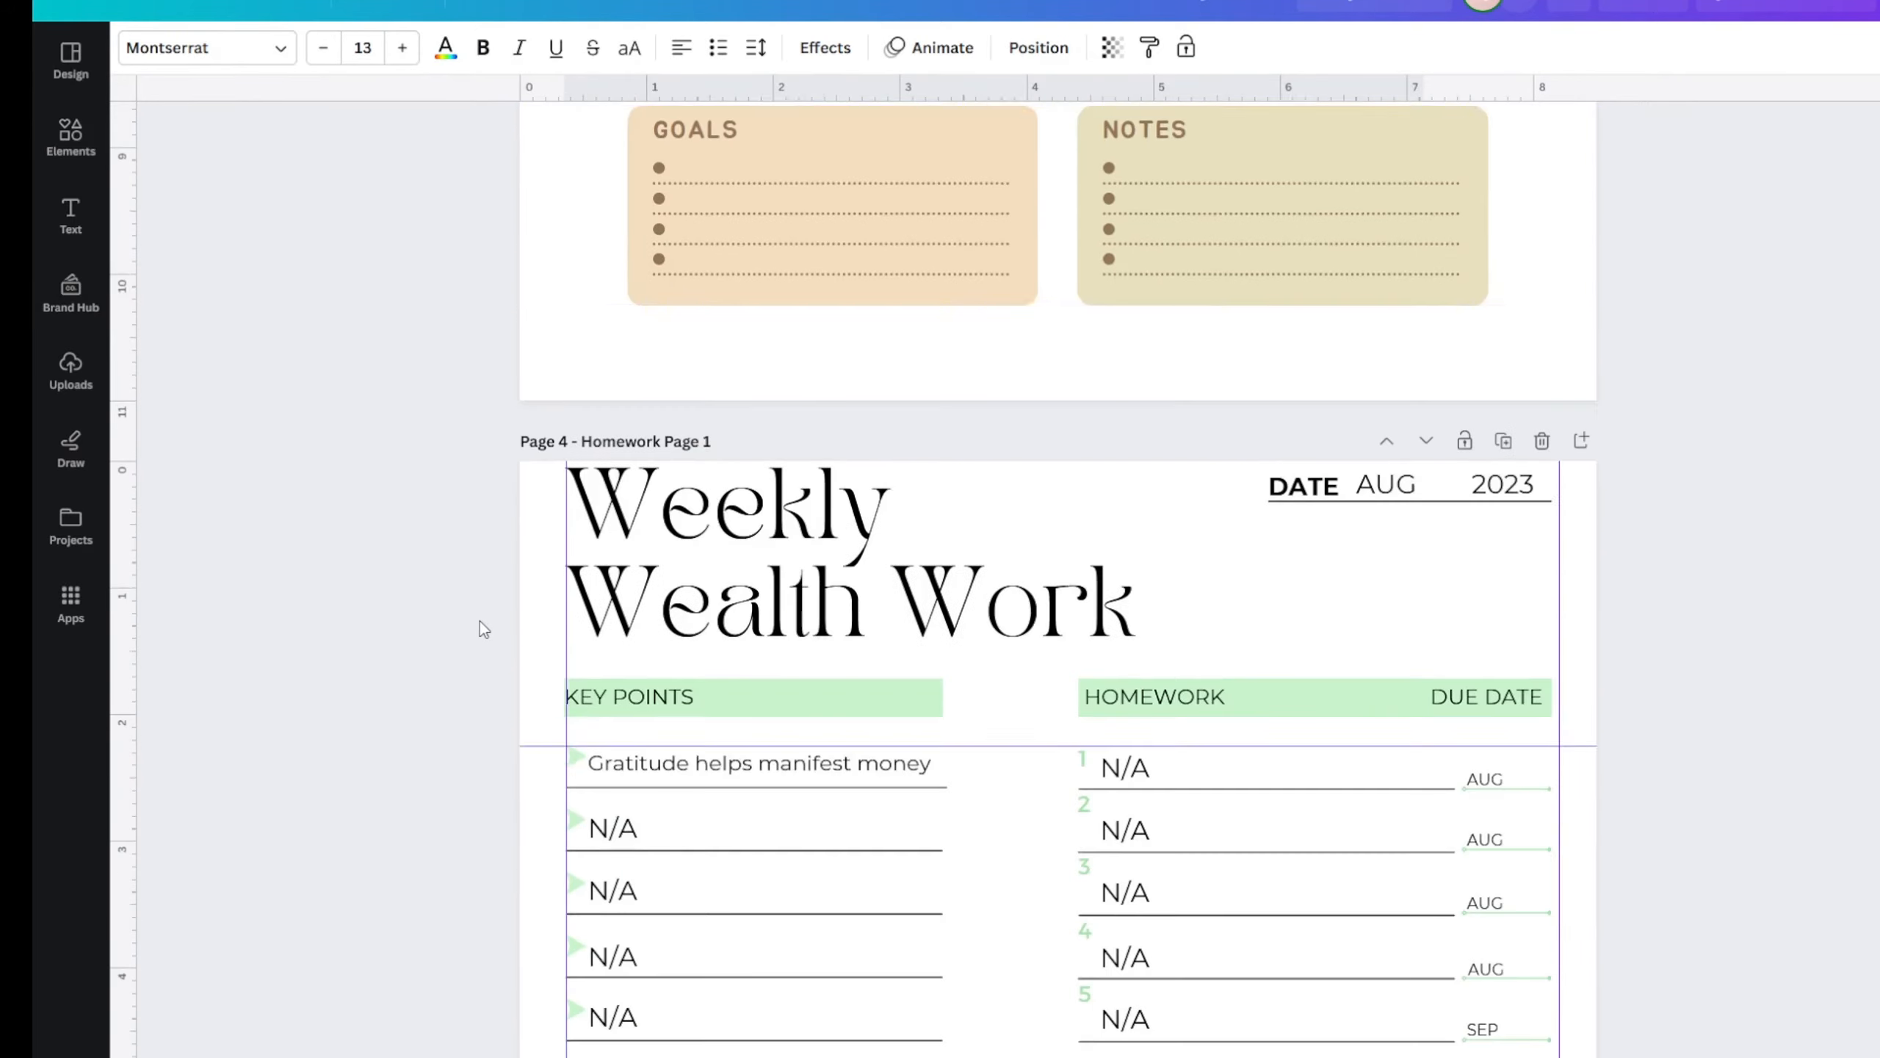
pyautogui.scroll(7, 546, 453)
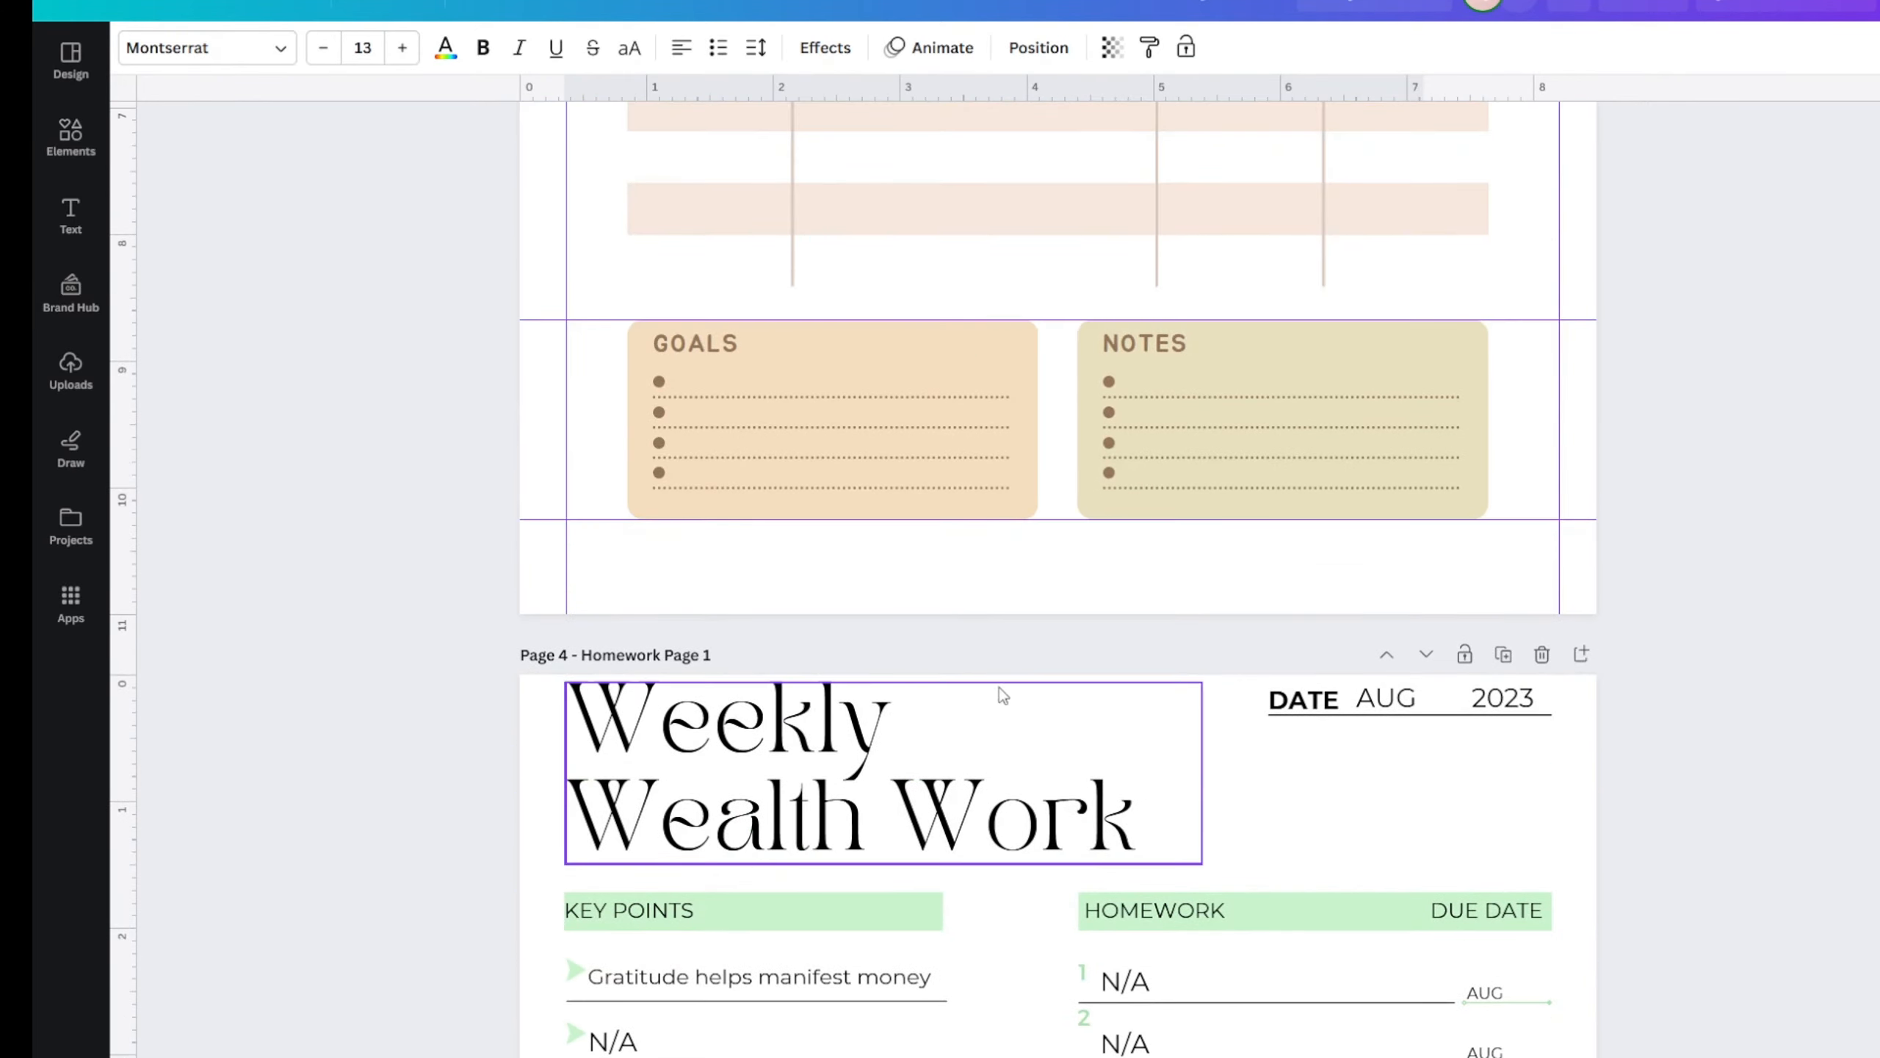
pyautogui.scroll(5, 945, 792)
pyautogui.scroll(-5, 942, 785)
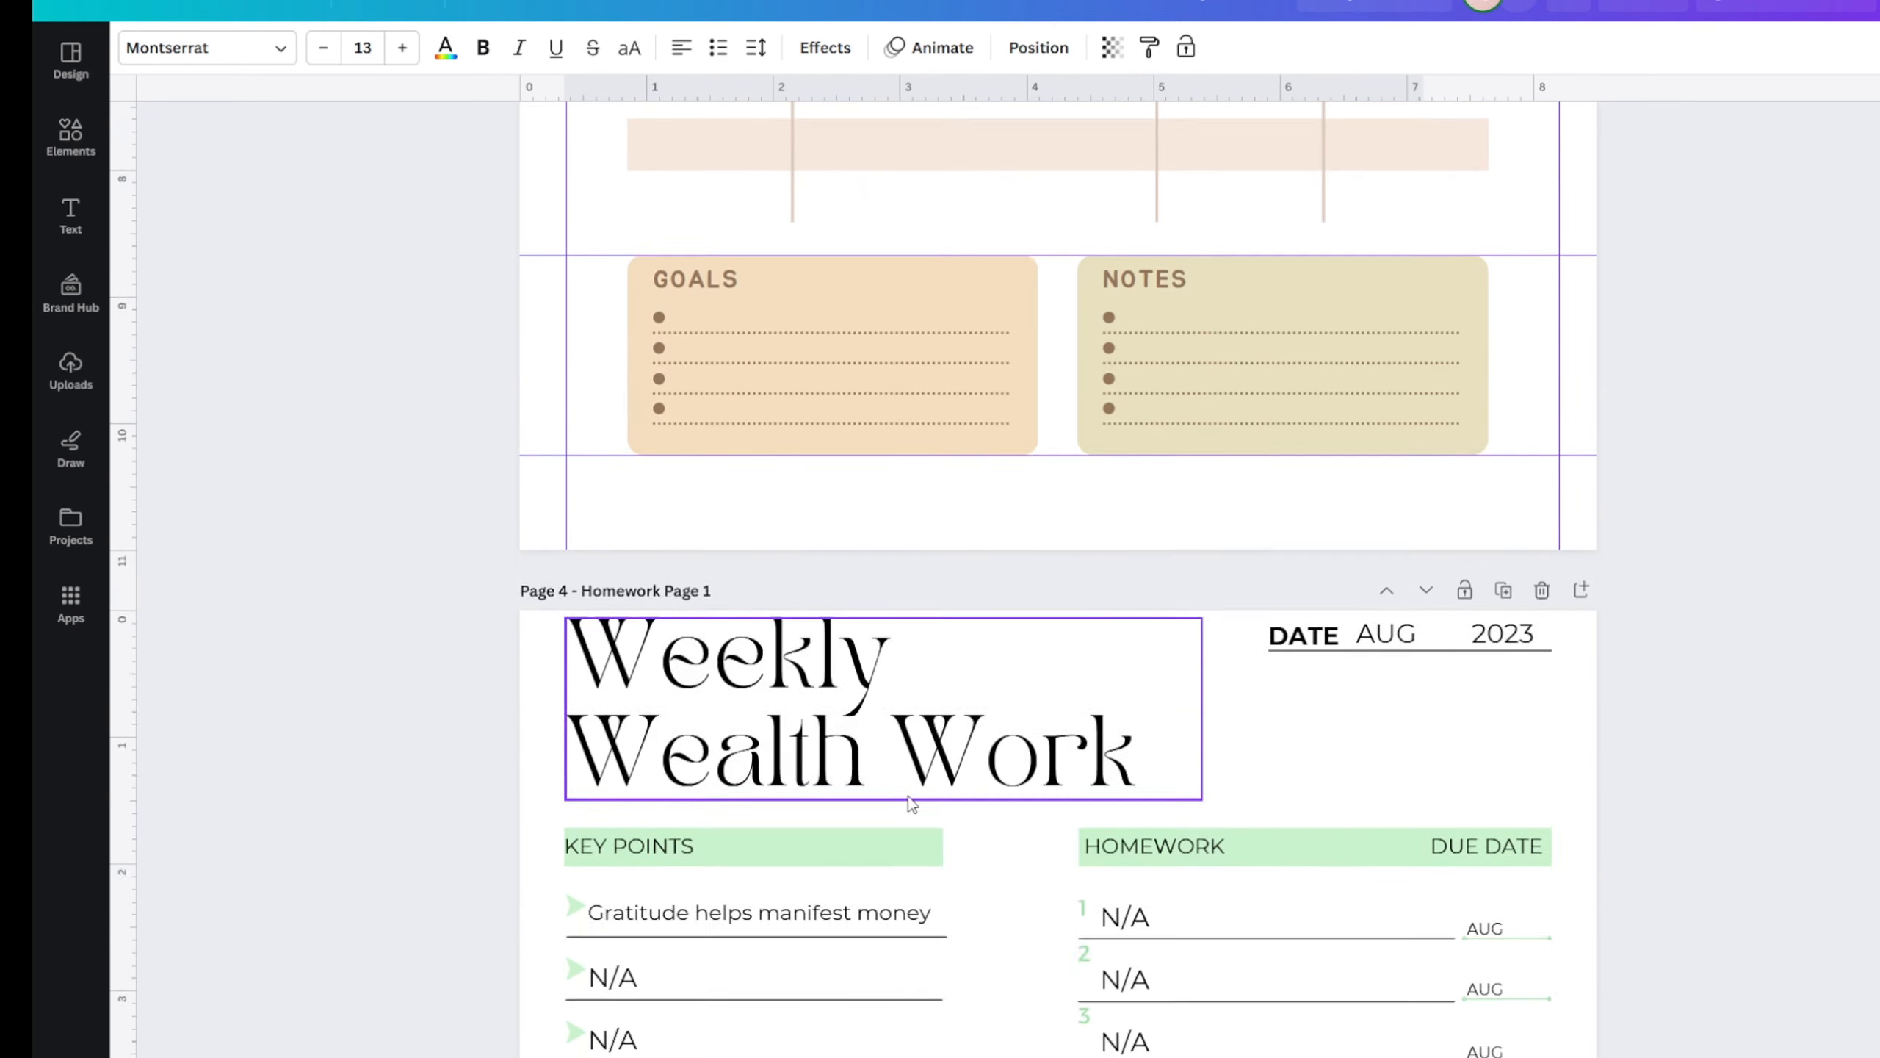
pyautogui.click(103, 152)
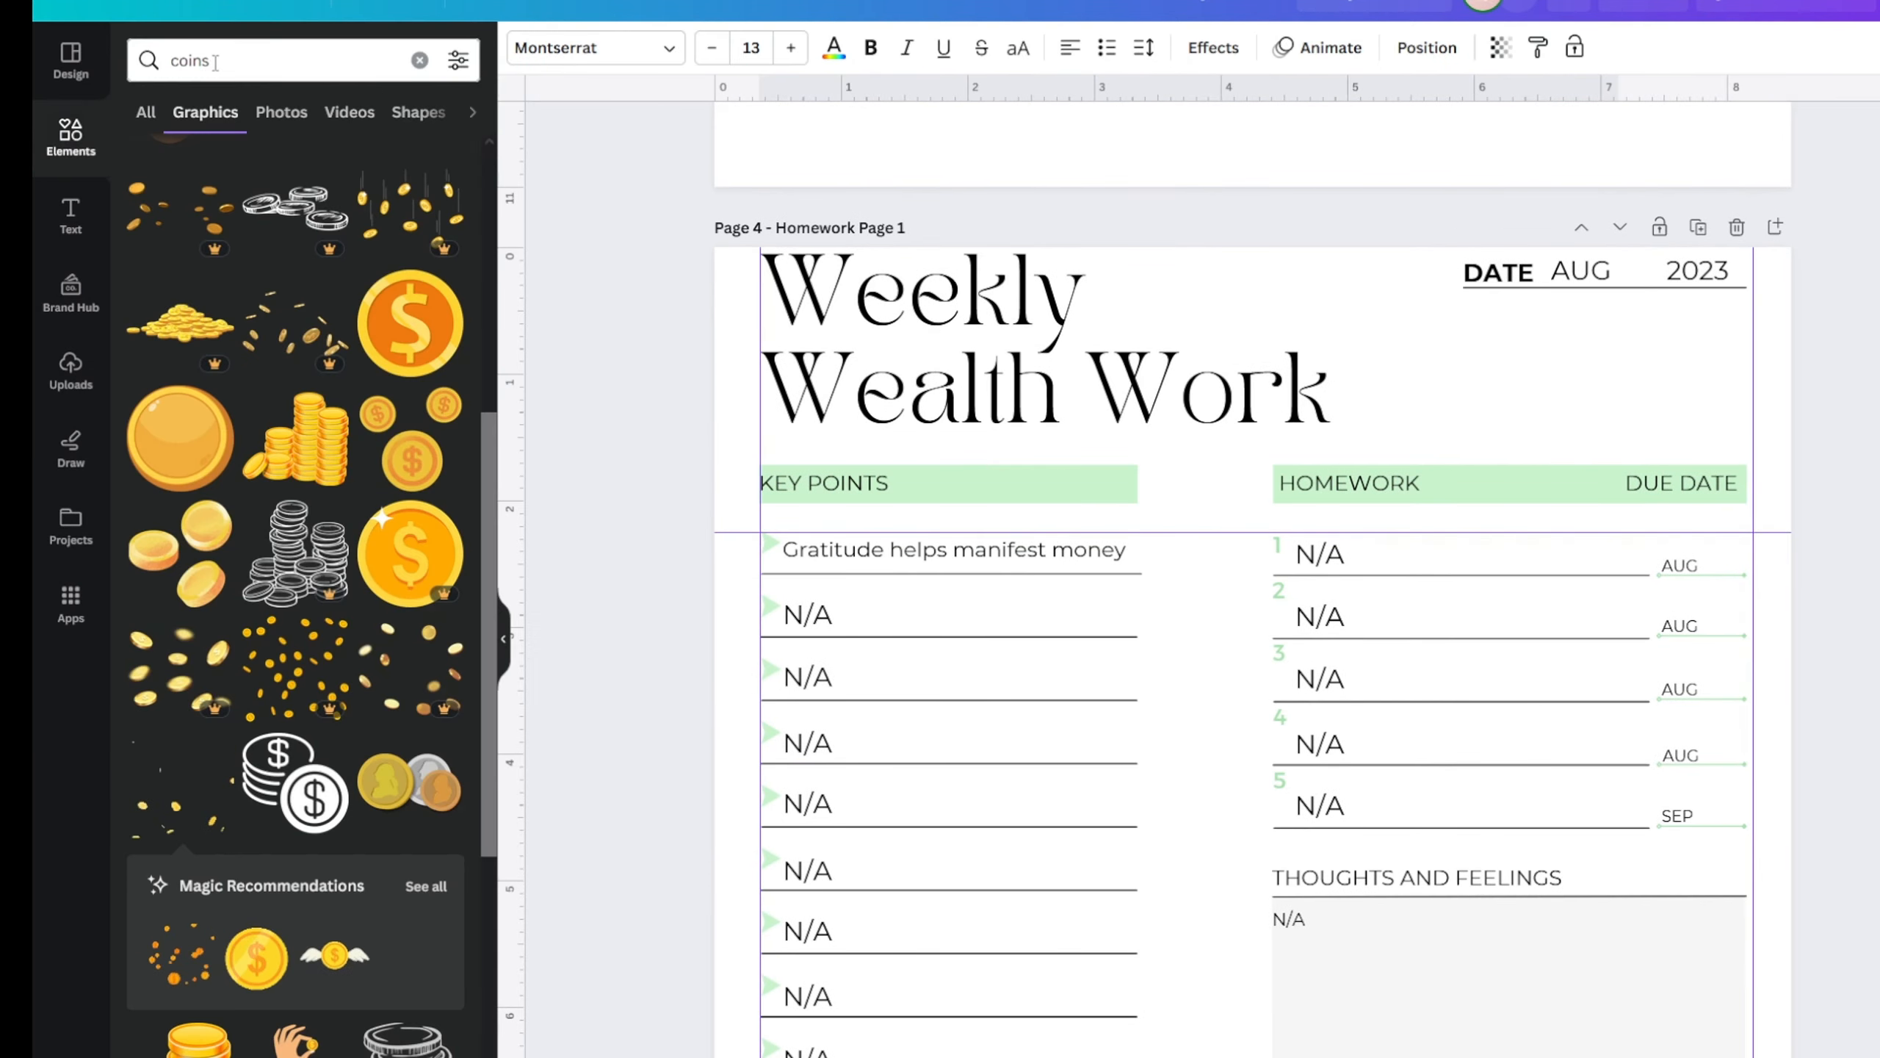
pyautogui.click(222, 60)
pyautogui.write('line')
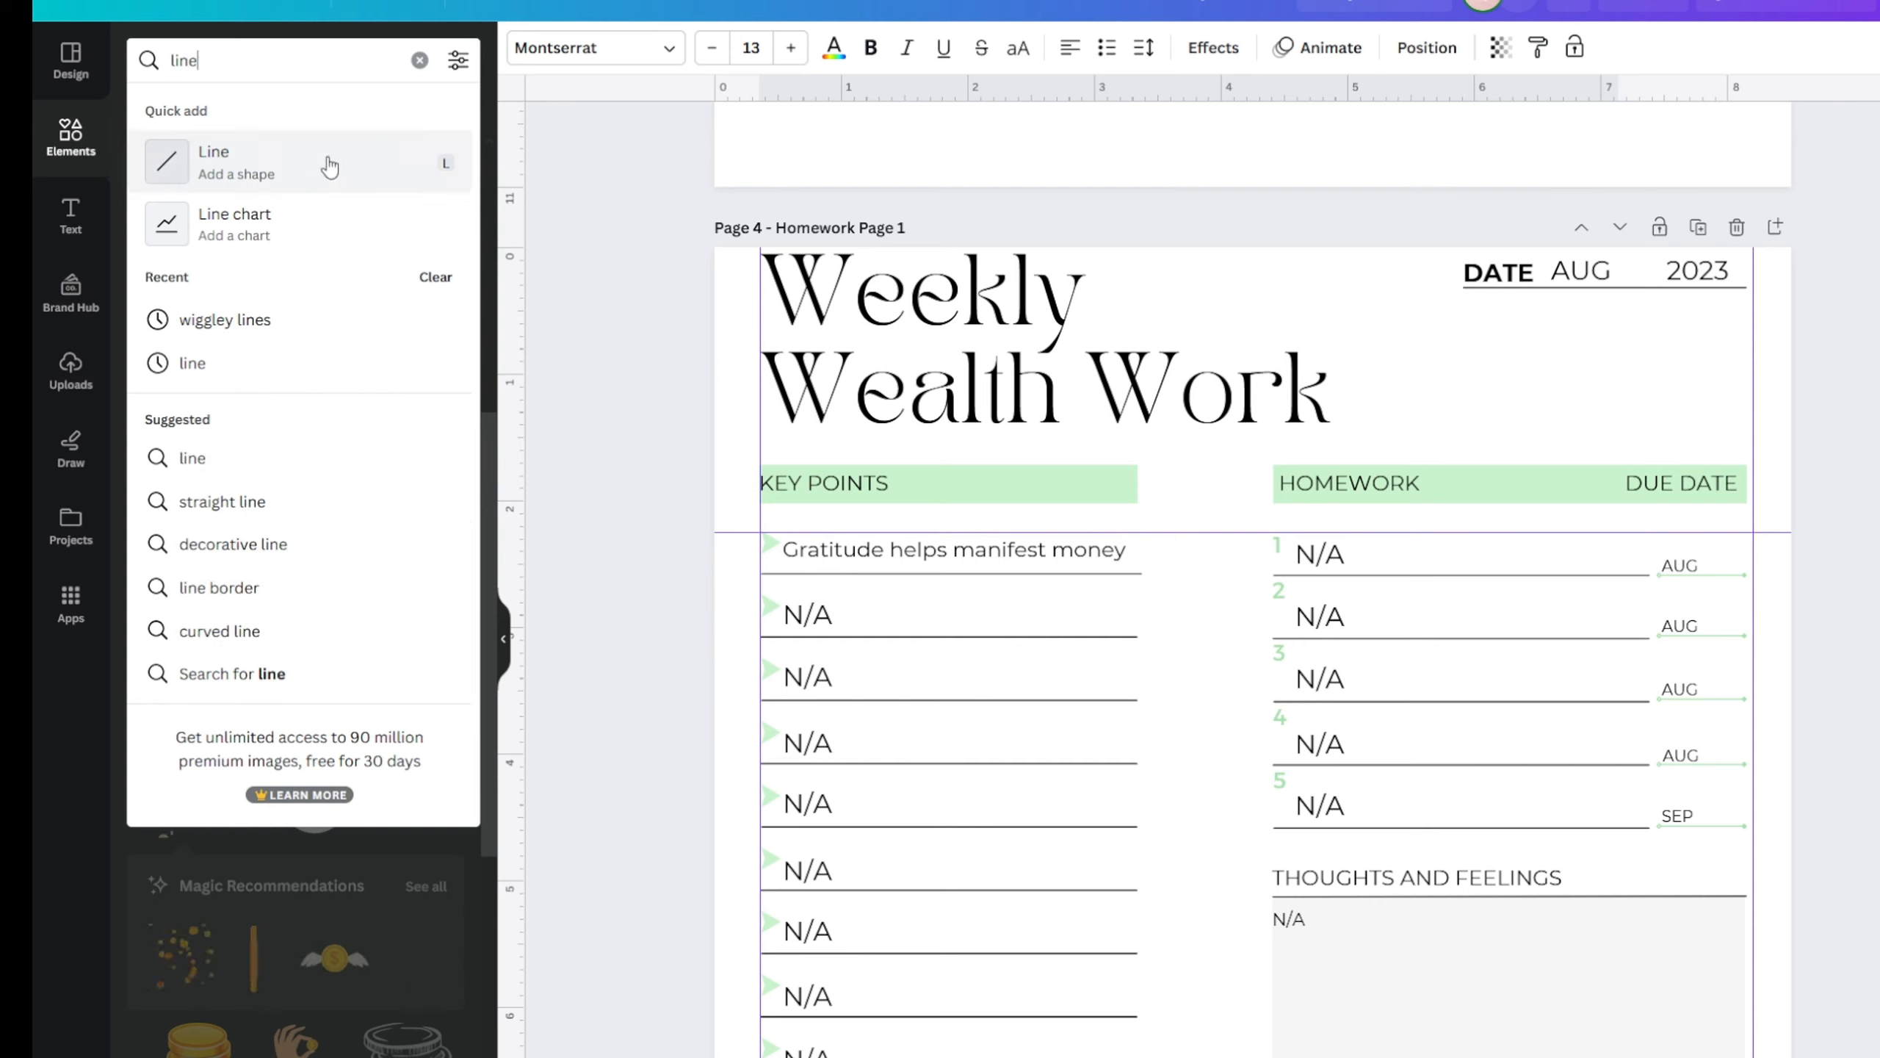
pyautogui.press('Return')
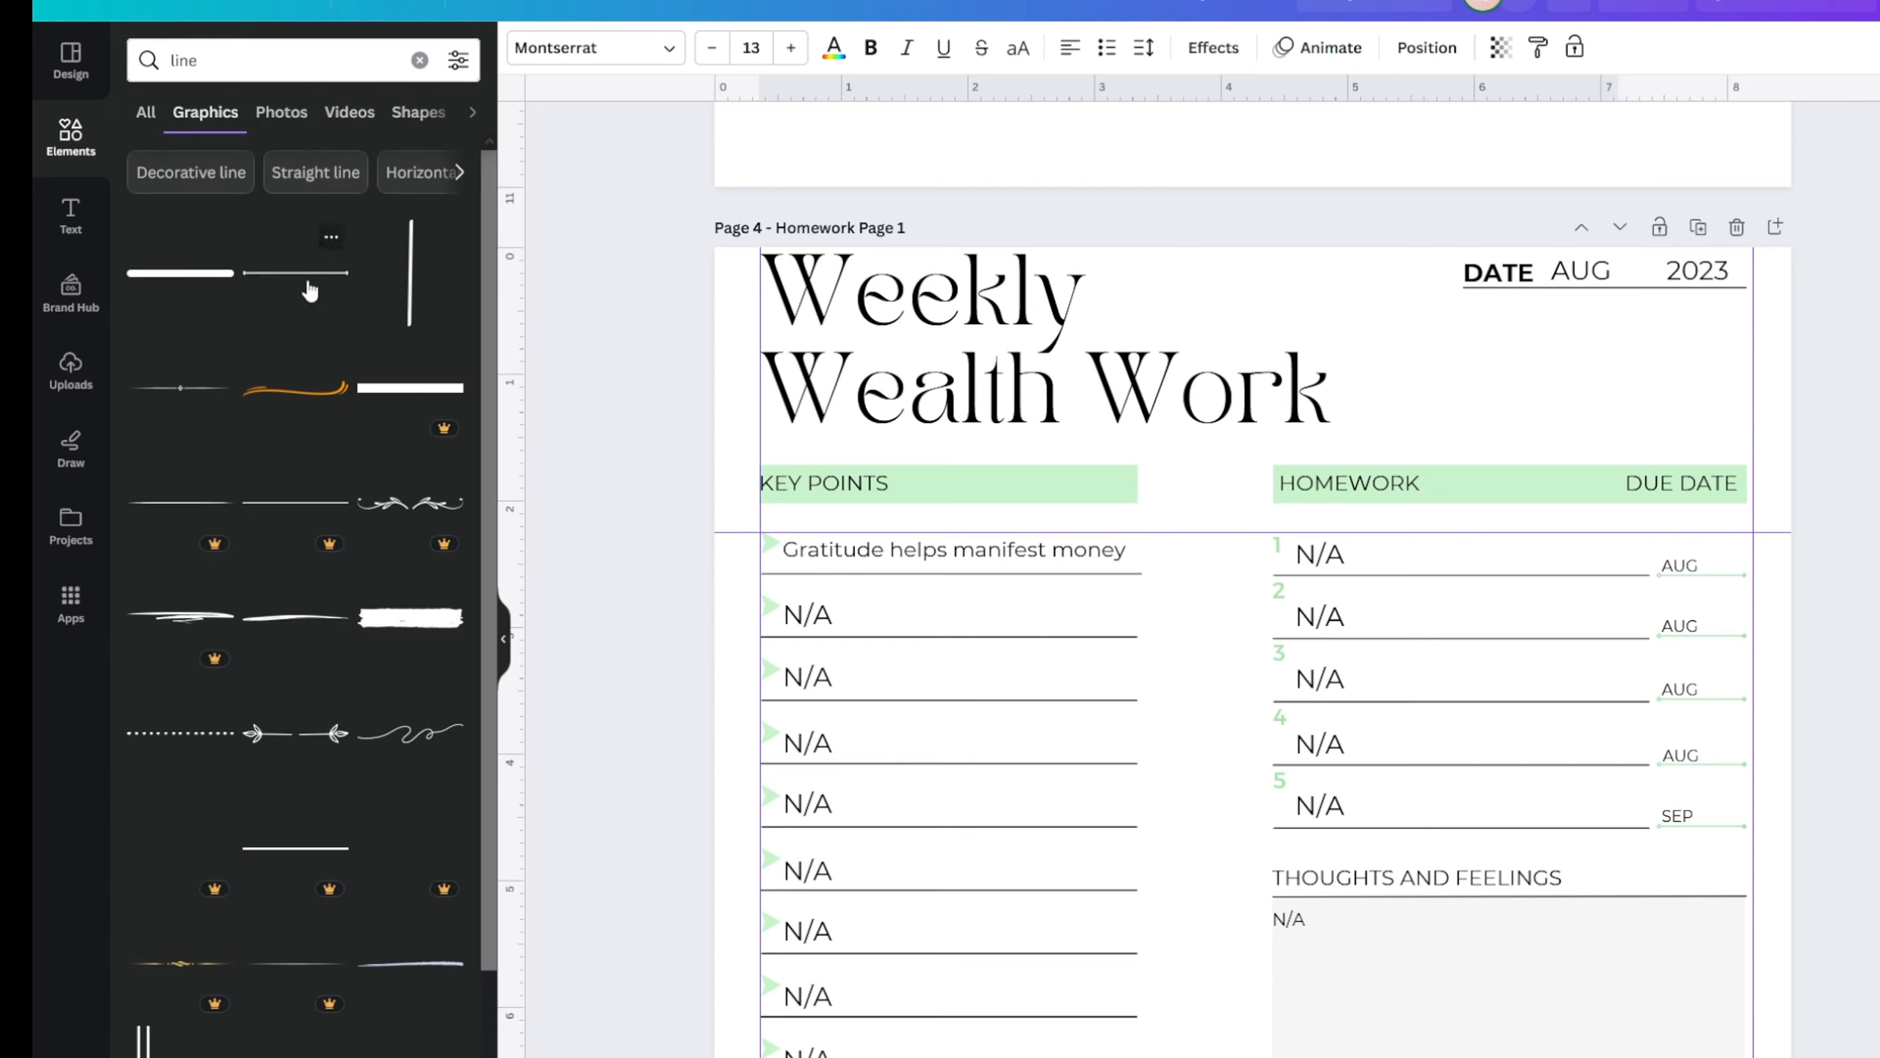
# - Insert the tapered divider with a central ornament and place it beneath the Weekly Wealth Work heading, between the two green header bars
pyautogui.click(309, 291)
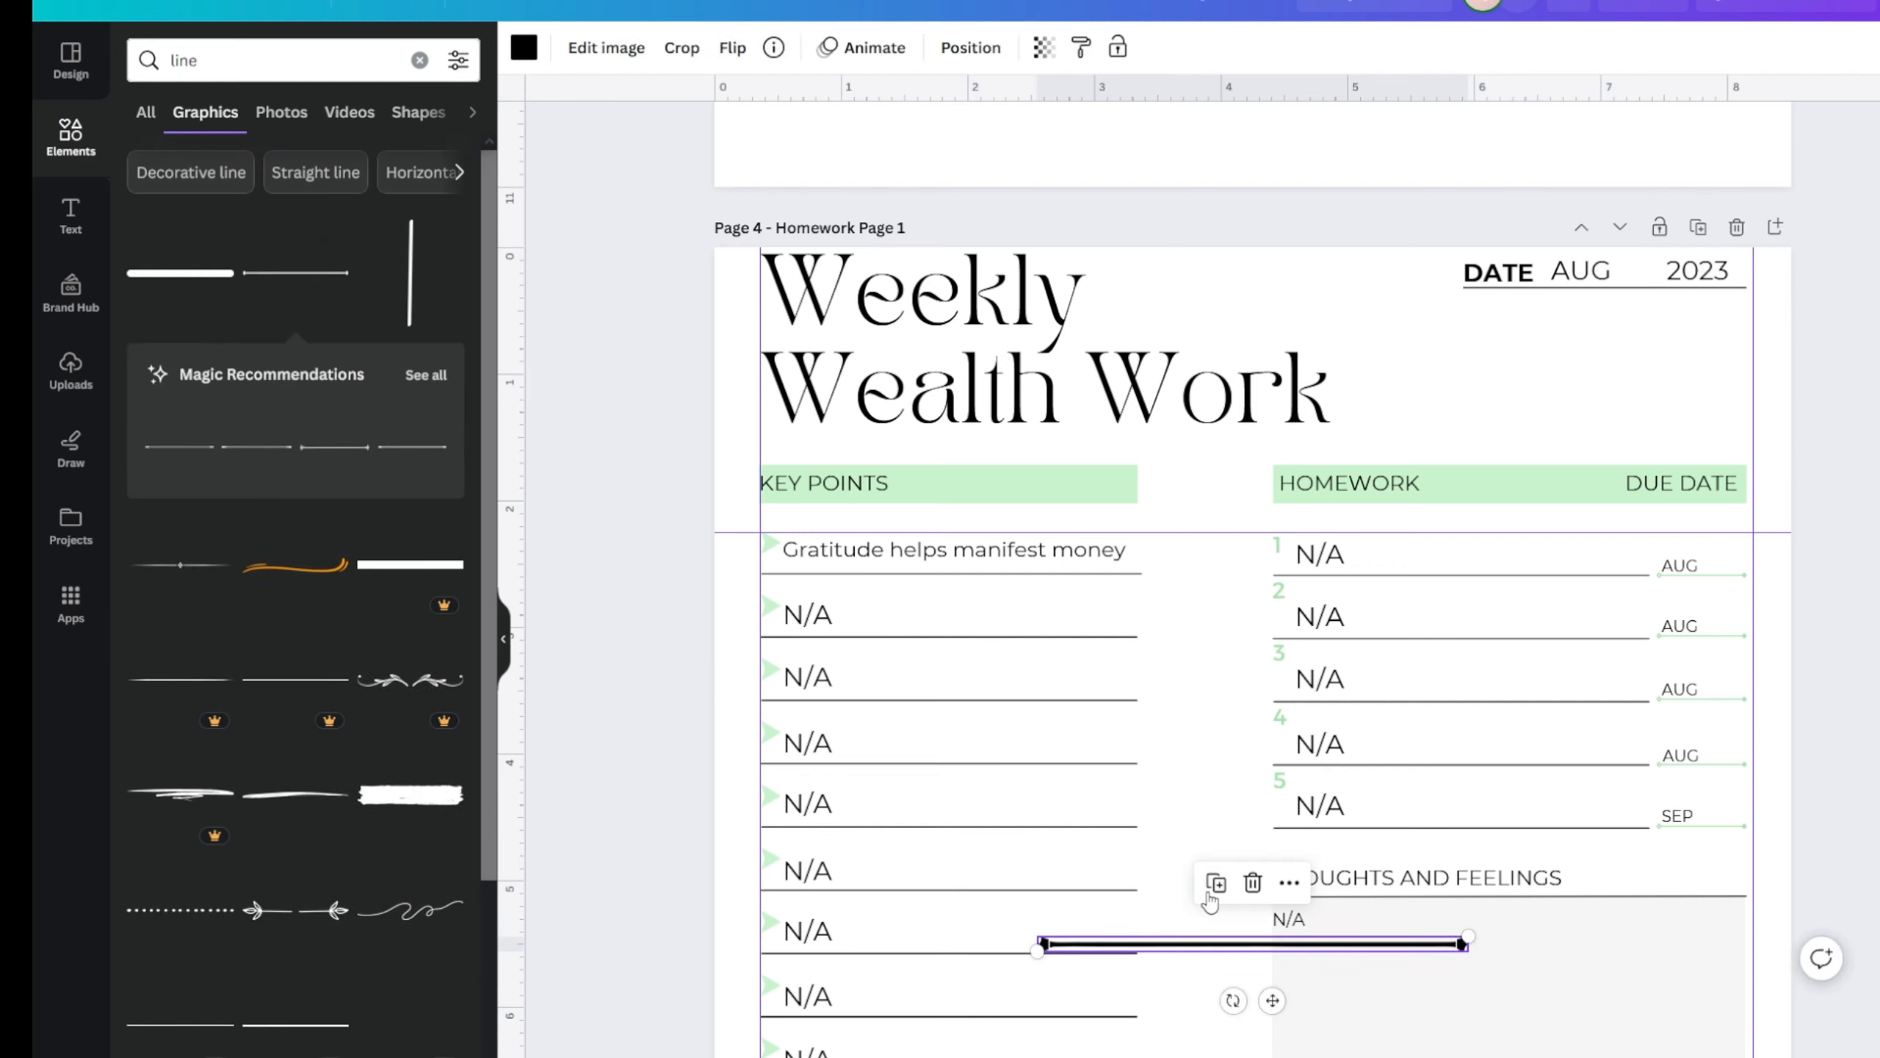
pyautogui.click(1251, 885)
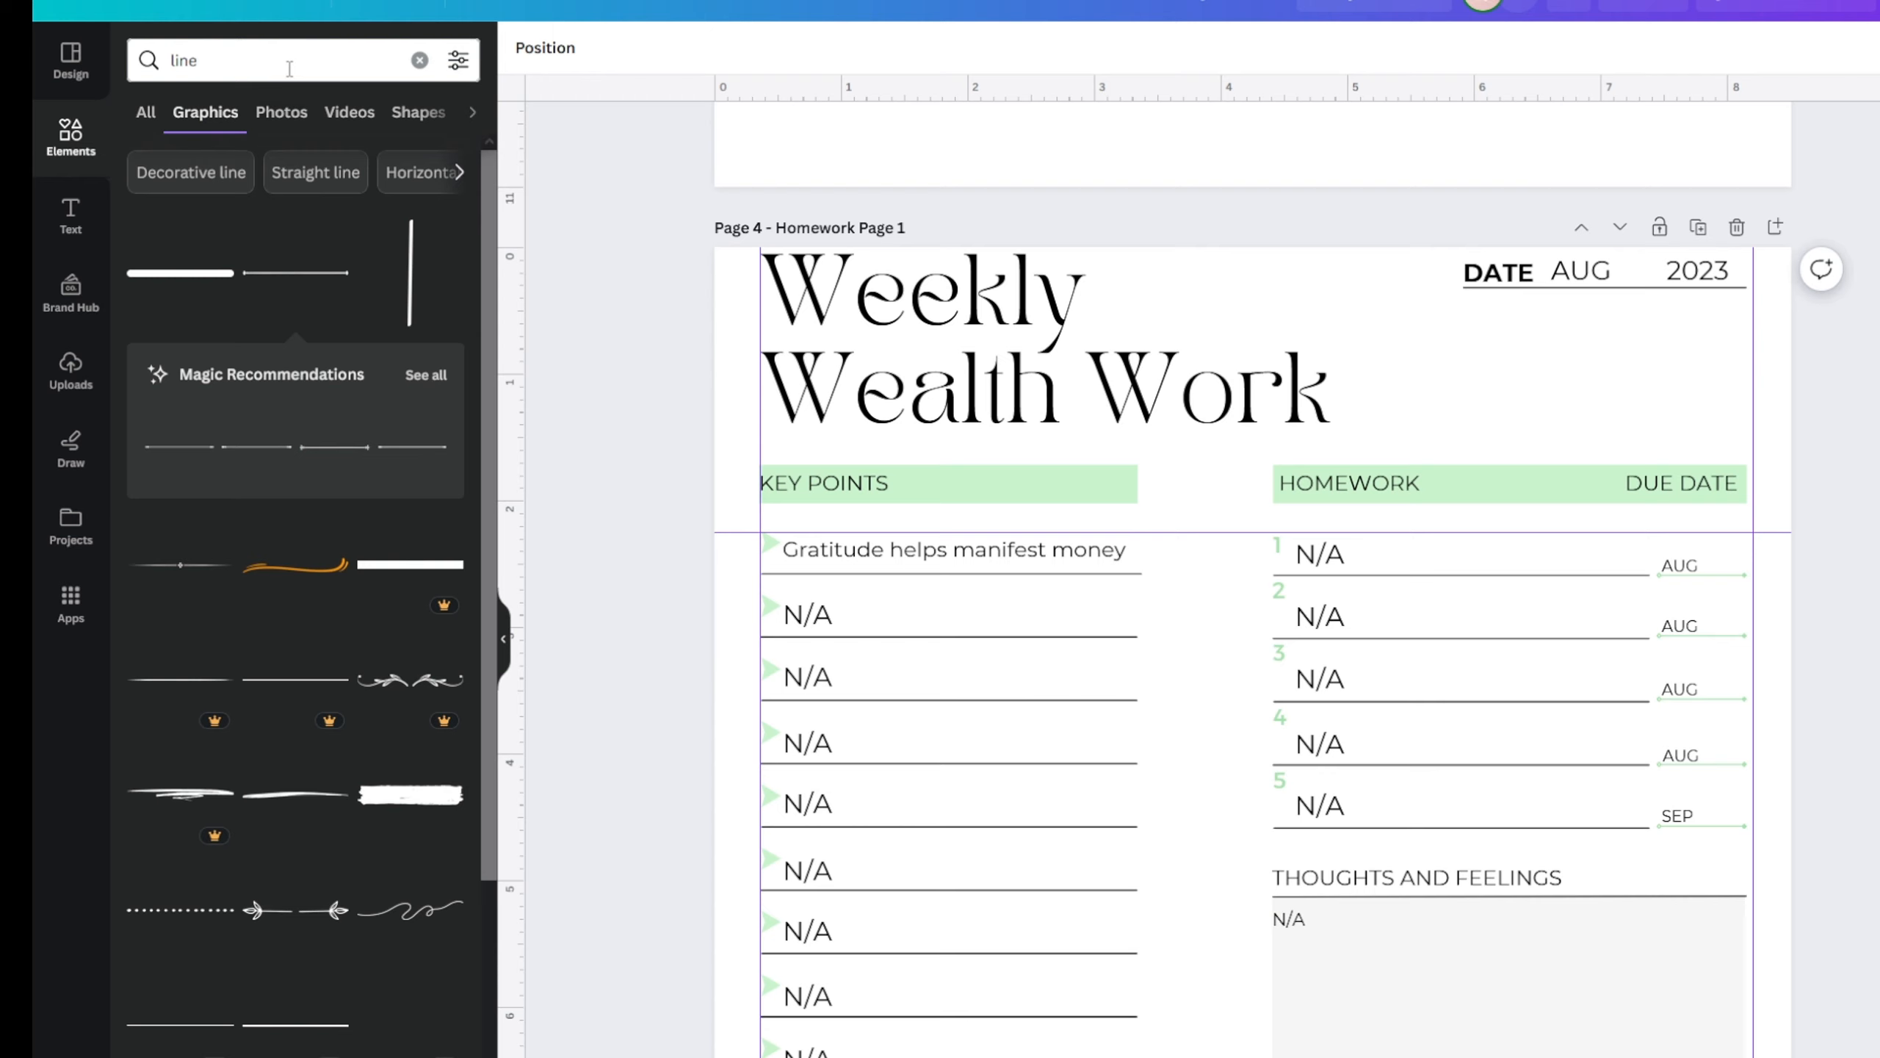
pyautogui.click(172, 581)
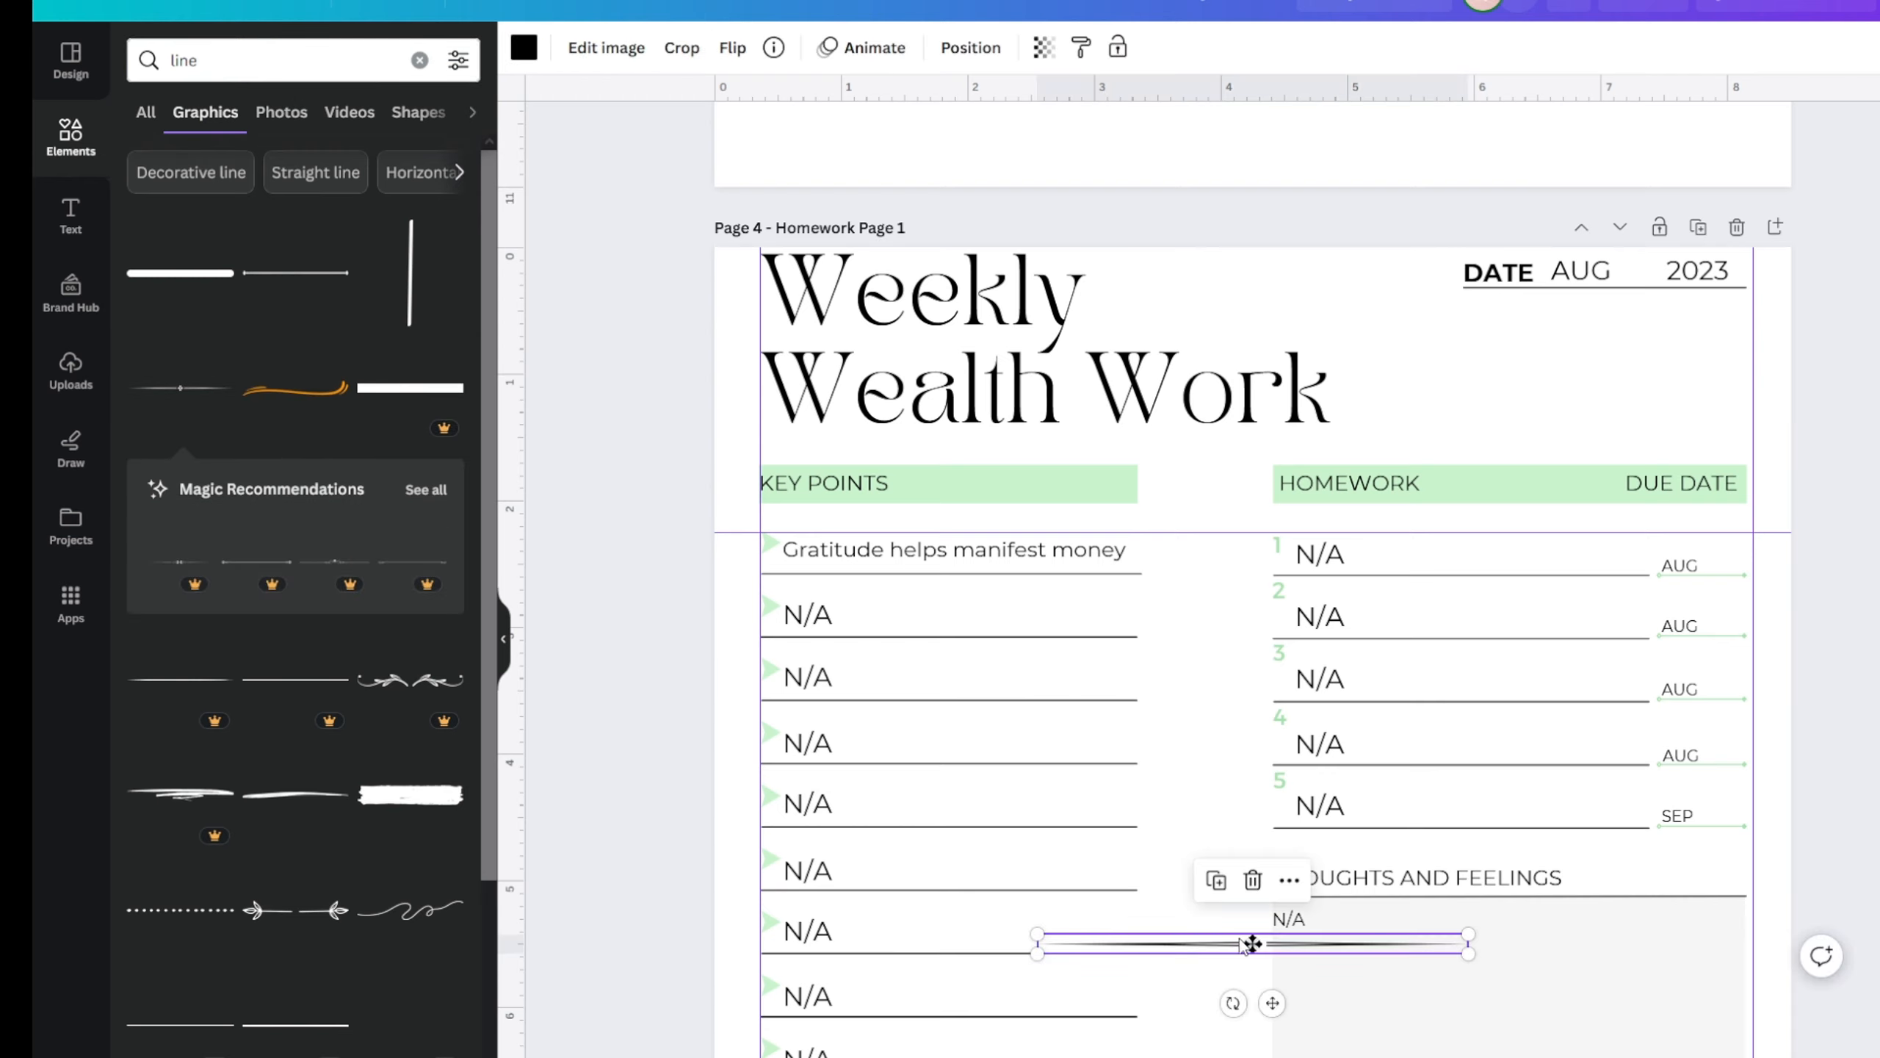
pyautogui.scroll(-1, 294, 658)
pyautogui.moveTo(1251, 942); pyautogui.dragTo(1035, 448)
pyautogui.scroll(5, 1111, 552)
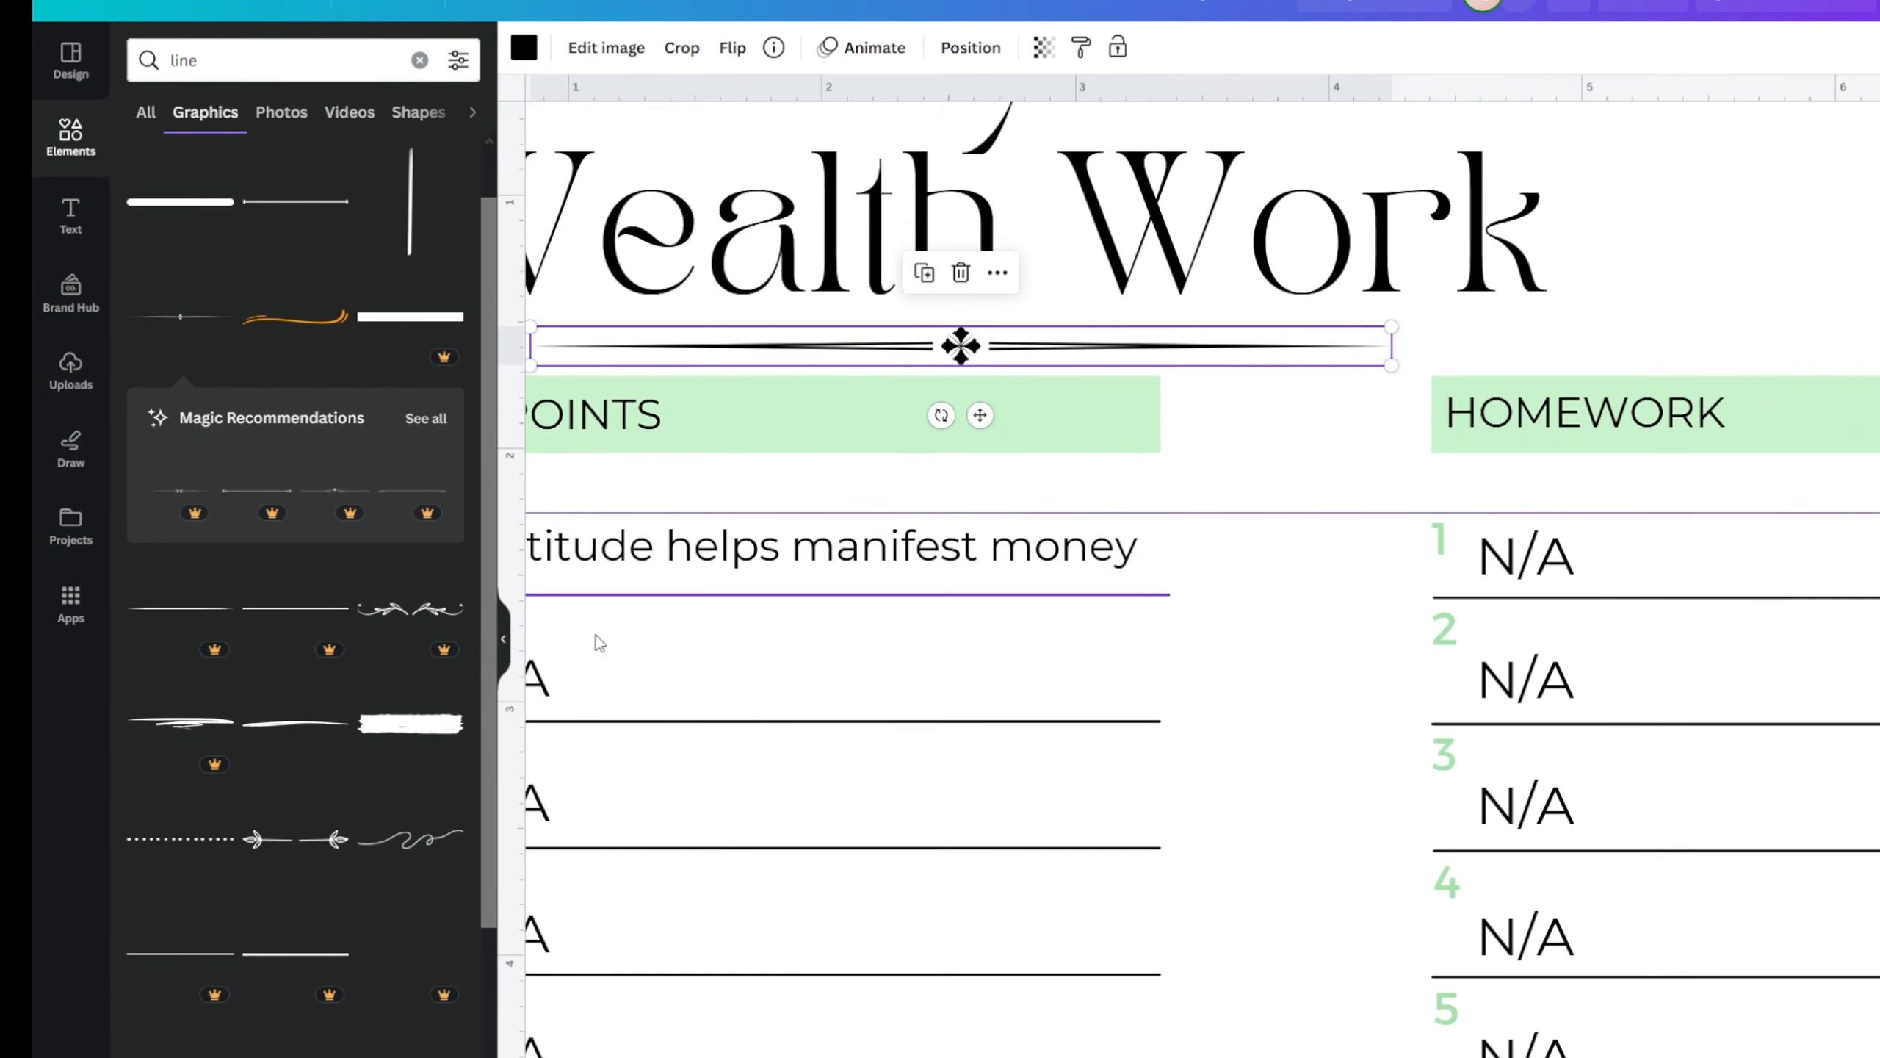
pyautogui.click(509, 639)
pyautogui.scroll(-1, 652, 370)
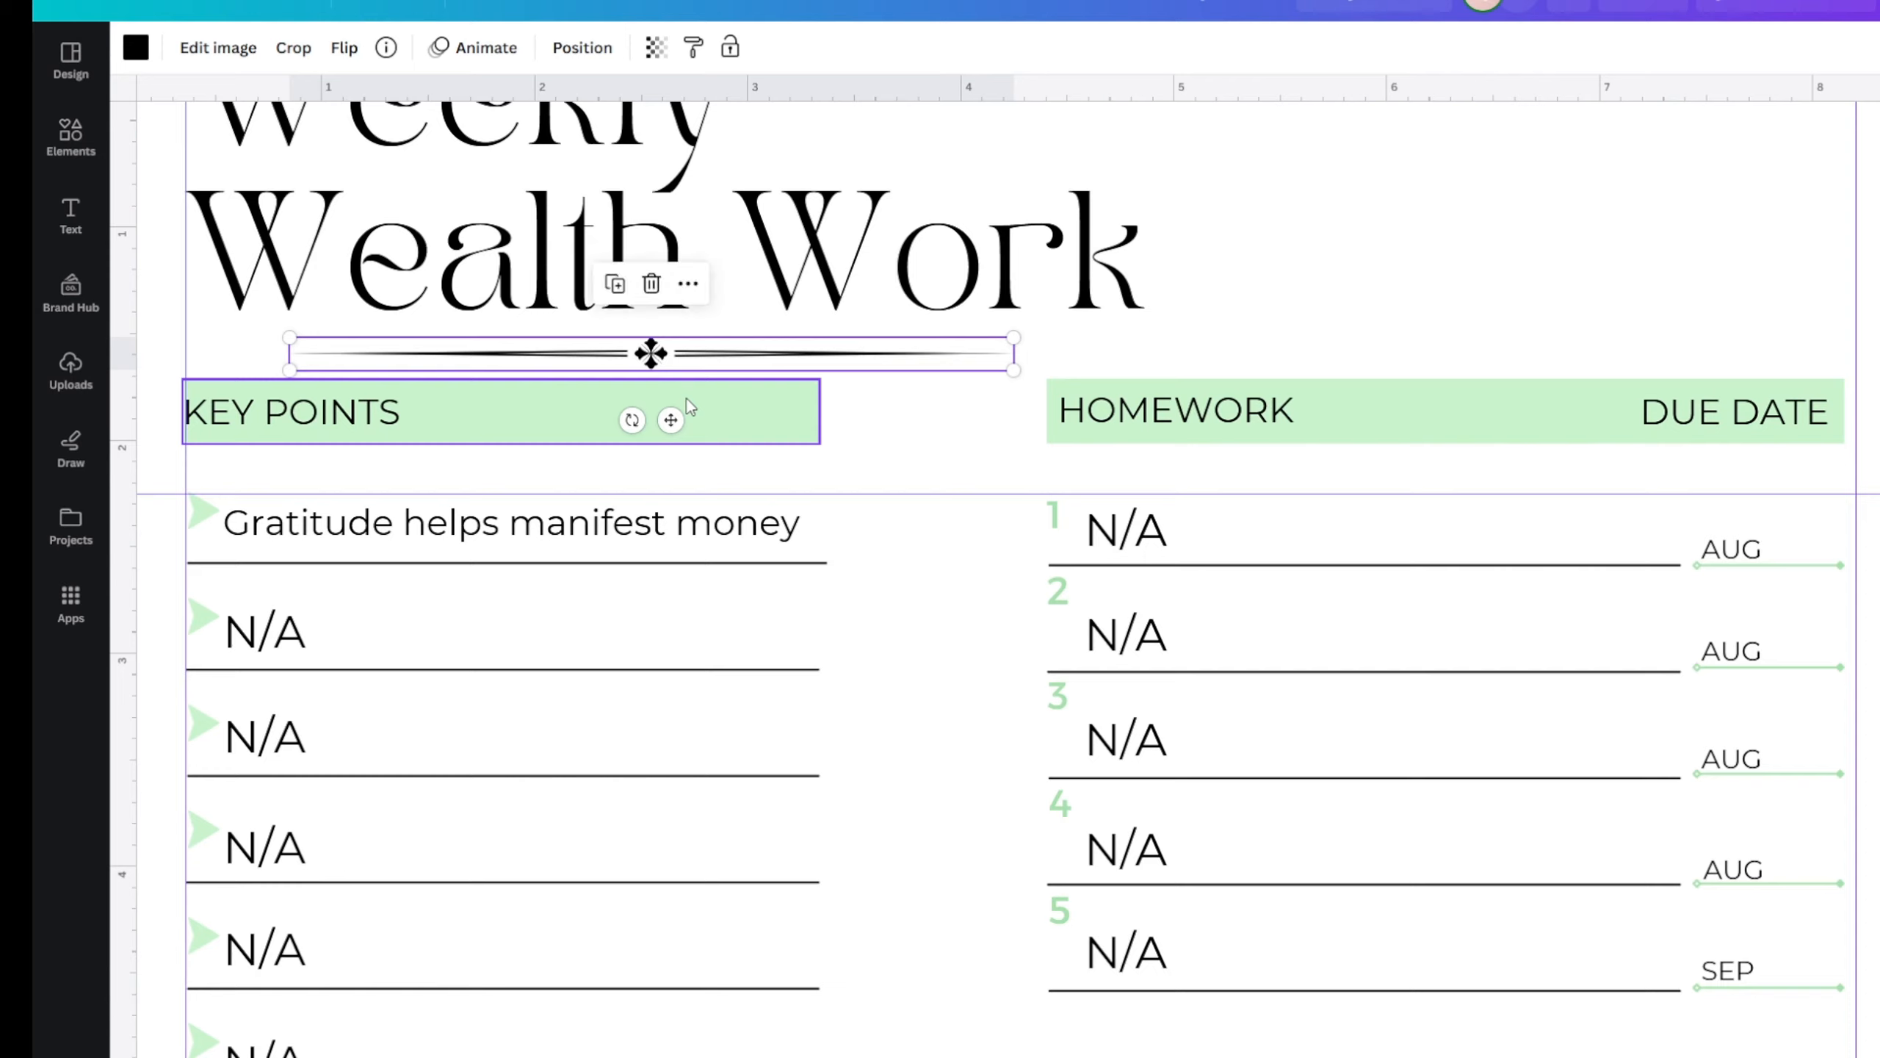
pyautogui.moveTo(653, 364); pyautogui.dragTo(961, 374)
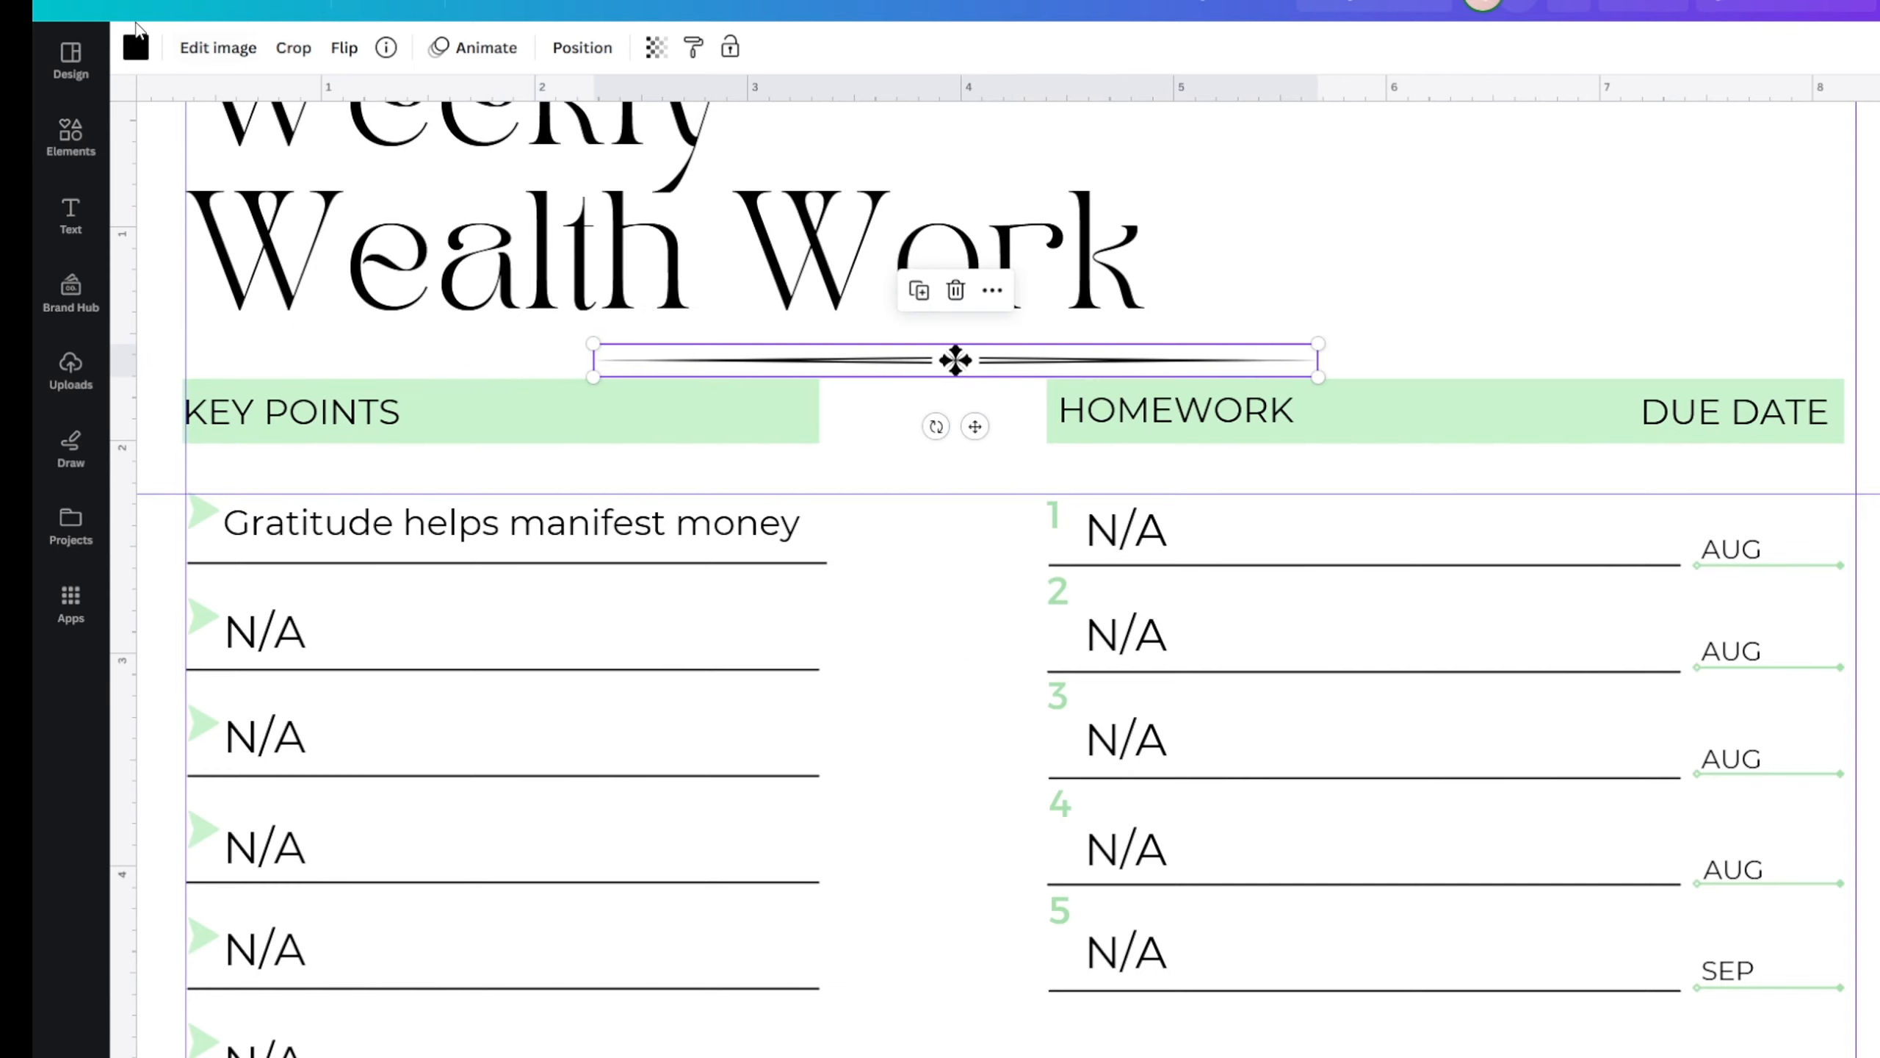
# - Try the dark green document colour on the ornamental divider
pyautogui.click(135, 48)
pyautogui.click(271, 177)
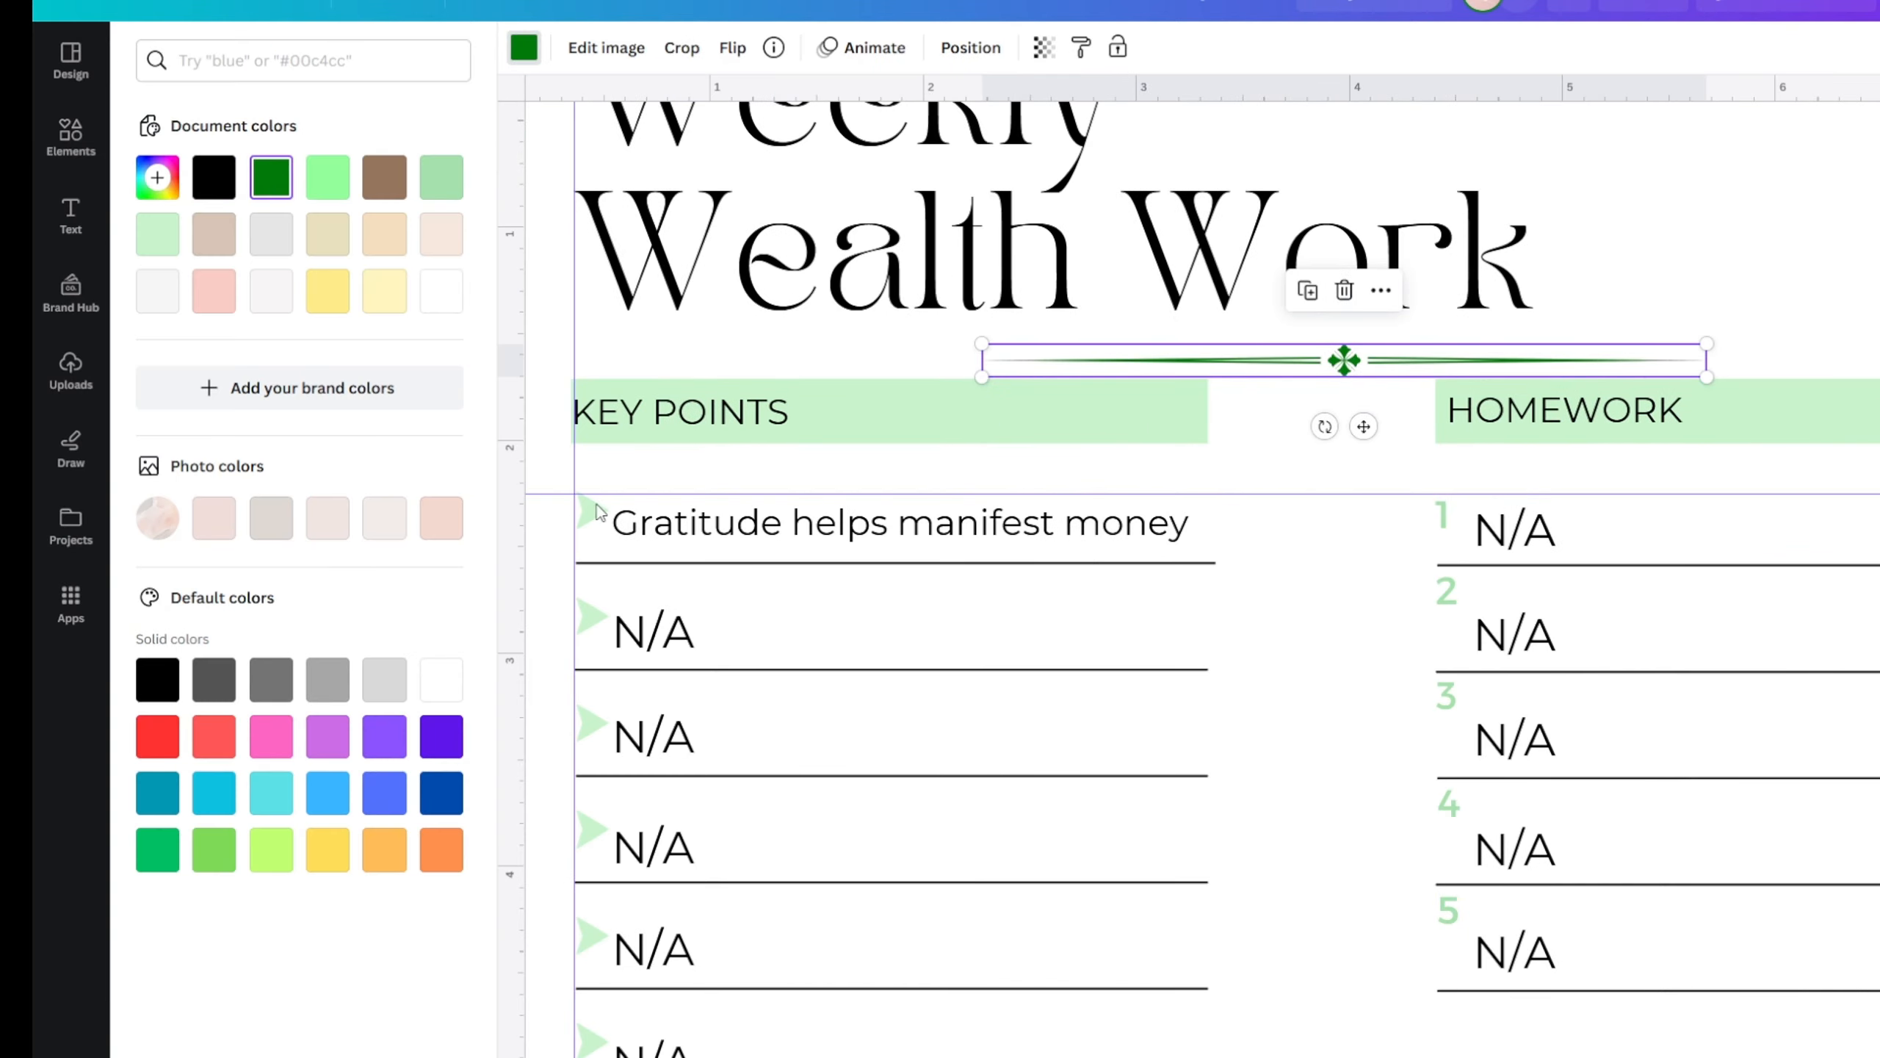
pyautogui.click(832, 614)
pyautogui.scroll(-3, 939, 387)
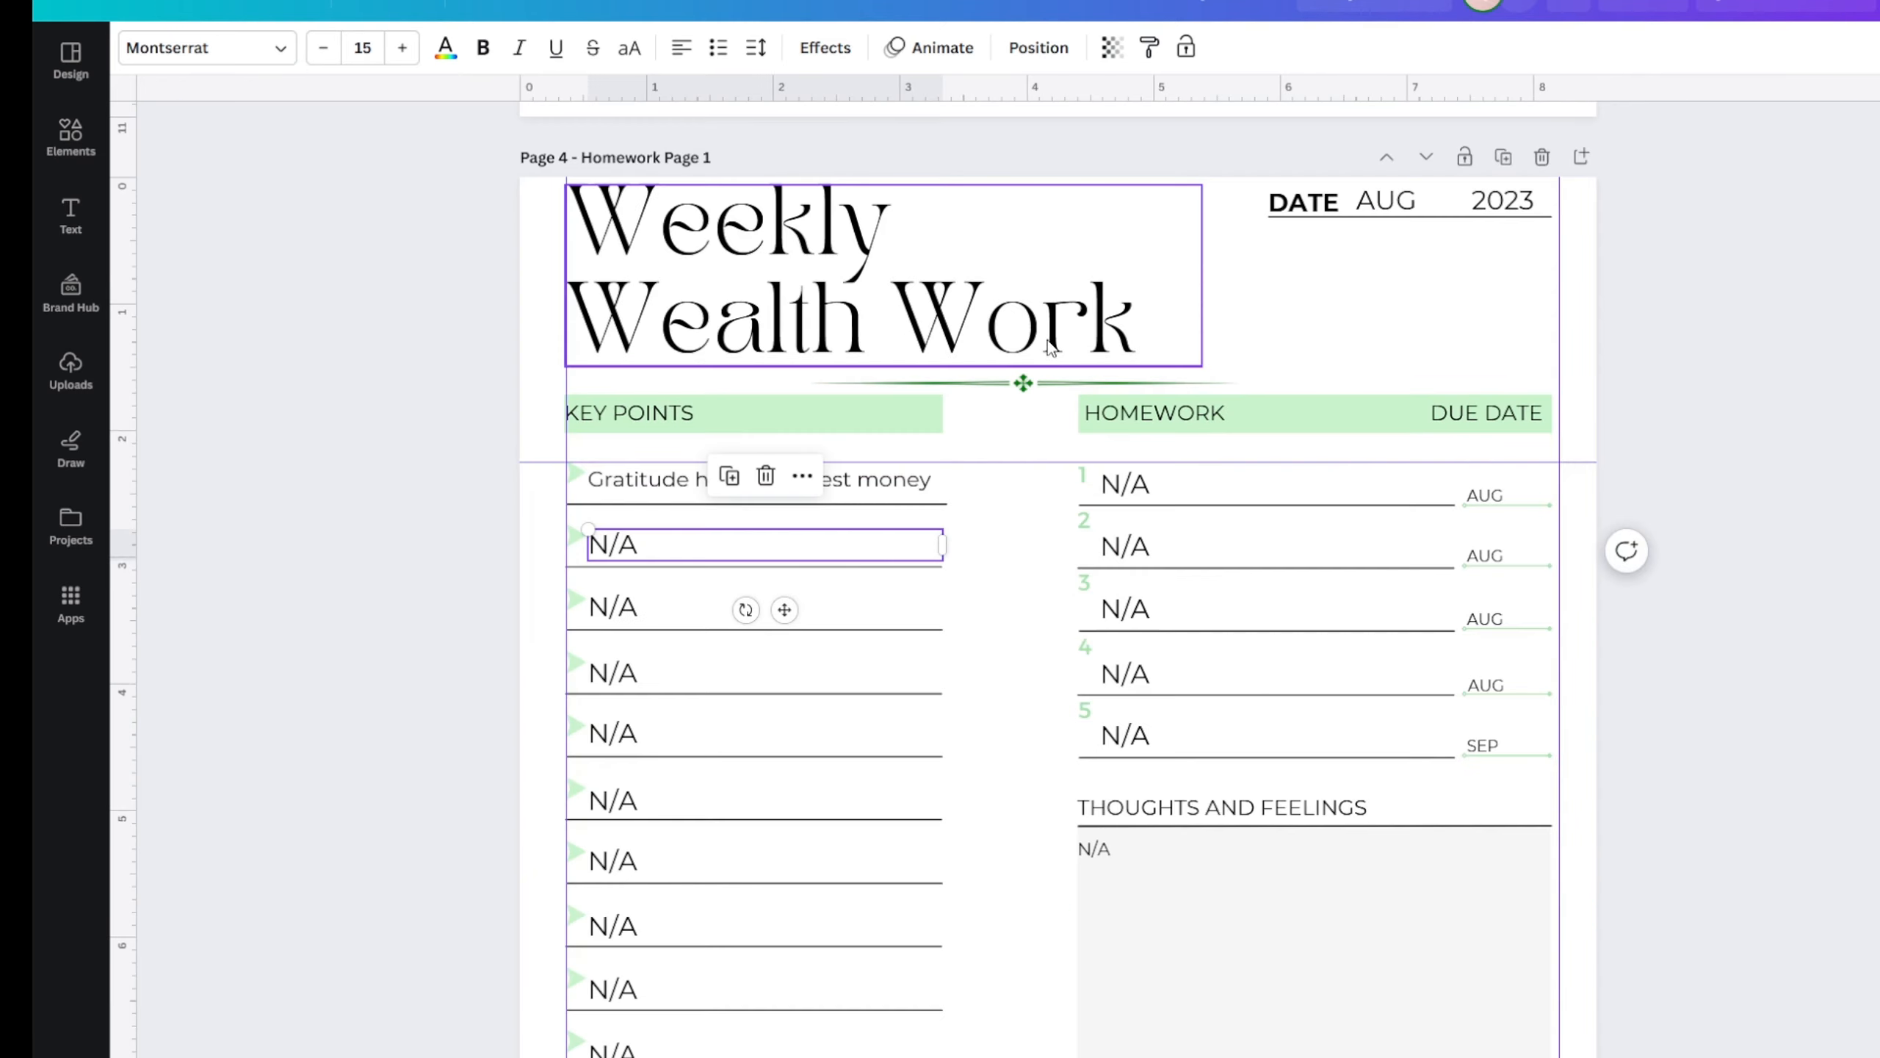
# - Recolour the ornamental divider under the Weekly Wealth Work heading with a custom gold colour
pyautogui.click(947, 383)
pyautogui.click(135, 48)
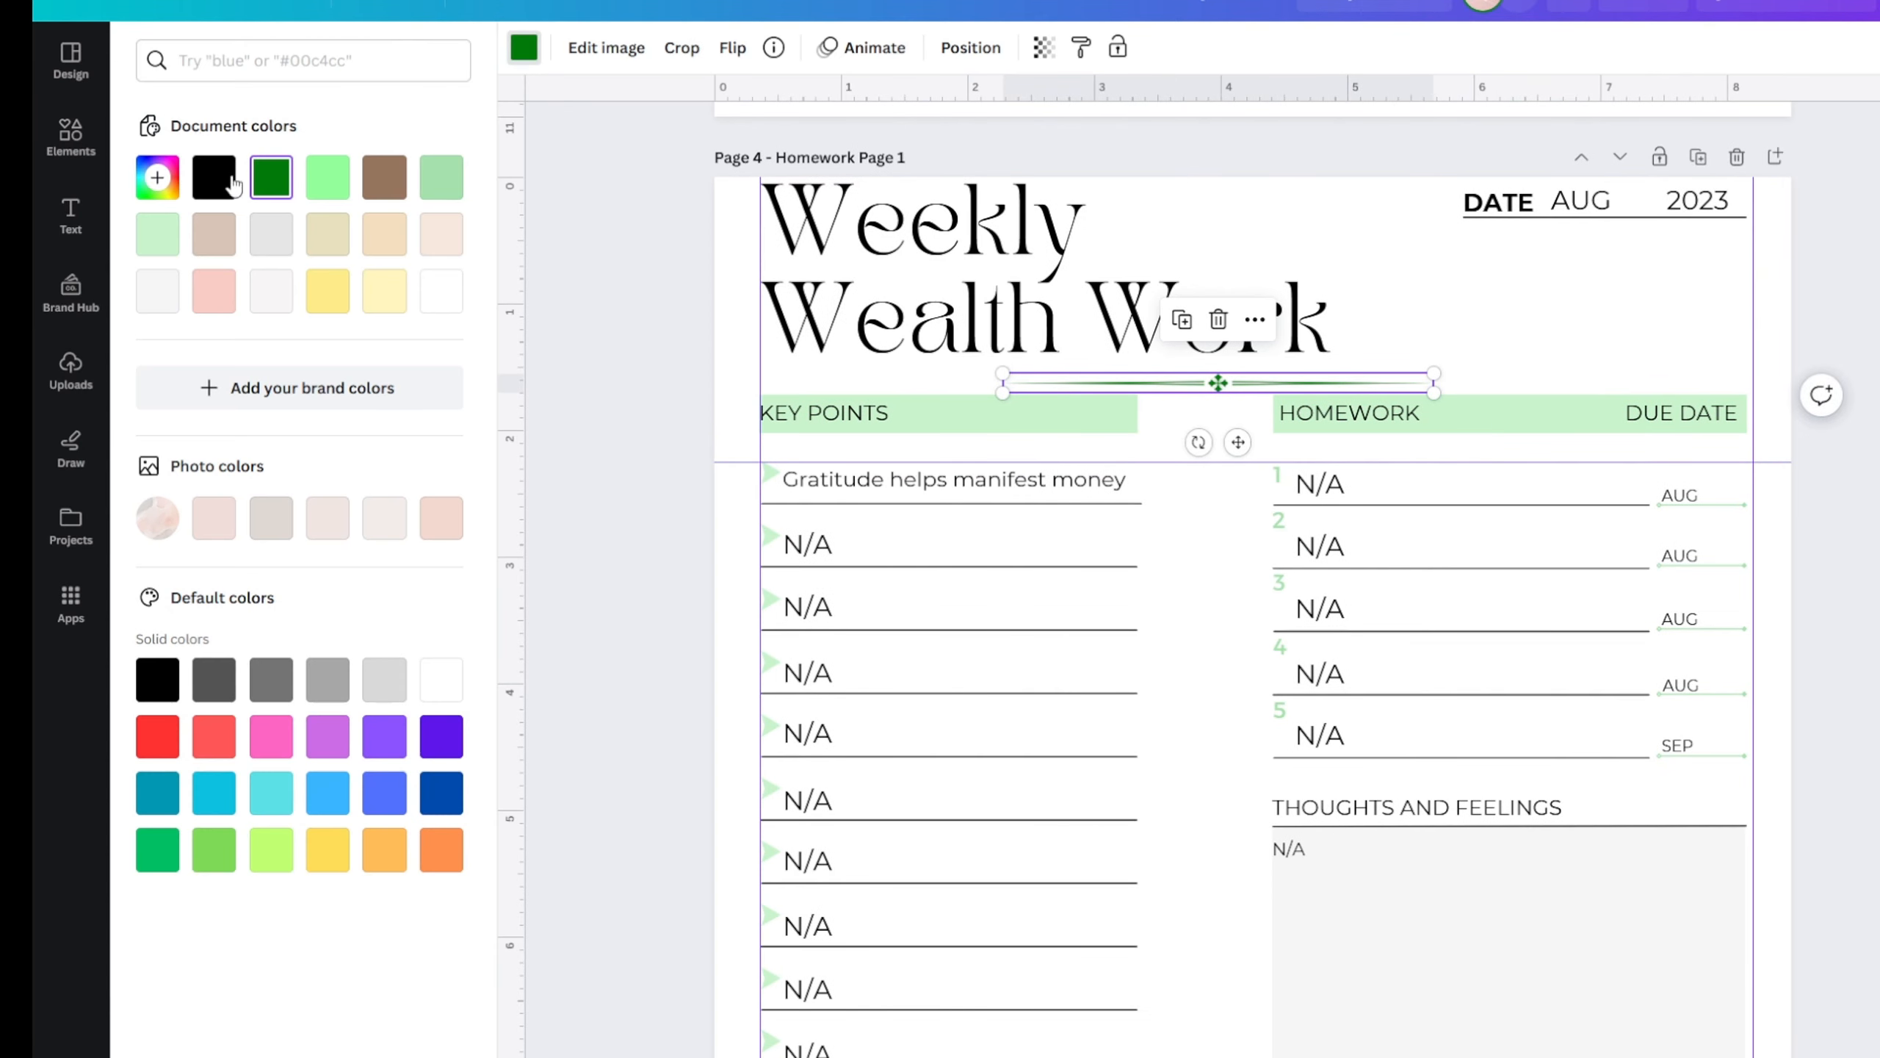
pyautogui.click(325, 295)
pyautogui.click(325, 295)
pyautogui.click(447, 292)
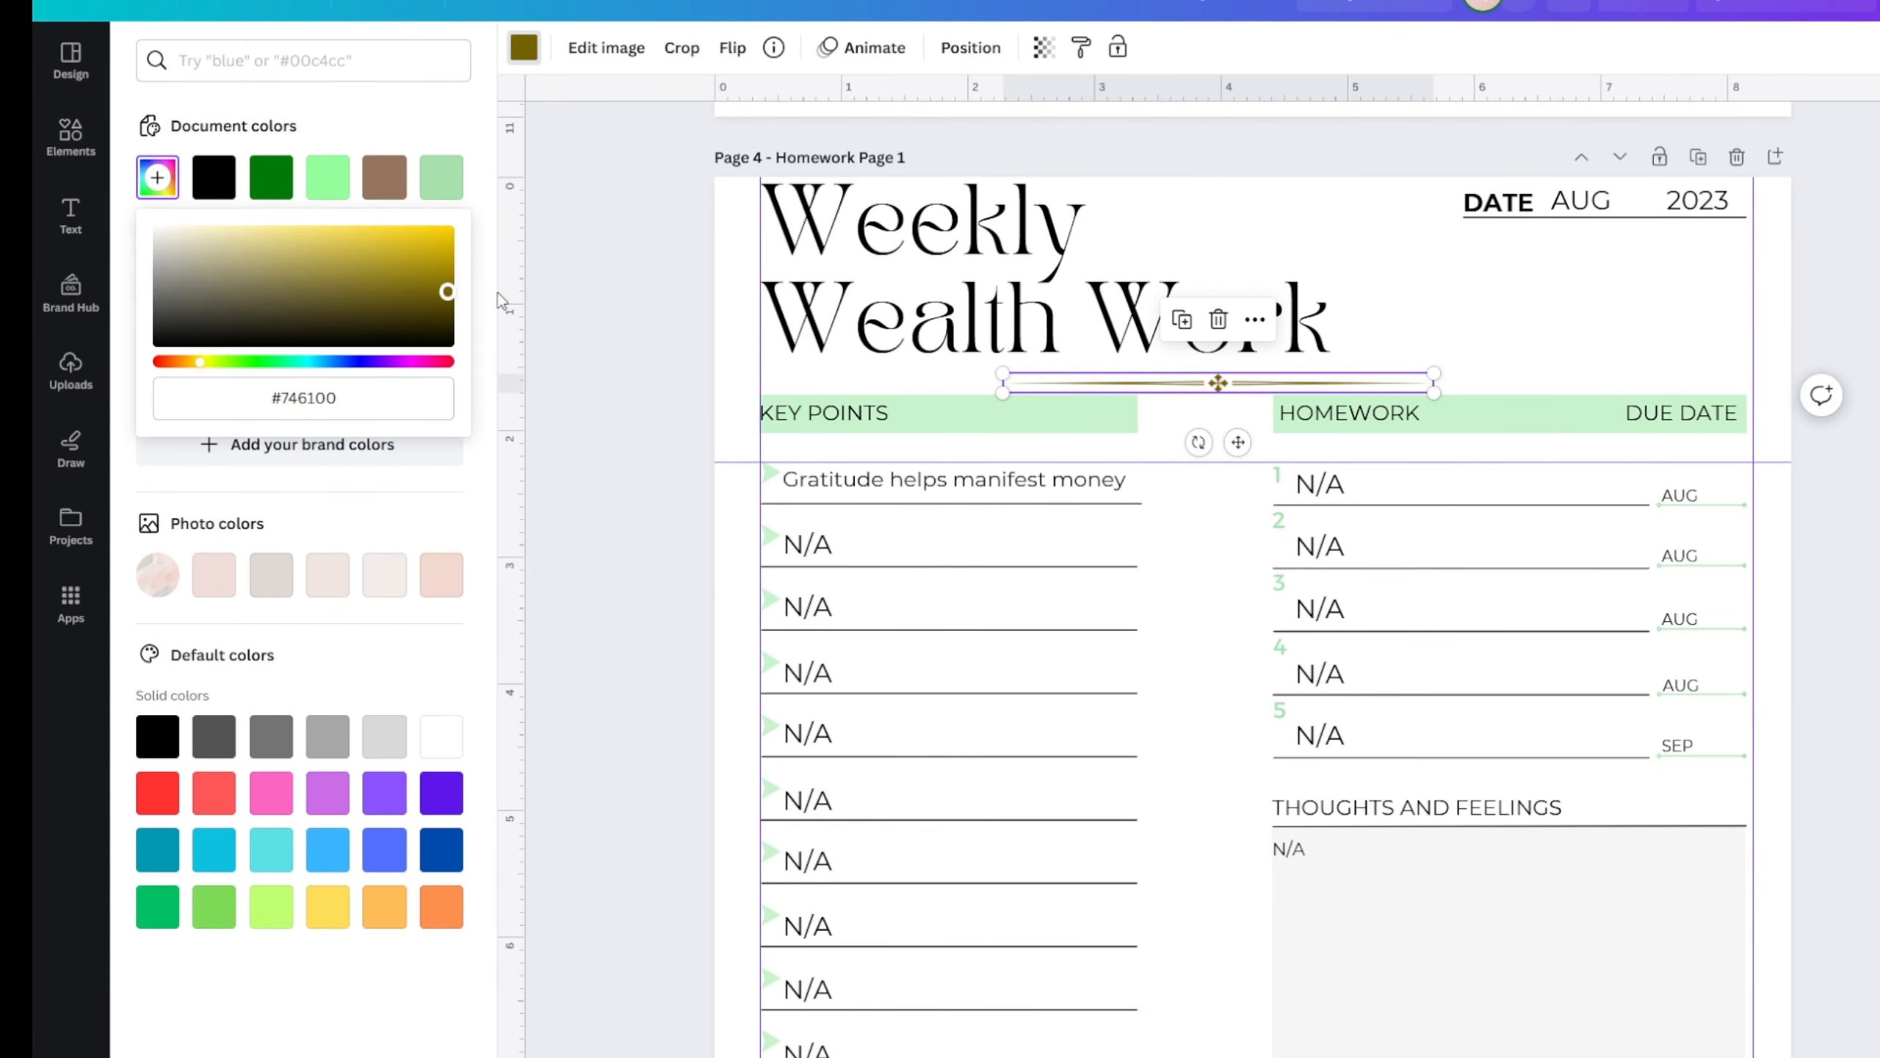
pyautogui.click(660, 448)
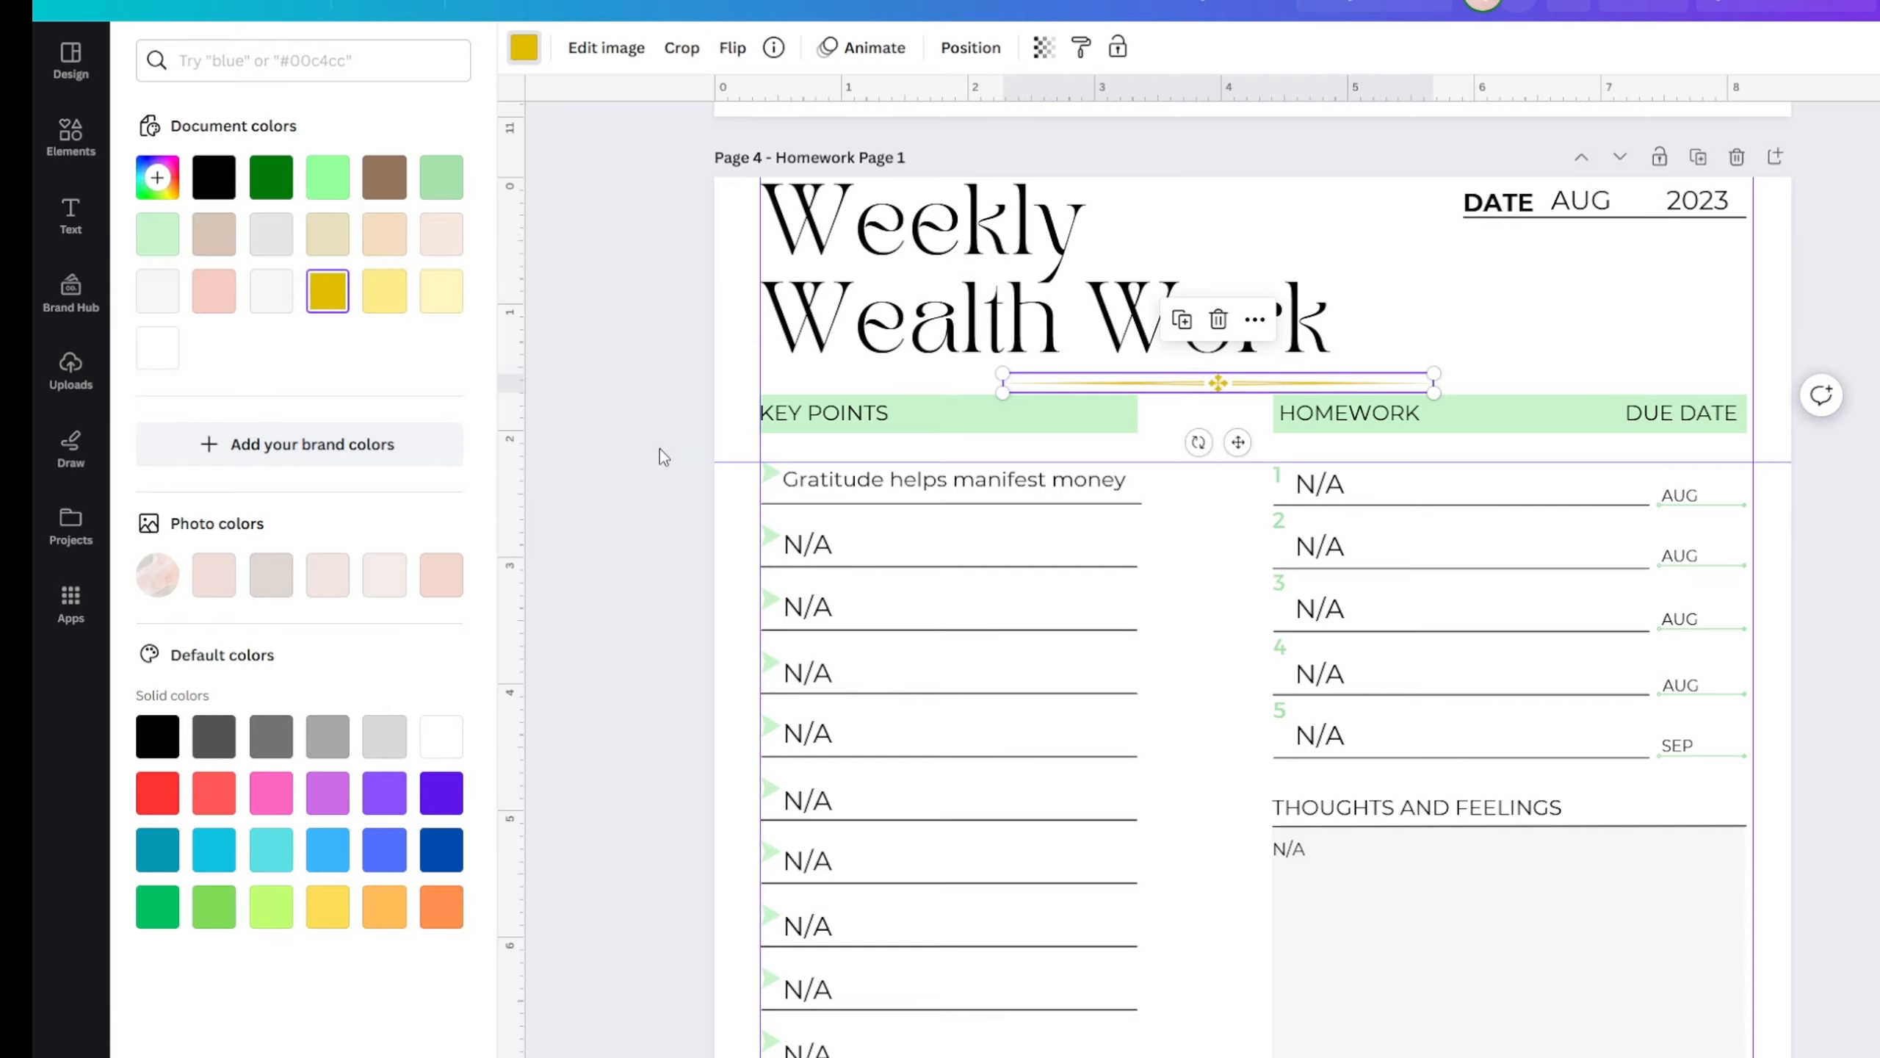
pyautogui.click(660, 448)
# - Move the gold divider from Homework Page 1 to the Manifestation Tracker page, below the GOALS and NOTES boxes
pyautogui.scroll(-8, 518, 424)
pyautogui.scroll(10, 426, 415)
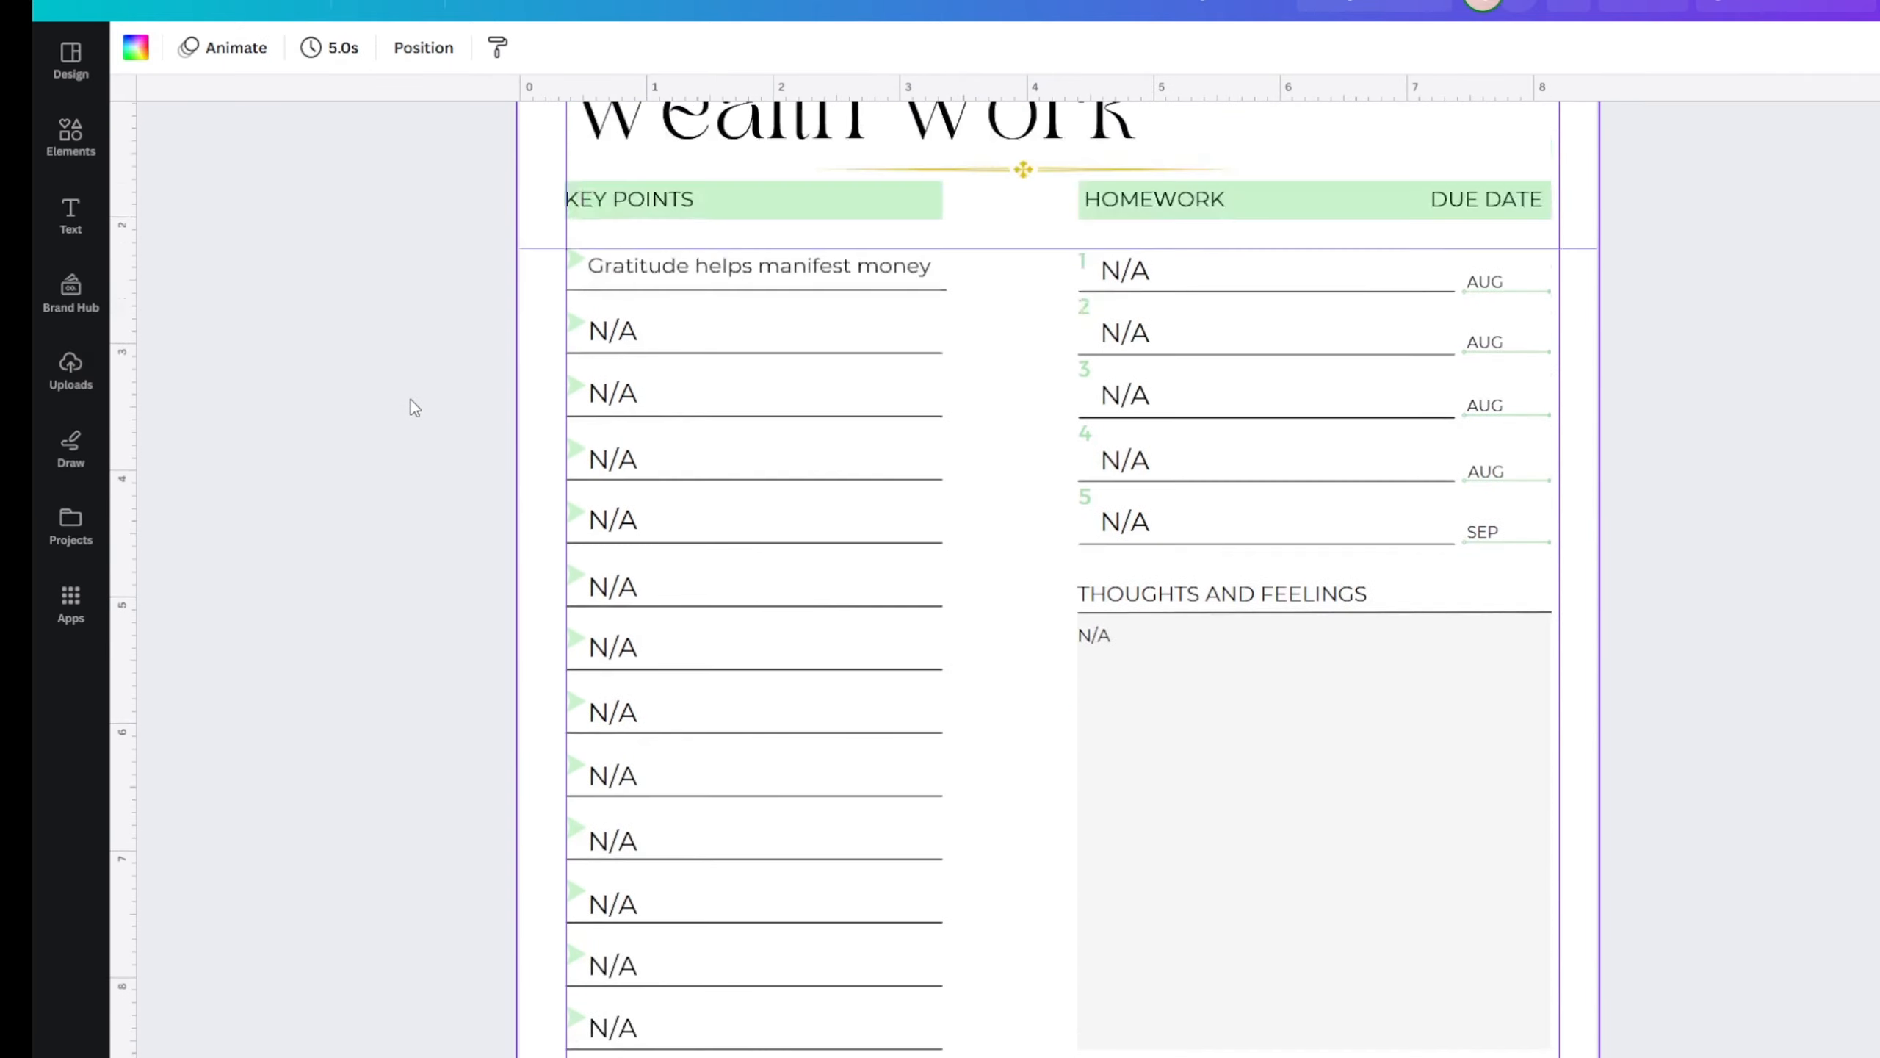
pyautogui.click(1034, 598)
pyautogui.click(1032, 597)
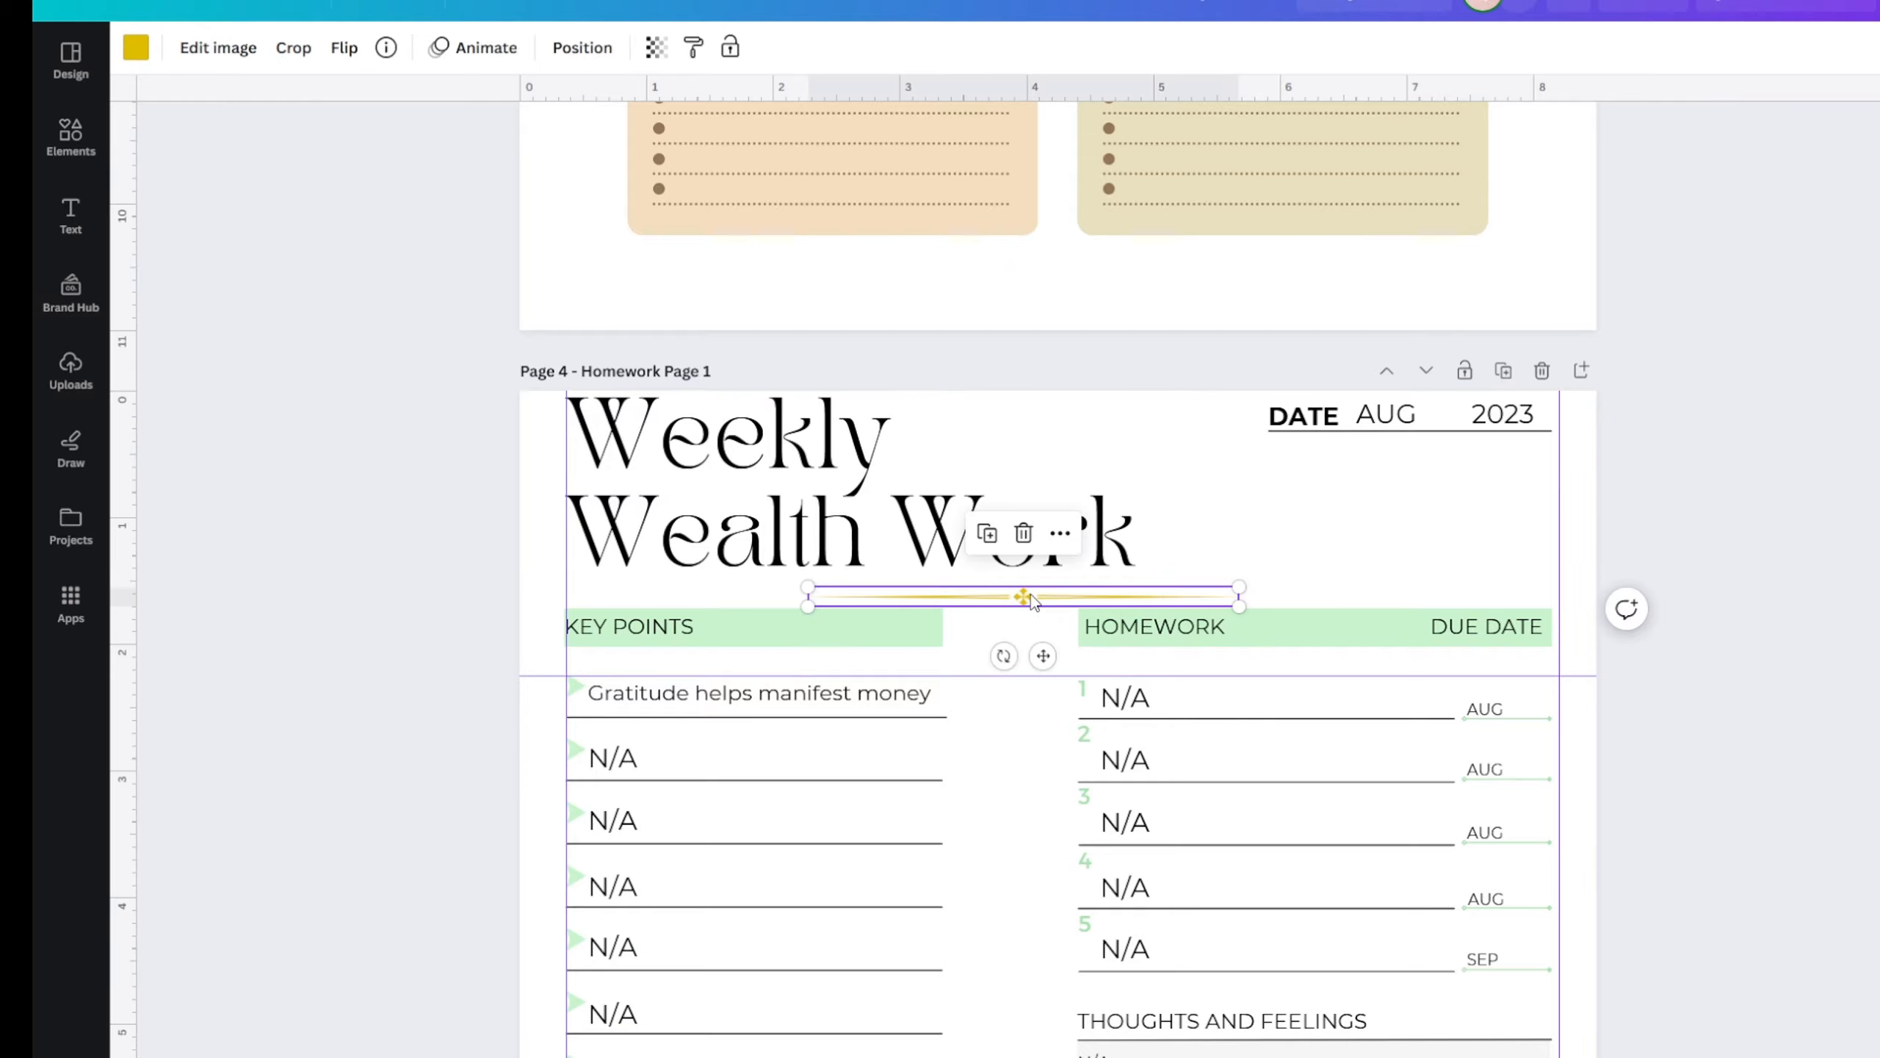
pyautogui.press('Delete')
pyautogui.scroll(8, 982, 643)
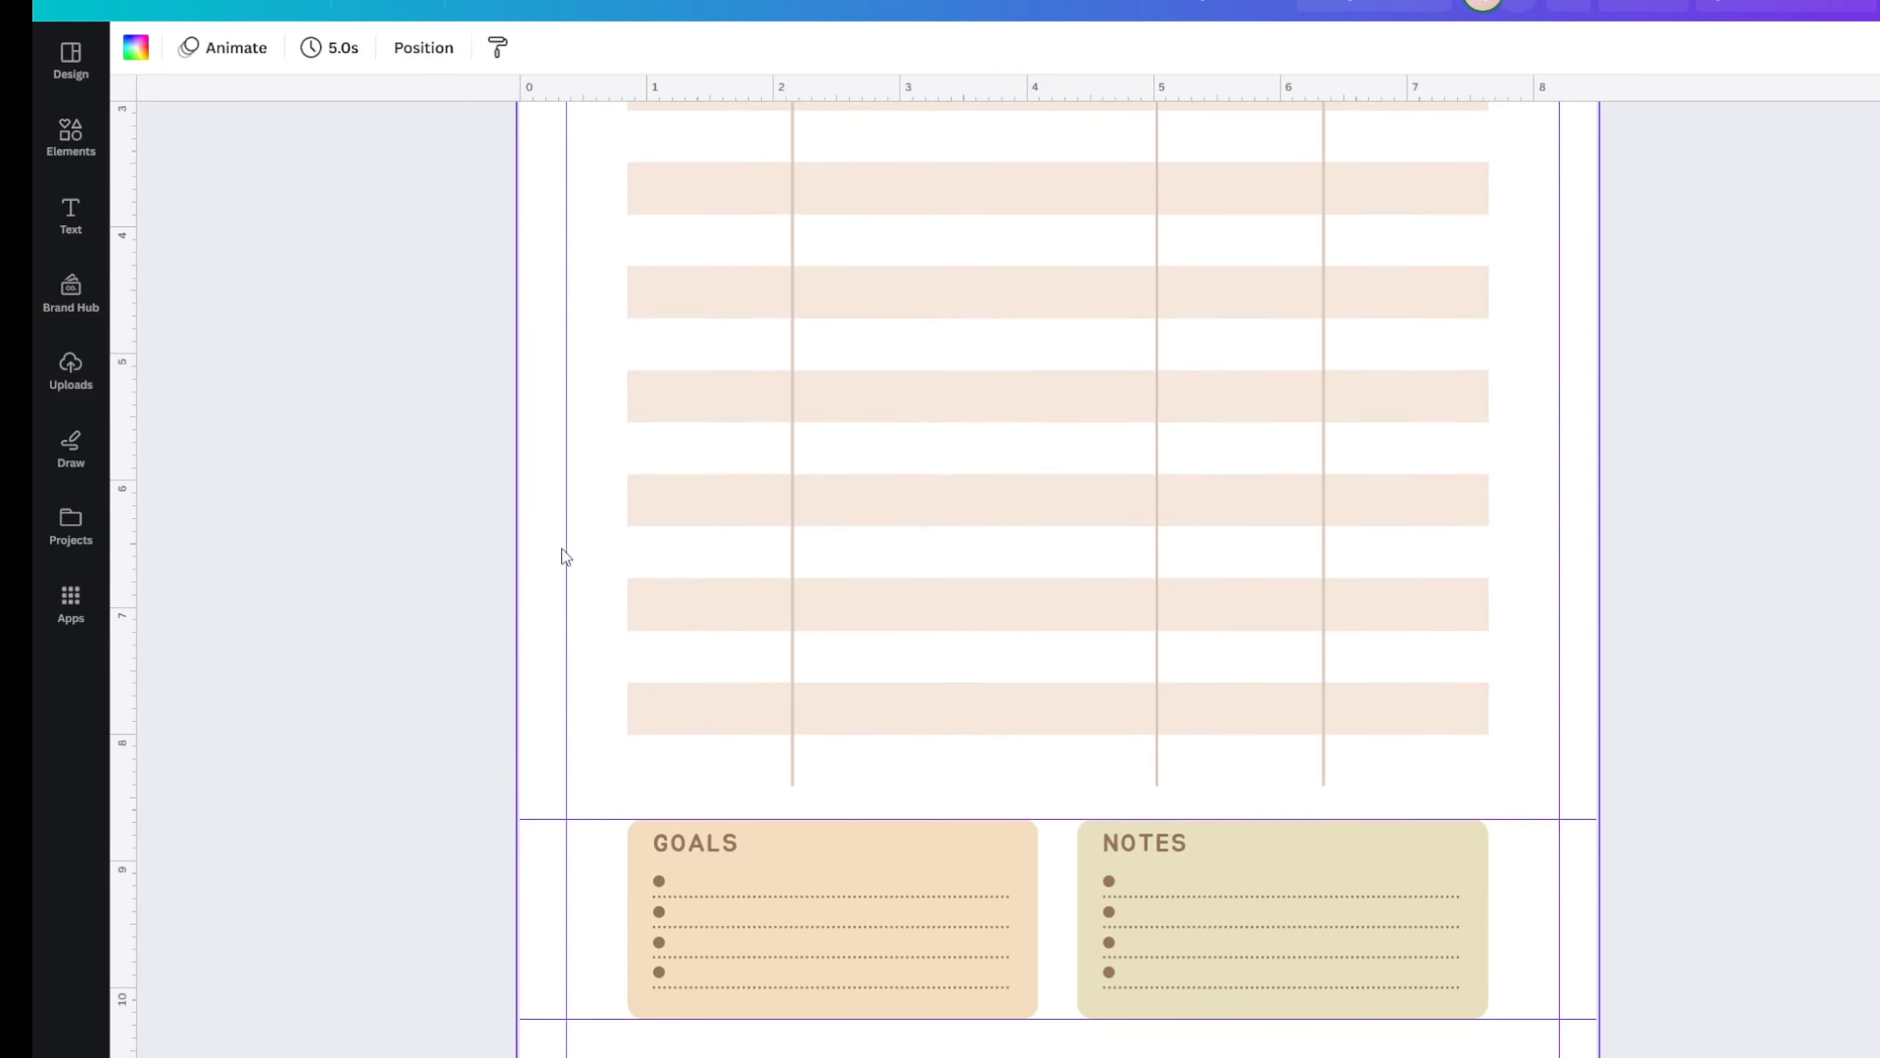
pyautogui.hotkey('ctrl', 'v')
pyautogui.moveTo(1062, 695); pyautogui.dragTo(1109, 1057)
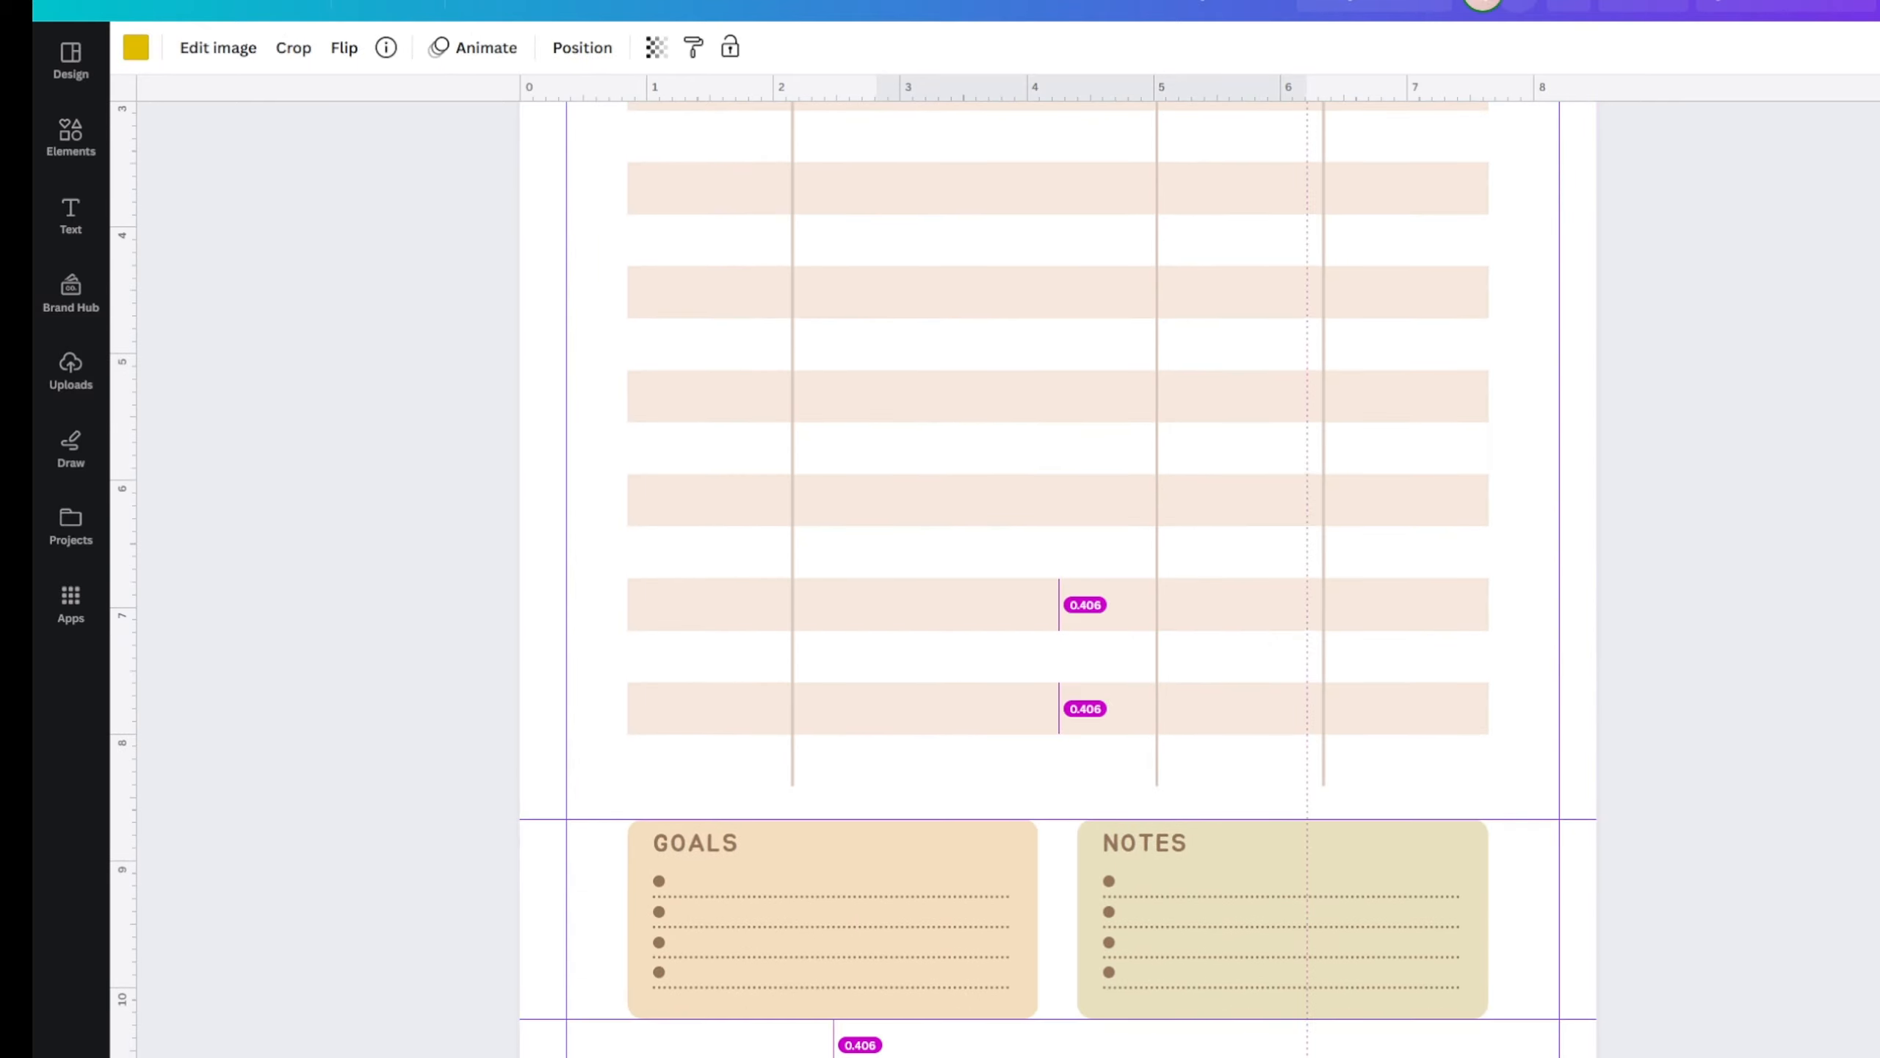
pyautogui.click(275, 314)
pyautogui.click(135, 49)
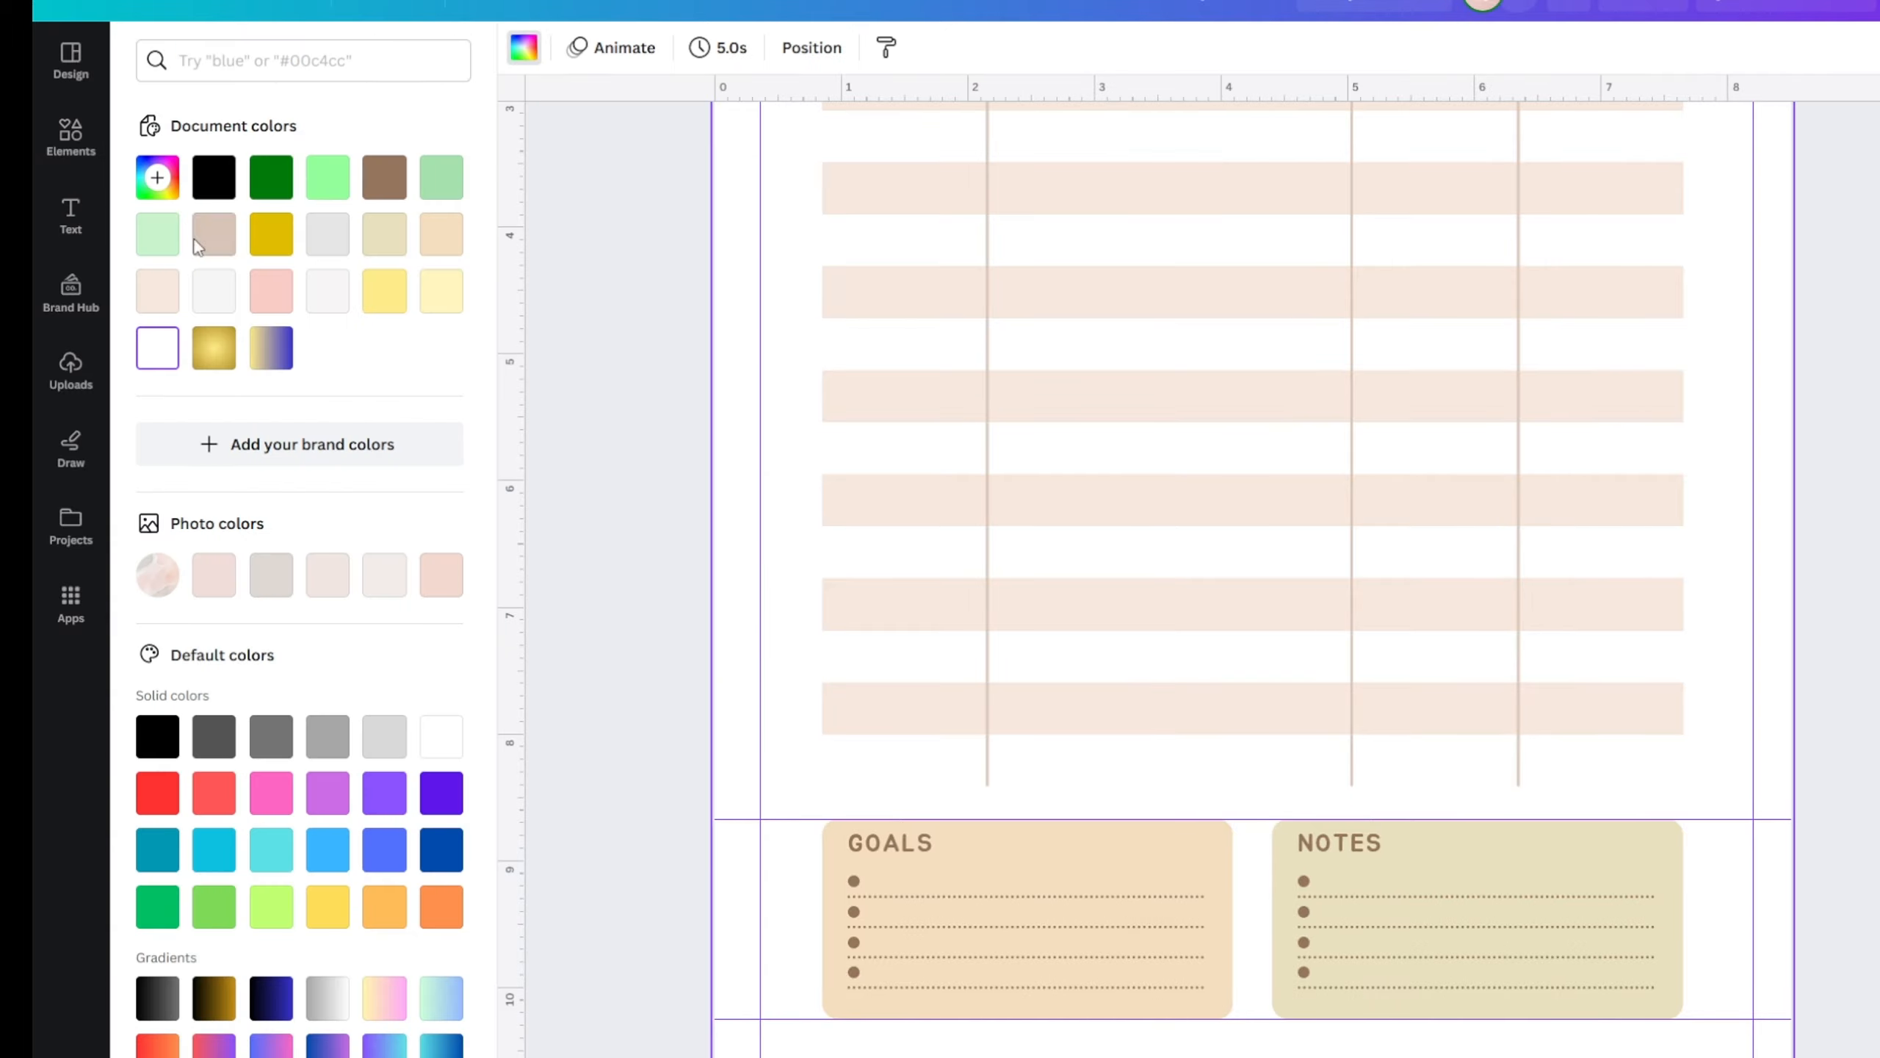
pyautogui.click(157, 177)
pyautogui.click(591, 467)
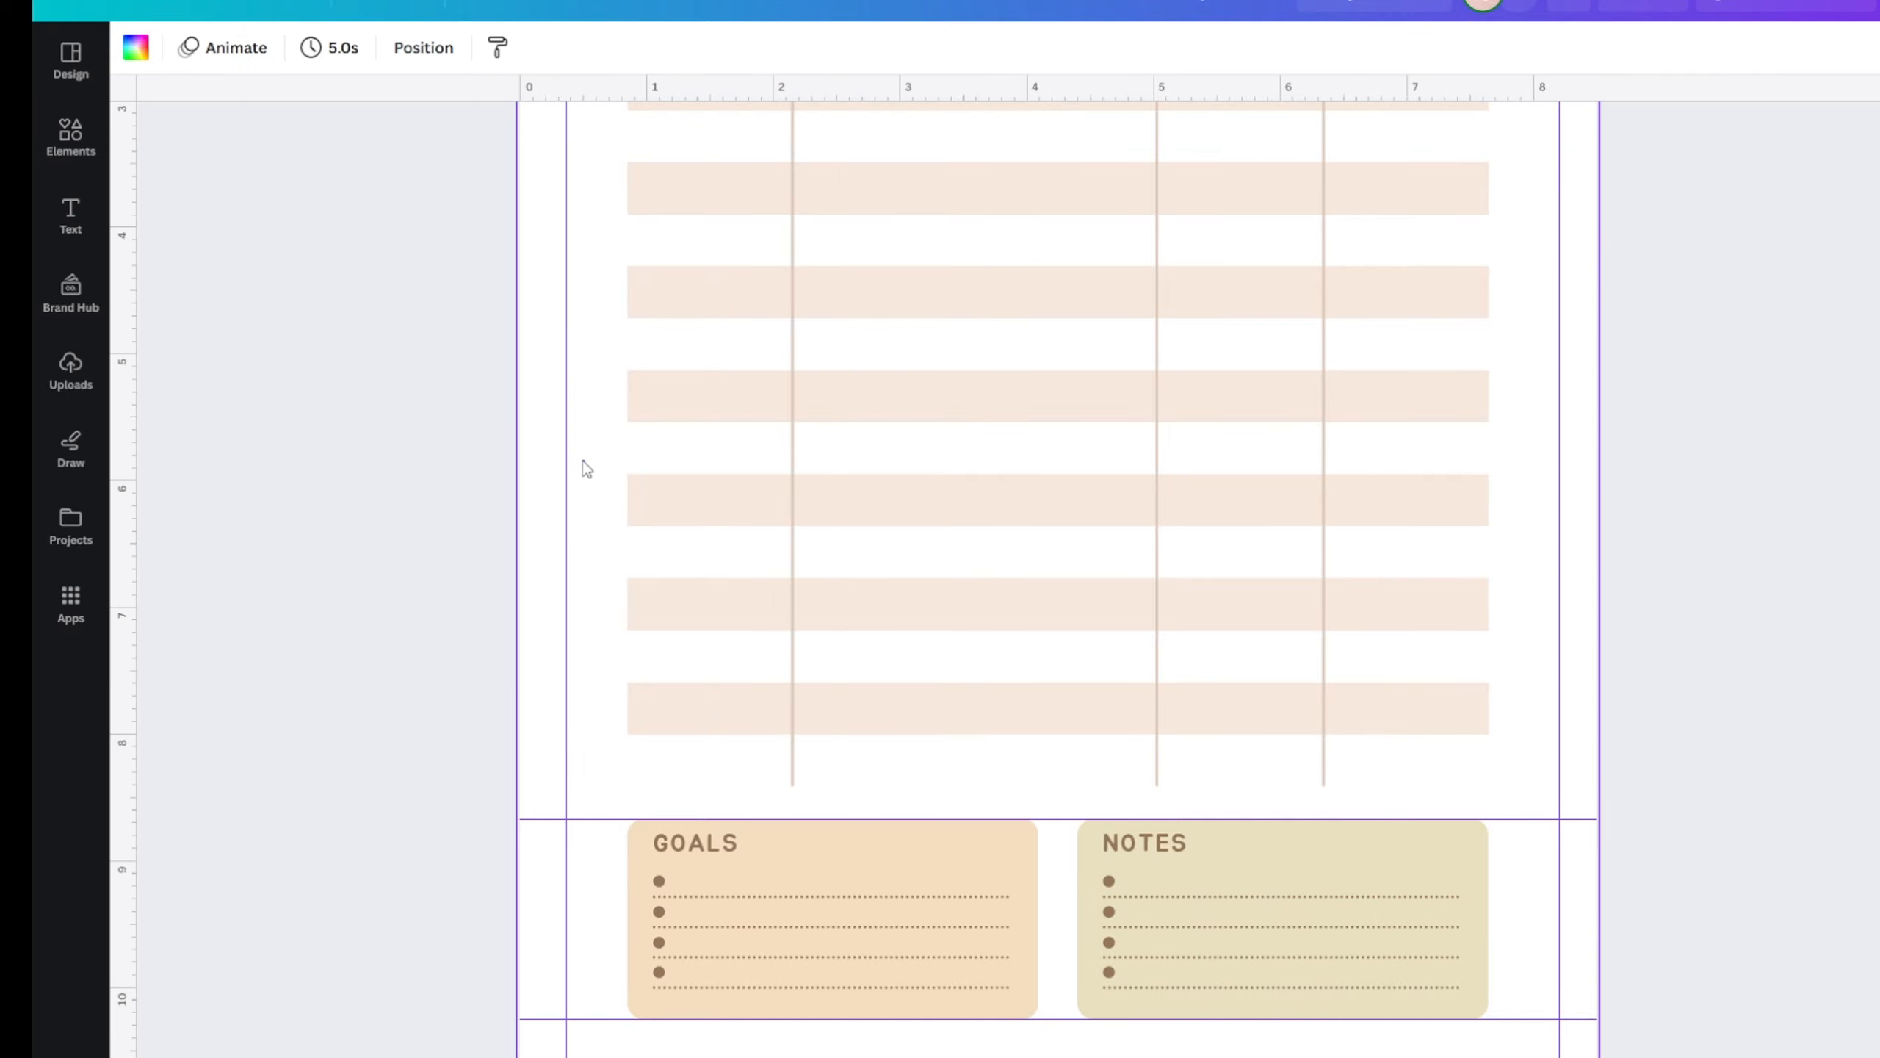
# - Set the font of the tracker table's DATE column header to Montserrat Classic
pyautogui.scroll(-3, 564, 580)
pyautogui.scroll(-10, 651, 642)
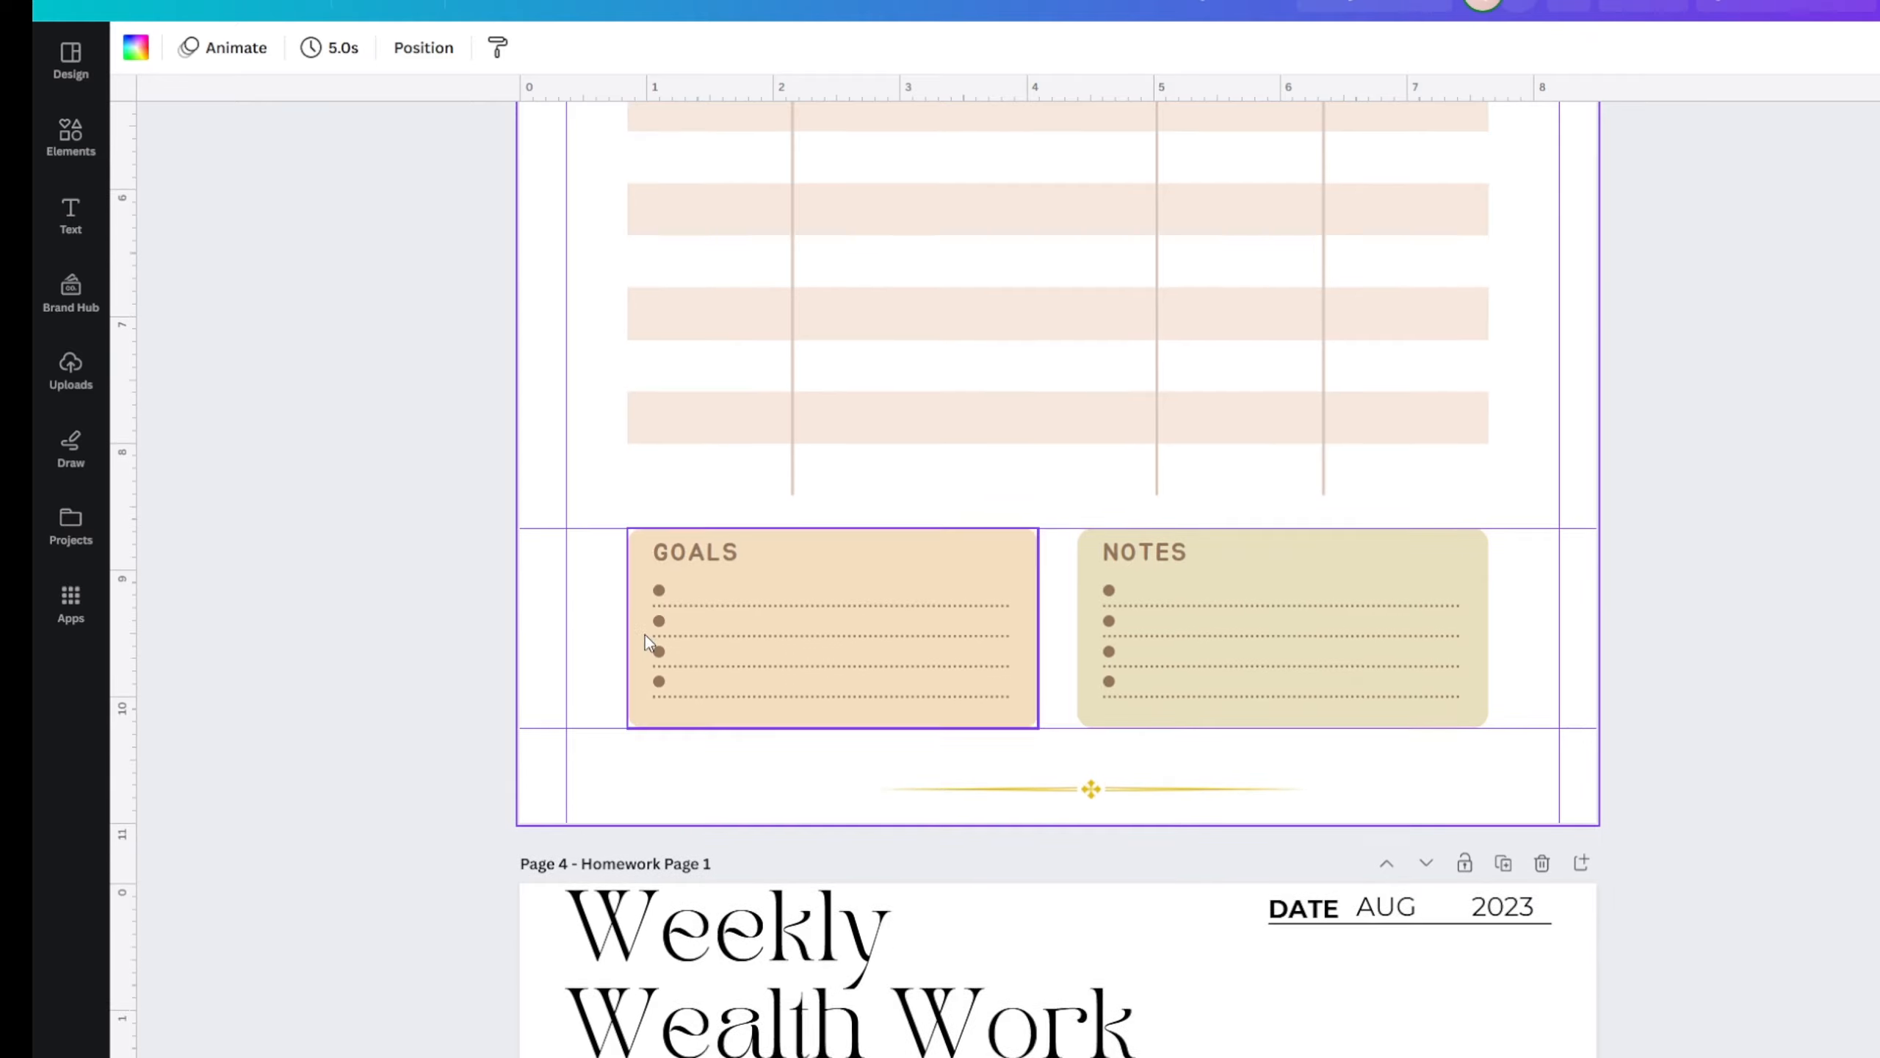
pyautogui.scroll(7, 522, 522)
pyautogui.scroll(6, 523, 522)
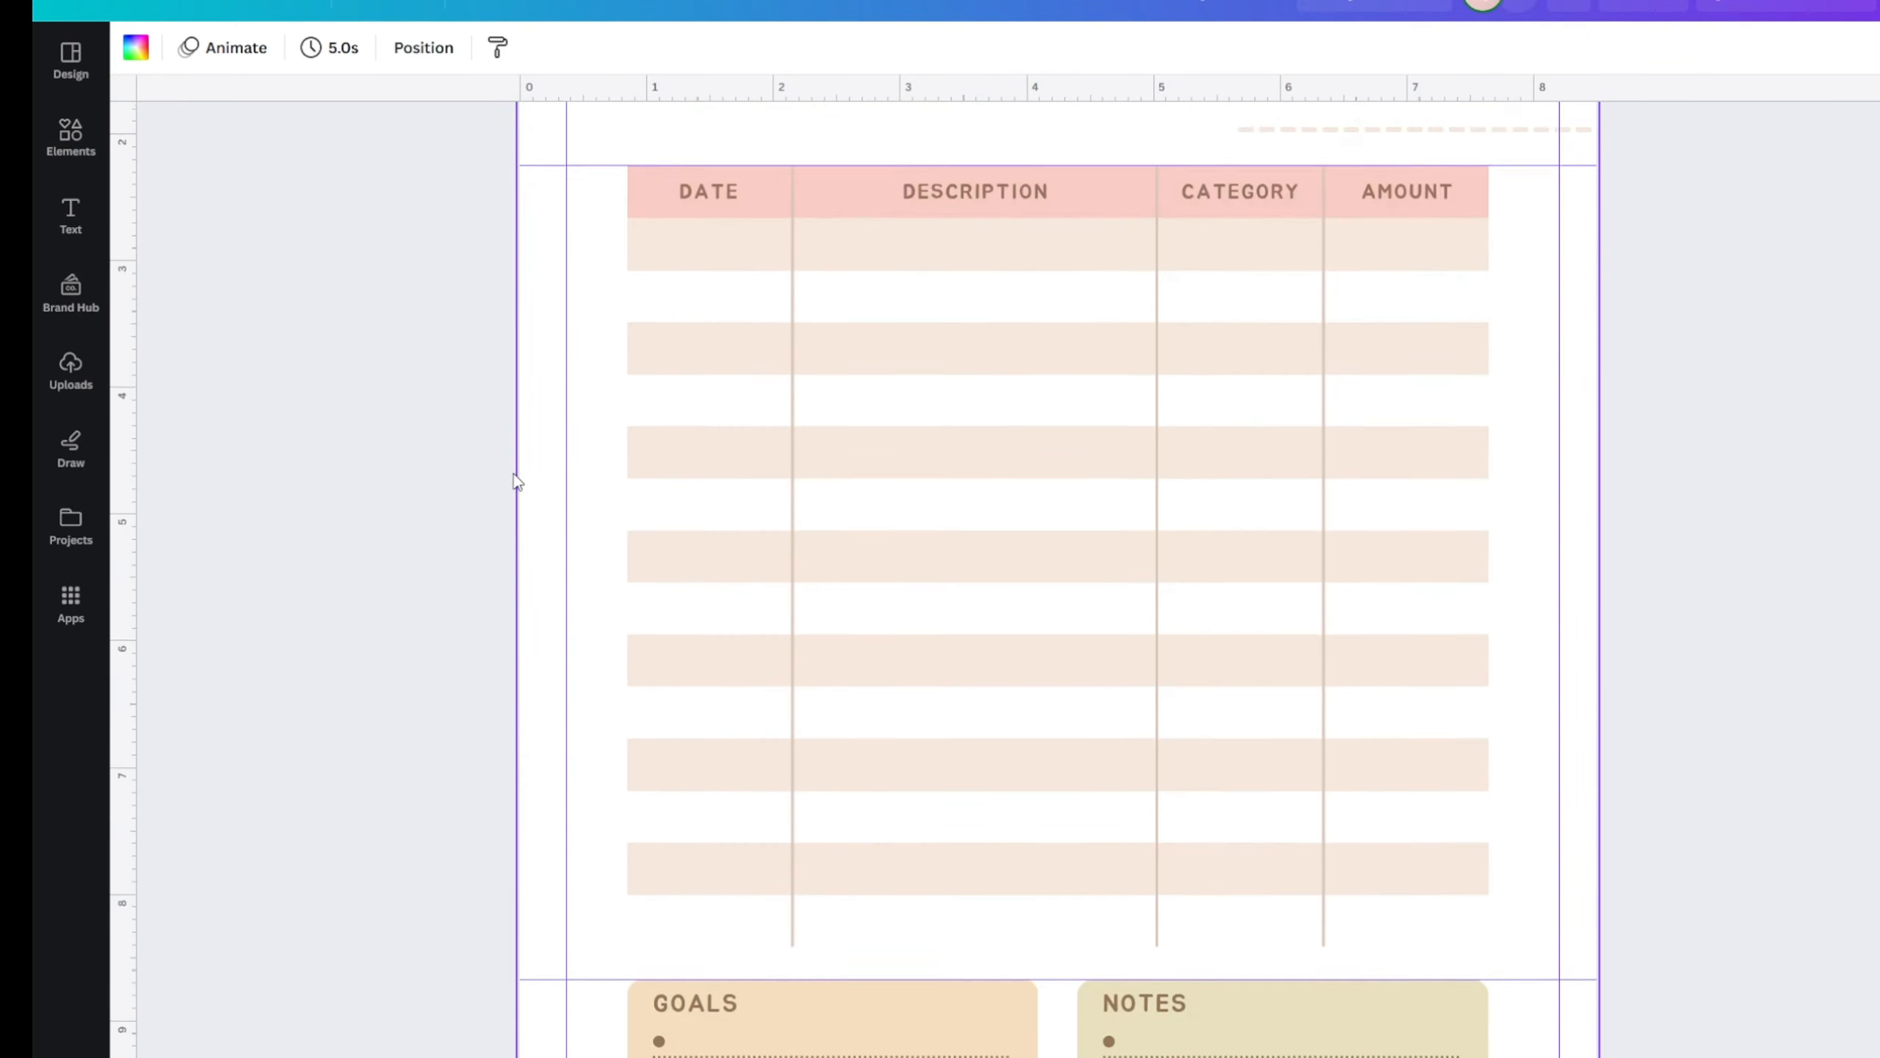
pyautogui.click(712, 464)
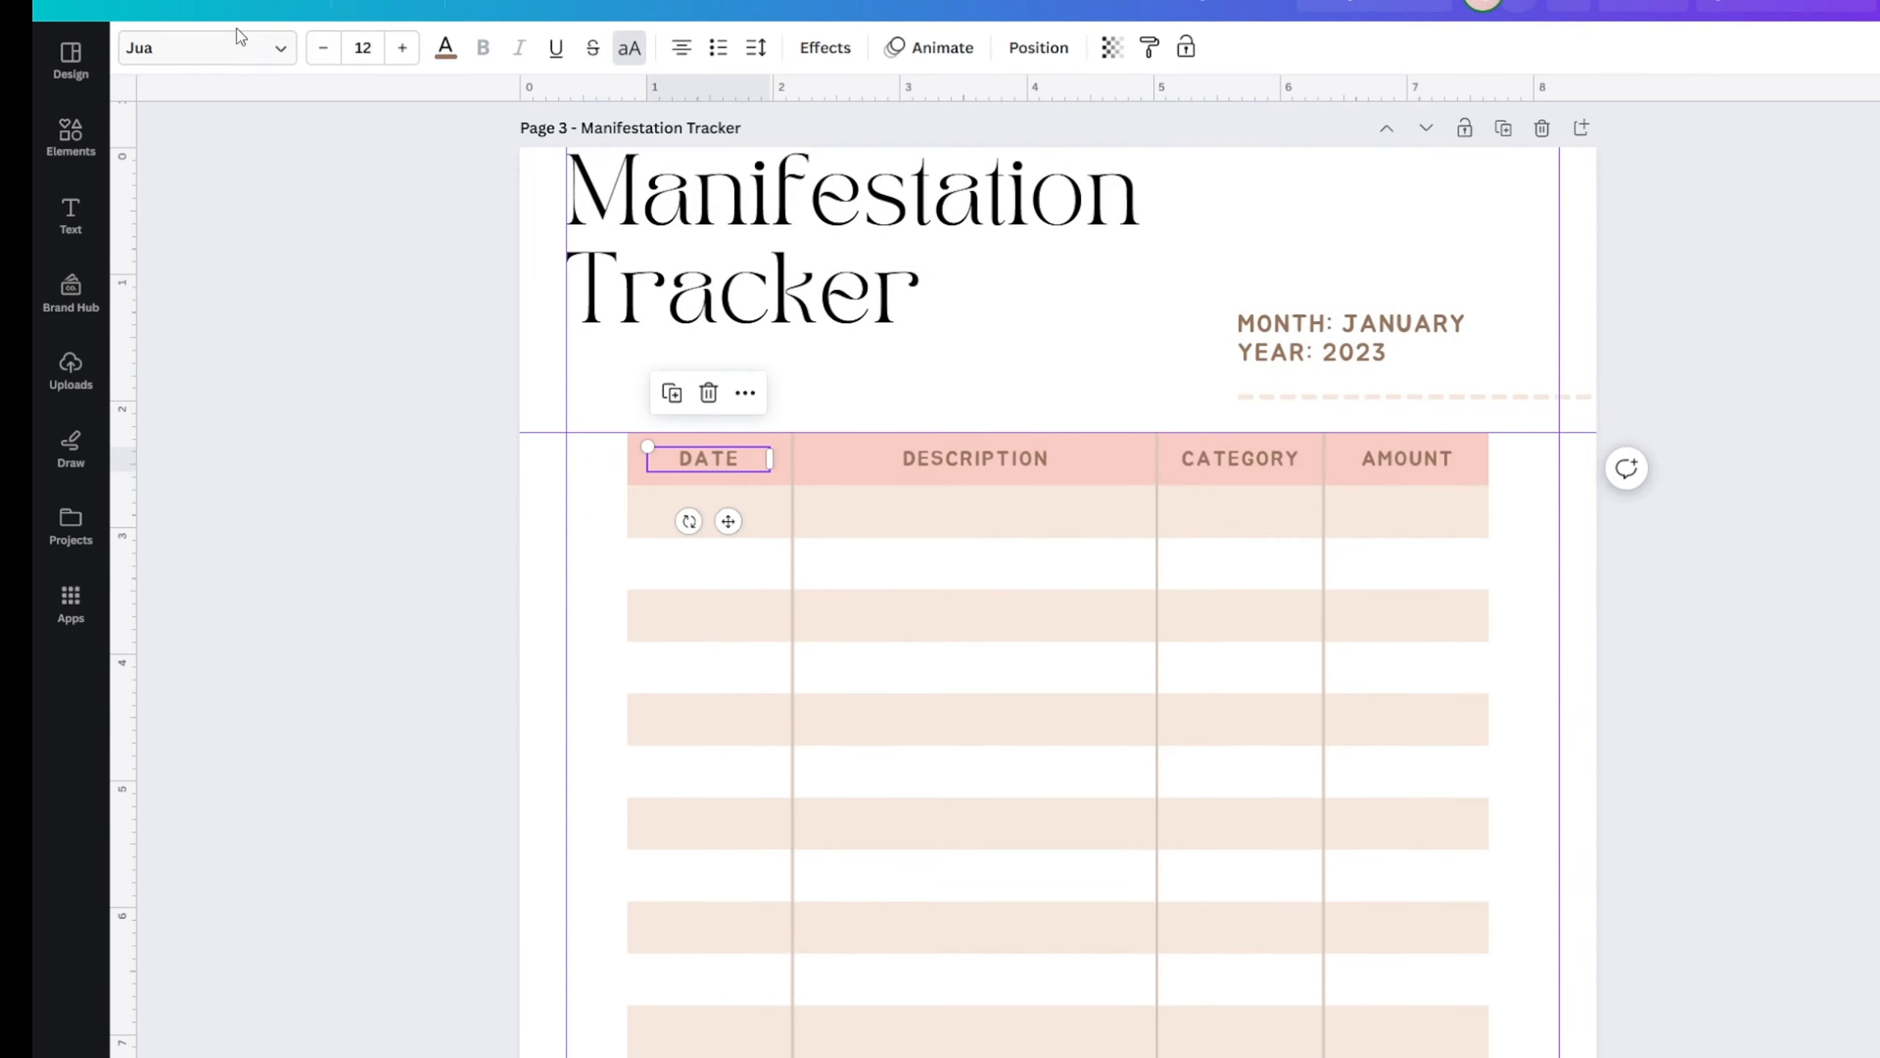
pyautogui.click(279, 49)
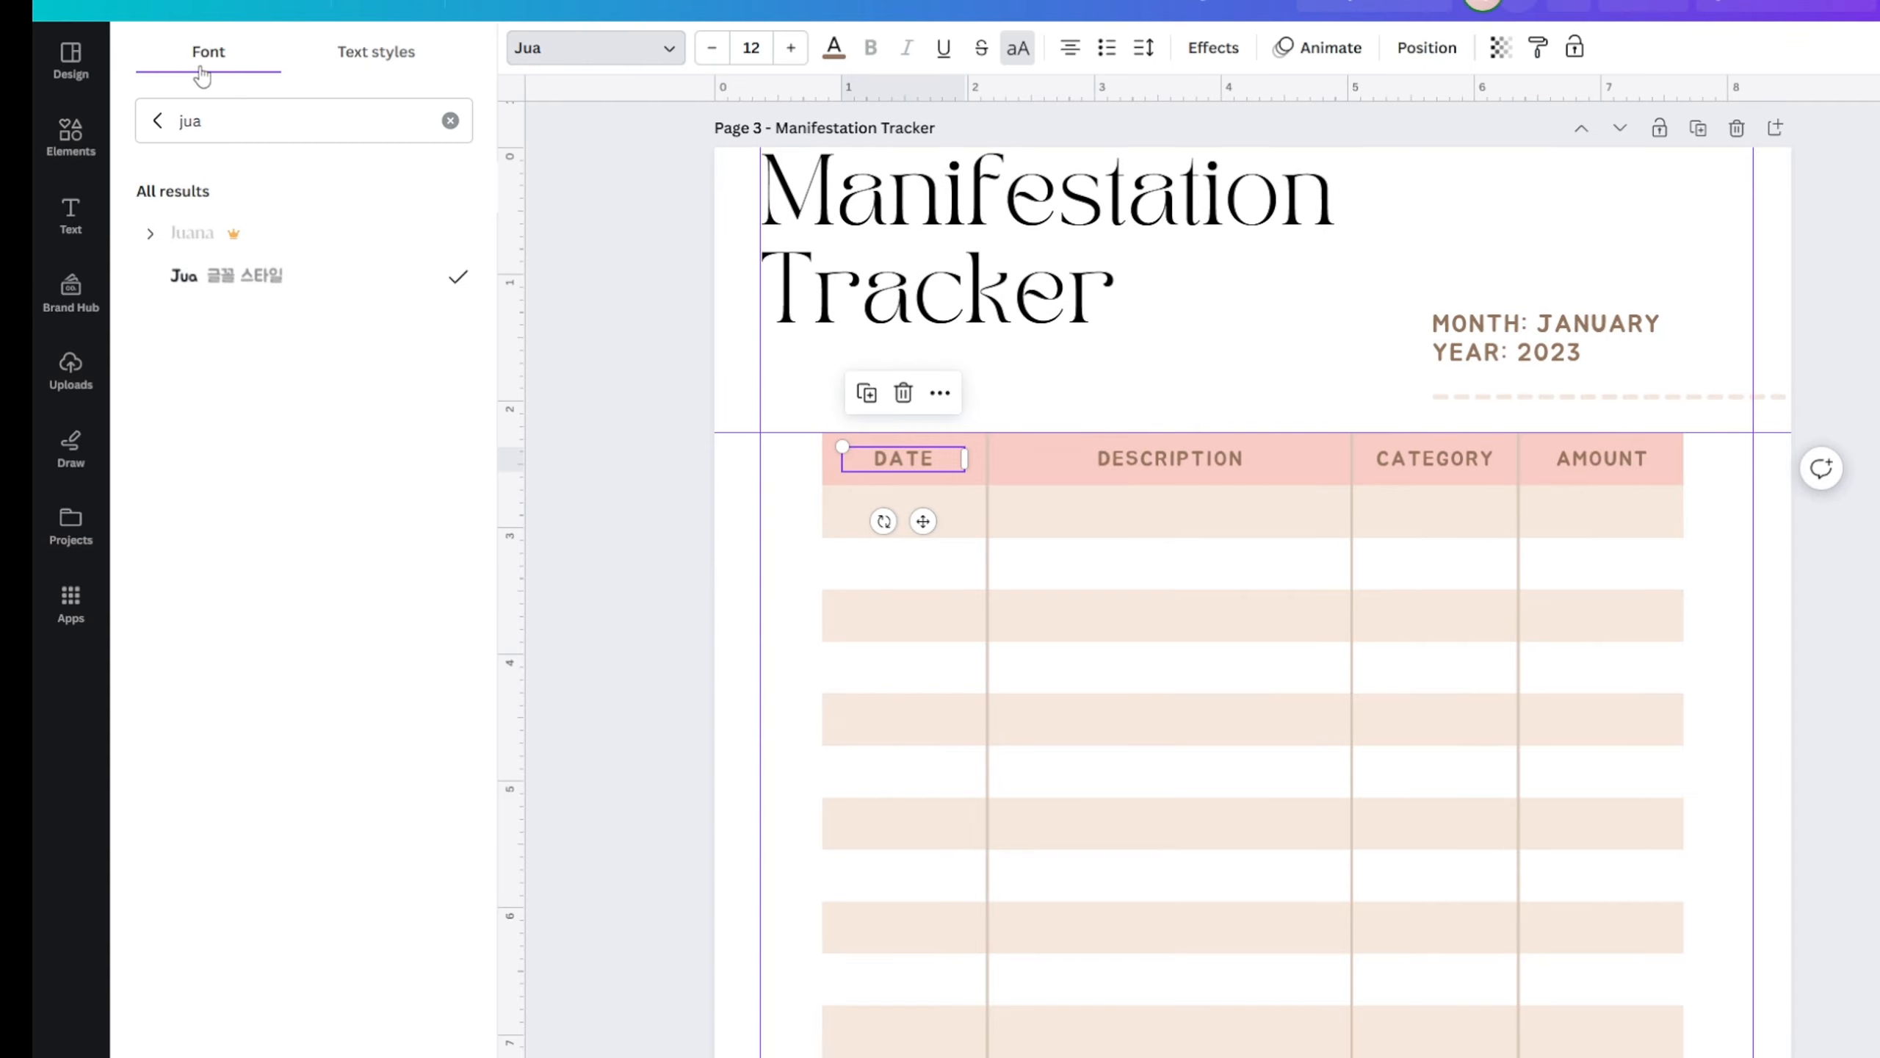
pyautogui.click(158, 127)
pyautogui.click(279, 112)
pyautogui.write('montse')
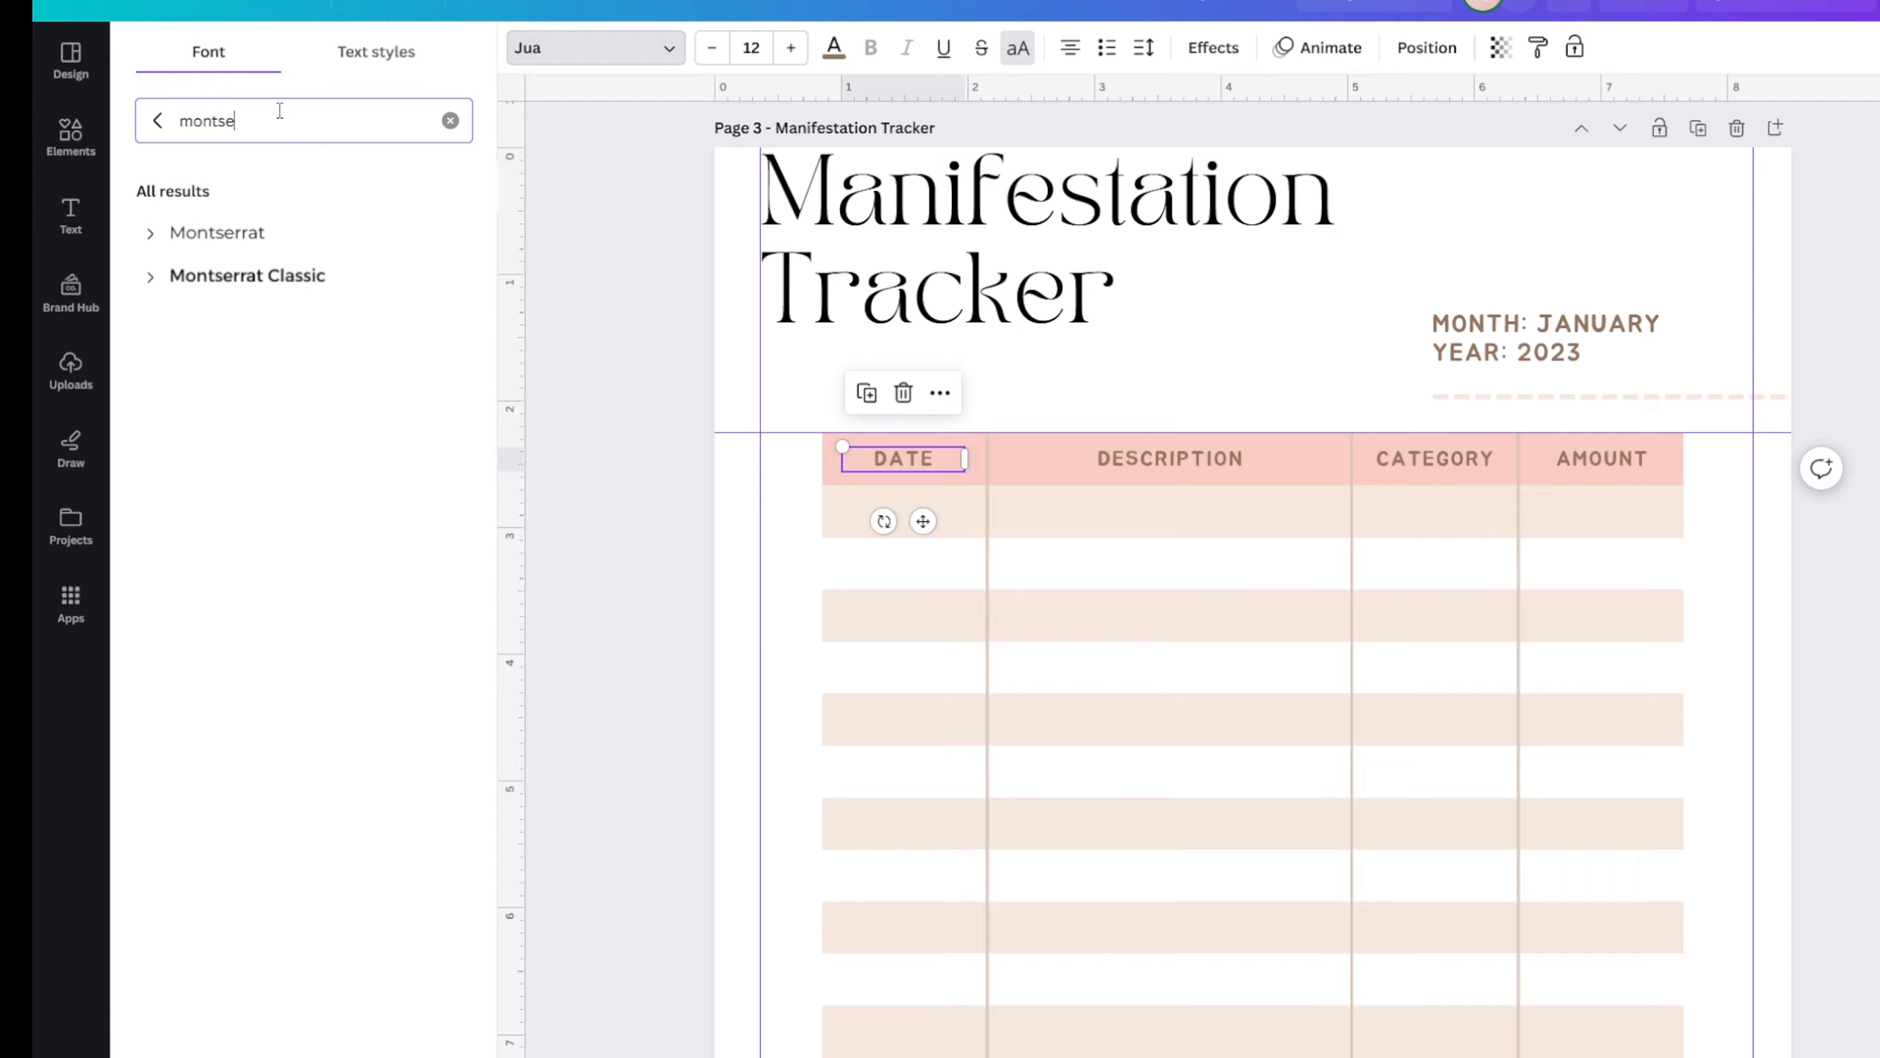
pyautogui.click(317, 280)
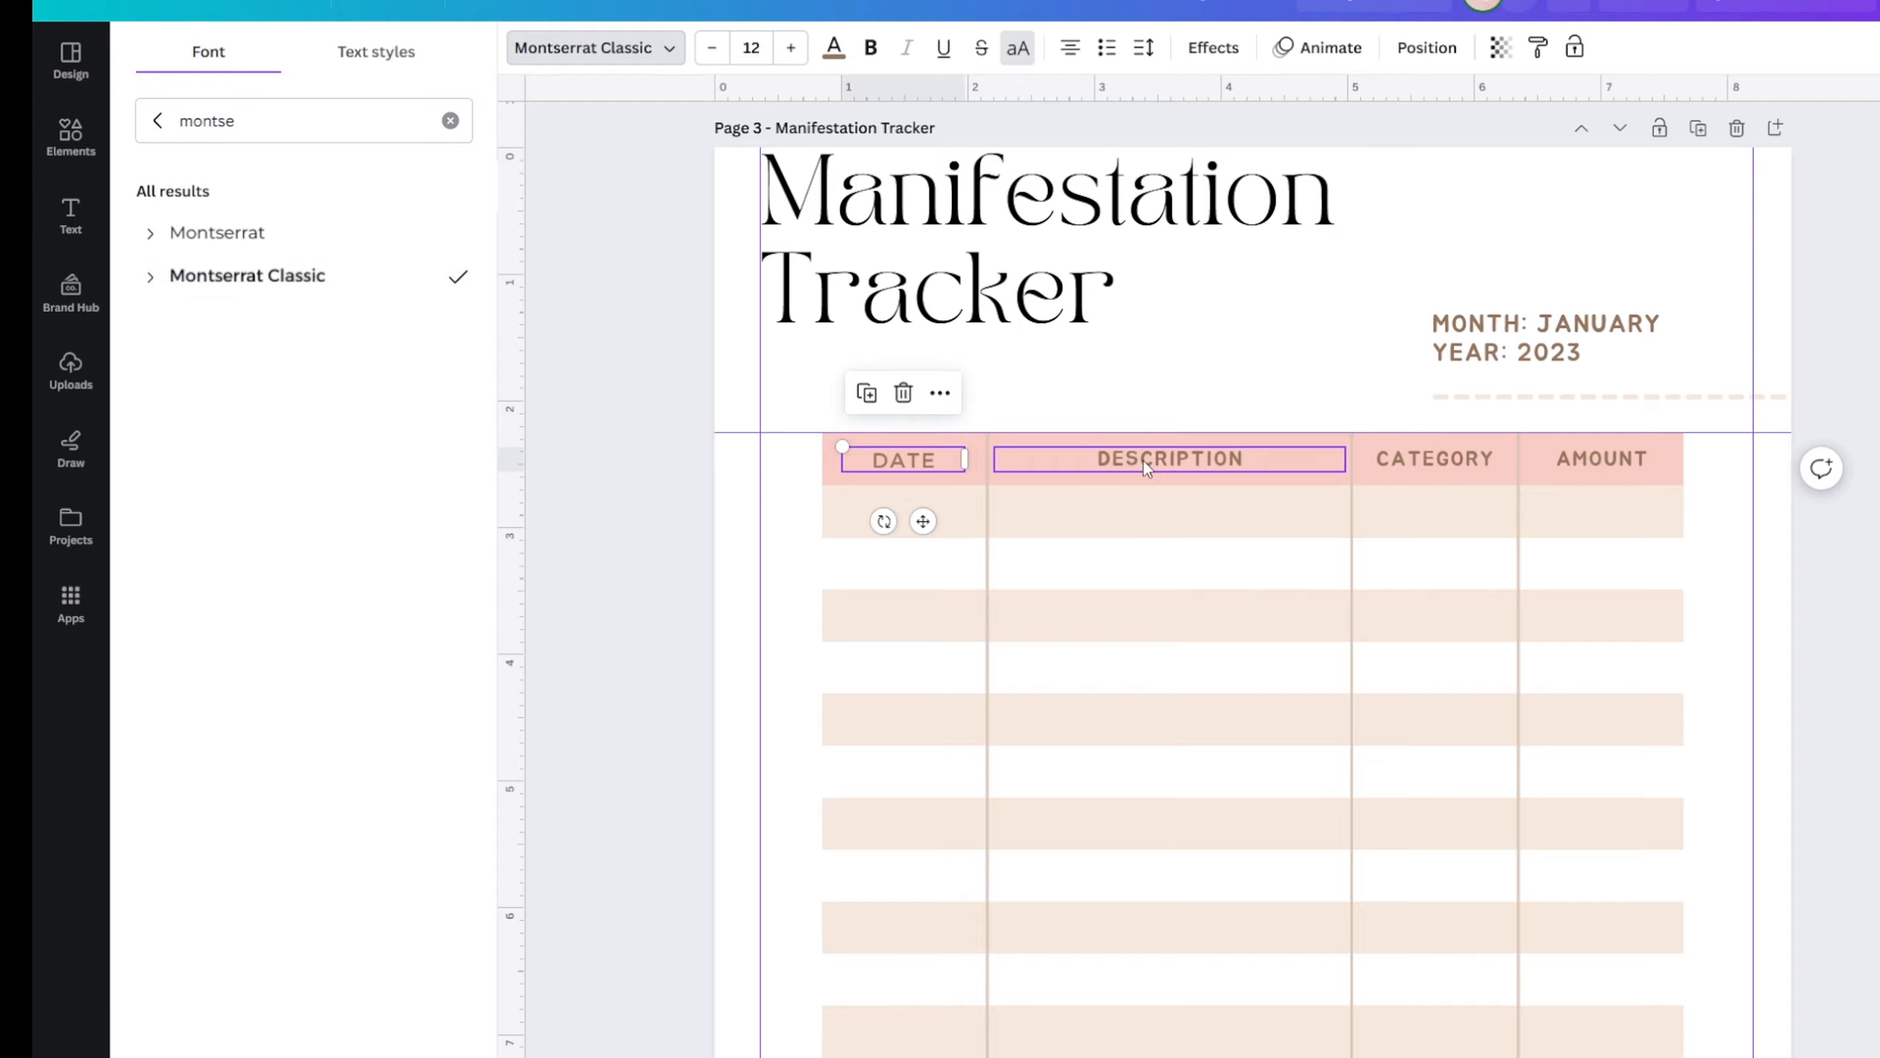
# - Change the text colour of the DATE column header to white
pyautogui.click(834, 49)
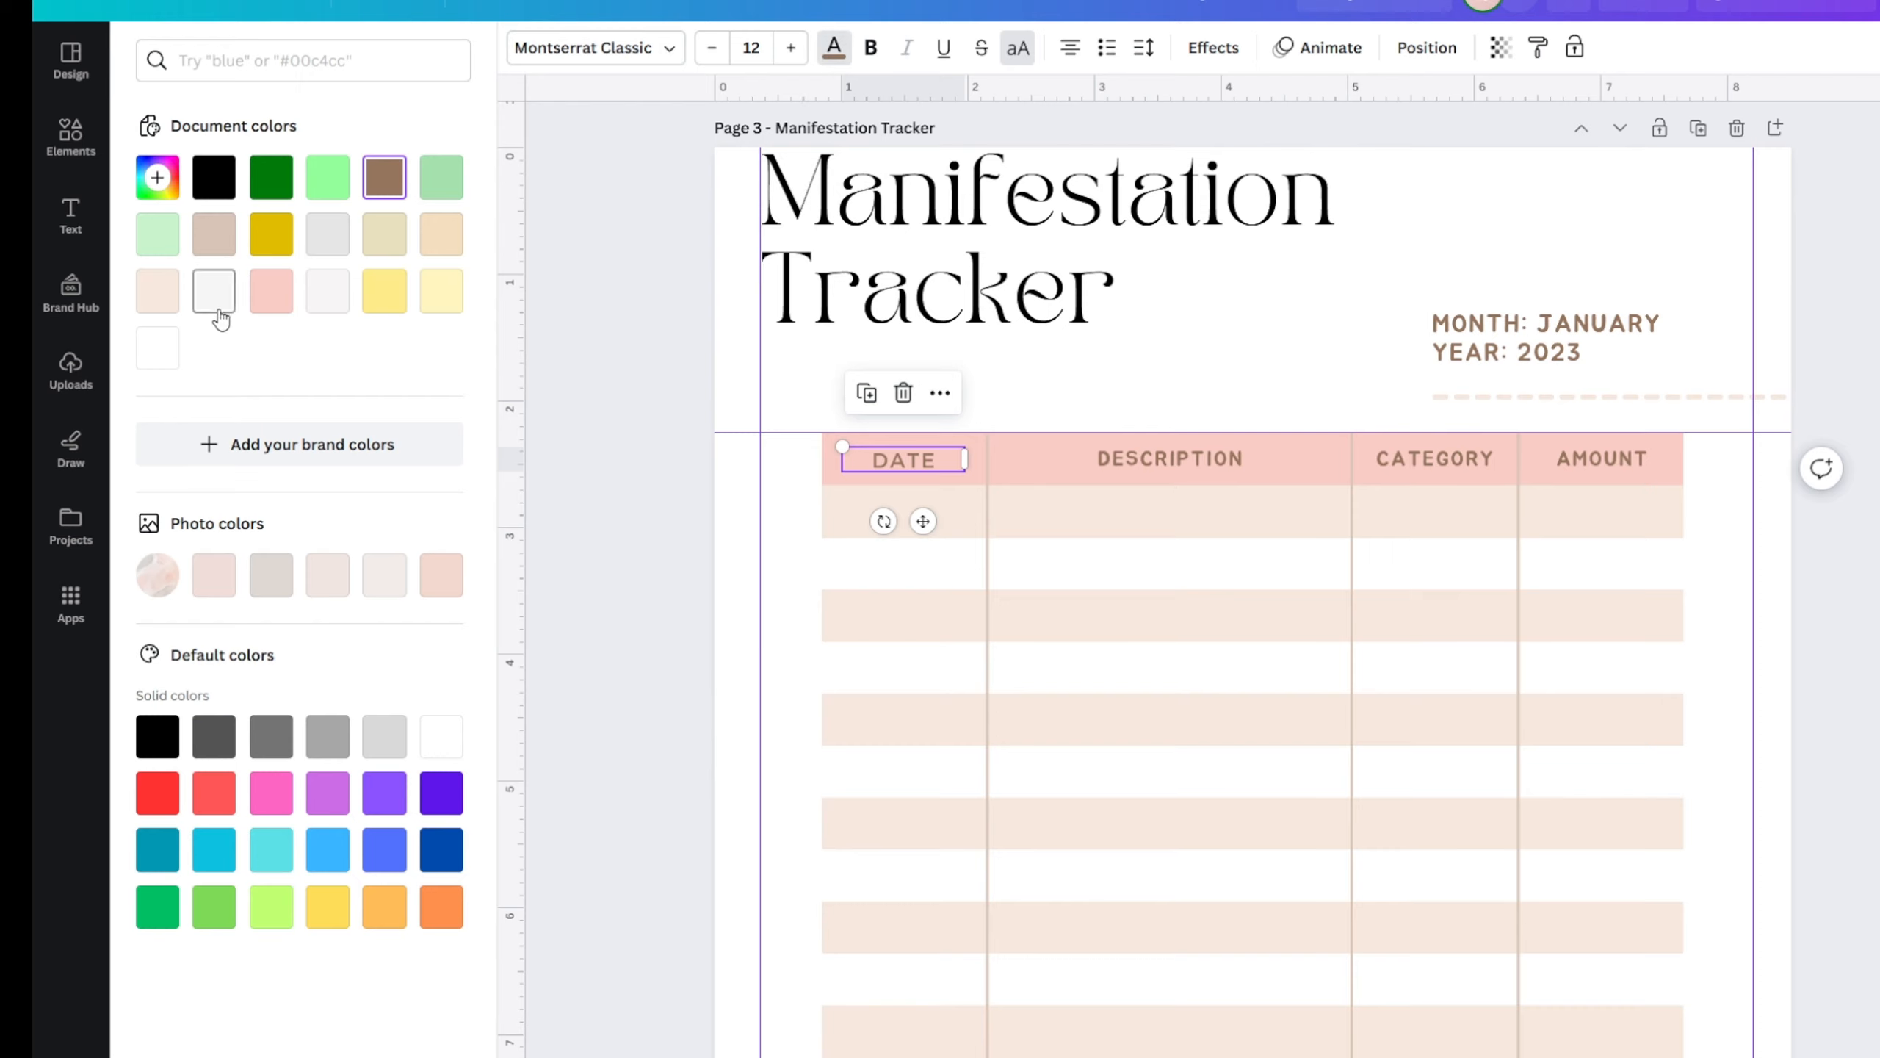
pyautogui.click(173, 353)
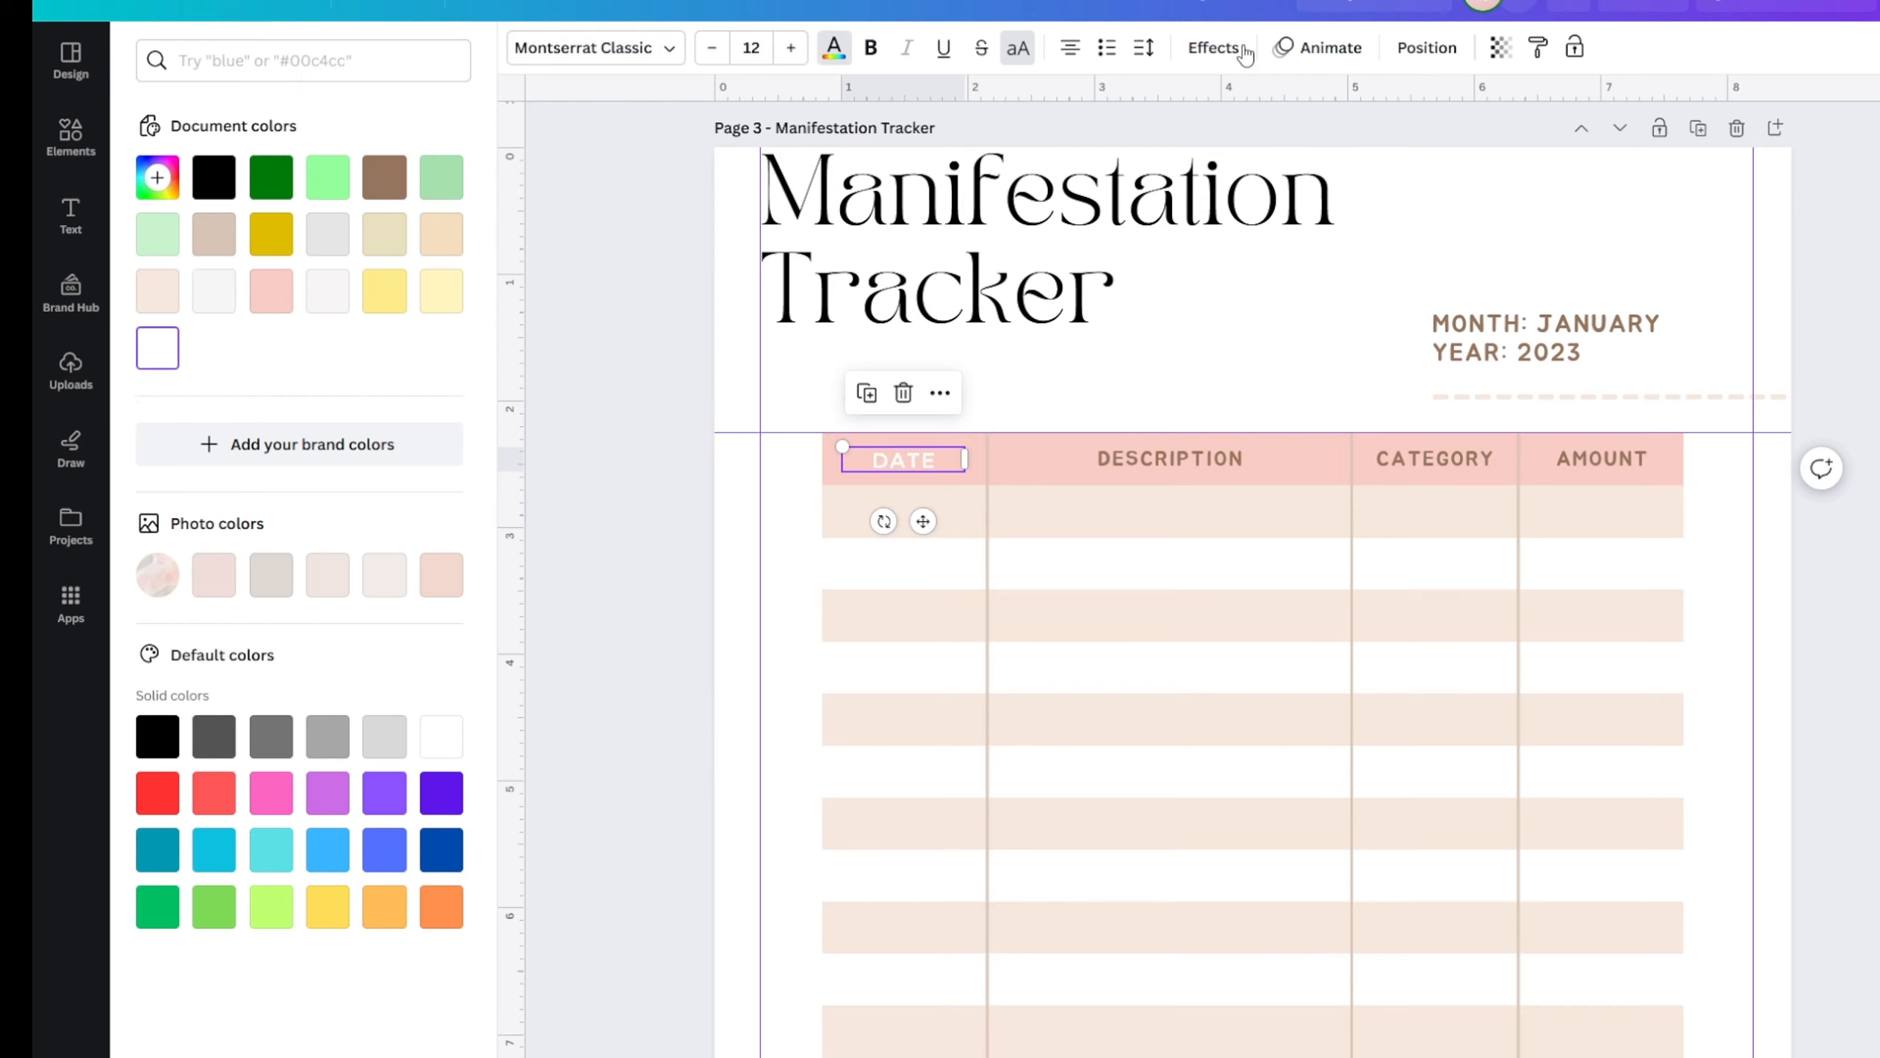
pyautogui.click(645, 438)
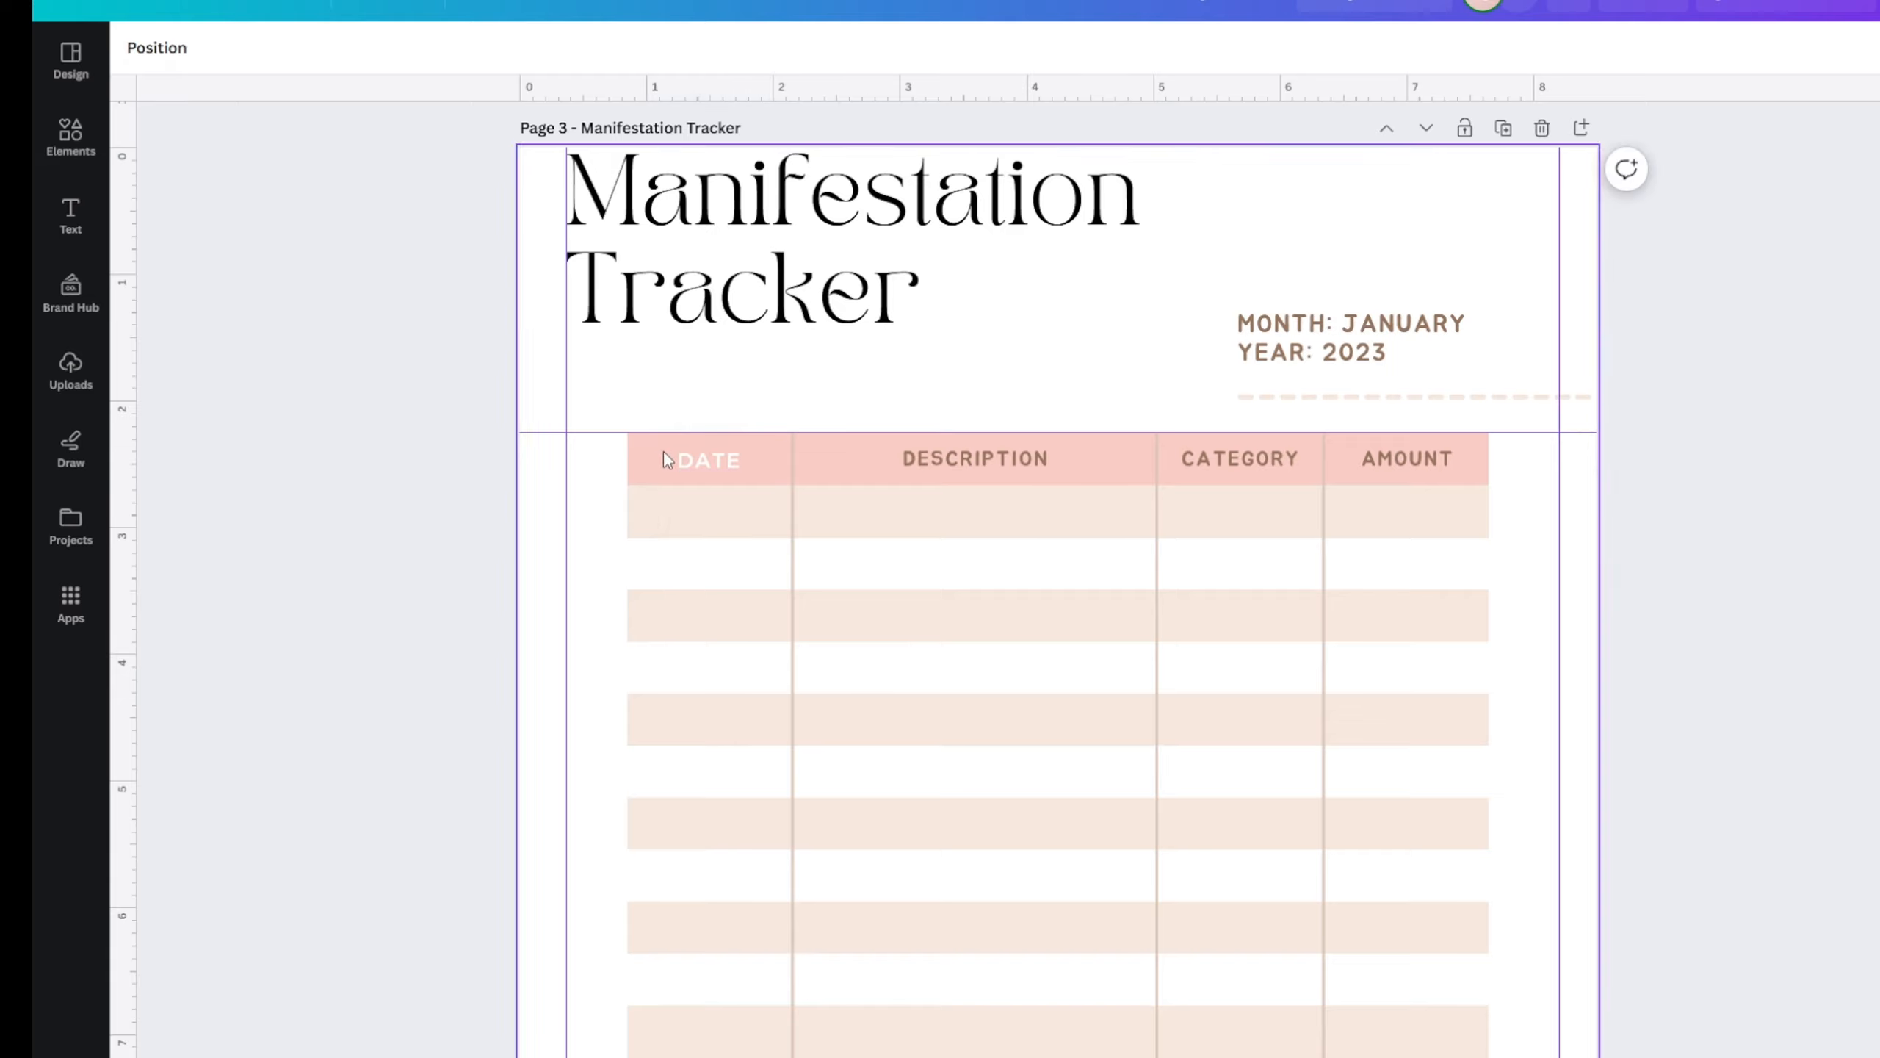
# - Copy the DATE header's text style onto the DESCRIPTION, CATEGORY and AMOUNT column headers
pyautogui.click(686, 461)
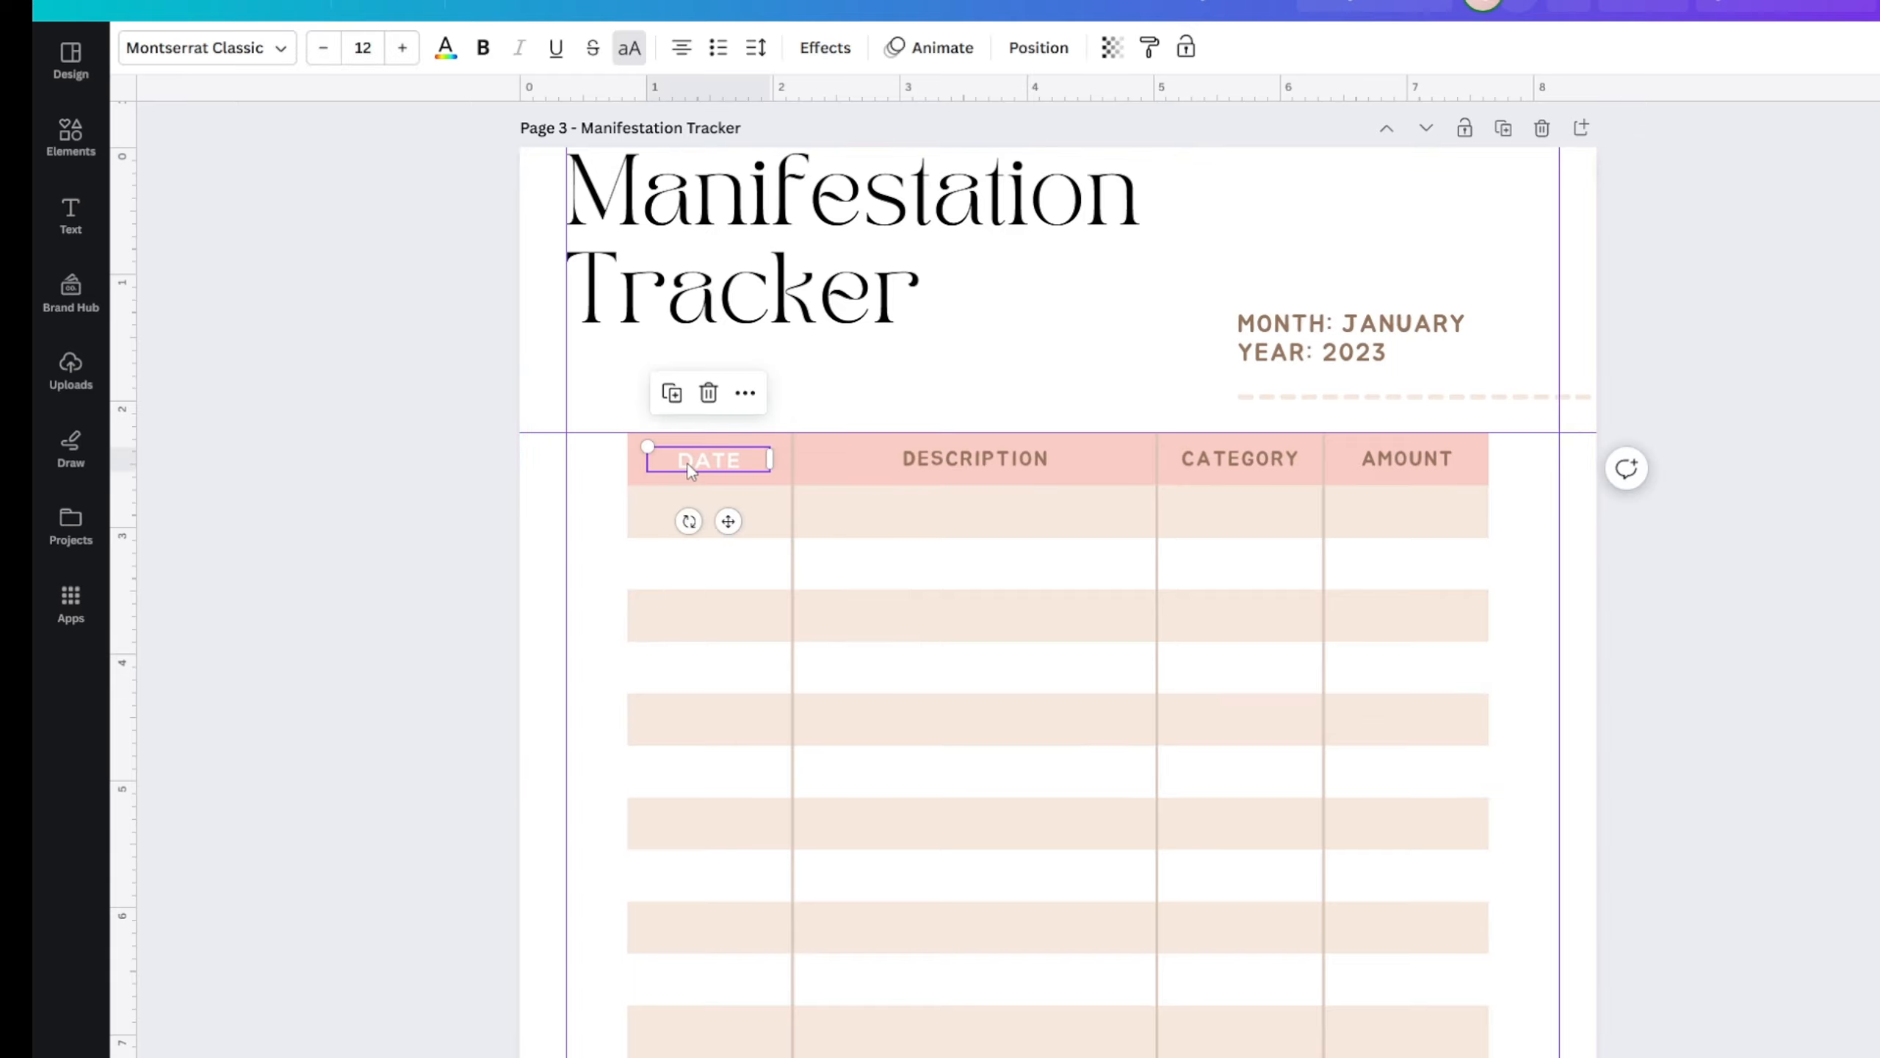
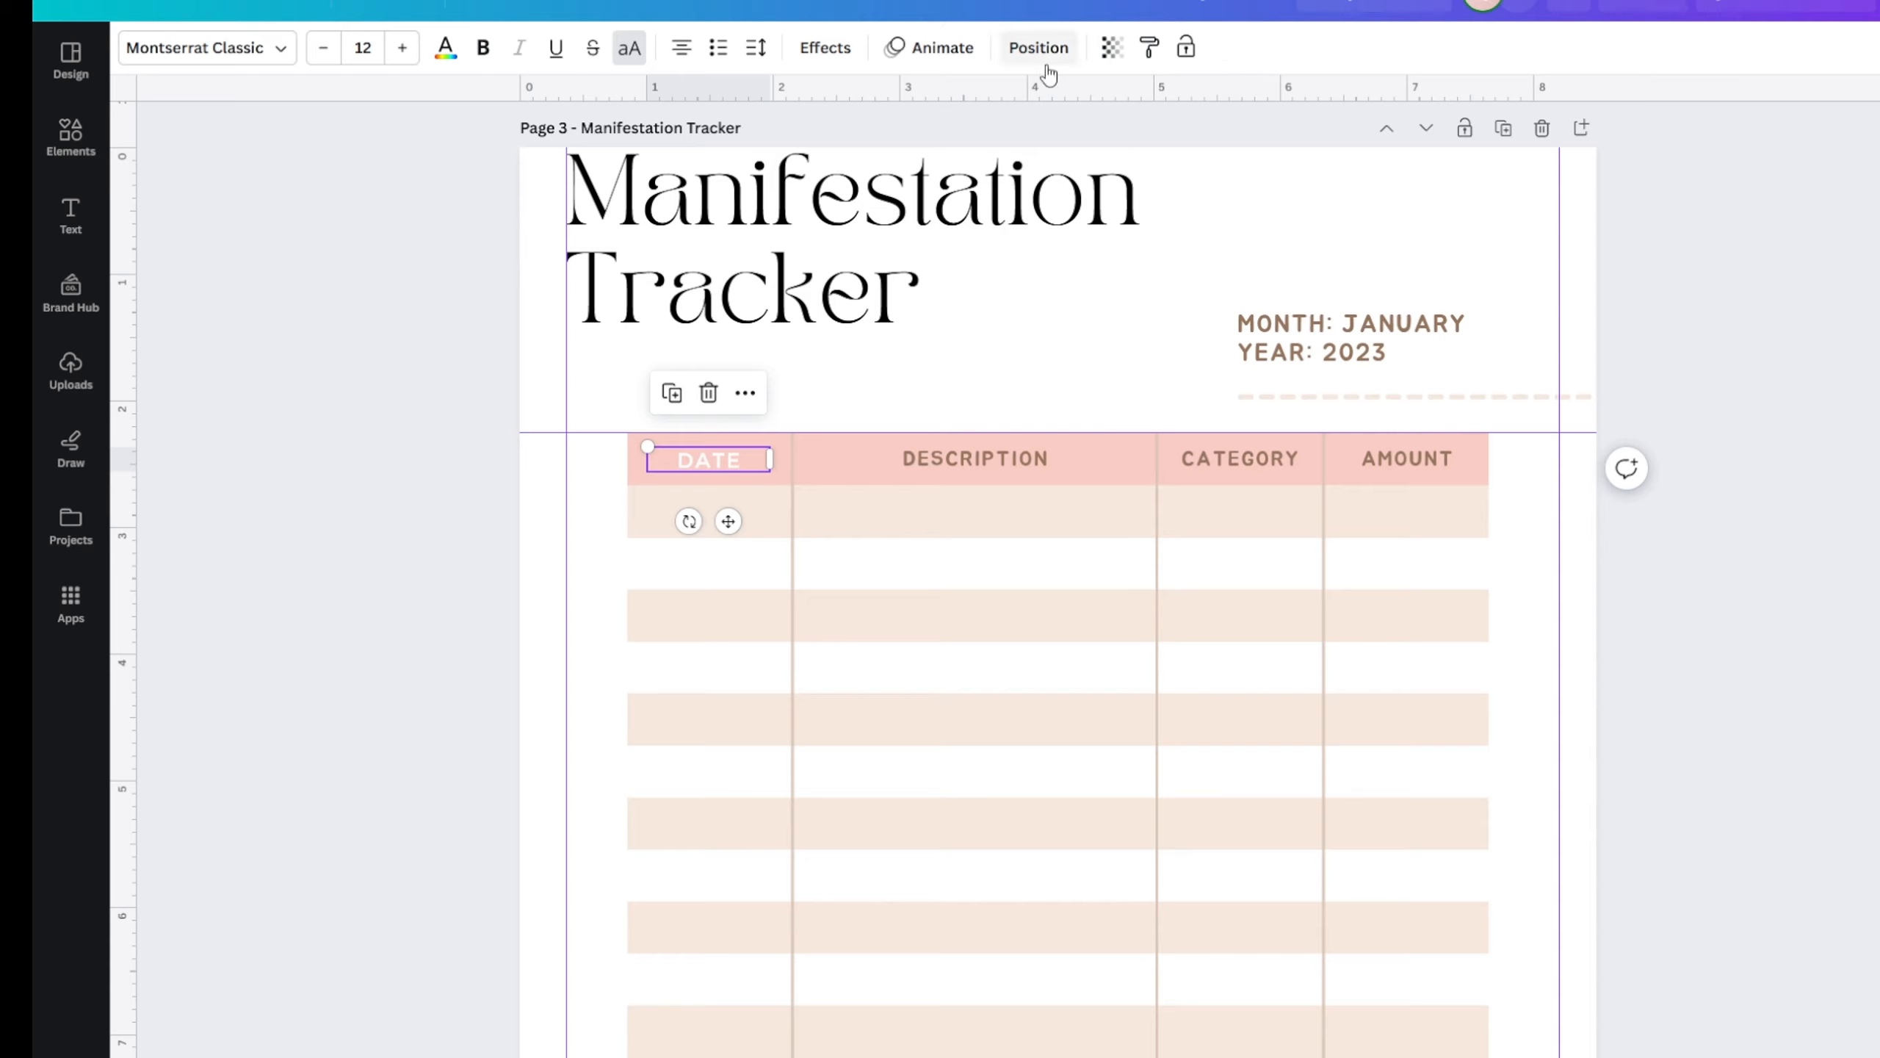
pyautogui.click(1153, 61)
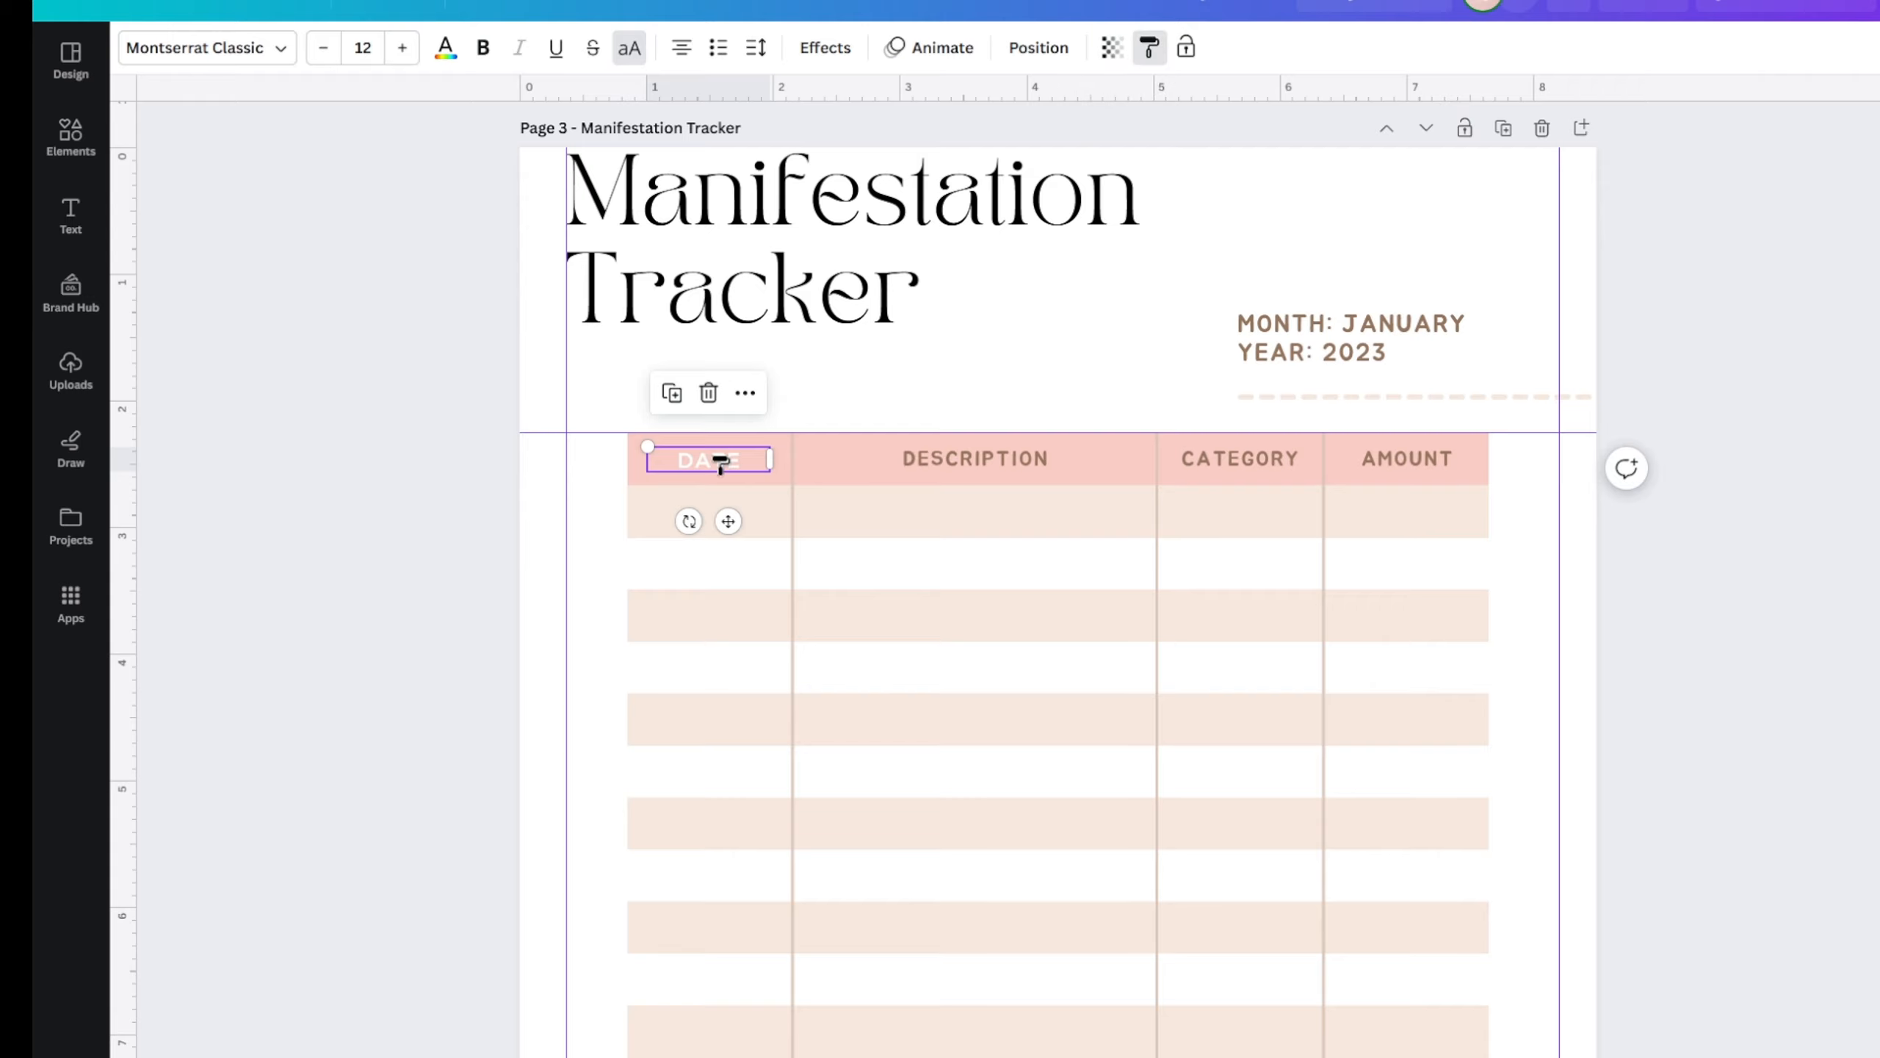
pyautogui.click(945, 463)
pyautogui.click(1148, 52)
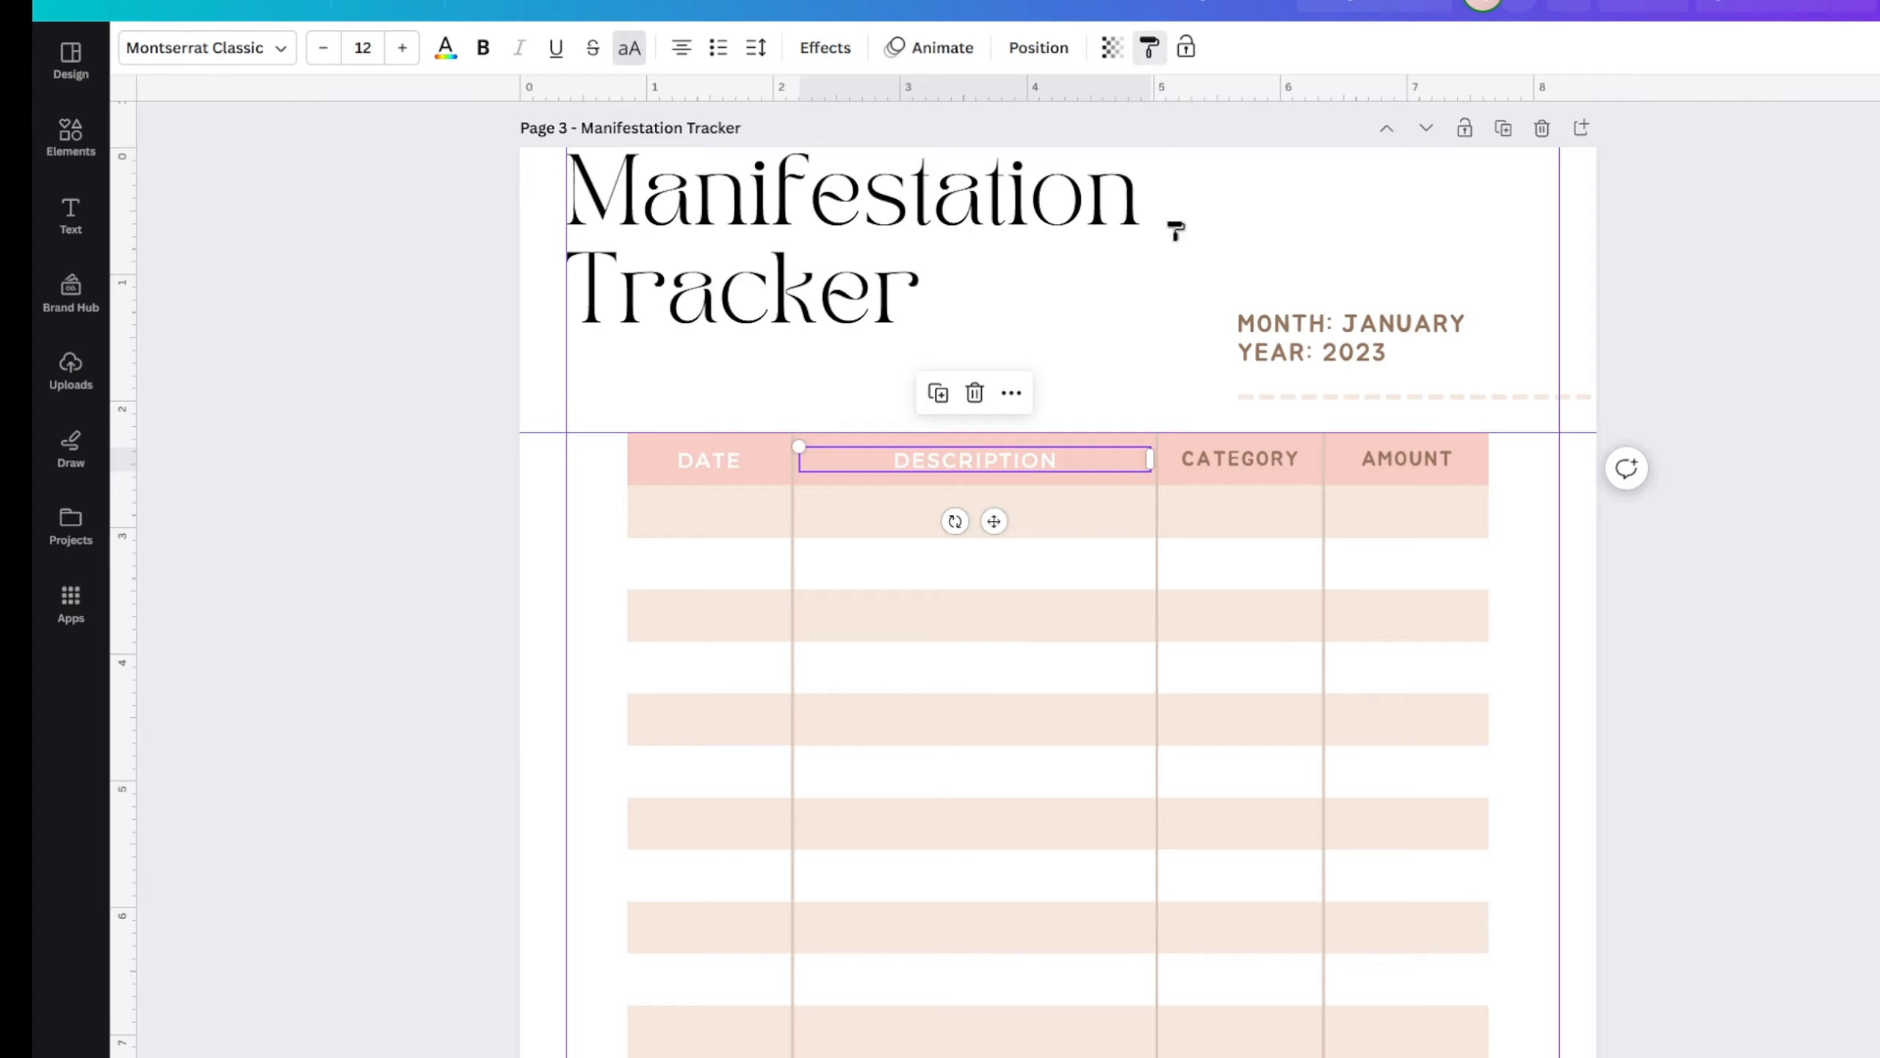
pyautogui.click(1227, 462)
pyautogui.click(1149, 48)
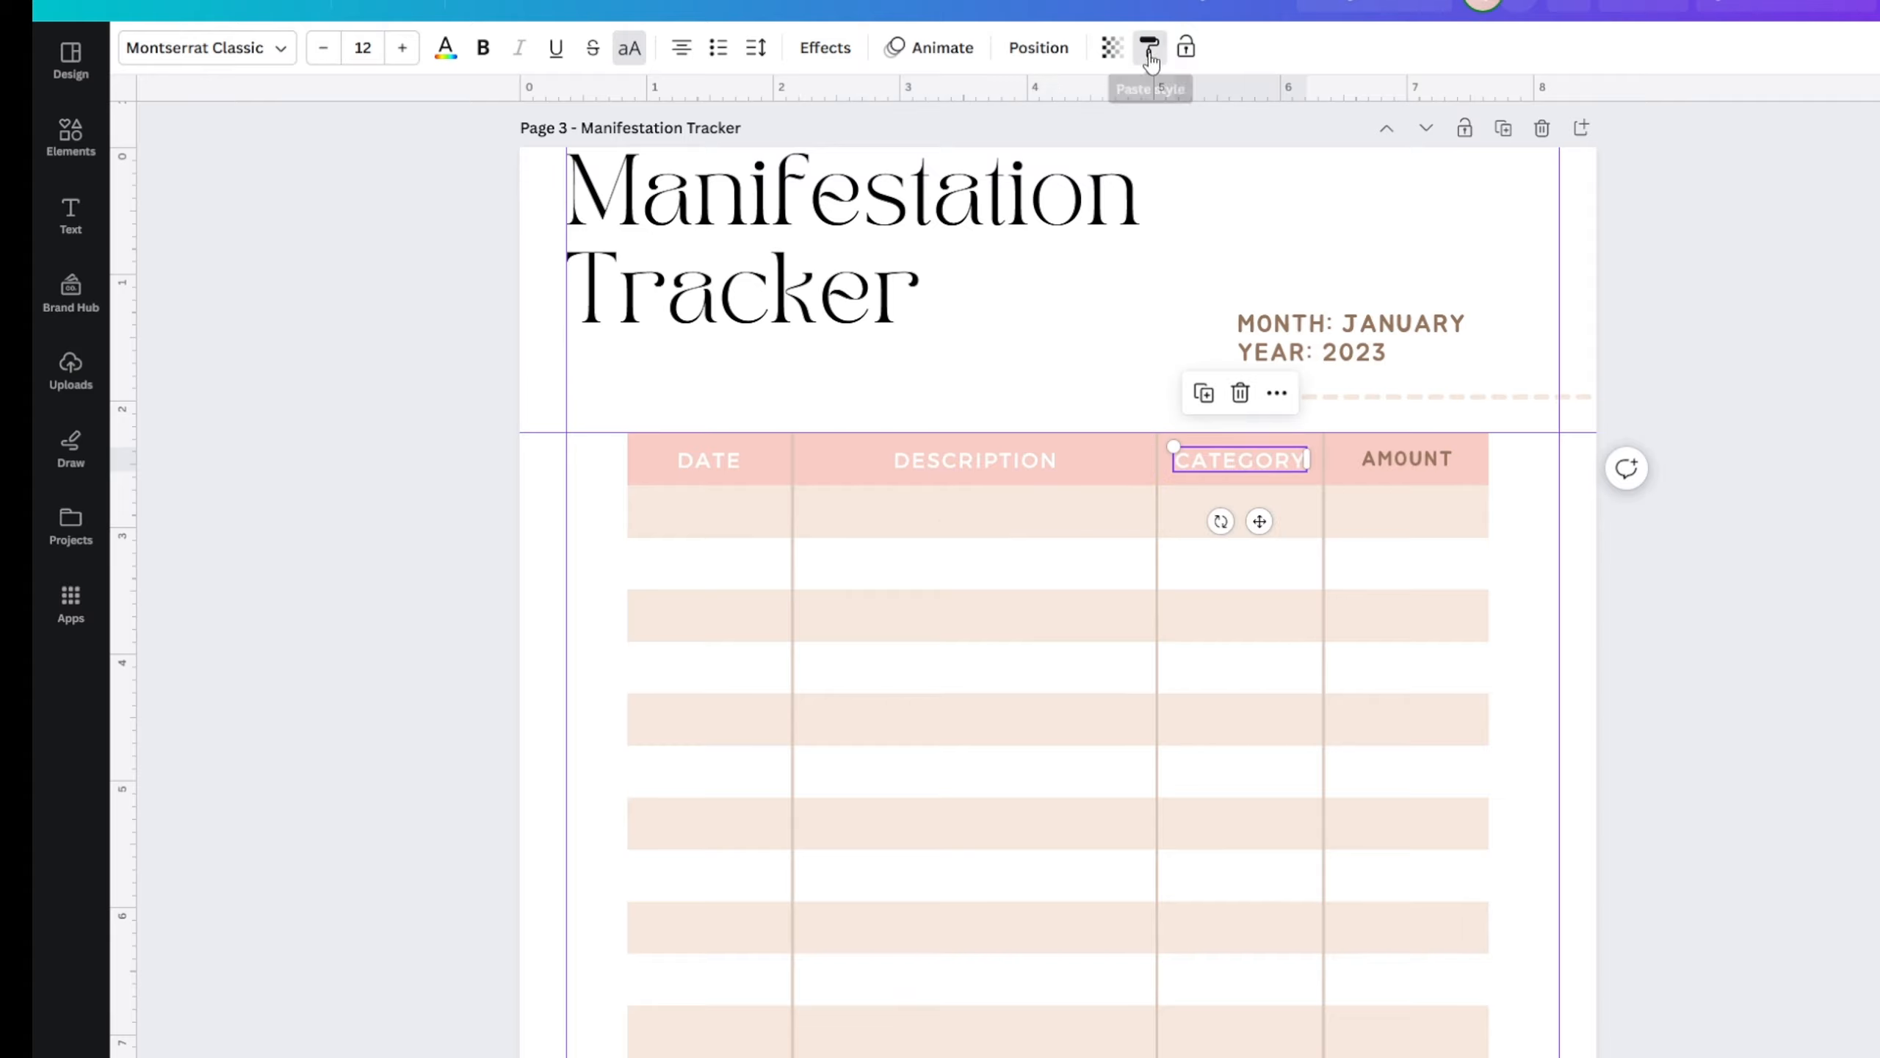
pyautogui.click(1399, 474)
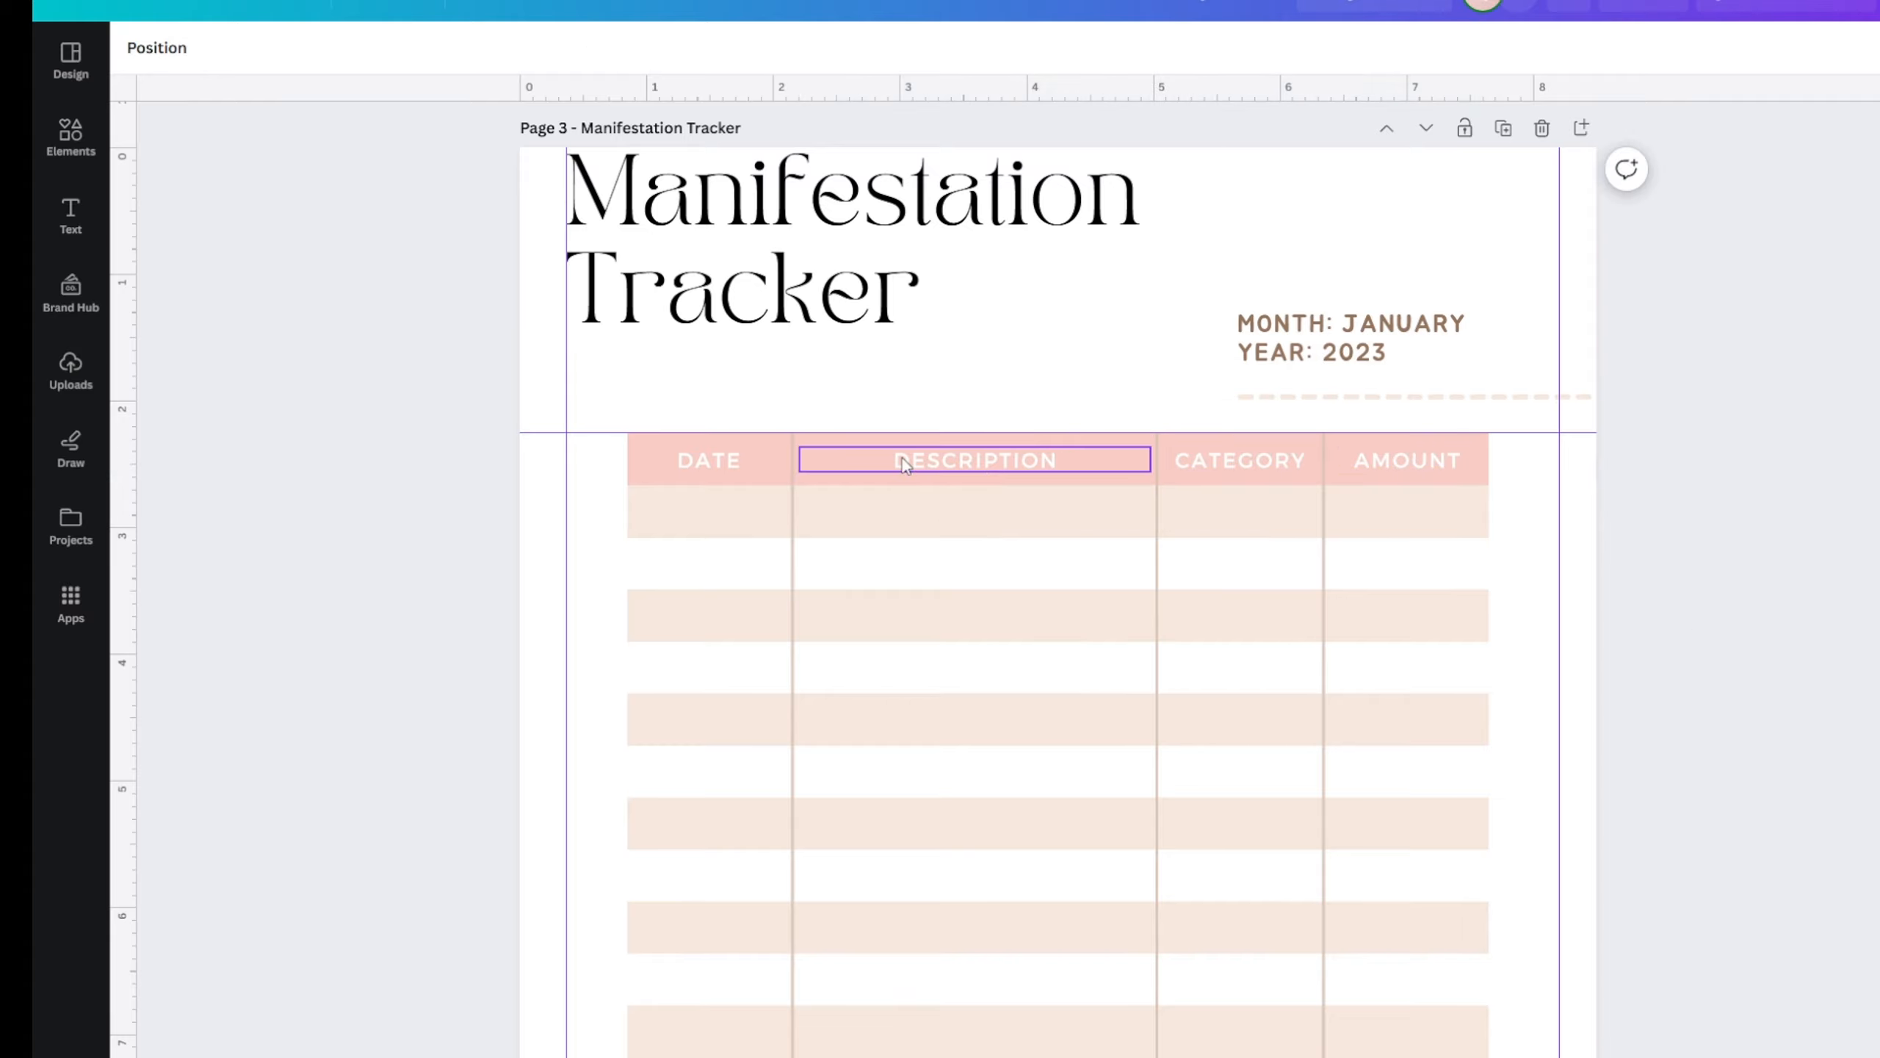
pyautogui.click(786, 460)
pyautogui.click(483, 510)
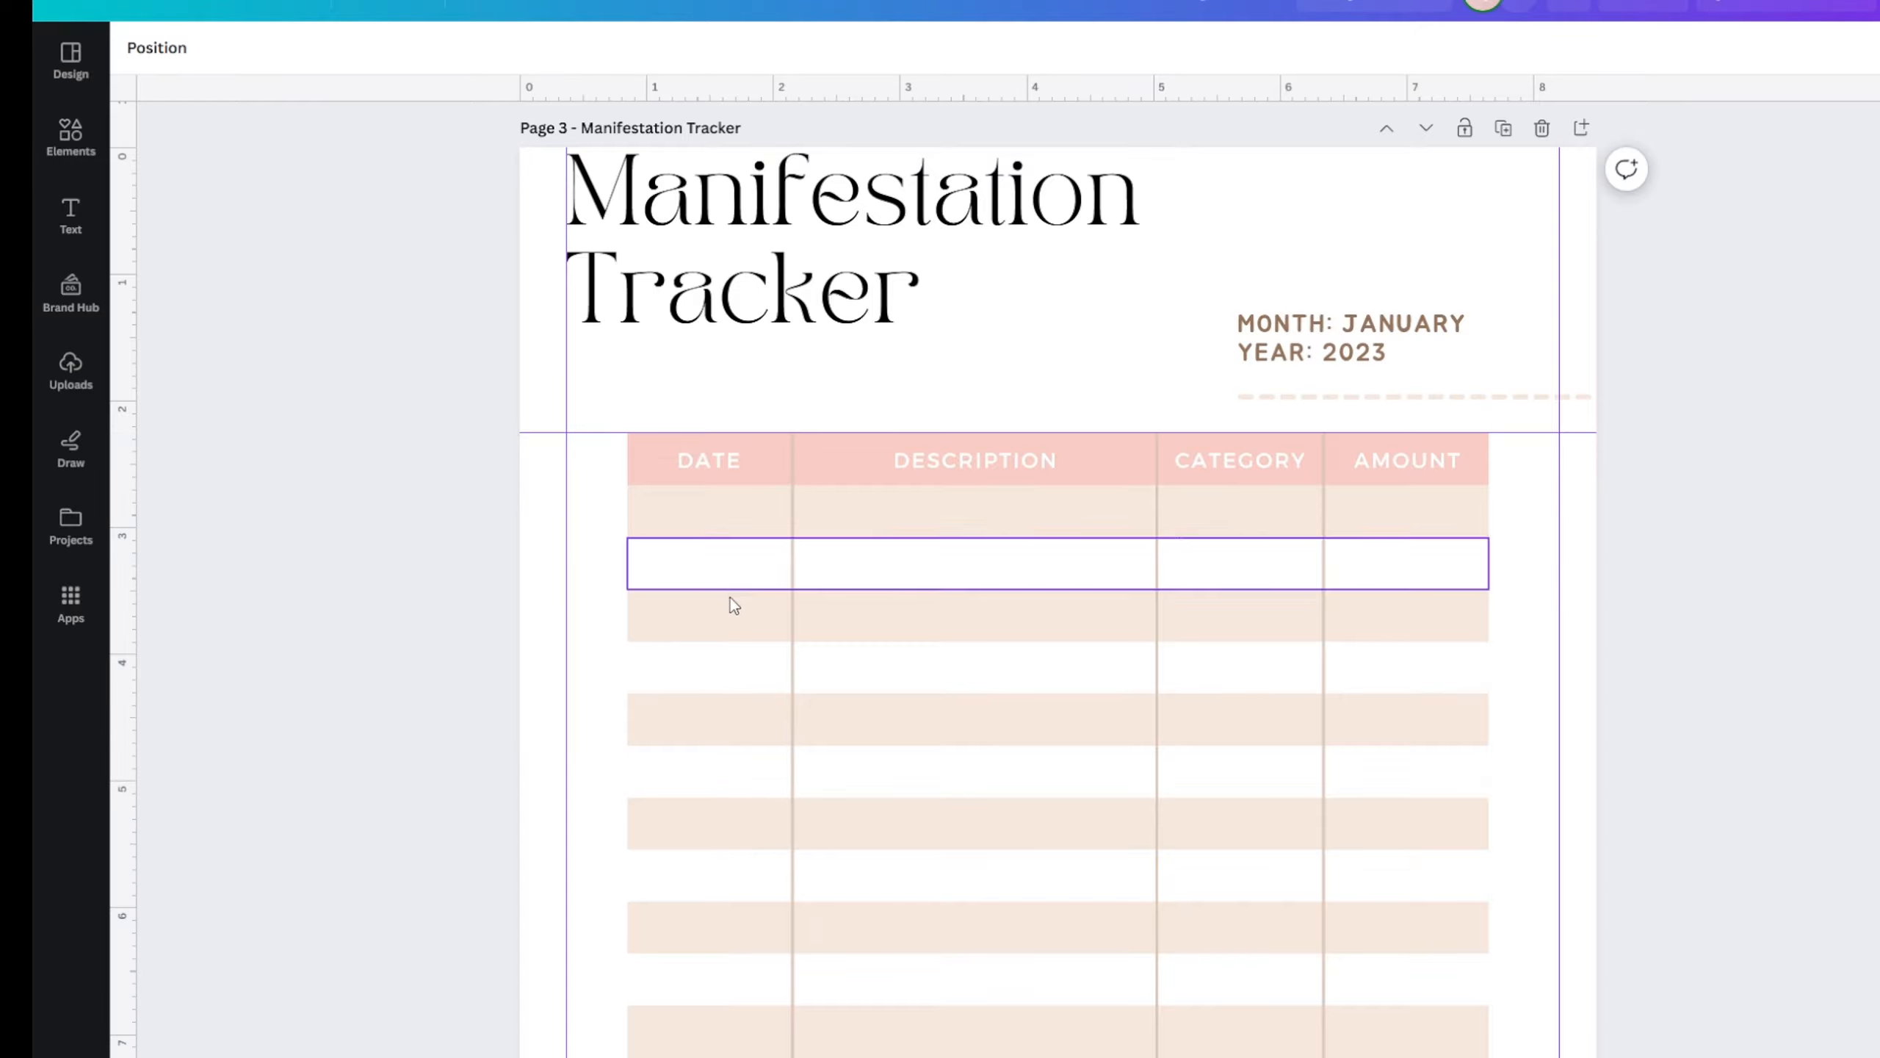
# - Fill the table's header row with the document's dark green and darken the shade as a custom solid colour
pyautogui.scroll(3, 464, 643)
pyautogui.click(369, 274)
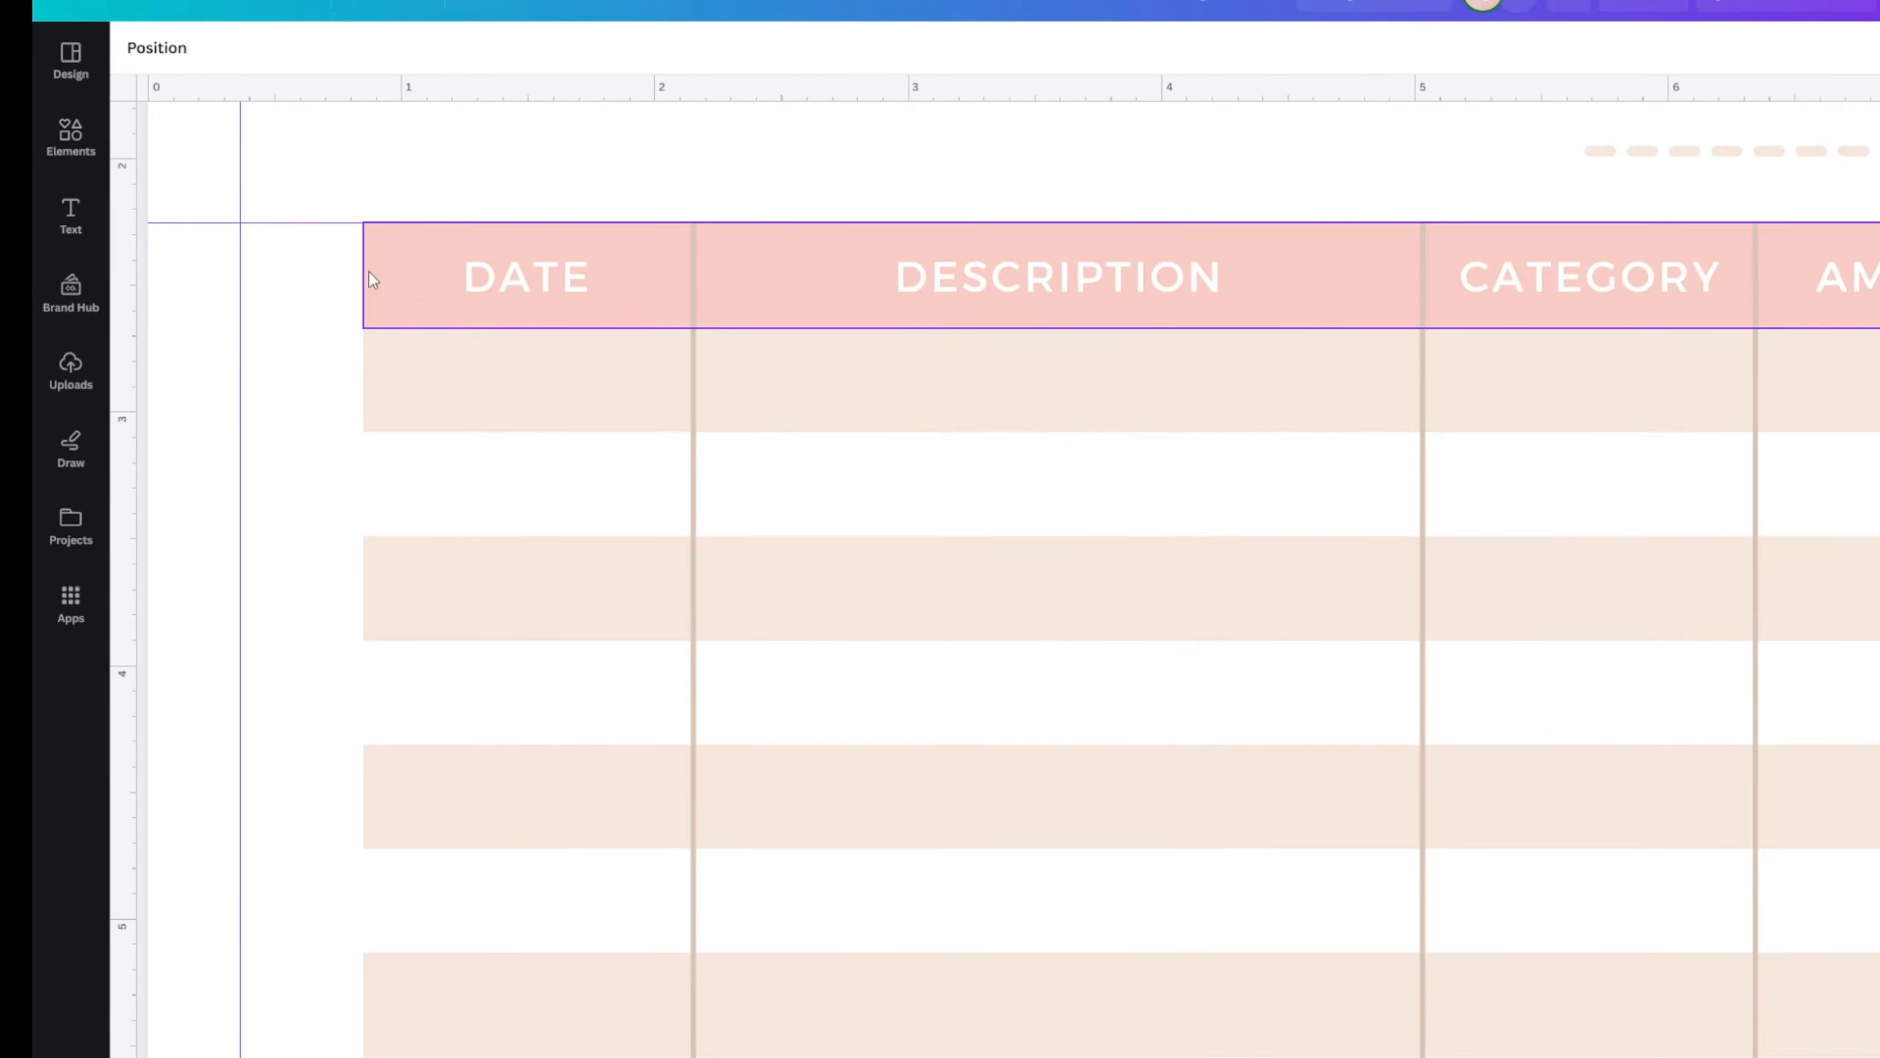
pyautogui.scroll(-3, 281, 277)
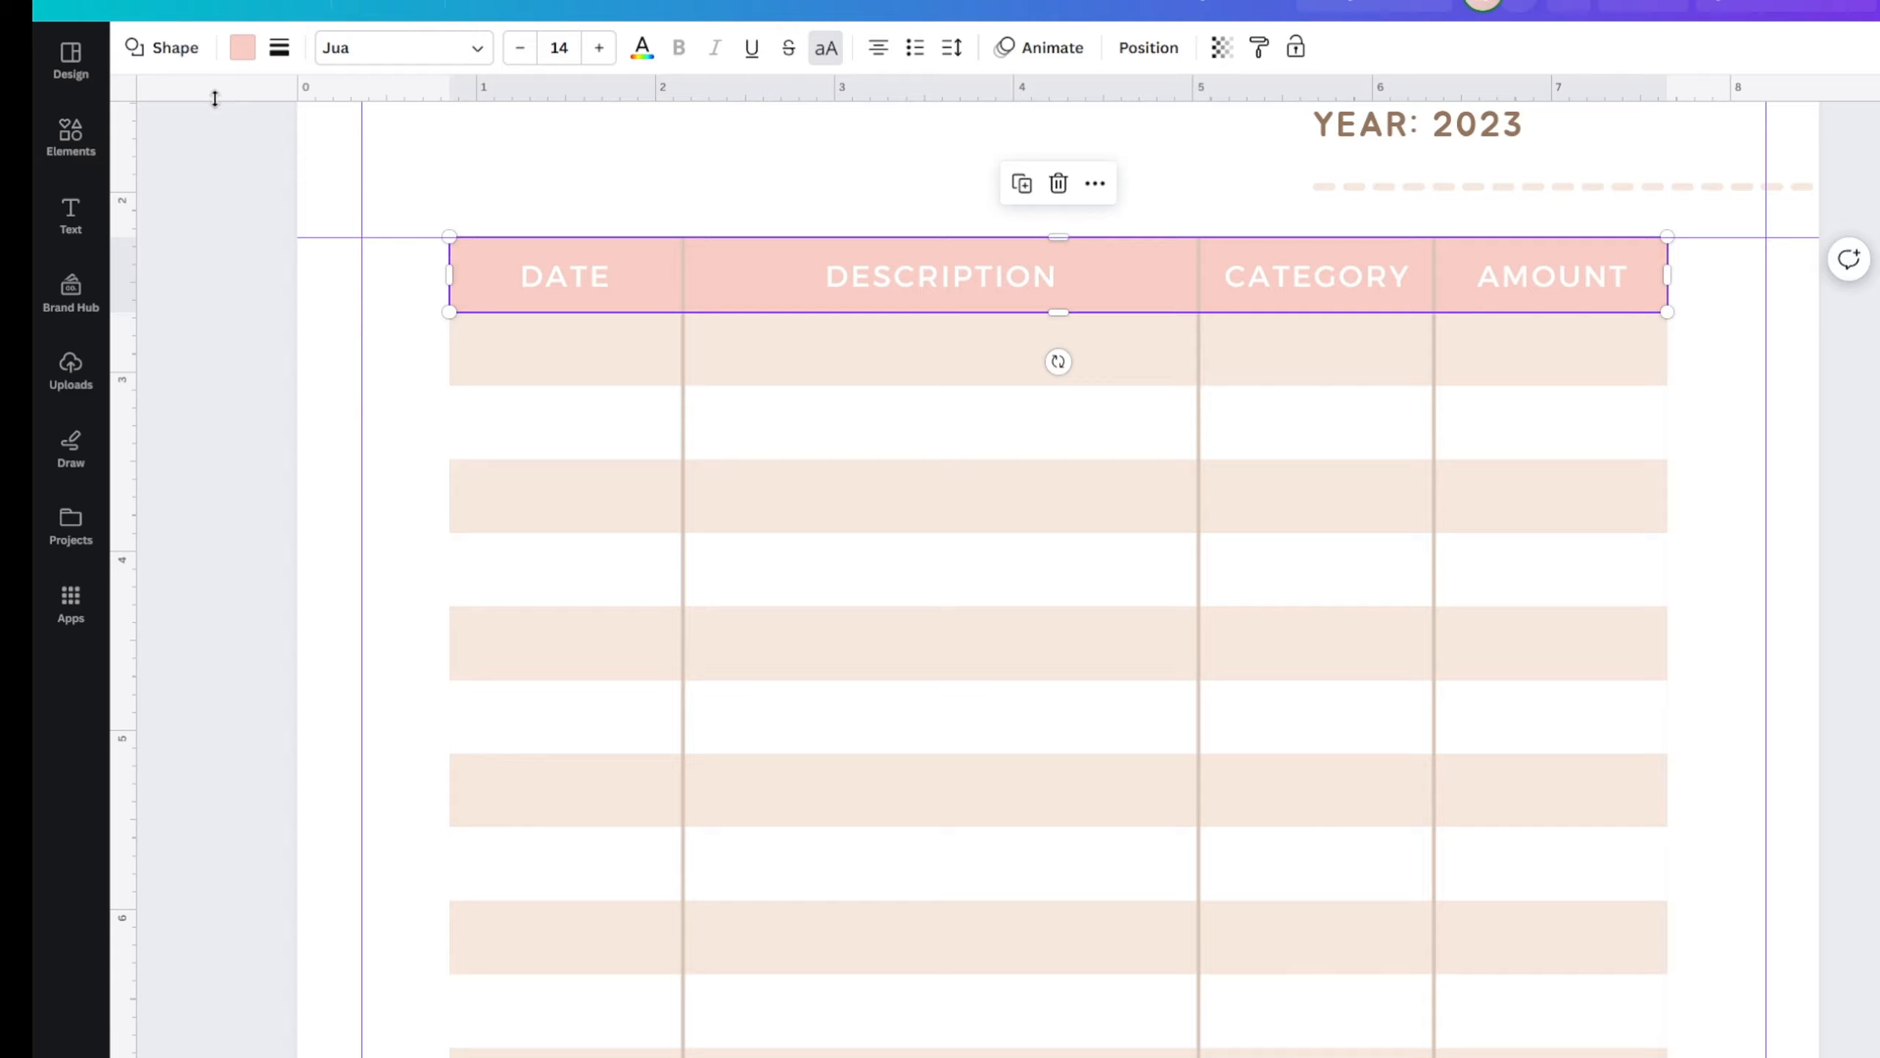
pyautogui.click(242, 48)
pyautogui.click(327, 178)
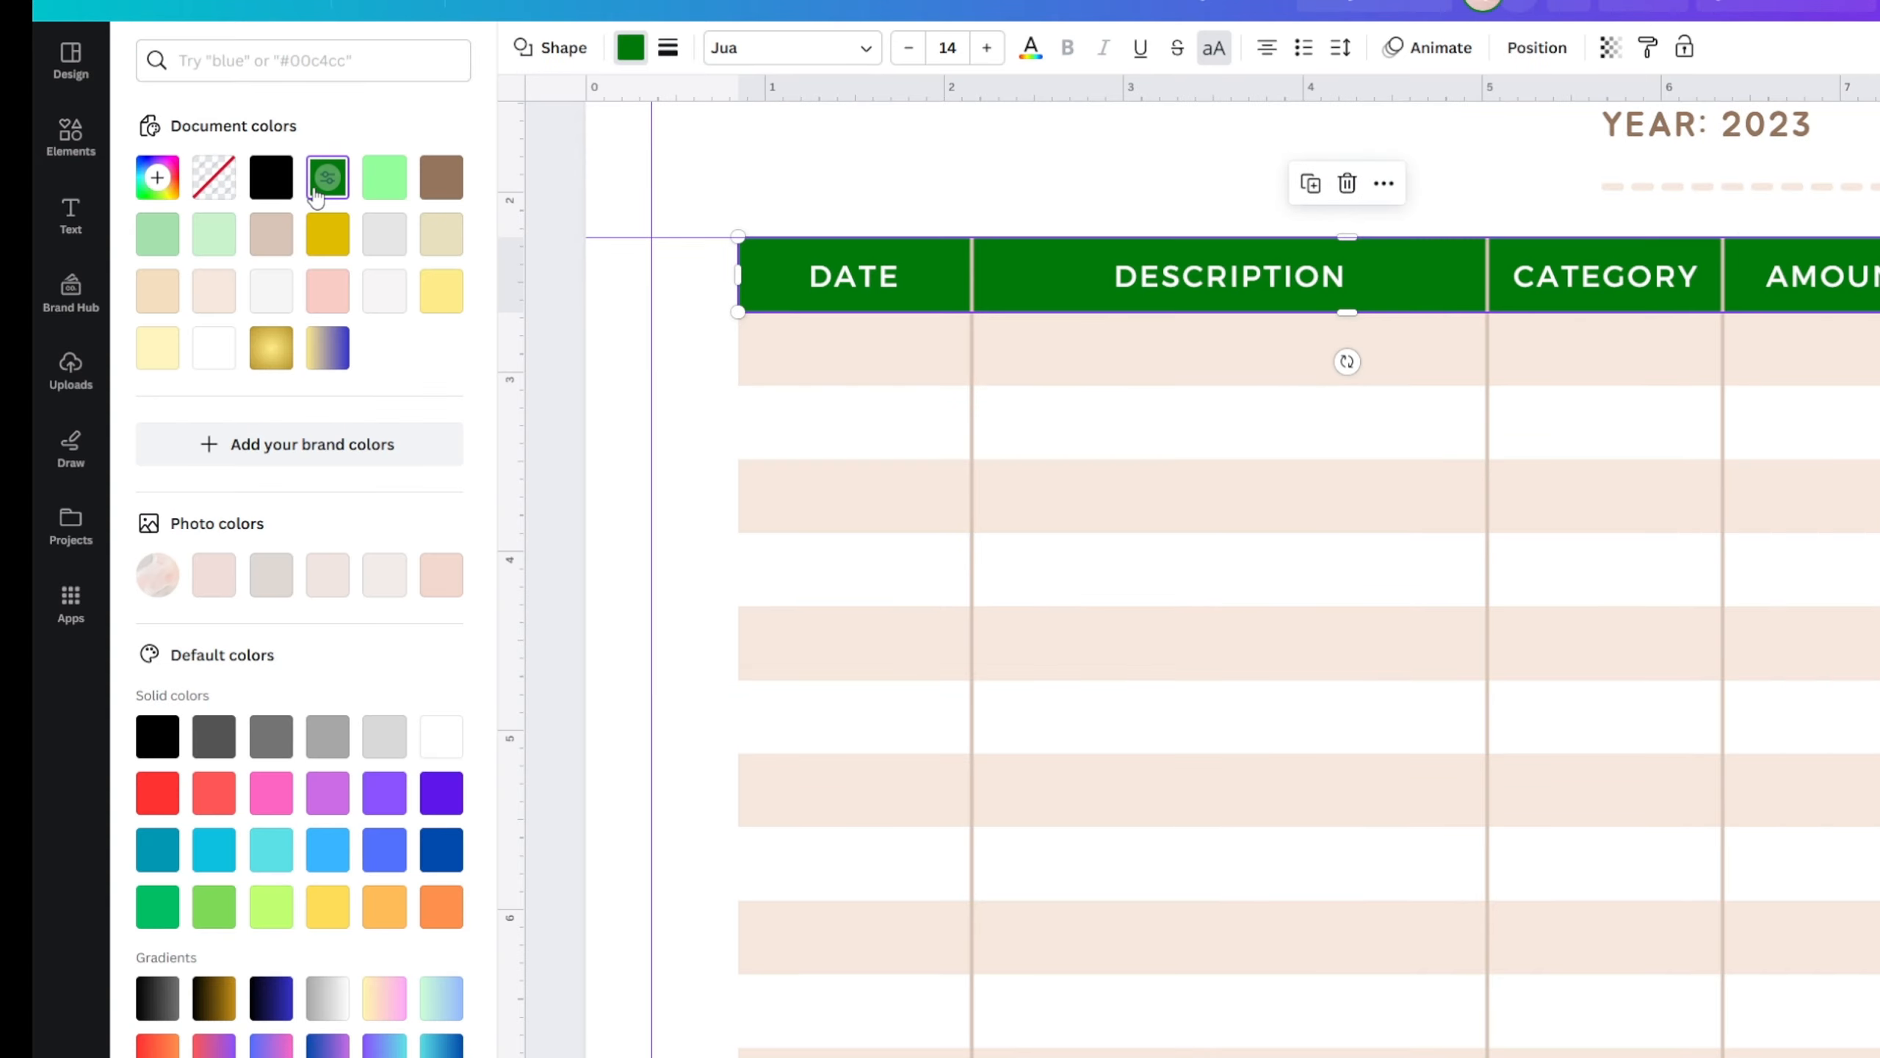
pyautogui.click(150, 190)
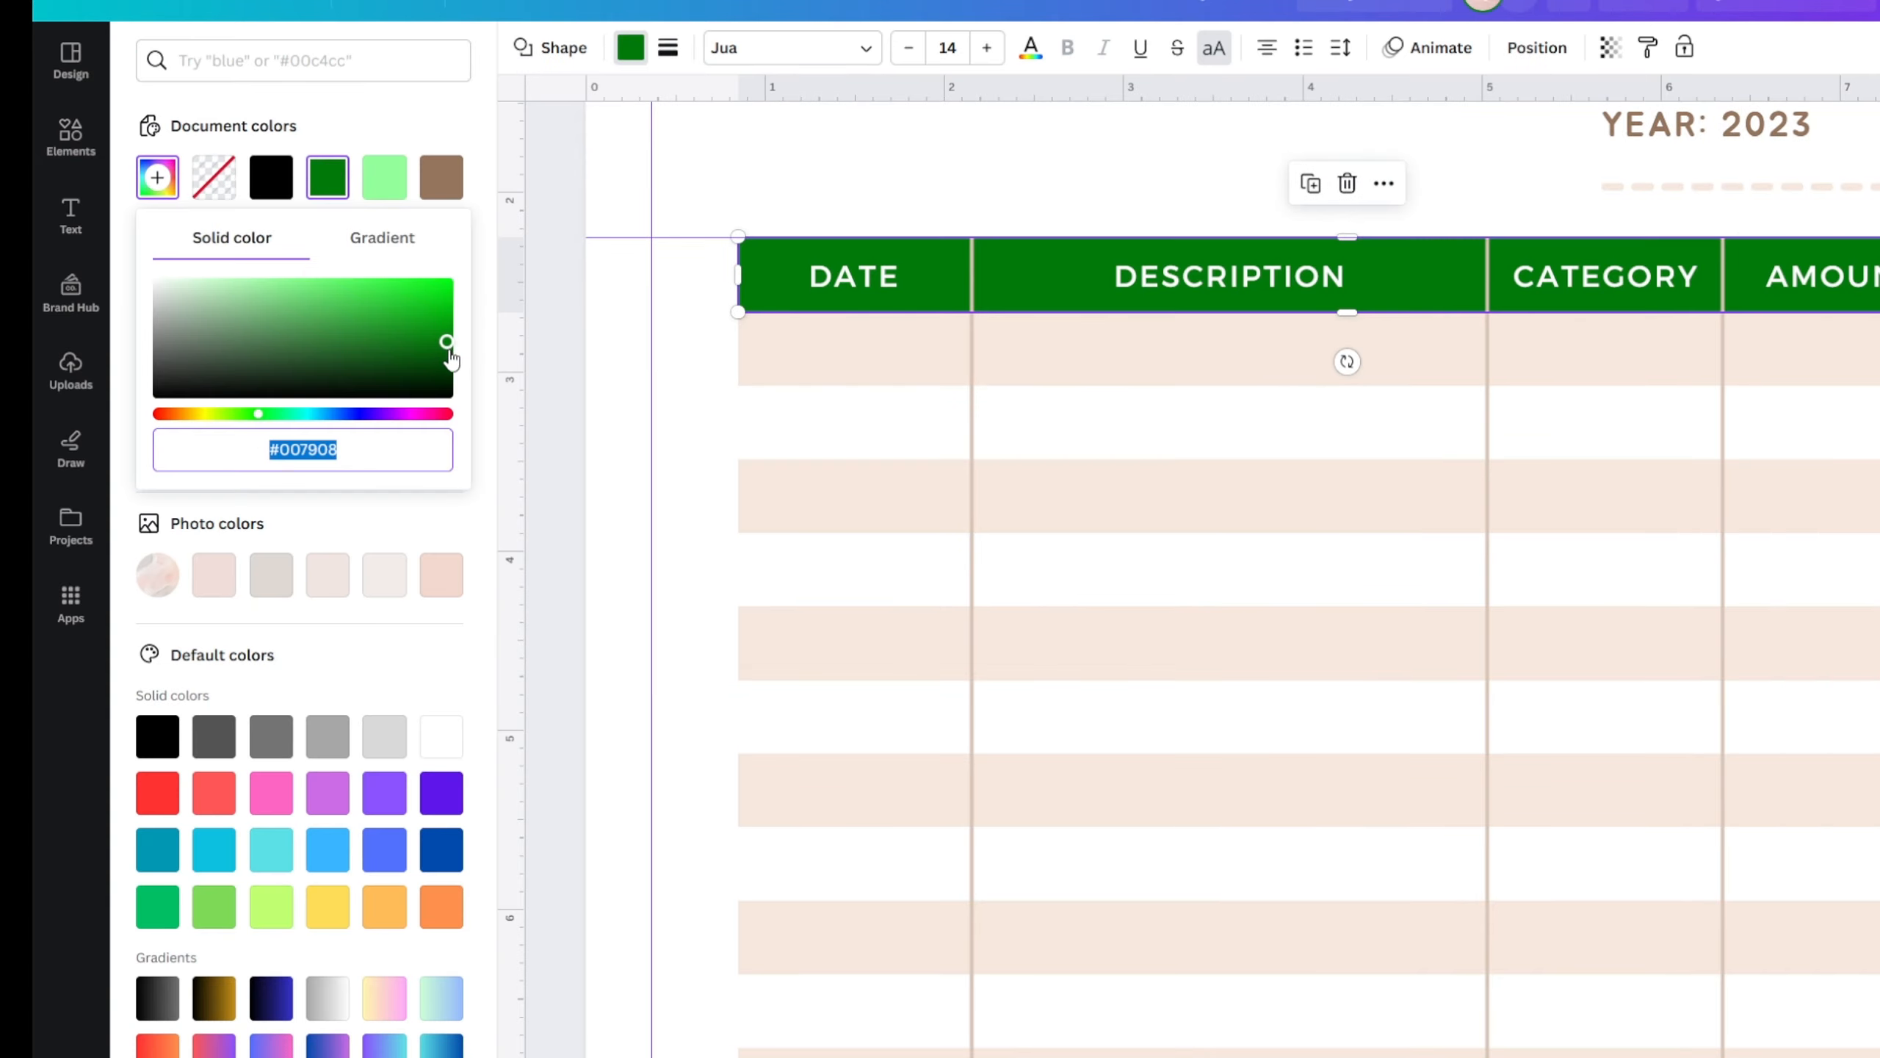
pyautogui.moveTo(451, 351); pyautogui.dragTo(457, 354)
pyautogui.click(538, 374)
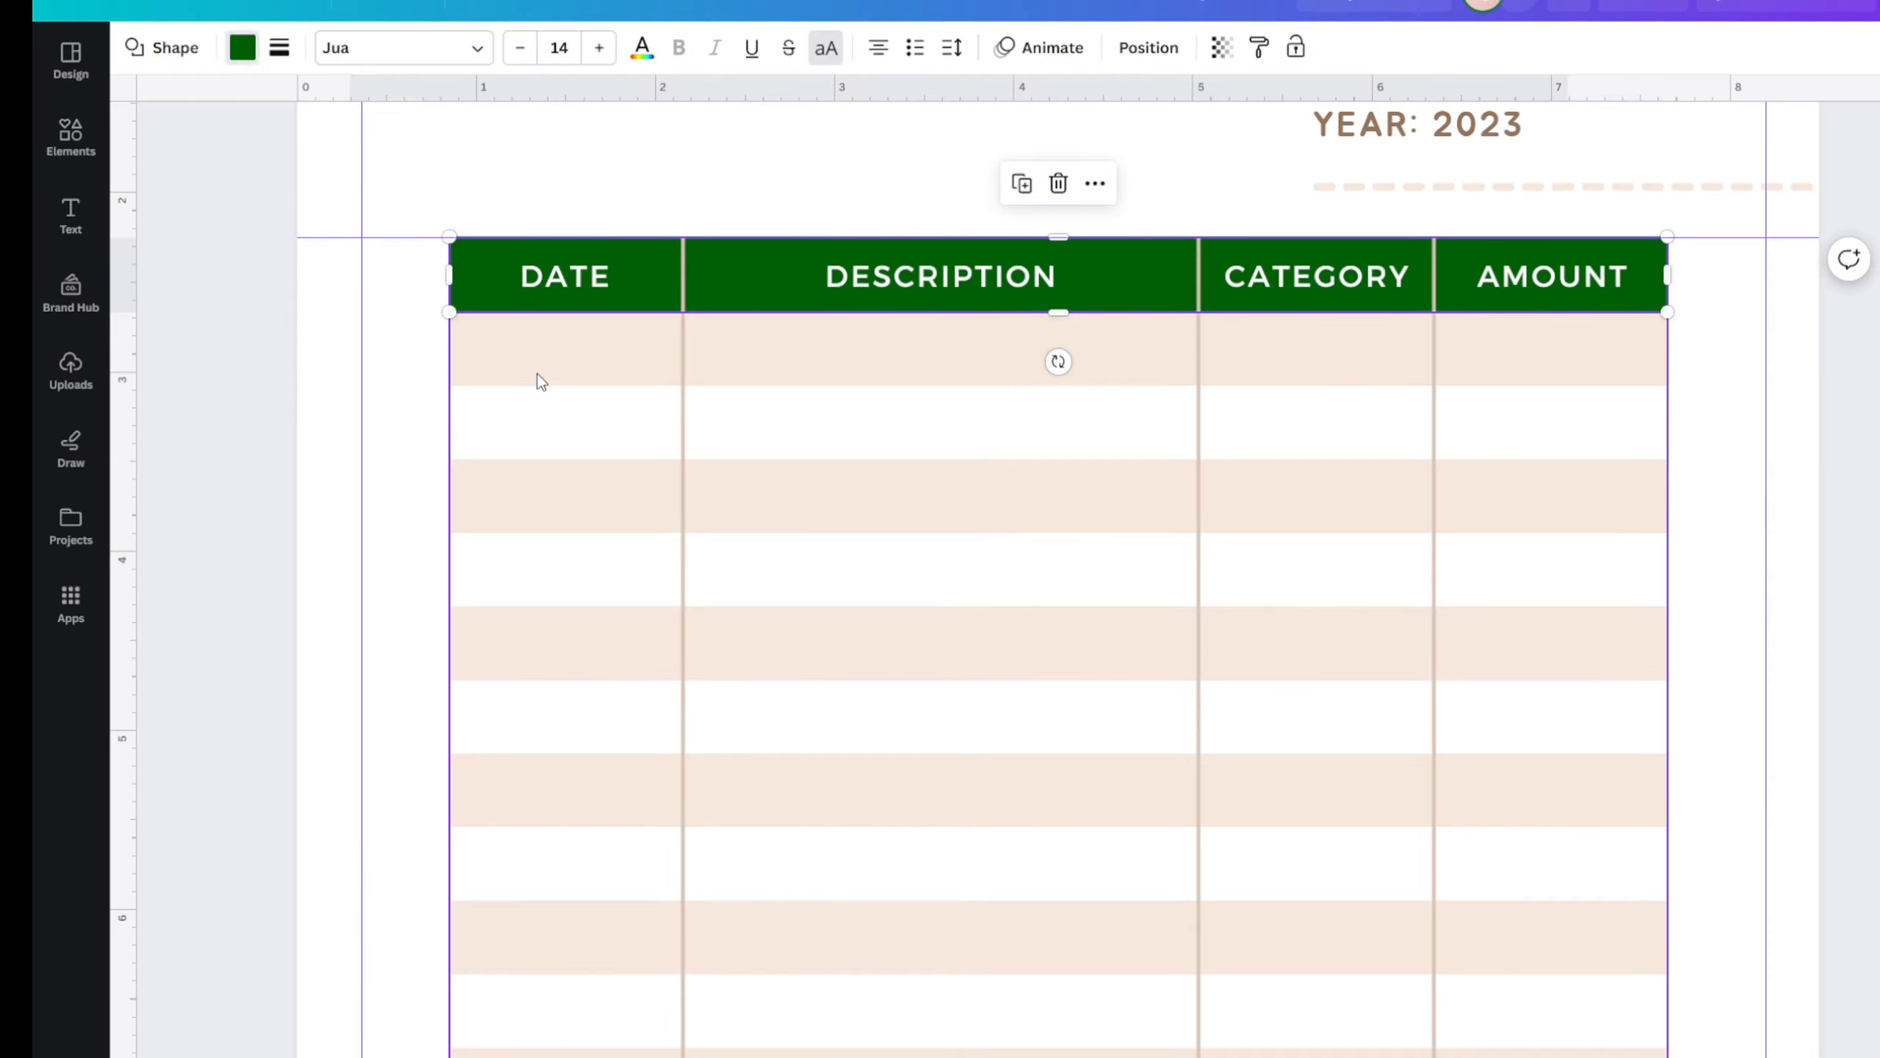
# - Set the table header row's fill to the custom solid green #008F09
pyautogui.click(538, 373)
pyautogui.scroll(-2, 476, 359)
pyautogui.scroll(-2, 476, 359)
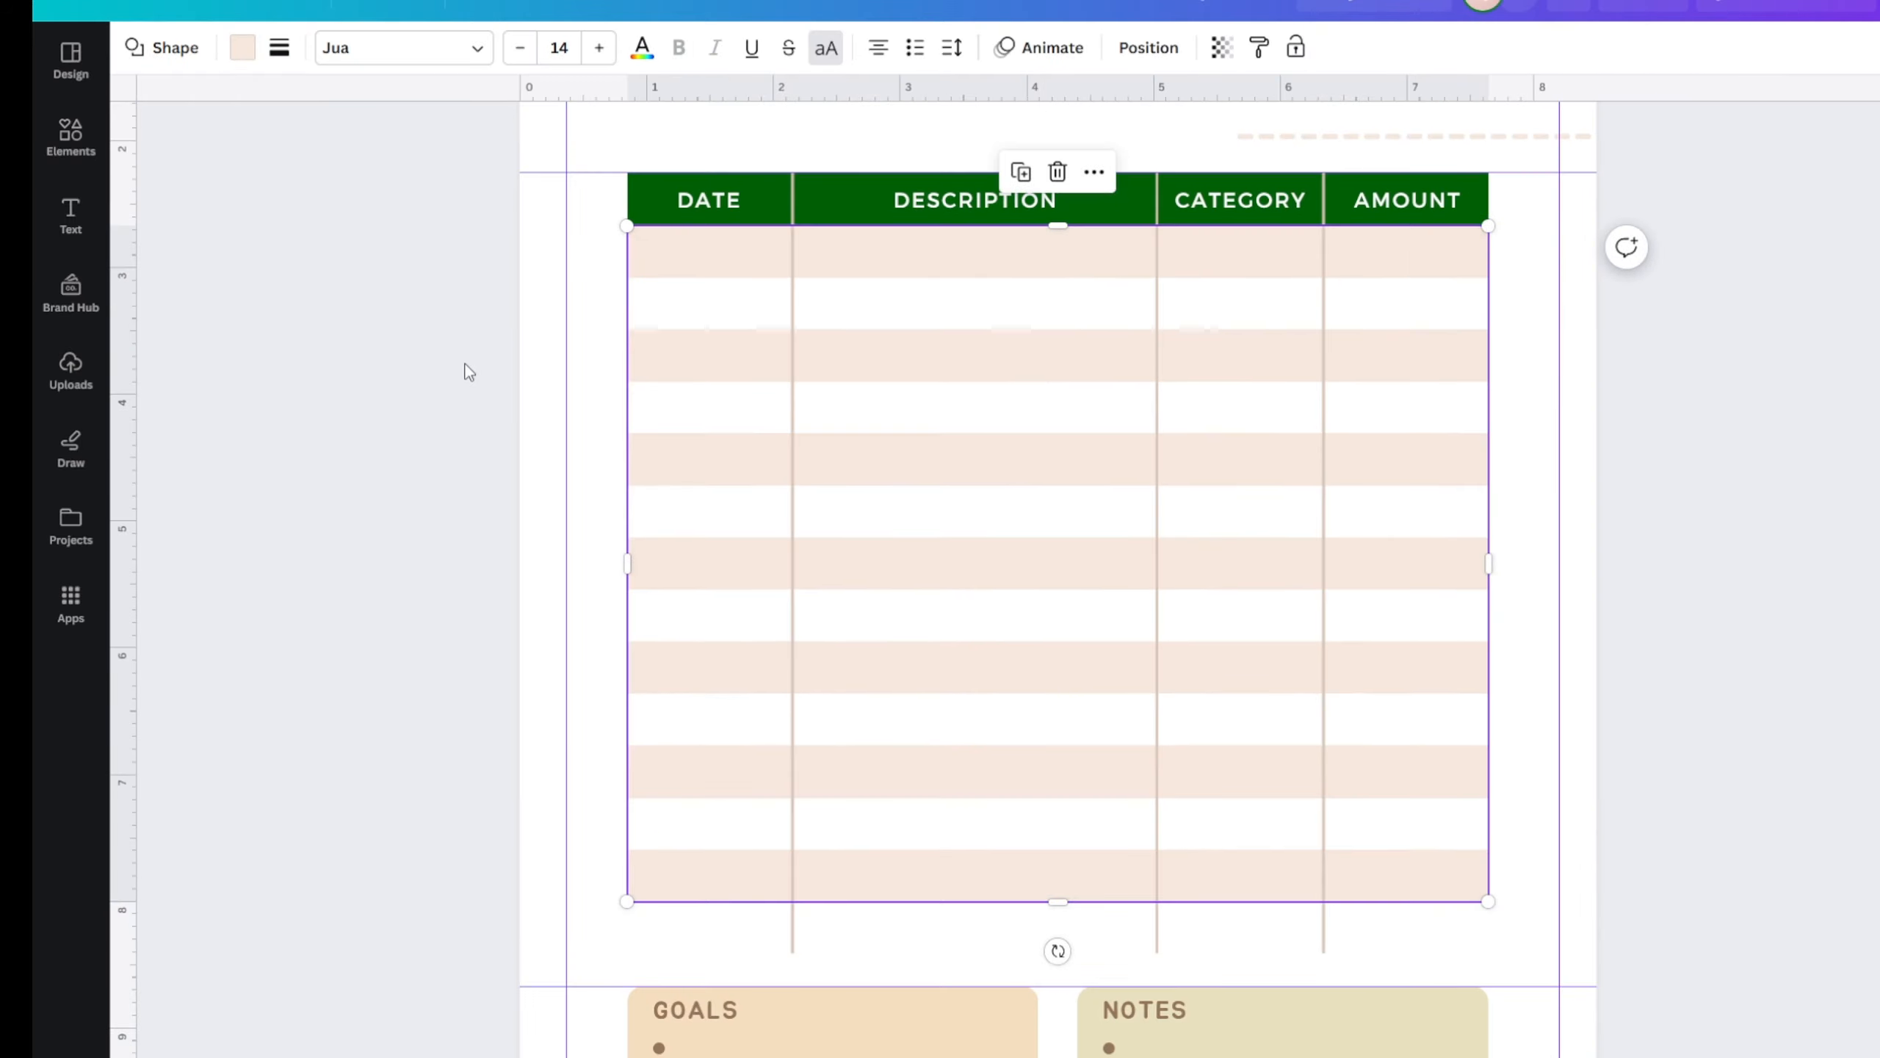
pyautogui.scroll(3, 579, 584)
pyautogui.scroll(3, 568, 560)
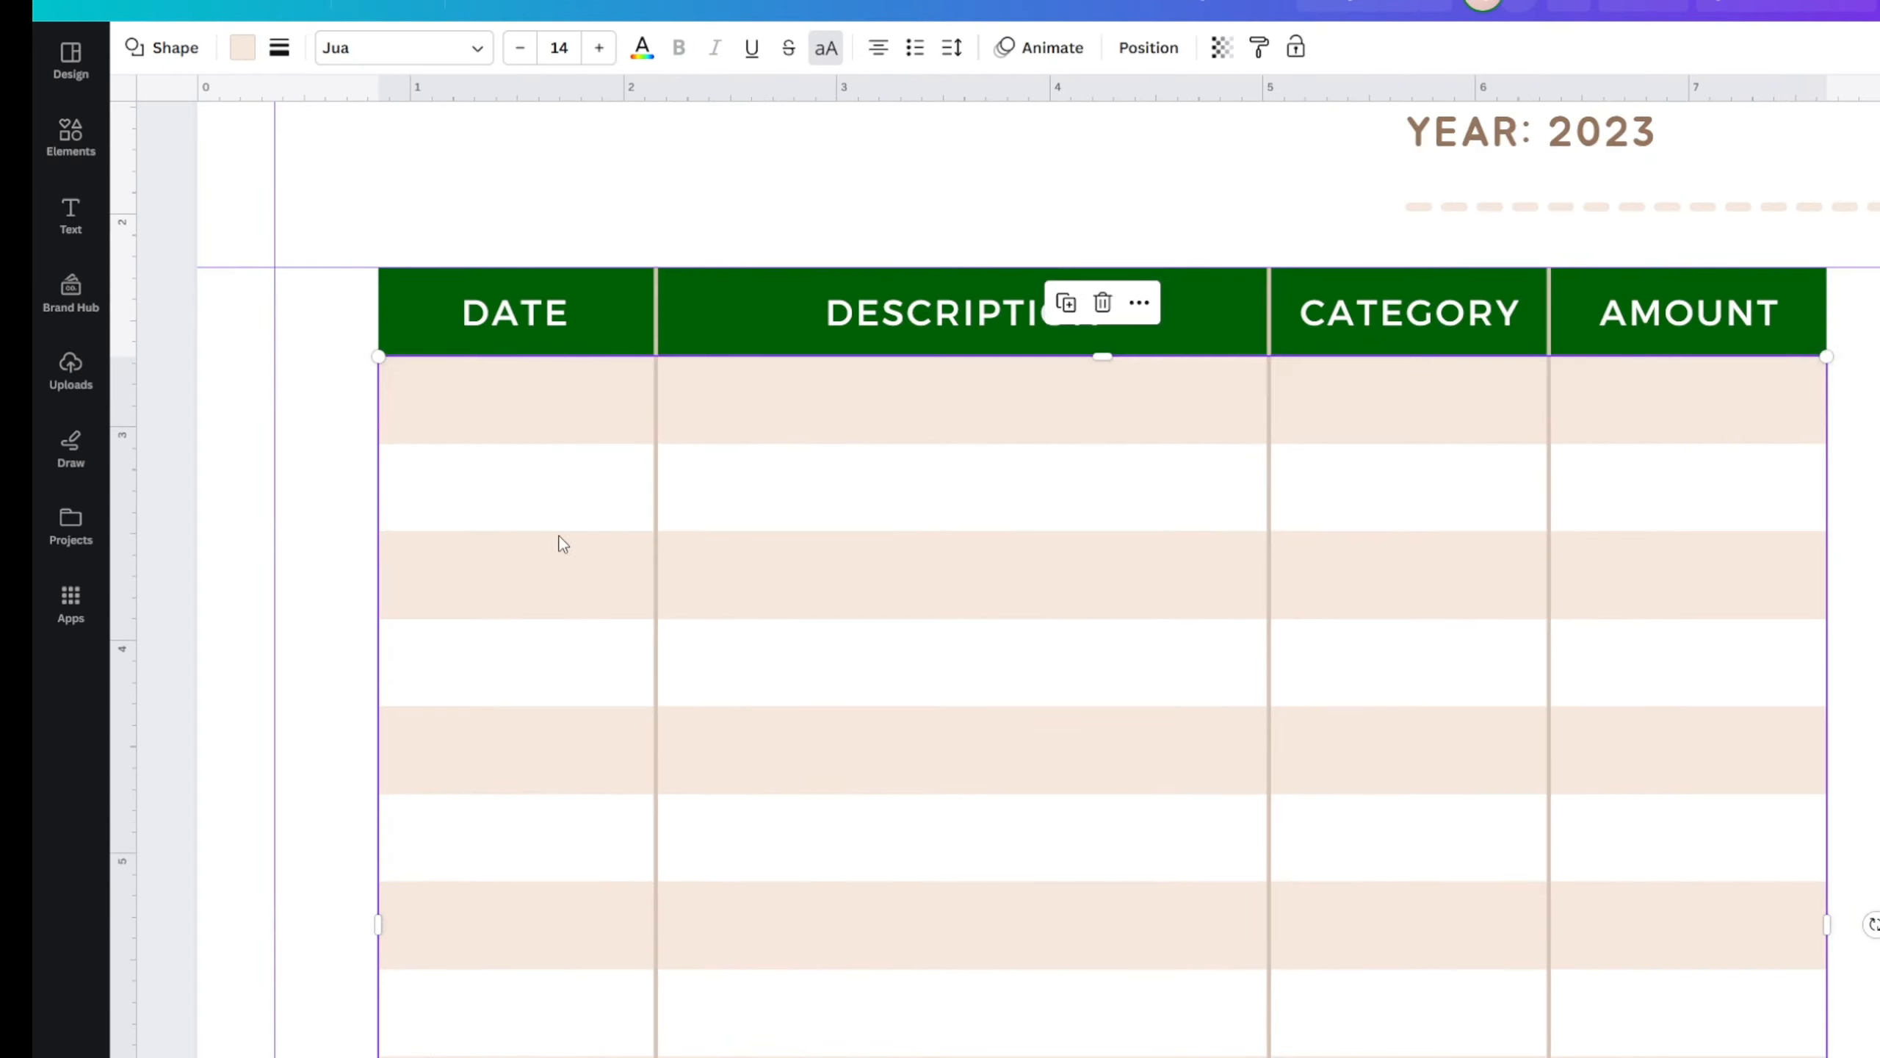
pyautogui.click(391, 319)
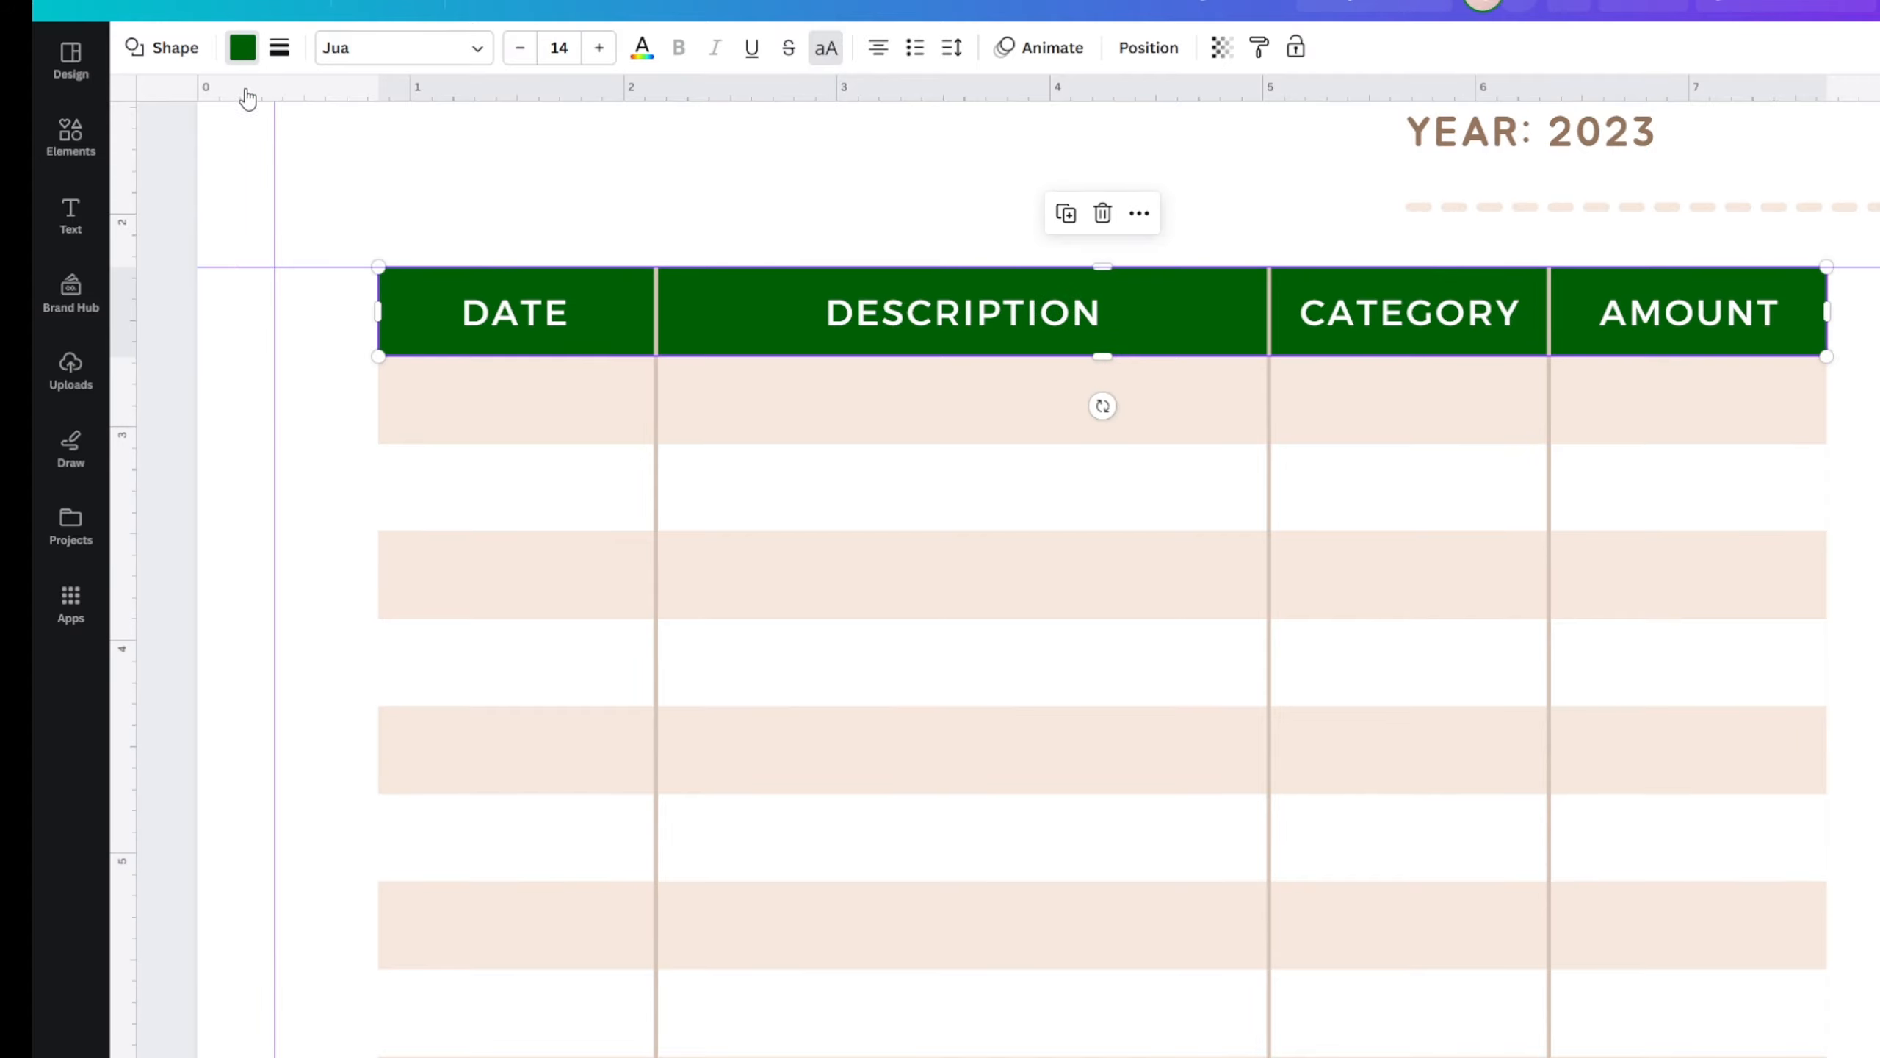
pyautogui.click(242, 48)
pyautogui.click(160, 180)
pyautogui.click(445, 331)
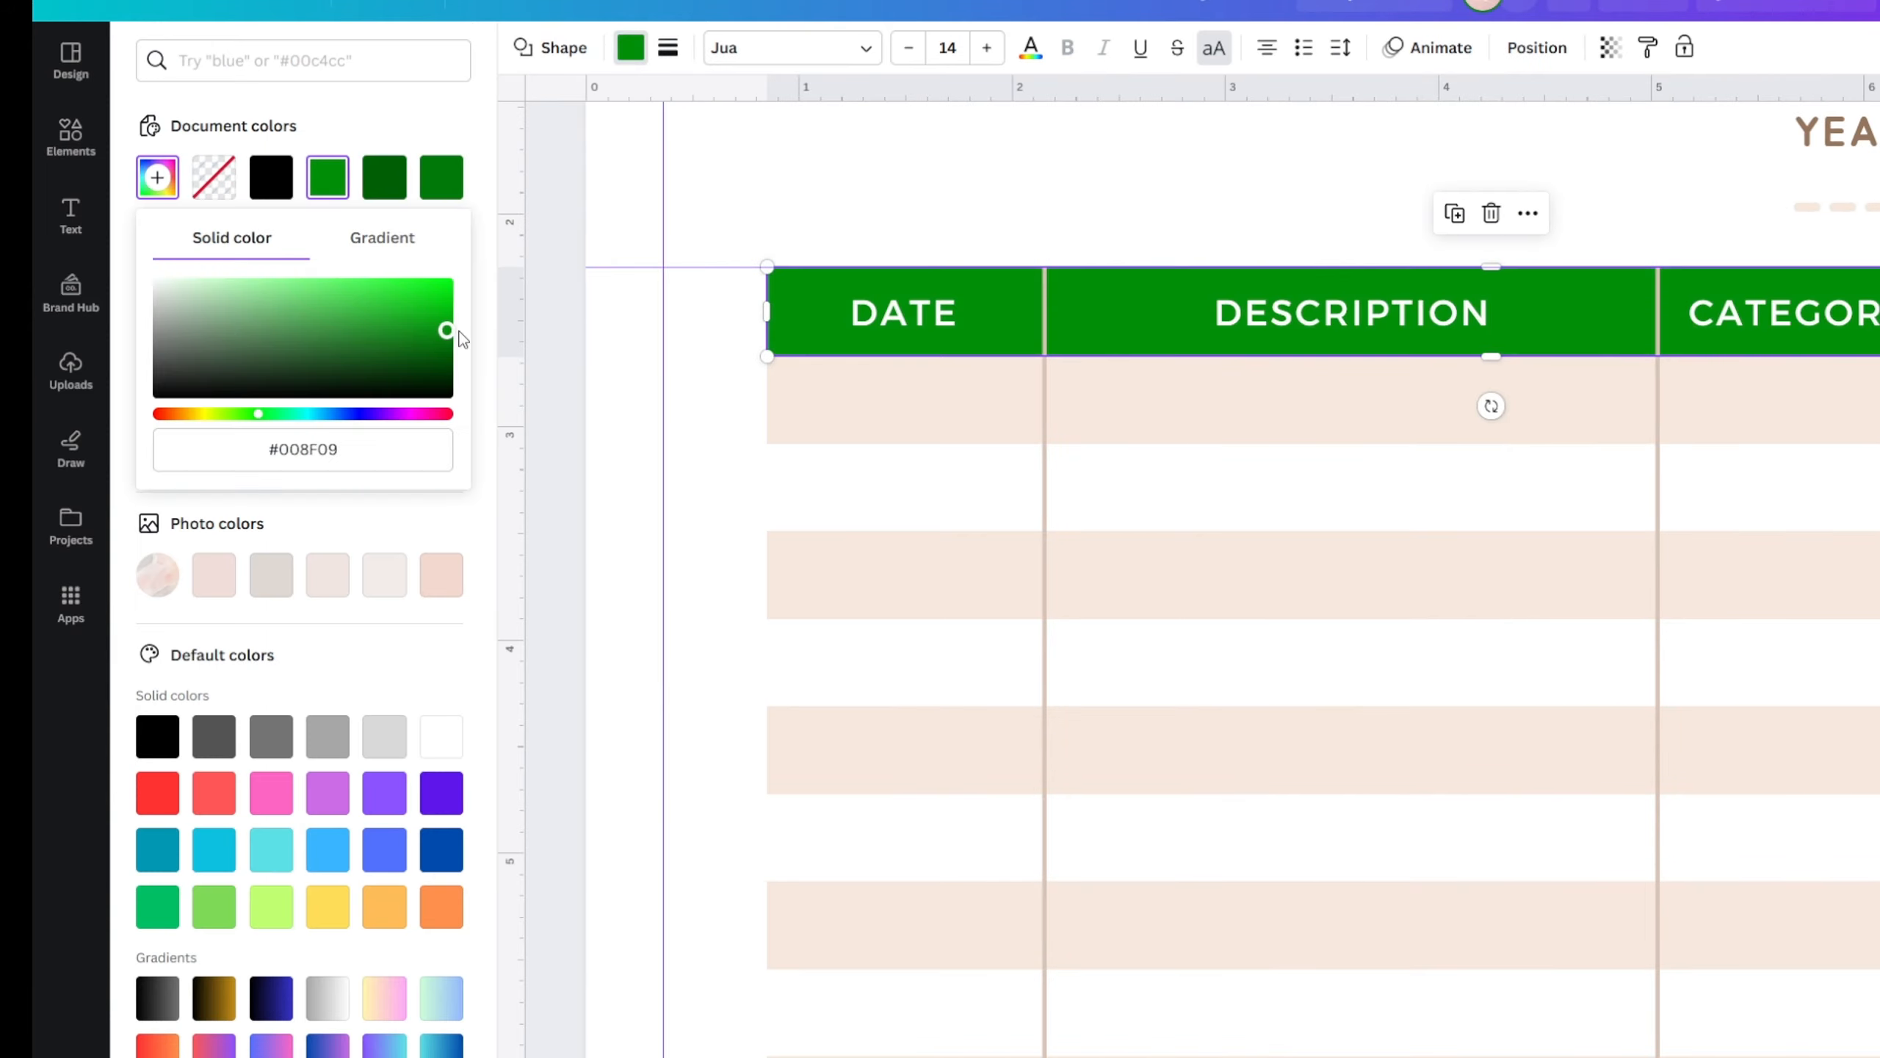
pyautogui.press('Escape')
# - Recolour the beige table body block with the soft medium green from the document colours
pyautogui.click(522, 412)
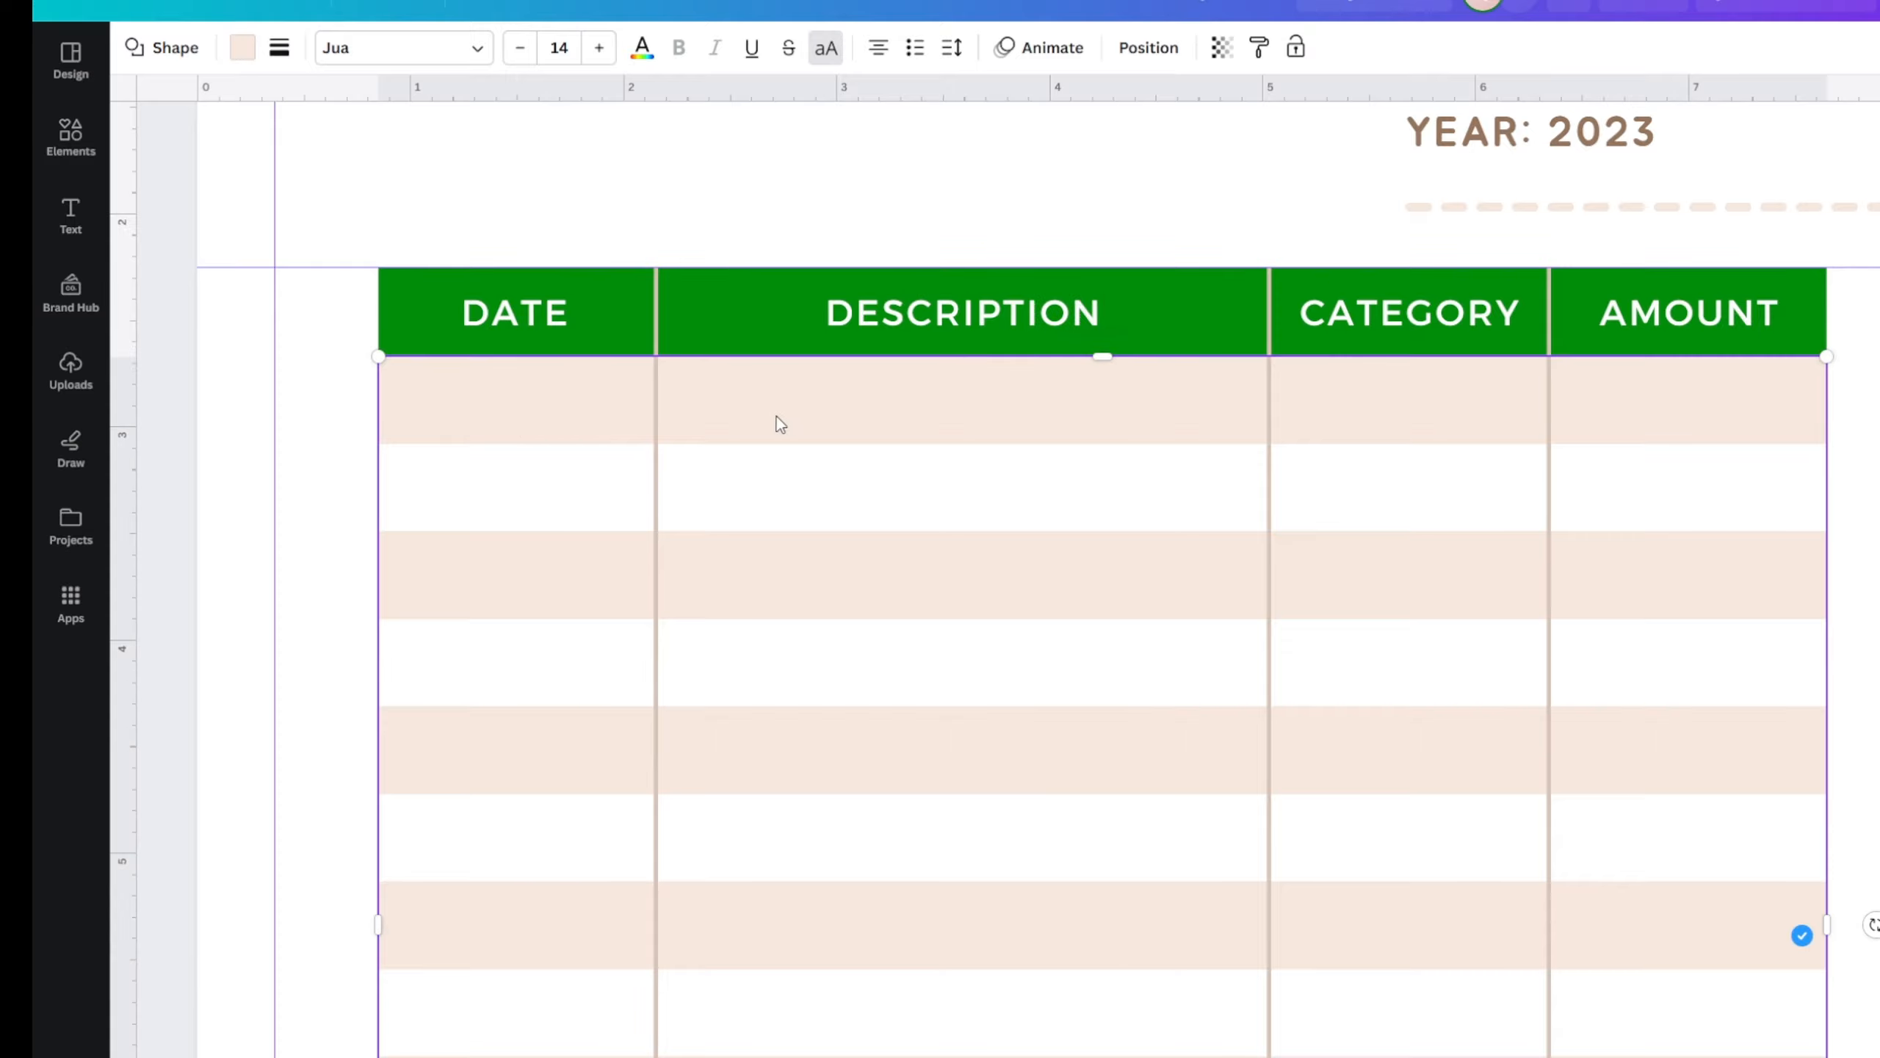
pyautogui.click(241, 48)
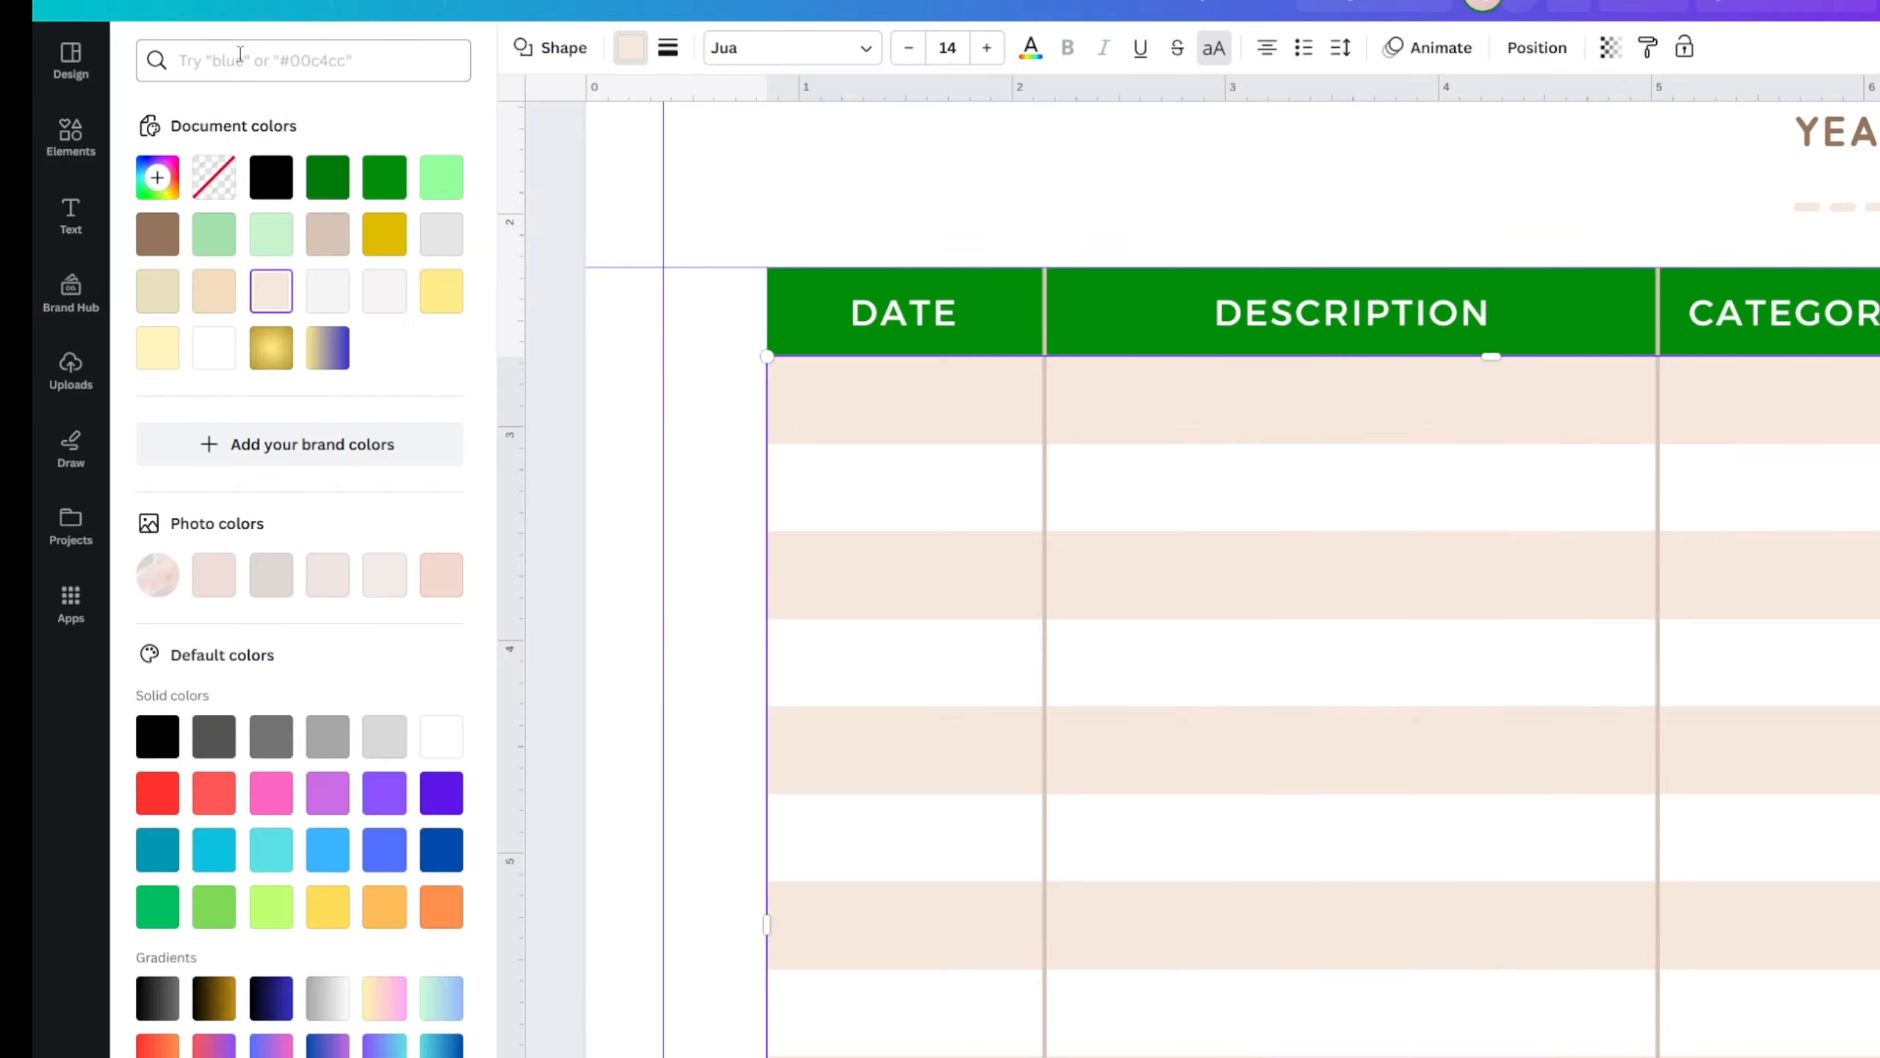
pyautogui.click(213, 242)
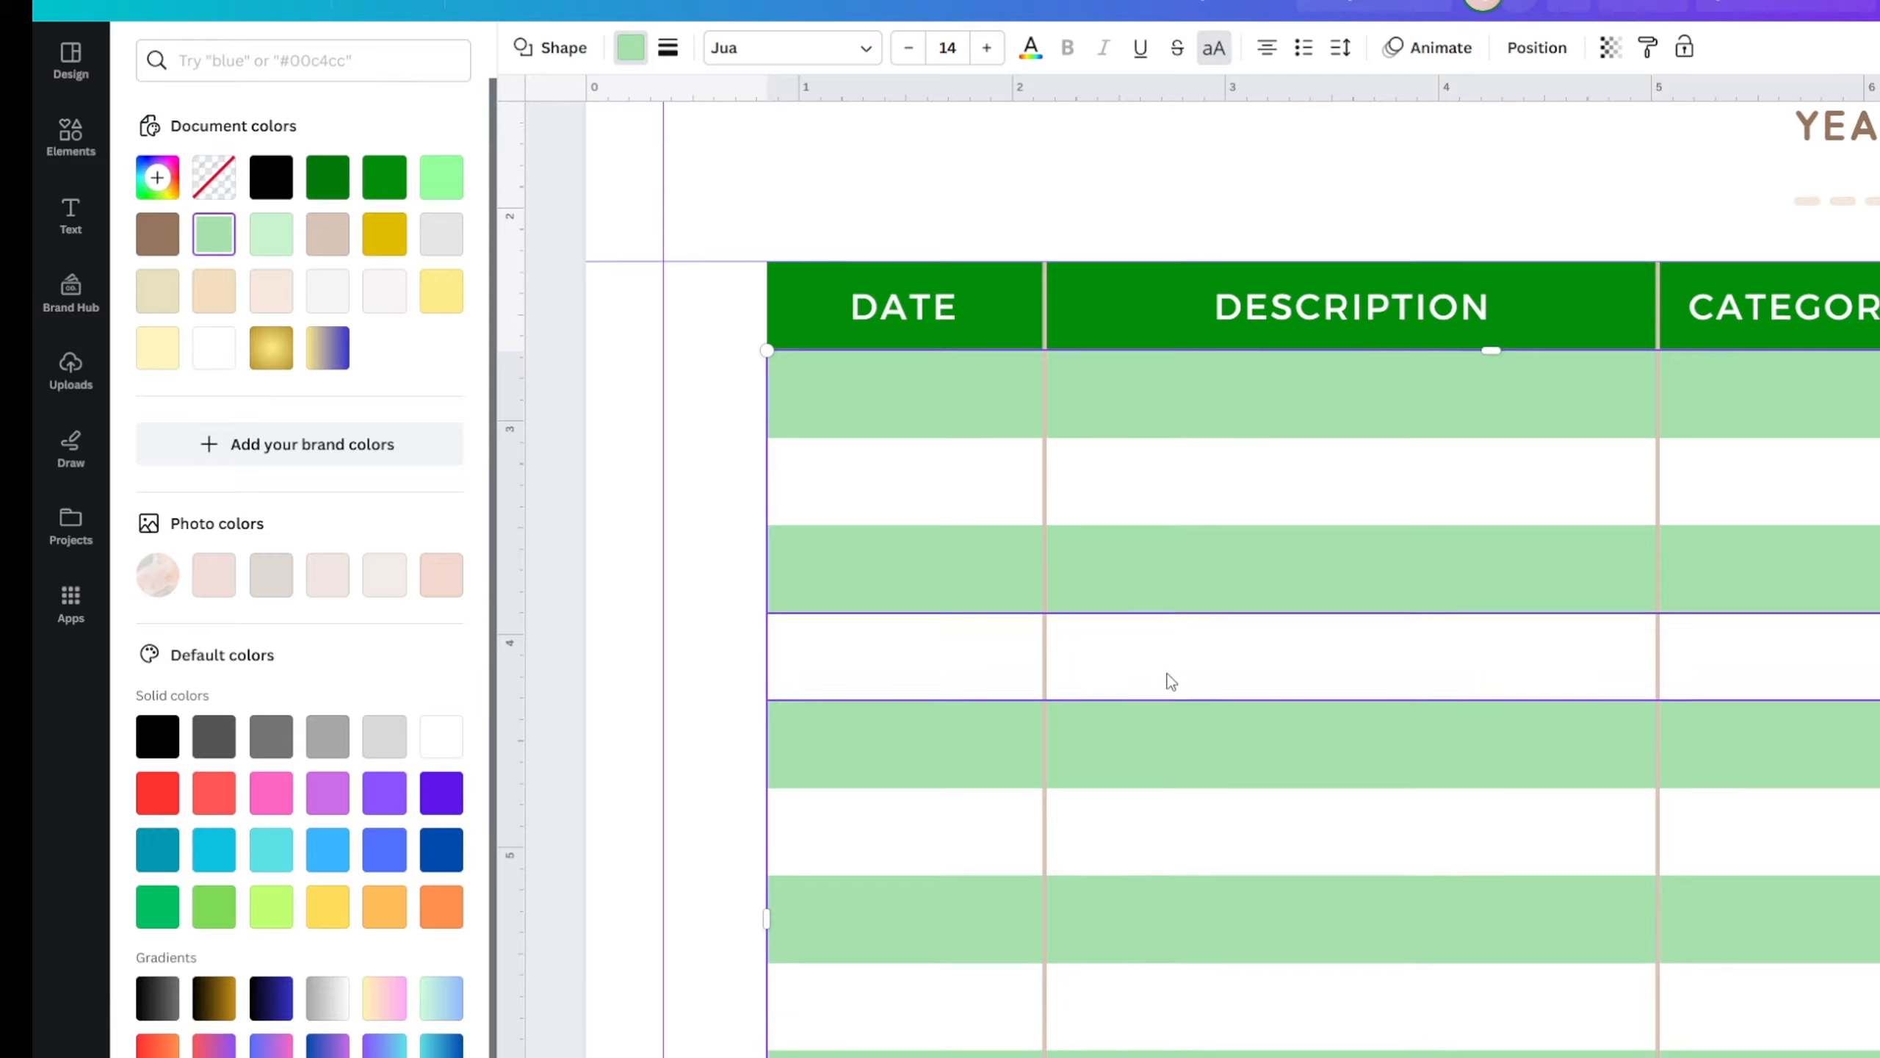
pyautogui.scroll(-5, 848, 702)
pyautogui.scroll(4, 639, 525)
pyautogui.scroll(-6, 787, 580)
pyautogui.scroll(-4, 788, 580)
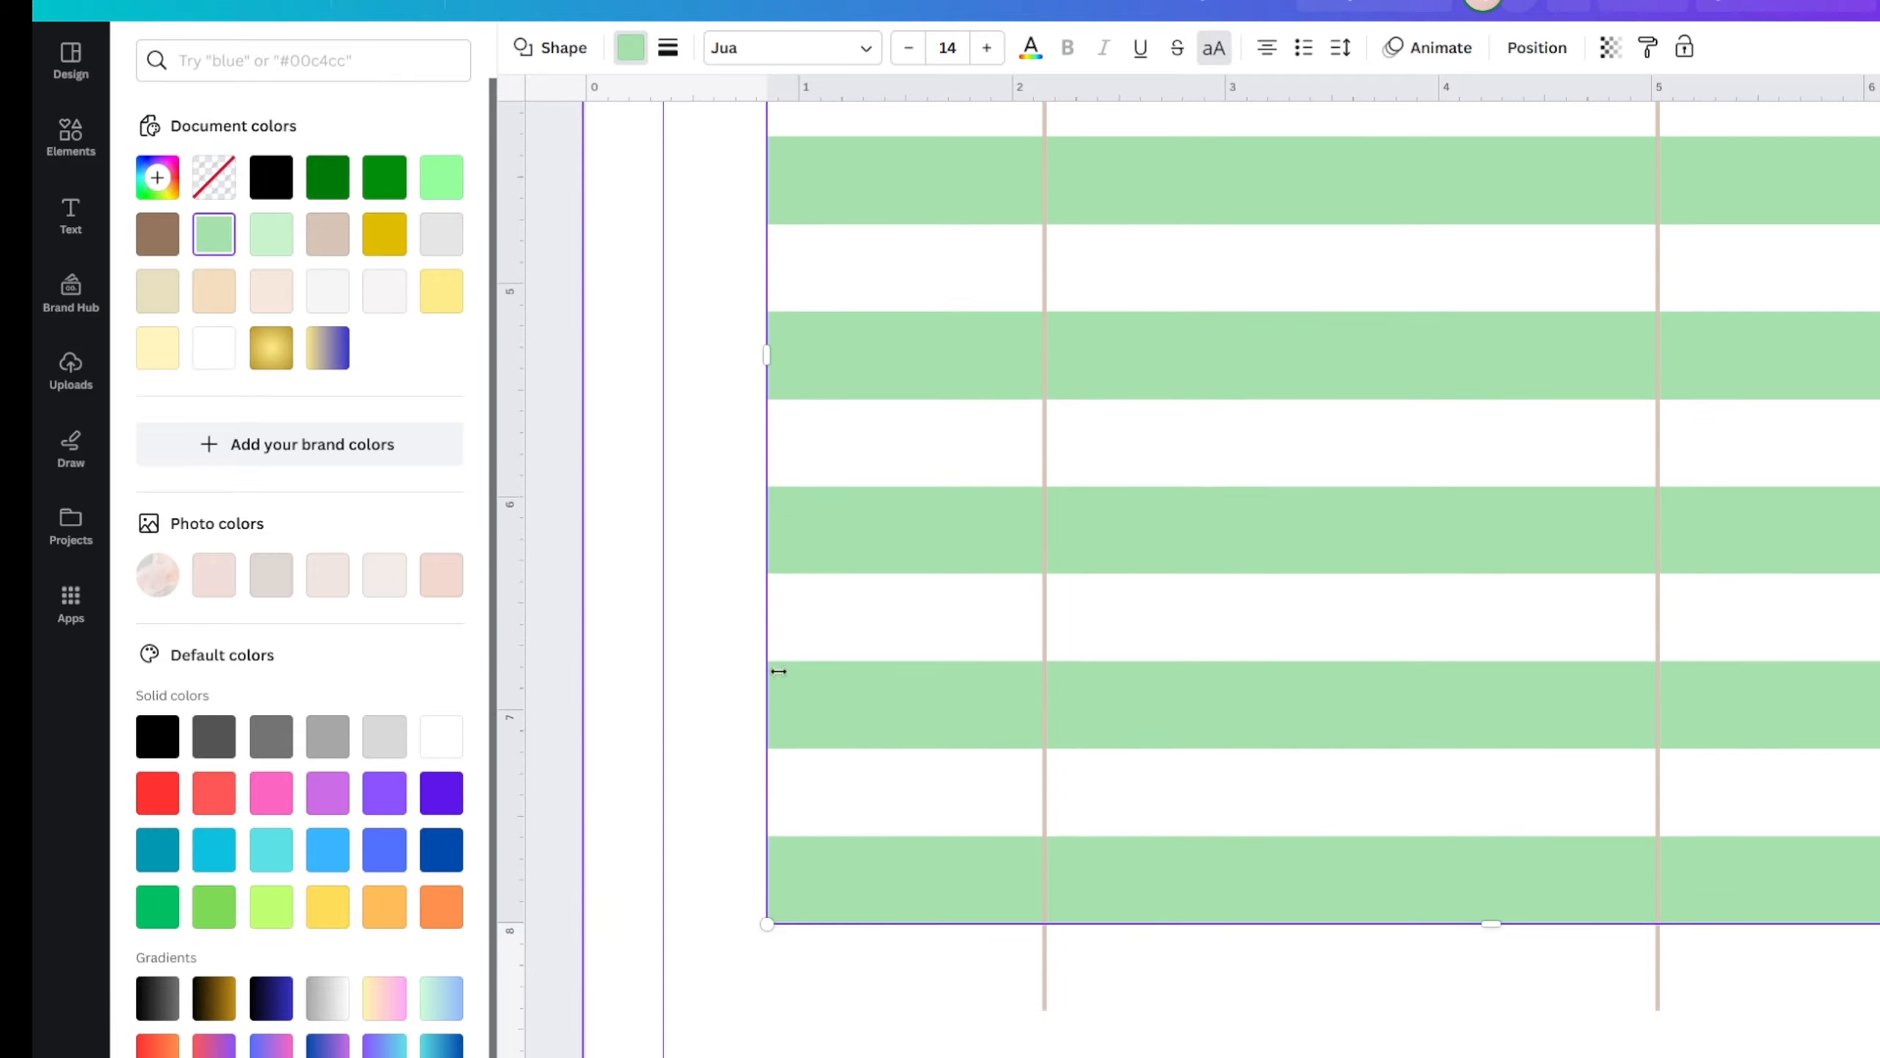
pyautogui.scroll(7, 849, 644)
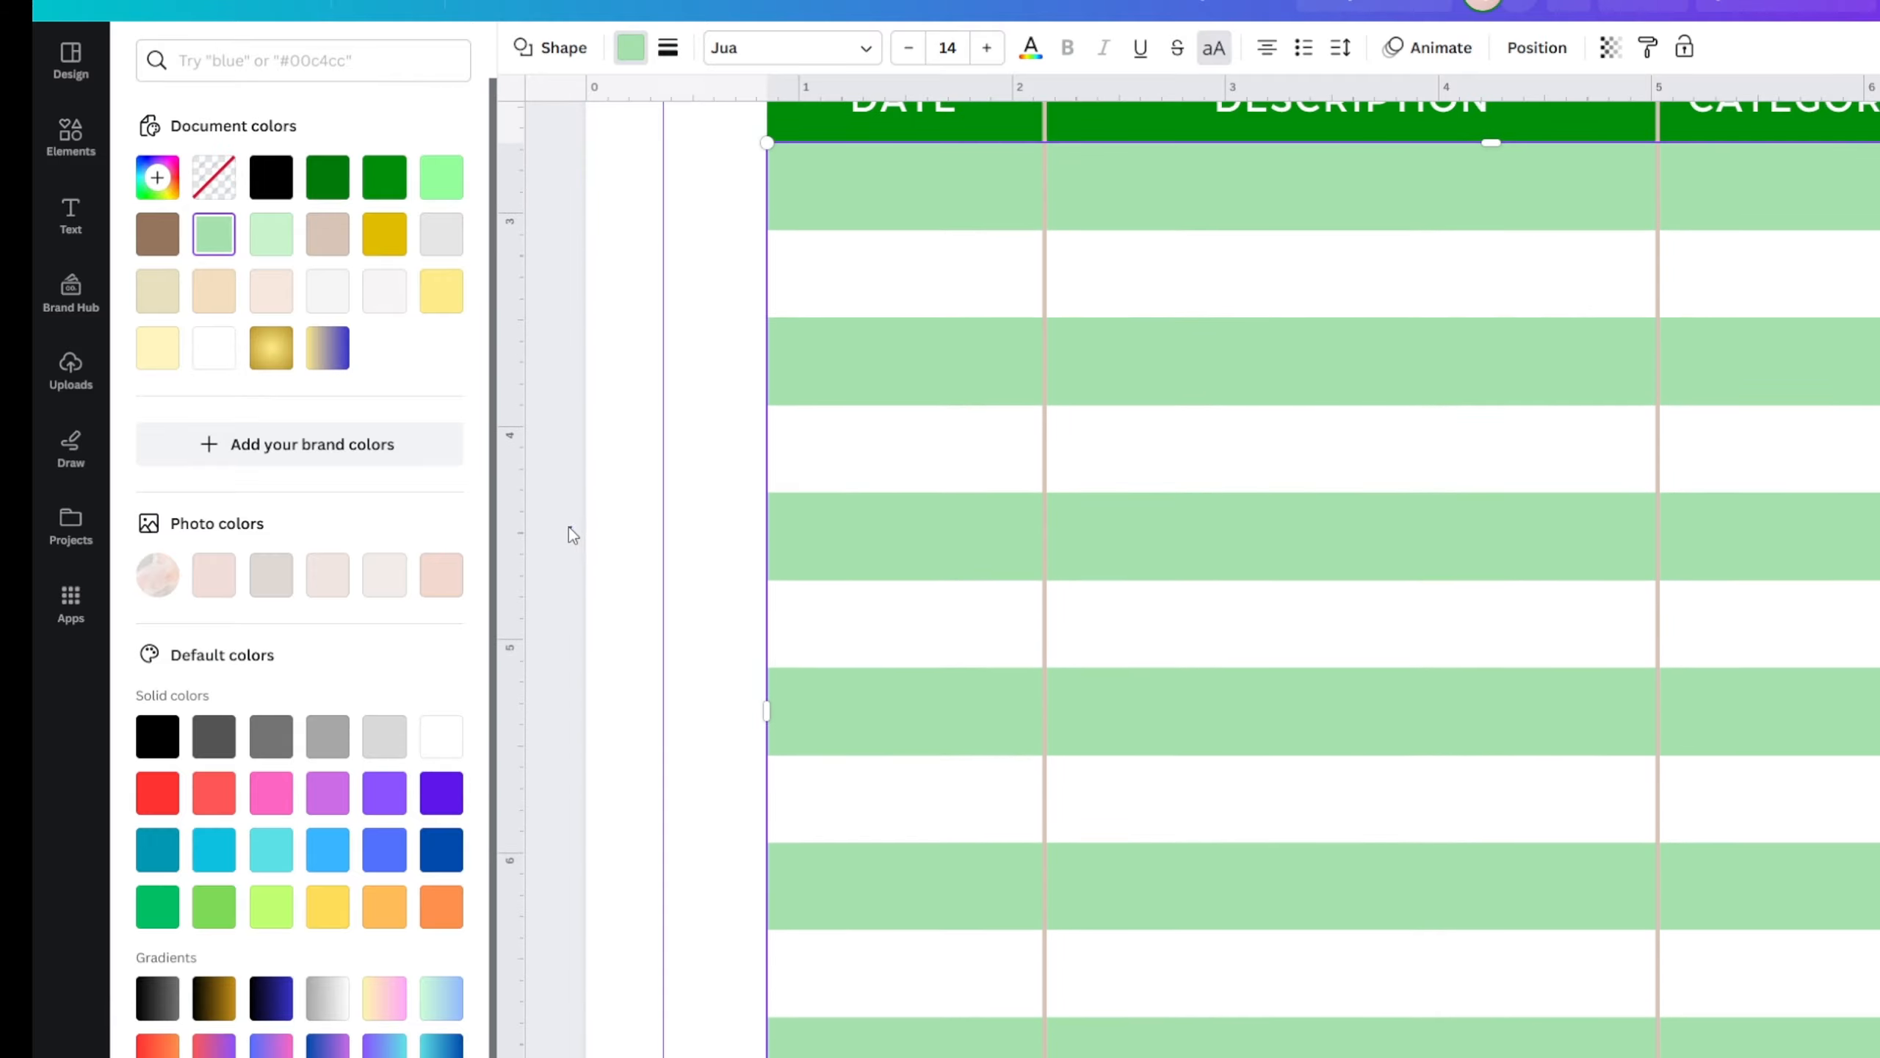
pyautogui.click(569, 526)
pyautogui.scroll(-2, 554, 535)
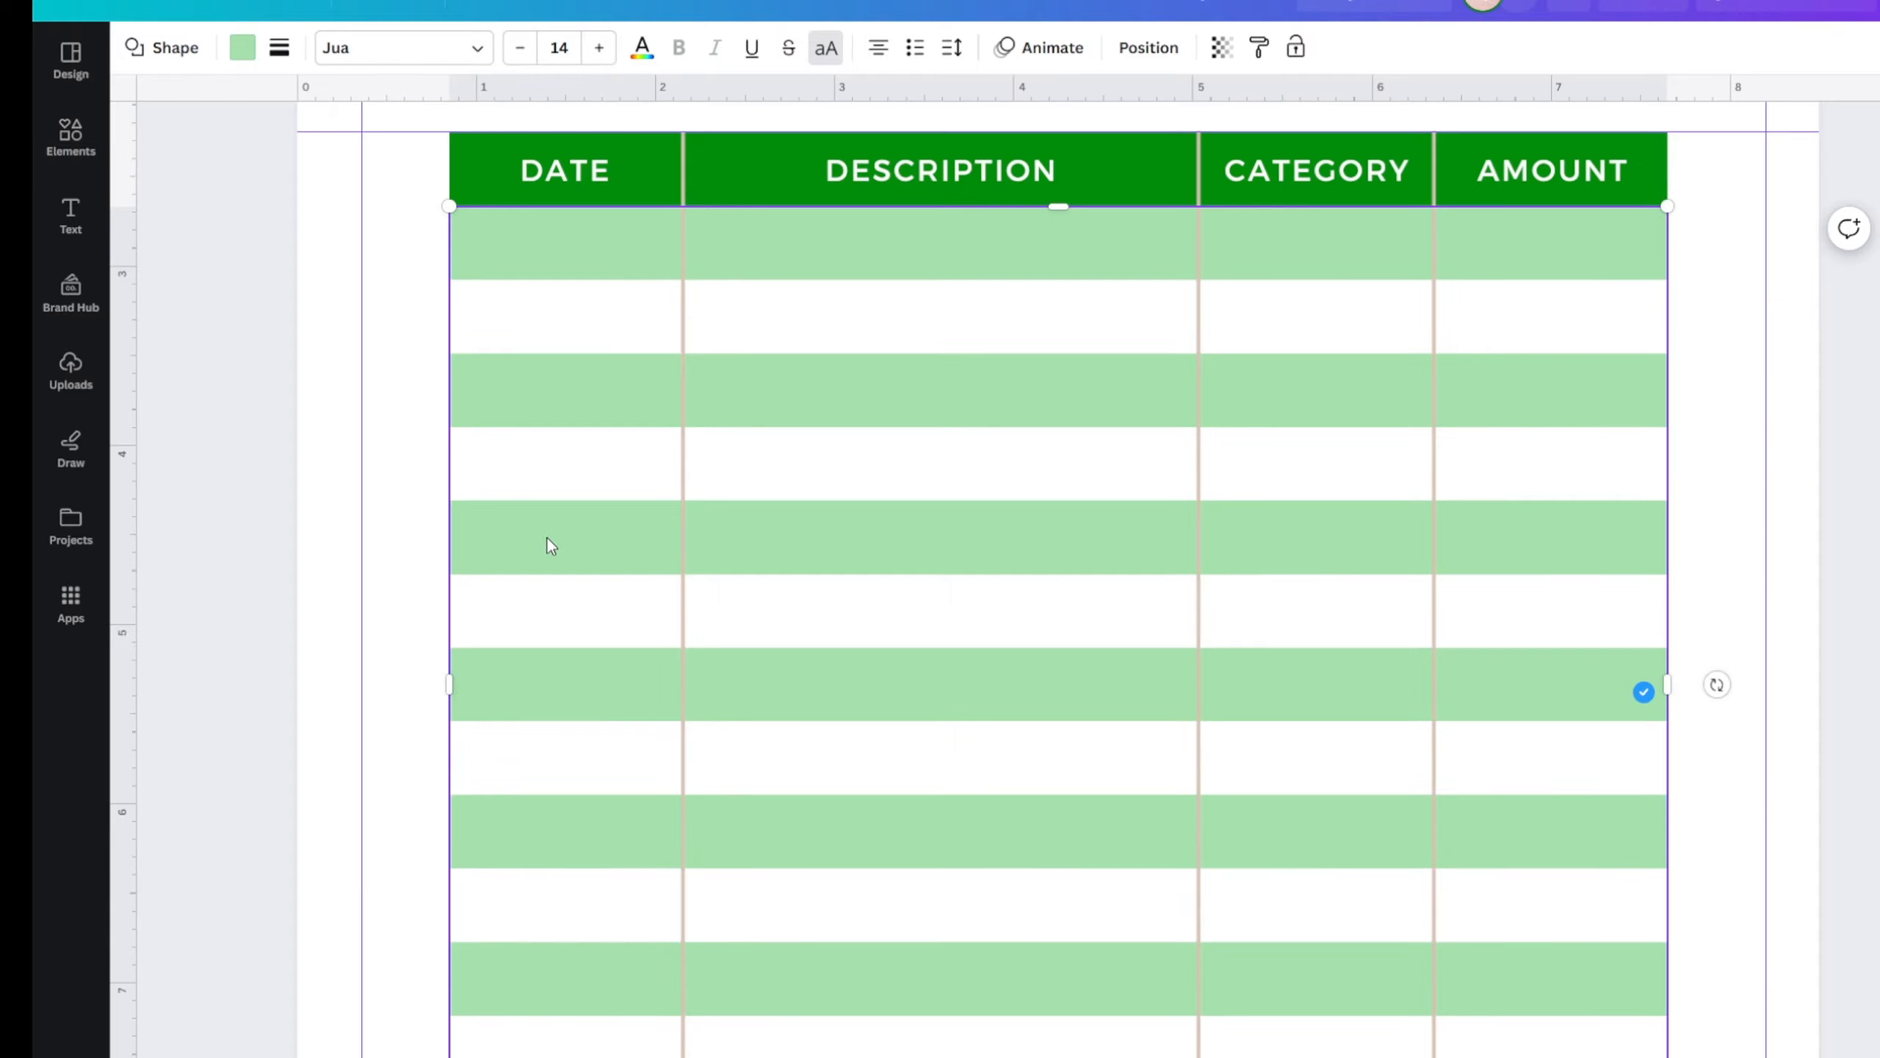
# - Fill the first white row of the table with the custom pale green #E9FFEB
pyautogui.click(817, 311)
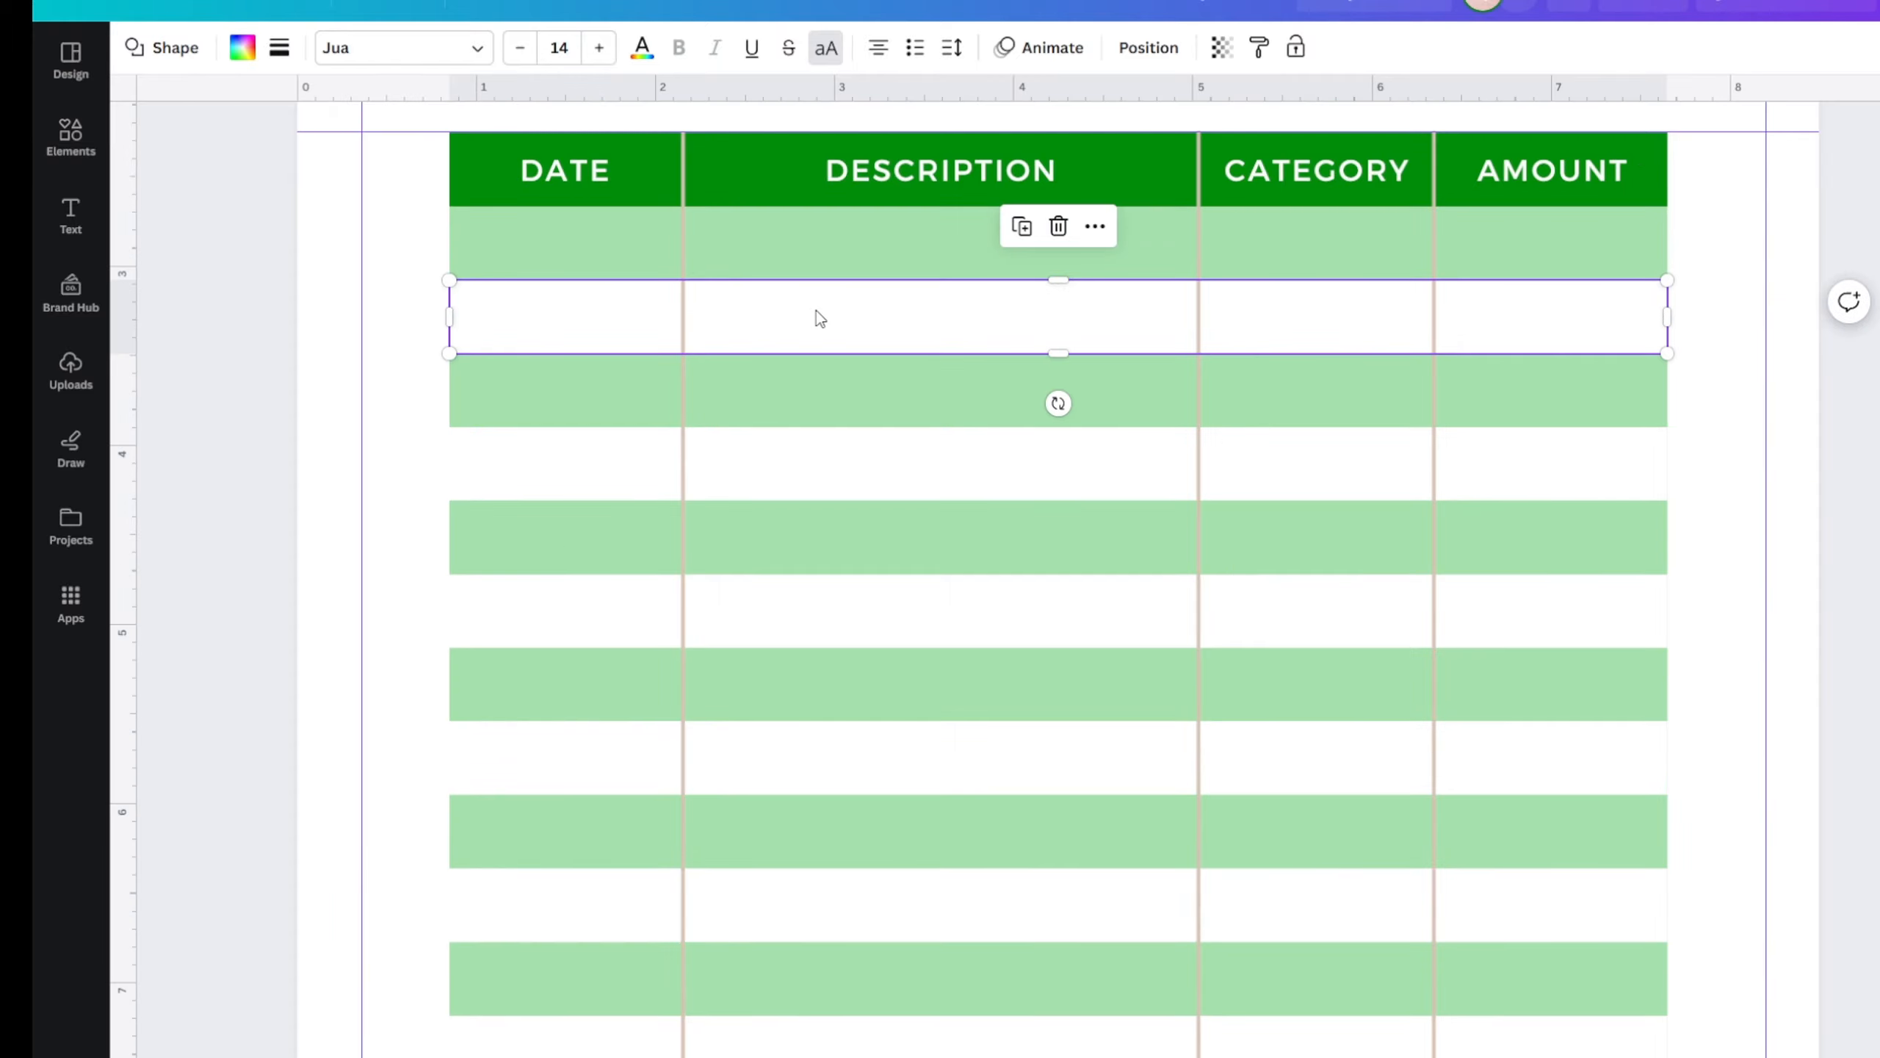
pyautogui.click(237, 67)
pyautogui.click(266, 236)
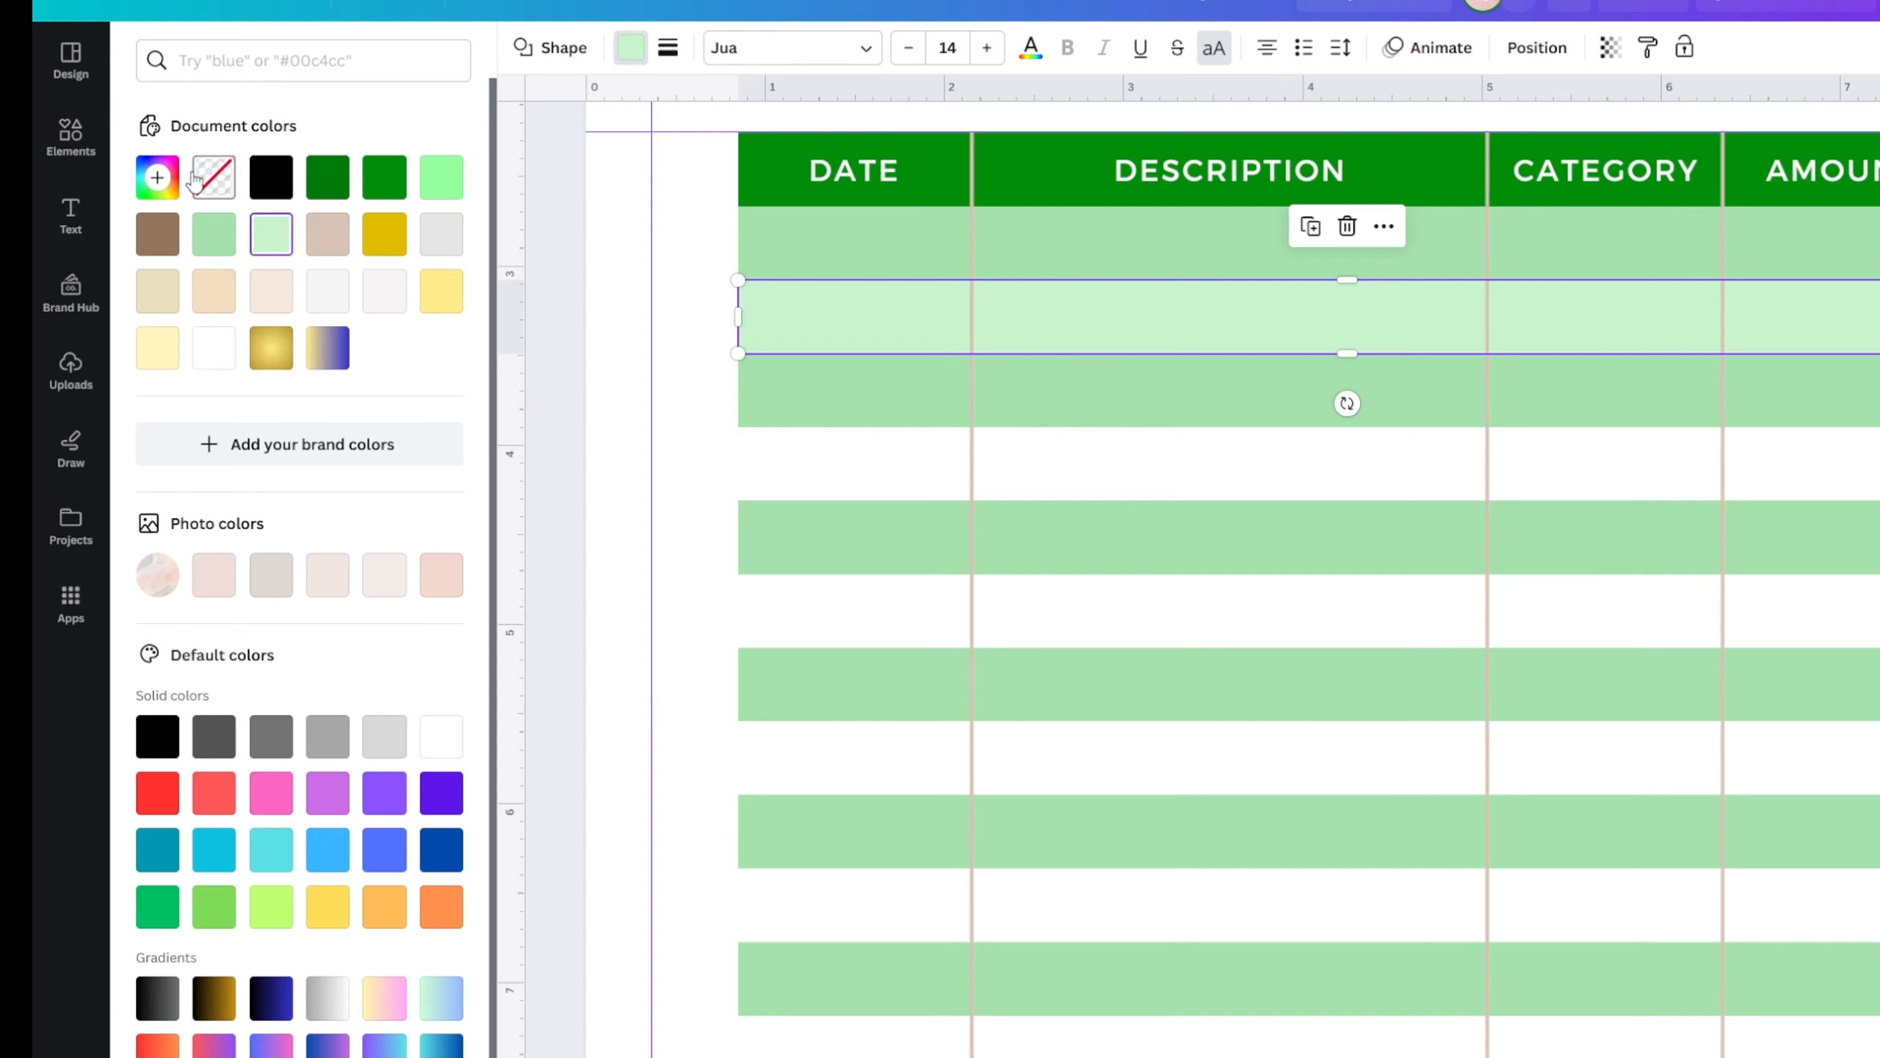
pyautogui.click(157, 177)
pyautogui.moveTo(202, 294); pyautogui.dragTo(179, 274)
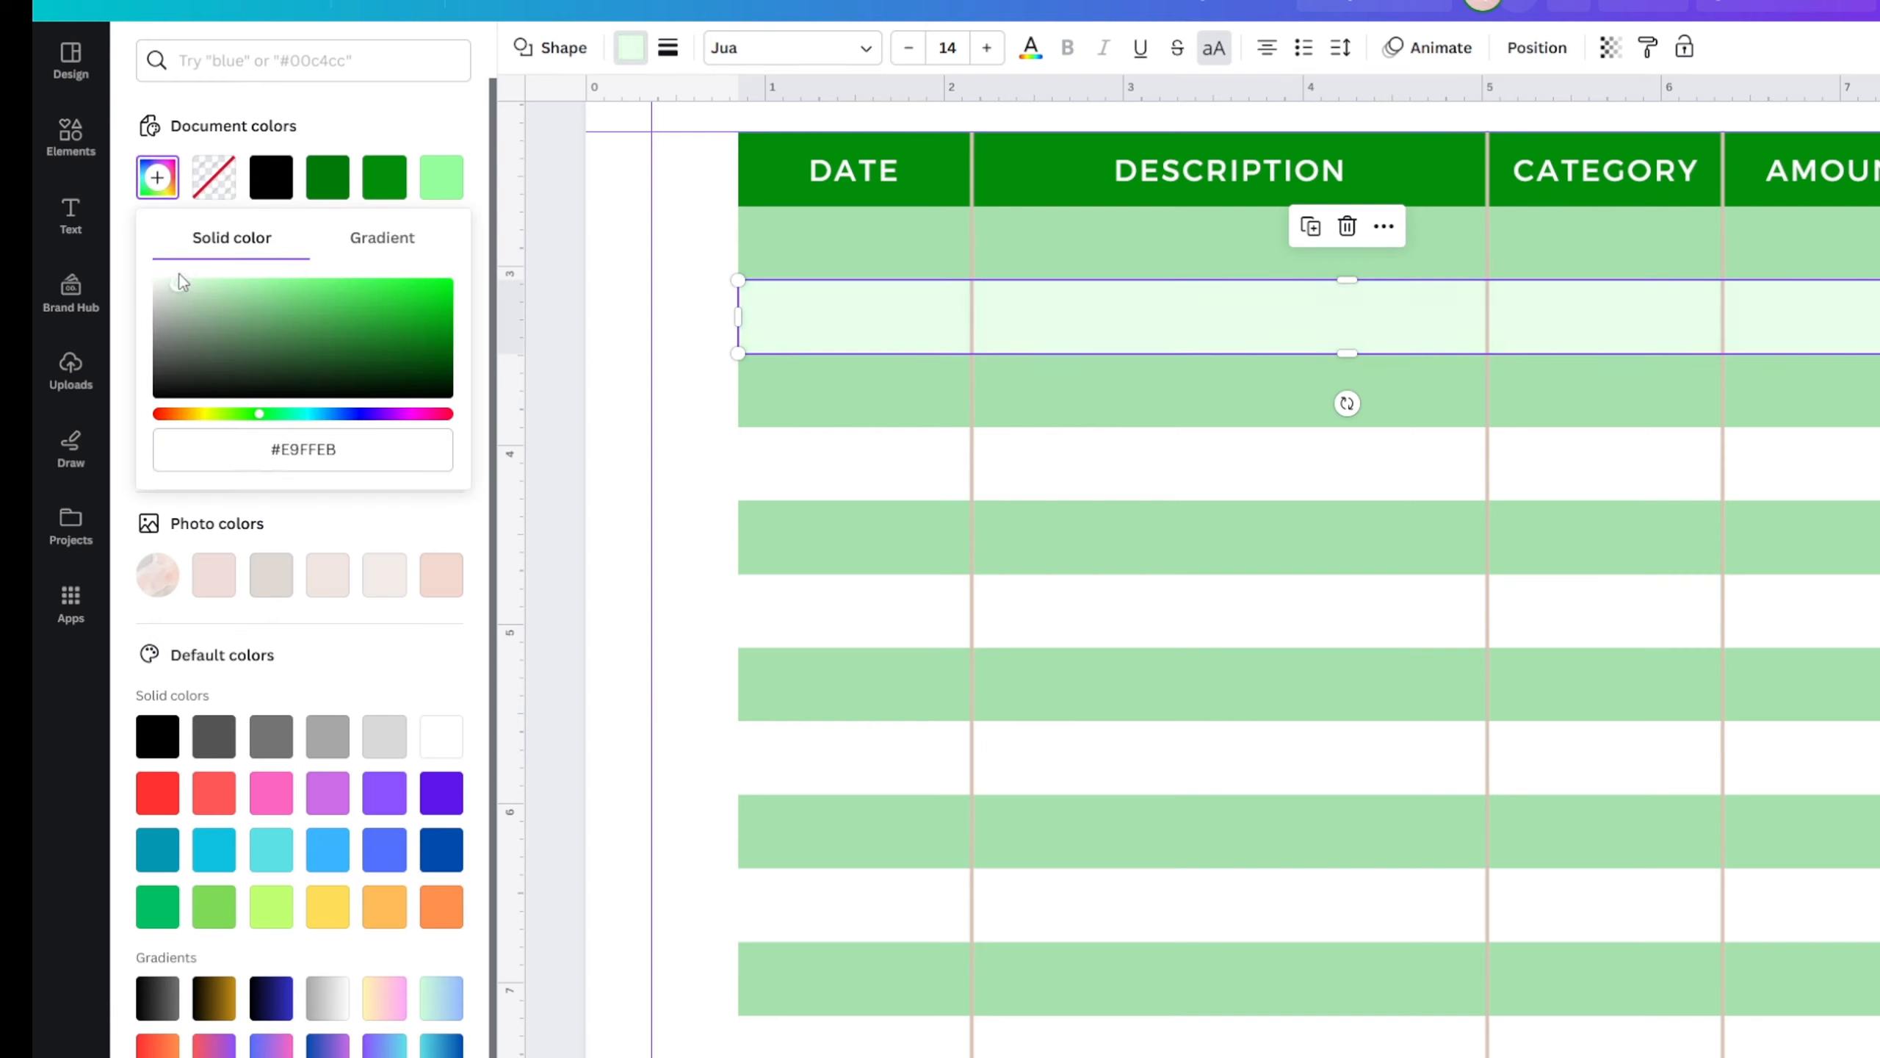
# - Copy the pale green row's style onto the next three white rows of the table
pyautogui.click(1648, 47)
pyautogui.click(922, 481)
pyautogui.click(1648, 47)
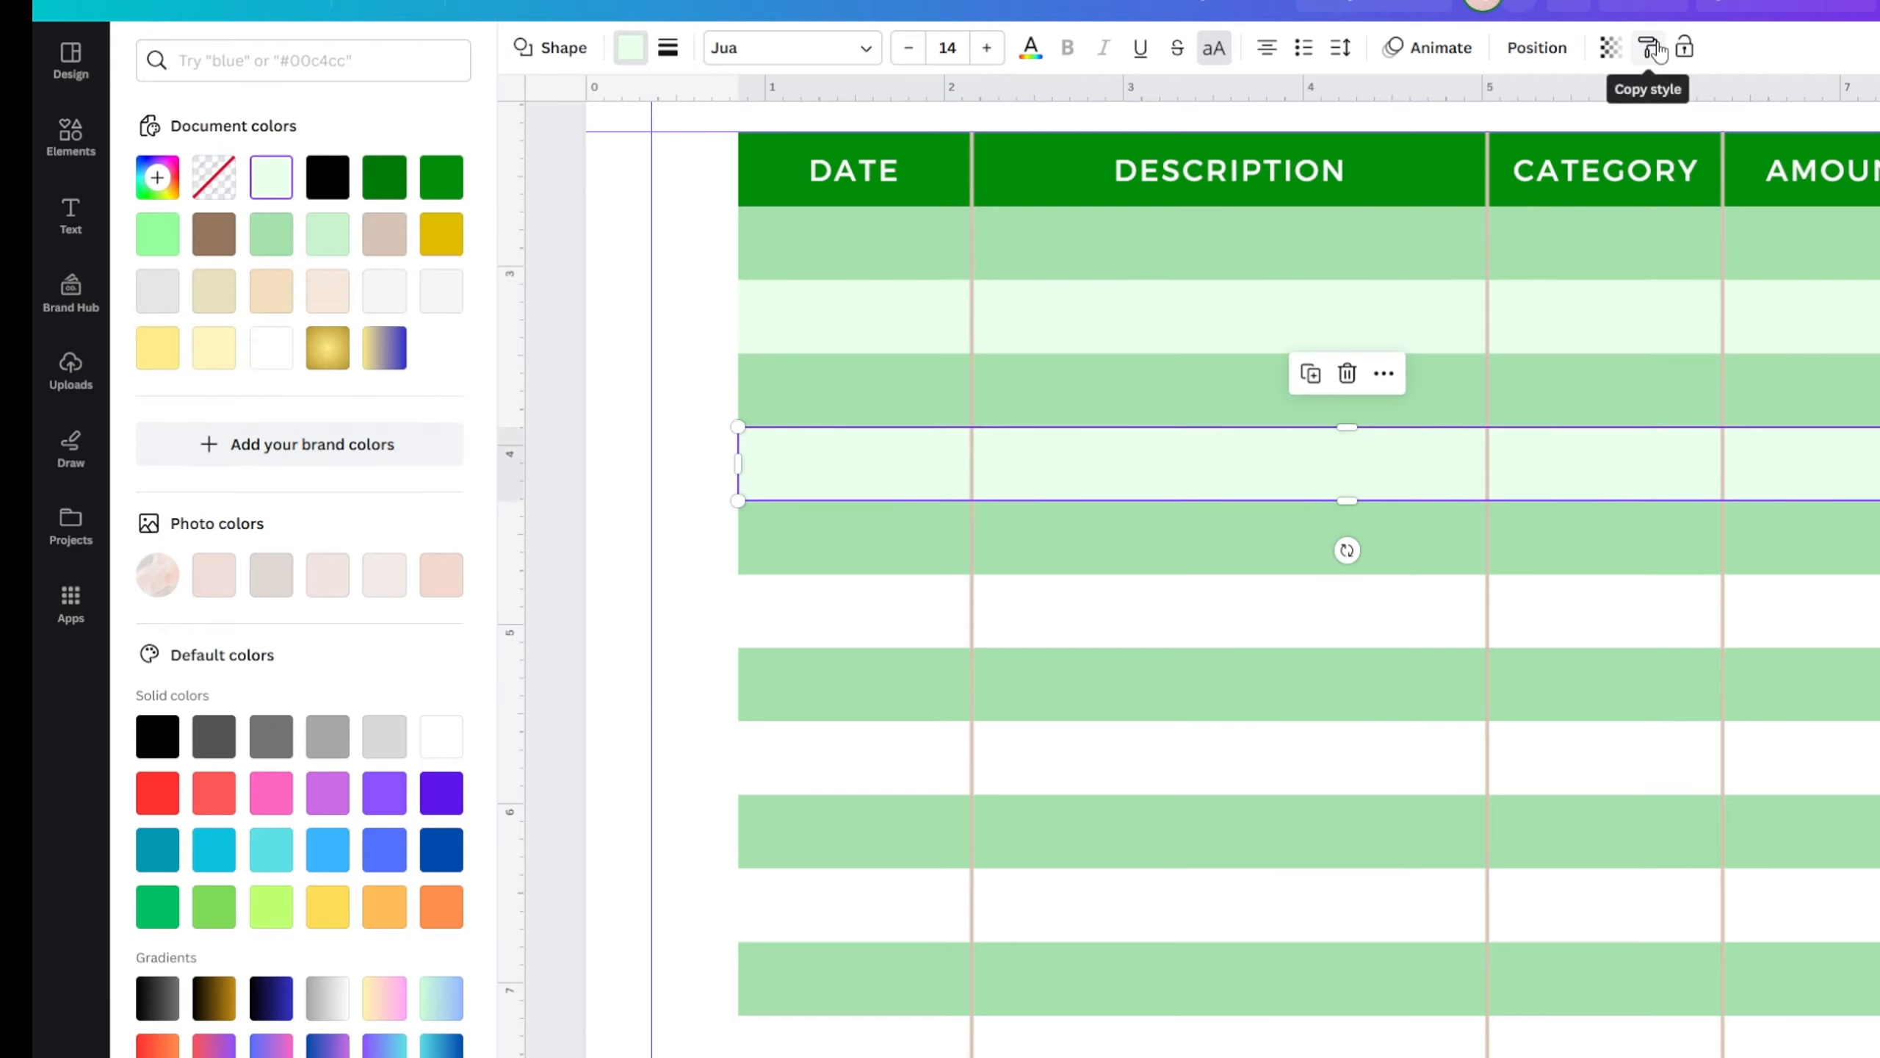
pyautogui.click(898, 604)
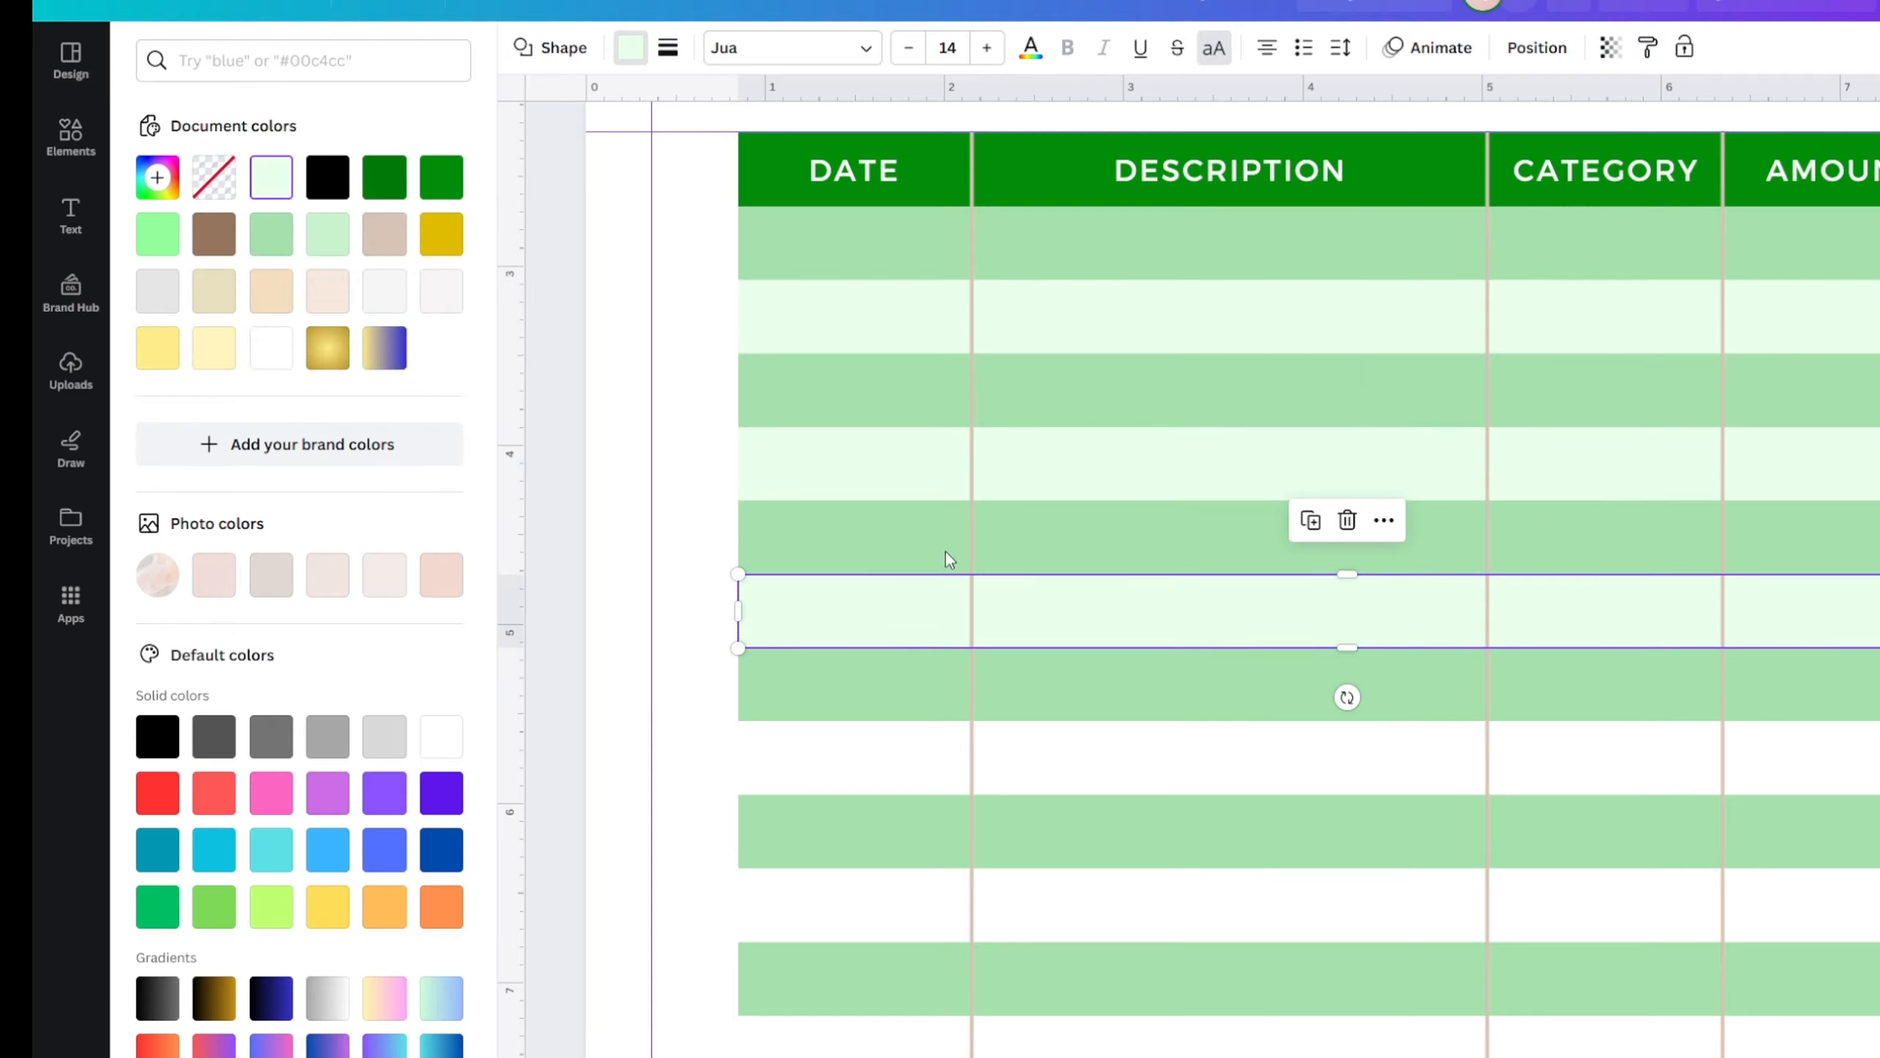
pyautogui.click(1648, 49)
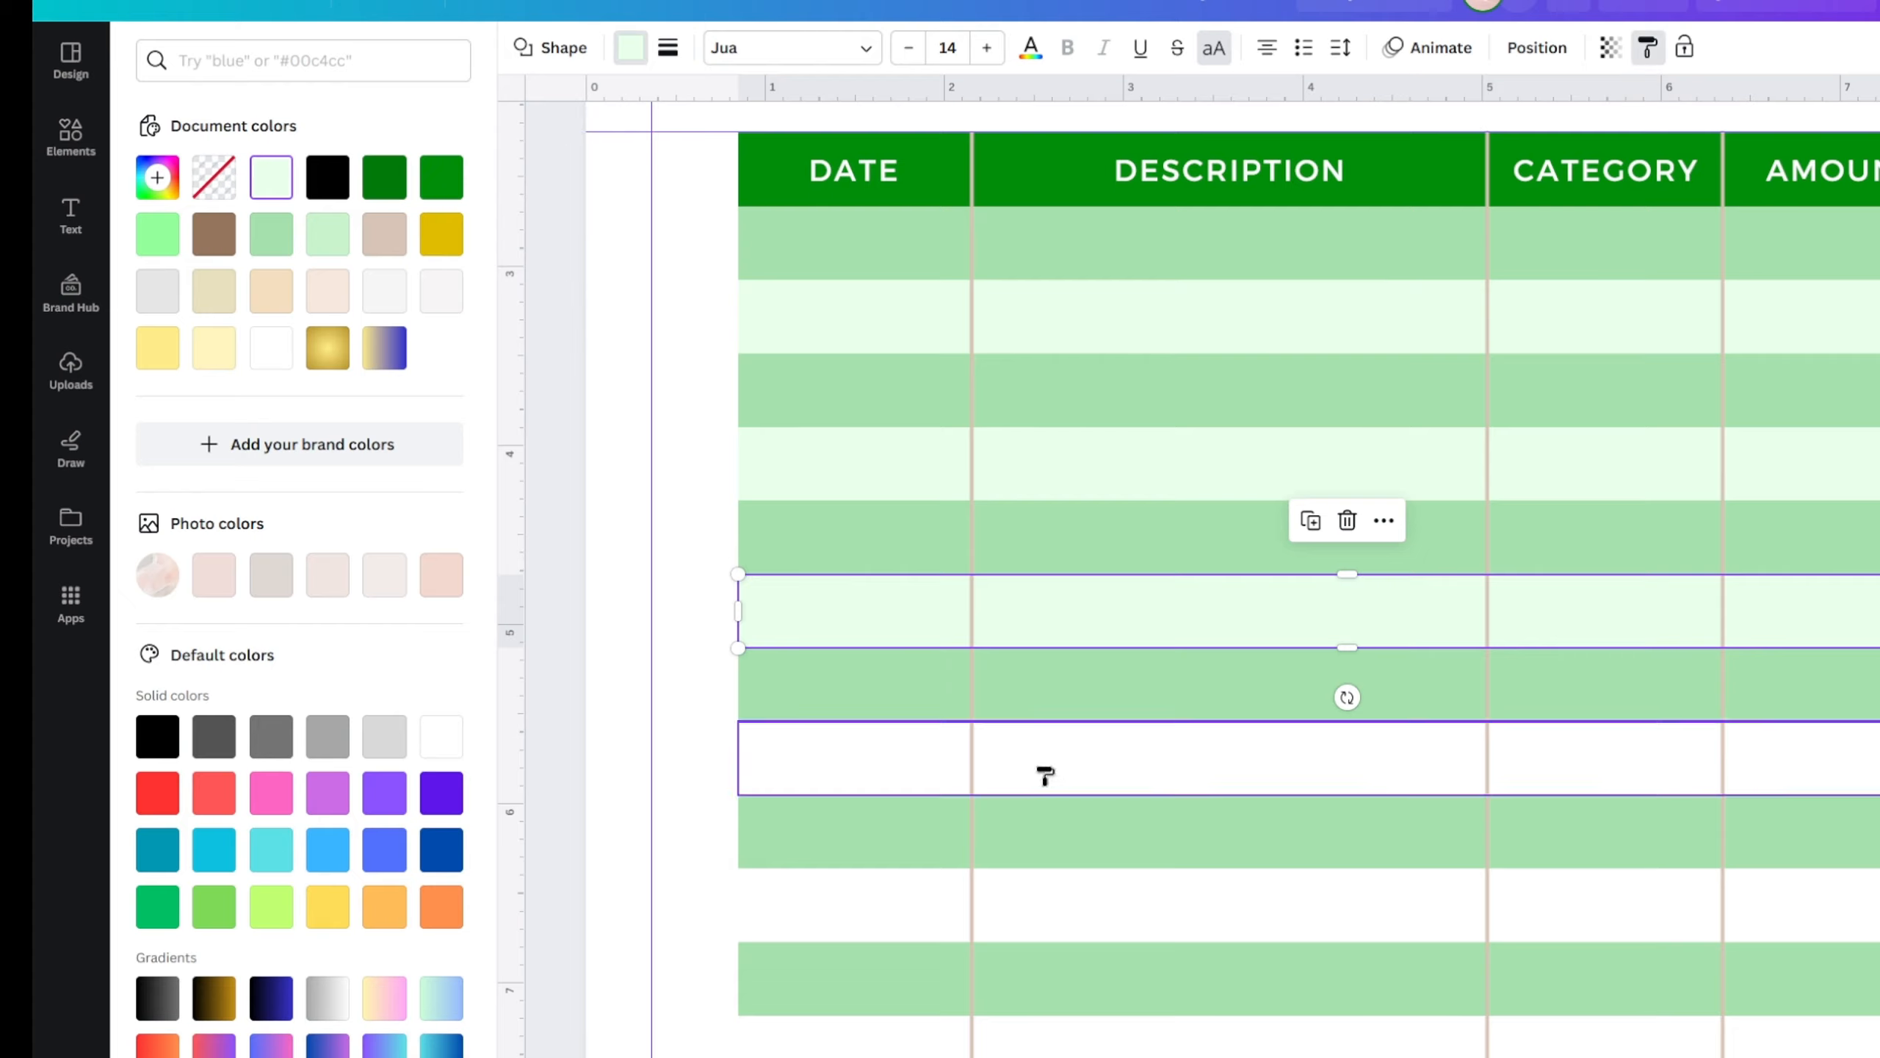
pyautogui.click(918, 756)
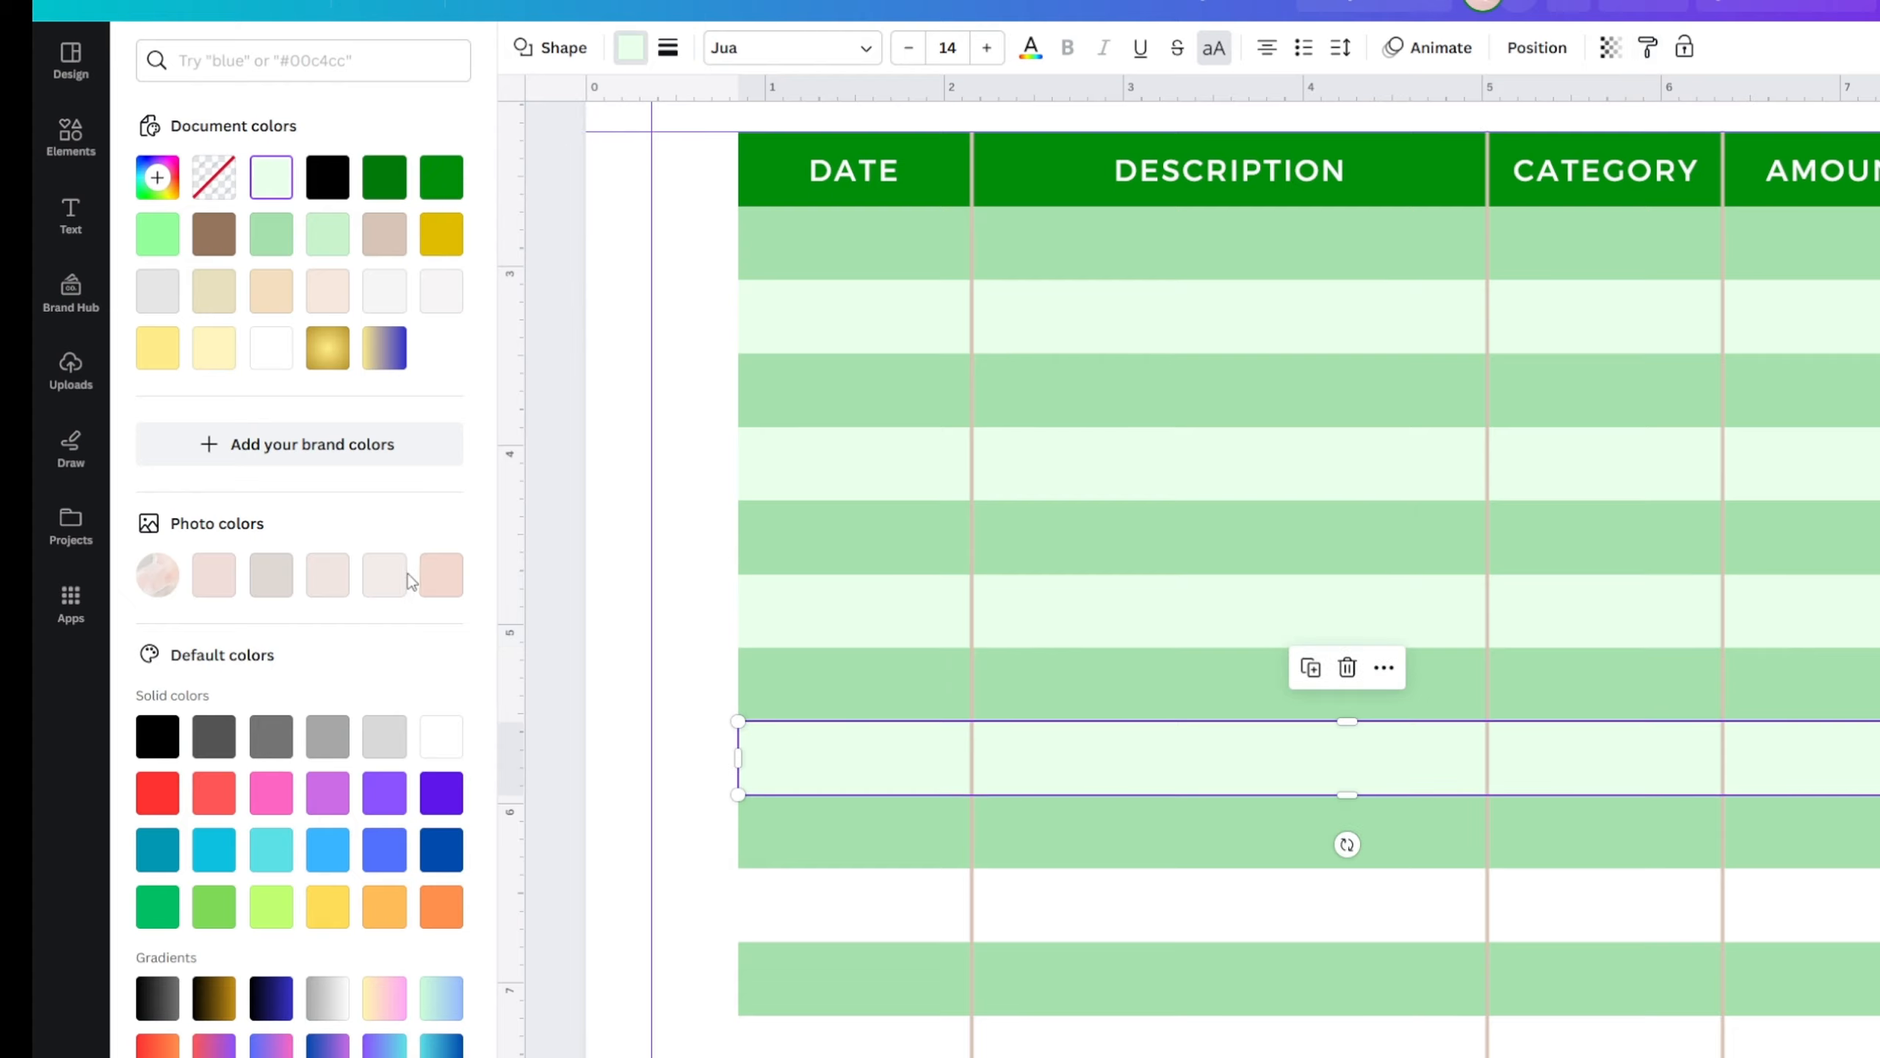
pyautogui.click(533, 593)
# - Copy the pale green row style onto the three remaining white rows in the table's lower part
pyautogui.scroll(-3, 653, 785)
pyautogui.click(860, 688)
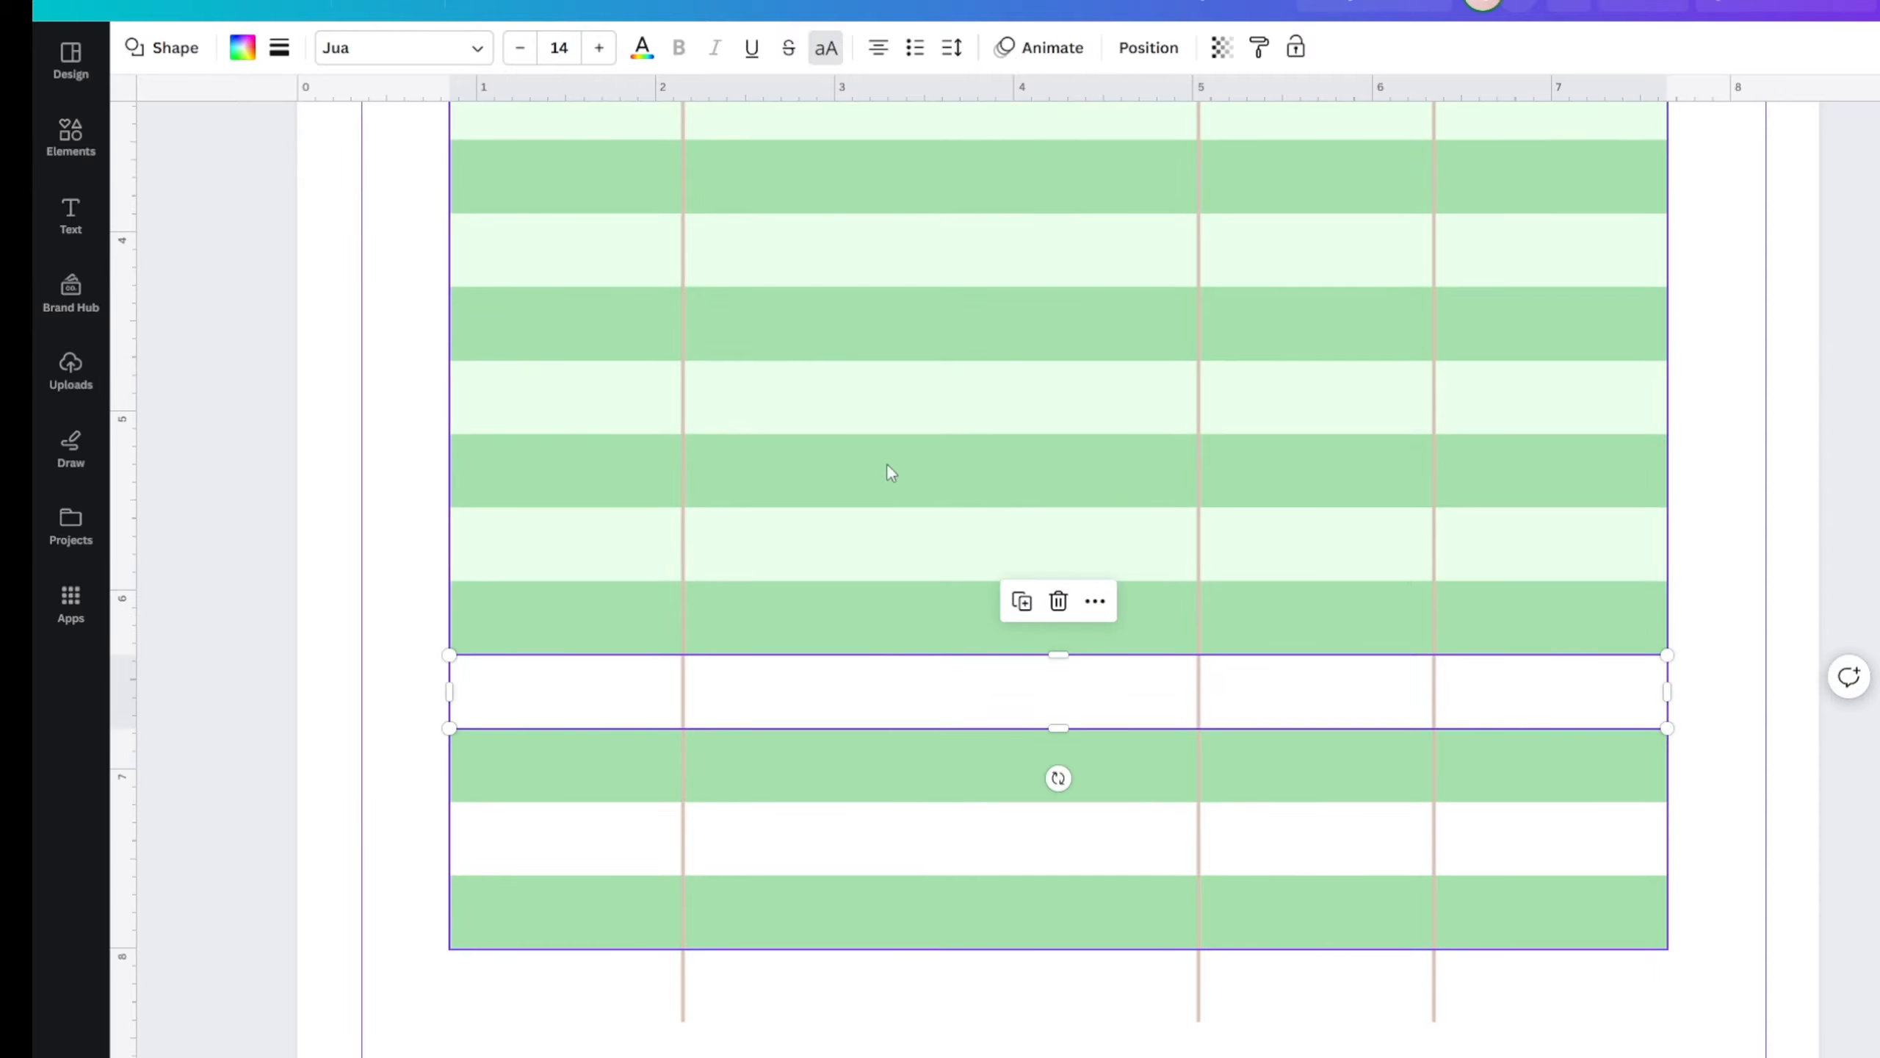
pyautogui.click(897, 532)
pyautogui.click(1259, 50)
pyautogui.click(849, 685)
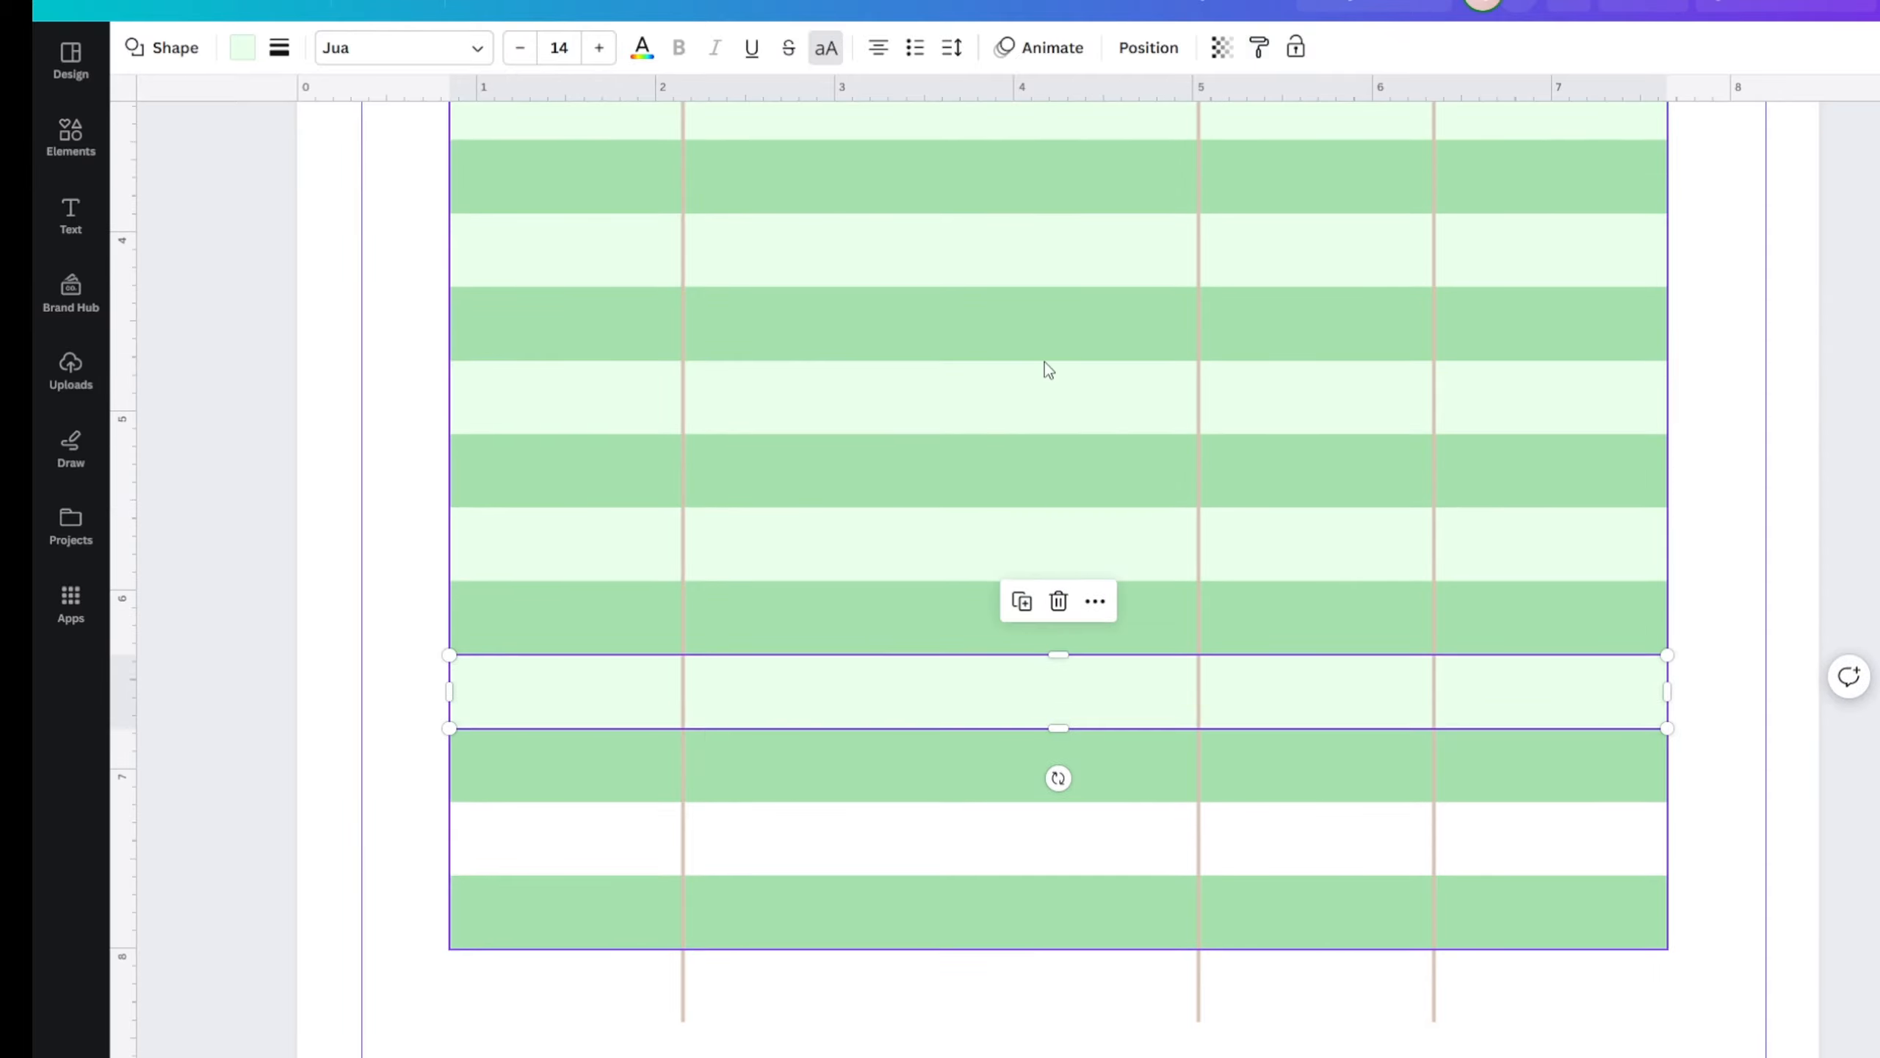
pyautogui.click(1258, 48)
pyautogui.click(831, 859)
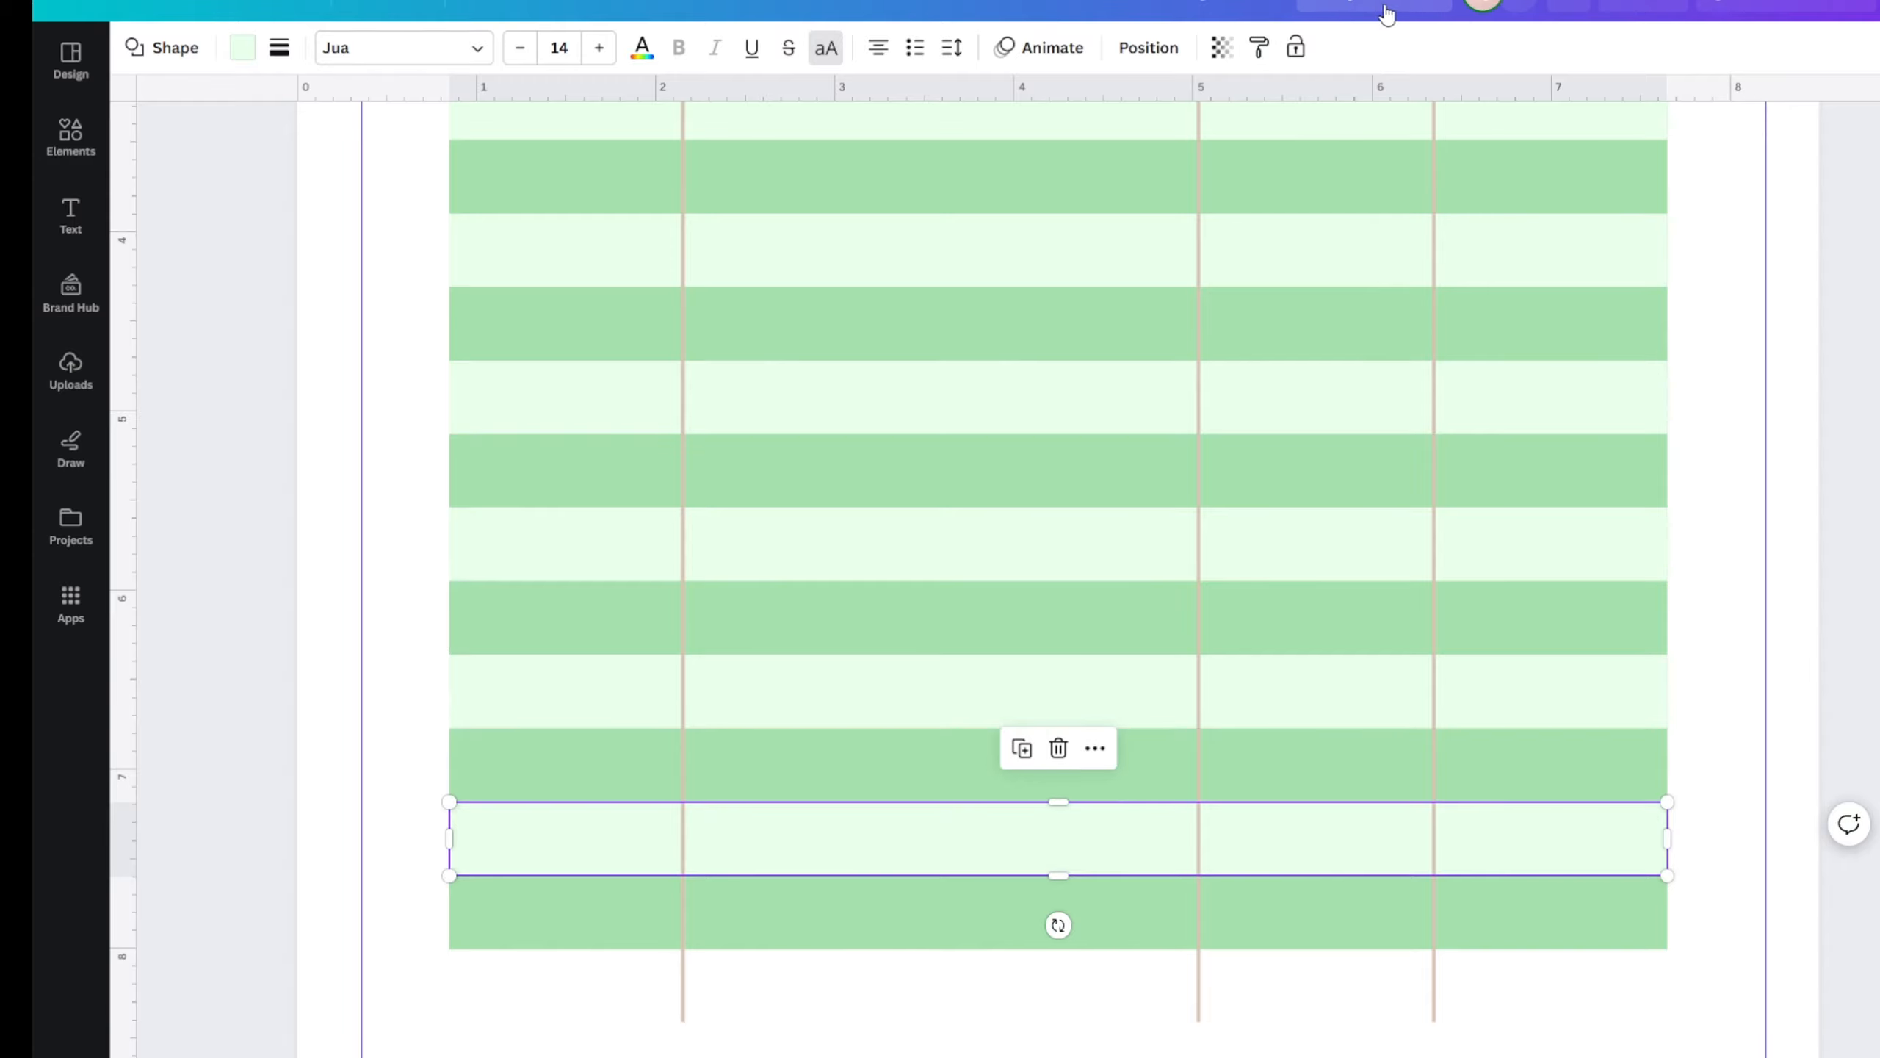
pyautogui.click(1268, 52)
pyautogui.click(877, 989)
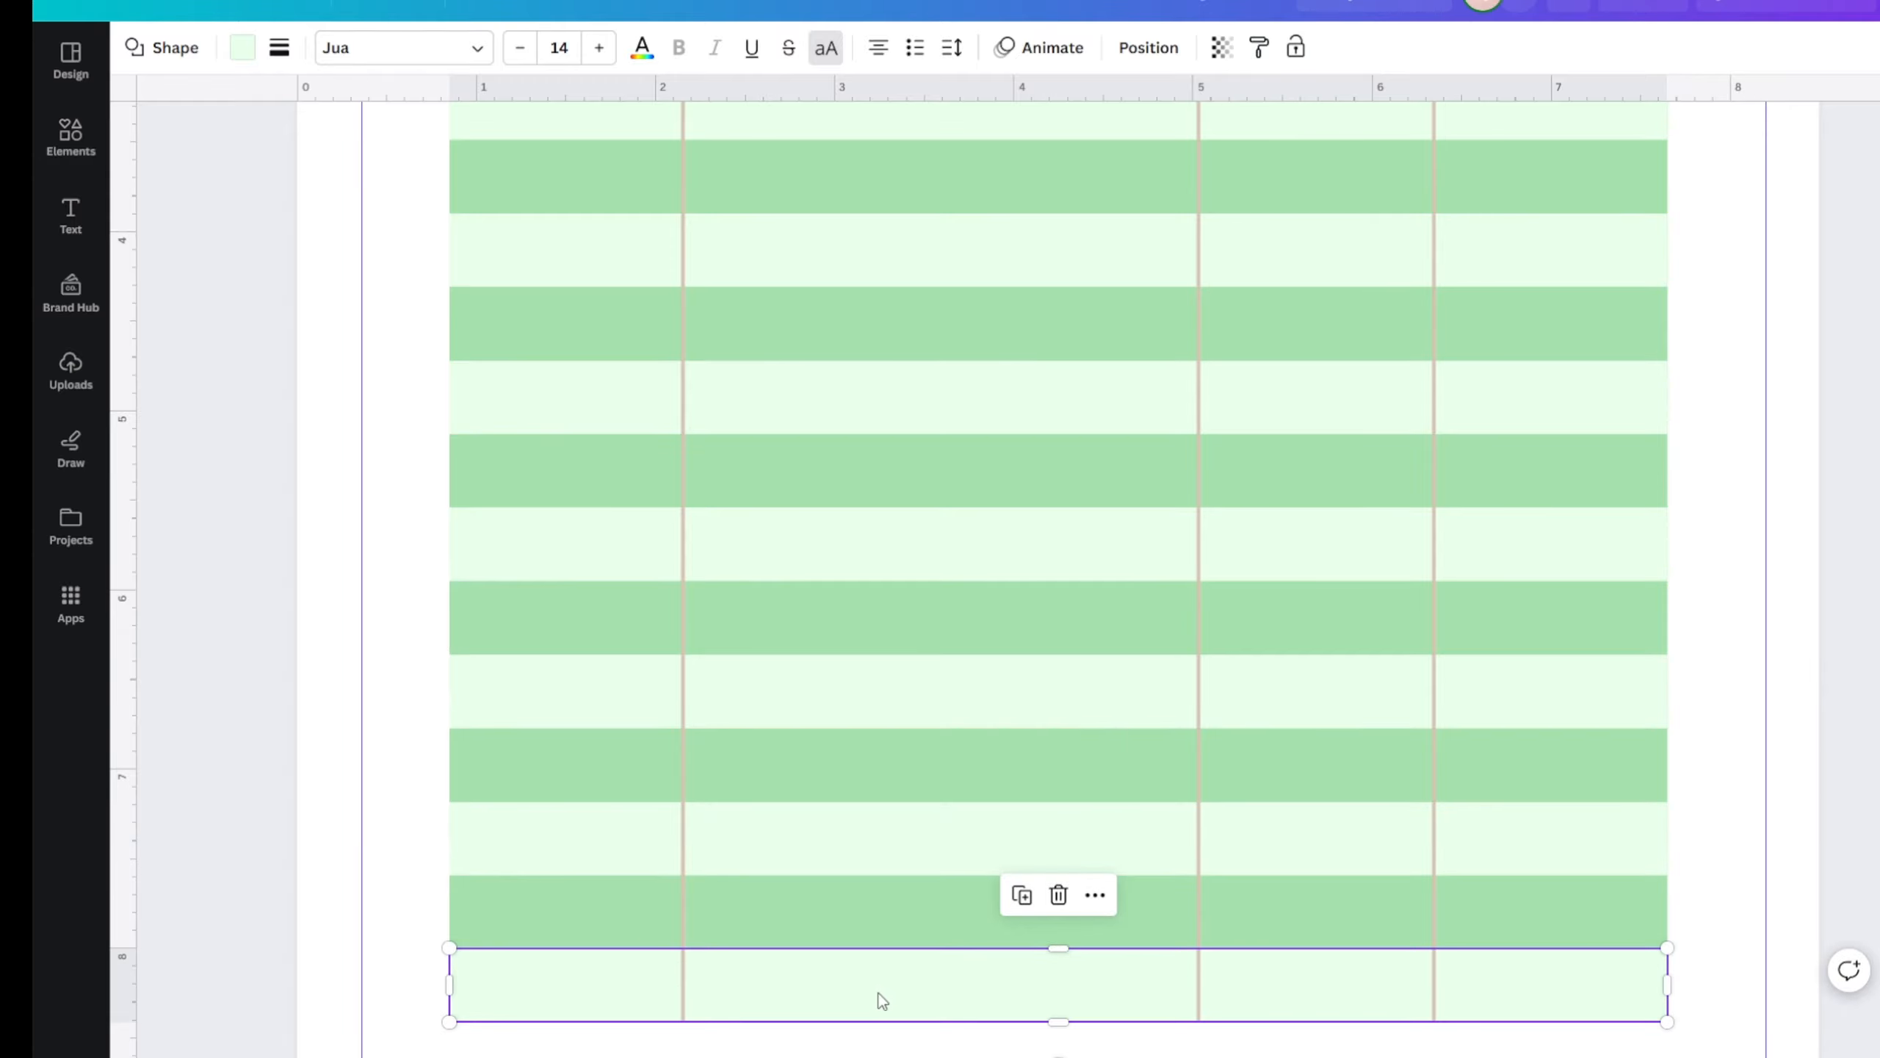
# - Recolour the vertical divider line between the DATE and DESCRIPTION columns white
pyautogui.scroll(8, 858, 918)
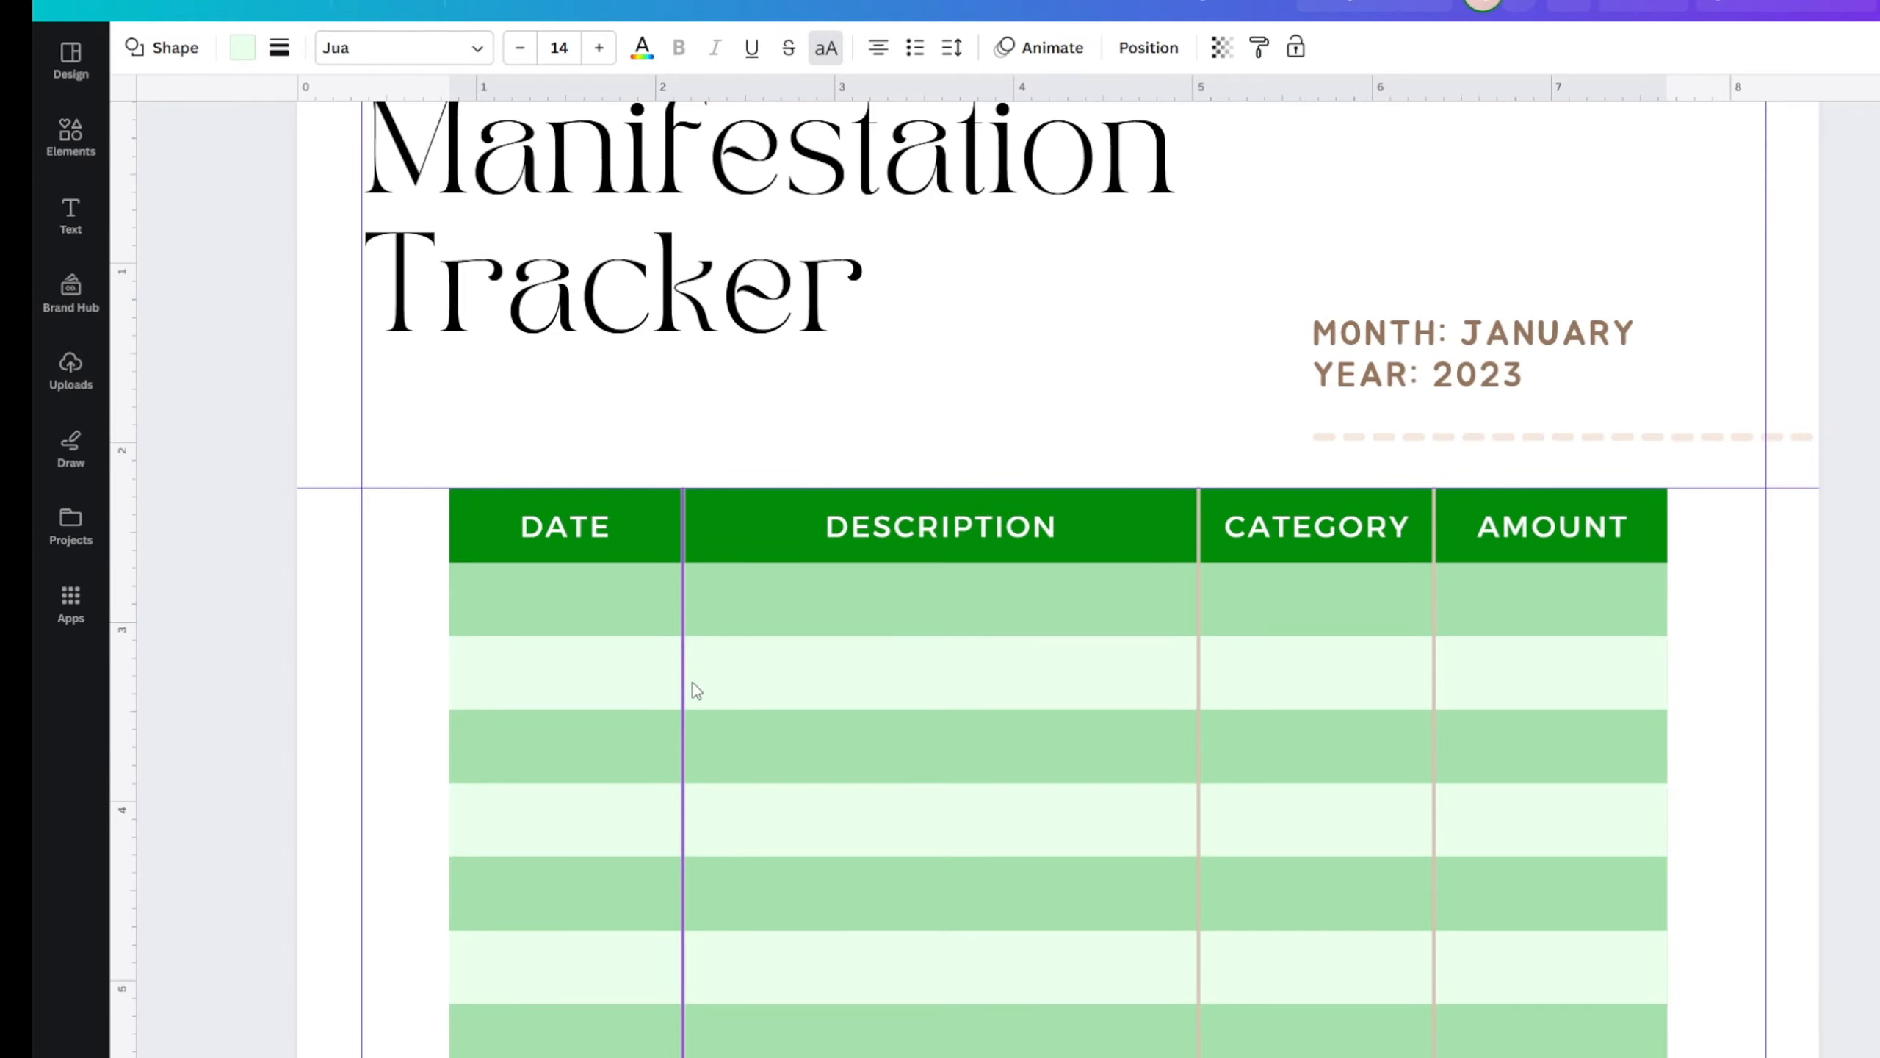
pyautogui.scroll(3, 689, 682)
pyautogui.click(643, 644)
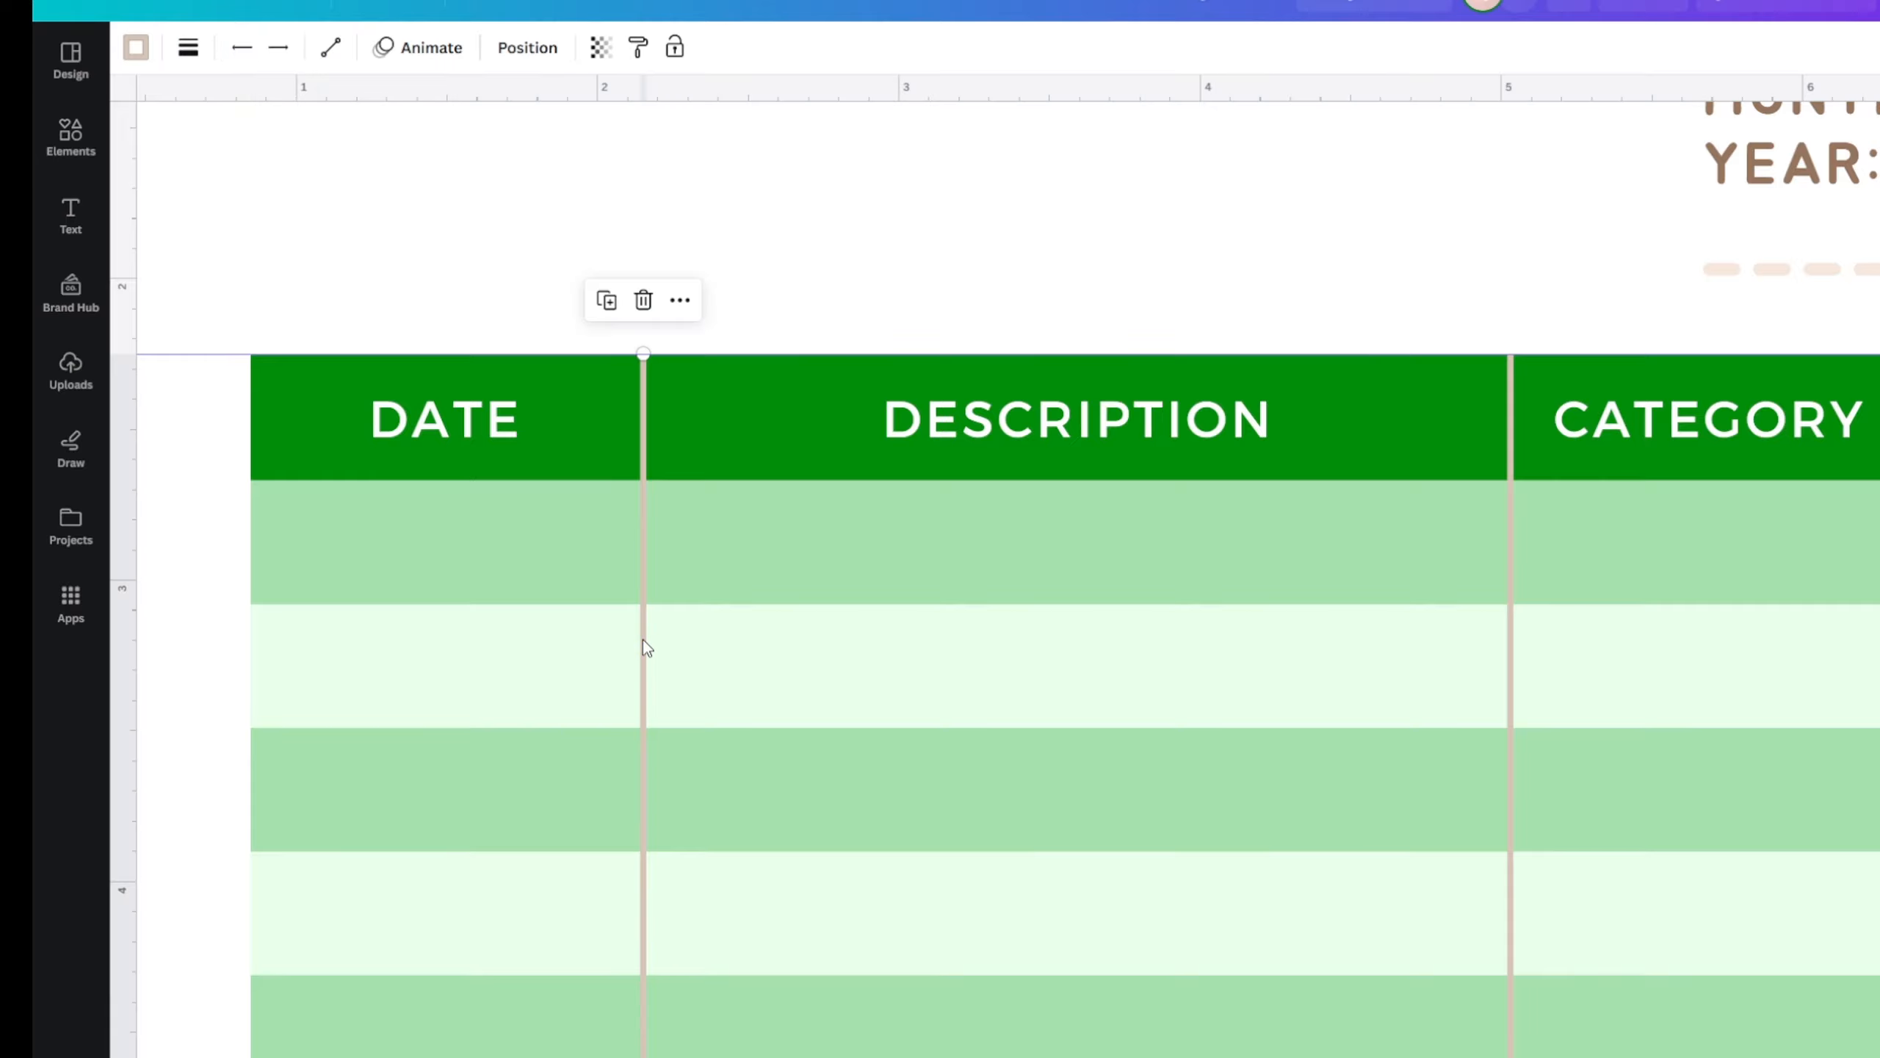
pyautogui.click(135, 50)
pyautogui.click(202, 363)
pyautogui.click(965, 546)
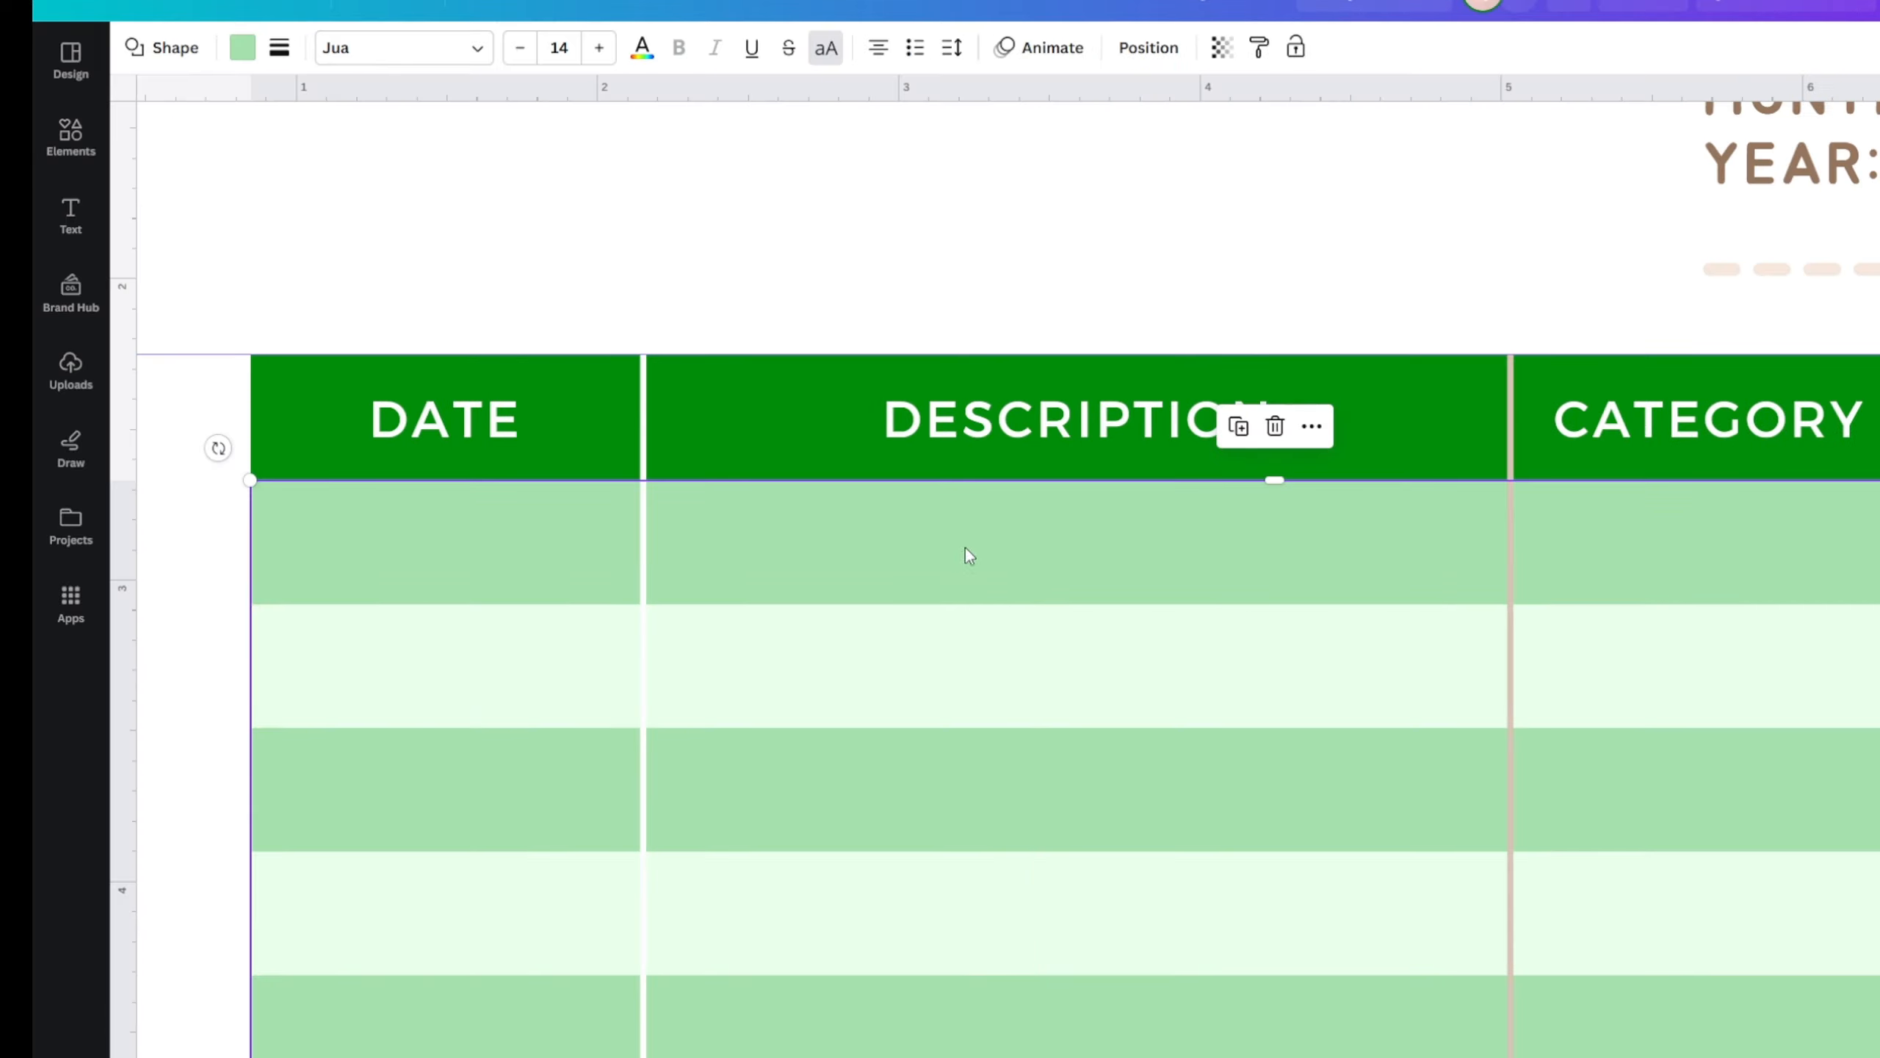
pyautogui.click(956, 244)
pyautogui.scroll(-5, 949, 251)
pyautogui.scroll(6, 949, 251)
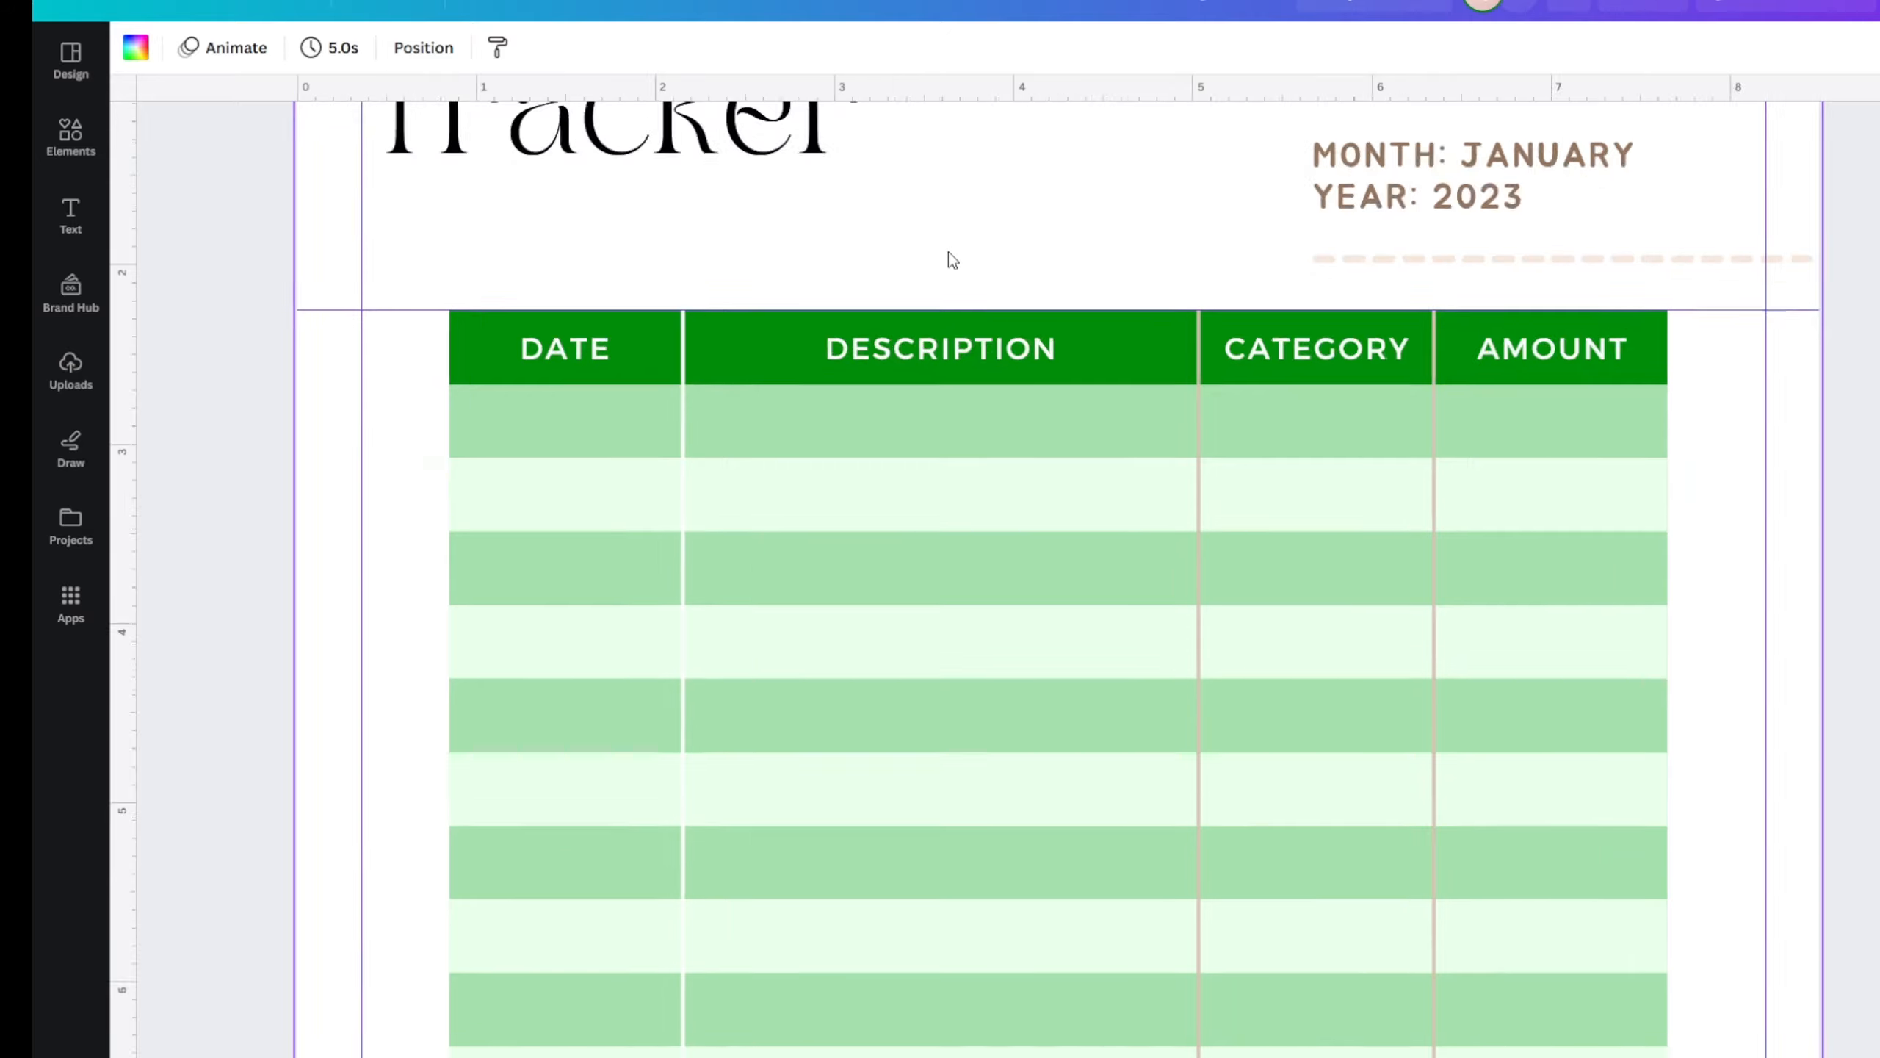
# - Try the dark green and then the bright light green document colours on the divider between DATE and DESCRIPTION
pyautogui.click(564, 482)
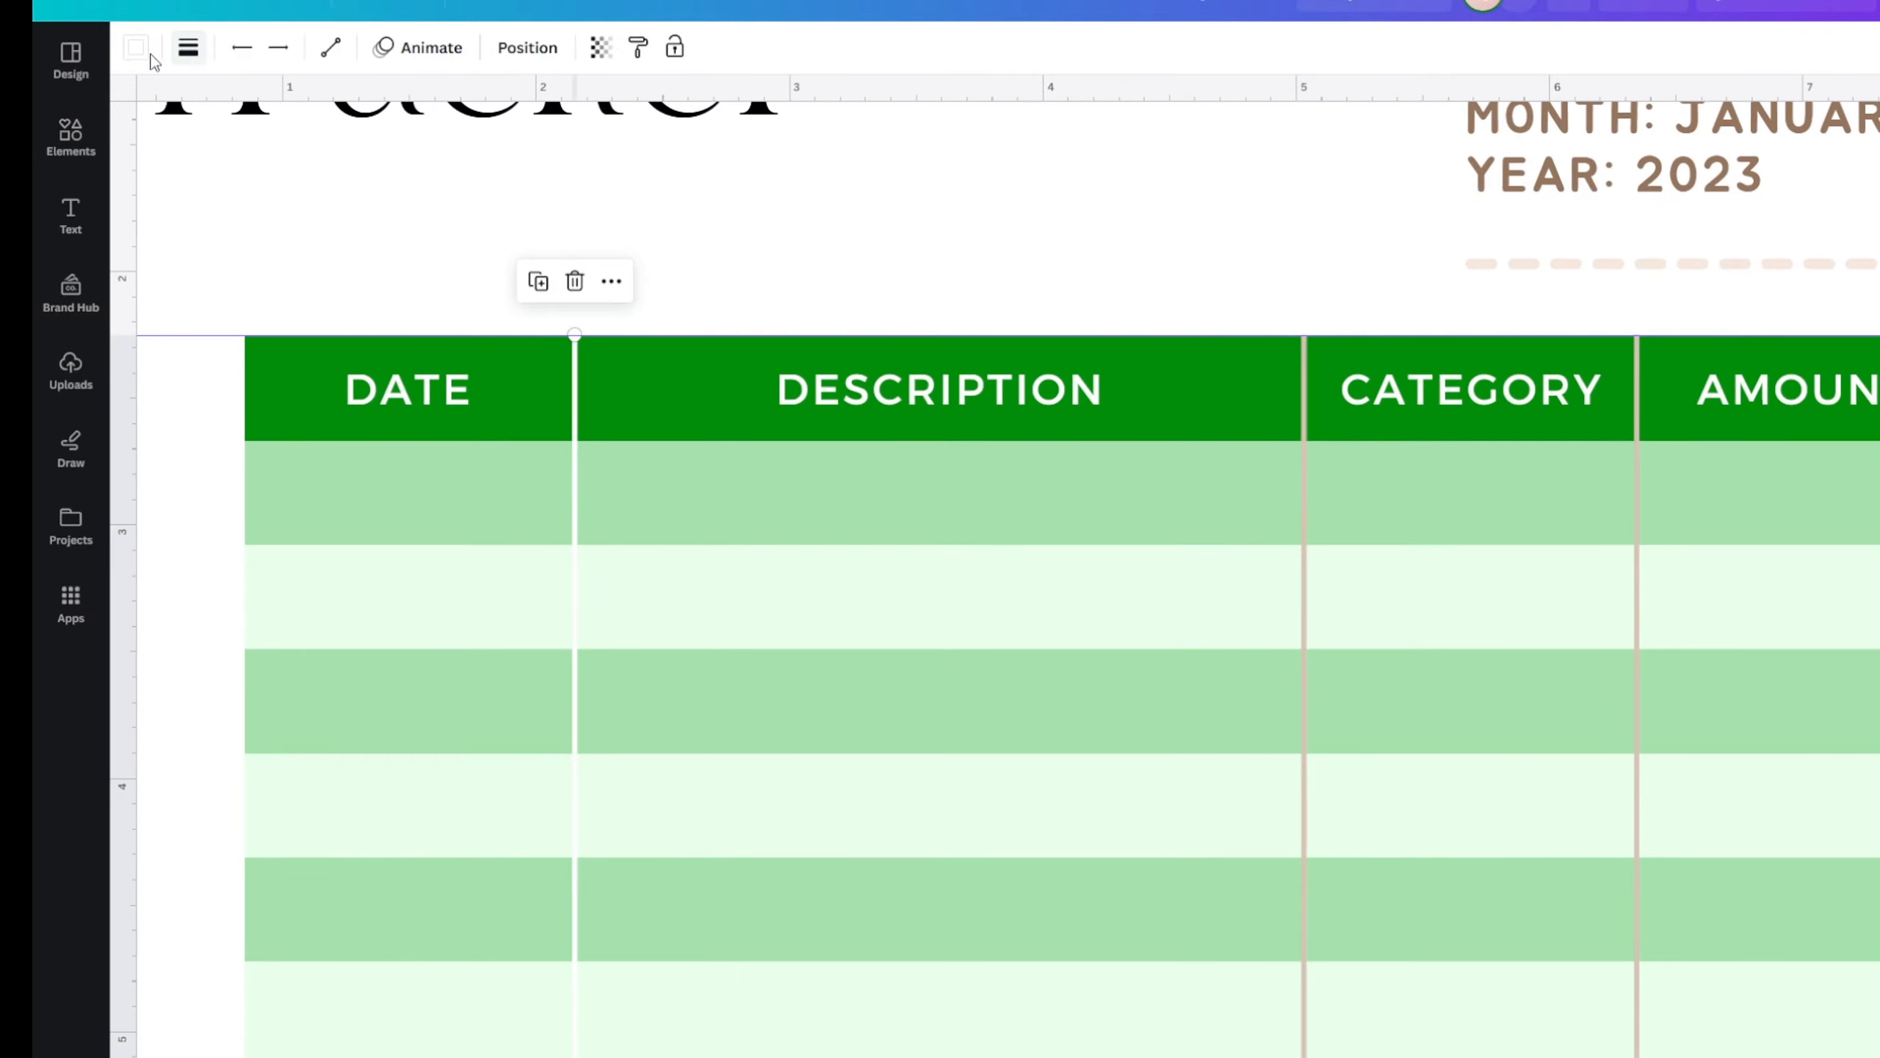
pyautogui.click(137, 49)
pyautogui.click(295, 181)
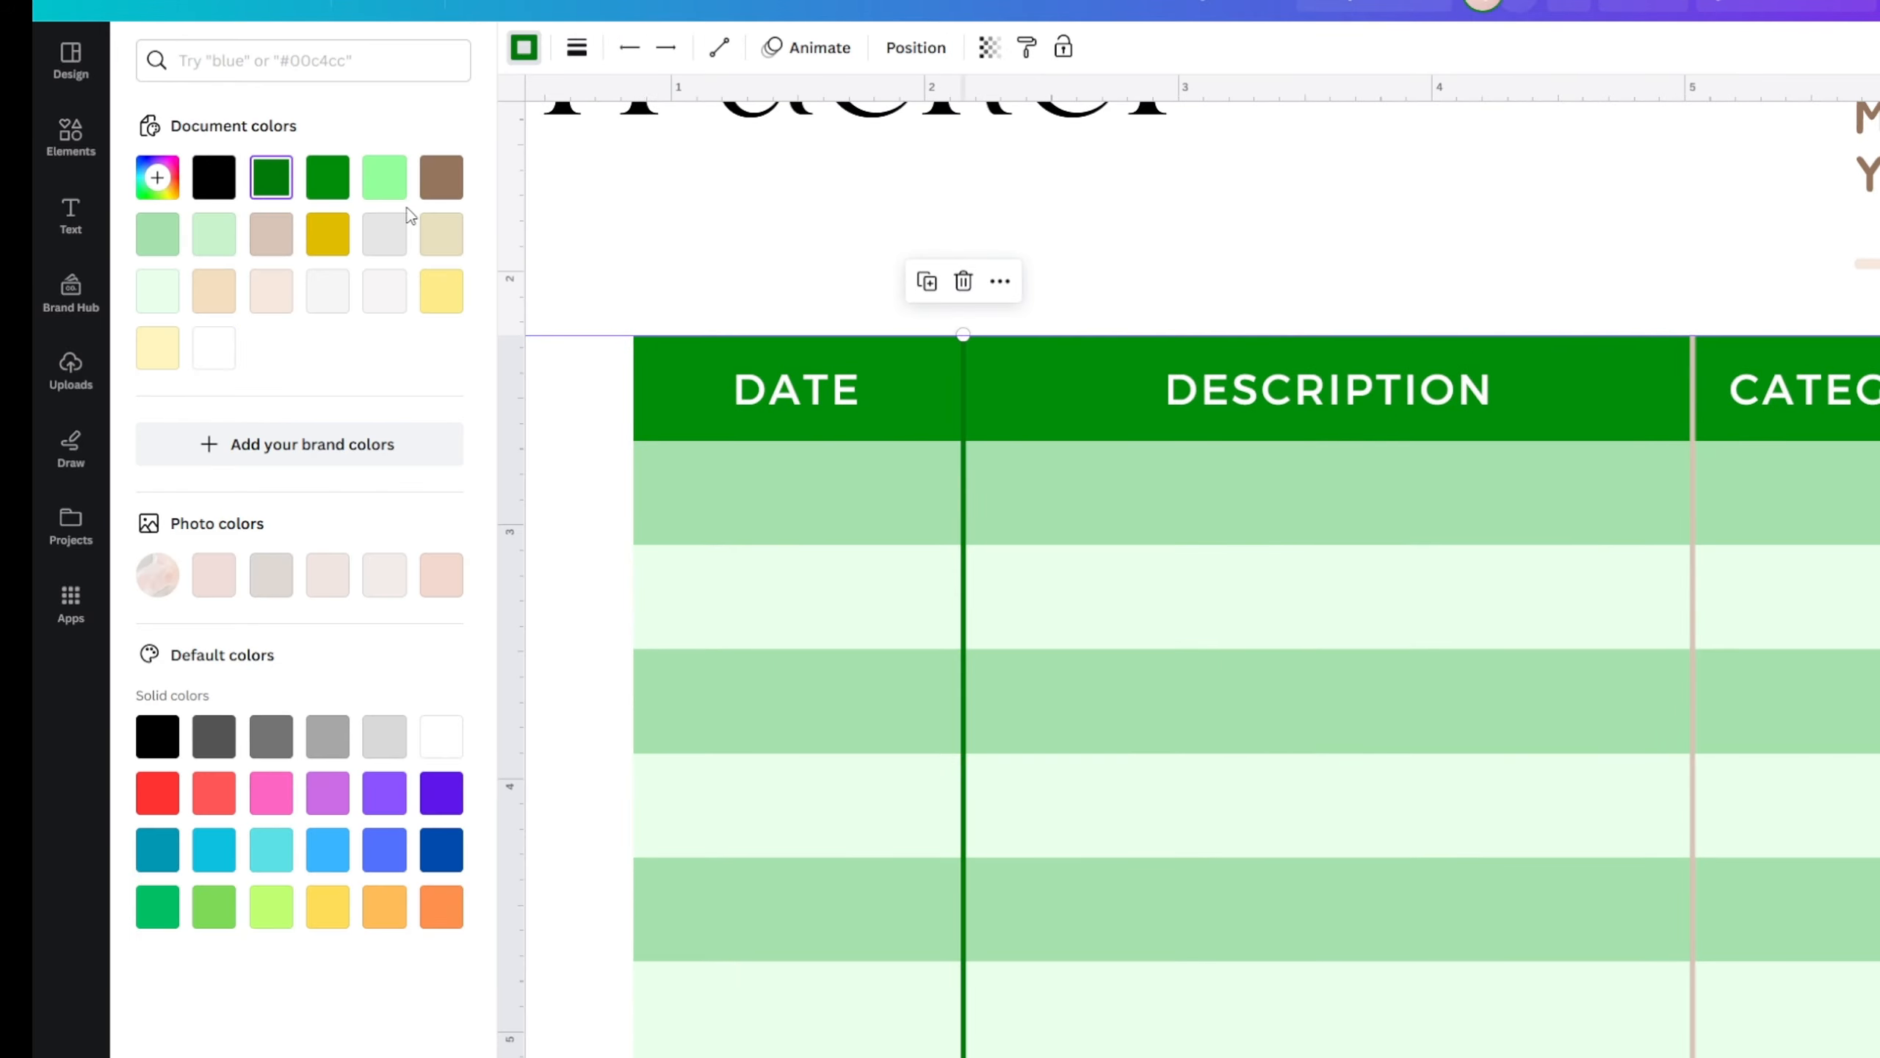
pyautogui.click(384, 177)
pyautogui.click(1225, 230)
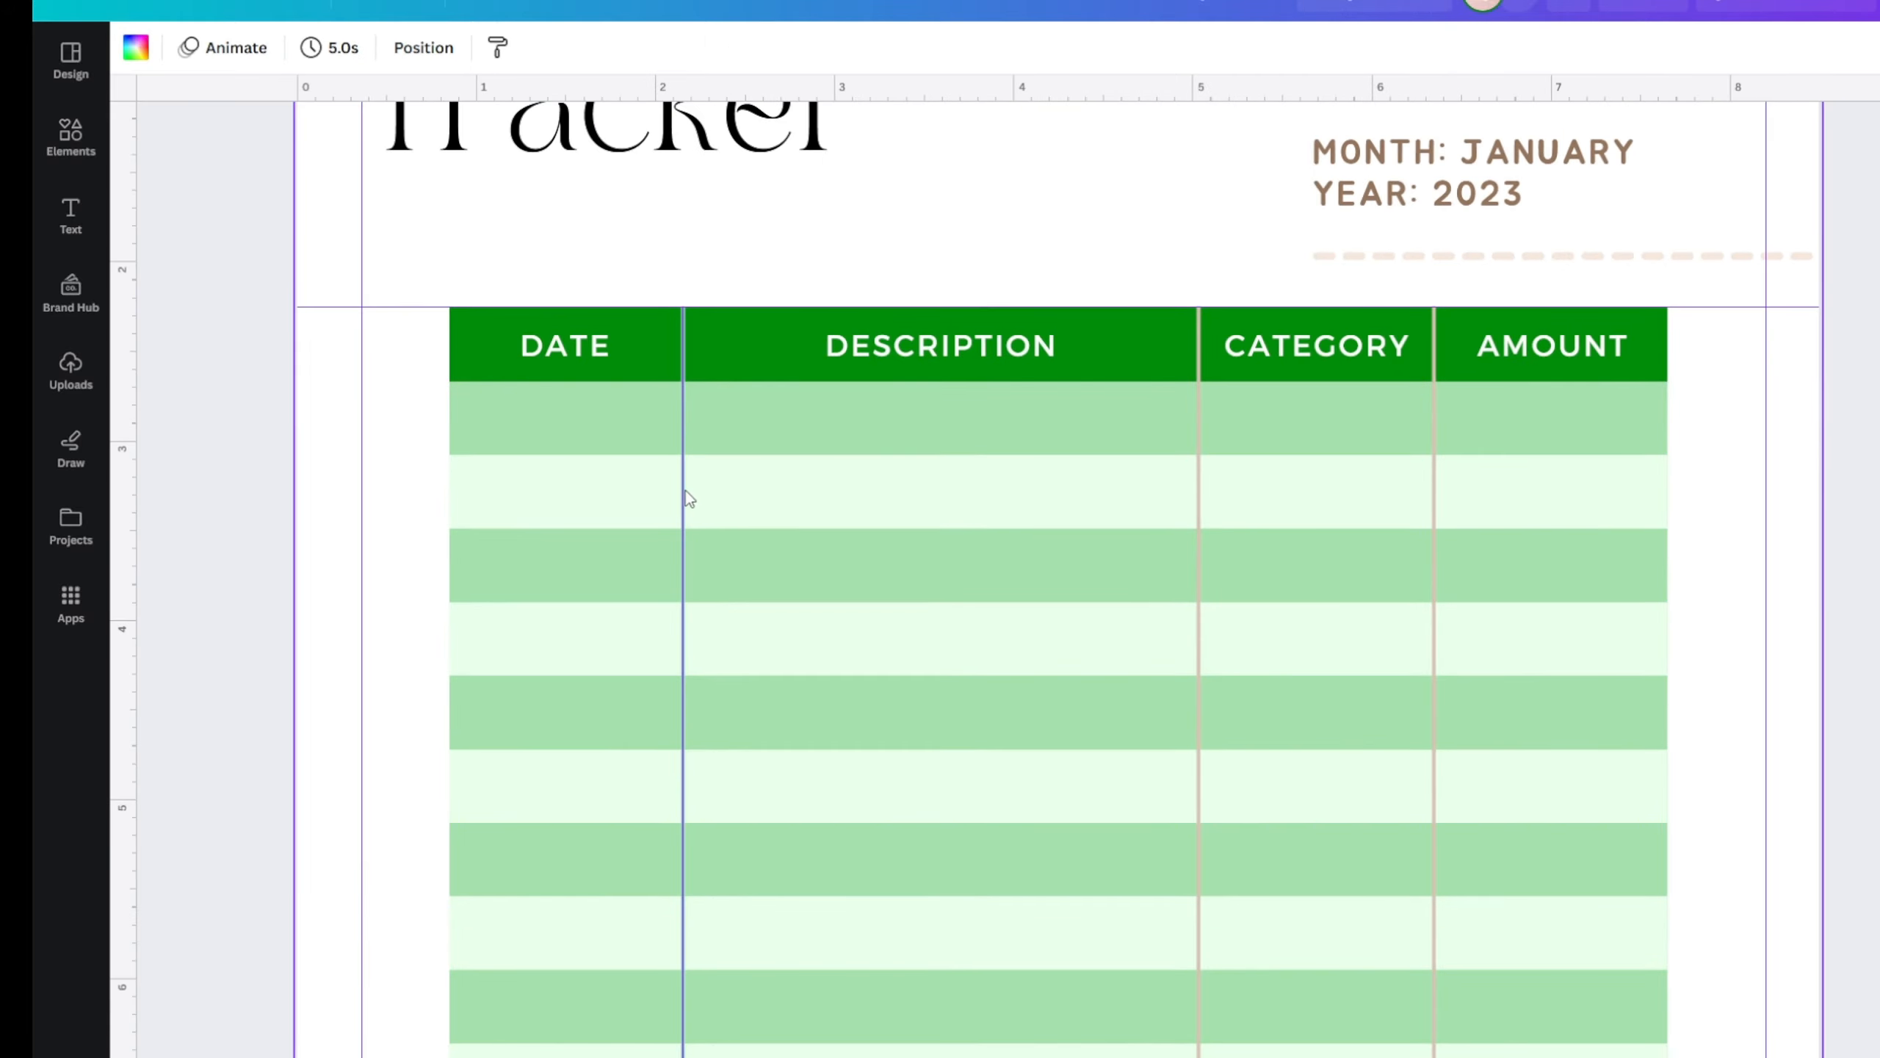
# - Try the pale green document colour and then white on the divider between DATE and DESCRIPTION
pyautogui.click(683, 497)
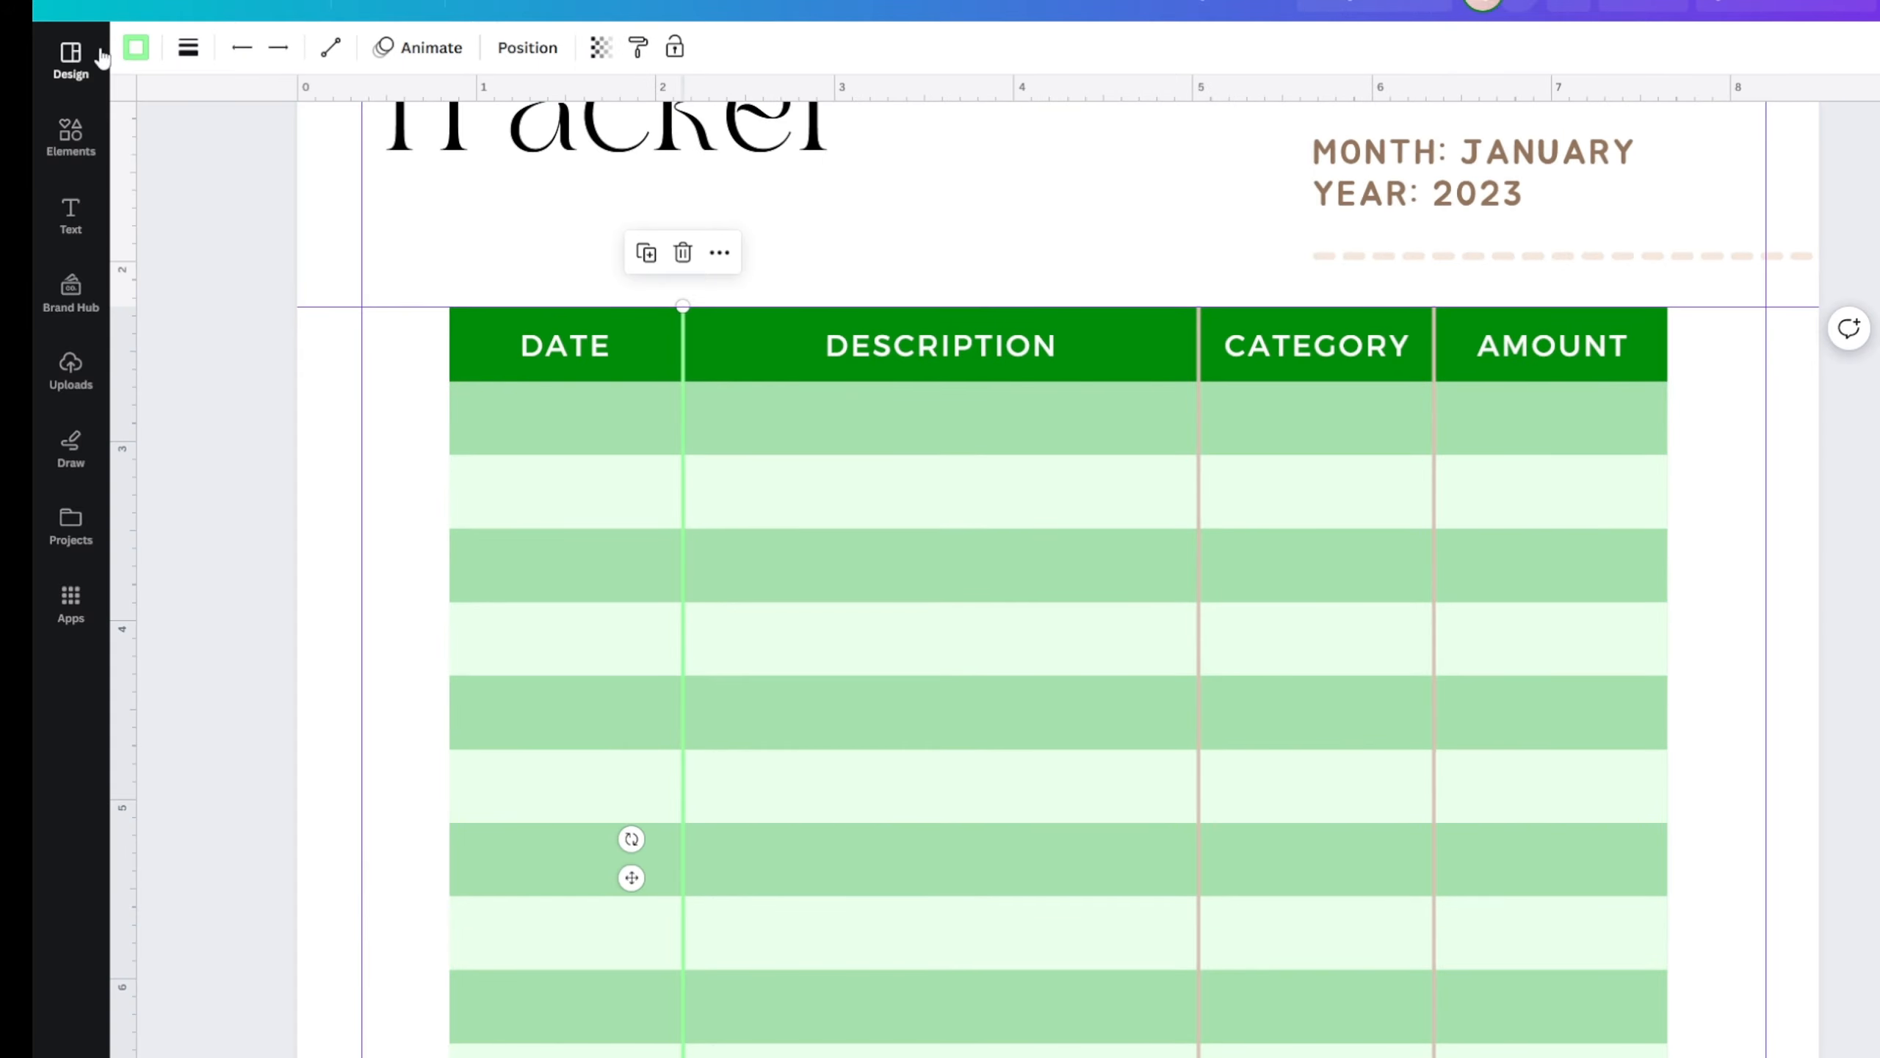
pyautogui.click(135, 47)
pyautogui.click(158, 291)
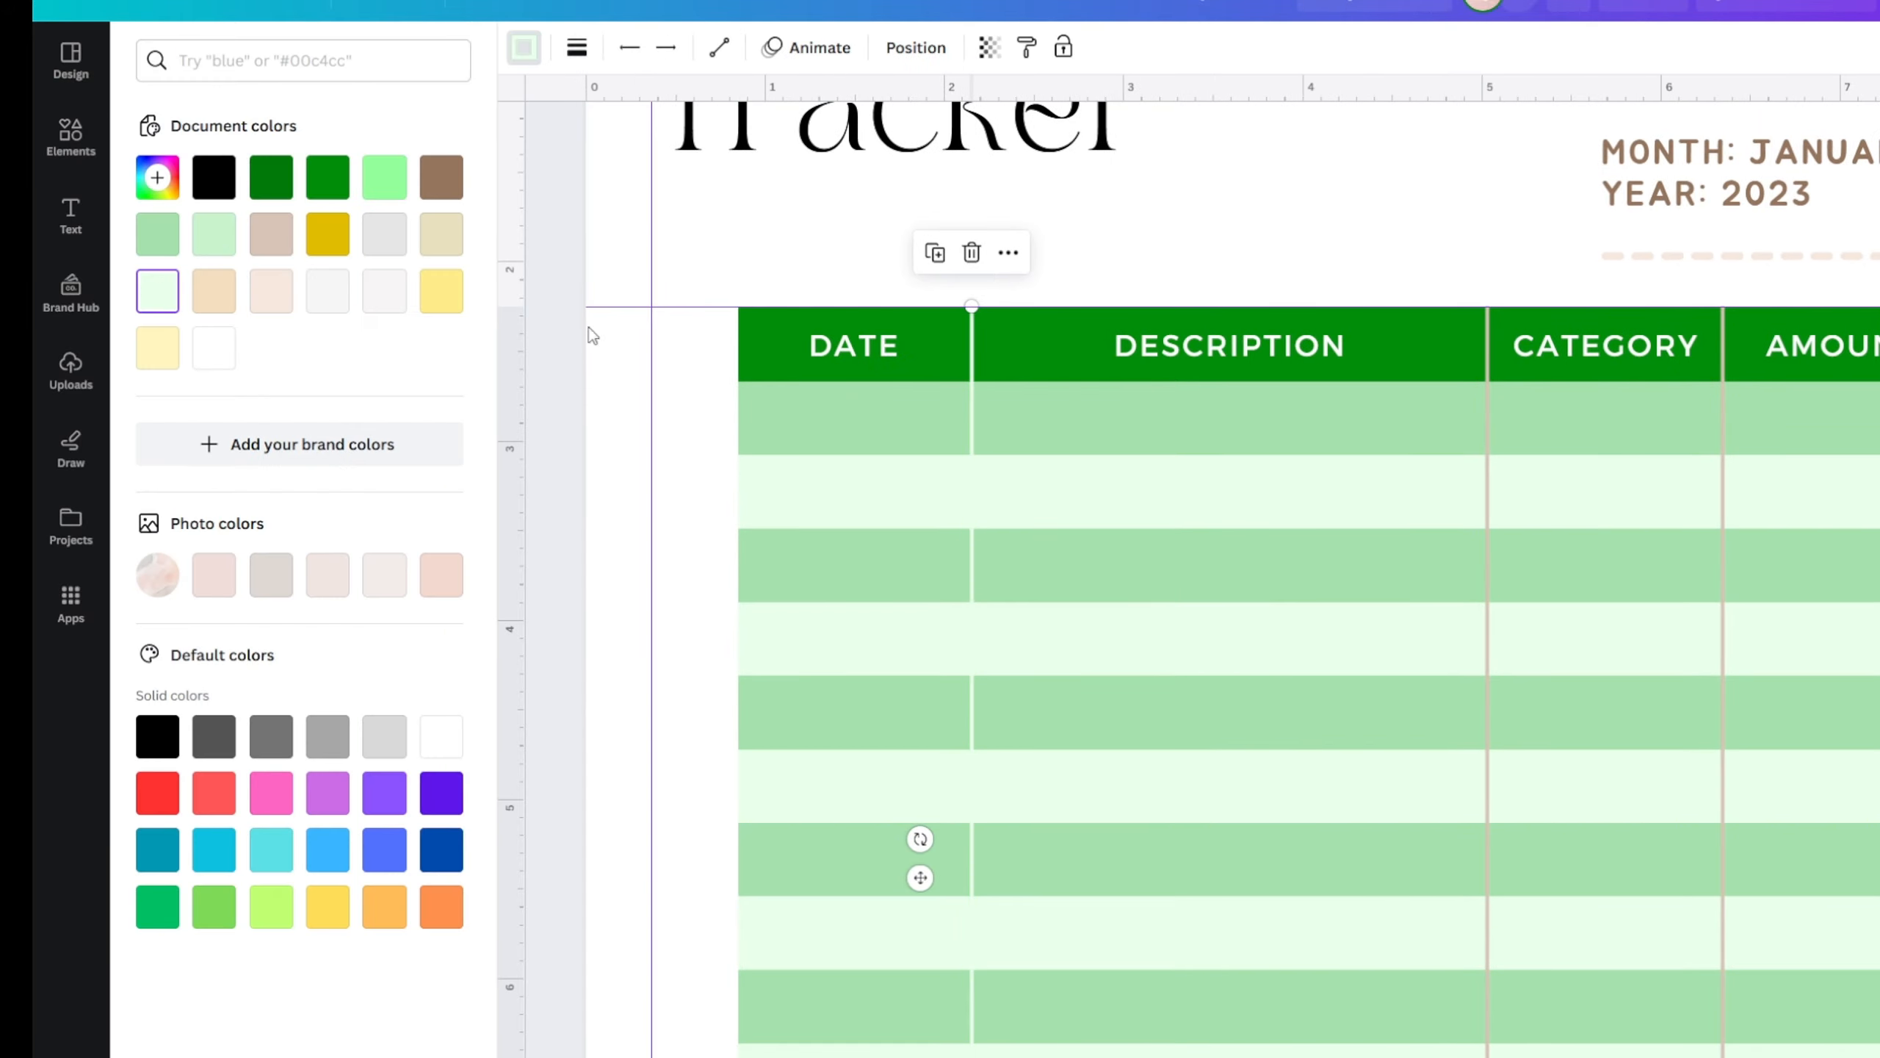
pyautogui.click(1413, 232)
pyautogui.click(697, 497)
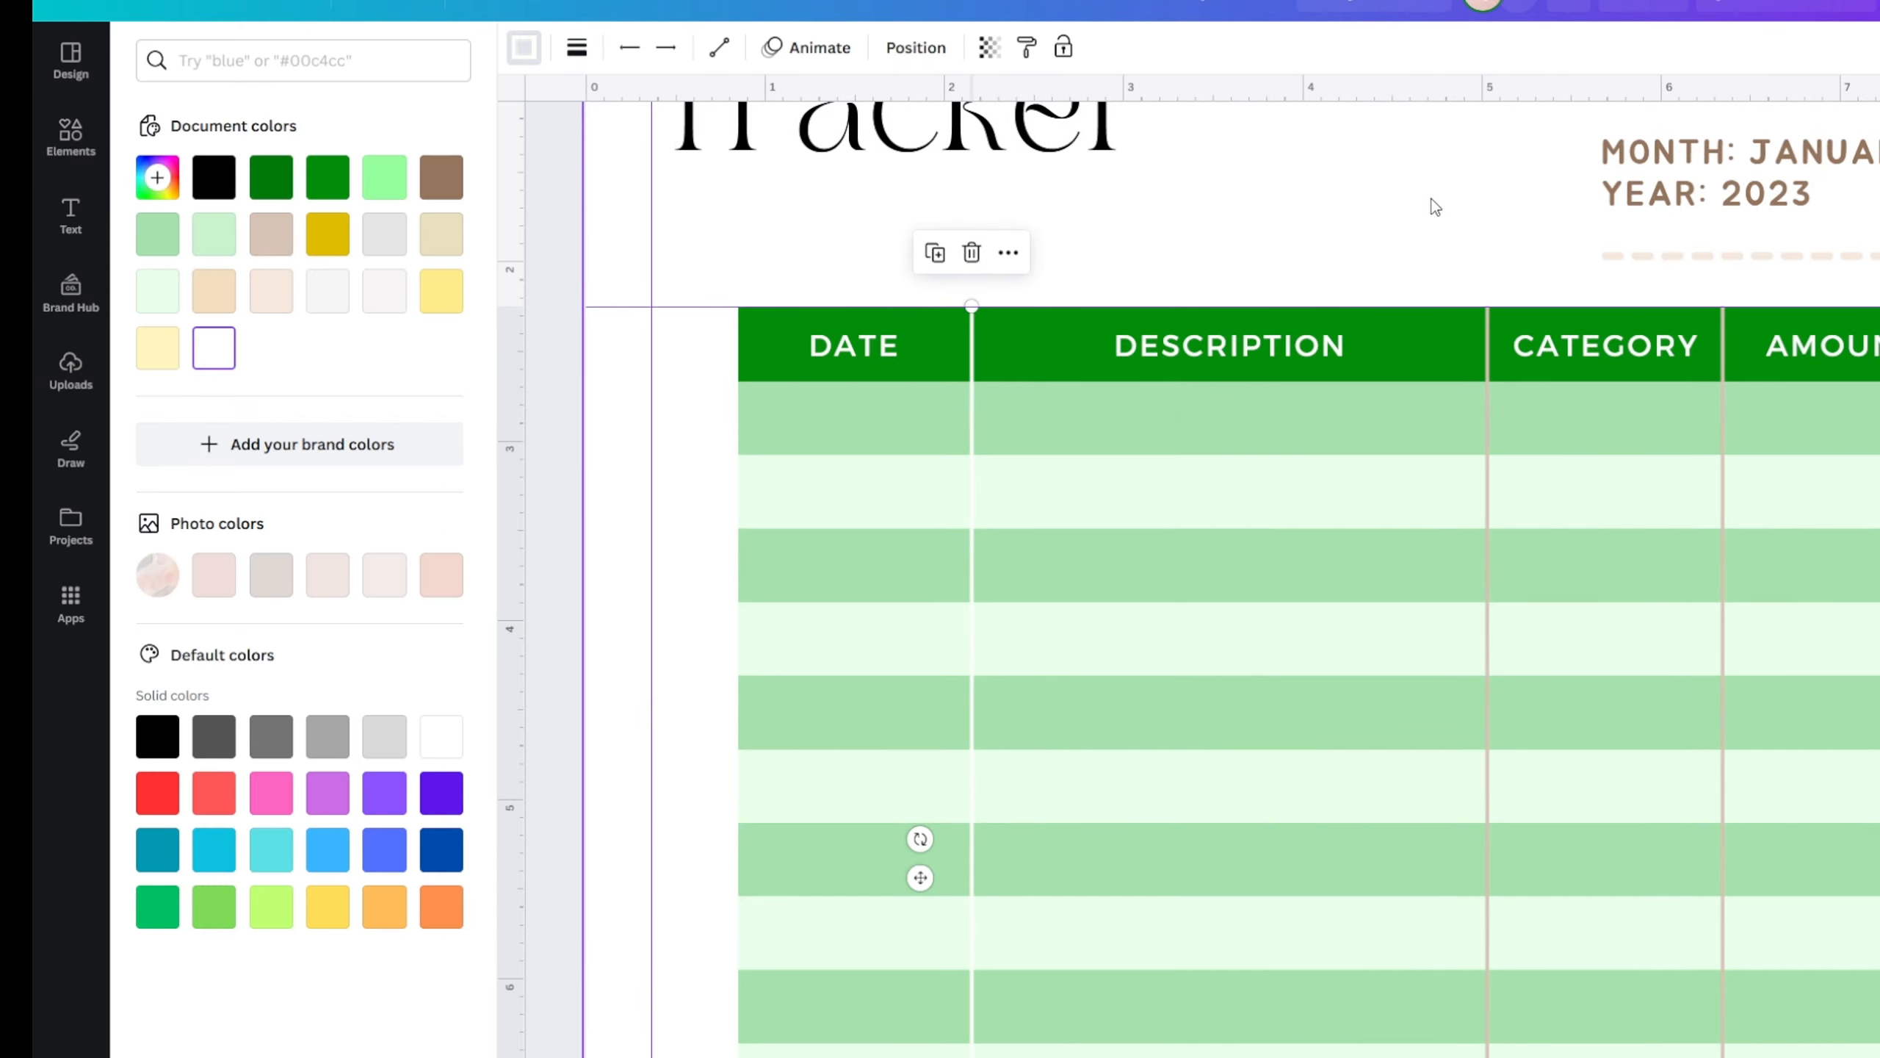
# - Recolour the divider lines on both sides of the CATEGORY column white
pyautogui.click(1479, 403)
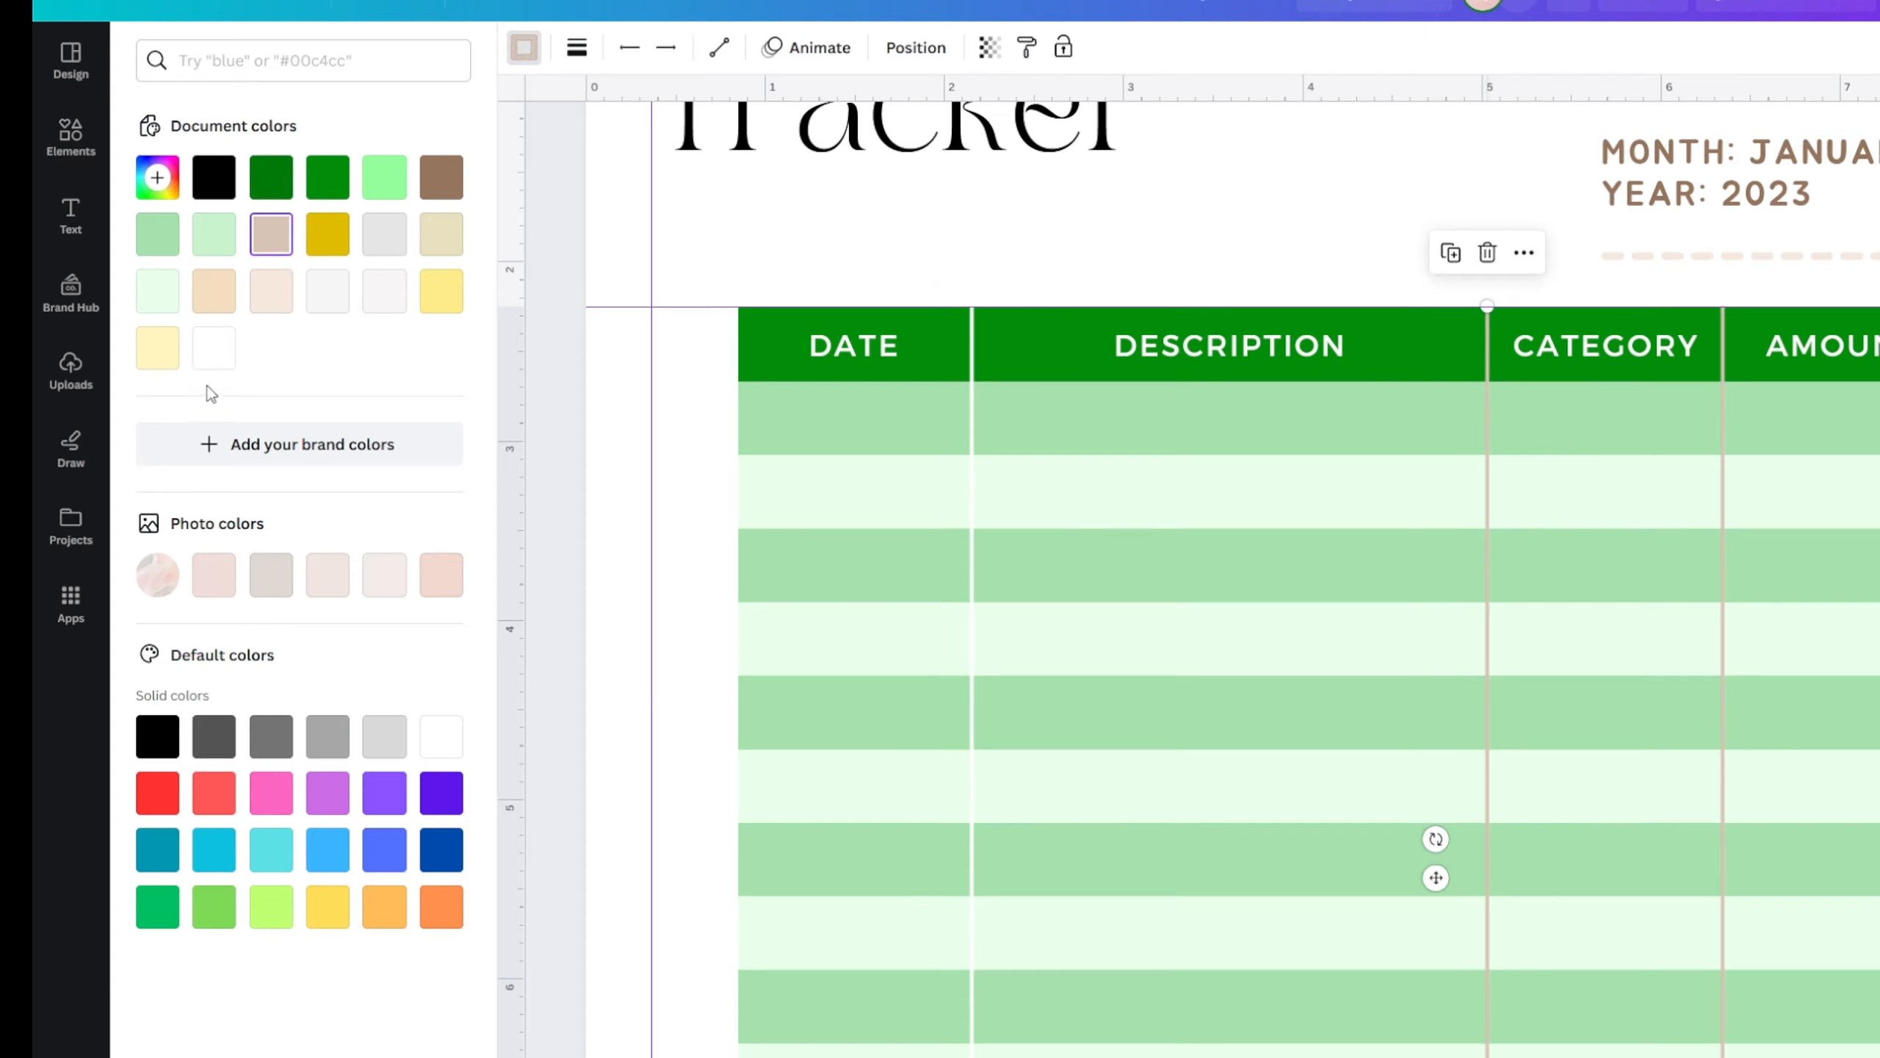
pyautogui.click(214, 347)
pyautogui.click(1724, 513)
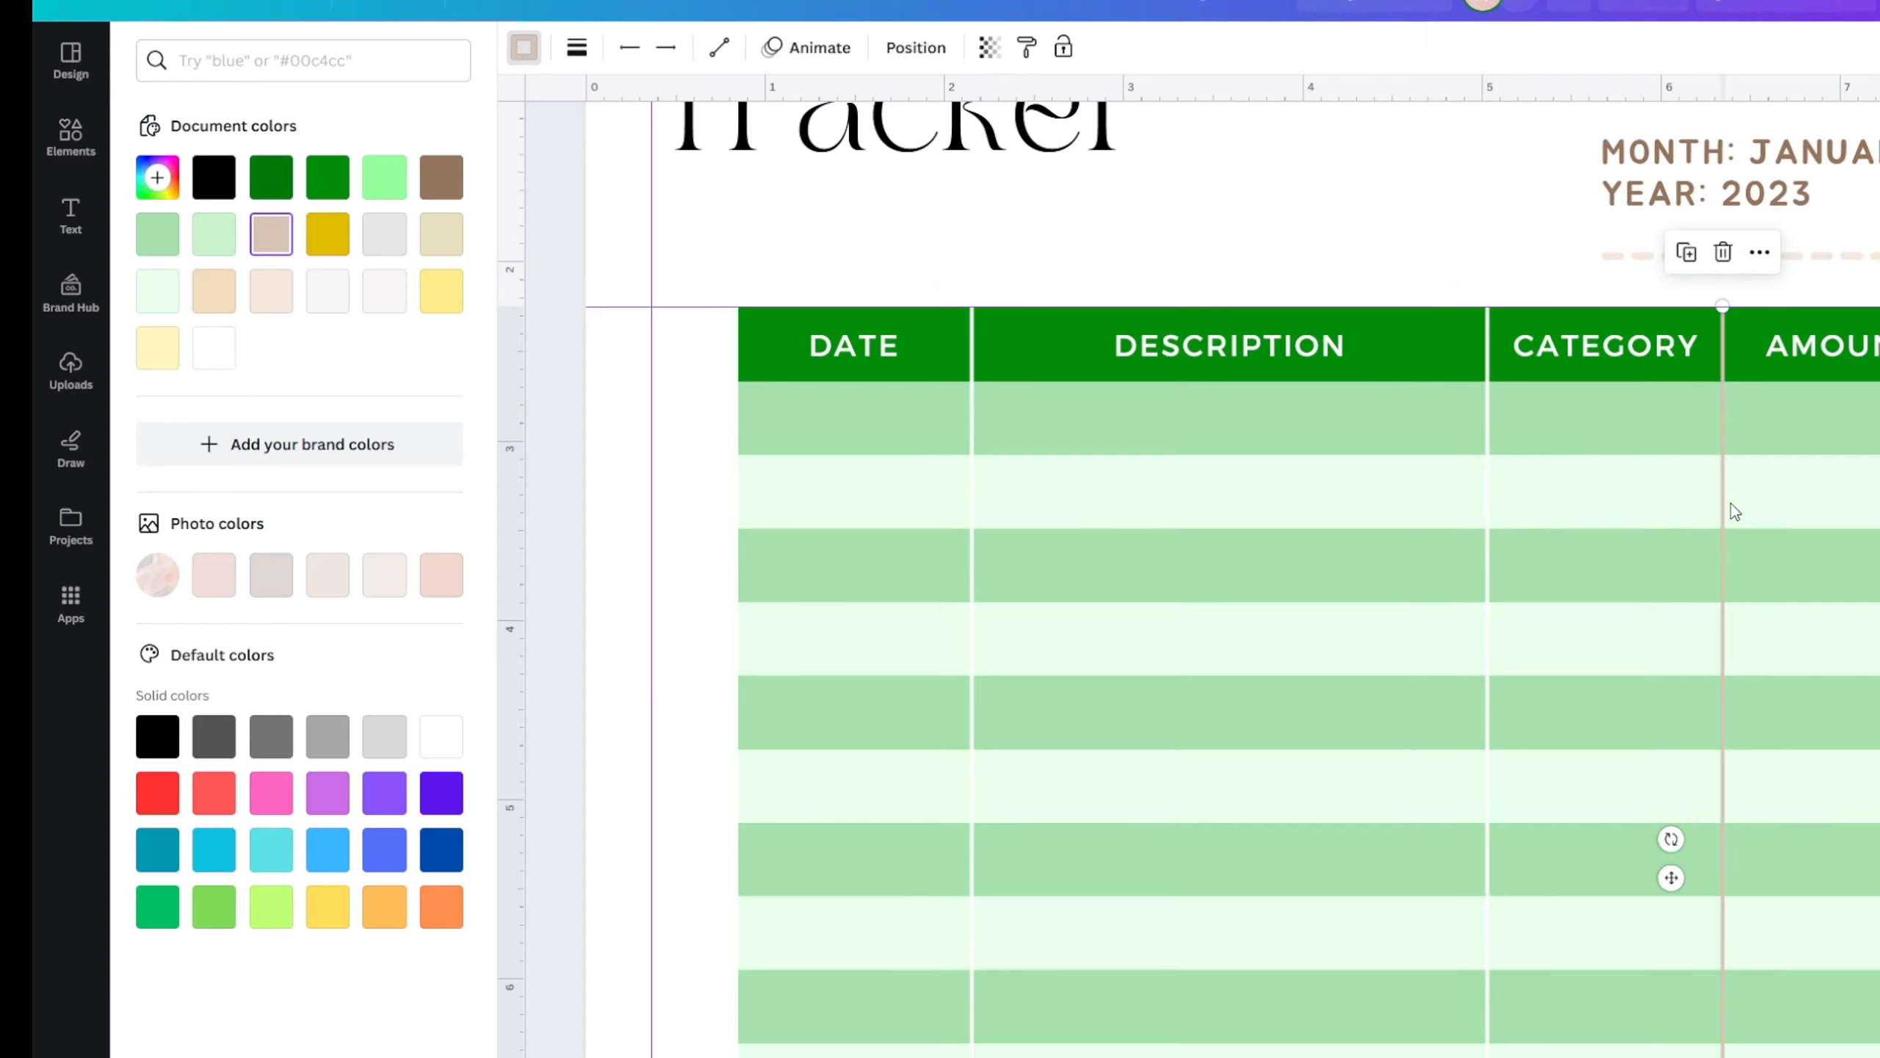
pyautogui.click(214, 347)
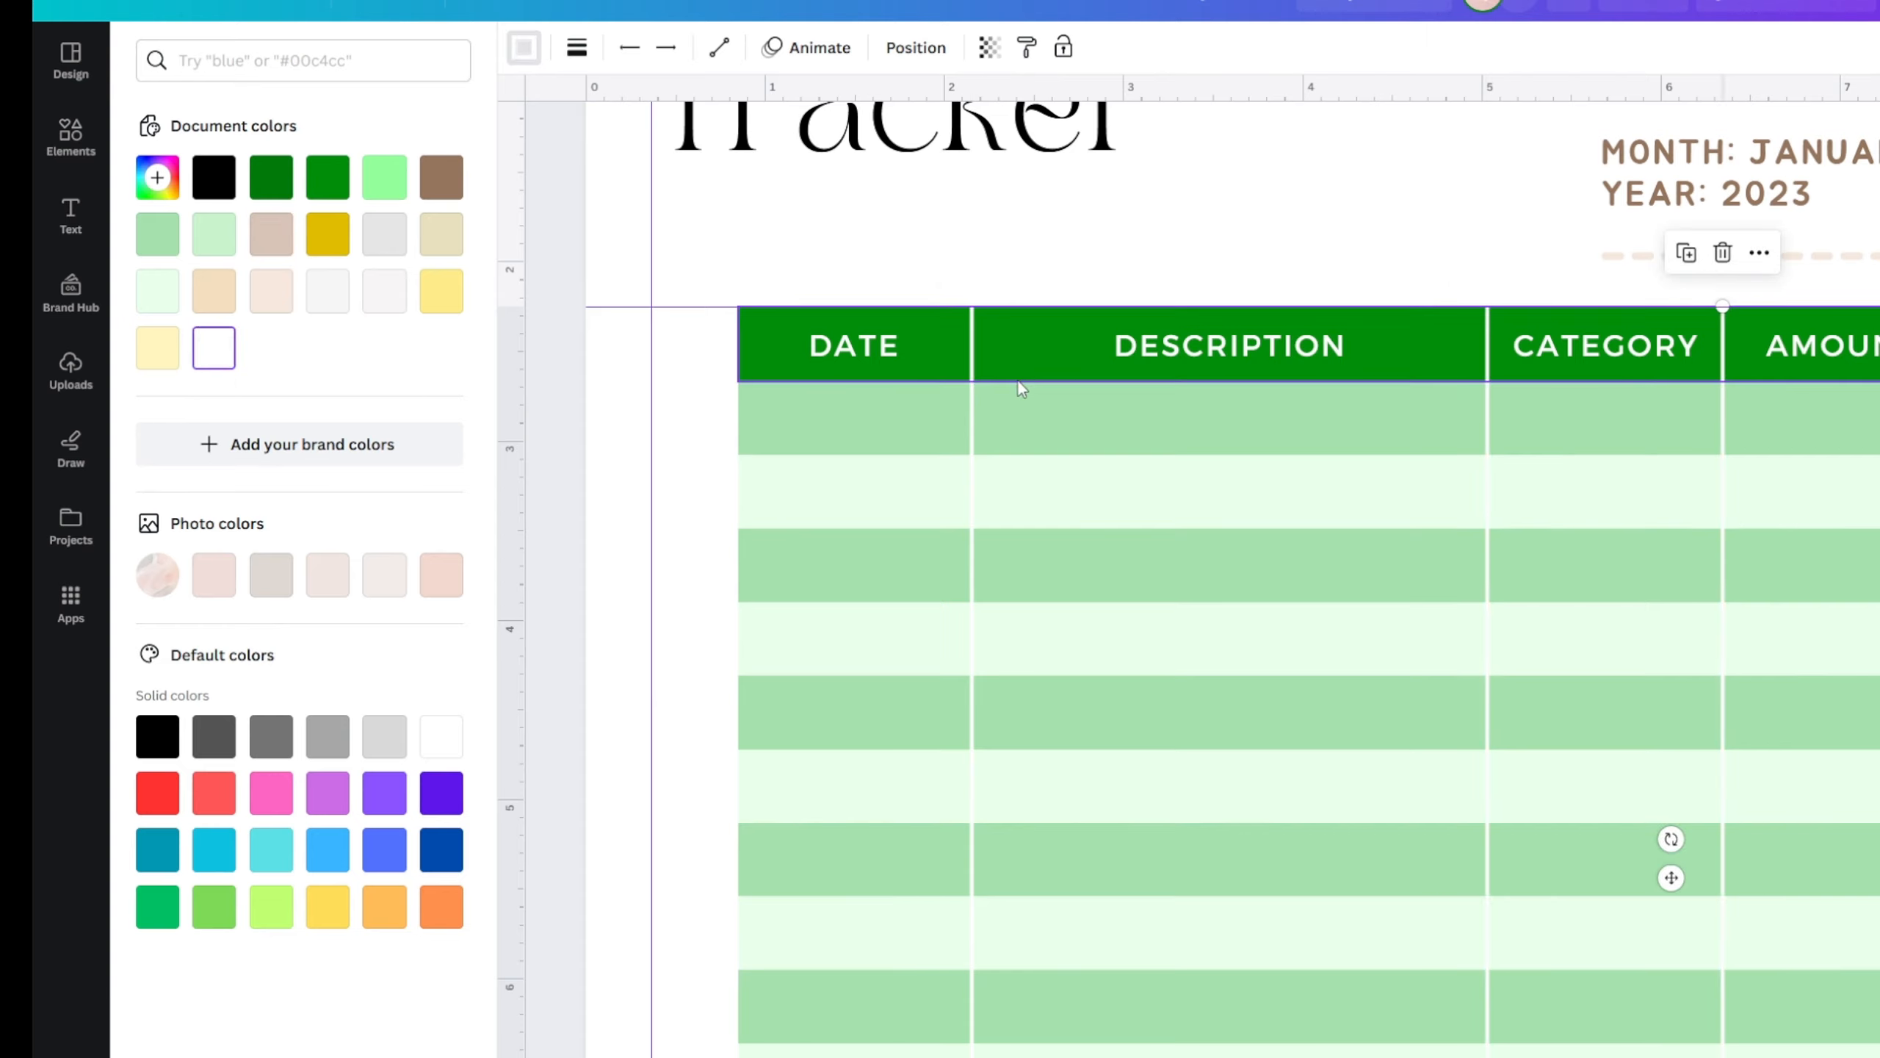
# - Recolour the divider between DATE and DESCRIPTION with the same pale green document colour as the light table rows
pyautogui.click(972, 409)
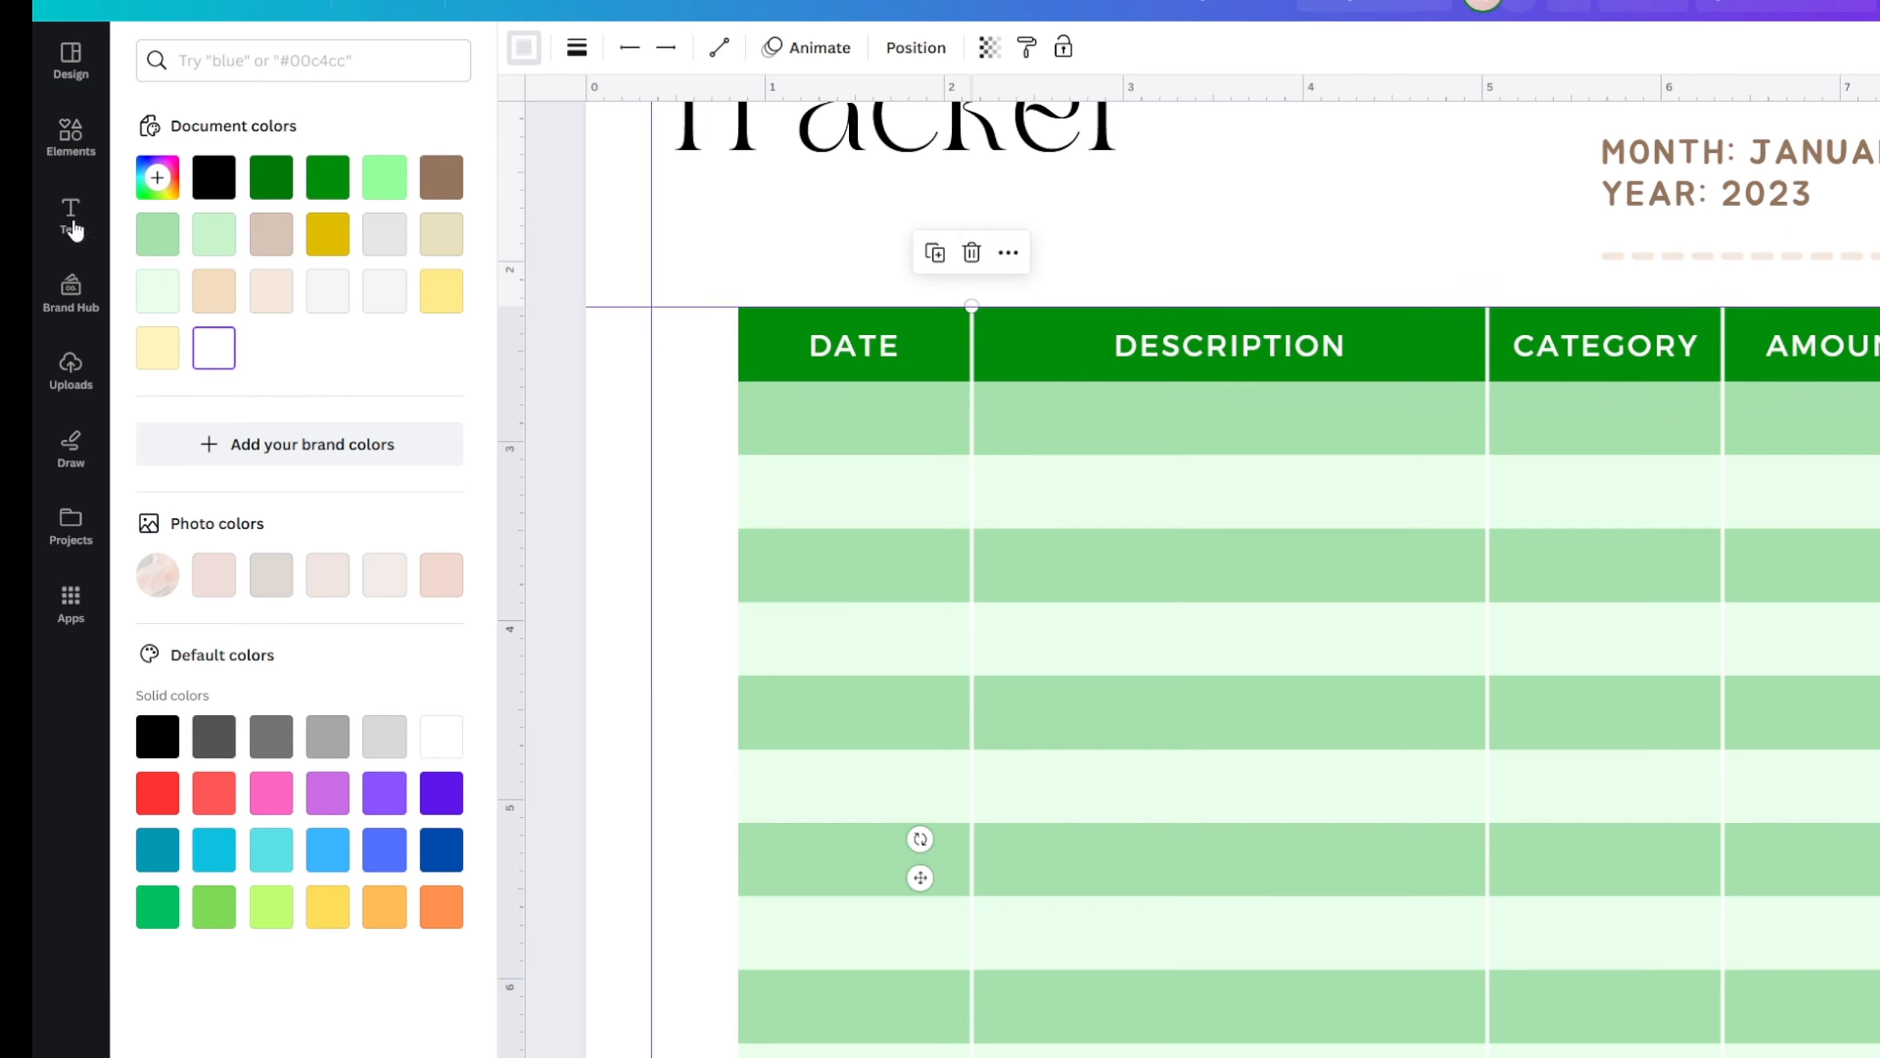
pyautogui.click(327, 182)
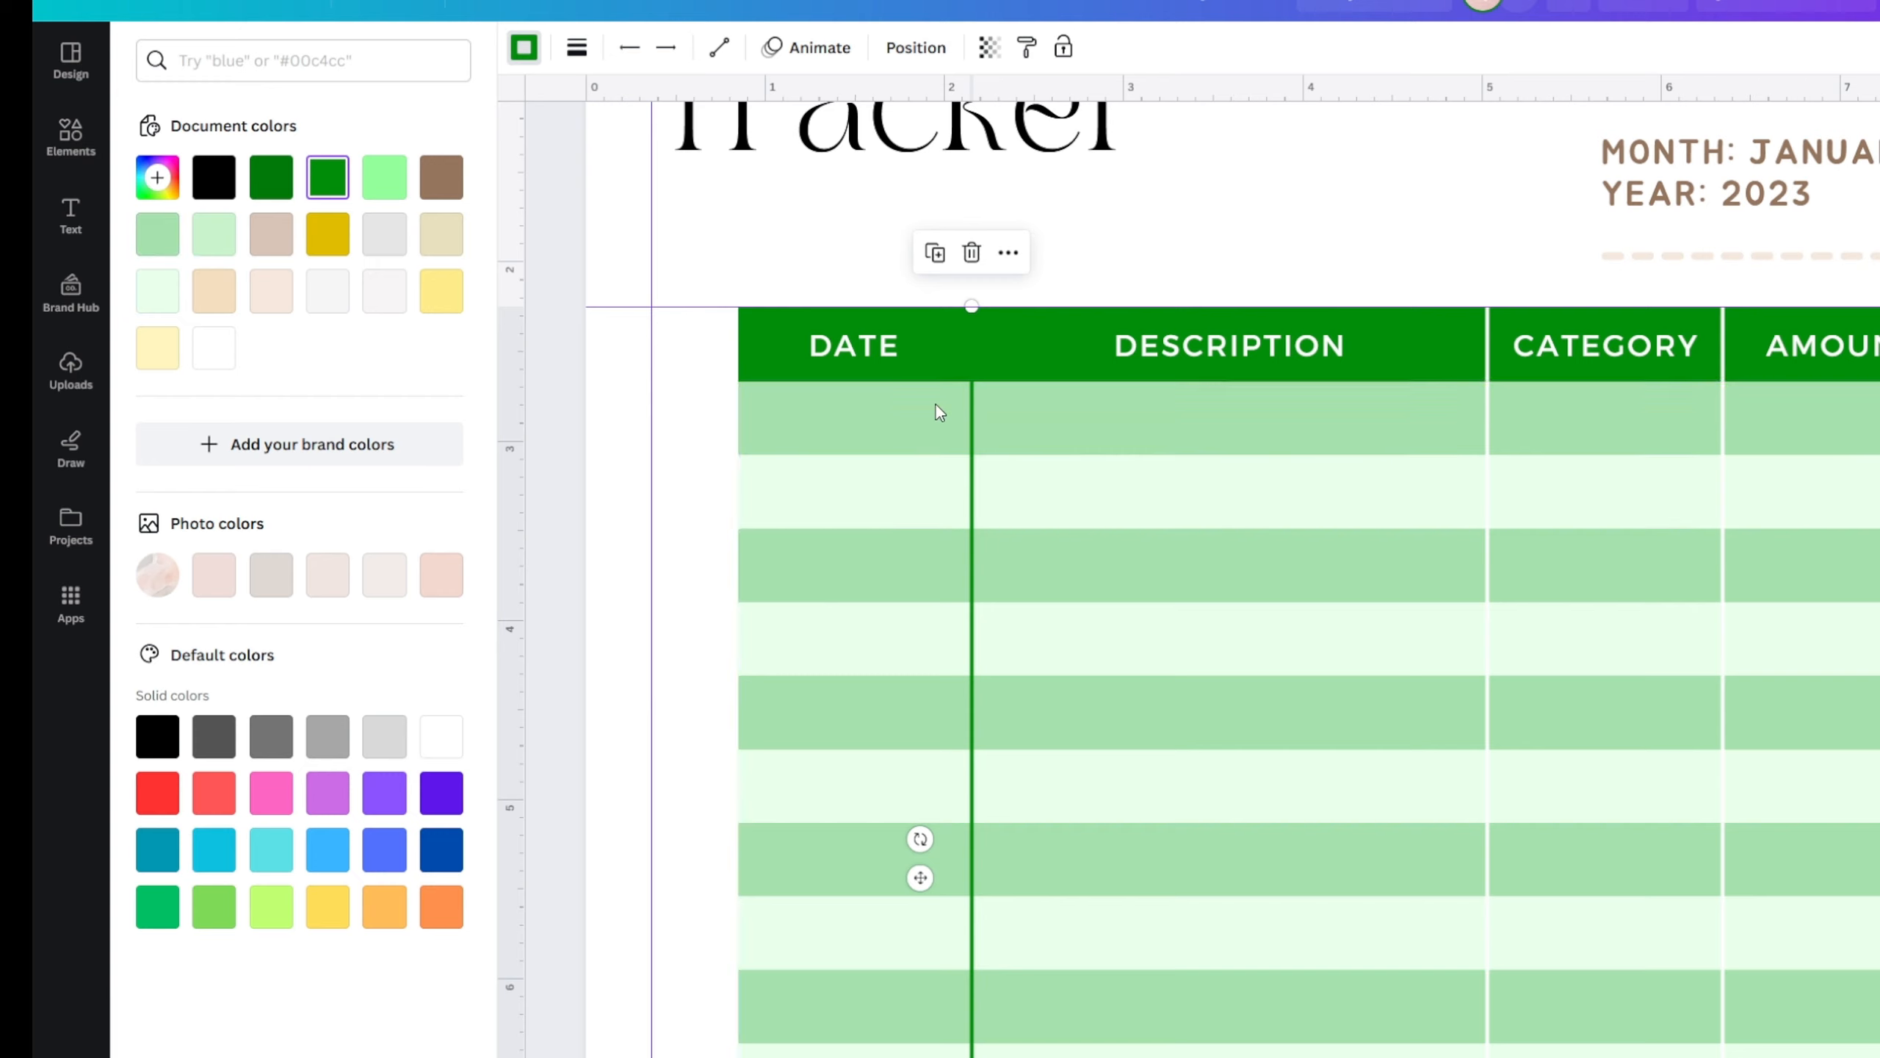
pyautogui.click(212, 236)
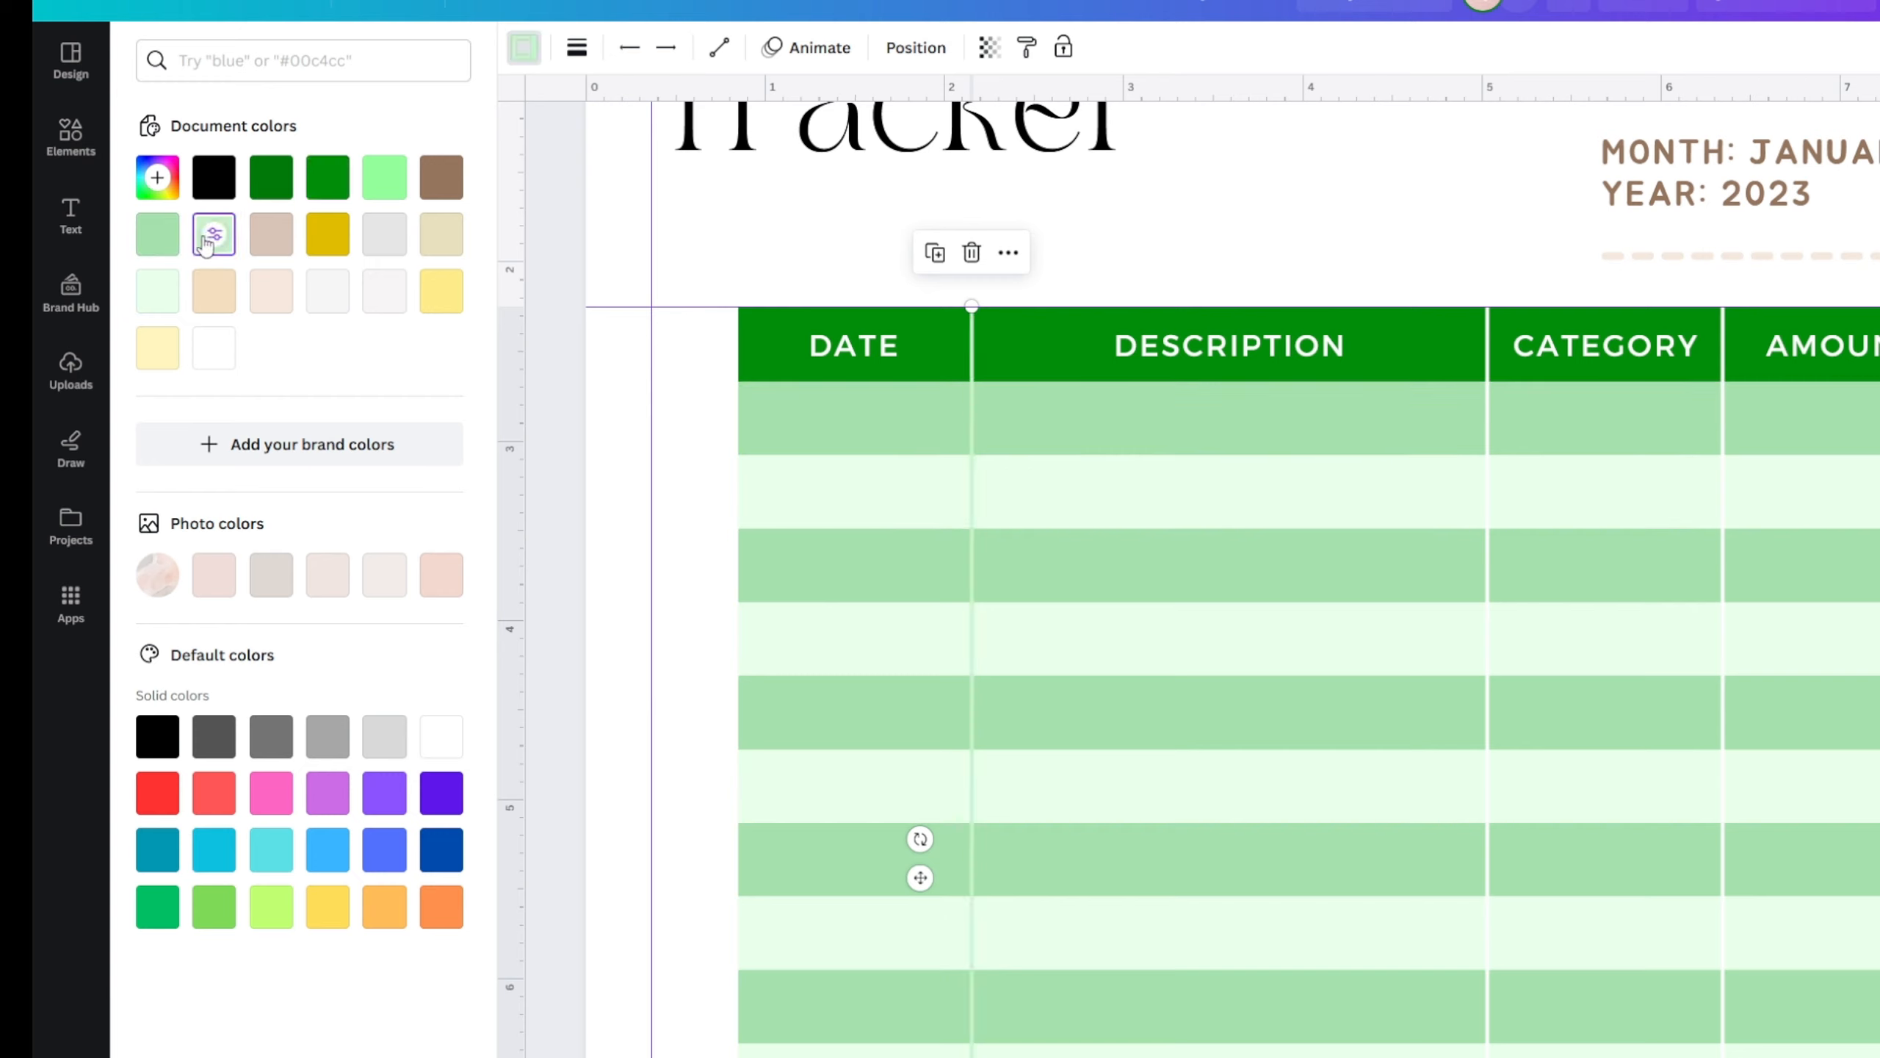
pyautogui.click(176, 288)
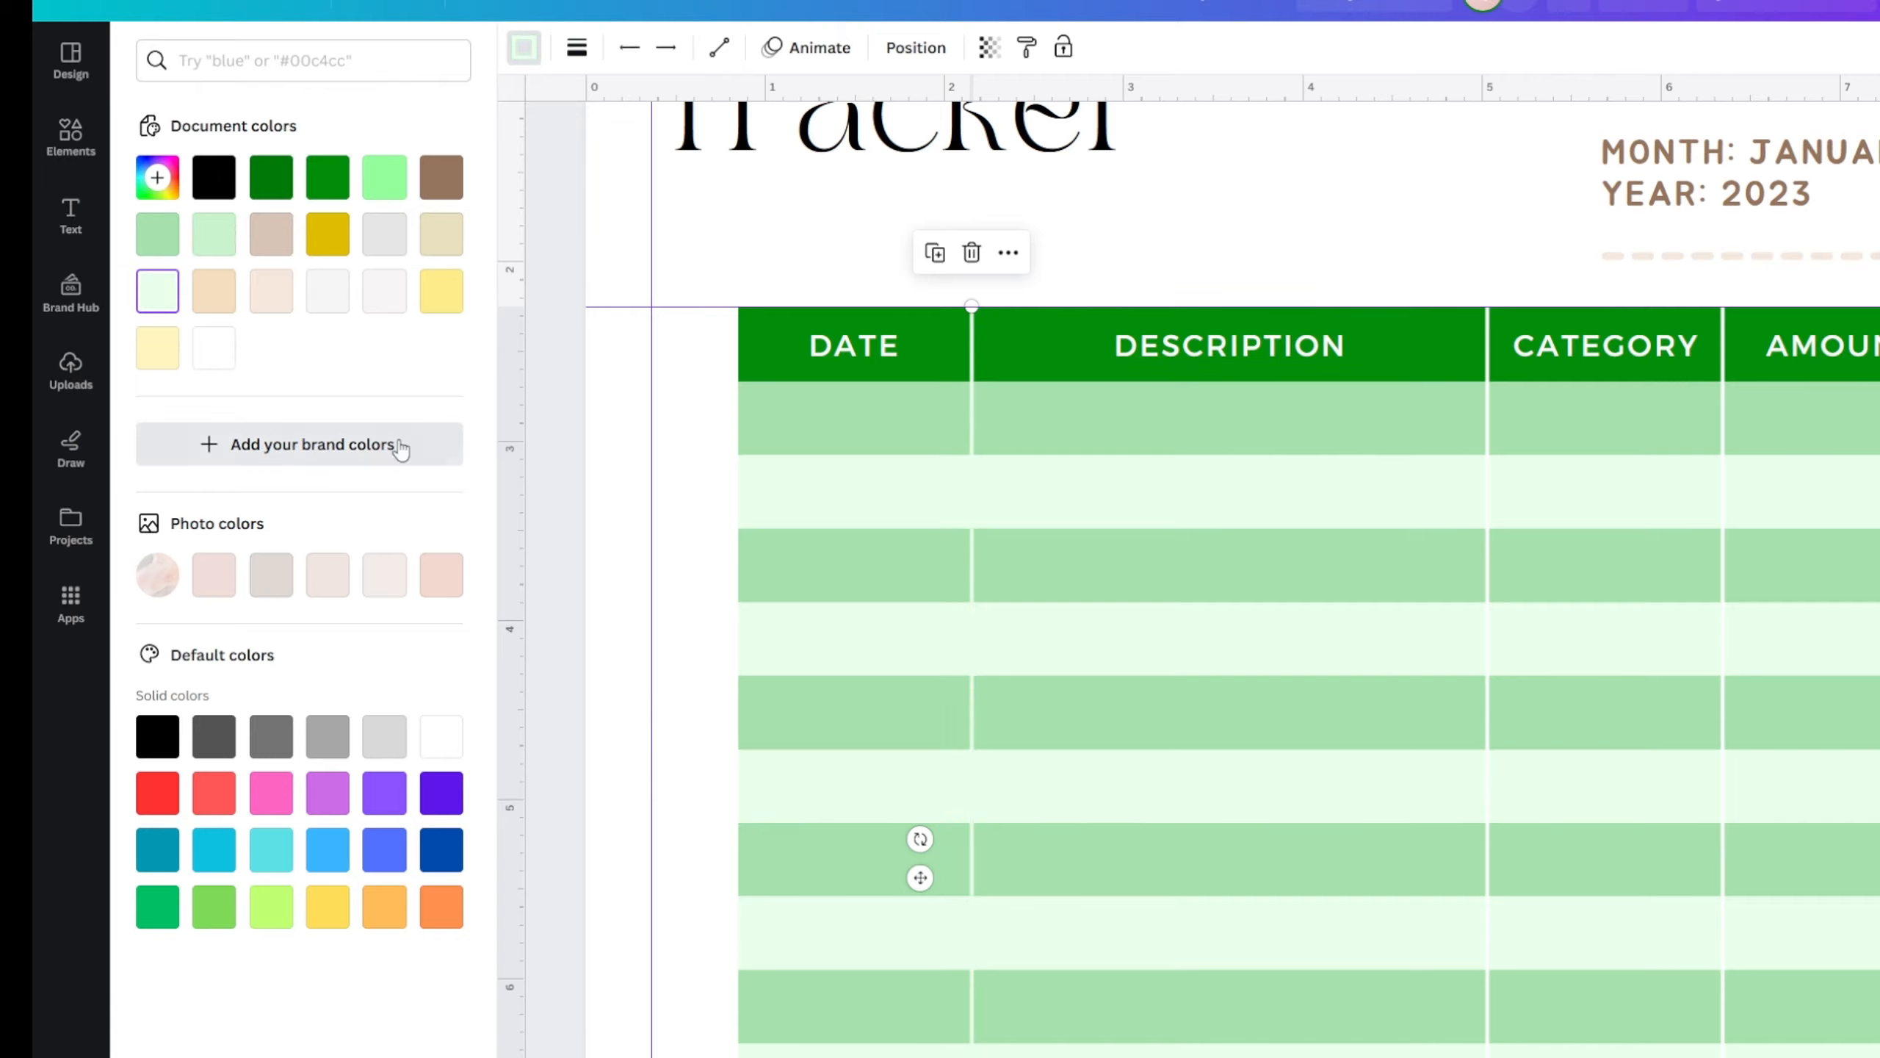
pyautogui.click(1121, 249)
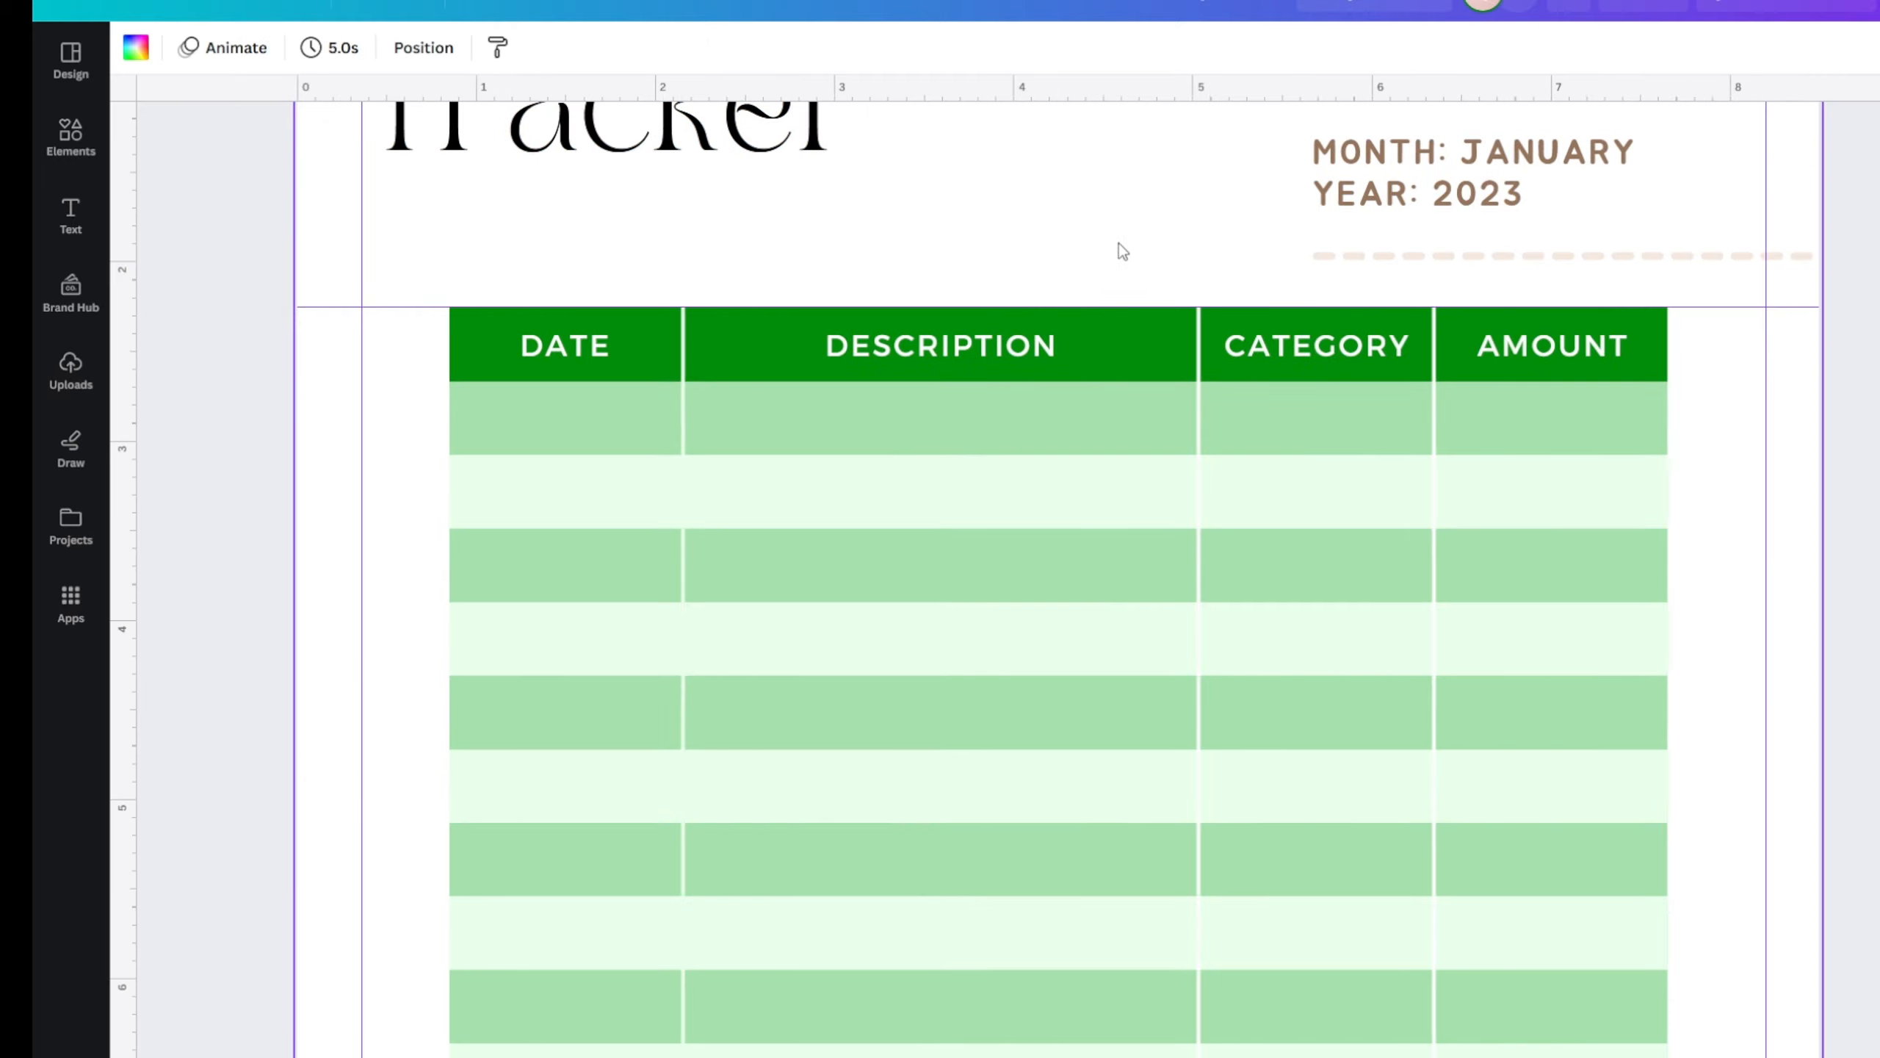
# - Extend the left edges of the first three pale green table rows to the page's left margin guide
pyautogui.scroll(-3, 1120, 242)
pyautogui.scroll(1, 1107, 265)
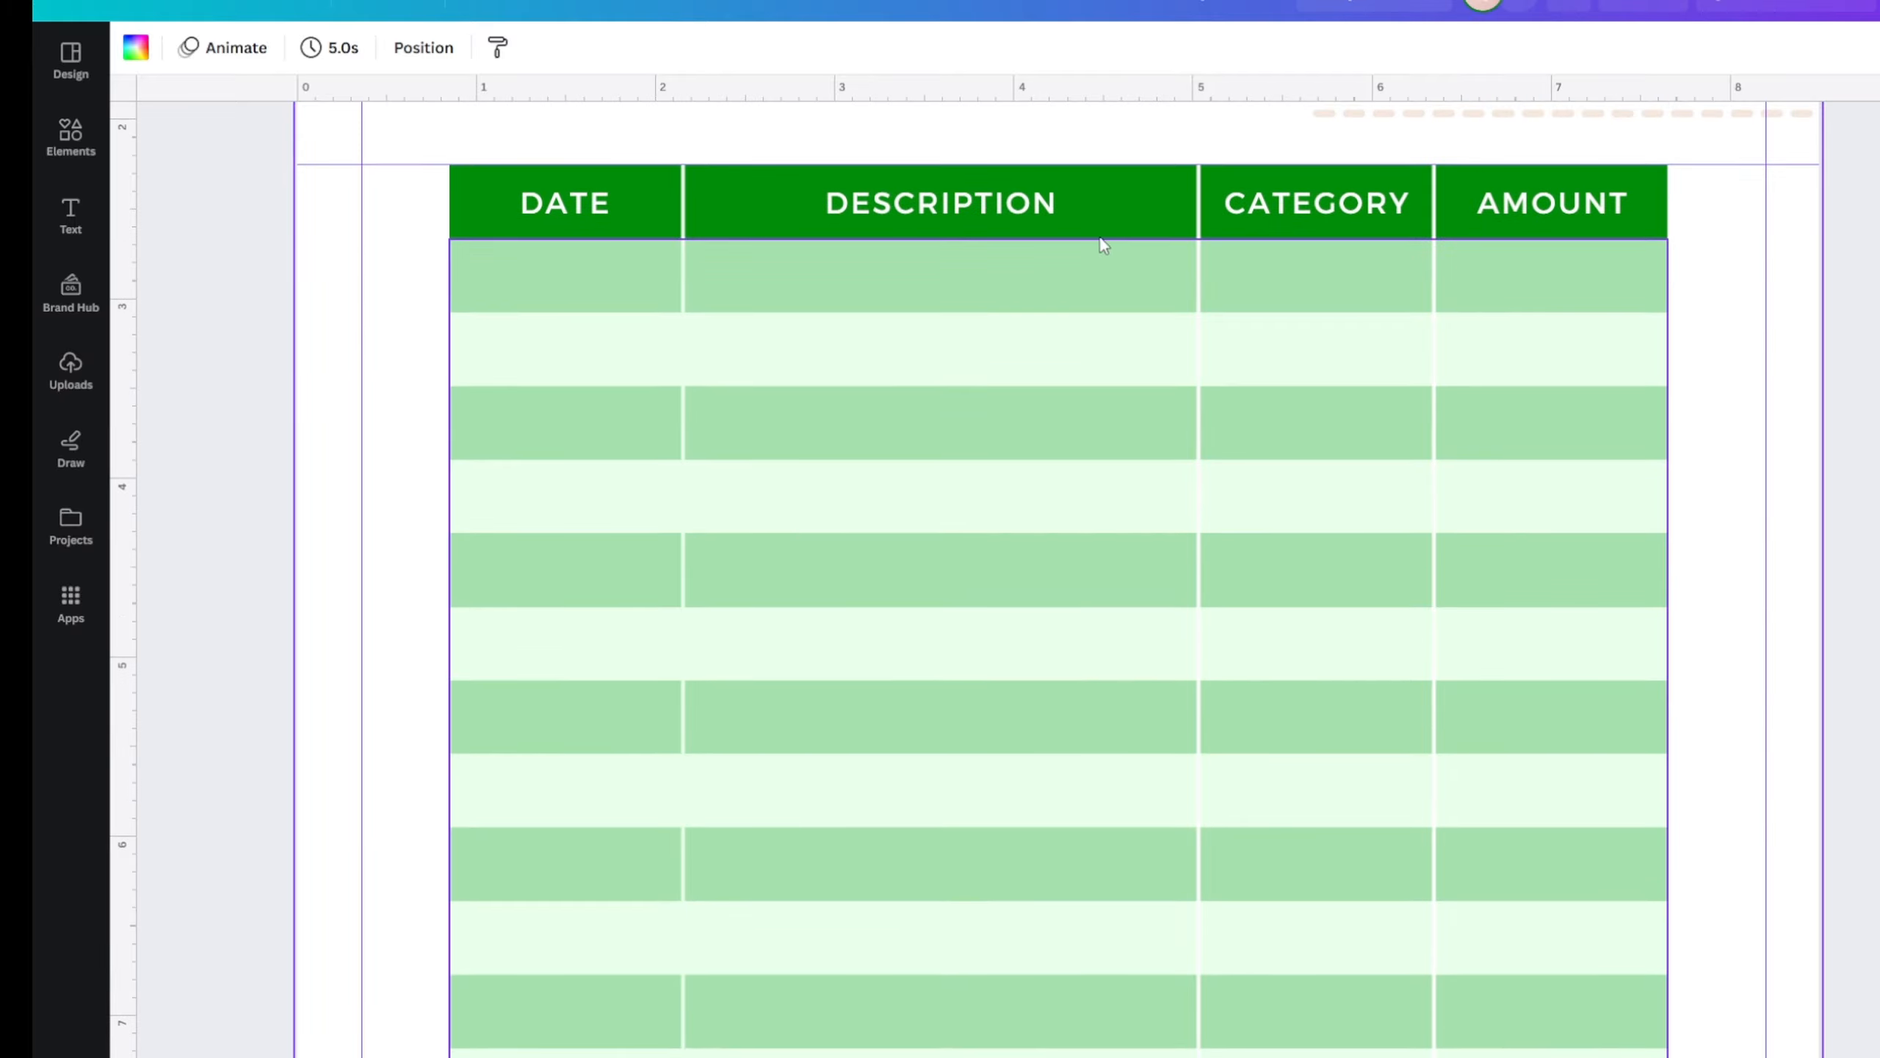
pyautogui.keyDown('ctrl'); pyautogui.scroll(-3, 1095, 215); pyautogui.keyUp('ctrl')
pyautogui.keyDown('ctrl'); pyautogui.scroll(3, 776, 355); pyautogui.keyUp('ctrl')
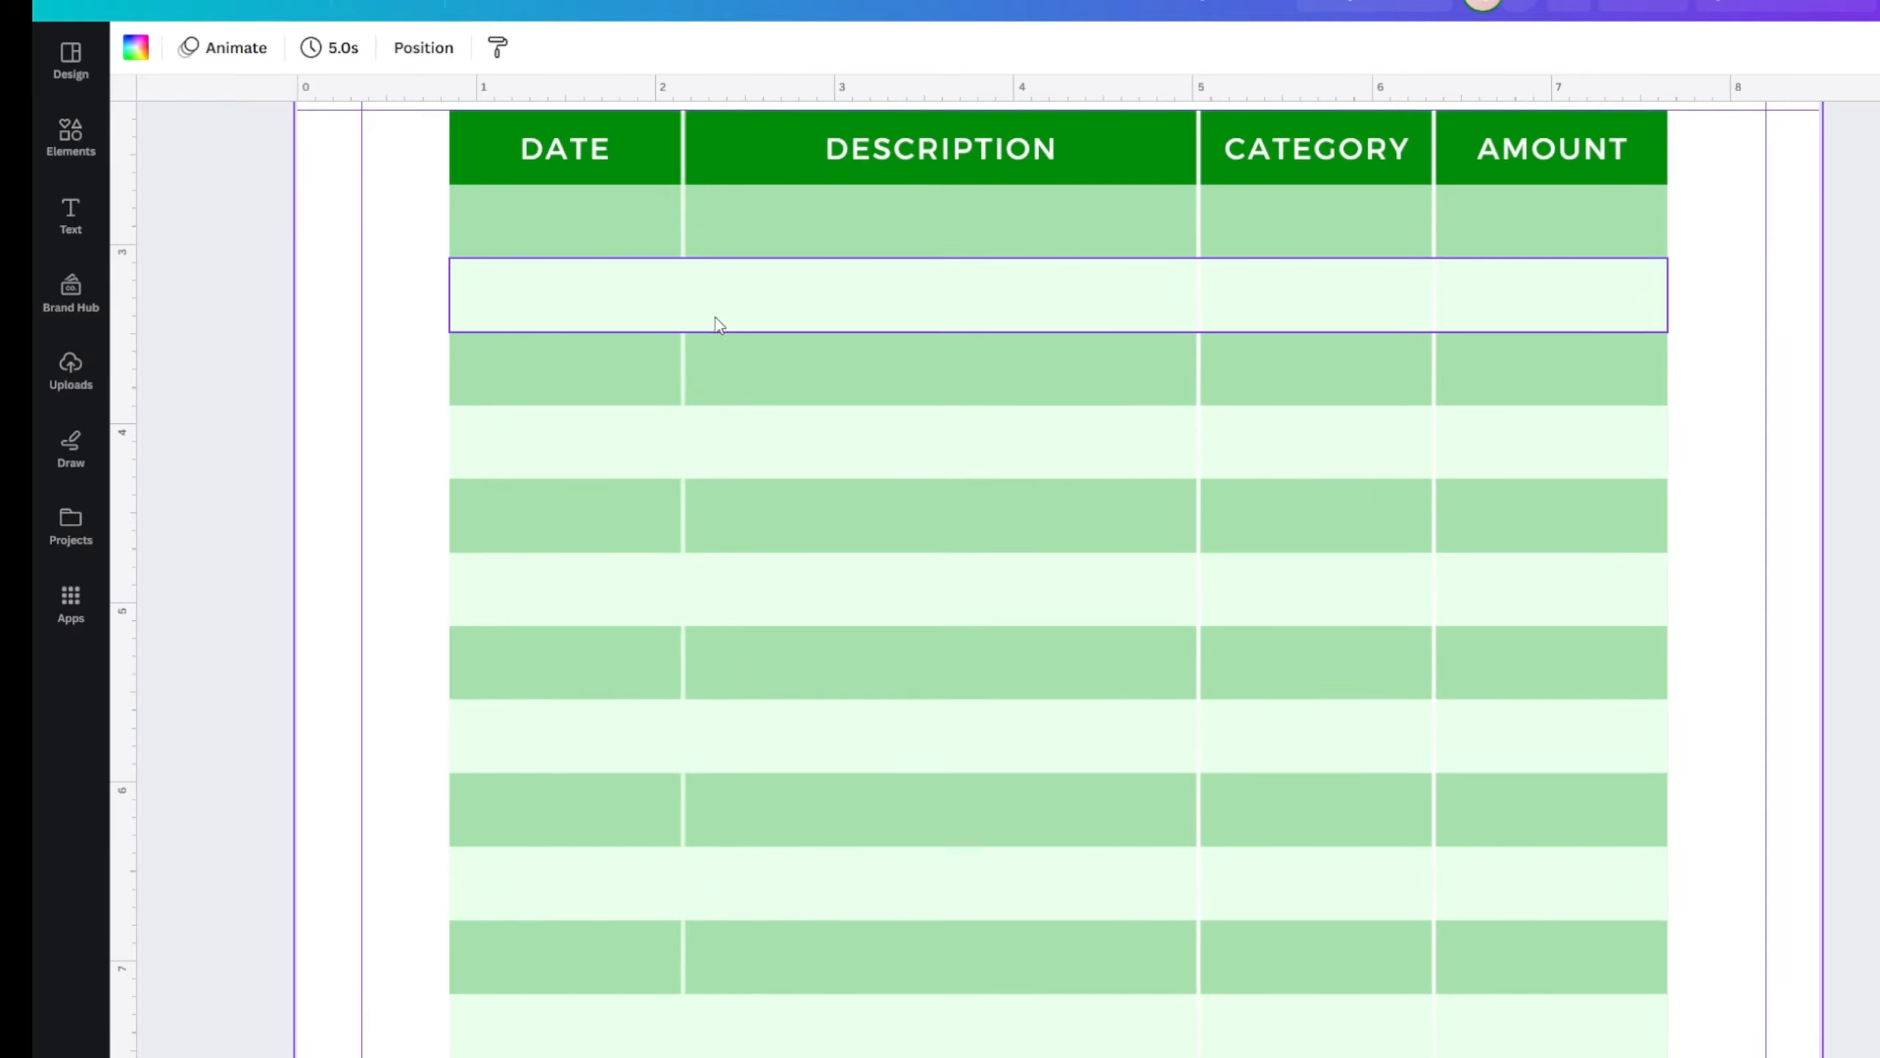
pyautogui.scroll(-3, 702, 321)
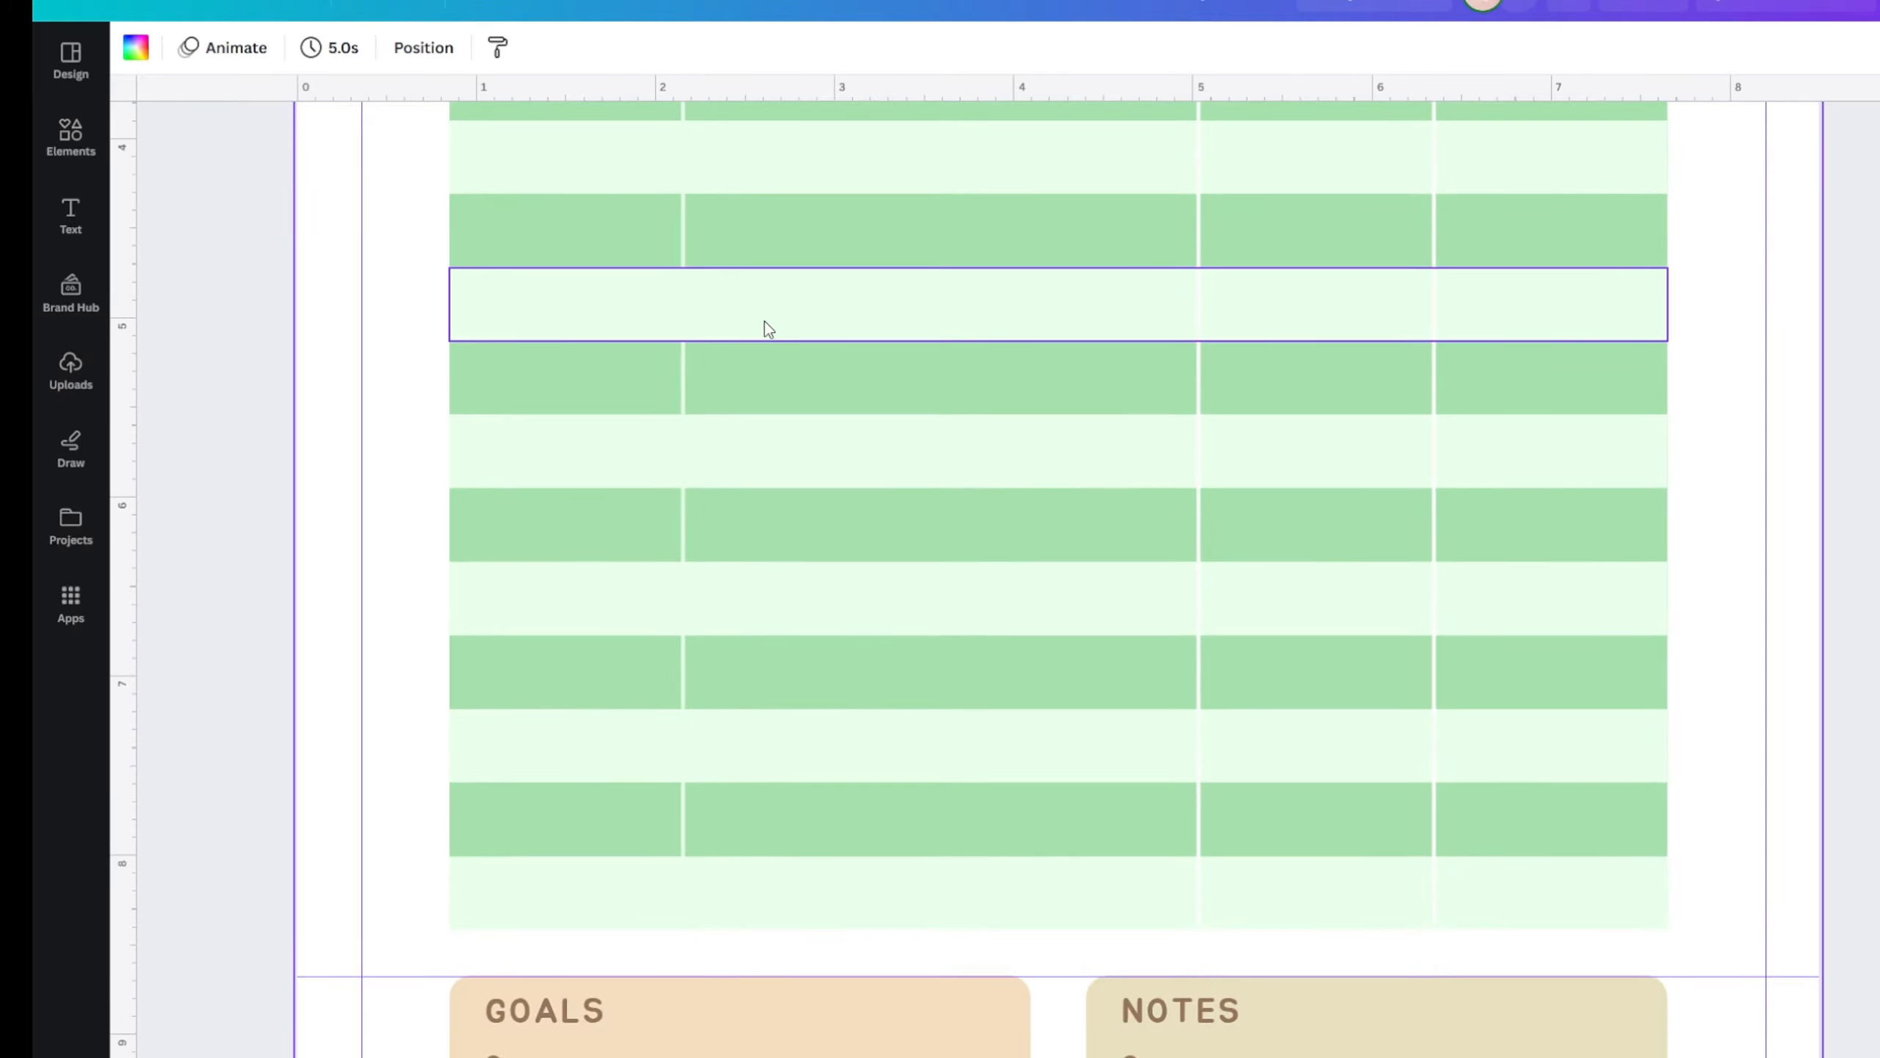
pyautogui.scroll(4, 767, 327)
pyautogui.click(467, 366)
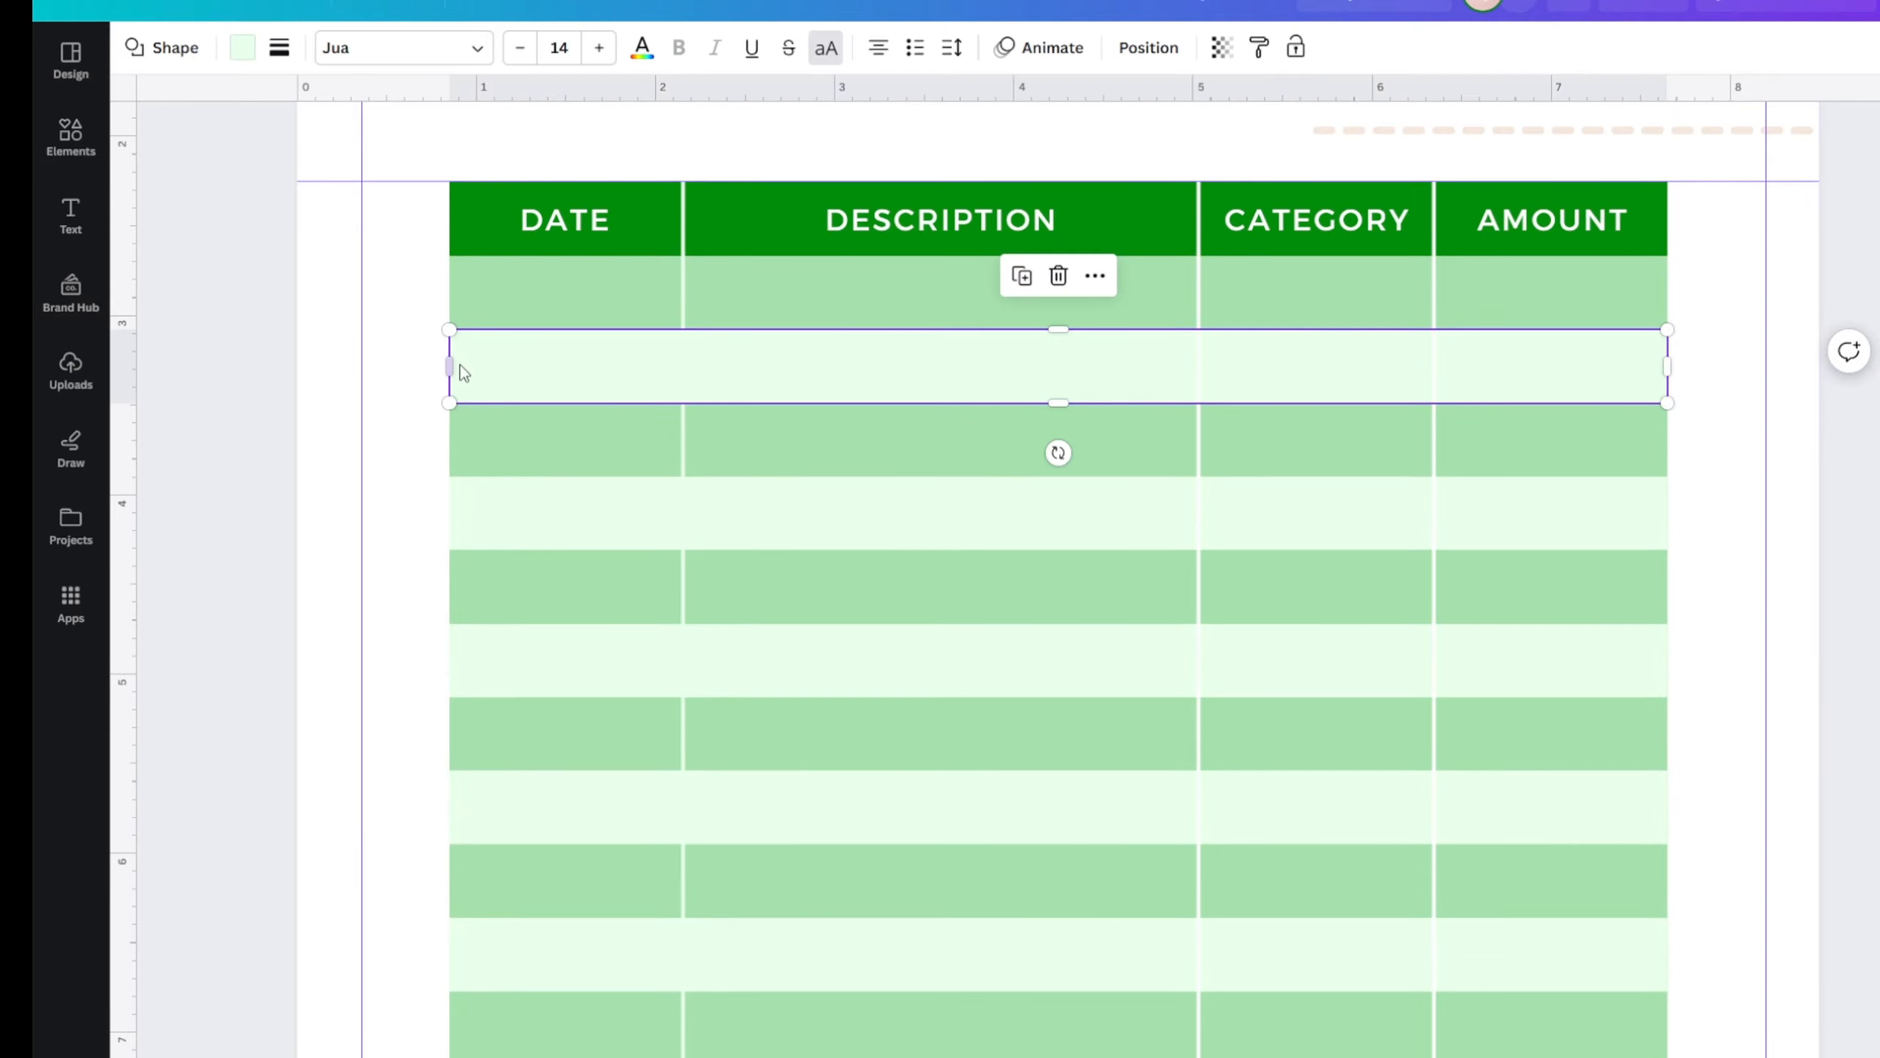
pyautogui.moveTo(448, 361); pyautogui.dragTo(362, 365)
pyautogui.click(495, 512)
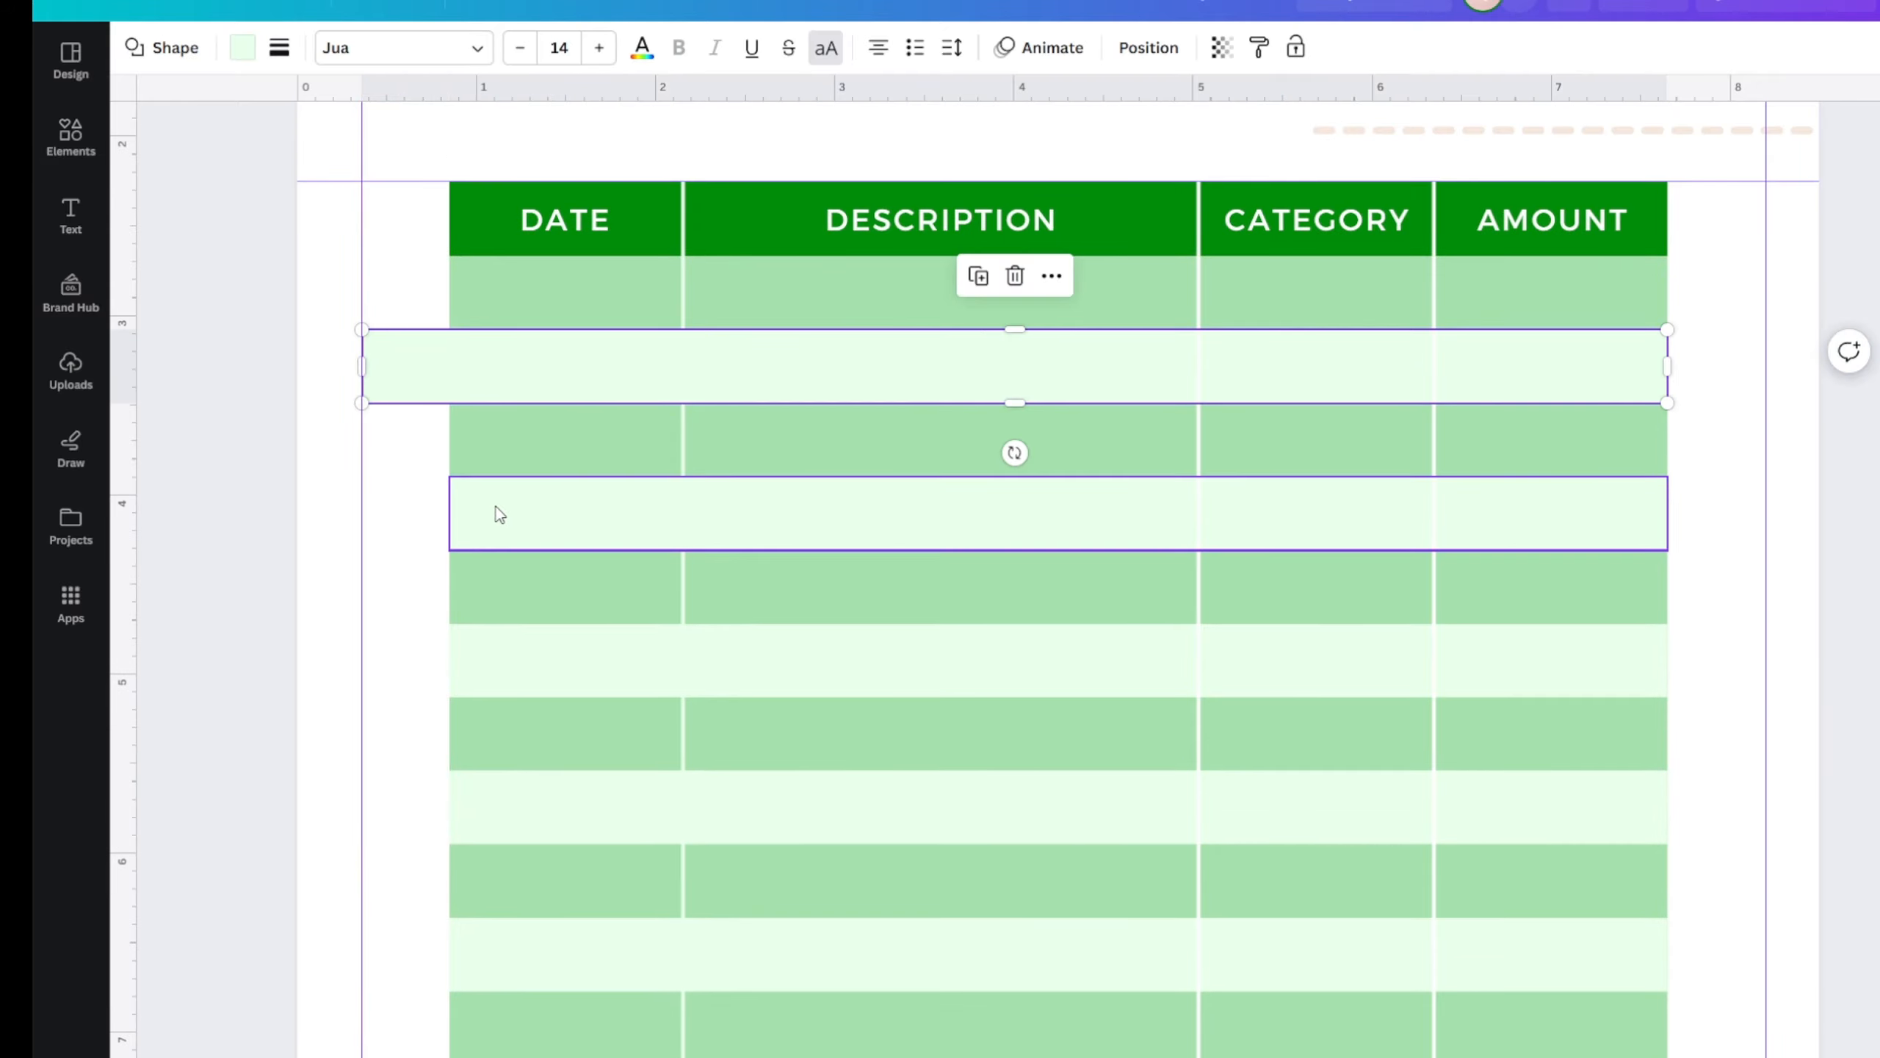
pyautogui.moveTo(419, 517); pyautogui.dragTo(361, 510)
pyautogui.click(495, 658)
pyautogui.moveTo(461, 670); pyautogui.dragTo(362, 654)
# - Add a vertical guide along the left edge of the Weekly Wealth Work title on page 4 and check the page content against it
pyautogui.scroll(-10, 323, 521)
pyautogui.scroll(-15, 343, 513)
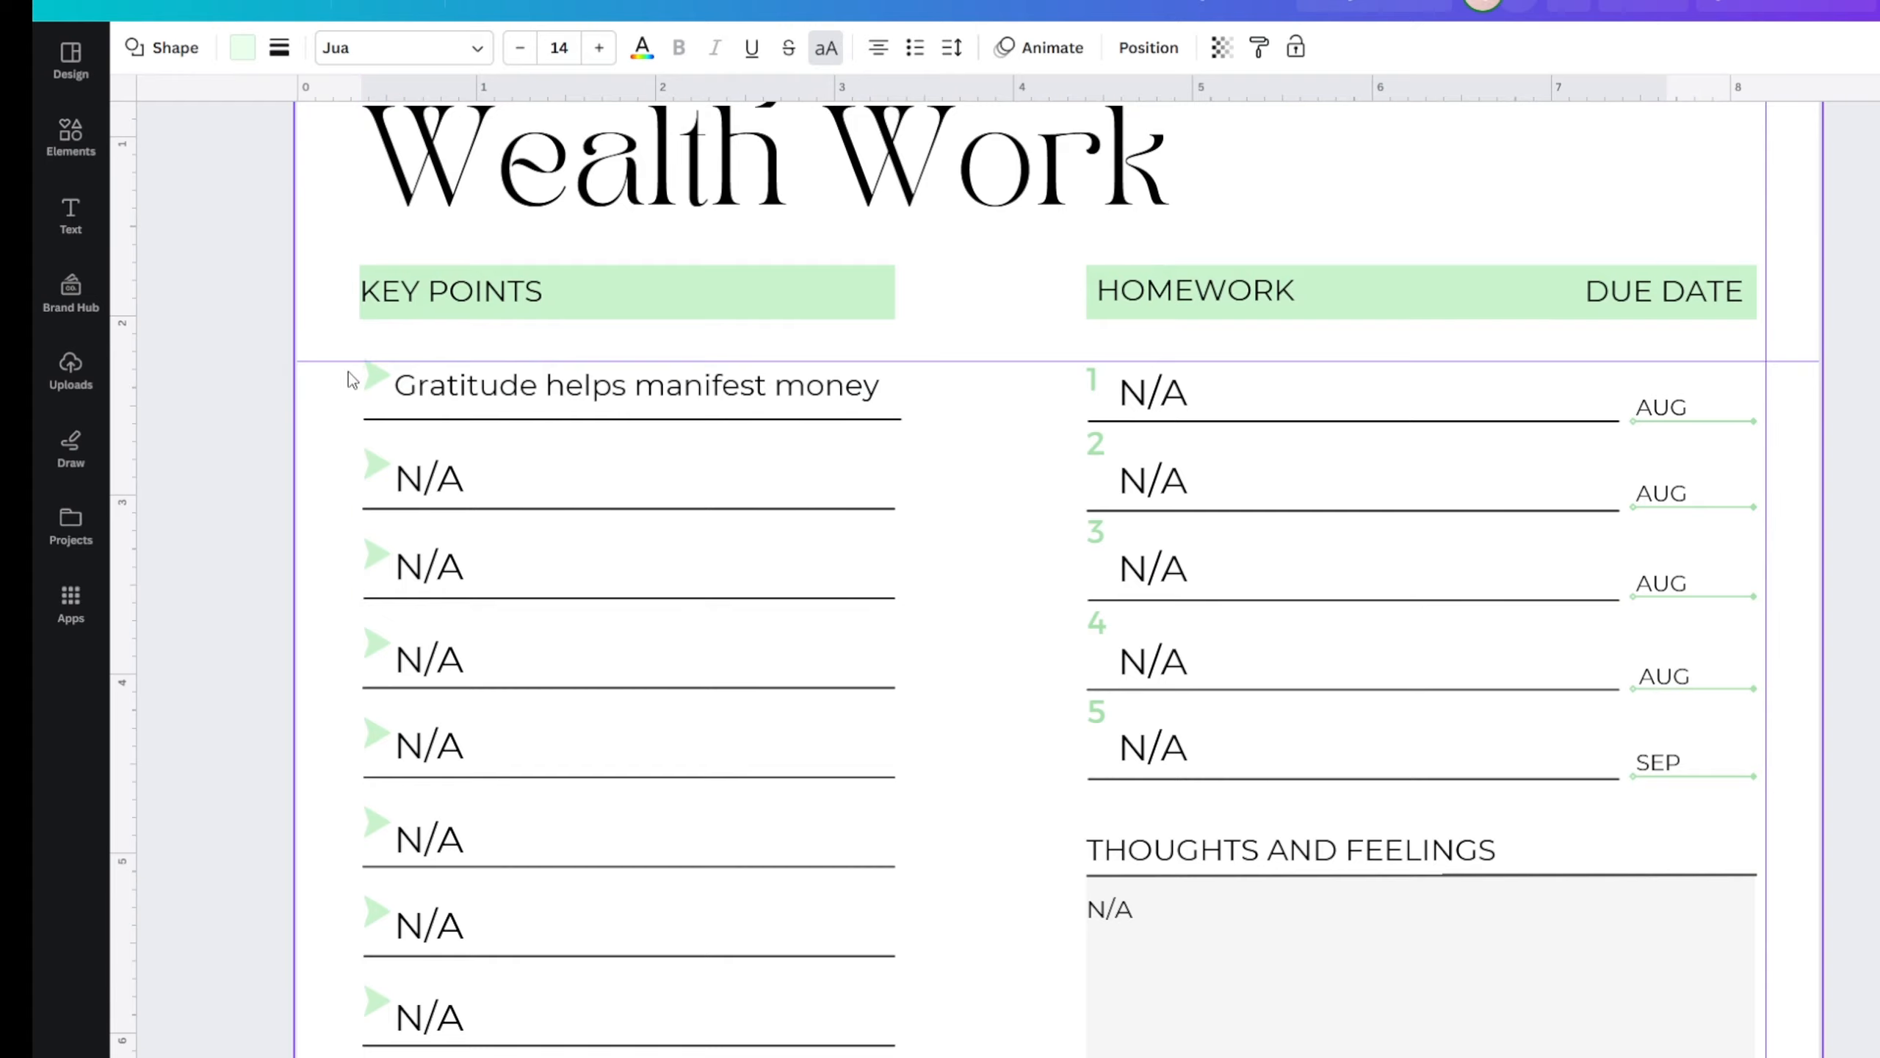
pyautogui.scroll(5, 575, 378)
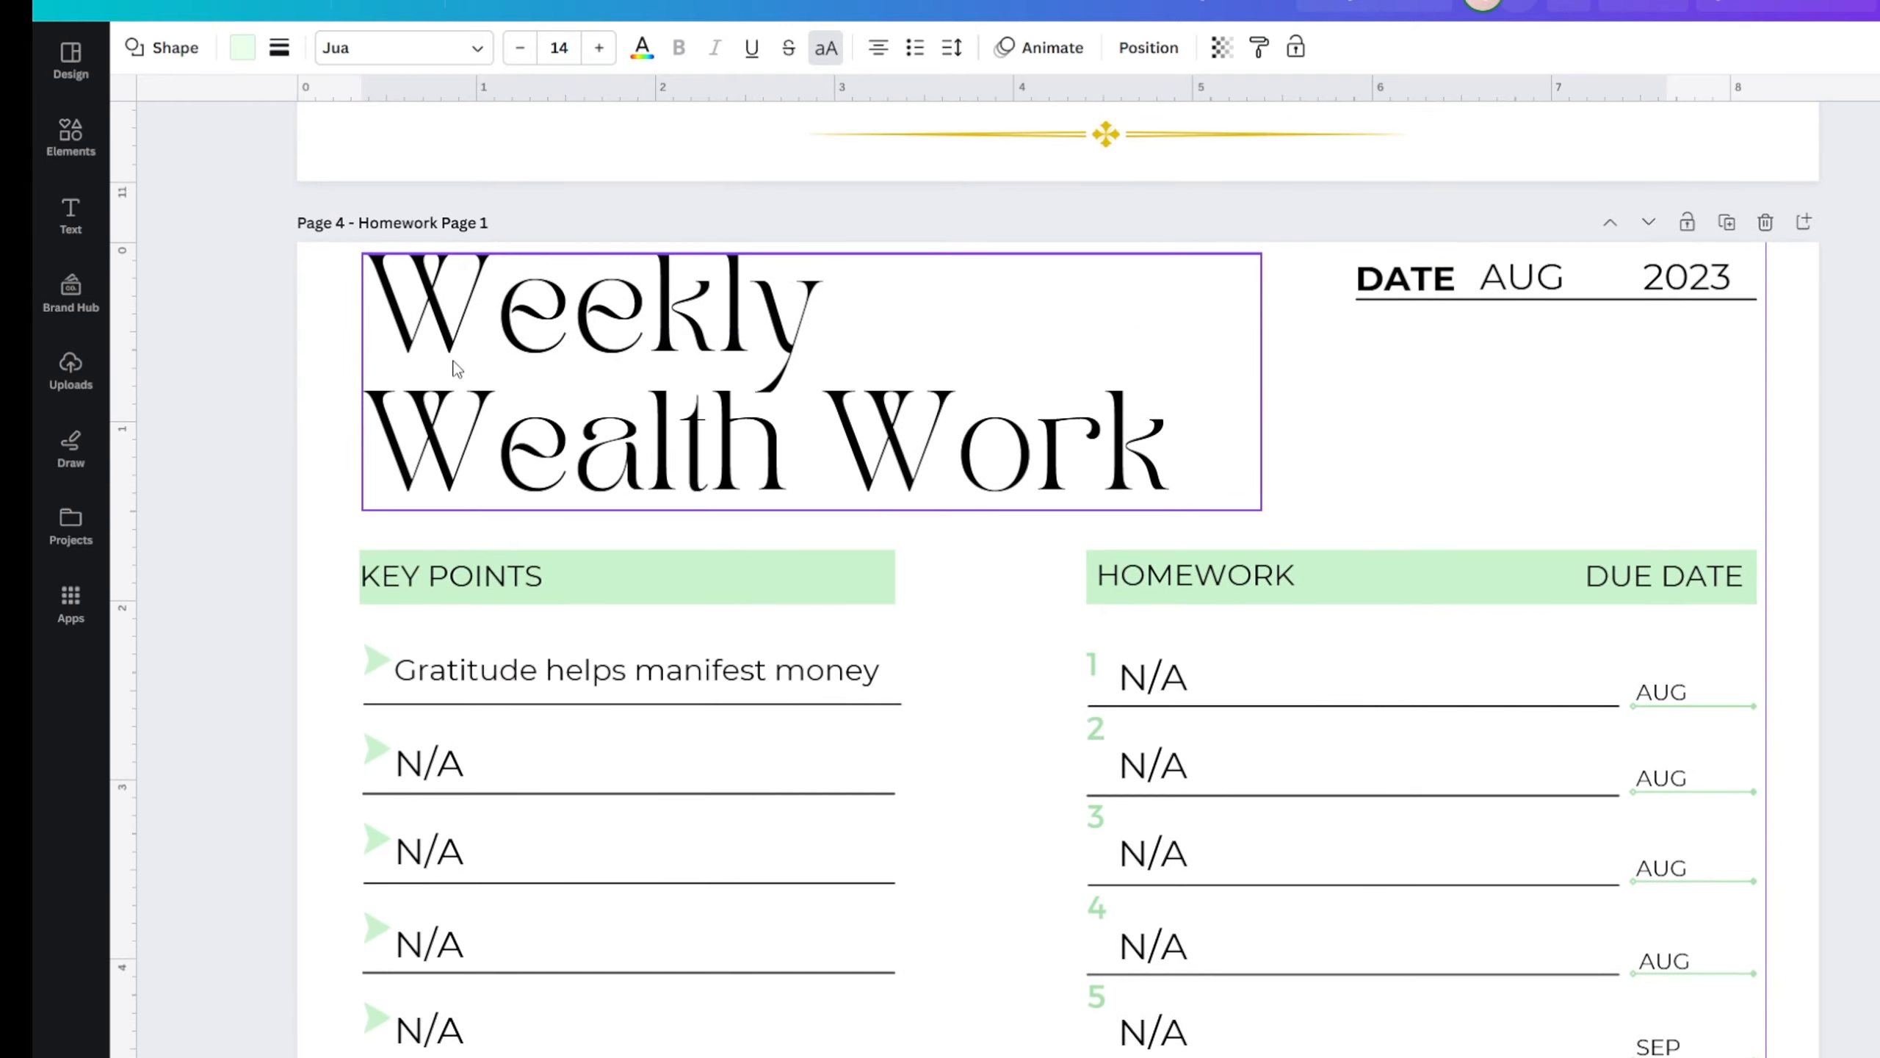
pyautogui.click(438, 391)
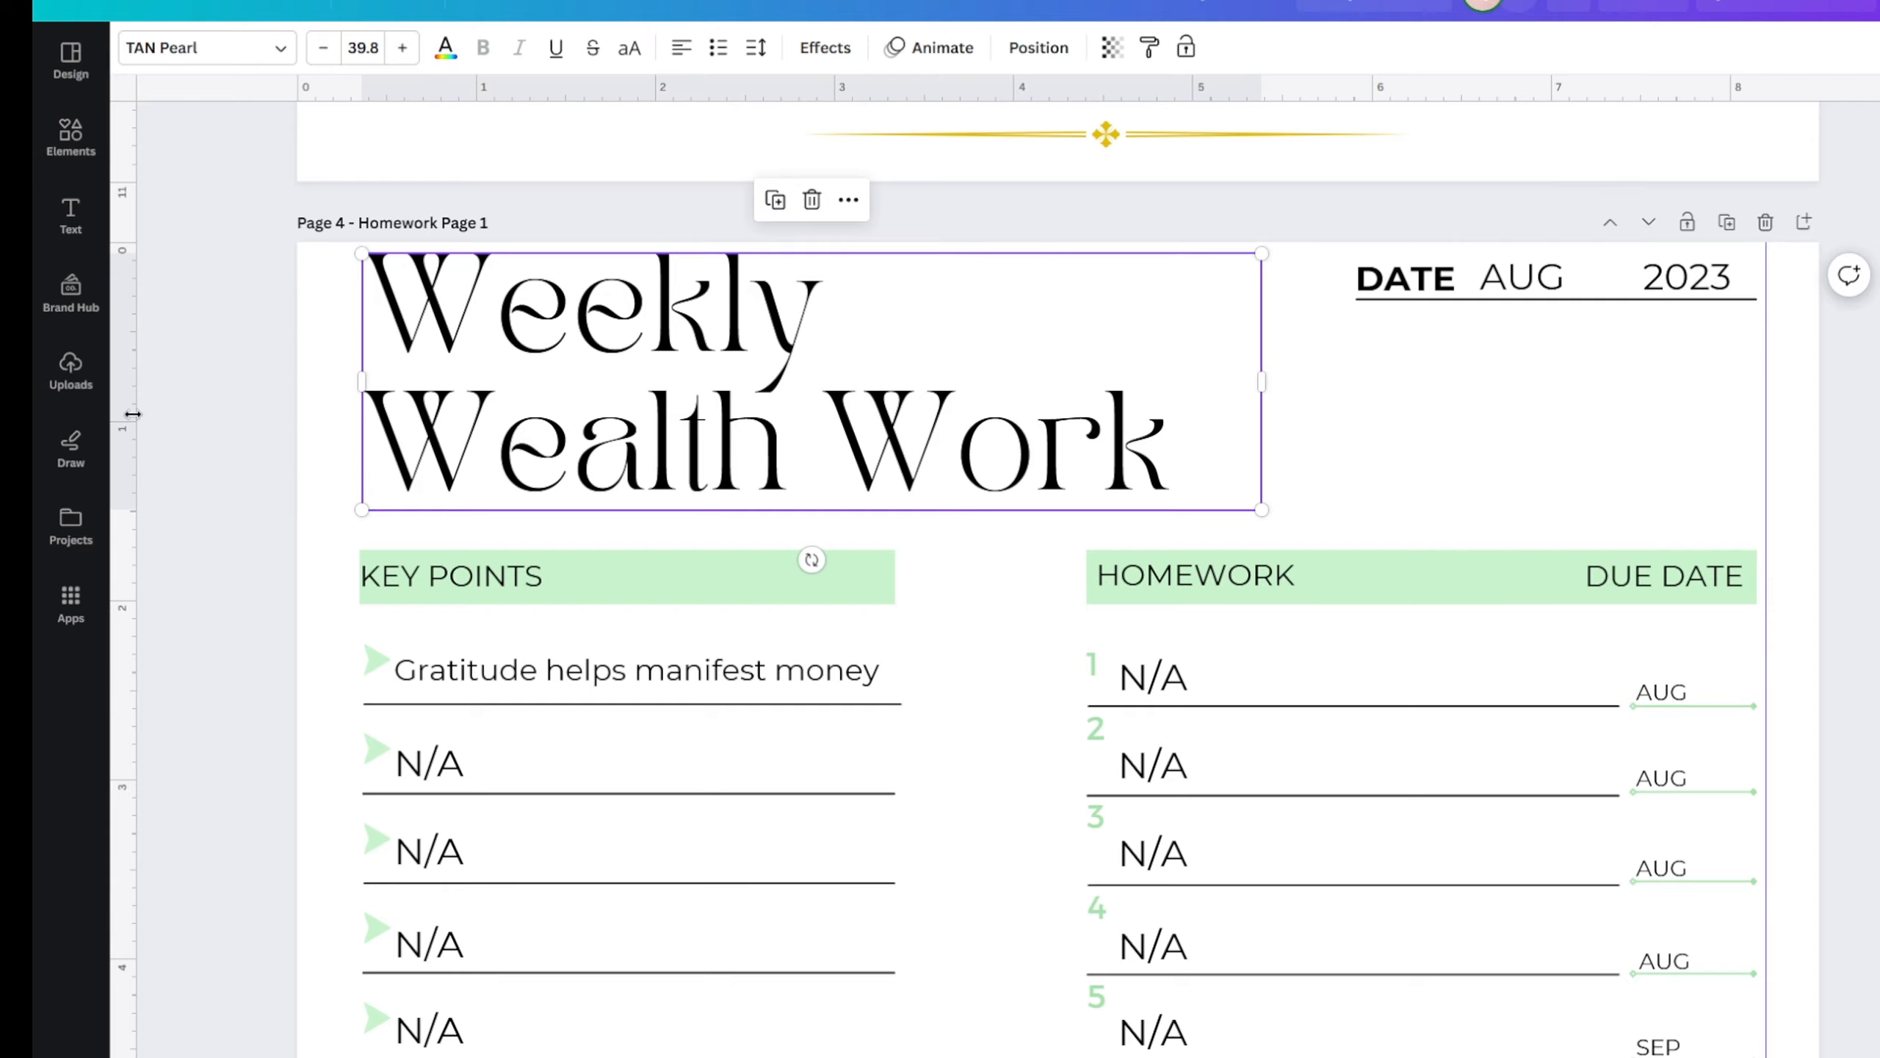
pyautogui.moveTo(132, 414); pyautogui.dragTo(361, 433)
pyautogui.click(229, 453)
pyautogui.scroll(-10, 383, 448)
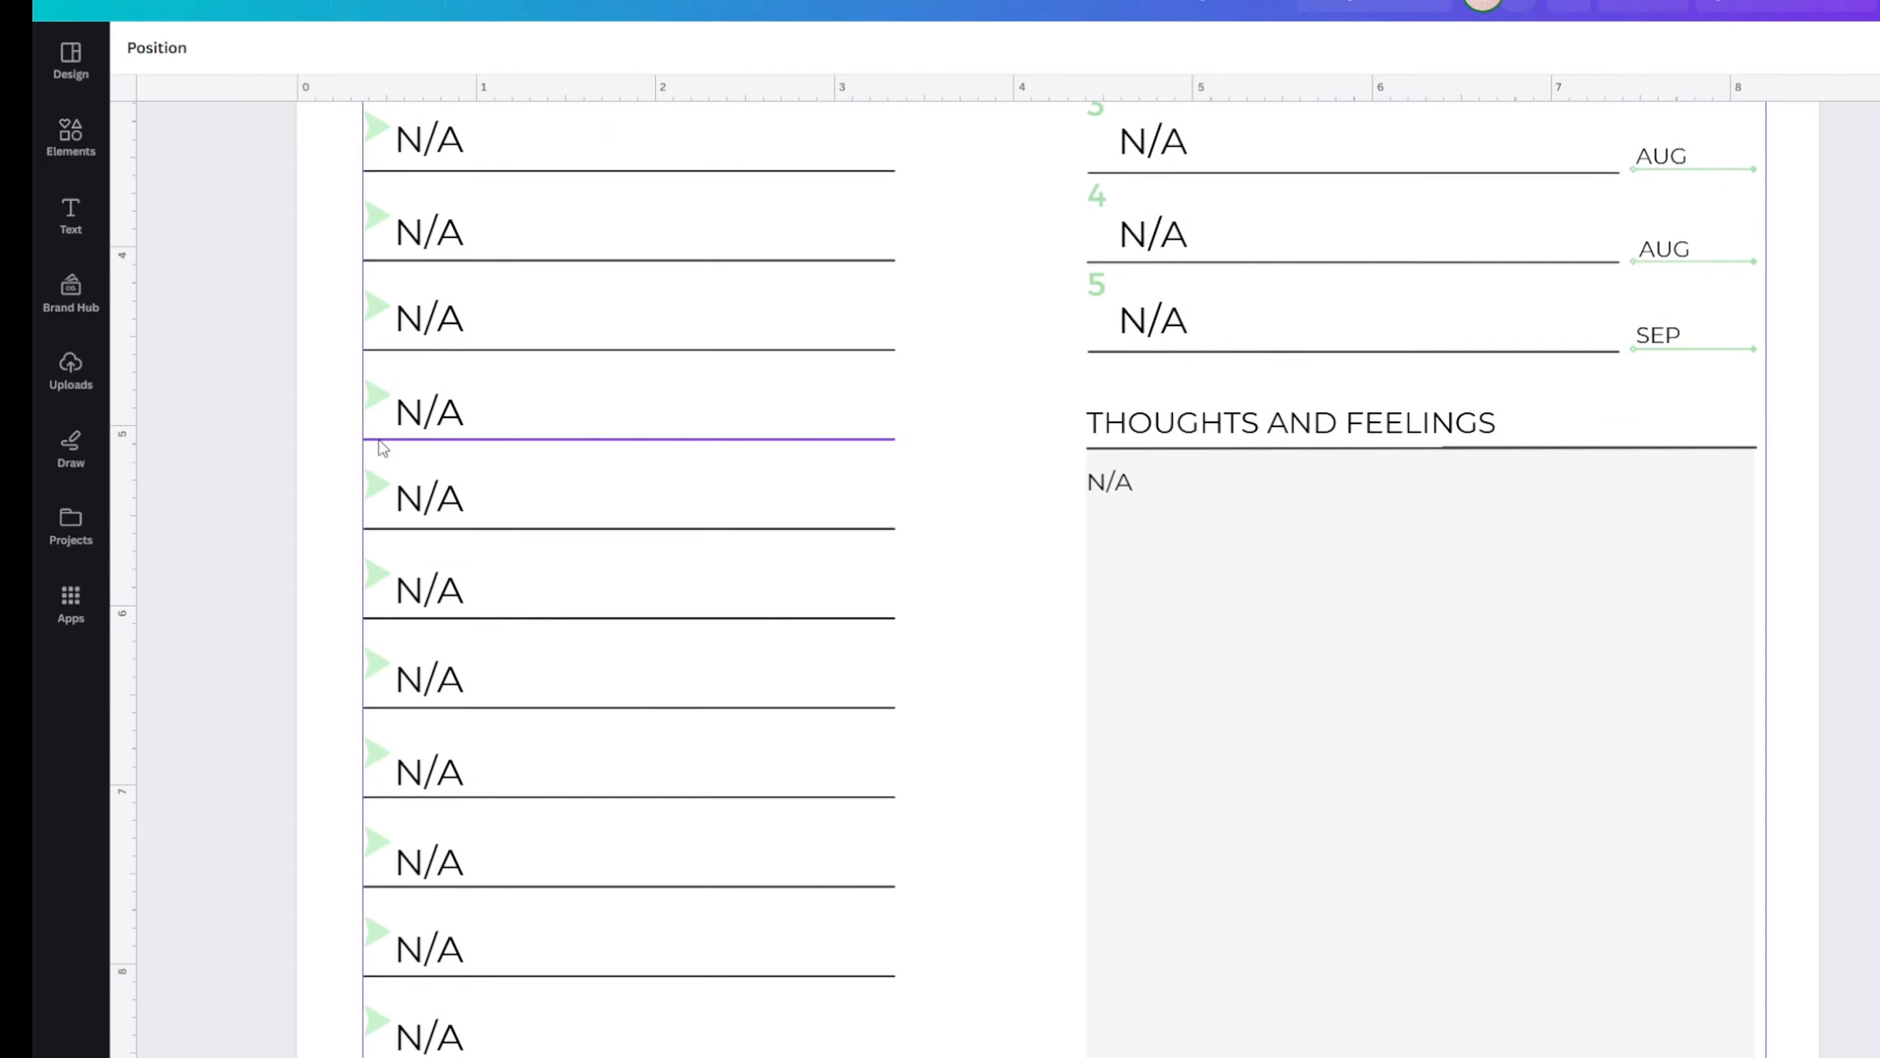
pyautogui.scroll(-20, 382, 448)
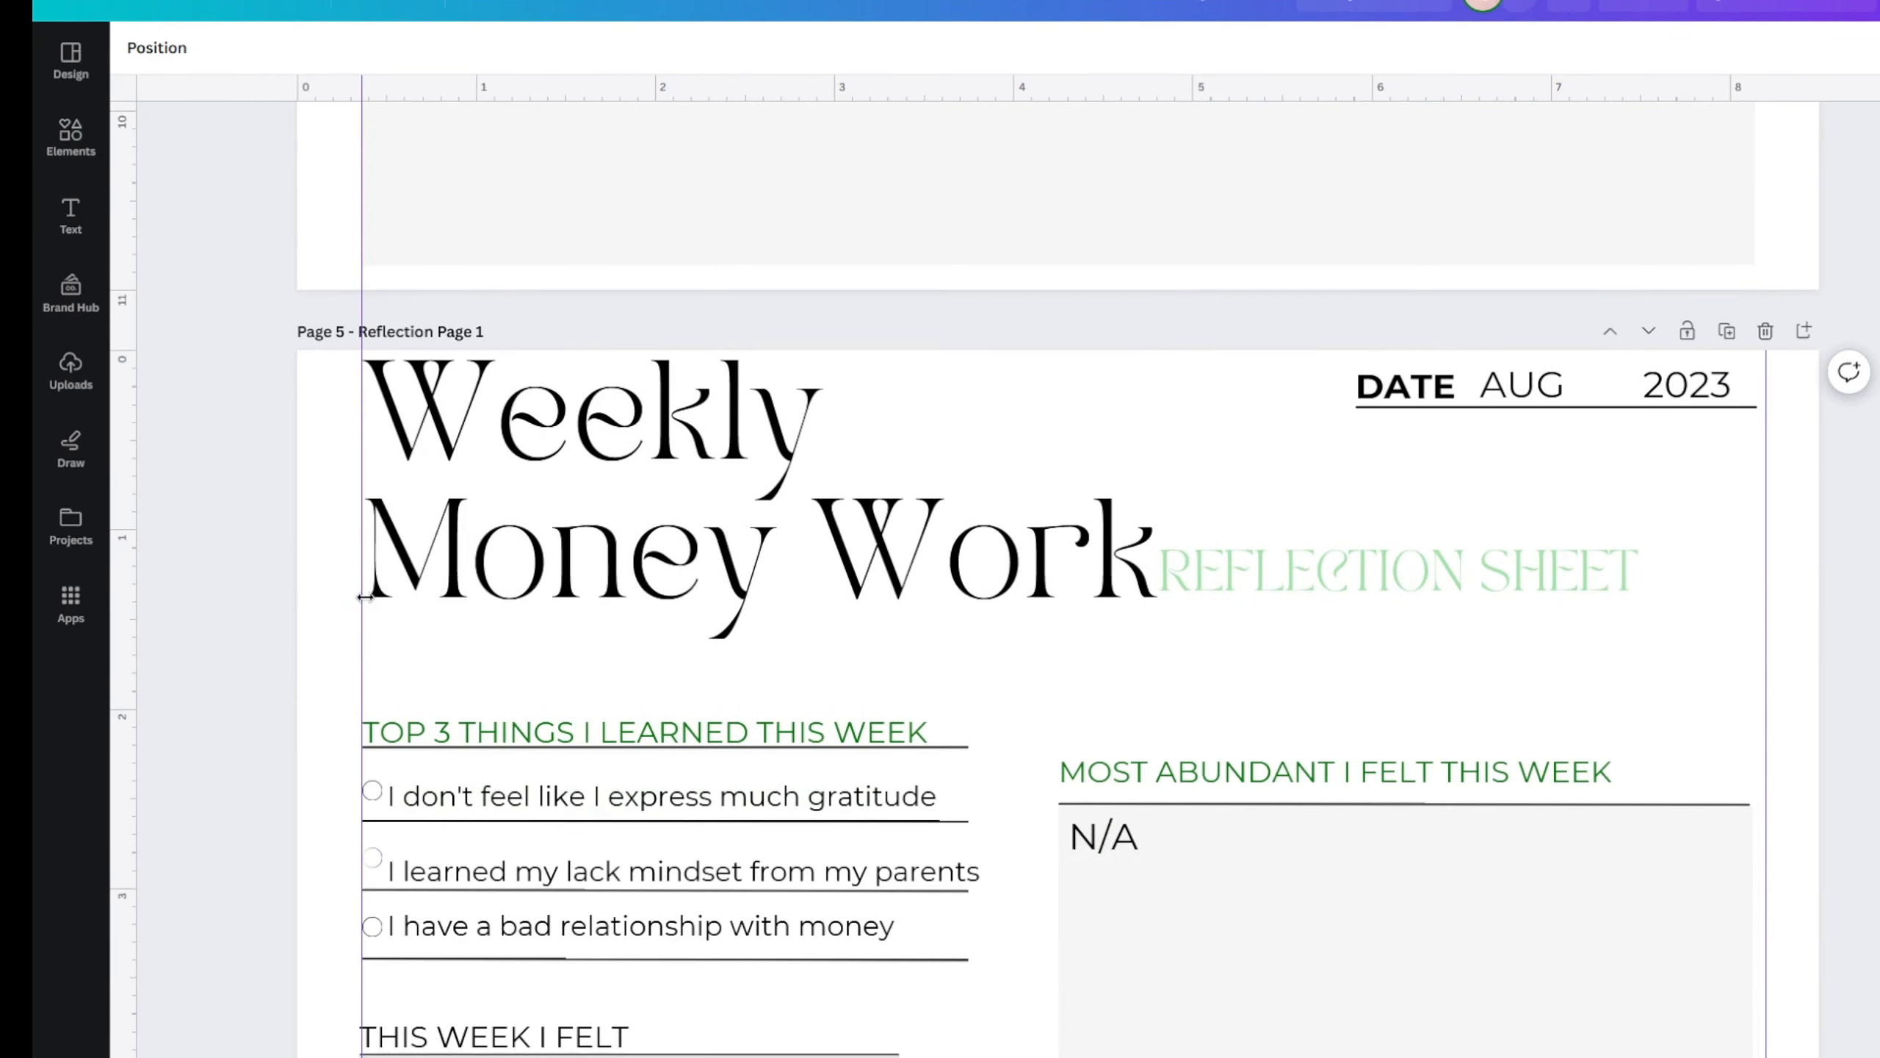
pyautogui.scroll(-1, 345, 378)
pyautogui.scroll(9, 652, 589)
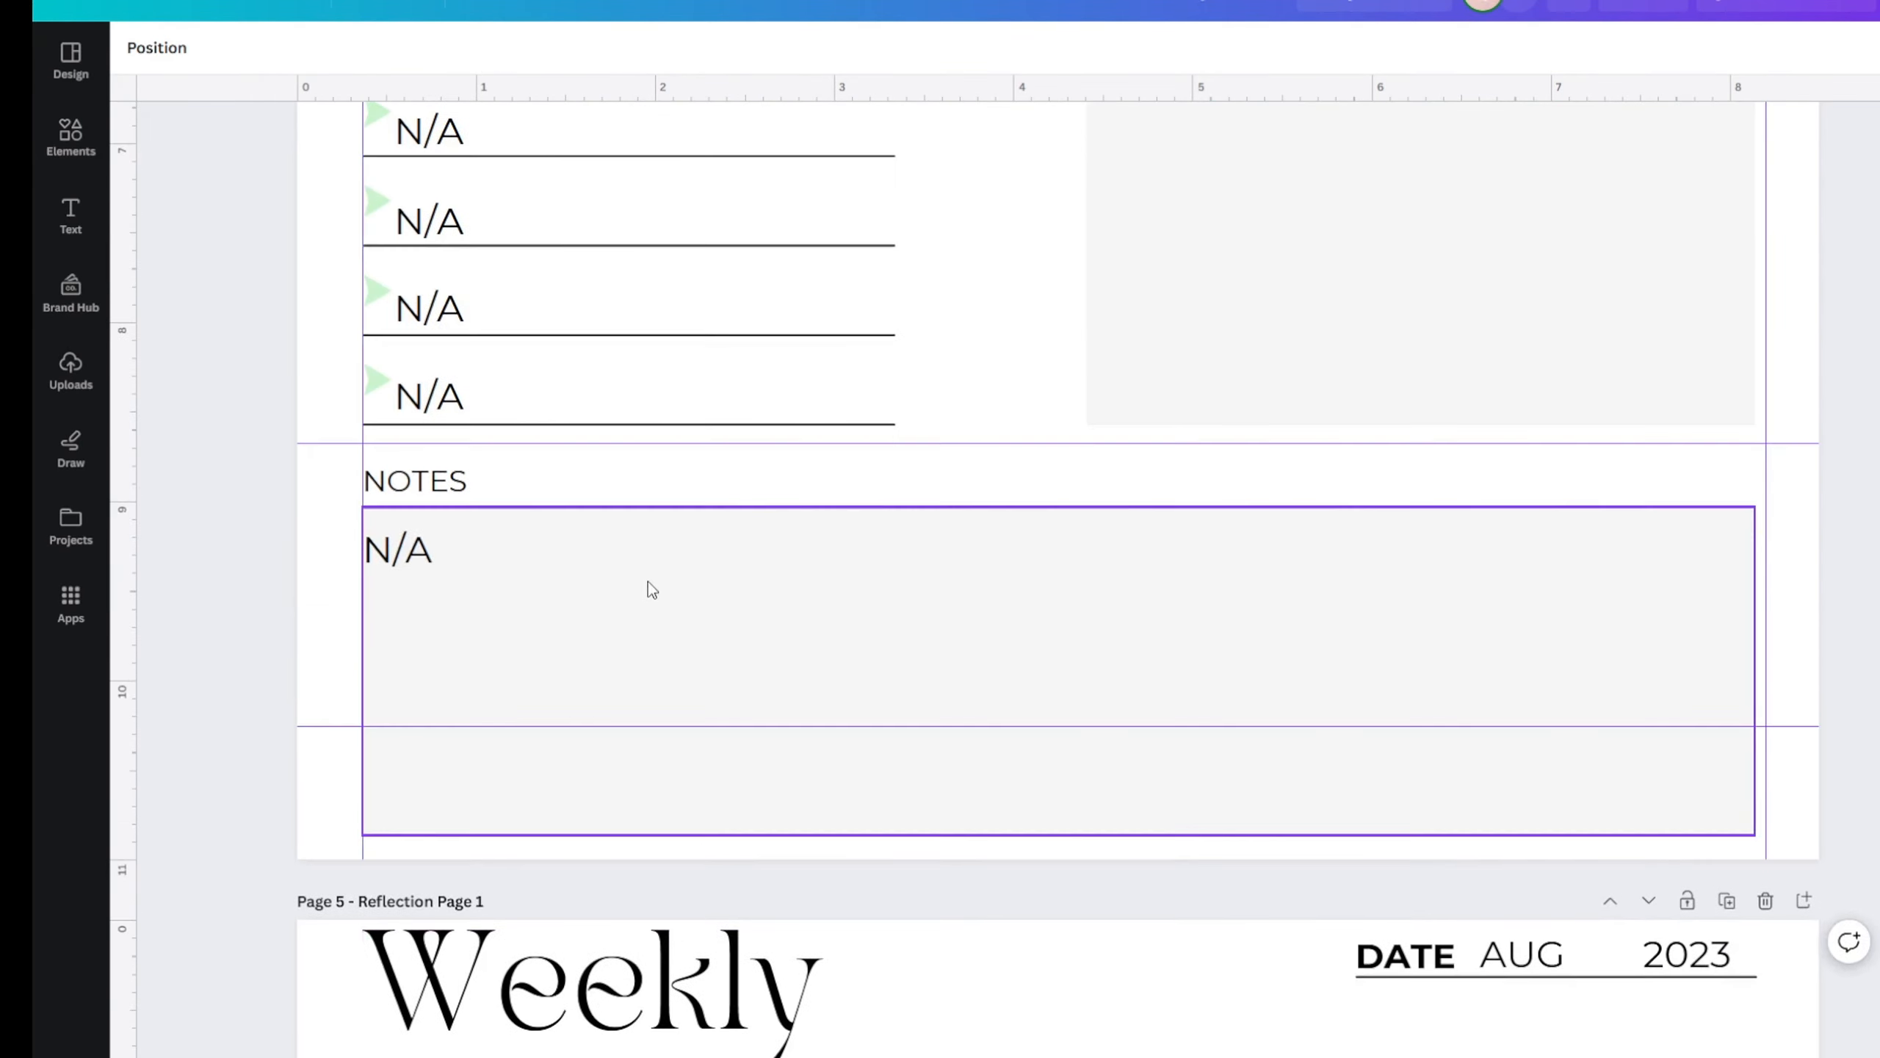
# - Extend the left edges of the remaining four pale green rows in the page 3 table to the left margin guide
pyautogui.scroll(20, 652, 590)
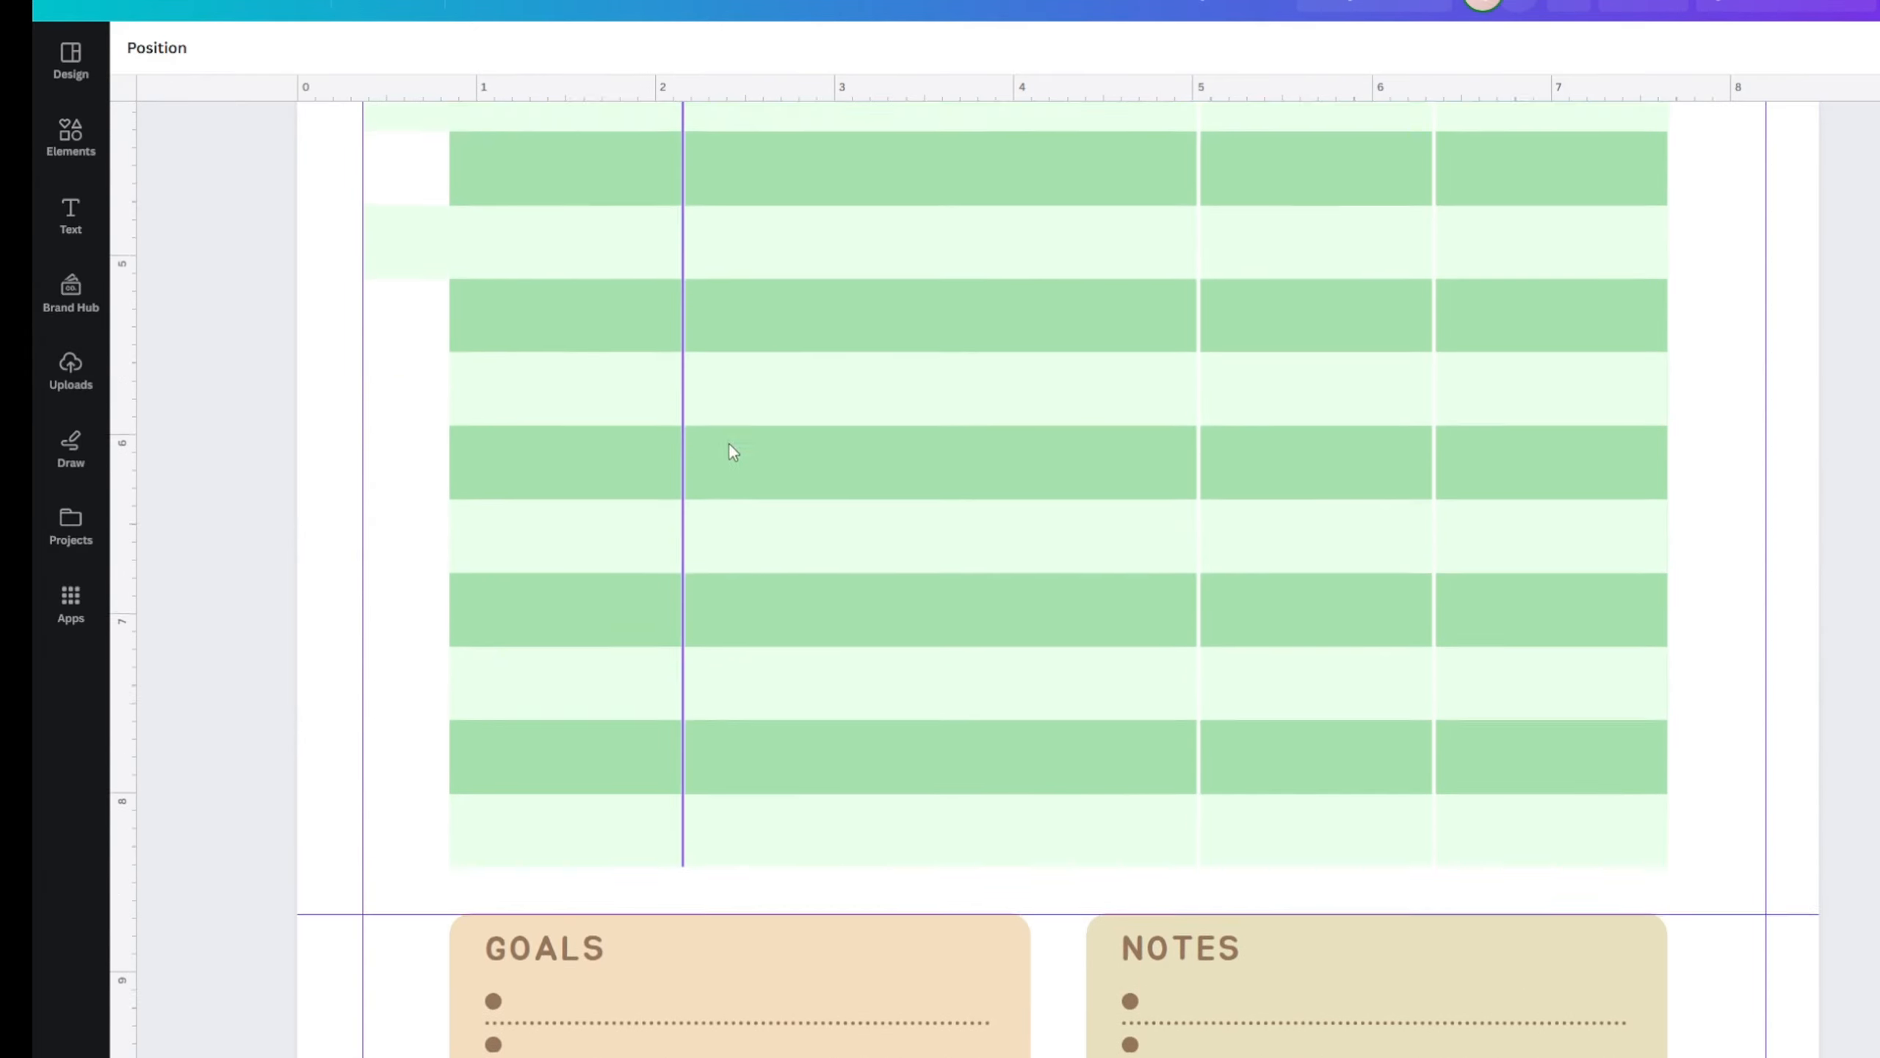
pyautogui.scroll(8, 626, 652)
pyautogui.scroll(-4, 567, 679)
pyautogui.click(568, 682)
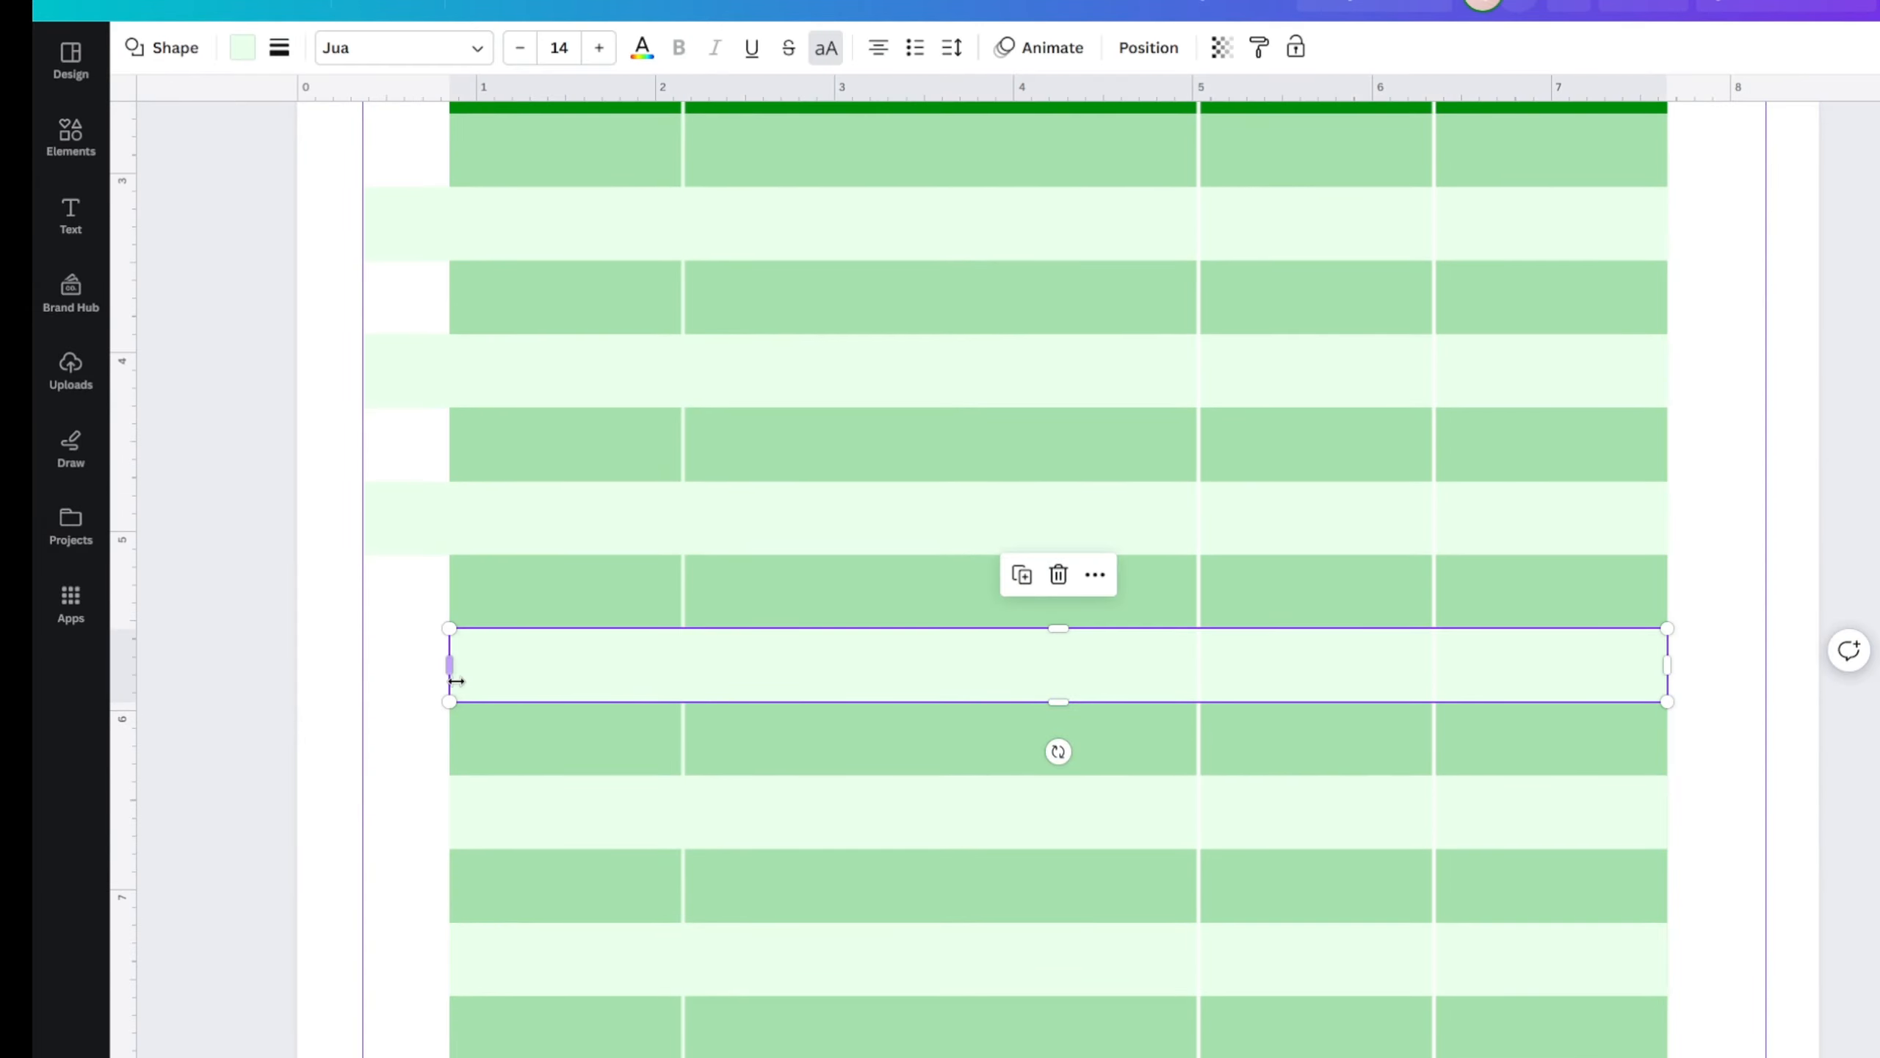
pyautogui.moveTo(444, 665); pyautogui.dragTo(362, 670)
pyautogui.hotkey('ctrl', 'z')
pyautogui.click(482, 815)
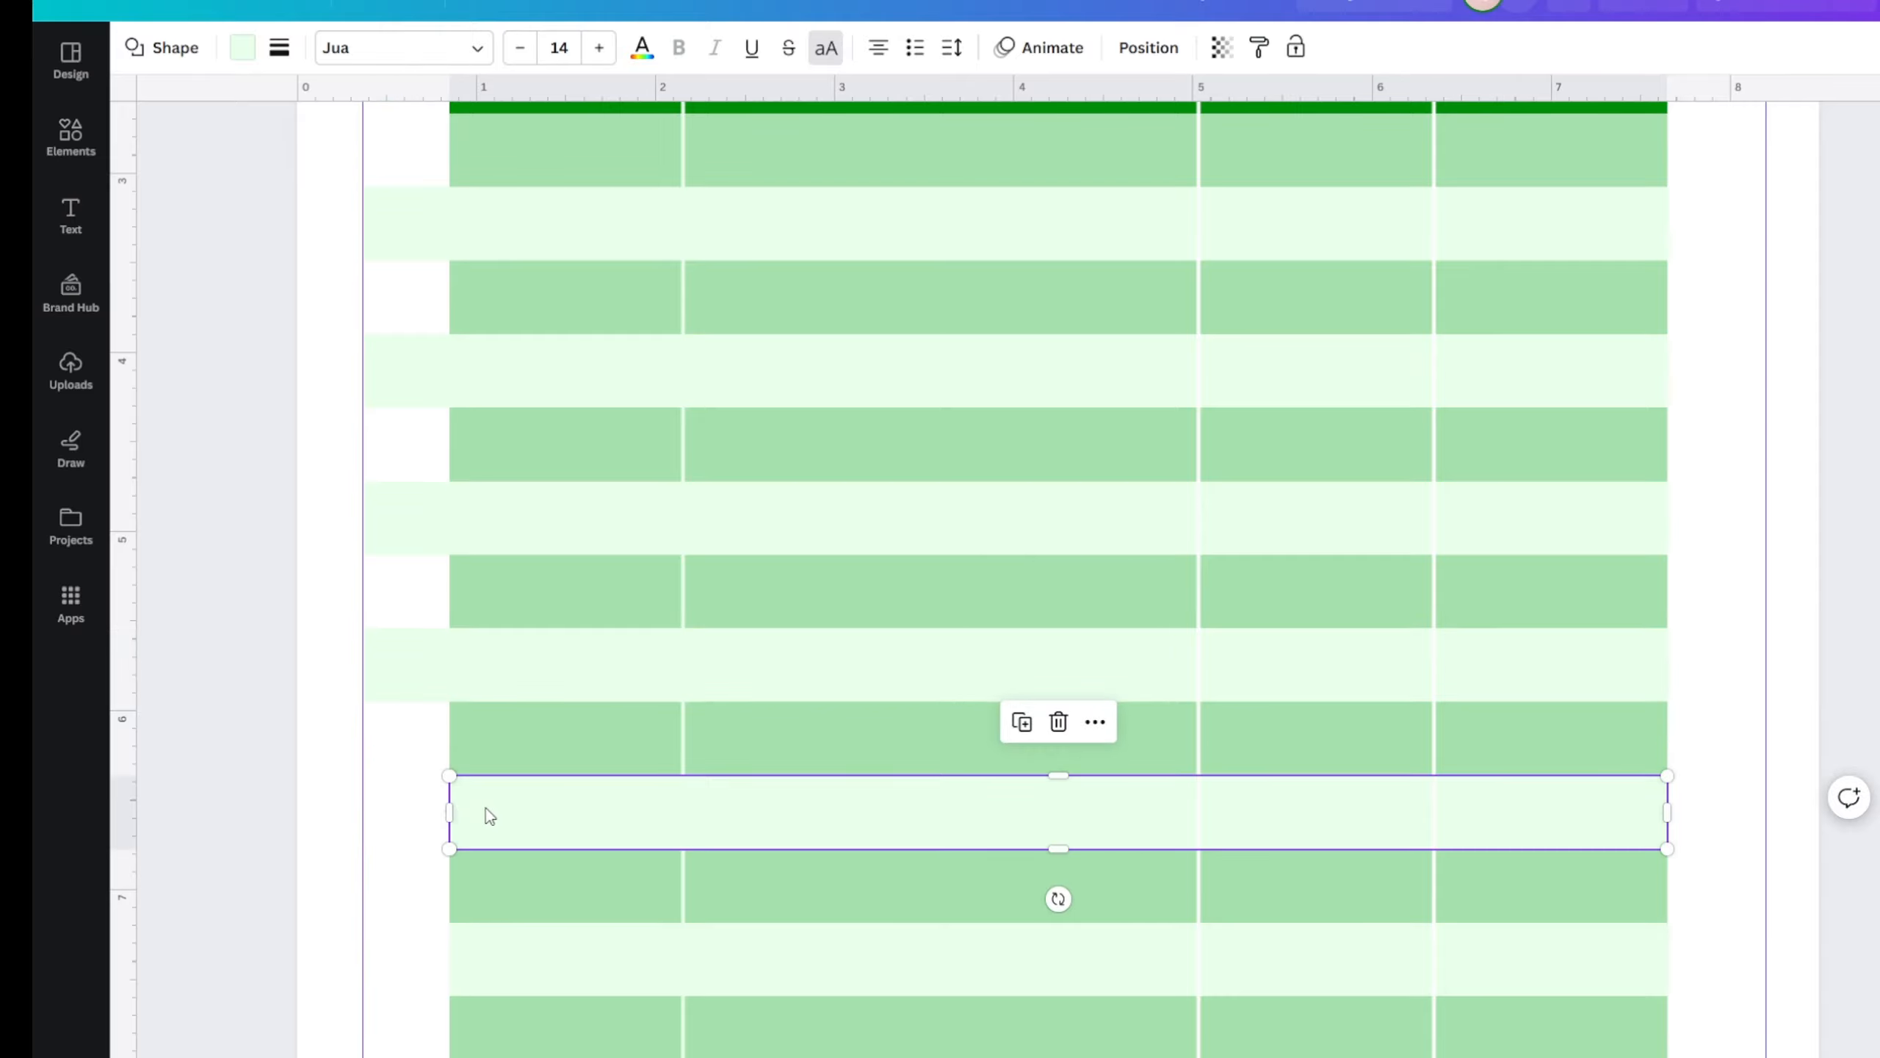
pyautogui.moveTo(449, 812); pyautogui.dragTo(363, 812)
pyautogui.click(494, 980)
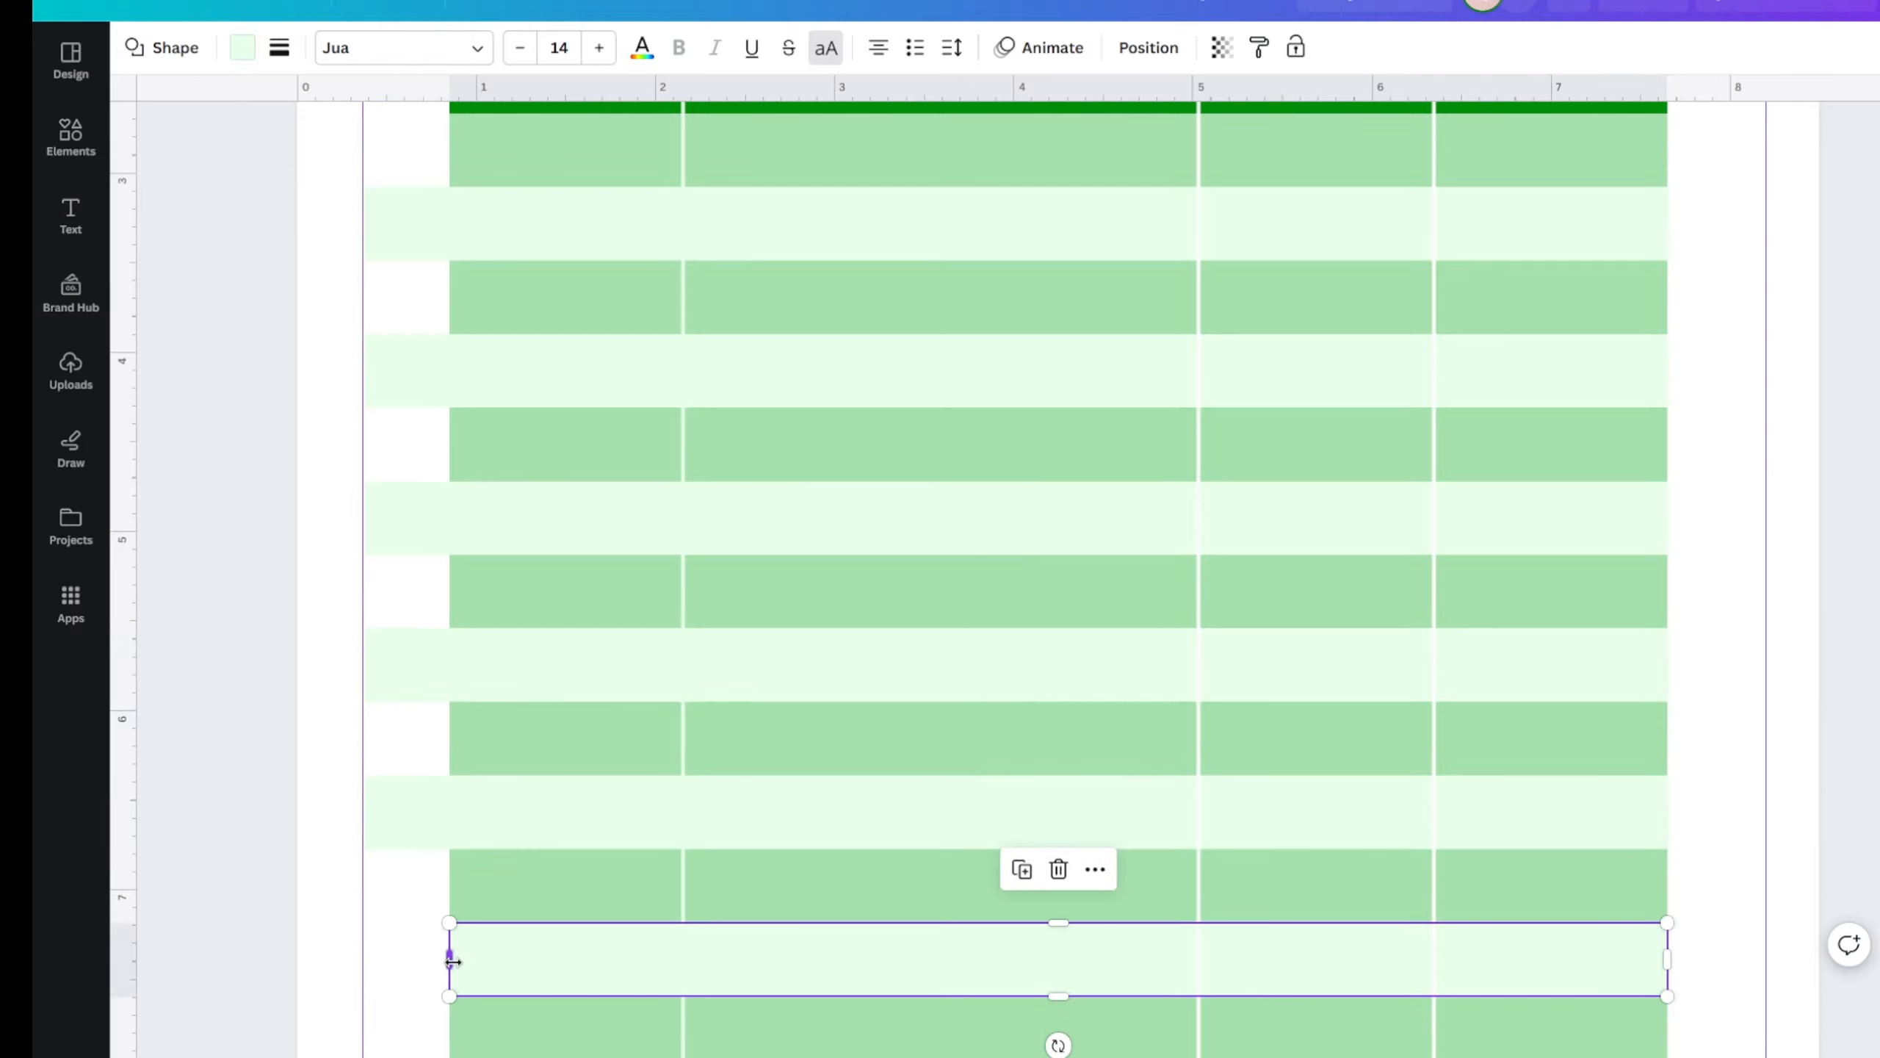
pyautogui.moveTo(449, 959); pyautogui.dragTo(363, 960)
pyautogui.click(489, 1057)
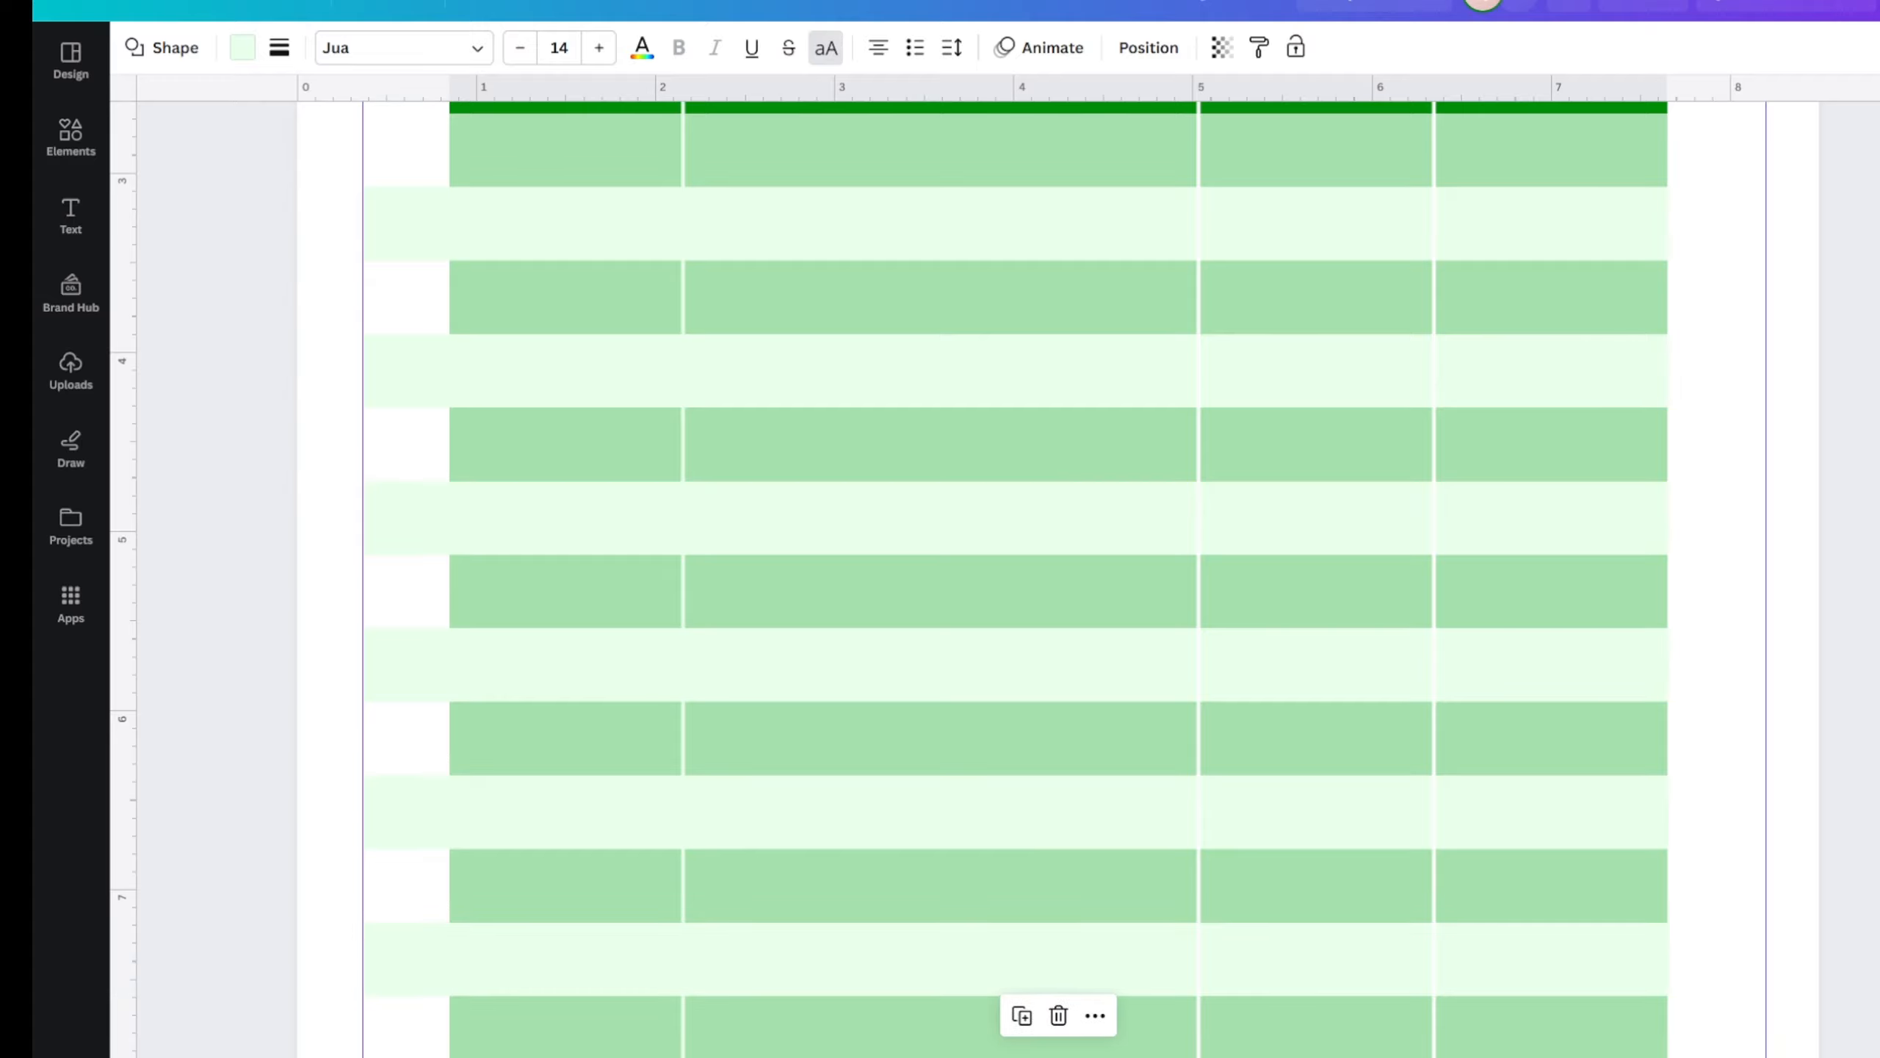
pyautogui.moveTo(450, 1057); pyautogui.dragTo(363, 1057)
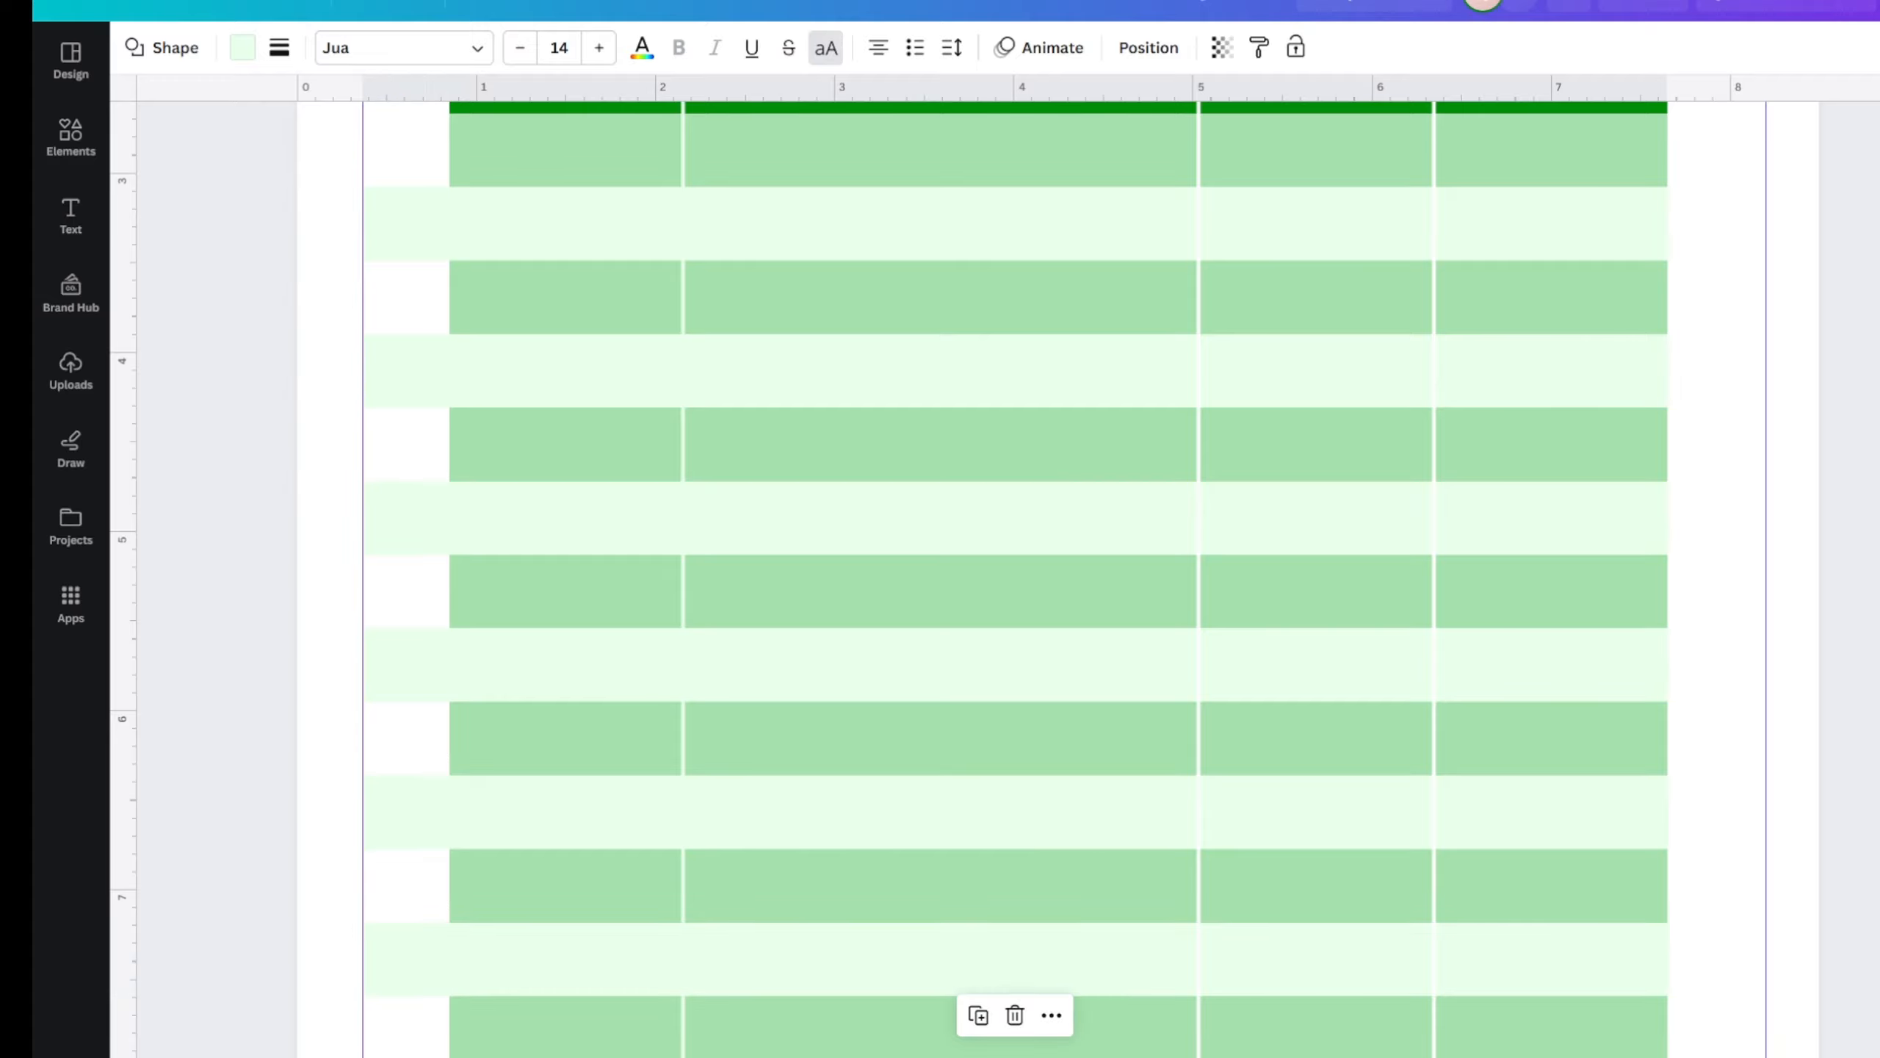
# - Extend the right edges of the lower four pale green rows in the page 3 table to the right margin guide
pyautogui.moveTo(1667, 1057); pyautogui.dragTo(1748, 1057)
pyautogui.click(1652, 962)
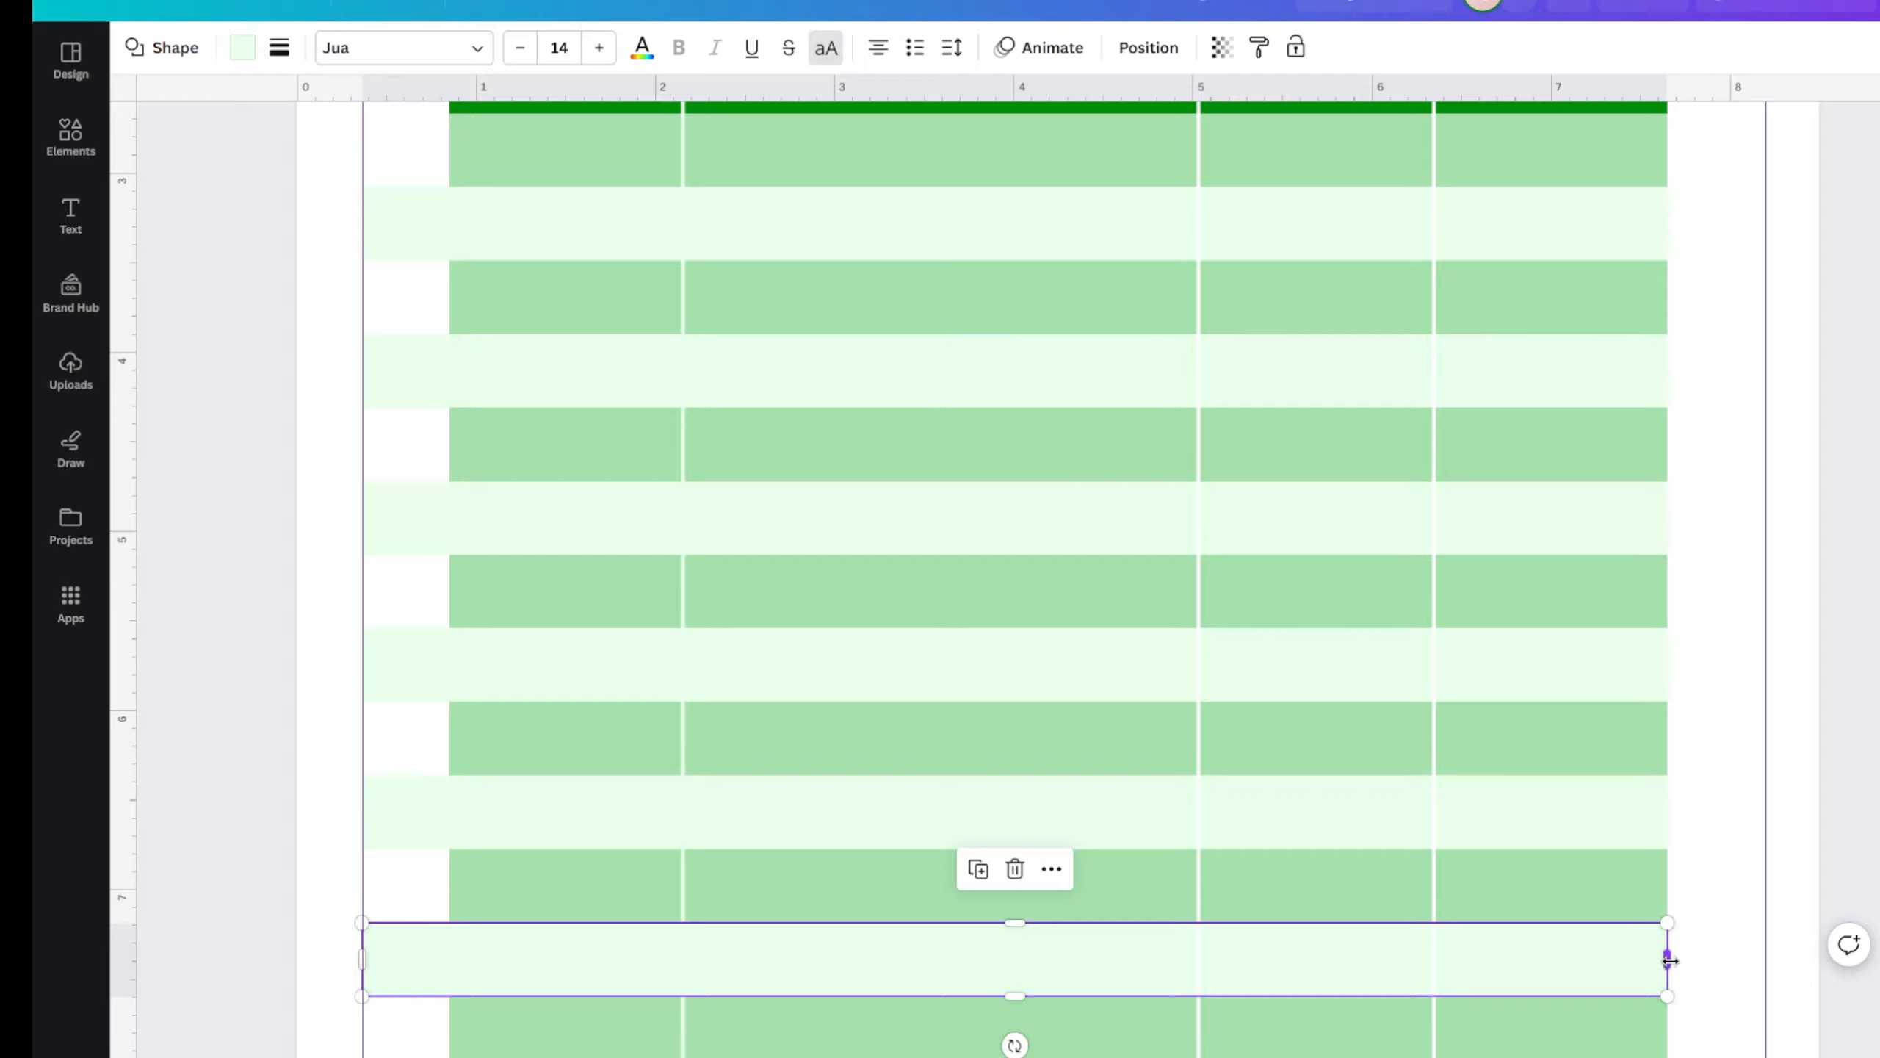
pyautogui.moveTo(1667, 960); pyautogui.dragTo(1767, 960)
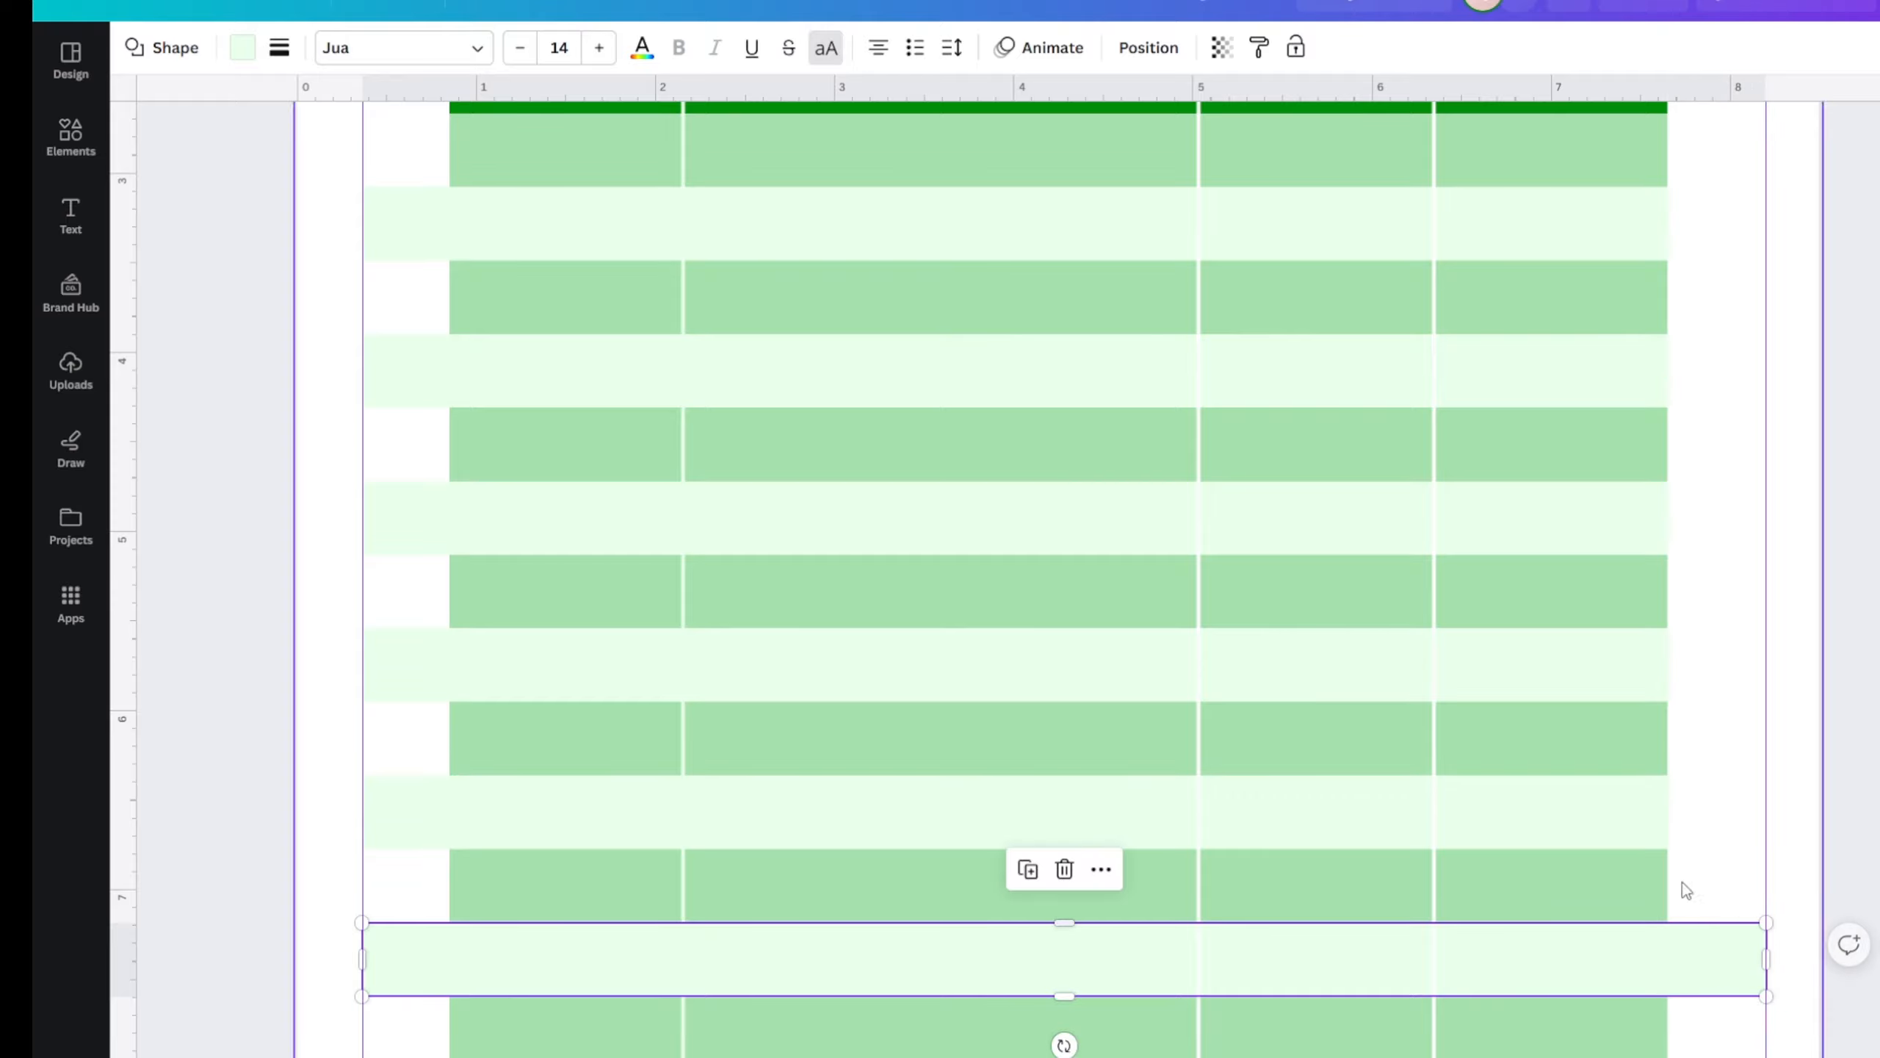
pyautogui.click(1662, 811)
pyautogui.moveTo(1667, 810); pyautogui.dragTo(1767, 813)
pyautogui.click(1658, 662)
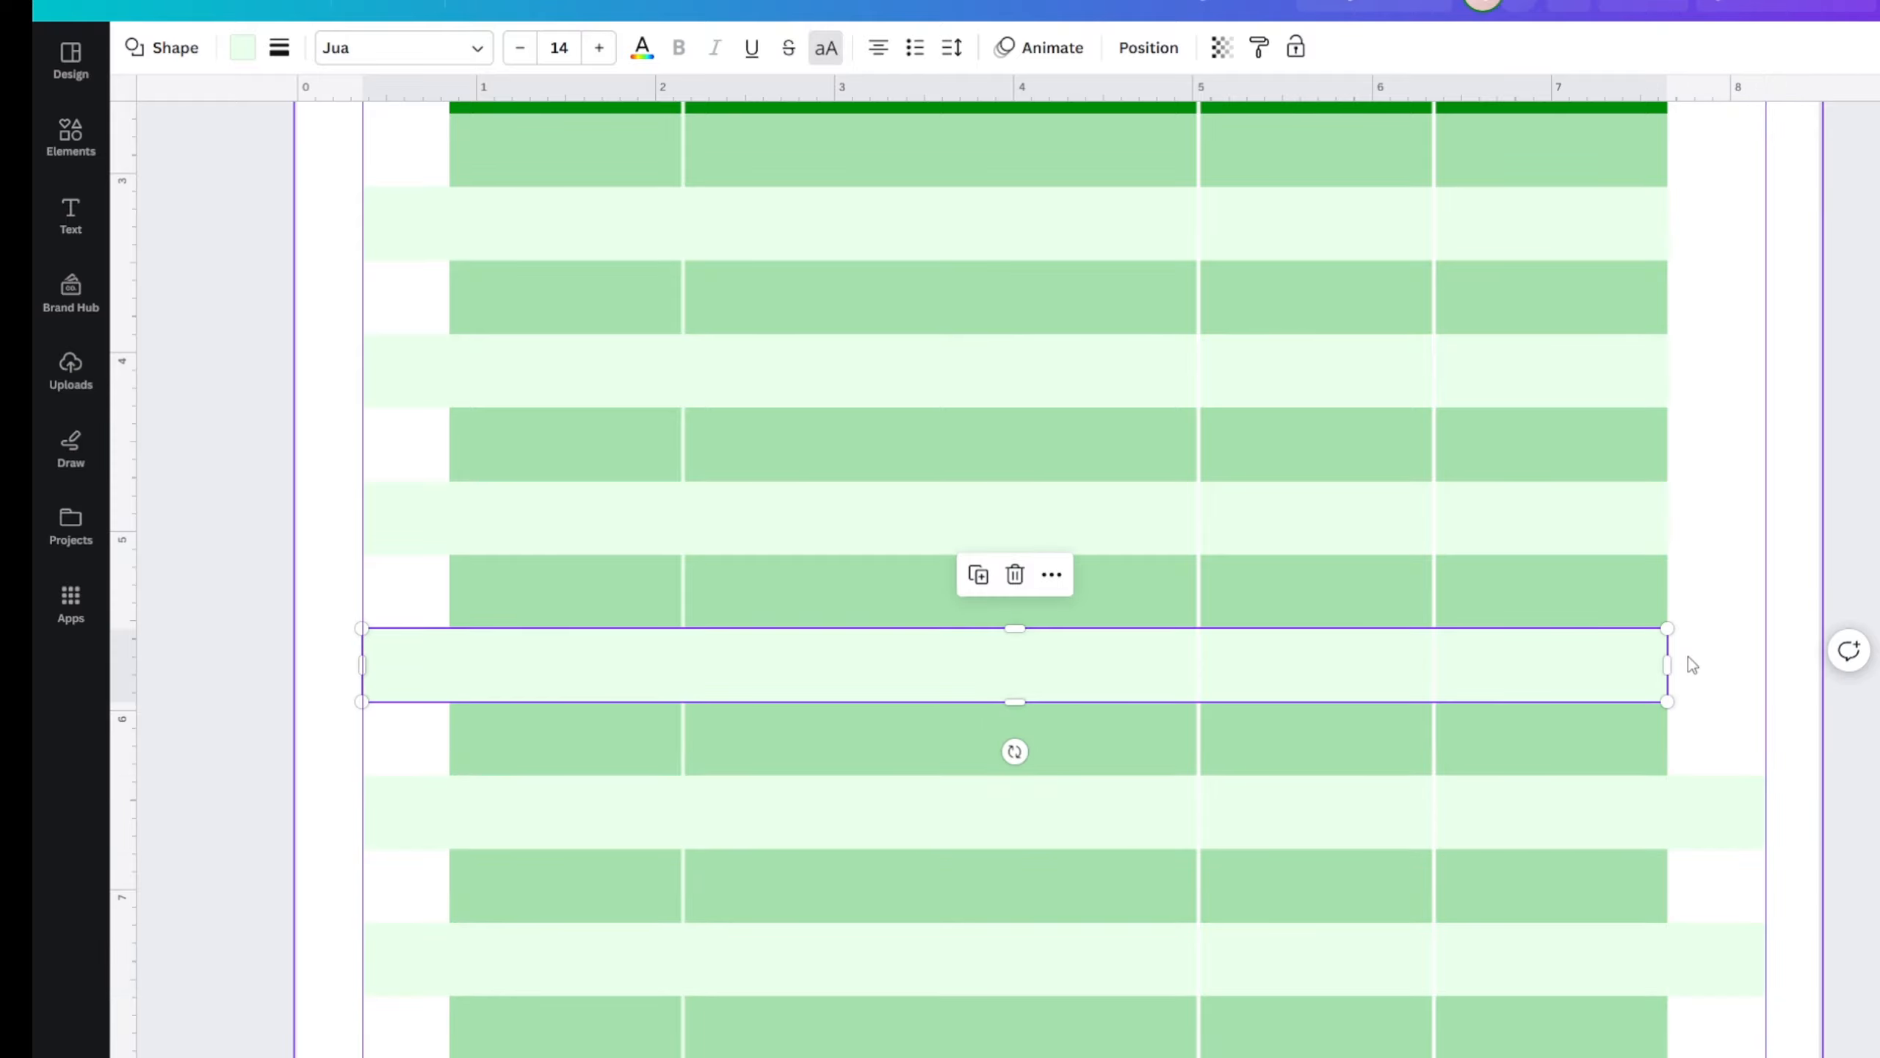
pyautogui.moveTo(1667, 664); pyautogui.dragTo(1767, 666)
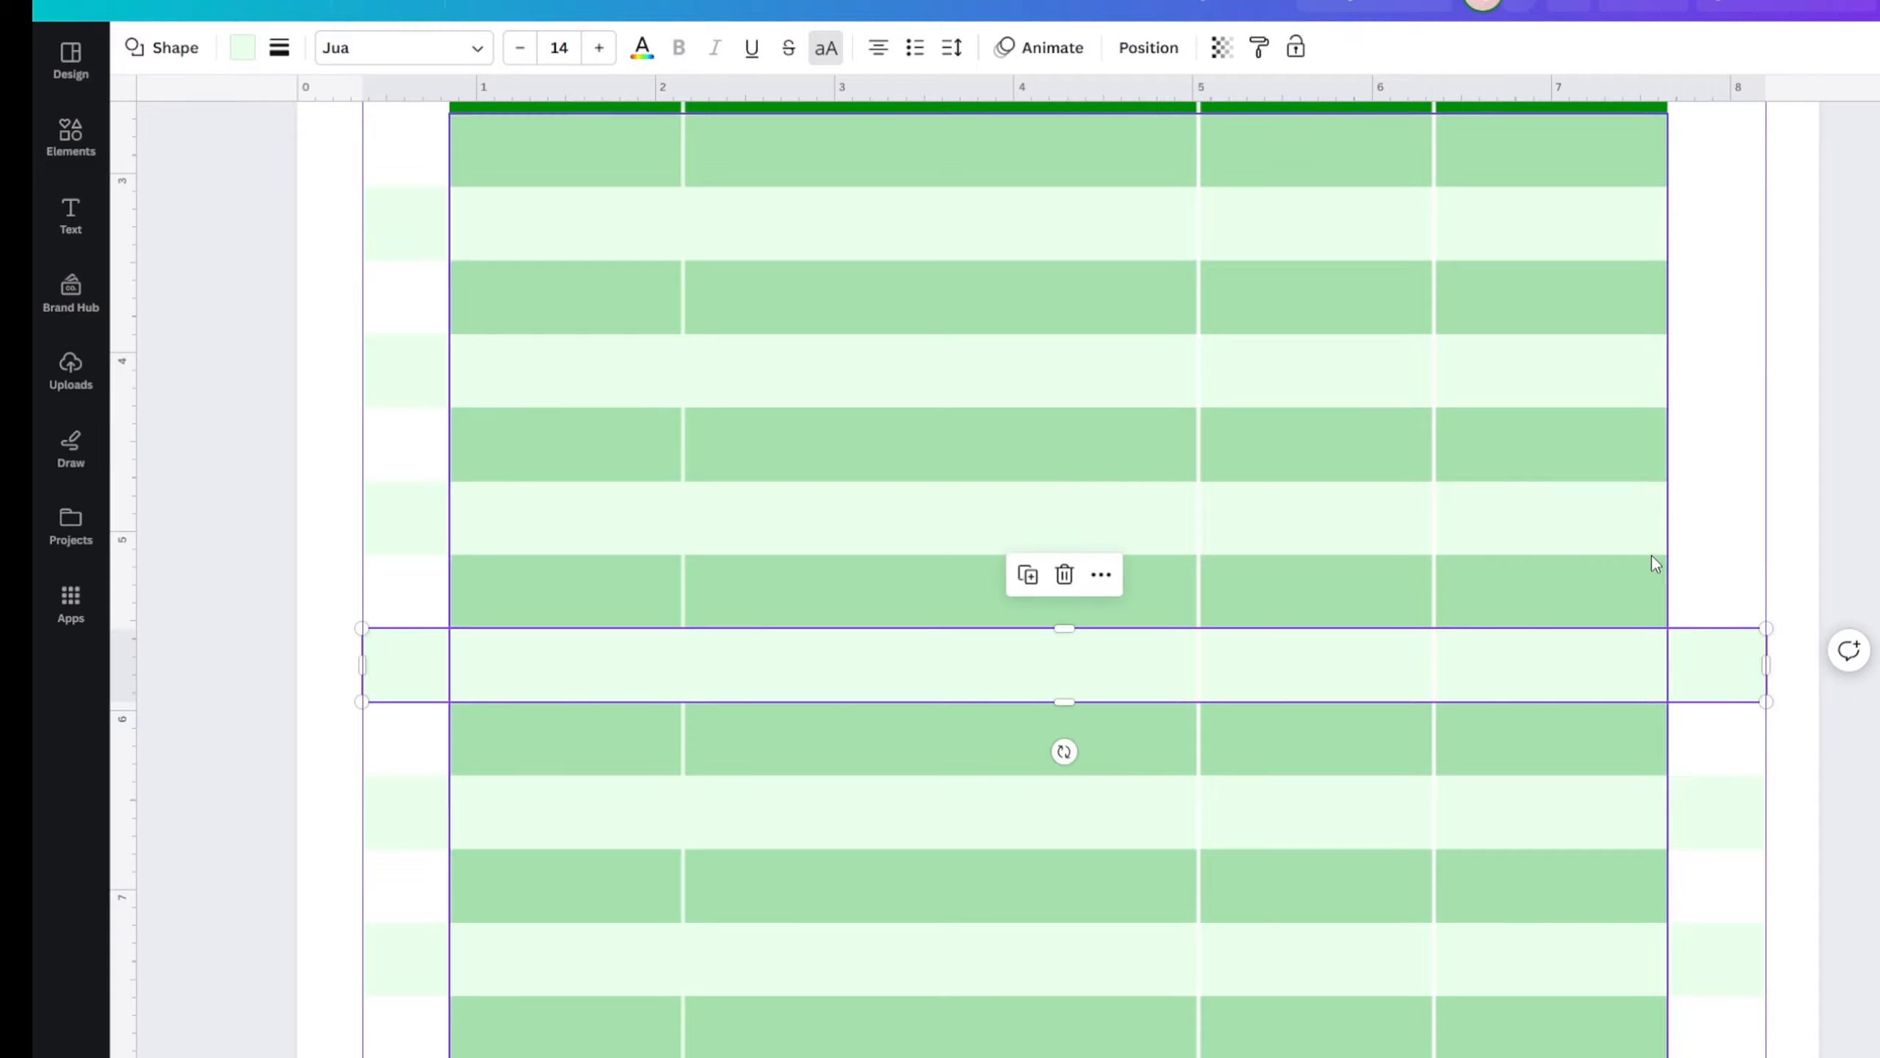
# - Extend the right edges of the upper three pale green table rows to the page's right margin guide
pyautogui.click(1659, 518)
pyautogui.moveTo(1675, 523); pyautogui.dragTo(1768, 529)
pyautogui.scroll(2, 827, 552)
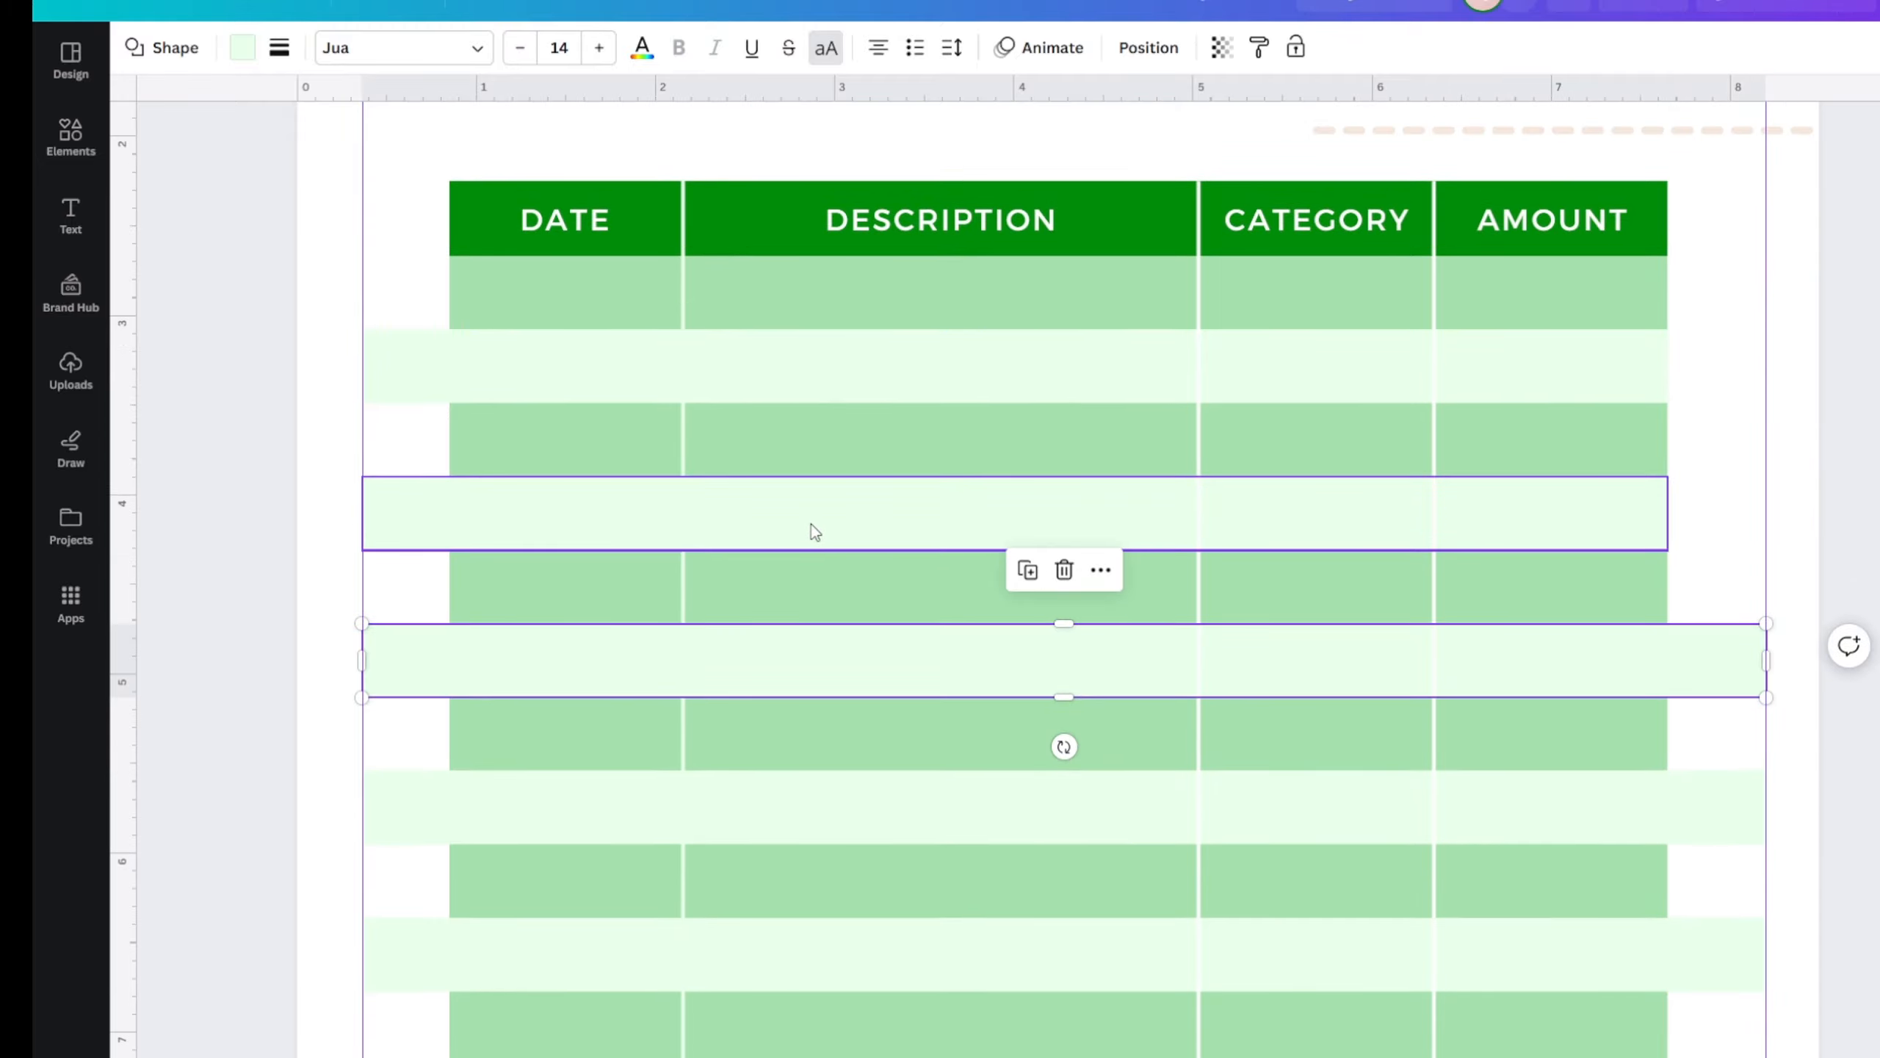
pyautogui.click(1659, 523)
pyautogui.moveTo(1662, 521); pyautogui.dragTo(1763, 512)
pyautogui.click(1628, 378)
pyautogui.moveTo(1667, 363); pyautogui.dragTo(1767, 365)
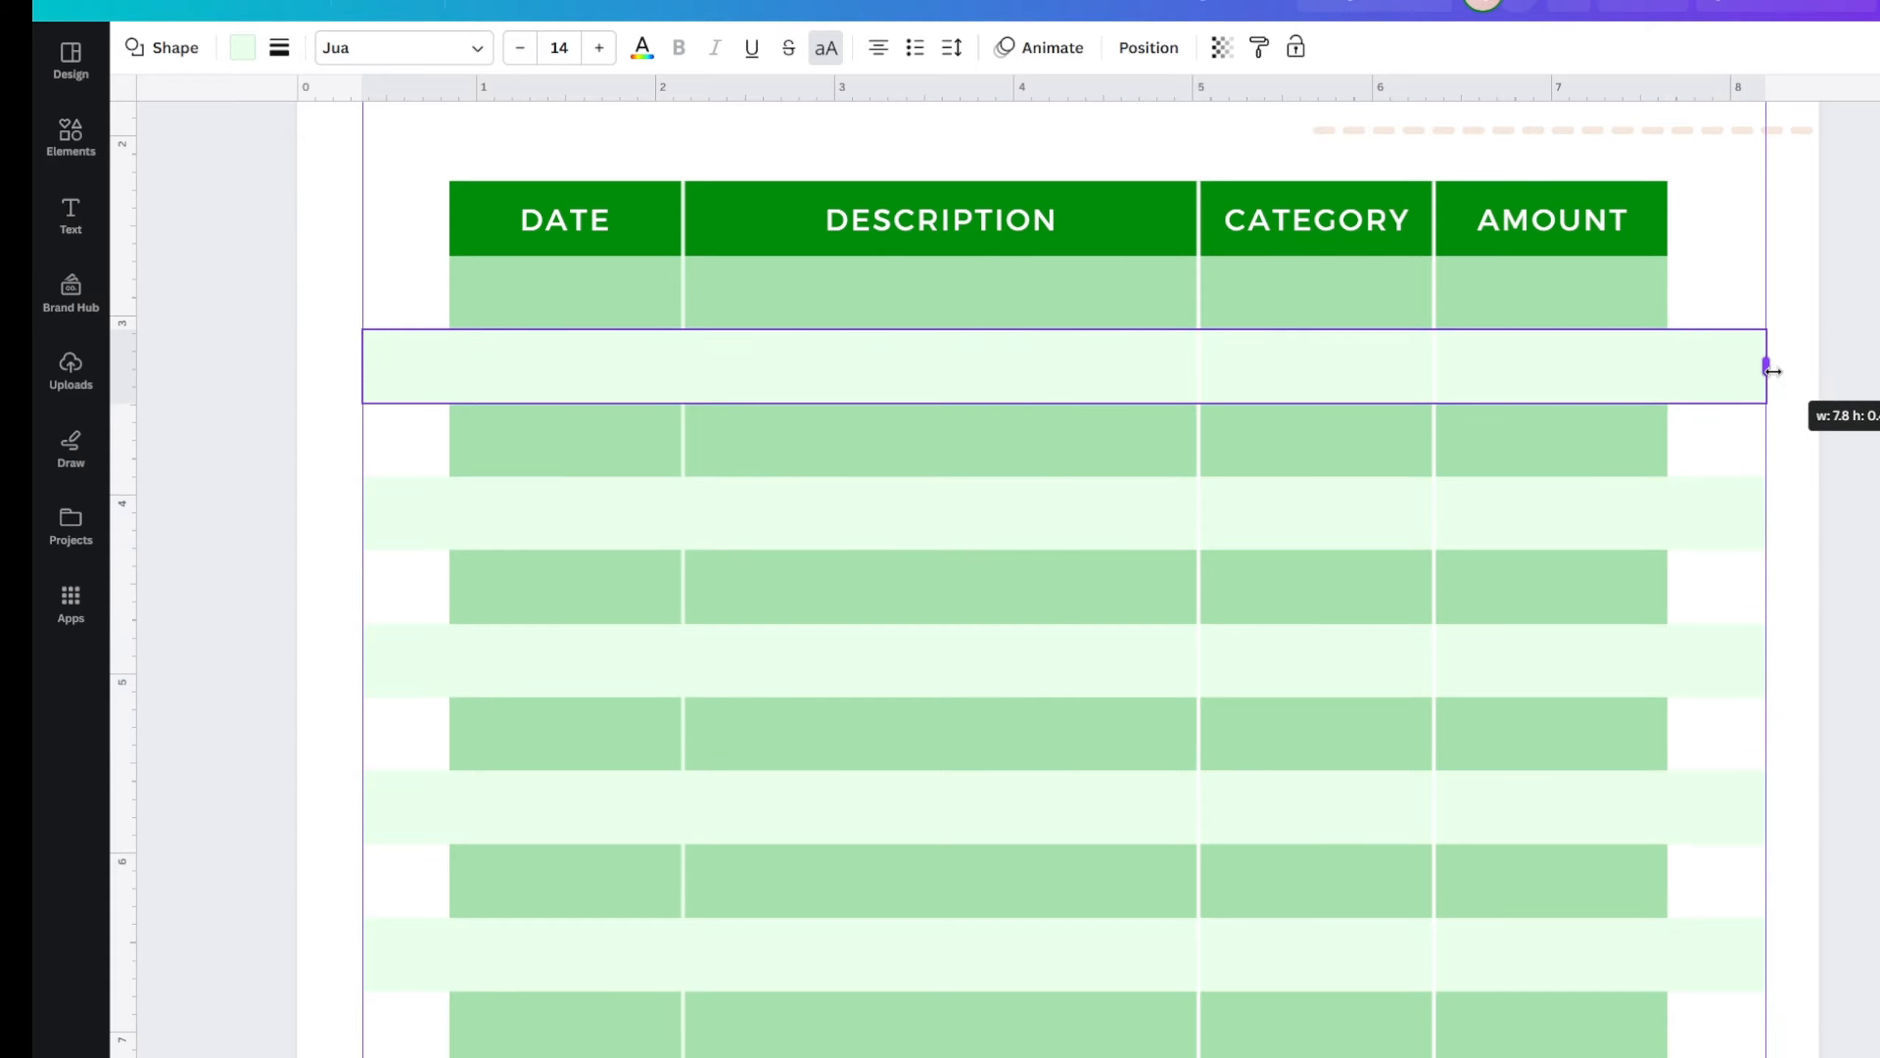
# - Widen the dark green table header bar on both sides to reach the left and right margin guides
pyautogui.click(453, 226)
pyautogui.moveTo(450, 216); pyautogui.dragTo(362, 213)
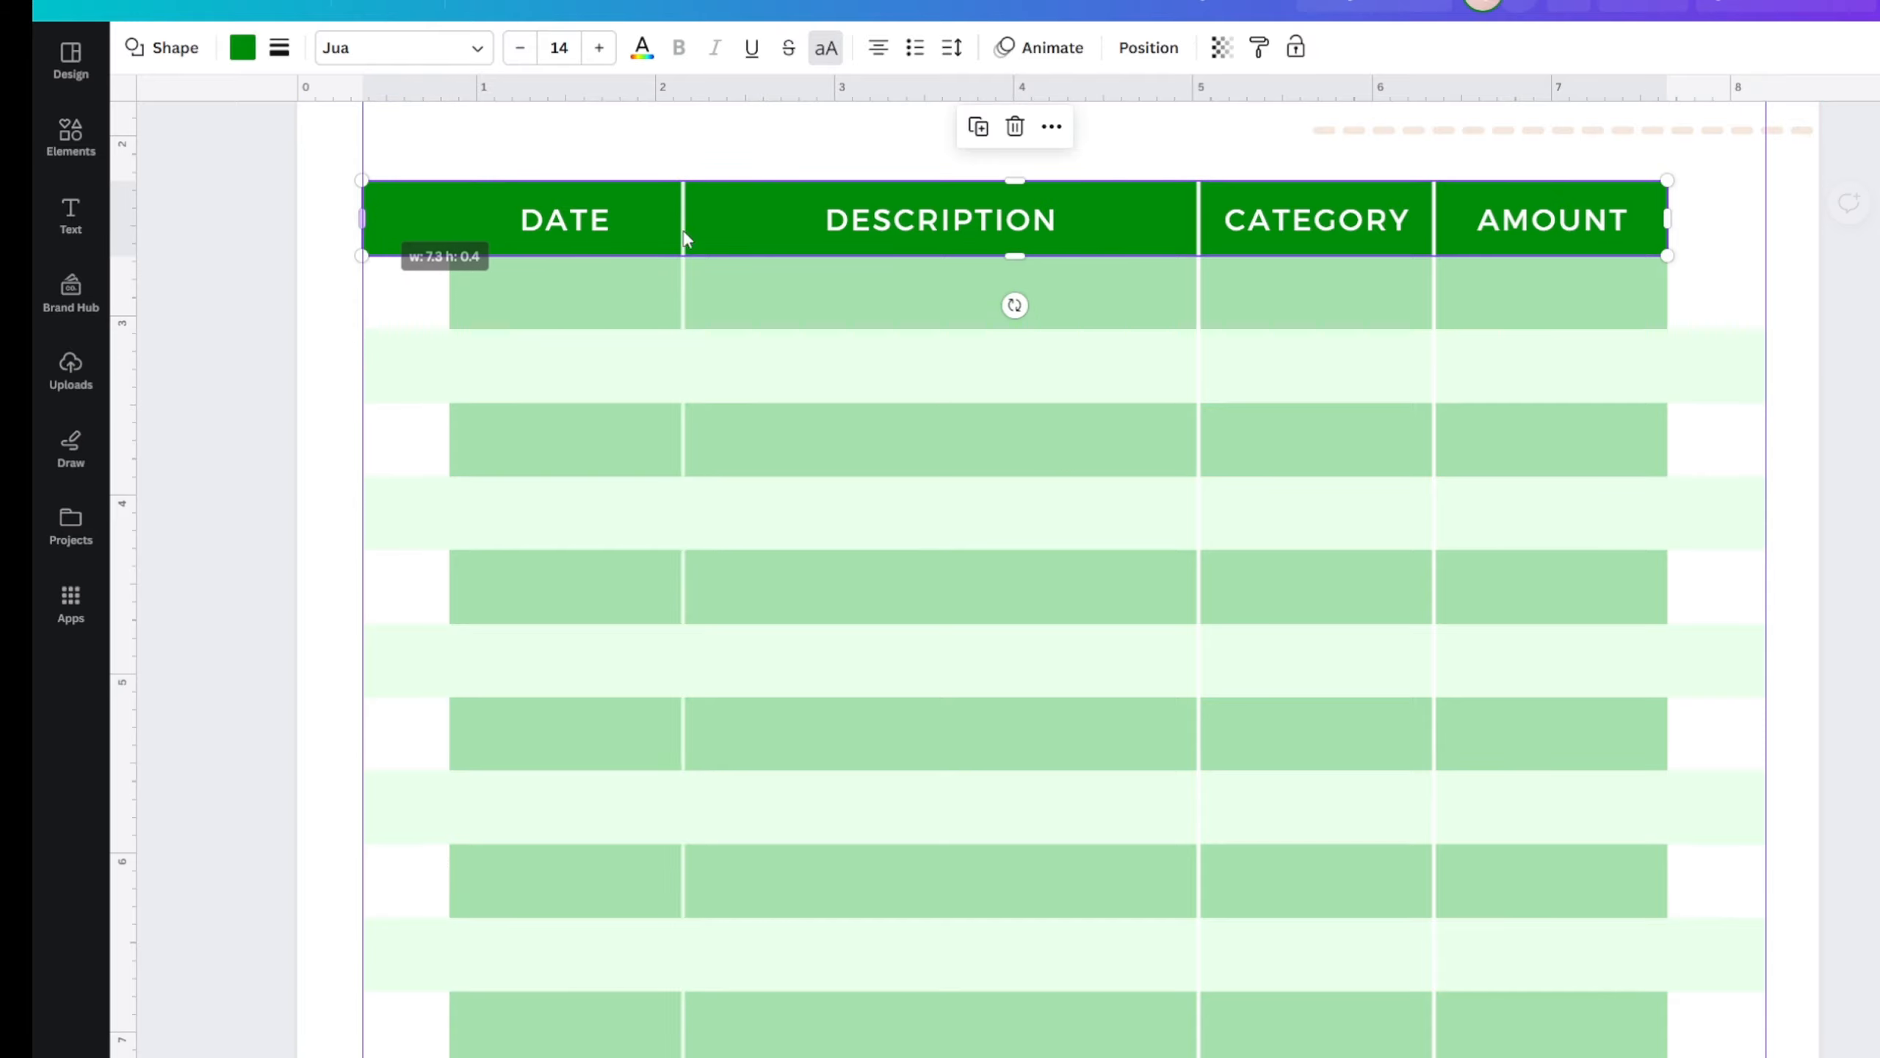
pyautogui.moveTo(1668, 221); pyautogui.dragTo(1766, 221)
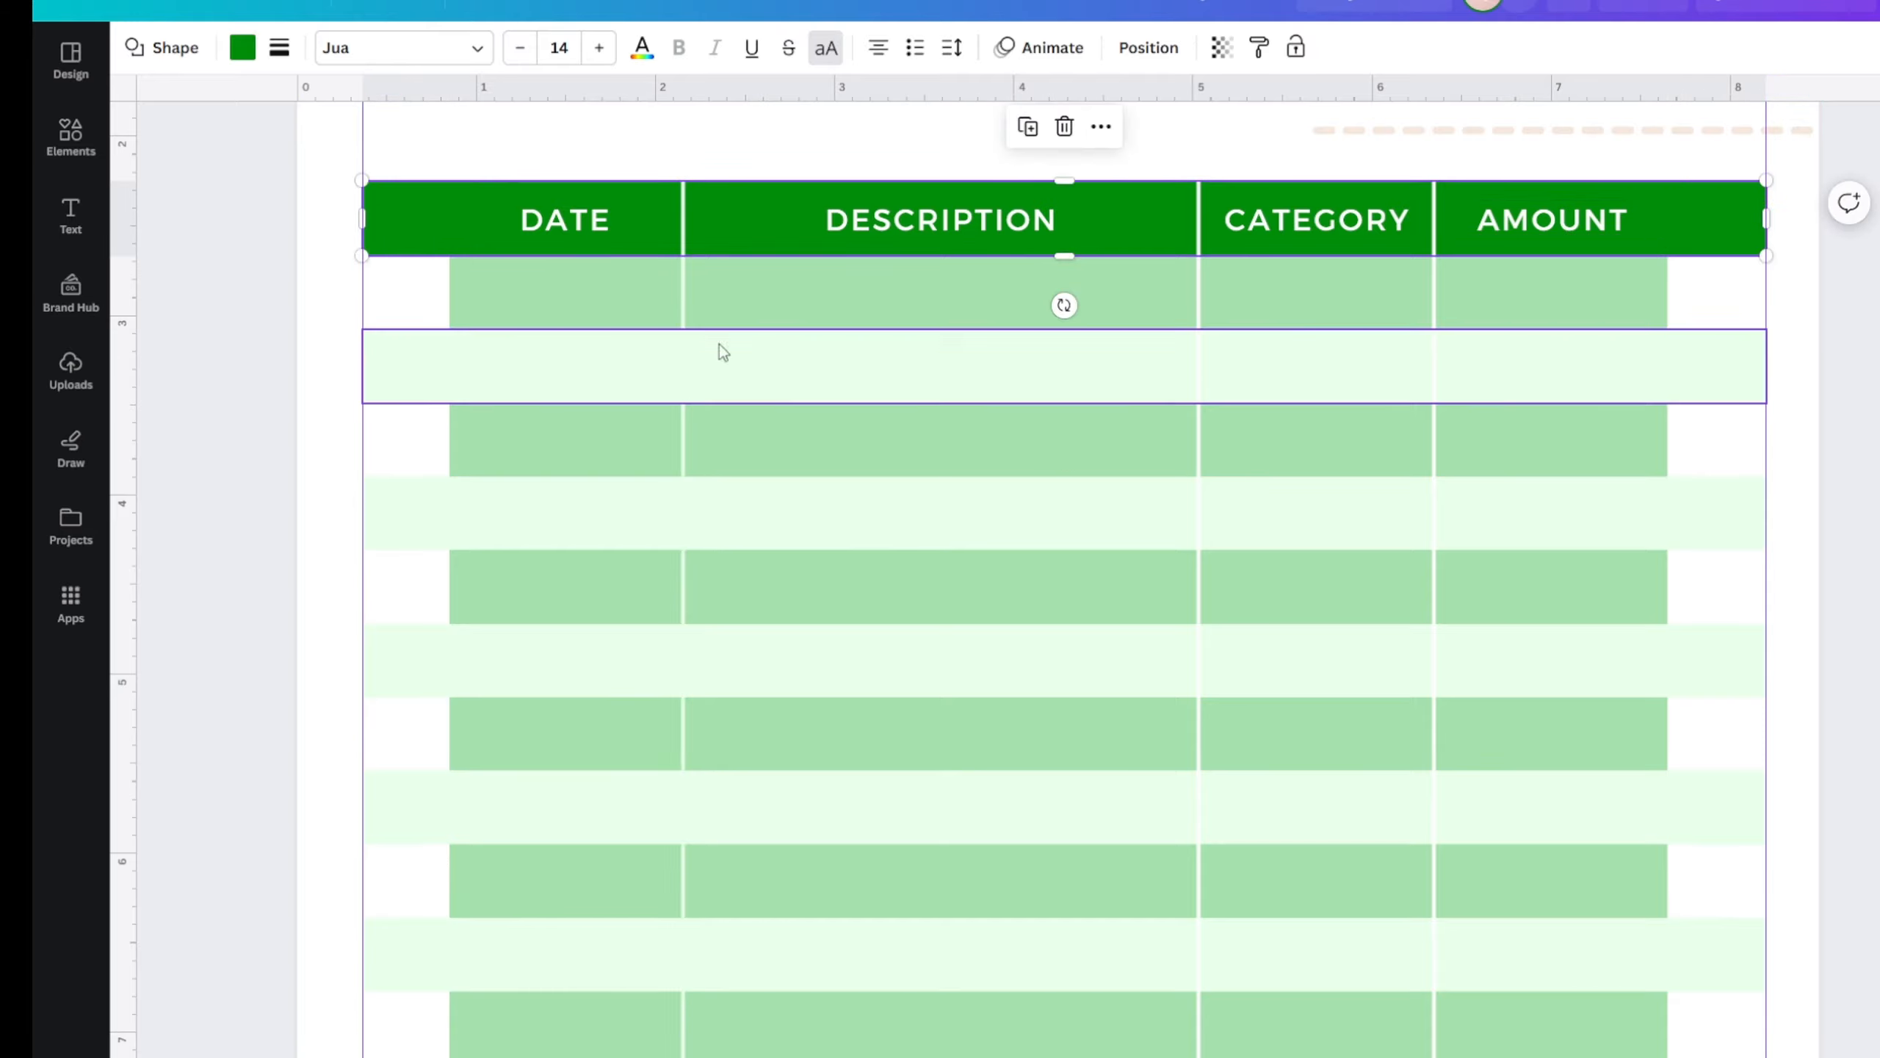
# - Widen the medium green block behind the table rows to both page margin guides, 7.8 in wide
pyautogui.click(489, 298)
pyautogui.click(541, 293)
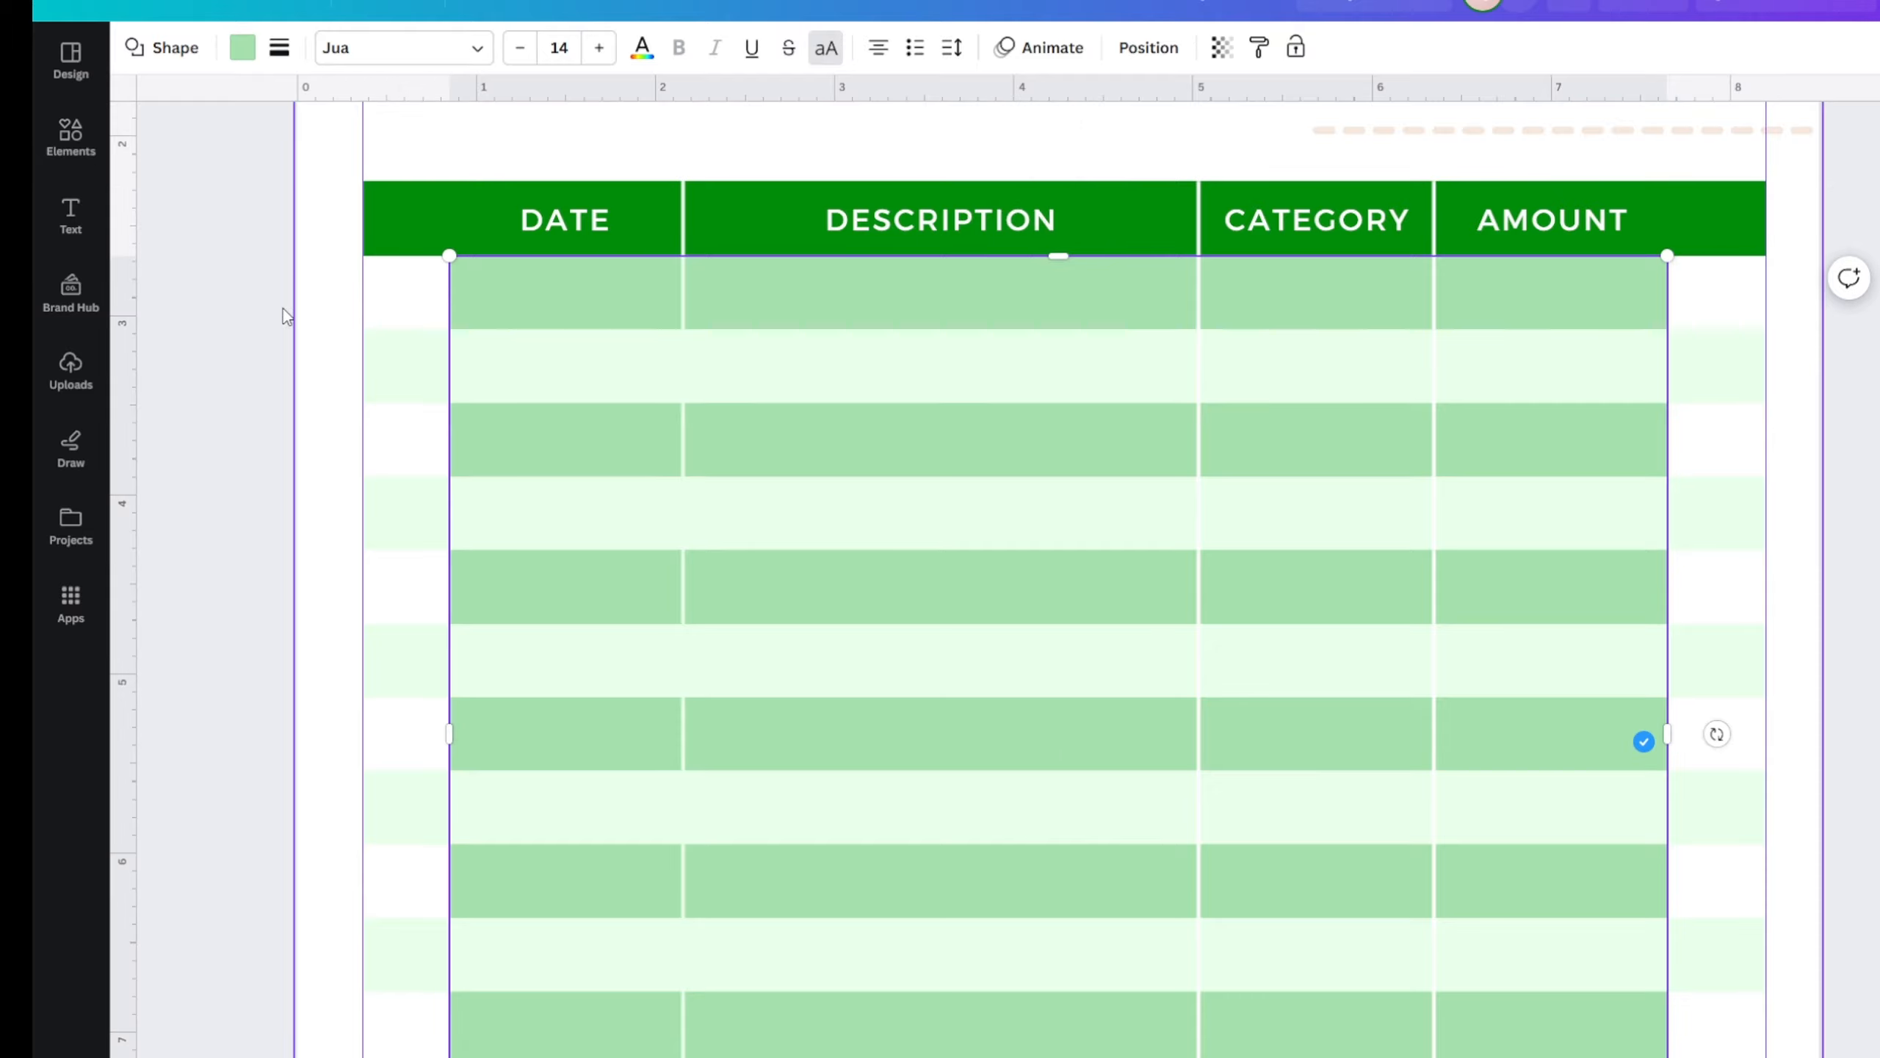
pyautogui.click(284, 308)
pyautogui.click(520, 307)
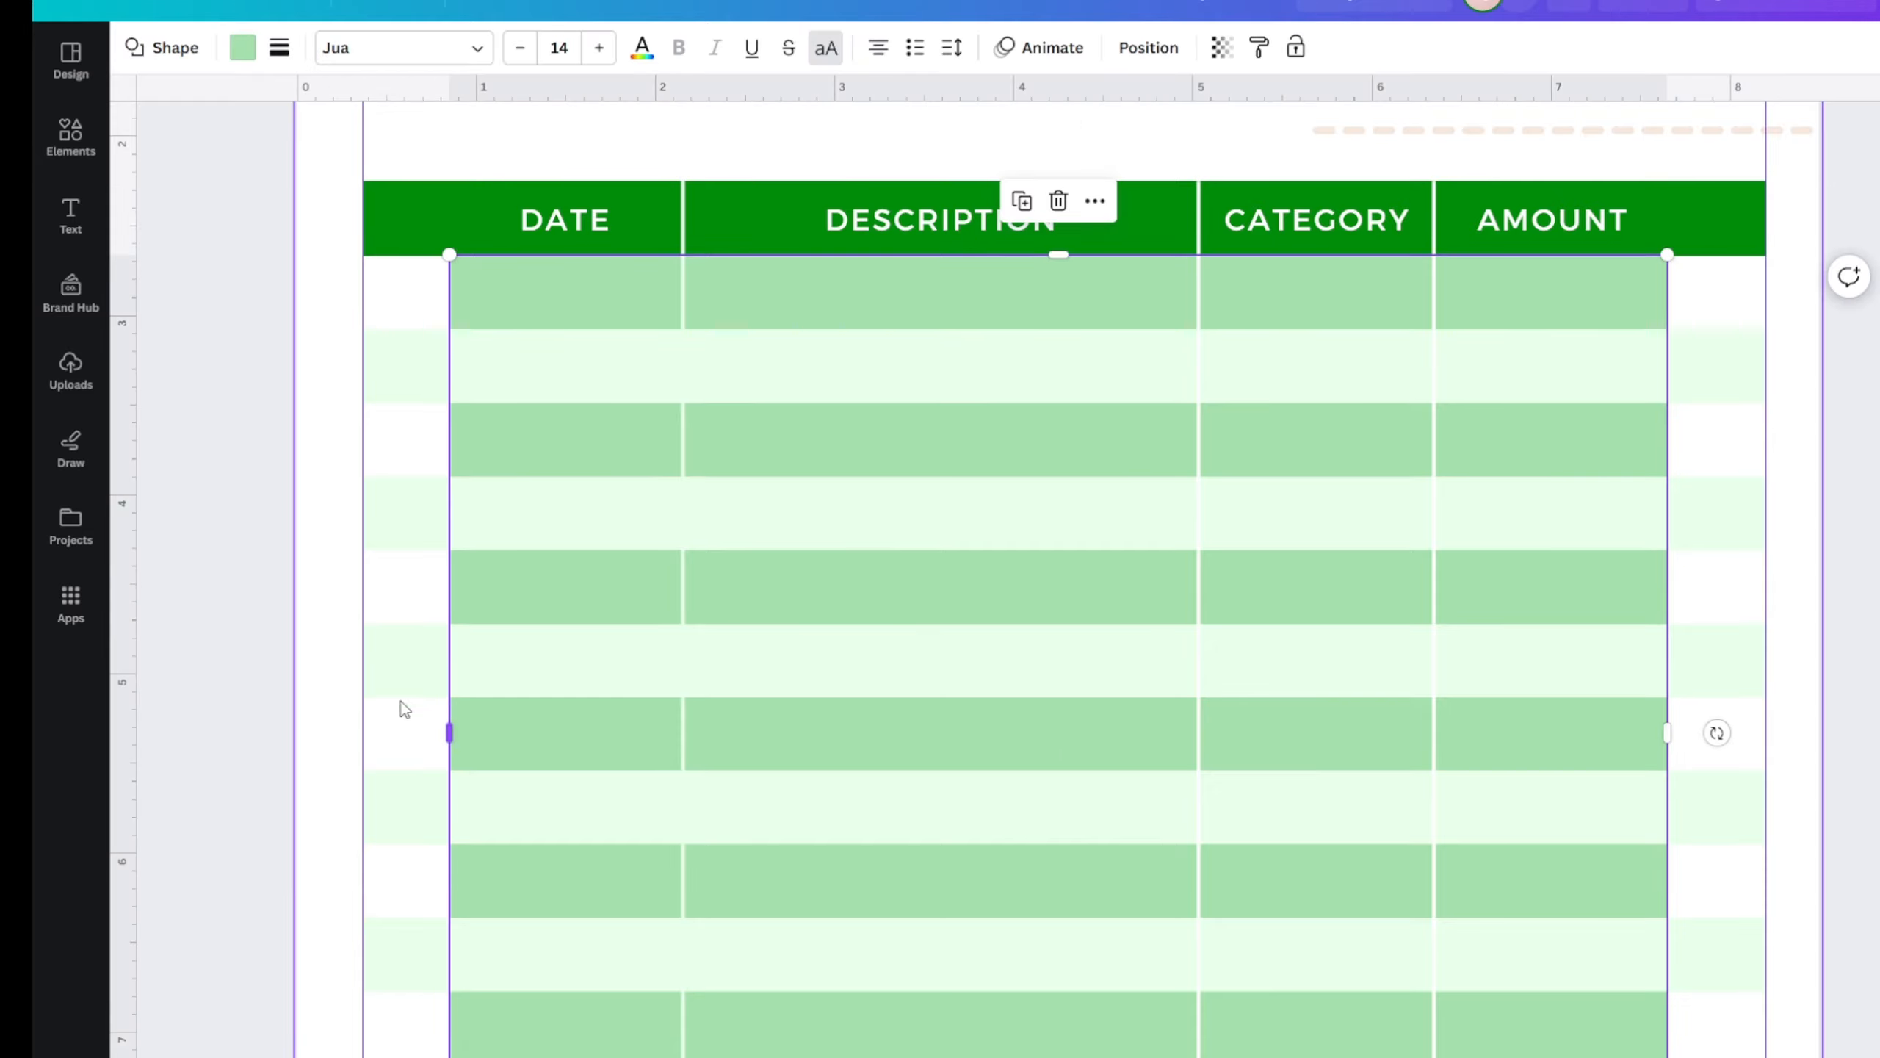
pyautogui.scroll(-2, 245, 659)
pyautogui.scroll(1, 301, 578)
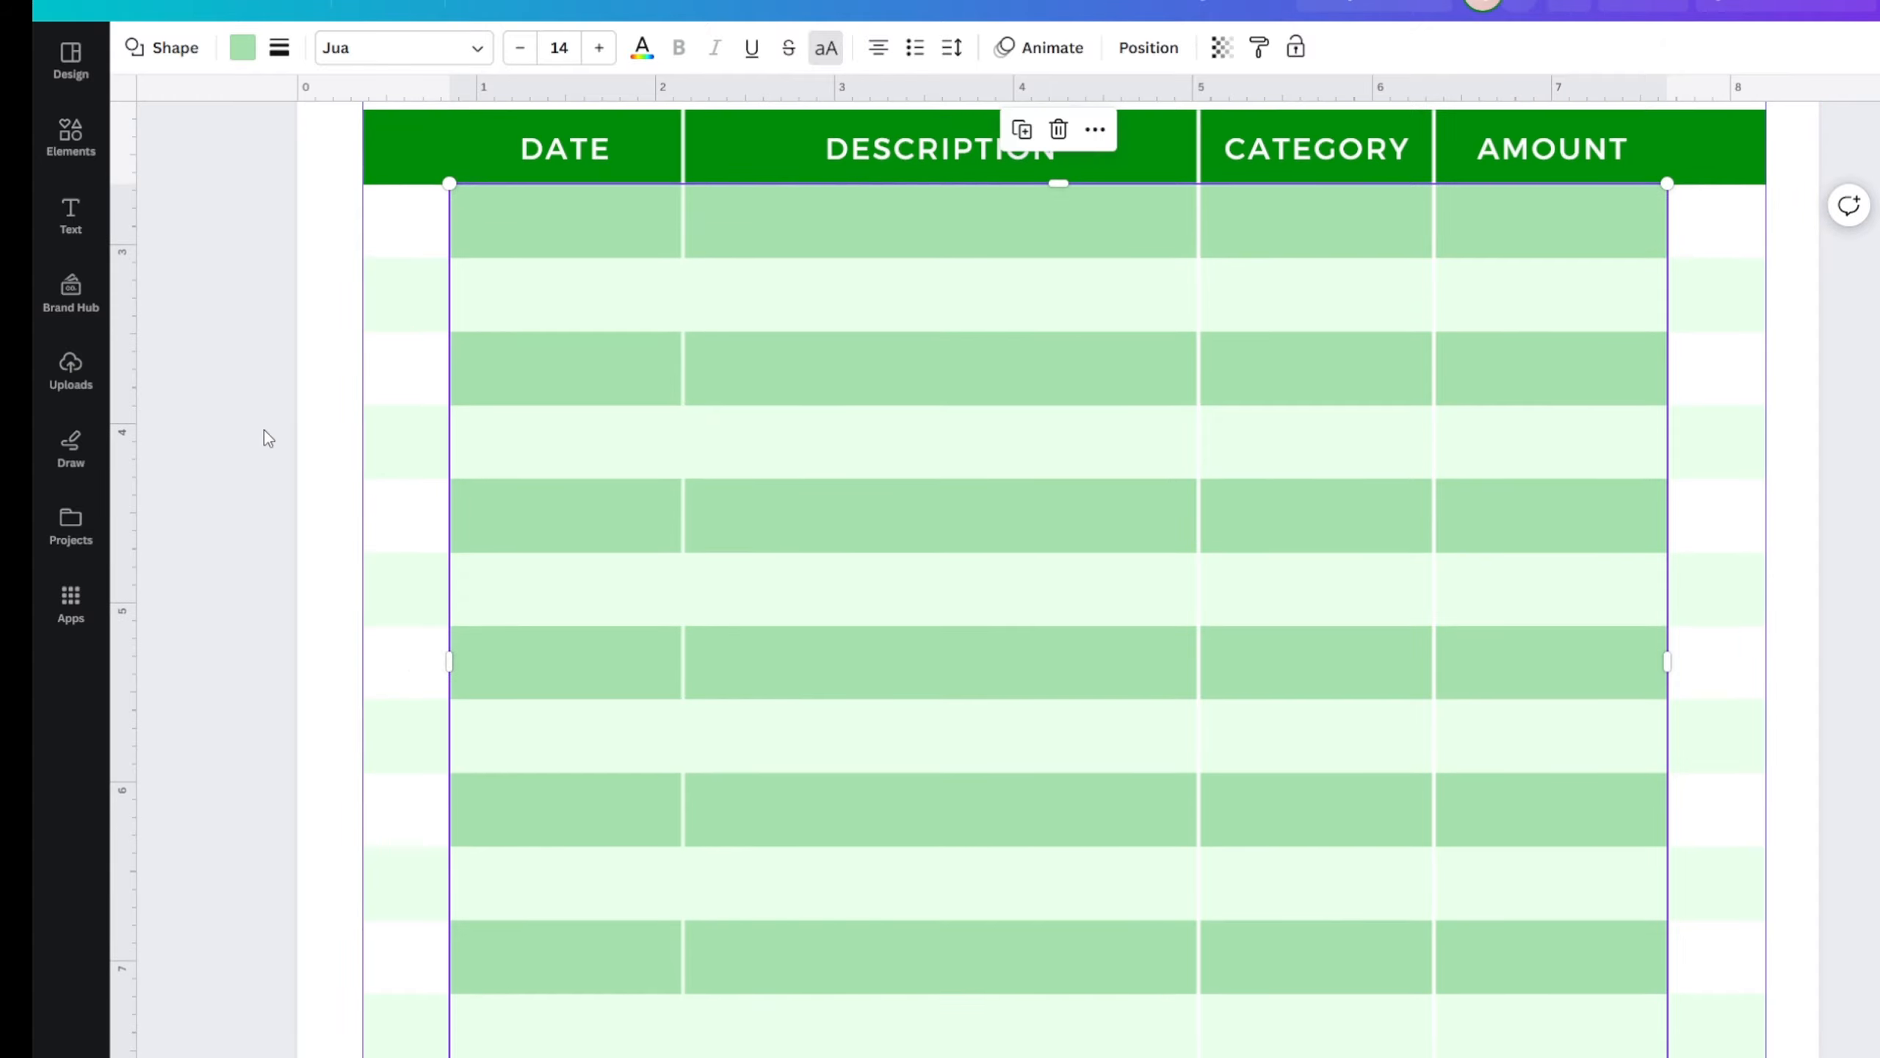
pyautogui.click(265, 429)
pyautogui.click(577, 241)
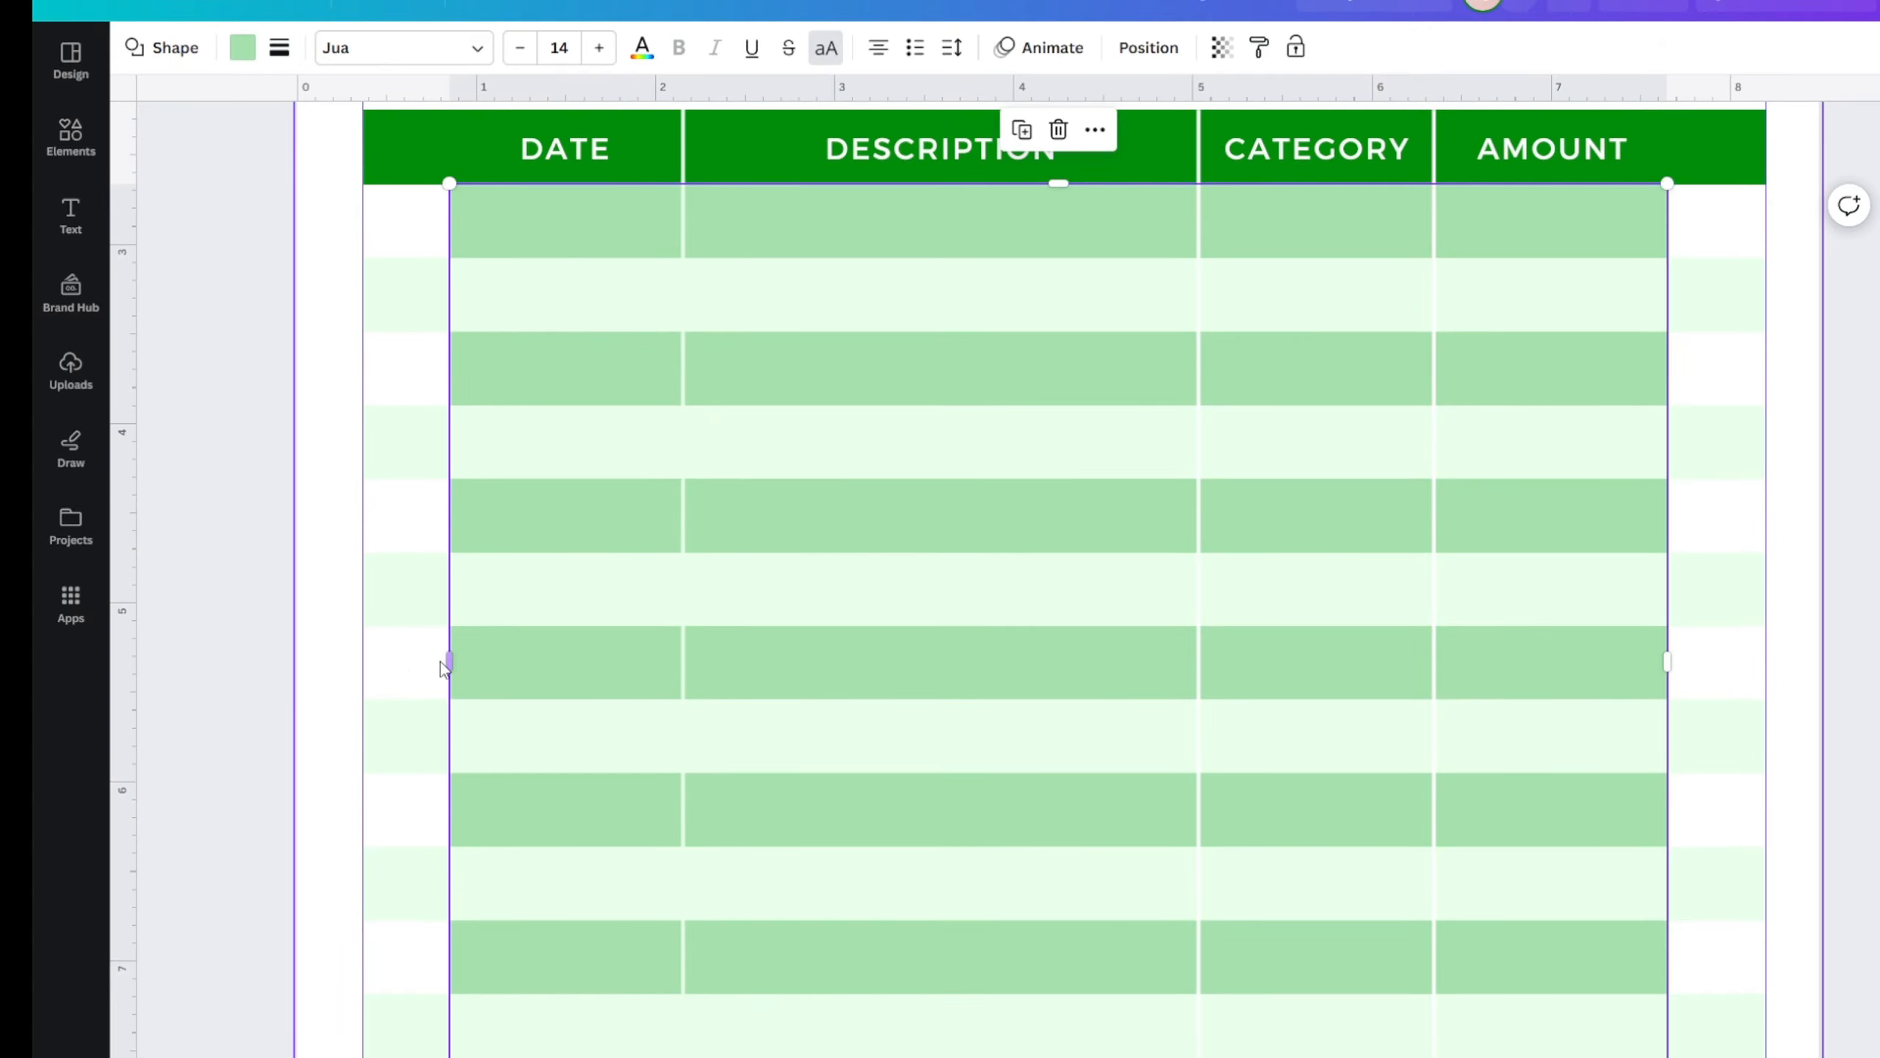
pyautogui.moveTo(450, 667); pyautogui.dragTo(361, 665)
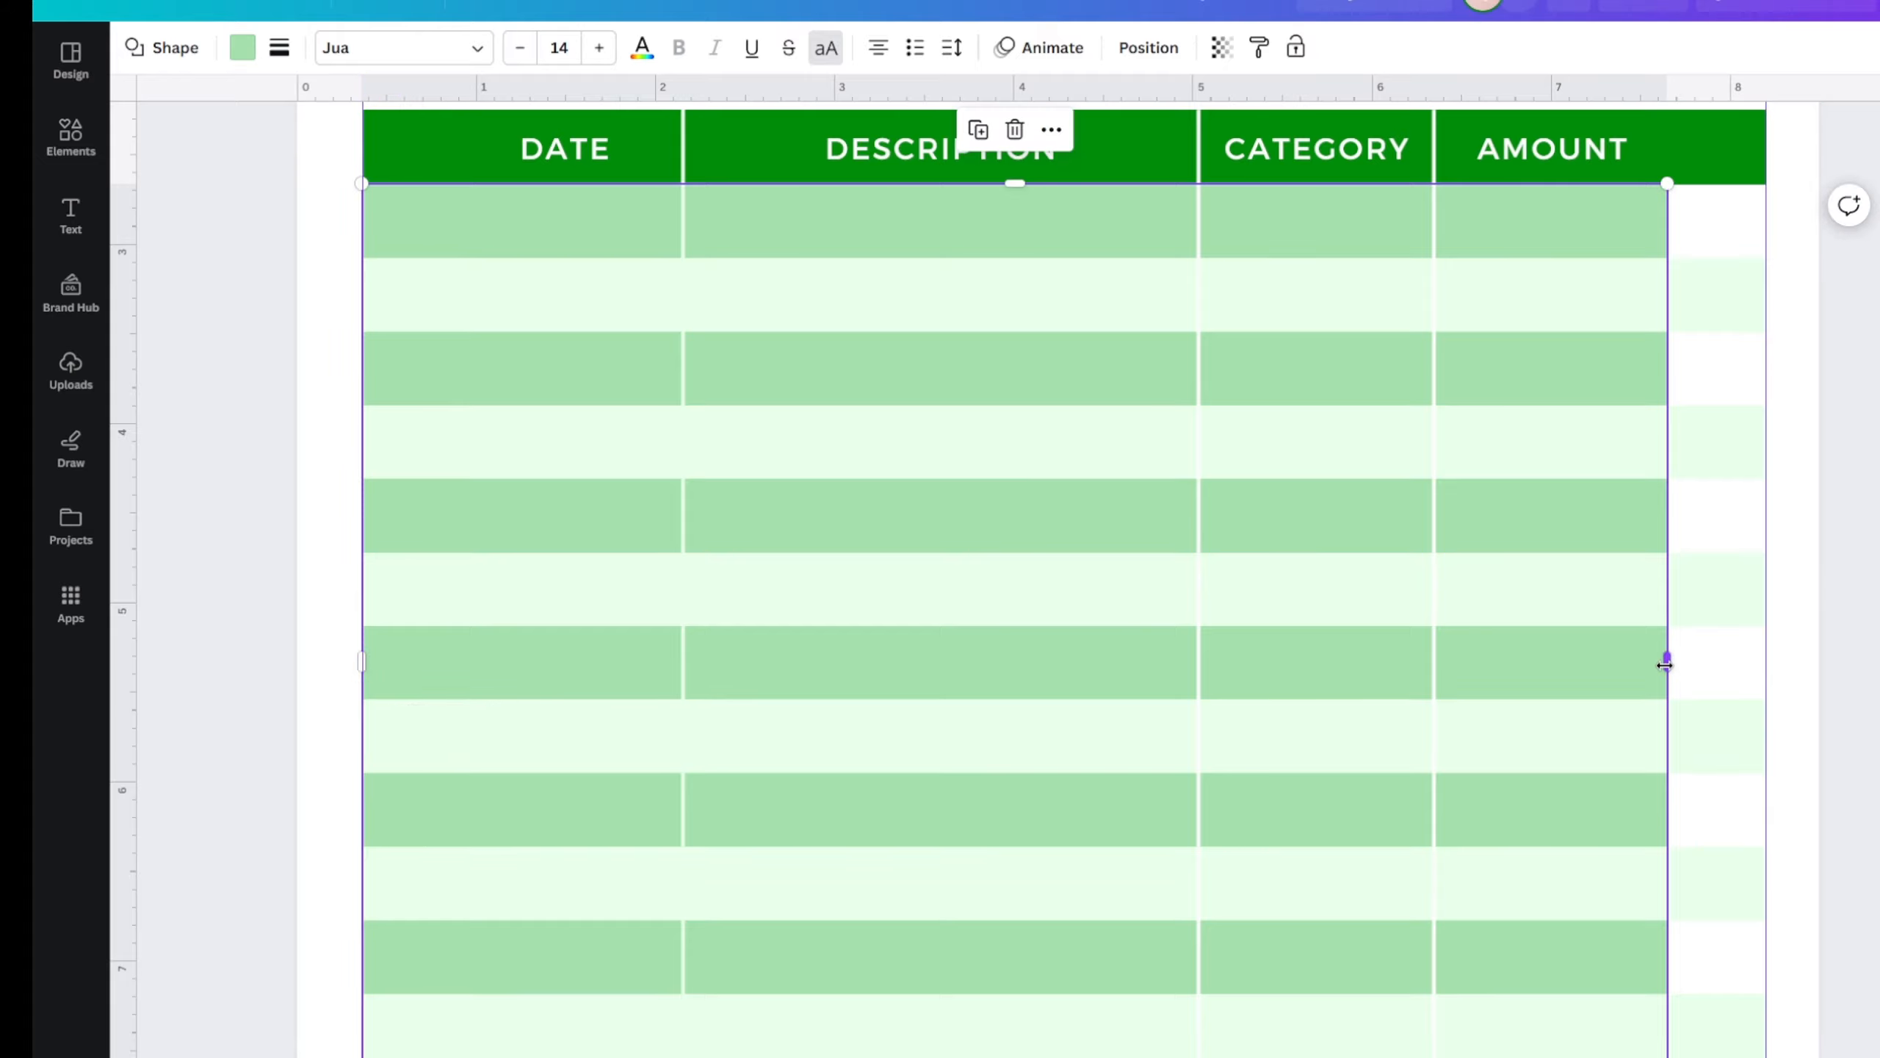
pyautogui.moveTo(1668, 662); pyautogui.dragTo(1759, 672)
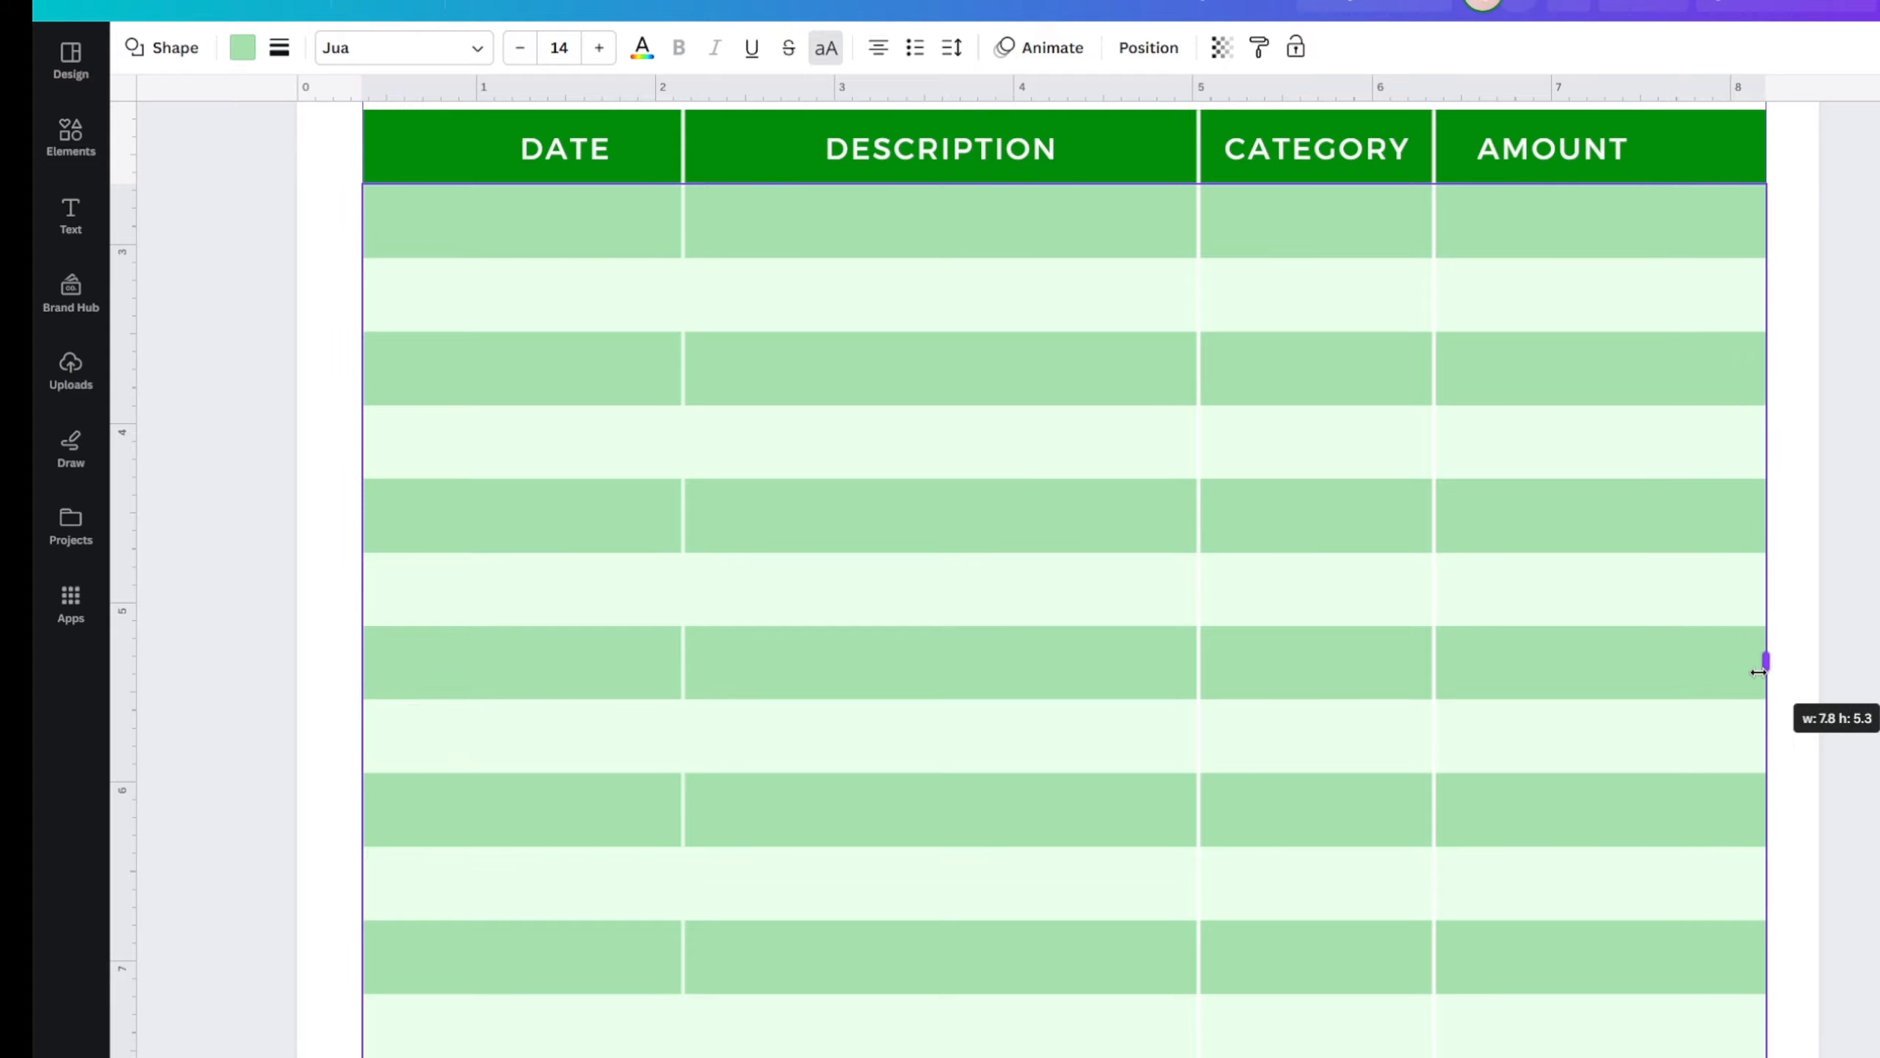
pyautogui.click(1826, 641)
# - Delete the MONTH: JANUARY, YEAR: 2023 text and its dashed line beside the Manifestation Tracker title
pyautogui.scroll(-3, 1804, 632)
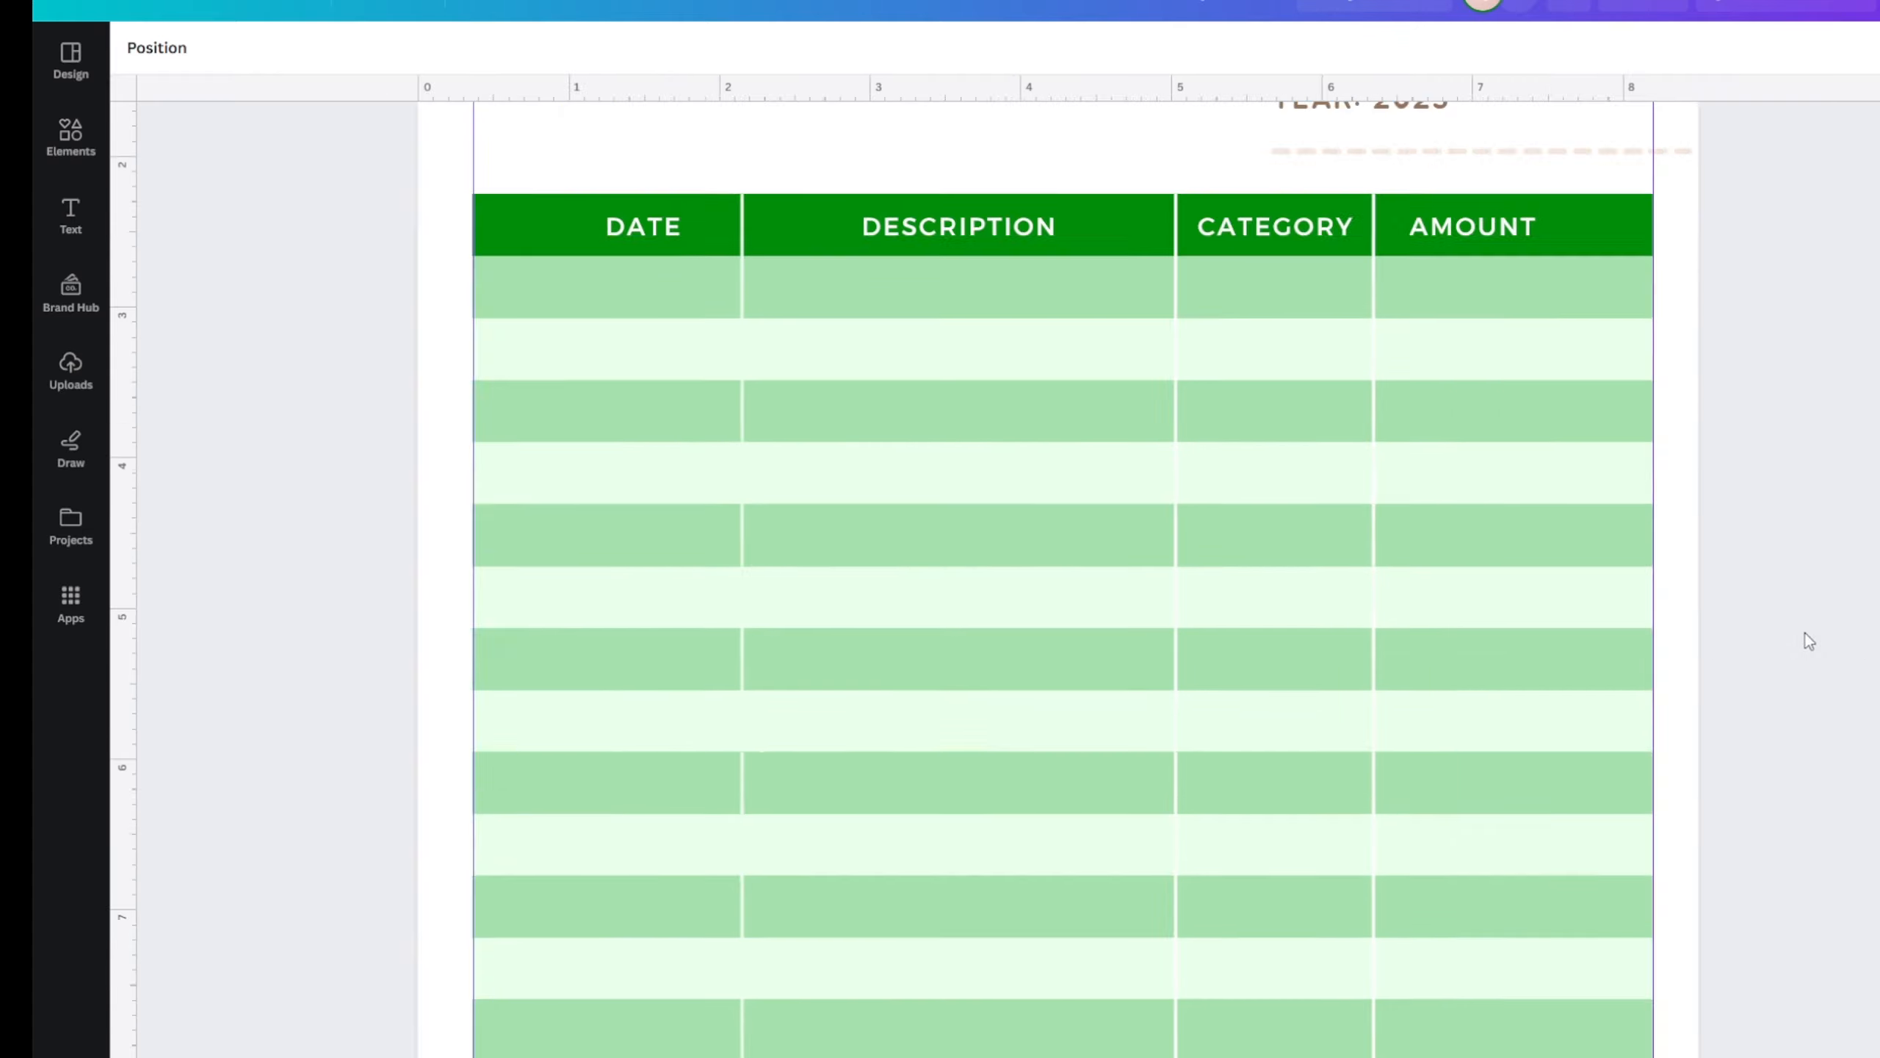
pyautogui.scroll(-1, 1801, 642)
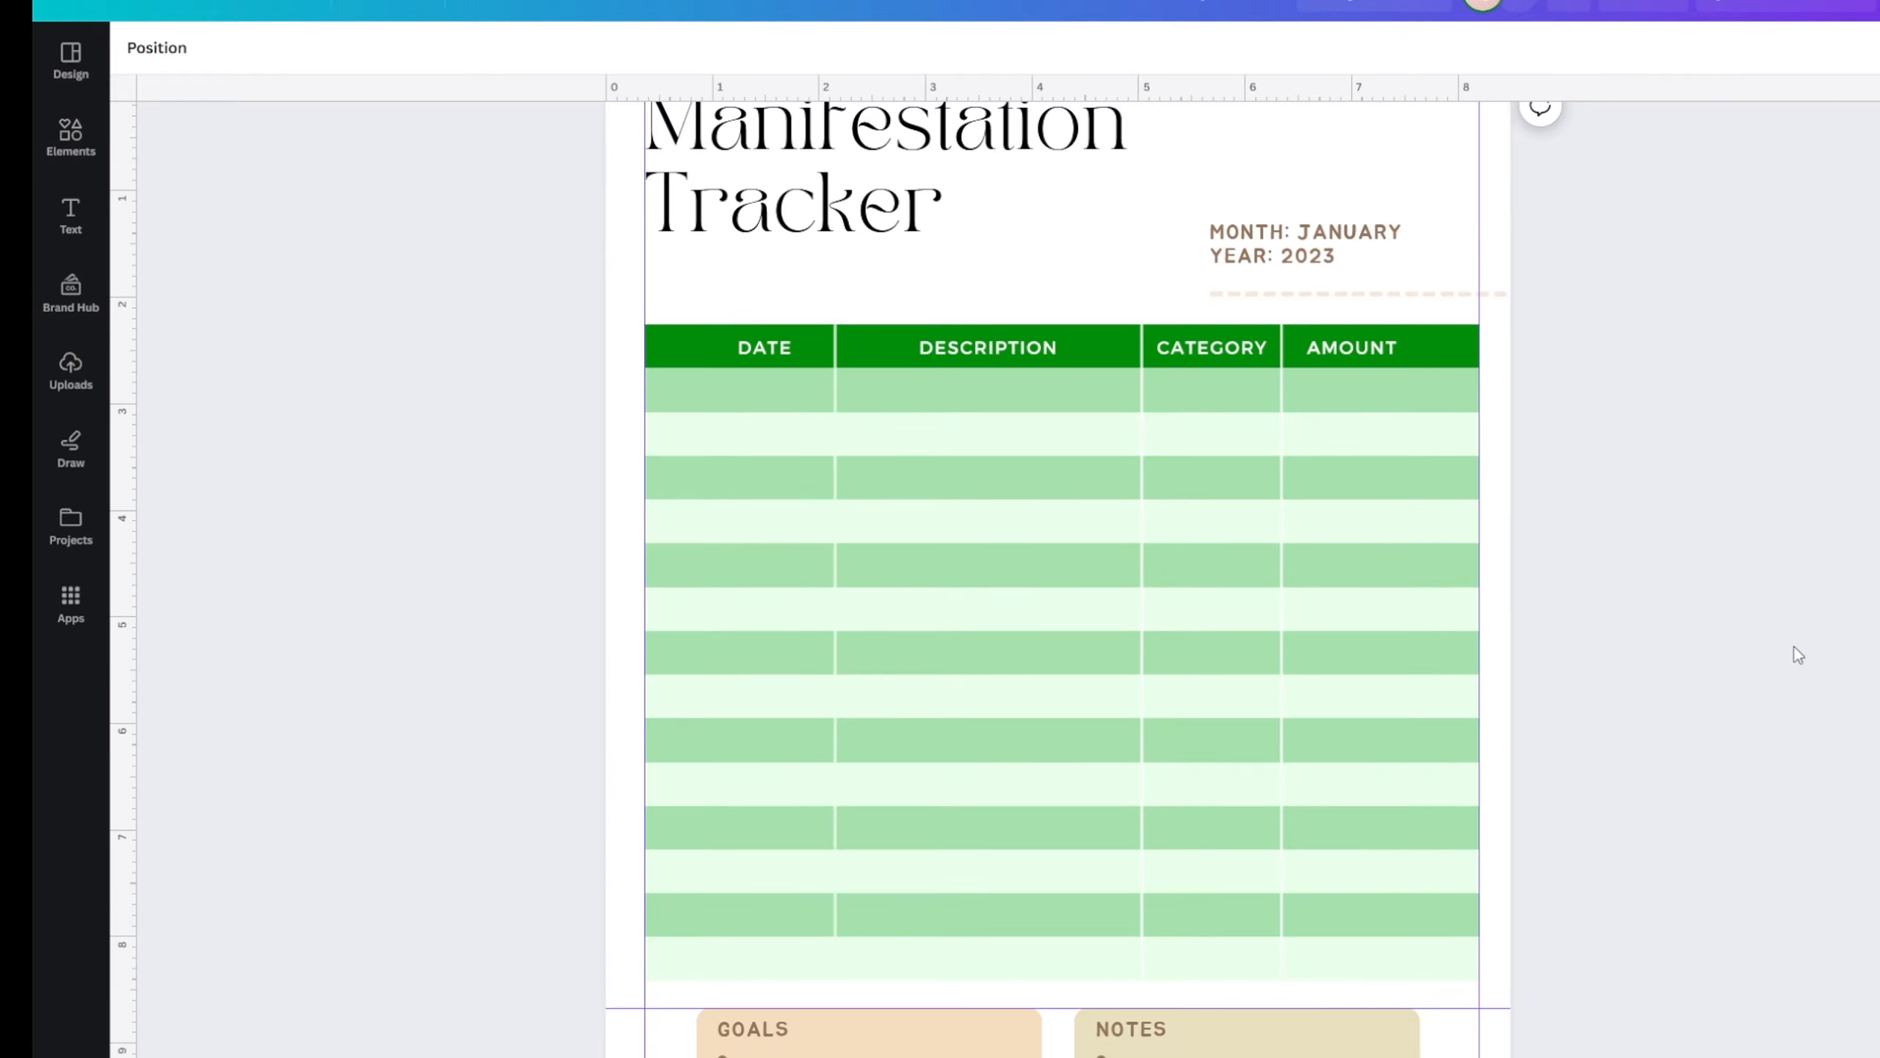
pyautogui.scroll(3, 1743, 686)
pyautogui.scroll(-3, 1729, 691)
pyautogui.scroll(-3, 1716, 695)
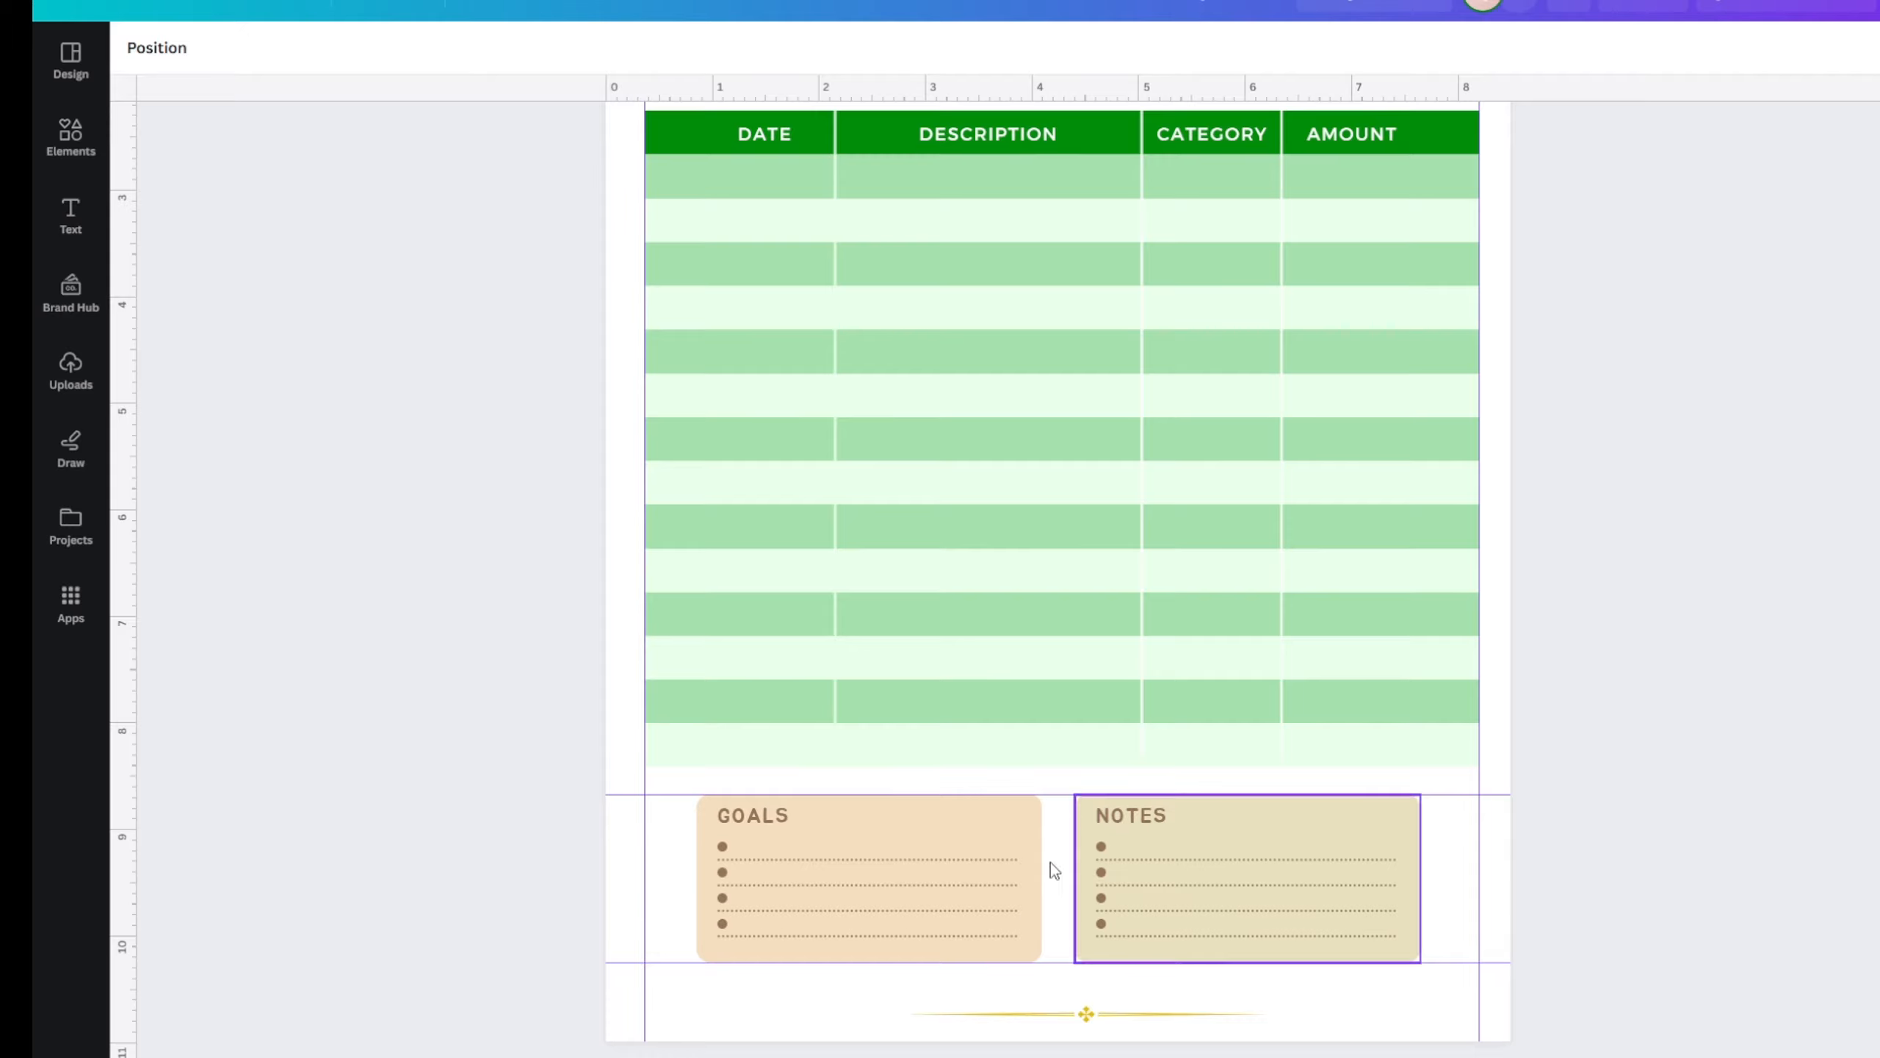
pyautogui.scroll(5, 988, 941)
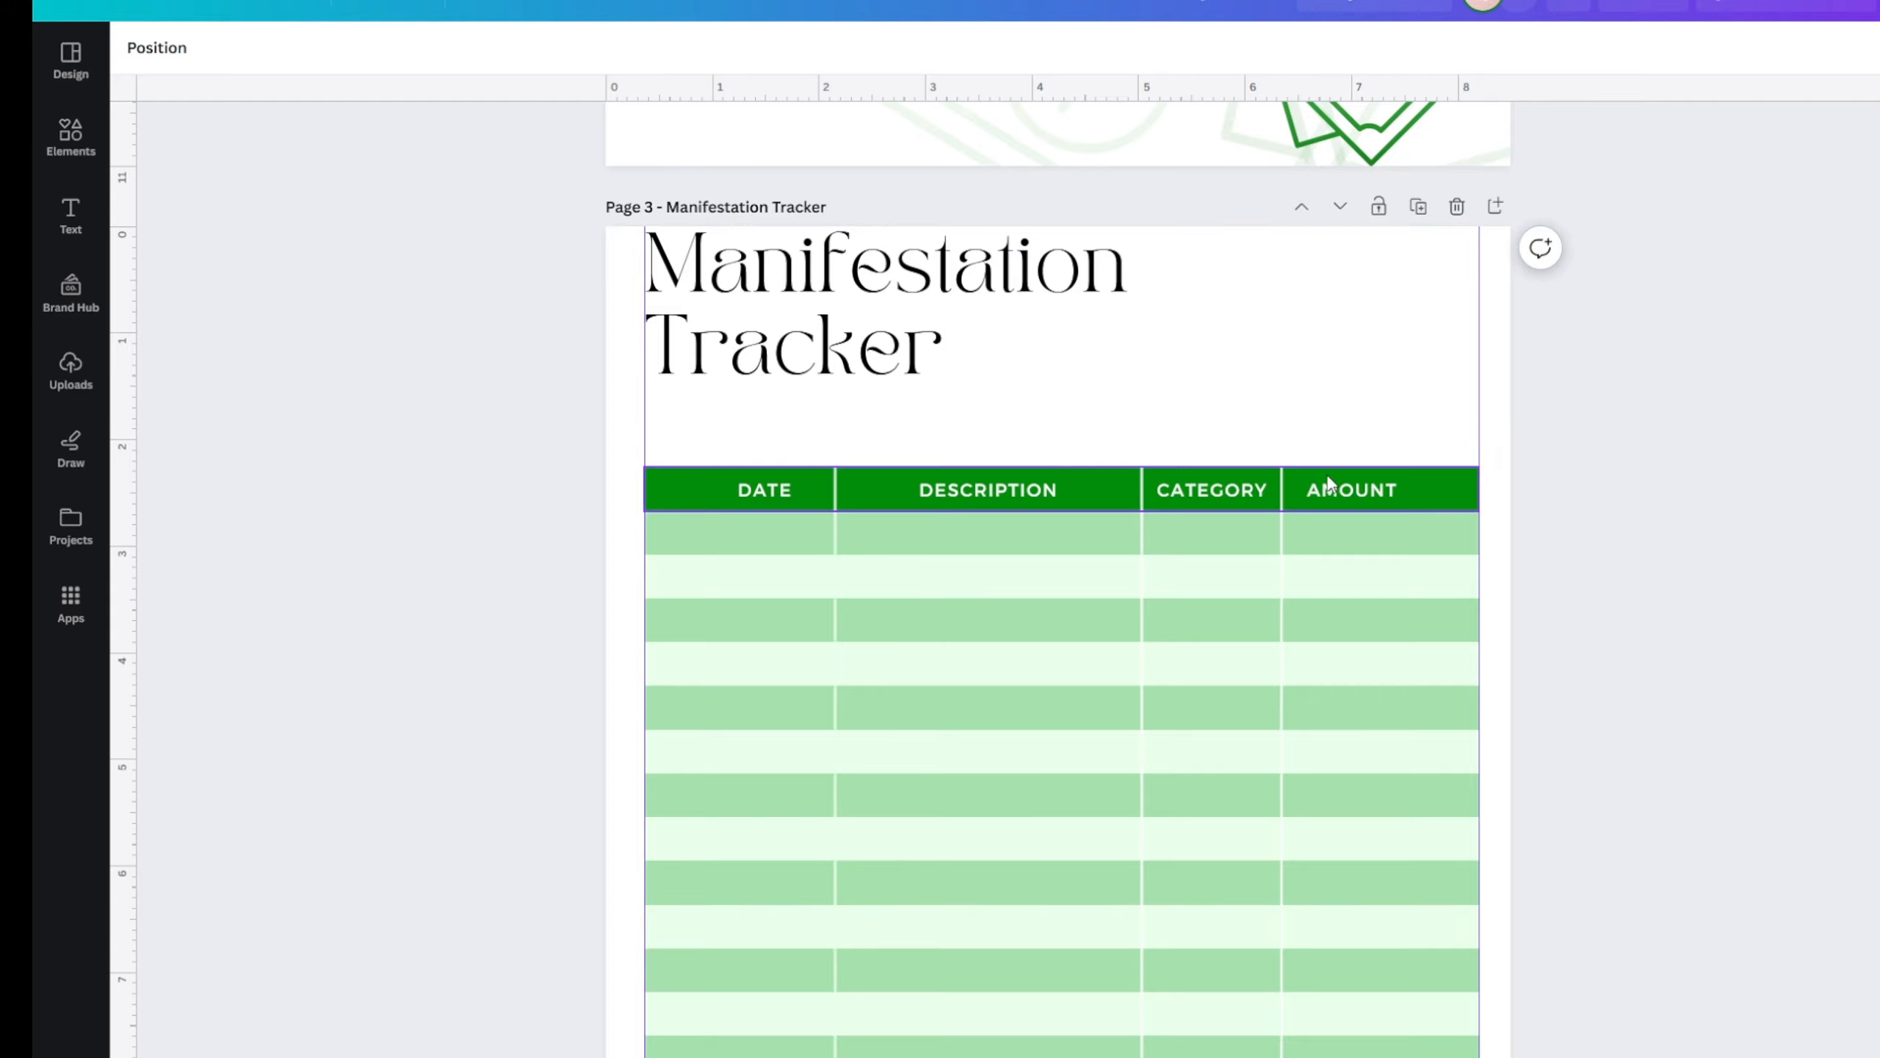
# - Copy the underlined DATE AUG 2023 line from page 4 to the upper right of the Manifestation Tracker page
pyautogui.scroll(-12, 1314, 474)
pyautogui.moveTo(1591, 747); pyautogui.dragTo(1292, 633)
pyautogui.click(1660, 601)
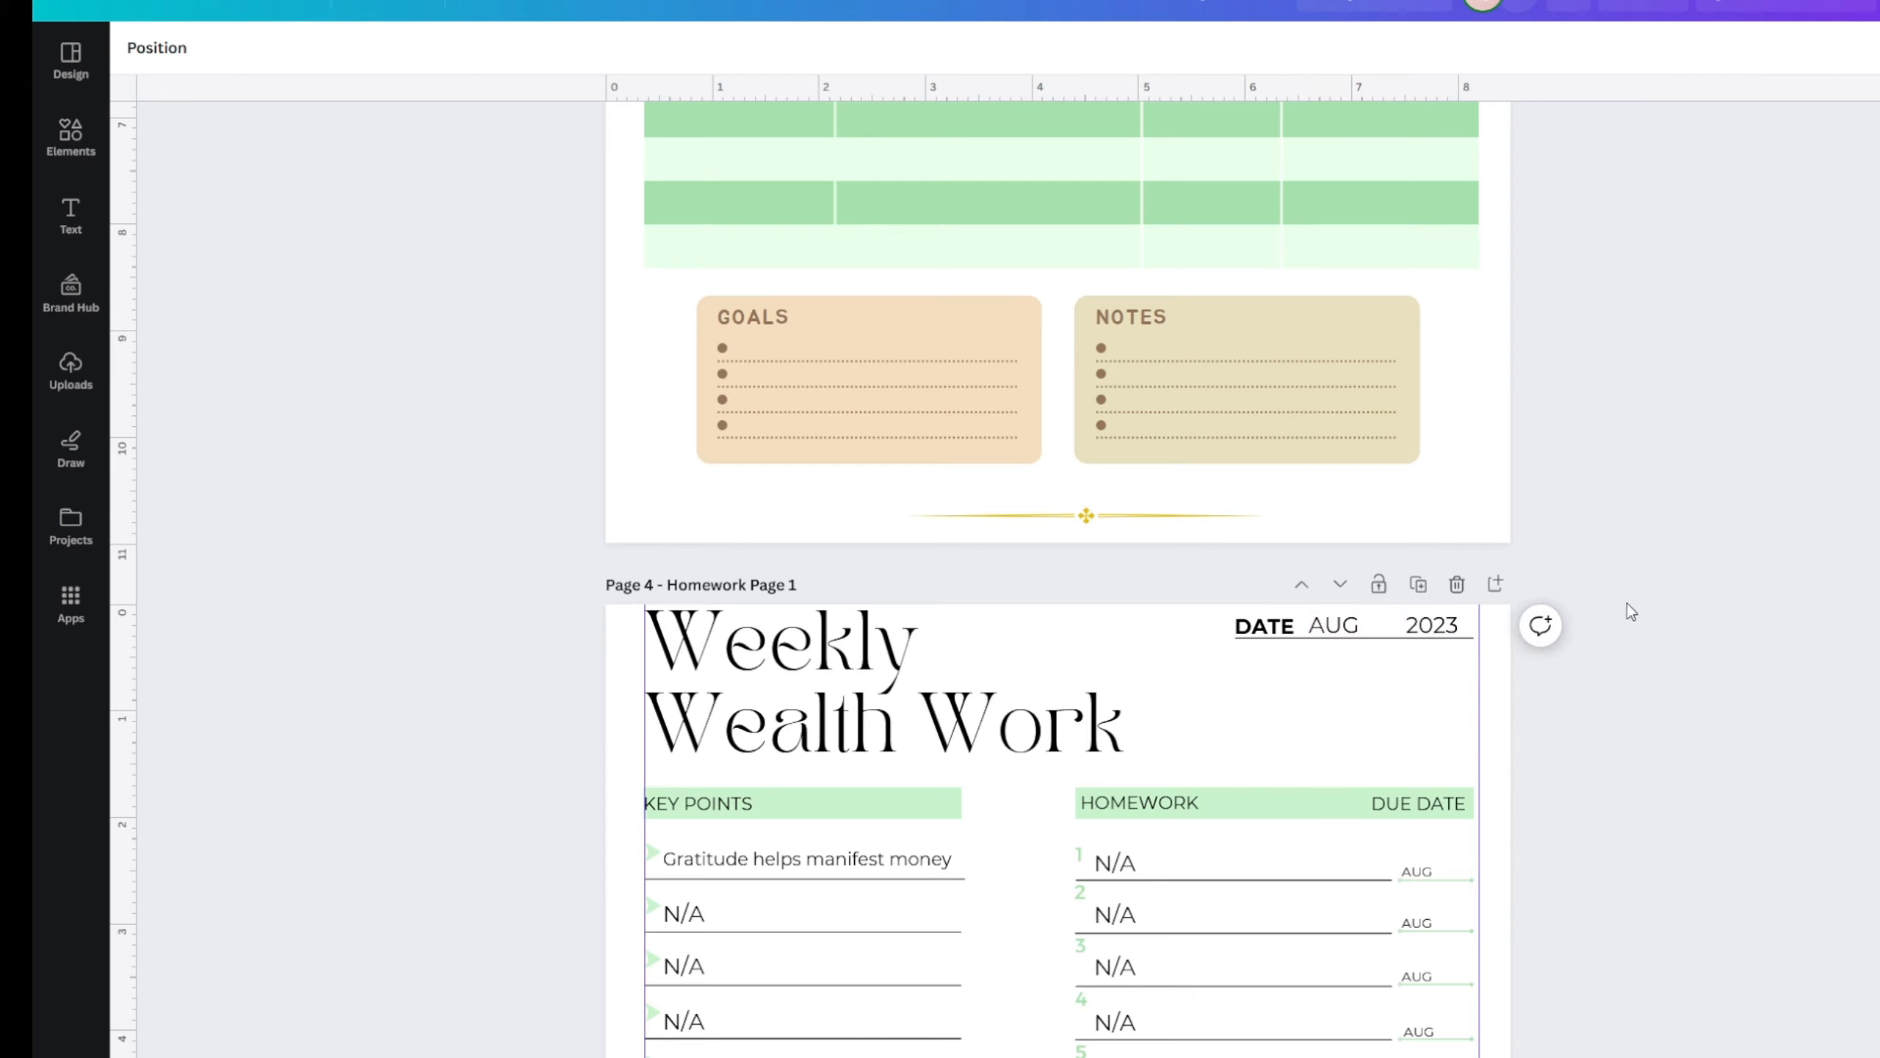
pyautogui.moveTo(1628, 603); pyautogui.dragTo(1232, 700)
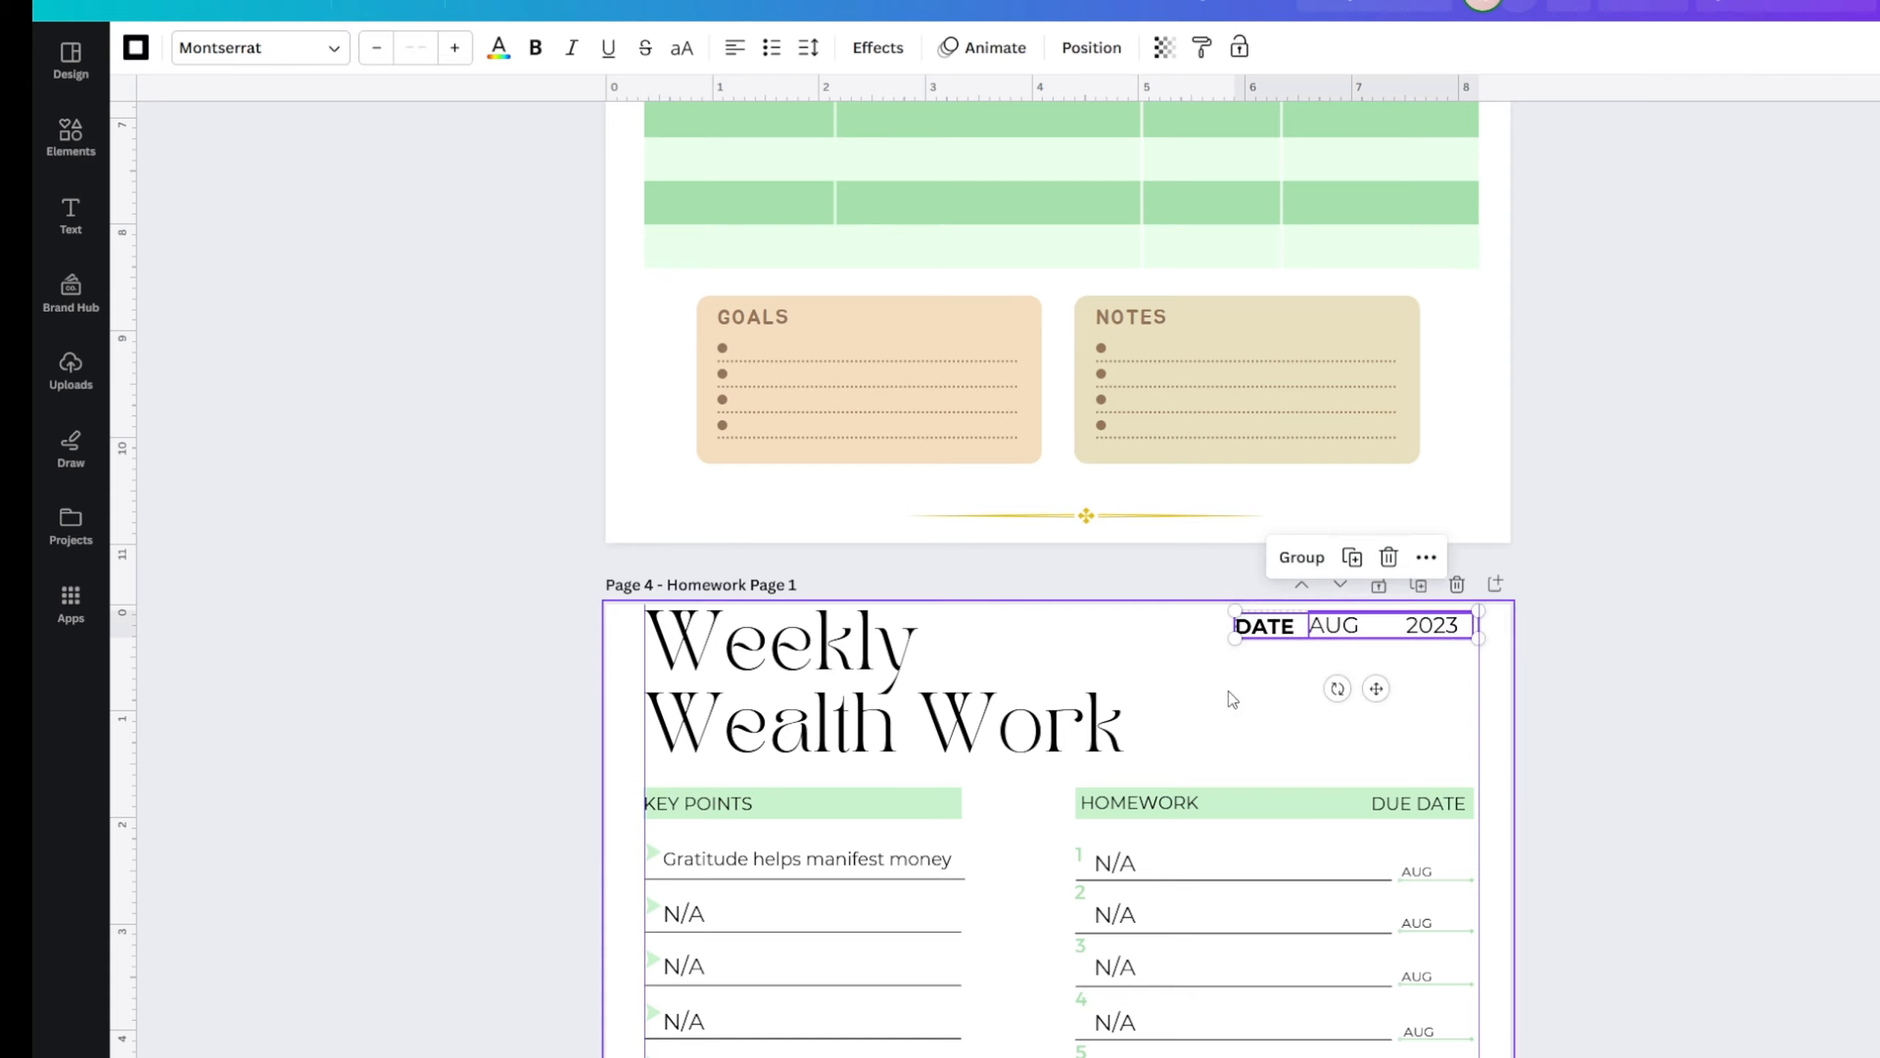
pyautogui.scroll(13, 1327, 692)
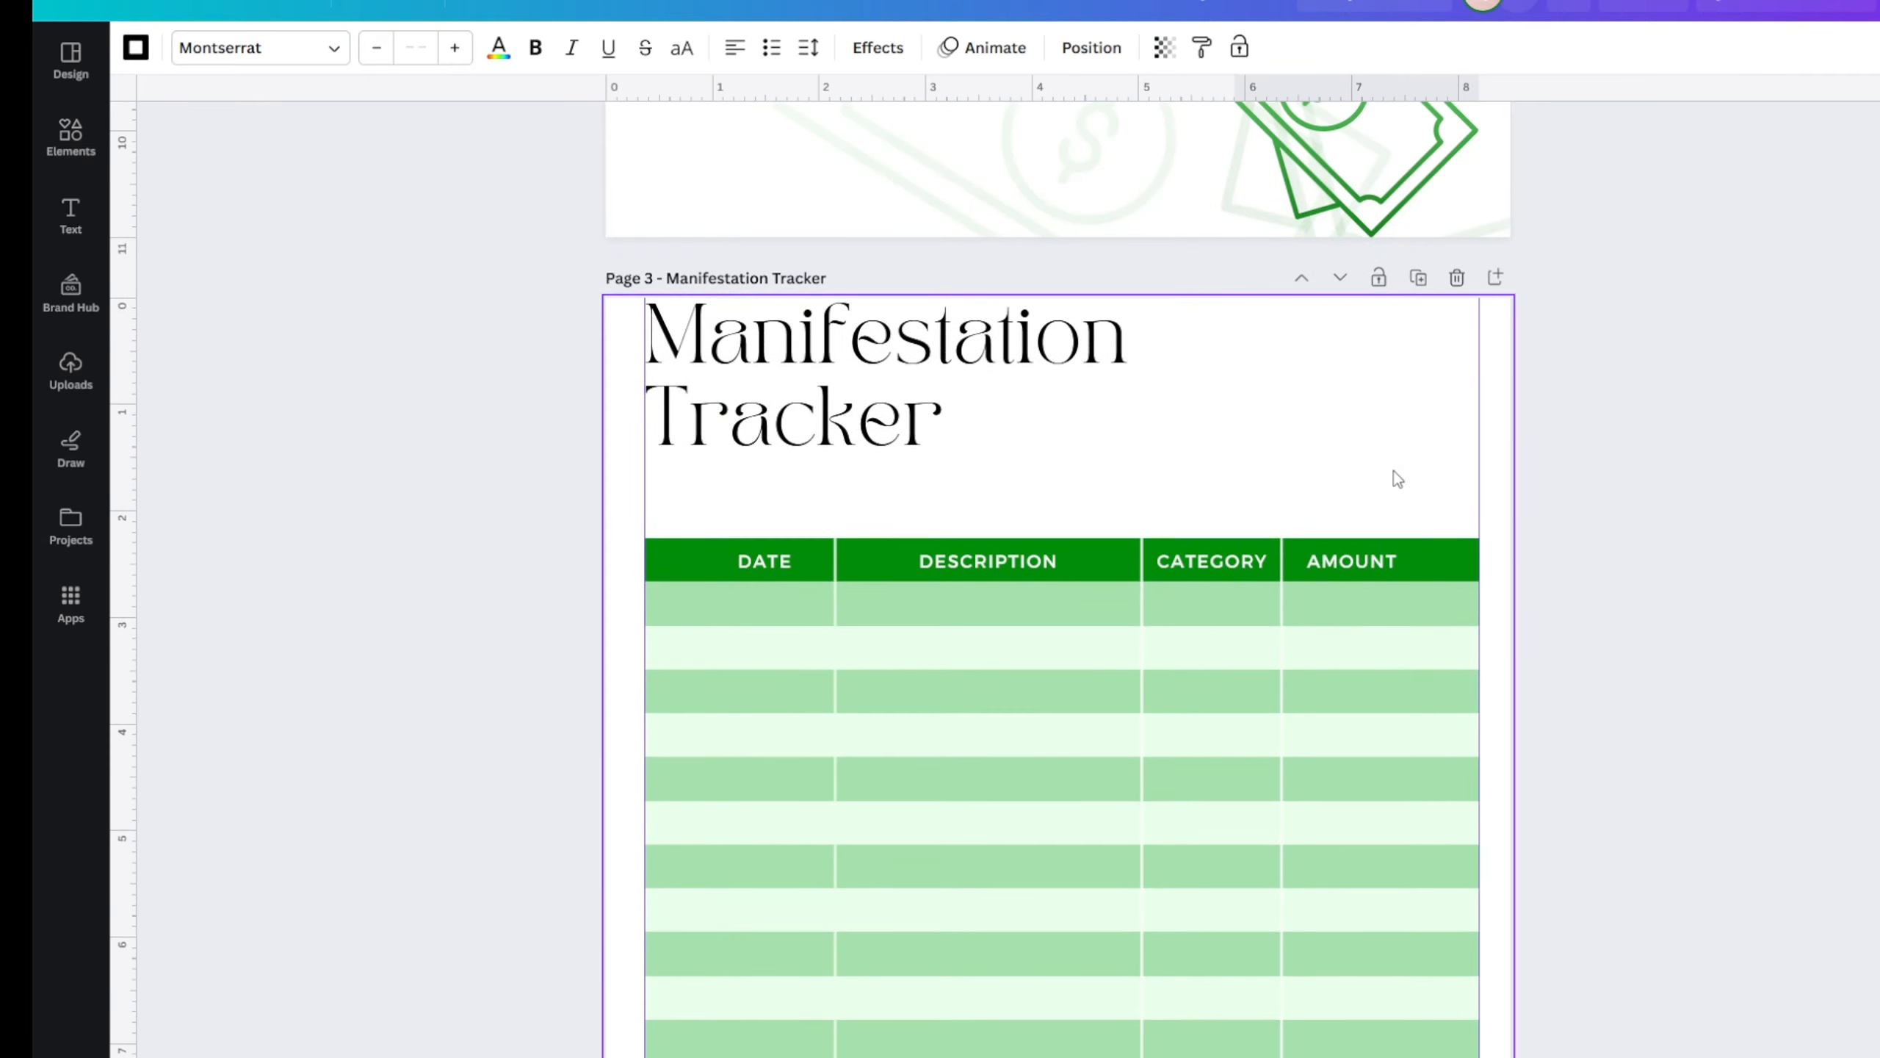
pyautogui.click(1380, 455)
pyautogui.hotkey('ctrl', 'v')
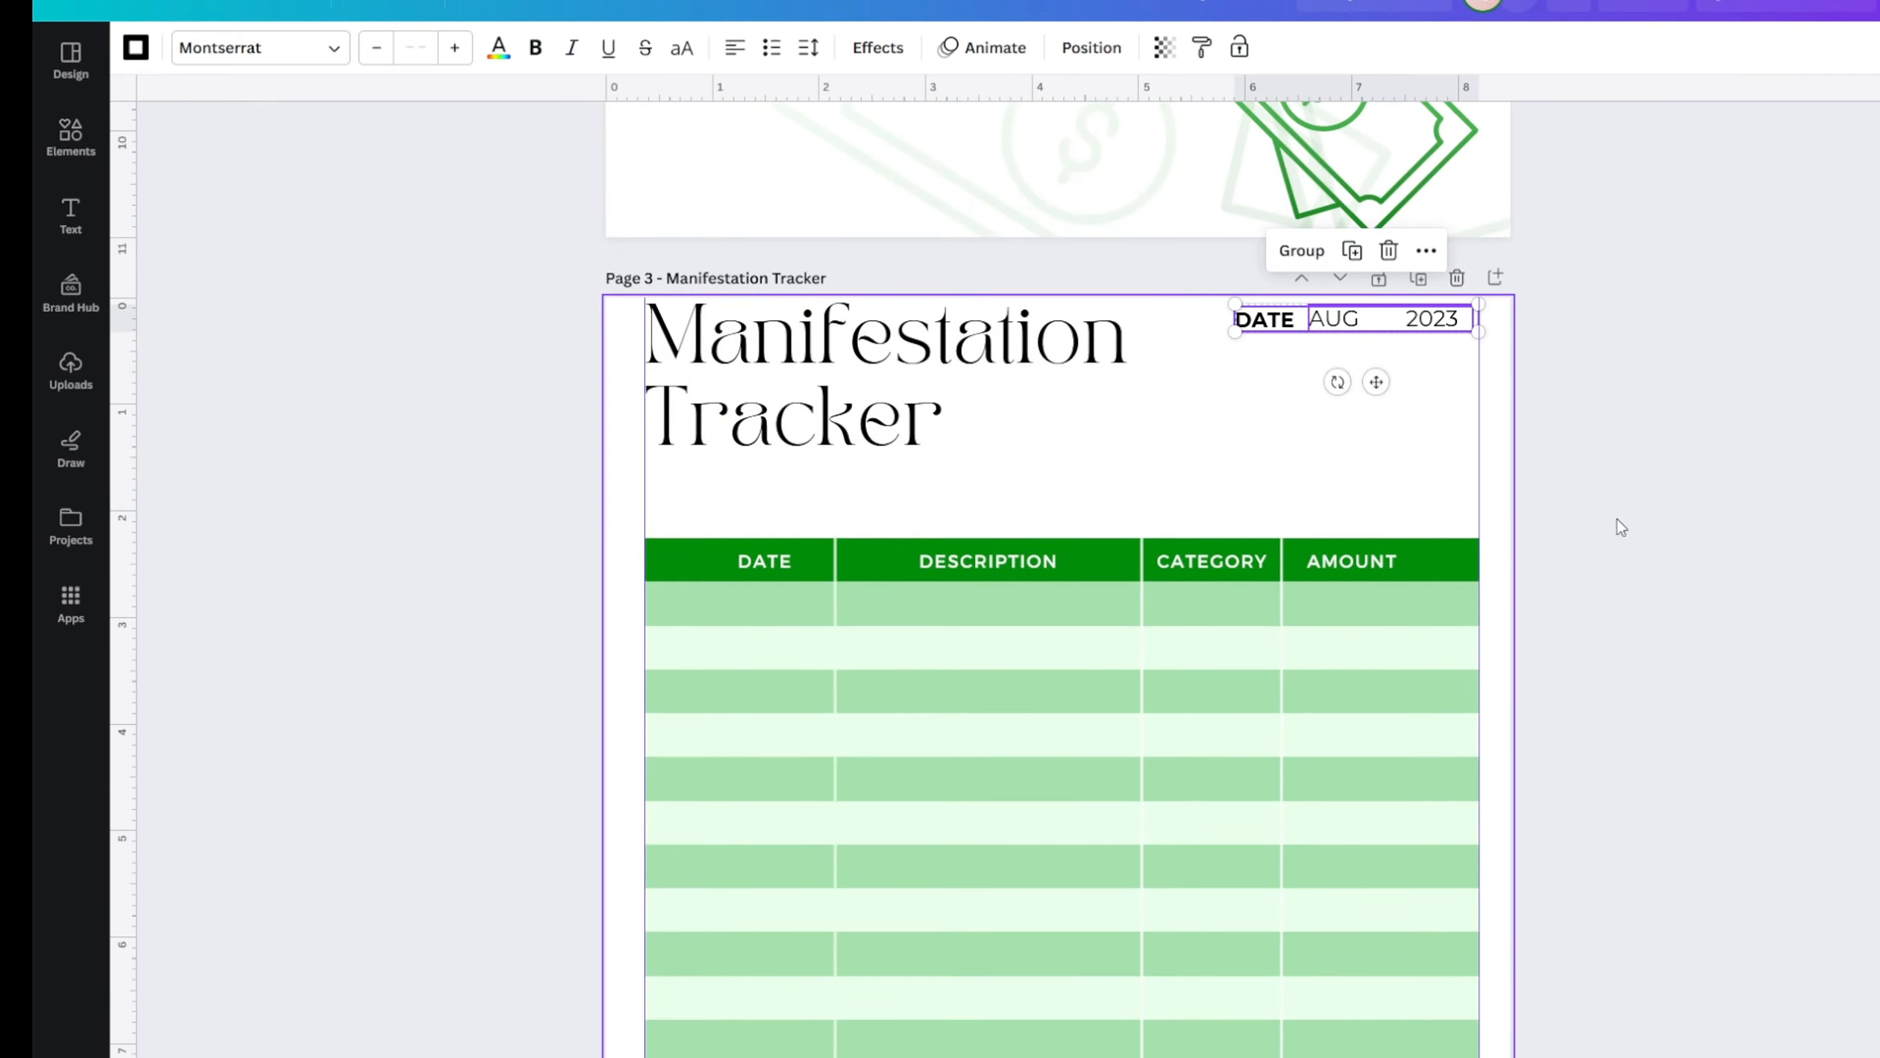
pyautogui.click(1585, 526)
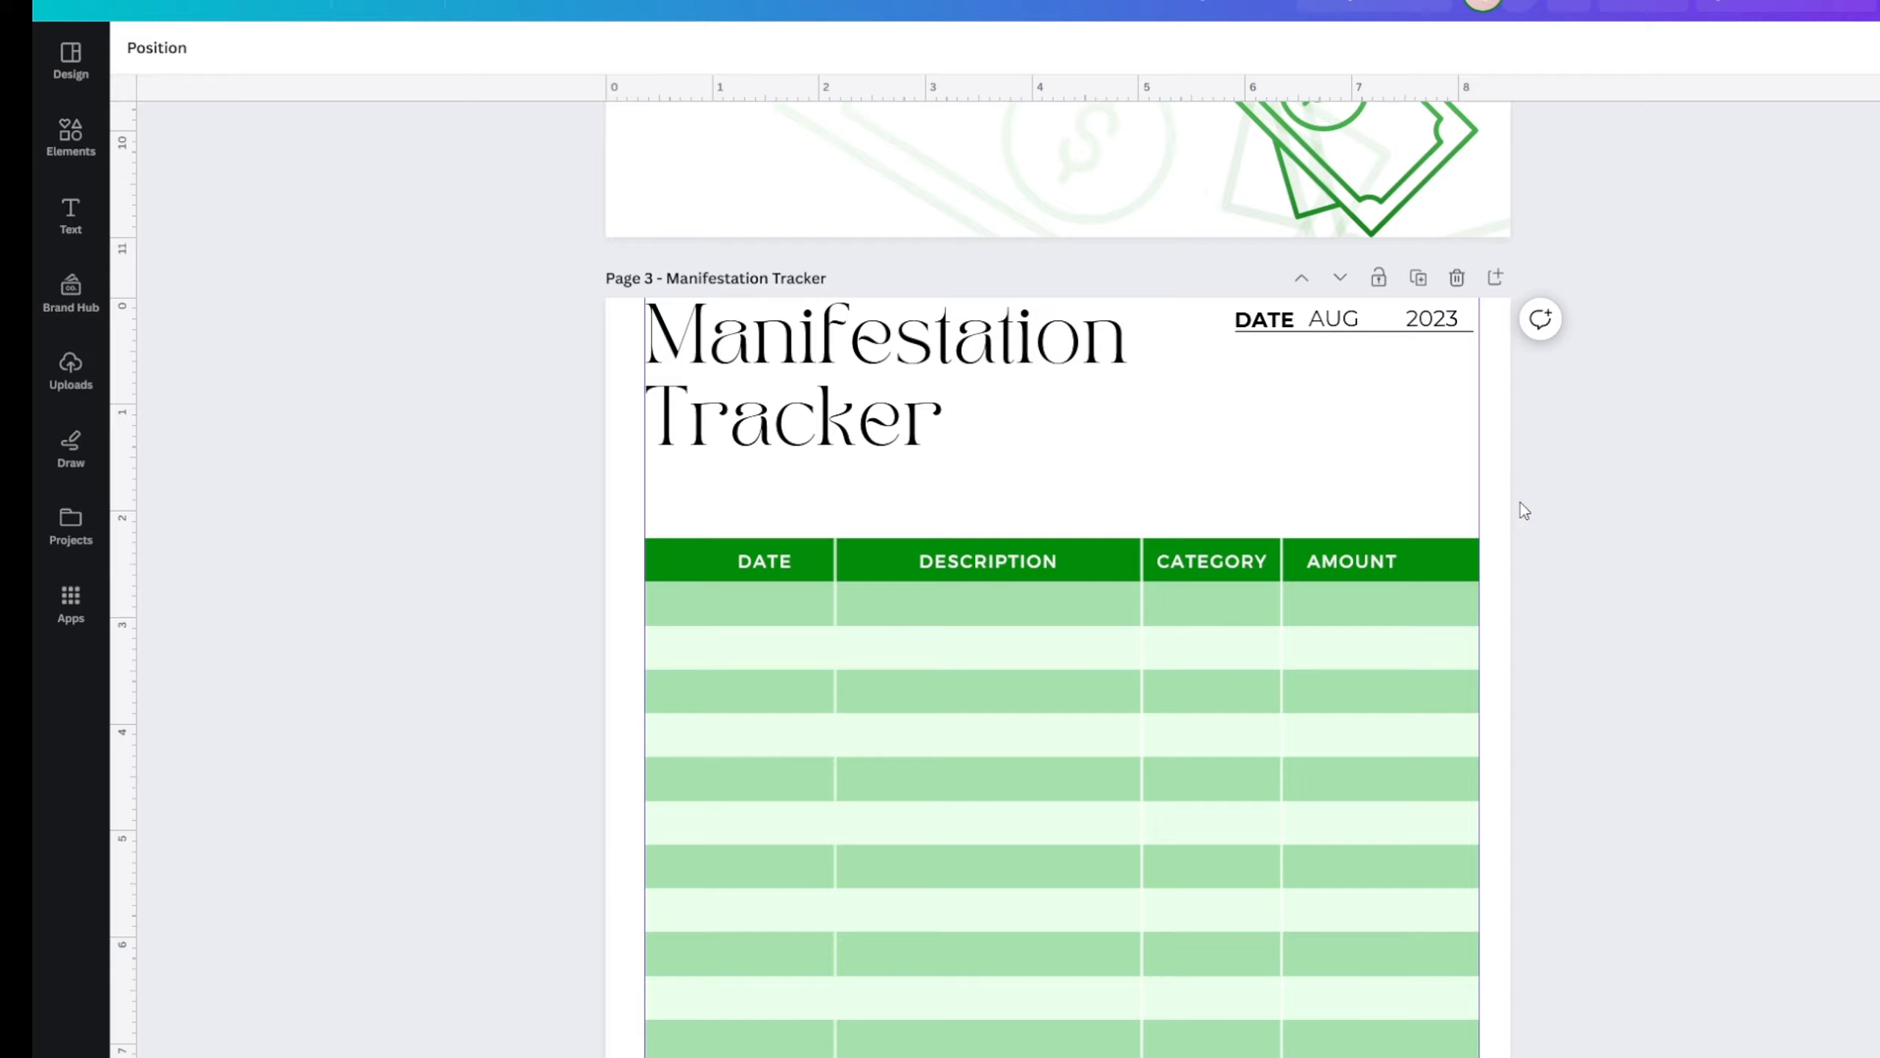
# - Shift the divider between DATE and DESCRIPTION left to about 1.8 in on the ruler, narrowing the DATE column
pyautogui.scroll(-3, 1503, 521)
pyautogui.scroll(-1, 1466, 570)
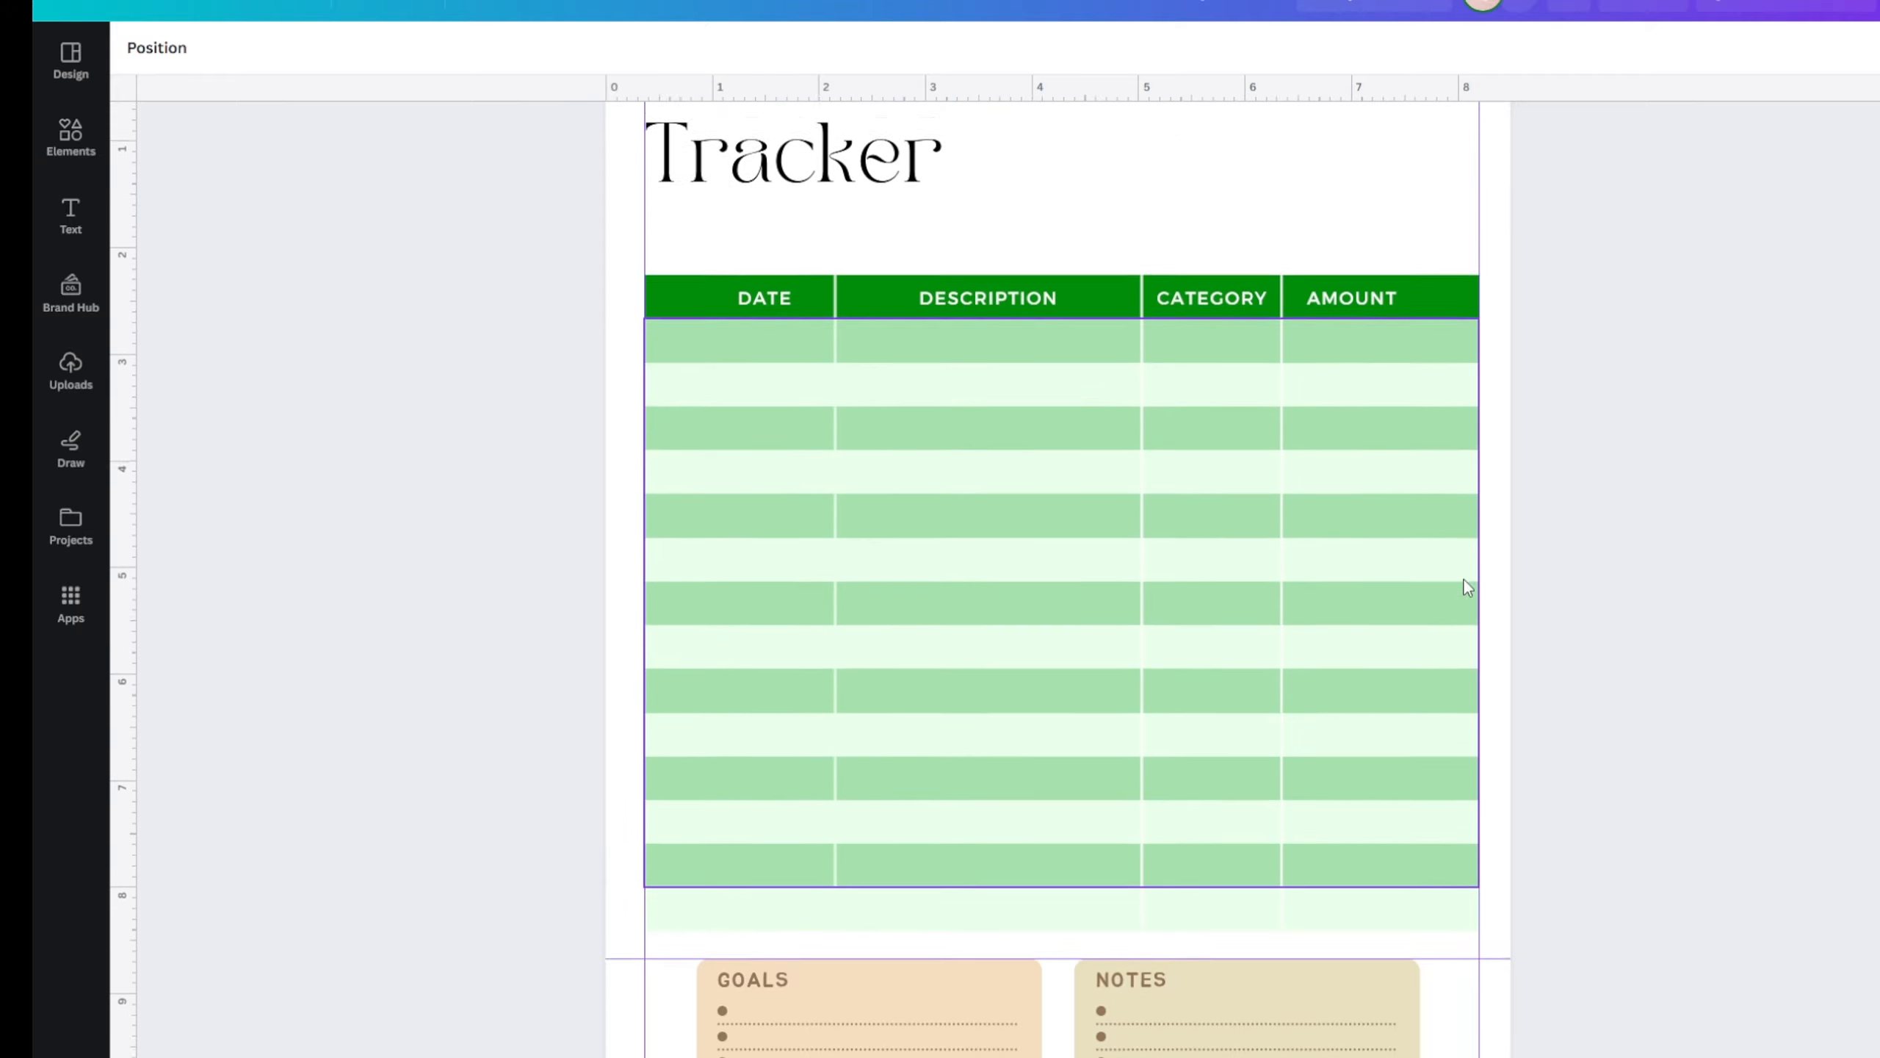
pyautogui.click(835, 424)
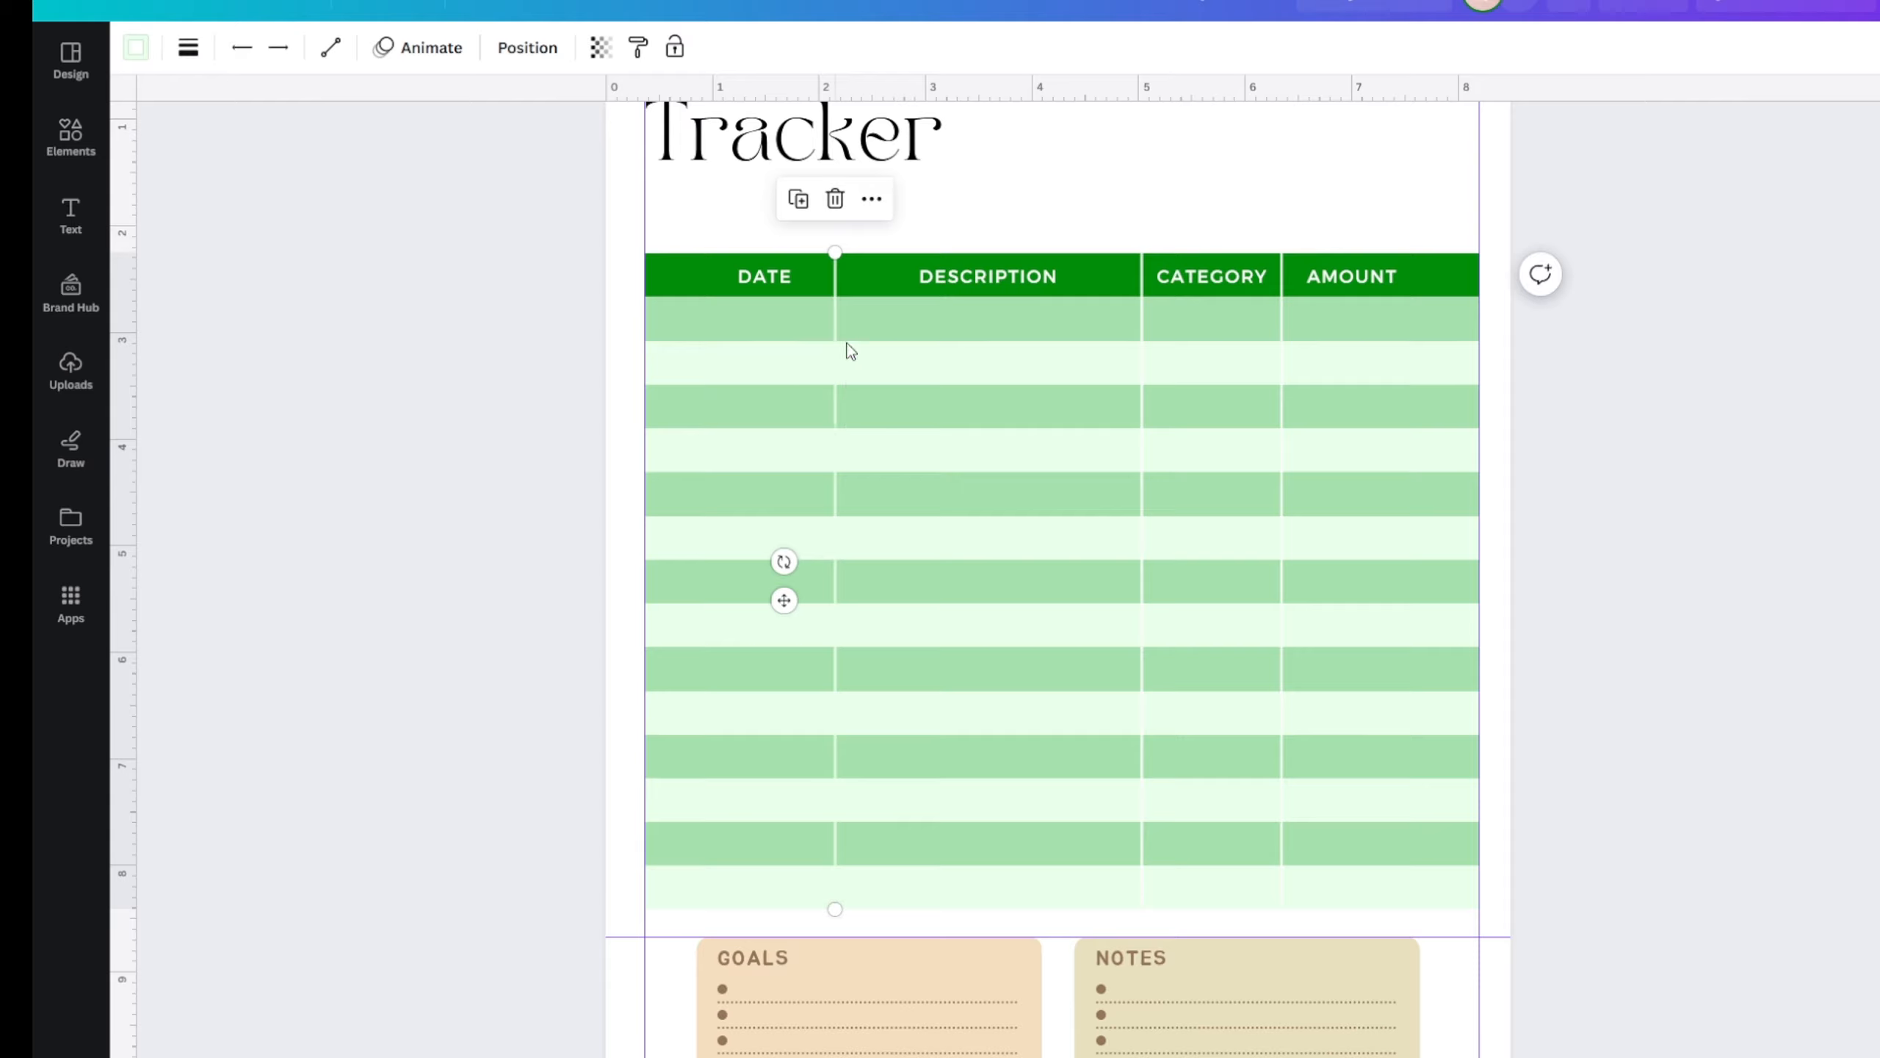
pyautogui.moveTo(830, 253); pyautogui.dragTo(830, 254)
pyautogui.moveTo(775, 604); pyautogui.dragTo(746, 598)
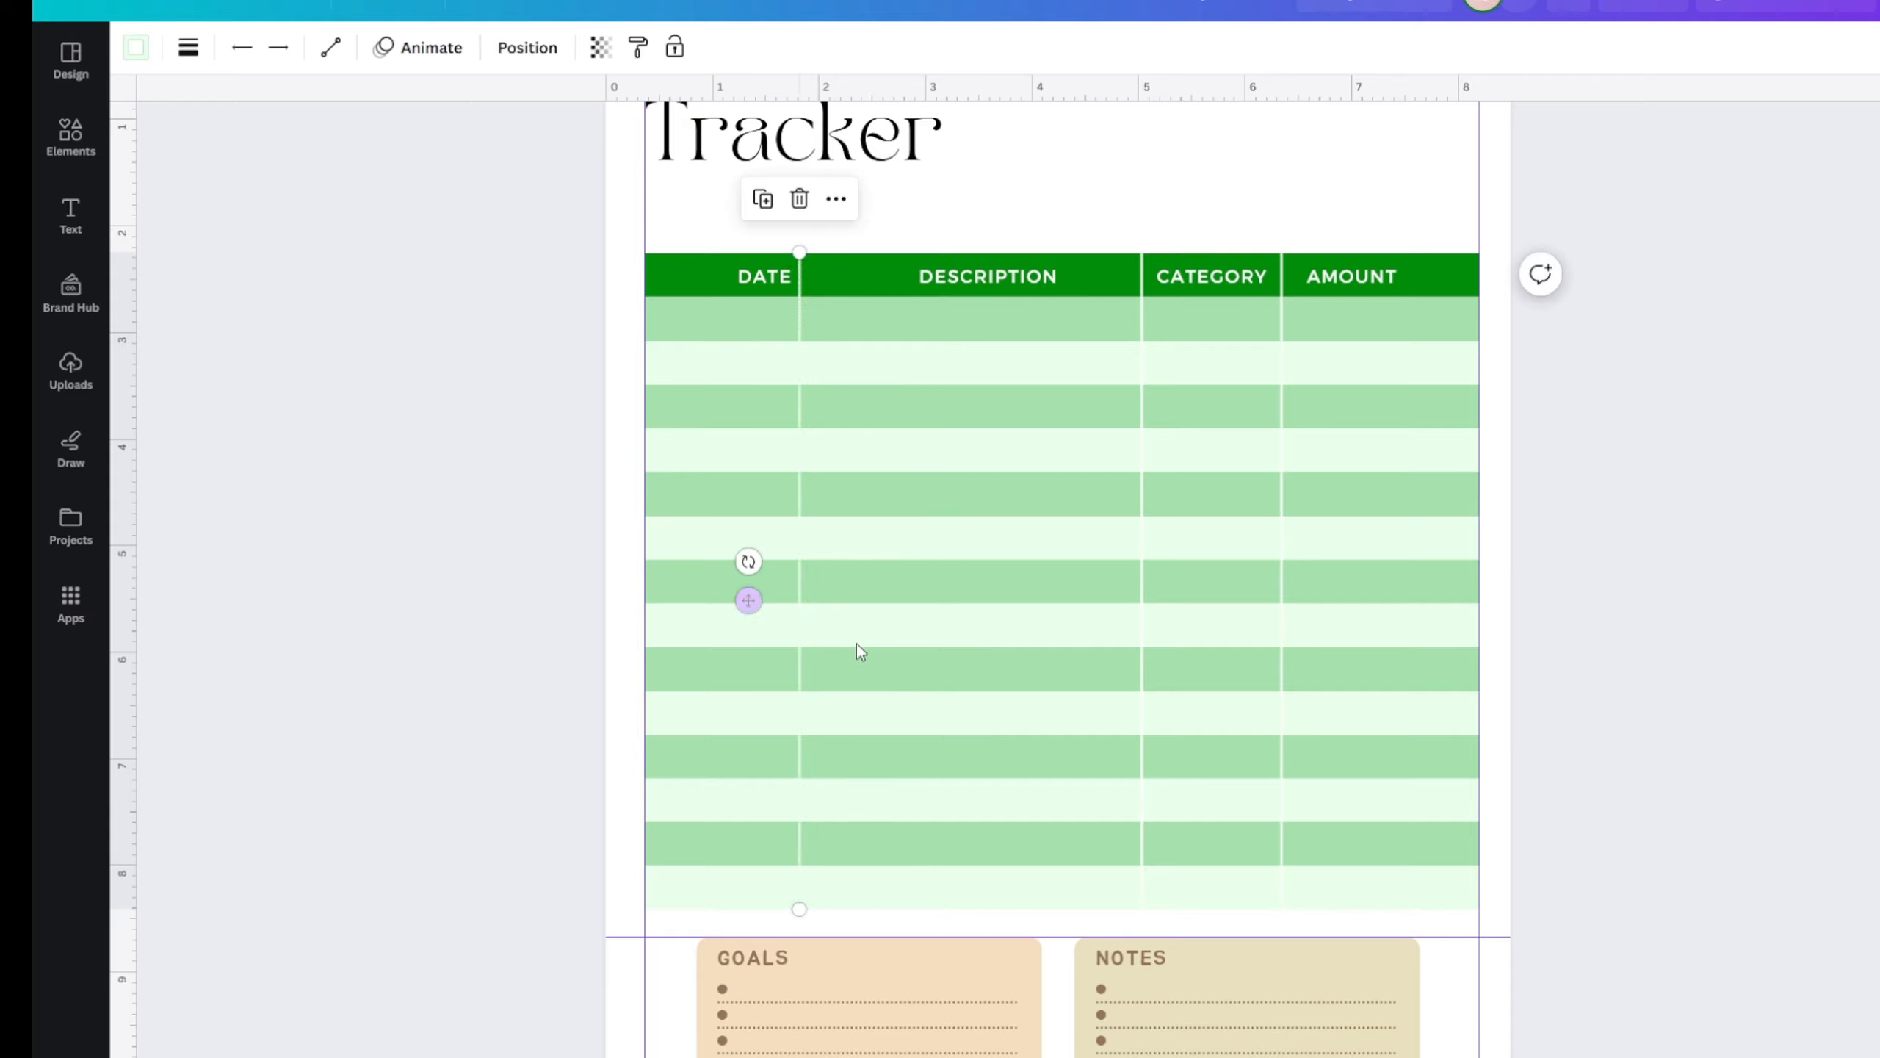
pyautogui.click(831, 606)
pyautogui.click(800, 562)
pyautogui.moveTo(748, 604); pyautogui.dragTo(749, 609)
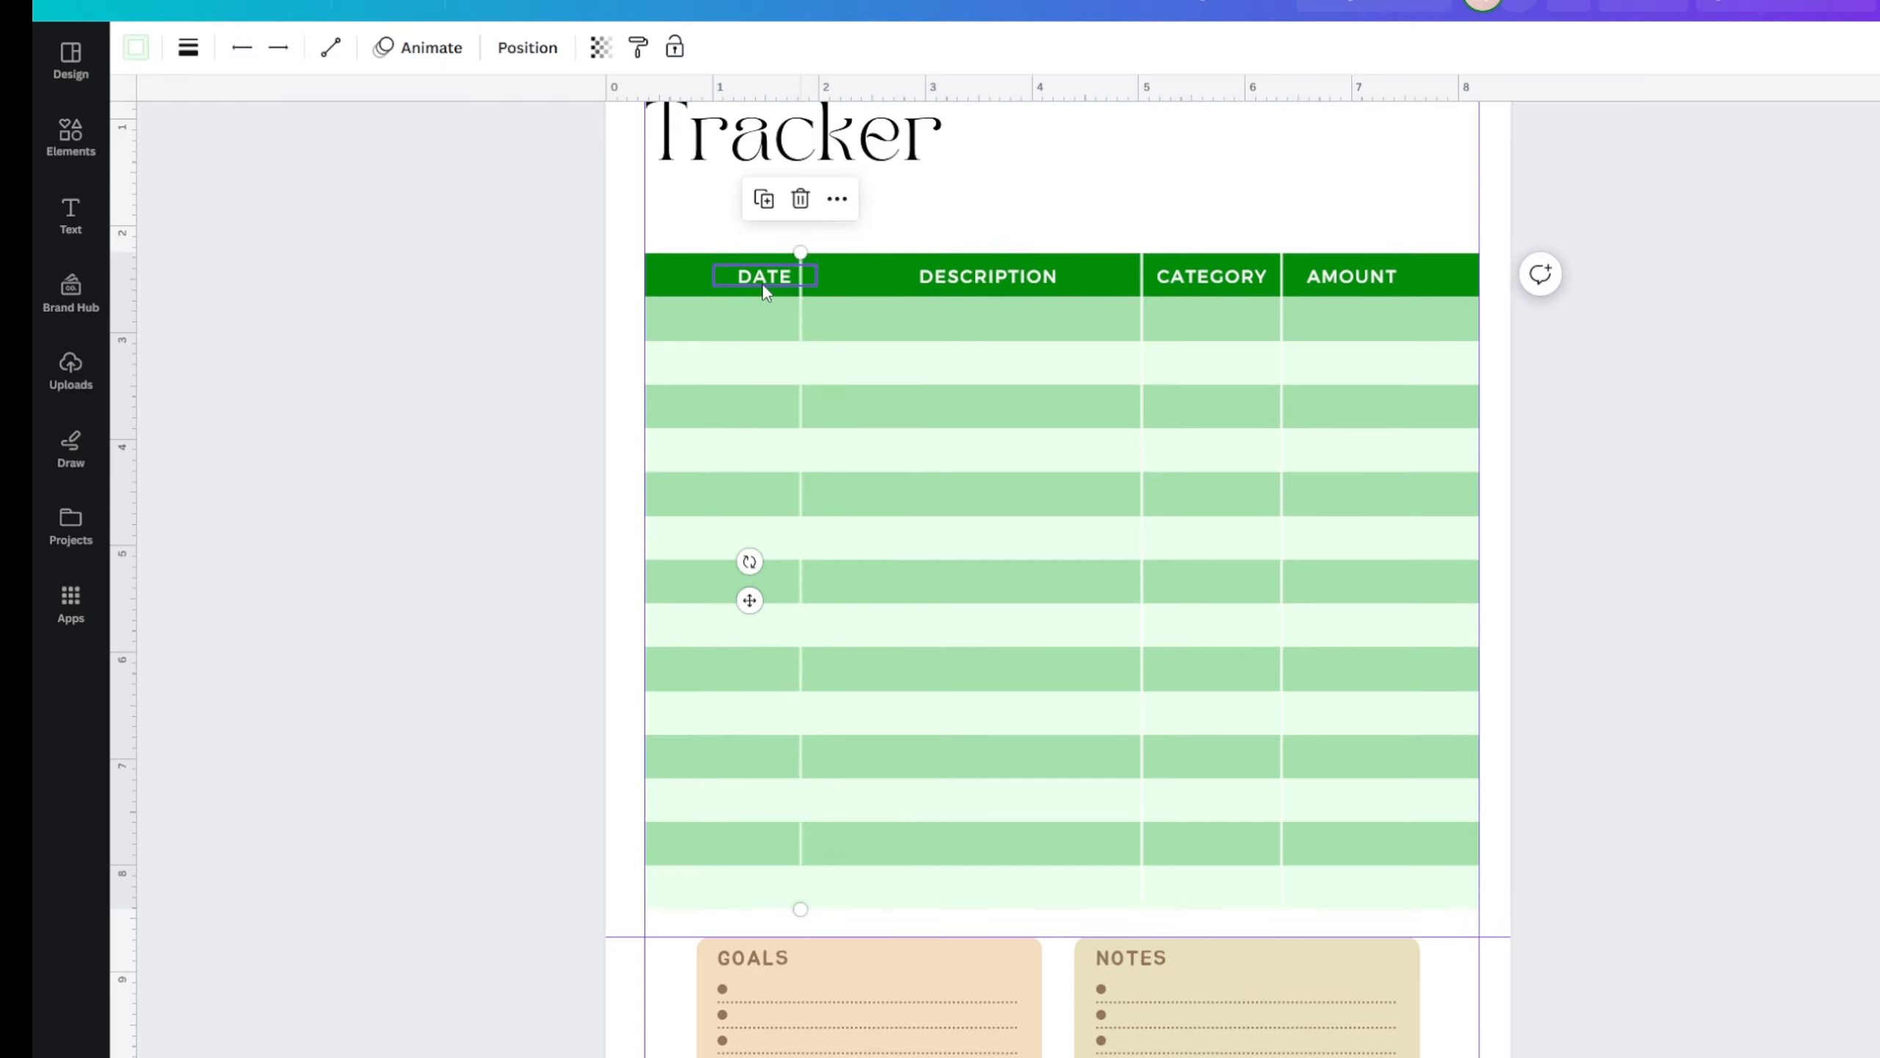
# - Reposition the DATE and DESCRIPTION headings to the left so they sit centred in their resized columns
pyautogui.moveTo(761, 282); pyautogui.dragTo(716, 289)
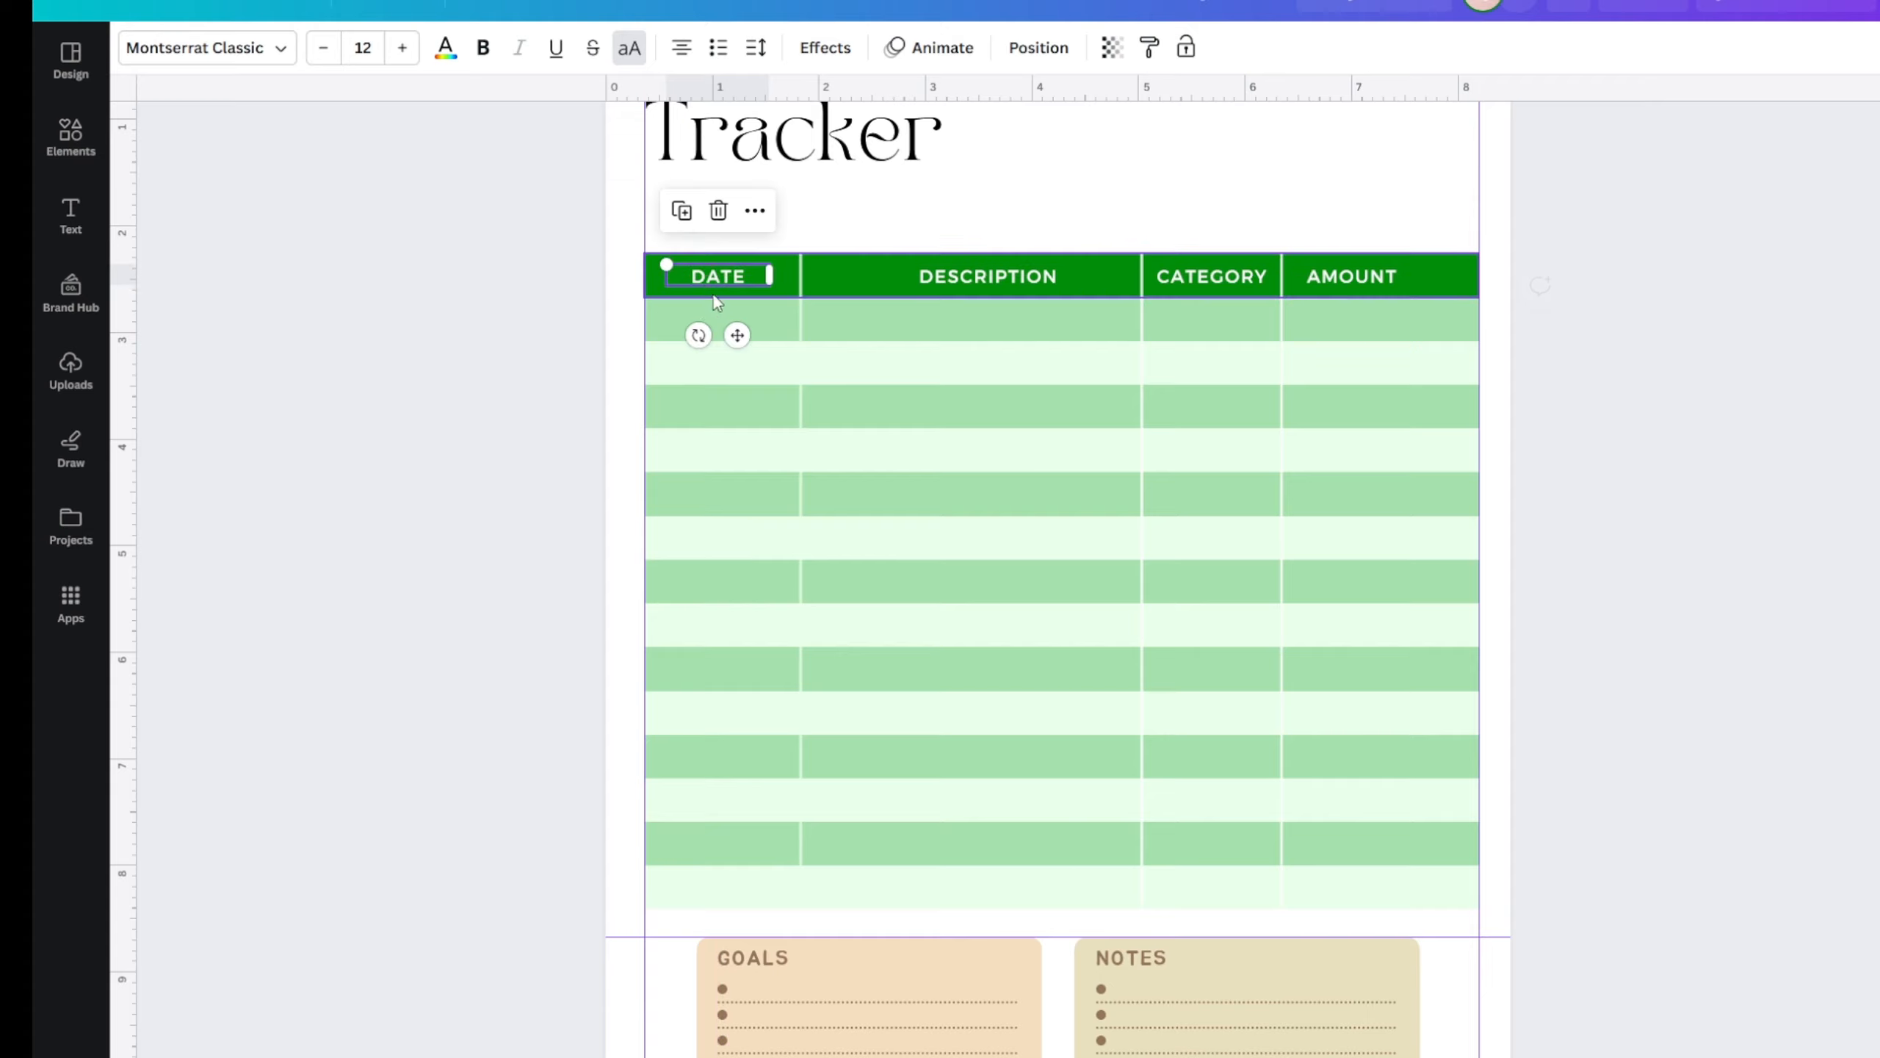
pyautogui.click(507, 390)
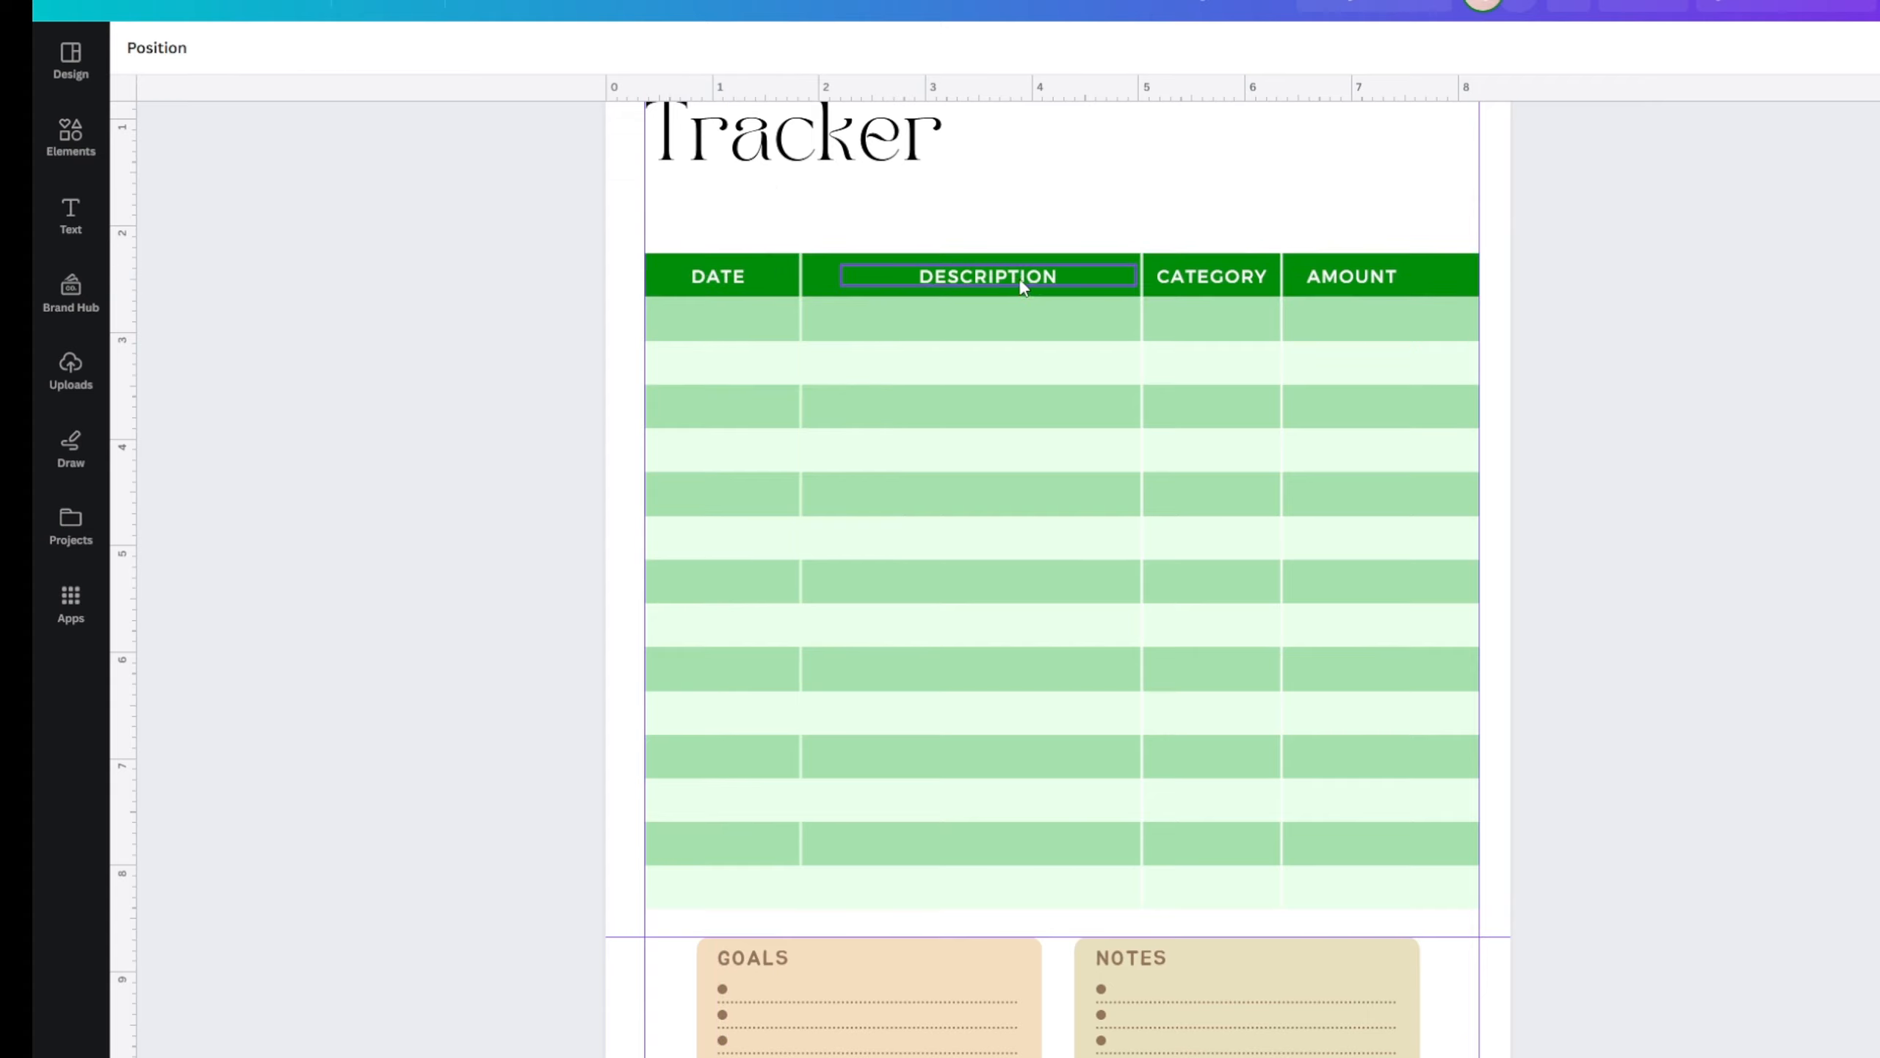
pyautogui.moveTo(1021, 281); pyautogui.dragTo(997, 280)
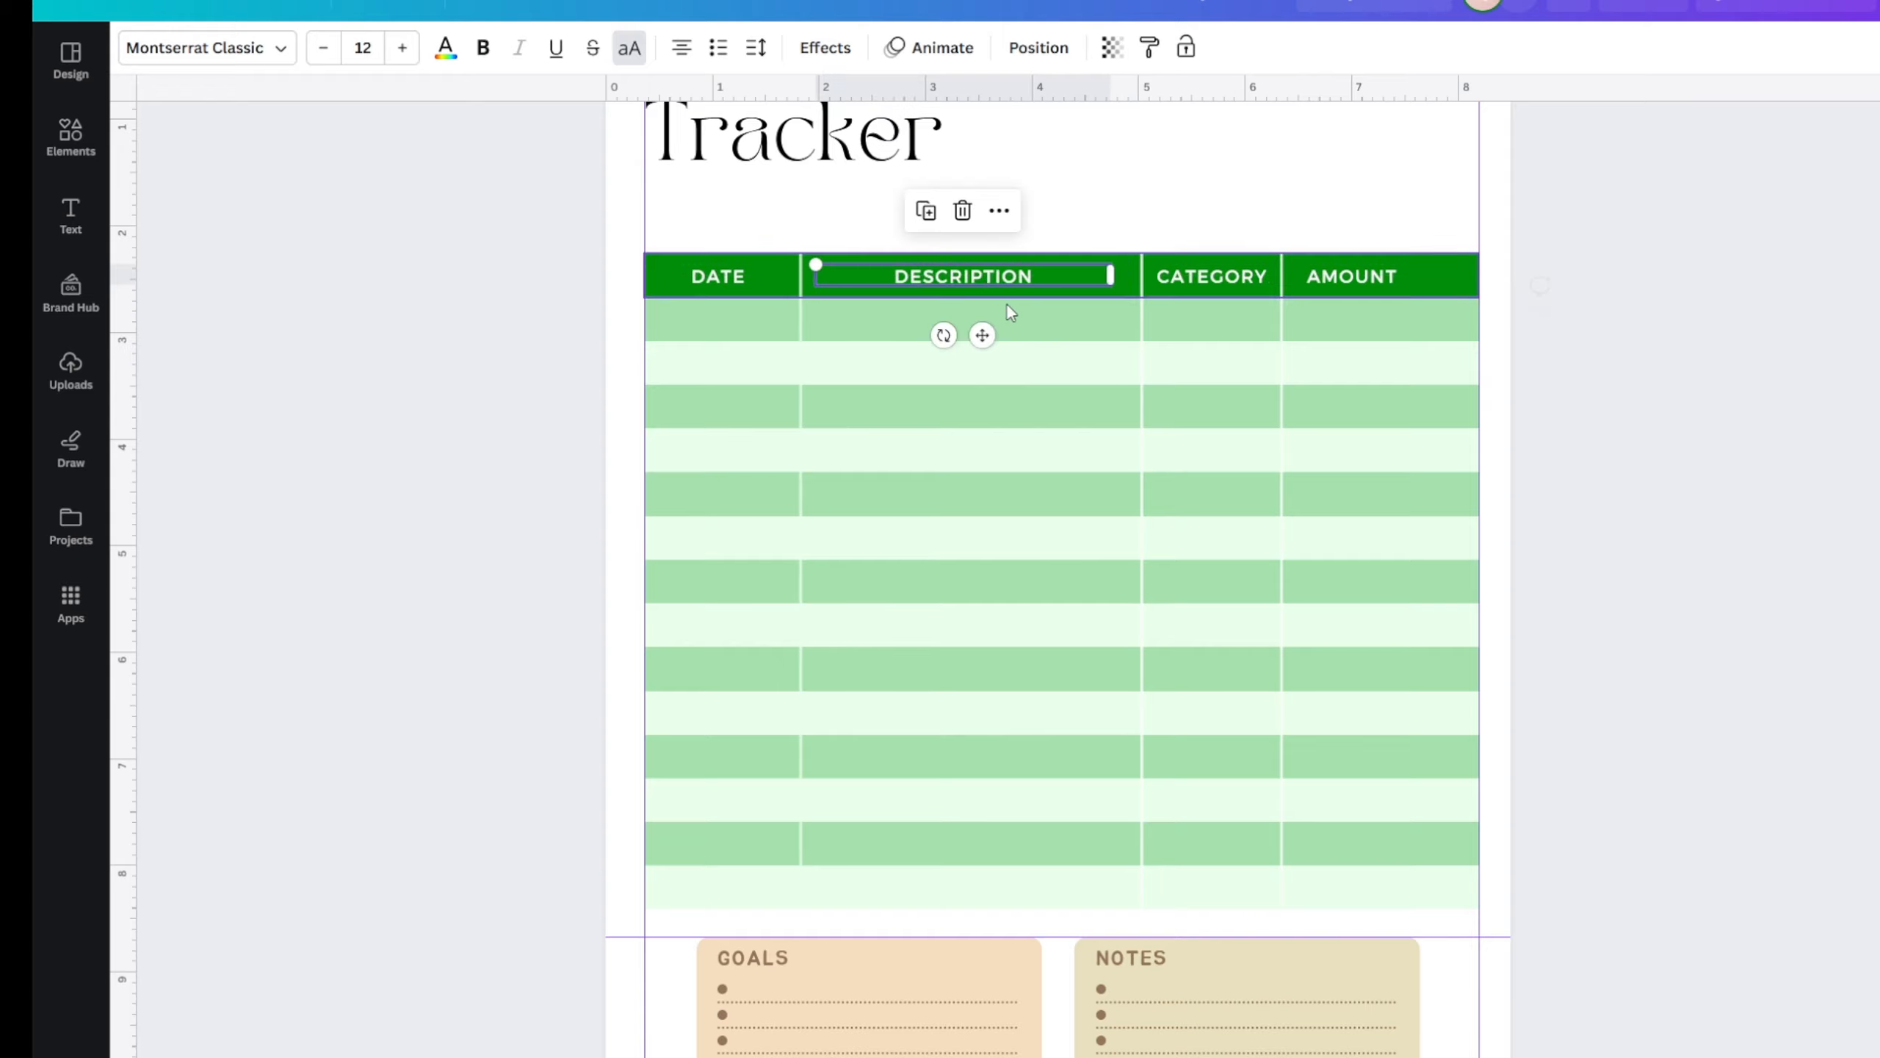
# - Shift the divider between DESCRIPTION and CATEGORY left and reposition the CATEGORY and AMOUNT headings within their columns
pyautogui.click(1144, 381)
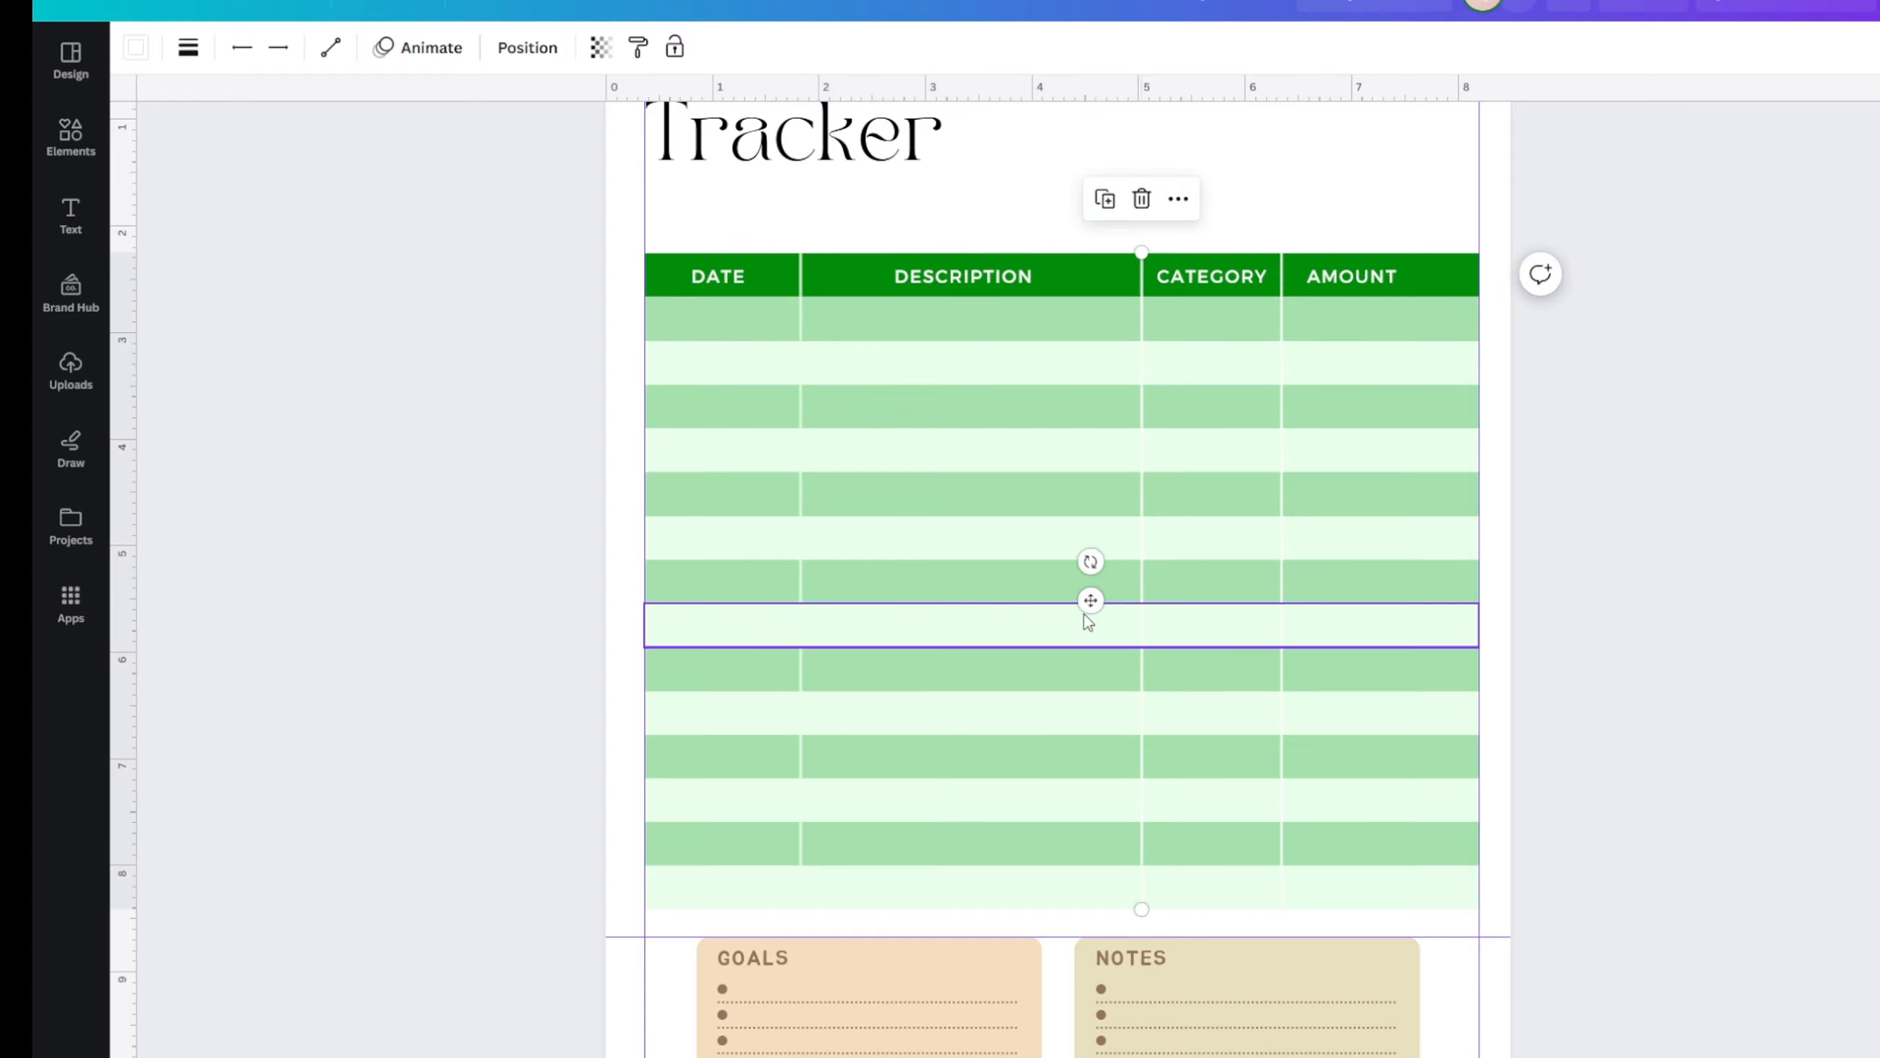
pyautogui.moveTo(1091, 600); pyautogui.dragTo(1062, 584)
pyautogui.moveTo(1217, 282); pyautogui.dragTo(1201, 276)
pyautogui.moveTo(1349, 277); pyautogui.dragTo(1390, 279)
pyautogui.click(417, 600)
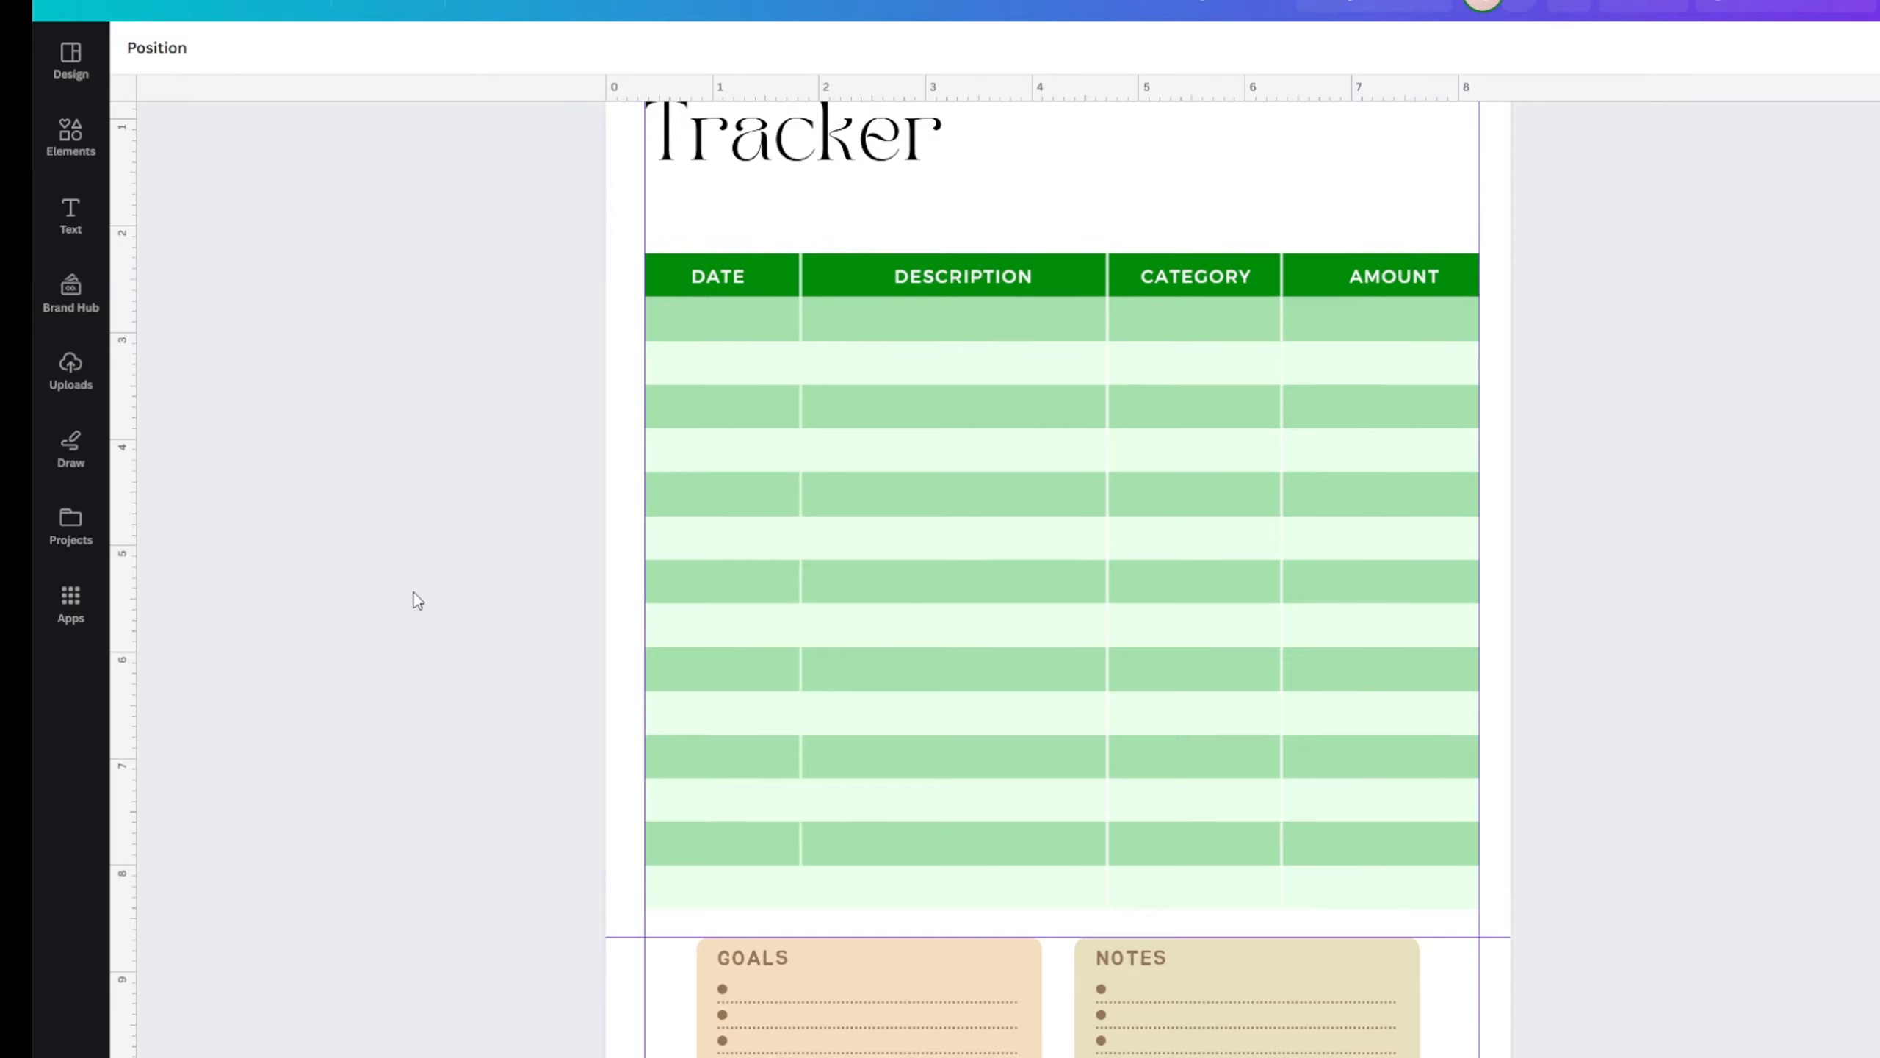
# - Copy an N/A text entry from the KEY POINTS list on page 4 into the first table row on page 3
pyautogui.scroll(-10, 416, 600)
pyautogui.click(696, 559)
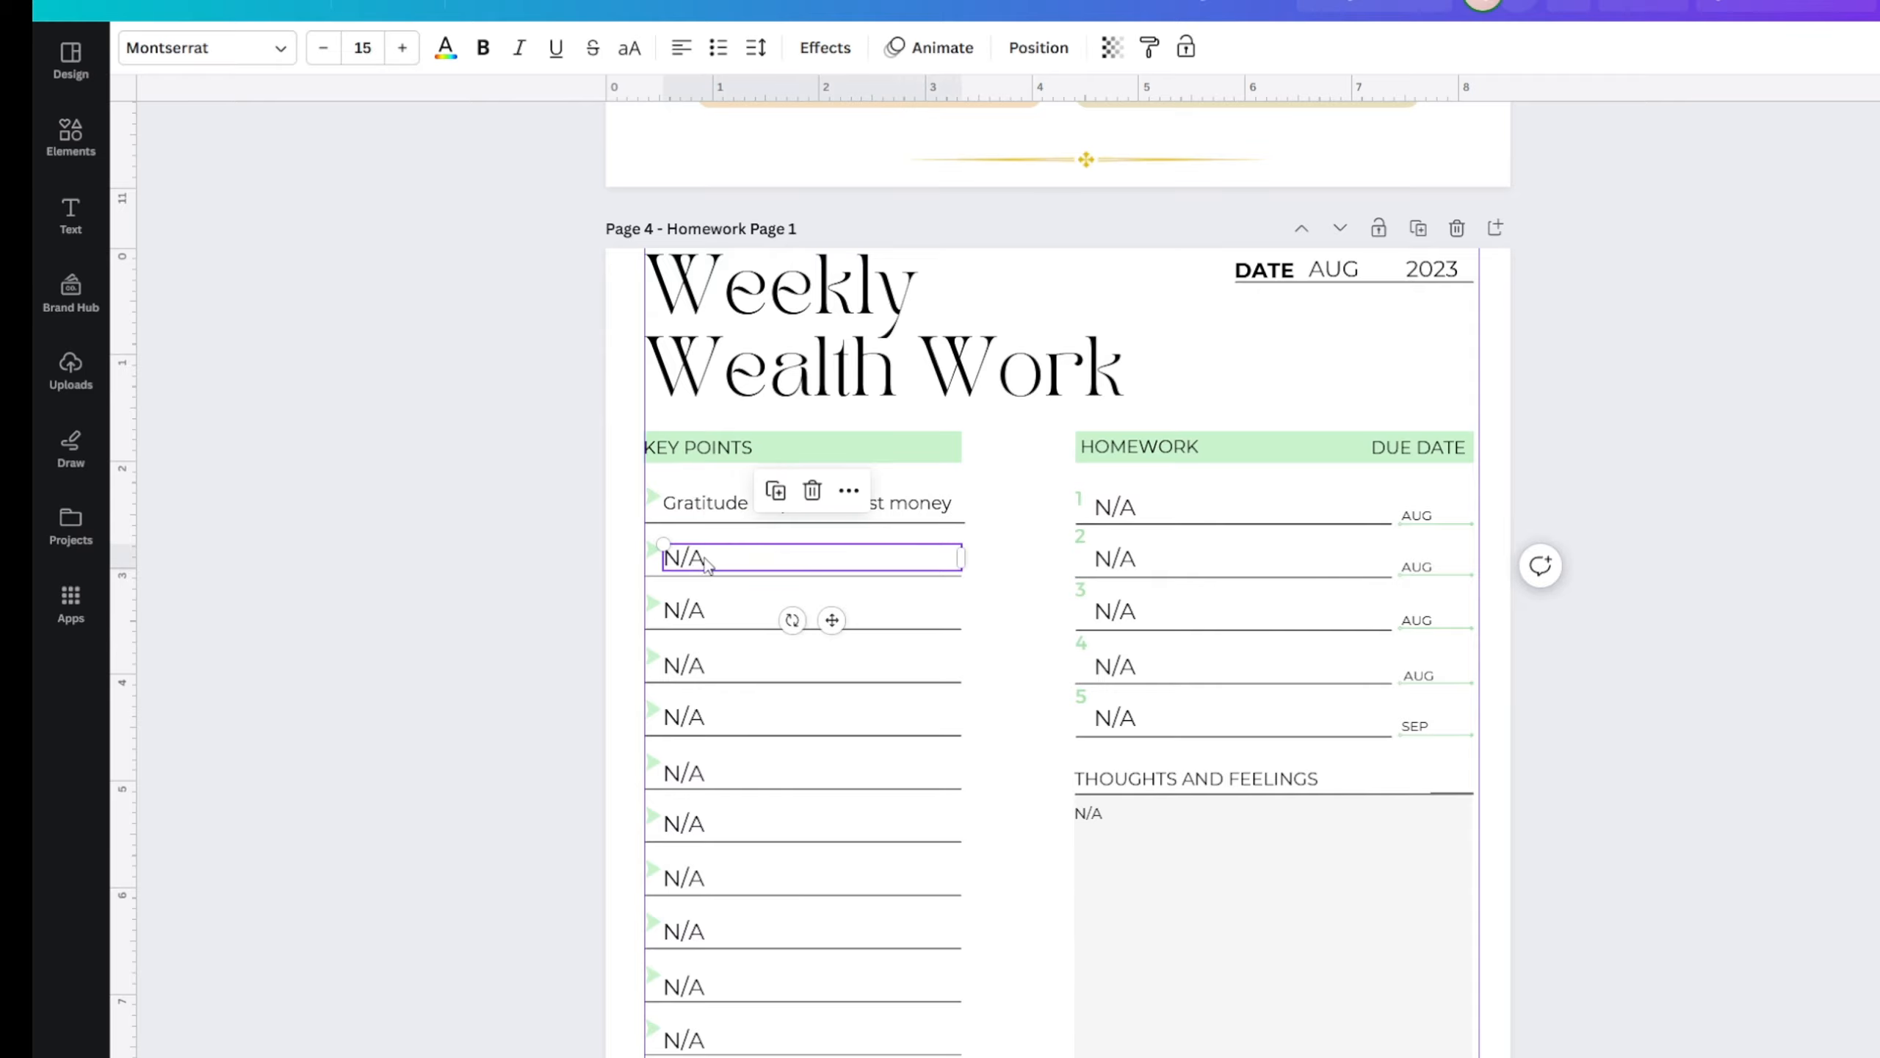
pyautogui.scroll(10, 412, 618)
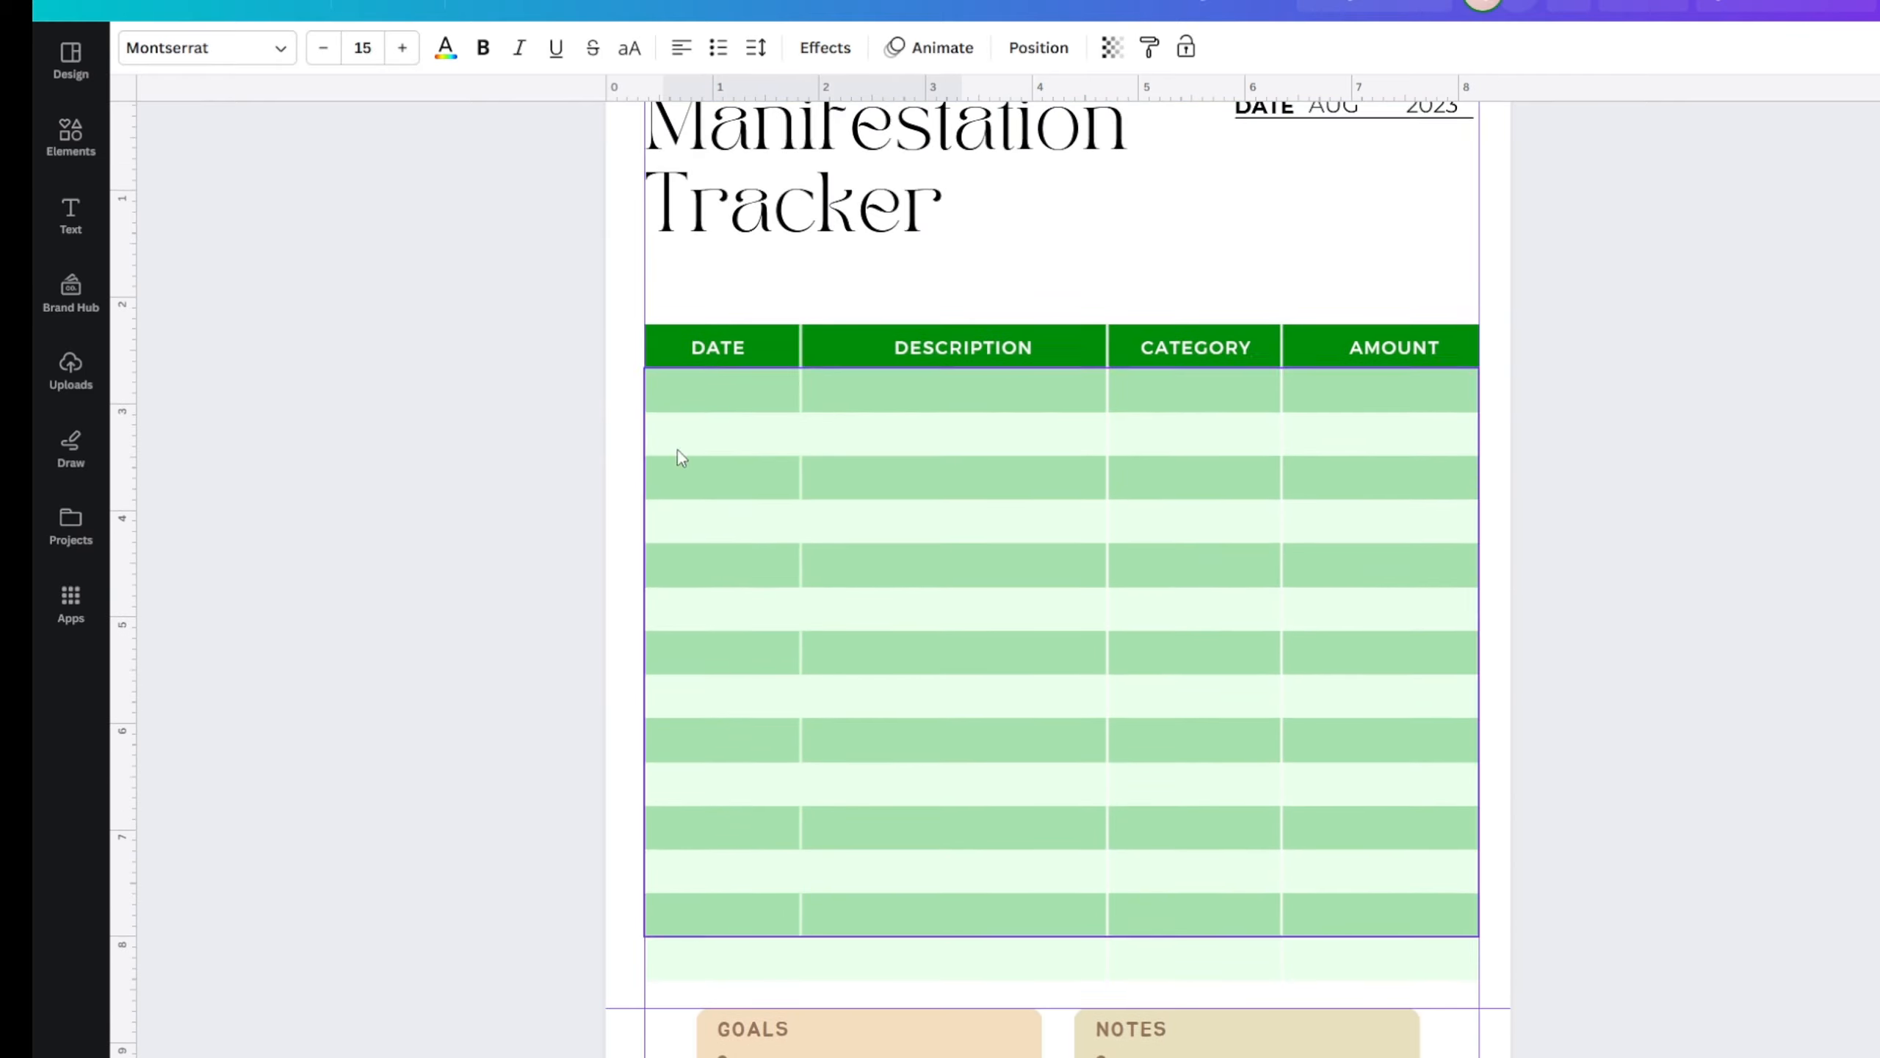
pyautogui.click(718, 401)
pyautogui.hotkey('ctrl', 'v')
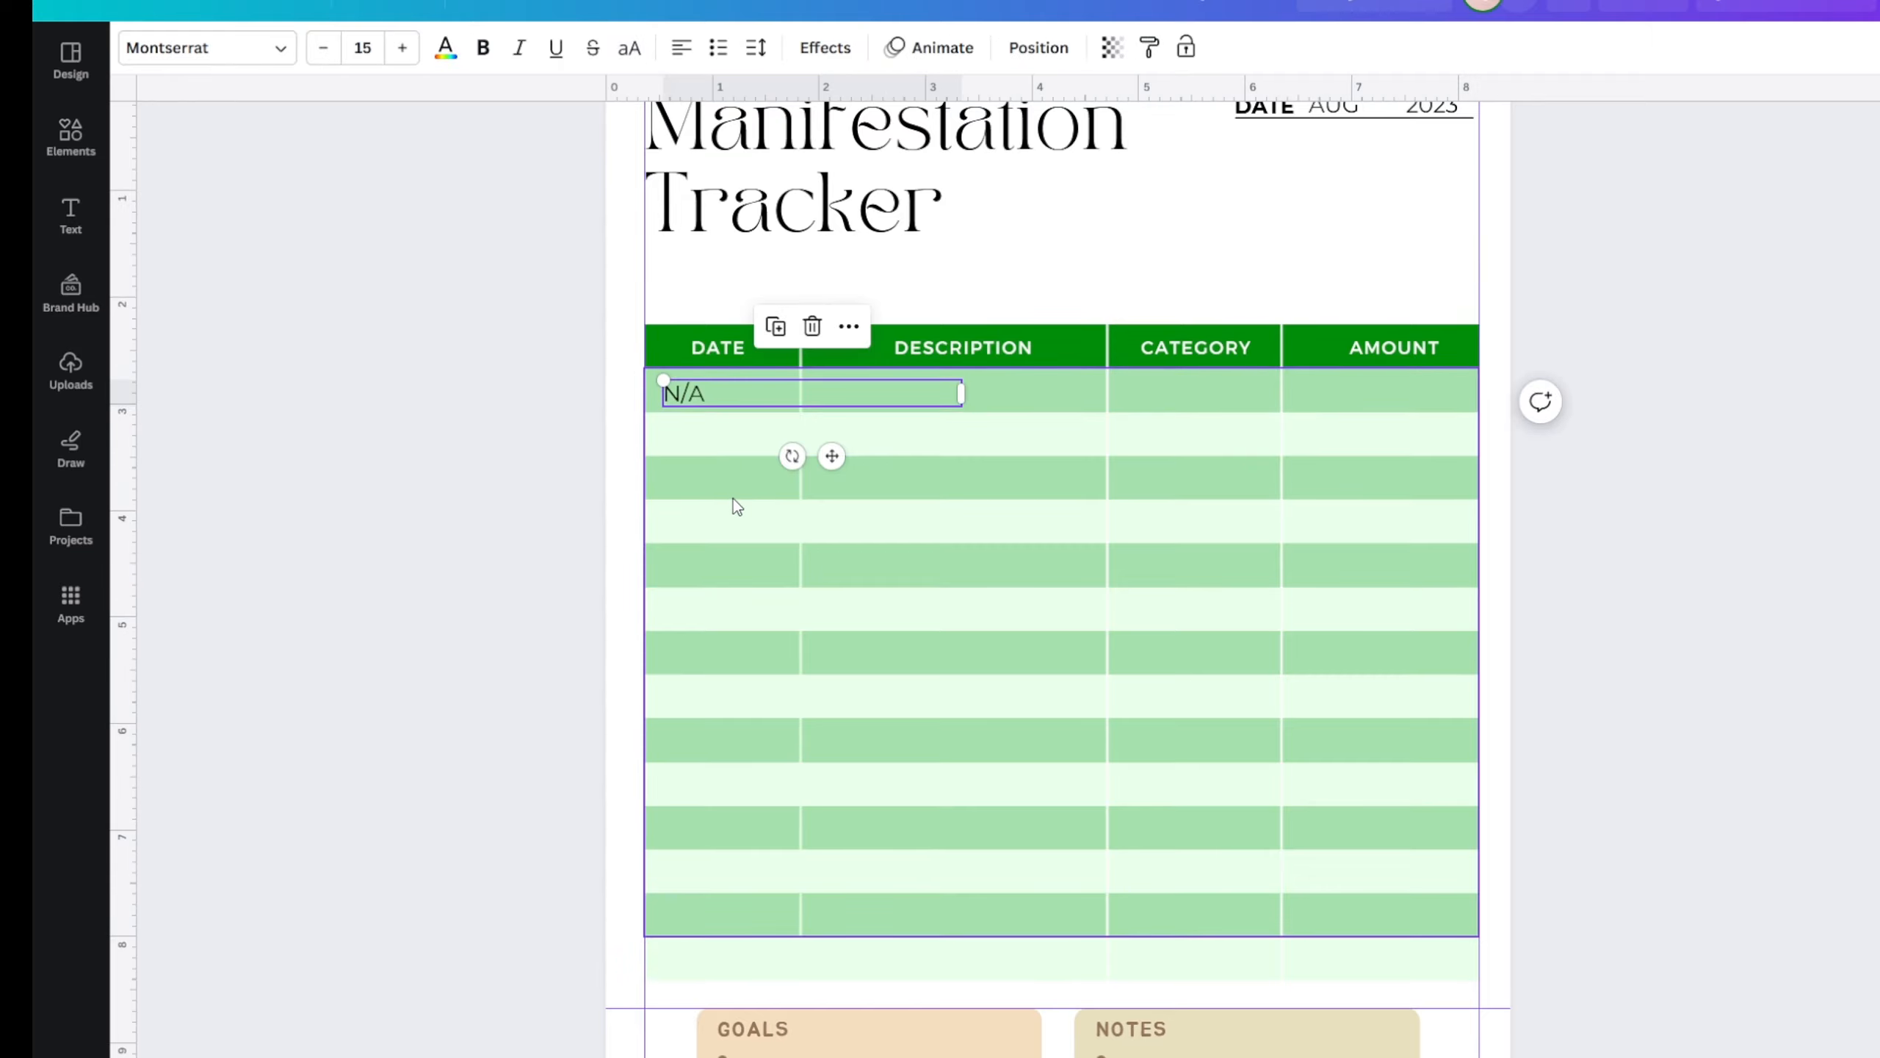
# - Duplicate the N/A text into the second row of the DATE column and add a vertical guide at about 0.5 in along the entries' starting edge
pyautogui.write('N/A')
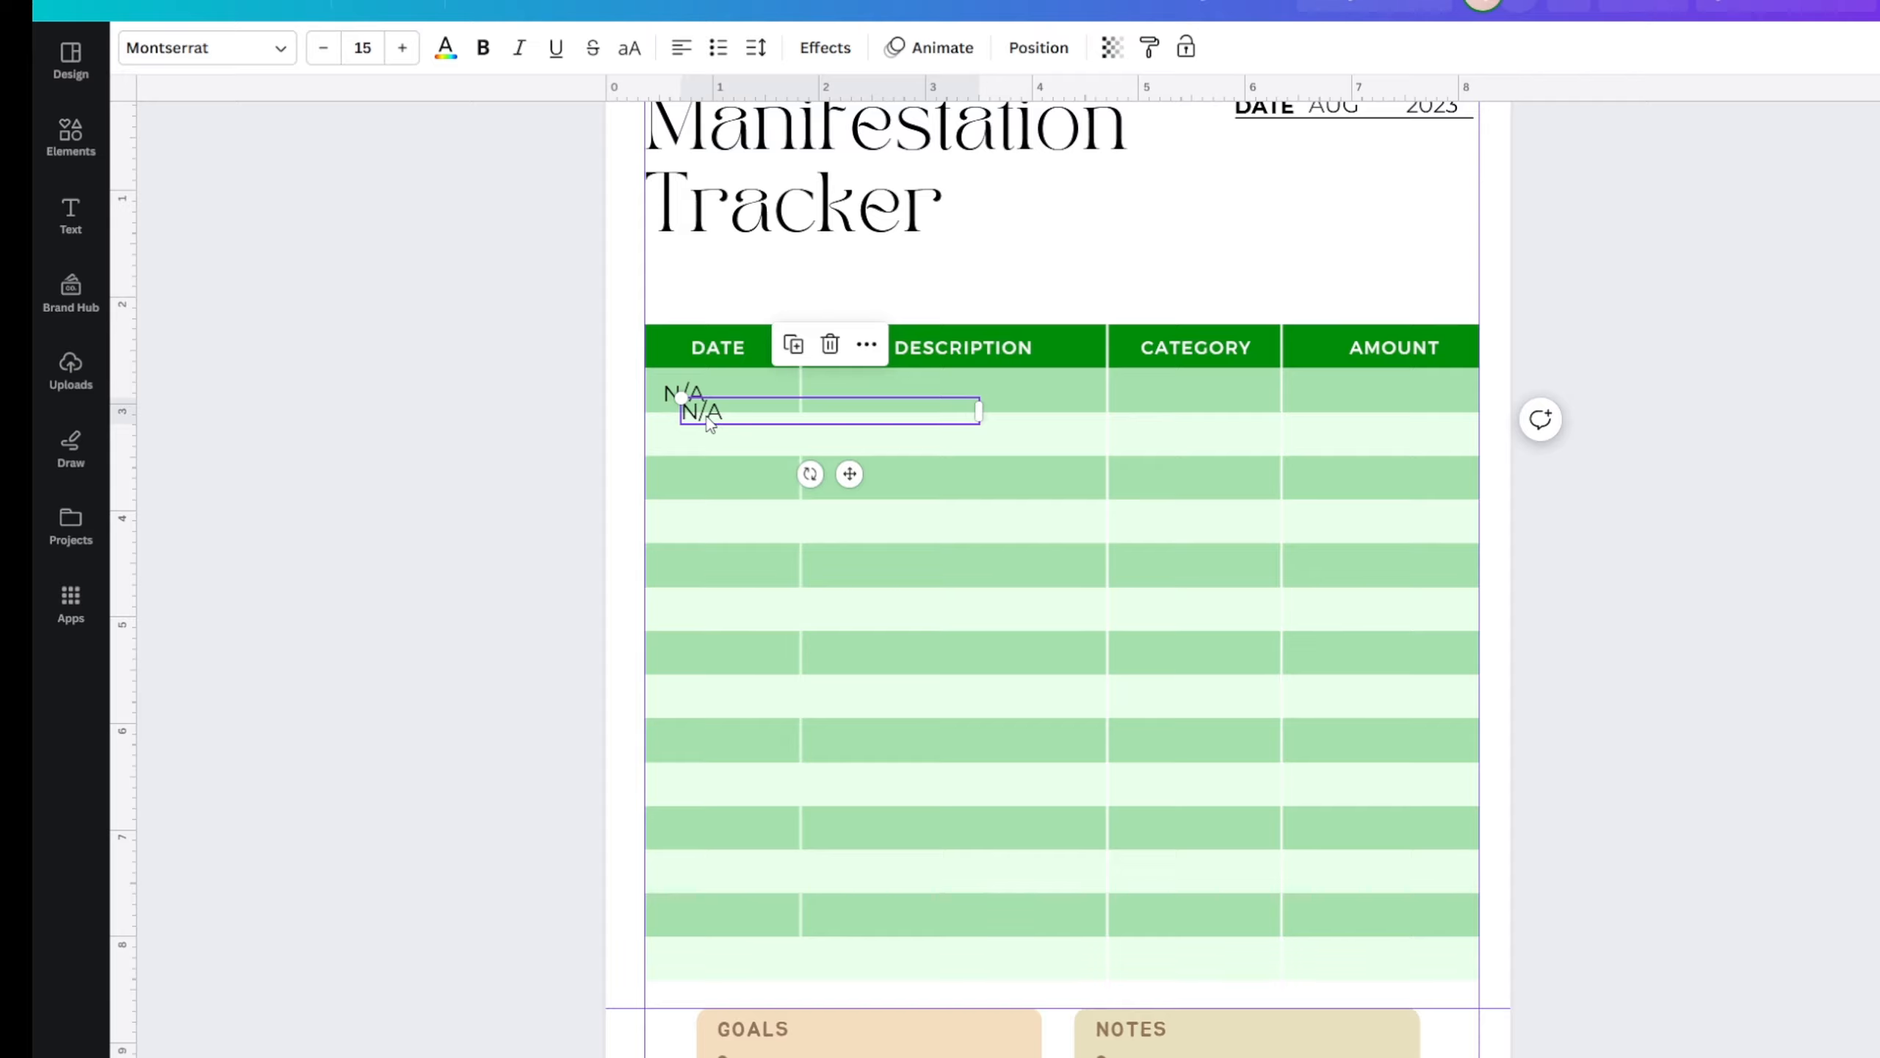
pyautogui.moveTo(712, 424); pyautogui.dragTo(687, 437)
pyautogui.scroll(5, 506, 502)
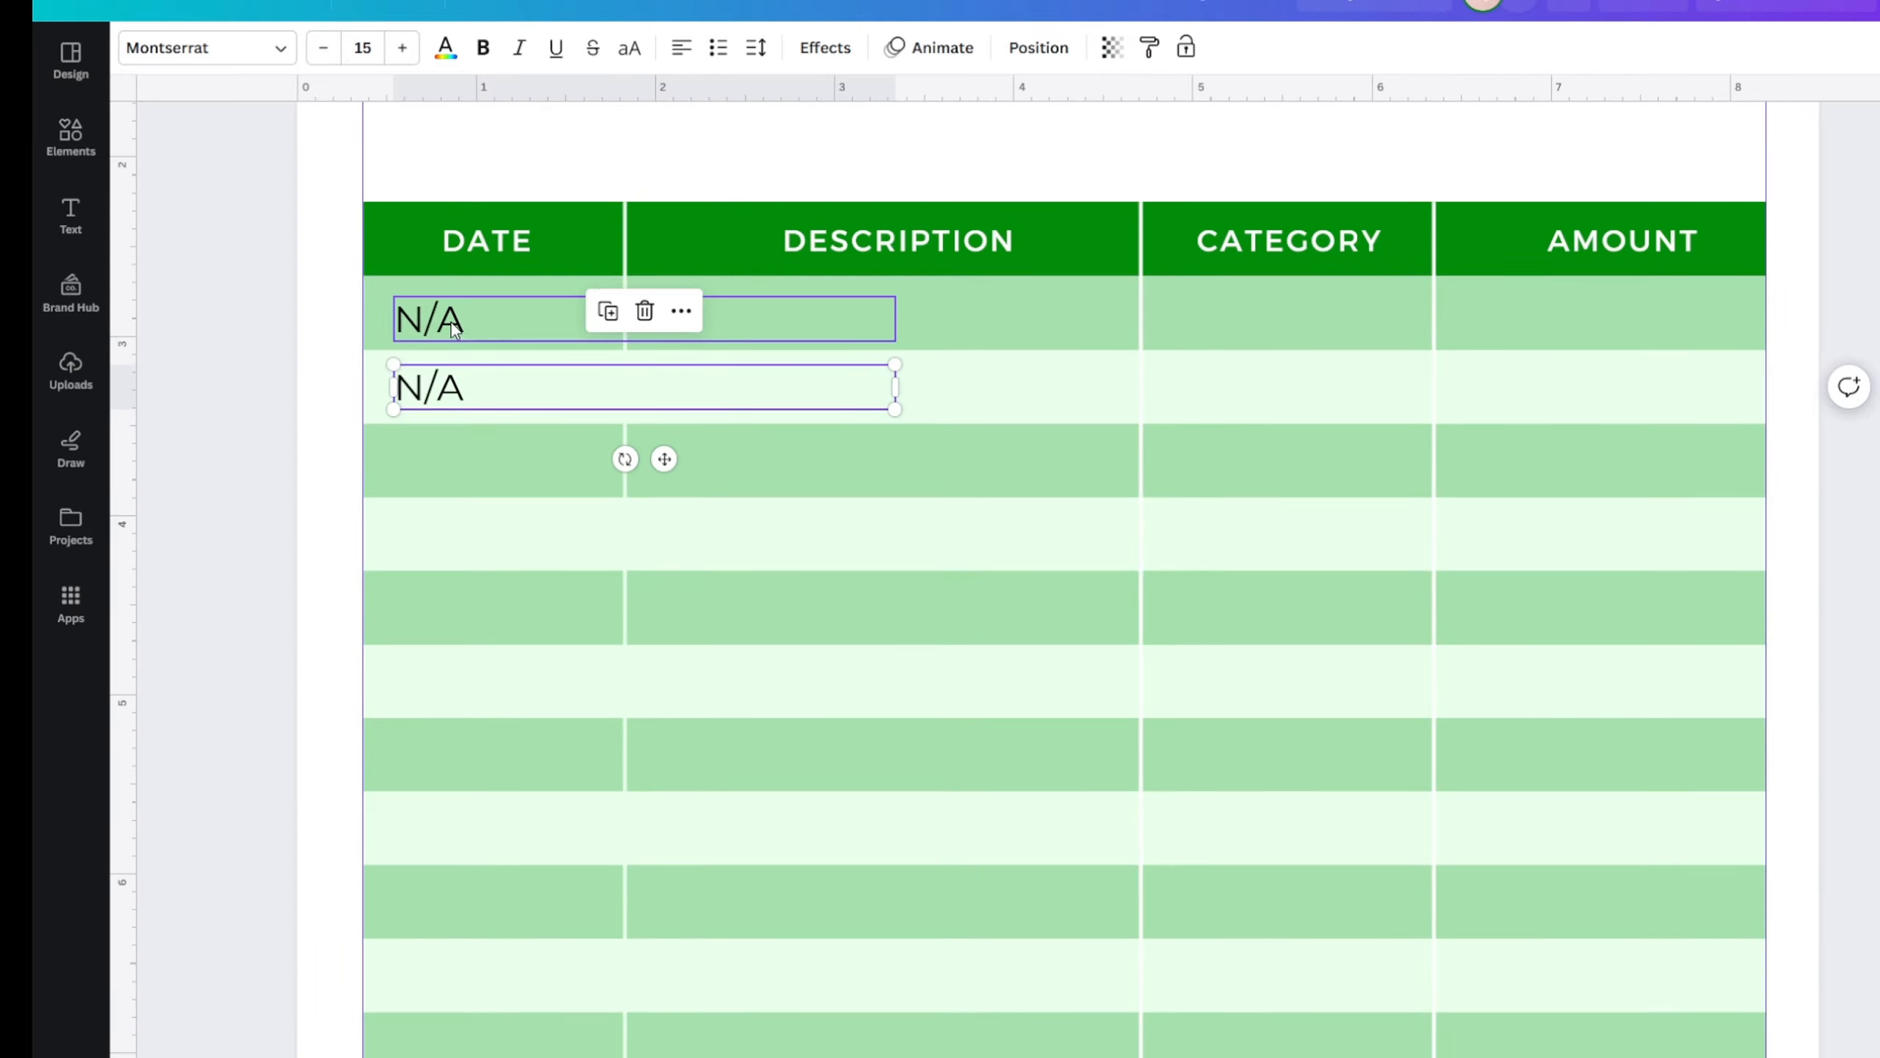
pyautogui.click(422, 329)
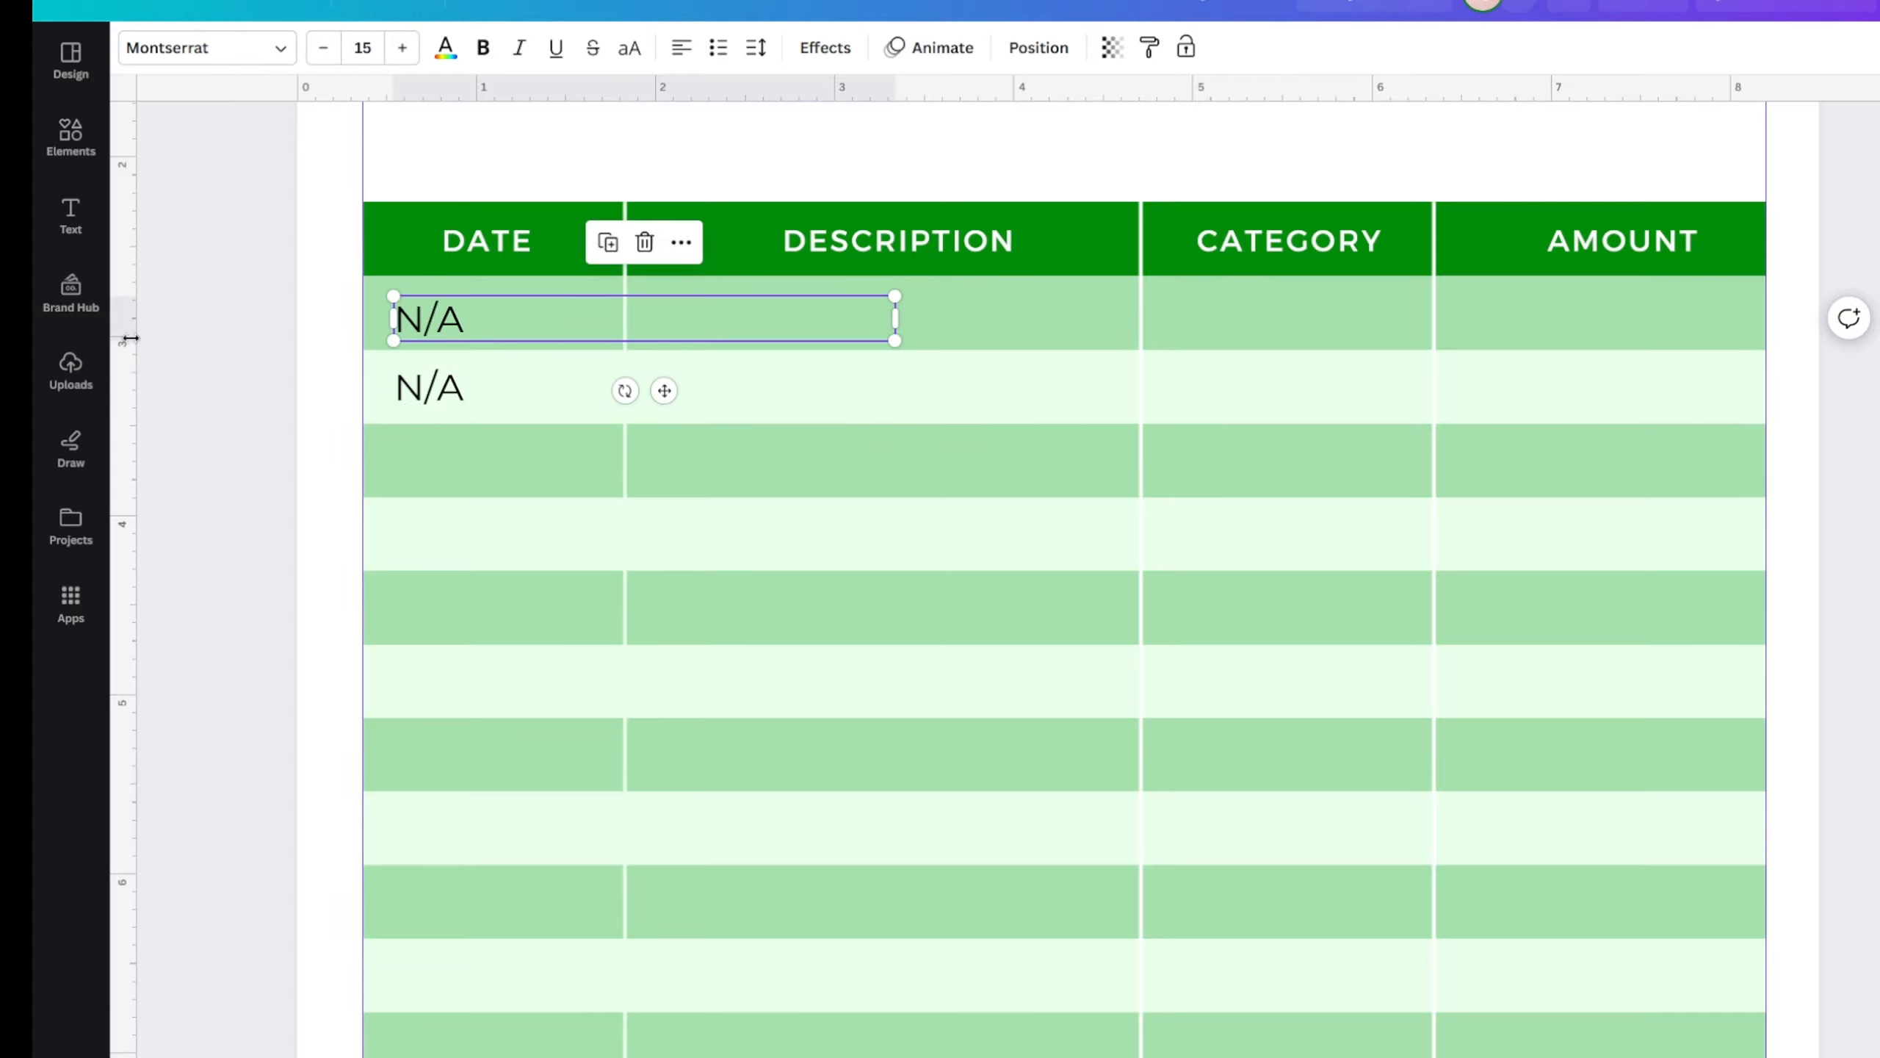
pyautogui.moveTo(130, 338); pyautogui.dragTo(398, 358)
# - Duplicate the N/A text into the third through seventh rows of the DATE column, aligning each copy to the vertical guide
pyautogui.click(442, 400)
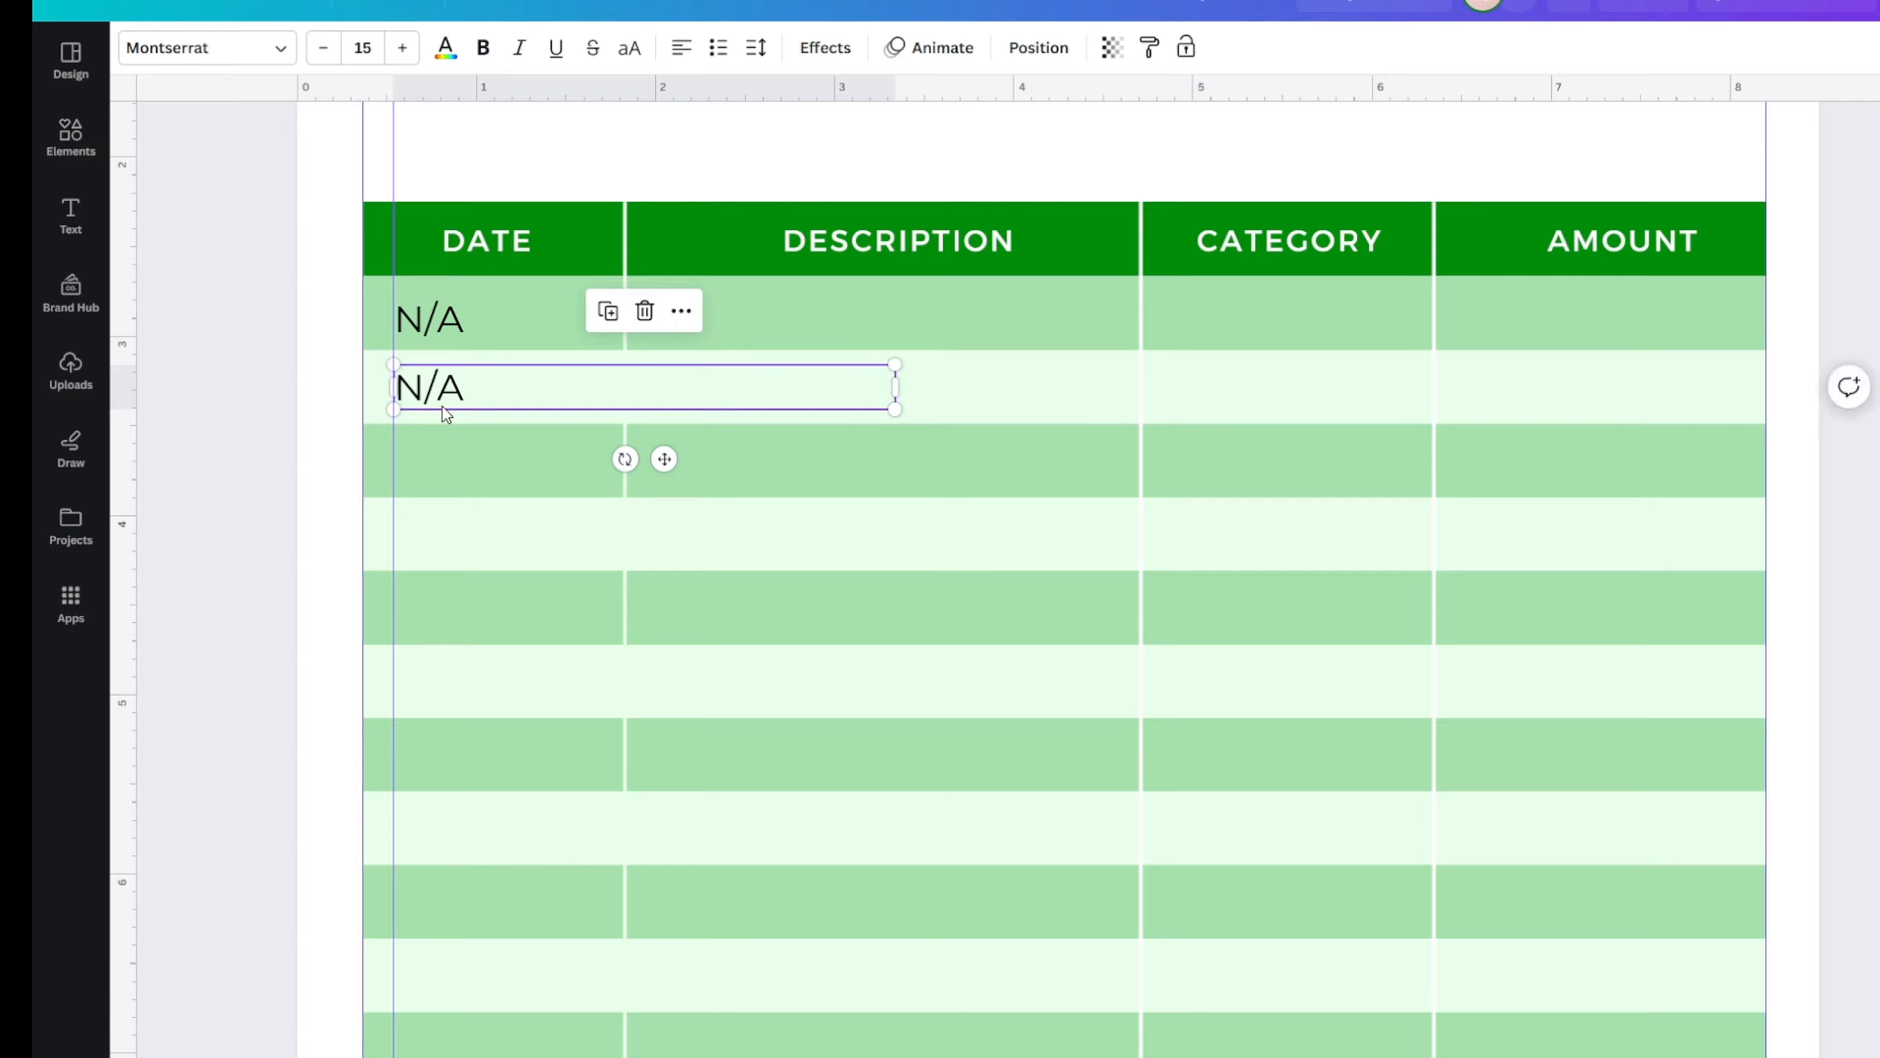
pyautogui.hotkey('ctrl', 'd')
pyautogui.moveTo(512, 357); pyautogui.dragTo(450, 530)
pyautogui.hotkey('ctrl', 'd')
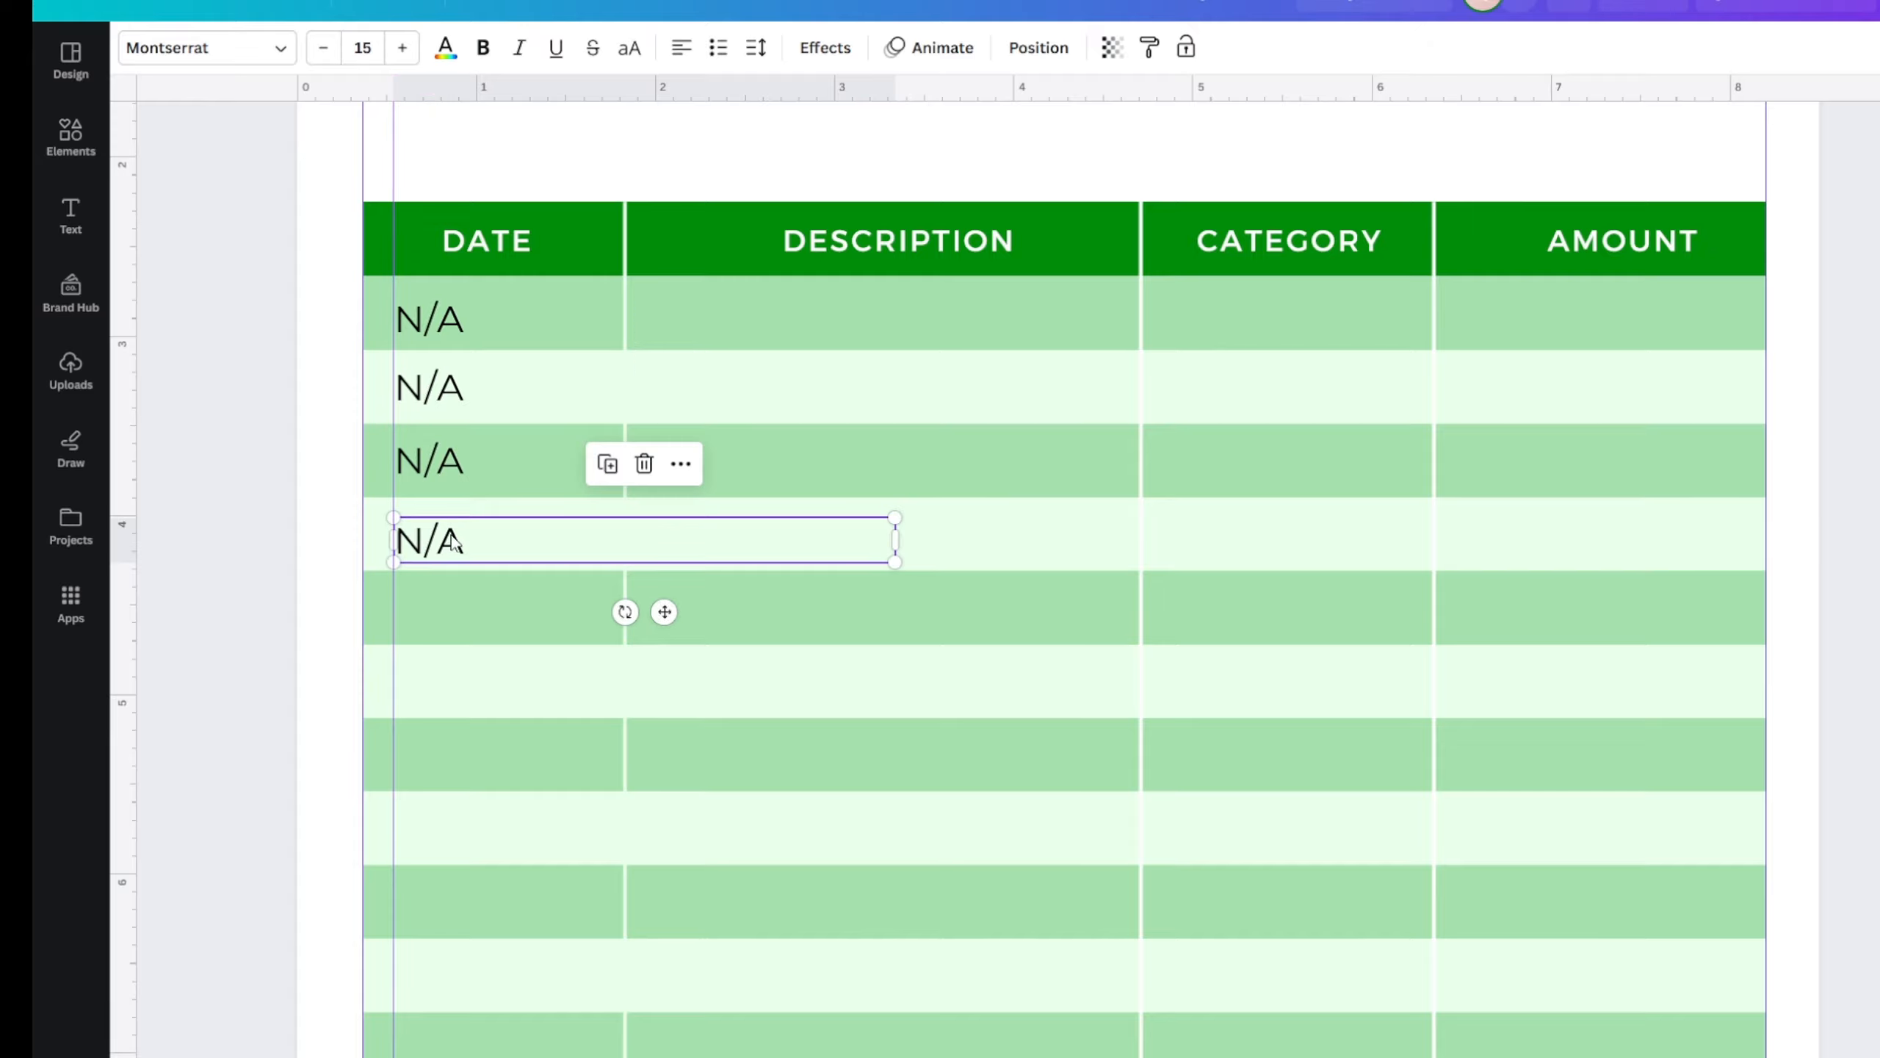
pyautogui.hotkey('ctrl', 'd')
pyautogui.moveTo(481, 379); pyautogui.dragTo(451, 642)
pyautogui.hotkey('ctrl', 'd')
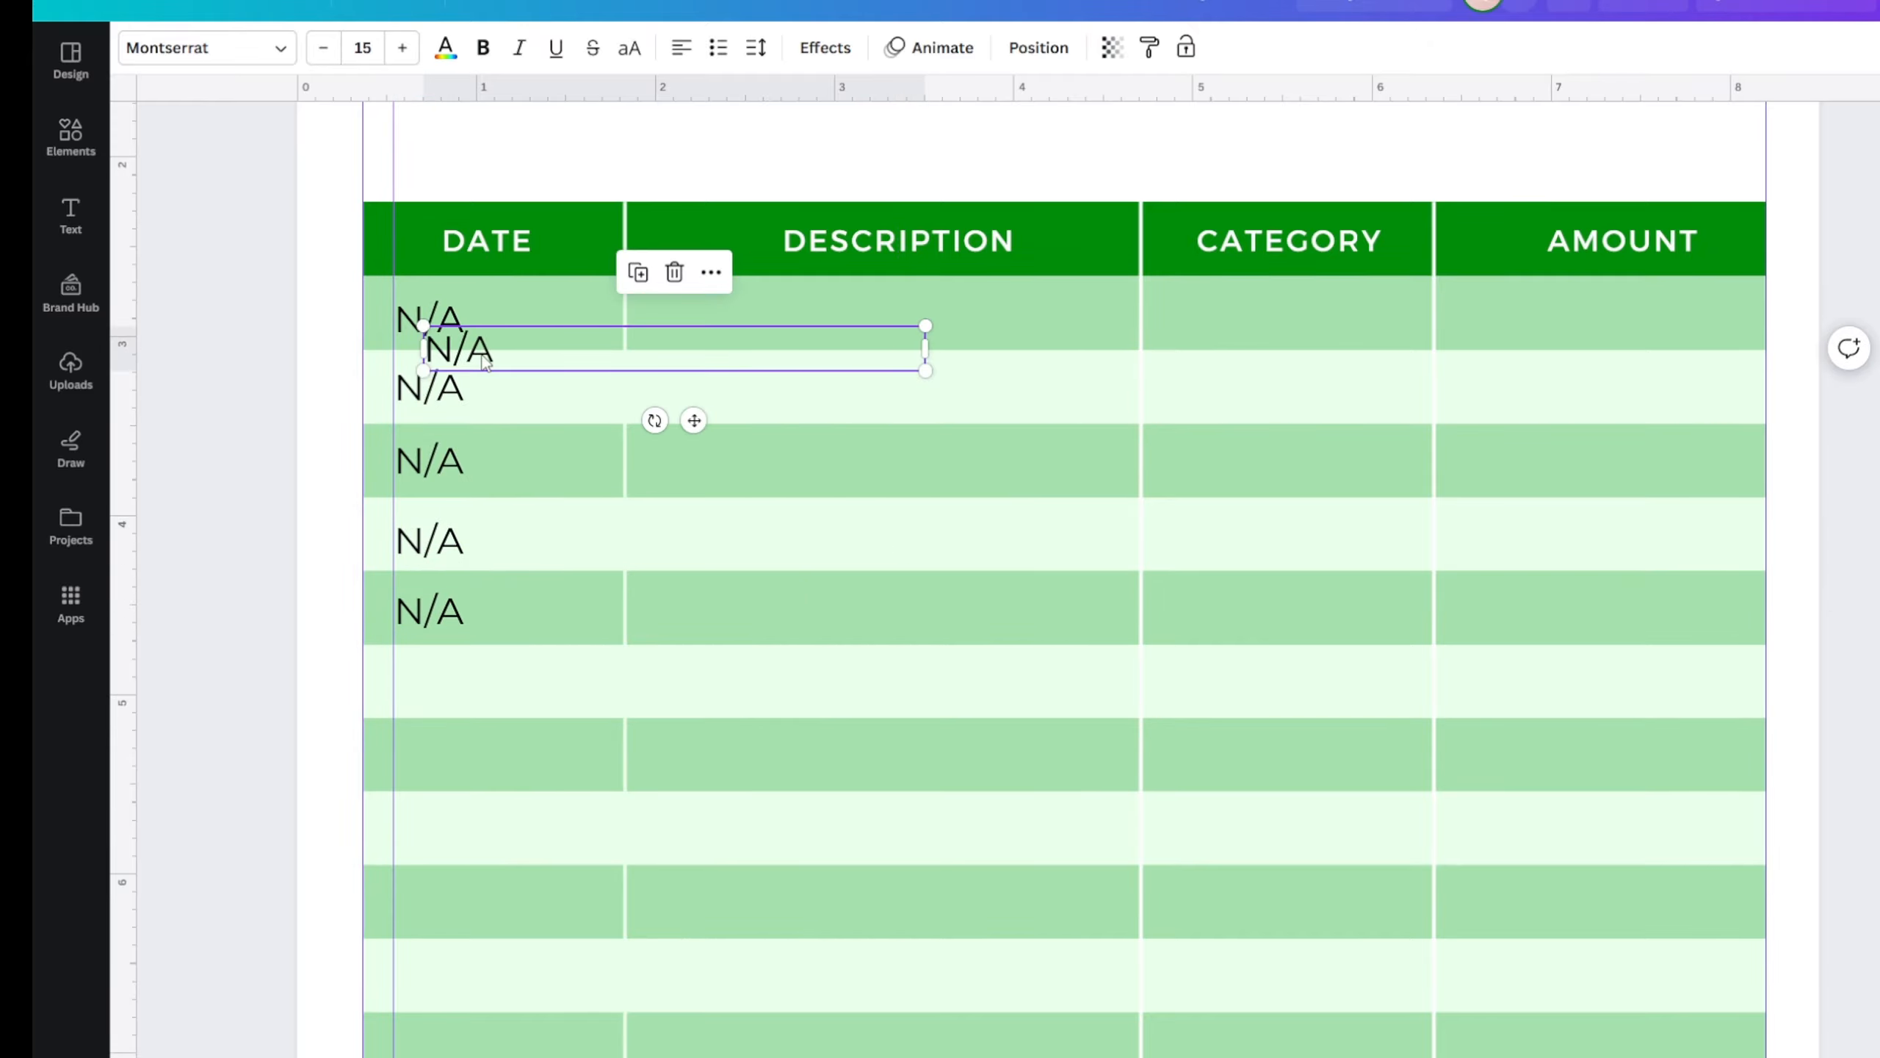
pyautogui.moveTo(480, 354); pyautogui.dragTo(453, 693)
pyautogui.scroll(-3, 492, 622)
pyautogui.hotkey('ctrl', 'd')
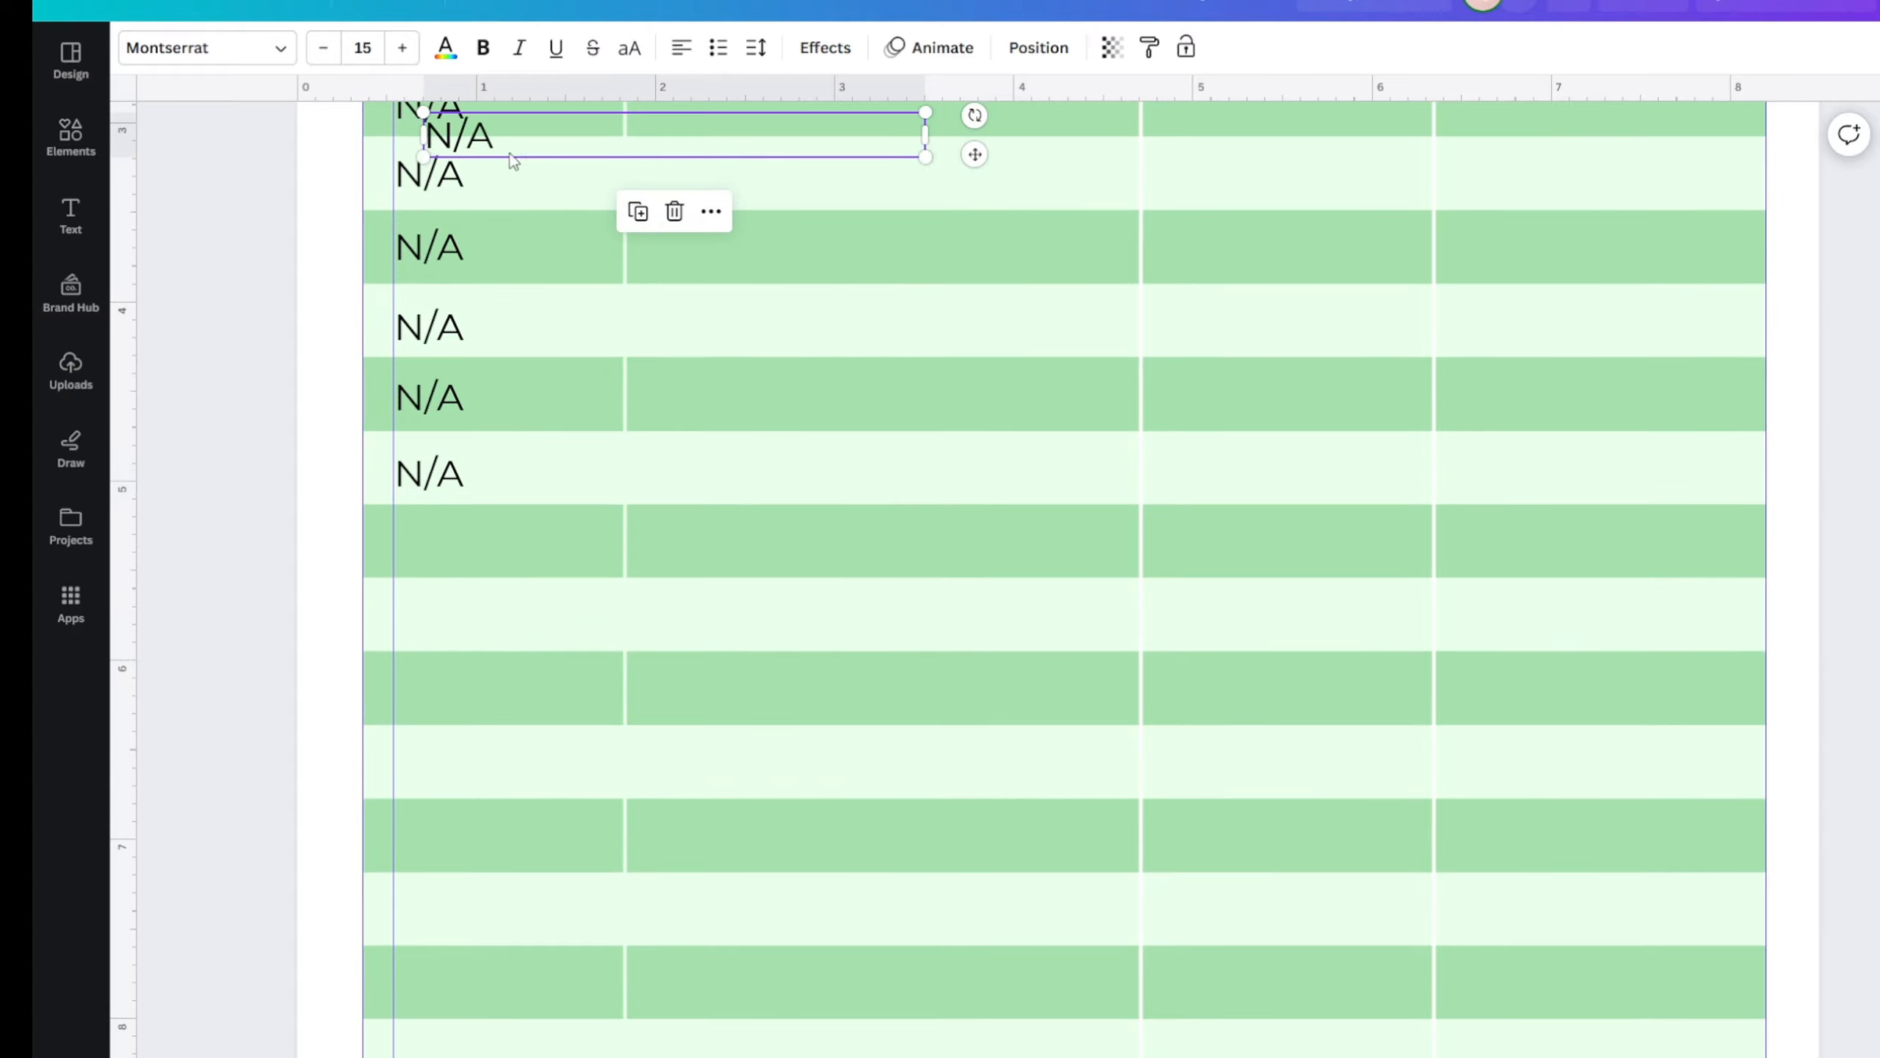
pyautogui.moveTo(480, 131); pyautogui.dragTo(445, 548)
# - Nudge the N/A entries in the first six DATE rows slightly down so each sits near the lower edge of its row
pyautogui.scroll(4, 437, 548)
pyautogui.moveTo(409, 415); pyautogui.dragTo(398, 426)
pyautogui.moveTo(371, 284); pyautogui.dragTo(369, 302)
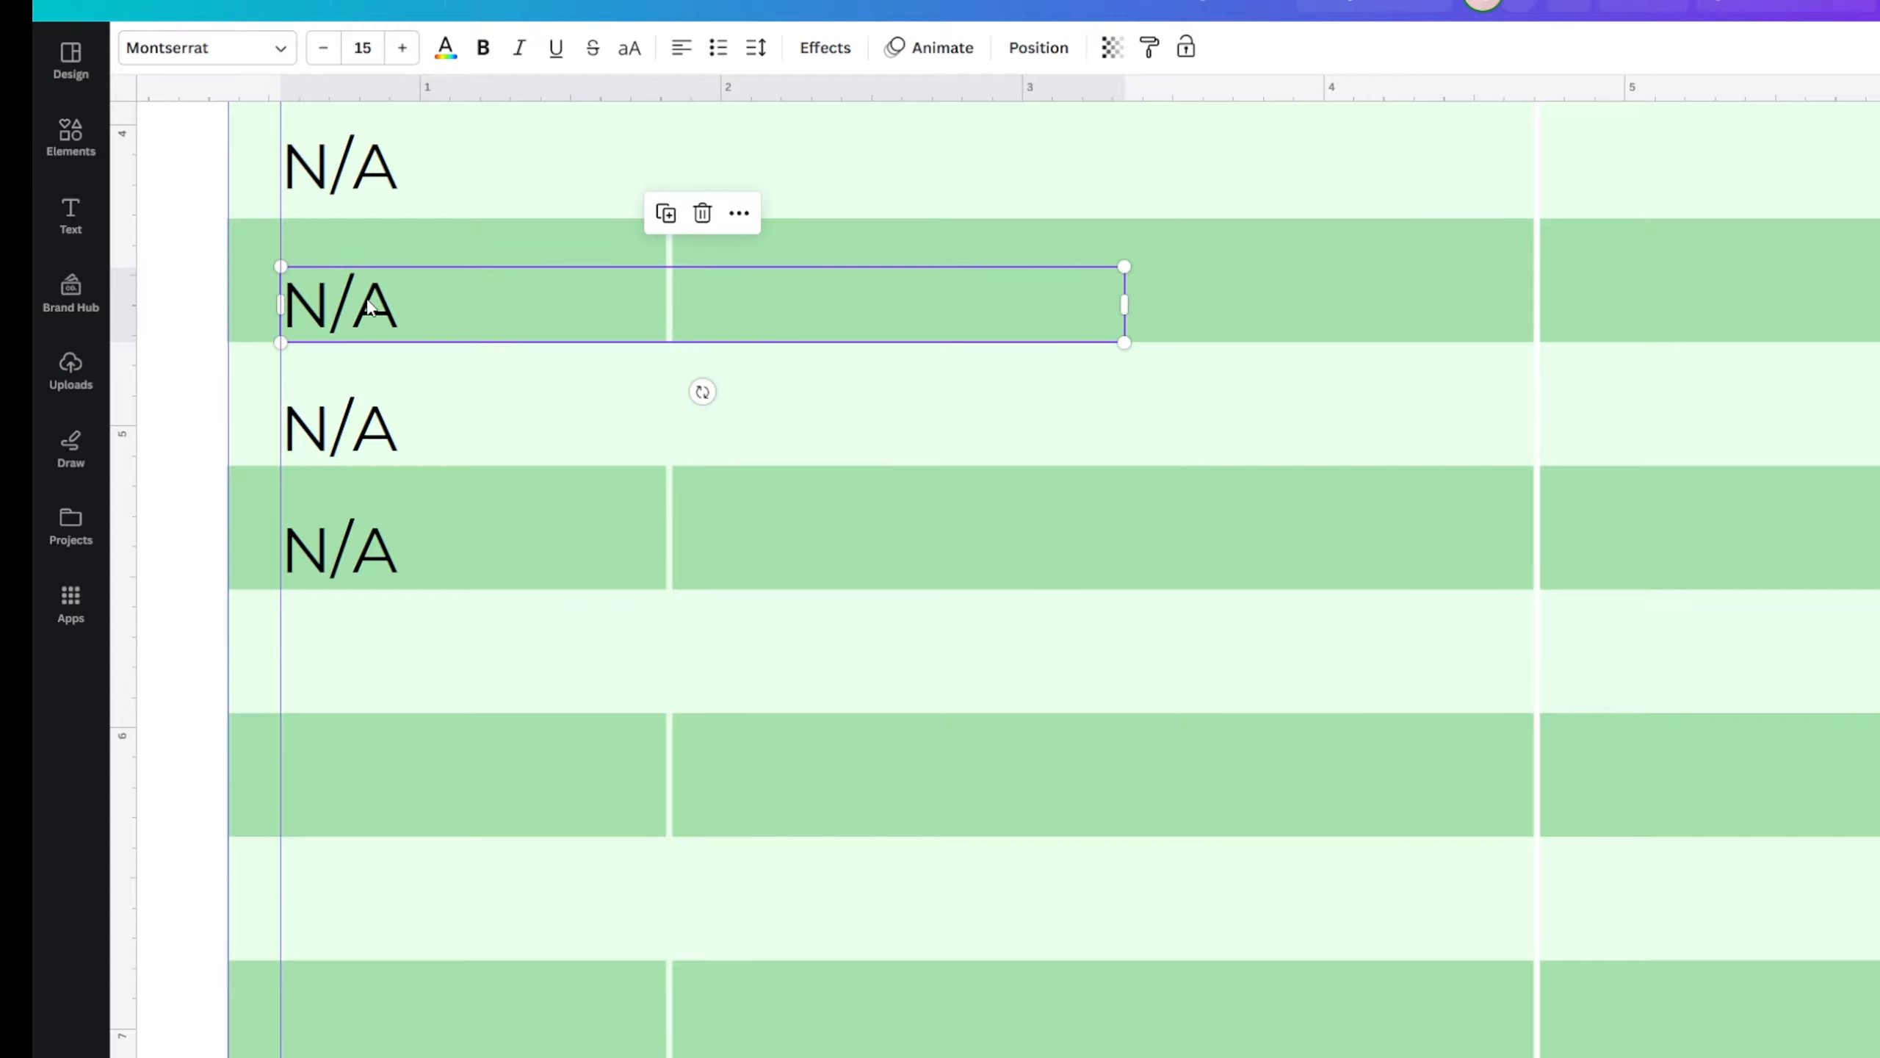
pyautogui.click(369, 302)
pyautogui.moveTo(373, 163); pyautogui.dragTo(362, 178)
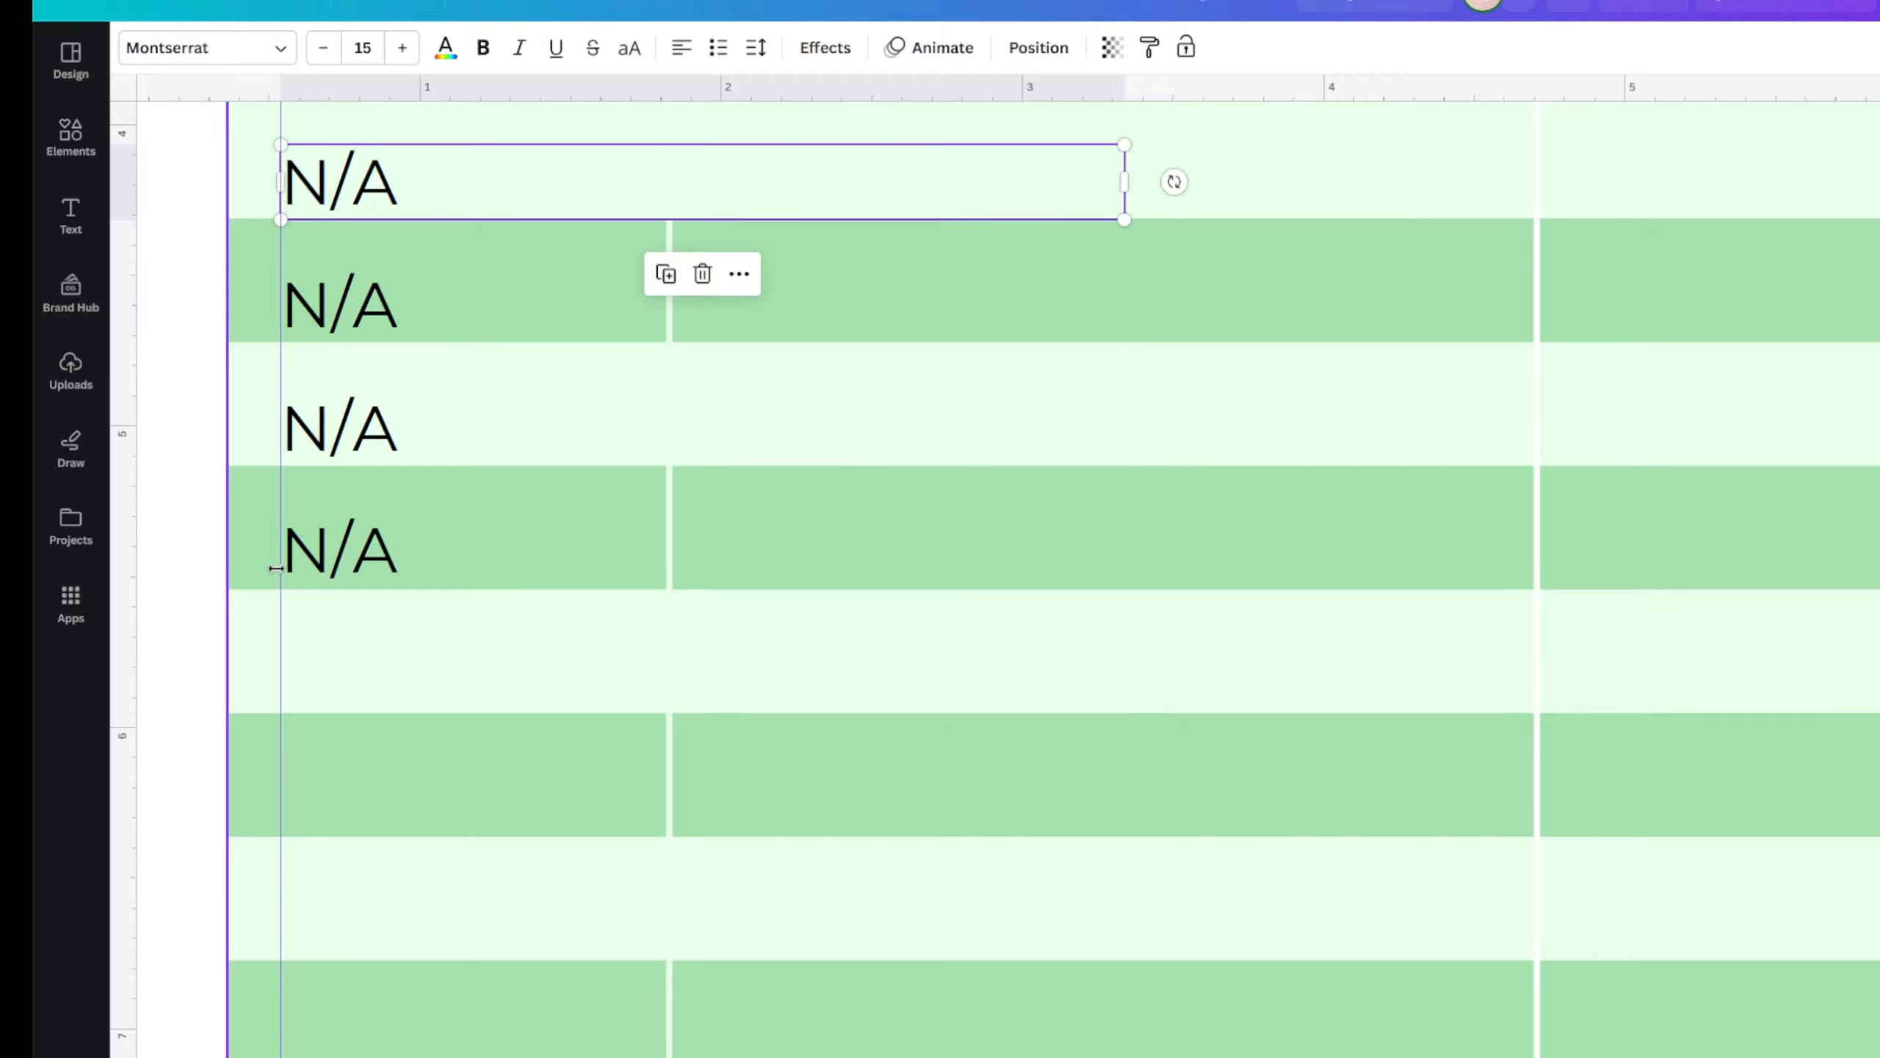
pyautogui.scroll(4, 276, 567)
pyautogui.moveTo(359, 407); pyautogui.dragTo(358, 438)
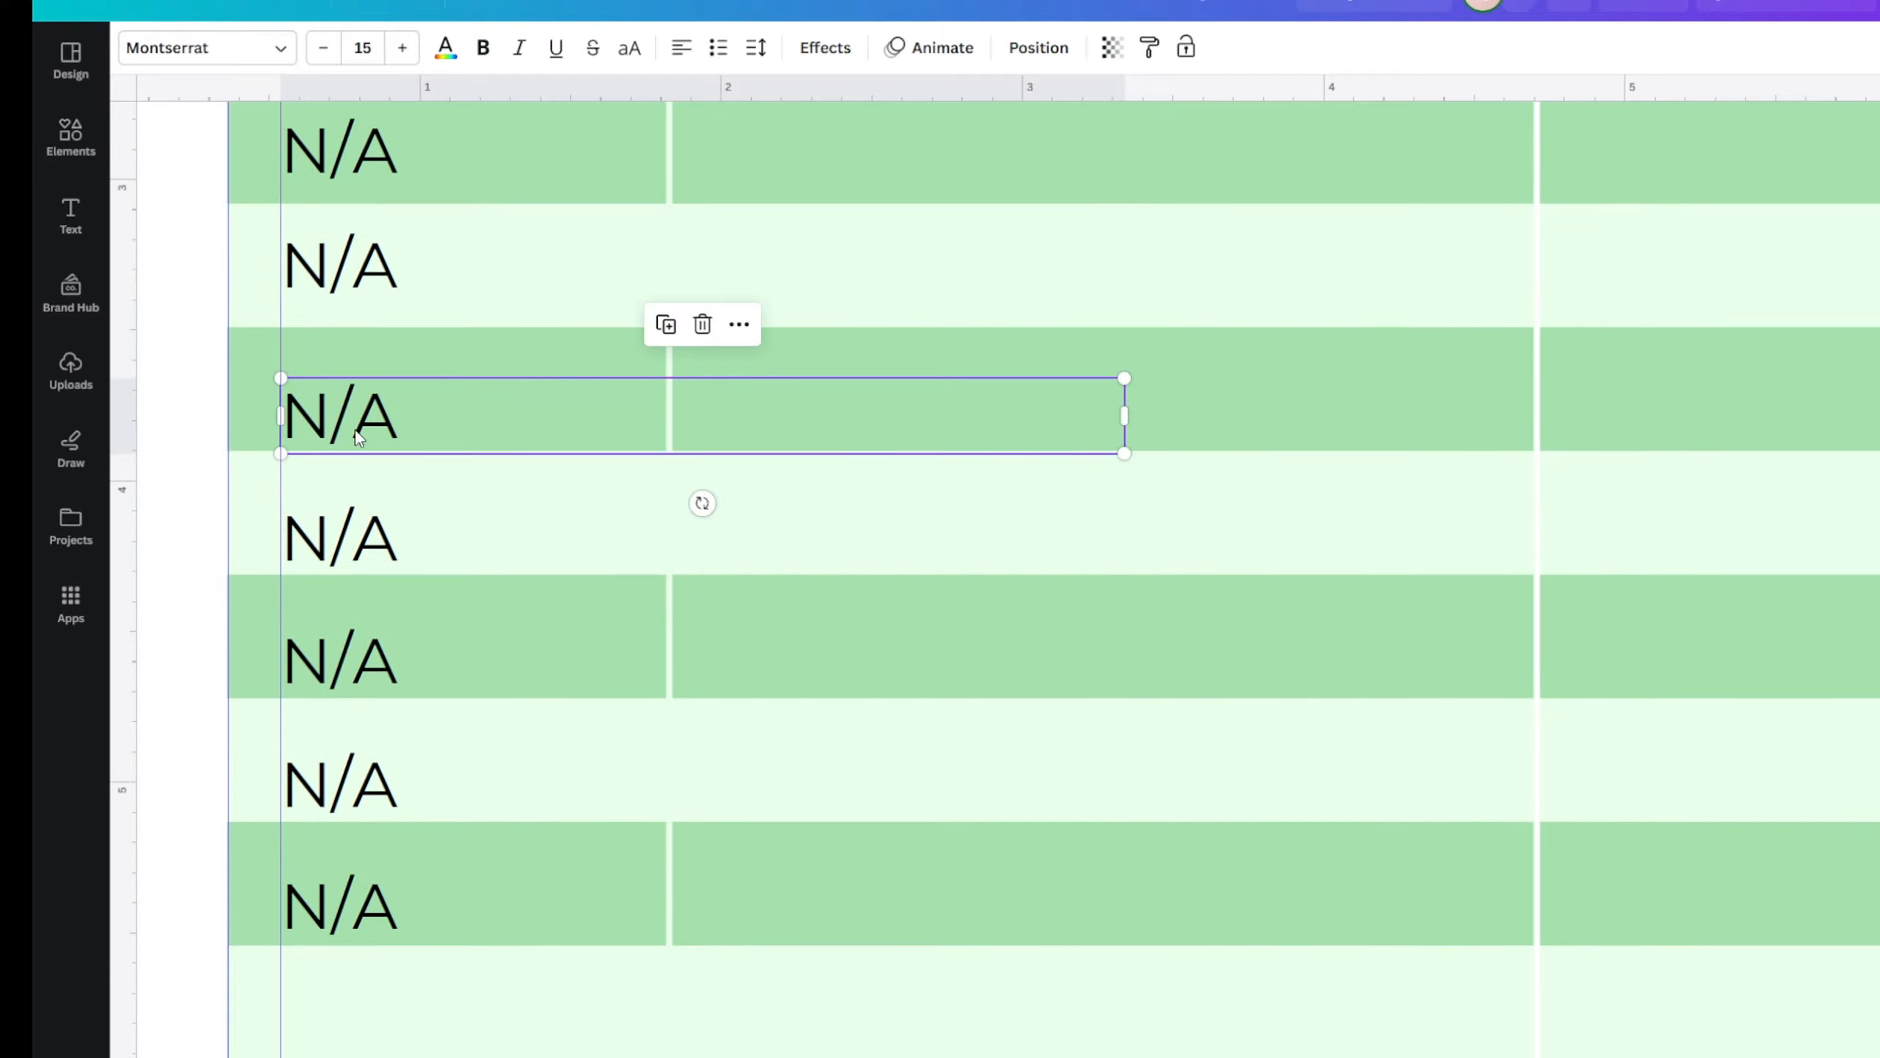
pyautogui.moveTo(376, 280); pyautogui.dragTo(395, 309)
pyautogui.moveTo(406, 168); pyautogui.dragTo(404, 180)
# - Duplicate the seventh-row N/A text into the eighth and ninth DATE rows, aligned to the guide and near each row's lower edge
pyautogui.scroll(-6, 394, 500)
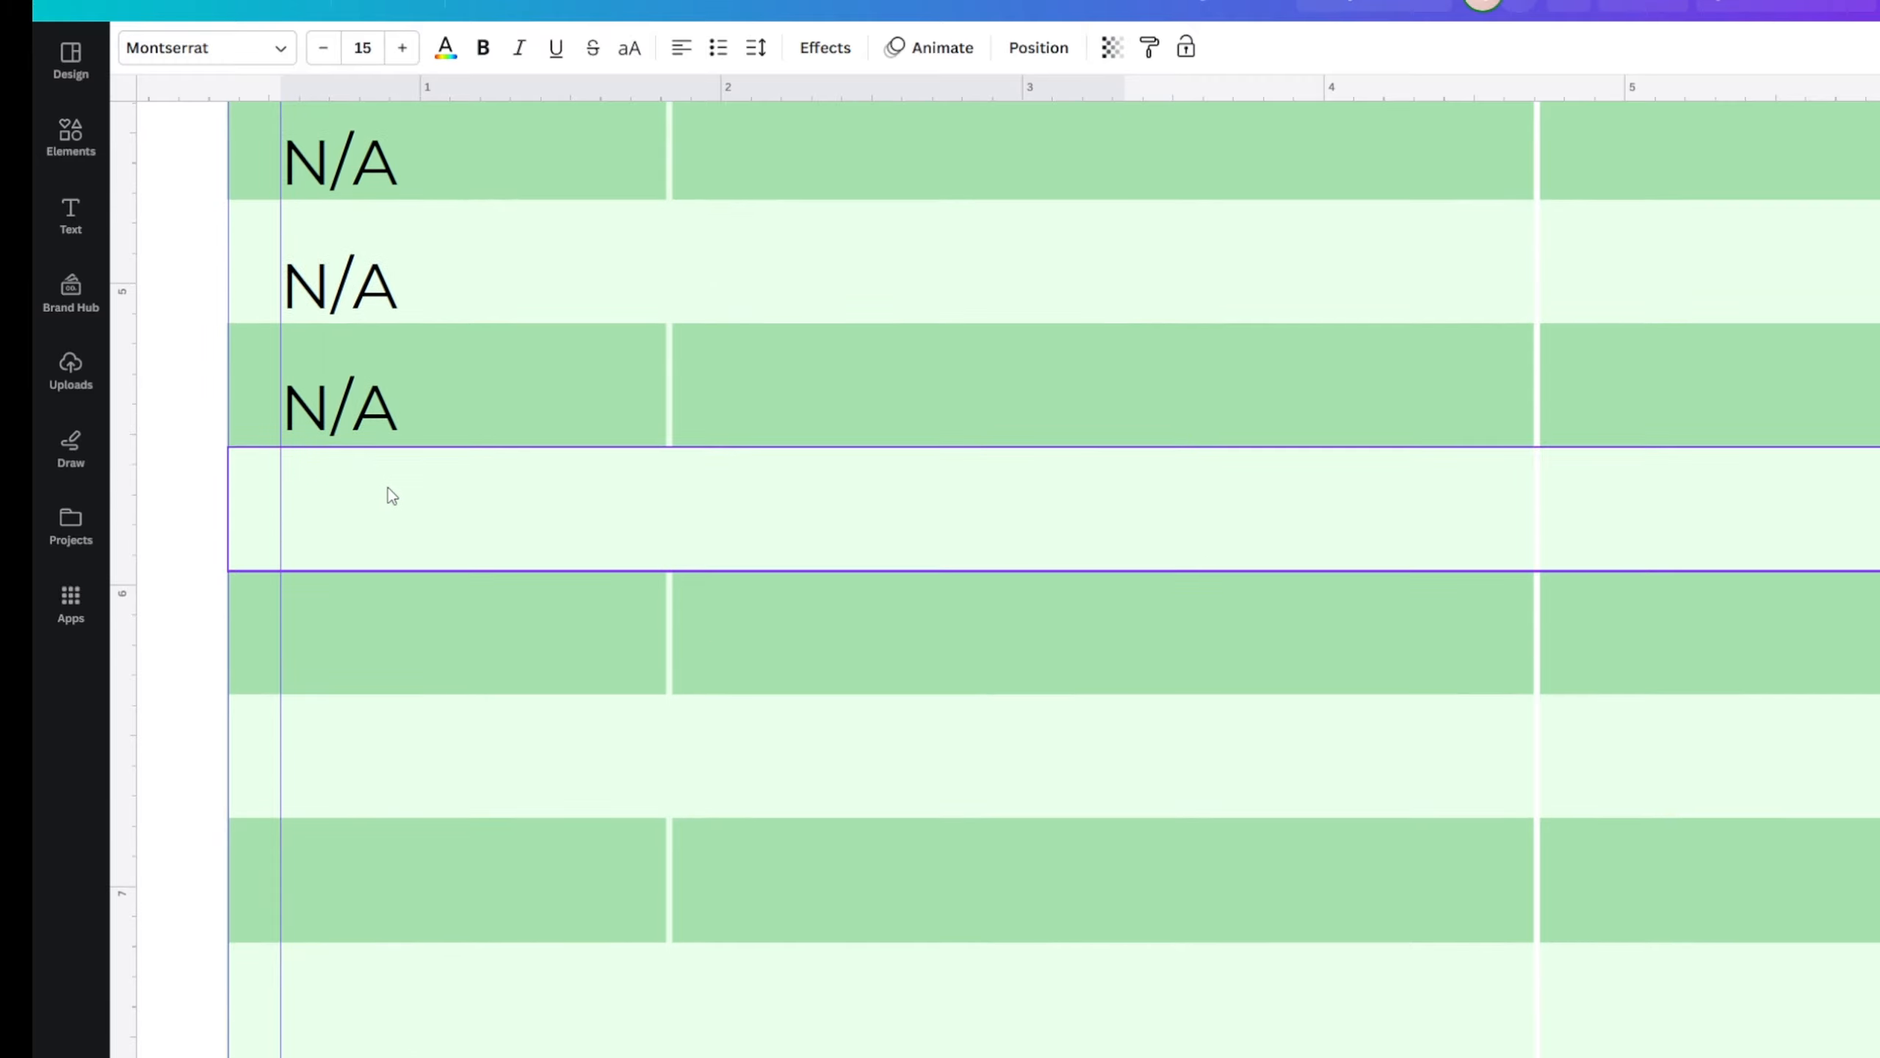
pyautogui.click(341, 408)
pyautogui.click(664, 315)
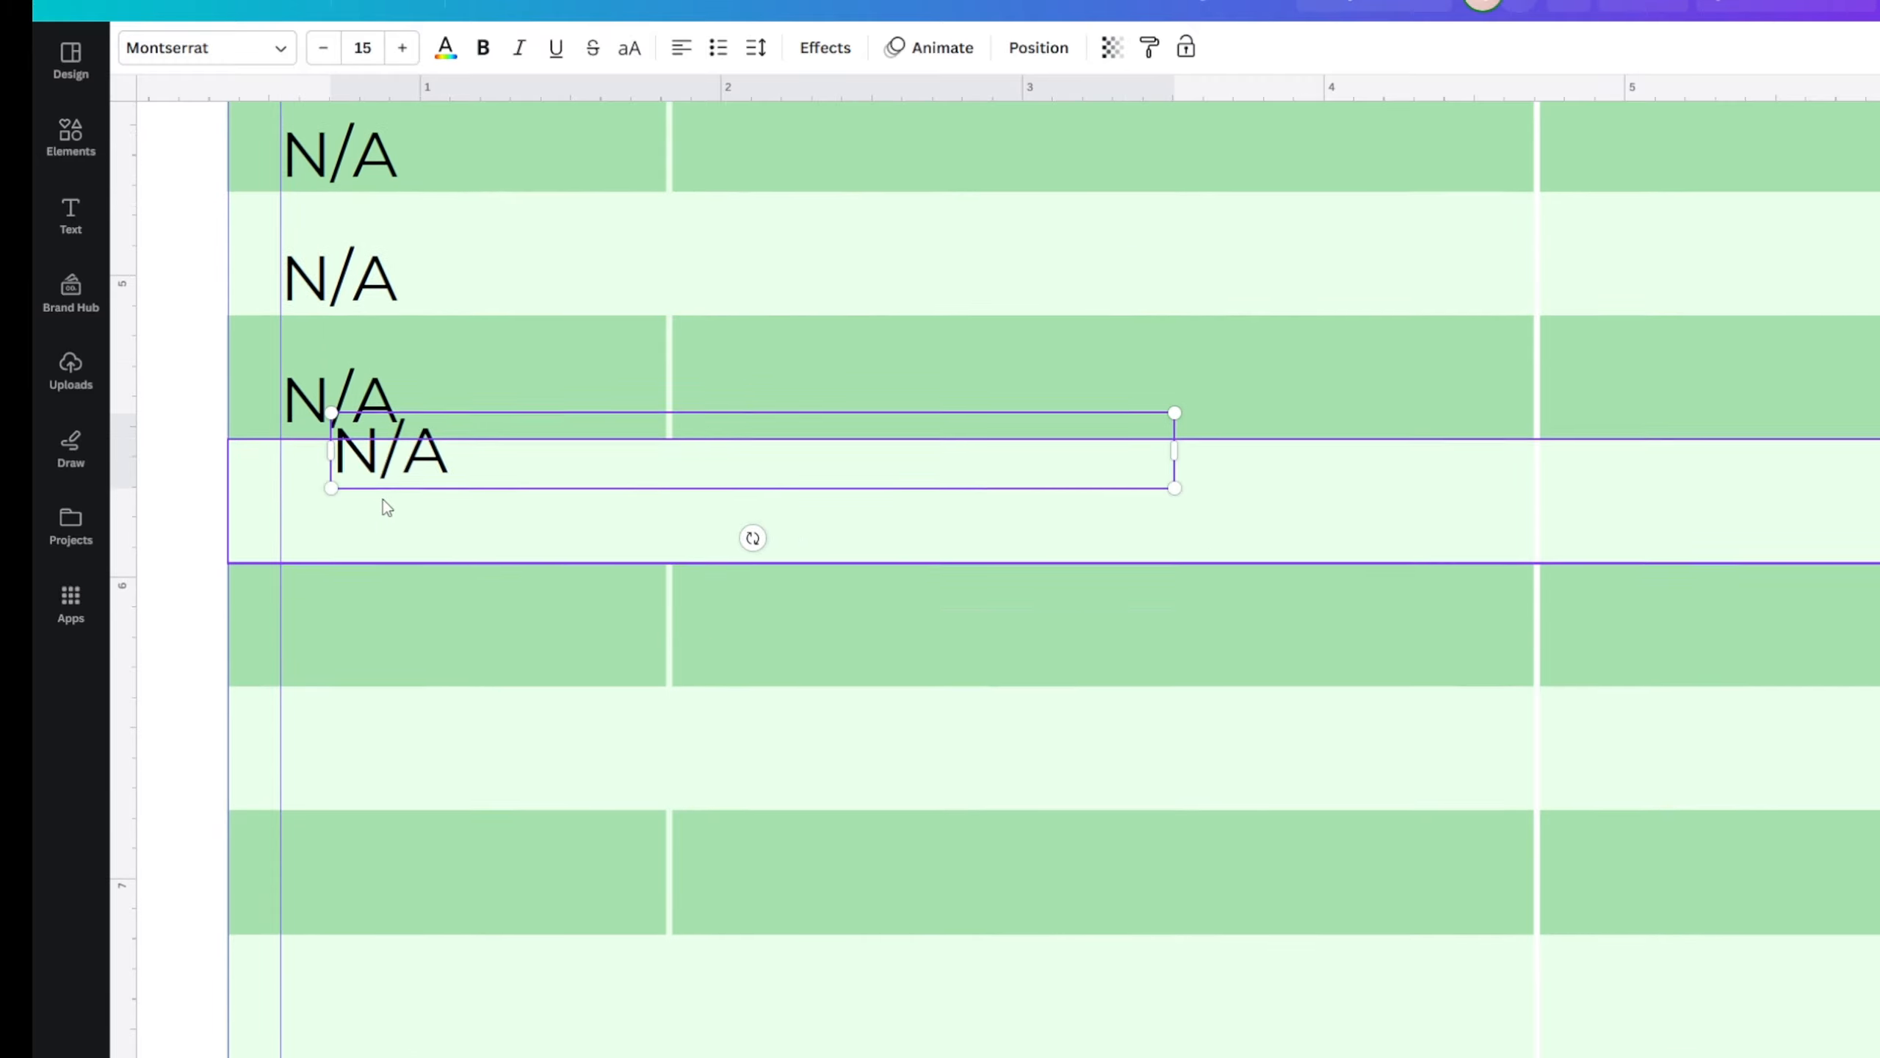
pyautogui.scroll(-3, 387, 508)
pyautogui.moveTo(415, 262); pyautogui.dragTo(364, 341)
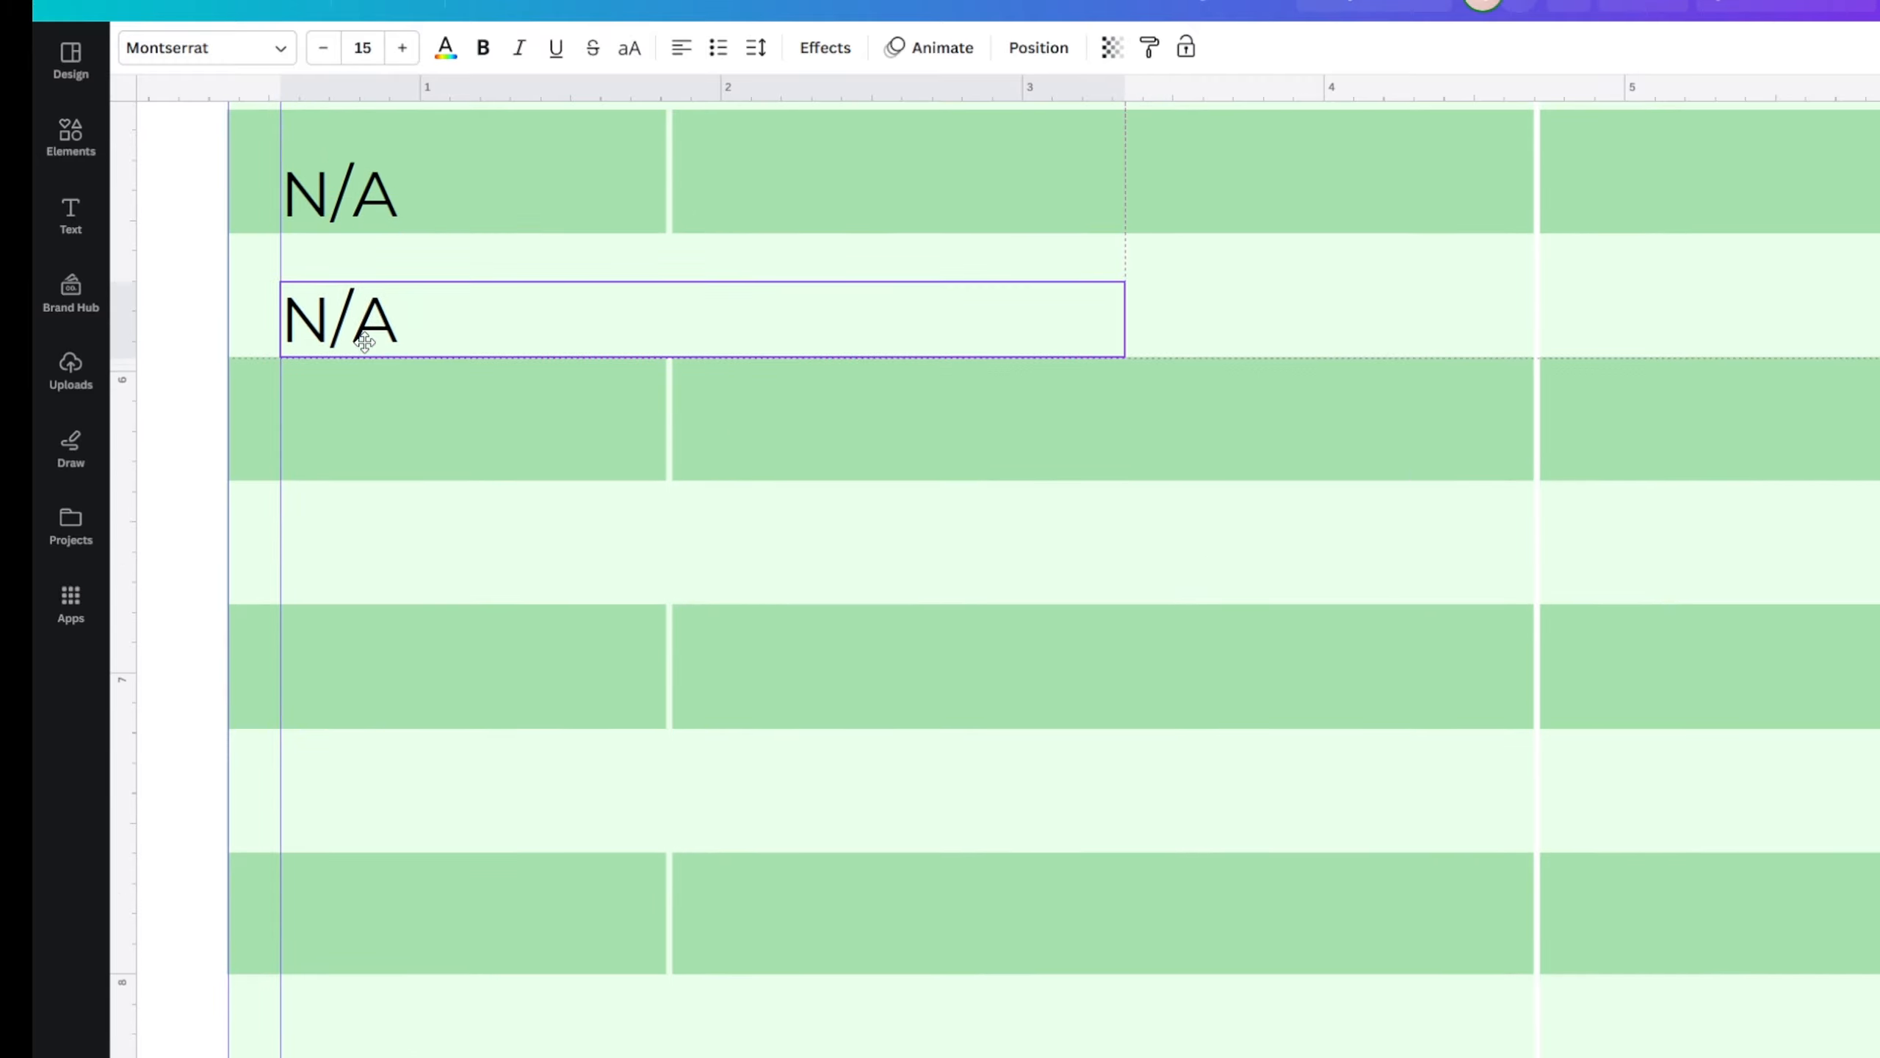
pyautogui.click(663, 227)
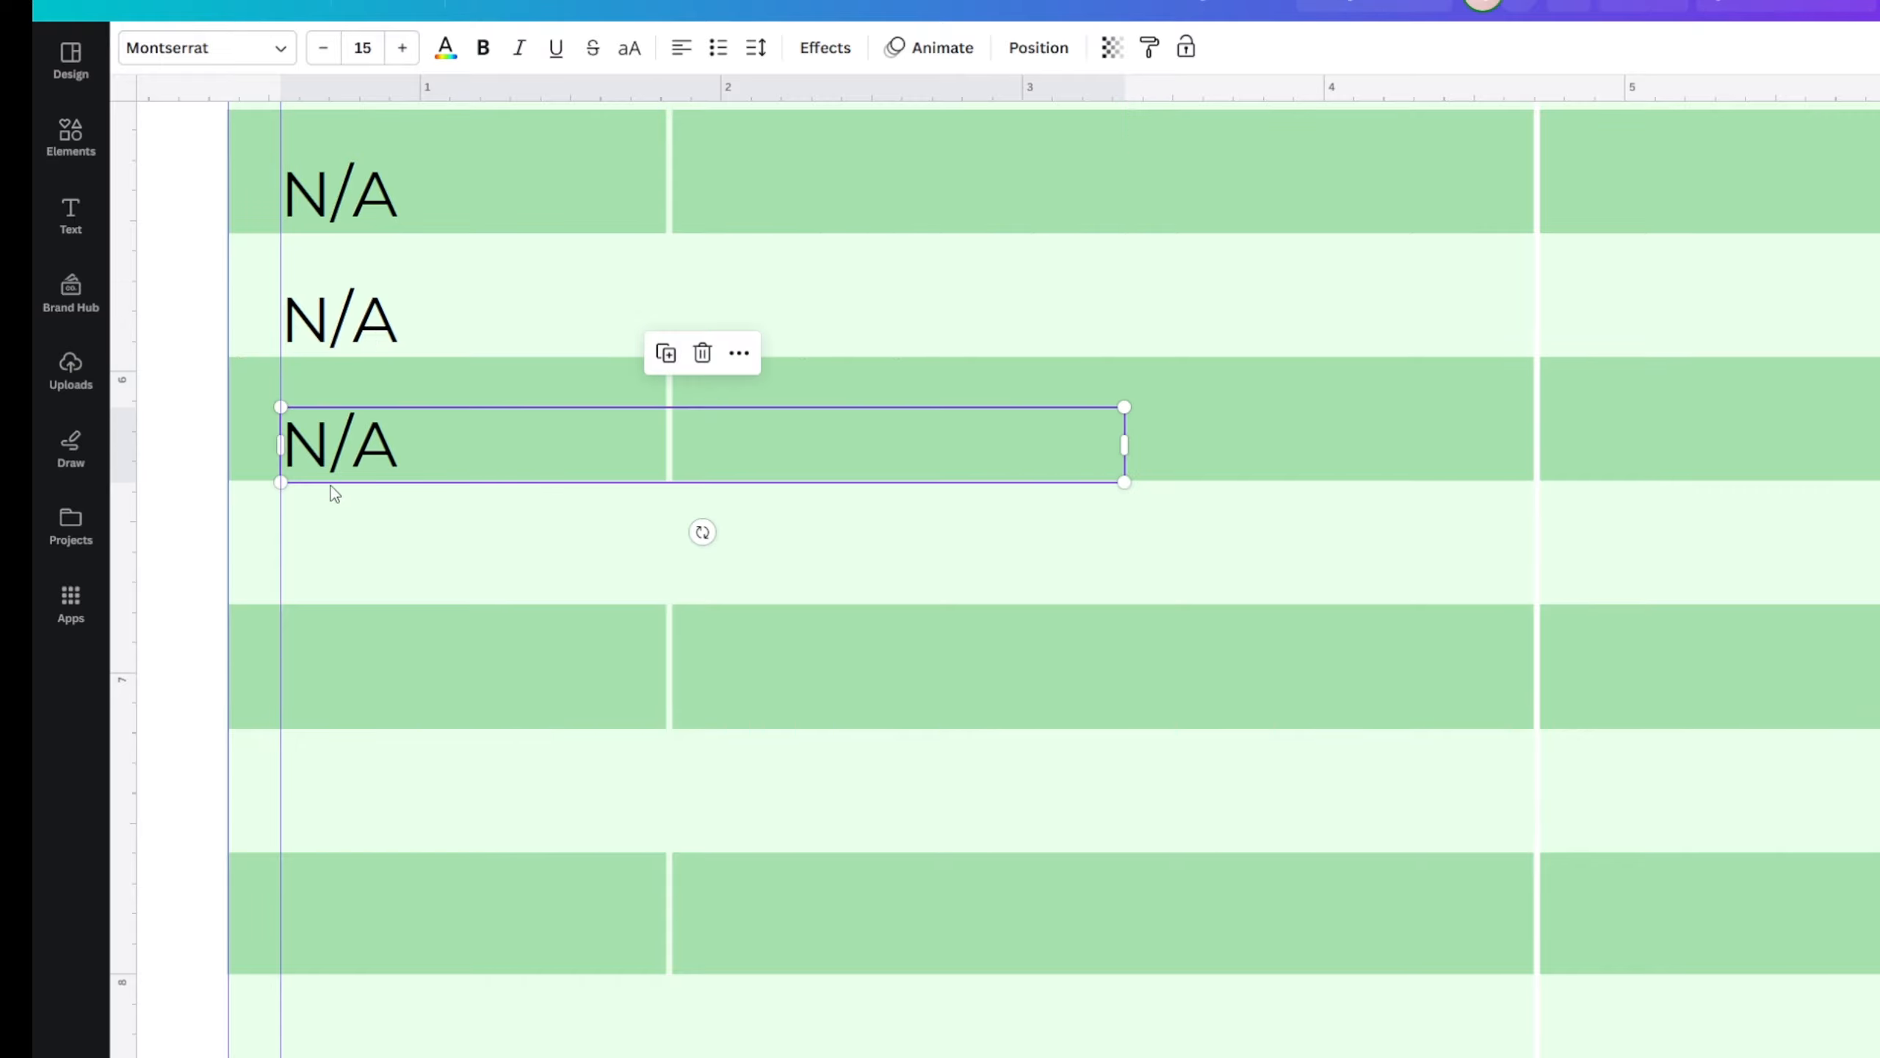
pyautogui.moveTo(340, 460)
pyautogui.mouseDown()
pyautogui.moveTo(362, 434)
pyautogui.moveTo(340, 454)
pyautogui.mouseUp()
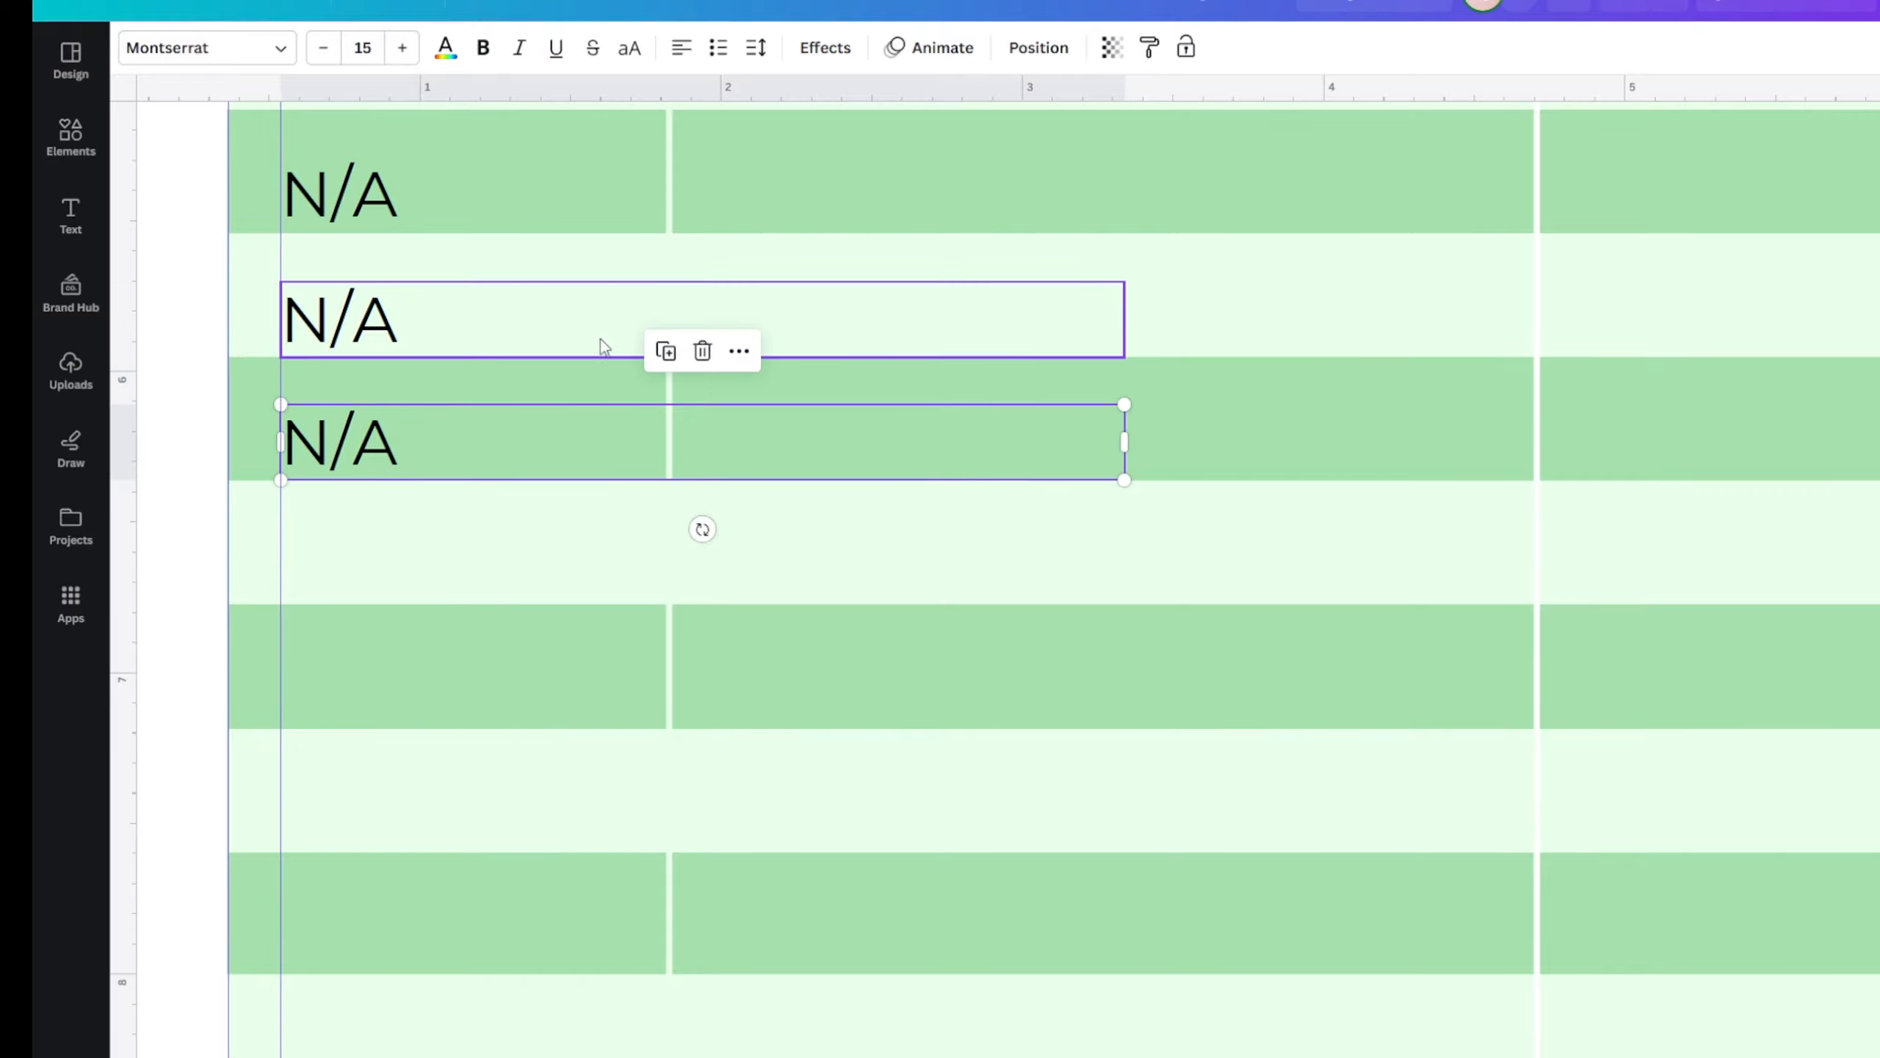
# - Duplicate the N/A text into the remaining rows of the Date column, nudging the copies into line with their rows
pyautogui.click(665, 351)
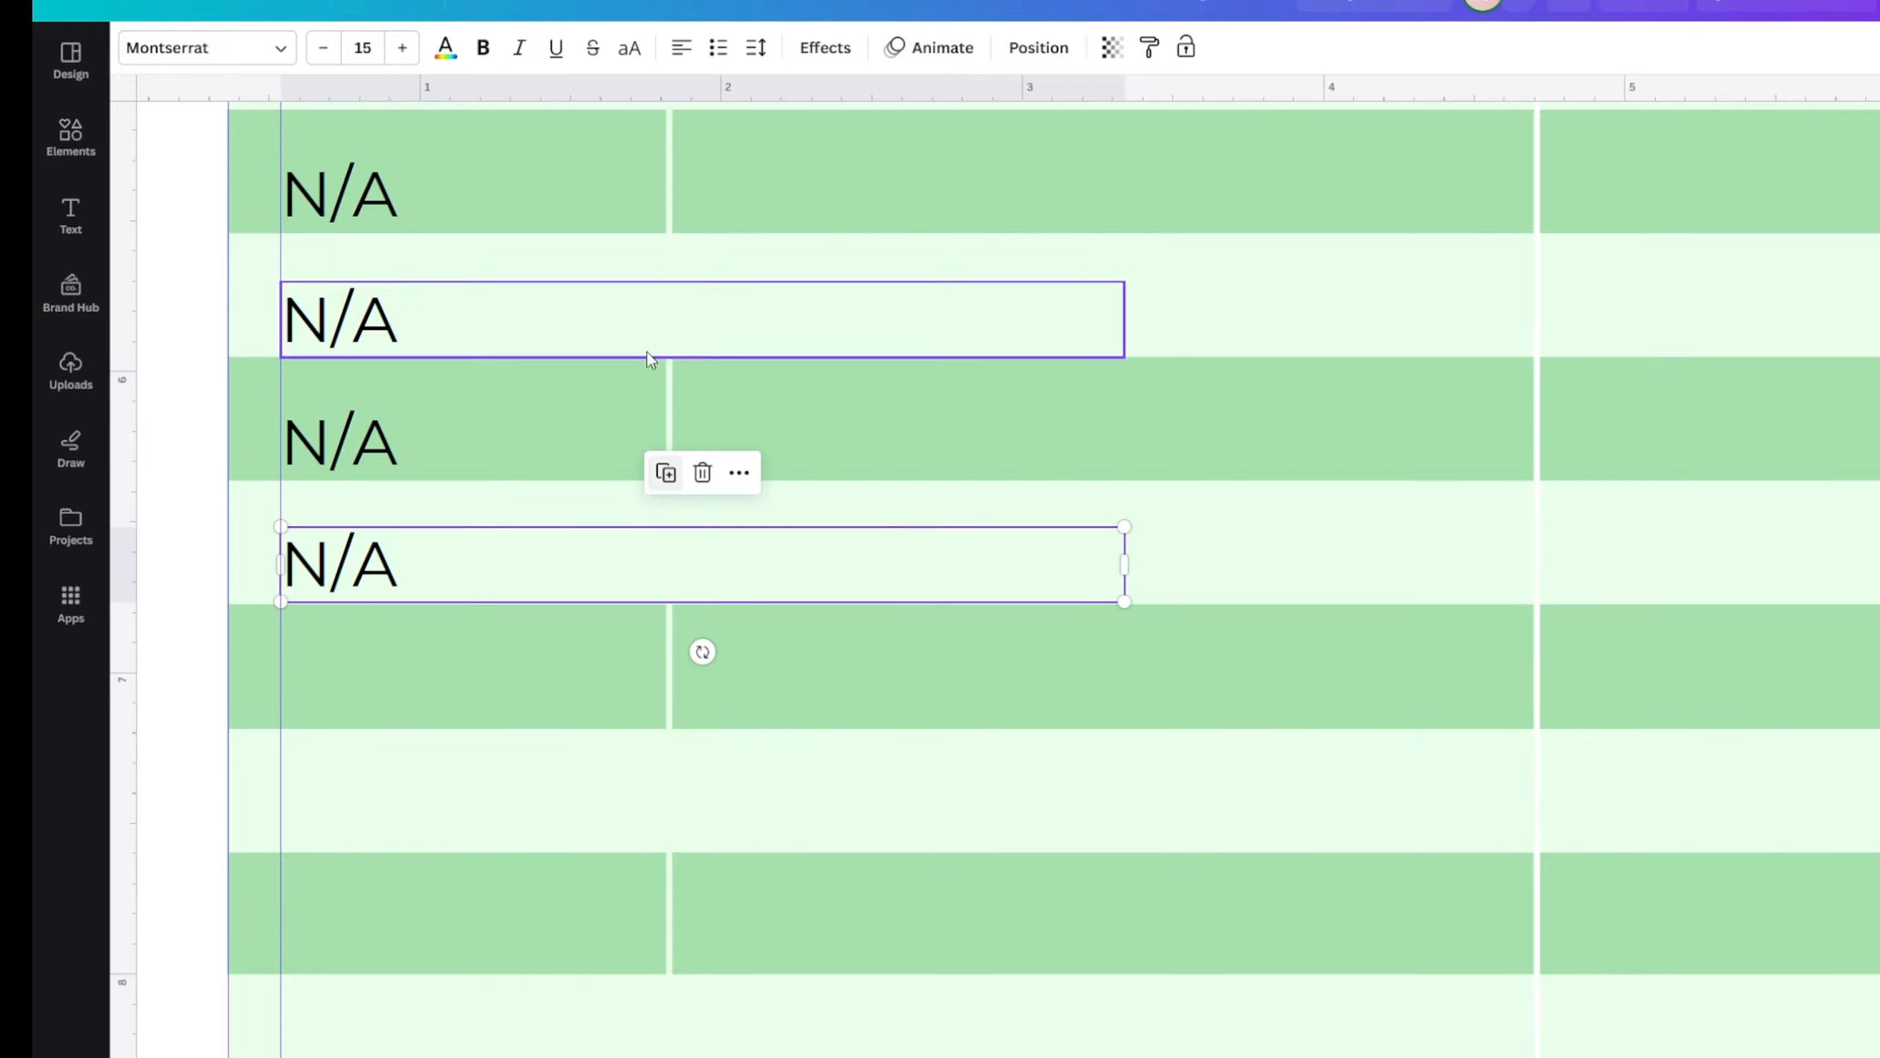
pyautogui.click(661, 468)
pyautogui.click(666, 597)
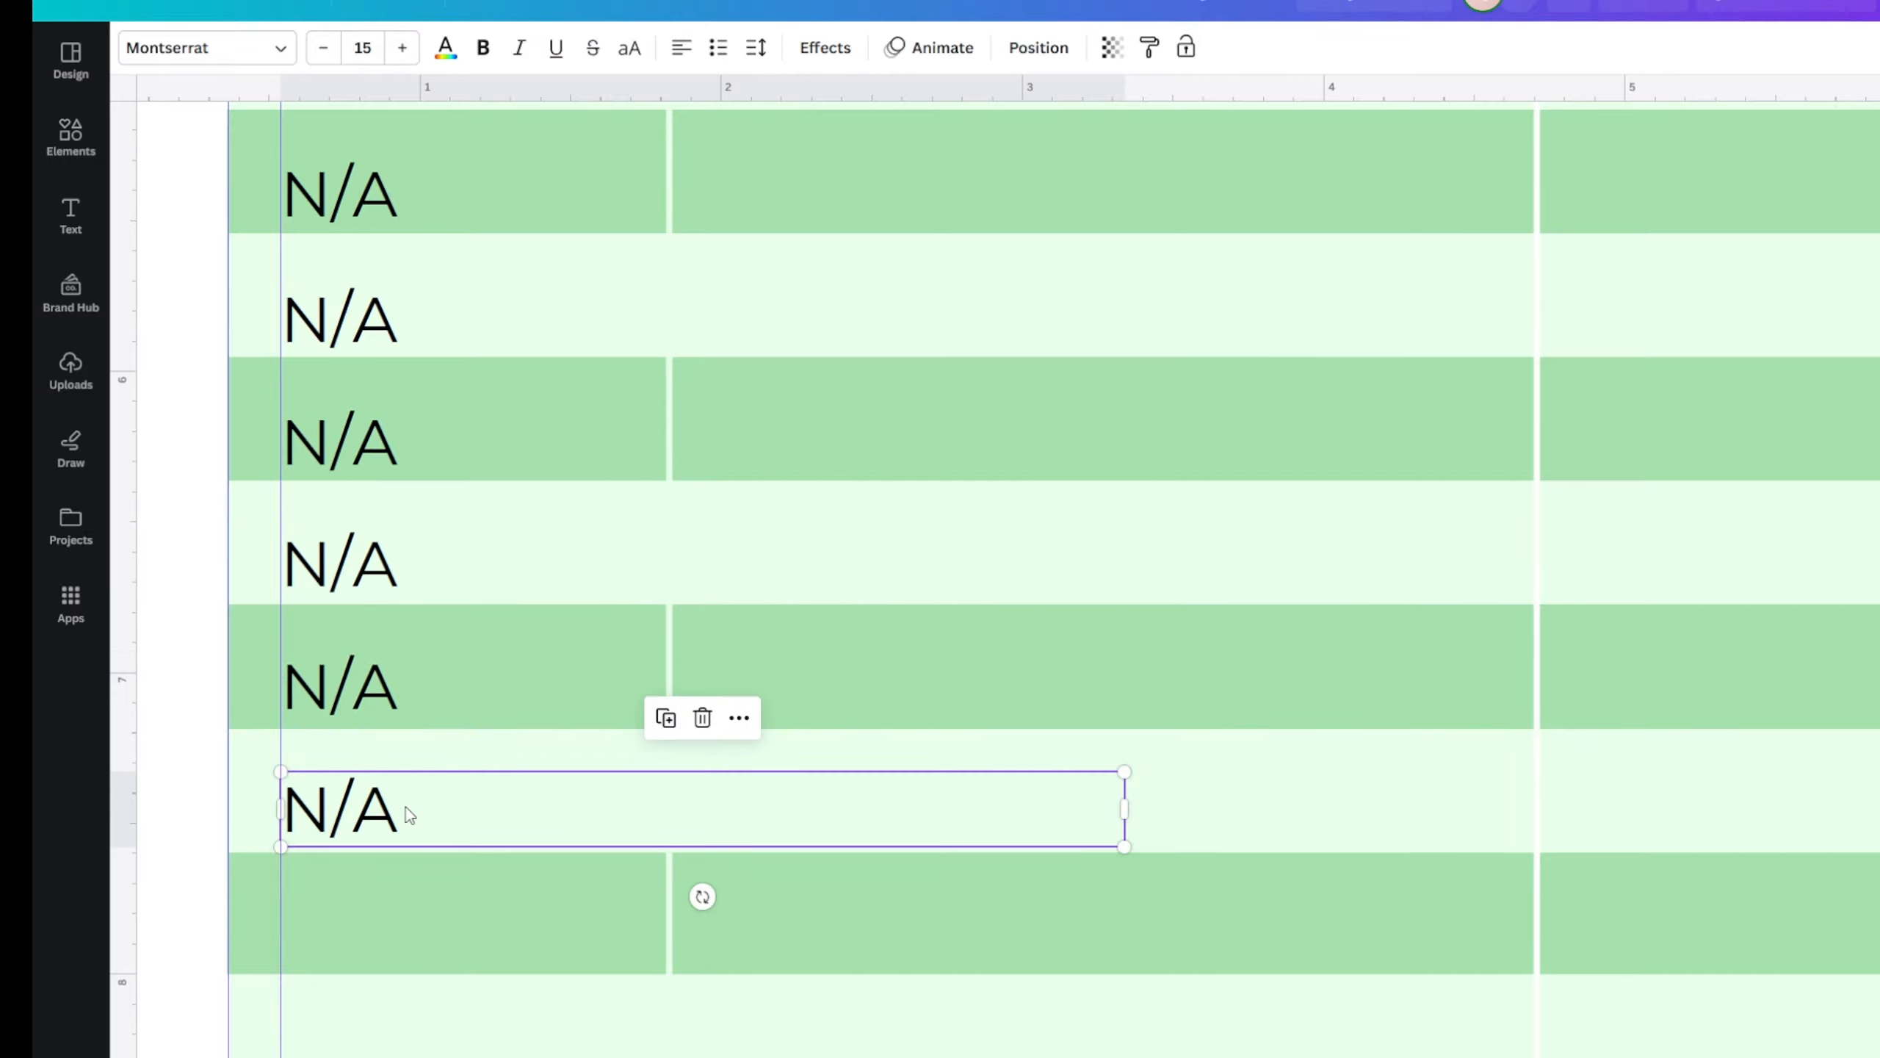
pyautogui.moveTo(410, 814)
pyautogui.mouseDown()
pyautogui.moveTo(389, 833)
pyautogui.moveTo(409, 820)
pyautogui.mouseUp()
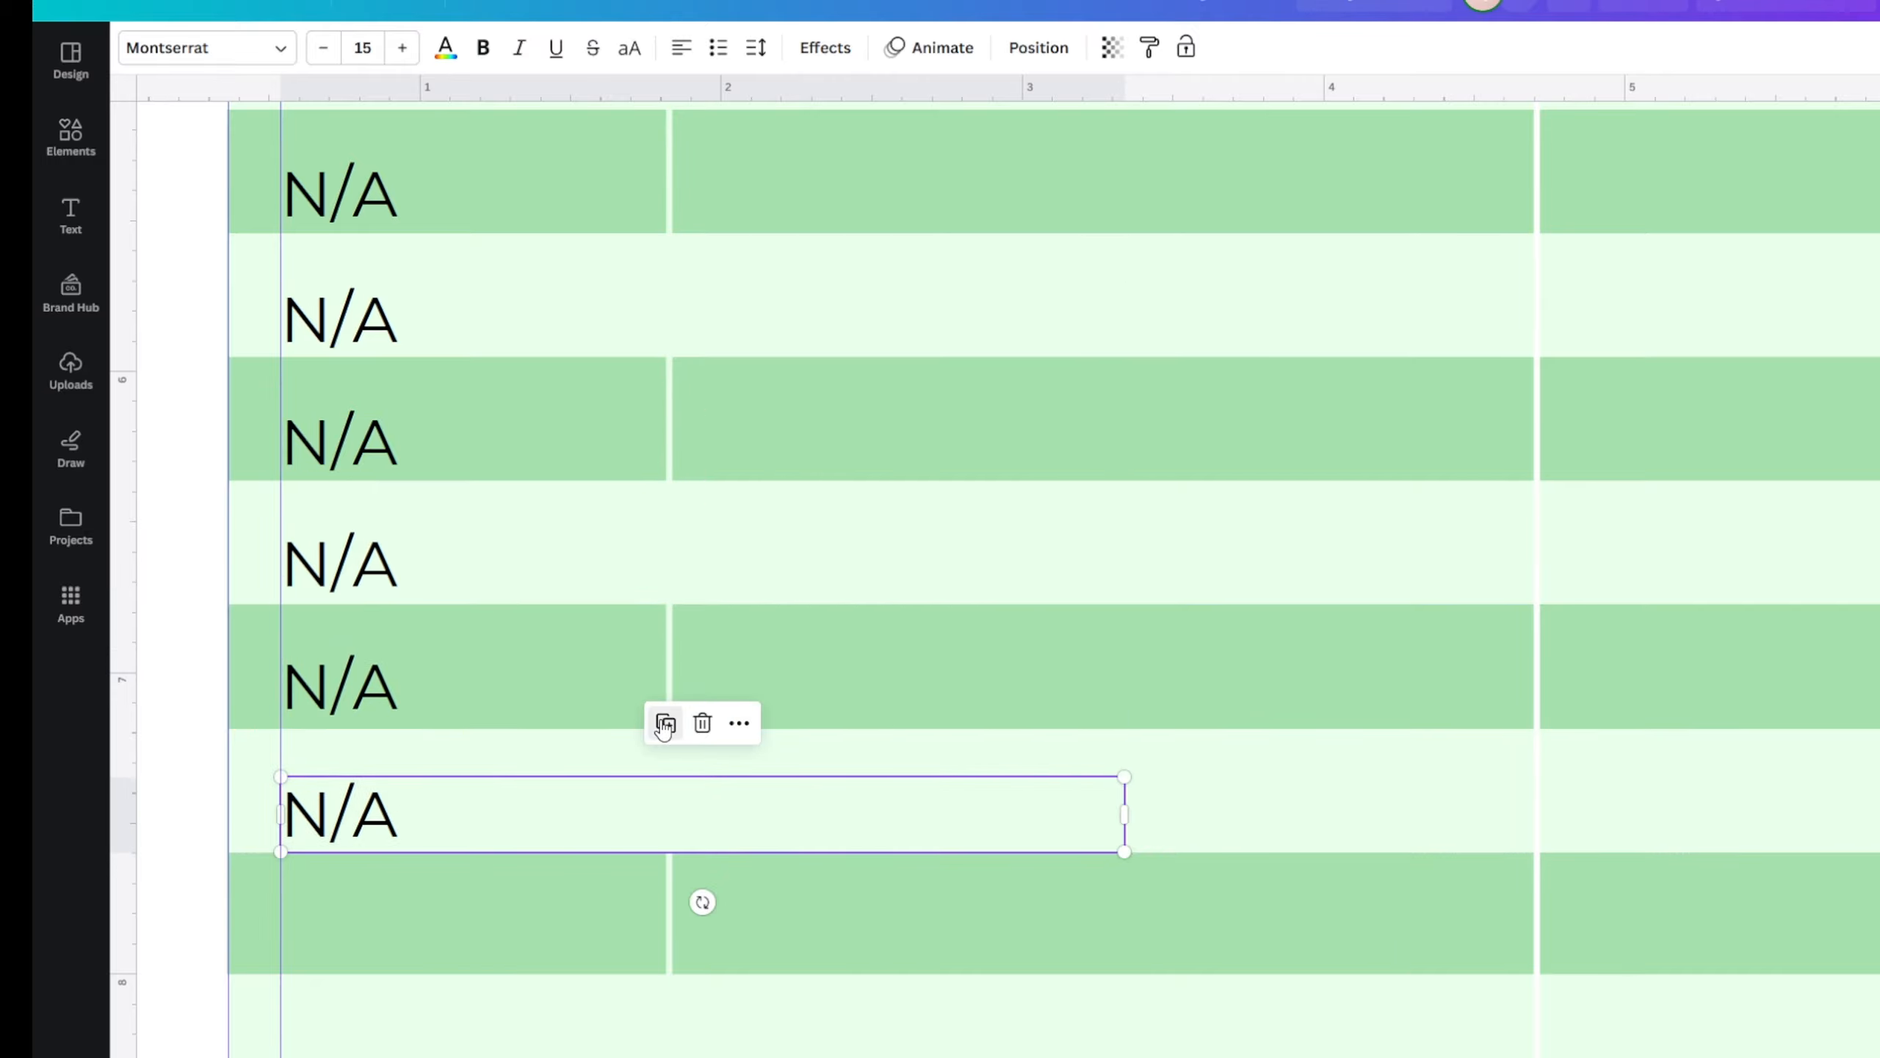
pyautogui.click(664, 726)
pyautogui.moveTo(383, 934); pyautogui.dragTo(404, 921)
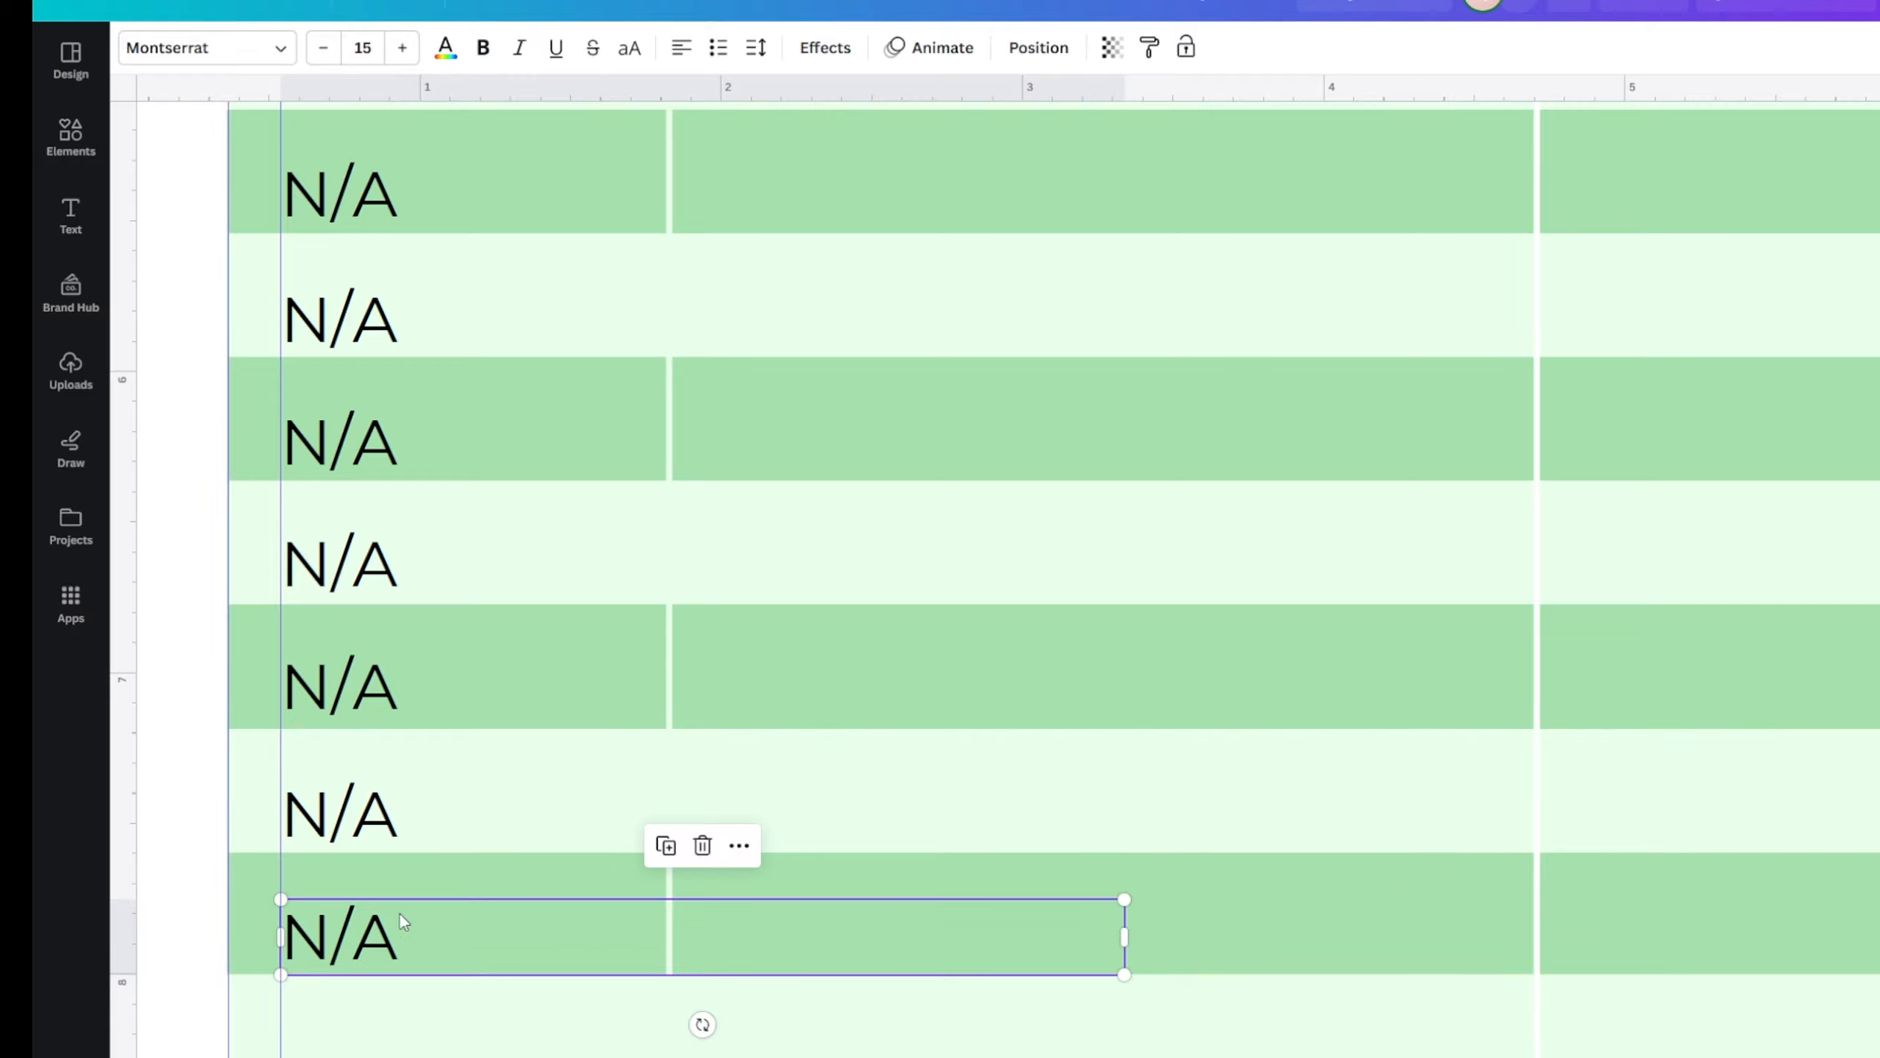
pyautogui.click(667, 846)
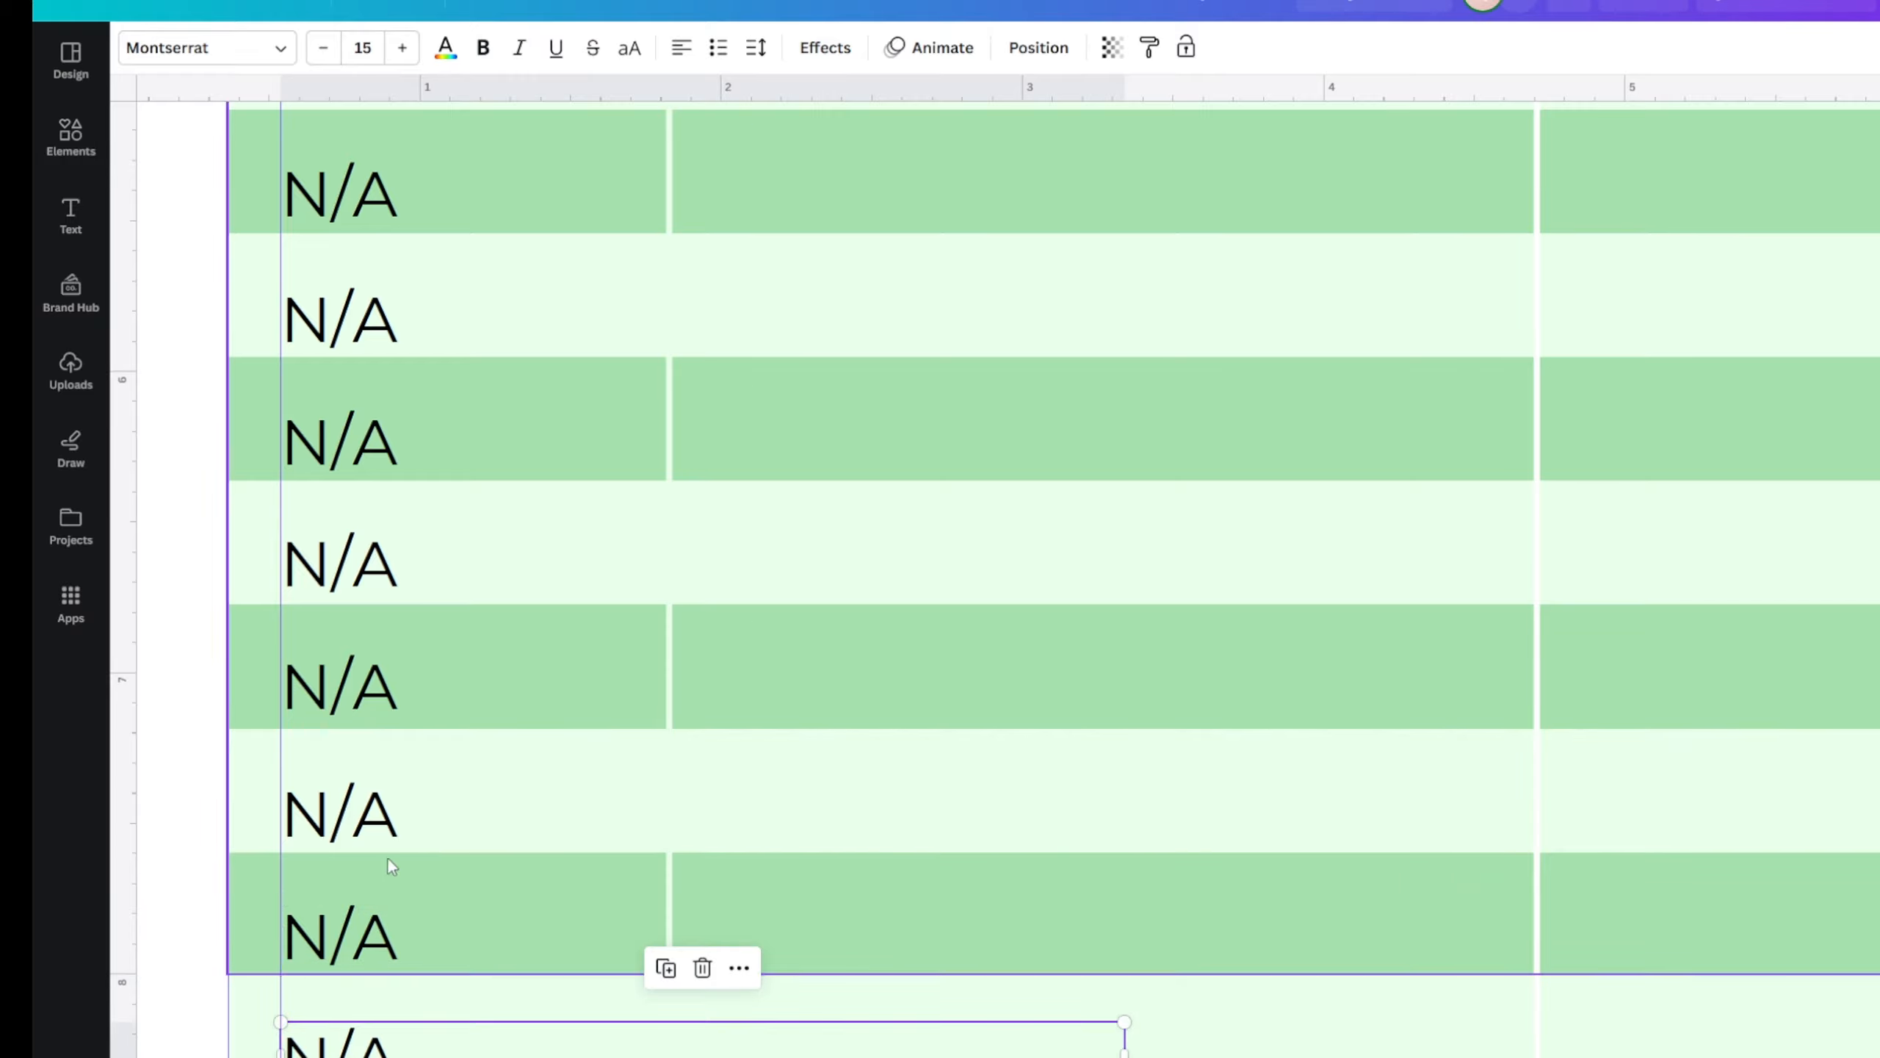
# - Review the N/A entries down the whole Date column and the page layout through the Goals and Notes boxes
pyautogui.scroll(5, 435, 800)
pyautogui.scroll(1, 432, 814)
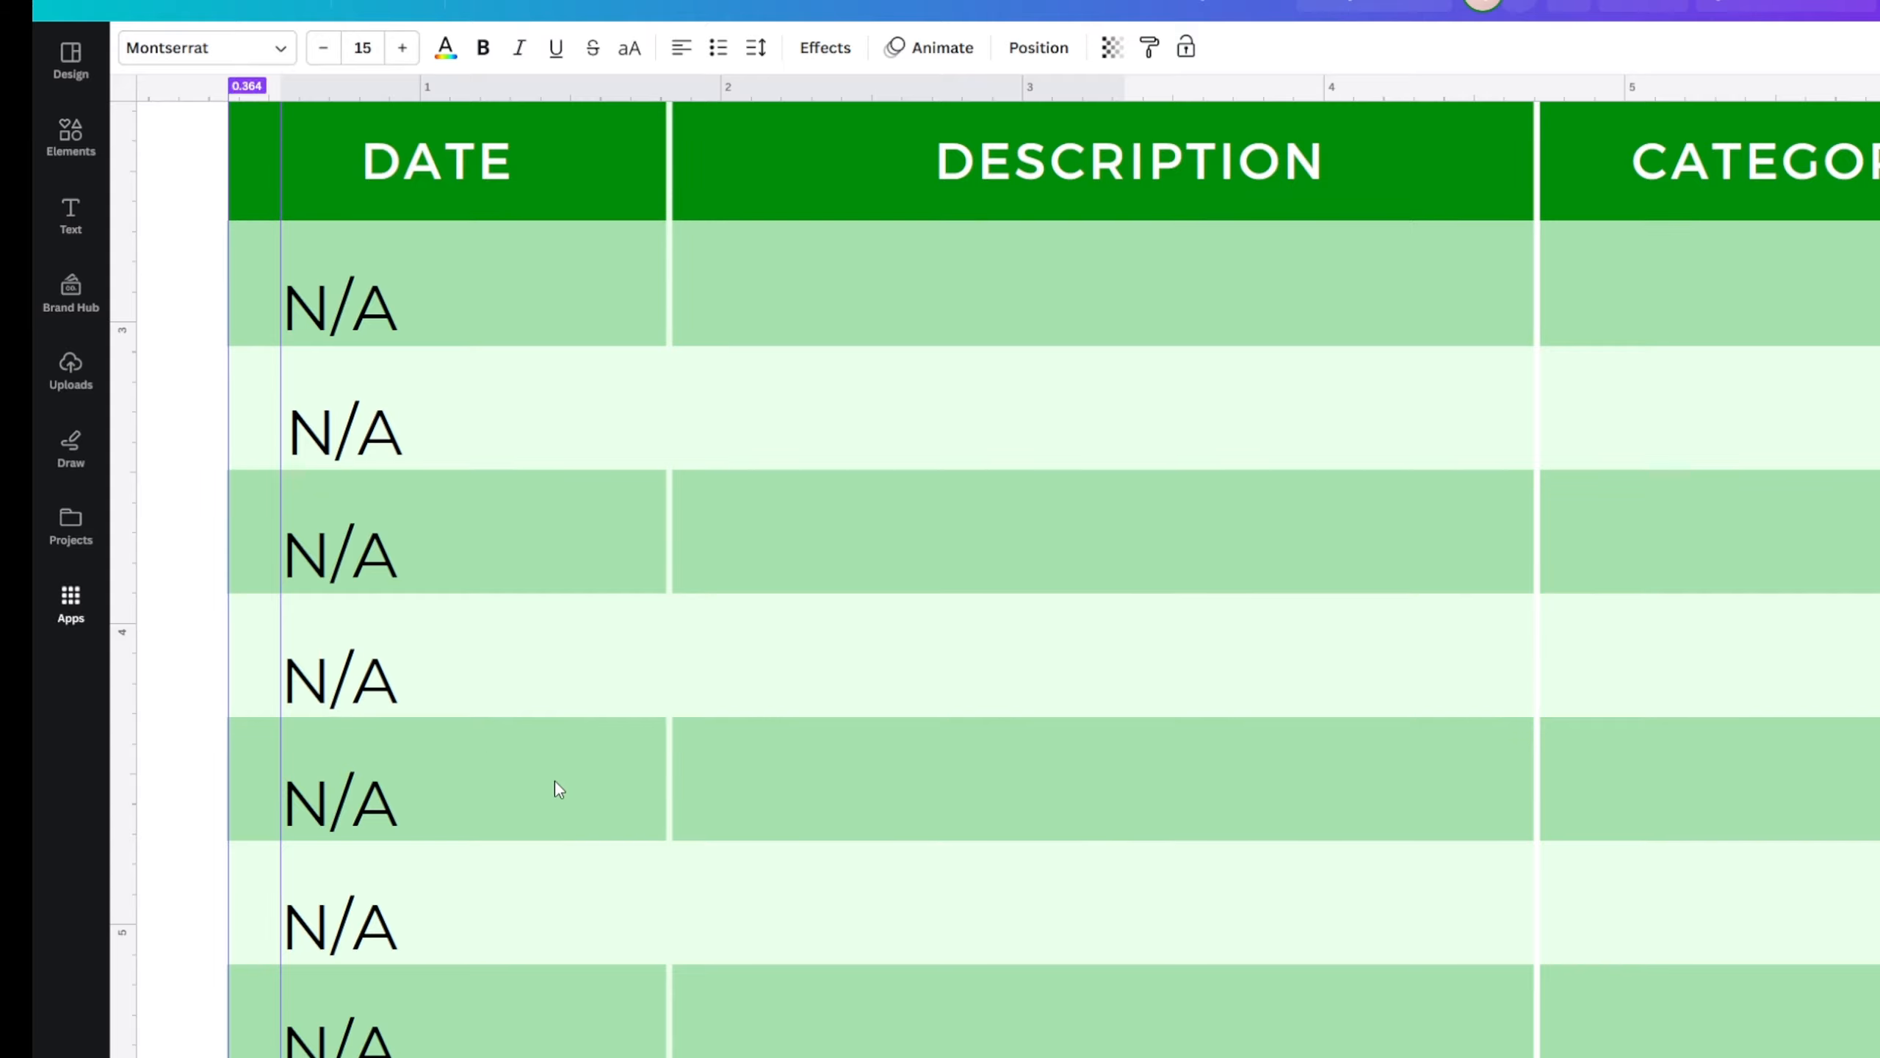
pyautogui.scroll(-5, 555, 783)
pyautogui.scroll(-3, 516, 744)
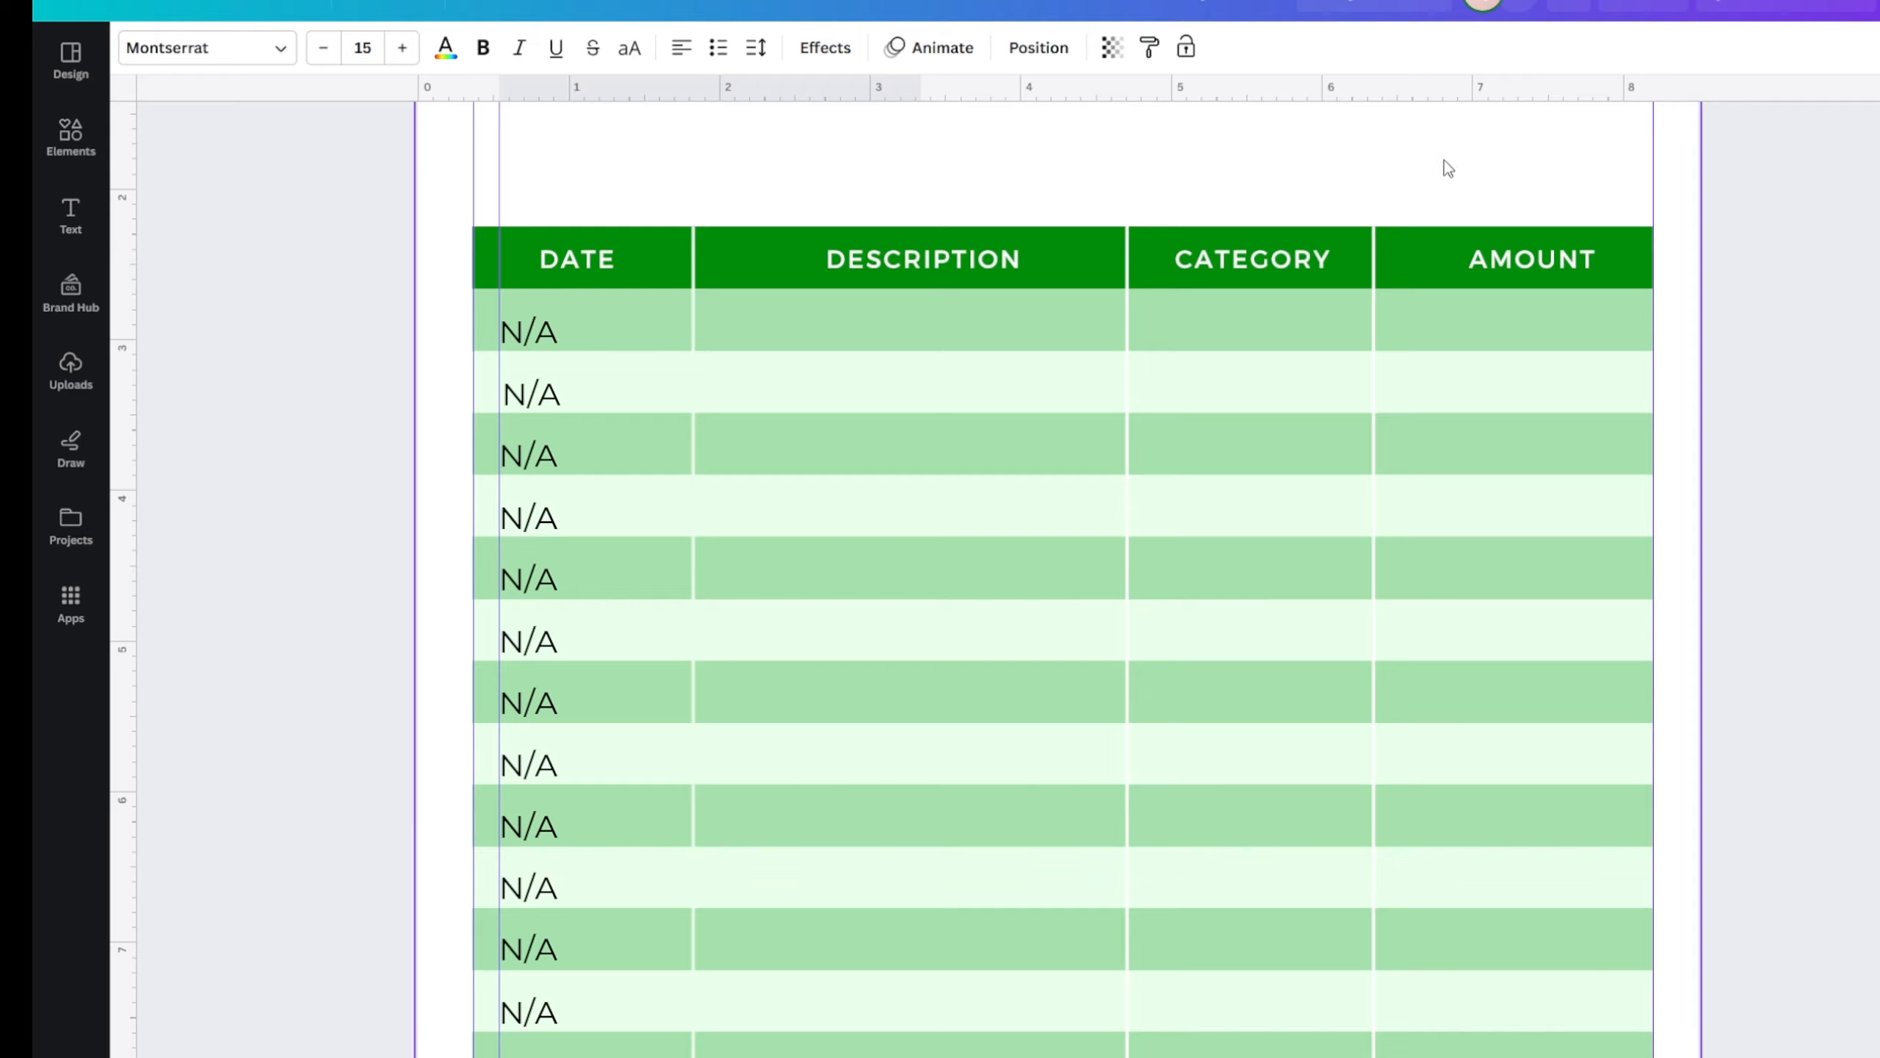
pyautogui.click(481, 211)
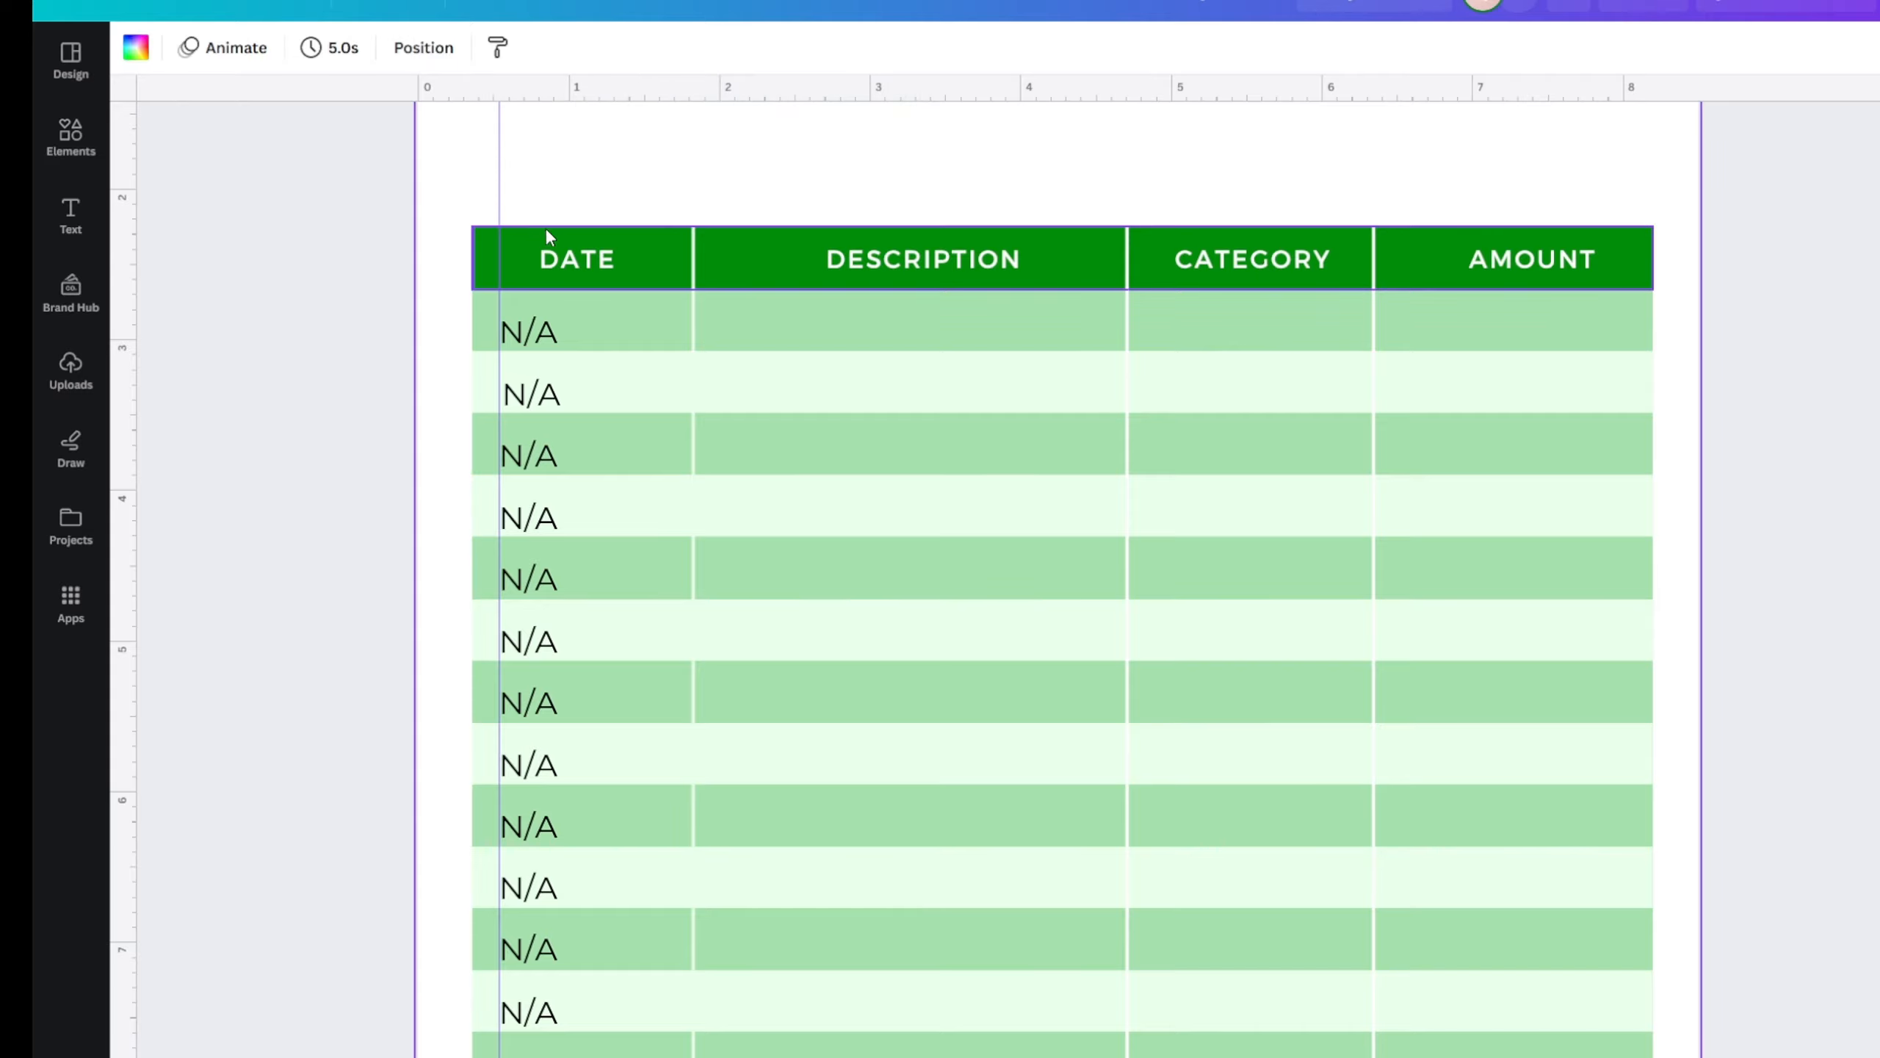
pyautogui.click(277, 306)
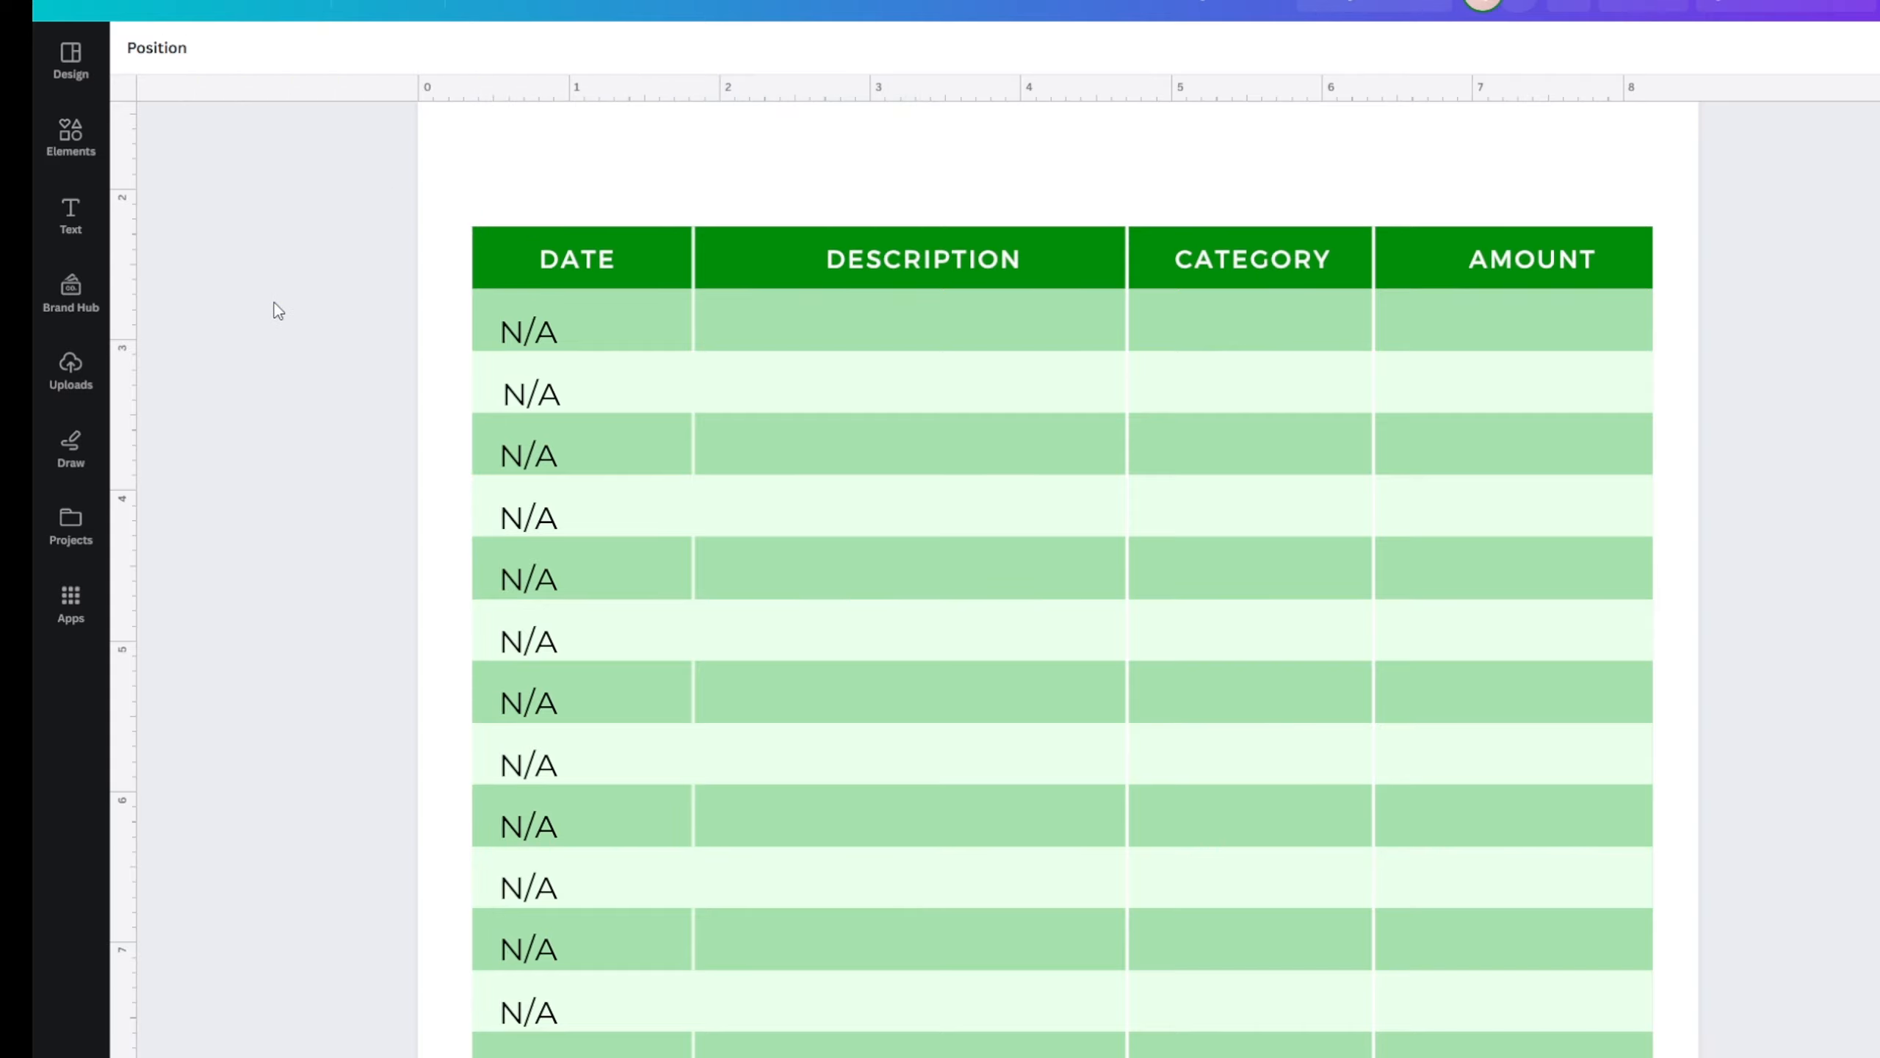
pyautogui.scroll(-3, 314, 302)
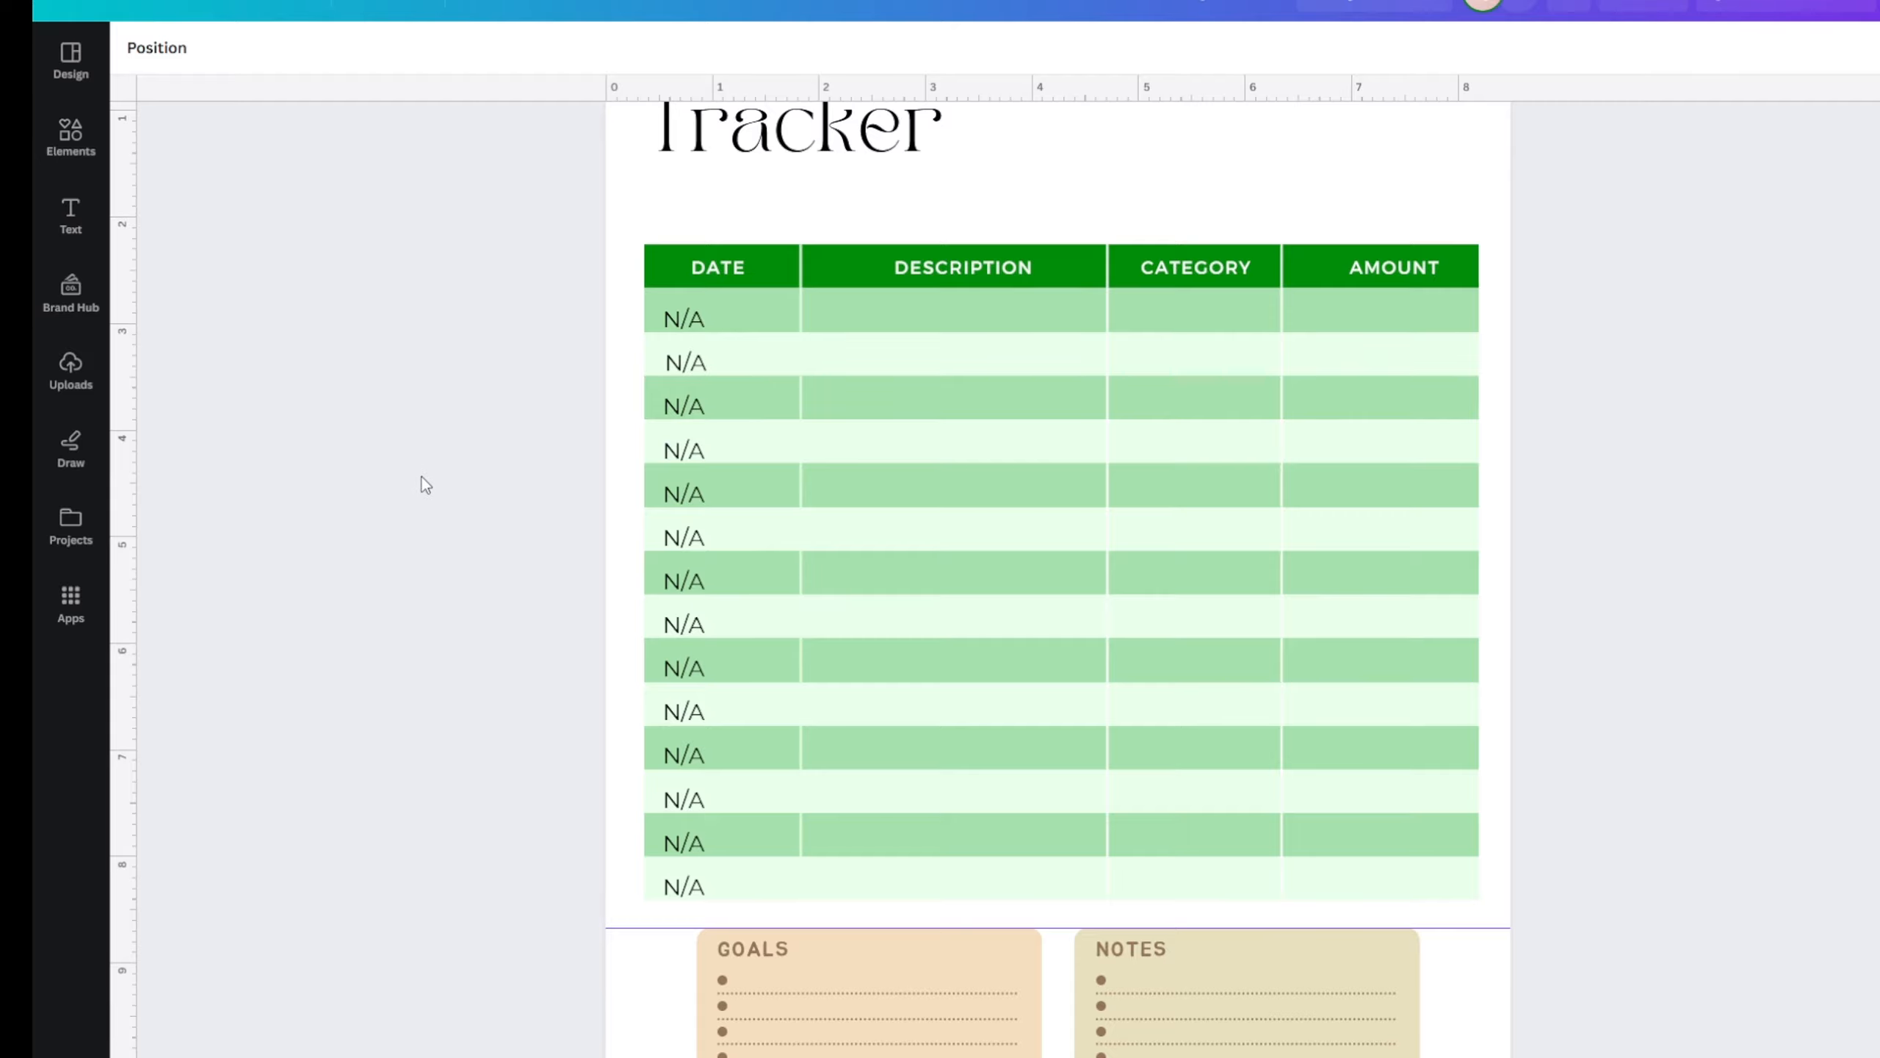
pyautogui.scroll(-3, 453, 462)
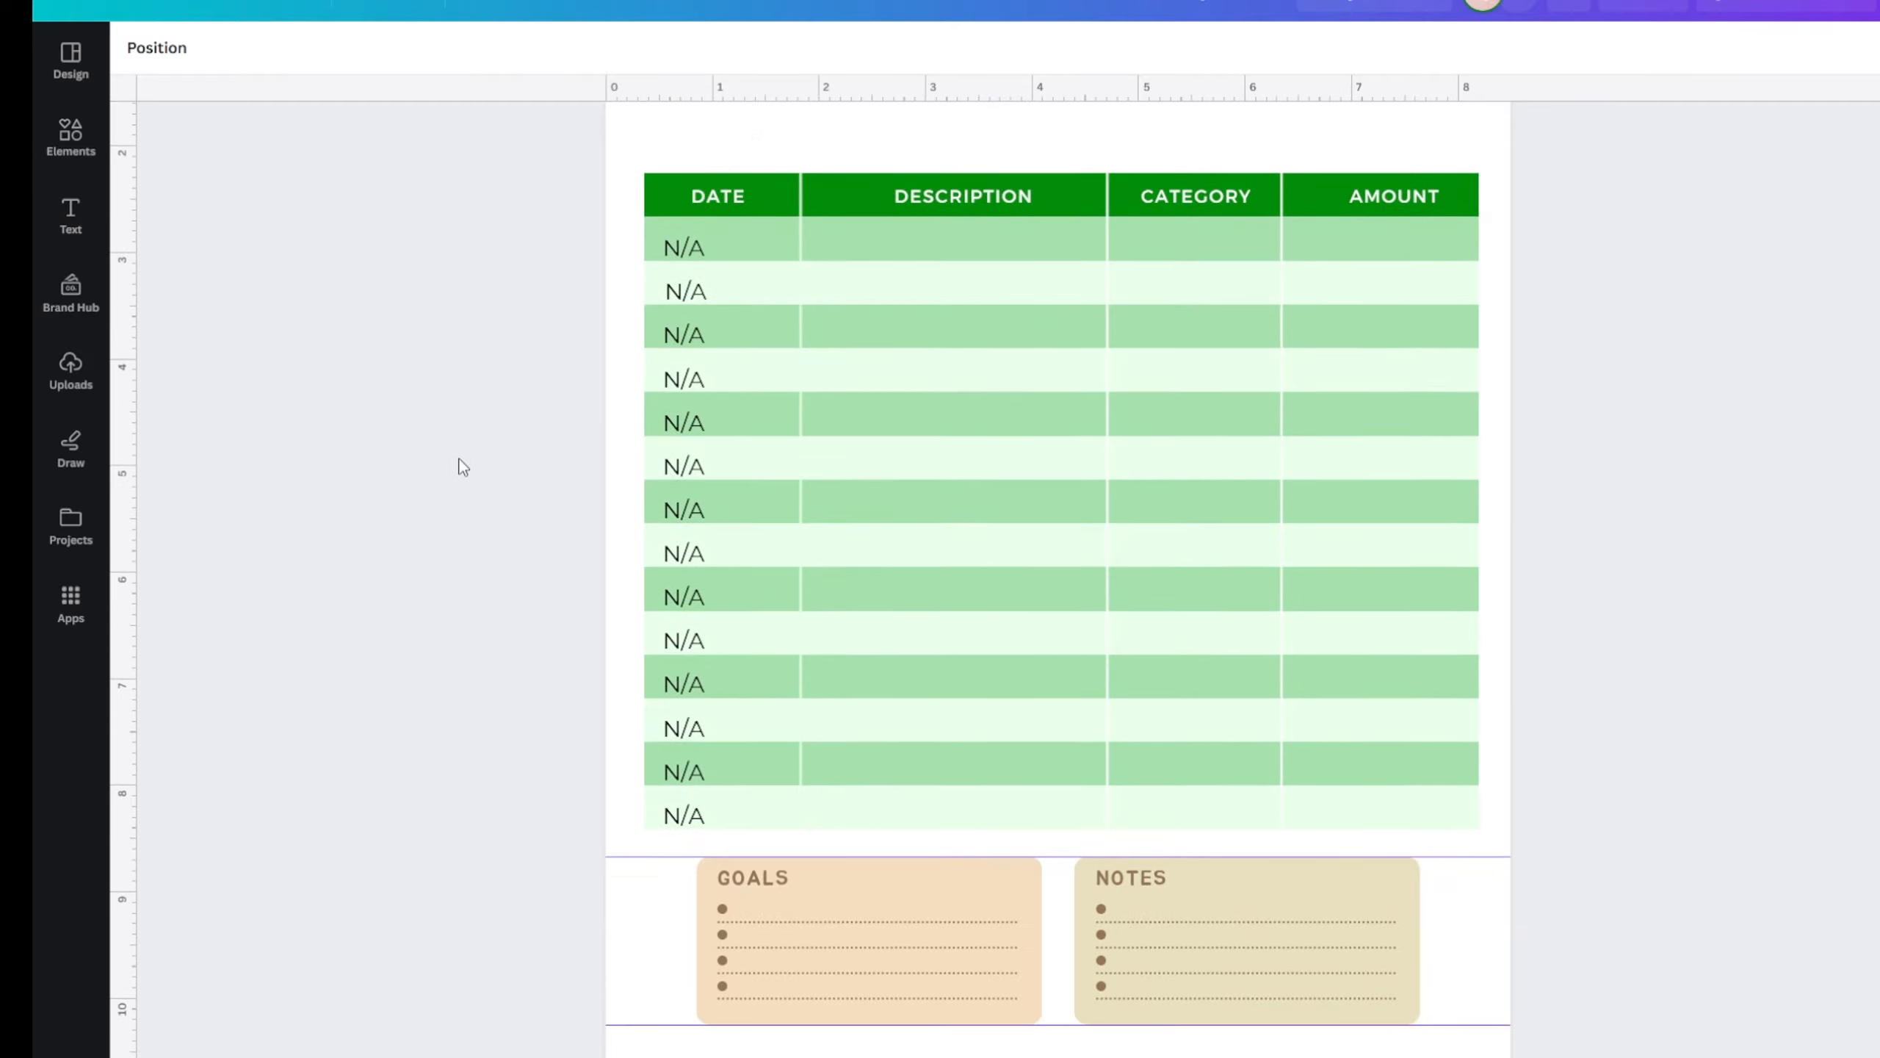
pyautogui.scroll(-2, 455, 474)
# - Copy the table's medium green style onto the Goals box
pyautogui.scroll(3, 452, 476)
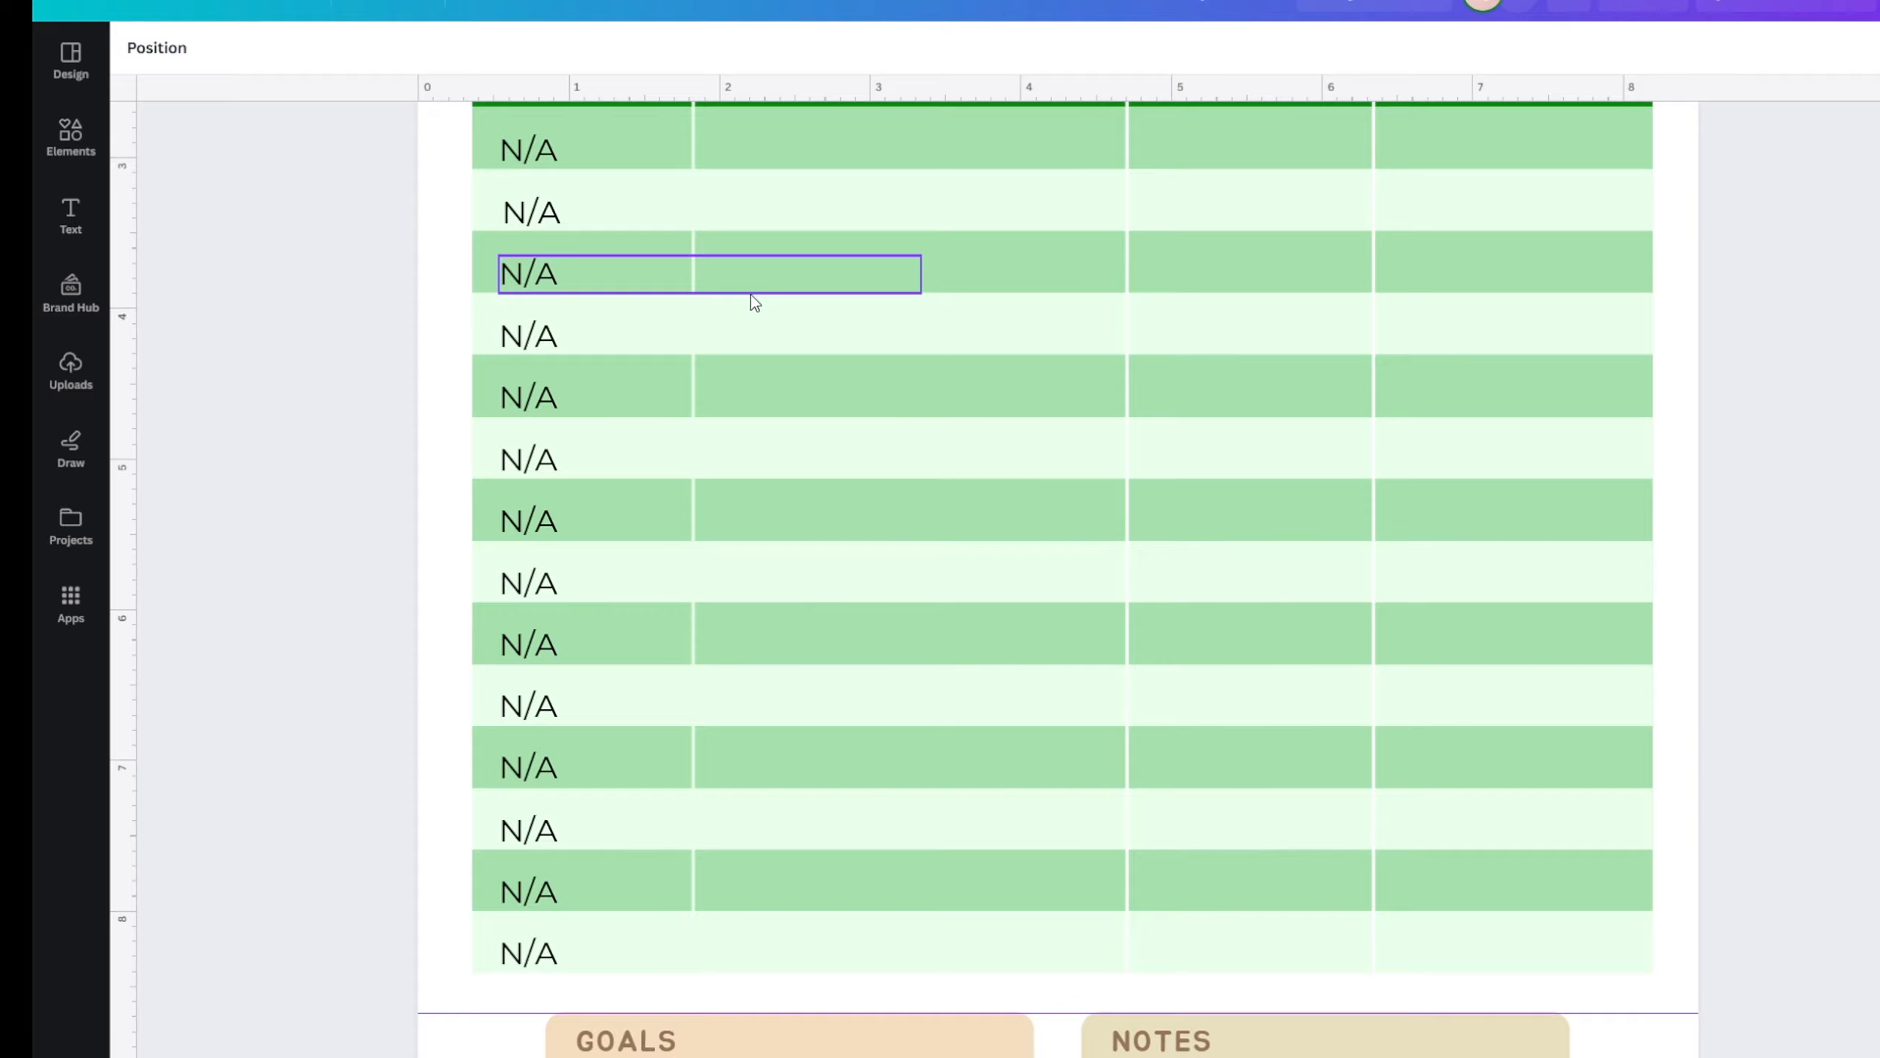
pyautogui.click(807, 280)
pyautogui.click(967, 262)
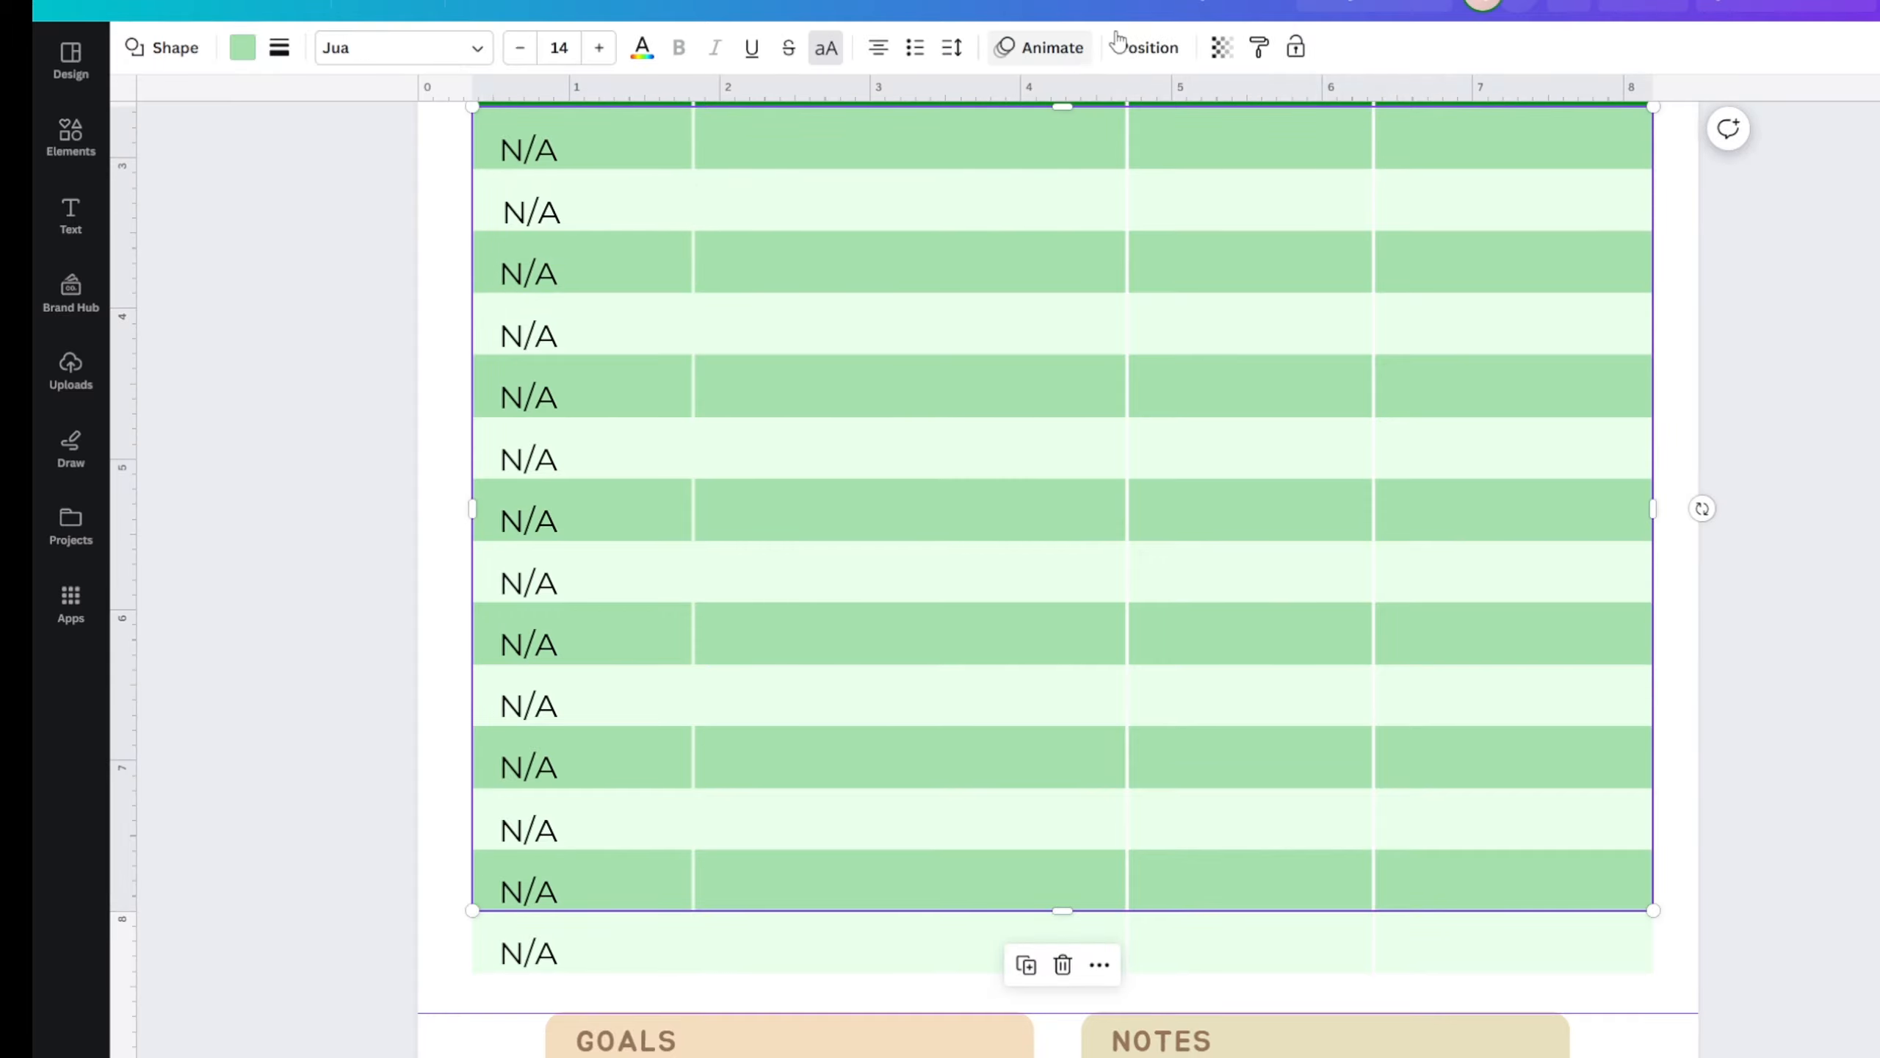
pyautogui.click(776, 1044)
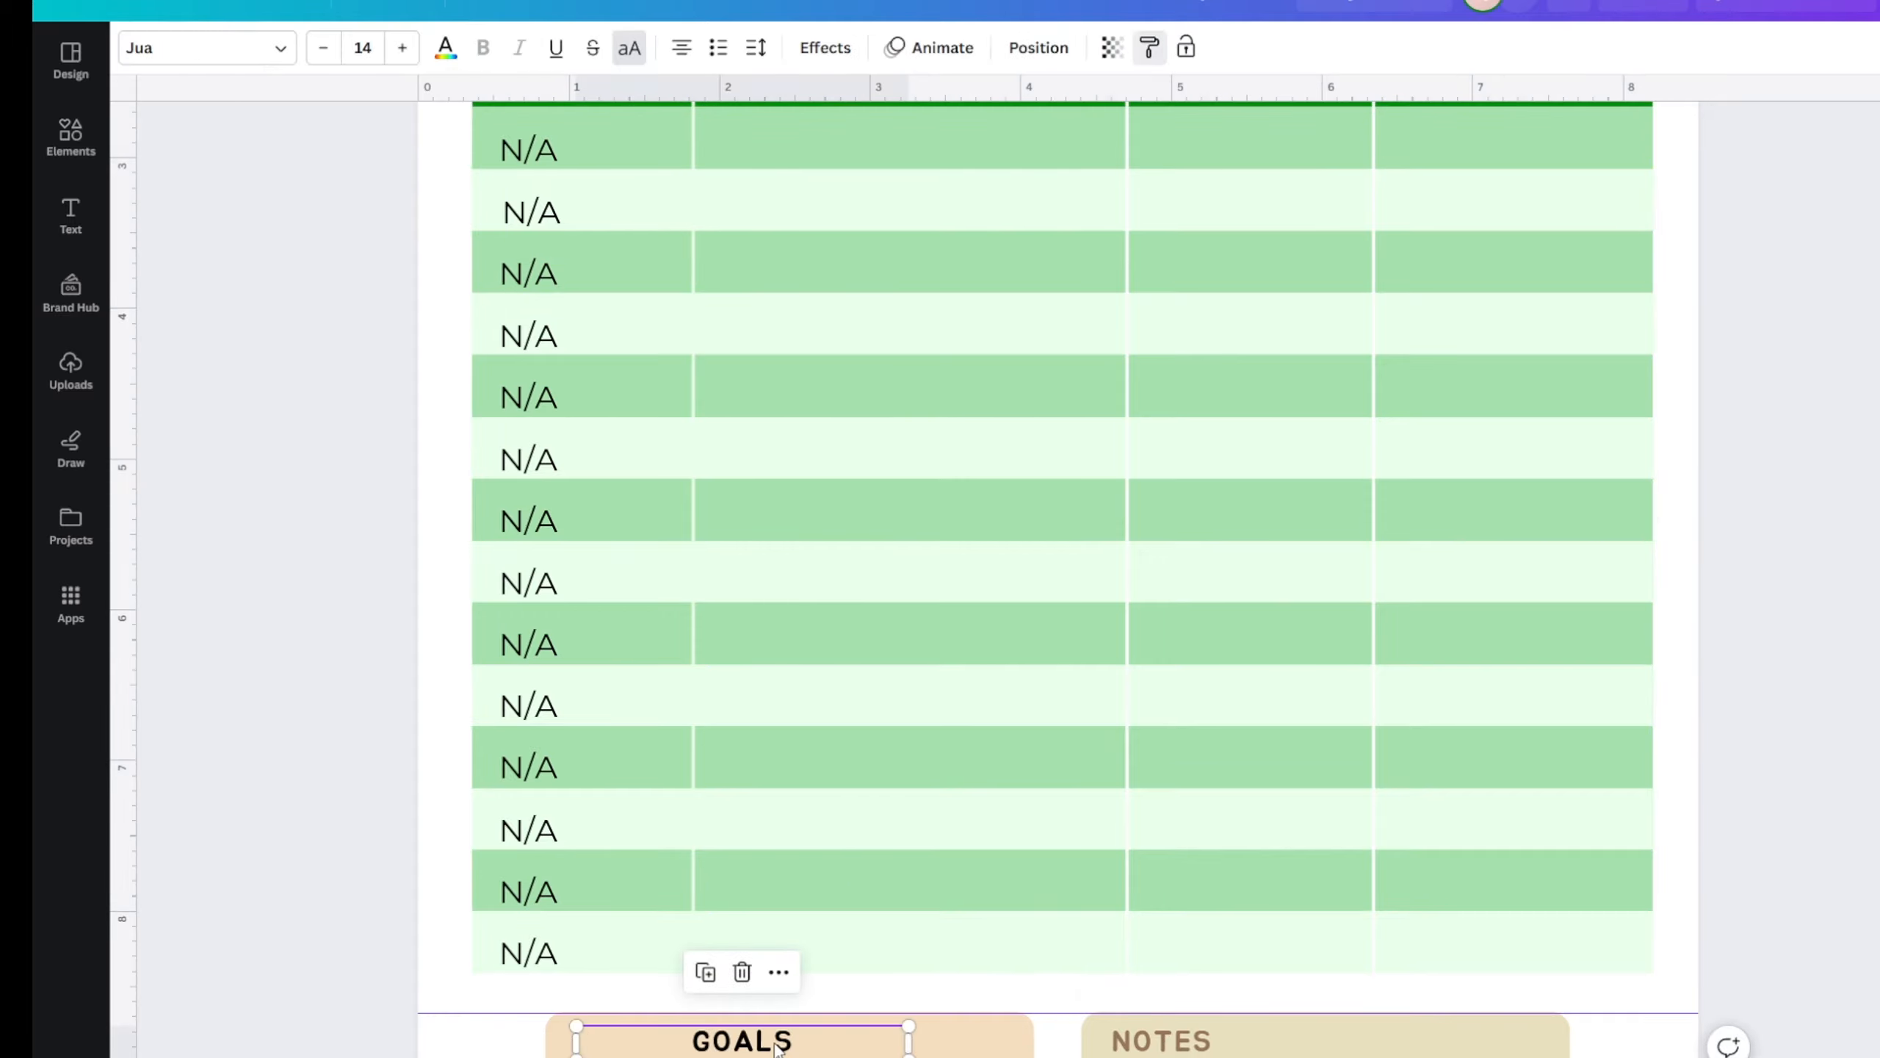
pyautogui.click(907, 736)
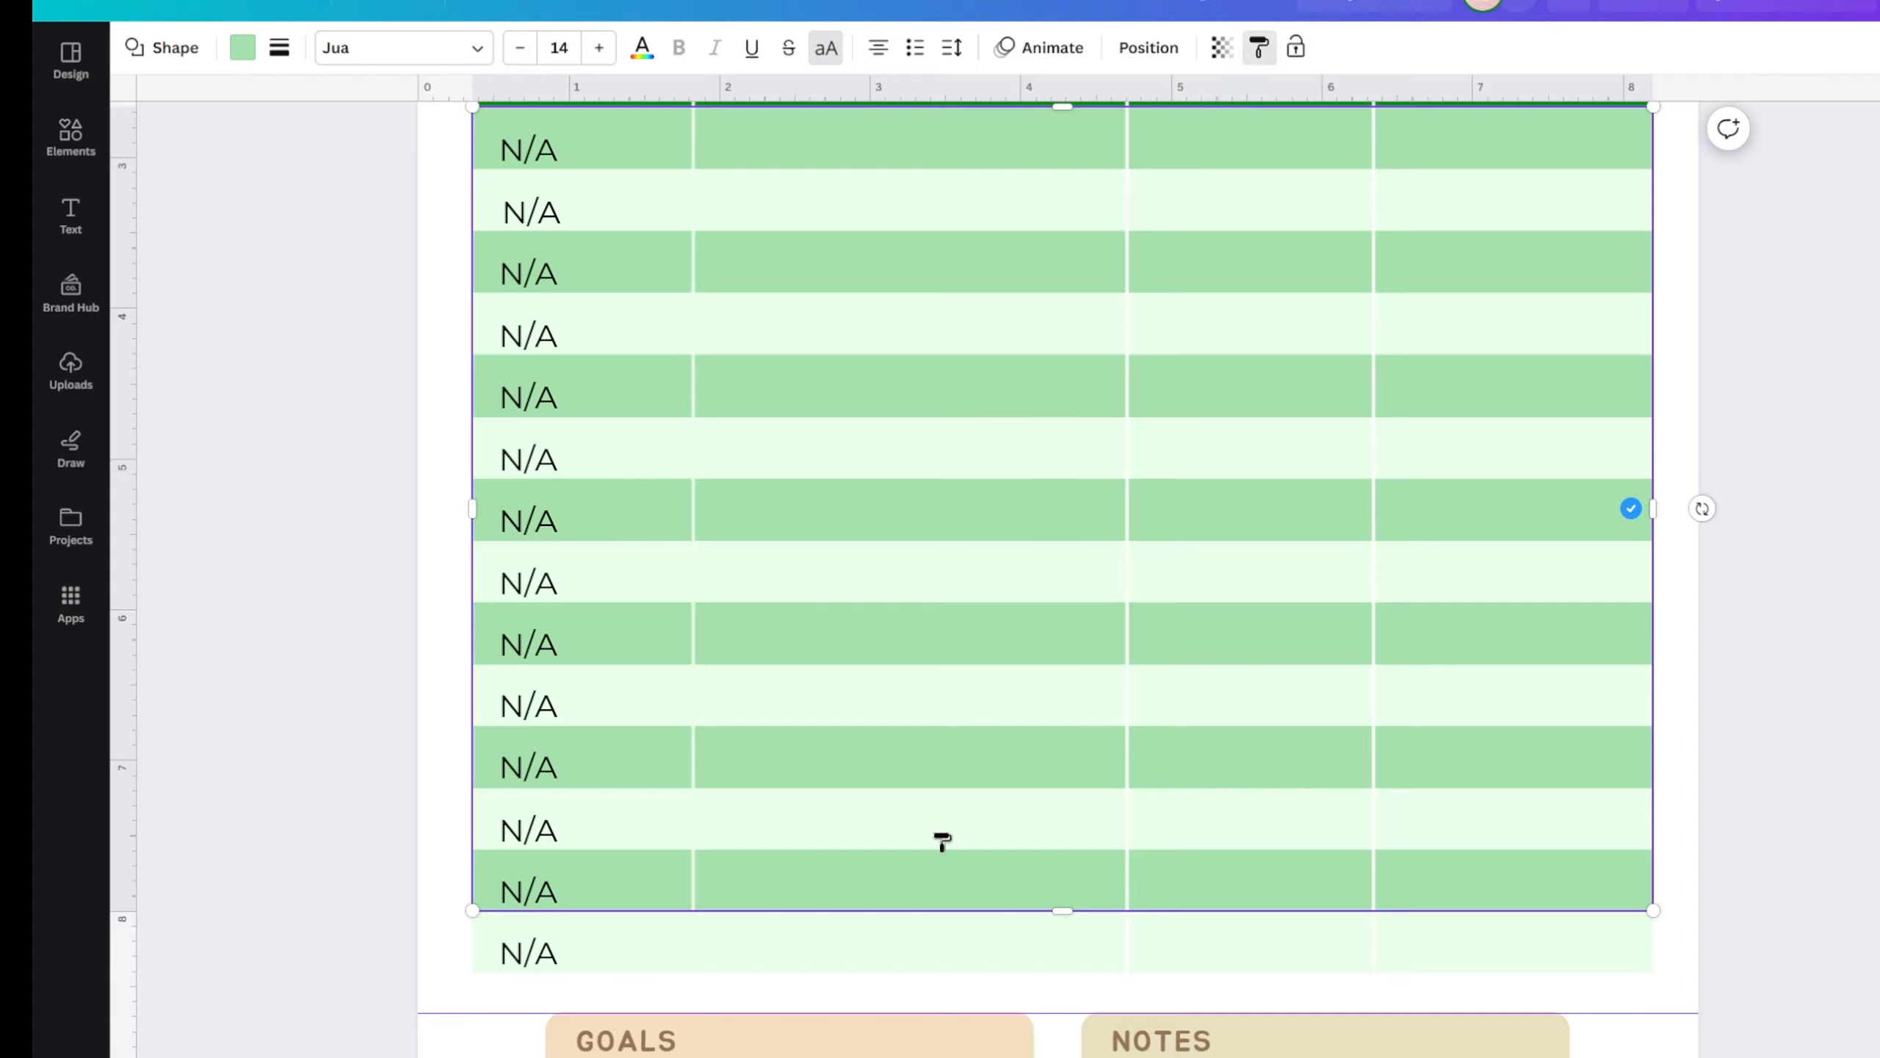
pyautogui.scroll(-2, 942, 841)
pyautogui.click(1010, 907)
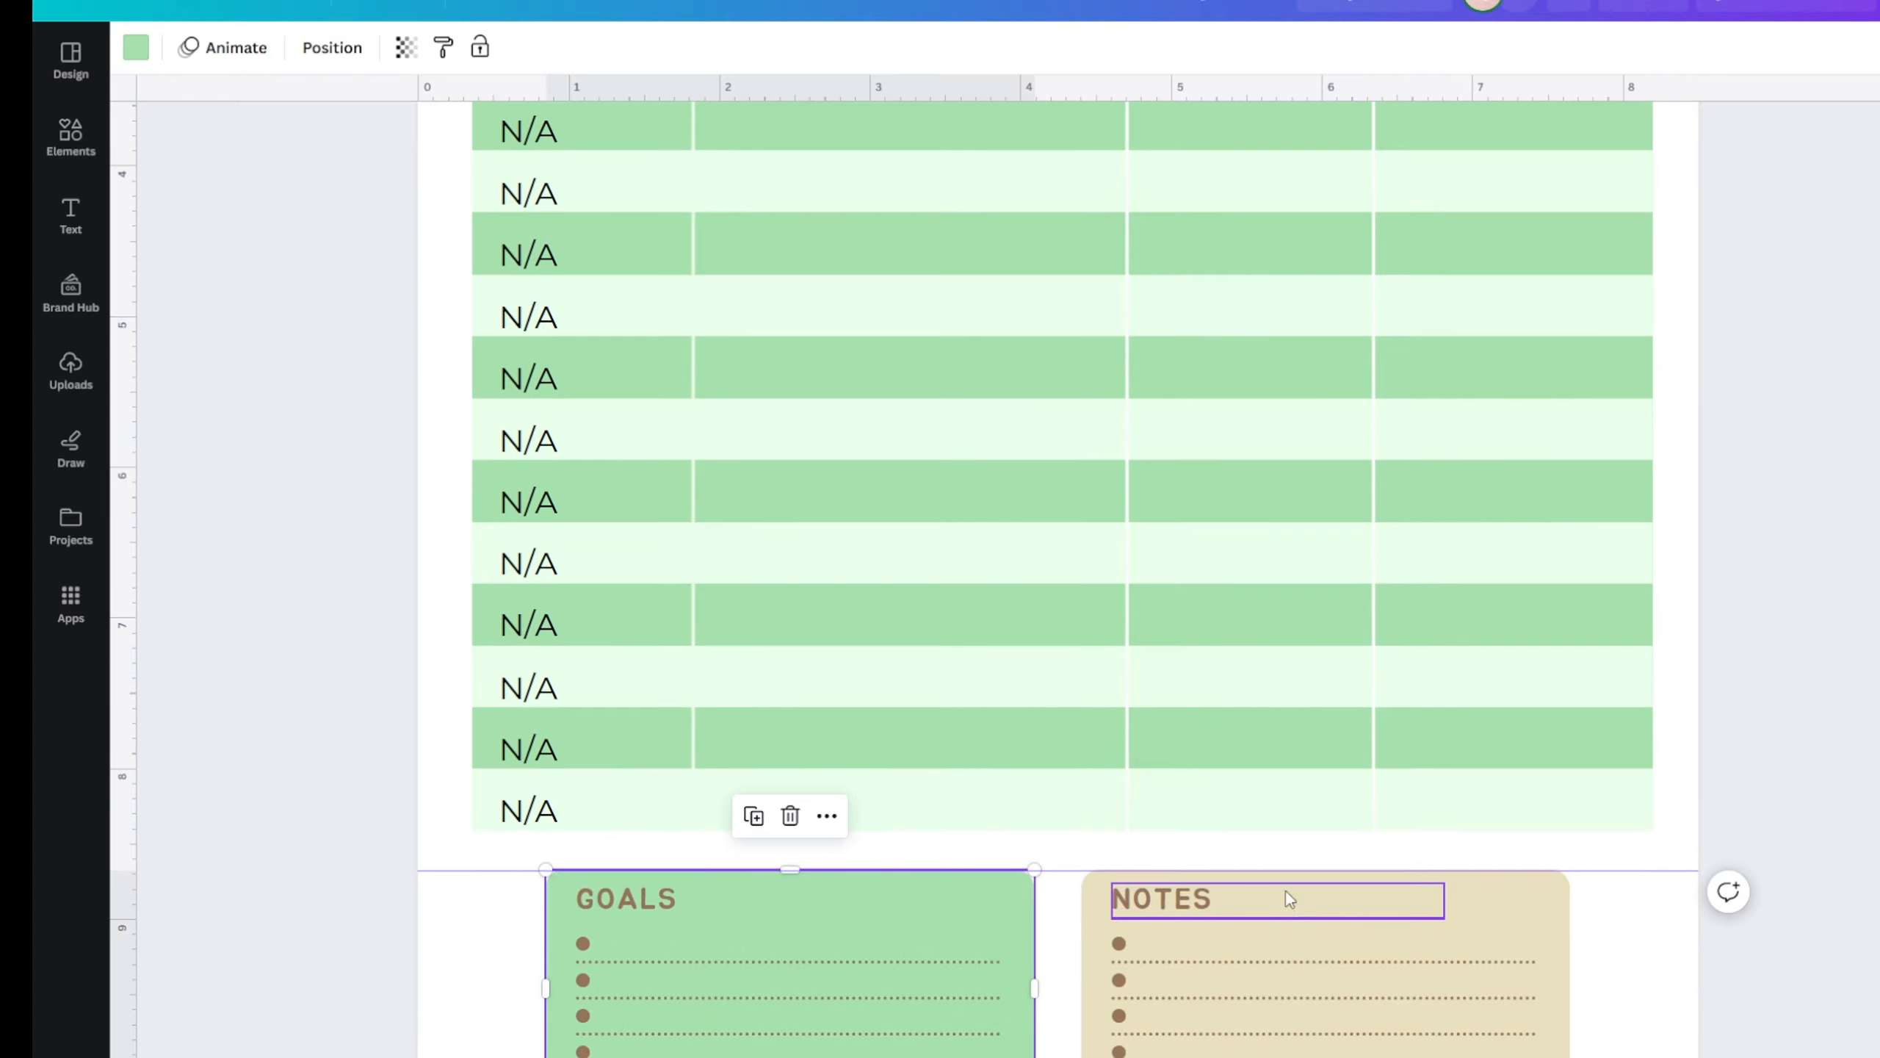
# - Copy the table's medium green style onto the Notes box
pyautogui.click(1244, 515)
pyautogui.click(1259, 48)
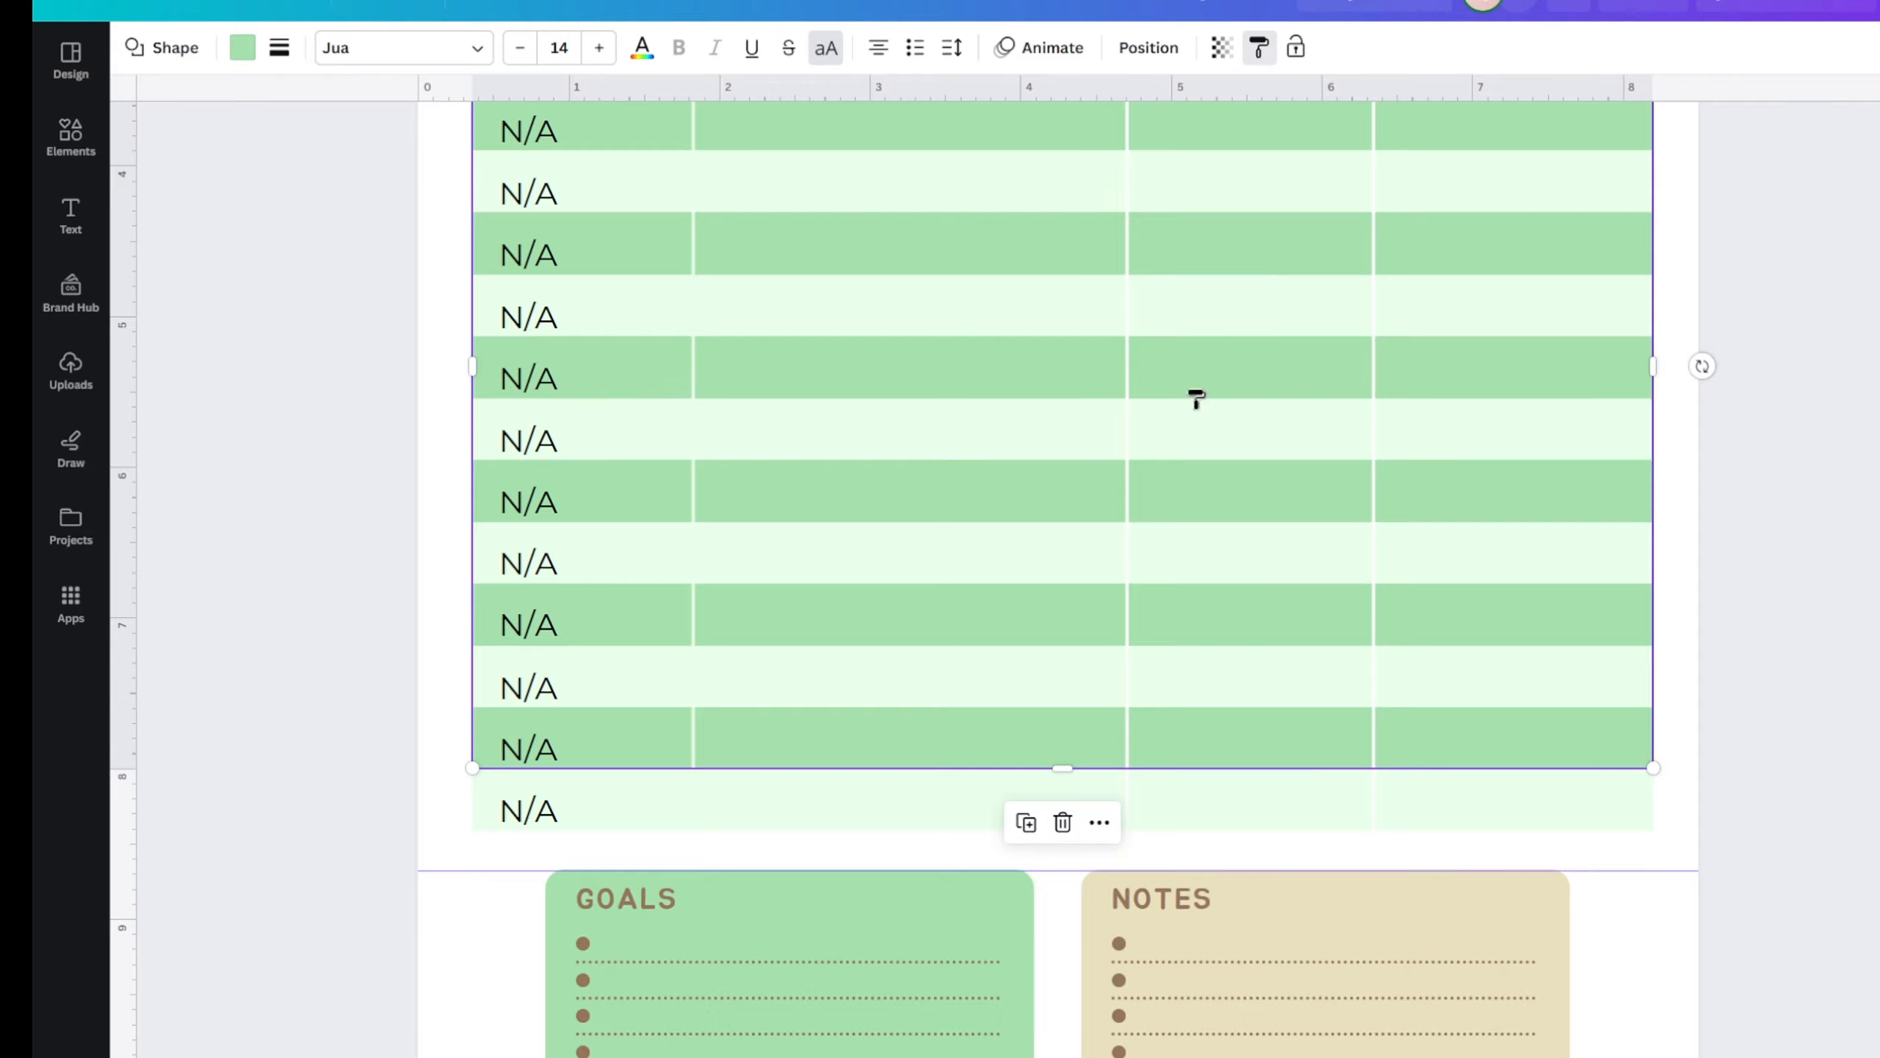
pyautogui.click(1522, 921)
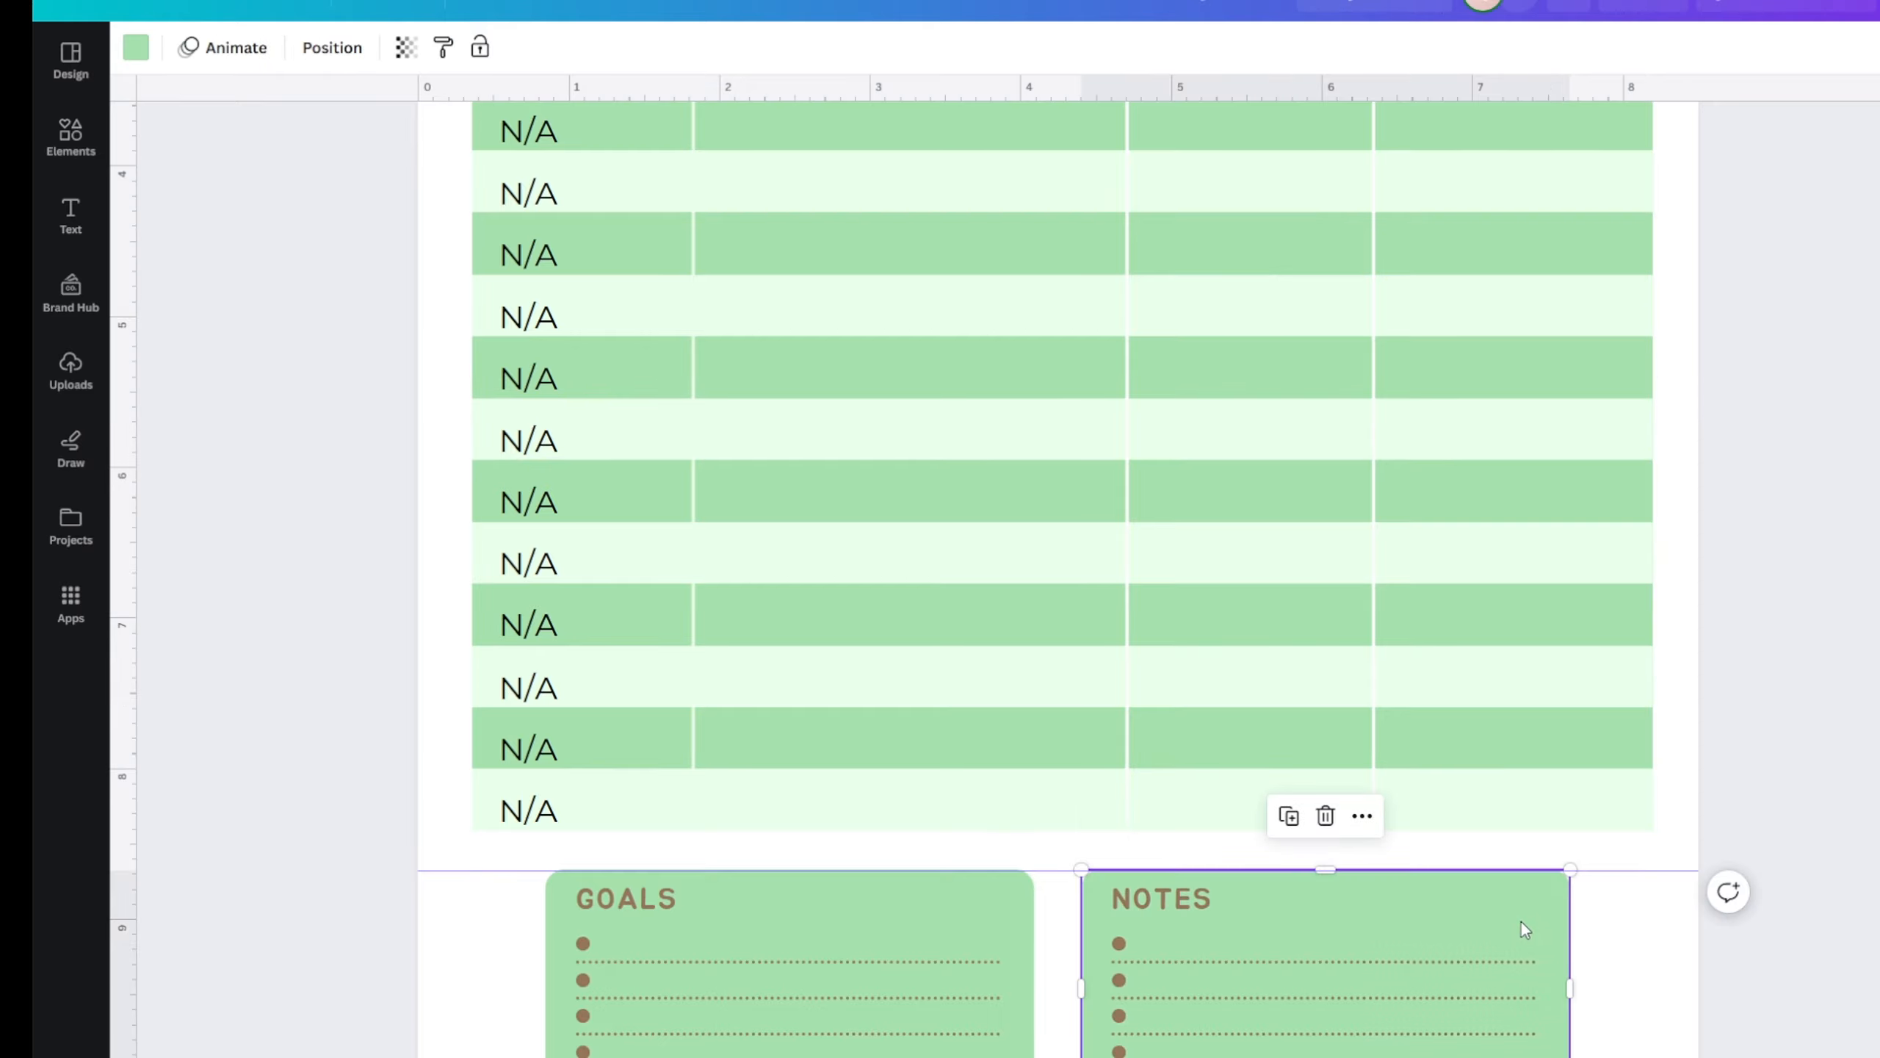
# - Copy the pale green table row style onto the Goals box
pyautogui.scroll(3, 711, 364)
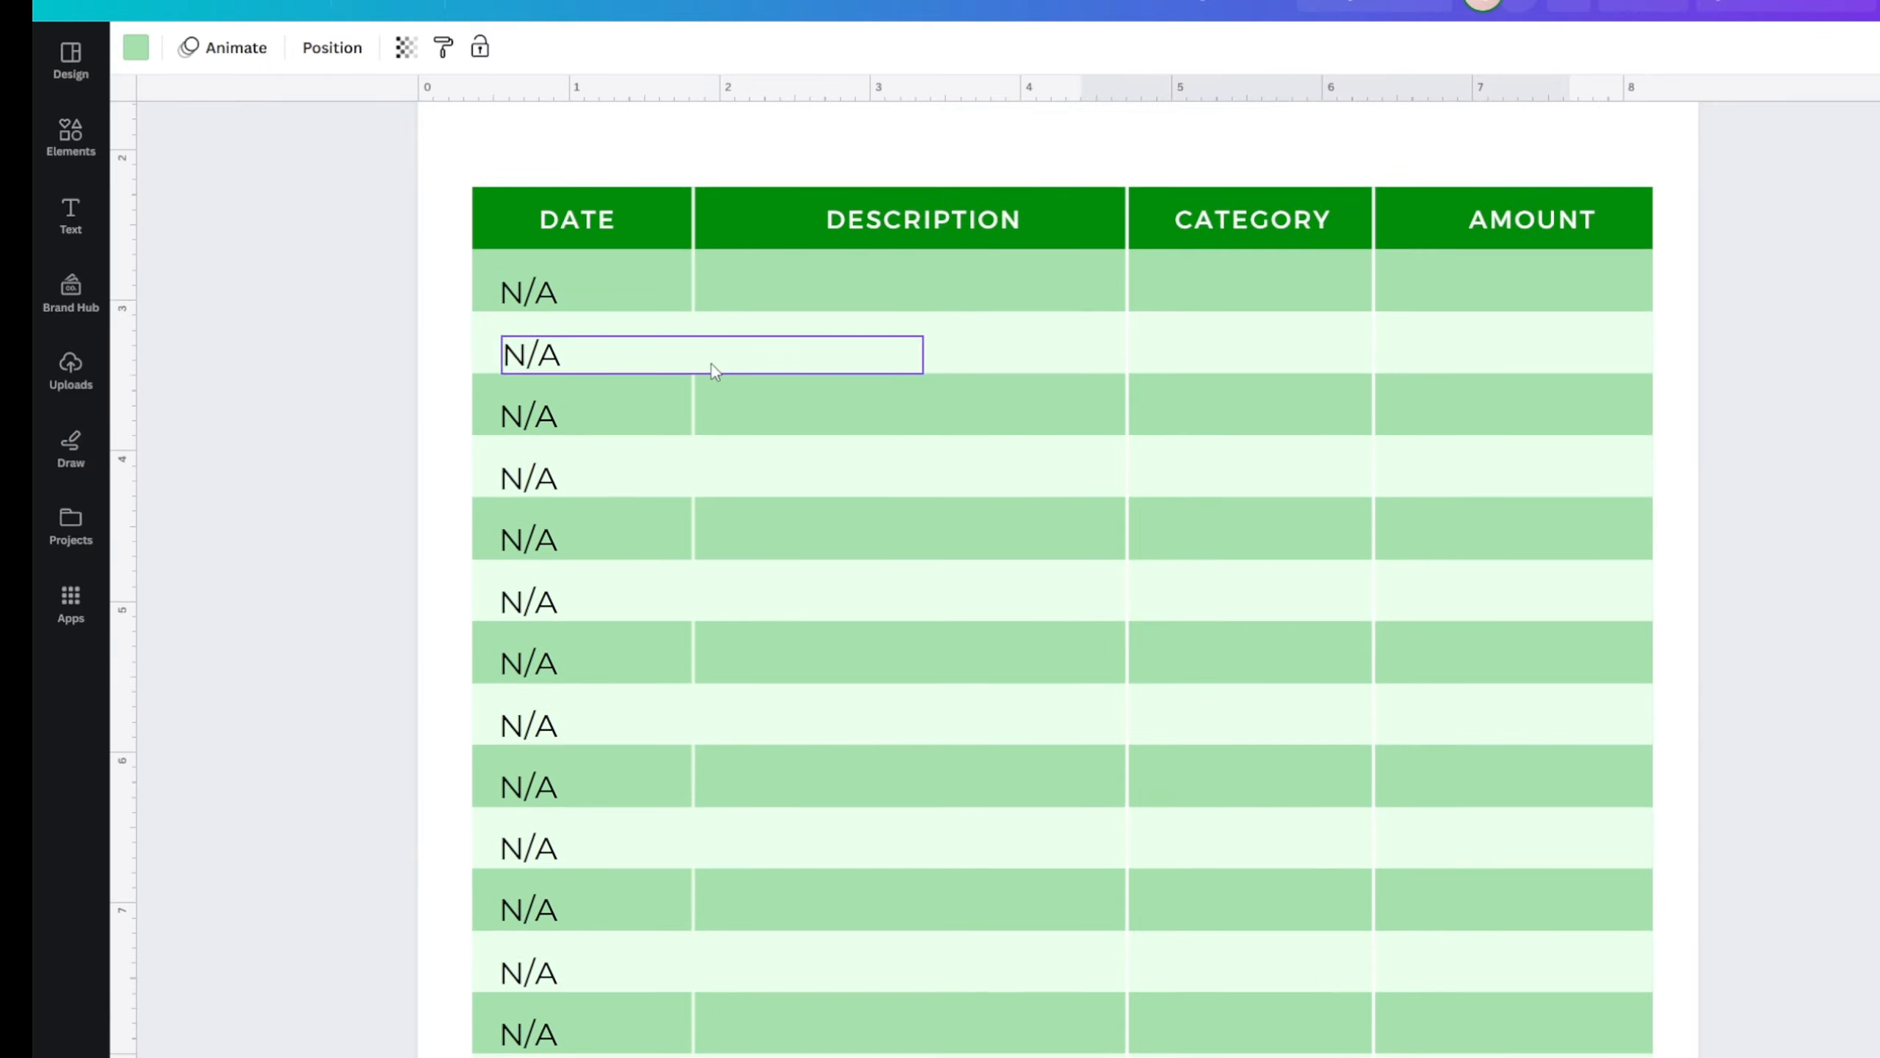
pyautogui.scroll(-3, 711, 364)
pyautogui.click(837, 982)
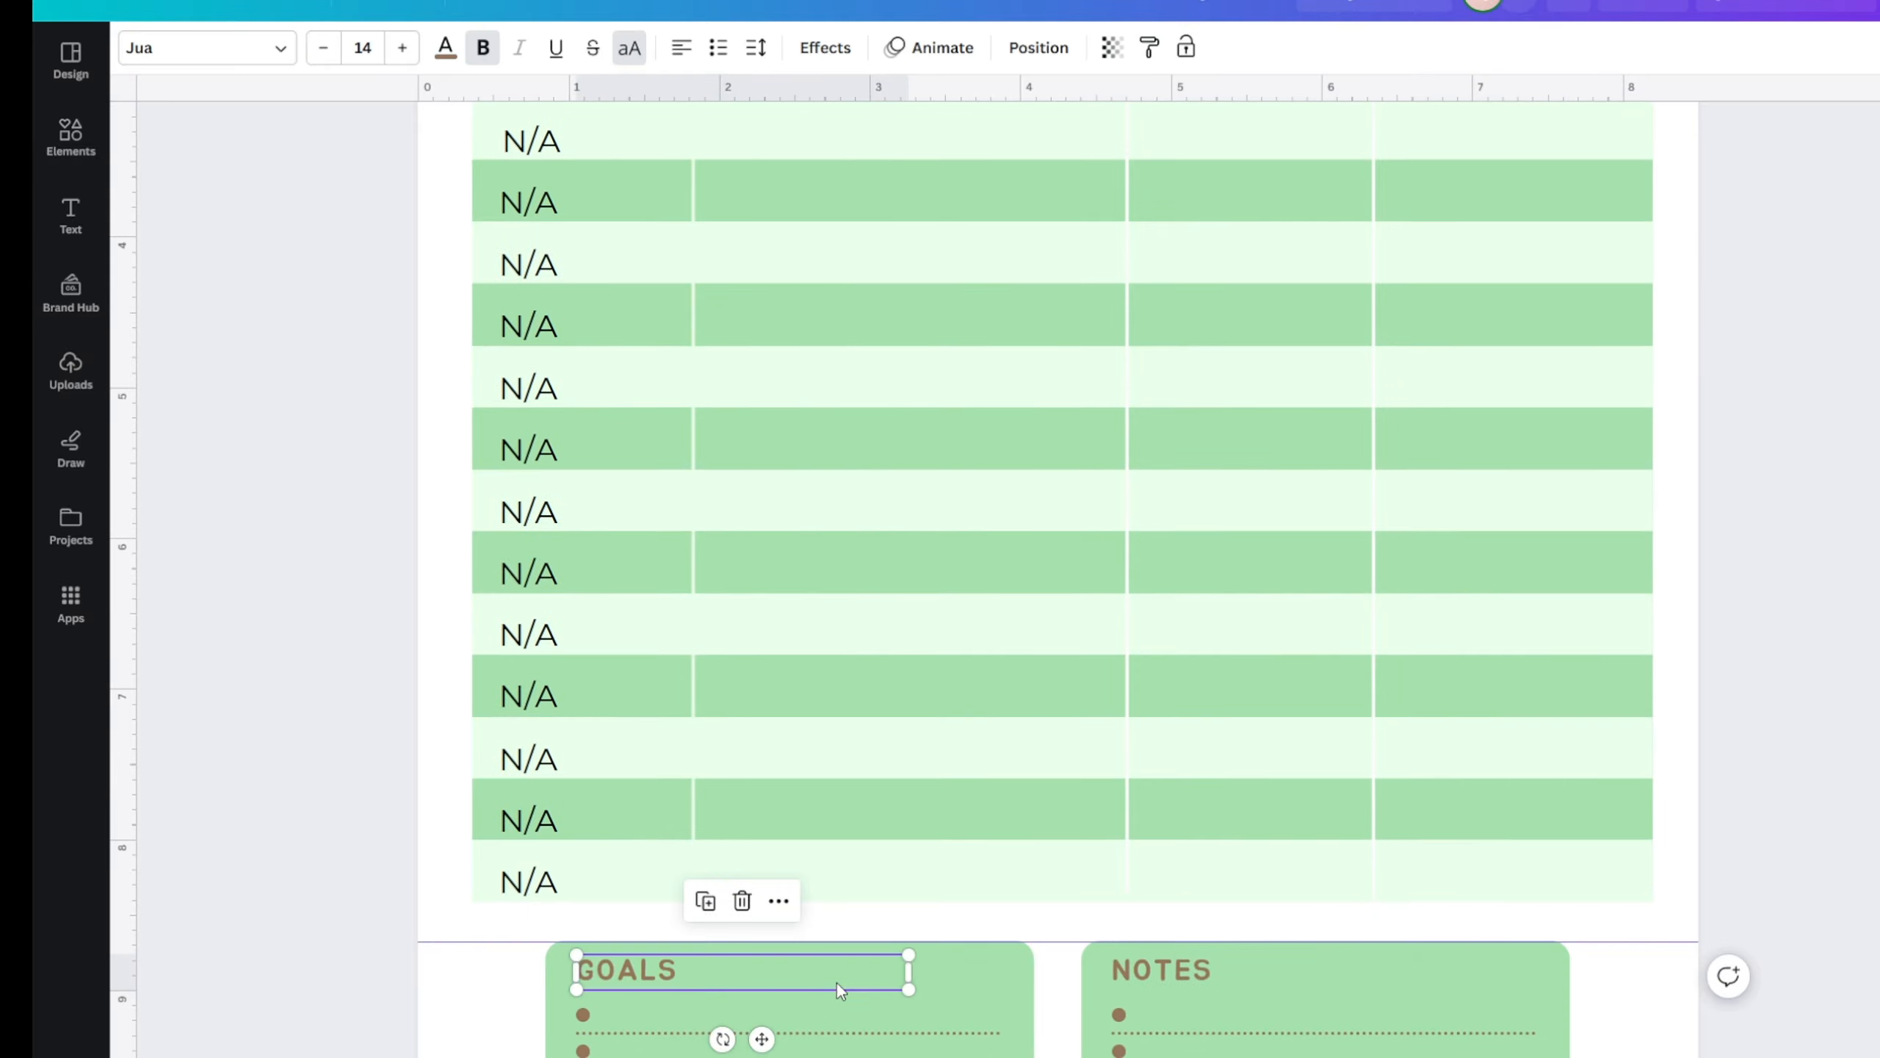
pyautogui.click(980, 742)
pyautogui.click(1258, 48)
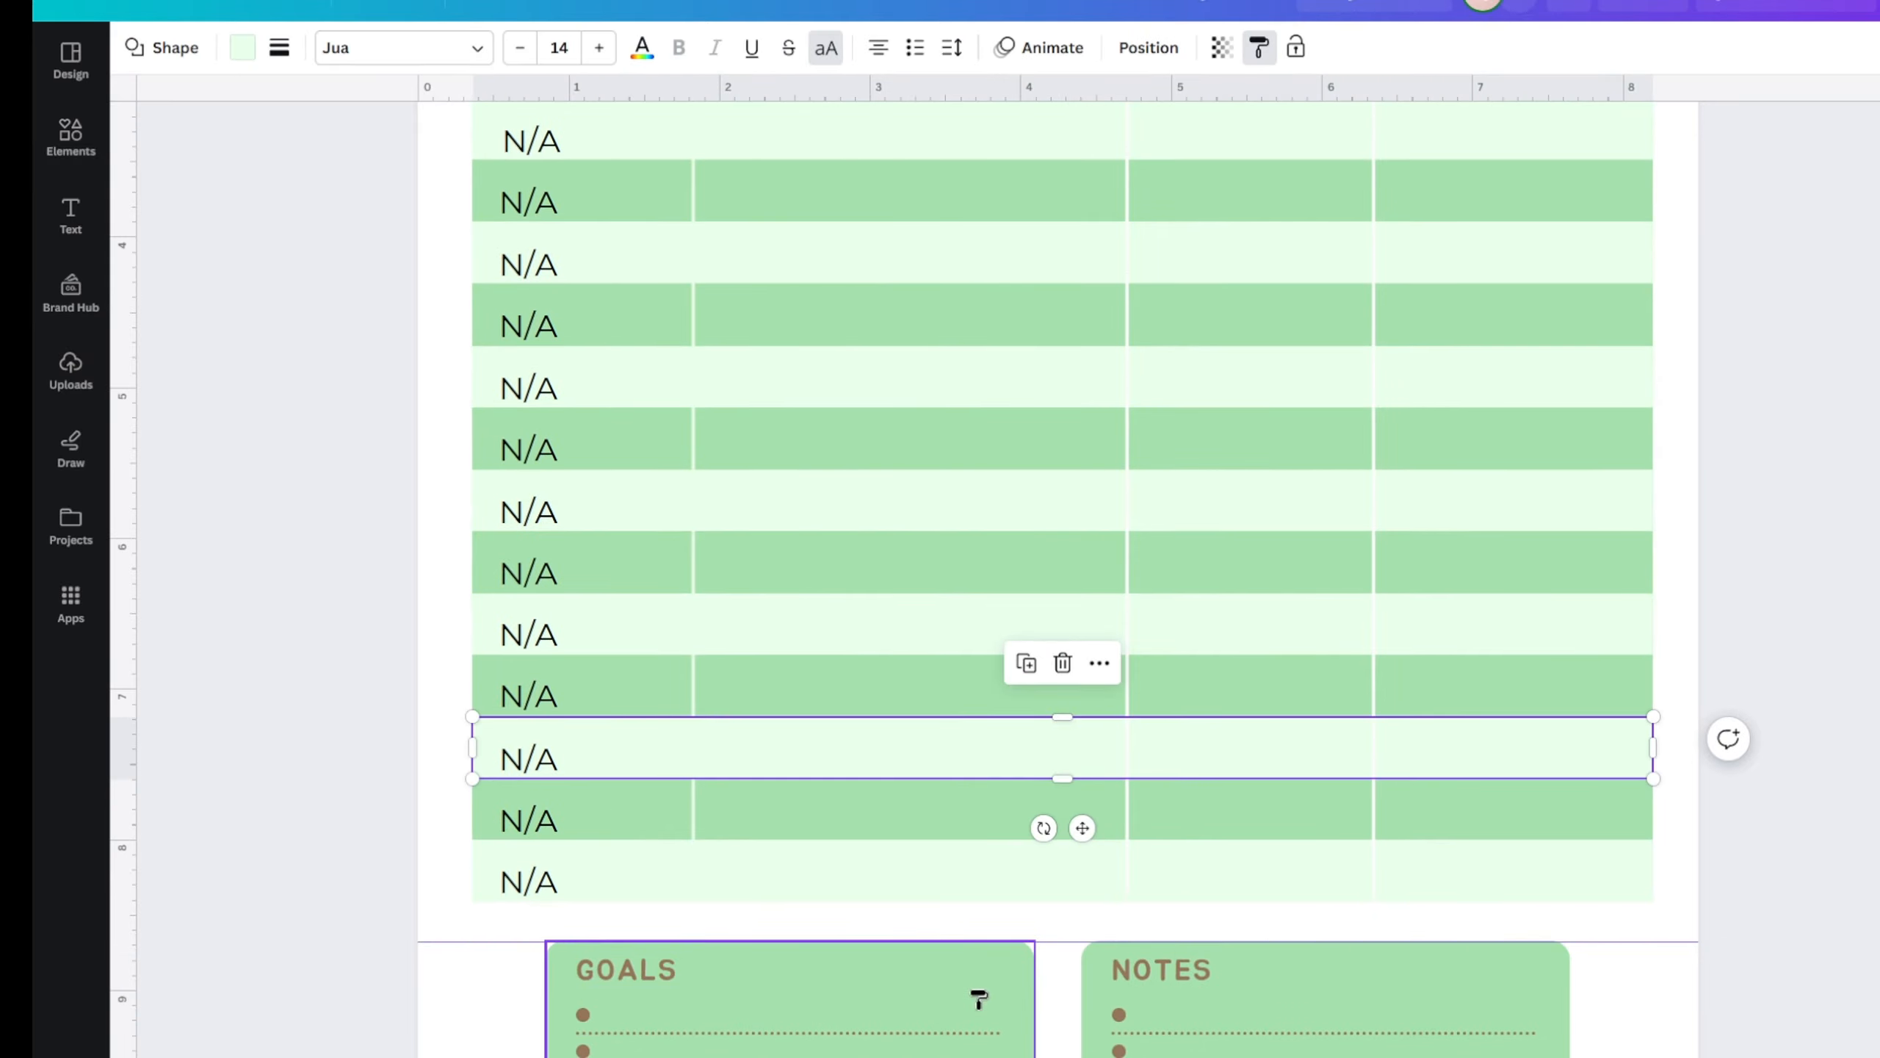
pyautogui.click(978, 996)
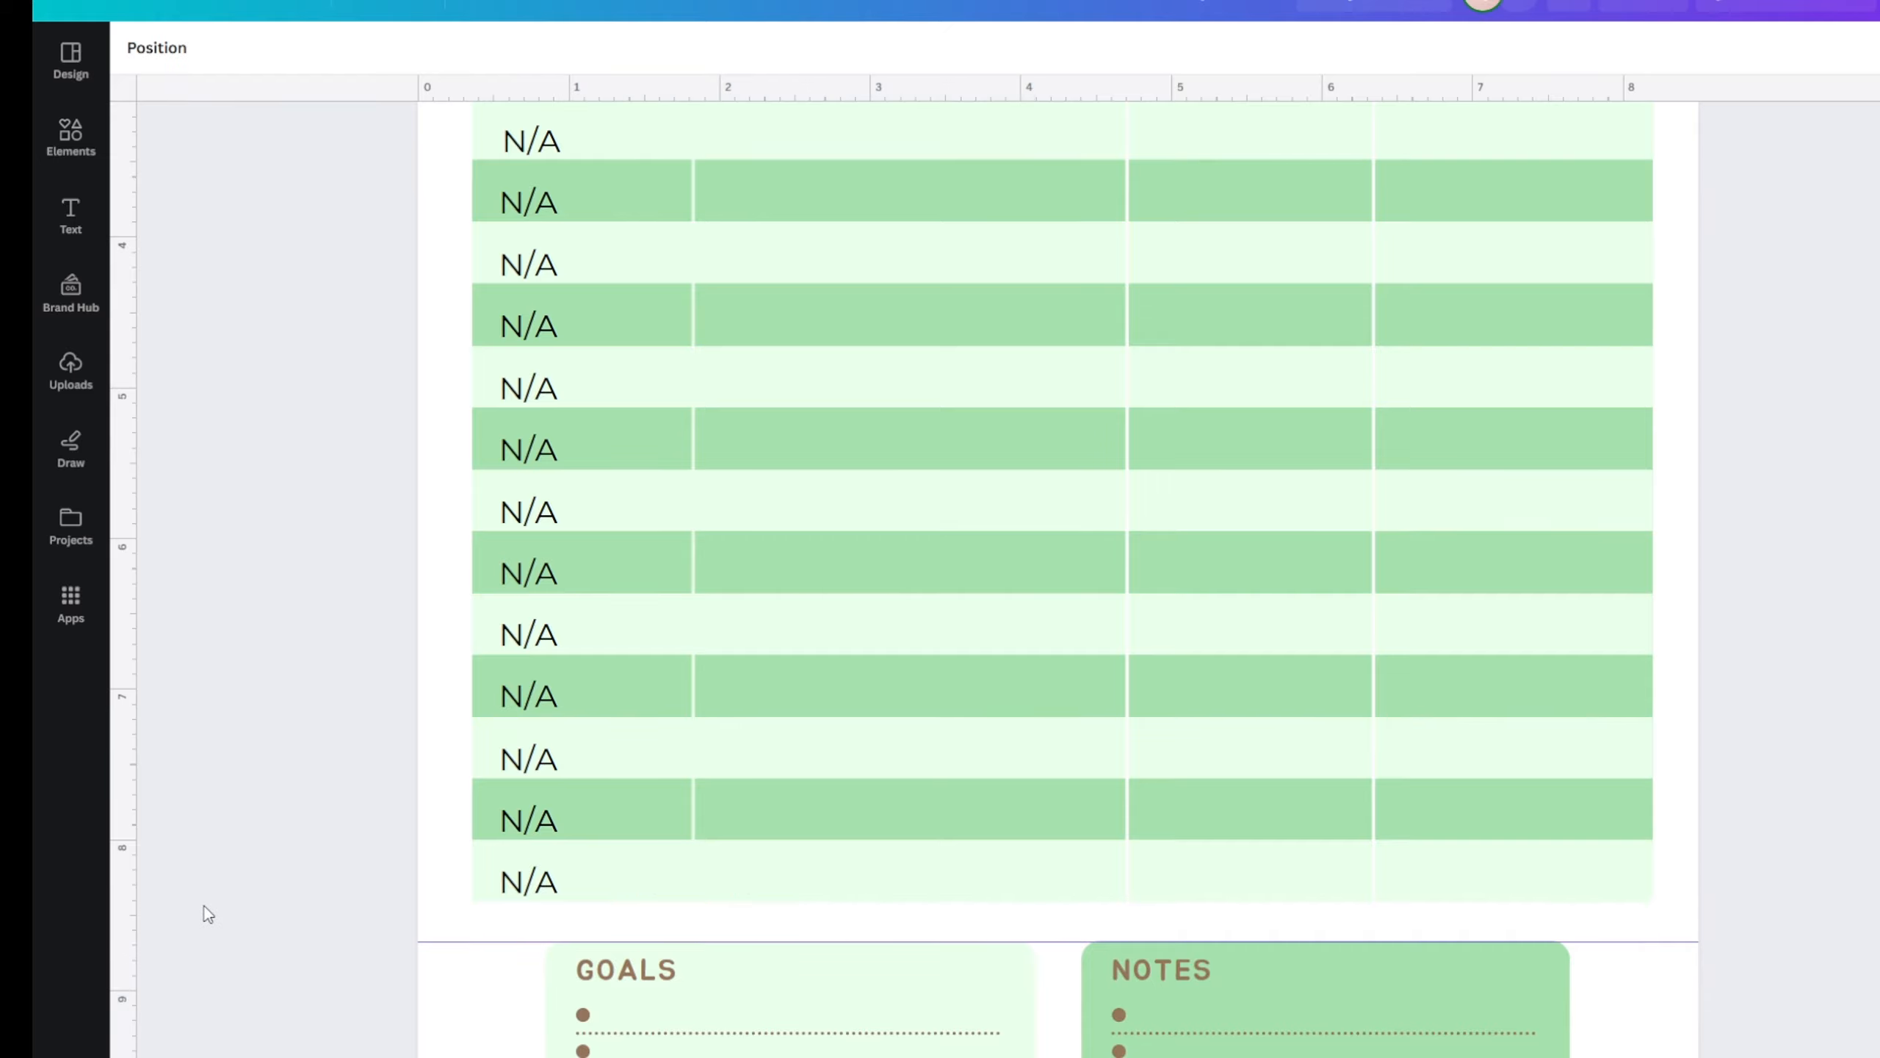
# - Change the font of the GOALS and NOTES headings to Montserrat Classic
pyautogui.scroll(10, 222, 874)
pyautogui.scroll(-12, 585, 519)
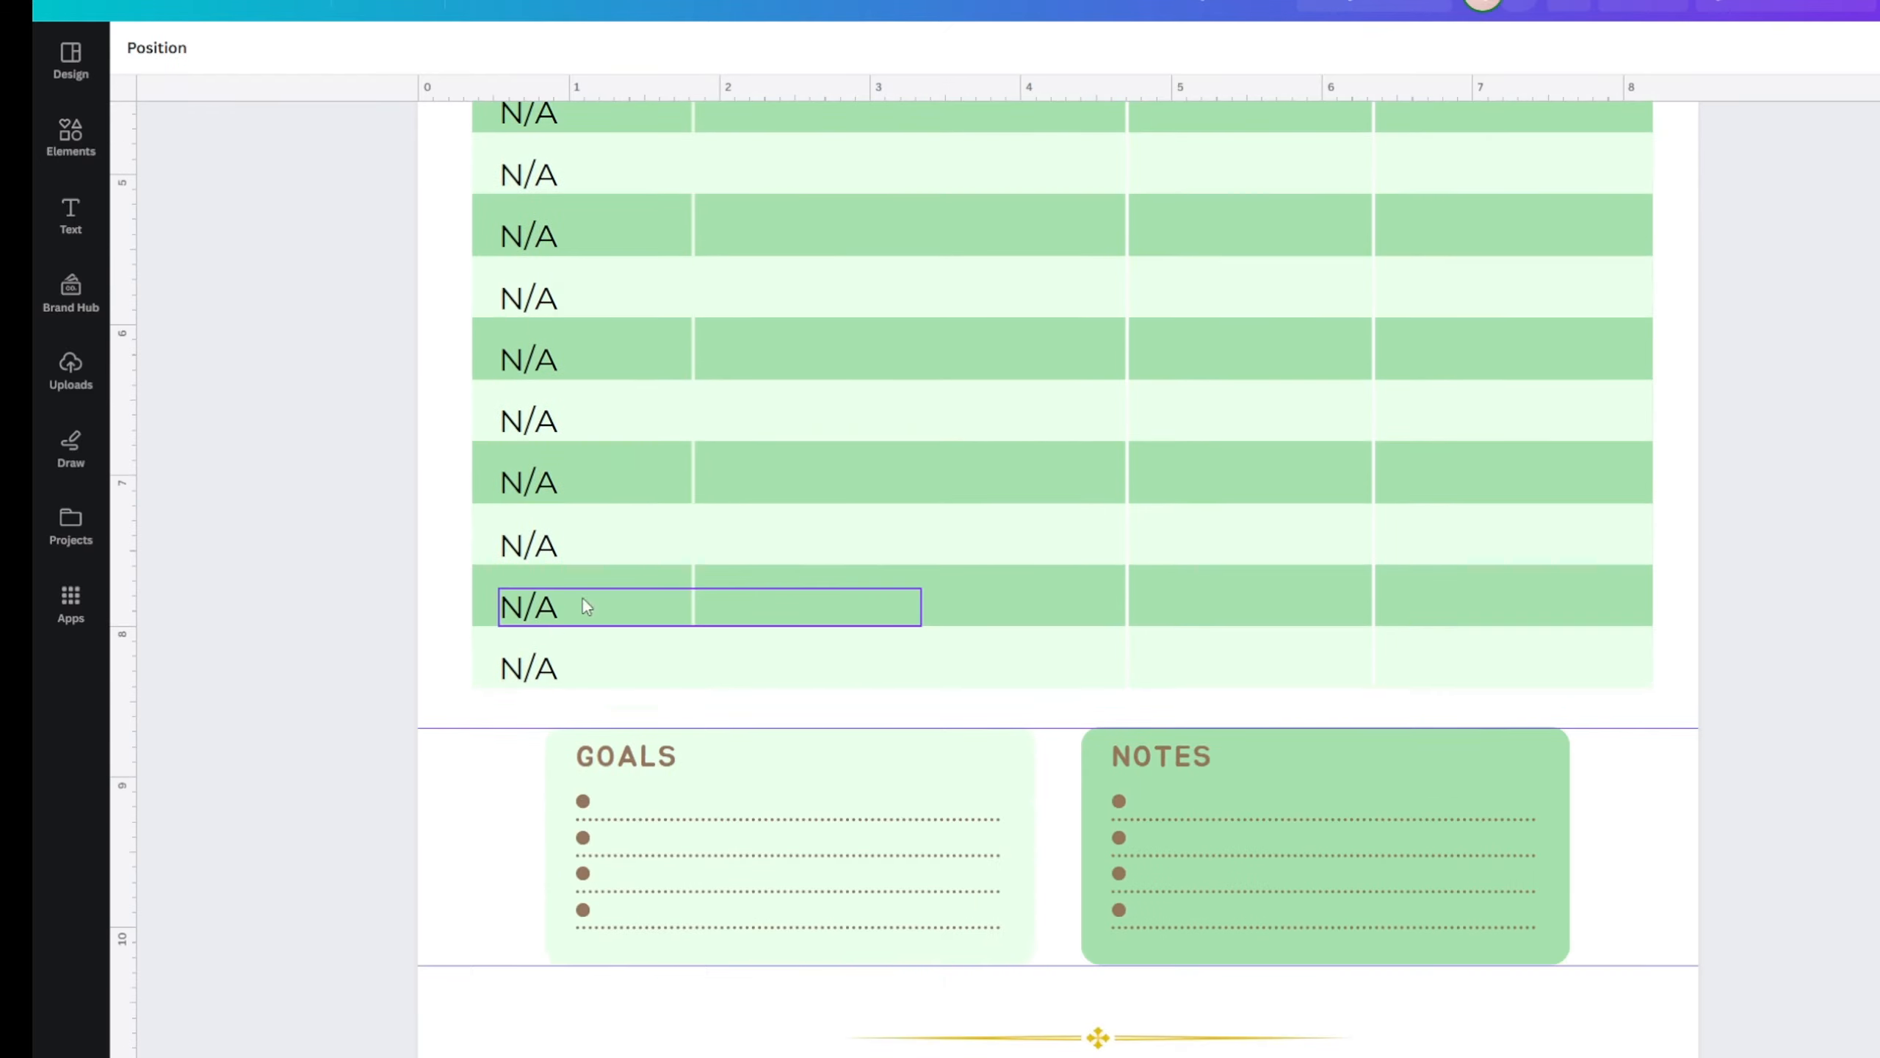
pyautogui.doubleClick(615, 755)
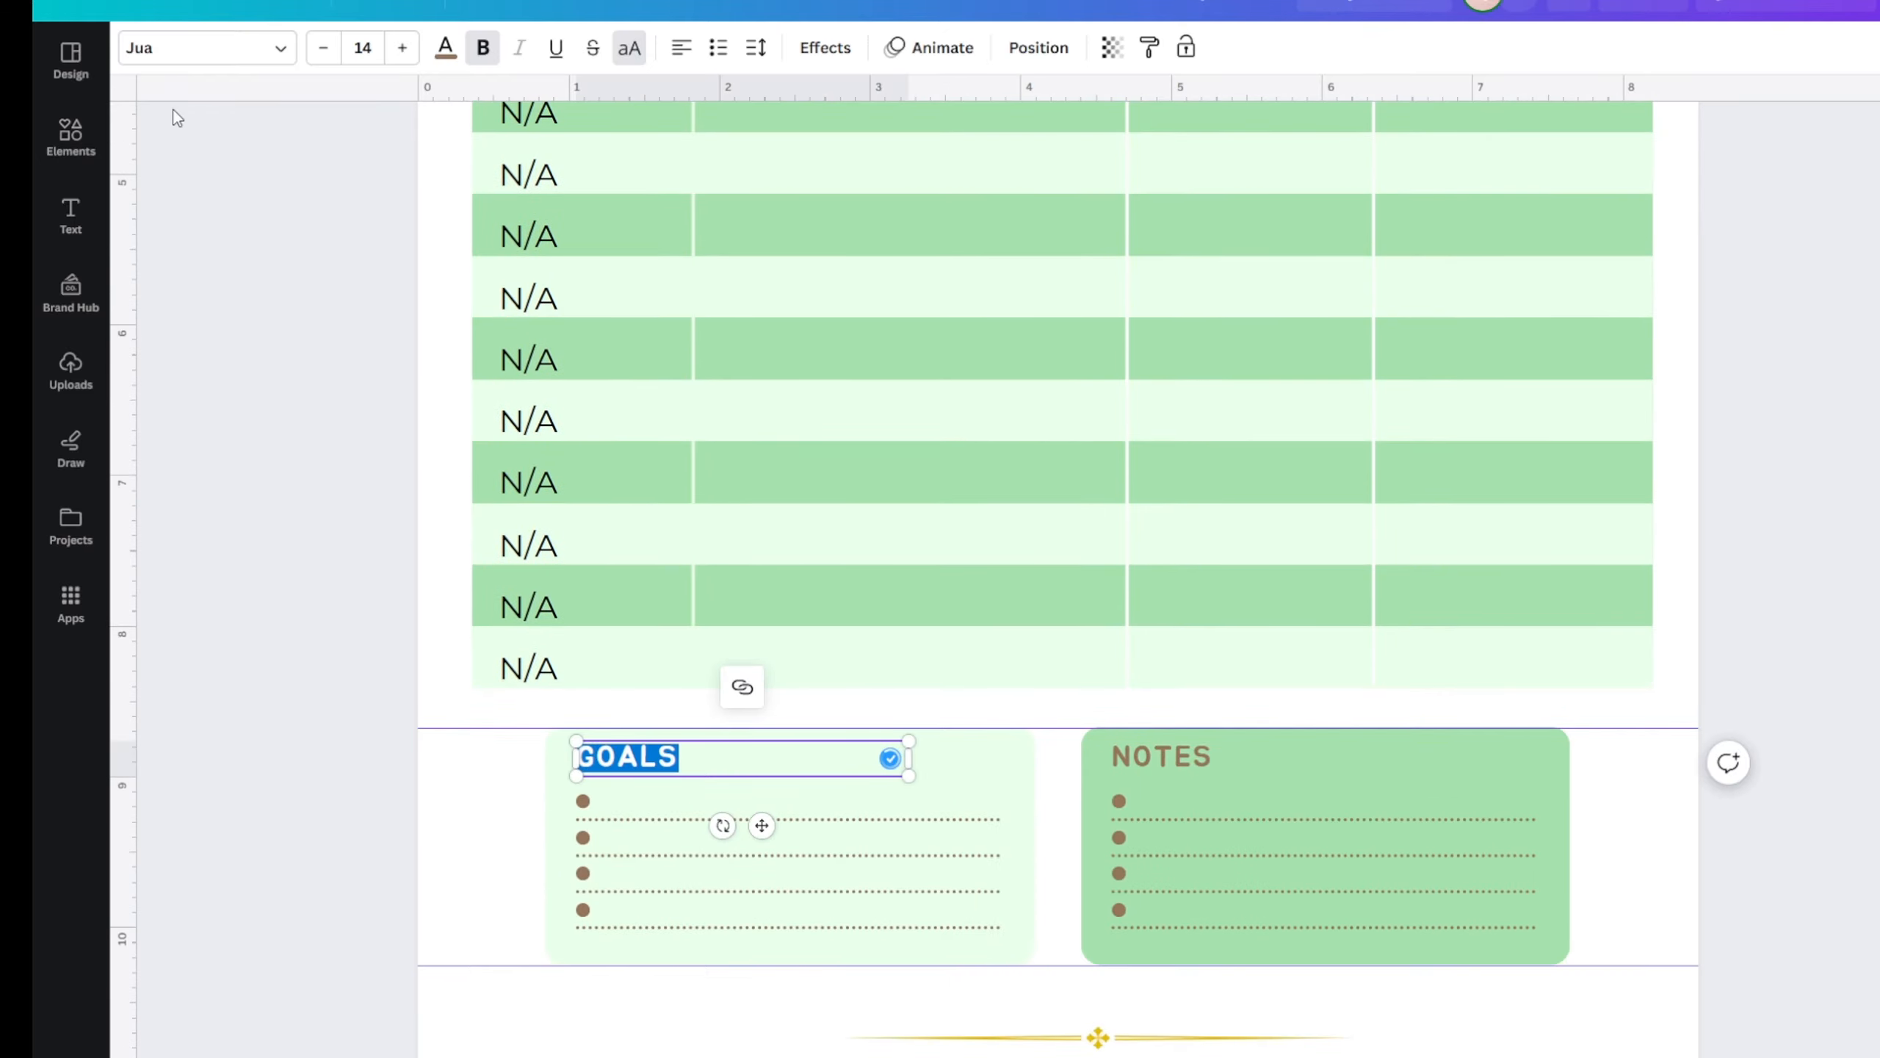
pyautogui.click(261, 53)
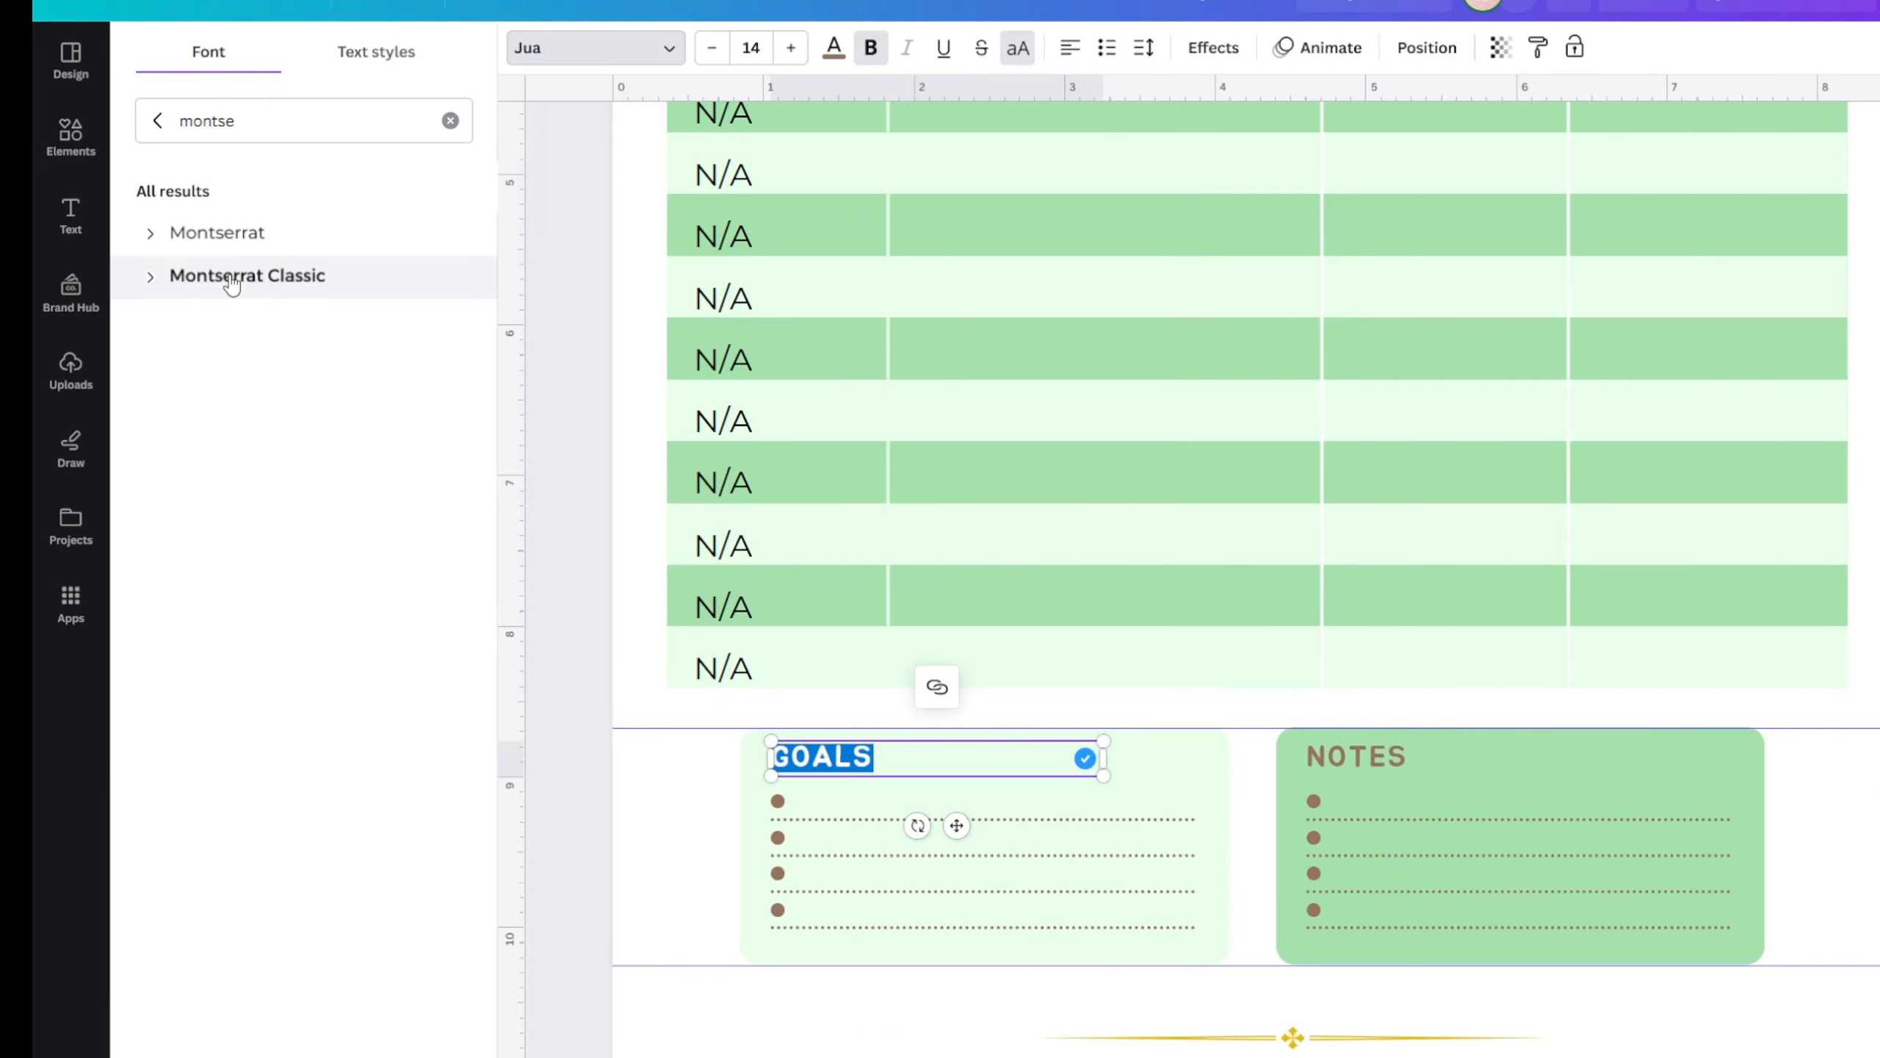
pyautogui.click(231, 281)
pyautogui.doubleClick(1377, 757)
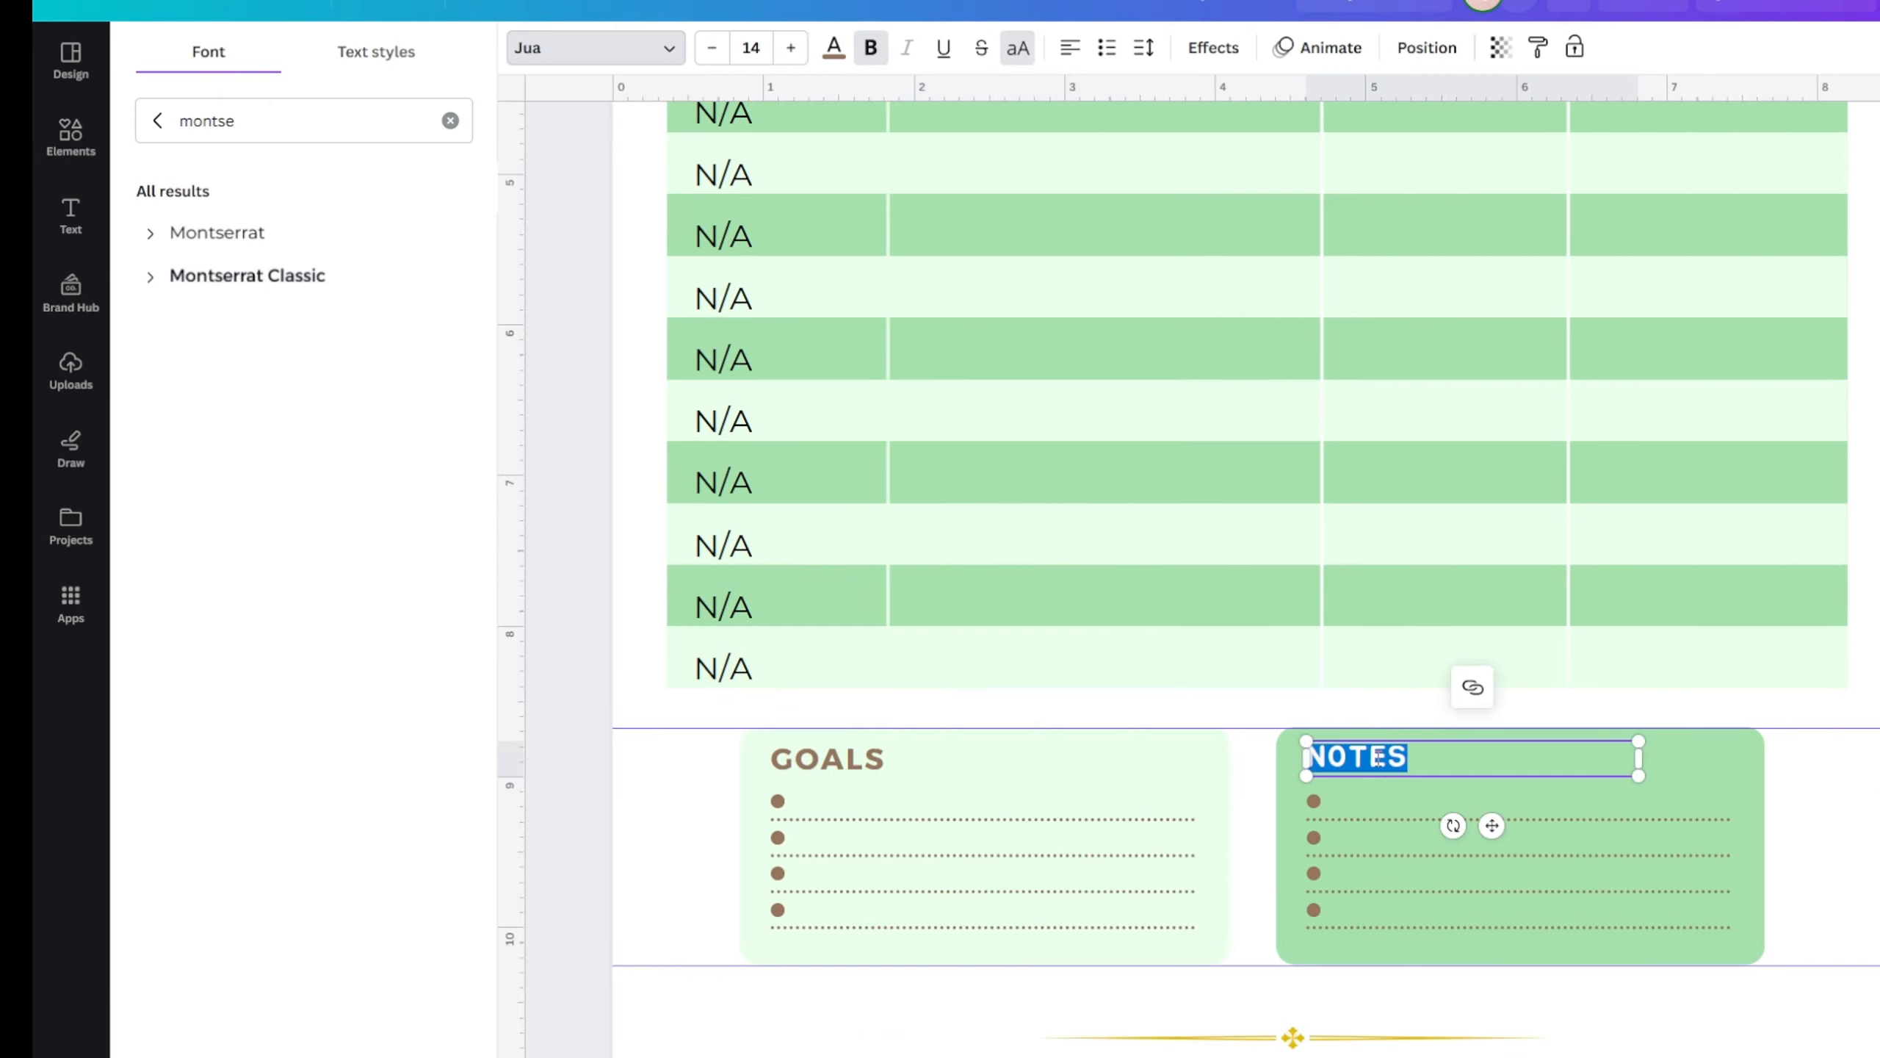
pyautogui.click(337, 280)
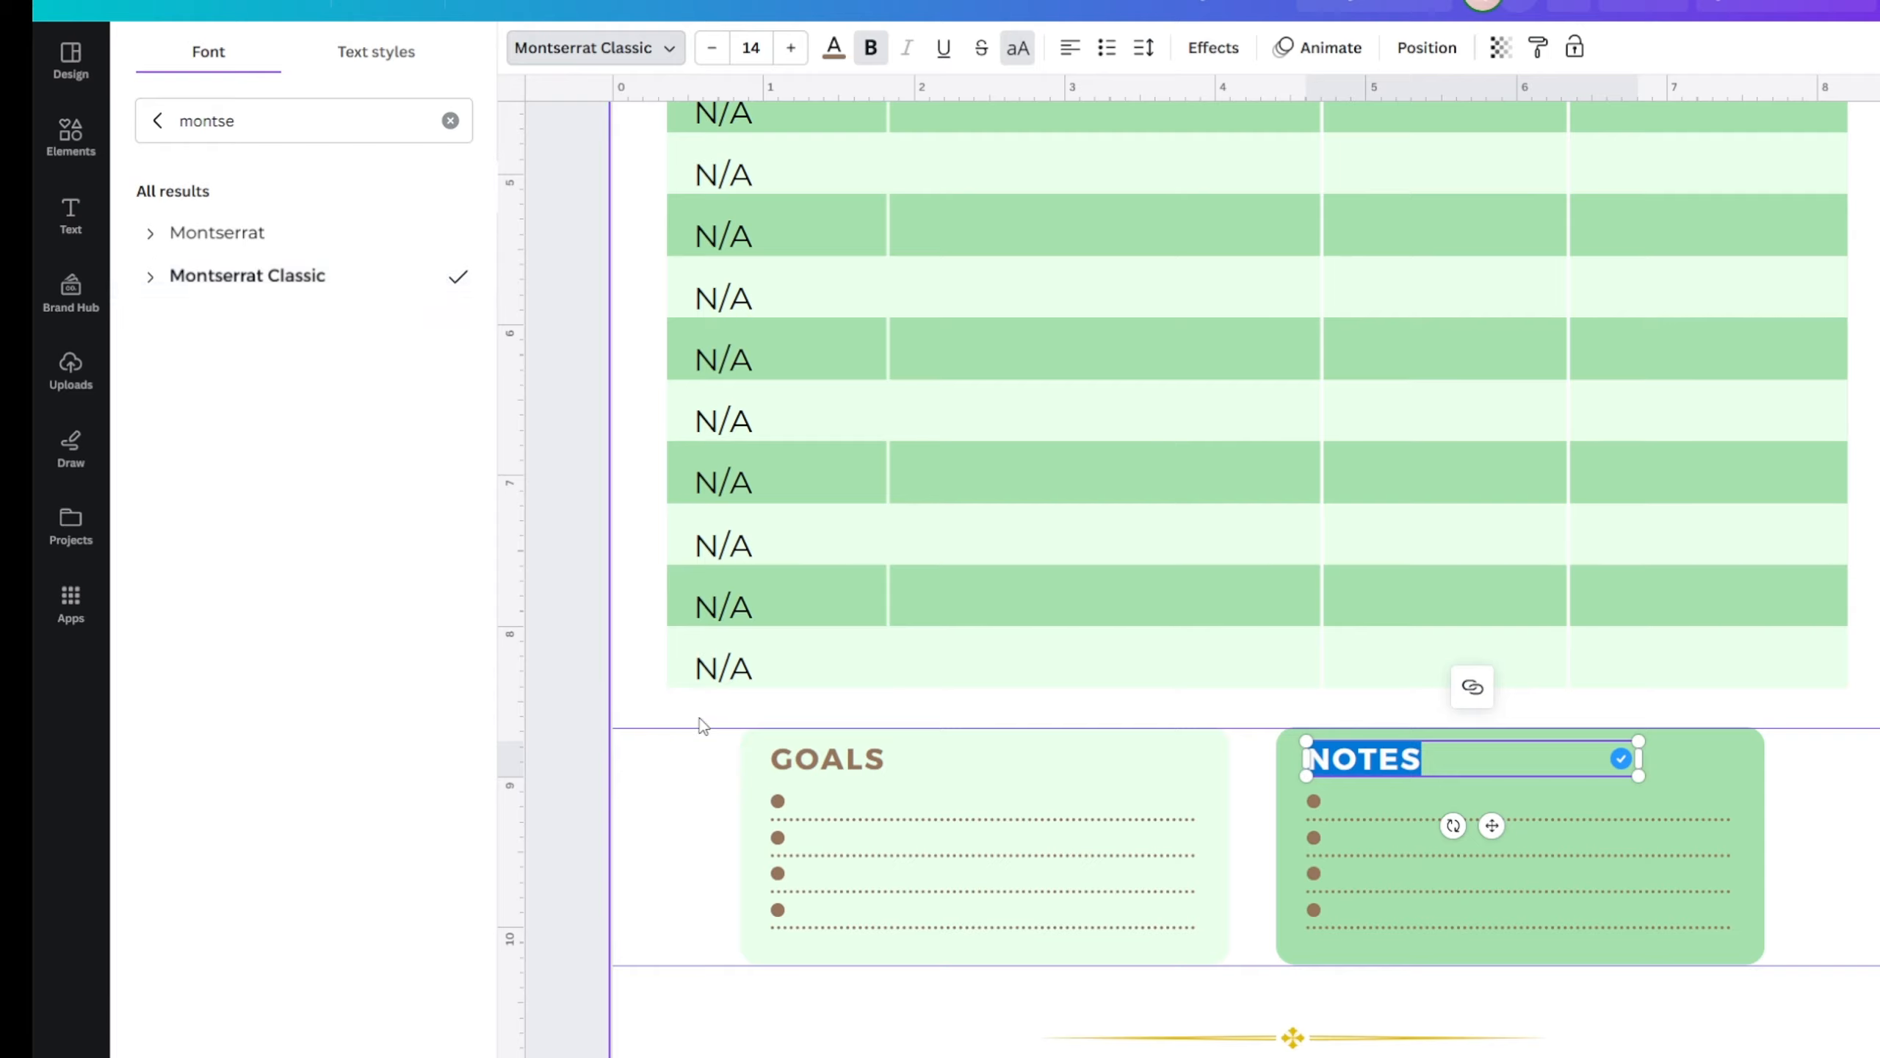
# - Recolour the GOALS heading dark green and the NOTES heading white using the document colours
pyautogui.click(825, 763)
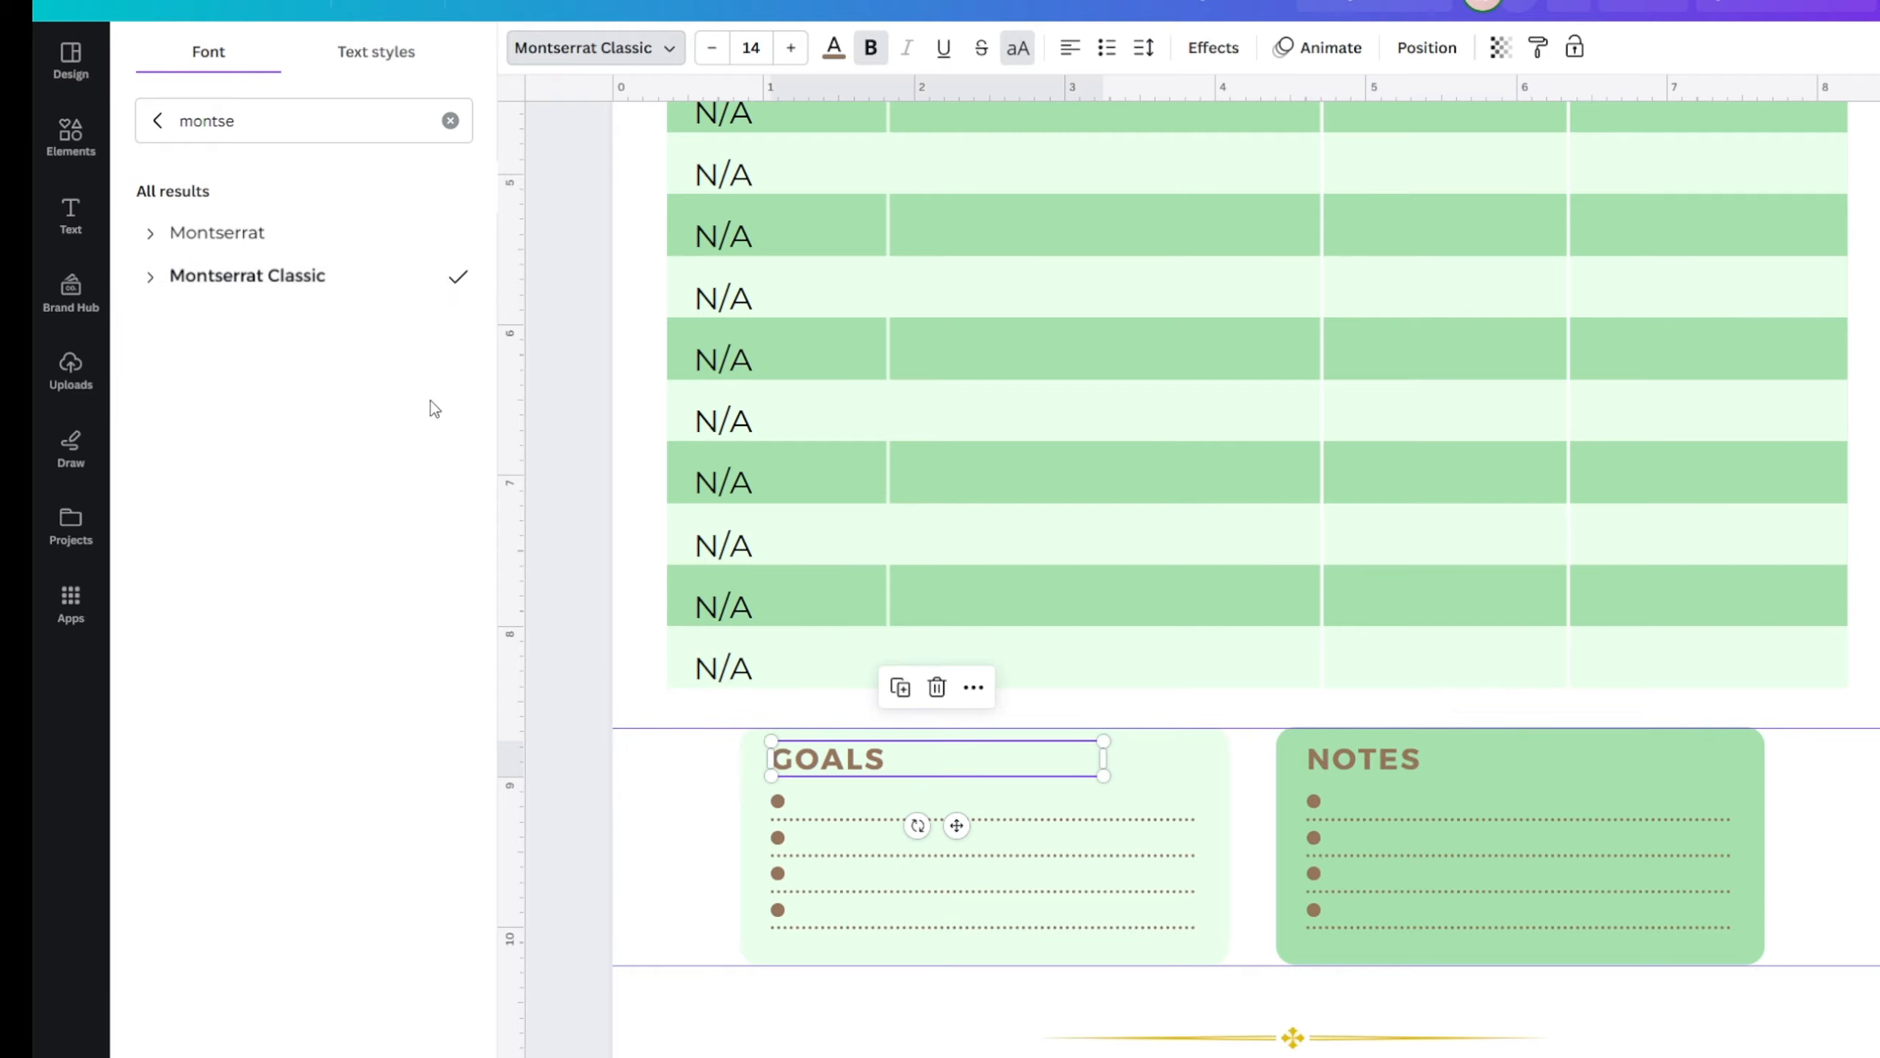
pyautogui.click(835, 50)
pyautogui.click(282, 186)
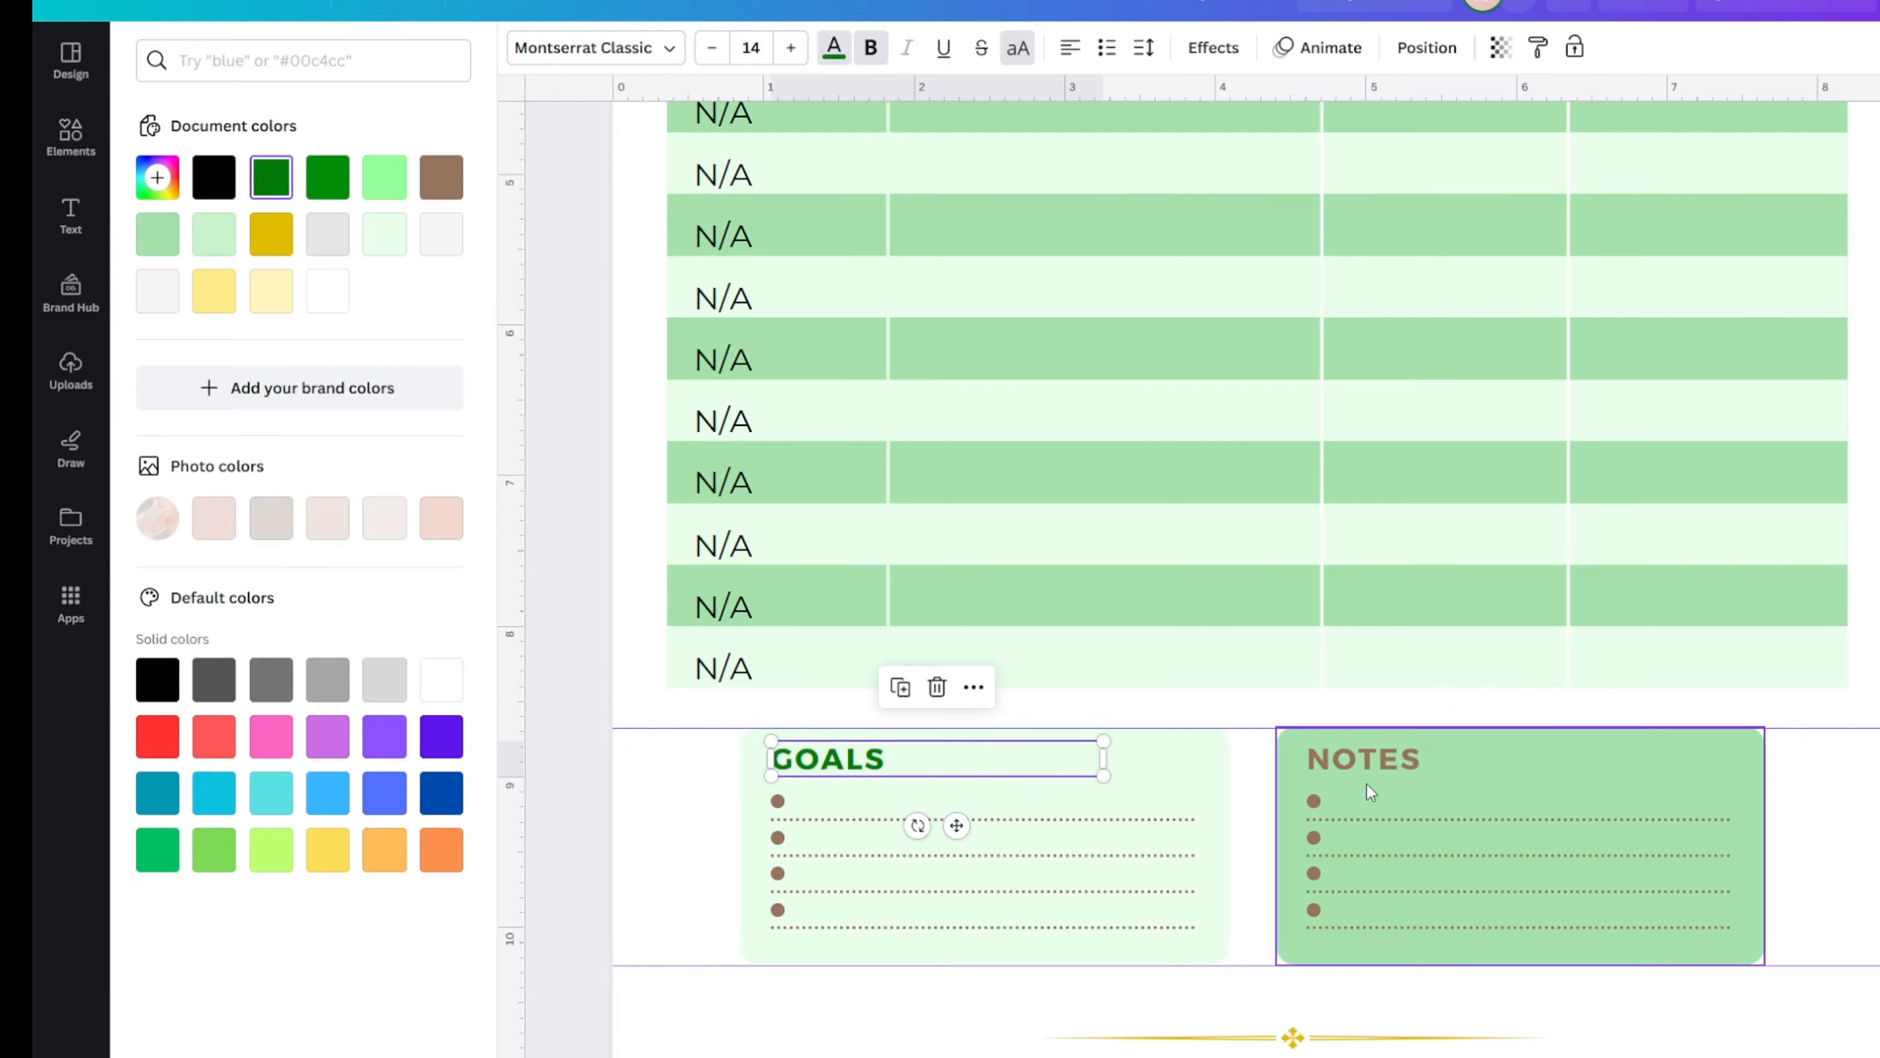
pyautogui.click(1321, 763)
pyautogui.click(327, 296)
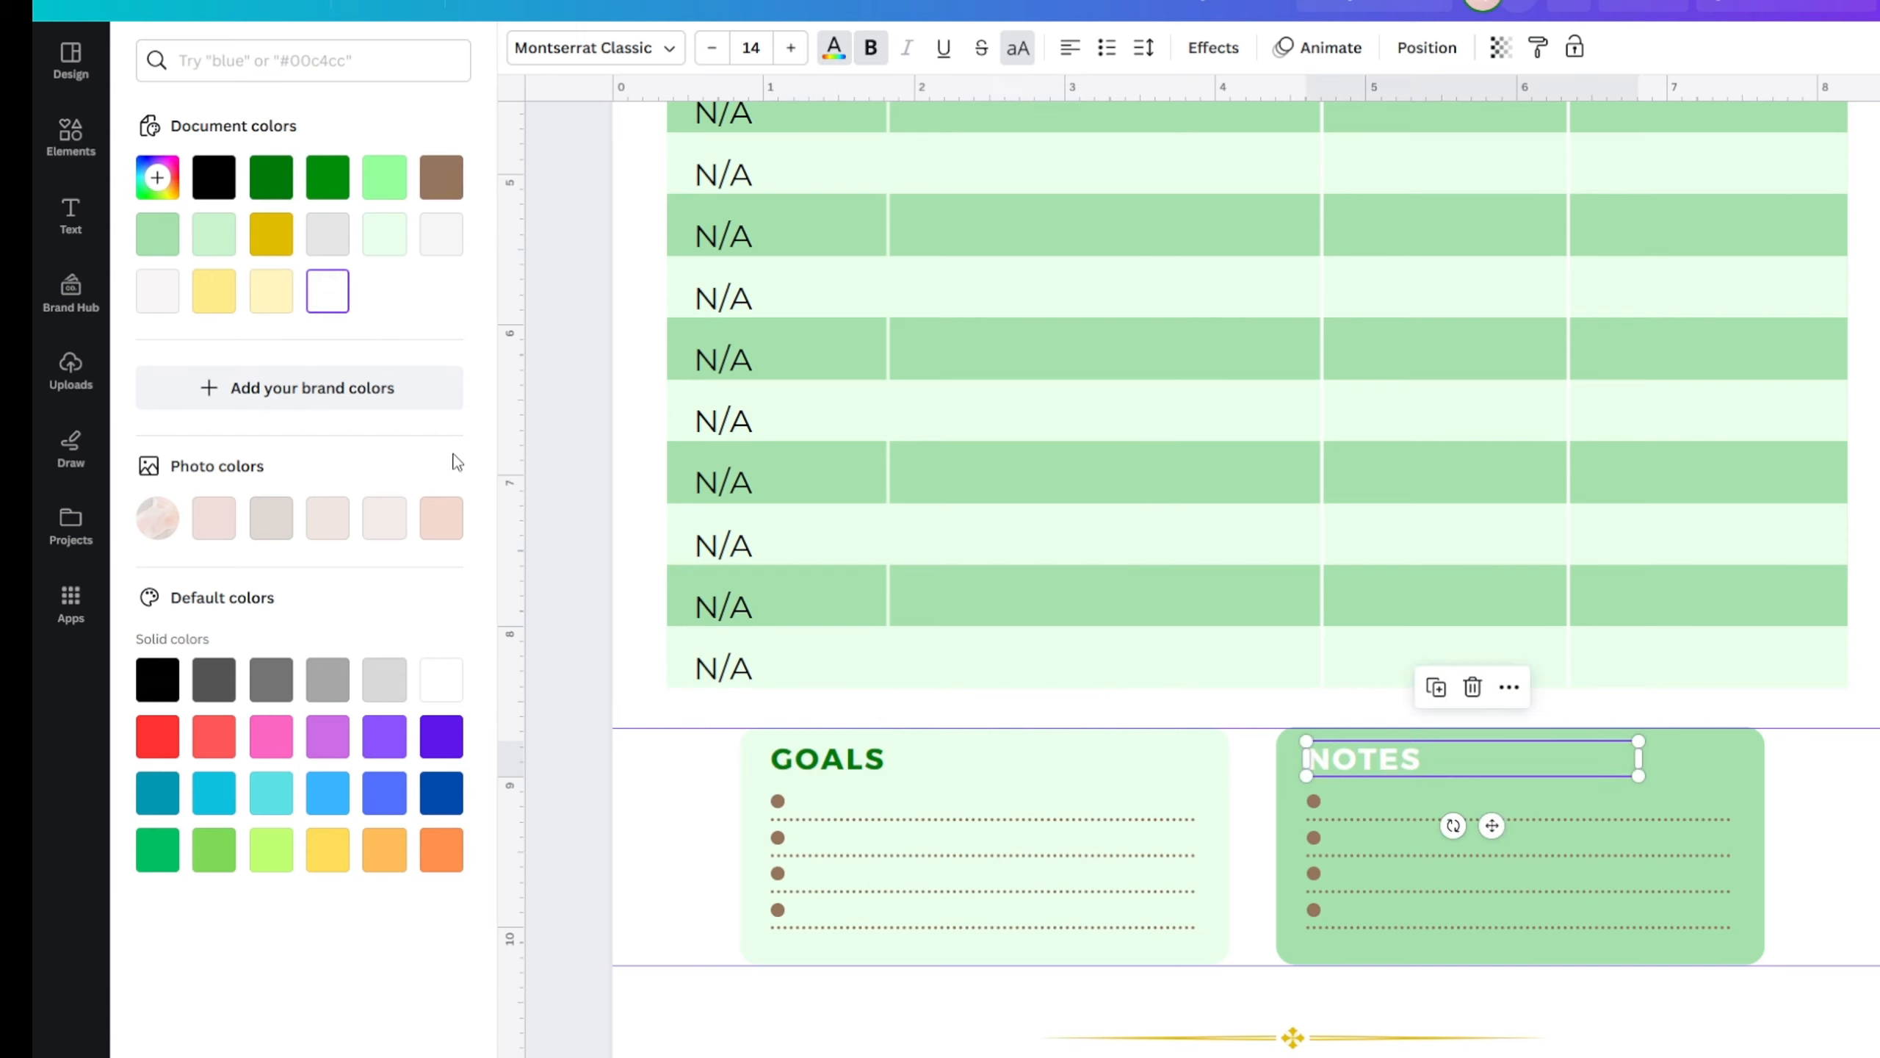
pyautogui.click(554, 526)
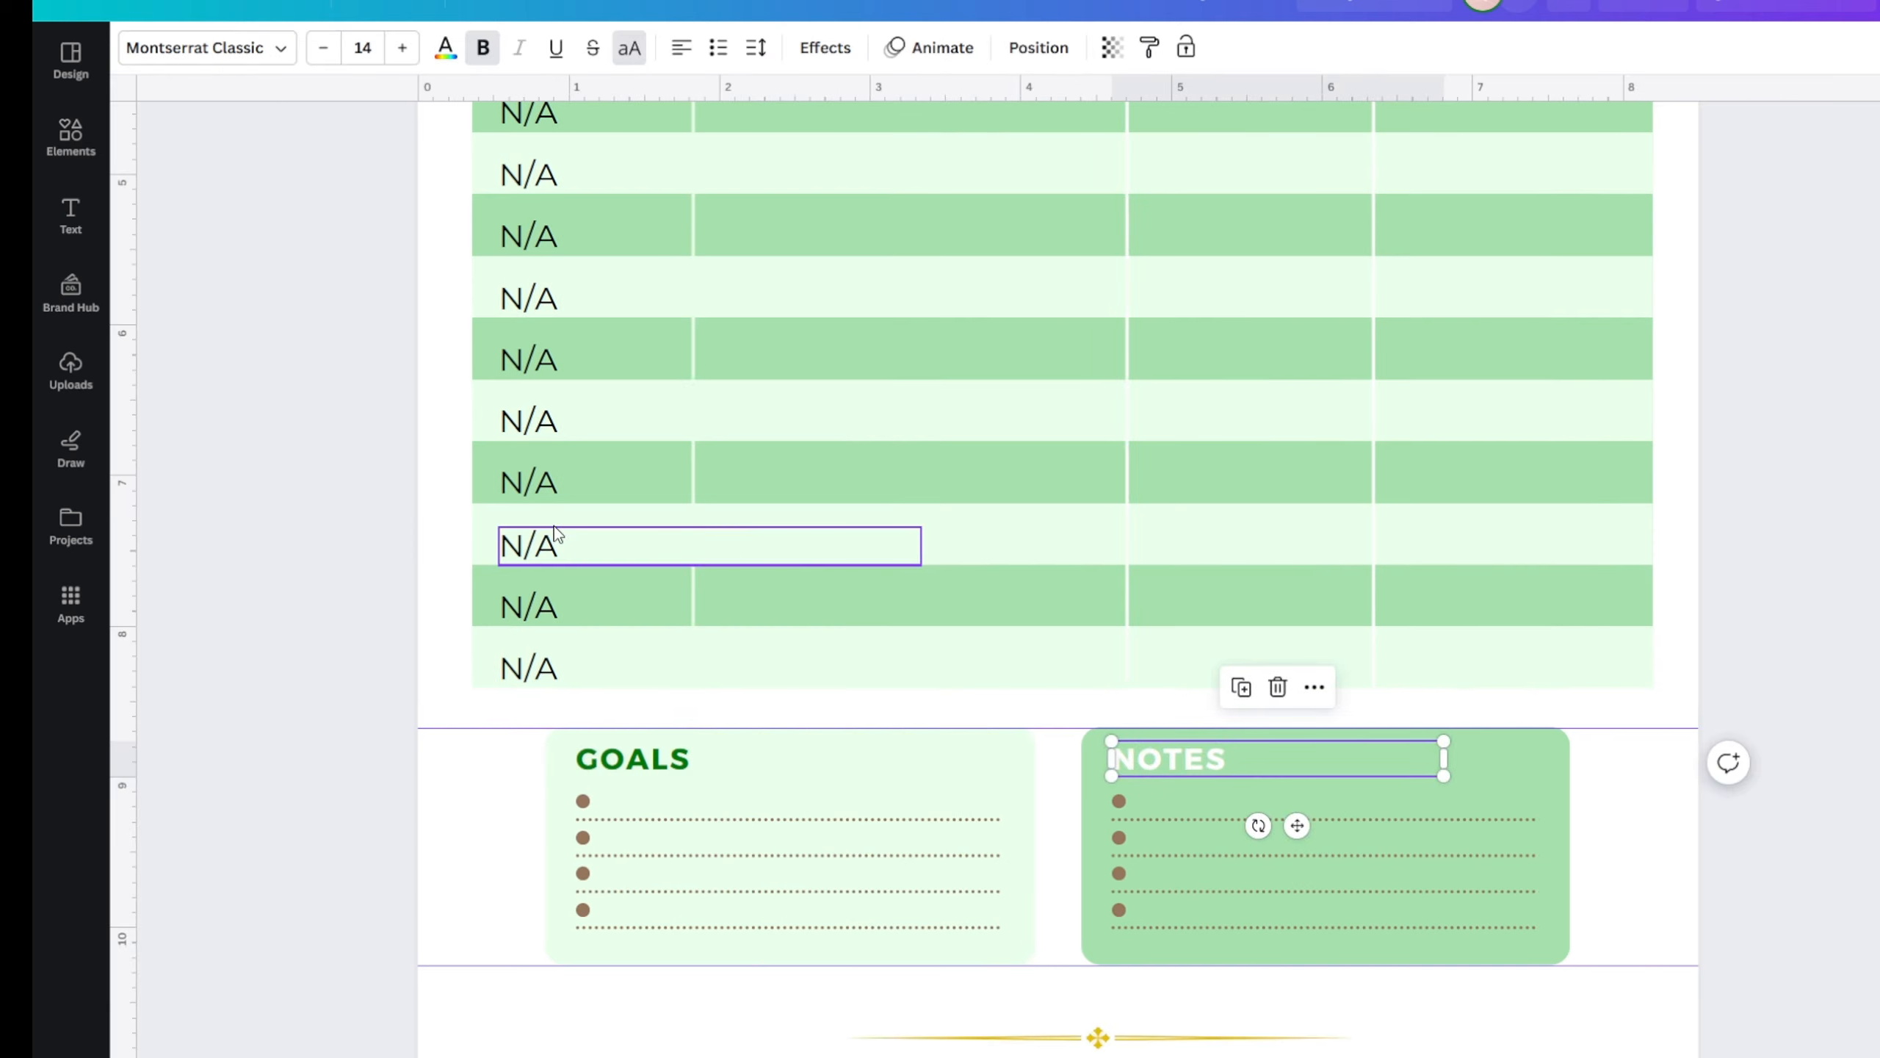
pyautogui.click(372, 549)
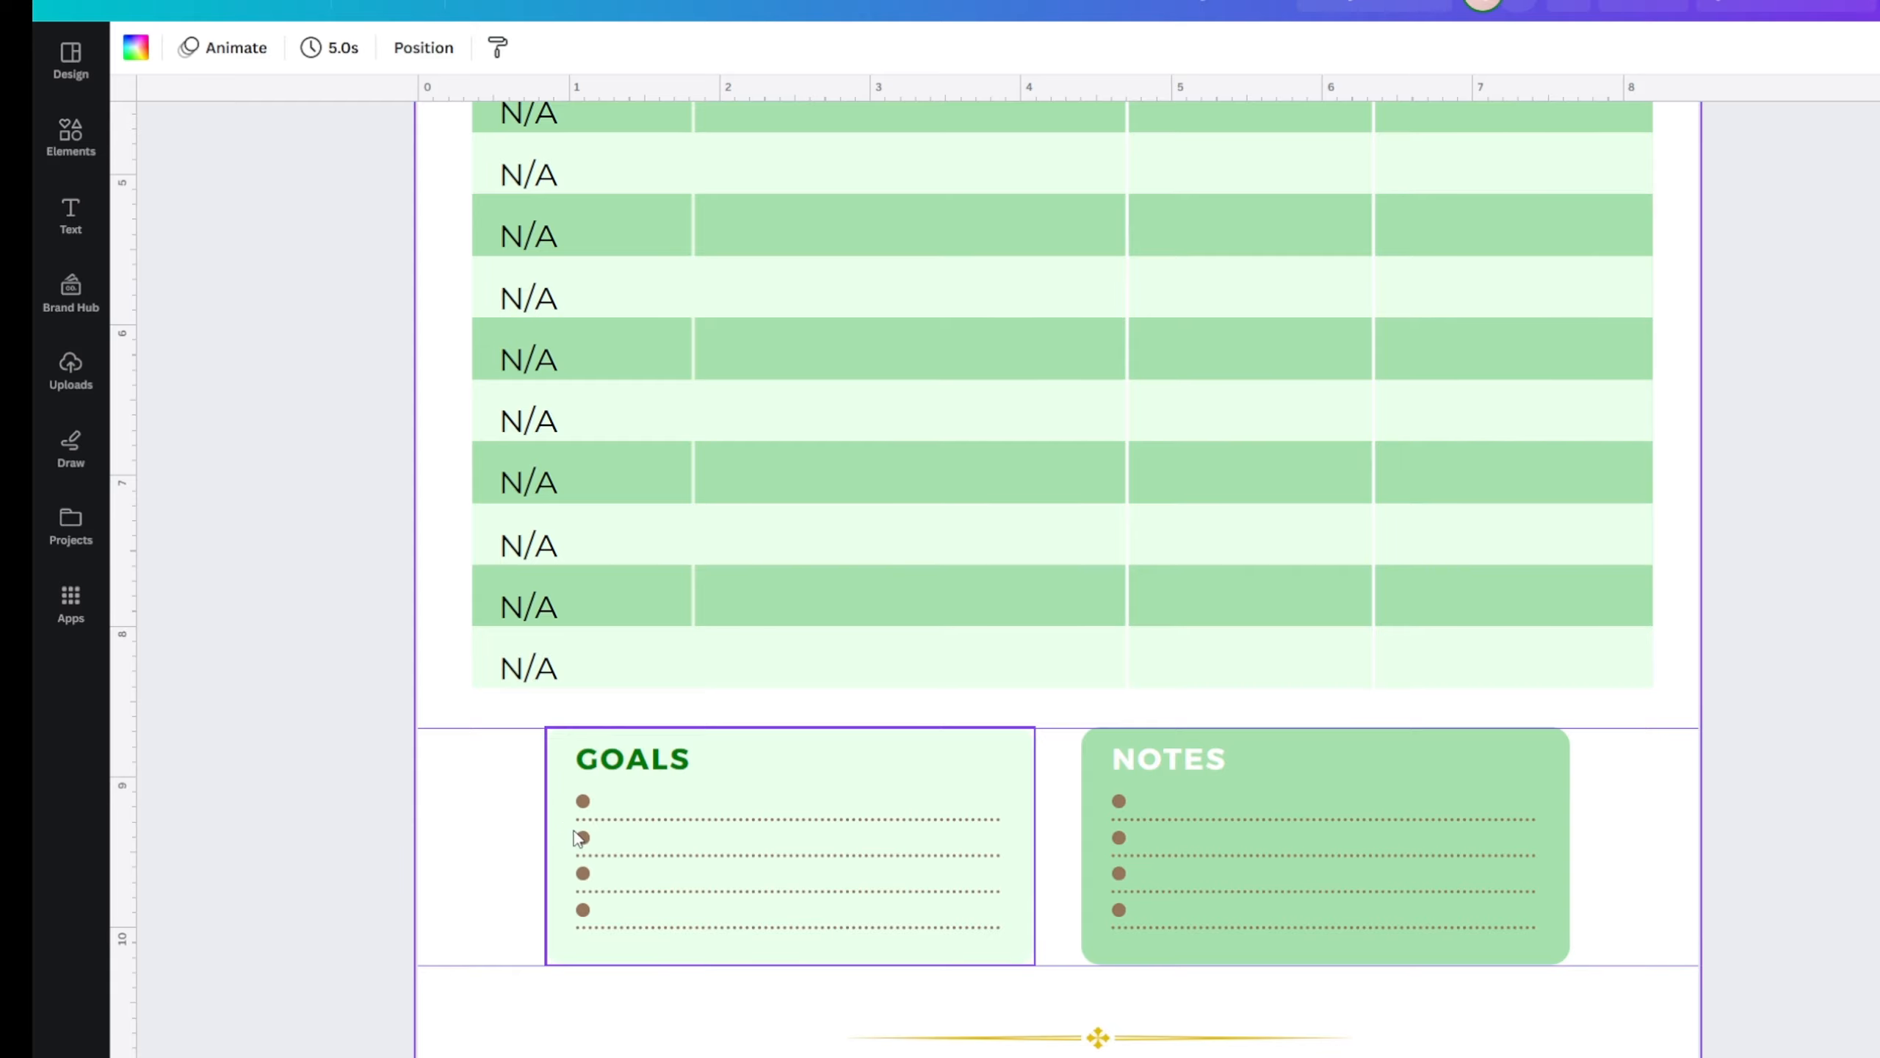
# - Recolour the brown bullets and dotted lines white across all pages, starting from the first bullet in the Notes box
pyautogui.scroll(2, 1096, 800)
pyautogui.scroll(1, 1153, 809)
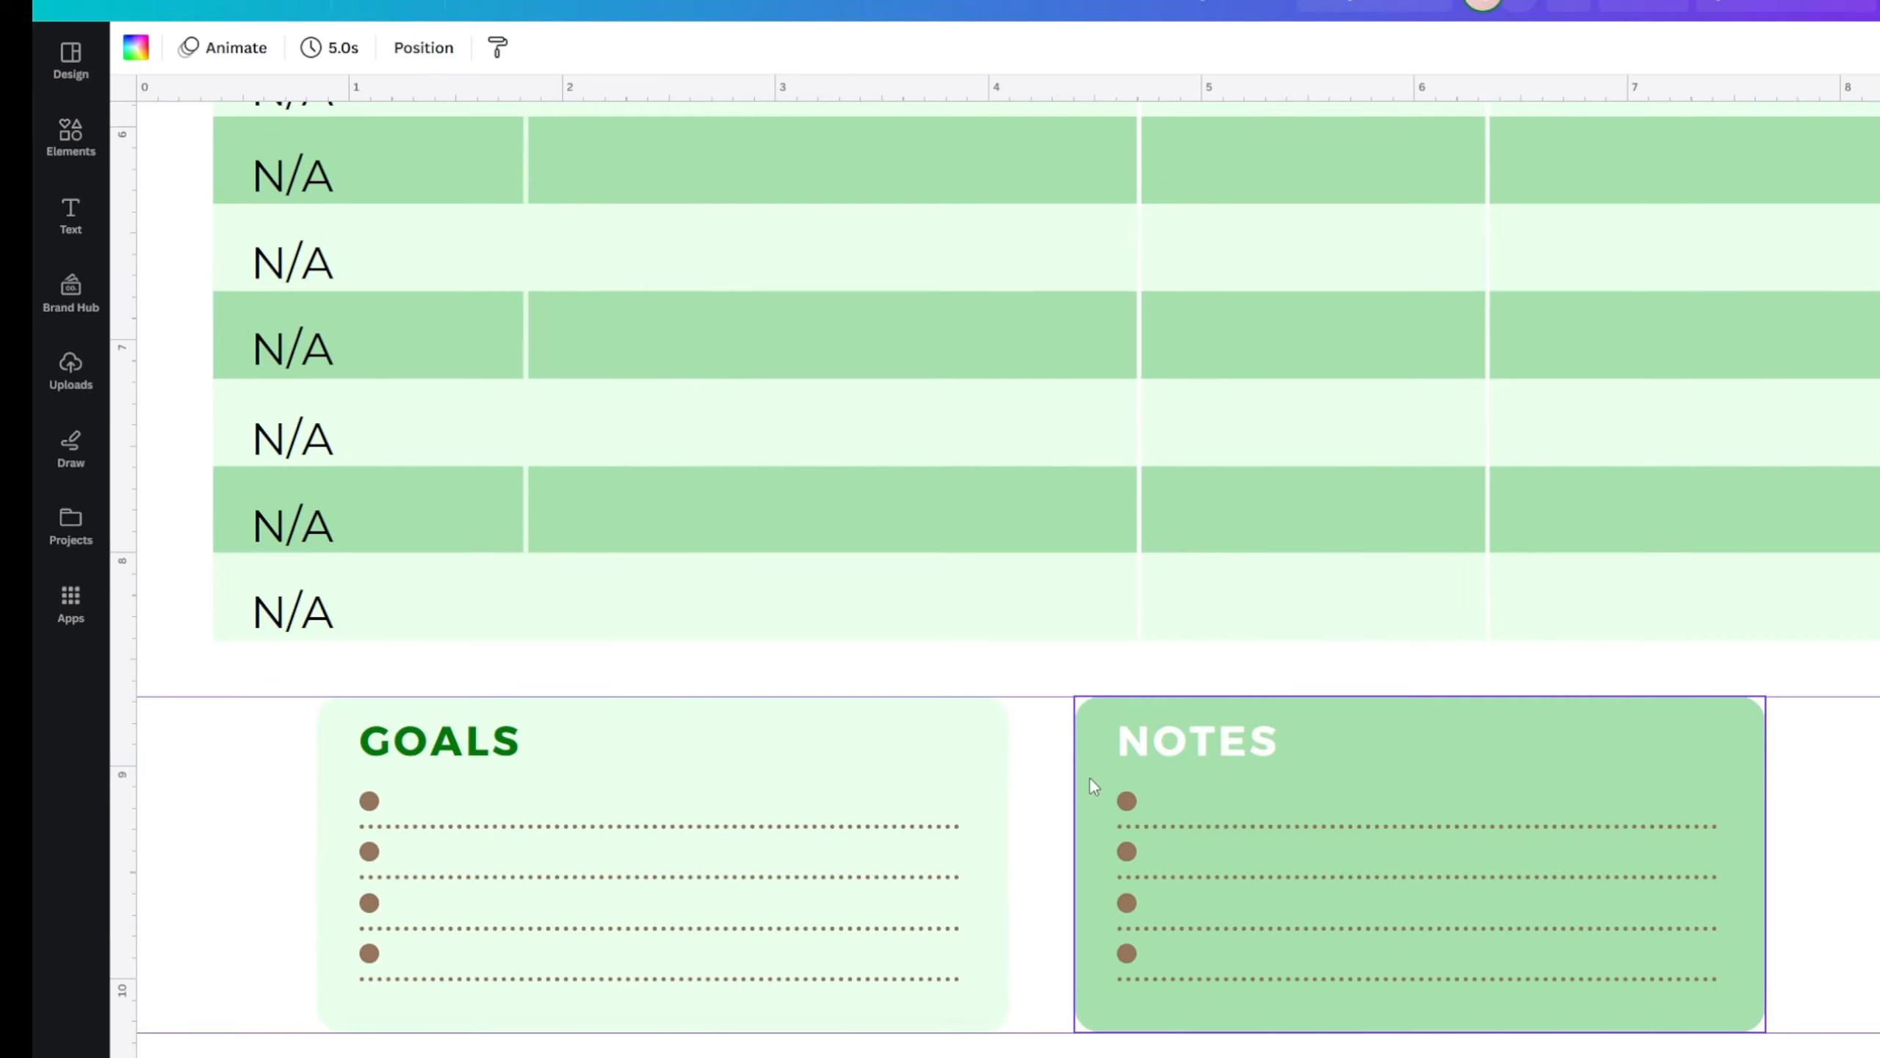
pyautogui.click(1126, 801)
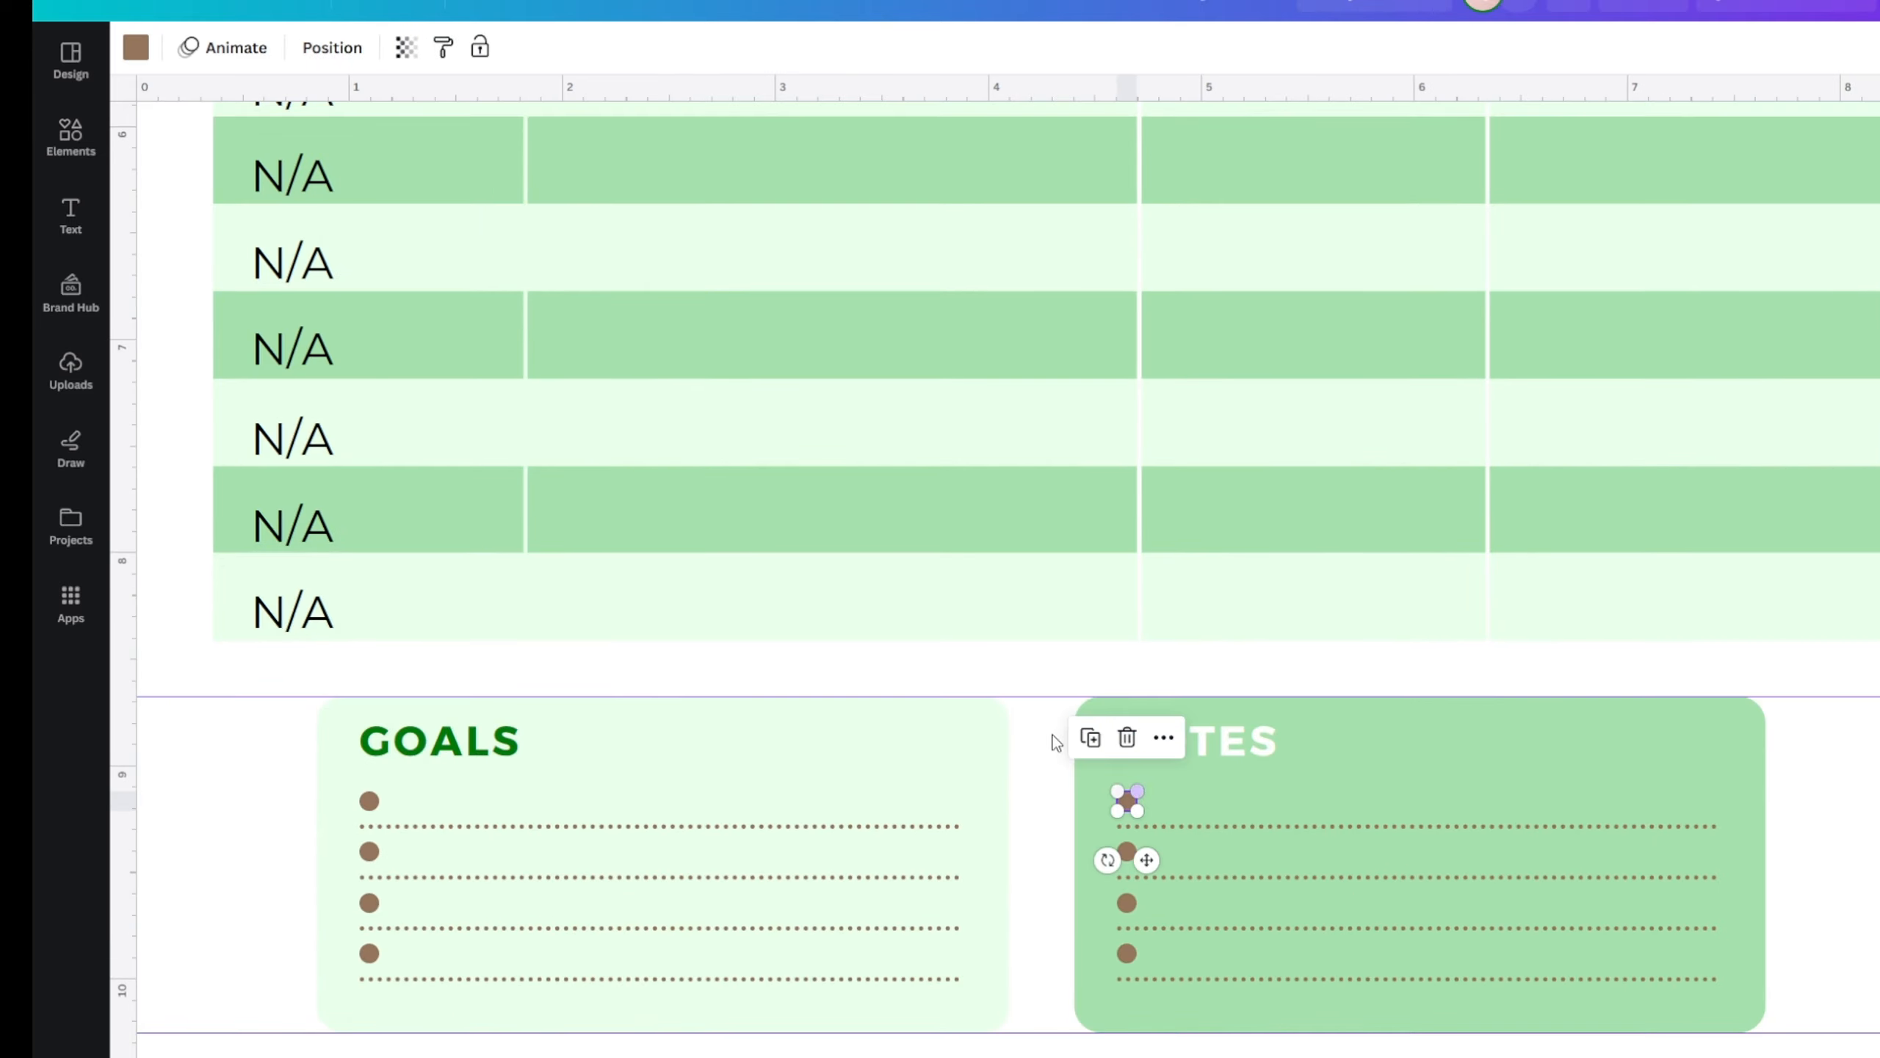
pyautogui.click(136, 49)
pyautogui.click(328, 302)
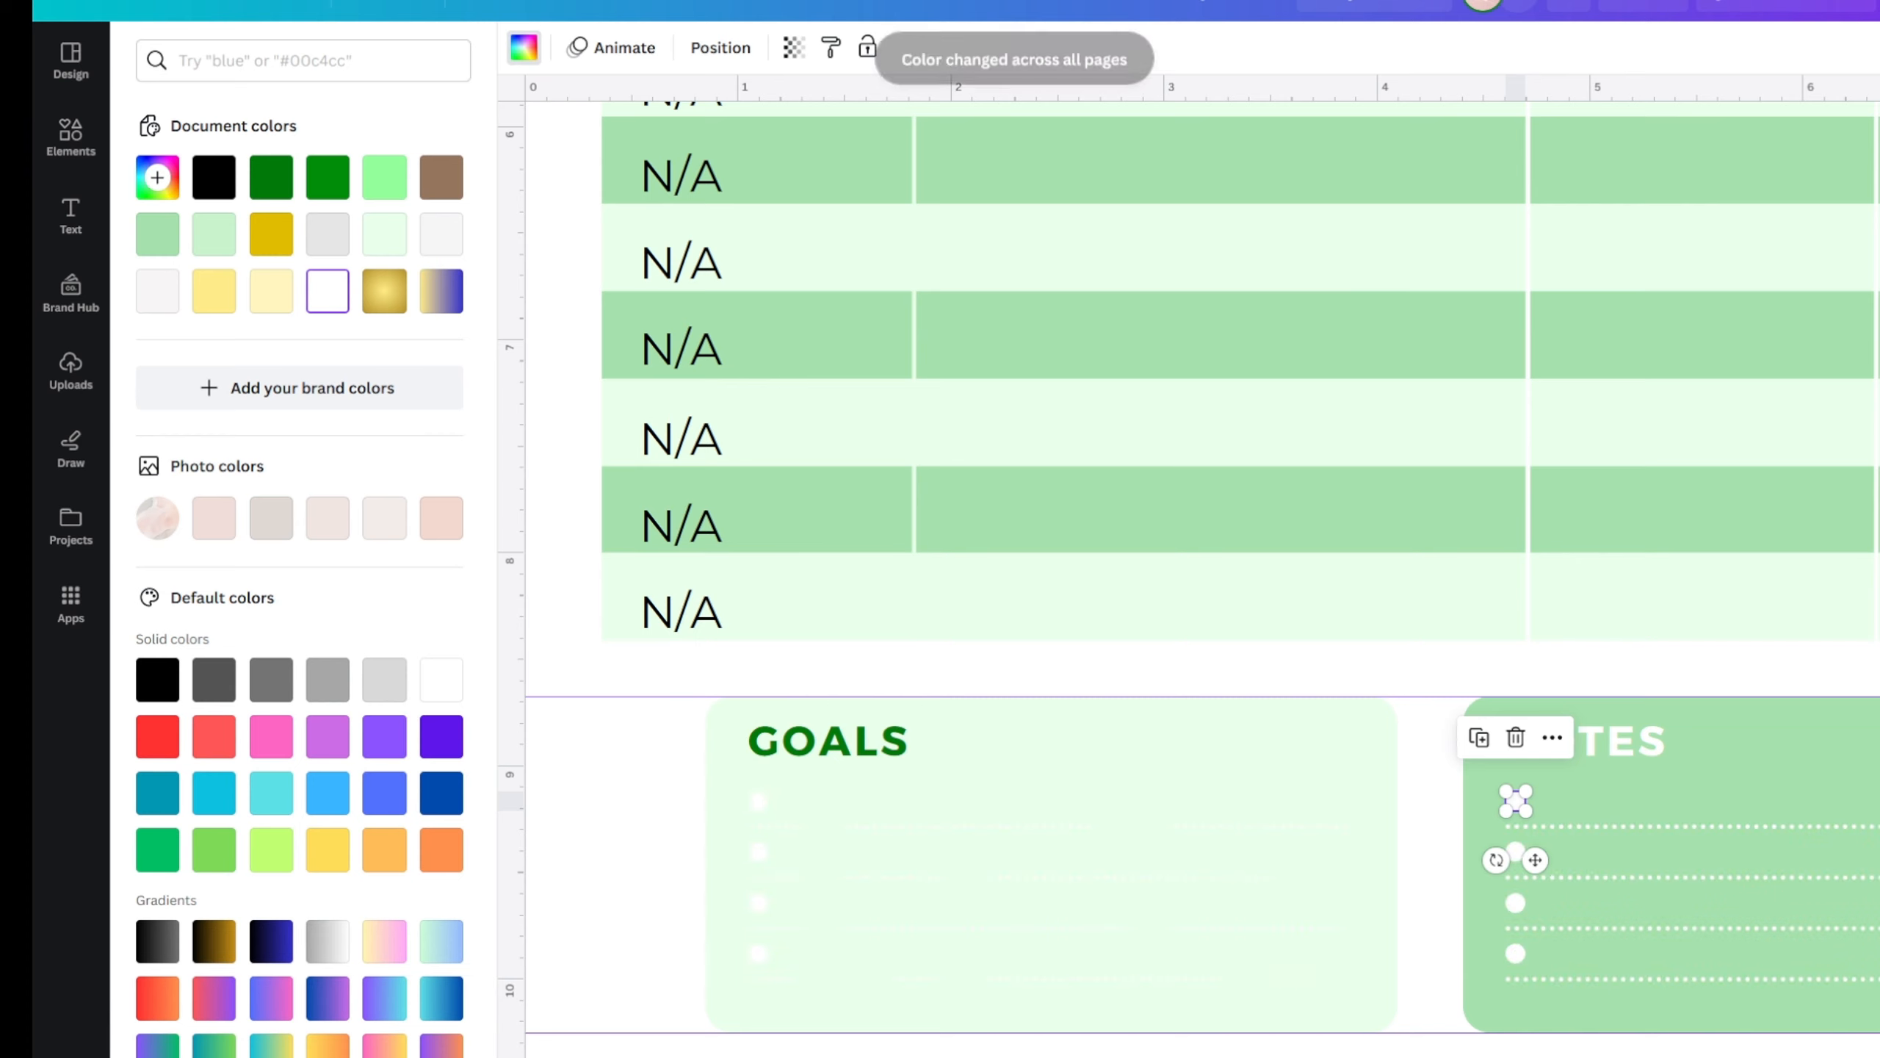
# - Recolour the four bullets in the Goals box dark green using the document colours
pyautogui.click(759, 800)
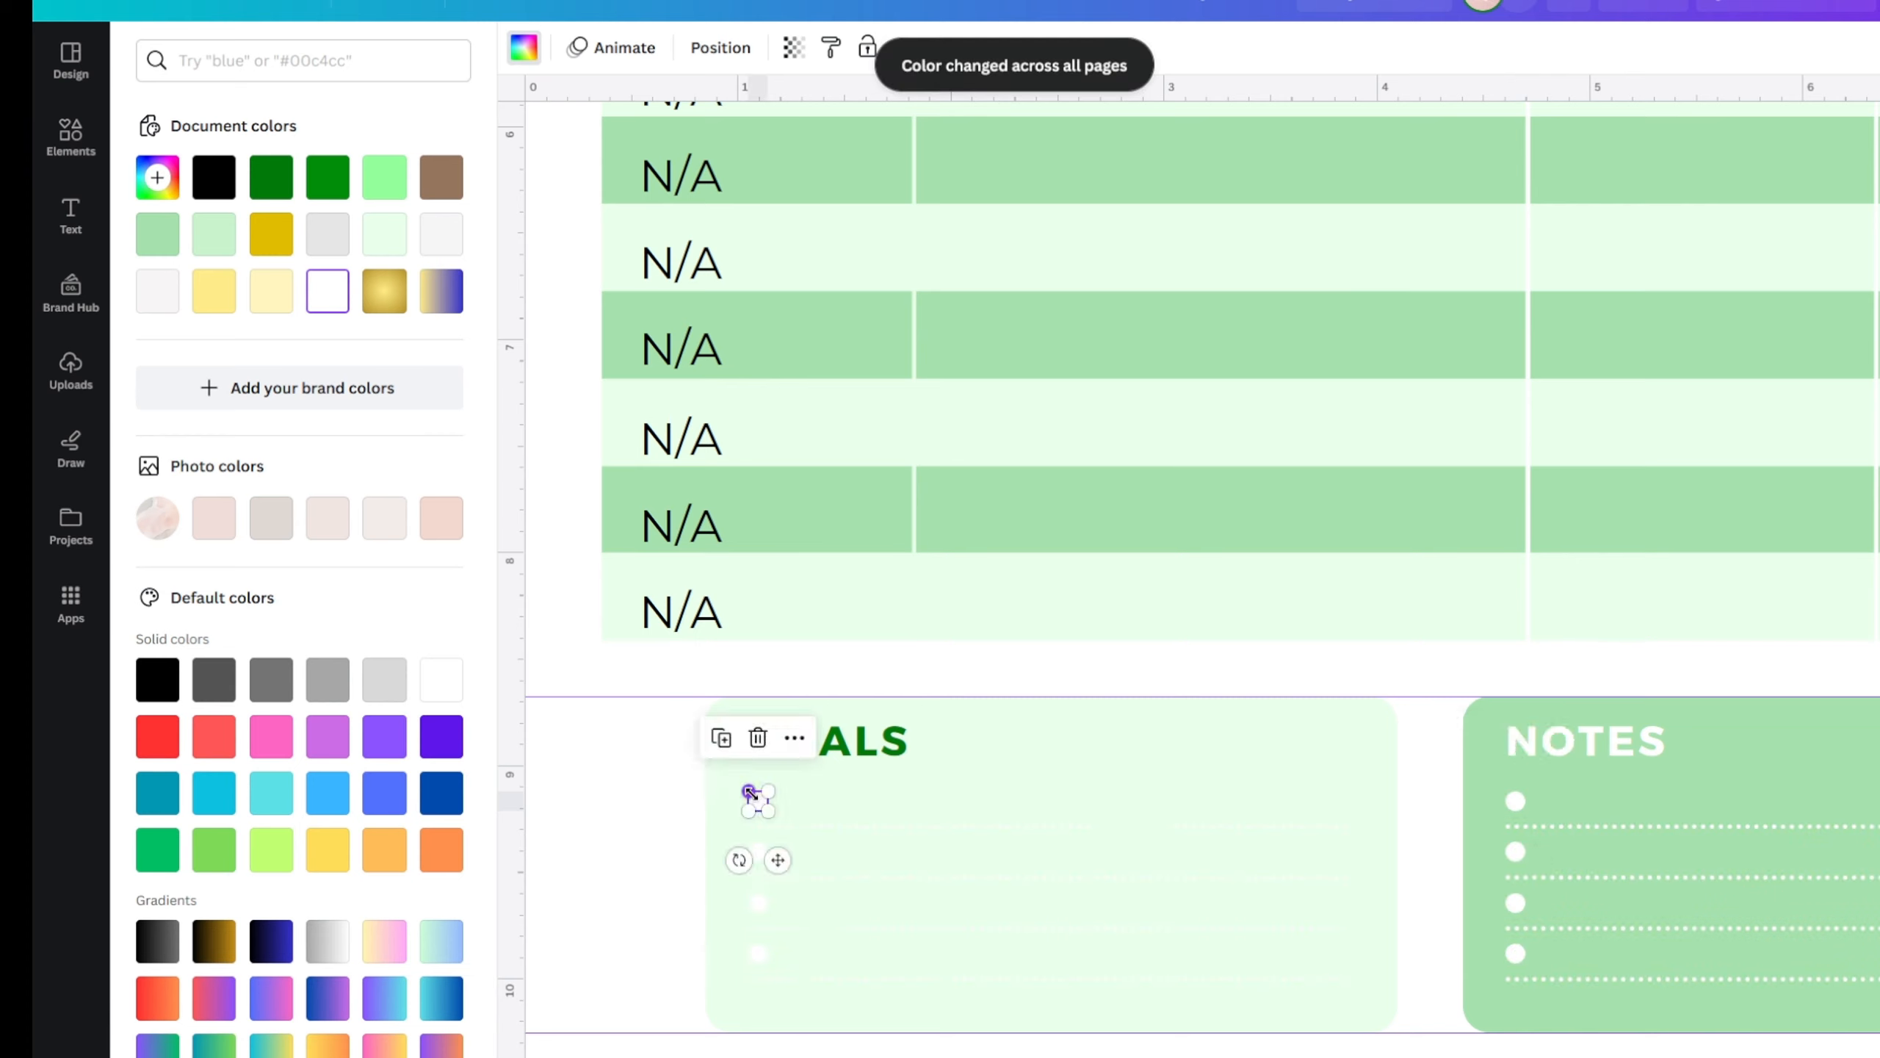
pyautogui.click(271, 179)
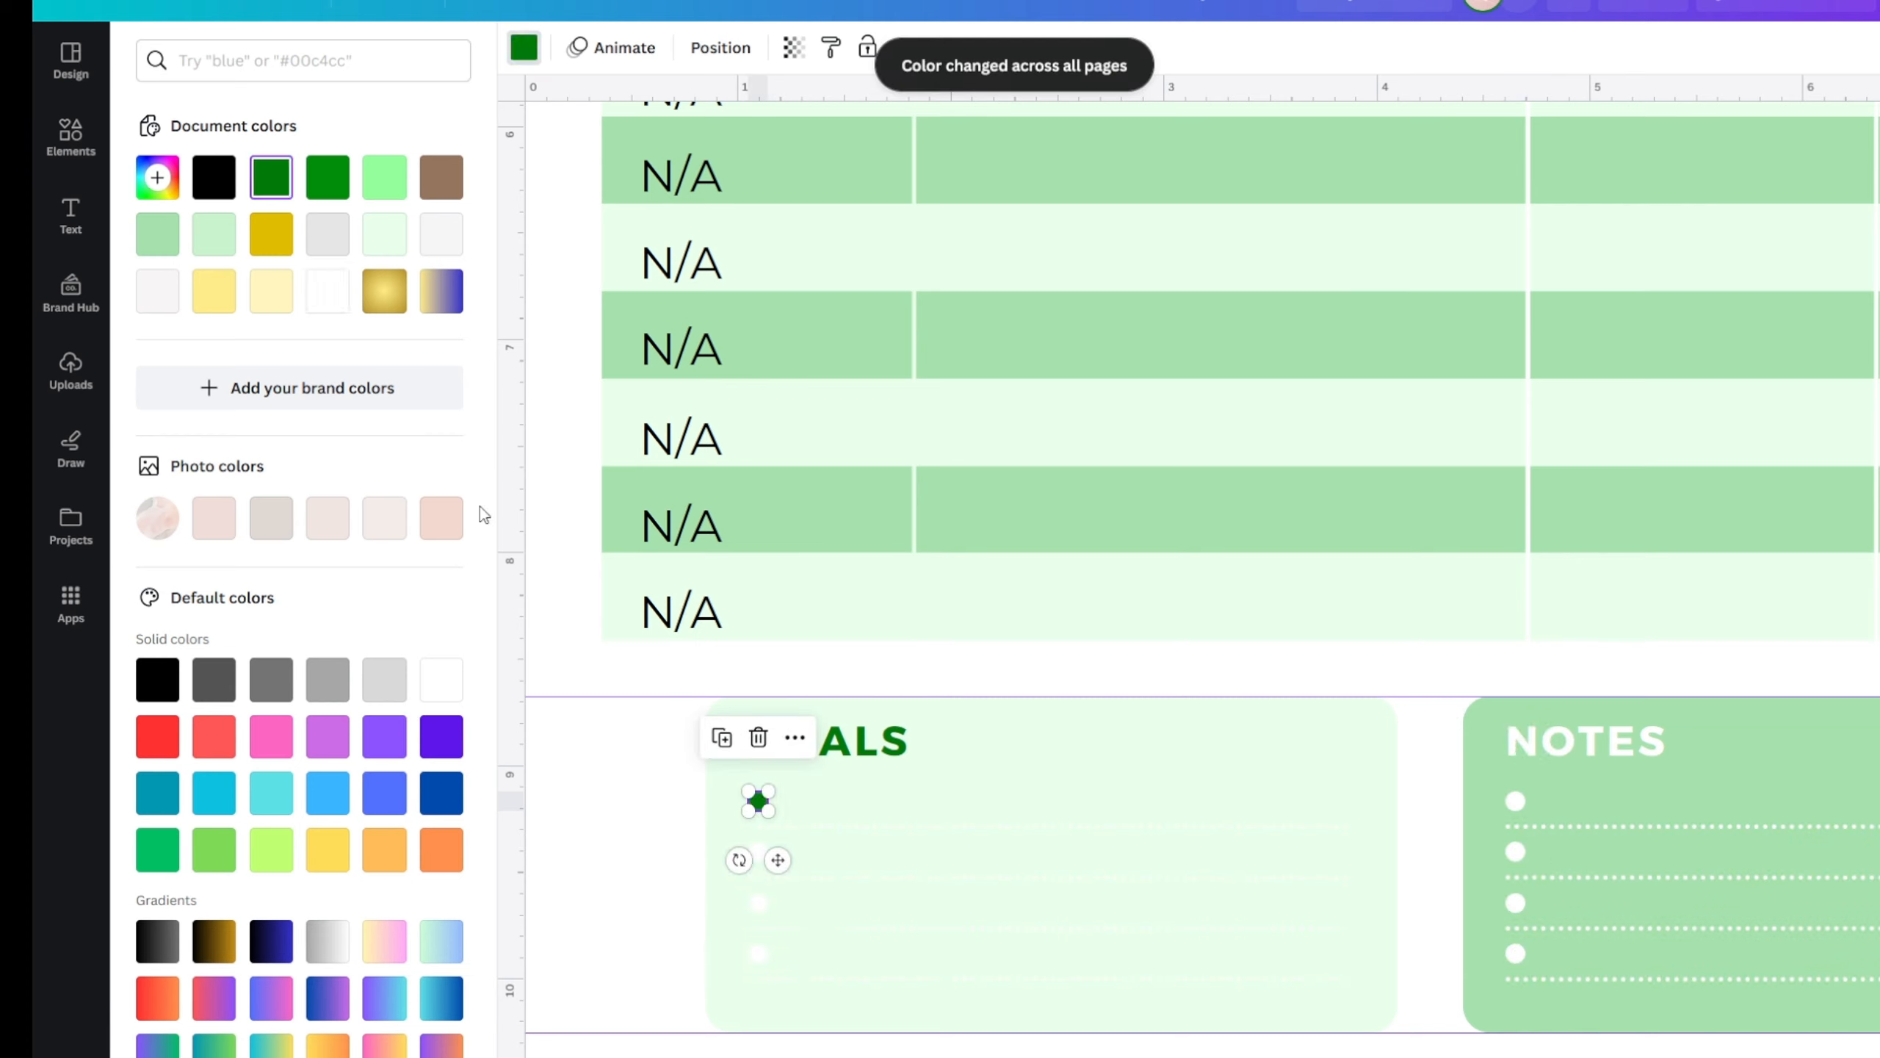
pyautogui.click(758, 852)
pyautogui.click(271, 182)
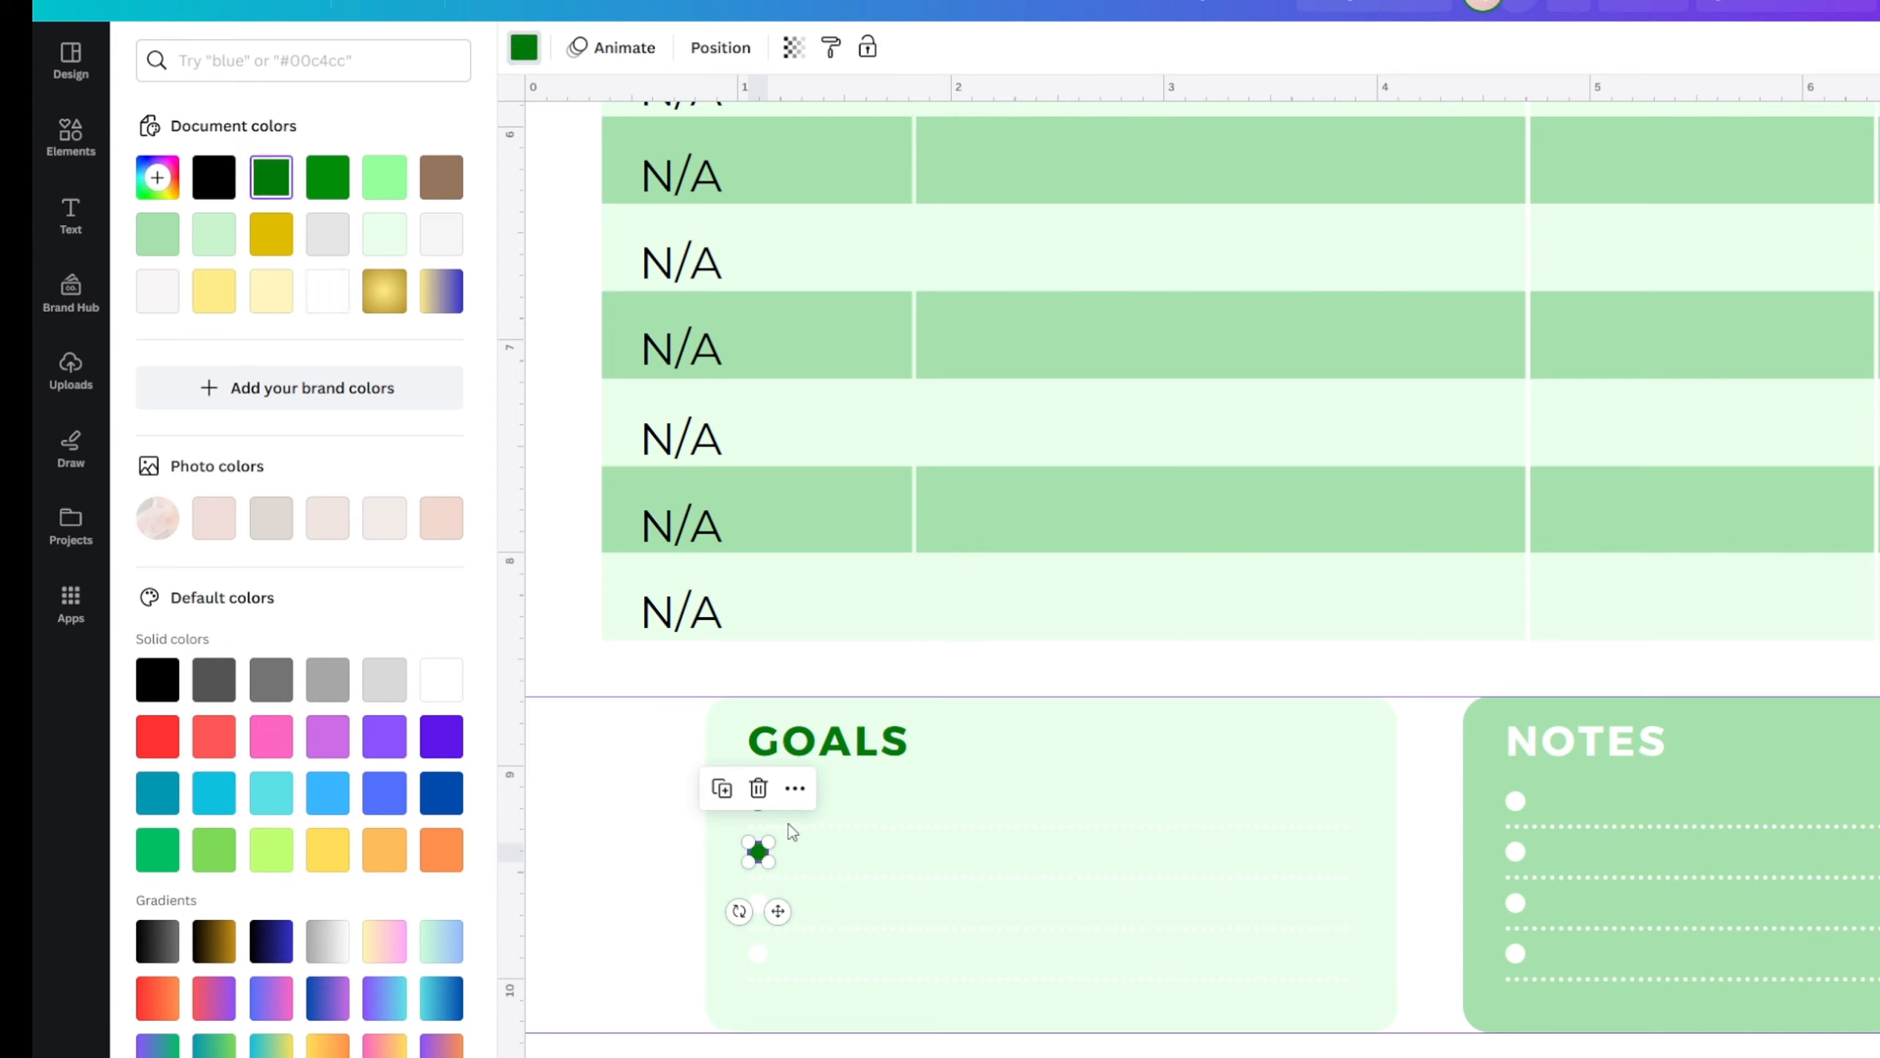
pyautogui.click(758, 902)
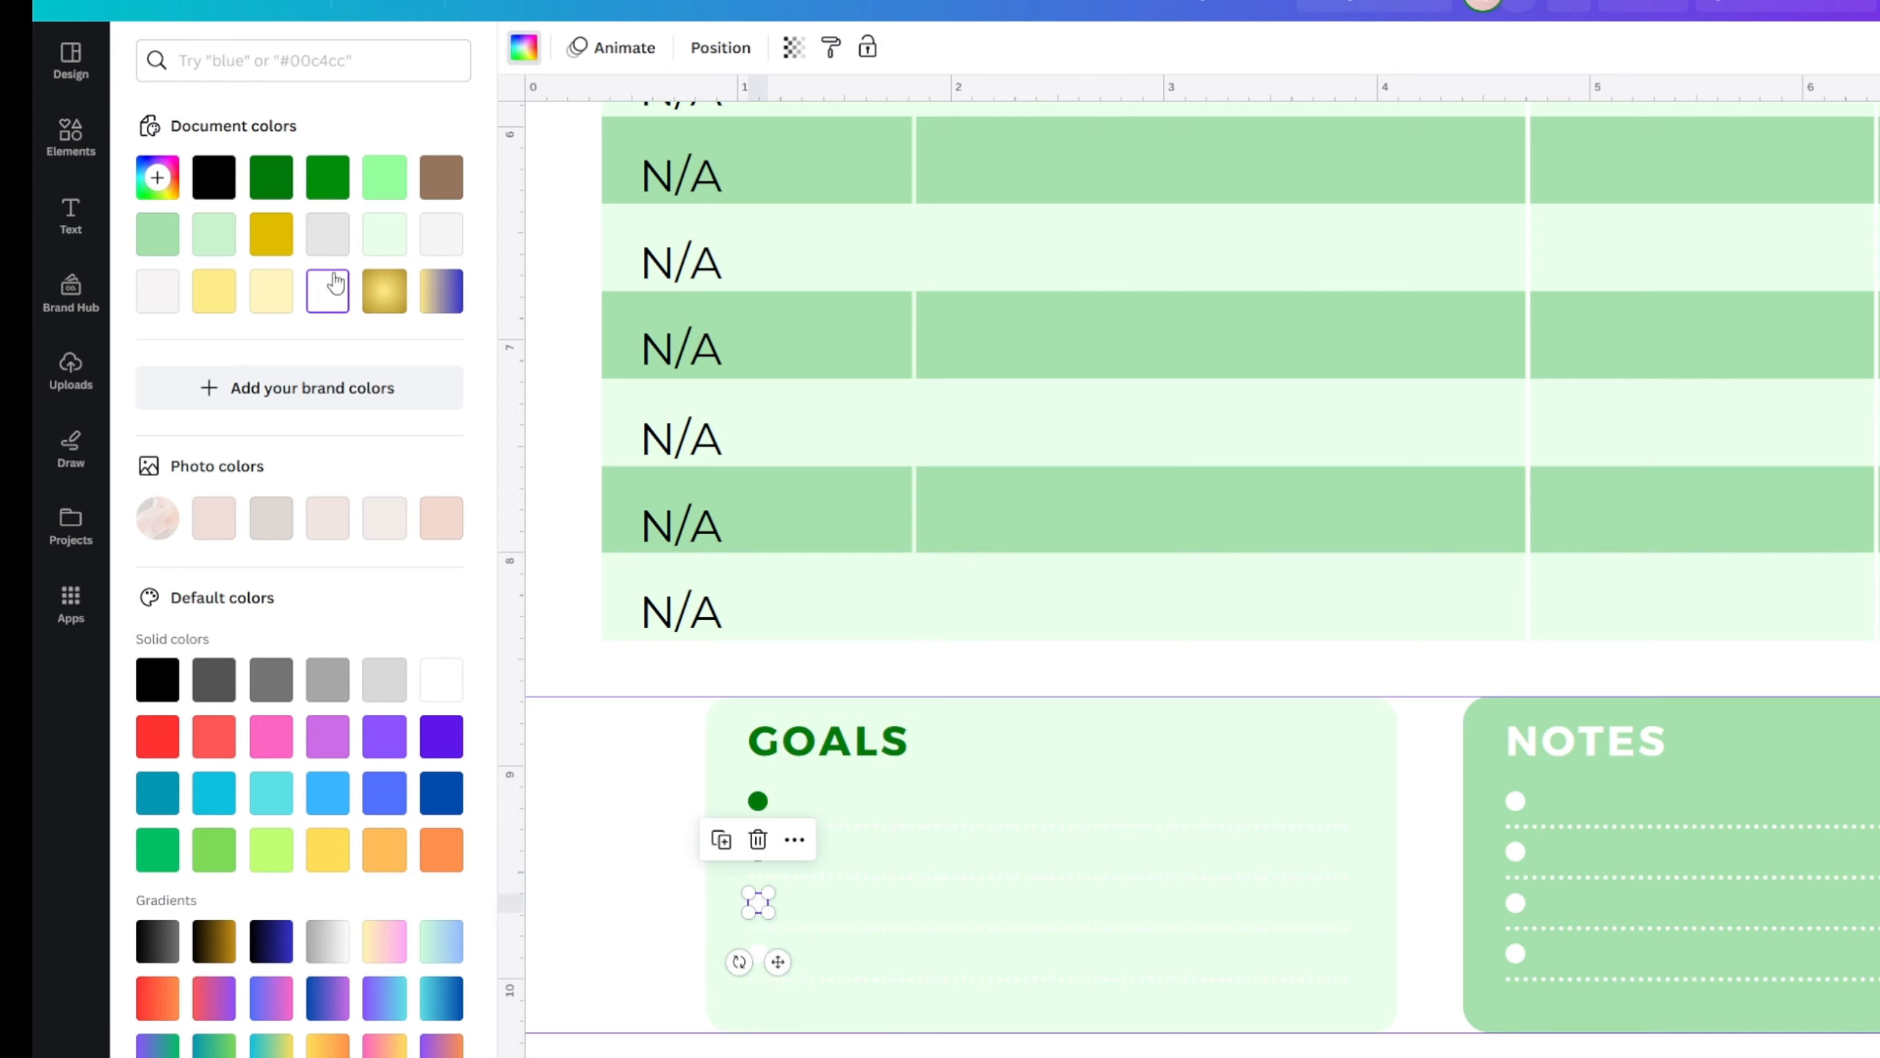
pyautogui.click(278, 184)
pyautogui.click(759, 954)
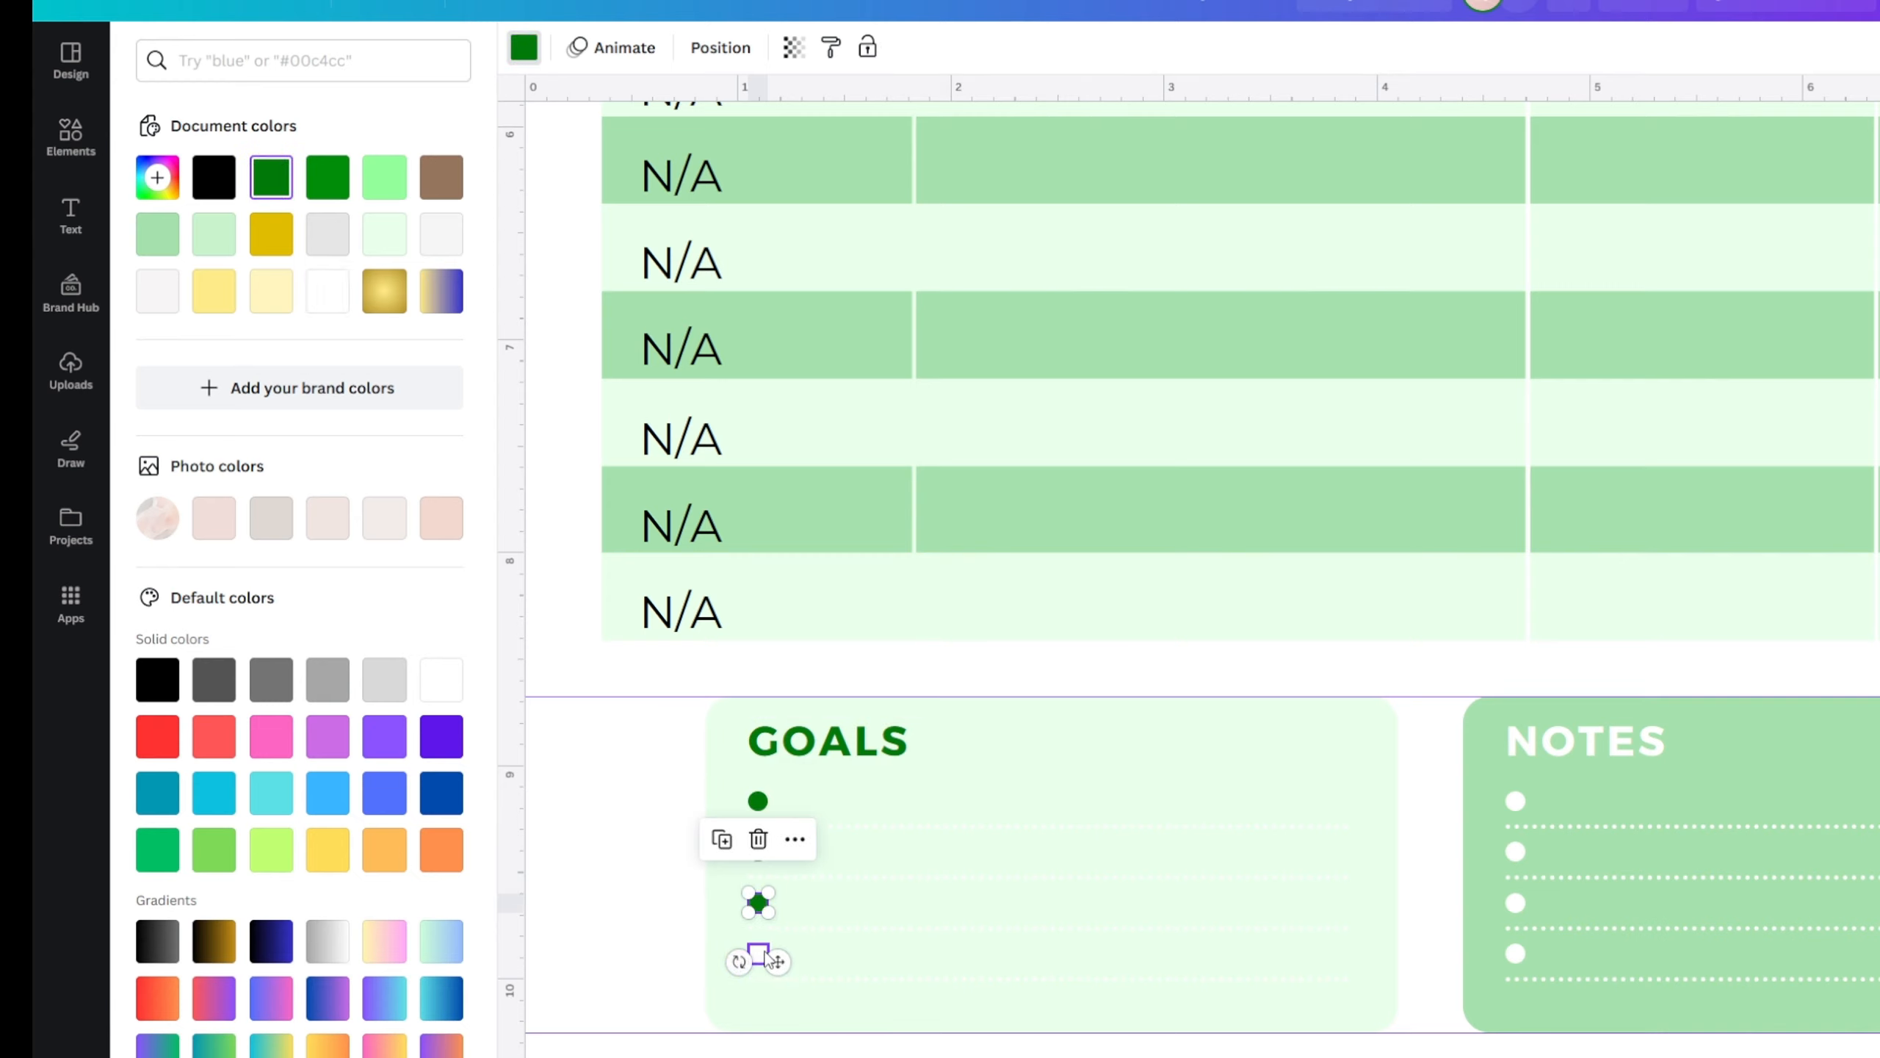
pyautogui.click(290, 187)
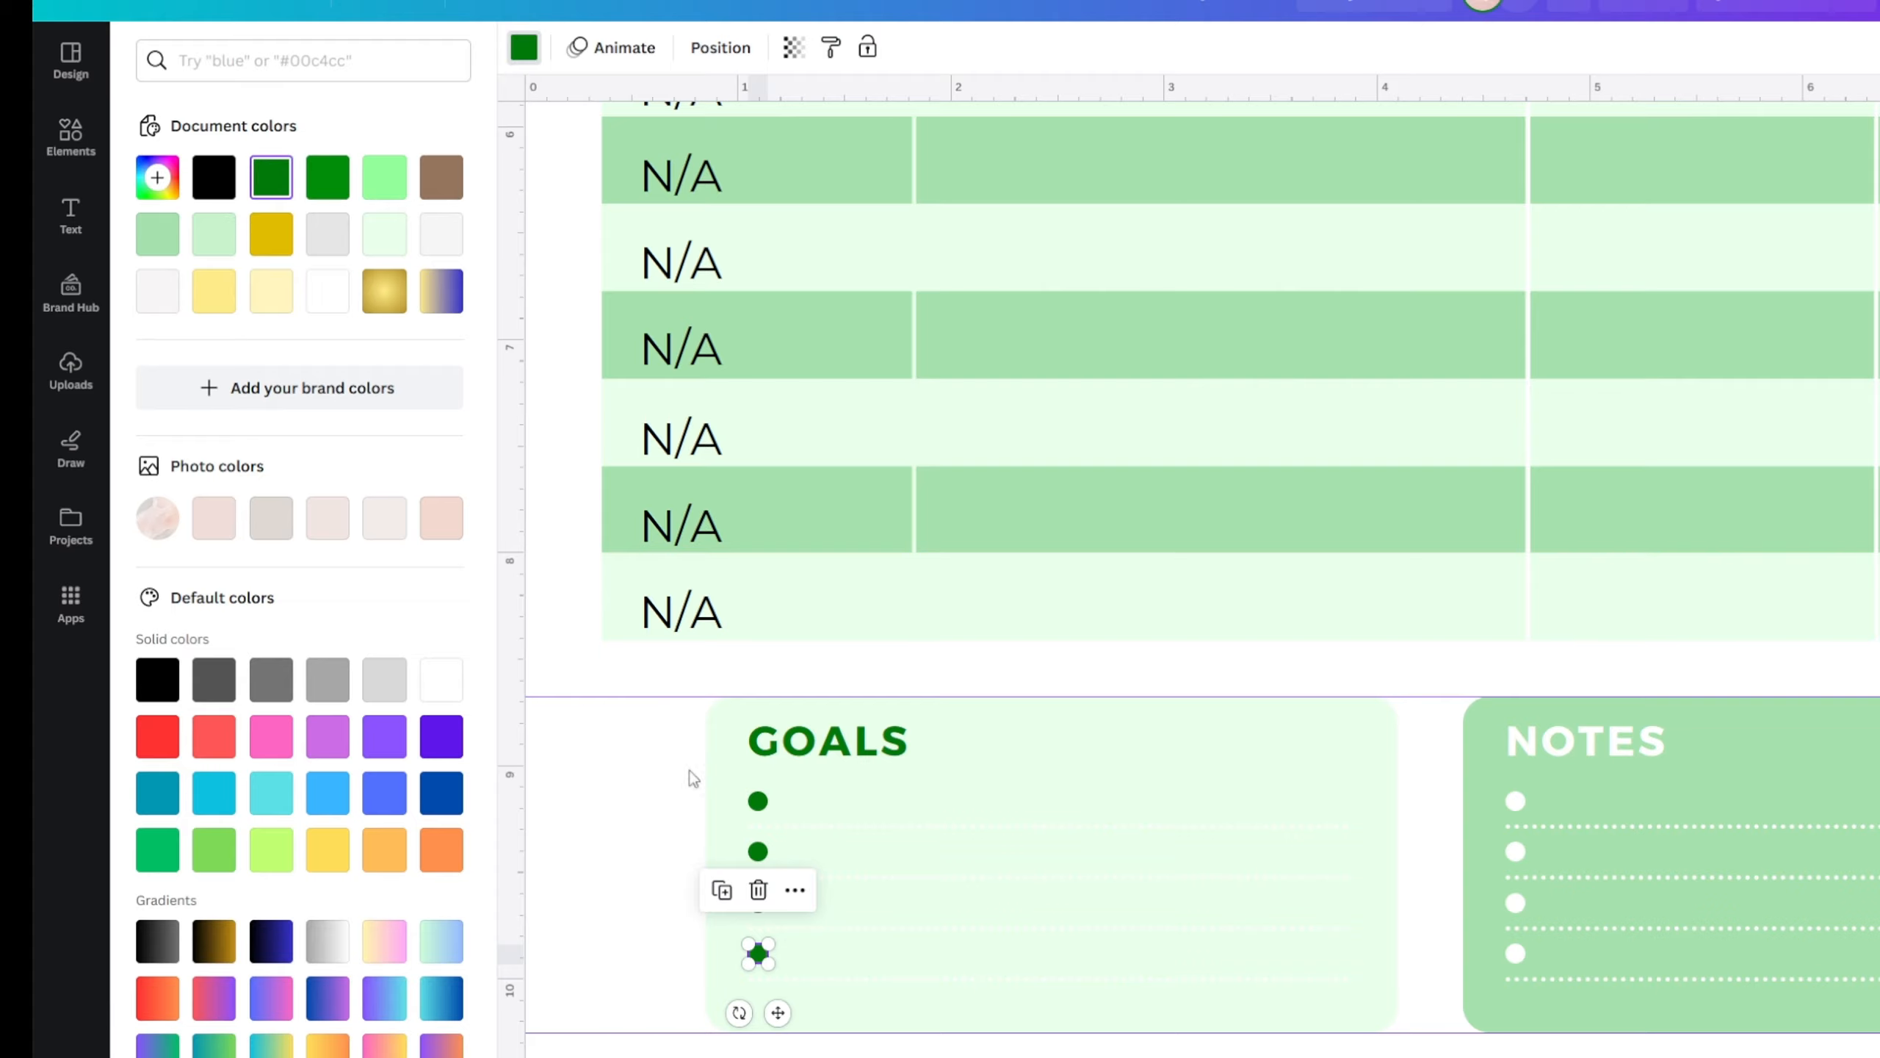
# - Recolour the four dotted lines in the Goals box dark green to match its bullets
pyautogui.click(1083, 823)
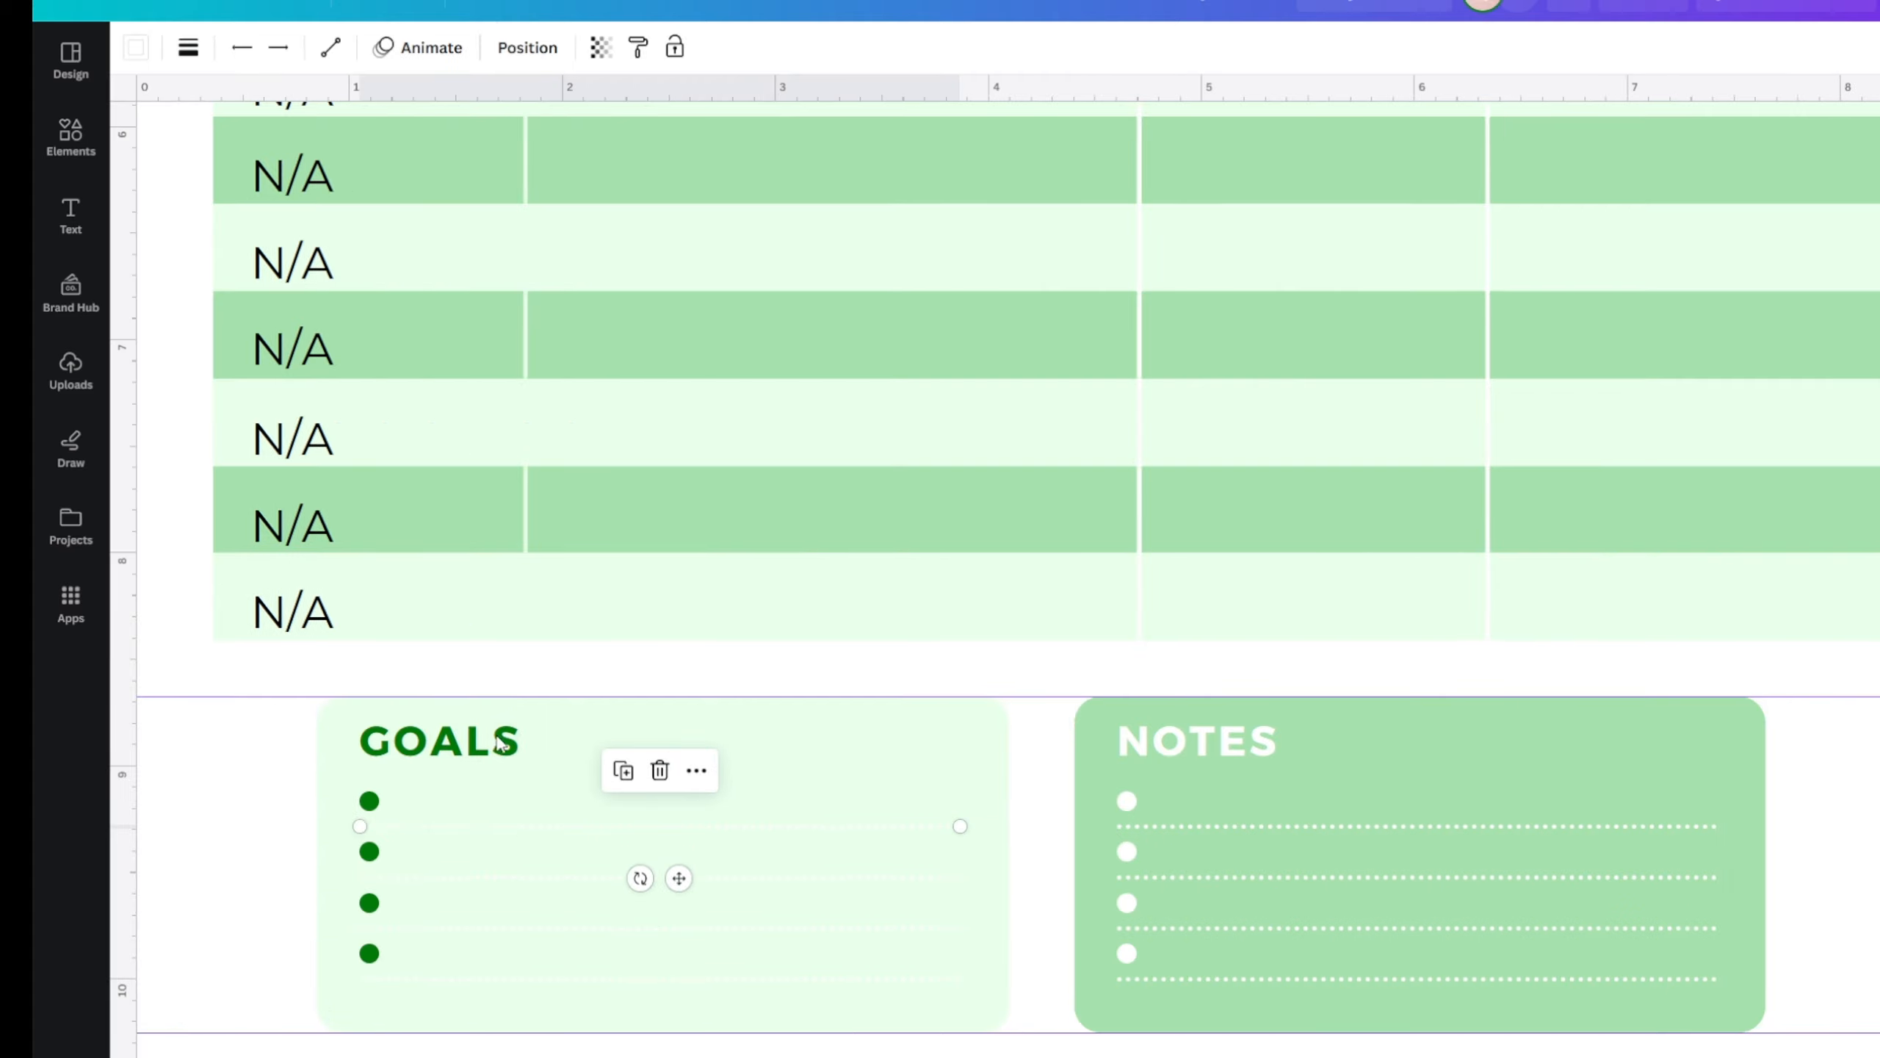
pyautogui.click(137, 49)
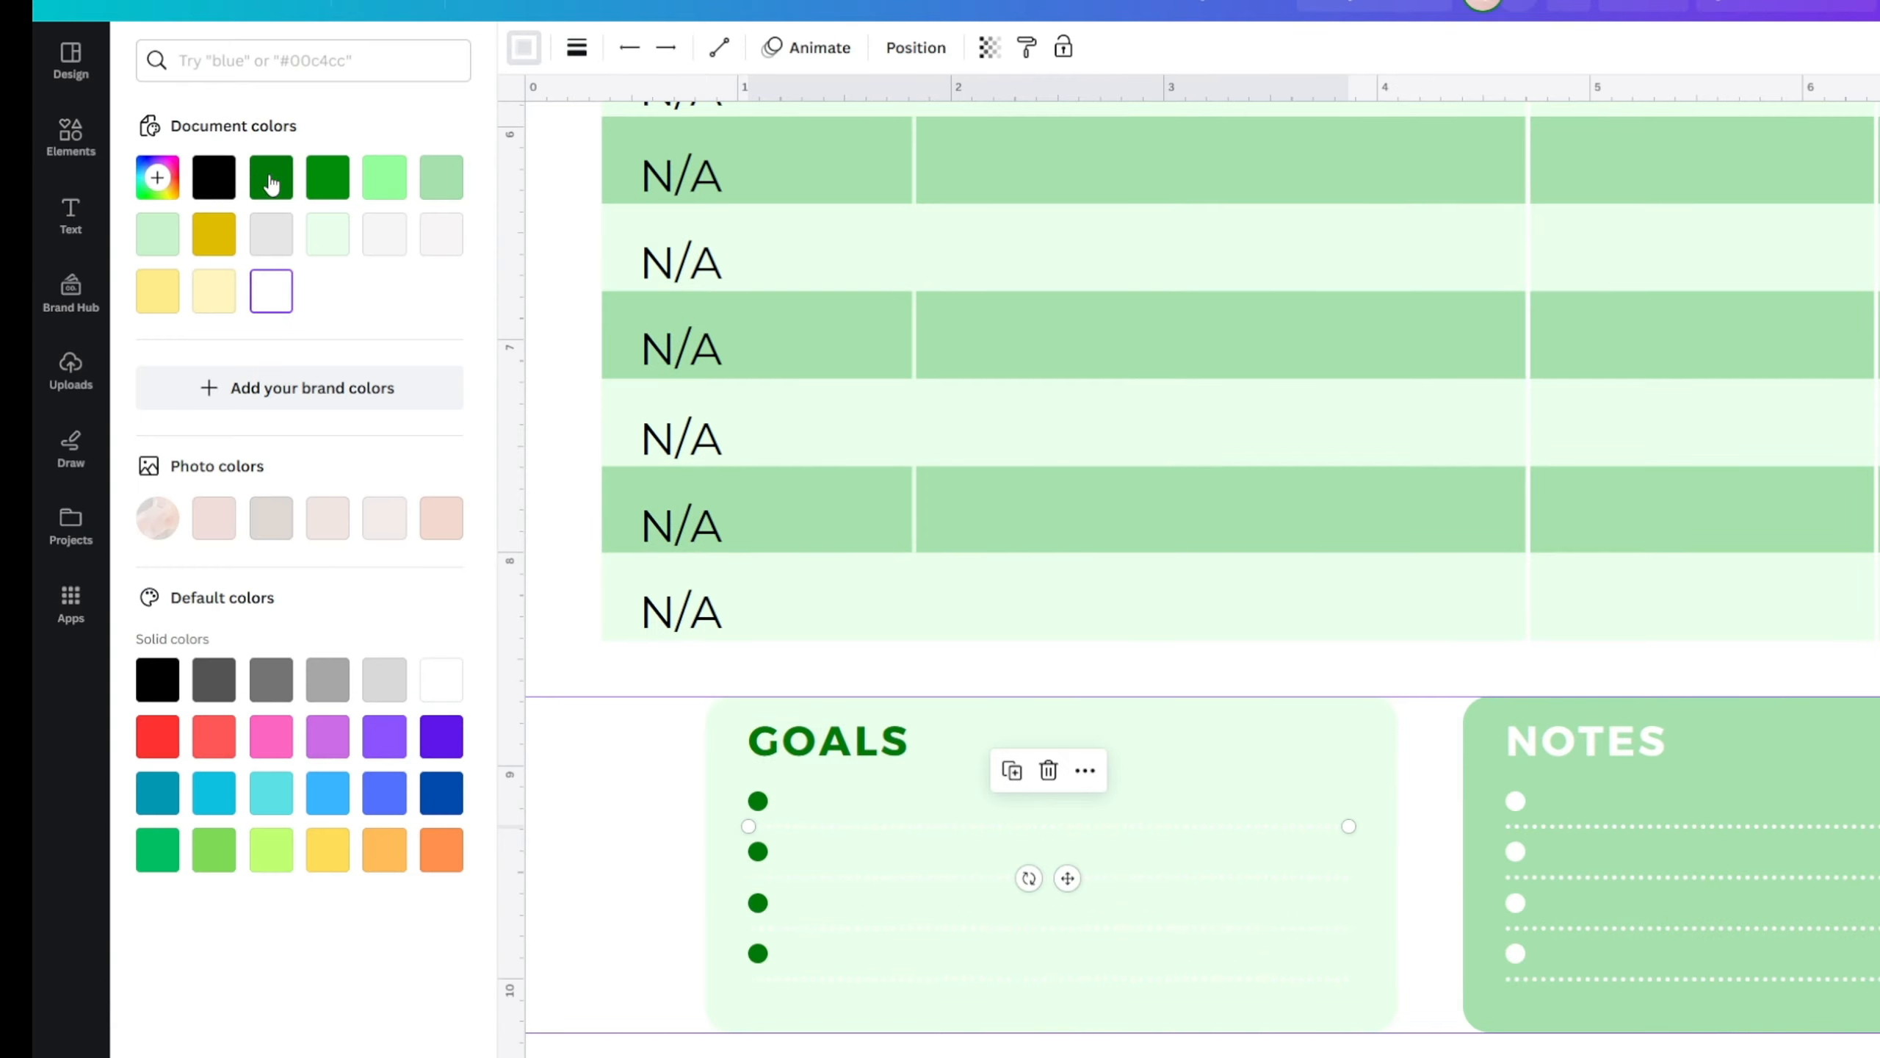
pyautogui.click(271, 178)
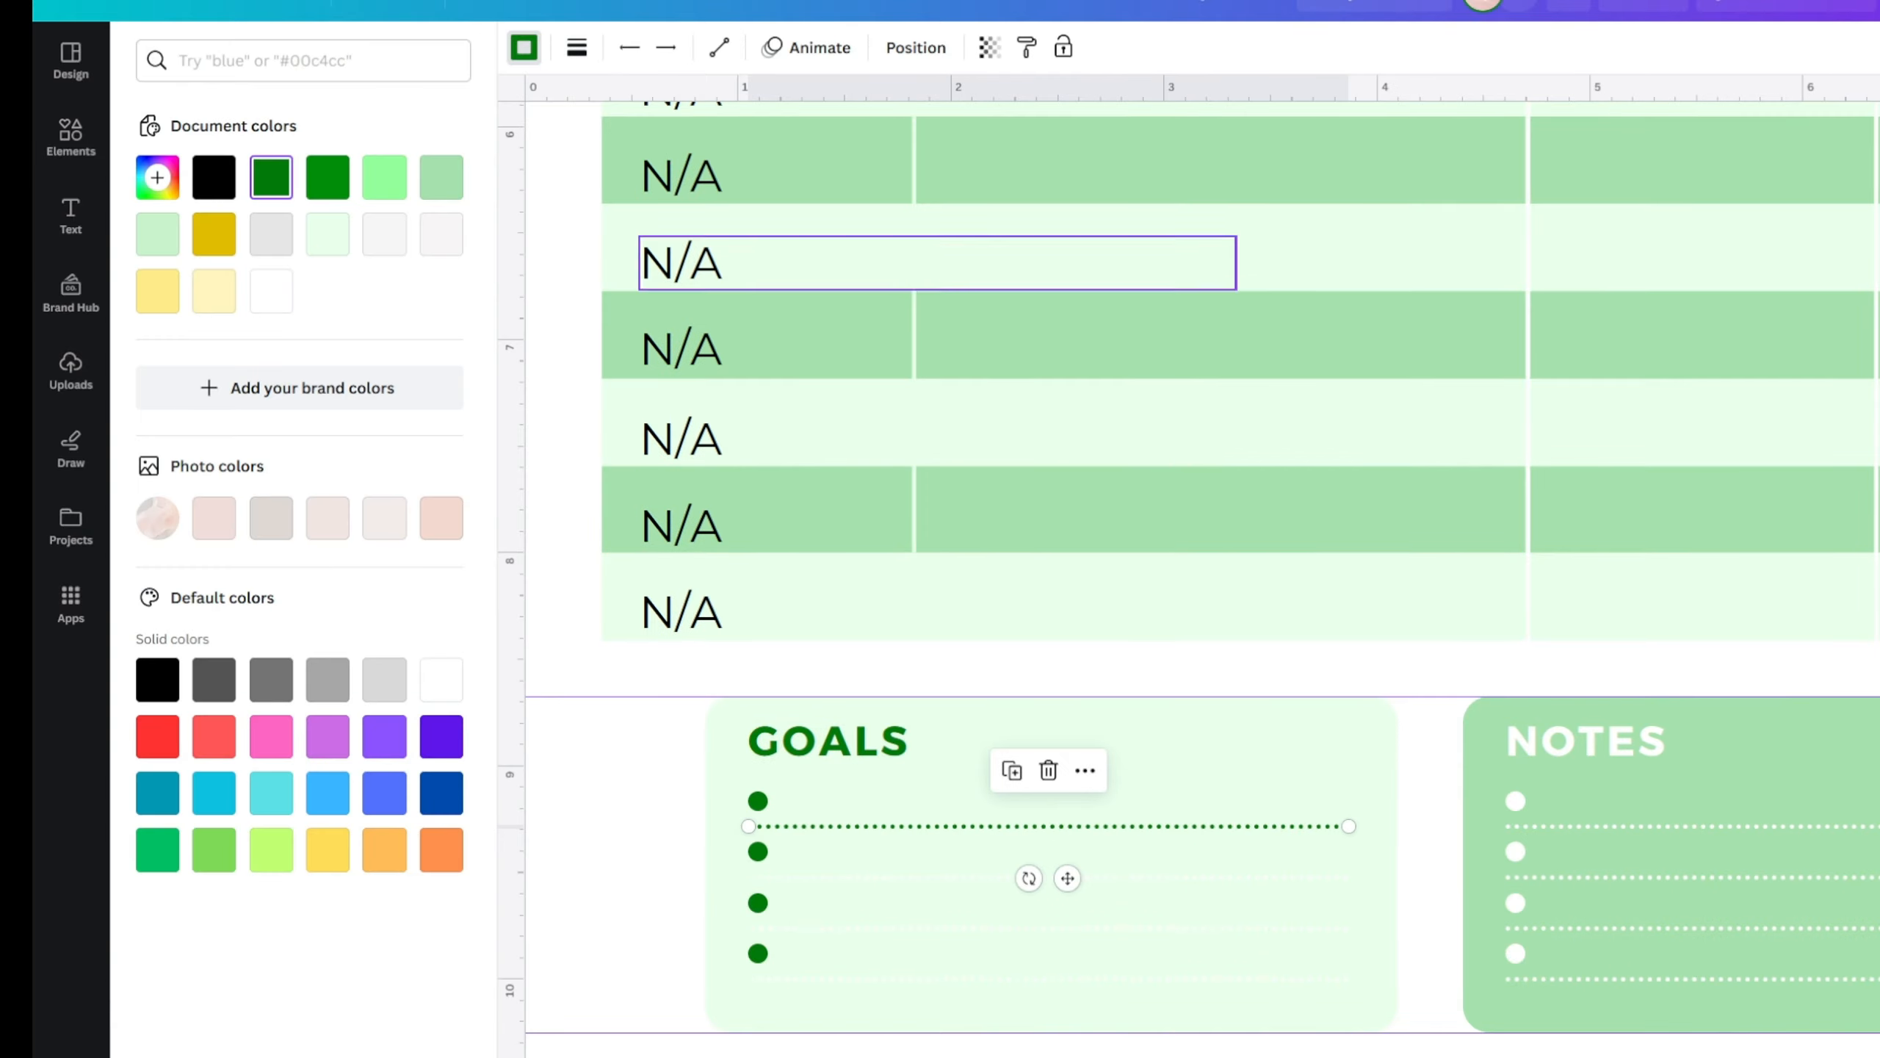
pyautogui.click(810, 877)
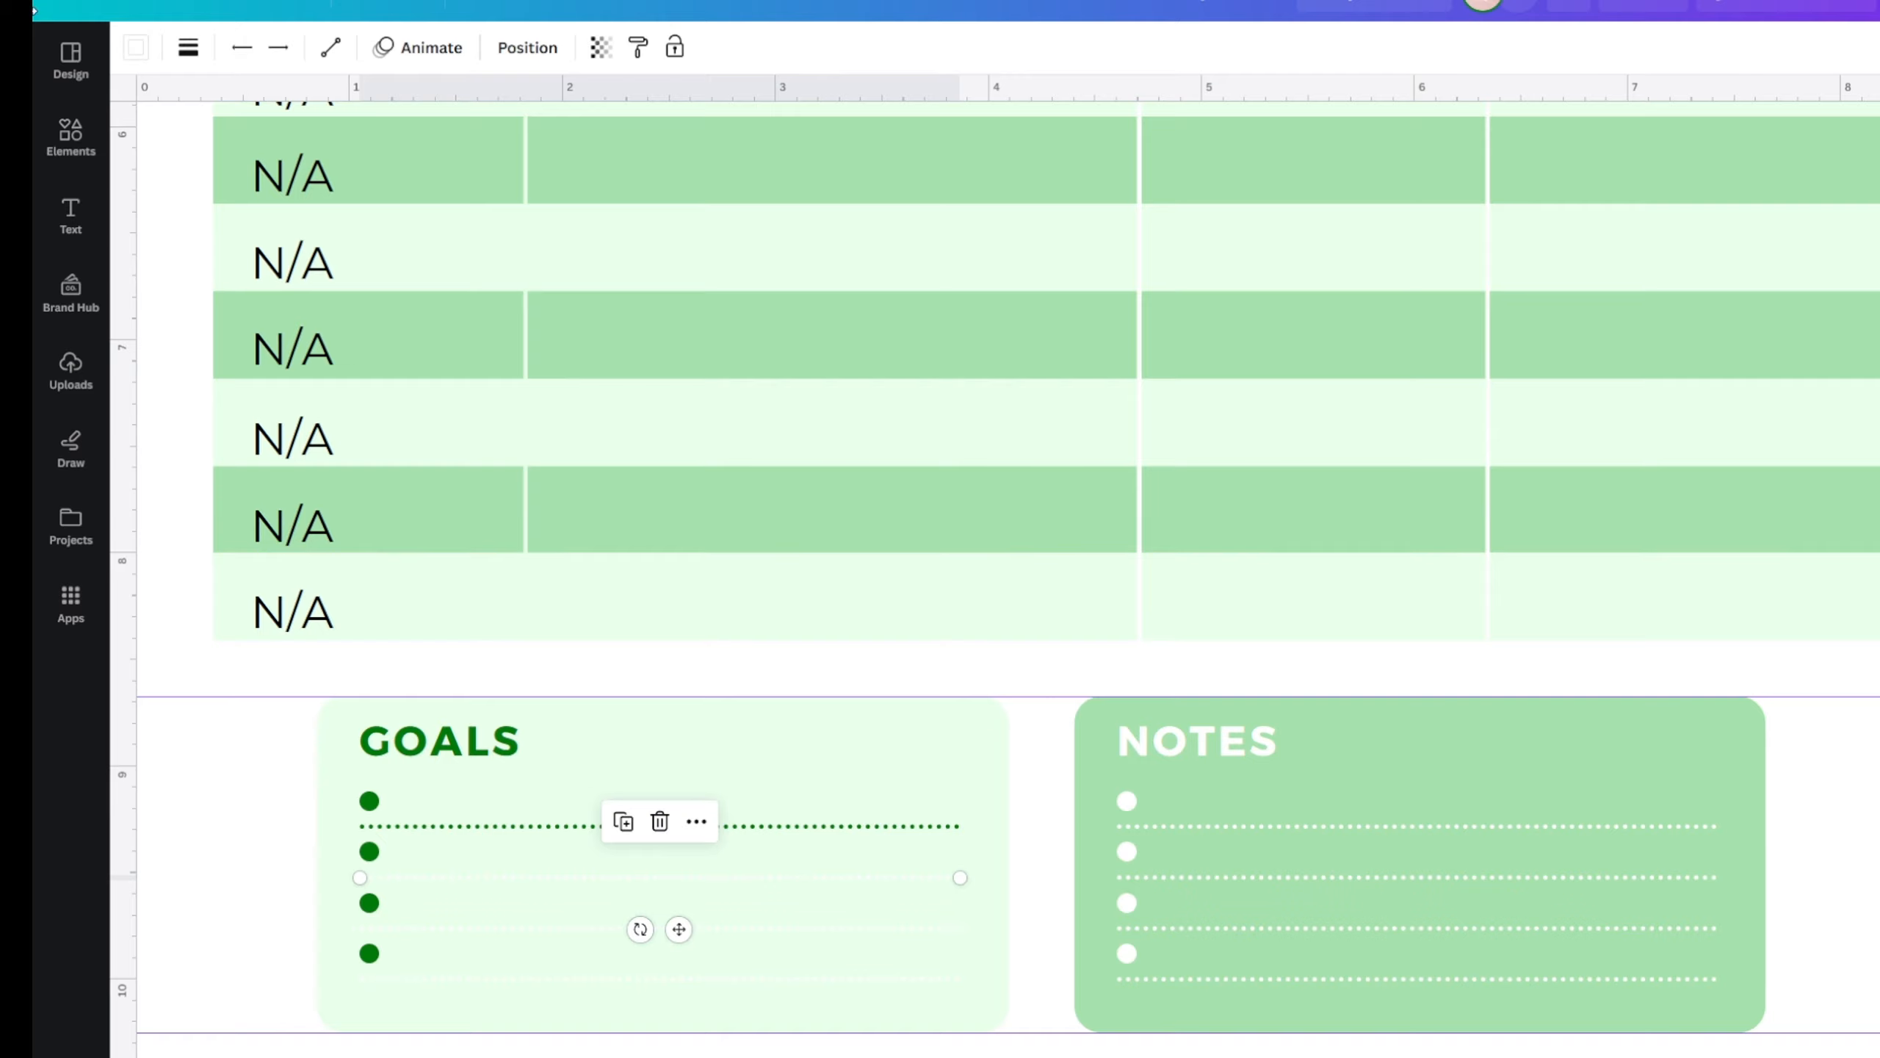
pyautogui.click(135, 47)
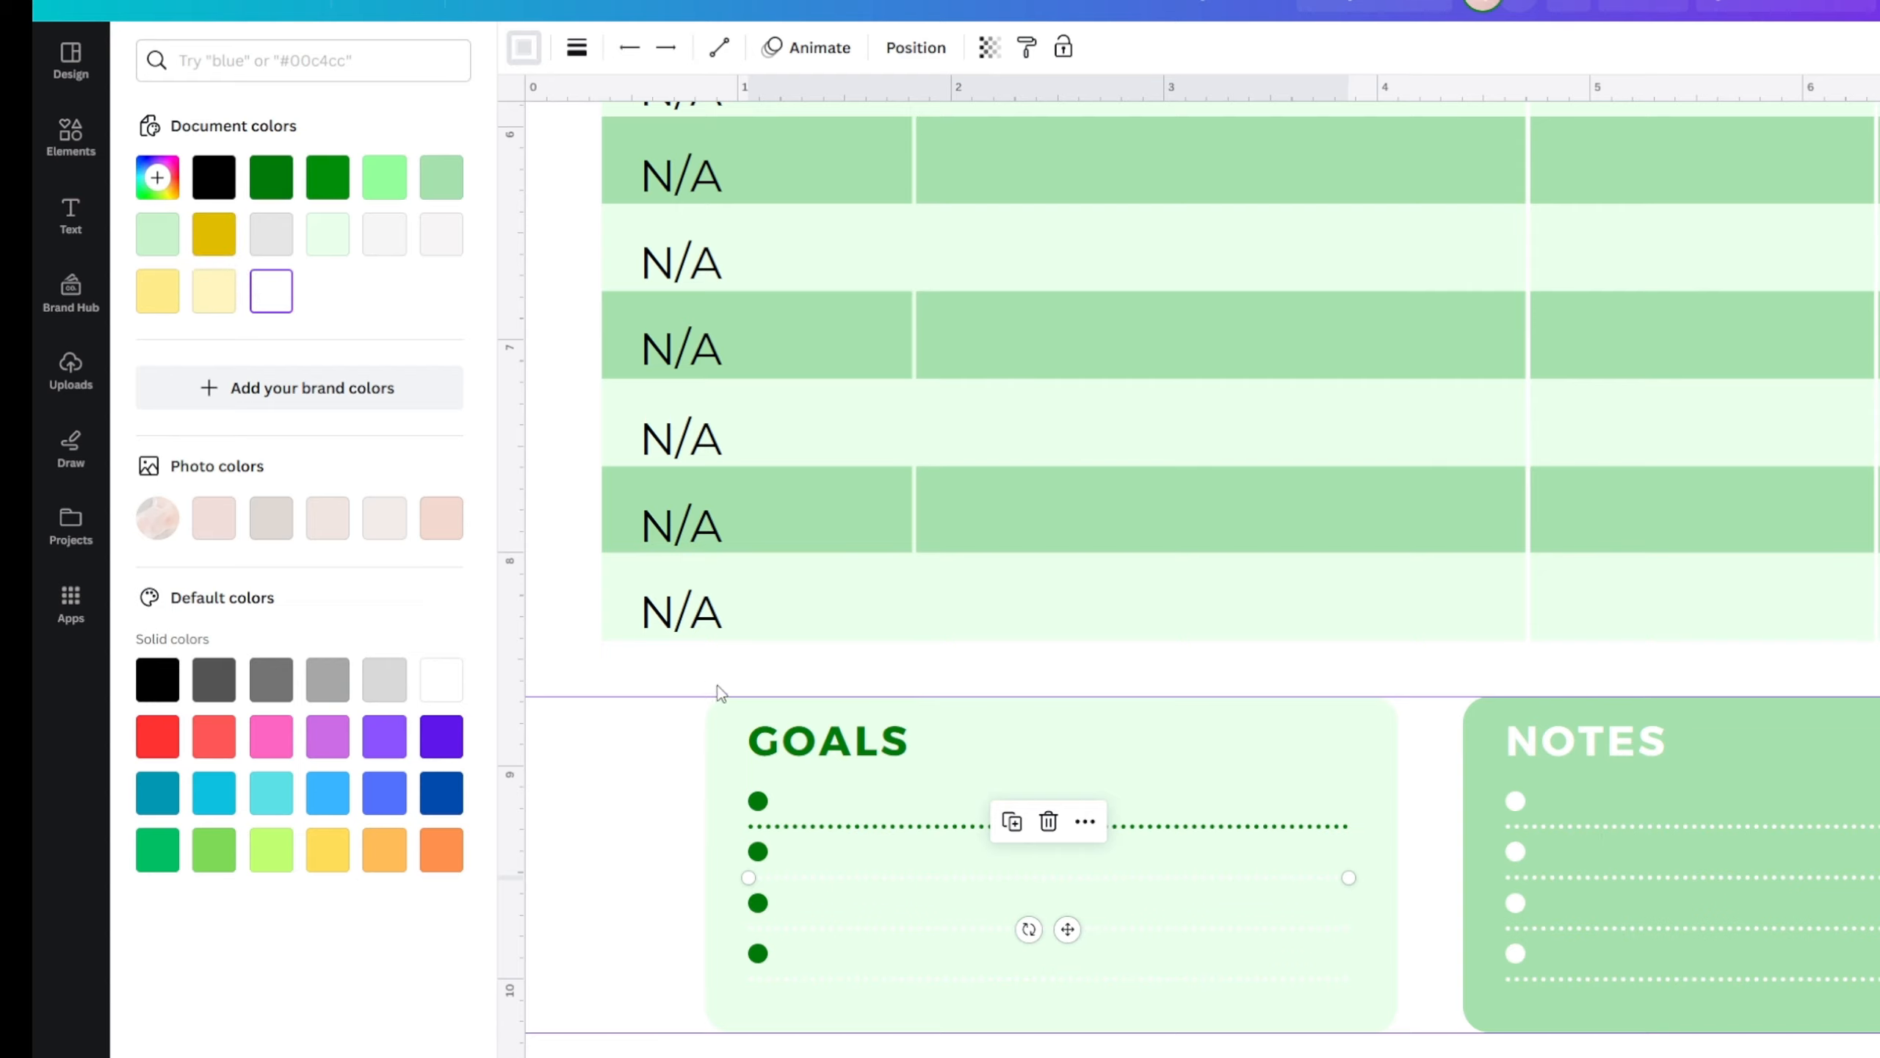
pyautogui.click(285, 194)
pyautogui.click(913, 942)
pyautogui.click(282, 194)
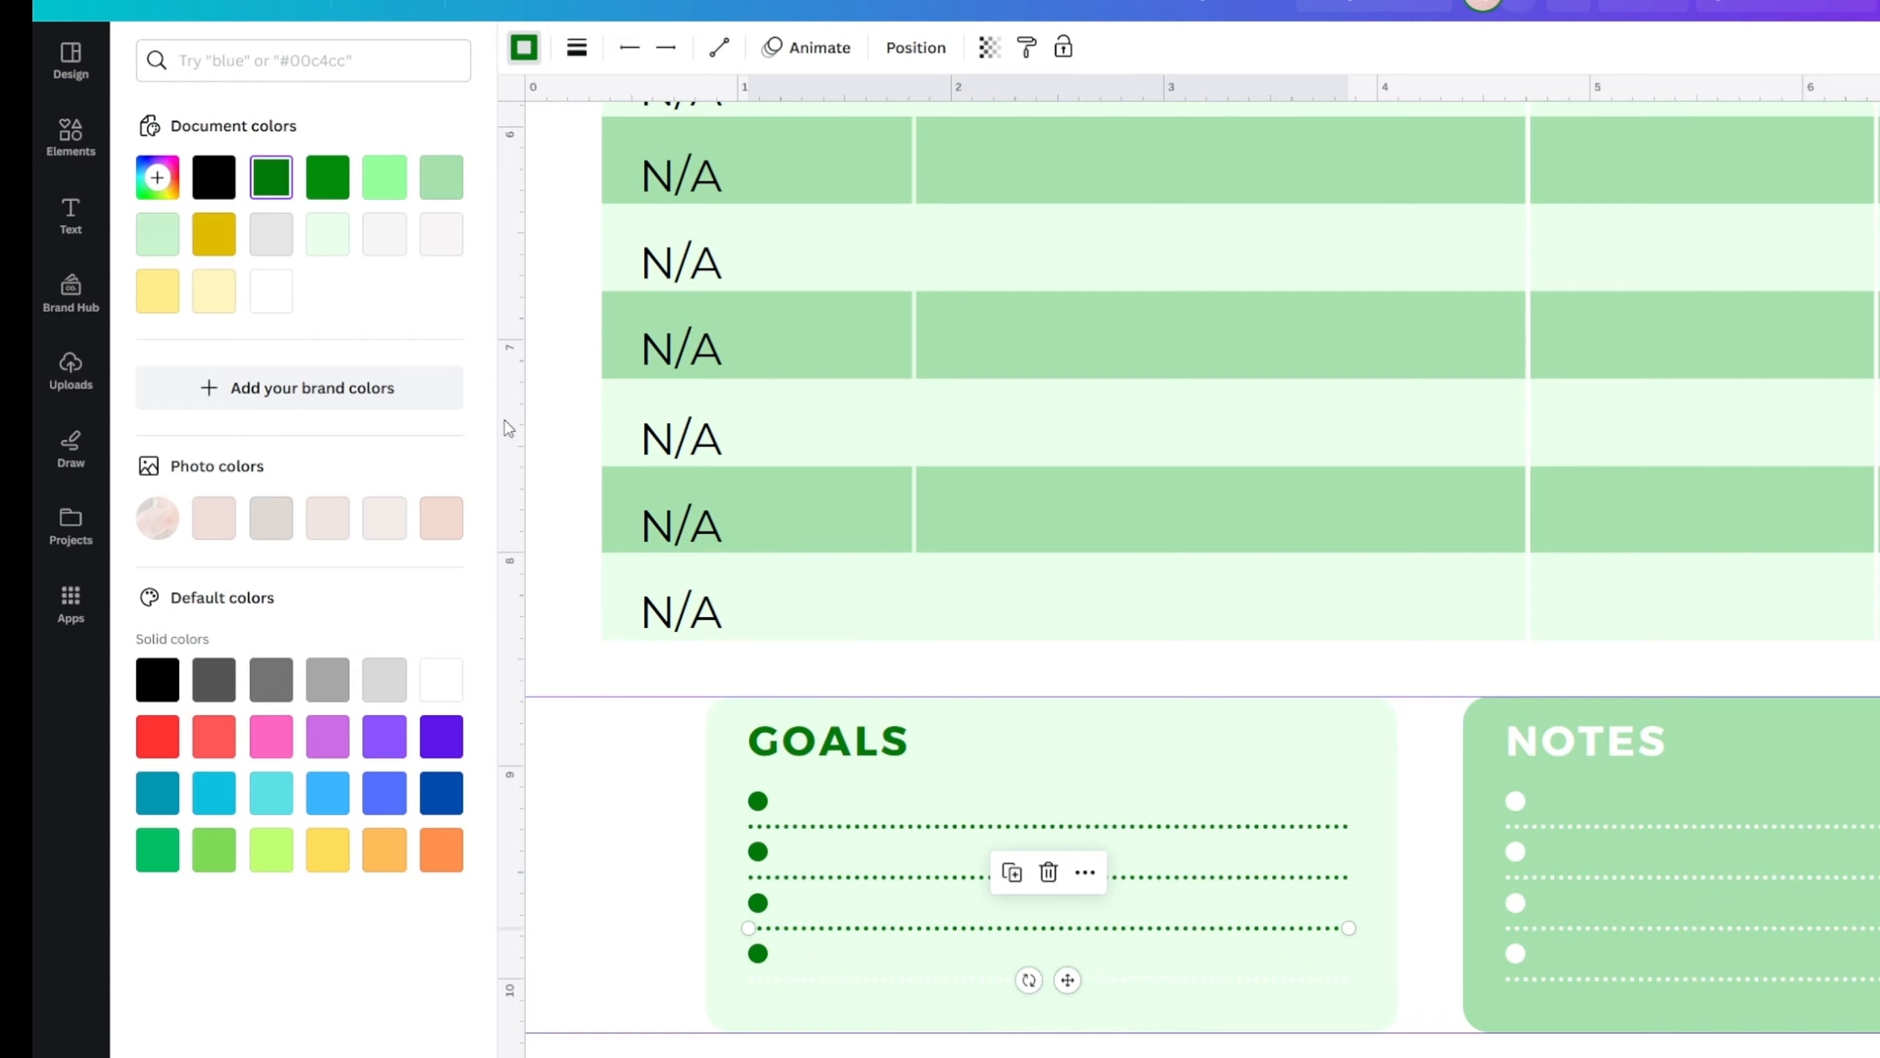
pyautogui.click(920, 979)
pyautogui.click(280, 194)
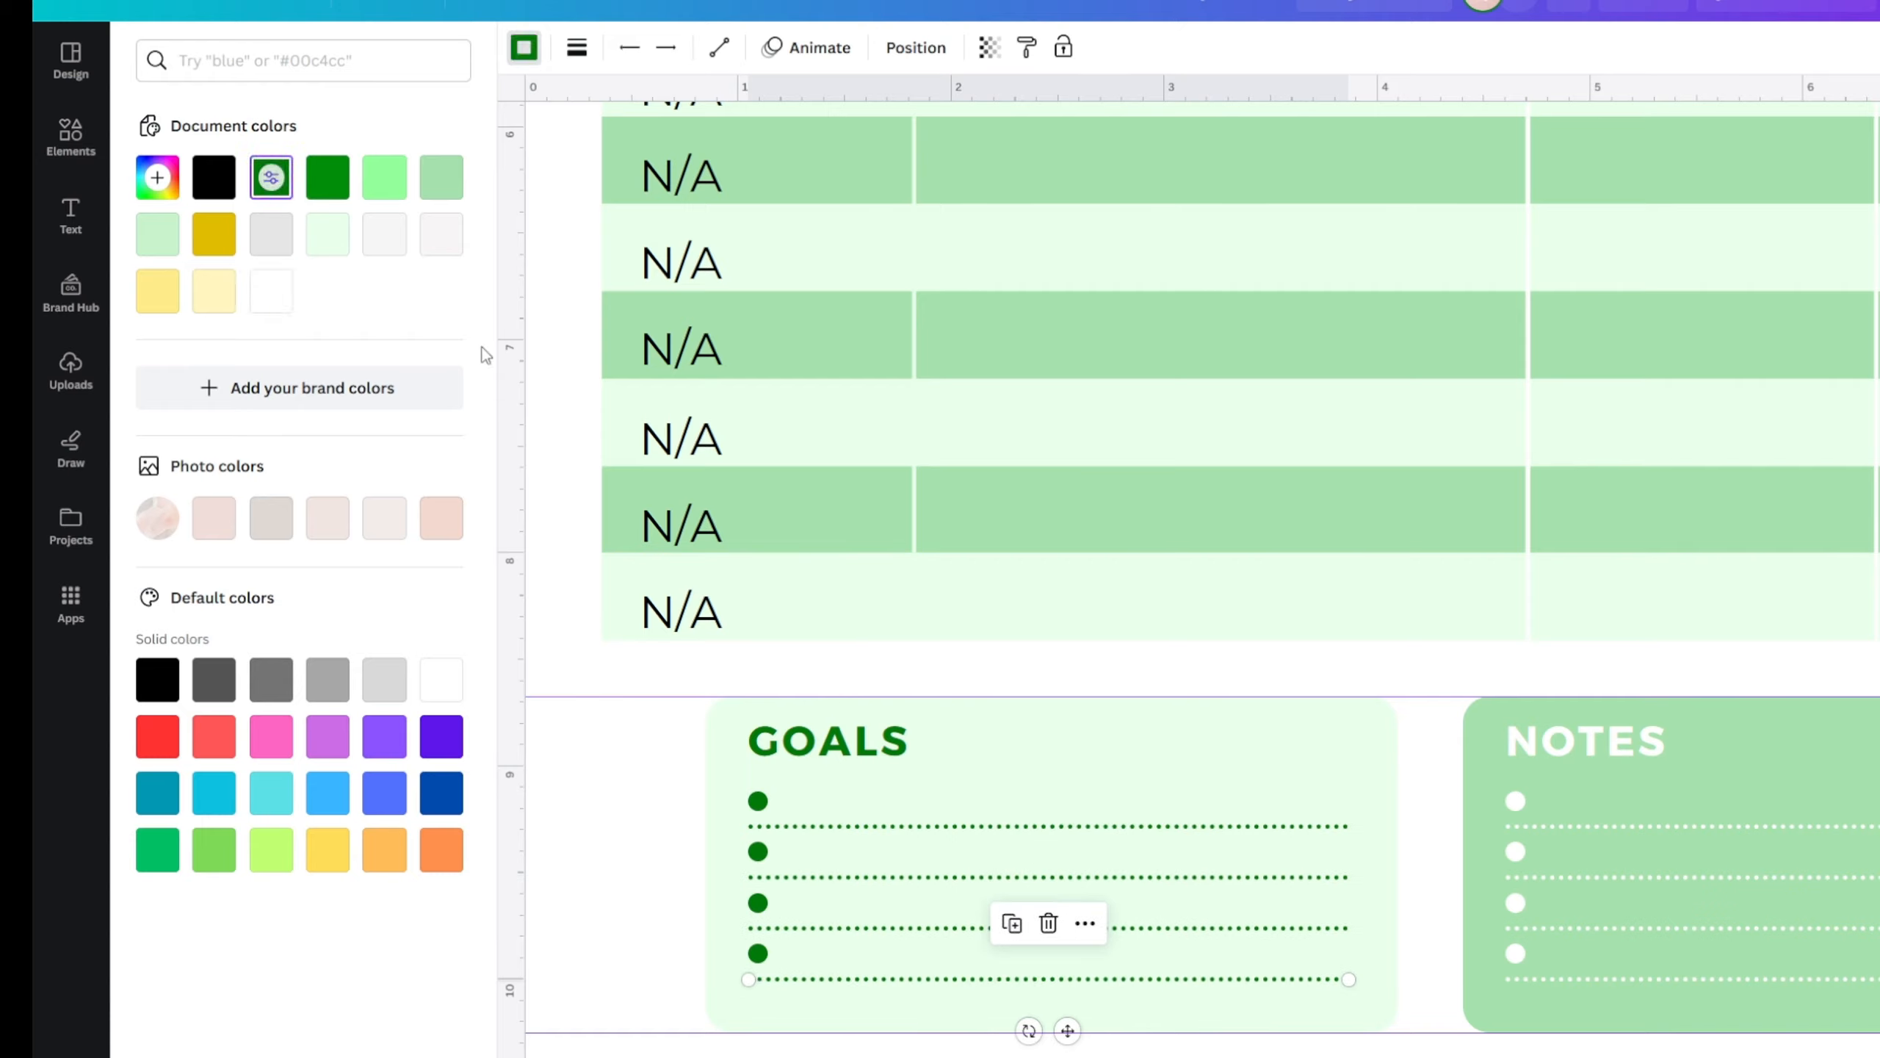
pyautogui.click(549, 564)
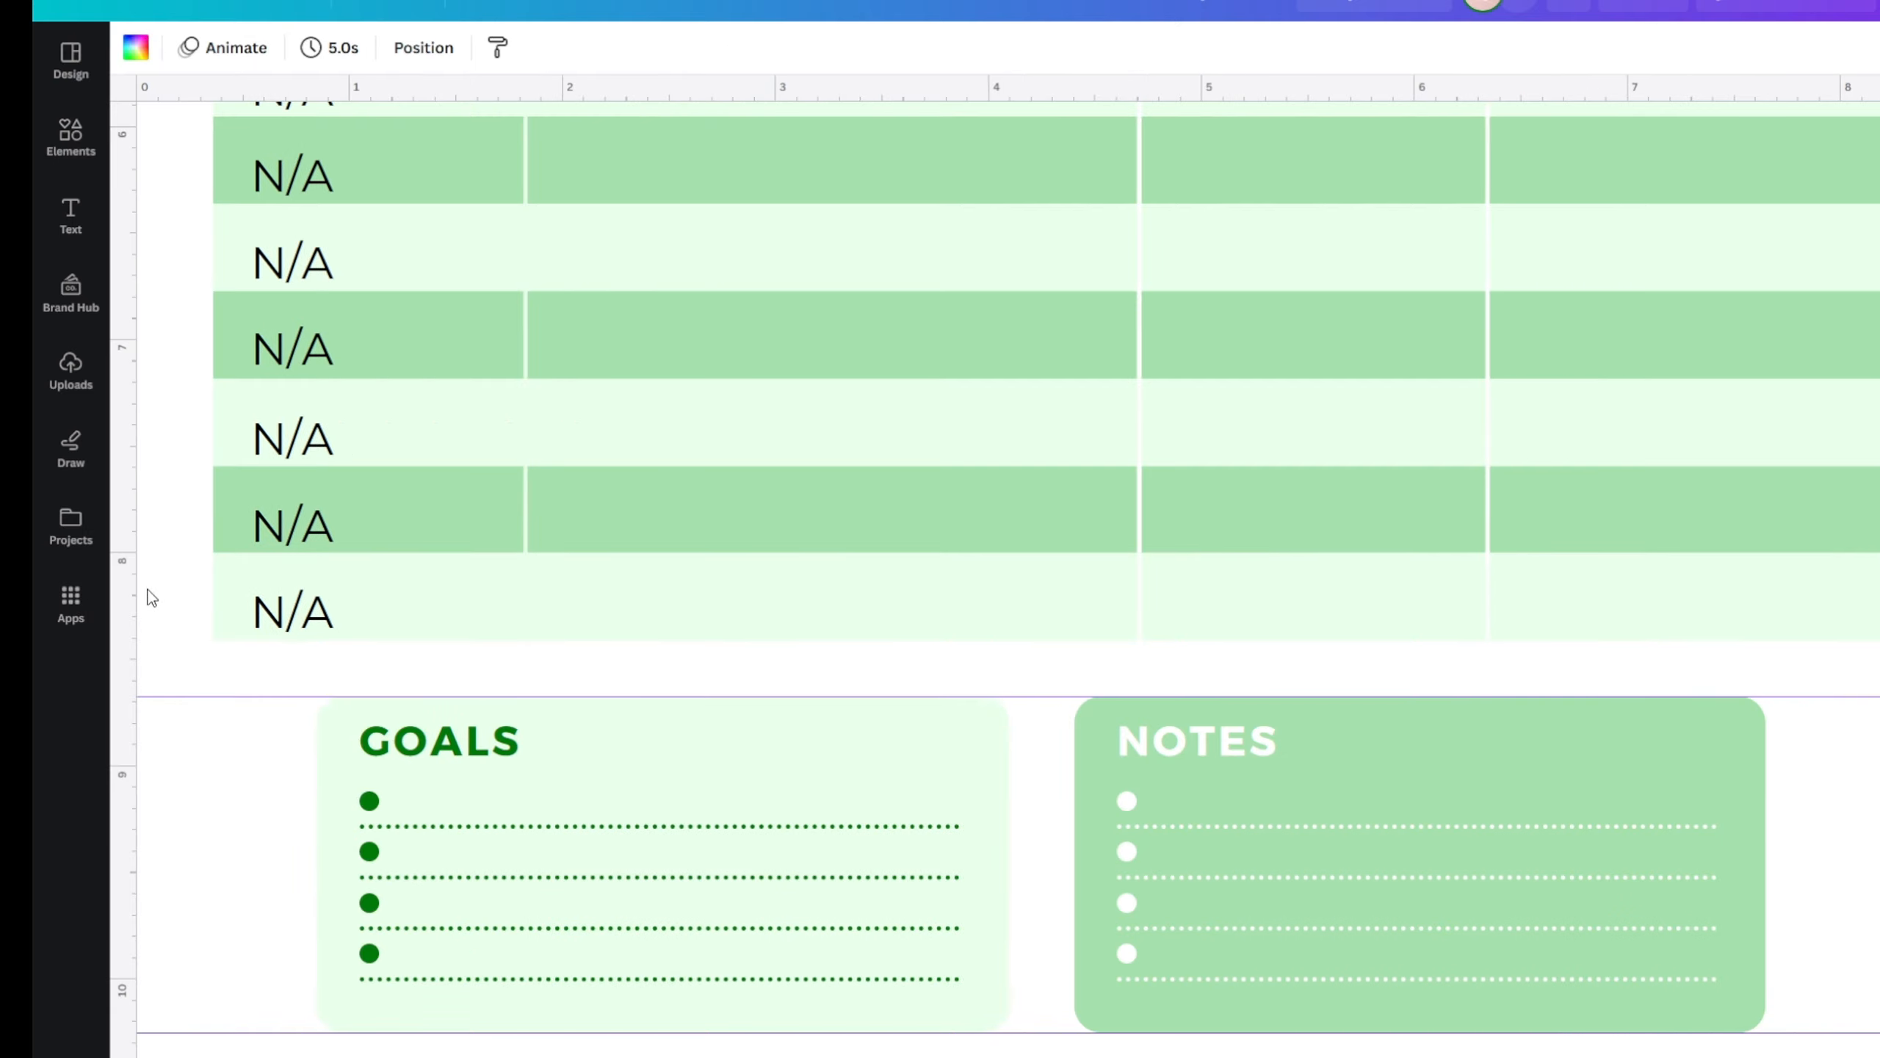
# - Place a vertical guide at 0.363 on the table's left edge and align the Goals box with all its contents to it
pyautogui.moveTo(133, 589); pyautogui.dragTo(208, 597)
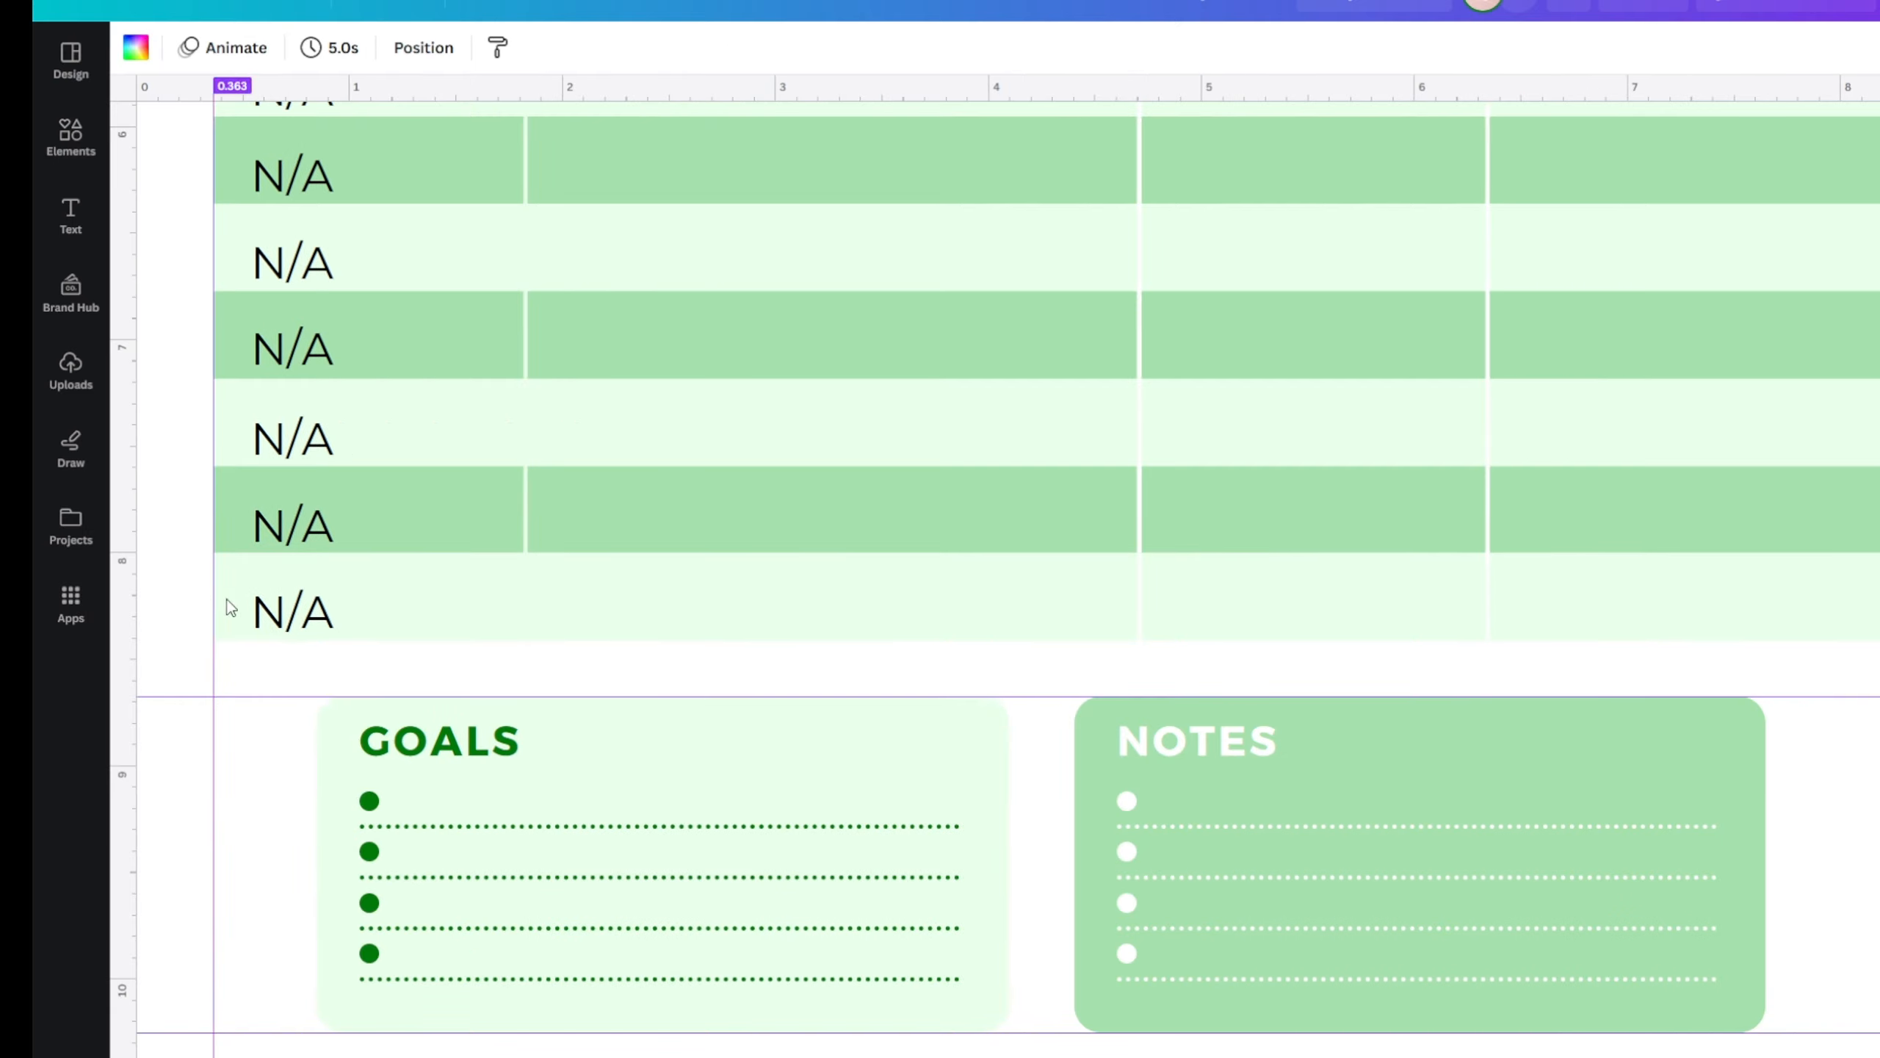
pyautogui.click(732, 772)
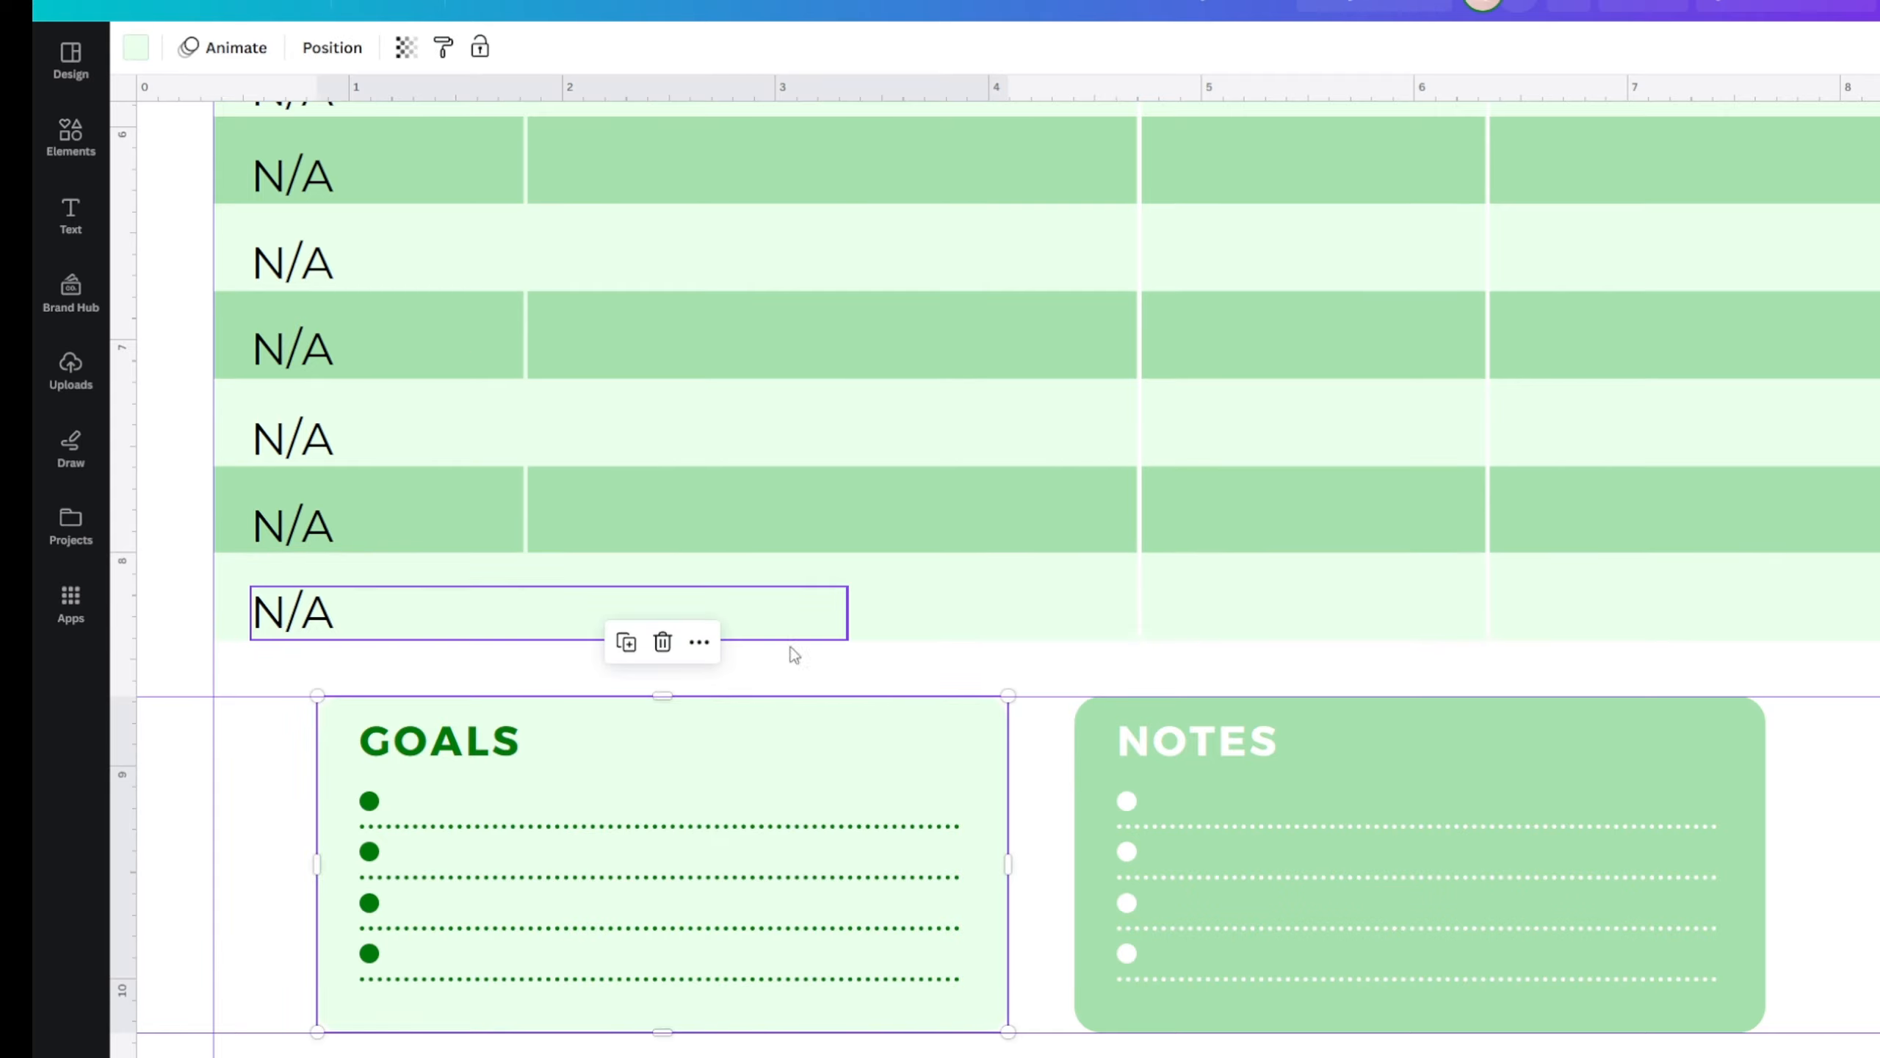
pyautogui.scroll(-3, 430, 920)
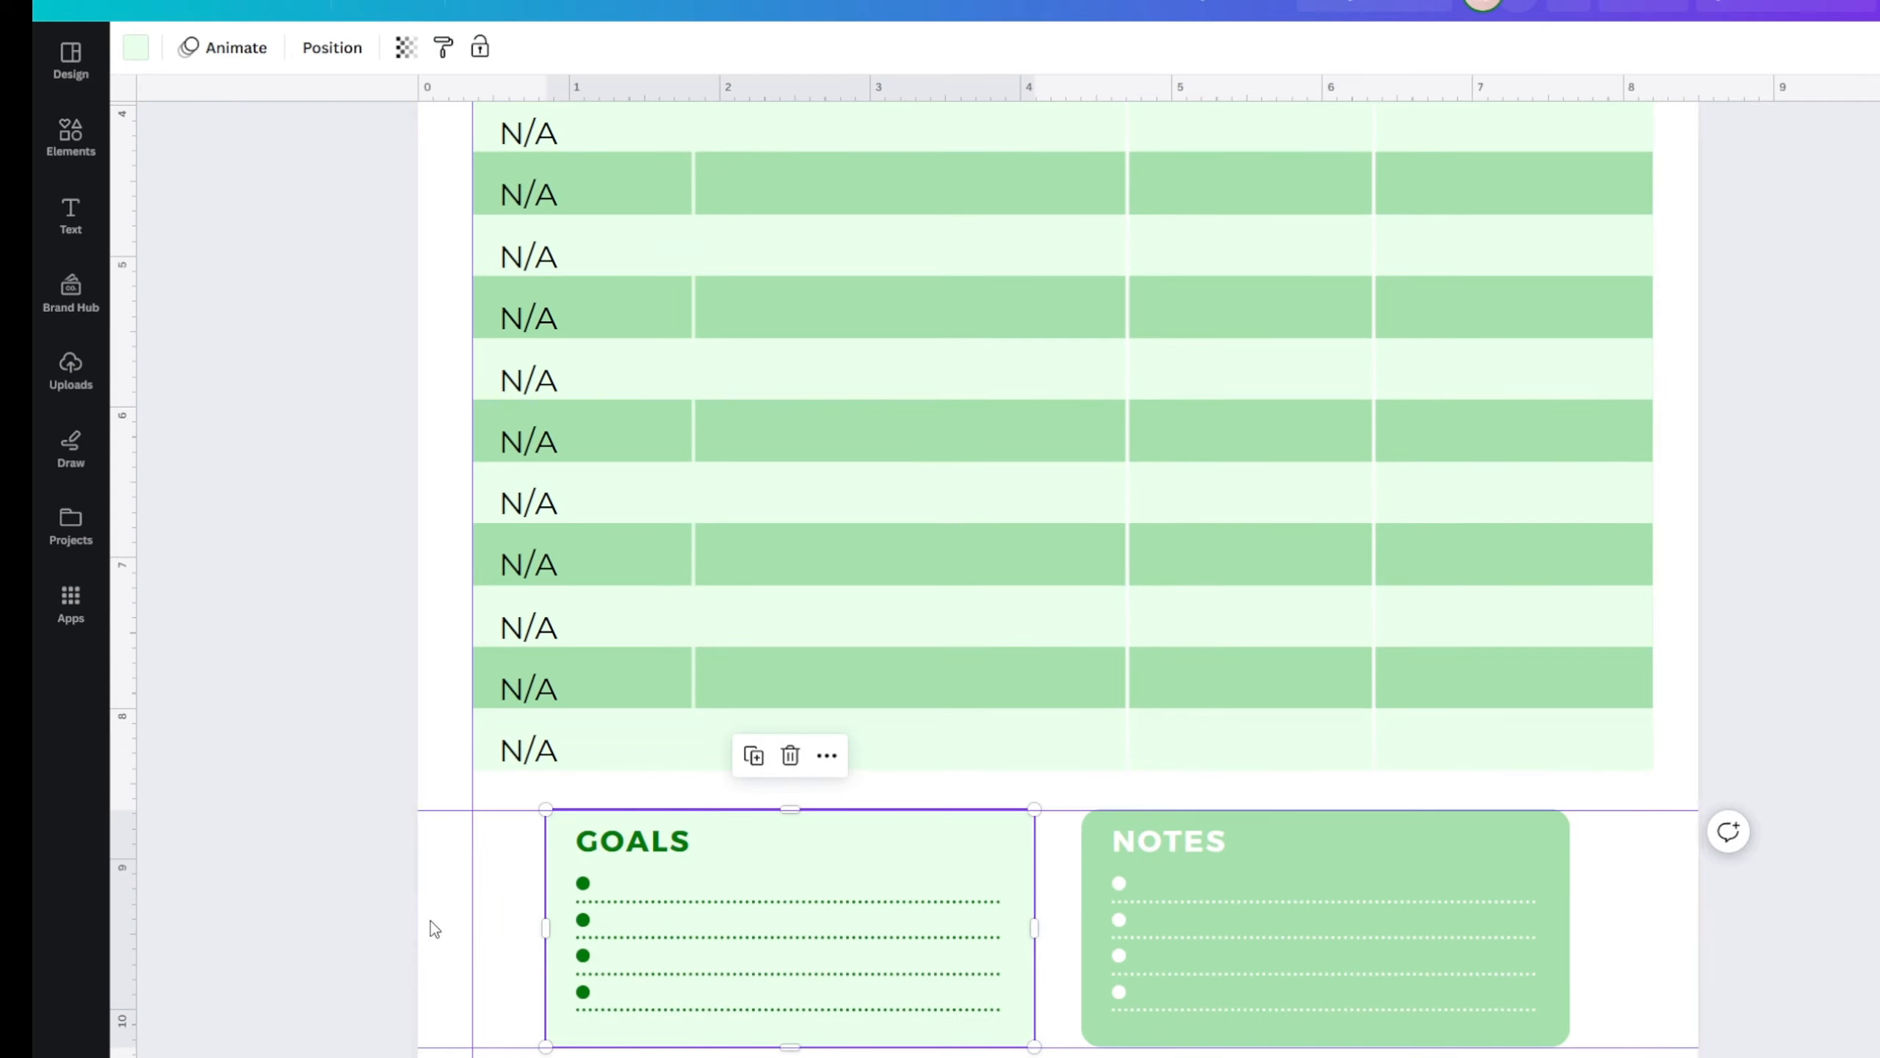
pyautogui.click(327, 777)
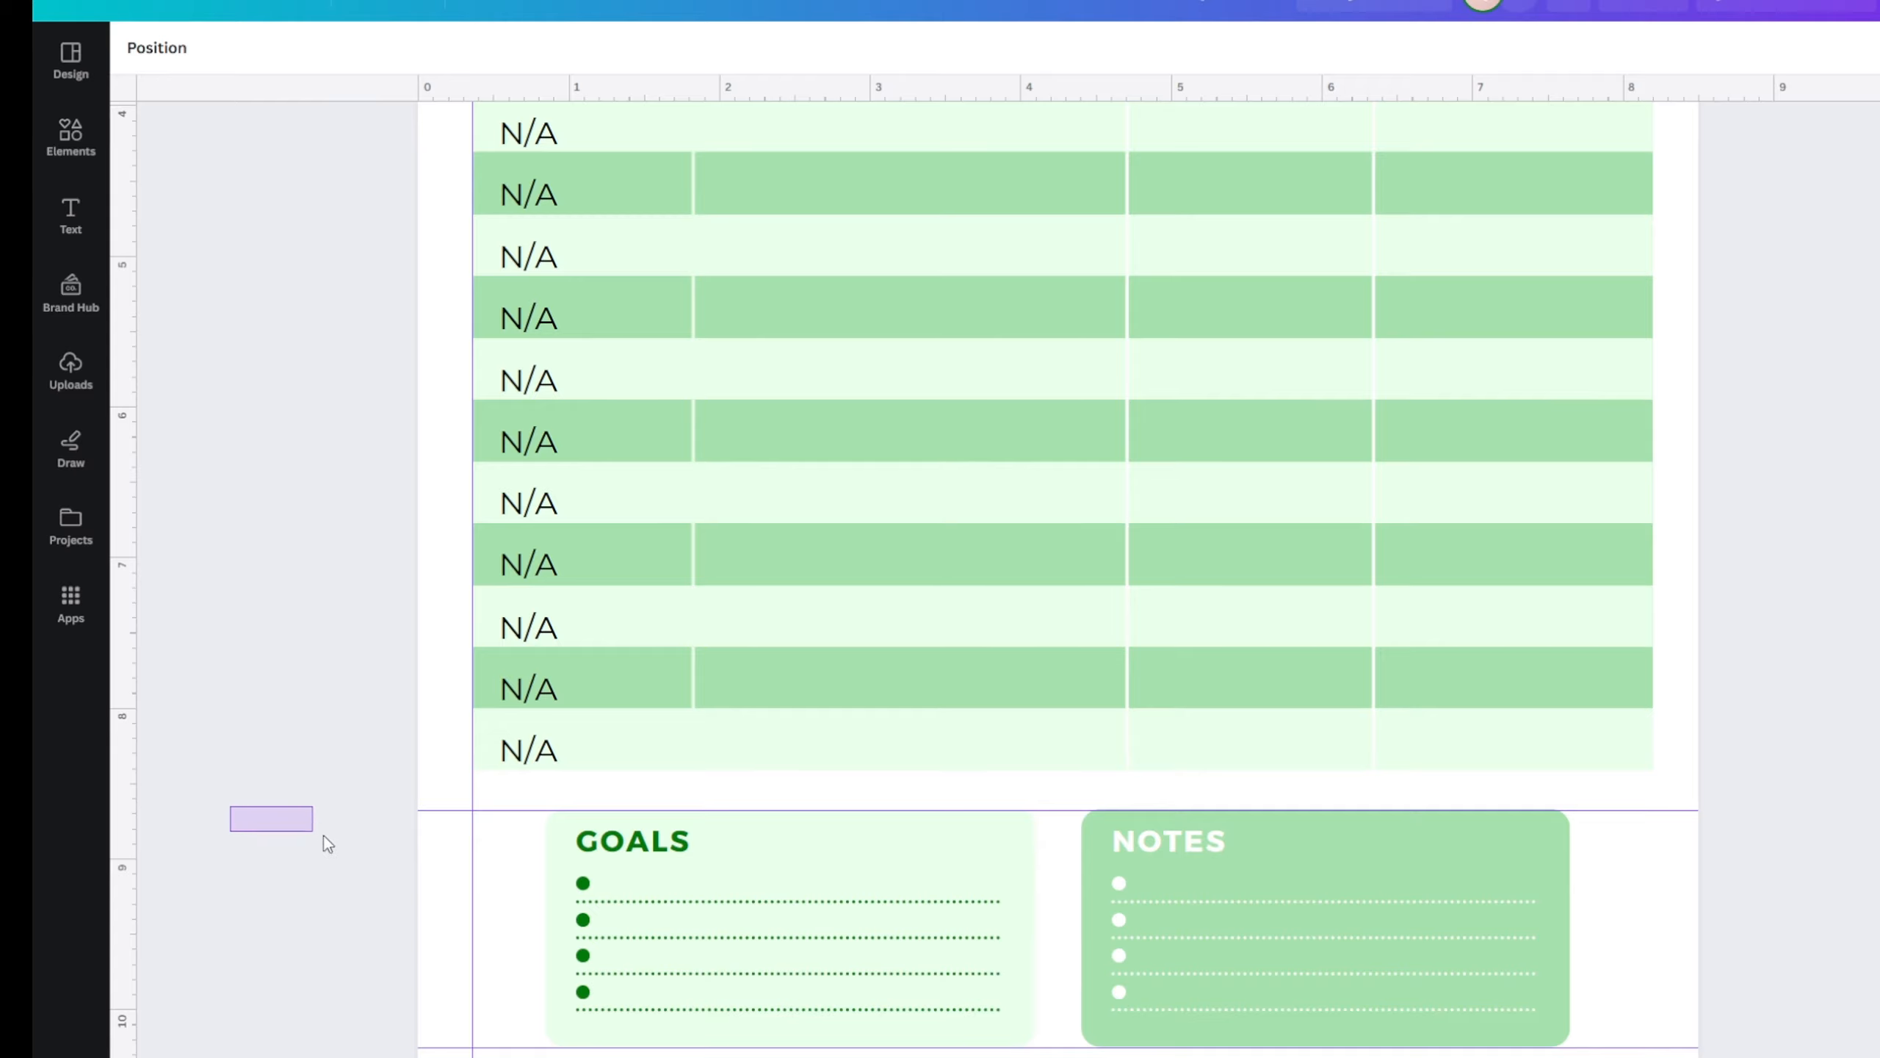
pyautogui.moveTo(280, 815); pyautogui.dragTo(752, 1056)
pyautogui.moveTo(909, 885); pyautogui.dragTo(835, 873)
pyautogui.click(1679, 770)
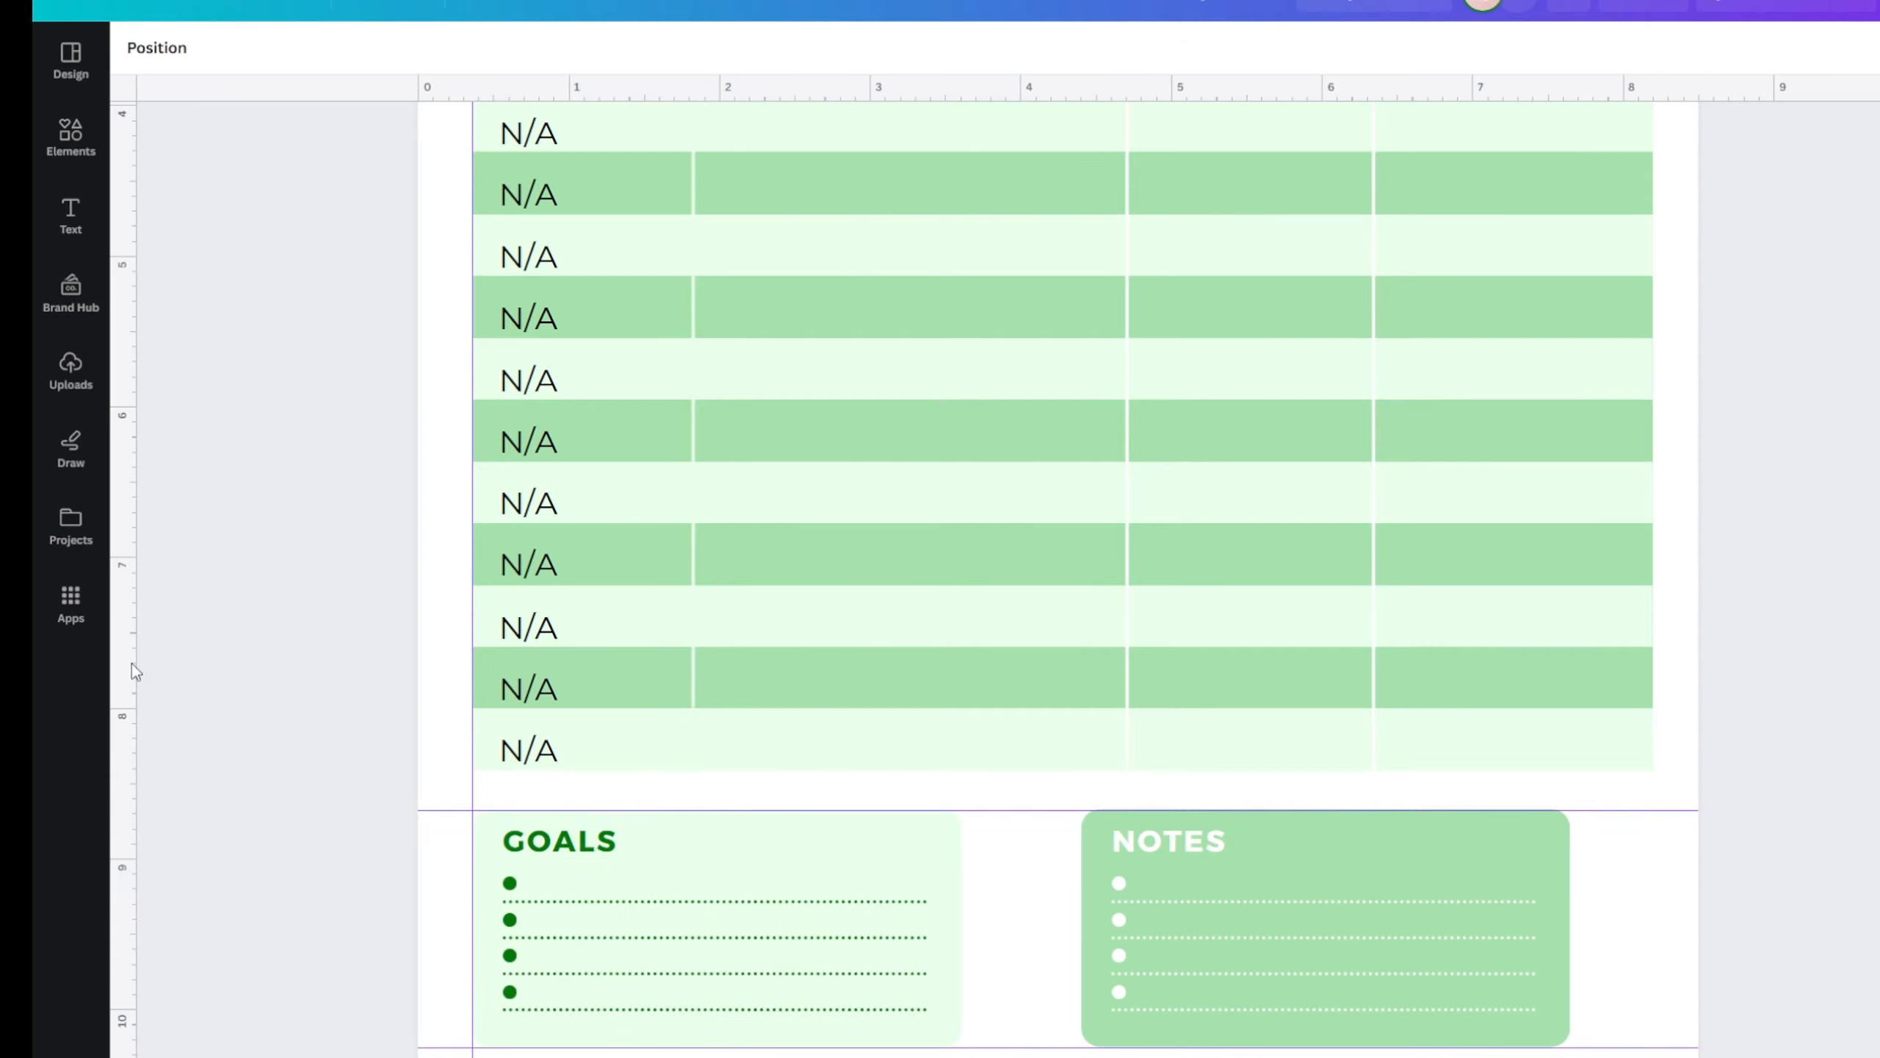
# - Place a vertical guide on the table's right edge and align the Notes box with all its contents to it
pyautogui.moveTo(246, 579); pyautogui.dragTo(1654, 693)
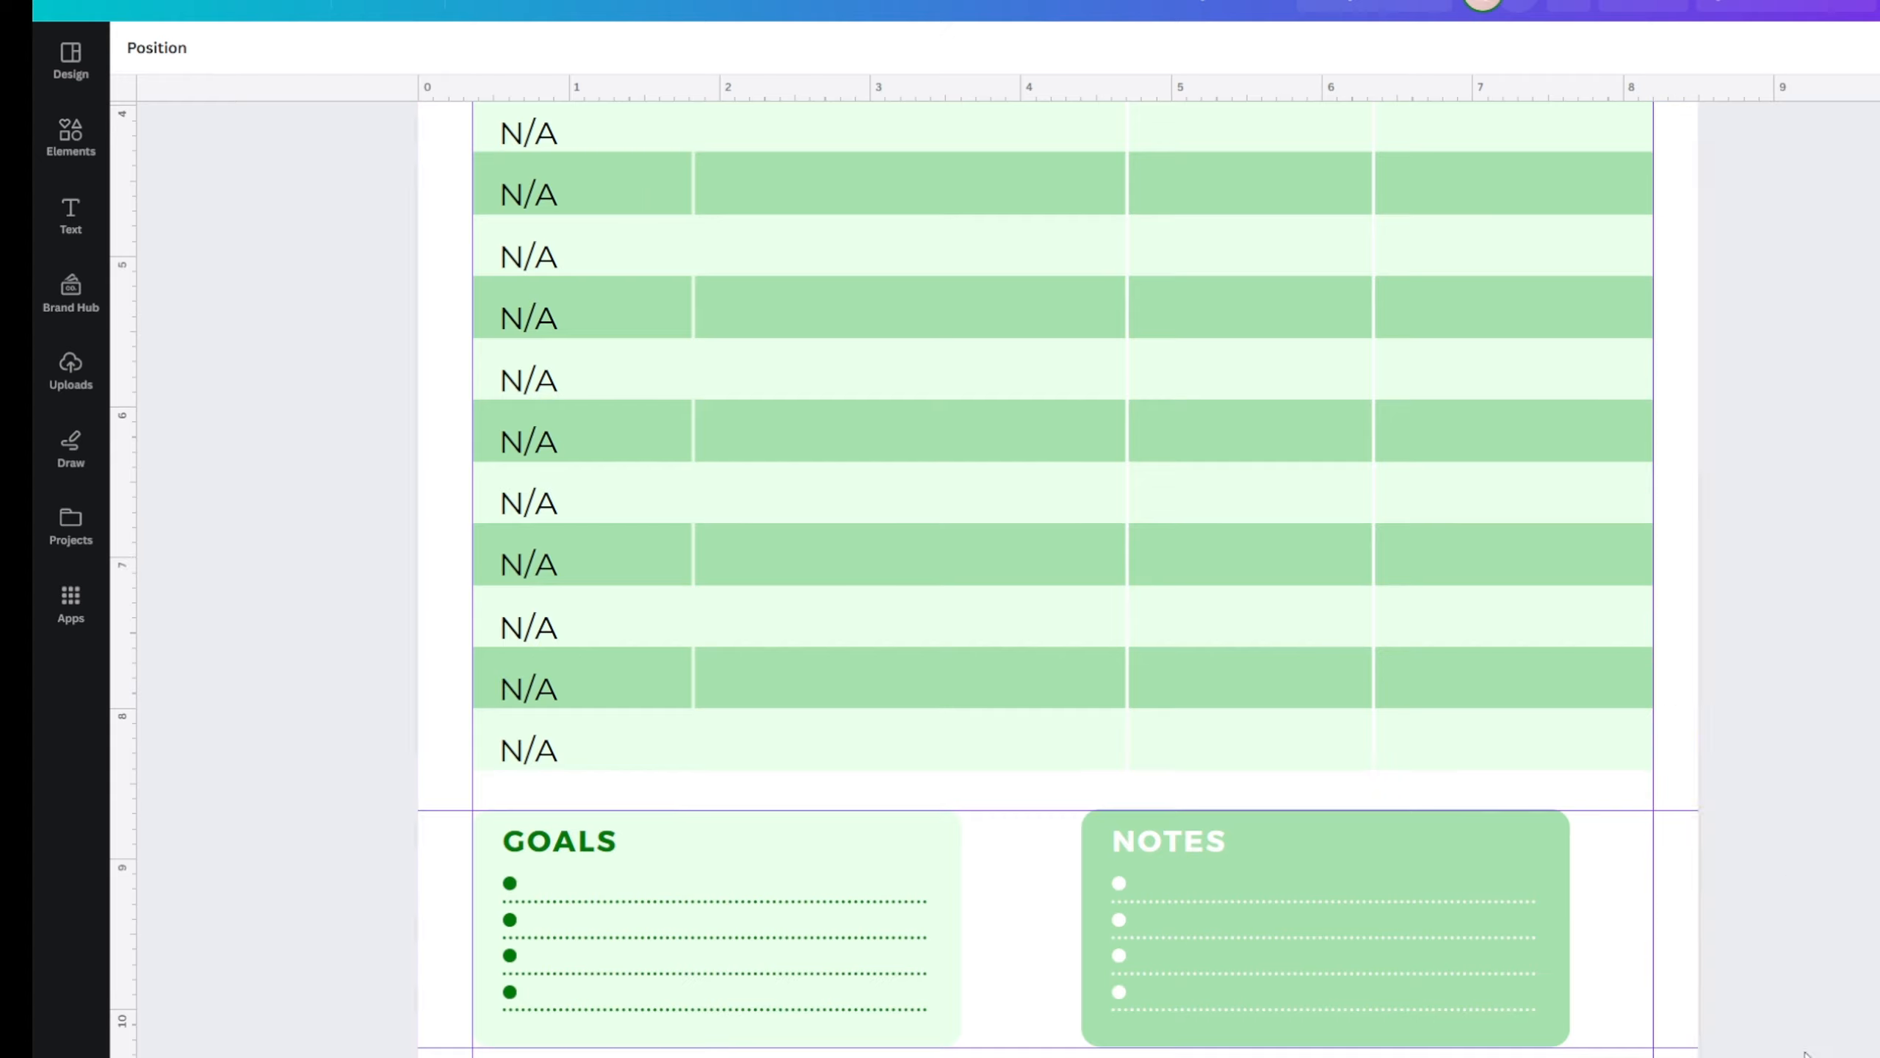
pyautogui.moveTo(1823, 791); pyautogui.dragTo(1112, 1055)
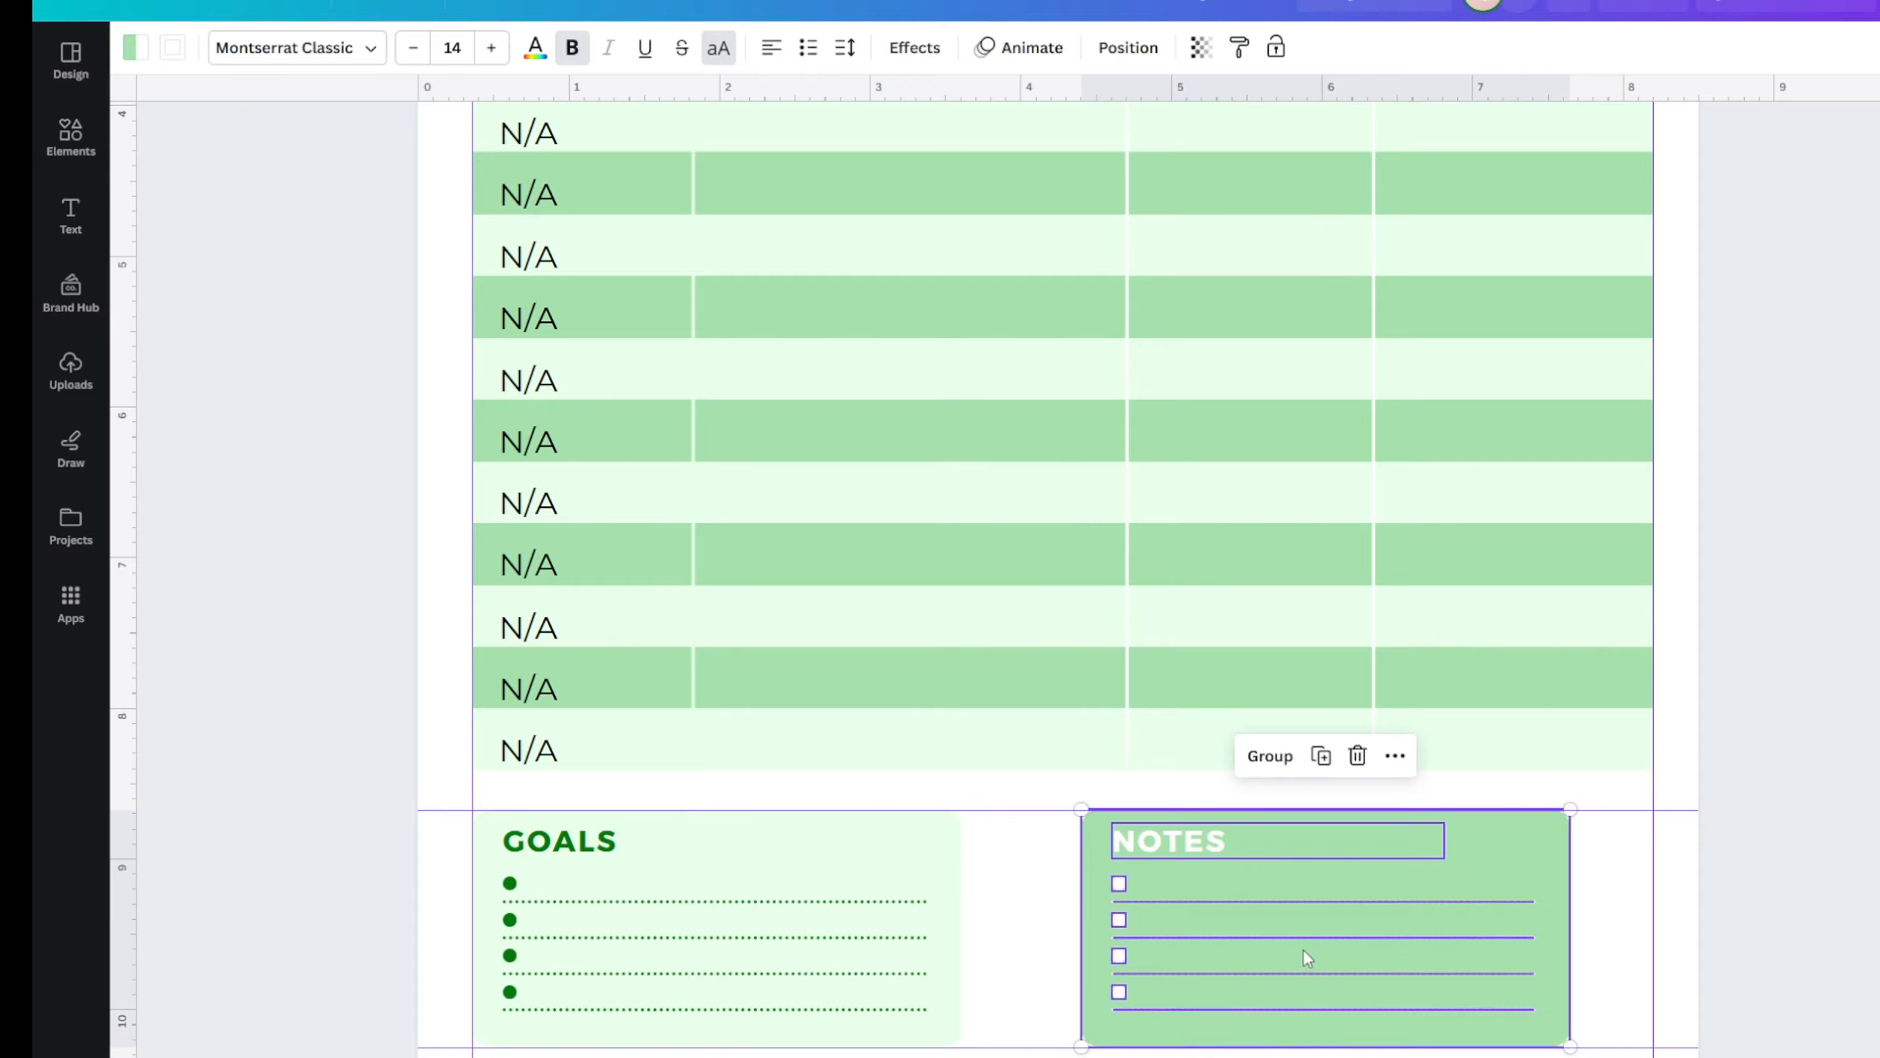
pyautogui.moveTo(1301, 958); pyautogui.dragTo(1392, 952)
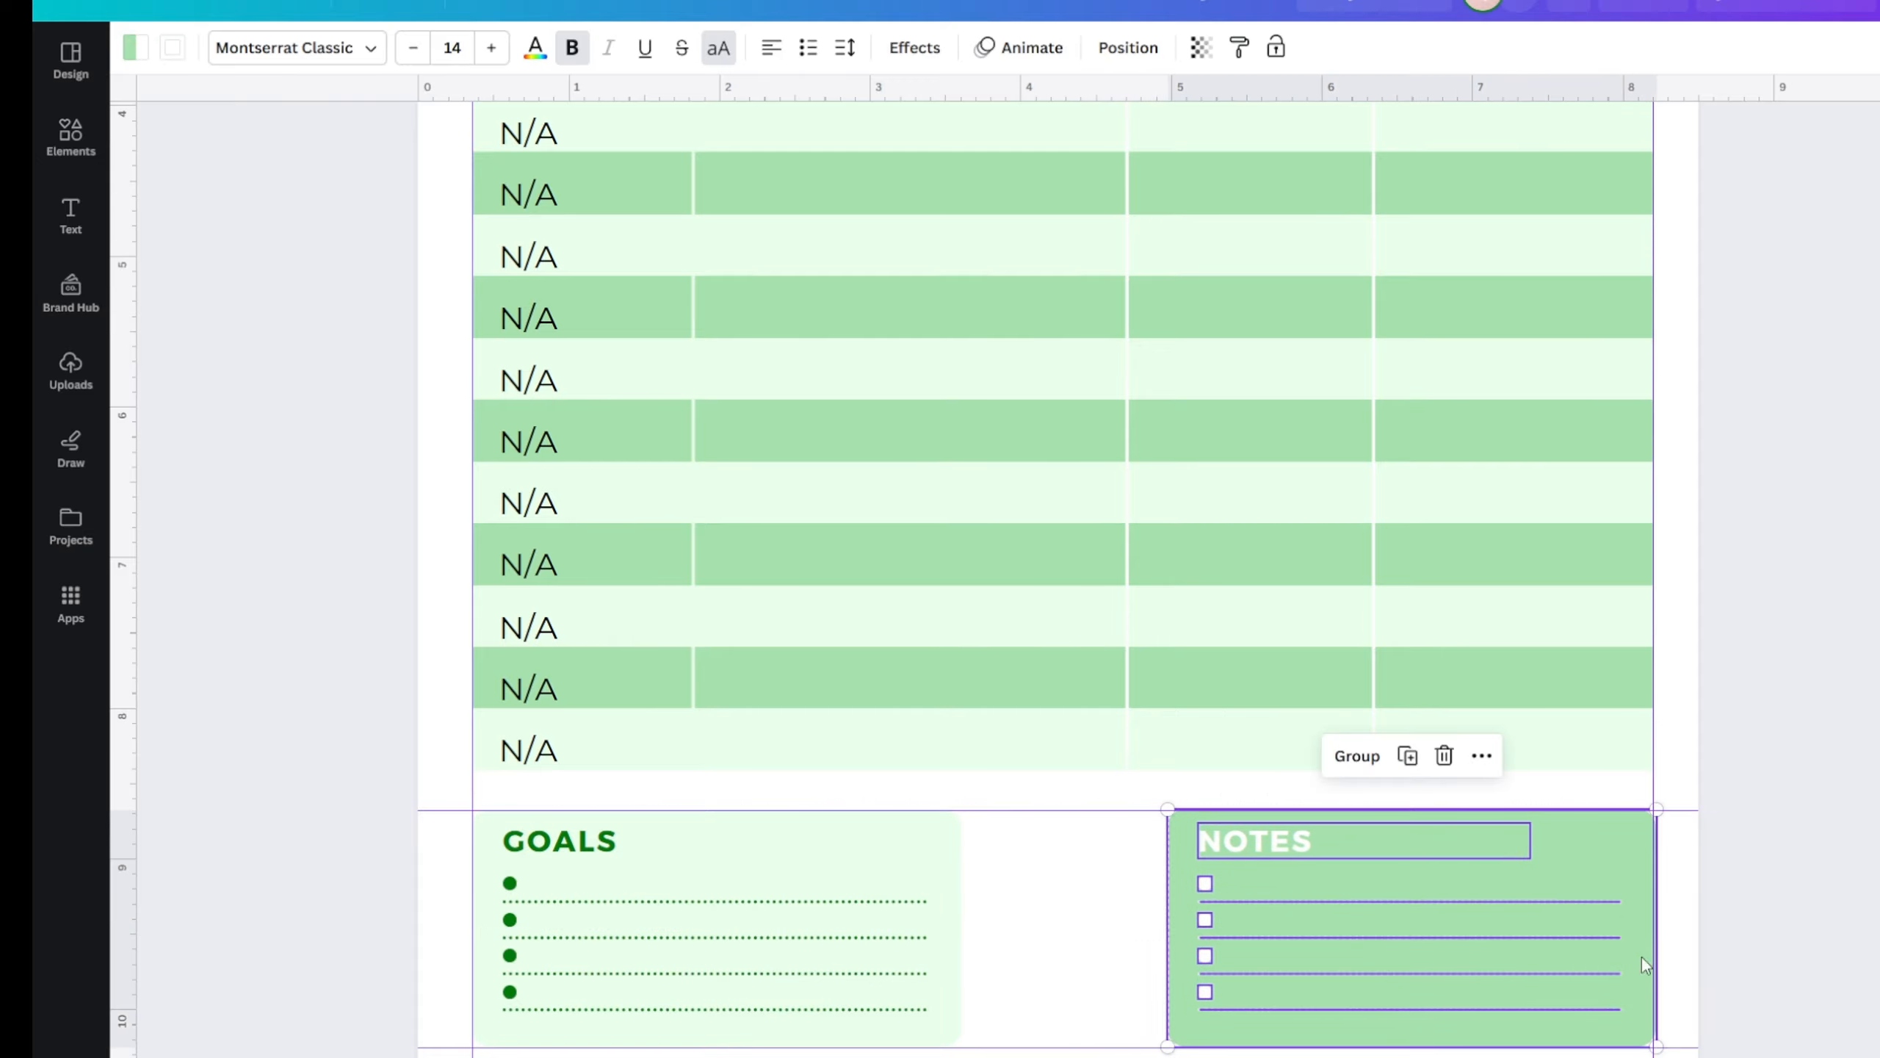
pyautogui.click(1817, 929)
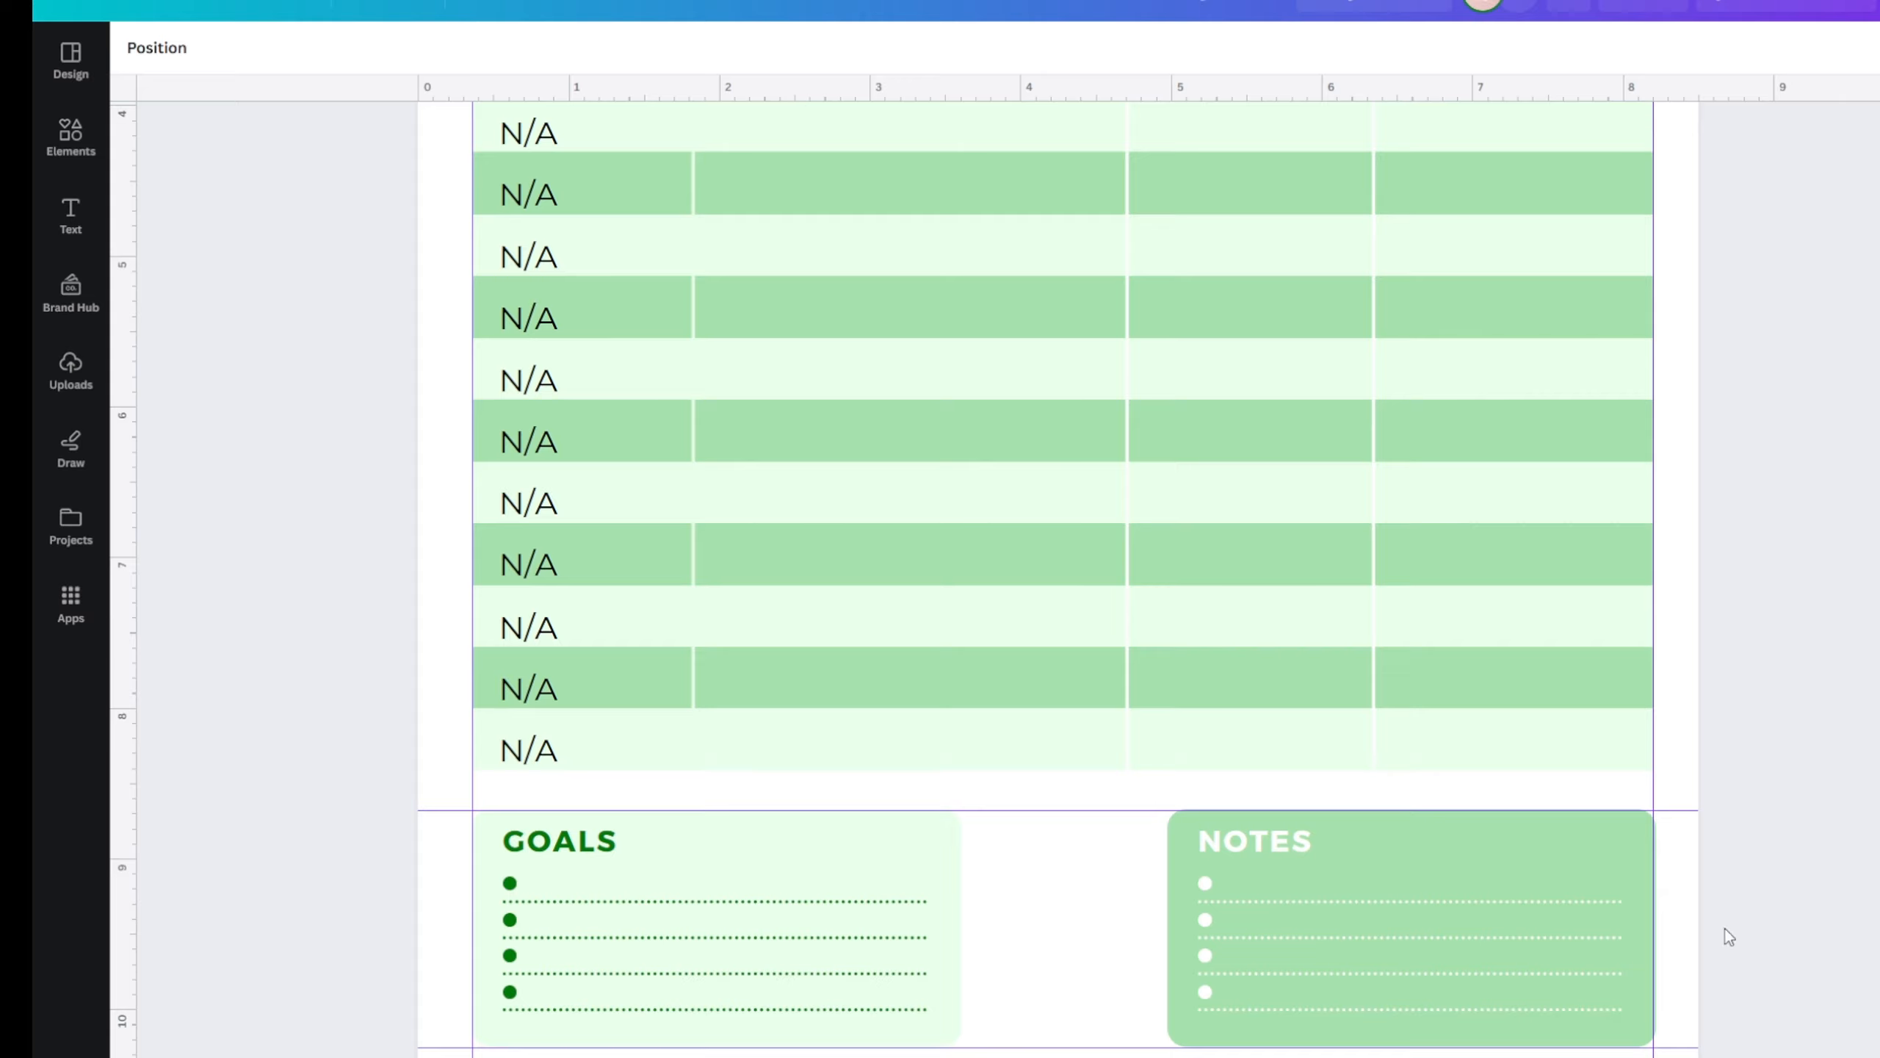
# - Widen the Goals box to about 3.5 by extending its right side towards the Notes box
pyautogui.click(954, 897)
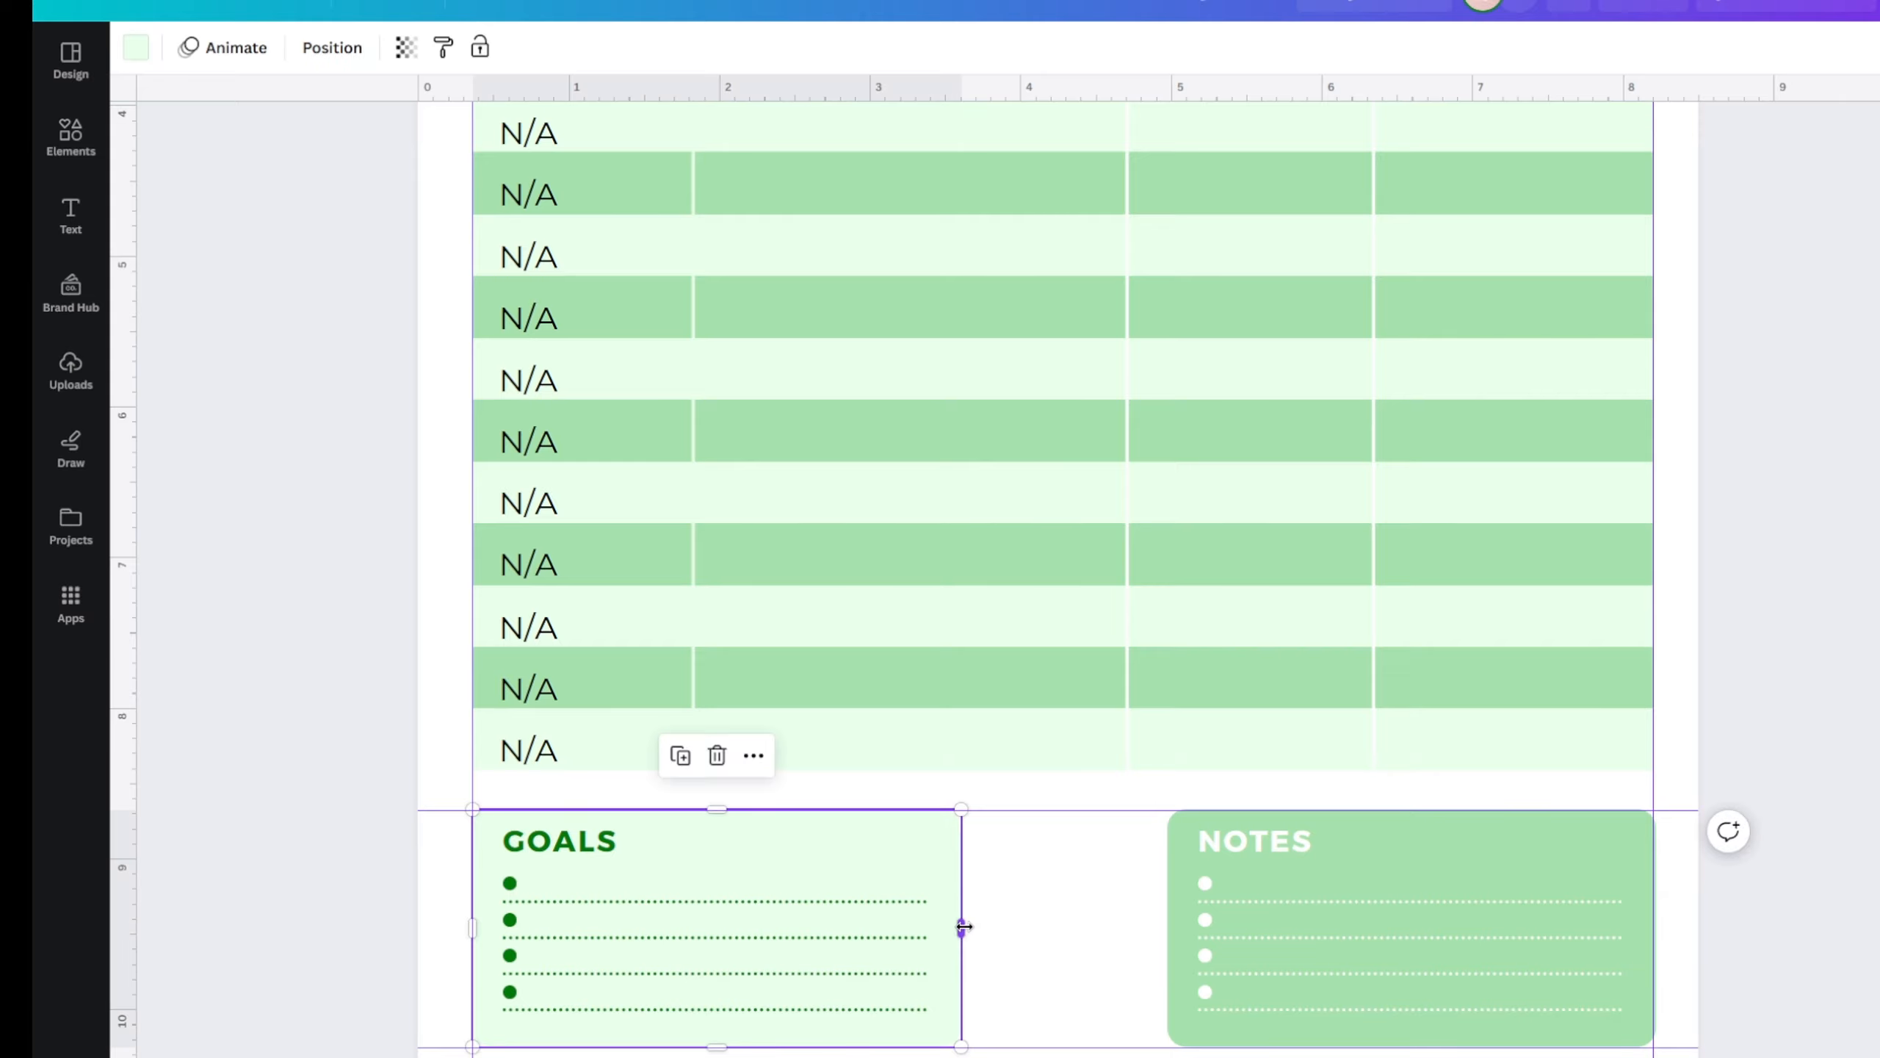
pyautogui.moveTo(963, 926); pyautogui.dragTo(1007, 918)
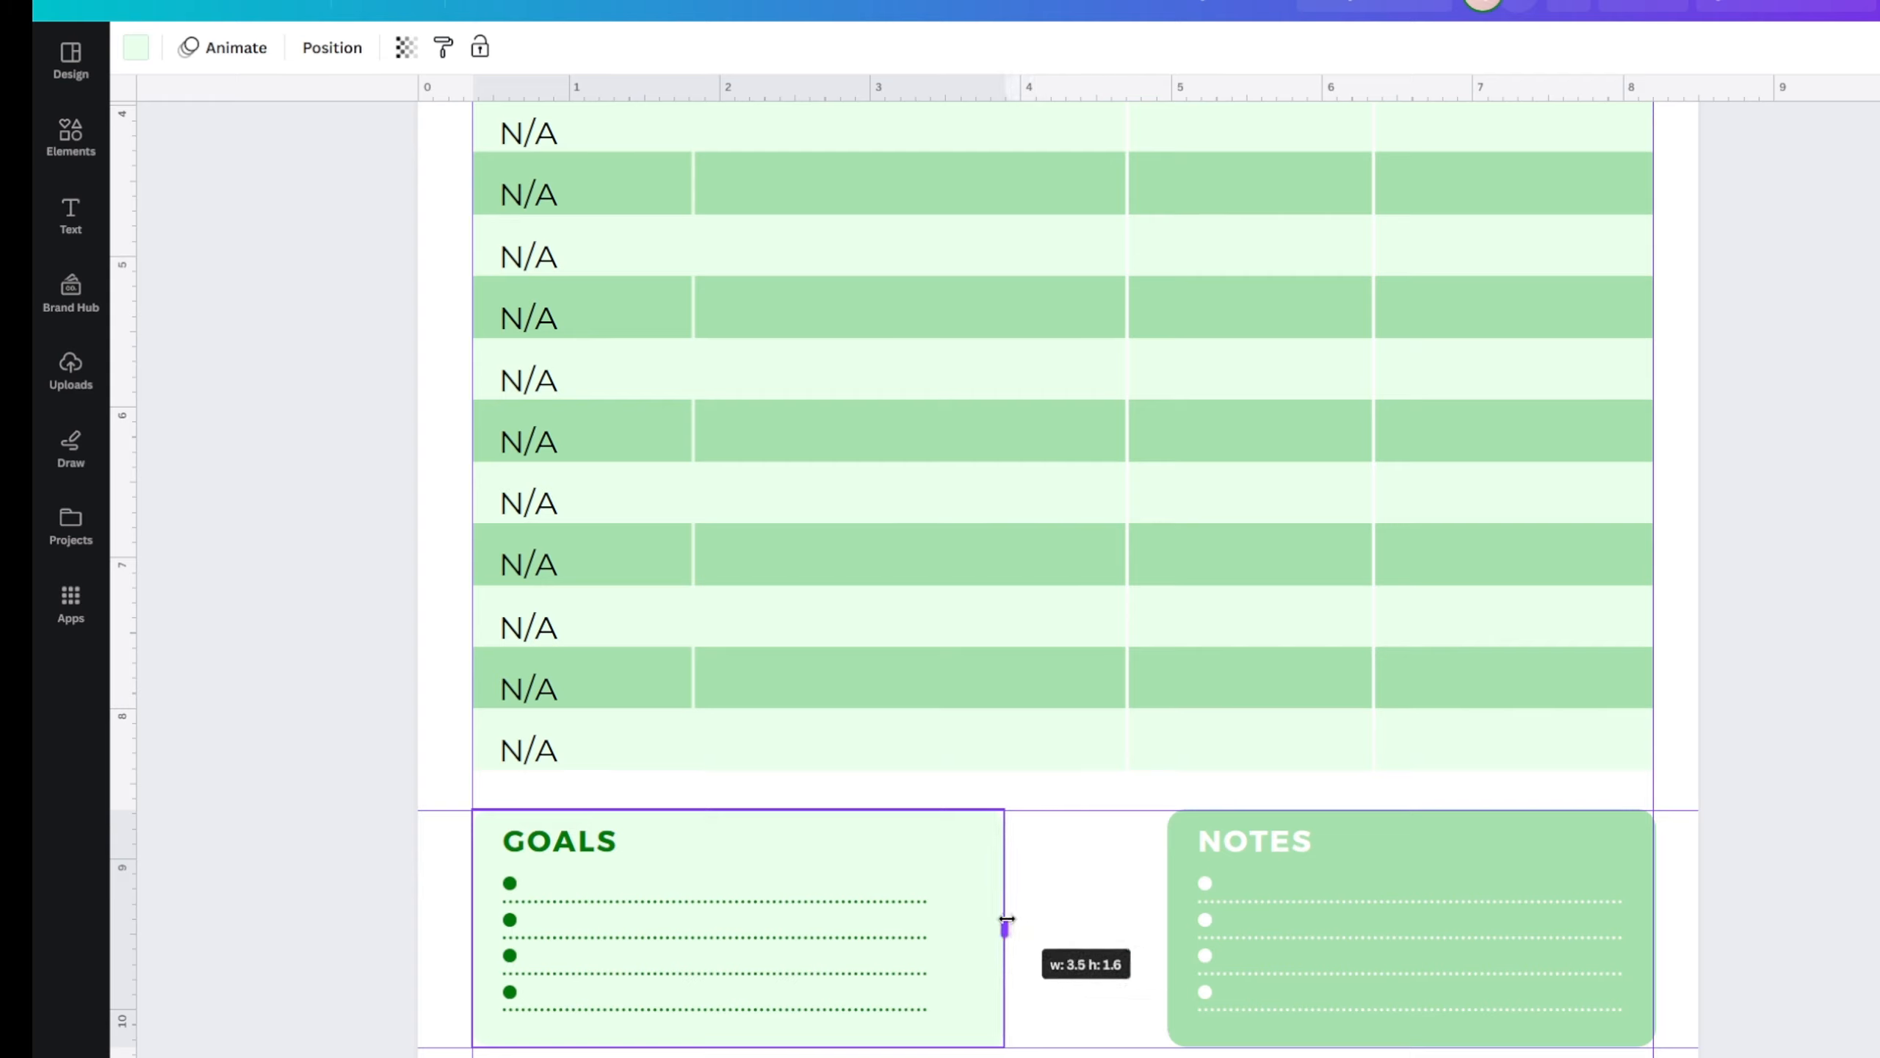
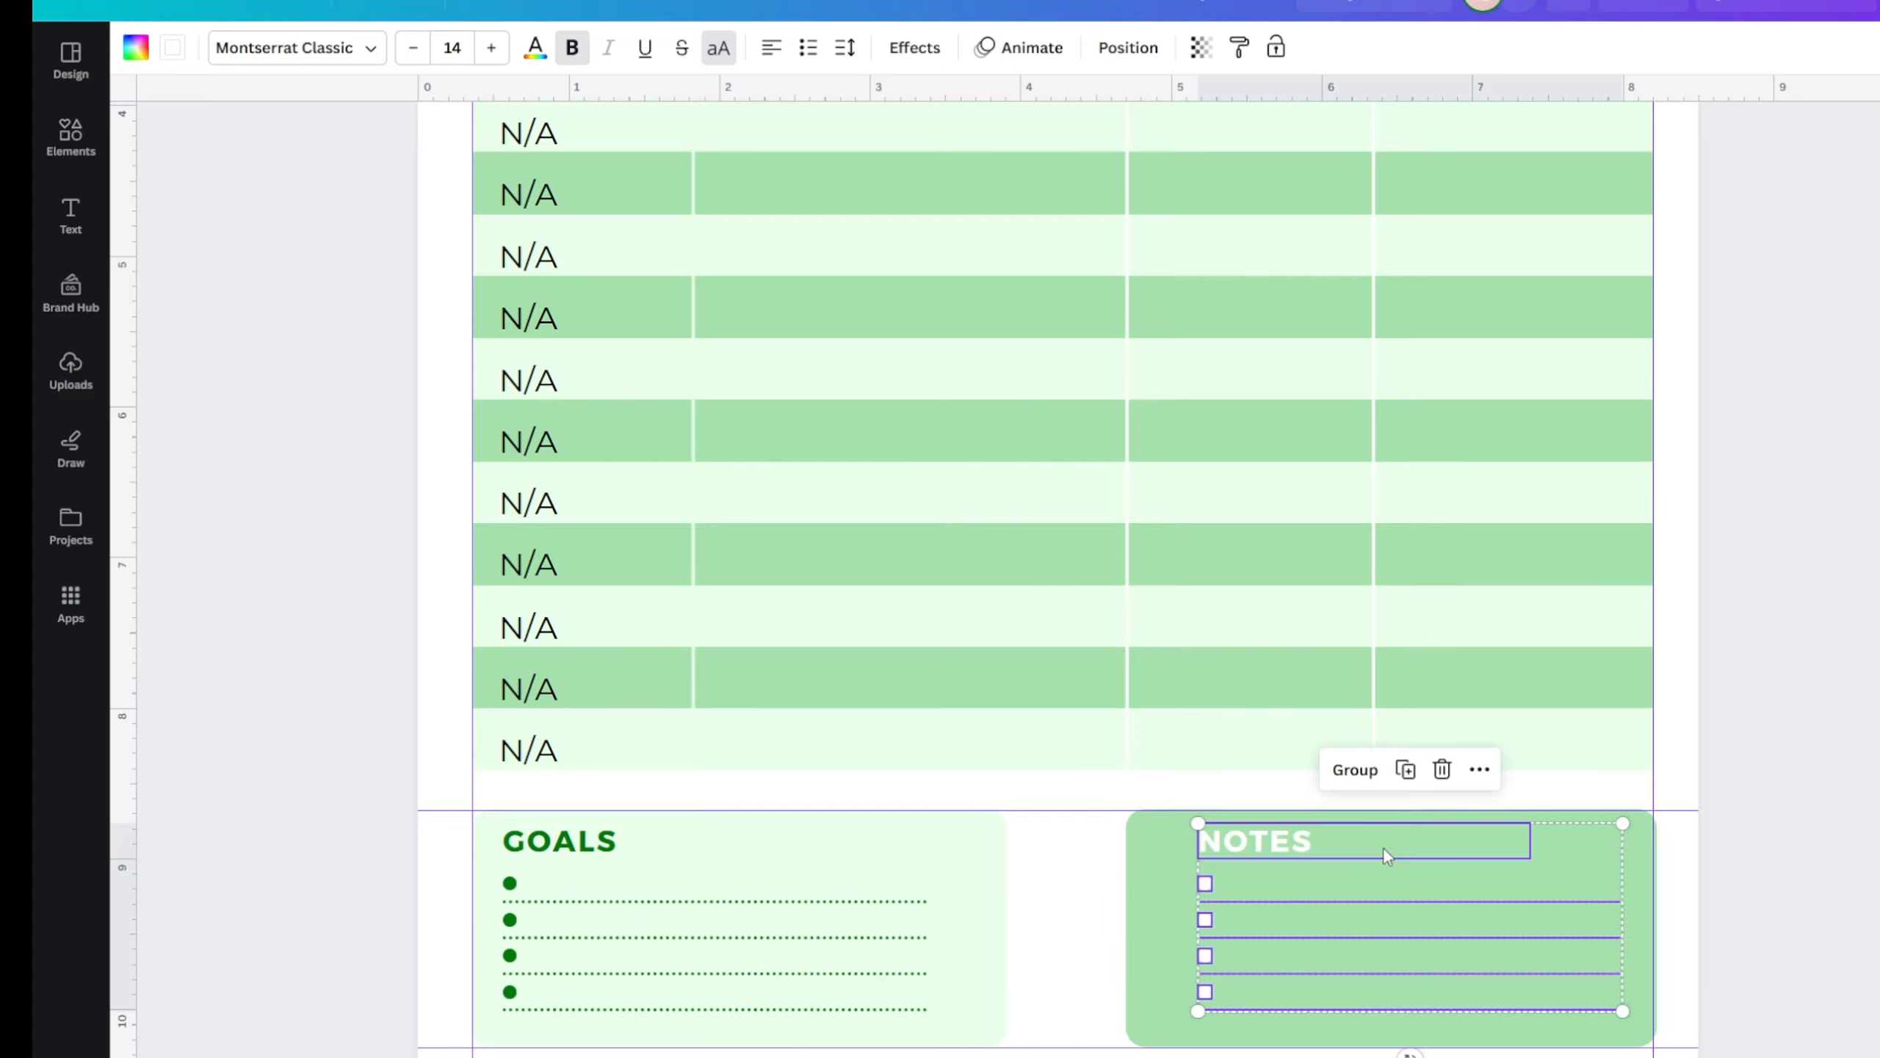
# - Move the heading, bullets and dotted lines closer to the left edge and slightly lower in both the Notes and Goals boxes
pyautogui.moveTo(1379, 854); pyautogui.dragTo(1320, 853)
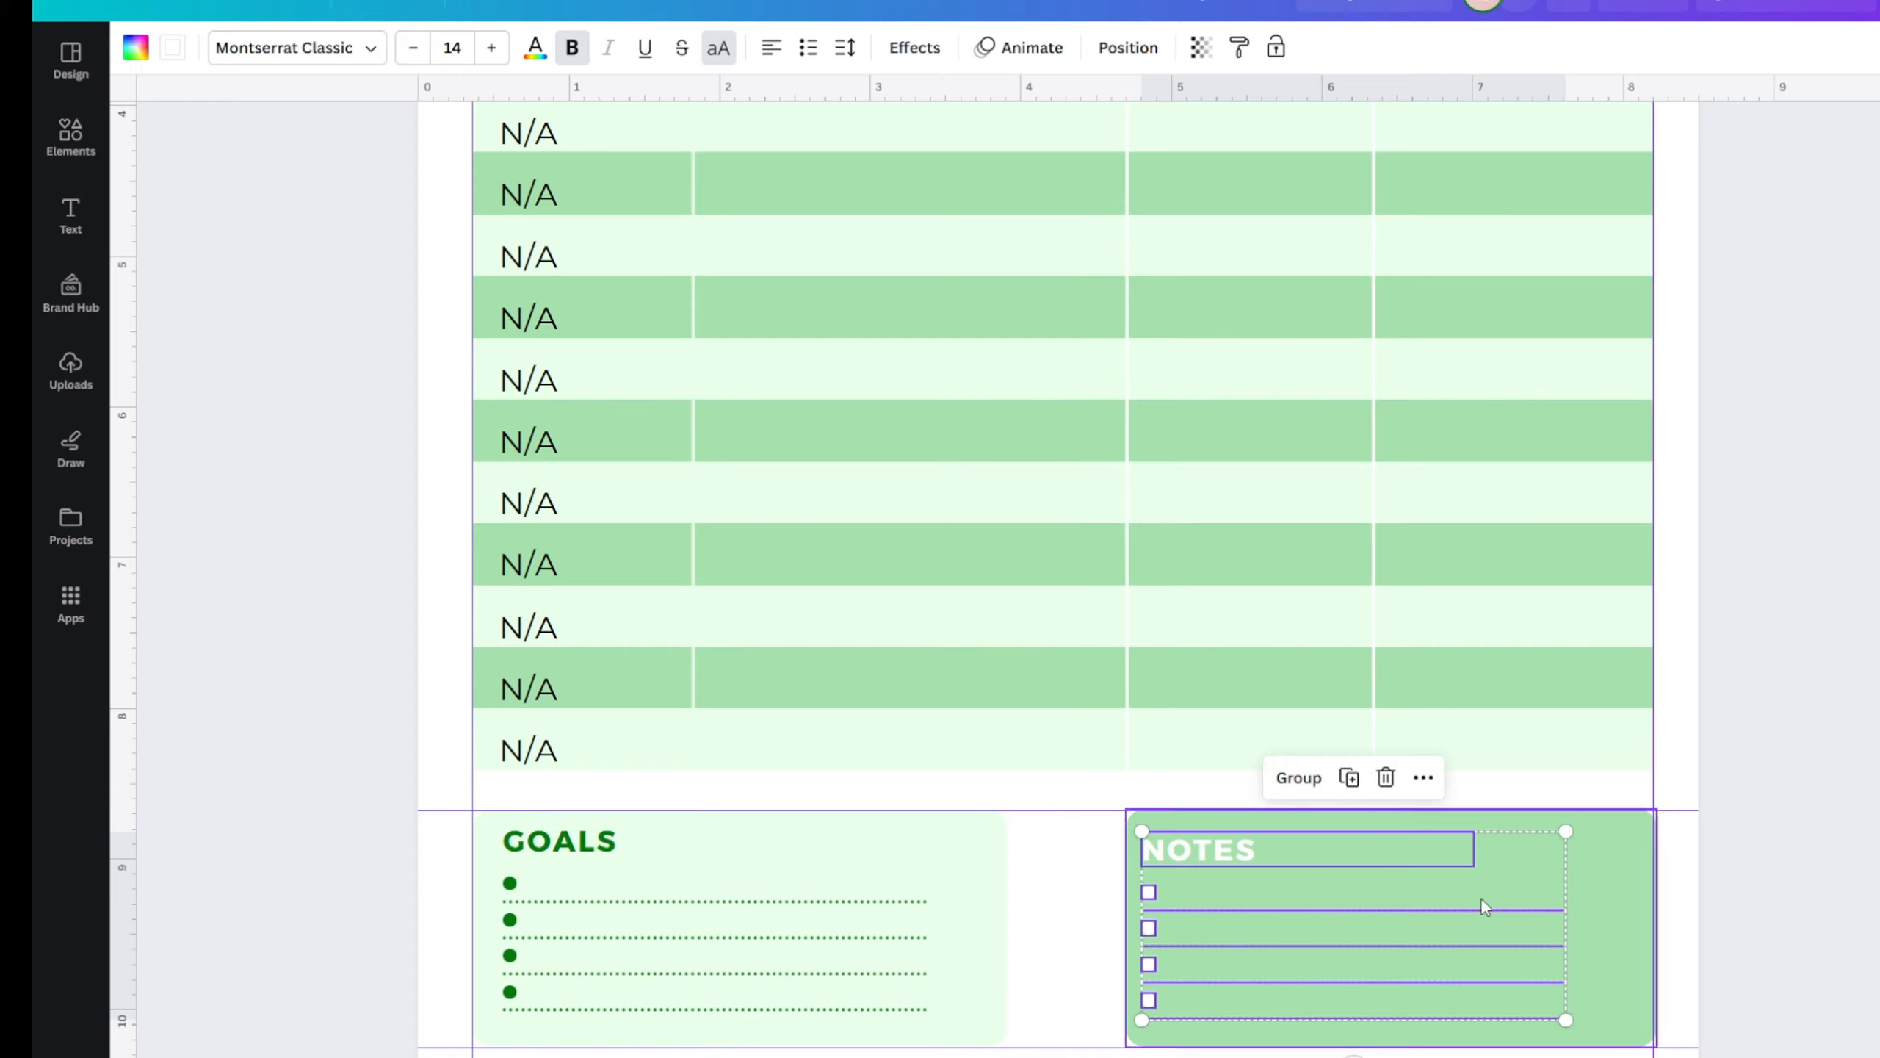
pyautogui.click(1746, 992)
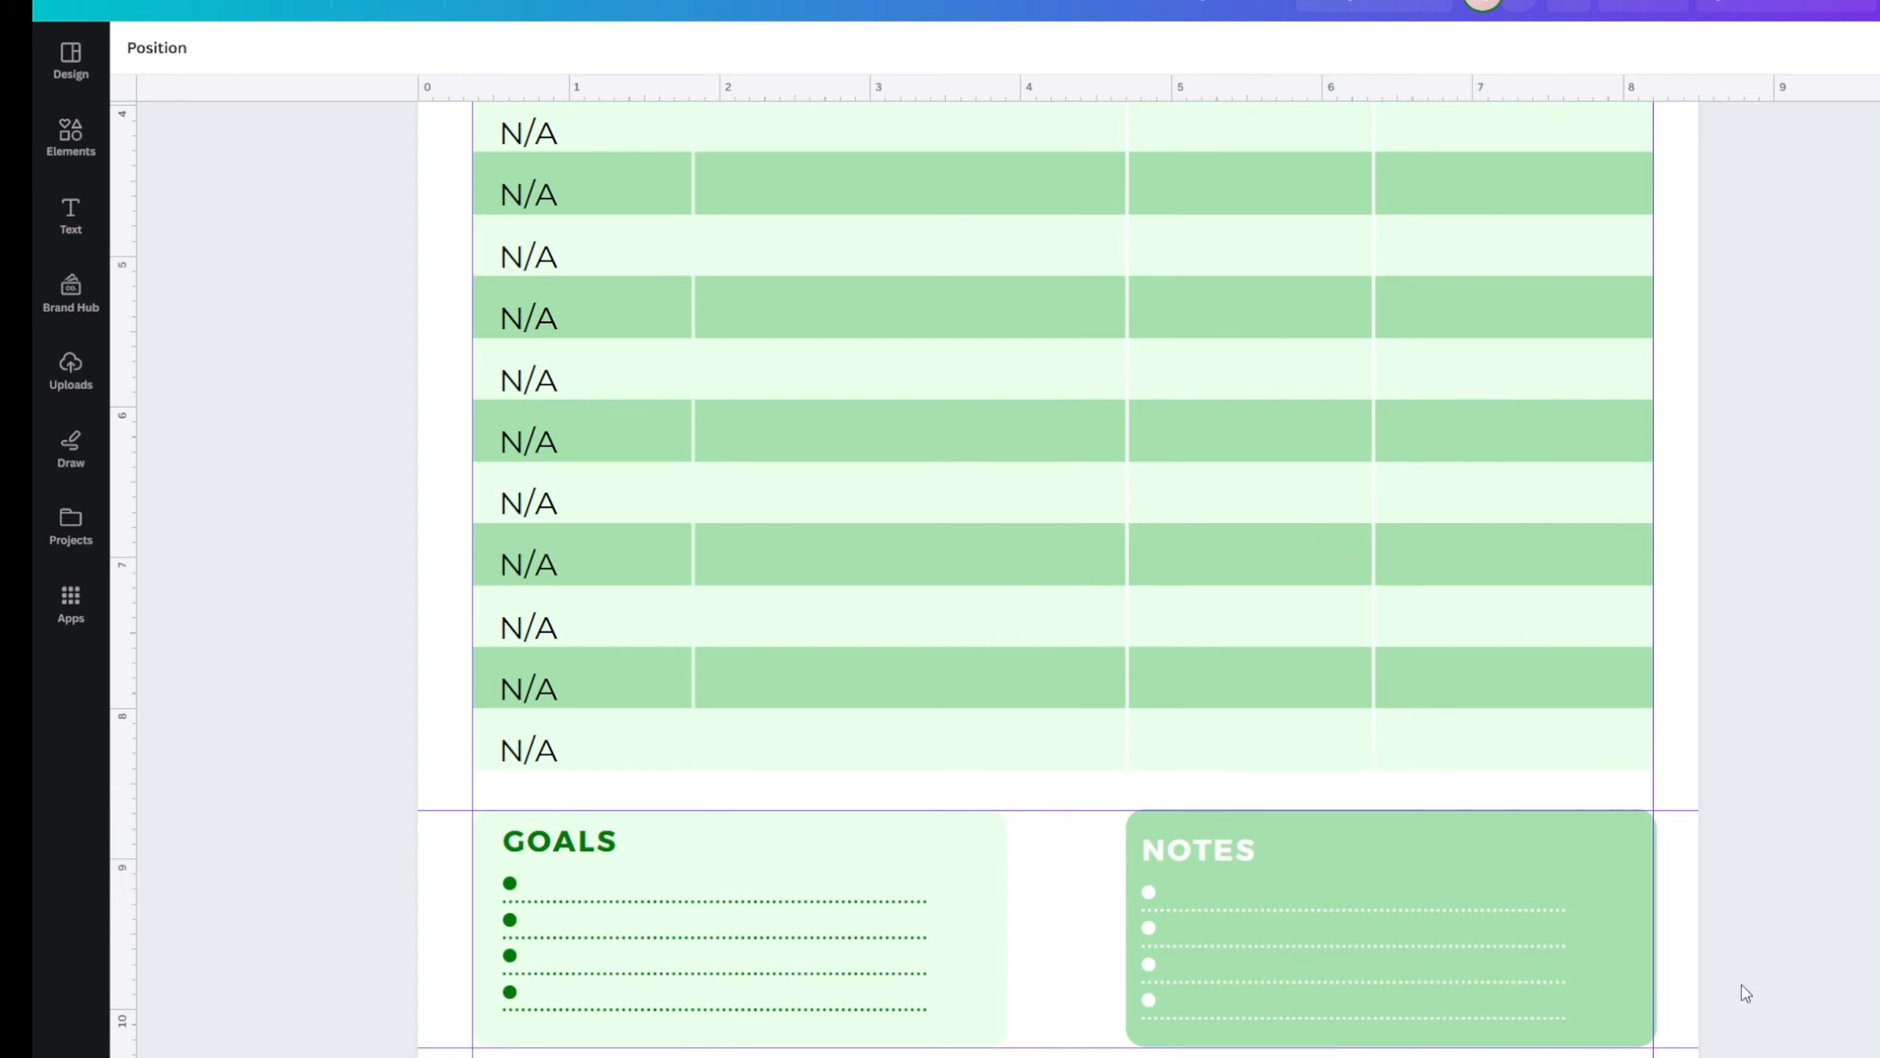
pyautogui.click(911, 848)
pyautogui.click(341, 927)
pyautogui.moveTo(351, 810); pyautogui.dragTo(790, 1036)
pyautogui.moveTo(722, 923); pyautogui.dragTo(702, 923)
# - Place a horizontal guide at 8.822 on top of the NOTES heading and lower the Goals heading, bullets and lines to match
pyautogui.click(1289, 848)
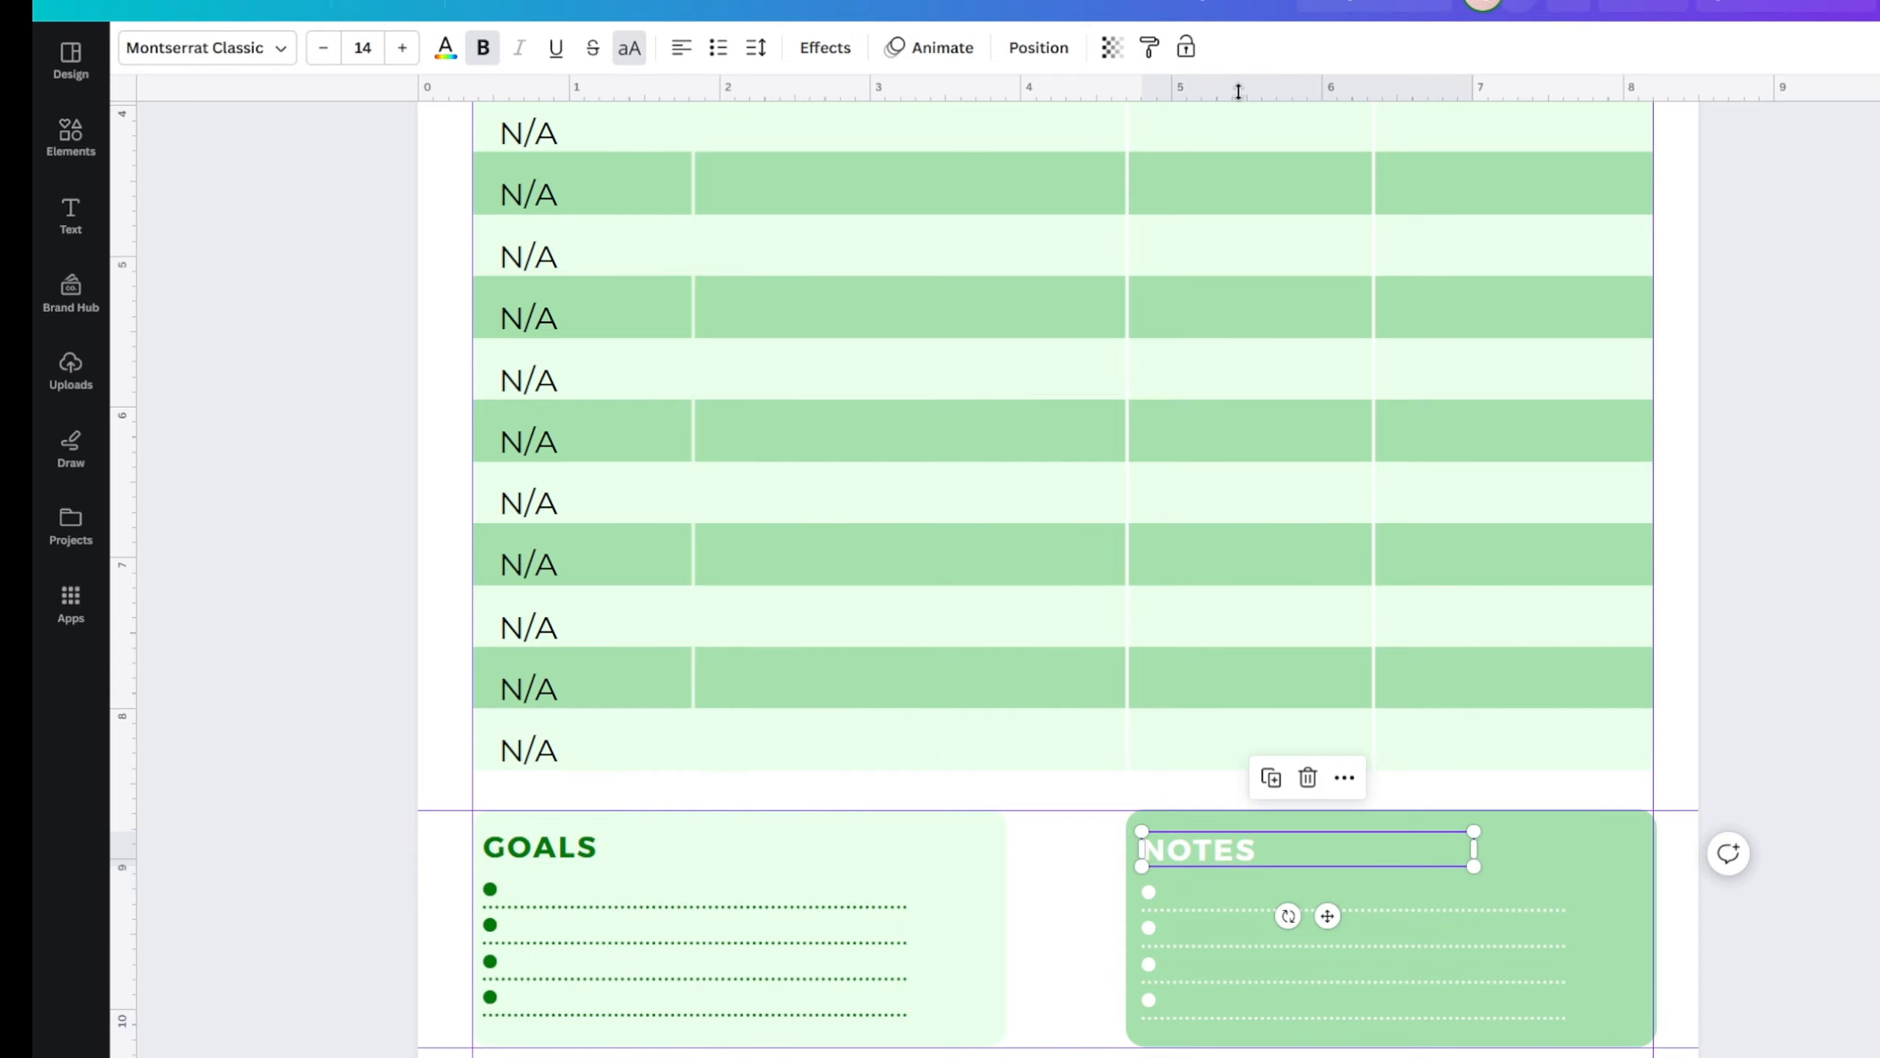
pyautogui.moveTo(1238, 88); pyautogui.dragTo(1306, 835)
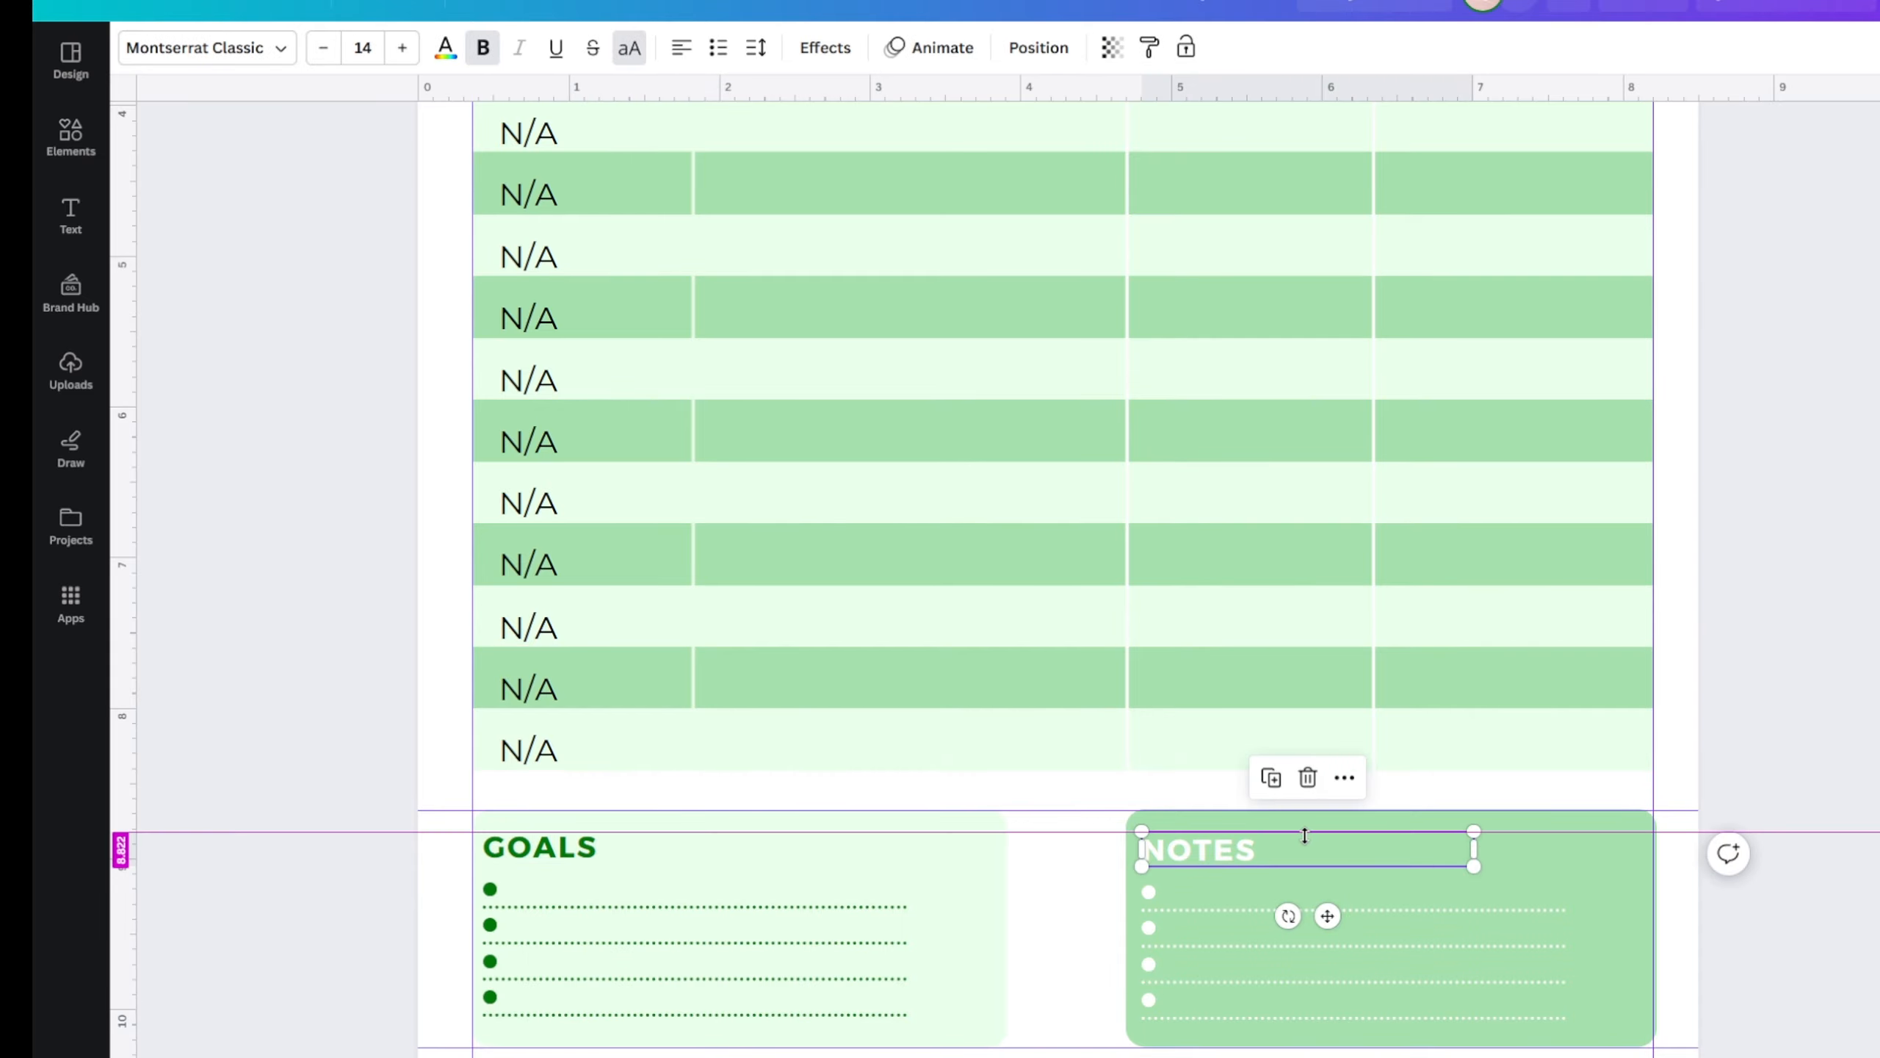
pyautogui.click(715, 992)
pyautogui.moveTo(307, 827); pyautogui.dragTo(696, 1045)
pyautogui.moveTo(642, 973); pyautogui.dragTo(632, 975)
pyautogui.click(319, 924)
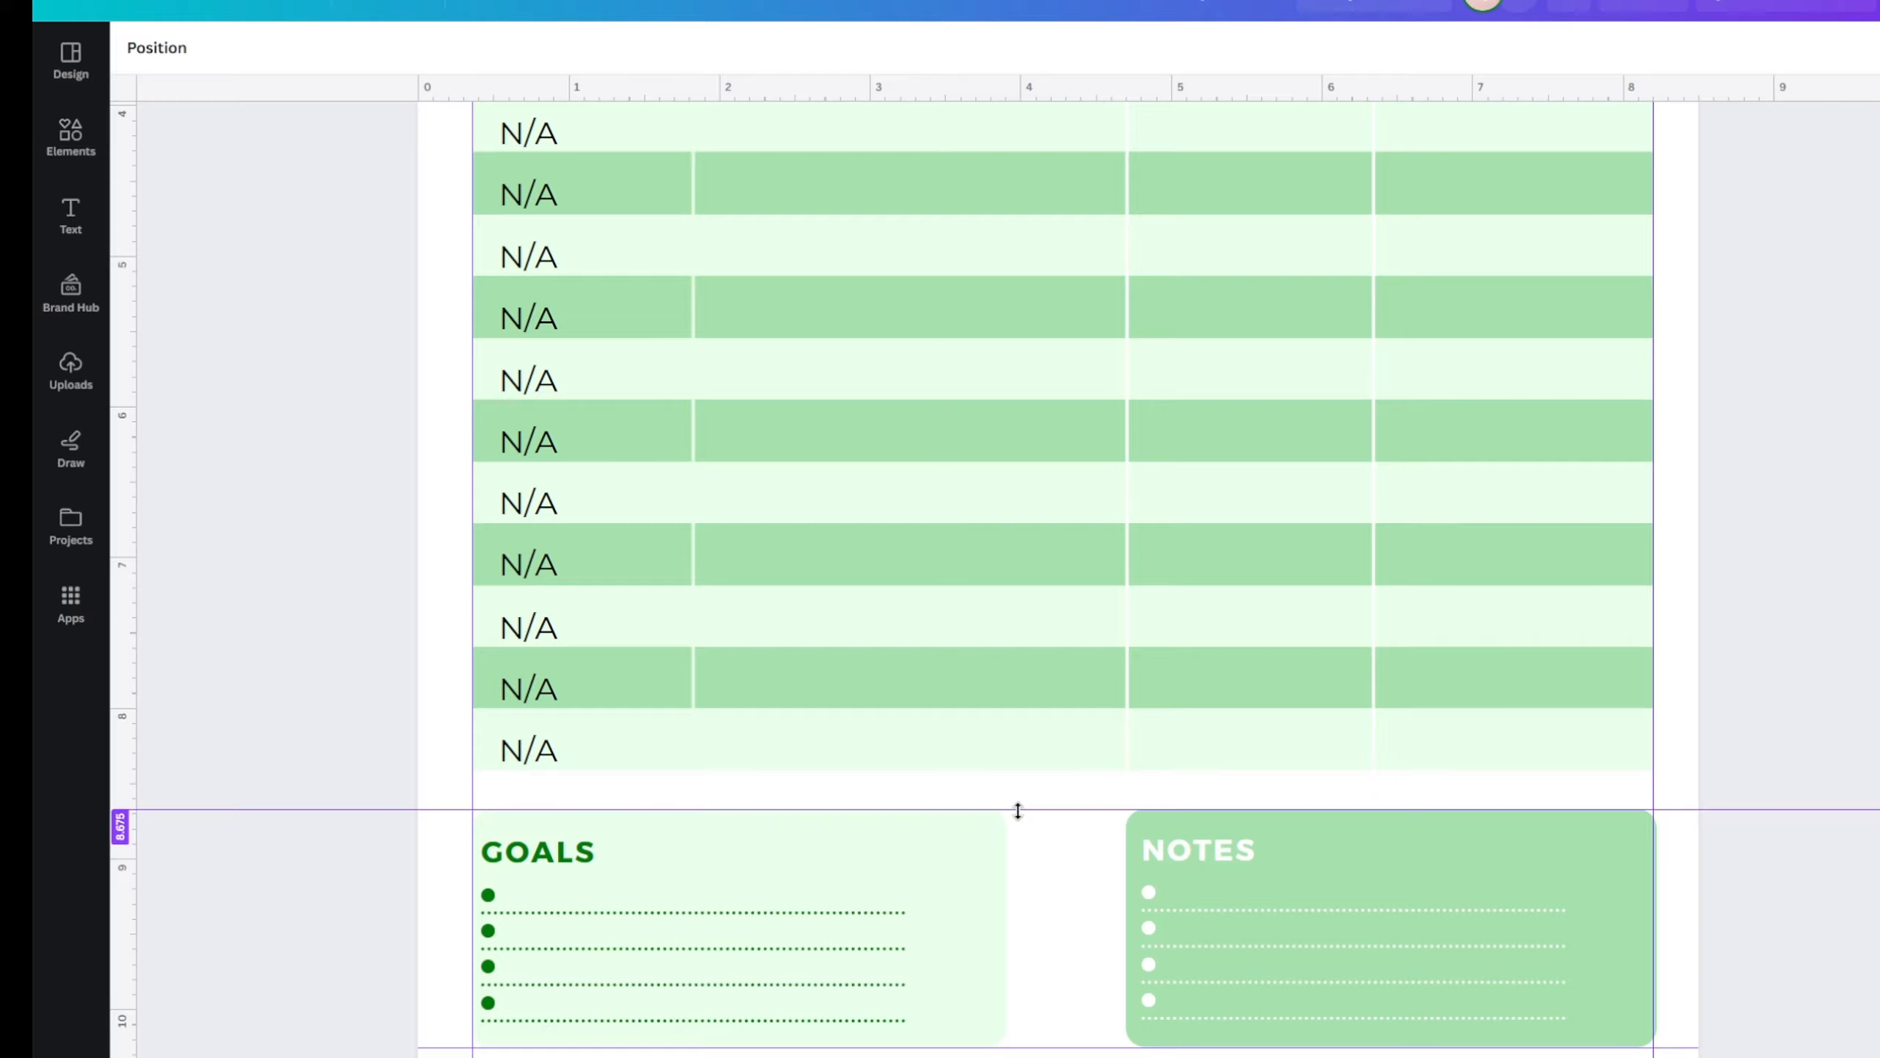
# - Extend the first dotted line in the Notes box until it ends just inside the box's right edge
pyautogui.click(574, 859)
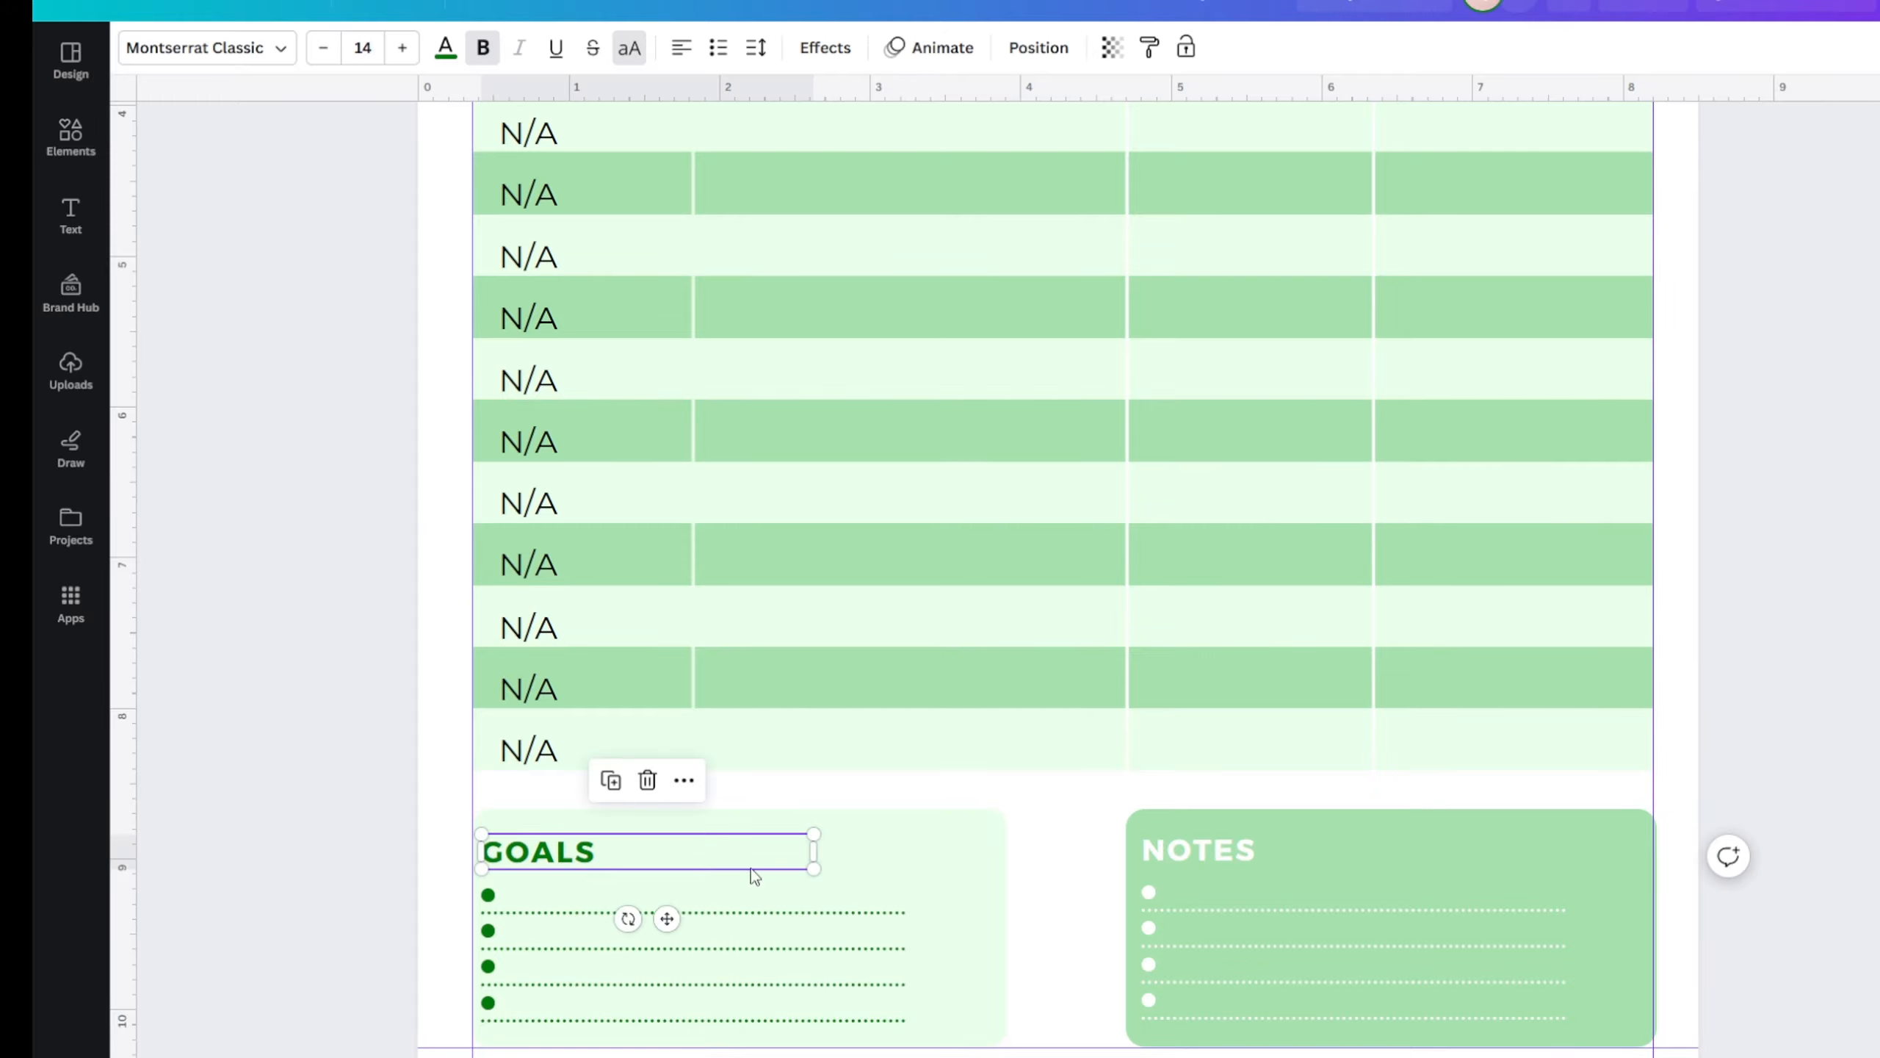
pyautogui.click(1293, 873)
pyautogui.scroll(5, 1322, 865)
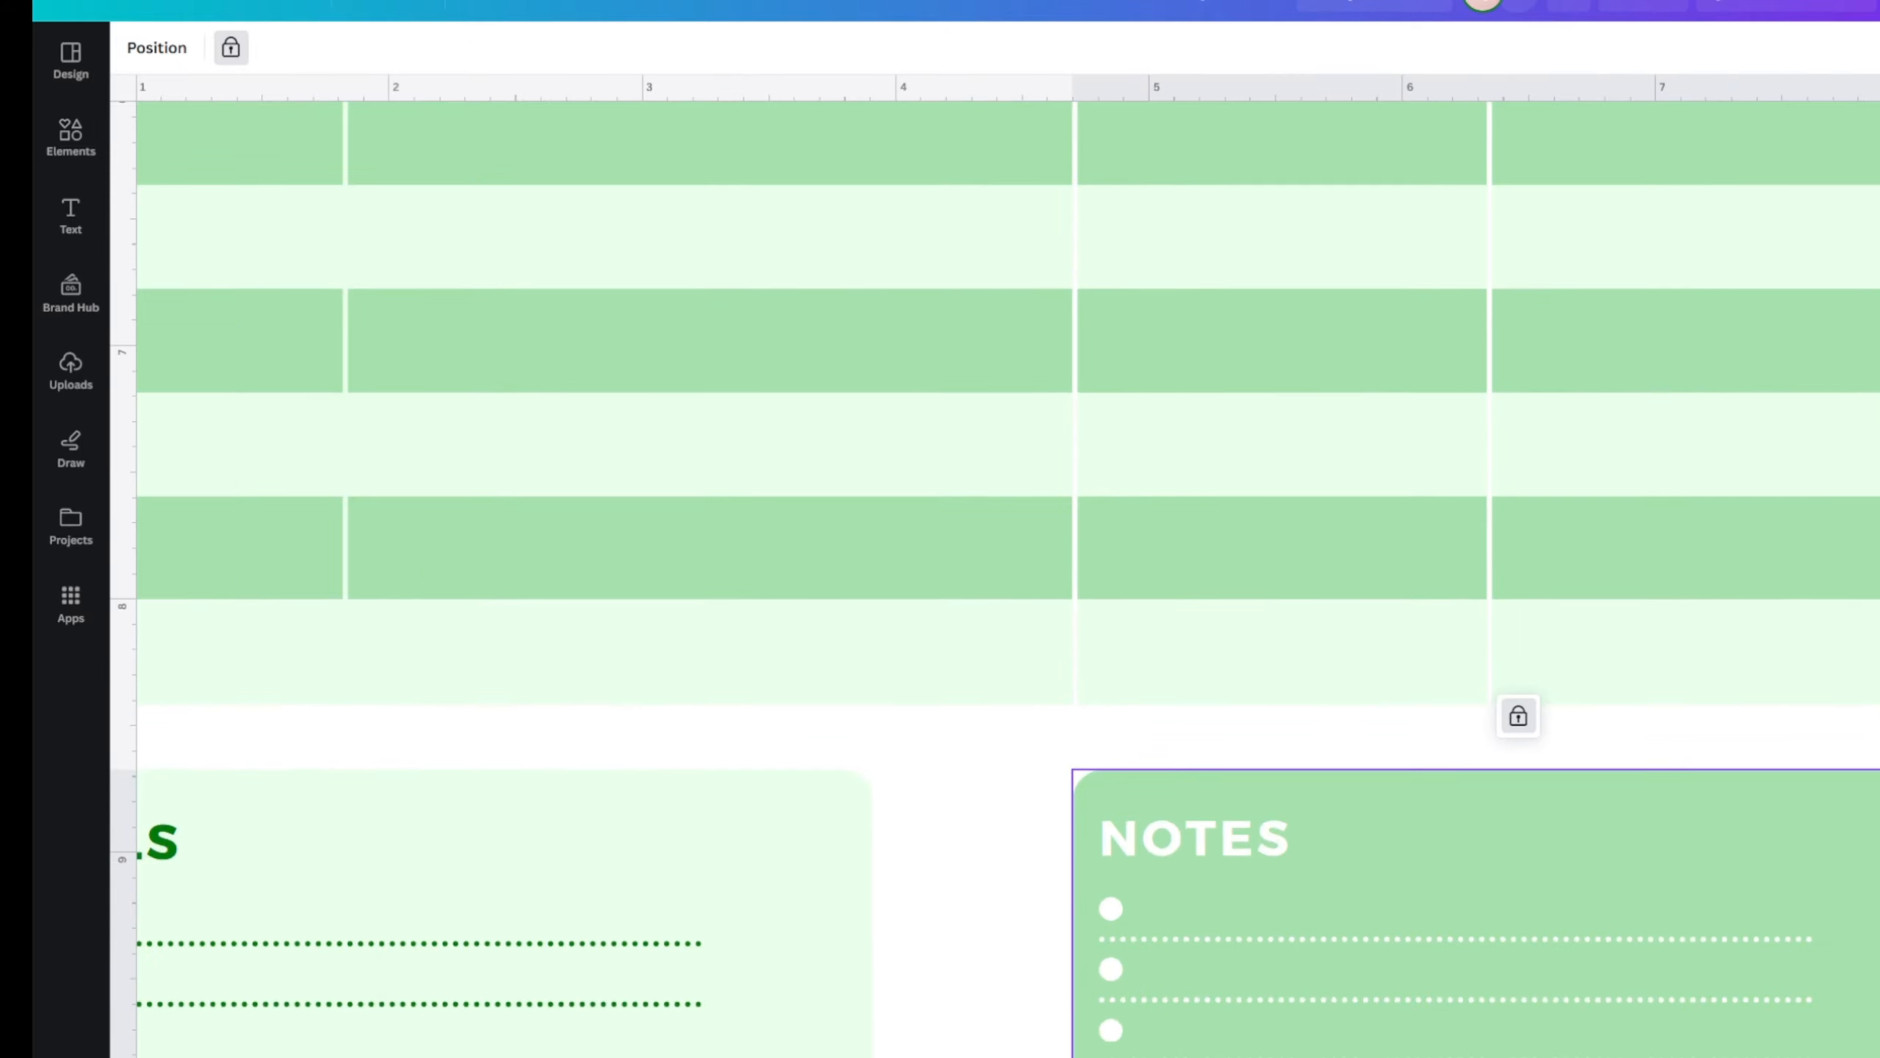
pyautogui.scroll(-1, 1007, 578)
pyautogui.hscroll(2, 1007, 578)
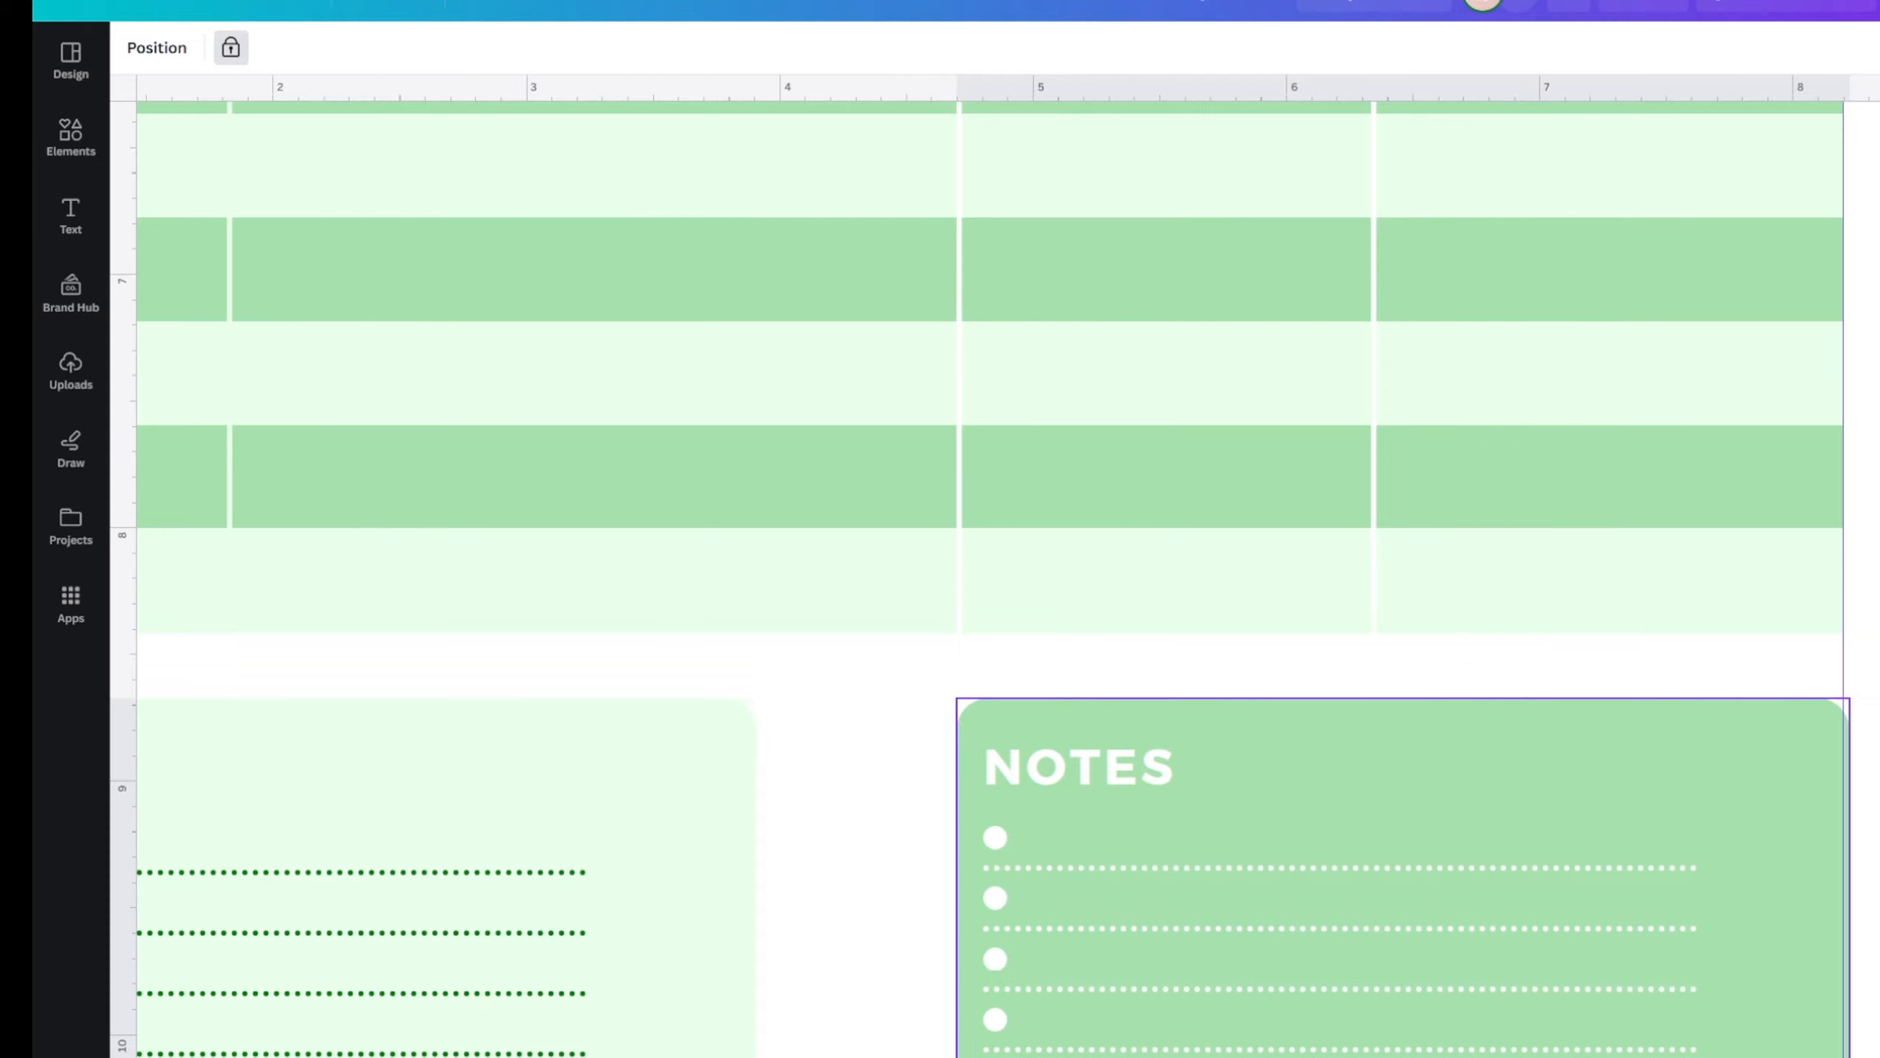
pyautogui.click(1664, 882)
pyautogui.scroll(3, 1667, 954)
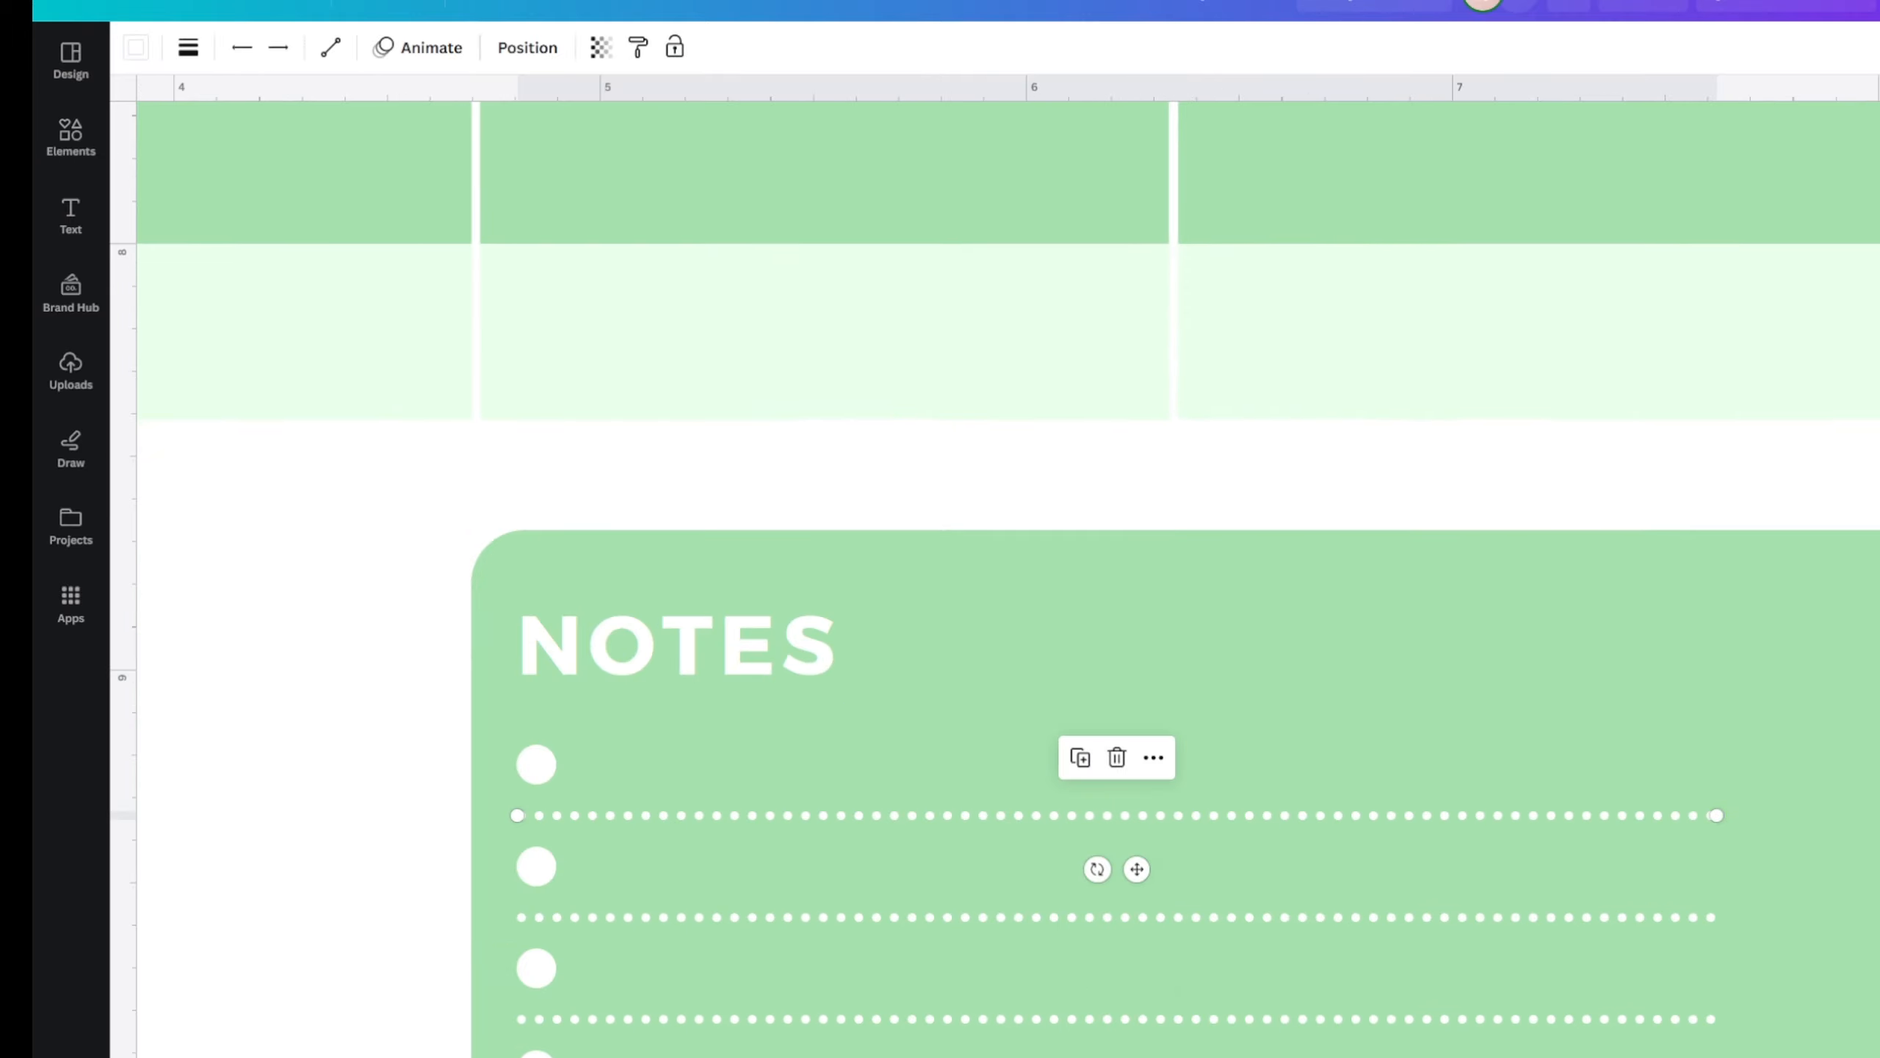
pyautogui.hscroll(3, 1535, 822)
pyautogui.moveTo(1544, 815); pyautogui.dragTo(1766, 817)
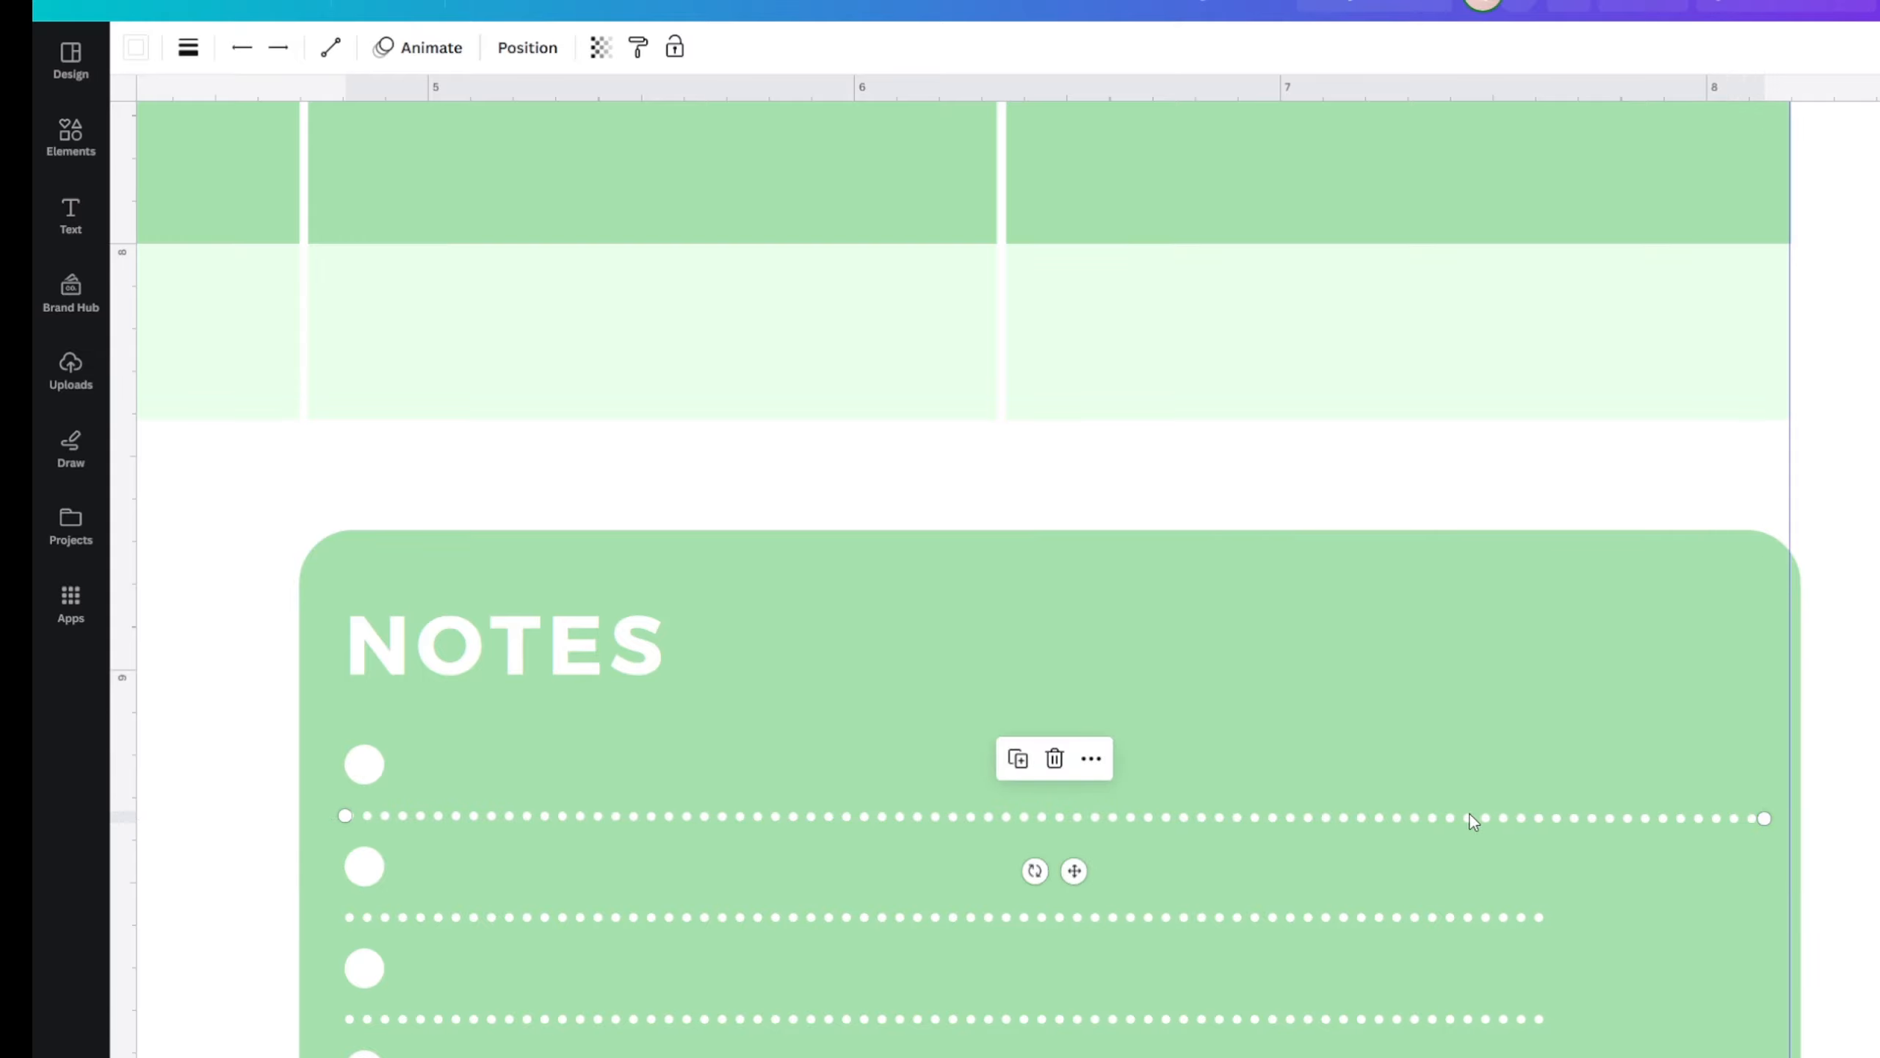
# - Lengthen the second, third and fourth dotted lines in the Notes box to about the length of the first
pyautogui.click(1510, 917)
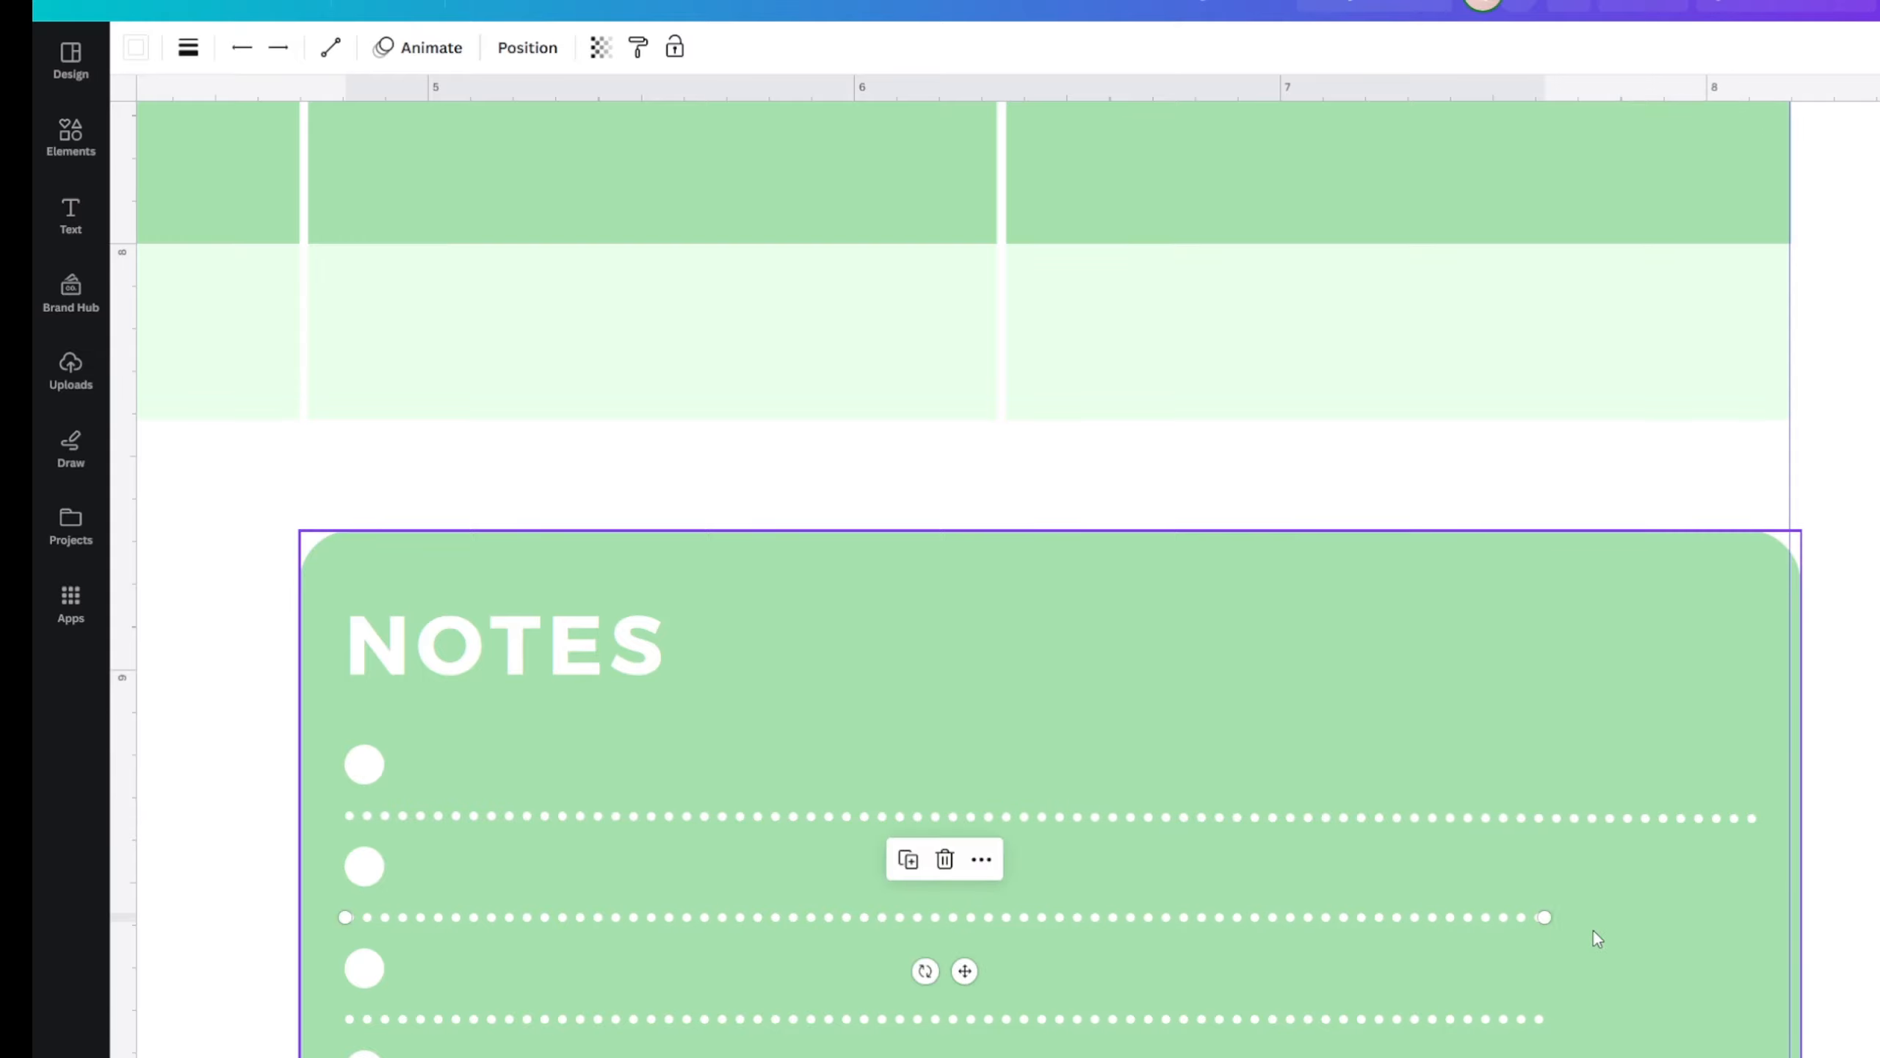
pyautogui.scroll(-3, 1593, 931)
pyautogui.scroll(5, 1716, 1047)
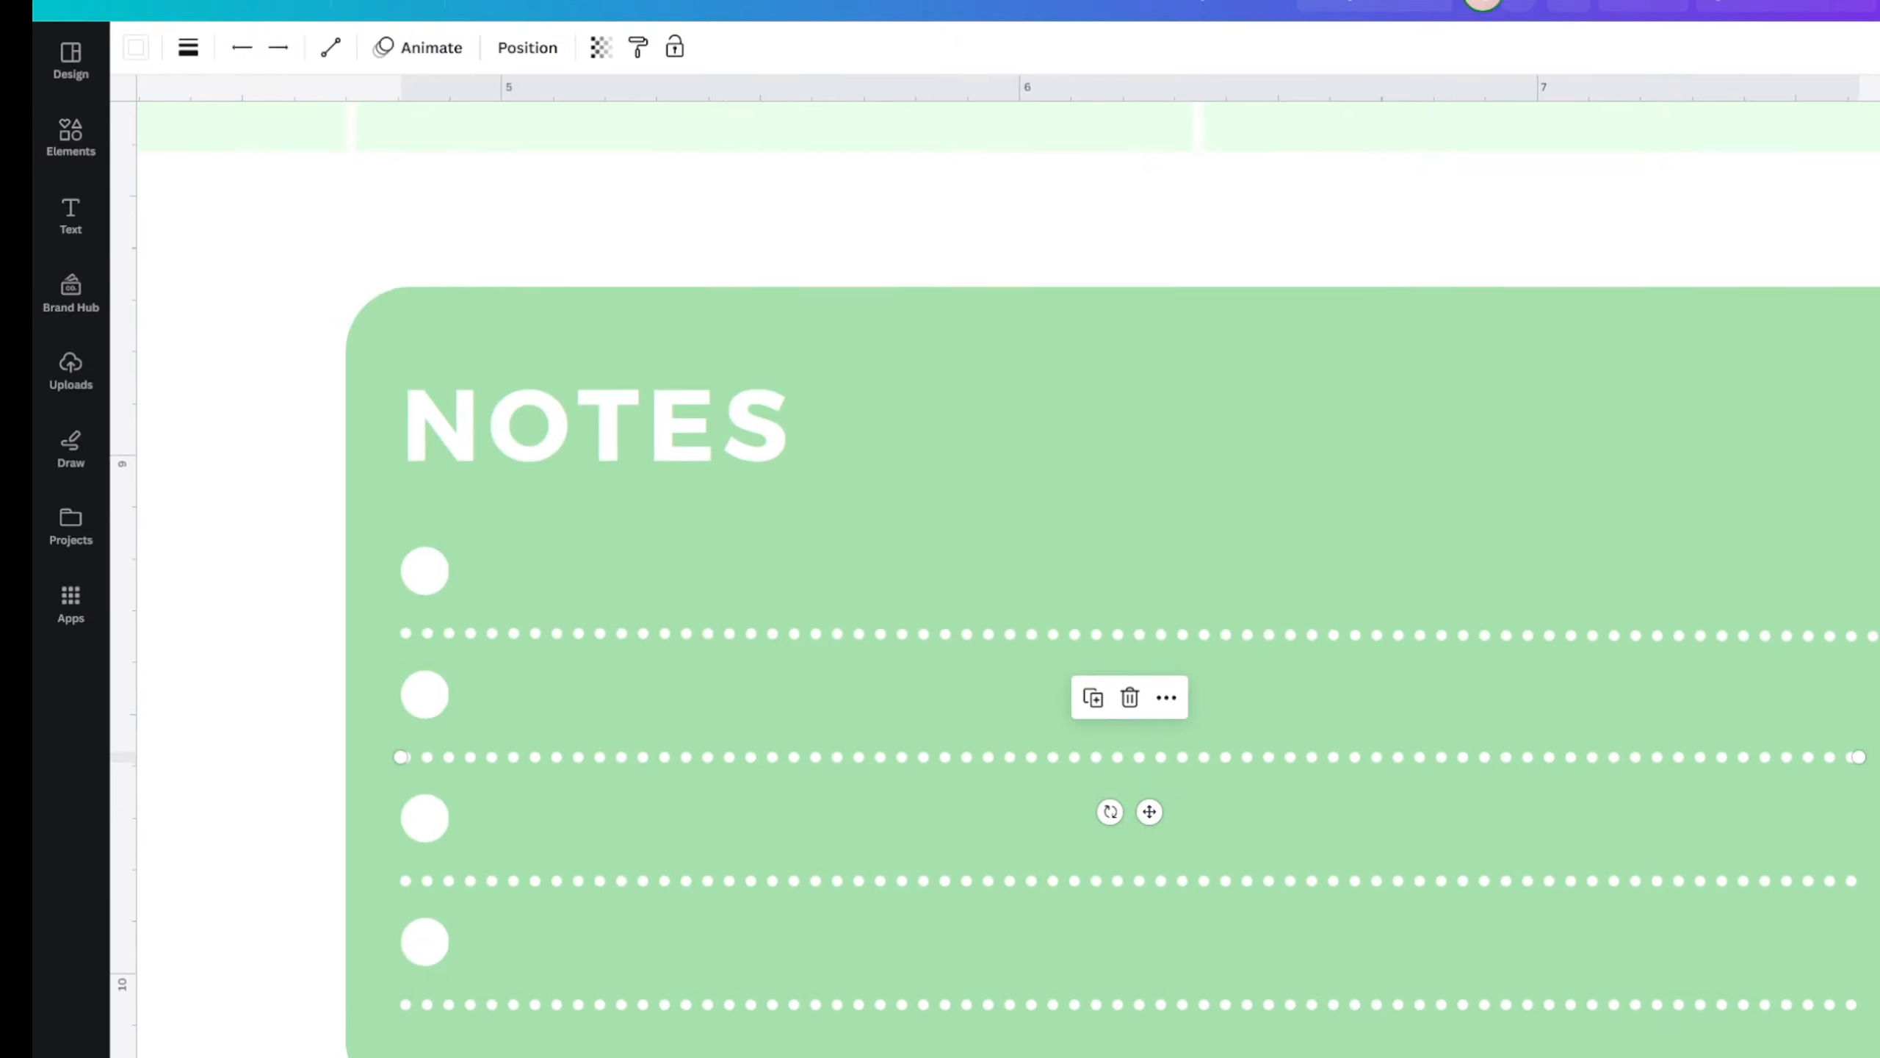
pyautogui.moveTo(1465, 756); pyautogui.dragTo(1726, 768)
pyautogui.click(1451, 882)
pyautogui.moveTo(1463, 880); pyautogui.dragTo(1717, 886)
pyautogui.click(1439, 1003)
pyautogui.moveTo(1459, 1005); pyautogui.dragTo(1703, 1006)
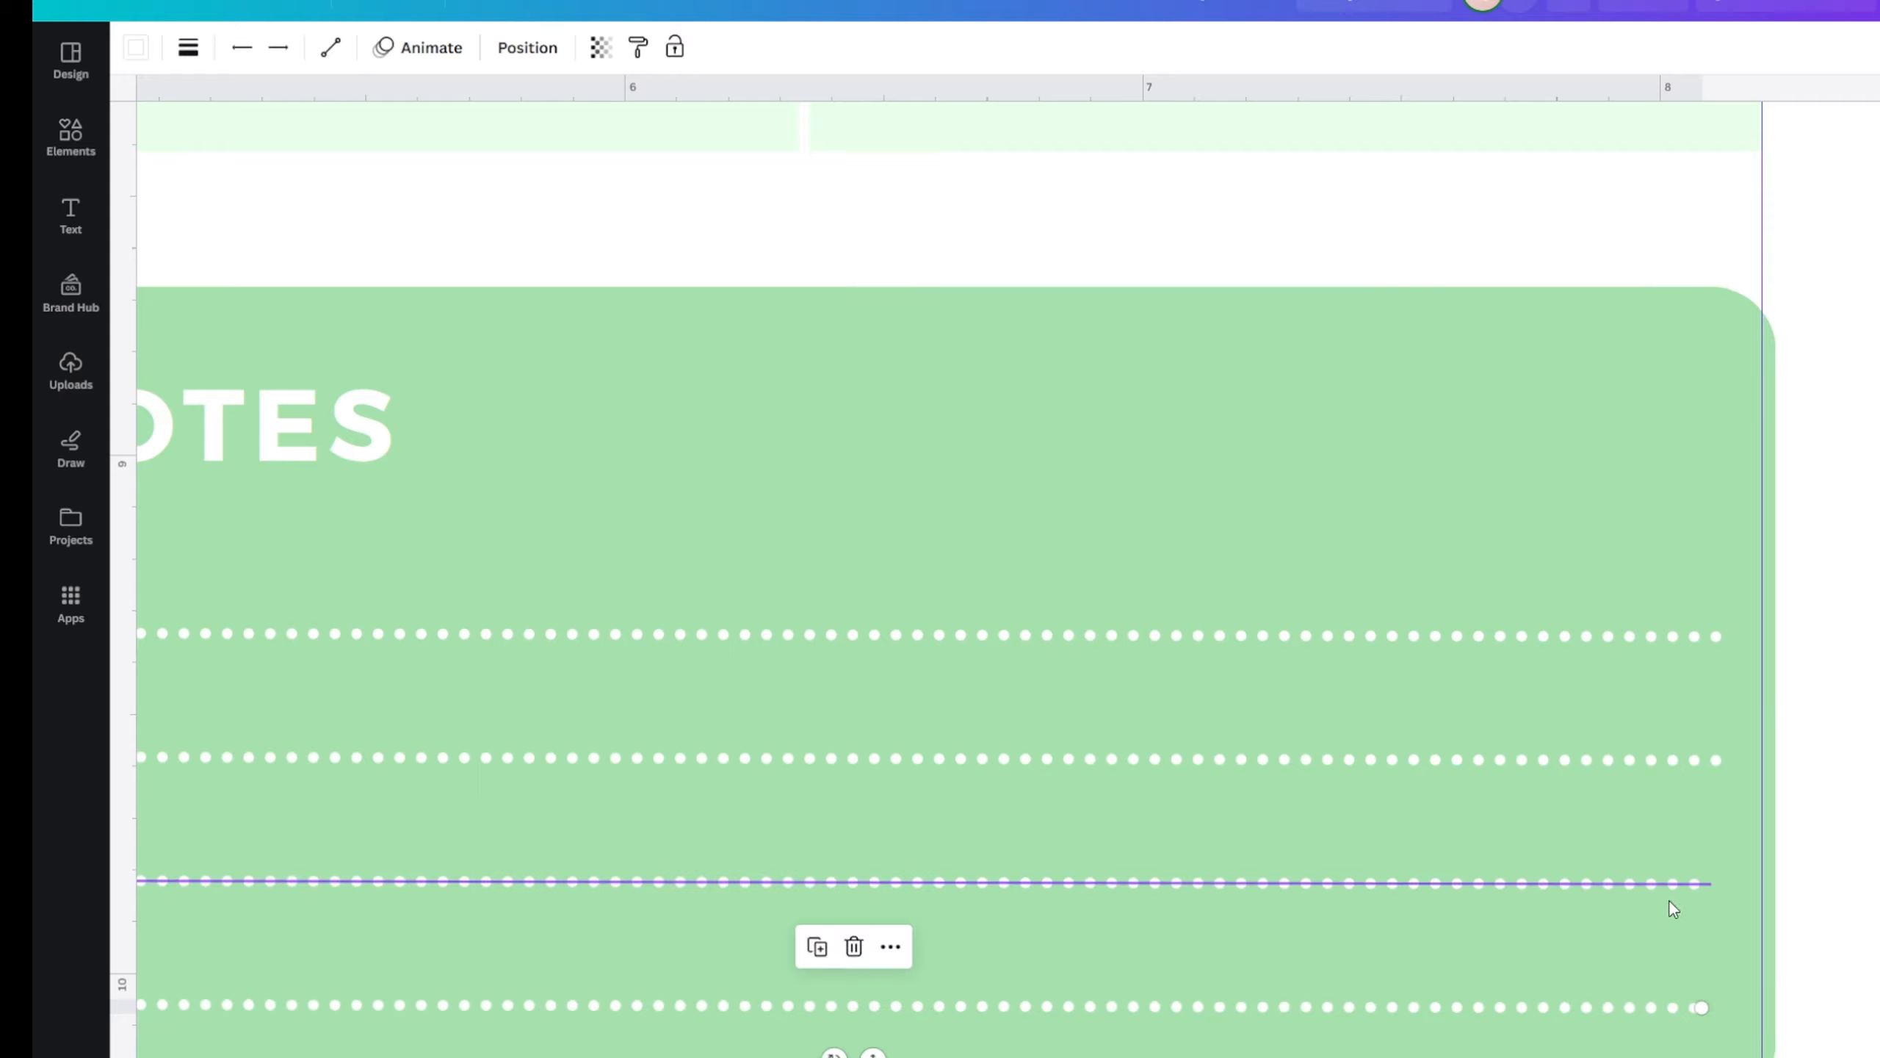
# - Move the vertical guide to the right ends of the Notes lines at 8.137 and adjust the second line's end to match the first
pyautogui.click(1687, 885)
pyautogui.click(1728, 774)
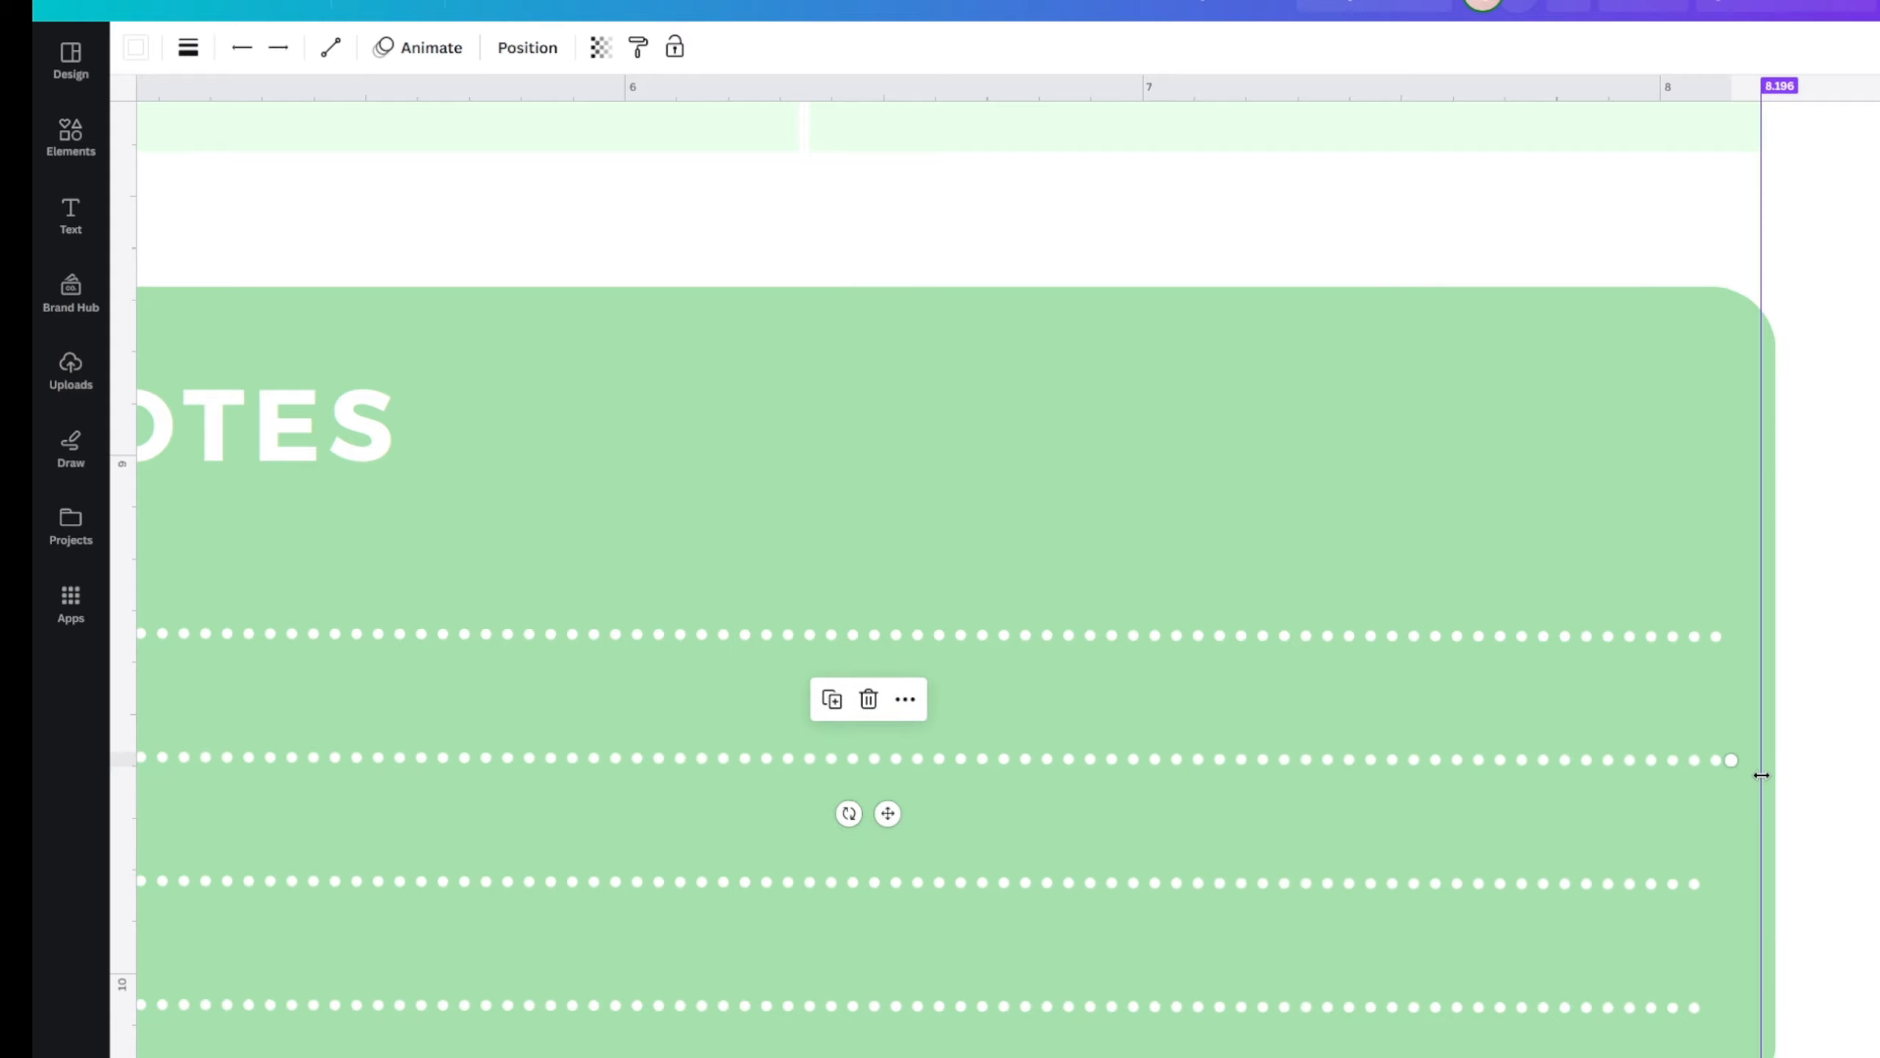
pyautogui.moveTo(1762, 775); pyautogui.dragTo(1740, 774)
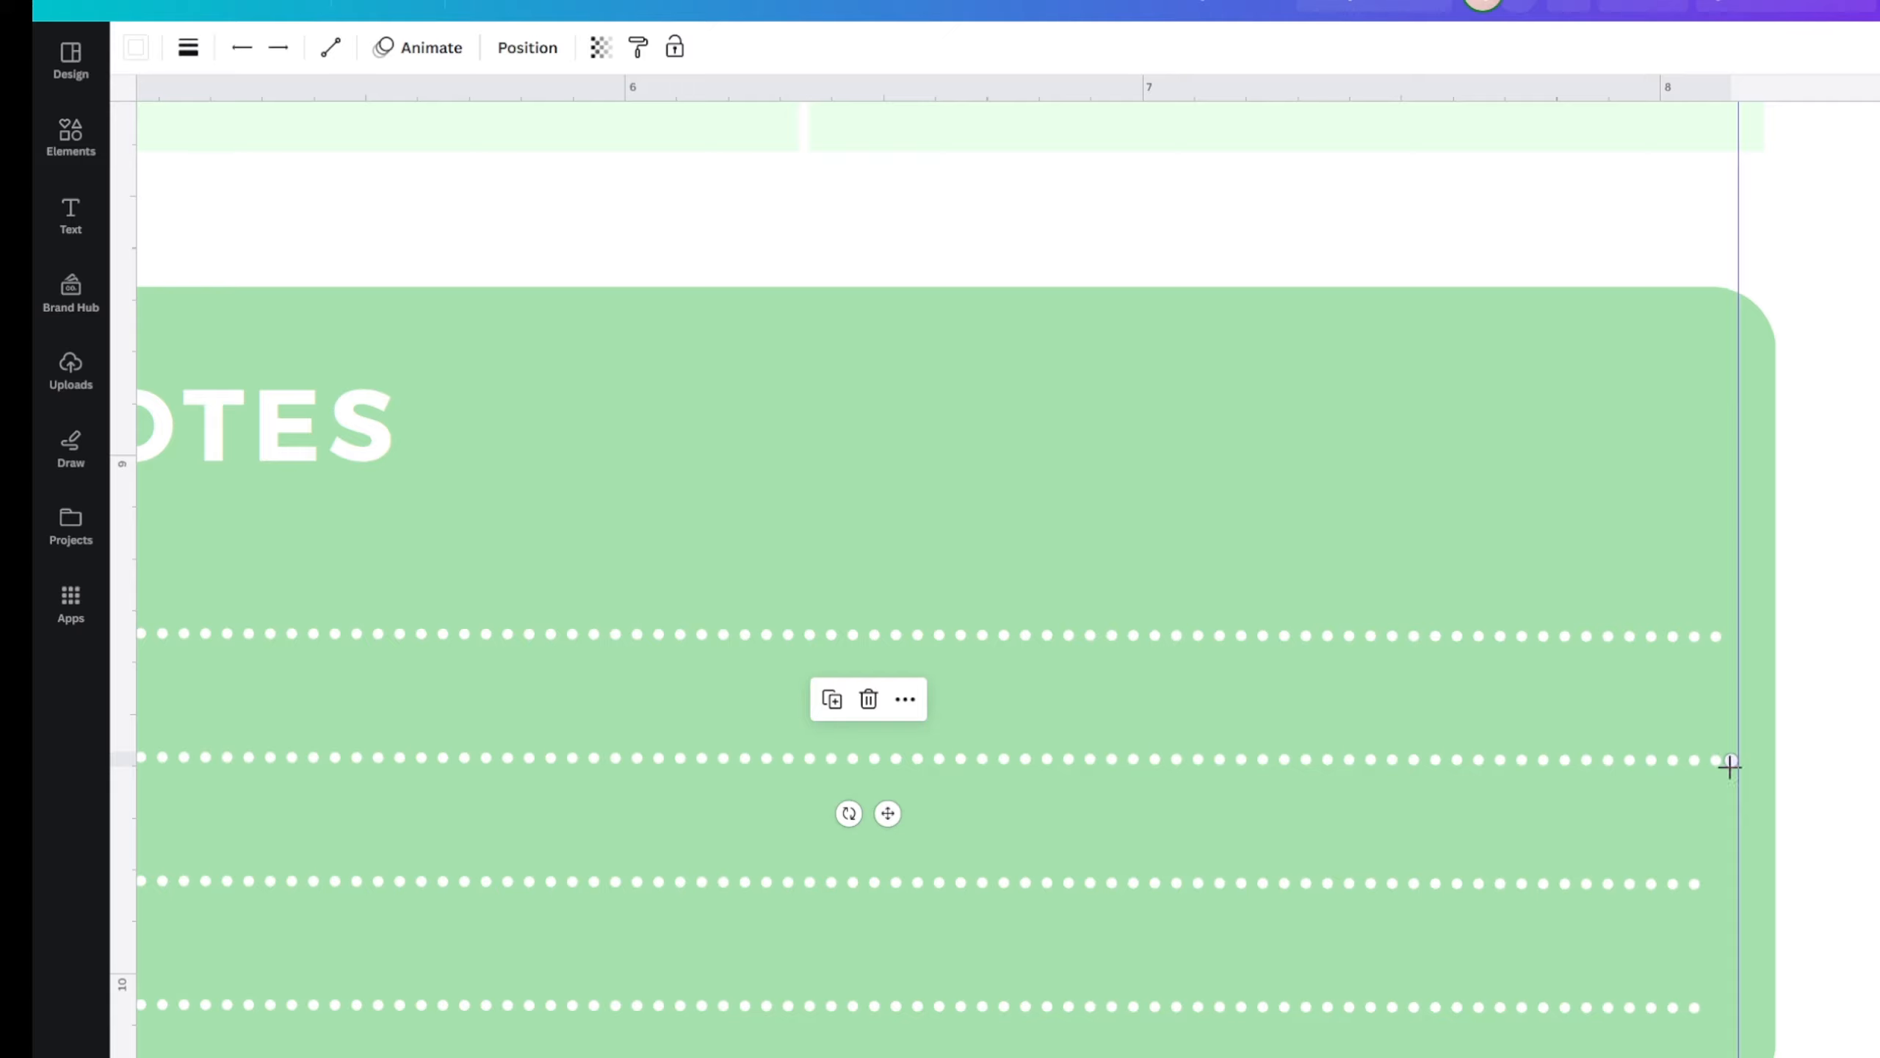
pyautogui.moveTo(1727, 762); pyautogui.dragTo(1717, 767)
pyautogui.click(1812, 816)
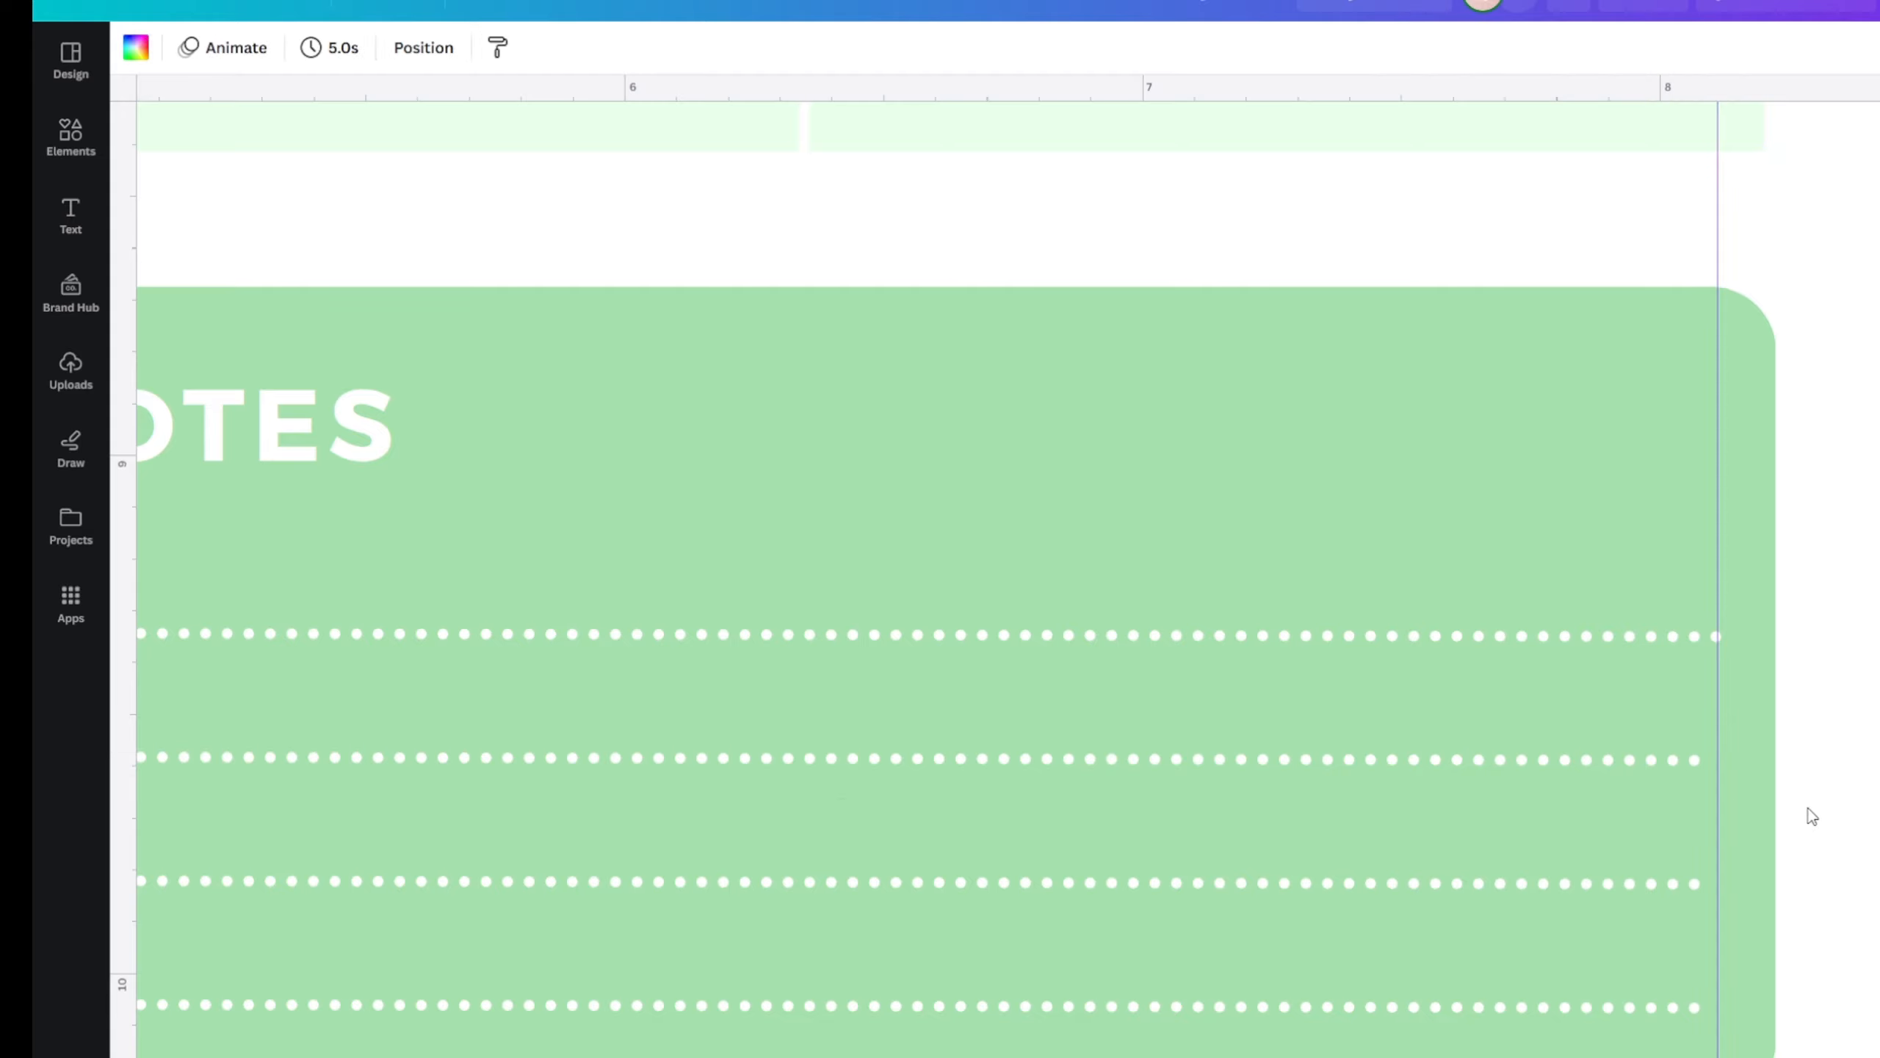
pyautogui.click(1689, 760)
pyautogui.moveTo(1724, 762); pyautogui.dragTo(1719, 762)
# - Extend the third and fourth Notes lines to the guide at 8.137 and move the guide off the box to about 8.36
pyautogui.click(1701, 882)
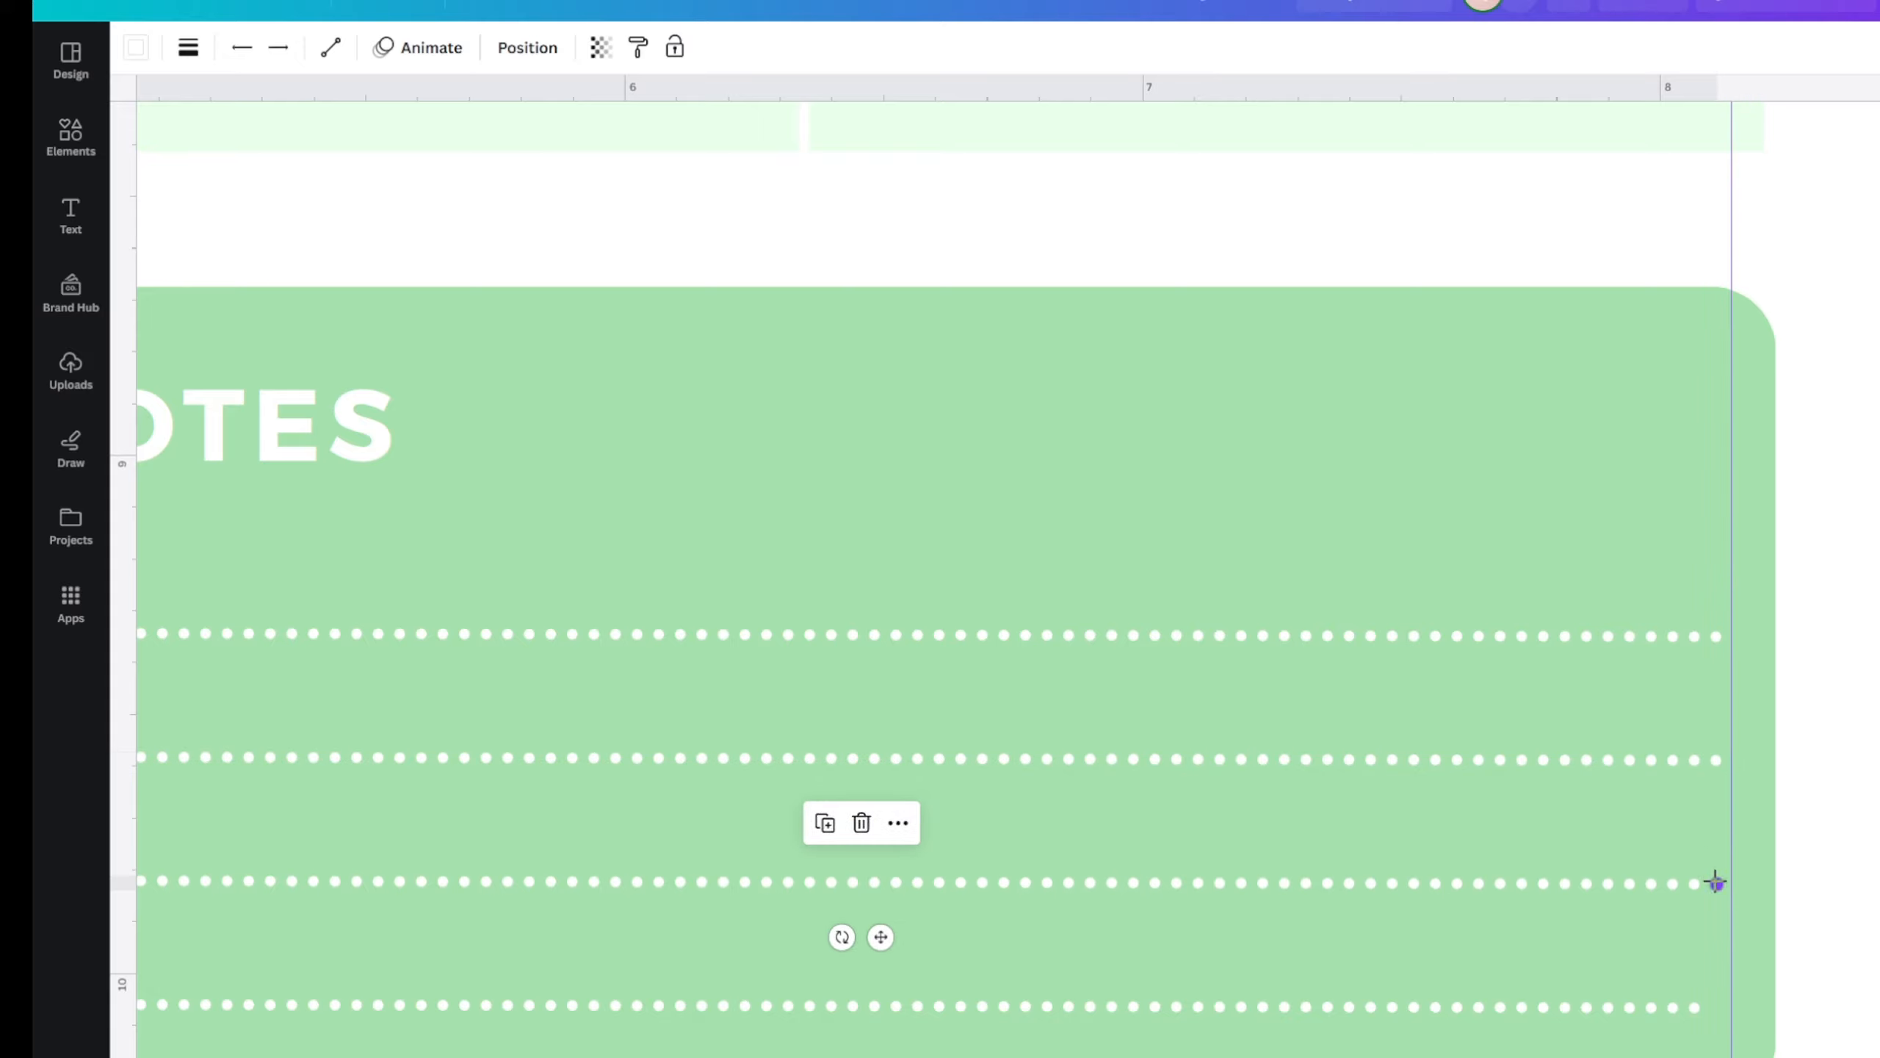
pyautogui.moveTo(1715, 882); pyautogui.dragTo(1730, 883)
pyautogui.click(1679, 1008)
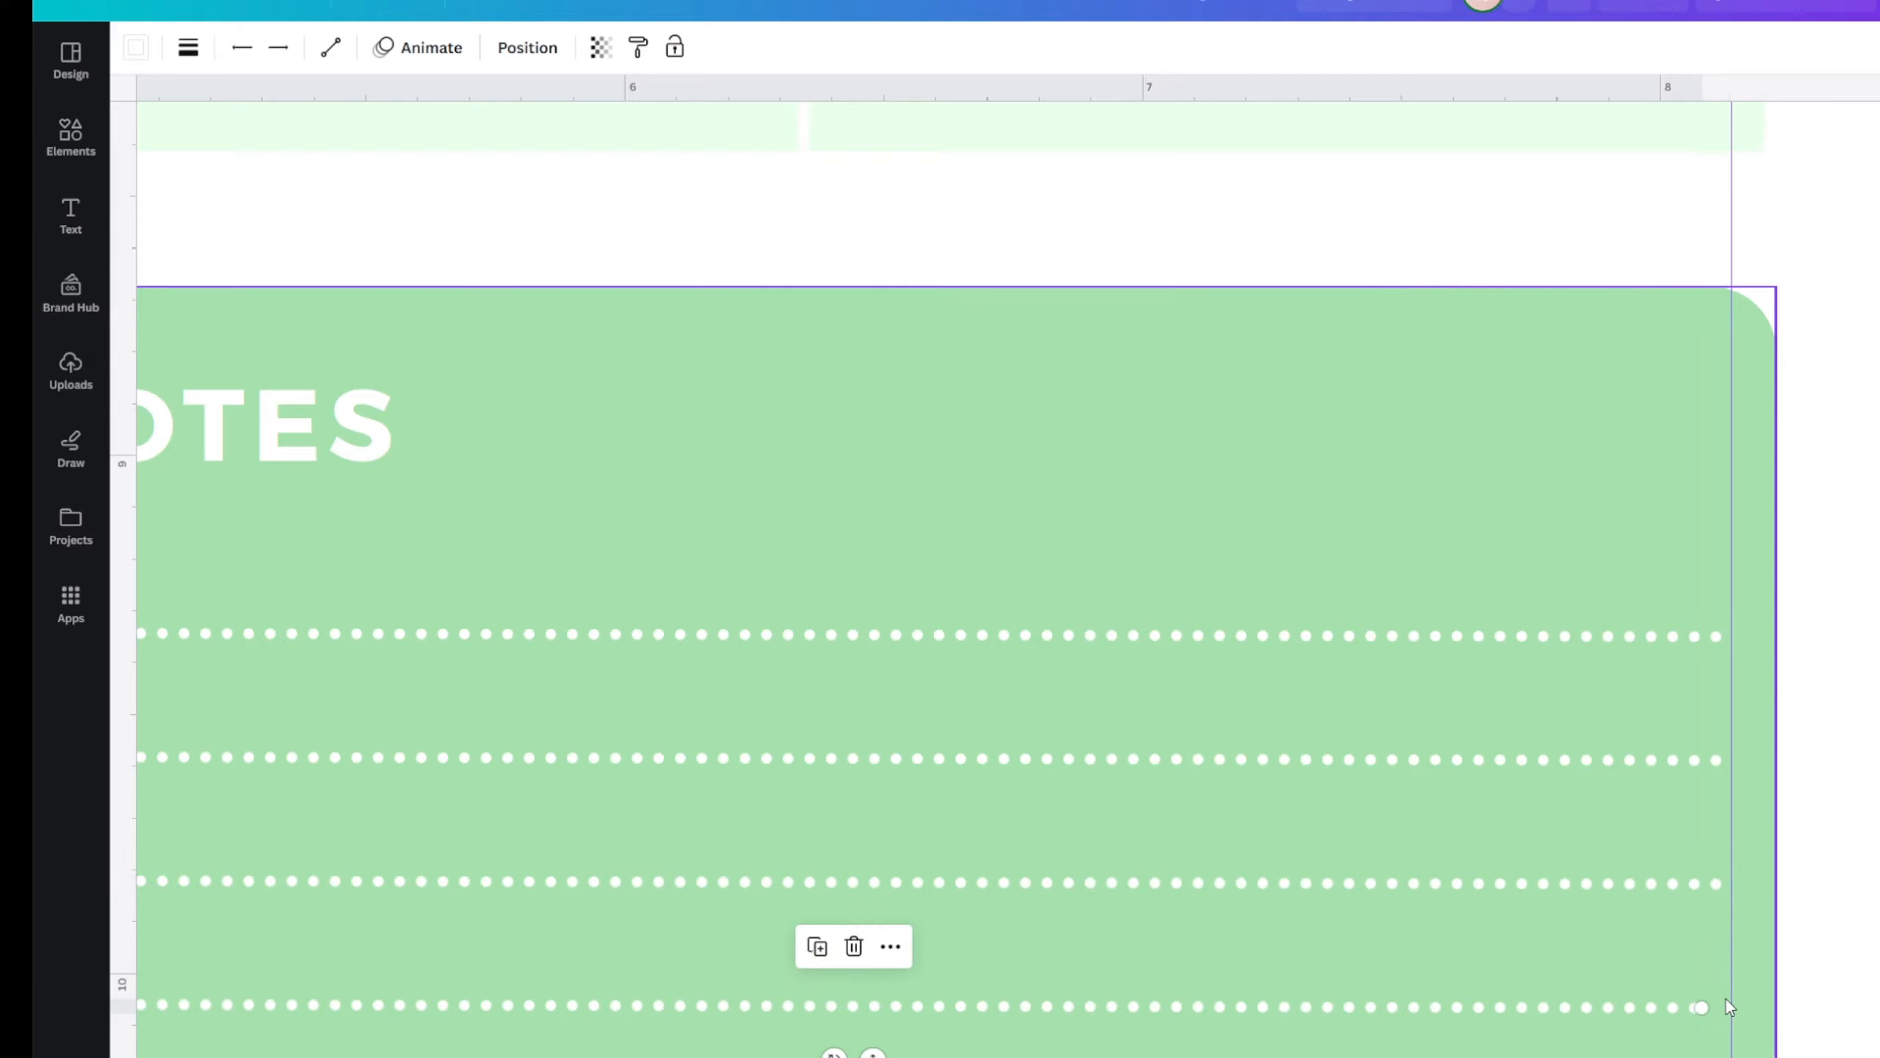
pyautogui.moveTo(1704, 1007); pyautogui.dragTo(1732, 1007)
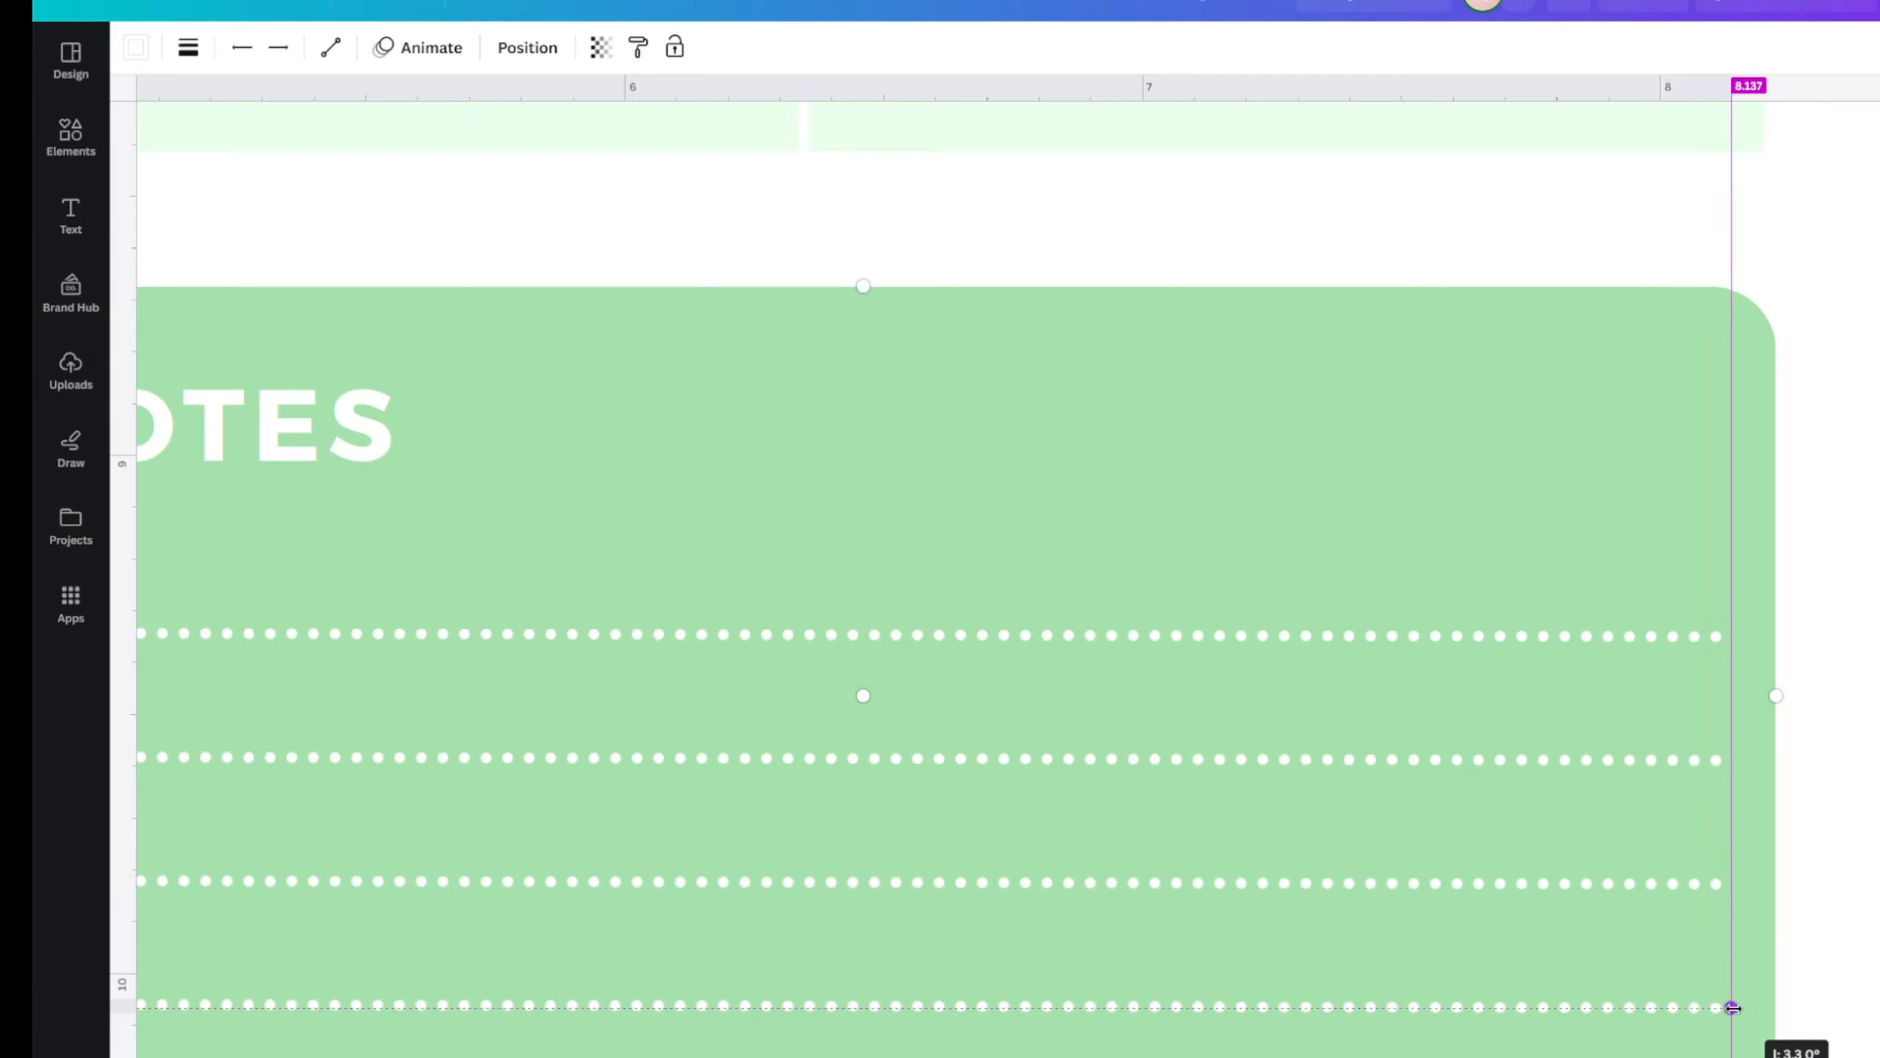
pyautogui.click(1833, 947)
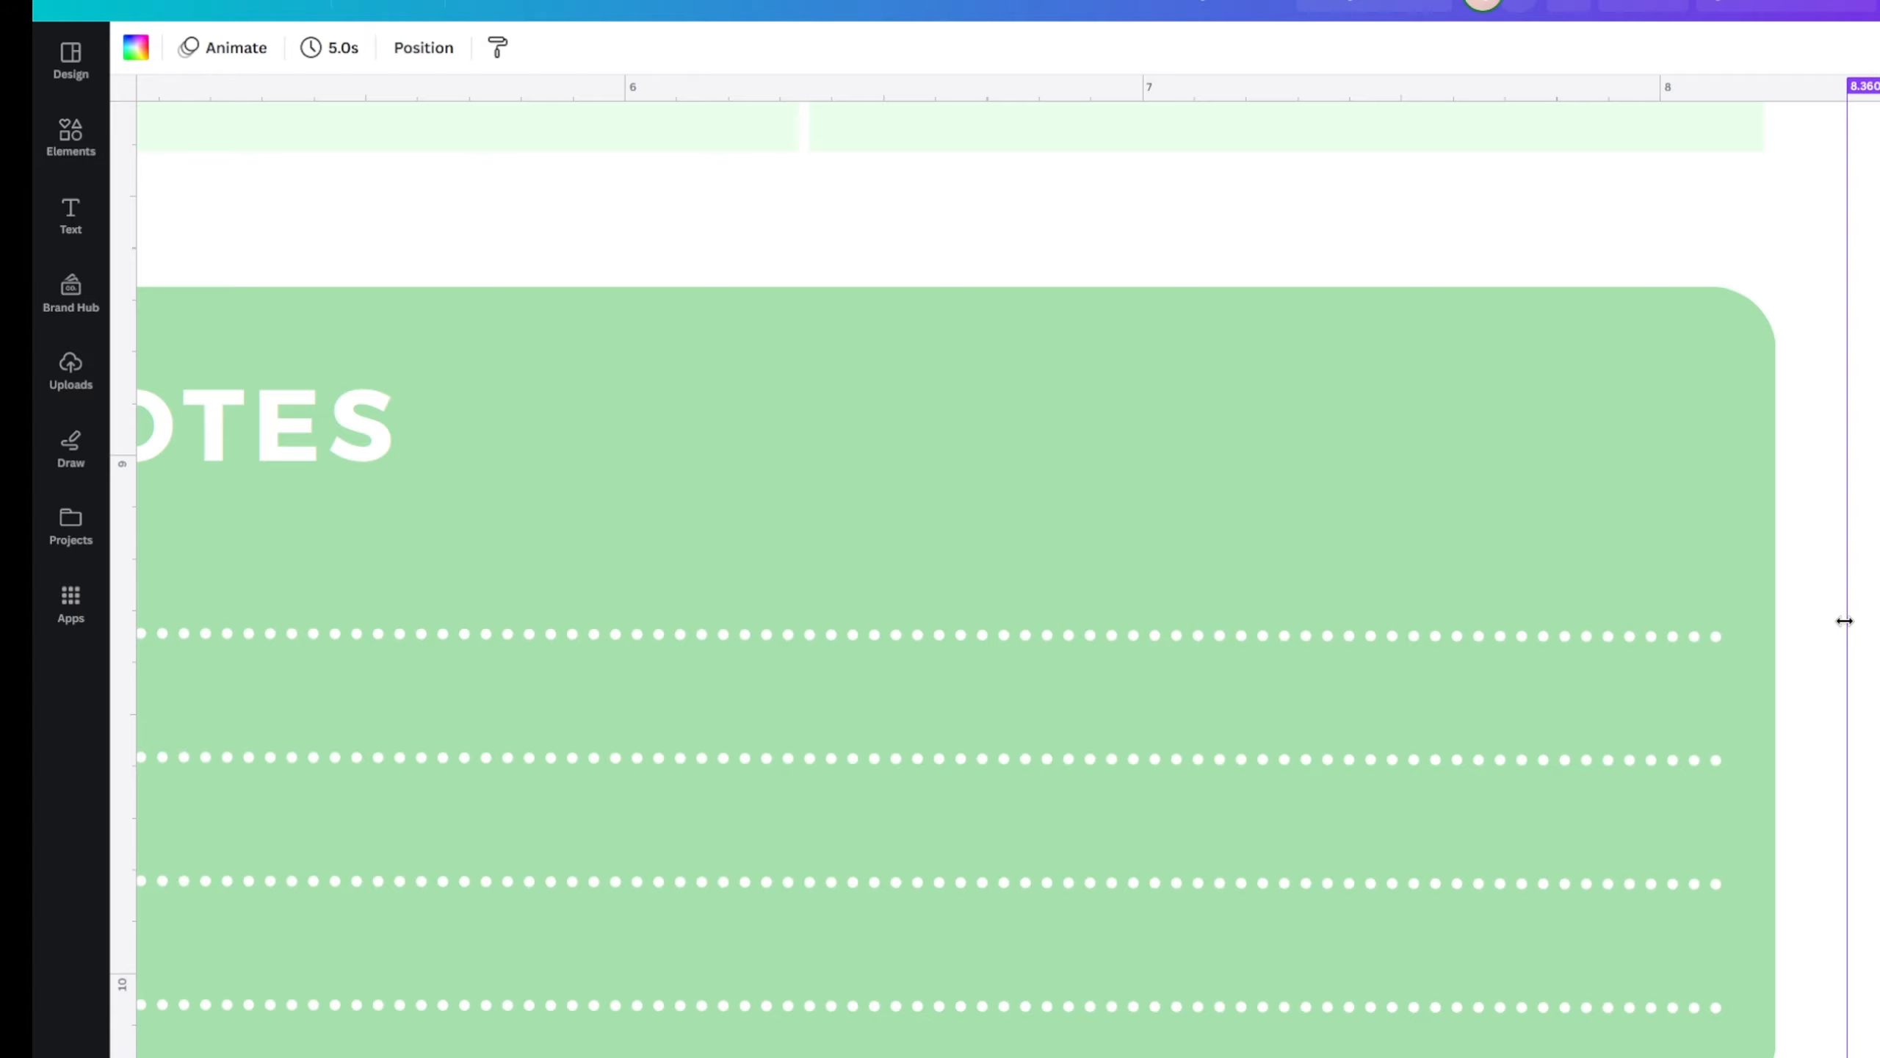
# - Extend the first dotted line in the Goals box to about 3.7 on the ruler, near the box's right edge
pyautogui.scroll(-5, 1736, 675)
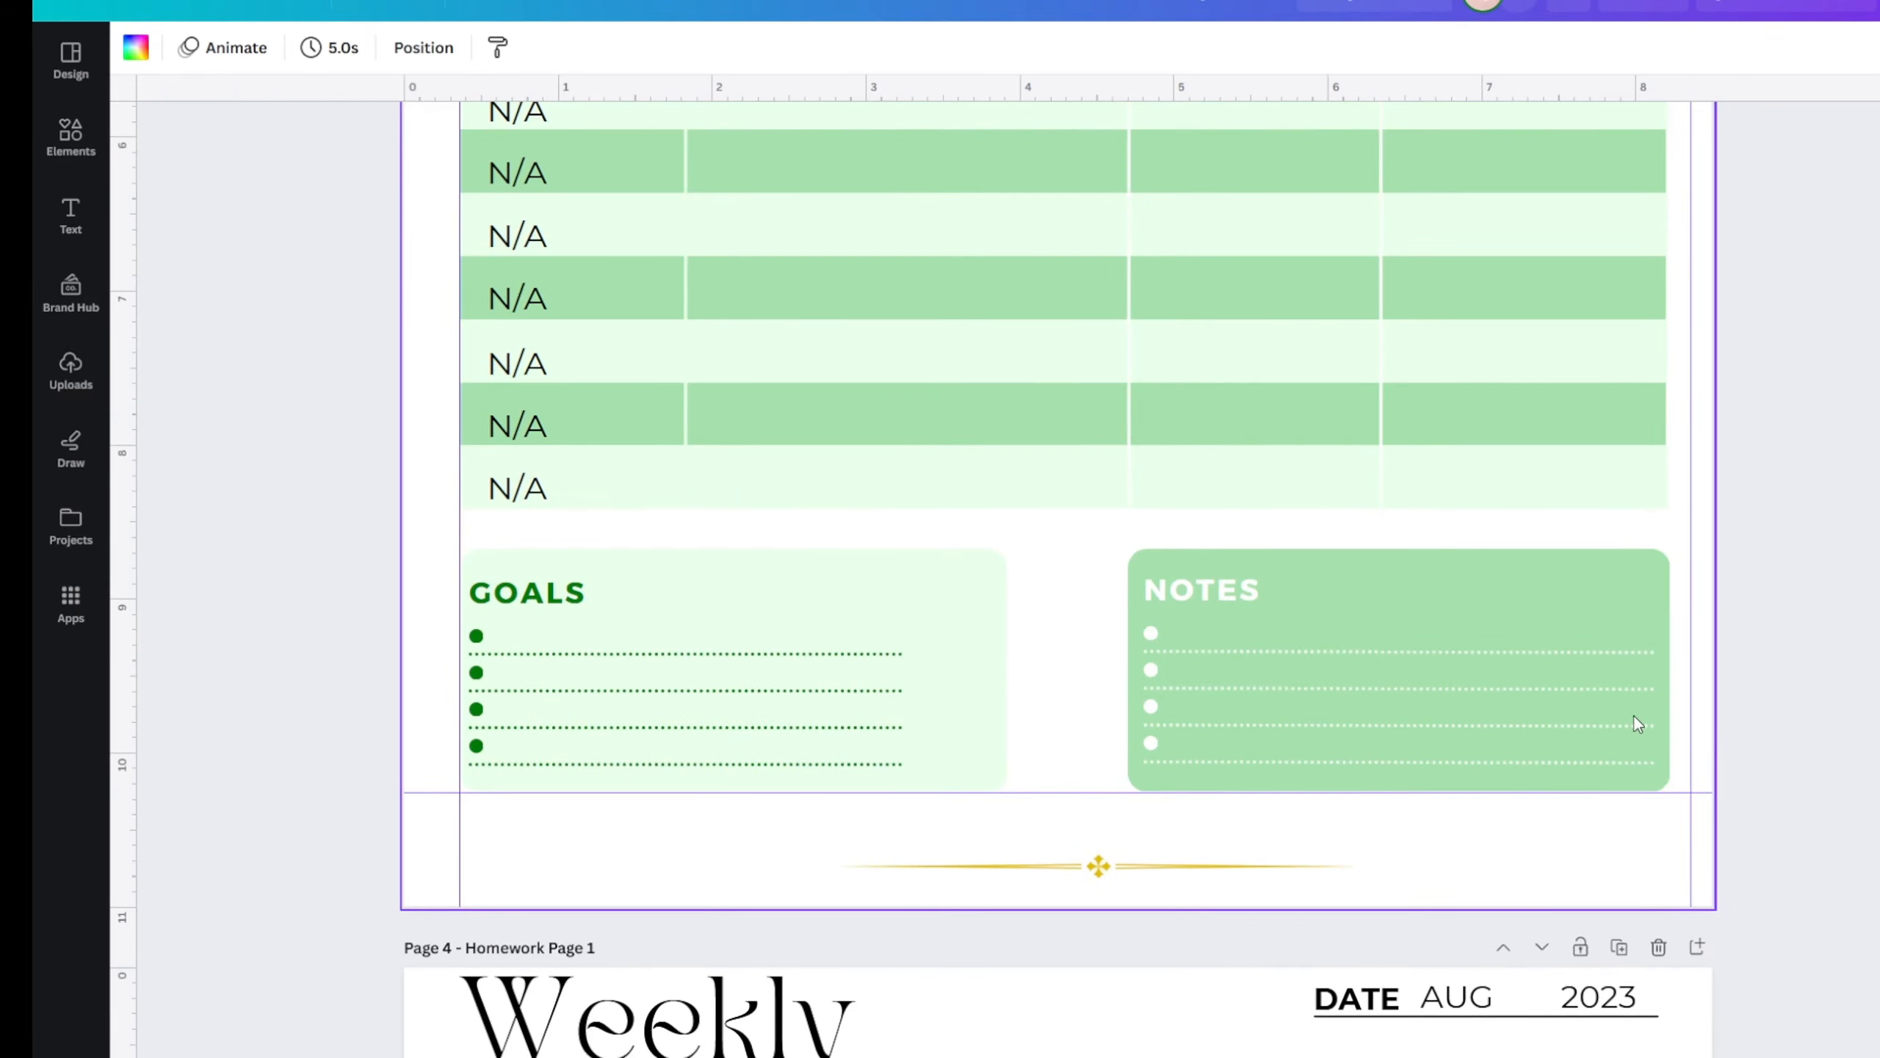
pyautogui.scroll(3, 754, 735)
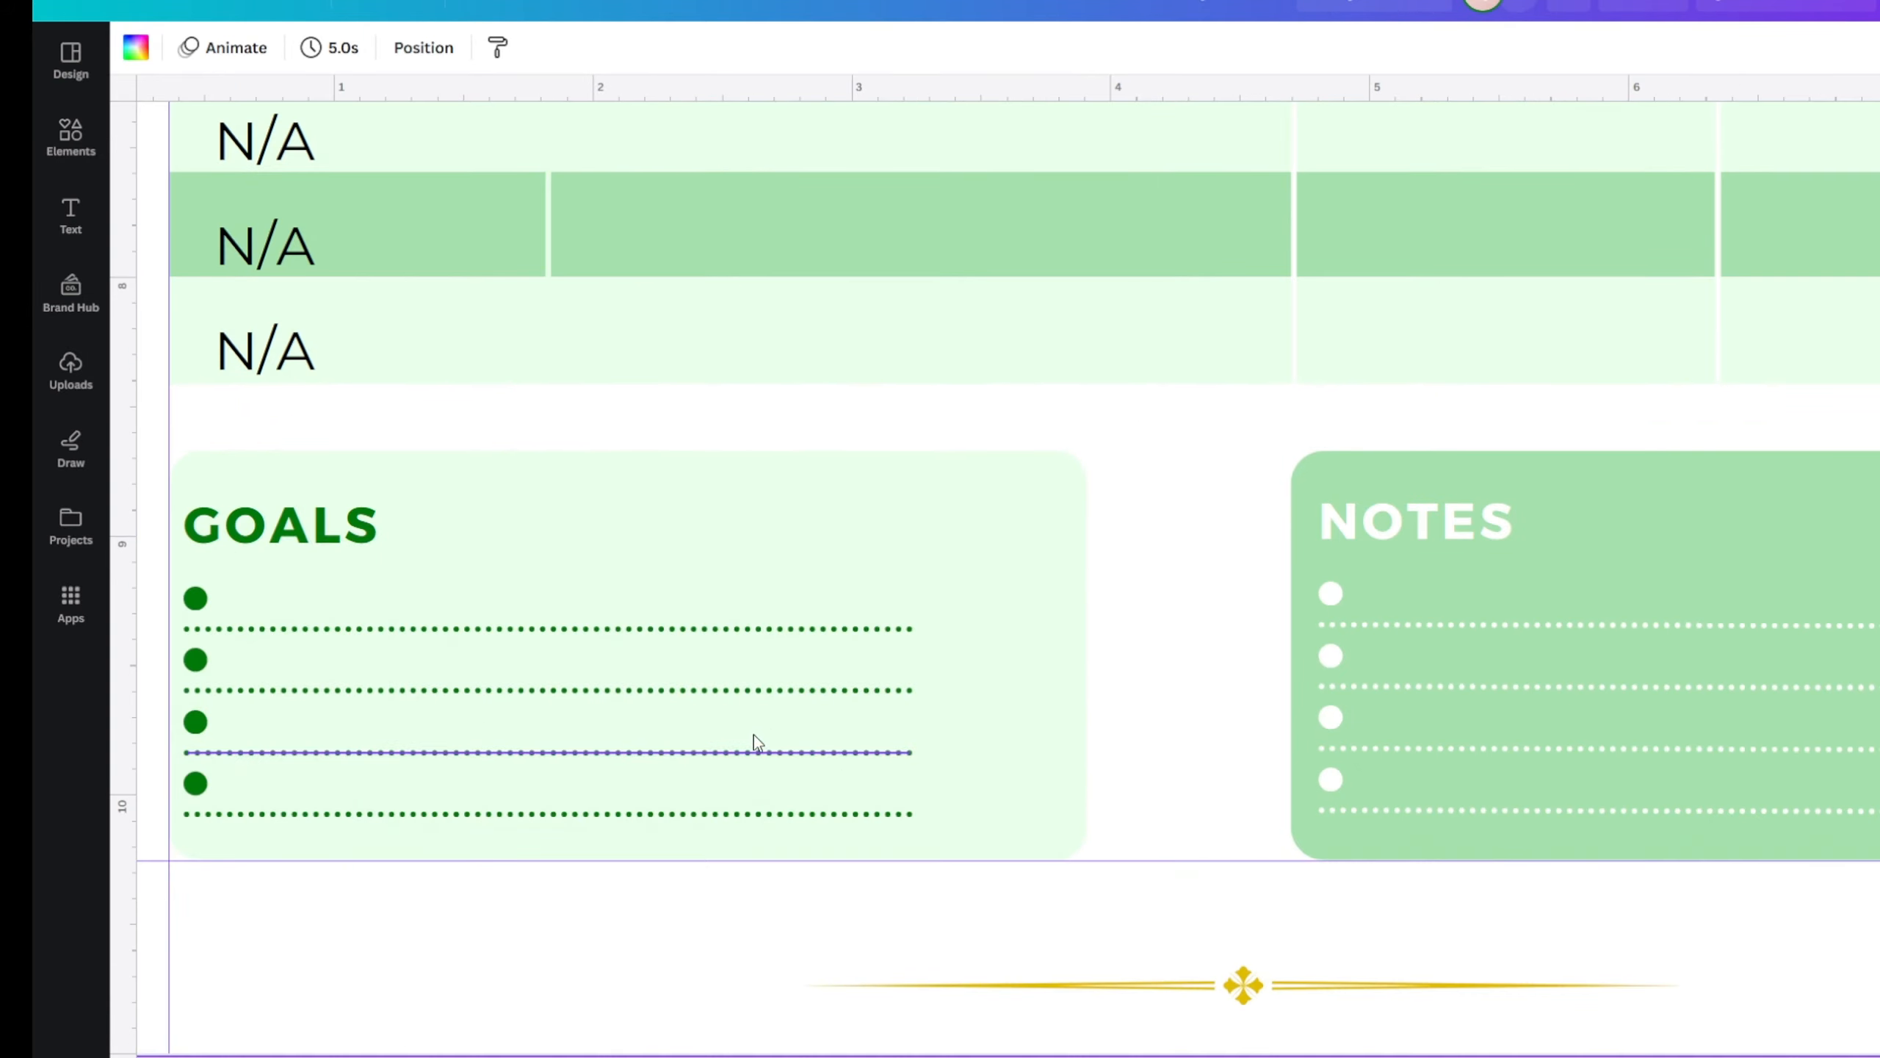
pyautogui.scroll(5, 754, 735)
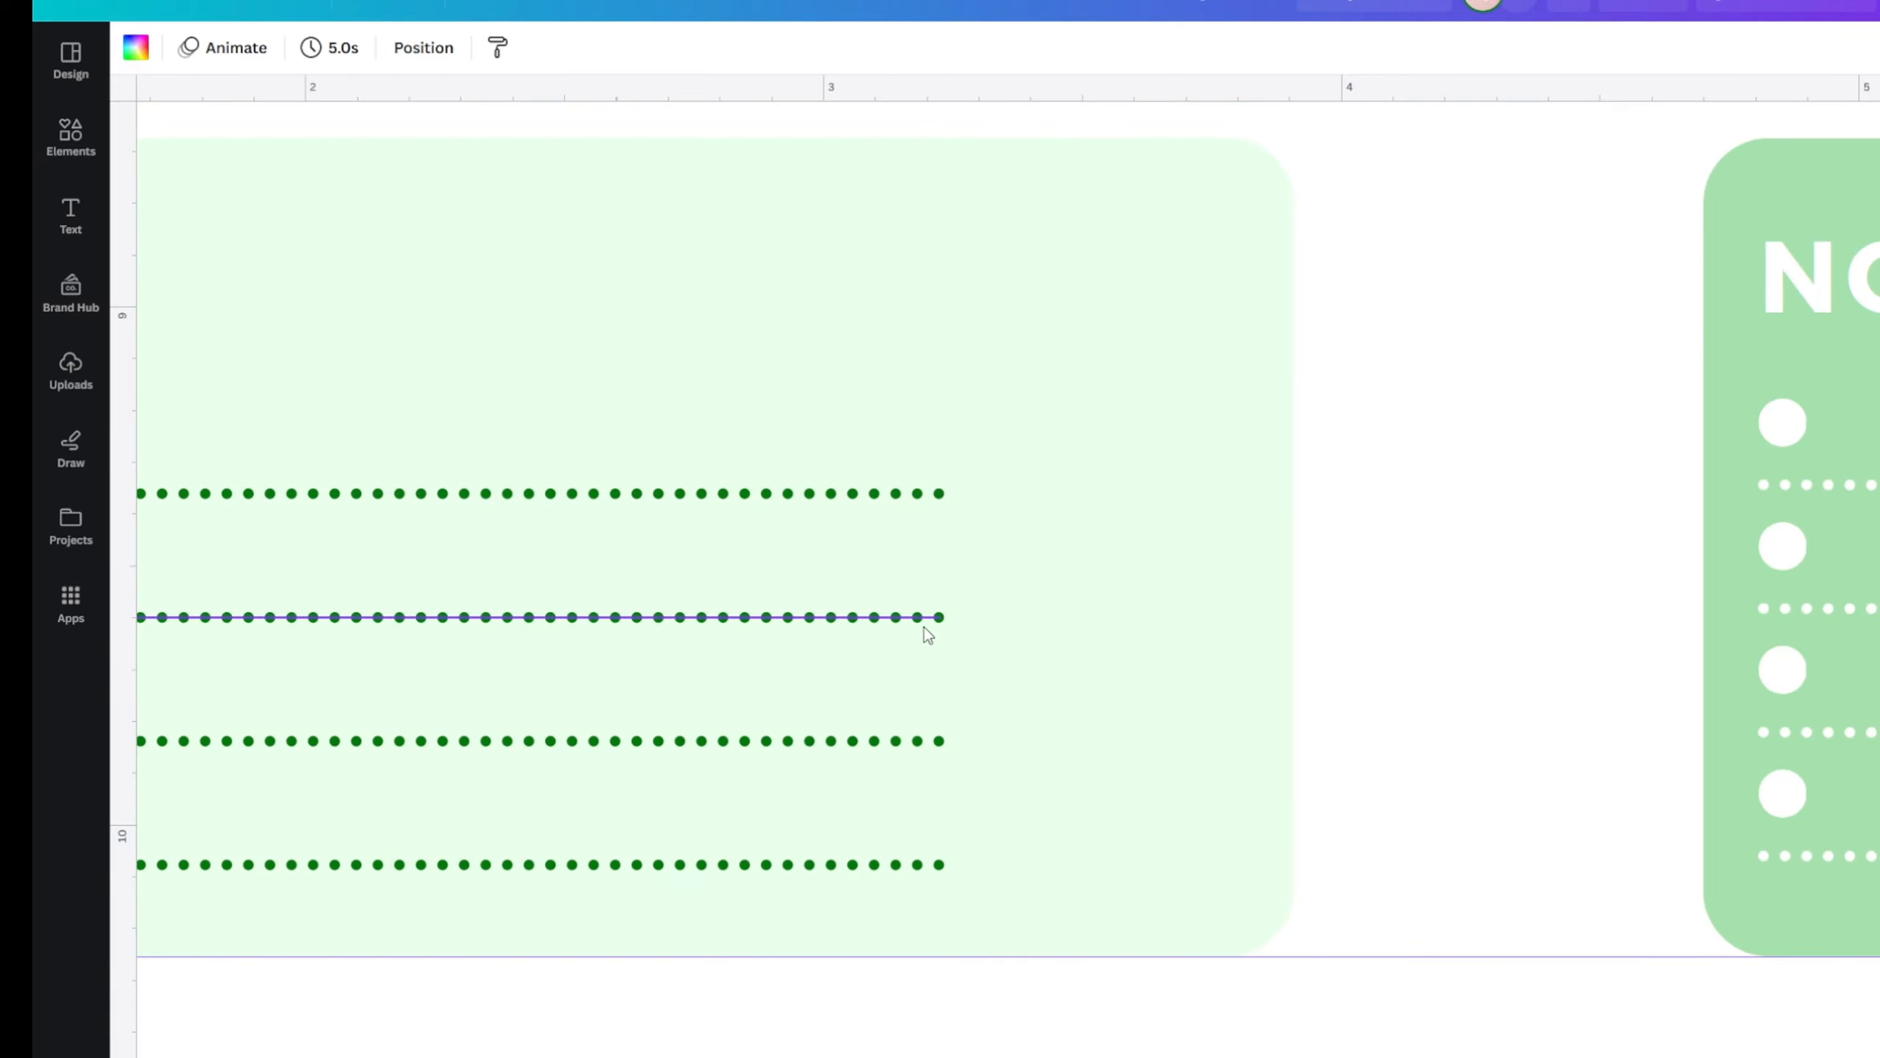
pyautogui.click(918, 493)
pyautogui.moveTo(951, 493); pyautogui.dragTo(1205, 509)
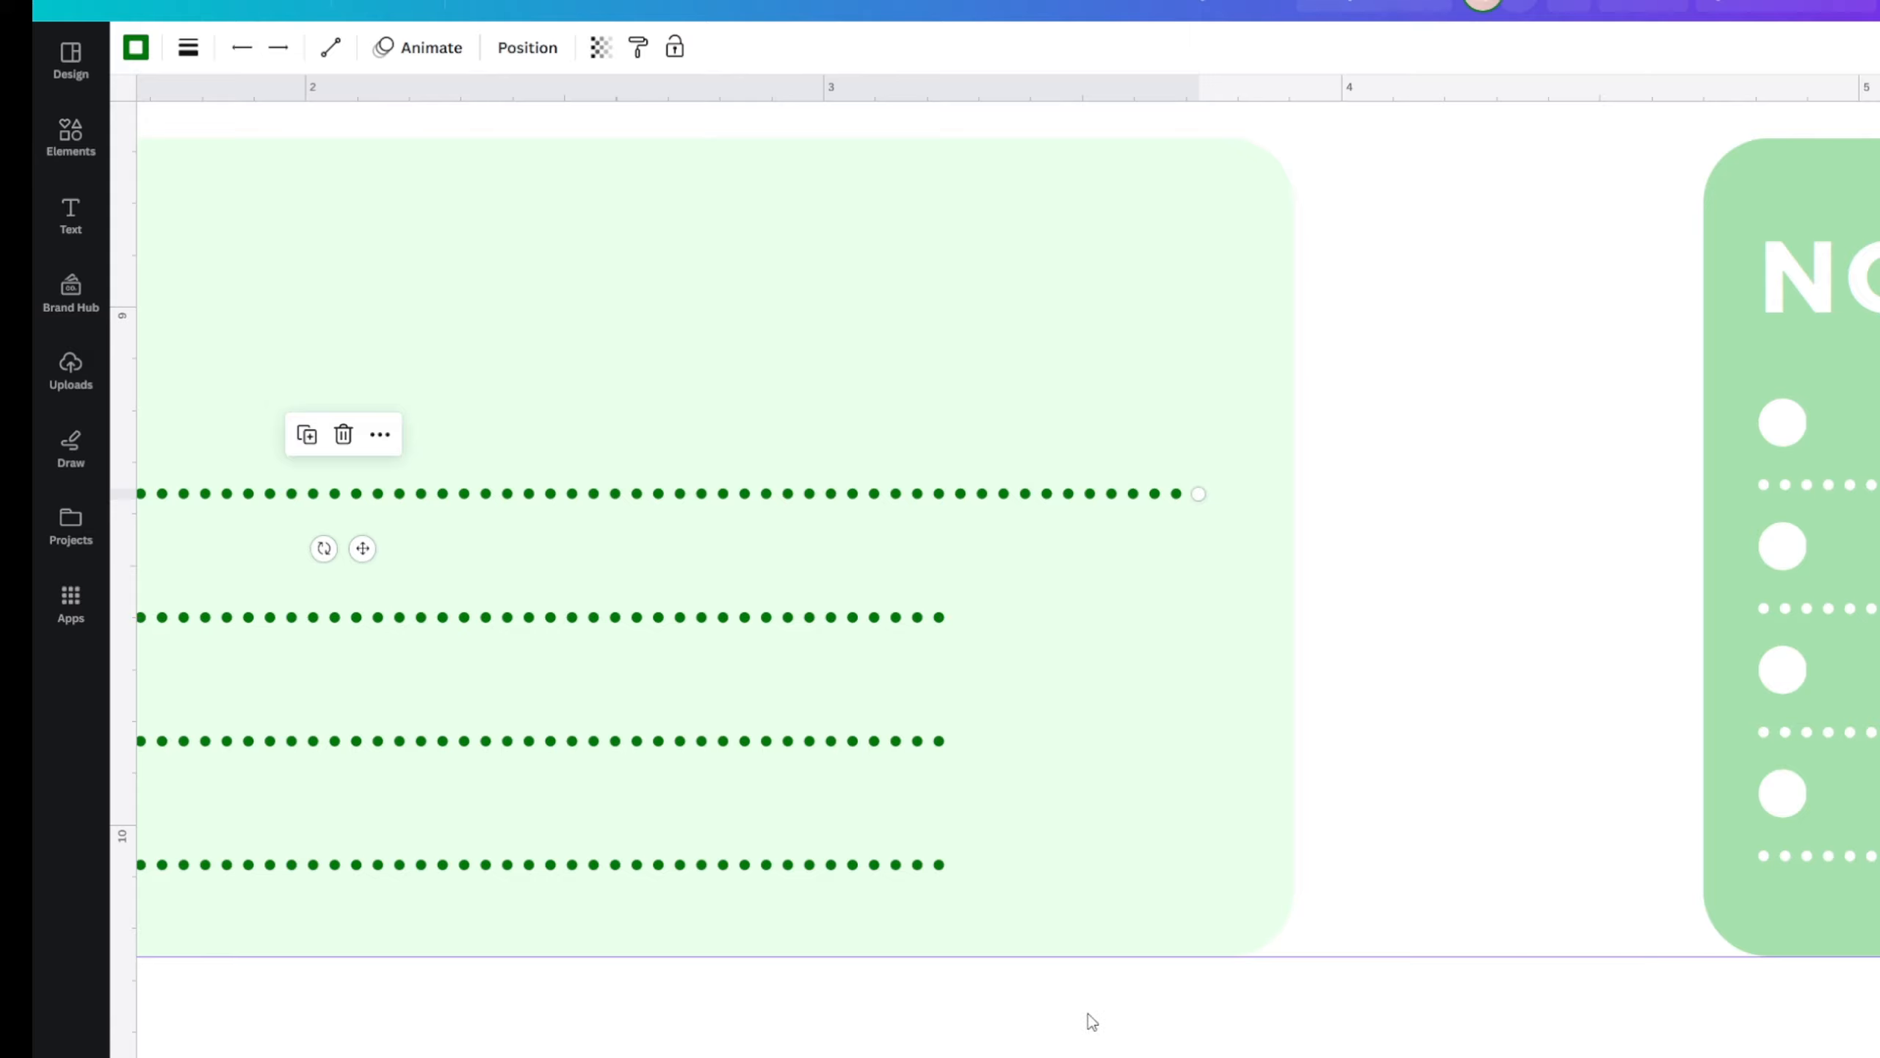
# - Duplicate the first dotted line of the Notes box and place the copy over the first Goals line as a length reference
pyautogui.hscroll(10, 1107, 614)
pyautogui.hscroll(-10, 1107, 614)
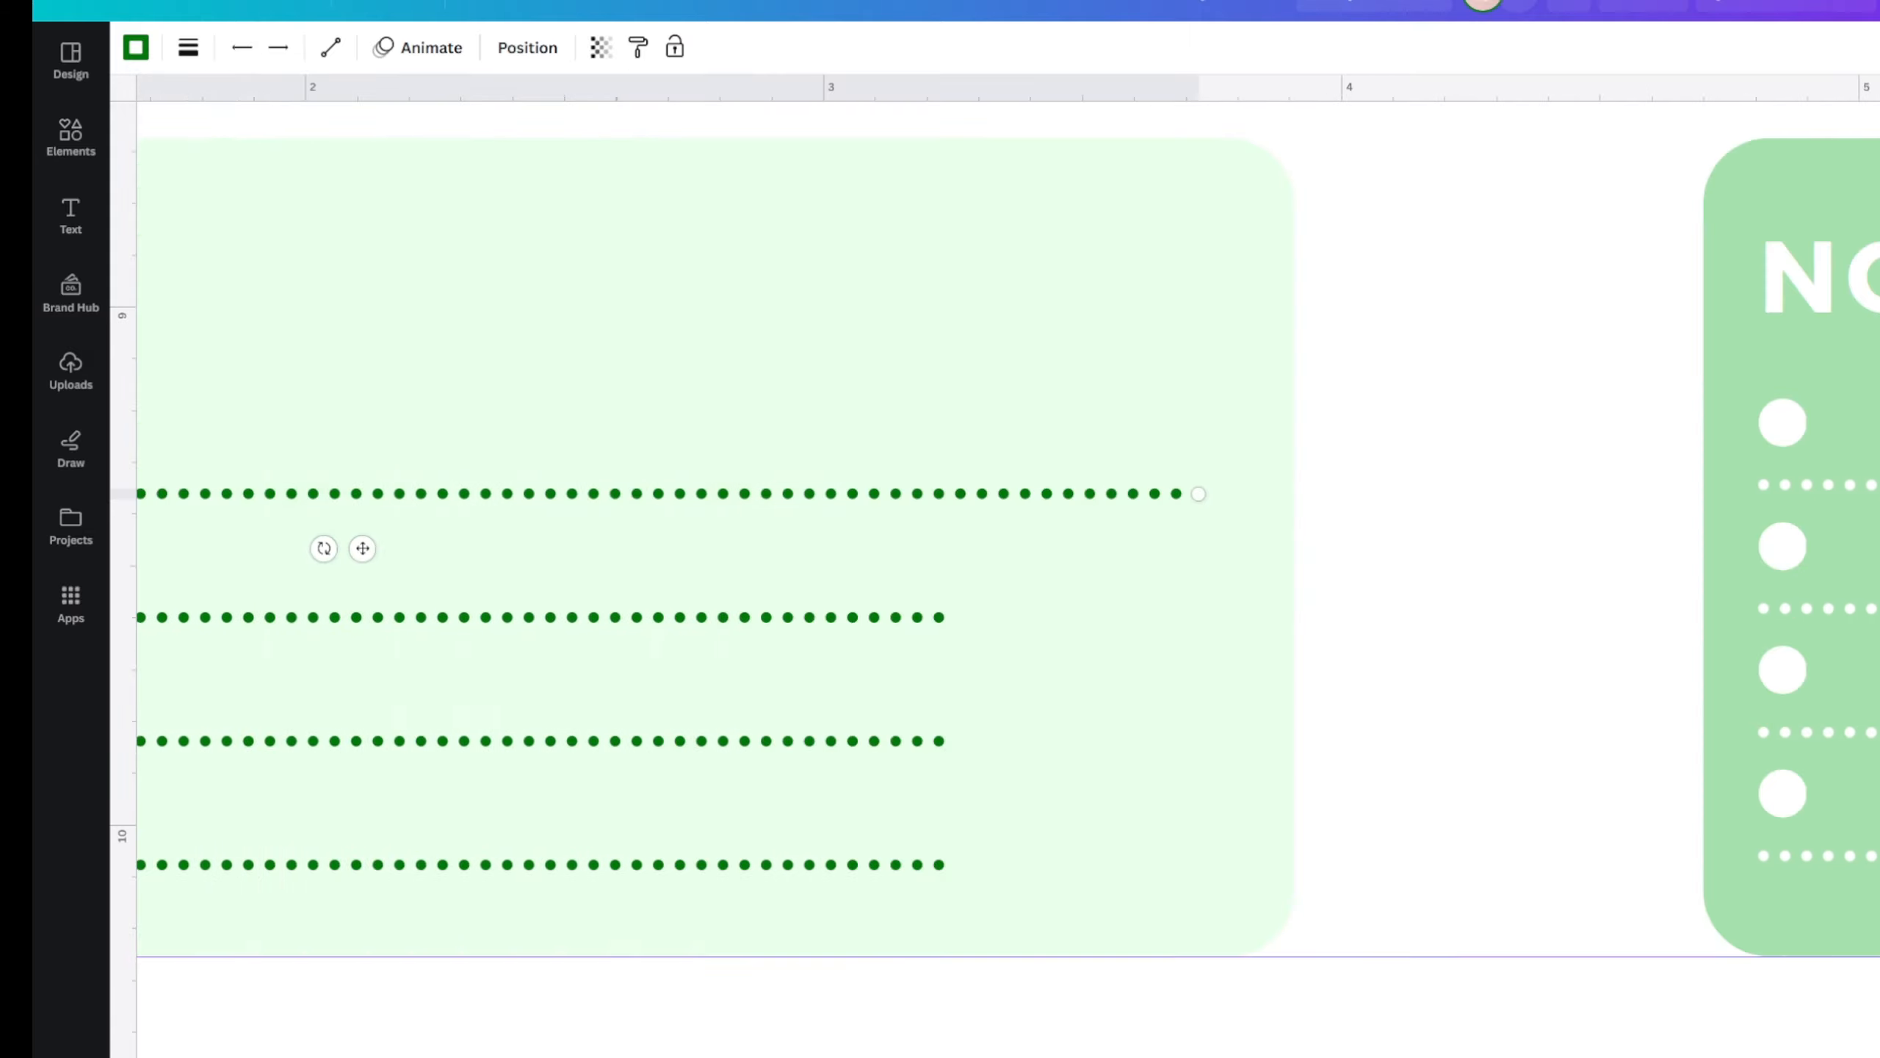
pyautogui.hscroll(10, 1425, 685)
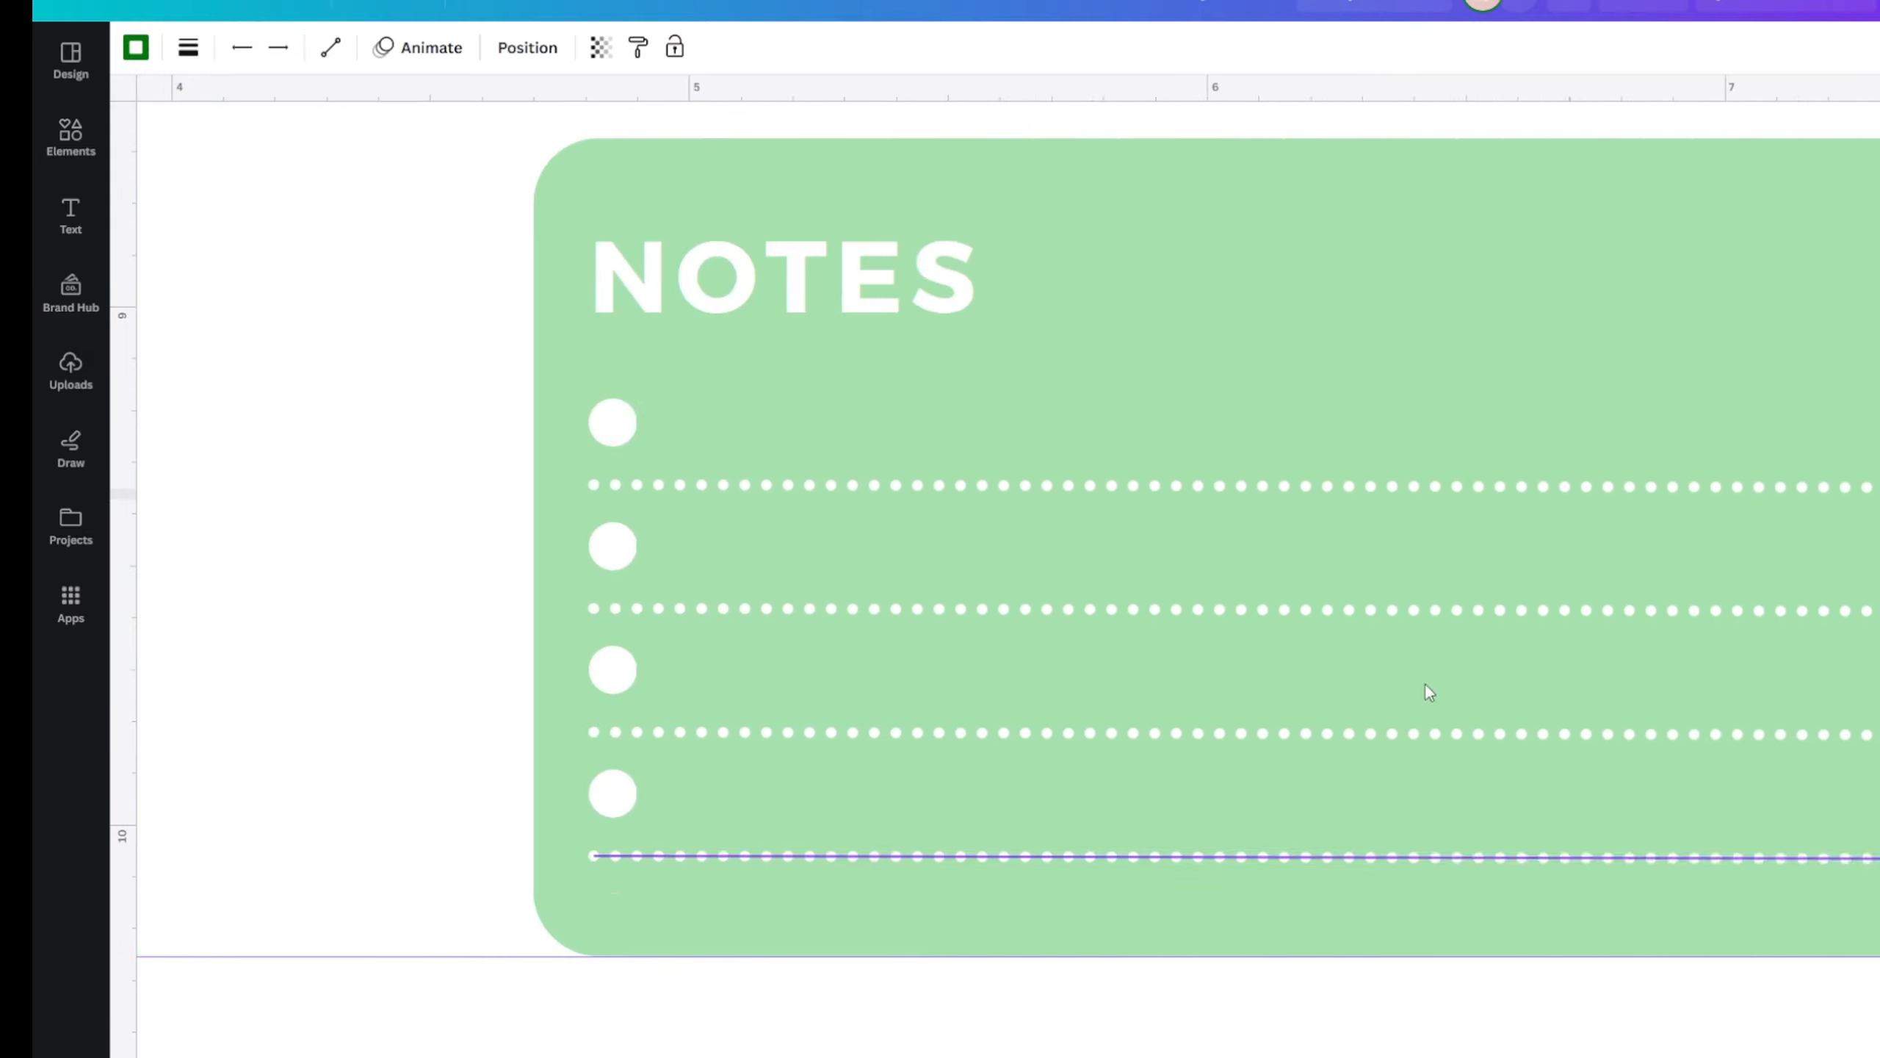
pyautogui.scroll(-3, 1146, 571)
pyautogui.click(1205, 533)
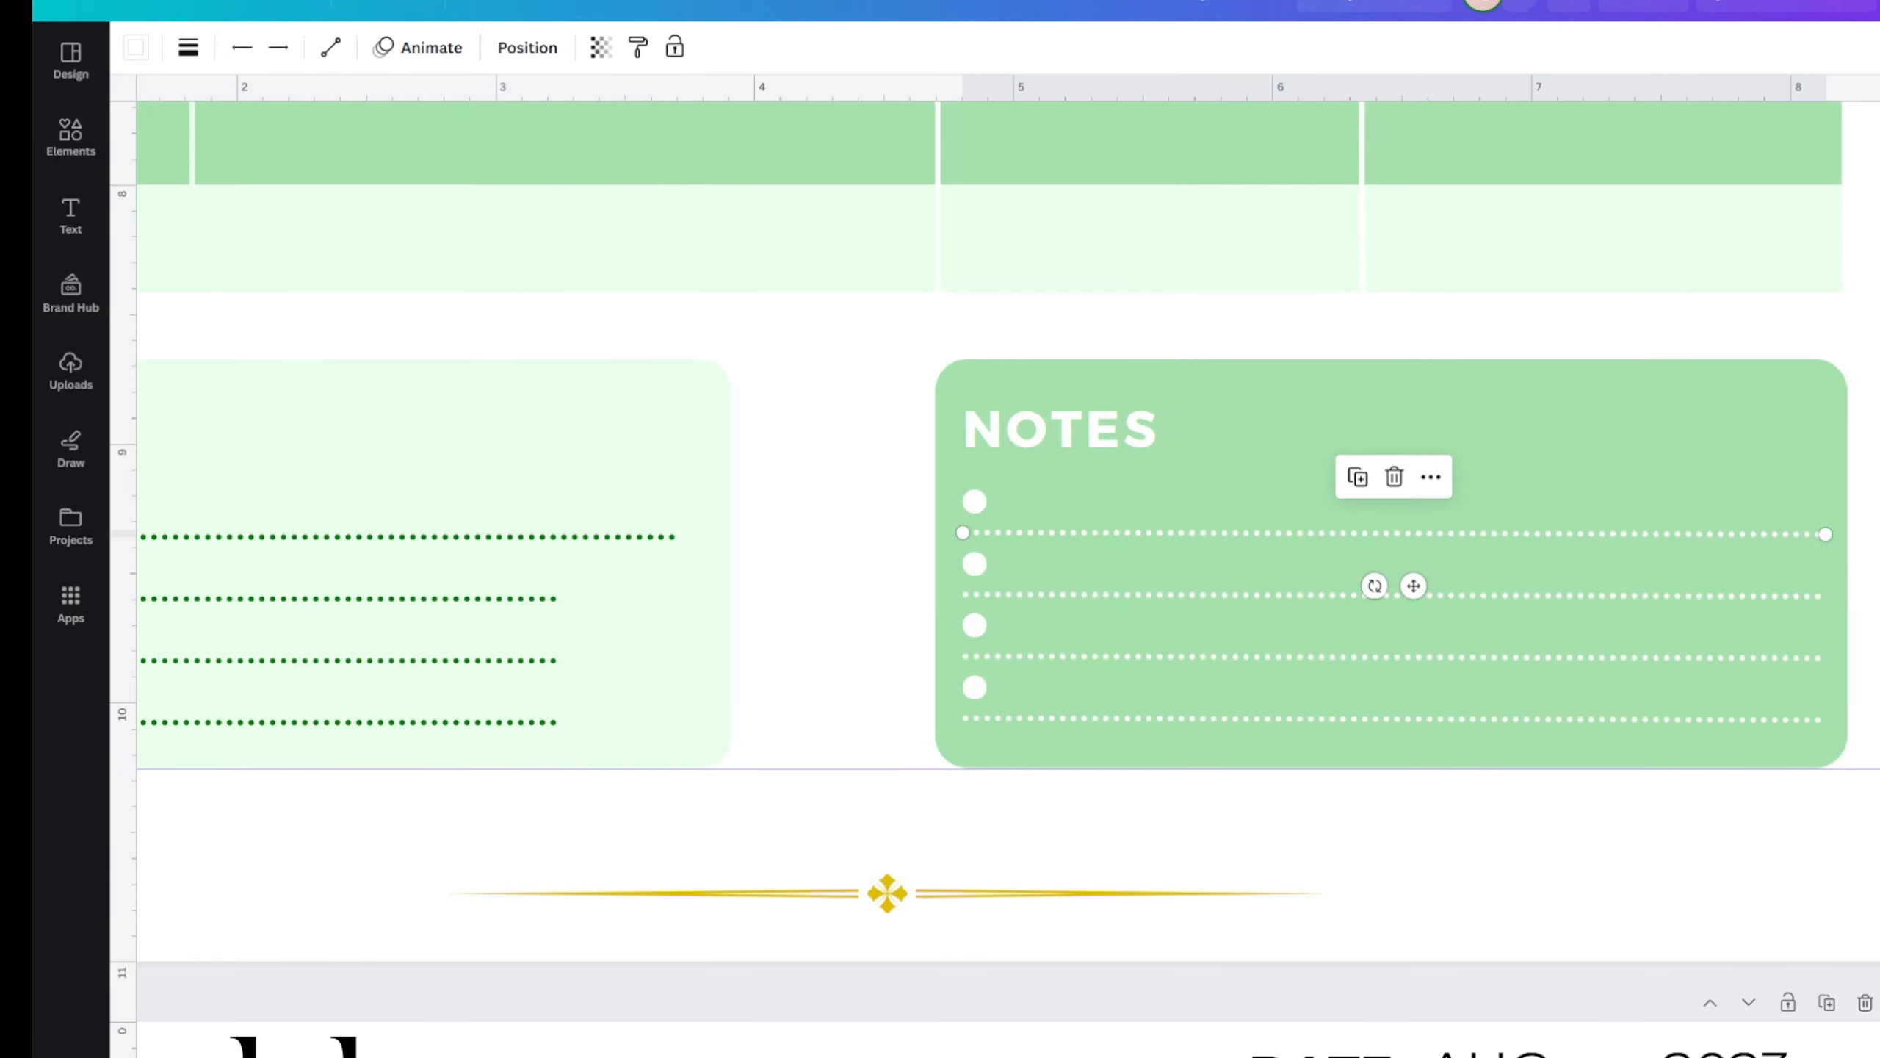
pyautogui.hscroll(-6, 689, 824)
pyautogui.scroll(3, 688, 823)
pyautogui.hotkey('ctrl', 'd')
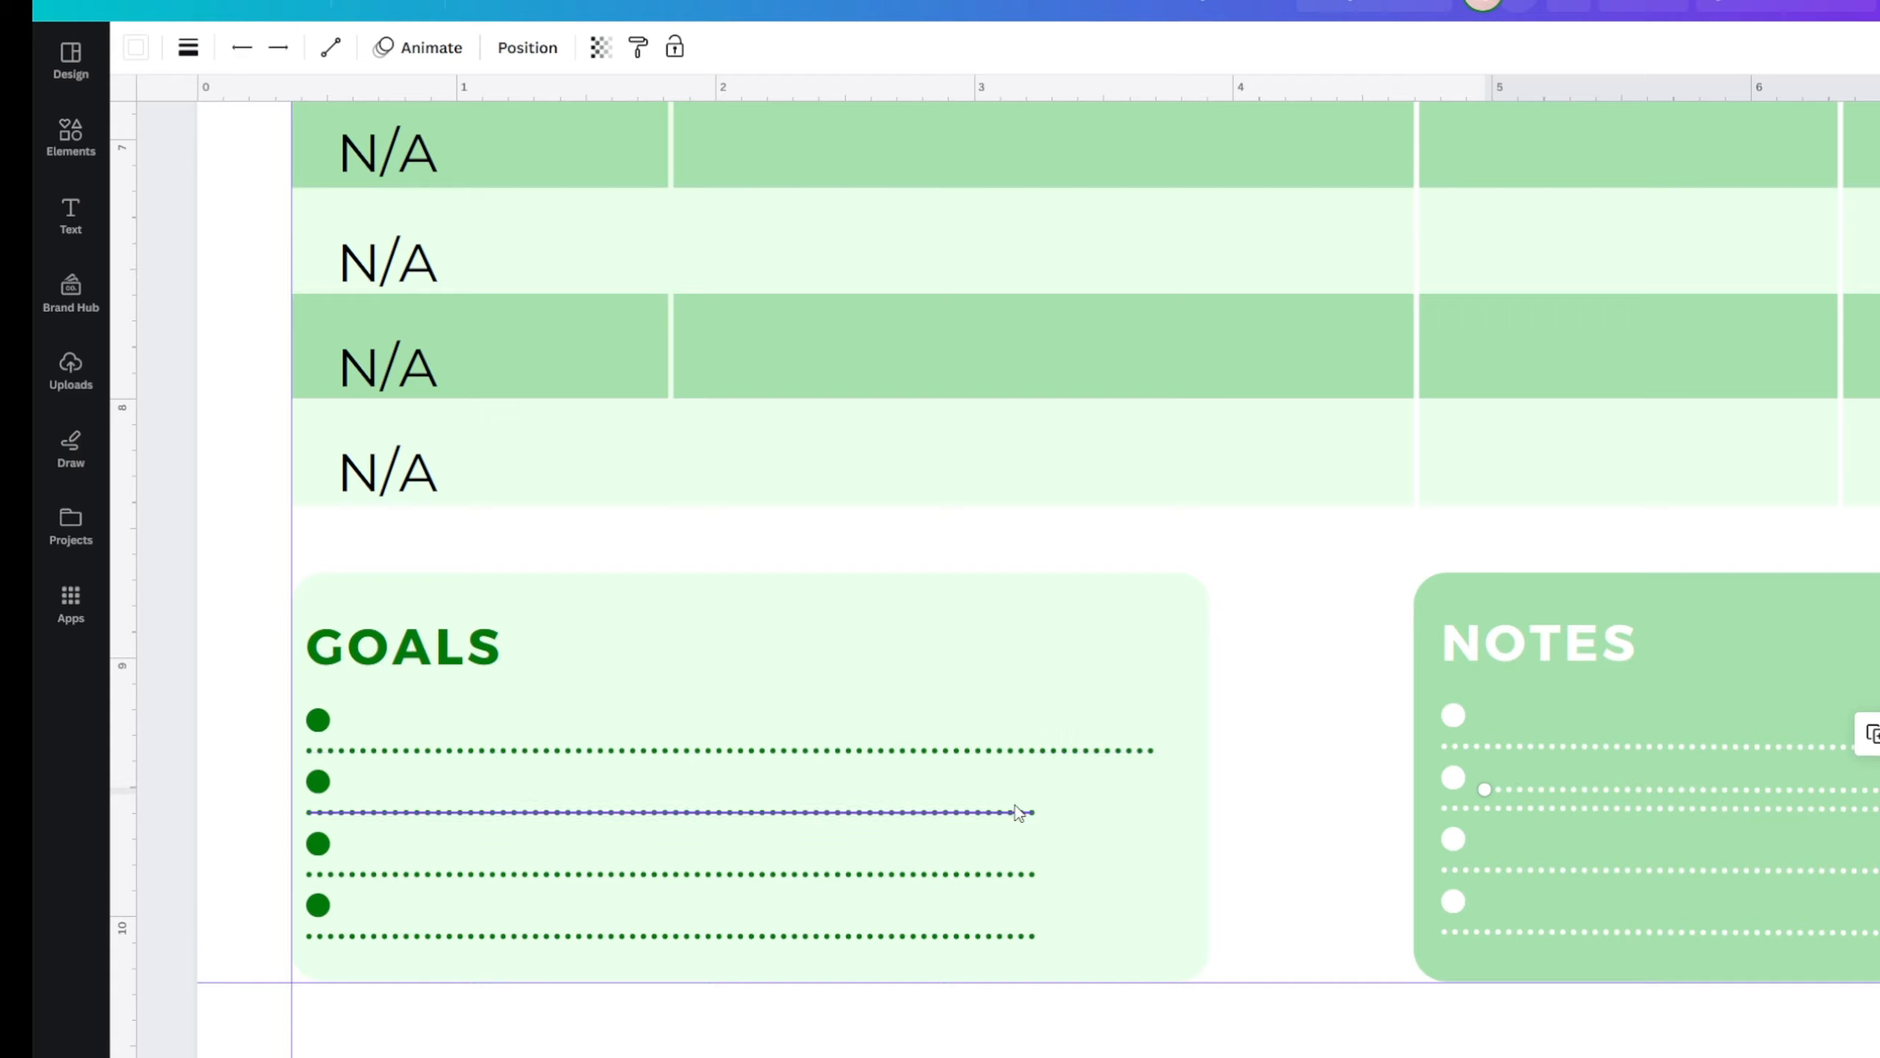
pyautogui.moveTo(1616, 790); pyautogui.dragTo(443, 743)
pyautogui.scroll(5, 1046, 823)
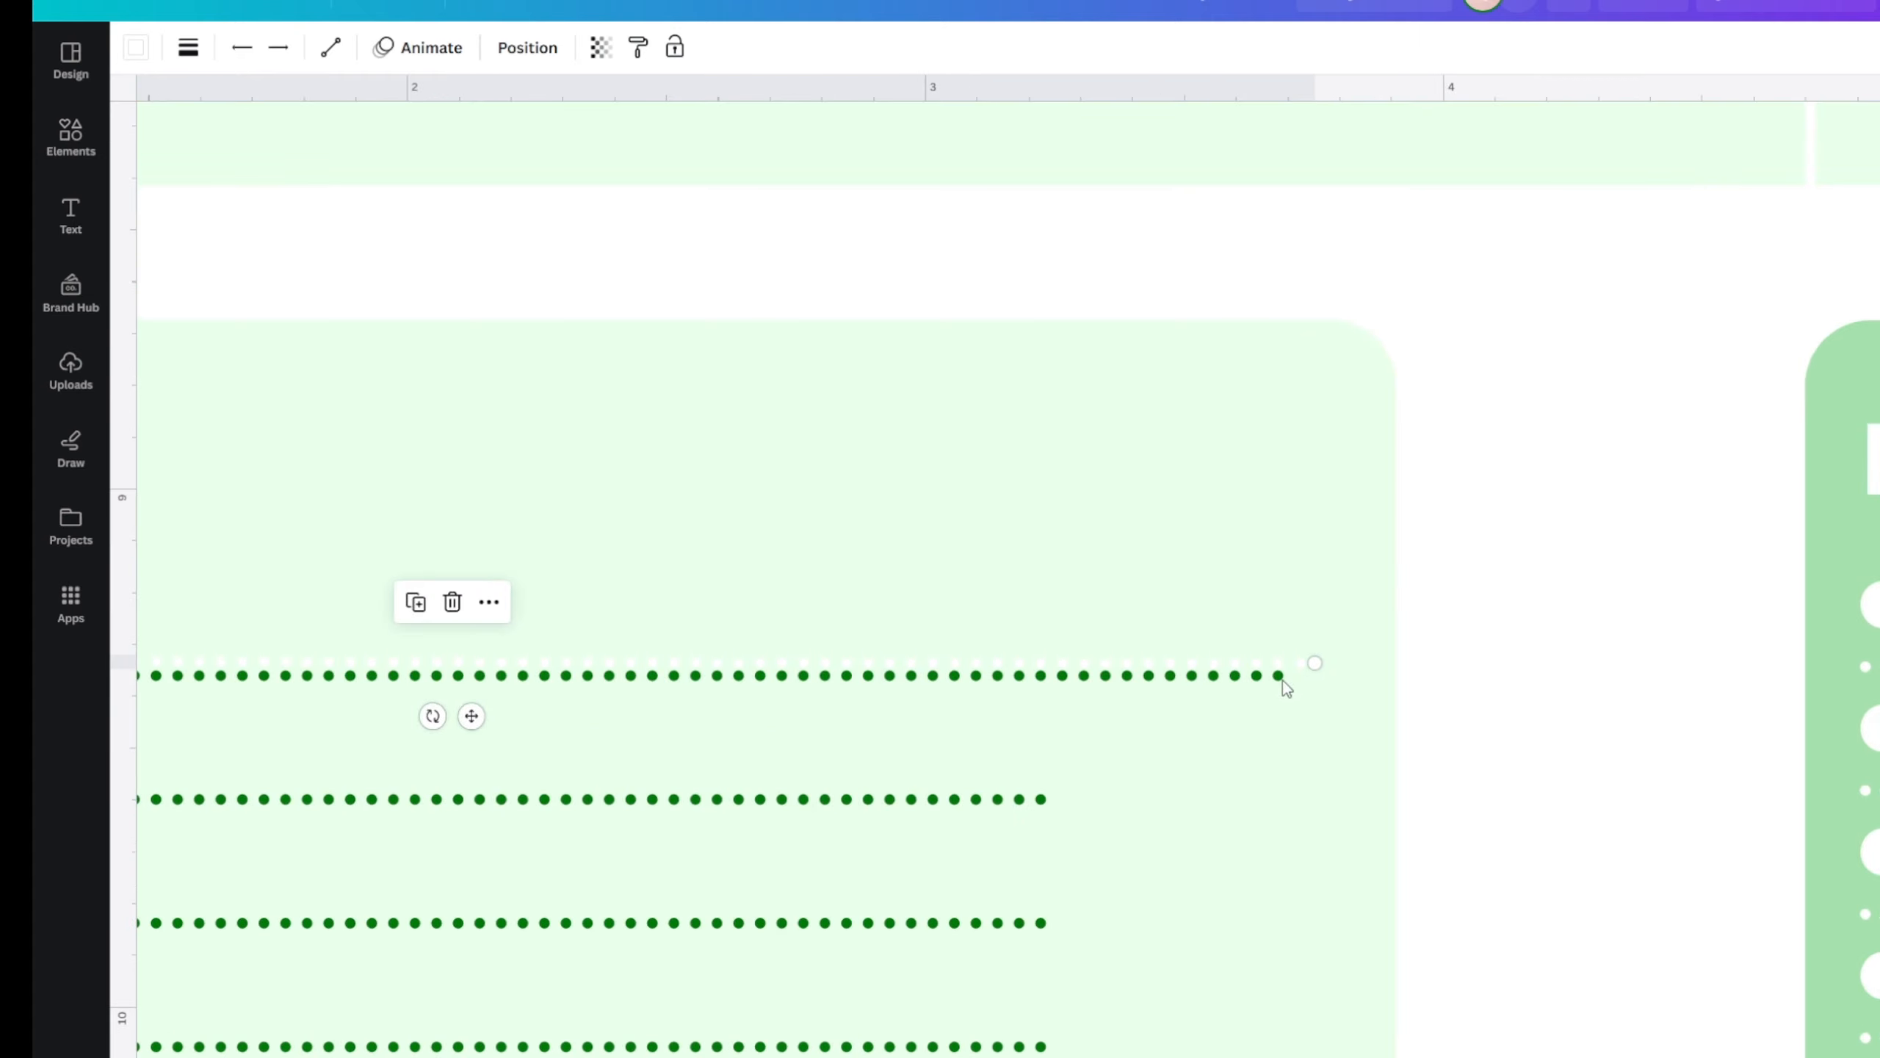
# - Move the white reference line slightly above the first Goals line, keeping its left end aligned with the green line
pyautogui.click(1436, 784)
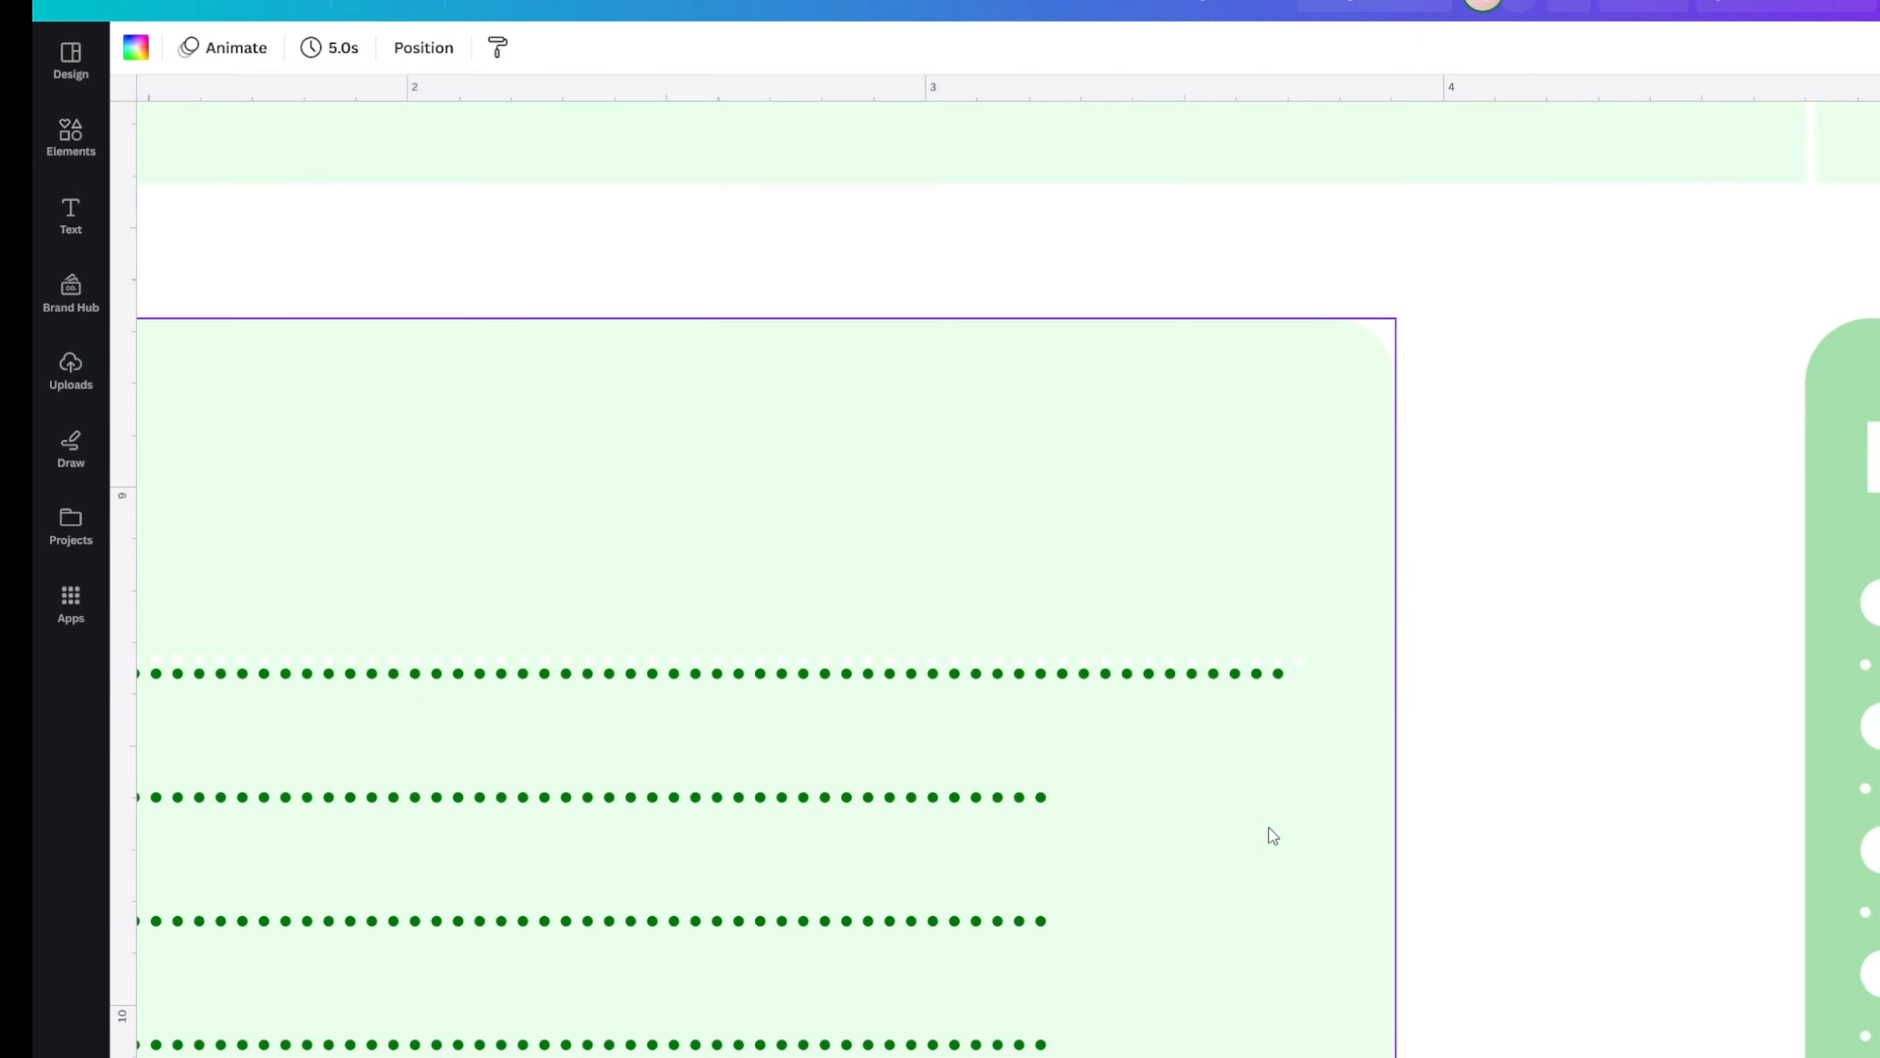
pyautogui.click(1088, 673)
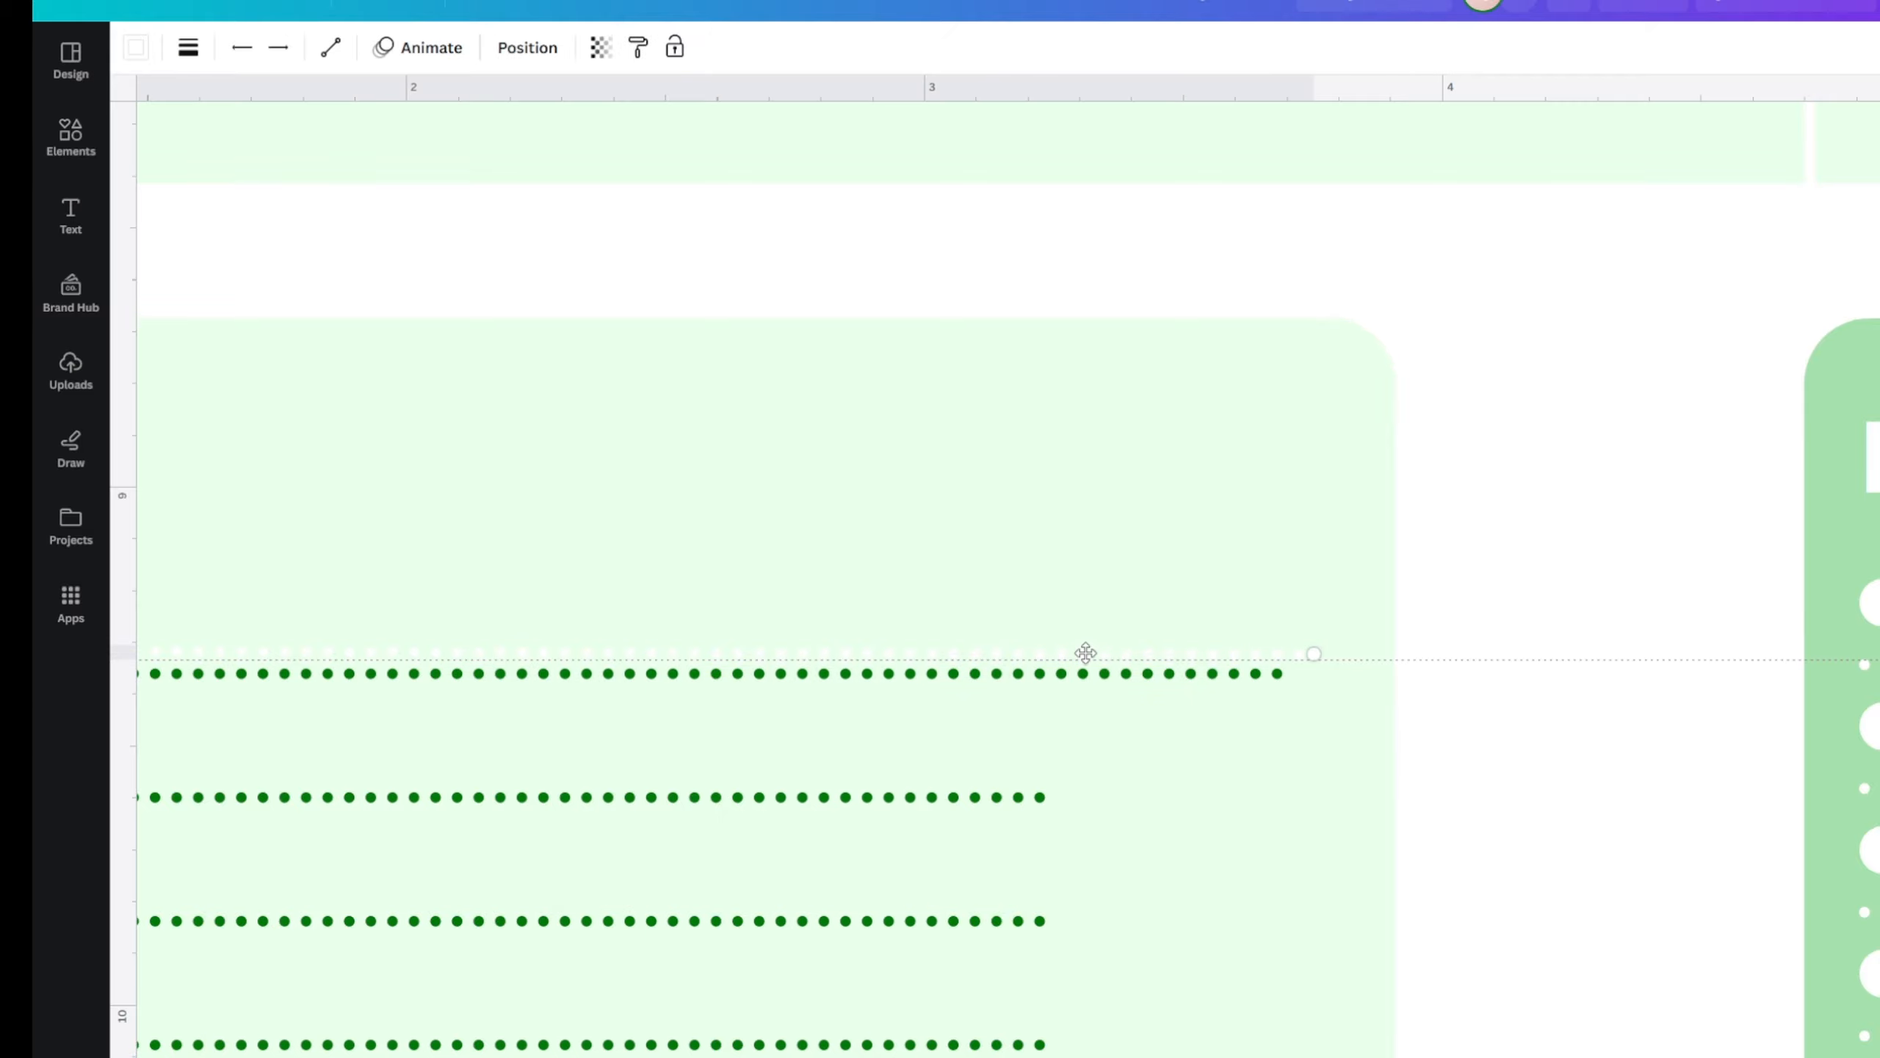
pyautogui.scroll(-3, 814, 755)
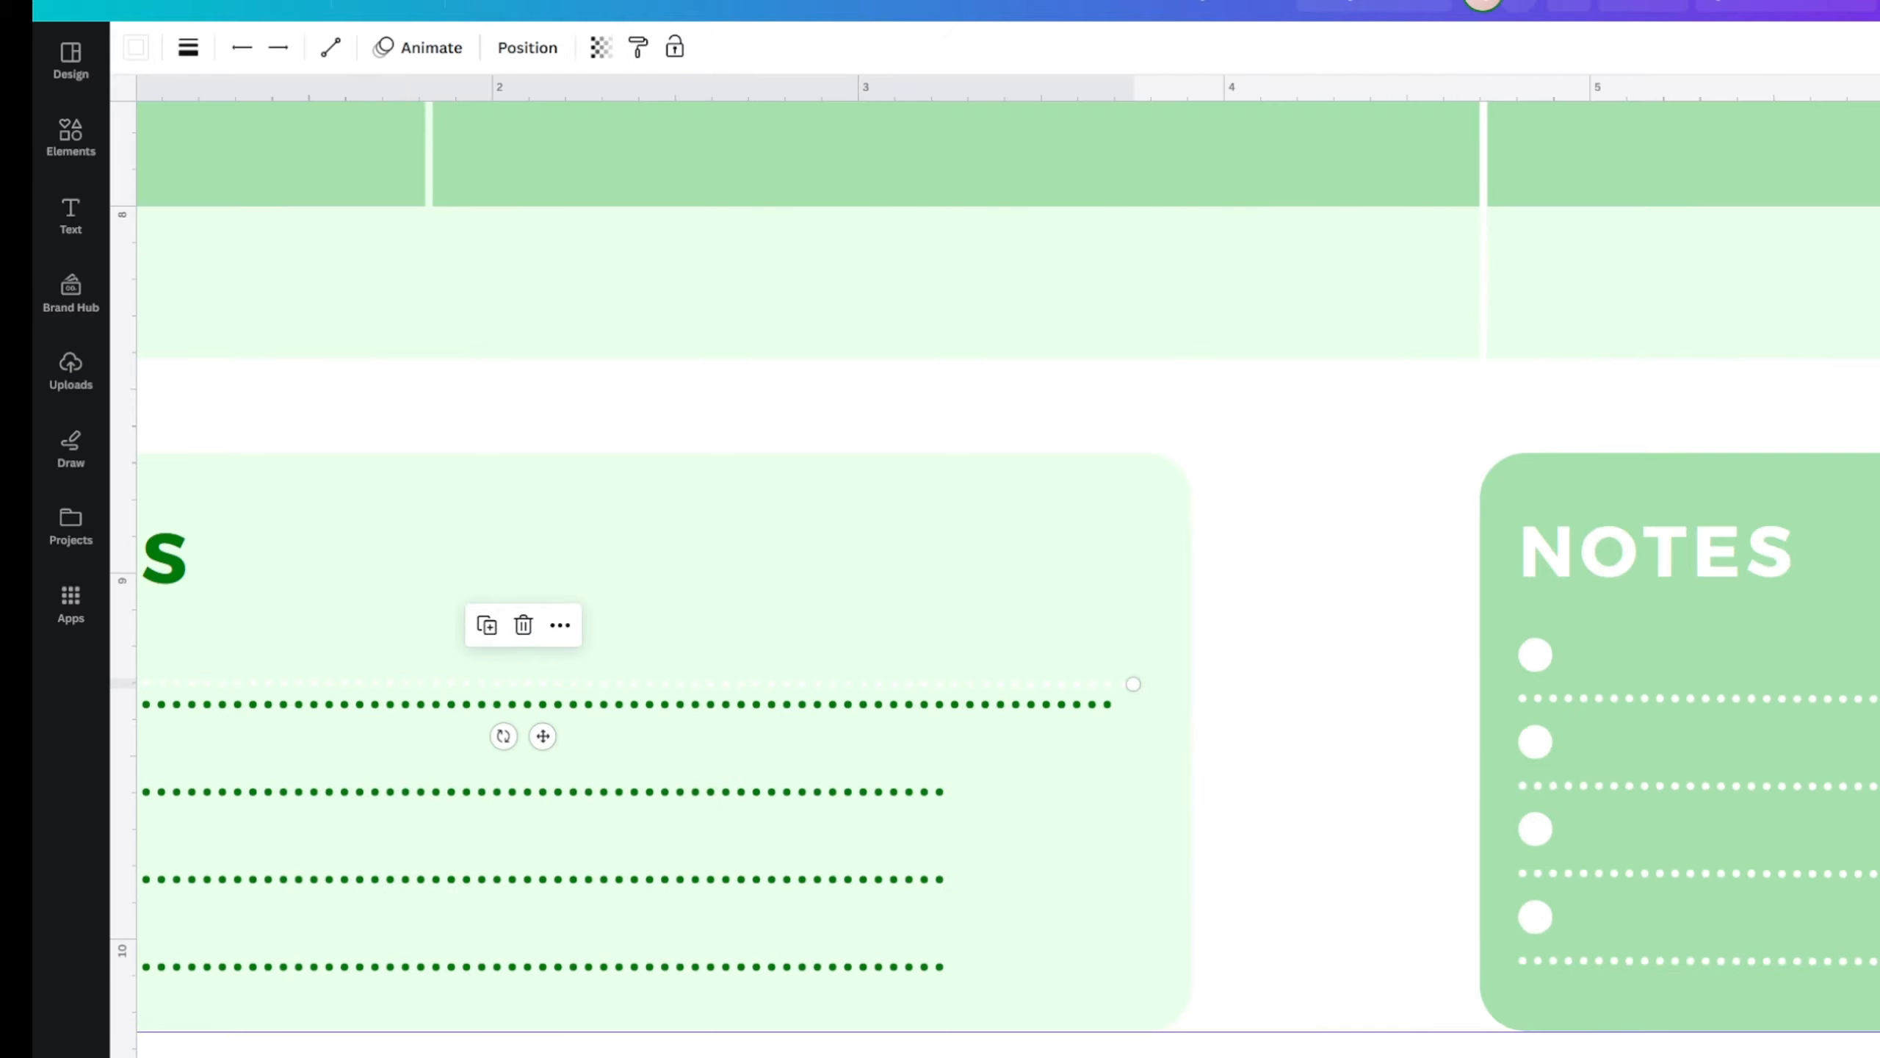
pyautogui.hscroll(-5, 454, 880)
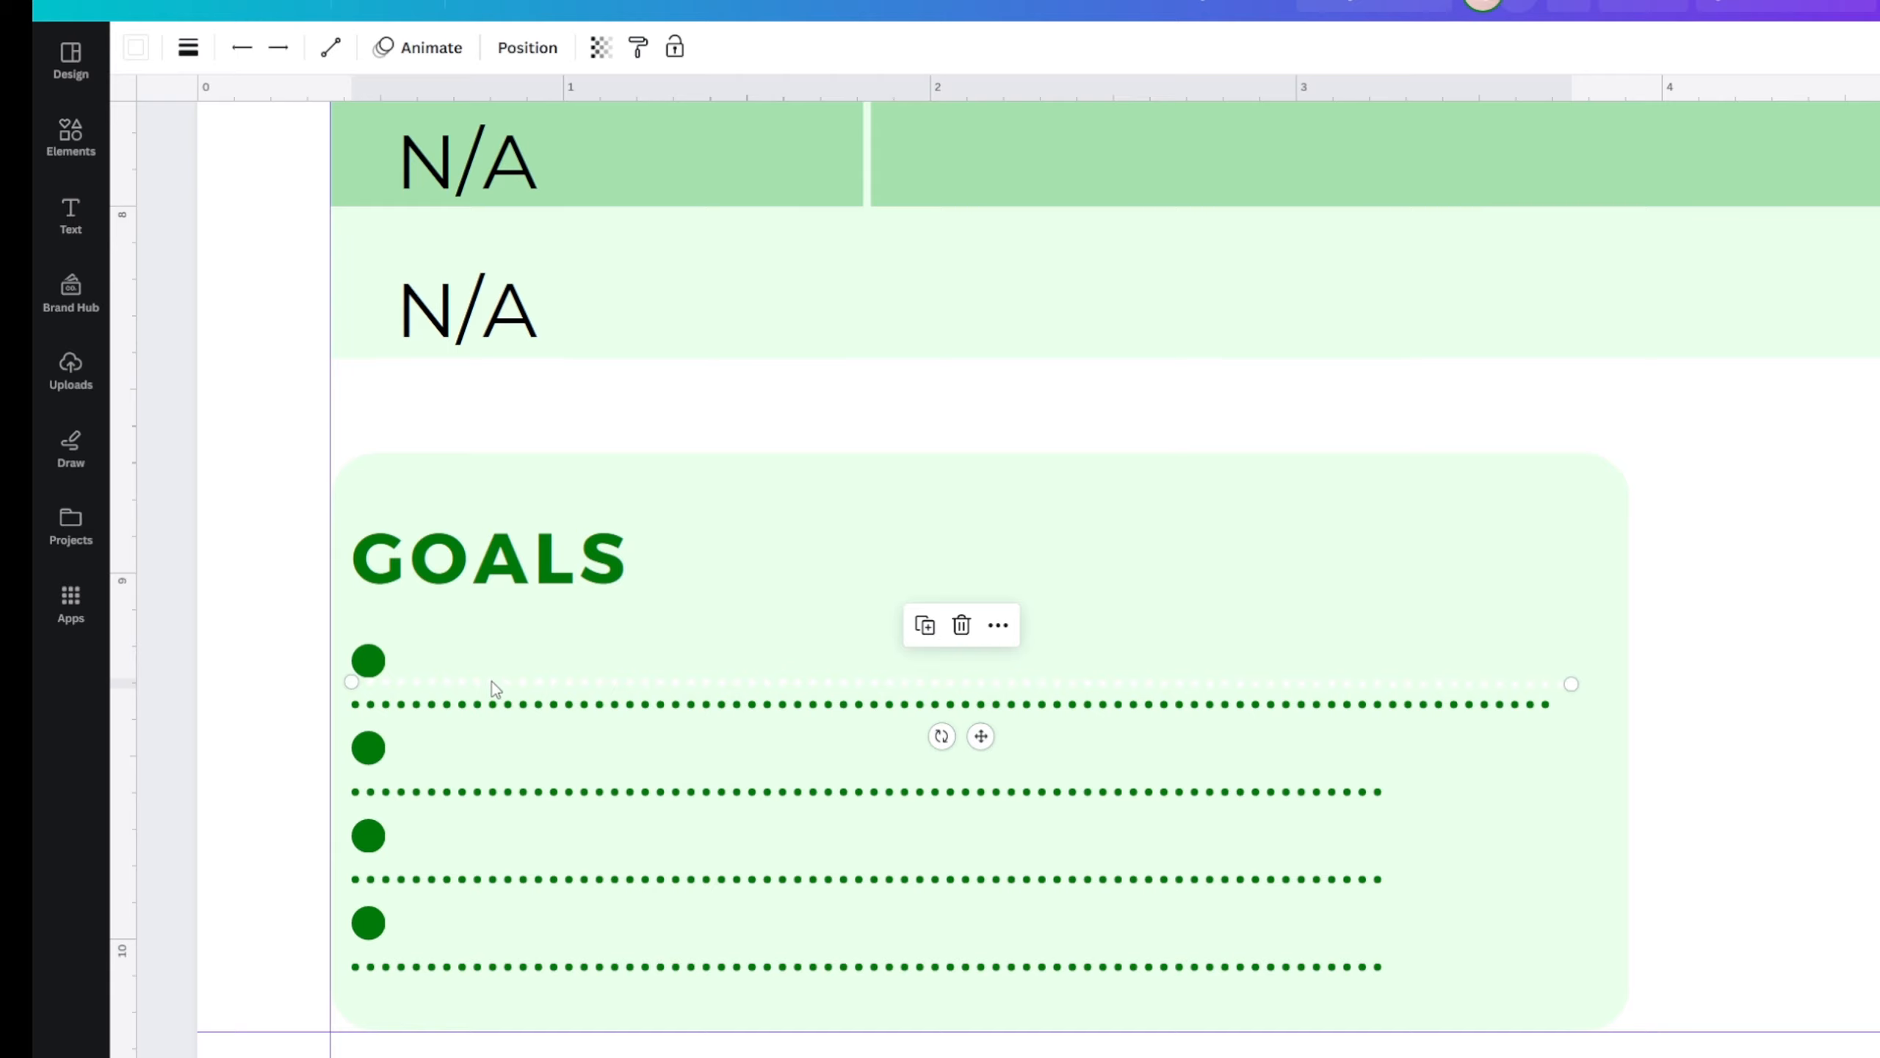
pyautogui.moveTo(495, 689); pyautogui.dragTo(495, 670)
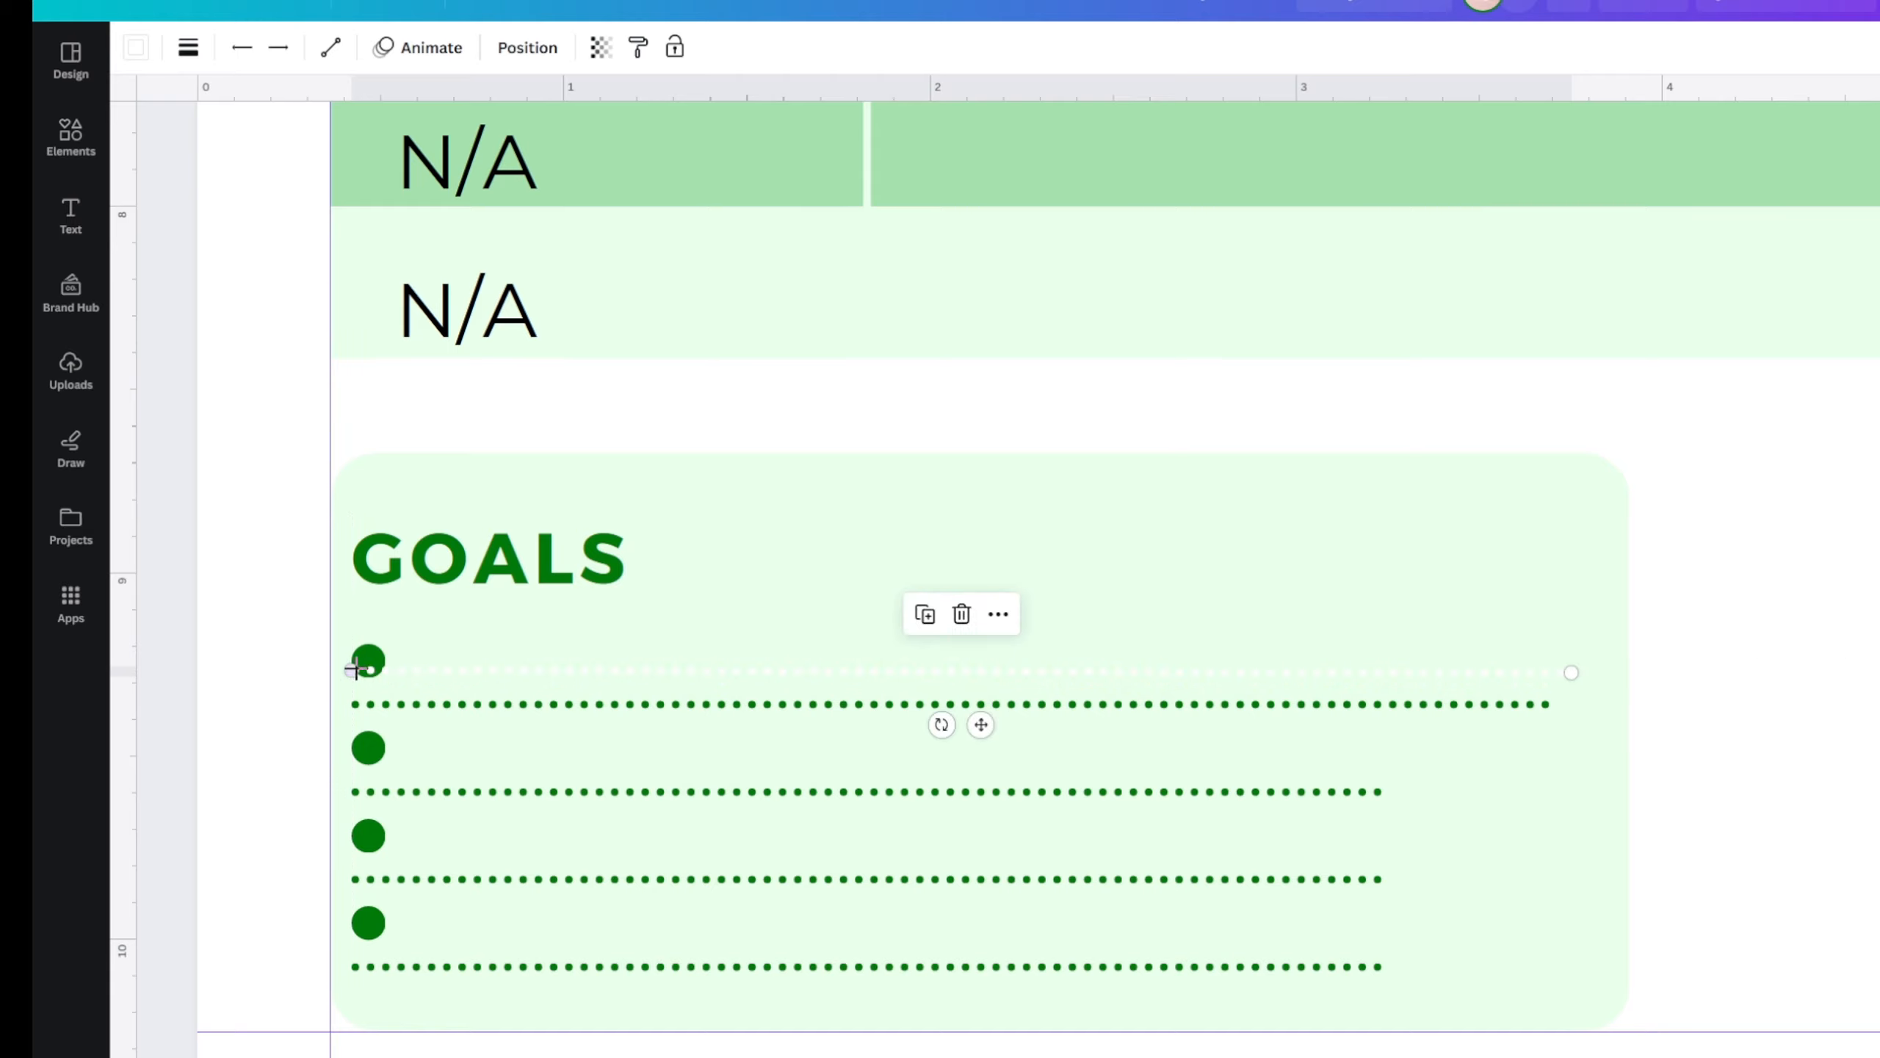
pyautogui.scroll(3, 1222, 930)
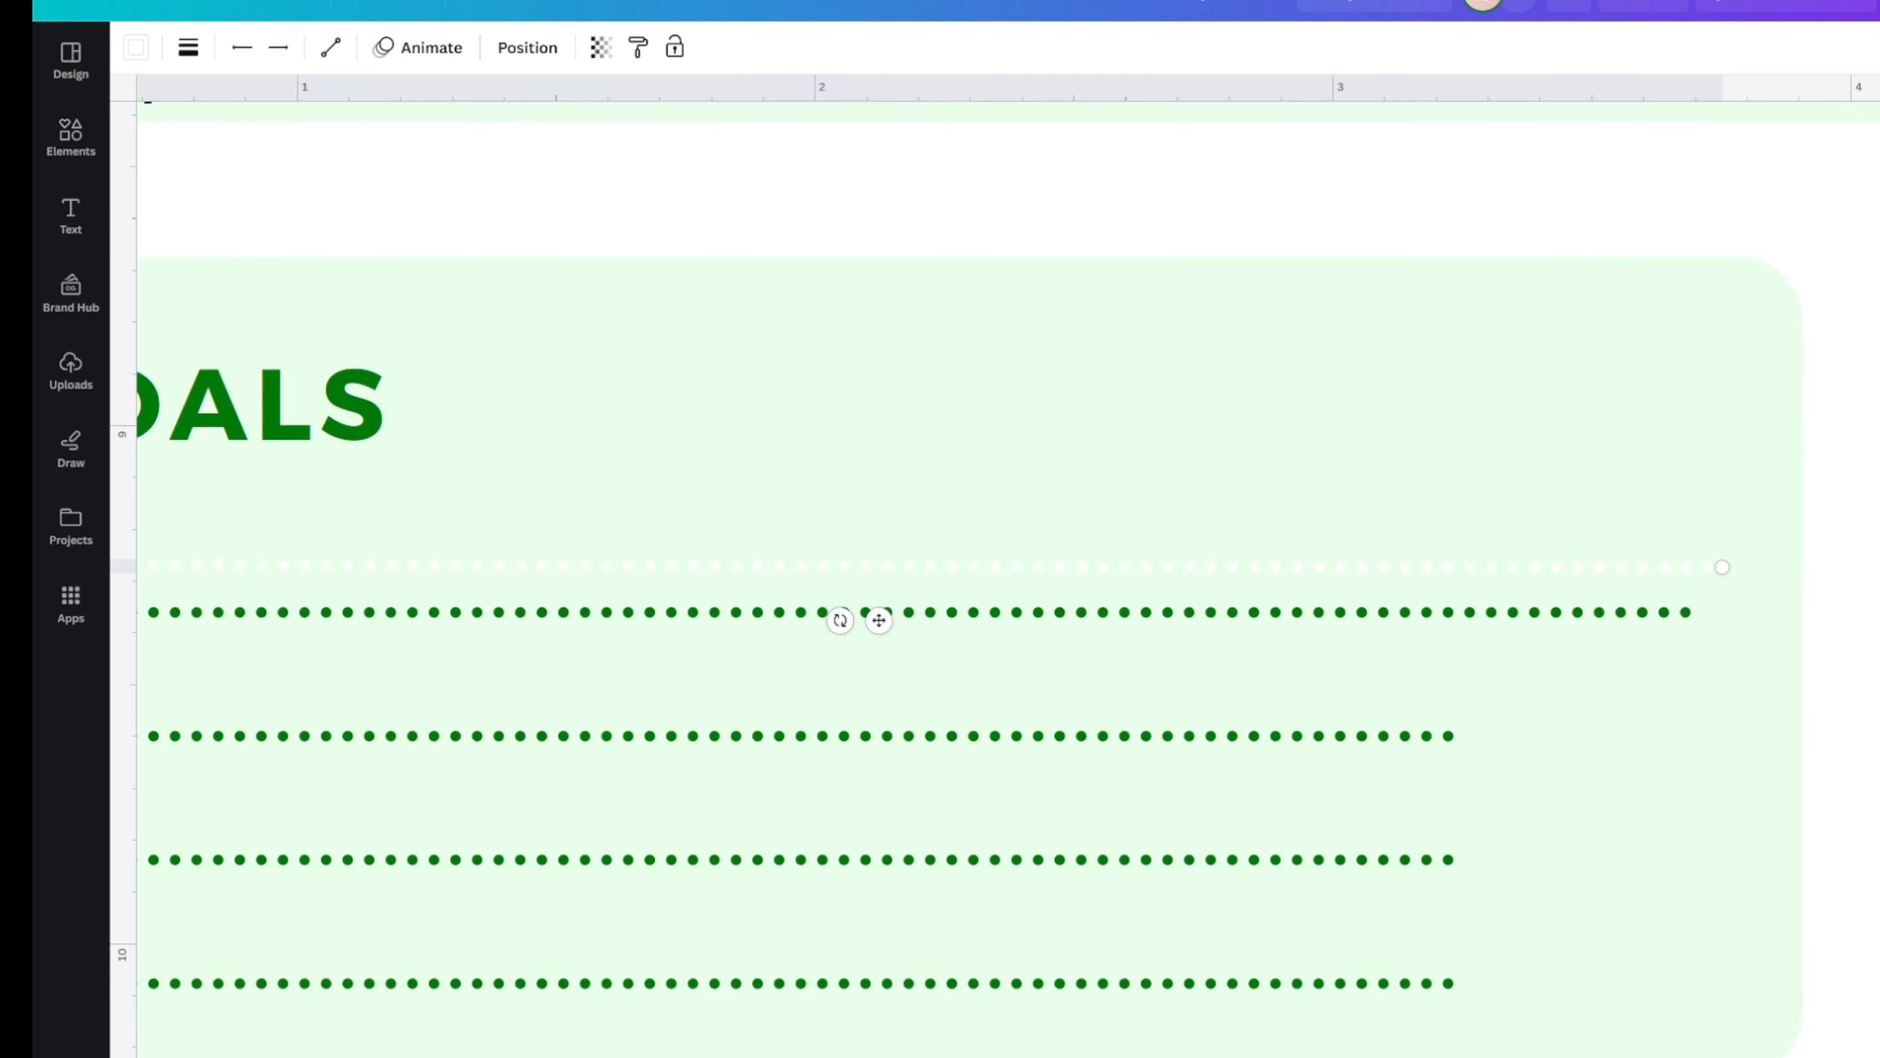
pyautogui.hscroll(5, 1060, 631)
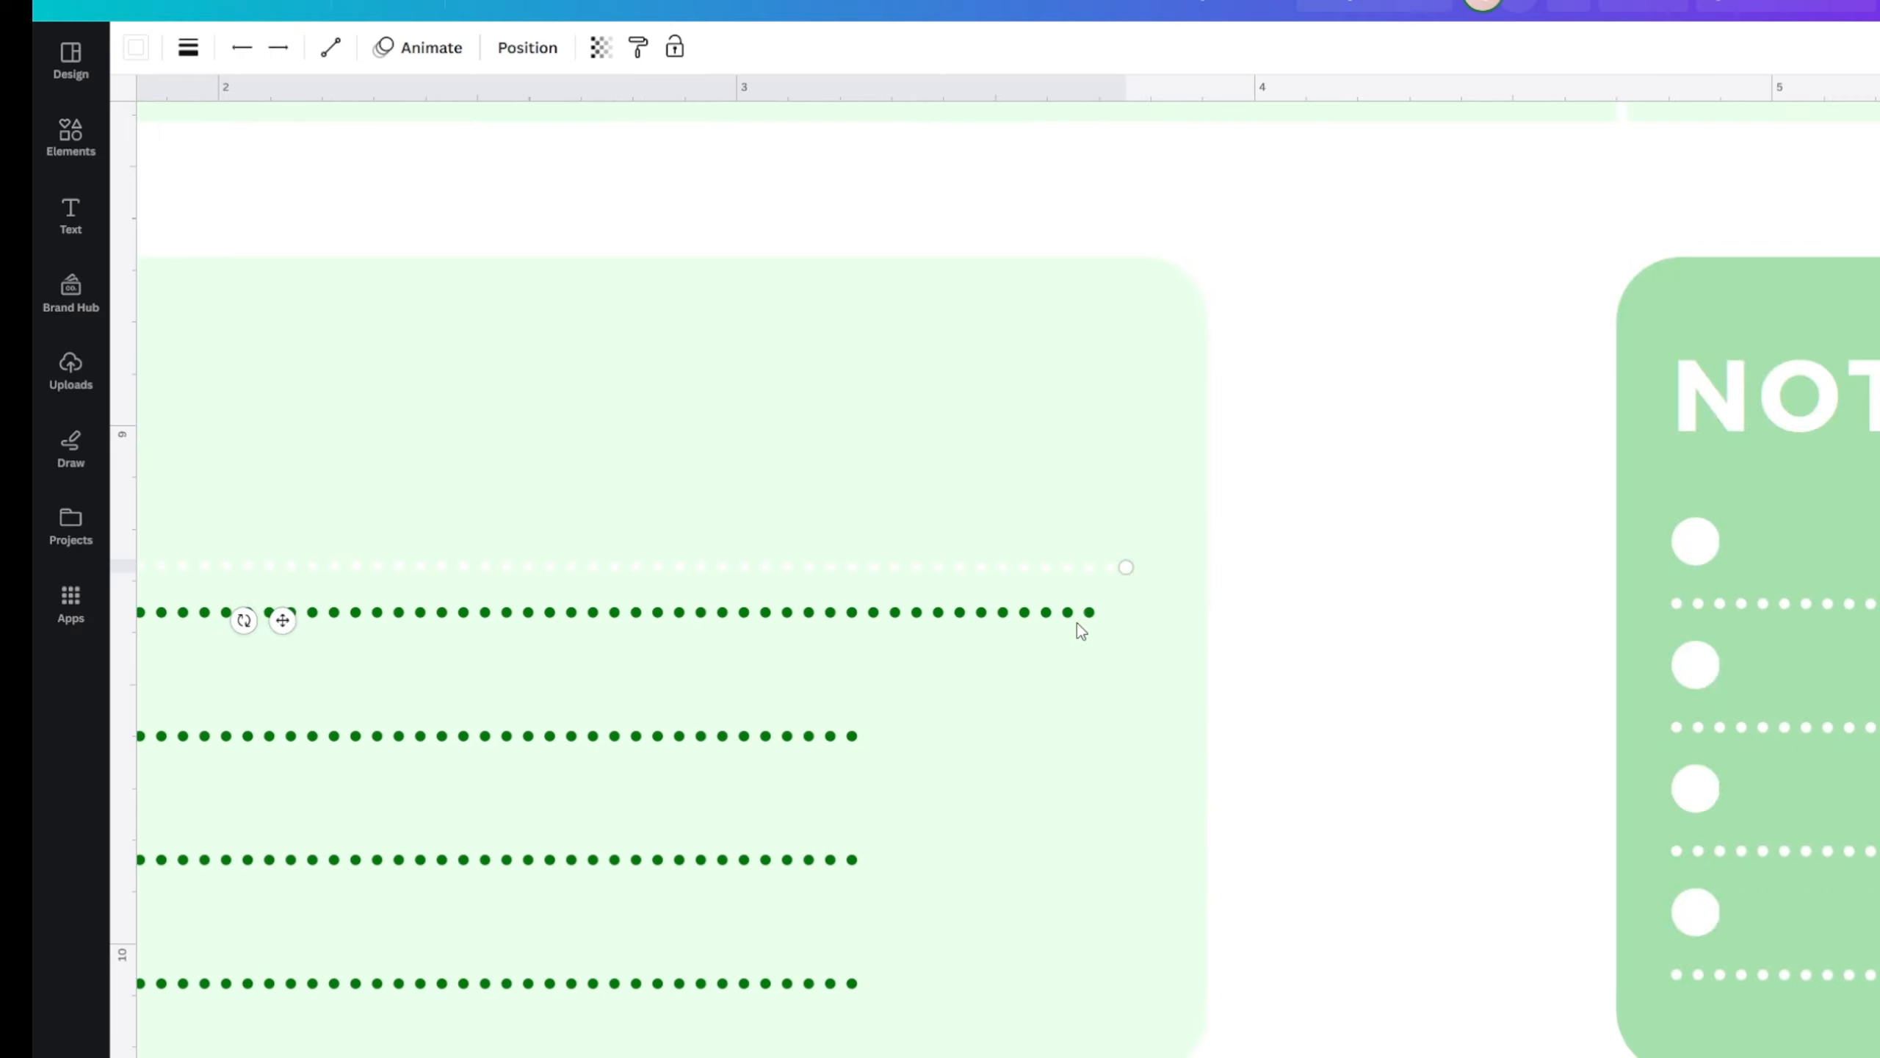
# - Lengthen the first Goals line to match the white reference line and delete the reference line
pyautogui.click(1250, 685)
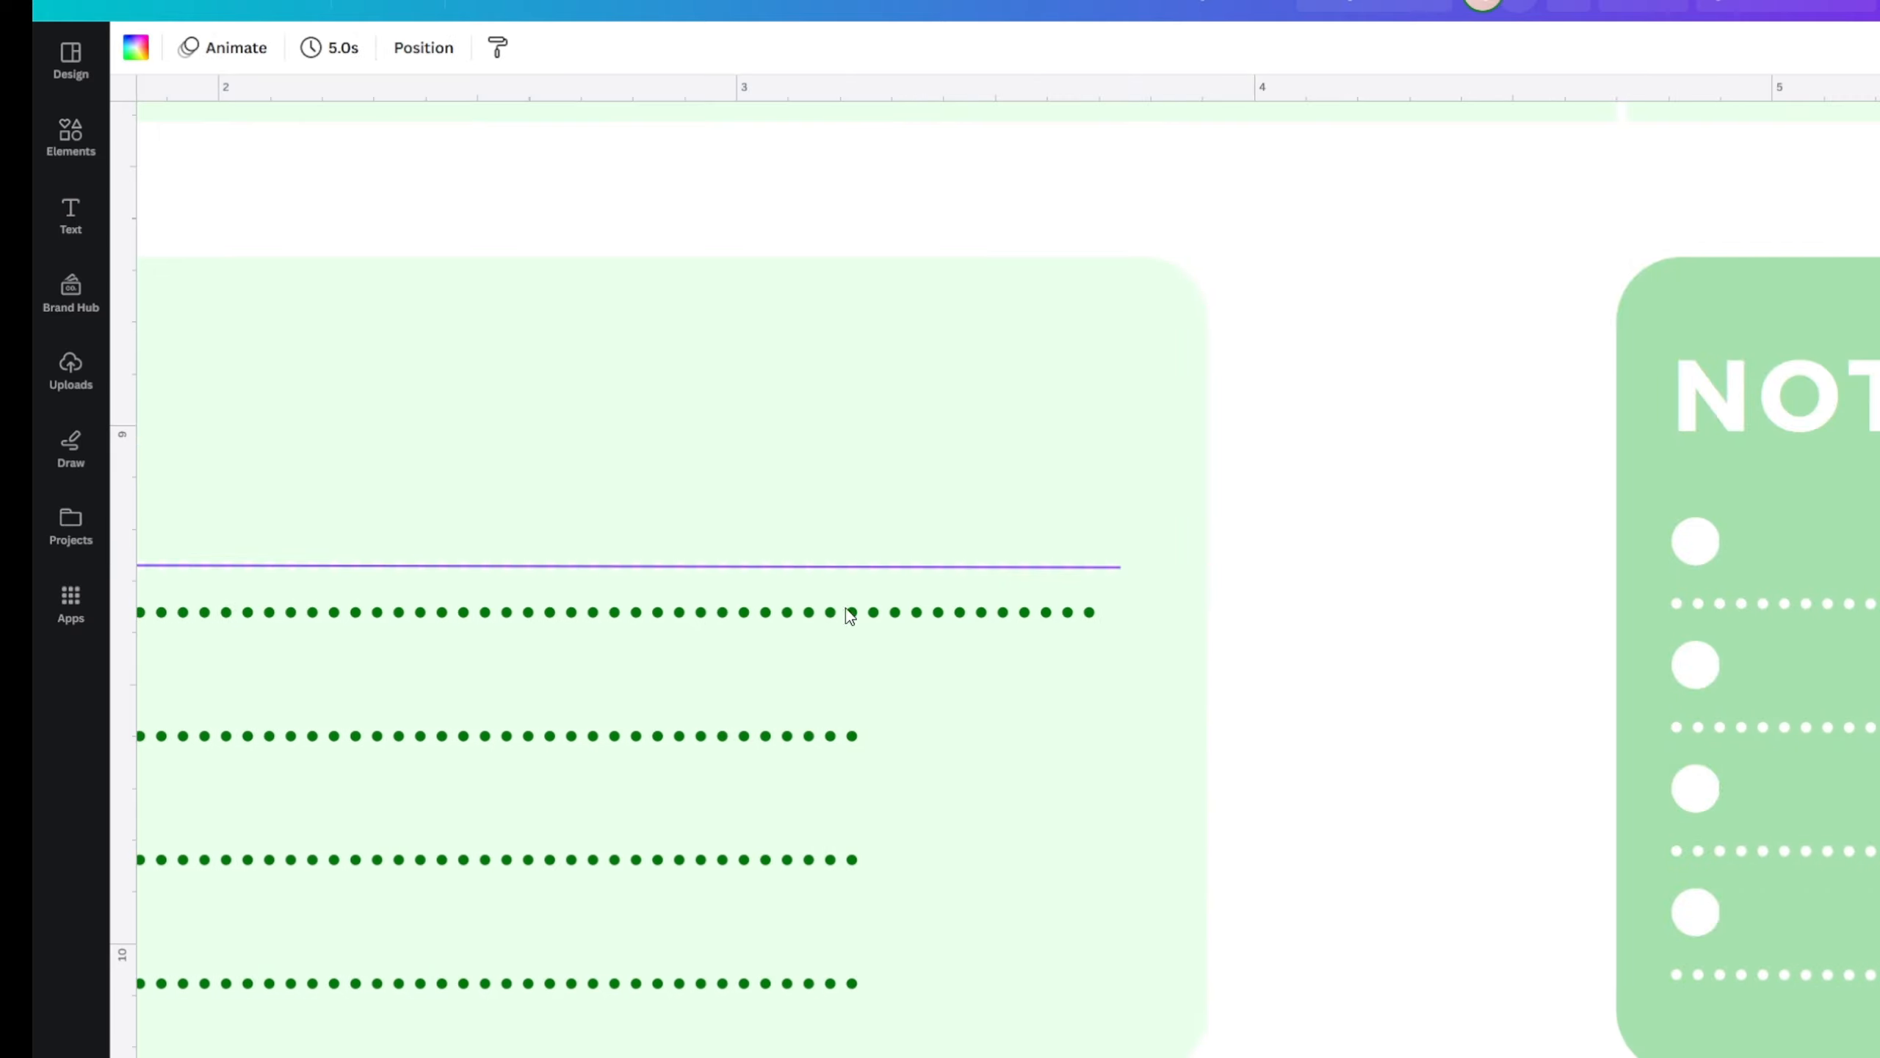
pyautogui.click(929, 665)
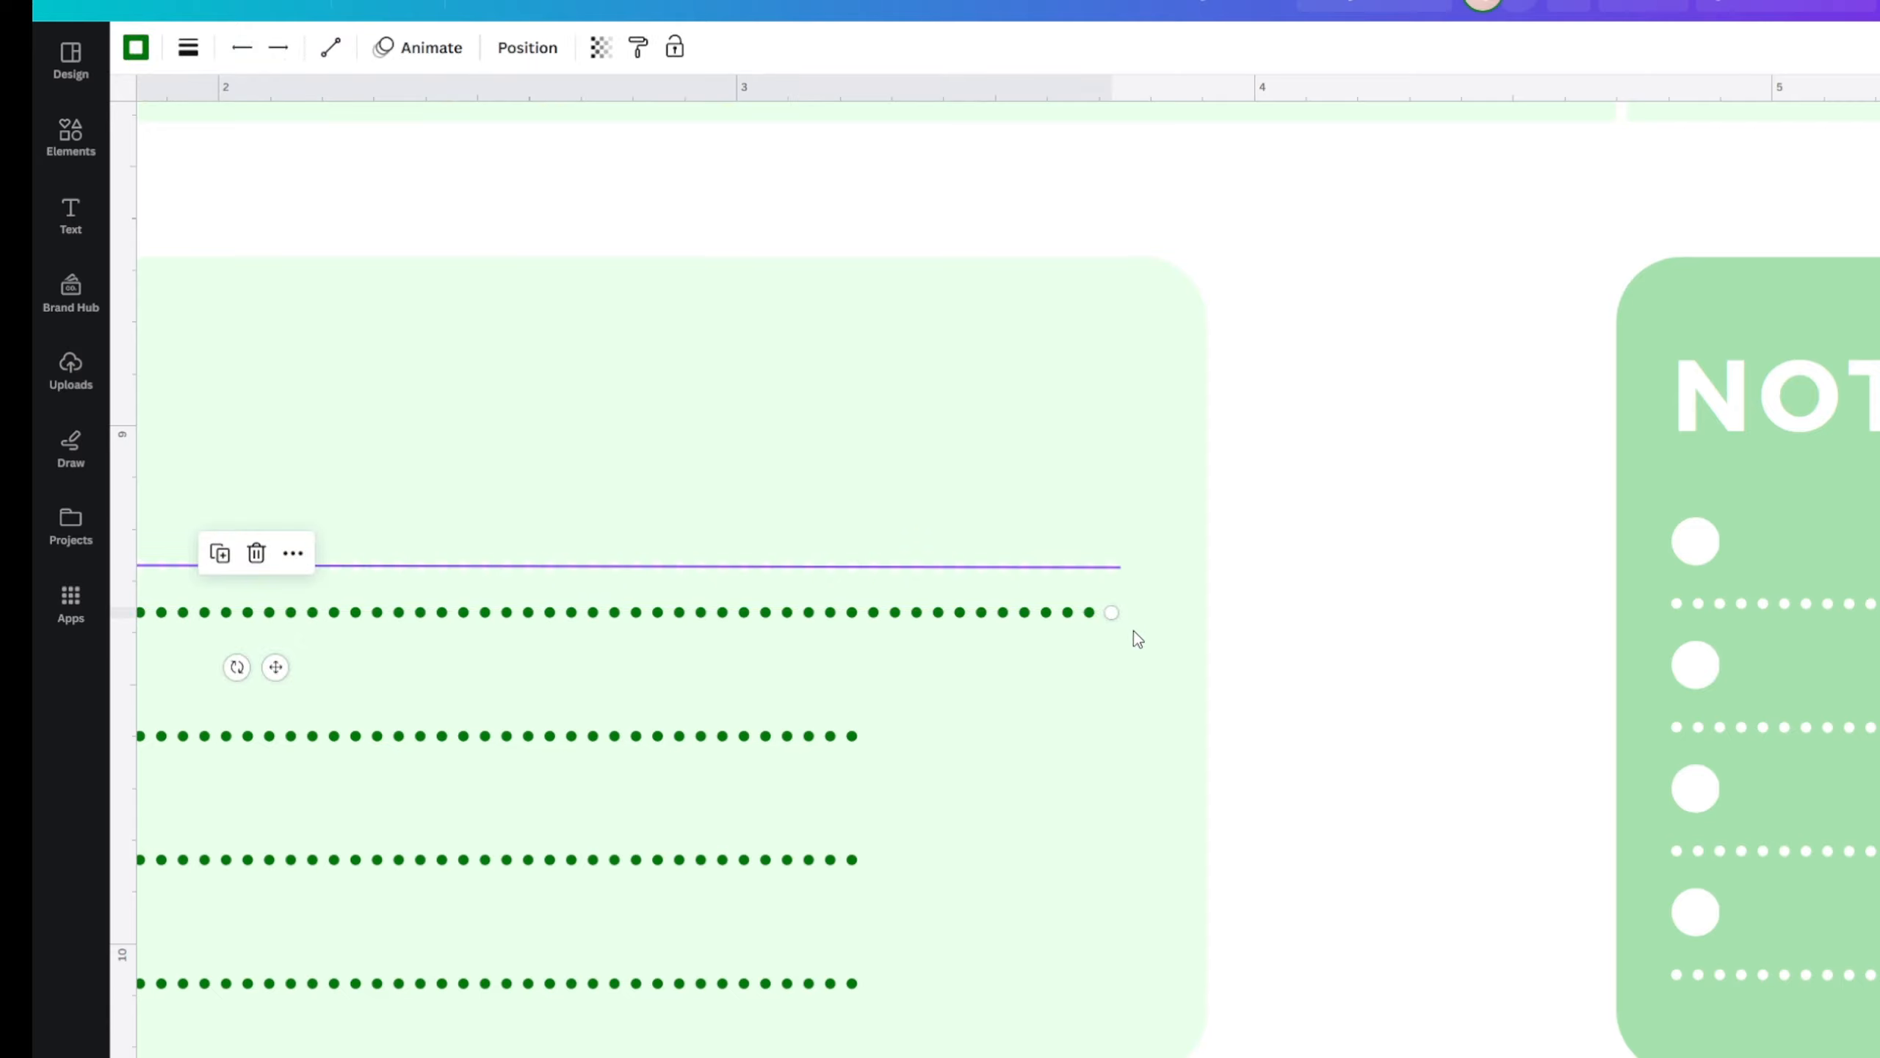
pyautogui.moveTo(1110, 613); pyautogui.dragTo(1121, 620)
pyautogui.click(1355, 739)
pyautogui.click(1121, 566)
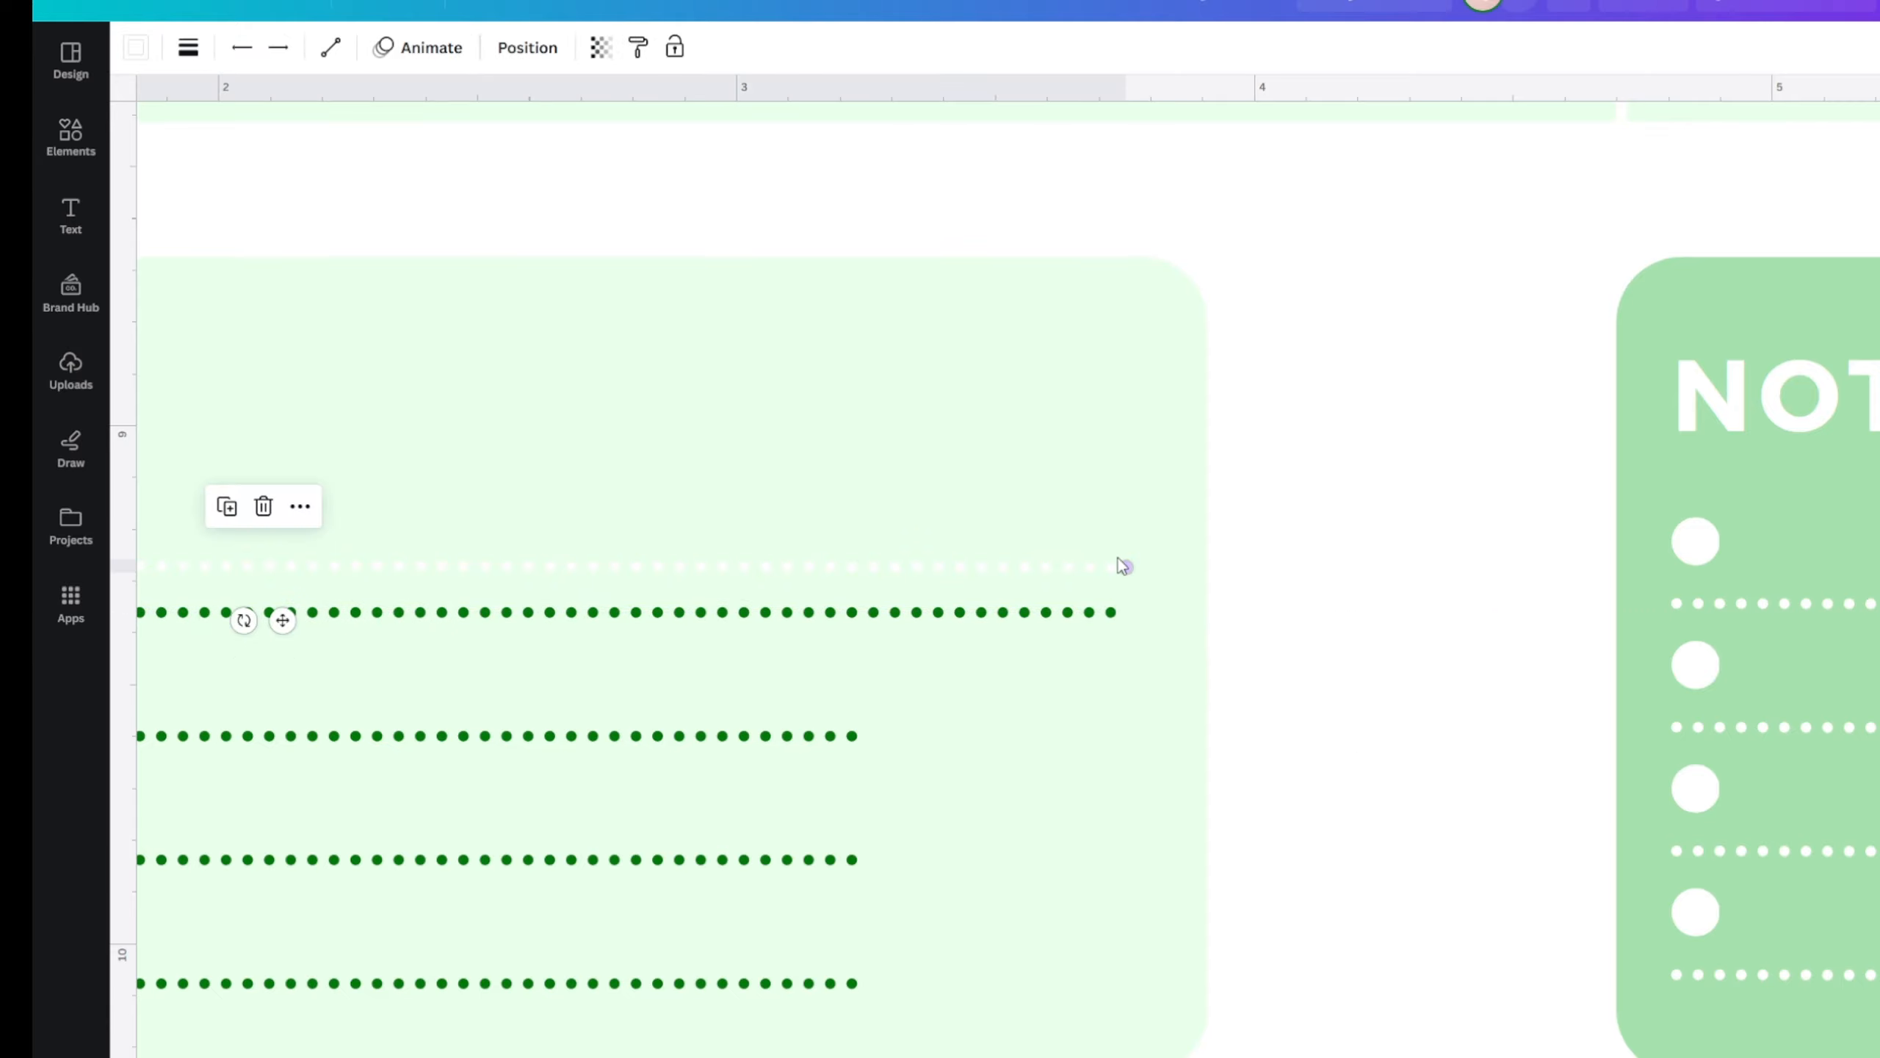
pyautogui.click(264, 507)
# - Lengthen the second, third and fourth dotted lines of the Goals box to end level with the first line
pyautogui.click(856, 734)
pyautogui.moveTo(857, 734); pyautogui.dragTo(1118, 738)
pyautogui.click(853, 859)
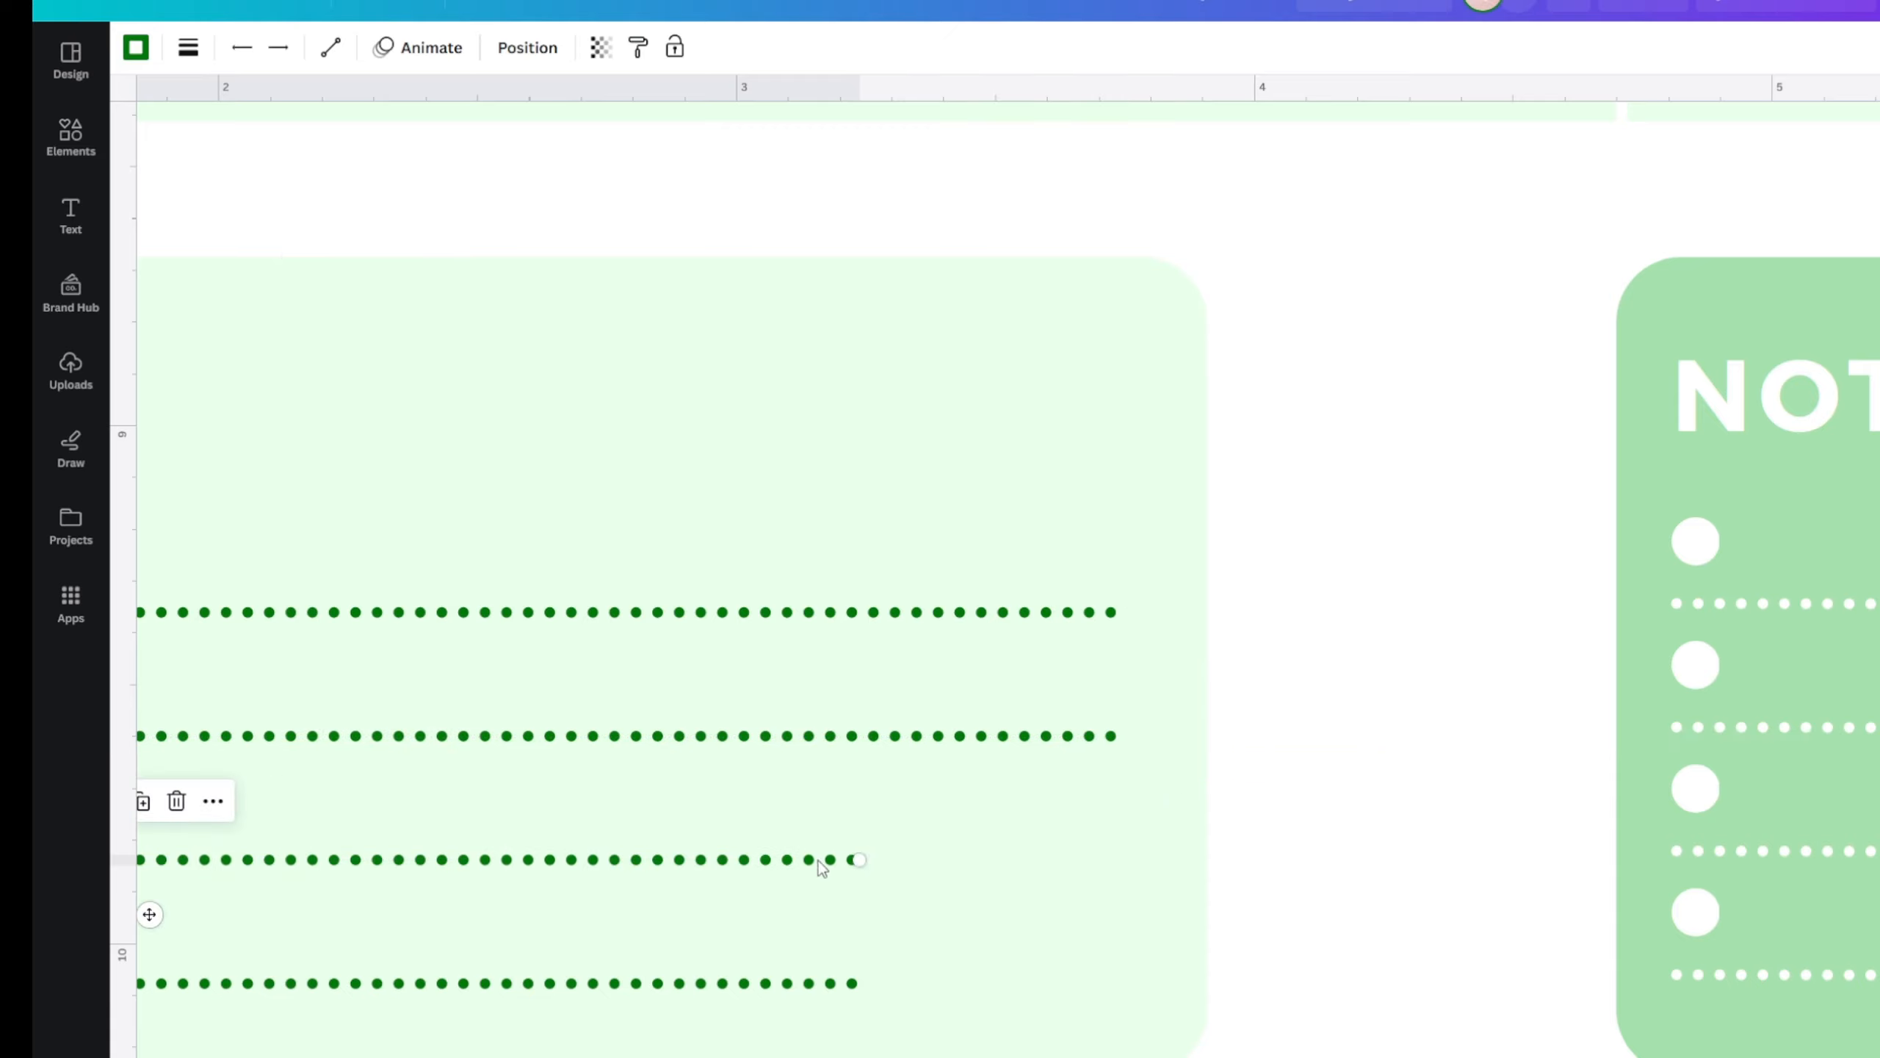
pyautogui.moveTo(859, 860); pyautogui.dragTo(1126, 852)
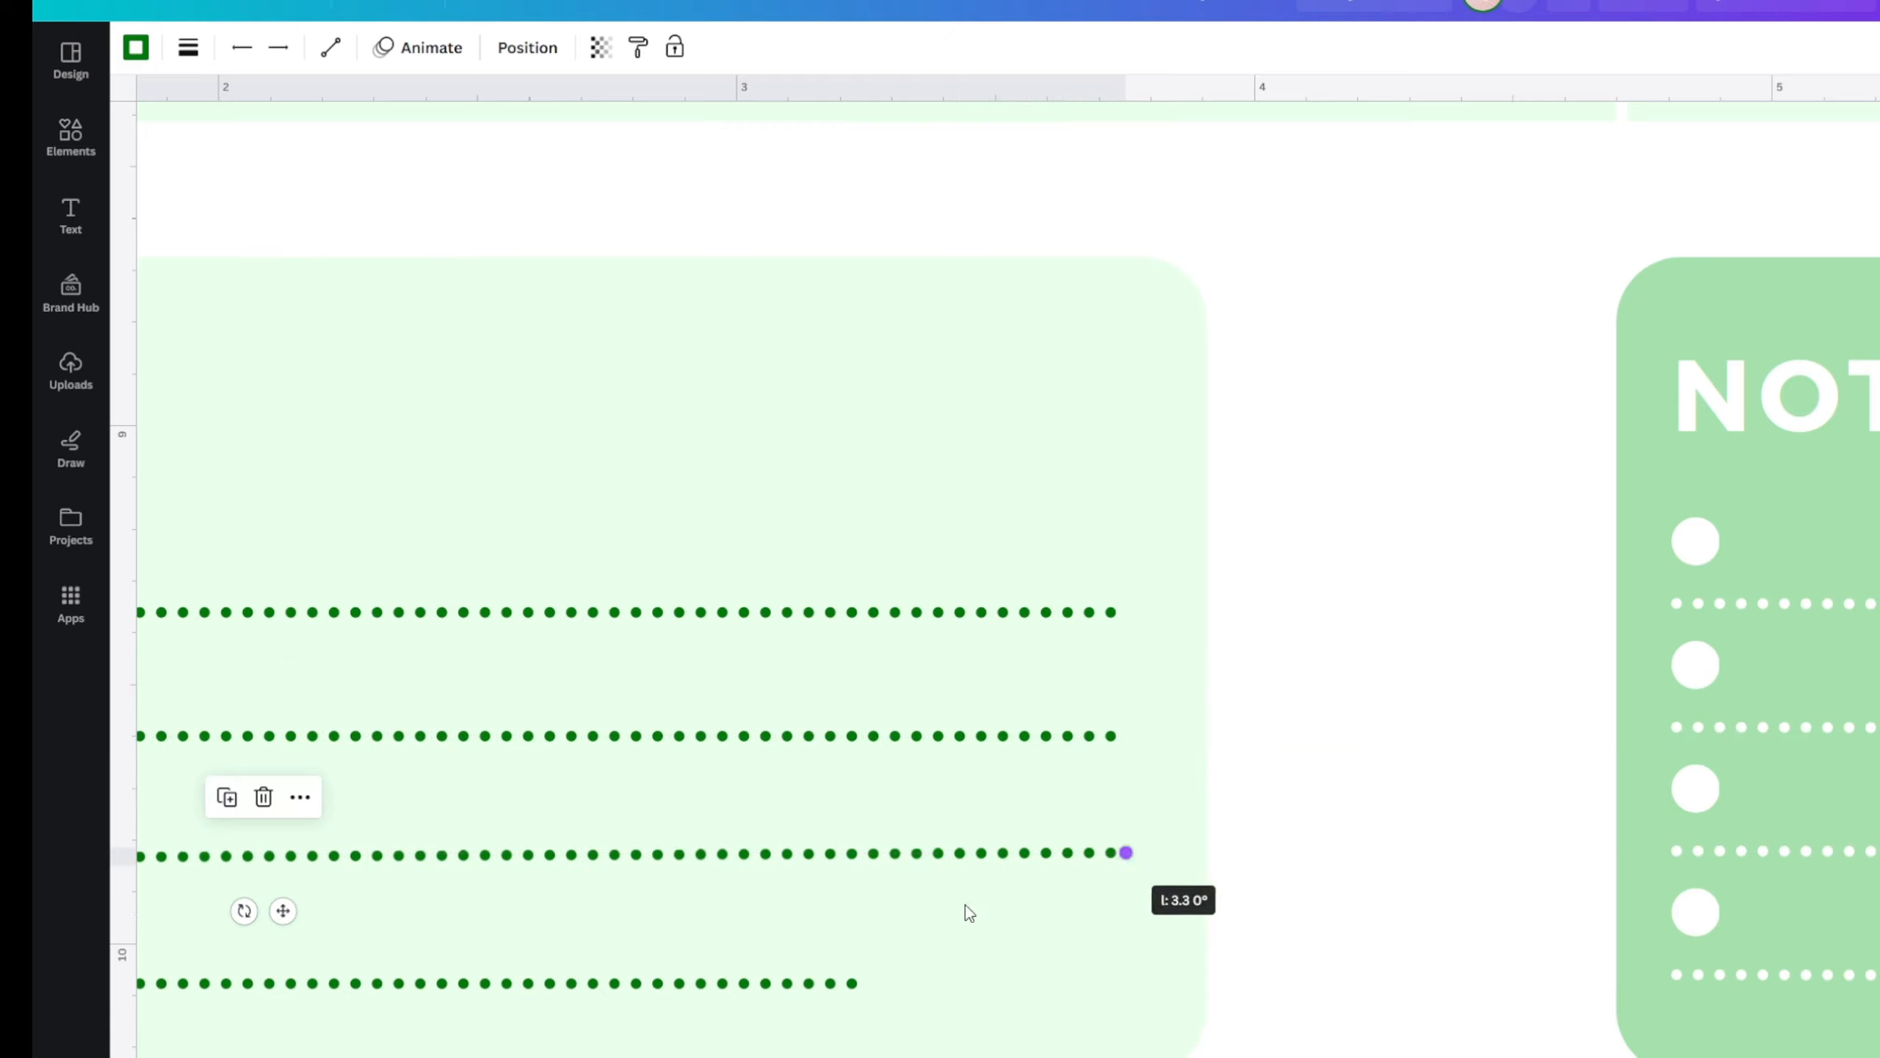
pyautogui.click(856, 983)
pyautogui.moveTo(857, 983); pyautogui.dragTo(1121, 968)
pyautogui.click(1355, 899)
pyautogui.scroll(-5, 1346, 886)
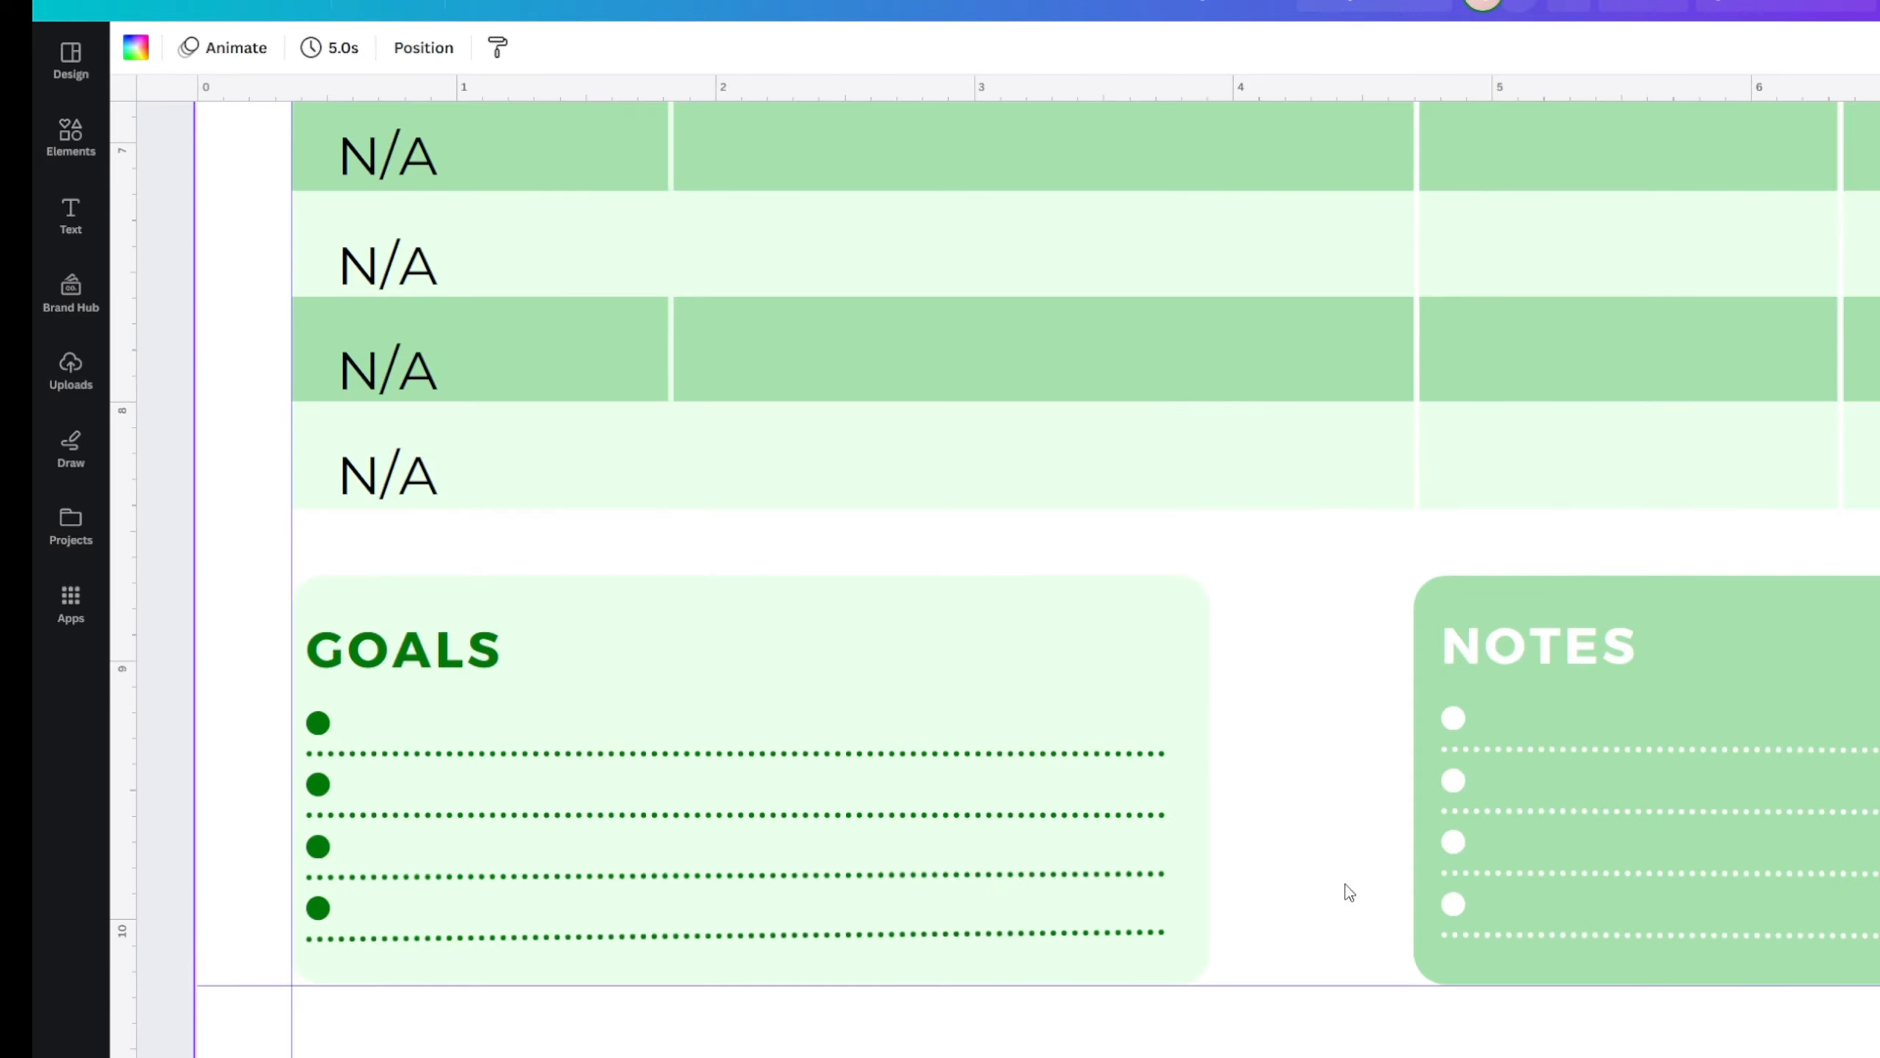
# - Remove the two horizontal guides crossing the first row of the tracker table
pyautogui.scroll(-3, 1329, 885)
pyautogui.scroll(-2, 983, 933)
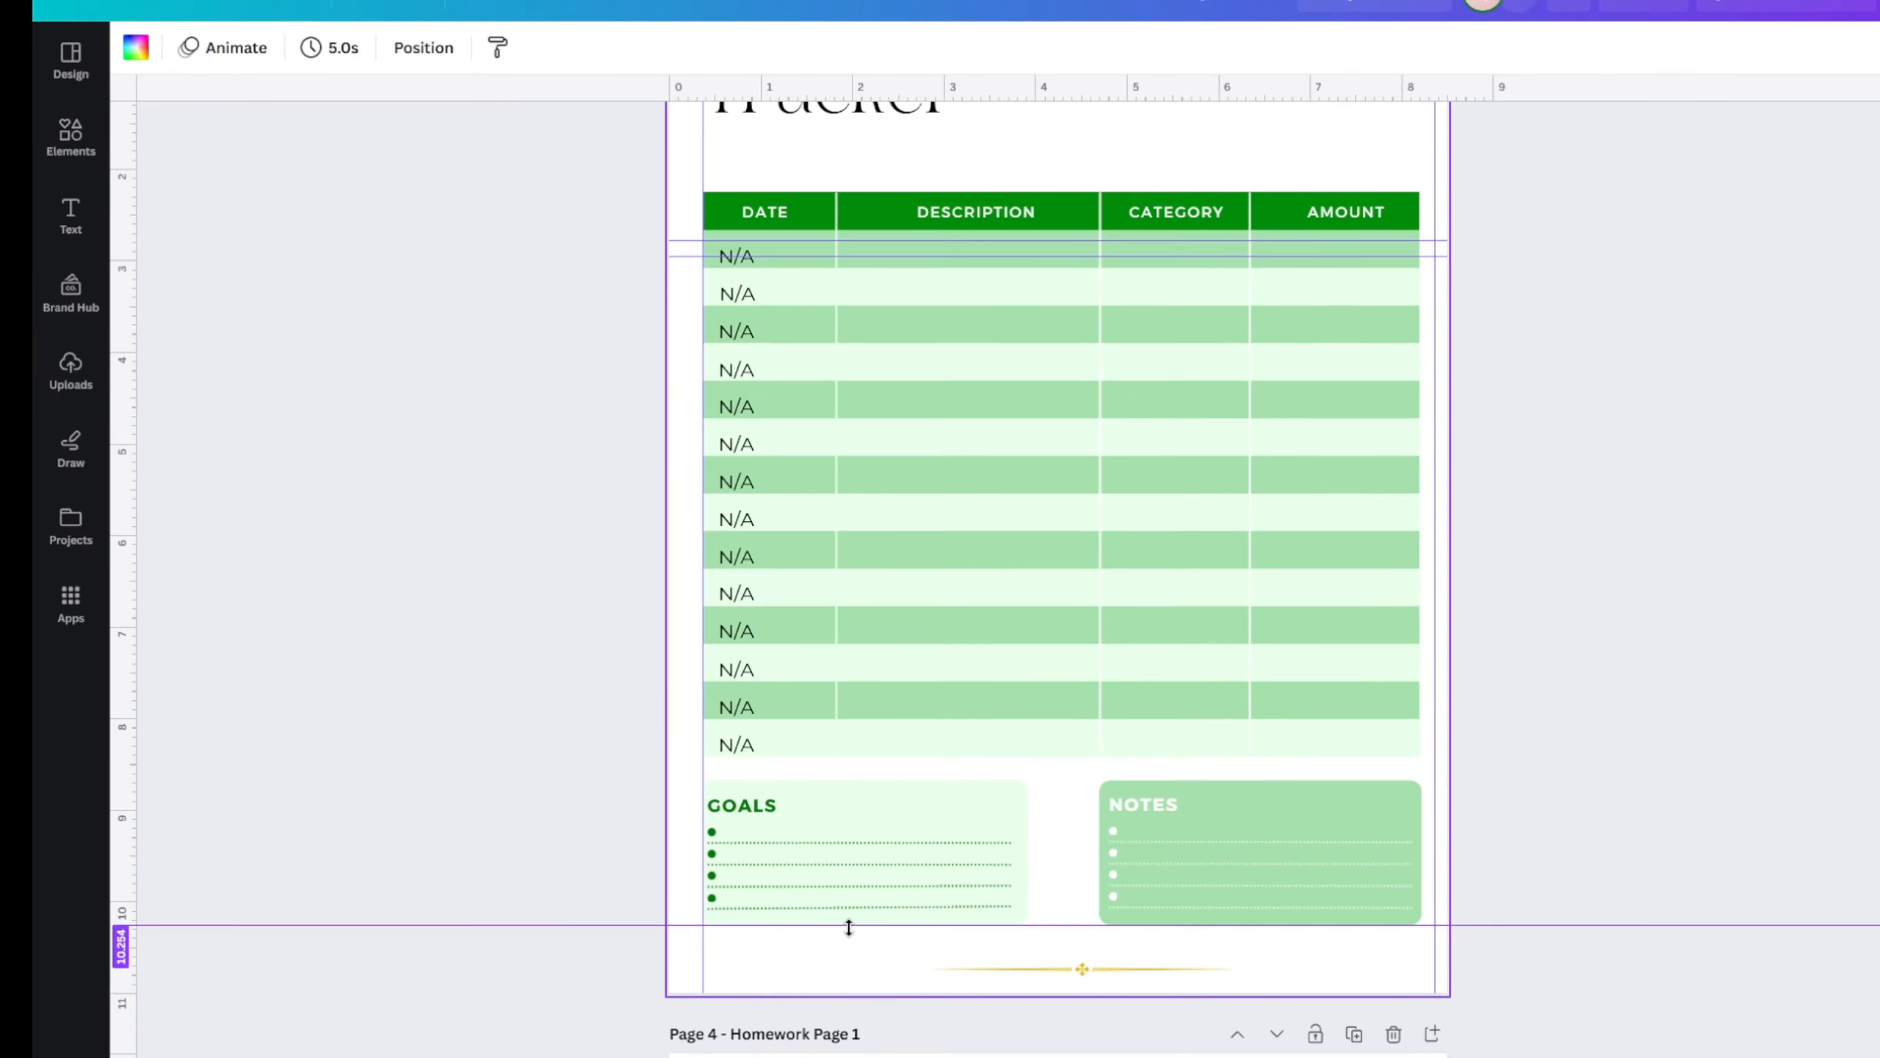
pyautogui.scroll(-2, 829, 935)
pyautogui.scroll(3, 829, 935)
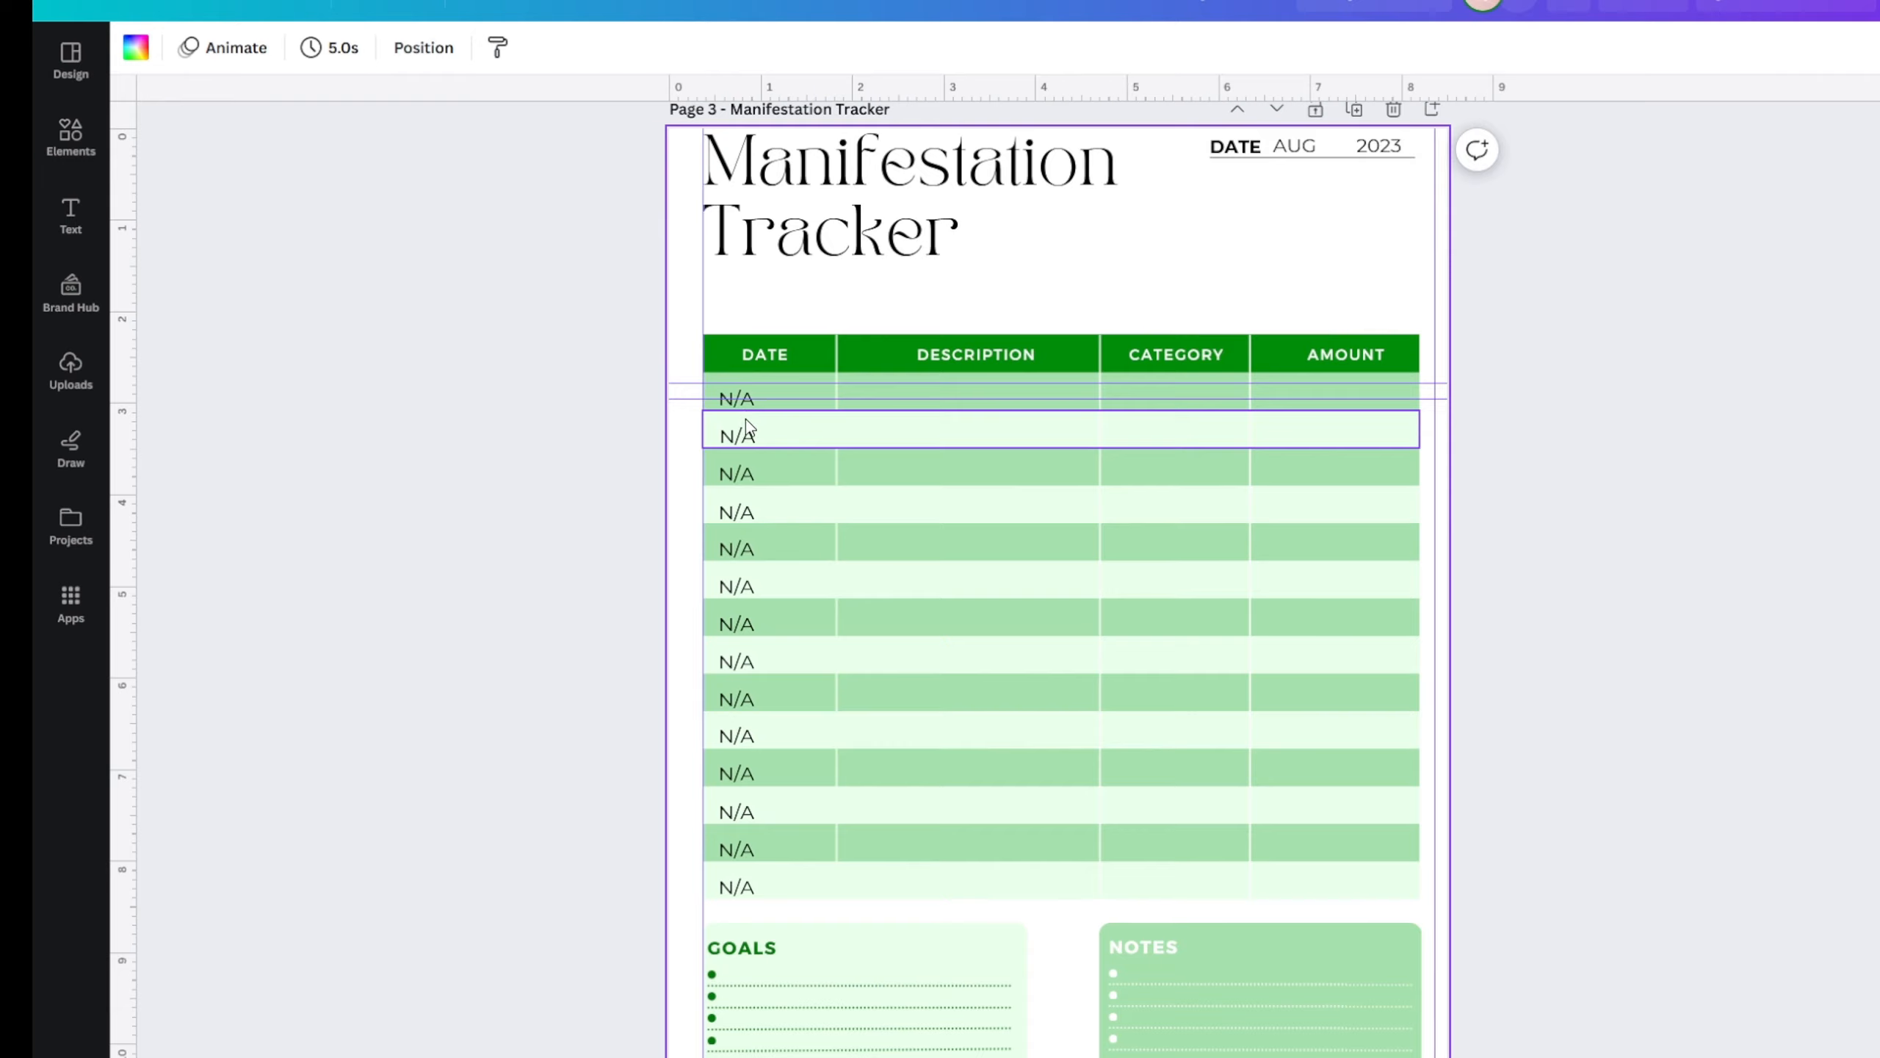
pyautogui.moveTo(747, 399); pyautogui.dragTo(805, 118)
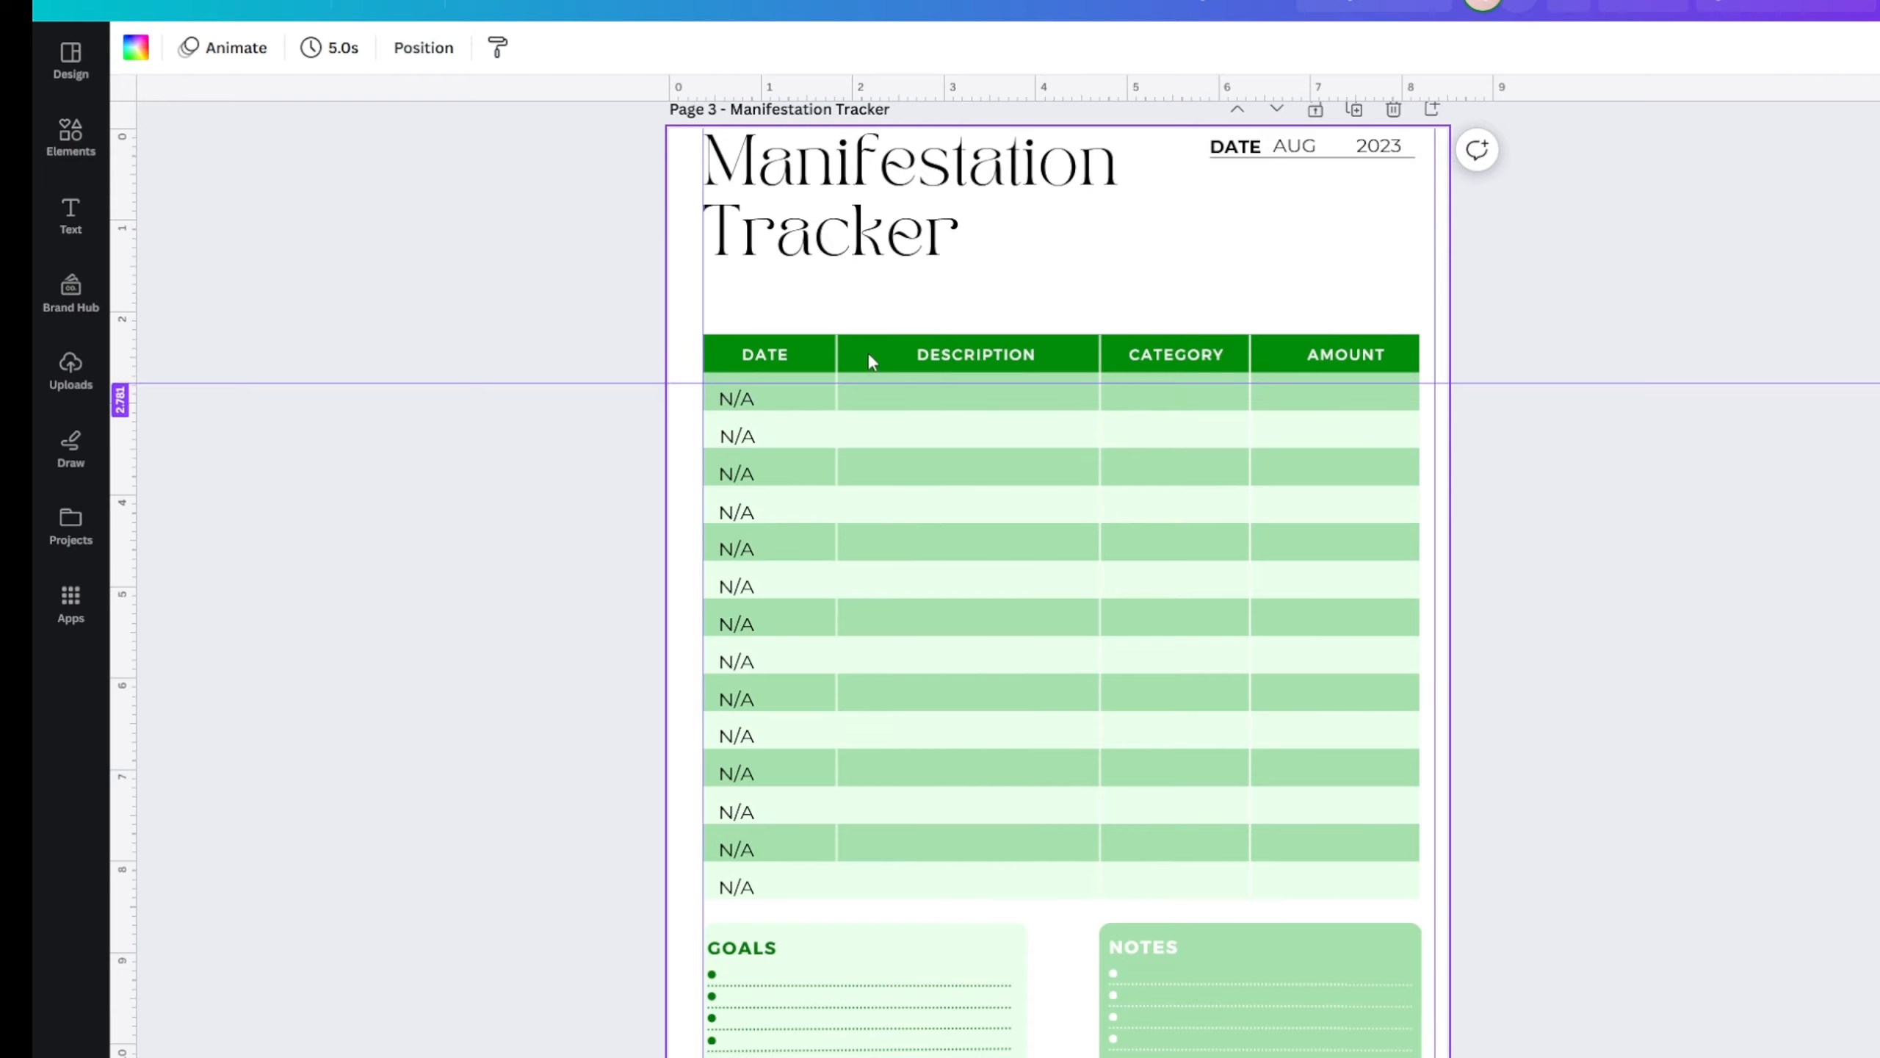
# - Duplicate the first table row's N/A text and move the copy onto the first line of the Goals box
pyautogui.click(776, 397)
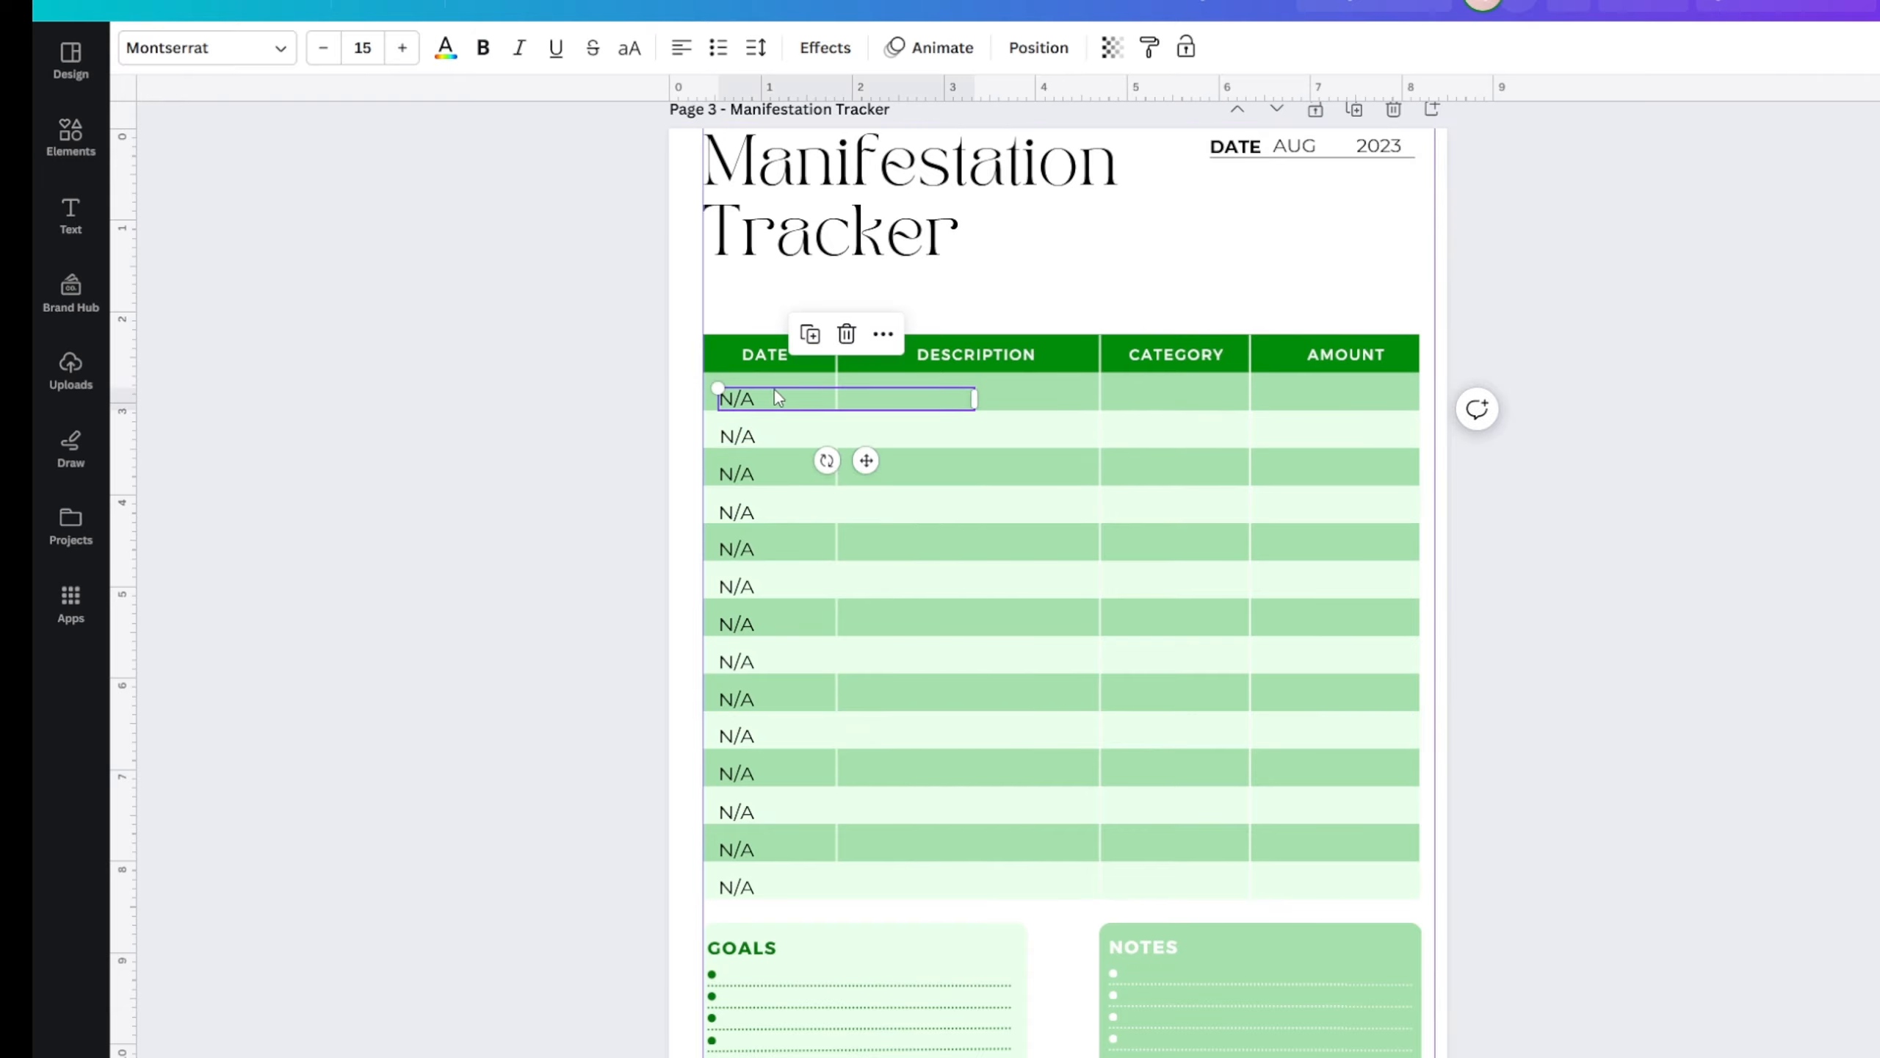
pyautogui.hotkey('ctrl', 'd')
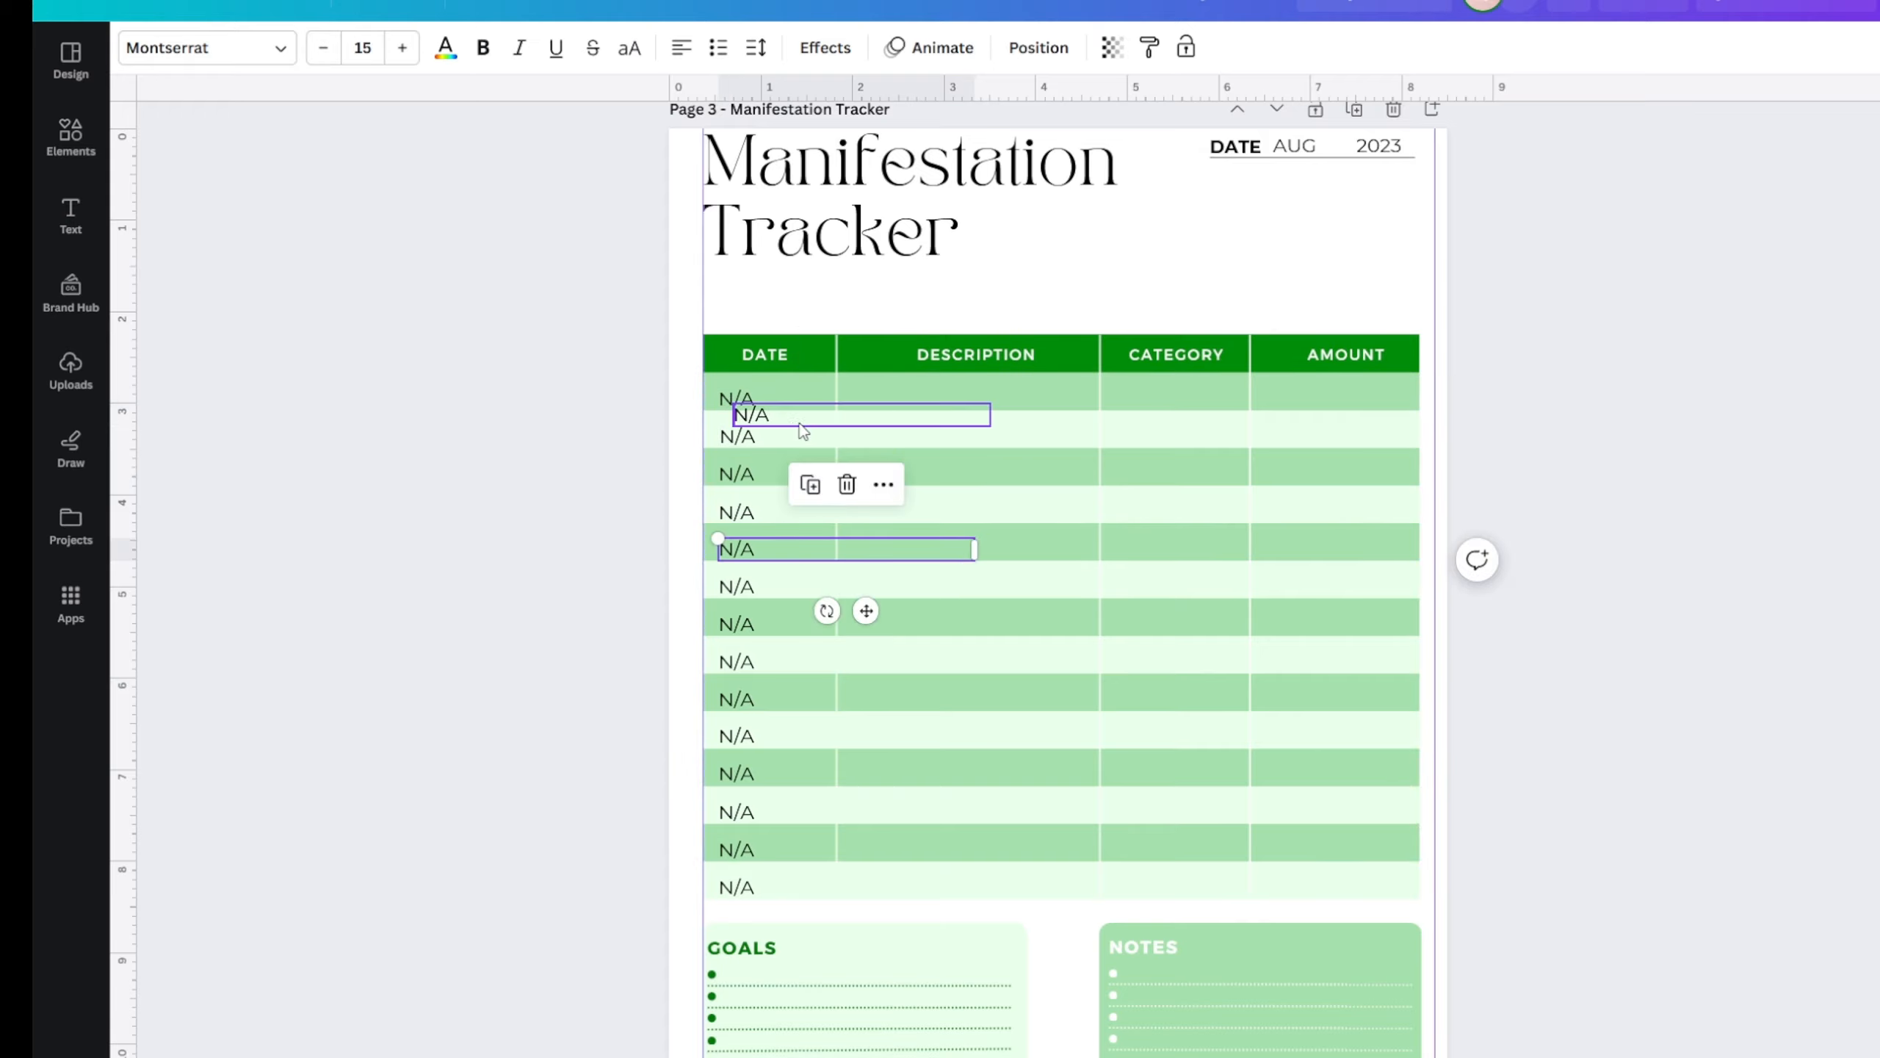
pyautogui.moveTo(773, 415); pyautogui.dragTo(762, 989)
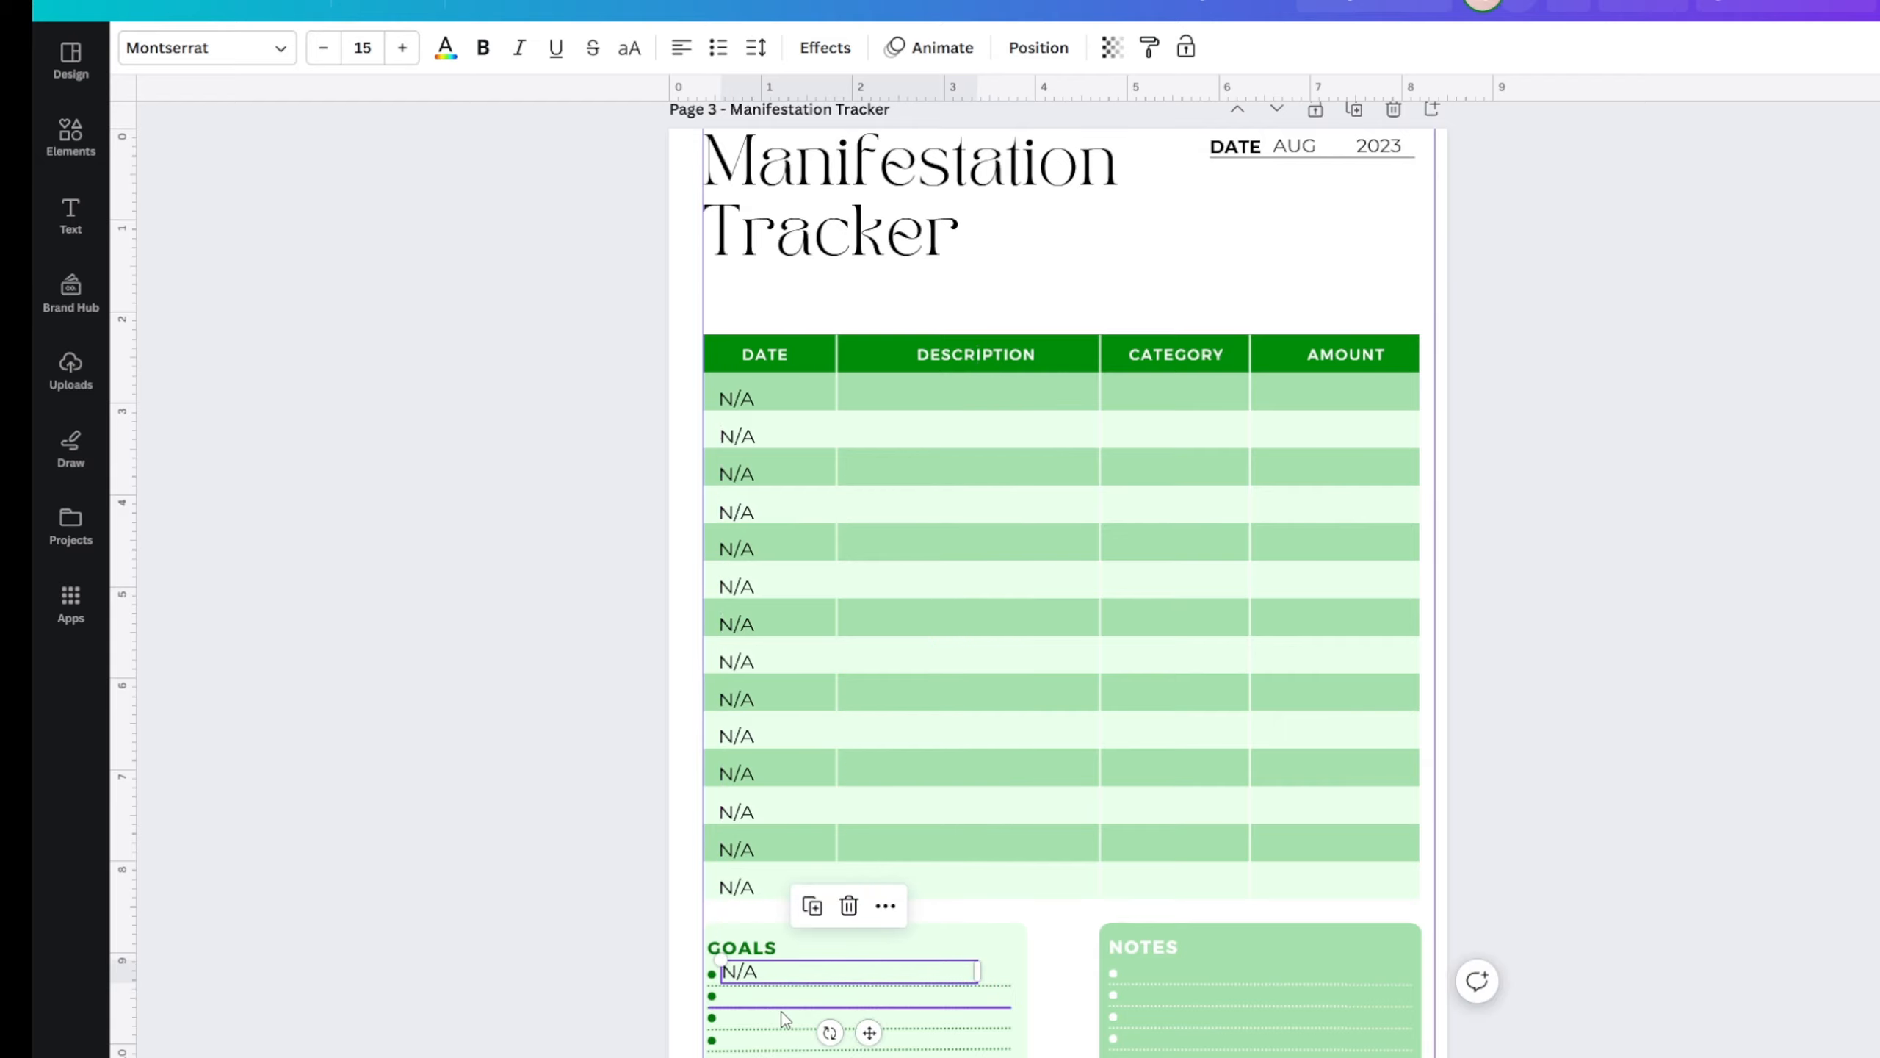
pyautogui.scroll(5, 782, 1005)
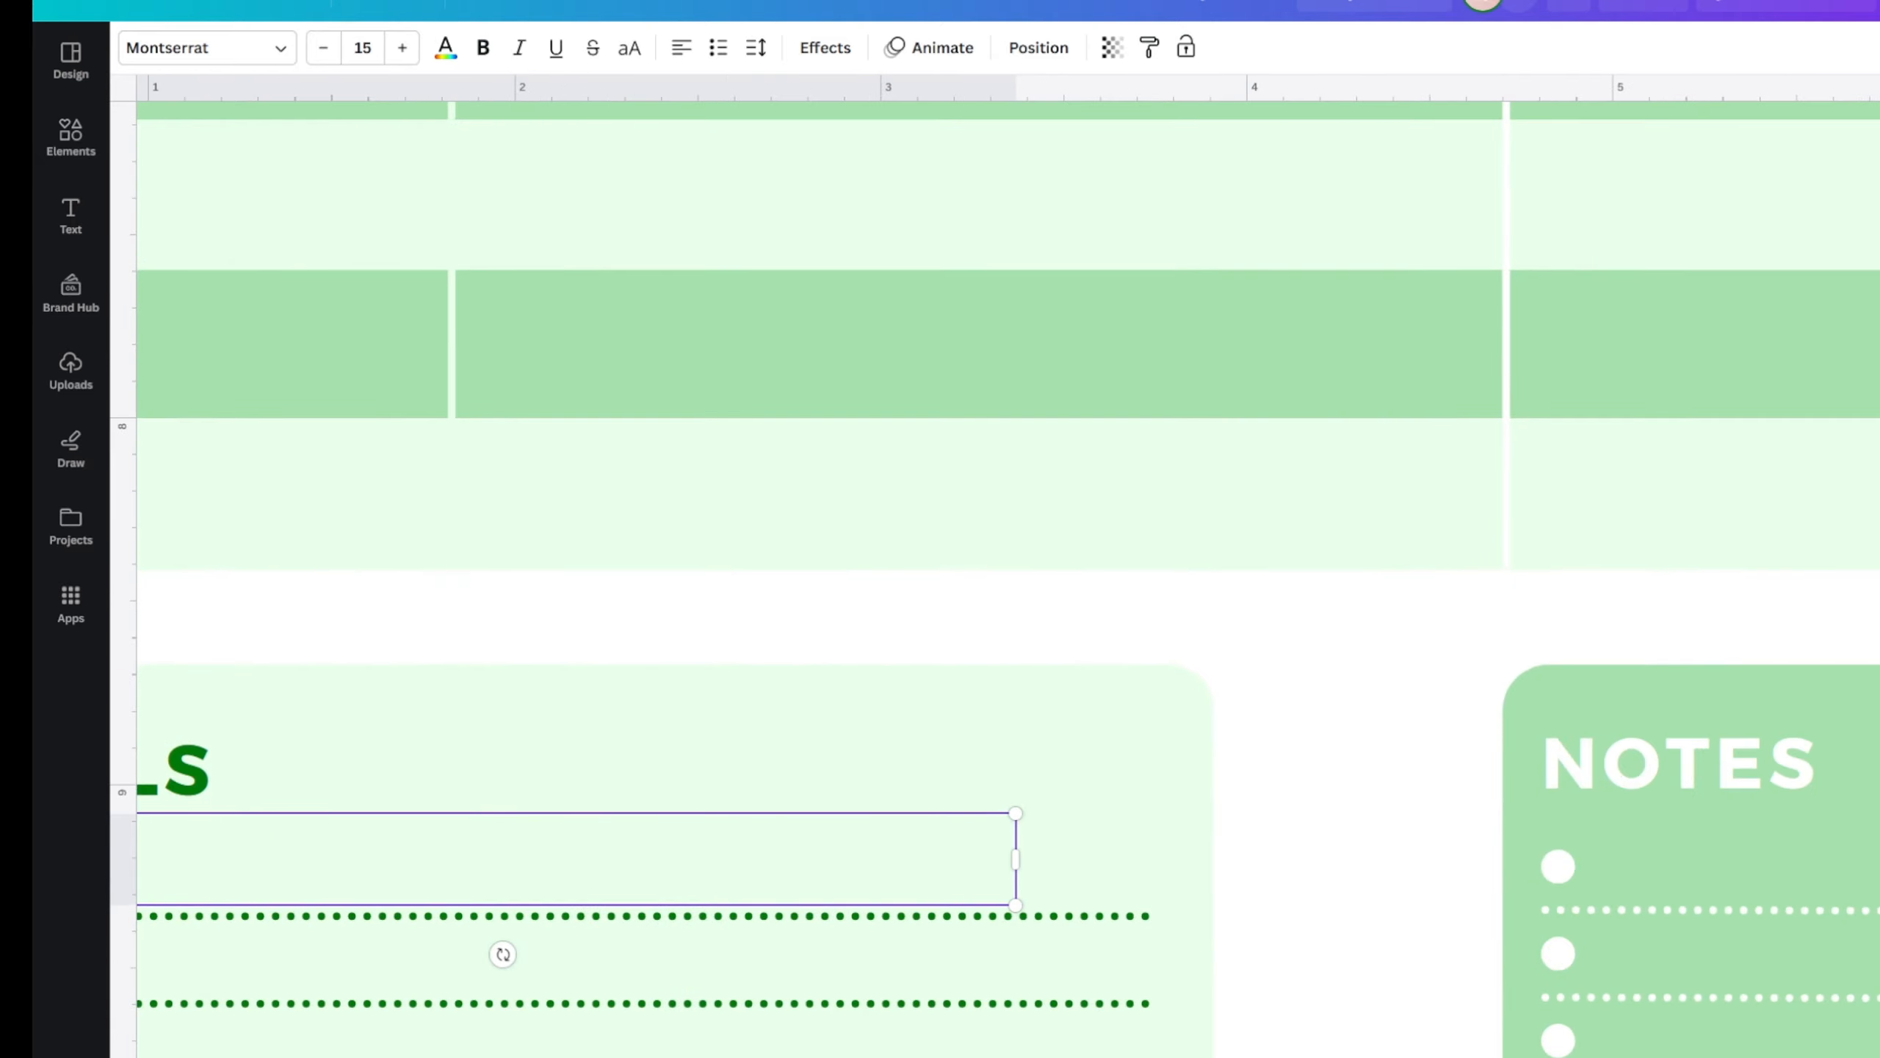
pyautogui.hscroll(-5, 1008, 565)
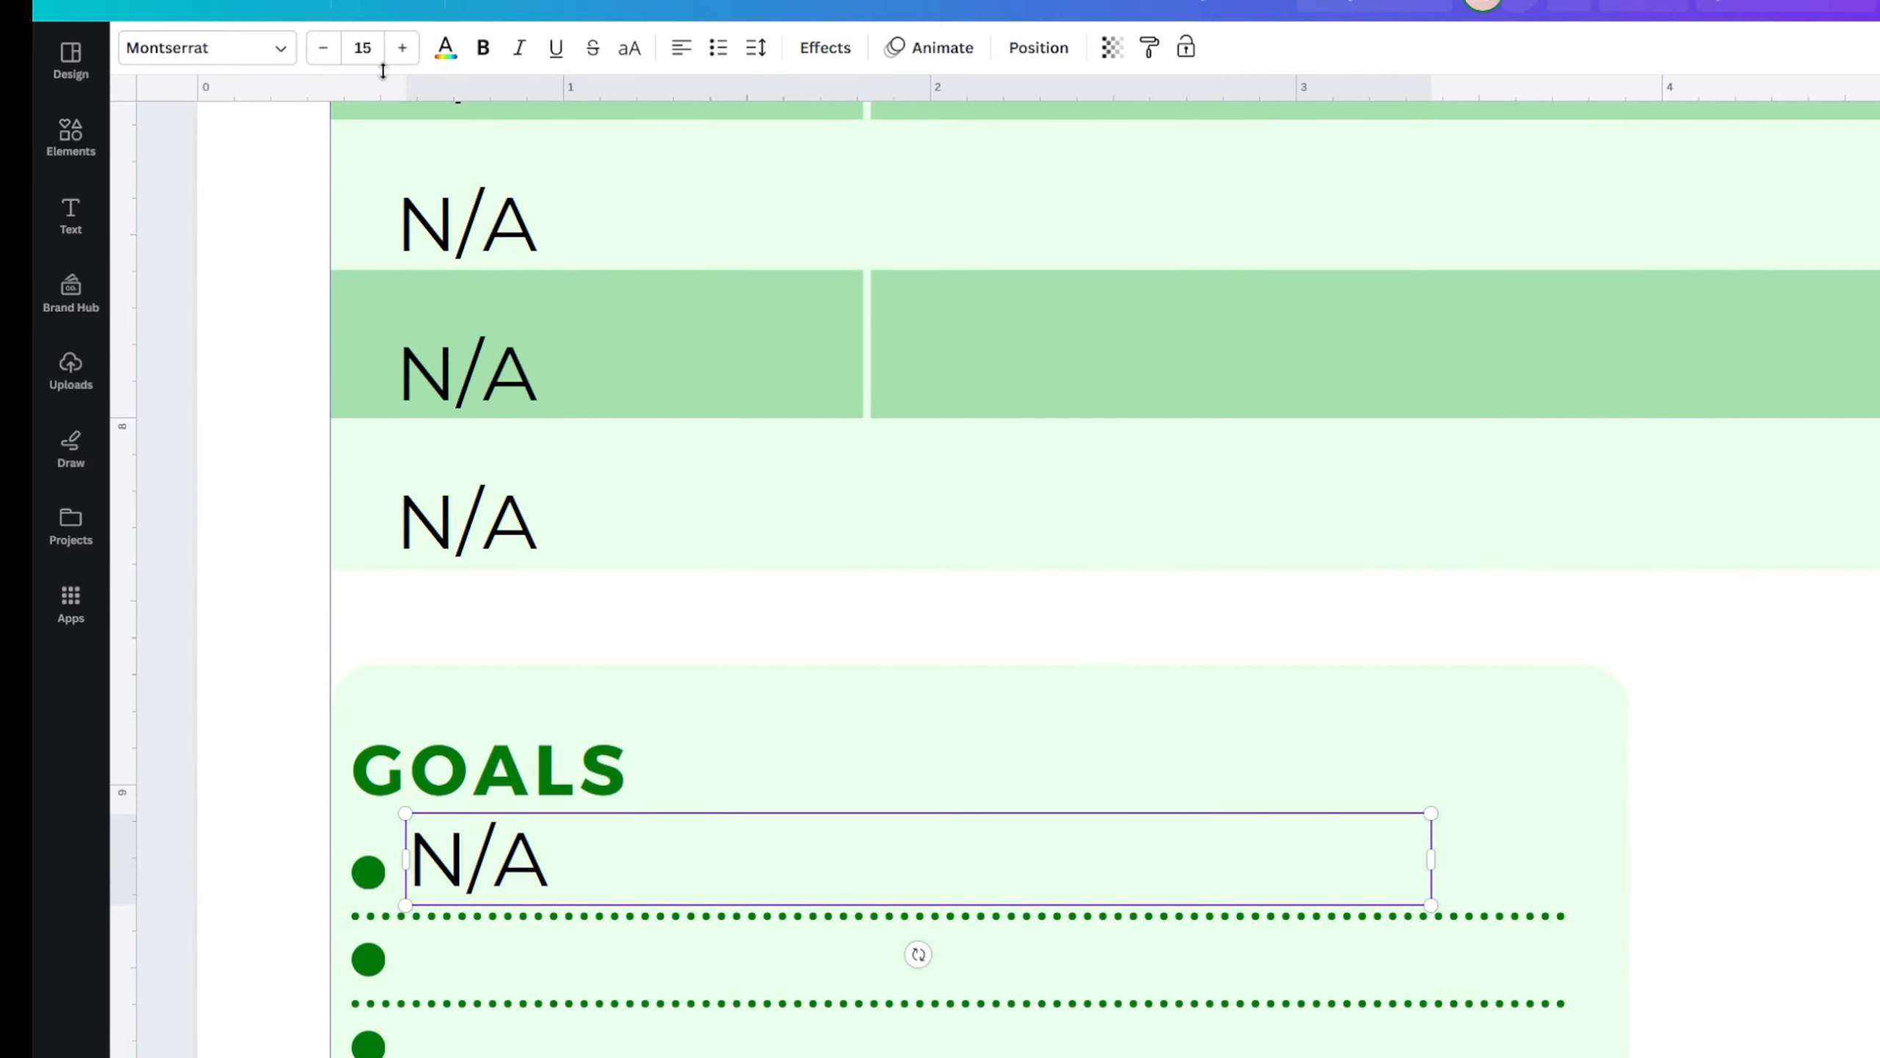
# - Set the font size of the N/A text in the Goals box to 9
pyautogui.click(336, 49)
pyautogui.click(335, 49)
pyautogui.click(335, 49)
pyautogui.click(335, 50)
pyautogui.click(336, 49)
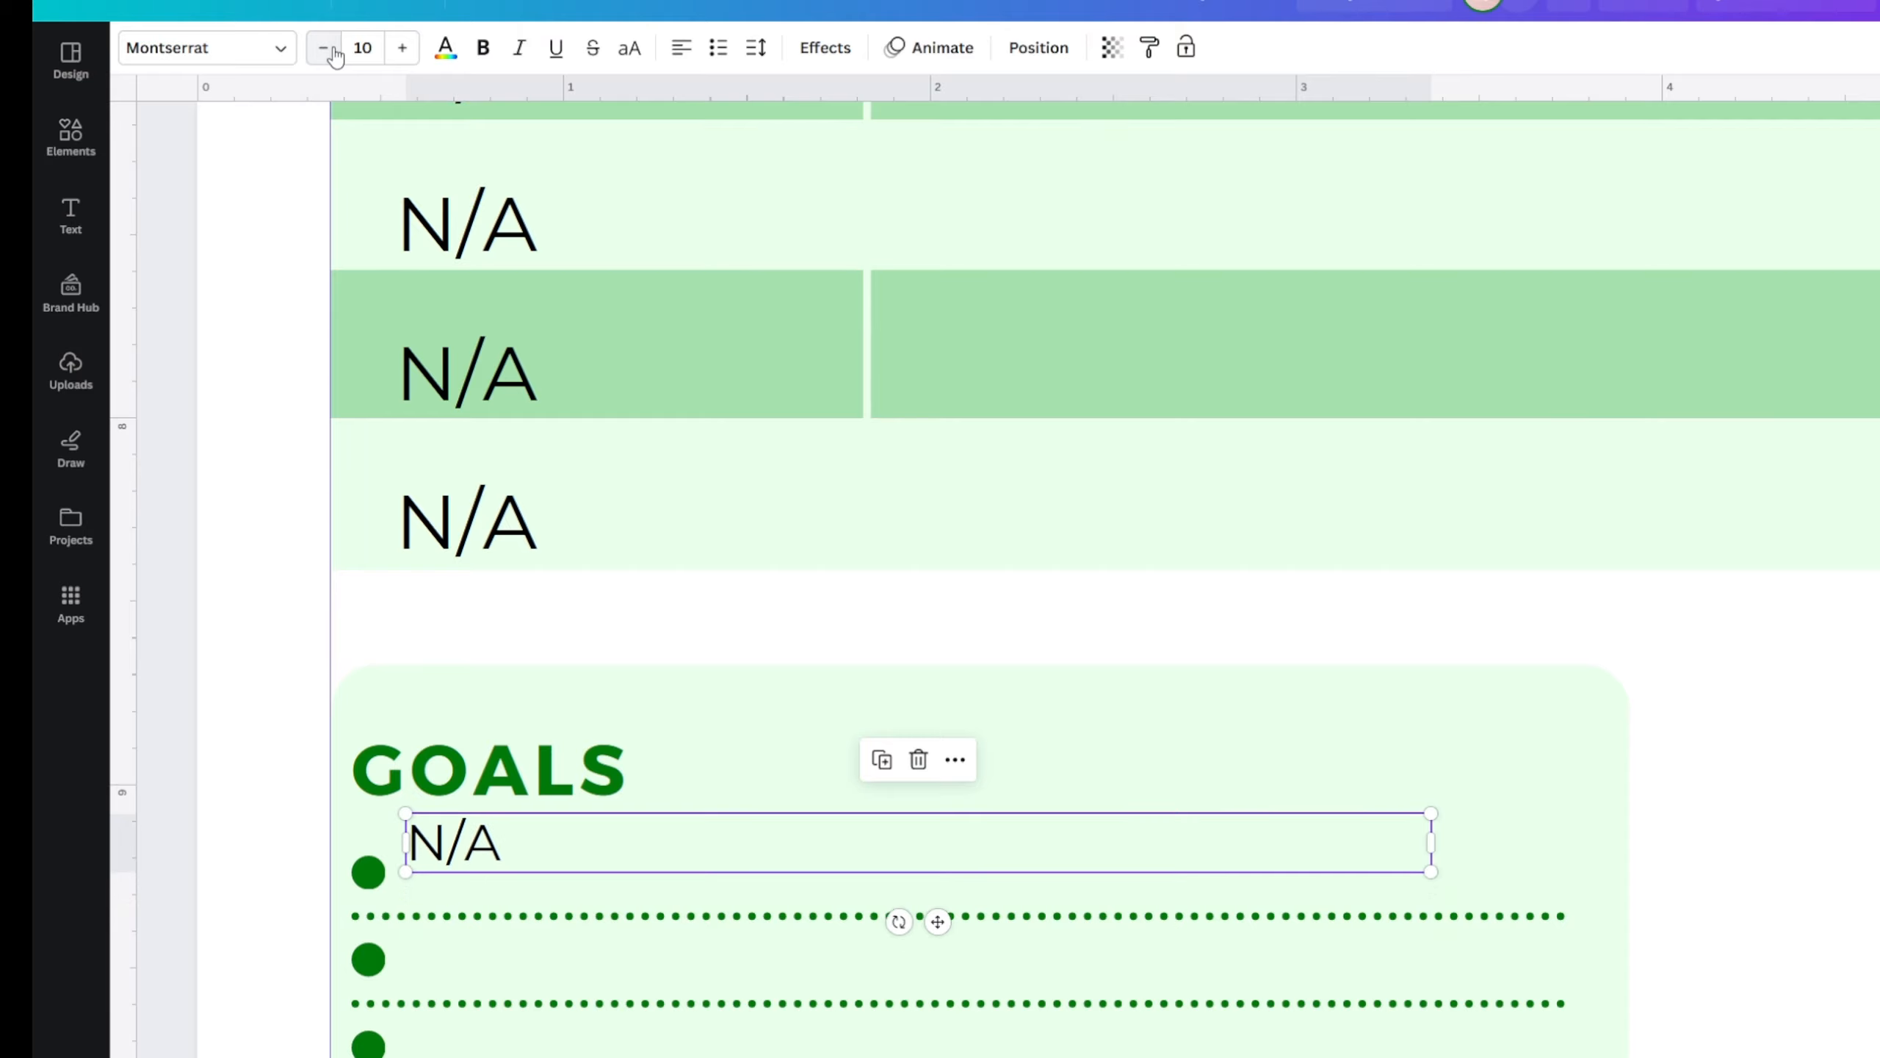
pyautogui.click(335, 50)
# - Place the N/A text beside the first Goals bullet, just above the dotted line, and widen its text box to the line's end
pyautogui.scroll(-3, 294, 449)
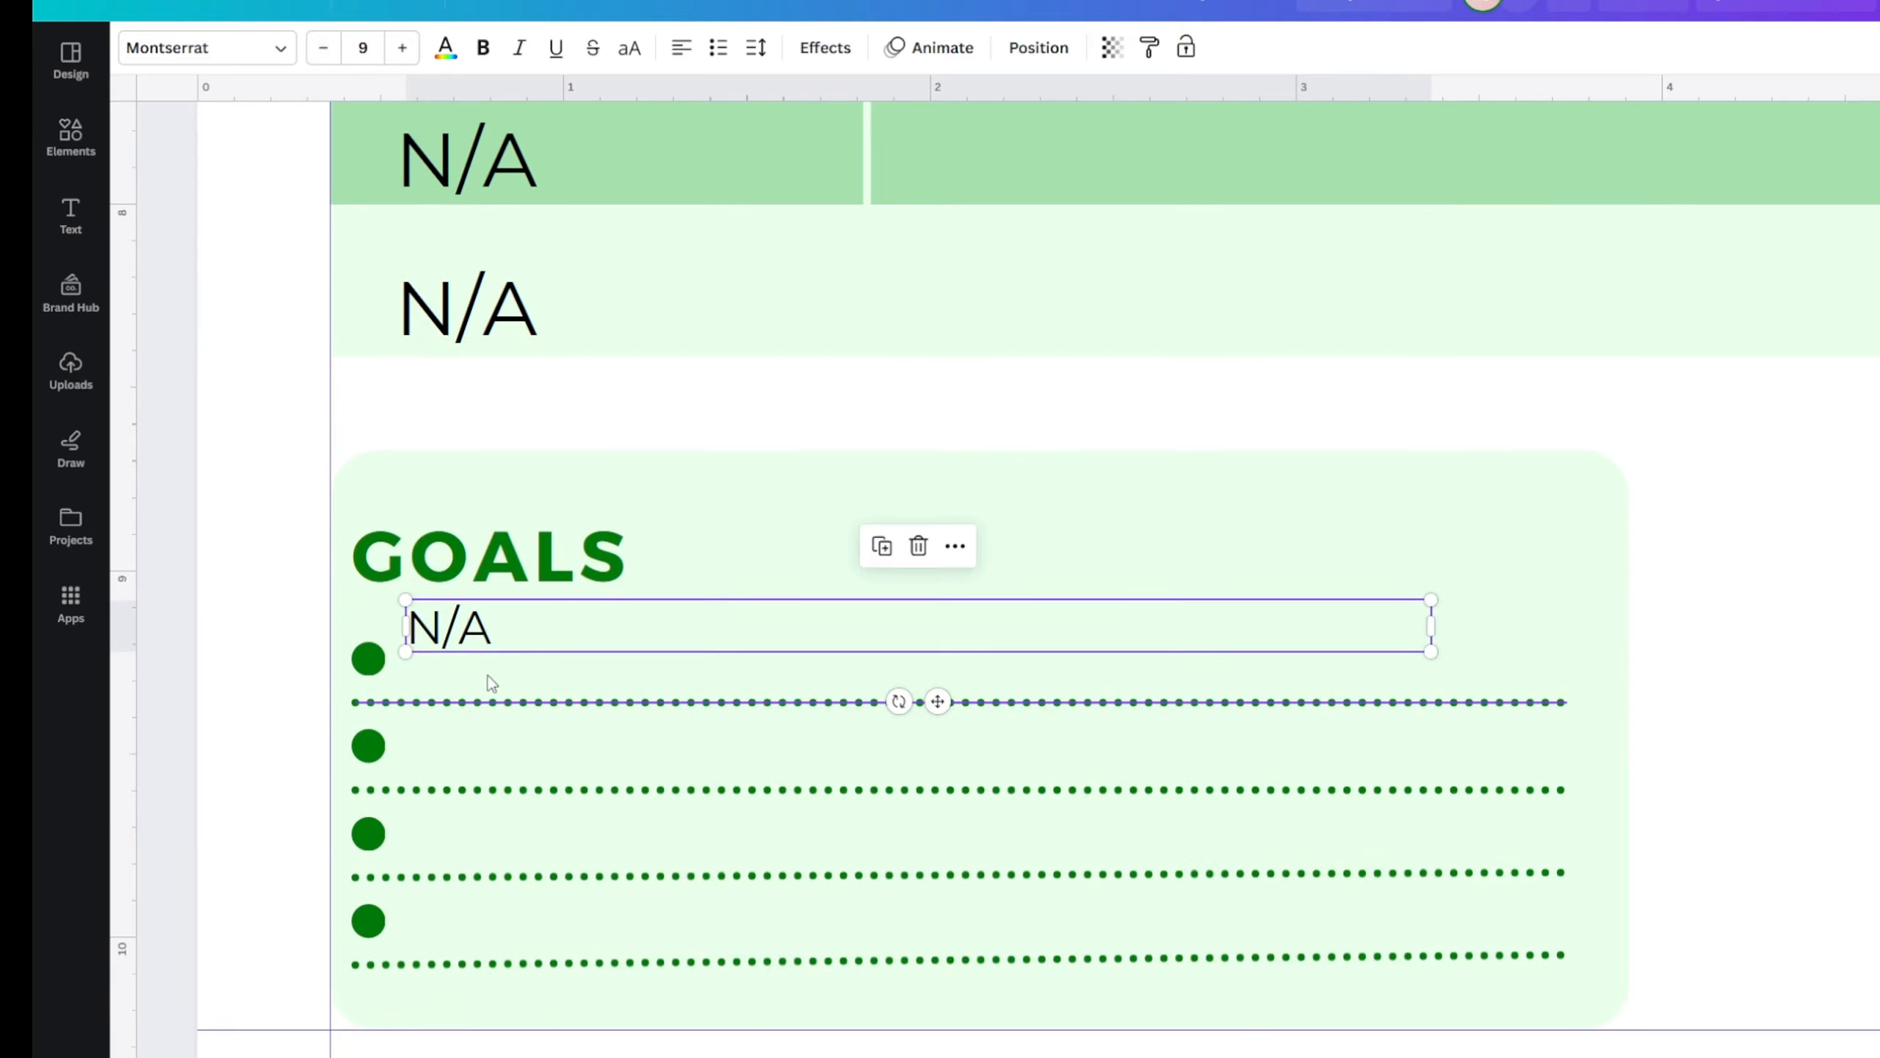
pyautogui.moveTo(488, 667)
pyautogui.mouseDown()
pyautogui.moveTo(474, 655)
pyautogui.moveTo(463, 682)
pyautogui.mouseUp()
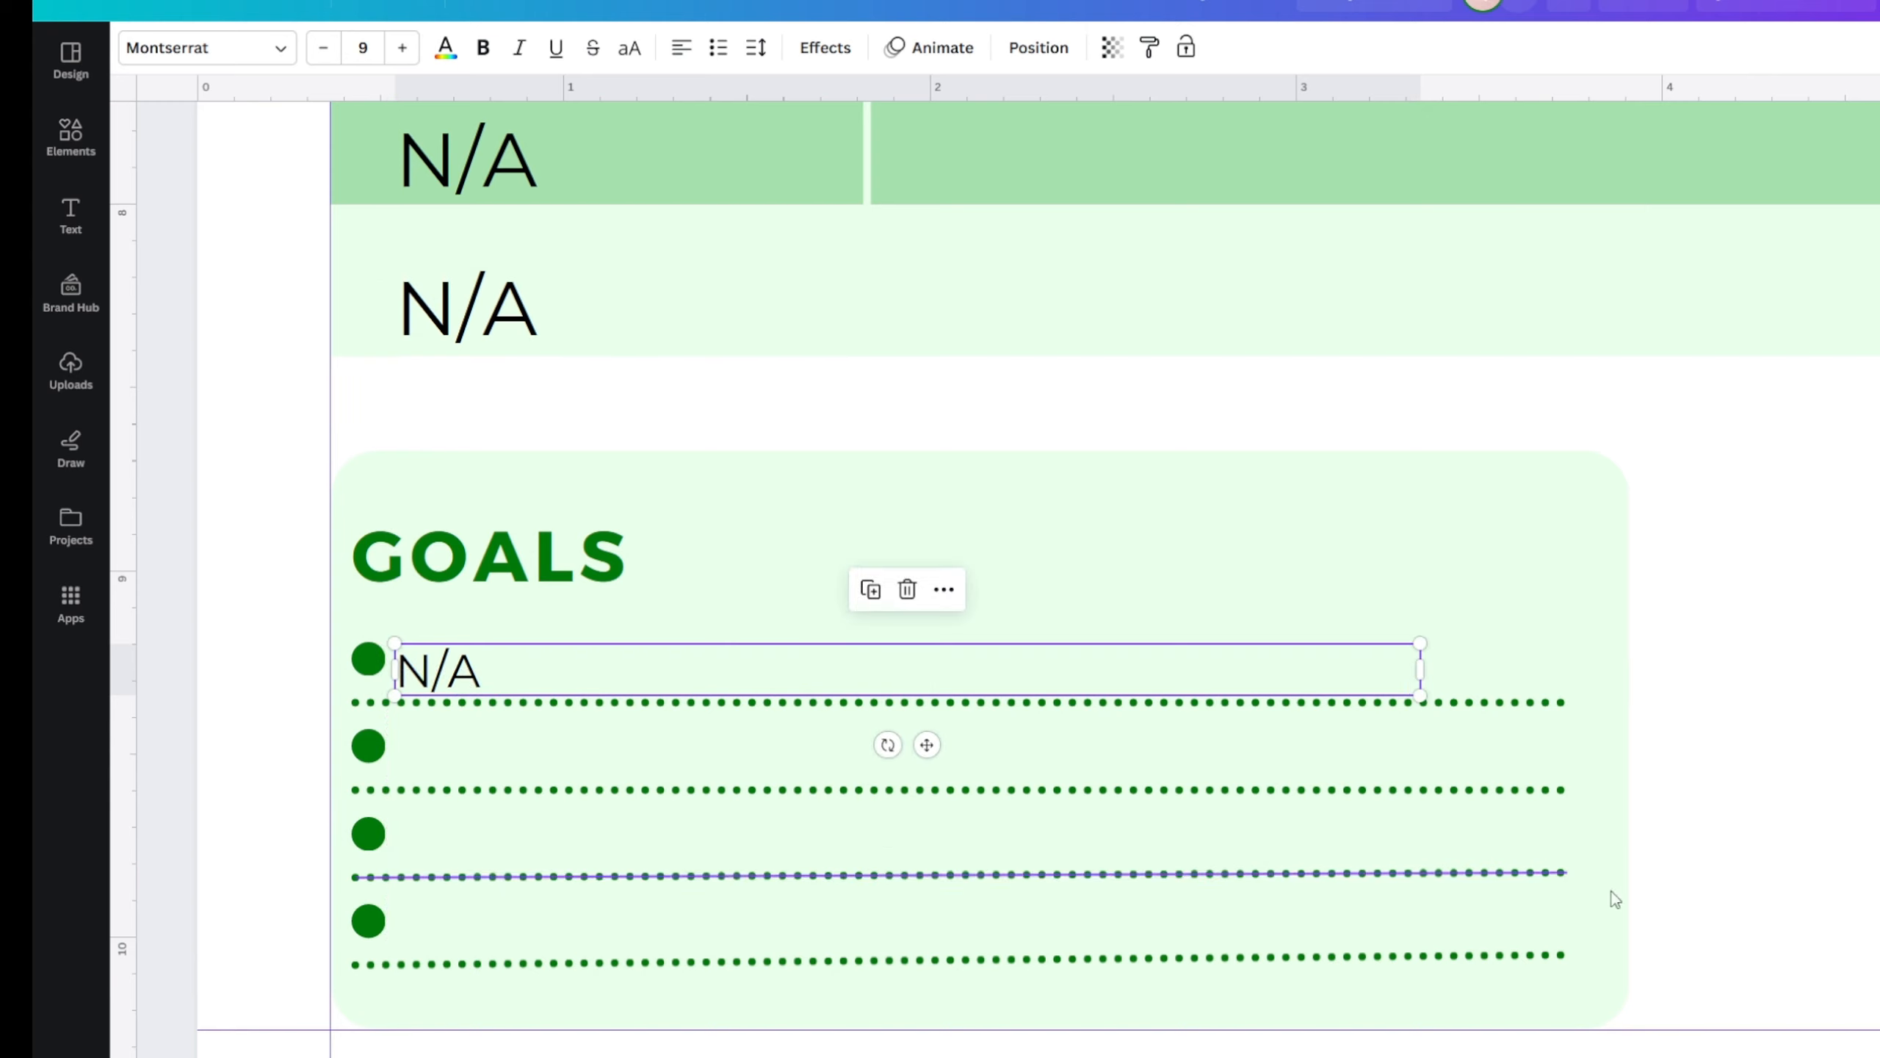
pyautogui.moveTo(1420, 669); pyautogui.dragTo(1572, 681)
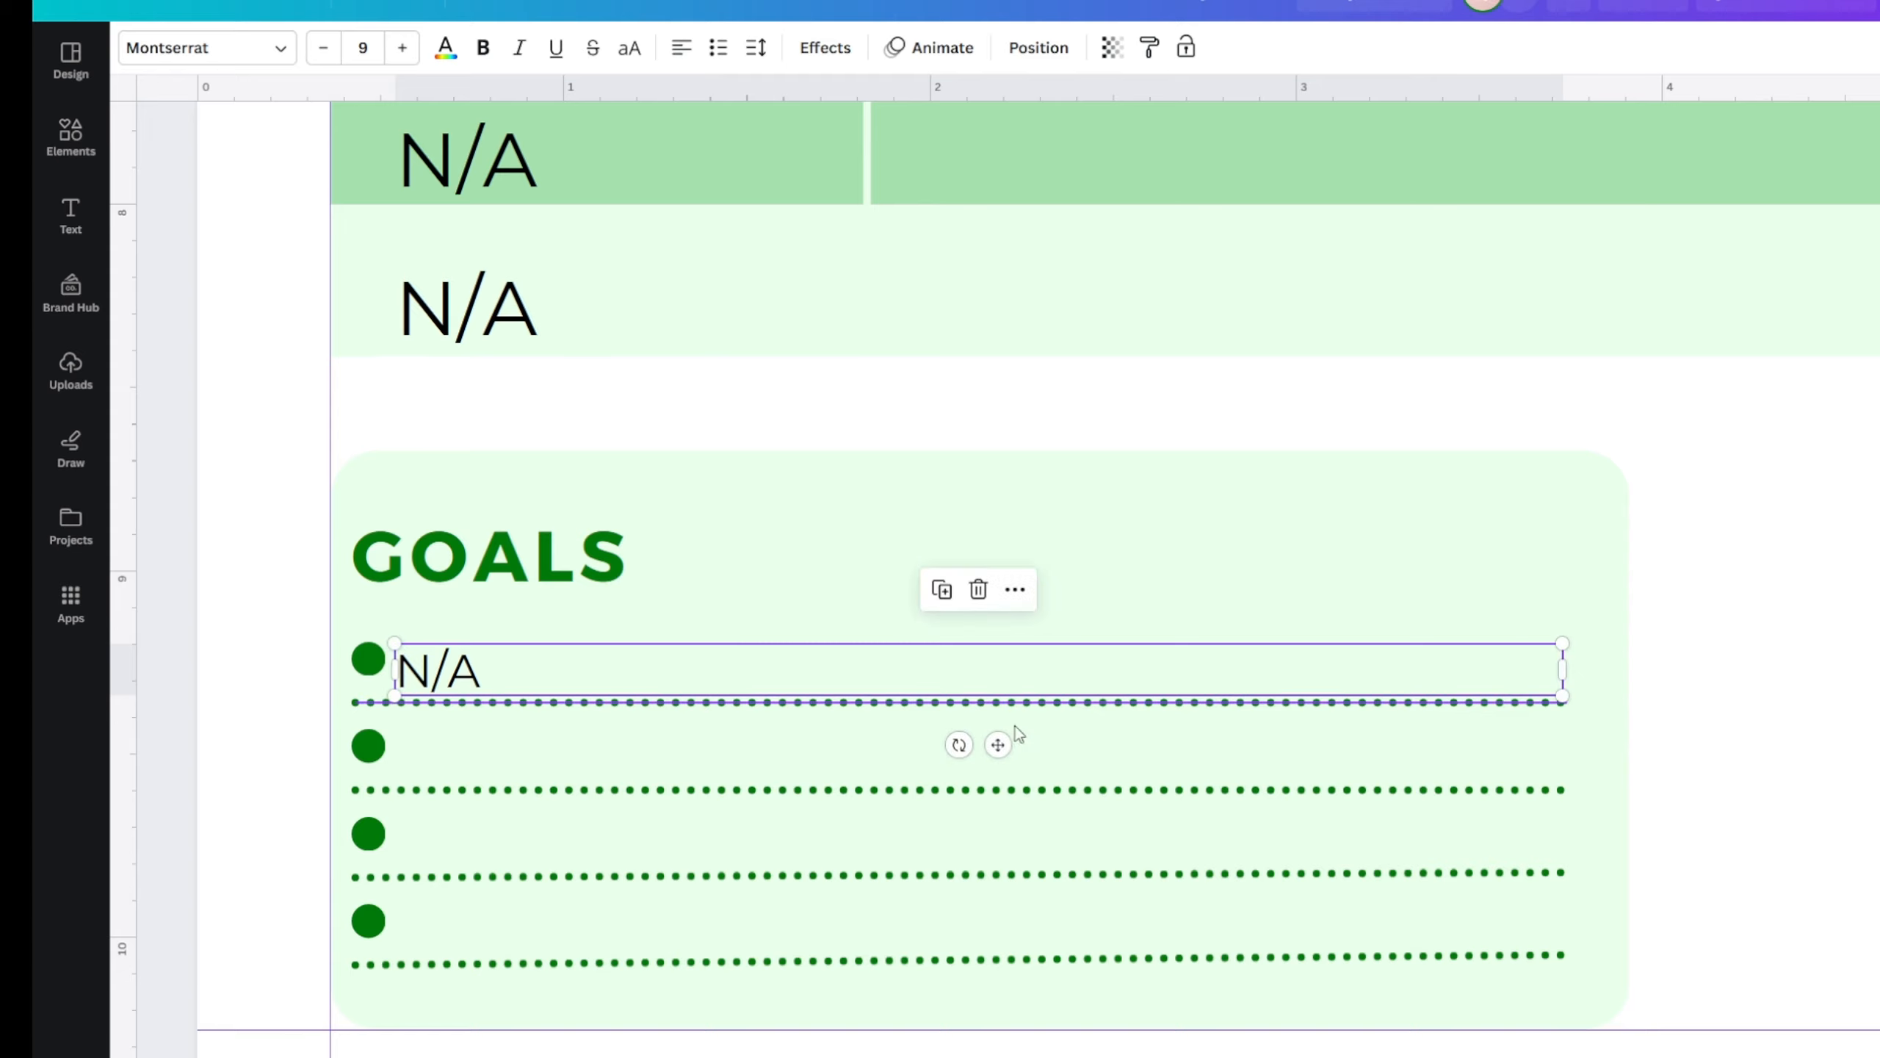
# - Duplicate the Goals N/A text onto the second, third and fourth lines, positioning the copies beside their bullets
pyautogui.click(1370, 871)
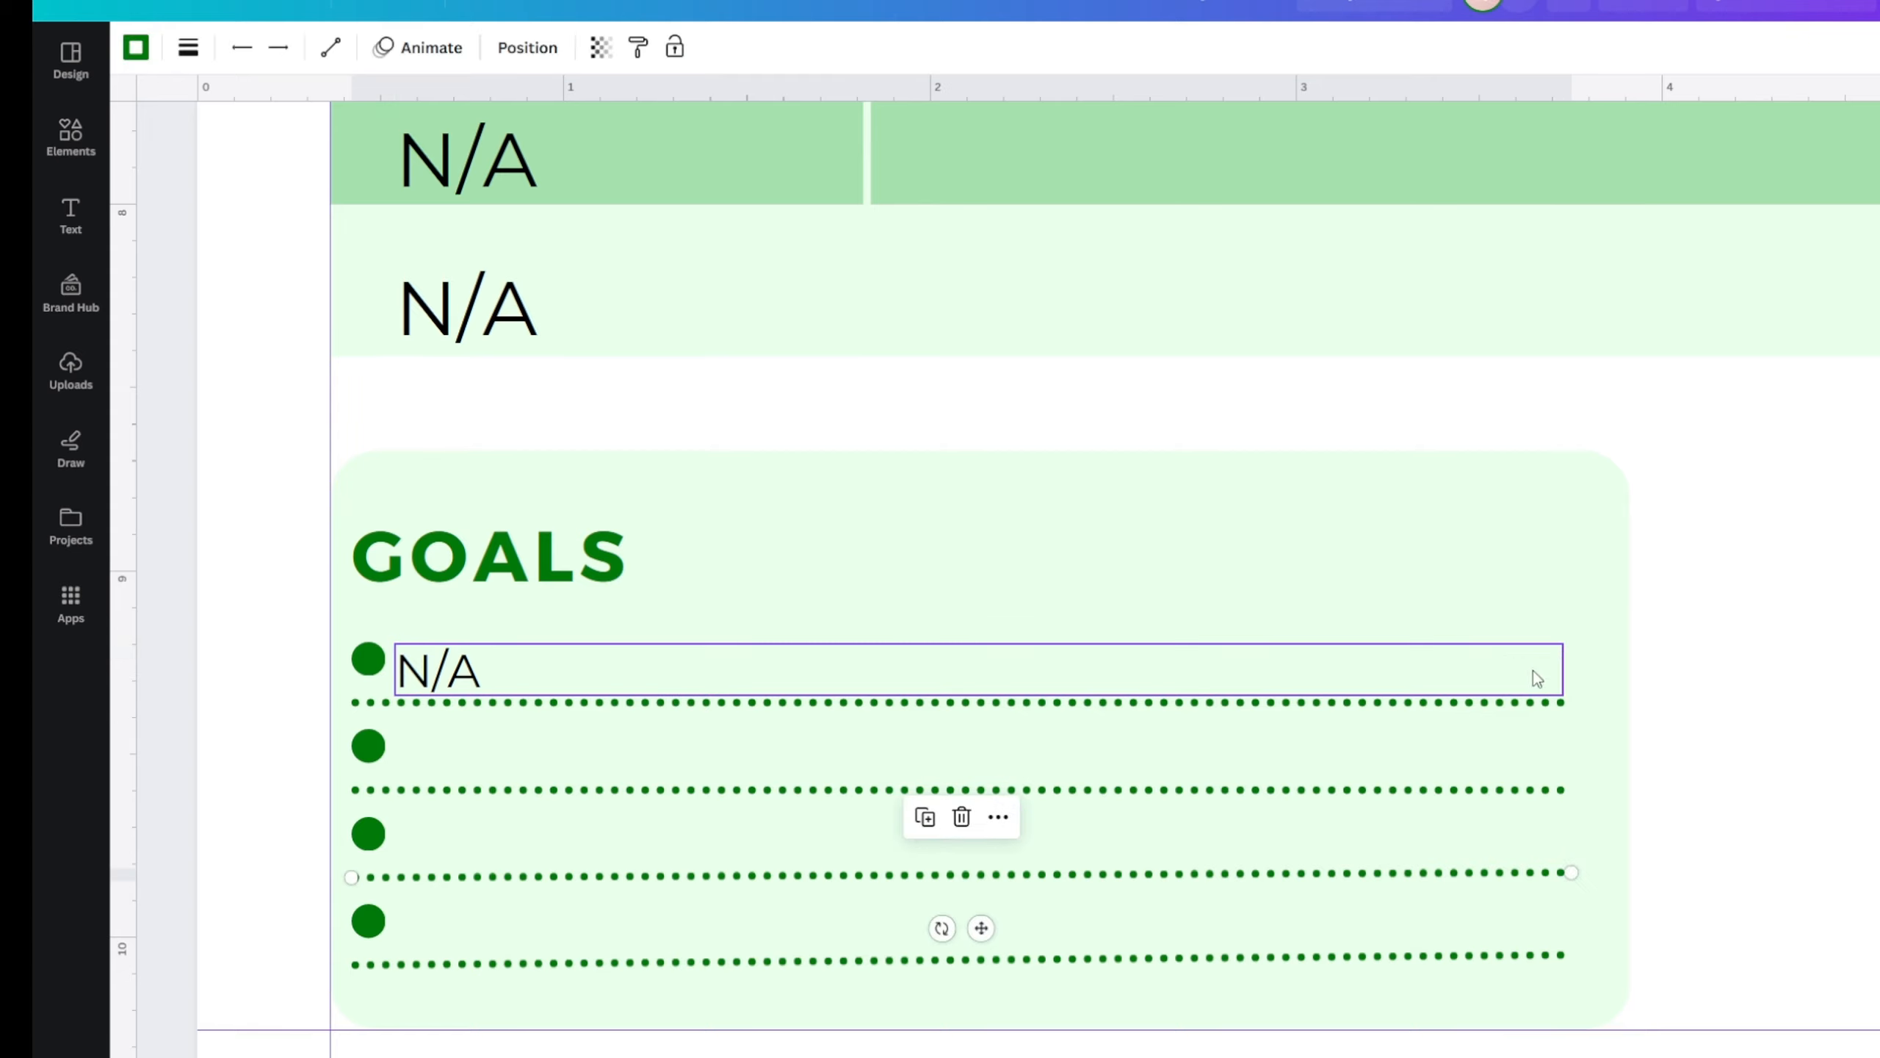
pyautogui.click(545, 693)
pyautogui.click(942, 591)
pyautogui.moveTo(673, 731); pyautogui.dragTo(586, 761)
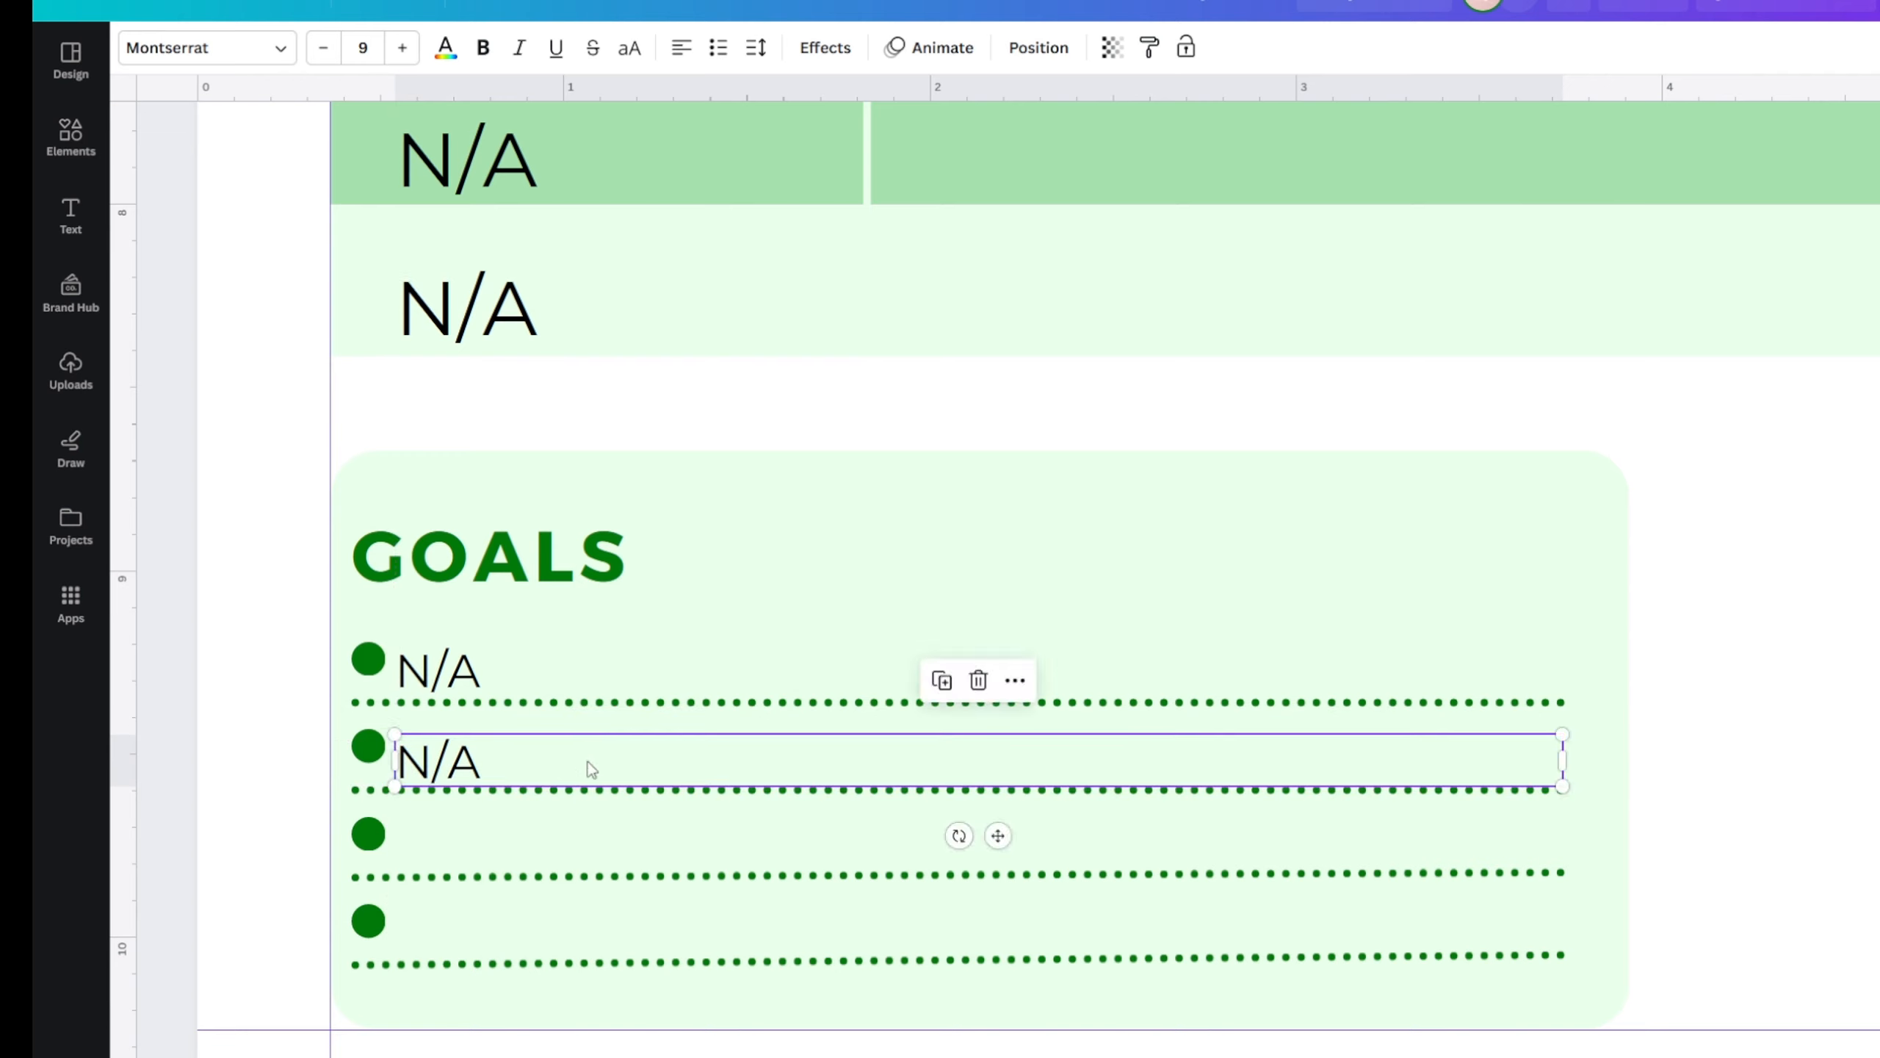
pyautogui.click(942, 676)
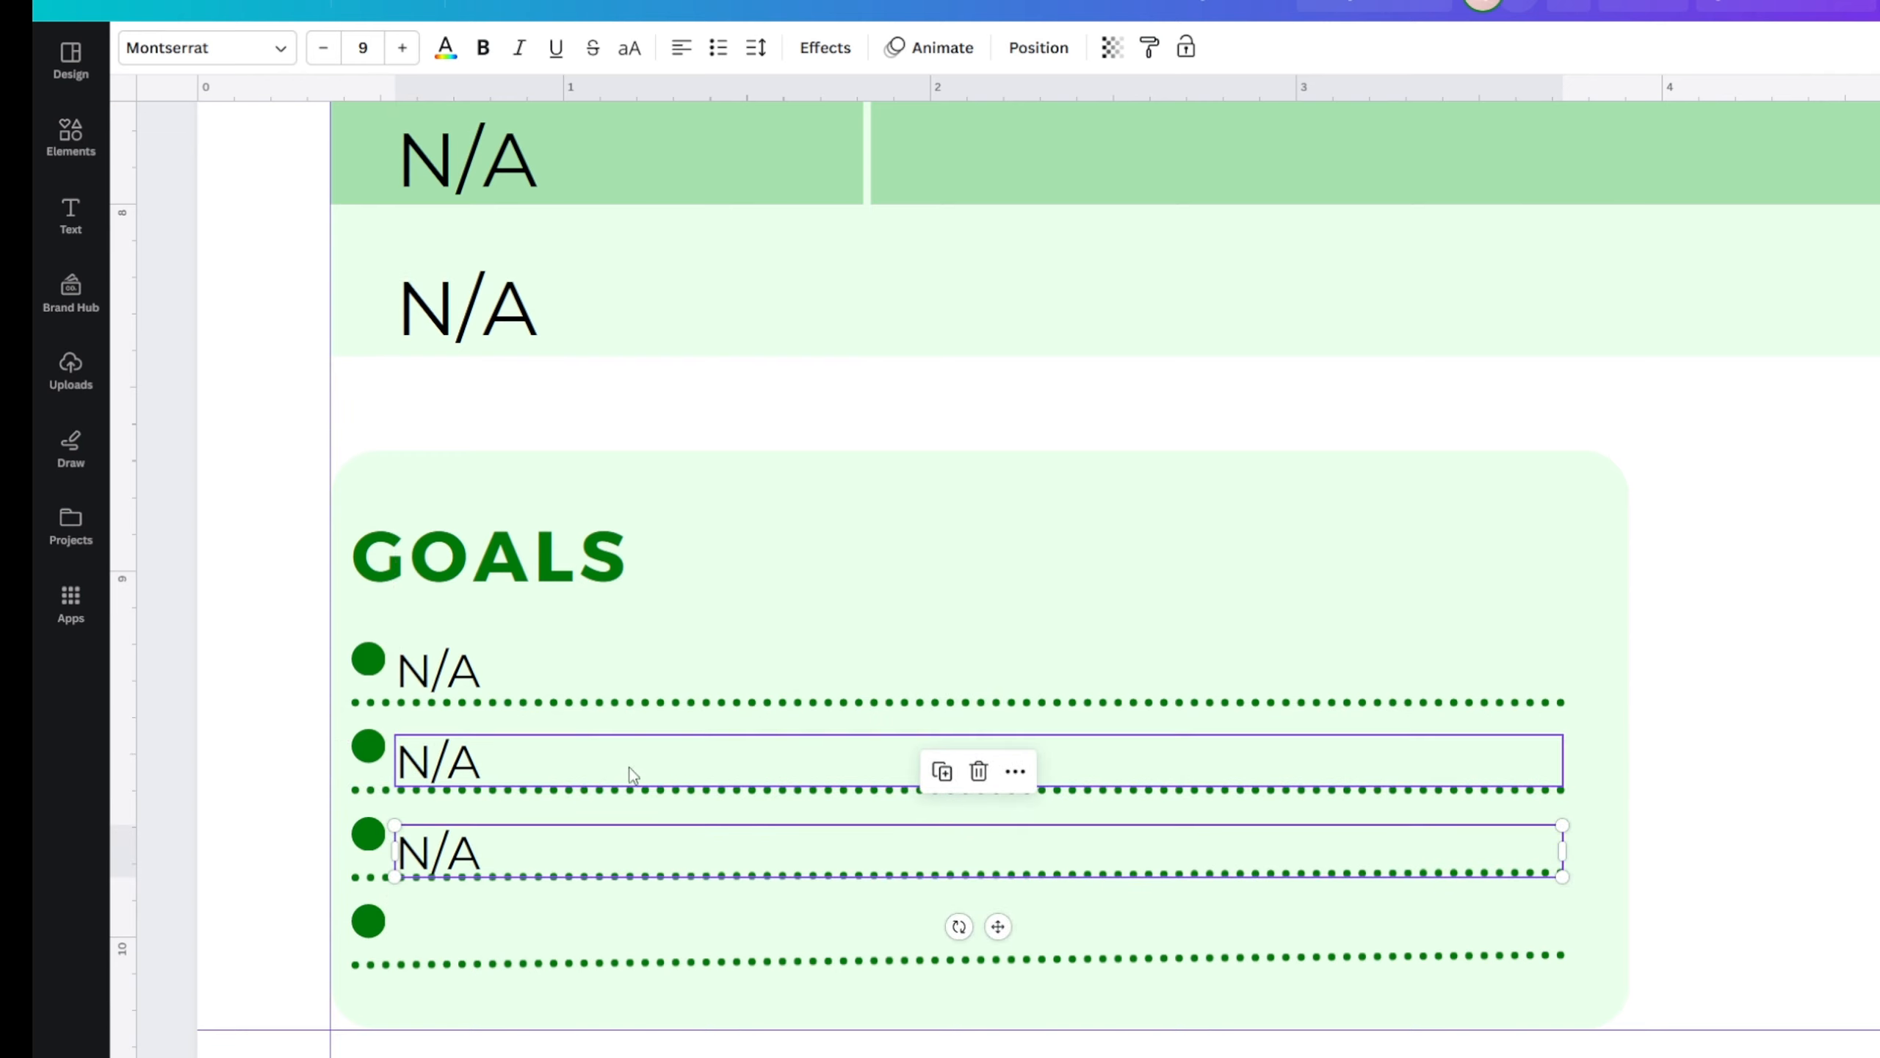
pyautogui.click(942, 771)
pyautogui.moveTo(695, 938); pyautogui.dragTo(692, 913)
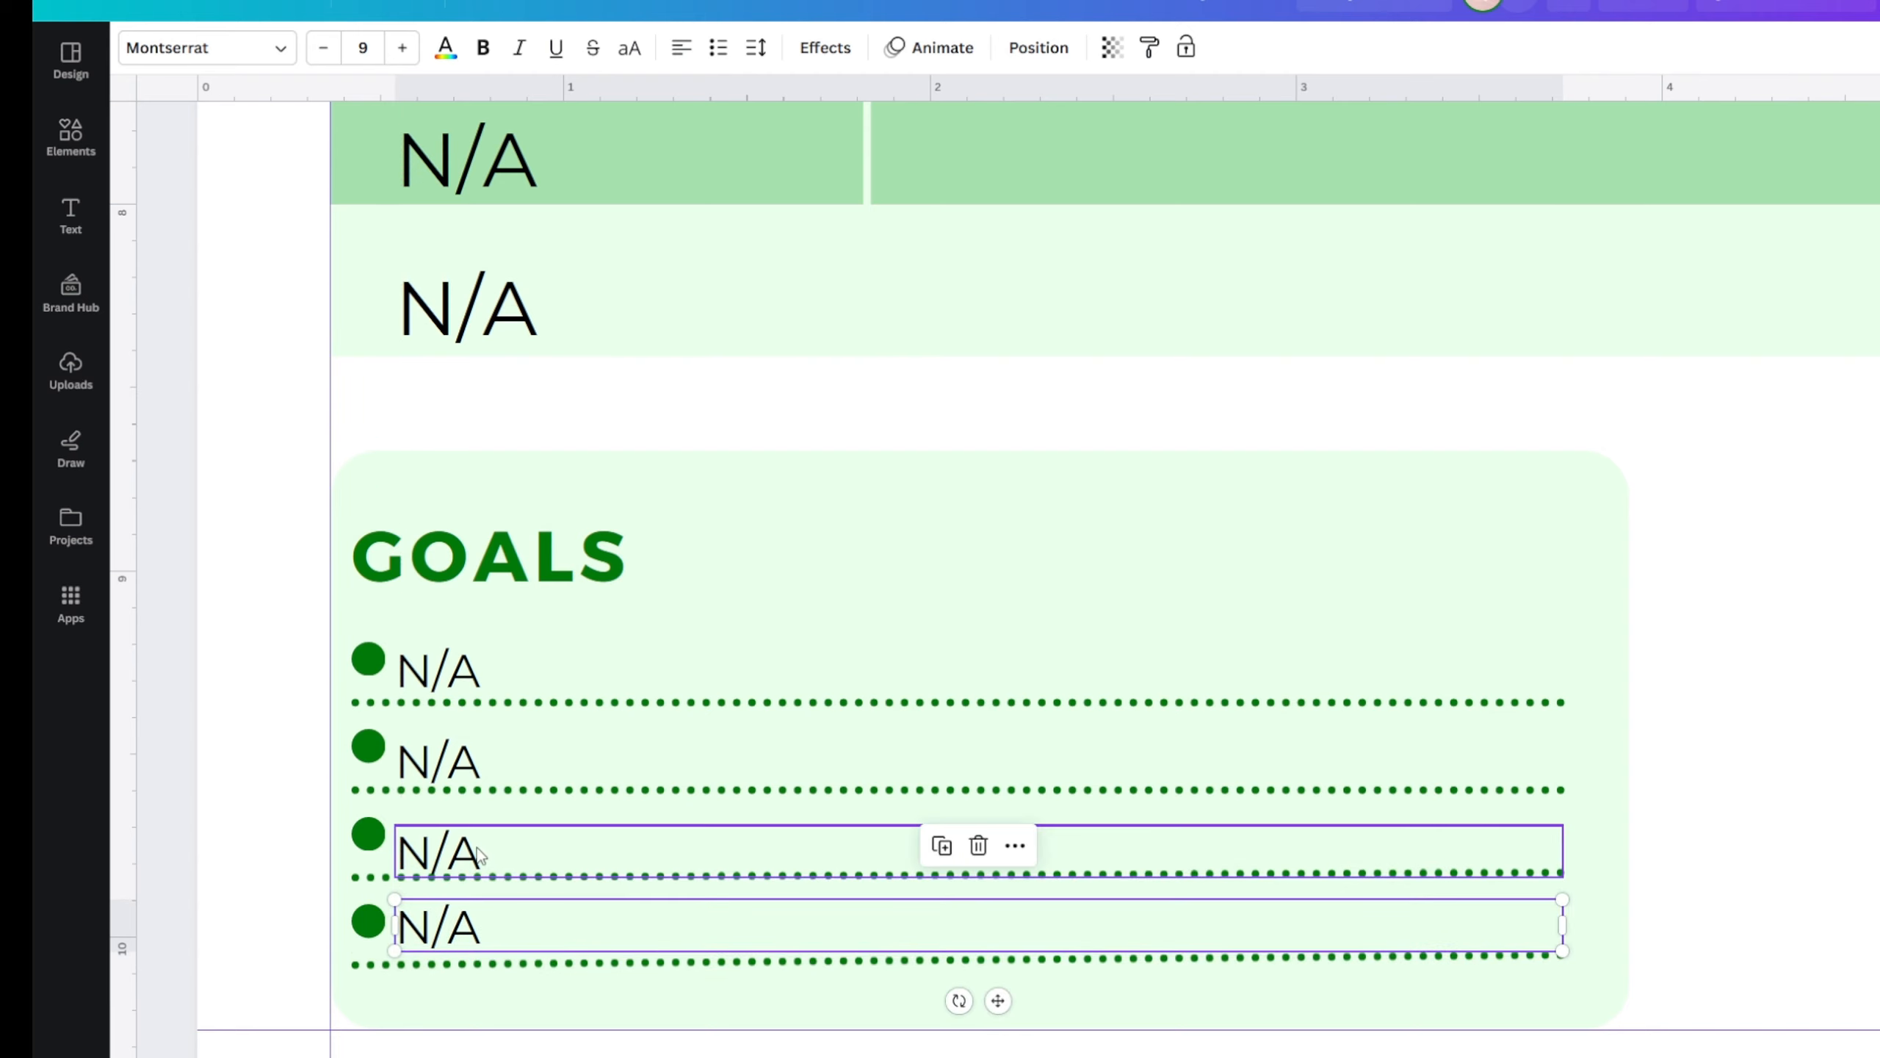
pyautogui.moveTo(482, 856); pyautogui.dragTo(485, 847)
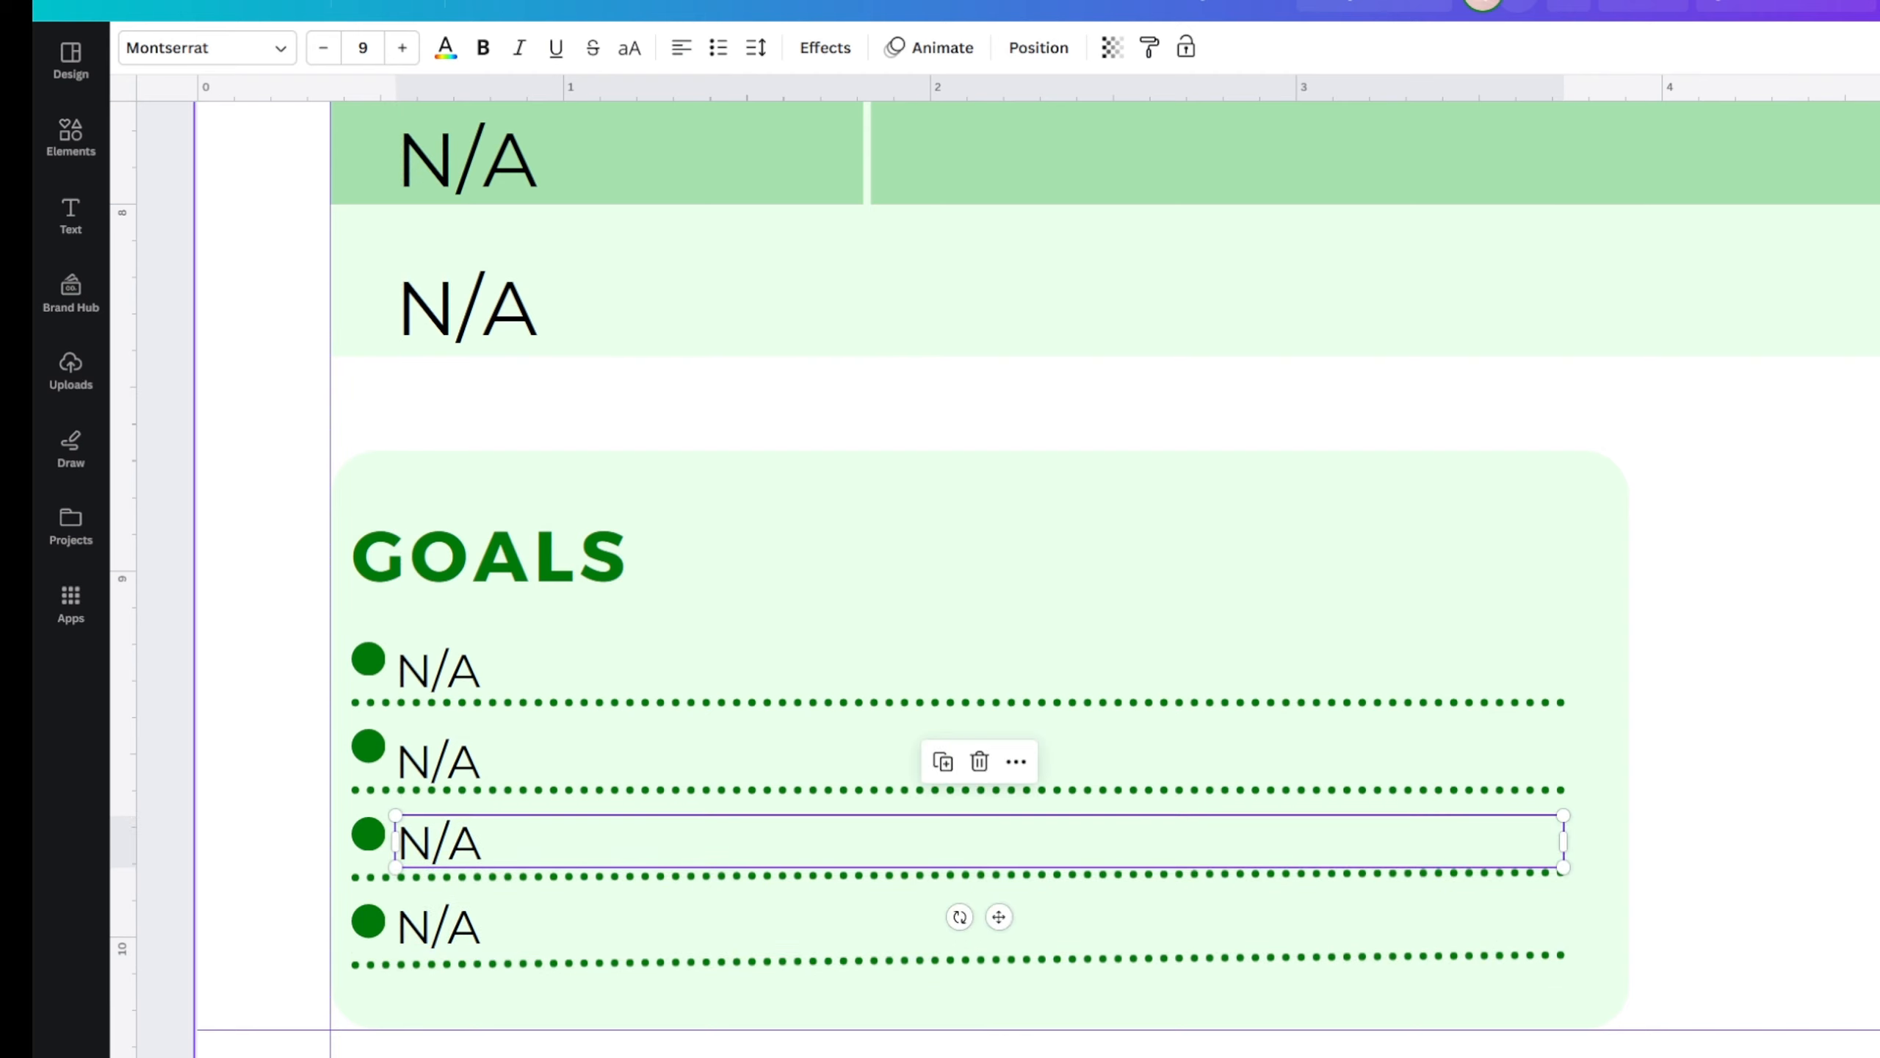
pyautogui.hscroll(10, 963, 562)
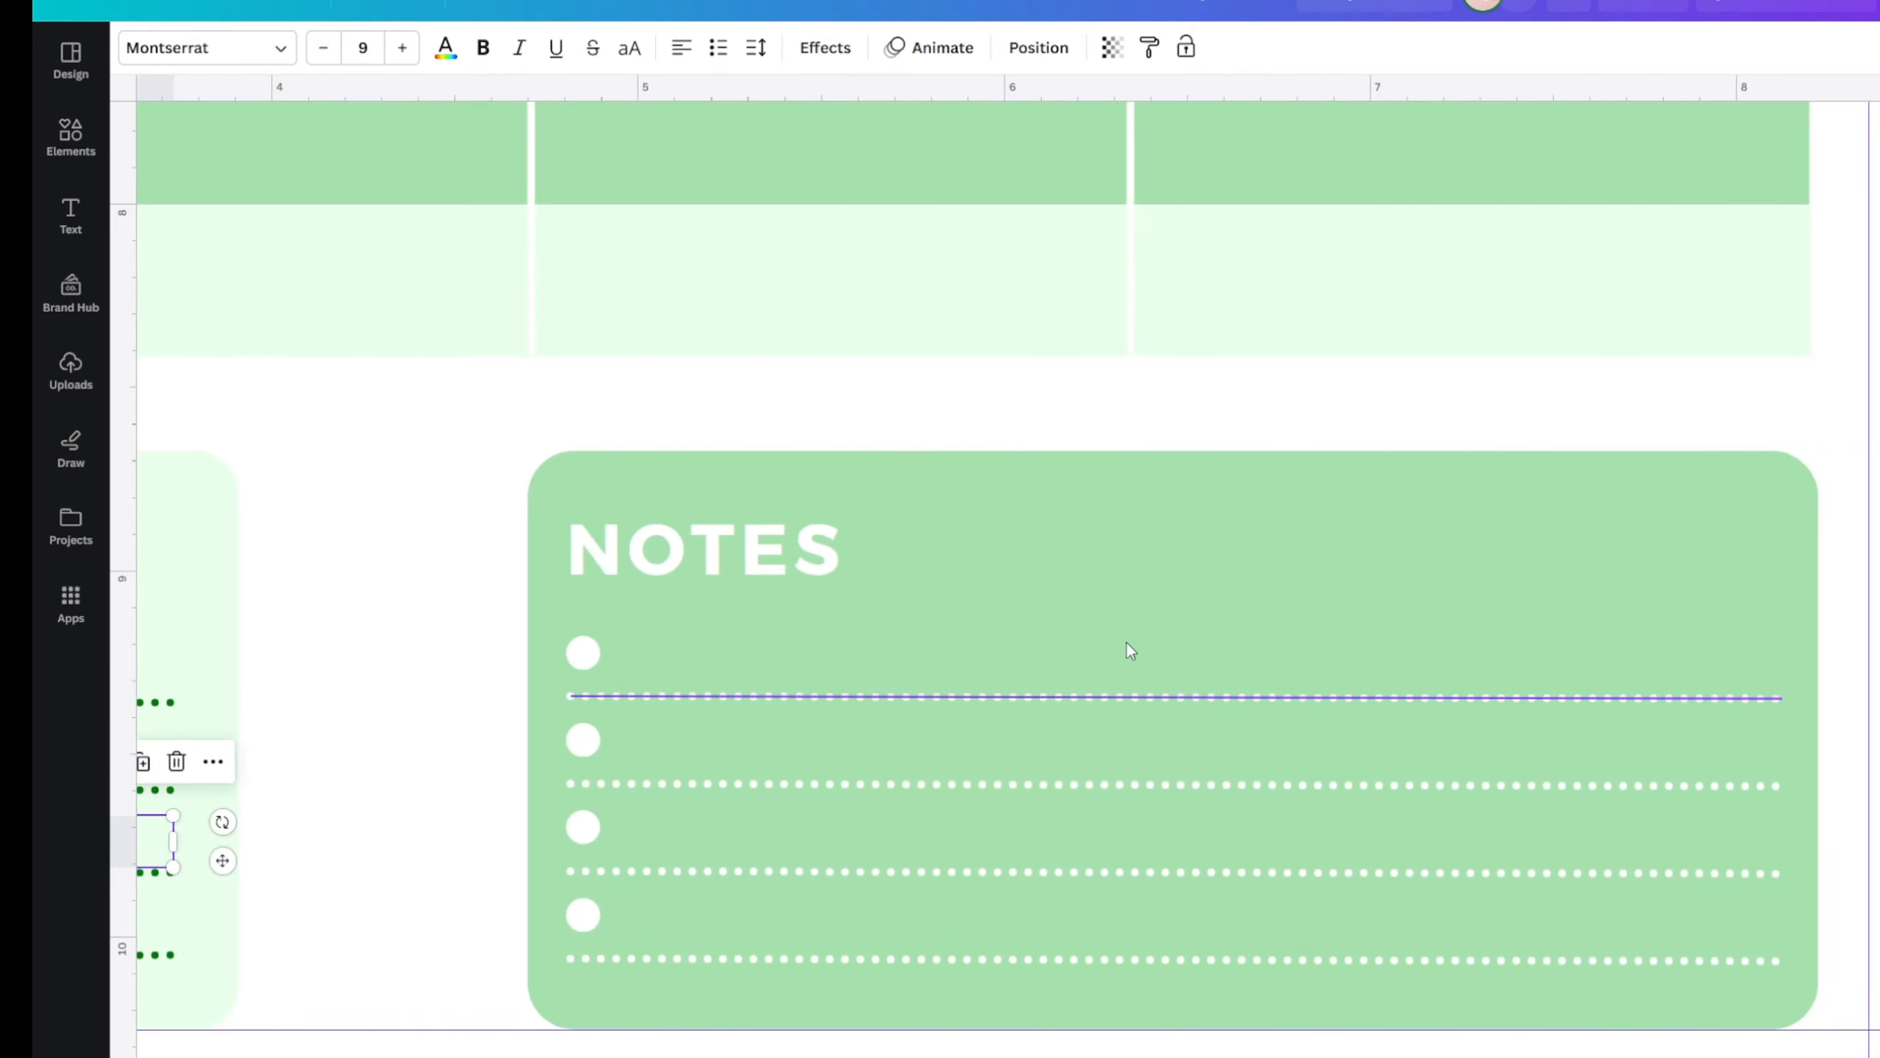
pyautogui.click(1134, 466)
pyautogui.write('N/A')
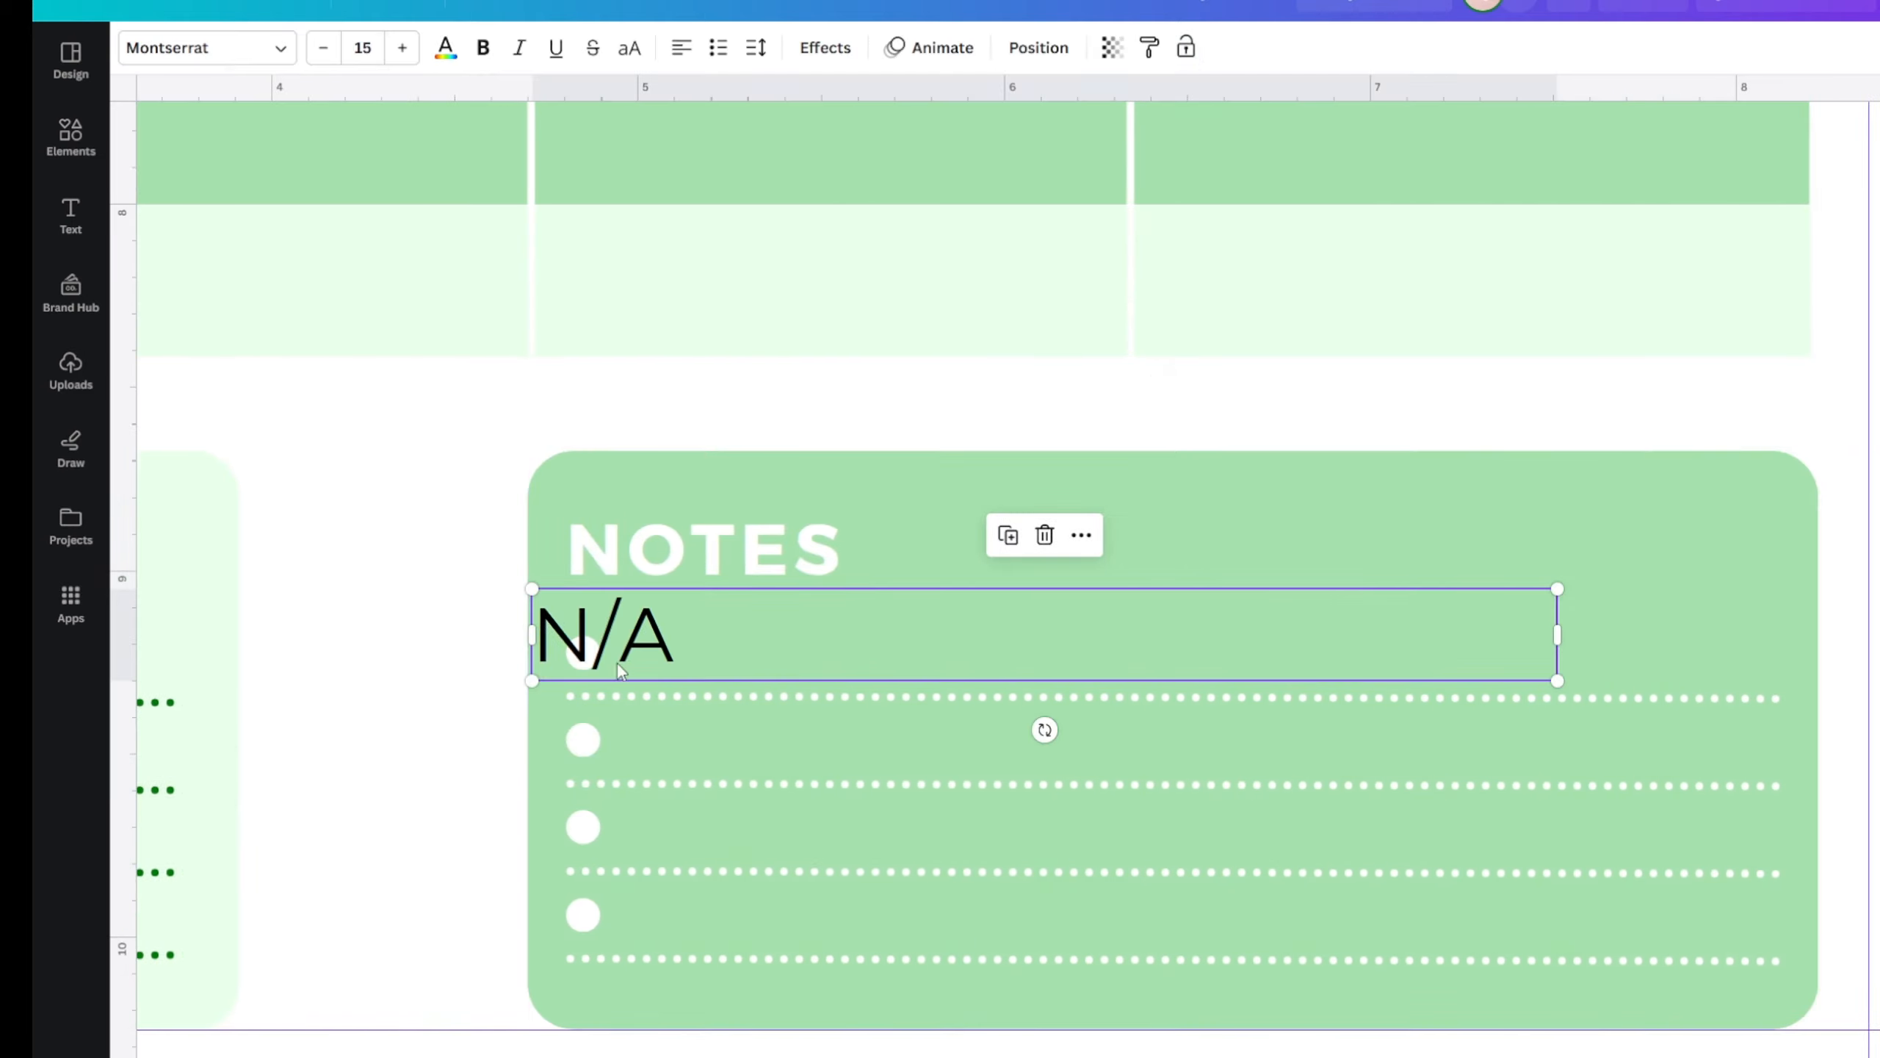
pyautogui.click(1045, 535)
# - Duplicate the first Goals N/A text and place the copy beside the first bullet of the Notes box
pyautogui.hscroll(-10, 1044, 535)
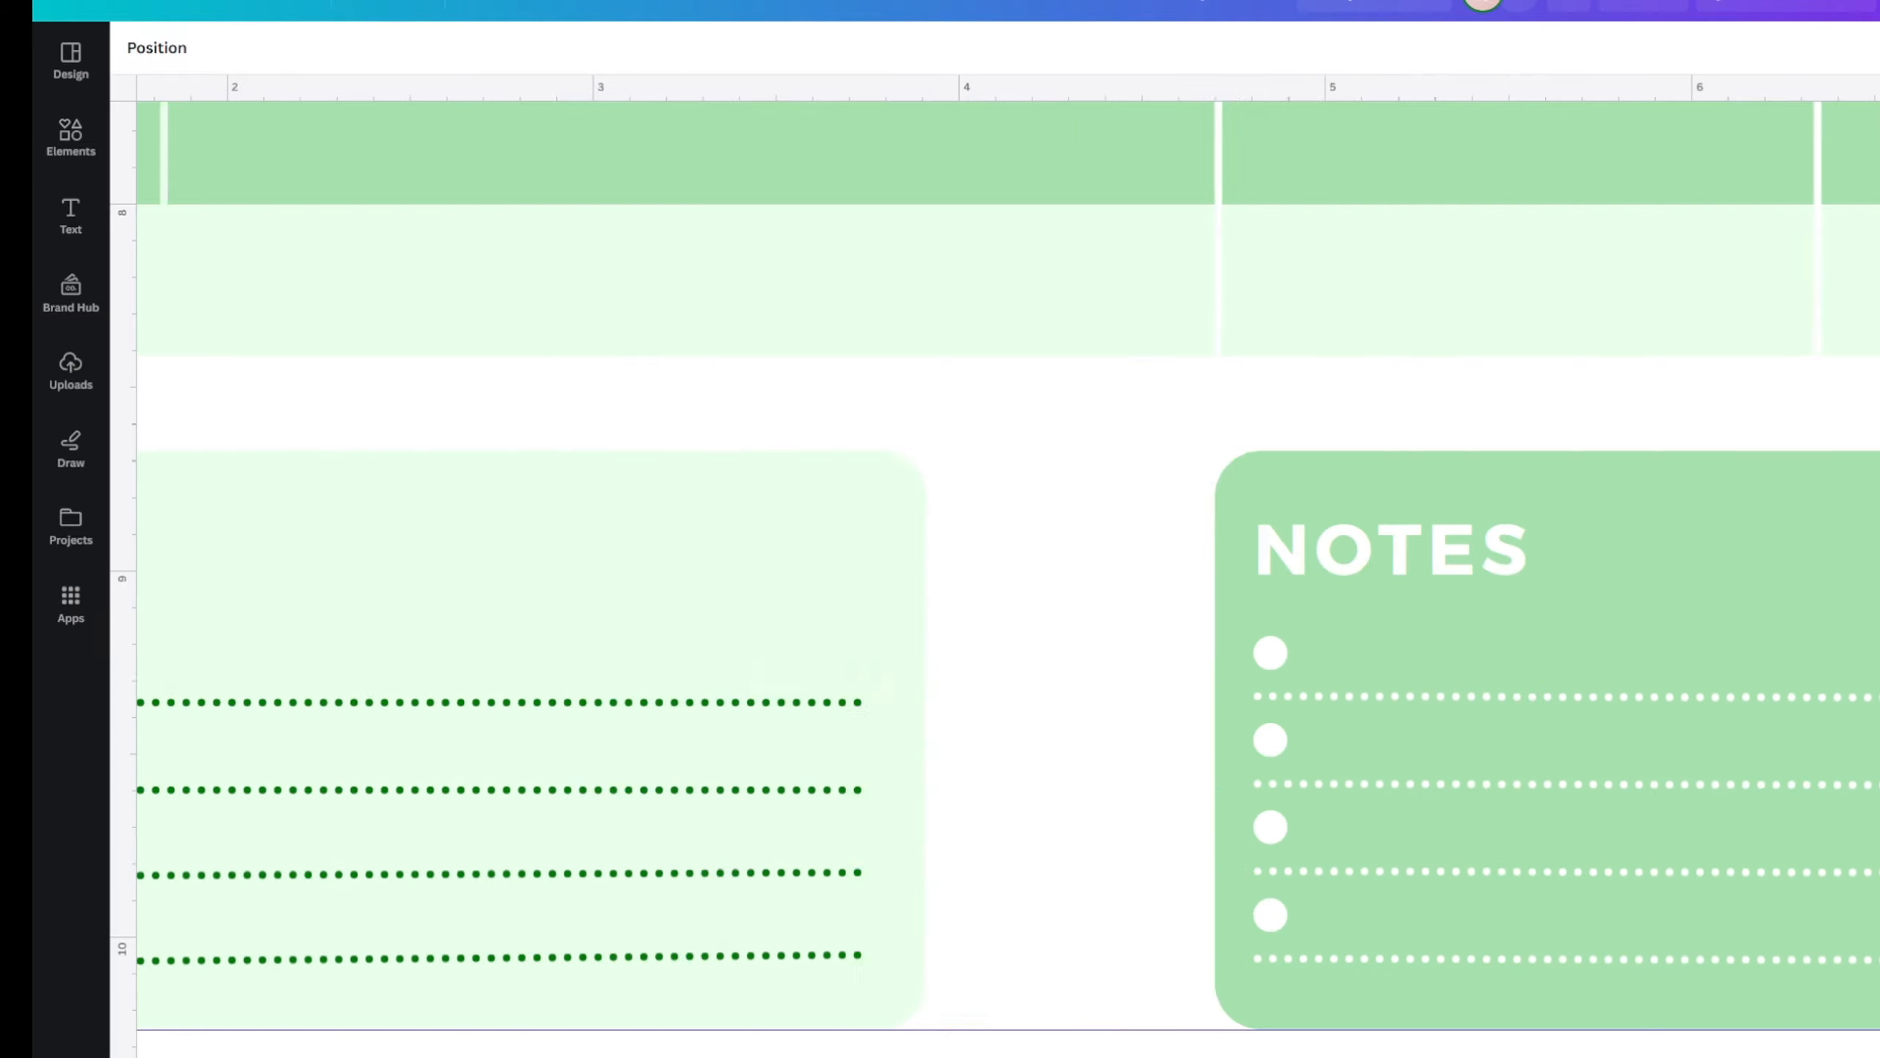
pyautogui.hscroll(10, 963, 562)
pyautogui.moveTo(1081, 1057); pyautogui.dragTo(406, 906)
pyautogui.moveTo(1392, 1056); pyautogui.dragTo(626, 1056)
pyautogui.click(479, 674)
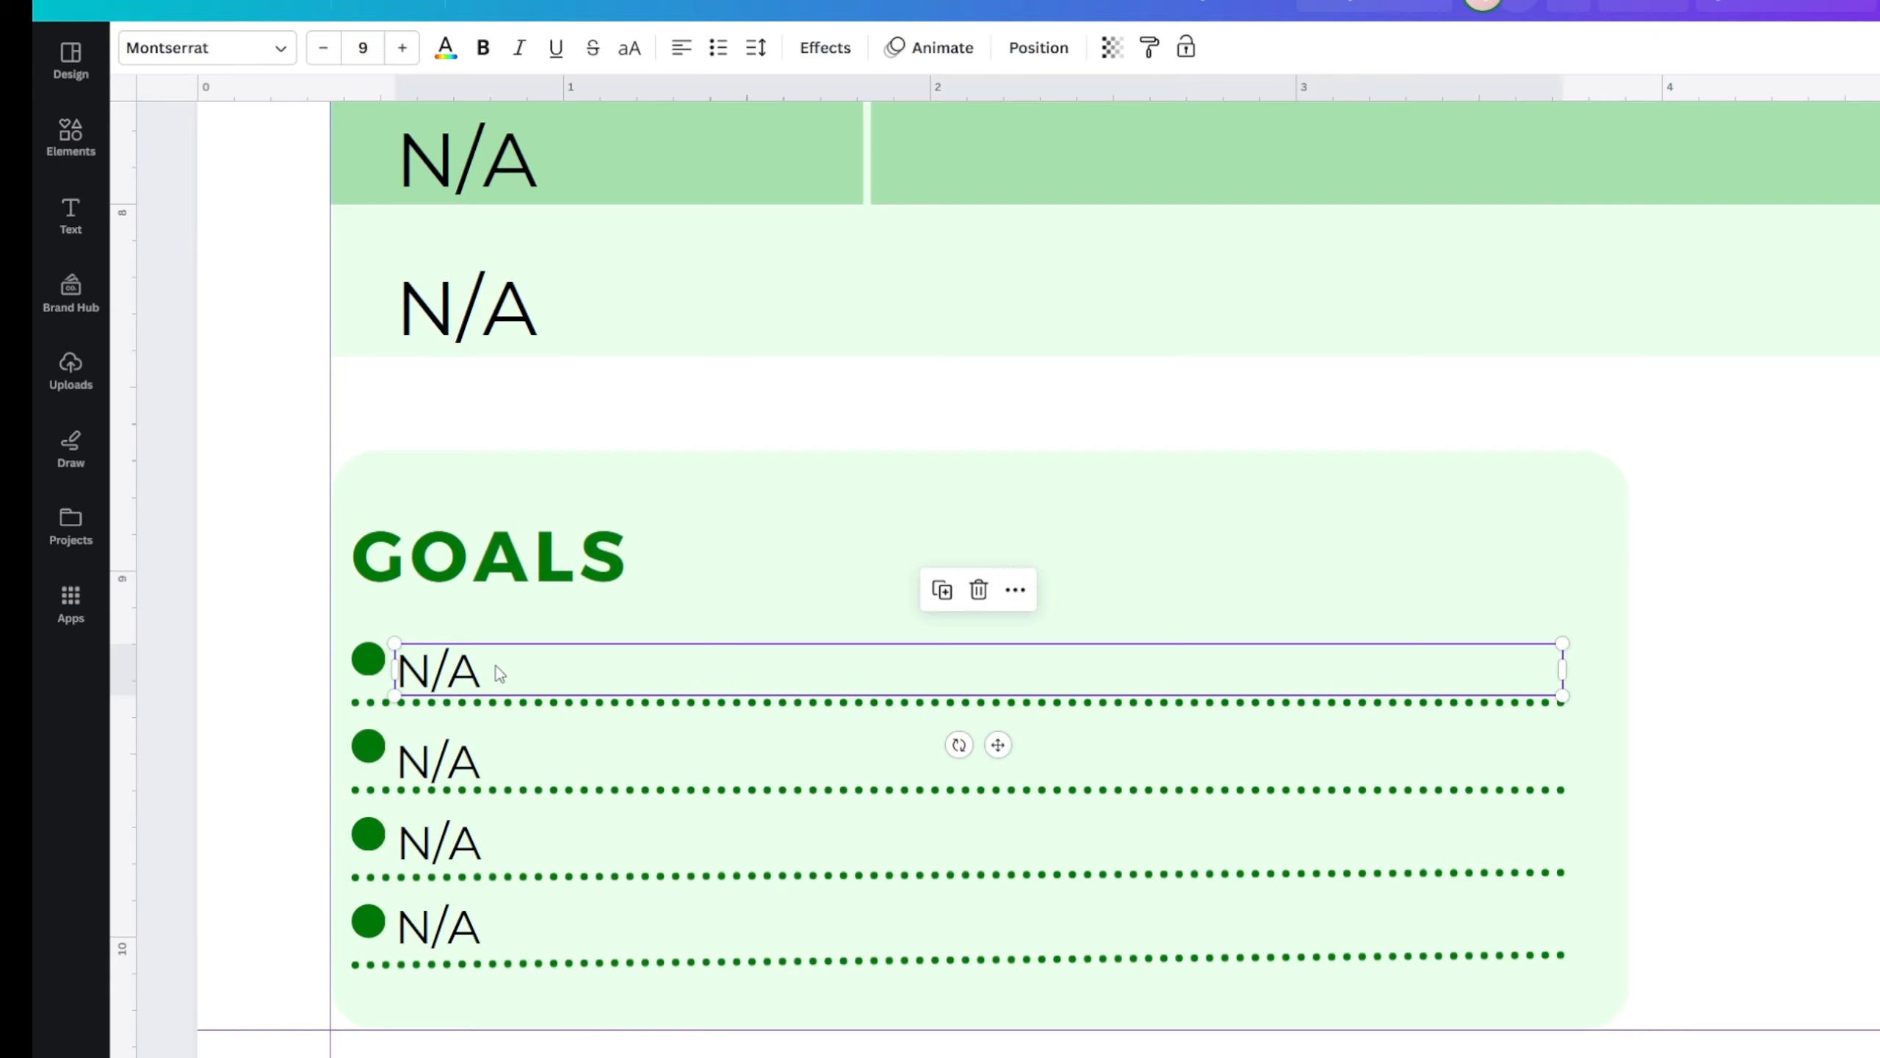
pyautogui.moveTo(637, 1057); pyautogui.dragTo(1329, 1056)
pyautogui.hotkey('ctrl', 'd')
pyautogui.moveTo(238, 750); pyautogui.dragTo(1781, 677)
pyautogui.hscroll(3, 999, 708)
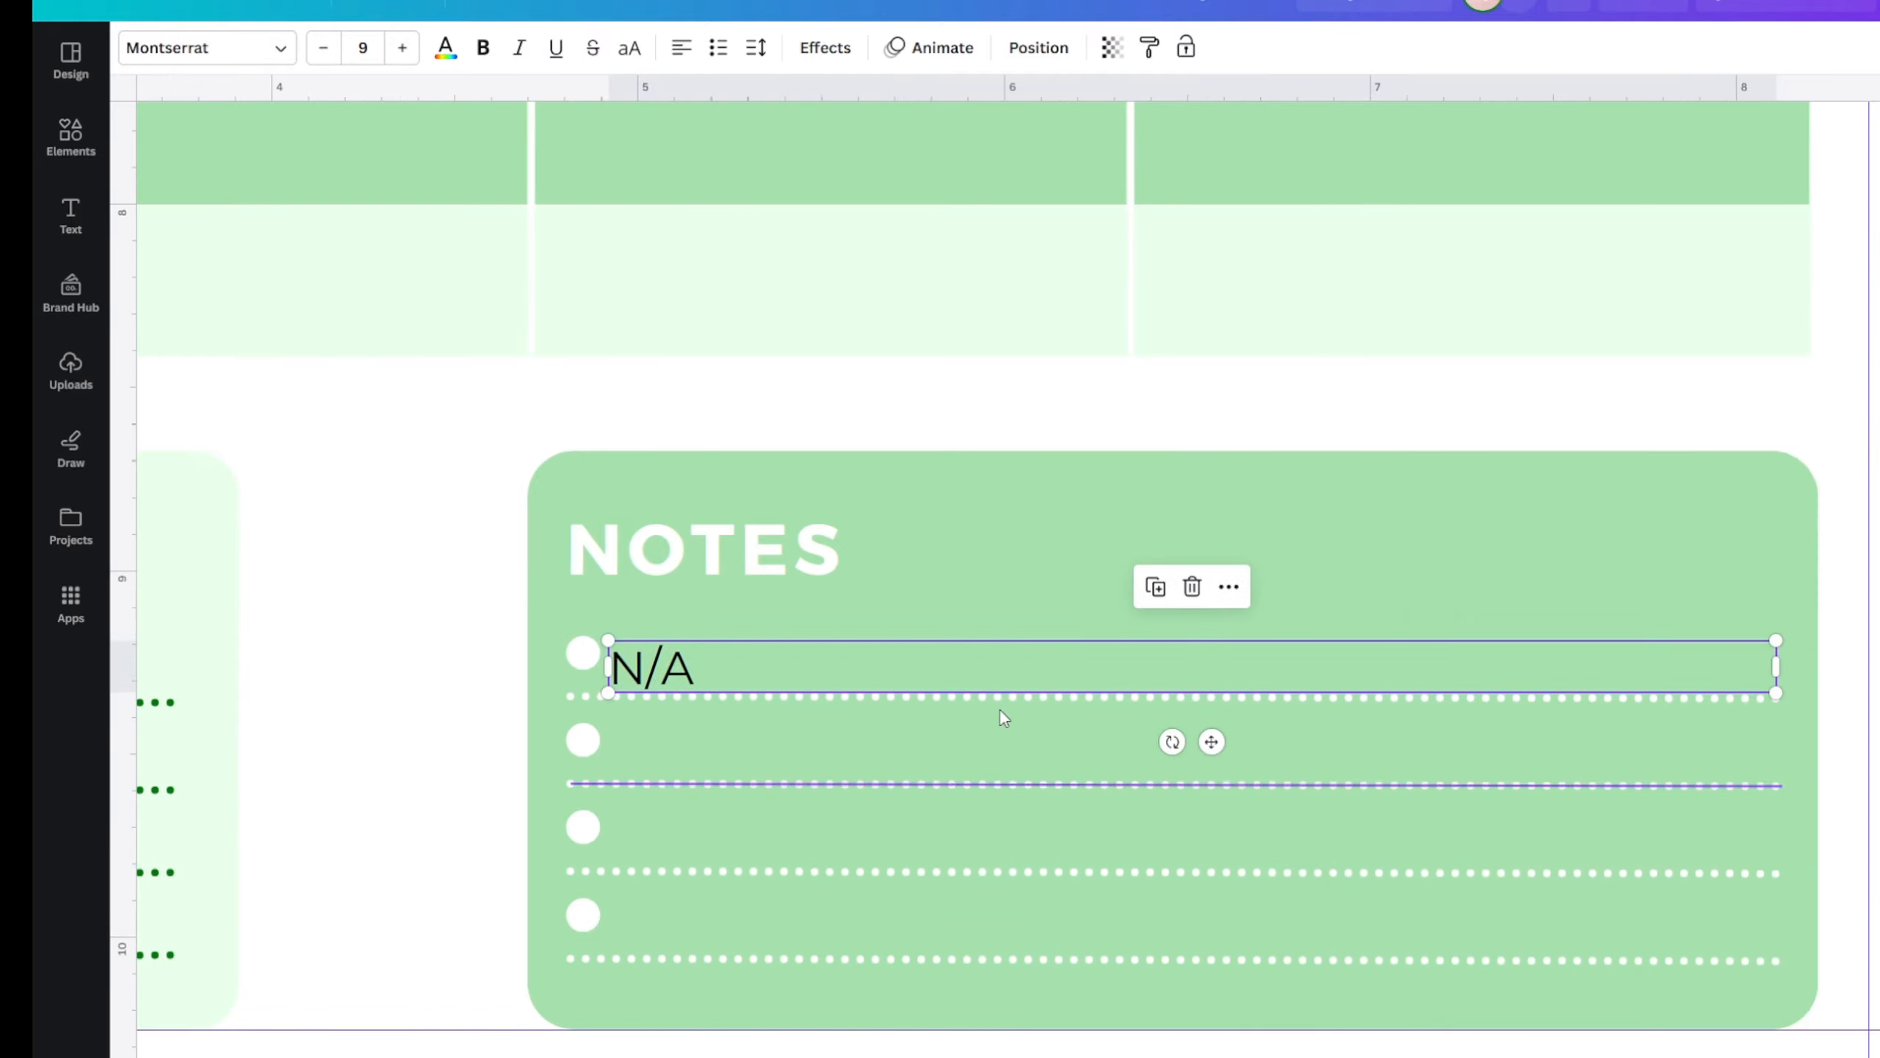
# - Duplicate the Notes N/A text onto the second, third and fourth lines beside their bullets
pyautogui.click(1155, 587)
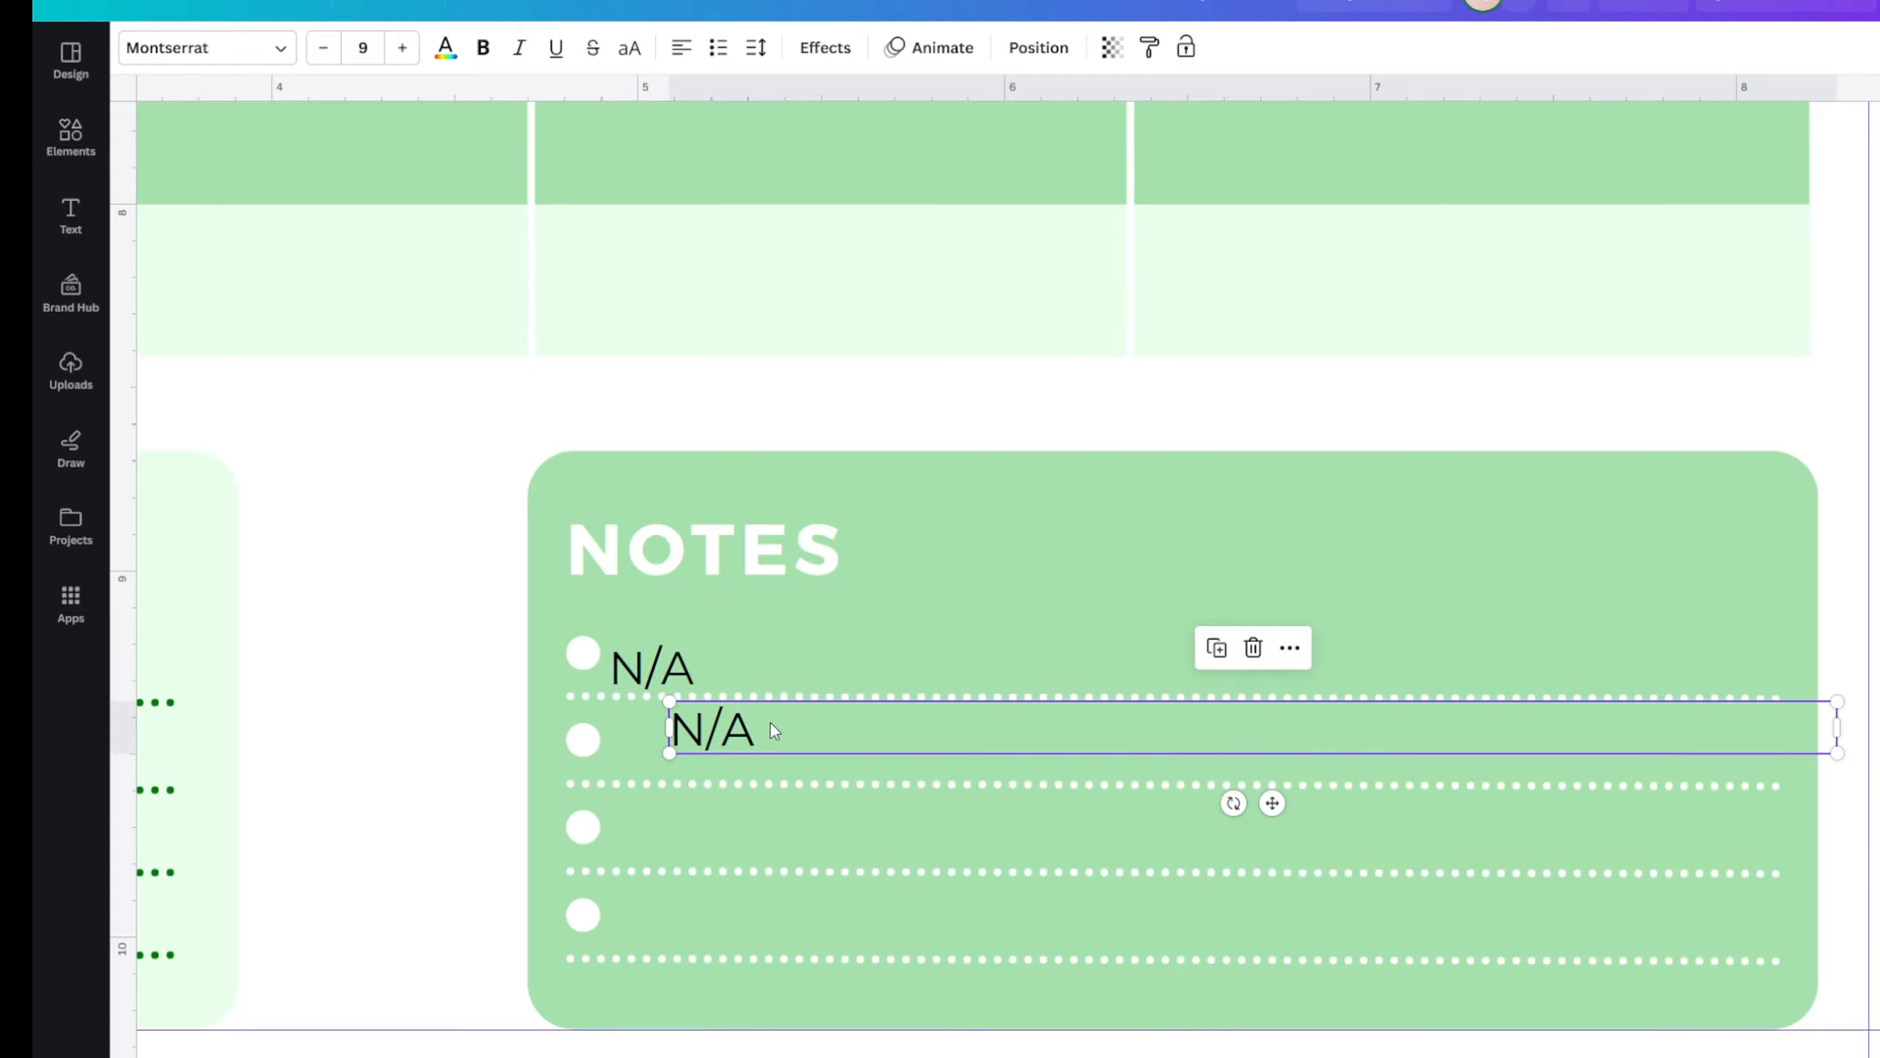
pyautogui.moveTo(770, 720); pyautogui.dragTo(710, 741)
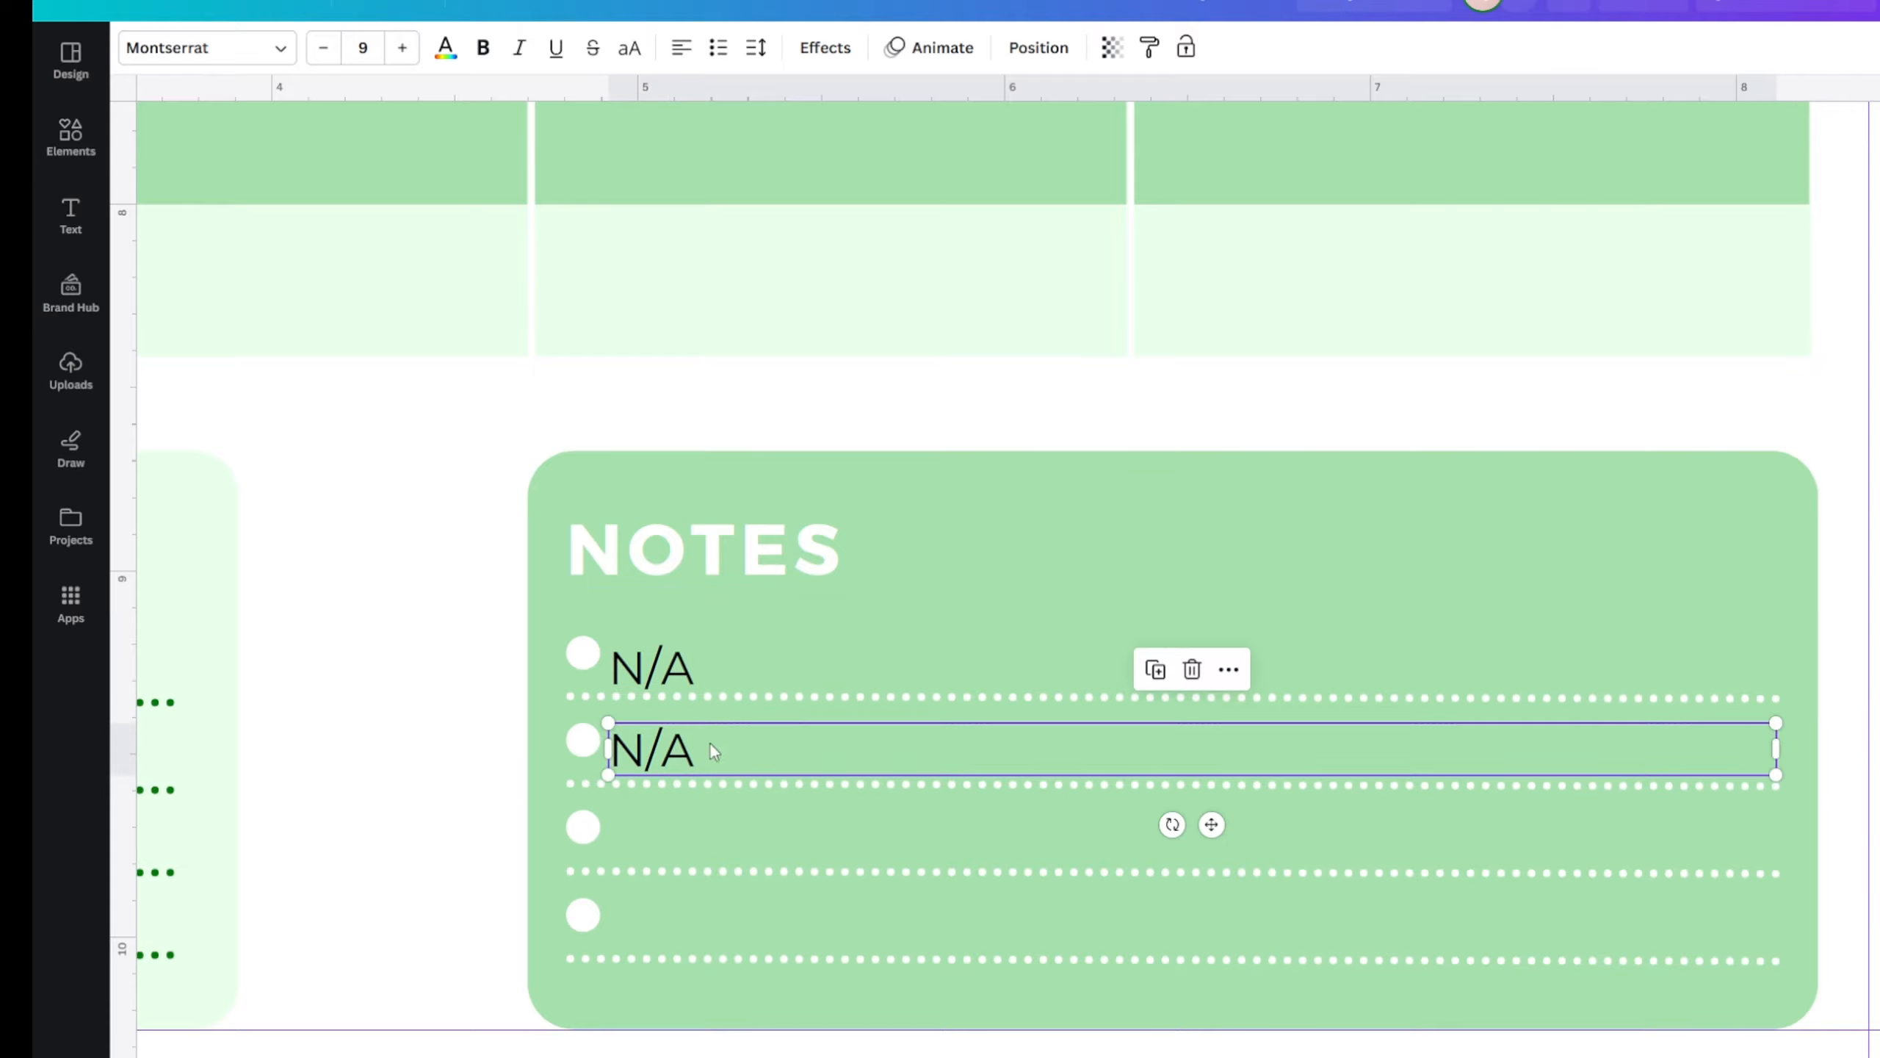
pyautogui.click(1155, 669)
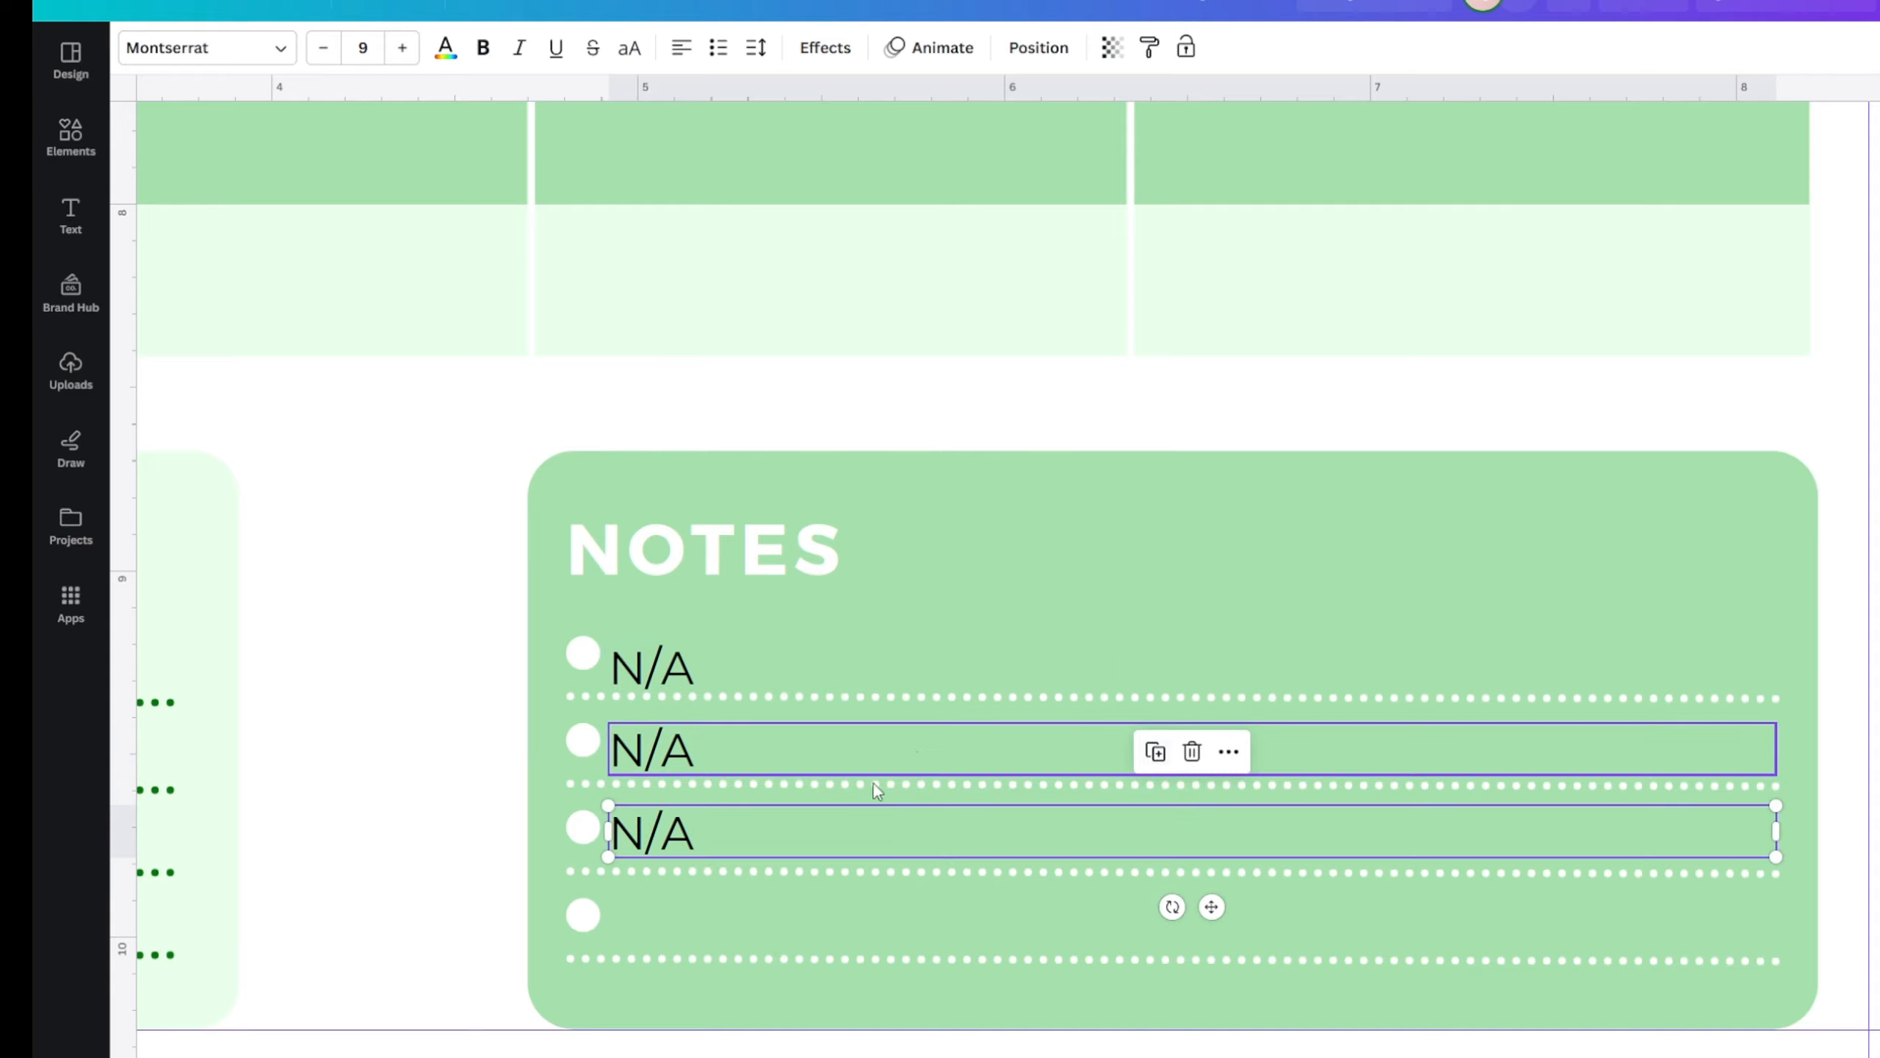
pyautogui.click(1156, 755)
pyautogui.moveTo(758, 924); pyautogui.dragTo(735, 933)
# - Nudge the third, second and first Notes N/A texts so they sit evenly above their dotted lines
pyautogui.moveTo(683, 837); pyautogui.dragTo(685, 848)
pyautogui.moveTo(671, 767); pyautogui.dragTo(674, 773)
pyautogui.moveTo(651, 642); pyautogui.dragTo(652, 656)
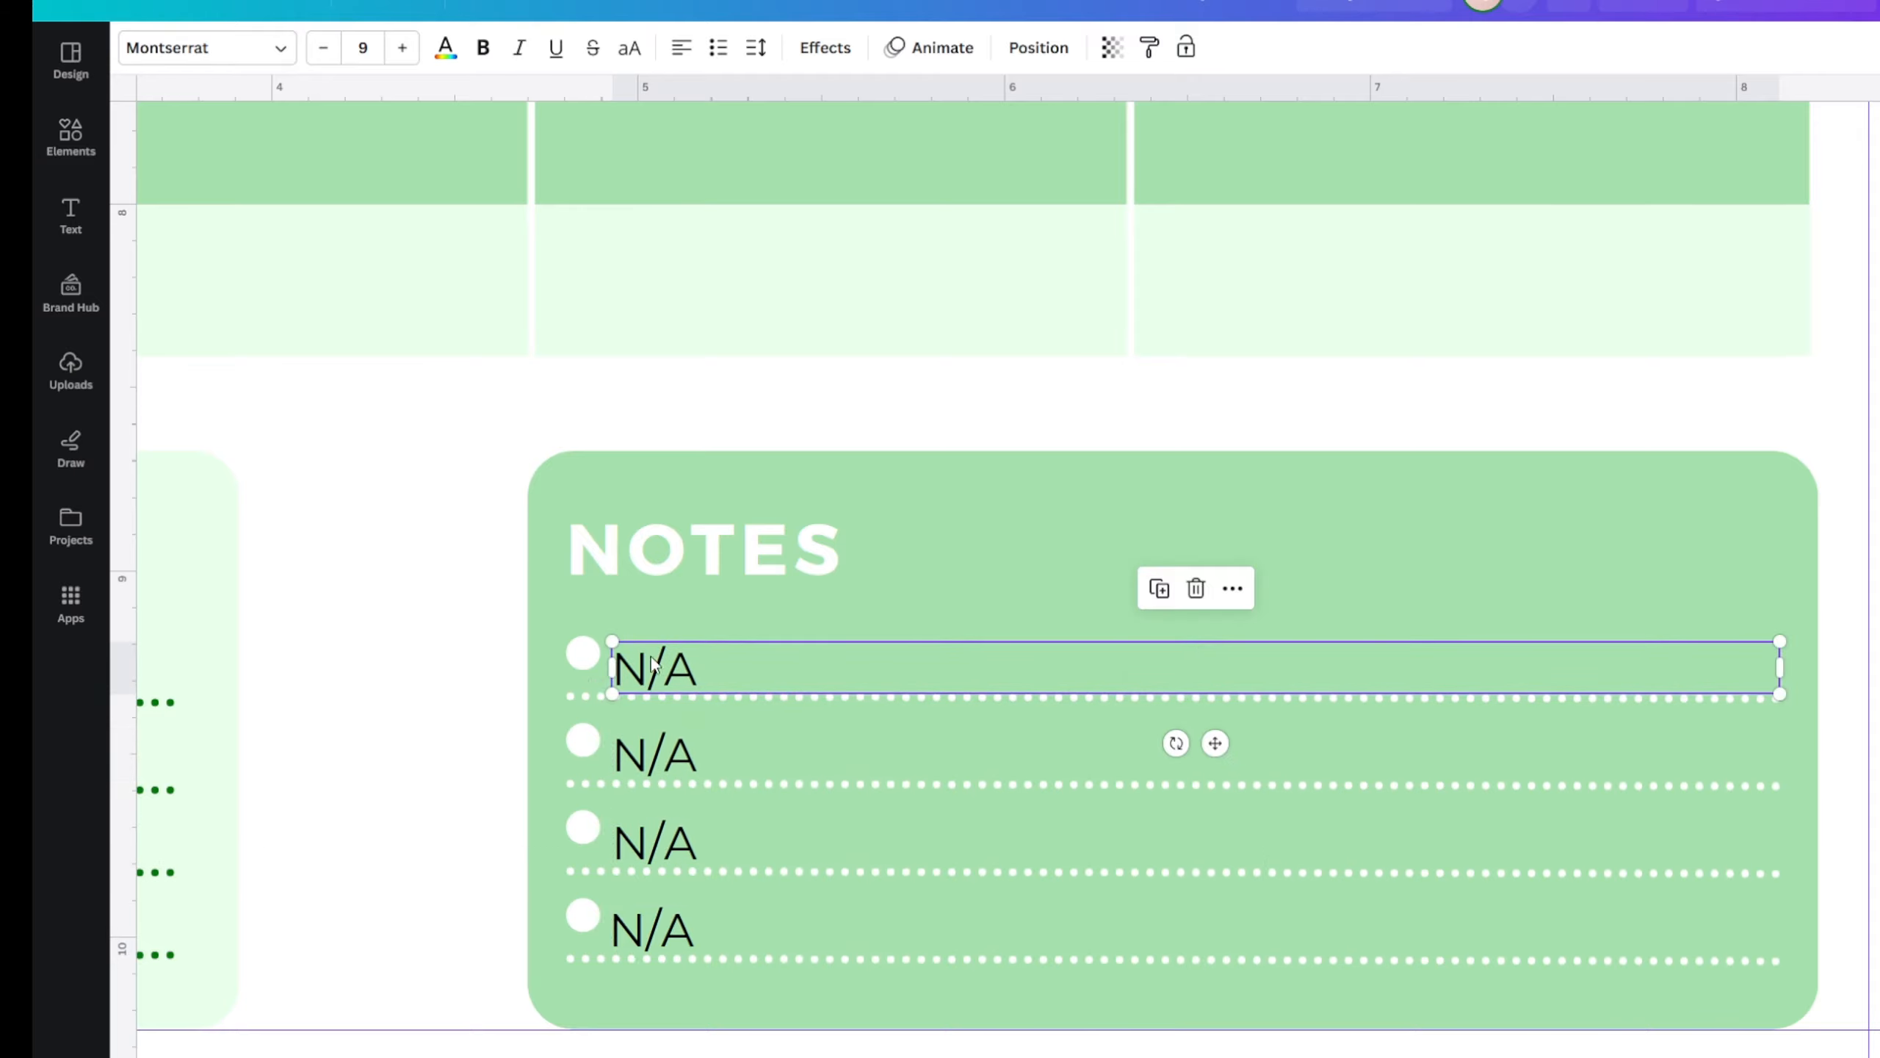
pyautogui.click(405, 722)
# - Examine the tracker table's rows and the N/A placeholders in the Goals and Notes boxes
pyautogui.scroll(-5, 405, 723)
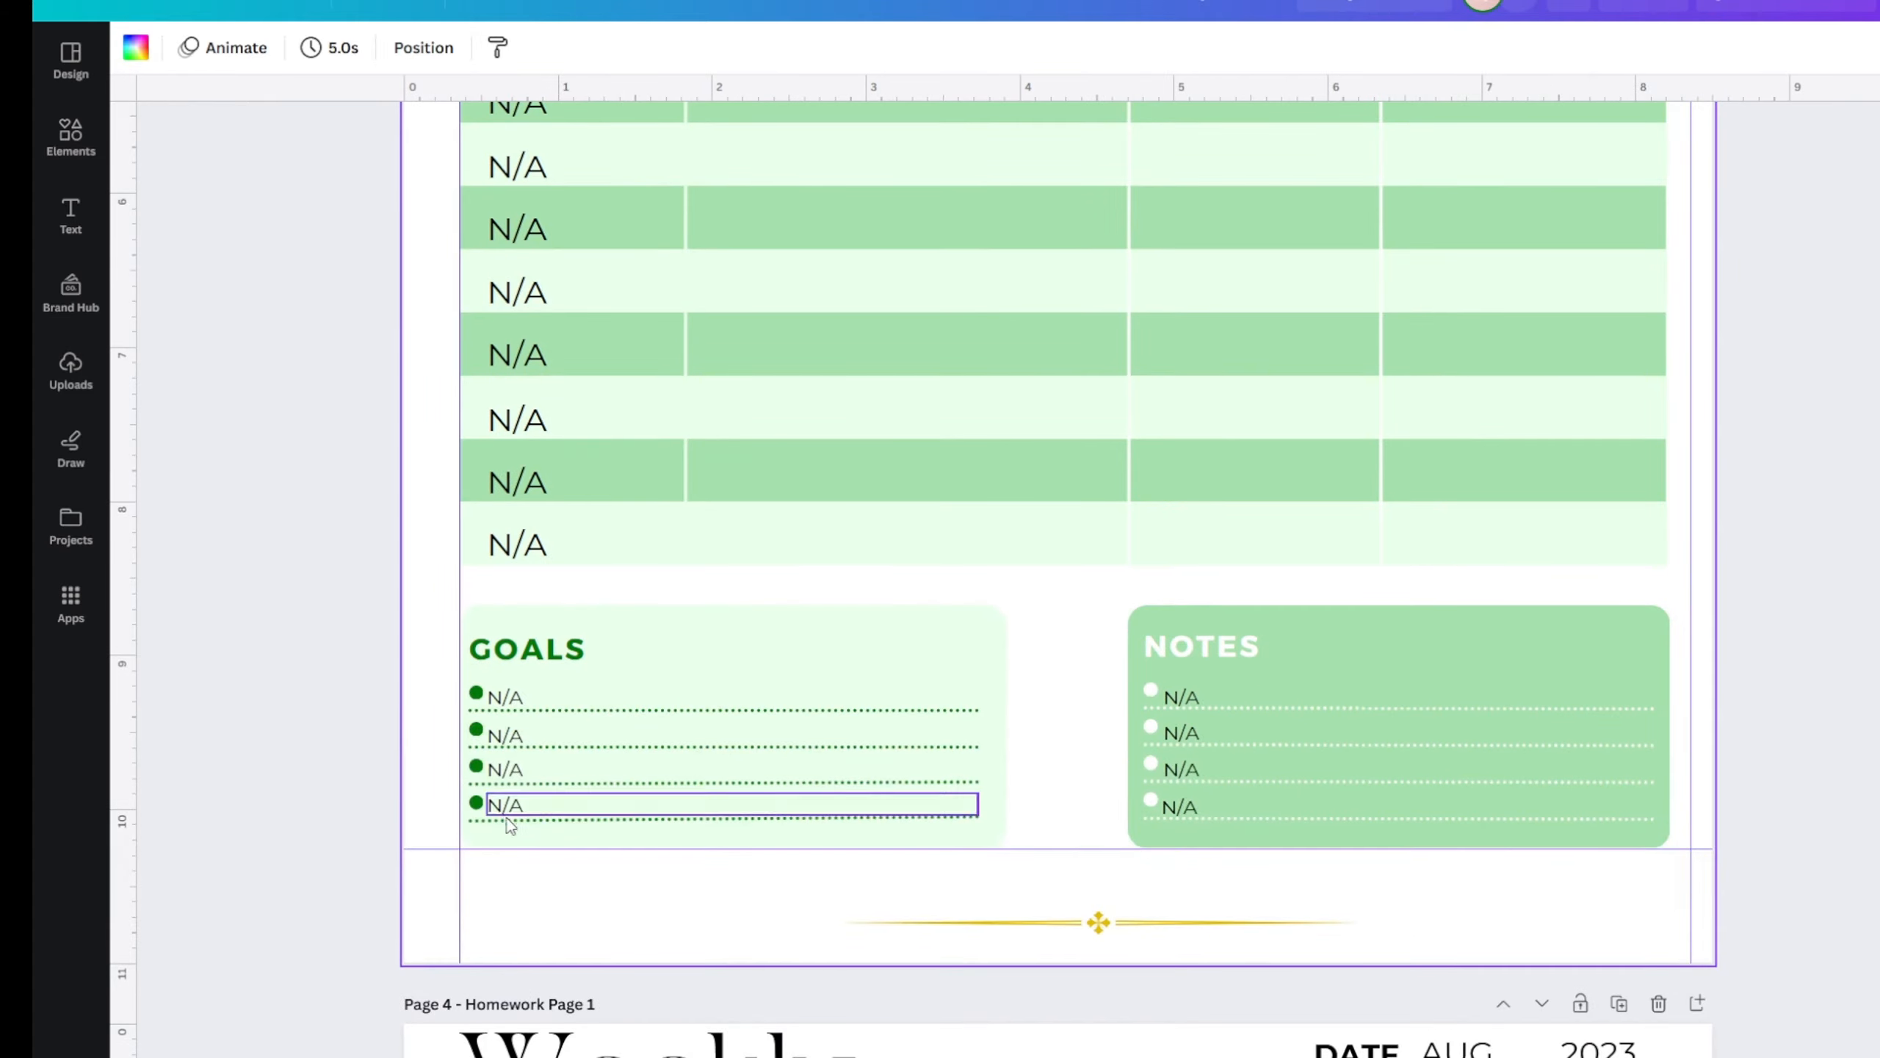
pyautogui.scroll(6, 749, 919)
pyautogui.scroll(-4, 742, 894)
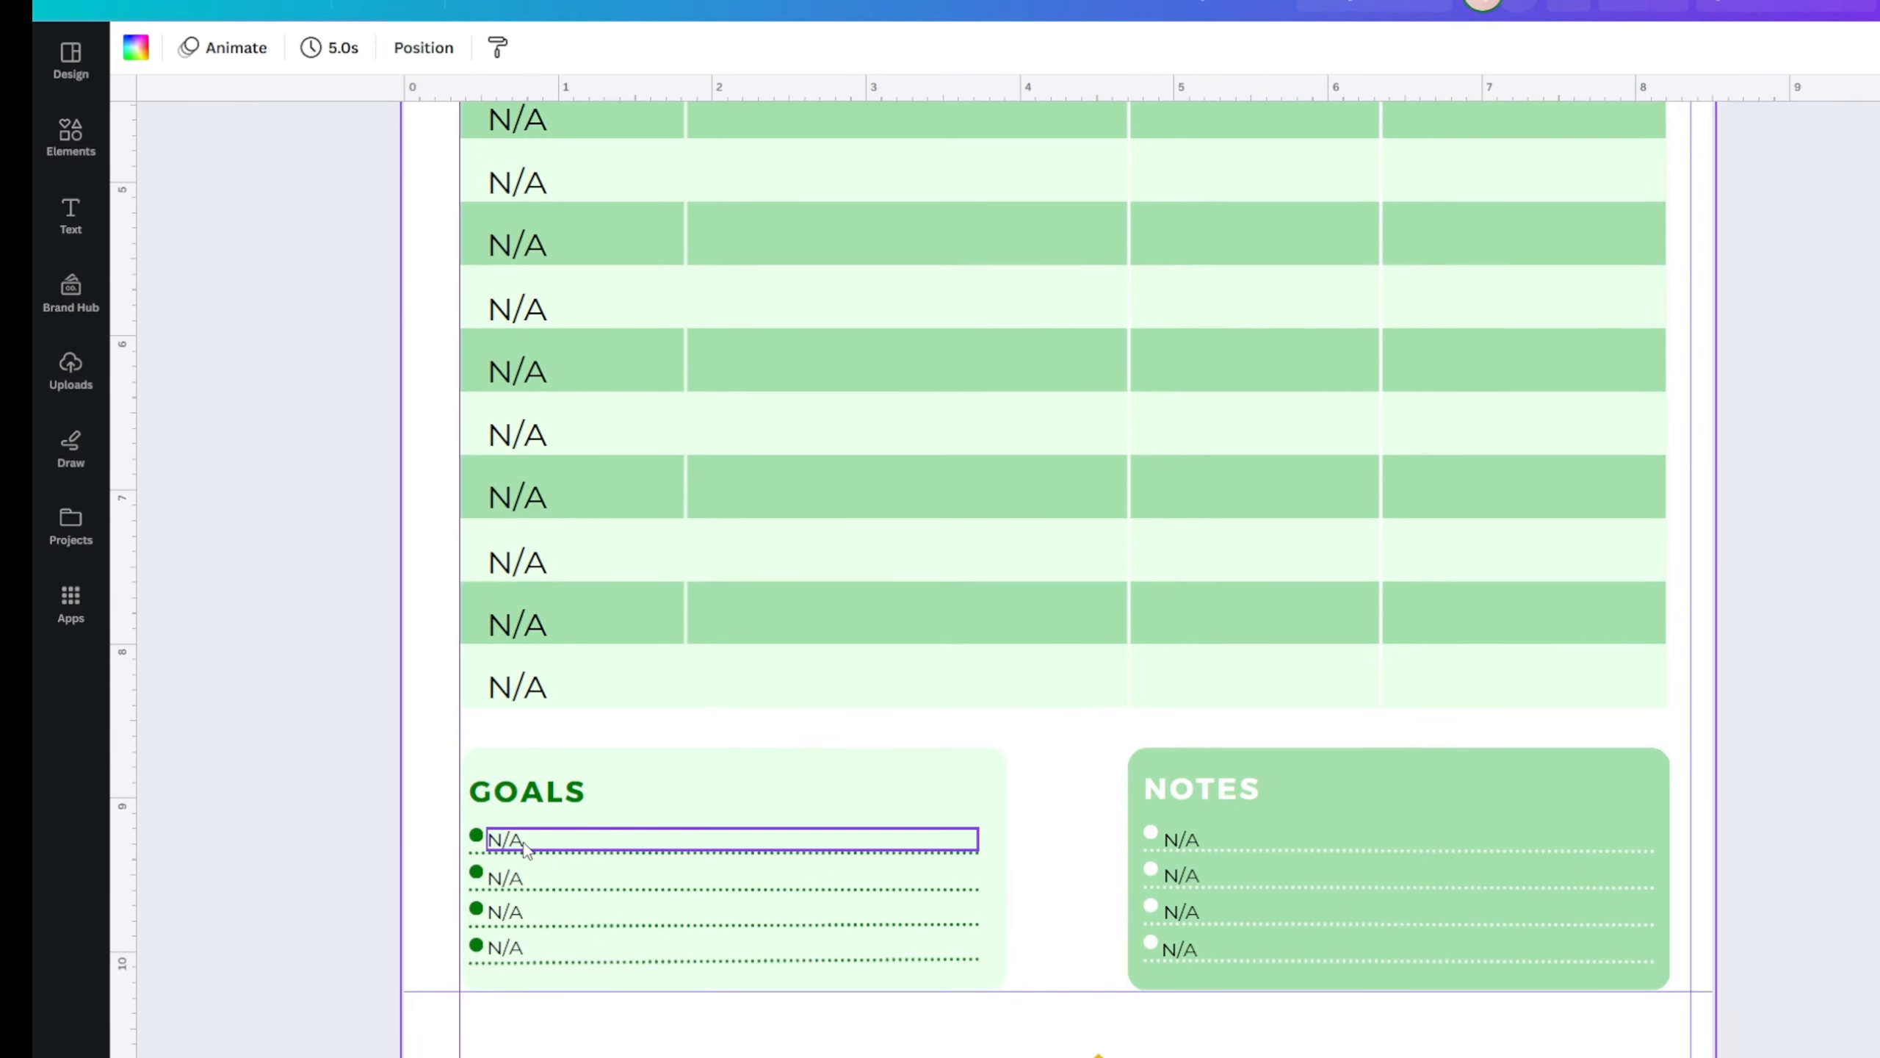
pyautogui.click(523, 845)
pyautogui.click(524, 843)
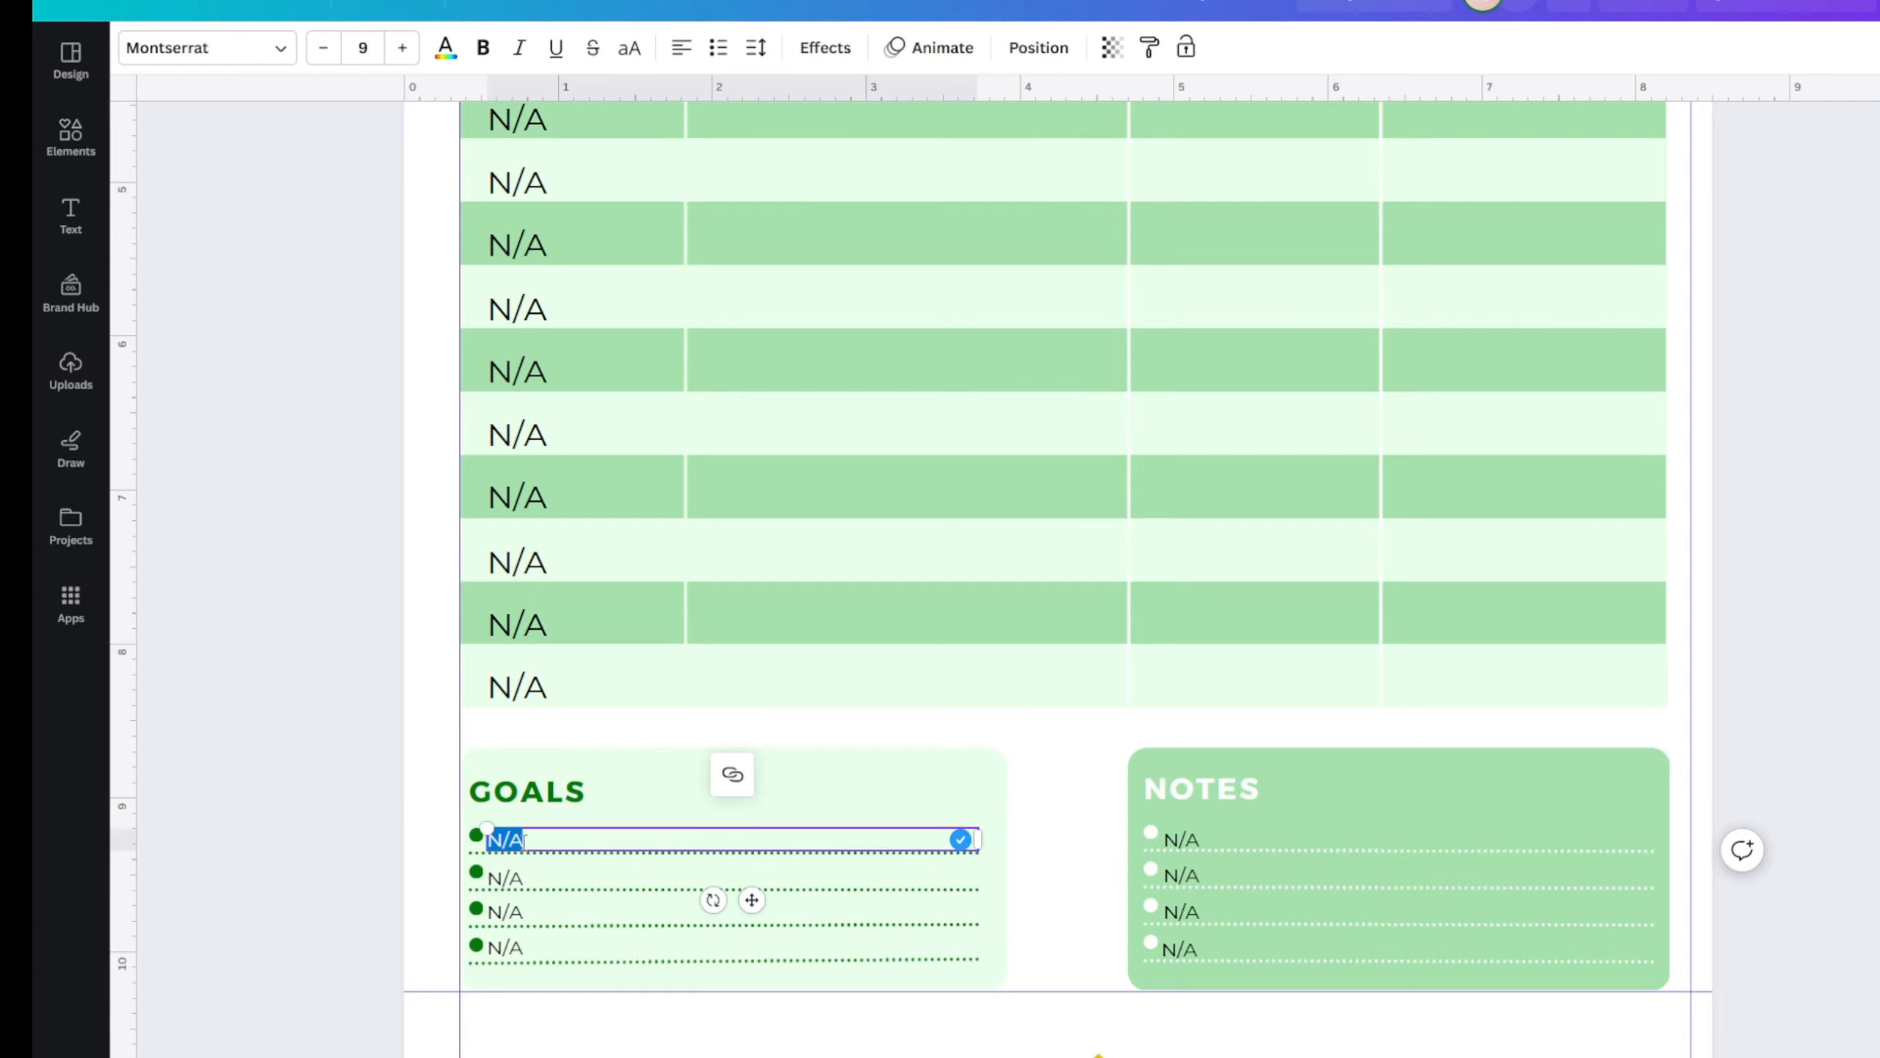
pyautogui.scroll(6, 370, 979)
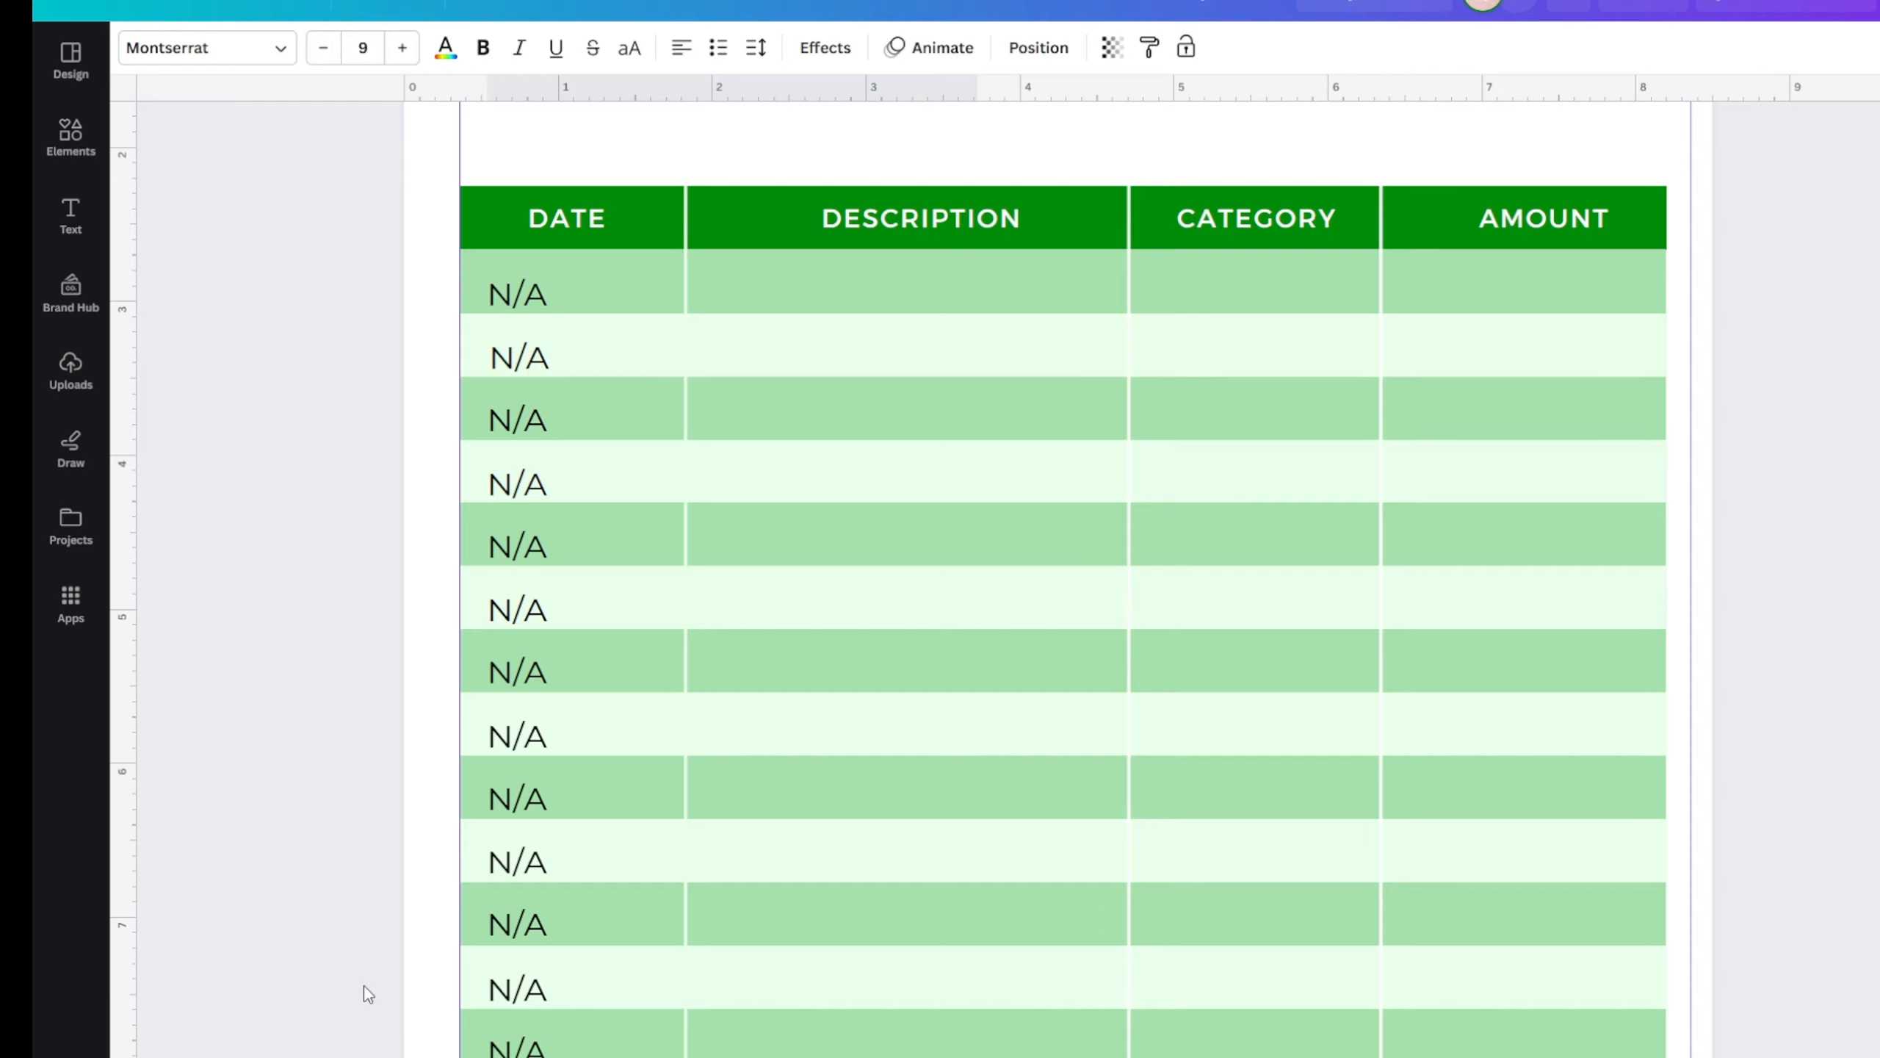
pyautogui.scroll(-4, 145, 929)
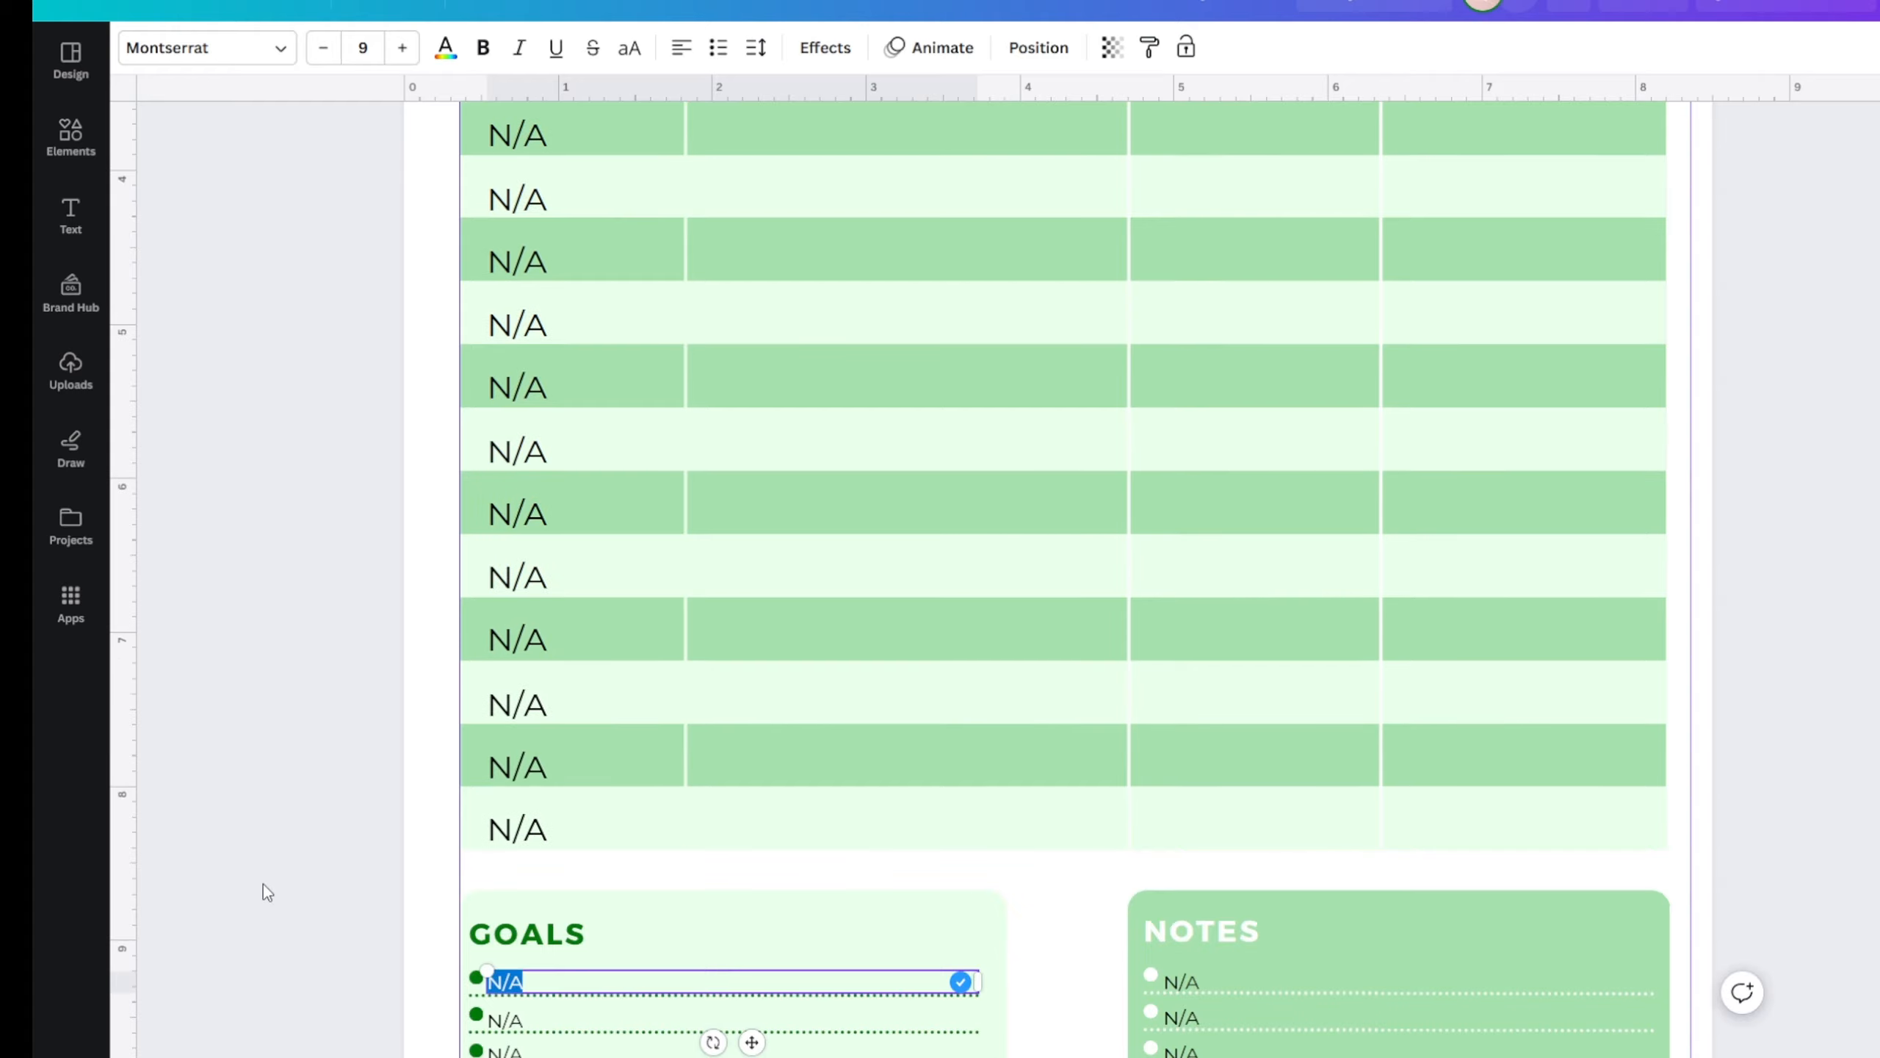
pyautogui.scroll(3, 316, 814)
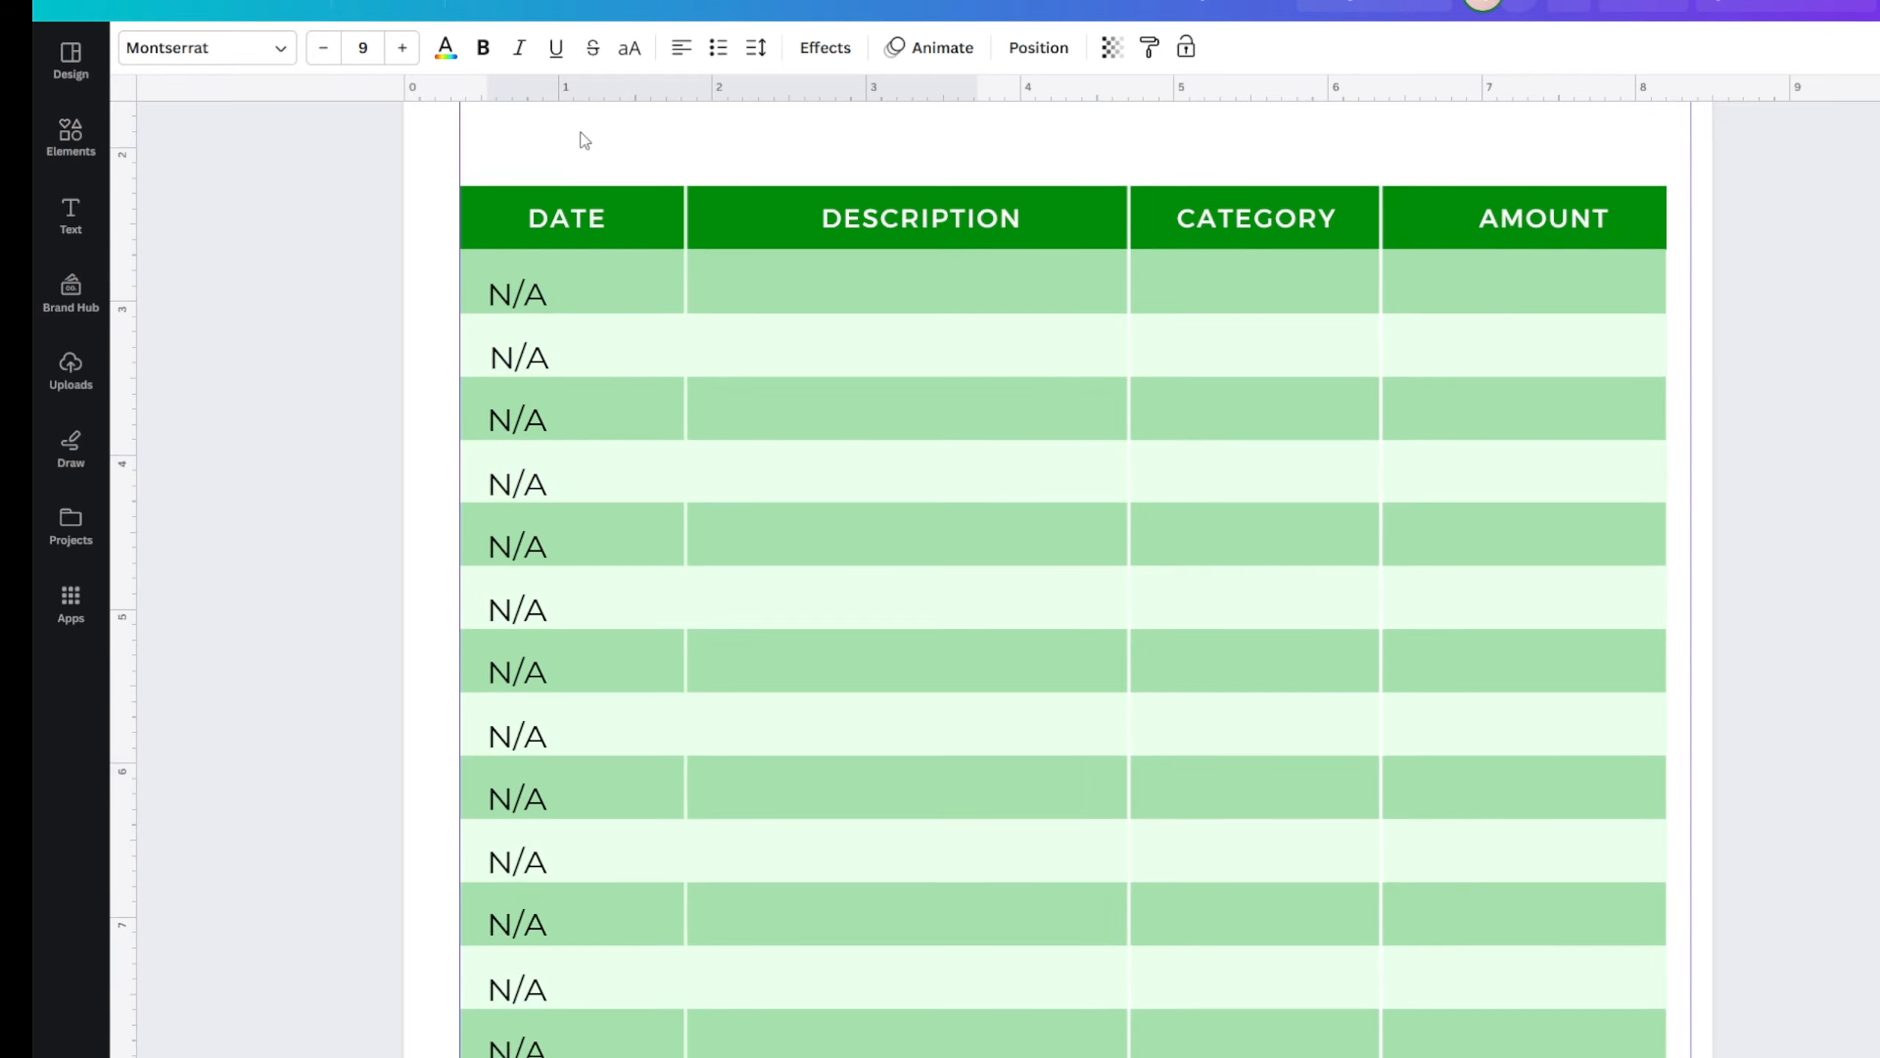
# - Review the tracker's Date, Description, Category and Amount columns together with the Goals and Notes boxes below
pyautogui.scroll(3, 755, 455)
pyautogui.scroll(2, 612, 502)
pyautogui.scroll(-9, 400, 689)
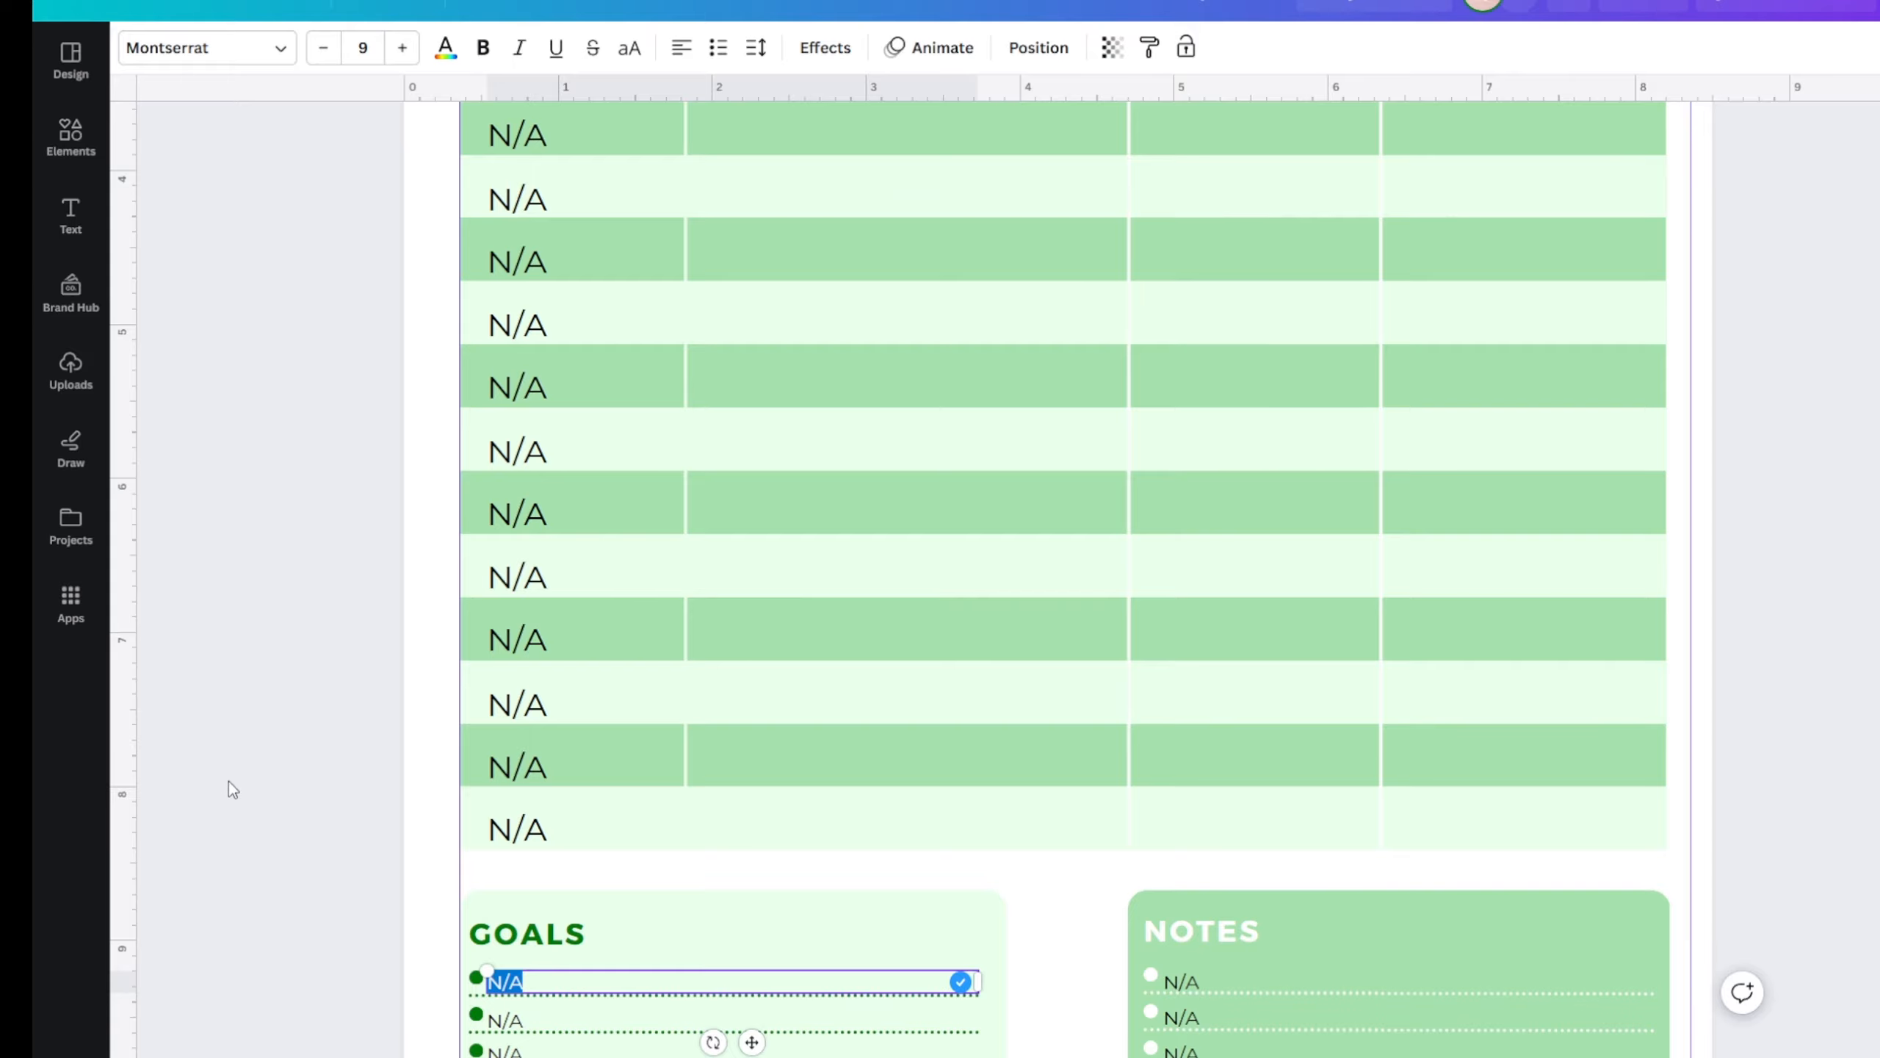
pyautogui.scroll(-2, 491, 958)
pyautogui.scroll(6, 491, 957)
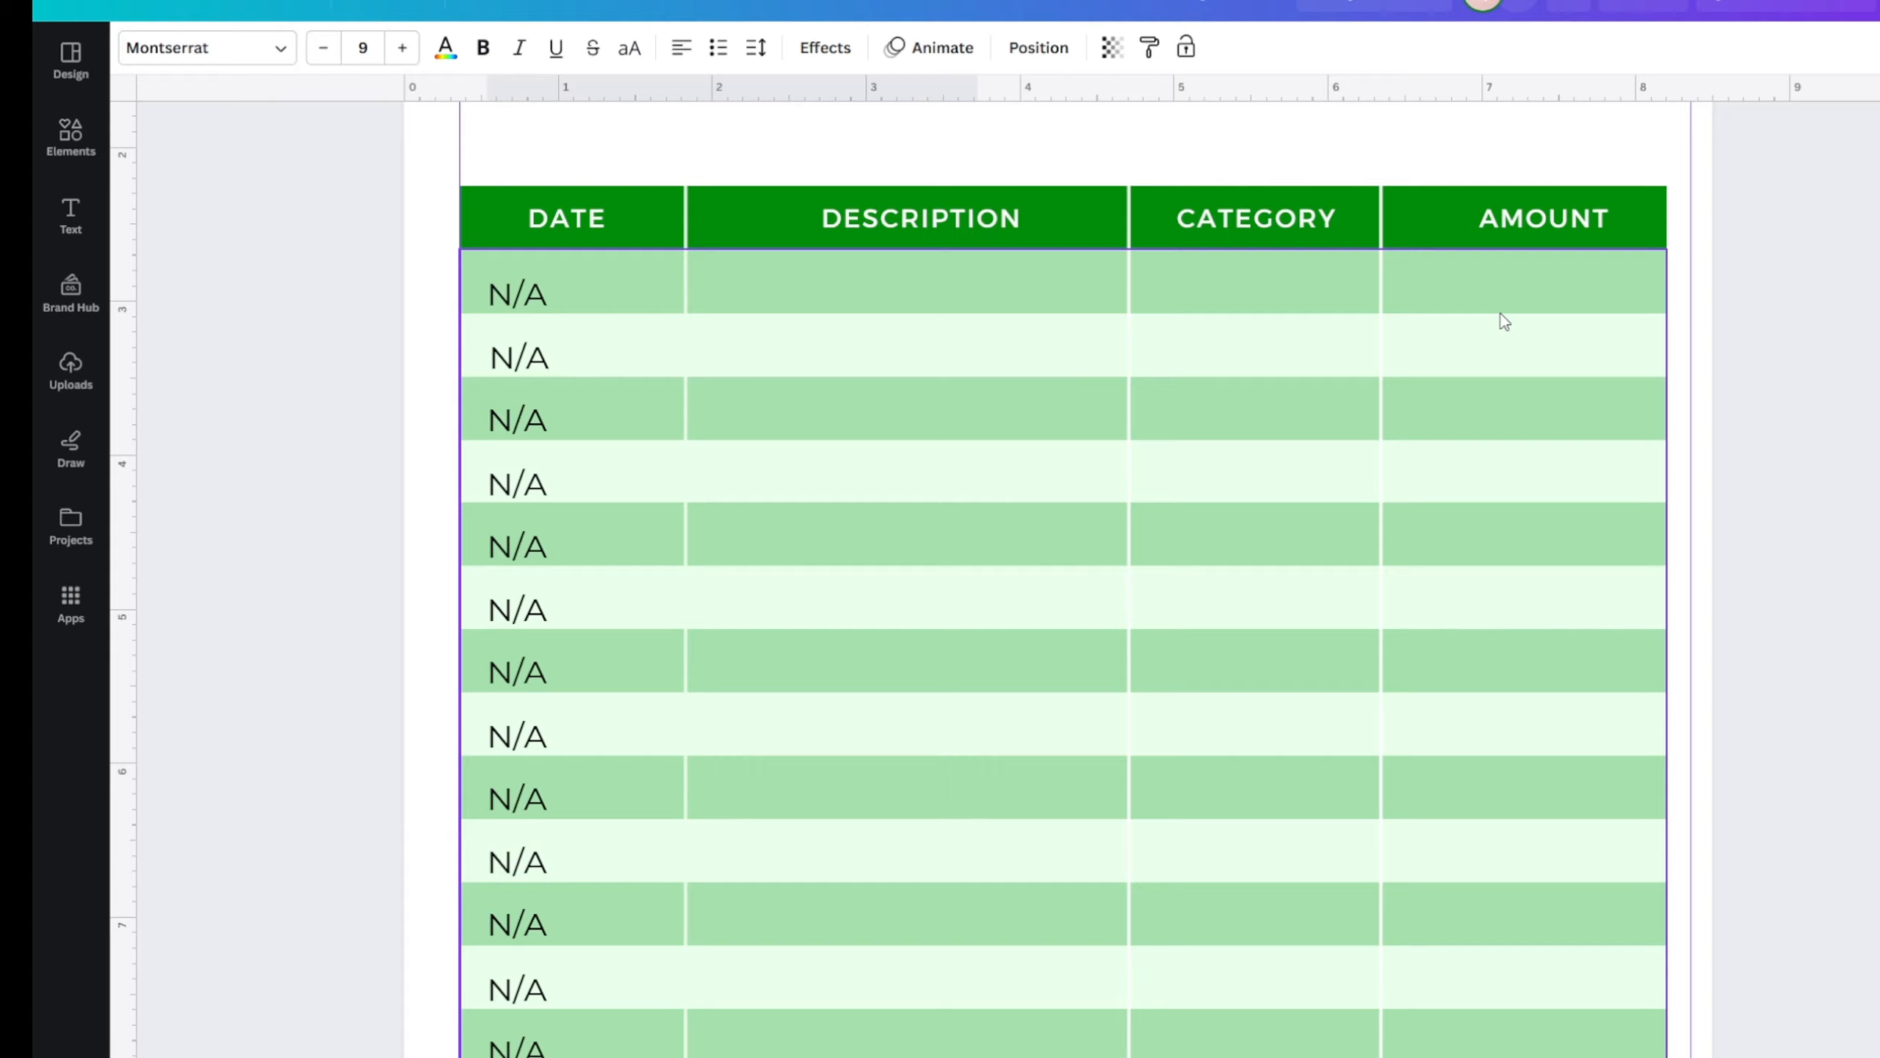
pyautogui.scroll(-5, 1338, 302)
pyautogui.scroll(5, 604, 504)
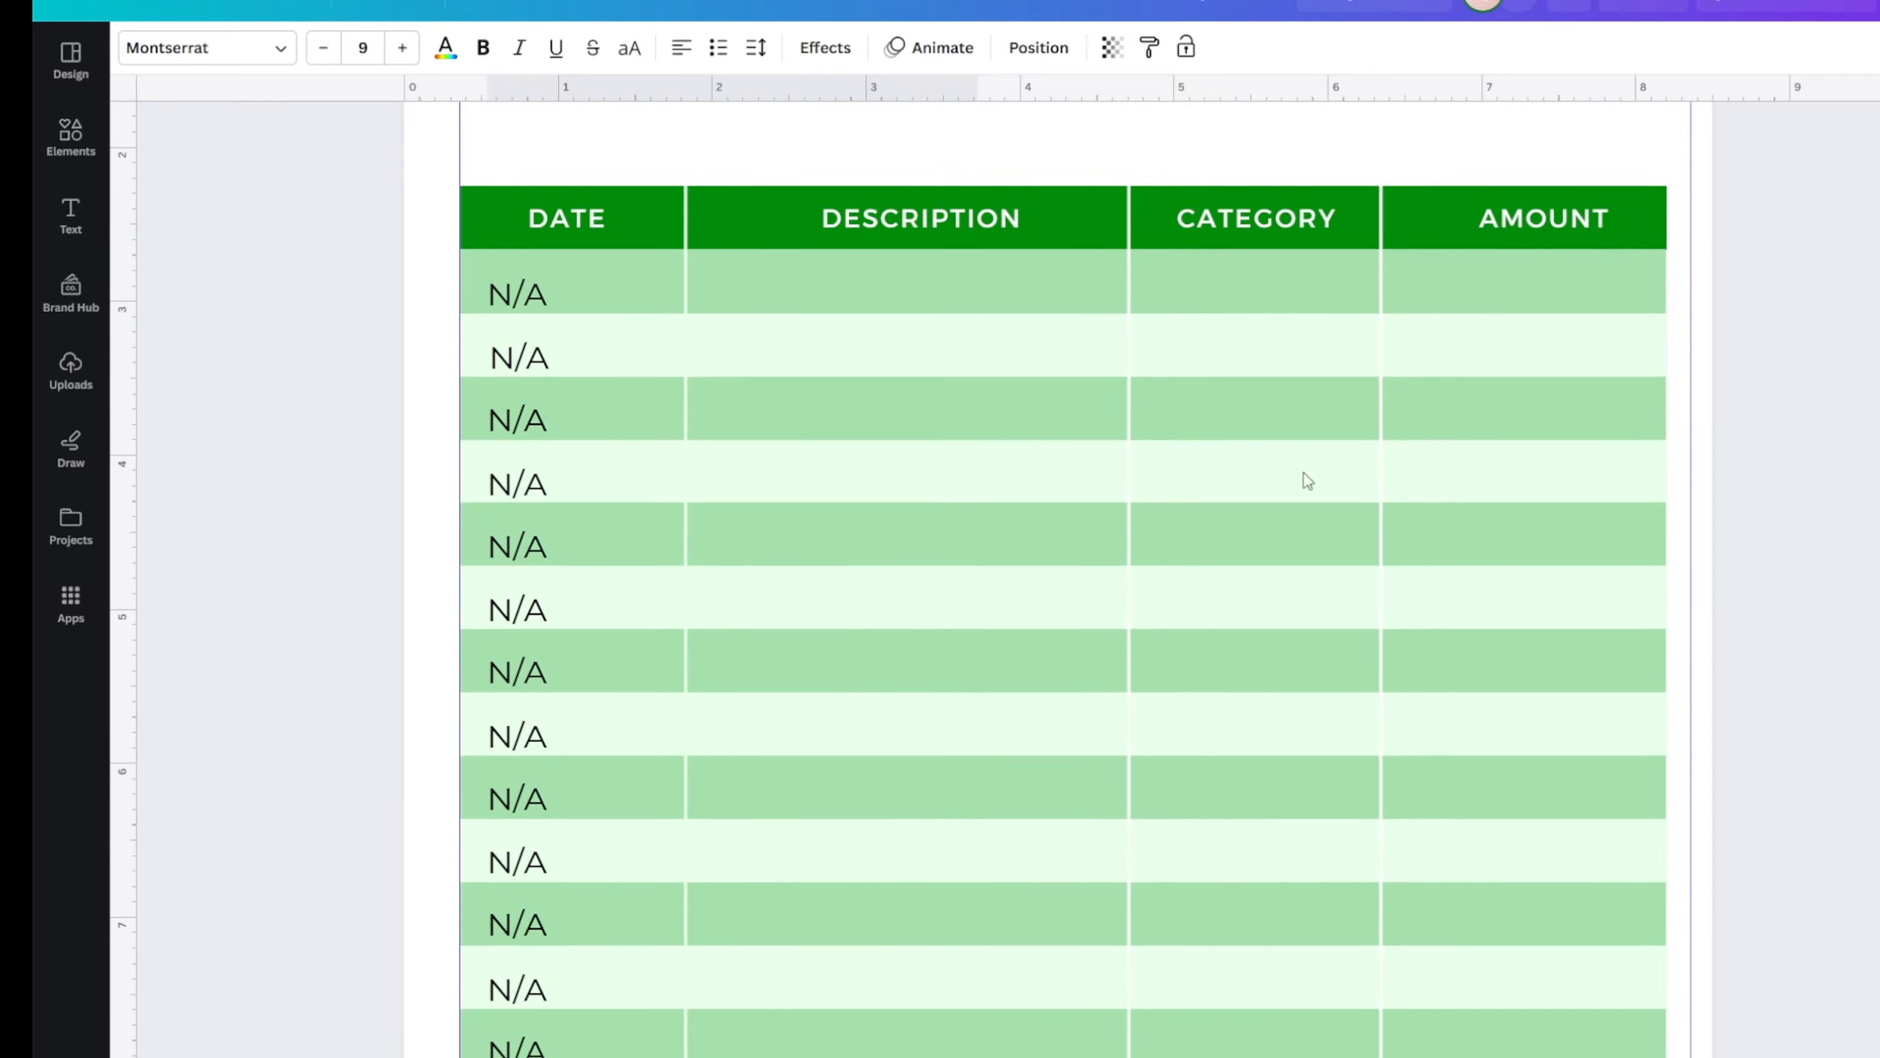
pyautogui.scroll(-5, 680, 664)
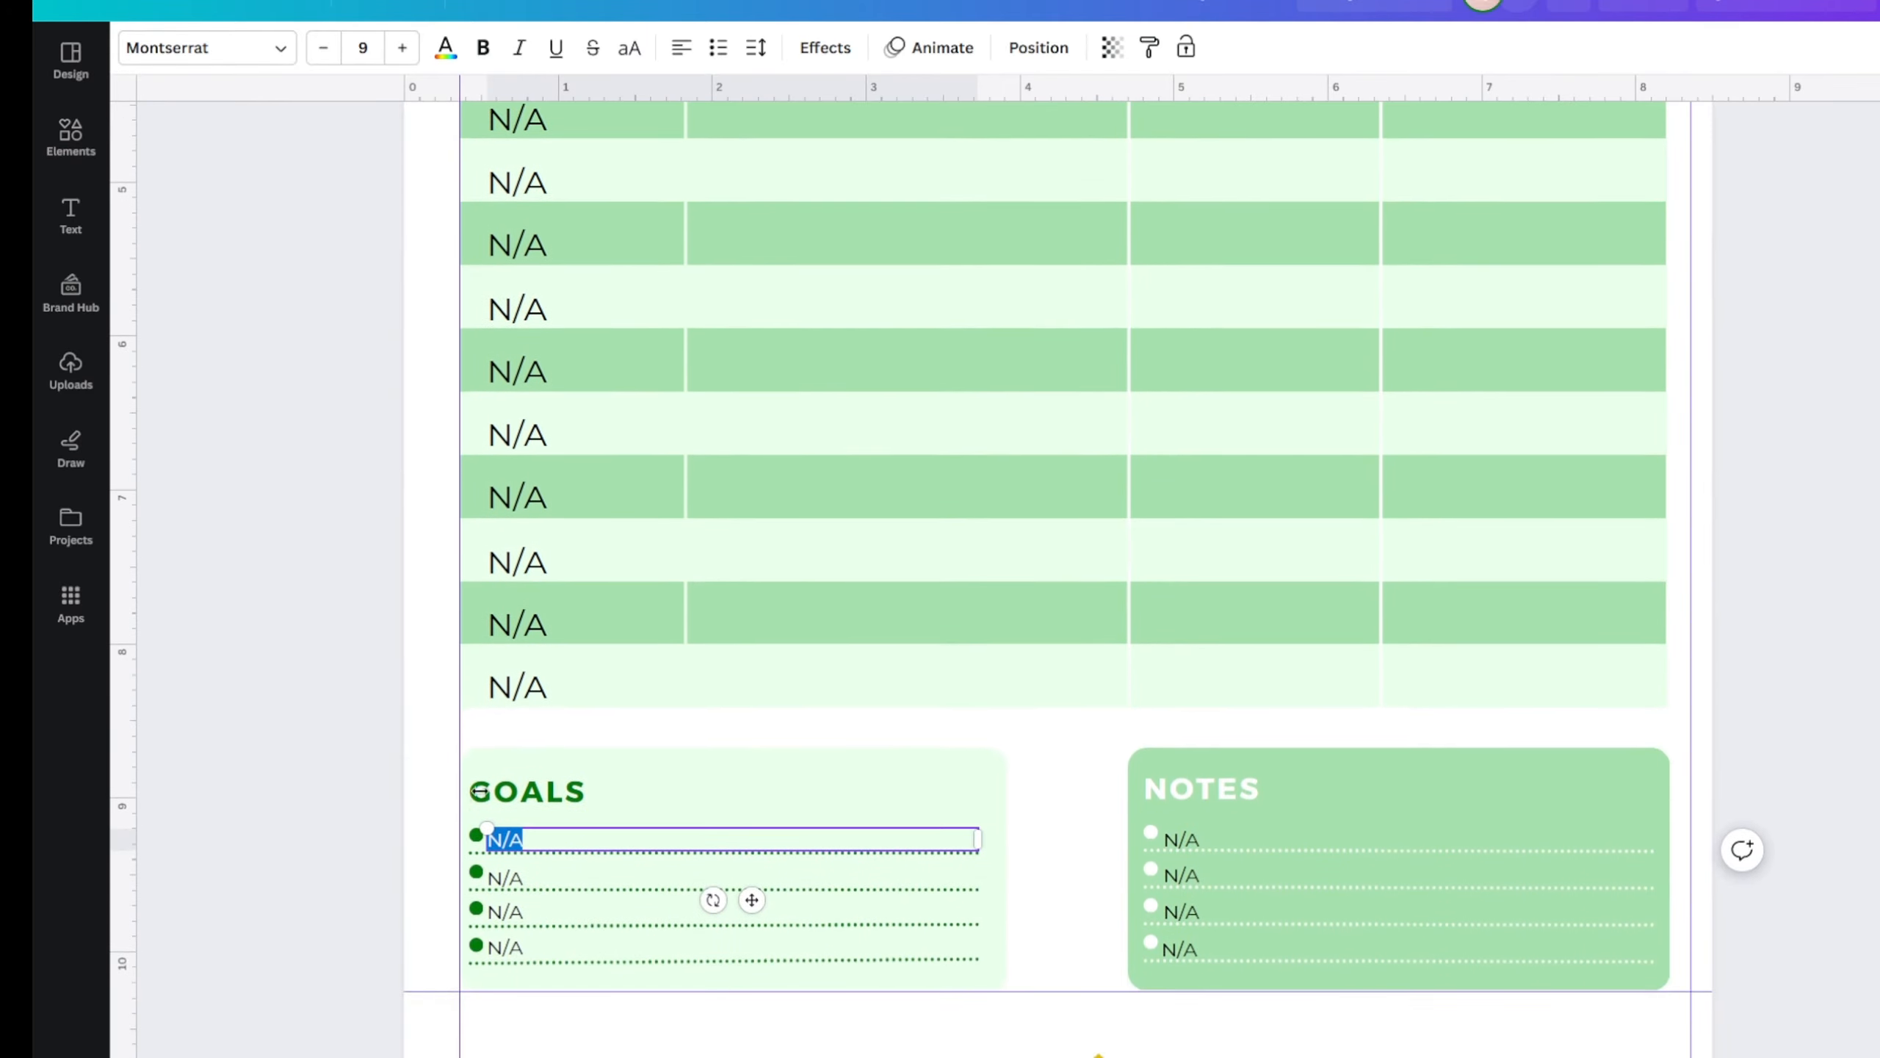
# - Replace the first N/A in the Goals box with "To become more comfortable with luxury"
pyautogui.click(397, 844)
pyautogui.doubleClick(555, 843)
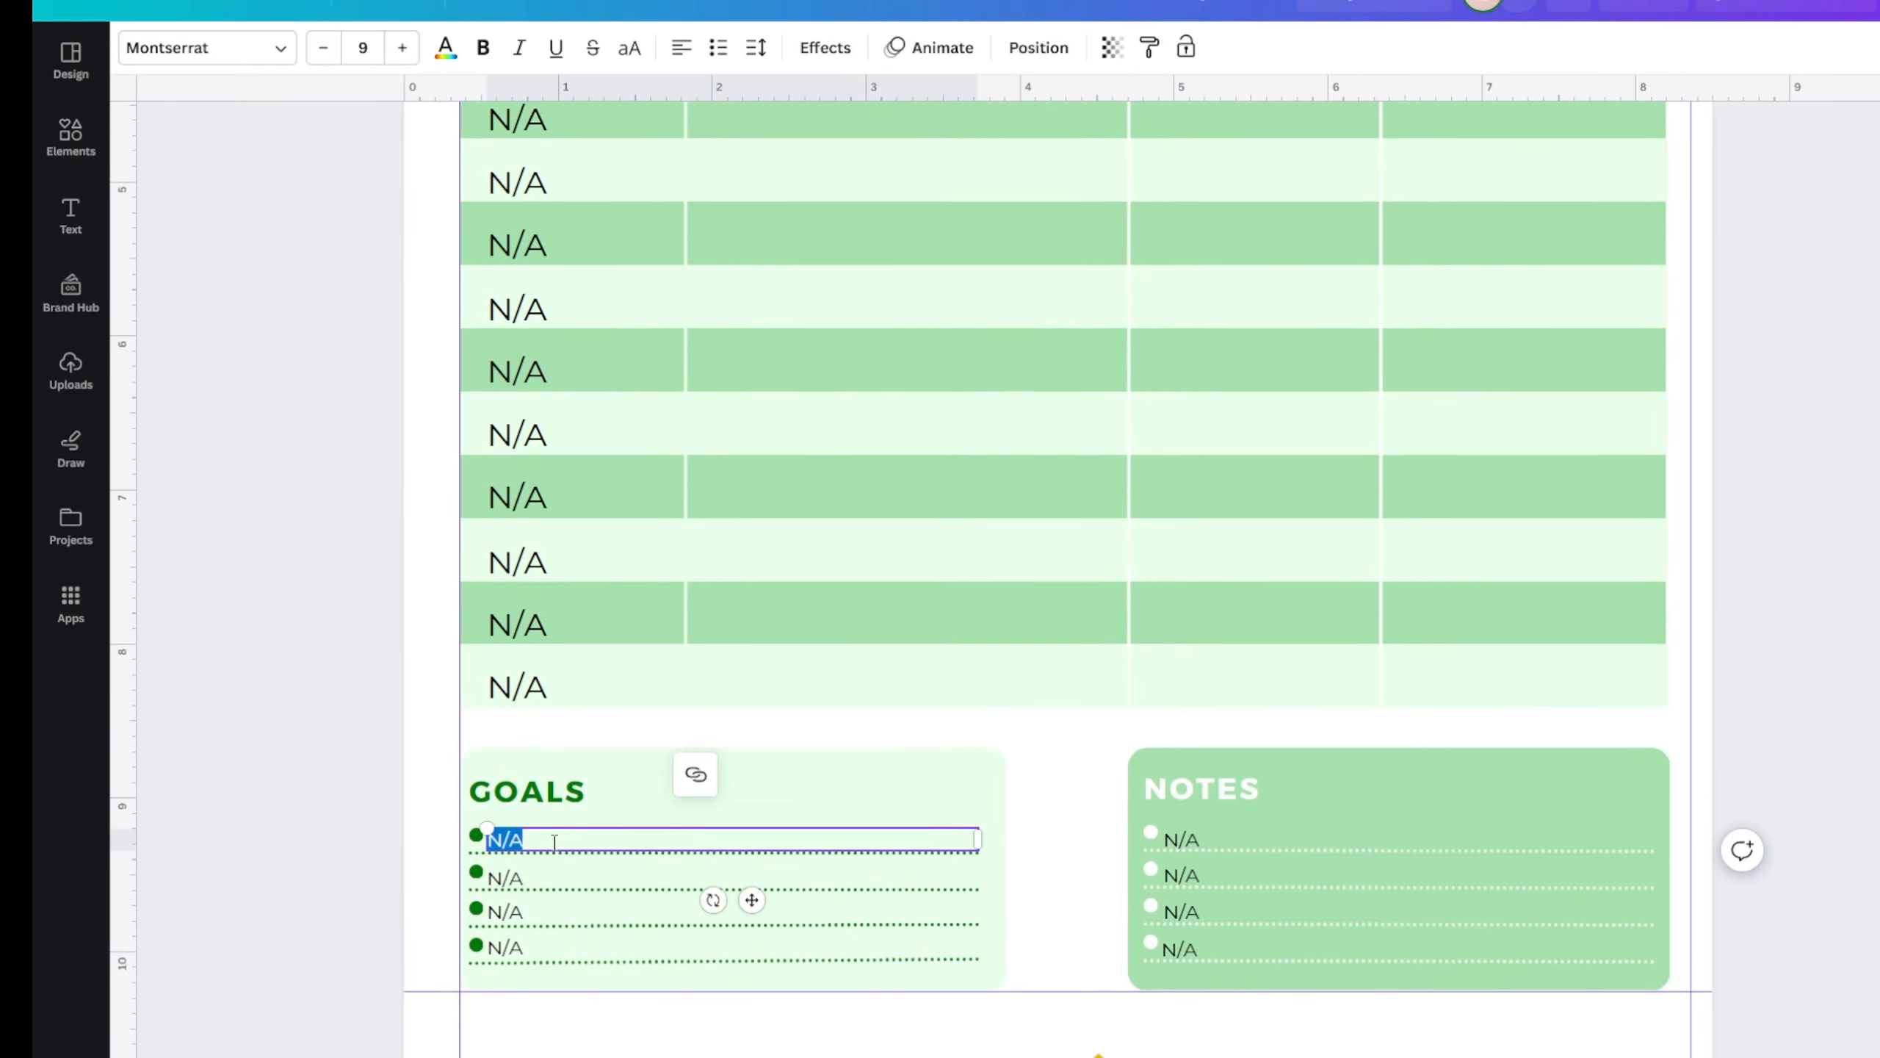
pyautogui.scroll(6, 430, 785)
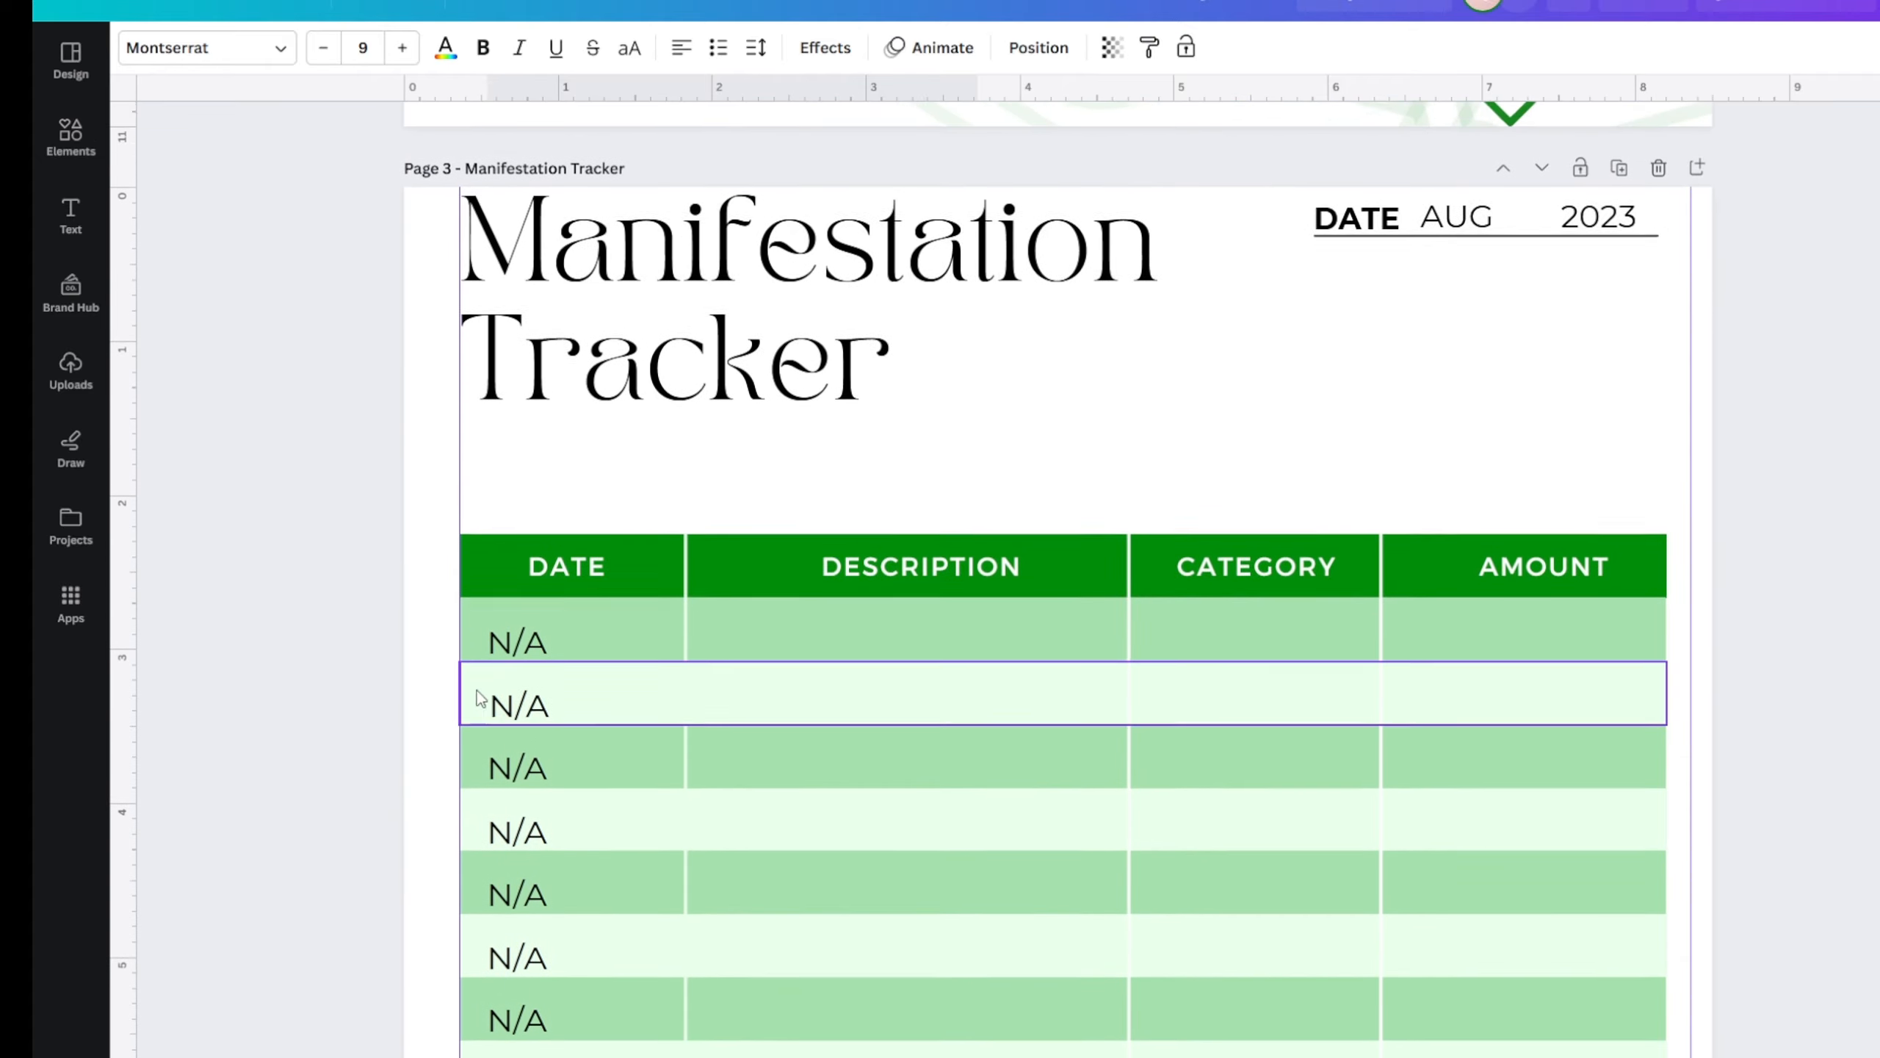
pyautogui.scroll(-5, 495, 682)
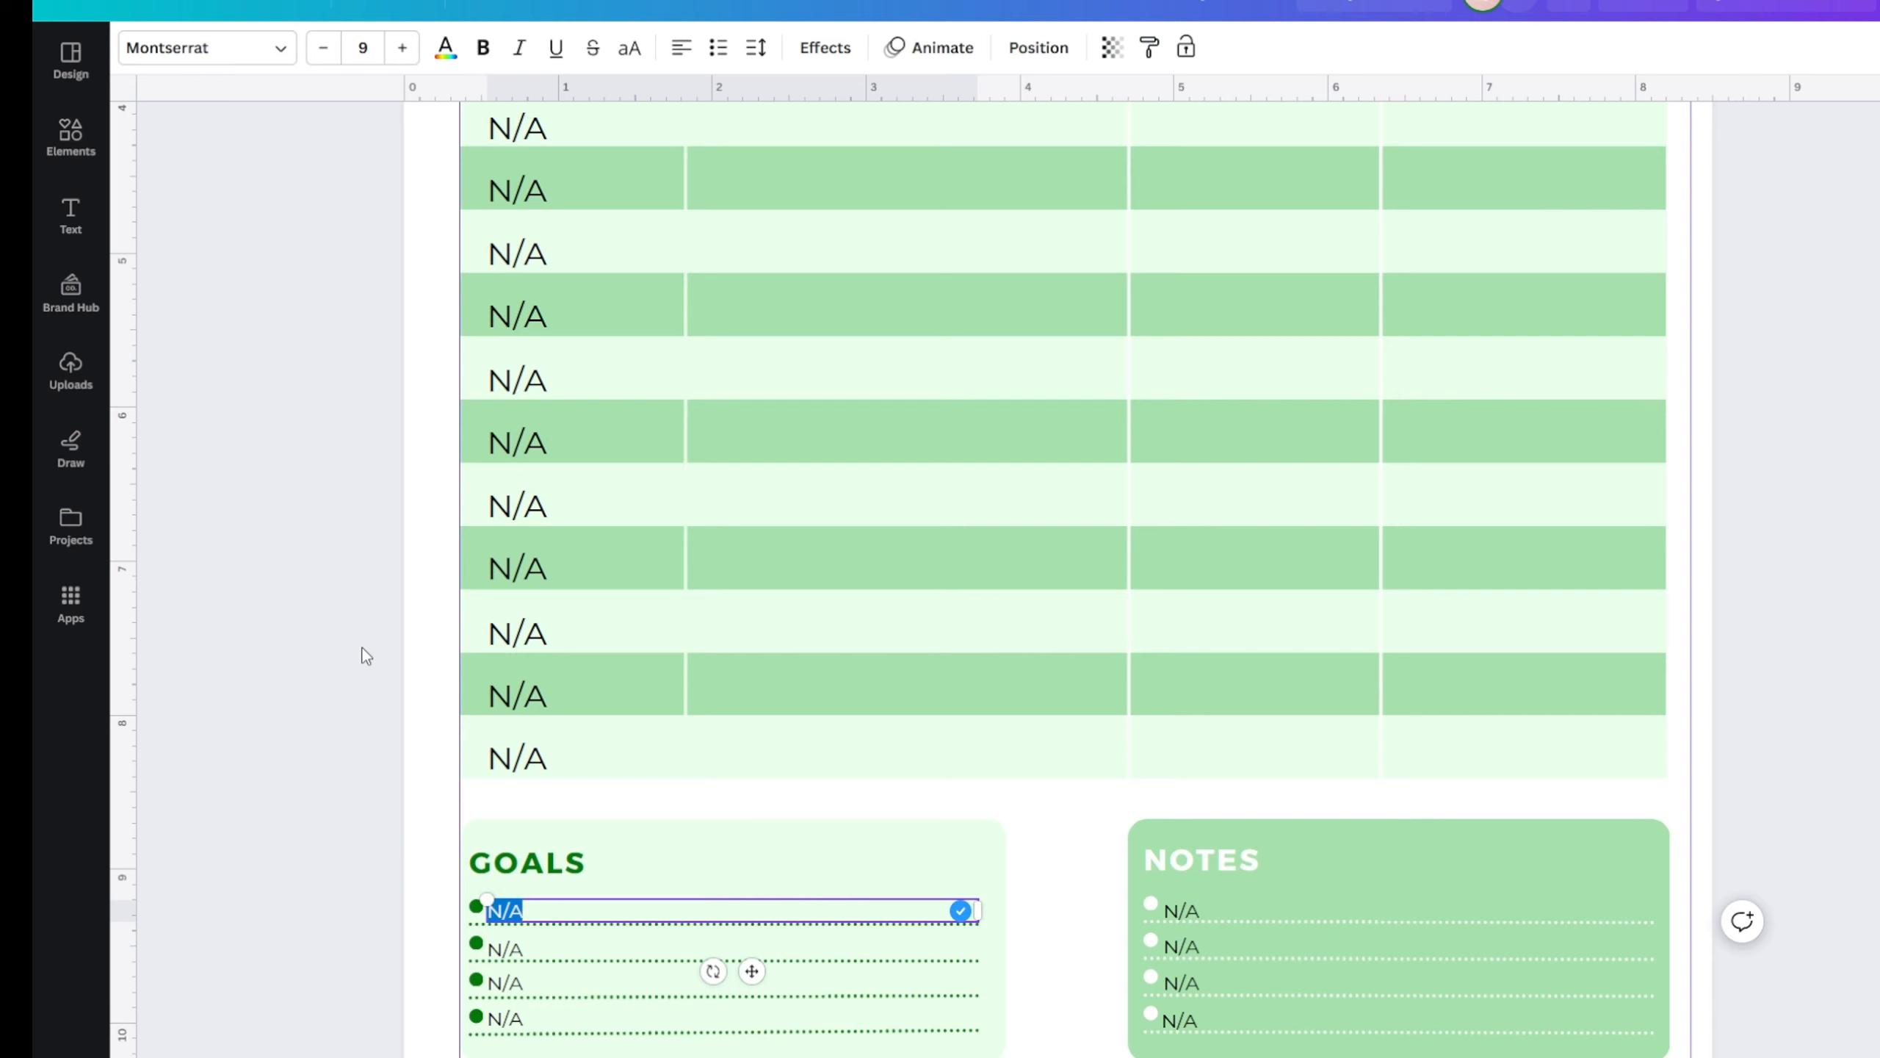
pyautogui.write('T')
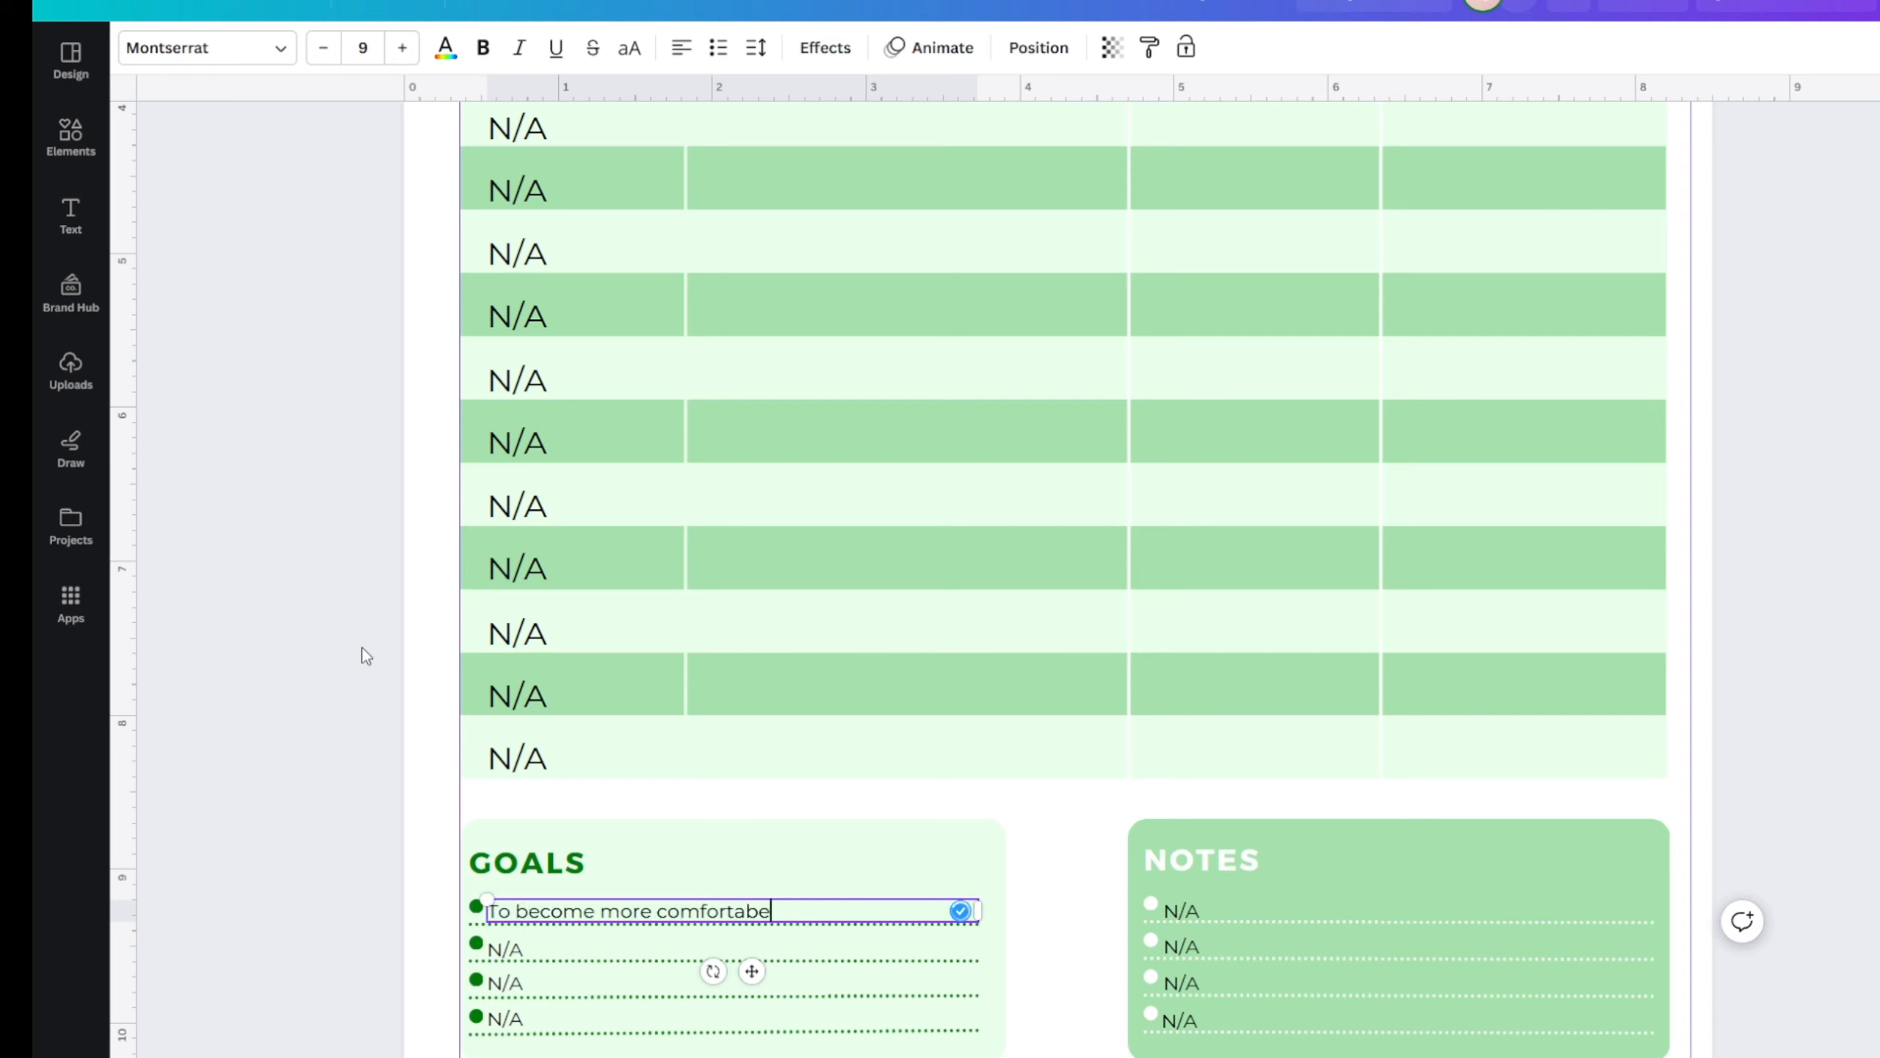
pyautogui.write('o become more comfortable with luxury')
pyautogui.click(570, 930)
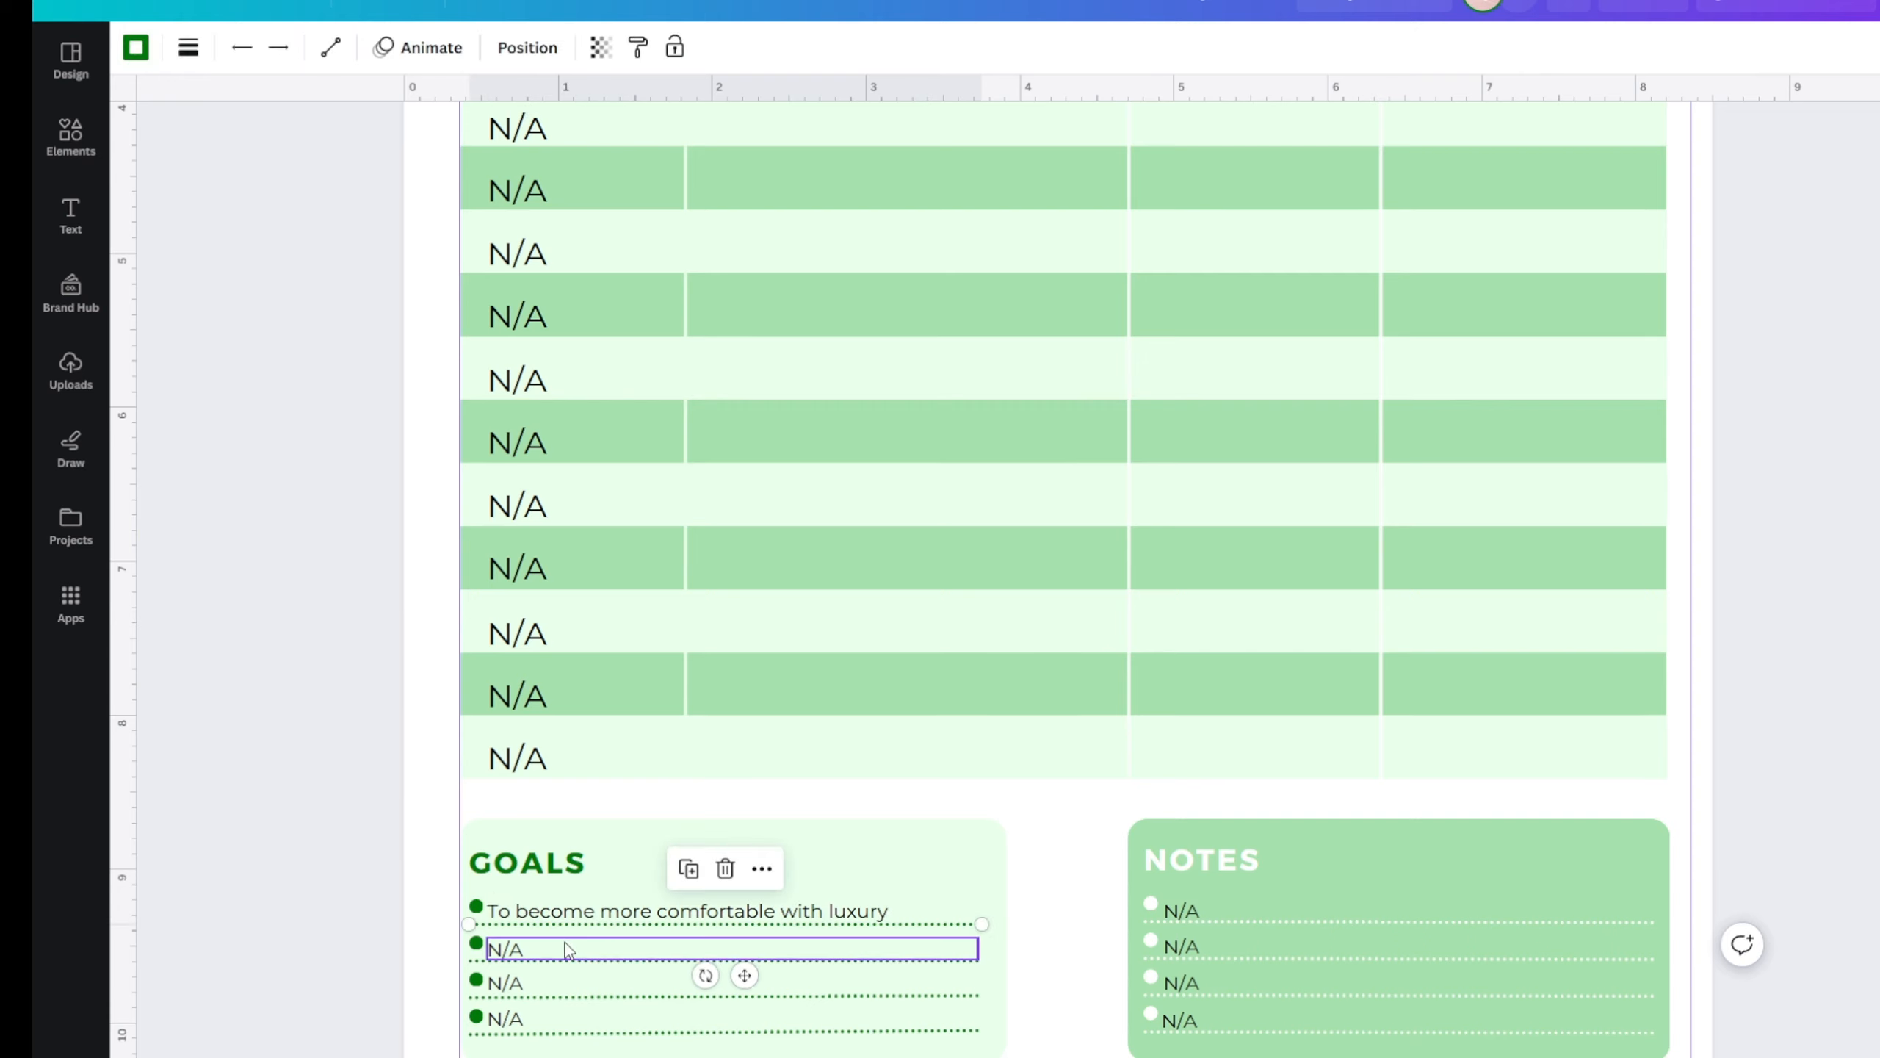
# - Replace the second N/A in the Goals box with "To be able to afford my desires without guilt"
pyautogui.doubleClick(568, 949)
pyautogui.press('BackSpace')
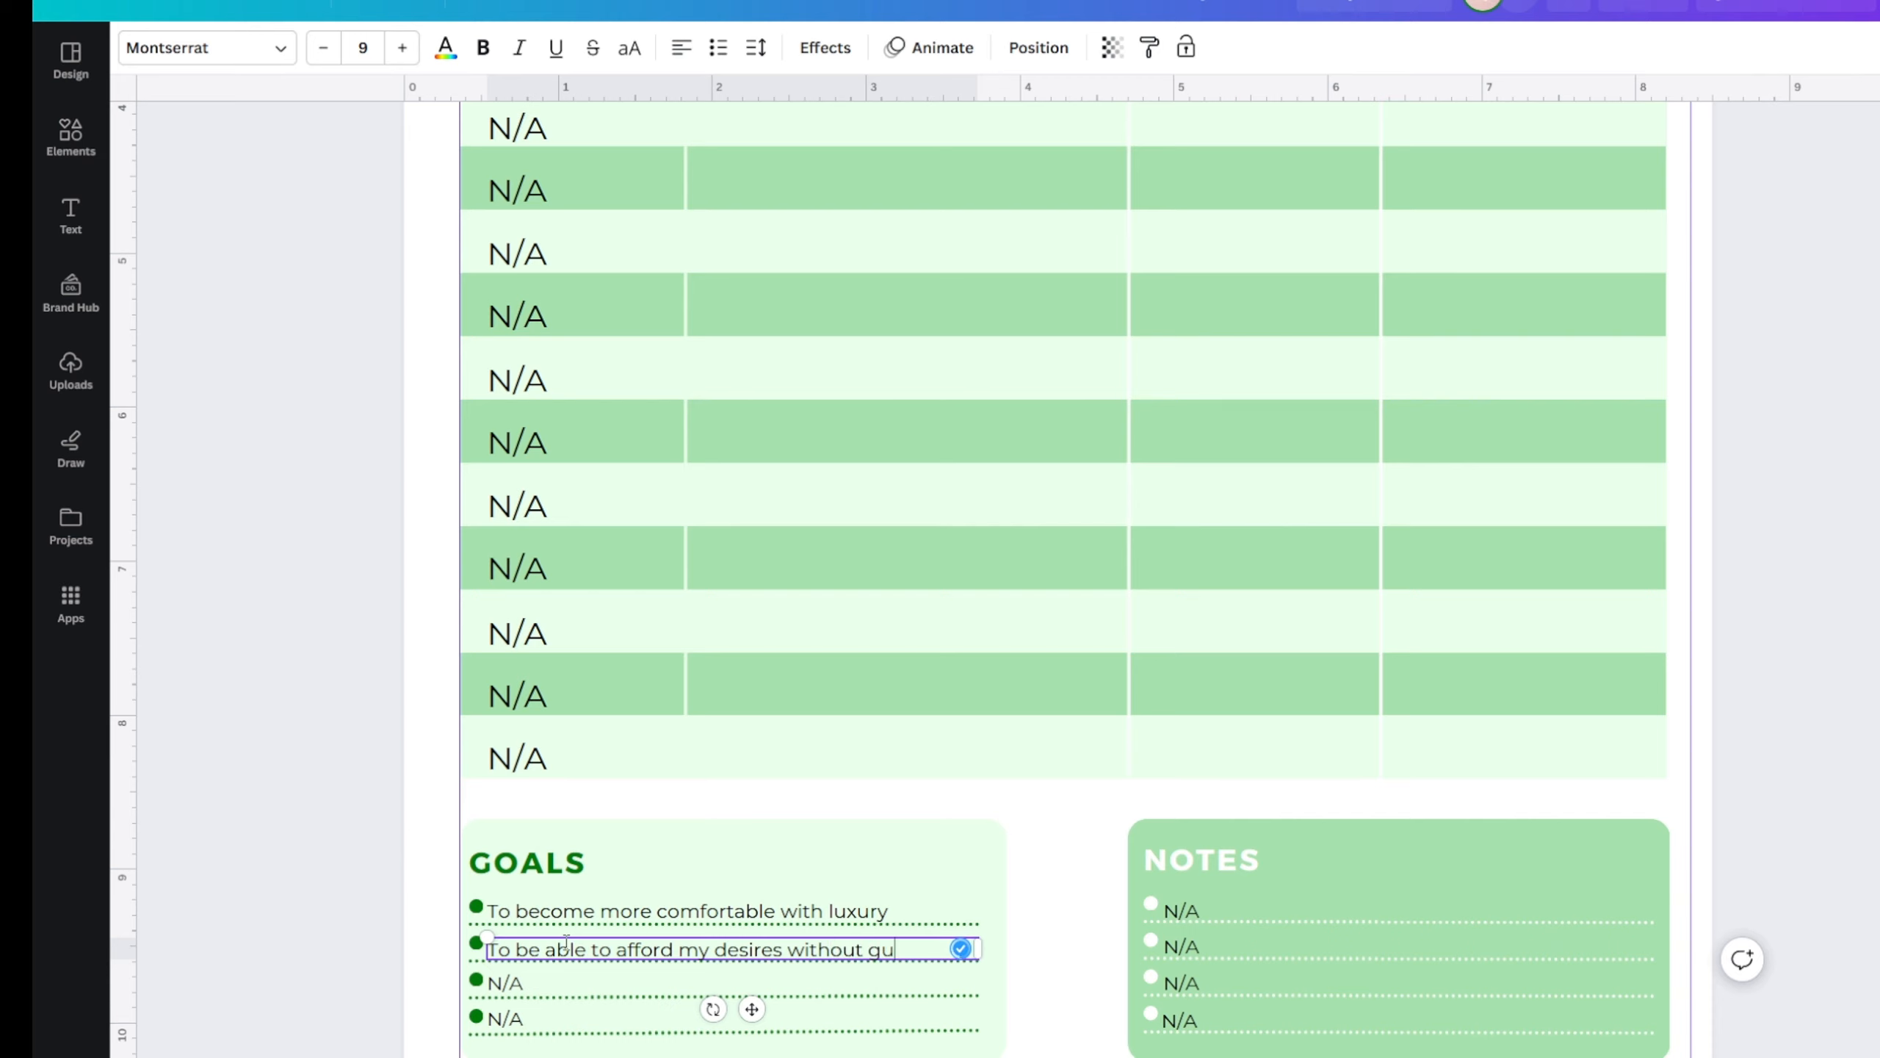
pyautogui.click(280, 974)
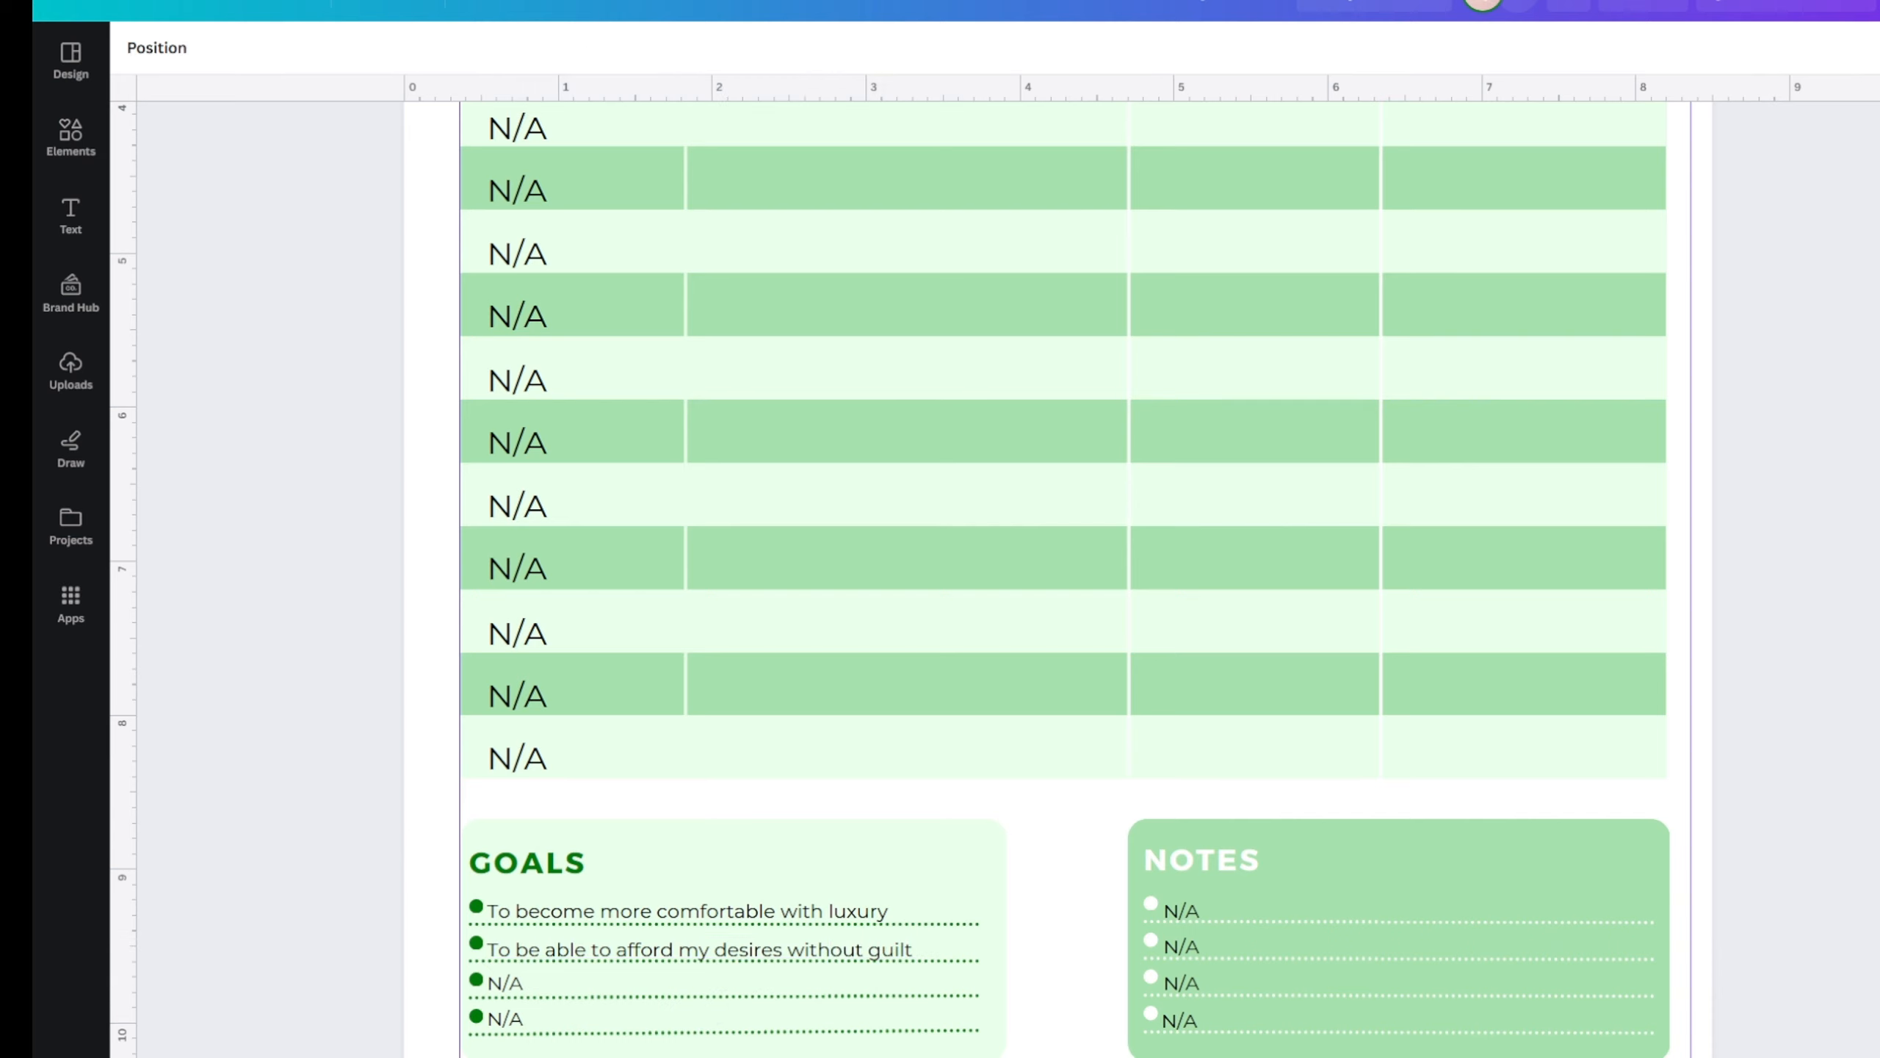
# - Duplicate the Weekly Money Work Journal page, page 6 of the document
pyautogui.scroll(-1, 1784, 826)
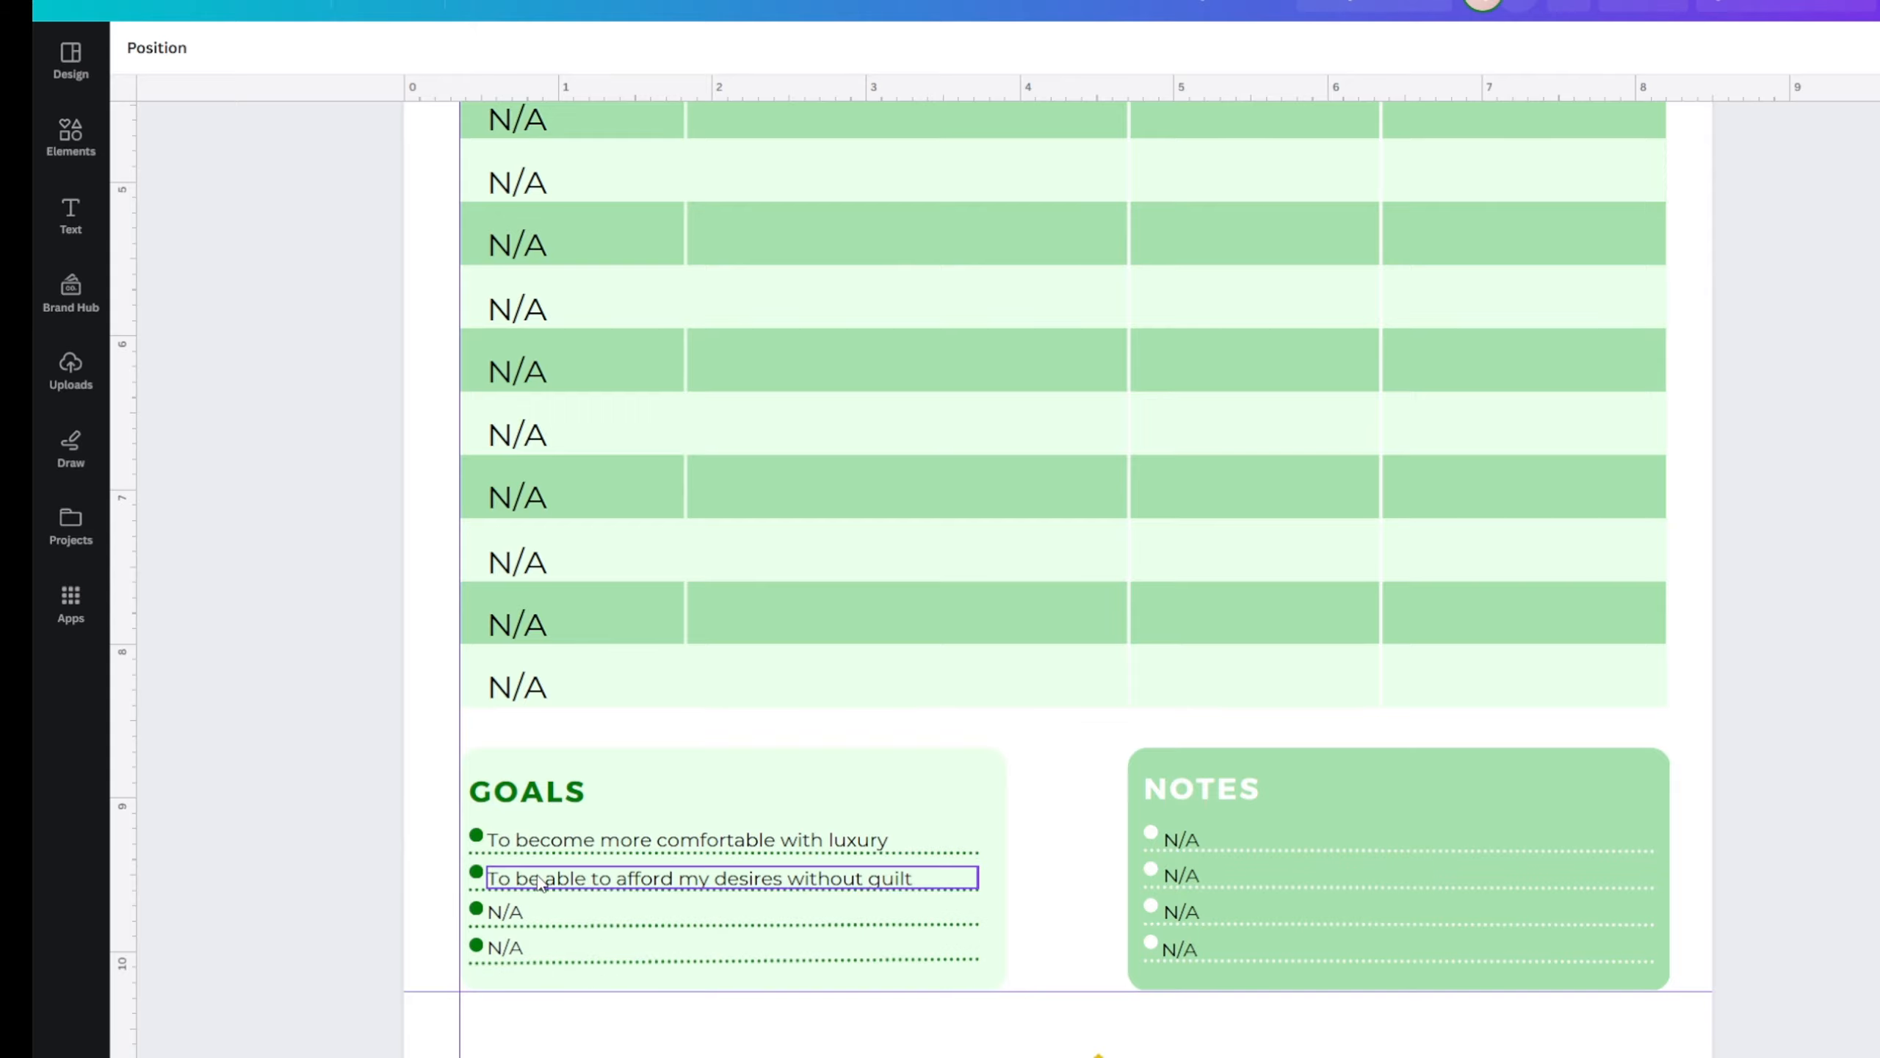
pyautogui.scroll(4, 538, 900)
pyautogui.scroll(-8, 537, 898)
pyautogui.scroll(-7, 544, 900)
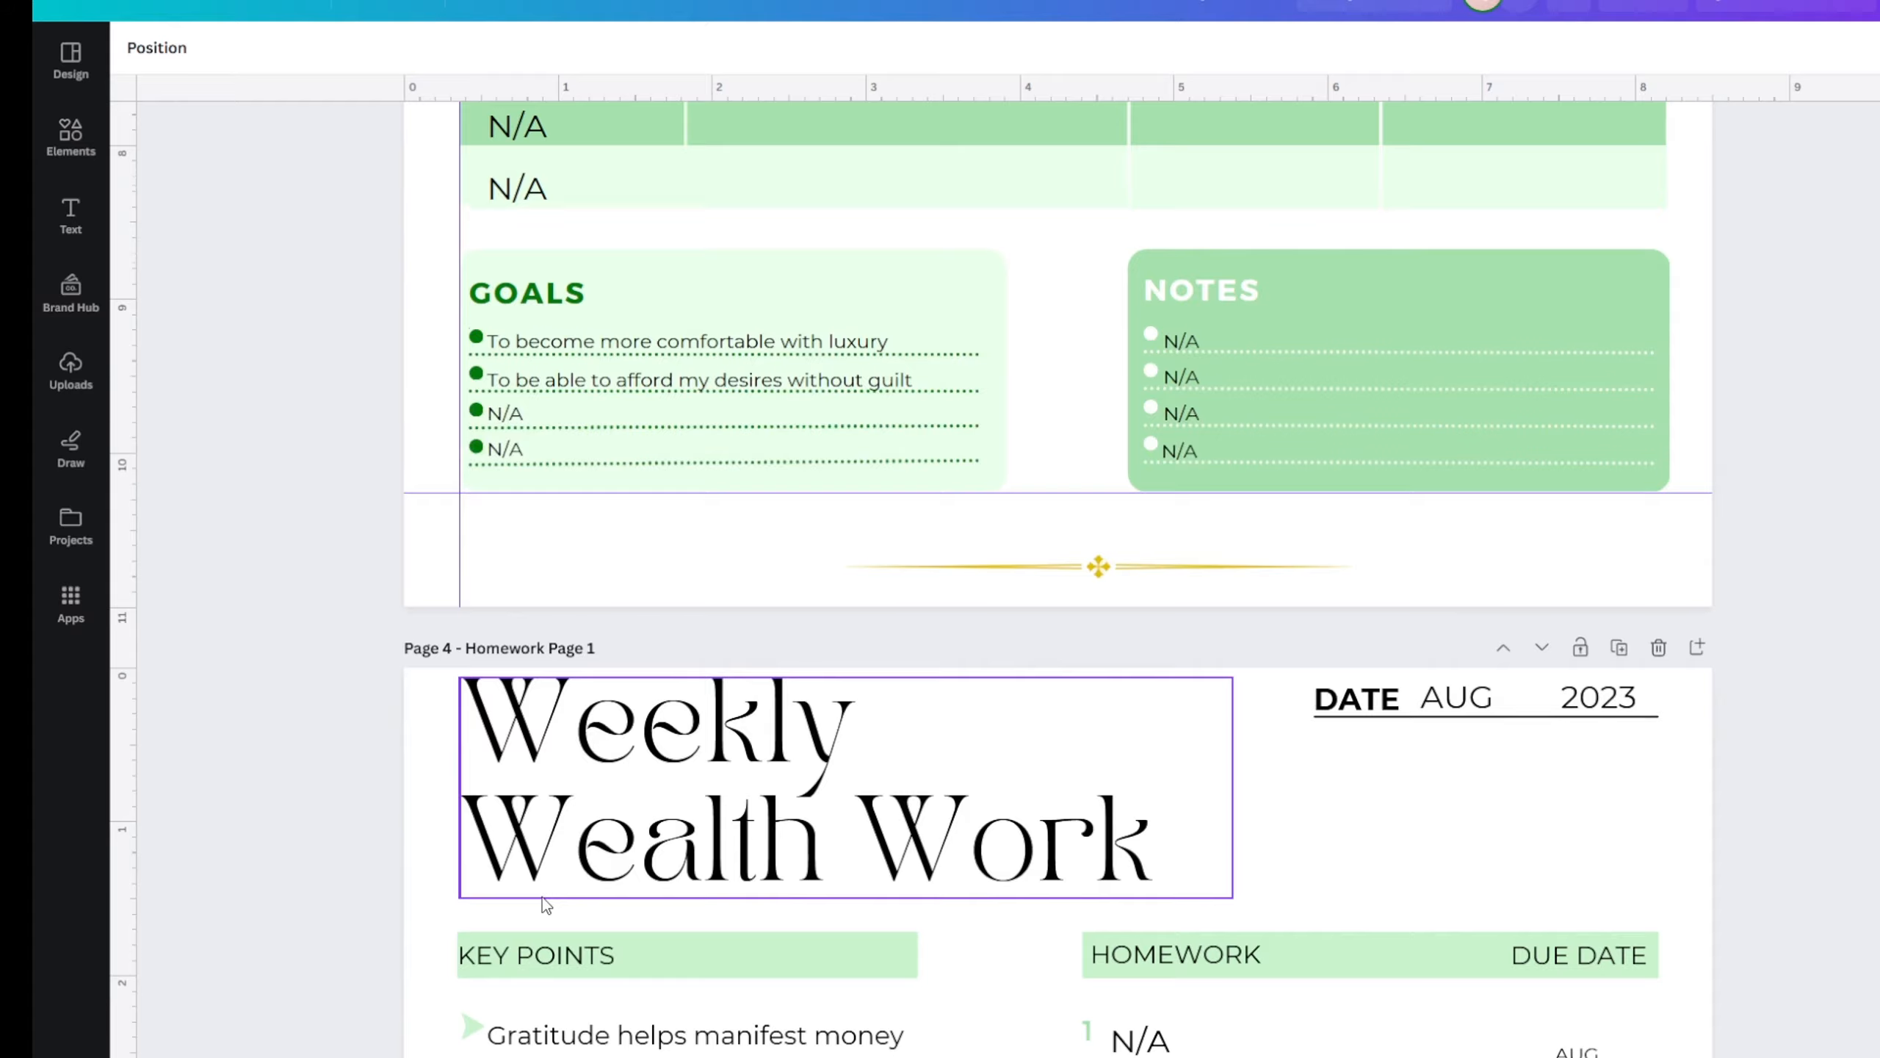
pyautogui.scroll(-4, 543, 885)
pyautogui.scroll(-20, 844, 867)
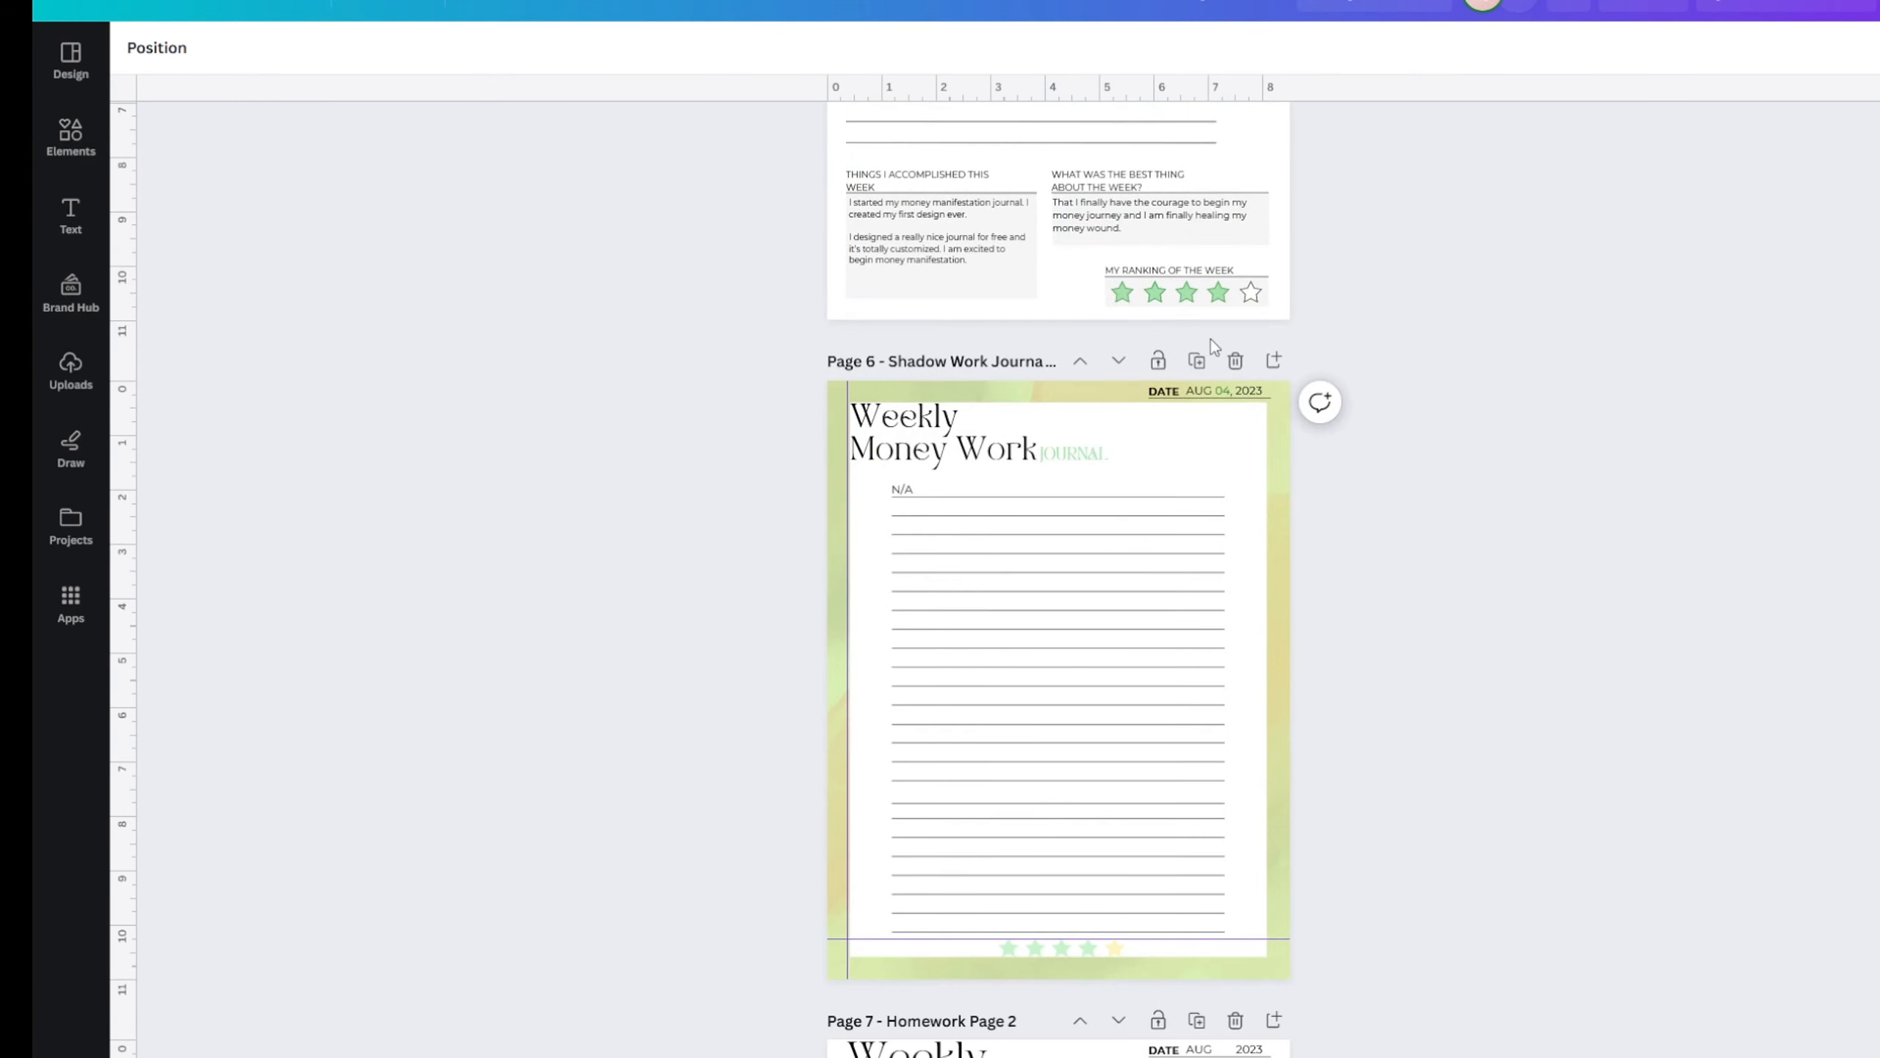
pyautogui.click(1195, 361)
# - Move the Weekly Money Work Journal page up until it directly follows the Manifestation Tracker page
pyautogui.scroll(7, 1054, 594)
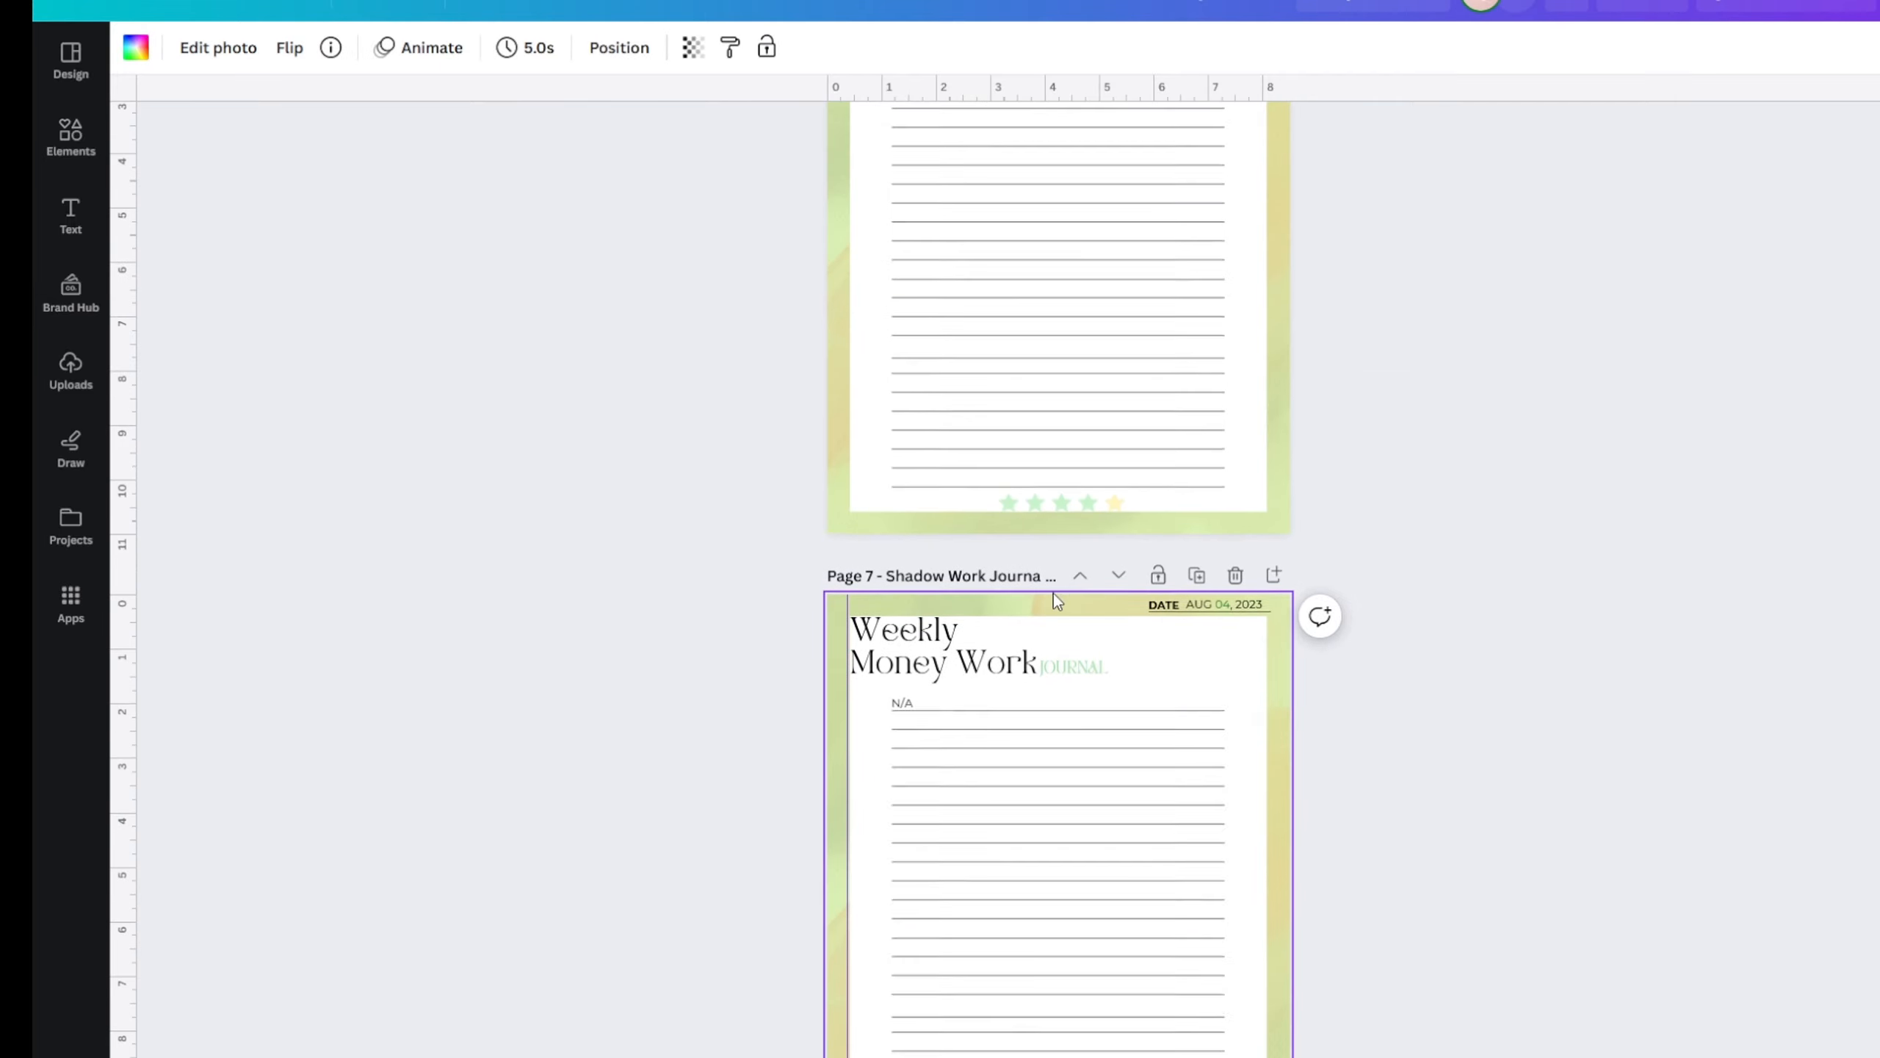
pyautogui.click(1072, 415)
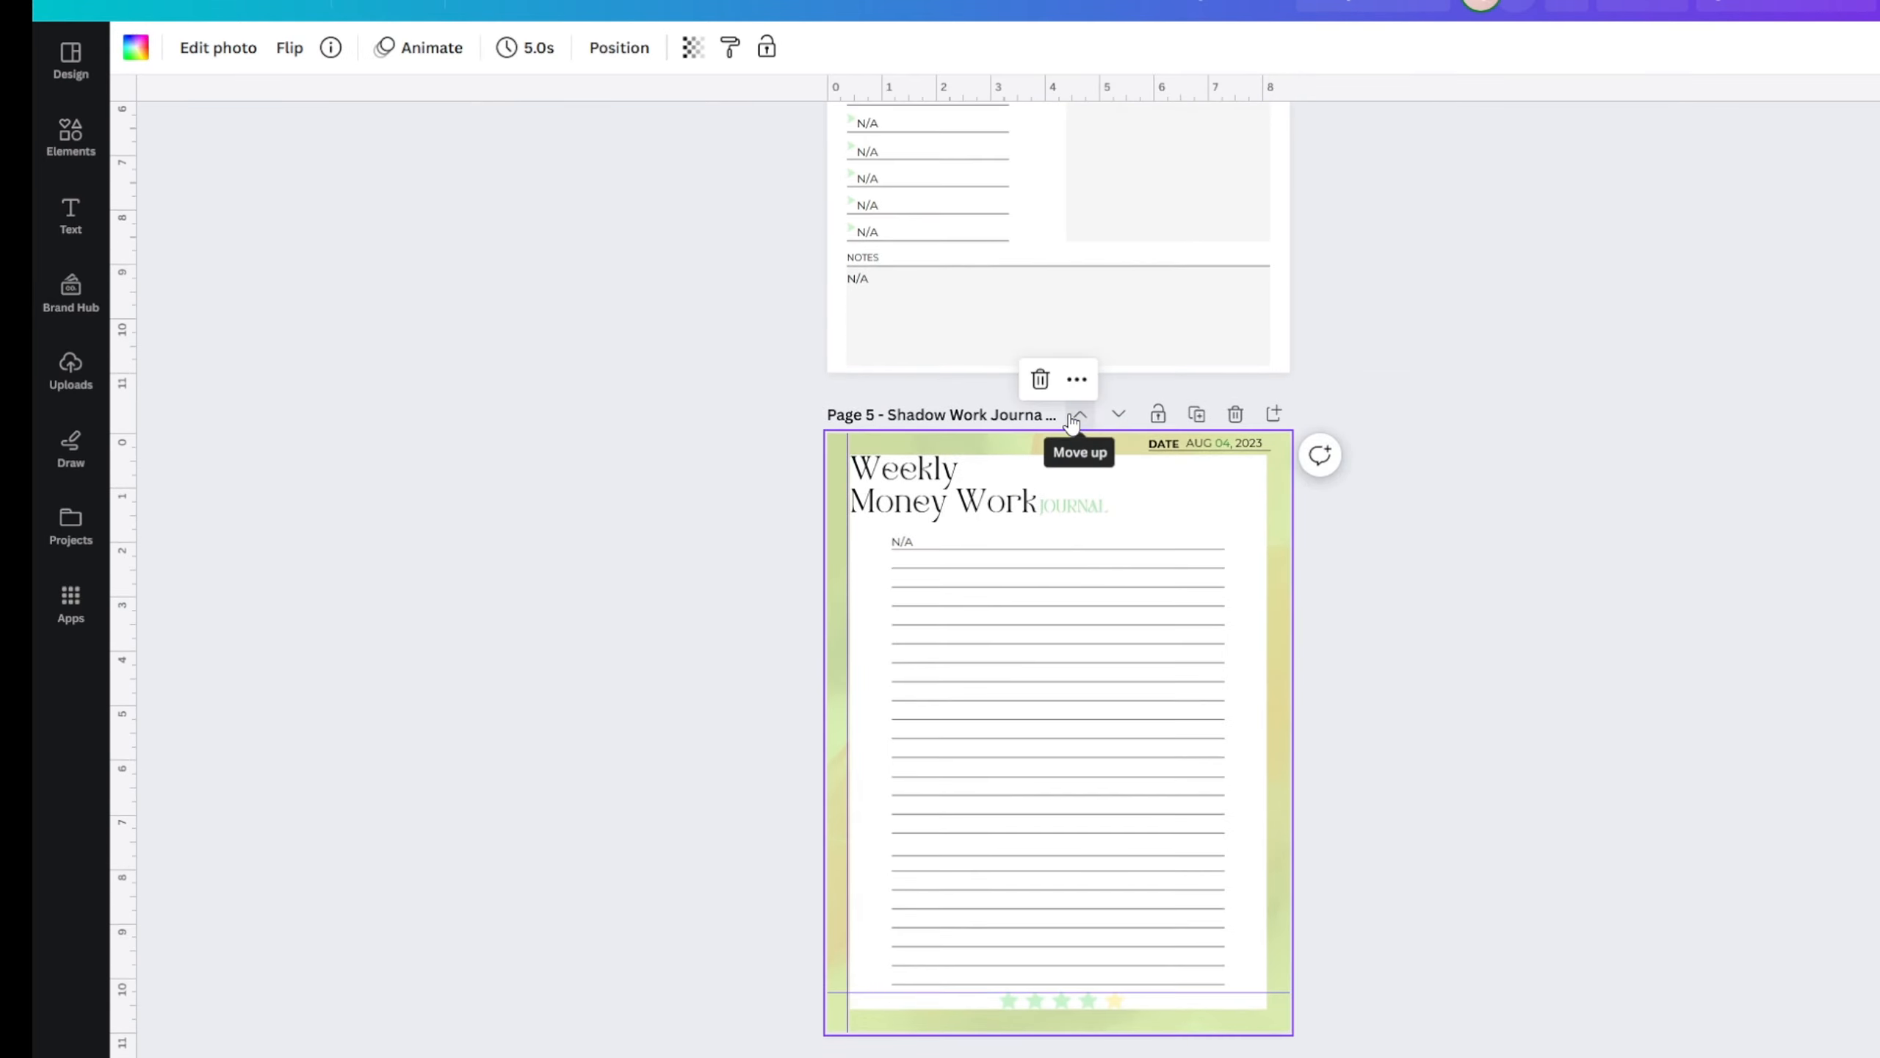
pyautogui.click(1072, 416)
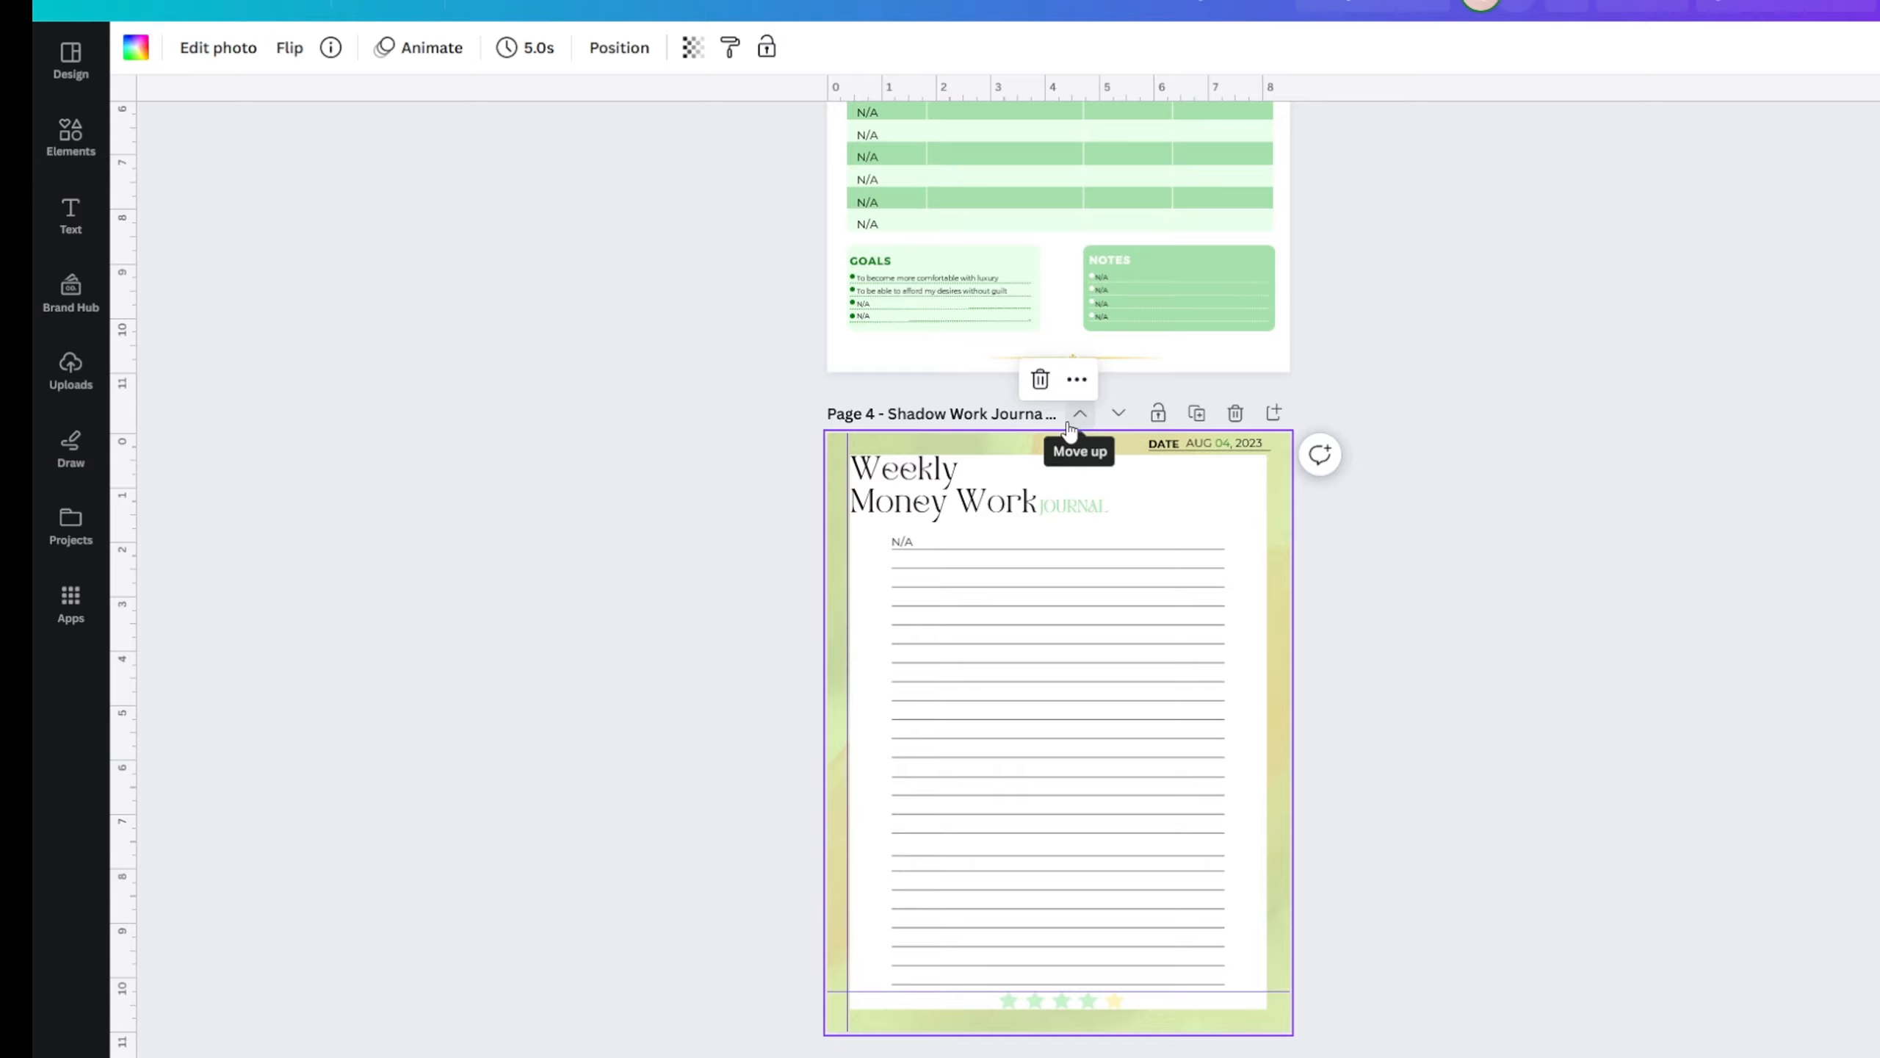
# - Delete the green and yellow background image from the Weekly Money Work Journal page on page 4
pyautogui.scroll(5, 1080, 674)
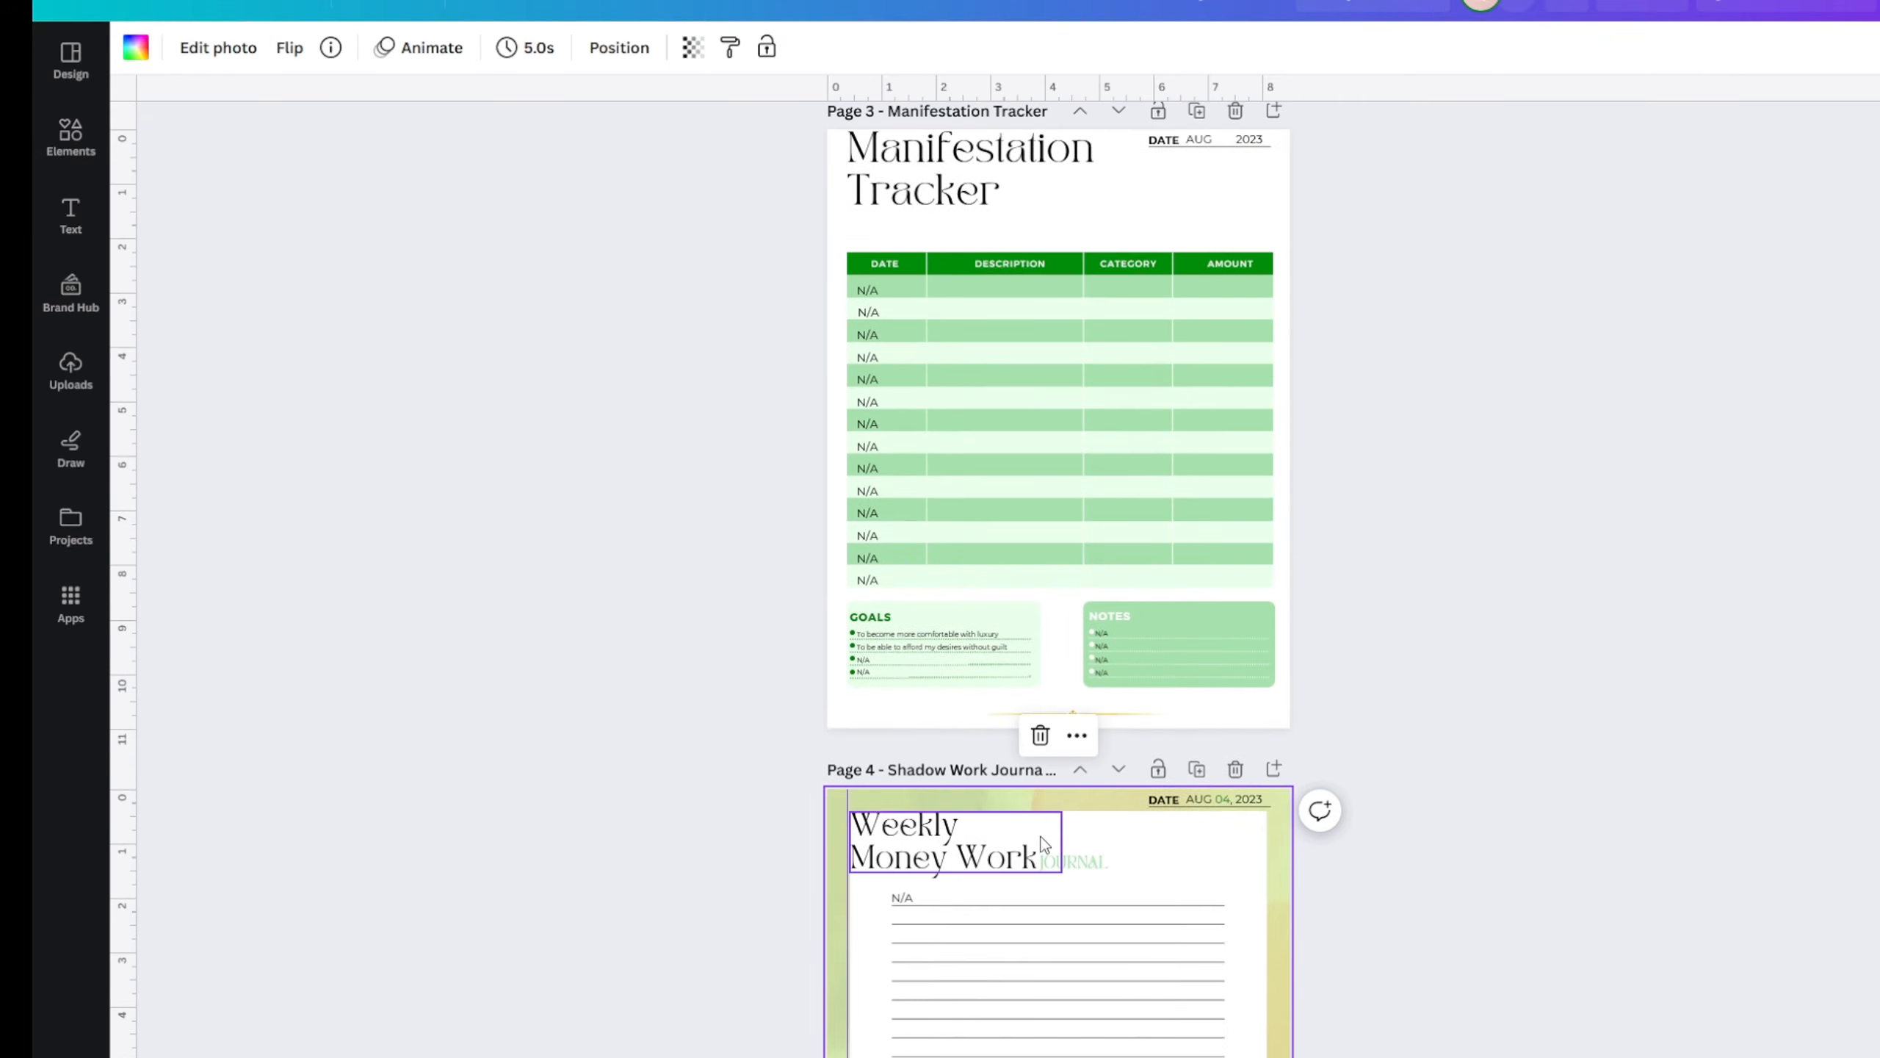
pyautogui.keyDown('ctrl'); pyautogui.scroll(5, 1048, 831); pyautogui.keyUp('ctrl')
pyautogui.scroll(2, 902, 787)
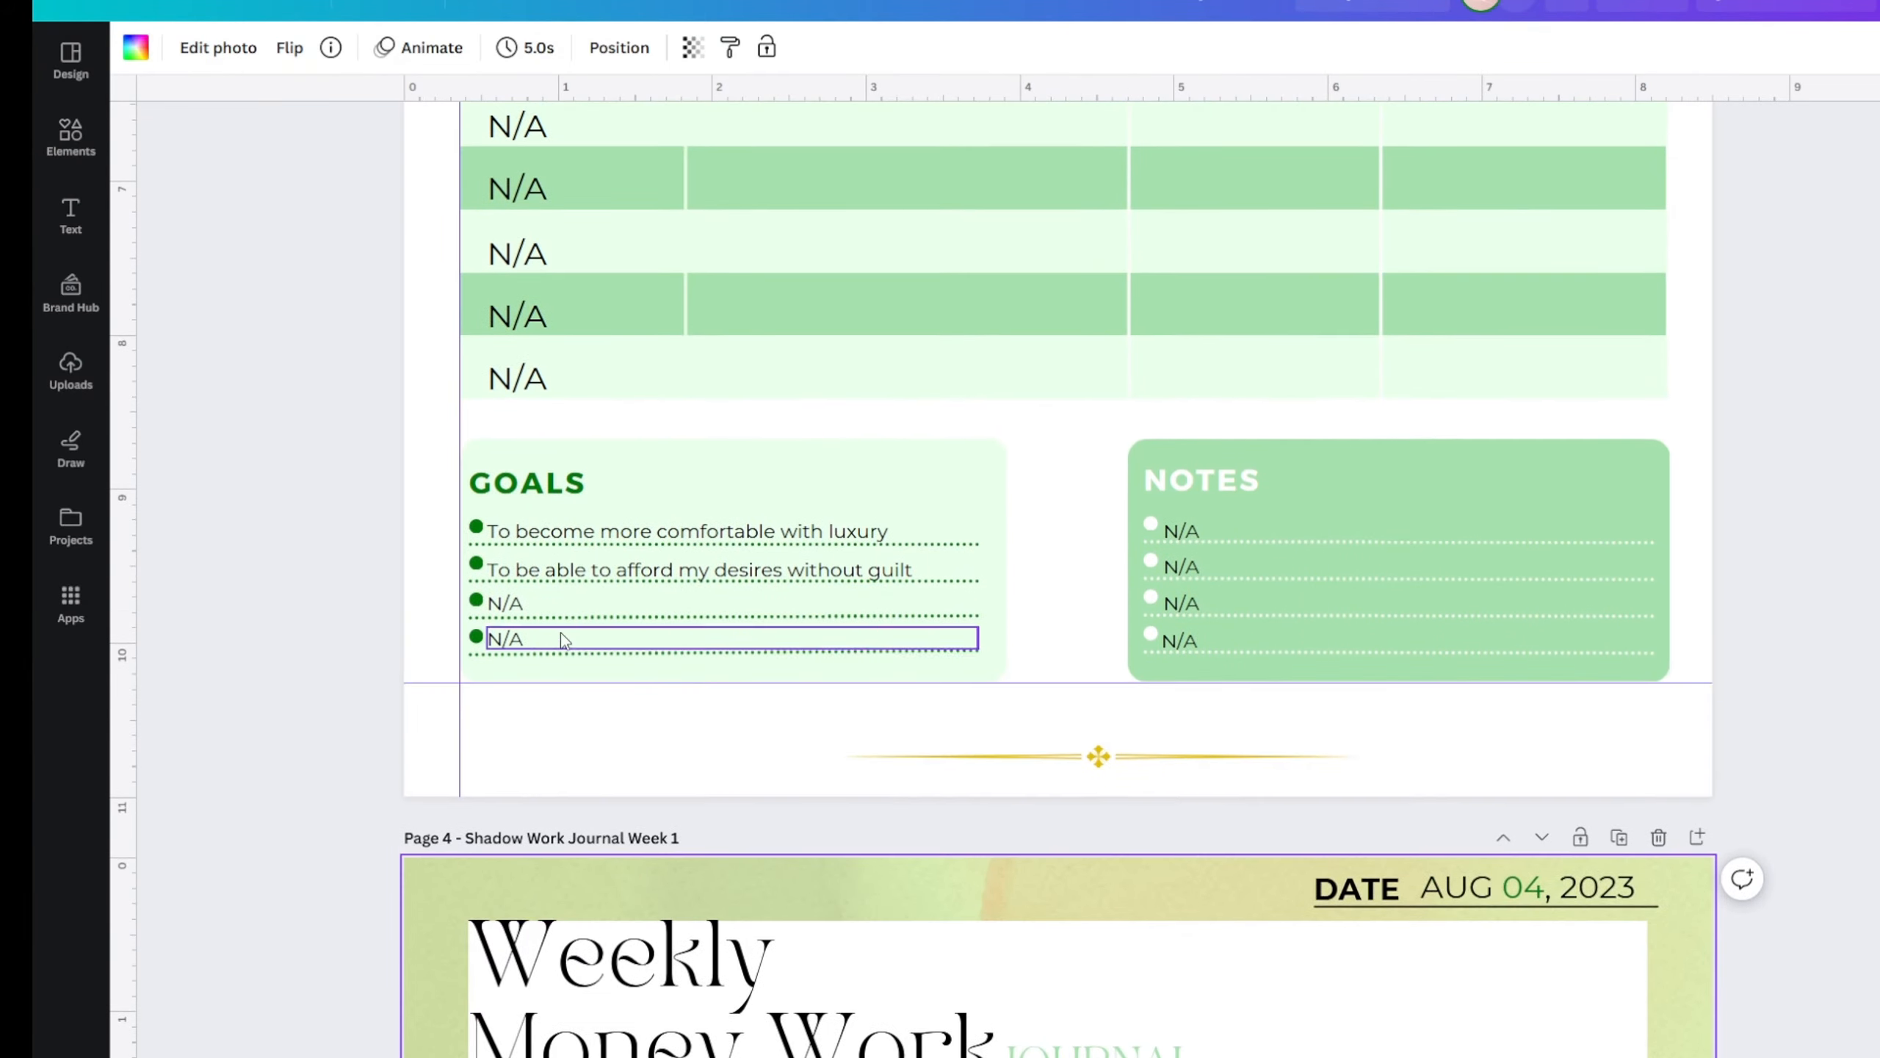
pyautogui.scroll(2, 564, 642)
pyautogui.scroll(-6, 815, 700)
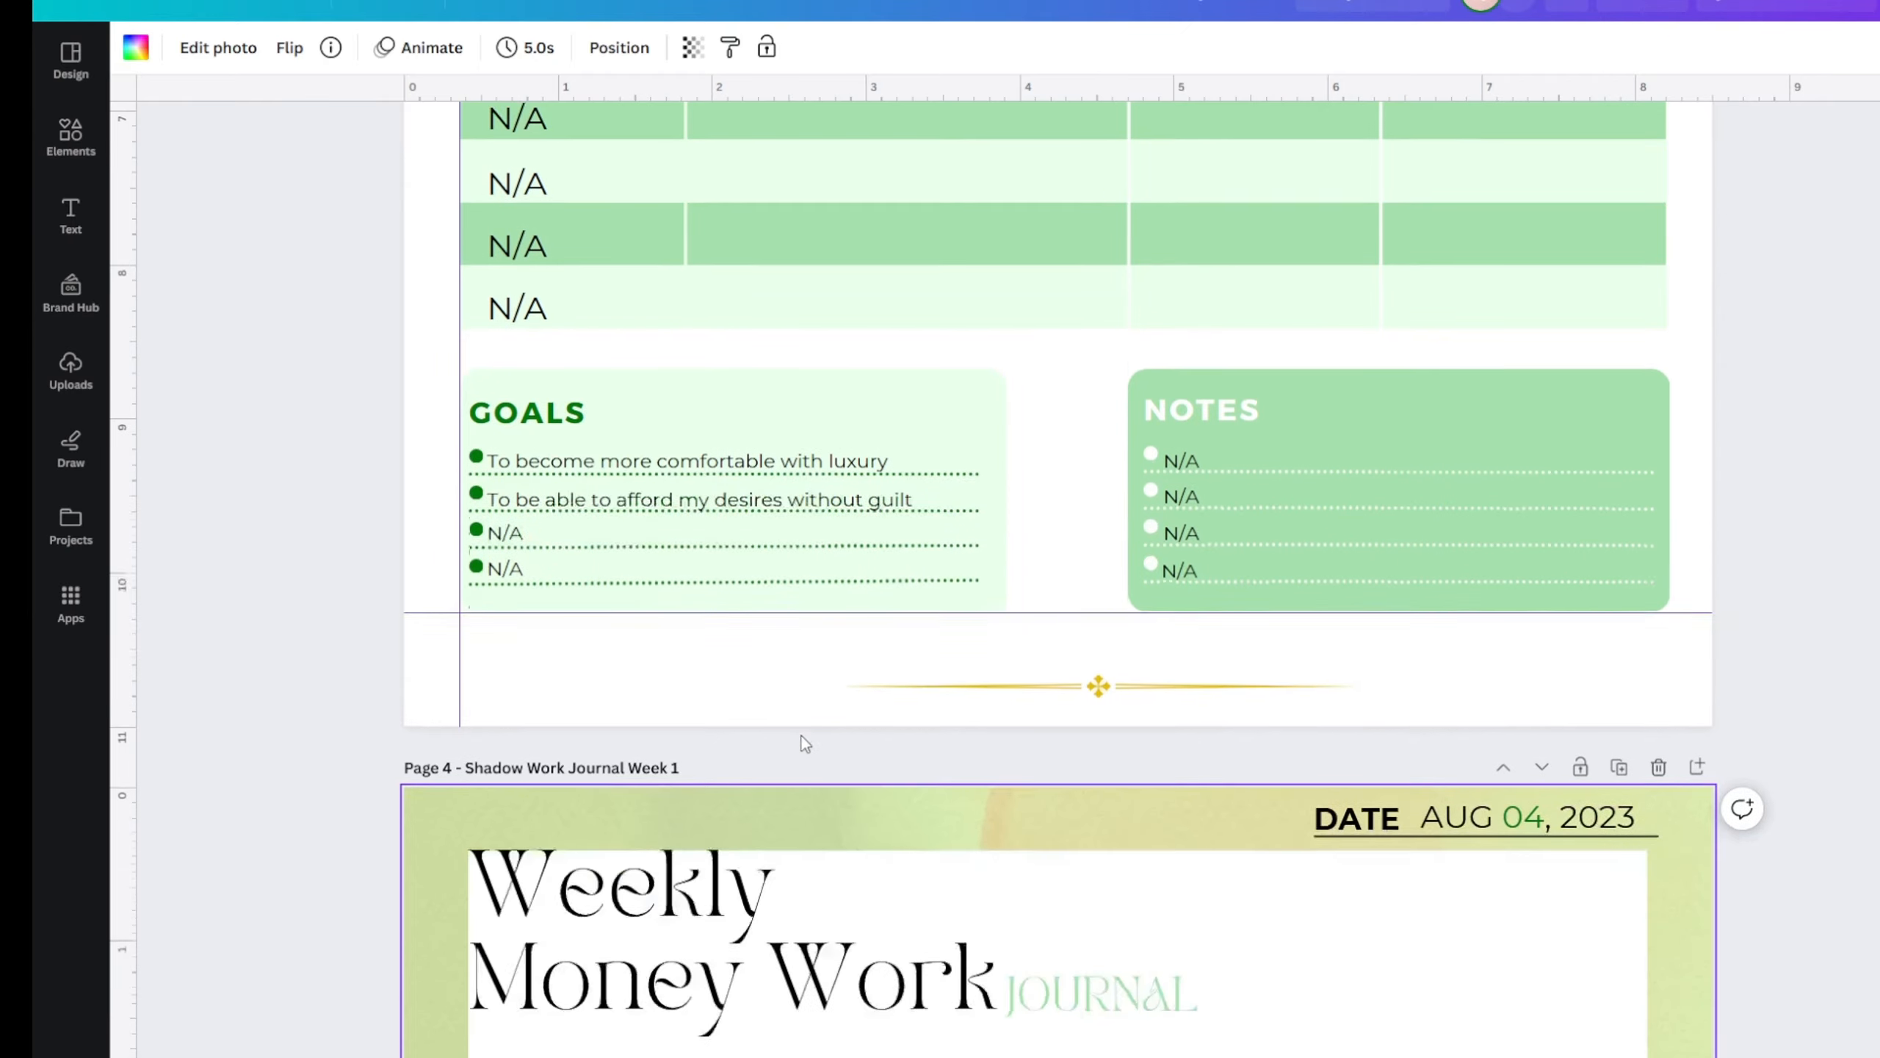
pyautogui.keyDown('ctrl'); pyautogui.scroll(-3, 790, 735); pyautogui.keyUp('ctrl')
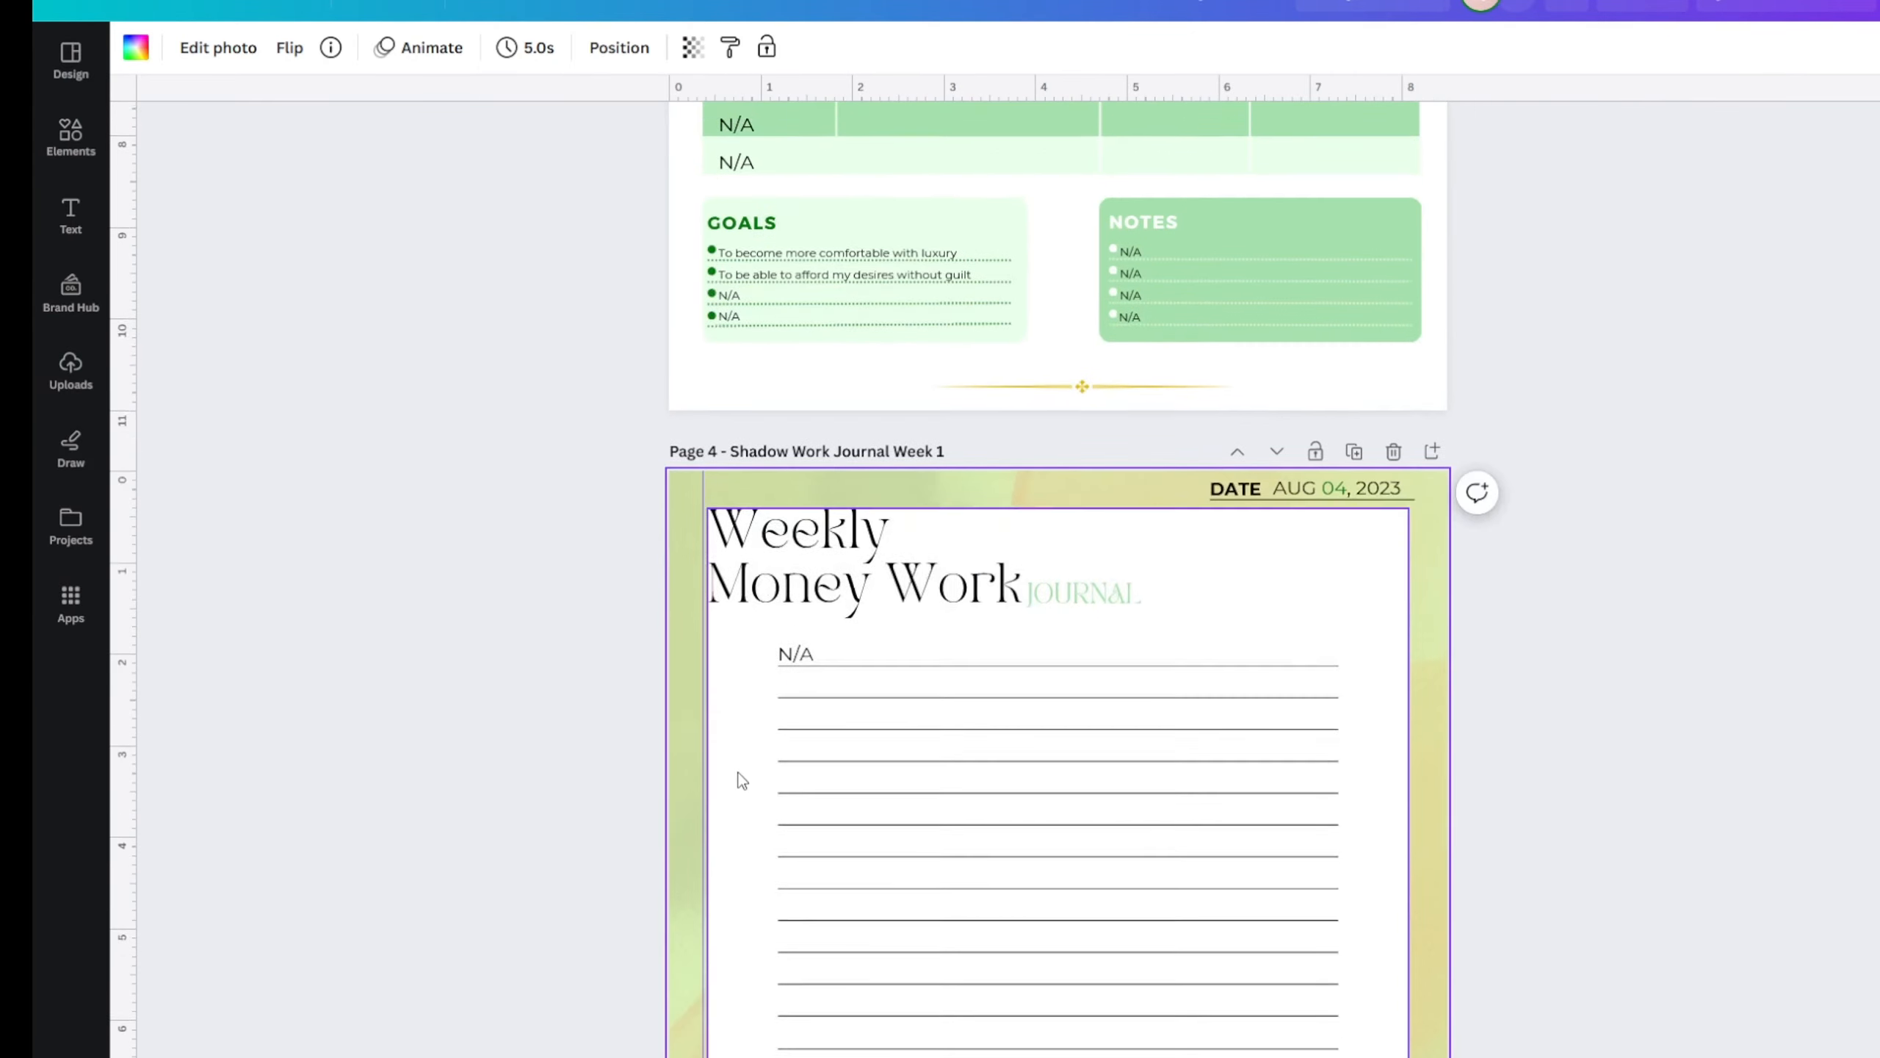
pyautogui.scroll(-3, 652, 773)
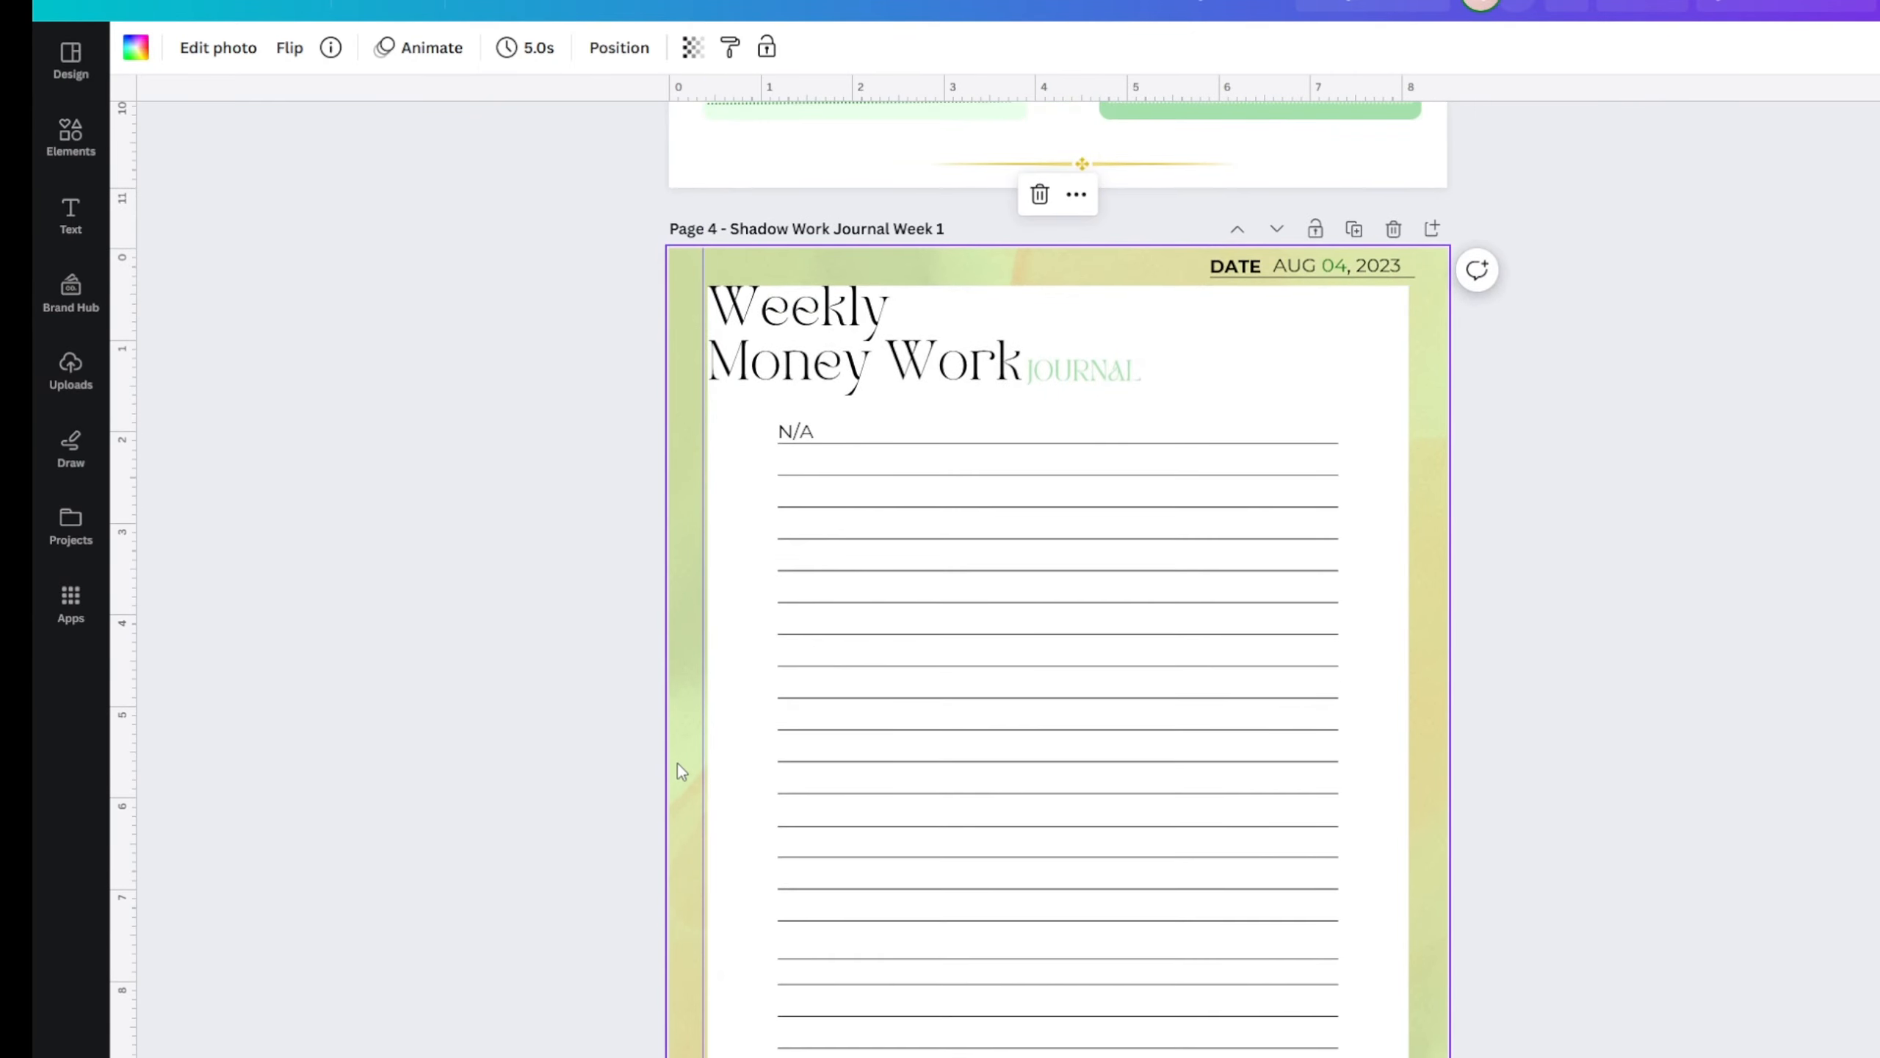
pyautogui.press('Delete')
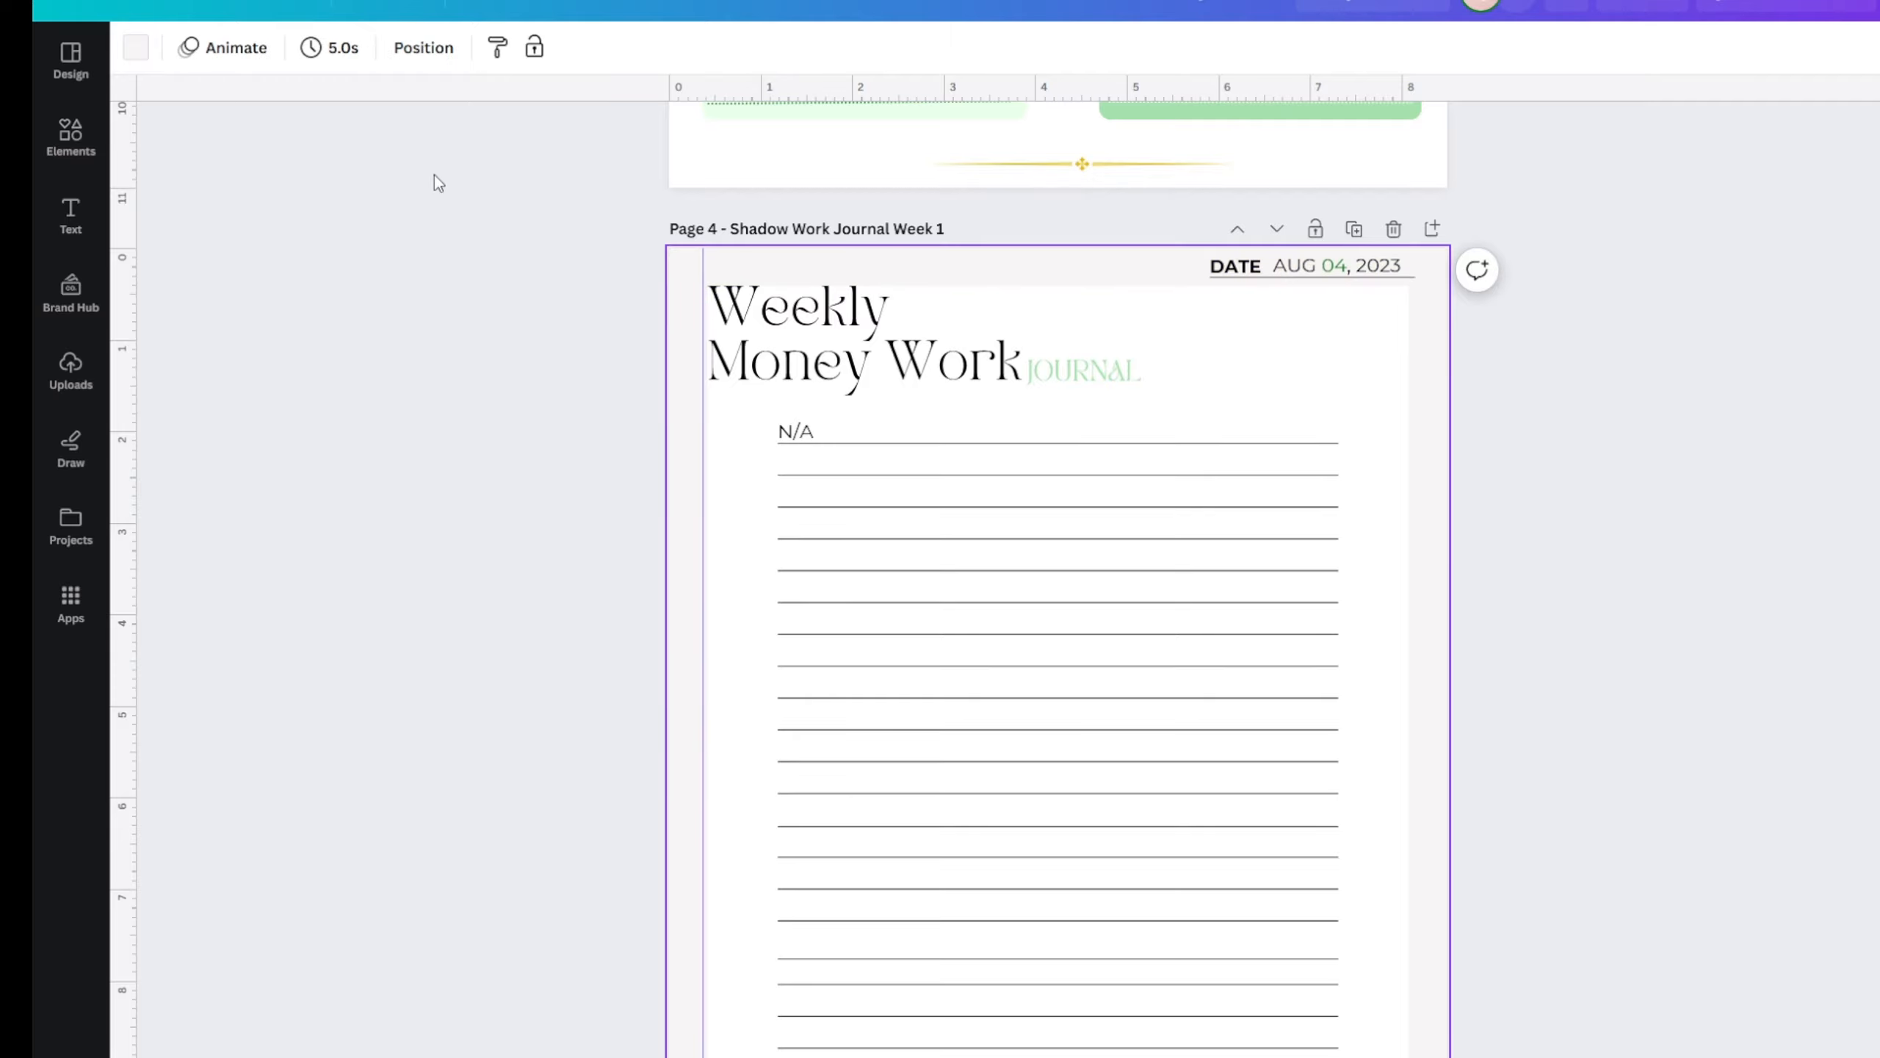
# - Fill the background of the page 4 journal with the solid light green #D2F6D5
pyautogui.click(135, 49)
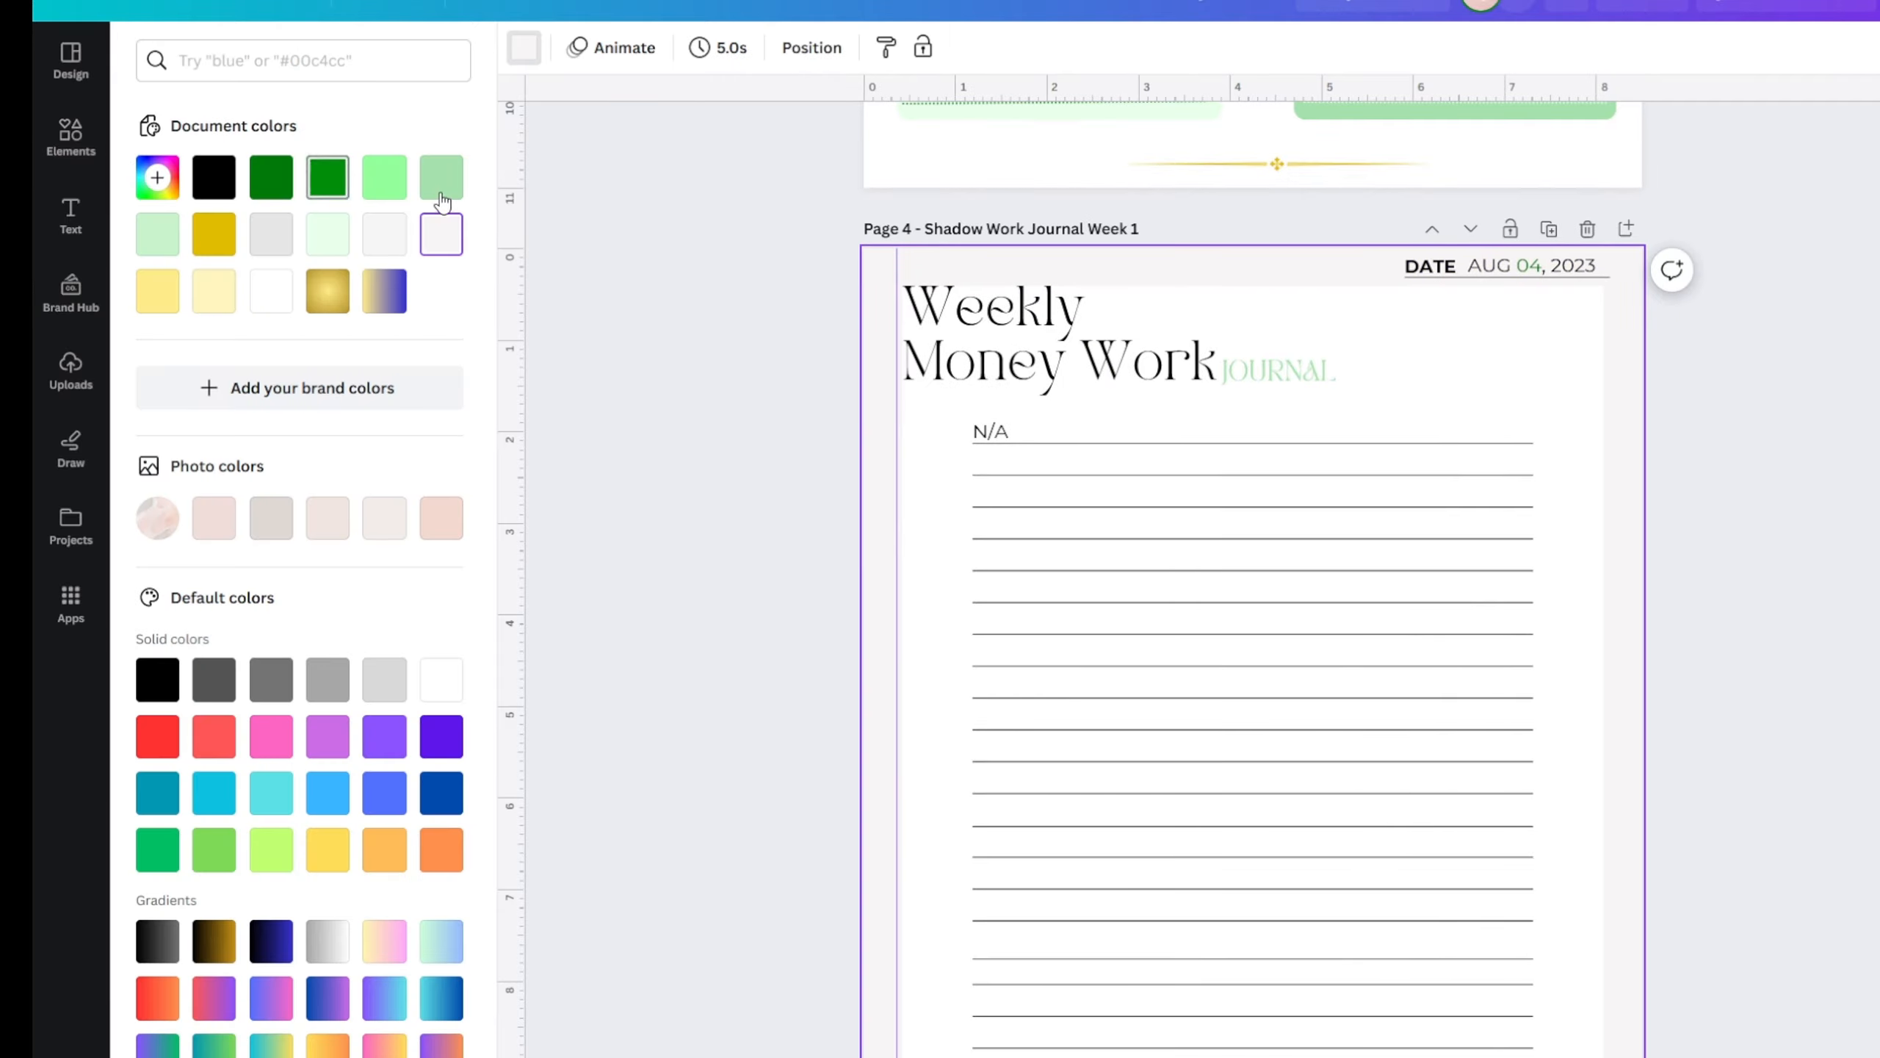
pyautogui.click(441, 184)
pyautogui.click(157, 177)
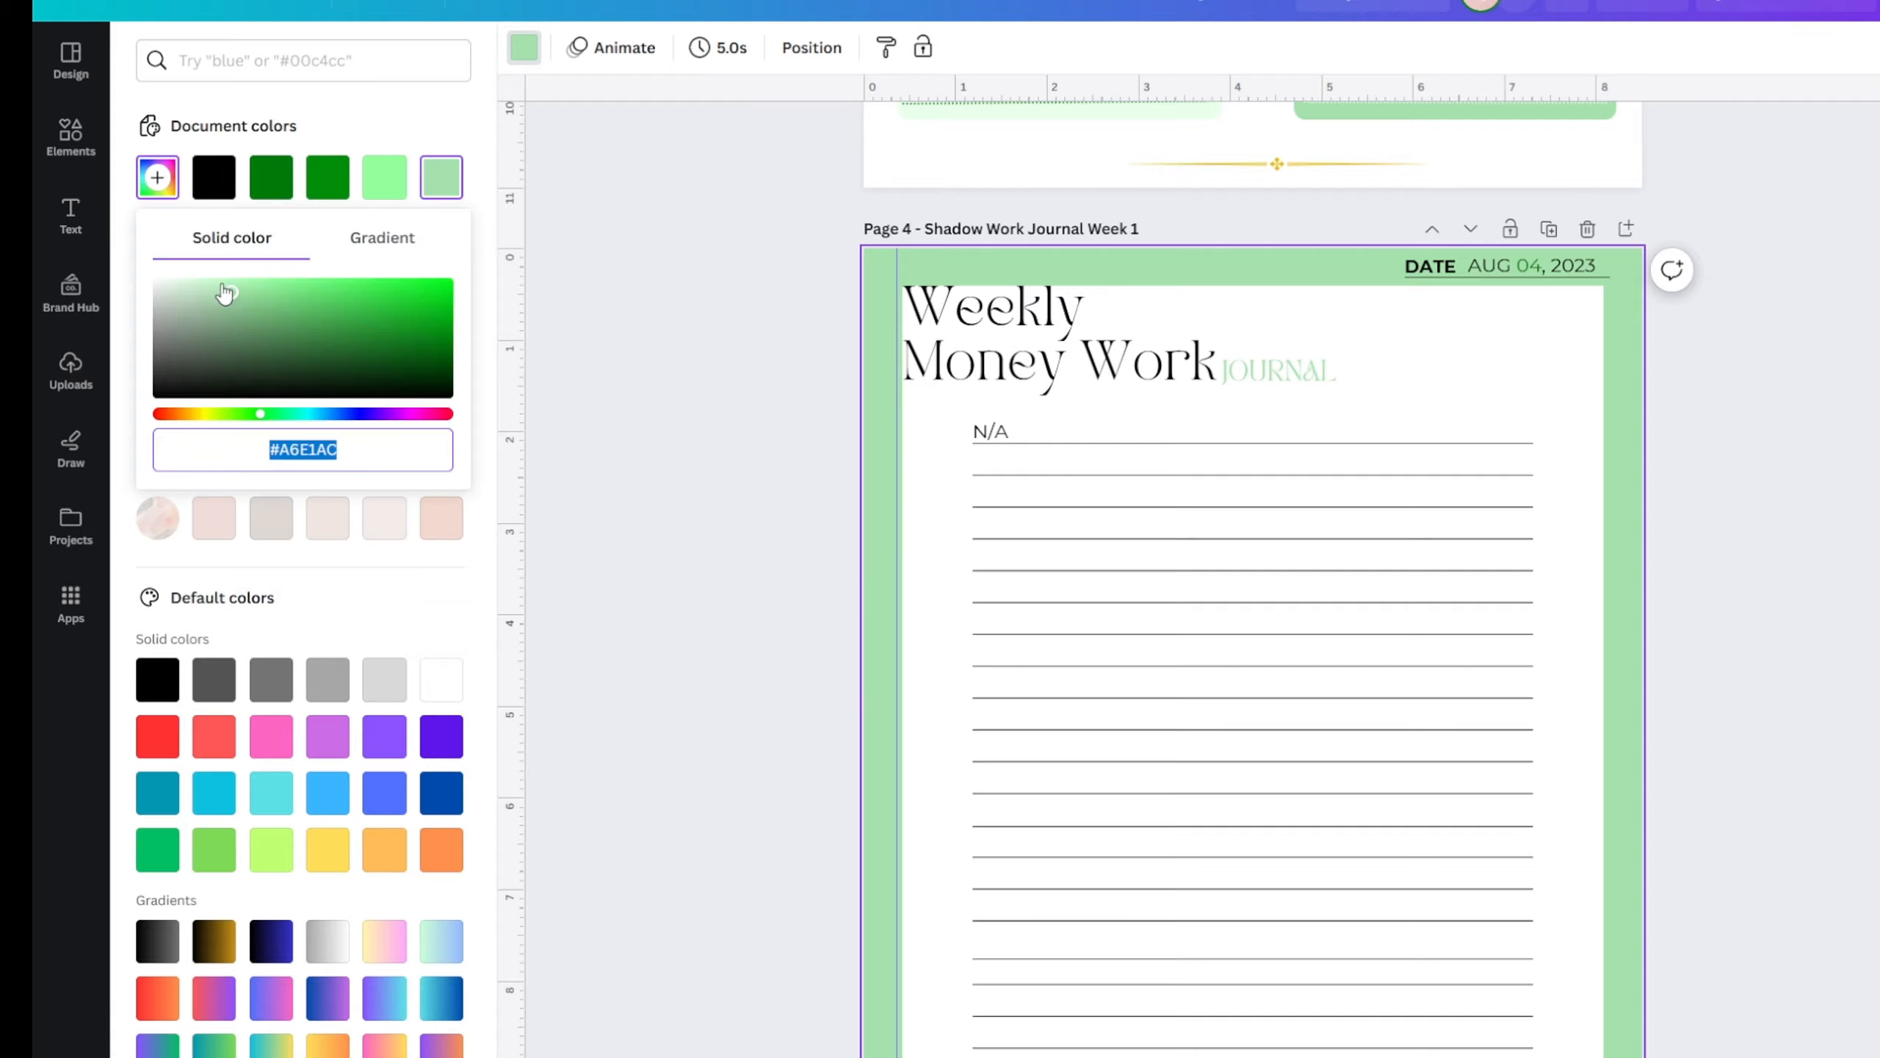
pyautogui.moveTo(211, 296); pyautogui.dragTo(196, 283)
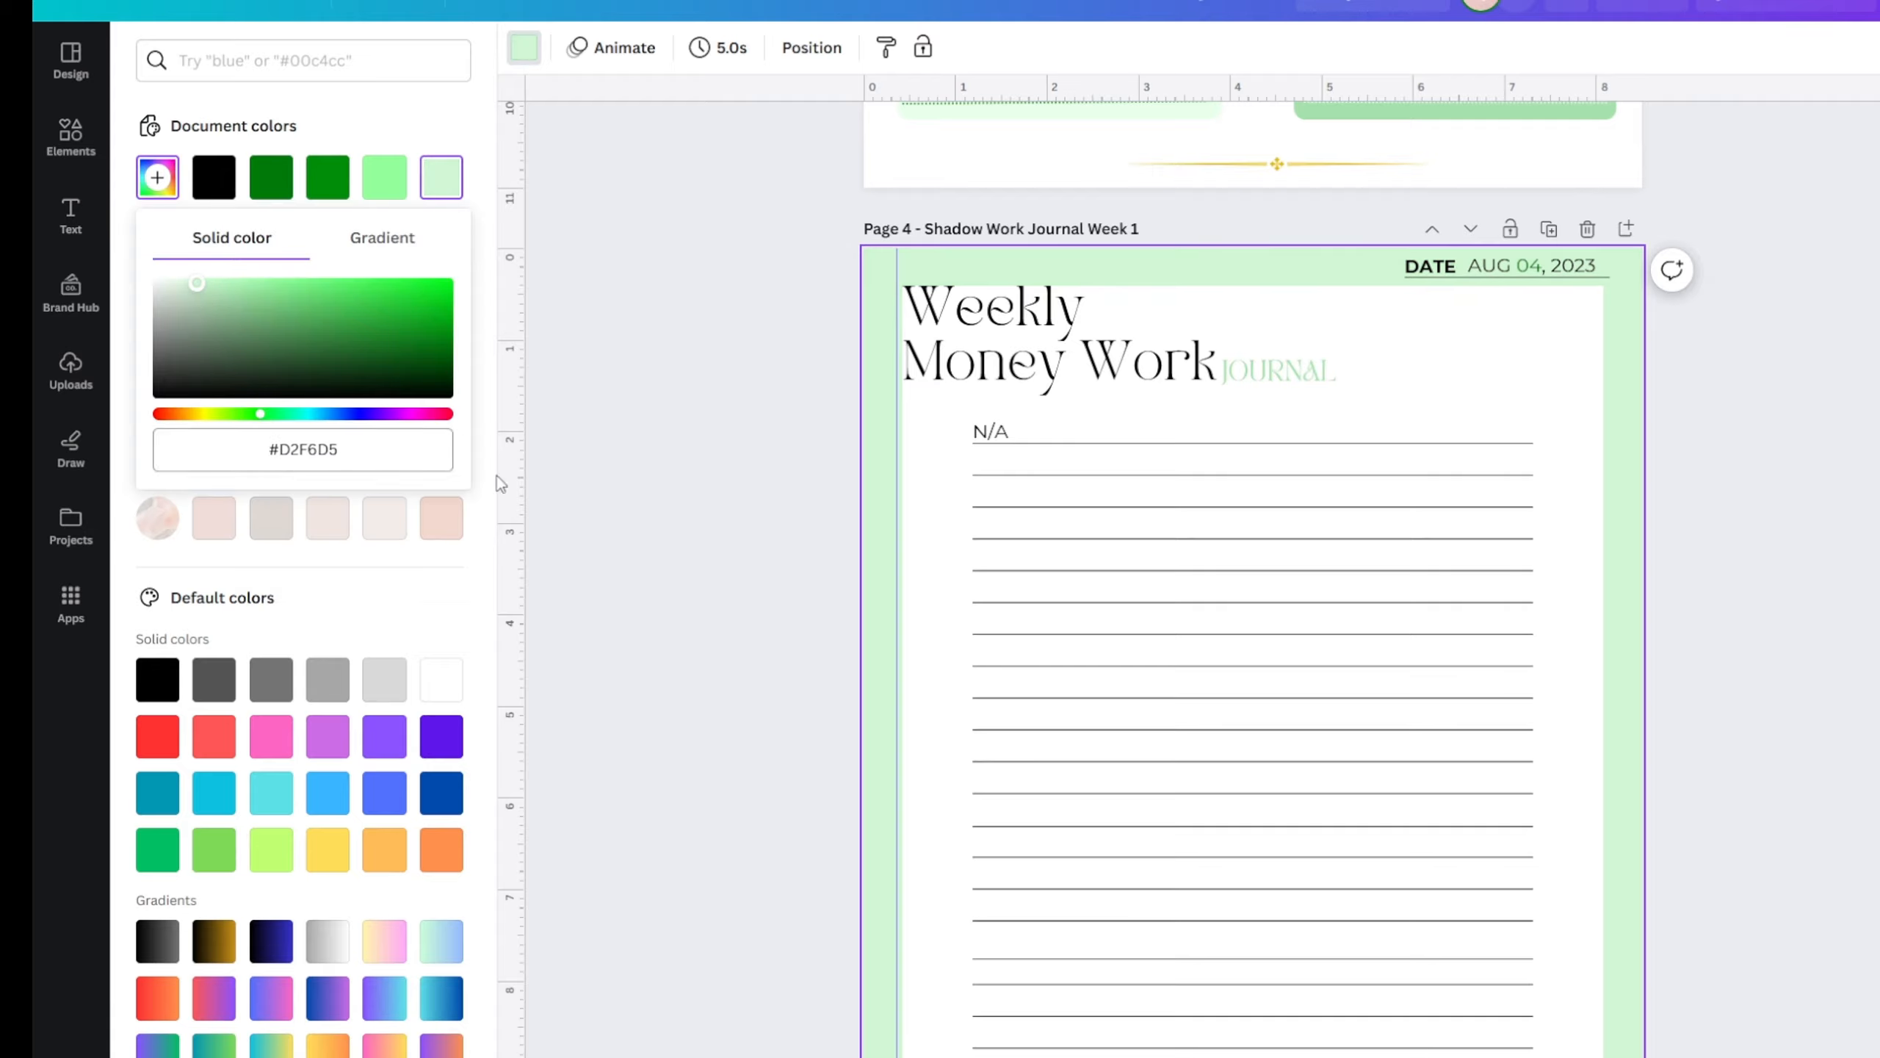
pyautogui.click(623, 529)
pyautogui.scroll(-4, 440, 544)
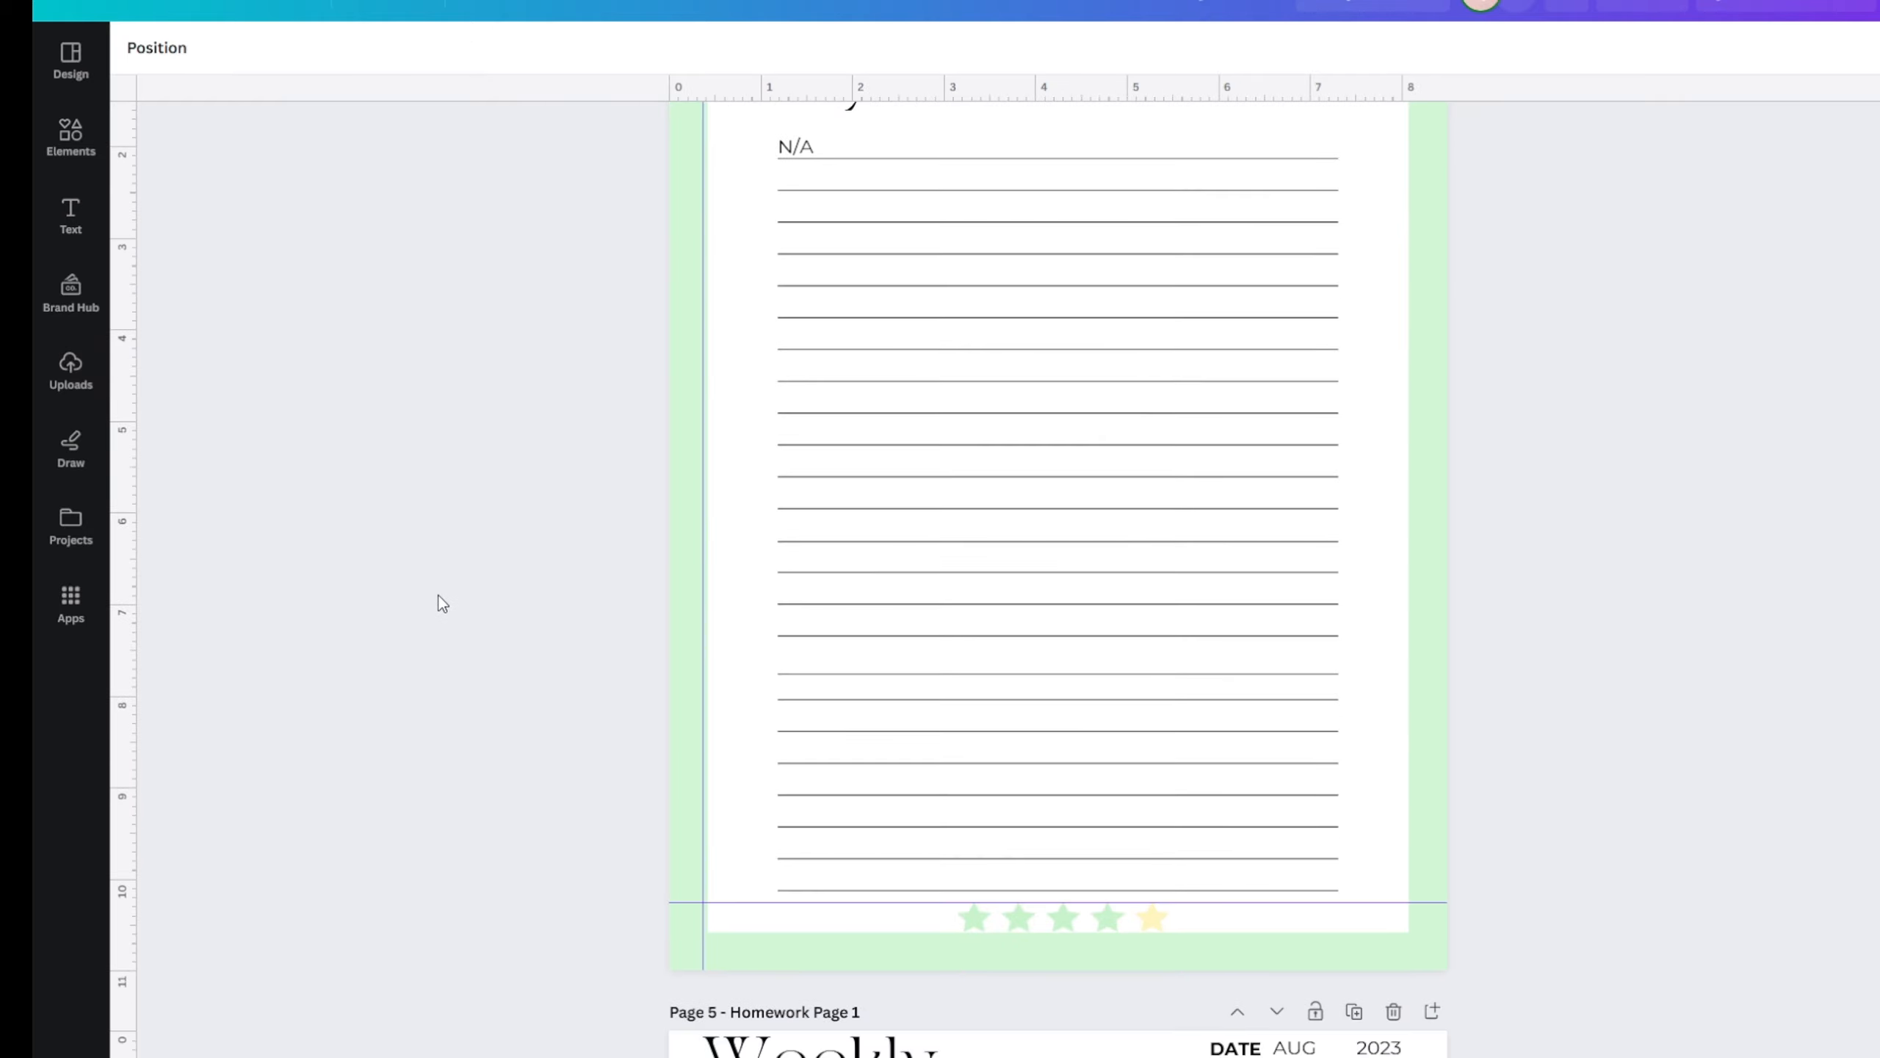
pyautogui.scroll(3, 437, 602)
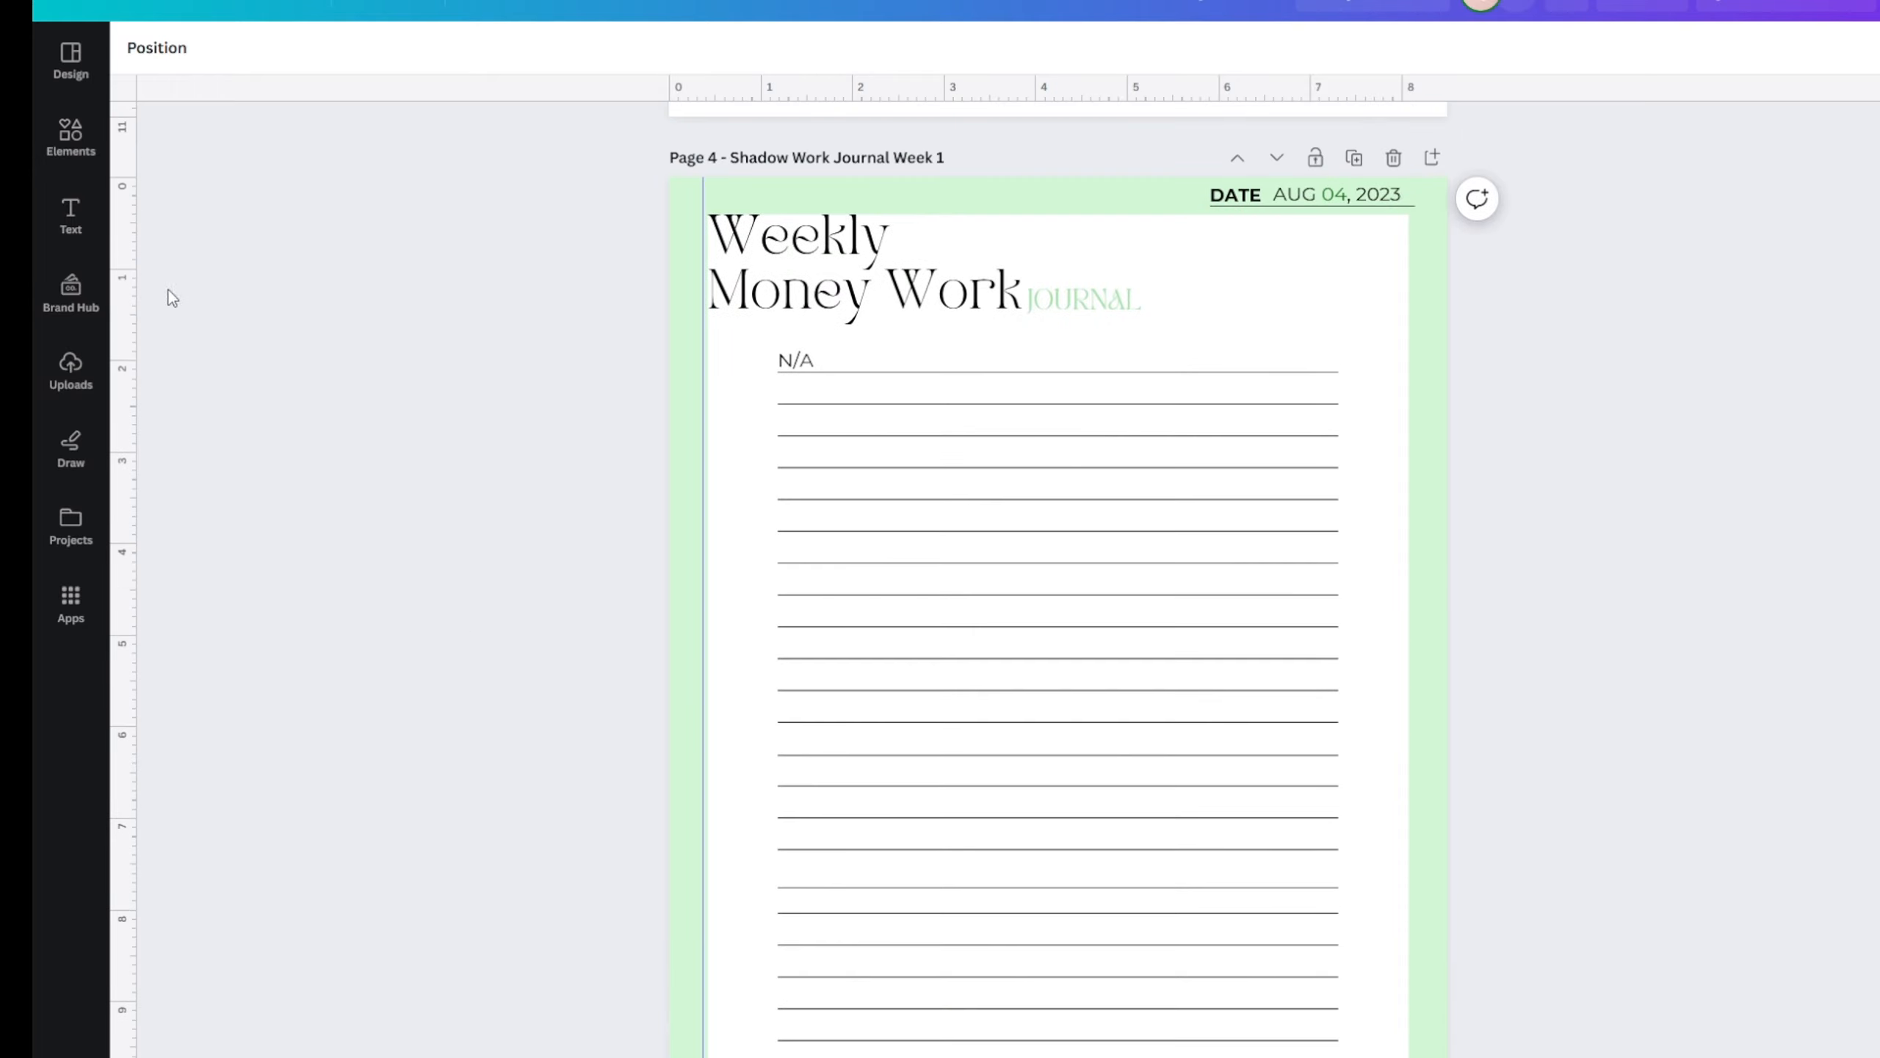
# - Add the white sparkle graphic from the recently used elements and place it over the lower left edge of the page 4 journal
pyautogui.click(54, 167)
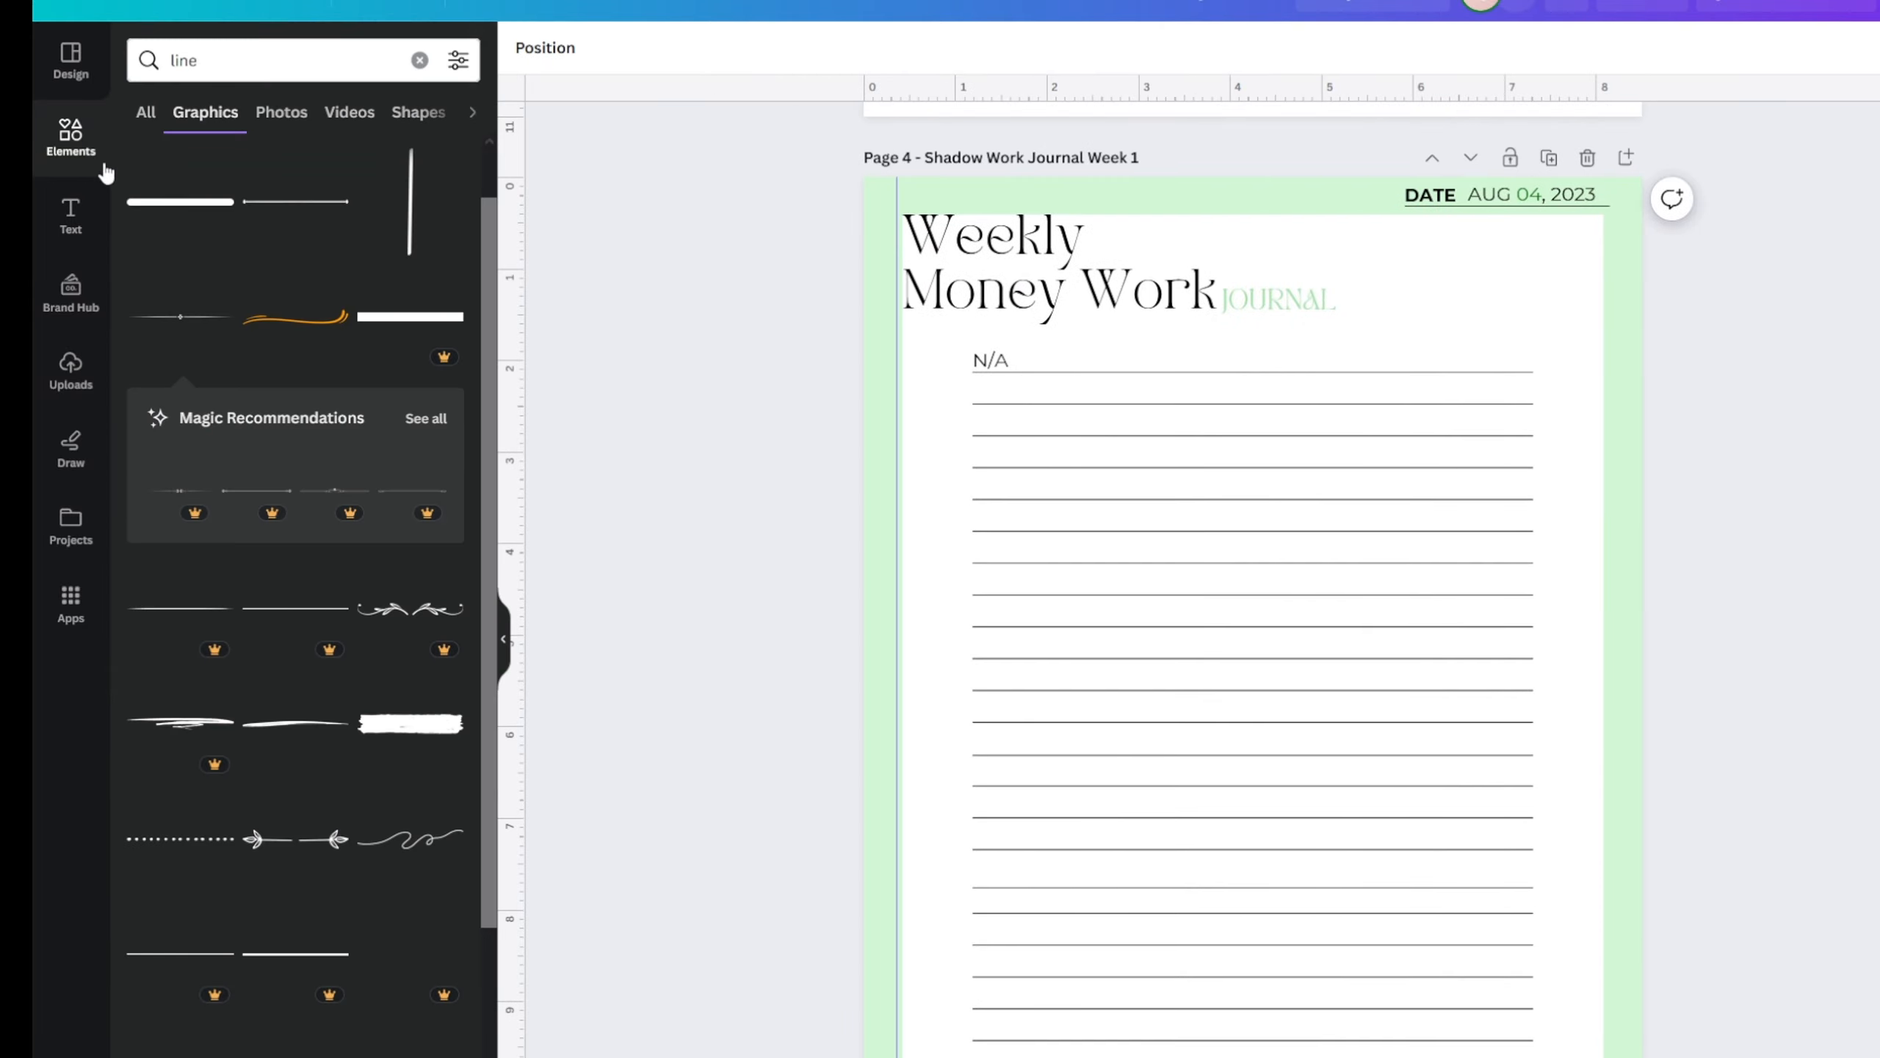
pyautogui.click(69, 141)
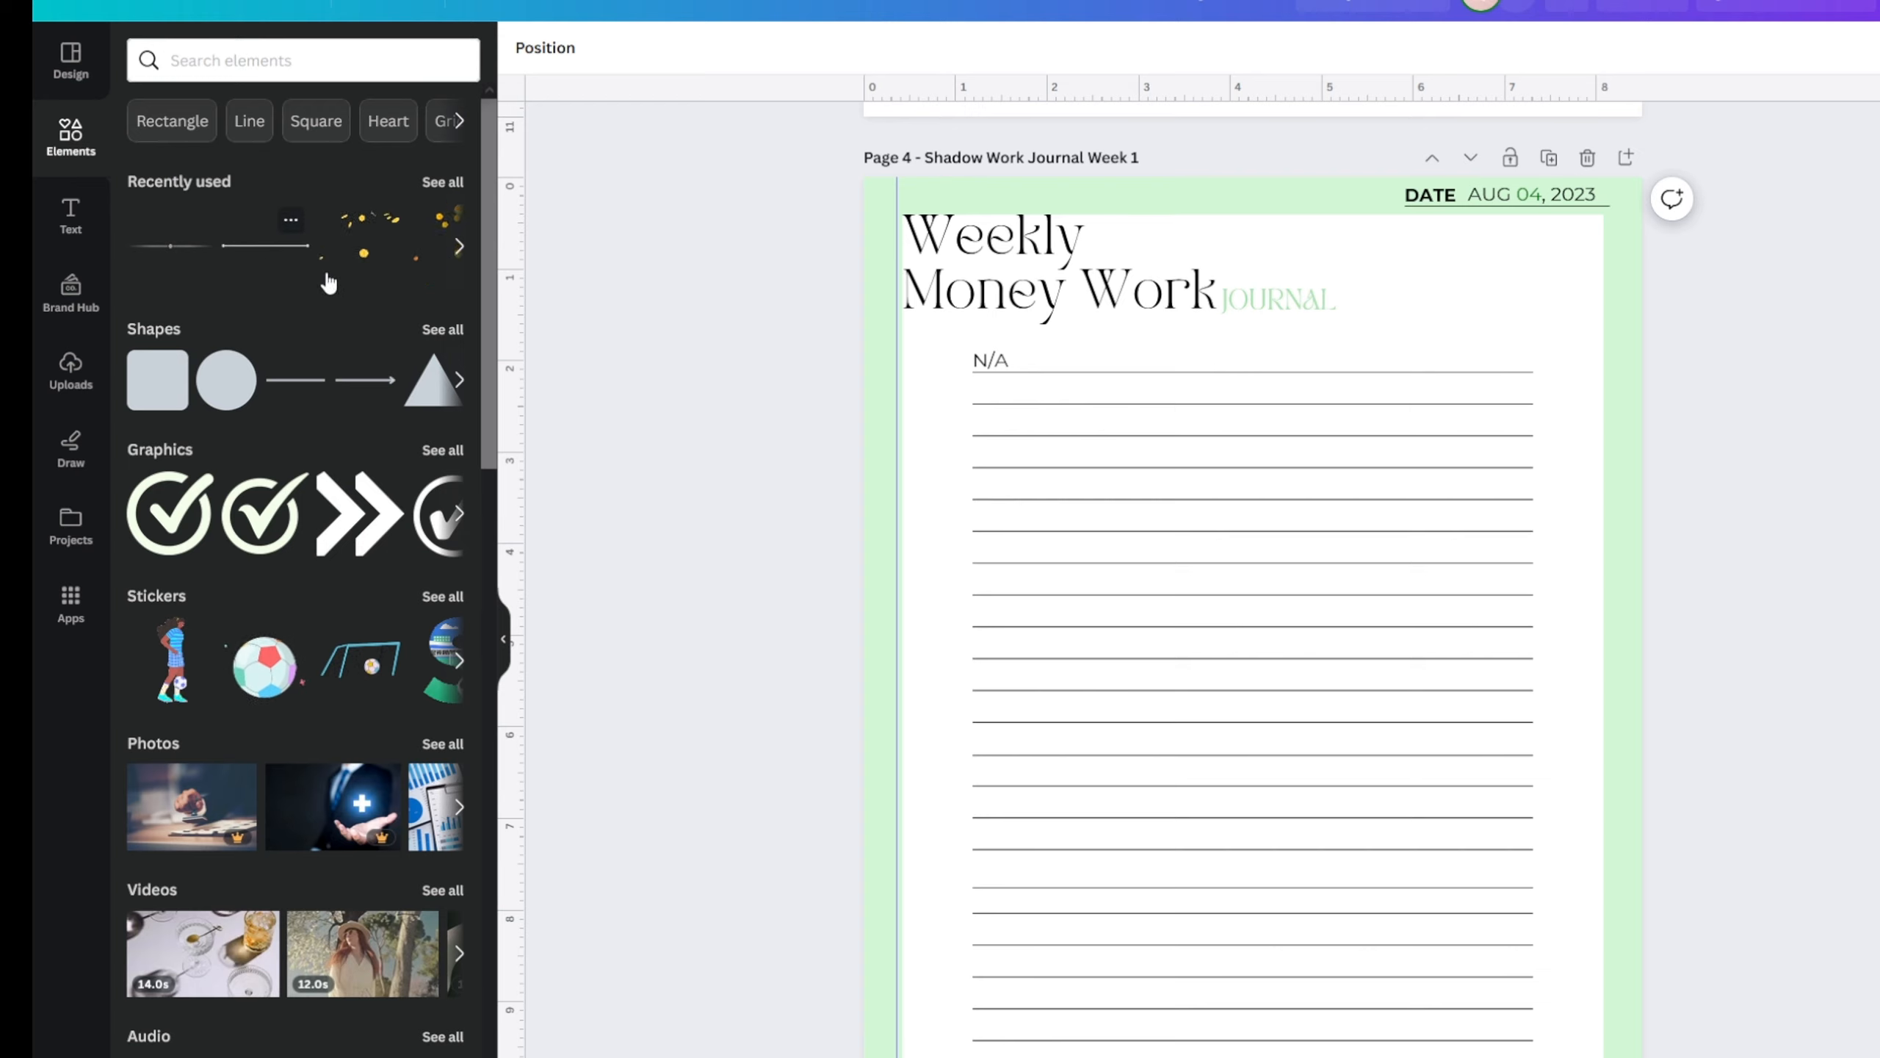
pyautogui.click(443, 181)
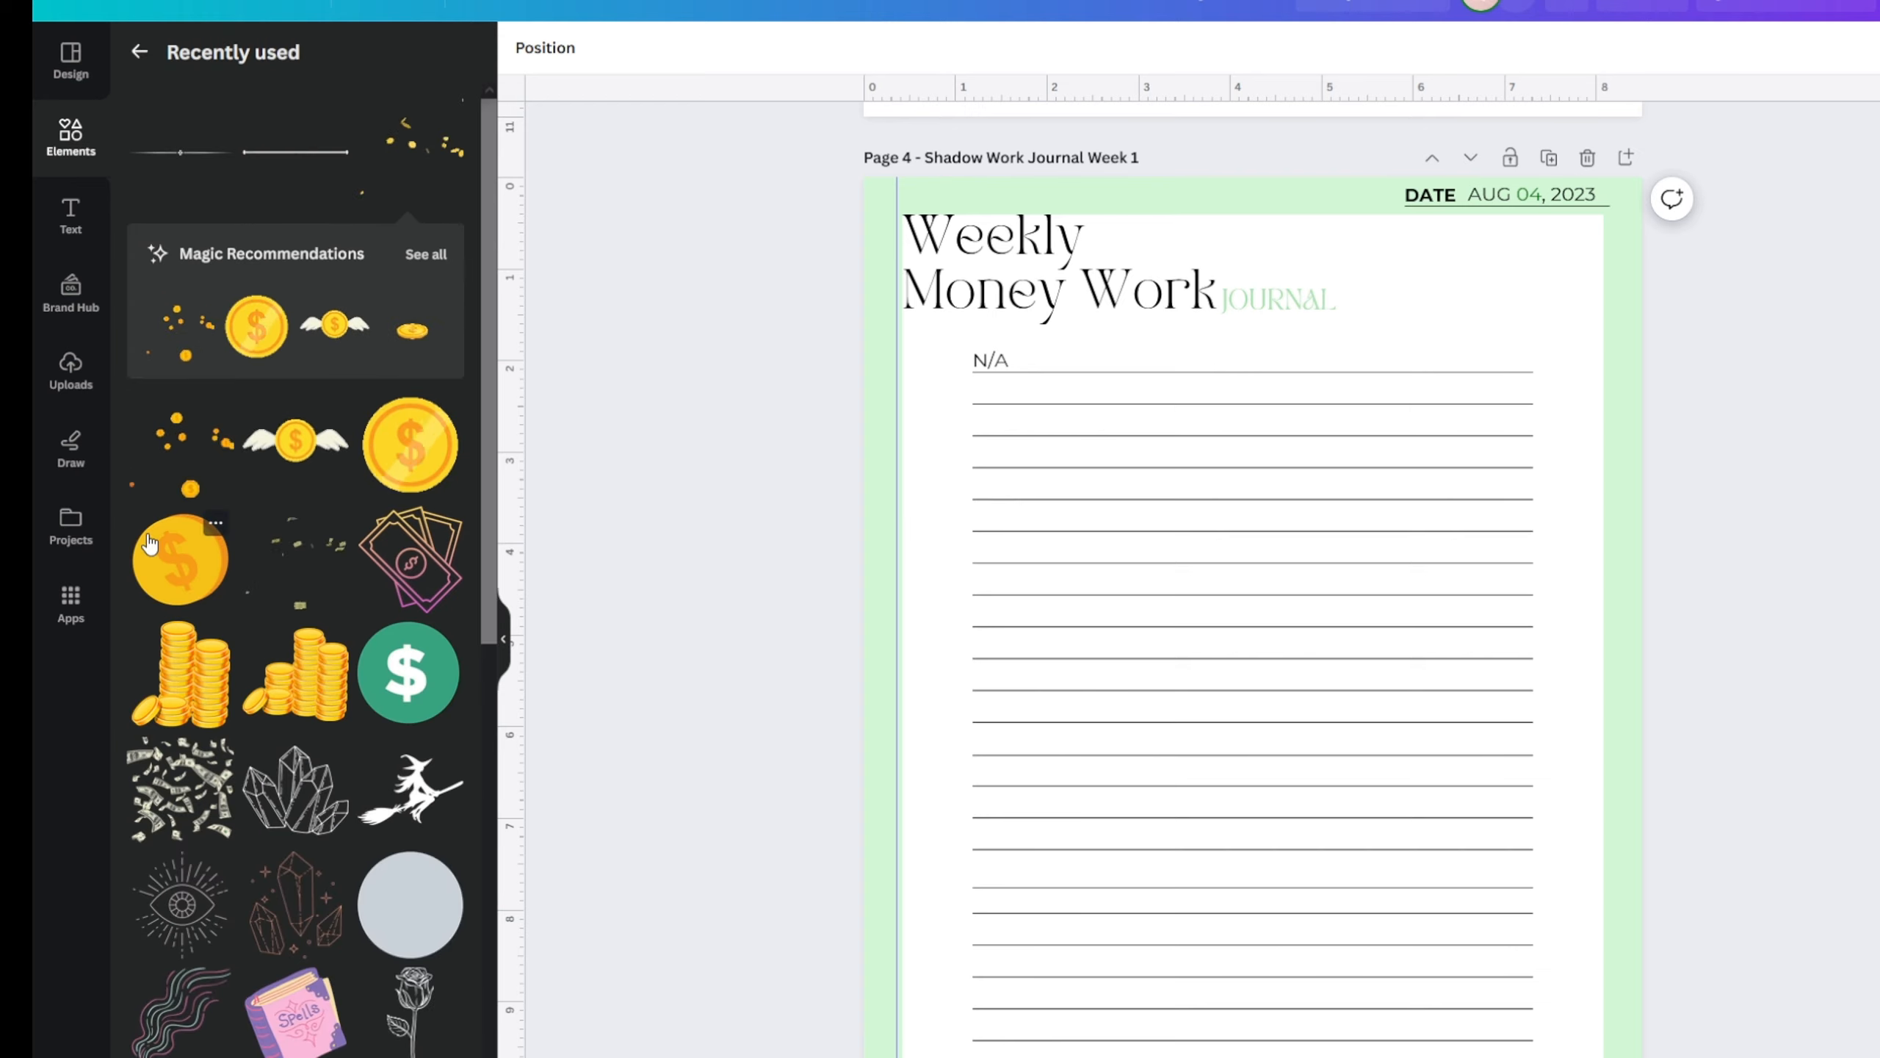
pyautogui.scroll(-3, 392, 686)
pyautogui.scroll(-2, 392, 686)
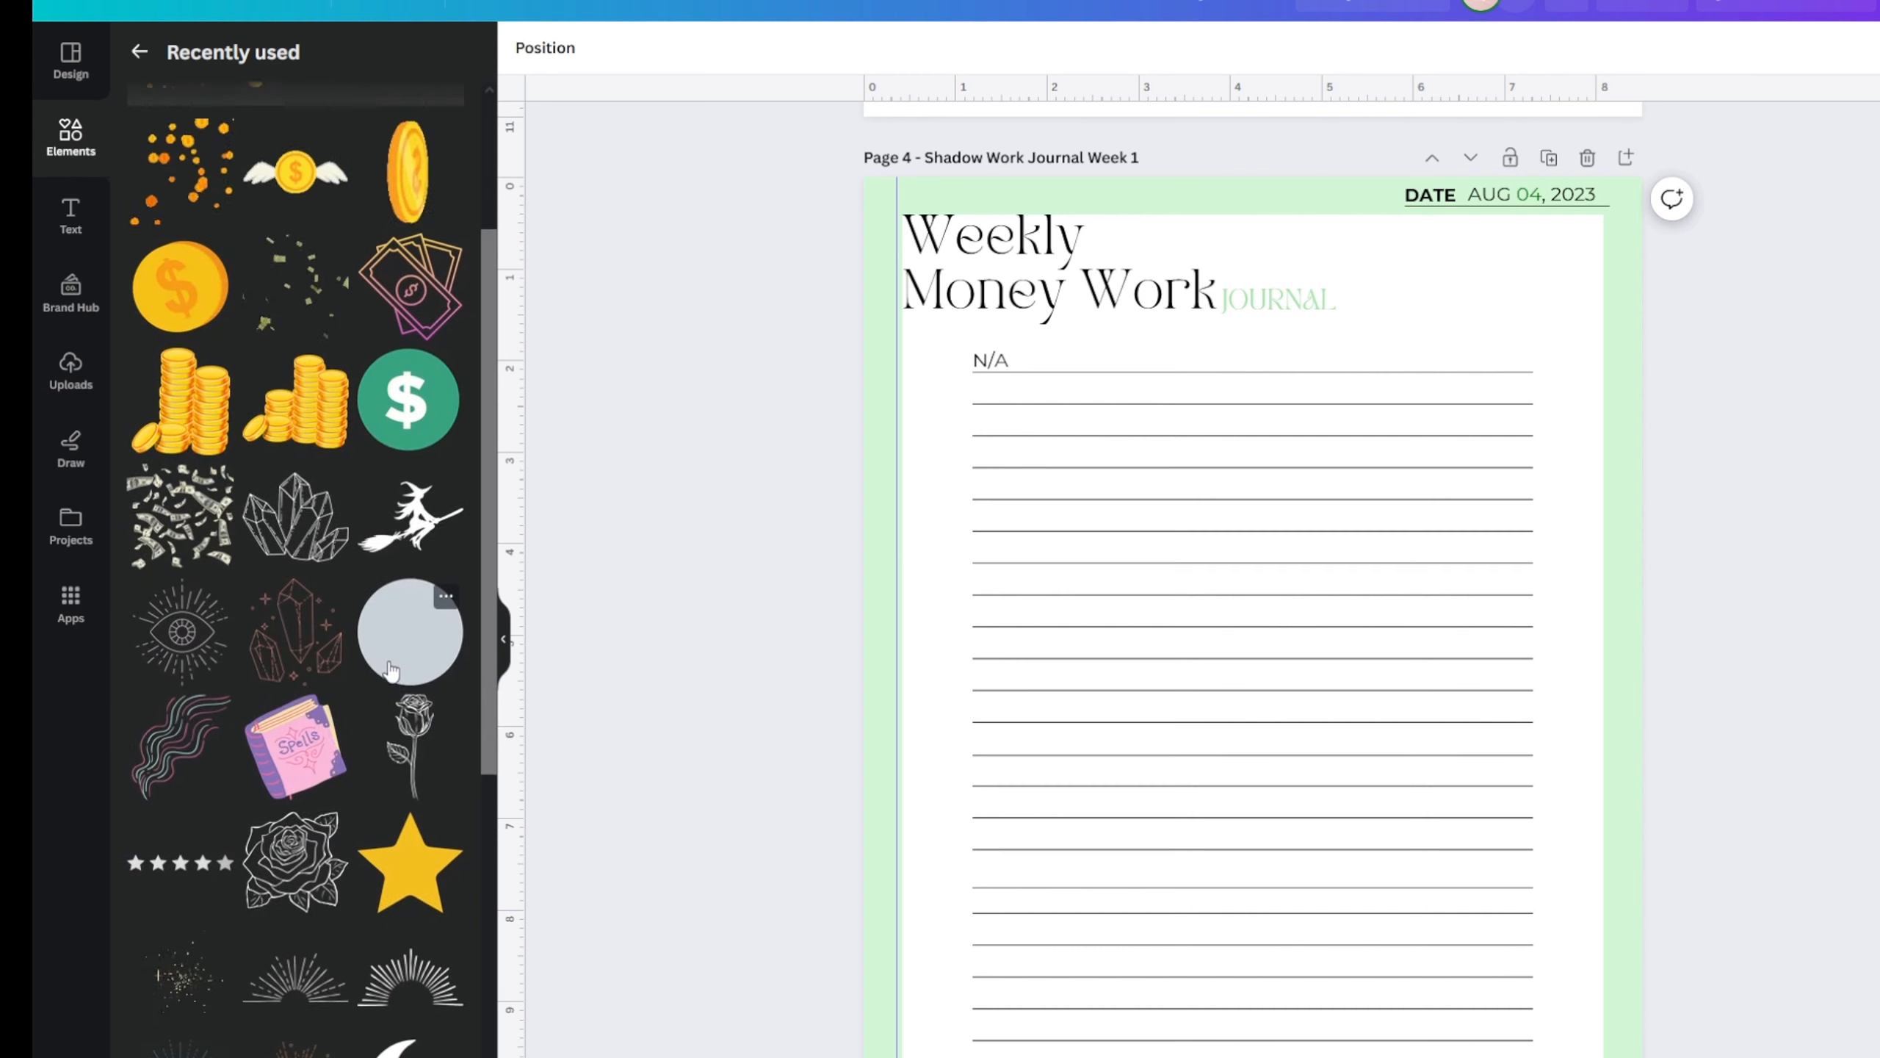
pyautogui.scroll(-11, 396, 680)
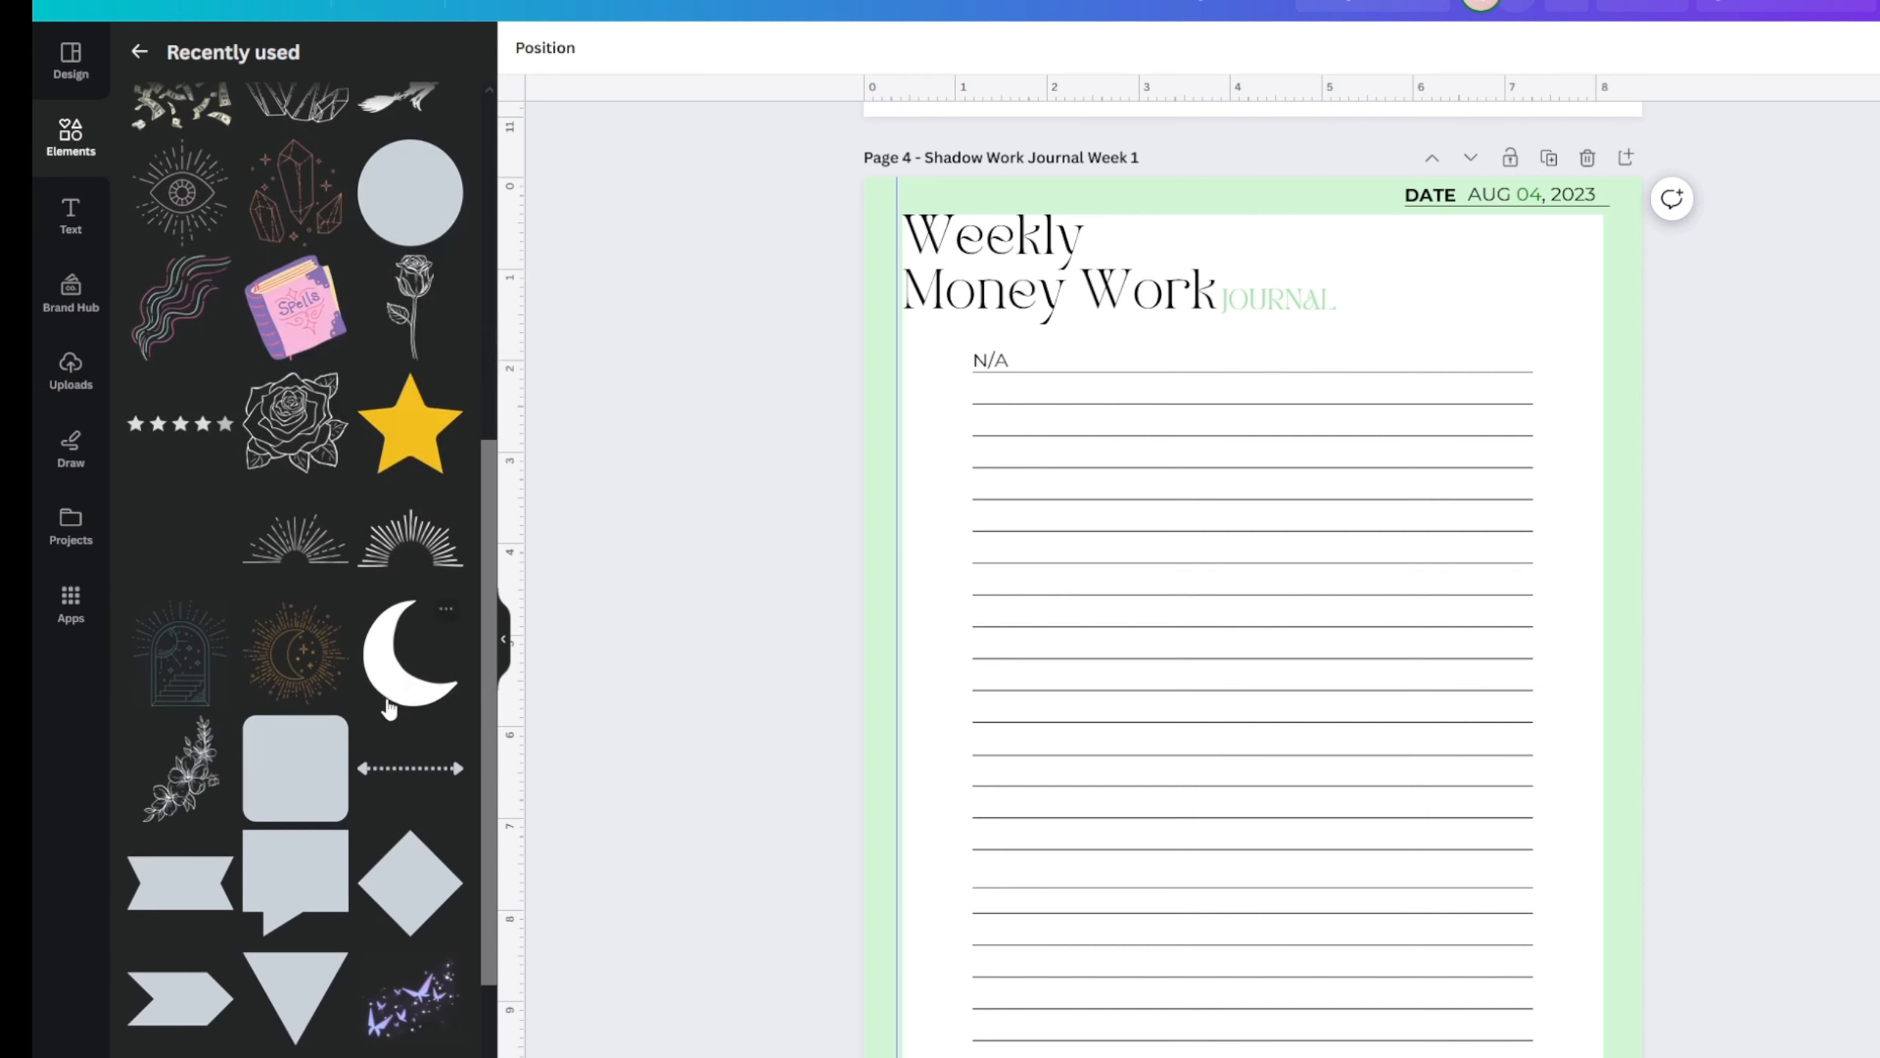
pyautogui.scroll(-1, 386, 707)
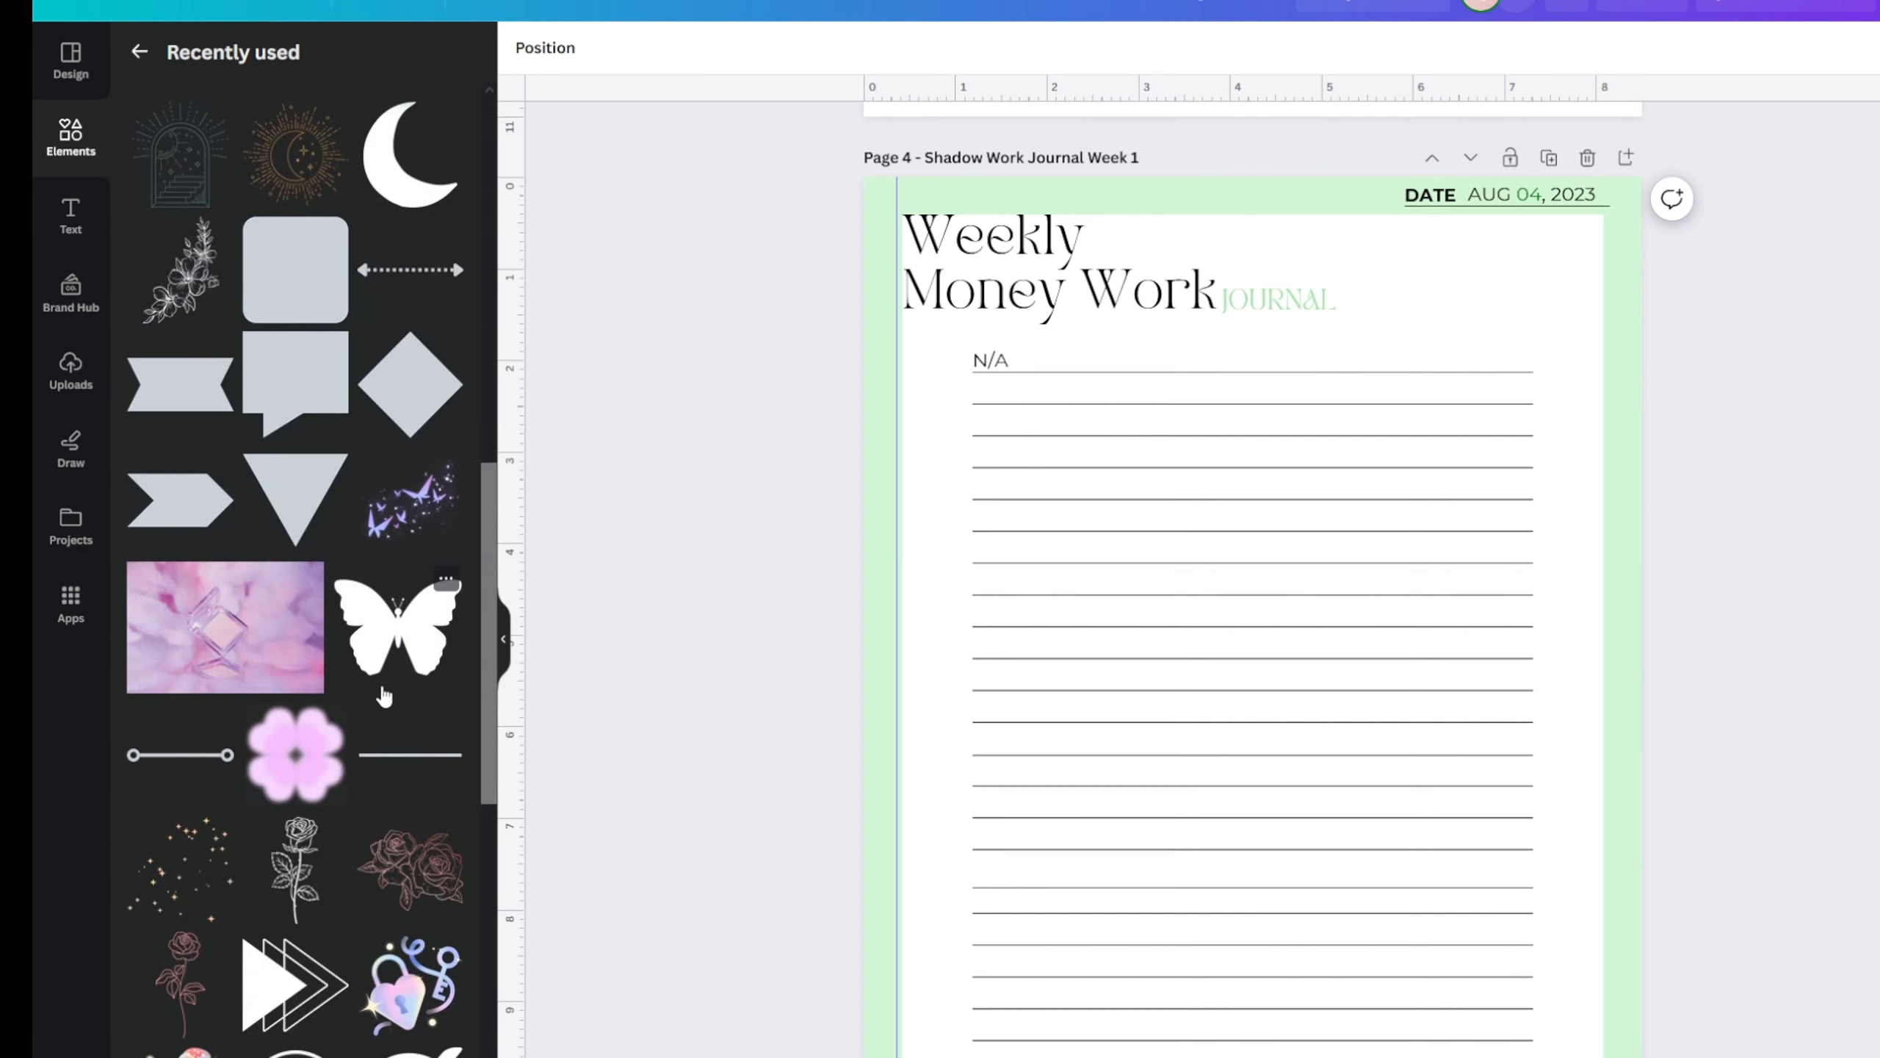
pyautogui.scroll(-9, 383, 696)
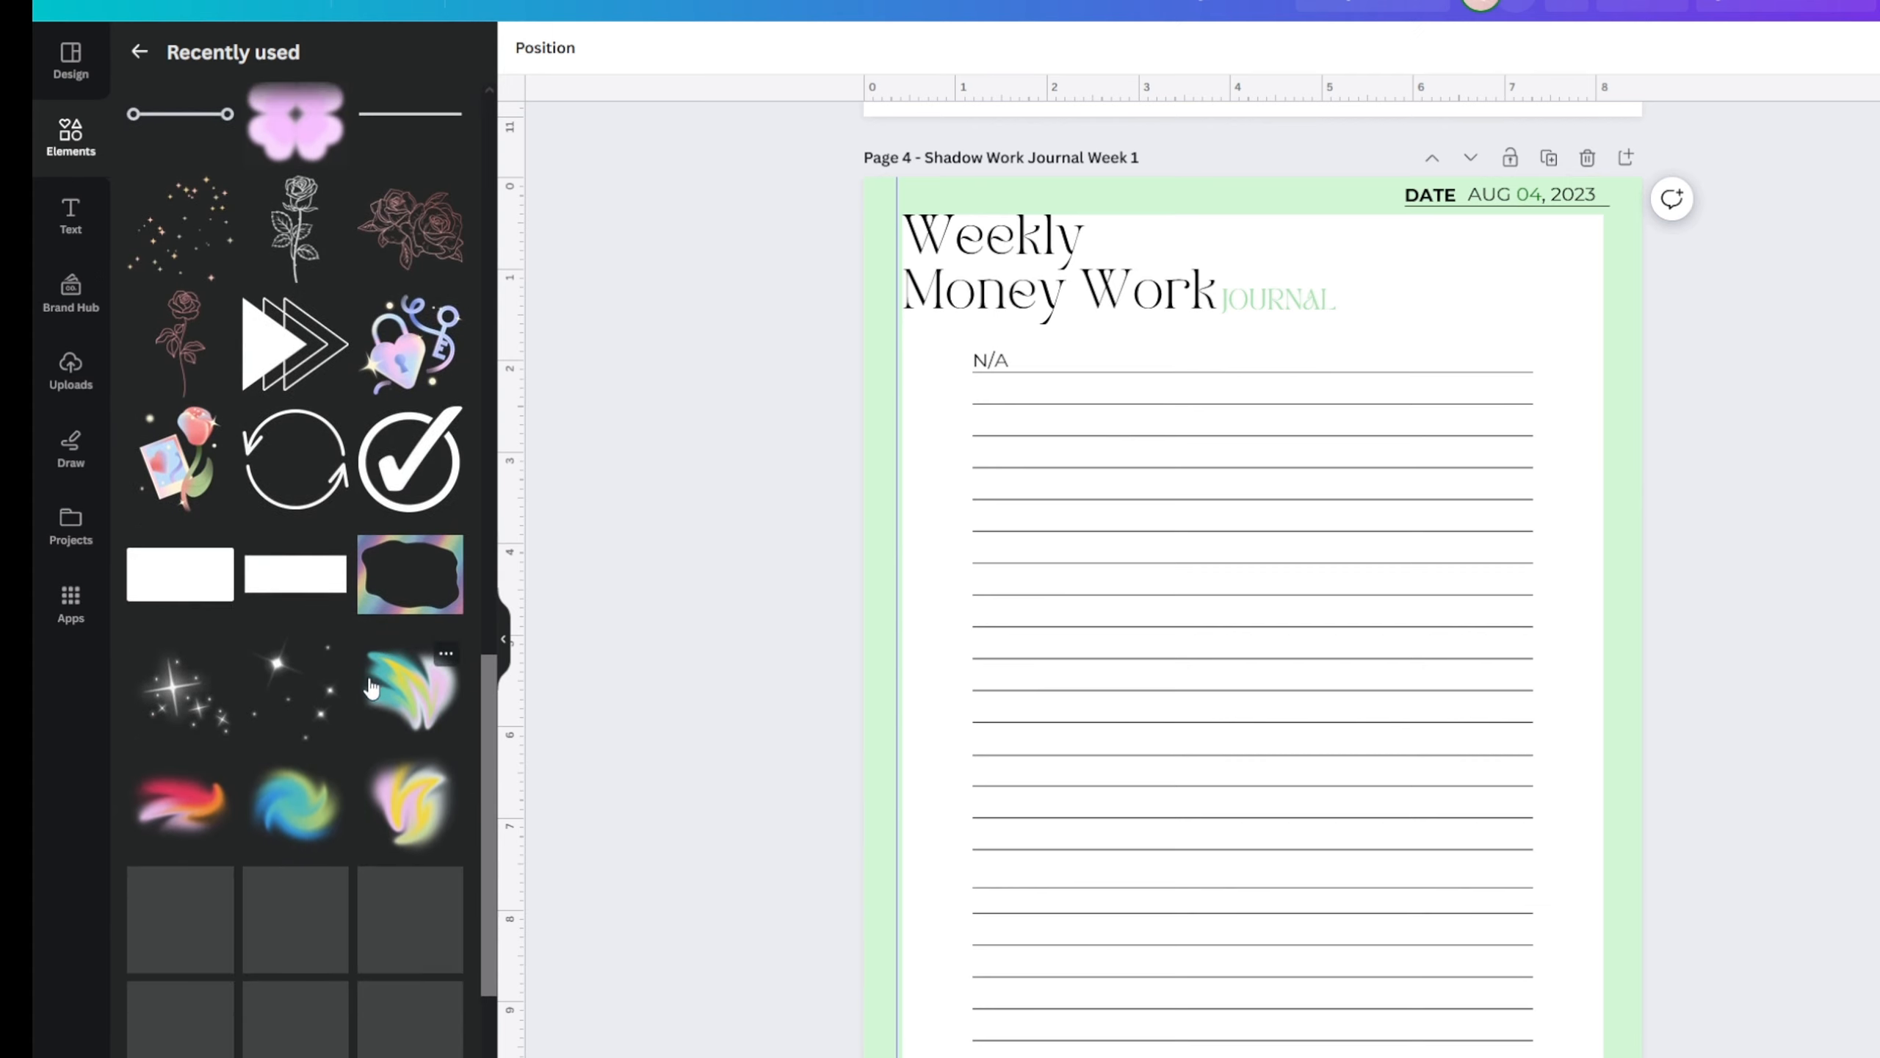
pyautogui.scroll(-2, 372, 688)
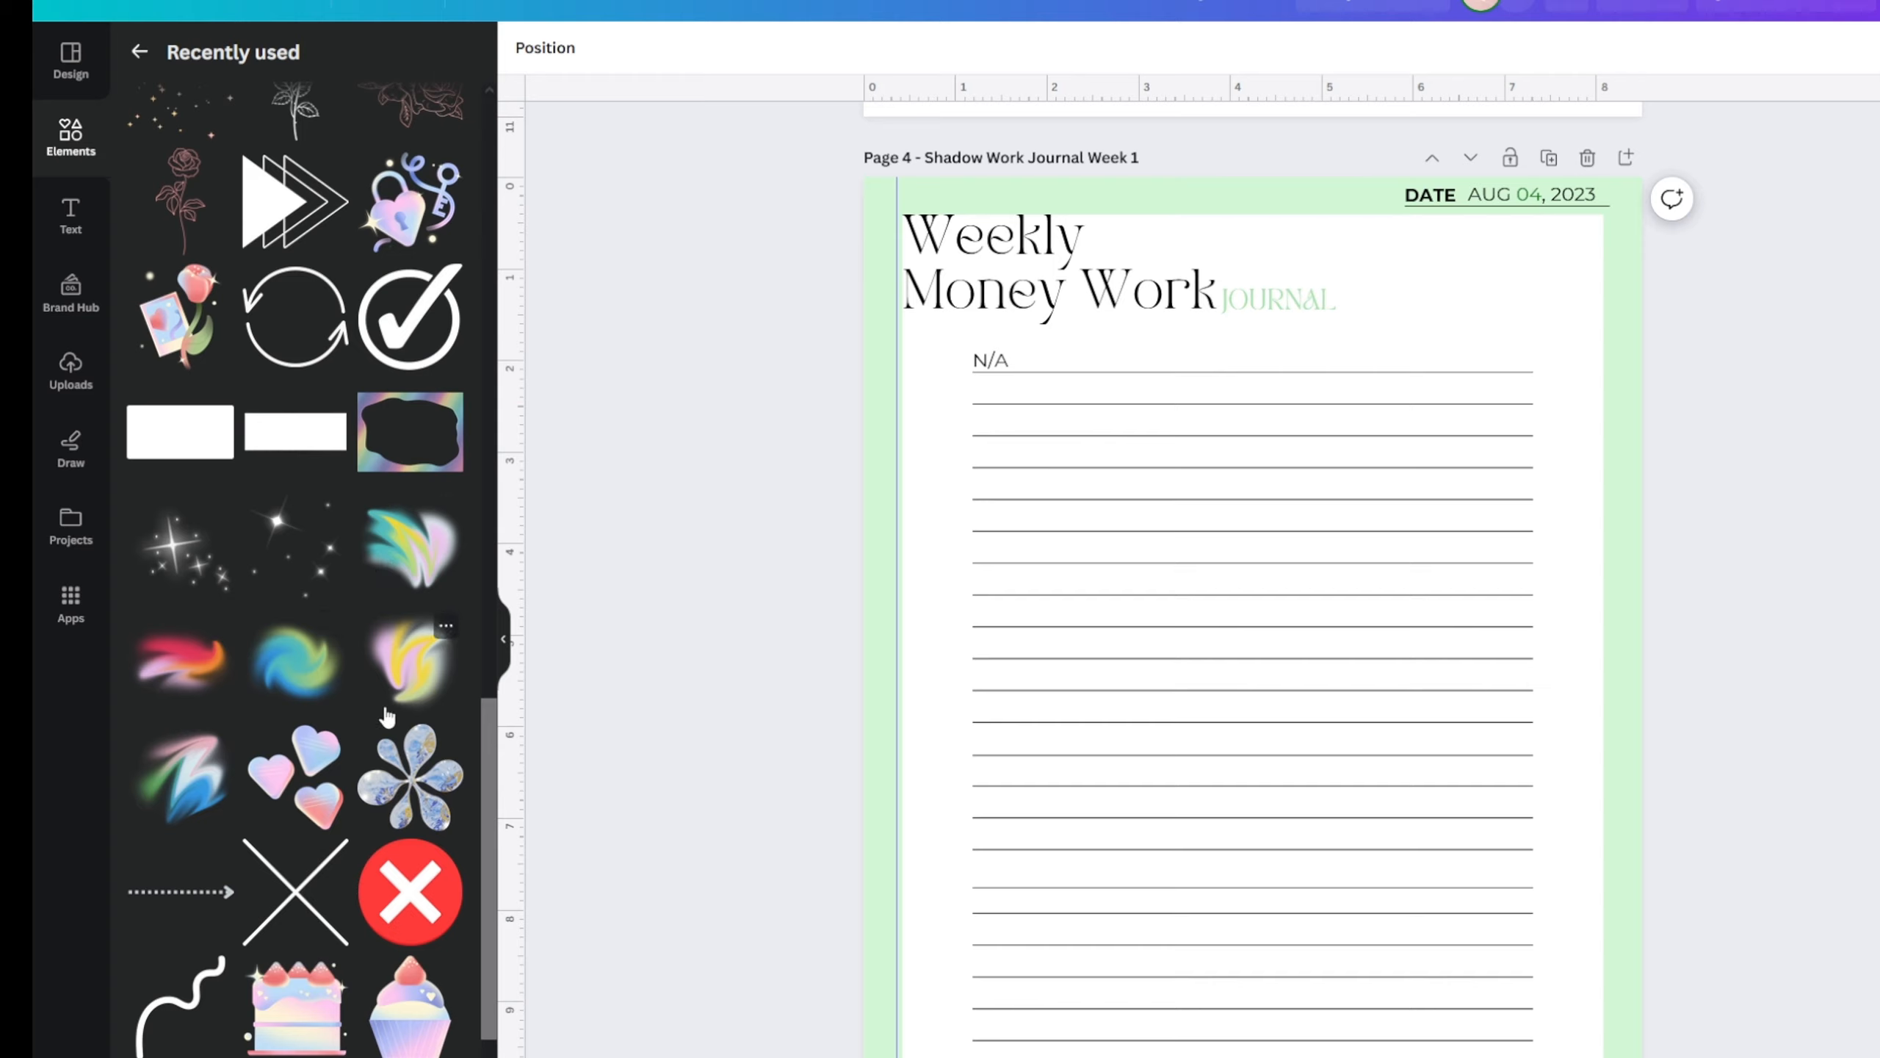
pyautogui.click(167, 579)
pyautogui.moveTo(1246, 711); pyautogui.dragTo(935, 995)
pyautogui.moveTo(630, 686); pyautogui.dragTo(758, 945)
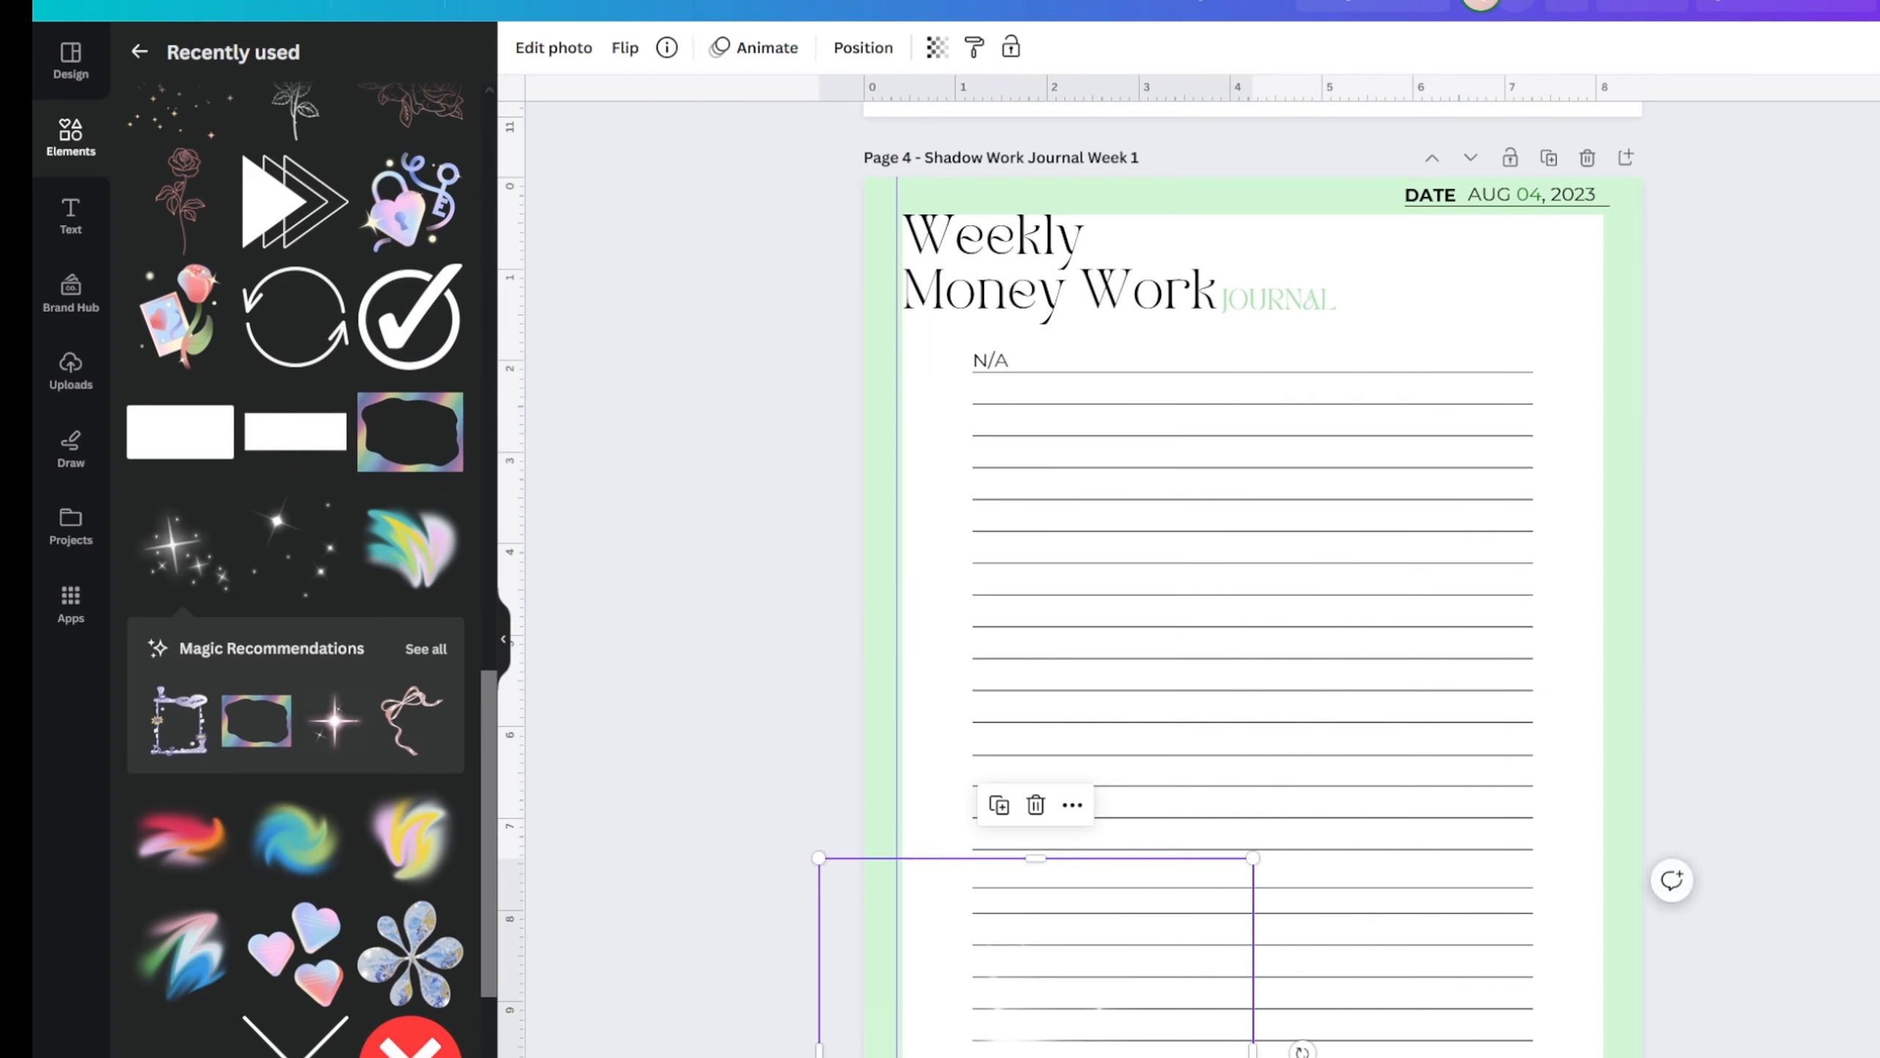
pyautogui.moveTo(962, 978); pyautogui.dragTo(828, 960)
pyautogui.click(702, 518)
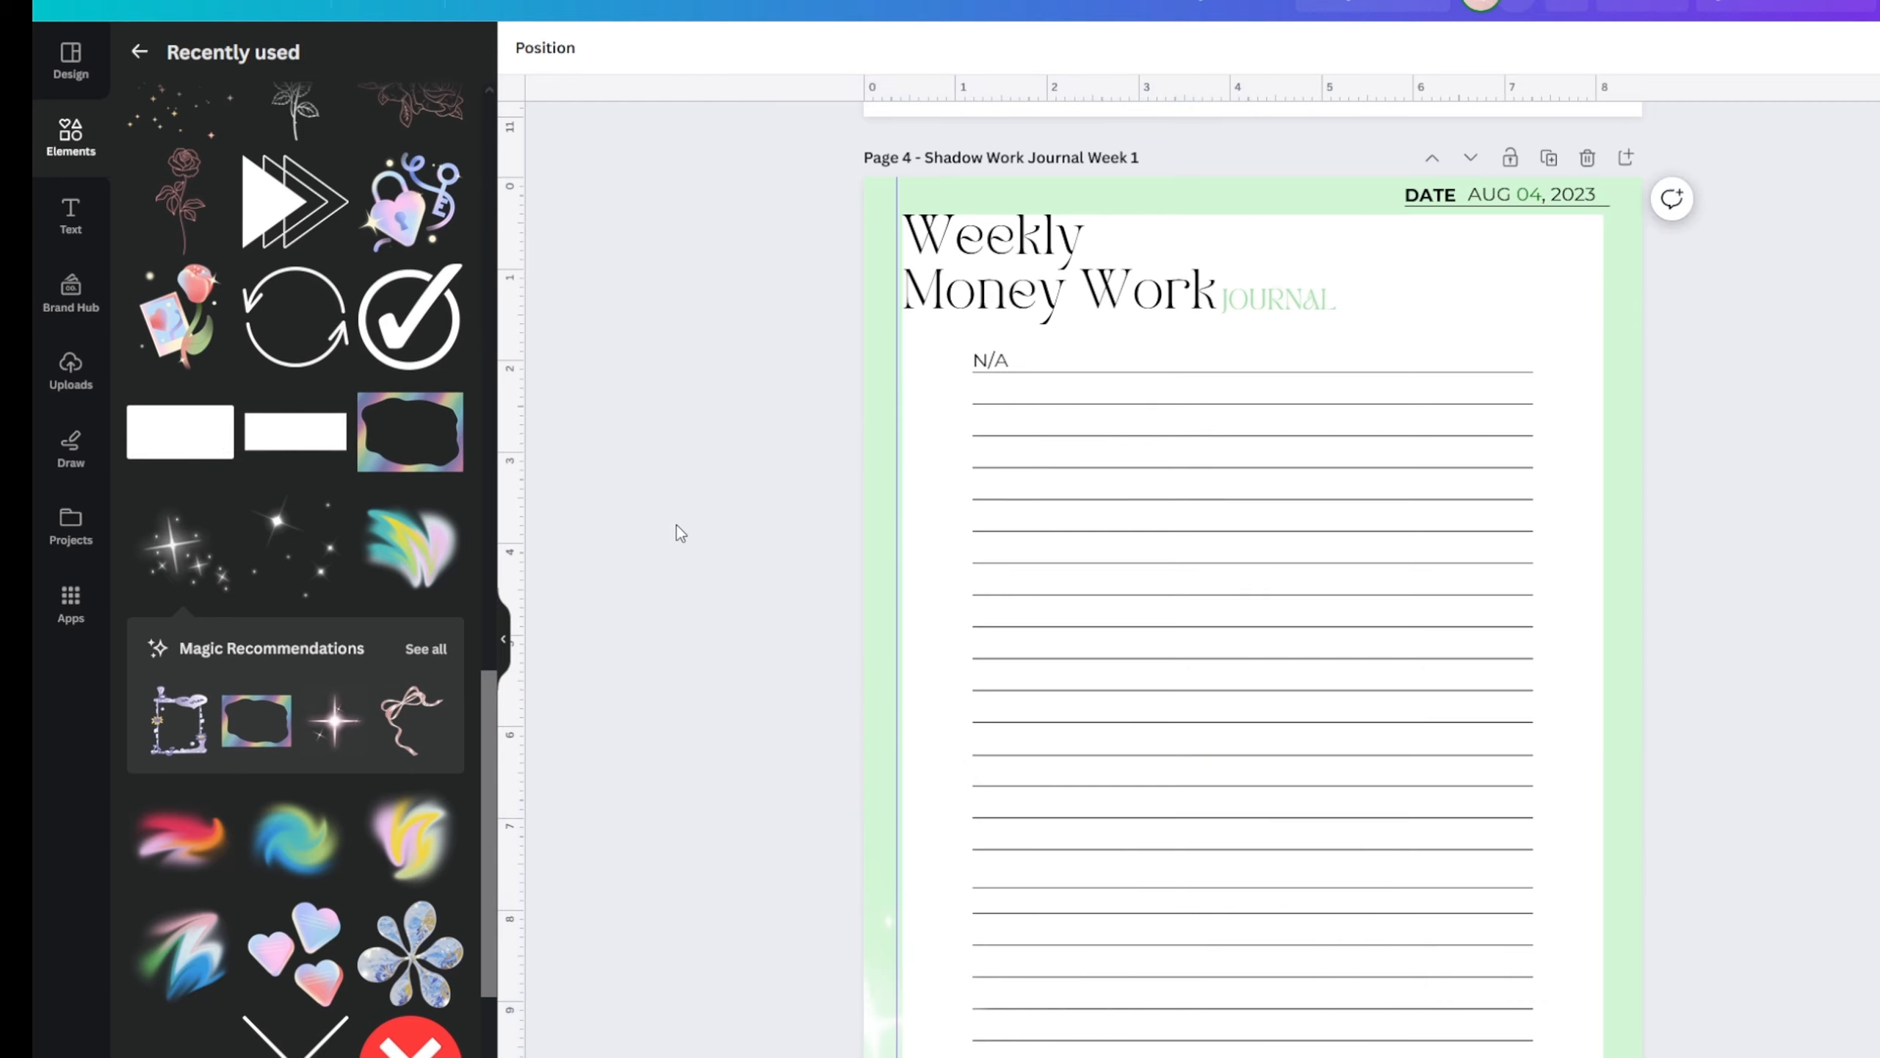
# - Try "I realize I had a rejection wound that made me" as the first Notes entry on the Manifestation Tracker, then clear it
pyautogui.scroll(5, 588, 600)
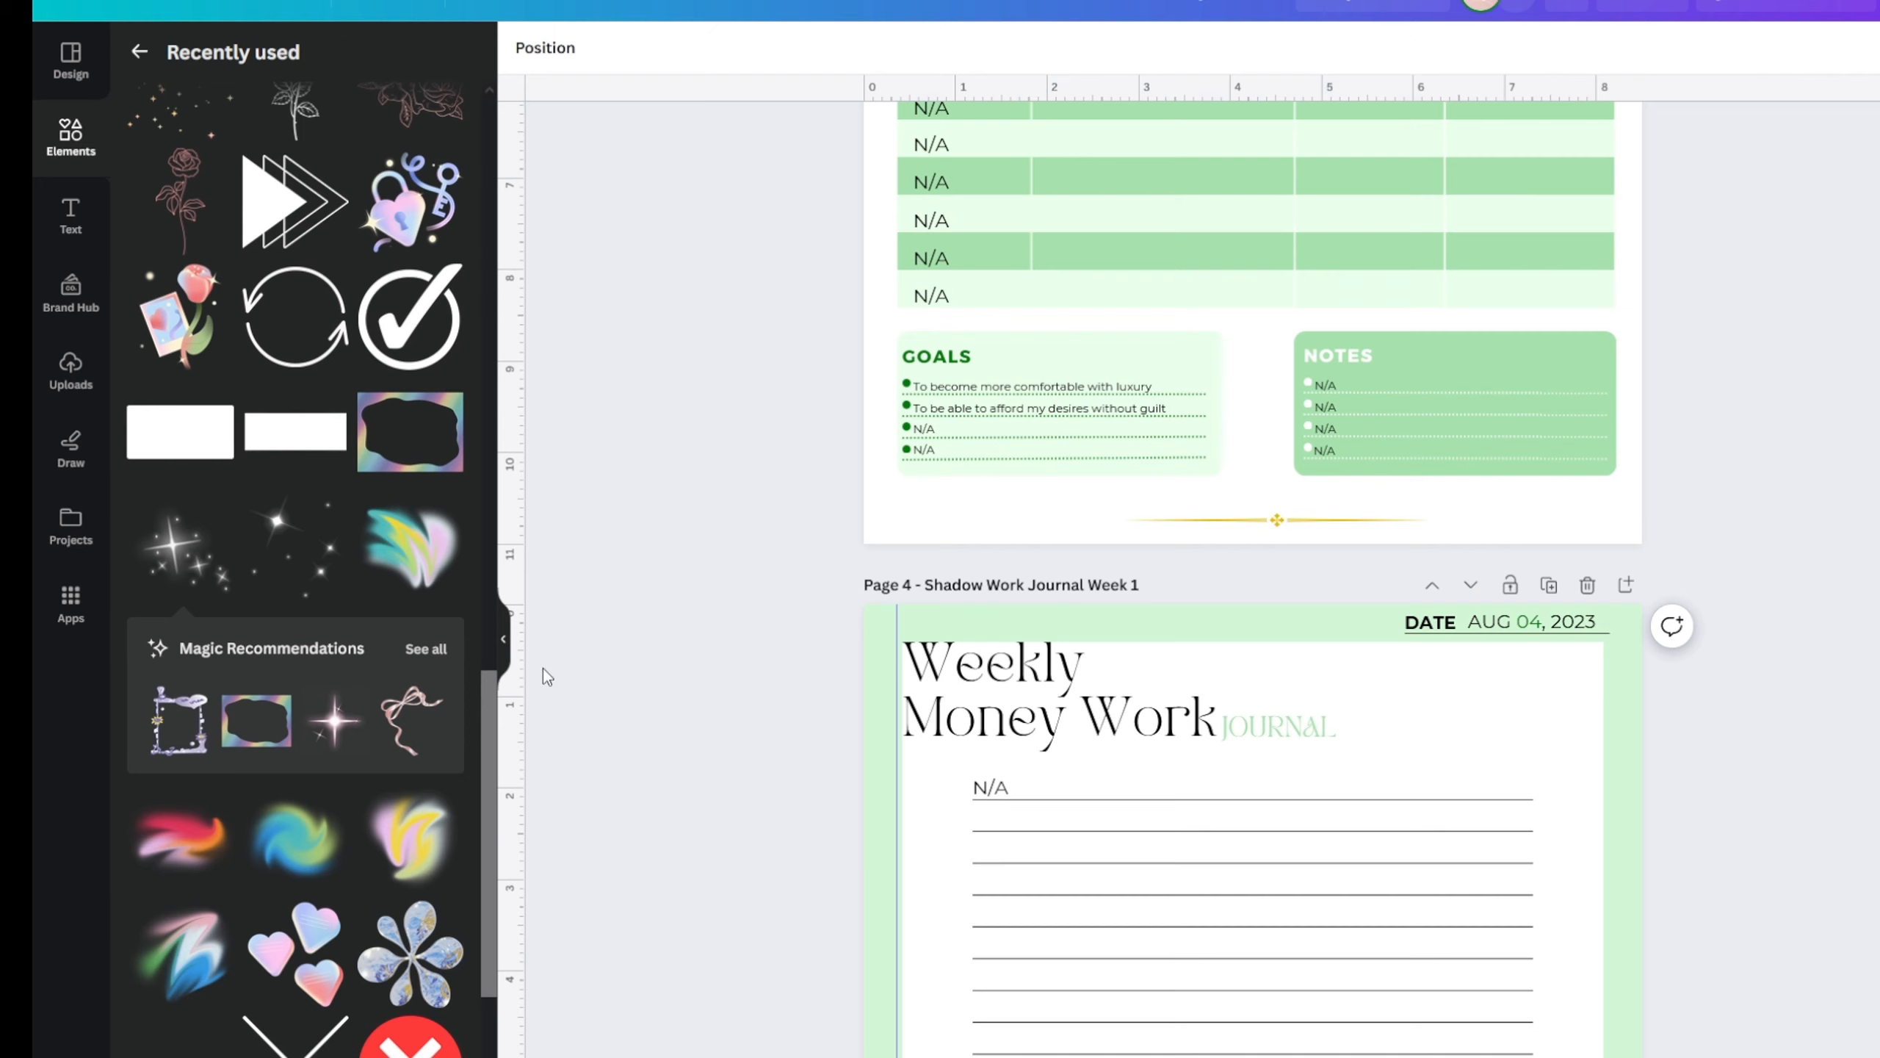
pyautogui.click(505, 644)
pyautogui.scroll(5, 334, 786)
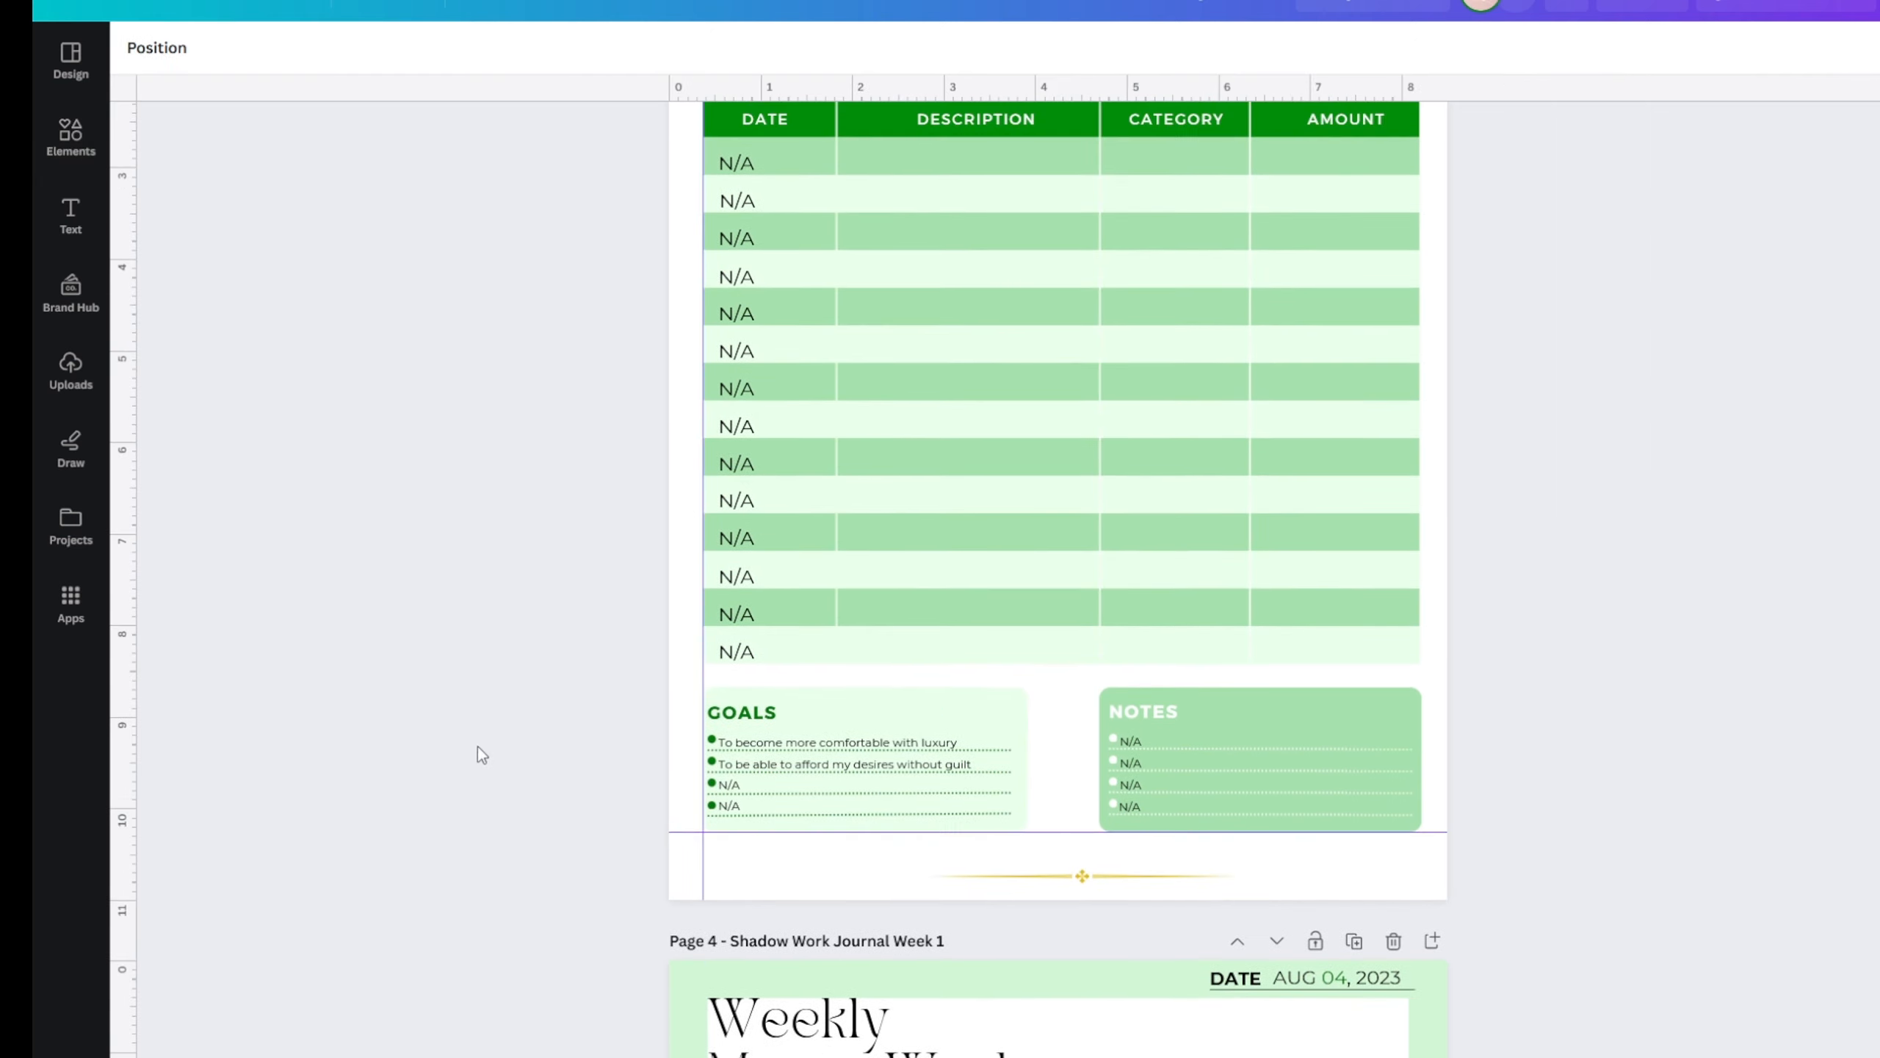
pyautogui.scroll(2, 496, 739)
pyautogui.scroll(3, 514, 733)
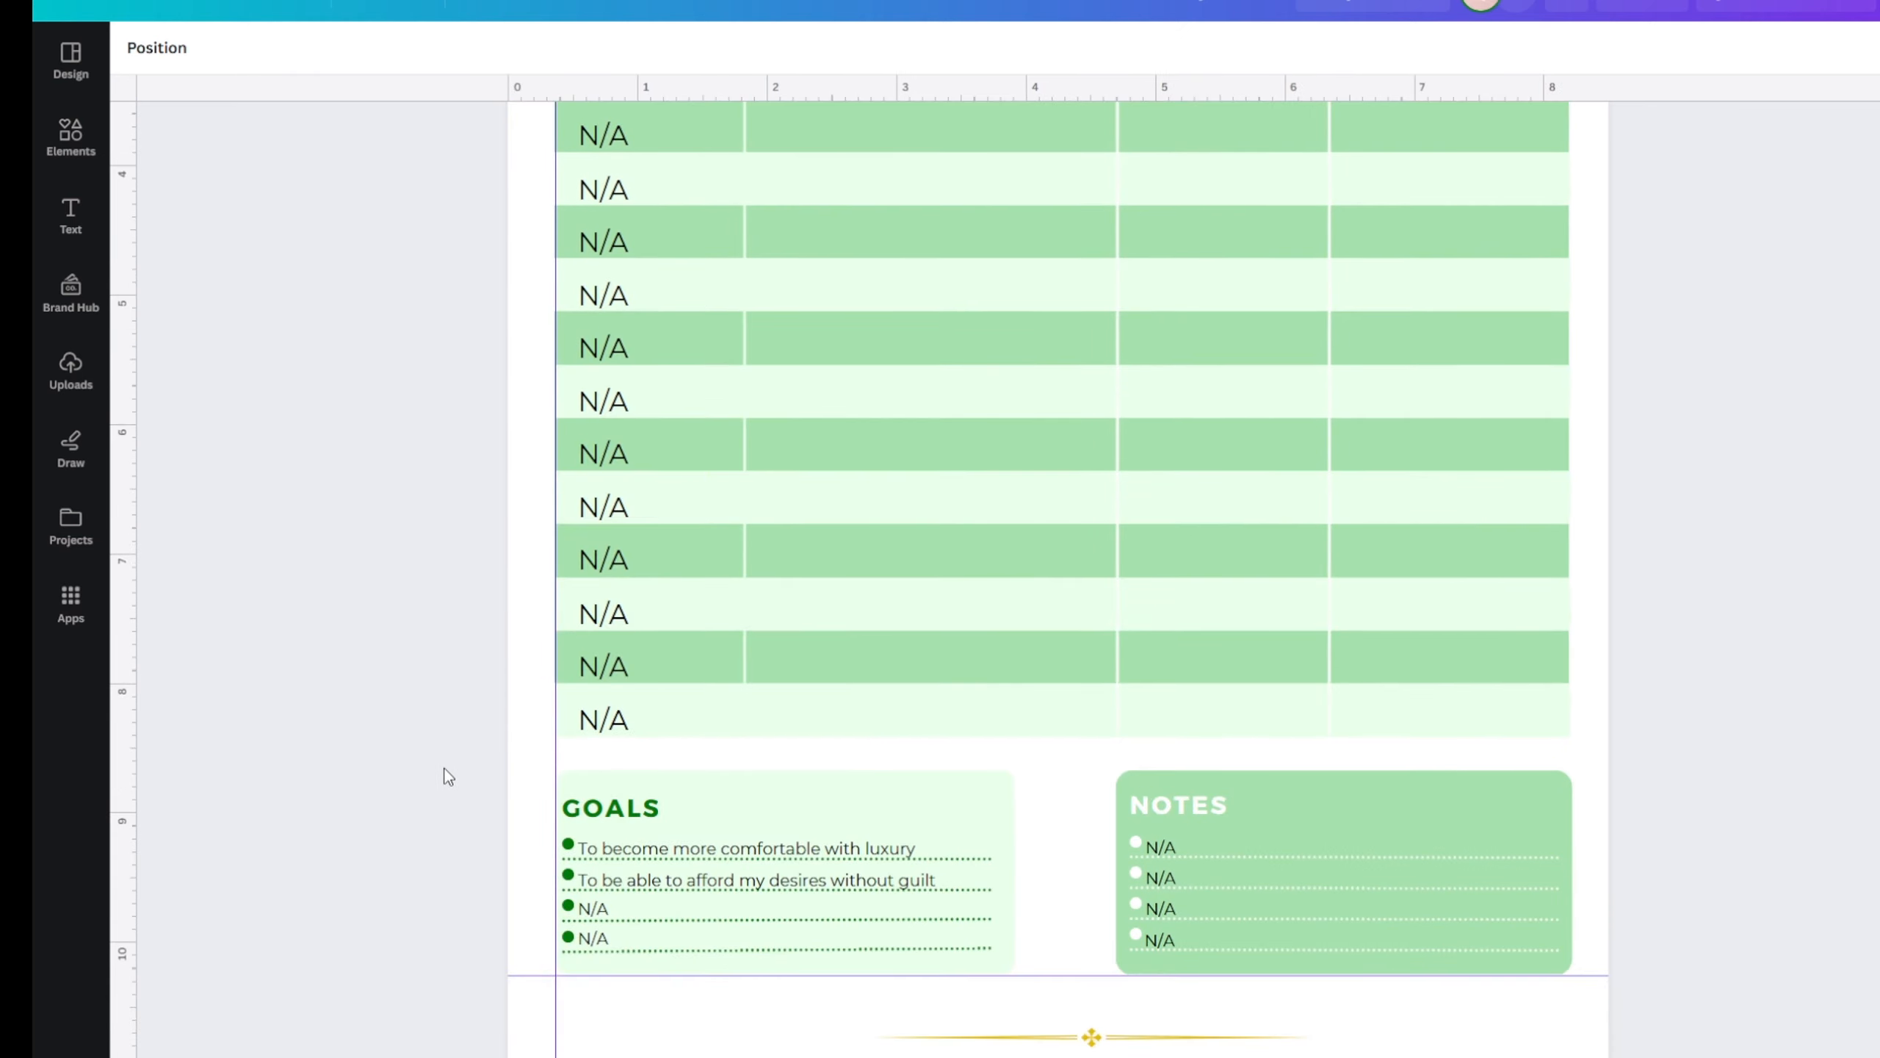
pyautogui.scroll(2, 444, 774)
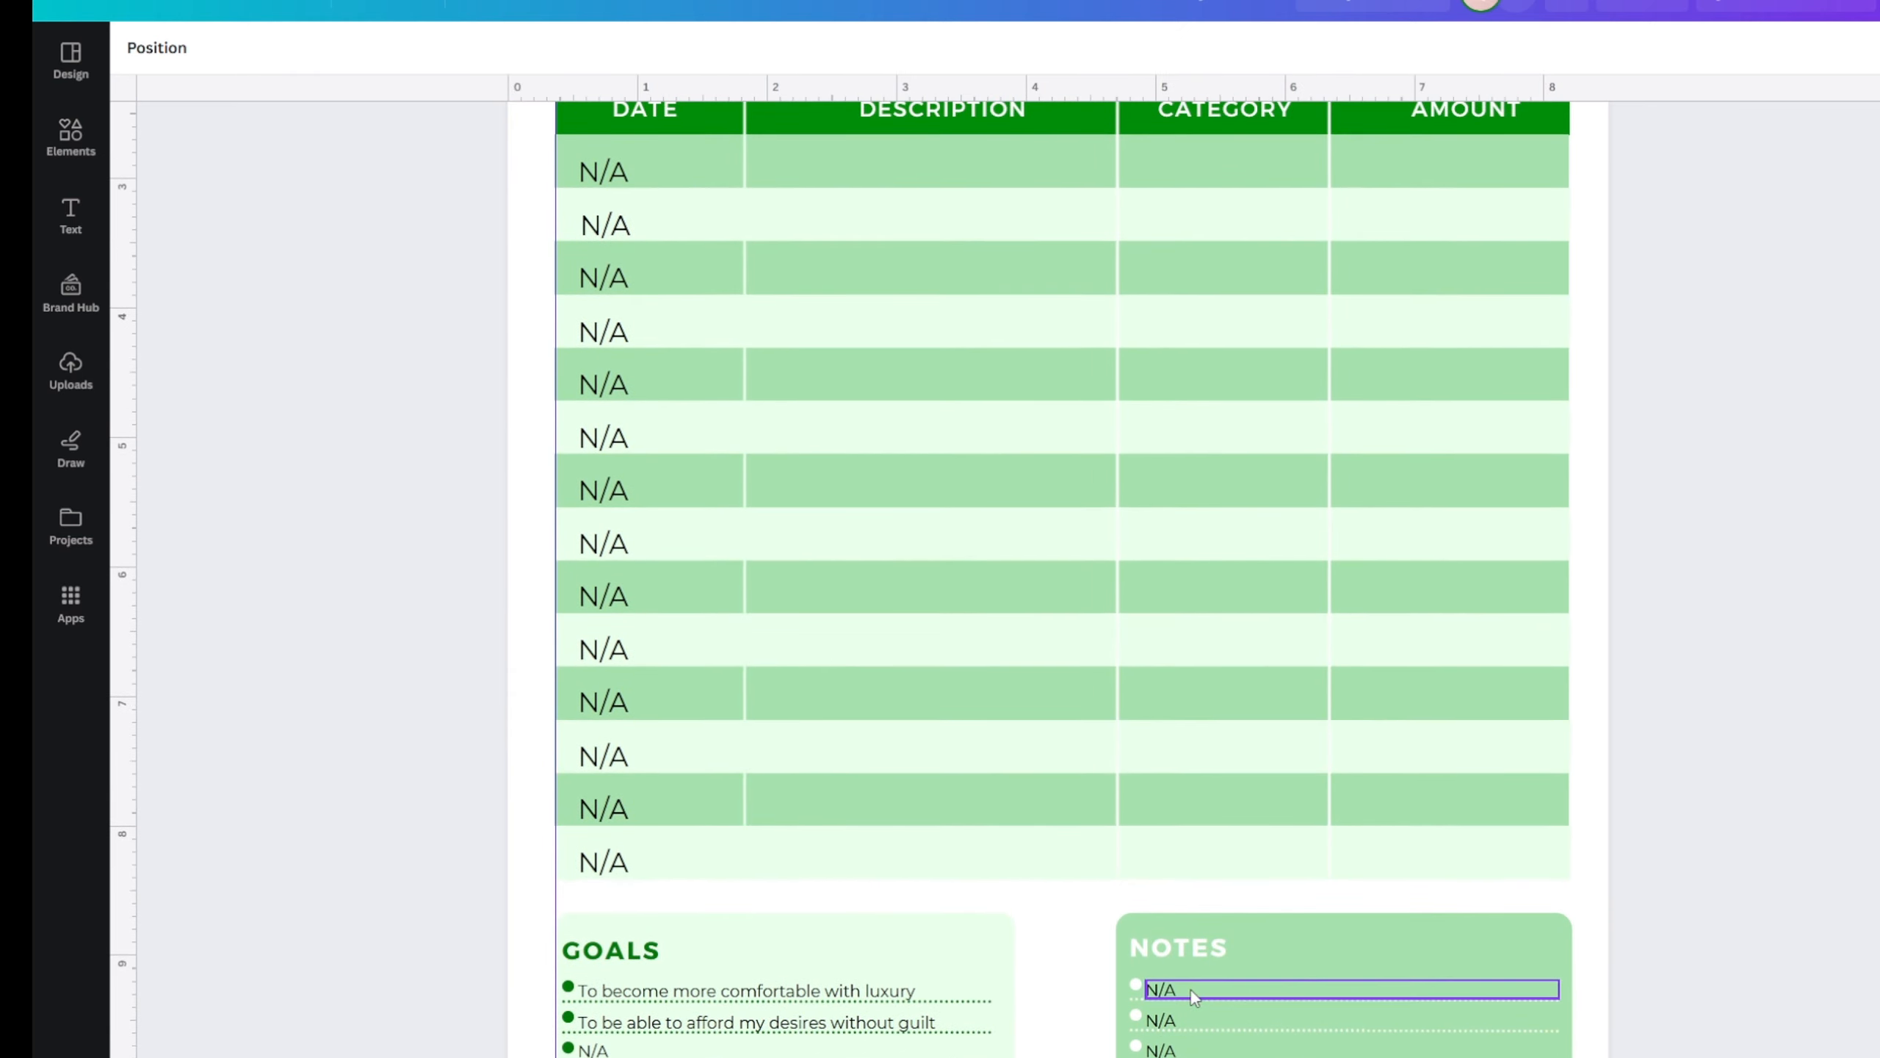
pyautogui.click(1193, 992)
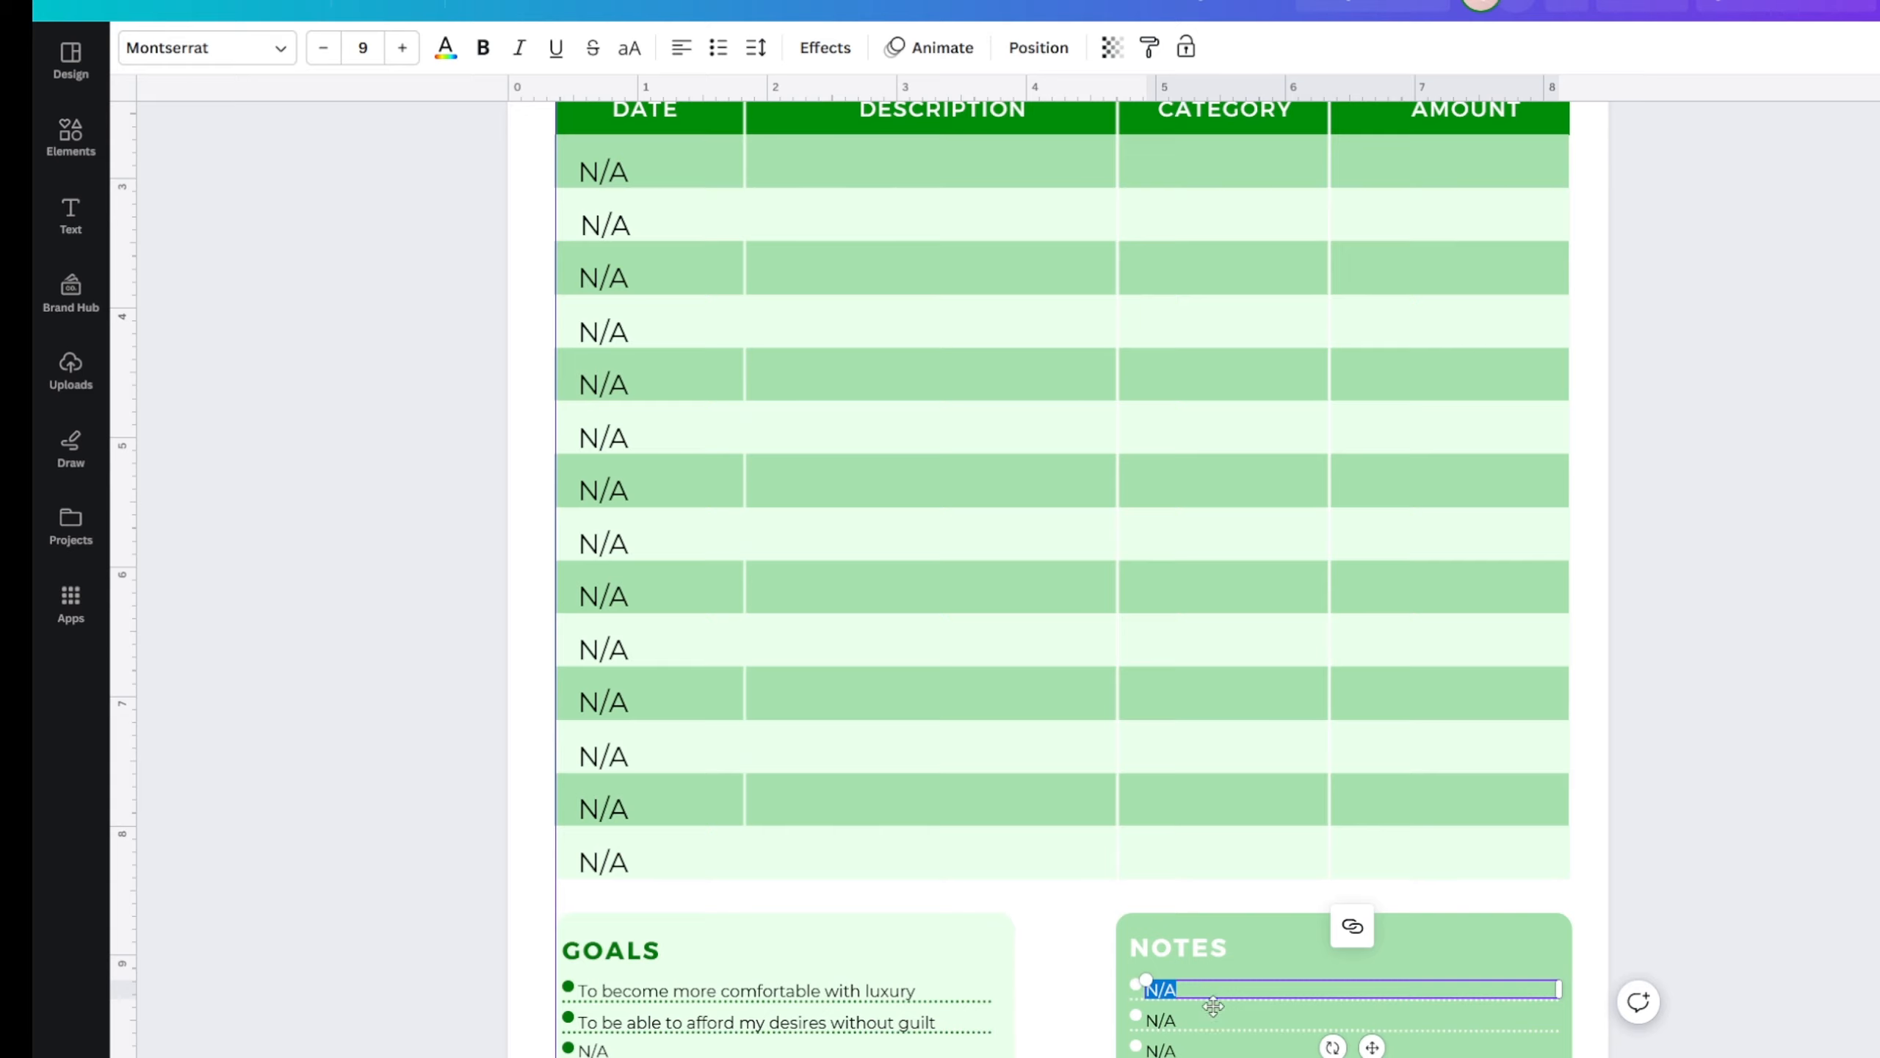
pyautogui.scroll(2, 1238, 1025)
pyautogui.scroll(-2, 1238, 1024)
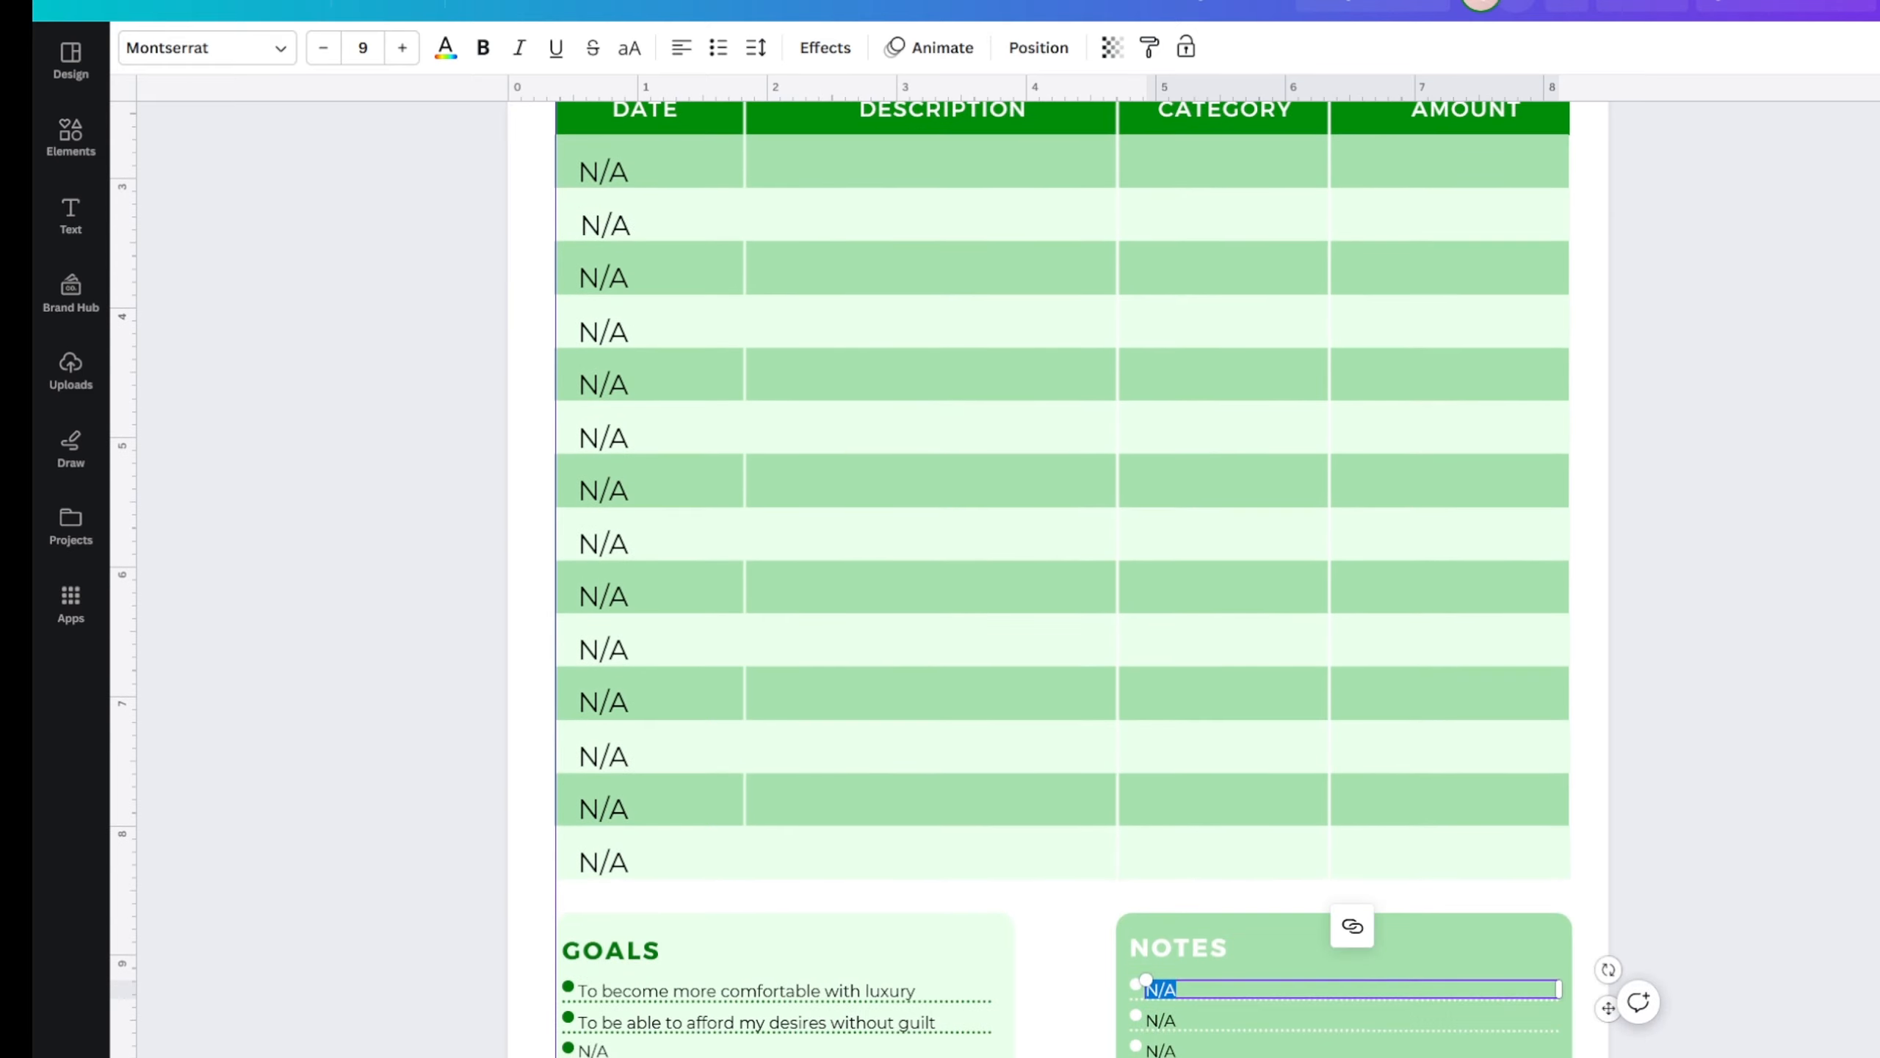
pyautogui.write('As')
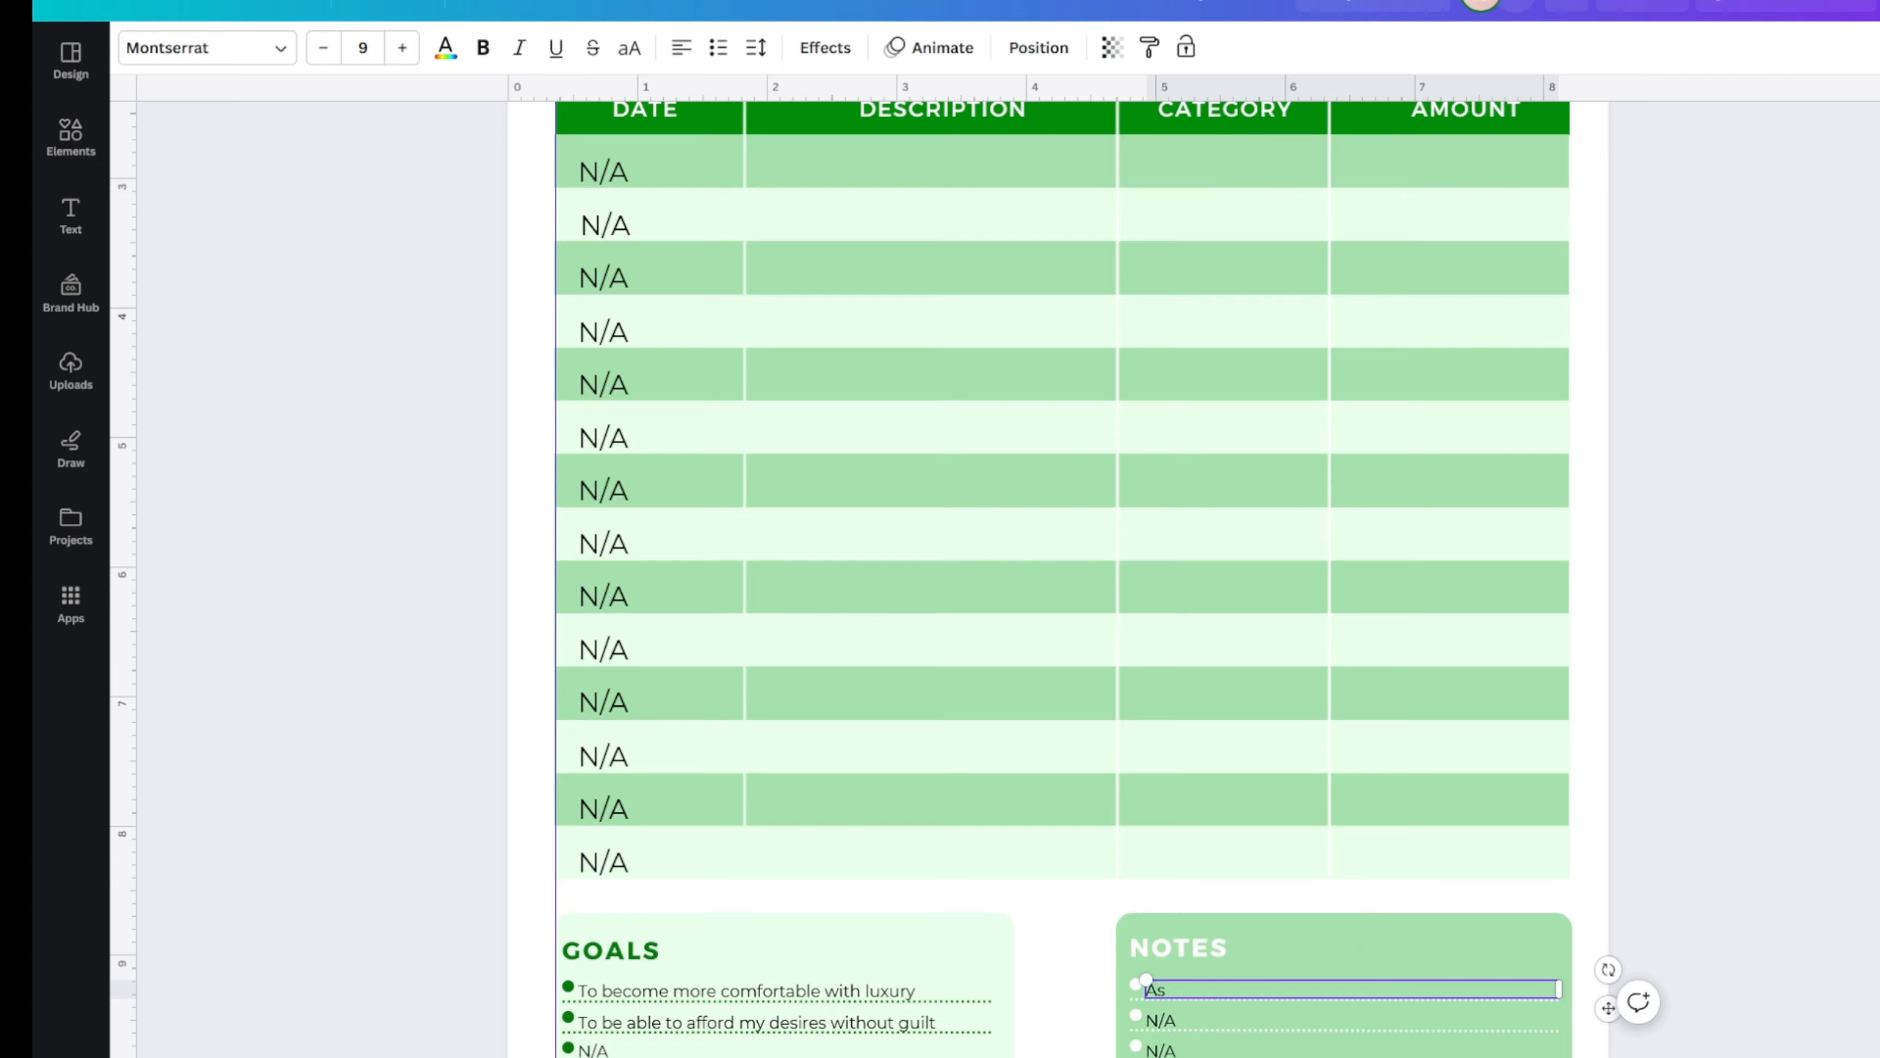
pyautogui.press('BackSpace')
pyautogui.press('BackSpace')
pyautogui.press('BackSpace')
pyautogui.write('I realize I had a rejection wound')
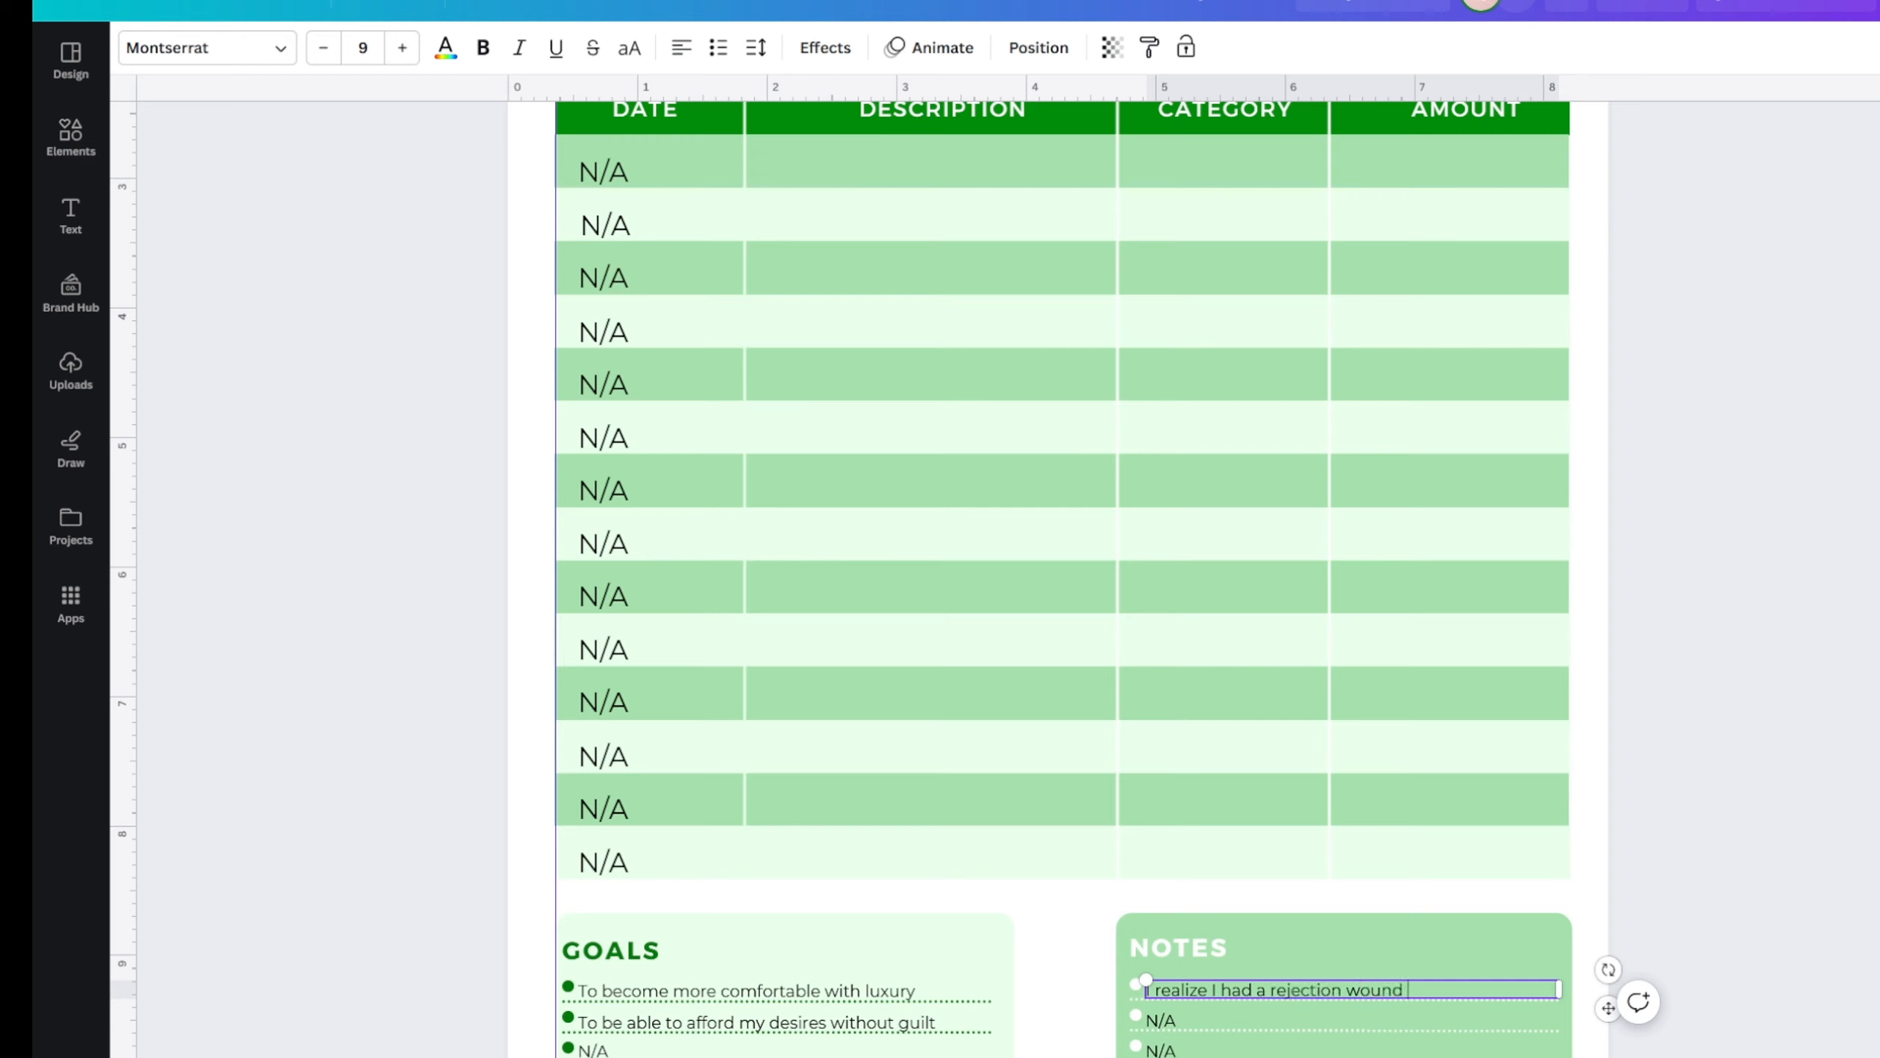
pyautogui.write(' that made me c')
pyautogui.press('BackSpace')
pyautogui.press('BackSpace')
pyautogui.press('BackSpace')
pyautogui.press('BackSpace')
pyautogui.press('BackSpace')
pyautogui.press('BackSpace')
pyautogui.press('BackSpace')
pyautogui.press('BackSpace')
pyautogui.press('BackSpace')
pyautogui.press('BackSpace')
pyautogui.press('BackSpace')
pyautogui.press('BackSpace')
pyautogui.press('BackSpace')
pyautogui.press('BackSpace')
pyautogui.press('BackSpace')
pyautogui.press('BackSpace')
pyautogui.press('BackSpace')
pyautogui.press('BackSpace')
pyautogui.press('BackSpace')
pyautogui.press('BackSpace')
pyautogui.press('BackSpace')
pyautogui.press('BackSpace')
pyautogui.press('BackSpace')
pyautogui.press('BackSpace')
pyautogui.press('BackSpace')
pyautogui.press('BackSpace')
pyautogui.press('BackSpace')
pyautogui.press('BackSpace')
pyautogui.press('BackSpace')
pyautogui.press('BackSpace')
pyautogui.press('BackSpace')
pyautogui.press('BackSpace')
pyautogui.press('BackSpace')
# - Try rewording the first Notes entry as "Rejection wounds can", then erase the wording
pyautogui.write('Re')
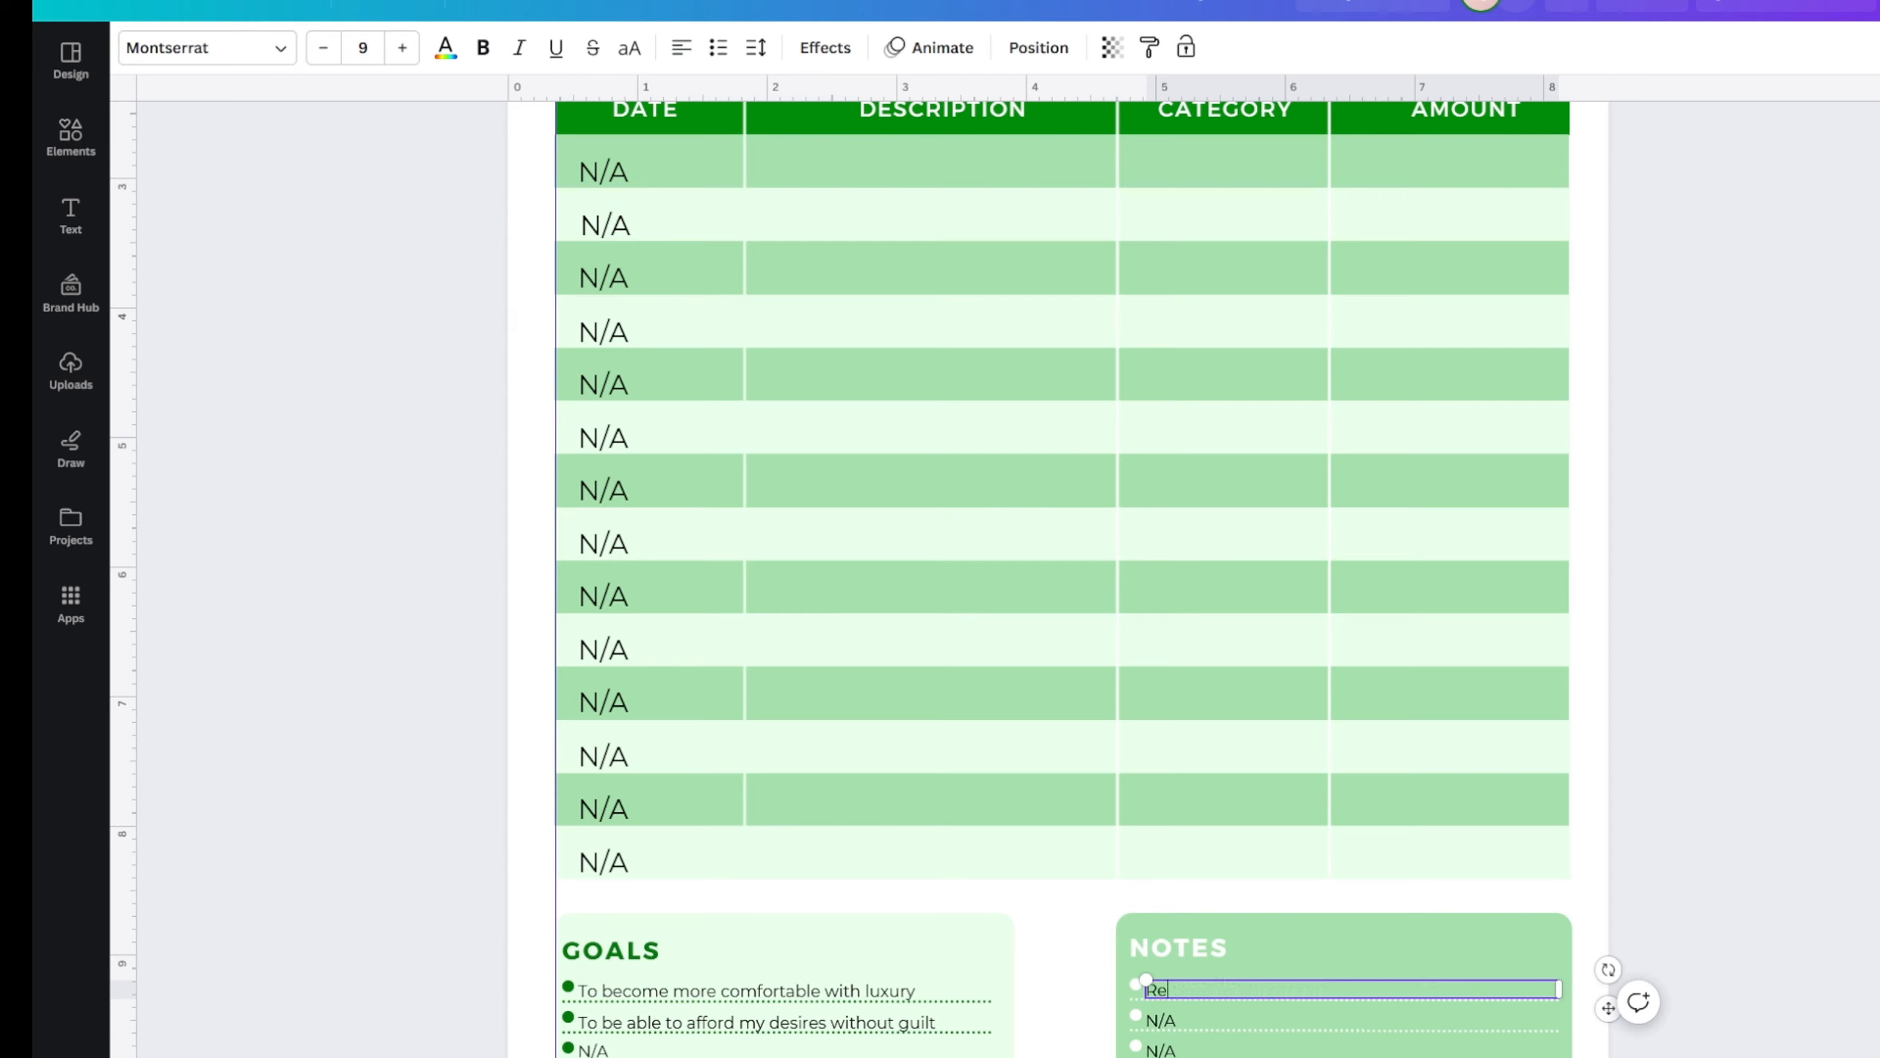
pyautogui.write('jection wounds can')
pyautogui.press('BackSpace')
pyautogui.press('BackSpace')
pyautogui.press('BackSpace')
pyautogui.press('BackSpace')
pyautogui.press('BackSpace')
pyautogui.press('BackSpace')
pyautogui.press('BackSpace')
pyautogui.press('BackSpace')
pyautogui.press('BackSpace')
pyautogui.press('BackSpace')
pyautogui.press('BackSpace')
pyautogui.press('BackSpace')
pyautogui.press('BackSpace')
pyautogui.press('BackSpace')
pyautogui.press('BackSpace')
pyautogui.press('BackSpace')
pyautogui.press('BackSpace')
pyautogui.press('BackSpace')
pyautogui.press('BackSpace')
pyautogui.press('BackSpace')
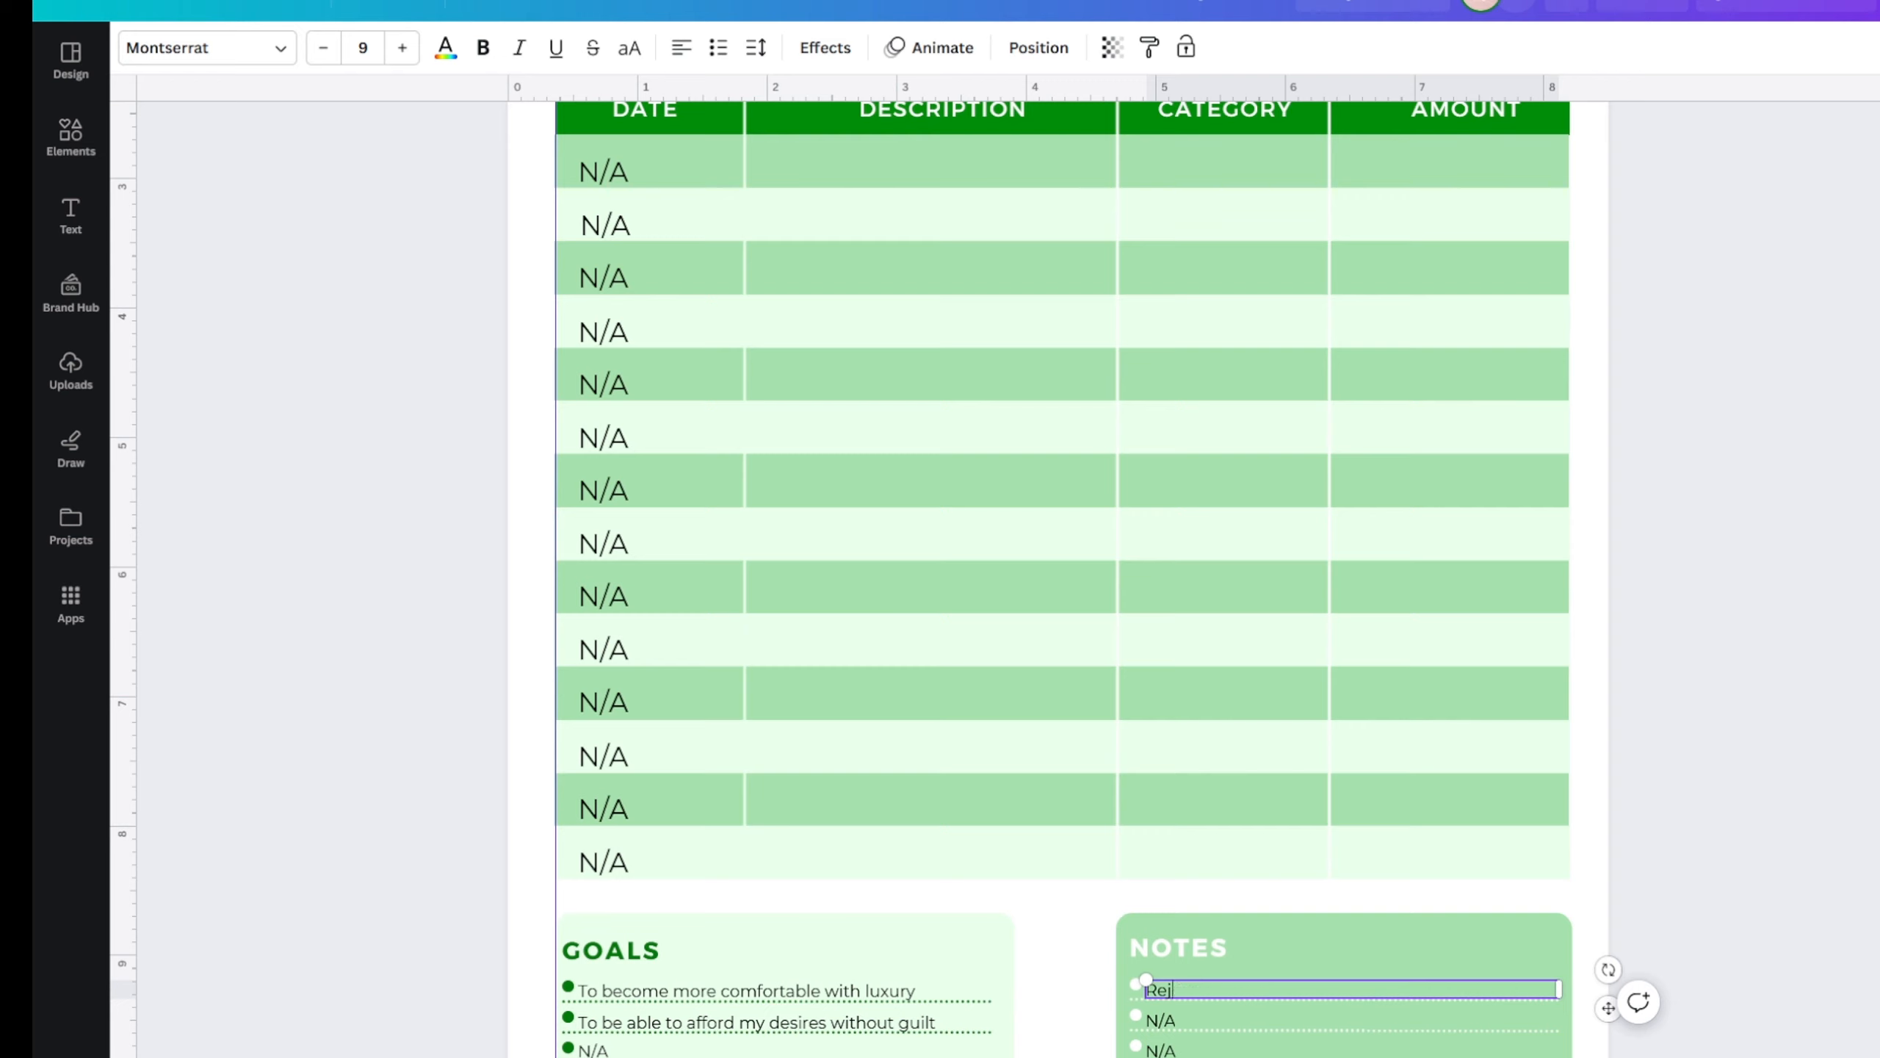
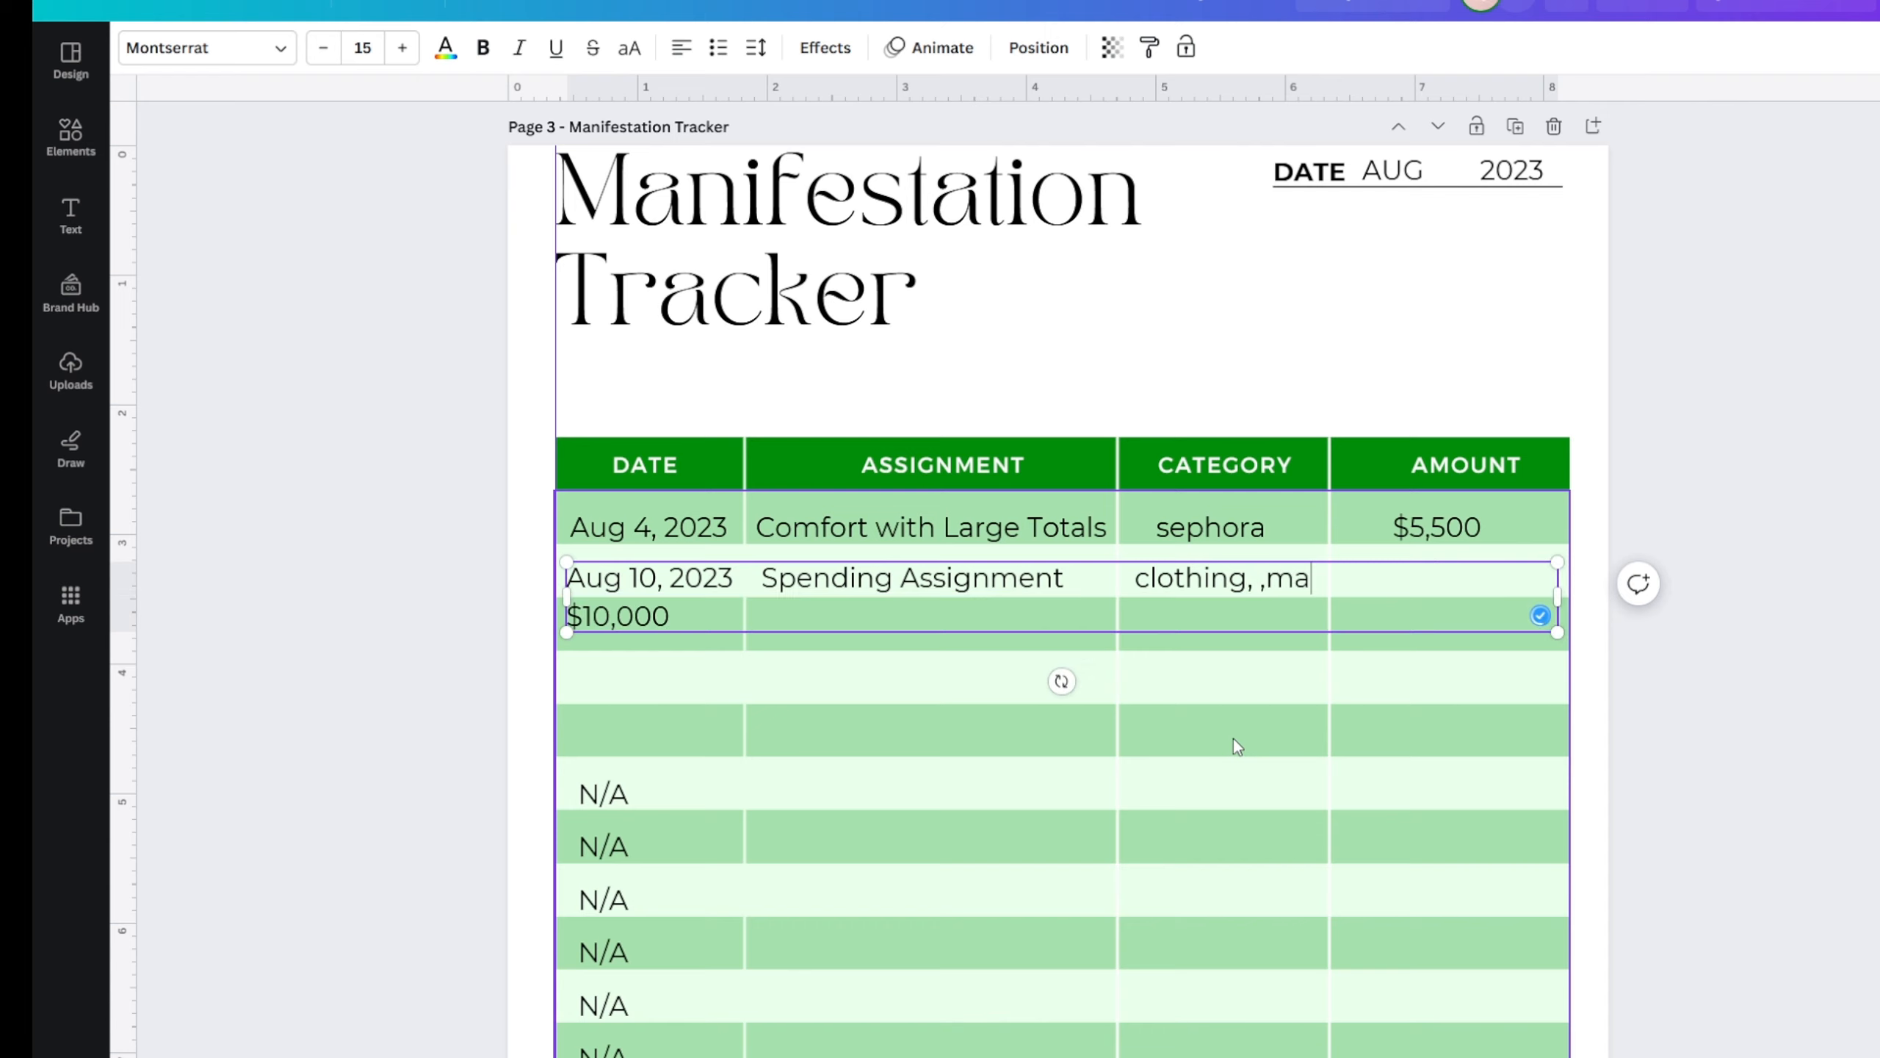
# - Set the category of the tracker's Aug 10, 2023 row to "clothing, makeup haul"
pyautogui.press('BackSpace')
pyautogui.press('BackSpace')
pyautogui.press('BackSpace')
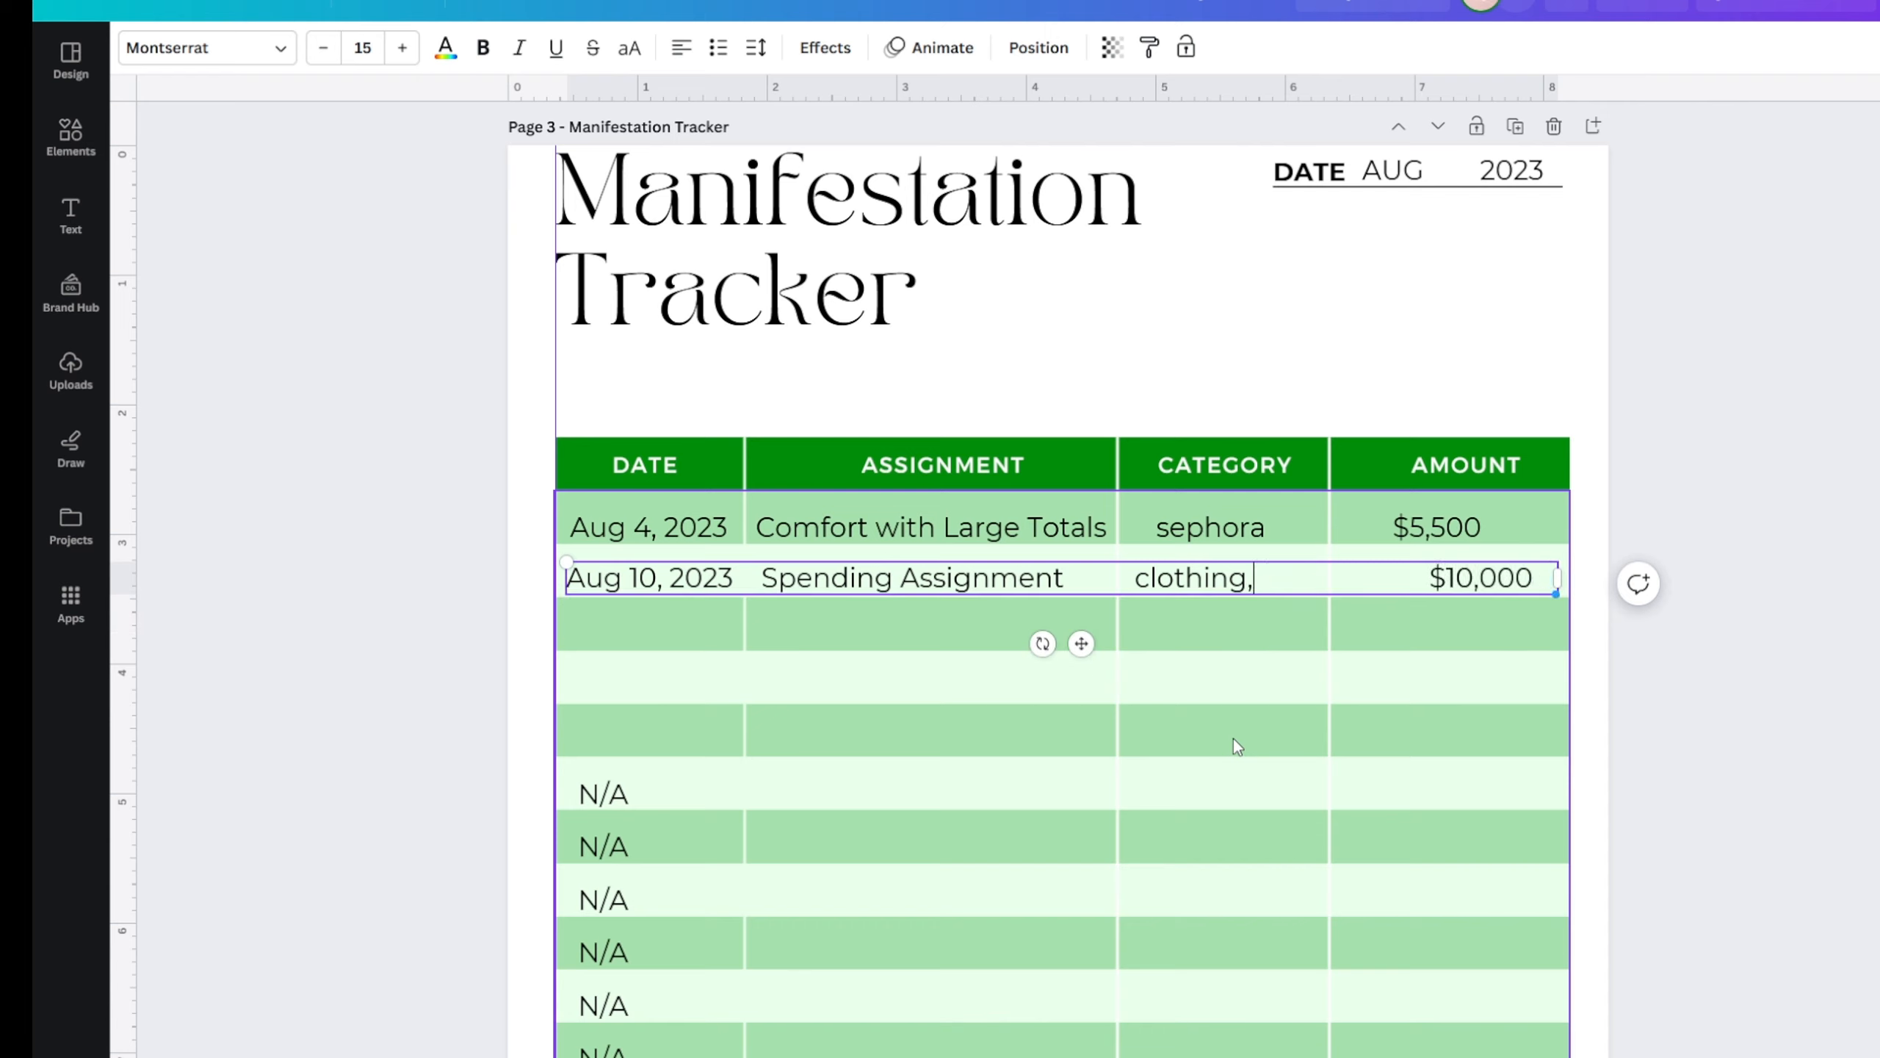
pyautogui.write('makeup haul')
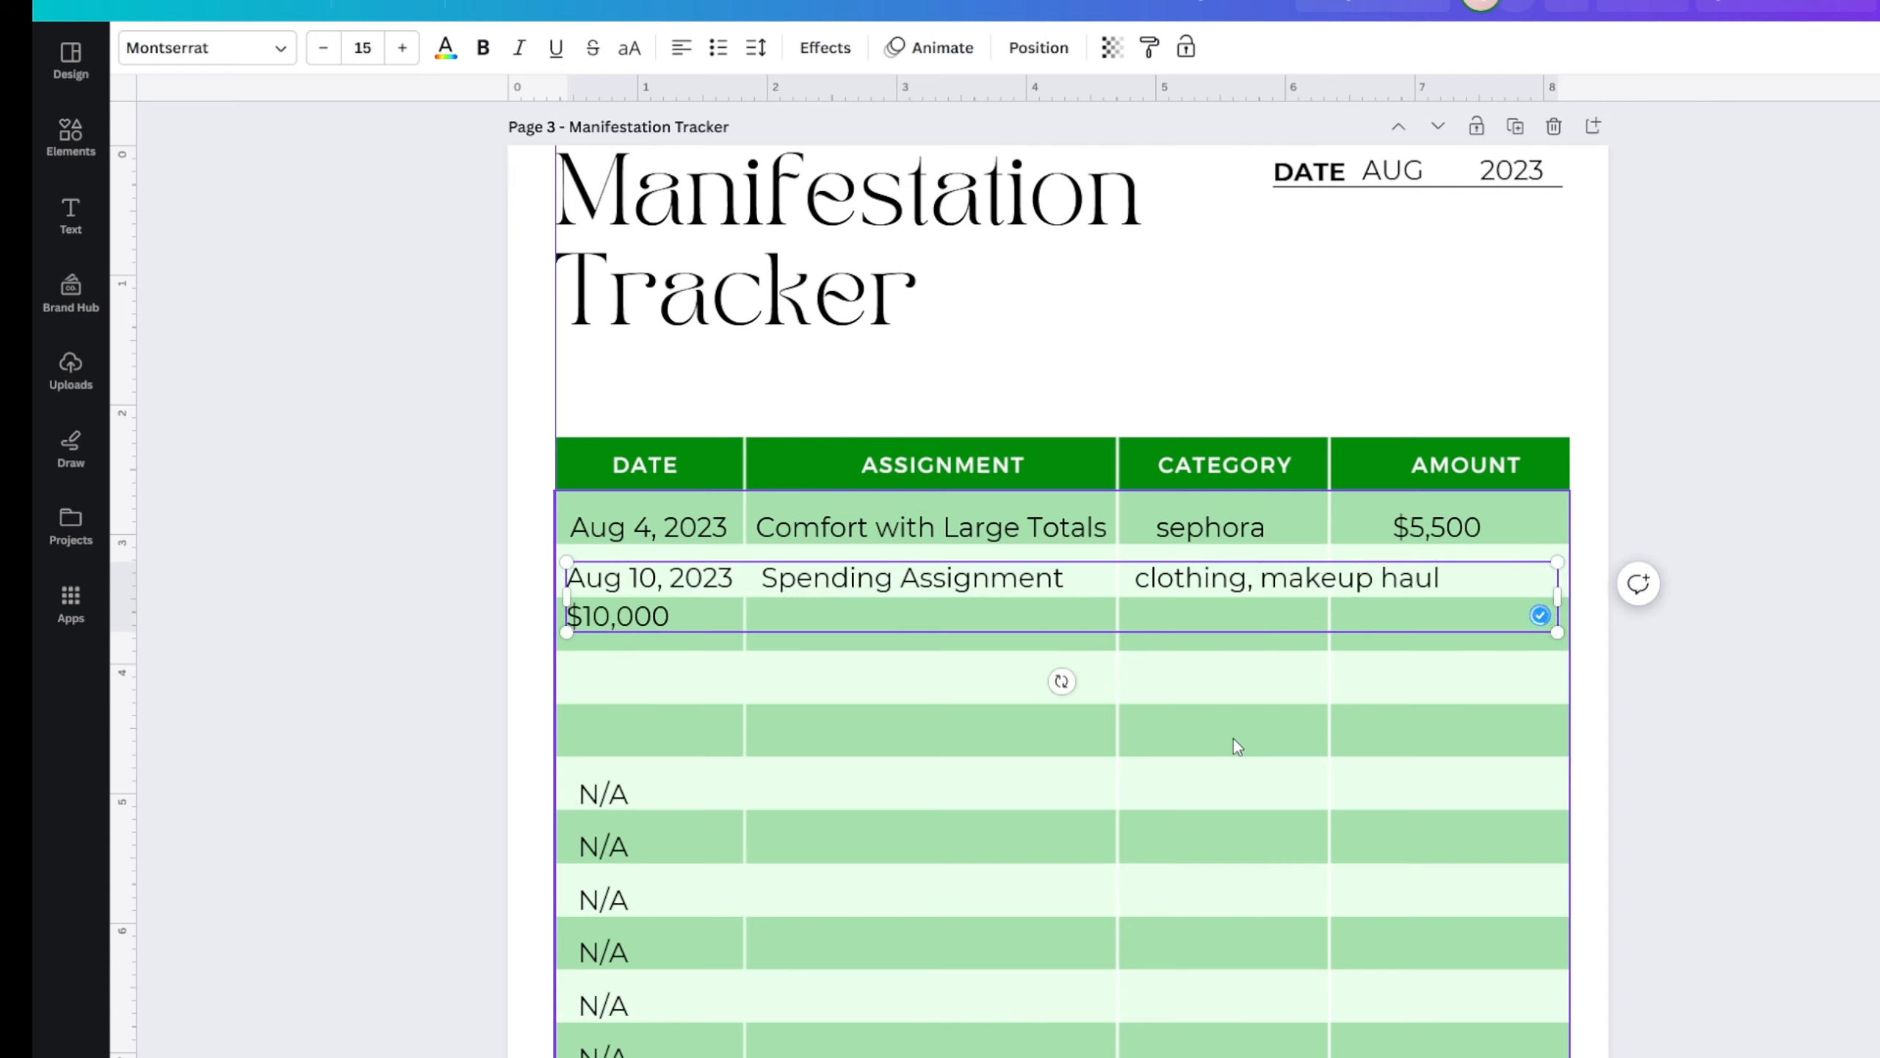
# - Remove the category and amount from the Aug 10, 2023 row and narrow its text box to end after "Spending Assignment"
pyautogui.press('BackSpace')
pyautogui.press('BackSpace')
pyautogui.press('BackSpace')
pyautogui.press('BackSpace')
pyautogui.press('BackSpace')
pyautogui.press('BackSpace')
pyautogui.press('BackSpace')
pyautogui.press('BackSpace')
pyautogui.press('BackSpace')
pyautogui.press('BackSpace')
pyautogui.press('BackSpace')
pyautogui.press('BackSpace')
pyautogui.press('BackSpace')
pyautogui.press('BackSpace')
pyautogui.press('BackSpace')
pyautogui.press('BackSpace')
pyautogui.press('BackSpace')
pyautogui.press('BackSpace')
pyautogui.press('BackSpace')
pyautogui.press('BackSpace')
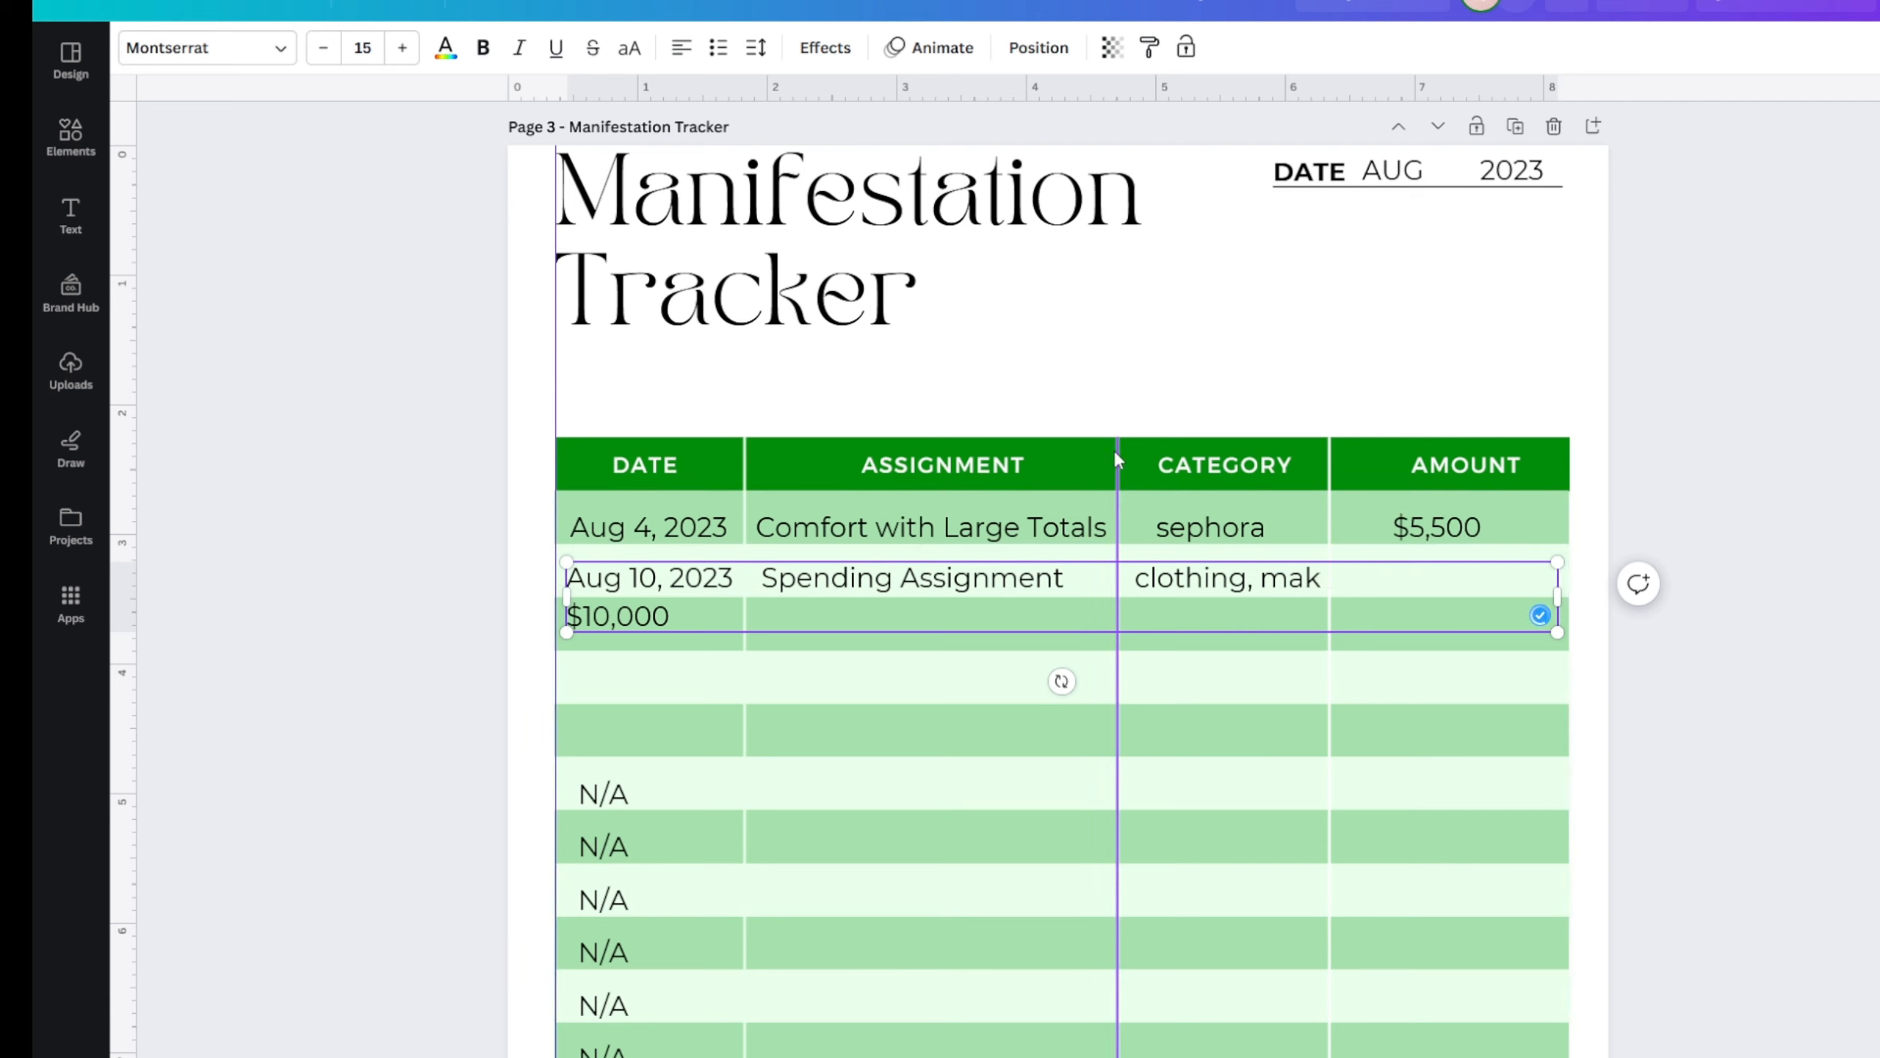
pyautogui.press('BackSpace')
pyautogui.press('BackSpace')
pyautogui.press('BackSpace')
pyautogui.press('BackSpace')
pyautogui.press('BackSpace')
pyautogui.press('BackSpace')
pyautogui.press('BackSpace')
pyautogui.press('BackSpace')
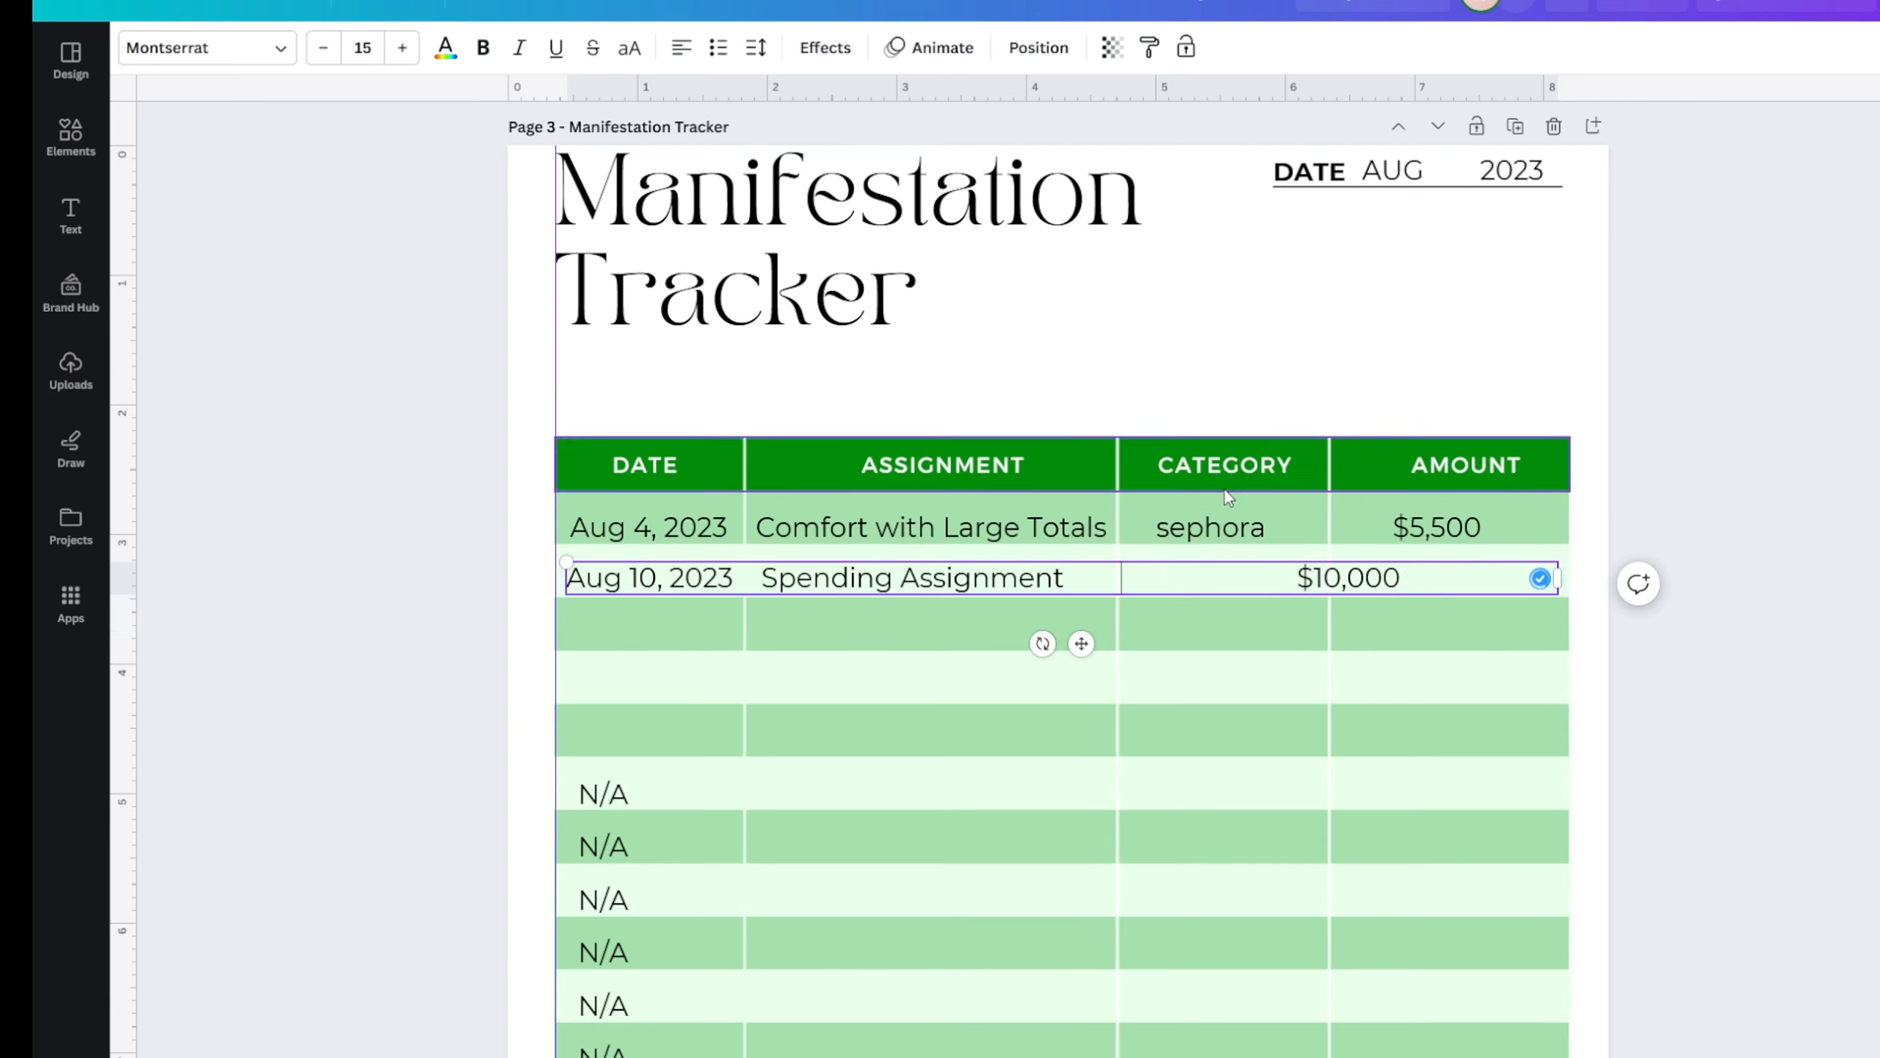
pyautogui.moveTo(1366, 582); pyautogui.dragTo(1083, 582)
pyautogui.press('BackSpace')
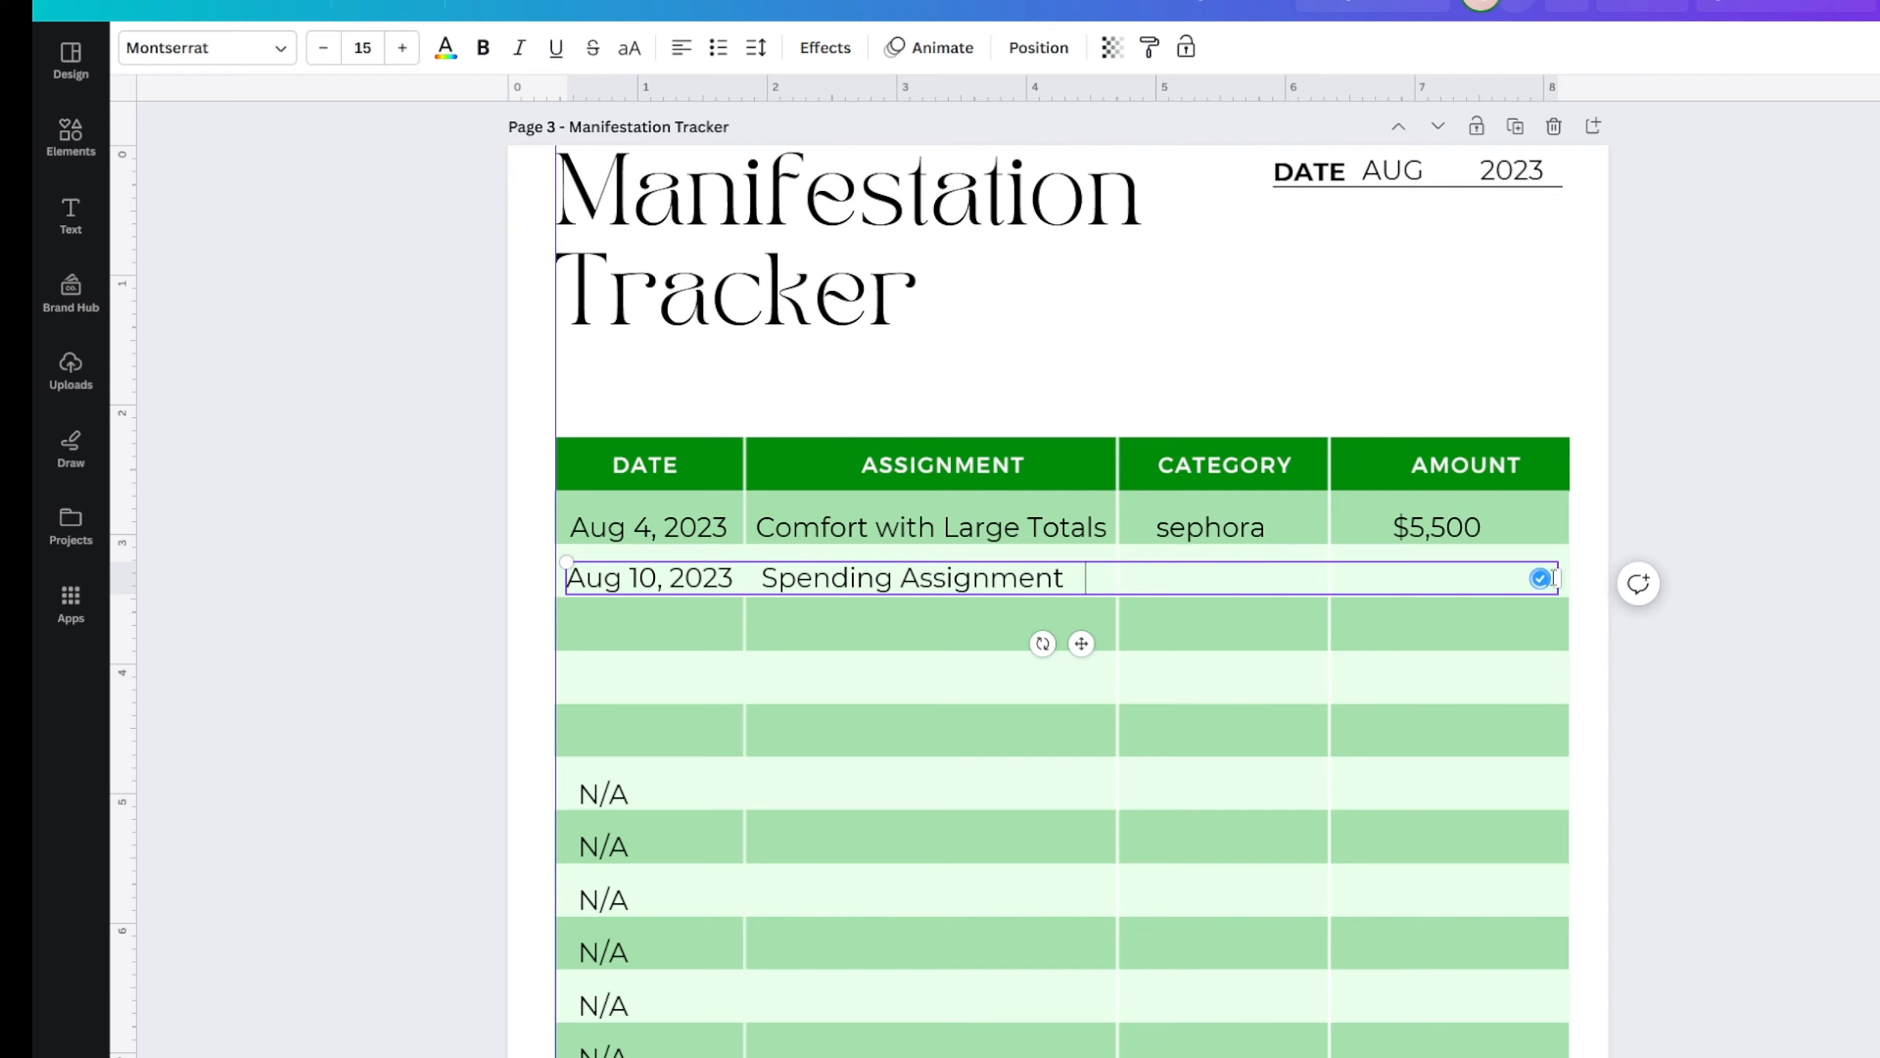
pyautogui.moveTo(1559, 576); pyautogui.dragTo(1066, 575)
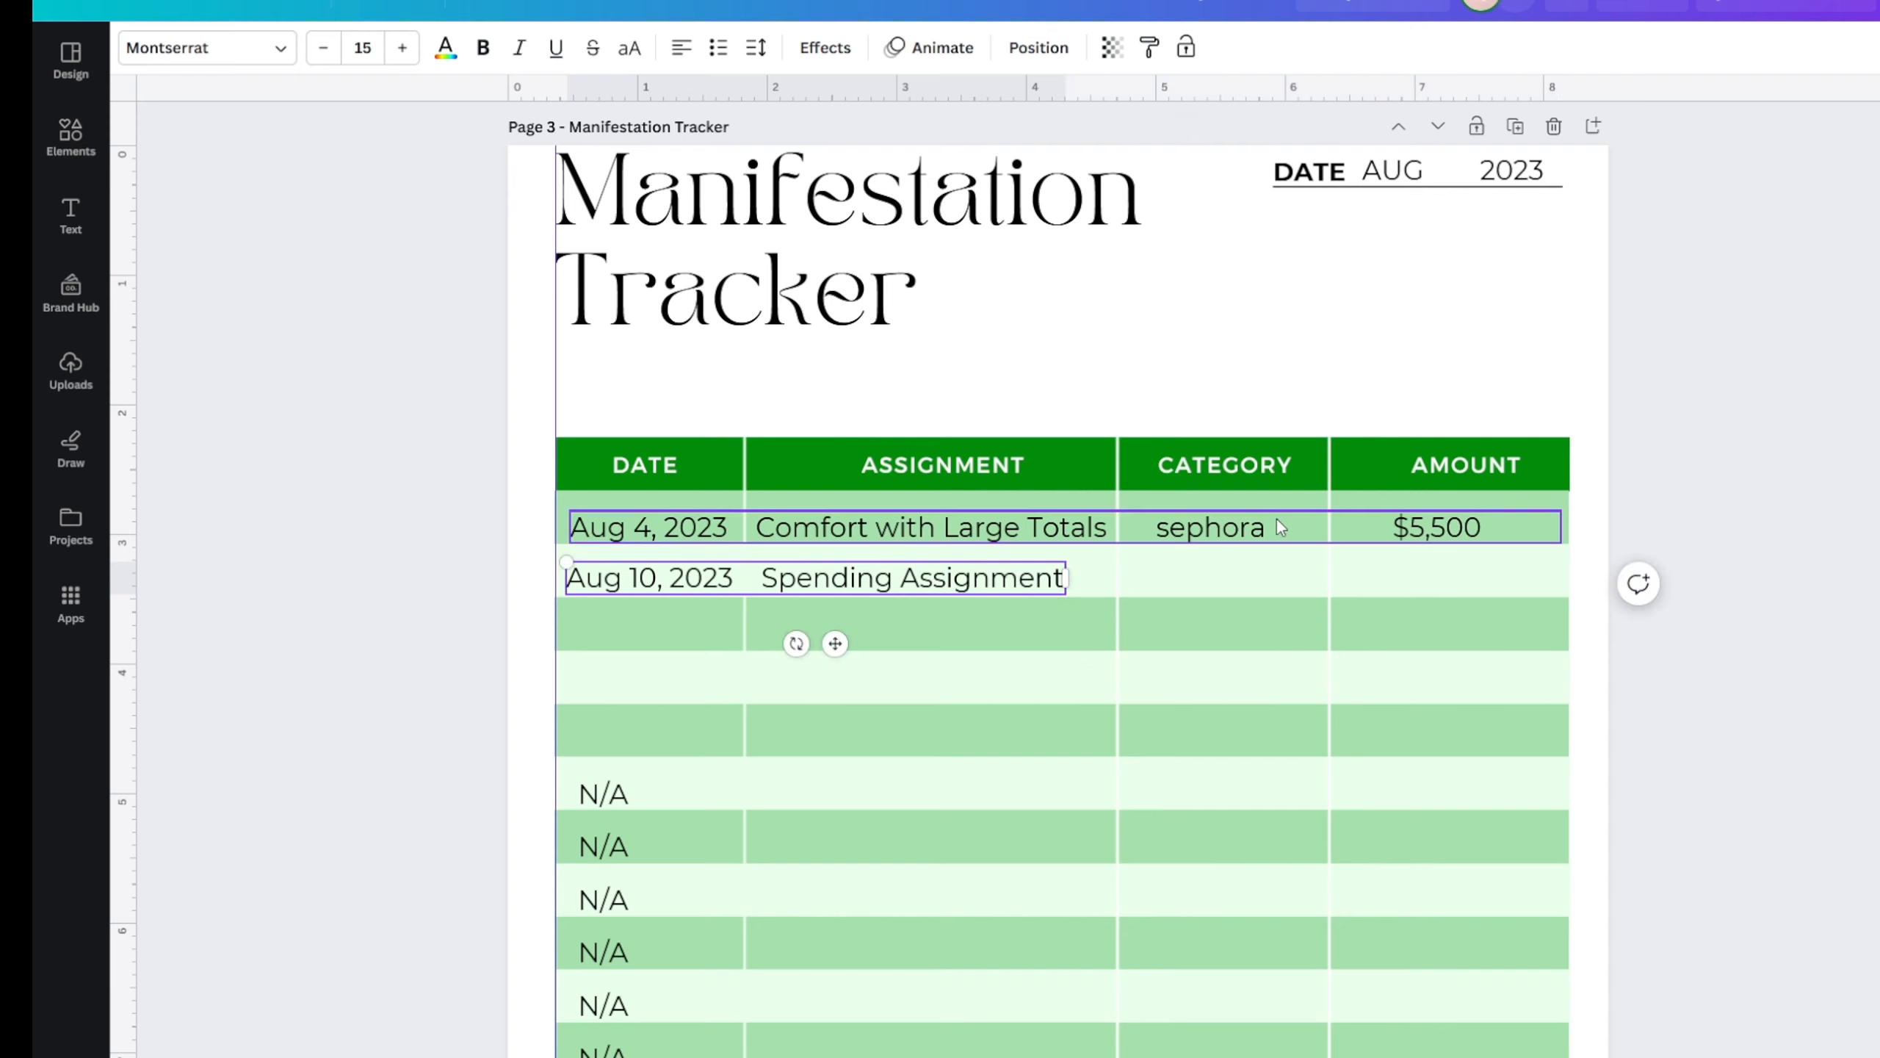
# - Delete the amount from the Aug 4, 2023 row's text and narrow its text box to the end of the Category column
pyautogui.click(1506, 537)
pyautogui.doubleClick(1516, 534)
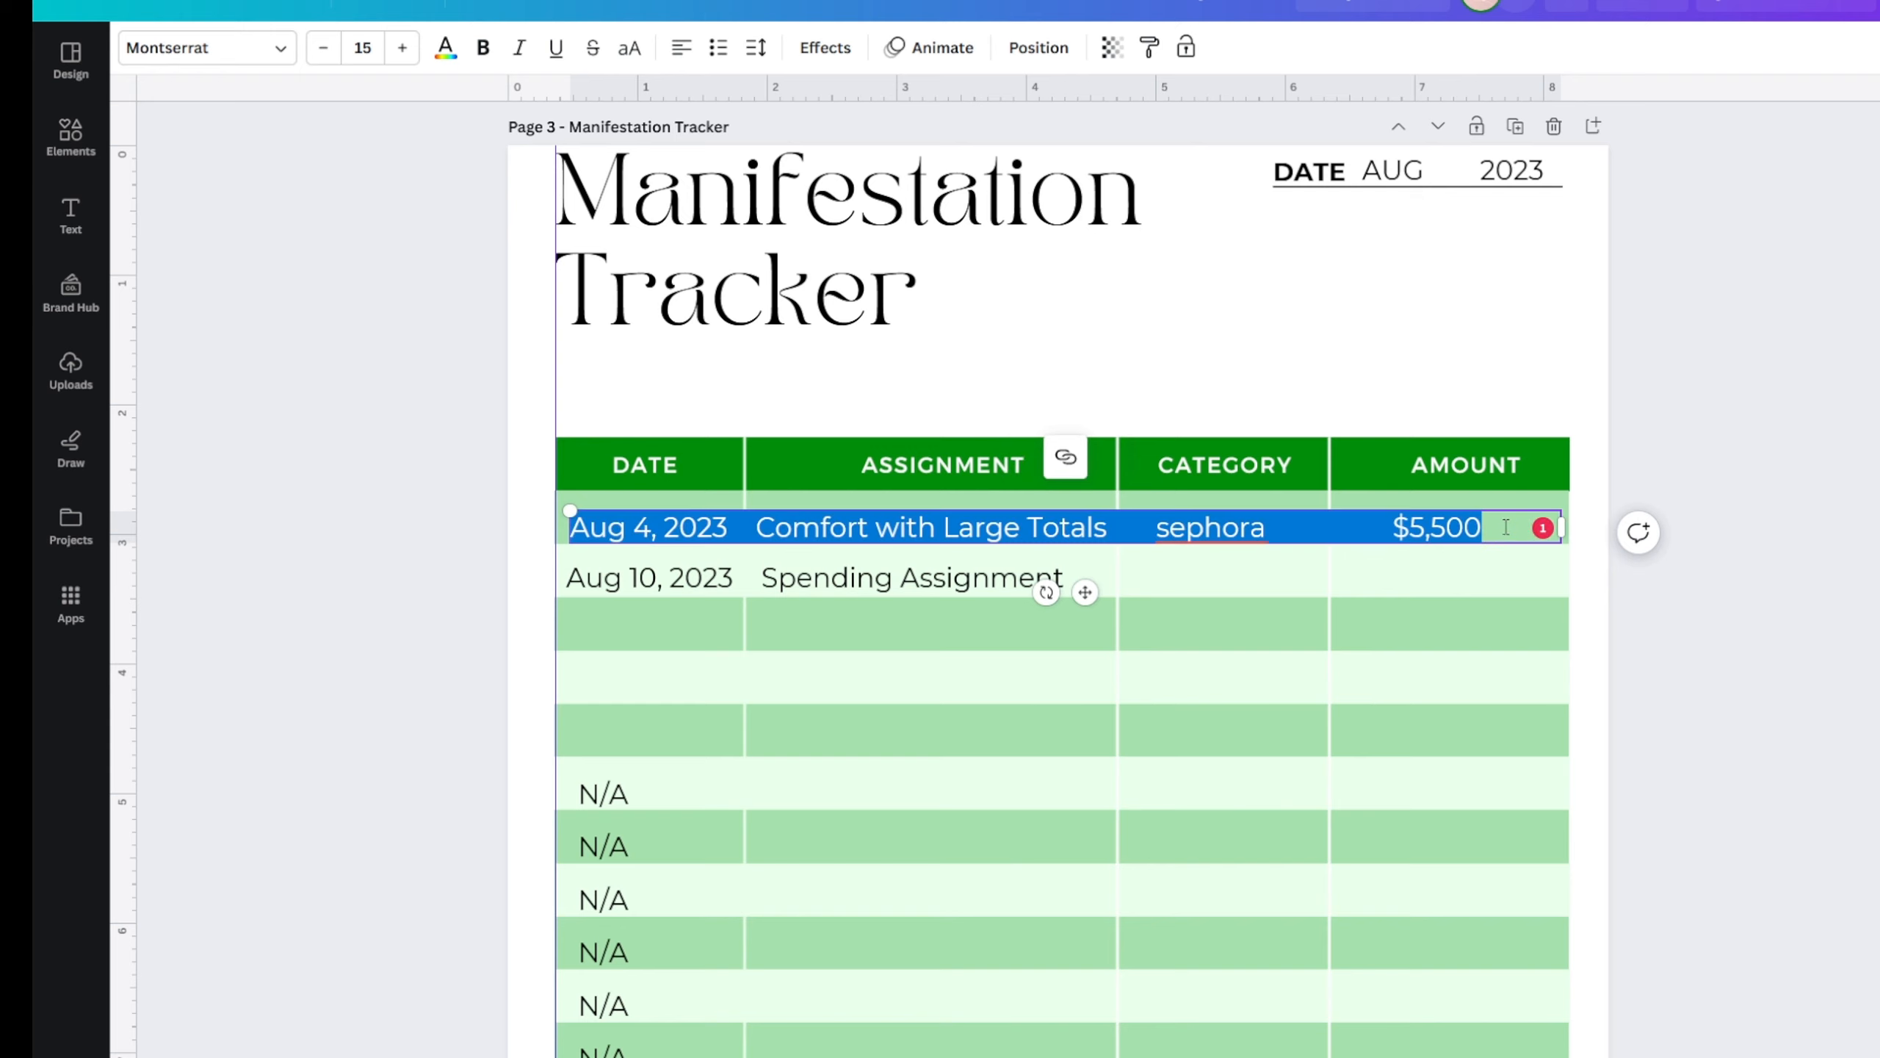
pyautogui.click(1507, 526)
pyautogui.moveTo(1433, 526); pyautogui.dragTo(1390, 528)
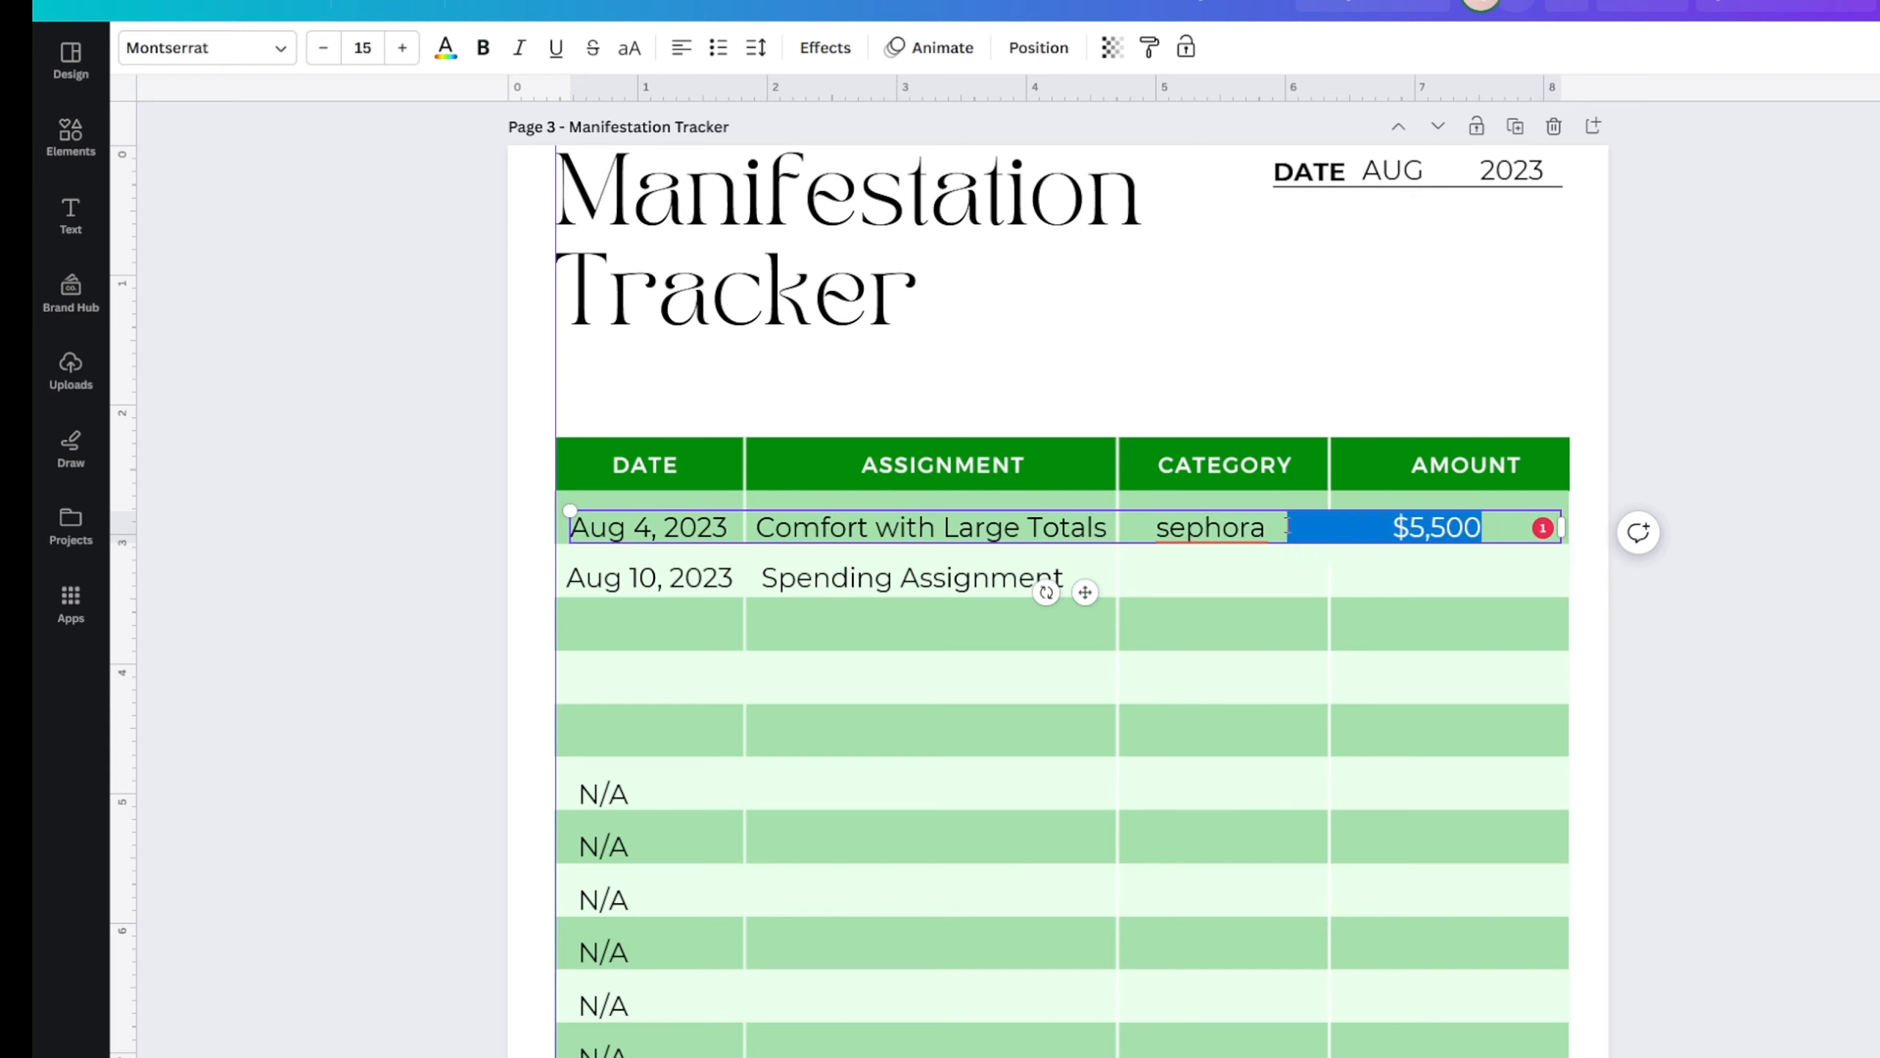
pyautogui.press('BackSpace')
pyautogui.moveTo(1570, 535); pyautogui.dragTo(1328, 535)
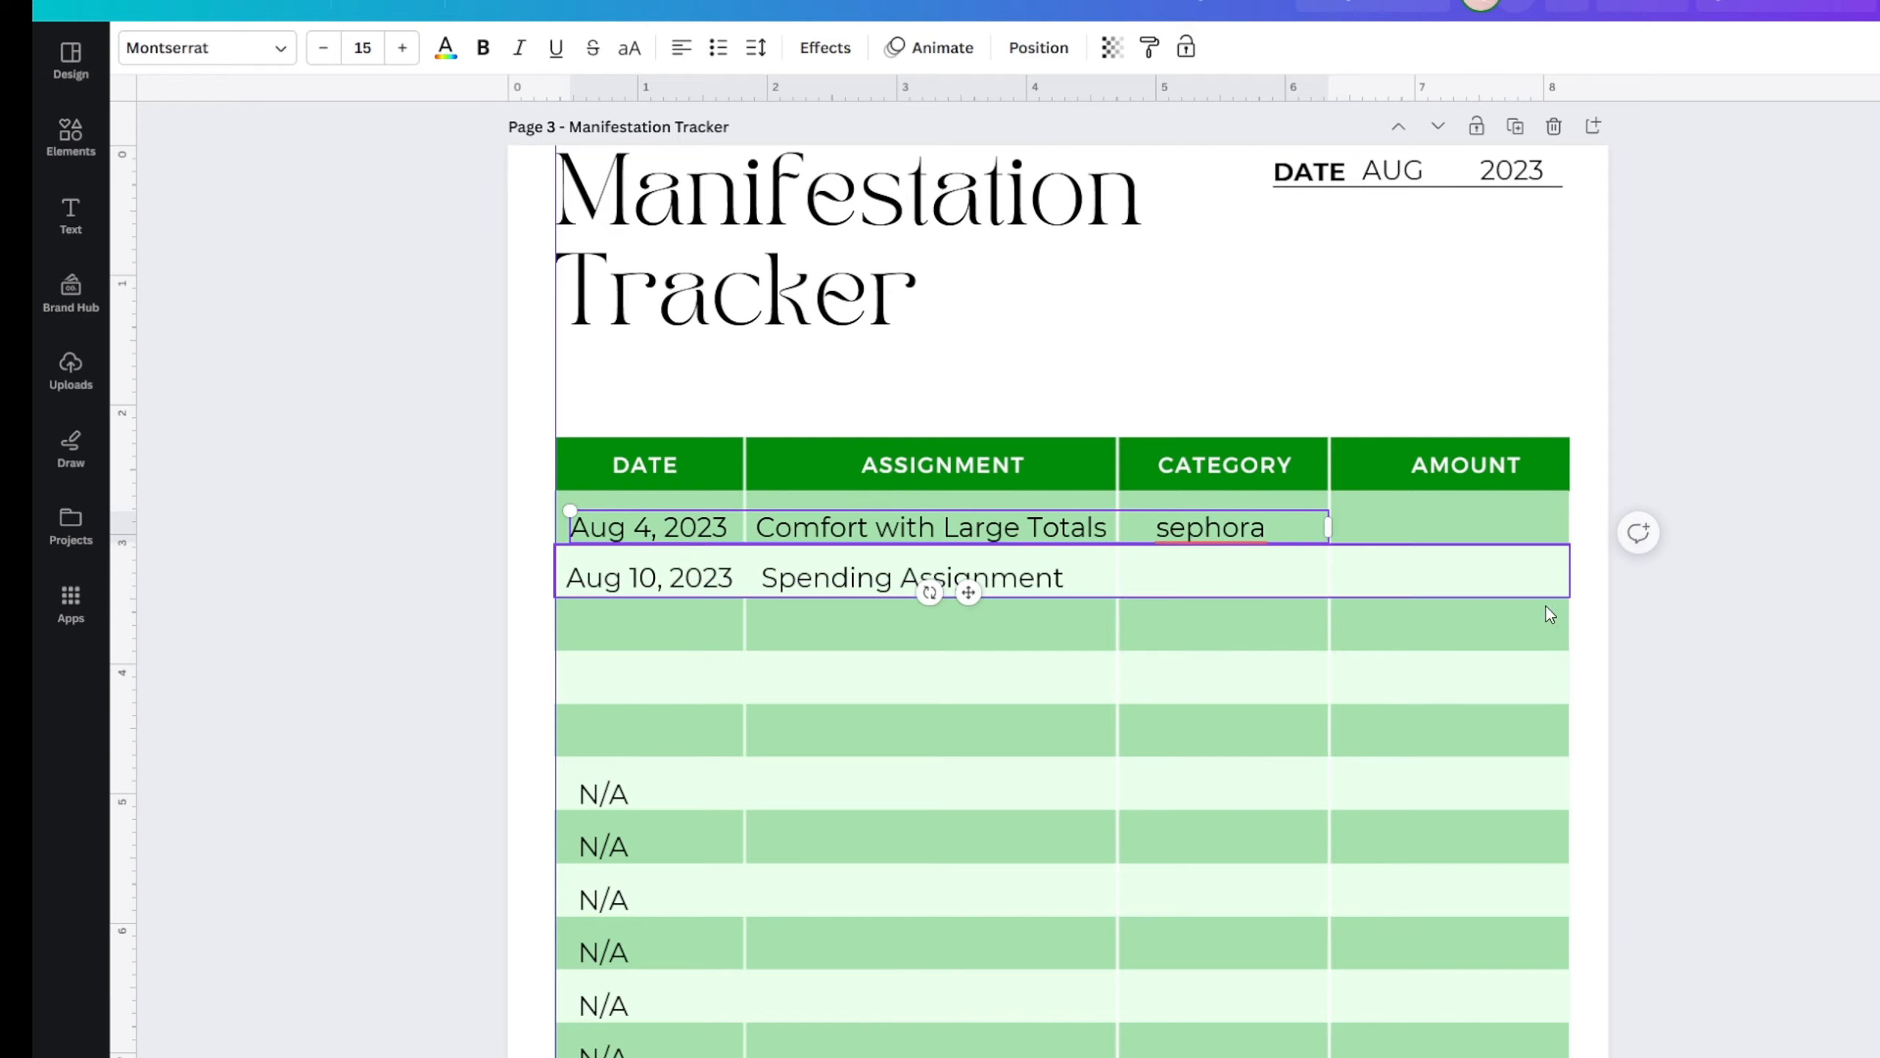
pyautogui.click(1670, 652)
# - Move the sixth row's N/A text box into the first row's Amount cell, fitted to the column width and right-aligned
pyautogui.moveTo(620, 802); pyautogui.dragTo(1366, 523)
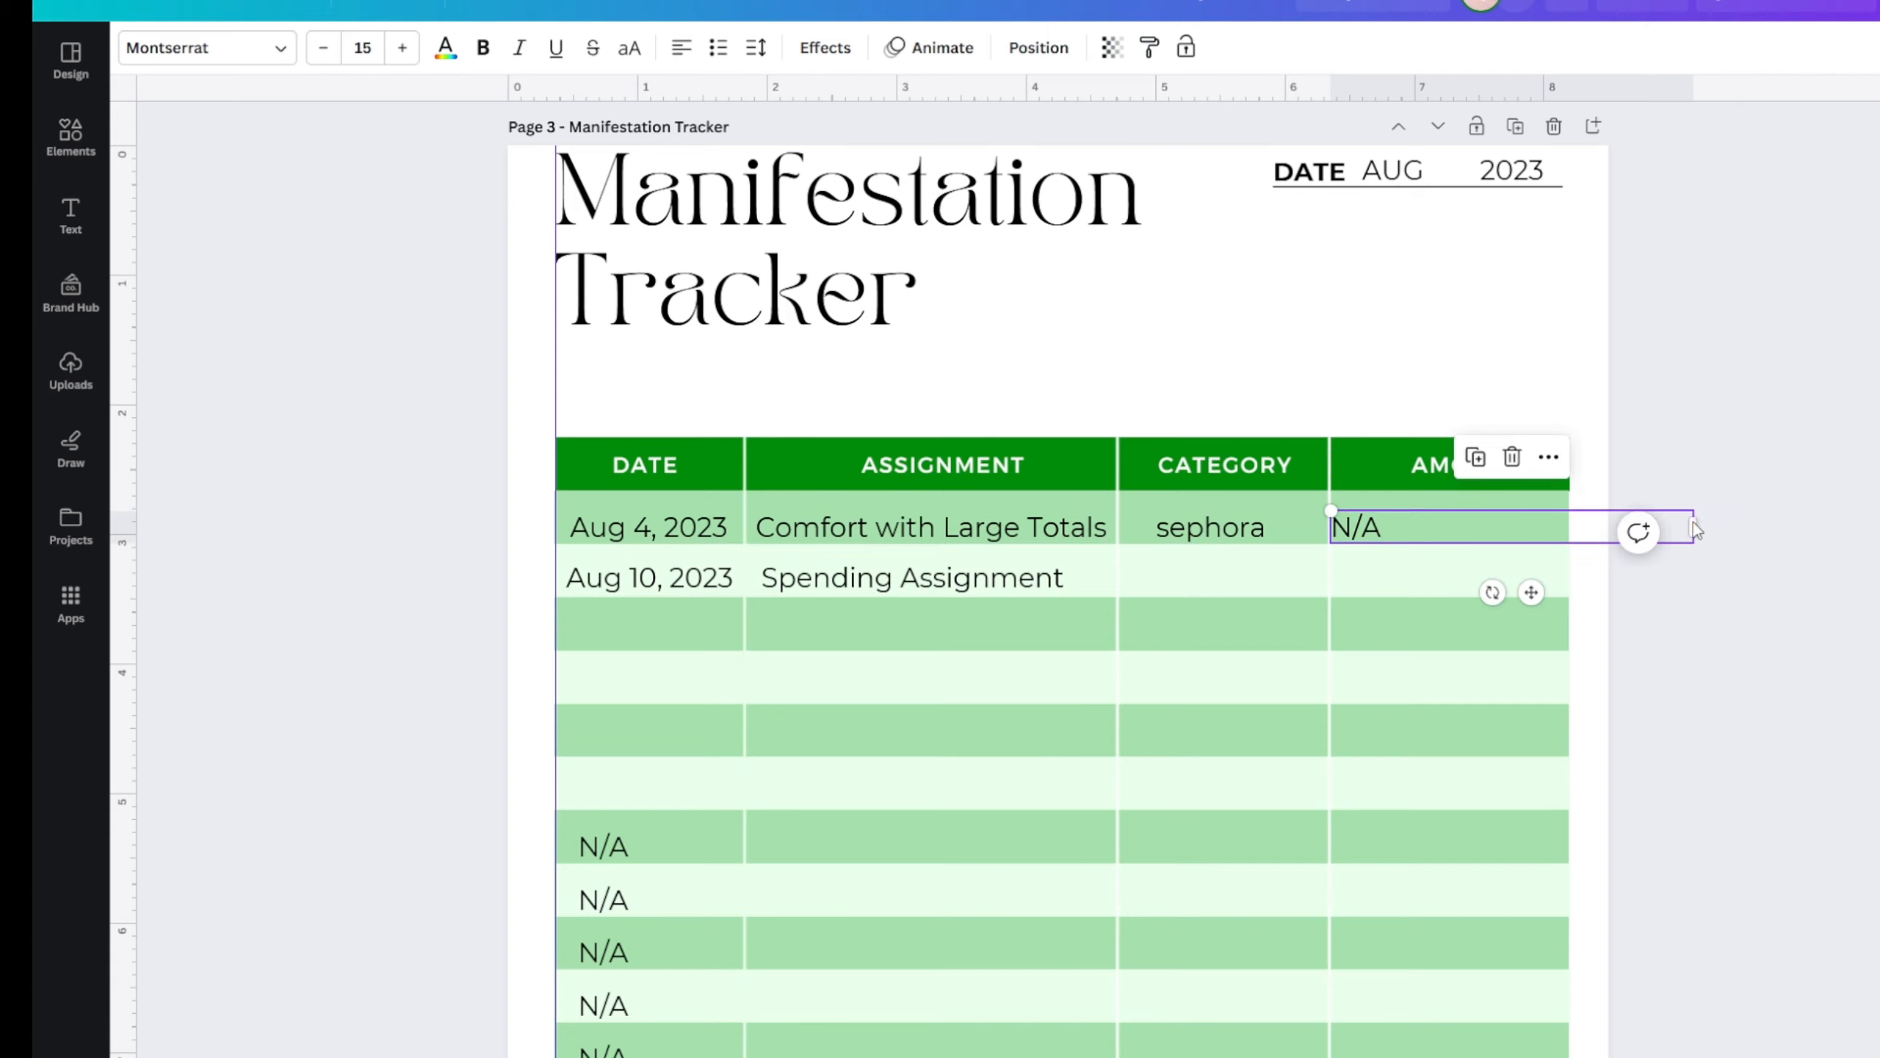
pyautogui.moveTo(1693, 527); pyautogui.dragTo(1472, 535)
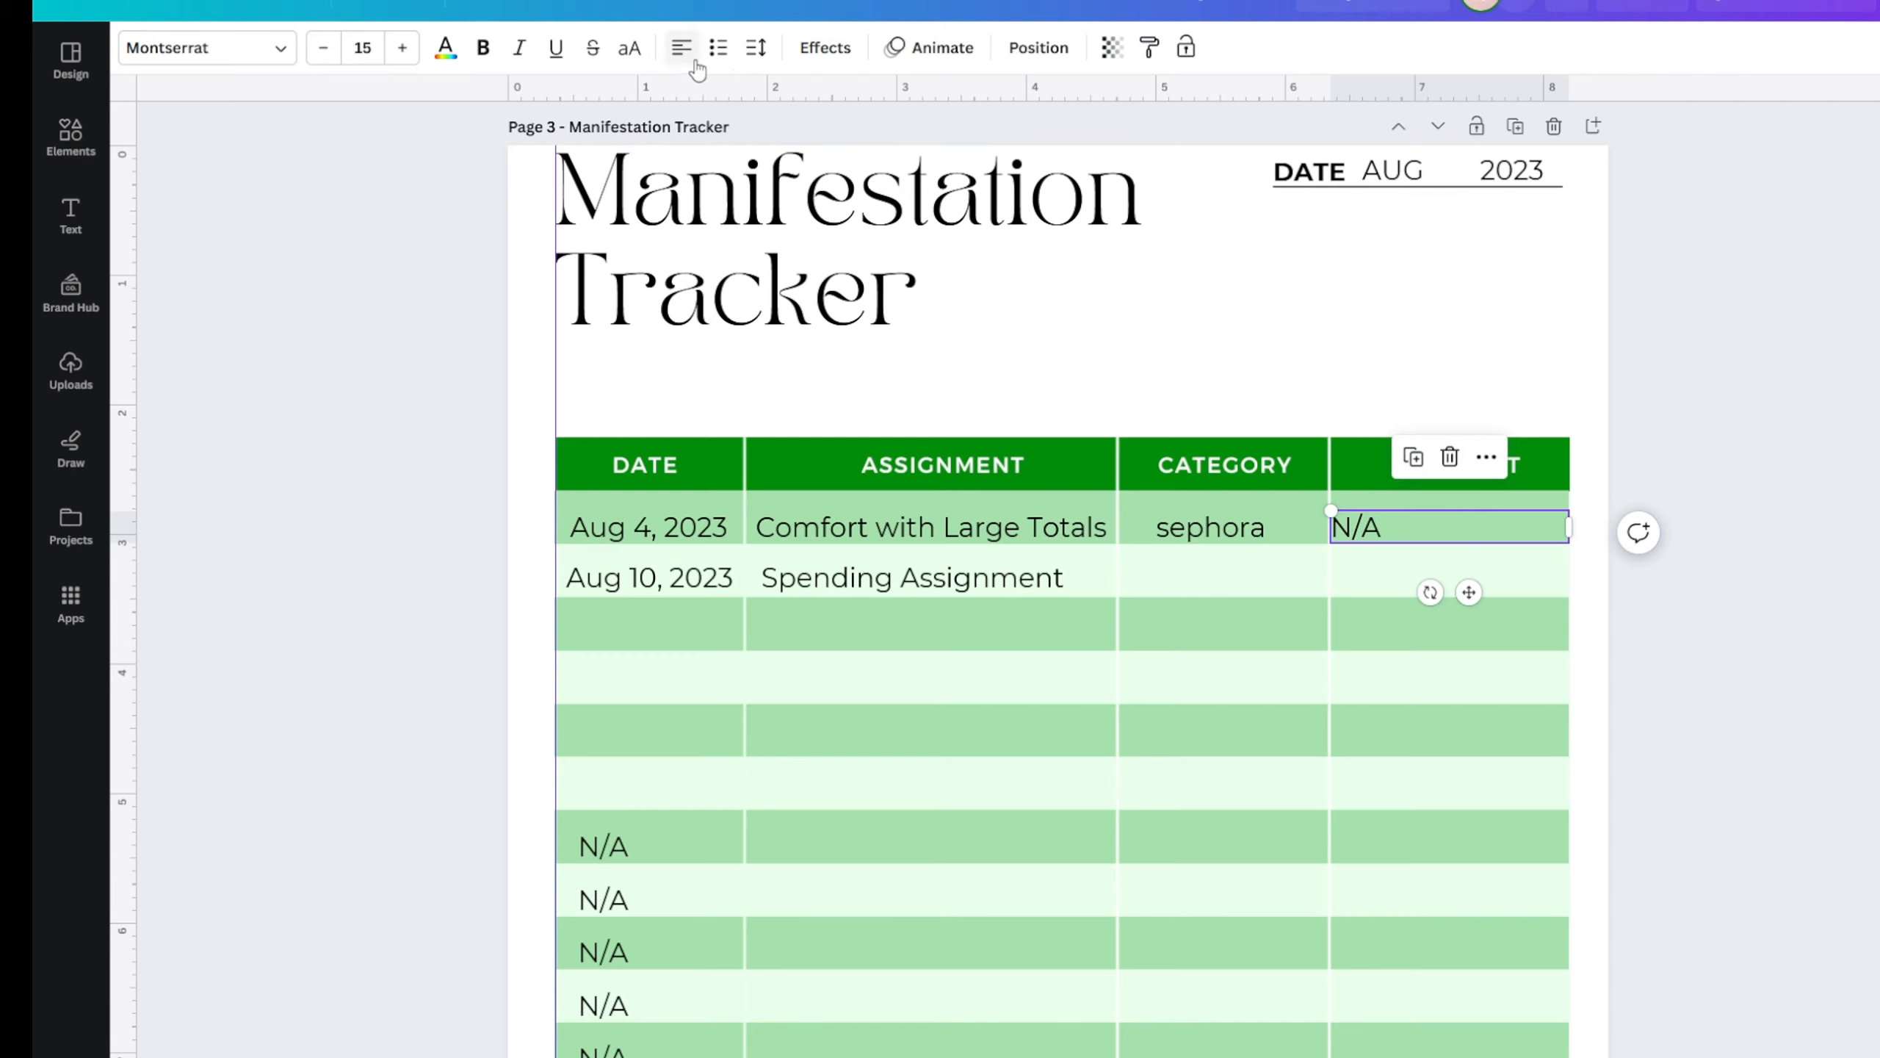
pyautogui.click(692, 59)
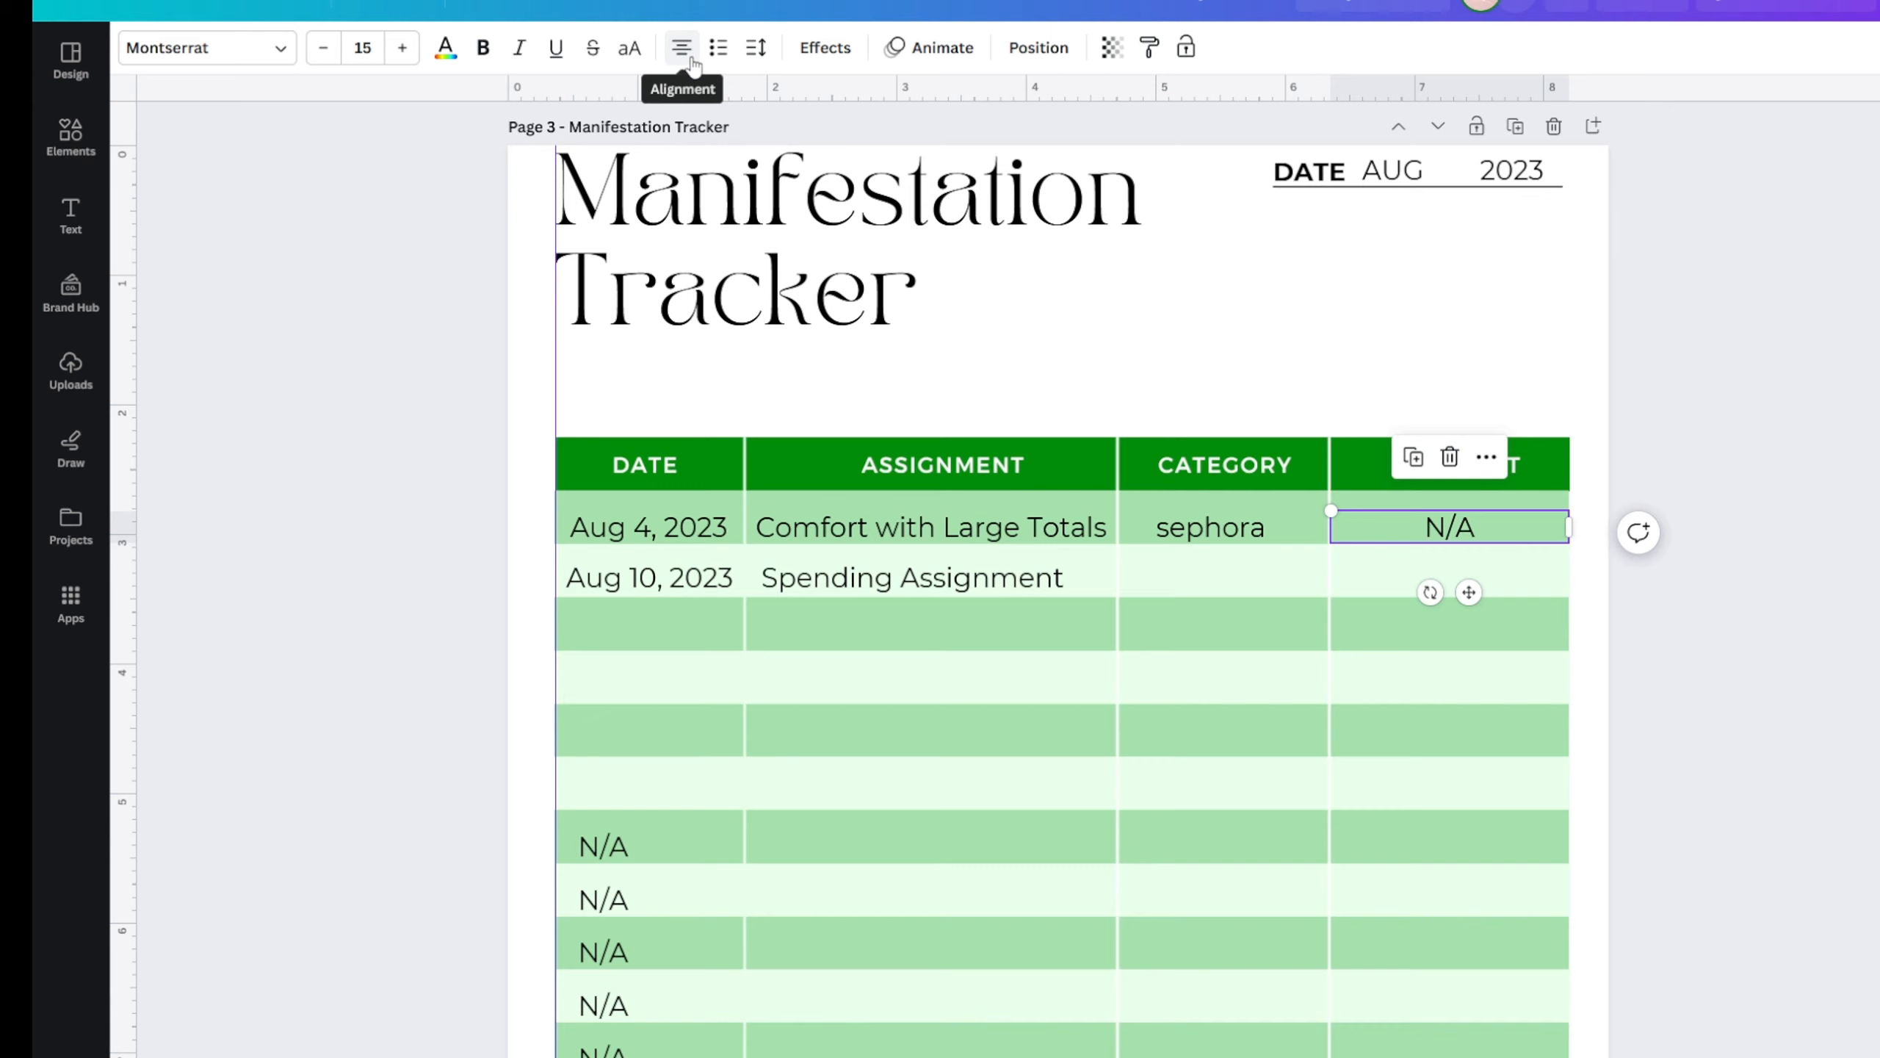
pyautogui.click(692, 60)
# - Set the amount of the tracker's Aug 4, 2023 row to $5,500
pyautogui.moveTo(1510, 527); pyautogui.dragTo(1553, 527)
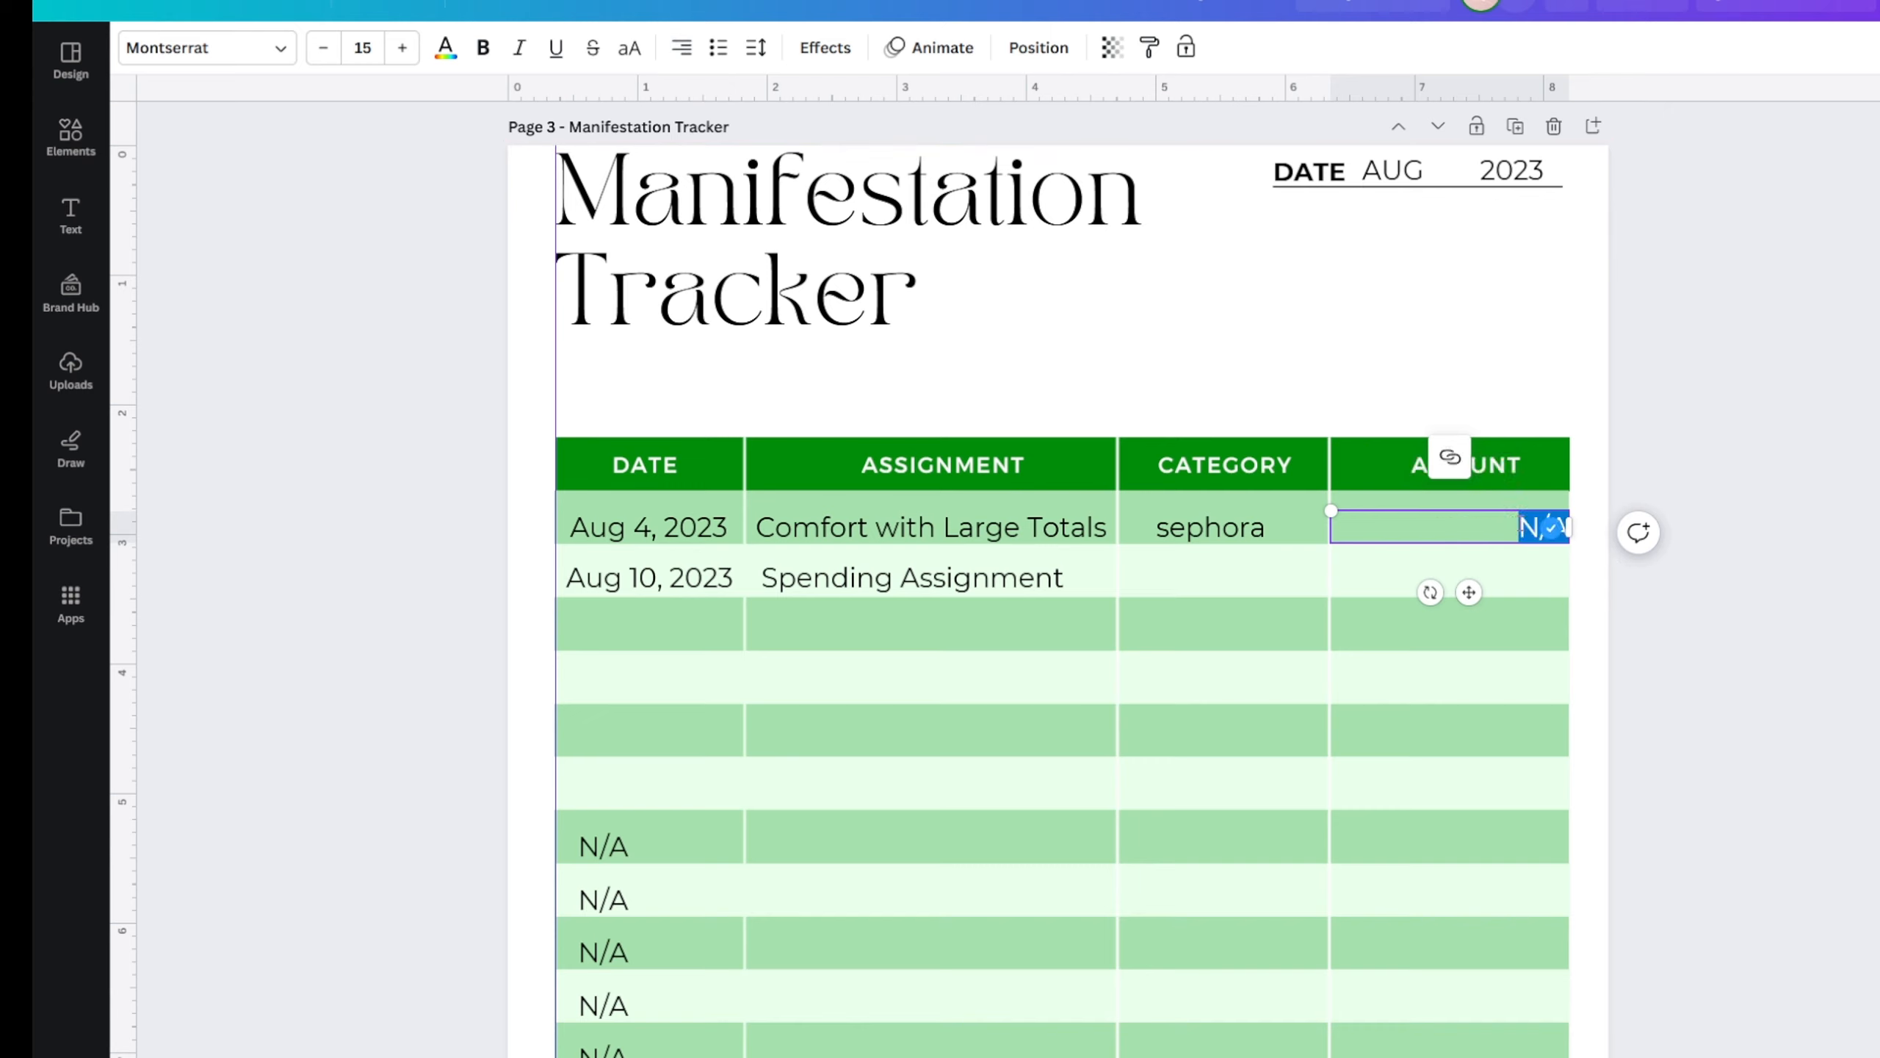
pyautogui.write('$')
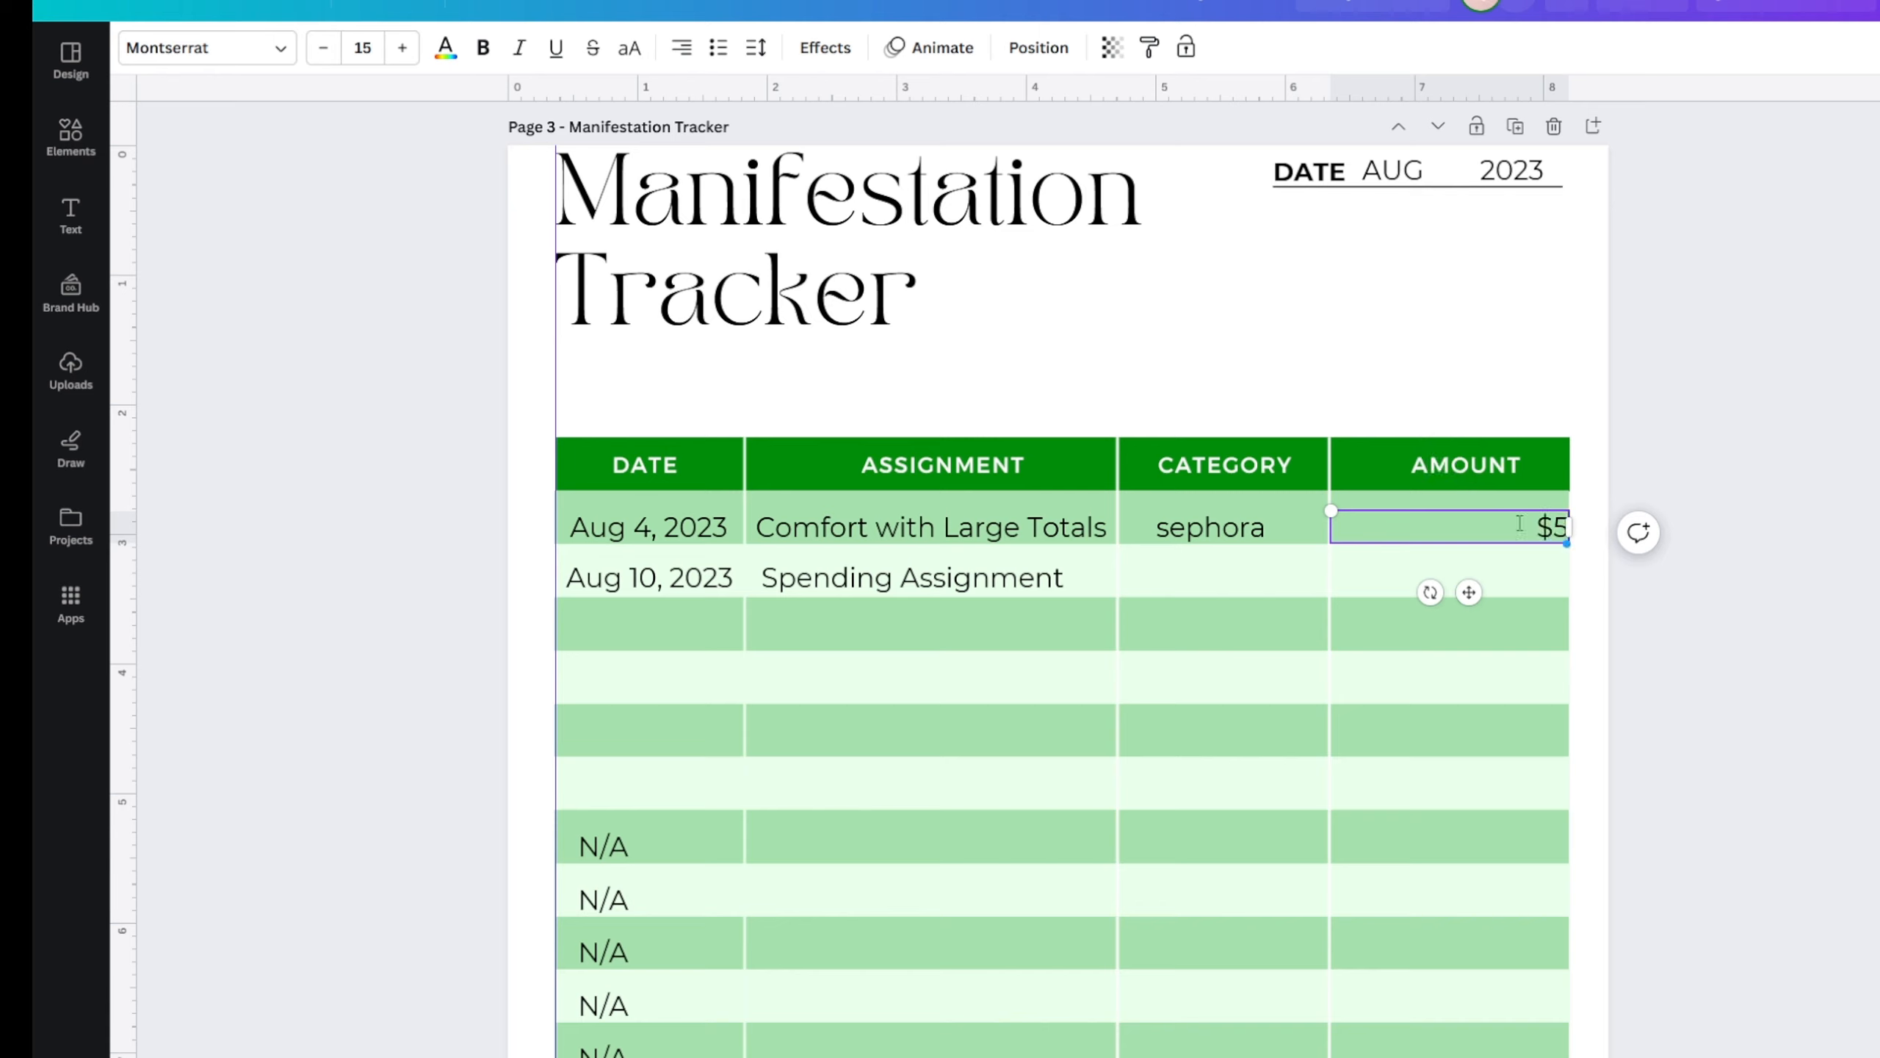
pyautogui.write('5,500')
pyautogui.click(1767, 699)
# - Duplicate the first row's amount into the Aug 10, 2023 row's Amount cell and change it to $10,000
pyautogui.click(1518, 533)
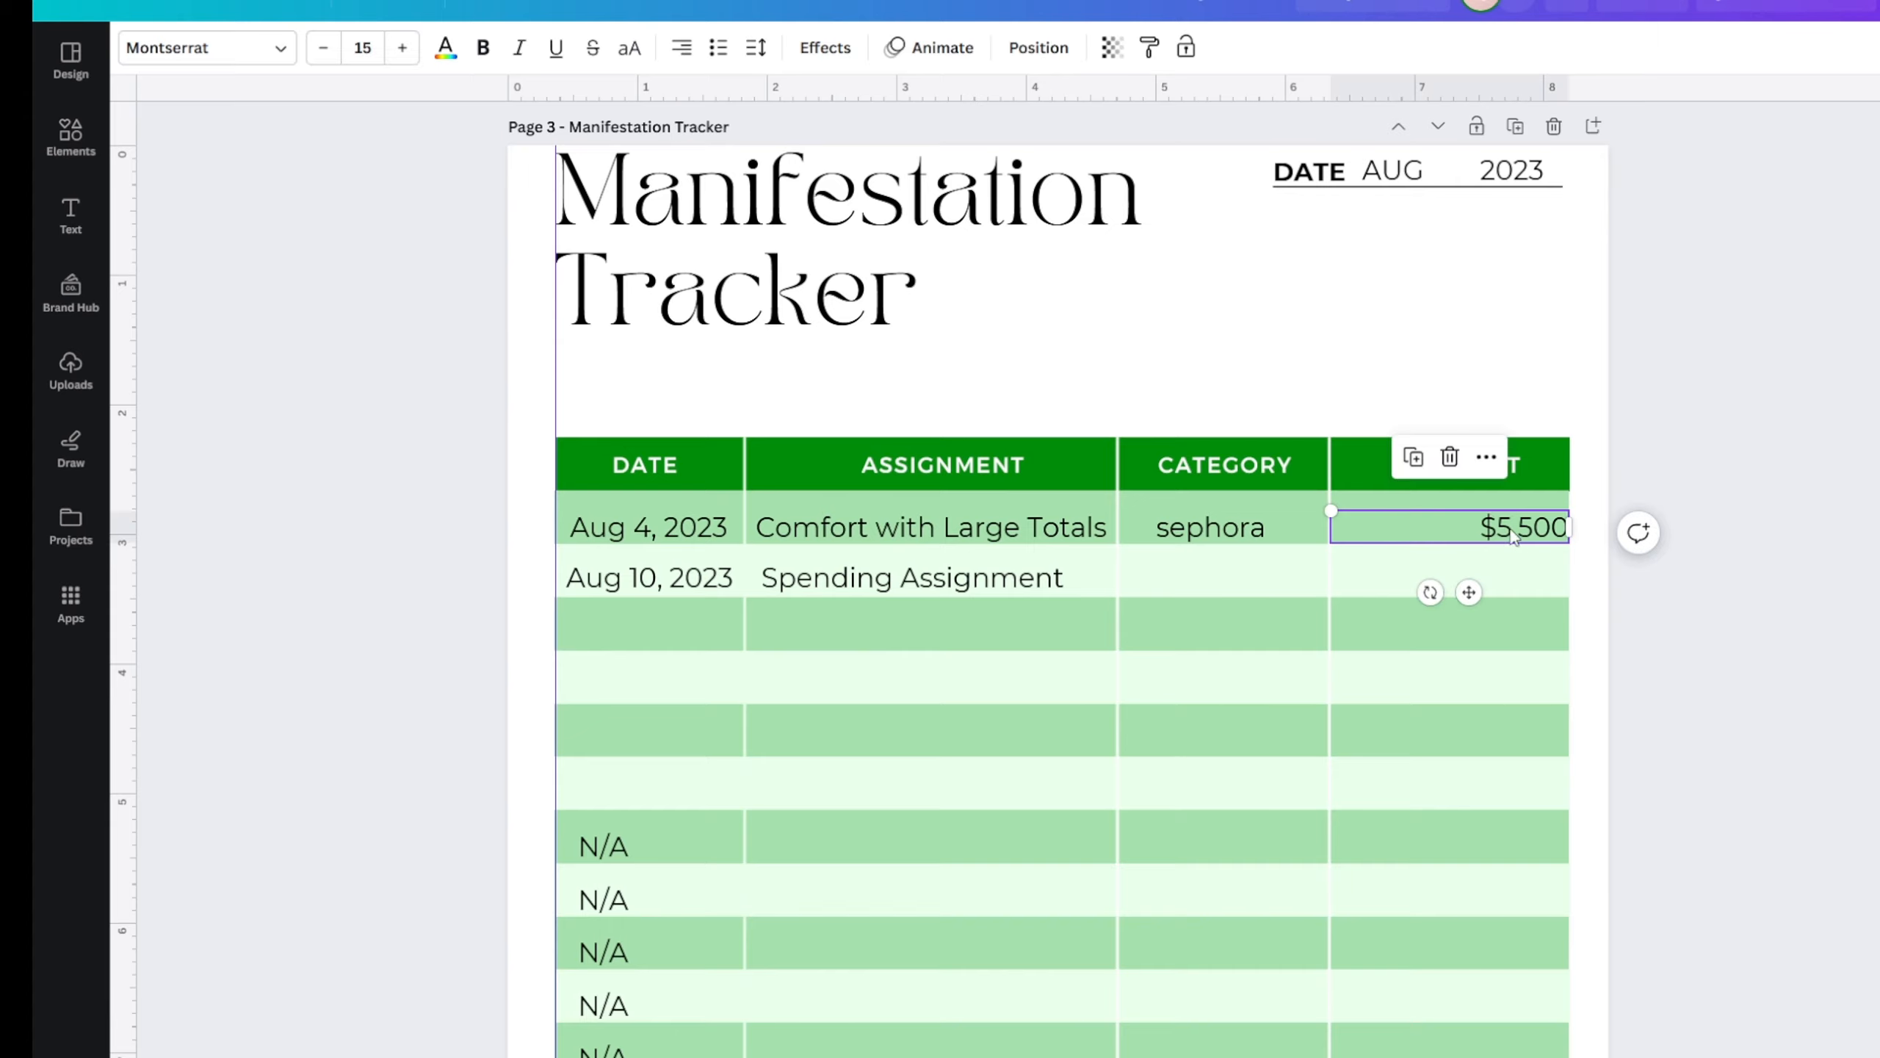
pyautogui.click(1434, 478)
pyautogui.moveTo(1514, 553); pyautogui.dragTo(1517, 585)
pyautogui.doubleClick(1515, 584)
pyautogui.press('BackSpace')
pyautogui.press('BackSpace')
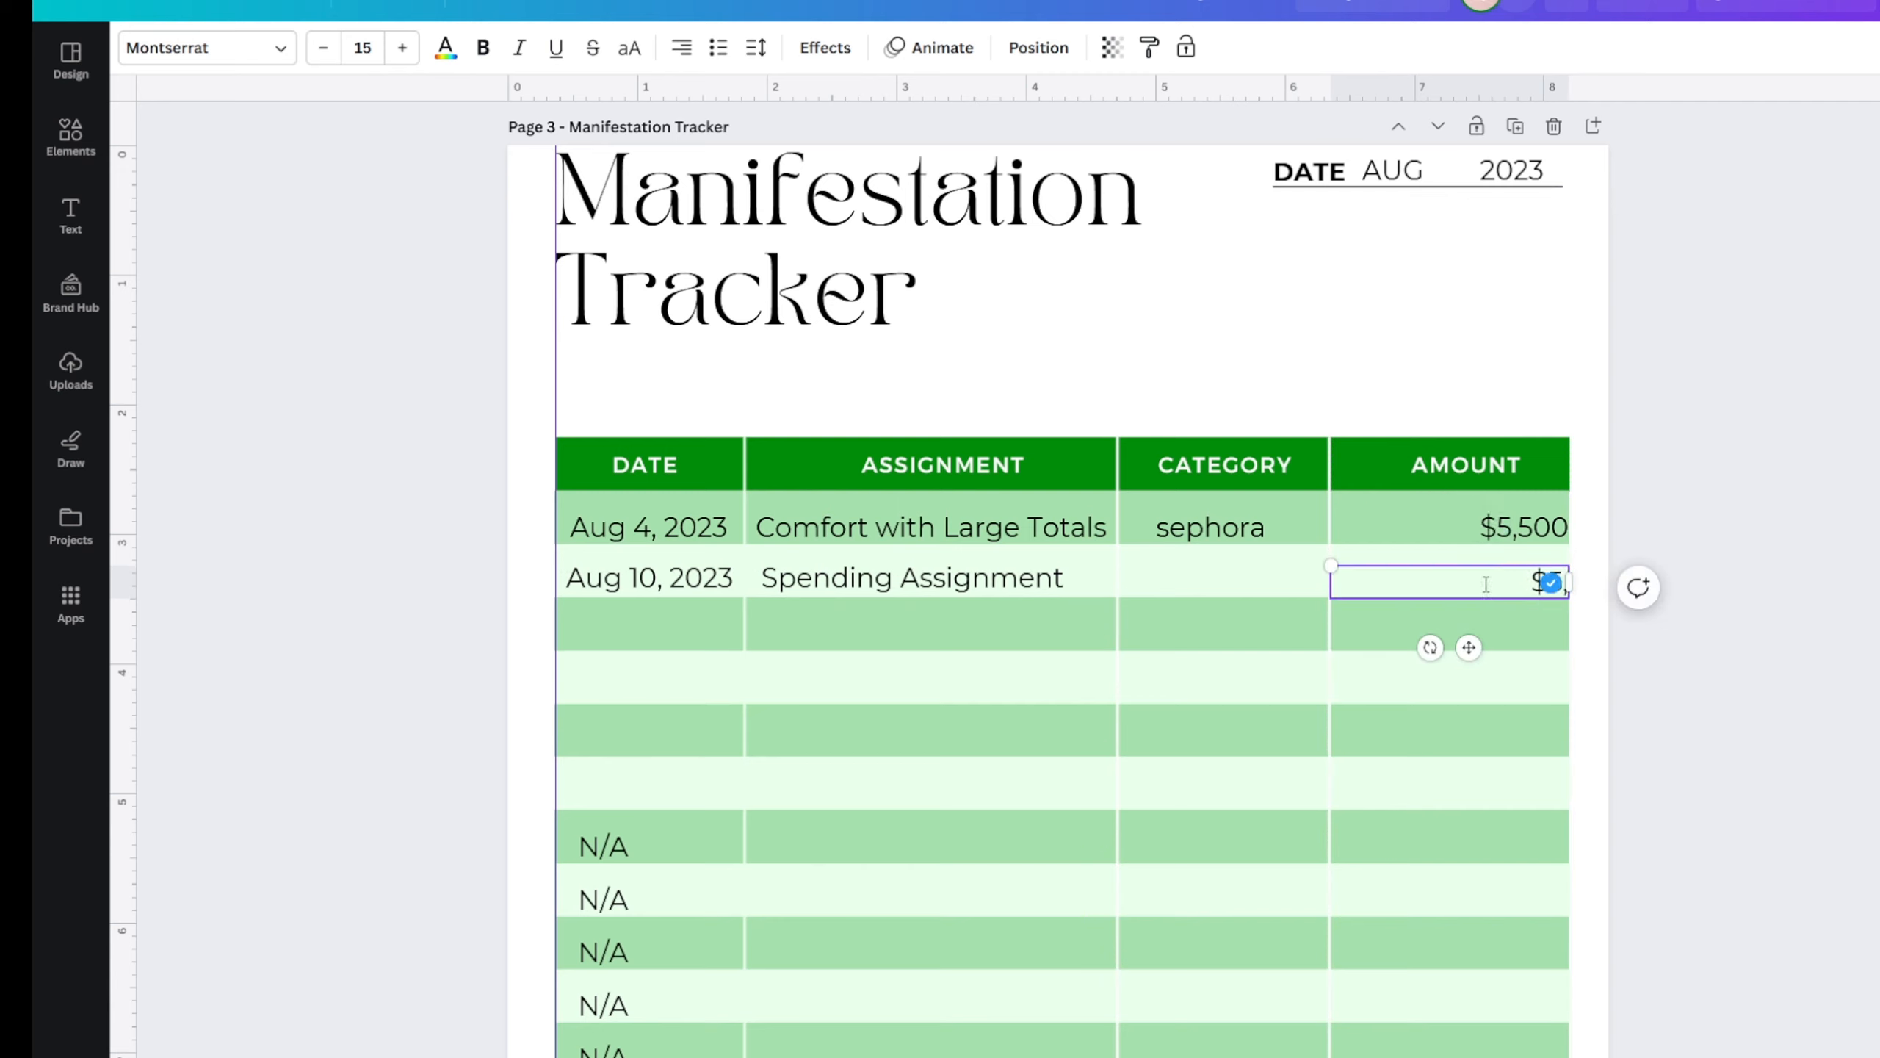
pyautogui.write('10,000')
pyautogui.click(1712, 761)
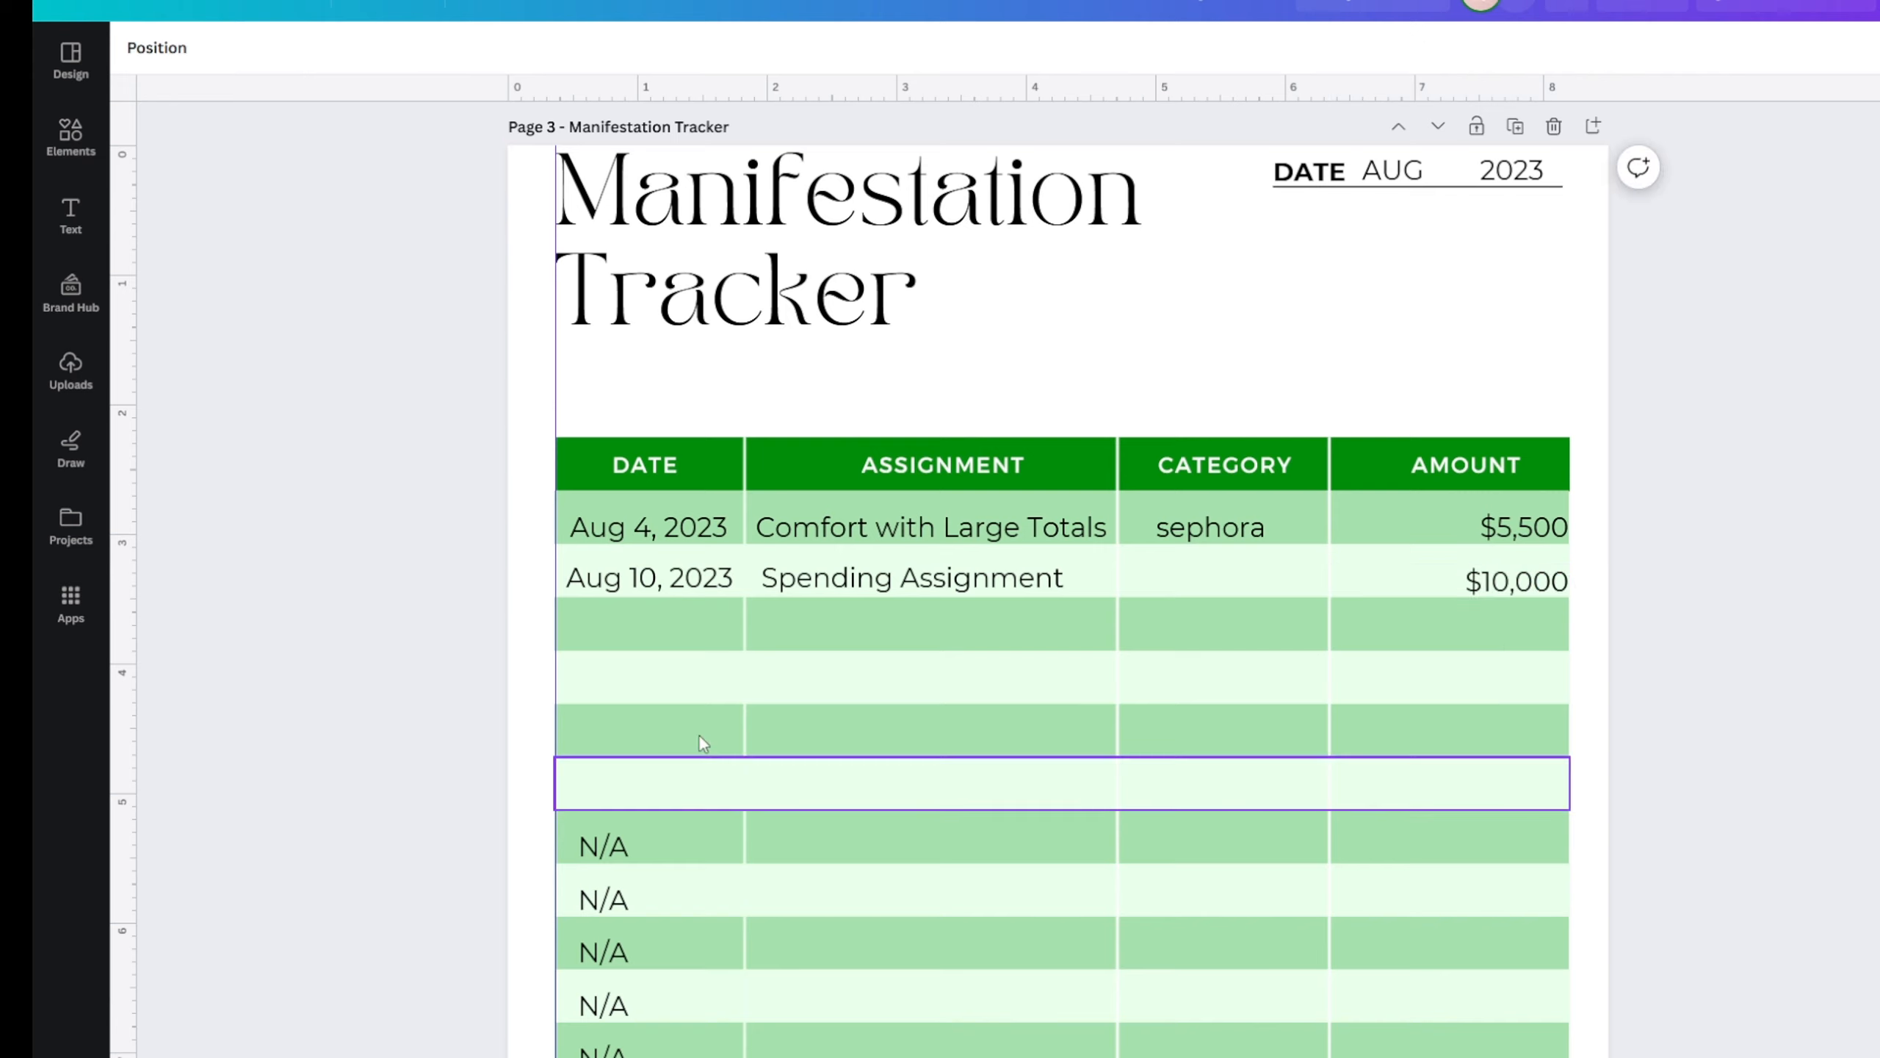
# - Duplicate the Aug 10 row's text into the third row dated Aug 13, 2023, and align the first two rows' text with the table's left edge
pyautogui.click(650, 578)
pyautogui.click(780, 508)
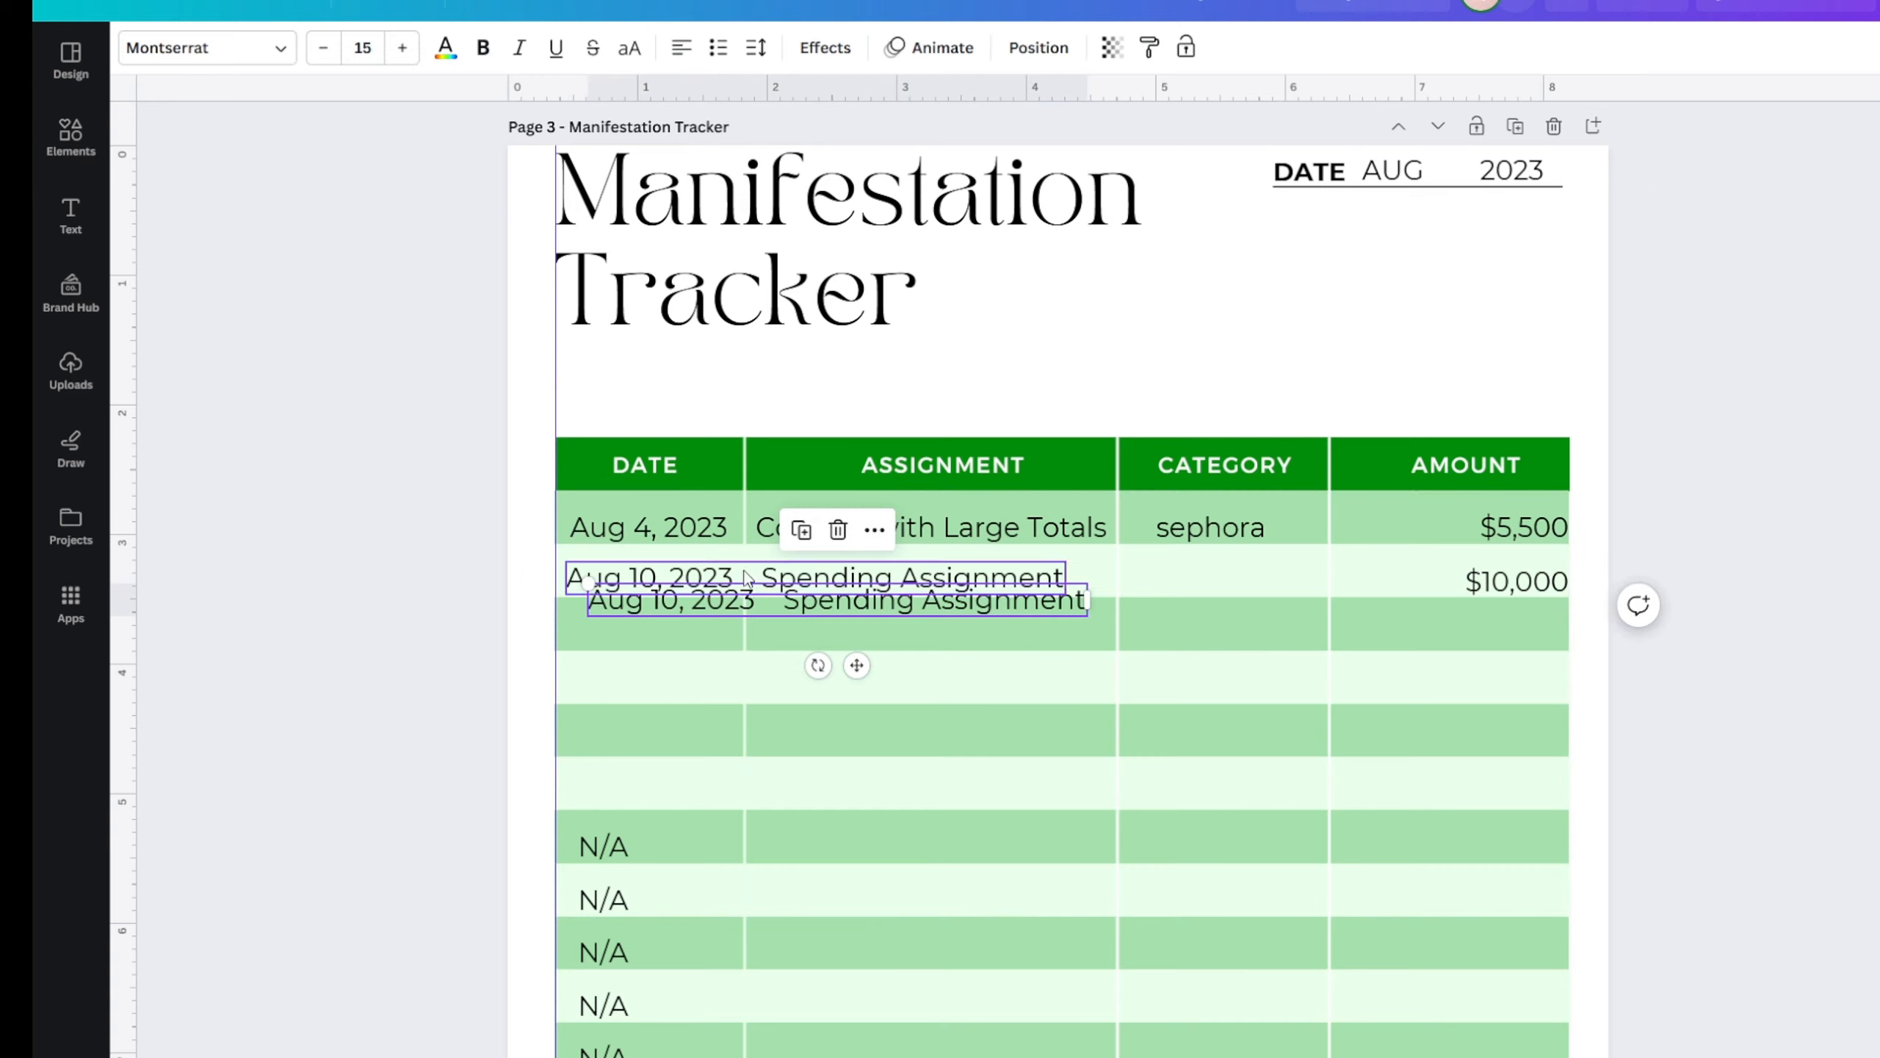
pyautogui.moveTo(713, 609); pyautogui.dragTo(681, 638)
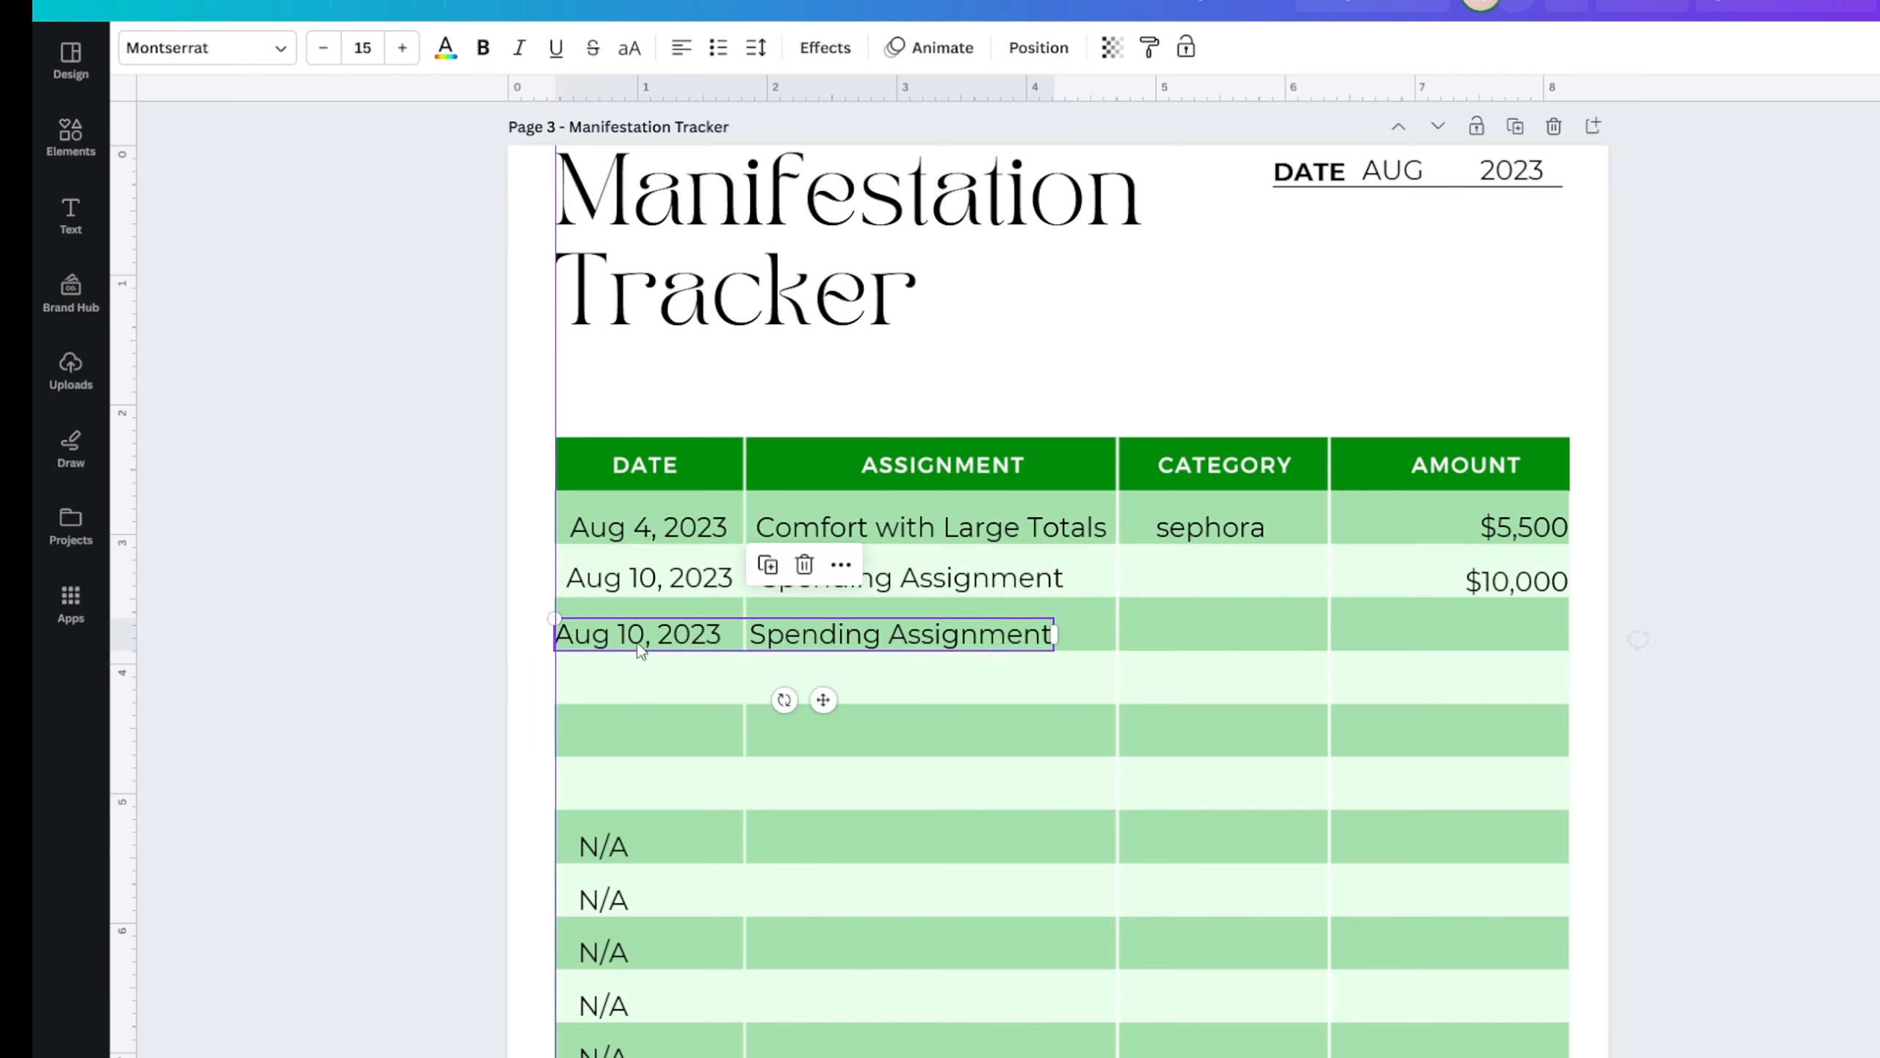
pyautogui.press('BackSpace')
pyautogui.write('3')
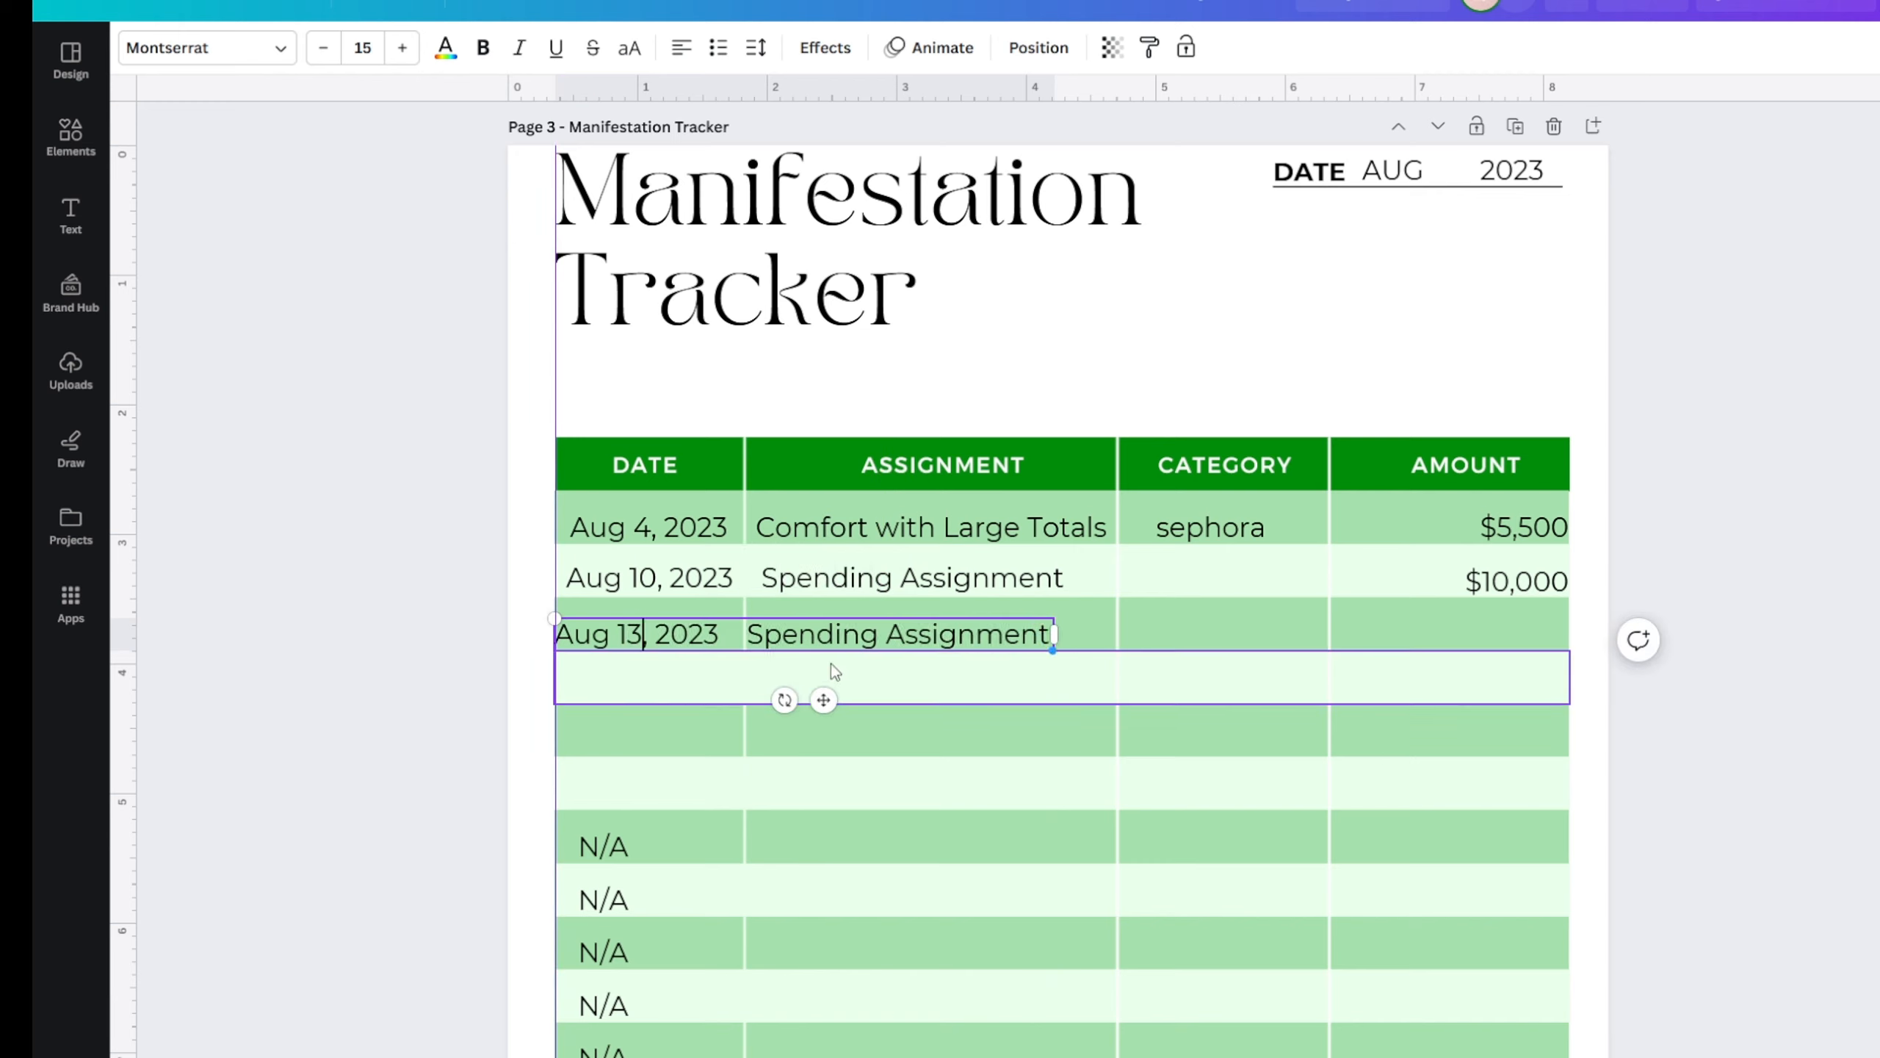
pyautogui.moveTo(646, 585); pyautogui.dragTo(649, 538)
# - Replace the third row's assignment with "Dream Career Investment" and widen its text box to the end of the Assignment column
pyautogui.click(844, 635)
pyautogui.click(844, 635)
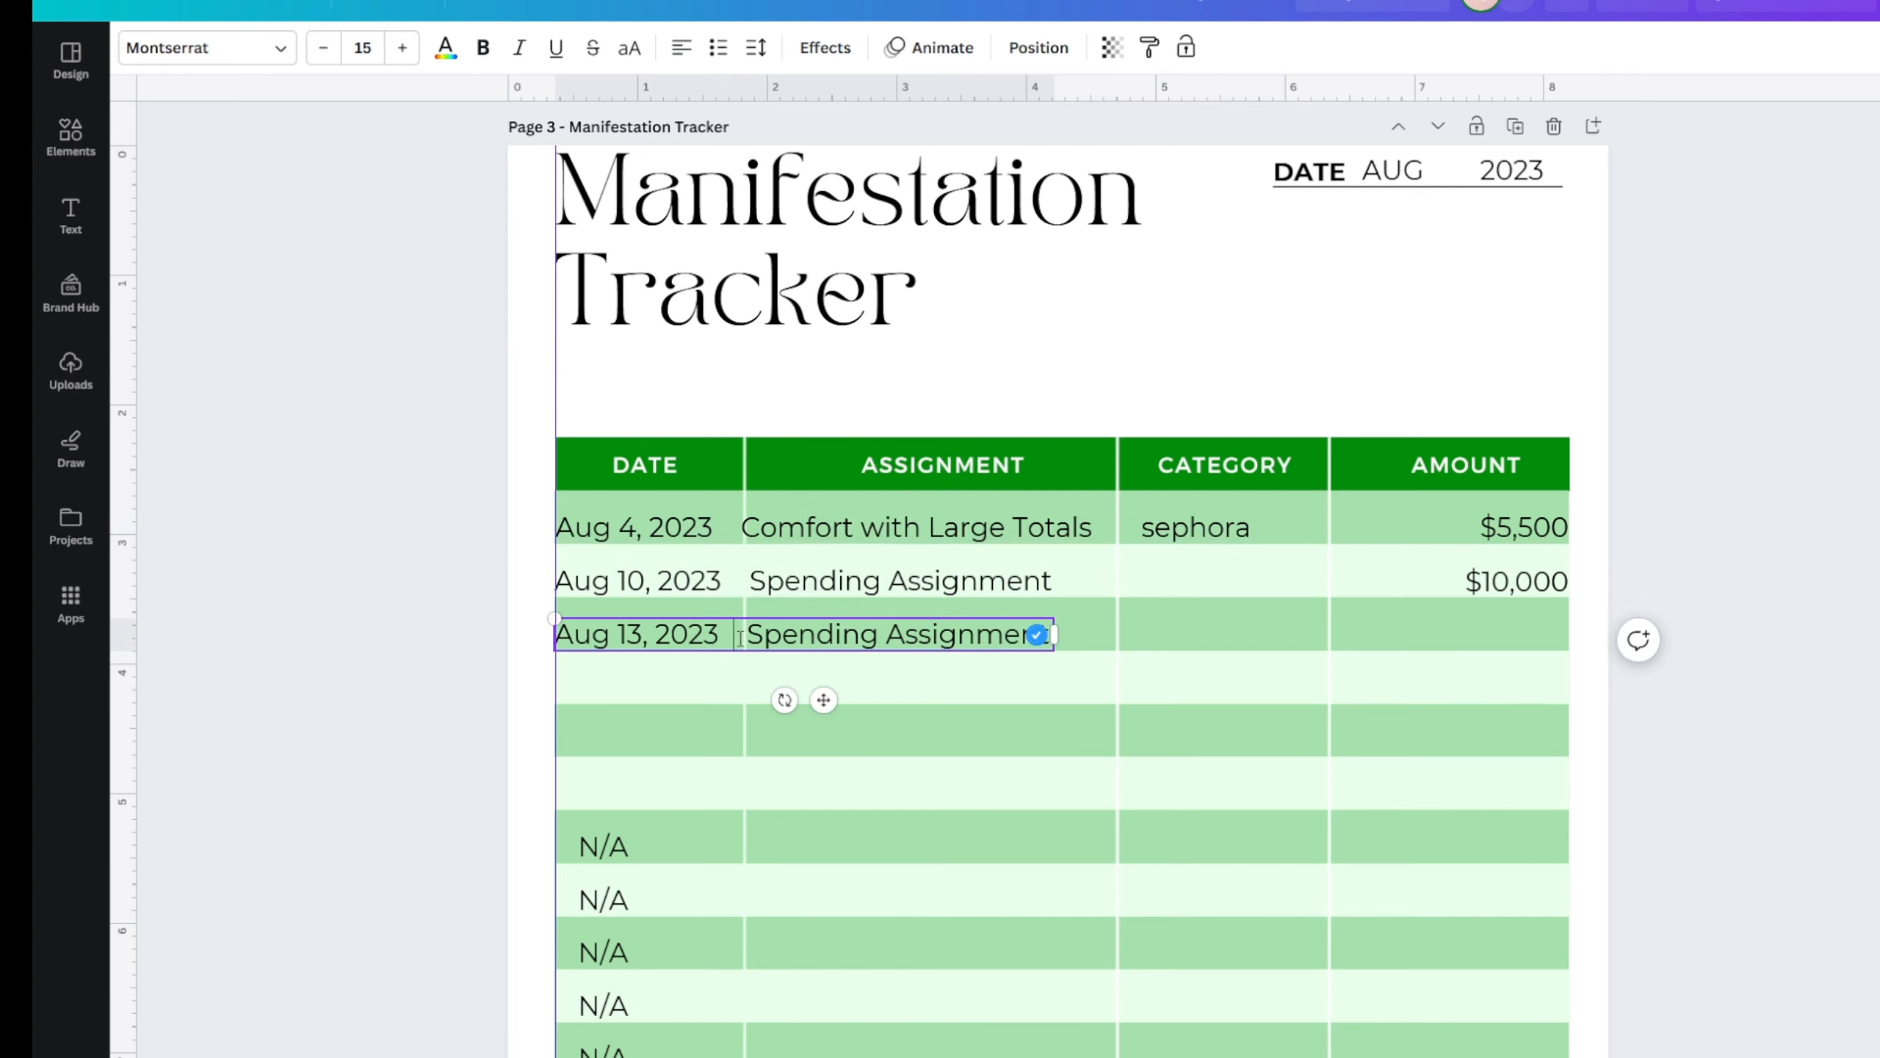
pyautogui.moveTo(737, 635); pyautogui.dragTo(1134, 647)
pyautogui.write('t')
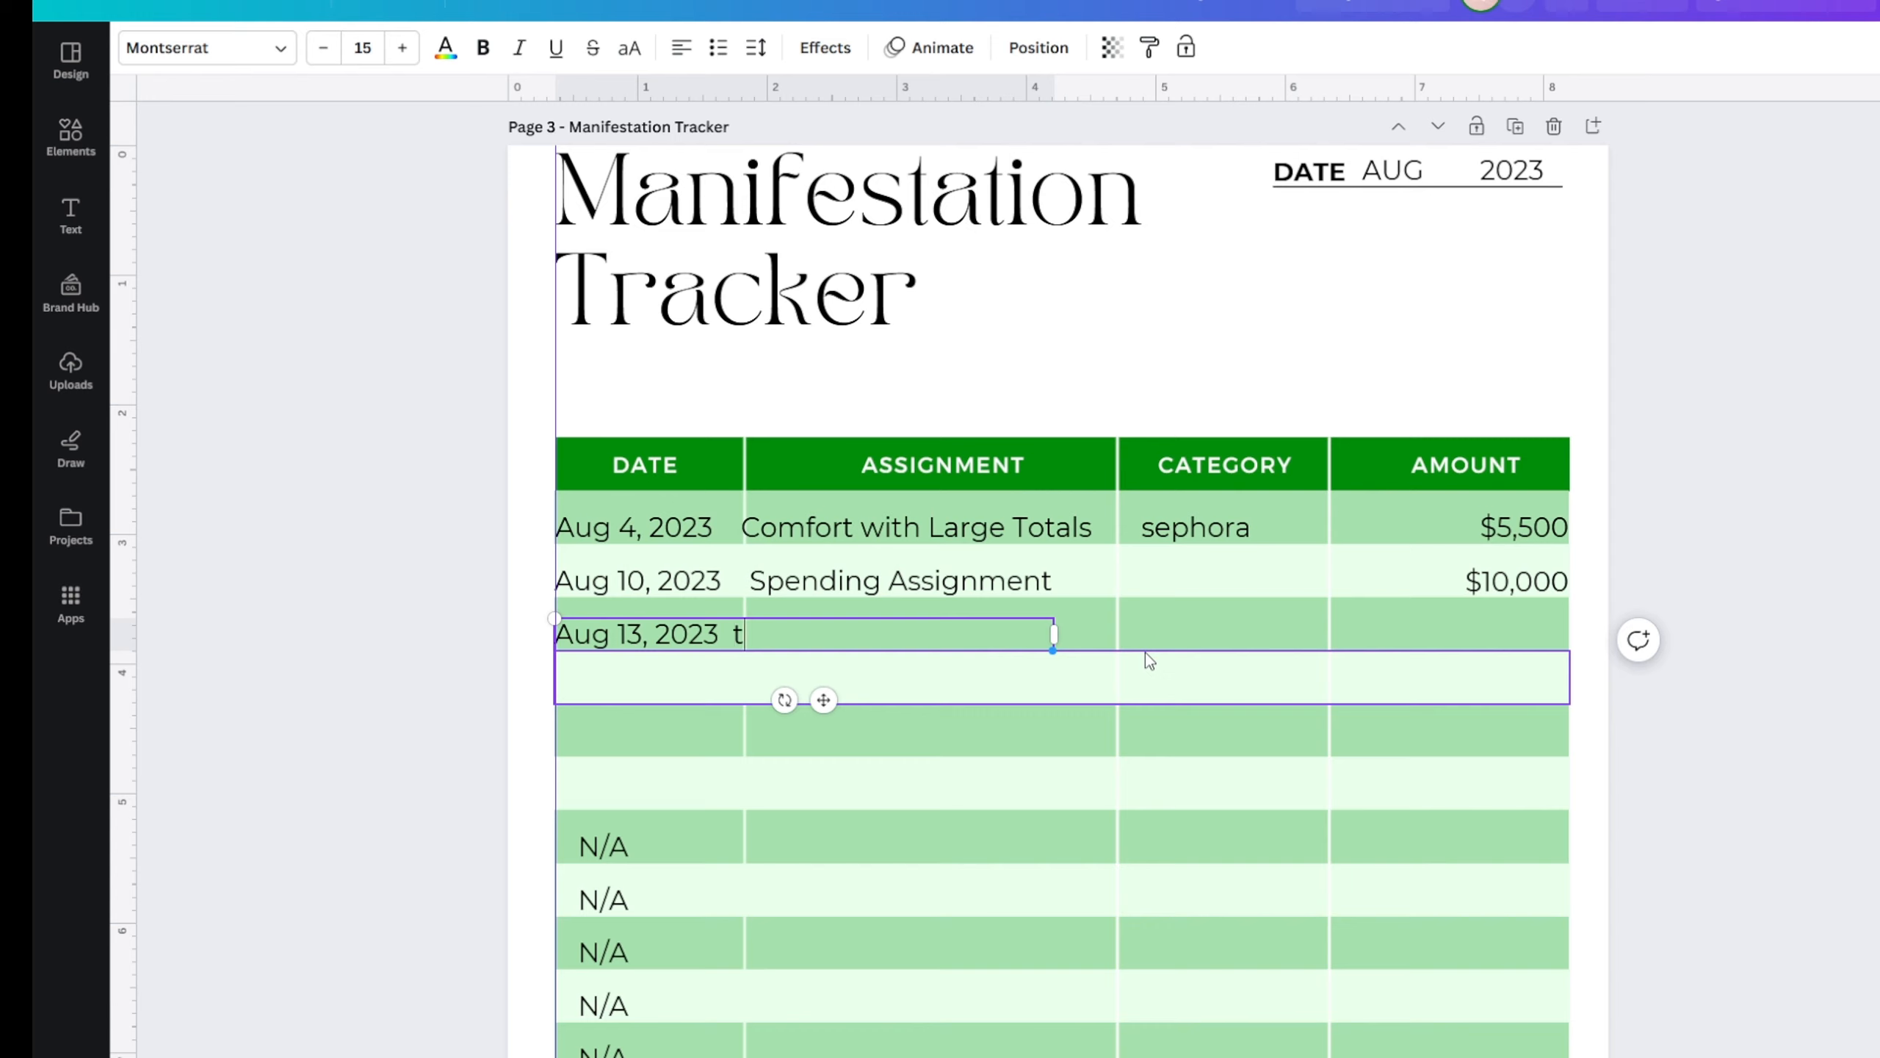
pyautogui.press('BackSpace')
pyautogui.write('Dream Career Inv')
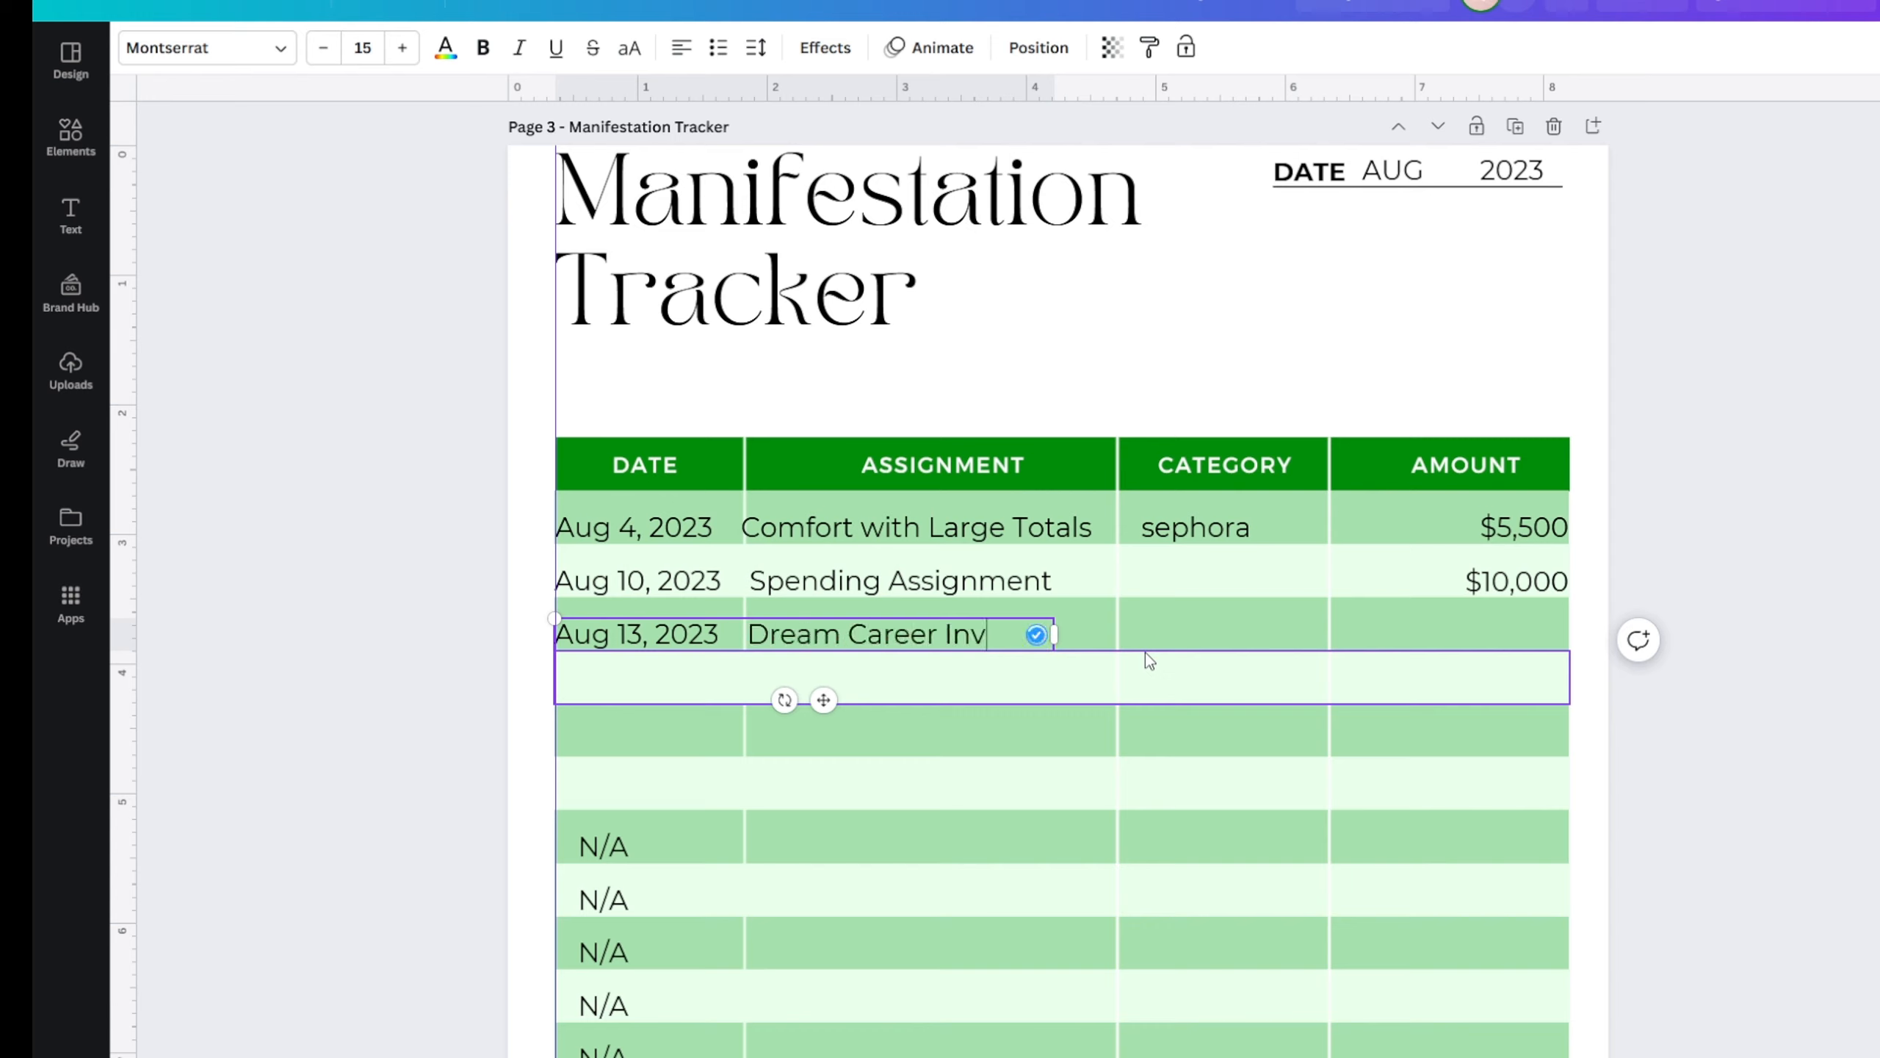
pyautogui.write('estment')
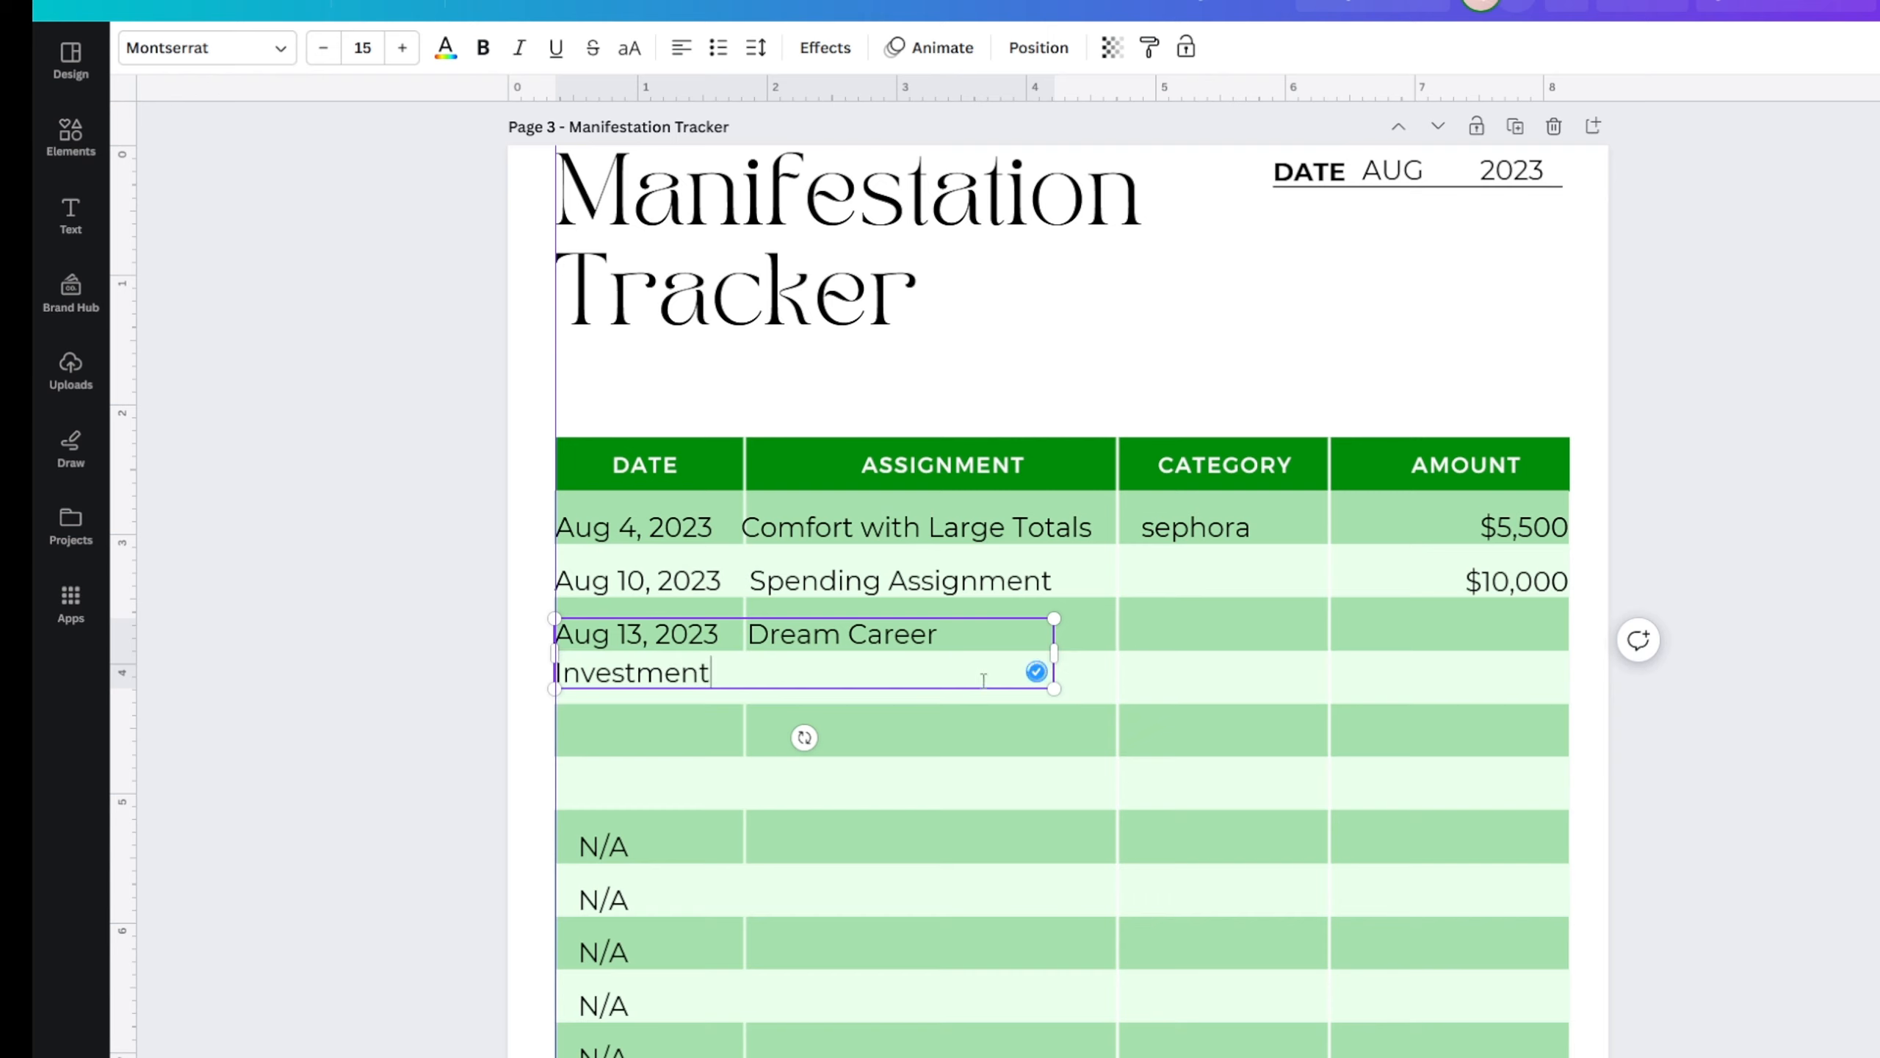
pyautogui.moveTo(1055, 653); pyautogui.dragTo(1120, 665)
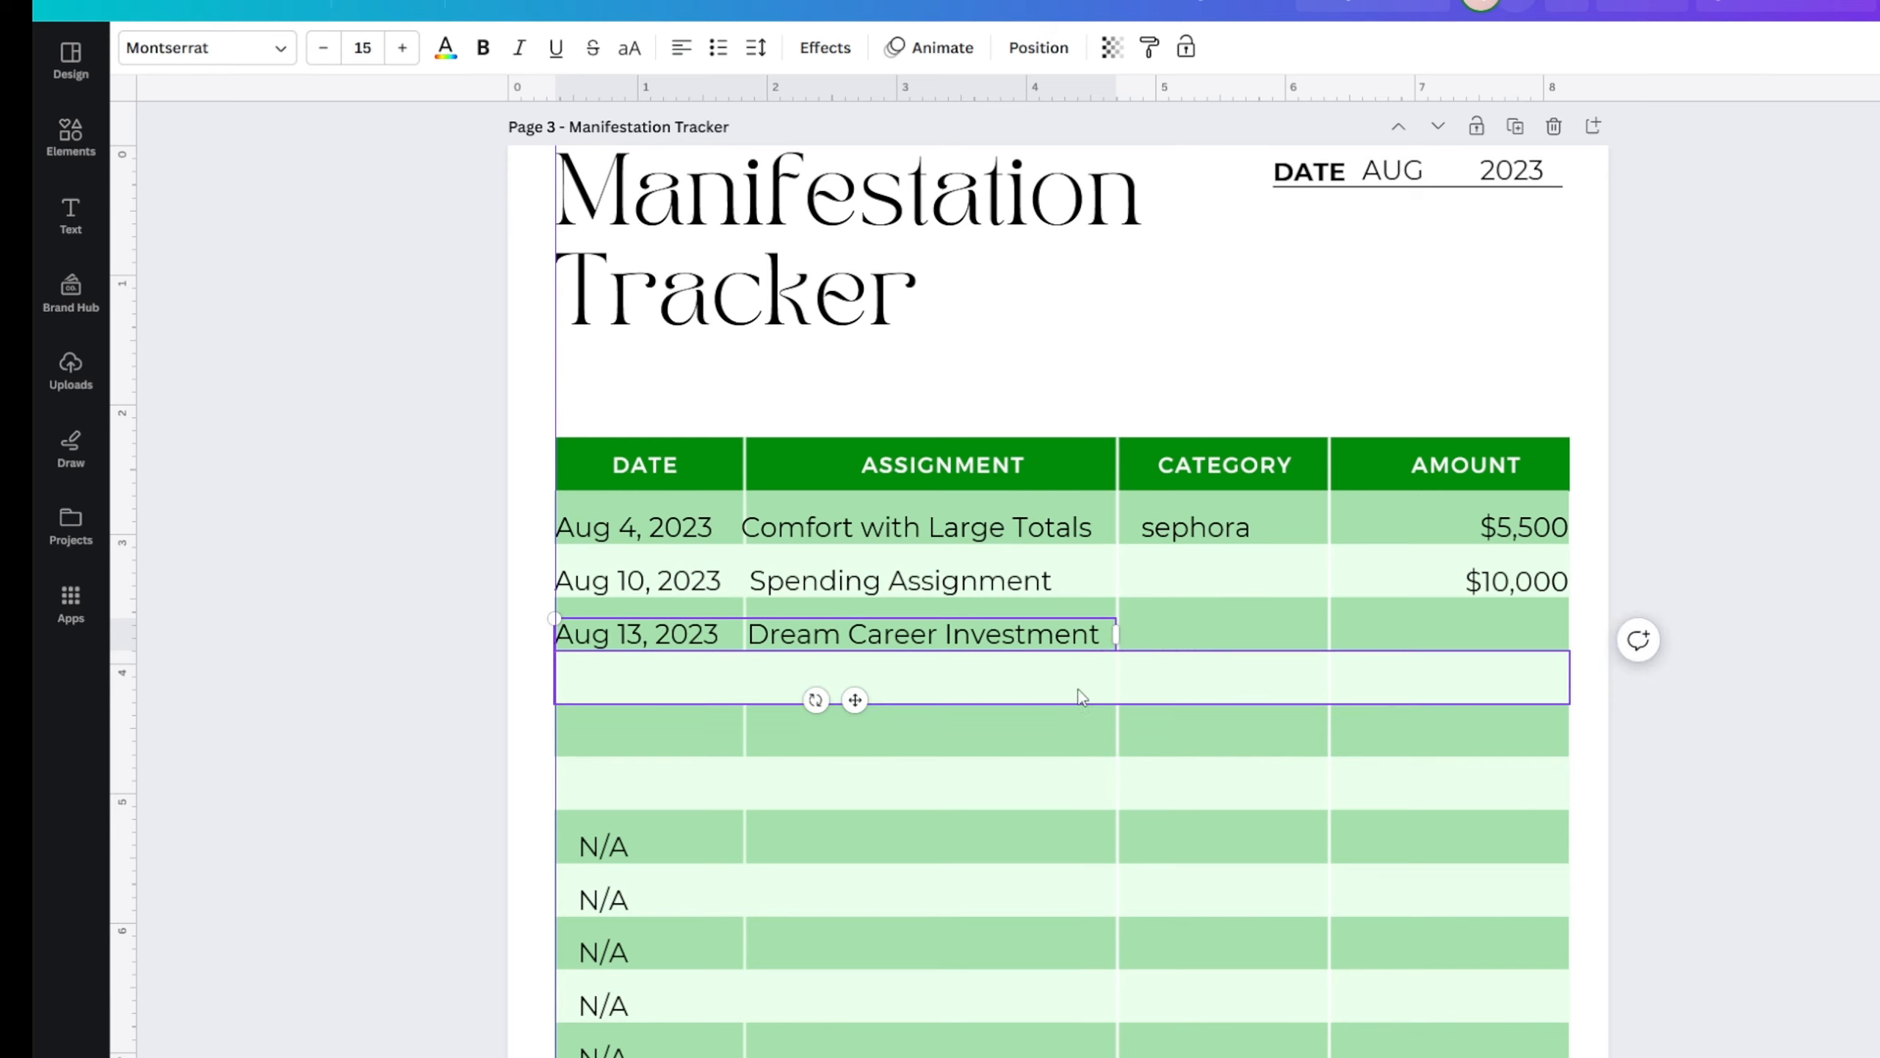
pyautogui.click(959, 677)
pyautogui.click(839, 639)
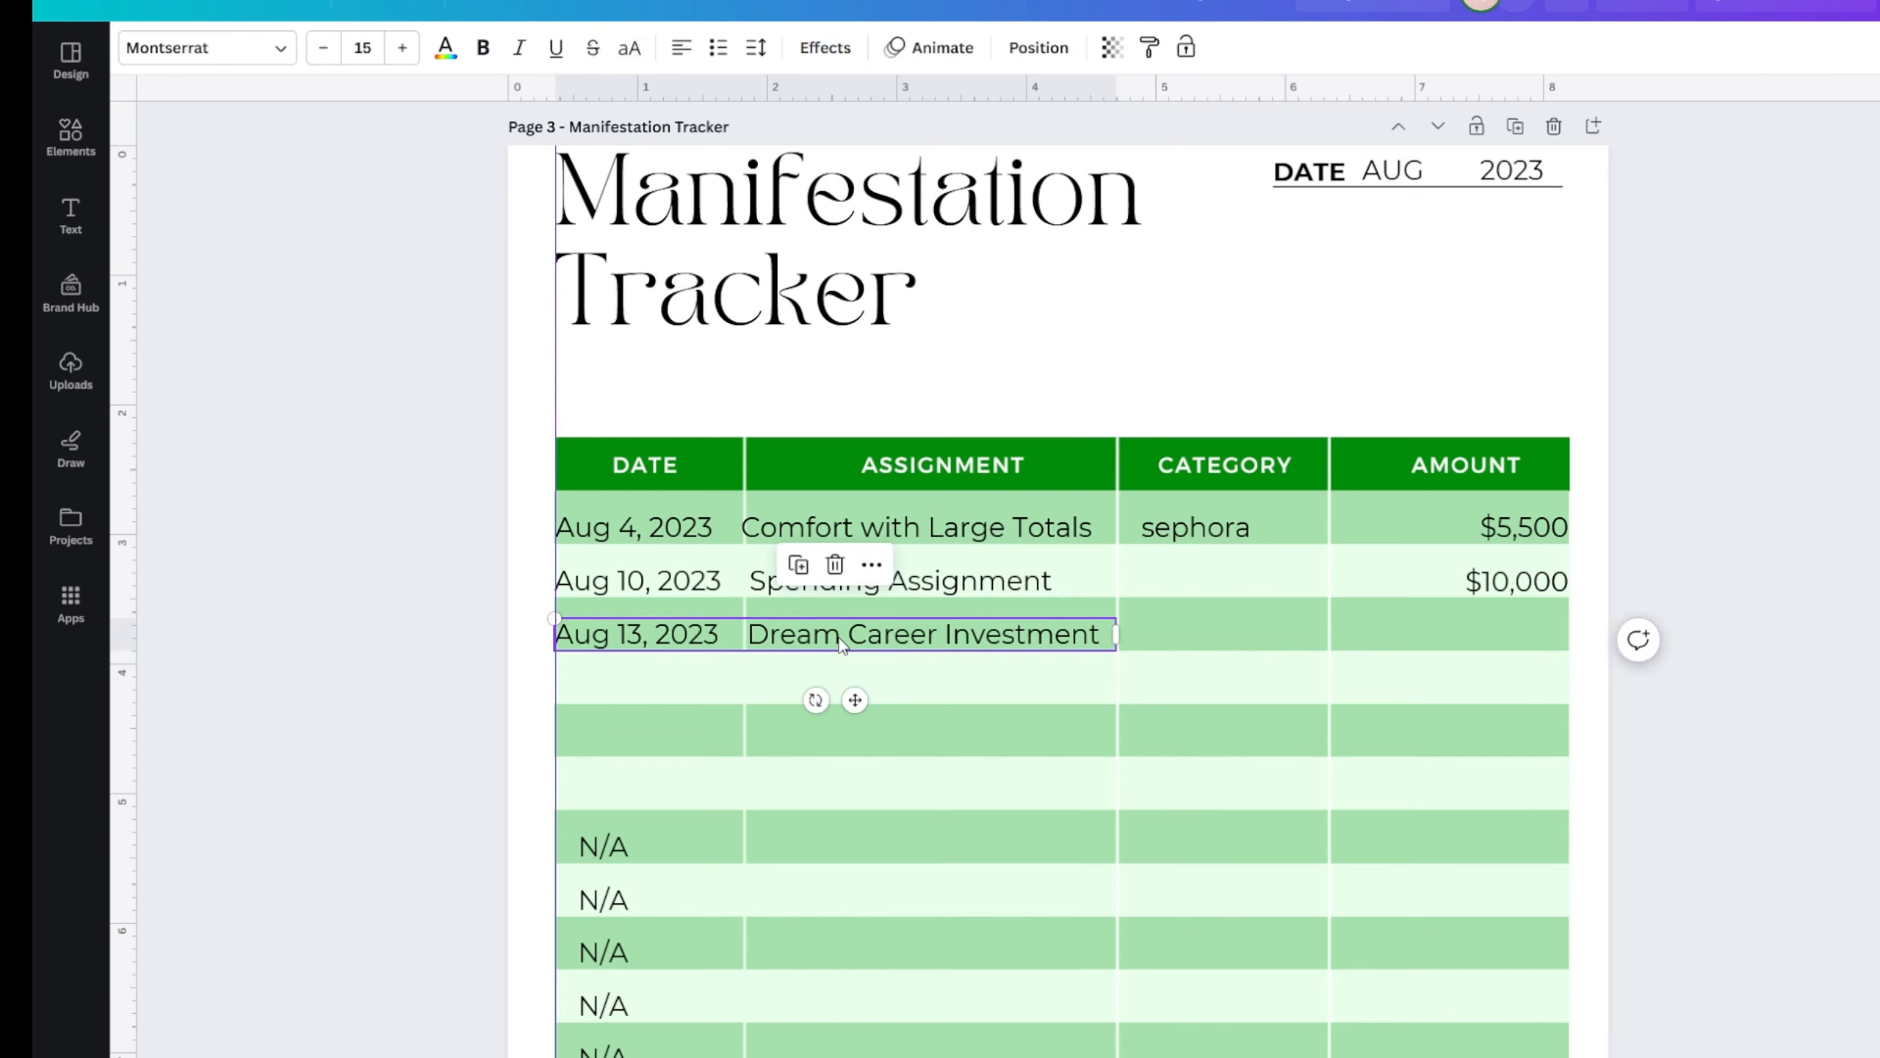
pyautogui.click(796, 565)
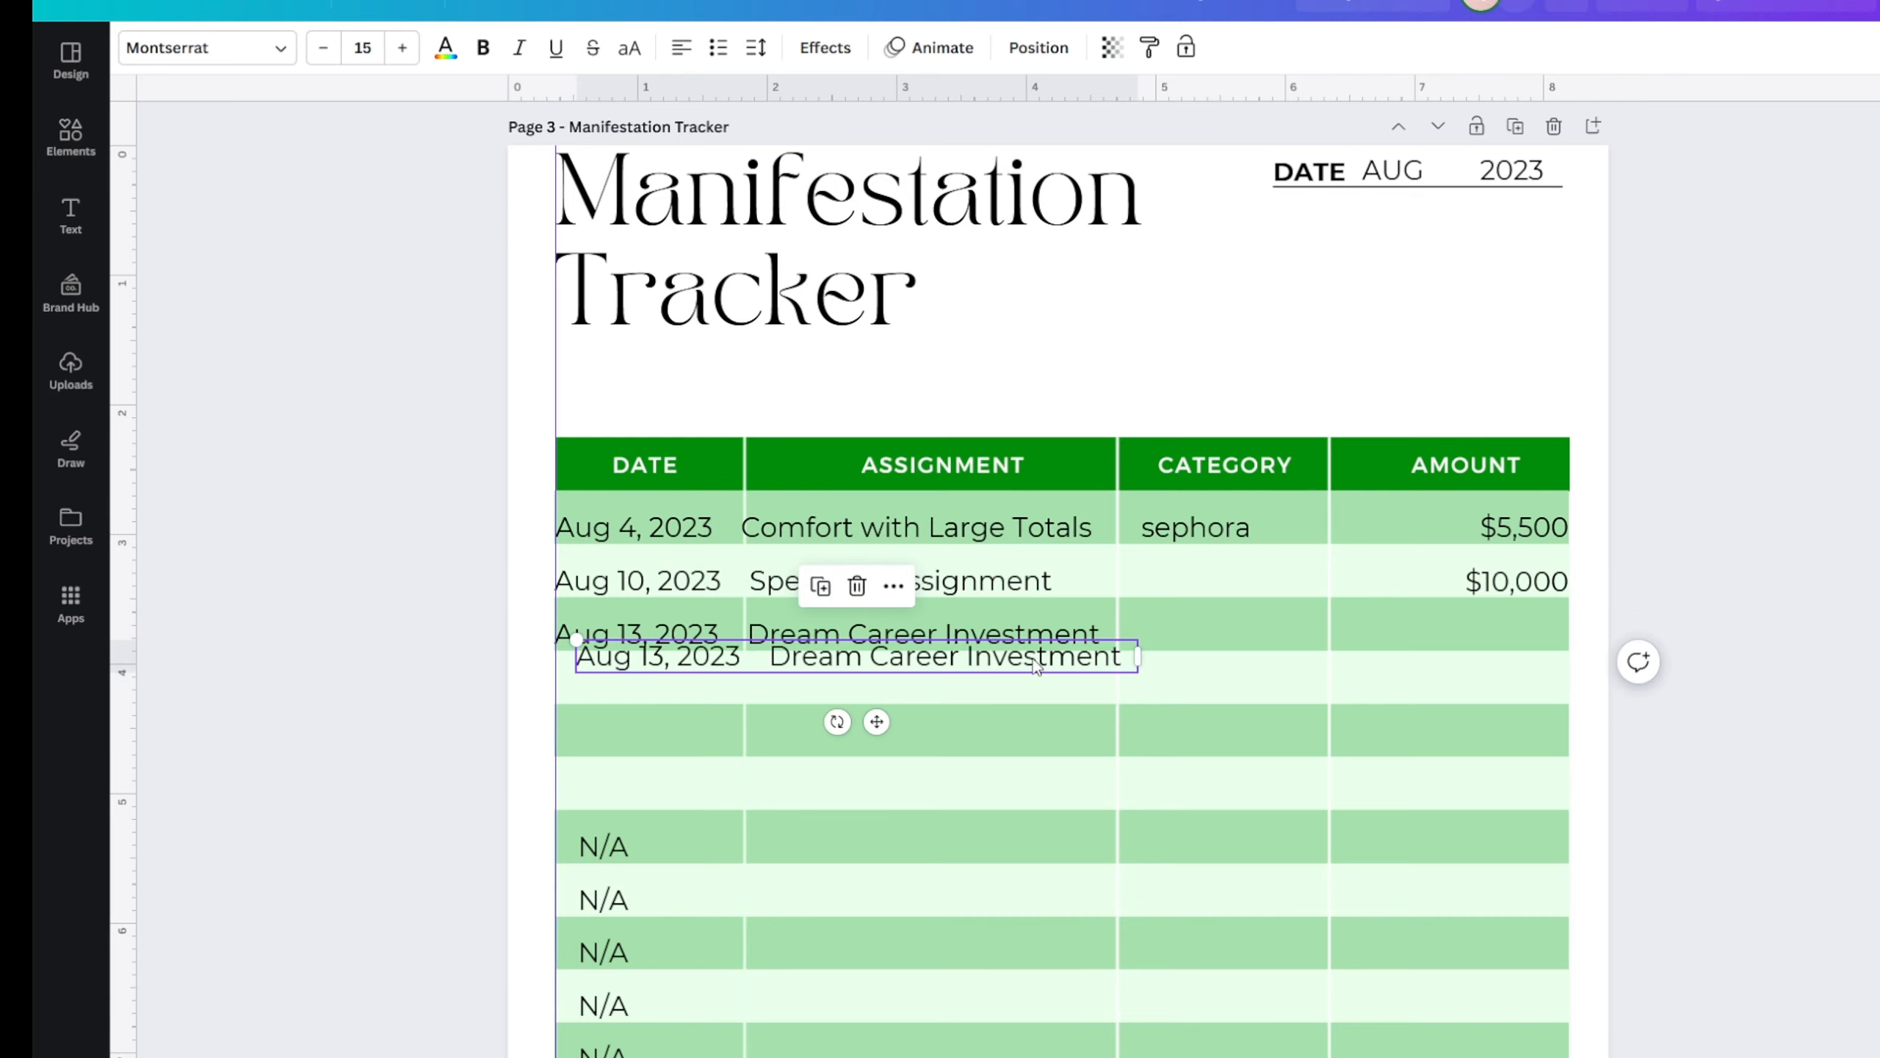
pyautogui.moveTo(1035, 665); pyautogui.dragTo(1042, 748)
pyautogui.click(860, 672)
# - Move the seventh row's N/A text box into the Aug 13, 2023 row's Category cell, fitted to the column width
pyautogui.click(648, 836)
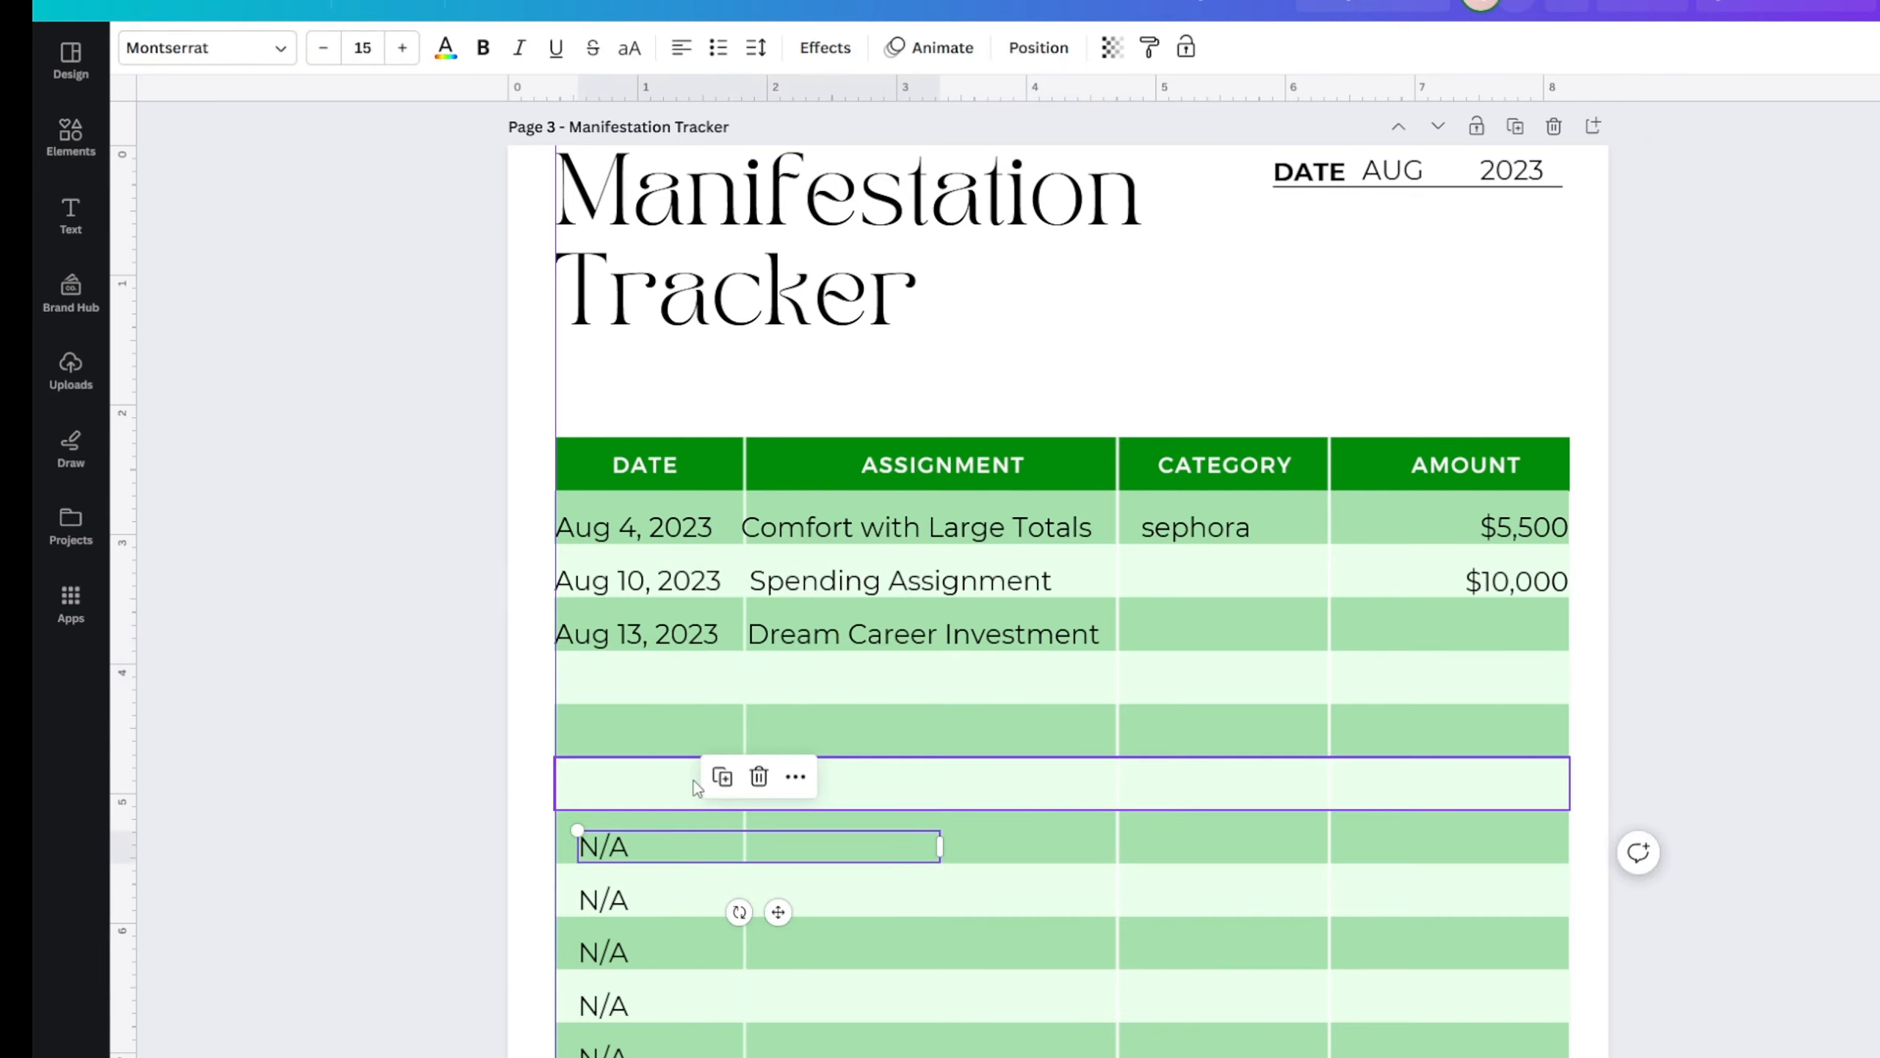
pyautogui.moveTo(648, 832); pyautogui.dragTo(1182, 628)
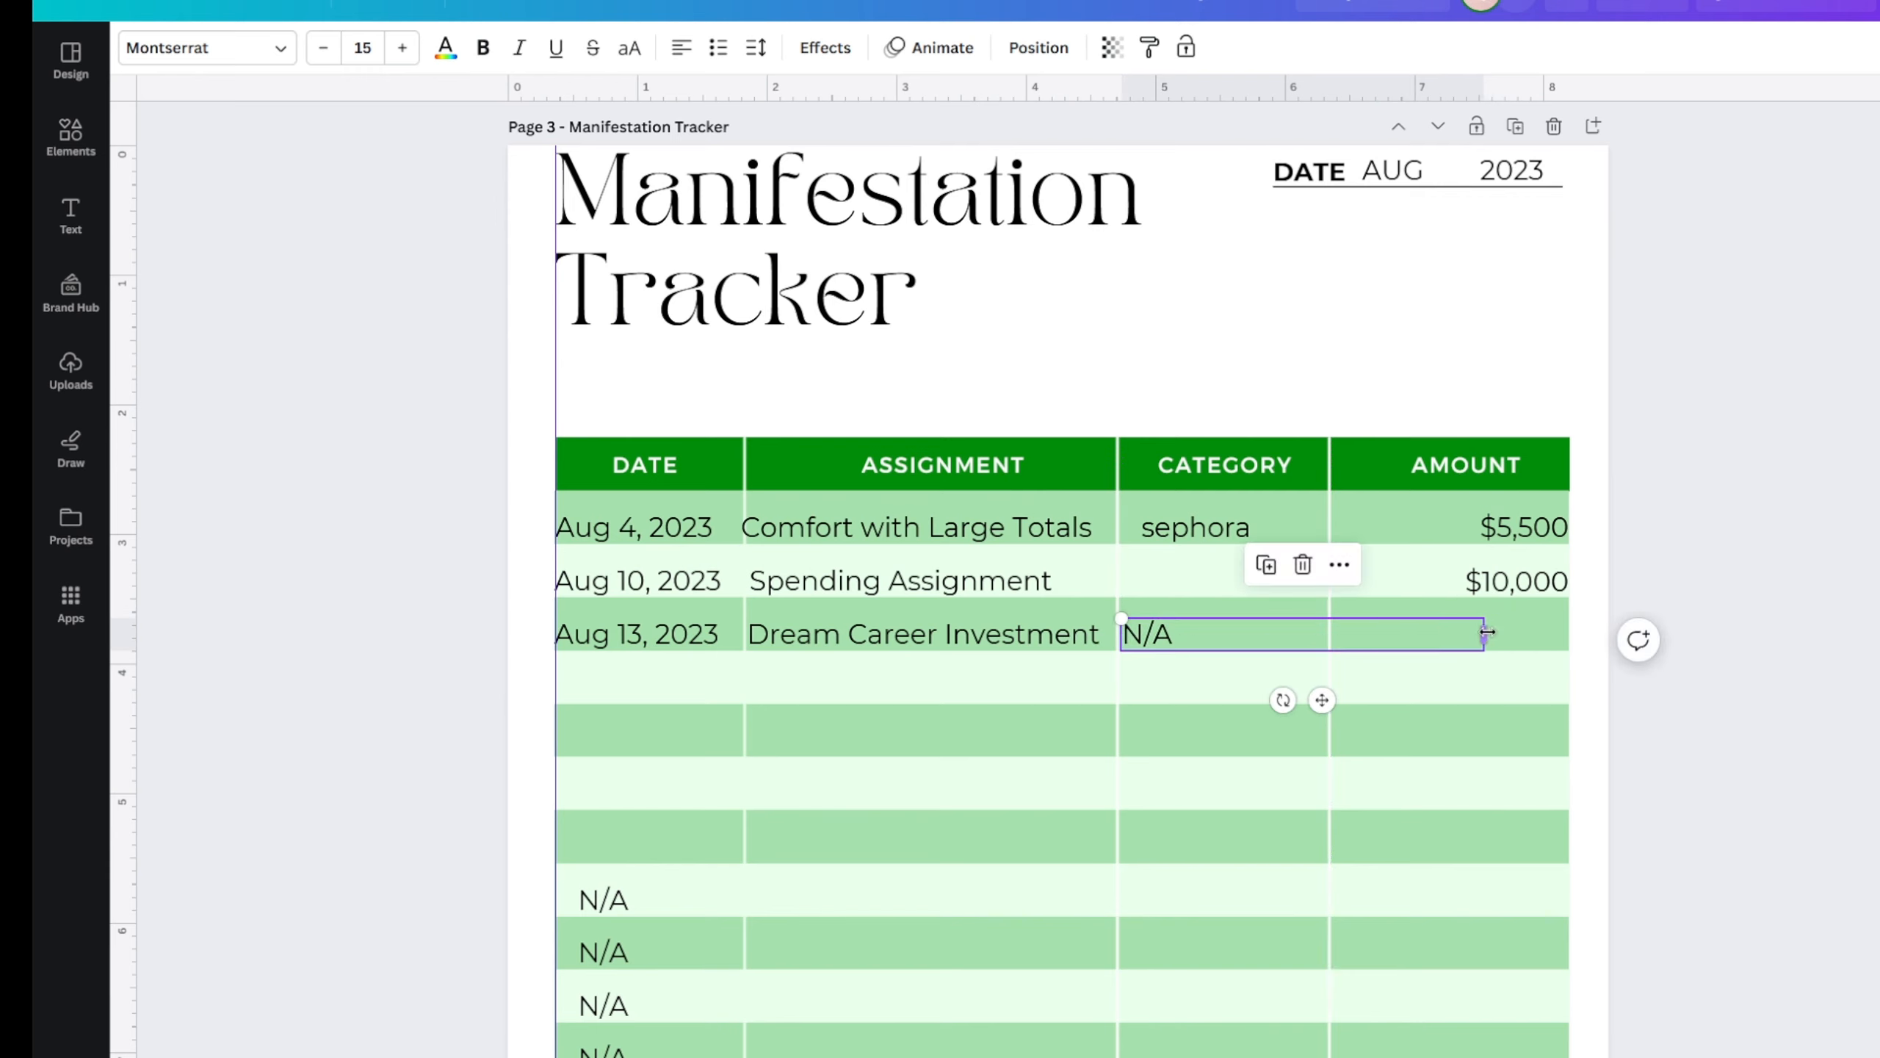
pyautogui.moveTo(1488, 632); pyautogui.dragTo(1331, 631)
# - Duplicate the Aug 10, 2023 row's $10,000 amount into the Aug 13, 2023 row's Amount cell
pyautogui.click(1499, 583)
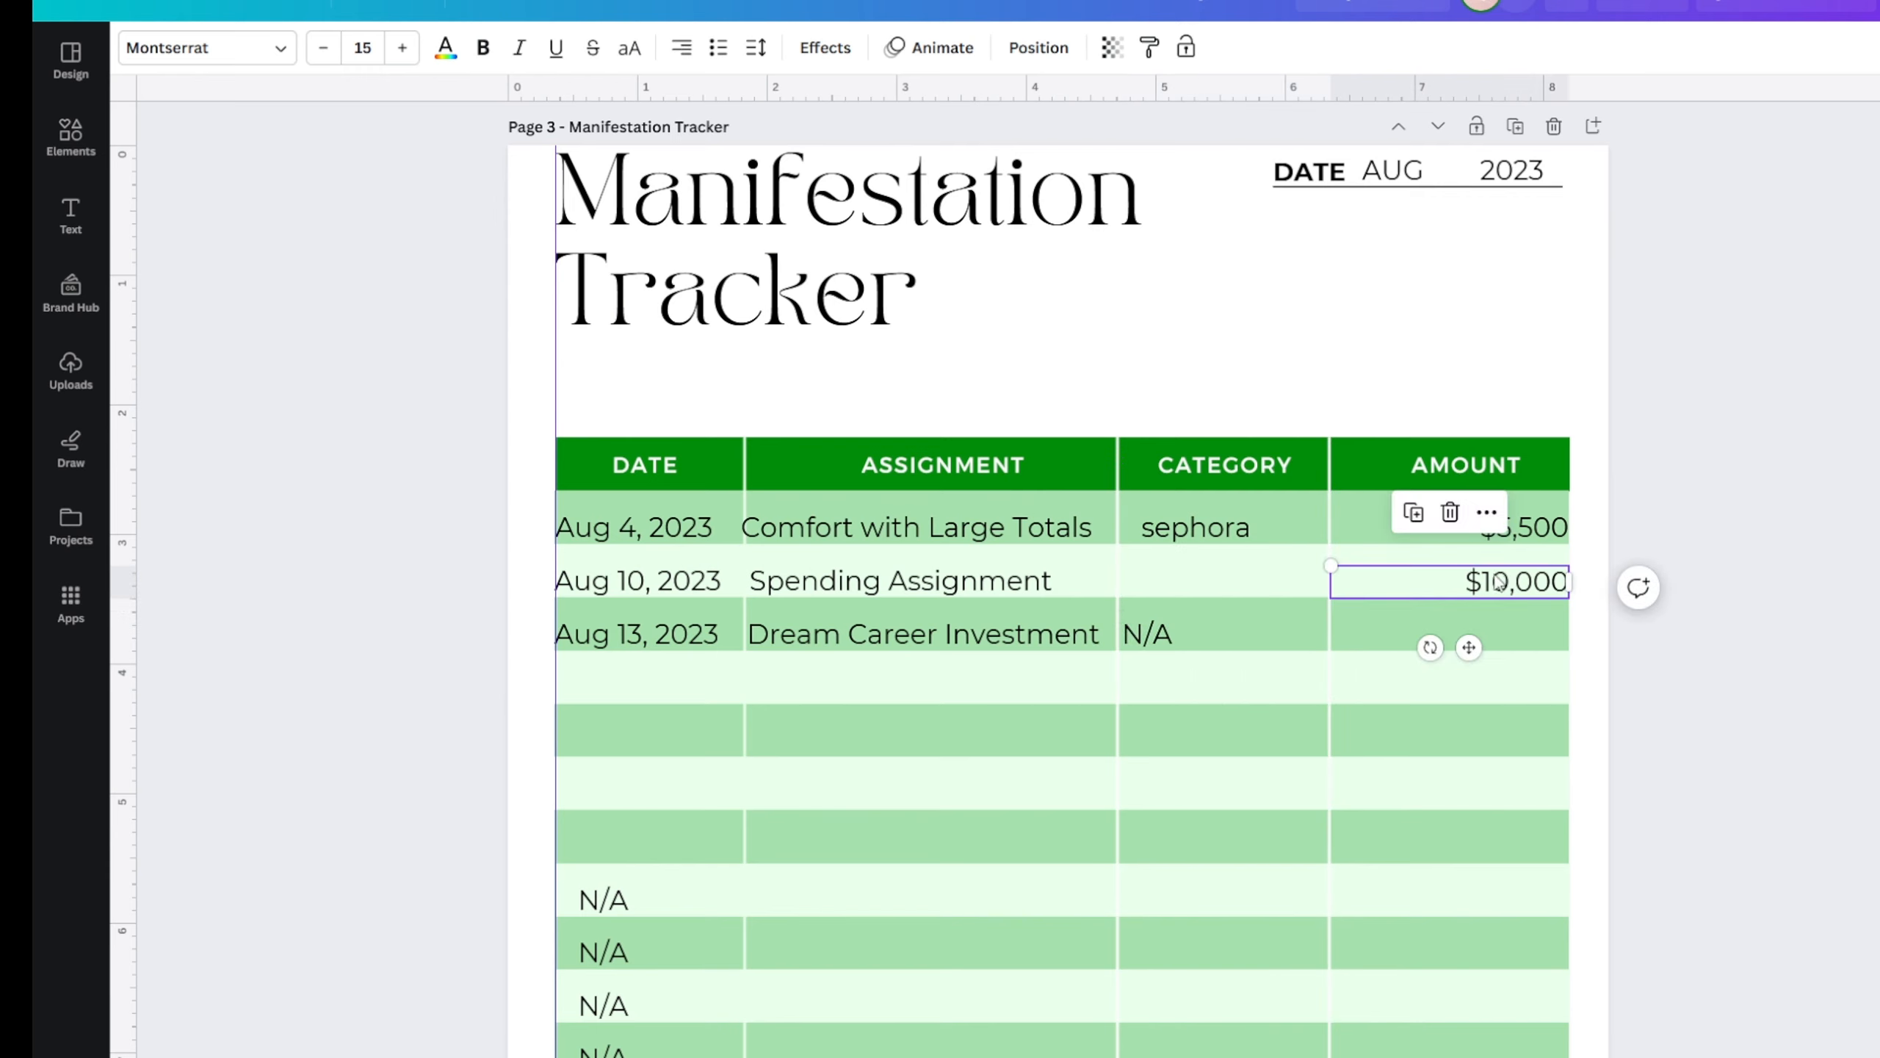
pyautogui.click(1413, 513)
pyautogui.moveTo(1505, 609); pyautogui.dragTo(1484, 638)
pyautogui.click(1083, 581)
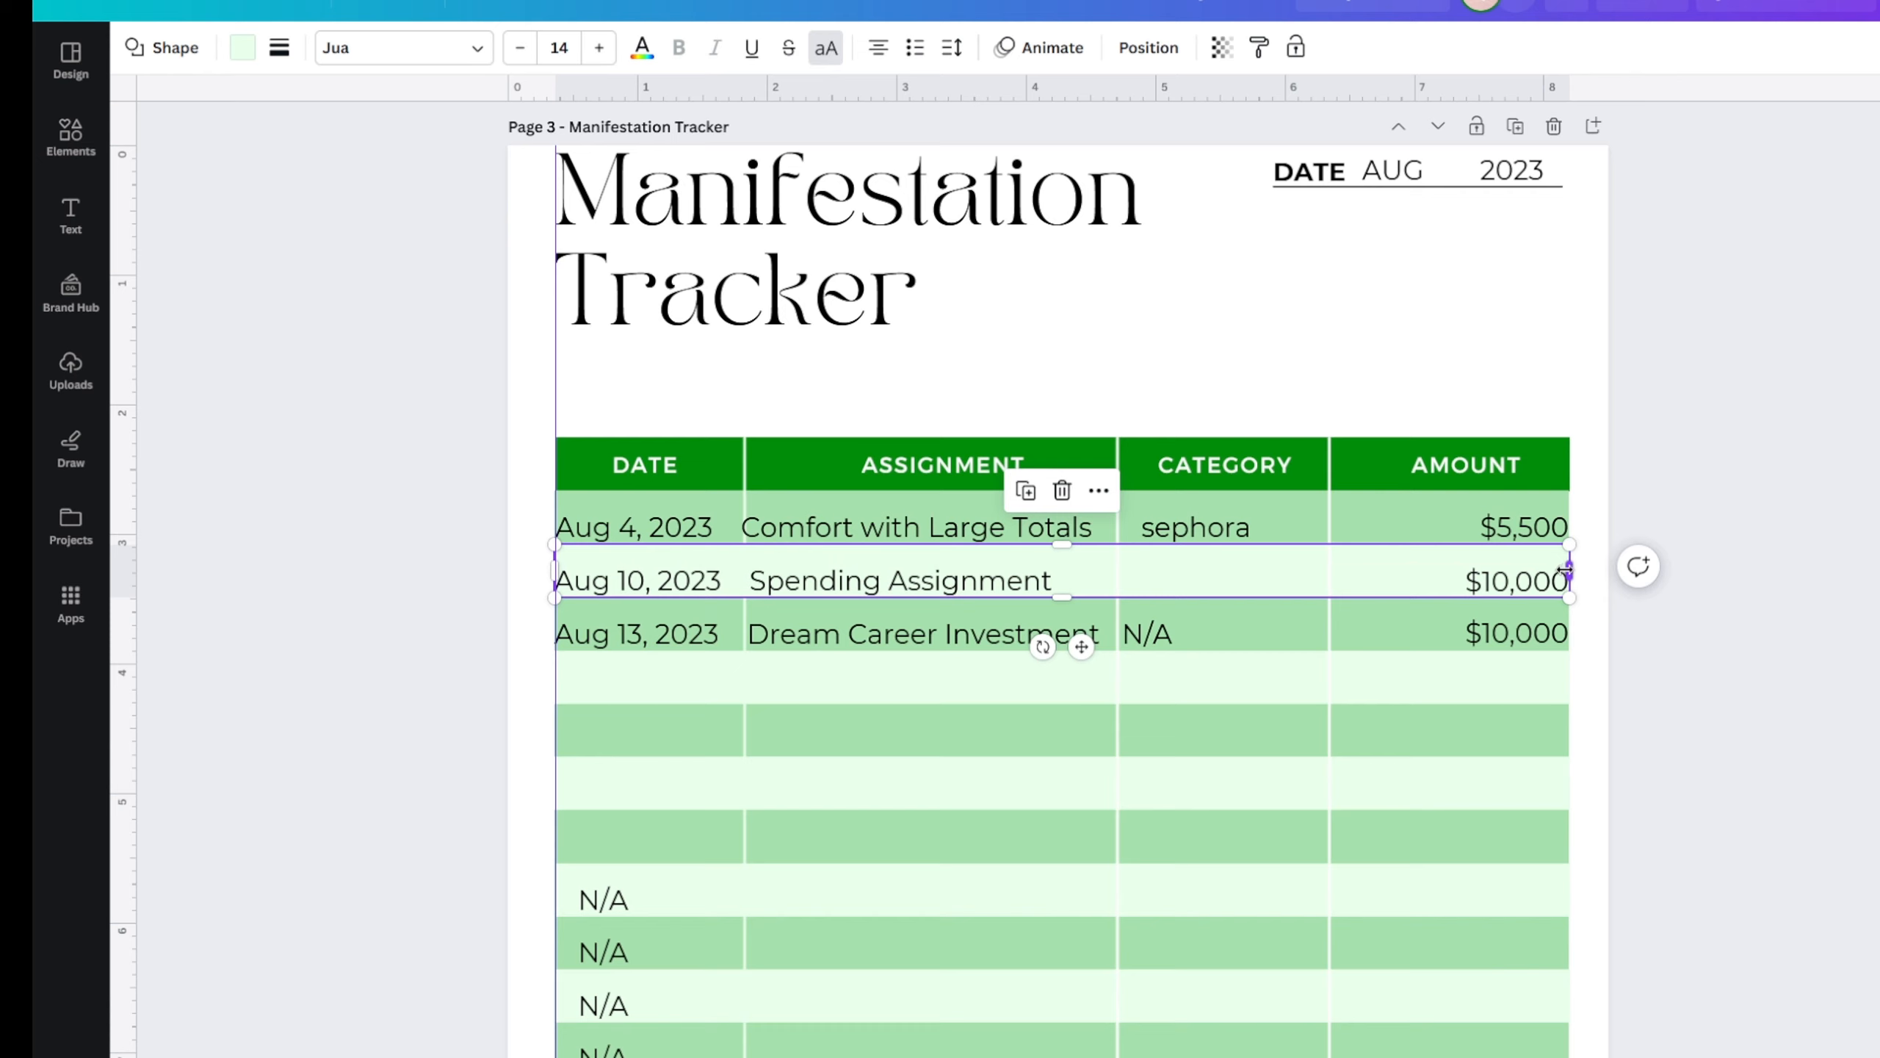
pyautogui.moveTo(1567, 570); pyautogui.dragTo(1284, 591)
pyautogui.hotkey('ctrl', 'z')
# - Resize the Aug 10 and Aug 4, 2023 rows' text boxes so both end at the edge of the Assignment column
pyautogui.click(1043, 582)
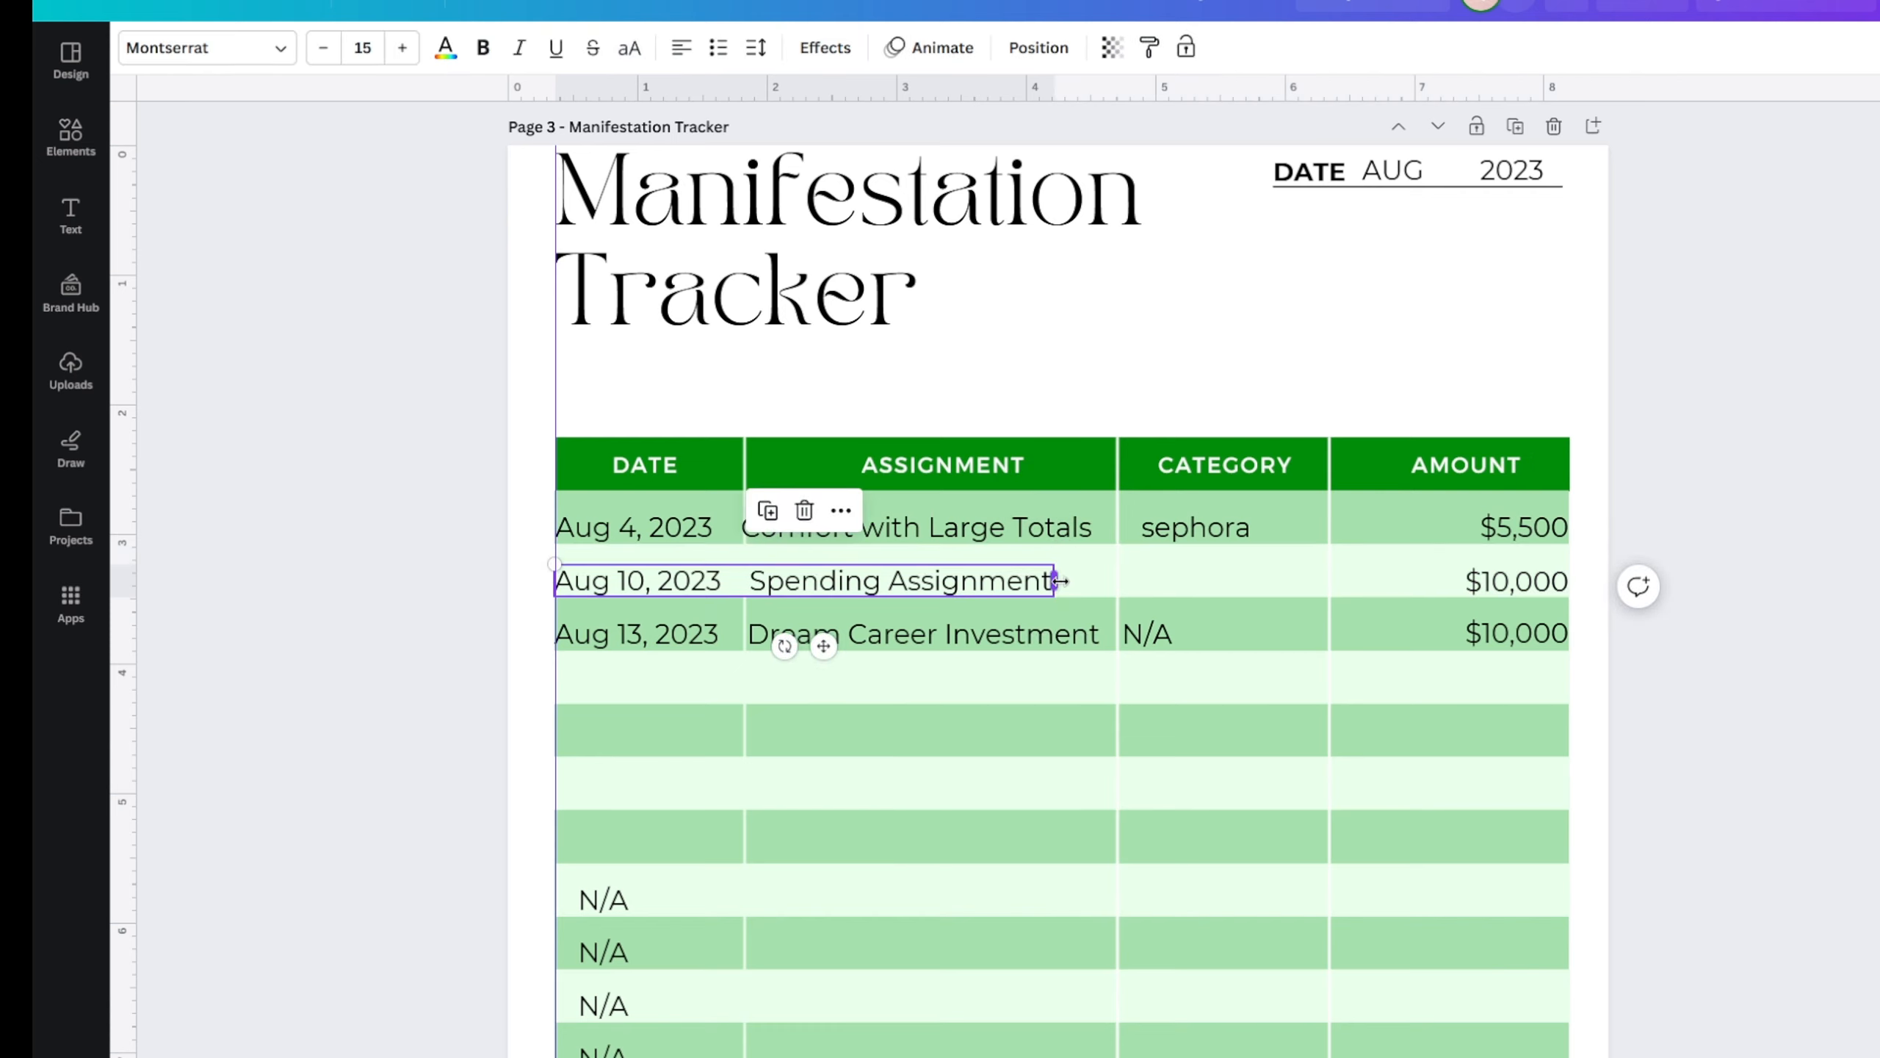
pyautogui.moveTo(1060, 581); pyautogui.dragTo(1124, 576)
pyautogui.click(1196, 528)
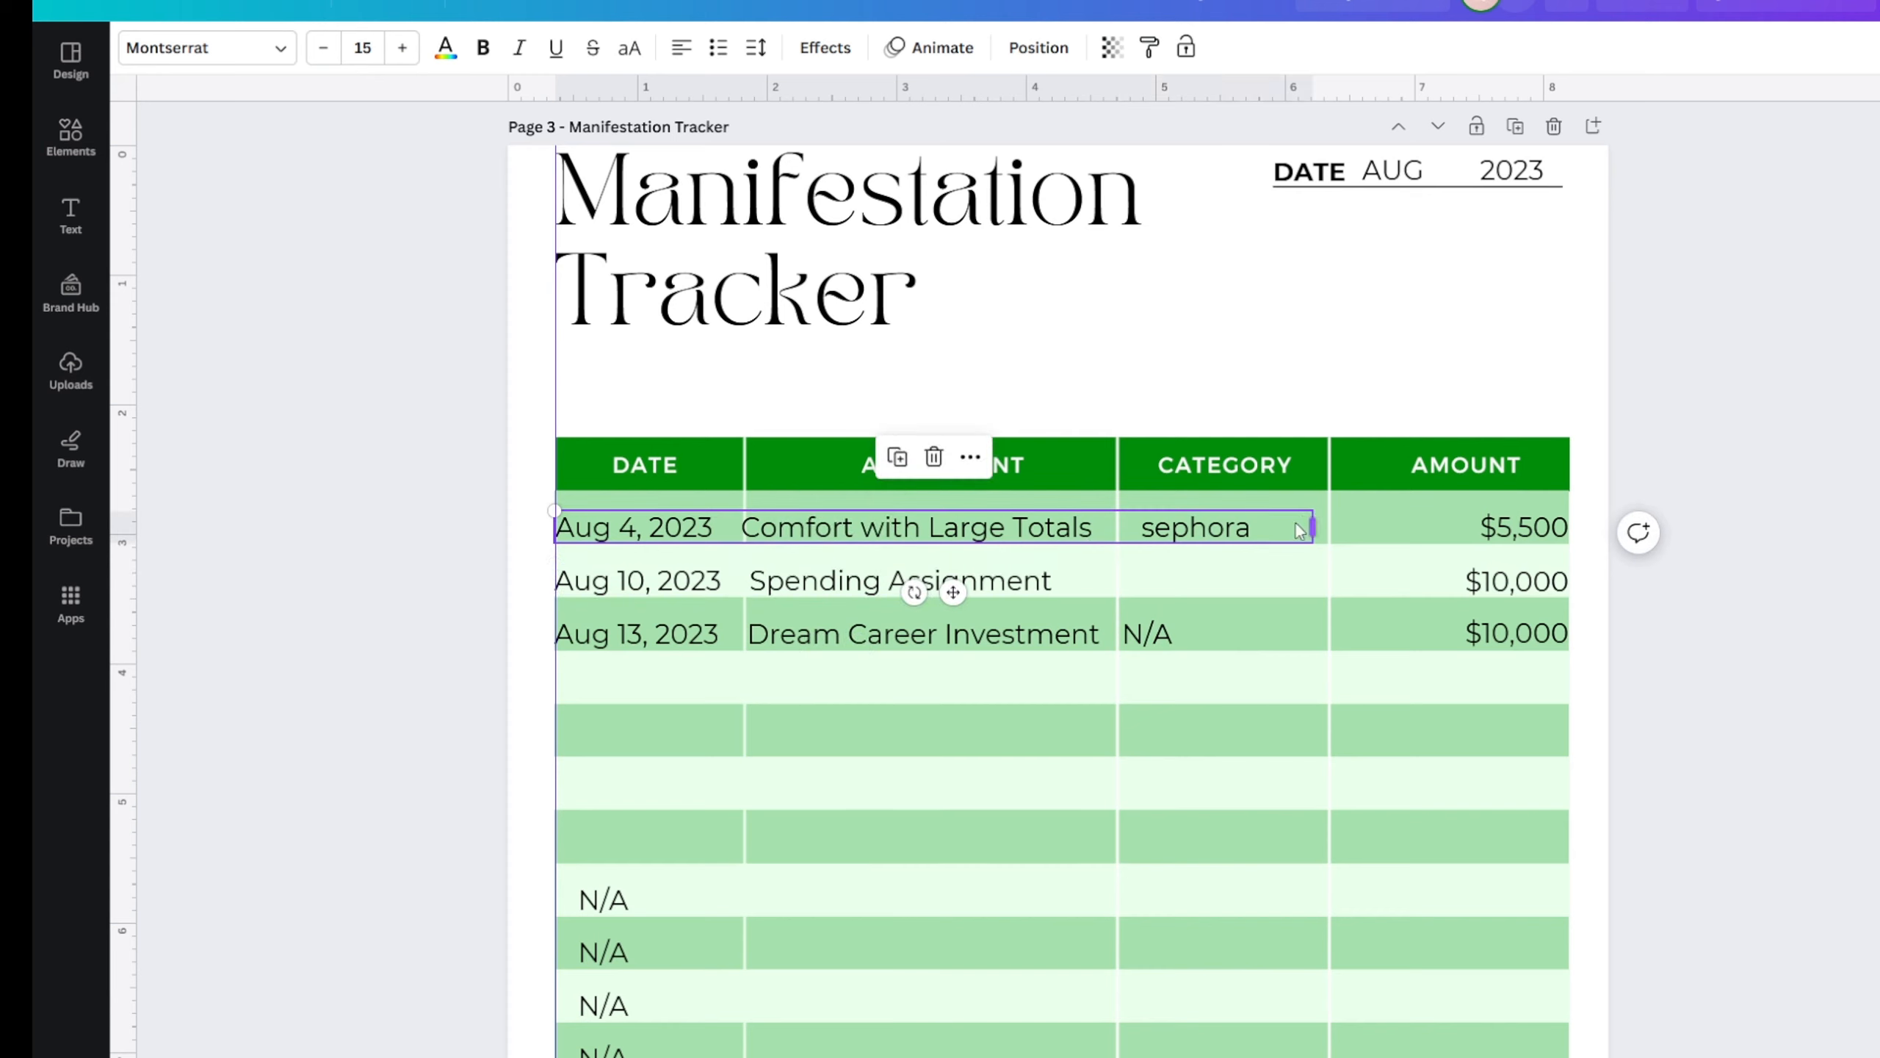
pyautogui.moveTo(1301, 531); pyautogui.dragTo(1087, 538)
# - Delete the word "sephora" from the Aug 4, 2023 row's text
pyautogui.click(692, 564)
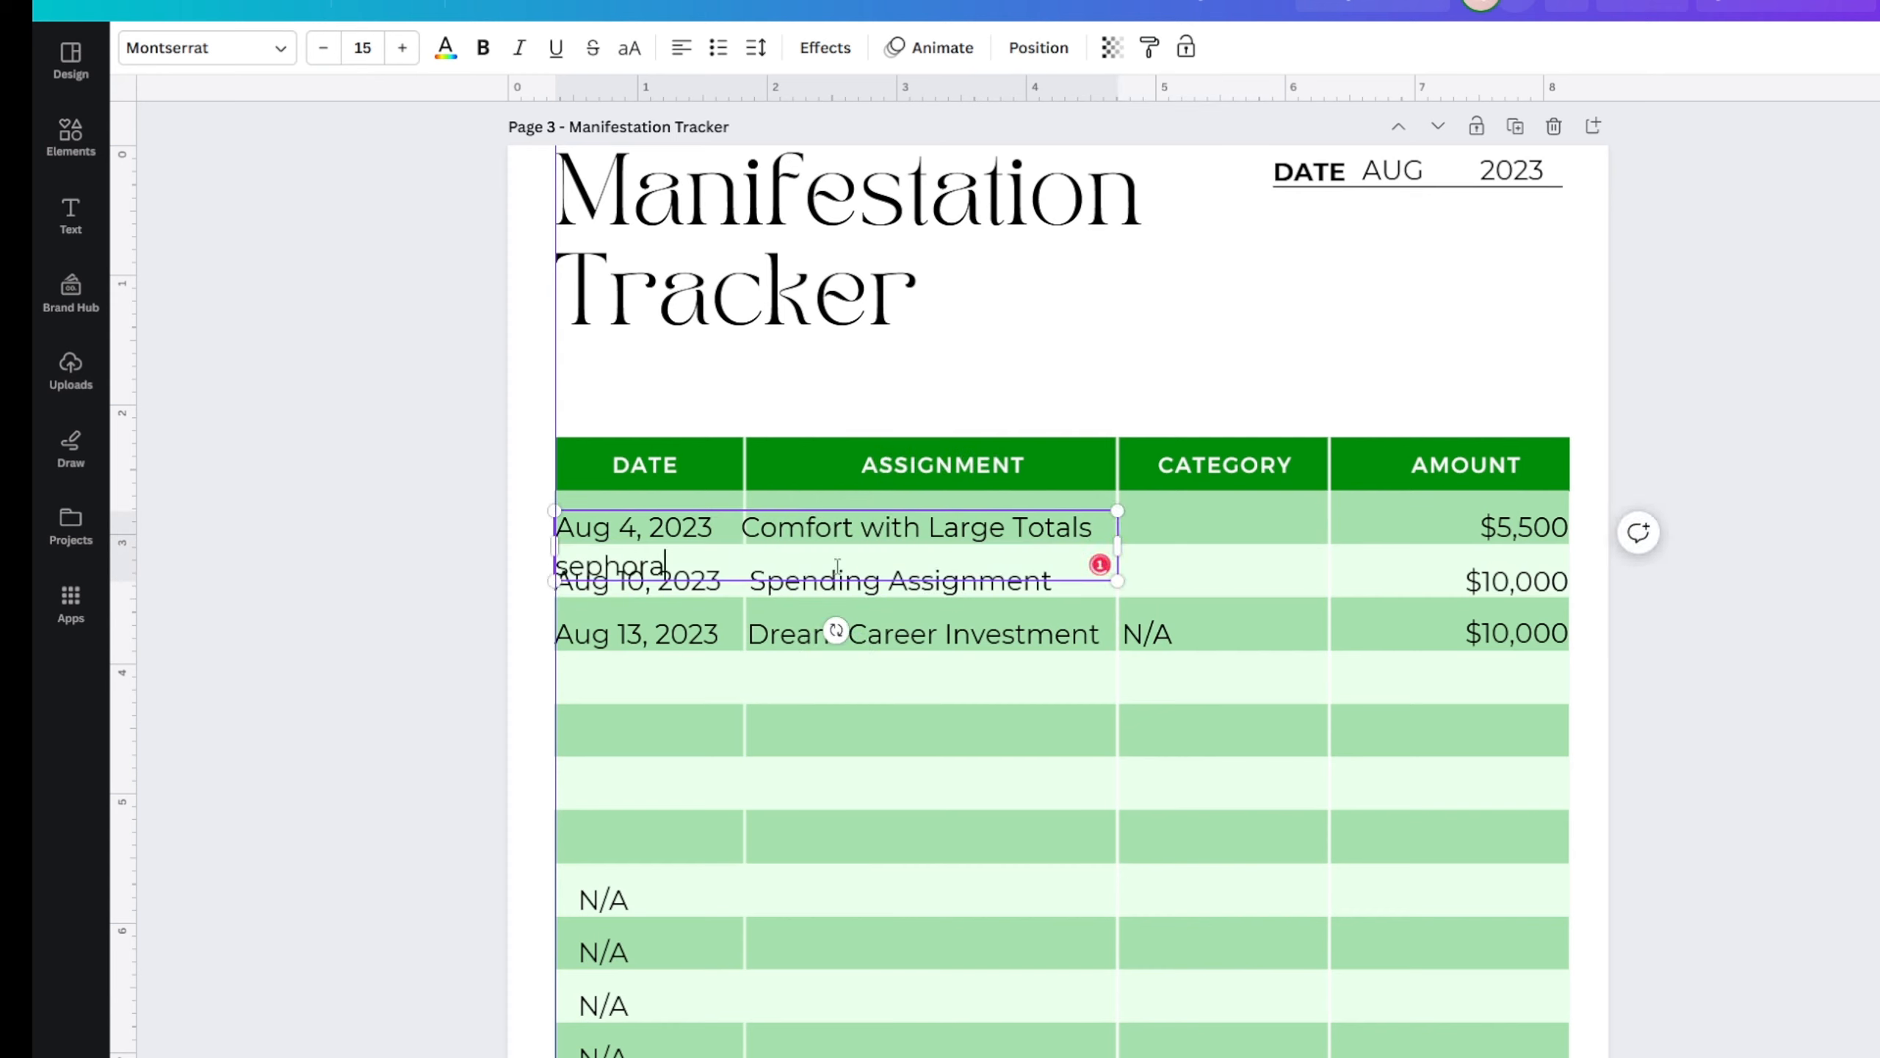
pyautogui.press('BackSpace')
pyautogui.press('BackSpace')
pyautogui.press('BackSpace')
pyautogui.press('BackSpace')
pyautogui.press('BackSpace')
pyautogui.press('BackSpace')
pyautogui.press('BackSpace')
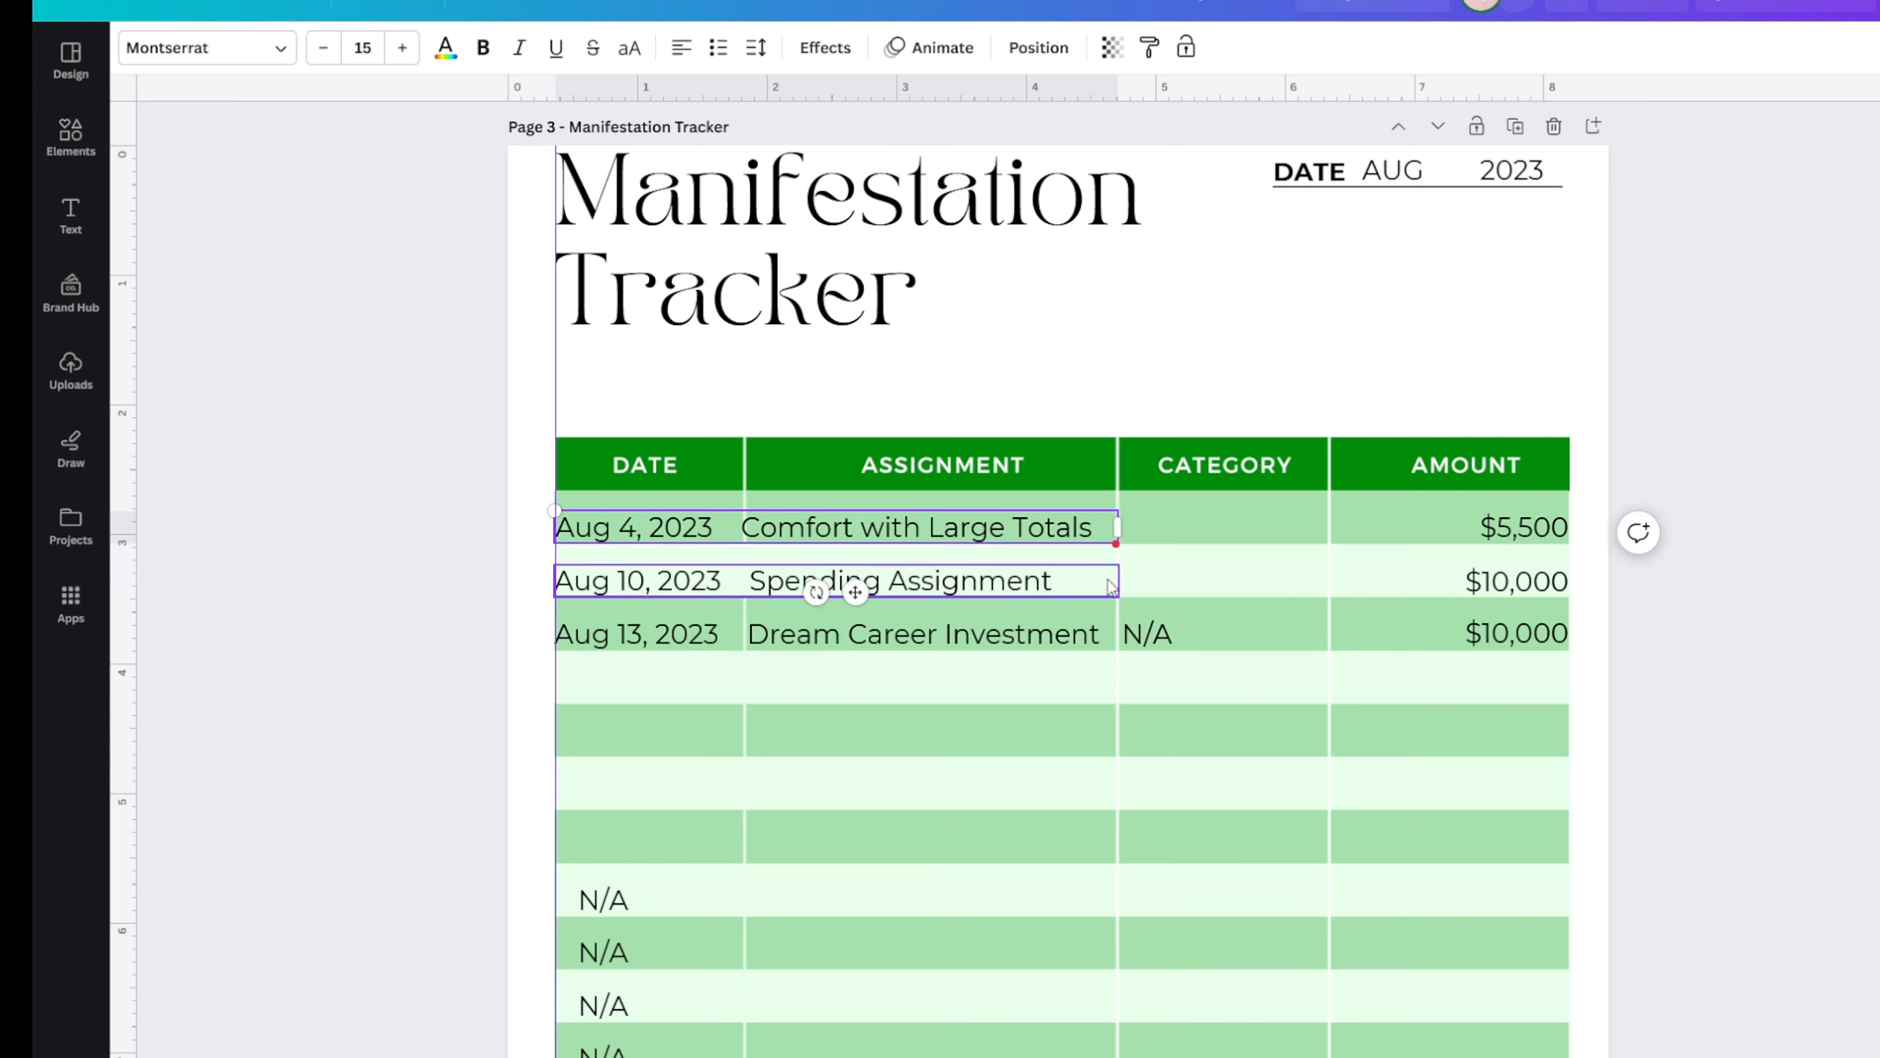
pyautogui.click(1849, 706)
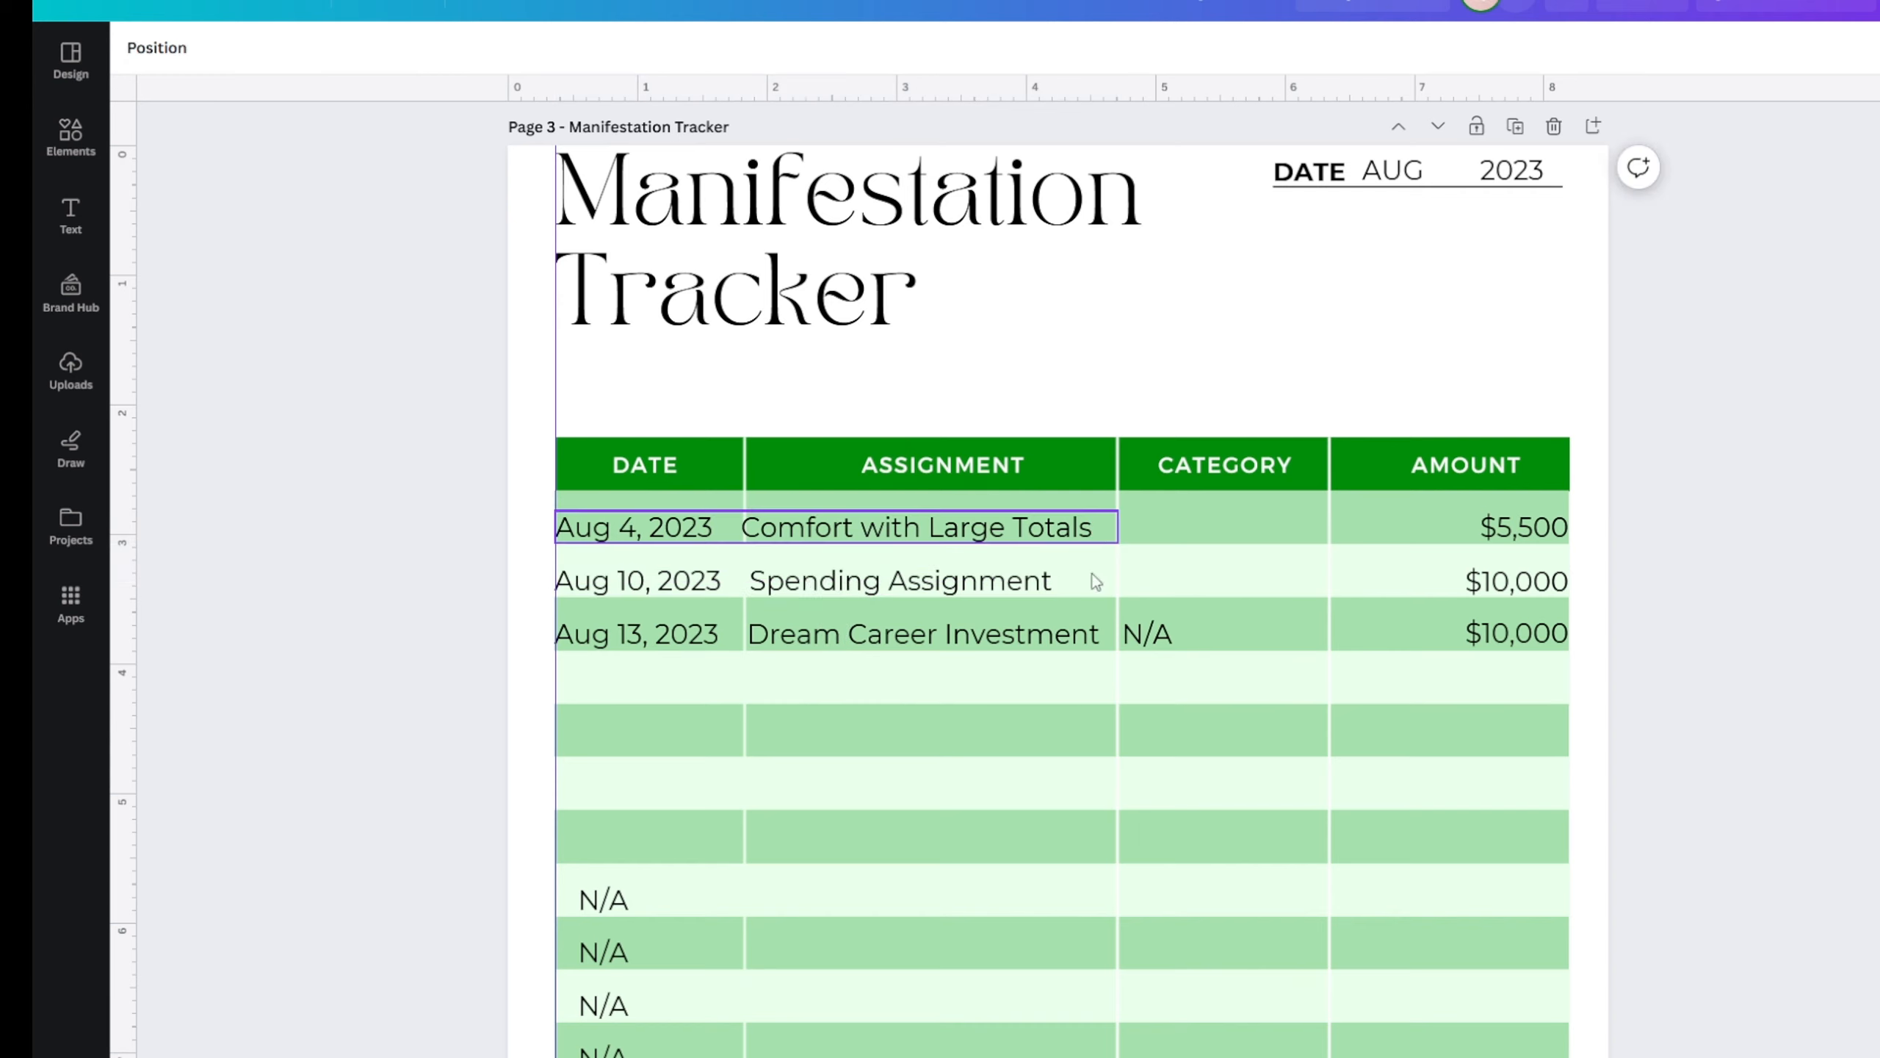
# - Duplicate the Aug 13 row's N/A category into the Category cells of the Aug 10 and Aug 4, 2023 rows
pyautogui.click(1170, 643)
pyautogui.hotkey('ctrl', 'd')
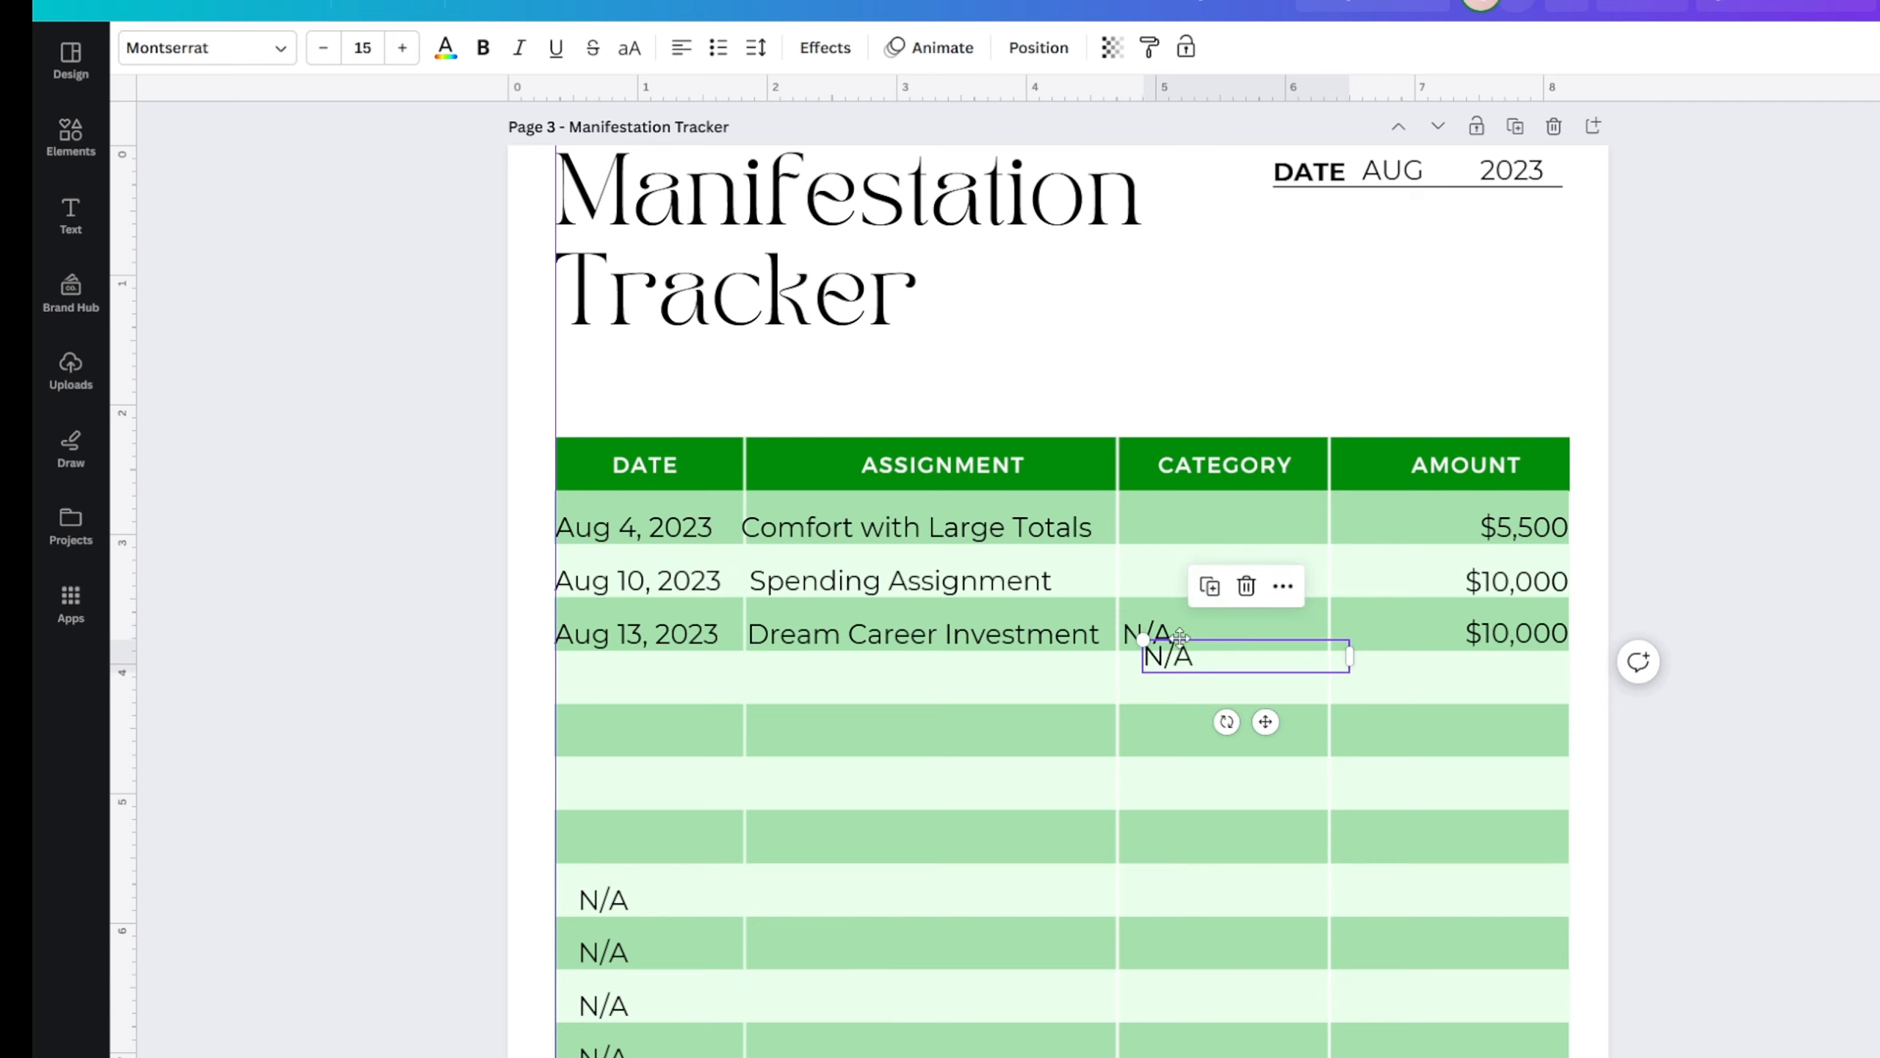
pyautogui.moveTo(1220, 644); pyautogui.dragTo(1163, 582)
pyautogui.click(1187, 516)
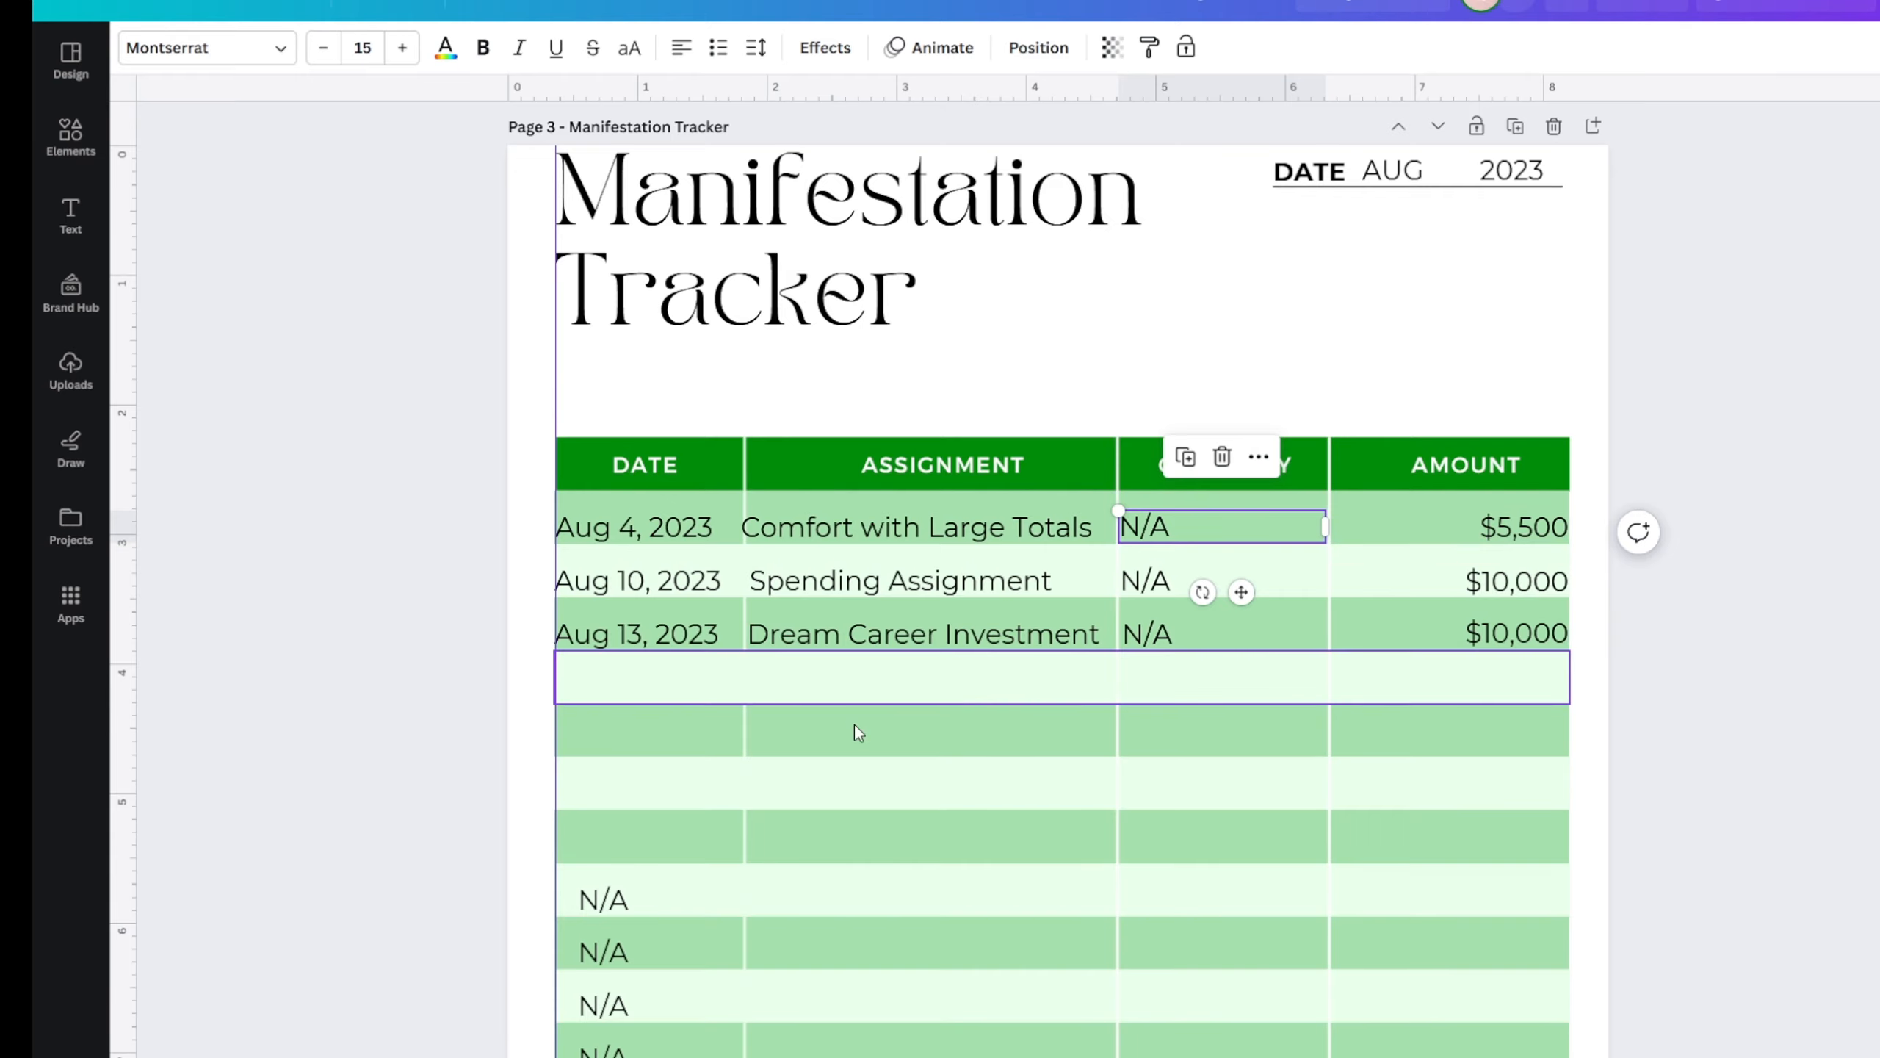
# - Shift "Comfort with Large Totals" in the Aug 4, 2023 row to line up with the assignments below it
pyautogui.scroll(-2, 659, 511)
pyautogui.click(755, 437)
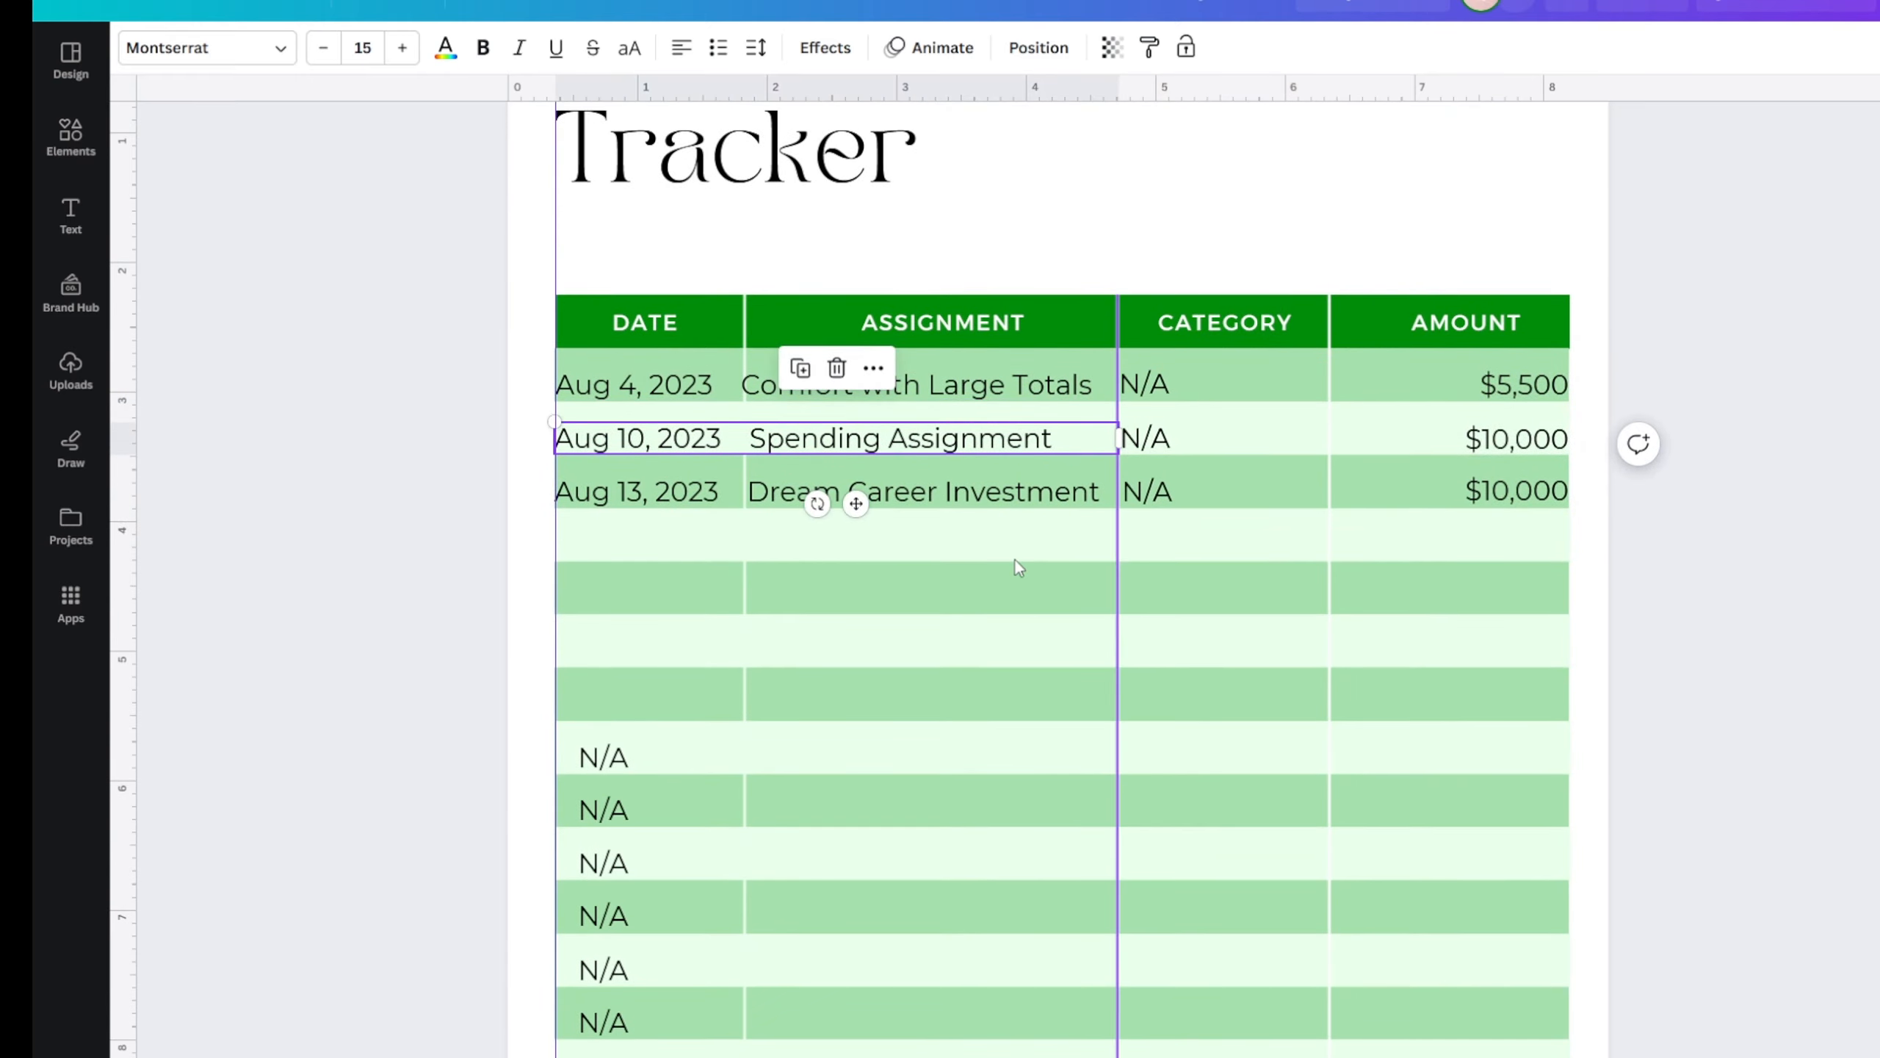
pyautogui.click(748, 383)
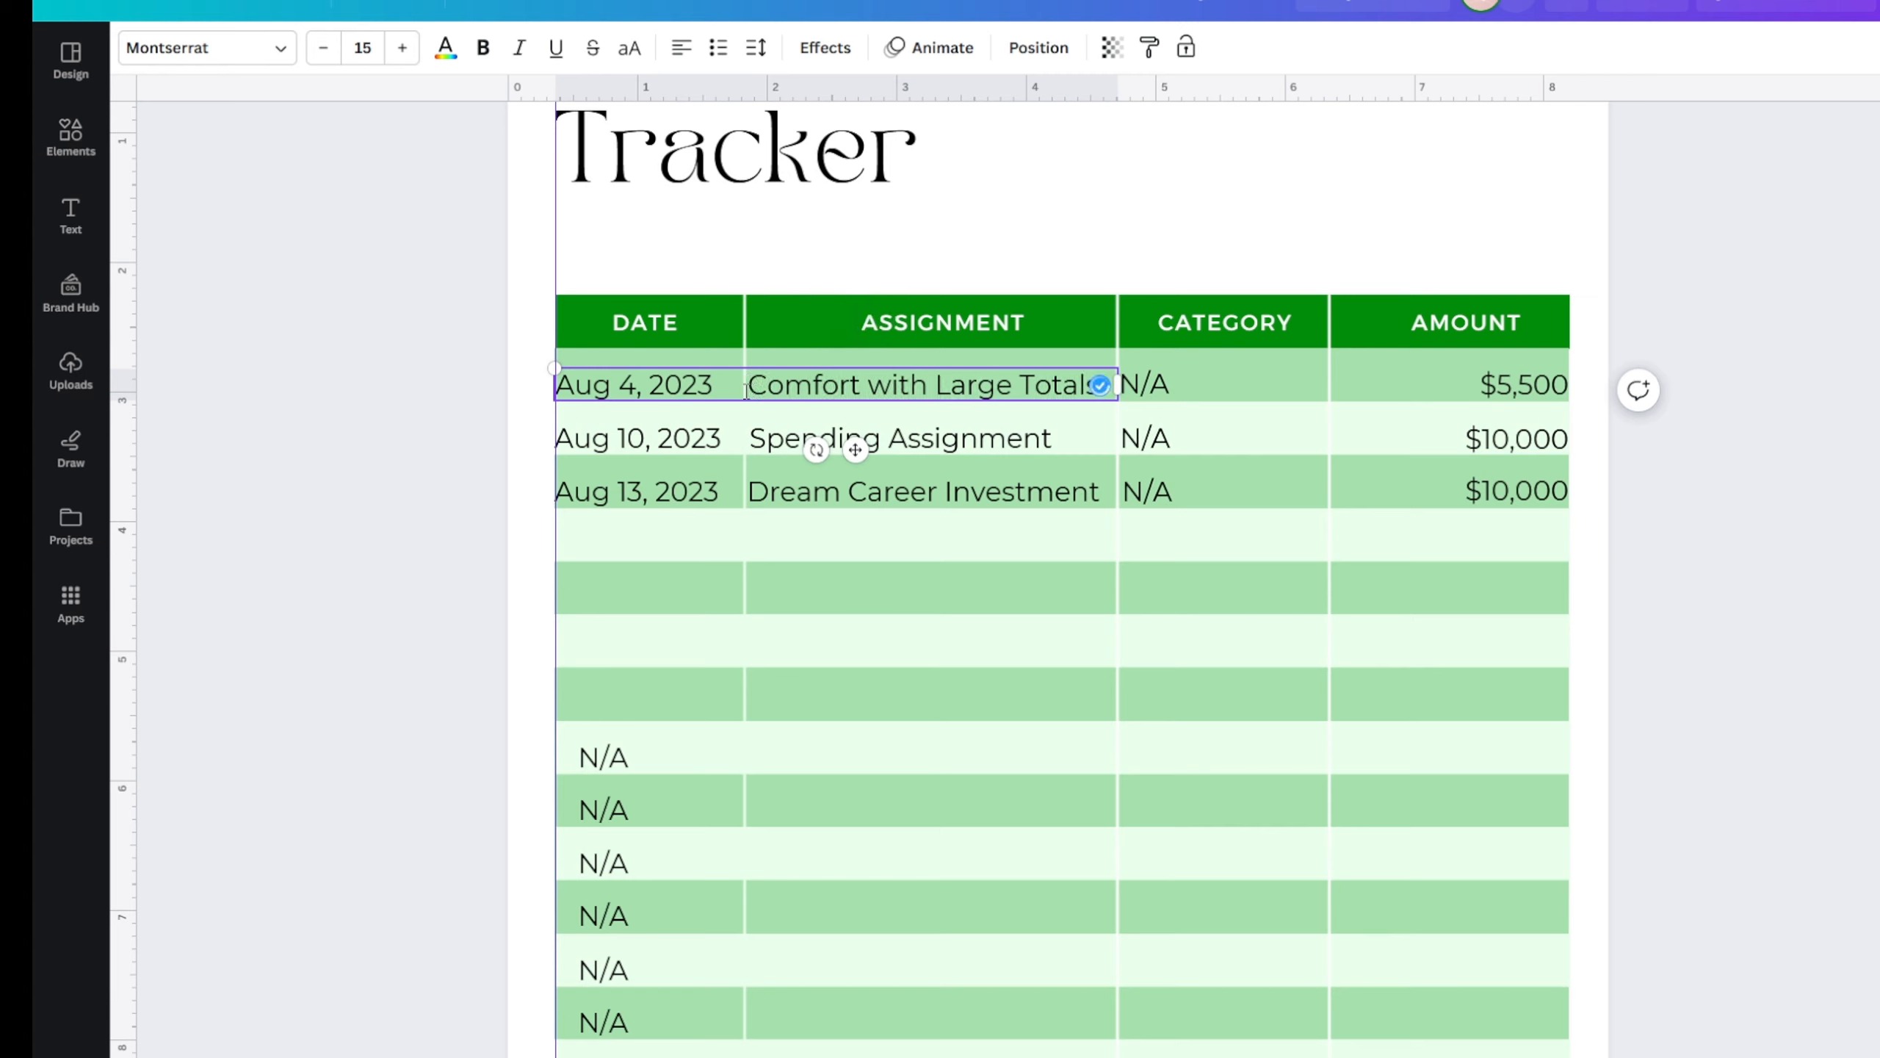
pyautogui.click(462, 554)
pyautogui.click(613, 379)
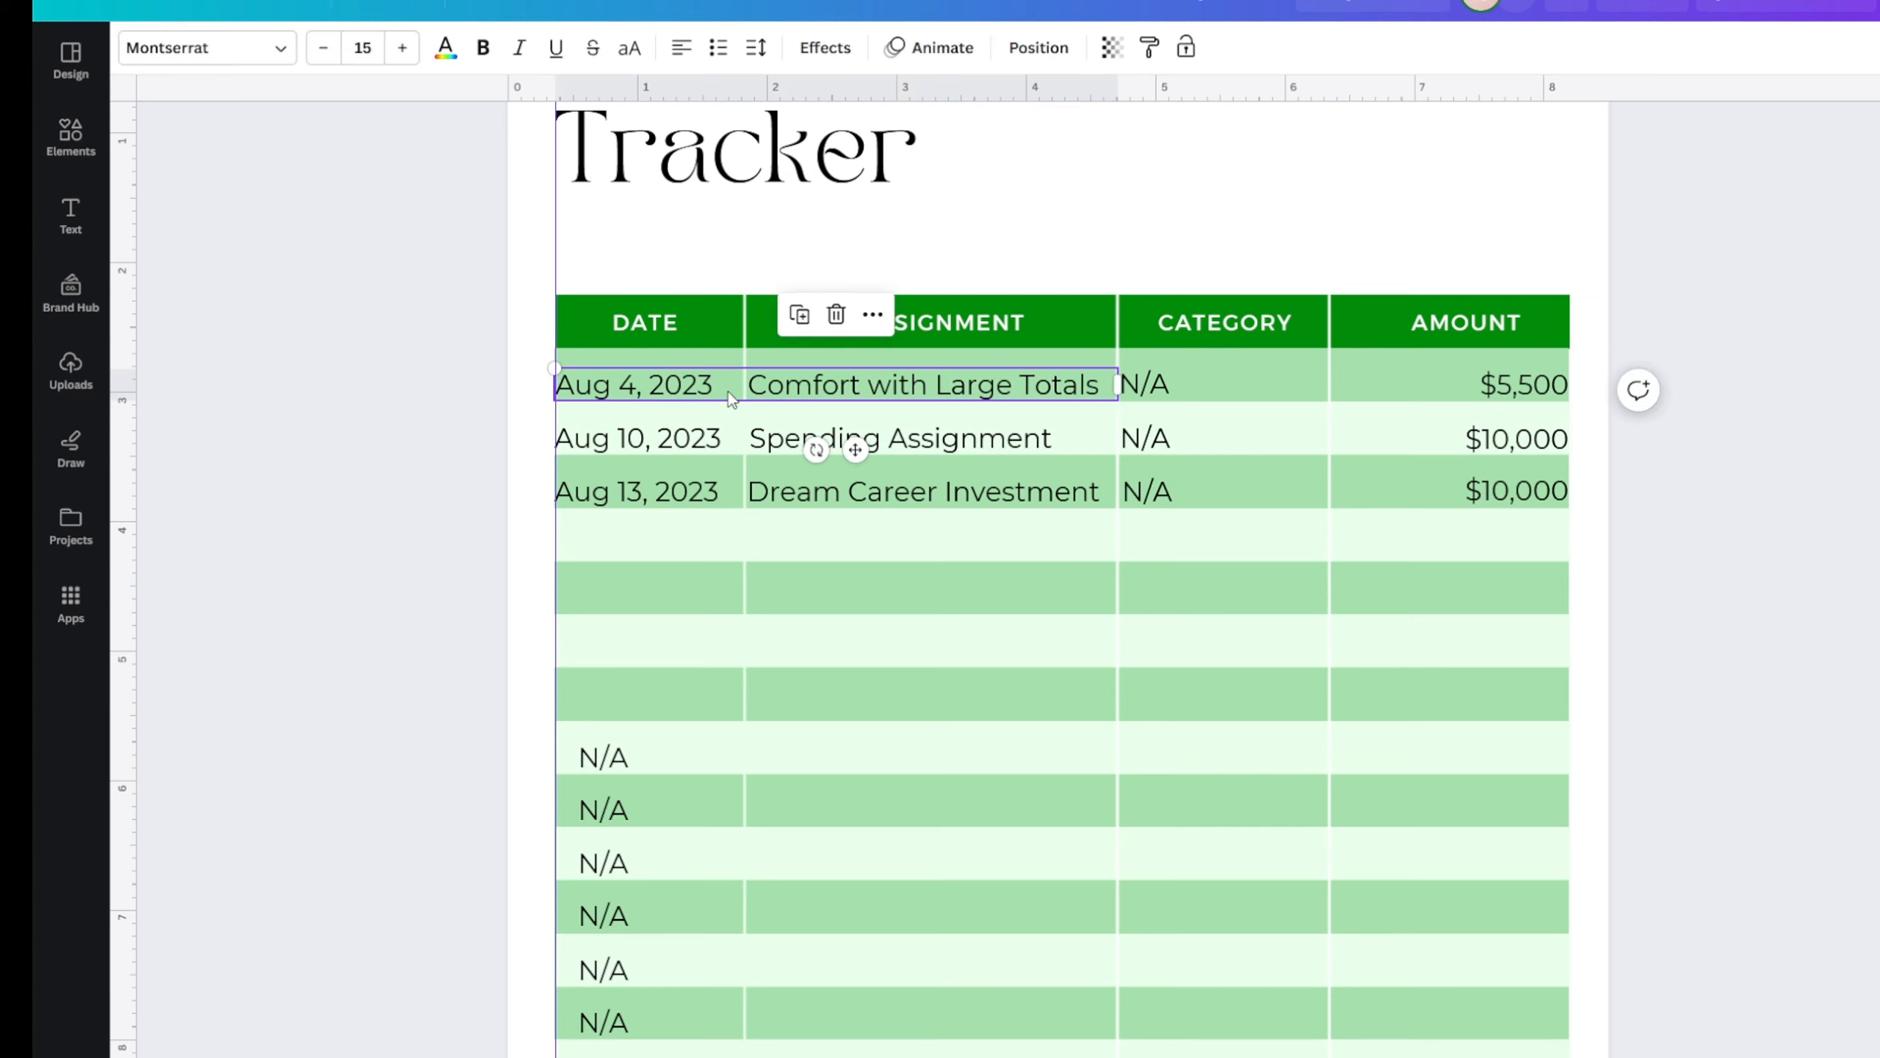
pyautogui.click(1162, 385)
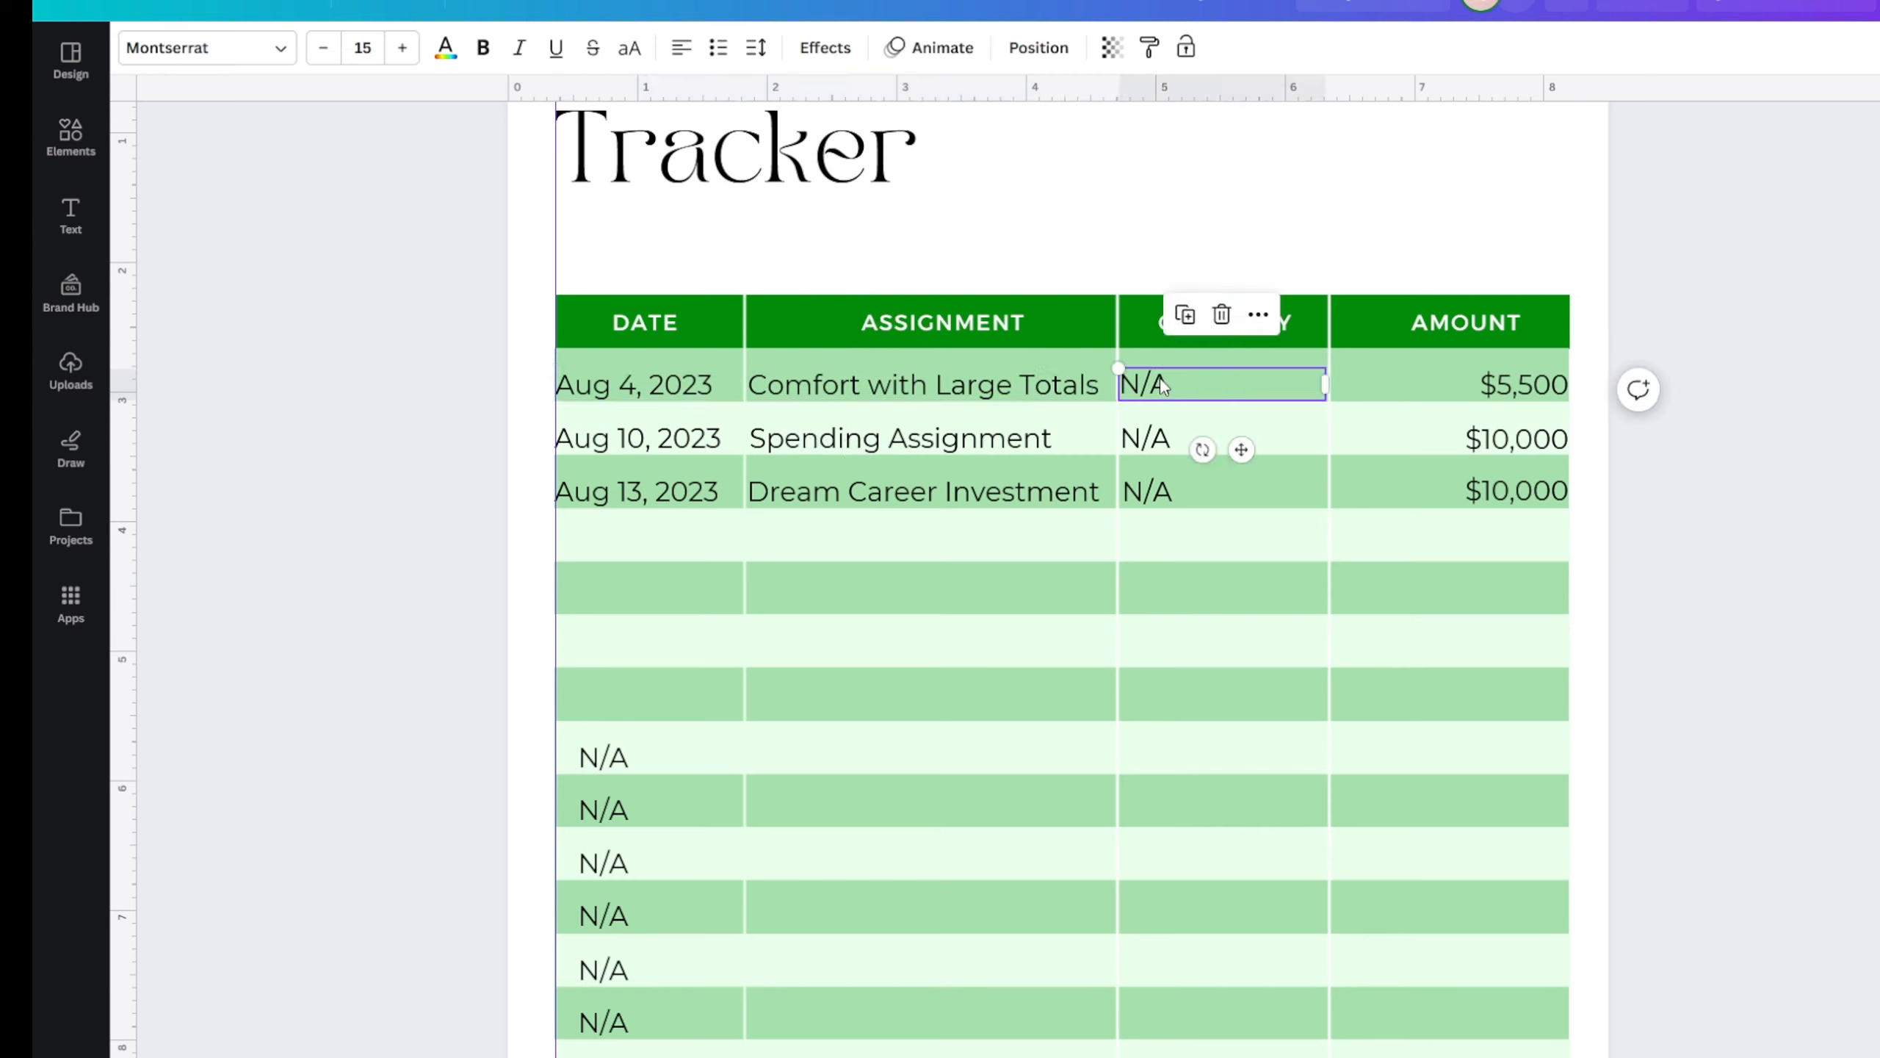
pyautogui.click(1200, 437)
pyautogui.click(1192, 493)
# - Replace the Aug 4, 2023 row's N/A category with "Sephora haul"
pyautogui.click(1178, 386)
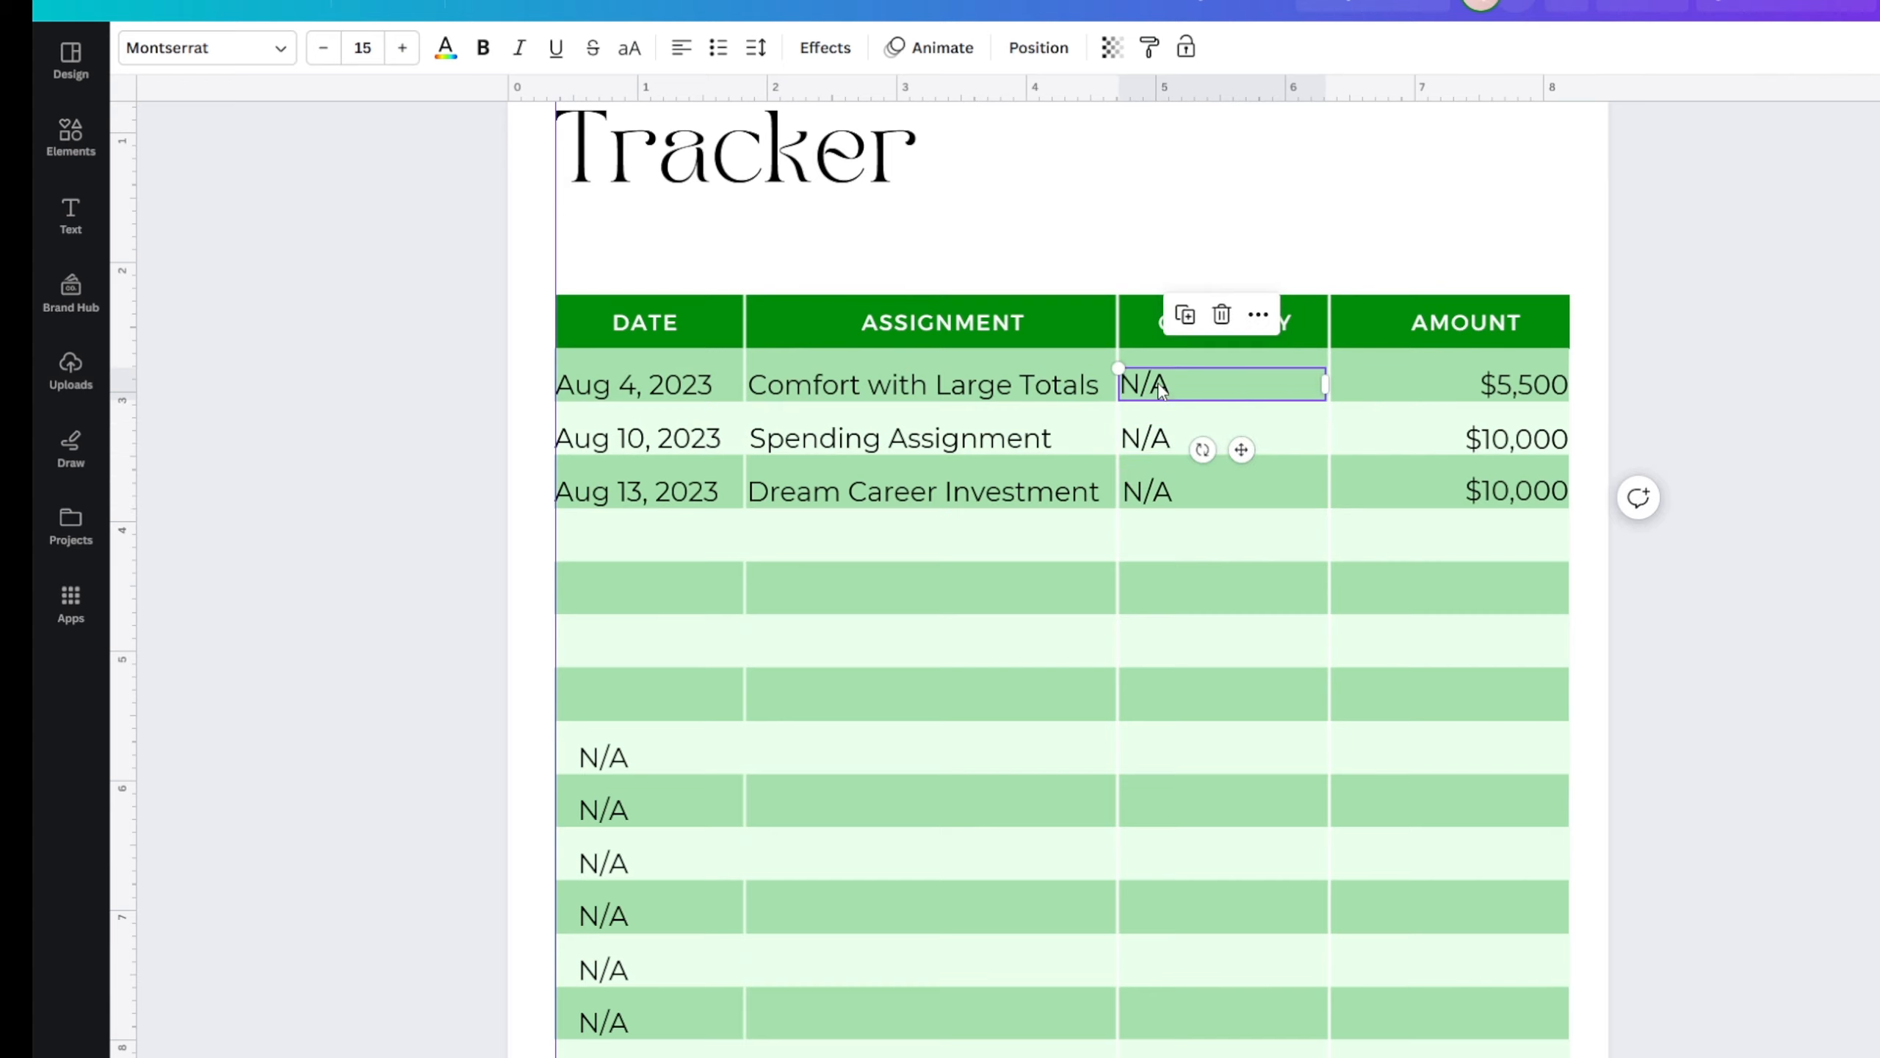
pyautogui.click(1181, 387)
pyautogui.write('S')
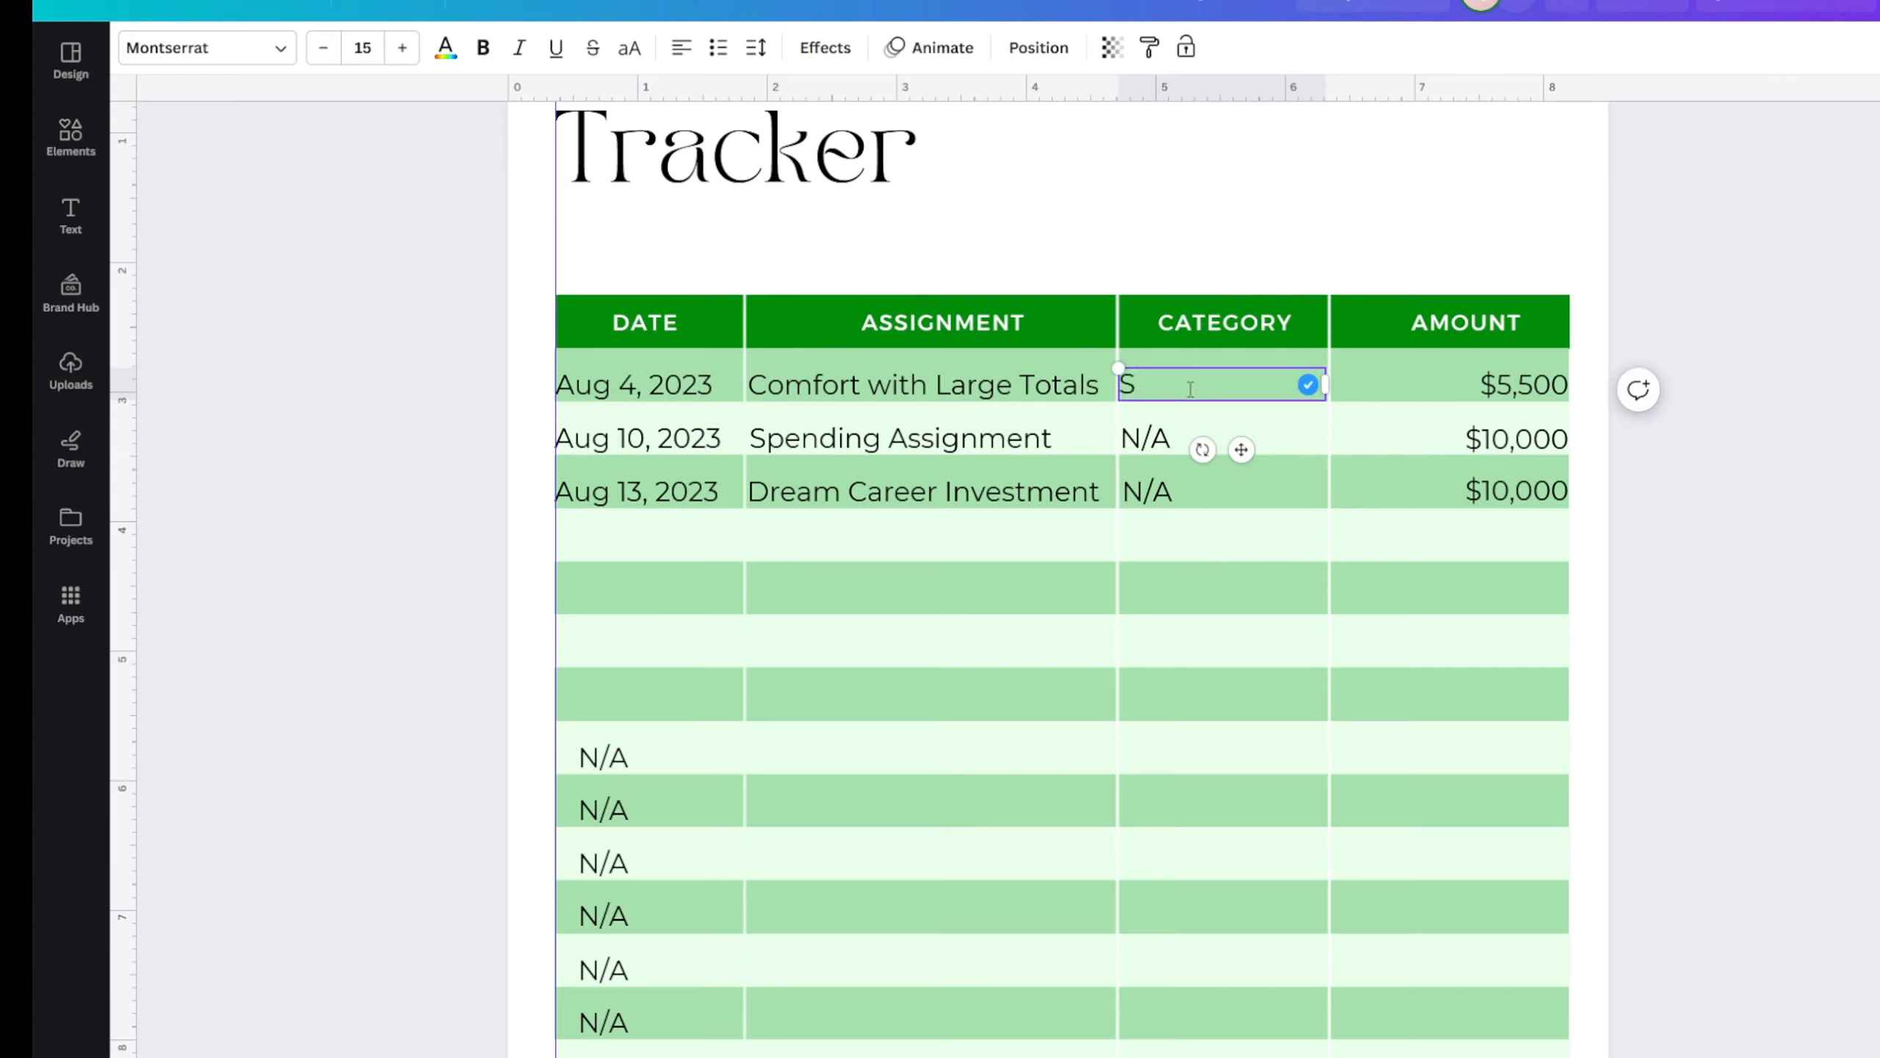
pyautogui.write('ephora haul')
# - Replace the Aug 10 row's N/A category with "car hunting"
pyautogui.doubleClick(1162, 443)
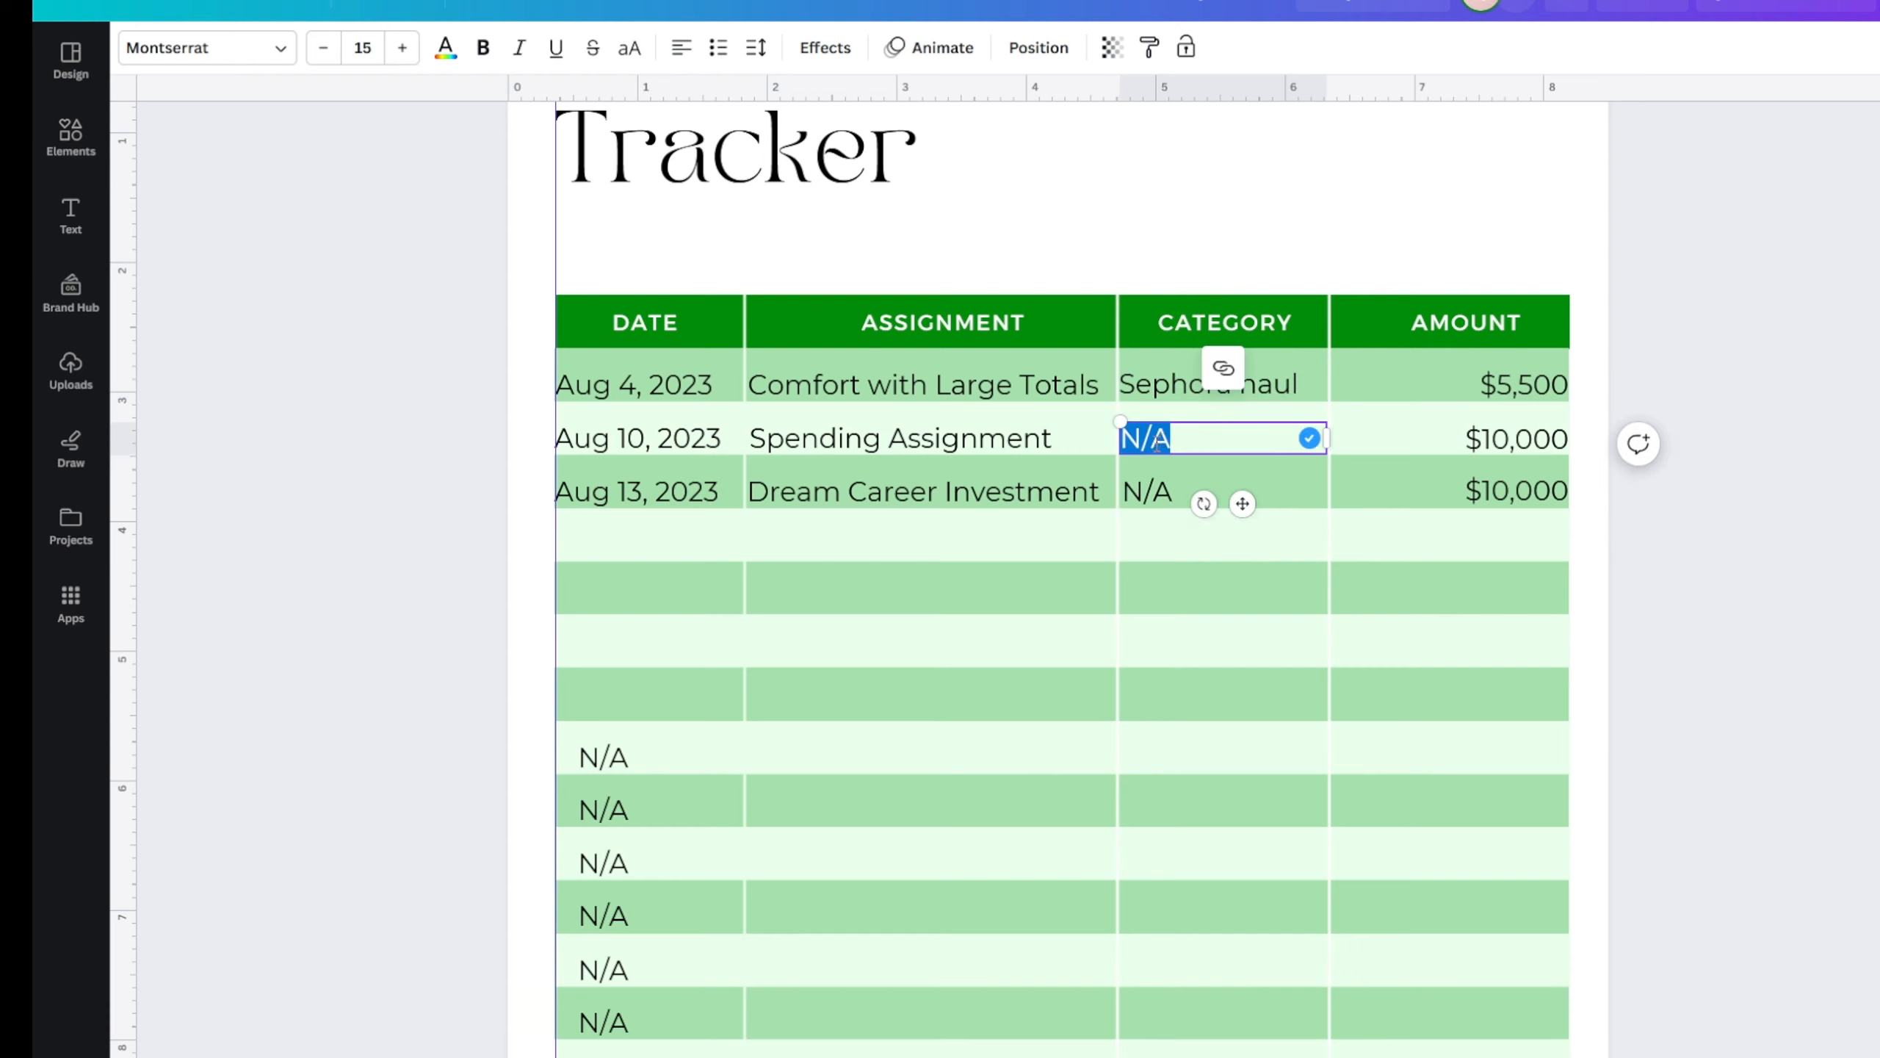
pyautogui.write('car hunting')
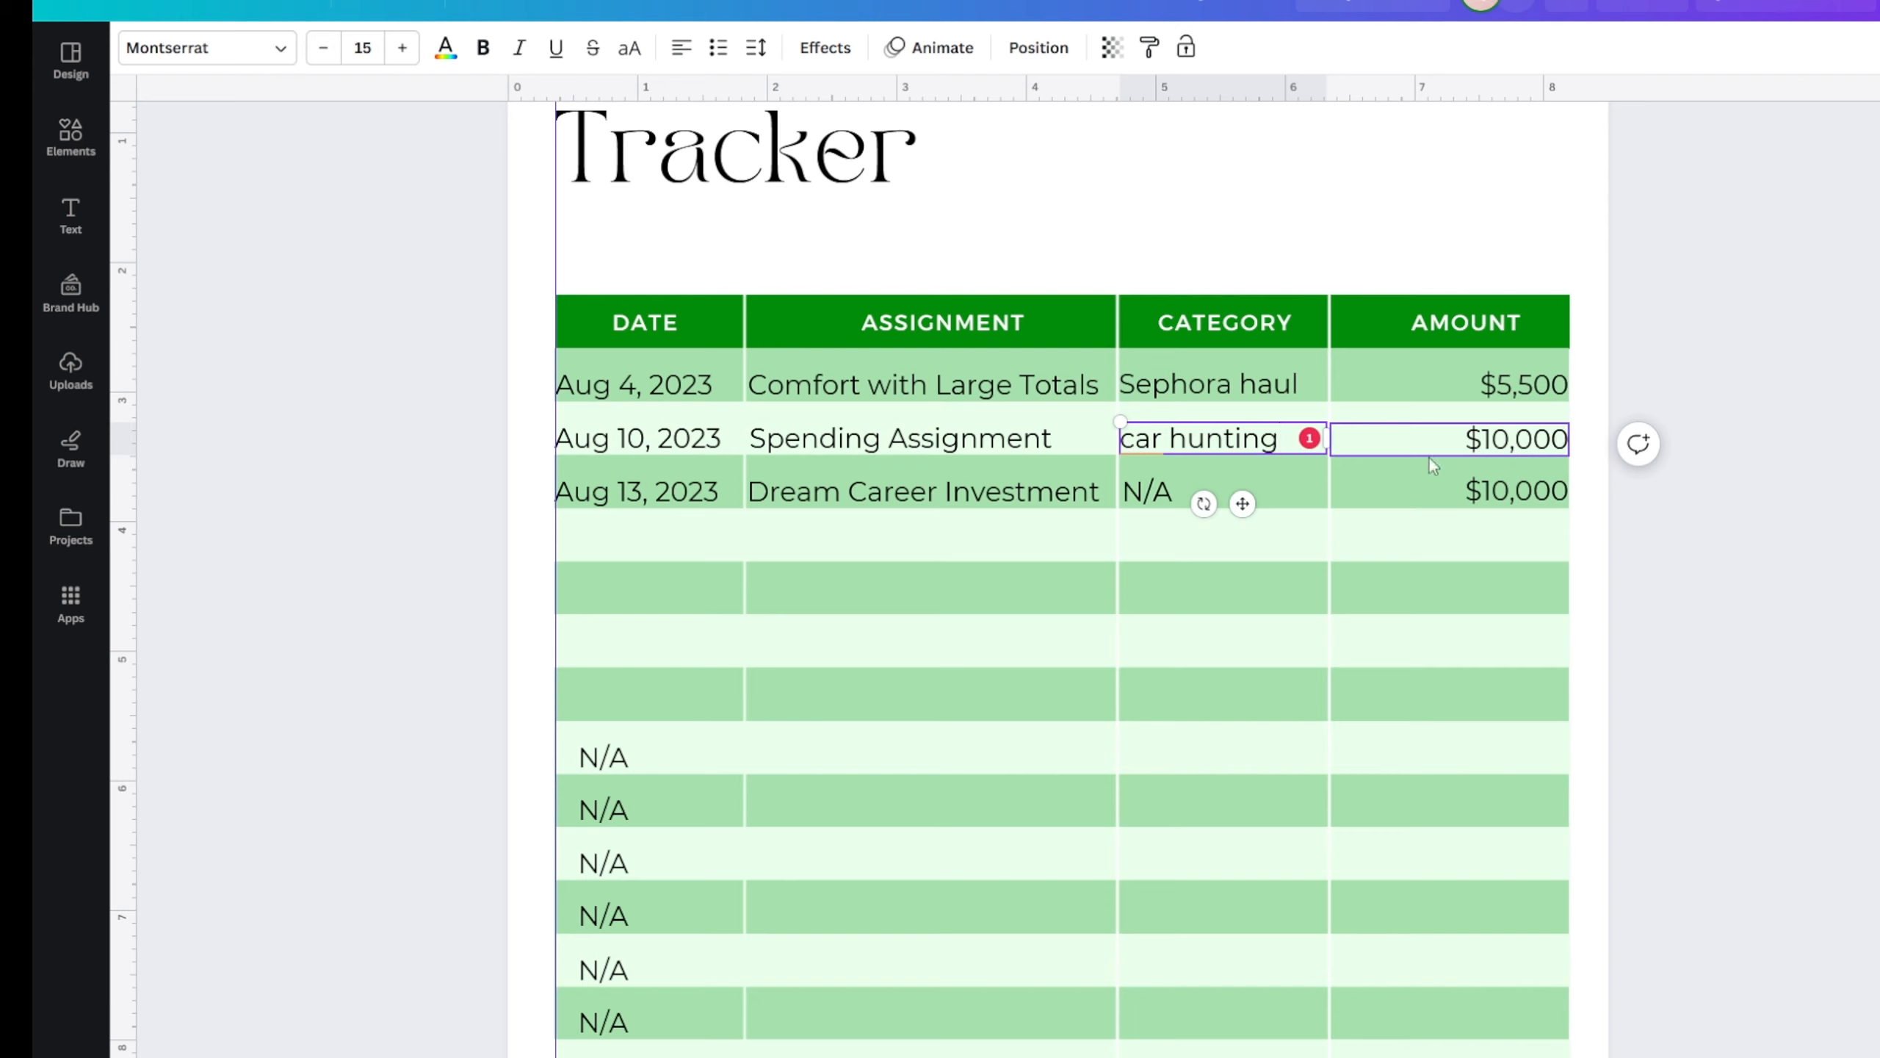
pyautogui.moveTo(1295, 442); pyautogui.dragTo(1095, 441)
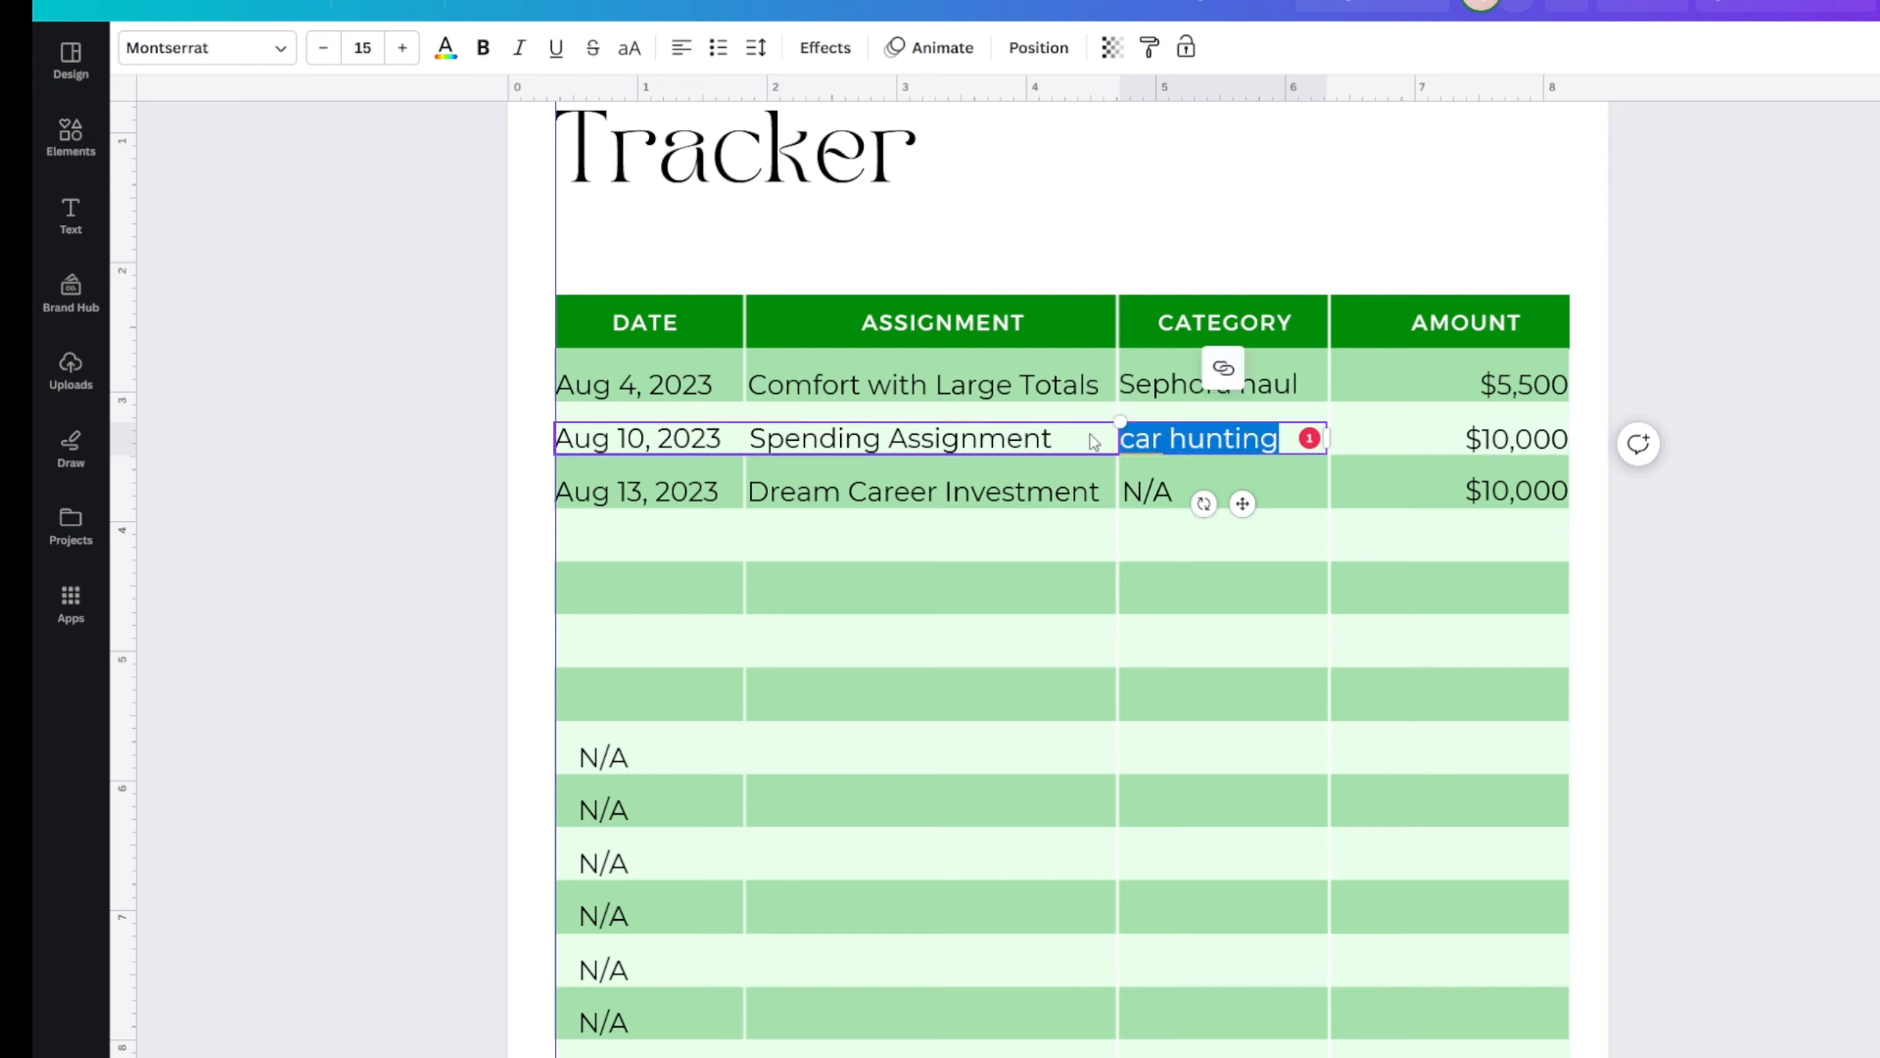
pyautogui.press('Return')
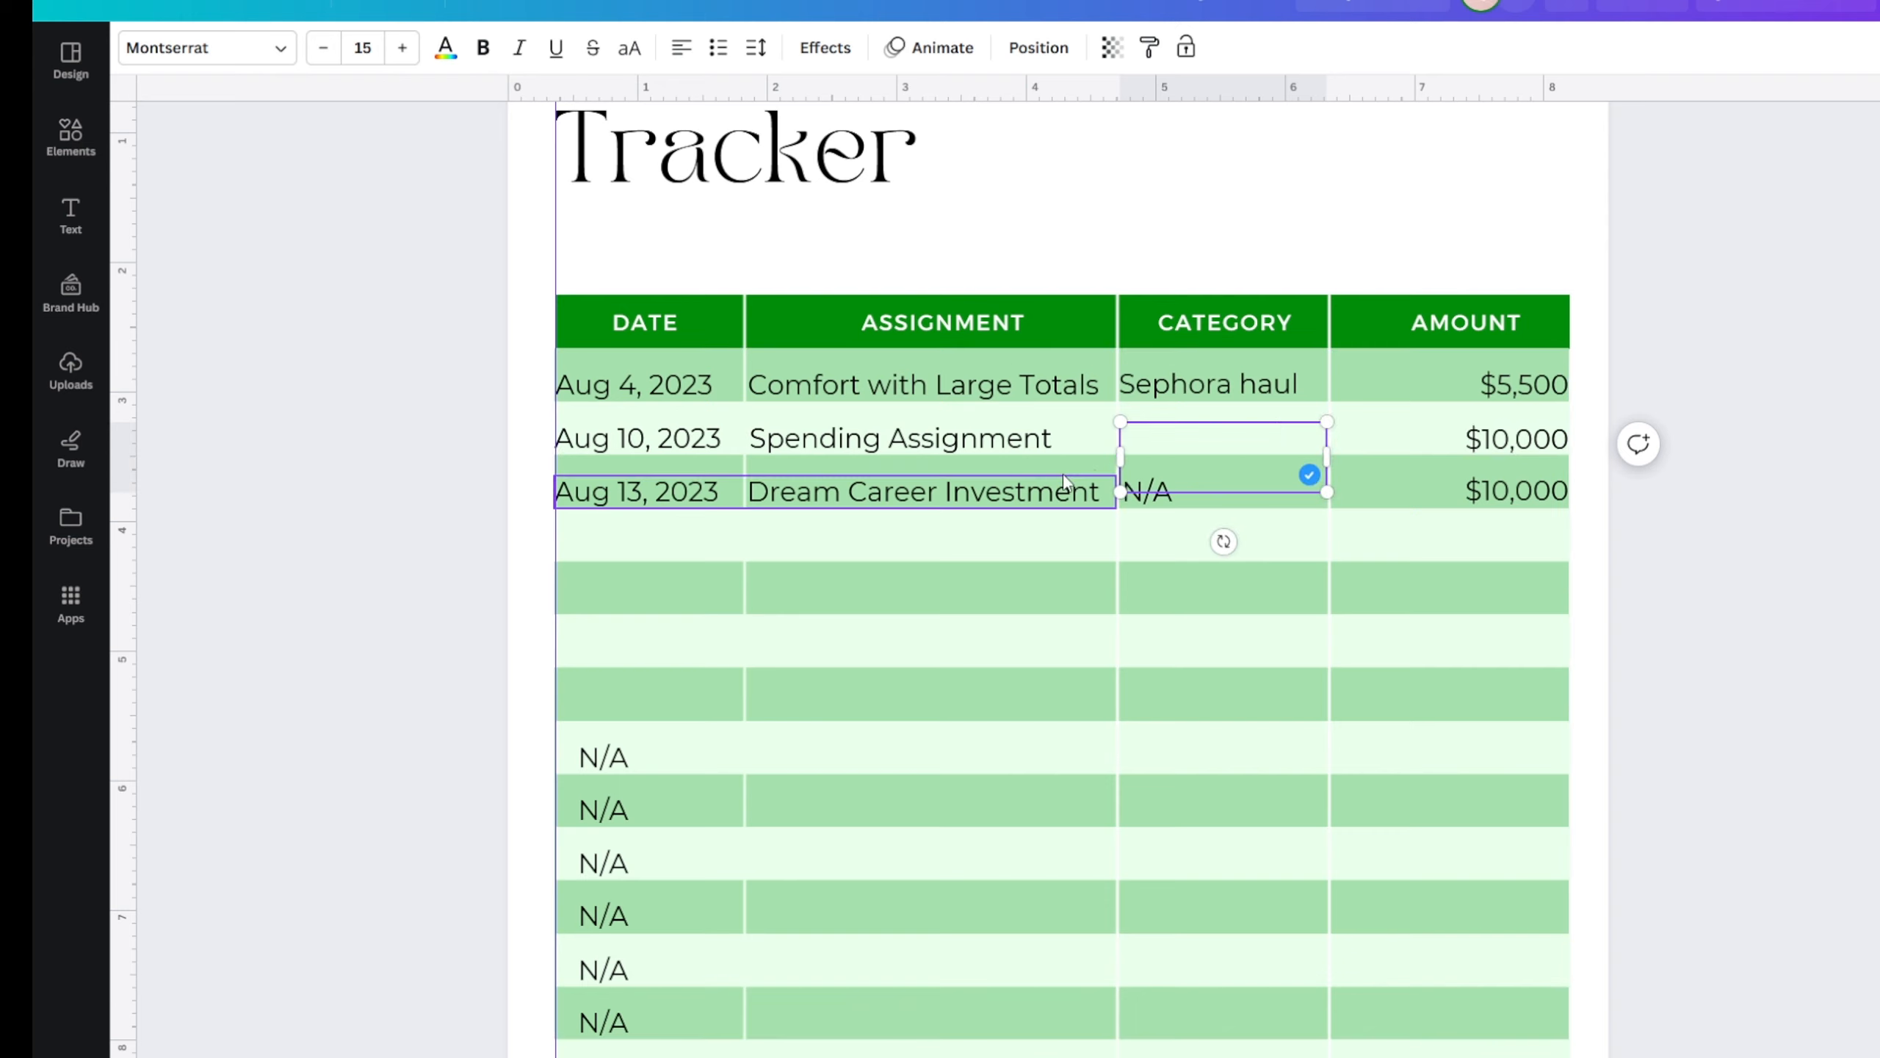
pyautogui.hotkey('ctrl', 'z')
# - Set the Aug 10 row's category to "business investment" and reduce its font size to 12
pyautogui.moveTo(1284, 436); pyautogui.dragTo(1161, 441)
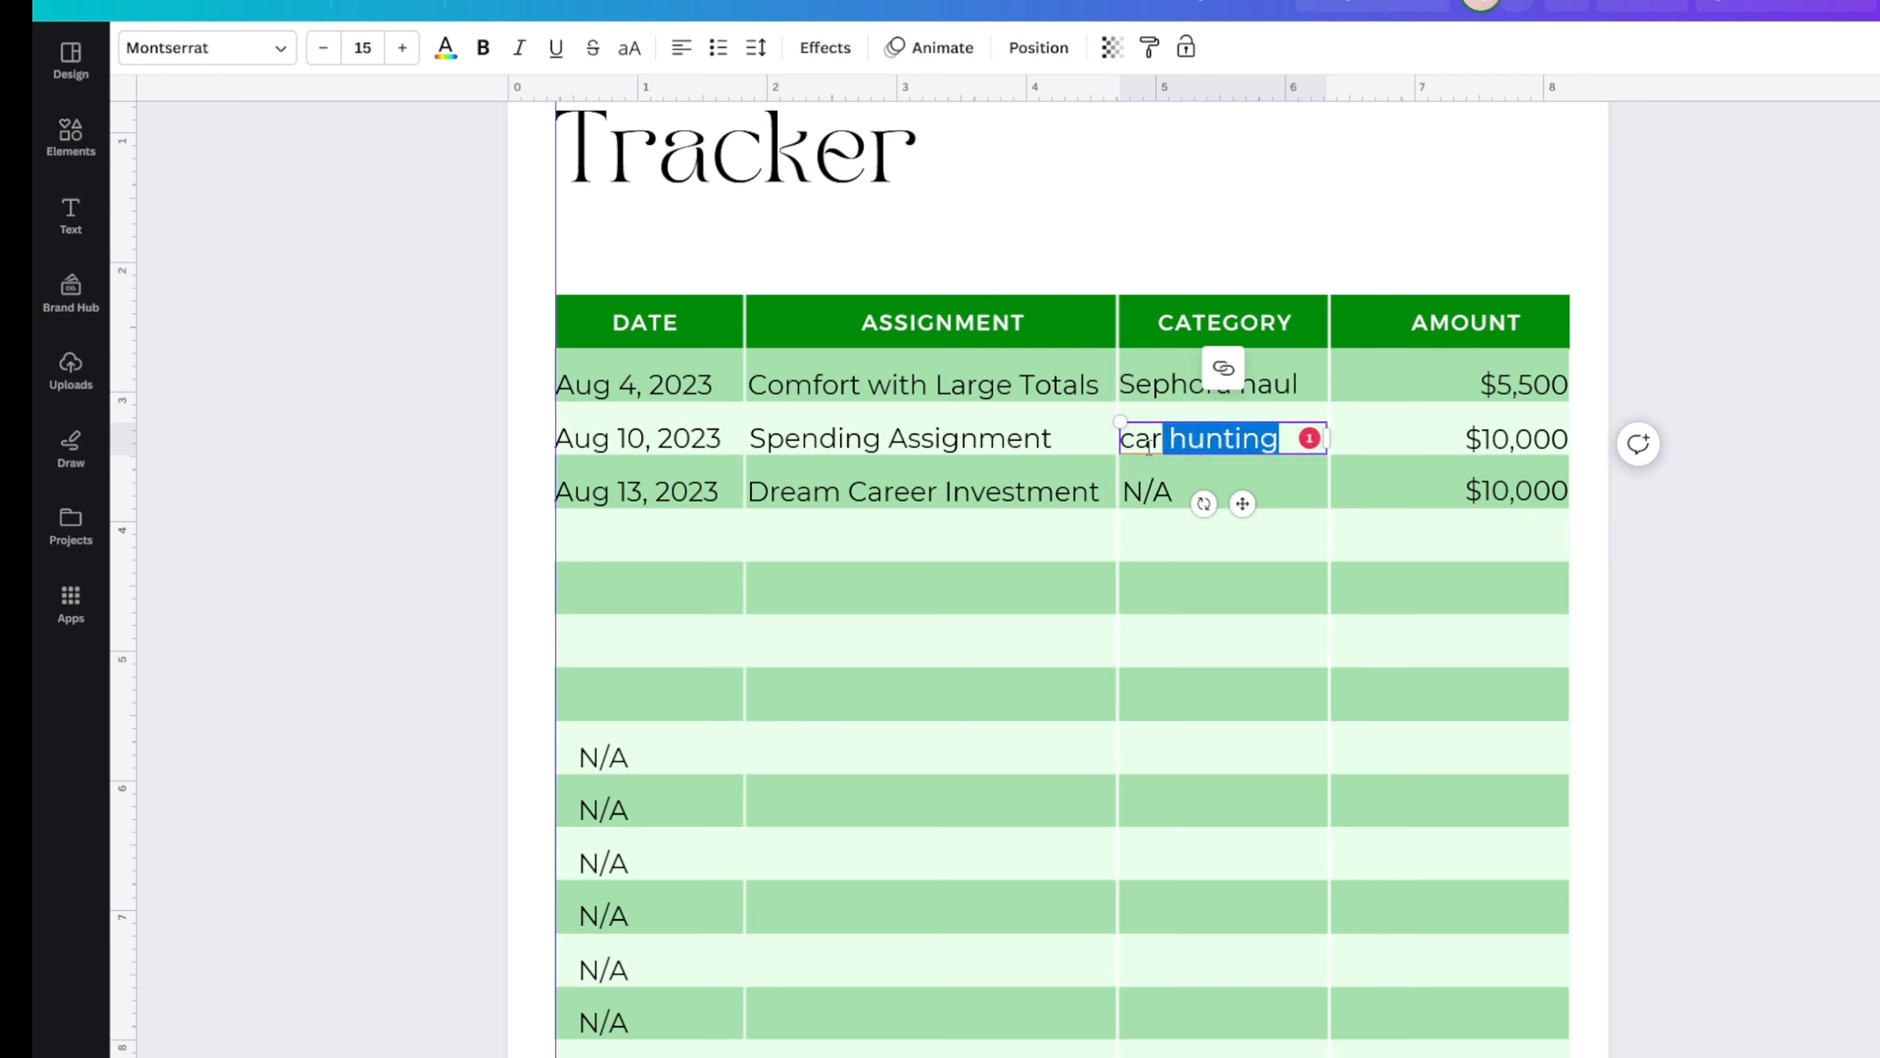
pyautogui.press('BackSpace')
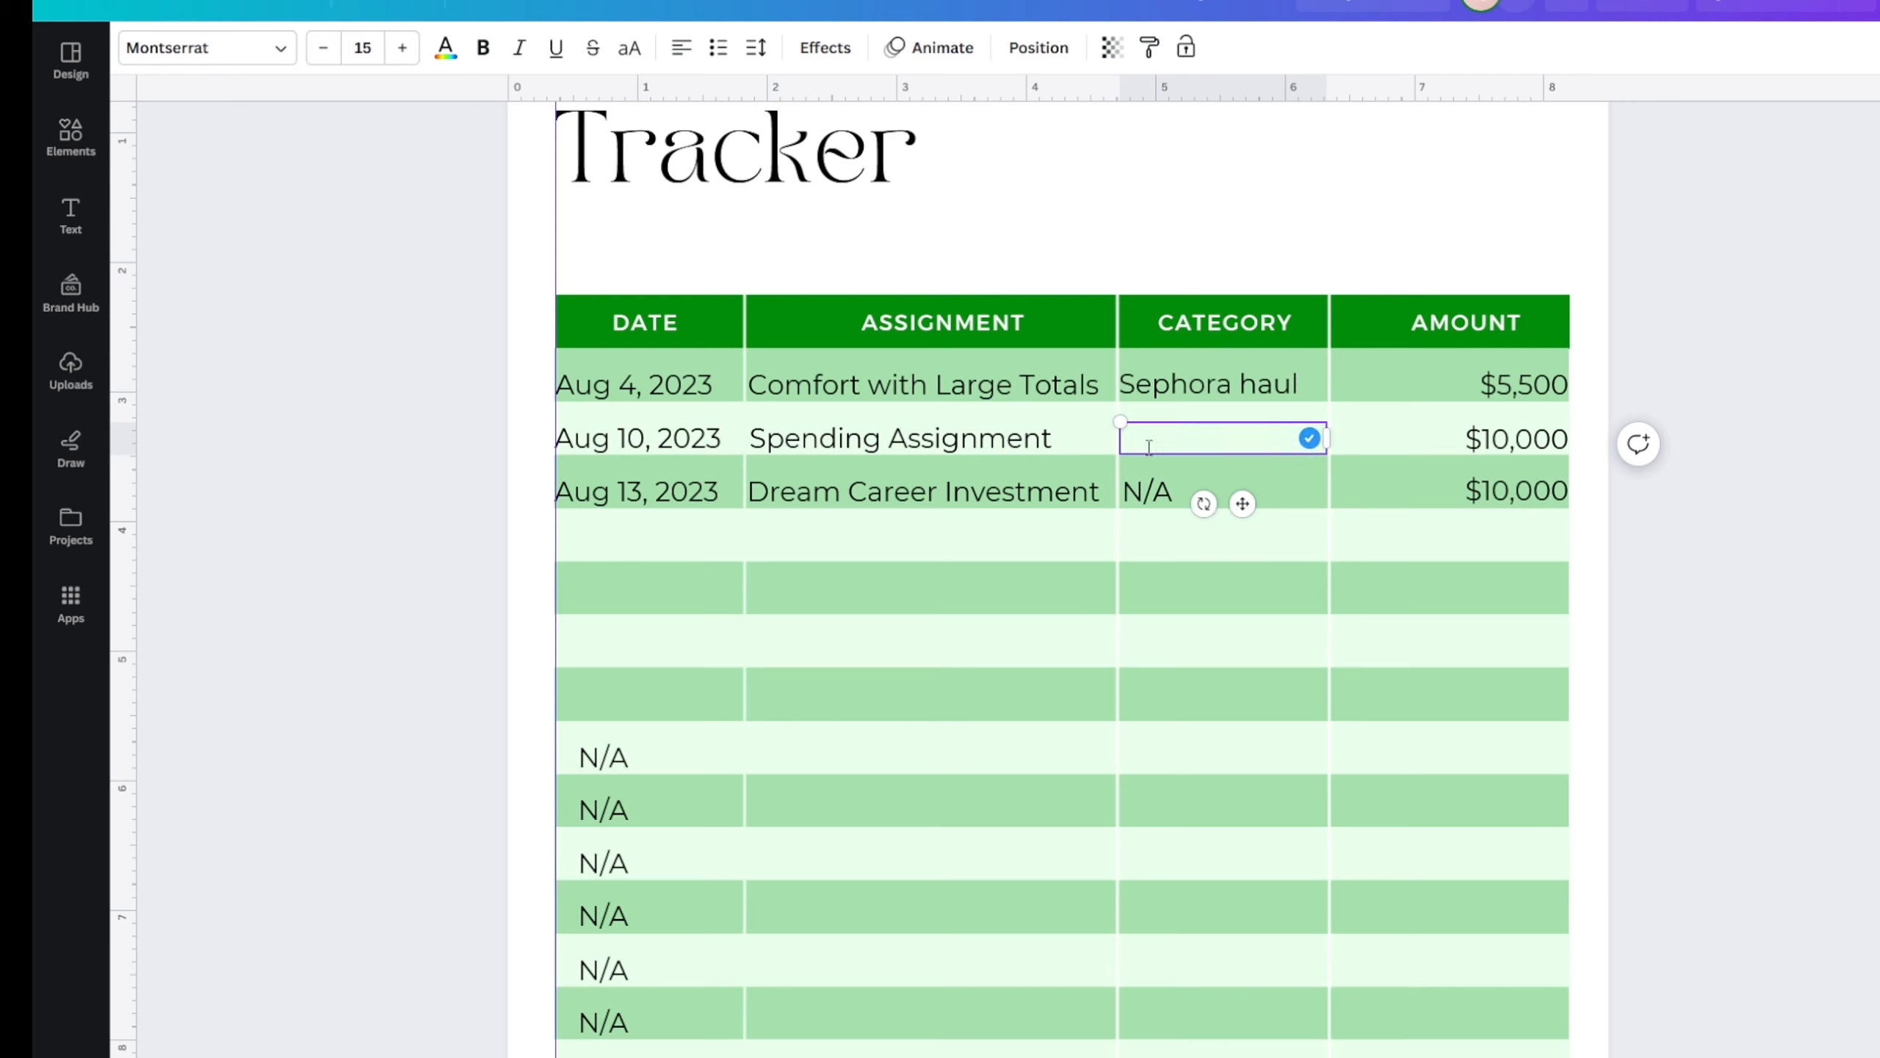
pyautogui.write('business investment')
pyautogui.click(323, 50)
pyautogui.click(323, 49)
pyautogui.click(324, 49)
pyautogui.click(323, 50)
pyautogui.click(323, 49)
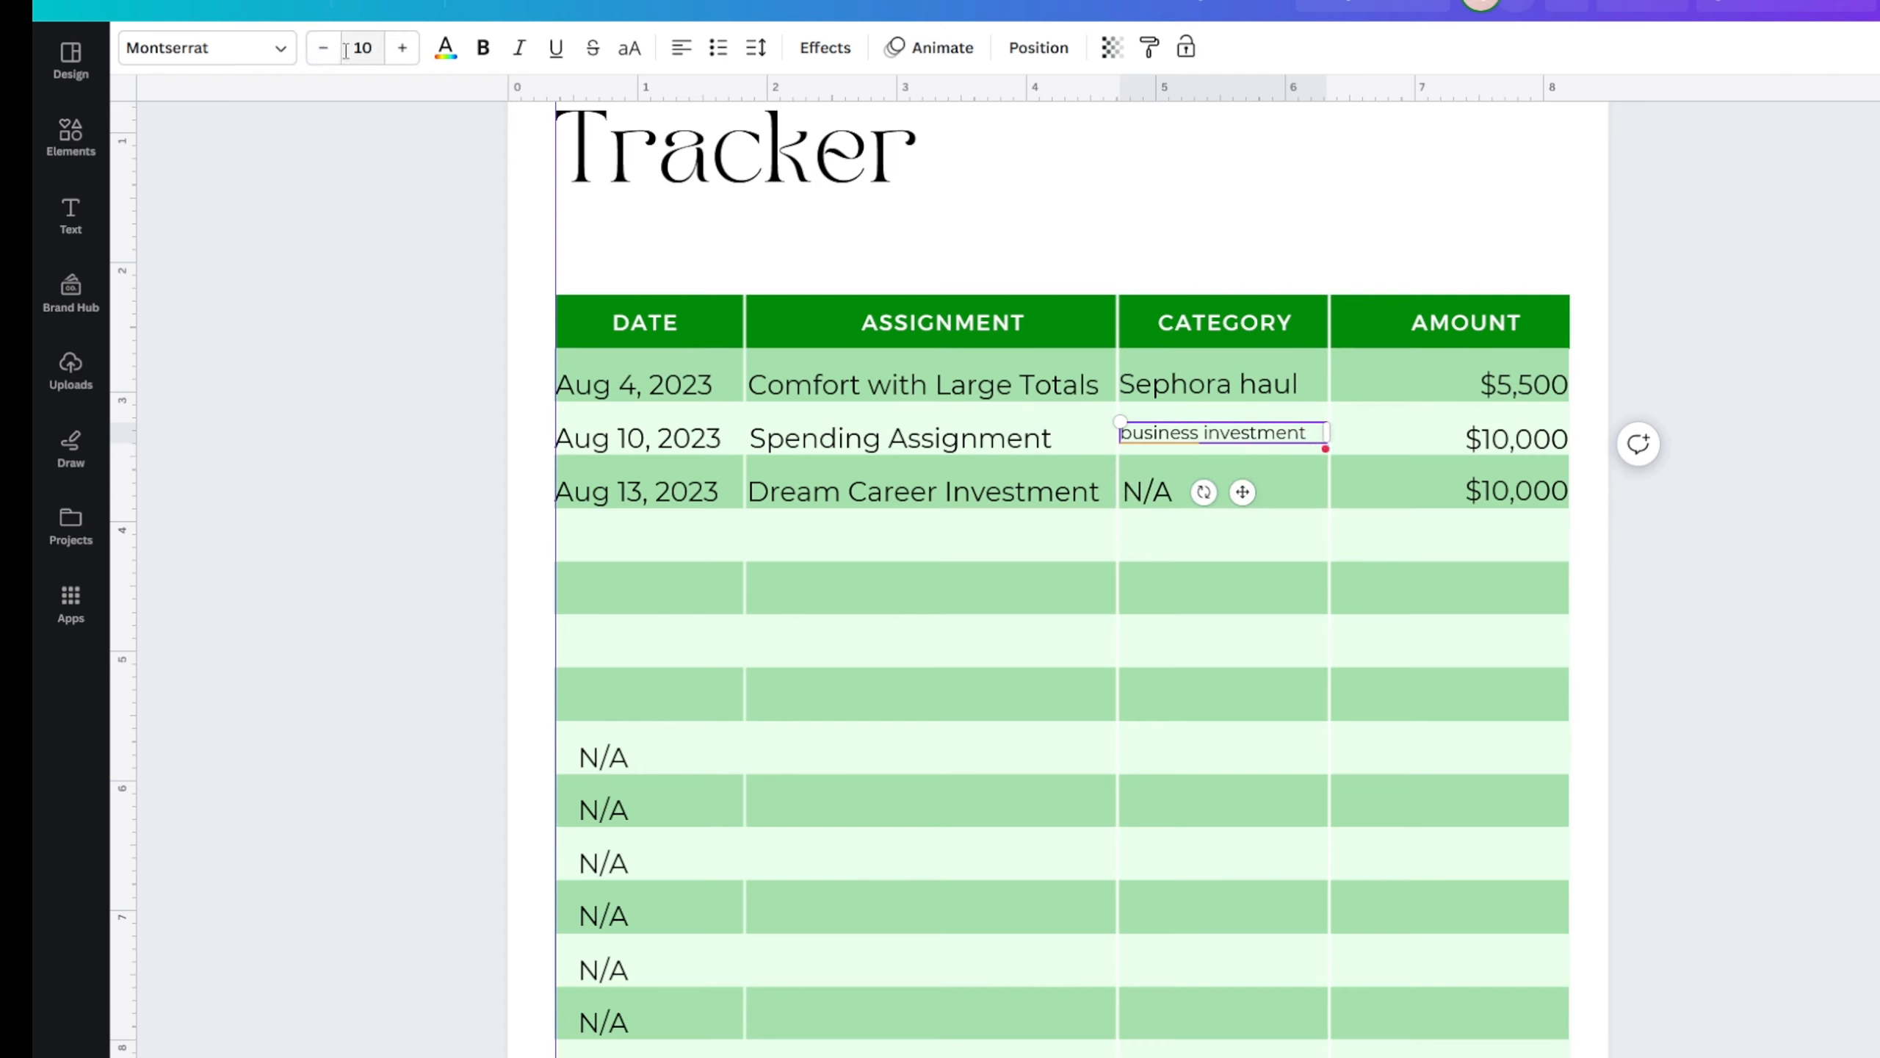
pyautogui.click(401, 48)
pyautogui.click(401, 47)
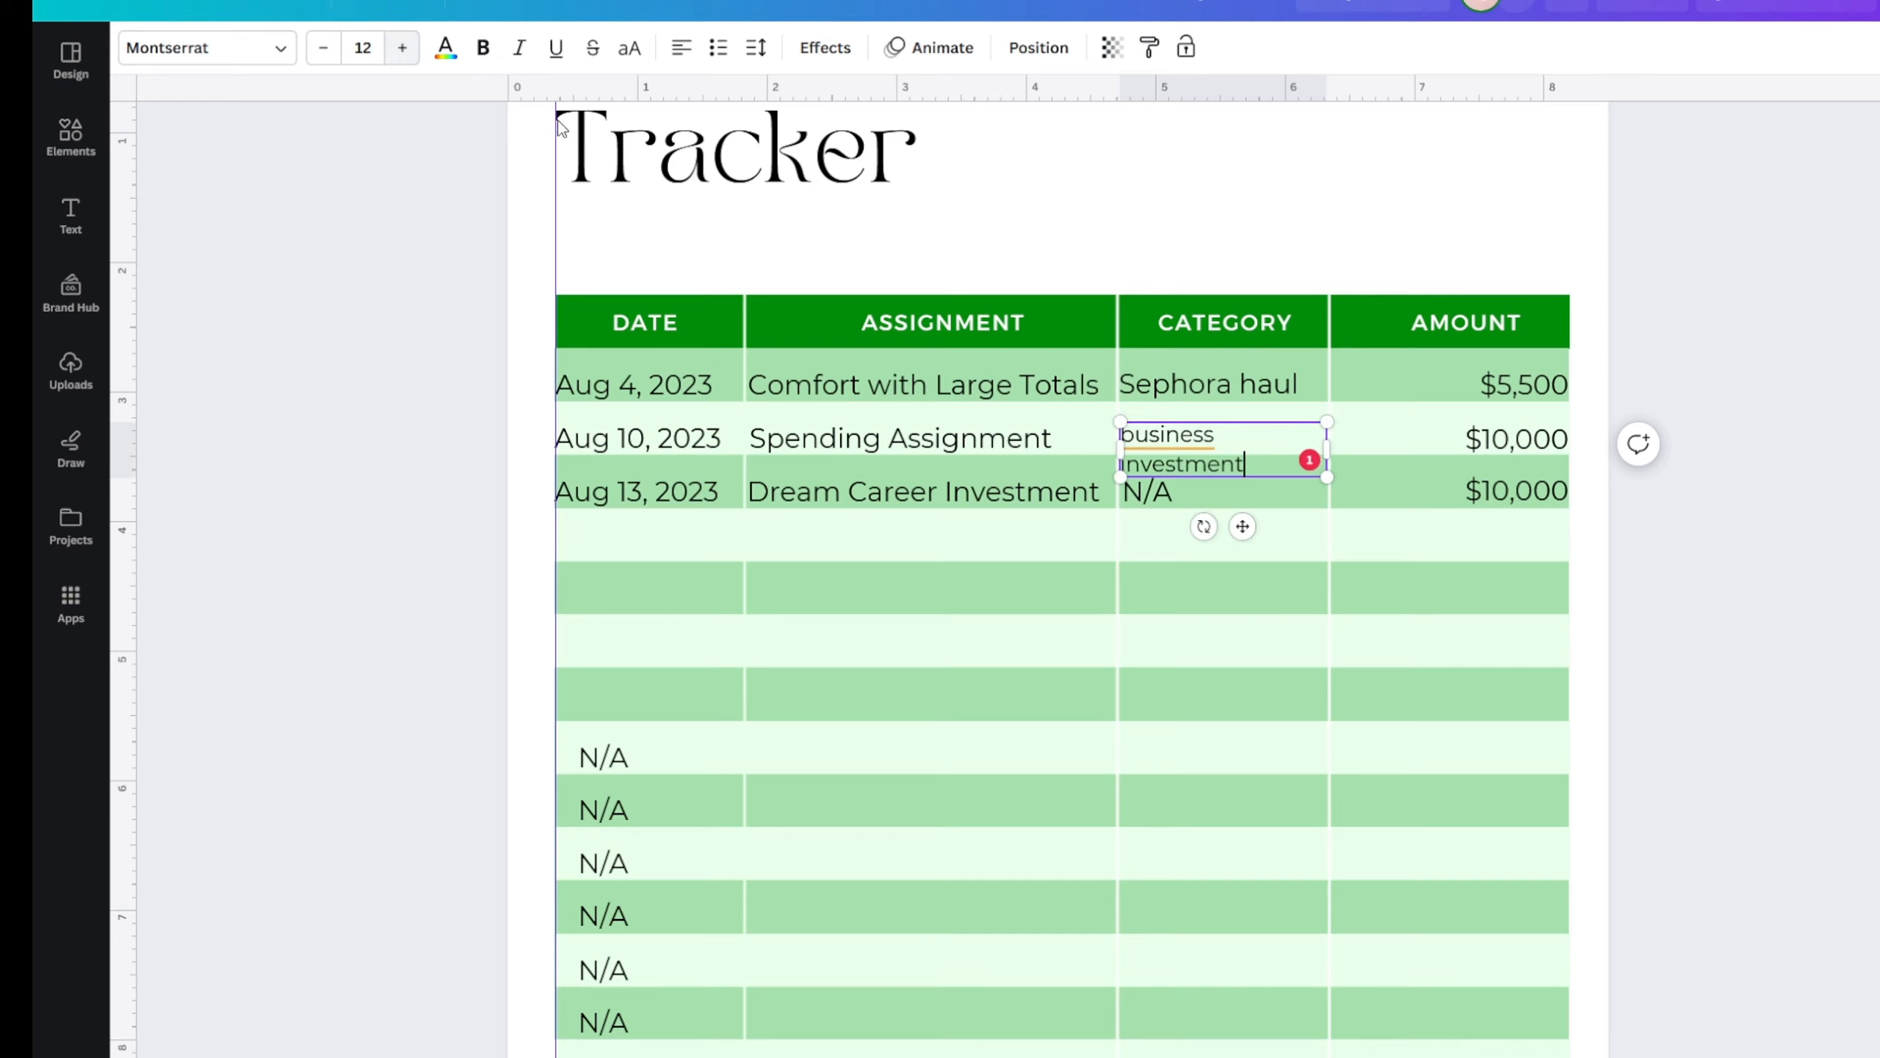
# - Move the "business investment" text slightly upward to fit beside the Spending Assignment entry
pyautogui.click(1737, 829)
pyautogui.moveTo(1177, 442); pyautogui.dragTo(1176, 421)
pyautogui.click(1755, 584)
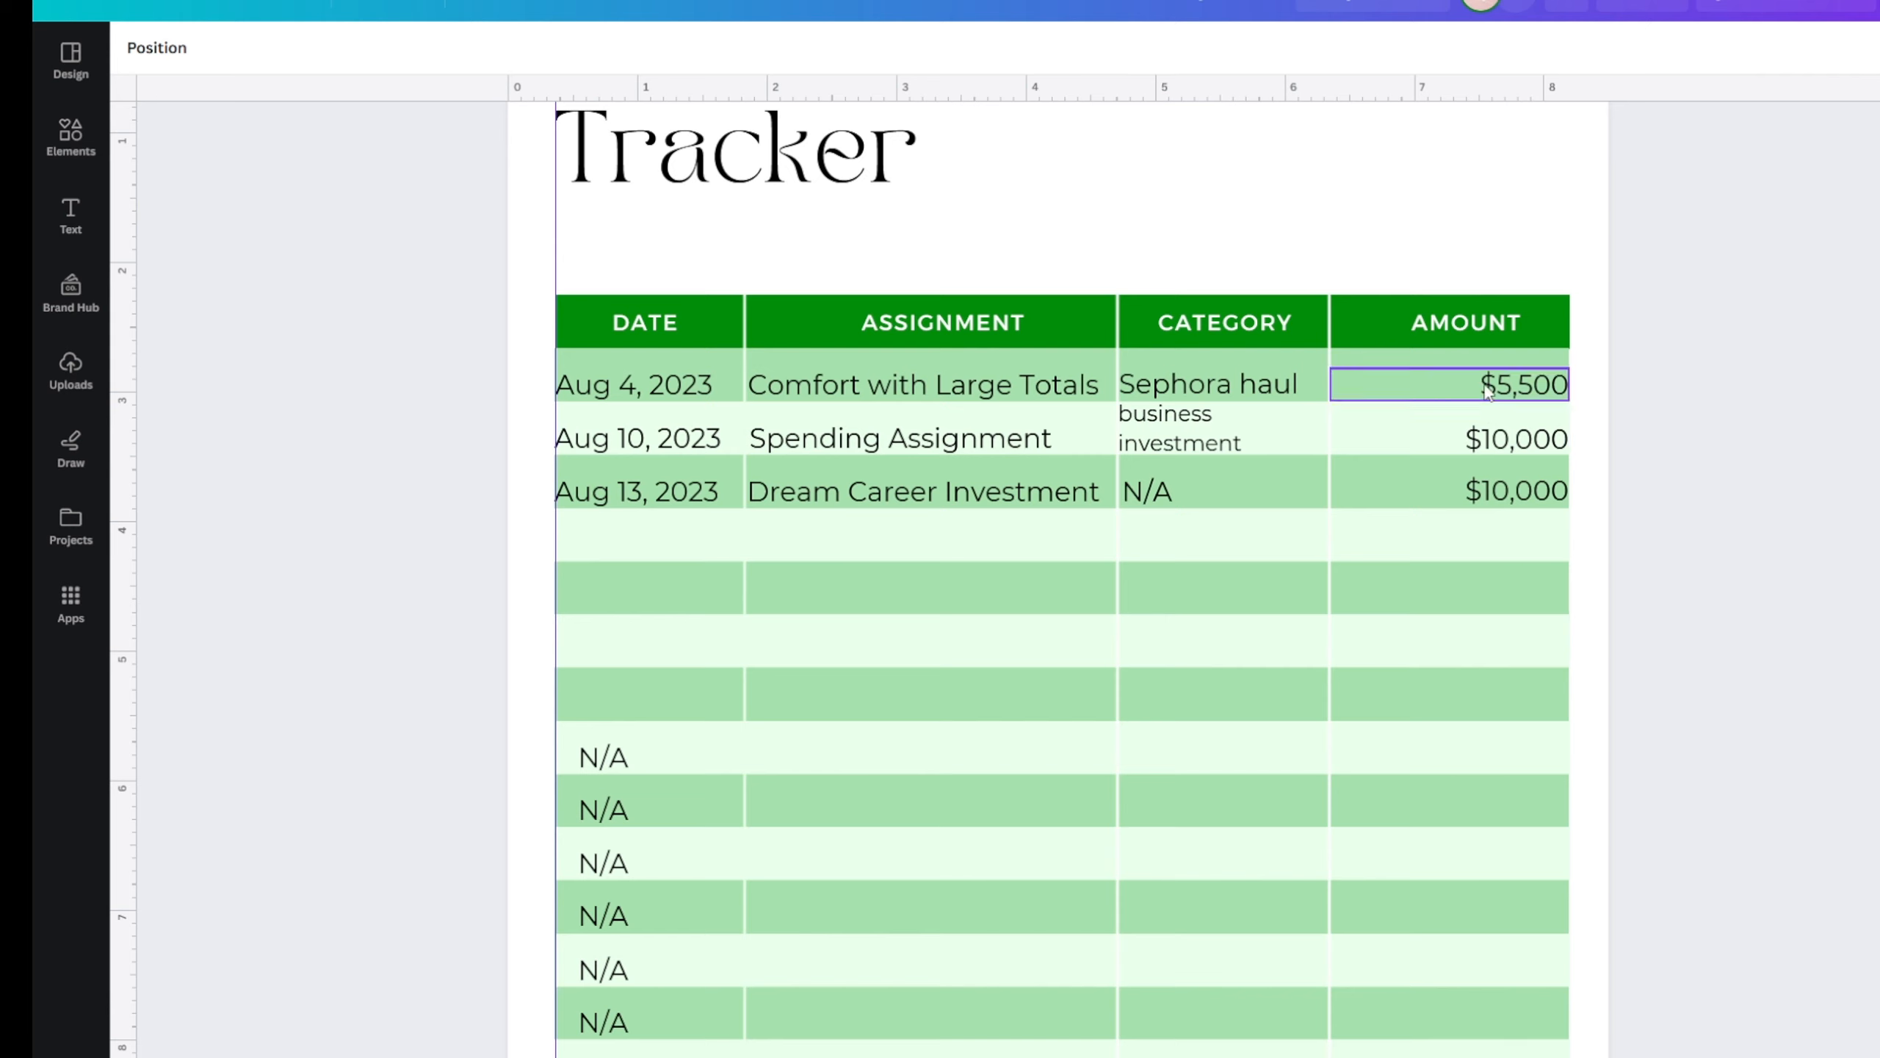
# - Try "mode", "streamer" and "influence" in place of the Aug 13 row's N/A category
pyautogui.doubleClick(1171, 493)
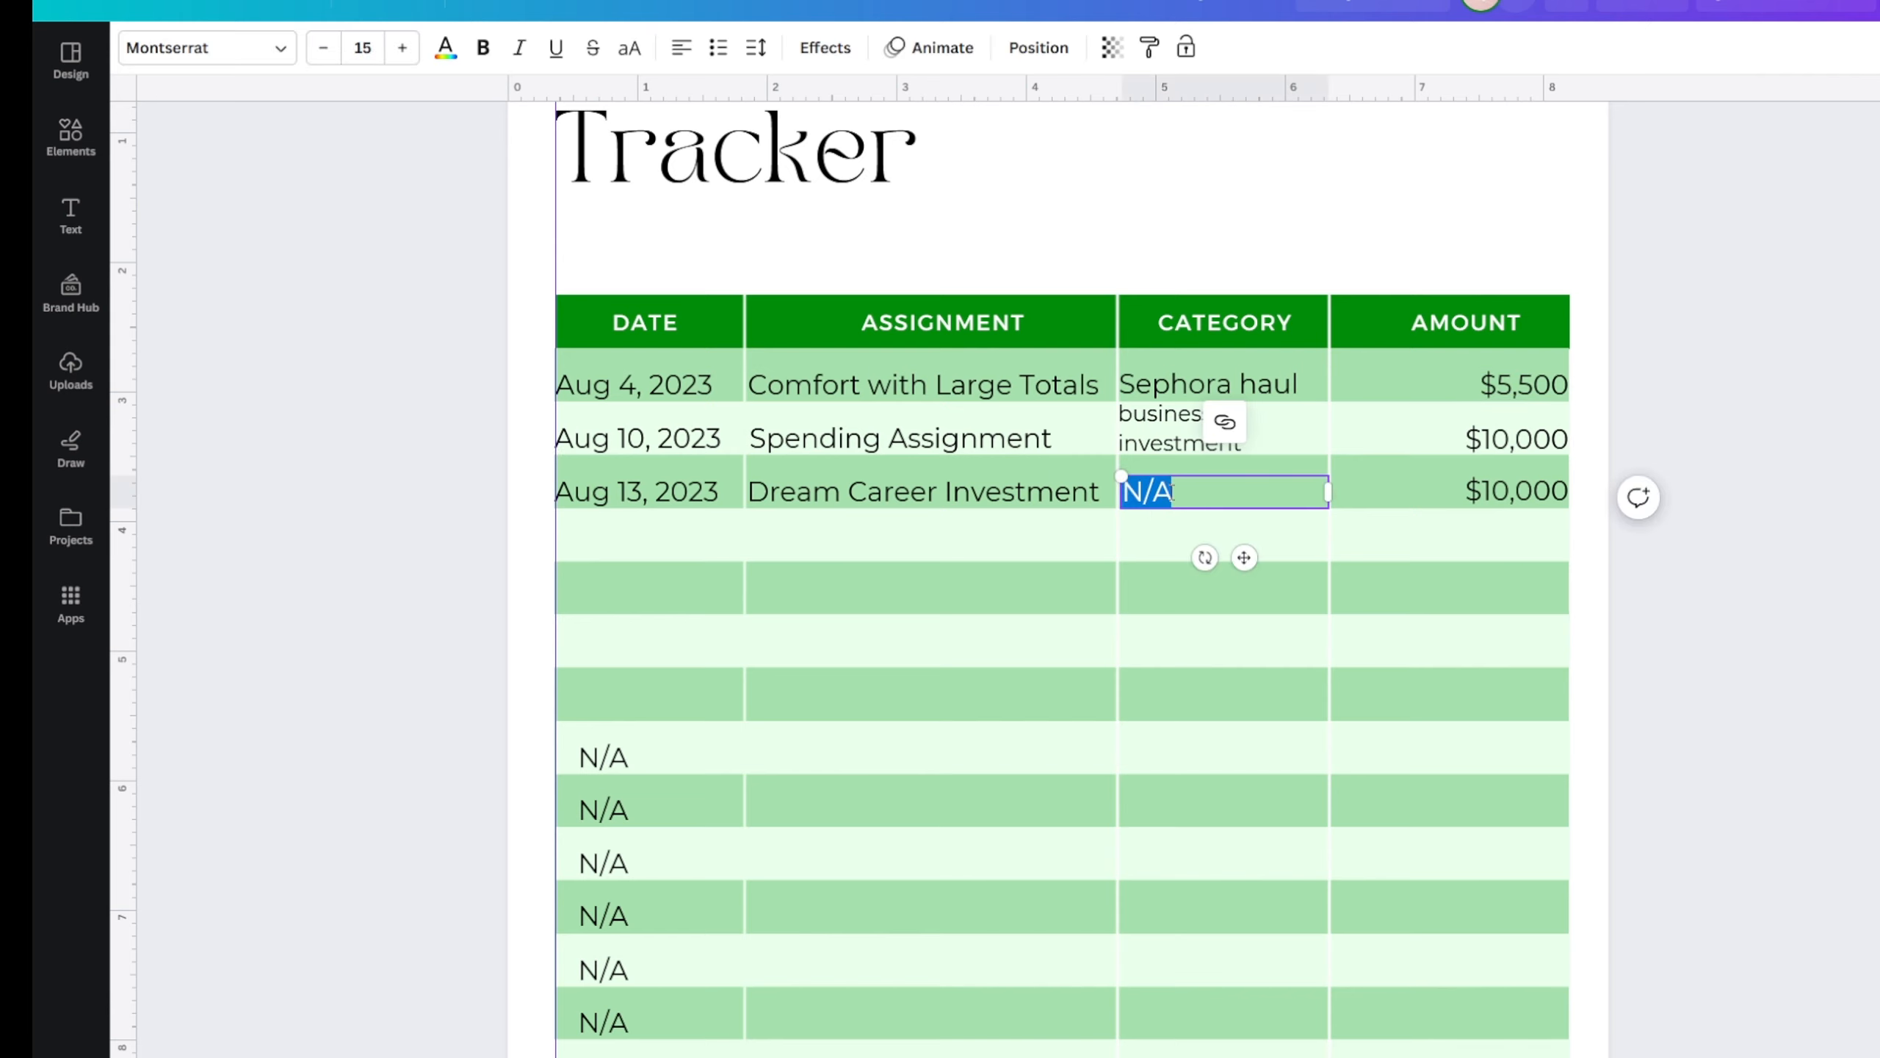
pyautogui.write('mode')
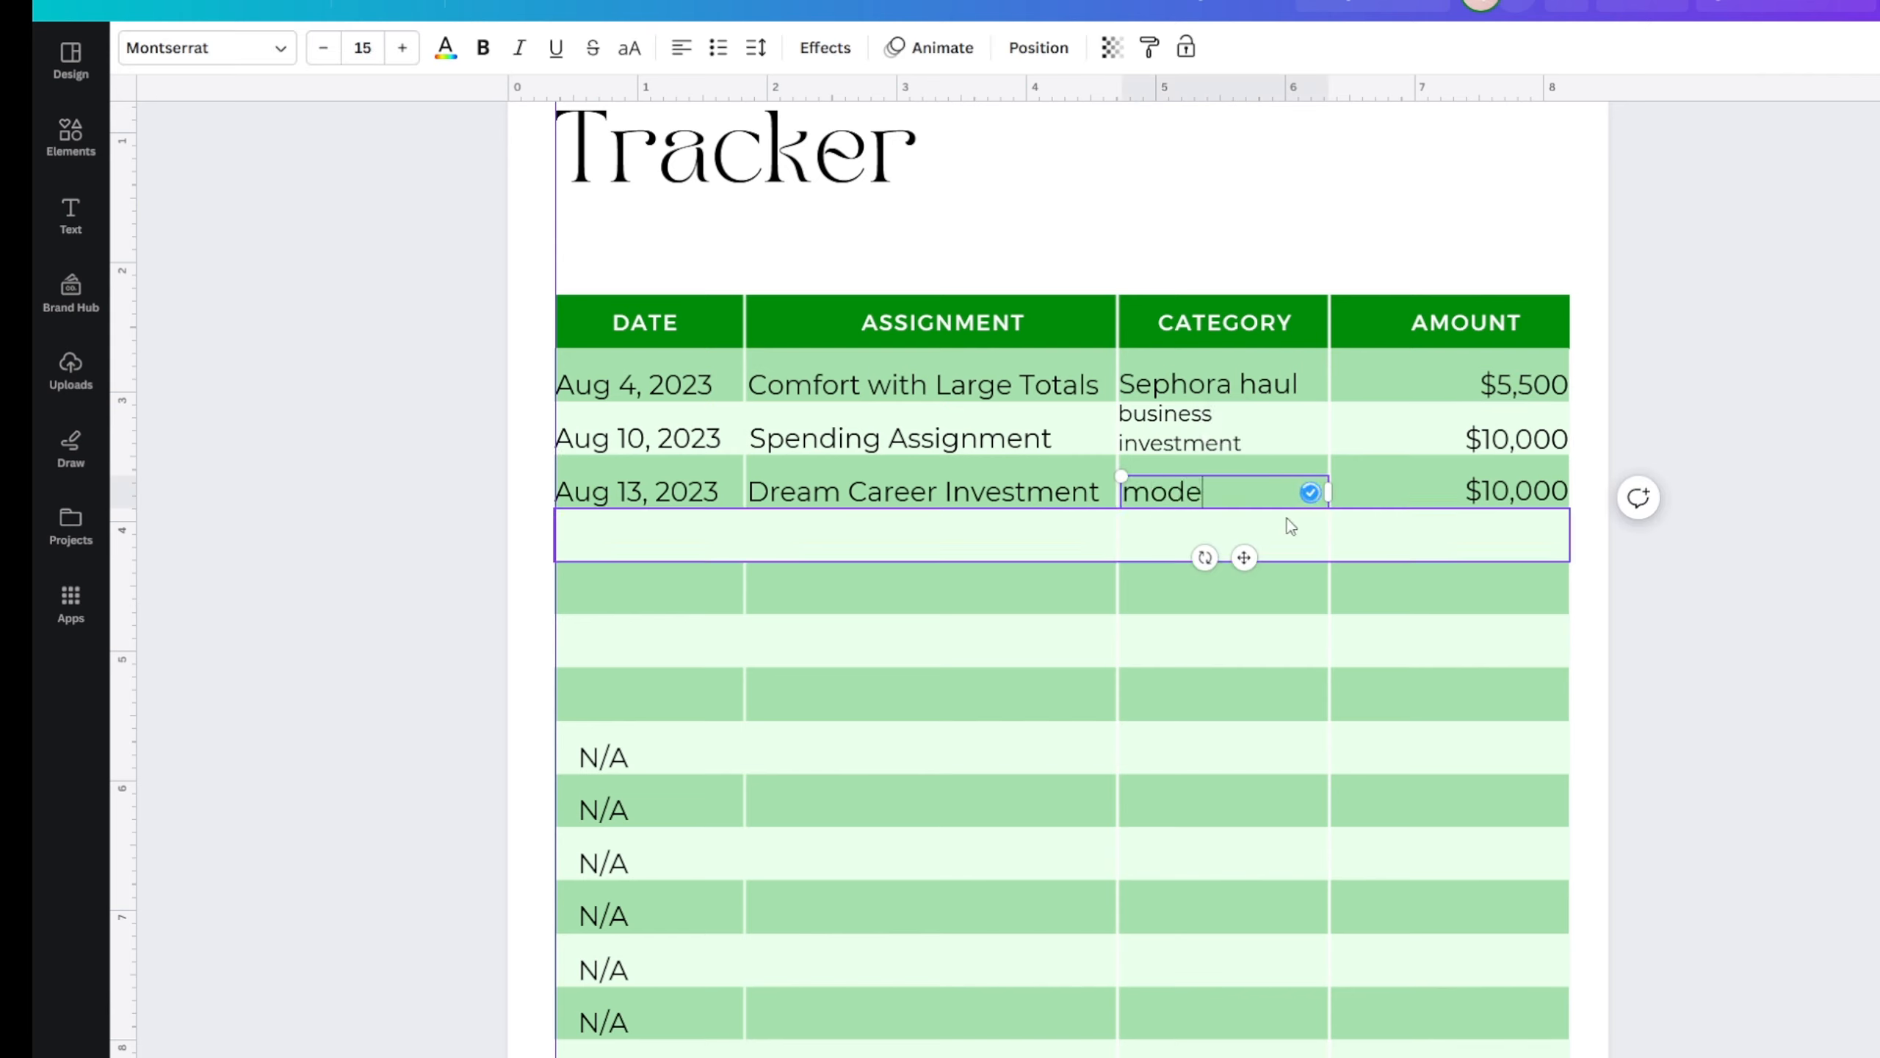
pyautogui.write('streamer')
pyautogui.press('BackSpace')
pyautogui.press('BackSpace')
pyautogui.press('BackSpace')
pyautogui.press('BackSpace')
pyautogui.press('BackSpace')
pyautogui.press('BackSpace')
pyautogui.press('BackSpace')
pyautogui.write('influence')
pyautogui.press('BackSpace')
pyautogui.press('BackSpace')
pyautogui.press('BackSpace')
pyautogui.press('BackSpace')
pyautogui.press('BackSpace')
pyautogui.press('BackSpace')
pyautogui.press('BackSpace')
pyautogui.press('BackSpace')
pyautogui.press('BackSpace')
# - Enter "streamer" as the Aug 13 row's category
pyautogui.write('stream')
pyautogui.click(271, 324)
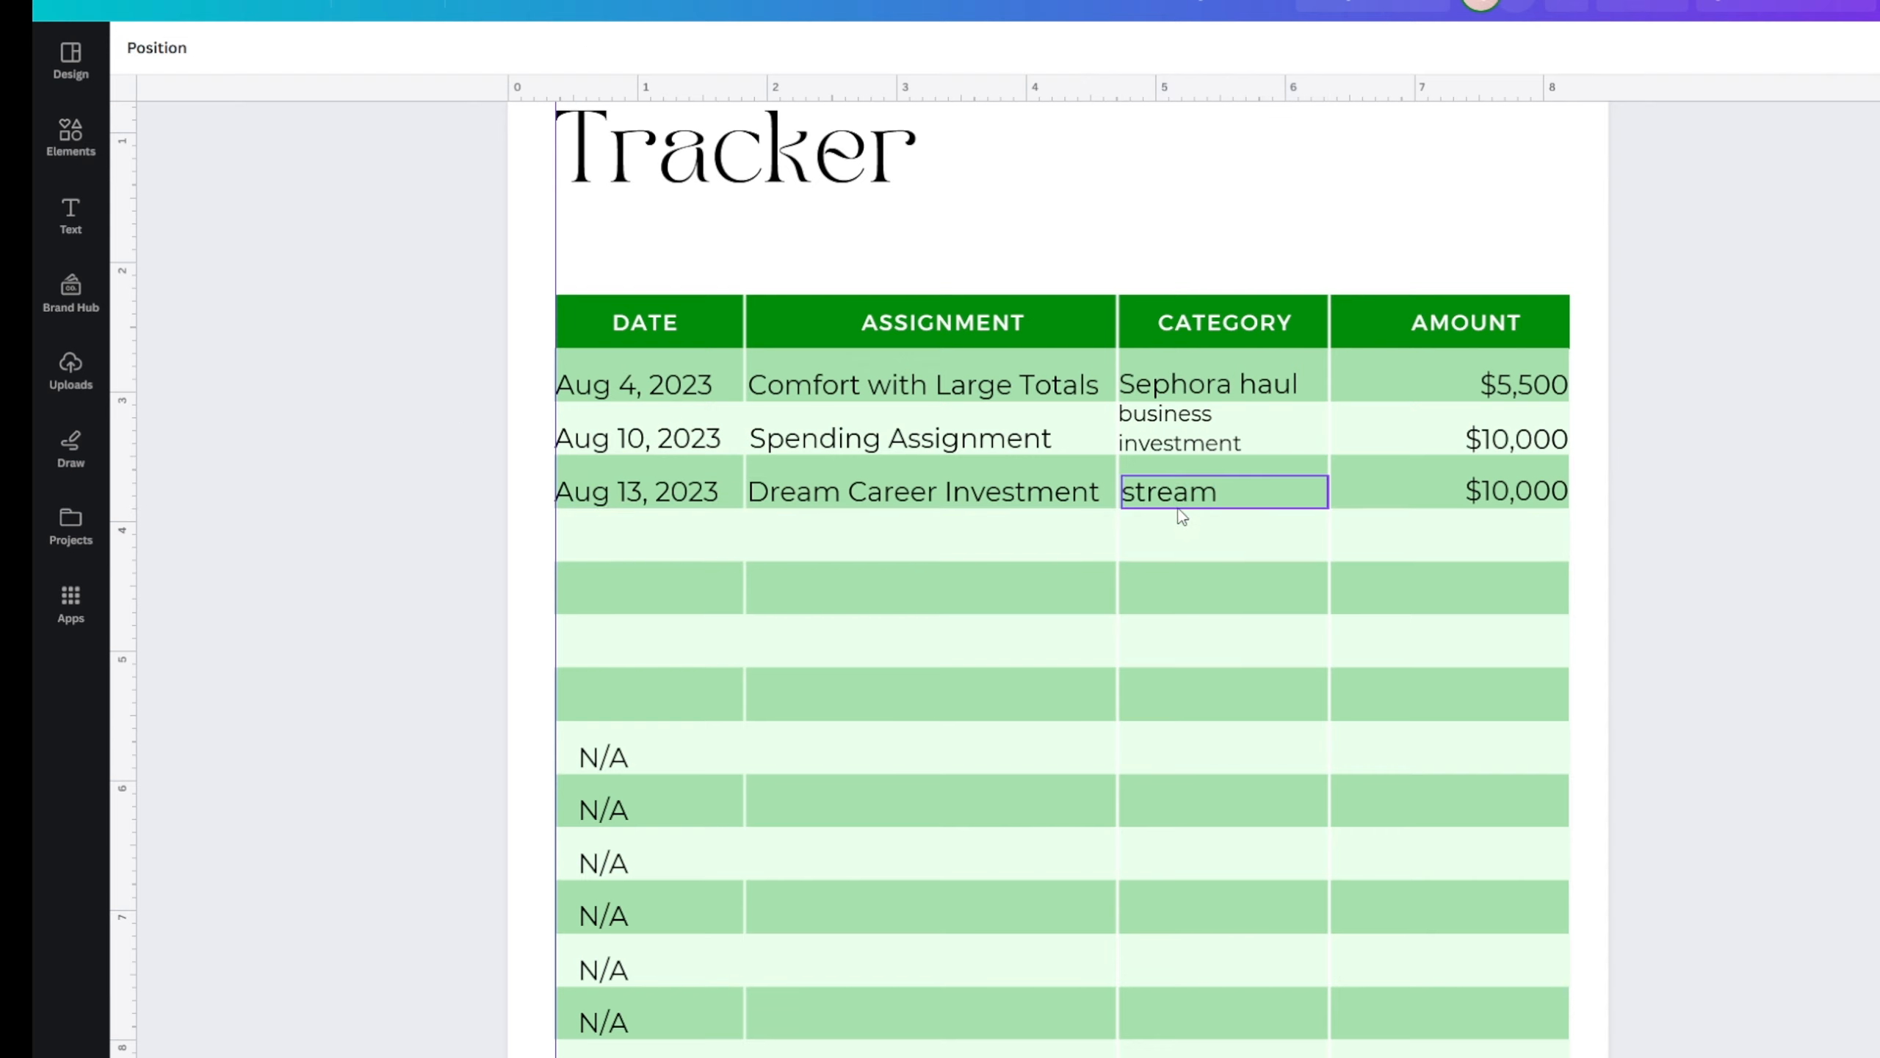
pyautogui.click(1203, 495)
pyautogui.click(1223, 489)
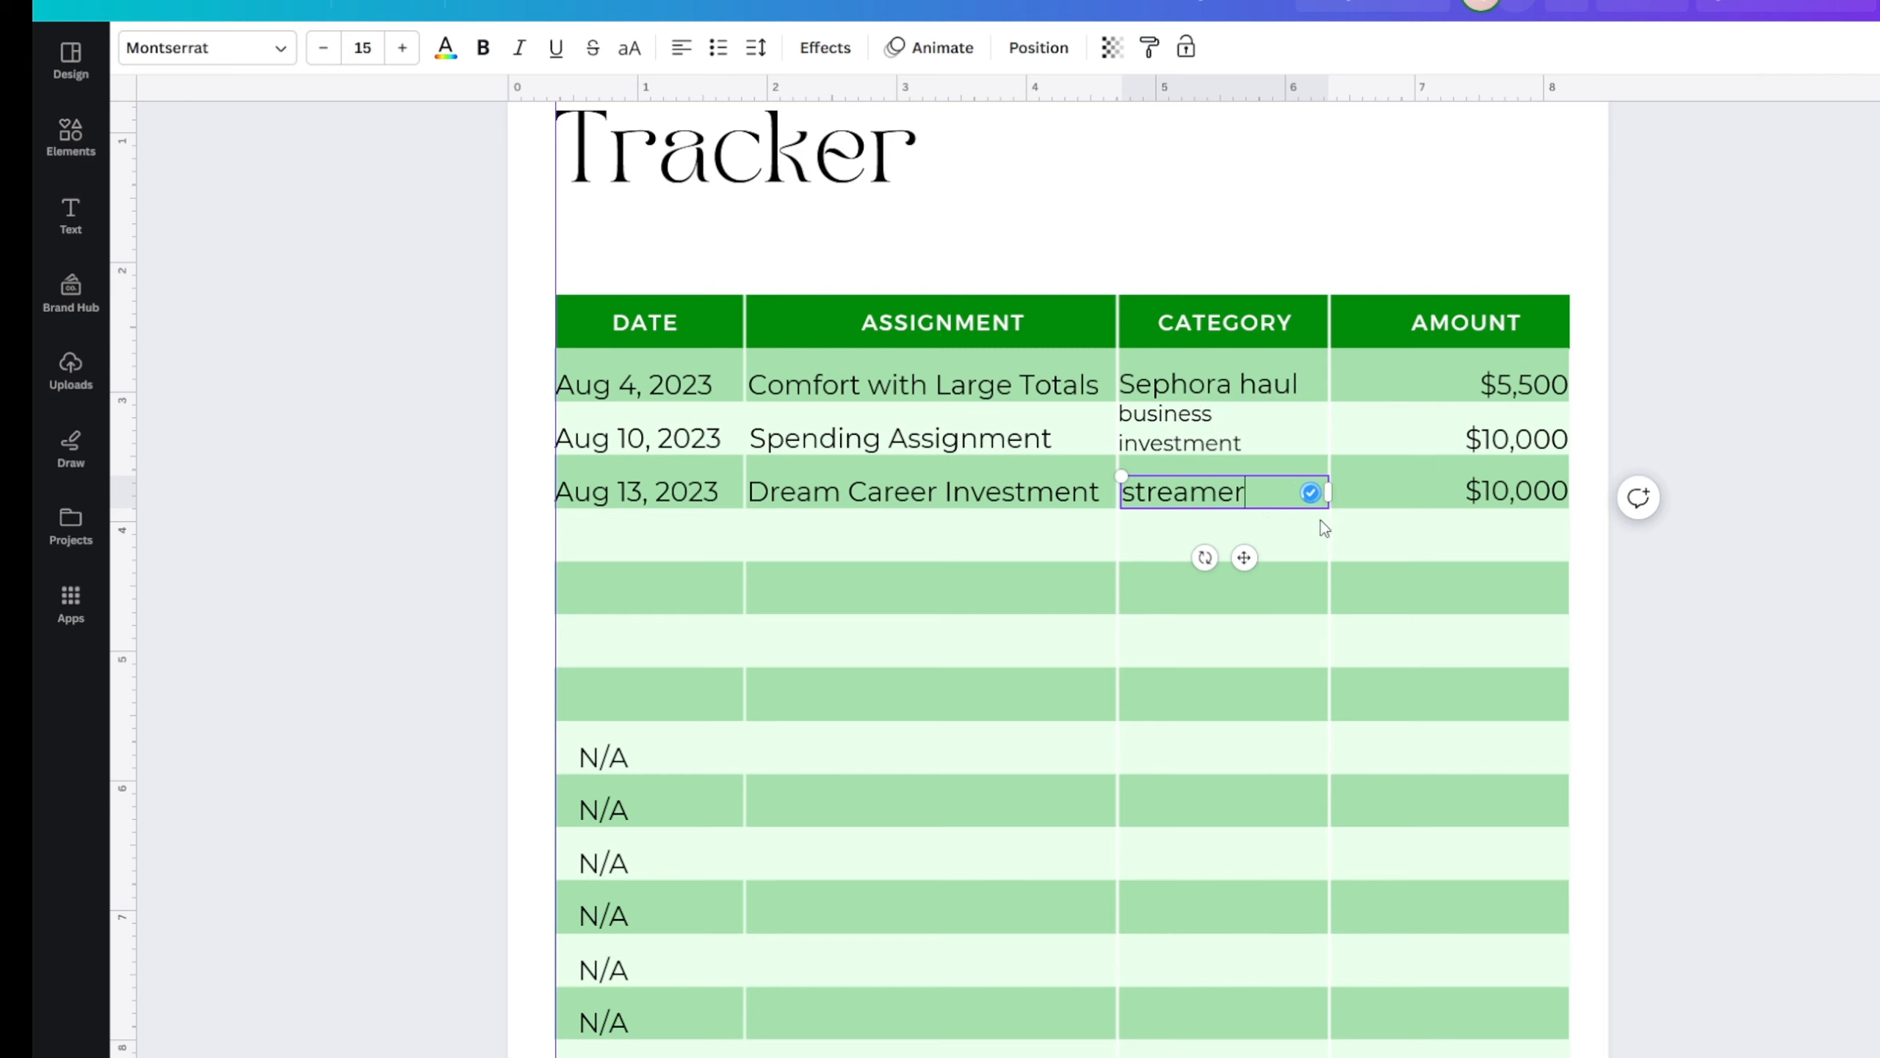
# - Set the Aug 13 row's amount to $20,000
pyautogui.click(1514, 490)
pyautogui.click(1514, 490)
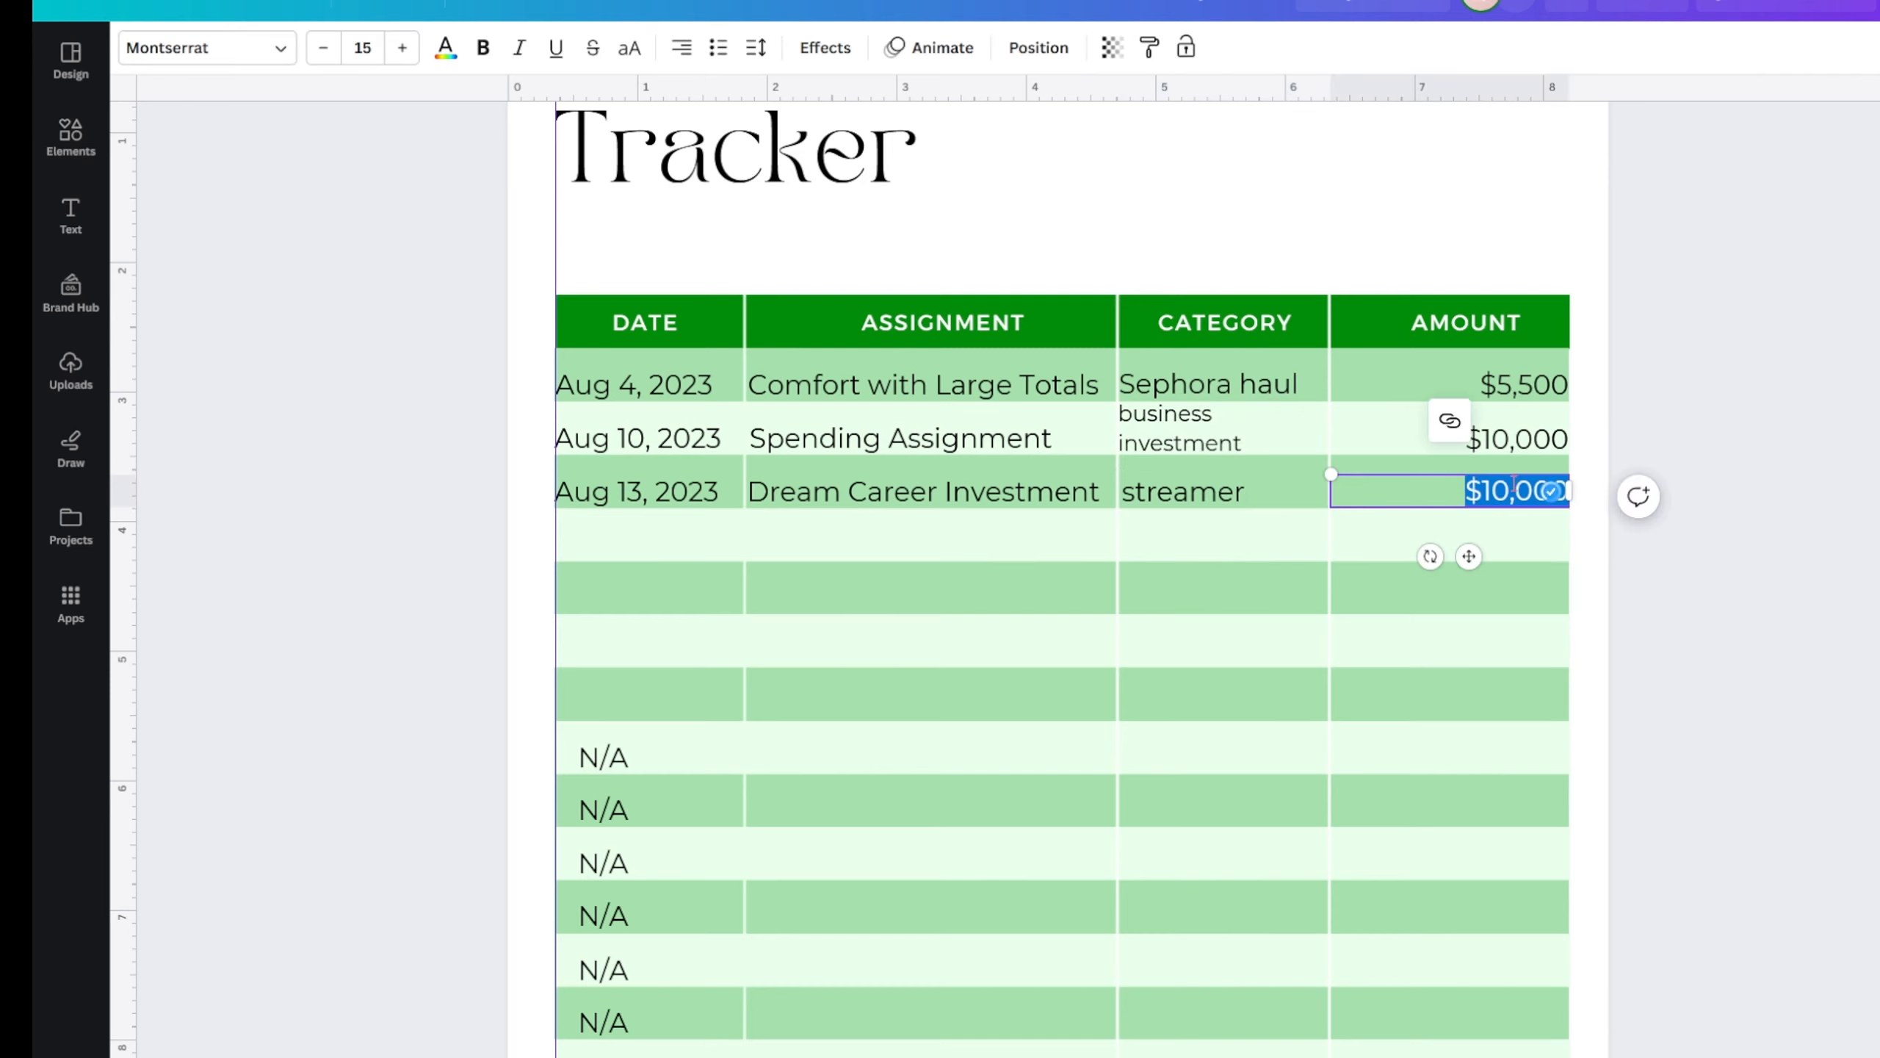
pyautogui.moveTo(1480, 491); pyautogui.dragTo(1569, 490)
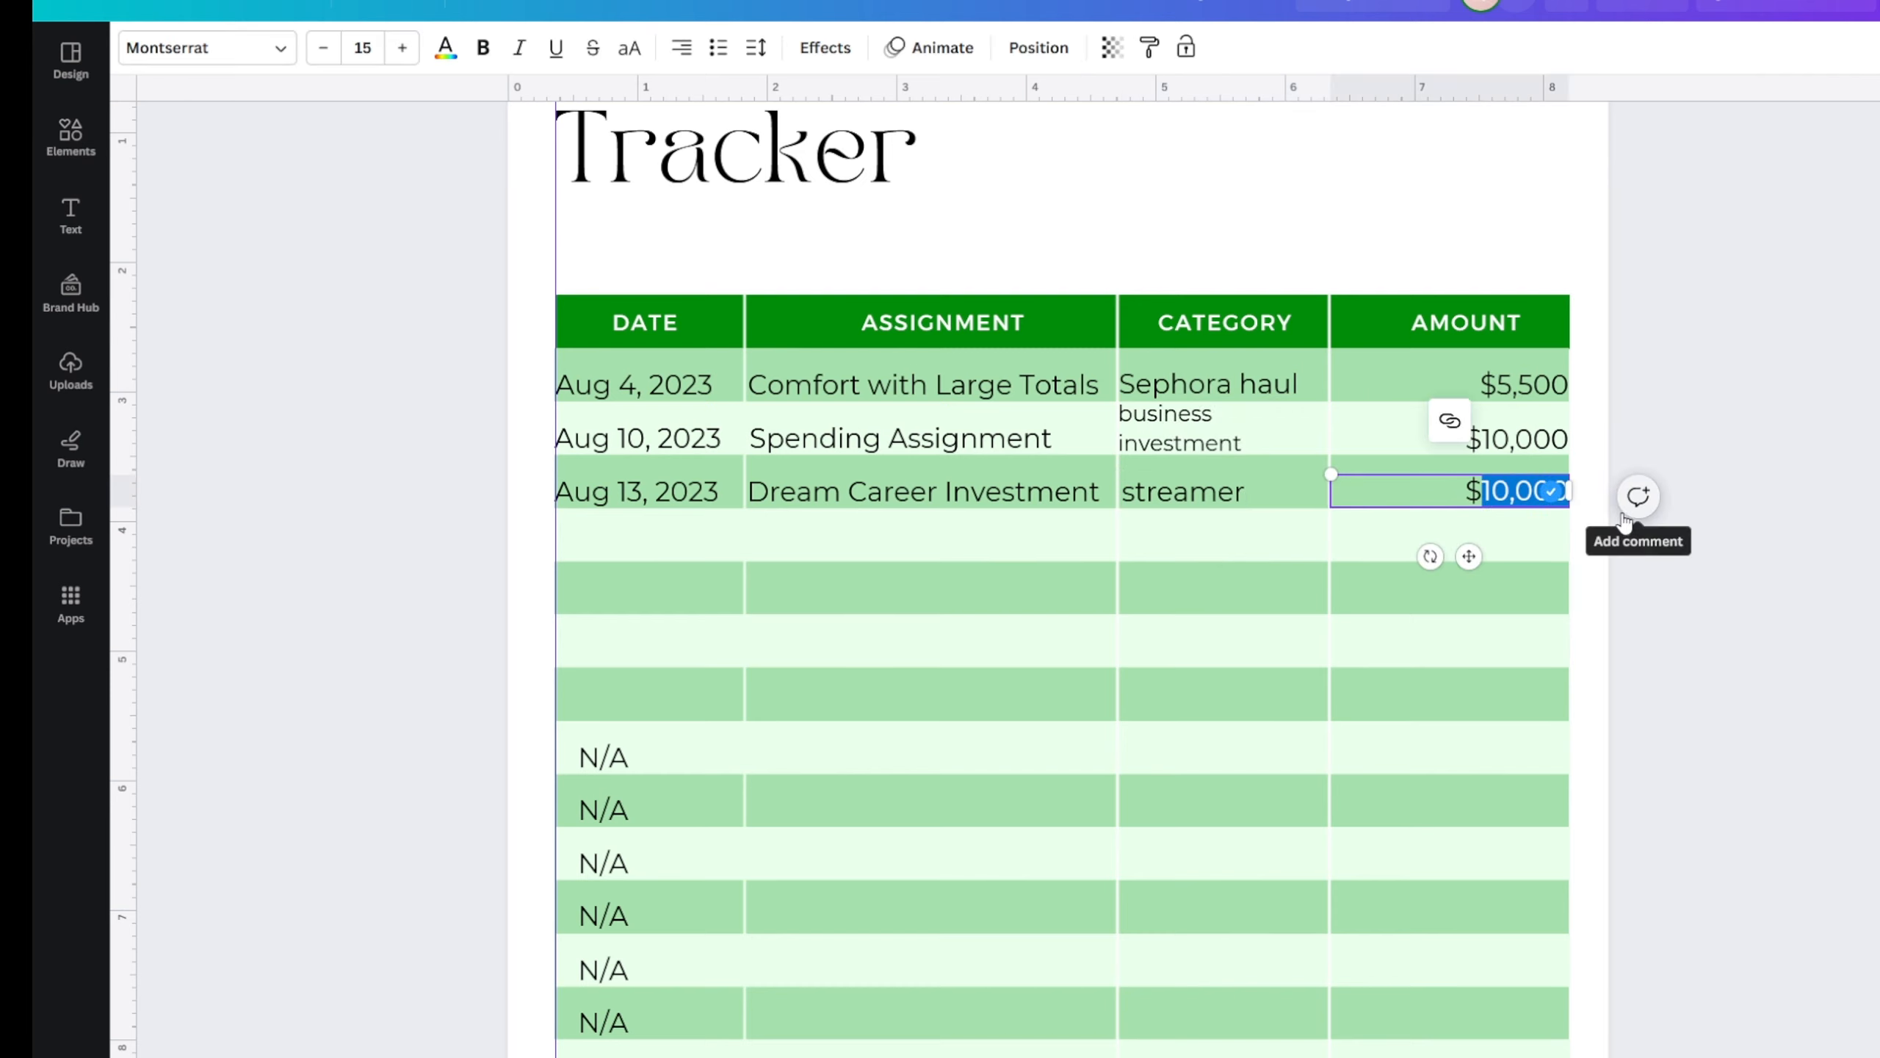
pyautogui.press('BackSpace')
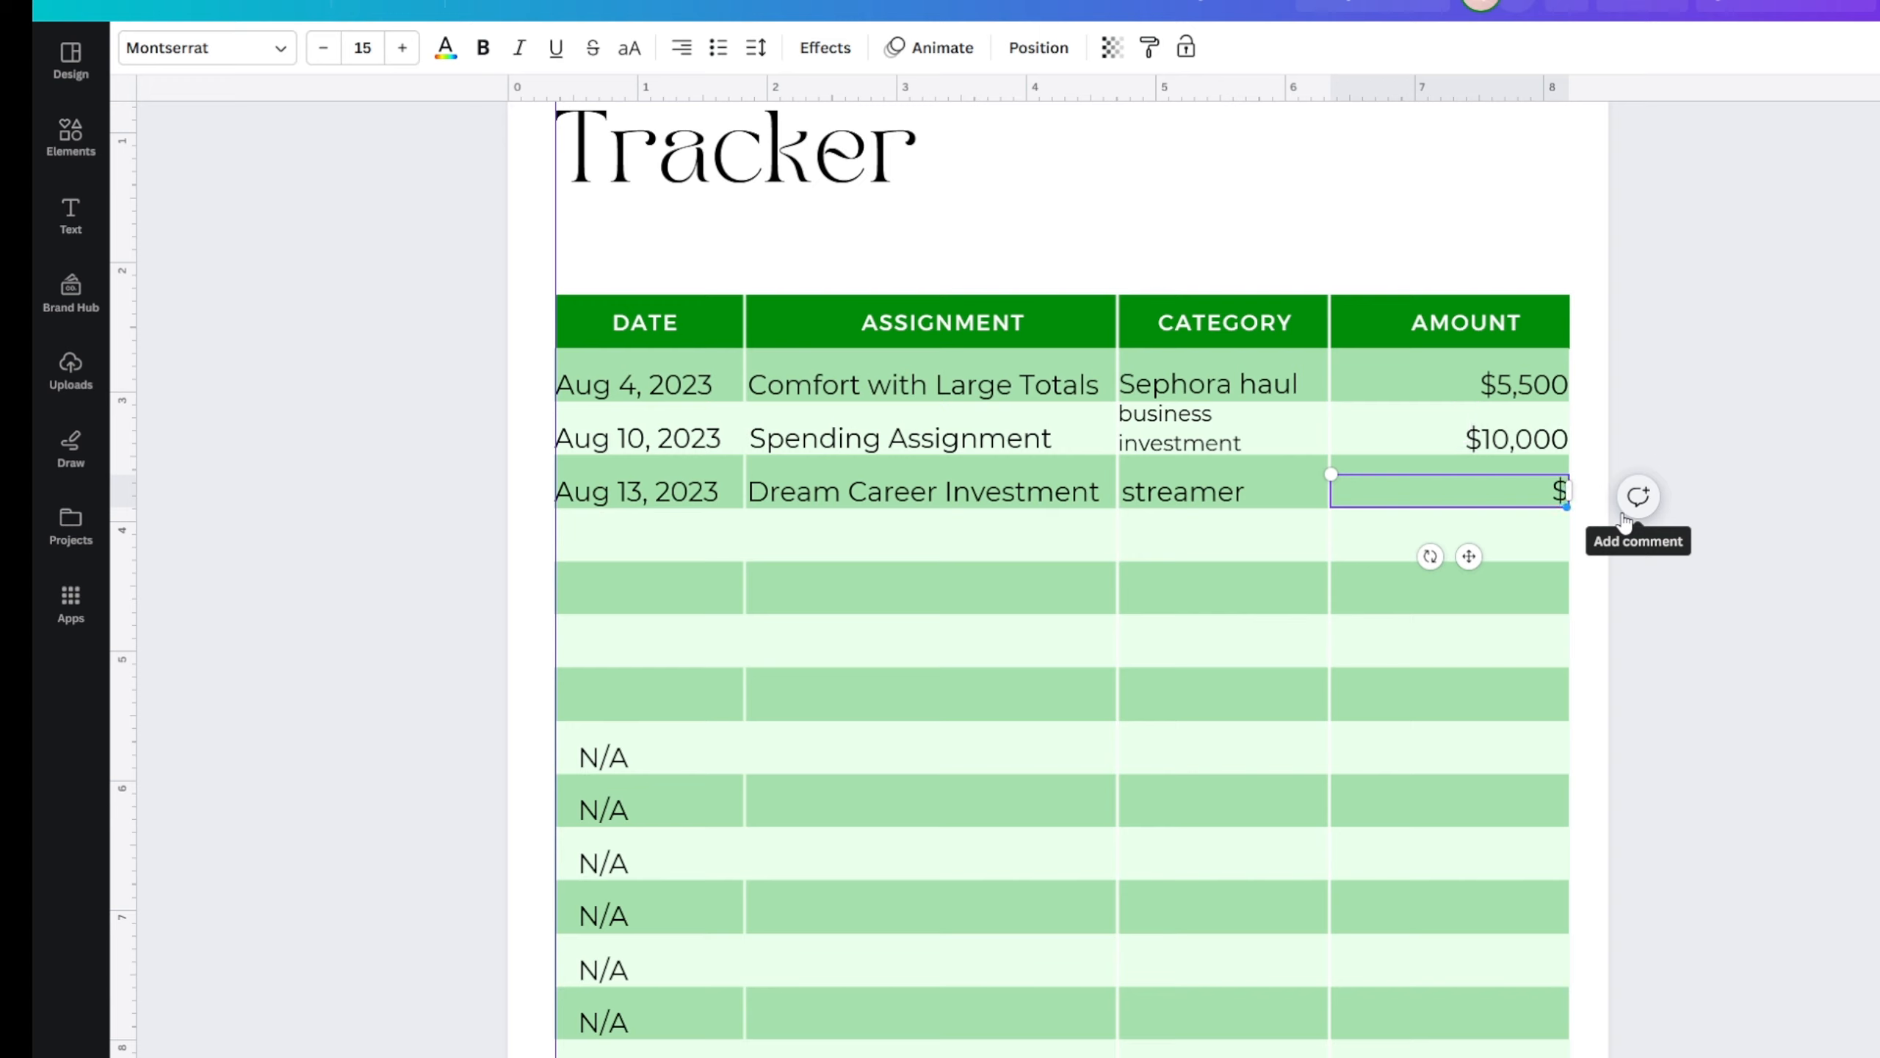
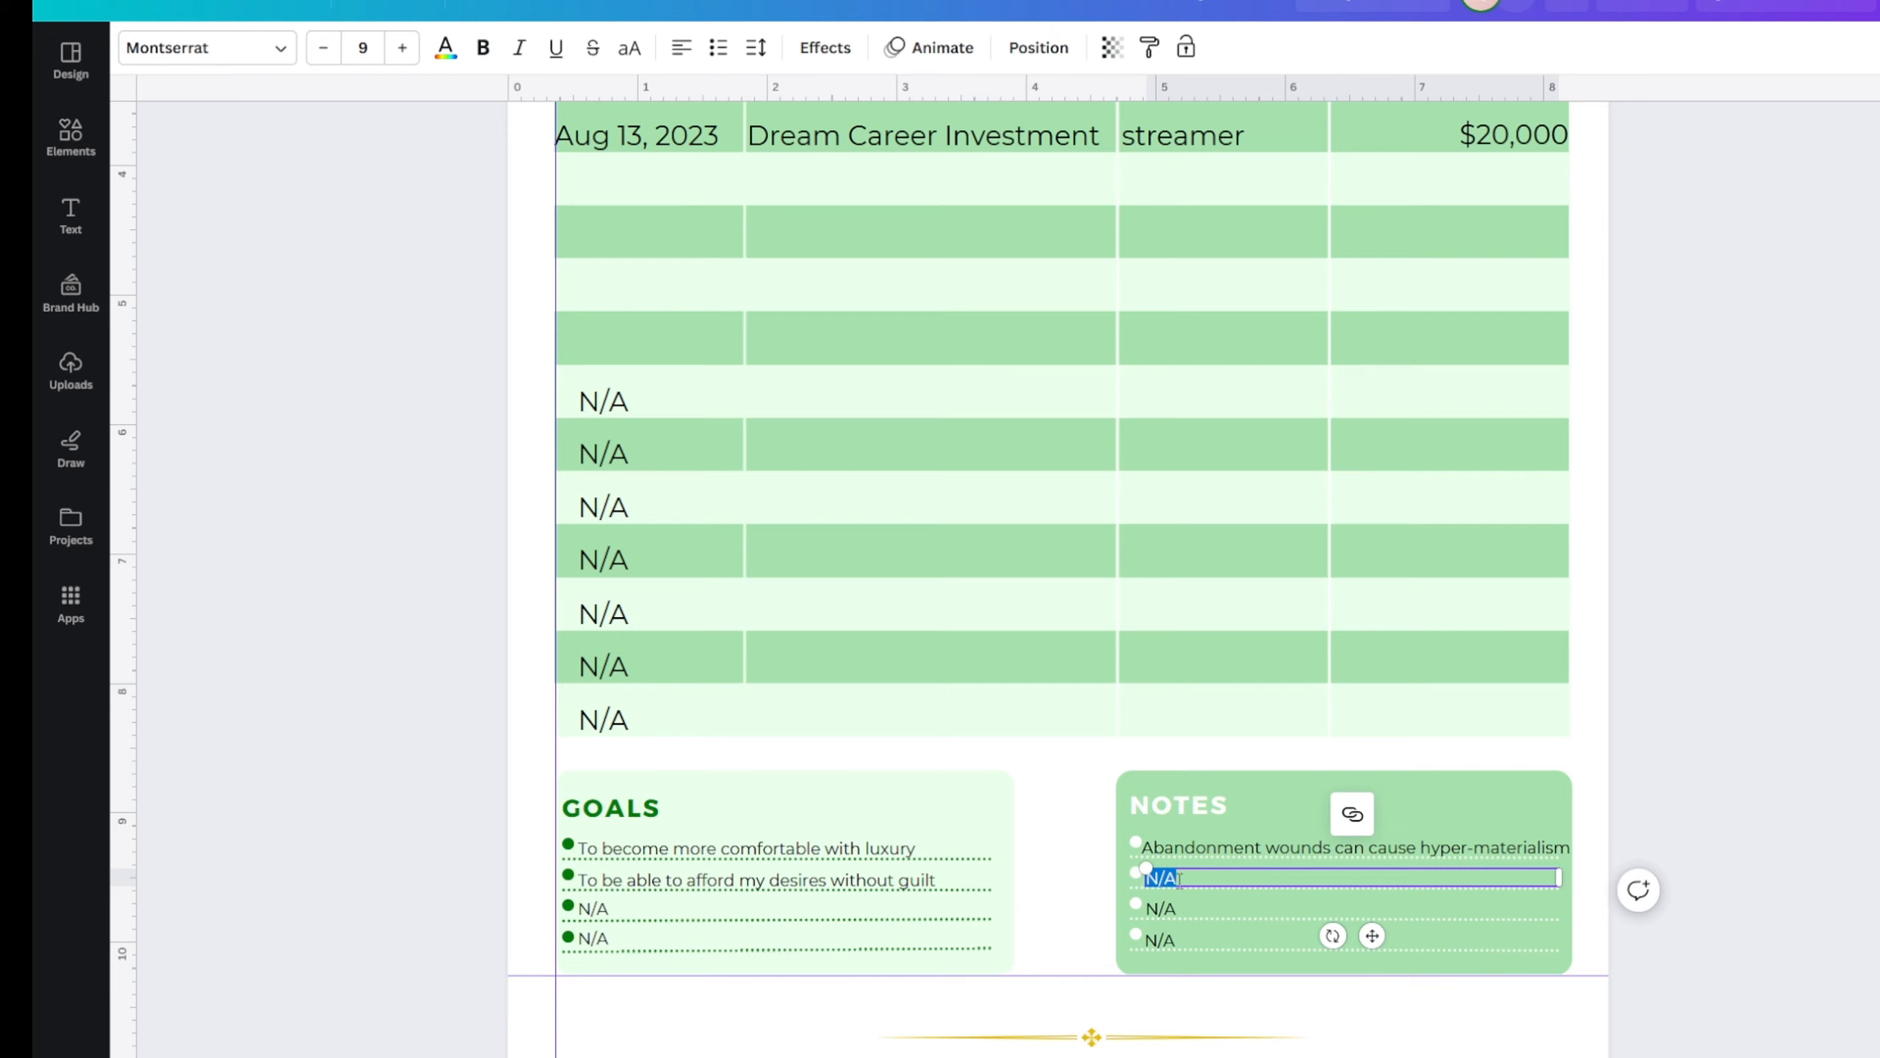
# - Replace the second entry under Notes with "I didn't realize how expensive my dreams were"
pyautogui.press('BackSpace')
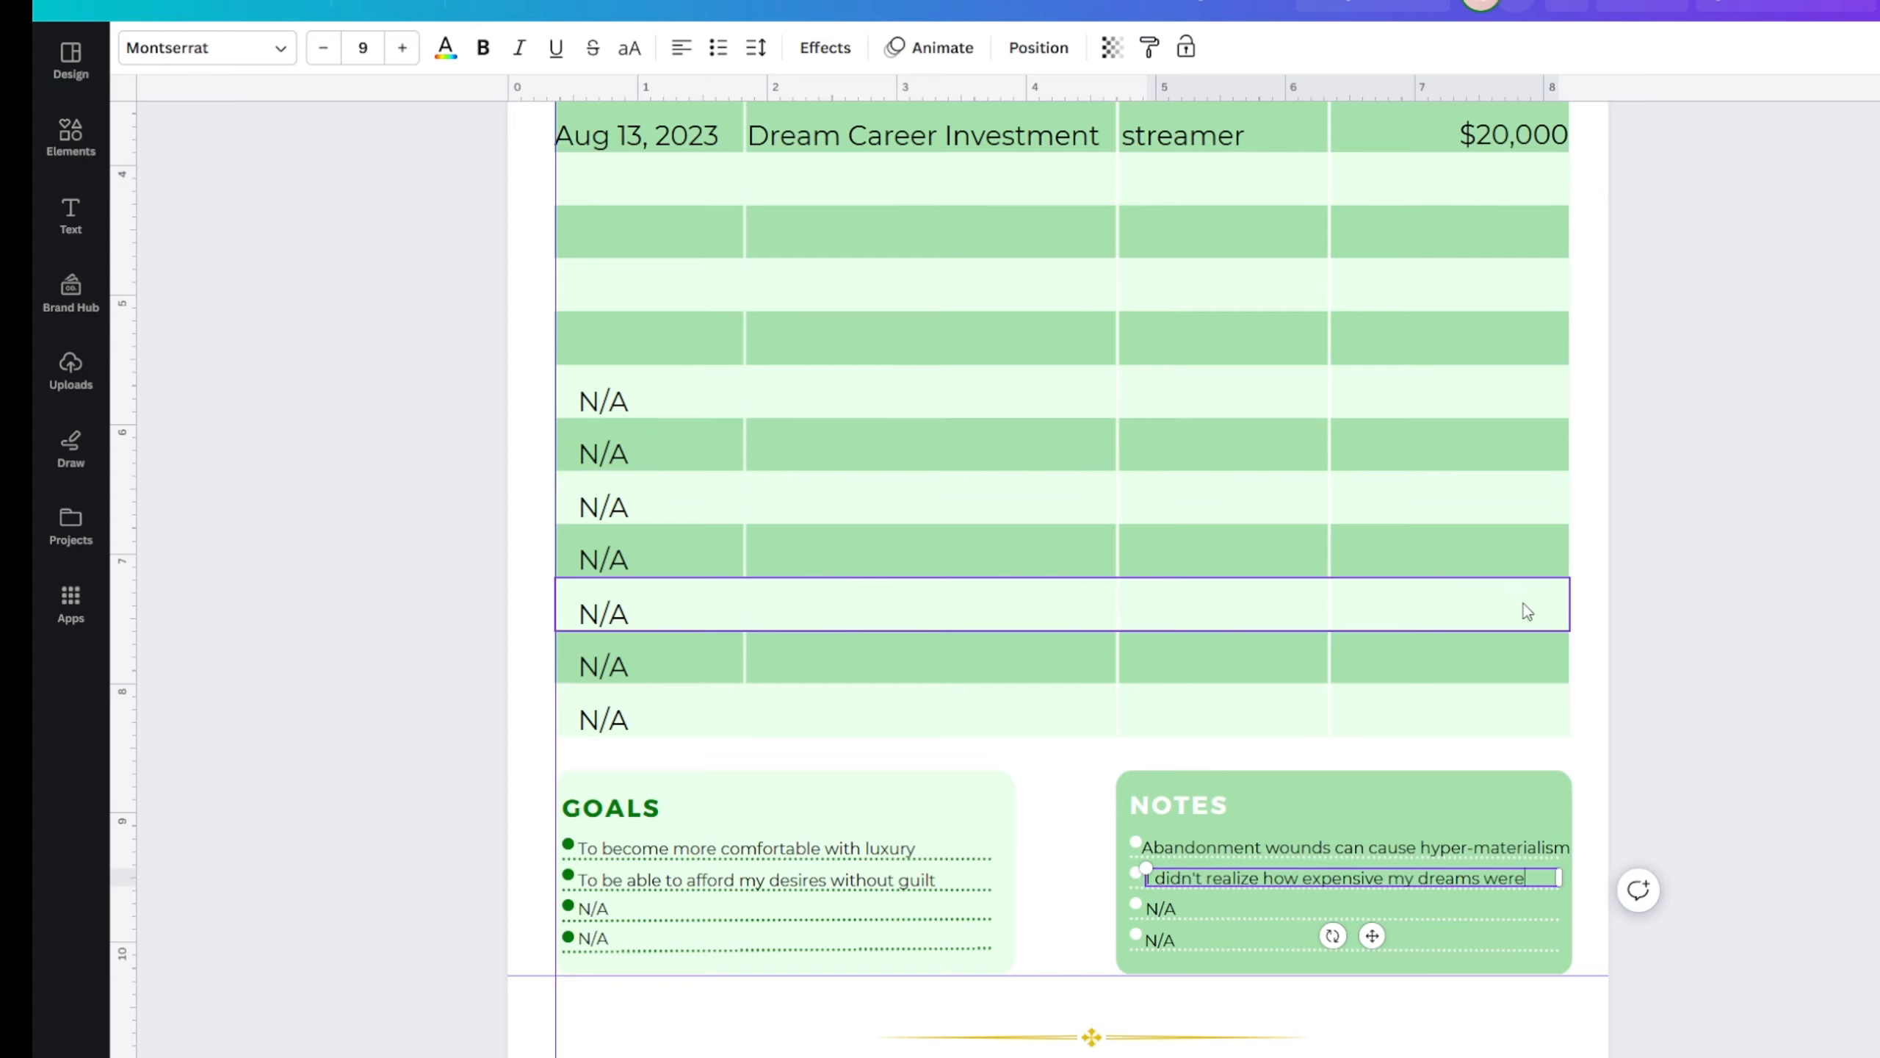
pyautogui.click(1669, 655)
# - Duplicate the Aug 13 row's date and assignment text and place the copy in the empty row beneath it
pyautogui.scroll(3, 1669, 651)
pyautogui.scroll(1, 1421, 621)
pyautogui.click(806, 423)
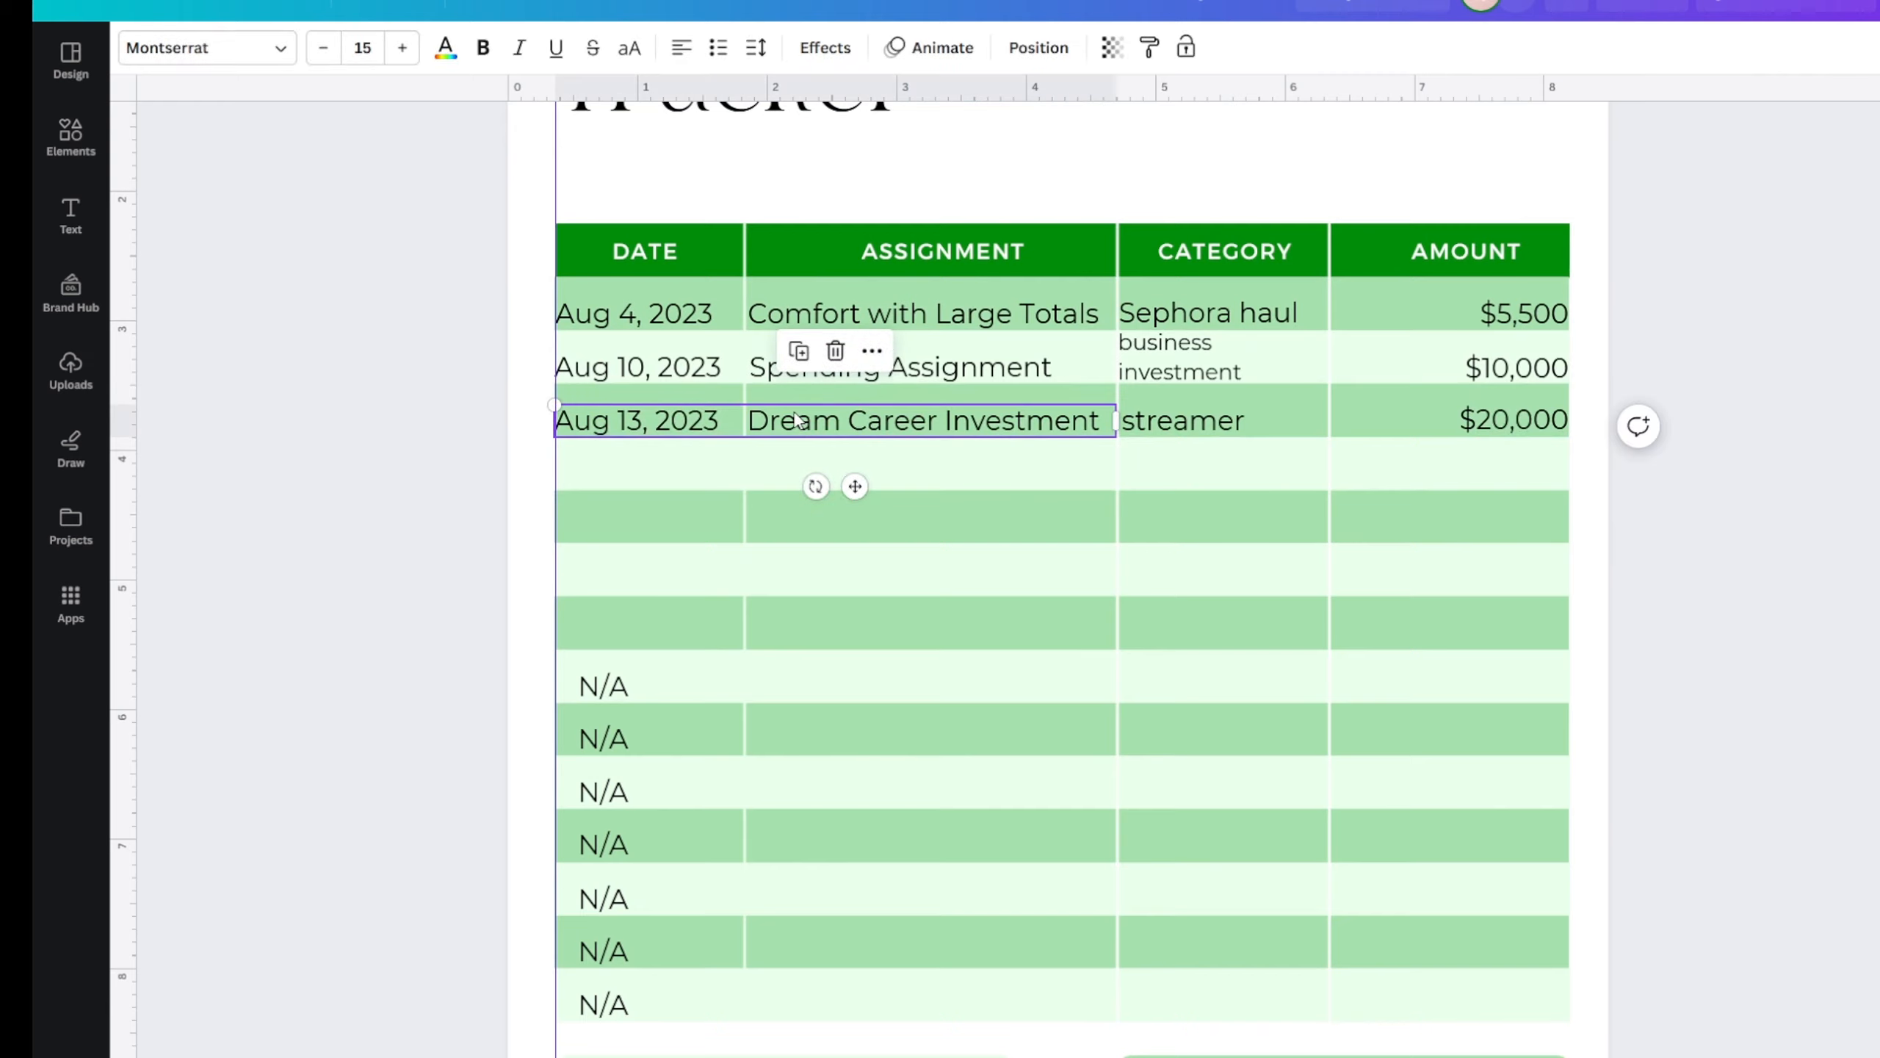
pyautogui.click(800, 352)
pyautogui.moveTo(708, 442); pyautogui.dragTo(684, 473)
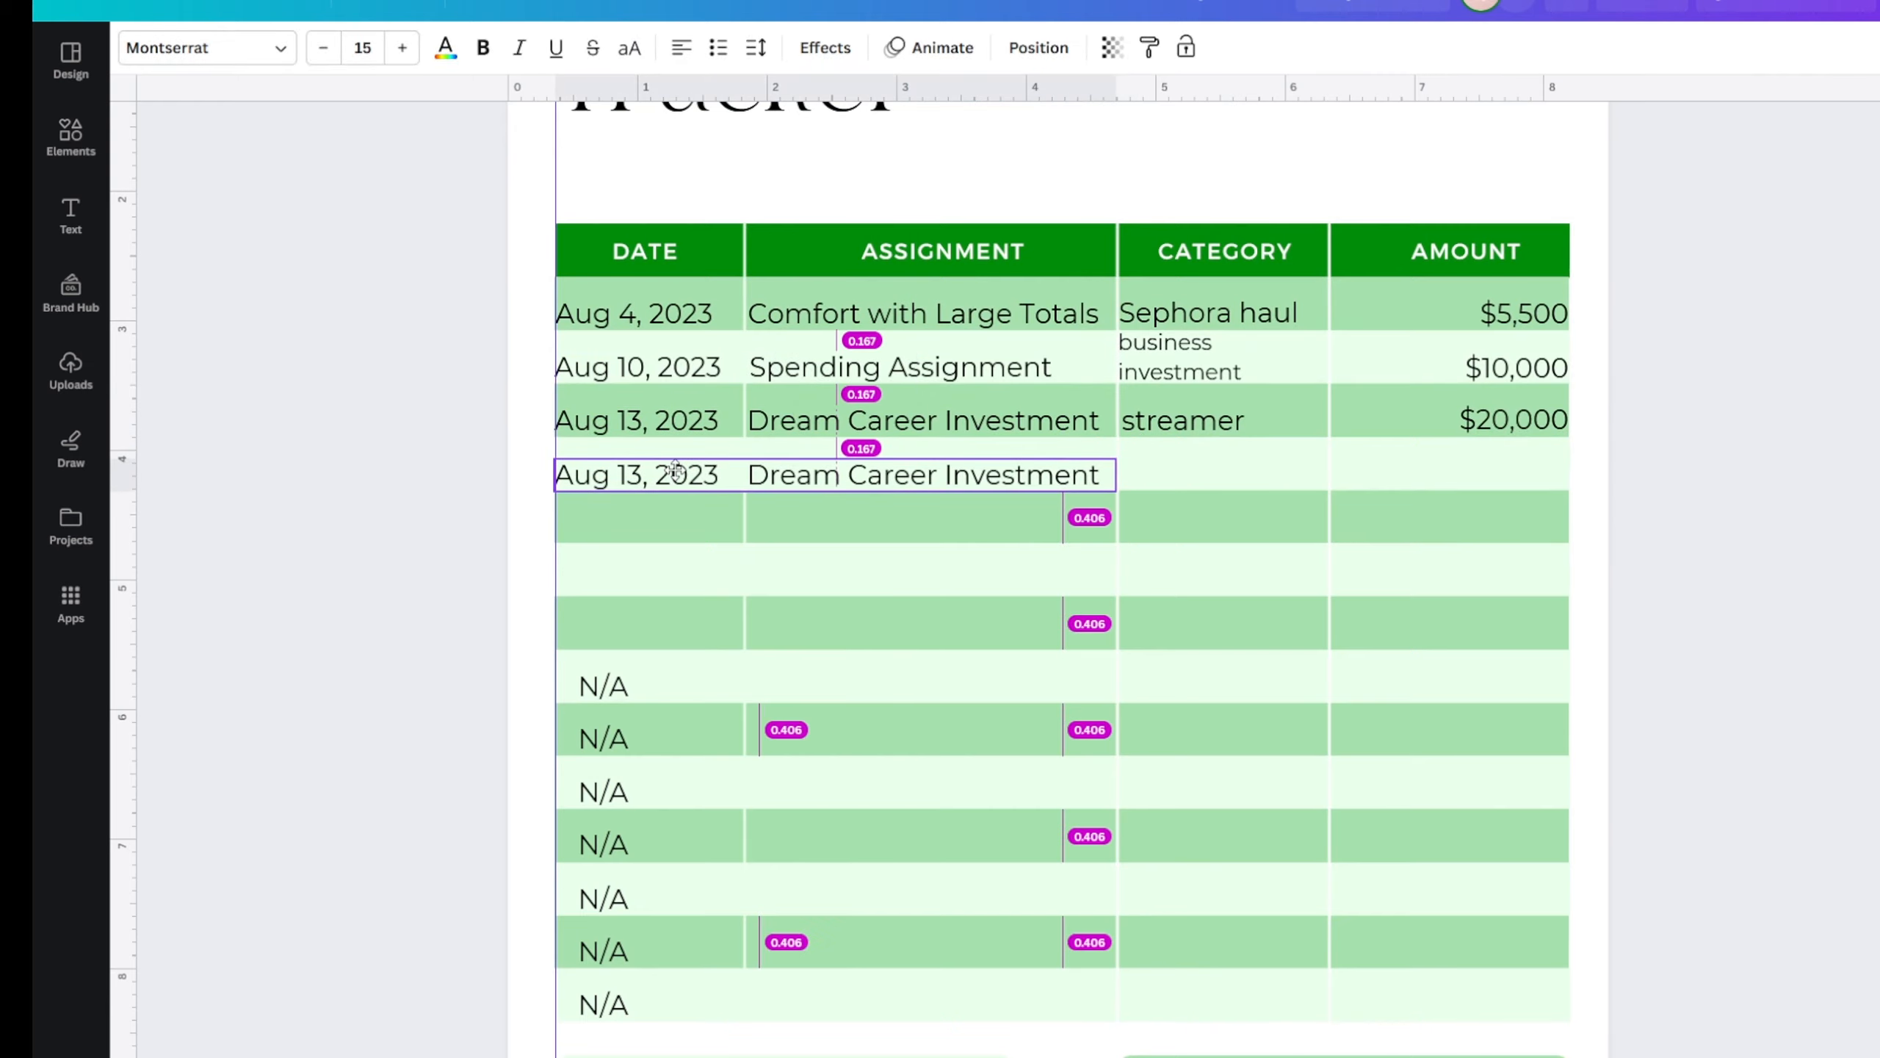
# - Change the date in the duplicated row to Aug 14, 2023
pyautogui.doubleClick(635, 473)
pyautogui.doubleClick(632, 473)
pyautogui.tripleClick(634, 474)
pyautogui.click(629, 474)
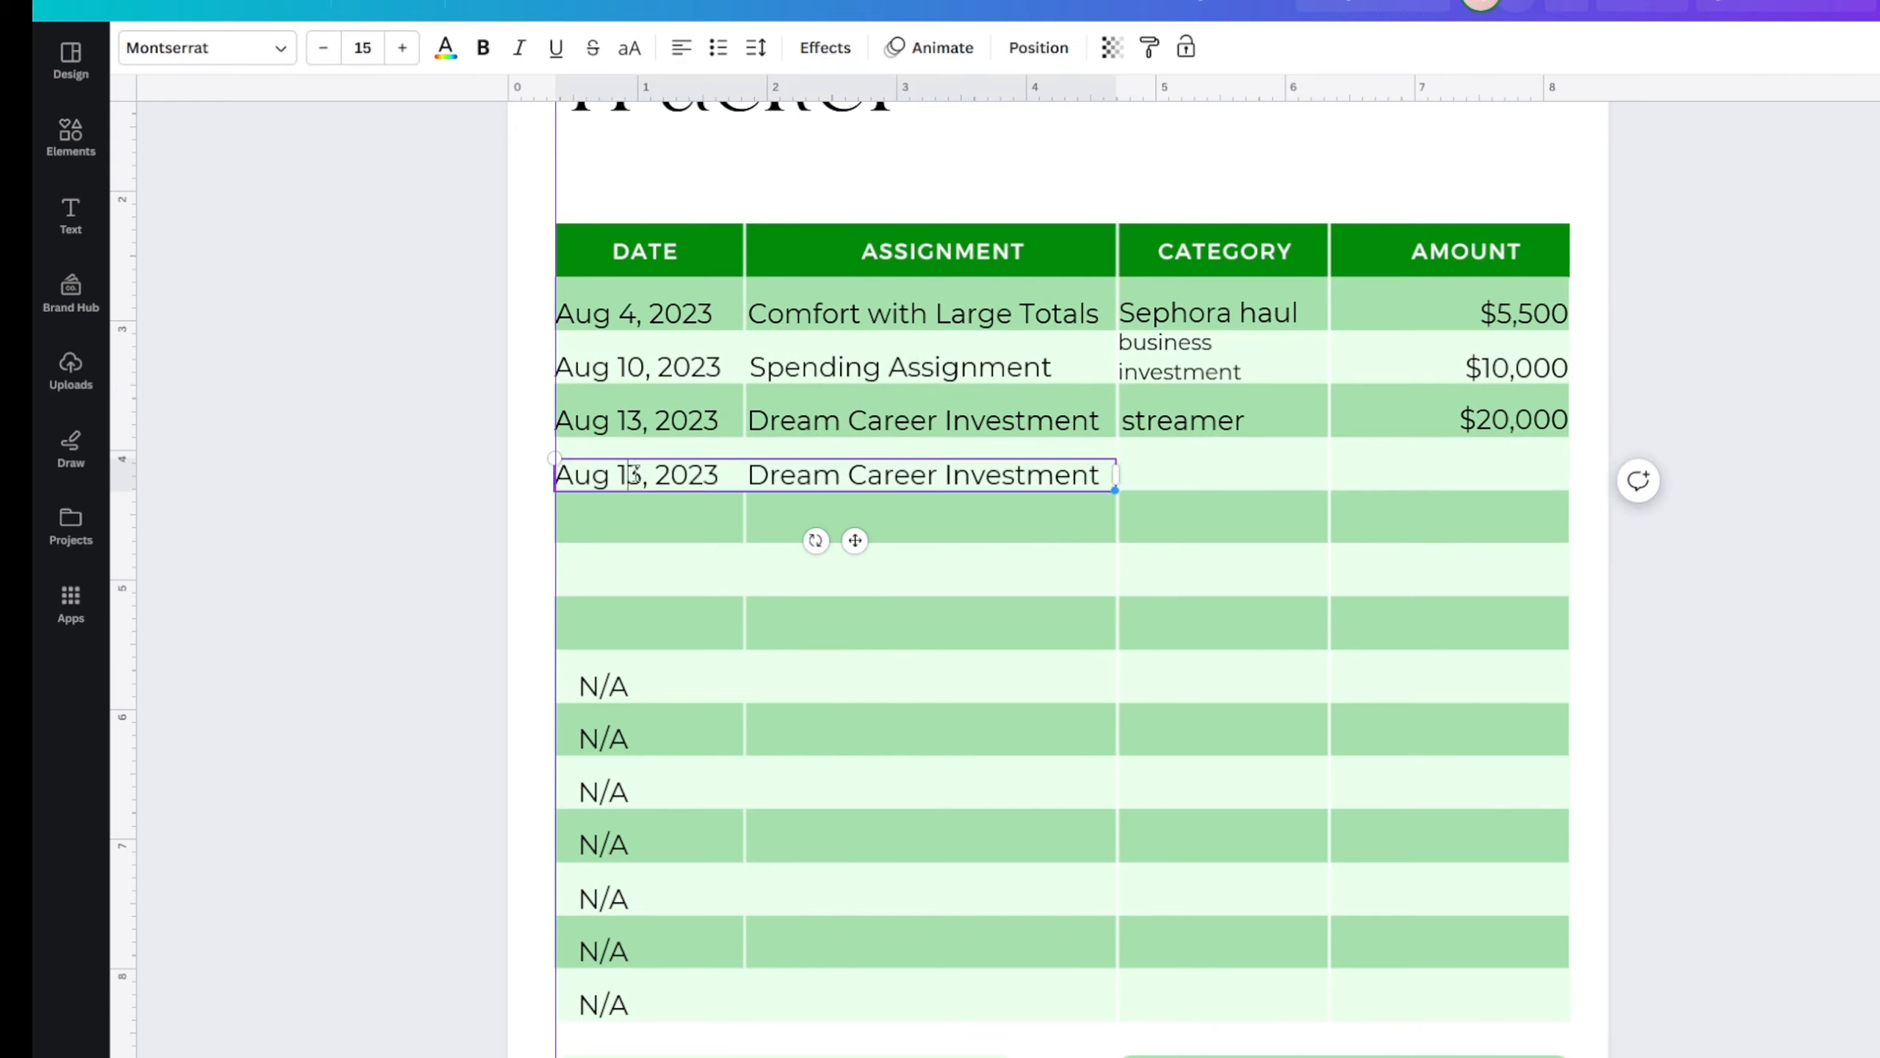
pyautogui.press('Delete')
pyautogui.write('4')
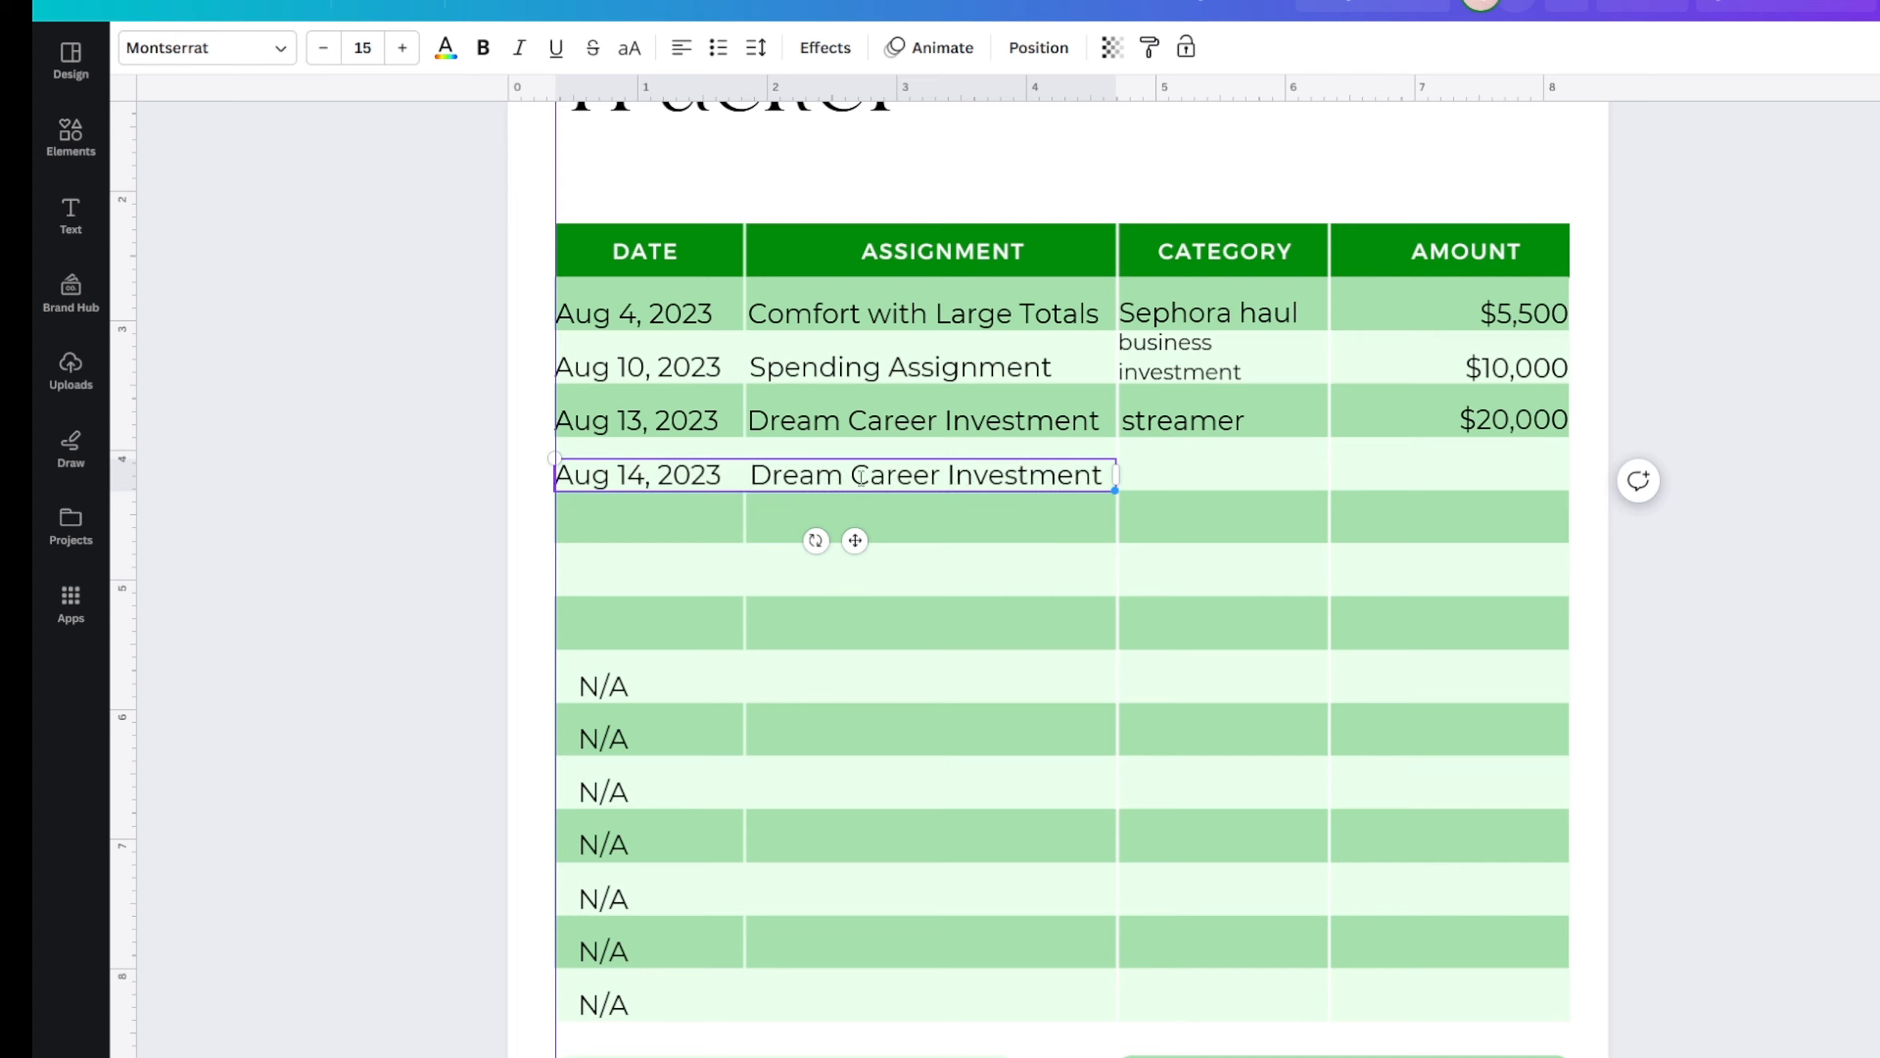
# - Replace the Aug 14 row's assignment with "Budget Dream Investment" and widen the text box so it fits on one line
pyautogui.moveTo(753, 476); pyautogui.dragTo(1115, 486)
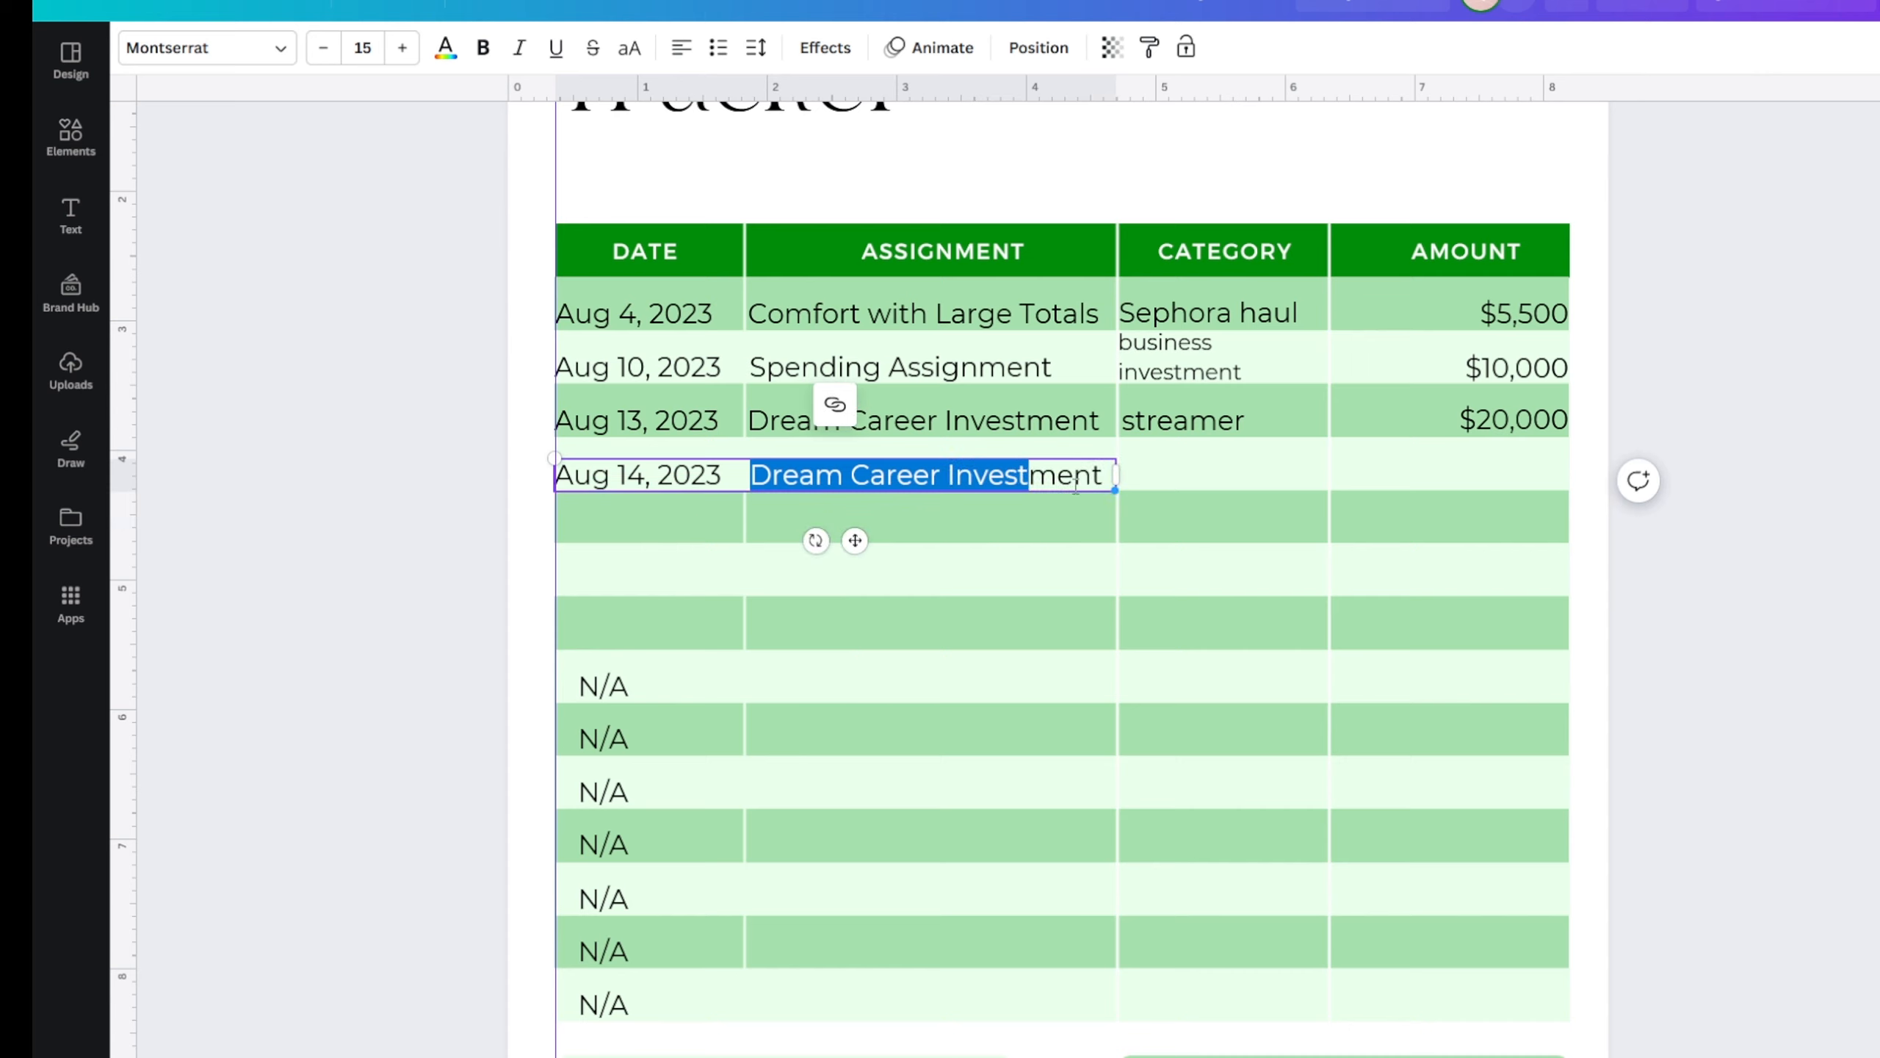
pyautogui.press('BackSpace')
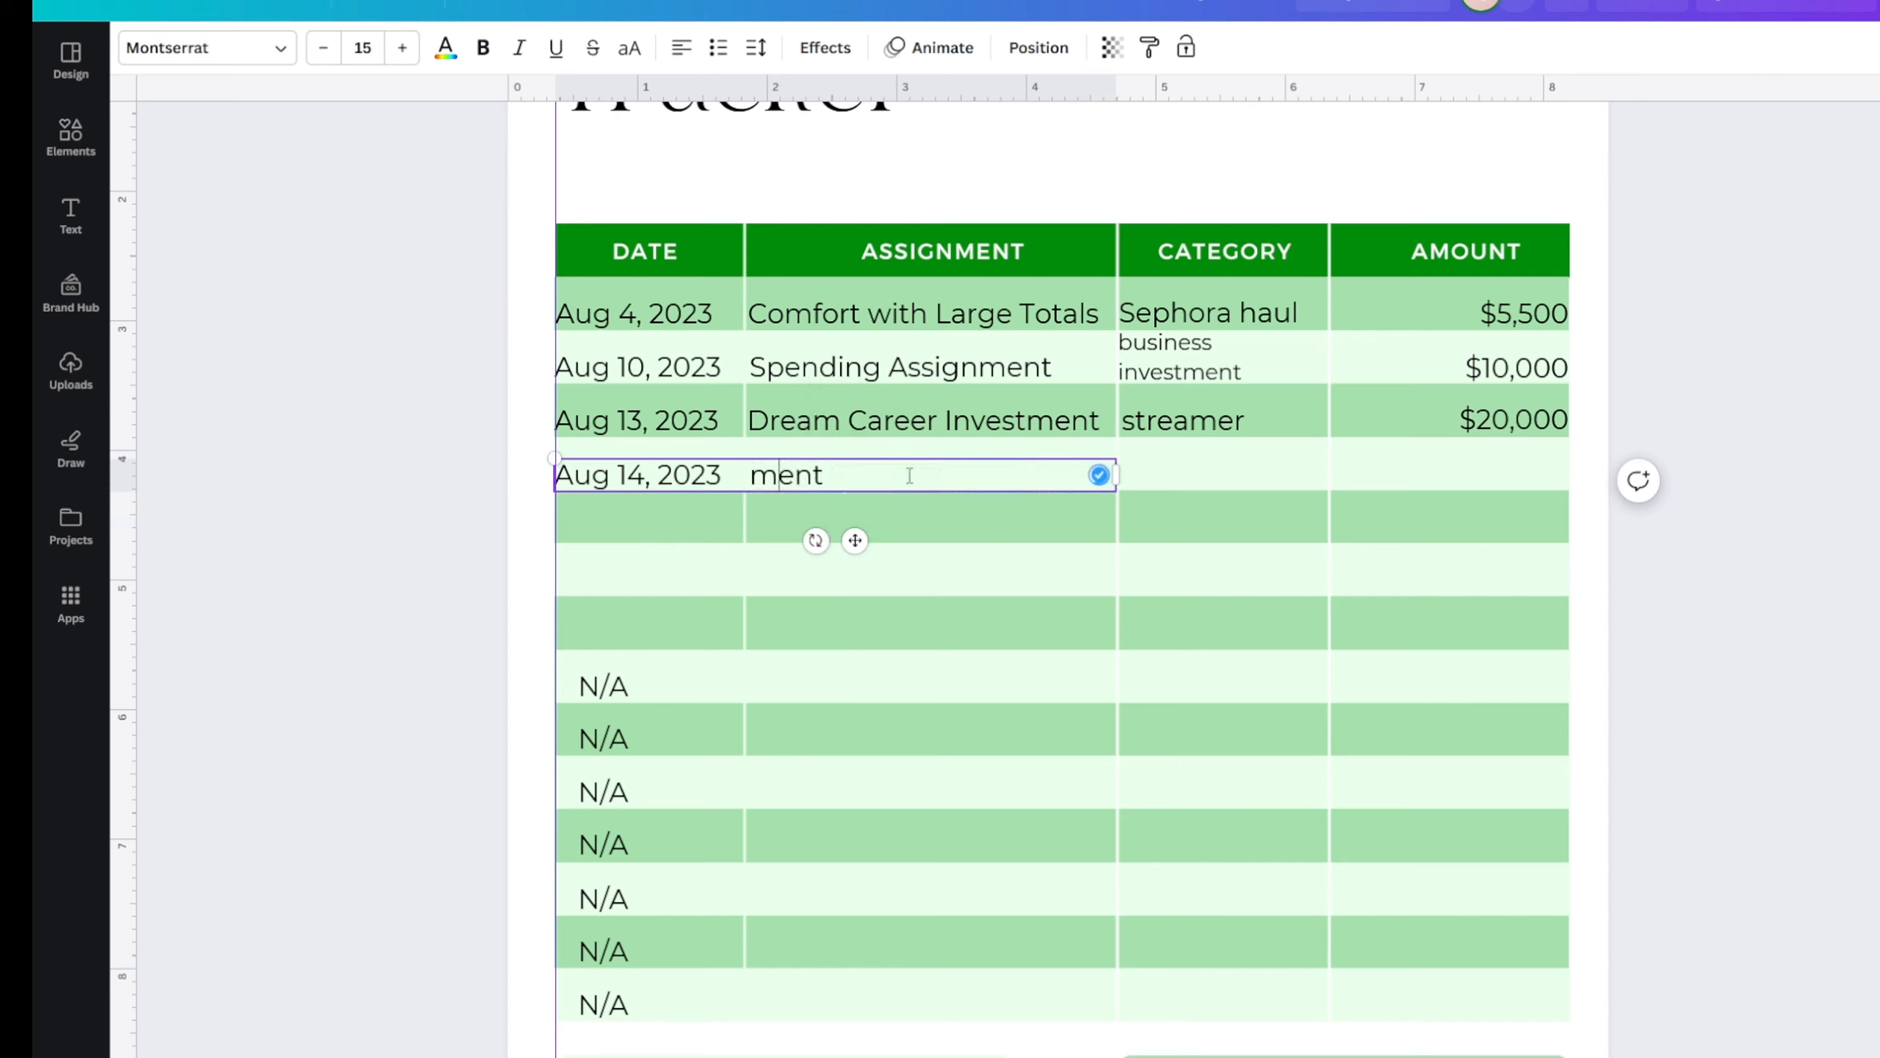
pyautogui.press('BackSpace')
pyautogui.press('BackSpace')
pyautogui.press('BackSpace')
pyautogui.write('Budget dr')
pyautogui.press('BackSpace')
pyautogui.press('BackSpace')
pyautogui.write('Dream')
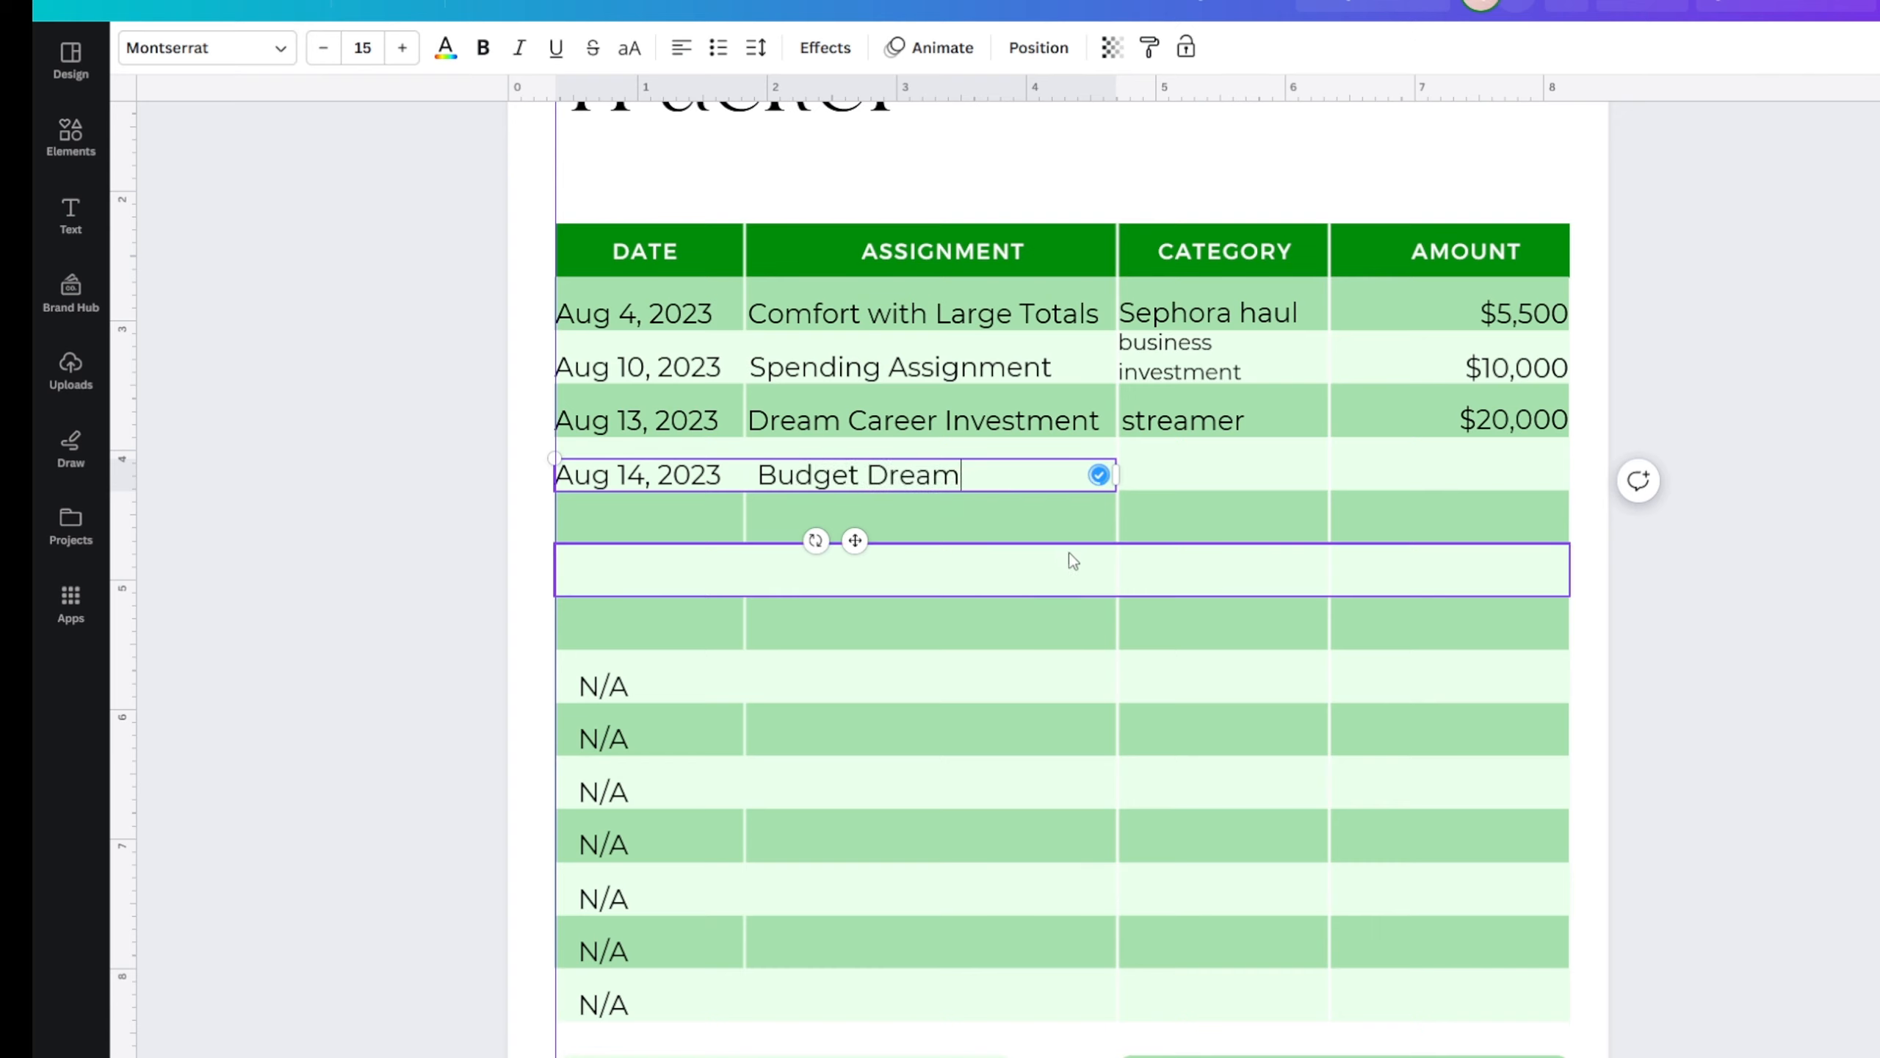
pyautogui.write(' In')
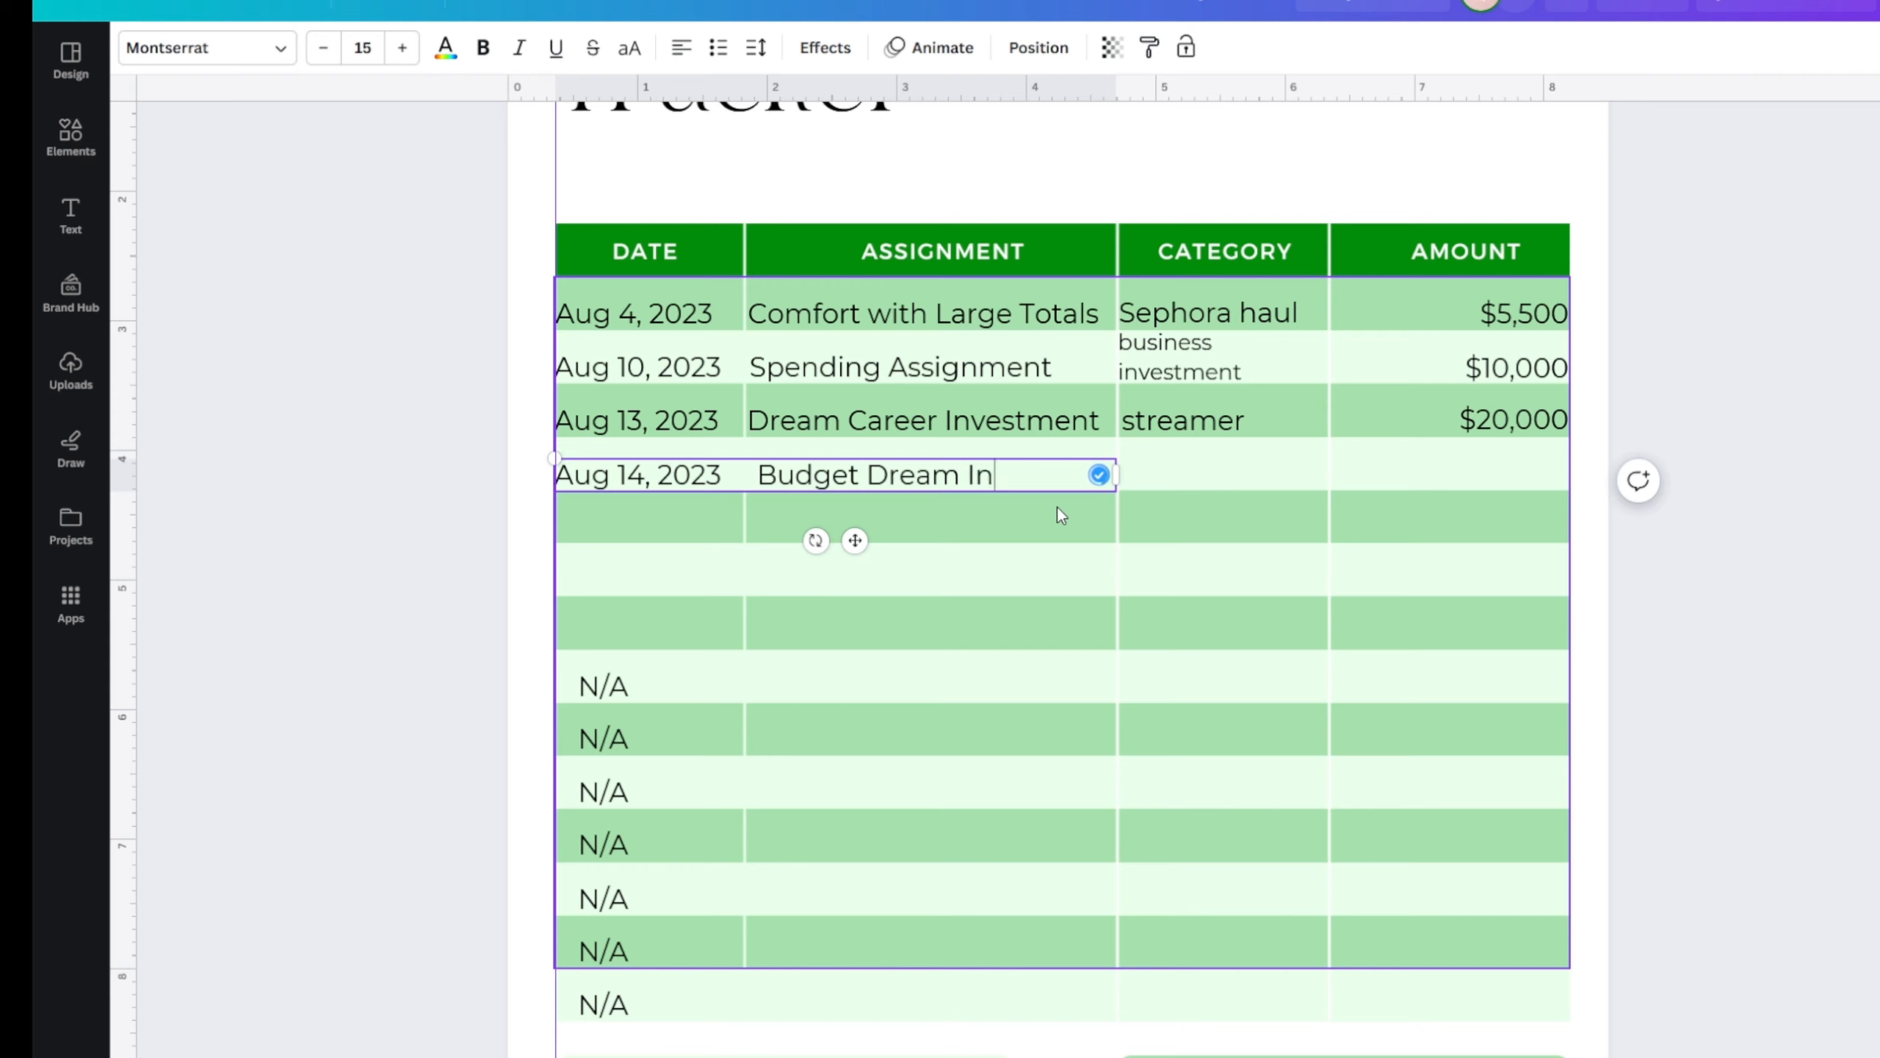
pyautogui.write('vestment')
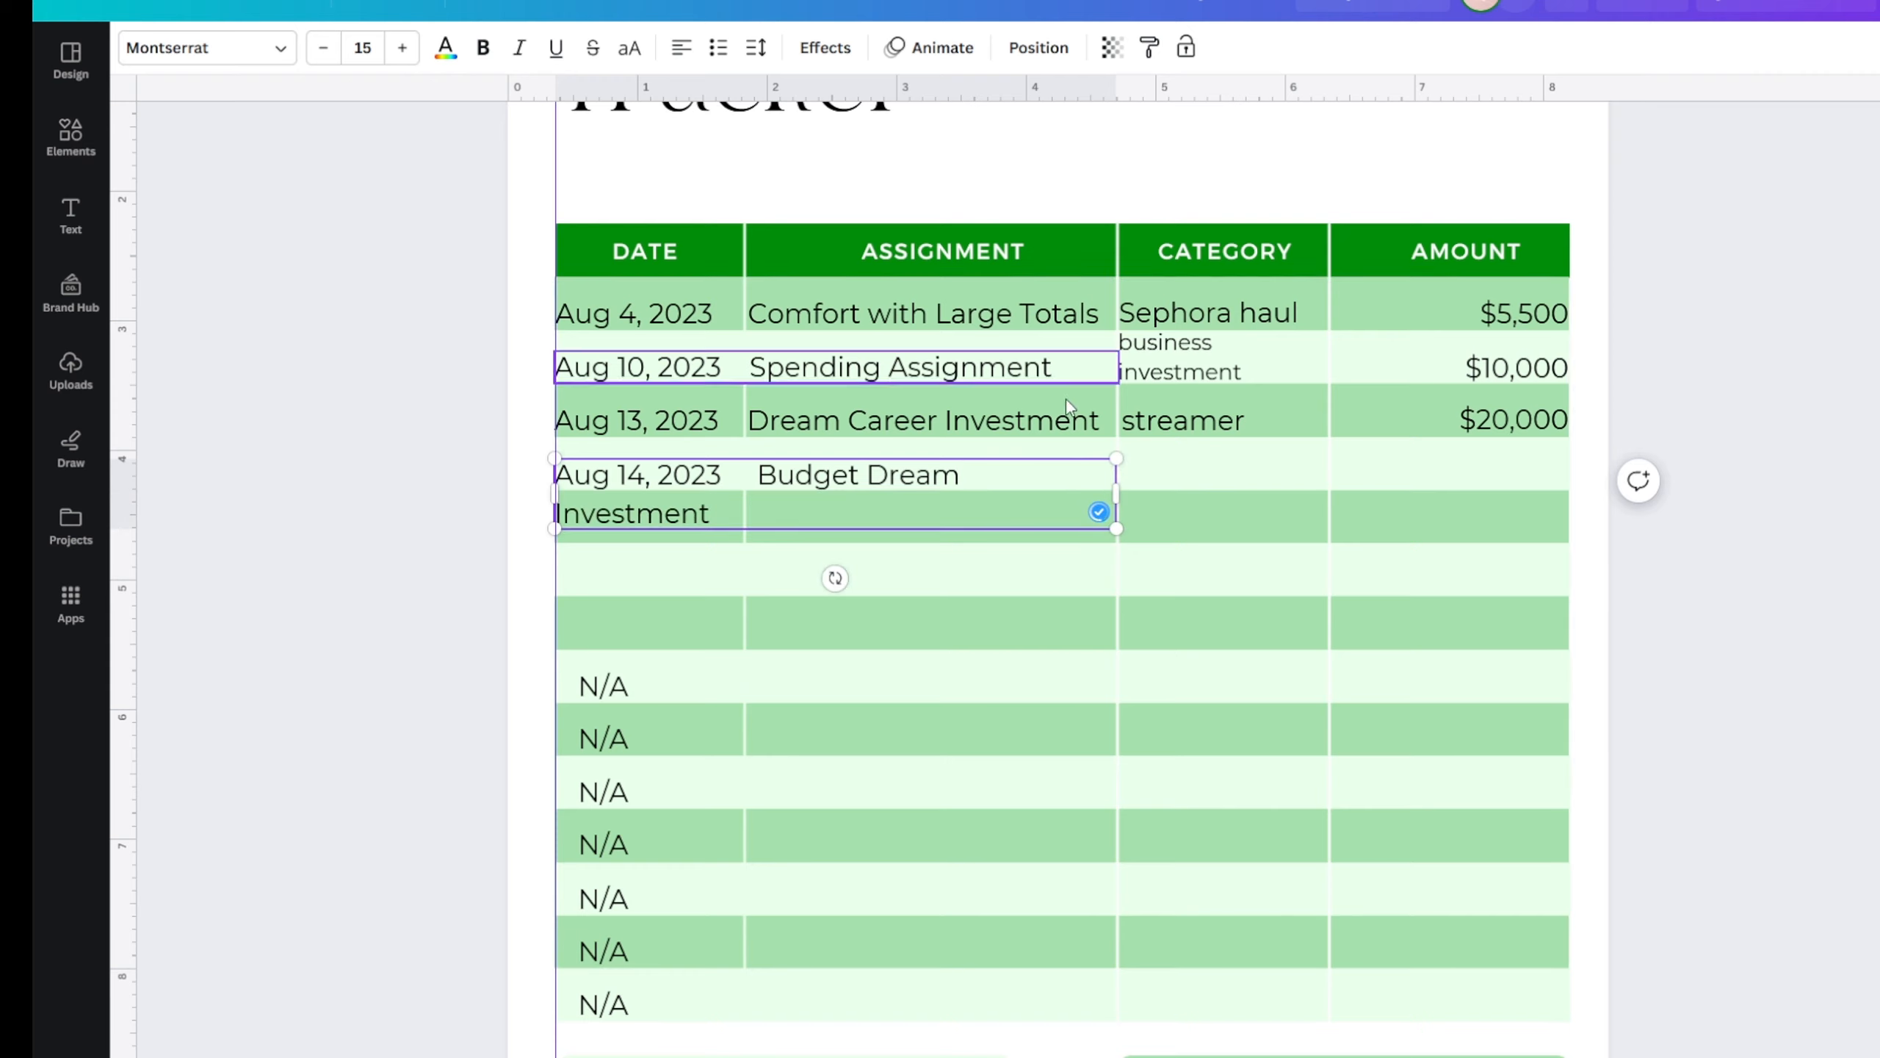
pyautogui.moveTo(1117, 498); pyautogui.dragTo(1154, 477)
# - Duplicate the Aug 13 row's streamer category and its amount into the matching cells of the Aug 14 row
pyautogui.click(1148, 430)
pyautogui.click(1188, 351)
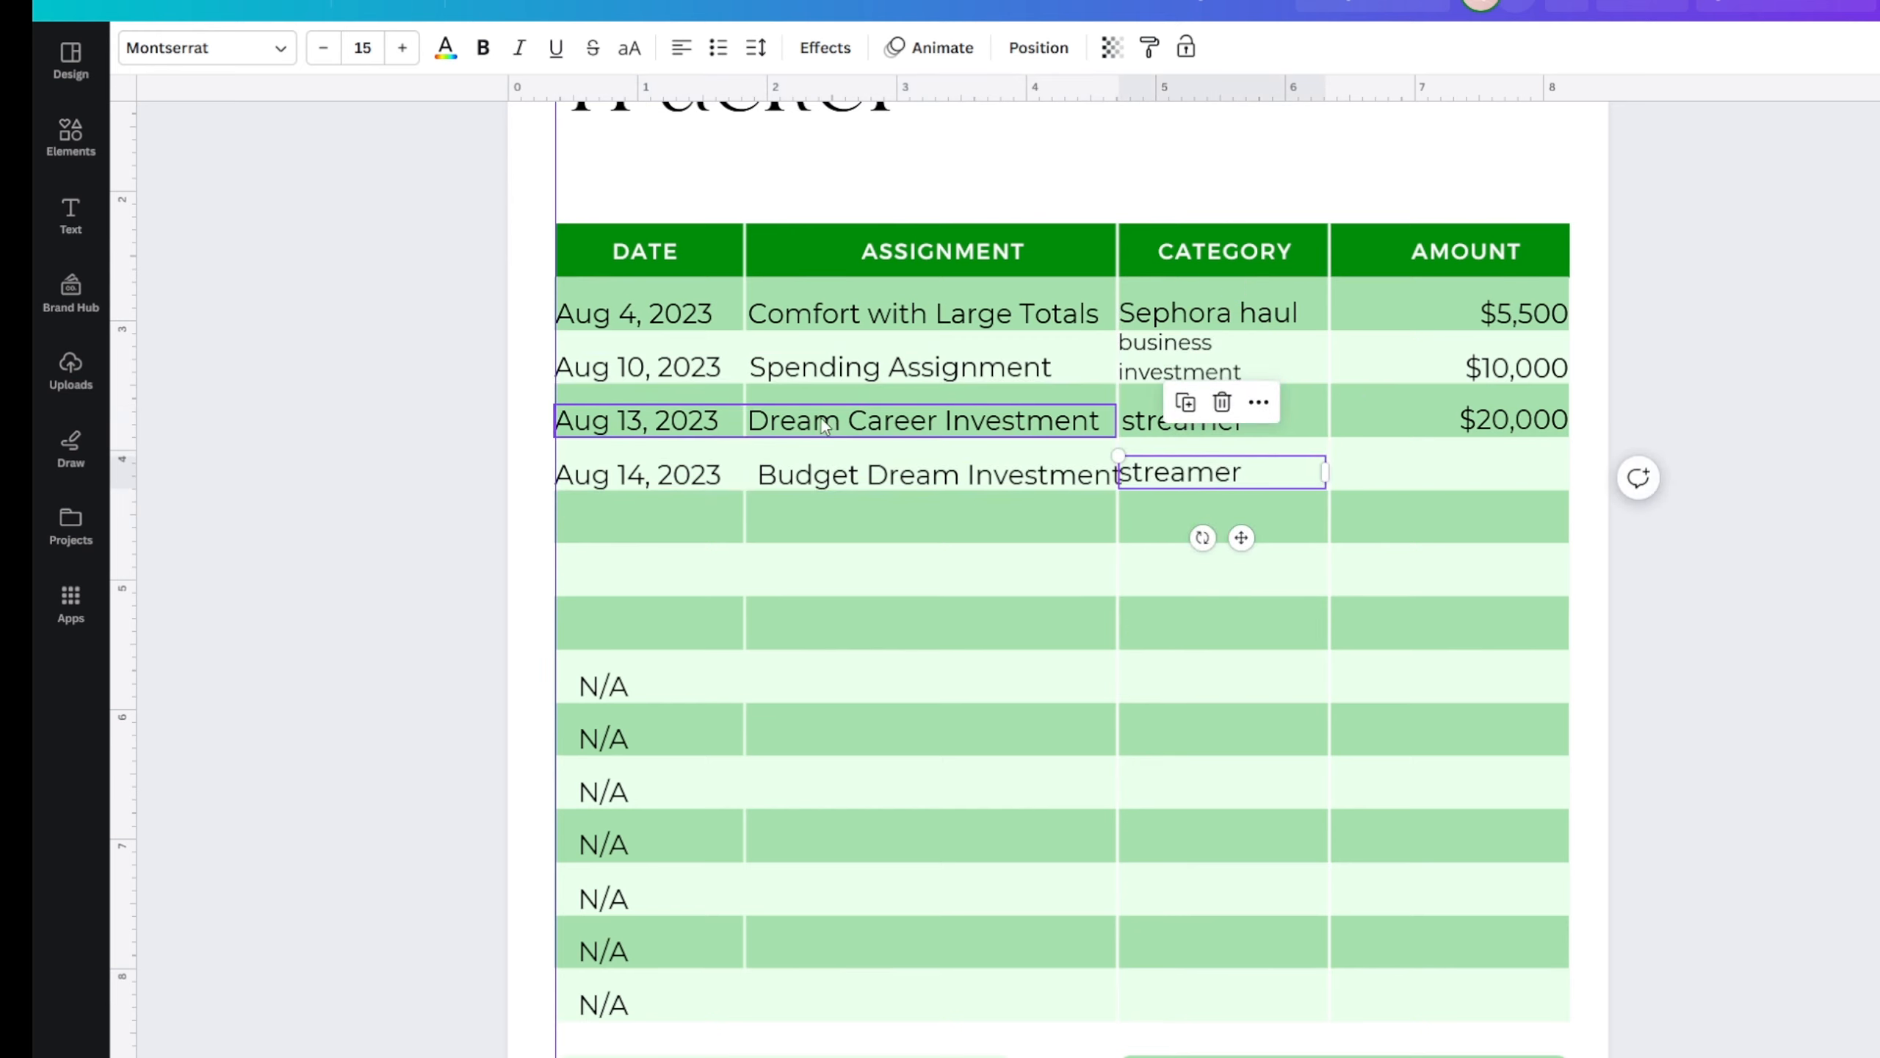
pyautogui.click(1259, 426)
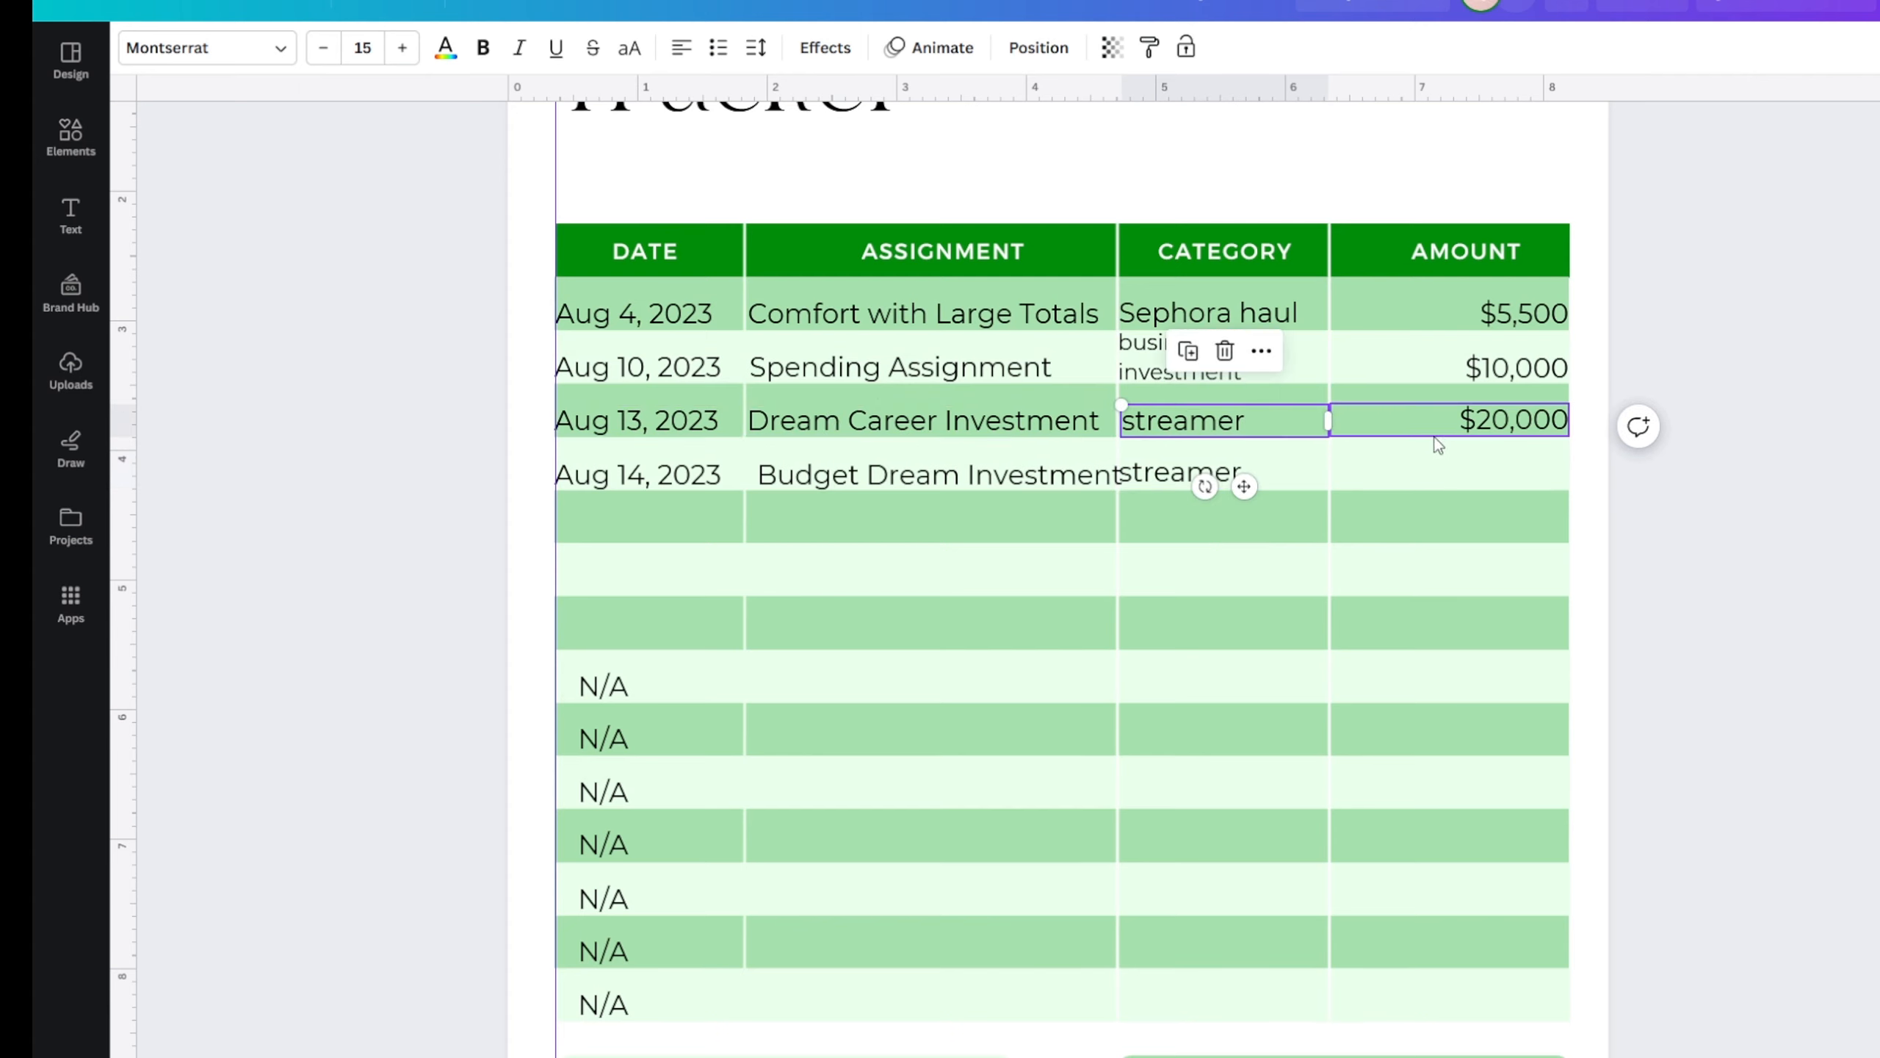
pyautogui.click(1414, 418)
pyautogui.click(1414, 351)
pyautogui.moveTo(1386, 444); pyautogui.dragTo(1363, 474)
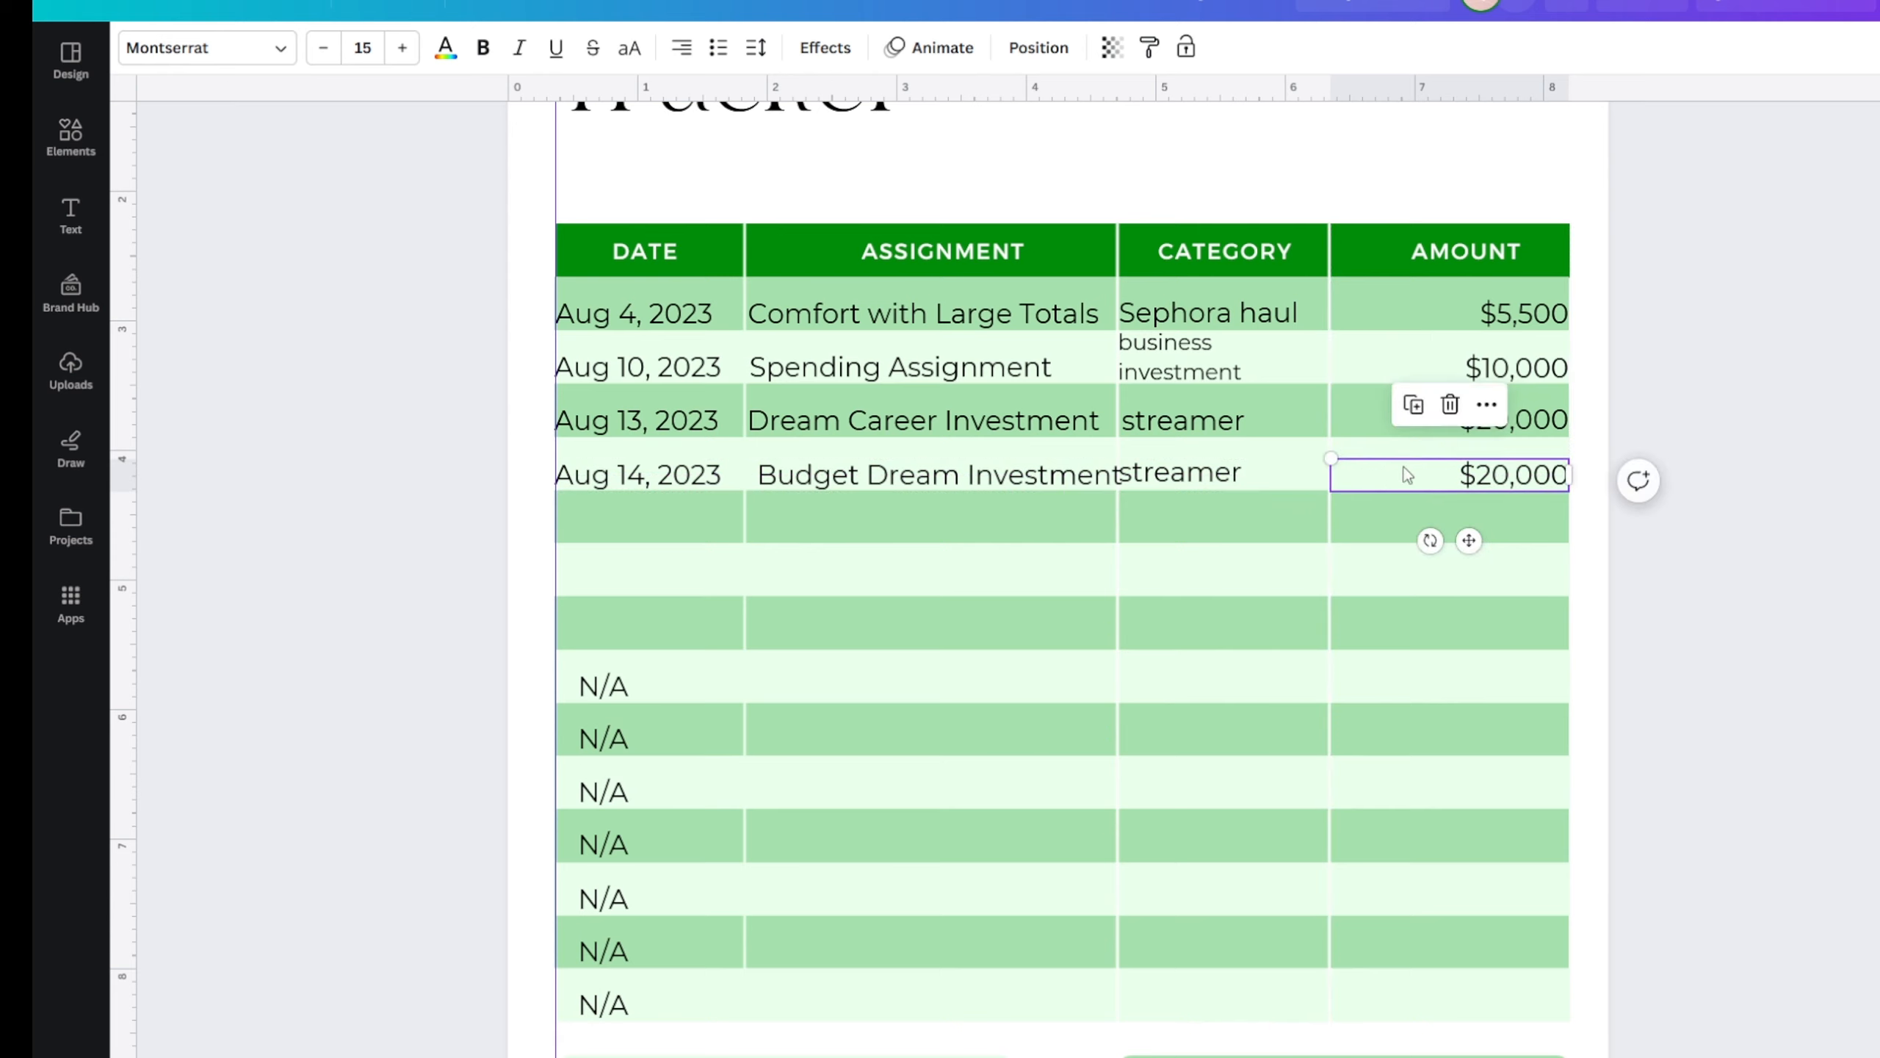
# - Set the Aug 14 row's amount to $9,000
pyautogui.doubleClick(1410, 474)
pyautogui.click(1703, 582)
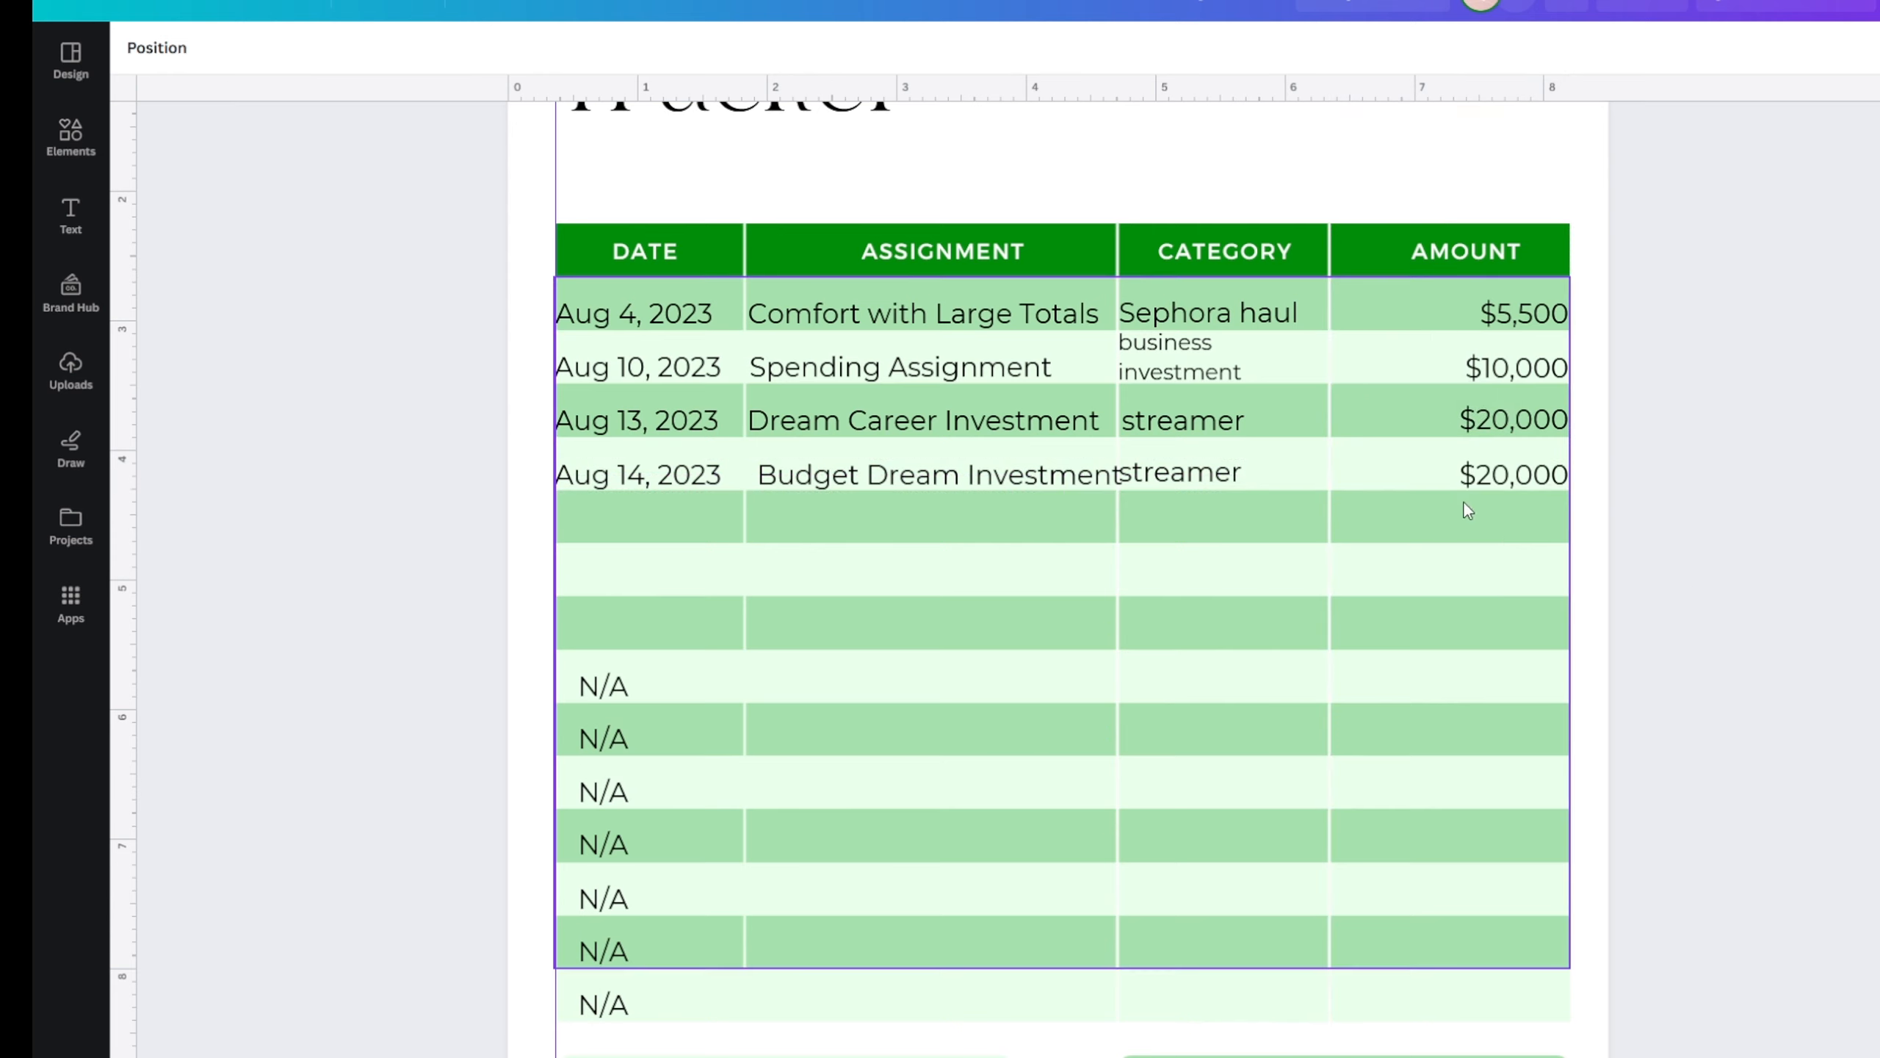
pyautogui.click(1518, 474)
pyautogui.doubleClick(1518, 474)
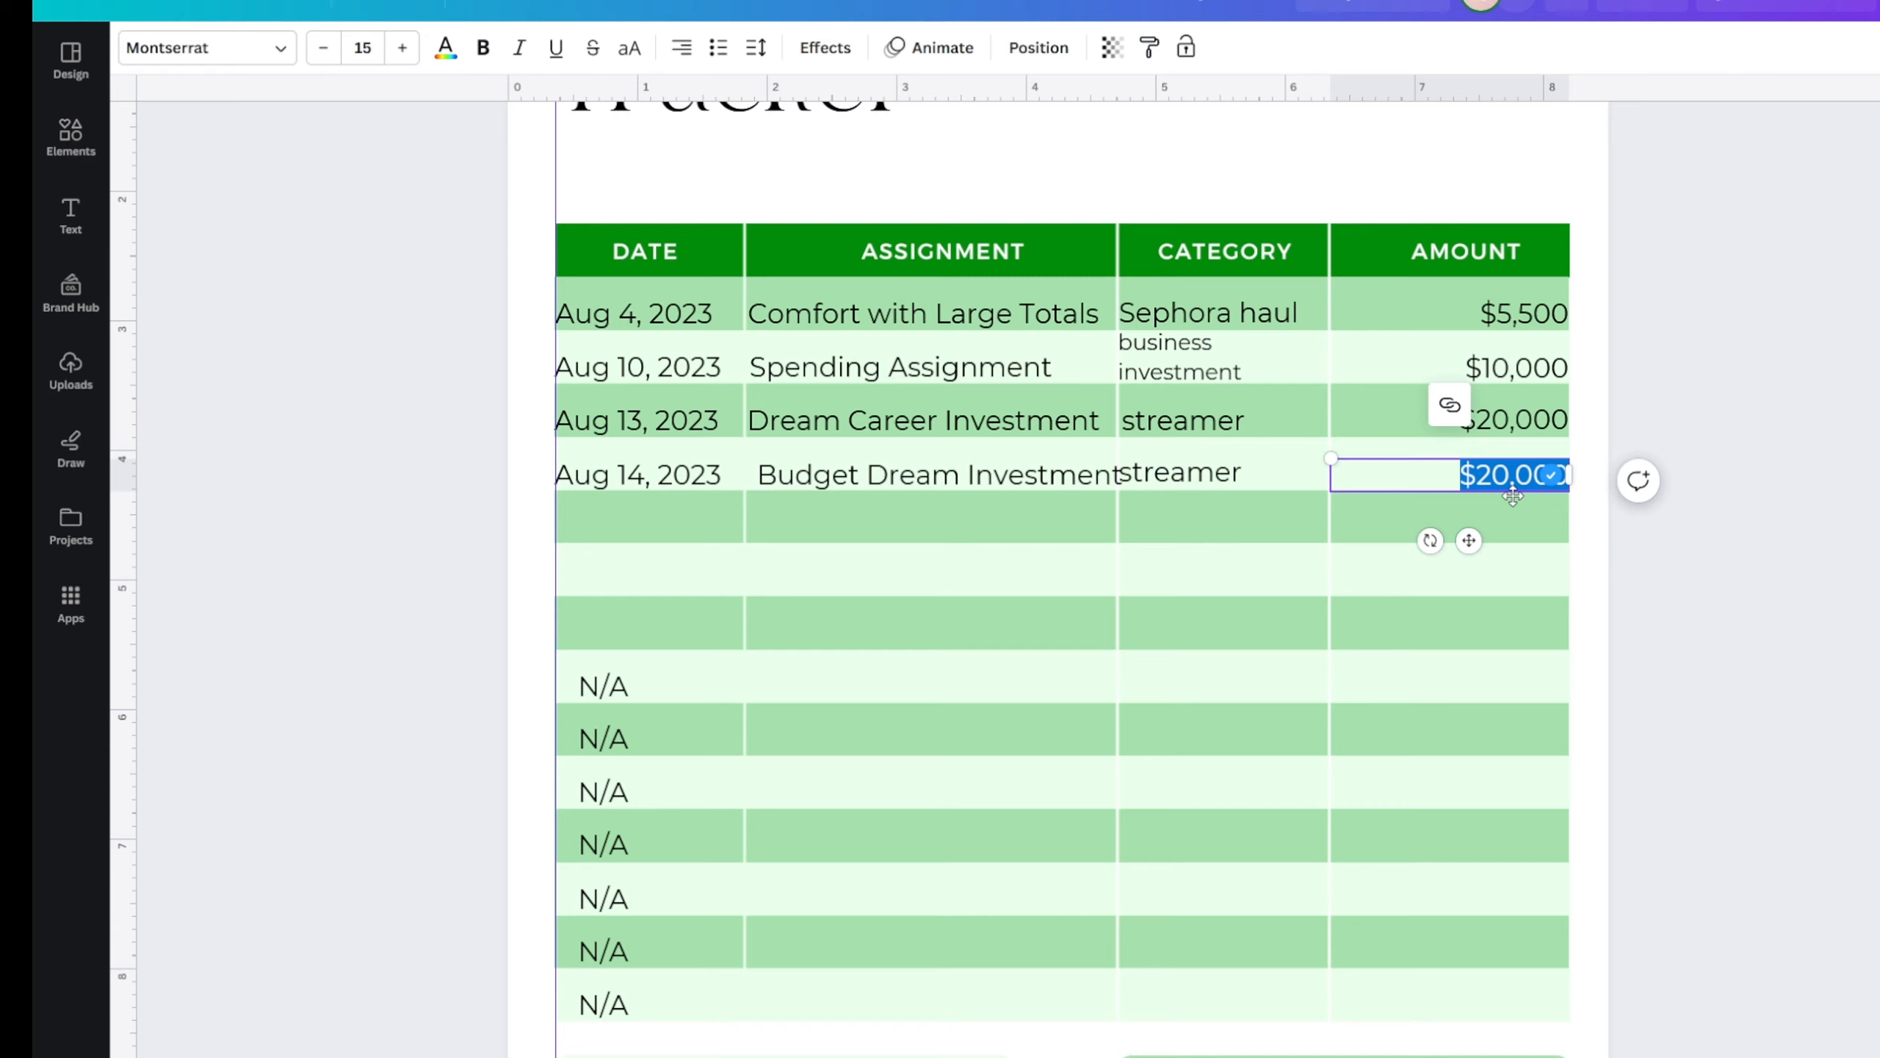
pyautogui.press('BackSpace')
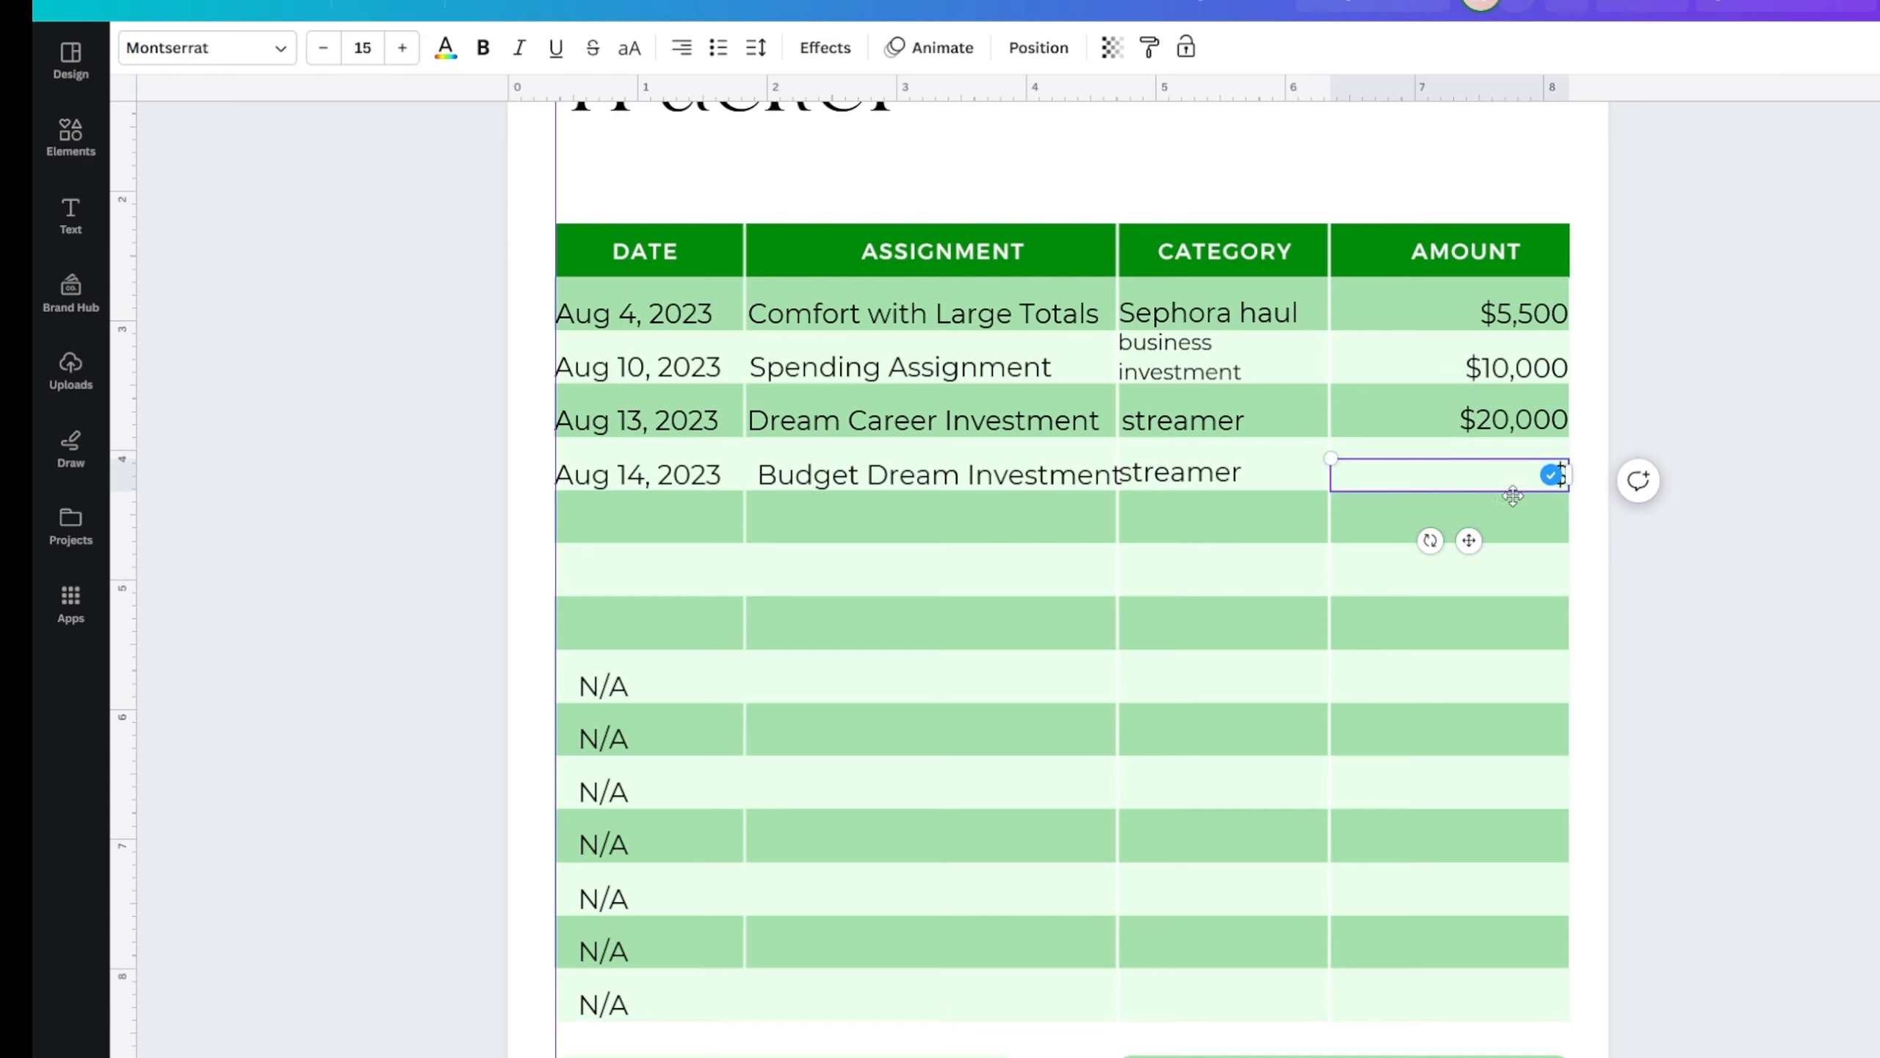
pyautogui.write('$9,000')
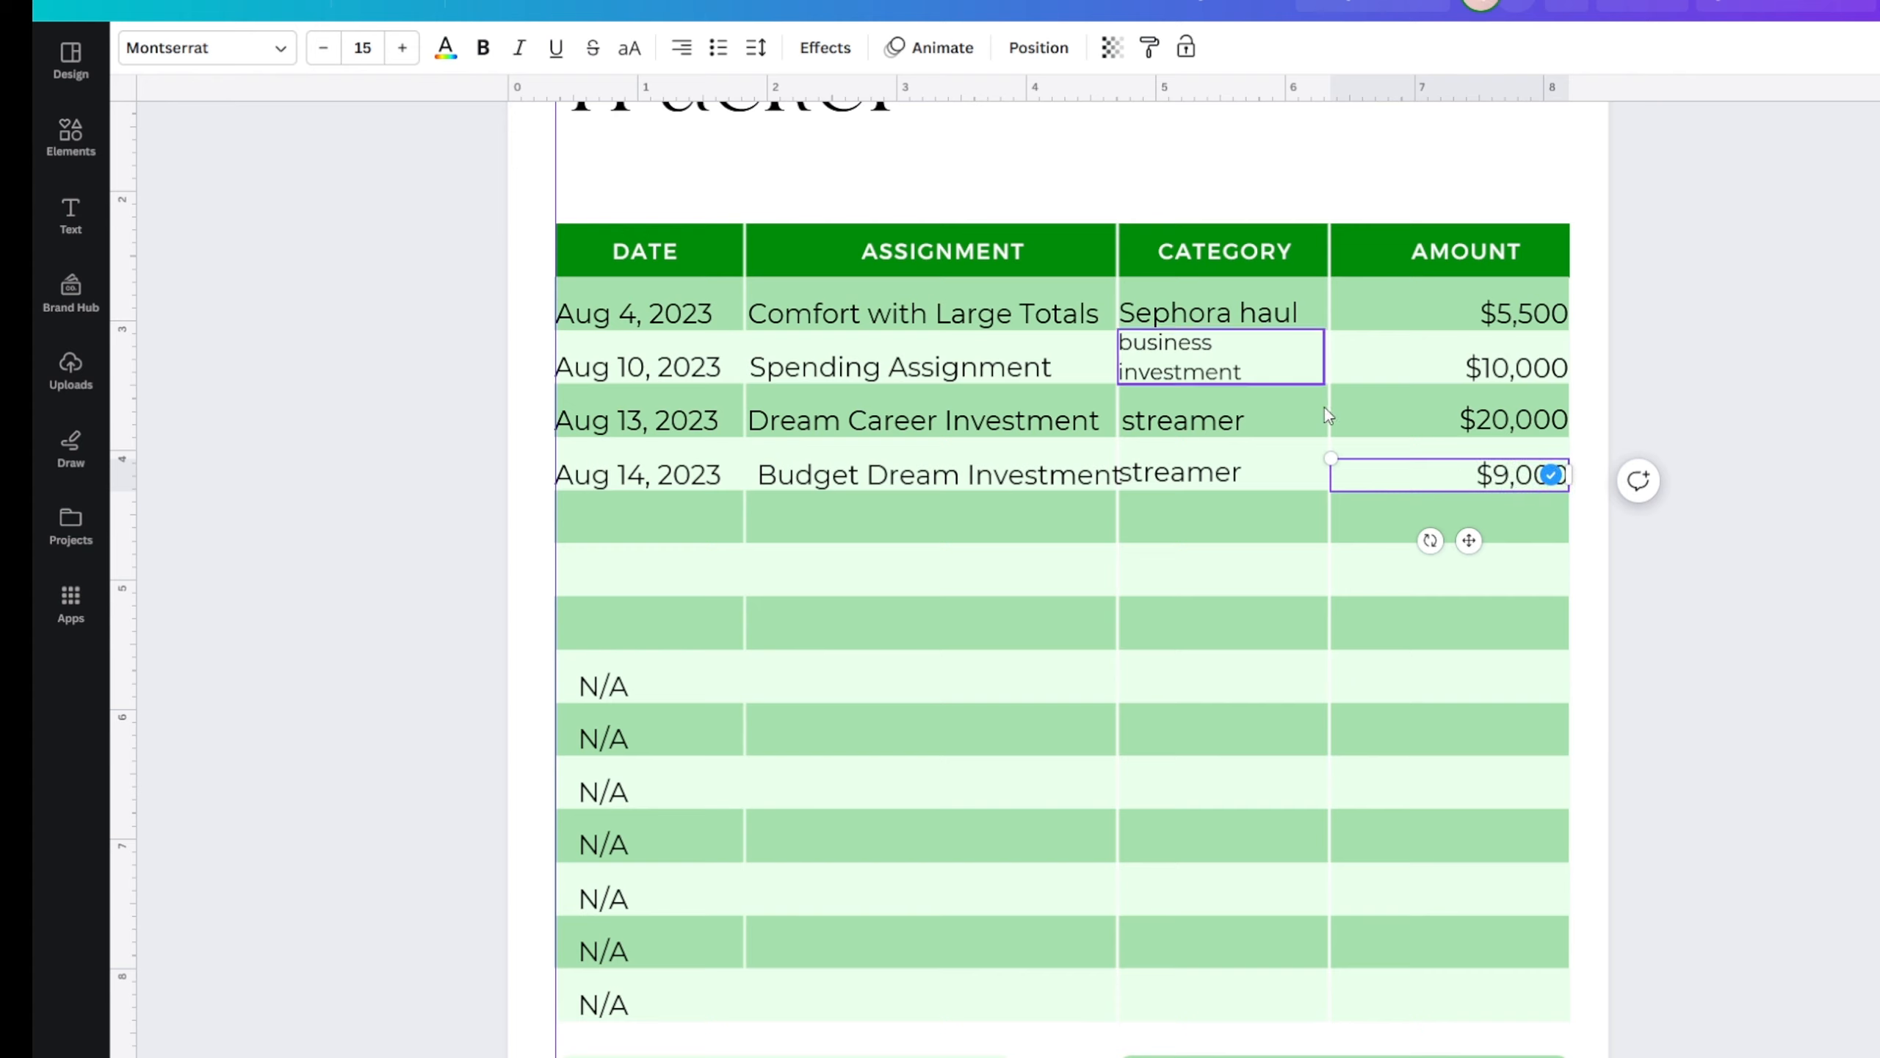
# - Remove the extra spaces before "Budget Dream Investment" in the Aug 14 row so it lines up with the assignment column
pyautogui.click(750, 477)
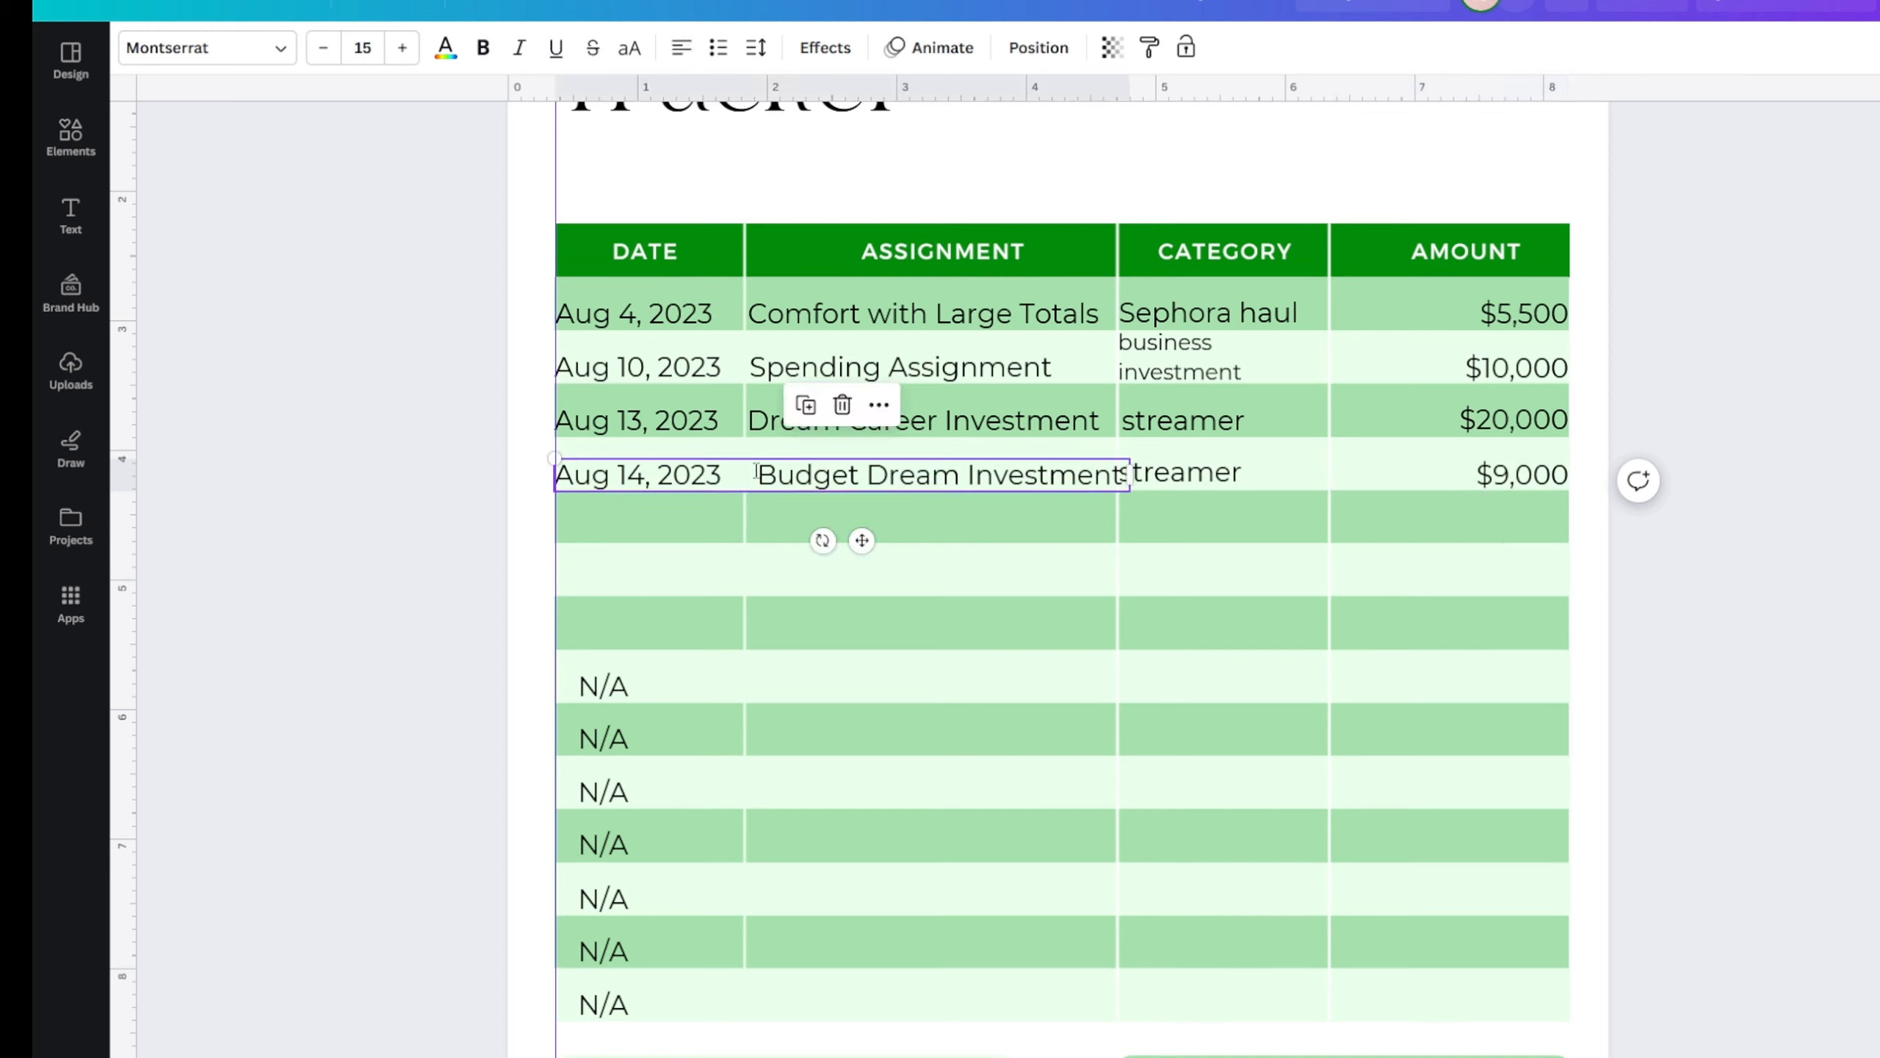
pyautogui.click(757, 477)
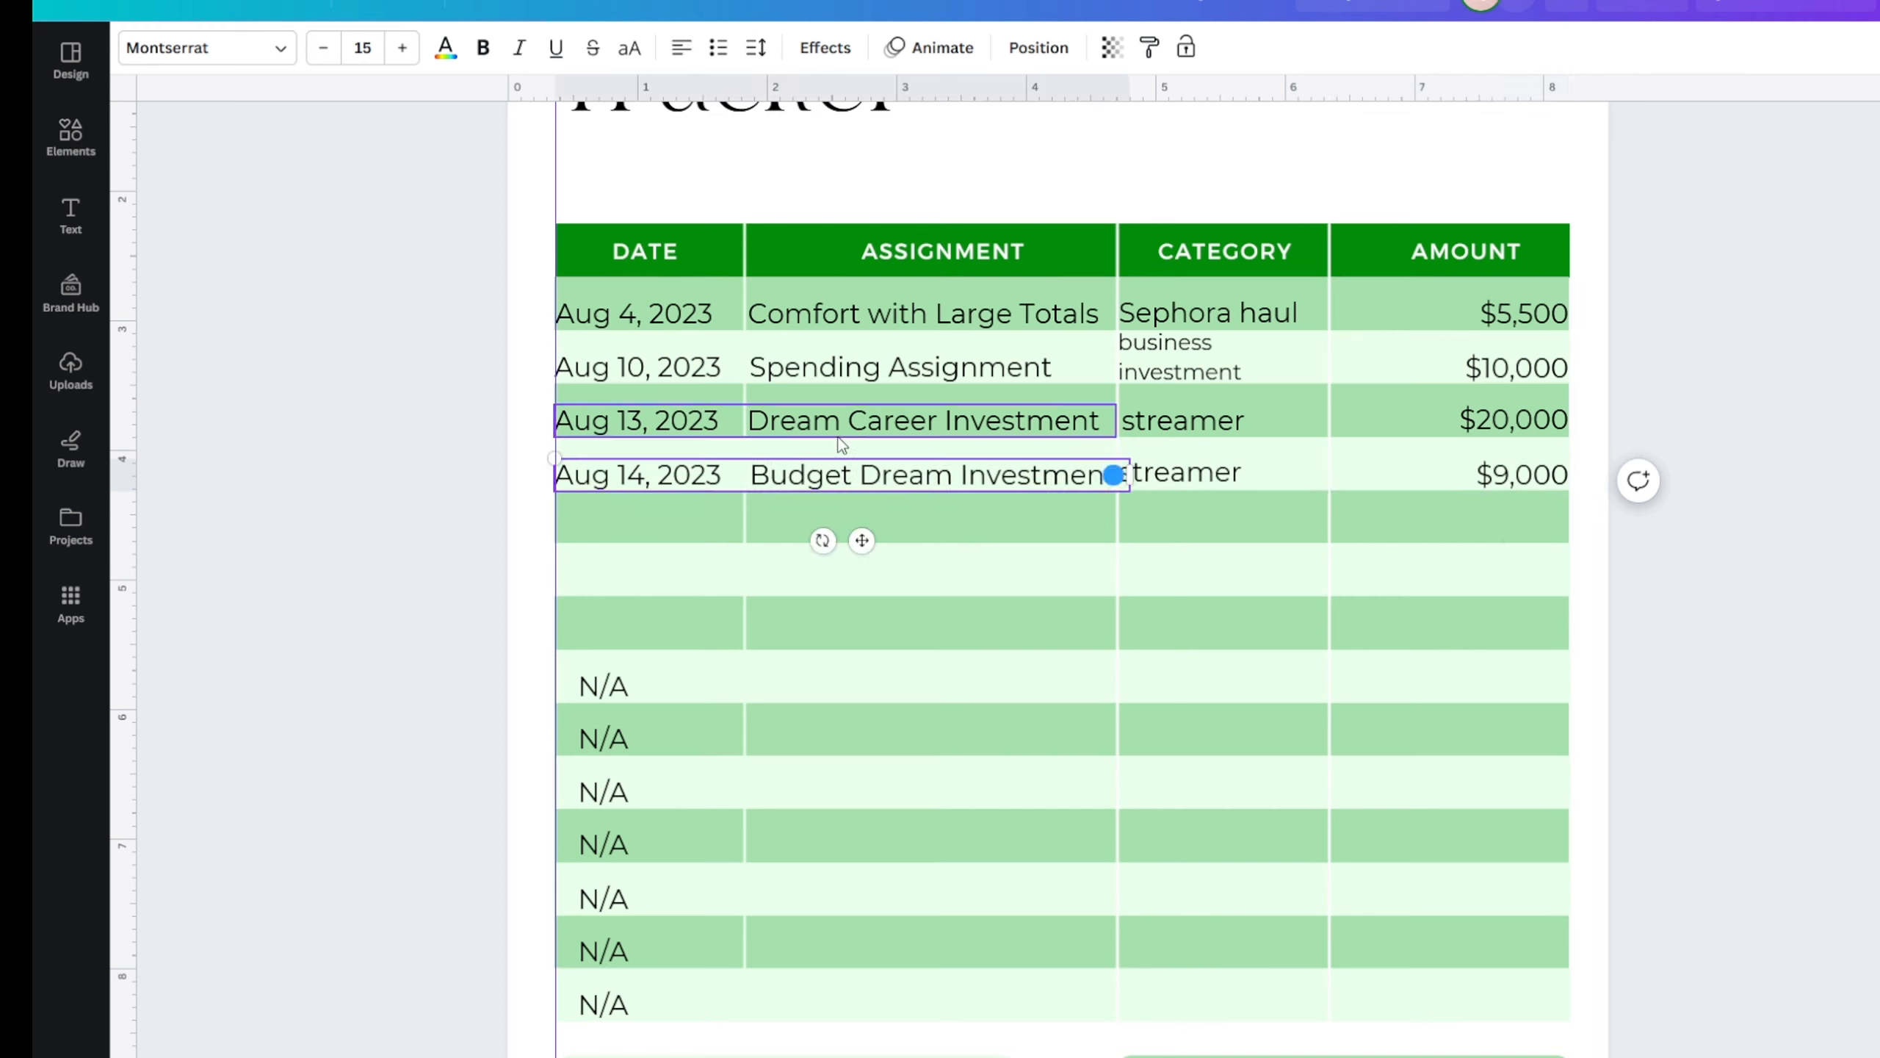
pyautogui.press('BackSpace')
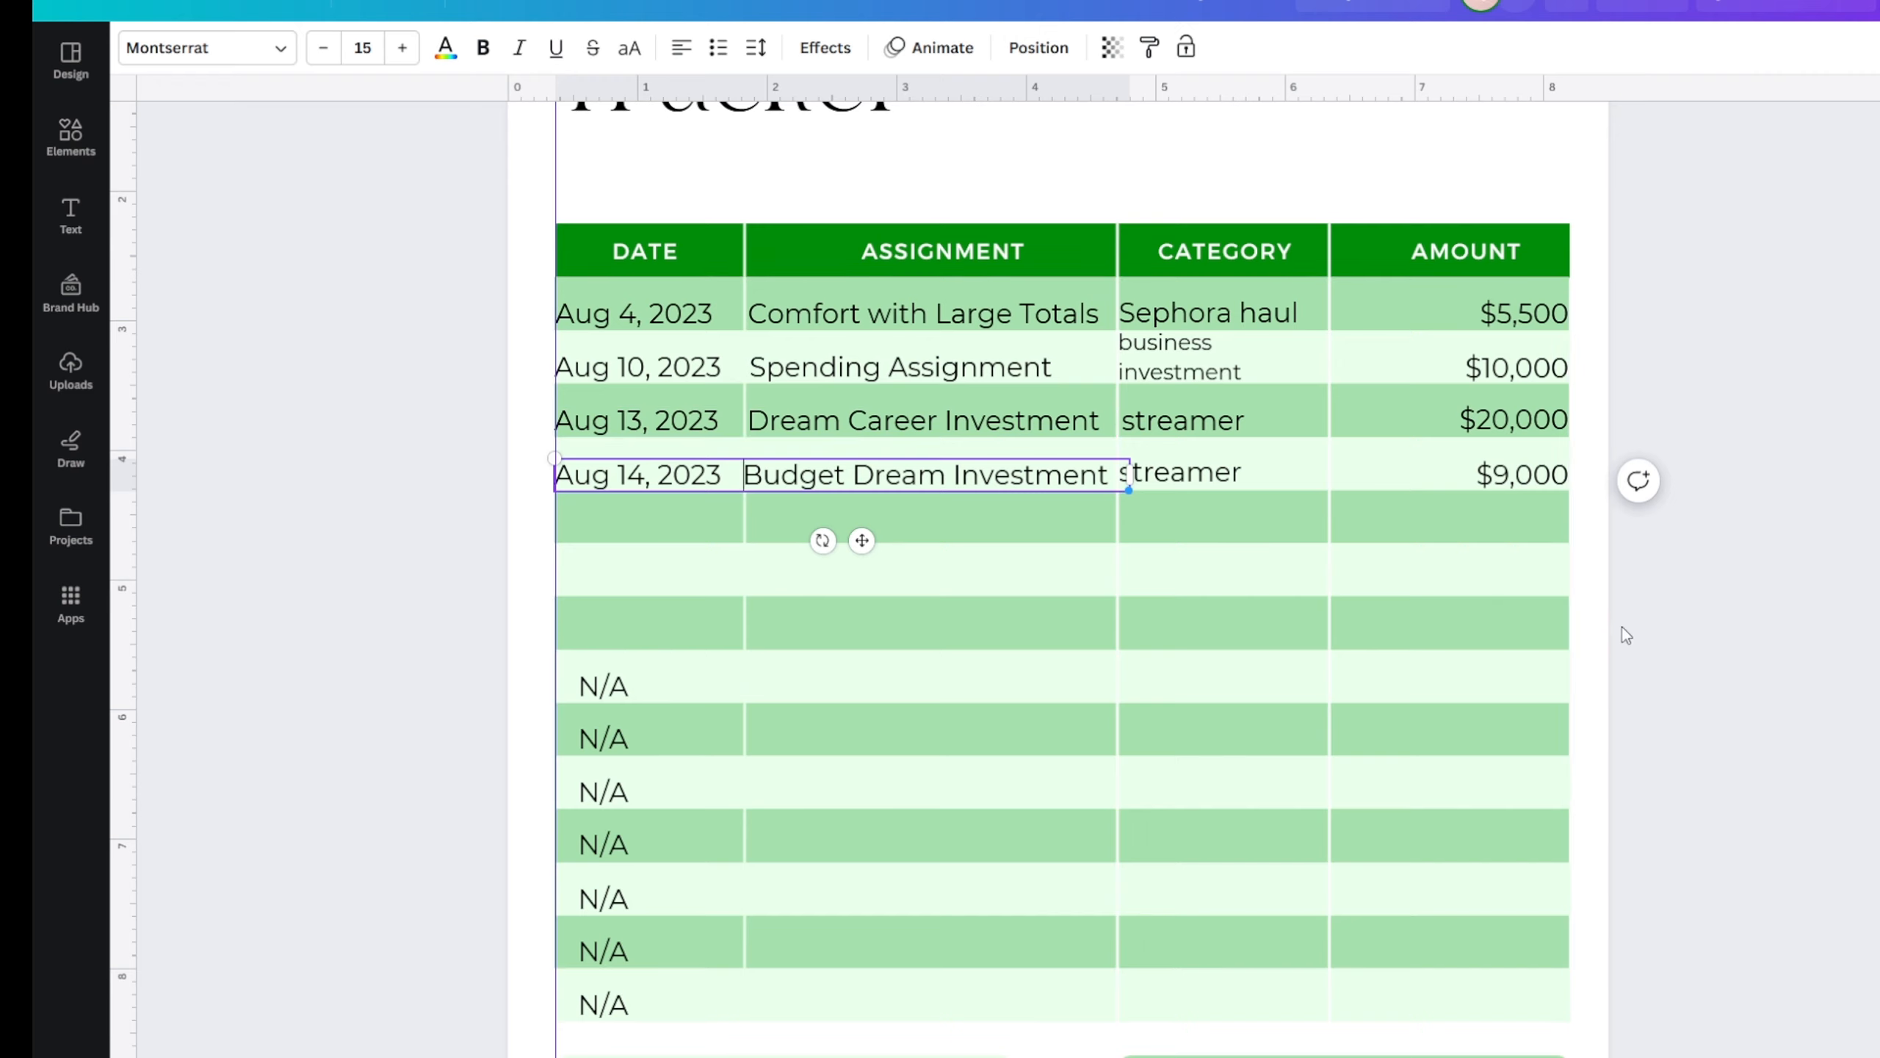
pyautogui.click(1651, 635)
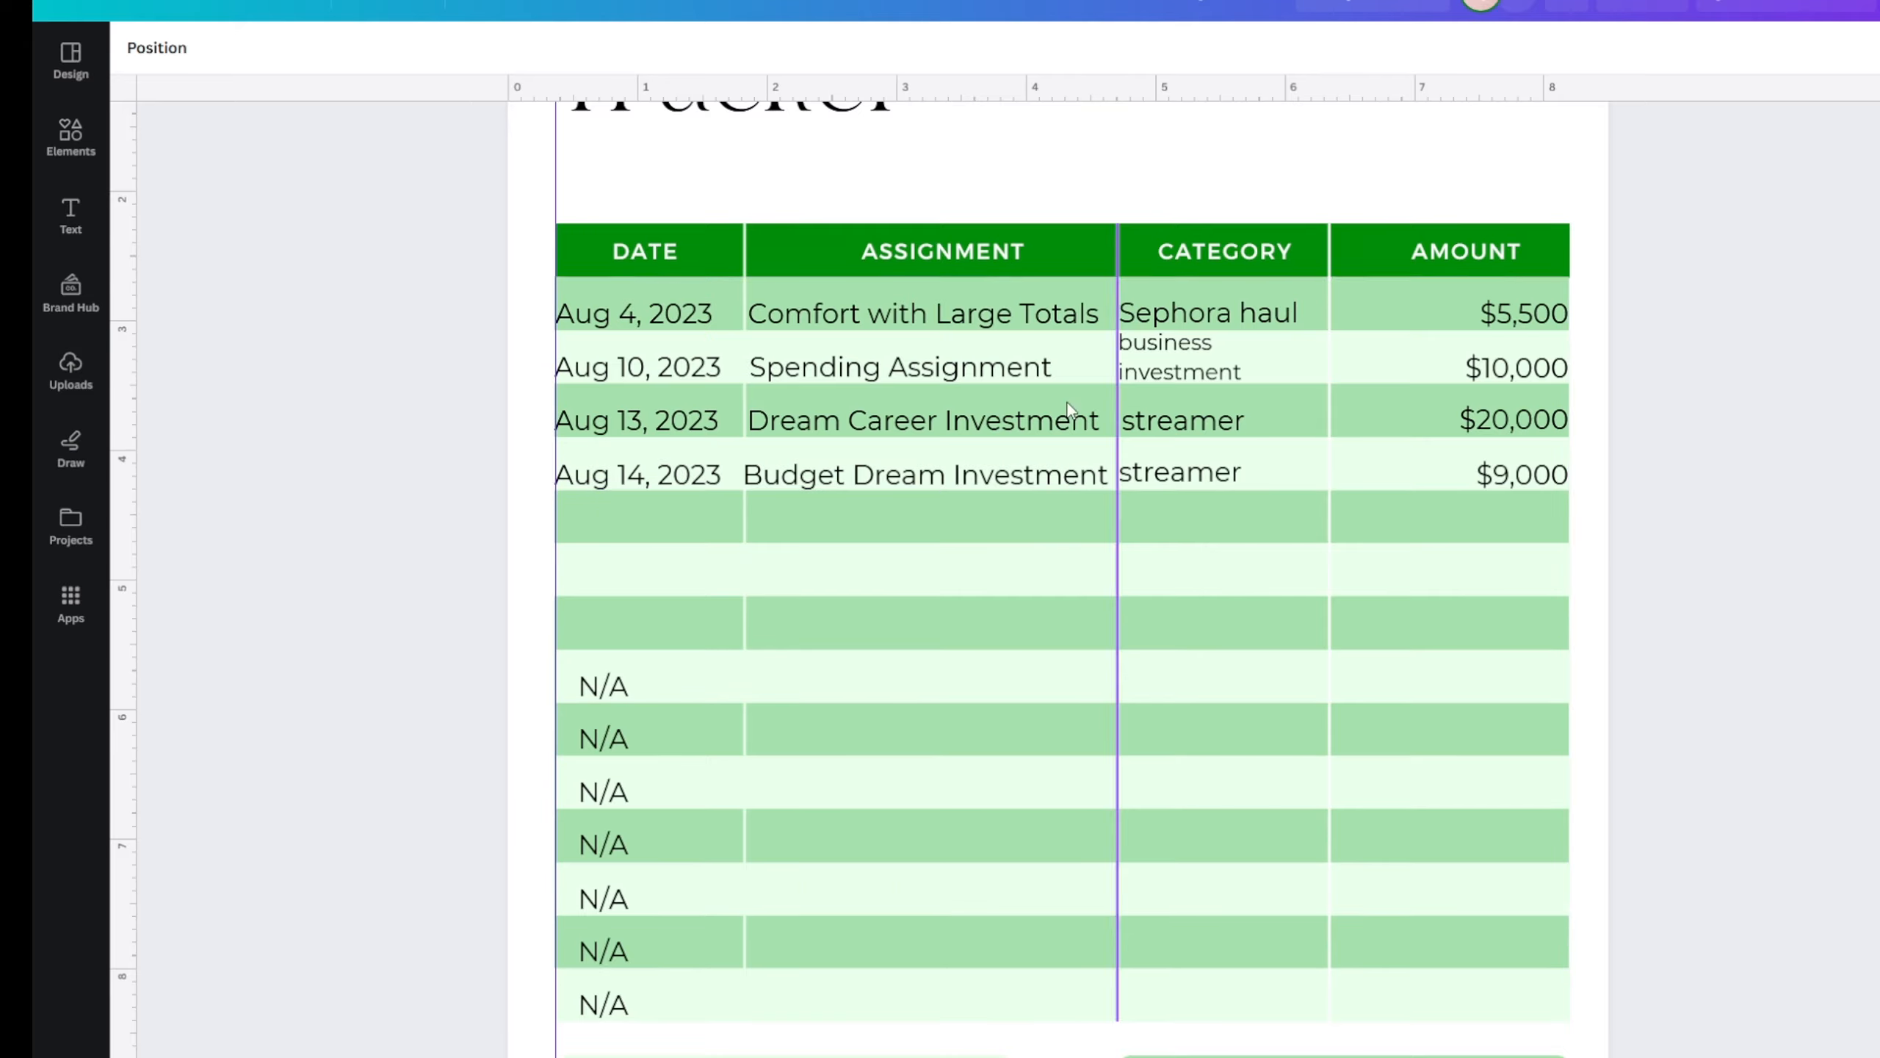
# - Delete six consecutive N/A text boxes from the date column, beginning with the topmost one
pyautogui.scroll(6, 989, 518)
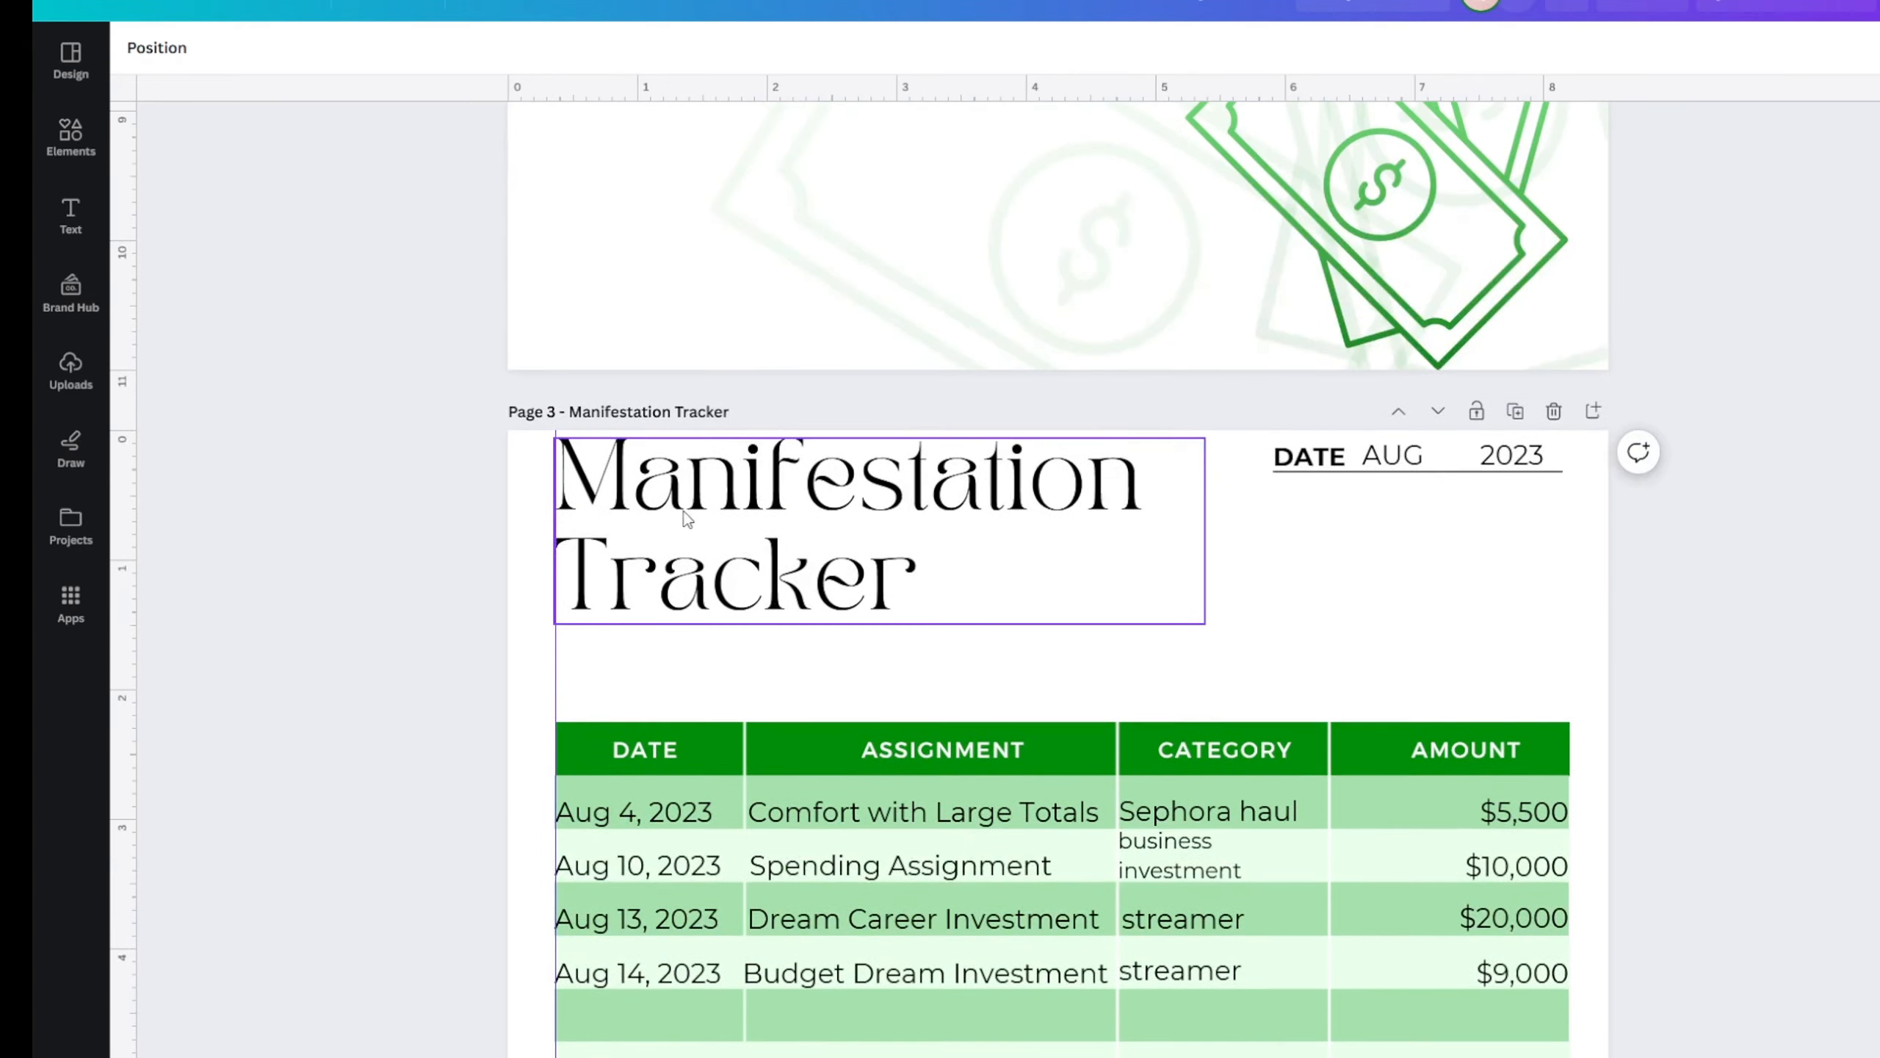
pyautogui.scroll(-7, 1054, 888)
pyautogui.scroll(-4, 932, 651)
pyautogui.scroll(4, 867, 654)
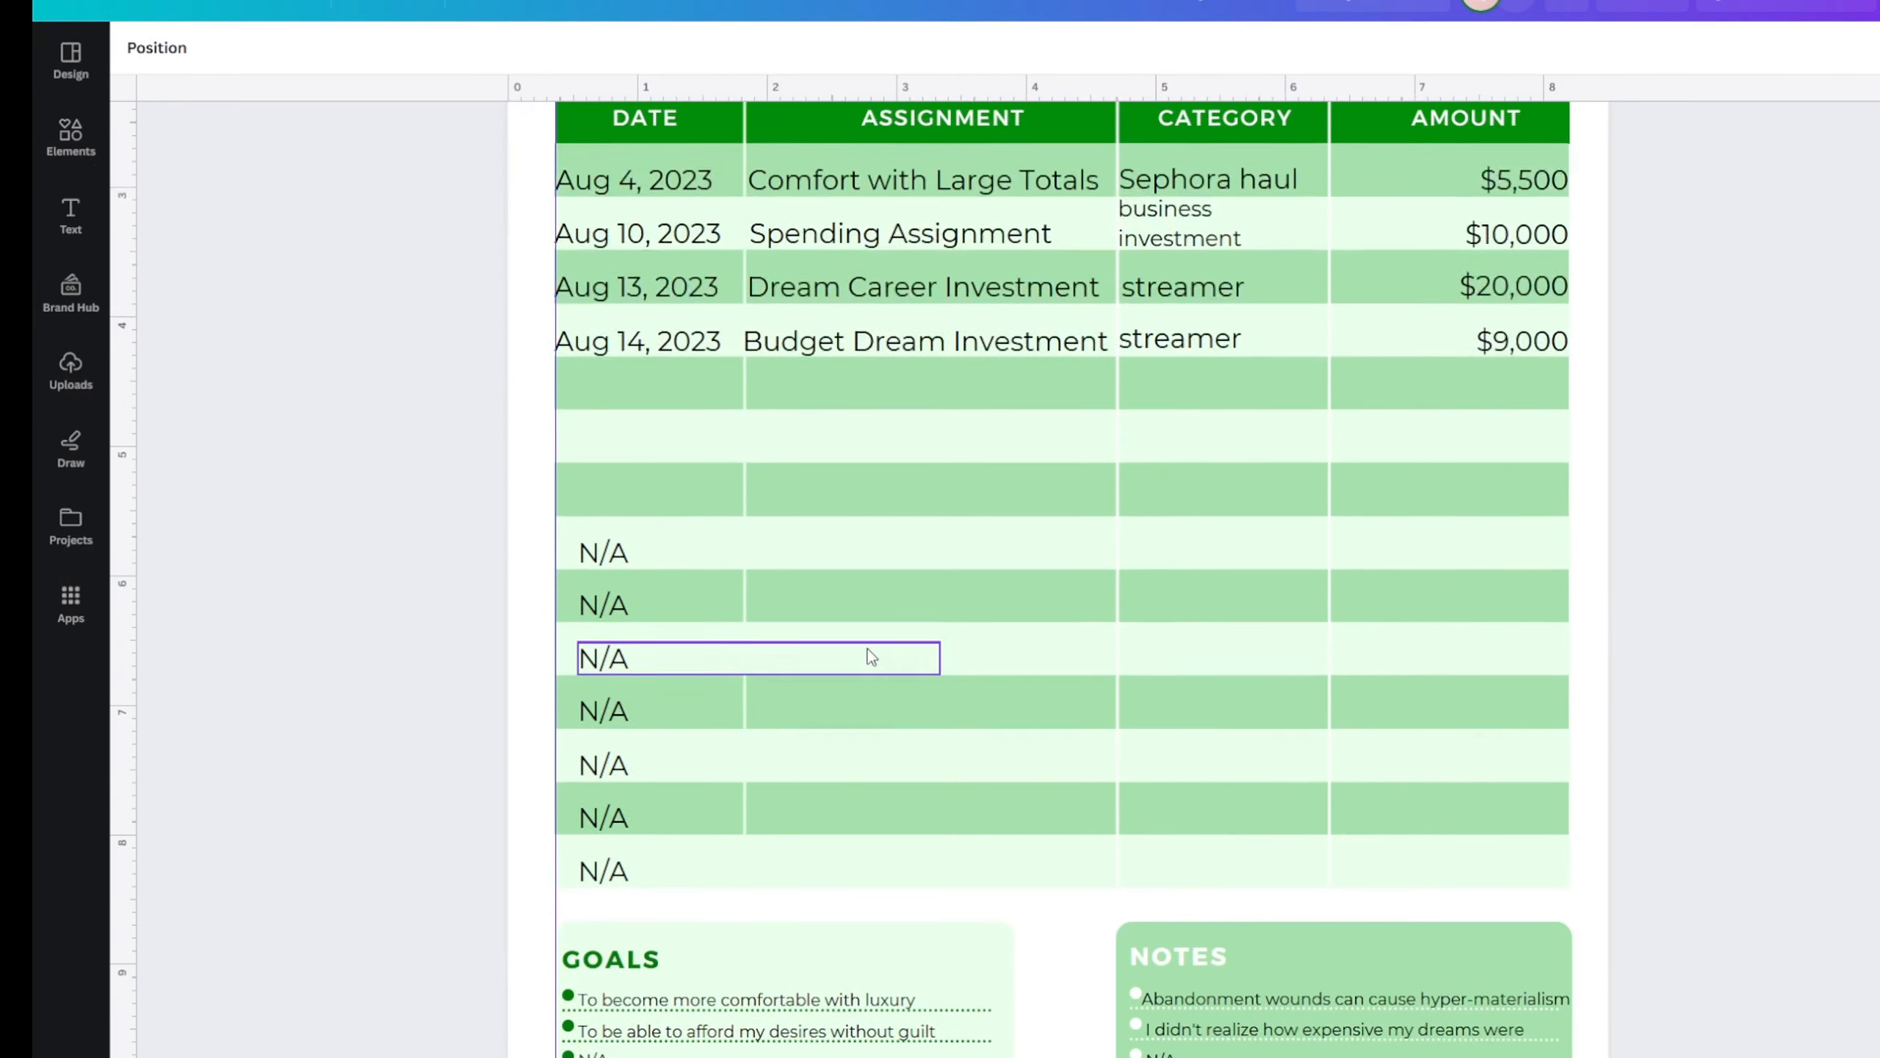
pyautogui.scroll(2, 867, 649)
pyautogui.click(614, 763)
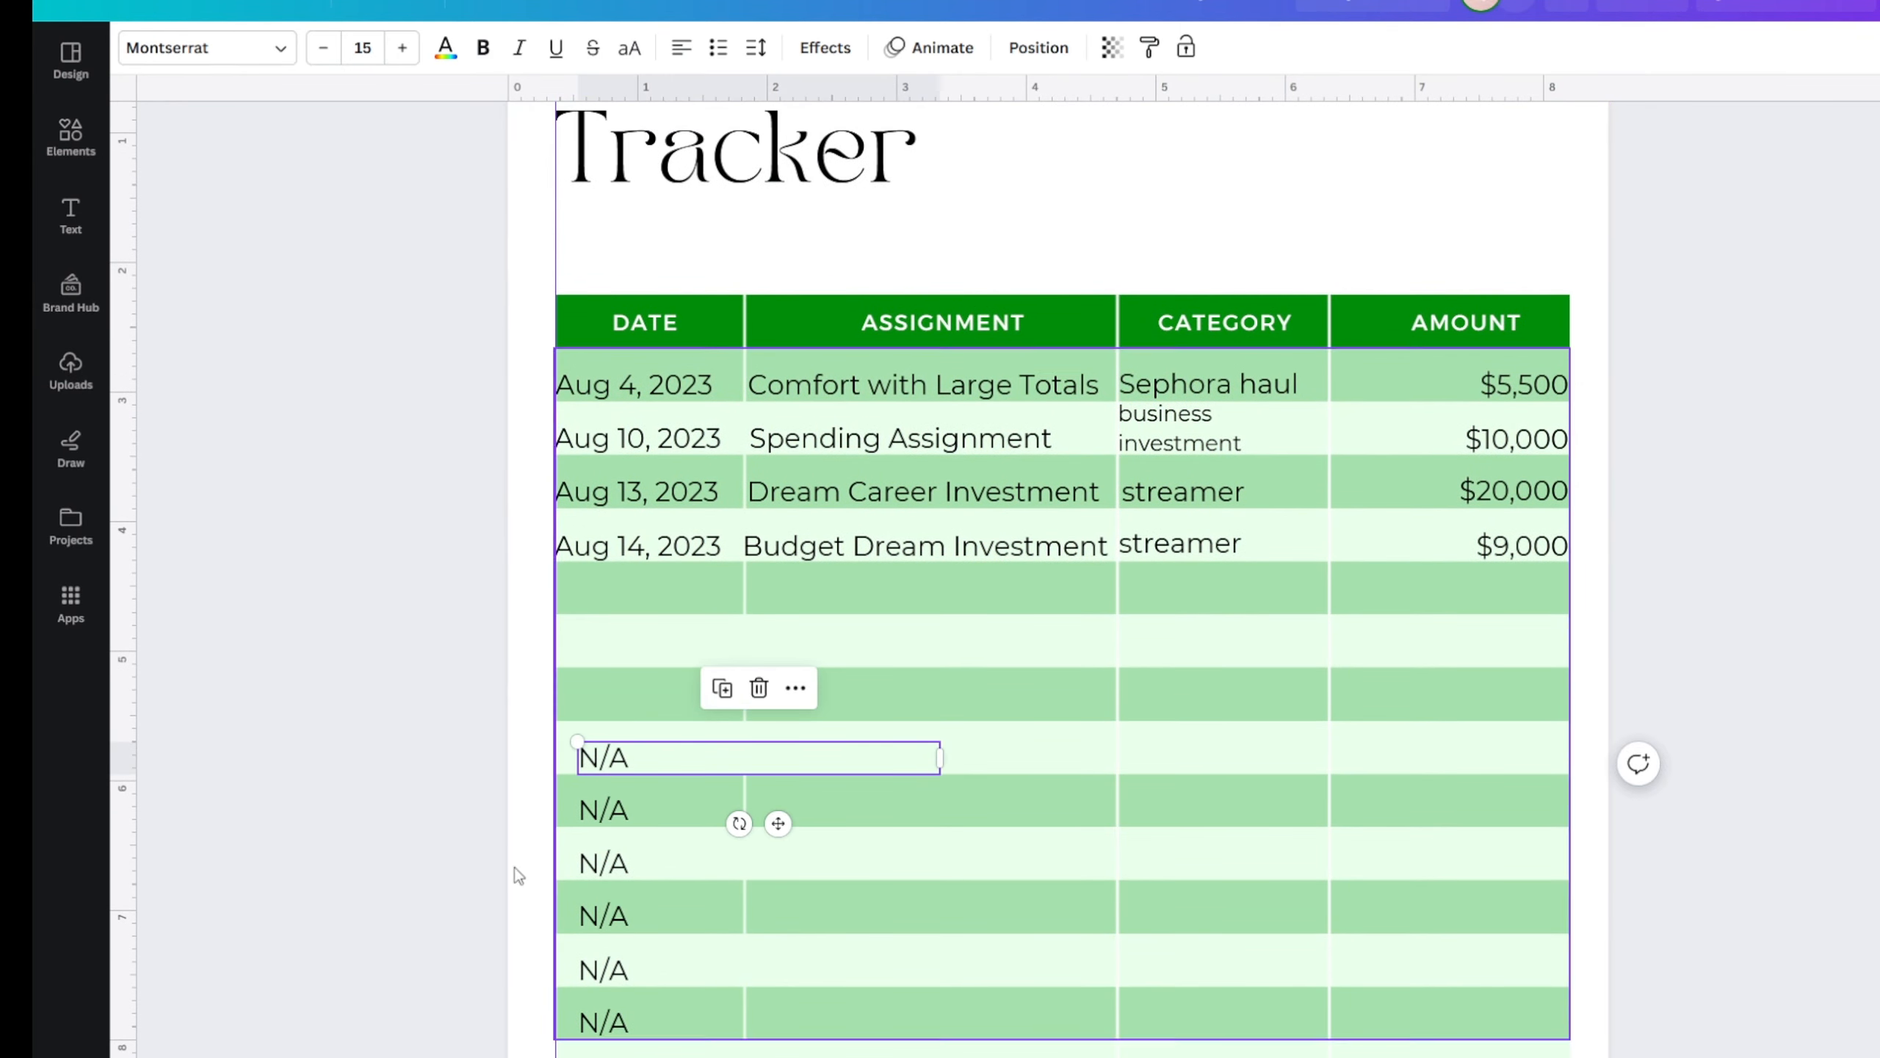
pyautogui.press('Delete')
pyautogui.click(615, 810)
pyautogui.press('Delete')
pyautogui.click(614, 863)
pyautogui.press('Delete')
pyautogui.click(615, 915)
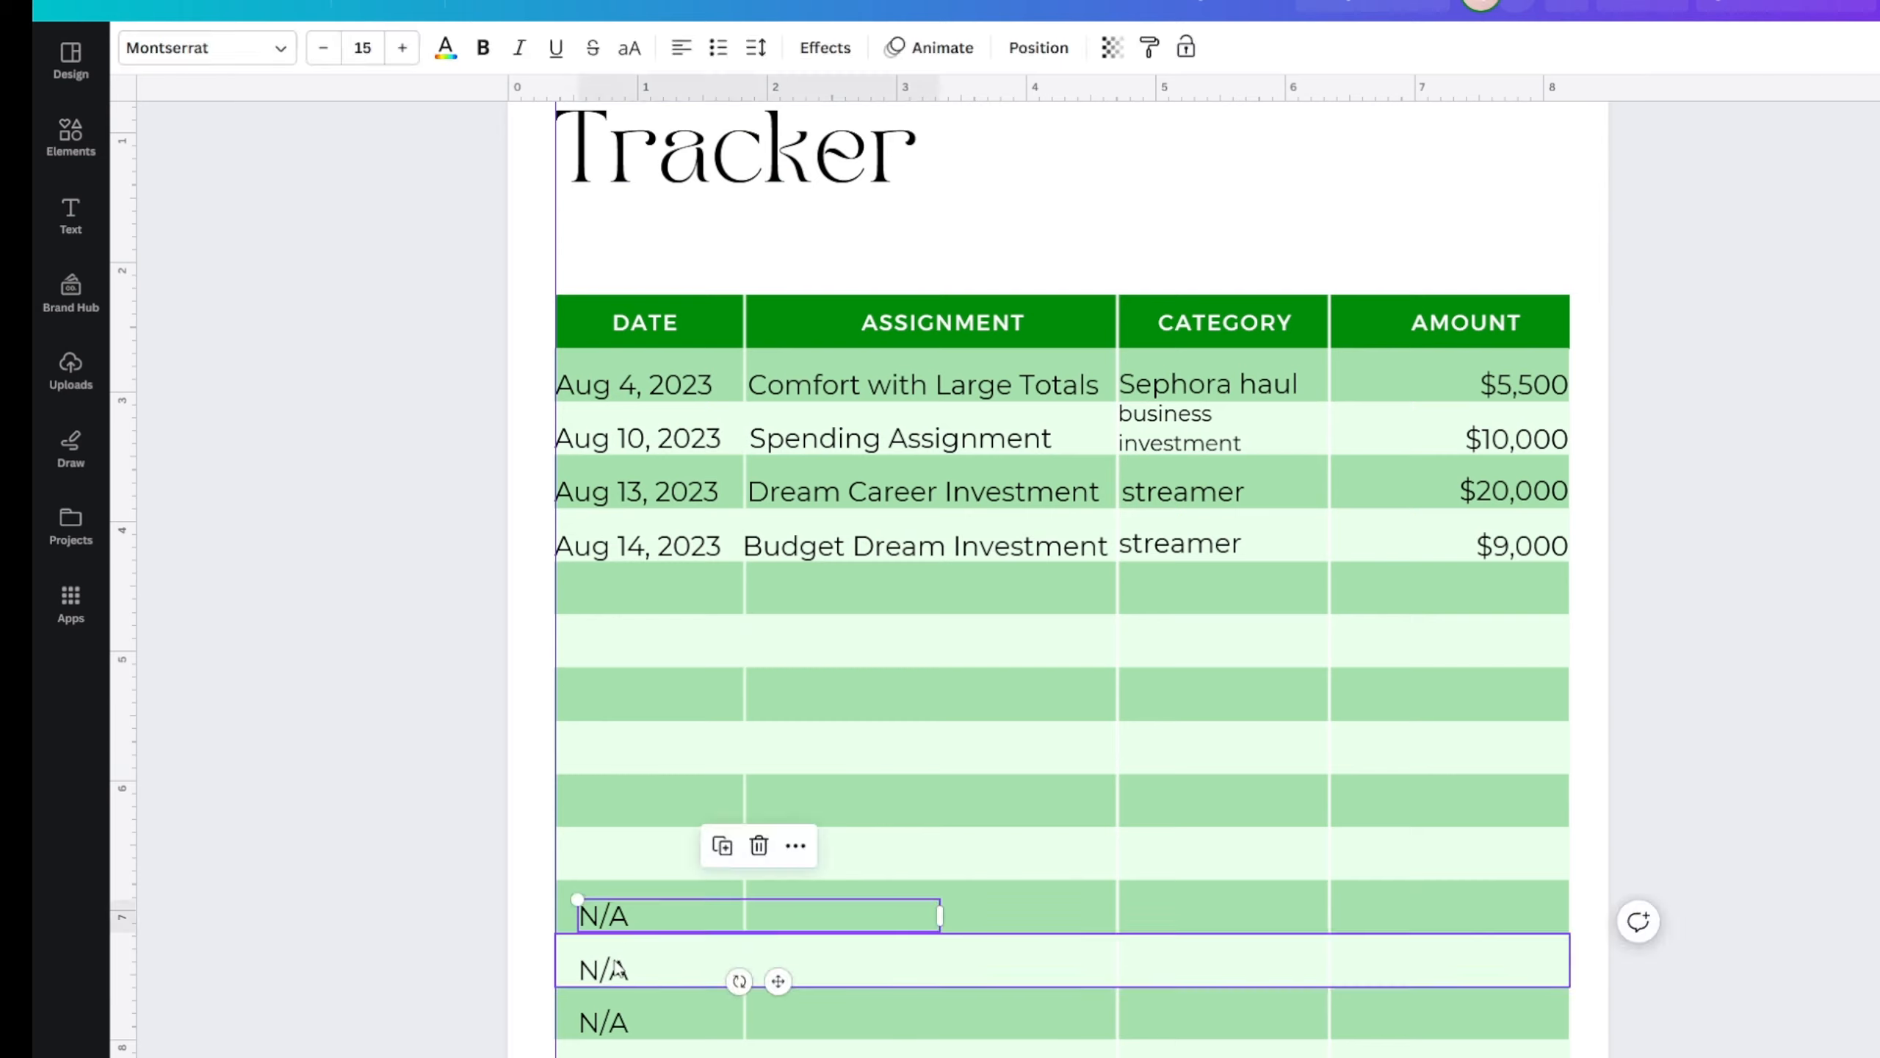
pyautogui.press('Delete')
pyautogui.click(615, 969)
pyautogui.press('Delete')
pyautogui.click(628, 1023)
pyautogui.press('Delete')
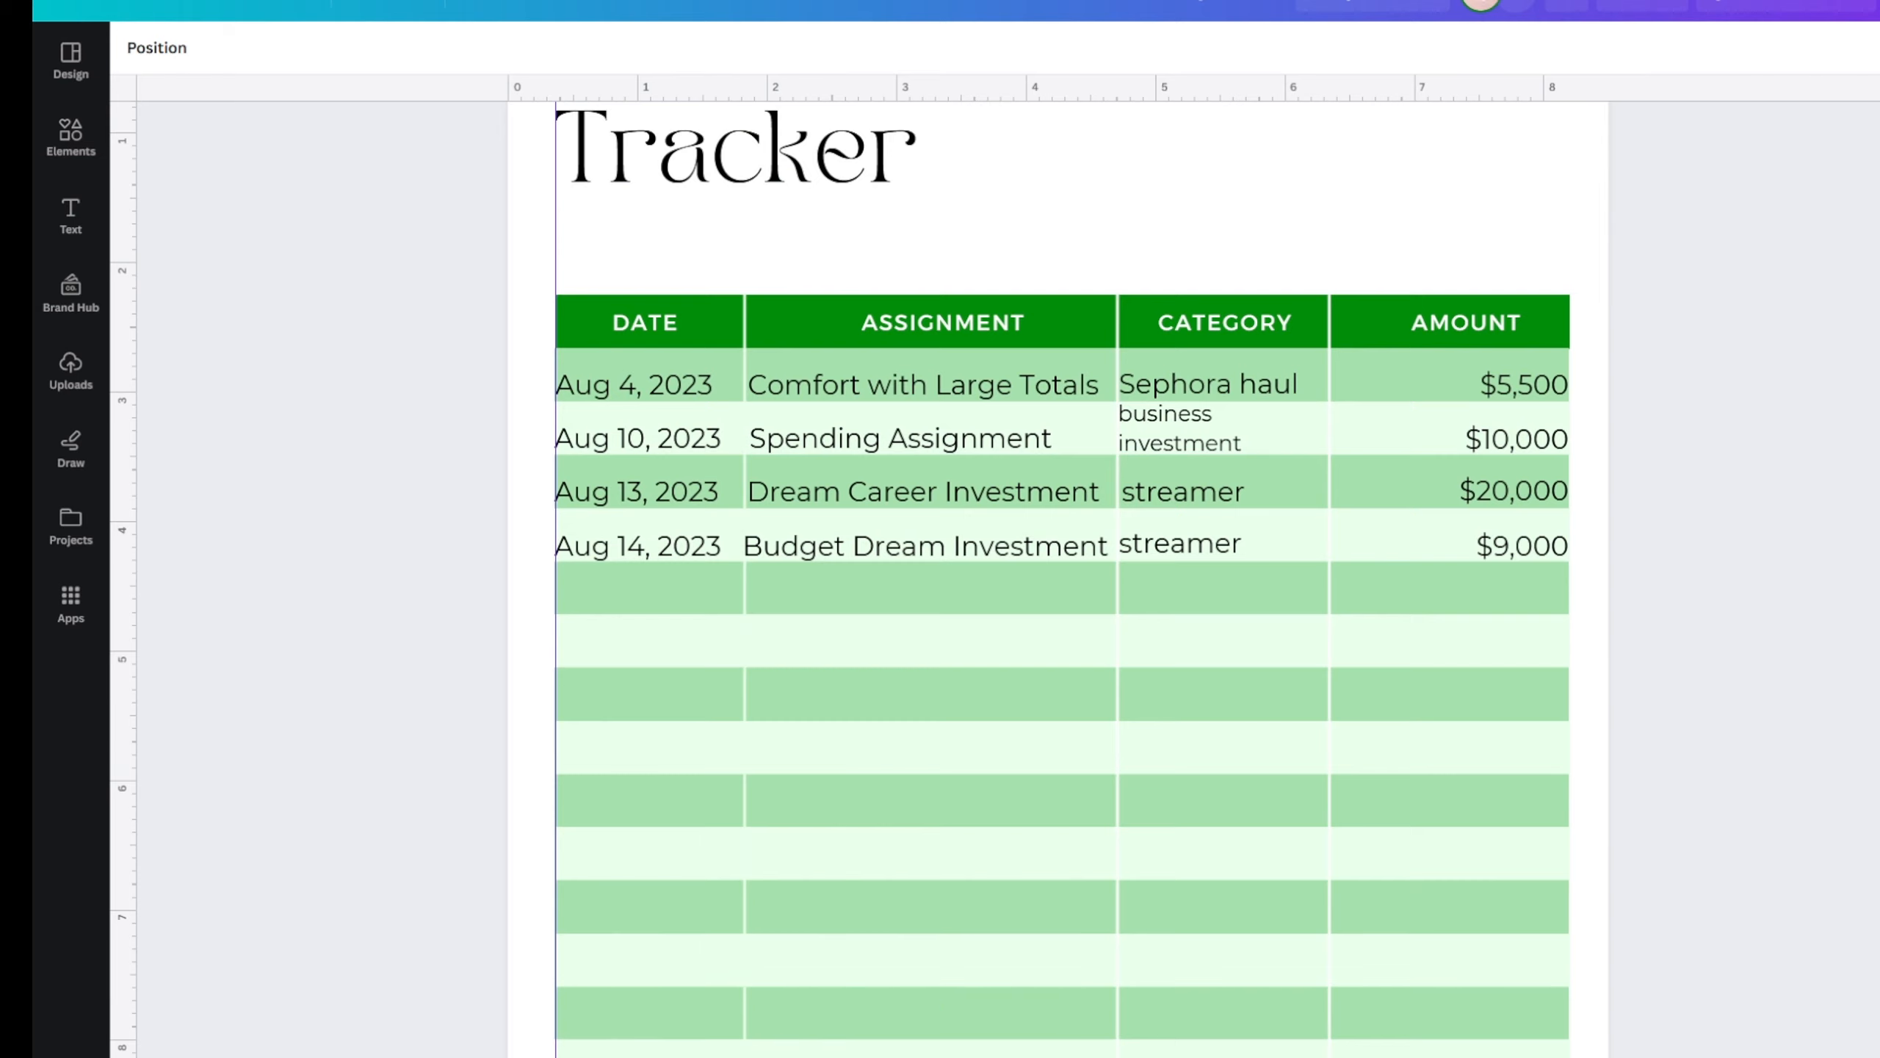
# - Duplicate the Aug 14 row's streamer category into the category cell of the empty row below it
pyautogui.click(1267, 551)
pyautogui.click(1186, 473)
pyautogui.moveTo(1167, 574); pyautogui.dragTo(1148, 601)
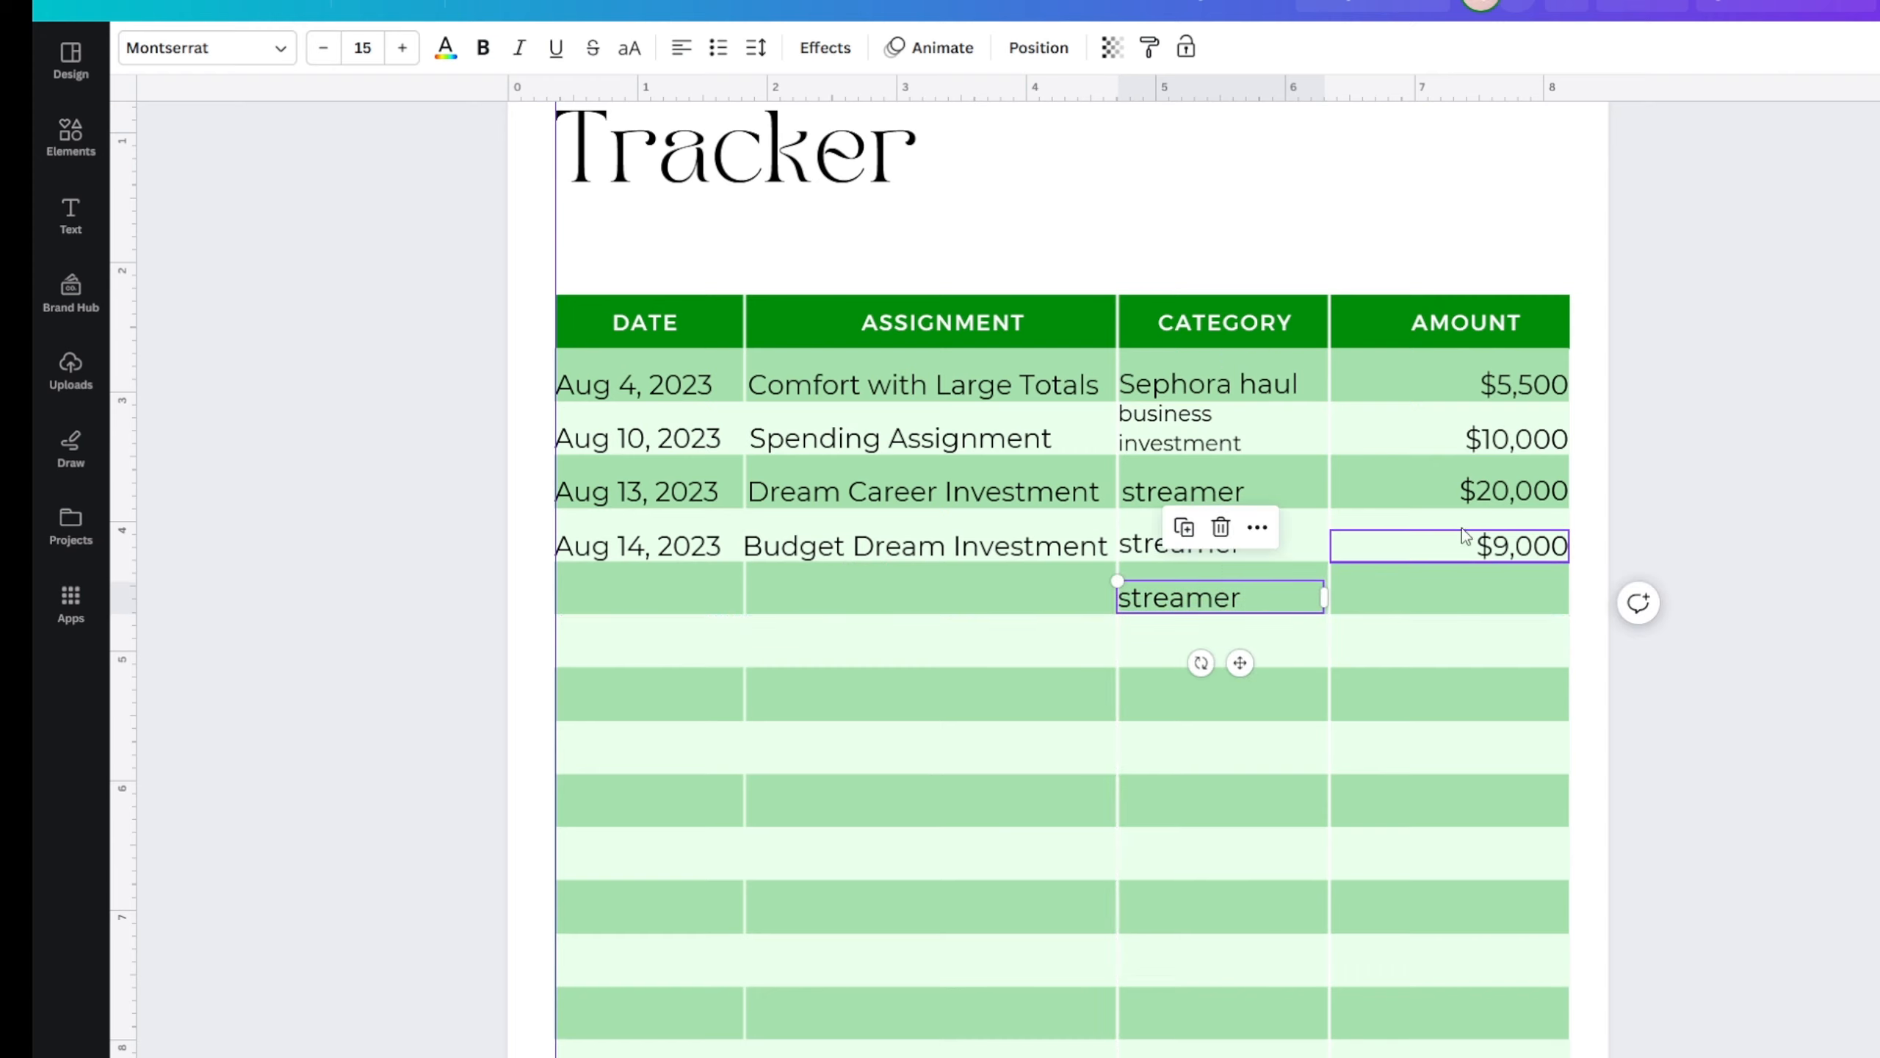
# - Replace the Aug 4 row's "Sephora haul" category with "N/A"
pyautogui.click(1167, 386)
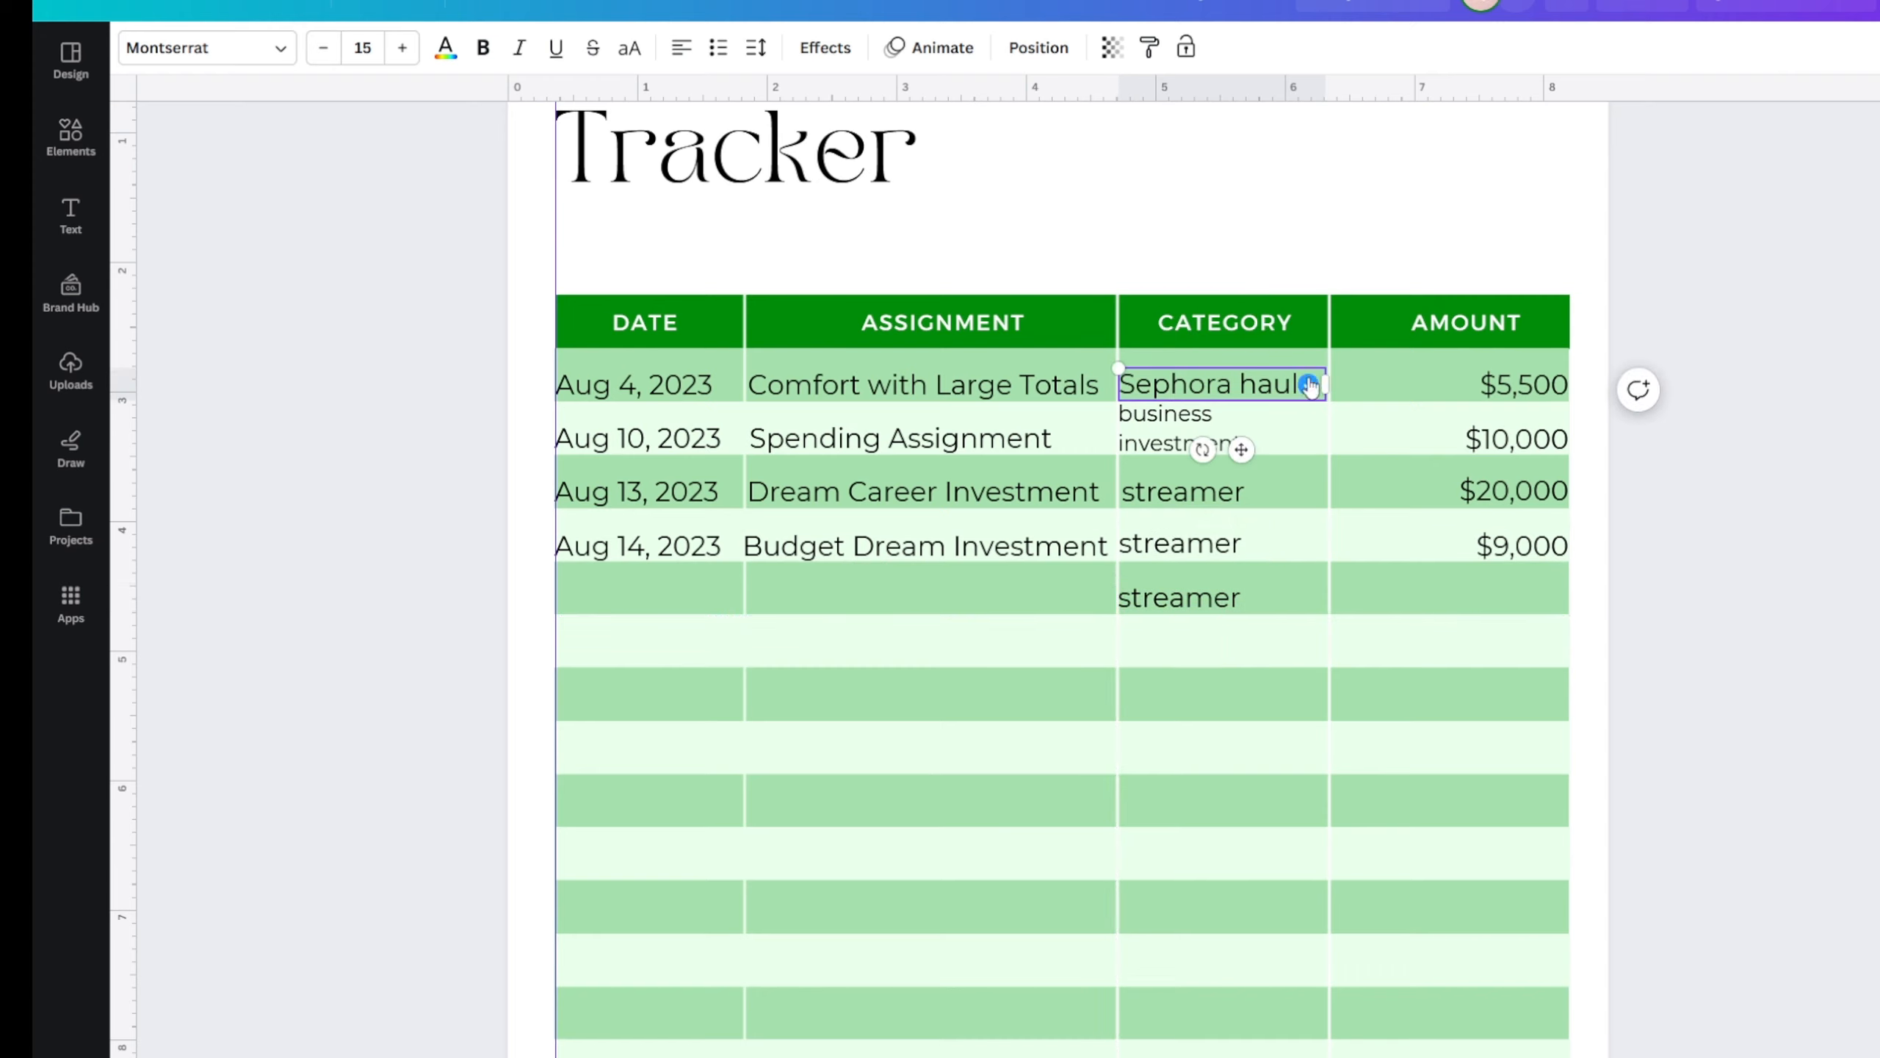
pyautogui.hotkey('ctrl', 'a')
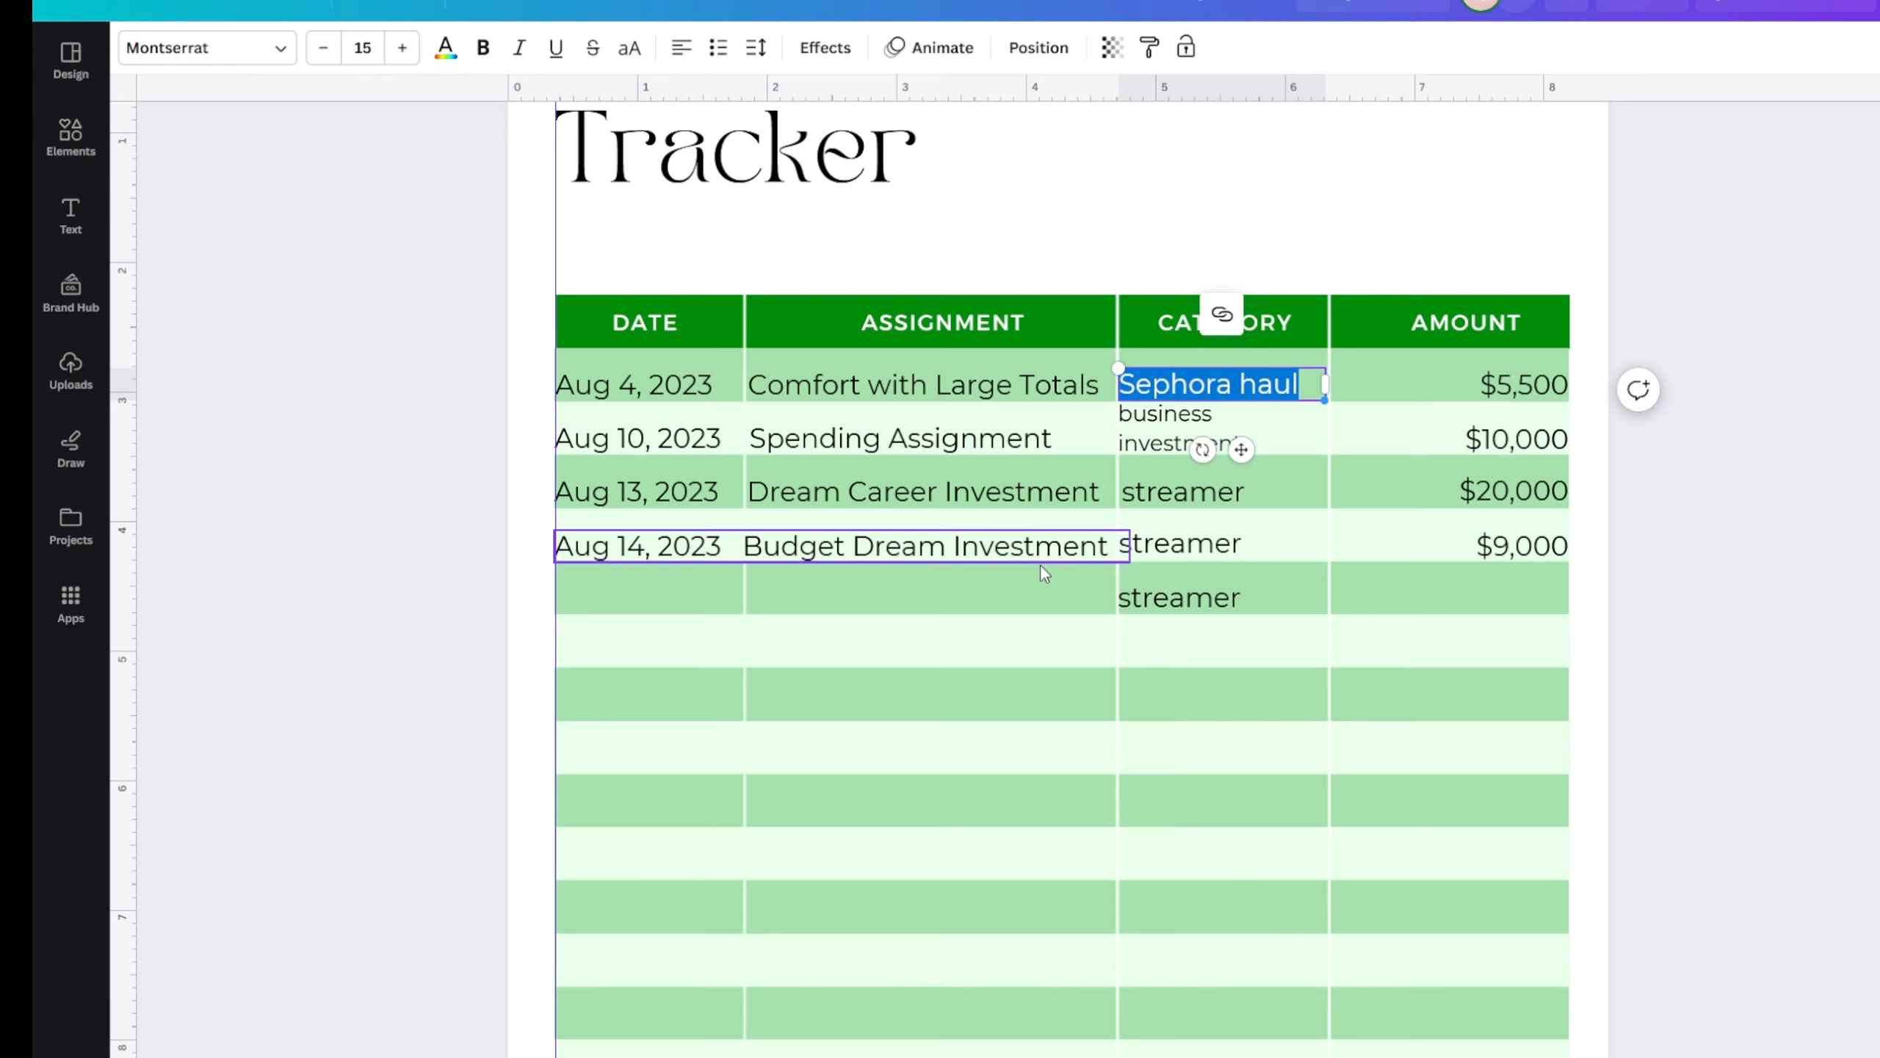
pyautogui.write('N/A')
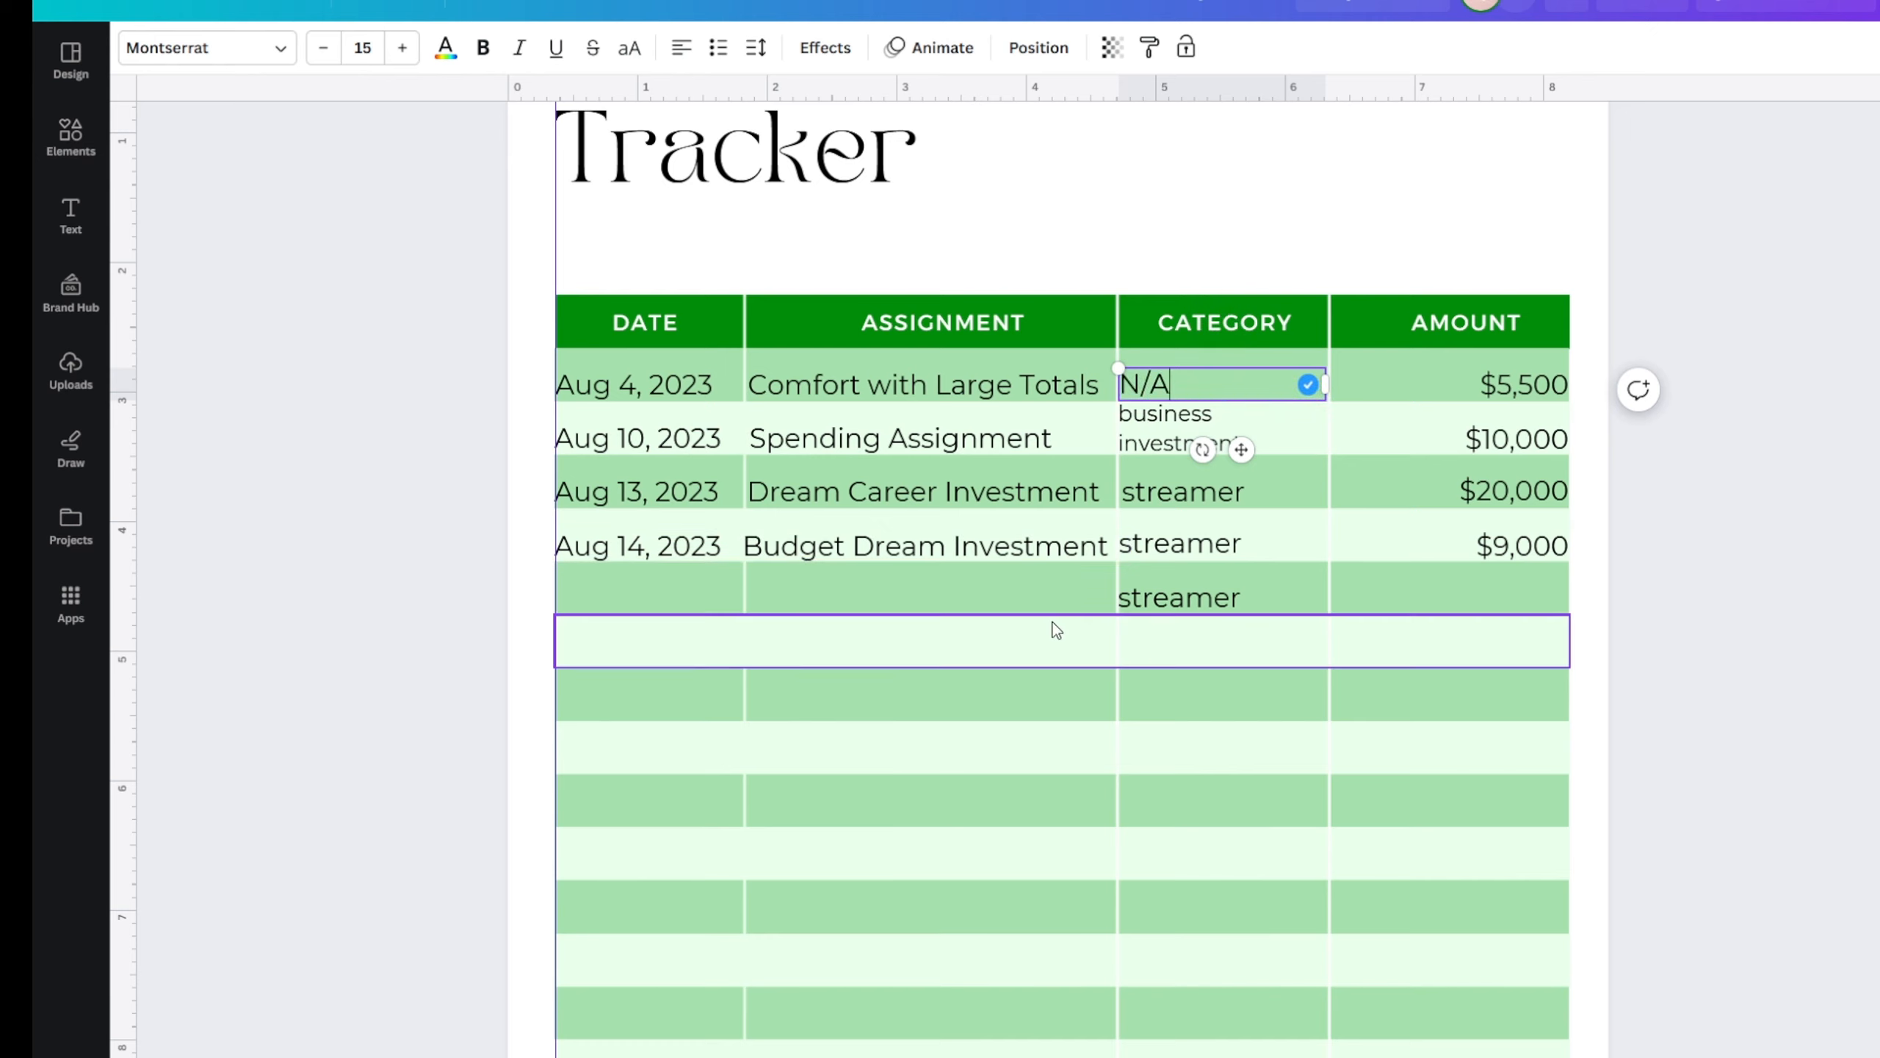
# - Clear the Aug 10 row's business investment category and put a duplicate of the Aug 4 row's N/A text there
pyautogui.click(1156, 434)
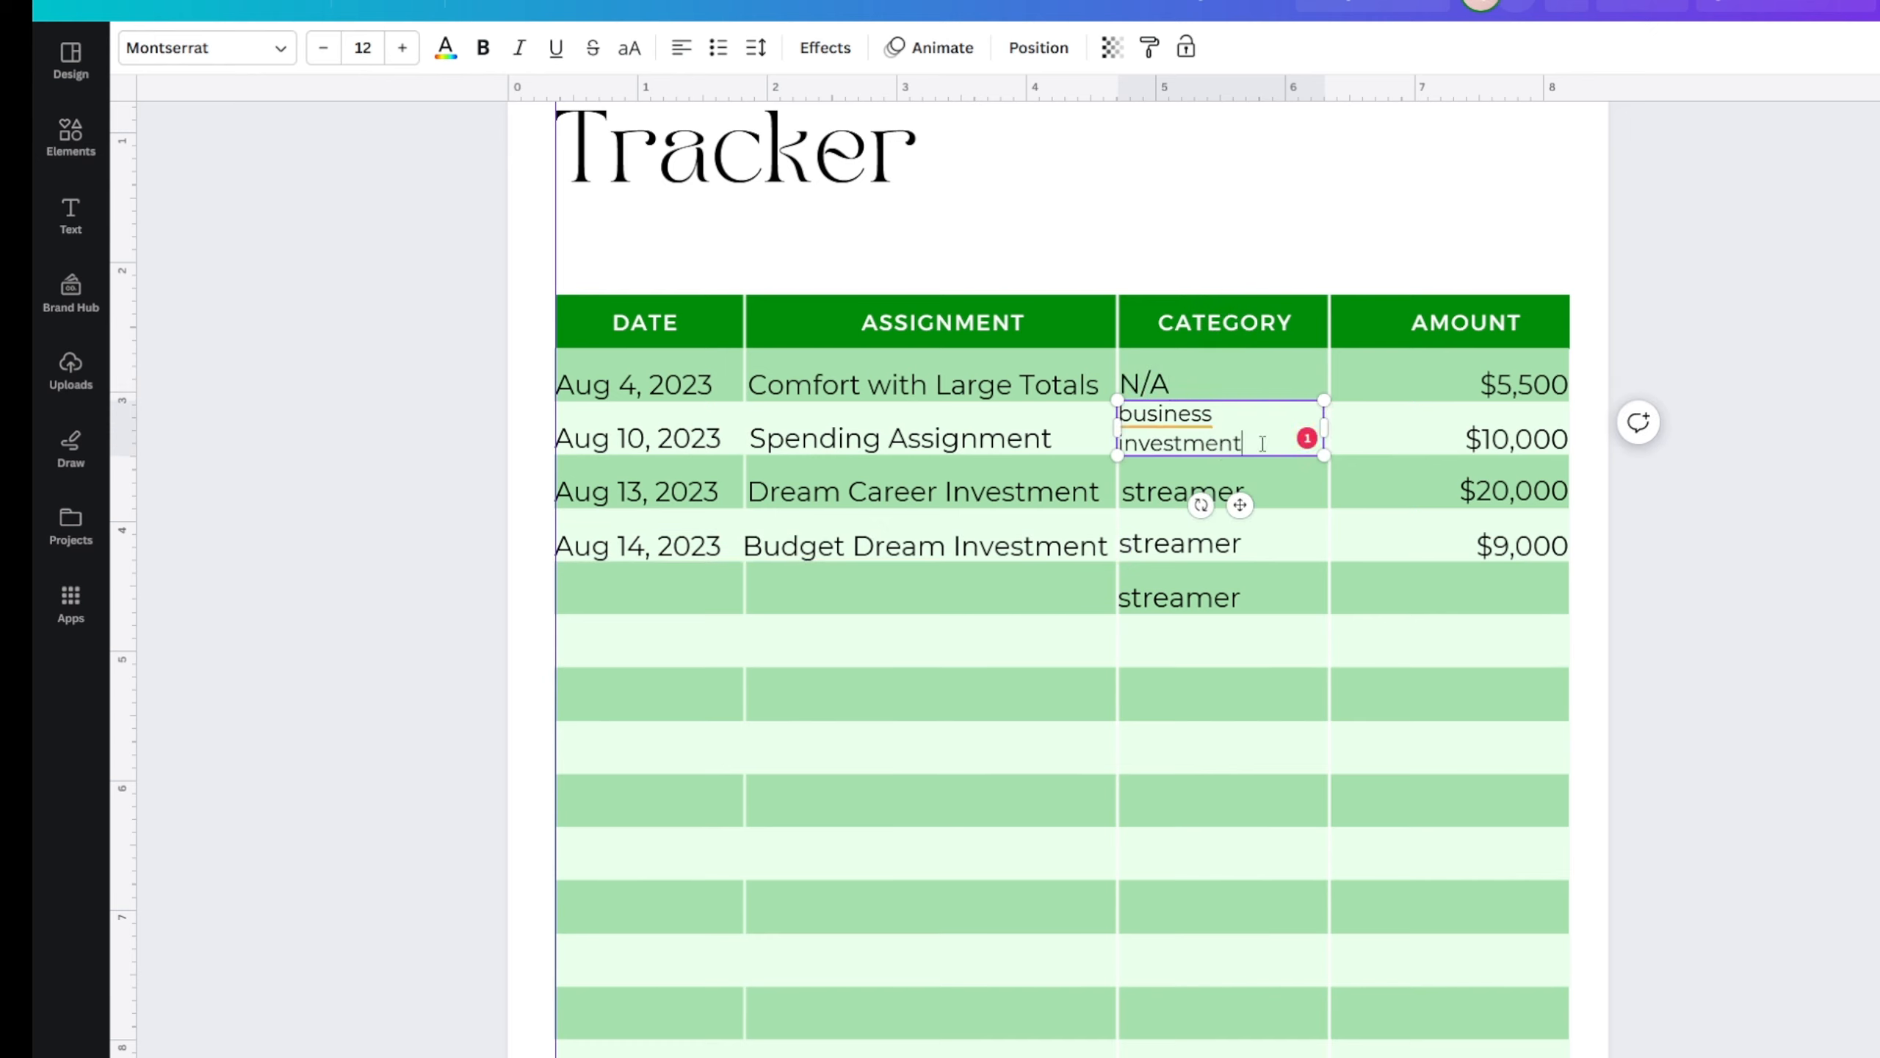
pyautogui.moveTo(1262, 443); pyautogui.dragTo(1123, 421)
pyautogui.press('BackSpace')
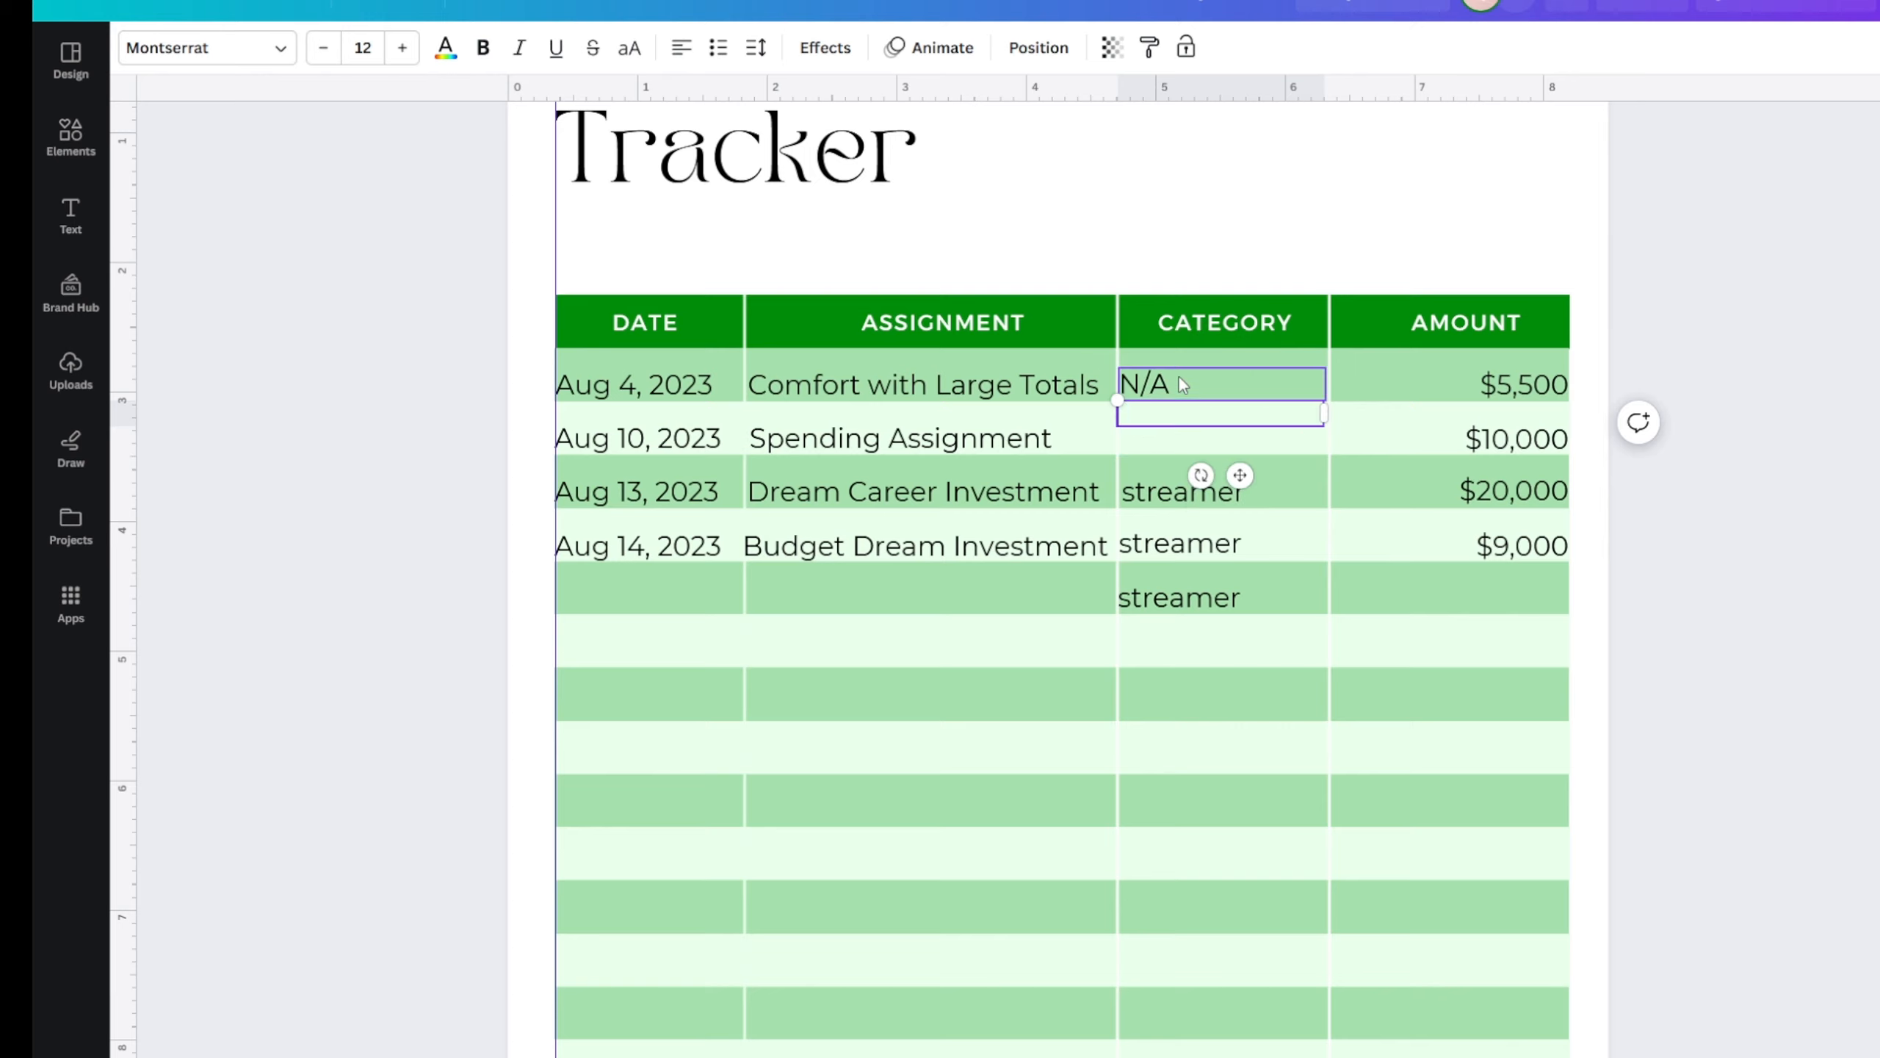
pyautogui.click(1177, 374)
pyautogui.click(1186, 314)
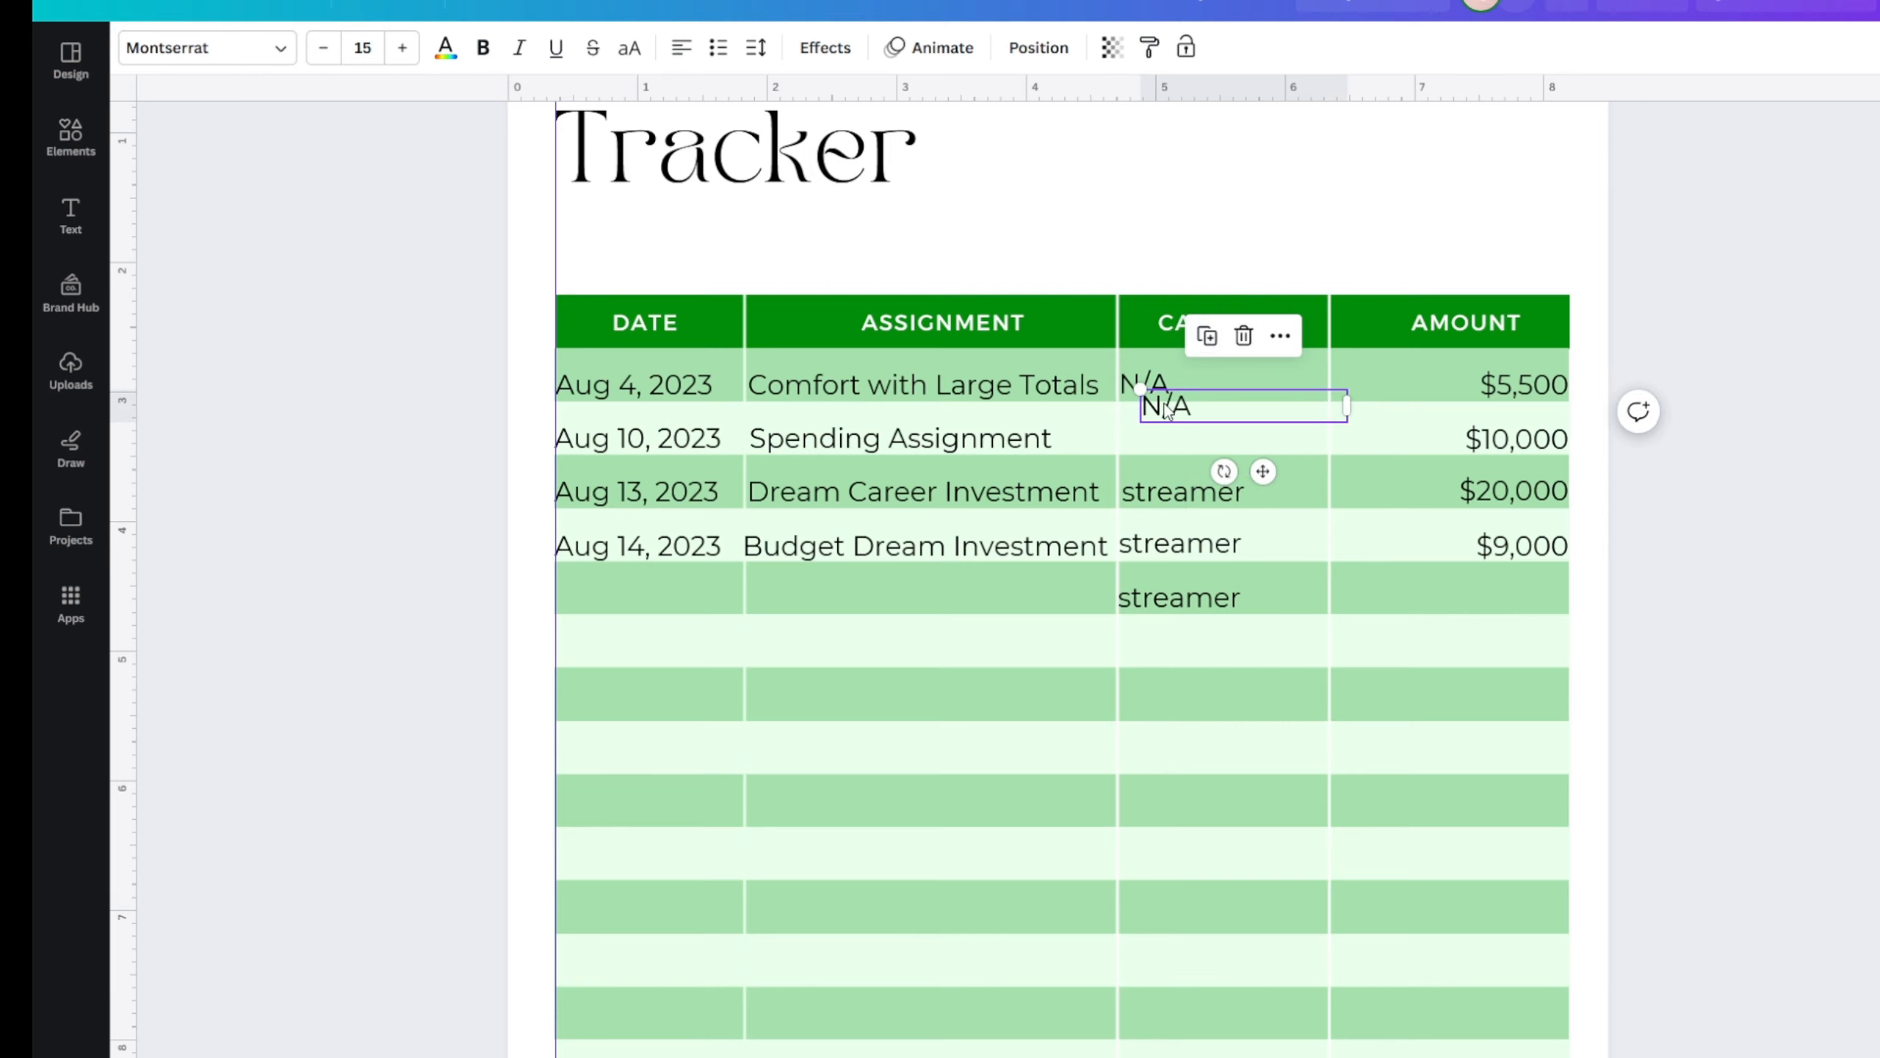
pyautogui.moveTo(1155, 404); pyautogui.dragTo(1155, 439)
# - Replace the streamer category in the Aug 13 and Aug 14 rows with "N/A"
pyautogui.click(1157, 501)
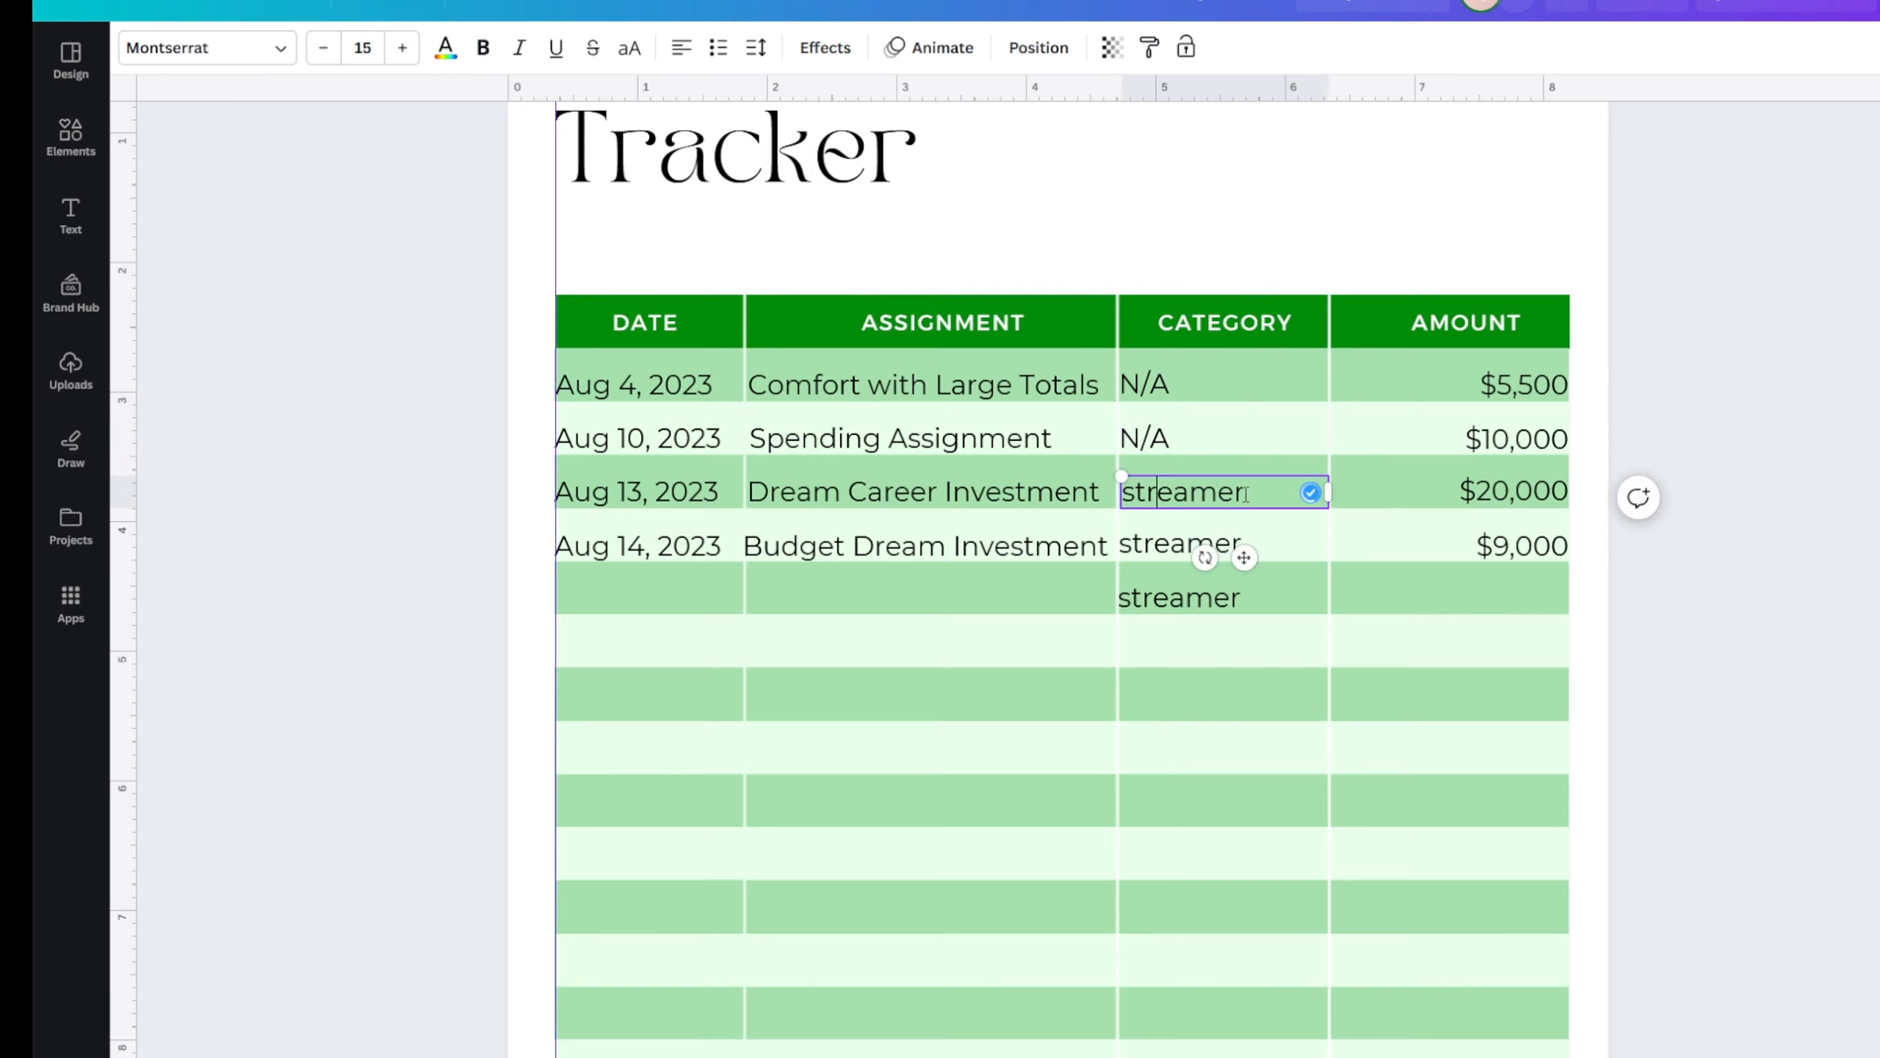
pyautogui.moveTo(1251, 495); pyautogui.dragTo(1058, 505)
pyautogui.write('N/A')
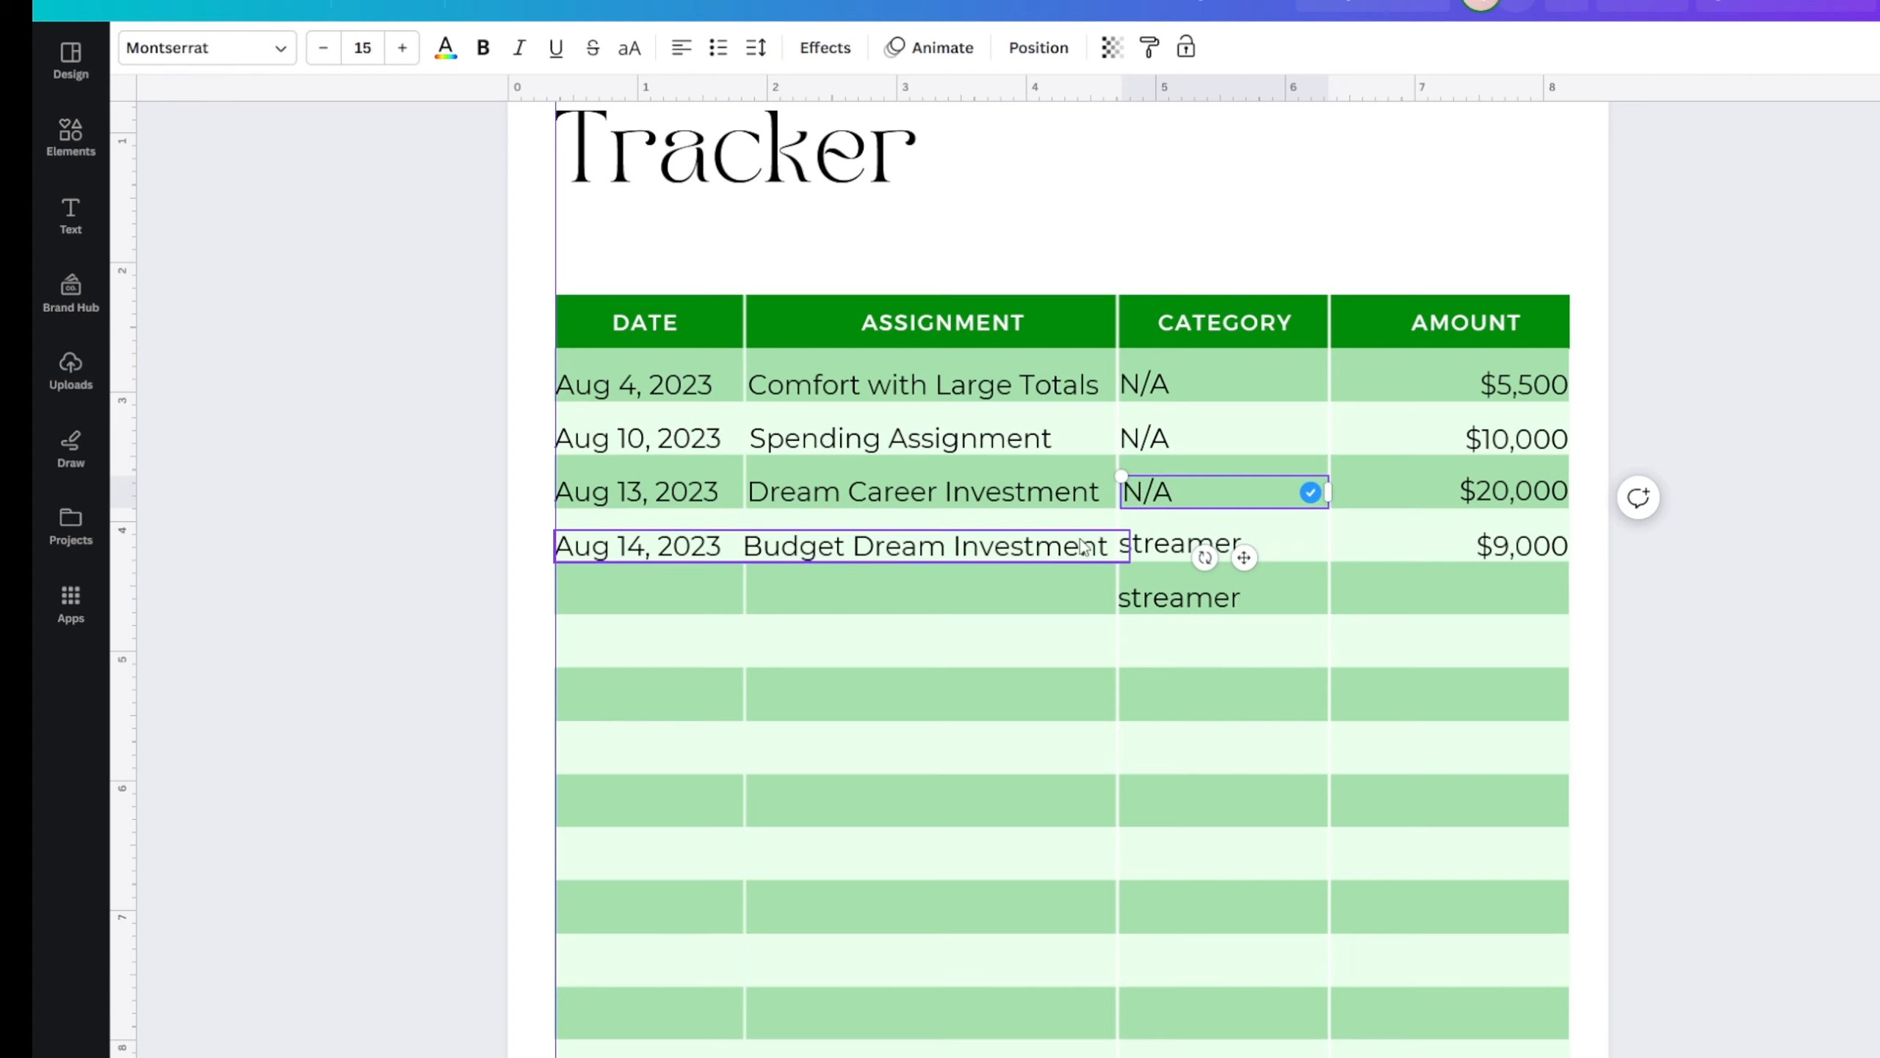
pyautogui.doubleClick(1226, 534)
pyautogui.write('N/A')
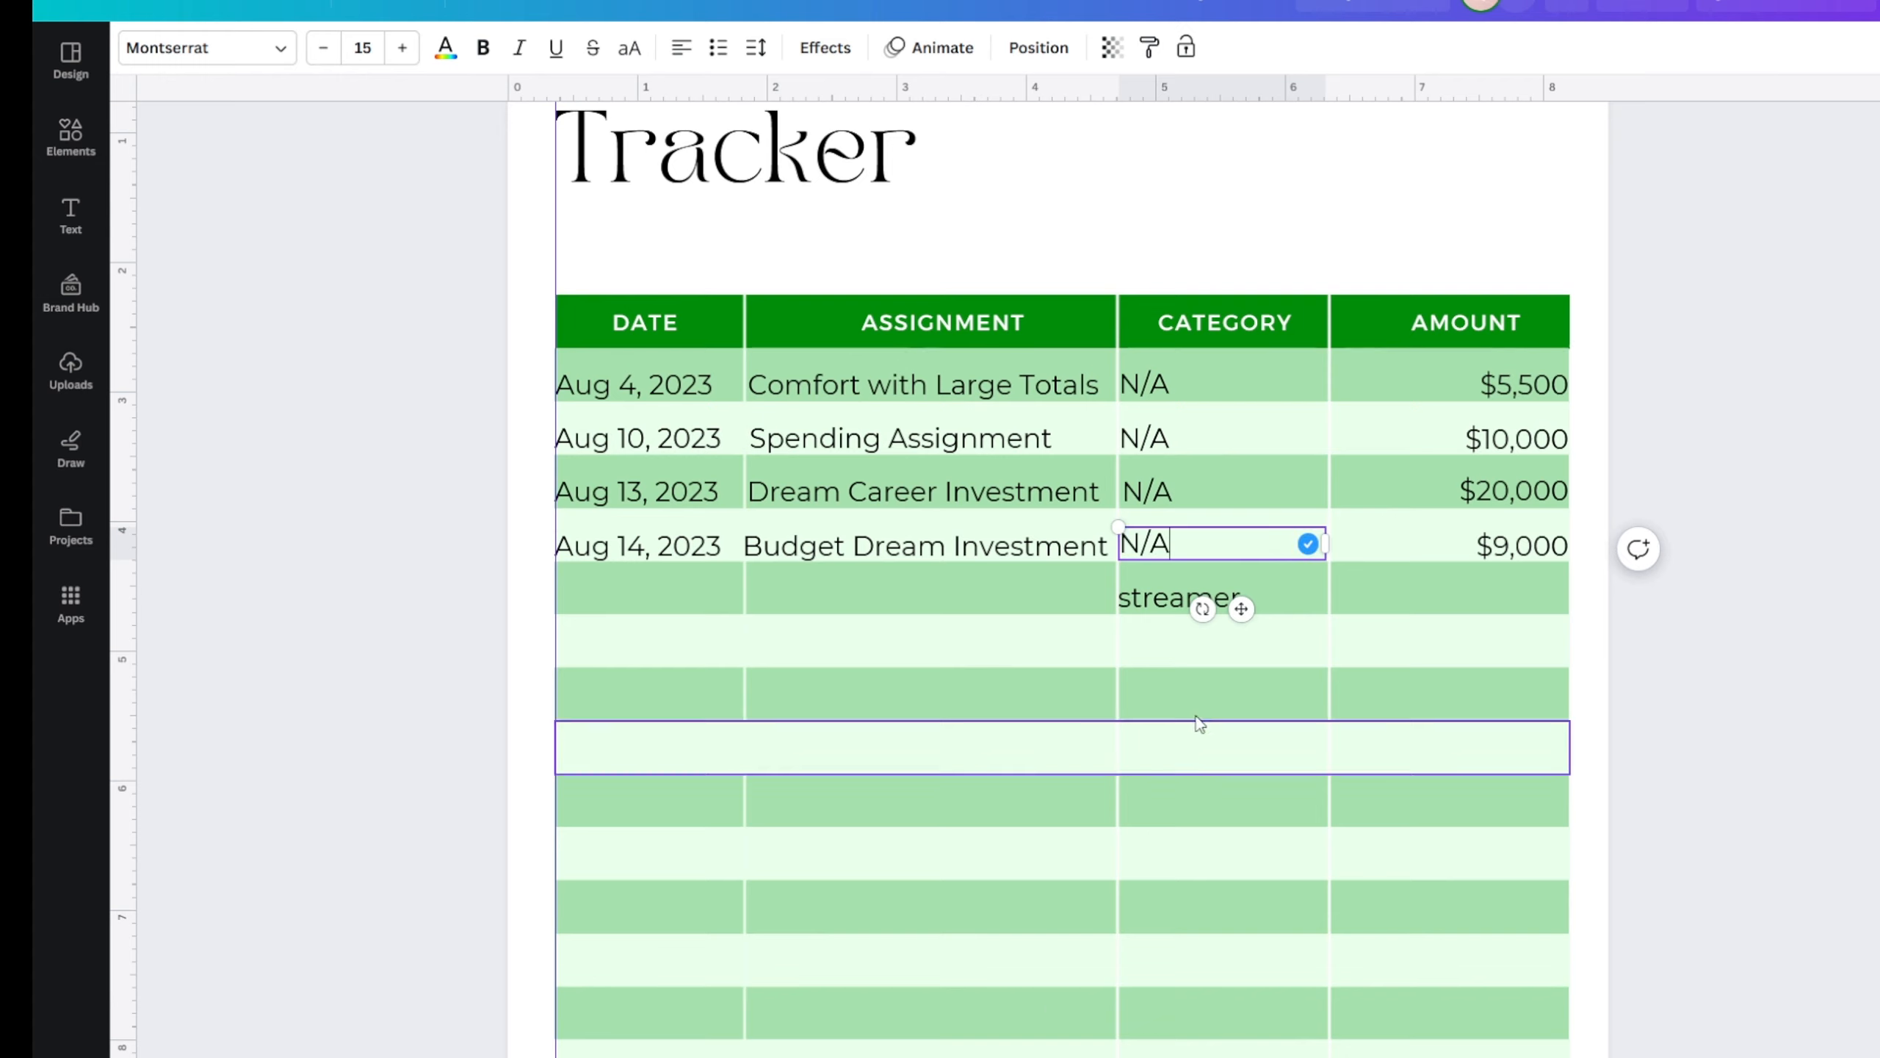
# - Change the streamer category in the undated row below Aug 14 to "N/A"
pyautogui.click(1161, 612)
pyautogui.doubleClick(1151, 602)
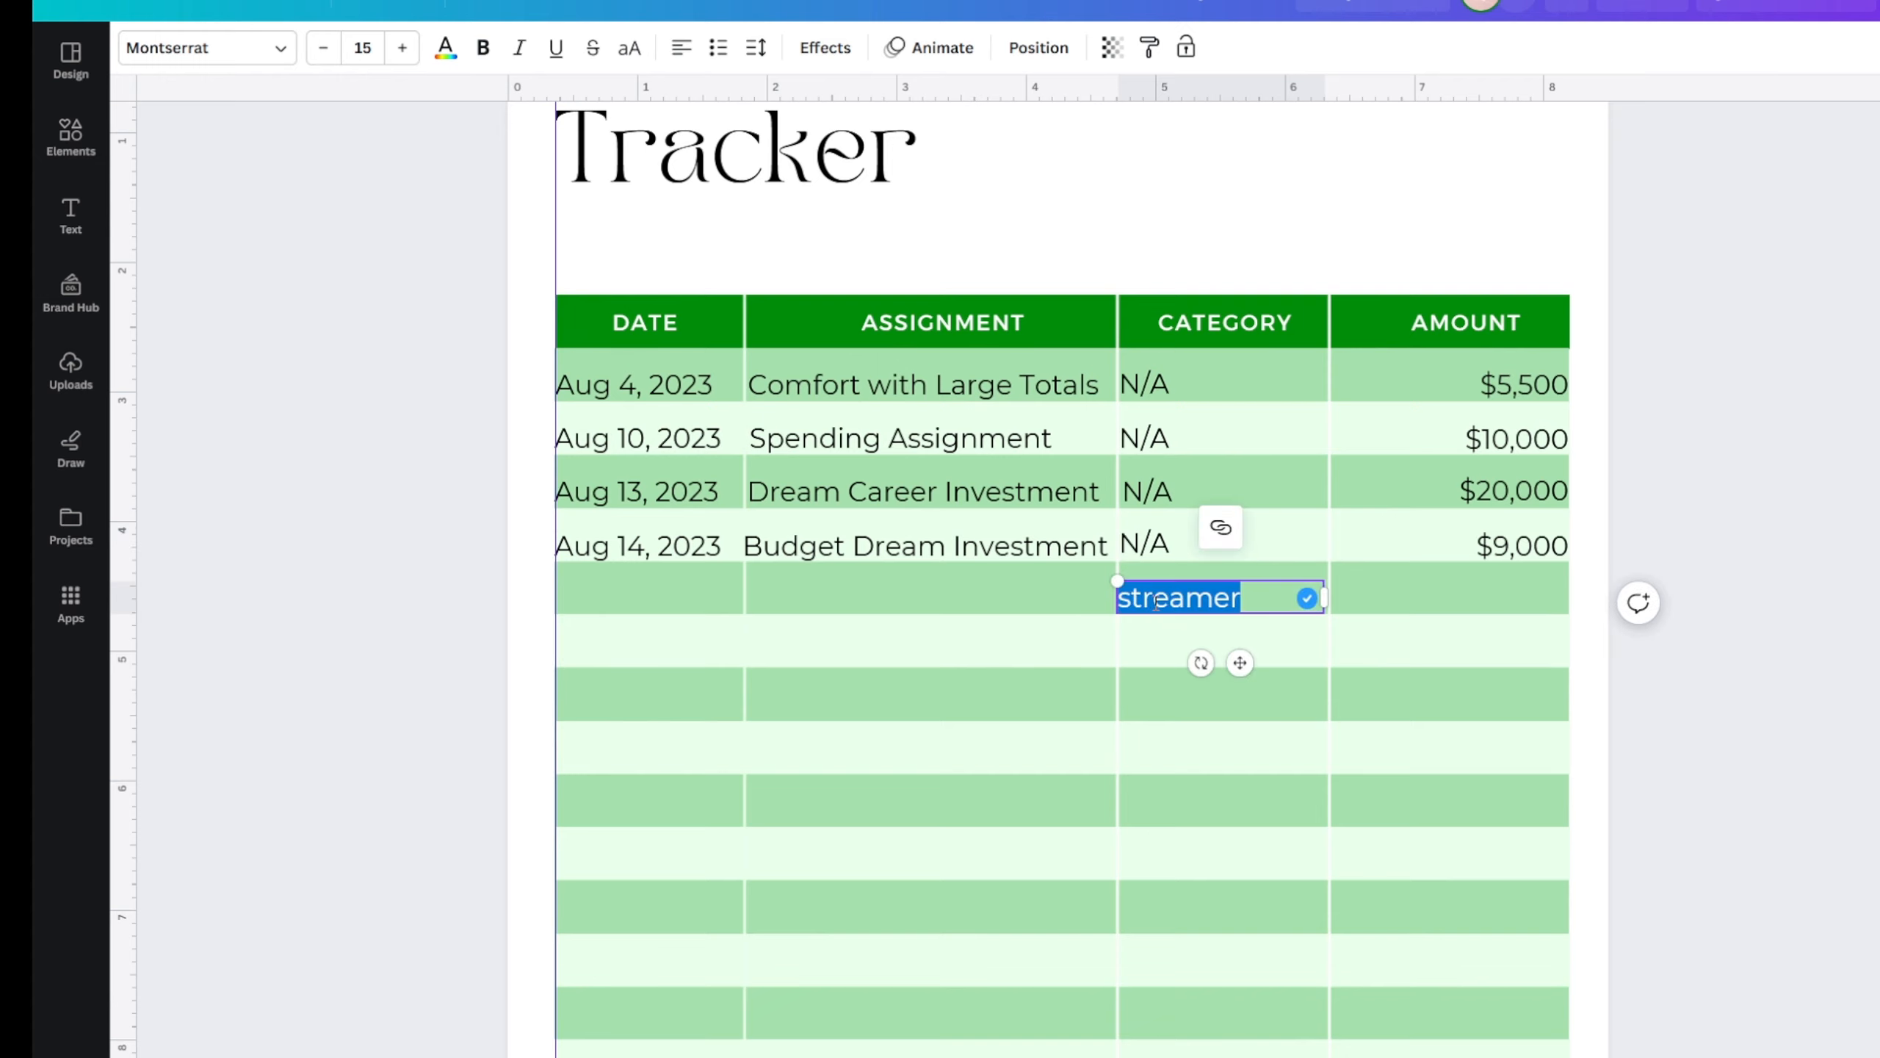
pyautogui.write('N/A')
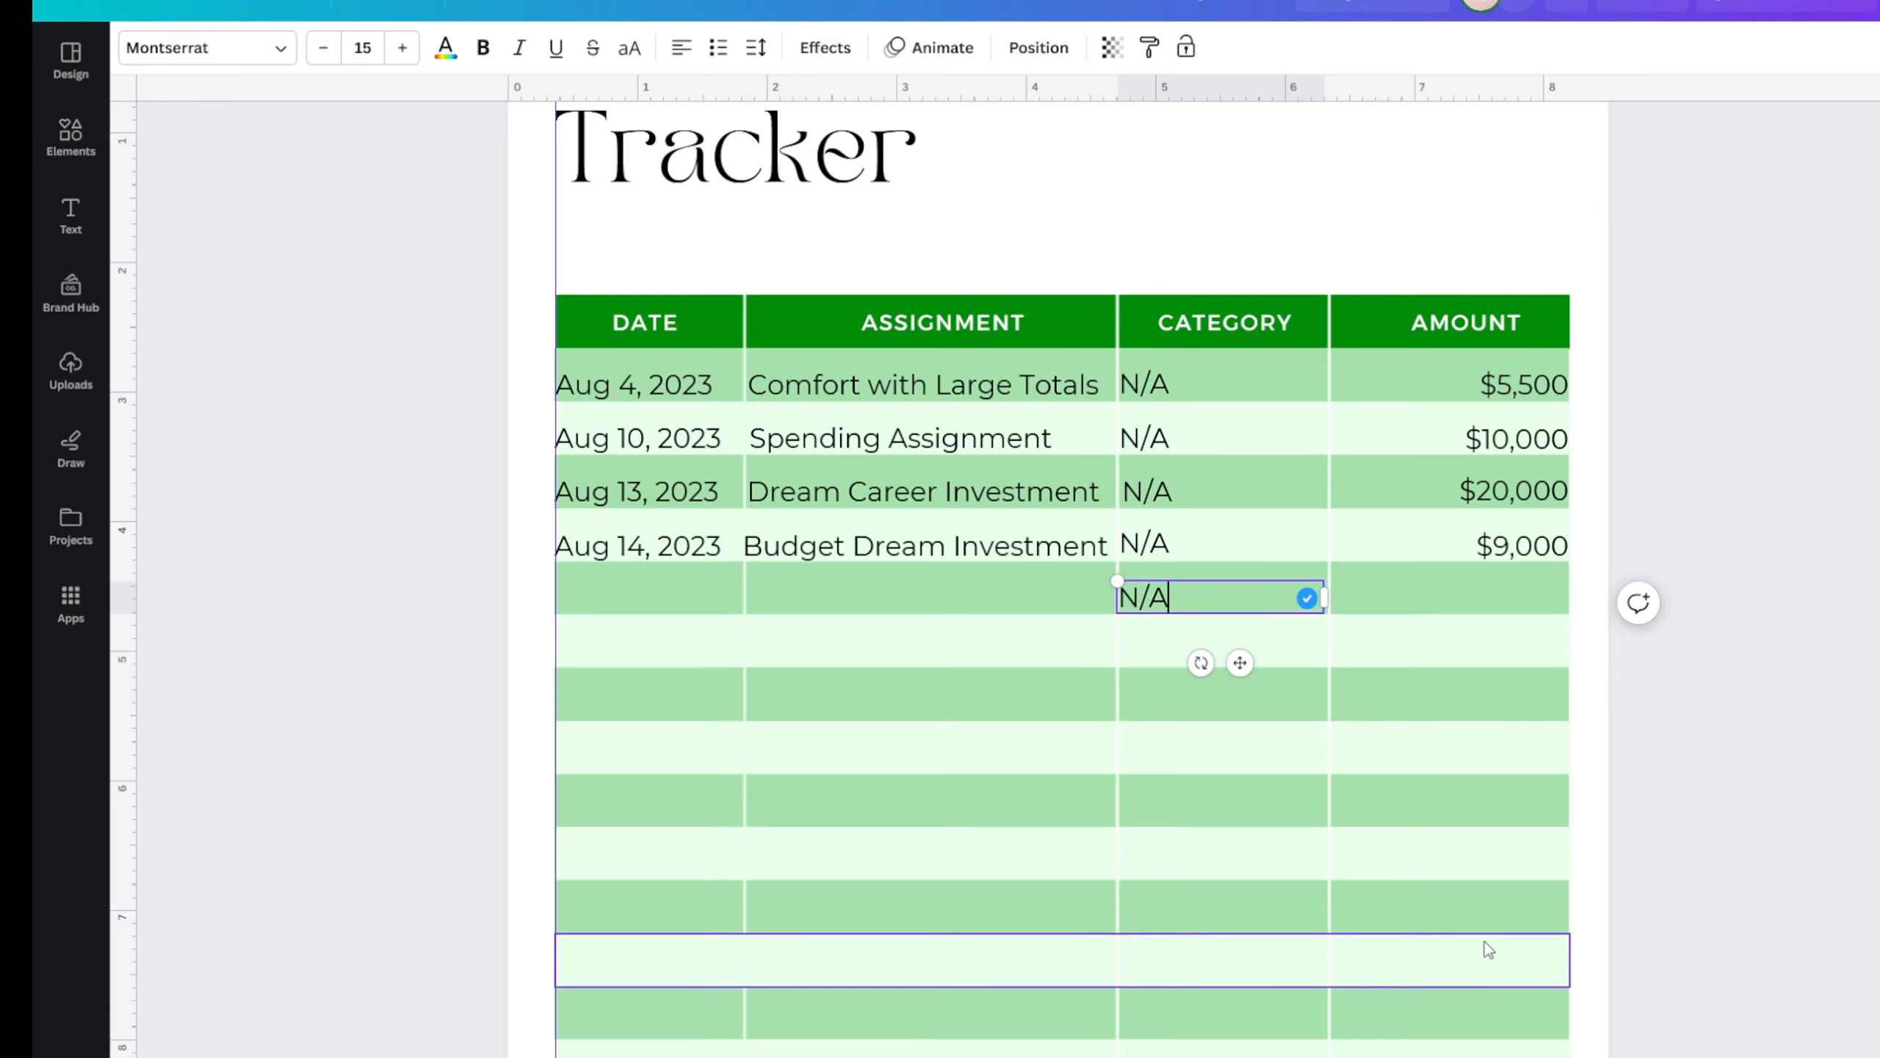
pyautogui.click(1653, 673)
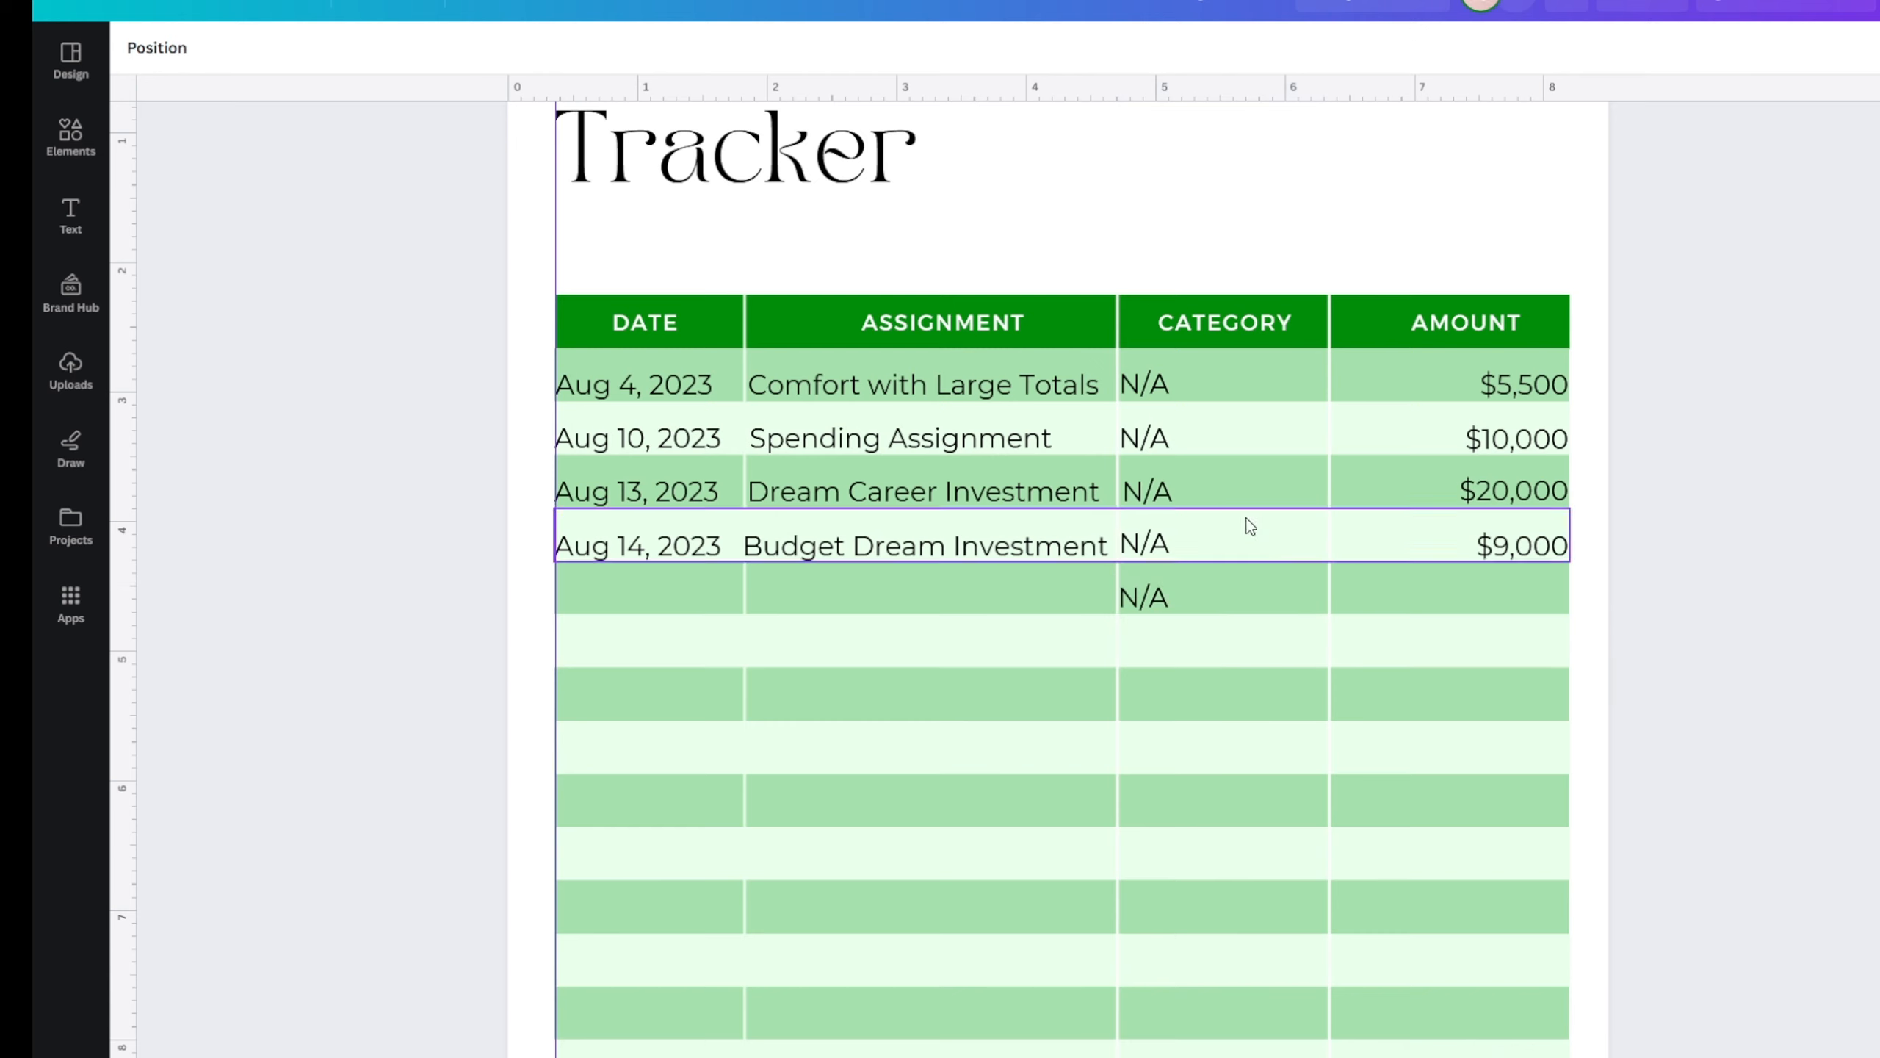
# - Replace the Aug 14 row's "Budget Dream Investment" assignment with a line of placeholder X characters
pyautogui.click(807, 554)
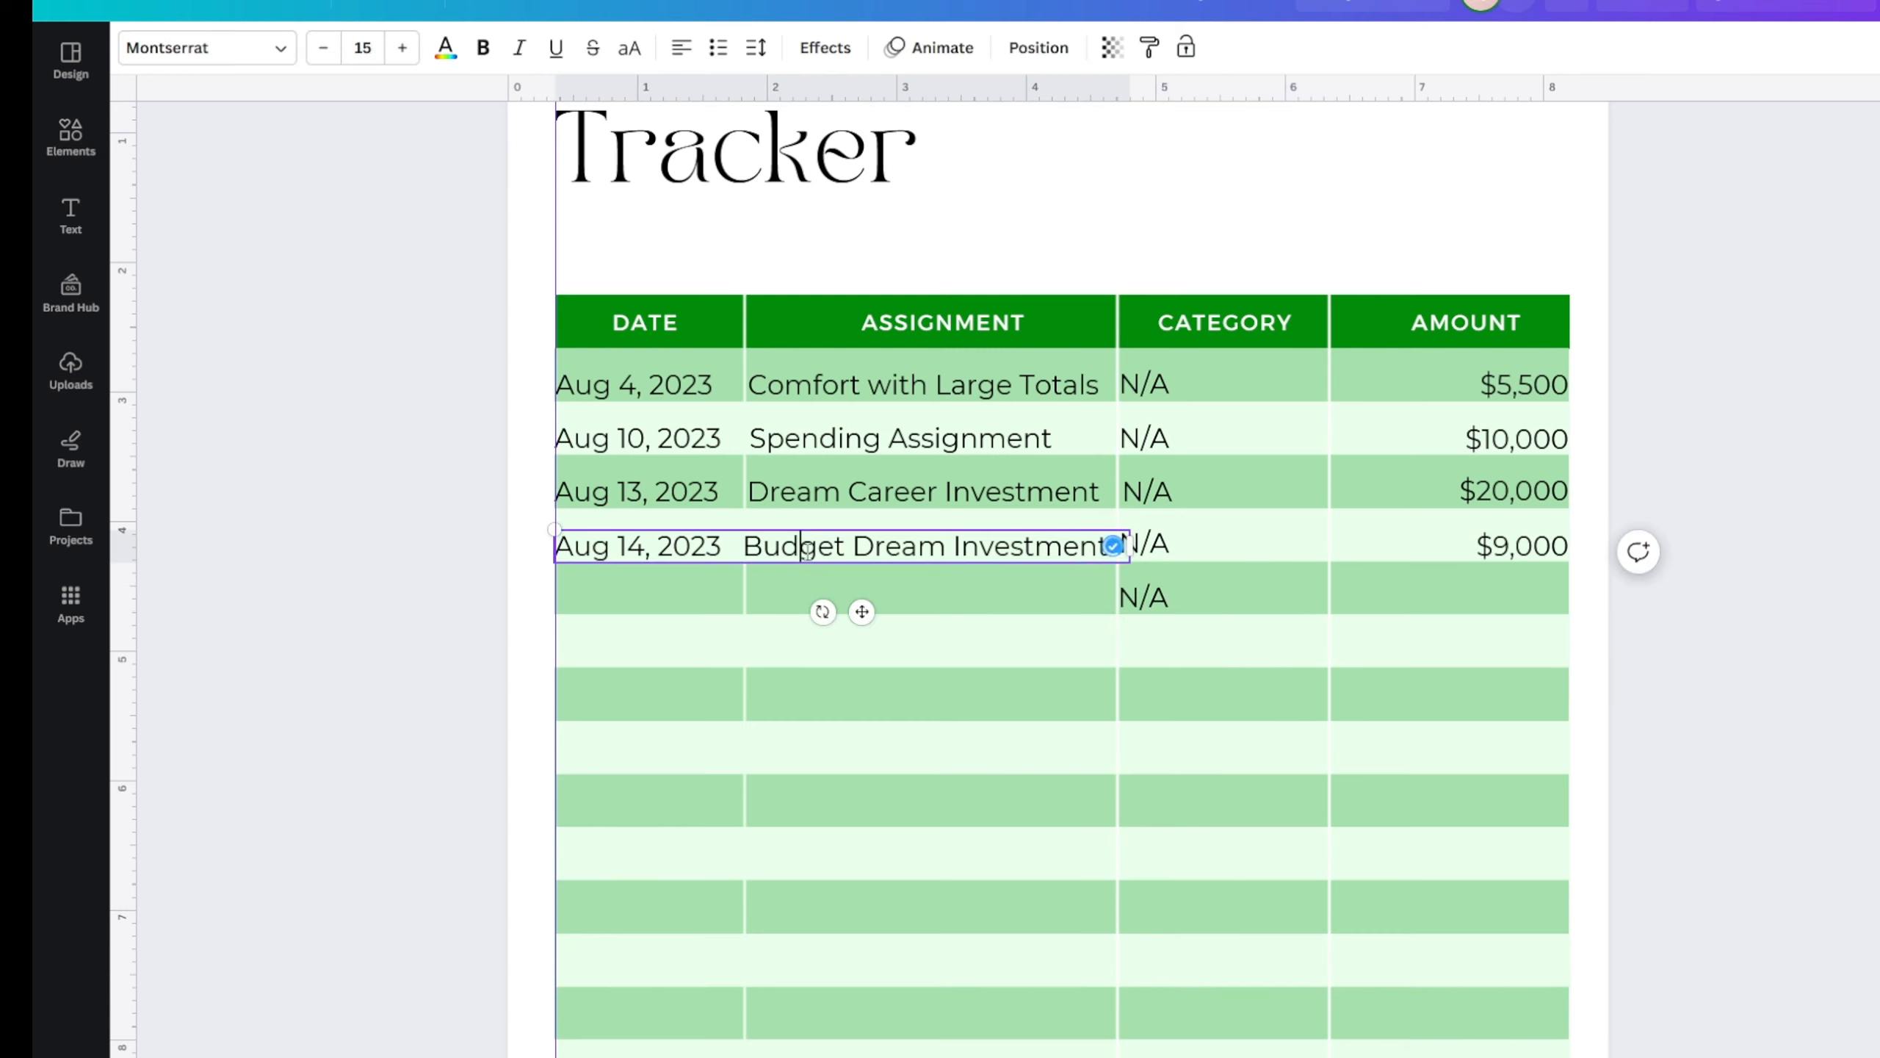
pyautogui.moveTo(755, 535); pyautogui.dragTo(1127, 561)
pyautogui.press('BackSpace')
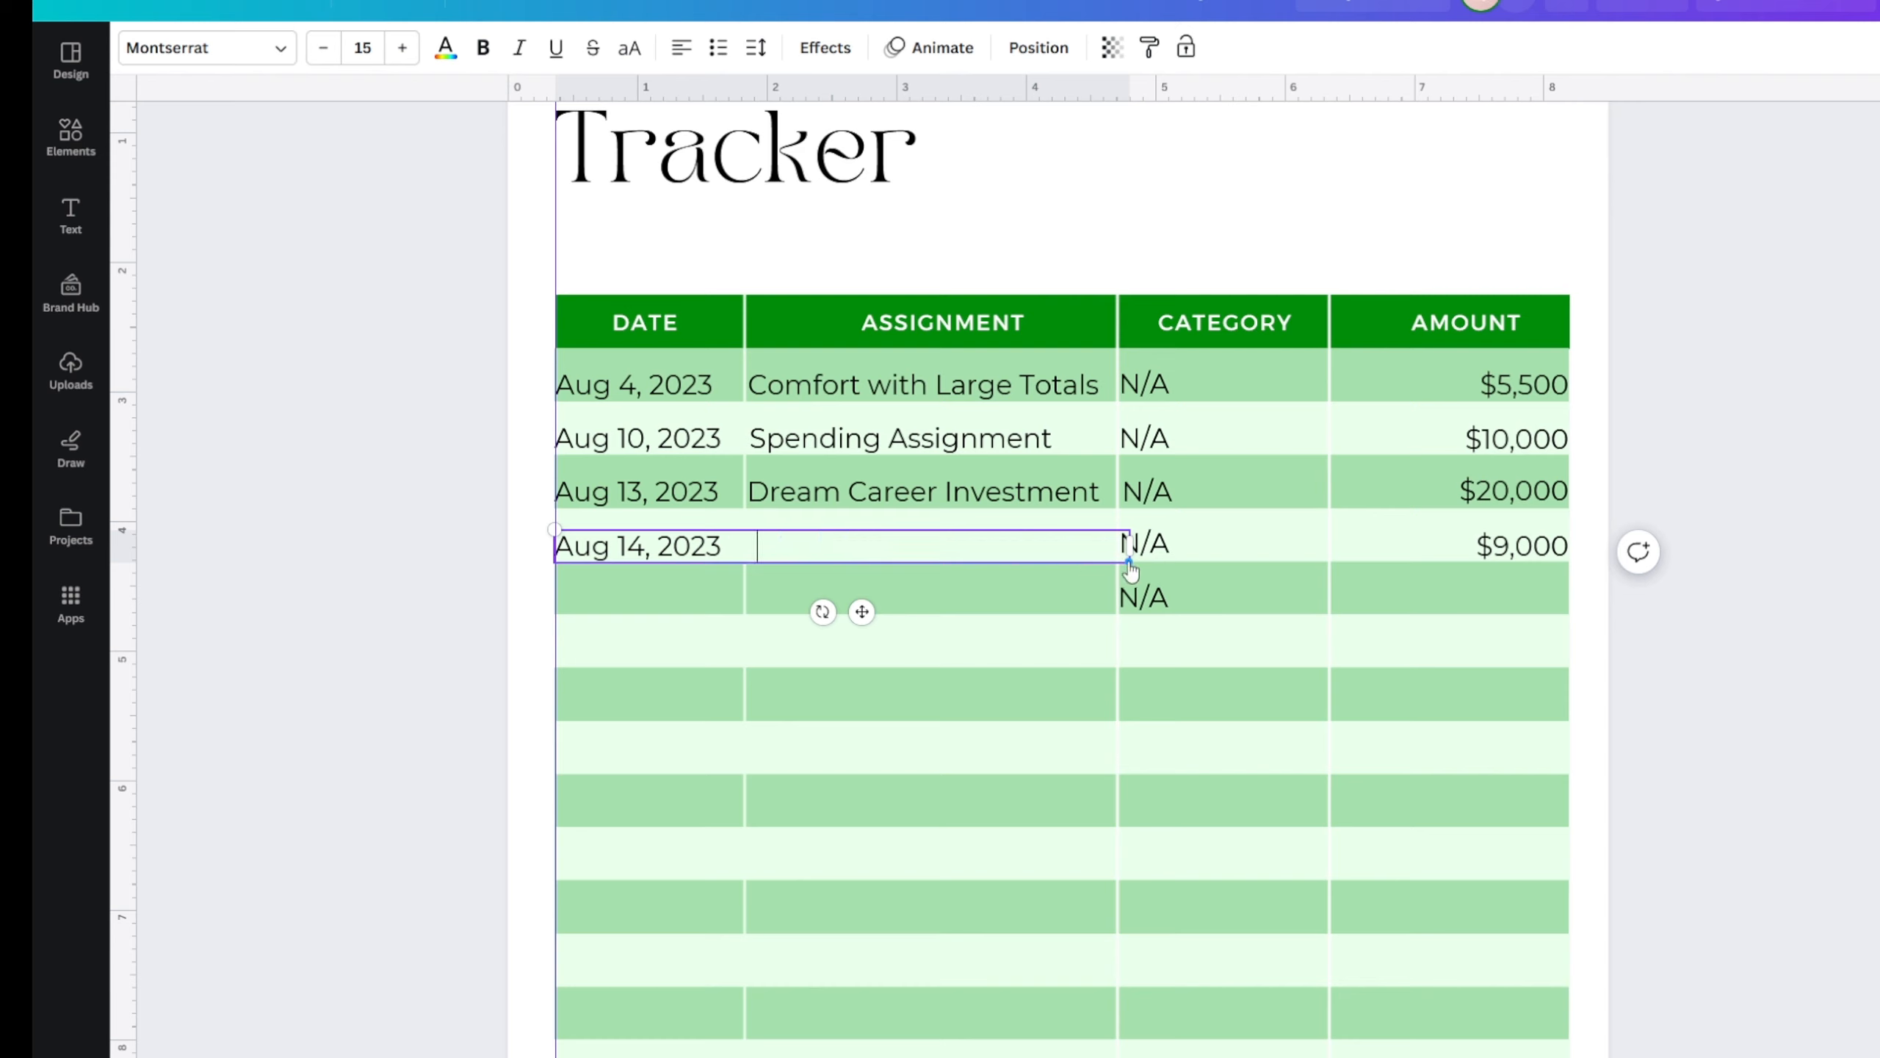
pyautogui.write('XXXXXXXXXXXXXXXXX')
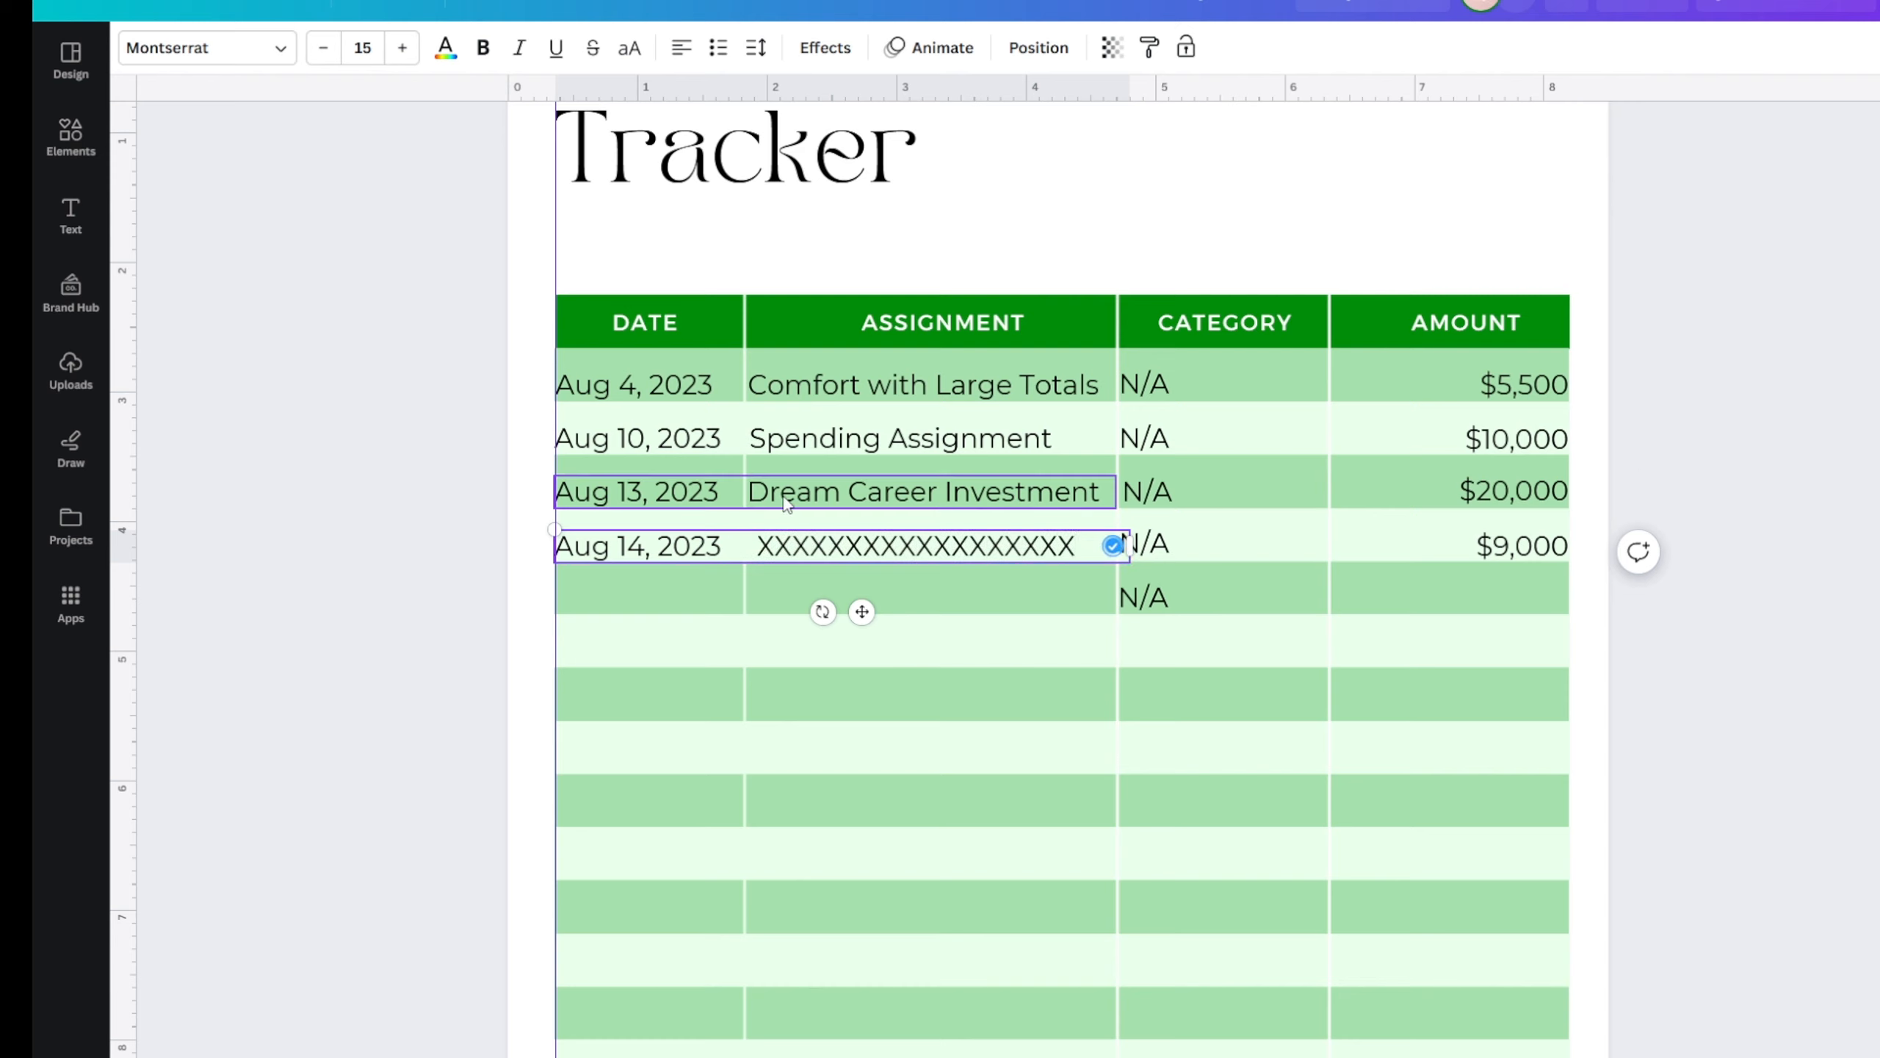
# - Replace the Aug 13 row's "Dream Career Investment" assignment with a single line of placeholder X characters that fits the assignment column
pyautogui.click(761, 492)
pyautogui.moveTo(761, 492); pyautogui.dragTo(1115, 492)
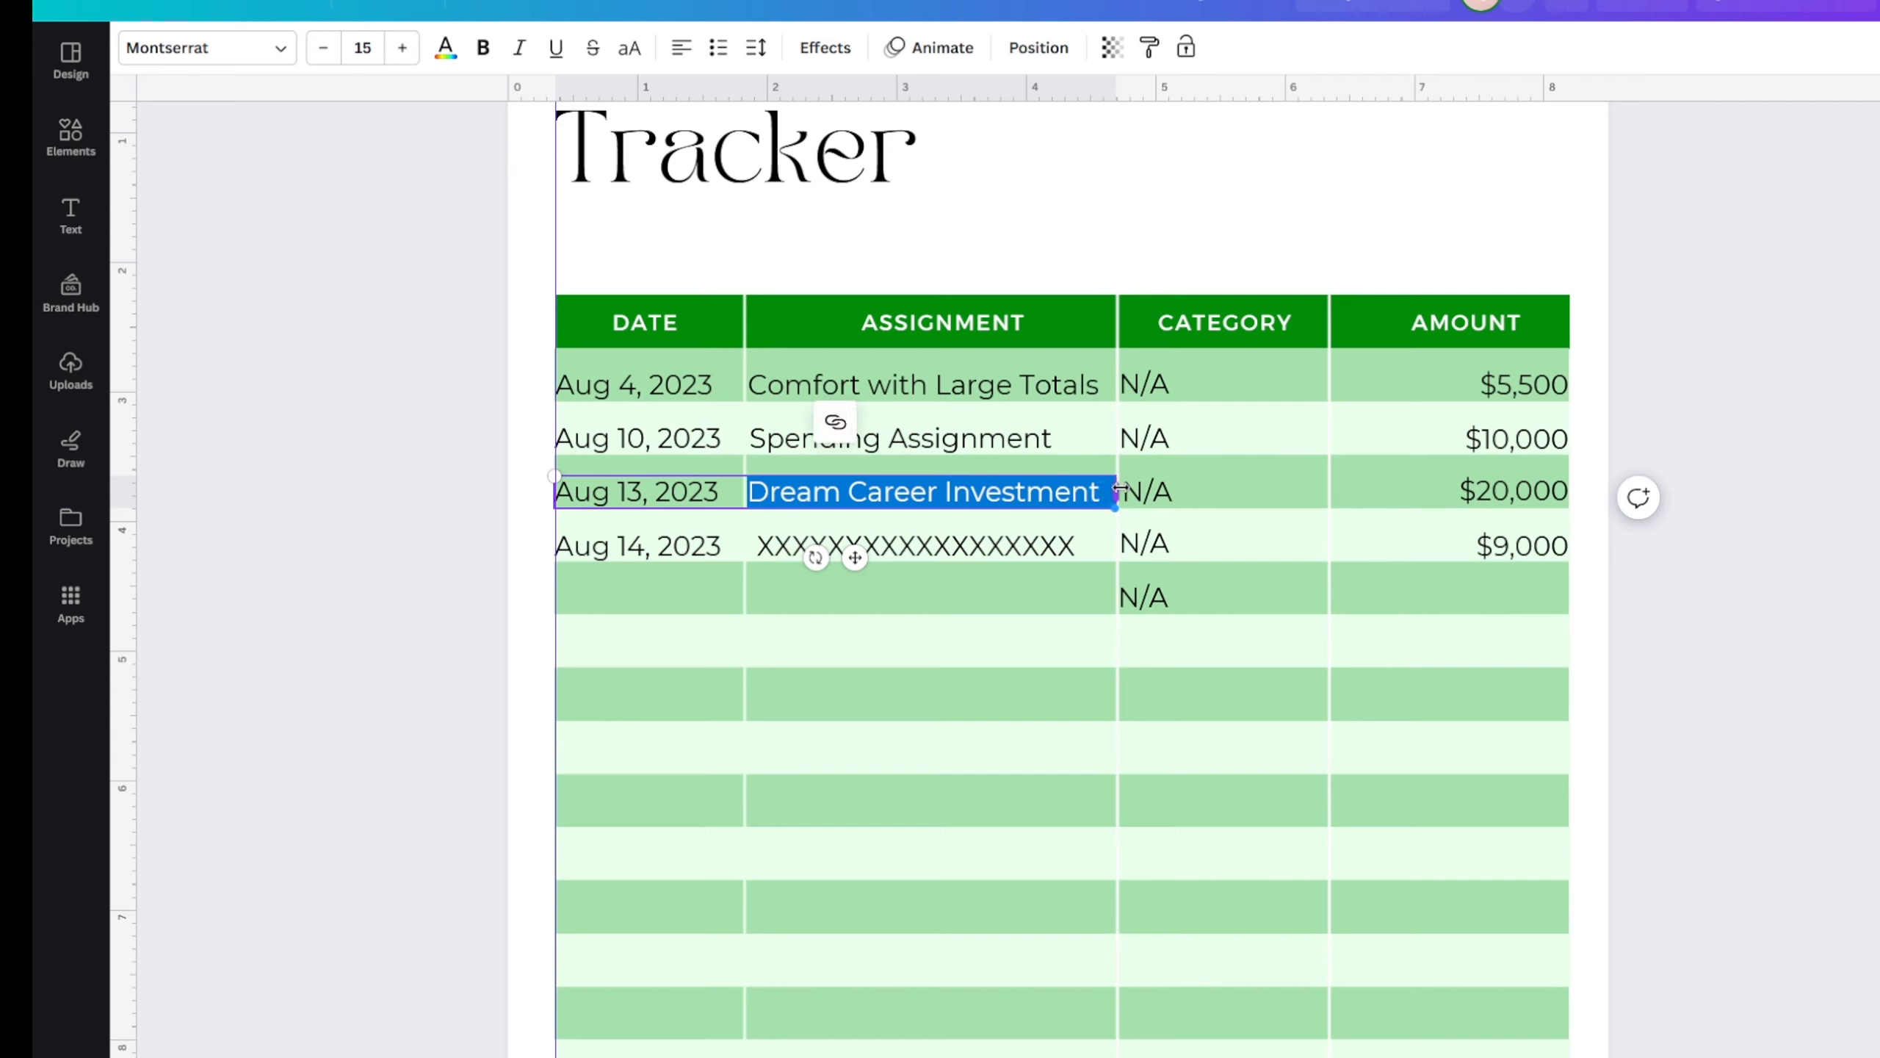
pyautogui.write('XXX   X')
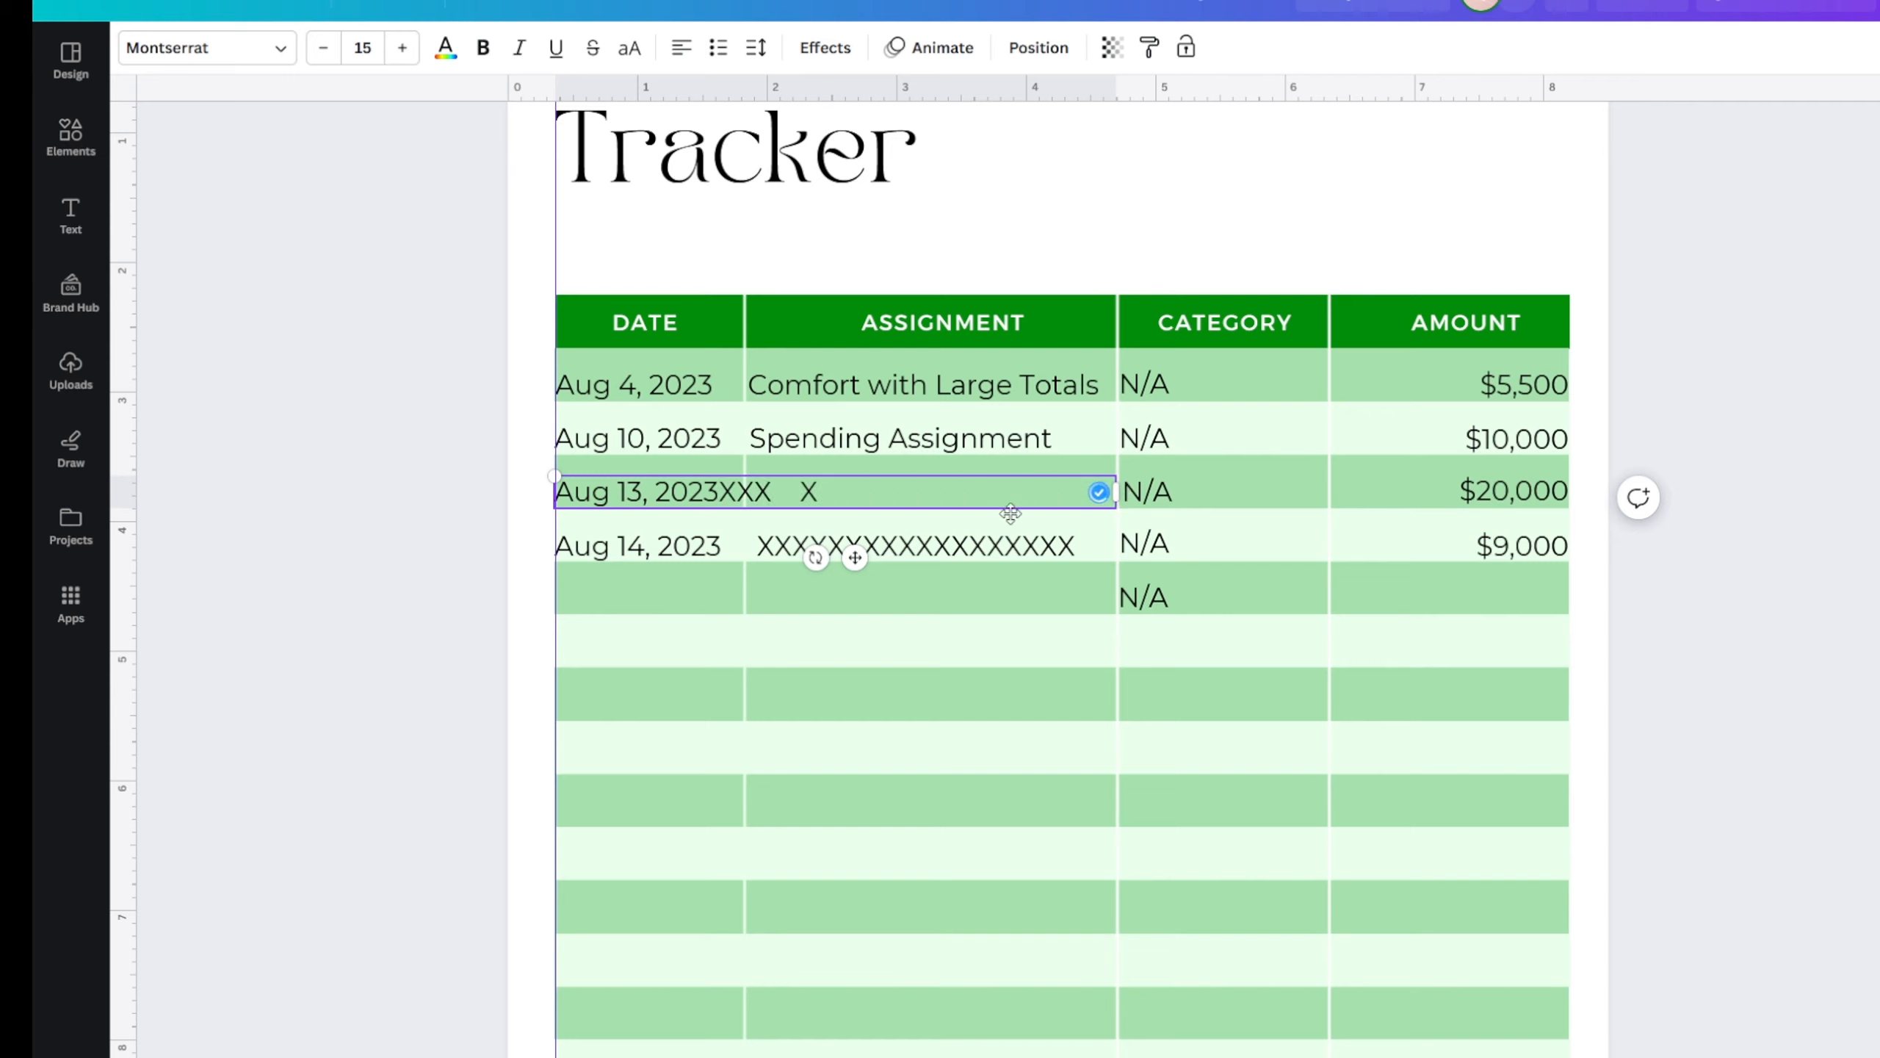
pyautogui.moveTo(724, 493); pyautogui.dragTo(851, 485)
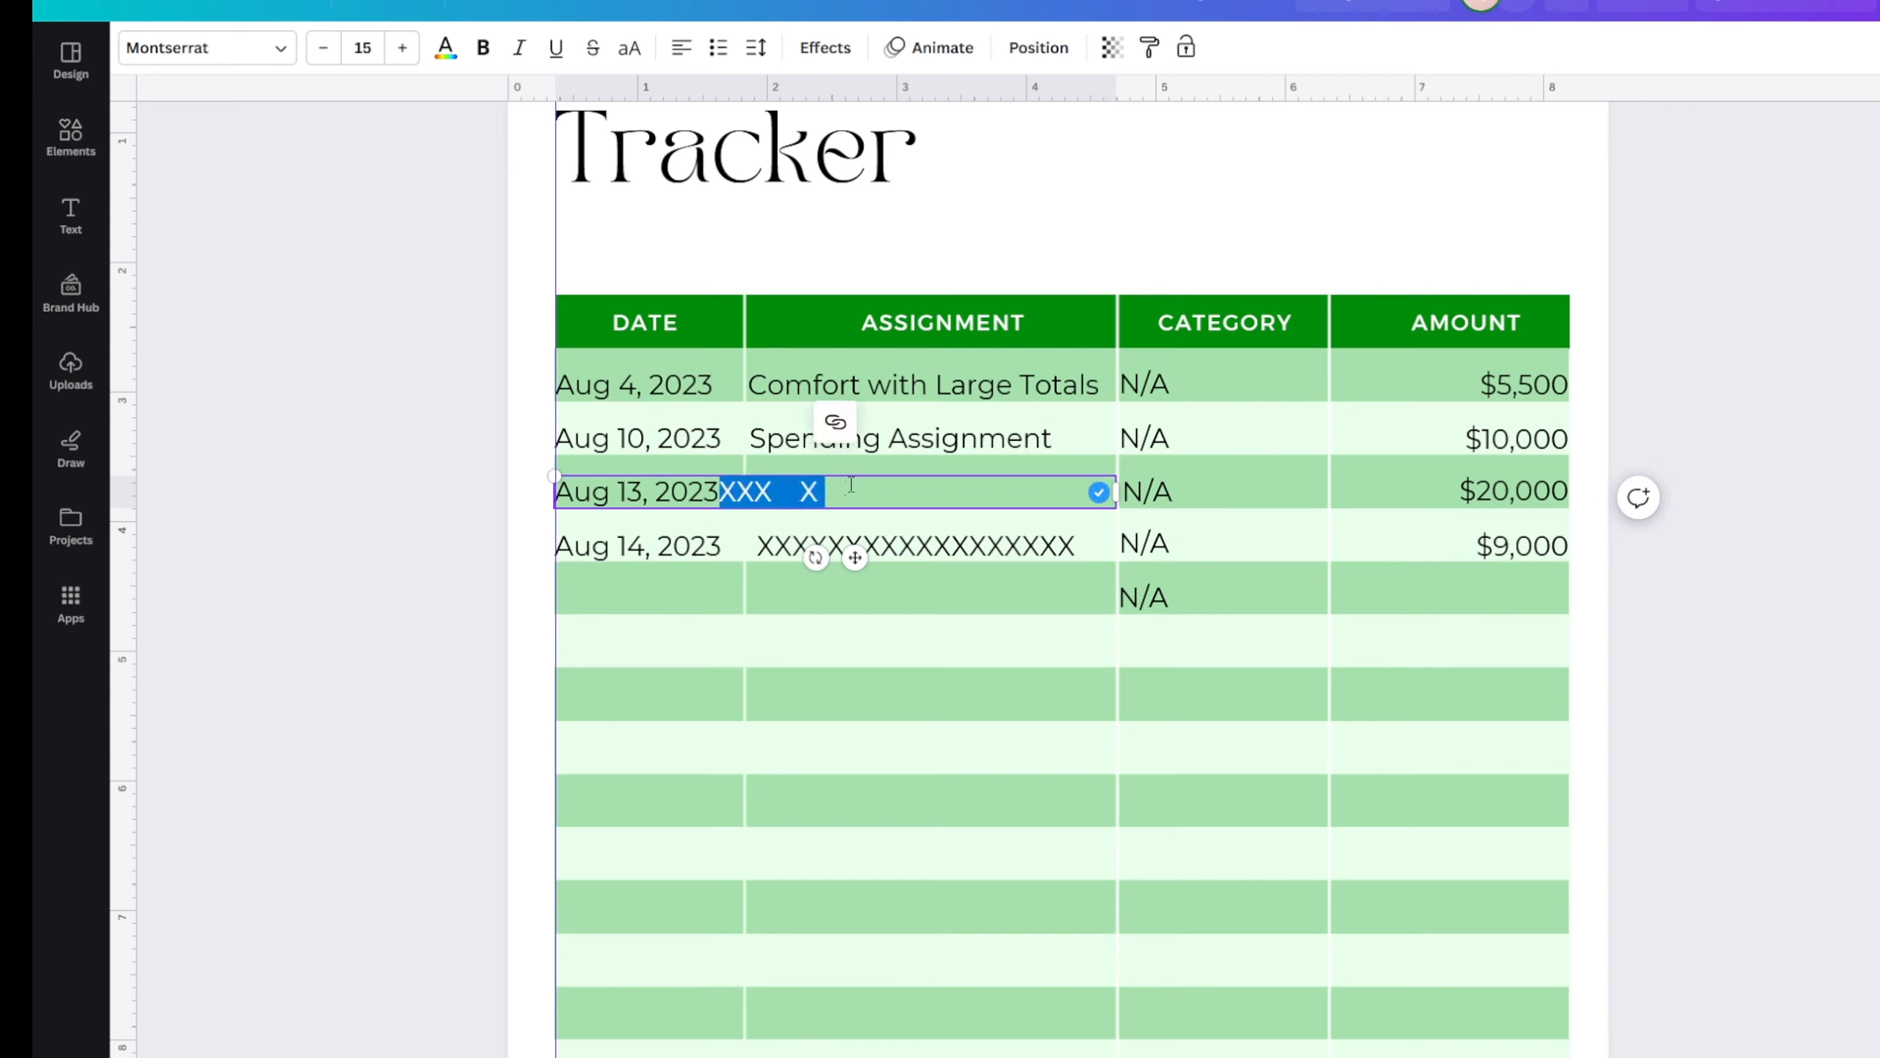
pyautogui.press('BackSpace')
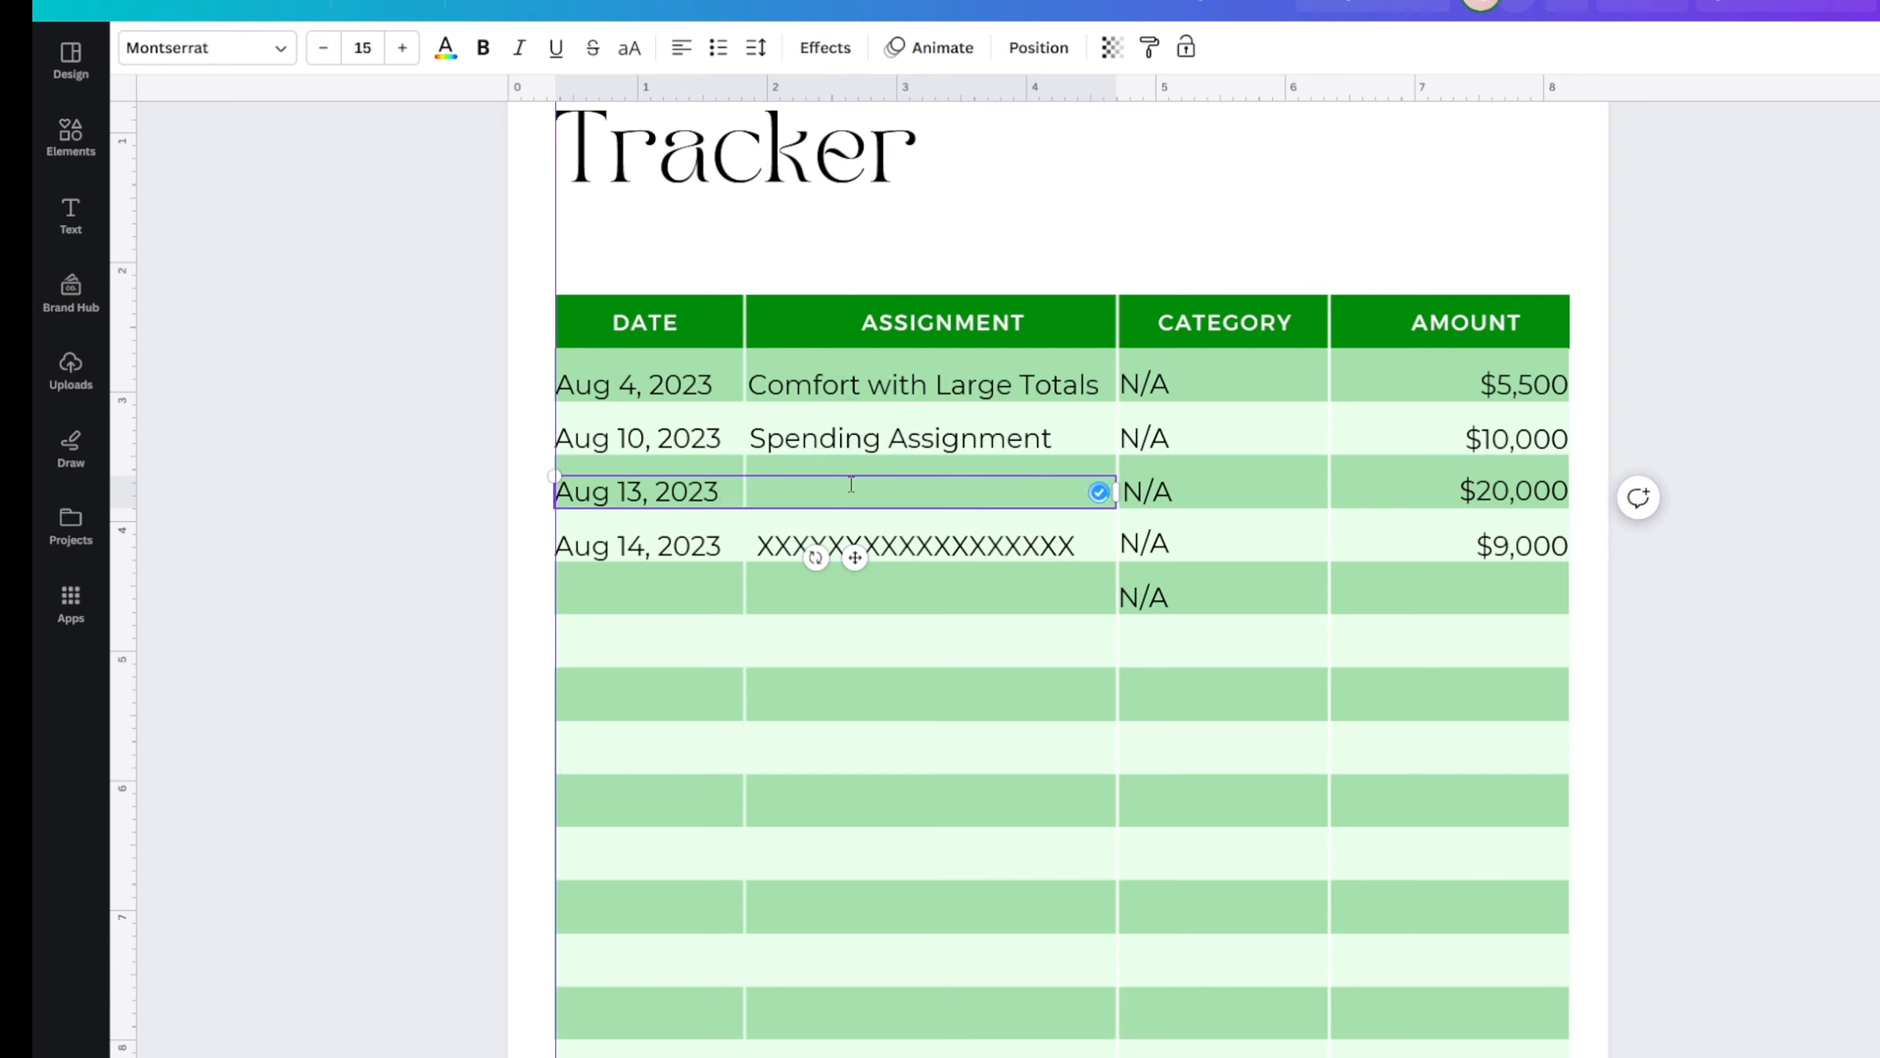
pyautogui.write('XXXXXXXXXXXX')
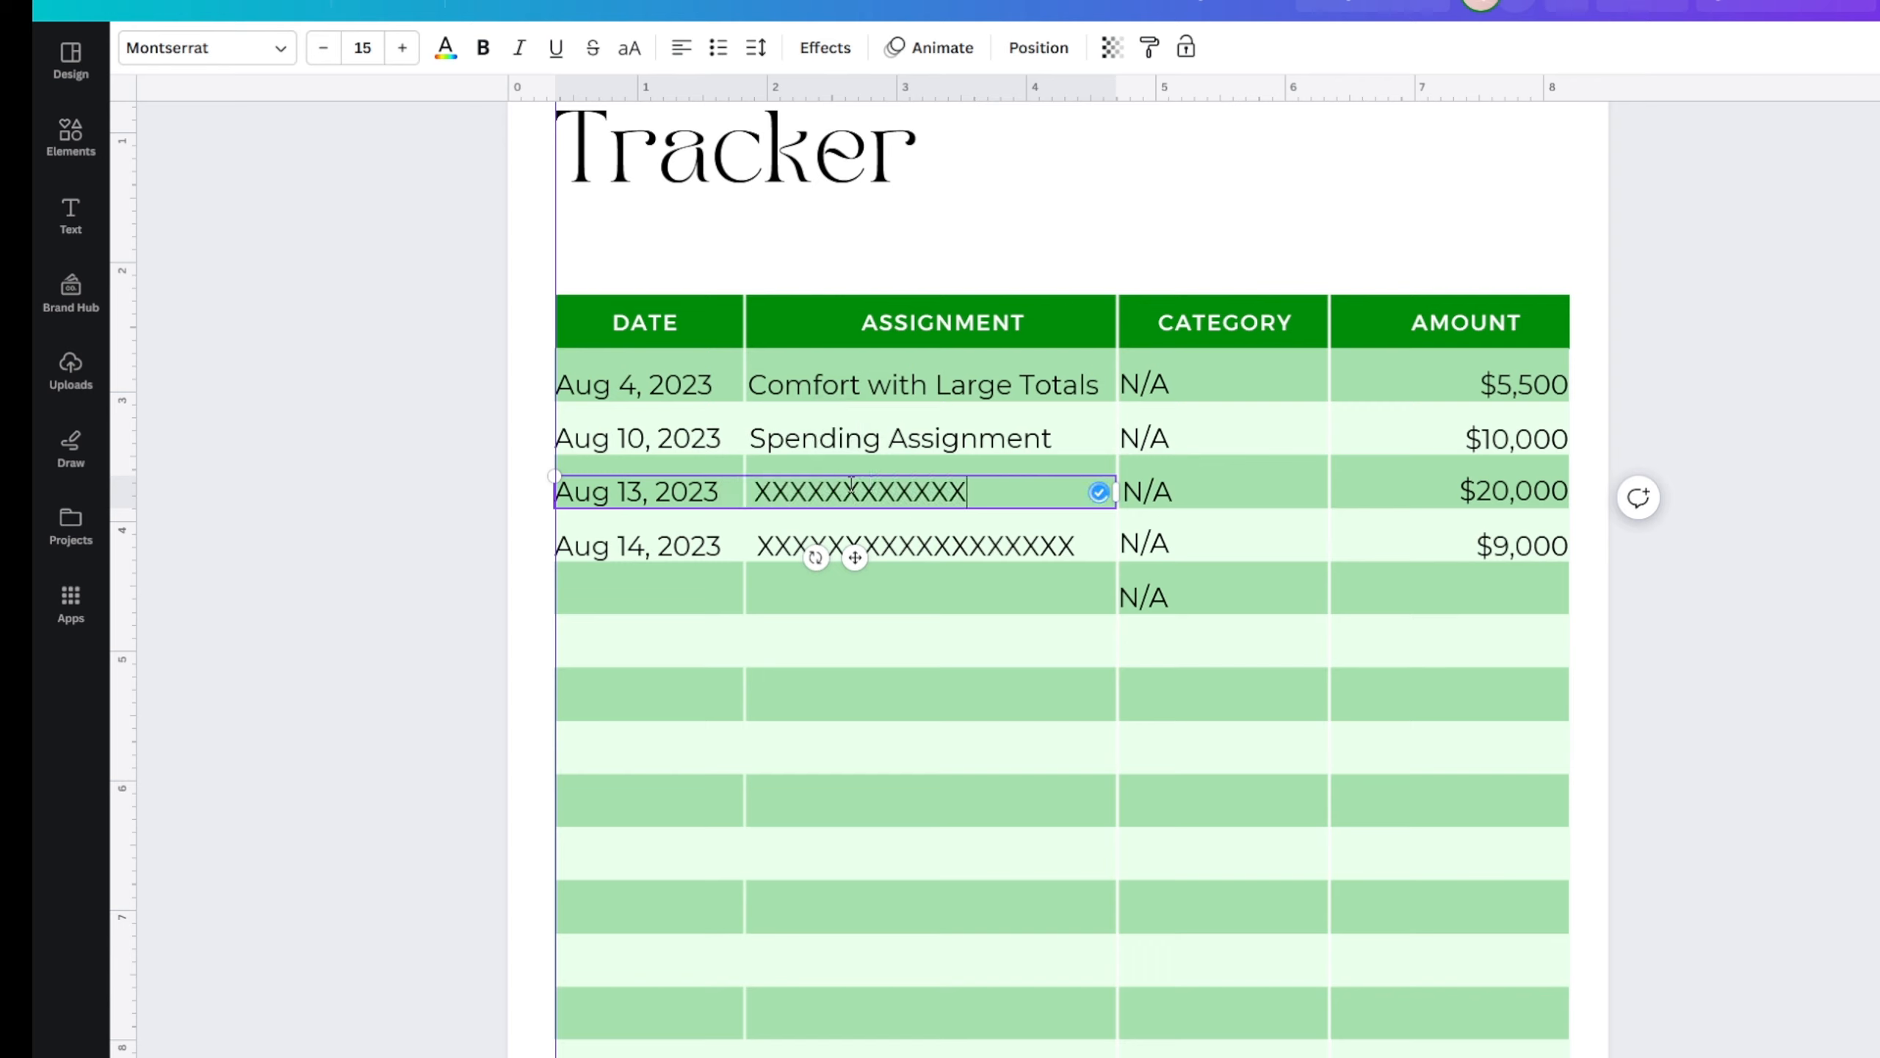
pyautogui.write('XXXXXXXXXXX')
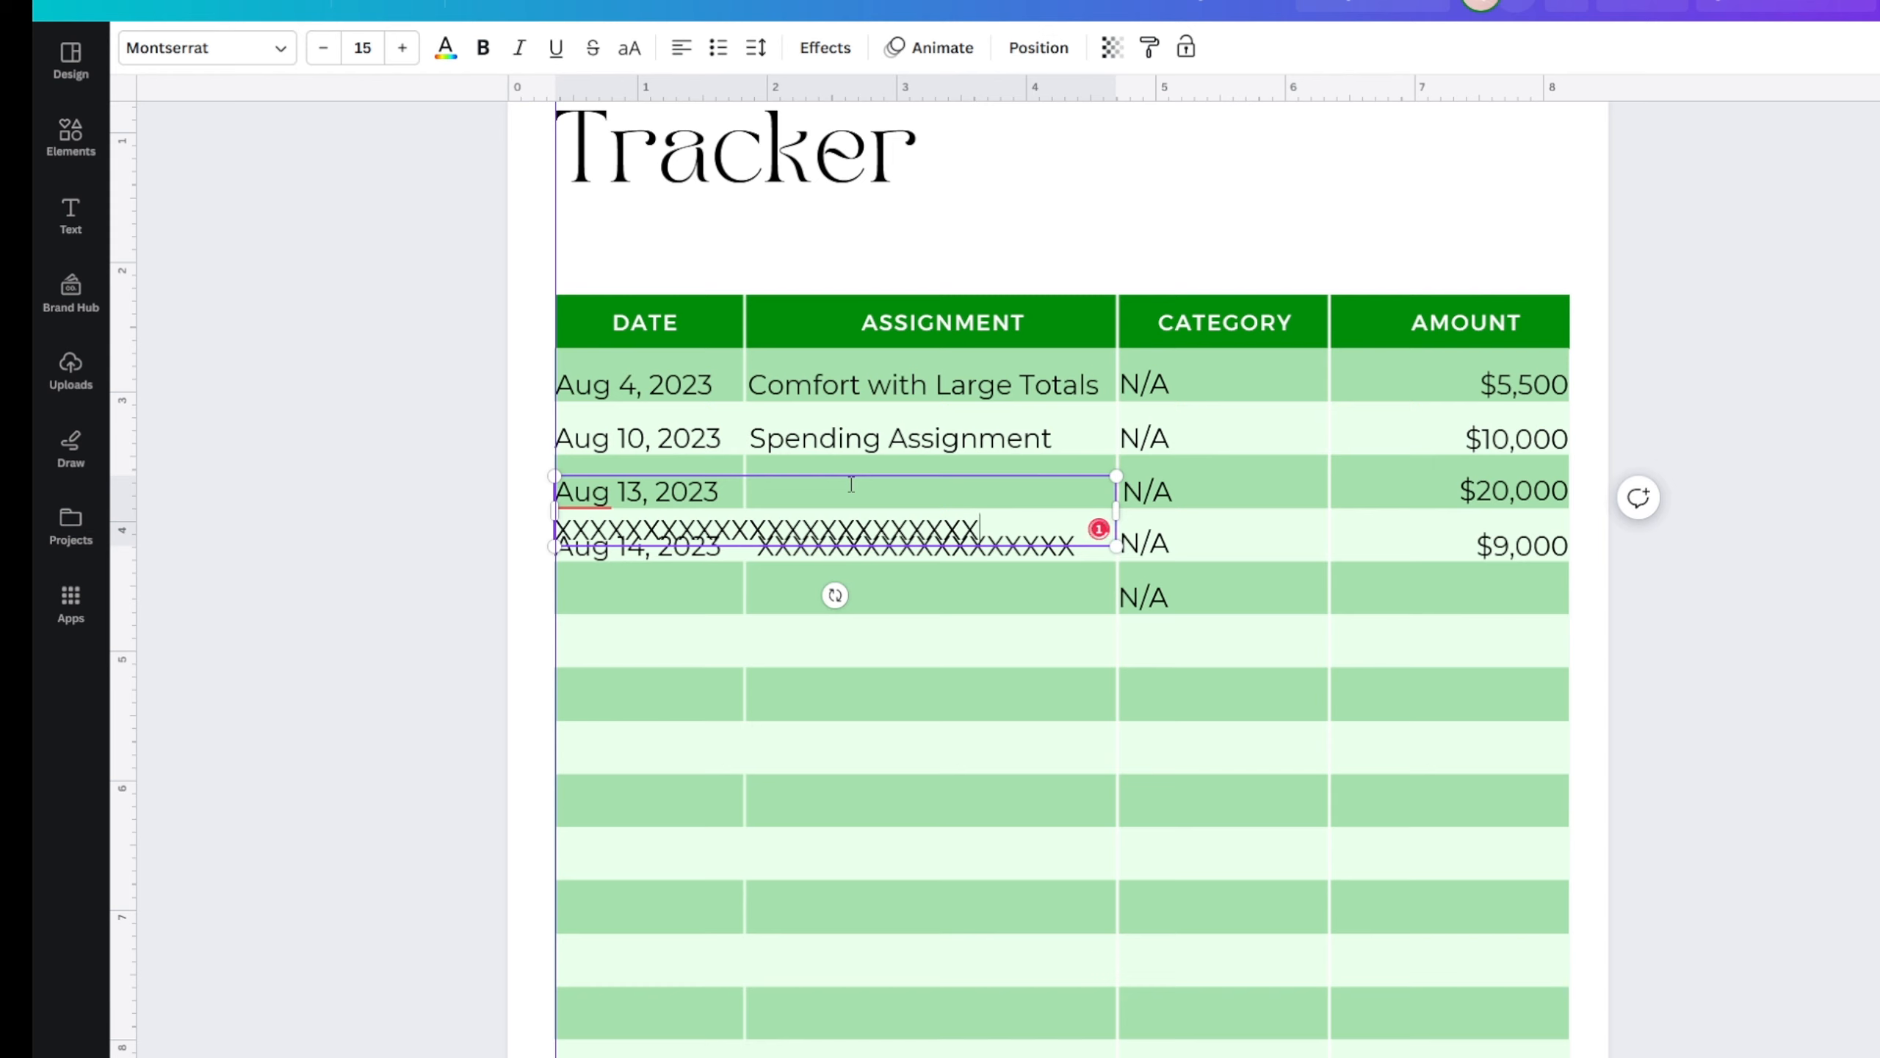
pyautogui.press('BackSpace')
pyautogui.press('BackSpace')
pyautogui.press('BackSpace')
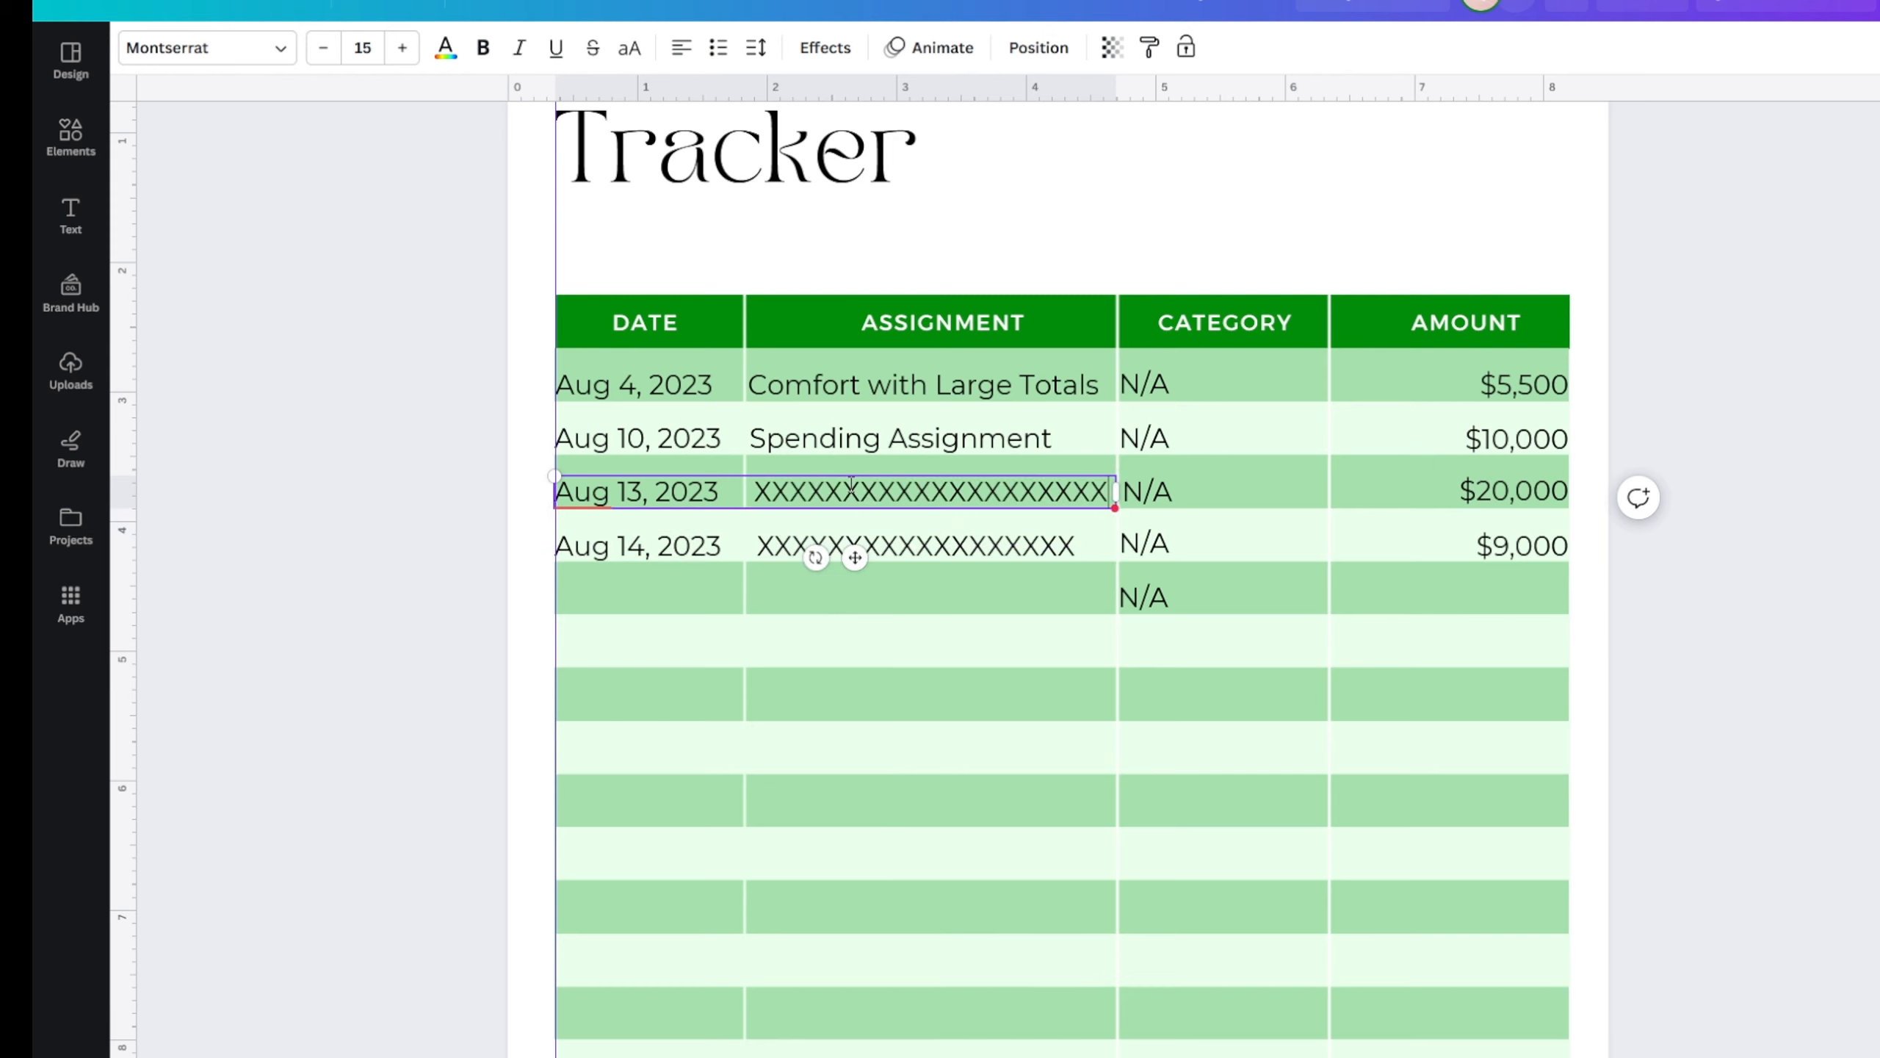
pyautogui.click(1656, 700)
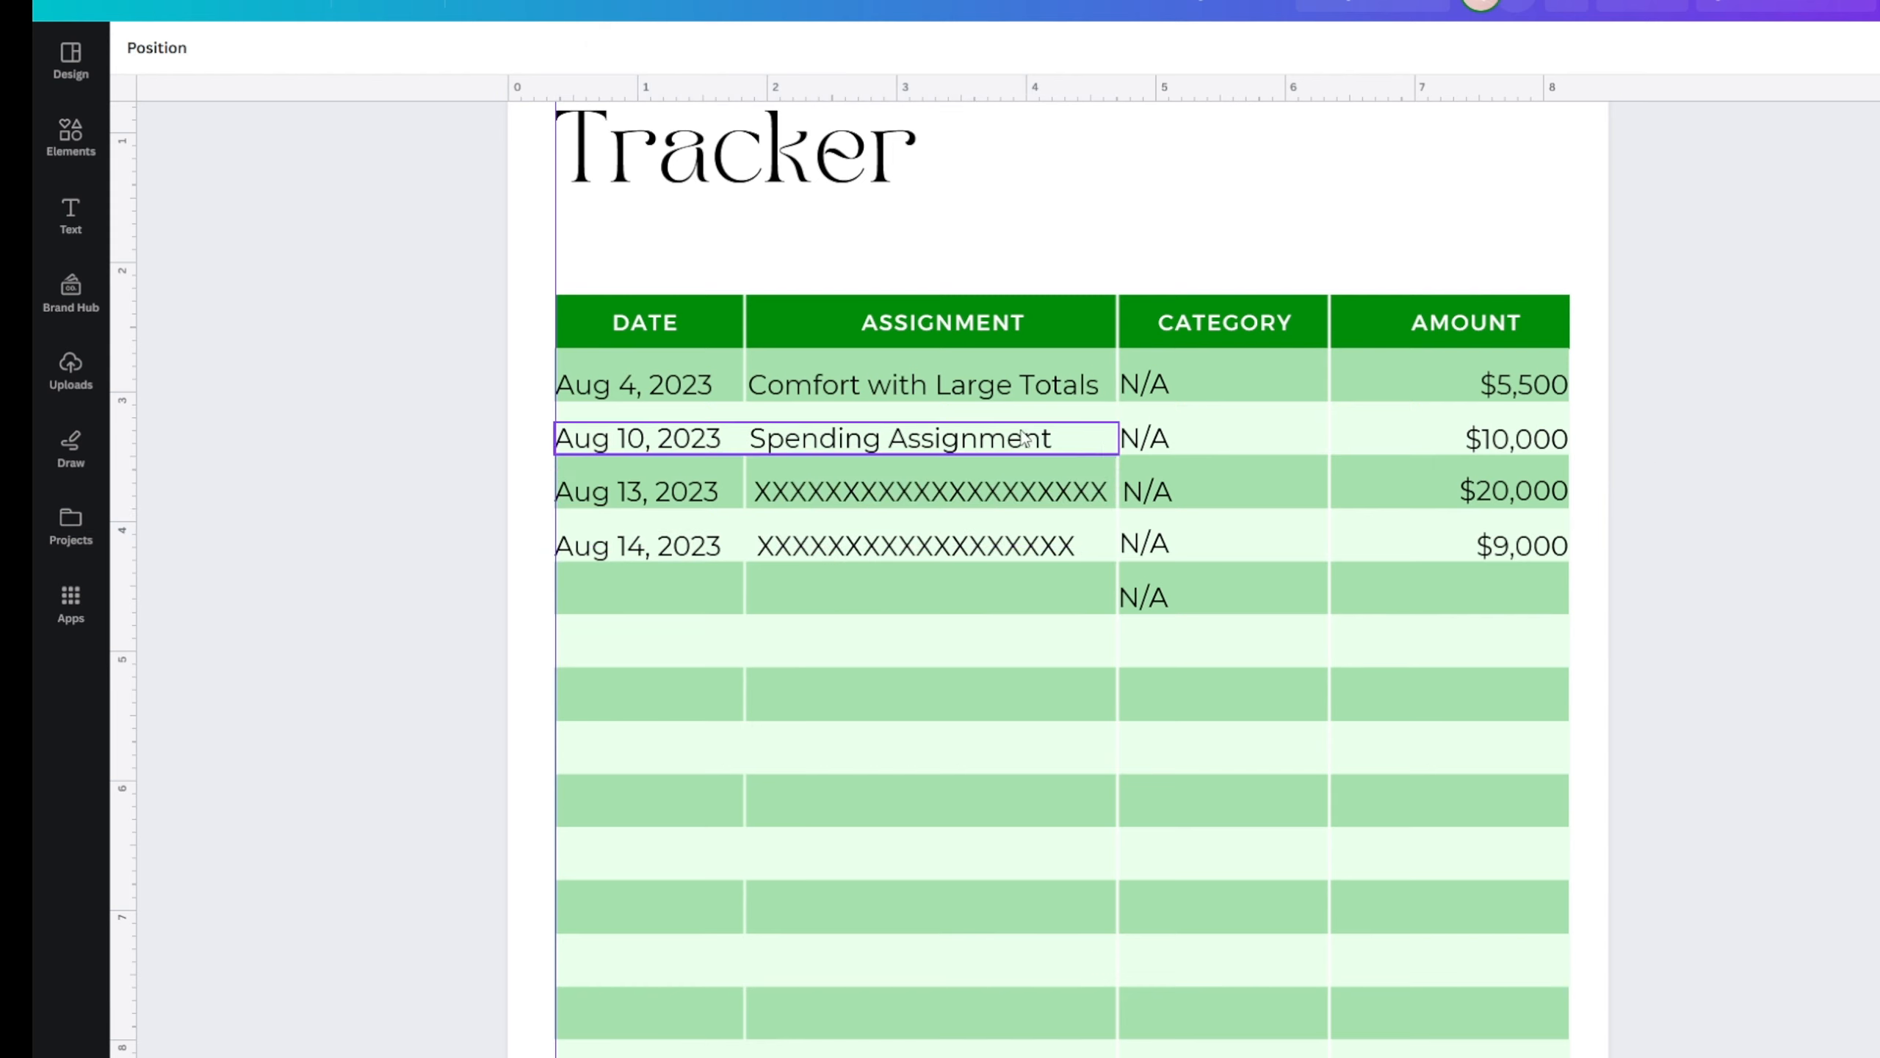
pyautogui.click(949, 489)
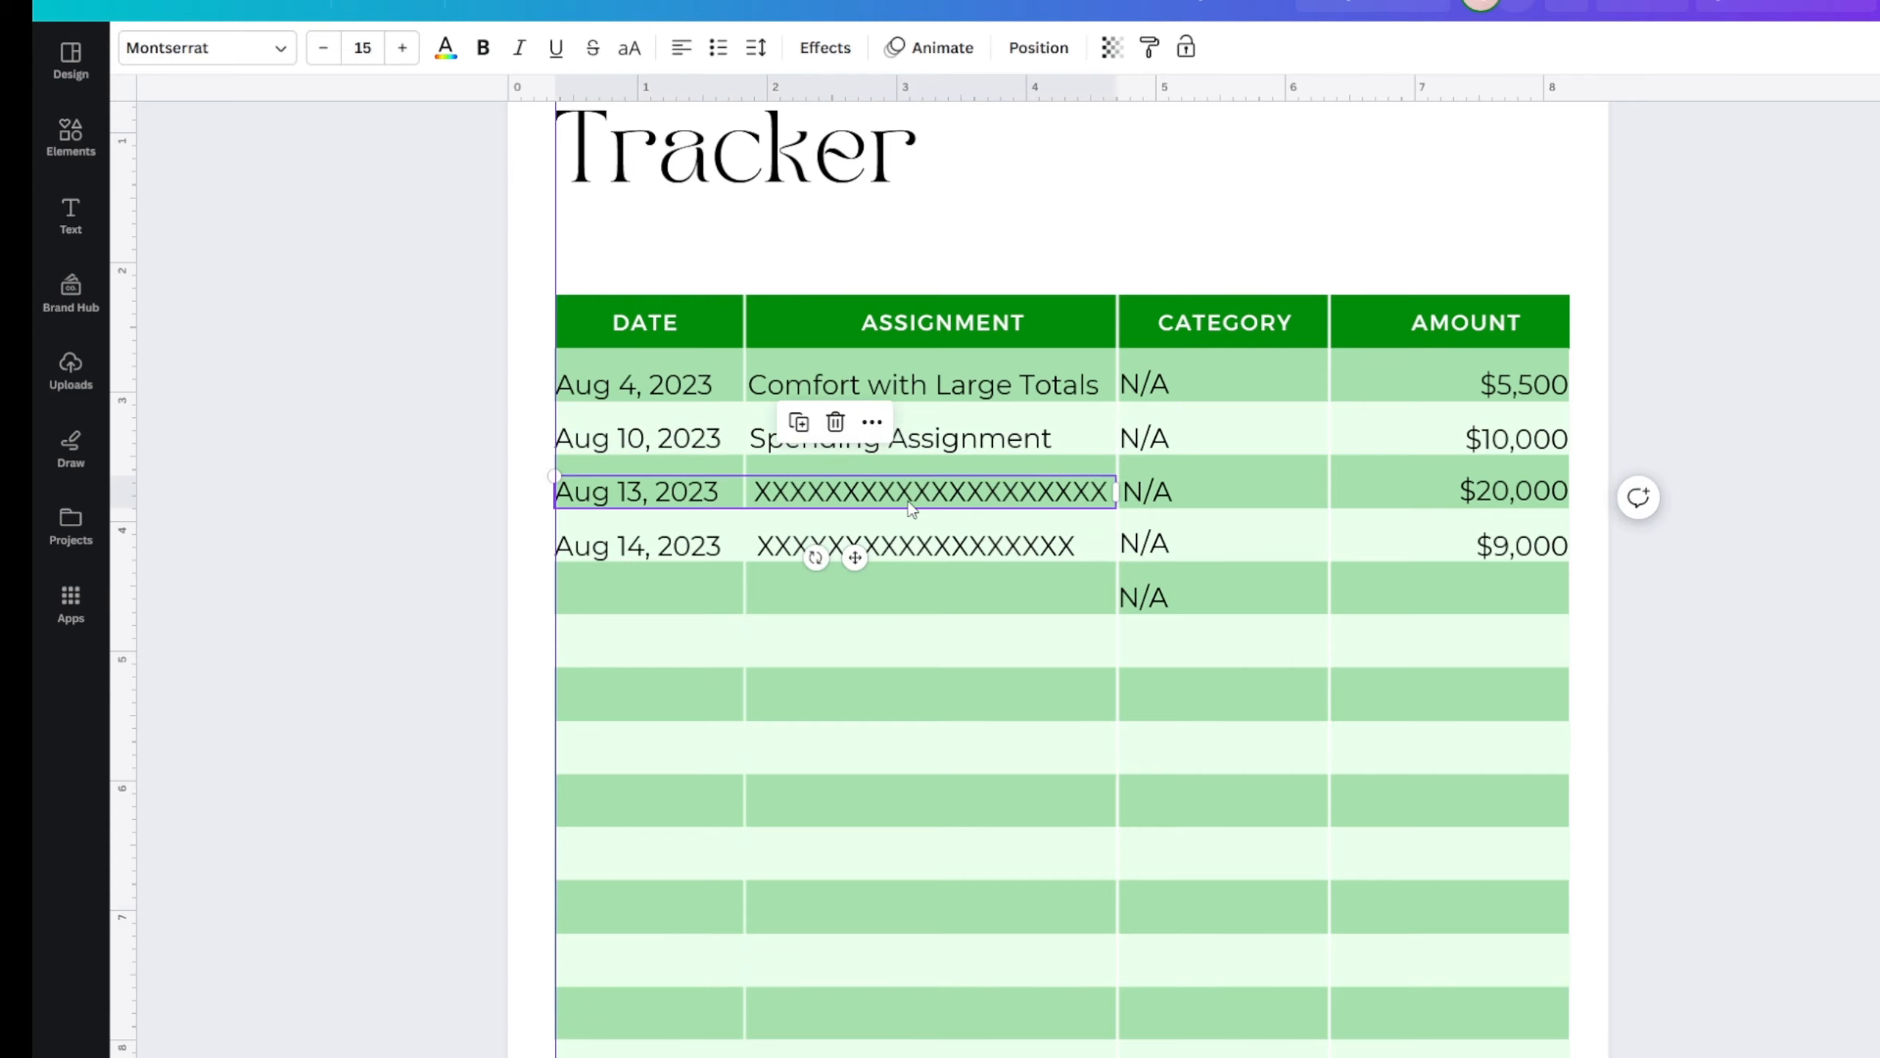
pyautogui.click(933, 443)
pyautogui.scroll(4, 1110, 714)
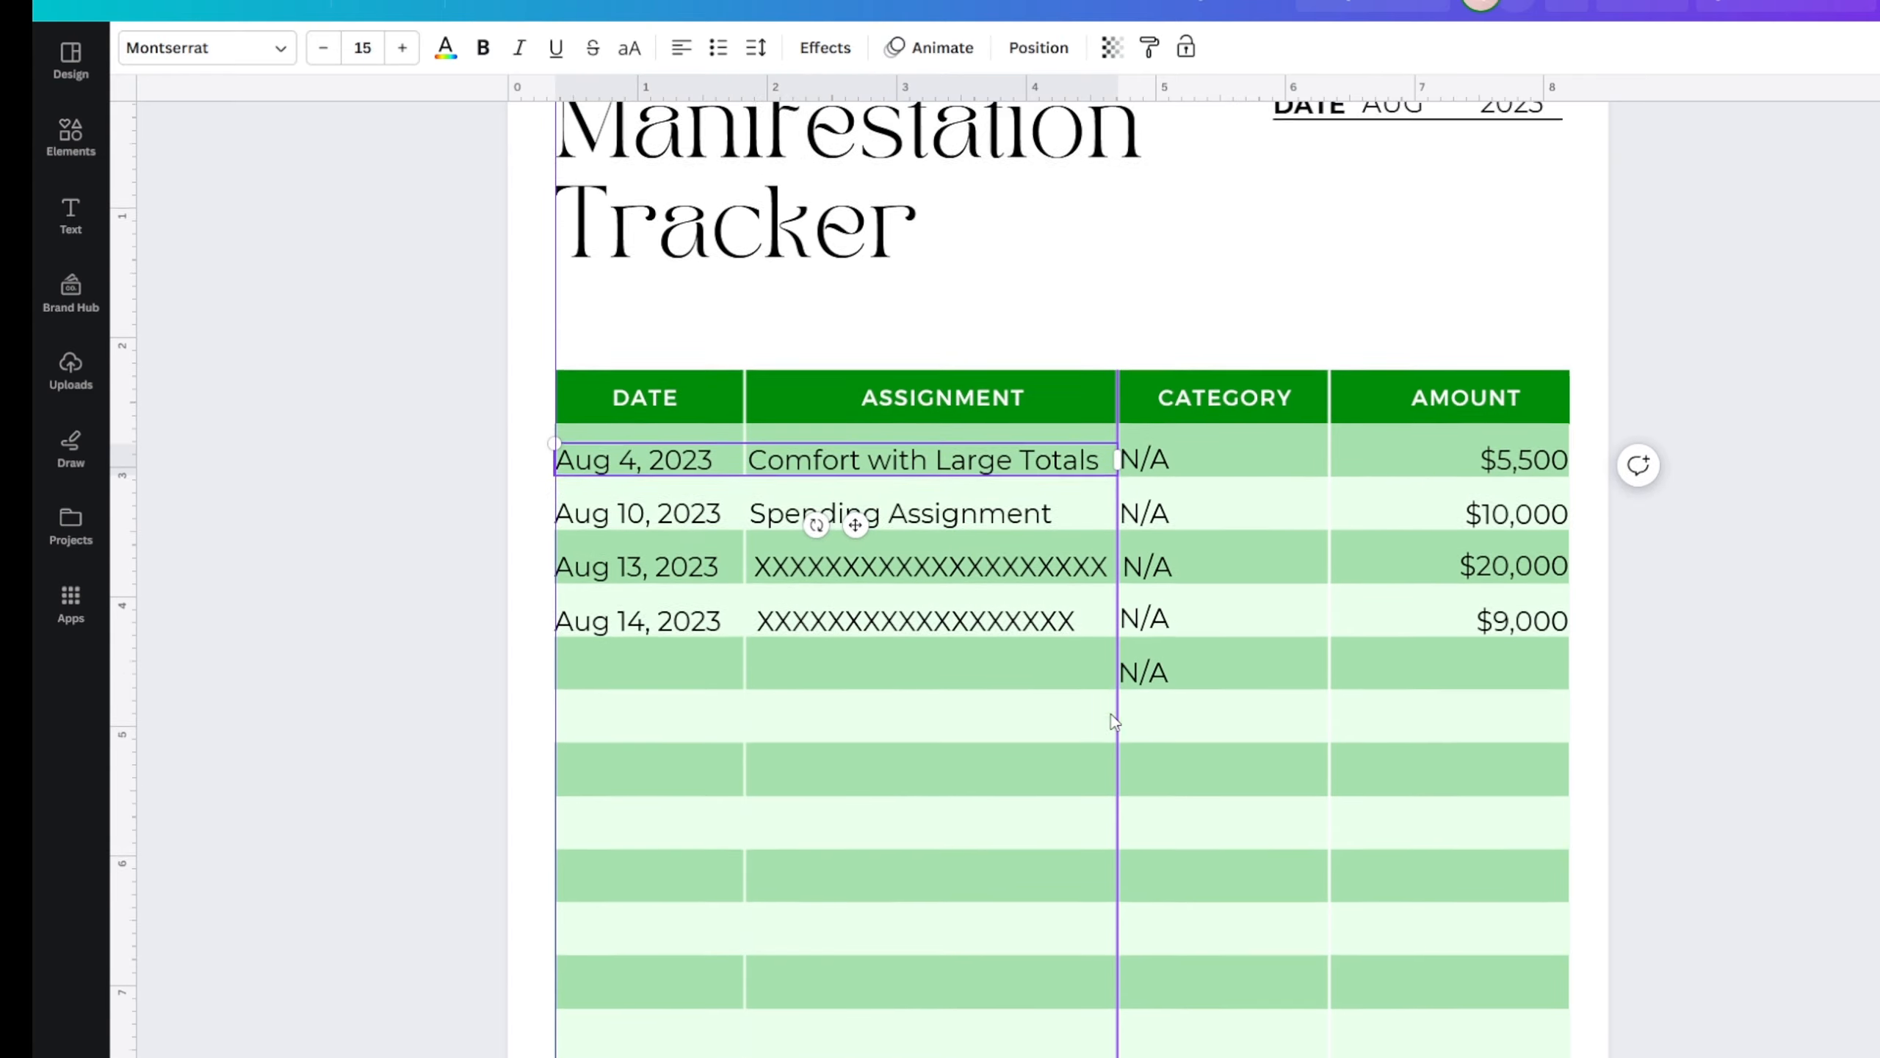
# - Replace the Aug 10 row's amount in the Manifestation Tracker with the placeholder "$XX,XXX"
pyautogui.click(1549, 719)
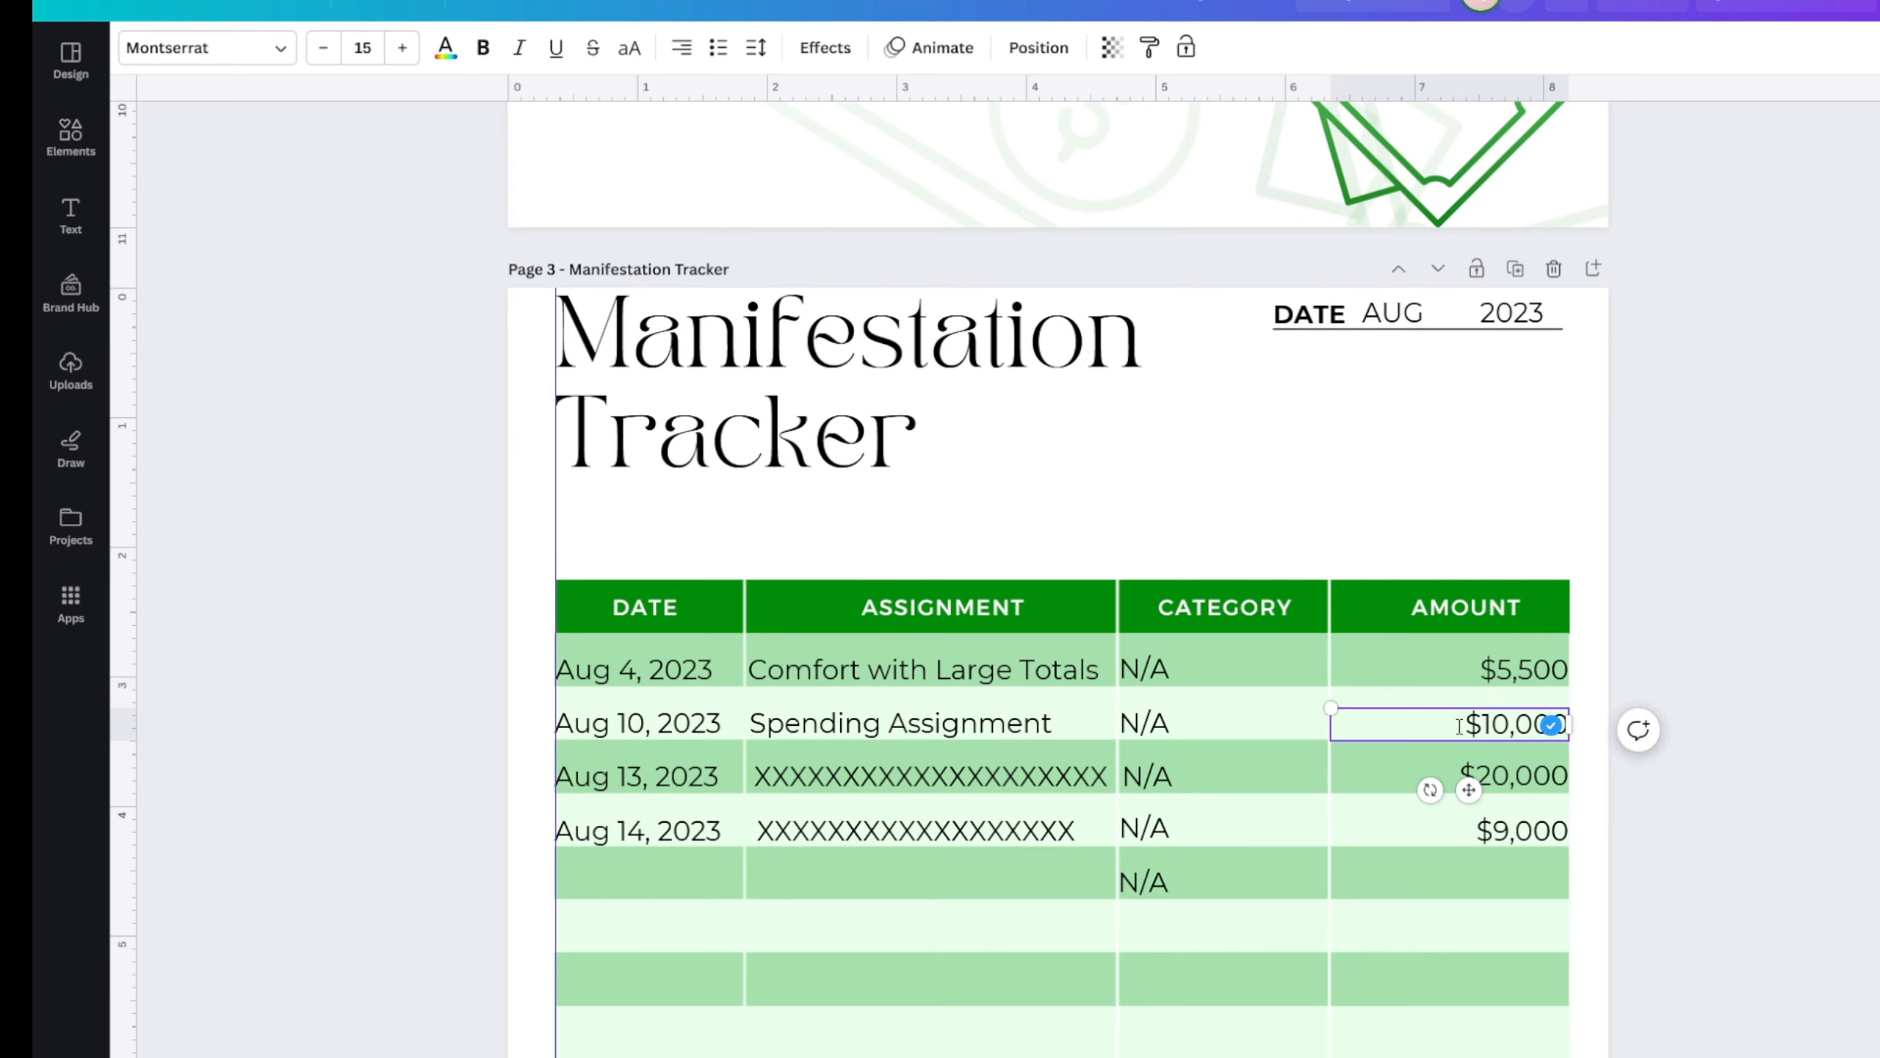
pyautogui.doubleClick(1549, 719)
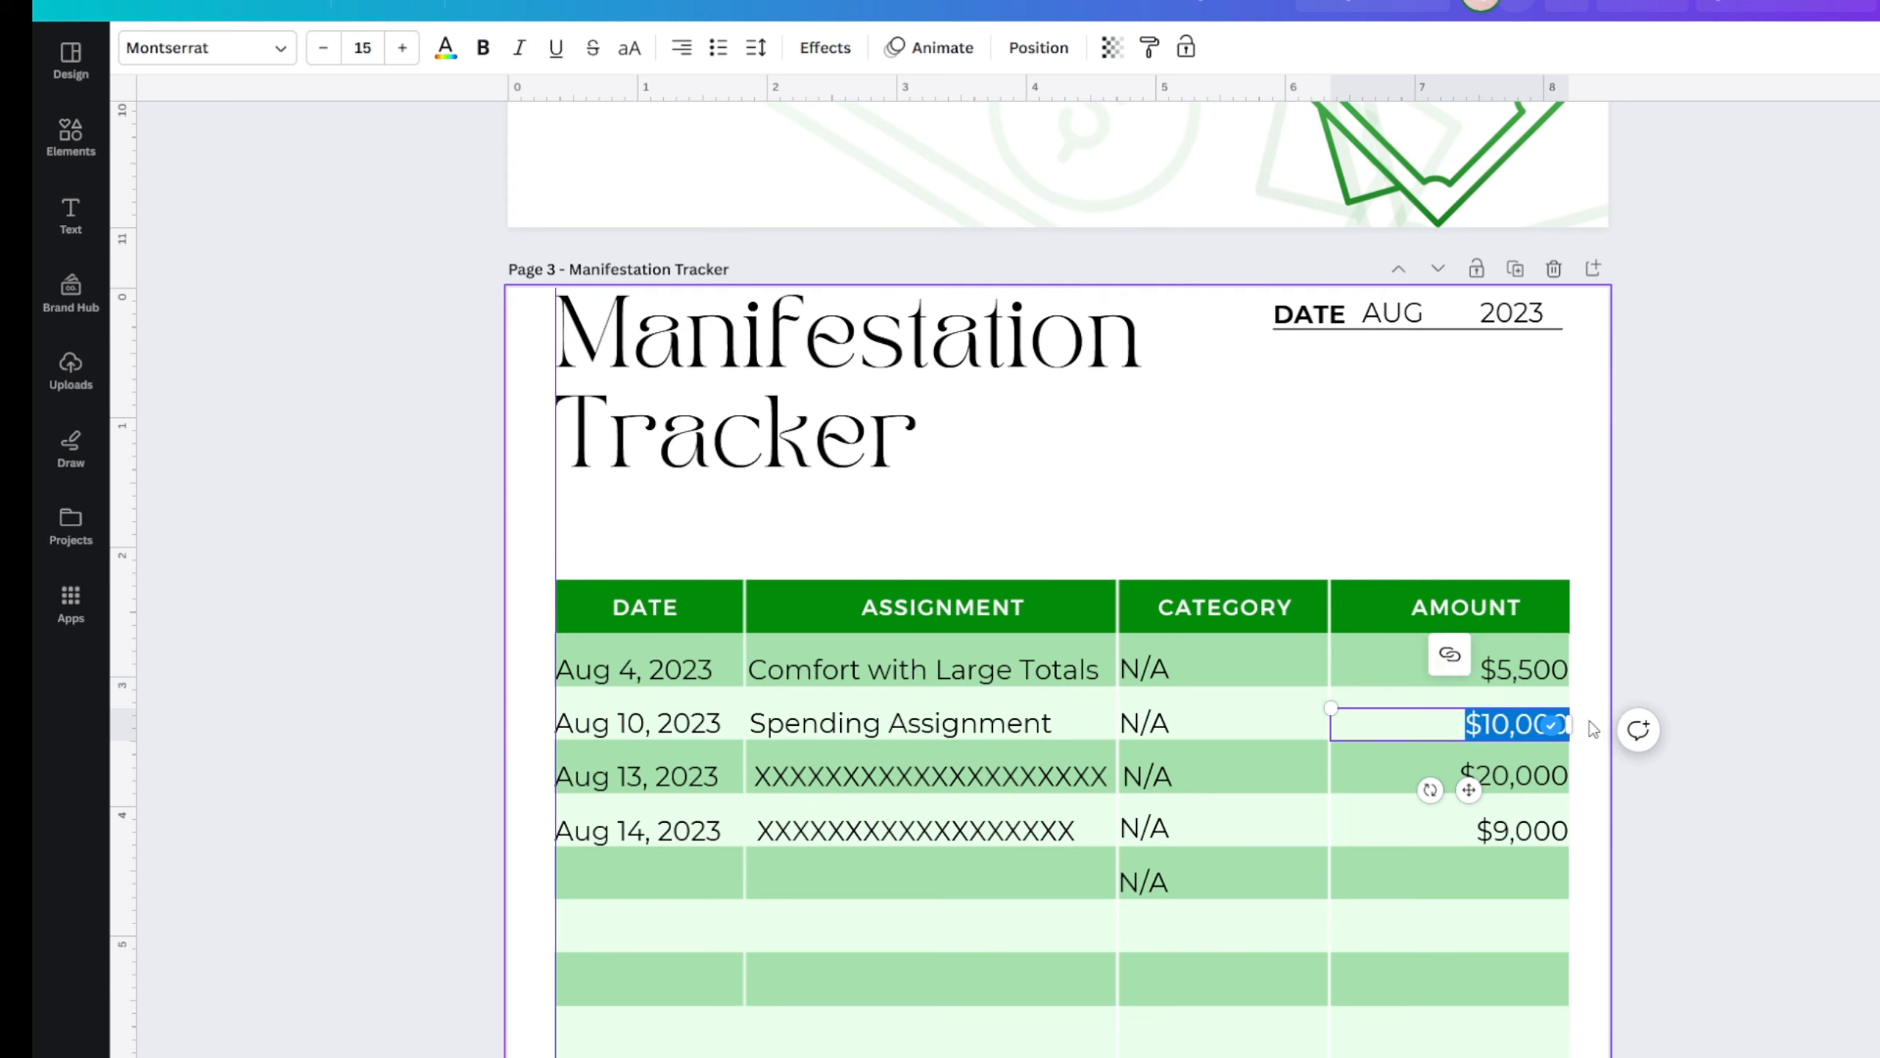
pyautogui.write('$XX,')
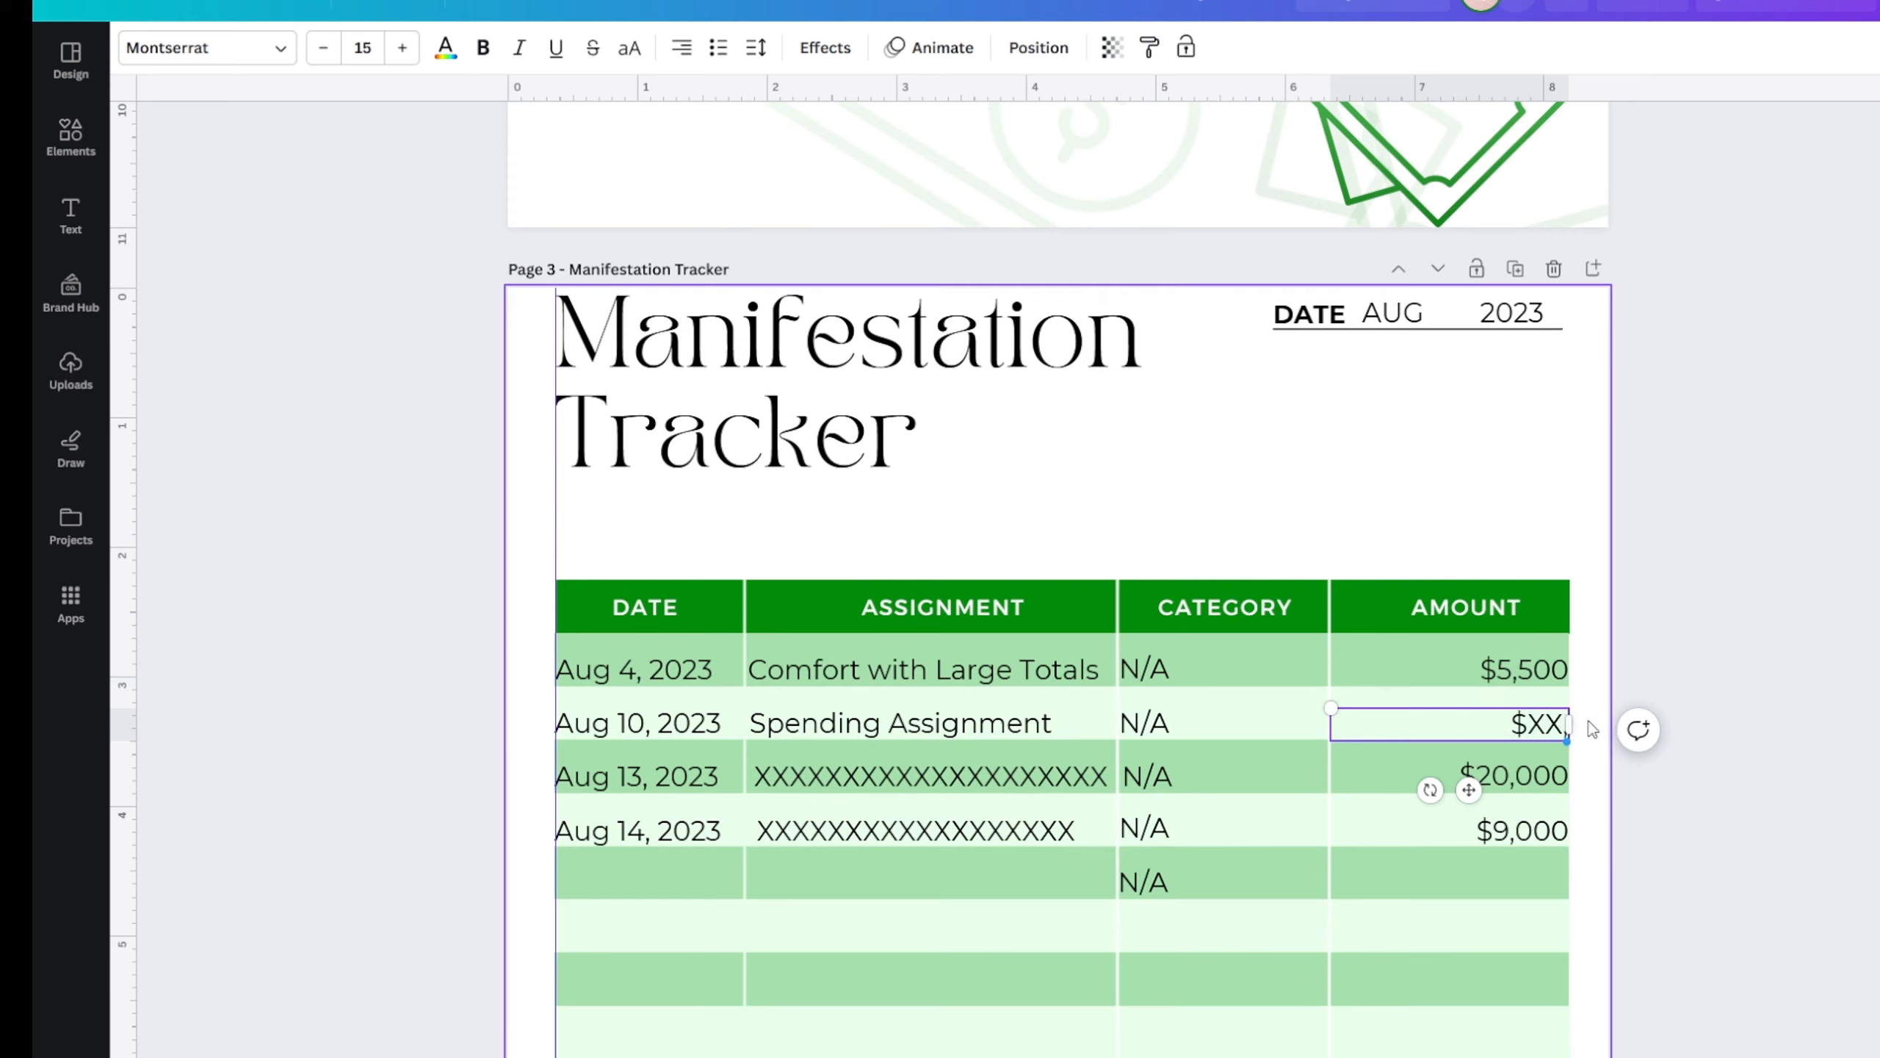
pyautogui.write('XXX')
# - Replace the Aug 4 row's amount with the placeholder "$XX,XXX"
pyautogui.click(1525, 664)
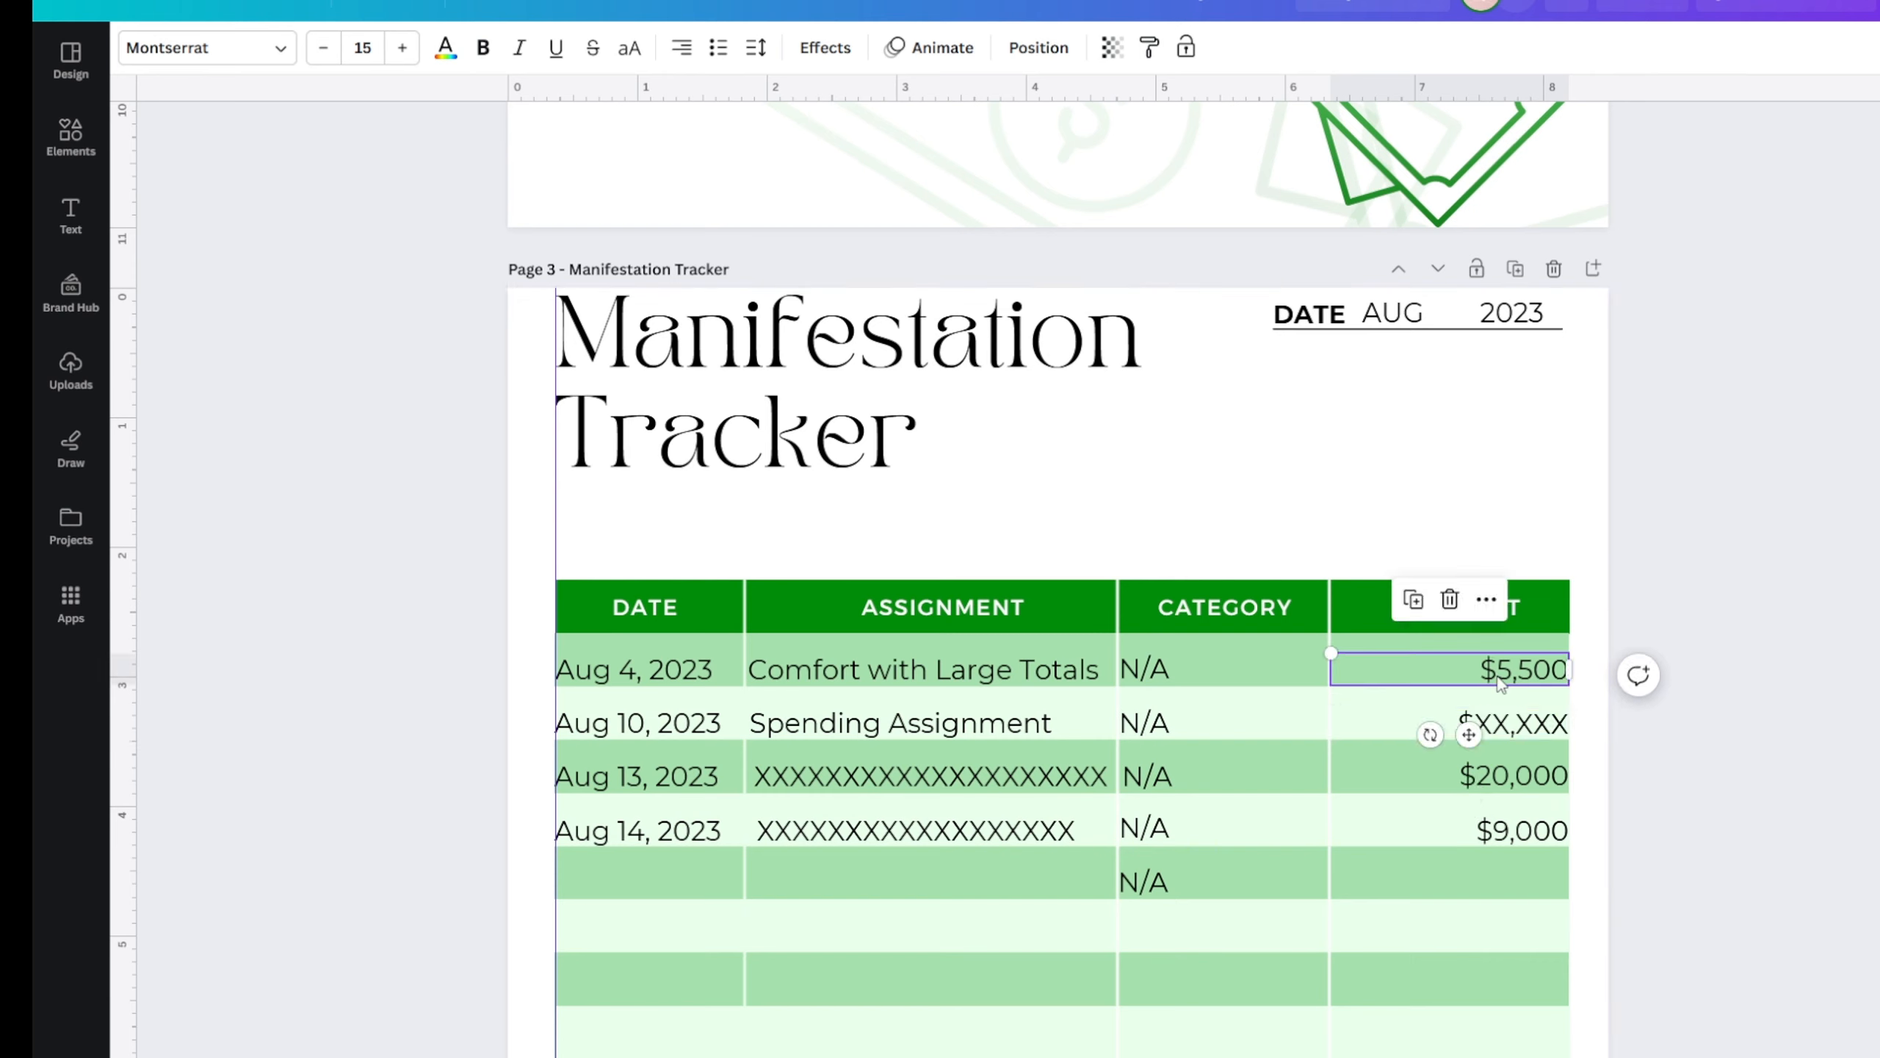
pyautogui.click(1481, 669)
pyautogui.moveTo(1484, 665); pyautogui.dragTo(1626, 675)
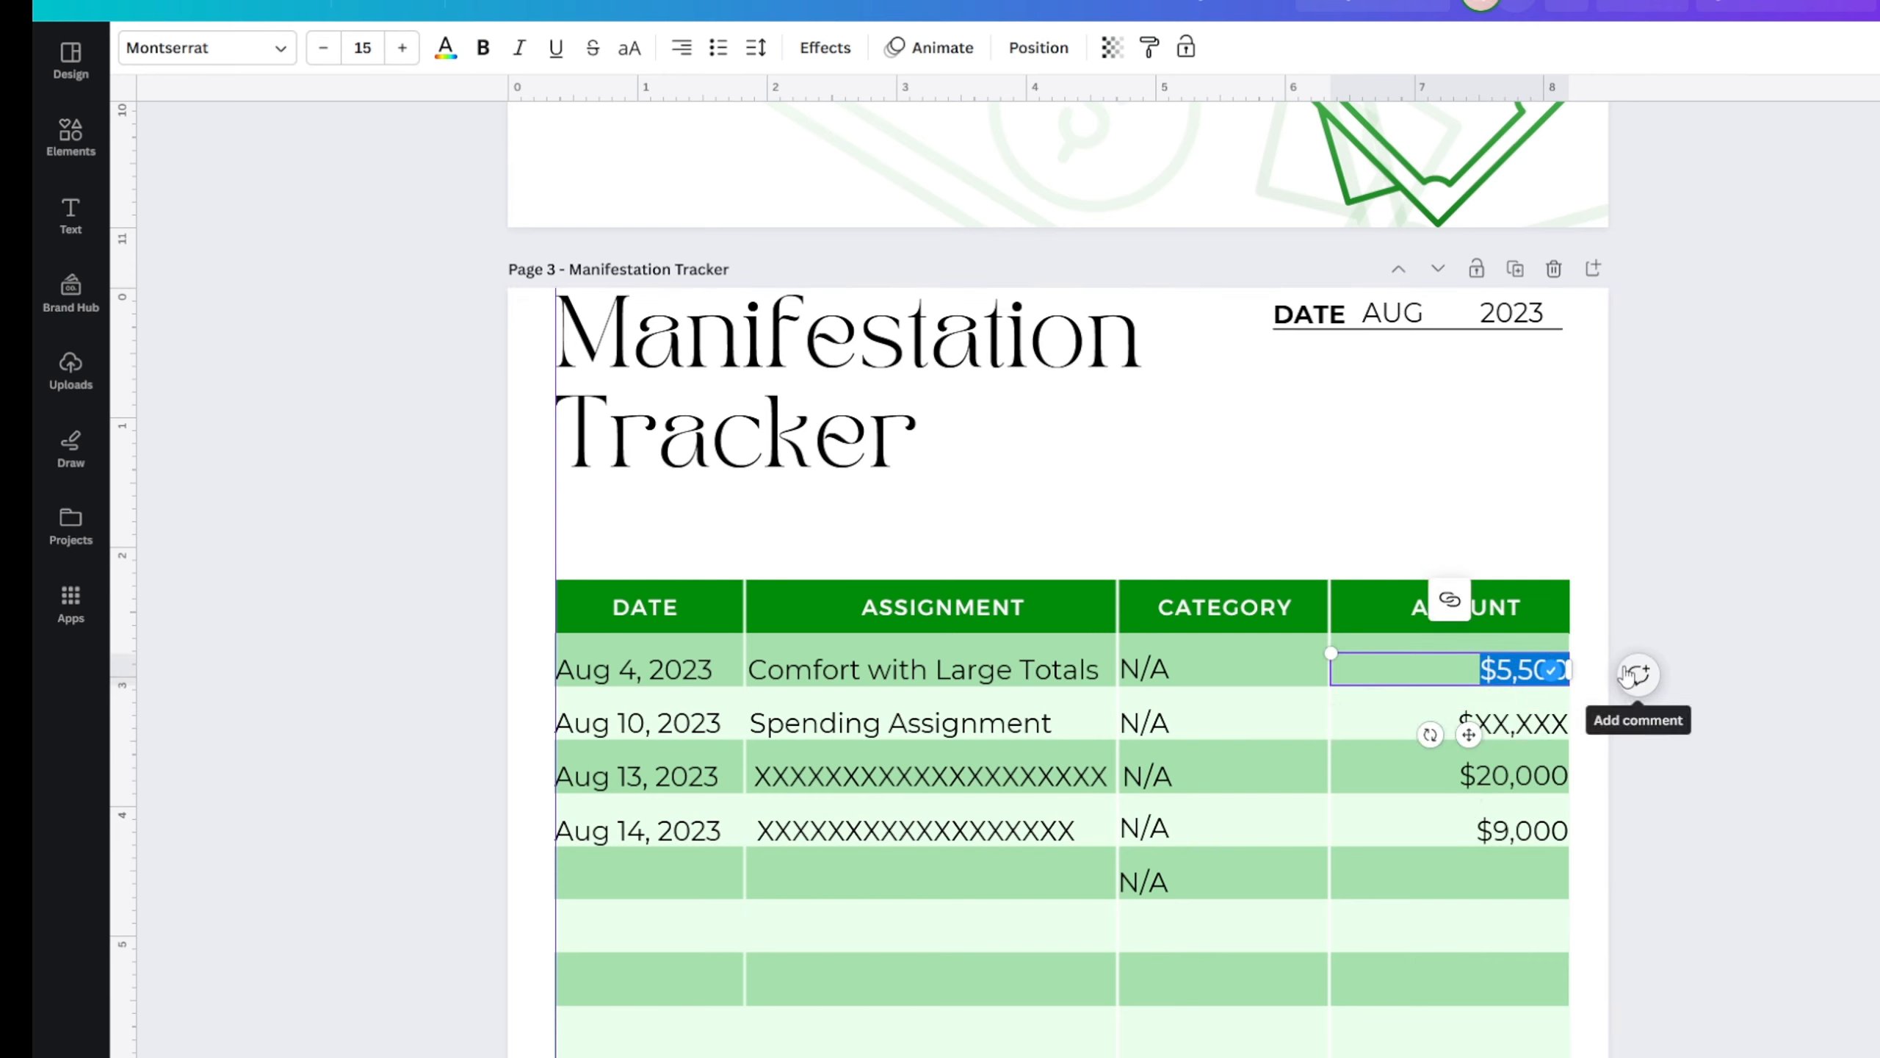
pyautogui.press('BackSpace')
pyautogui.write('$XX,XXX')
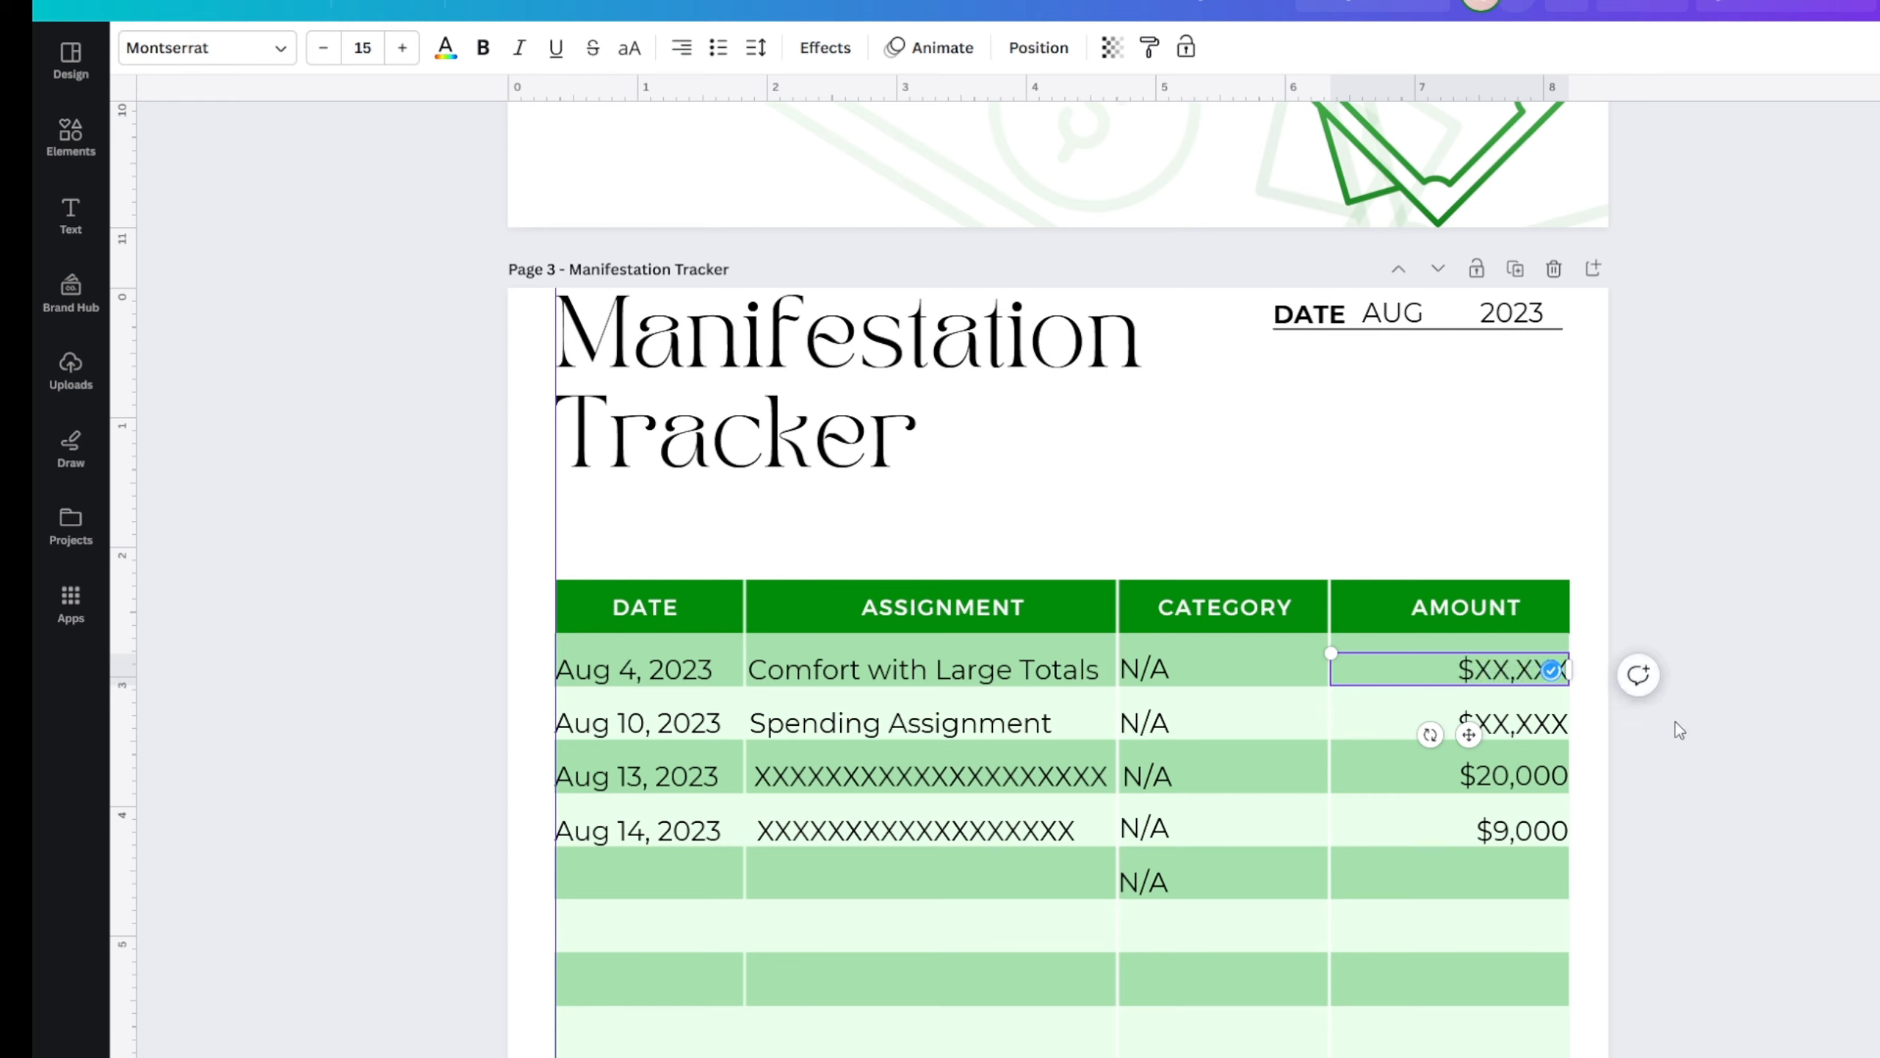
# - Replace the amounts in the Aug 13 and Aug 14 rows with the placeholder "$XX,XXX"
pyautogui.click(1544, 781)
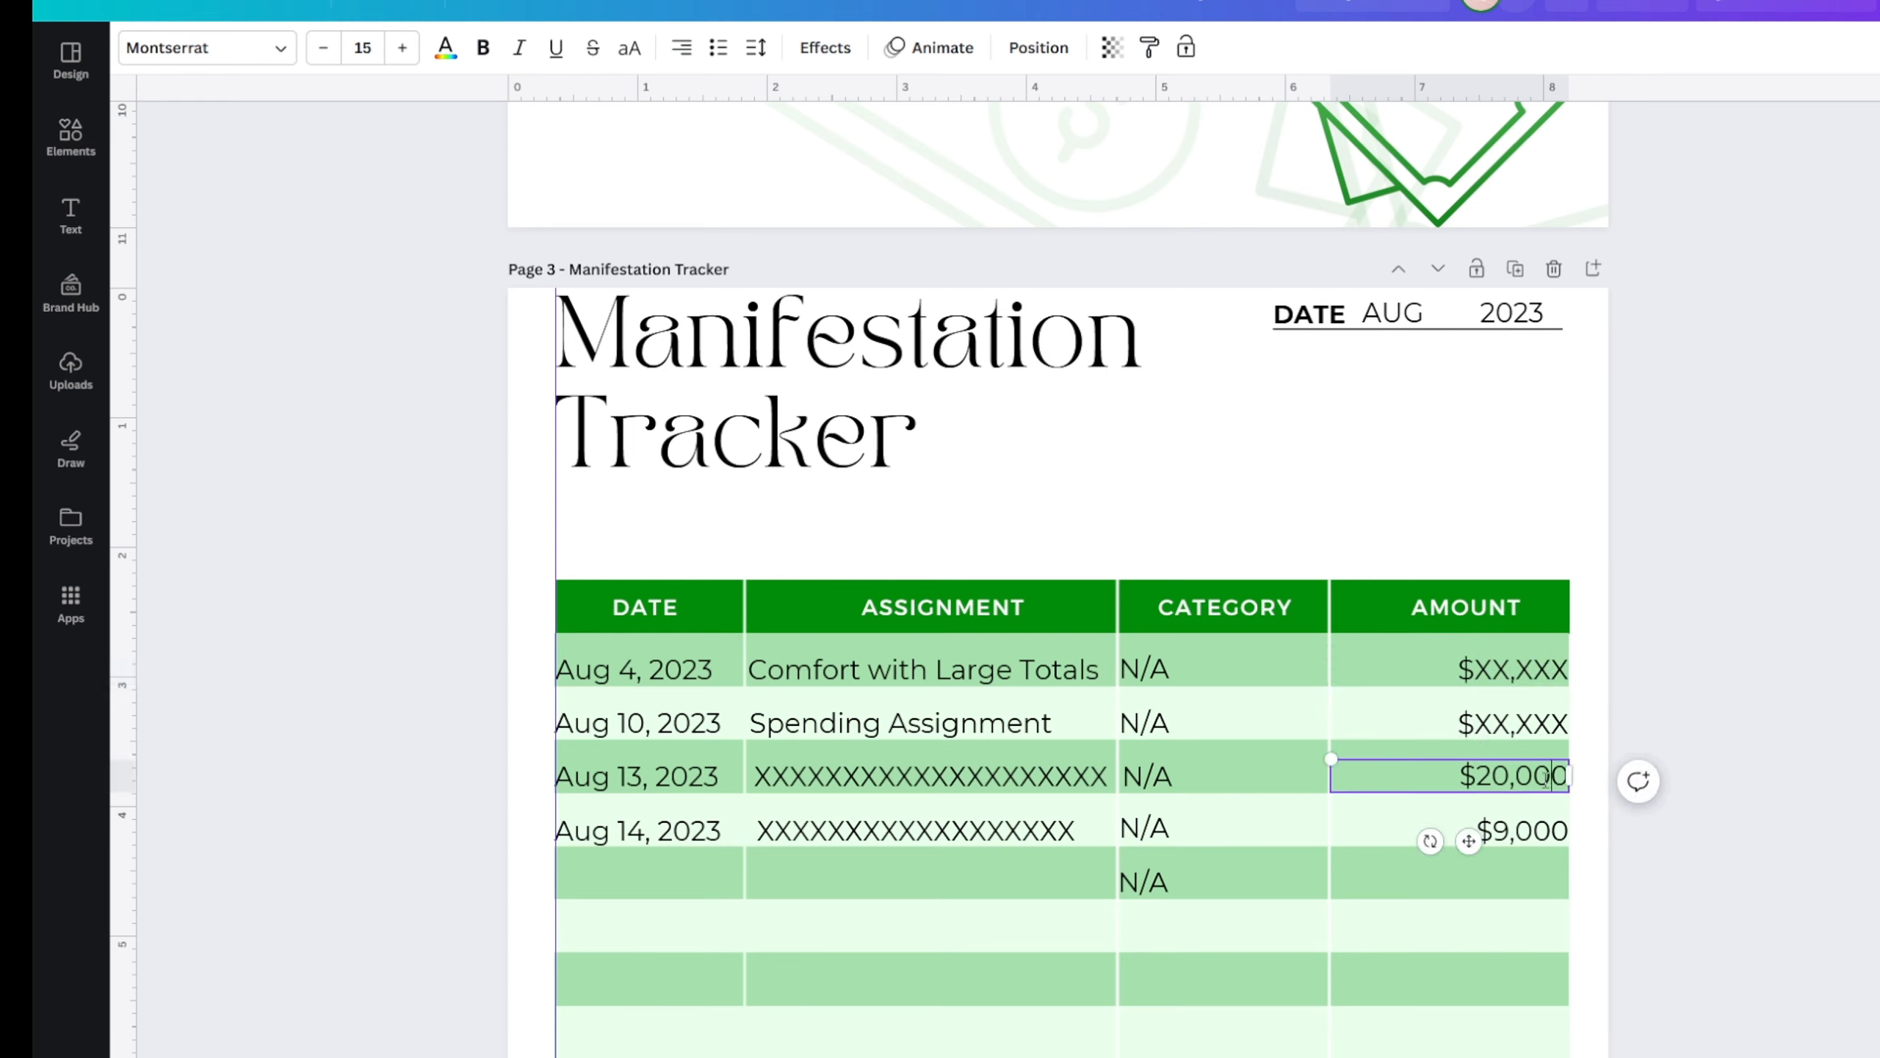
pyautogui.moveTo(1463, 776); pyautogui.dragTo(1648, 794)
pyautogui.write('$XX,XXX')
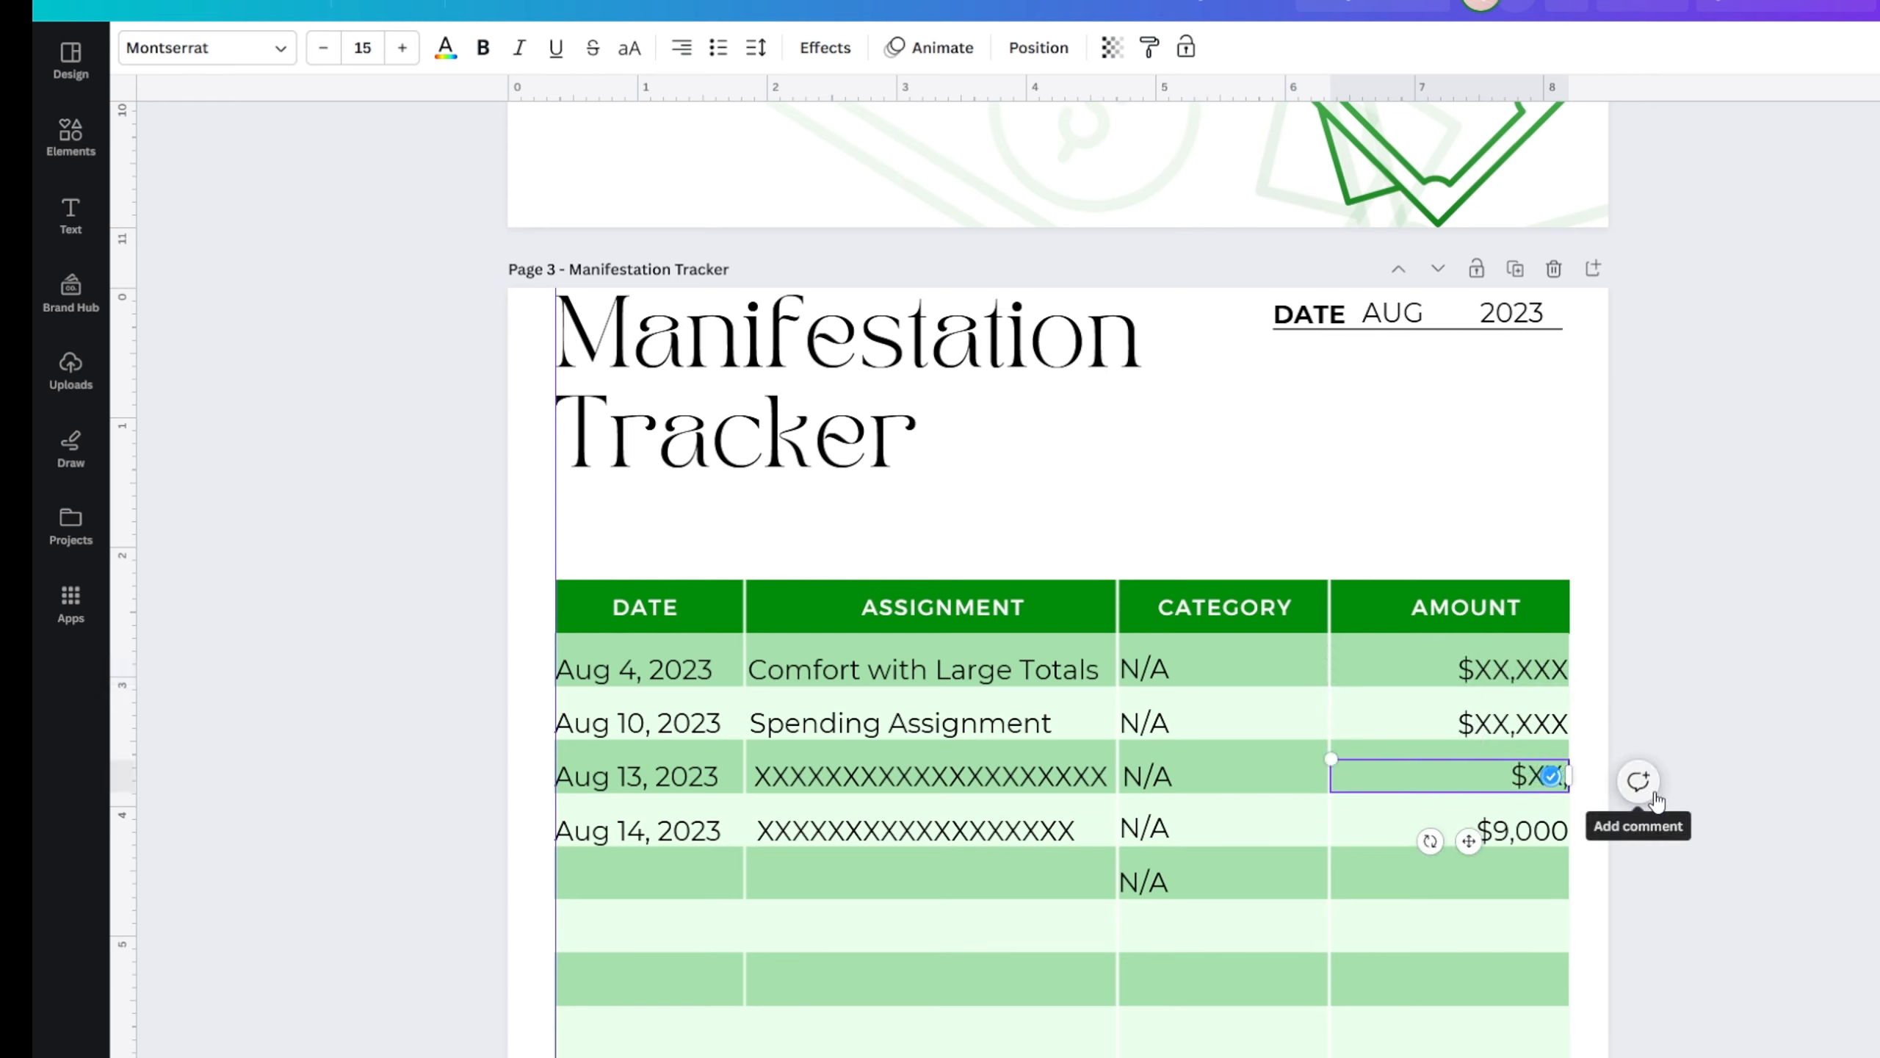
pyautogui.click(1537, 828)
pyautogui.click(1537, 827)
pyautogui.moveTo(1494, 831); pyautogui.dragTo(1666, 848)
pyautogui.write('XX,XXX')
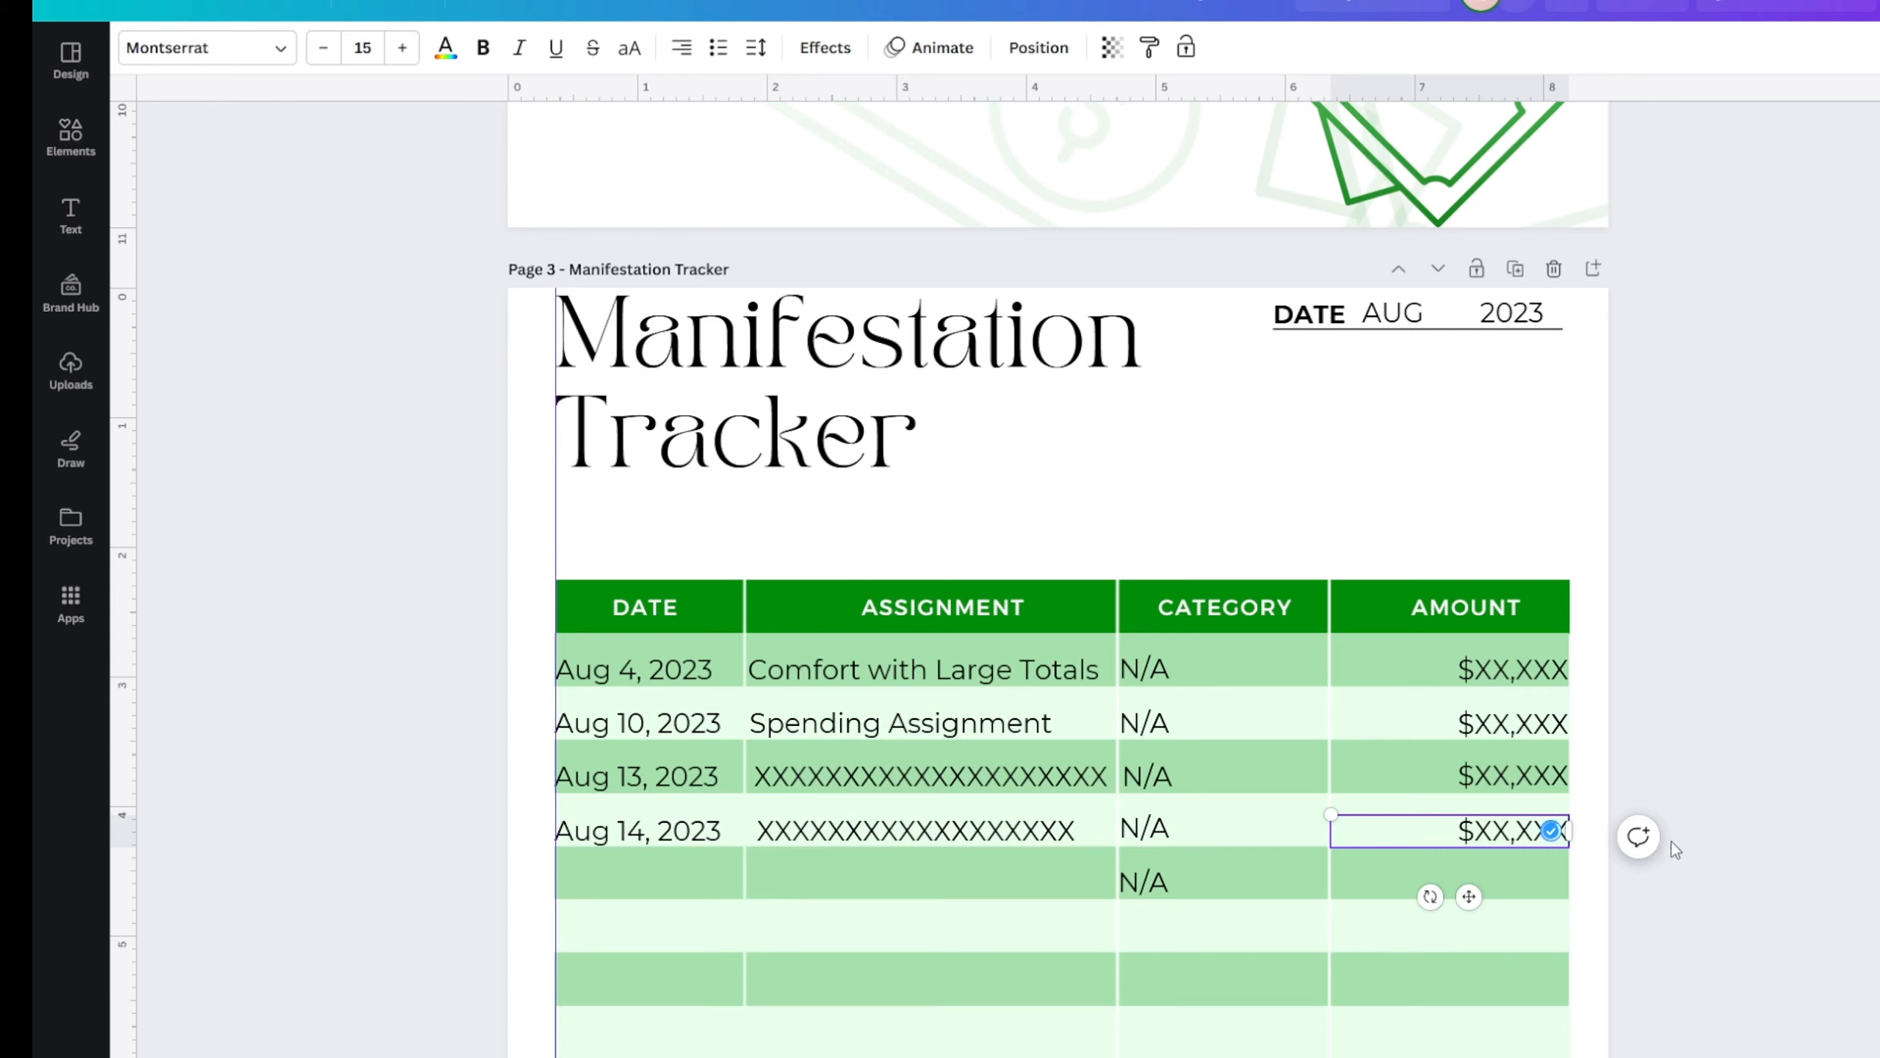
pyautogui.click(1806, 862)
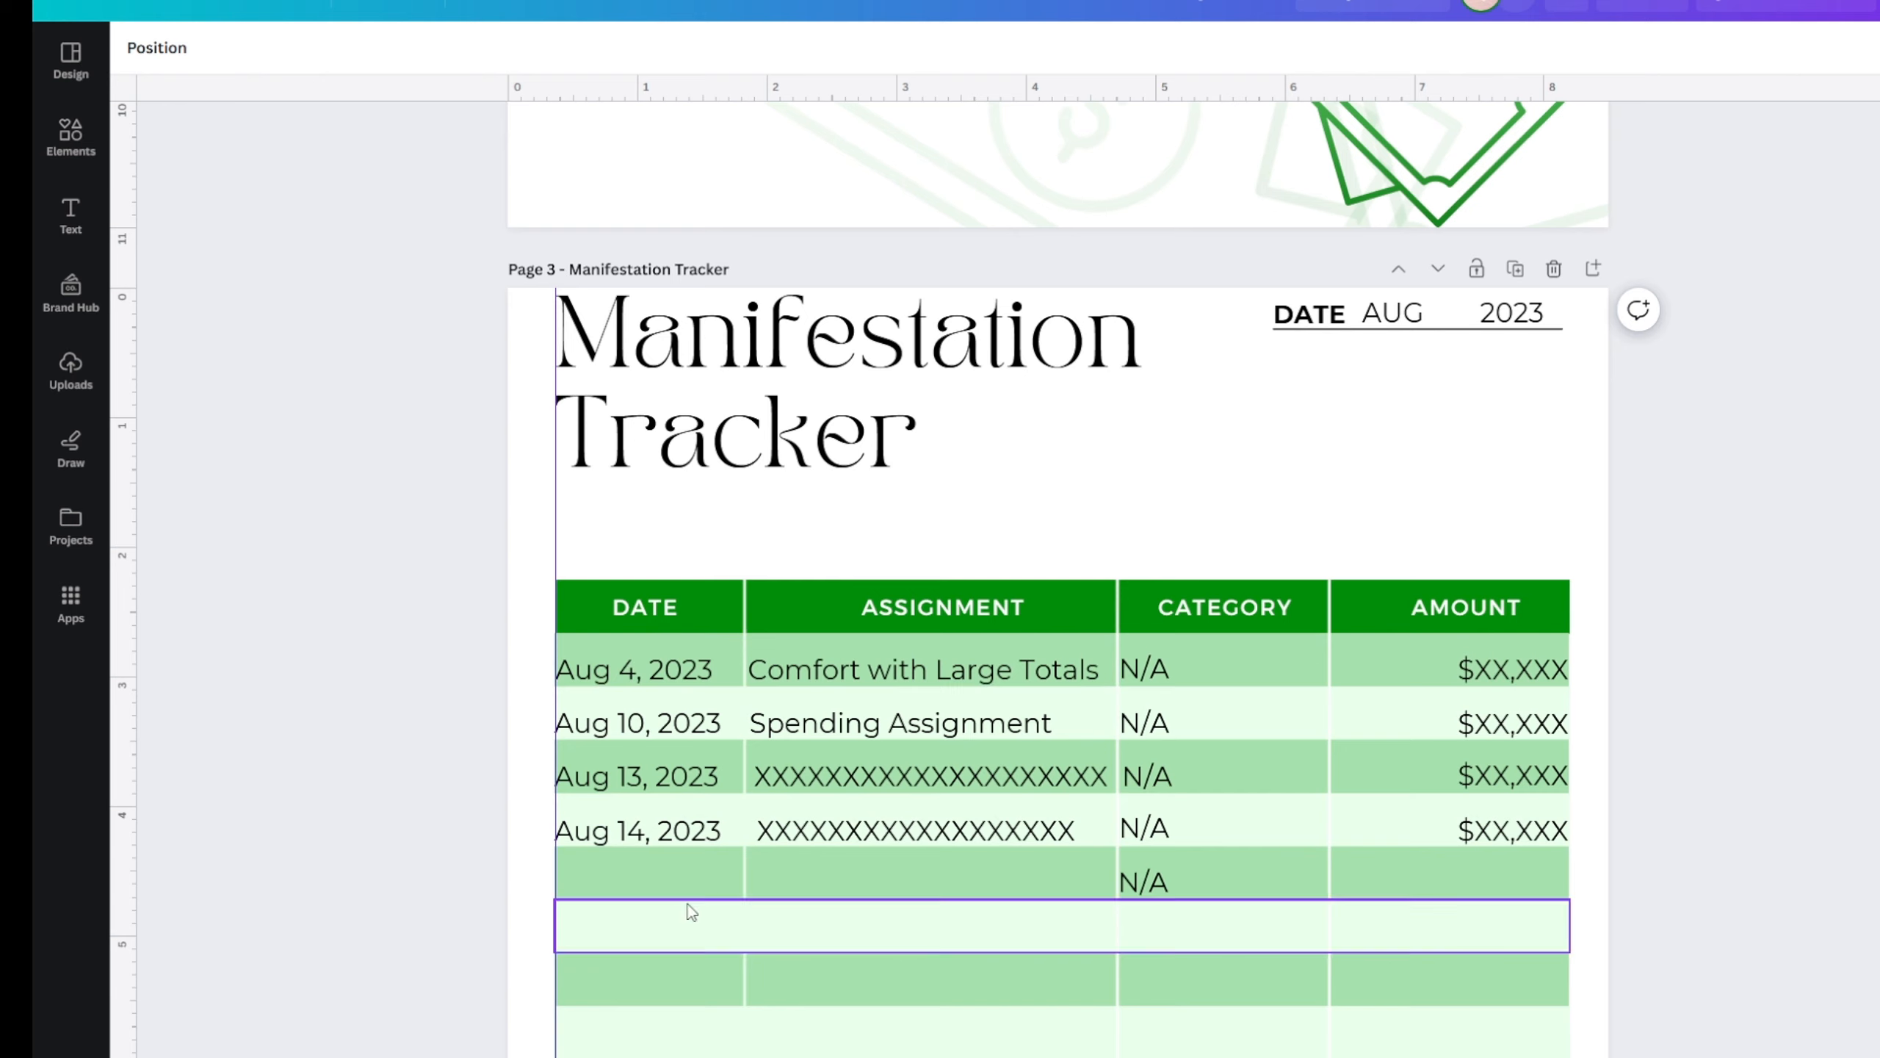
# - Replace the first two entries in the tracker's Goals box with "N/A"
pyautogui.scroll(1, 963, 678)
pyautogui.scroll(-3, 992, 684)
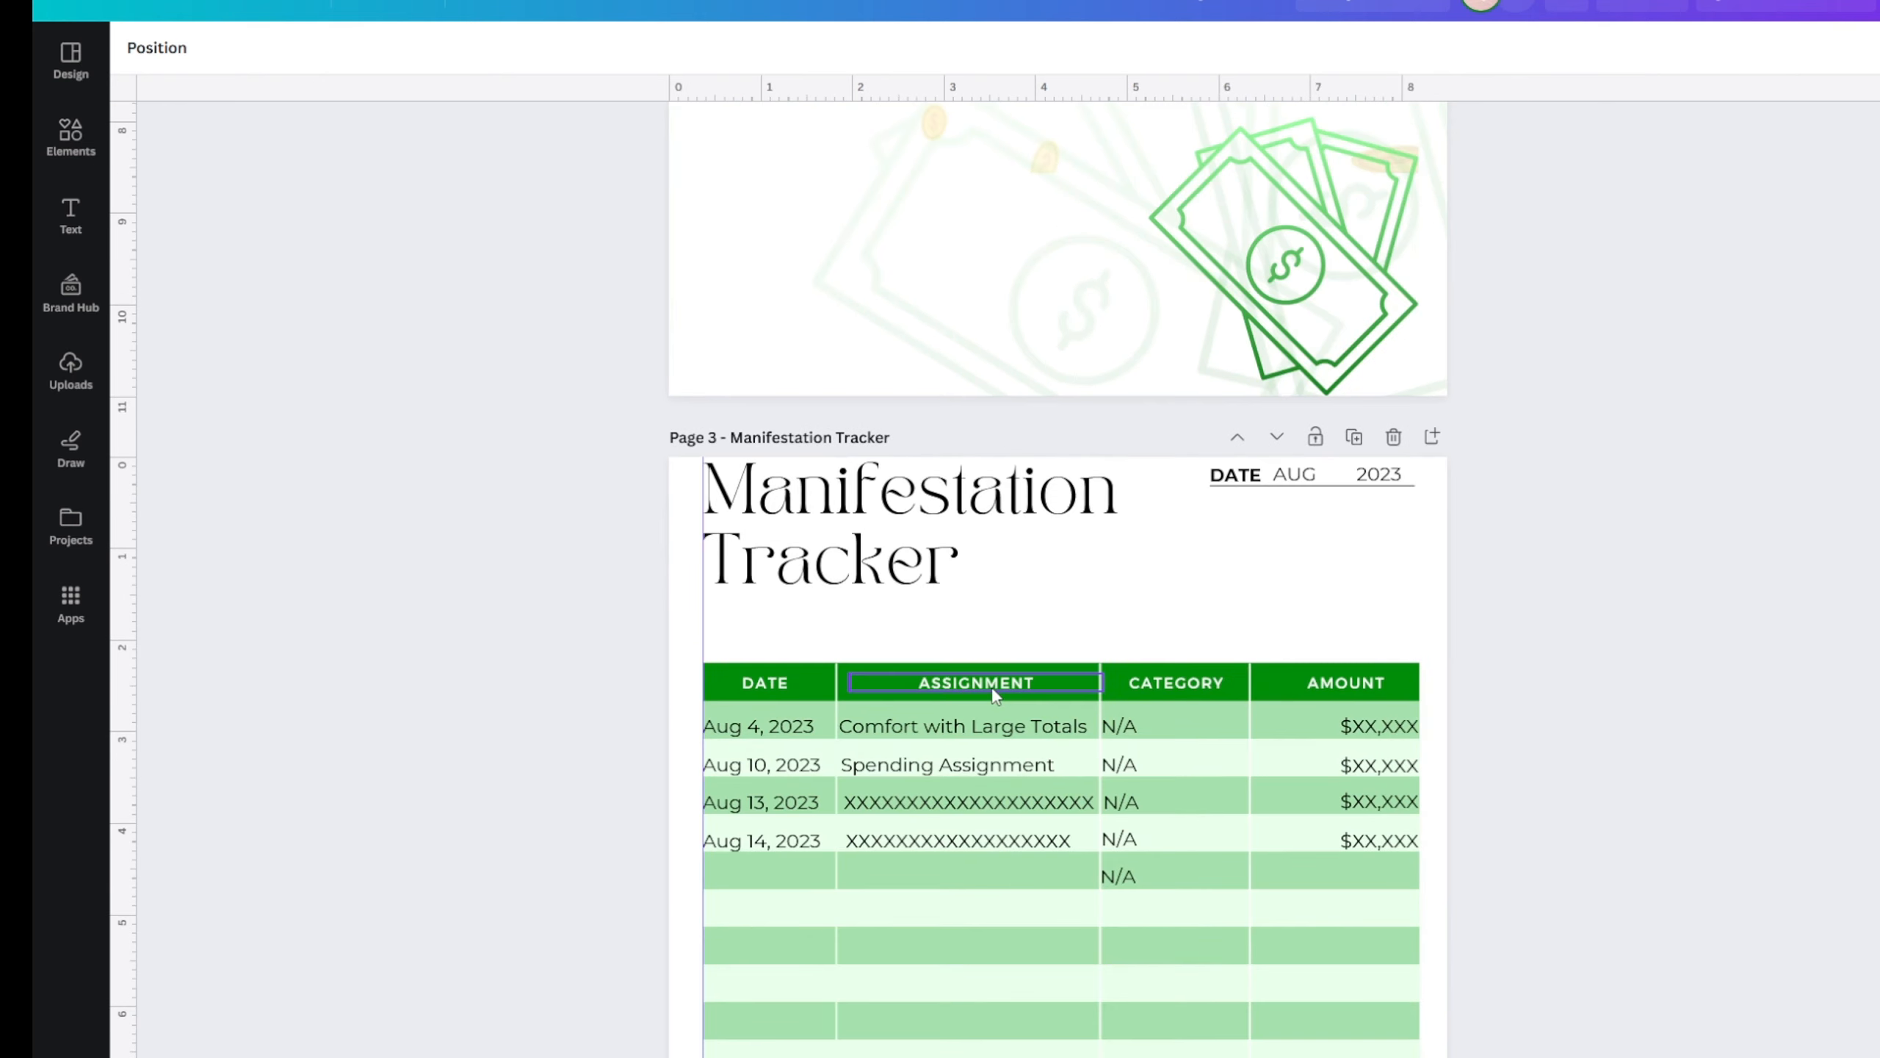
pyautogui.scroll(-1, 982, 707)
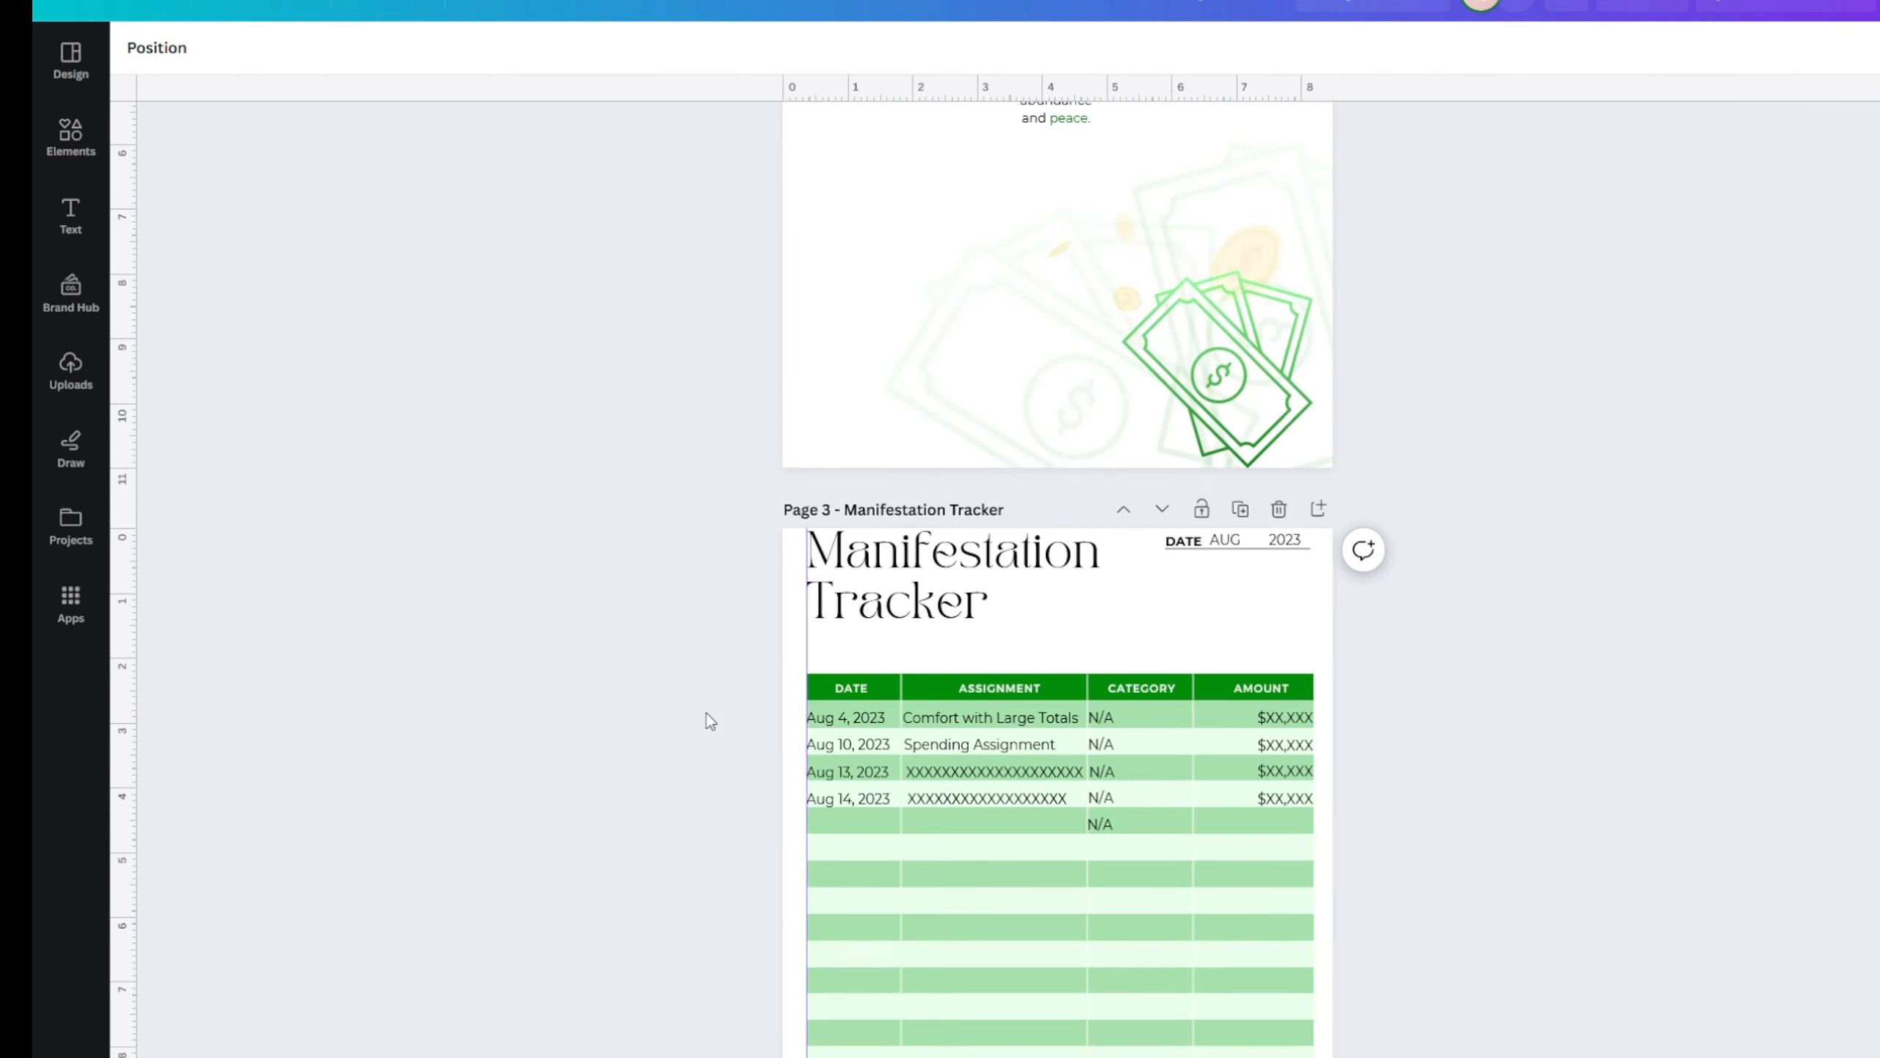
pyautogui.scroll(-3, 668, 765)
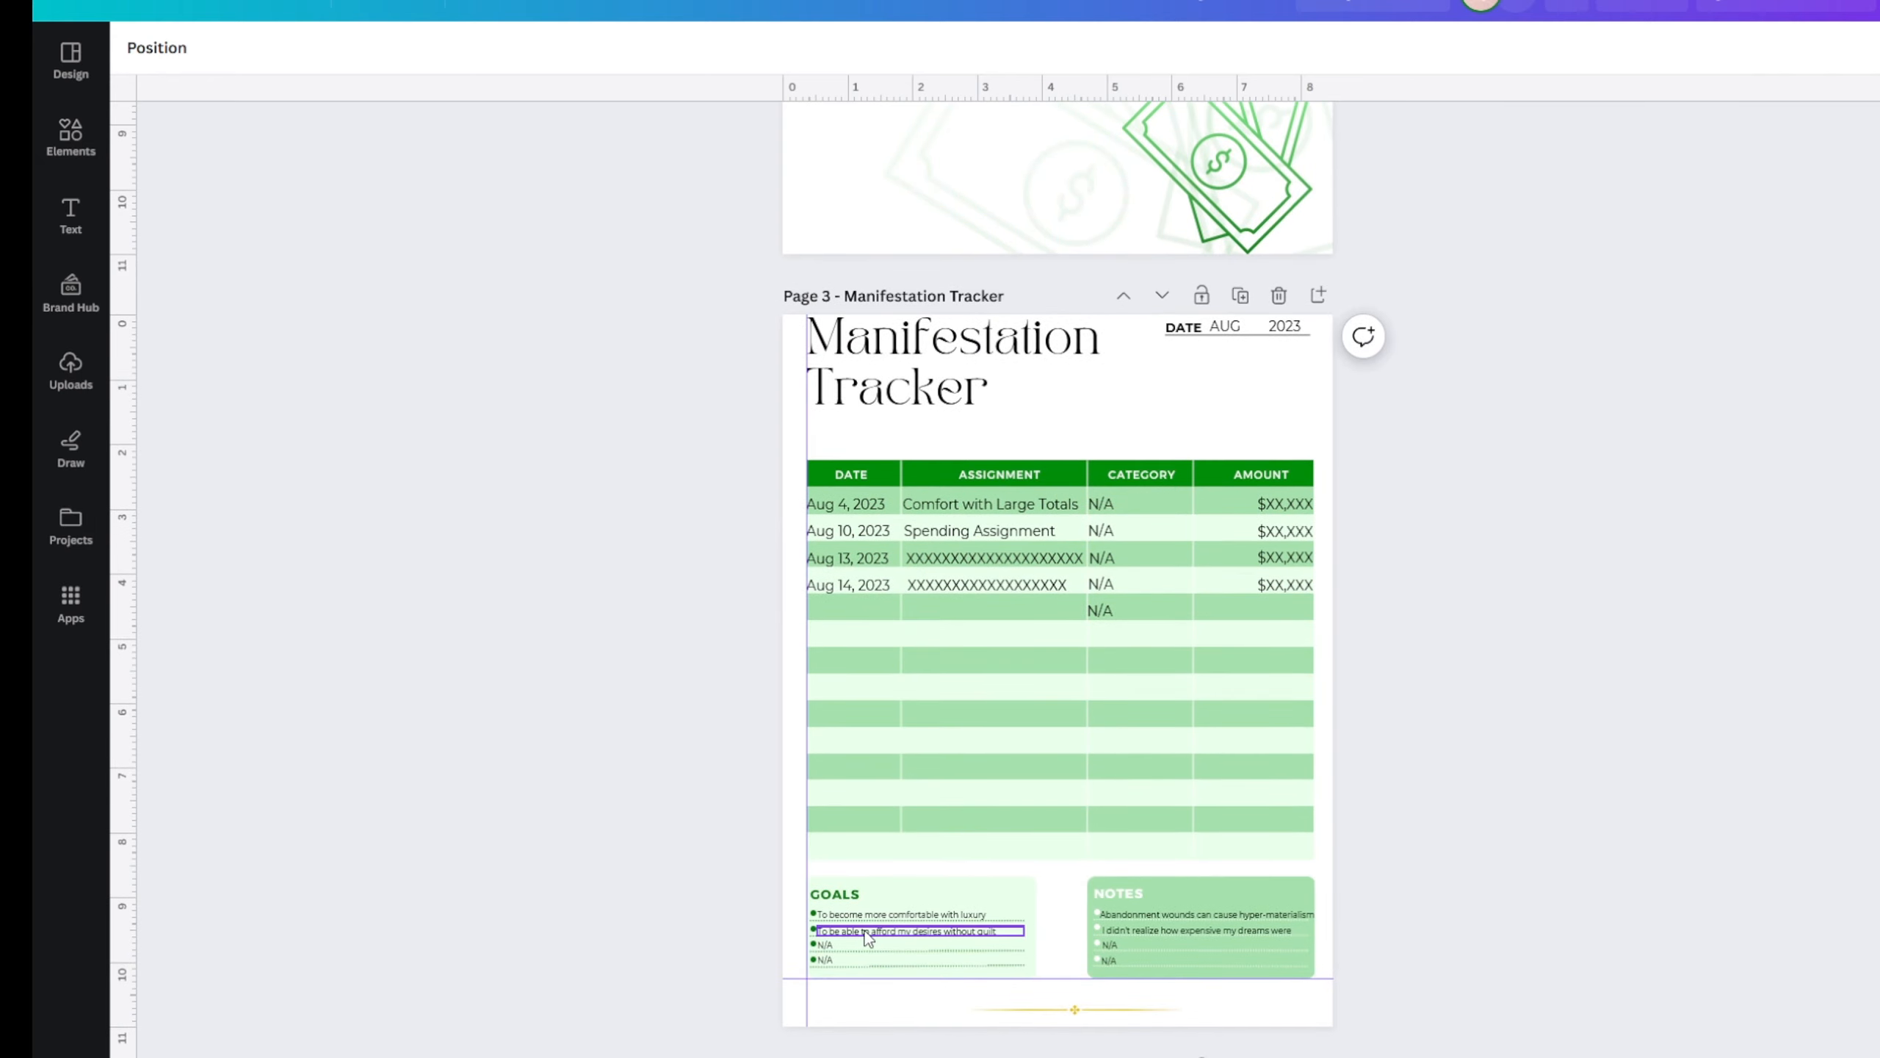
pyautogui.click(881, 931)
pyautogui.doubleClick(916, 926)
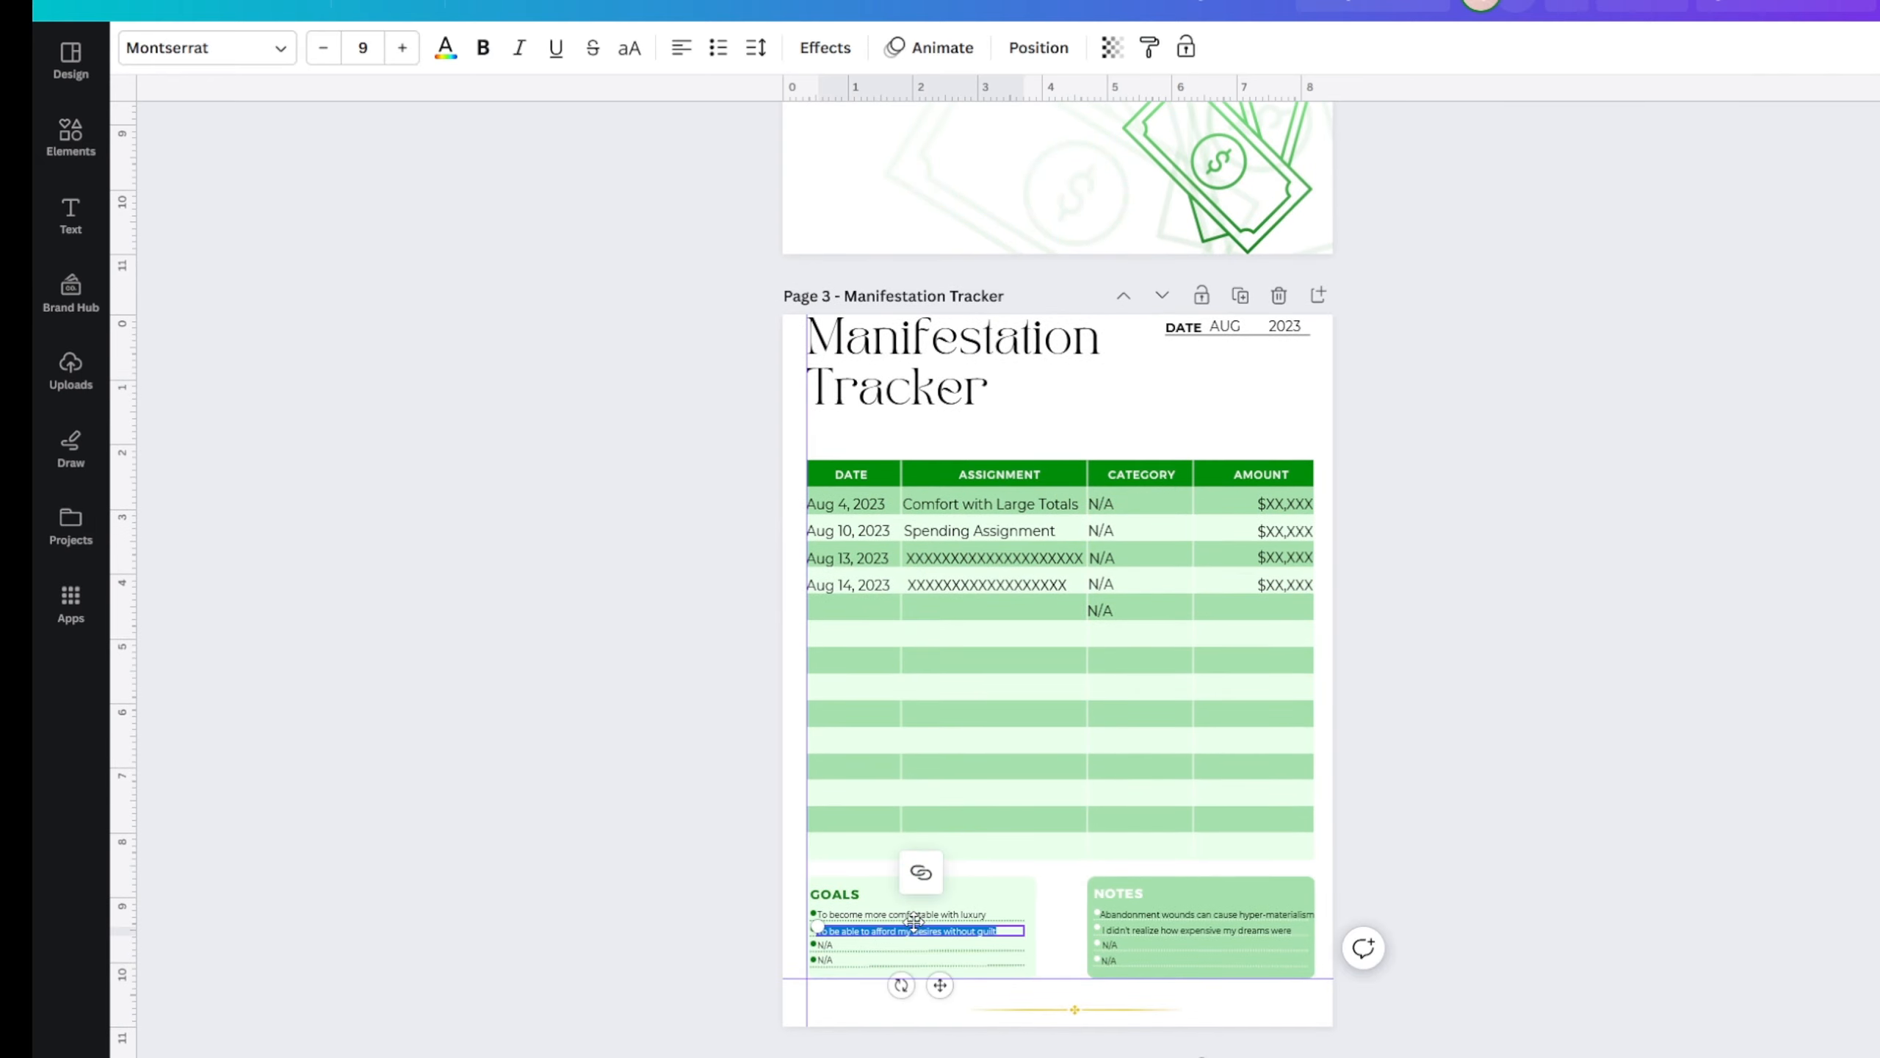
pyautogui.press('BackSpace')
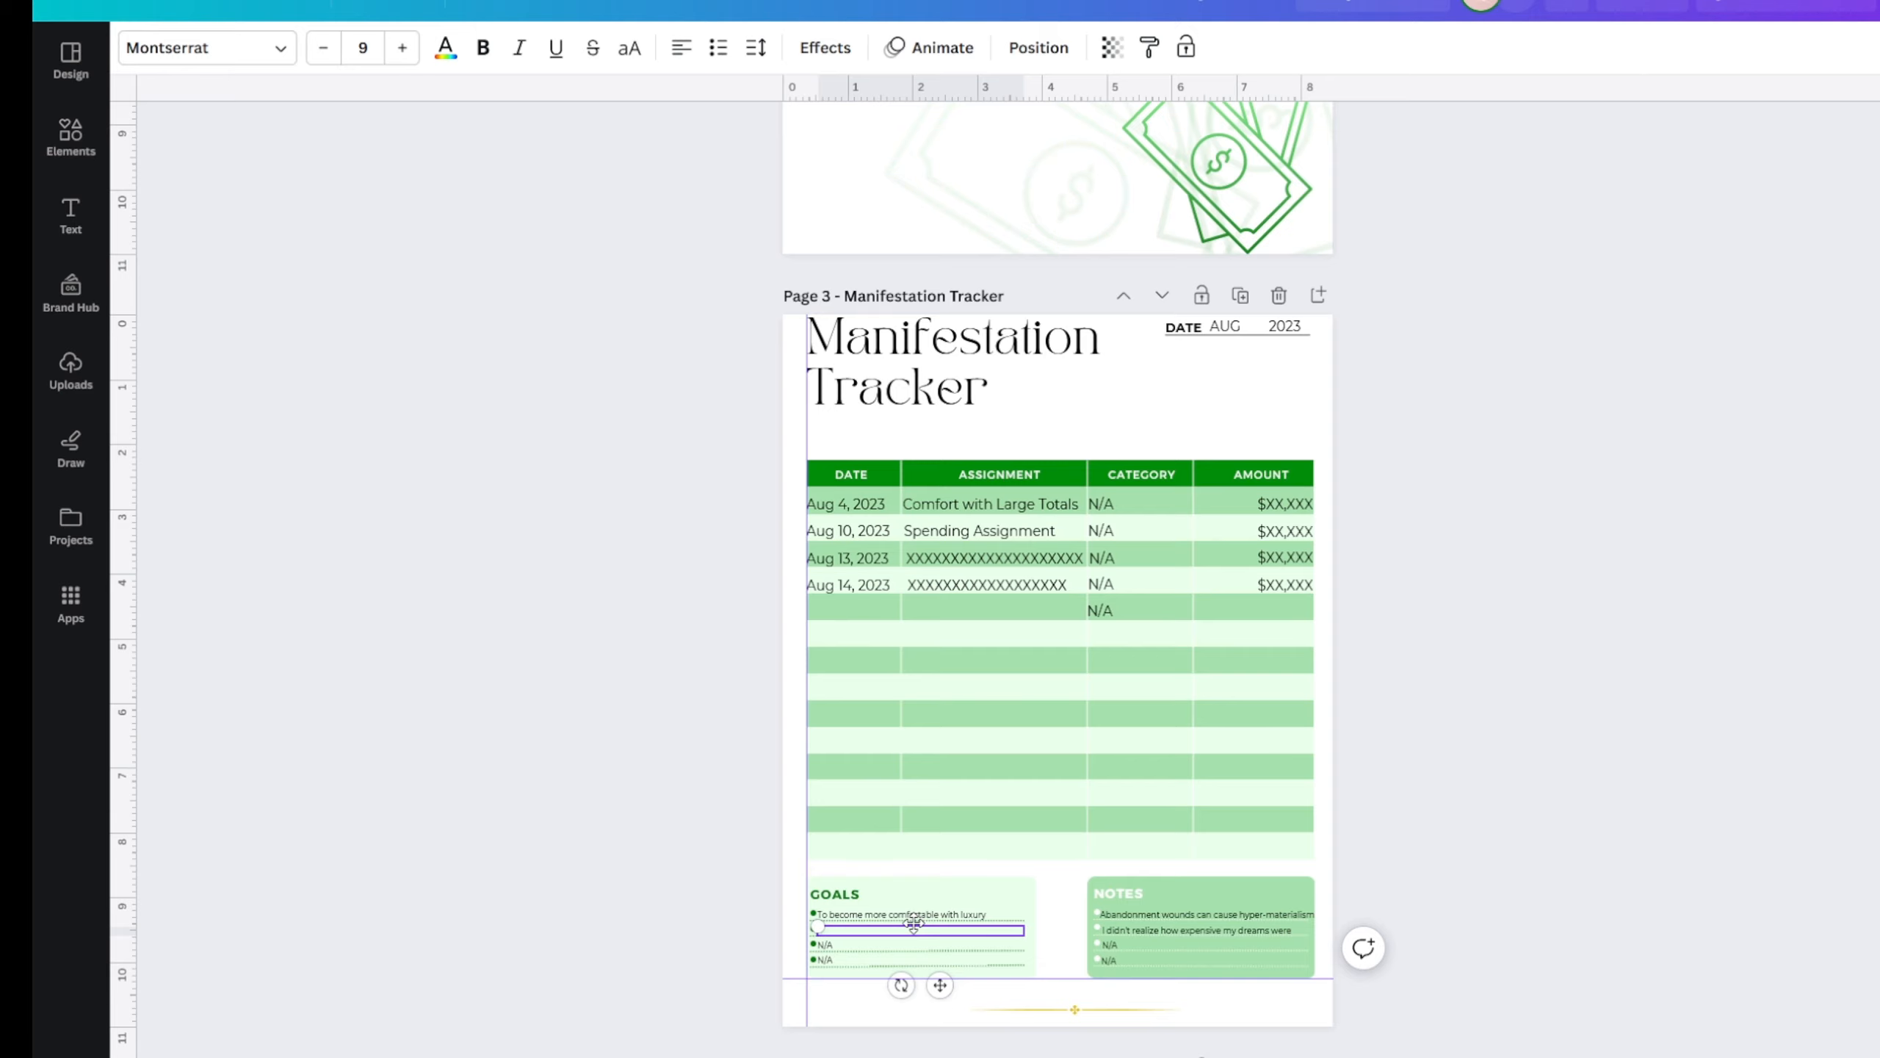
pyautogui.scroll(5, 931, 917)
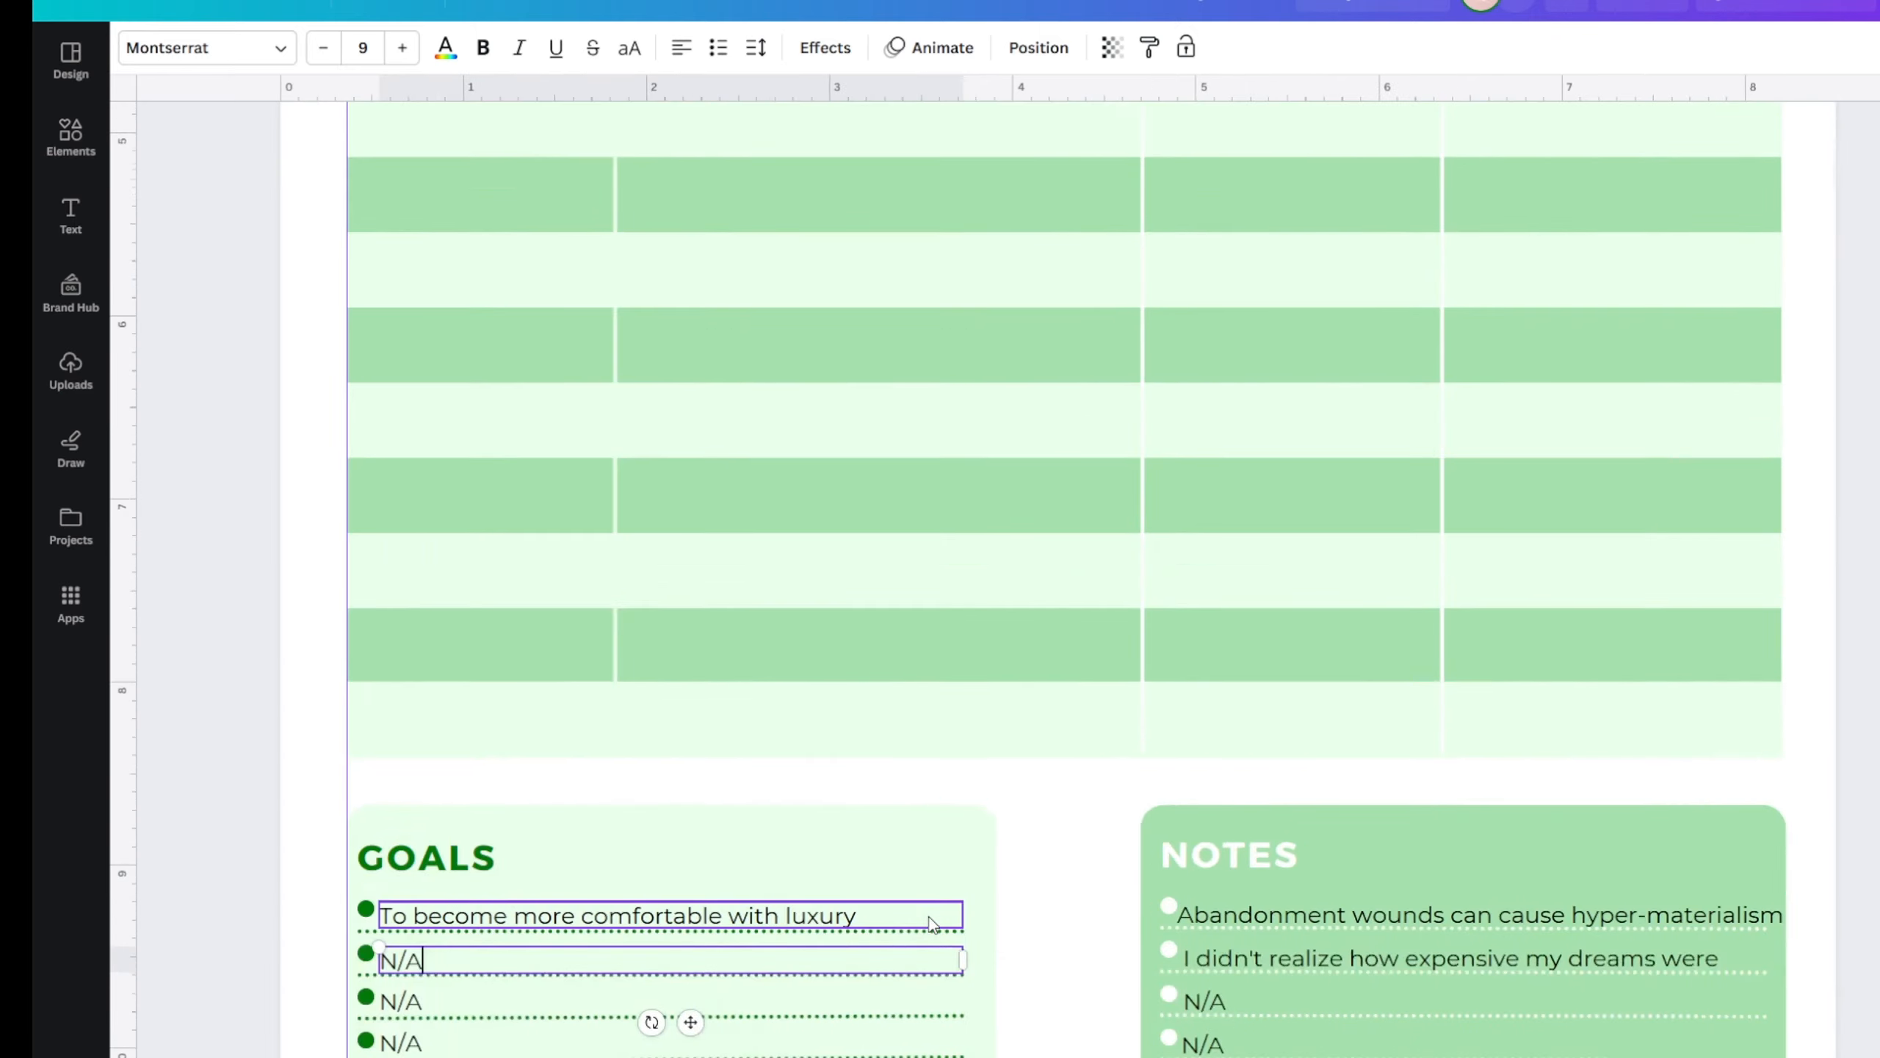
pyautogui.click(827, 917)
pyautogui.moveTo(877, 908); pyautogui.dragTo(379, 915)
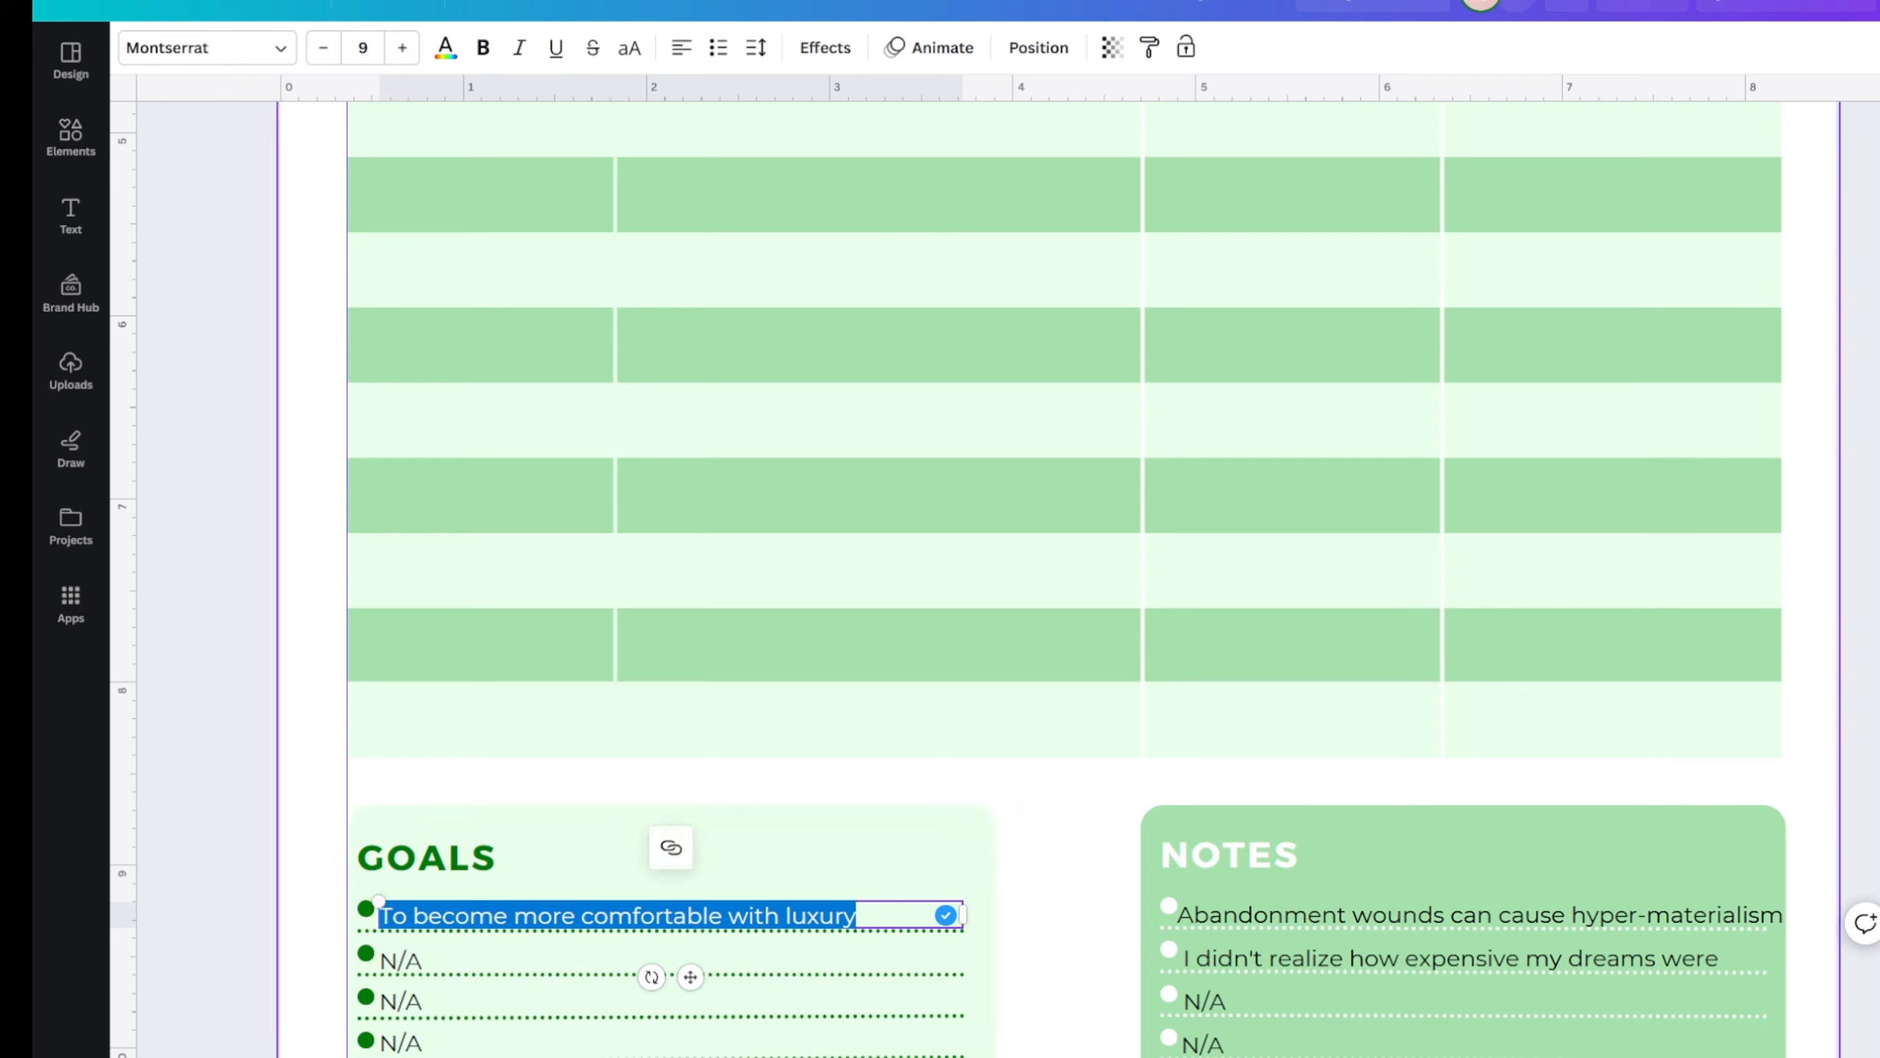
pyautogui.write('N/A')
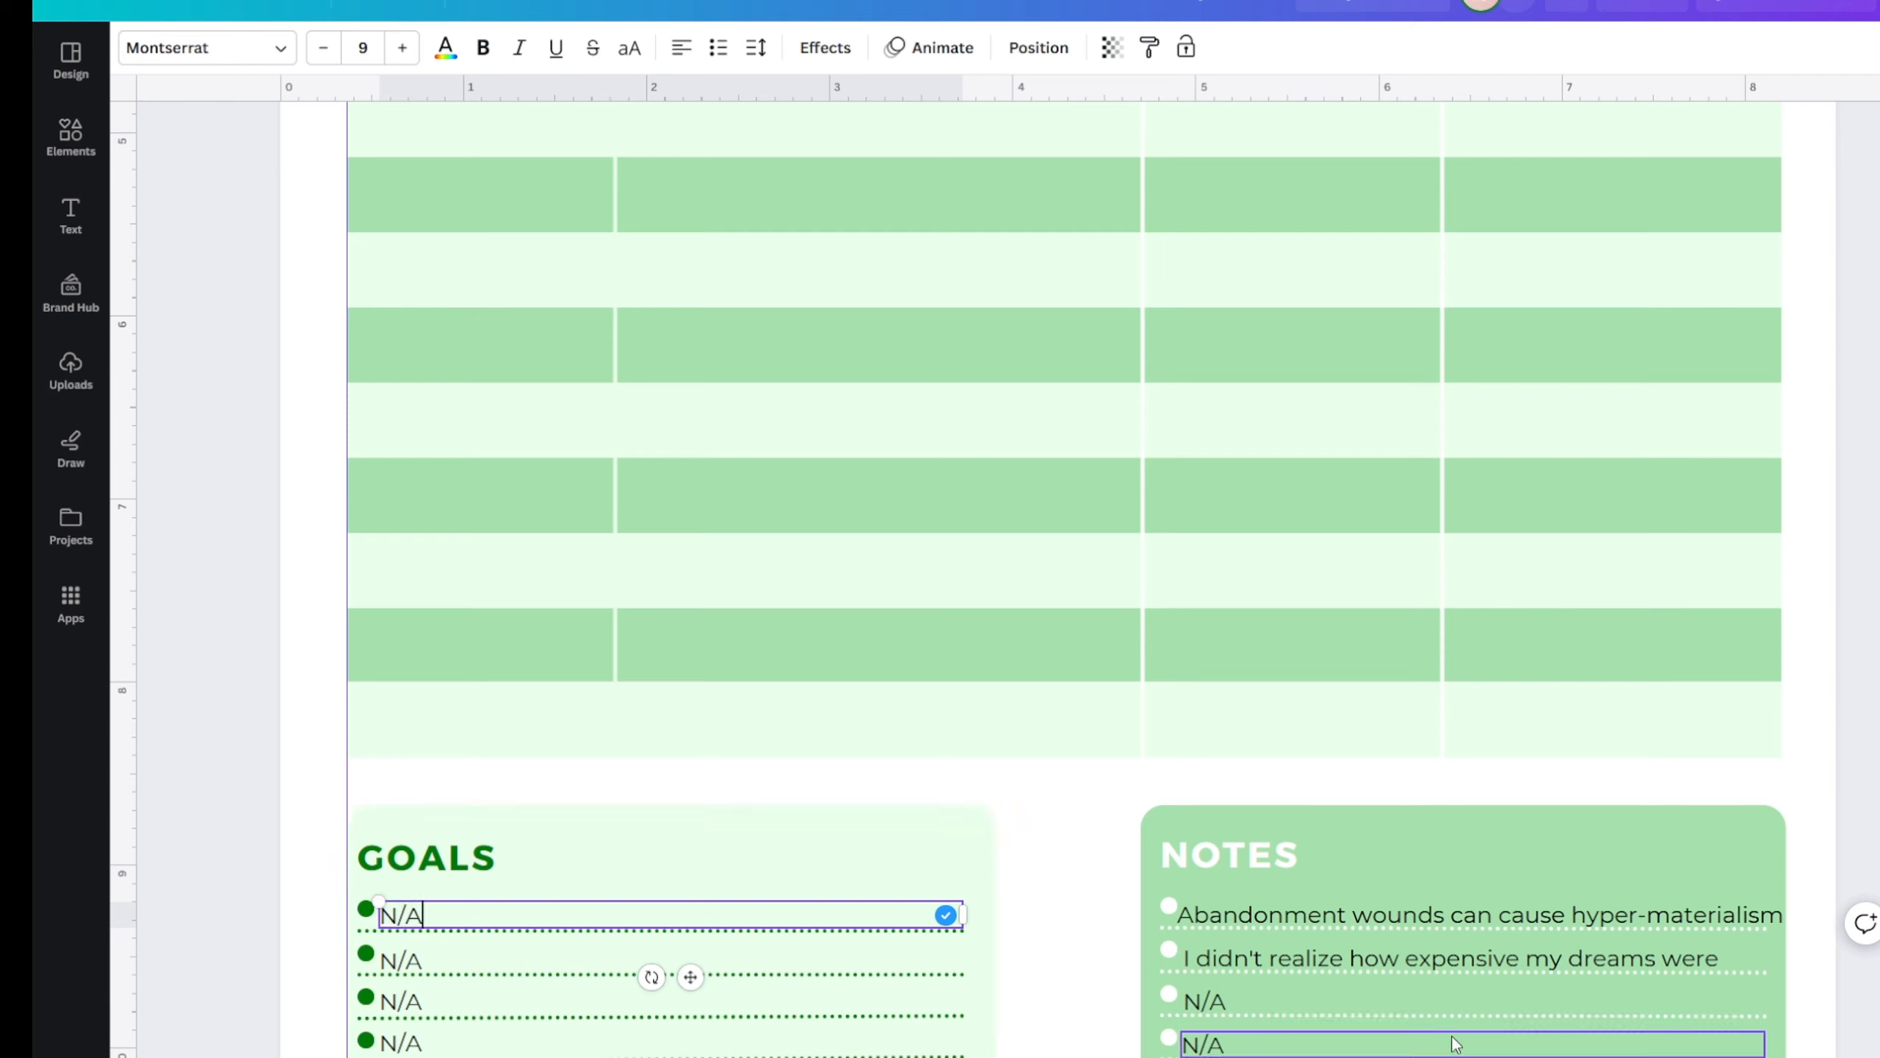
# - Replace the first two entries in the tracker's Notes box with "N/A"
pyautogui.click(1349, 956)
pyautogui.hotkey('ctrl', 'a')
pyautogui.write('N/A')
pyautogui.click(1256, 905)
pyautogui.click(1257, 901)
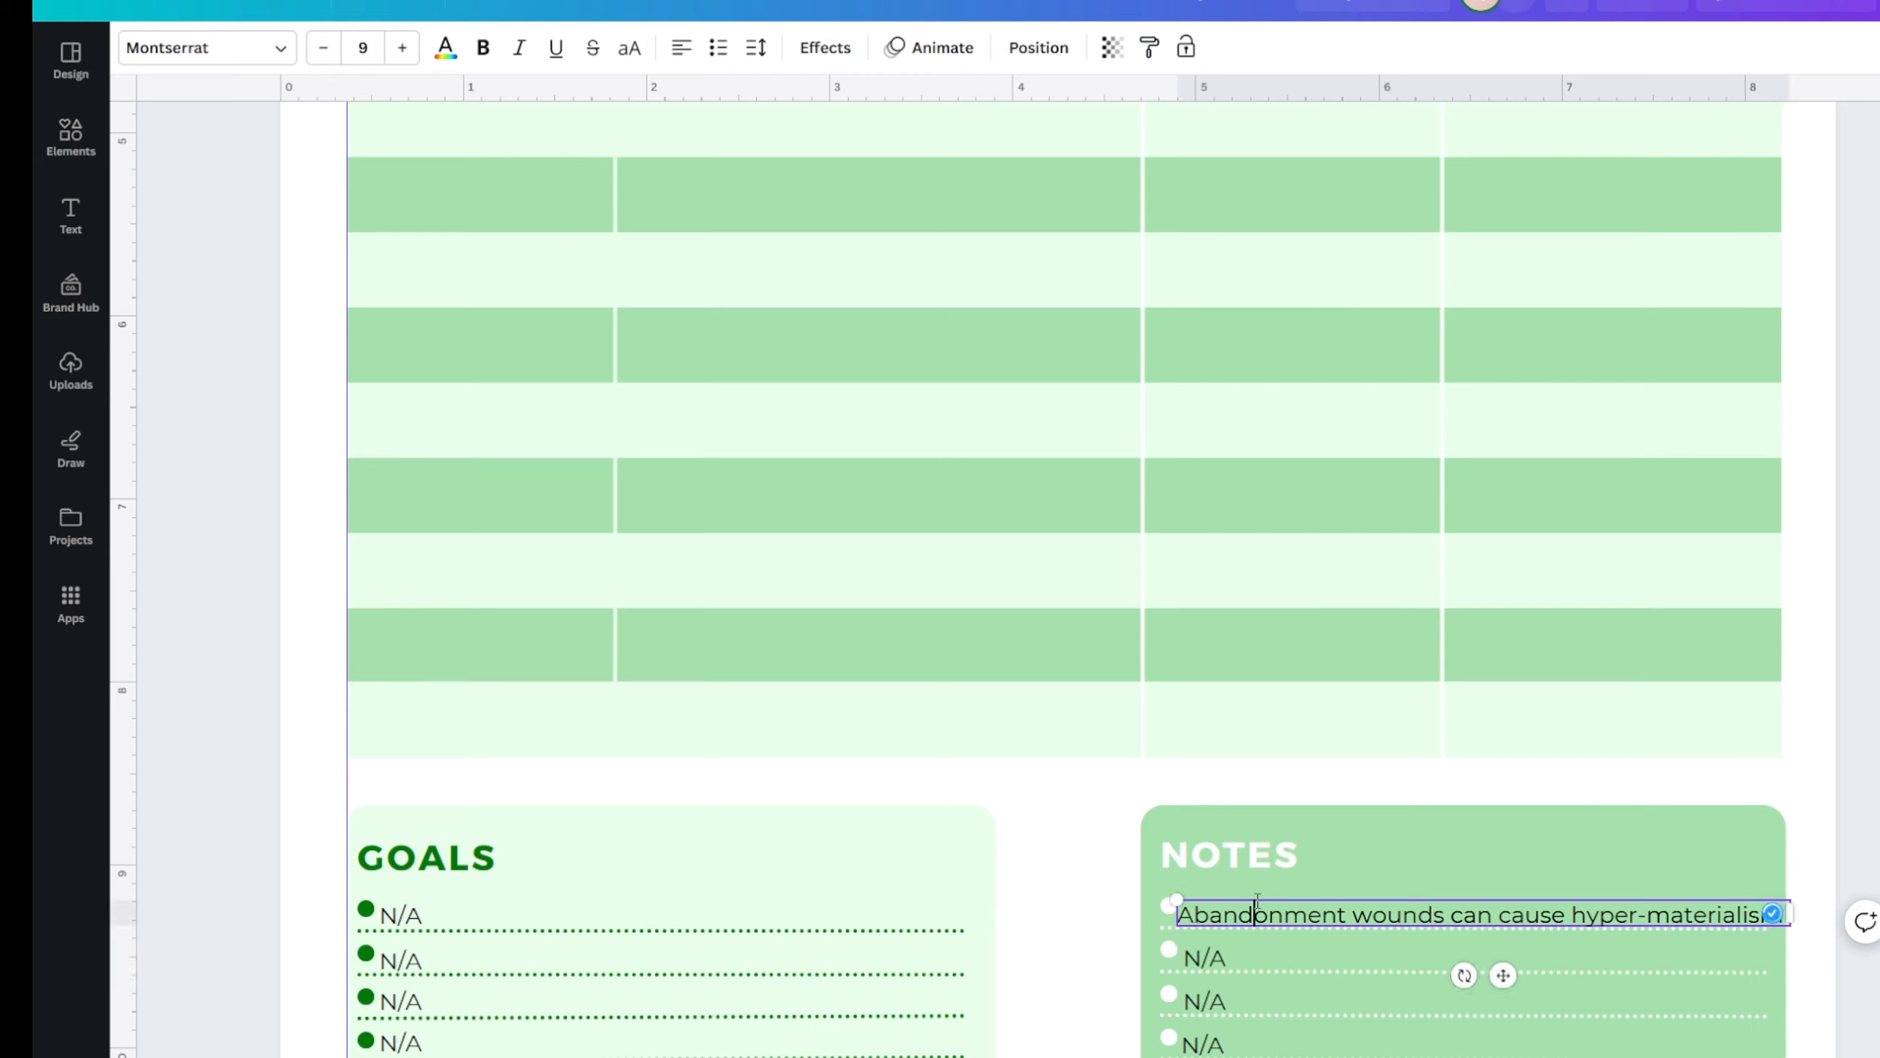
pyautogui.hotkey('ctrl', 'a')
pyautogui.write('N')
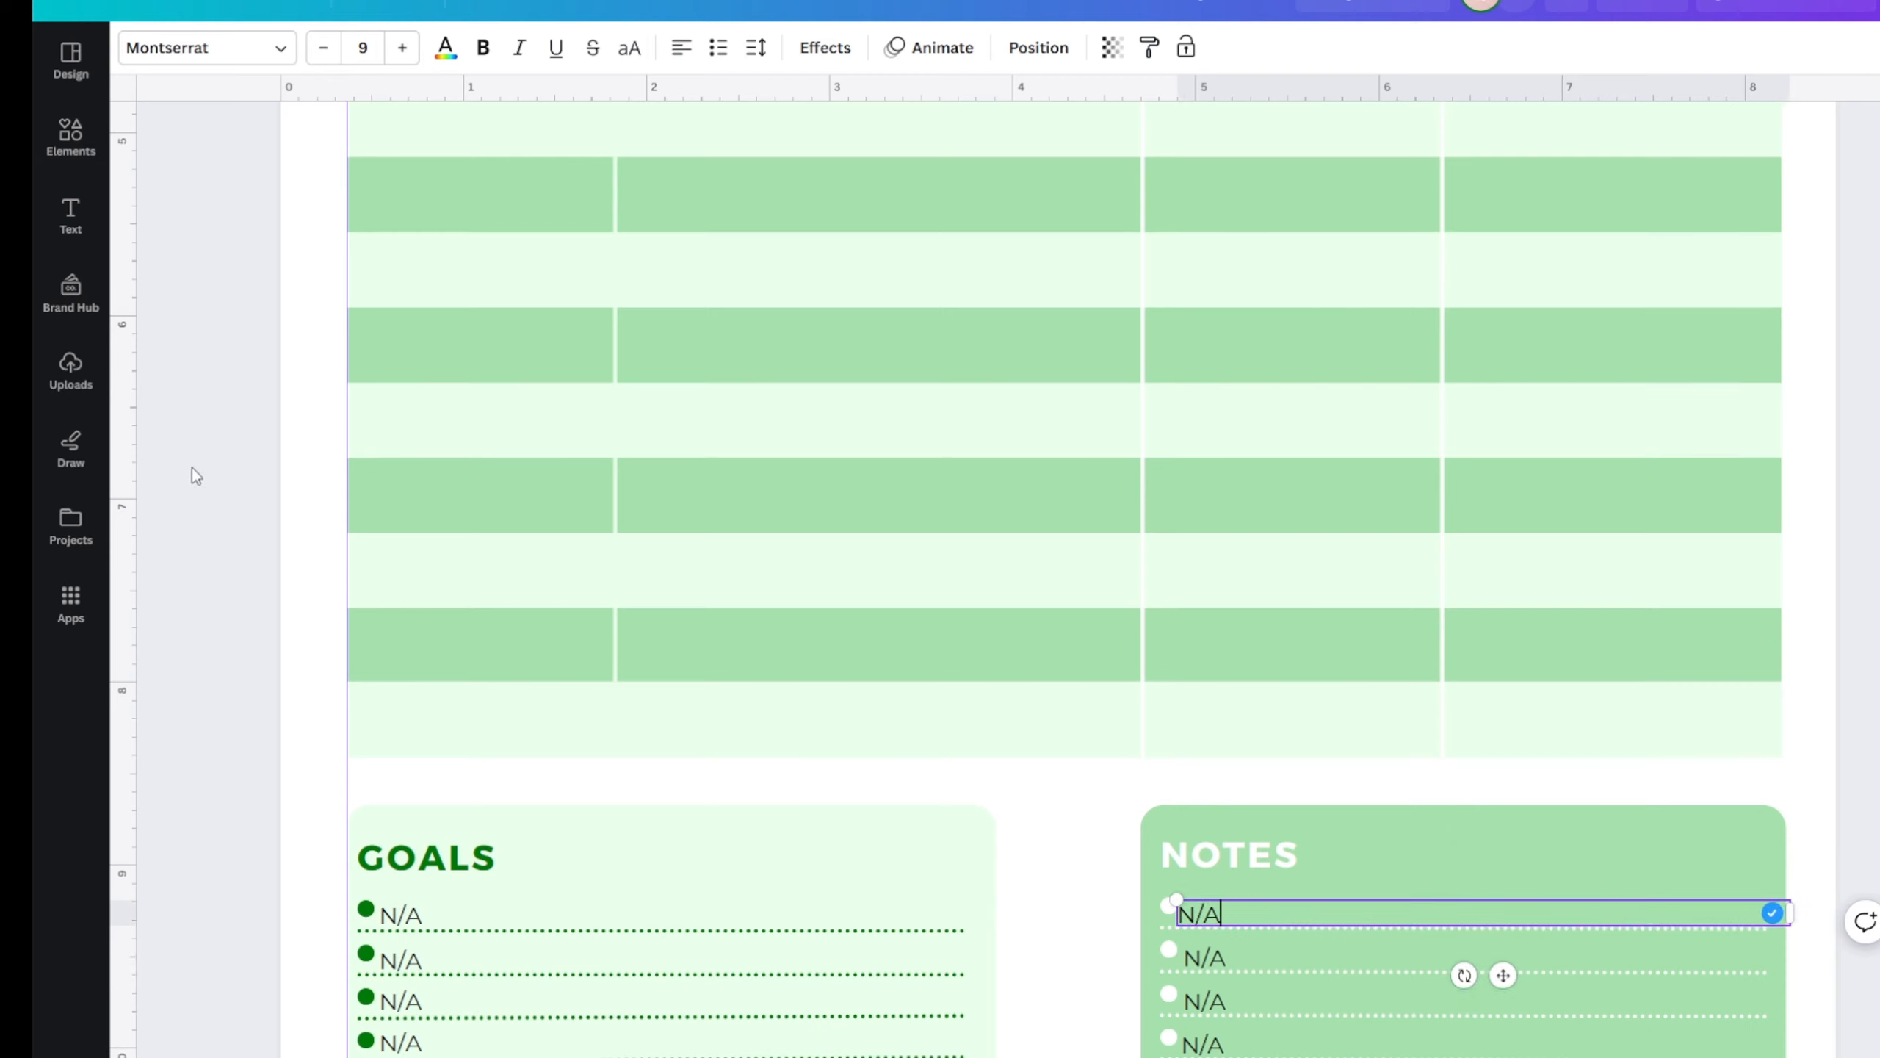
pyautogui.click(243, 498)
# - Review the journal's cover, Affirmation Page, Manifestation Tracker and the beginning of the Weekly Money Work journal page
pyautogui.scroll(-3, 242, 498)
pyautogui.scroll(-3, 278, 583)
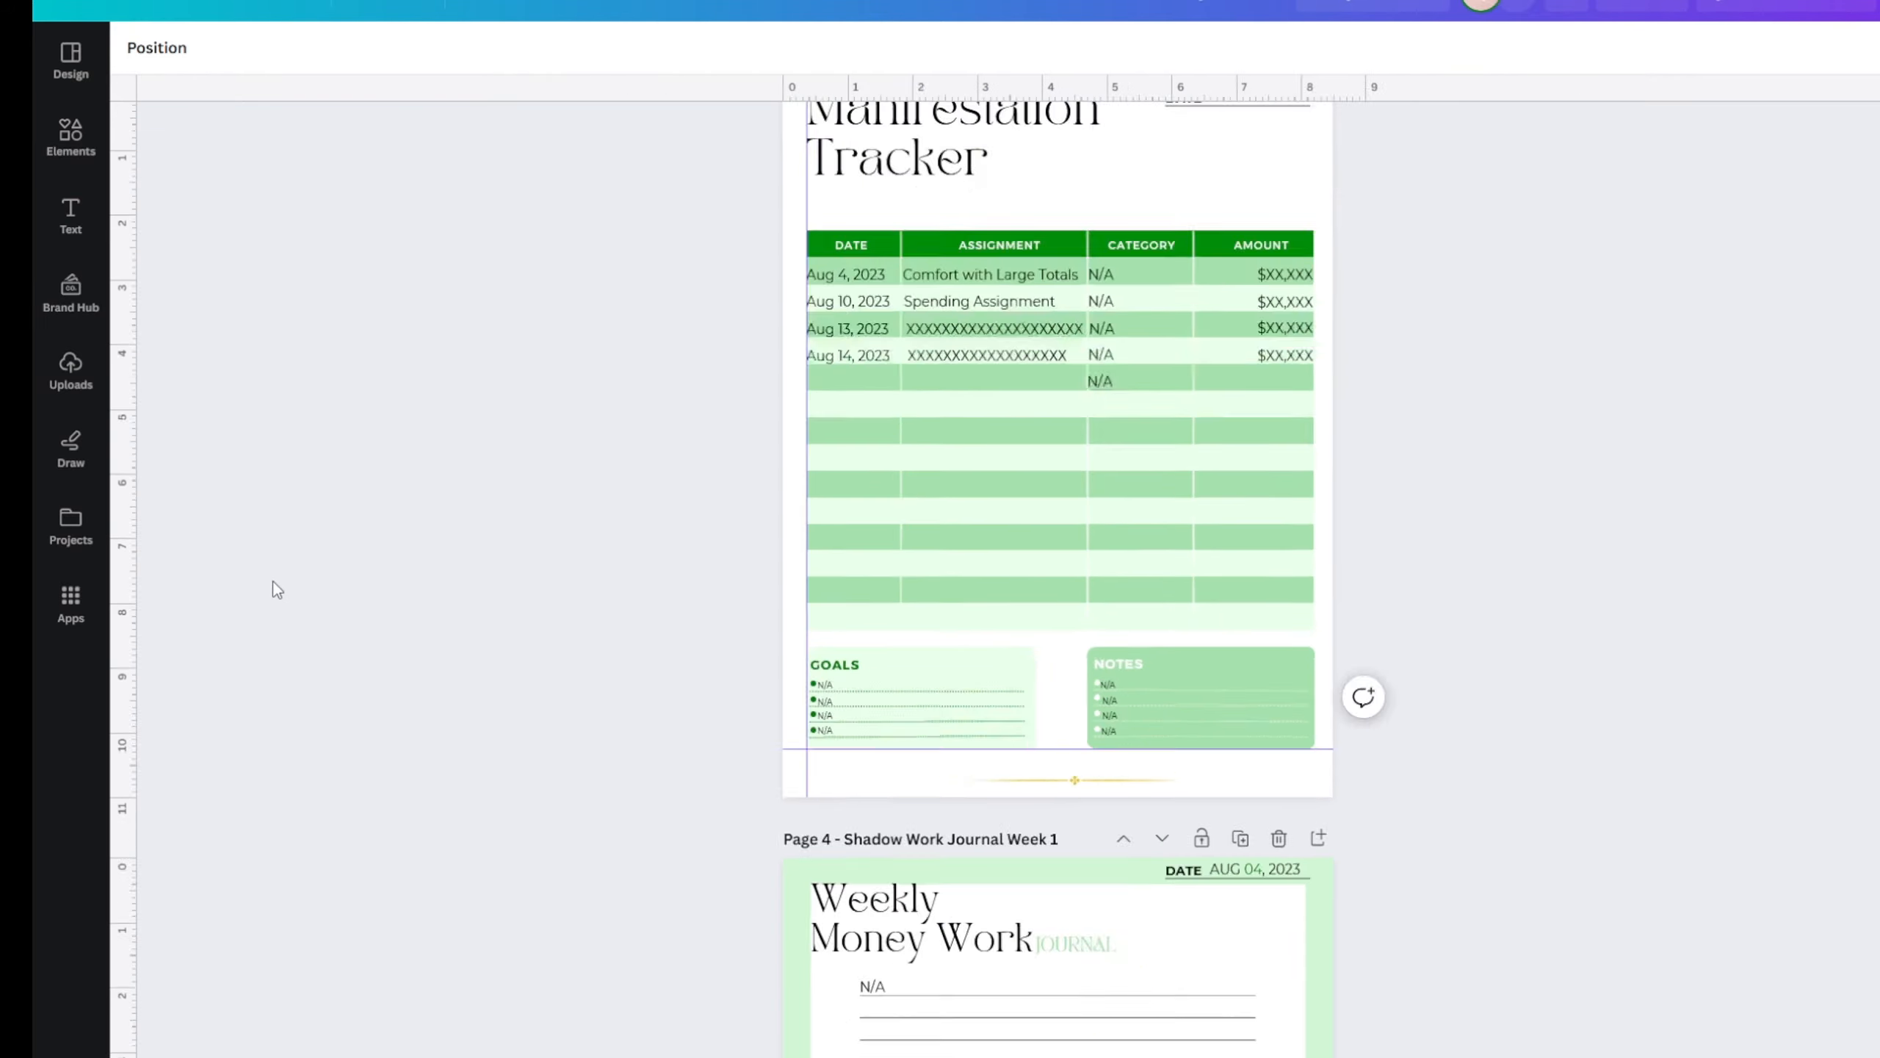
pyautogui.scroll(-5, 1059, 814)
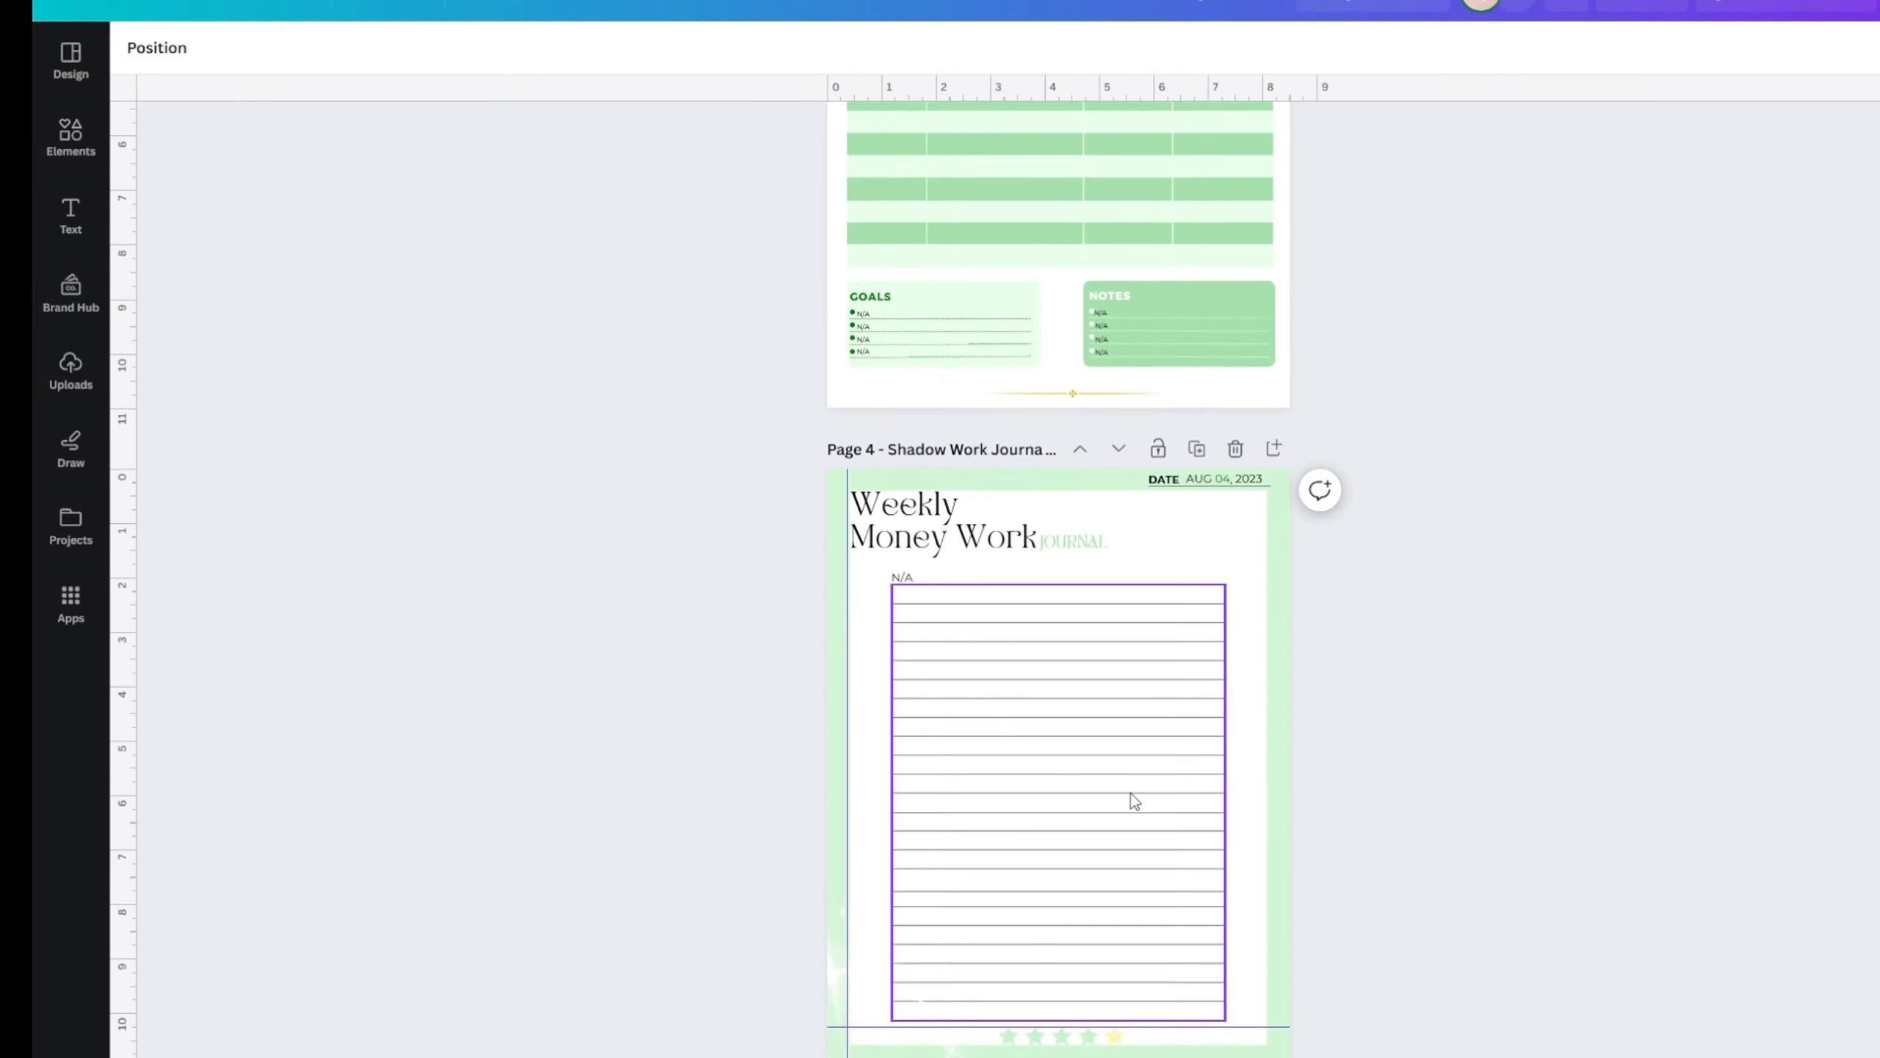
pyautogui.scroll(10, 1131, 794)
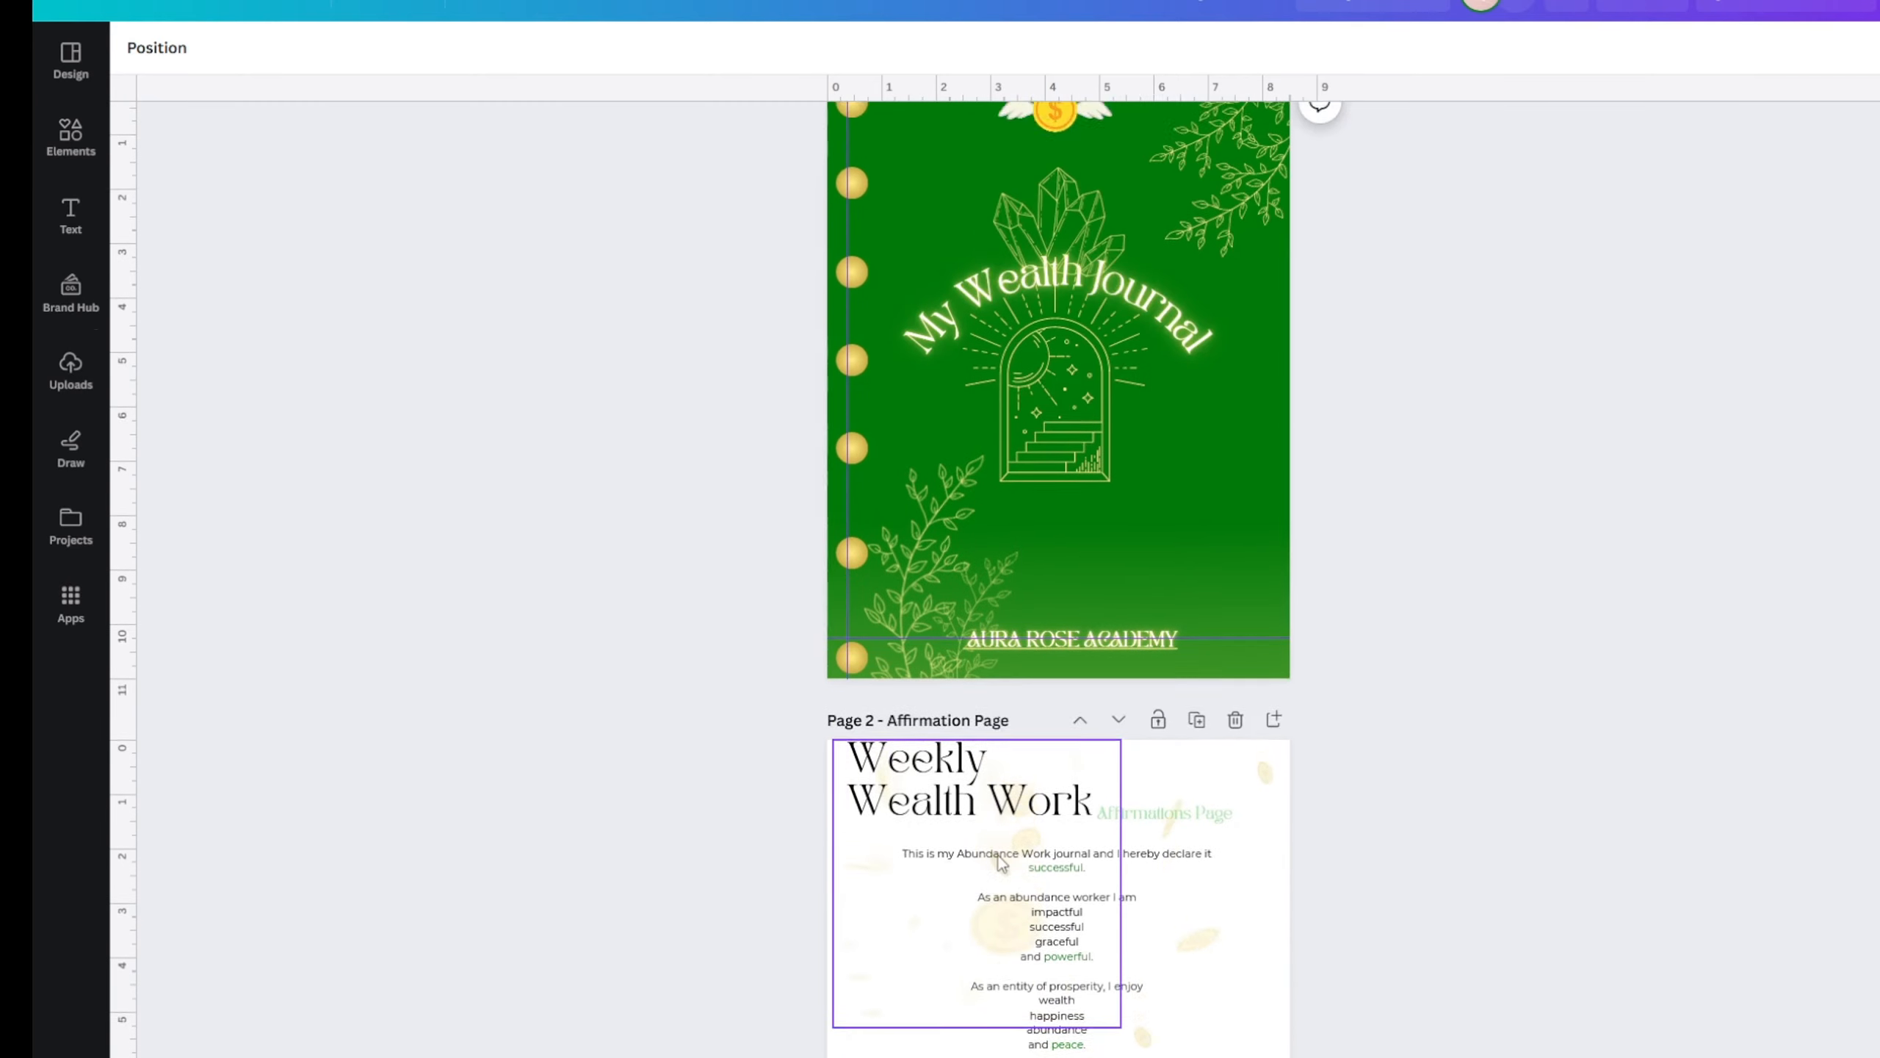
pyautogui.scroll(2, 1001, 863)
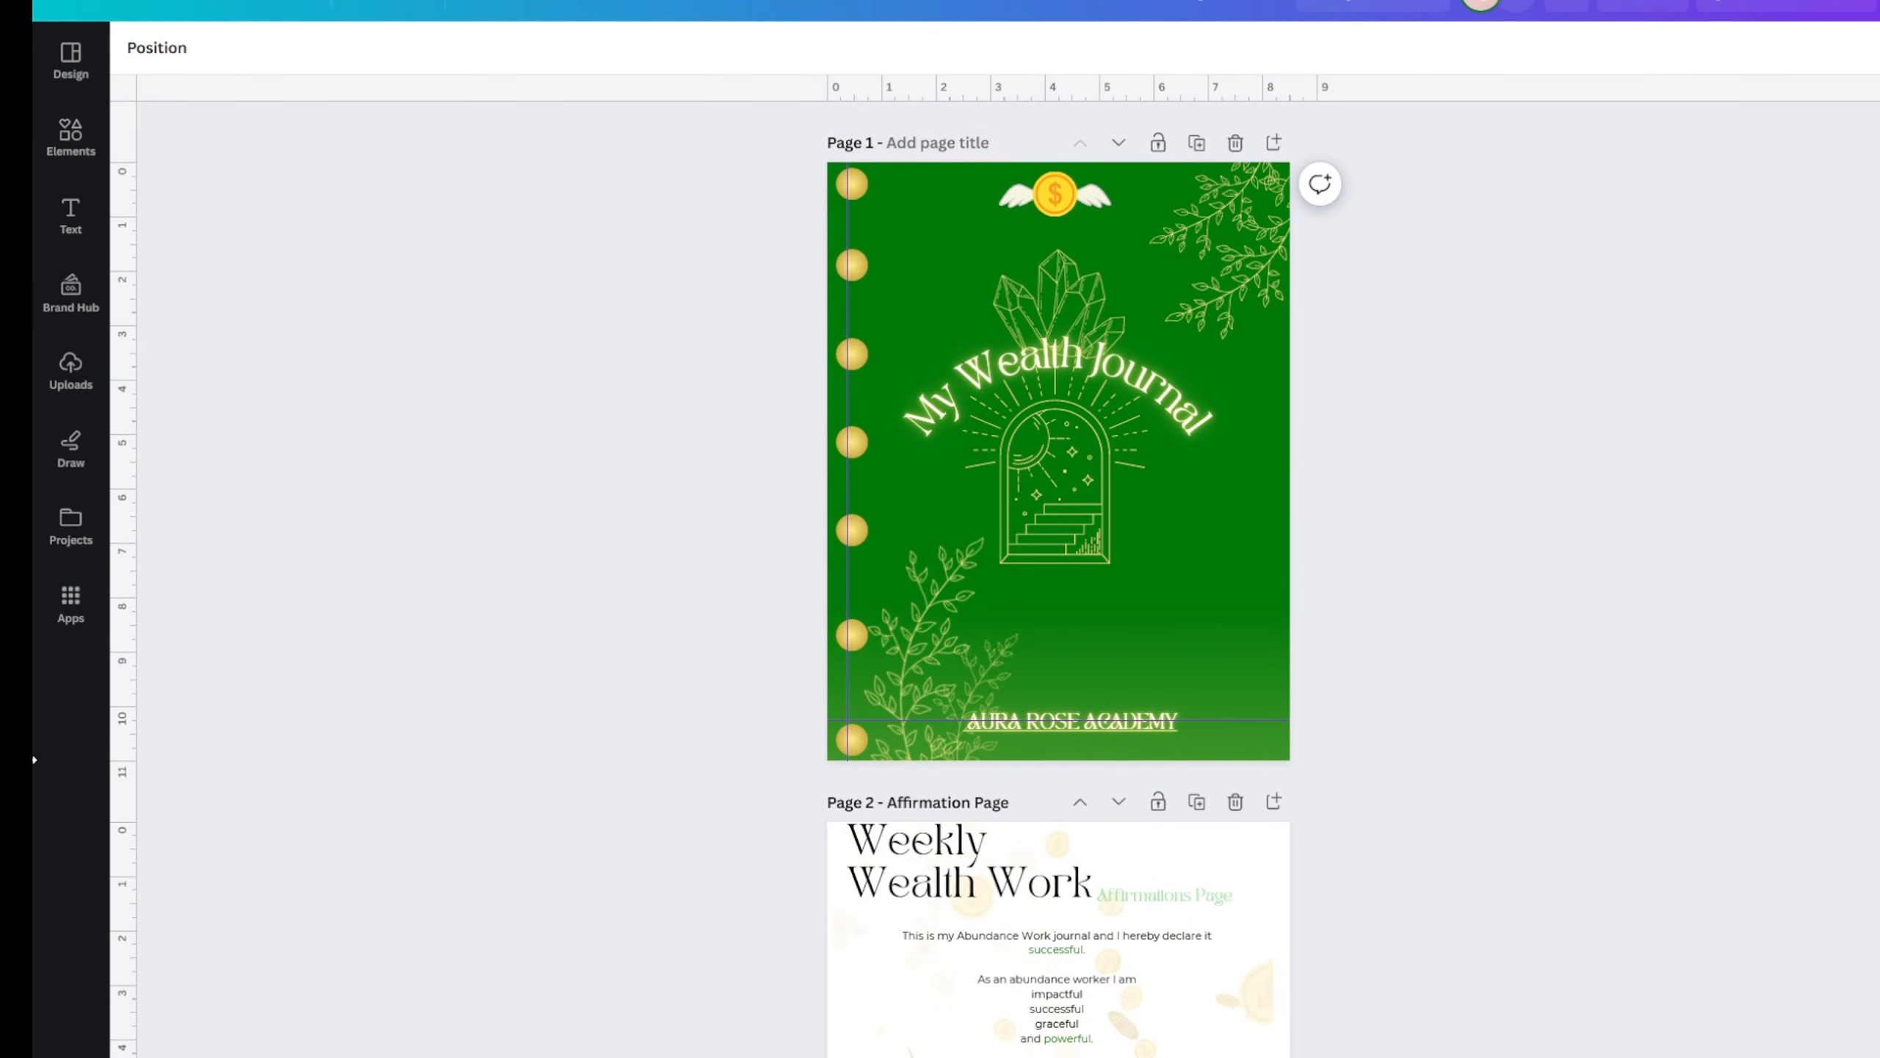
pyautogui.scroll(-1, 1075, 278)
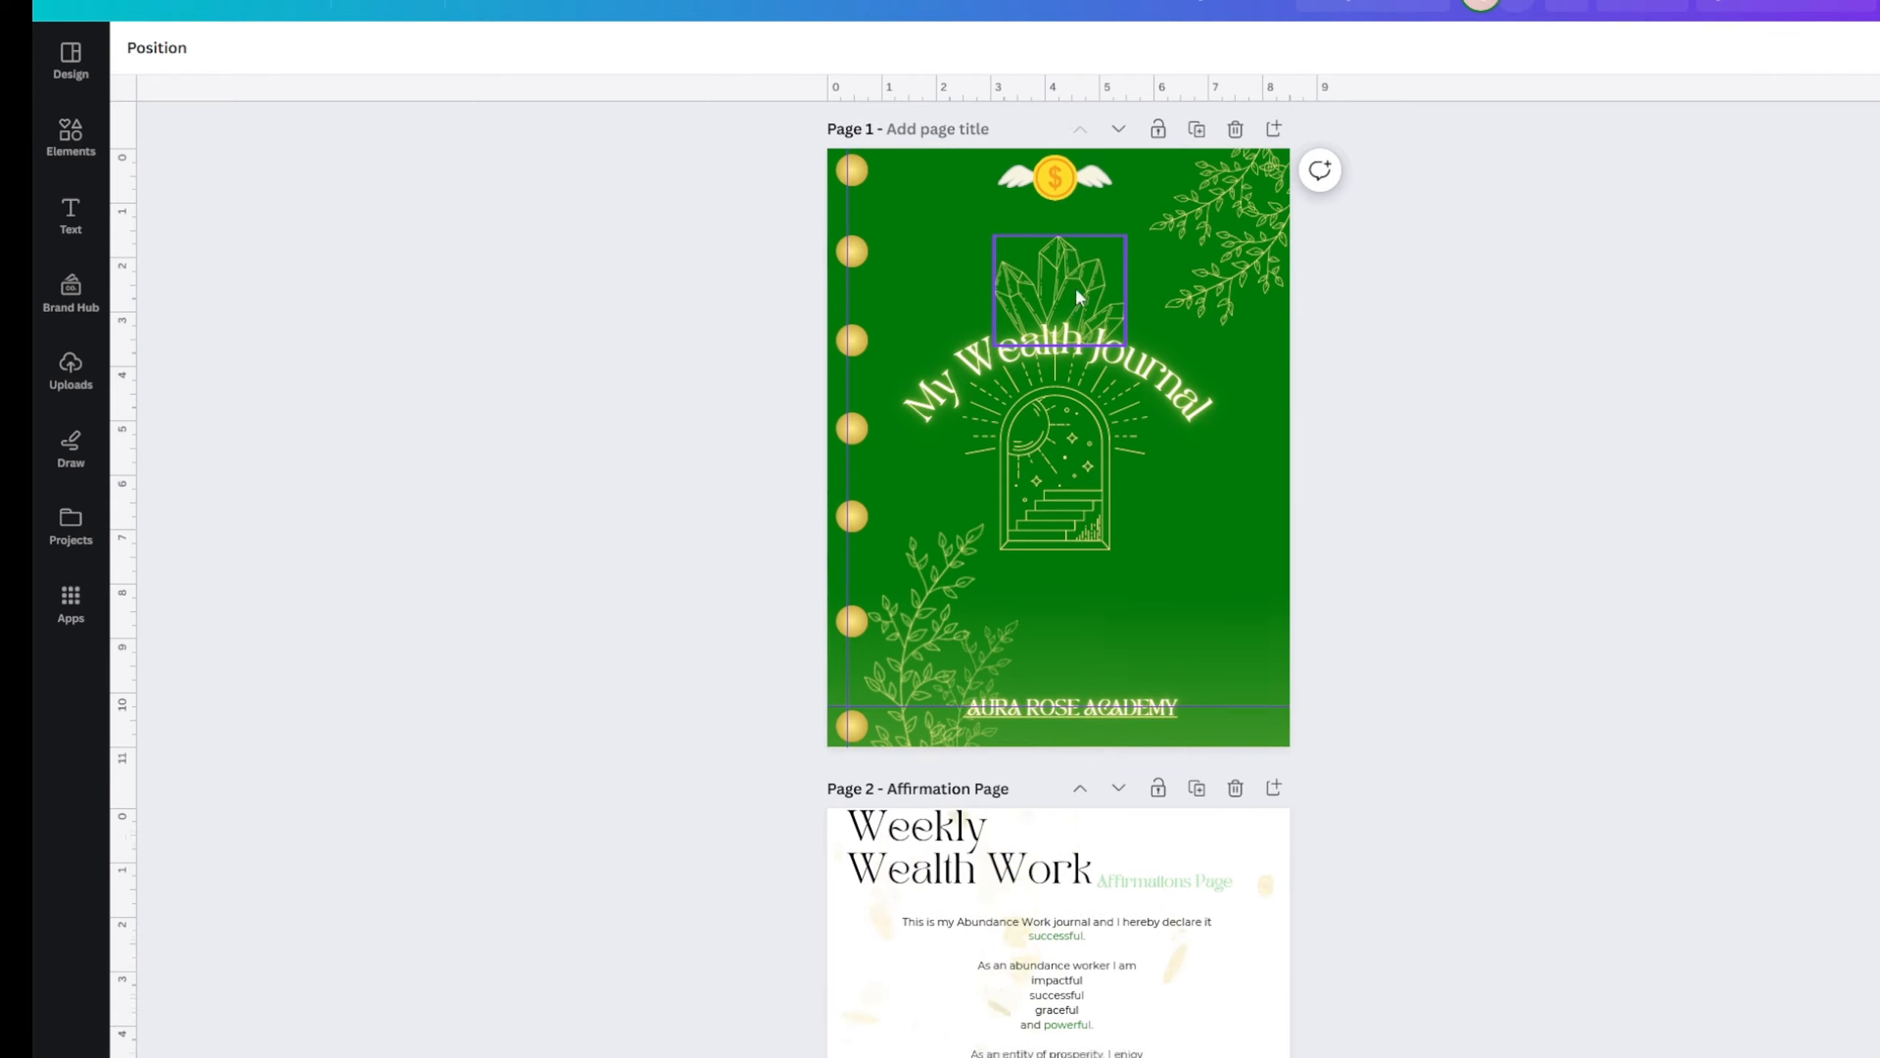
pyautogui.scroll(-6, 1075, 278)
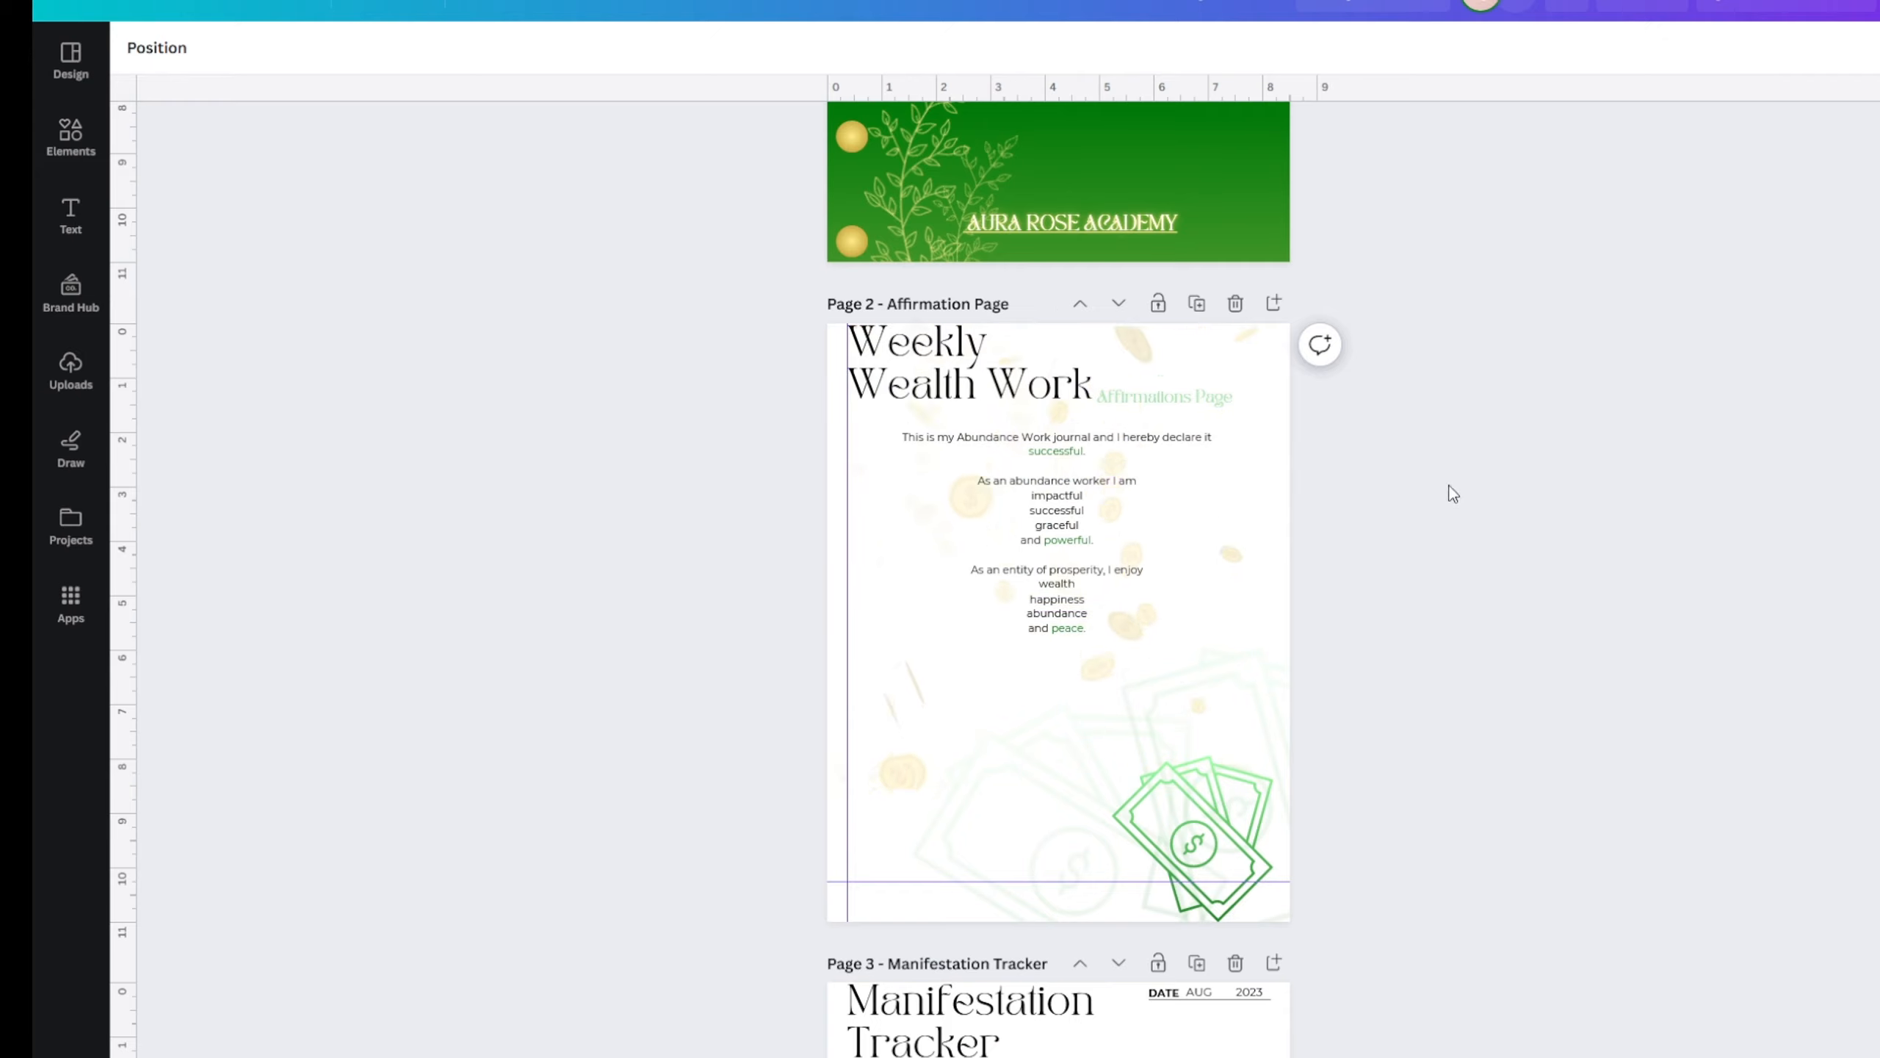
pyautogui.click(1099, 901)
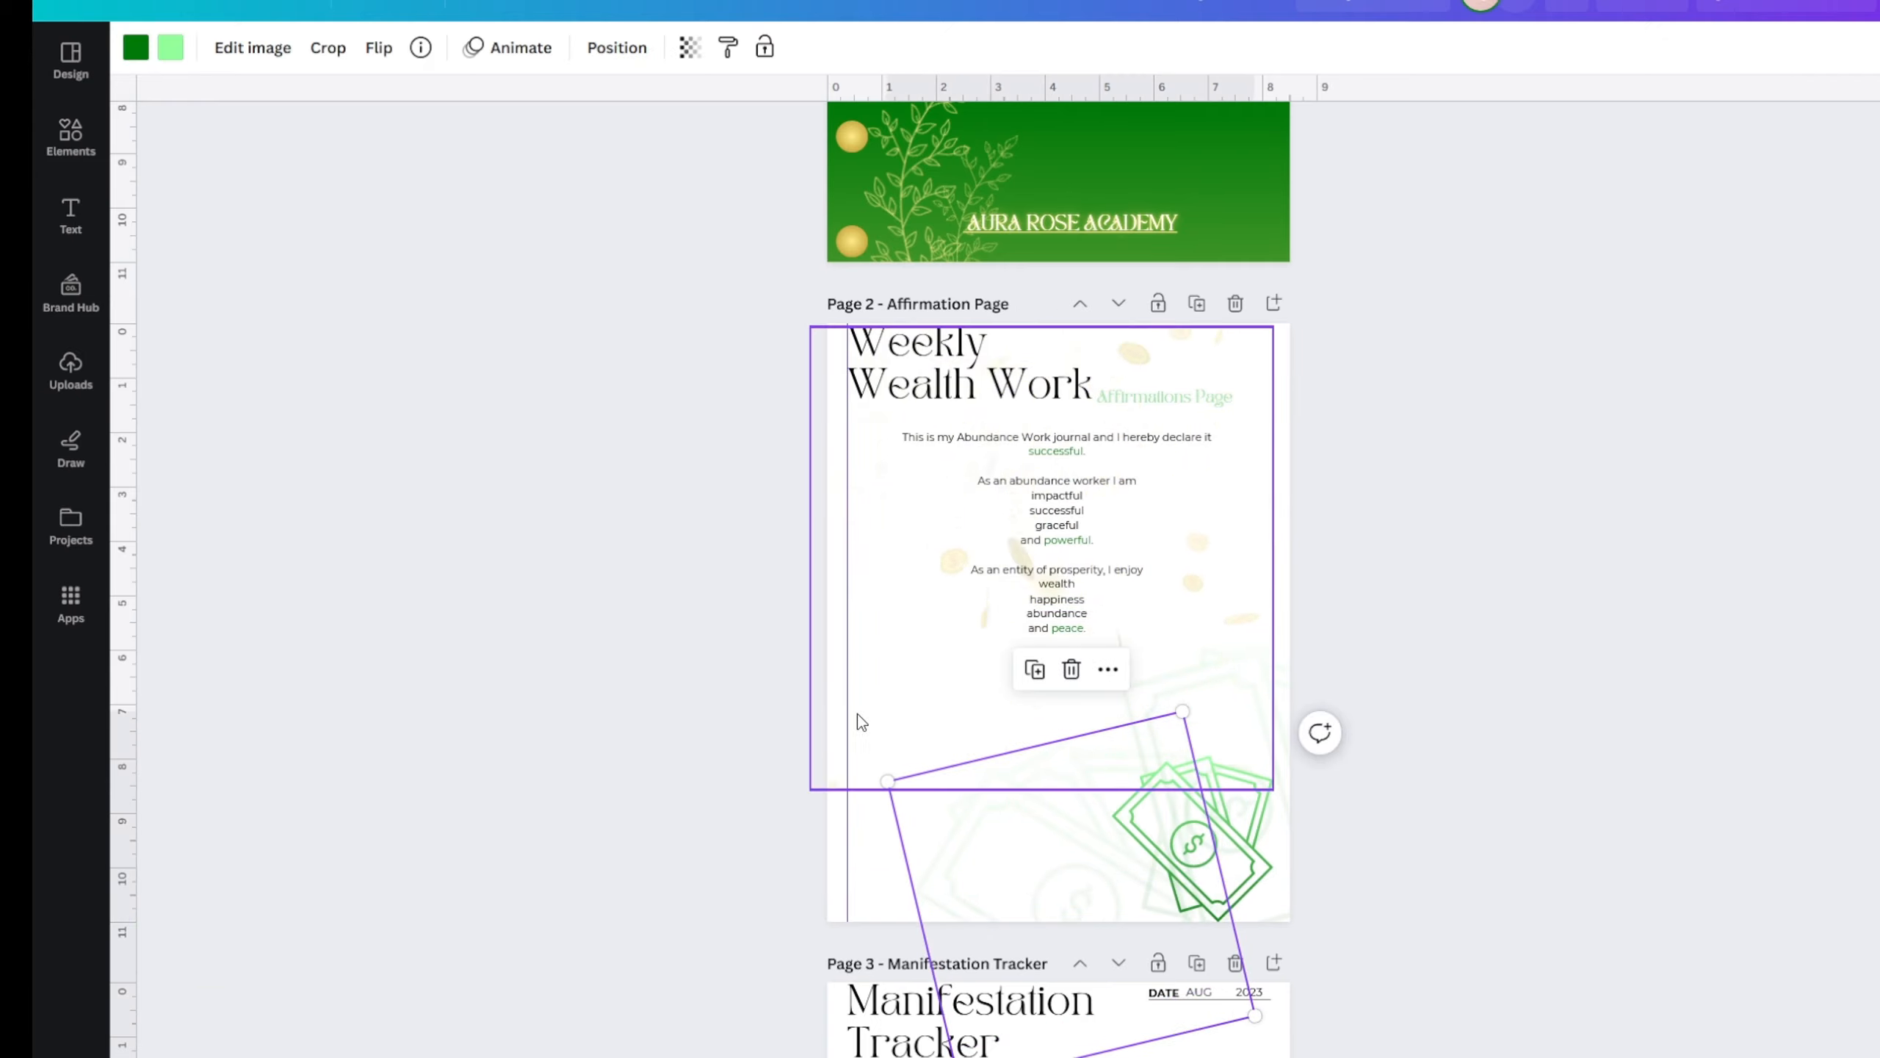
pyautogui.click(703, 714)
pyautogui.scroll(-5, 711, 717)
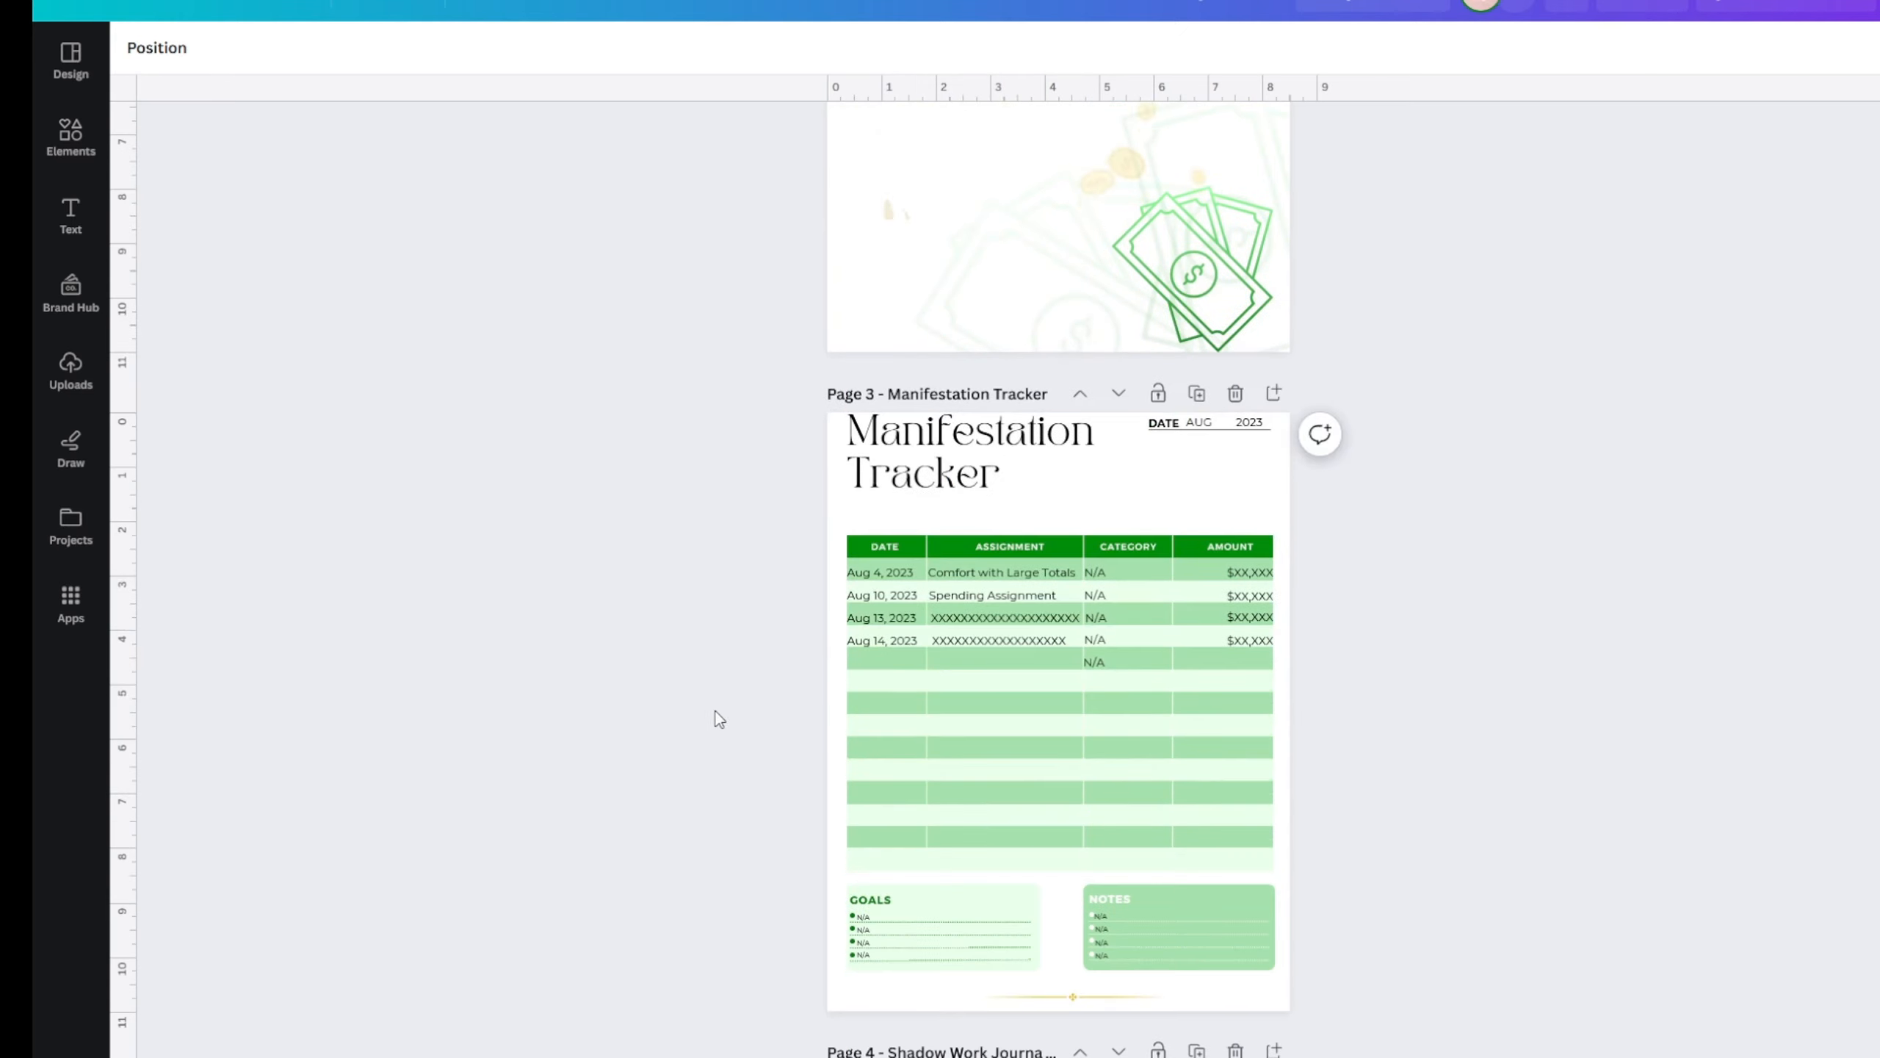
# - Delete the stray "N/A" category text from the undated row below Aug 14 in the Manifestation Tracker
pyautogui.keyDown('ctrl'); pyautogui.scroll(3, 728, 718); pyautogui.keyUp('ctrl')
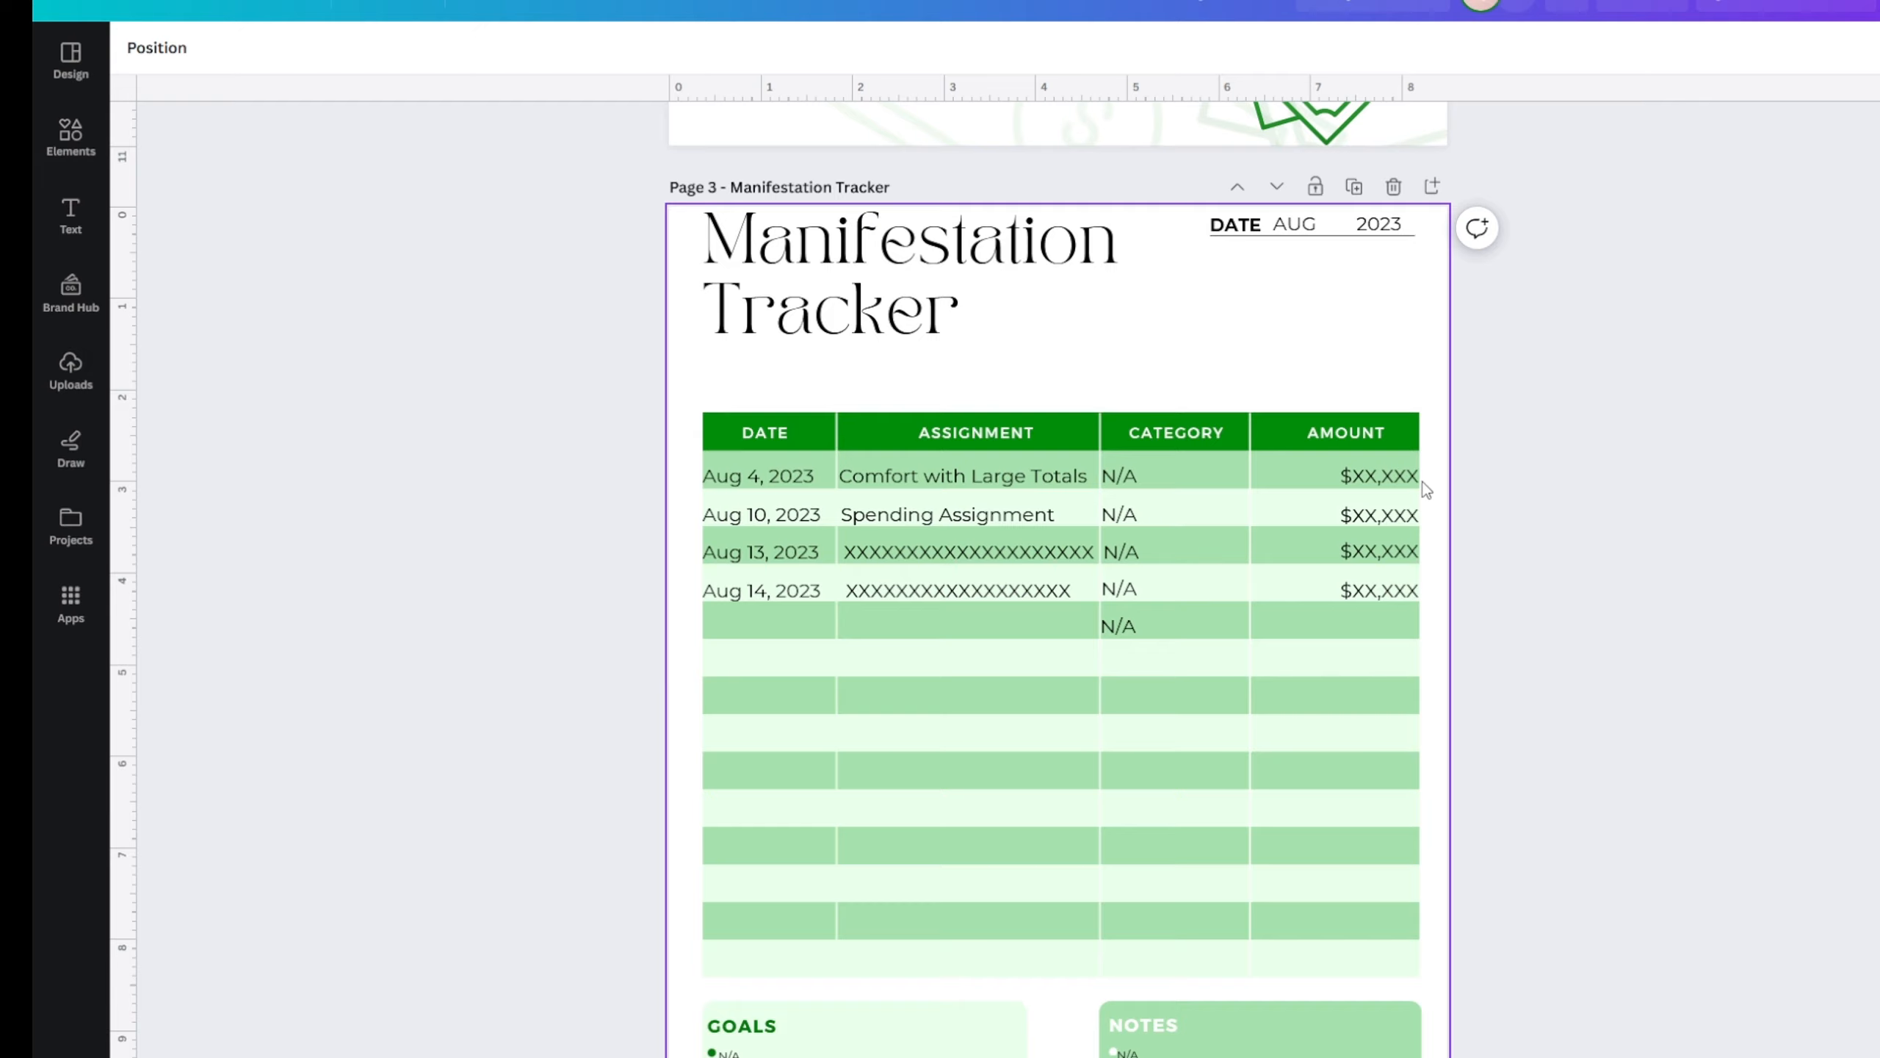
pyautogui.click(1111, 626)
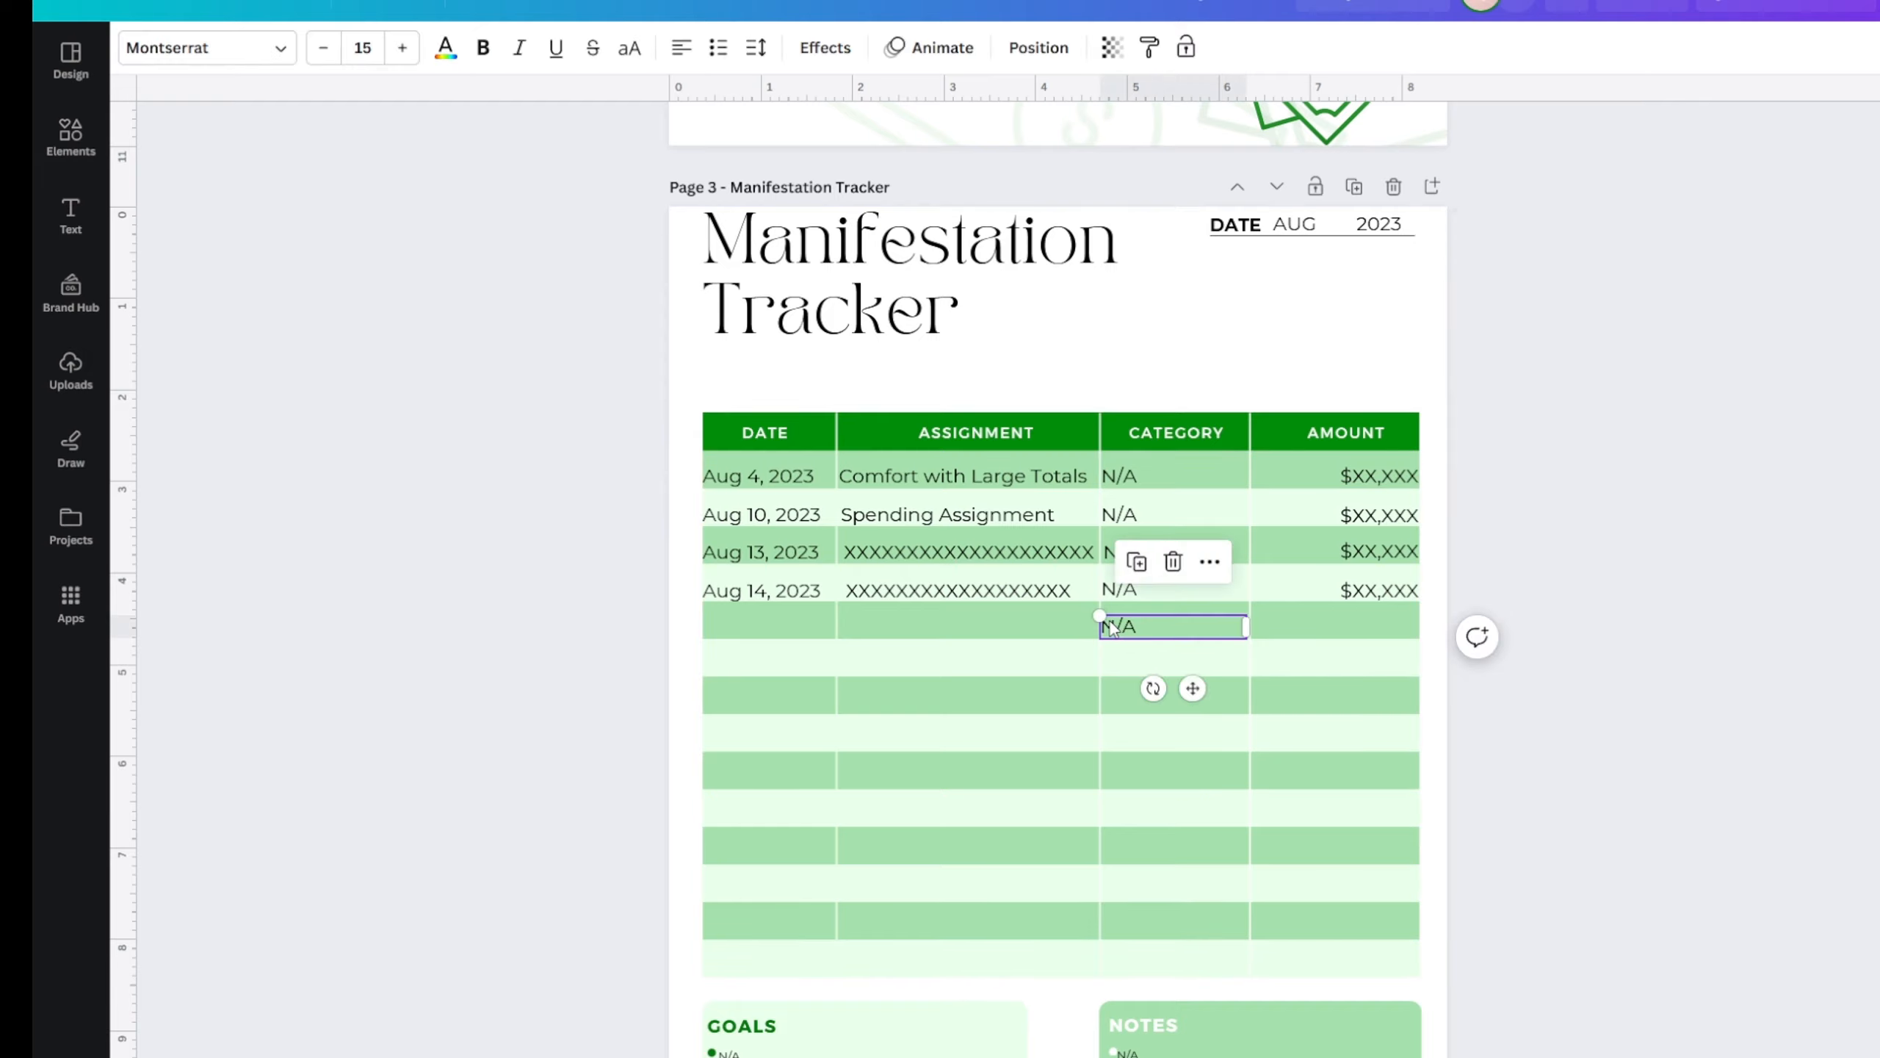
pyautogui.press('Delete')
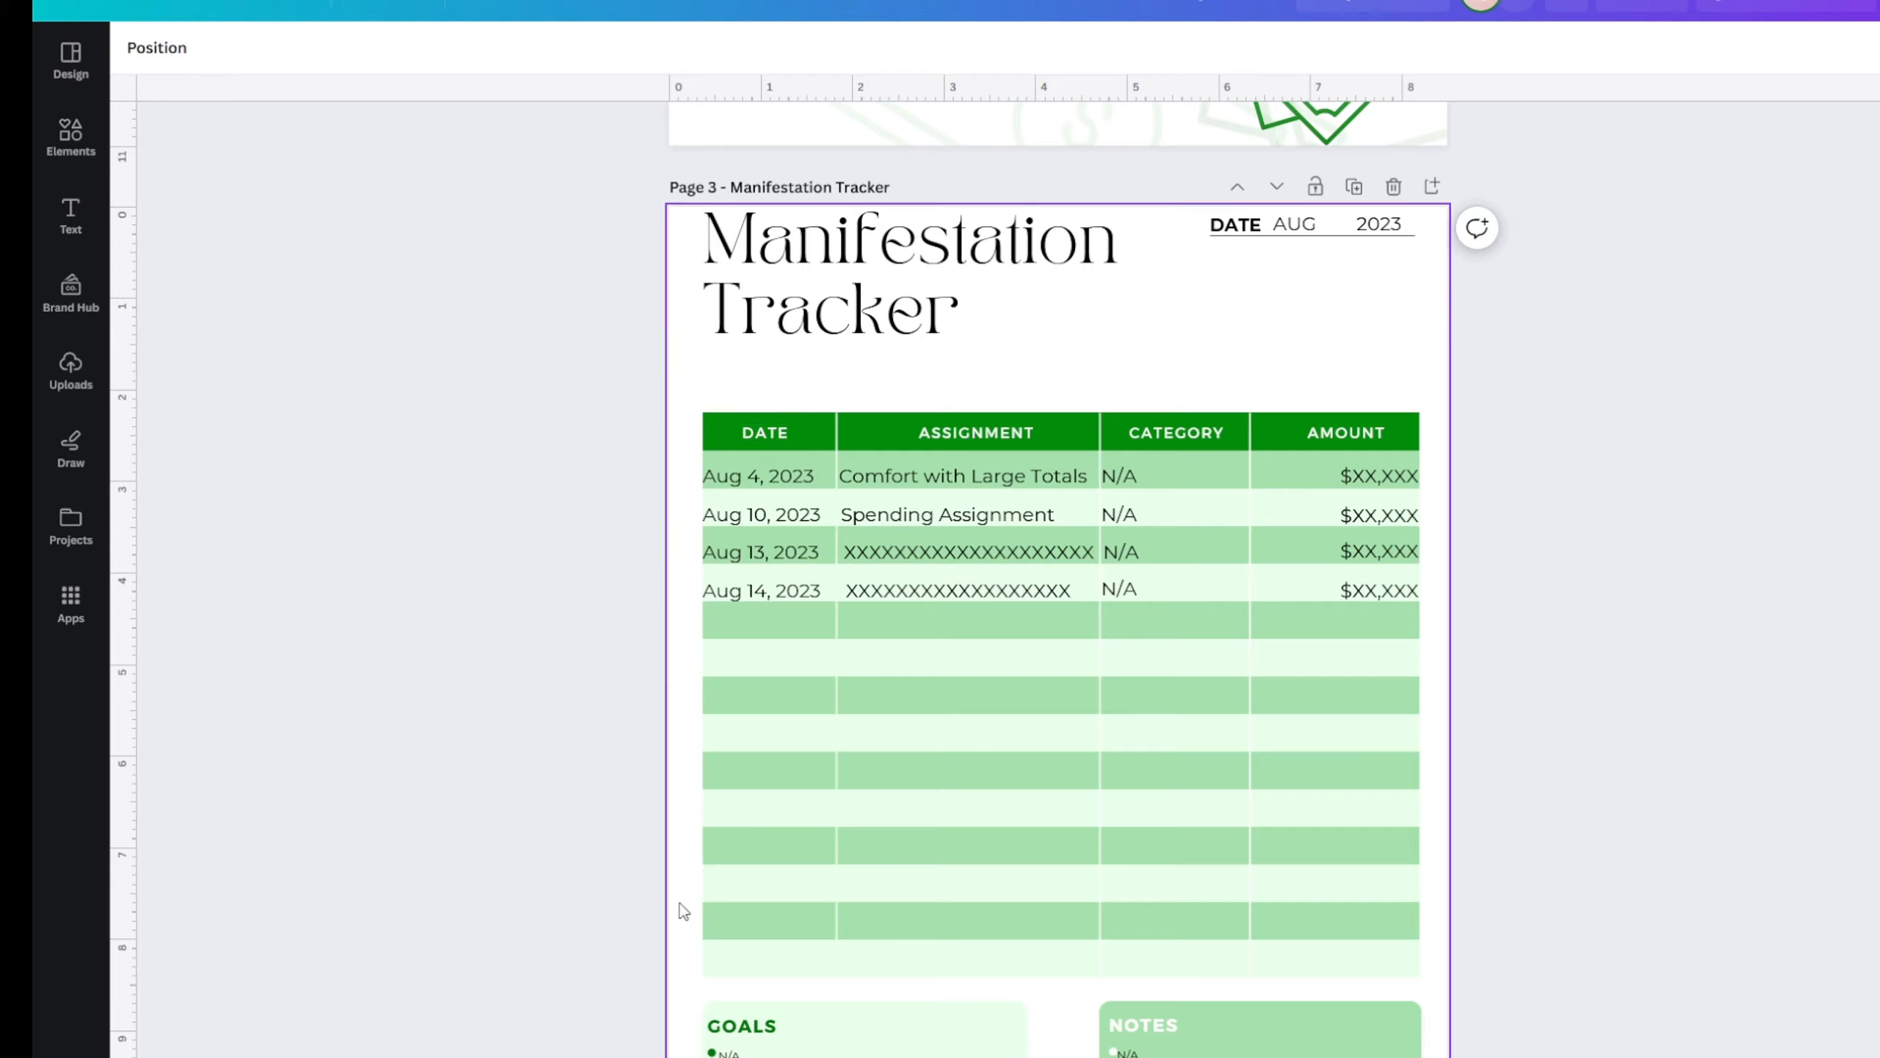
pyautogui.scroll(-1, 888, 786)
pyautogui.scroll(-1, 952, 785)
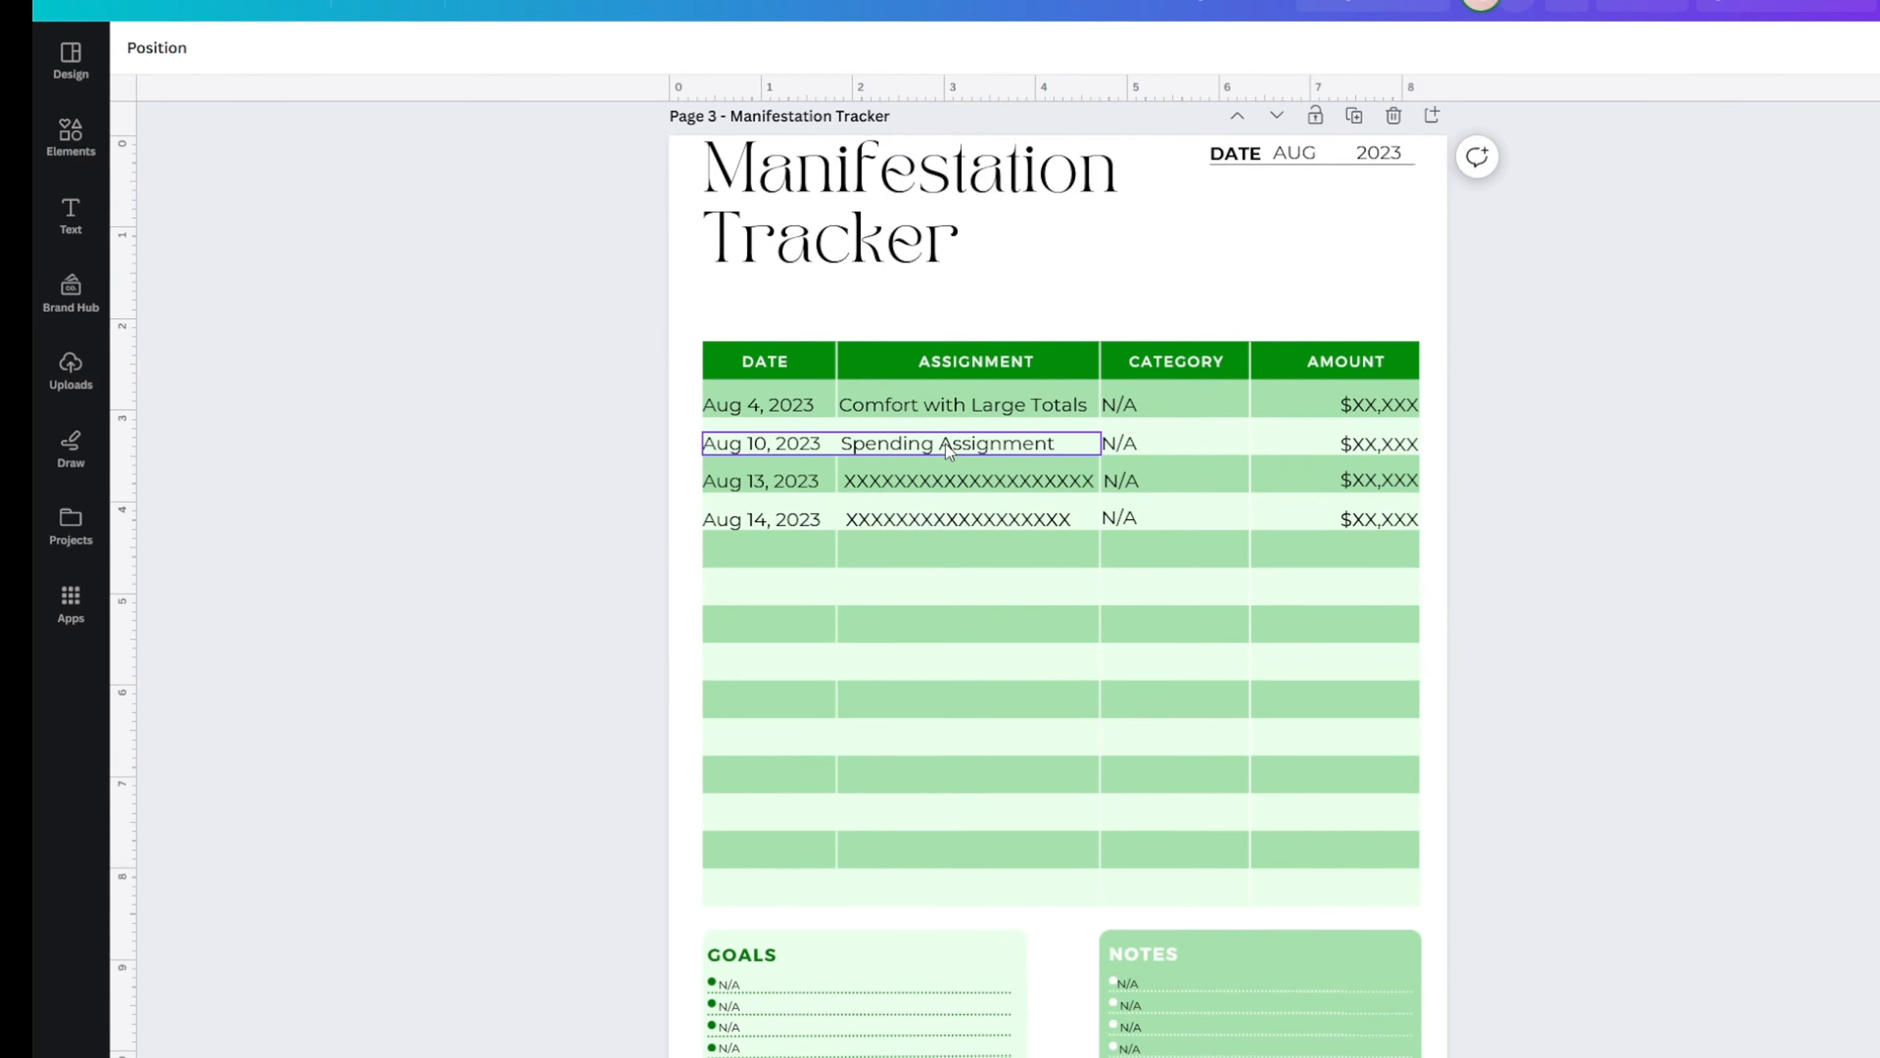
pyautogui.scroll(-15, 729, 685)
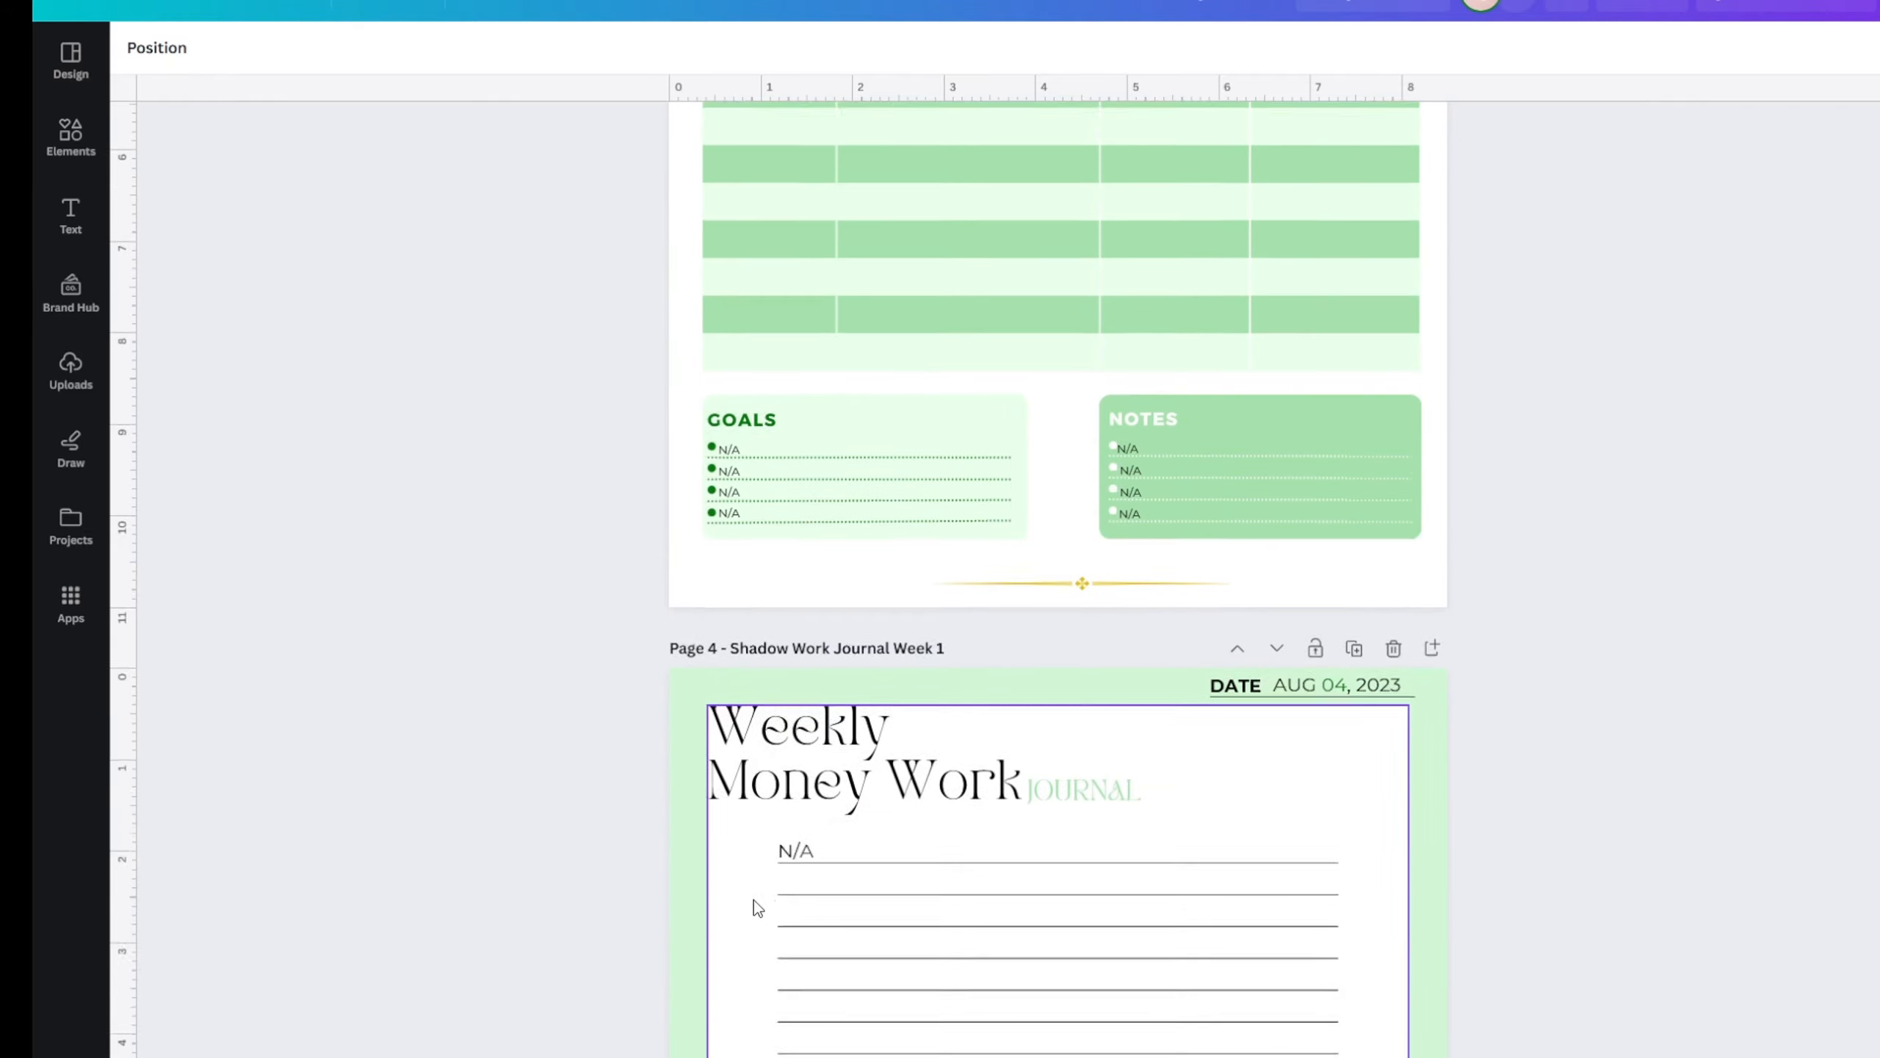
pyautogui.scroll(-4, 734, 949)
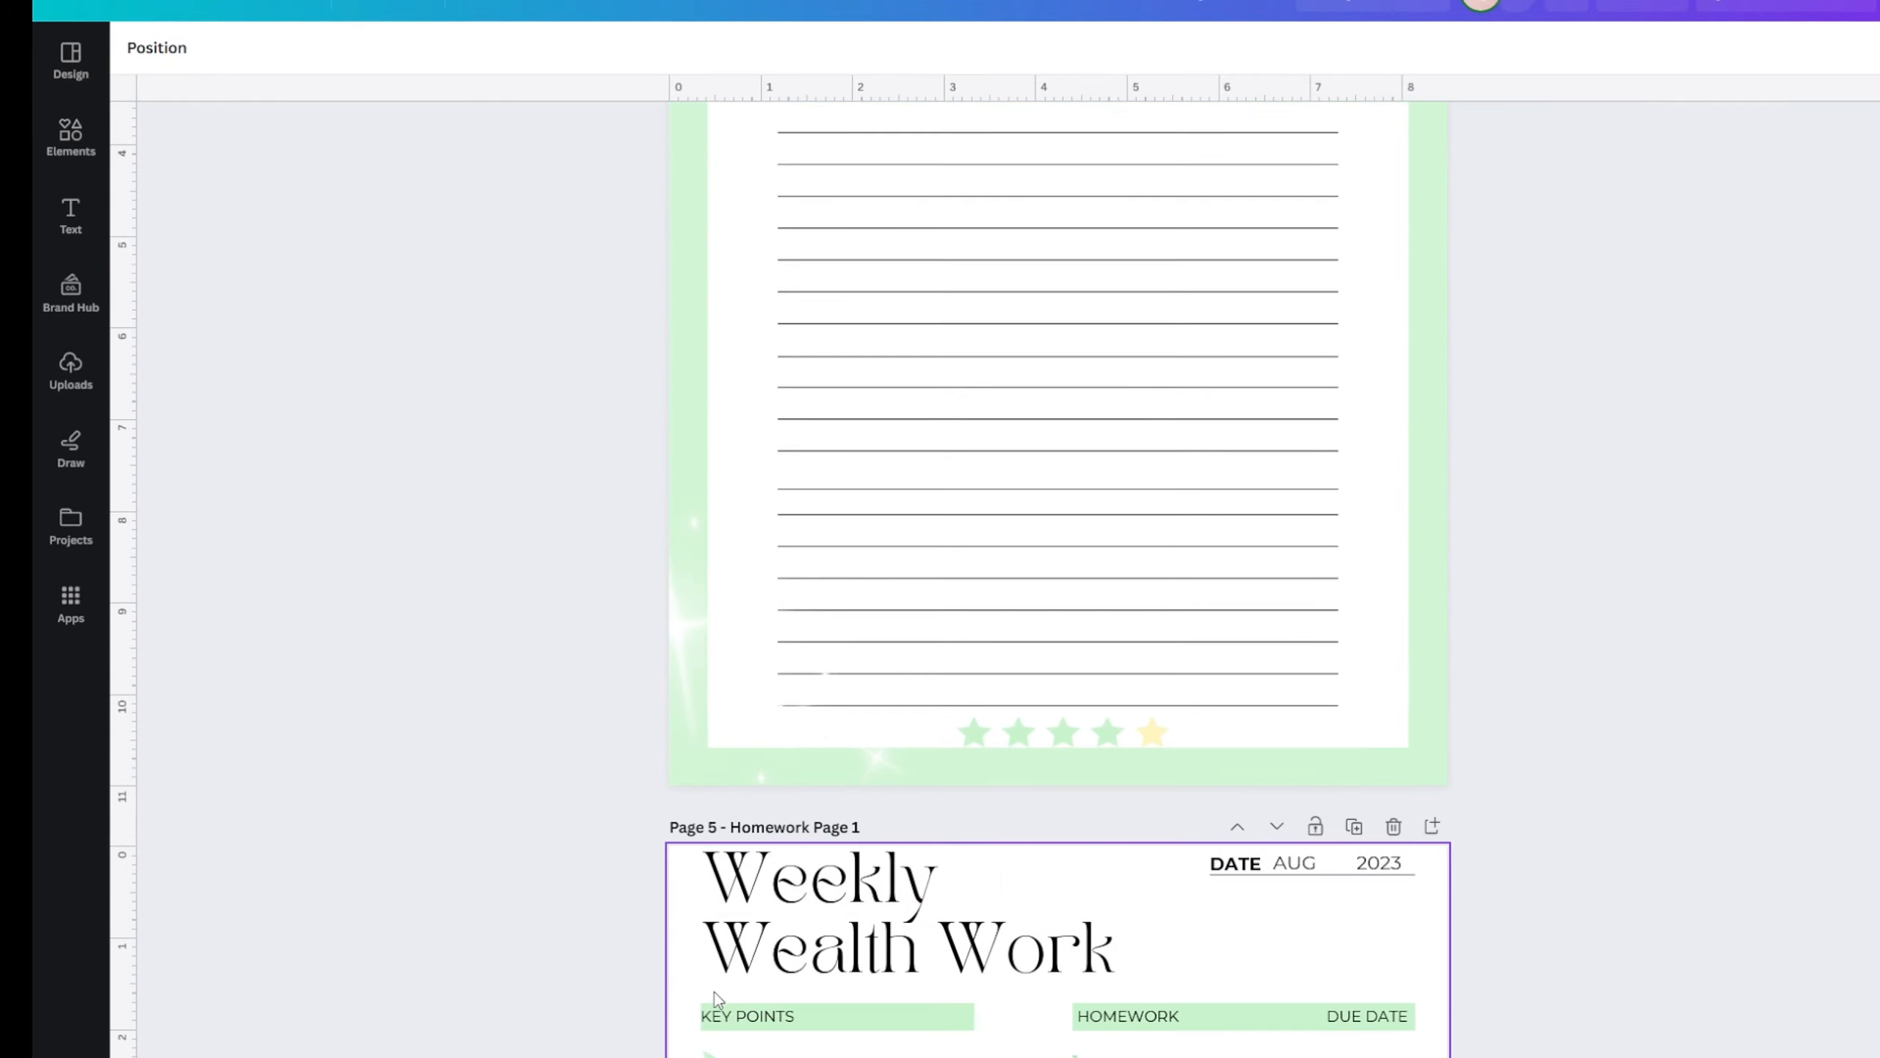
pyautogui.scroll(7, 726, 956)
pyautogui.scroll(8, 743, 932)
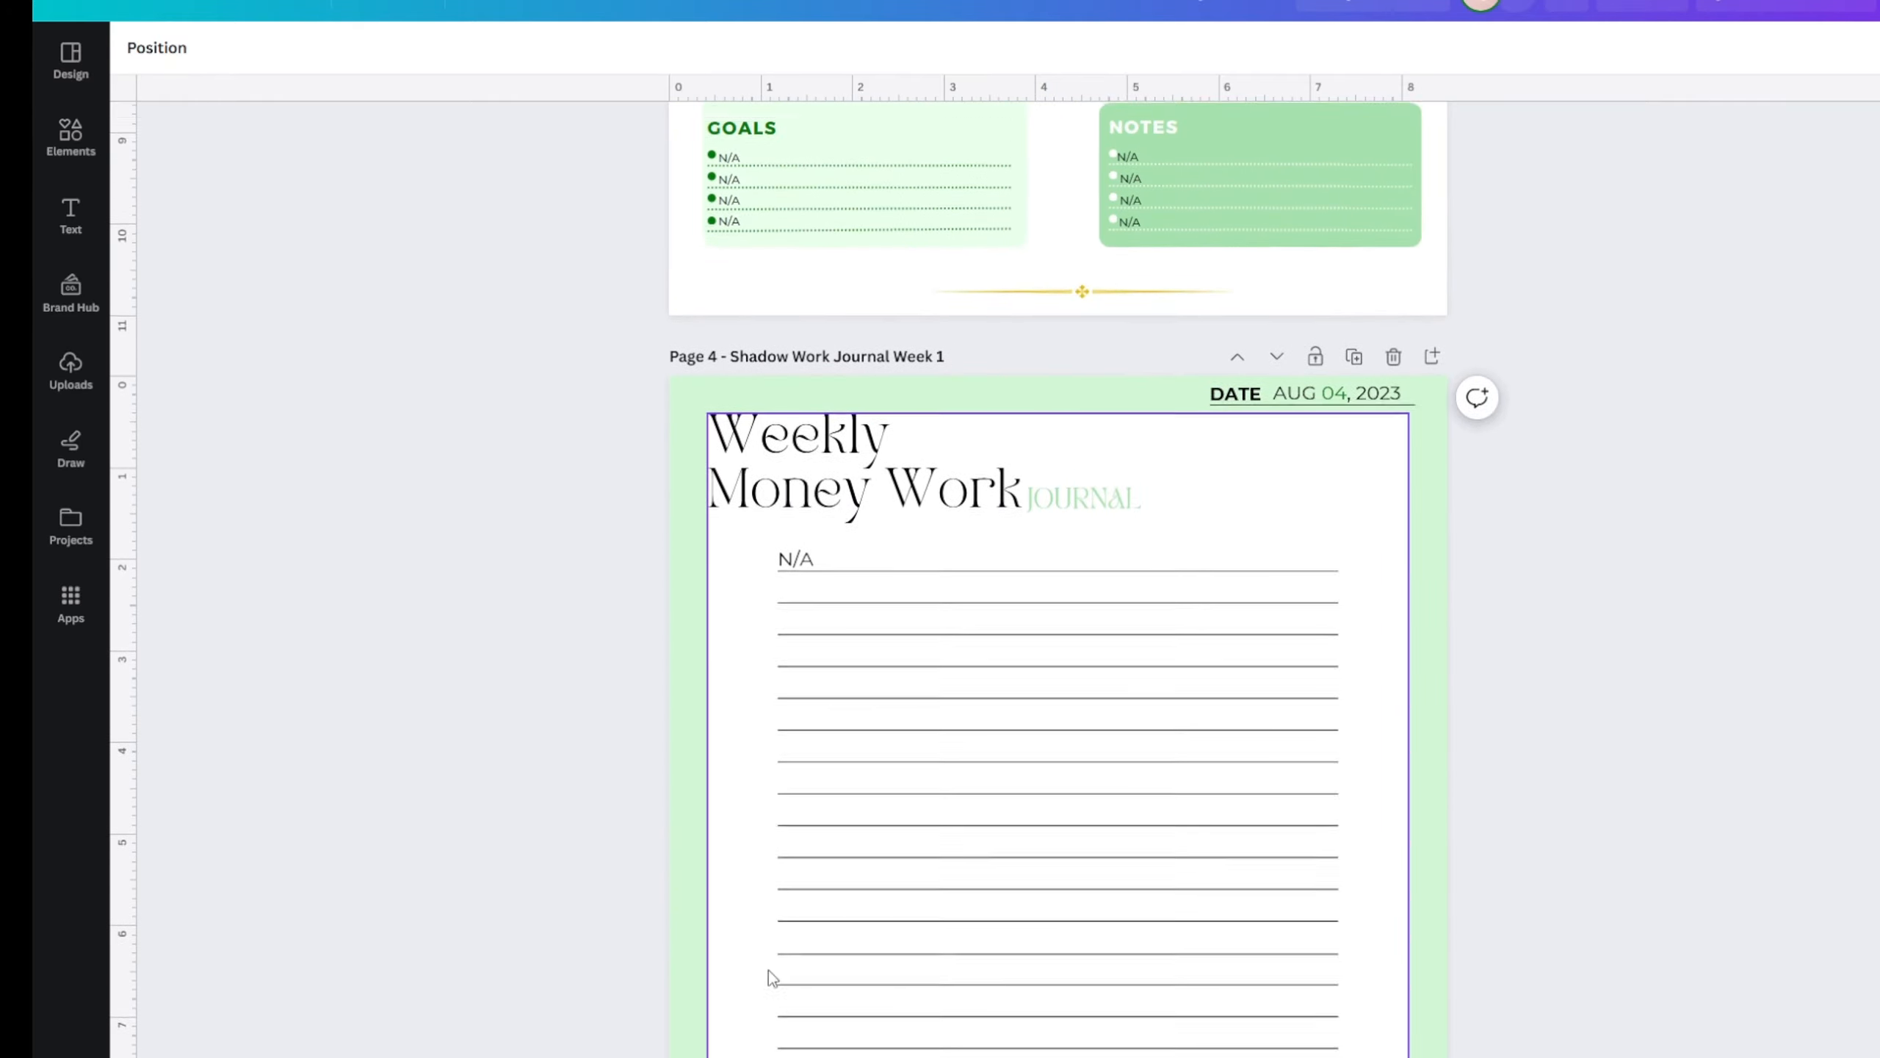
# - Replace the first Key Points entry, about gratitude, on Homework Page 1 with "N/A"
pyautogui.scroll(2, 766, 970)
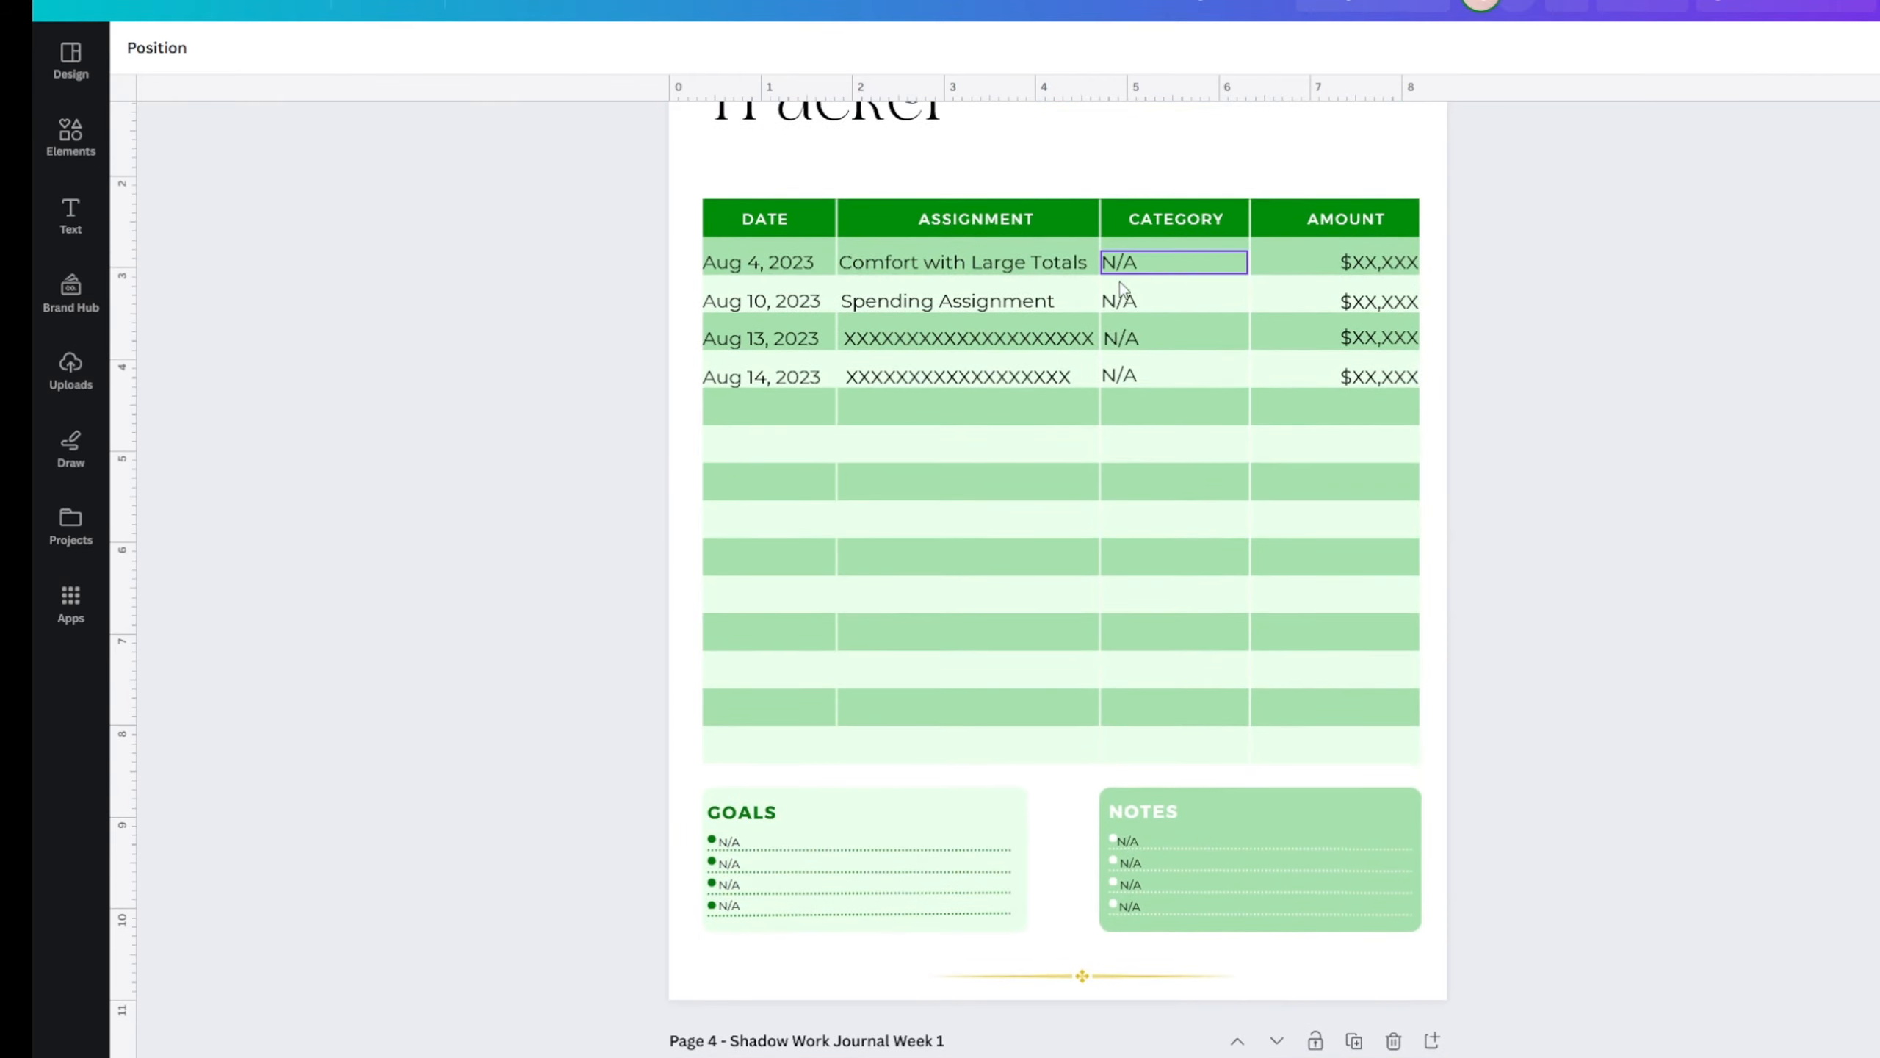
pyautogui.scroll(-10, 996, 399)
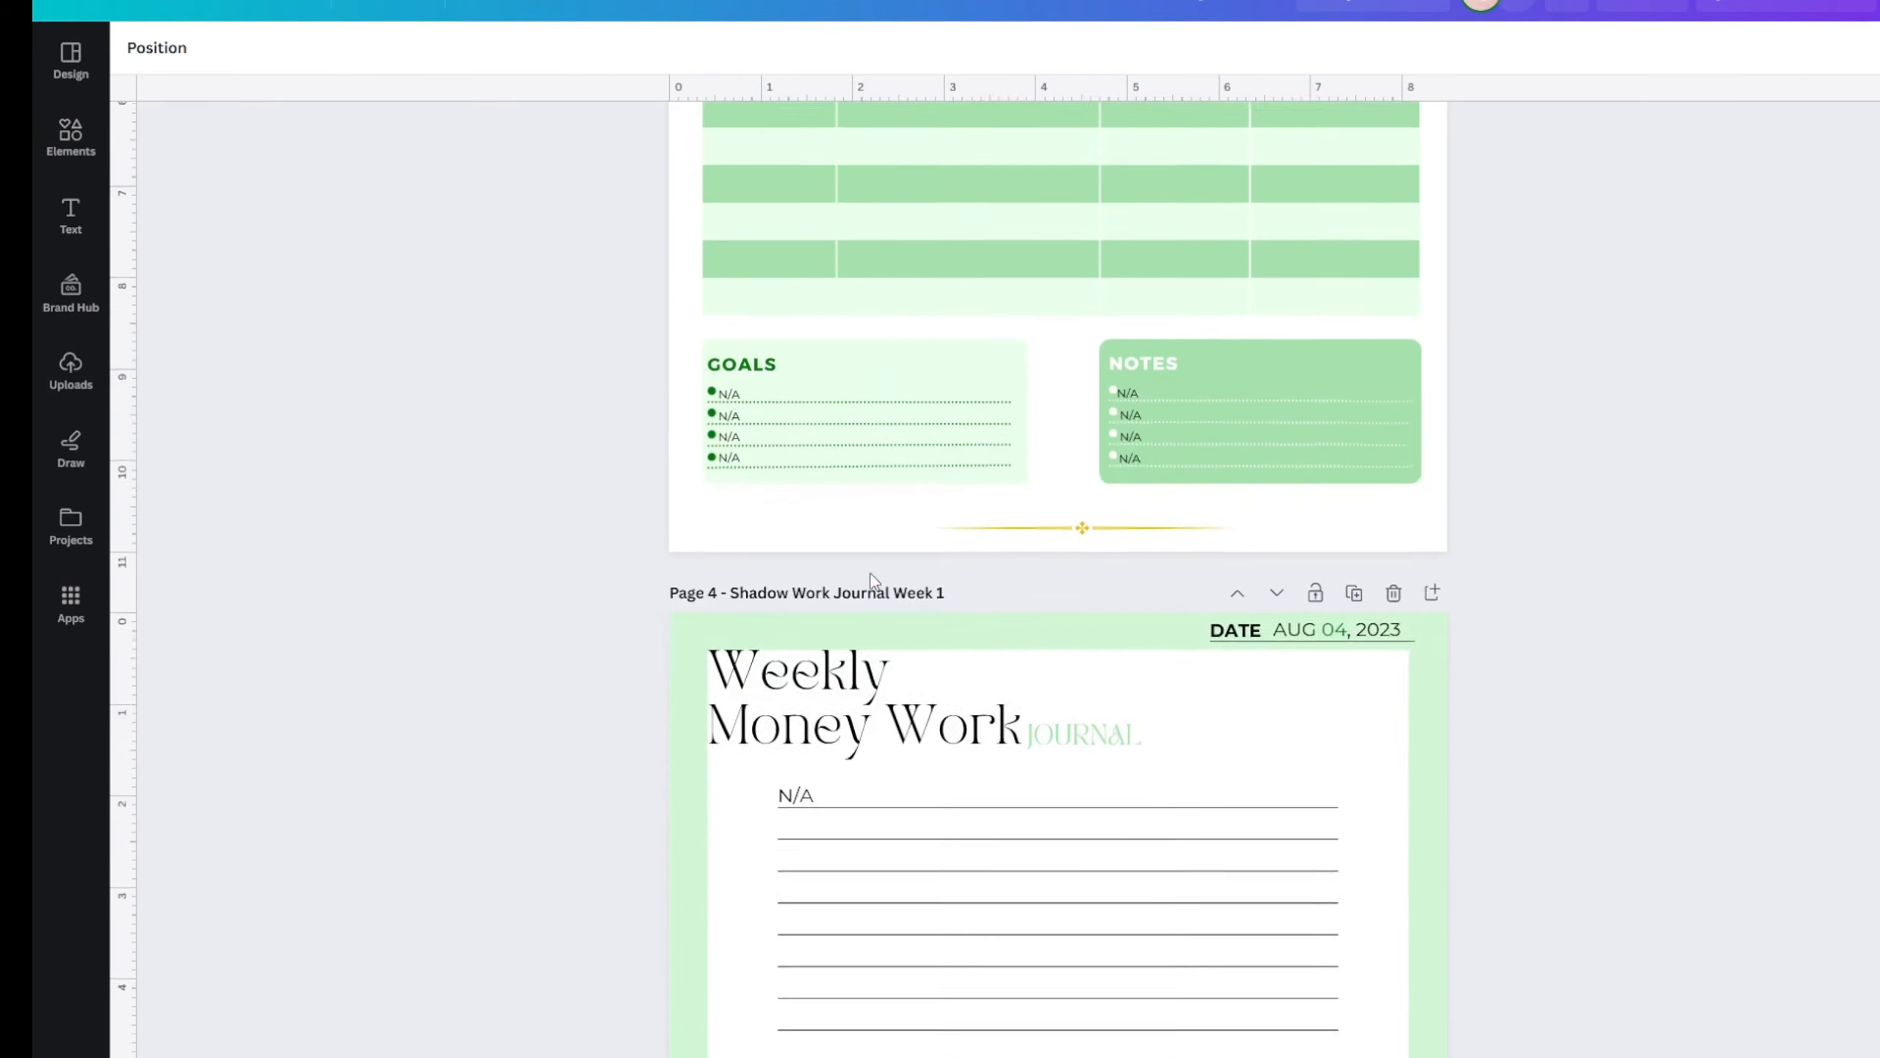
pyautogui.scroll(-12, 1066, 787)
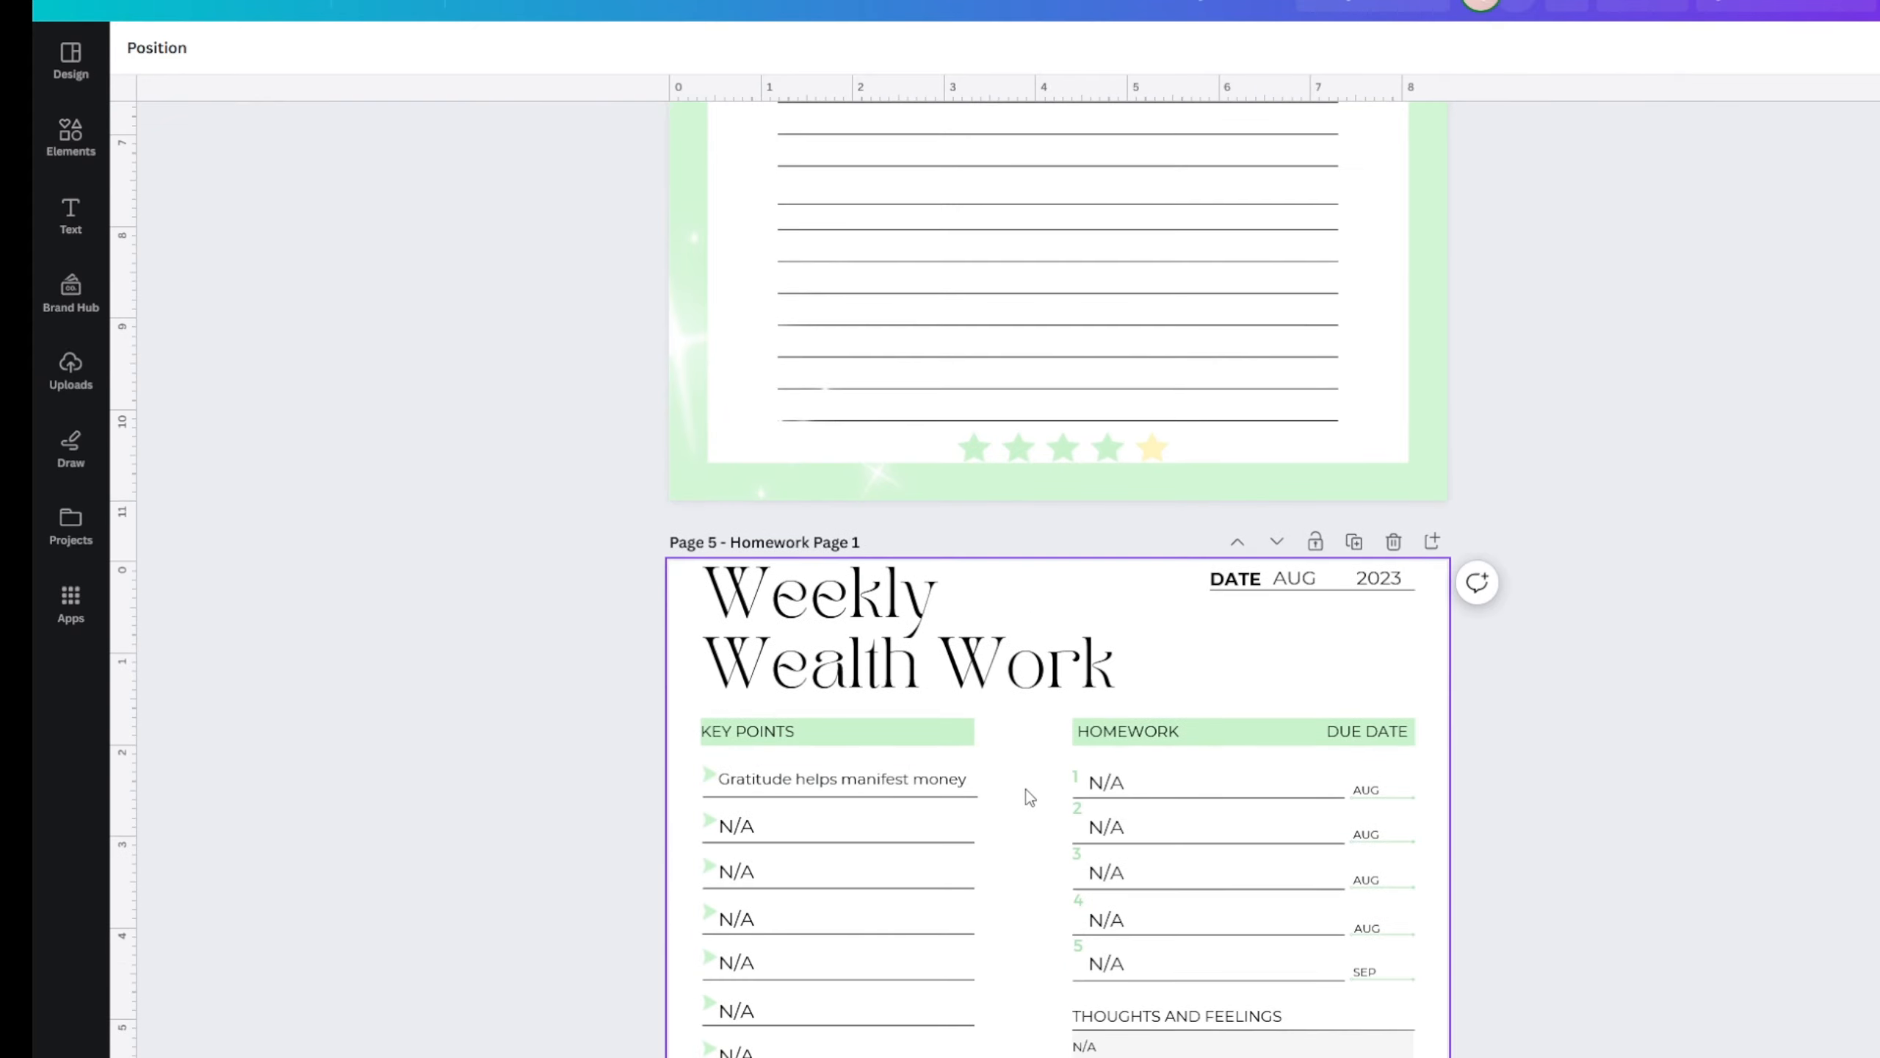
pyautogui.scroll(-3, 1027, 790)
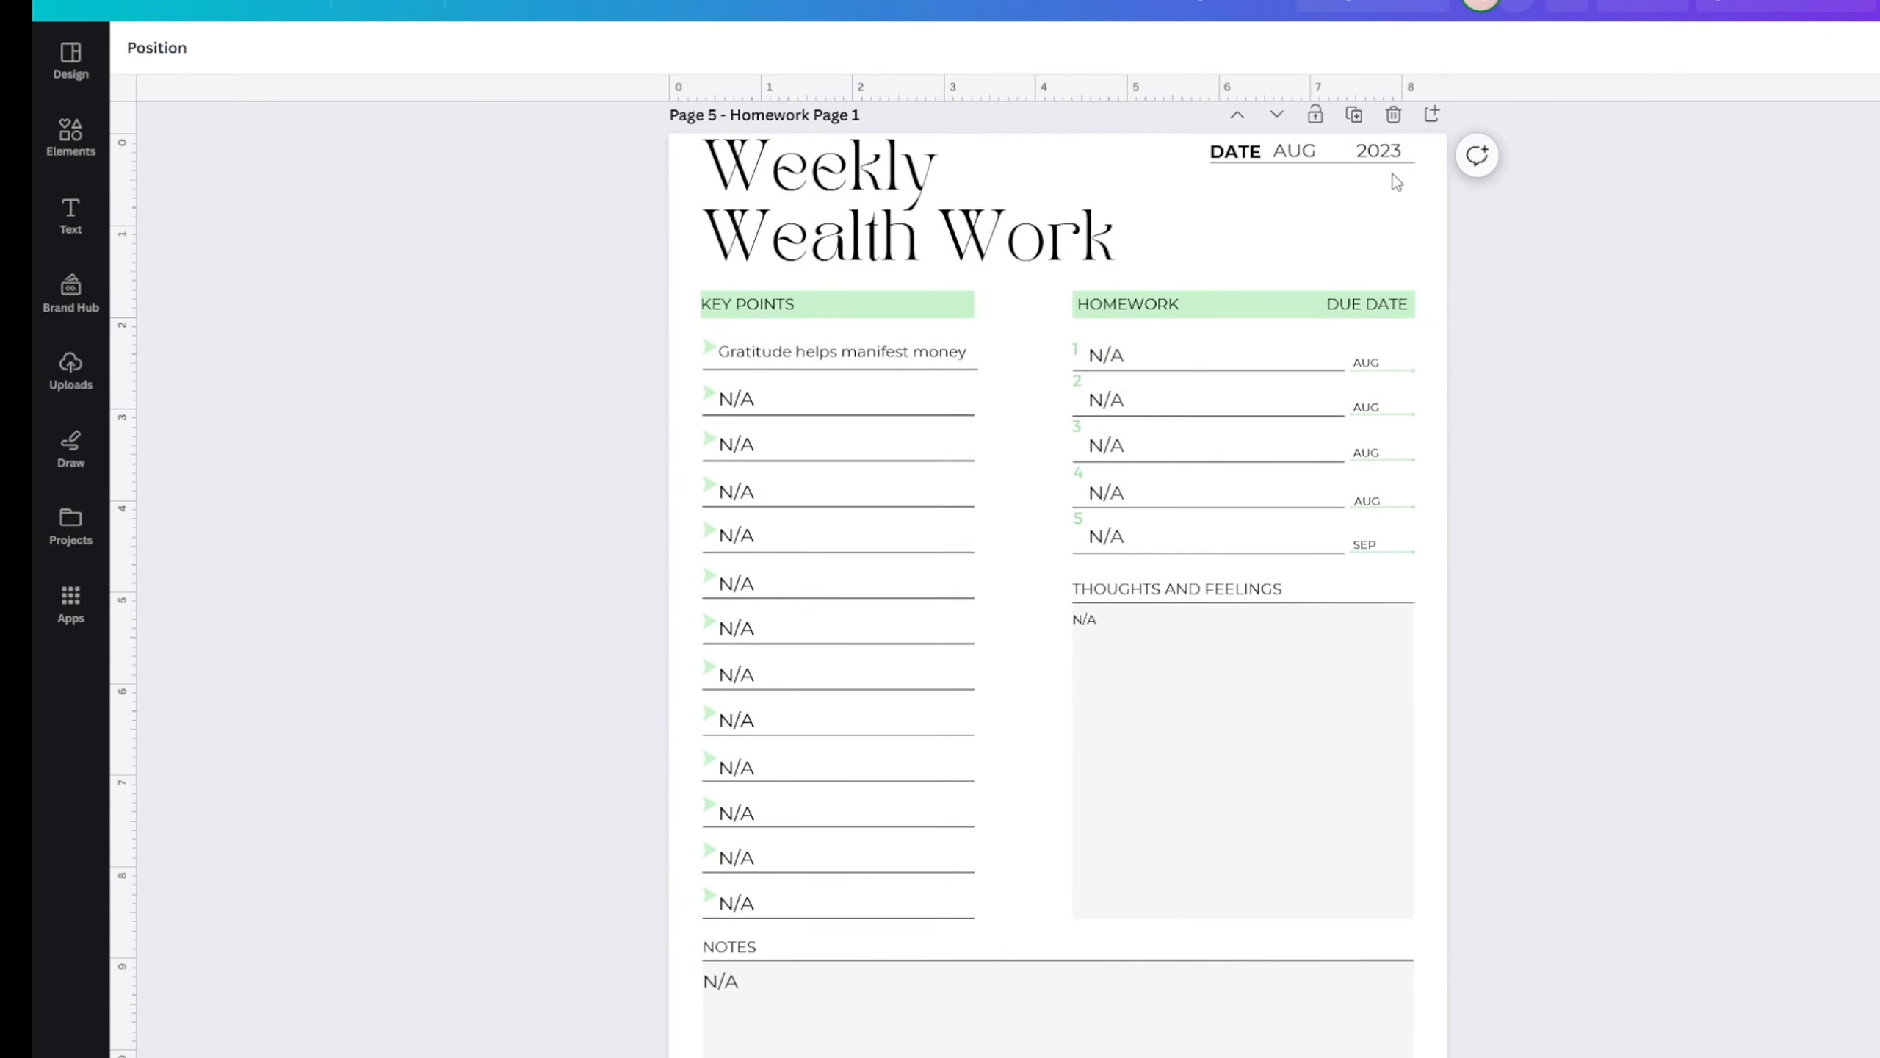
pyautogui.click(760, 368)
pyautogui.doubleClick(795, 348)
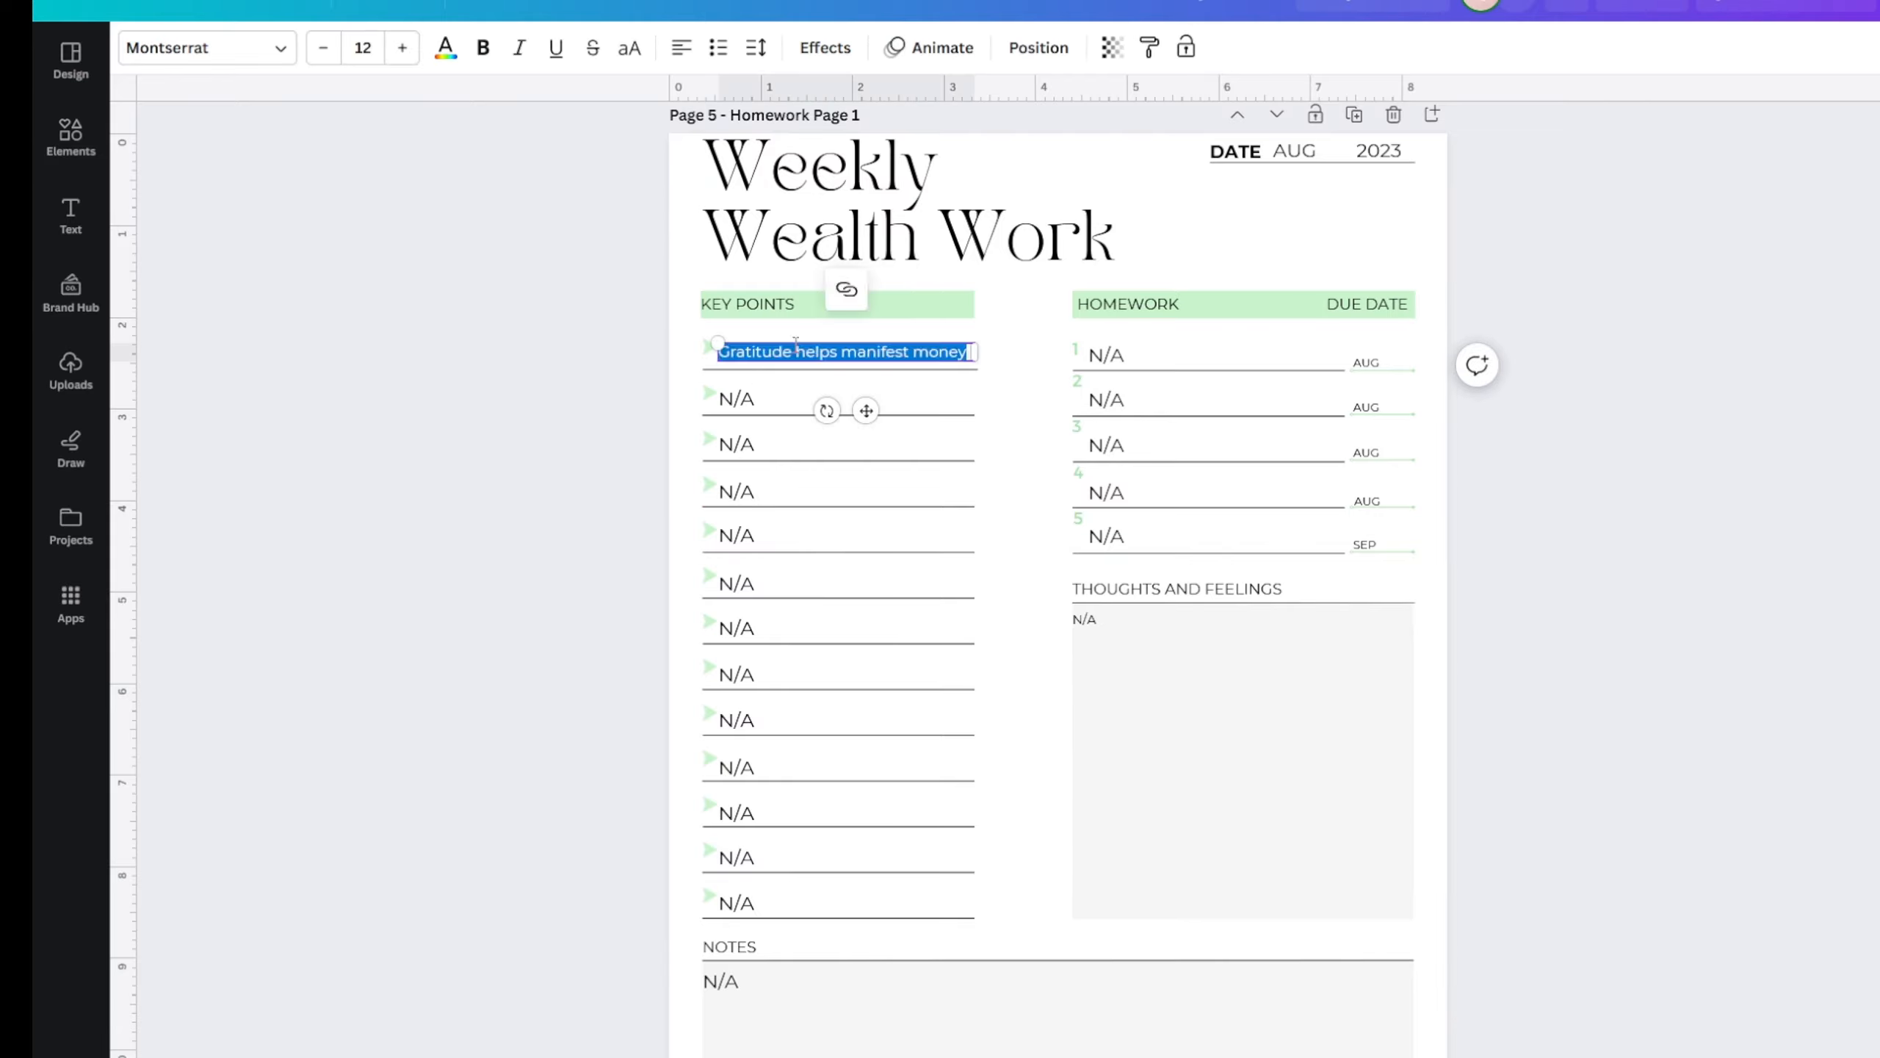
pyautogui.write('N/A')
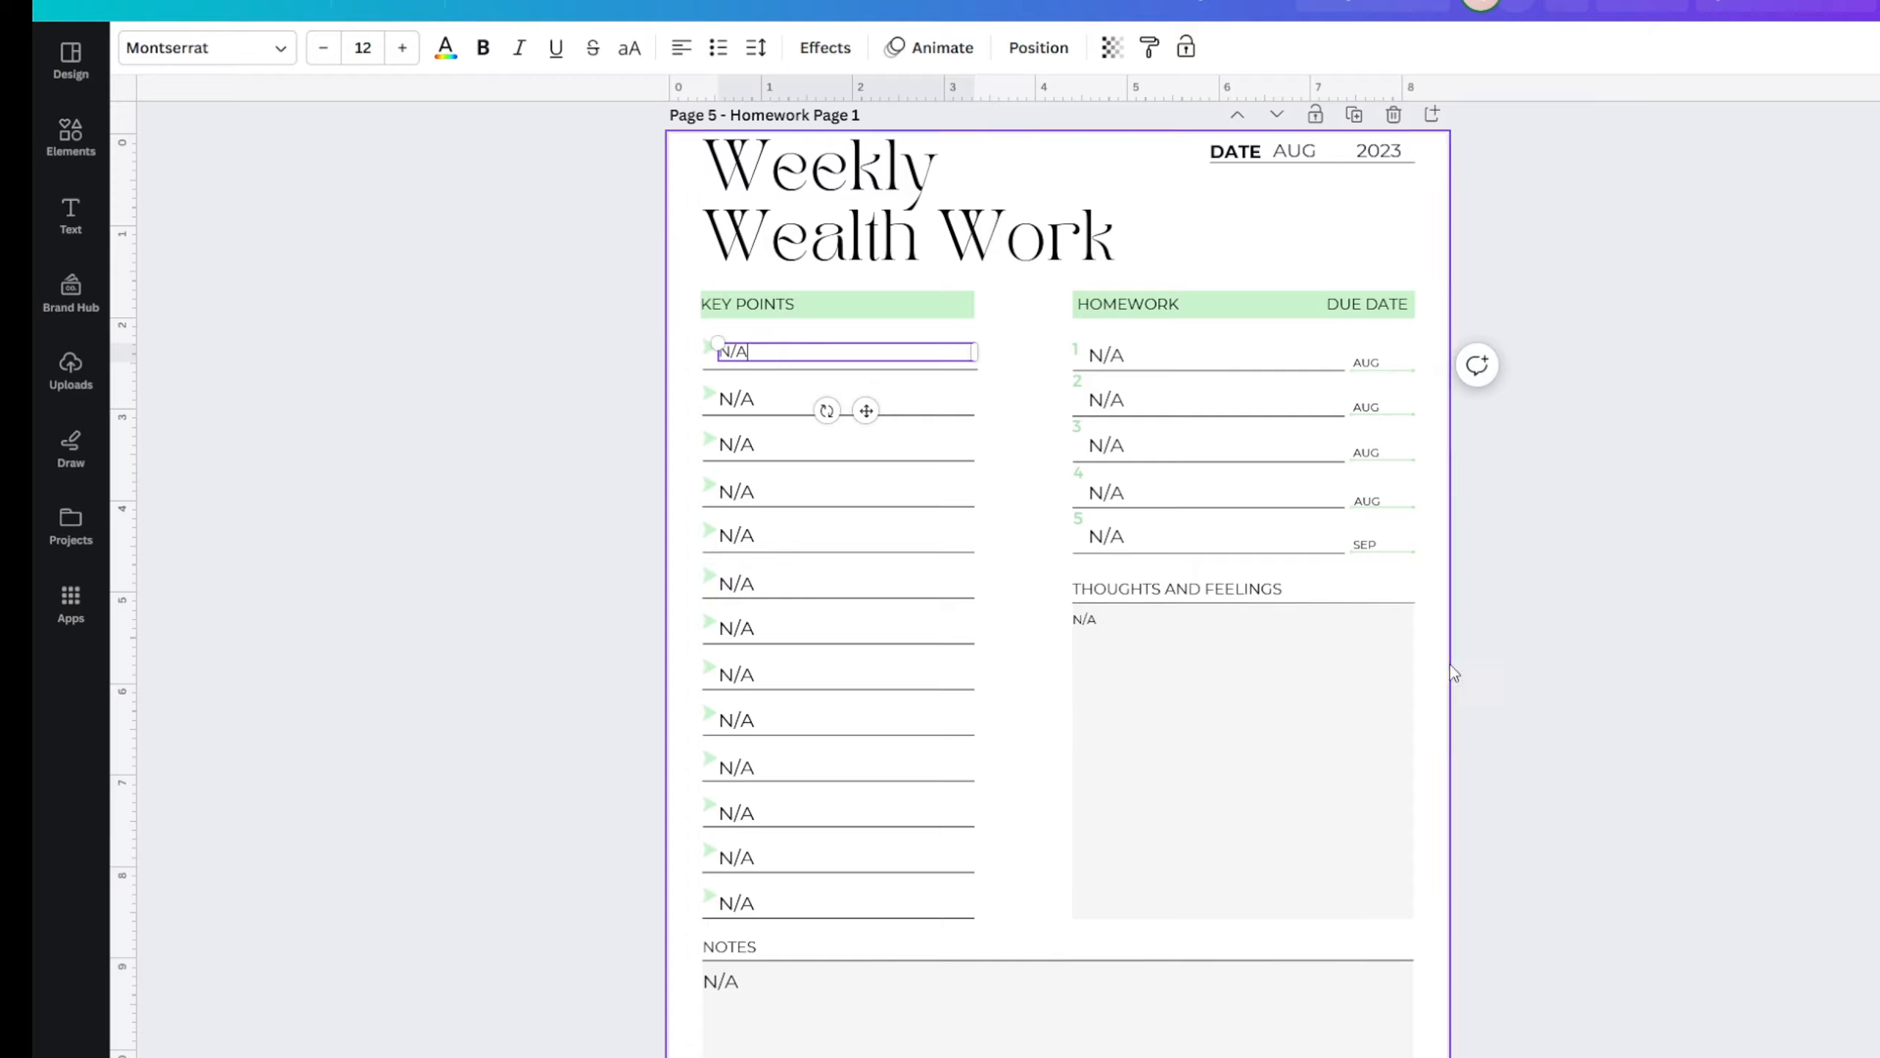
pyautogui.click(1626, 670)
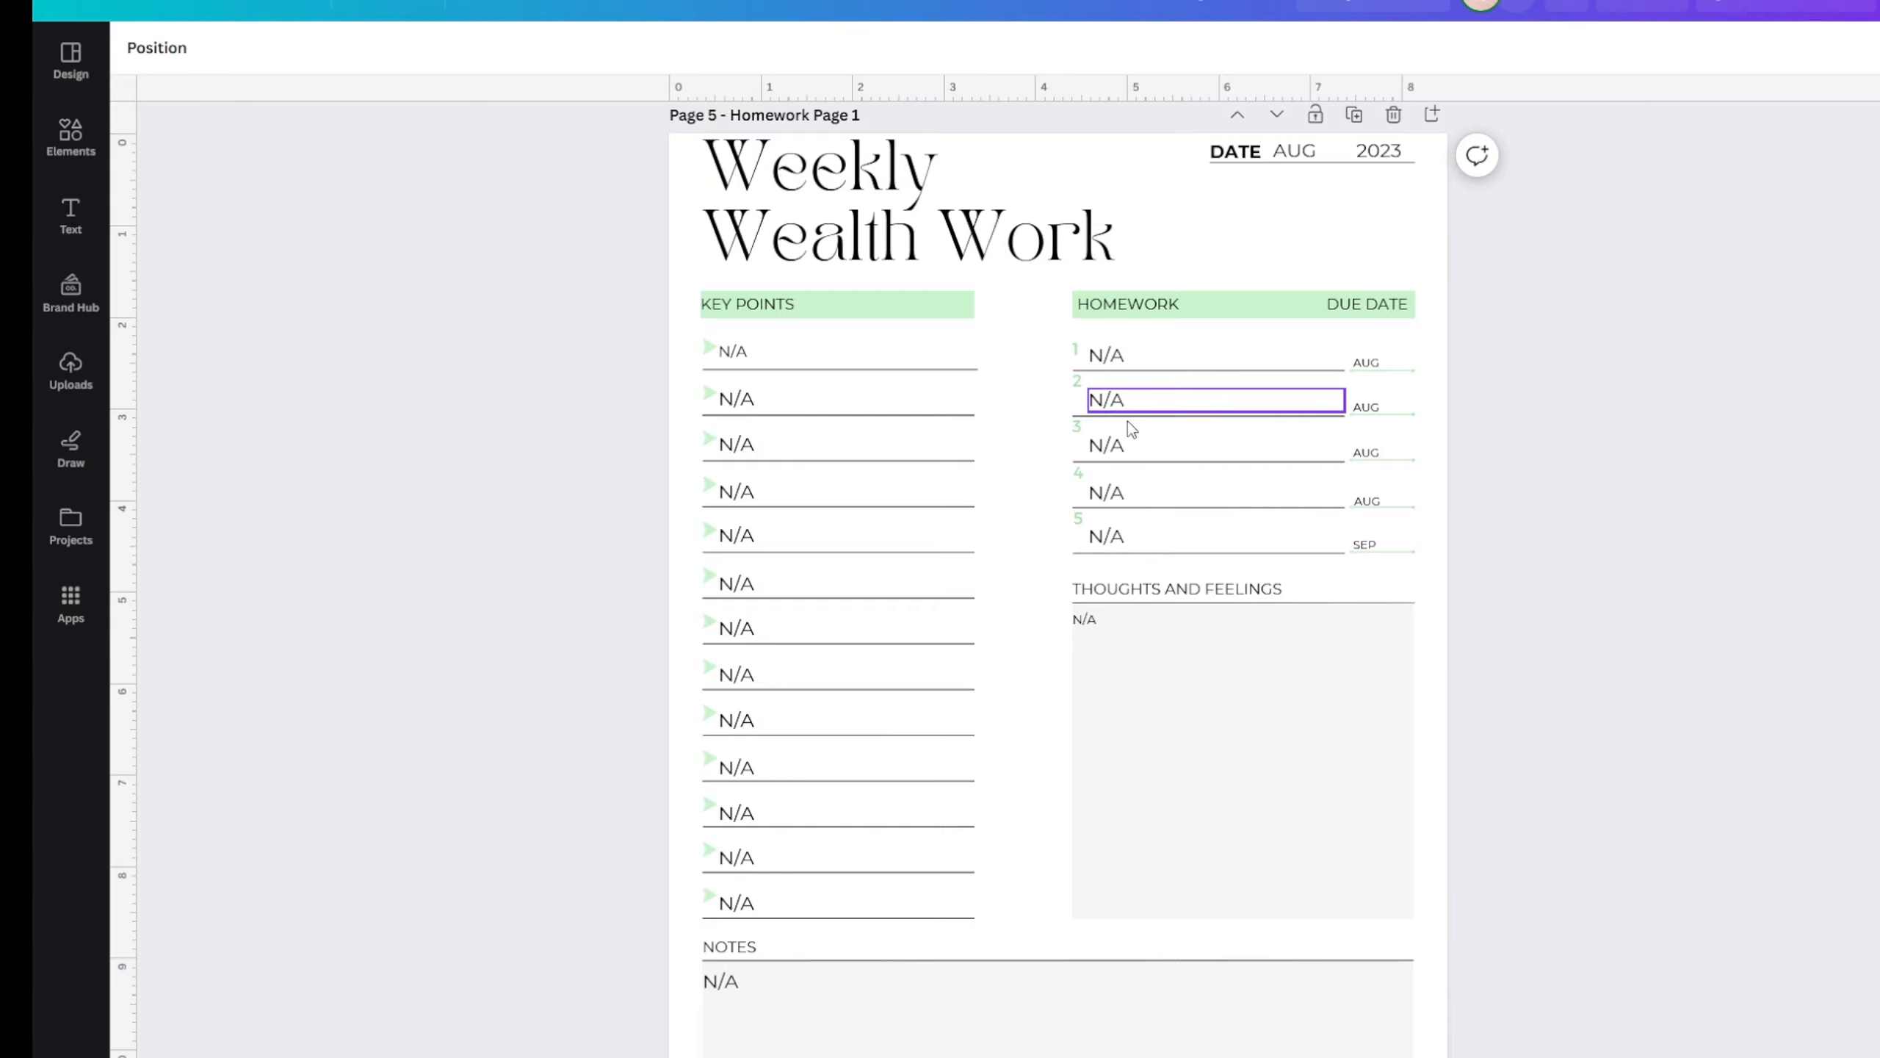
# - Recolor the green straight-mouthed face in Reflection Page 1's "This Week I Felt" grid white
pyautogui.scroll(-3, 1127, 515)
pyautogui.scroll(-10, 1127, 511)
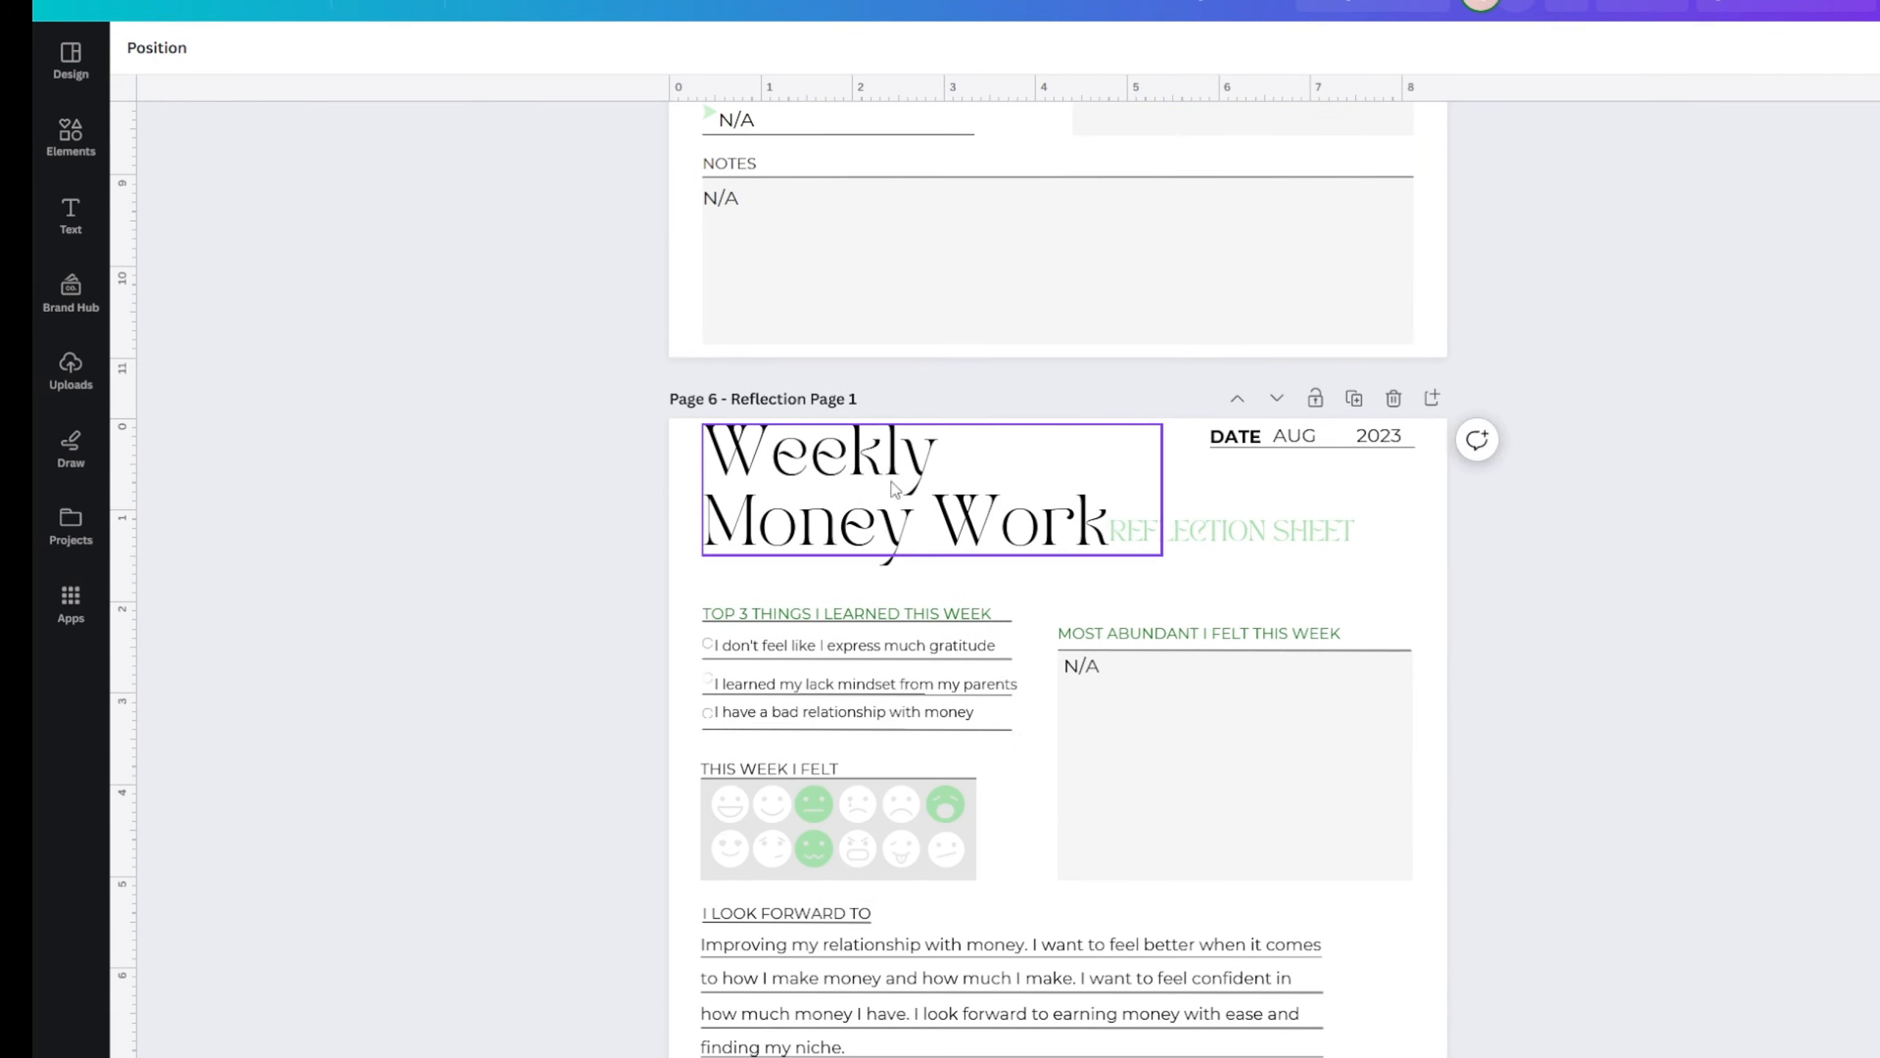
pyautogui.click(818, 535)
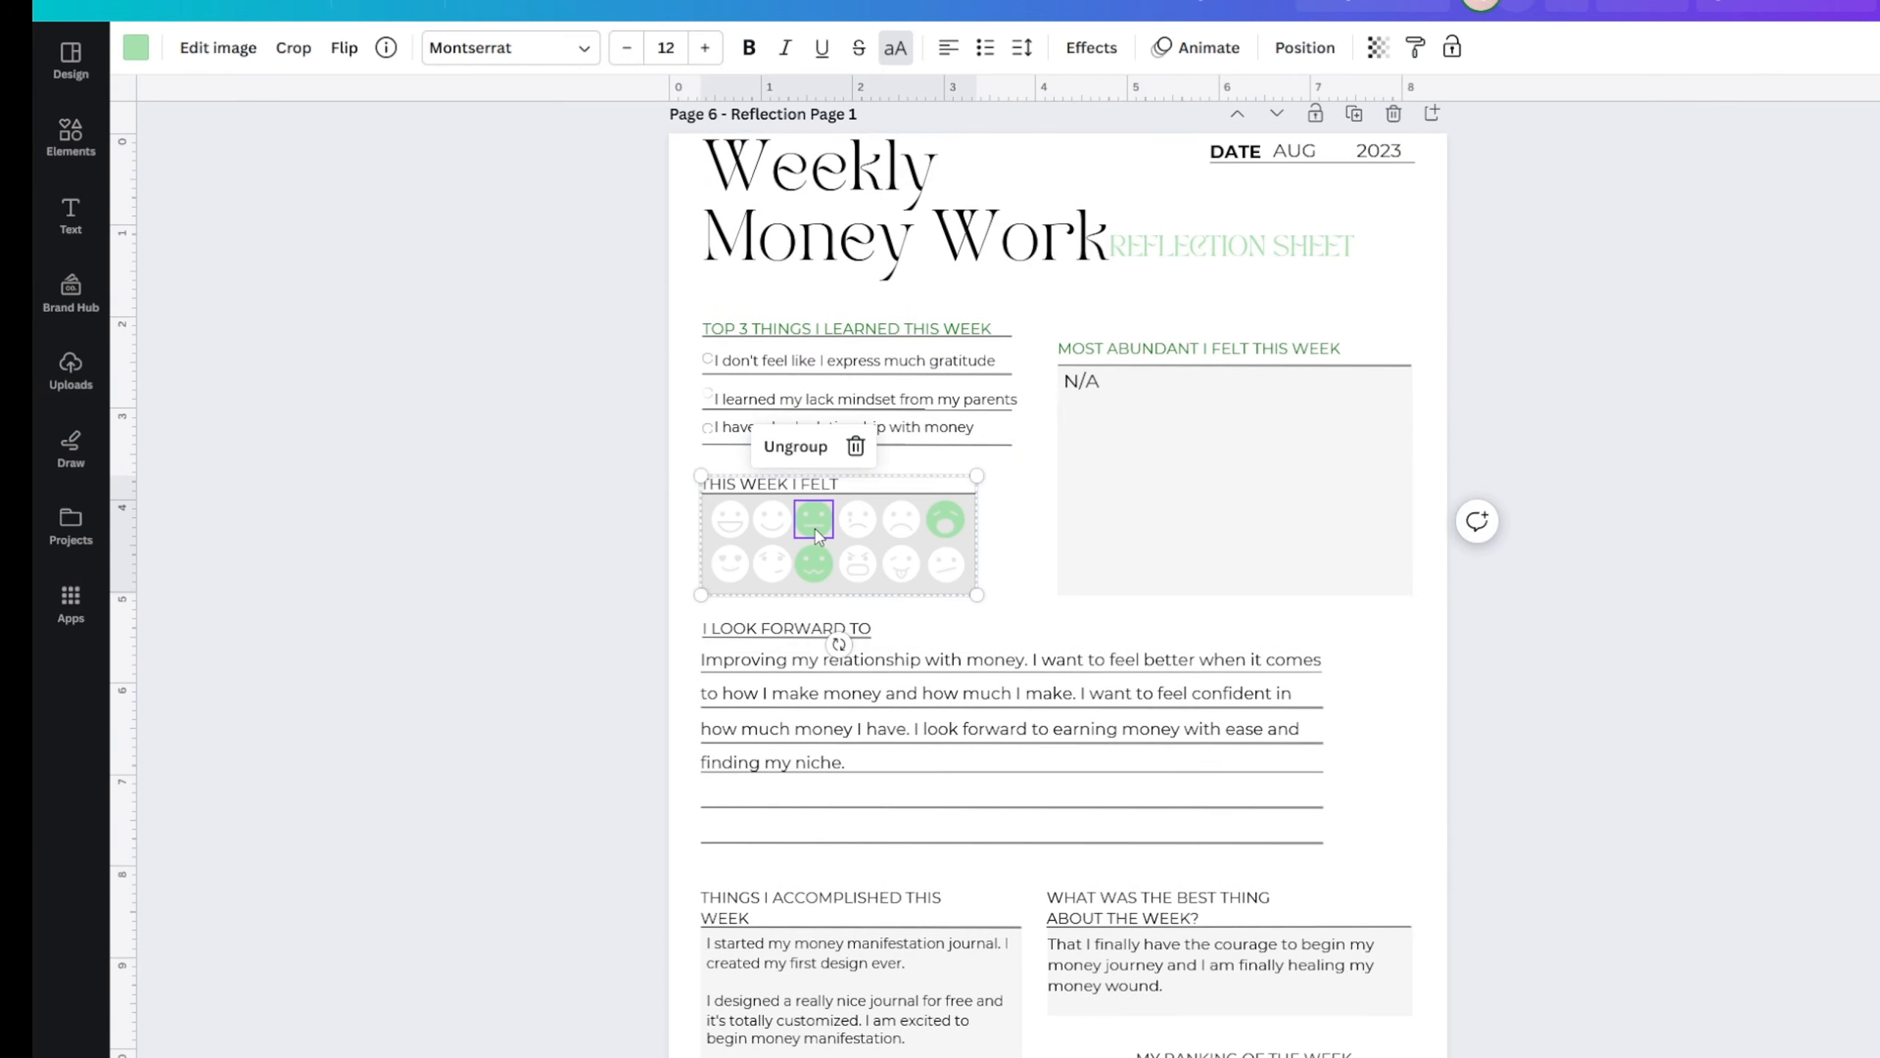
pyautogui.scroll(3, 810, 599)
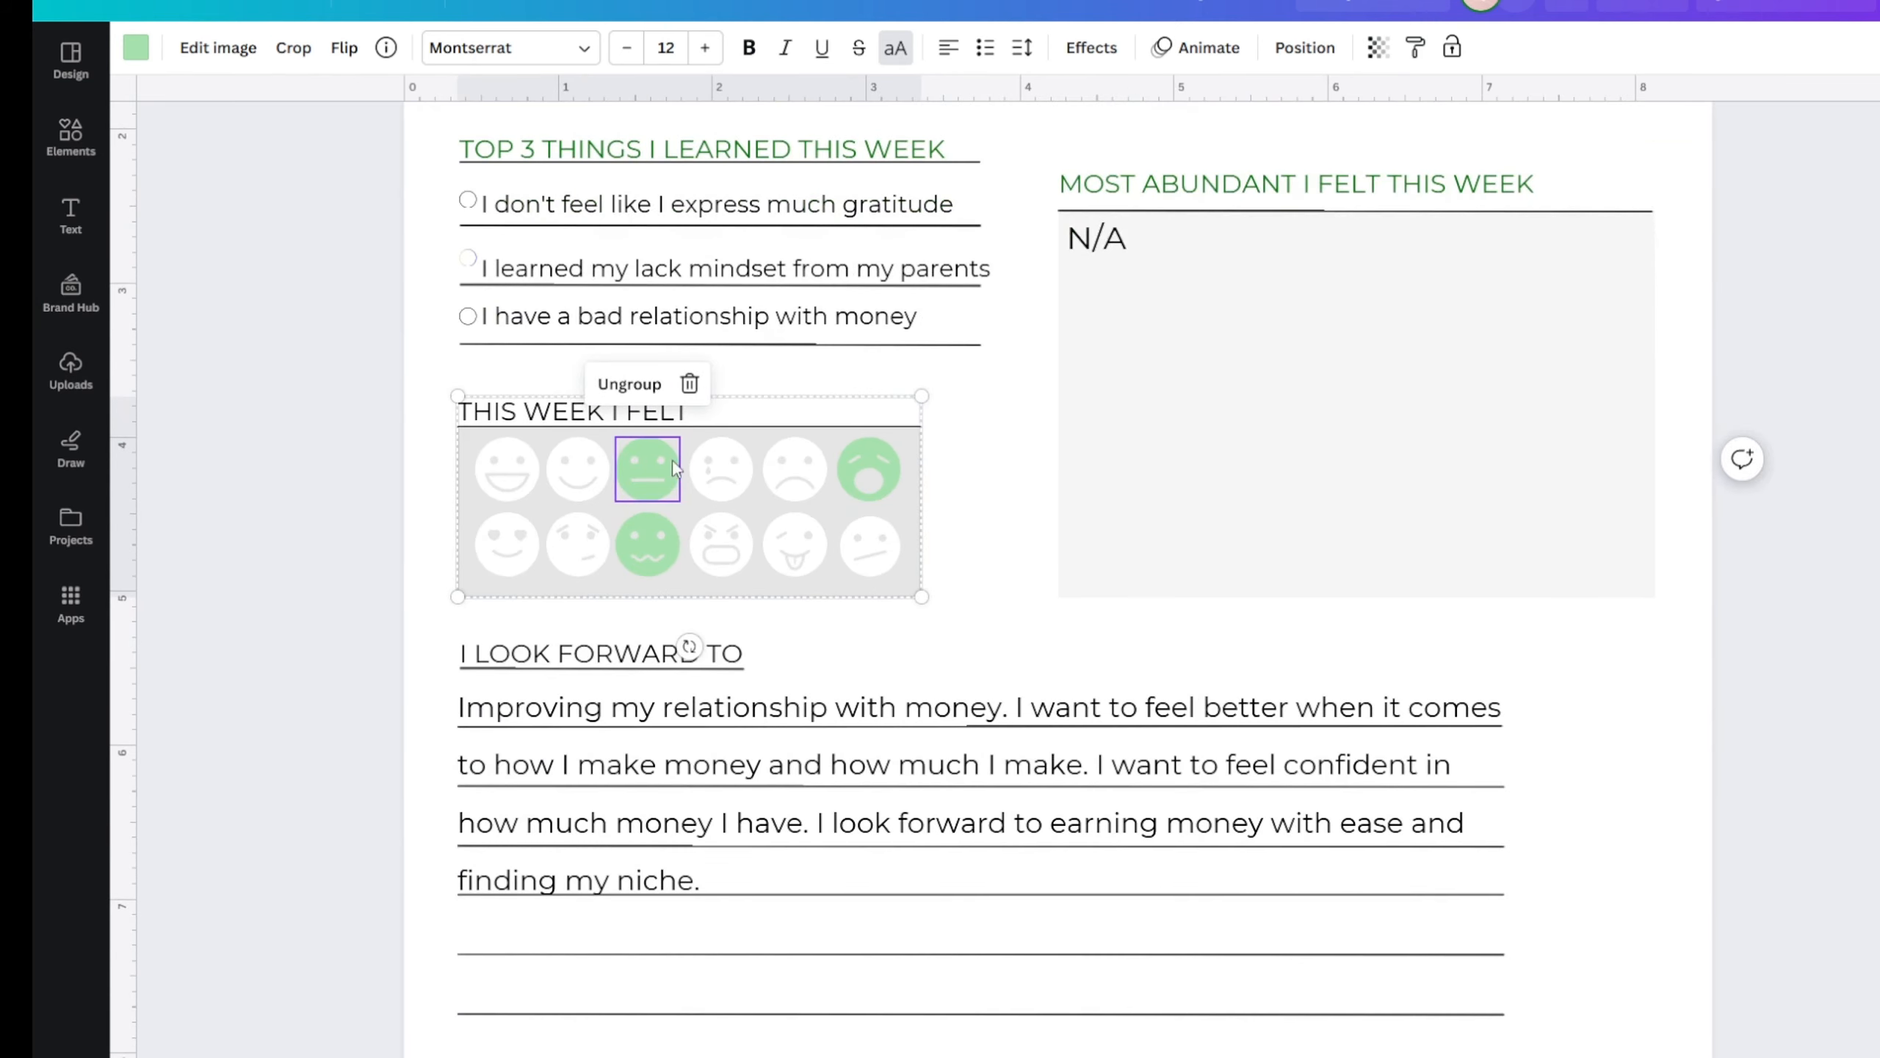
pyautogui.click(197, 376)
pyautogui.click(648, 479)
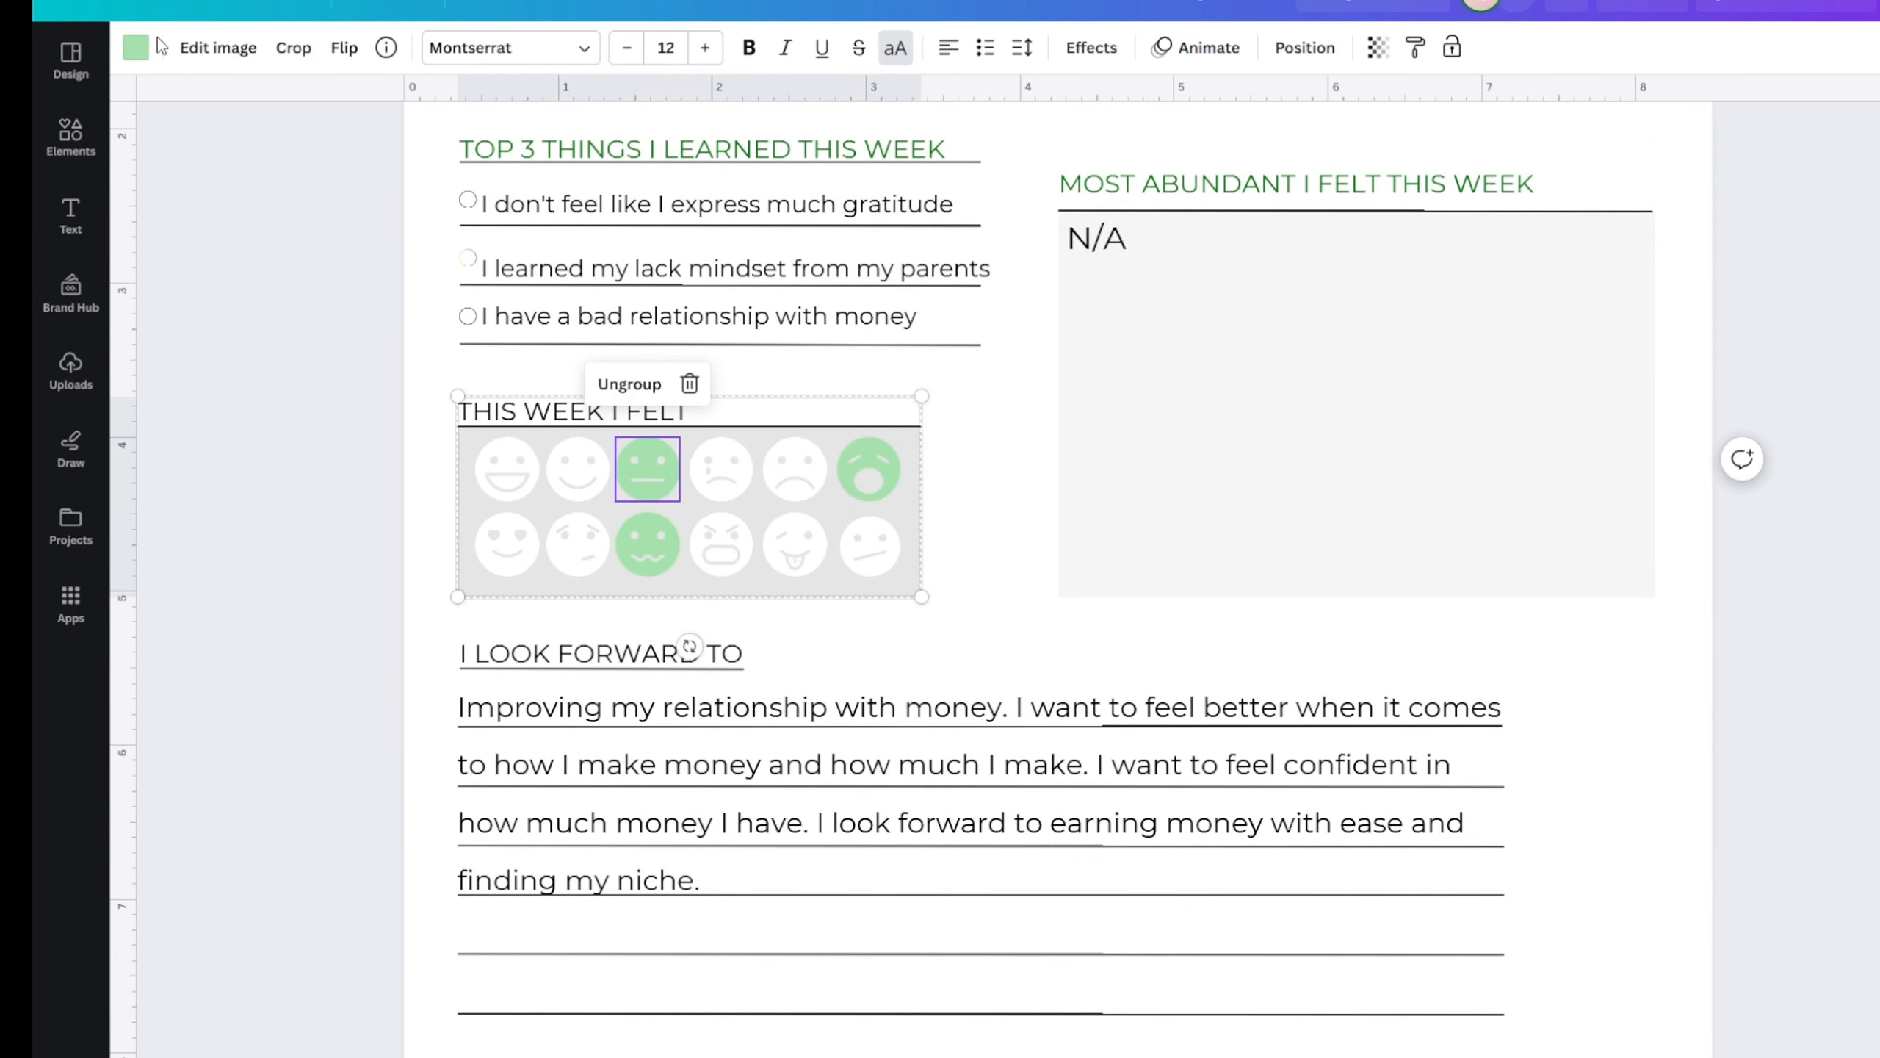
pyautogui.click(134, 56)
pyautogui.click(327, 290)
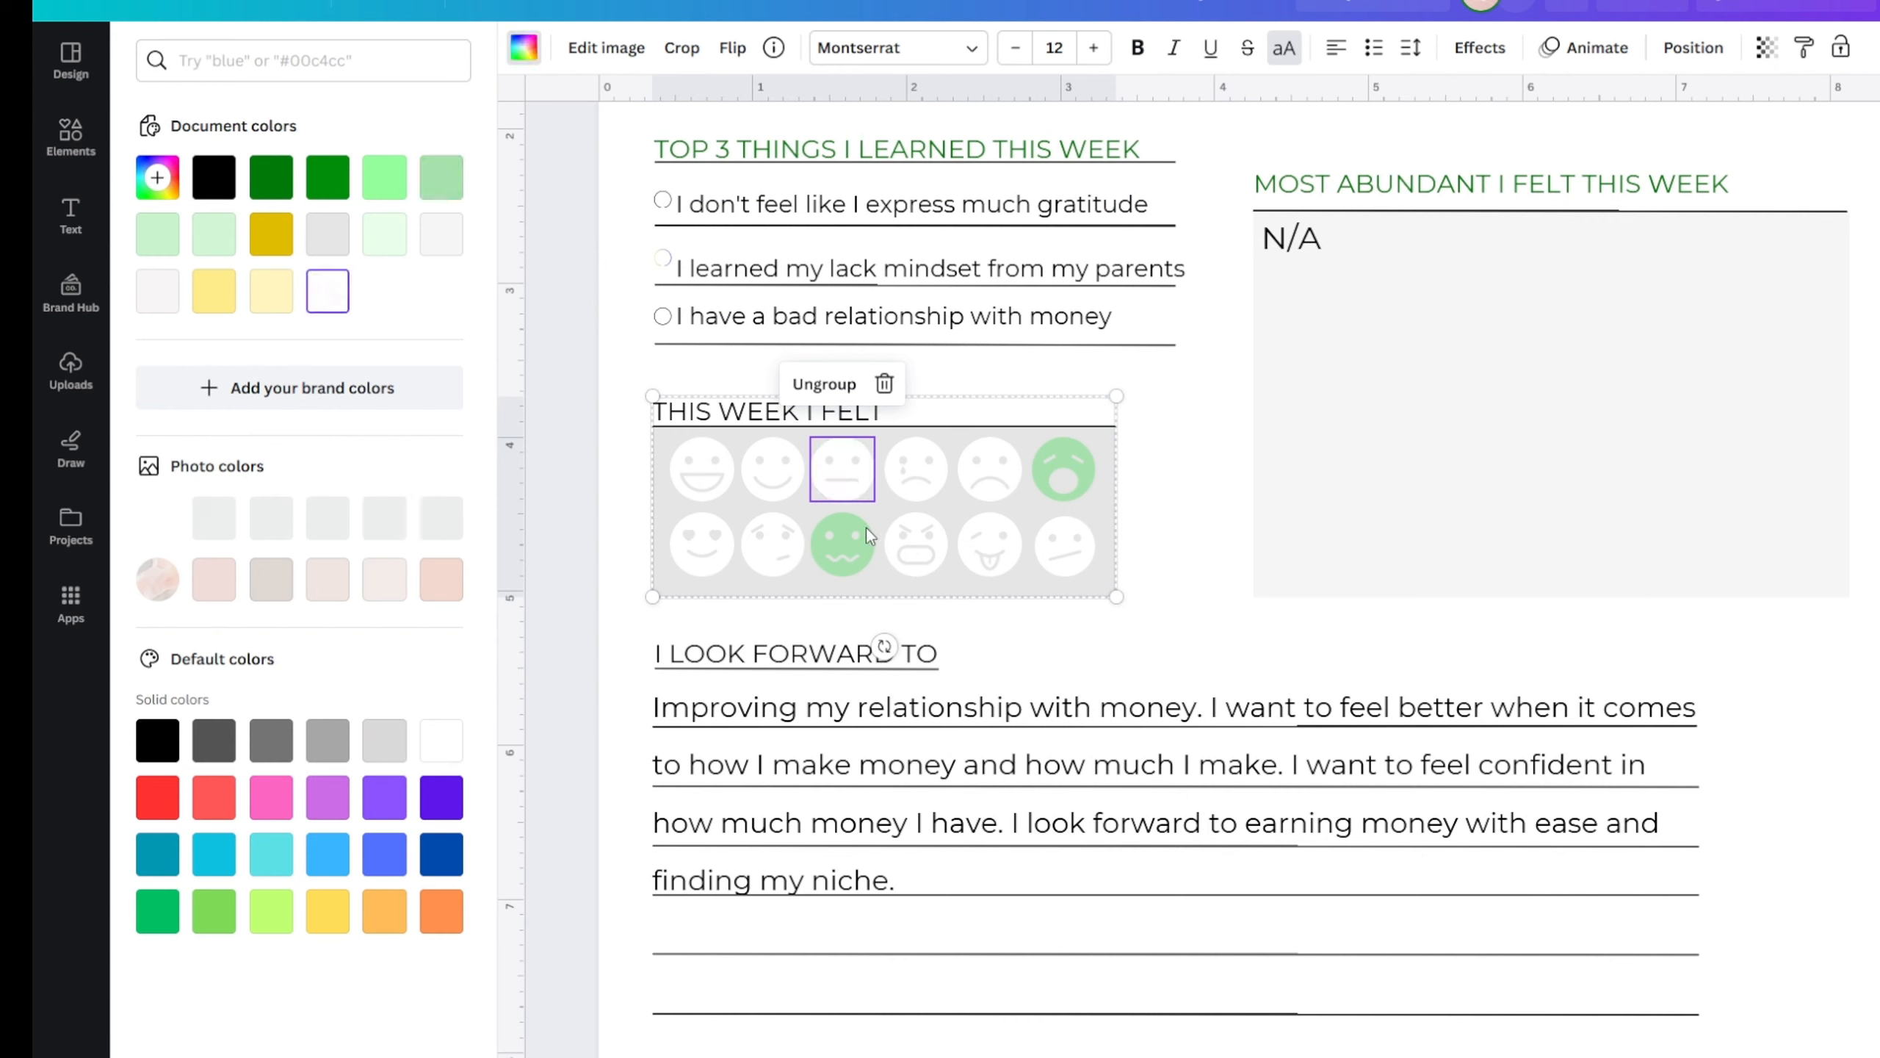
# - Recolor the green wavy-mouthed face and the green open-mouthed face in the same mood grid white
pyautogui.click(827, 532)
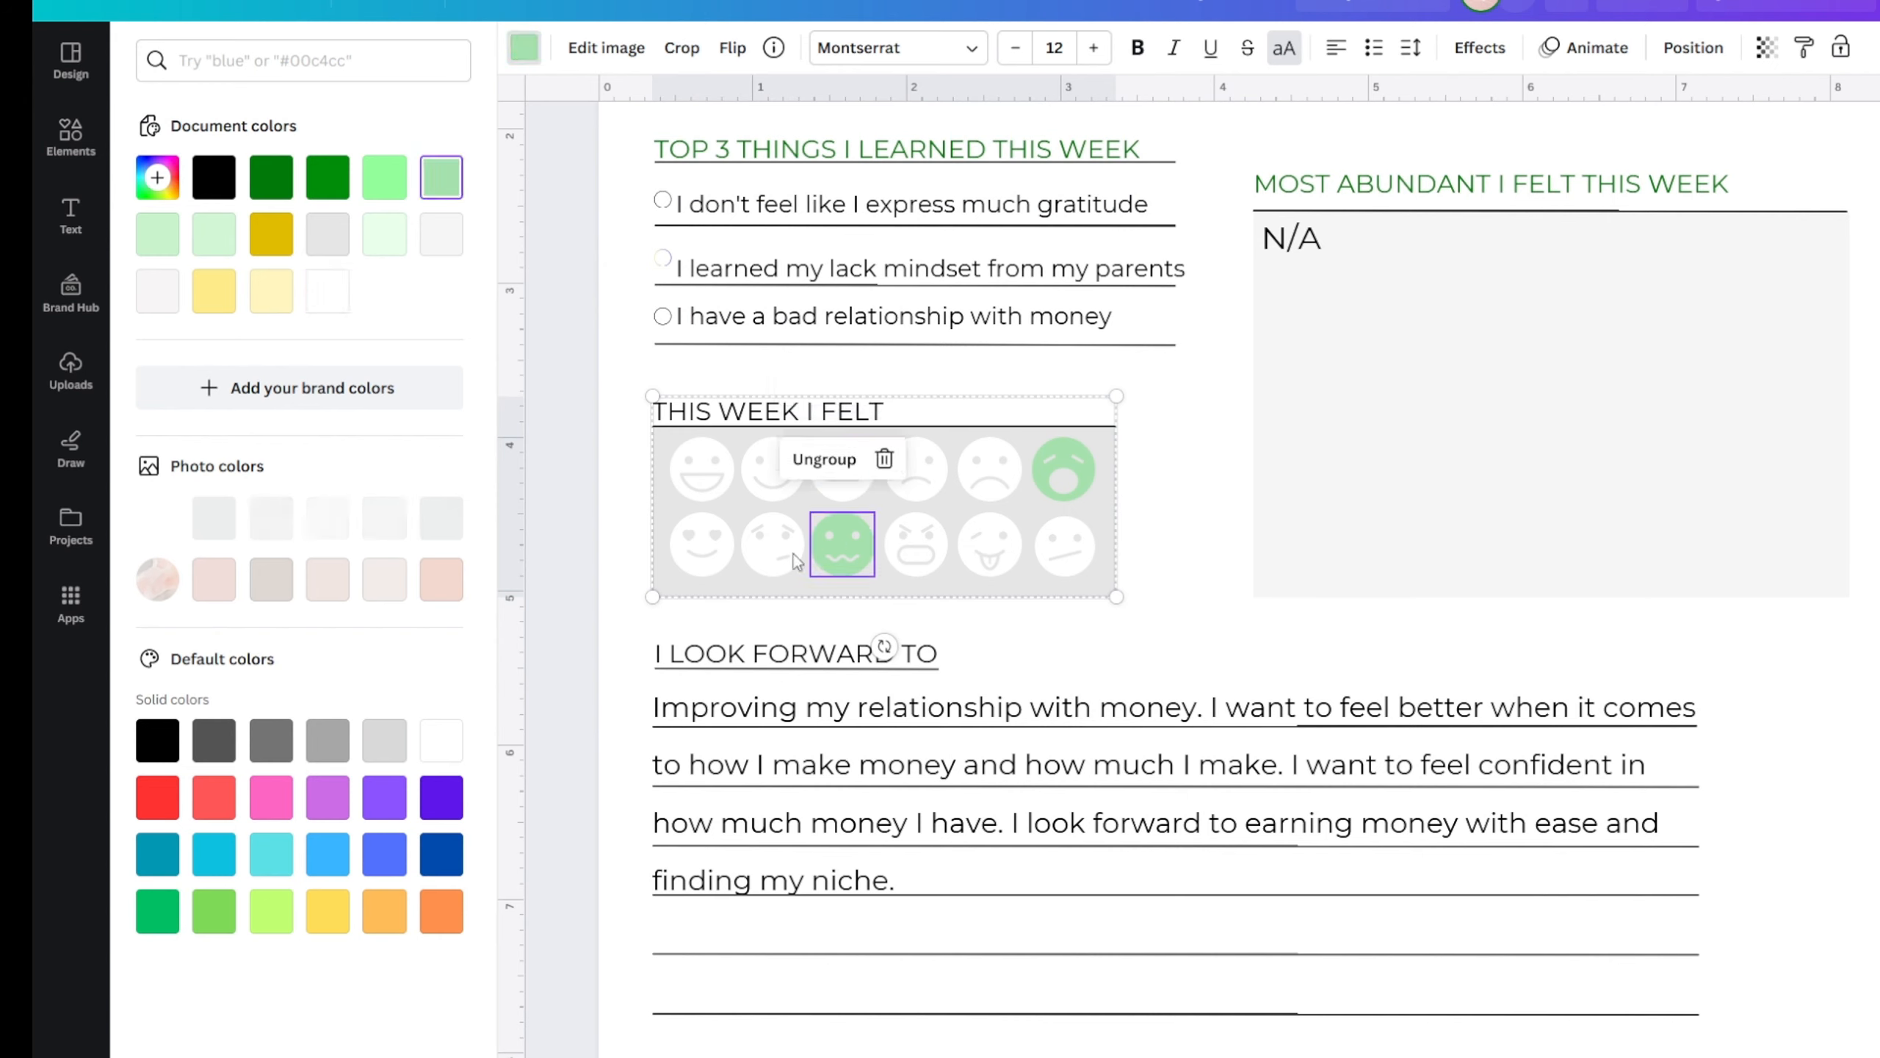
pyautogui.click(325, 298)
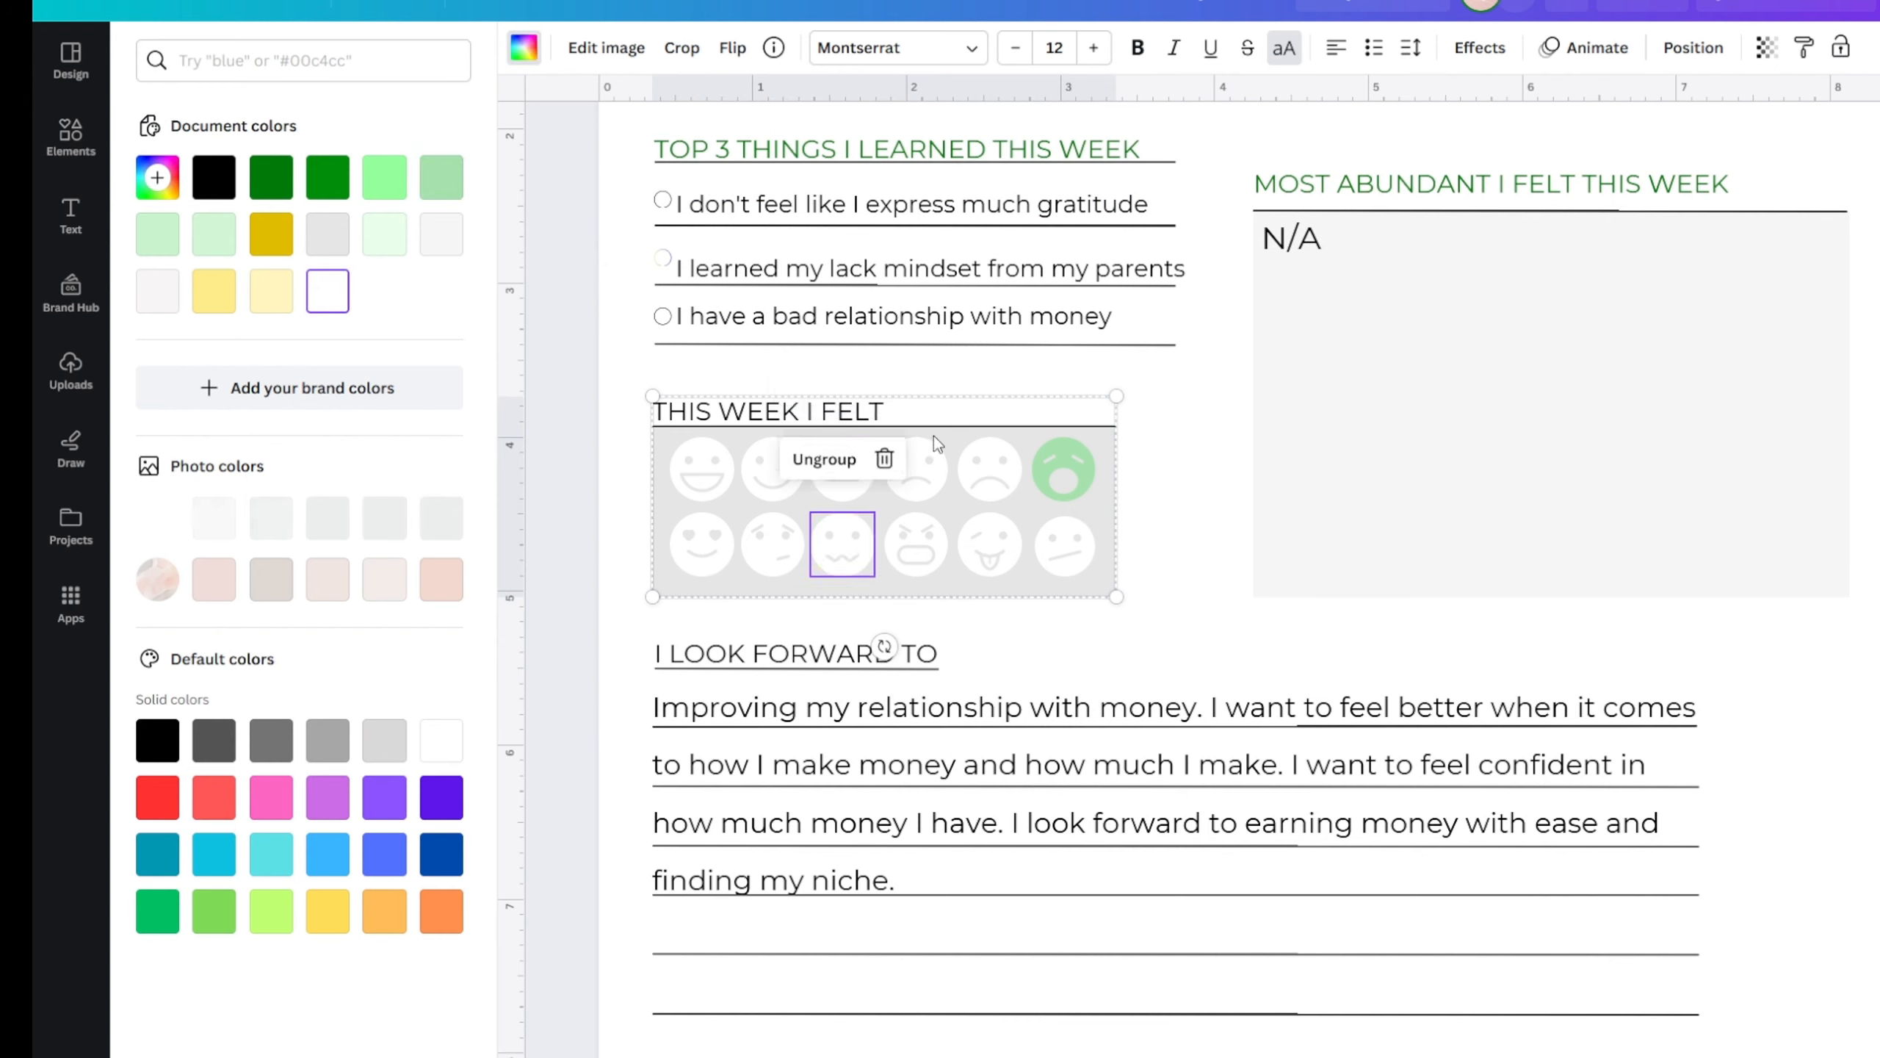
pyautogui.click(1051, 470)
pyautogui.click(327, 292)
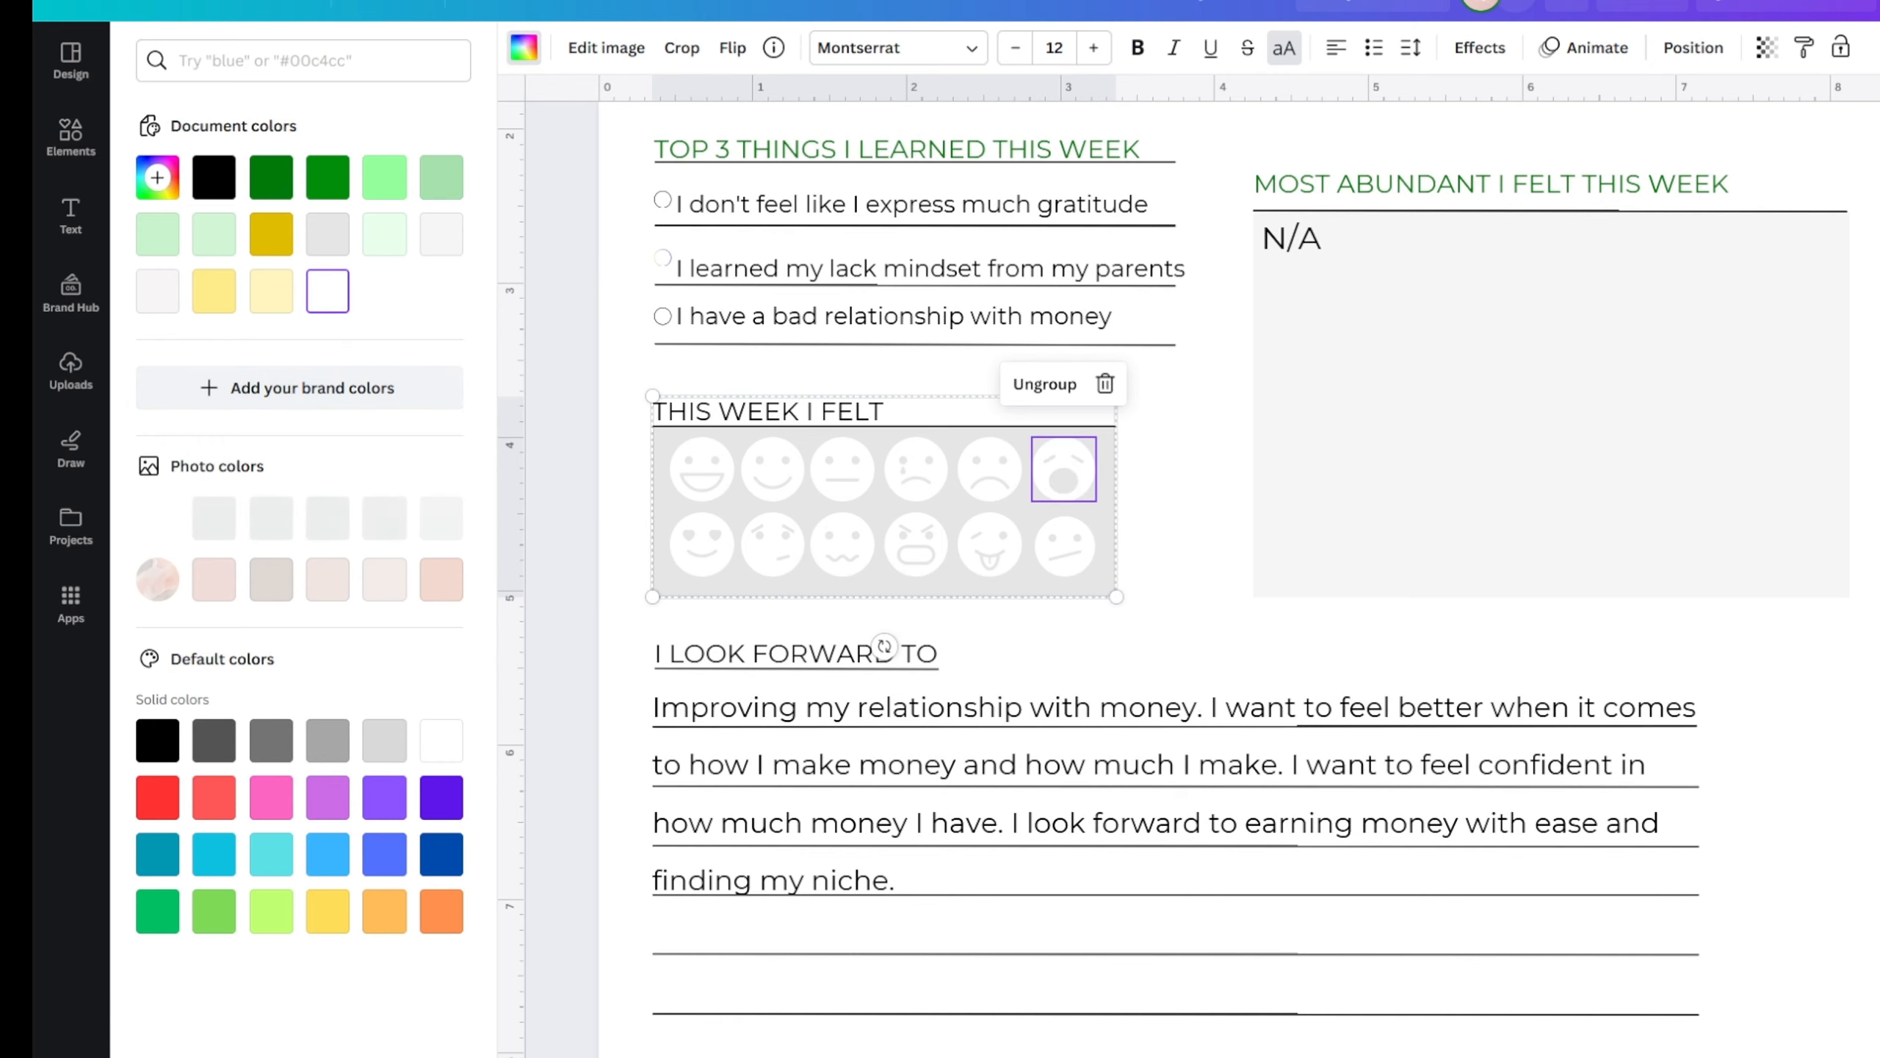
pyautogui.click(545, 449)
# - Examine the filled-in answers on Reflection Page 1 and compare them with the neighbouring Homework Page 1 and Weekly Money Work journal page
pyautogui.scroll(2, 573, 330)
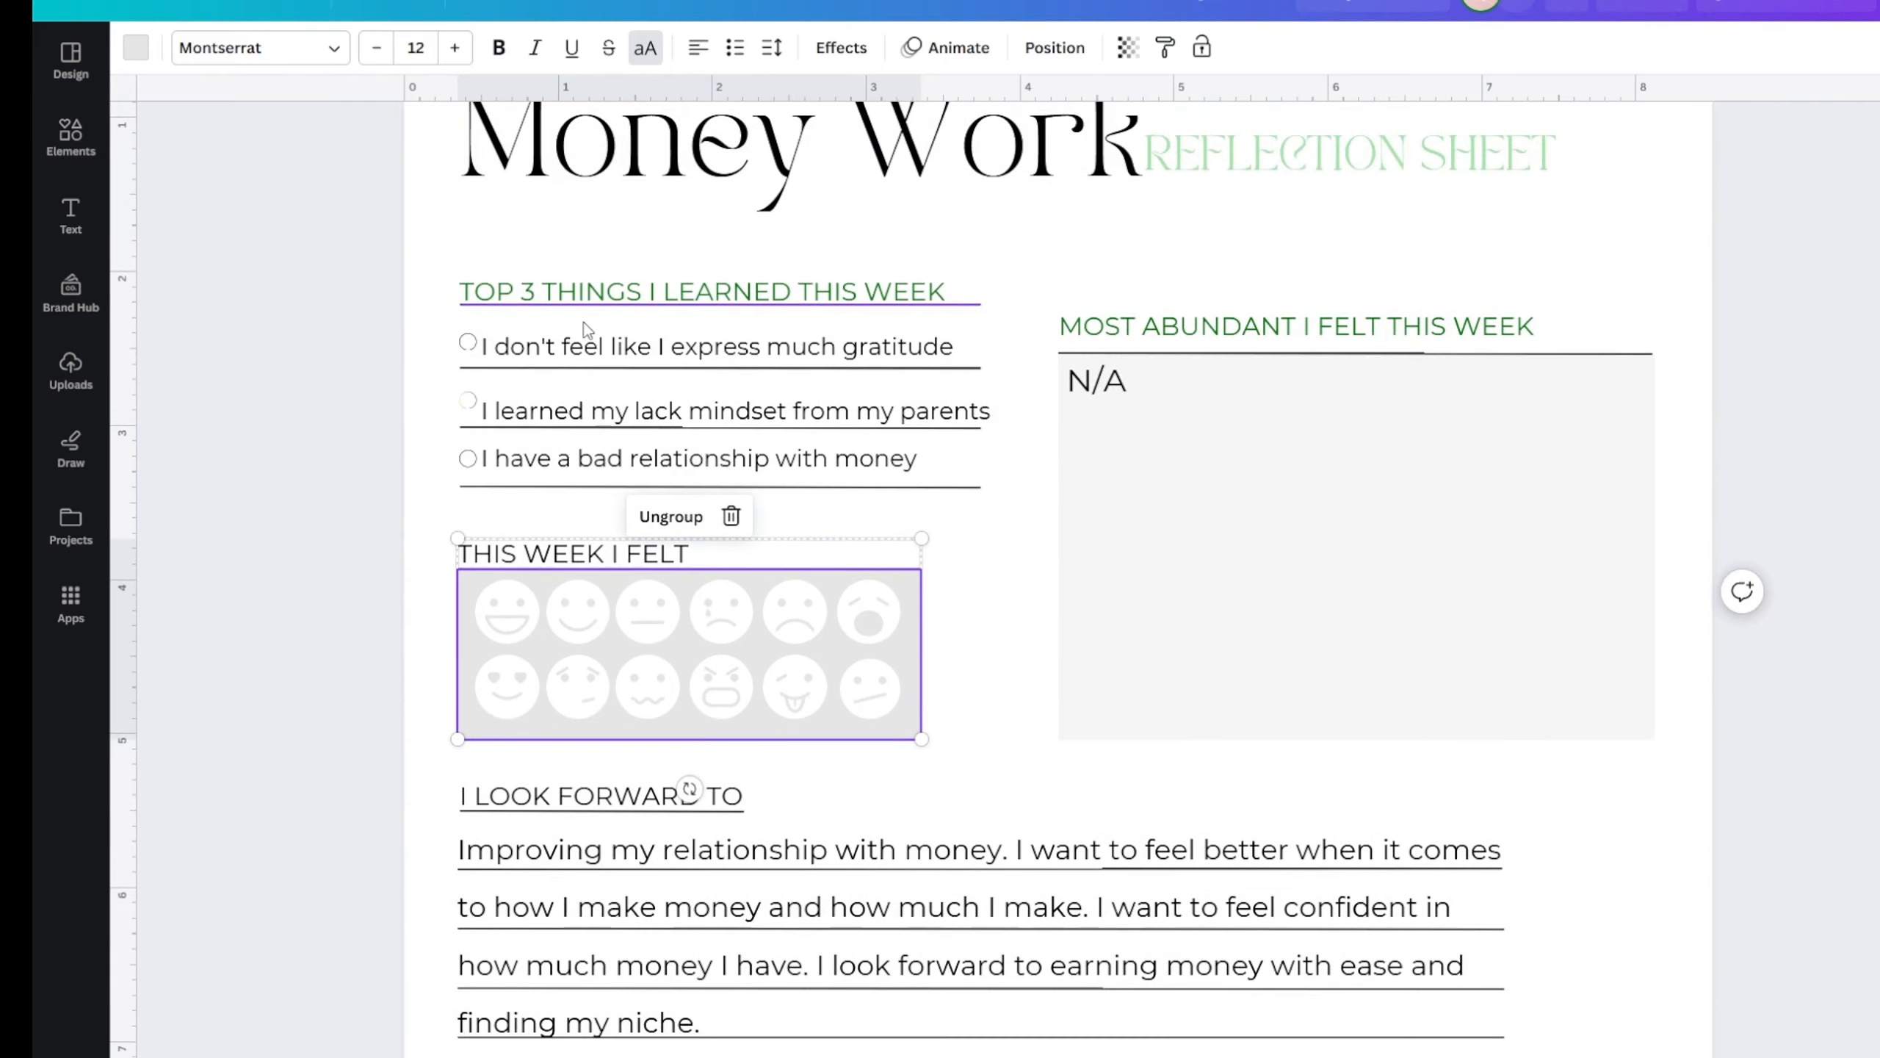
pyautogui.click(596, 342)
pyautogui.scroll(-6, 585, 337)
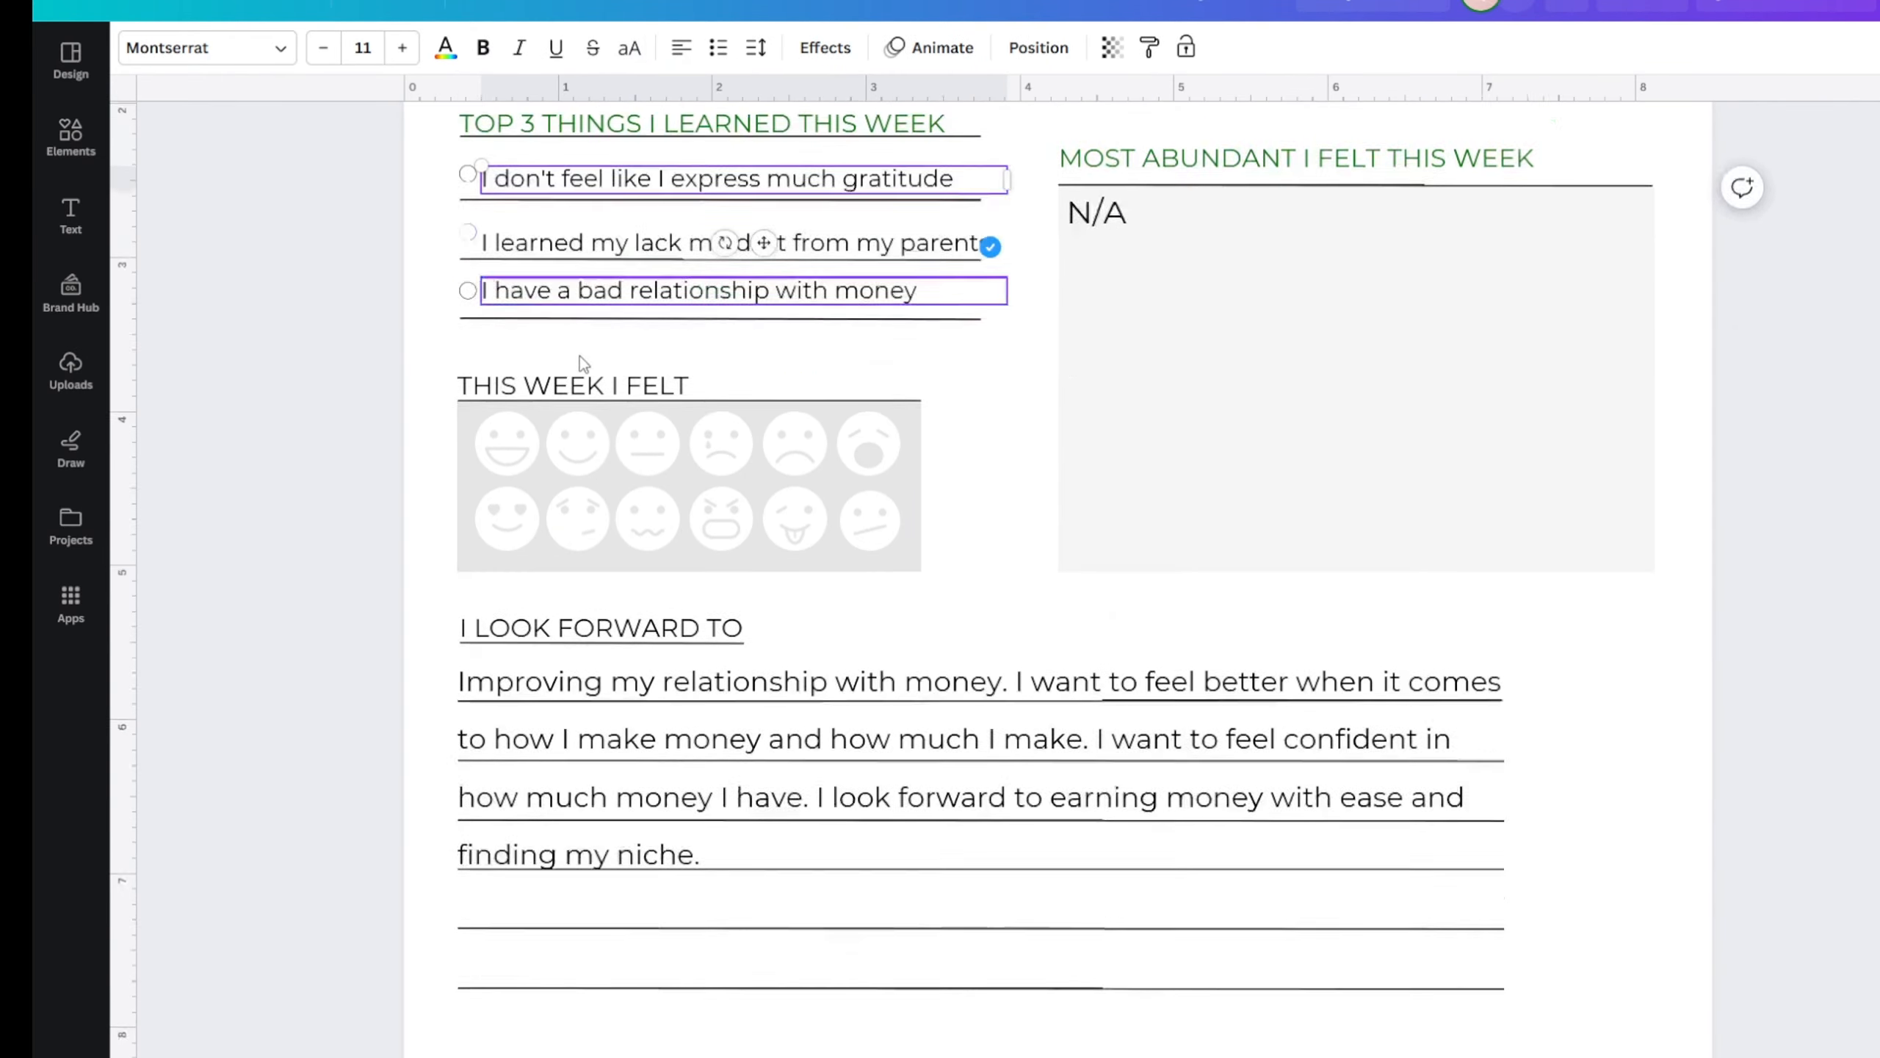
pyautogui.scroll(-5, 577, 333)
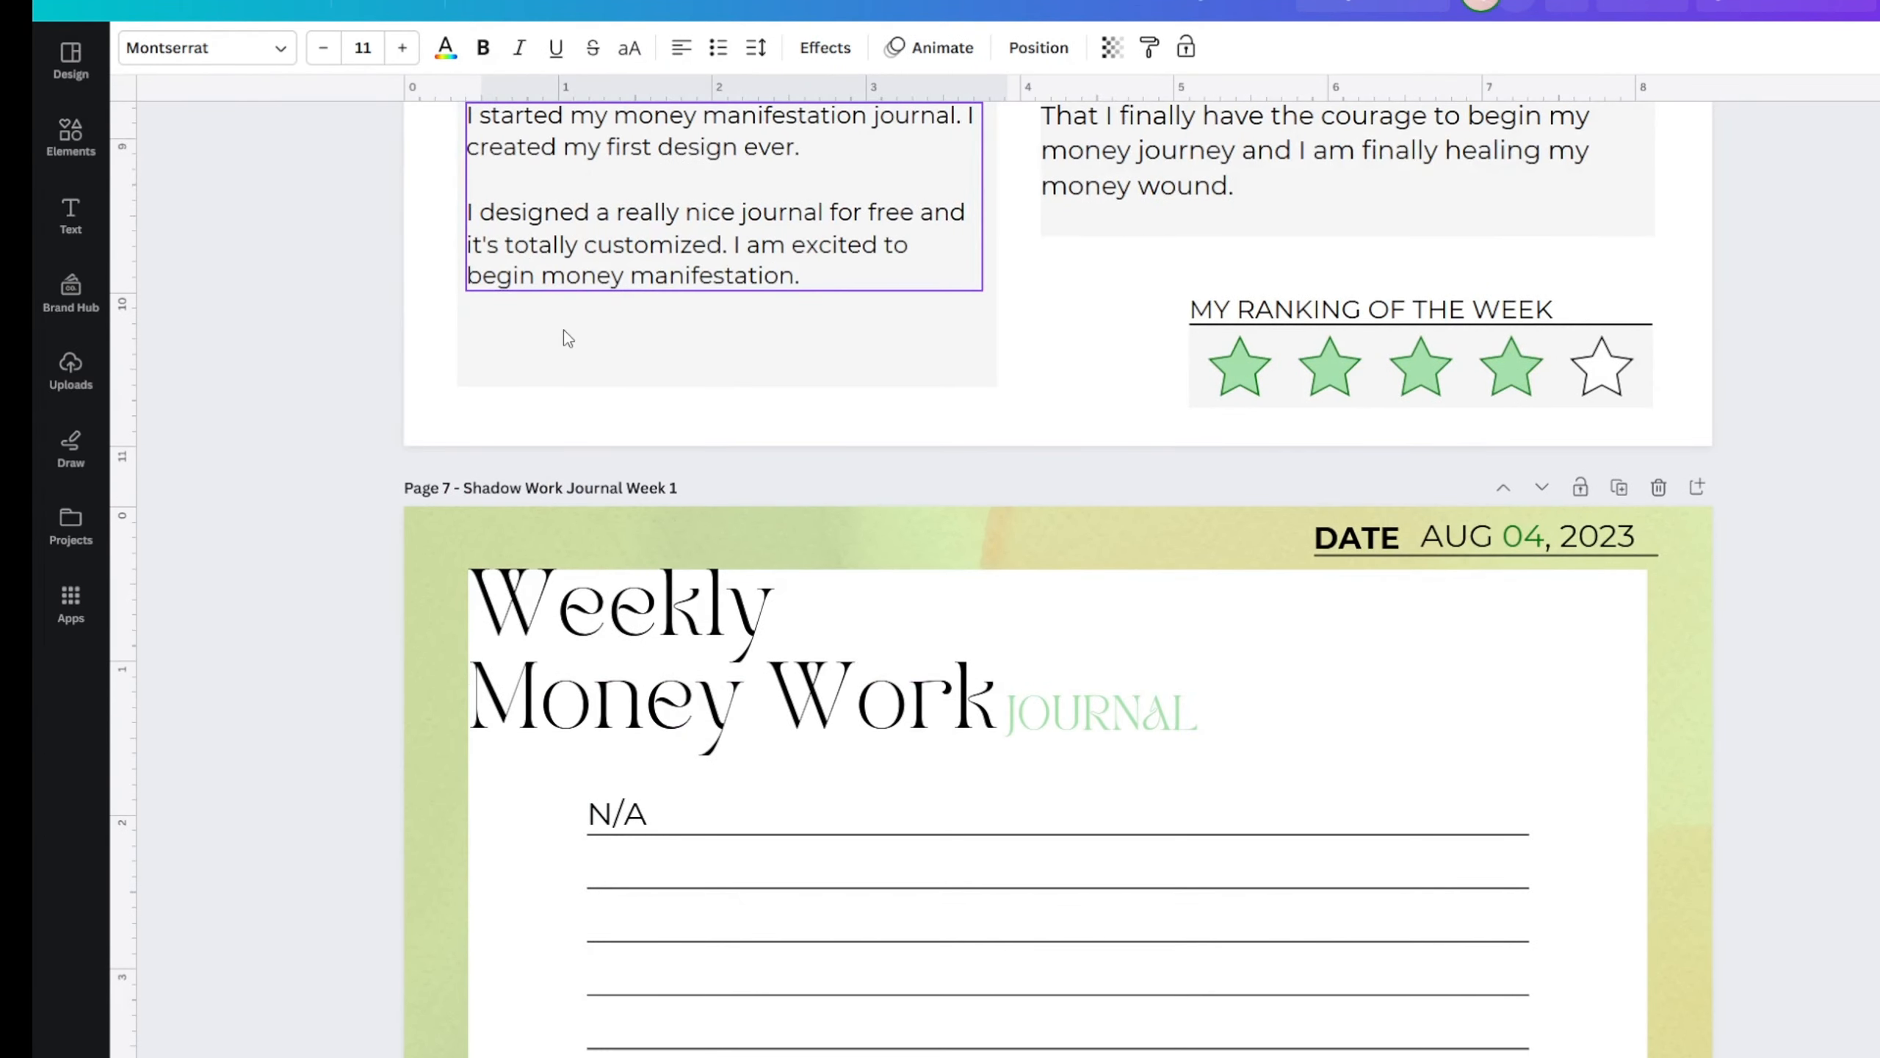
pyautogui.scroll(8, 544, 285)
pyautogui.scroll(-3, 921, 494)
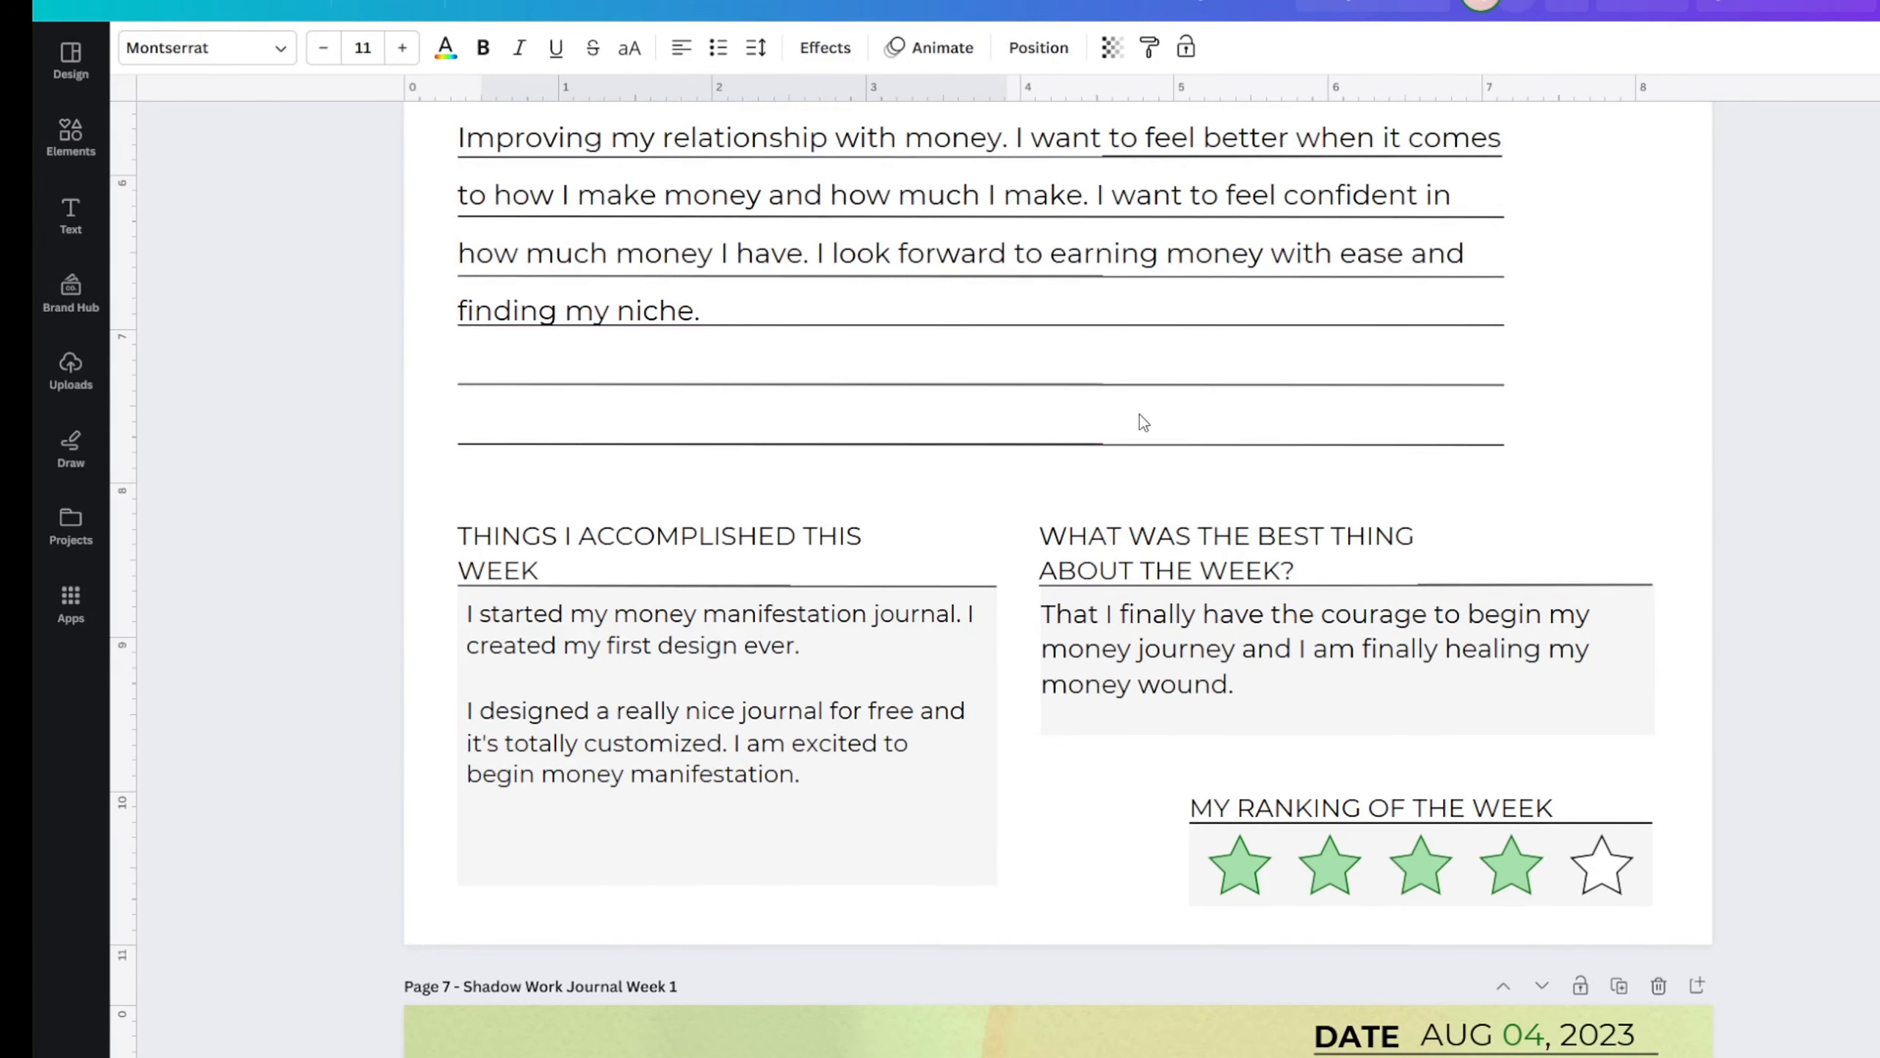
pyautogui.scroll(-4, 638, 424)
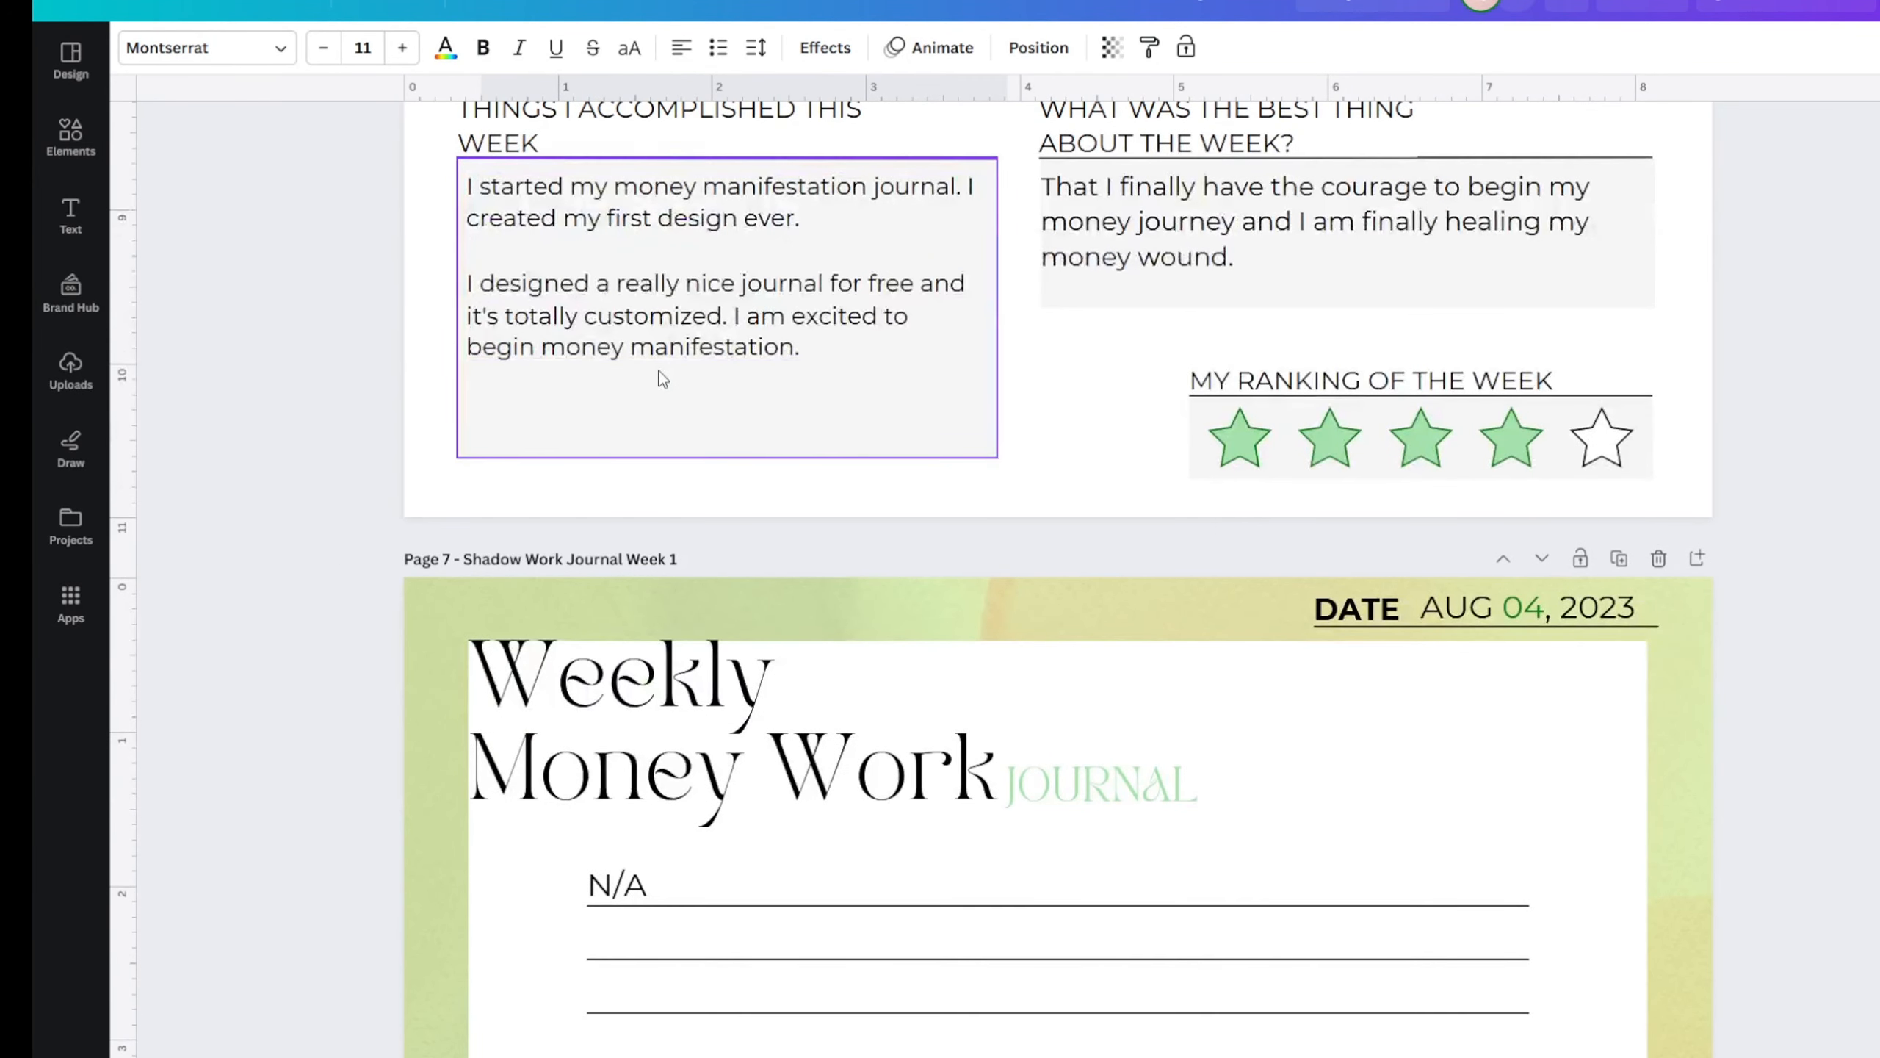
pyautogui.keyDown('ctrl'); pyautogui.scroll(-2, 662, 378); pyautogui.keyUp('ctrl')
pyautogui.scroll(7, 933, 689)
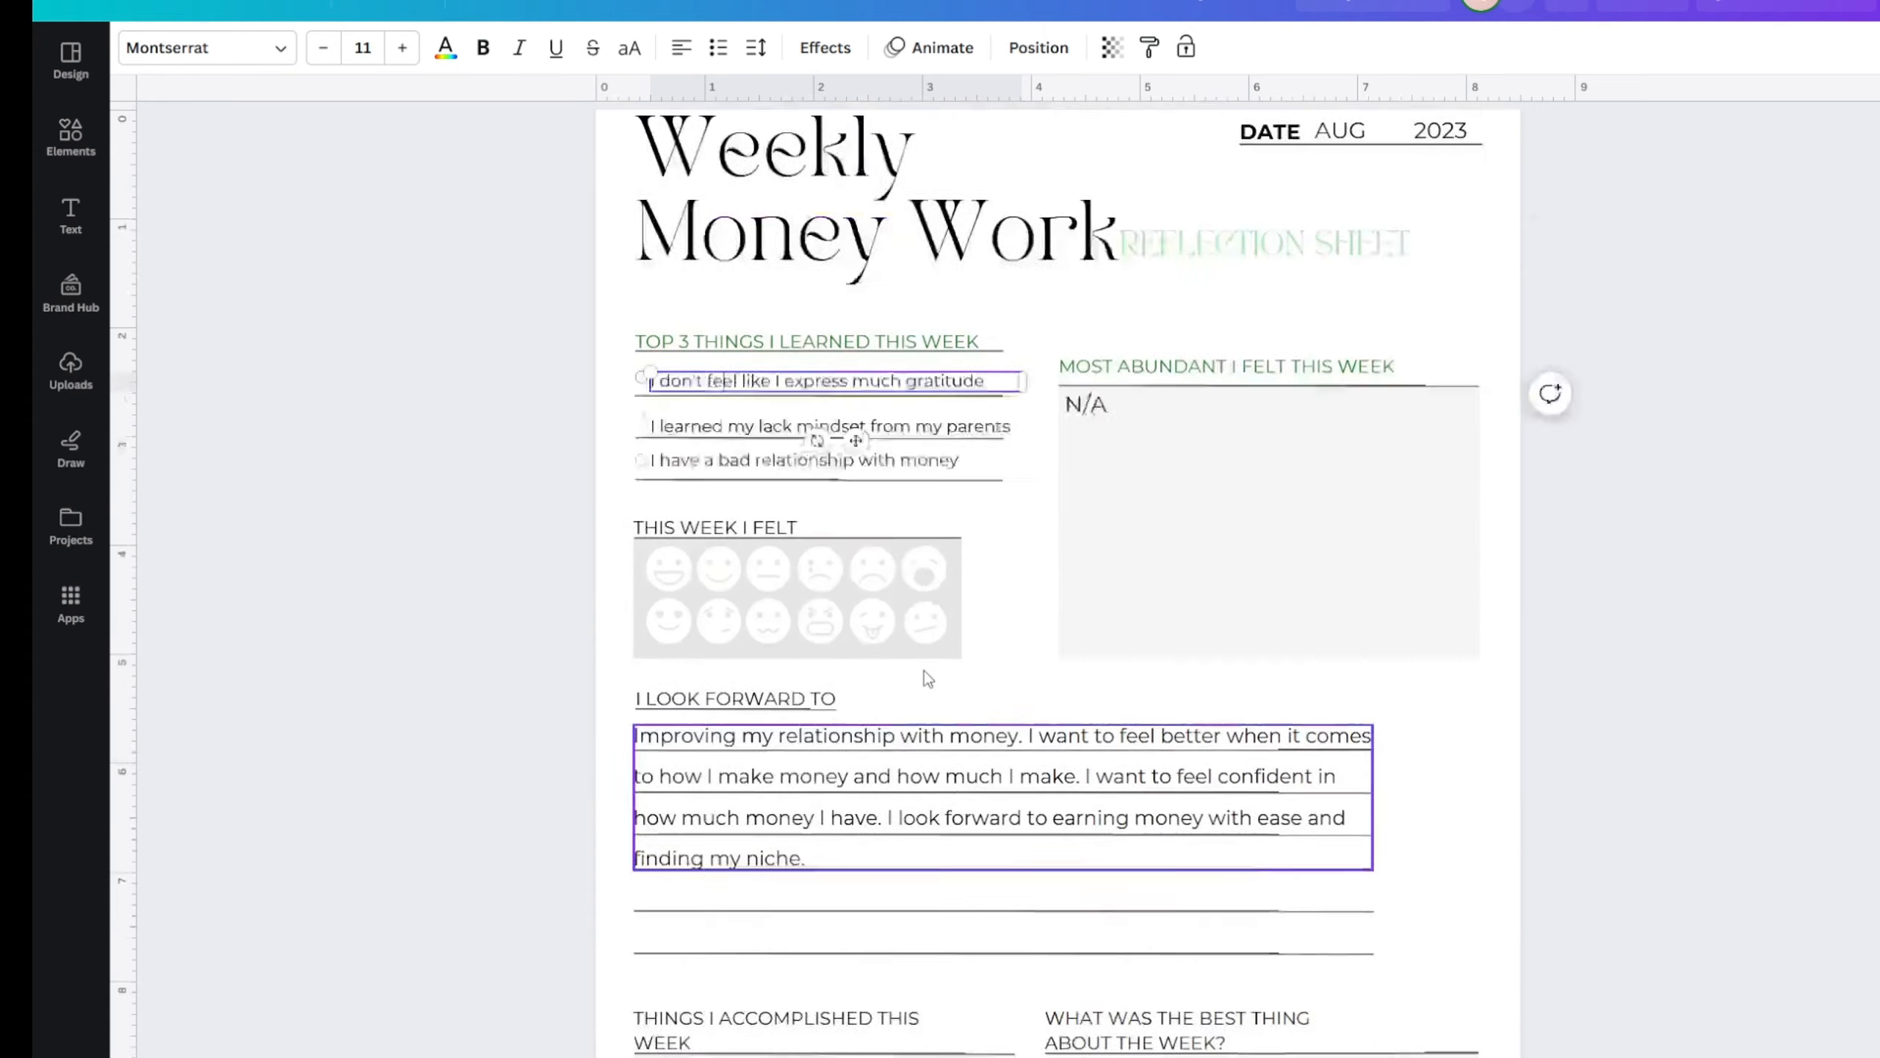
pyautogui.scroll(8, 928, 678)
pyautogui.scroll(-5, 742, 504)
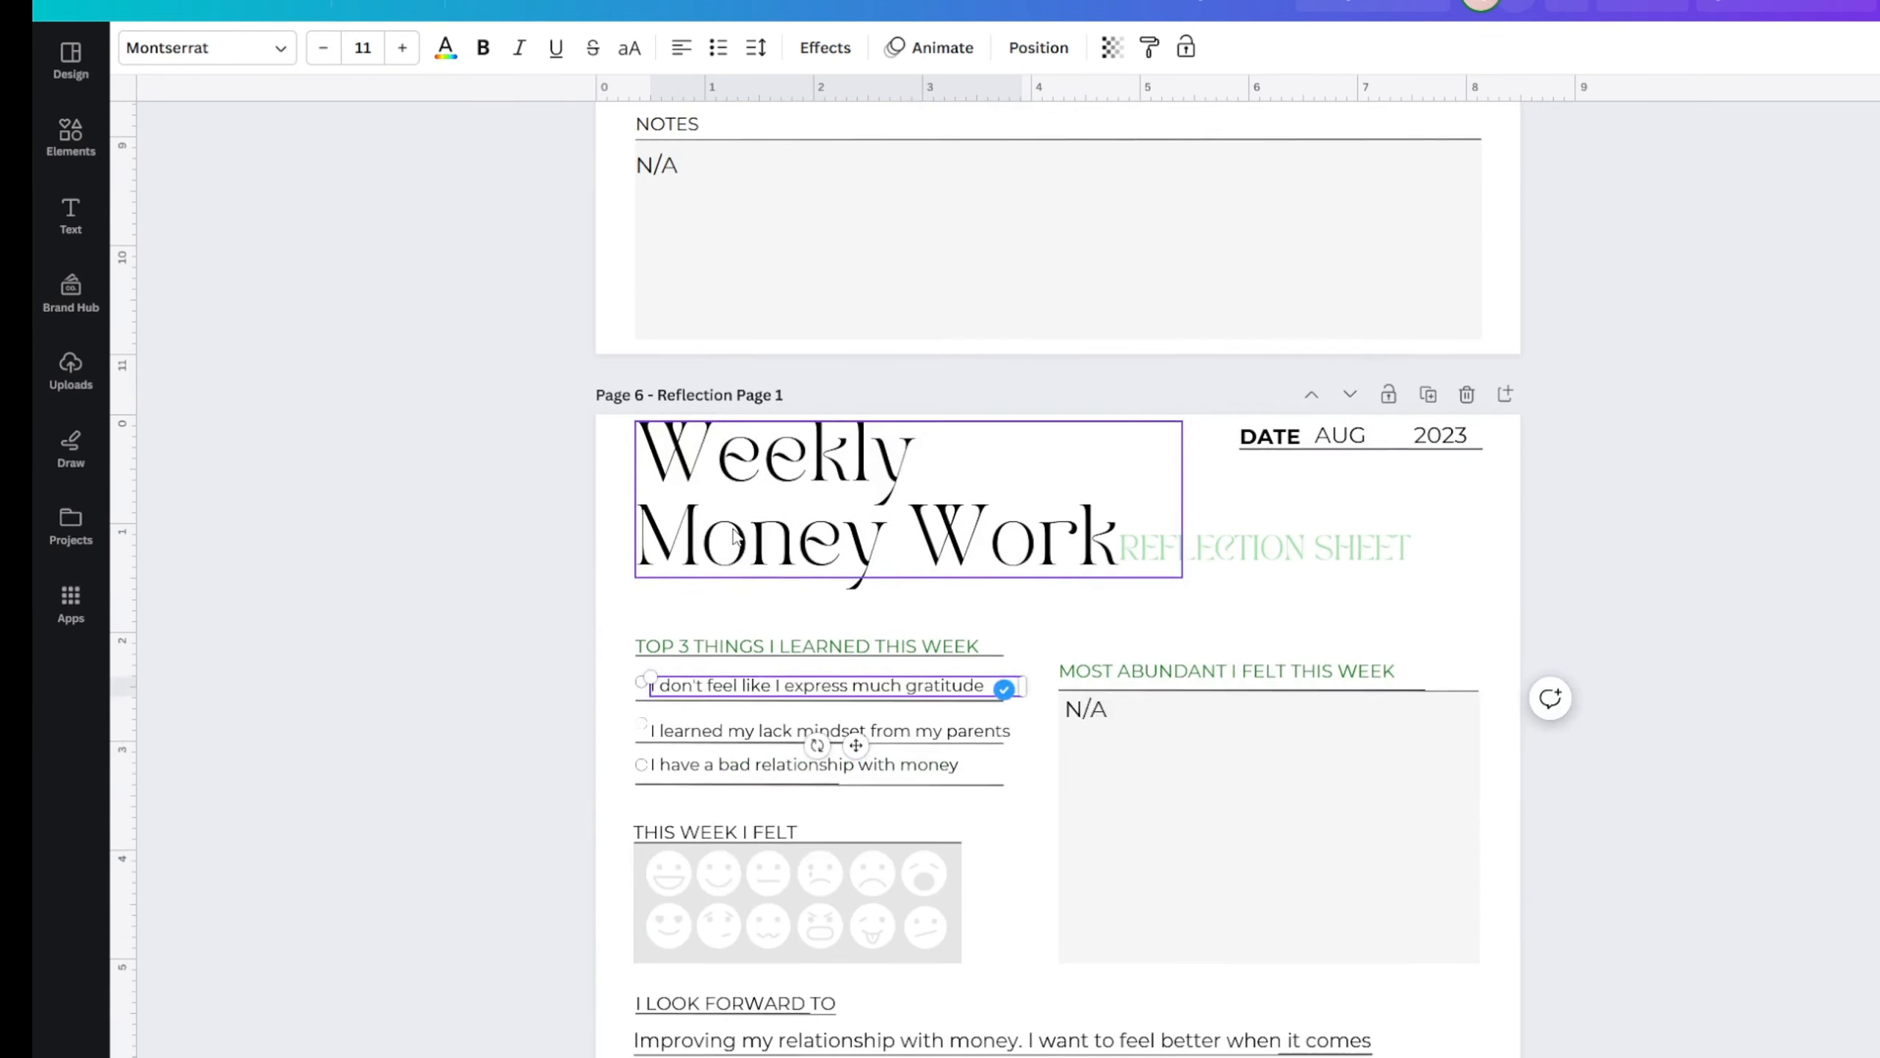
pyautogui.scroll(-2, 736, 536)
pyautogui.scroll(-11, 1599, 574)
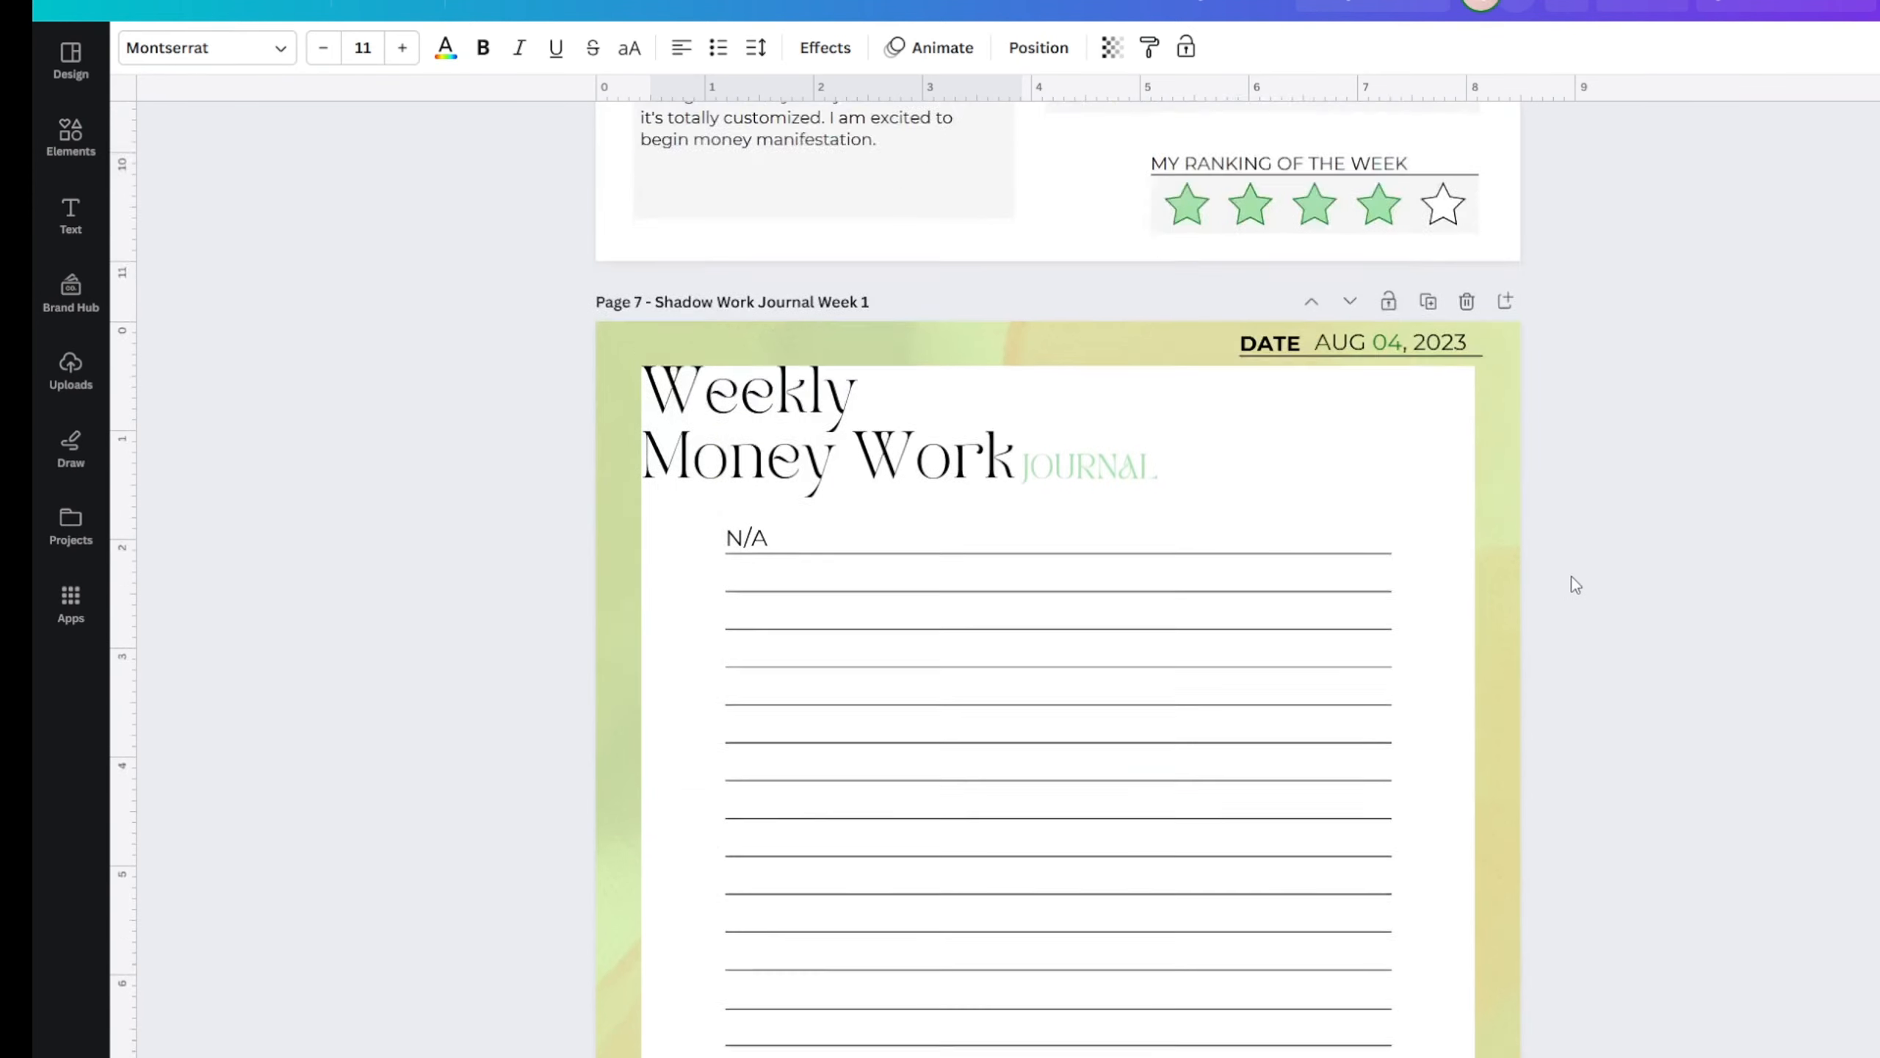
pyautogui.scroll(-4, 1576, 584)
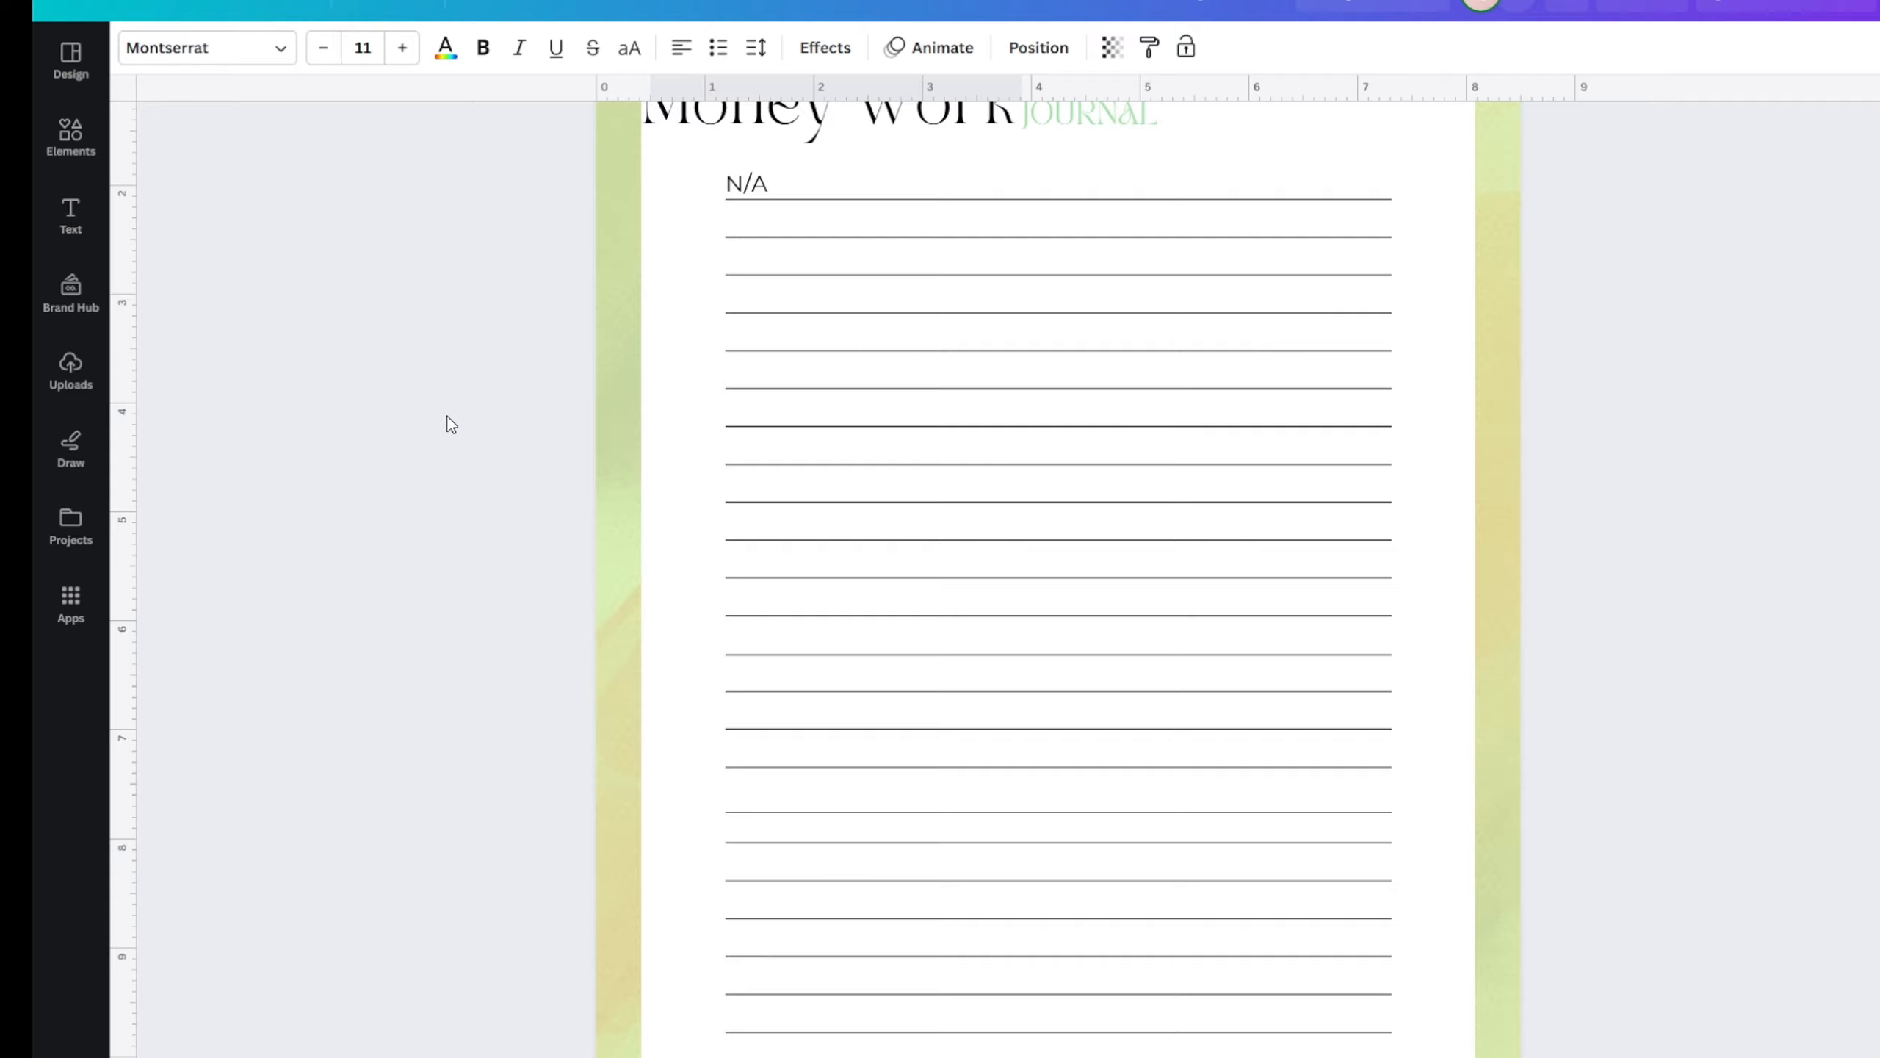
pyautogui.scroll(15, 470, 743)
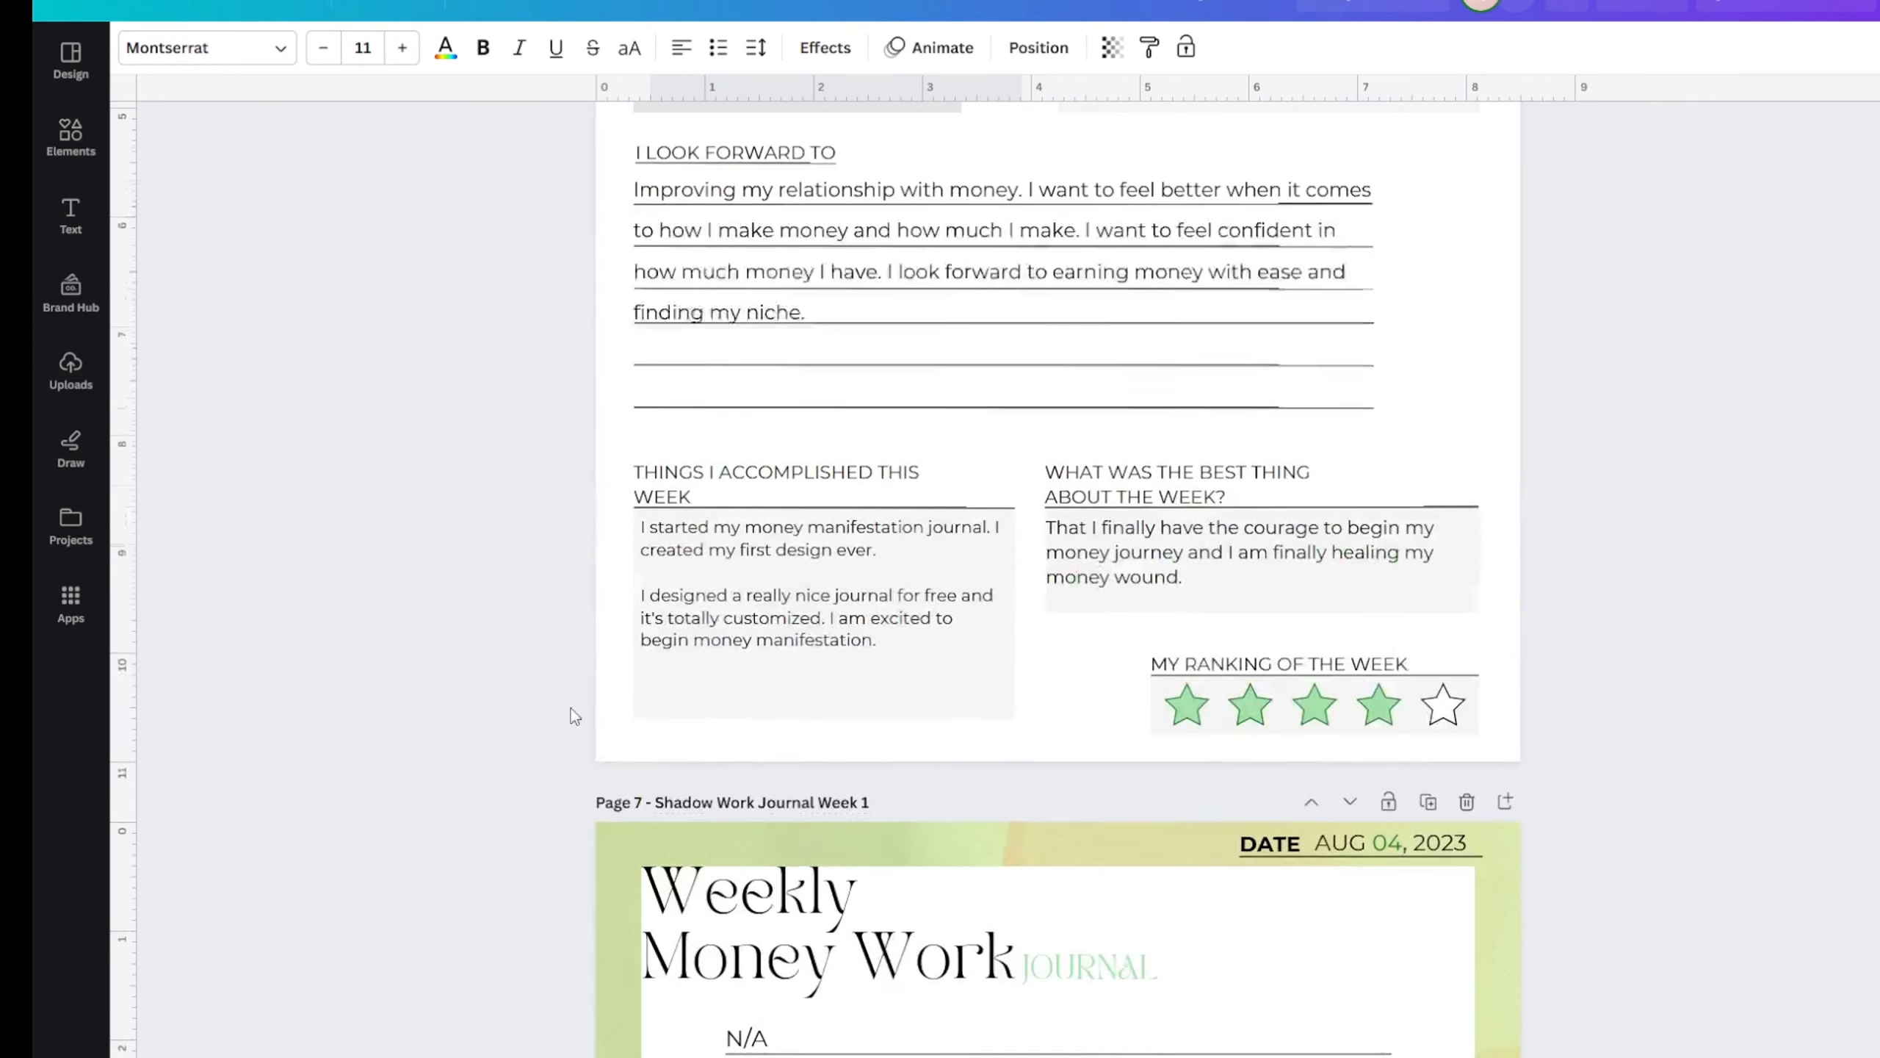
pyautogui.scroll(8, 703, 807)
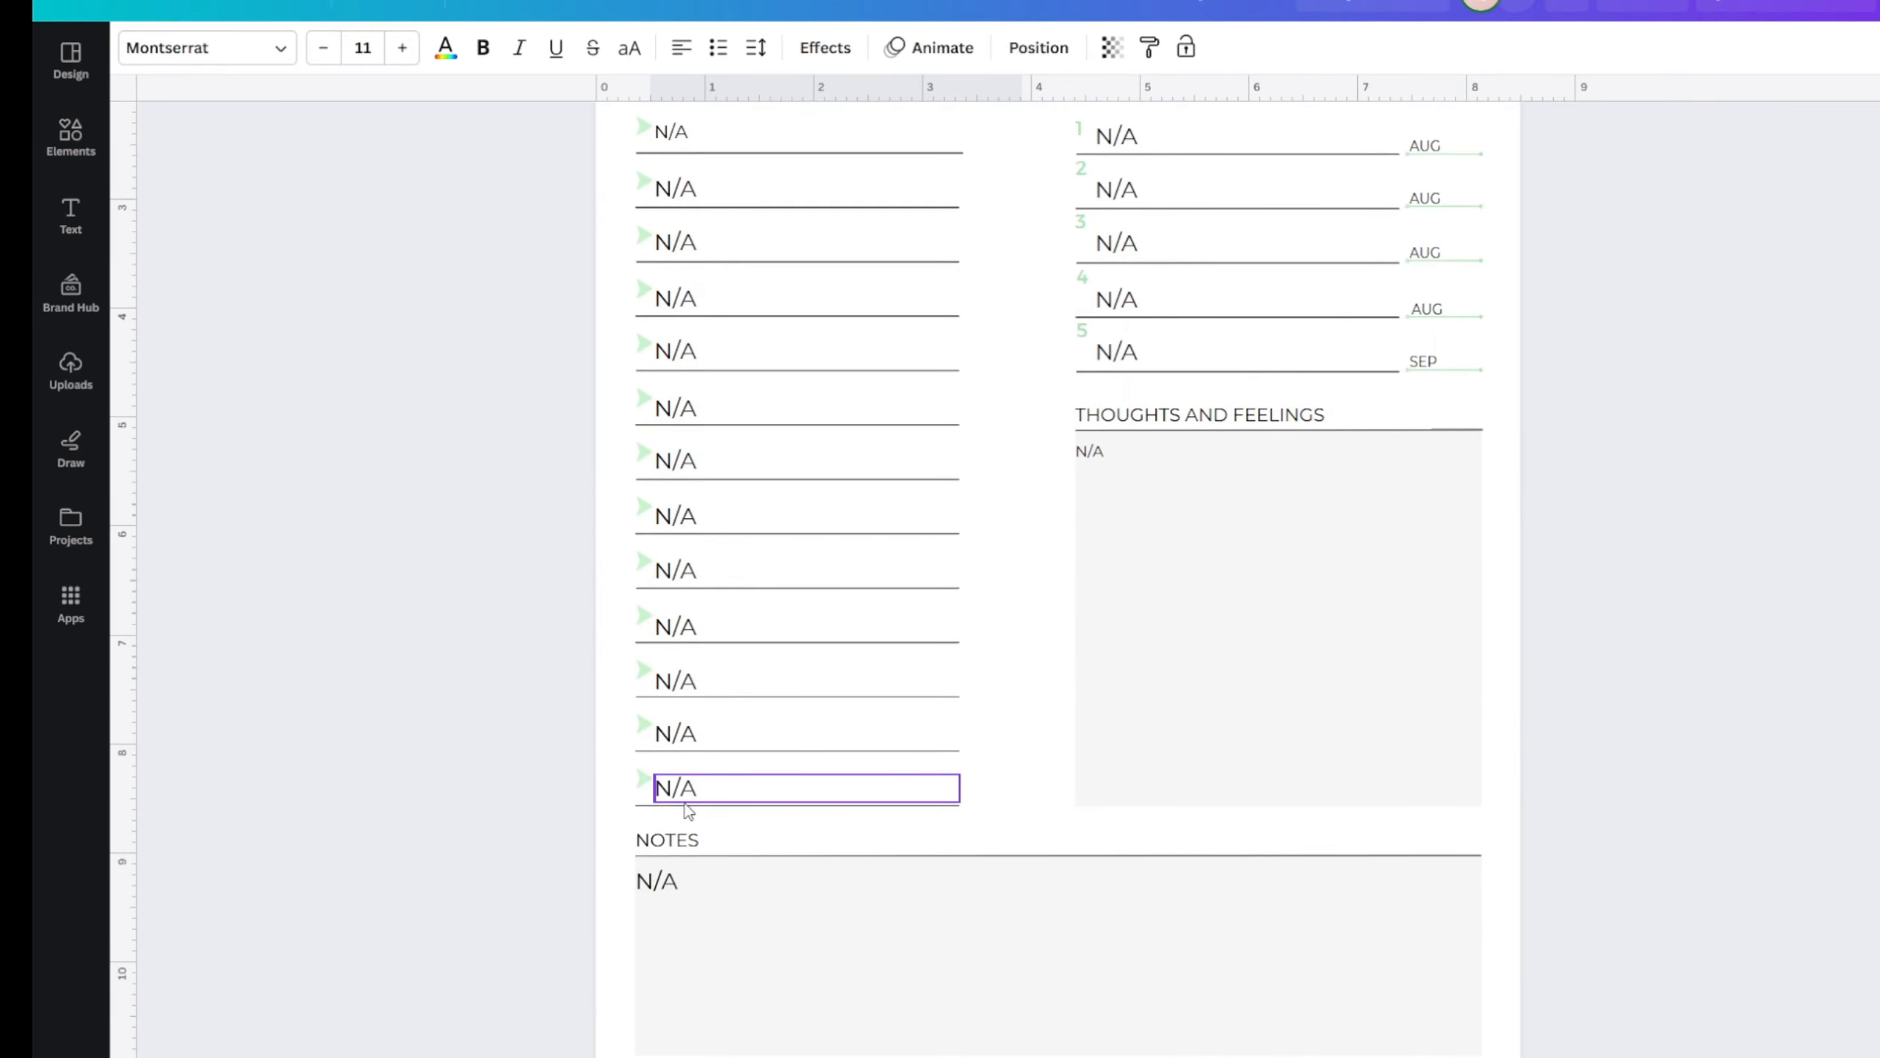
pyautogui.scroll(-11, 644, 815)
pyautogui.scroll(-20, 621, 825)
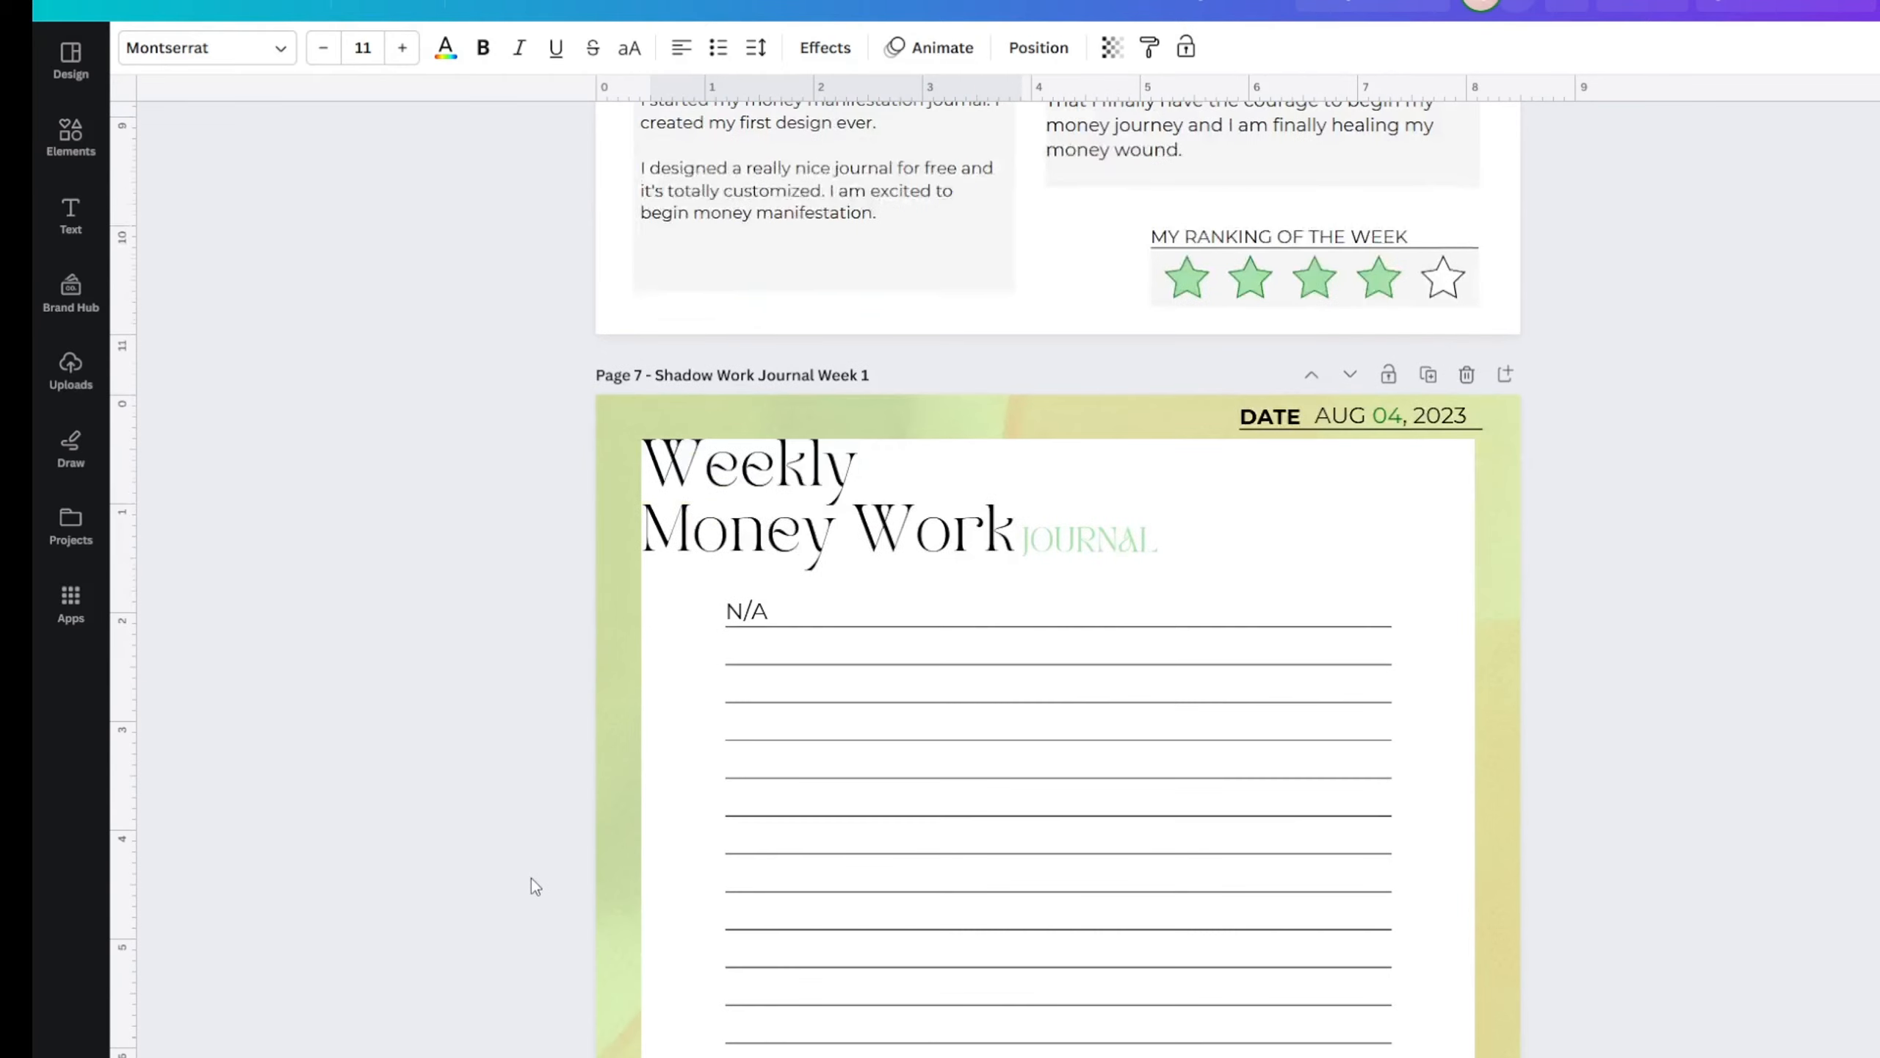
# - Review the remaining homework, reflection and journal pages through page 16 at the end of the document
pyautogui.scroll(-8, 548, 911)
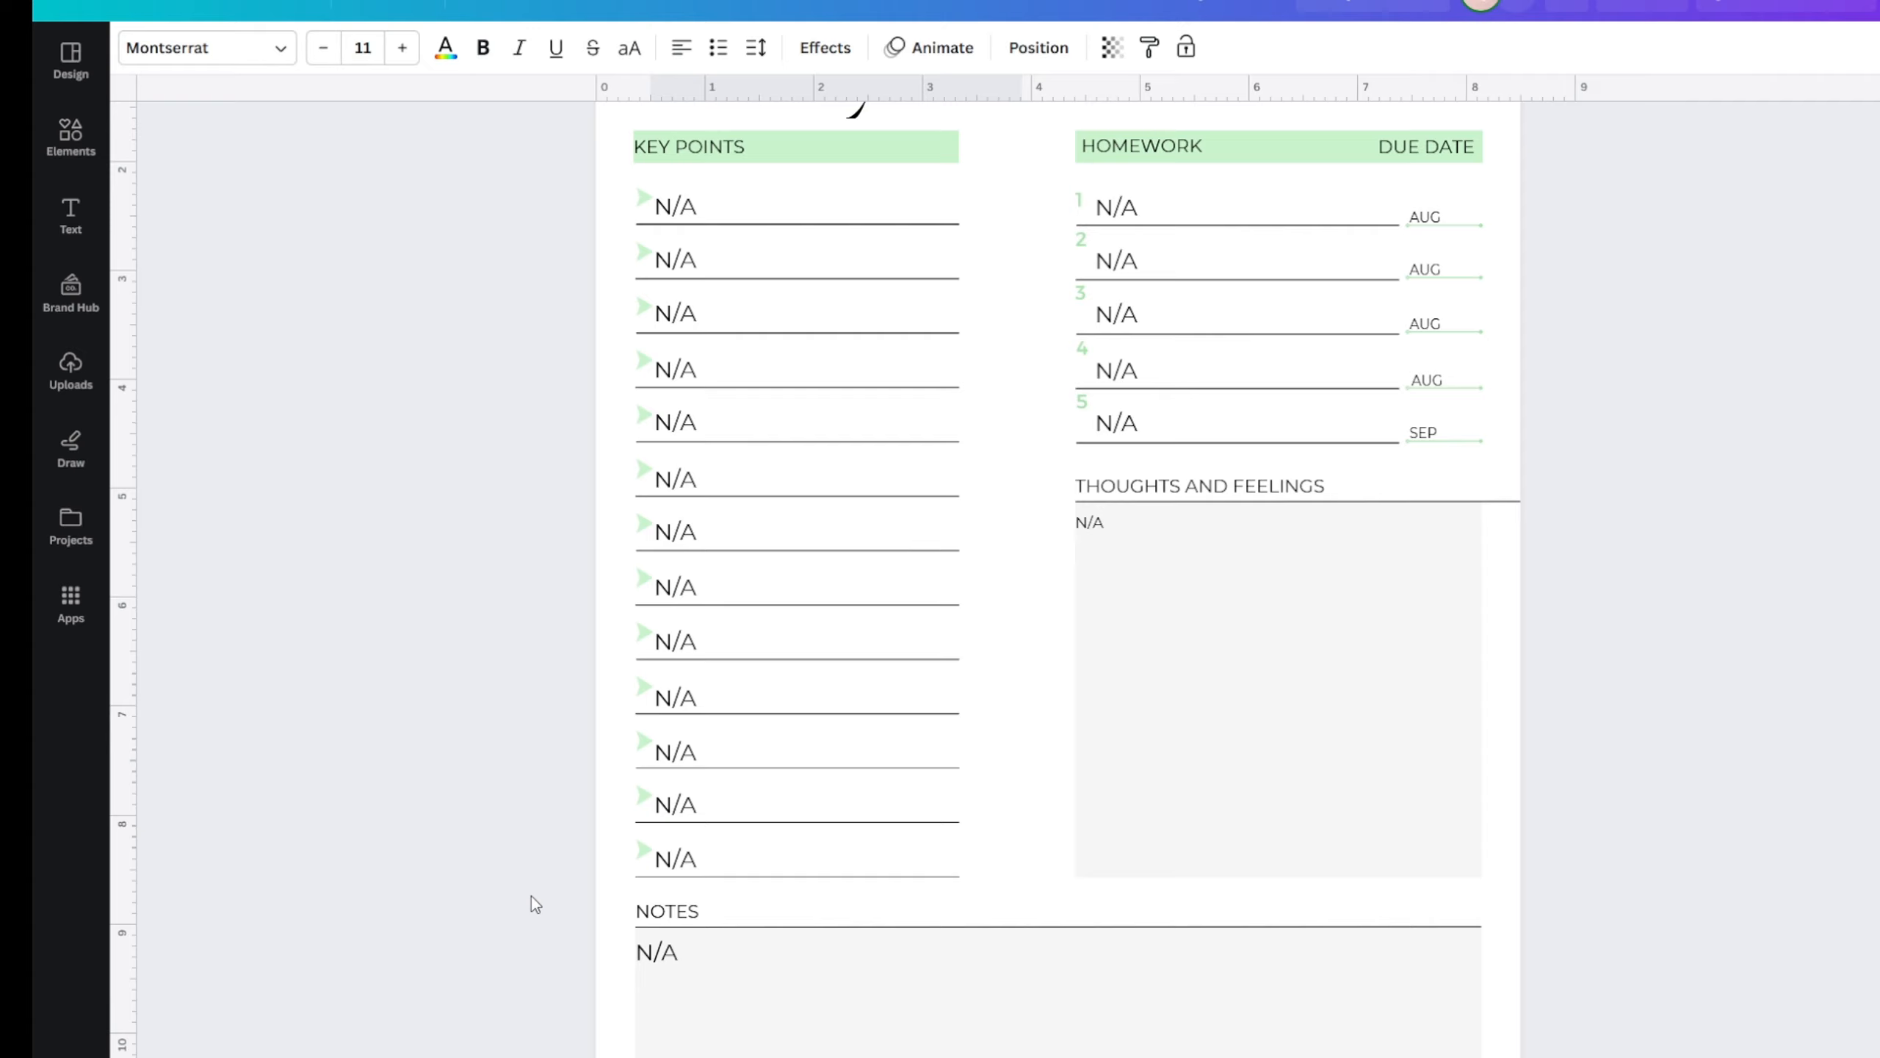
pyautogui.scroll(-4, 570, 950)
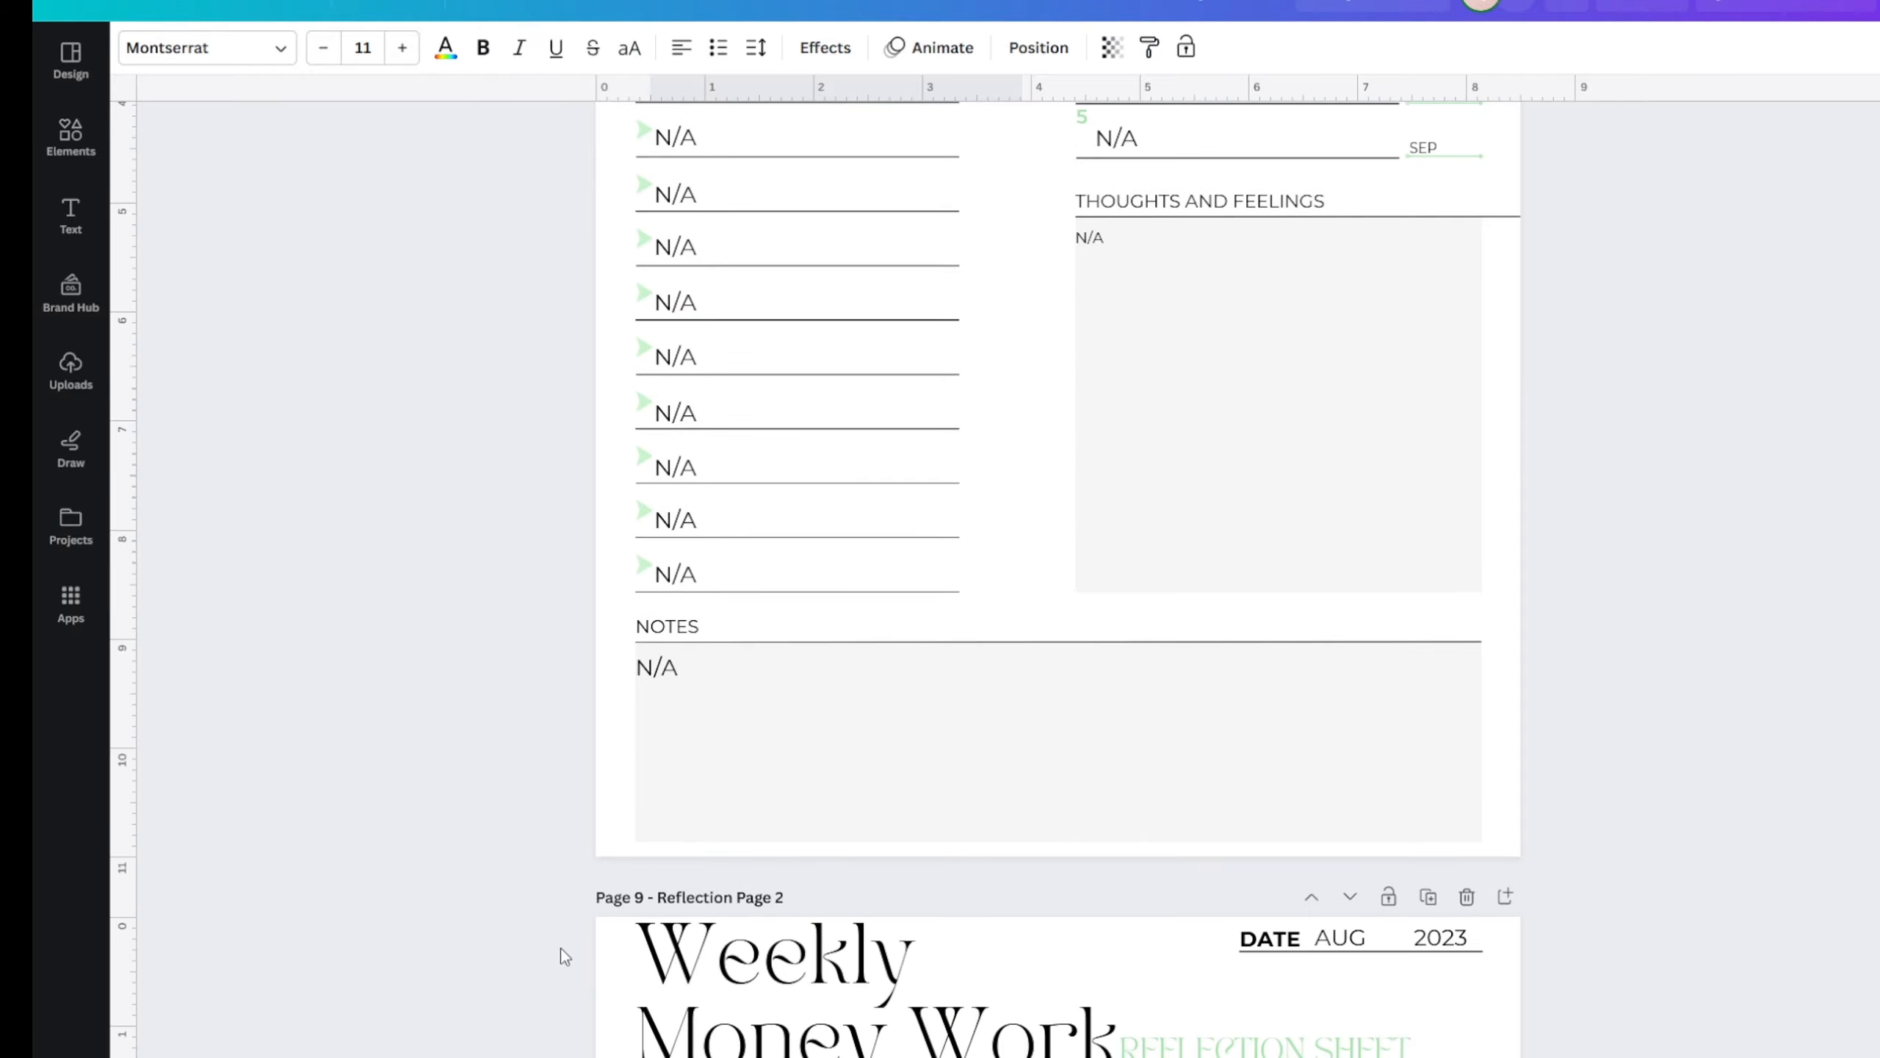
pyautogui.scroll(-9, 561, 949)
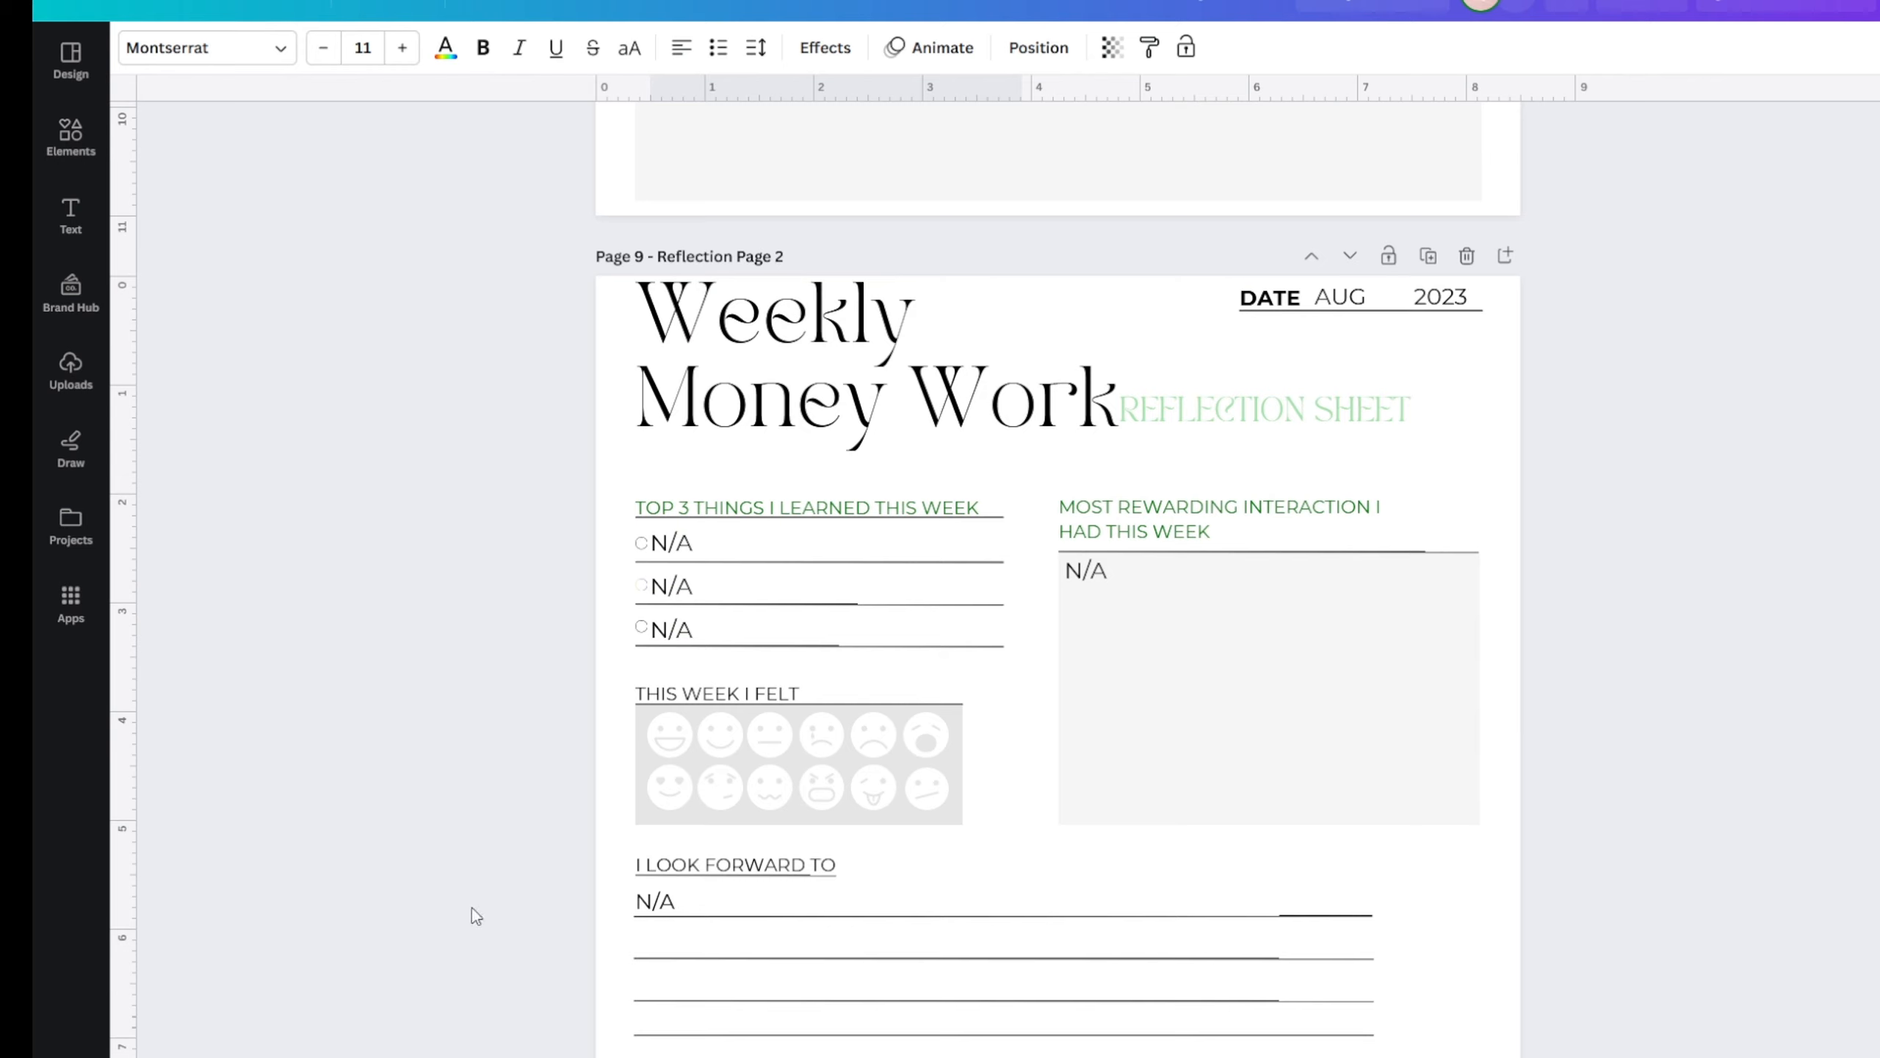
pyautogui.scroll(-17, 451, 680)
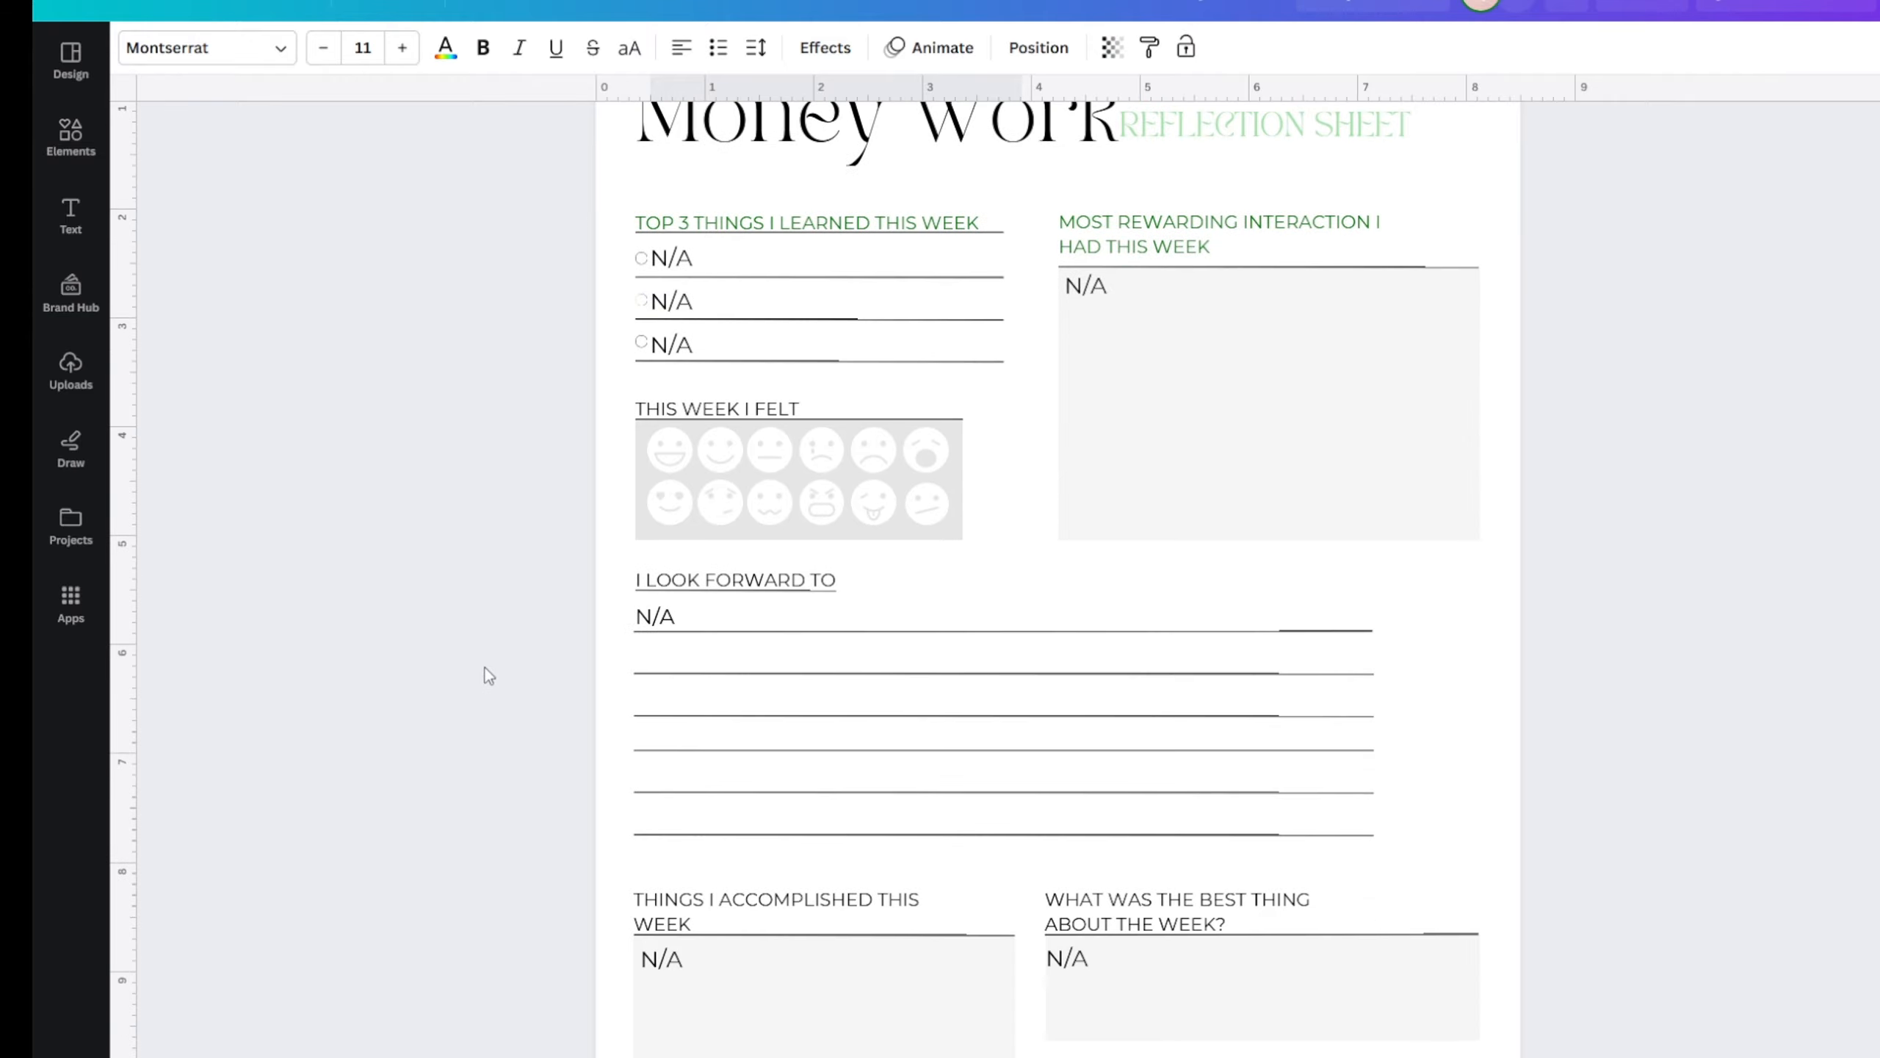
pyautogui.scroll(-20, 440, 748)
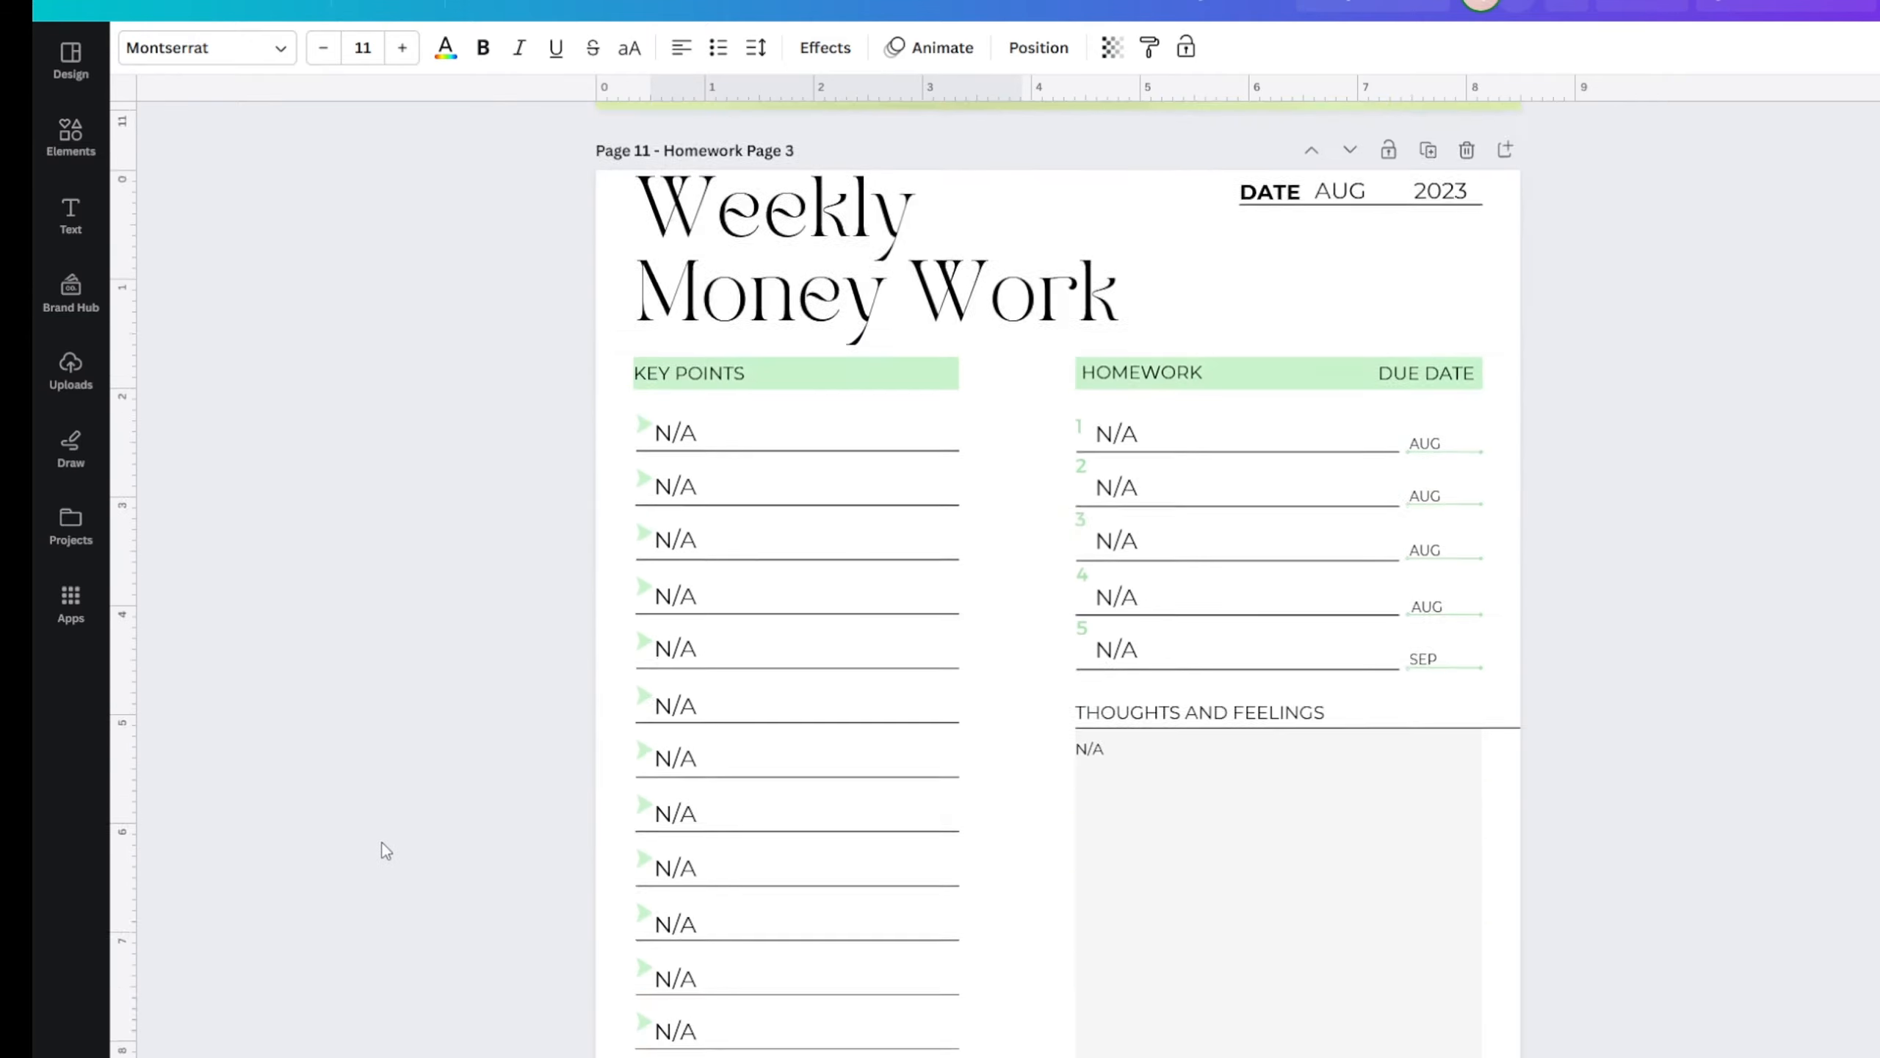
pyautogui.scroll(-6, 320, 888)
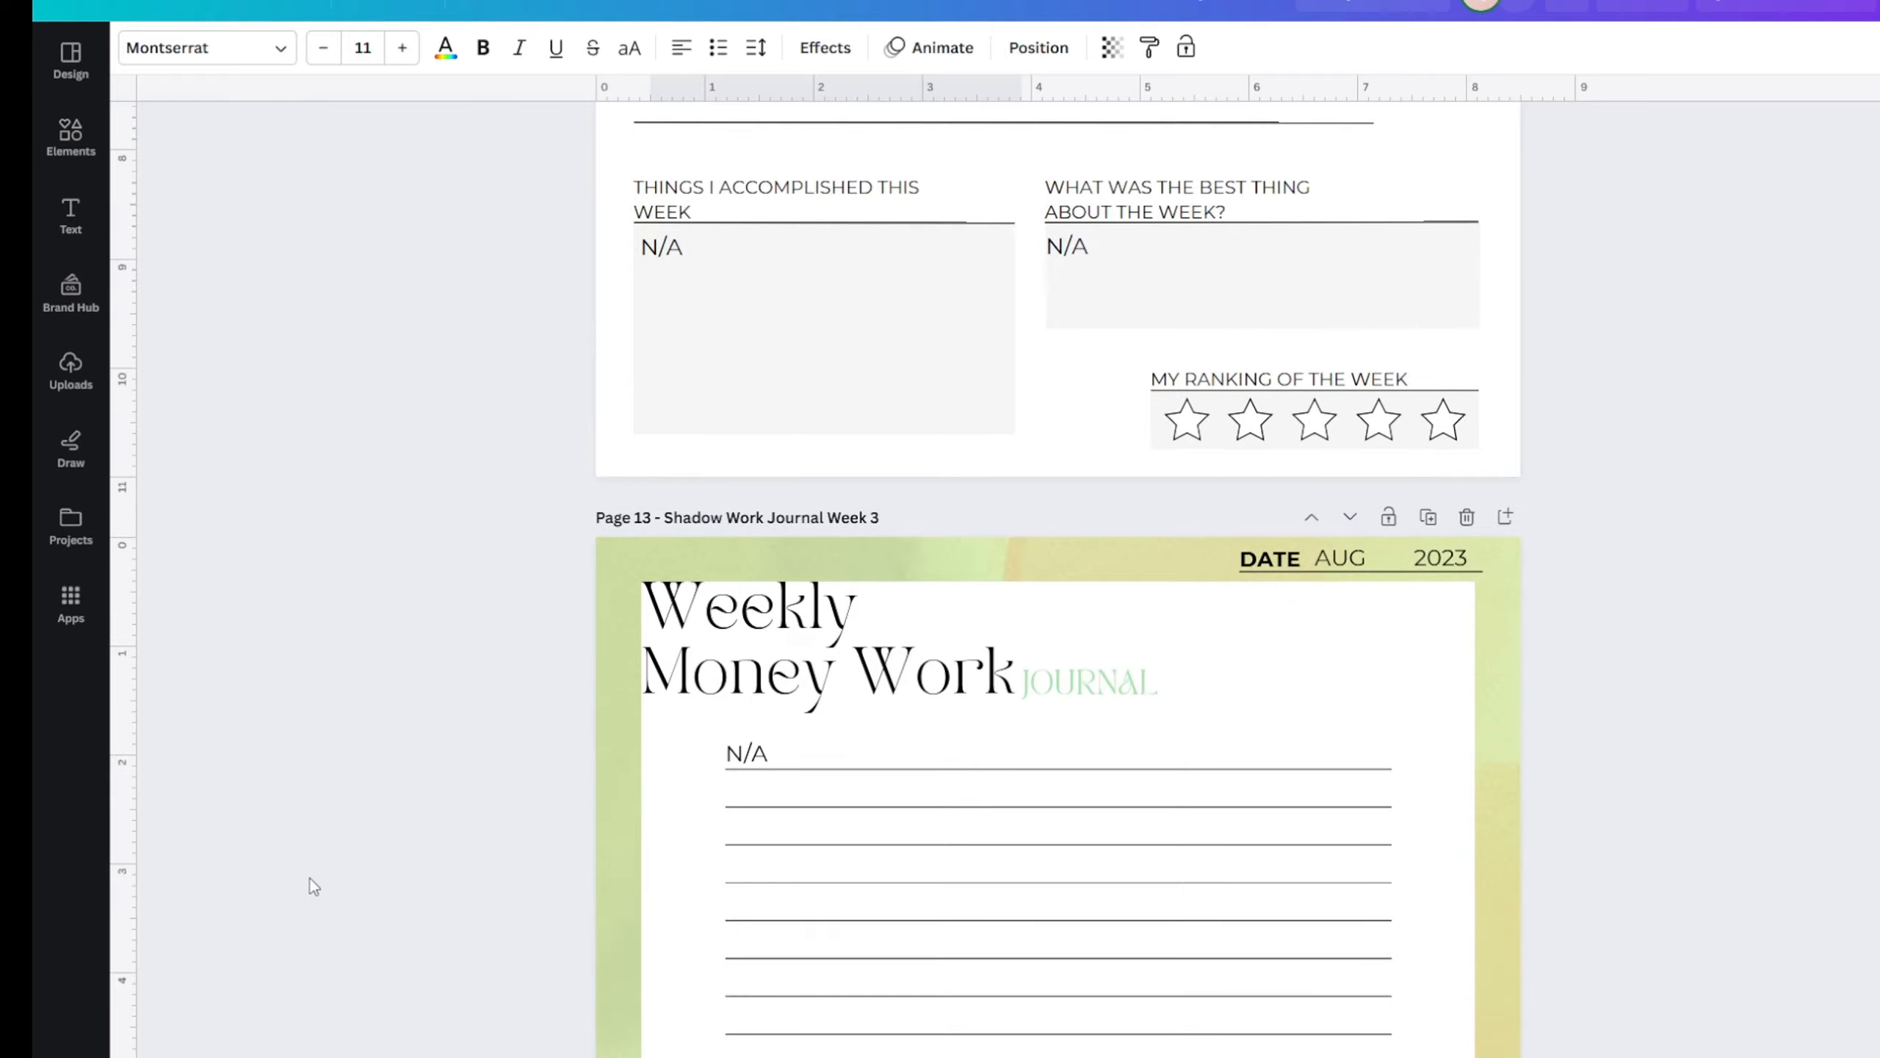
pyautogui.keyDown('ctrl'); pyautogui.scroll(-5, 311, 885); pyautogui.keyUp('ctrl')
pyautogui.scroll(-12, 323, 958)
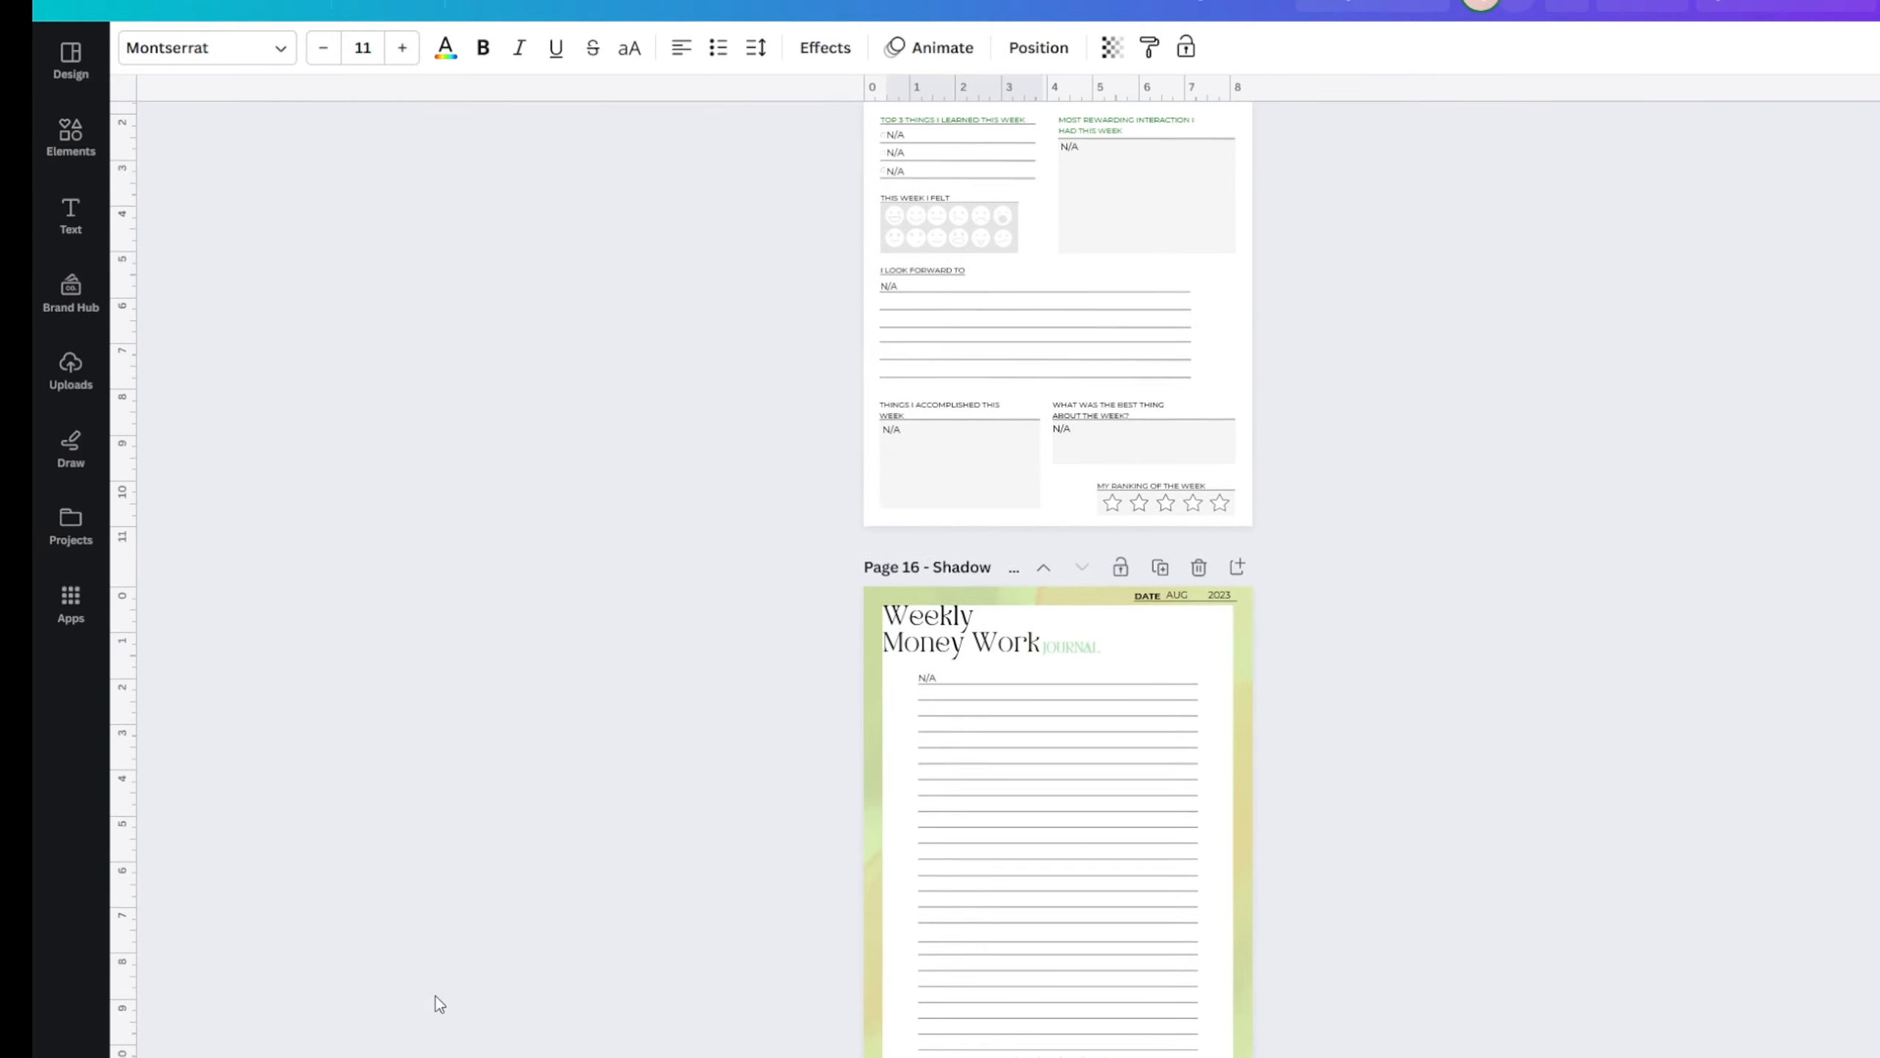
# - Return to the beginning of the journal and review the cover, Affirmations Page and Manifestation Tracker
pyautogui.scroll(7, 1844, 967)
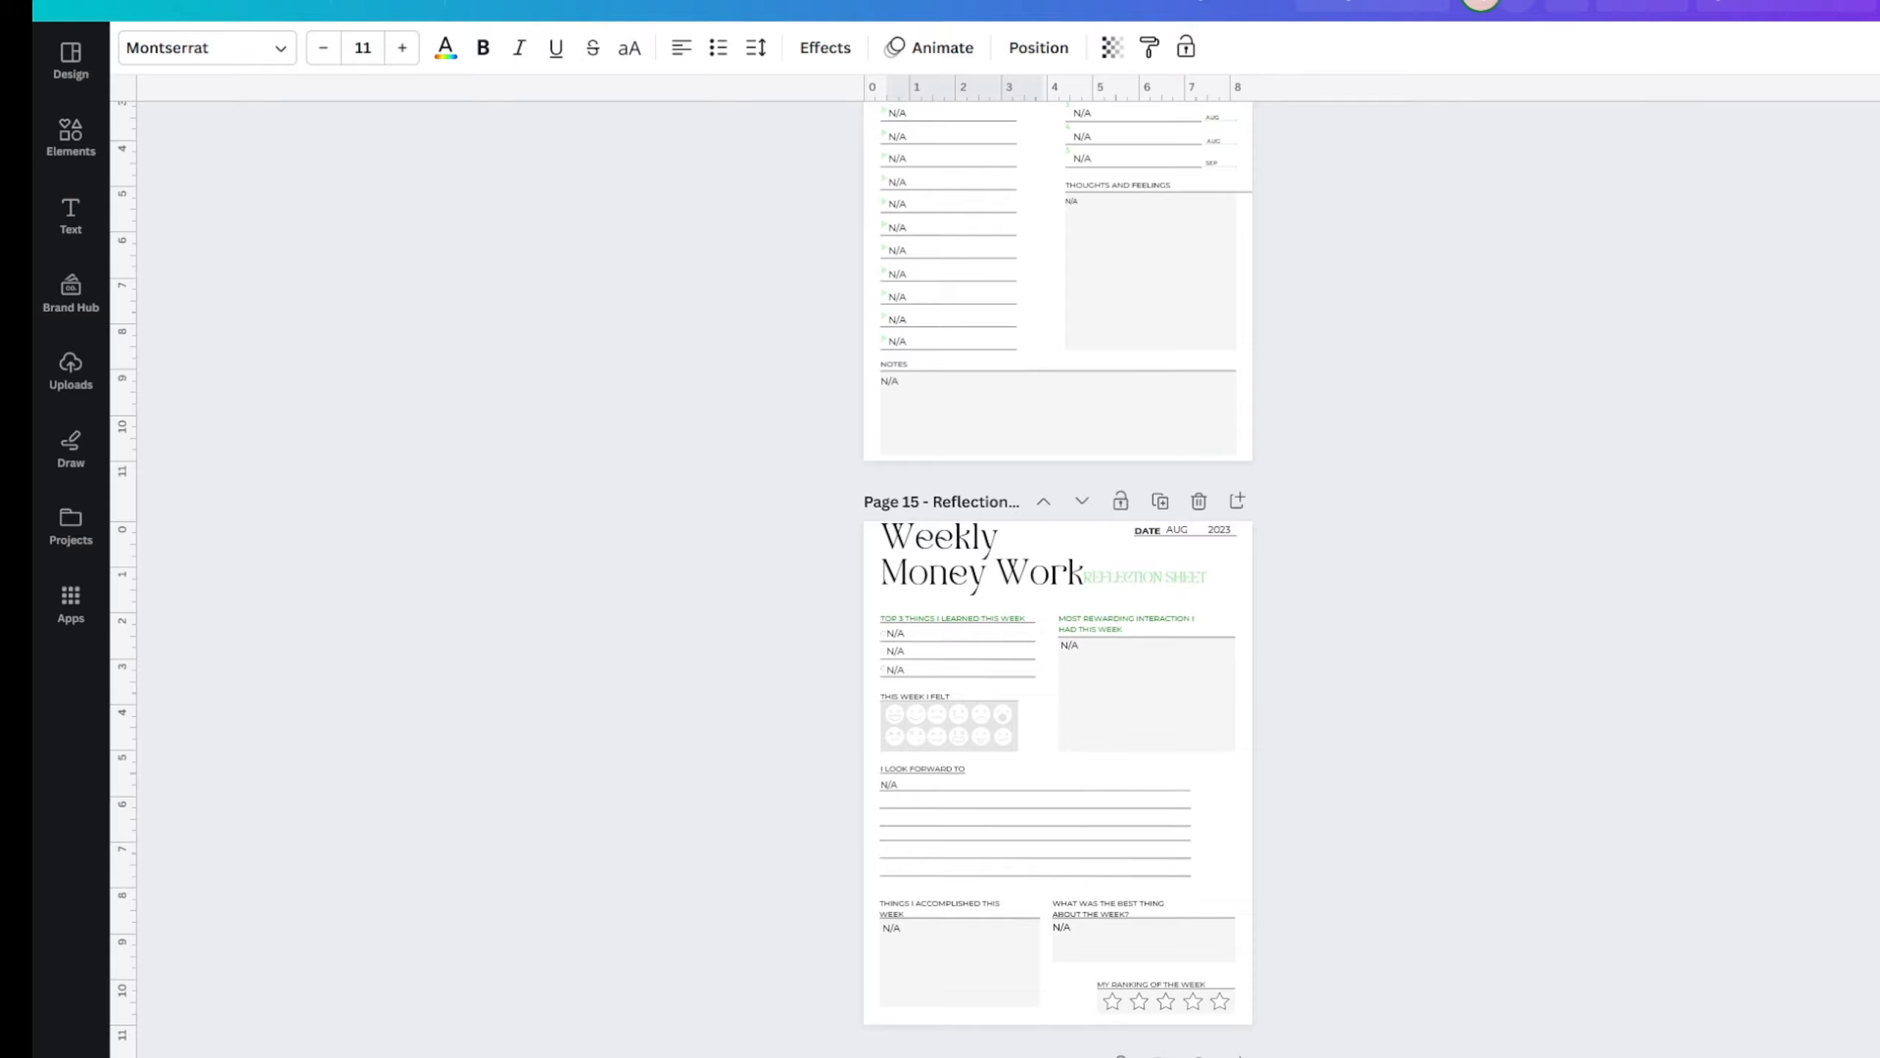
pyautogui.scroll(20, 1058, 579)
pyautogui.scroll(20, 1058, 578)
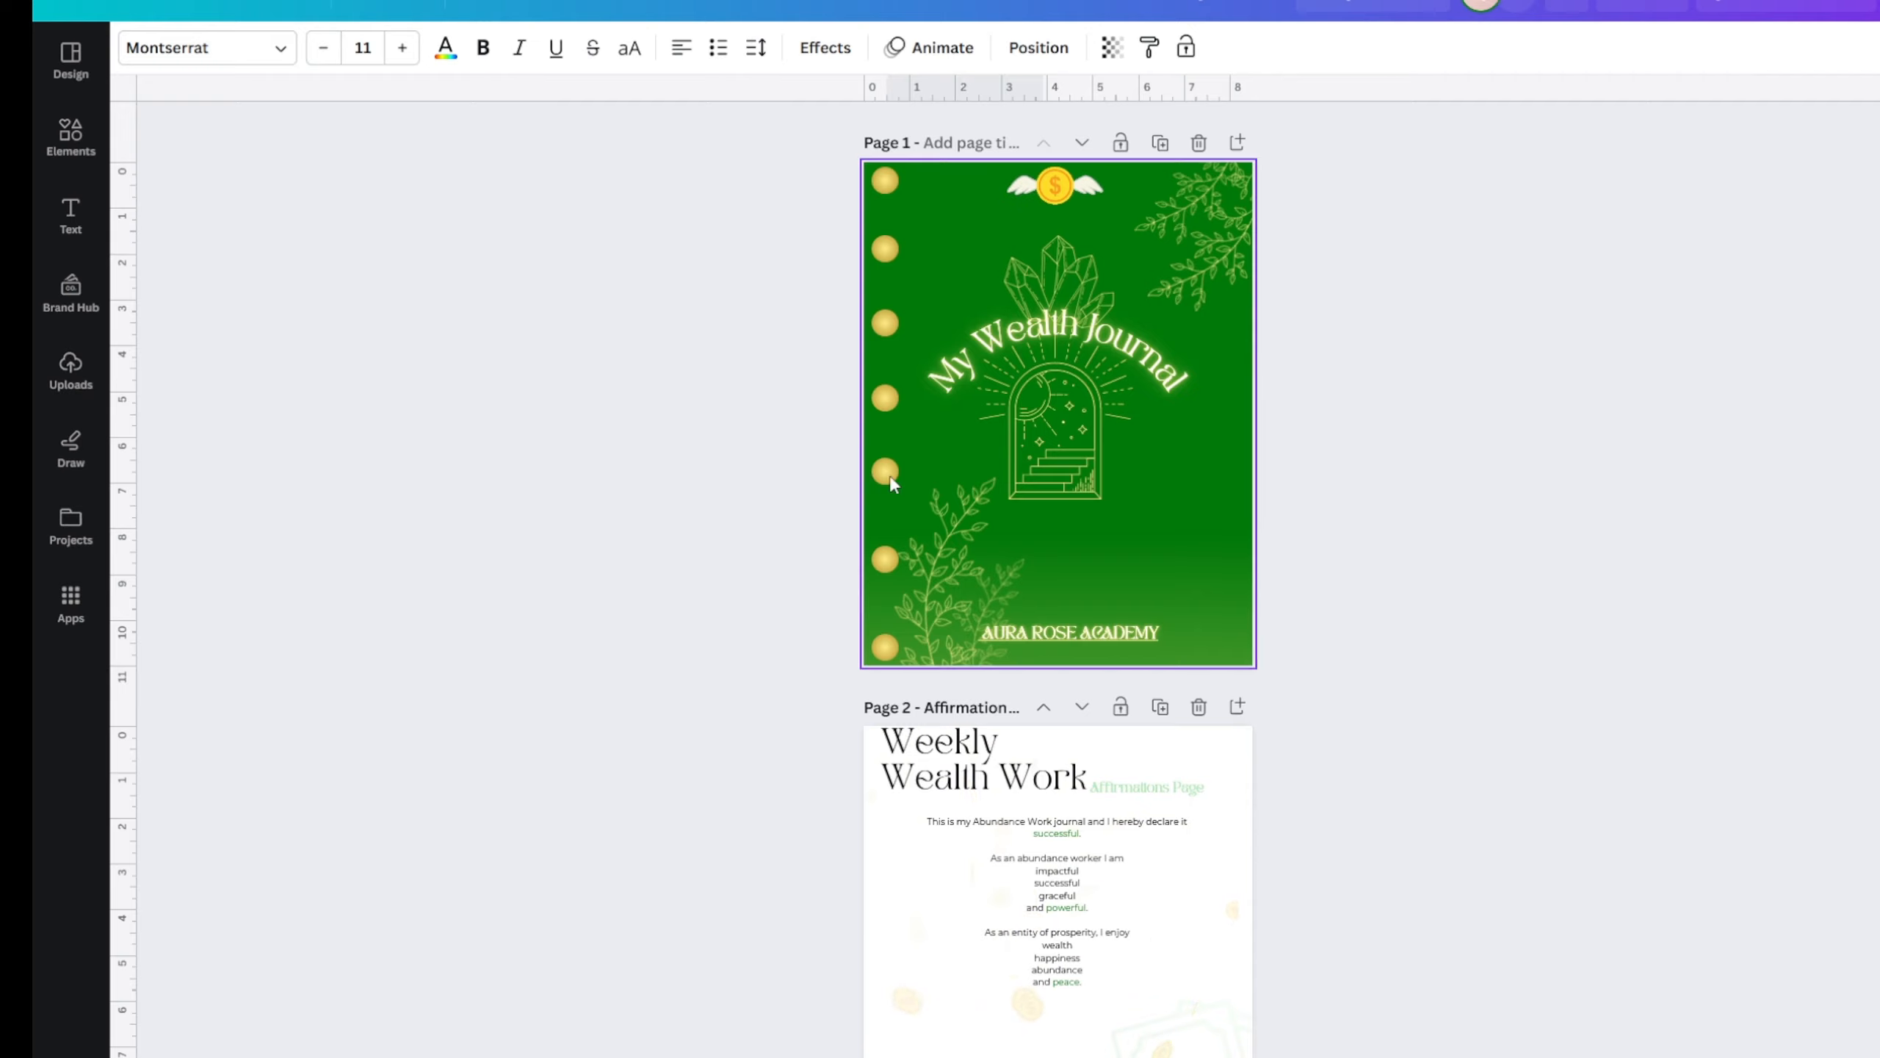
pyautogui.click(1138, 494)
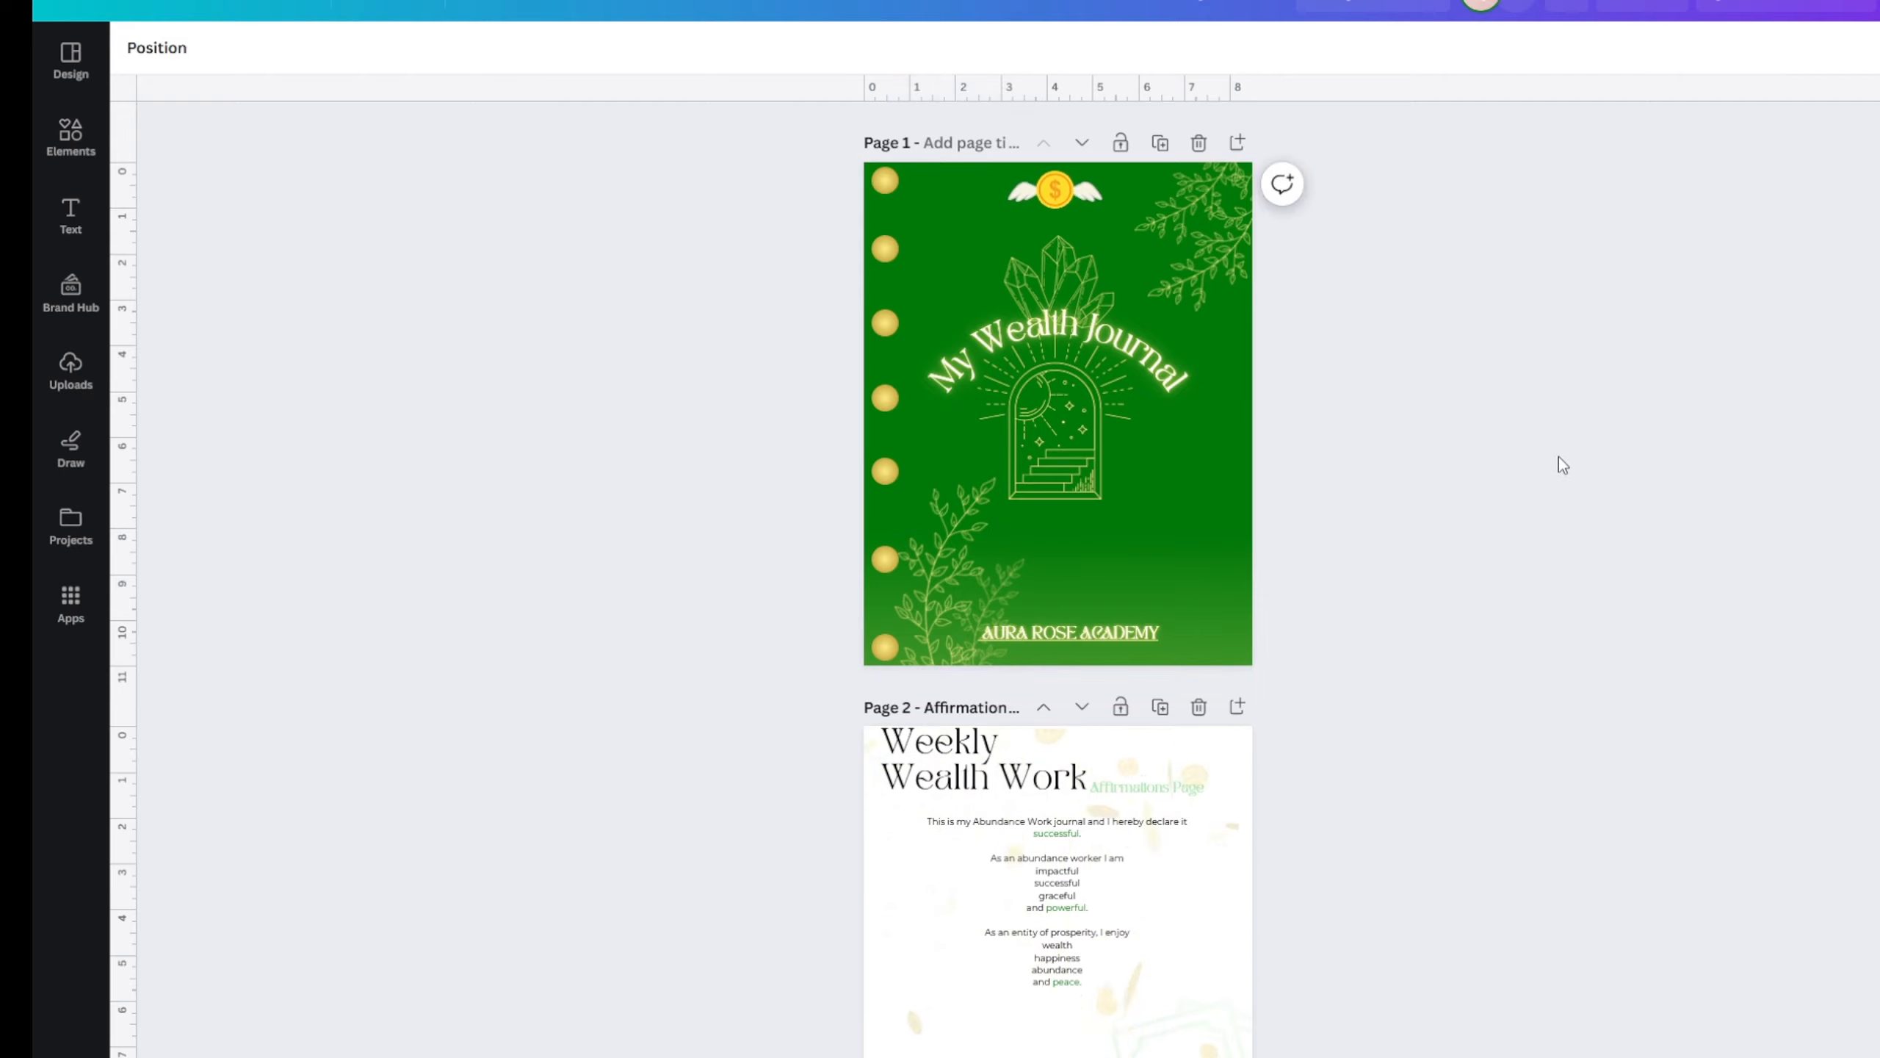
pyautogui.scroll(-3, 1554, 459)
pyautogui.scroll(-4, 1555, 463)
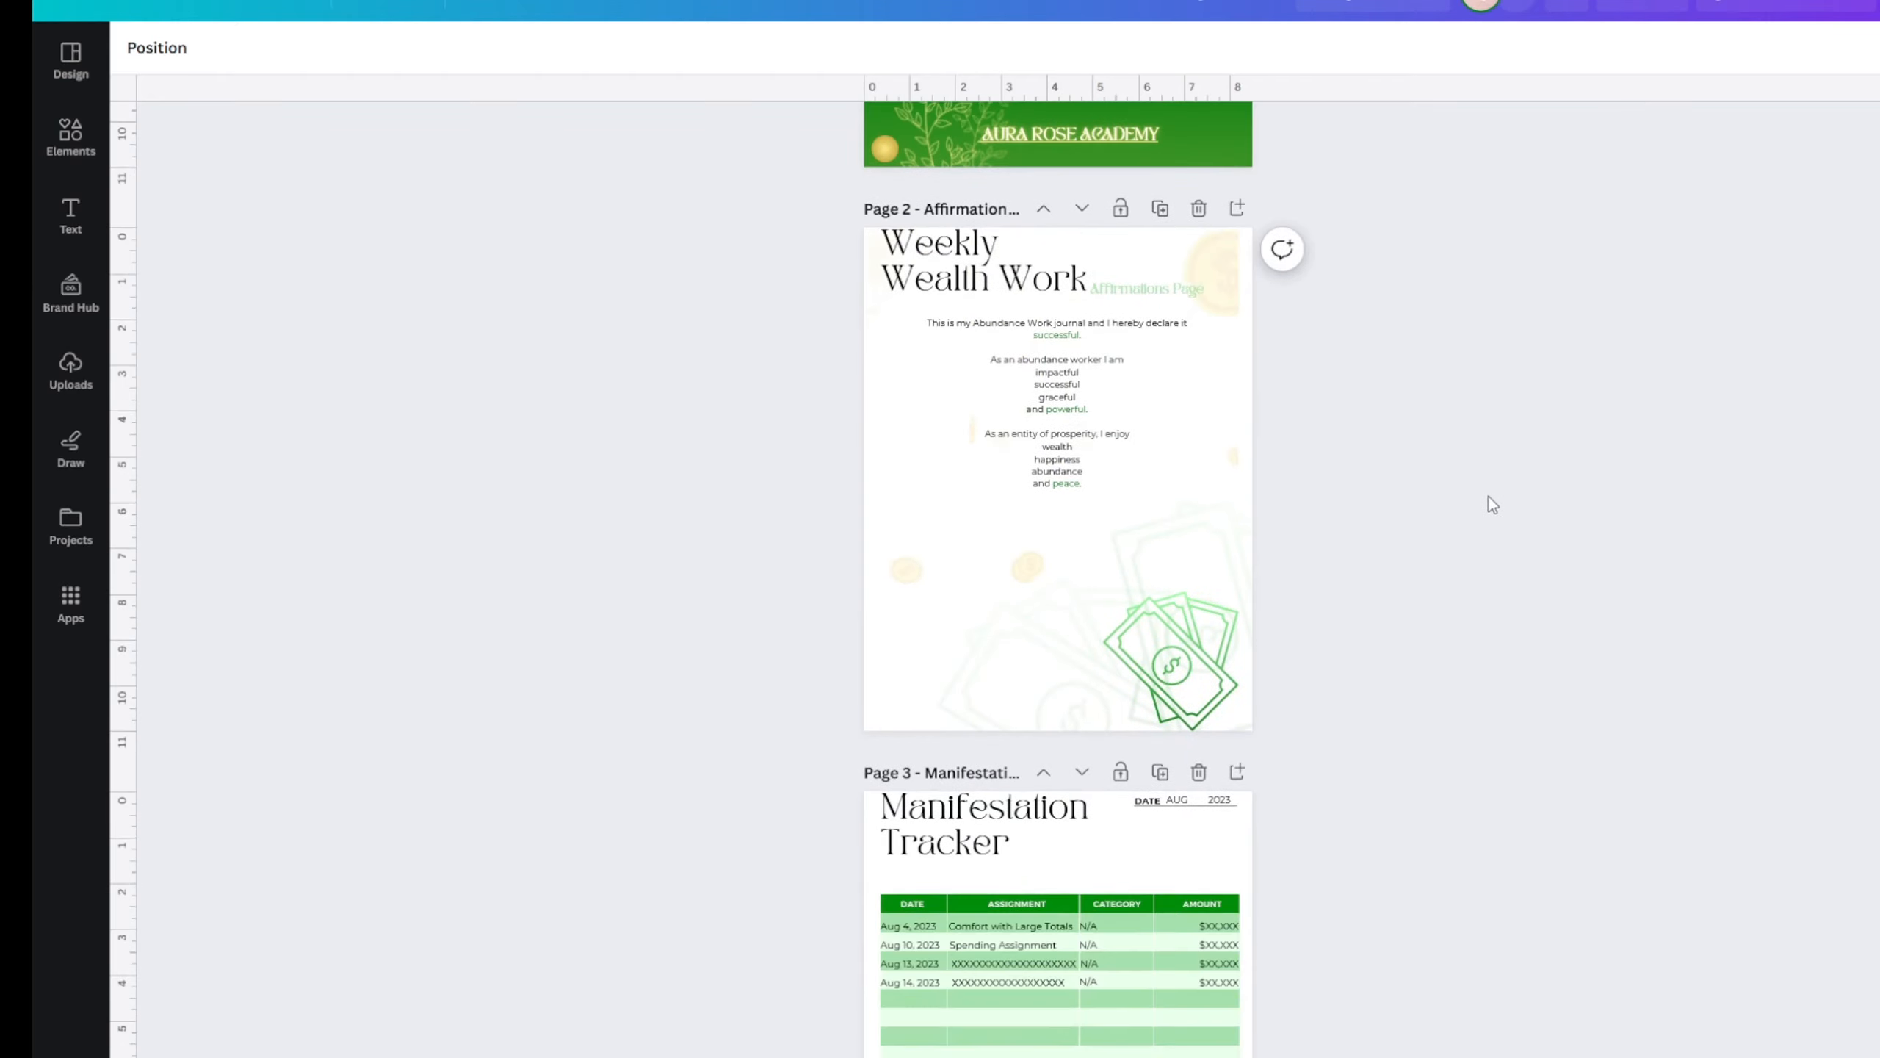
pyautogui.scroll(-8, 1488, 495)
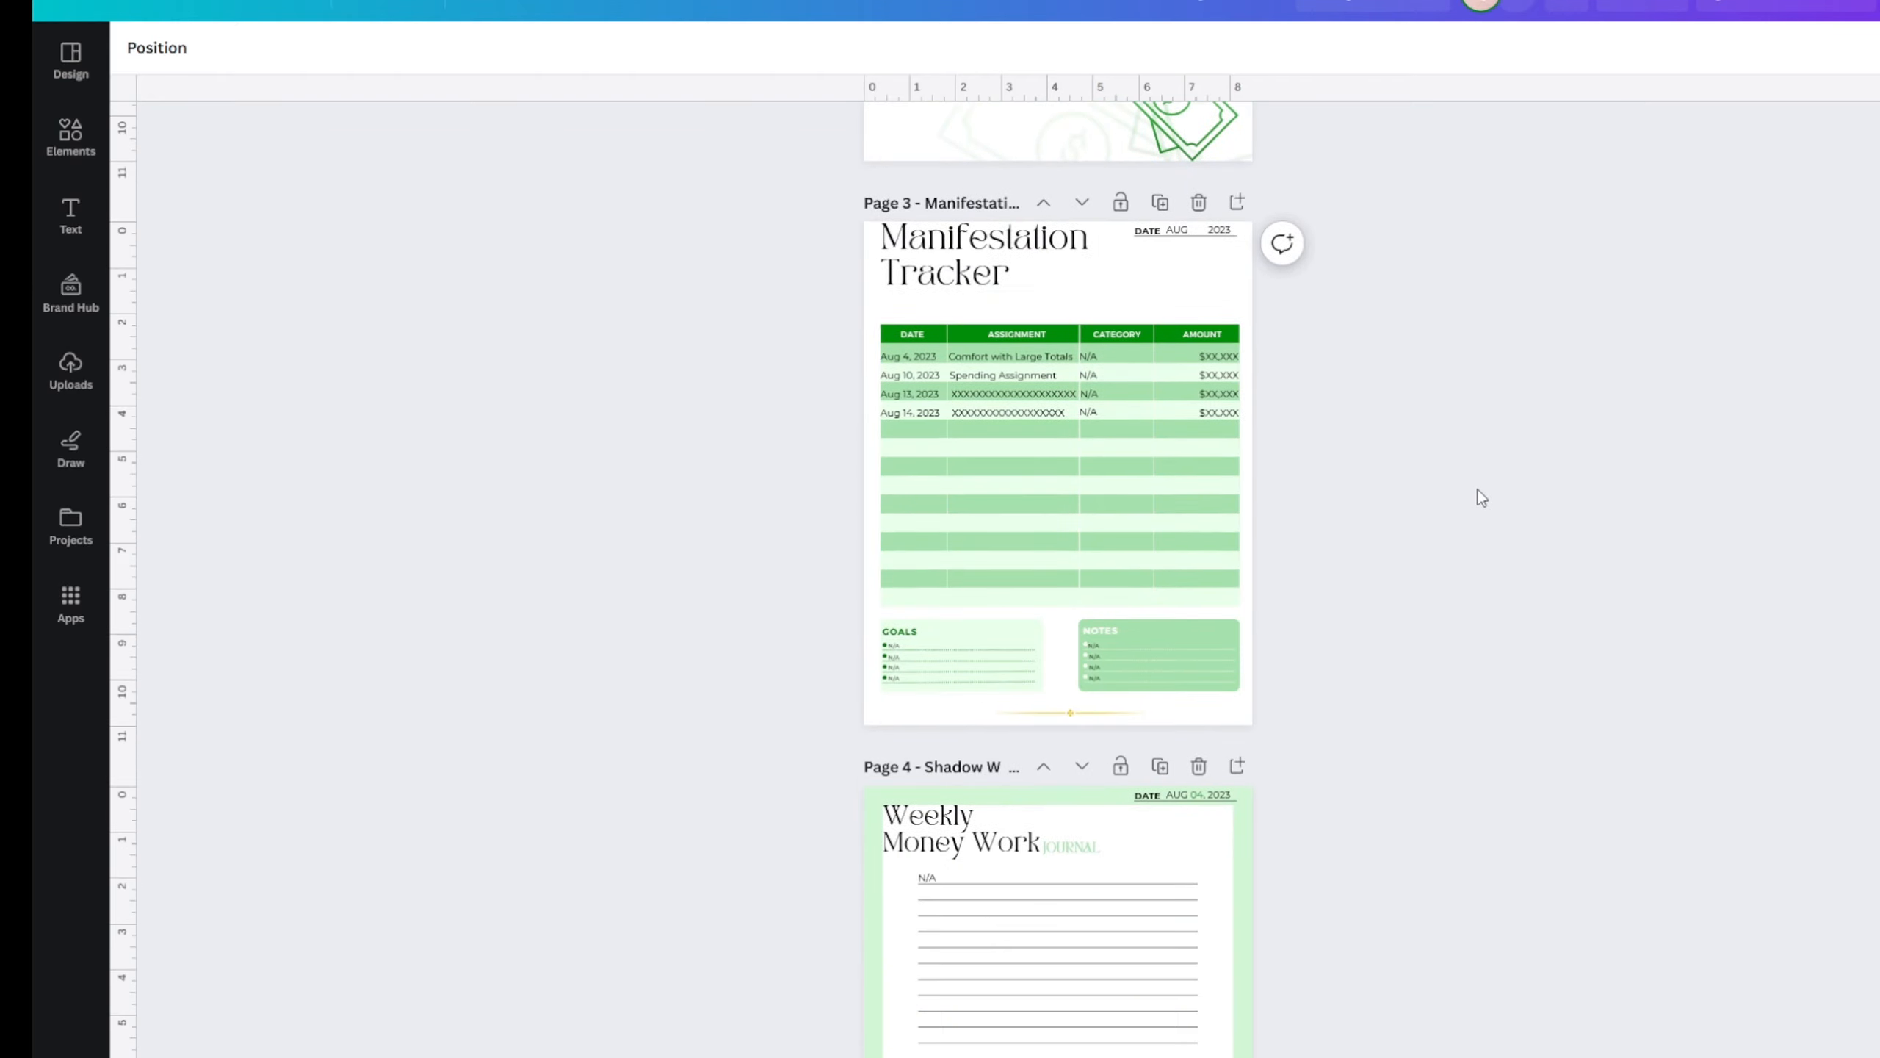
pyautogui.scroll(10, 1471, 490)
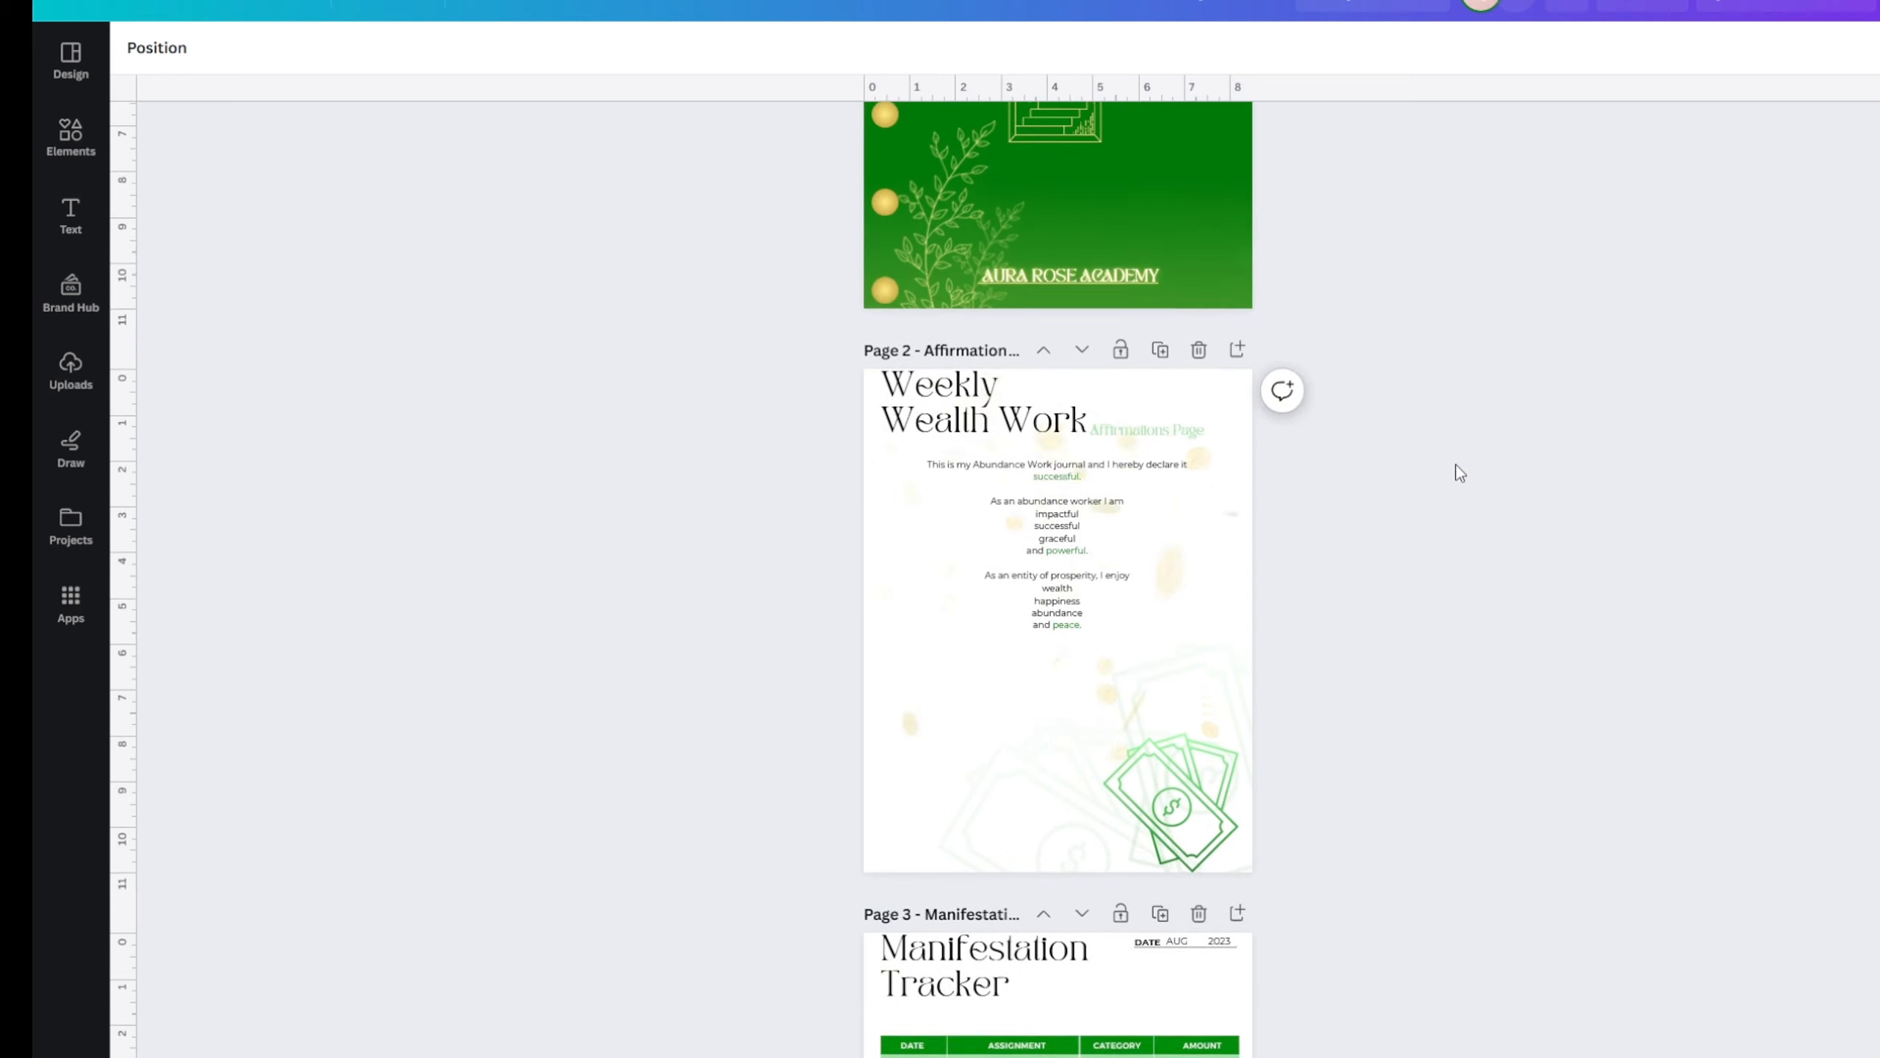